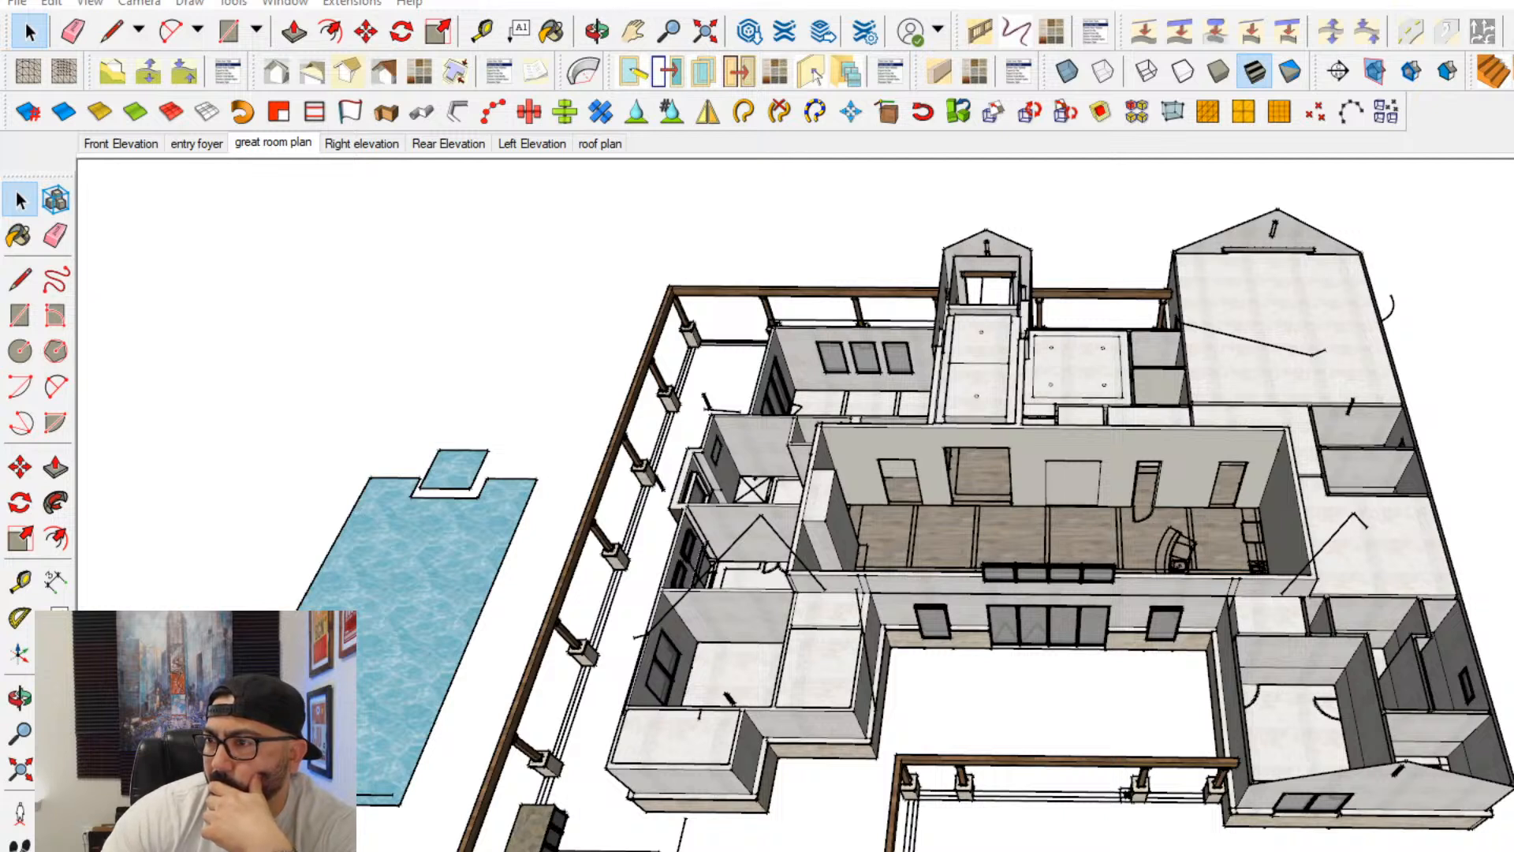
- Examine the roofless house model from several angles, focusing on the great room, foyer and surrounding rooms
mouse_move(1293, 434)
middle_down()
mouse_move(951, 376)
mouse_move(647, 473)
middle_up()
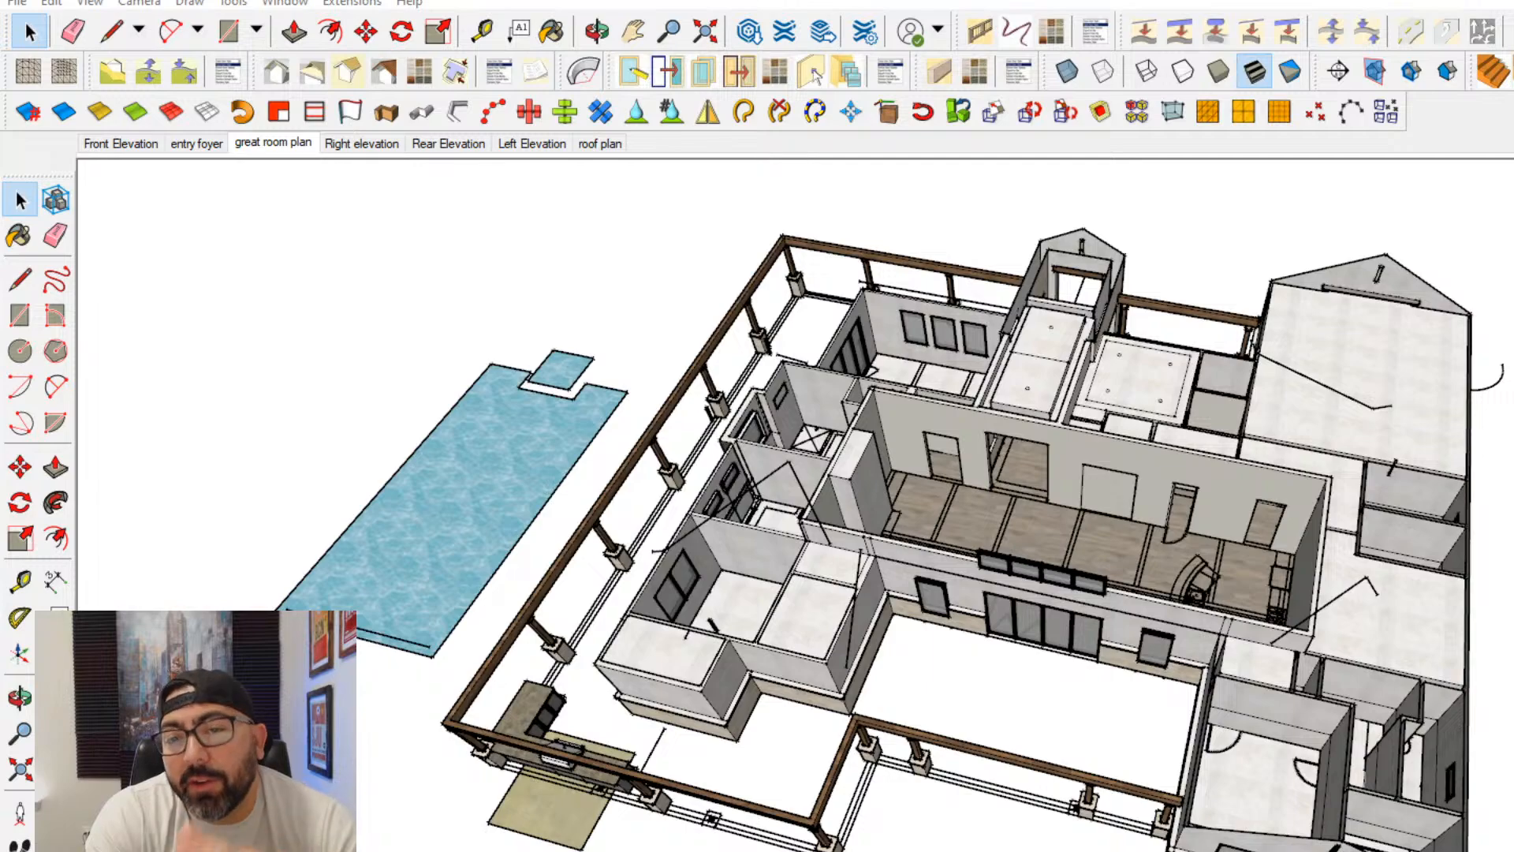
mouse_move(1208, 449)
middle_down()
mouse_move(1256, 513)
mouse_move(1276, 580)
middle_up()
scroll(1254, 528, up, 8)
scroll(1276, 580, down, 3)
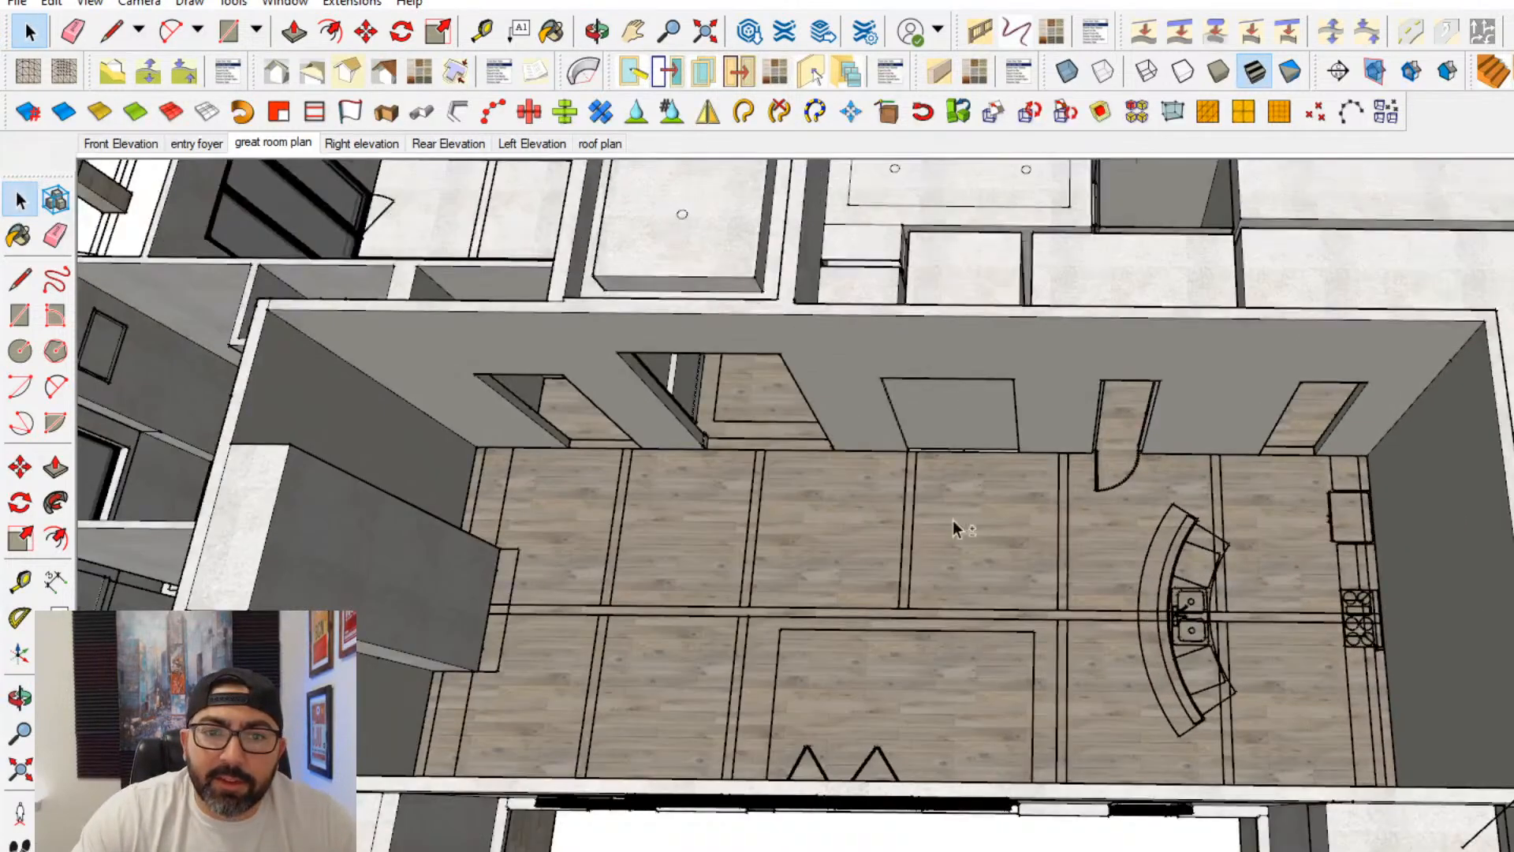
middle_drag(953, 519, 812, 497)
middle_drag(1440, 635, 1214, 545)
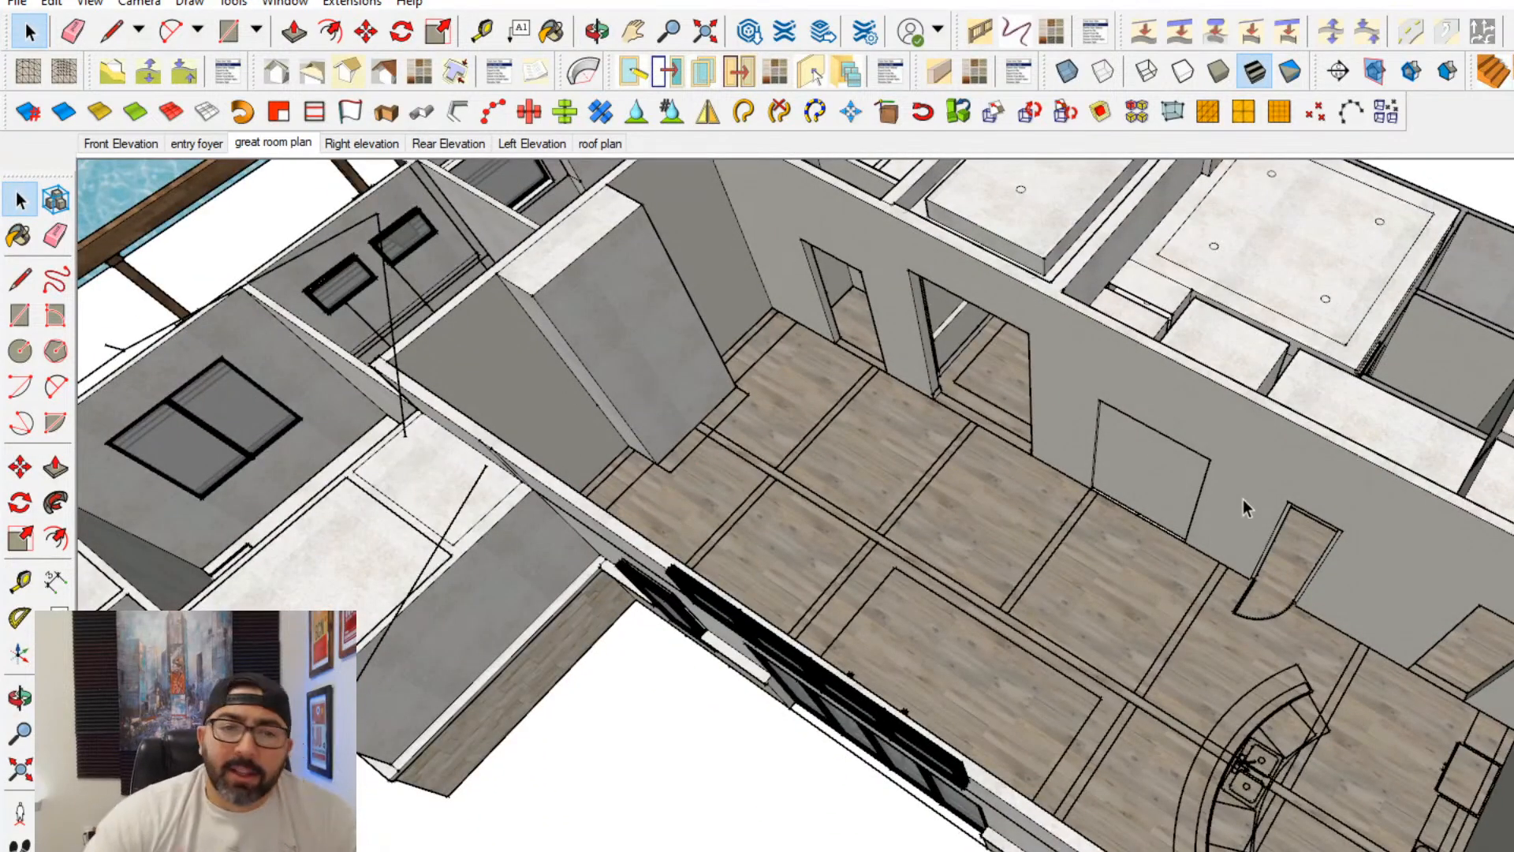
mouse_move(1243, 499)
middle_down()
mouse_move(1133, 592)
mouse_move(694, 514)
mouse_move(1048, 637)
mouse_move(1023, 642)
mouse_move(1492, 579)
mouse_move(1305, 645)
mouse_move(1346, 650)
middle_up()
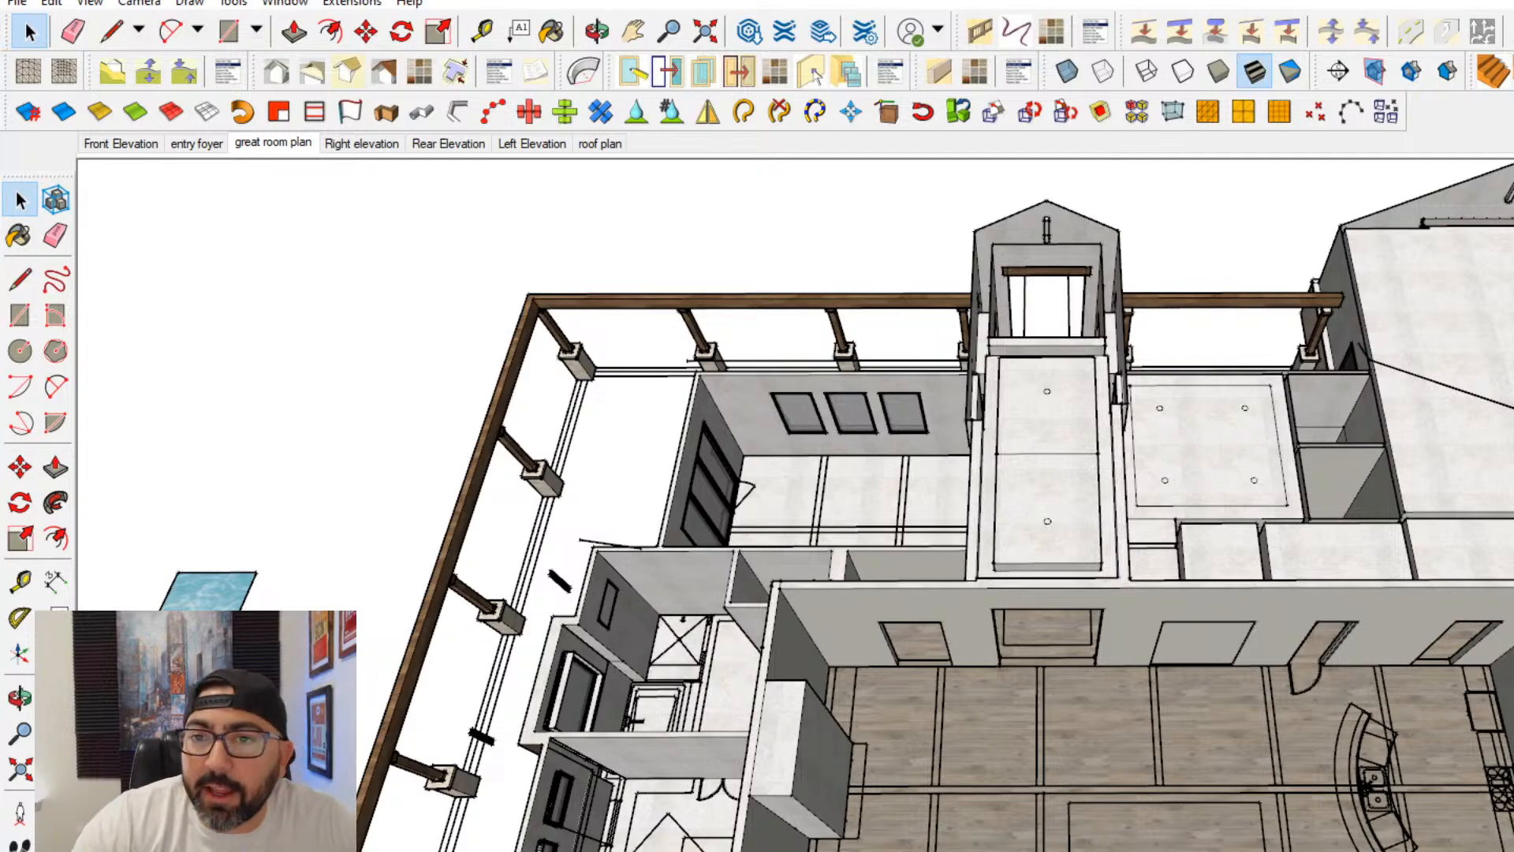
mouse_move(1474, 457)
middle_down()
mouse_move(1405, 395)
mouse_move(956, 307)
mouse_move(984, 294)
mouse_move(991, 306)
middle_up()
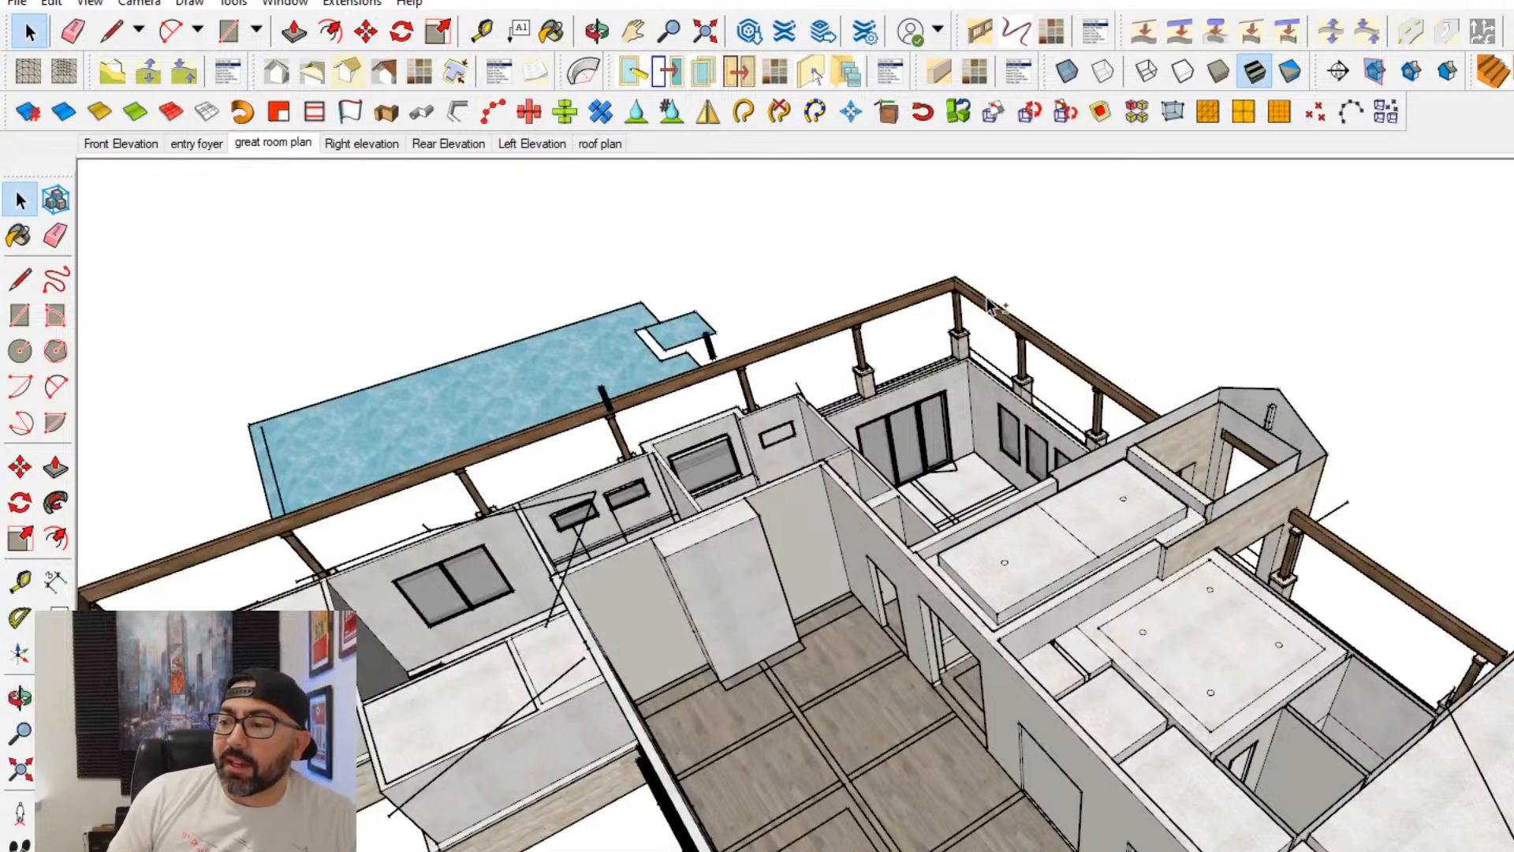
mouse_move(1056, 488)
middle_down()
mouse_move(886, 433)
mouse_move(904, 458)
middle_up()
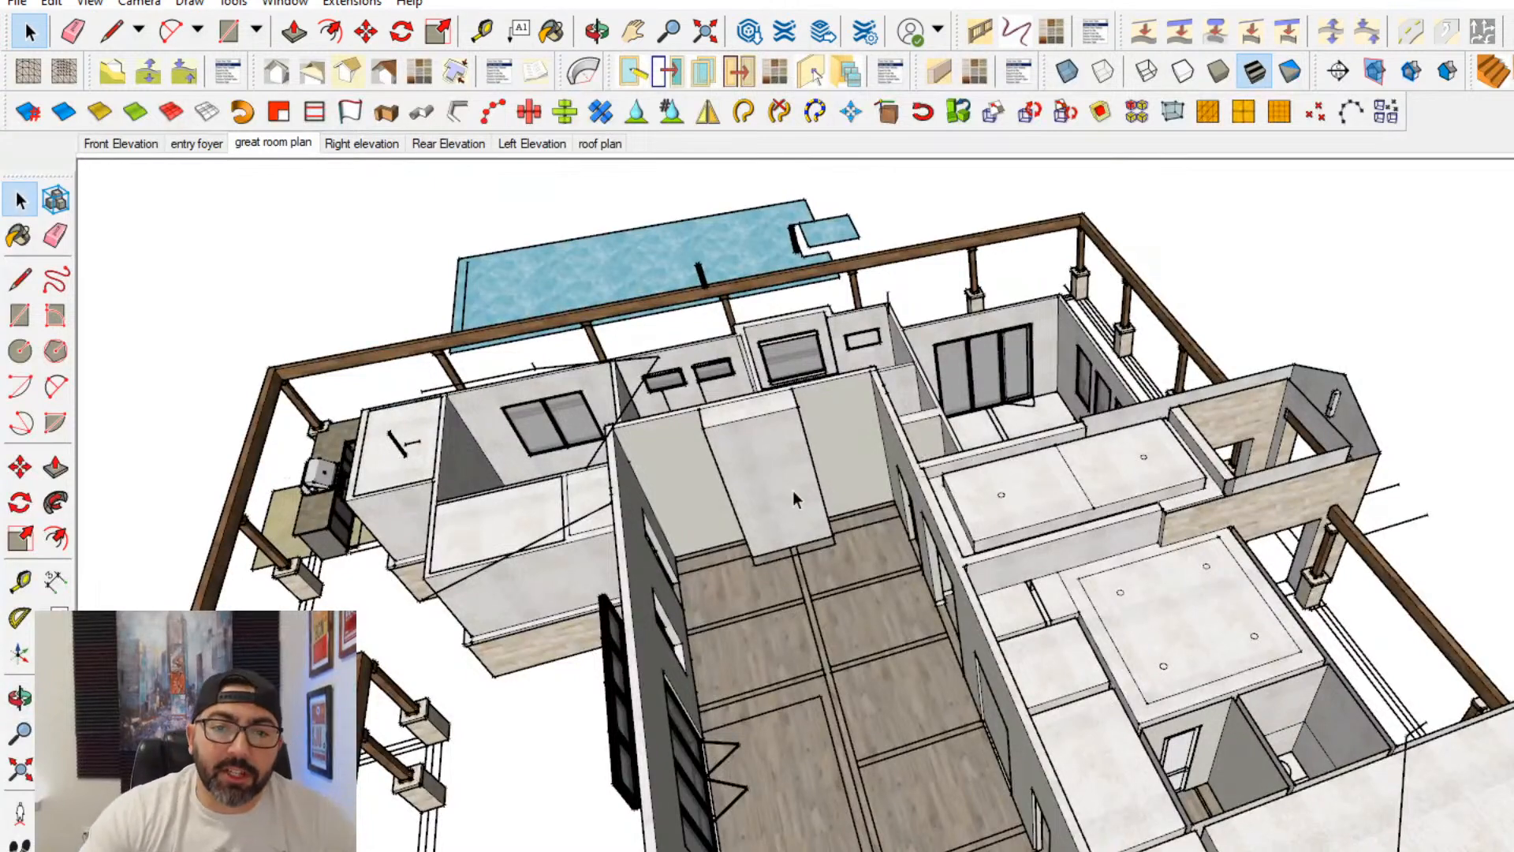
mouse_move(792, 491)
middle_down()
mouse_move(912, 476)
mouse_move(1071, 520)
mouse_move(1078, 584)
mouse_move(1048, 578)
mouse_move(1335, 653)
mouse_move(1406, 709)
mouse_move(1343, 619)
mouse_move(1348, 657)
mouse_move(1305, 628)
mouse_move(1325, 686)
middle_up()
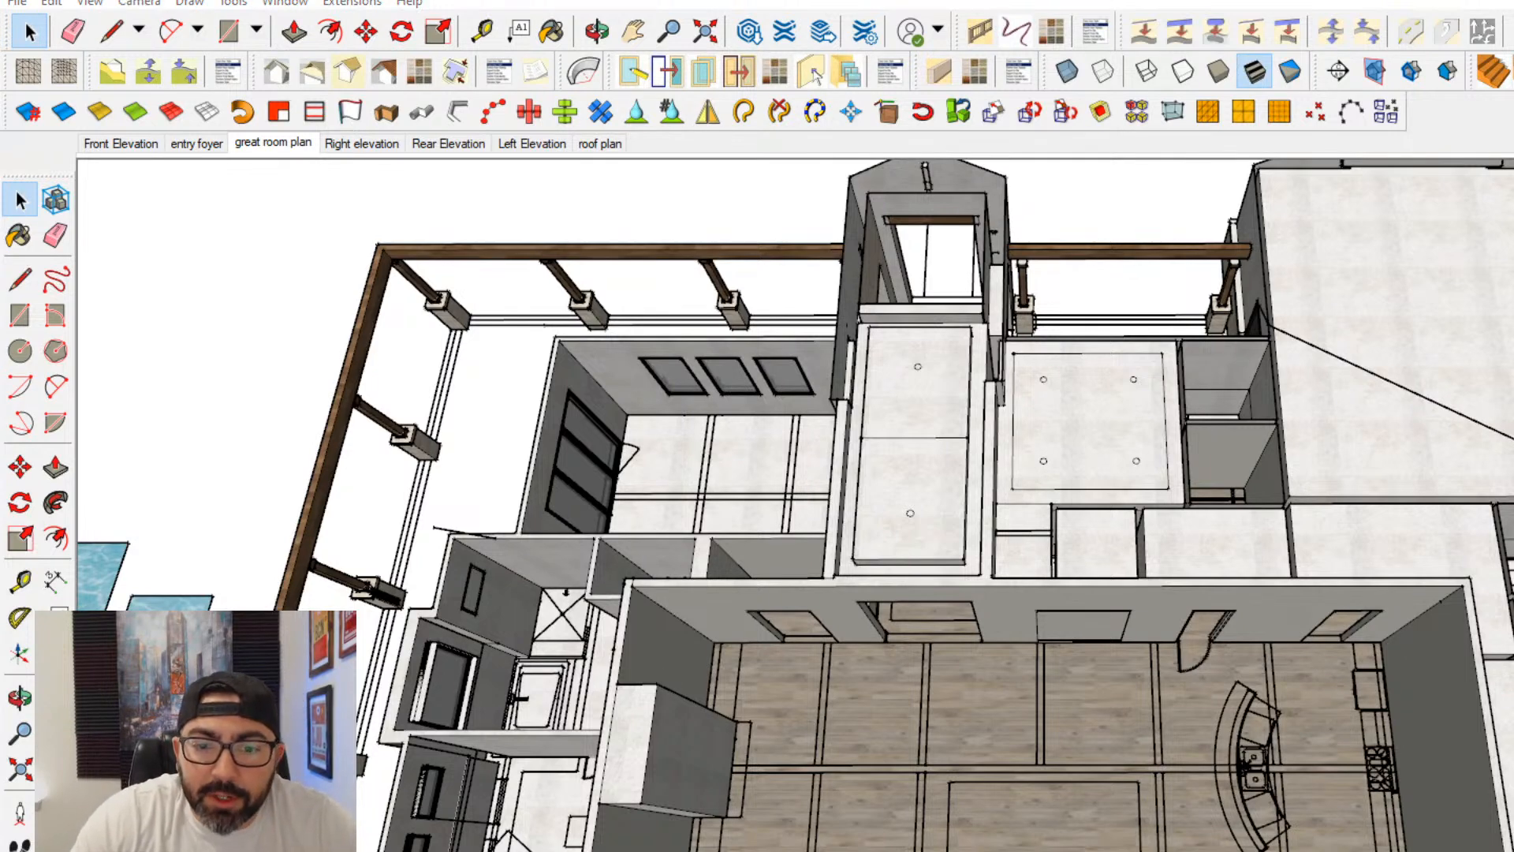
- Switch to the Navarro Ranch plan PDF in Acrobat, look over its last sheets and return to the cover sheet
key(alt+Tab)
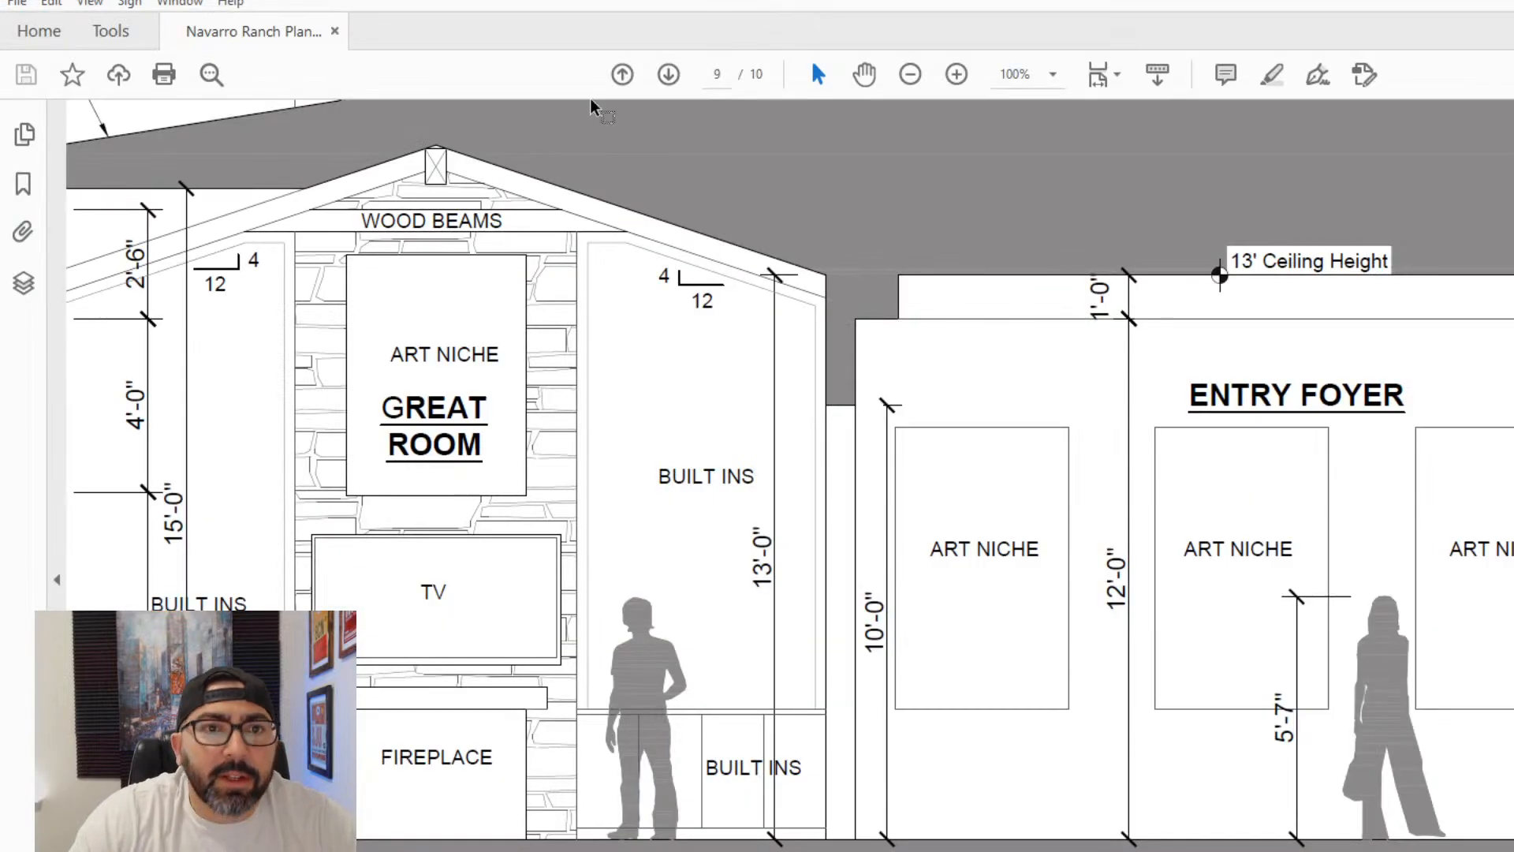
click(910, 74)
click(910, 76)
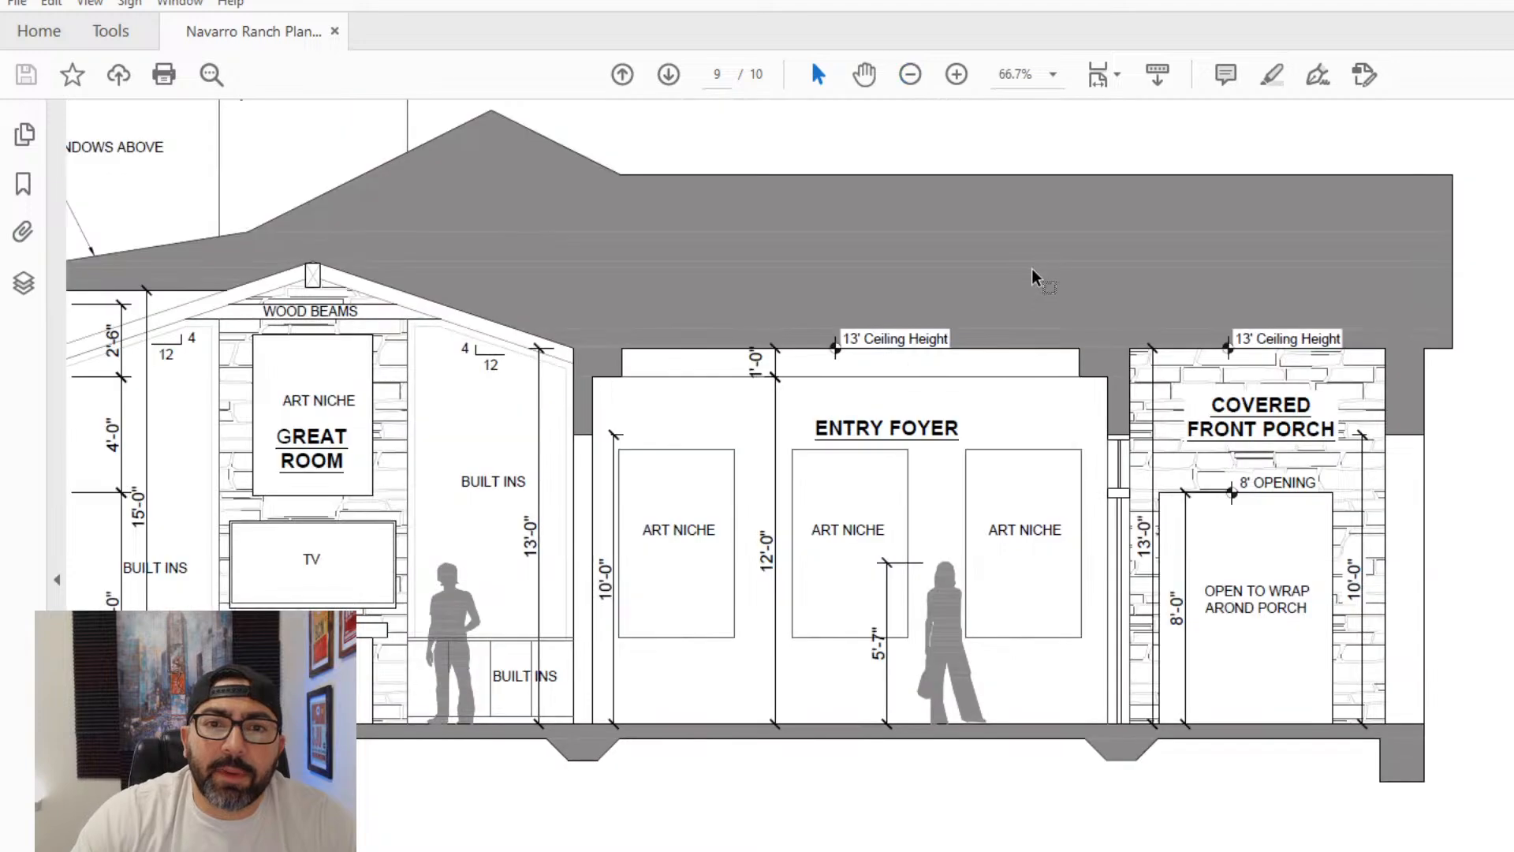
scroll(954, 347, down, 3)
click(909, 75)
click(909, 75)
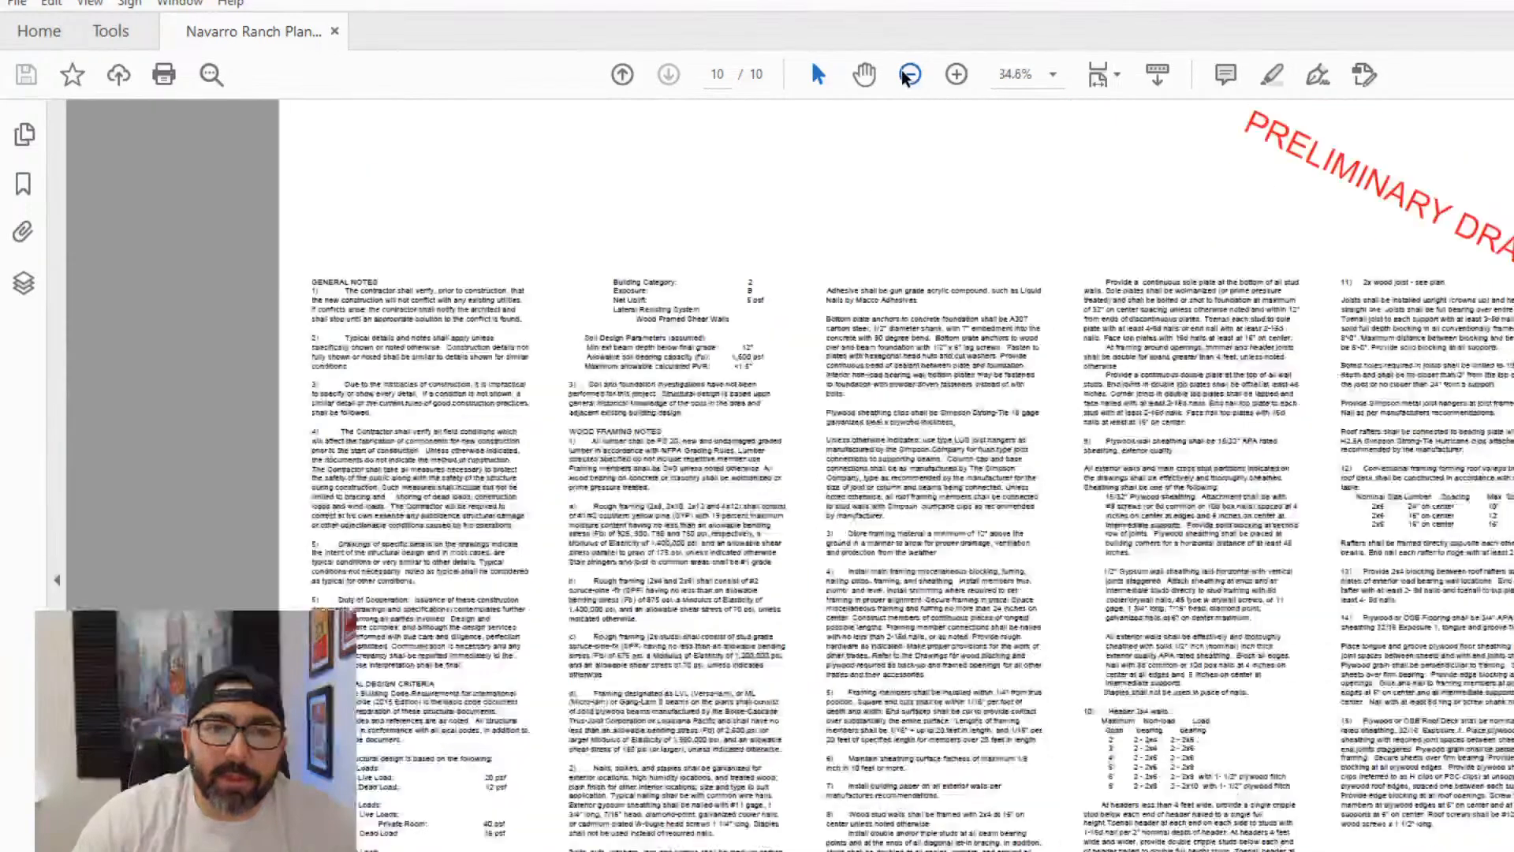
click(909, 75)
scroll(1133, 362, up, 5)
key(Home)
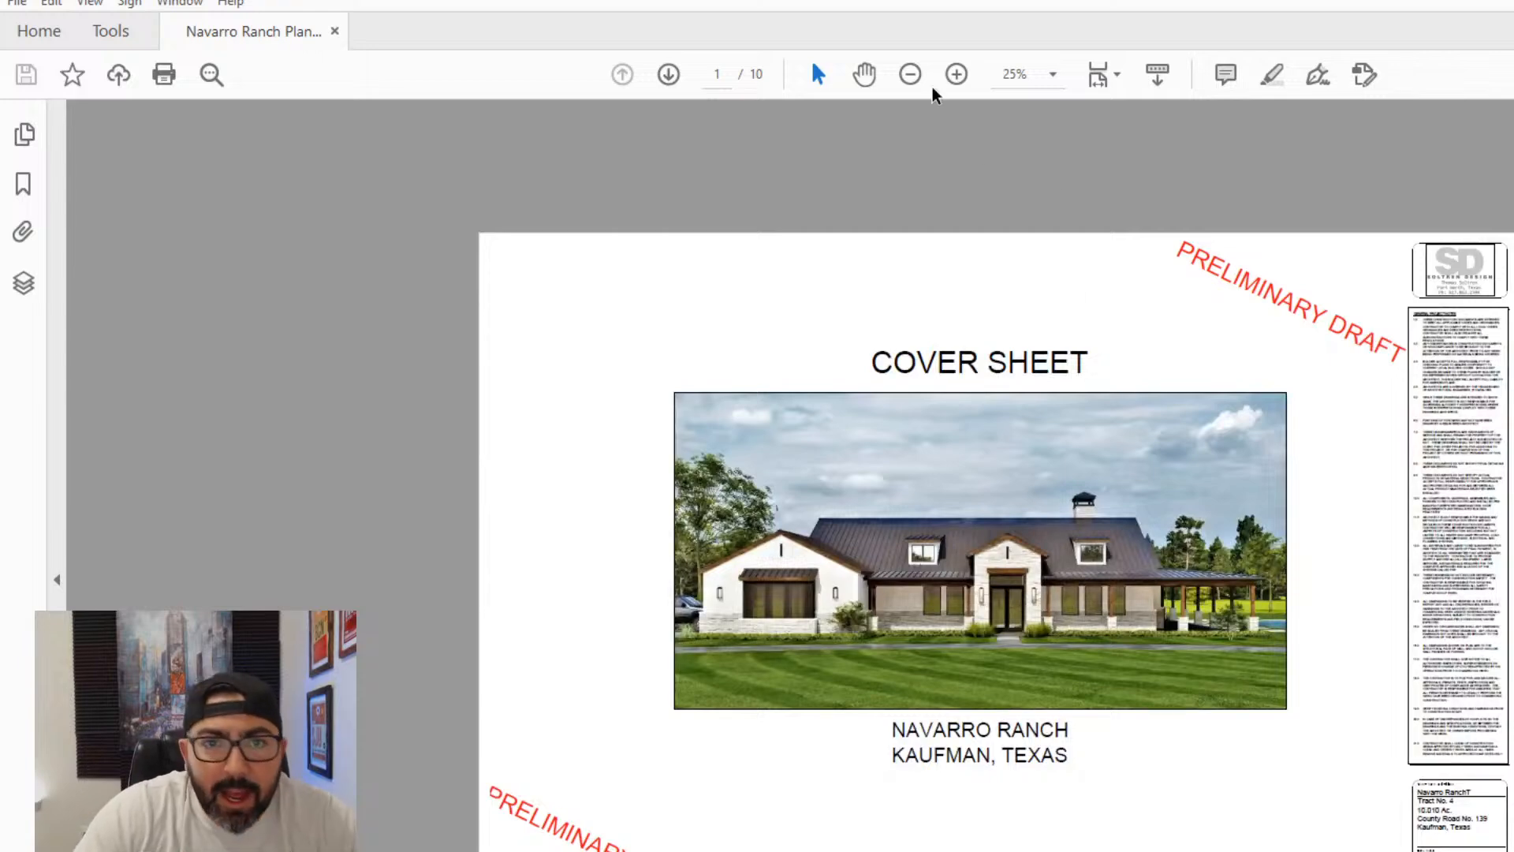
- Review the conceptual renderings on page 2 and the floor plan on page 4 around the kitchen, dining and great room
click(956, 74)
scroll(1179, 491, down, 3)
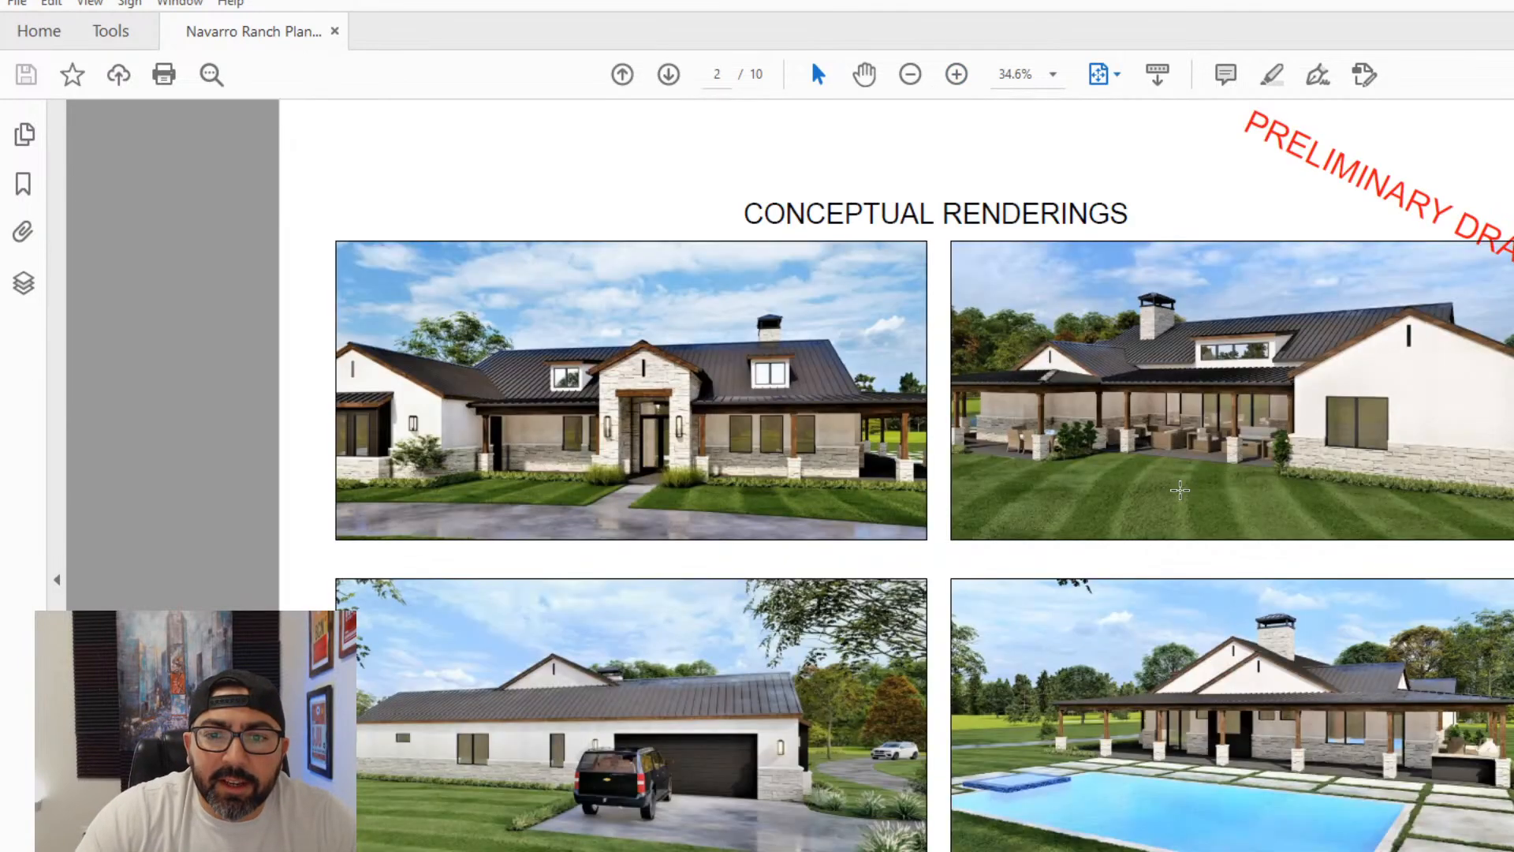
scroll(1180, 491, down, 3)
scroll(1180, 490, down, 3)
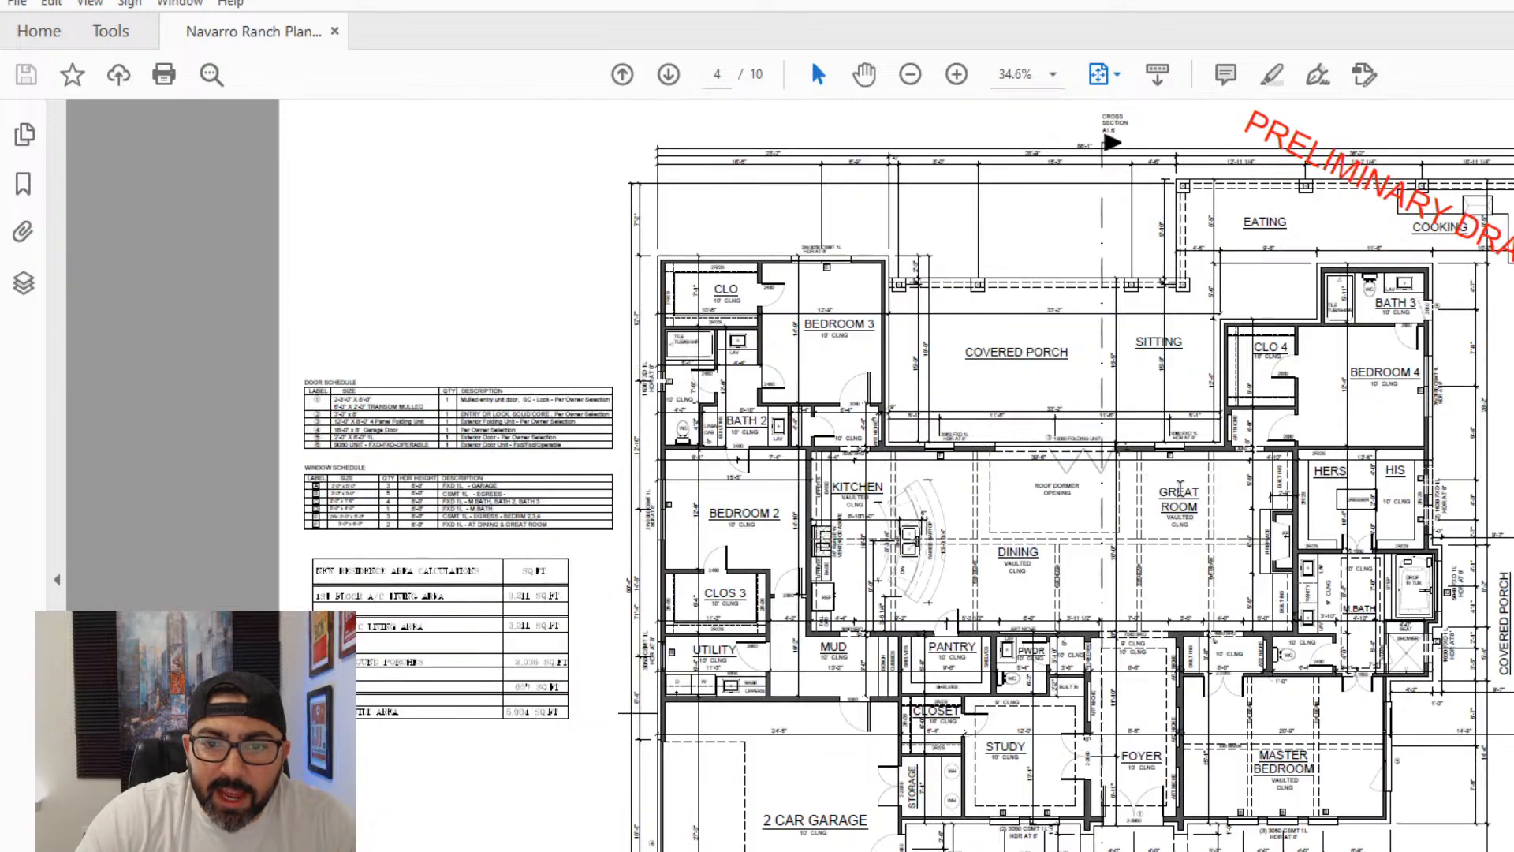
click(956, 74)
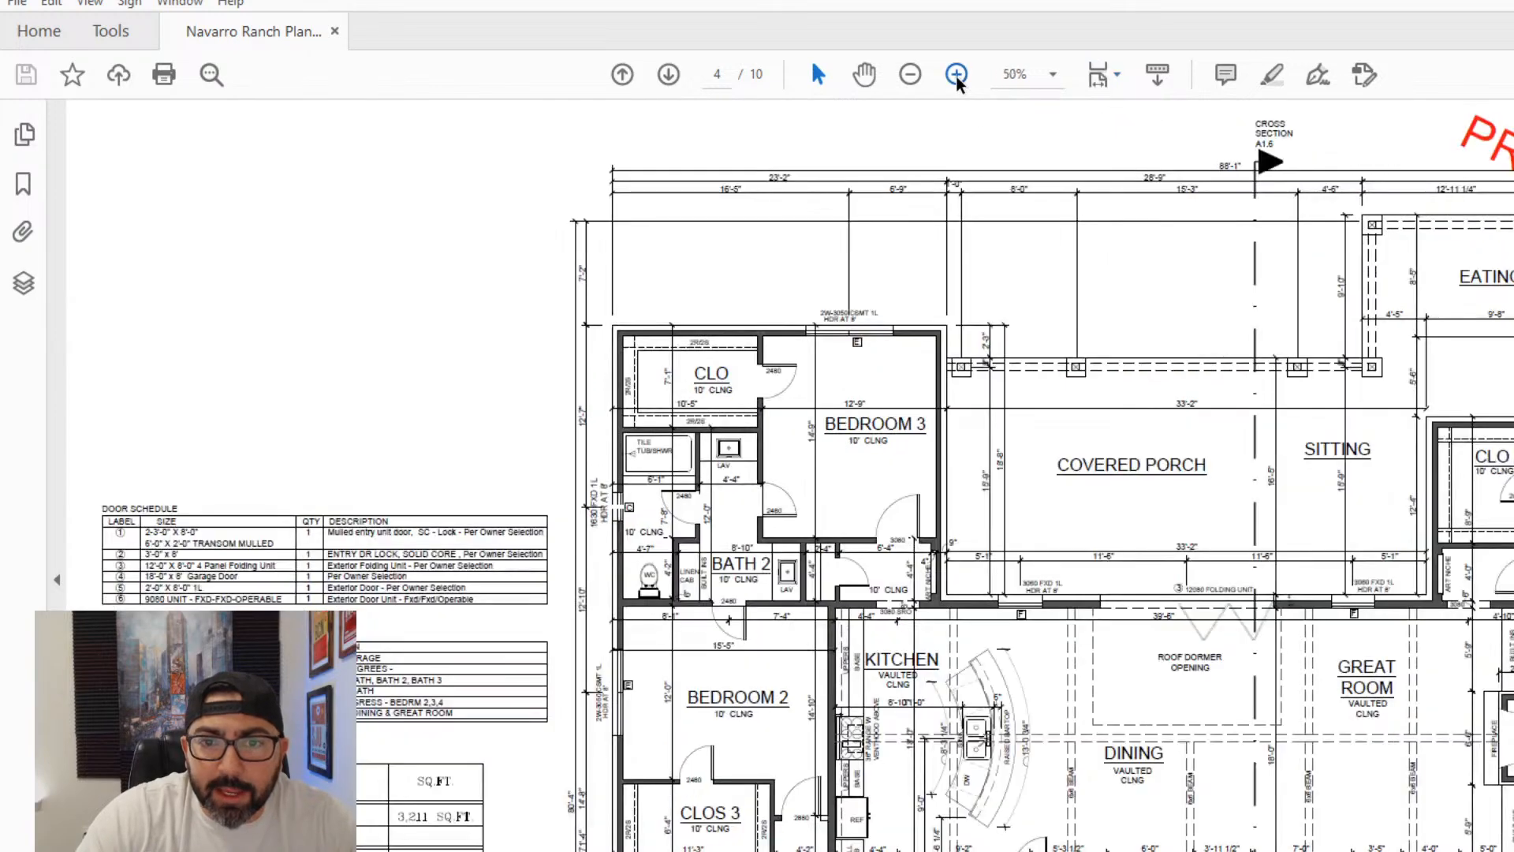
scroll(1062, 393, down, 5)
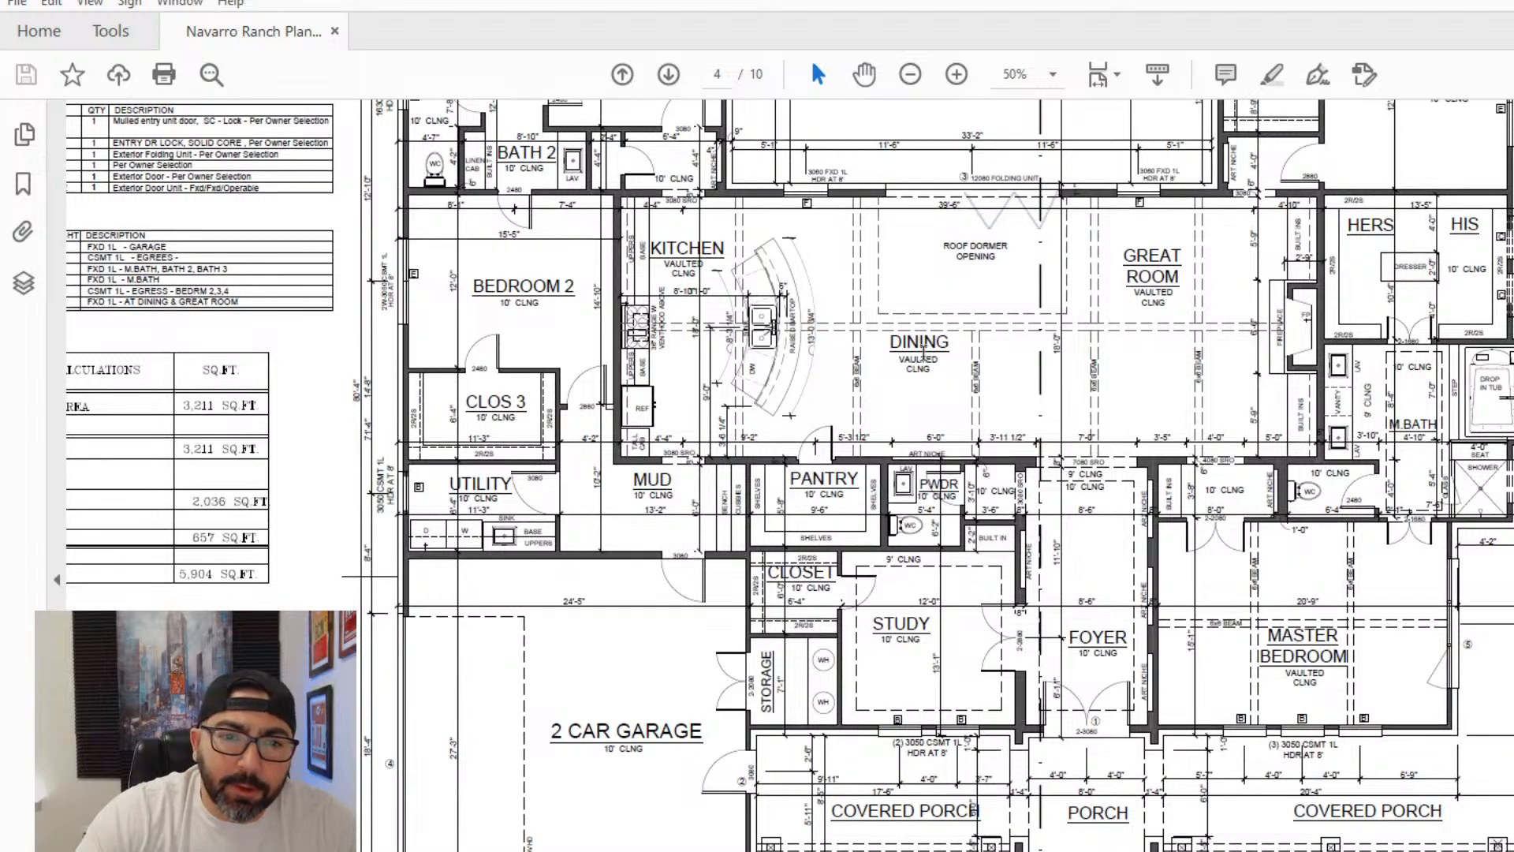
scroll(1151, 636, up, 1)
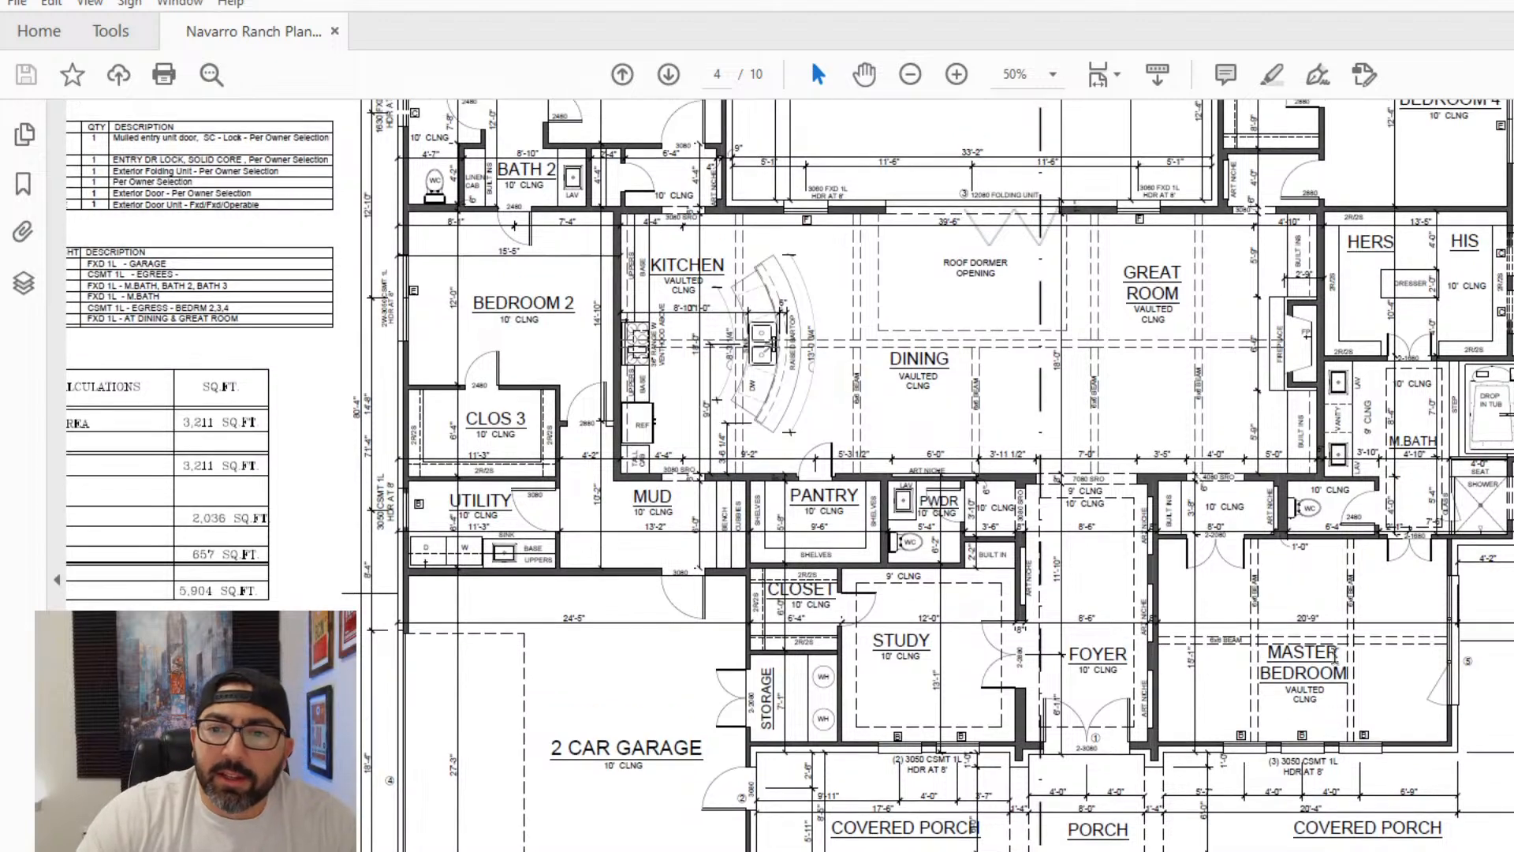
scroll(1001, 690, up, 2)
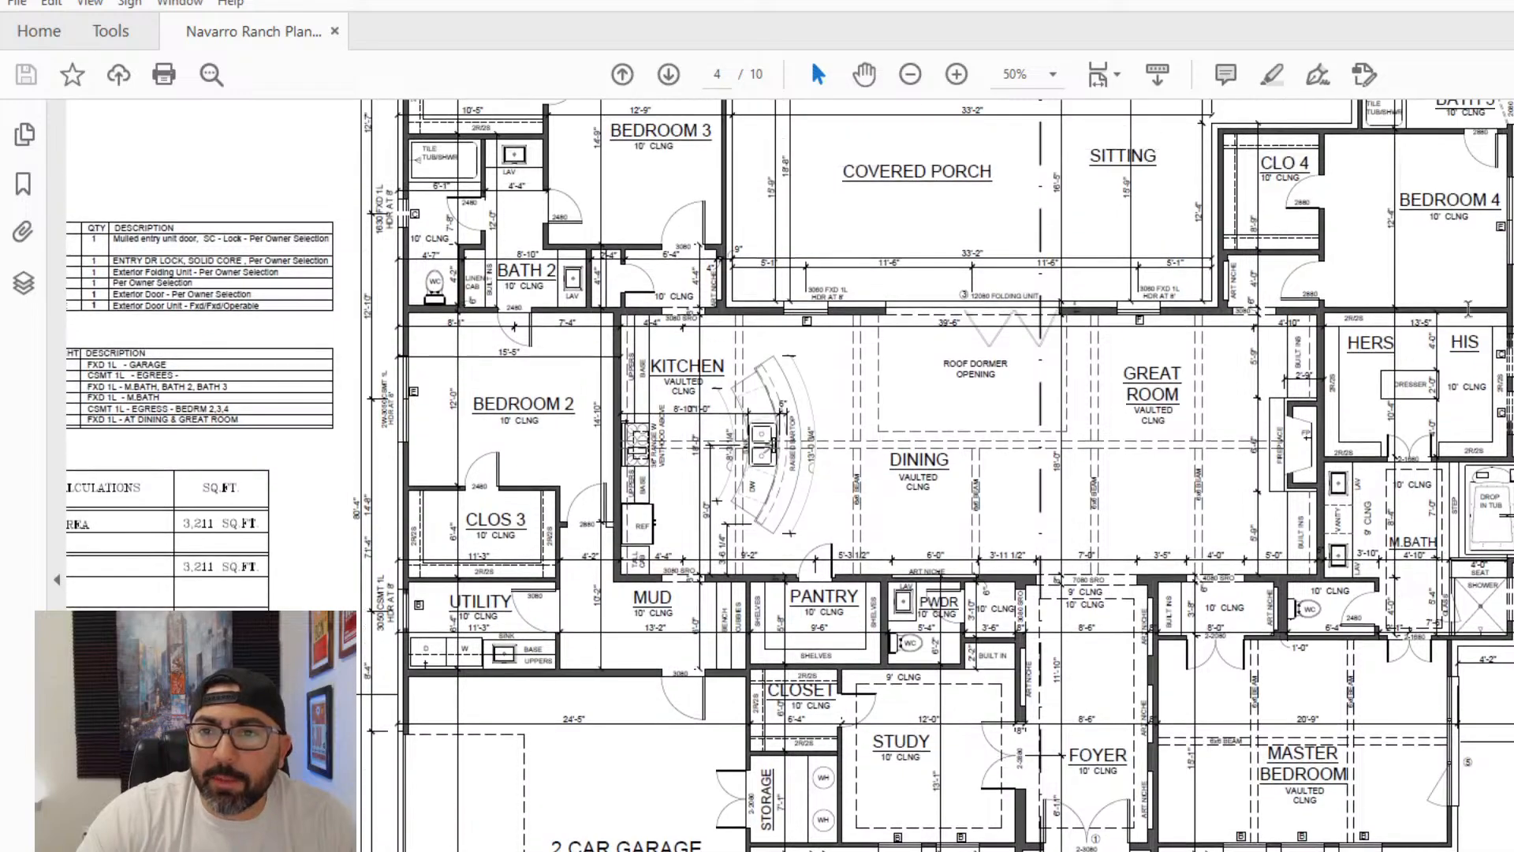
scroll(1286, 400, up, 2)
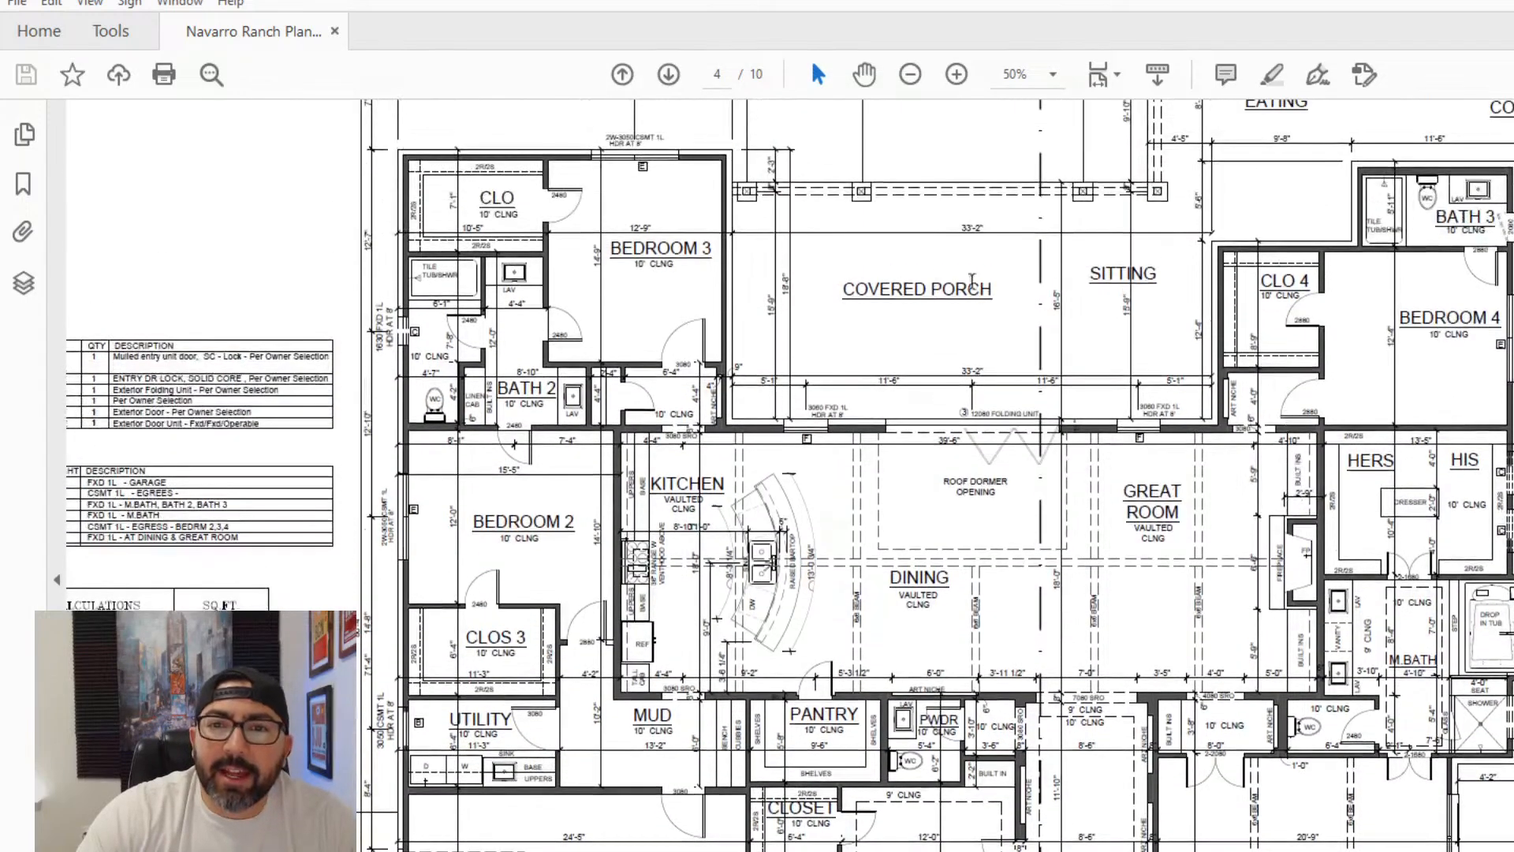
- Look through the electrical plan, roof plan and exterior elevations on pages 5 to 7 of the plan set
scroll(1064, 323, down, 10)
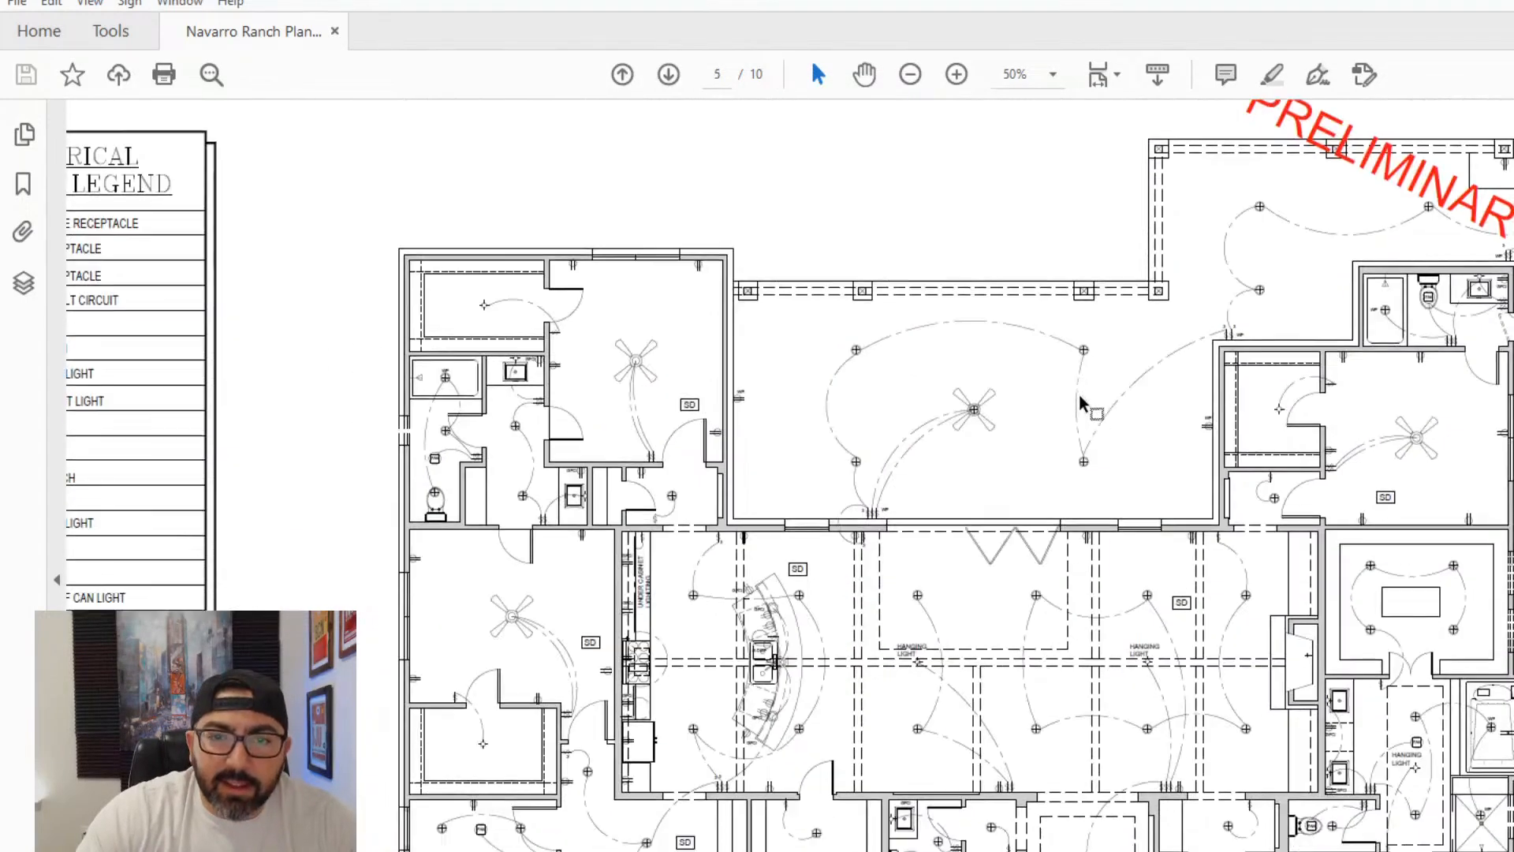
ctrl+scroll(1084, 403, down, 1)
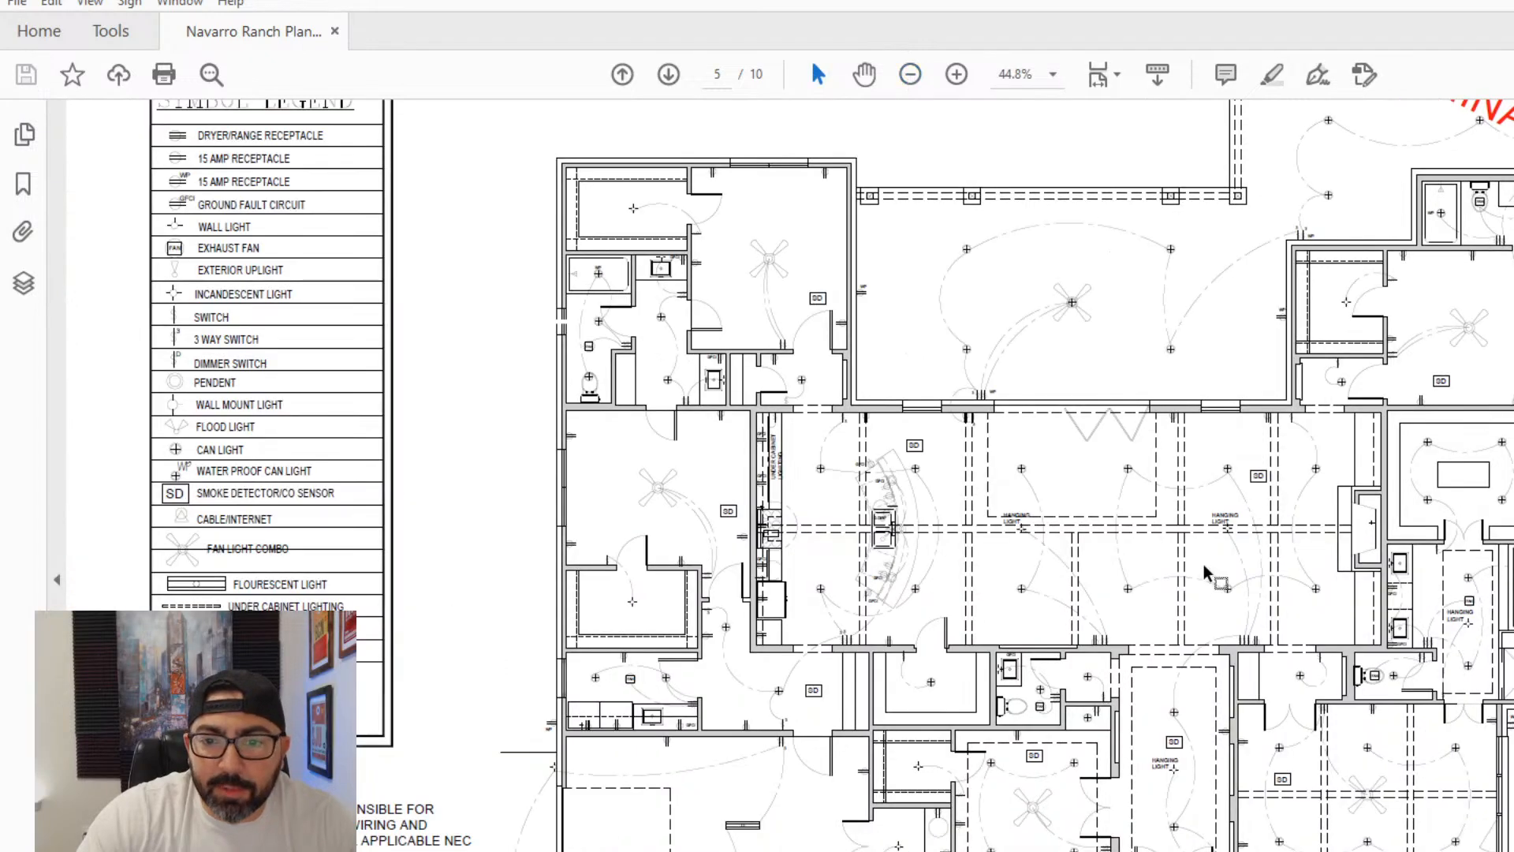
scroll(1204, 571, down, 10)
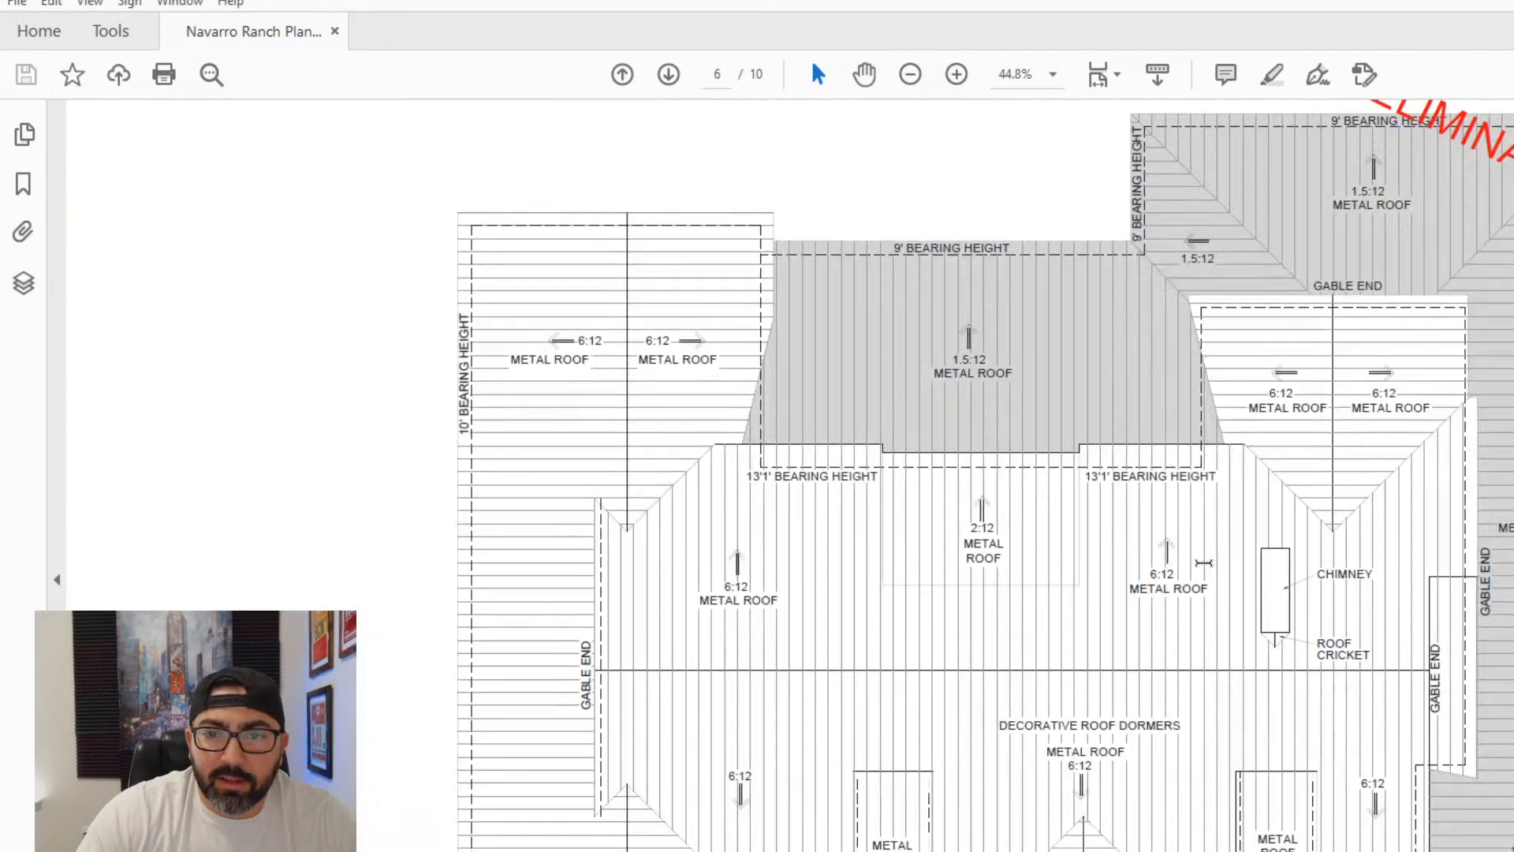
click(910, 74)
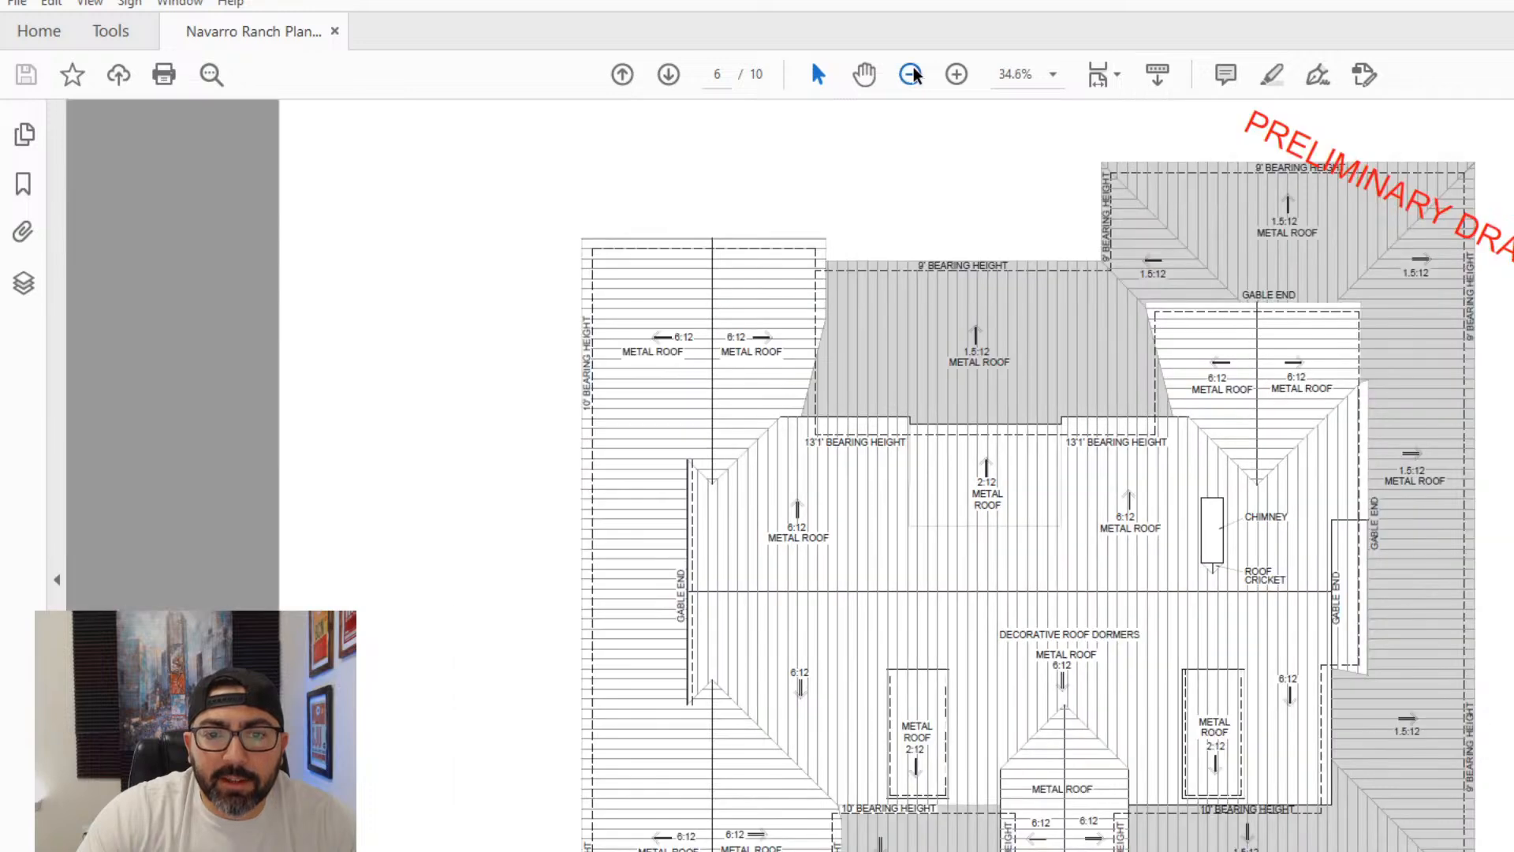
scroll(1107, 536, down, 3)
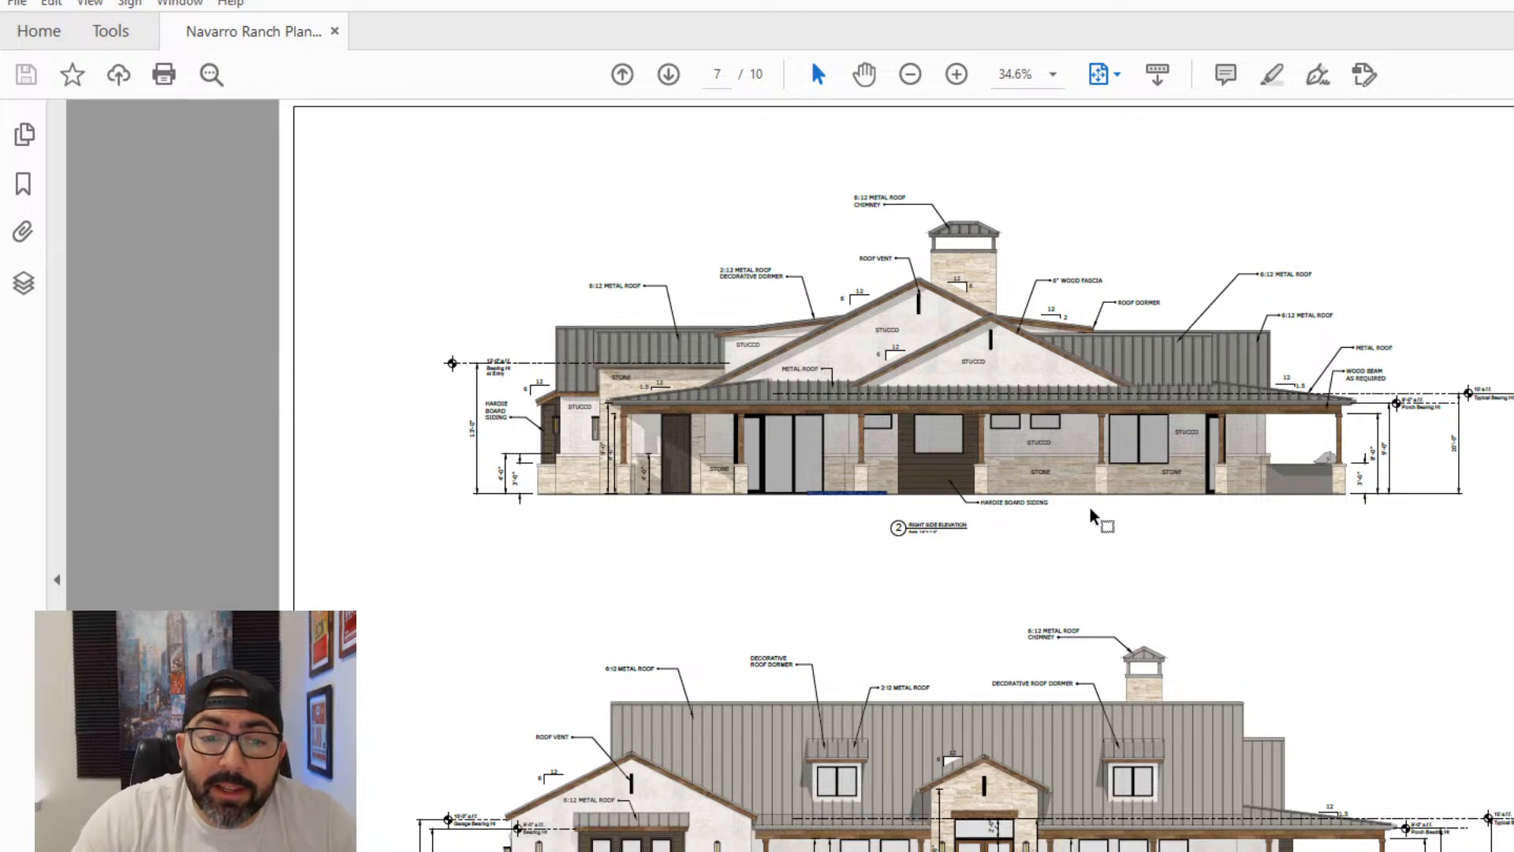
scroll(1092, 512, down, 6)
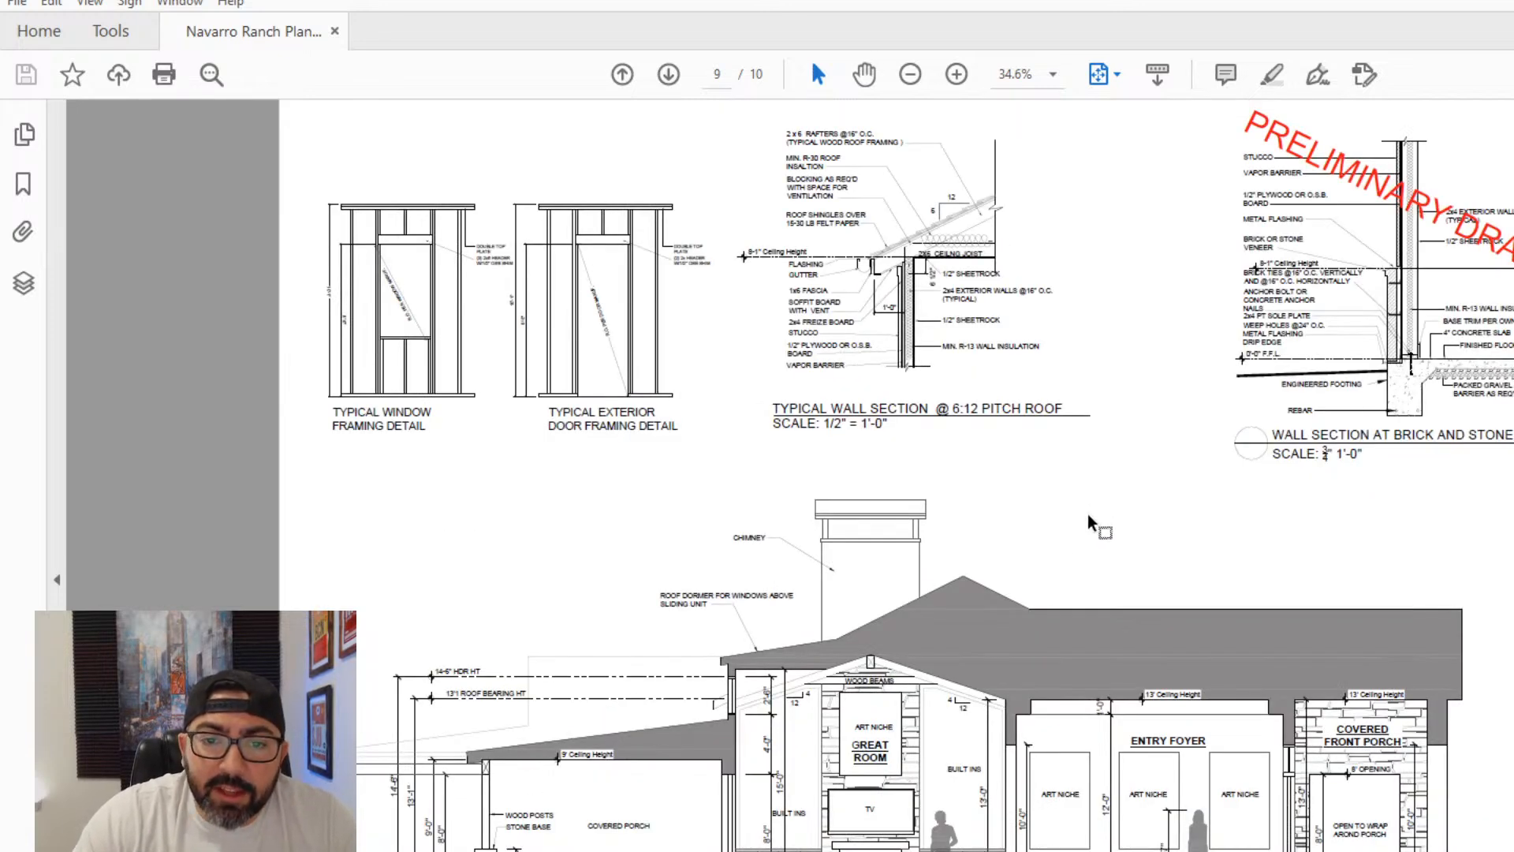
- Examine the building section on page 9, including the great room's vaulted ceiling, the entry foyer and the covered front porch
click(957, 75)
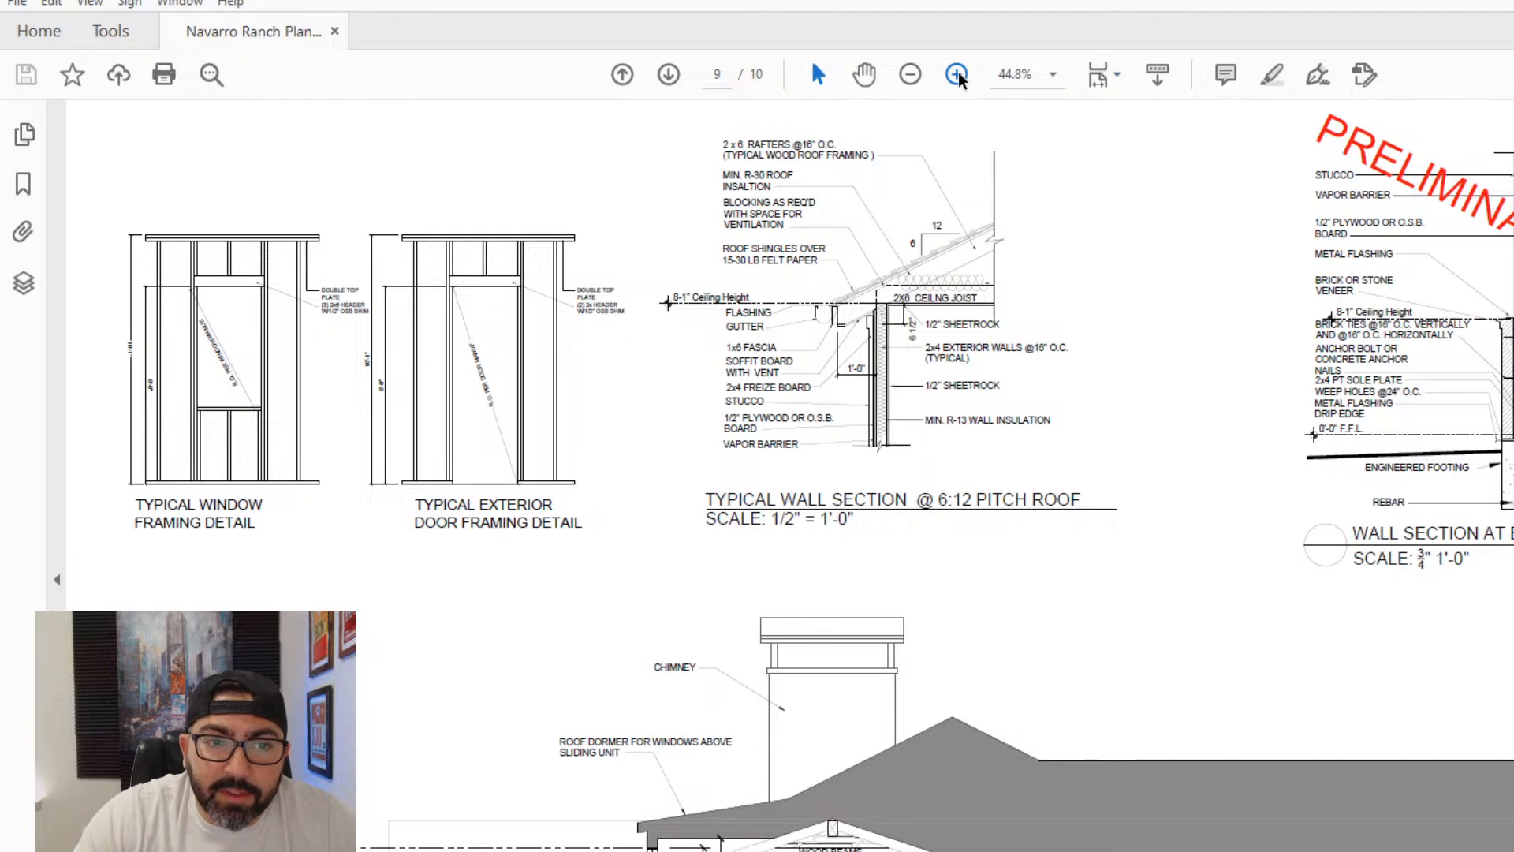
click(956, 74)
scroll(1017, 473, down, 8)
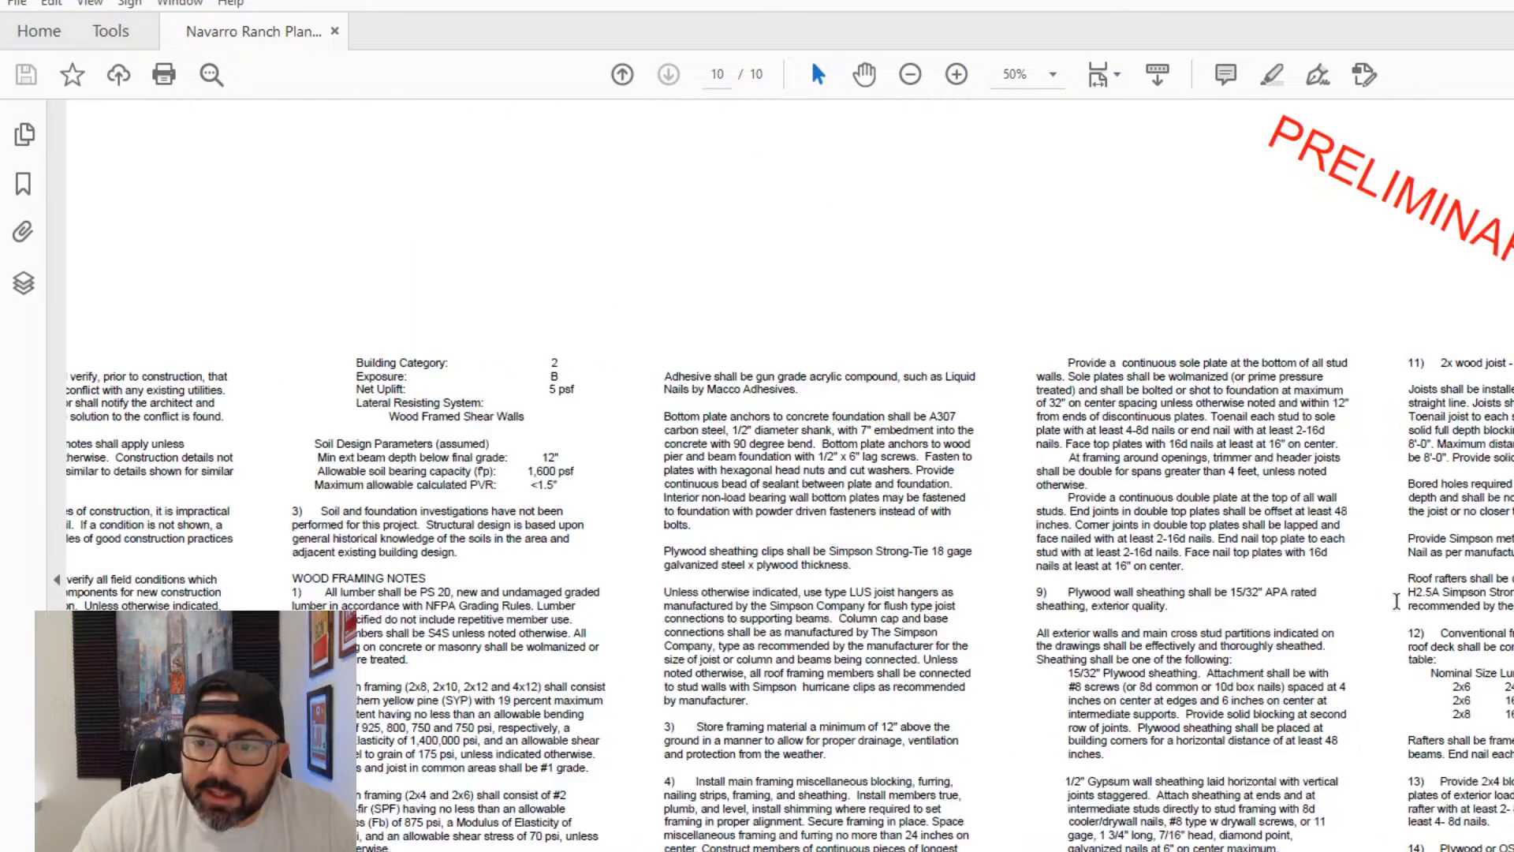
scroll(1396, 601, up, 5)
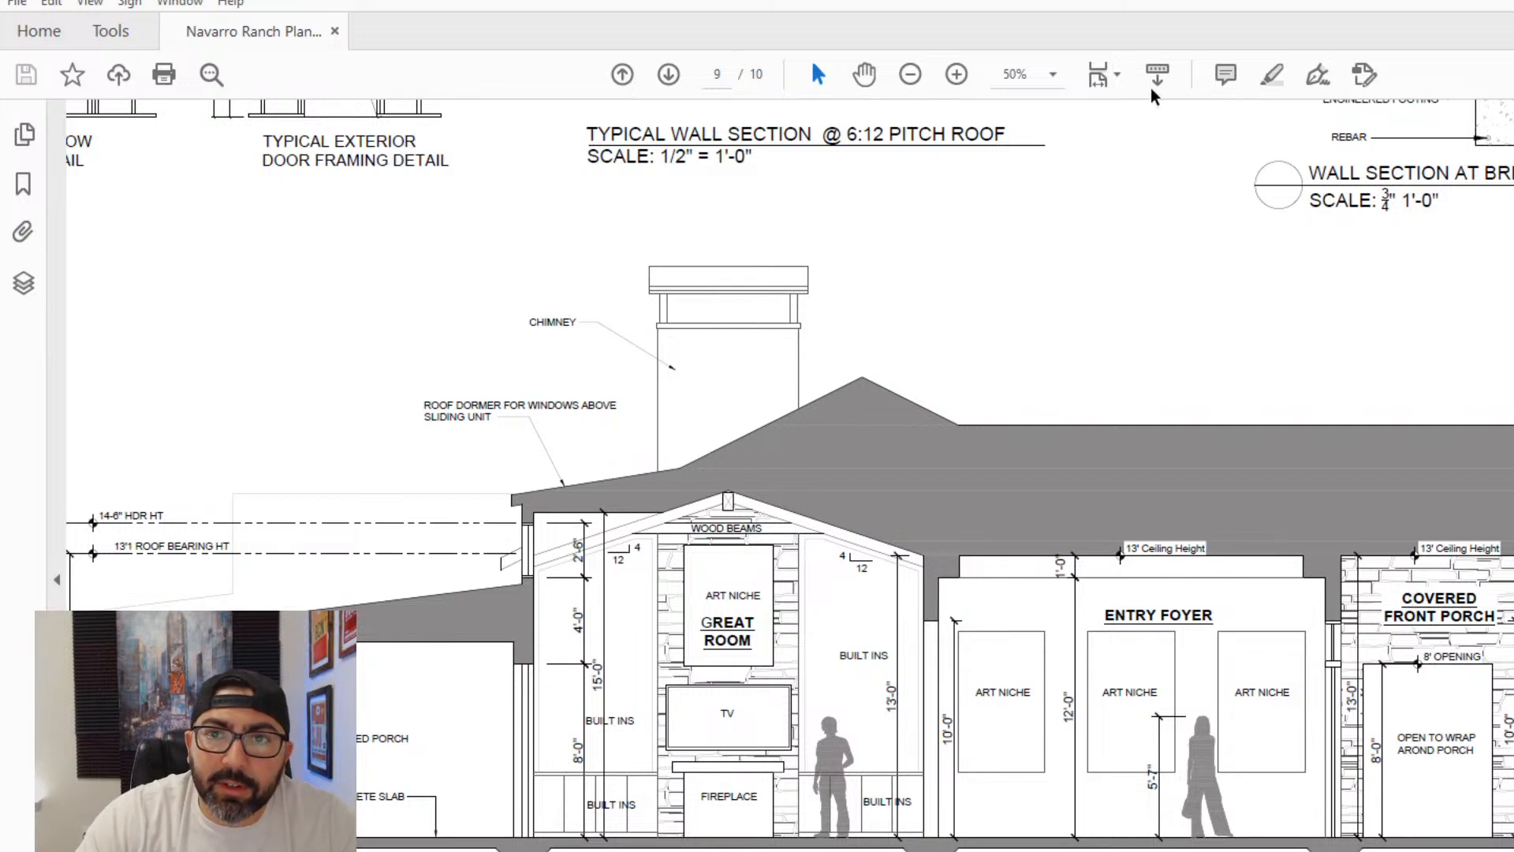
click(957, 74)
ctrl+scroll(1100, 422, up, 1)
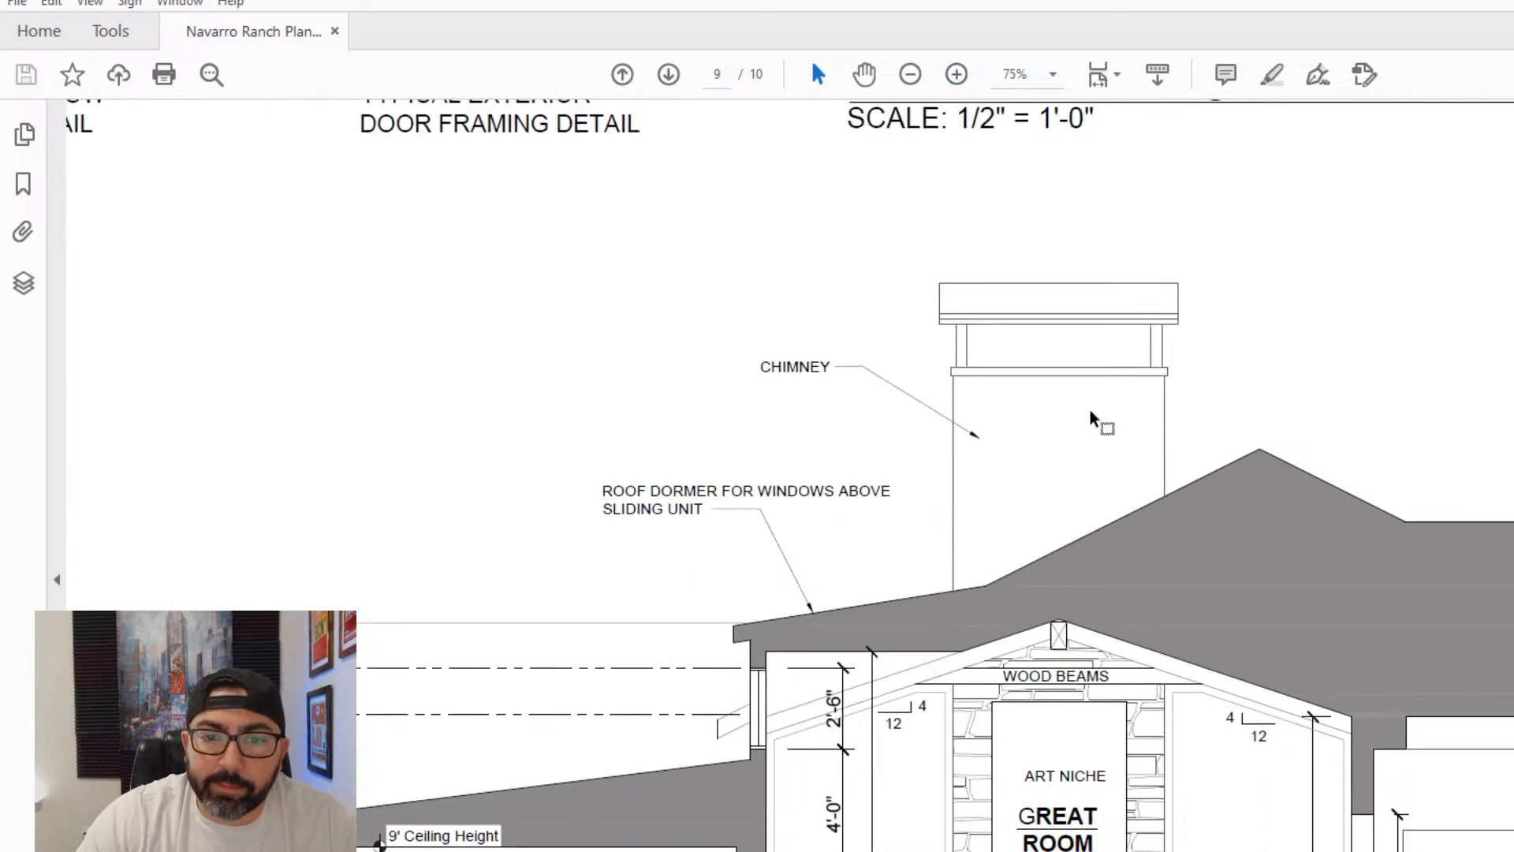
scroll(1096, 415, down, 3)
scroll(1115, 430, right, 9)
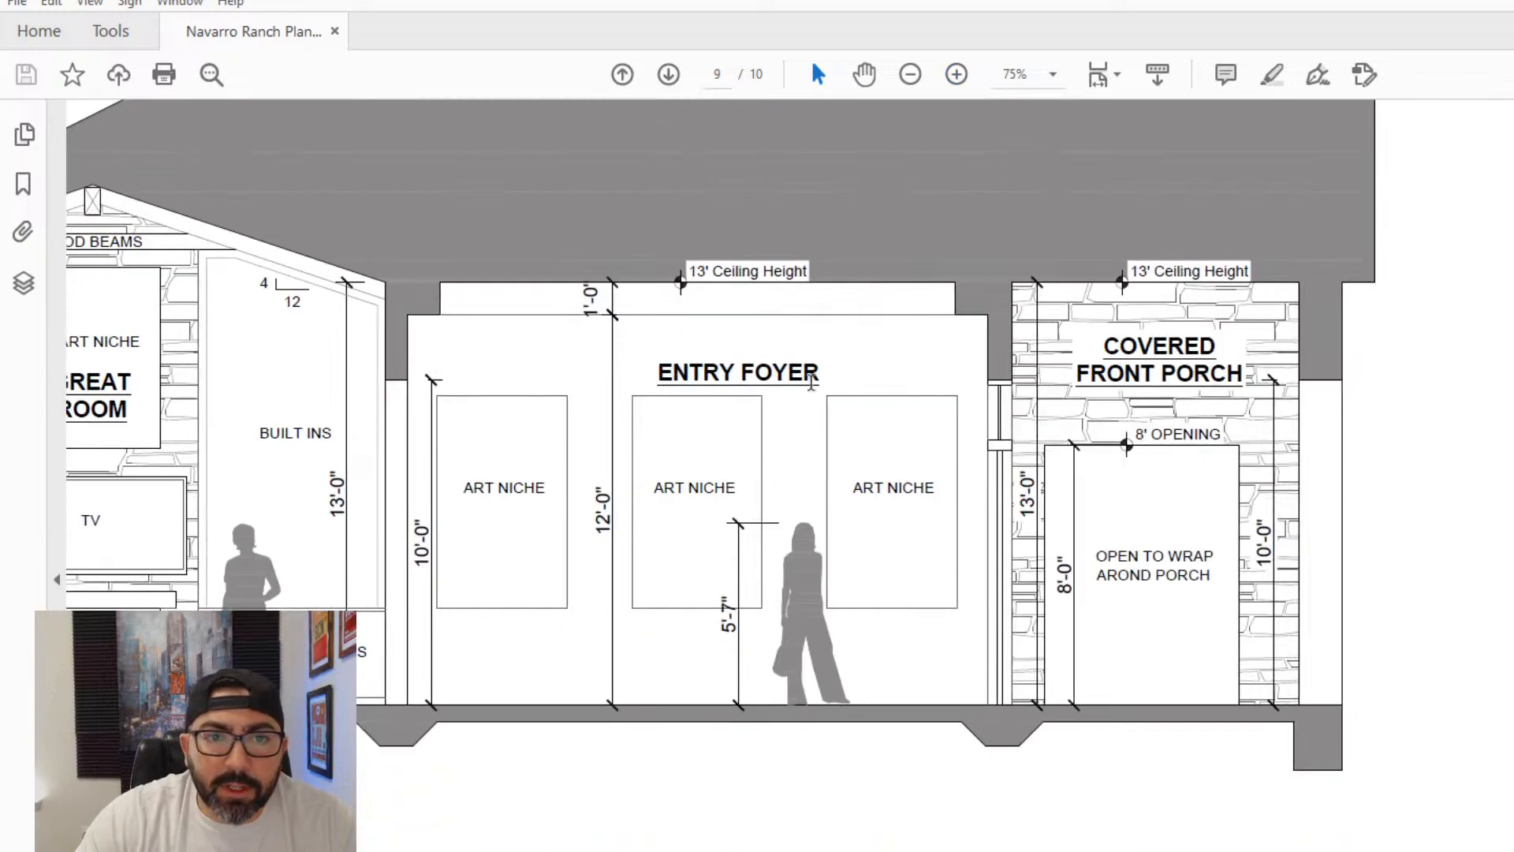
scroll(811, 384, left, 9)
scroll(1441, 294, right, 3)
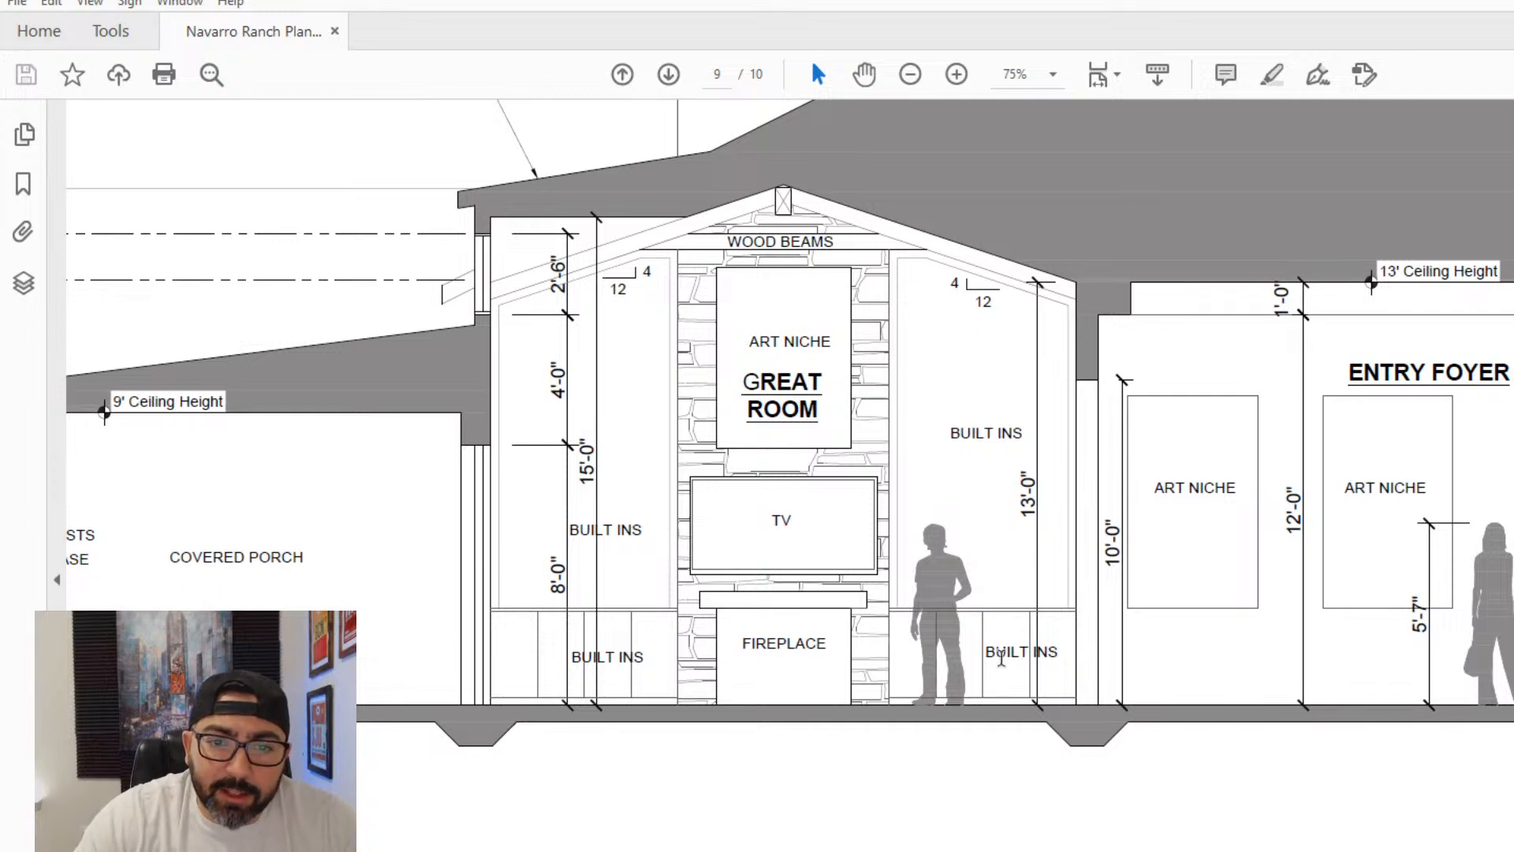
scroll(504, 387, up, 3)
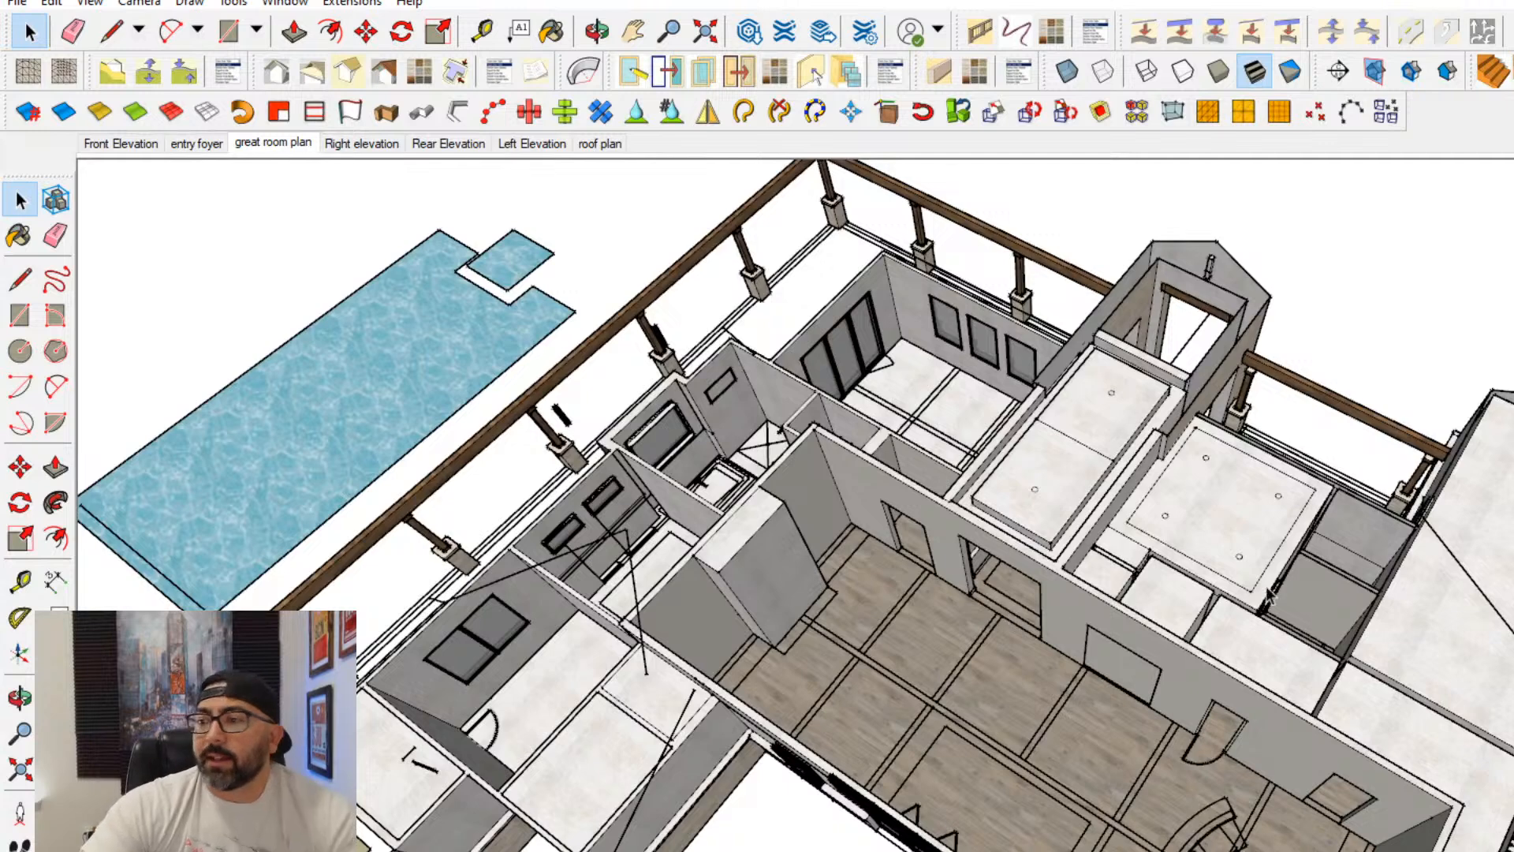
middle_drag(1128, 731, 1034, 704)
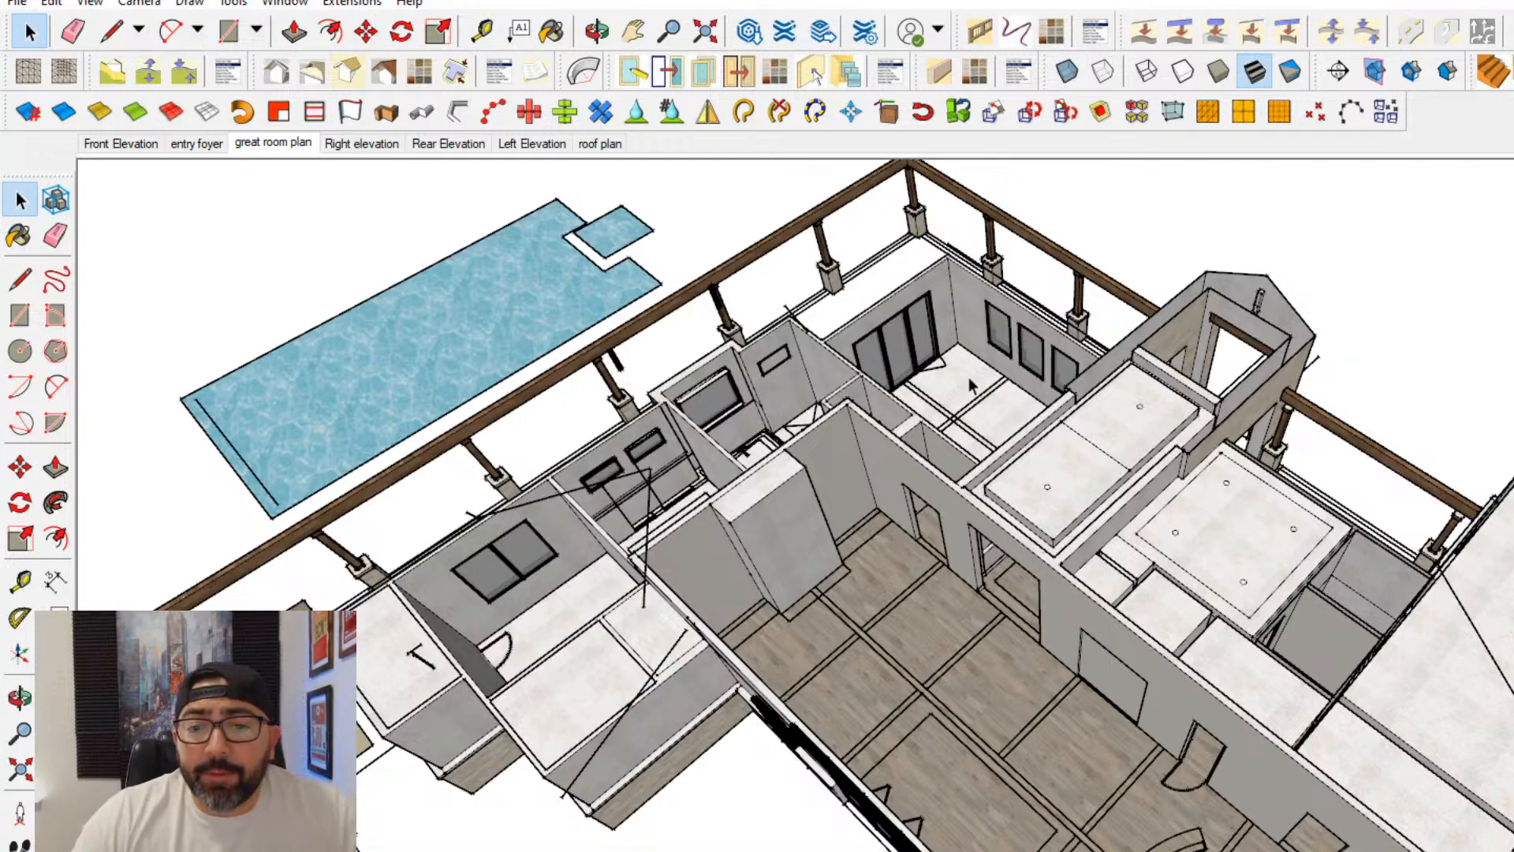
scroll(1024, 674, up, 3)
middle_drag(963, 629, 1480, 652)
scroll(1270, 592, up, 4)
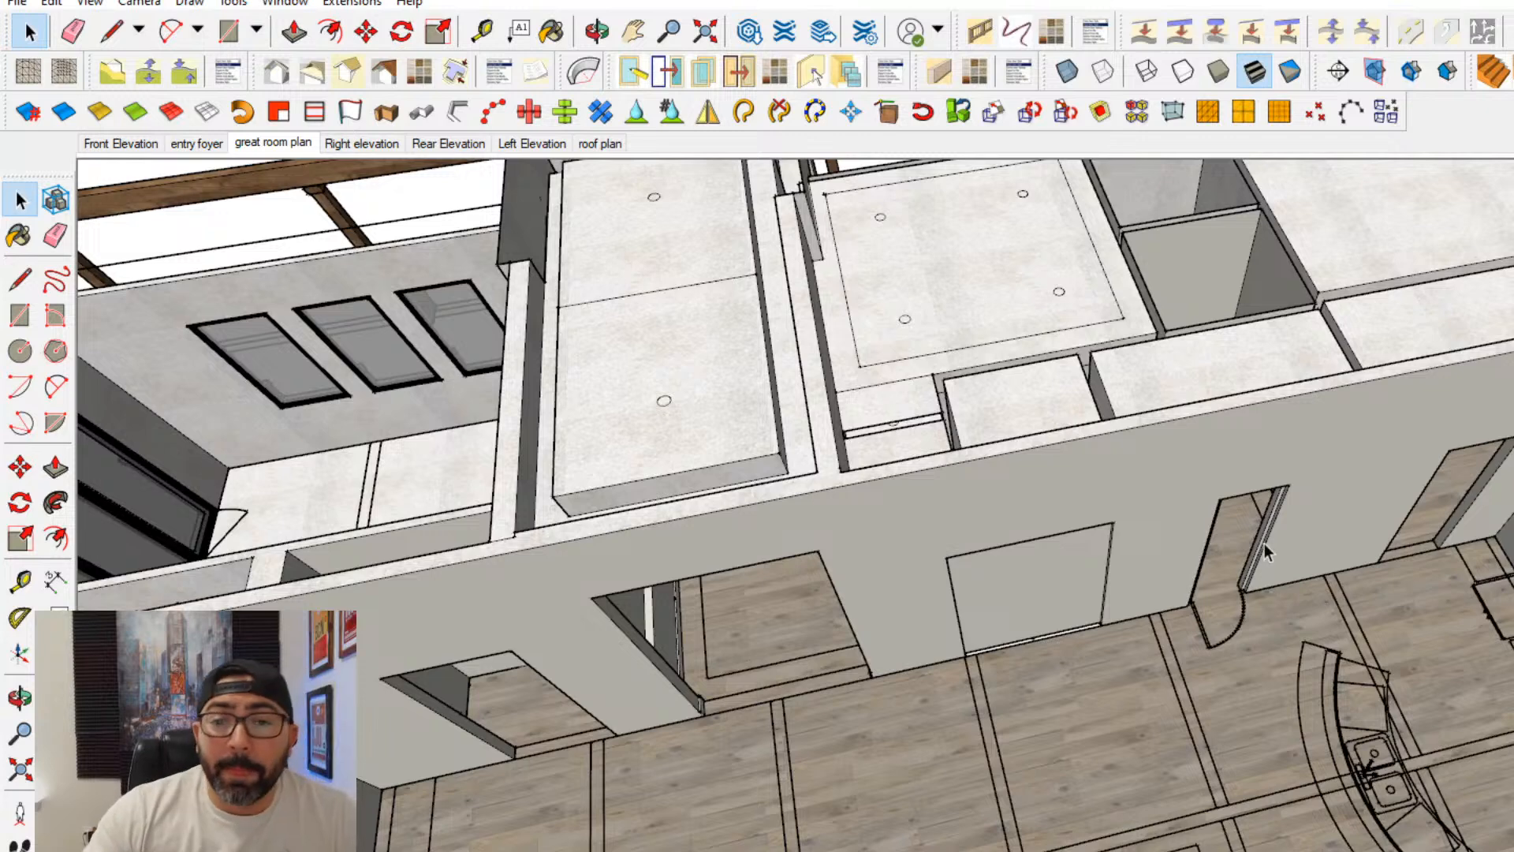
scroll(1152, 560, up, 10)
scroll(1189, 726, up, 2)
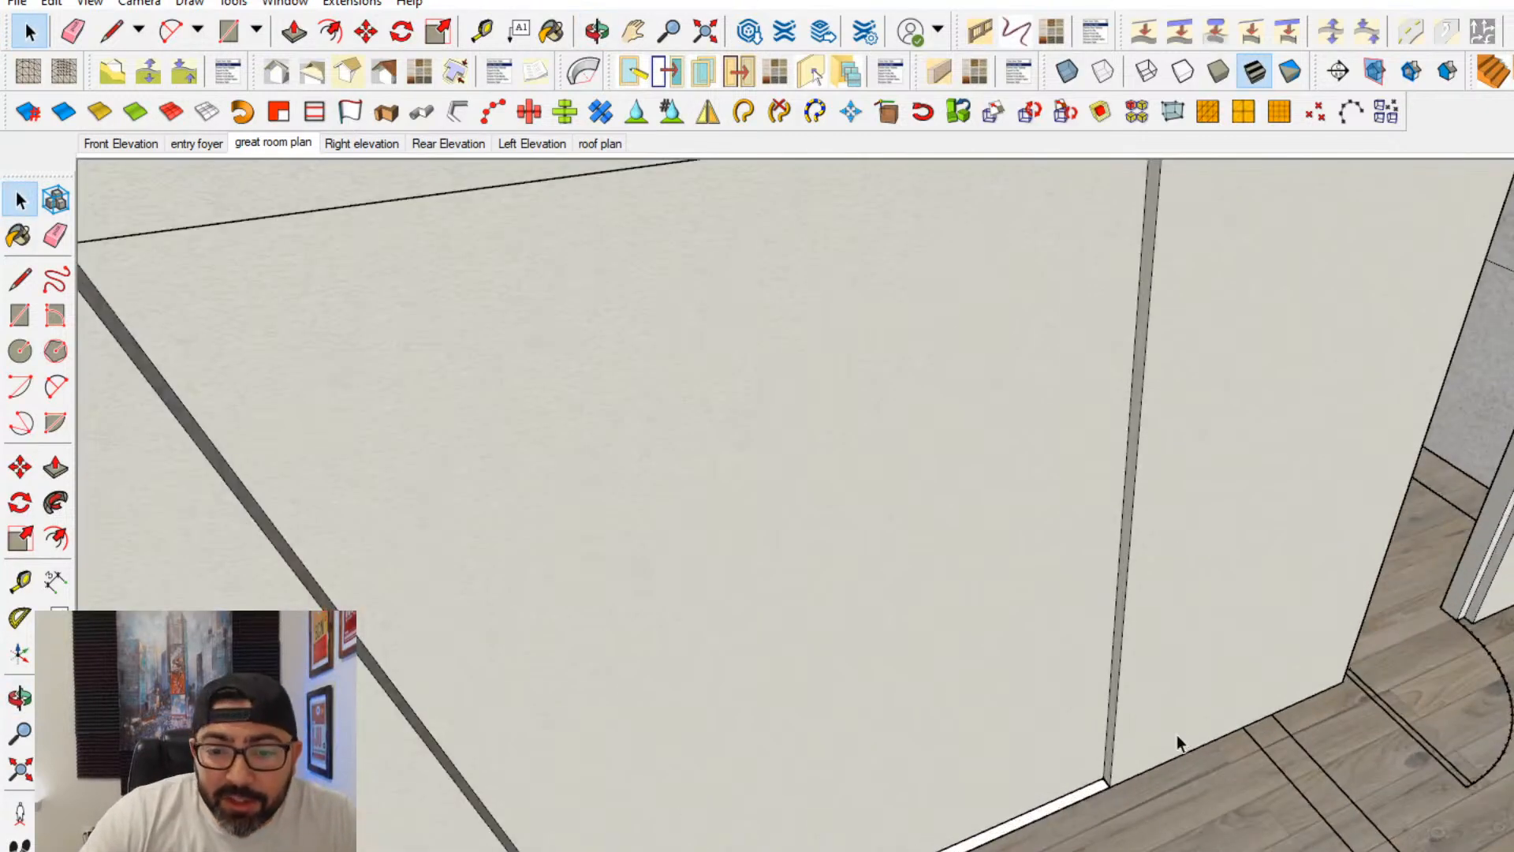
triple_click(1178, 730)
click(22, 283)
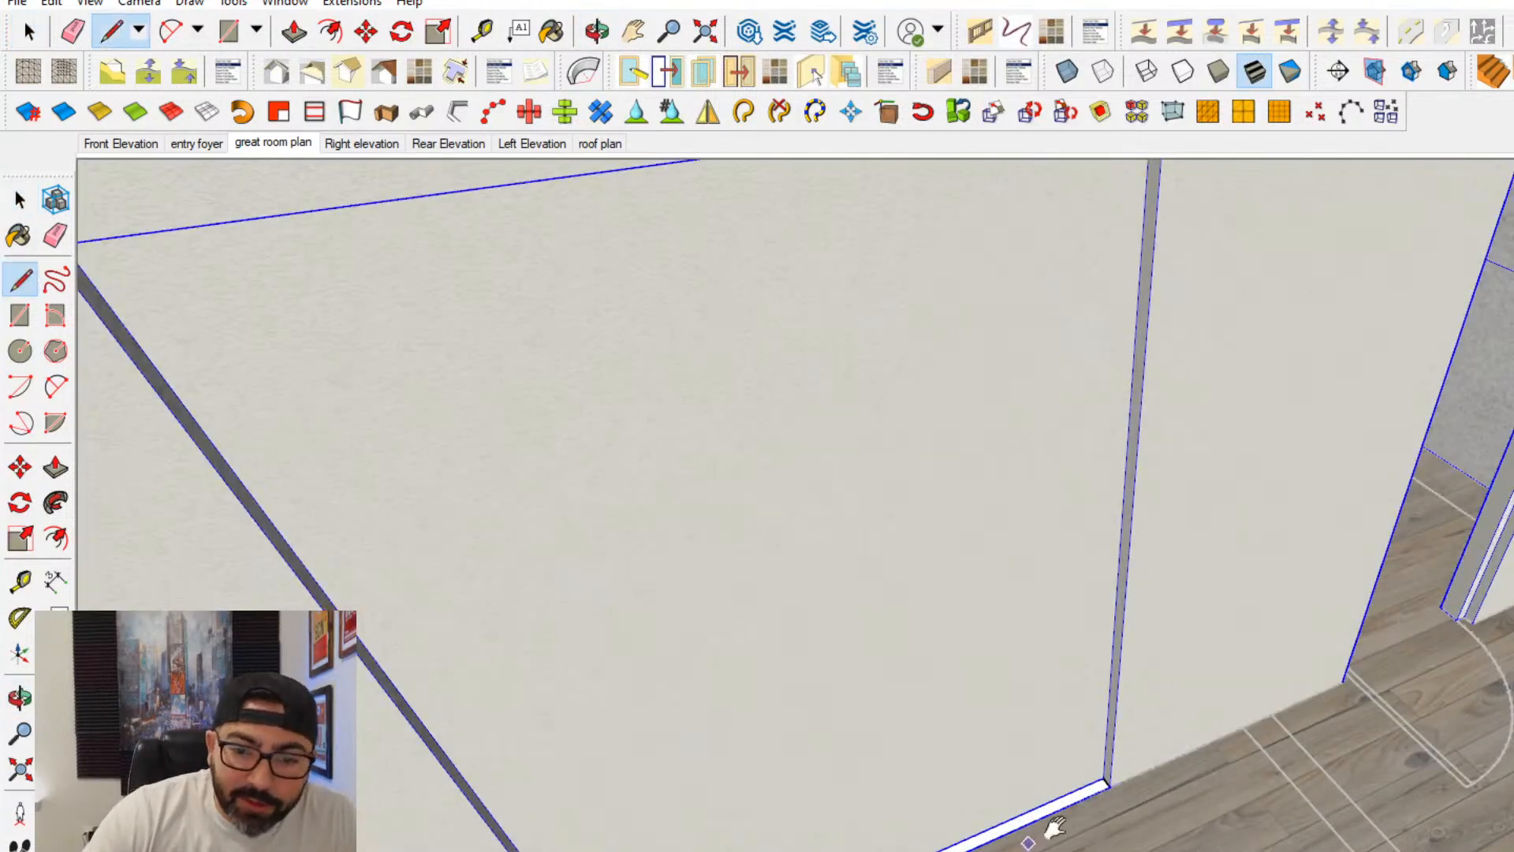
middle_drag(1045, 836, 1207, 746)
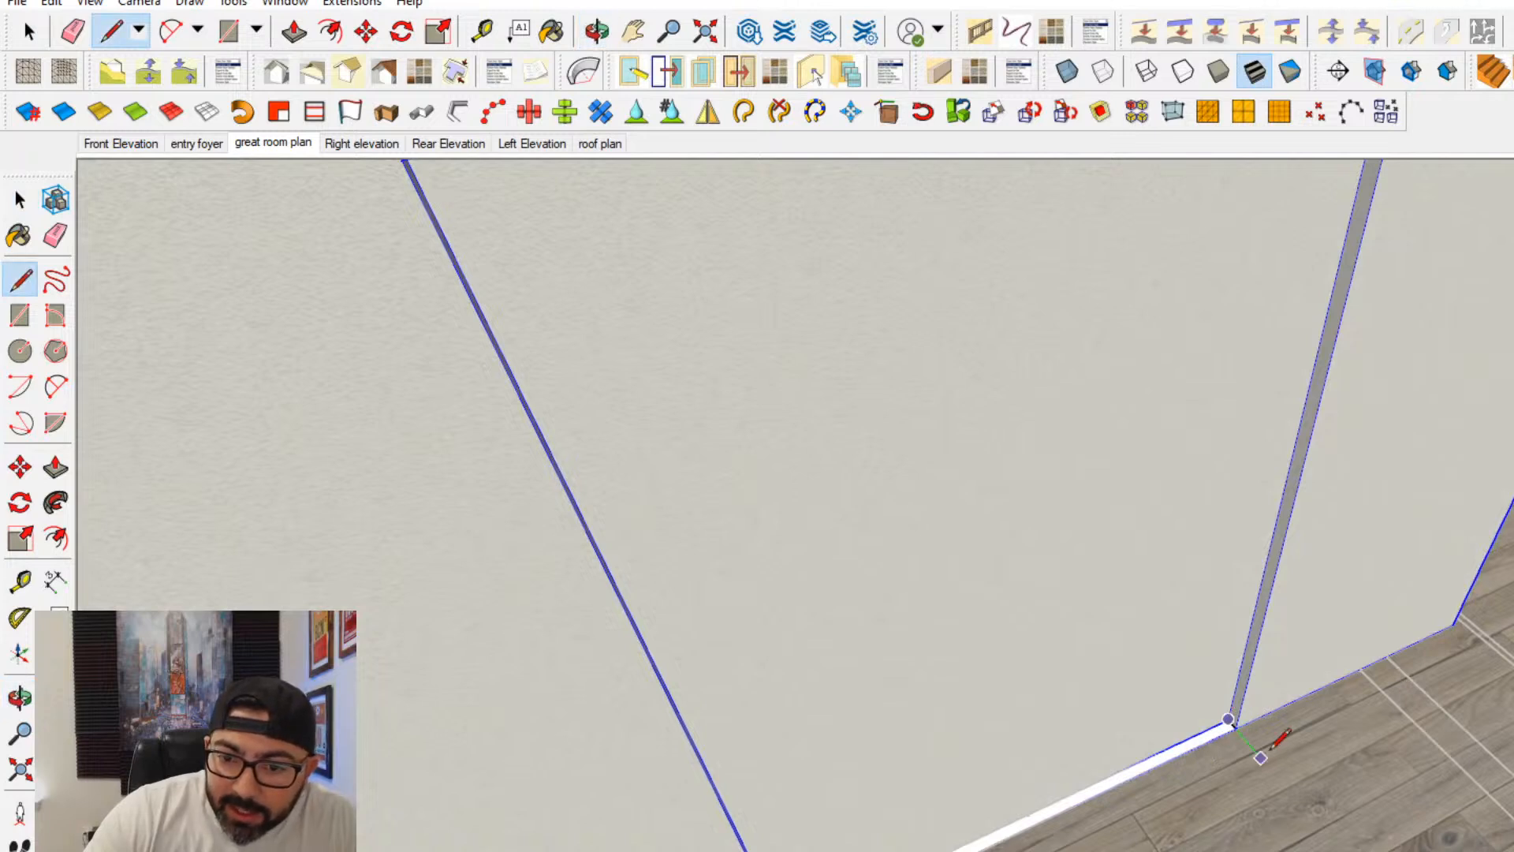
click(1229, 720)
click(55, 234)
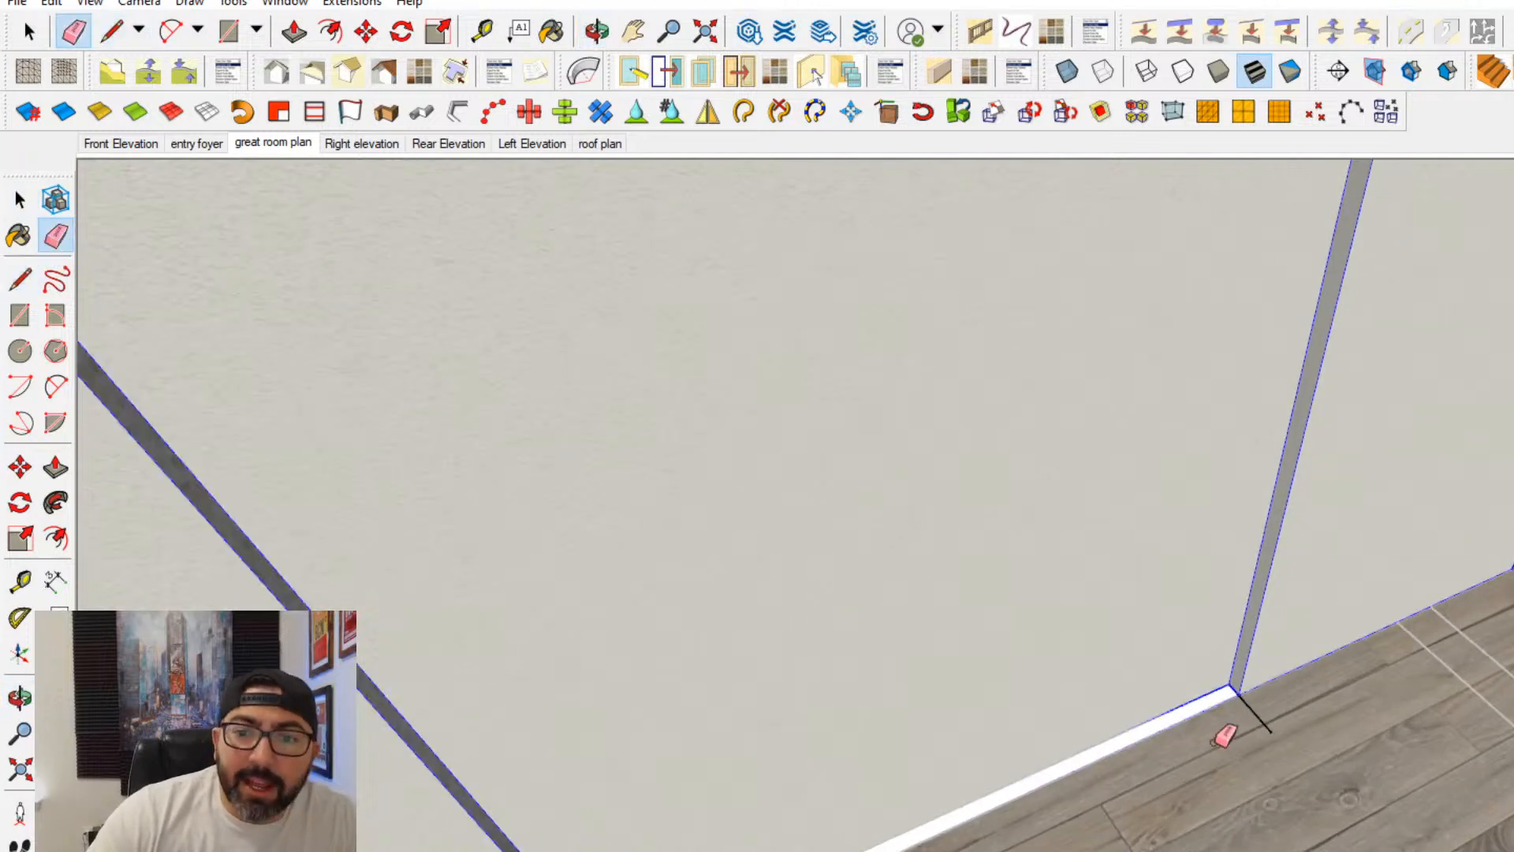
click(1257, 716)
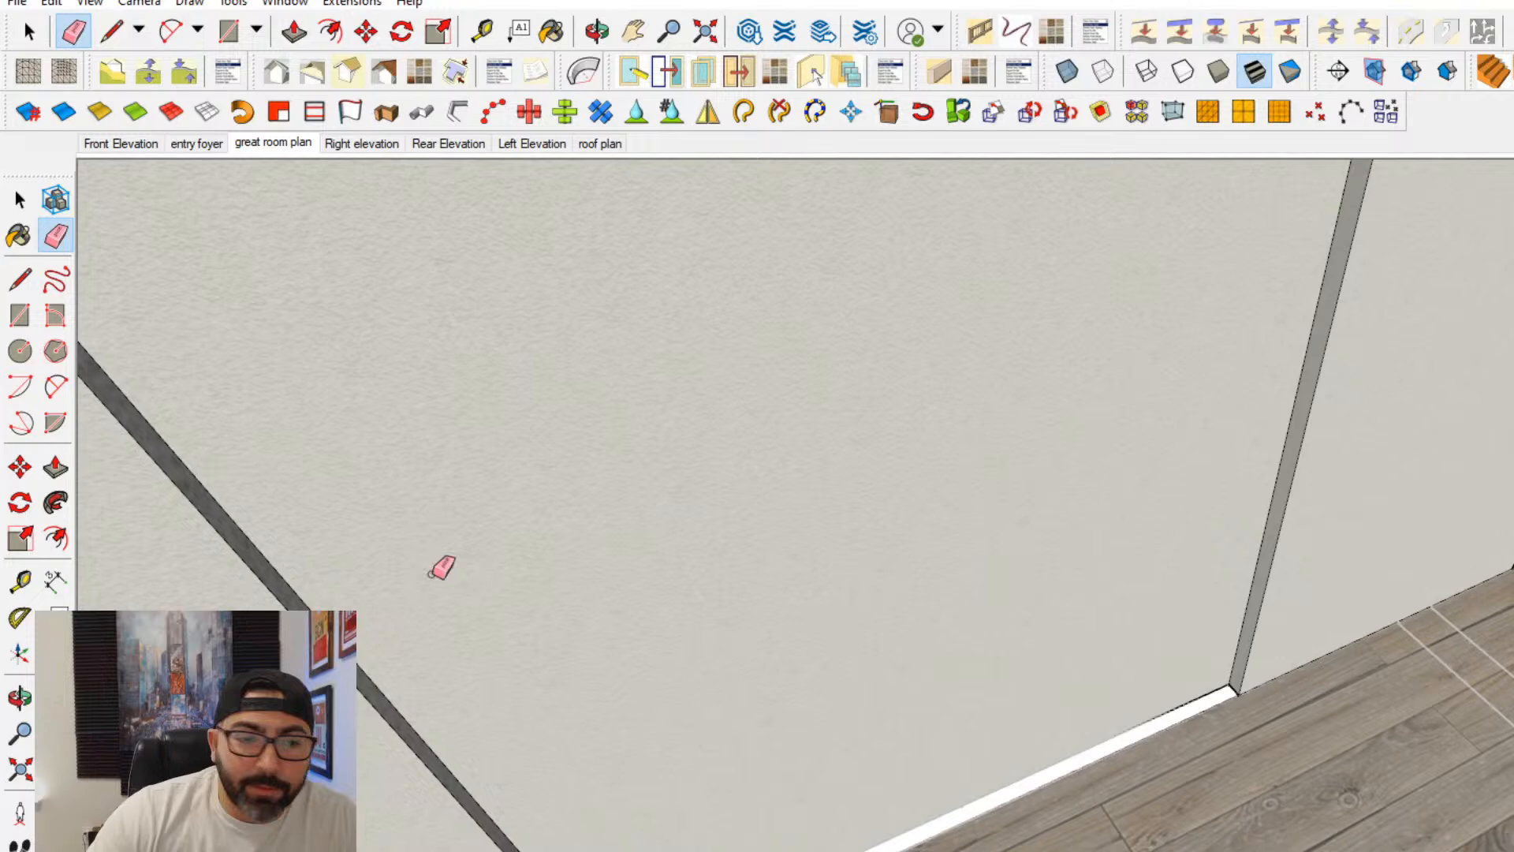
- Raise the top face of the great room wall recess by 12 with Push/Pull
click(55, 471)
drag(1172, 720, 496, 601)
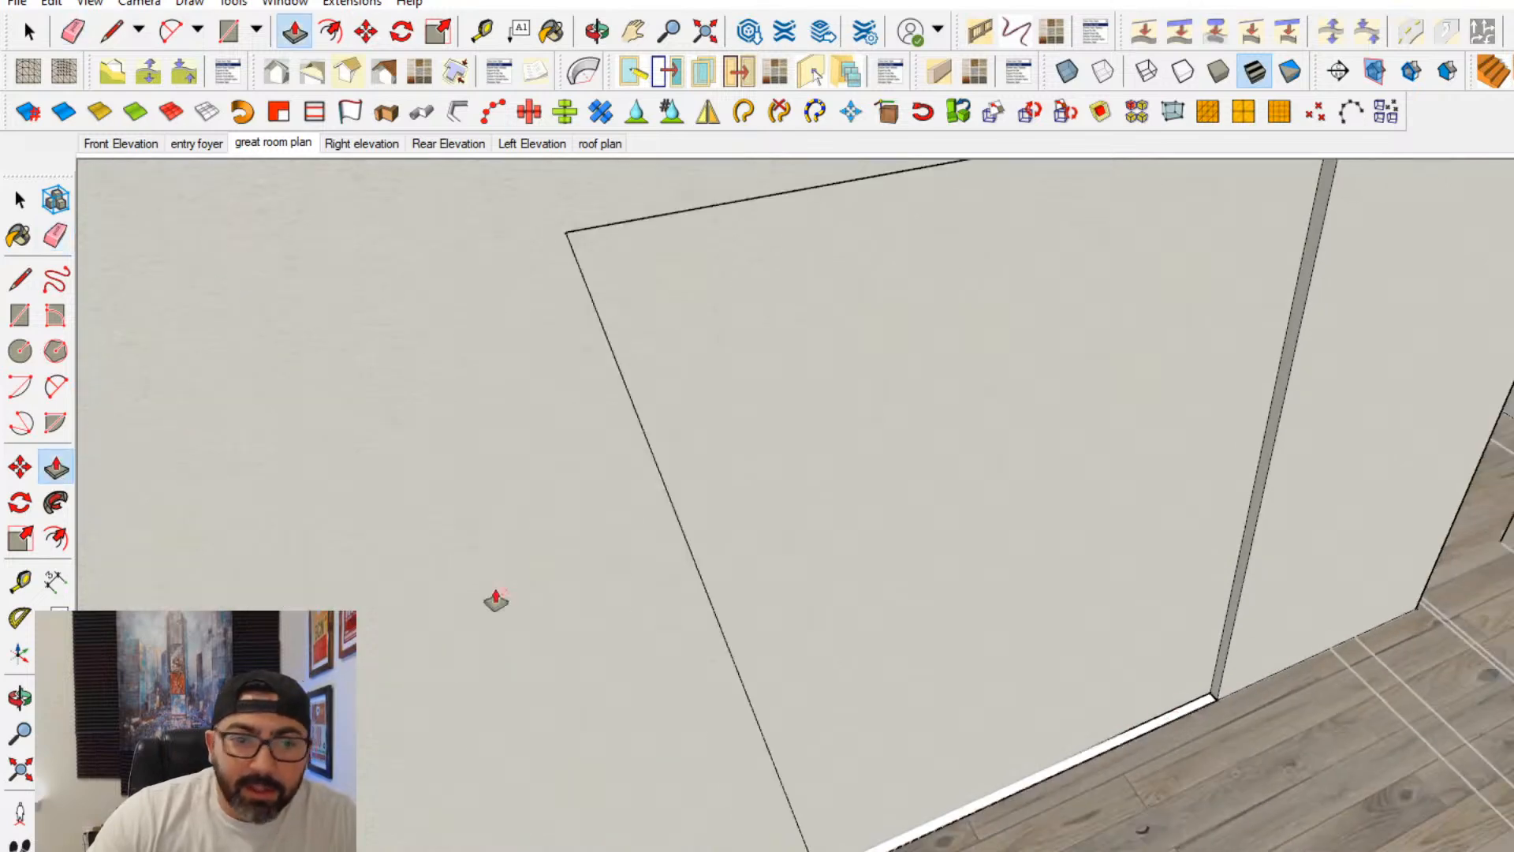
click(14, 197)
scroll(990, 557, down, 5)
middle_drag(1115, 605, 1175, 524)
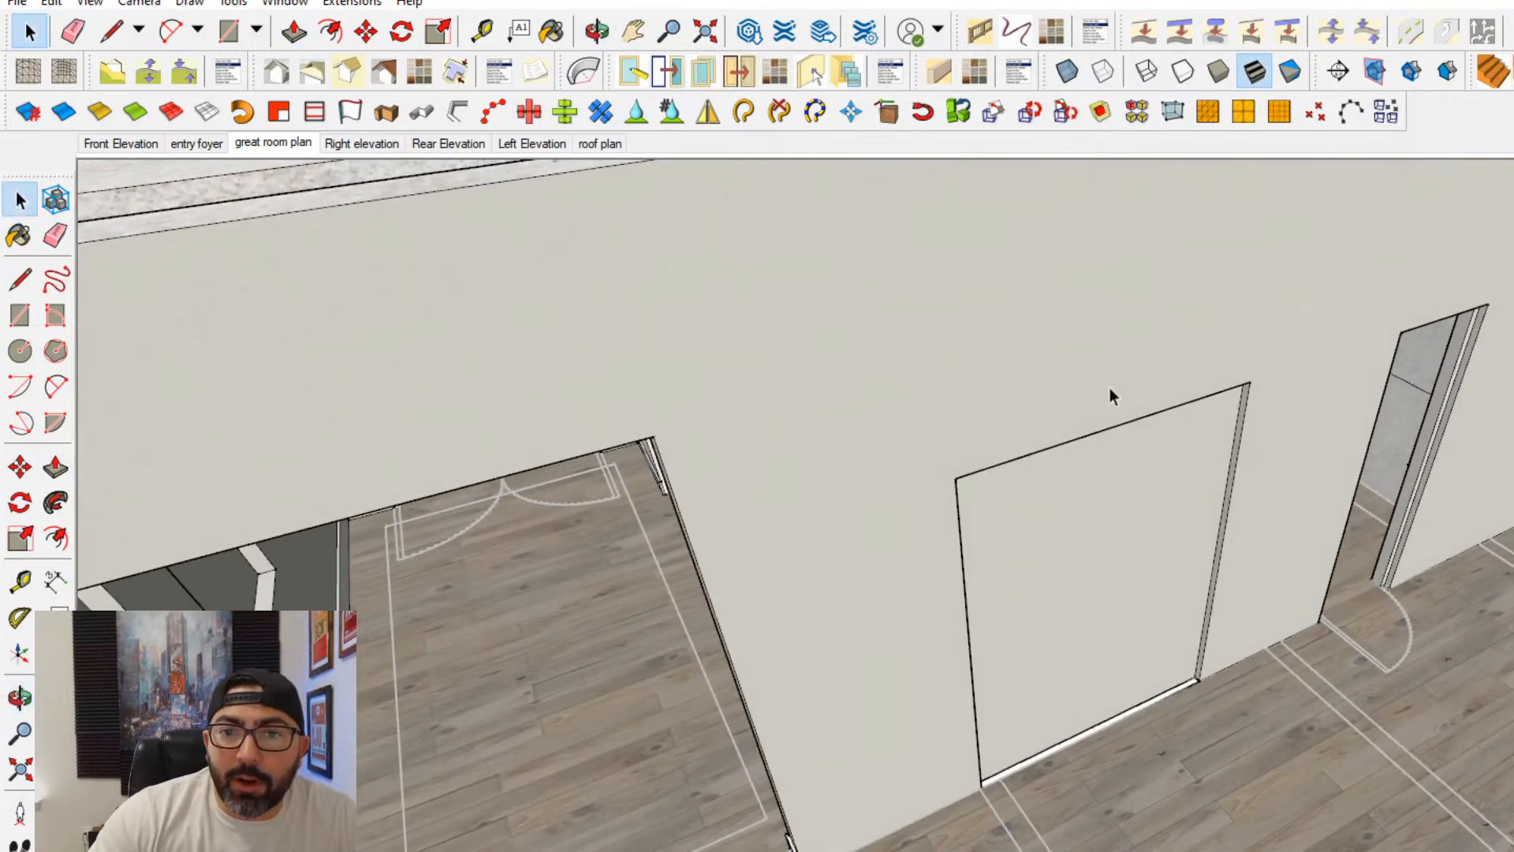
triple_click(1110, 388)
click(56, 468)
scroll(1180, 363, up, 4)
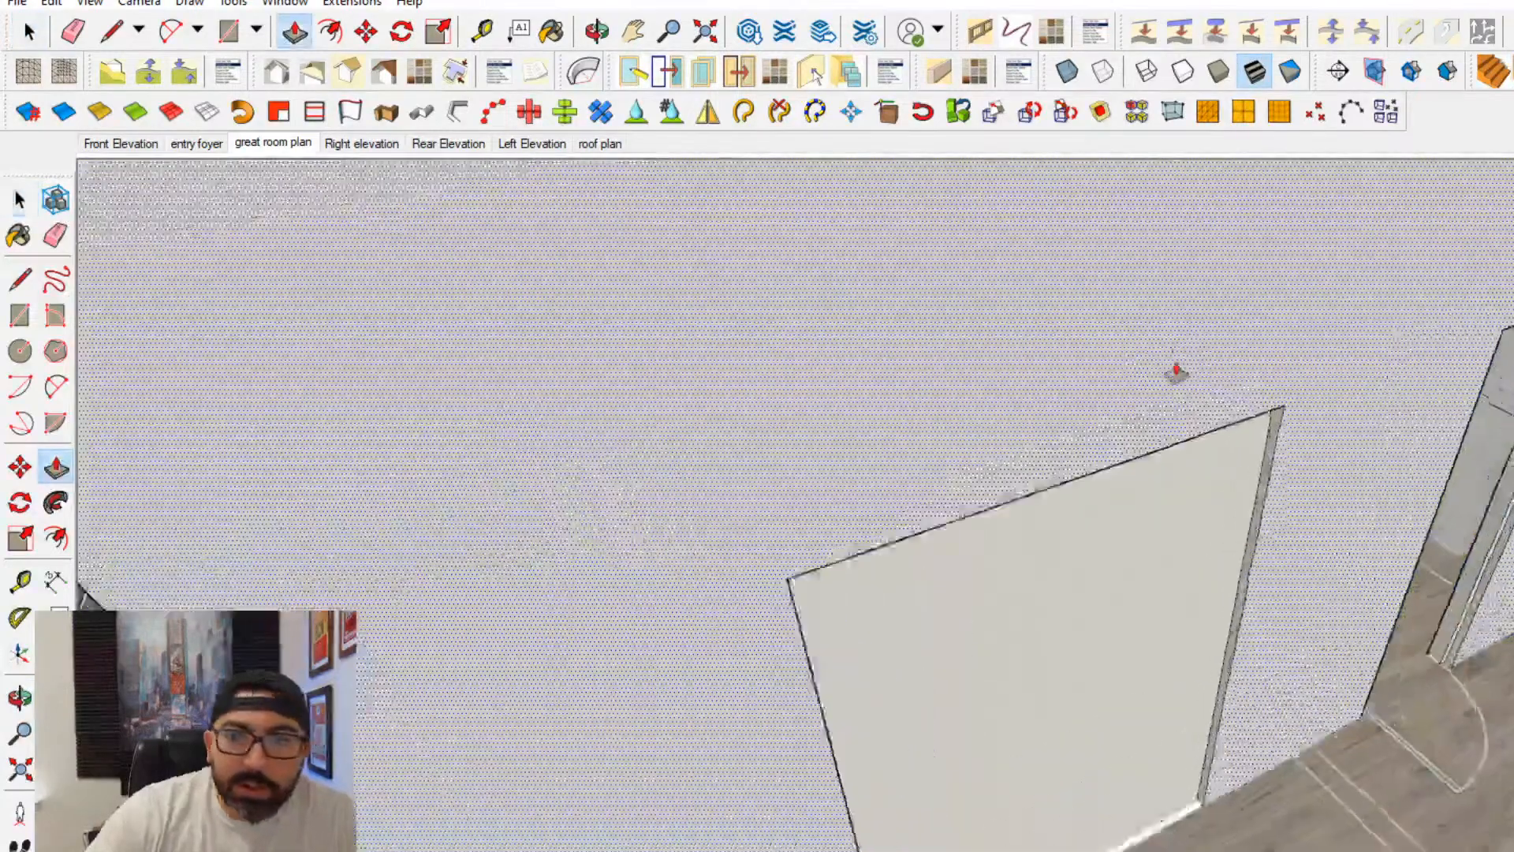
middle_drag(1175, 370, 1362, 267)
click(1283, 332)
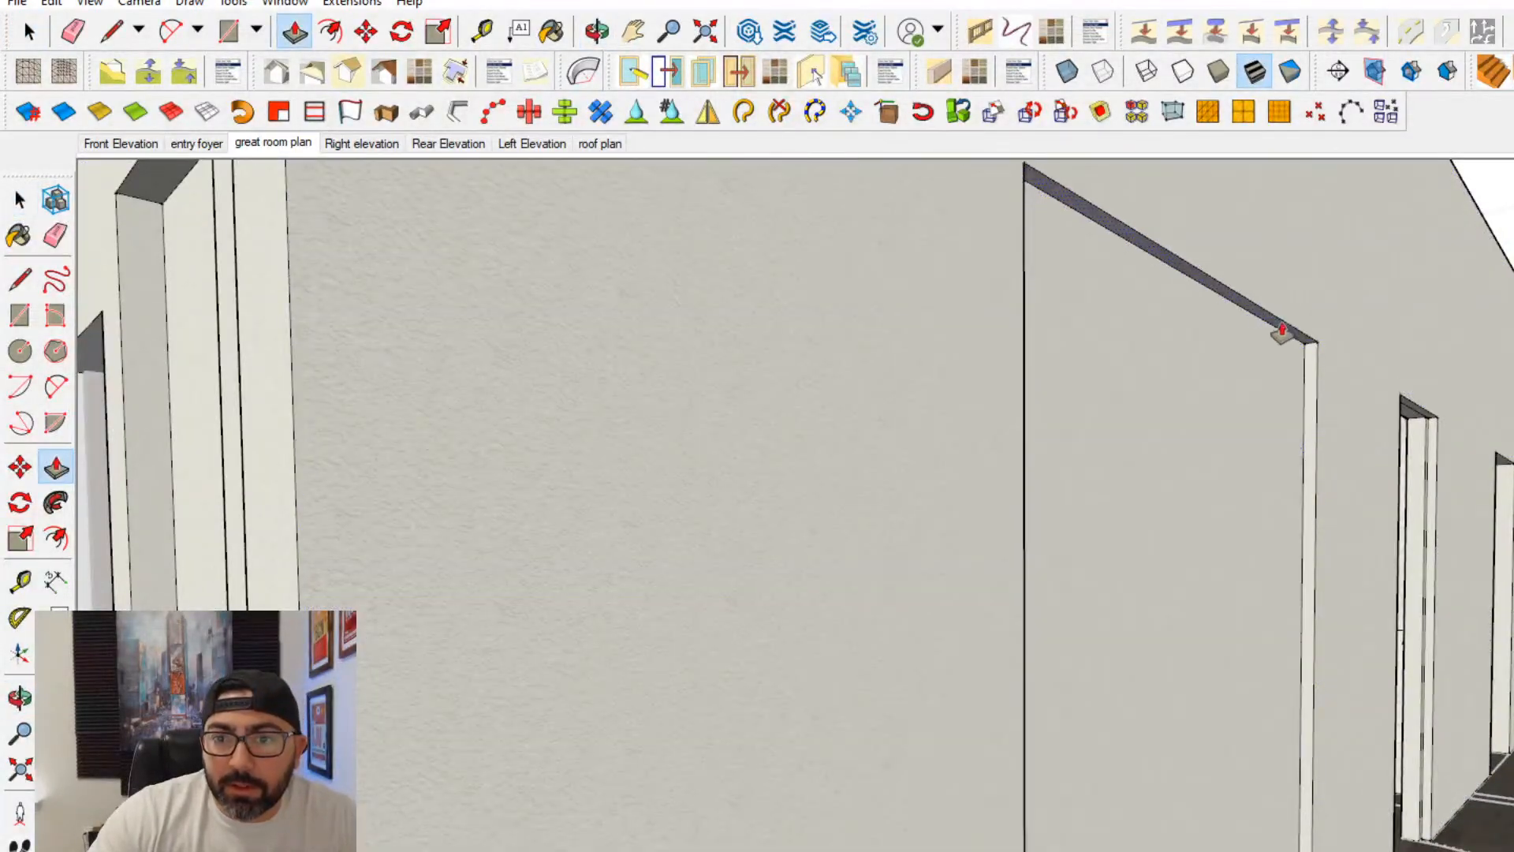
text(12)
key(Return)
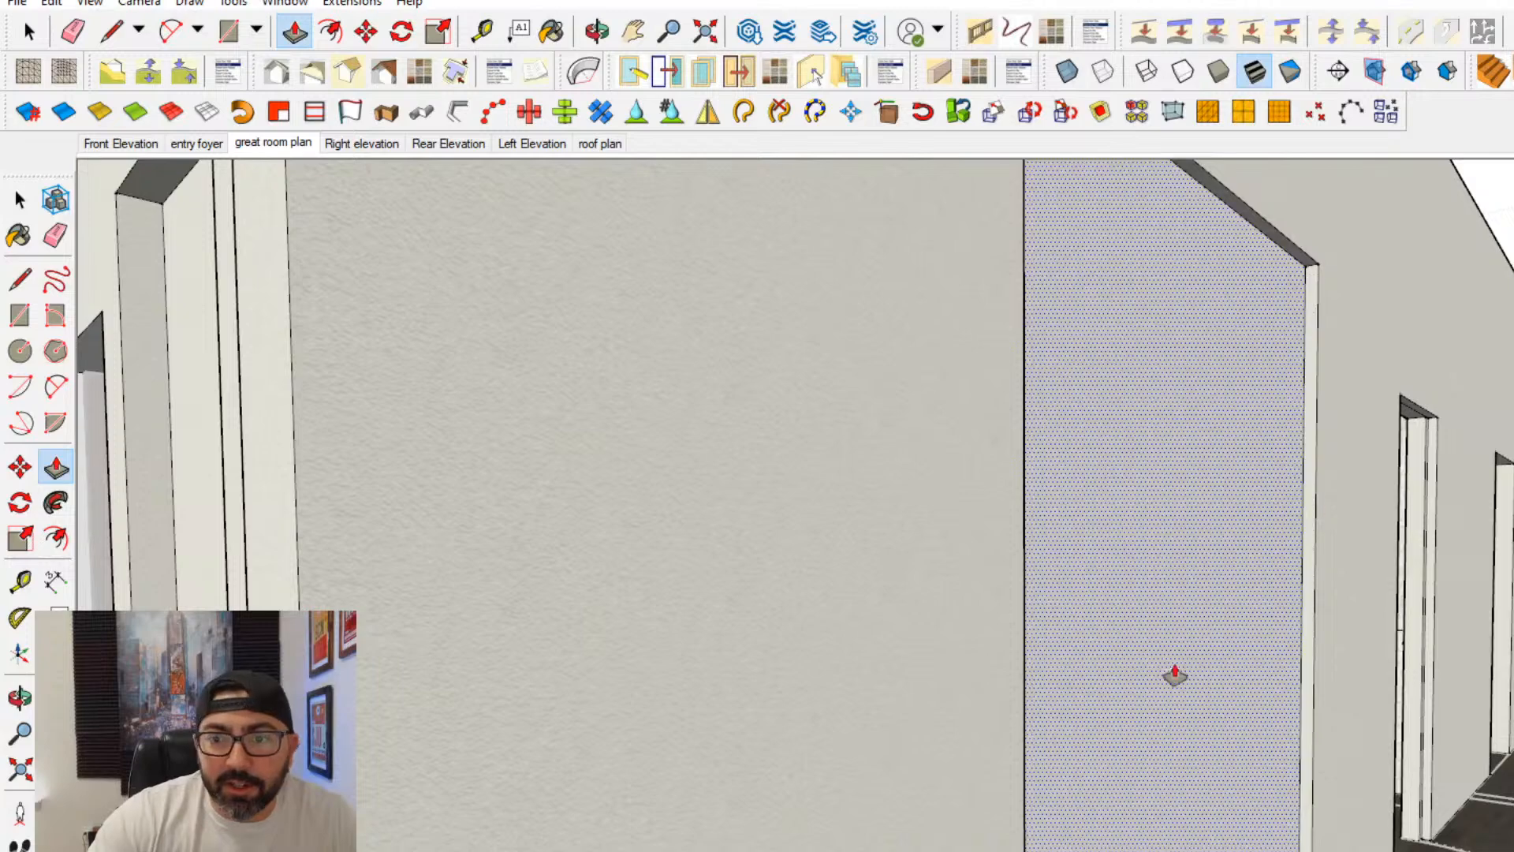
middle_drag(1173, 676, 945, 716)
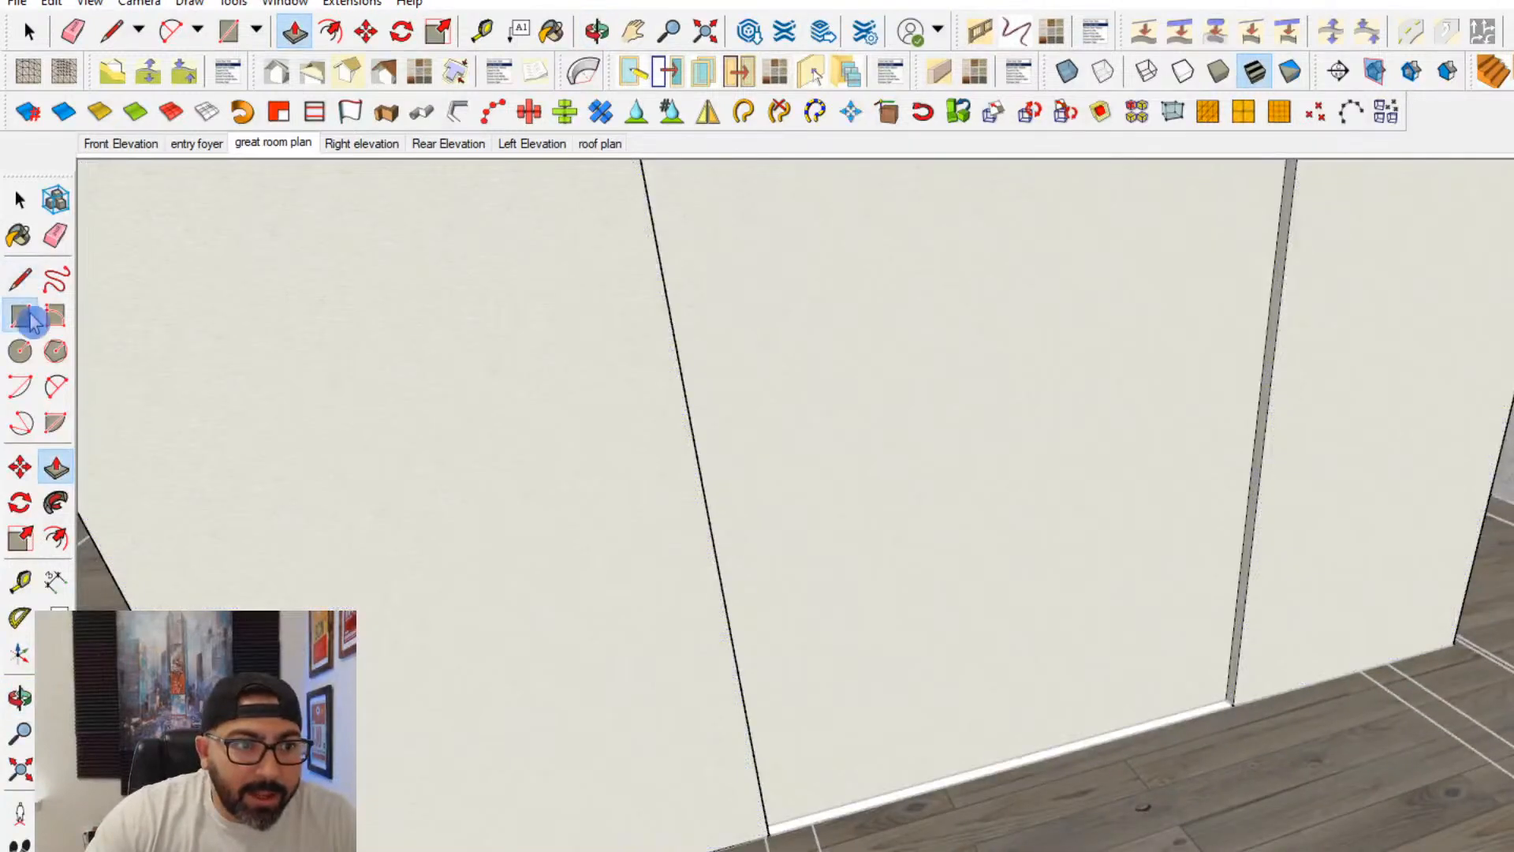
scroll(801, 825, up, 4)
click(20, 316)
middle_drag(734, 729, 724, 794)
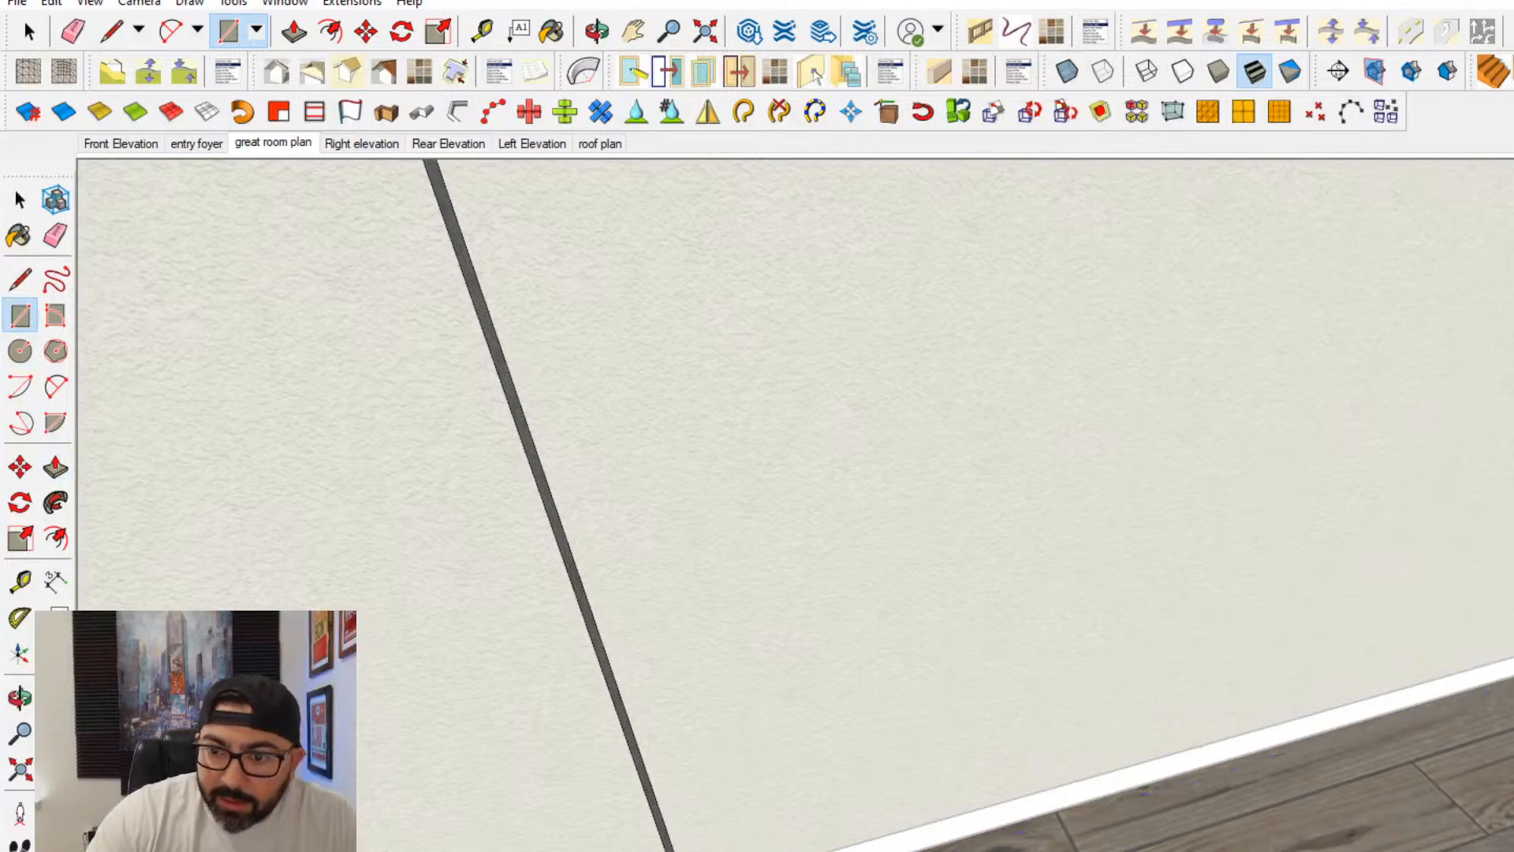
click(56, 468)
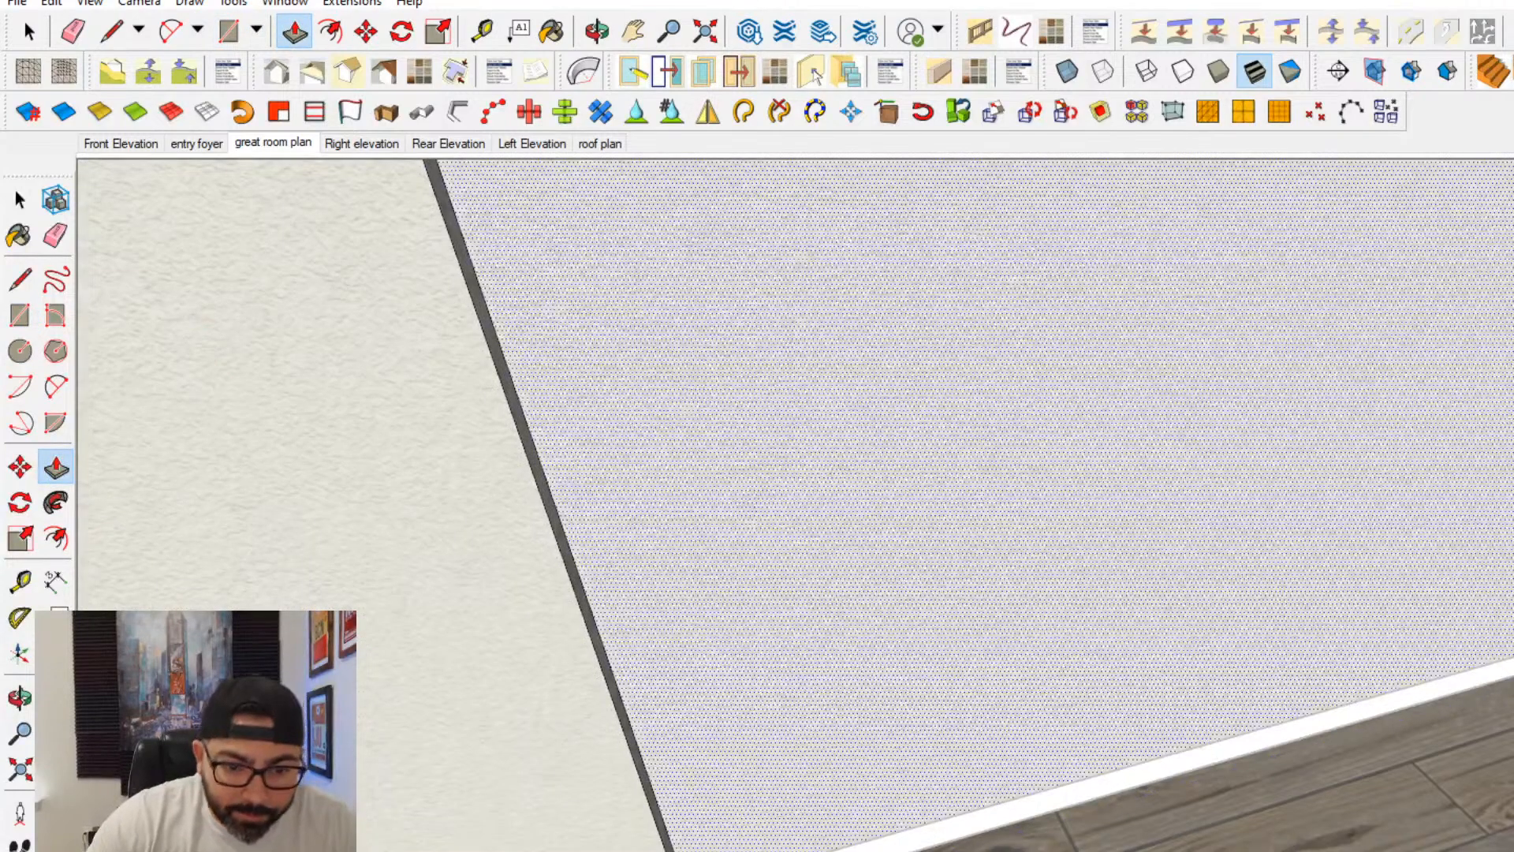
middle_drag(852, 712, 409, 801)
scroll(604, 642, up, 4)
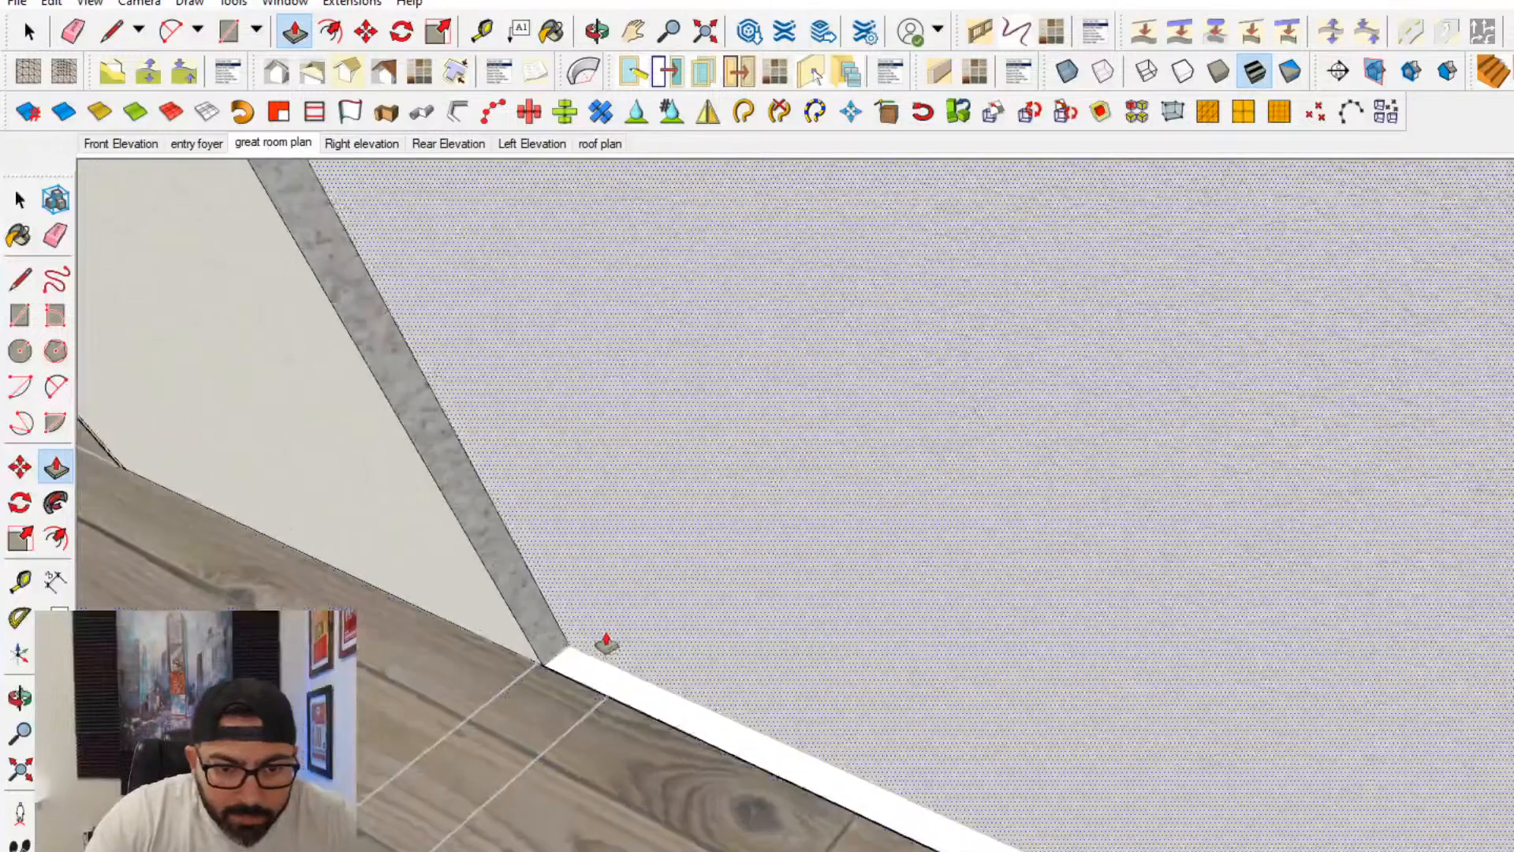
scroll(537, 689, up, 2)
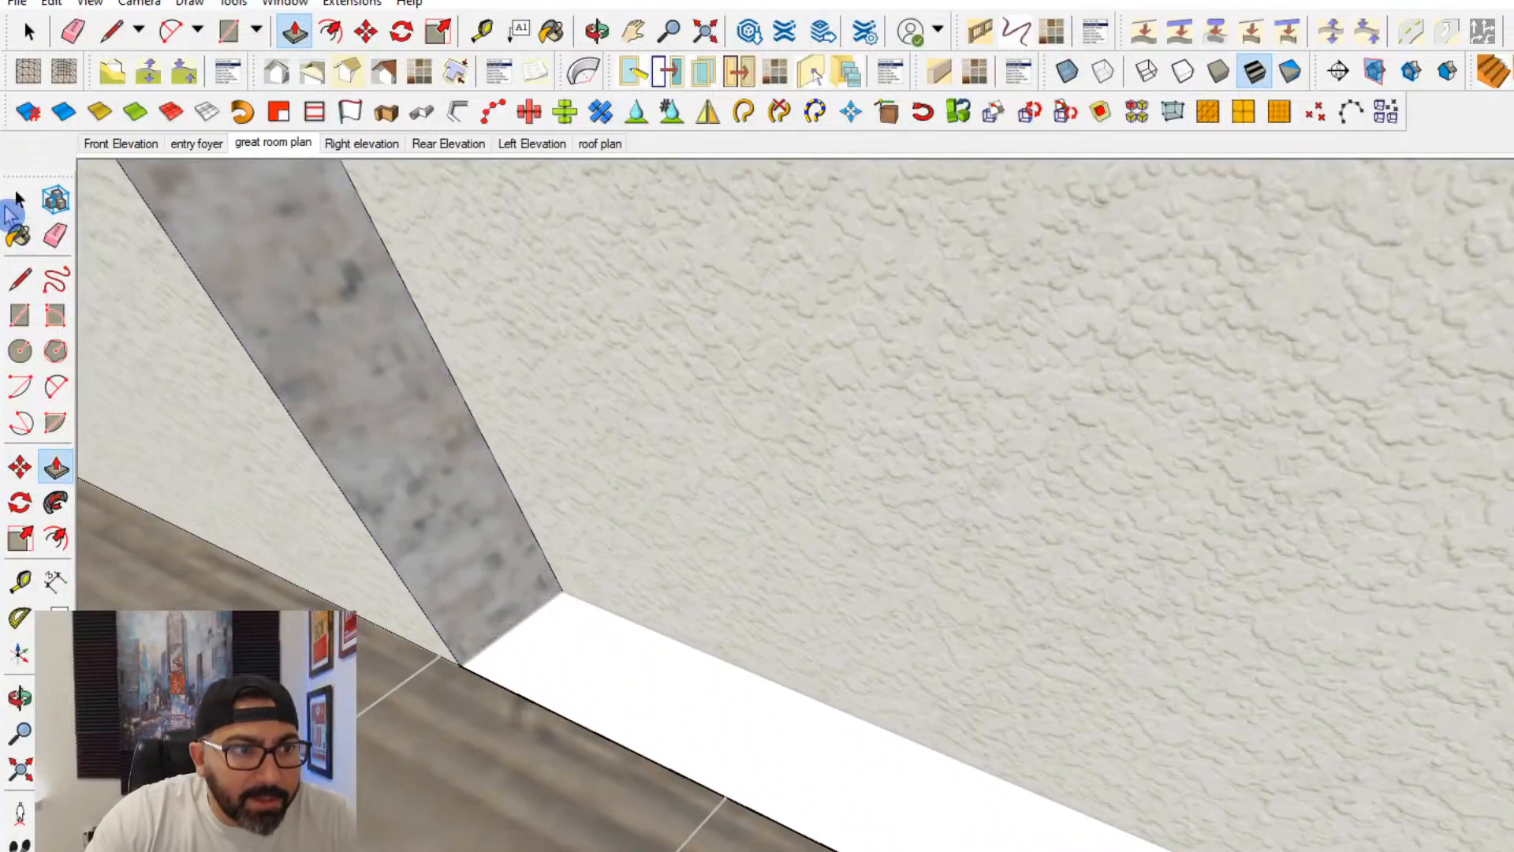
key(space)
triple_click(472, 580)
middle_drag(476, 579, 659, 264)
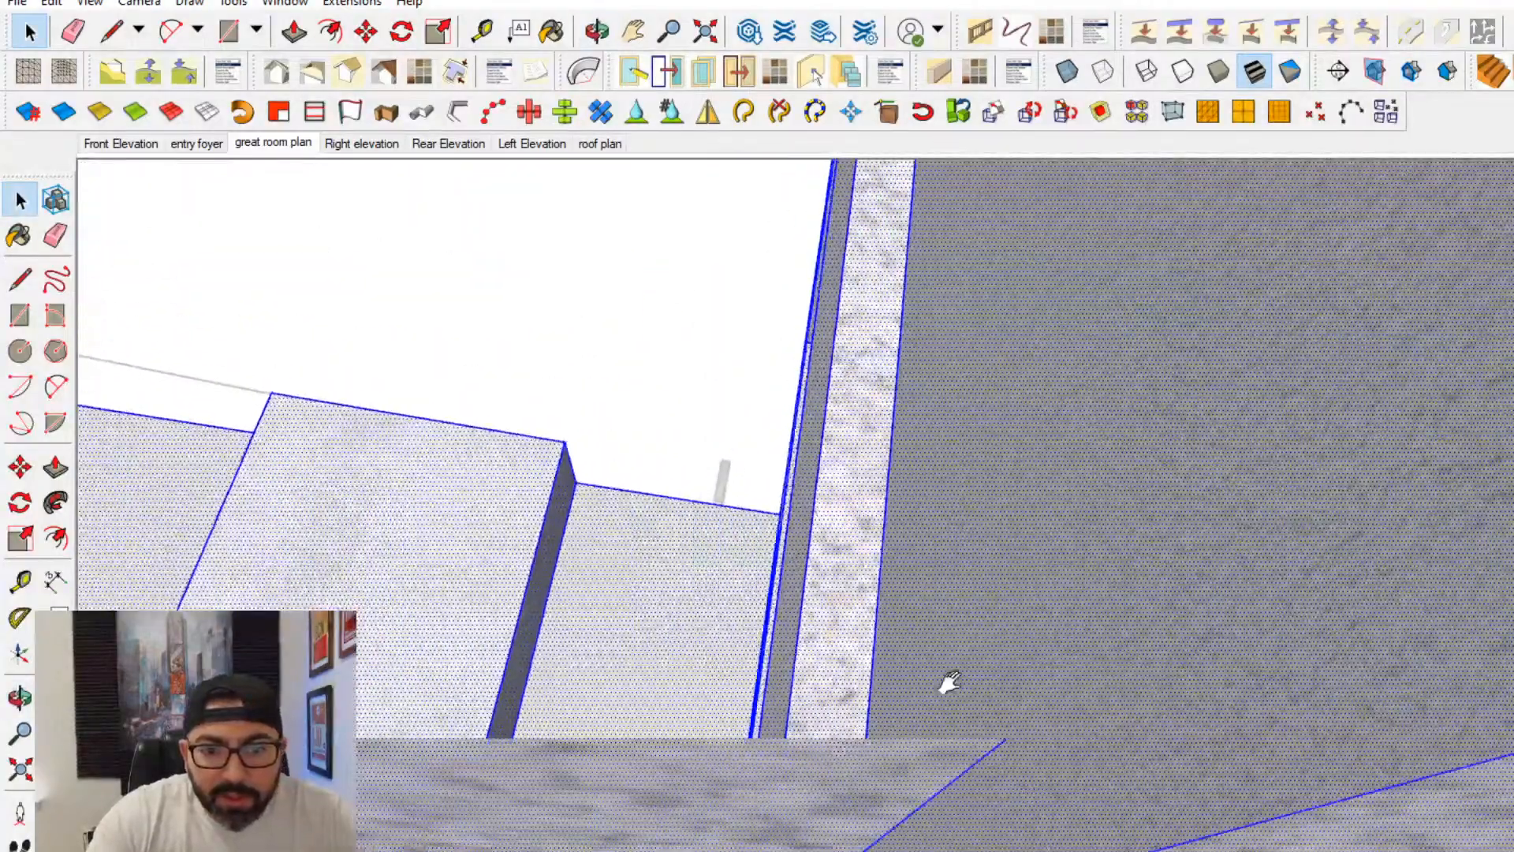
middle_drag(946, 686, 892, 842)
scroll(812, 813, down, 2)
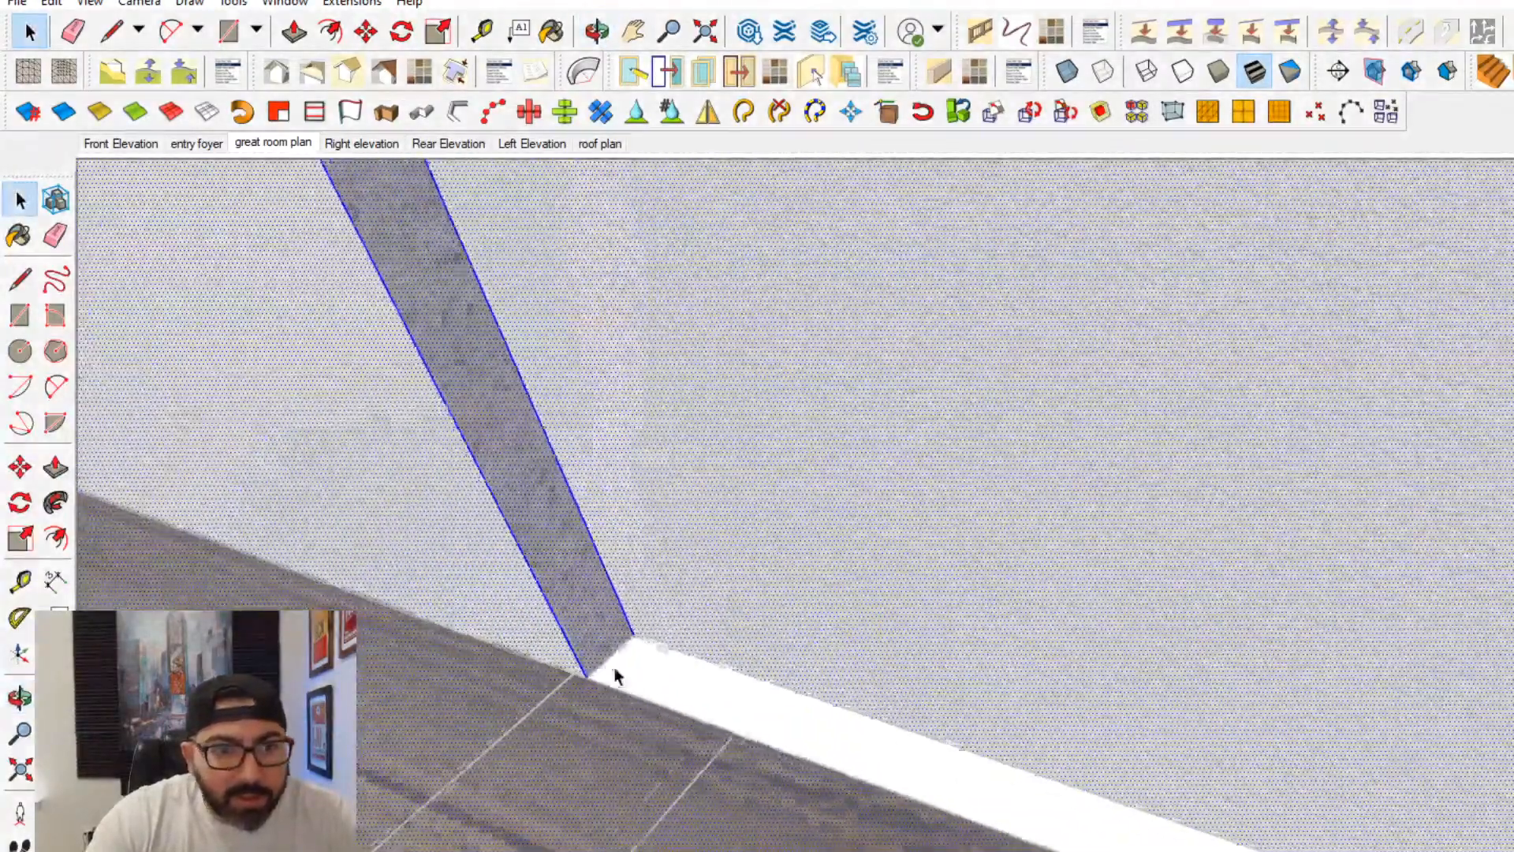
- Close the open base of the wall recess with a rectangle and erase the extra edge crossing it
click(20, 315)
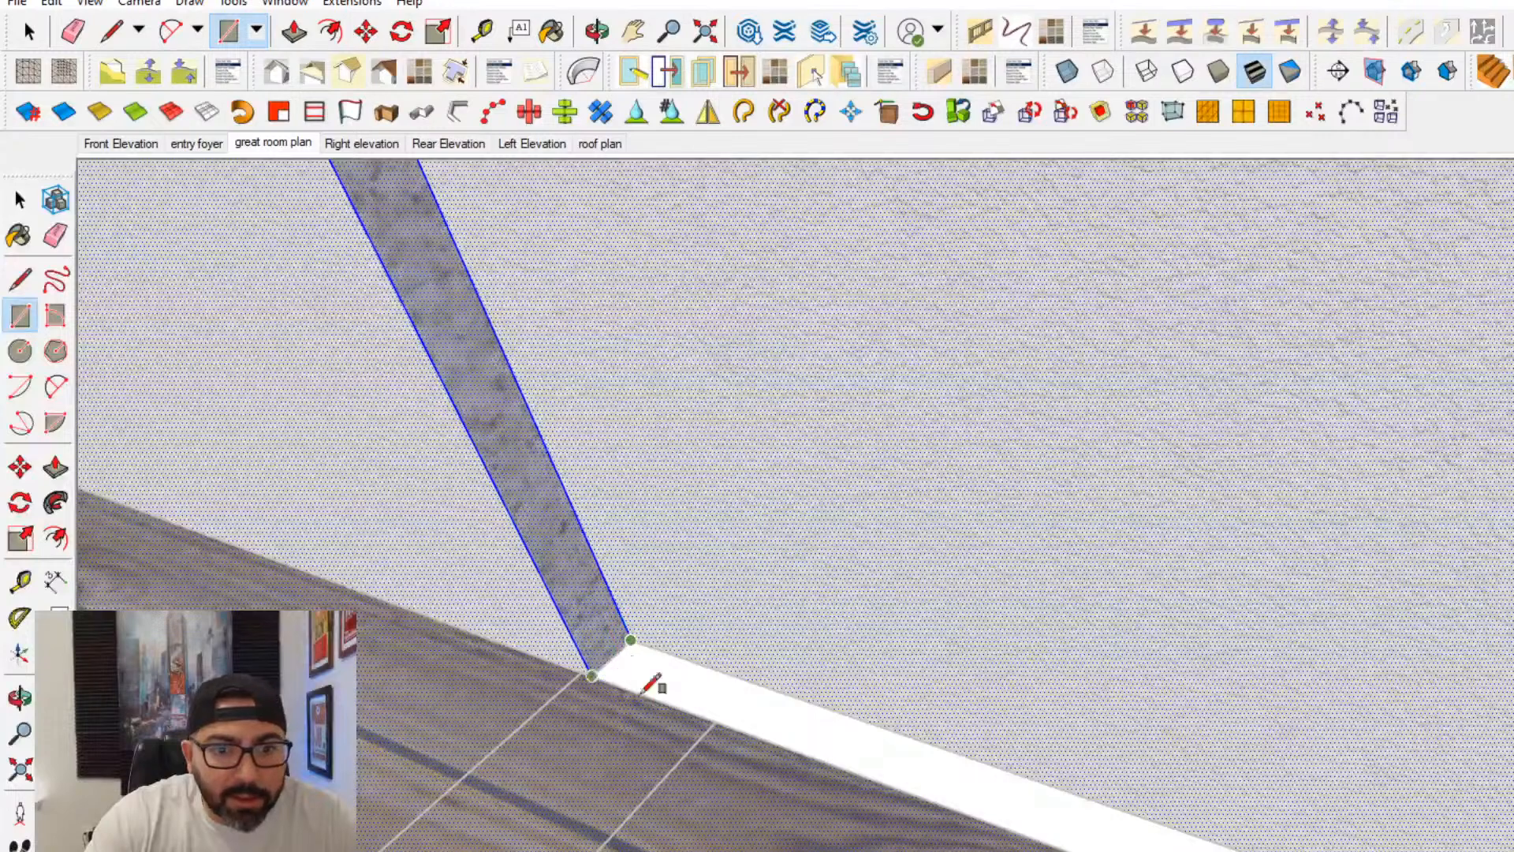
middle_drag(653, 687, 1143, 776)
click(1139, 787)
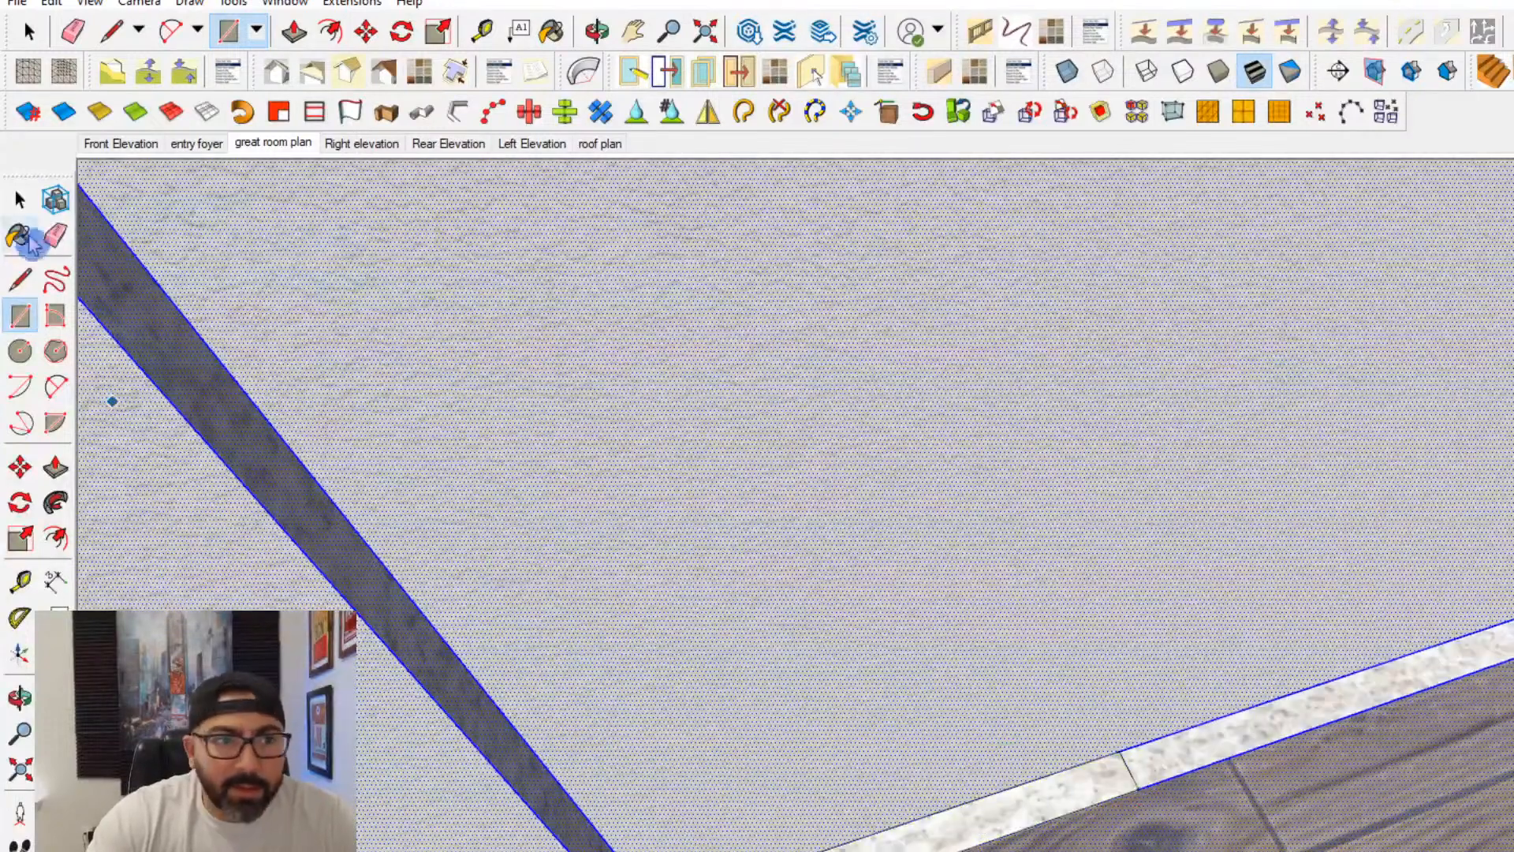
click(55, 235)
click(1128, 769)
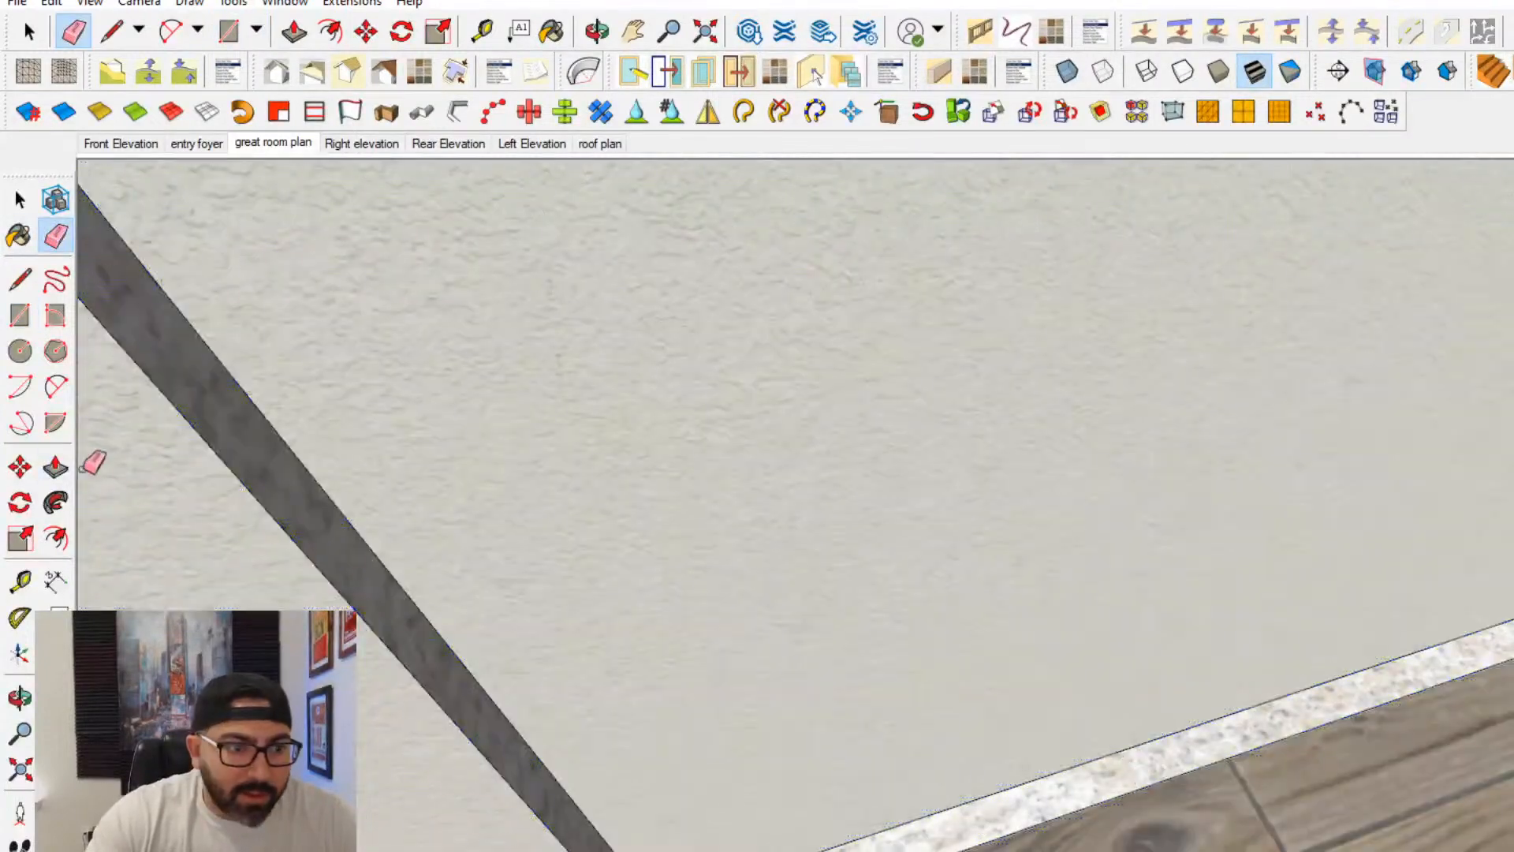
- Pull the recess's base face up into a raised sill and erase the seam it leaves on the wall face
click(55, 467)
click(1134, 768)
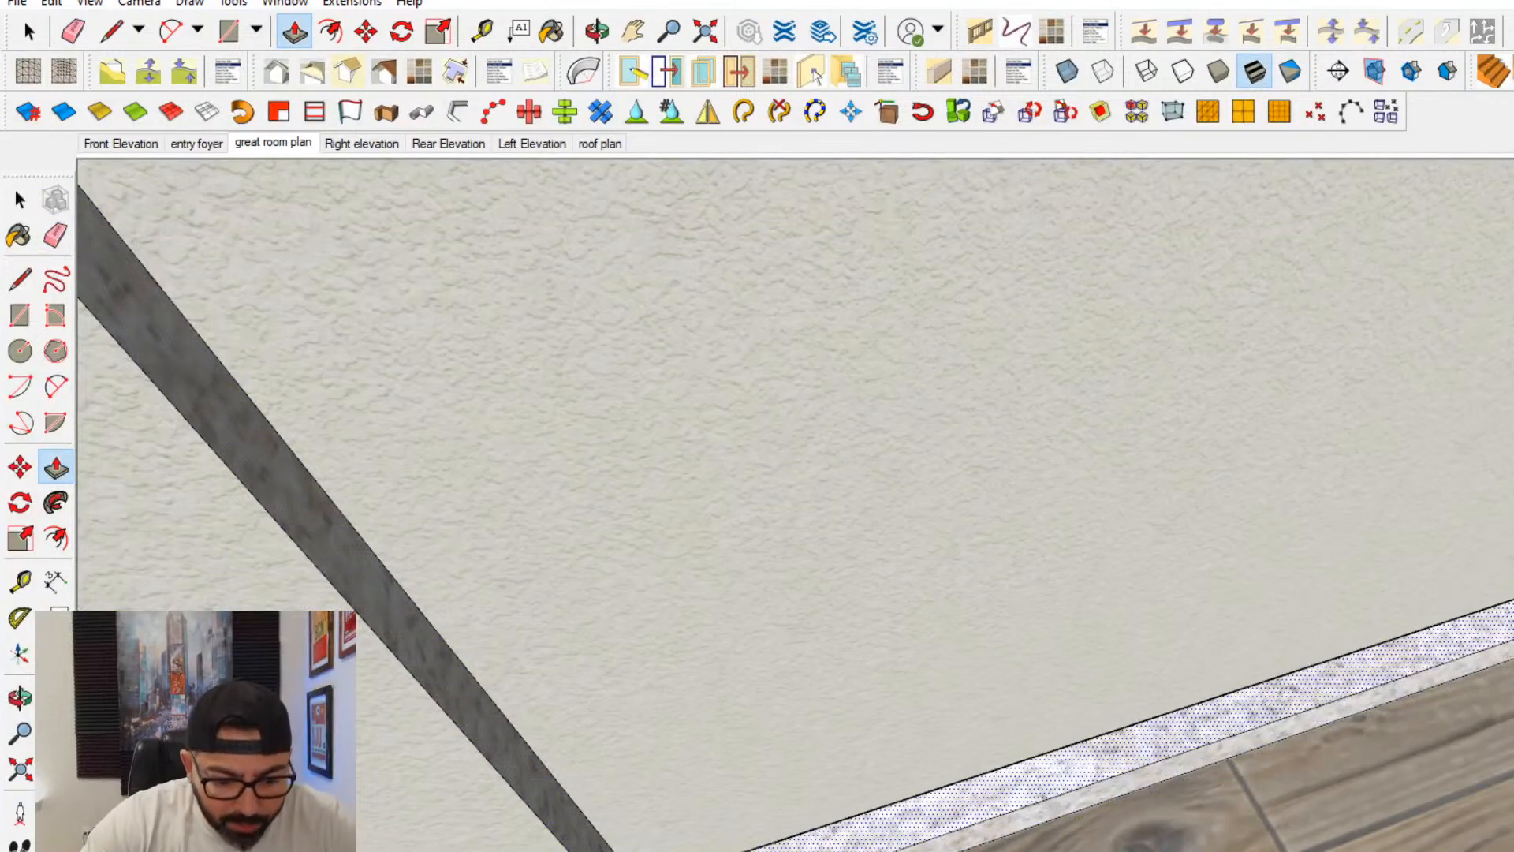
key(Return)
scroll(1128, 723, down, 6)
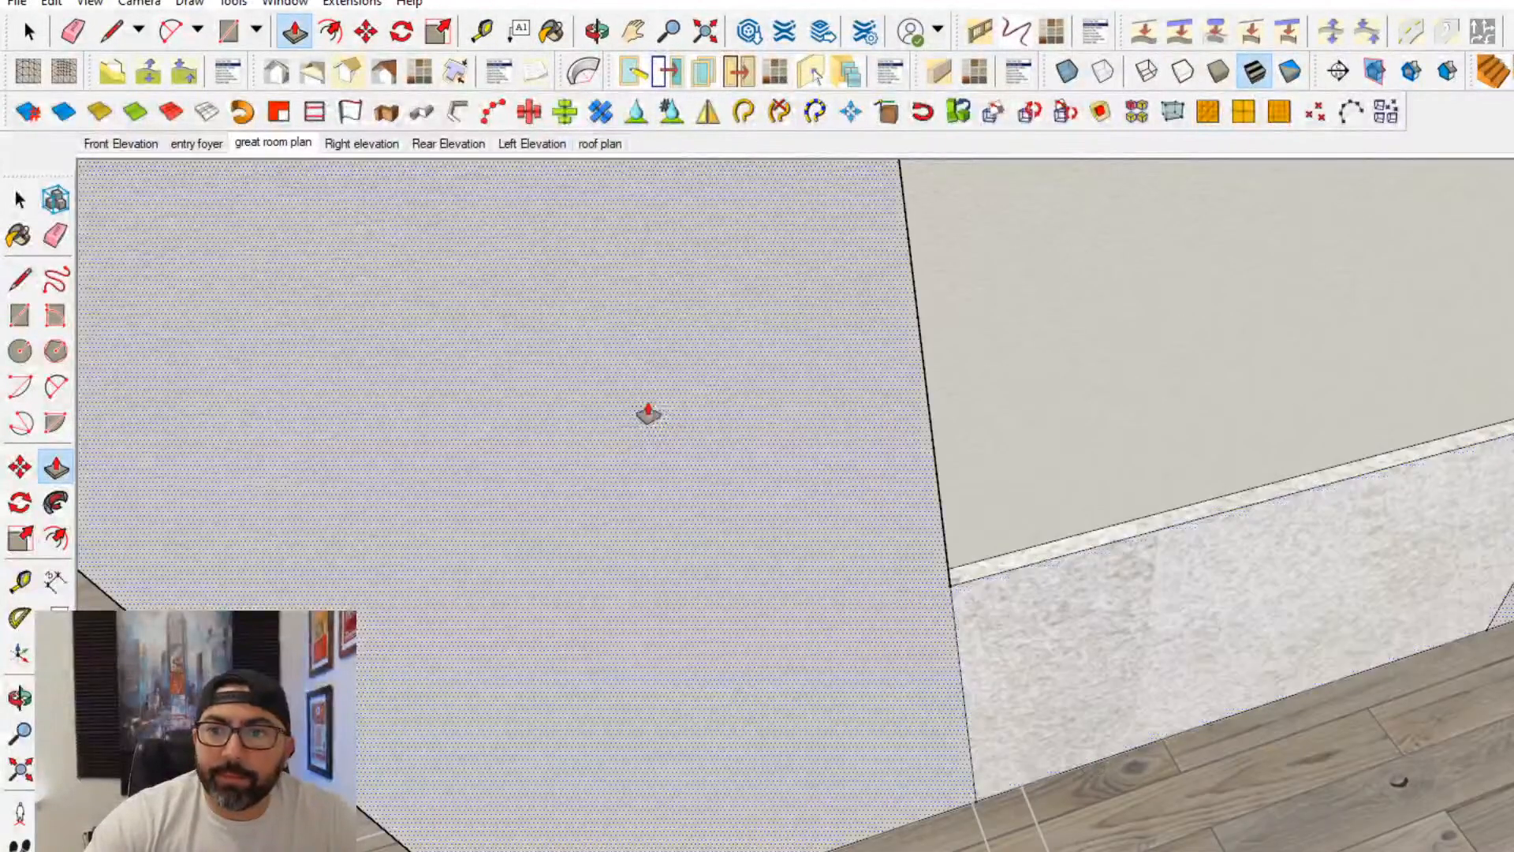
click(56, 235)
click(958, 635)
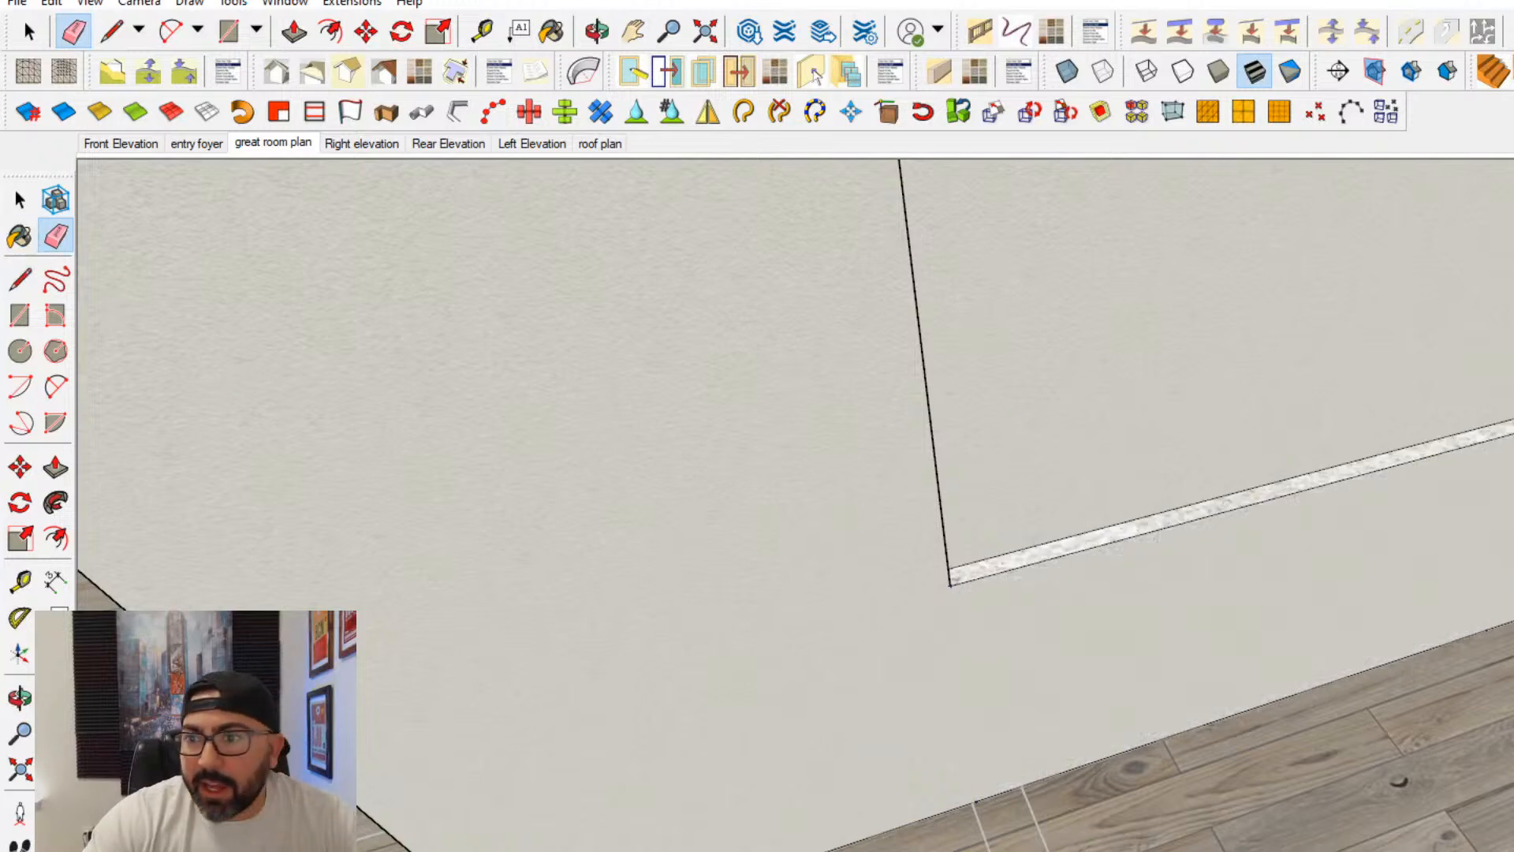
- Paint the raised sill and the top face of the recess with the wall texture material
key(b)
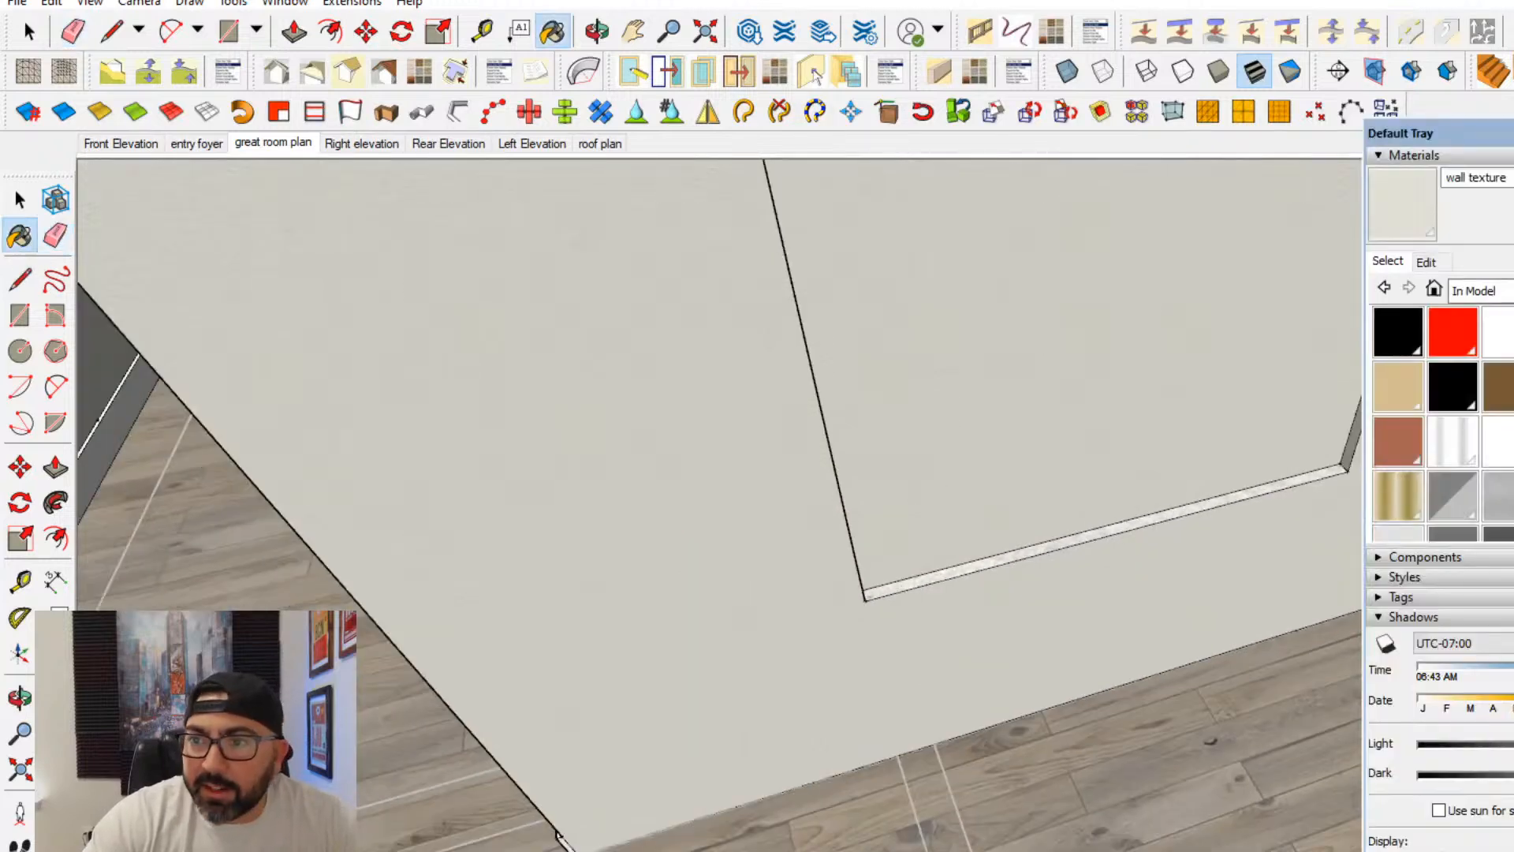
scroll(1238, 513, up, 4)
click(1234, 522)
click(1218, 473)
mouse_move(1218, 473)
shift+middle_down()
mouse_move(944, 662)
mouse_move(963, 642)
mouse_move(684, 613)
shift+middle_up()
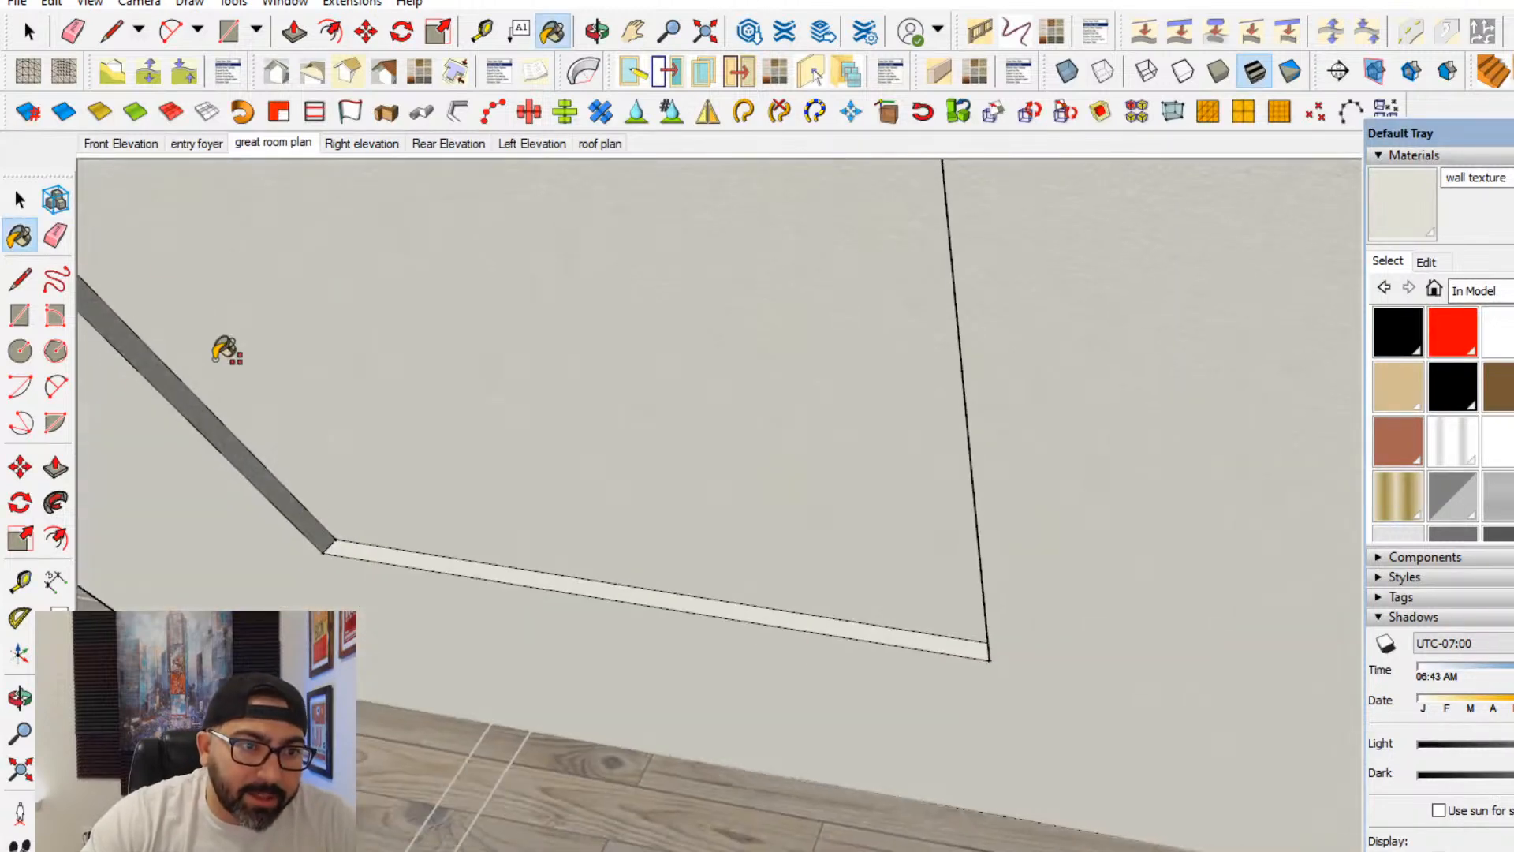
middle_drag(227, 349, 639, 453)
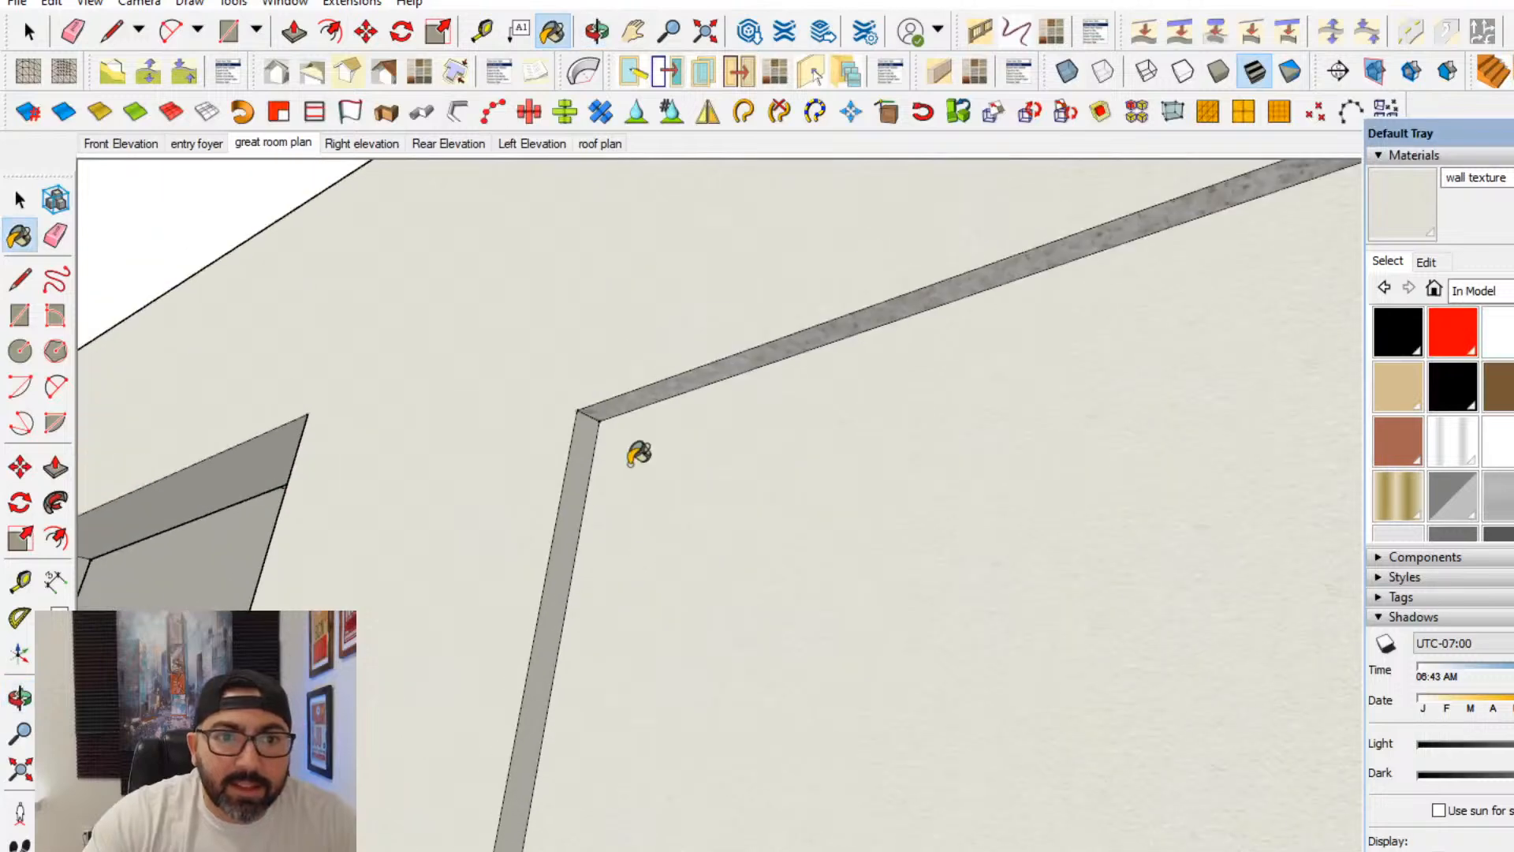
click(629, 400)
click(22, 199)
- Select the front face of the fireplace block on the great room's end wall
middle_drag(505, 442, 640, 521)
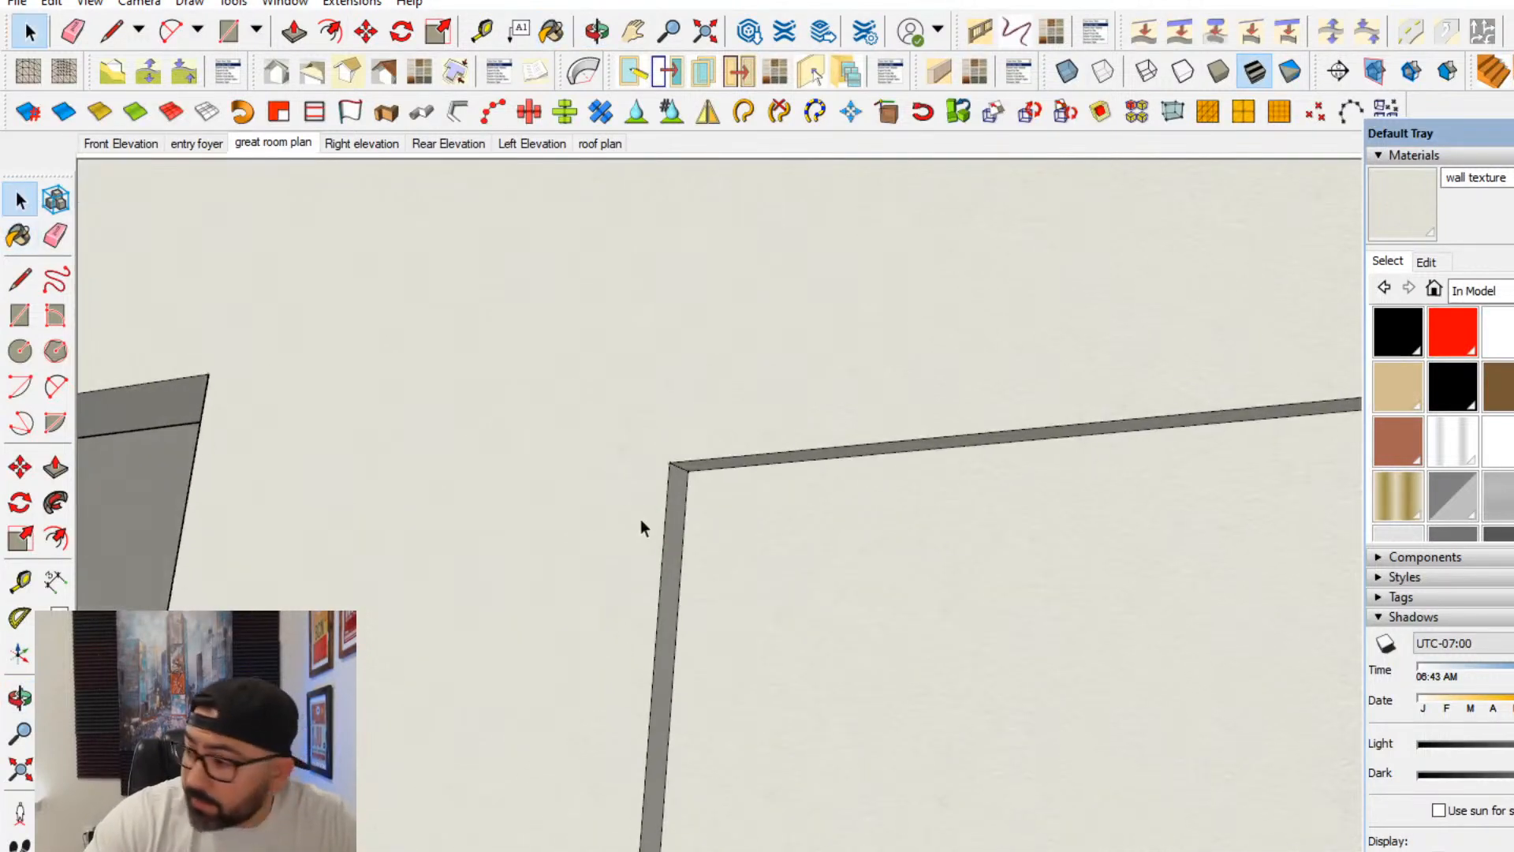
scroll(741, 540, down, 4)
shift+middle_drag(742, 541, 852, 617)
scroll(788, 619, down, 4)
middle_drag(714, 644, 678, 631)
middle_drag(678, 630, 503, 642)
click(483, 623)
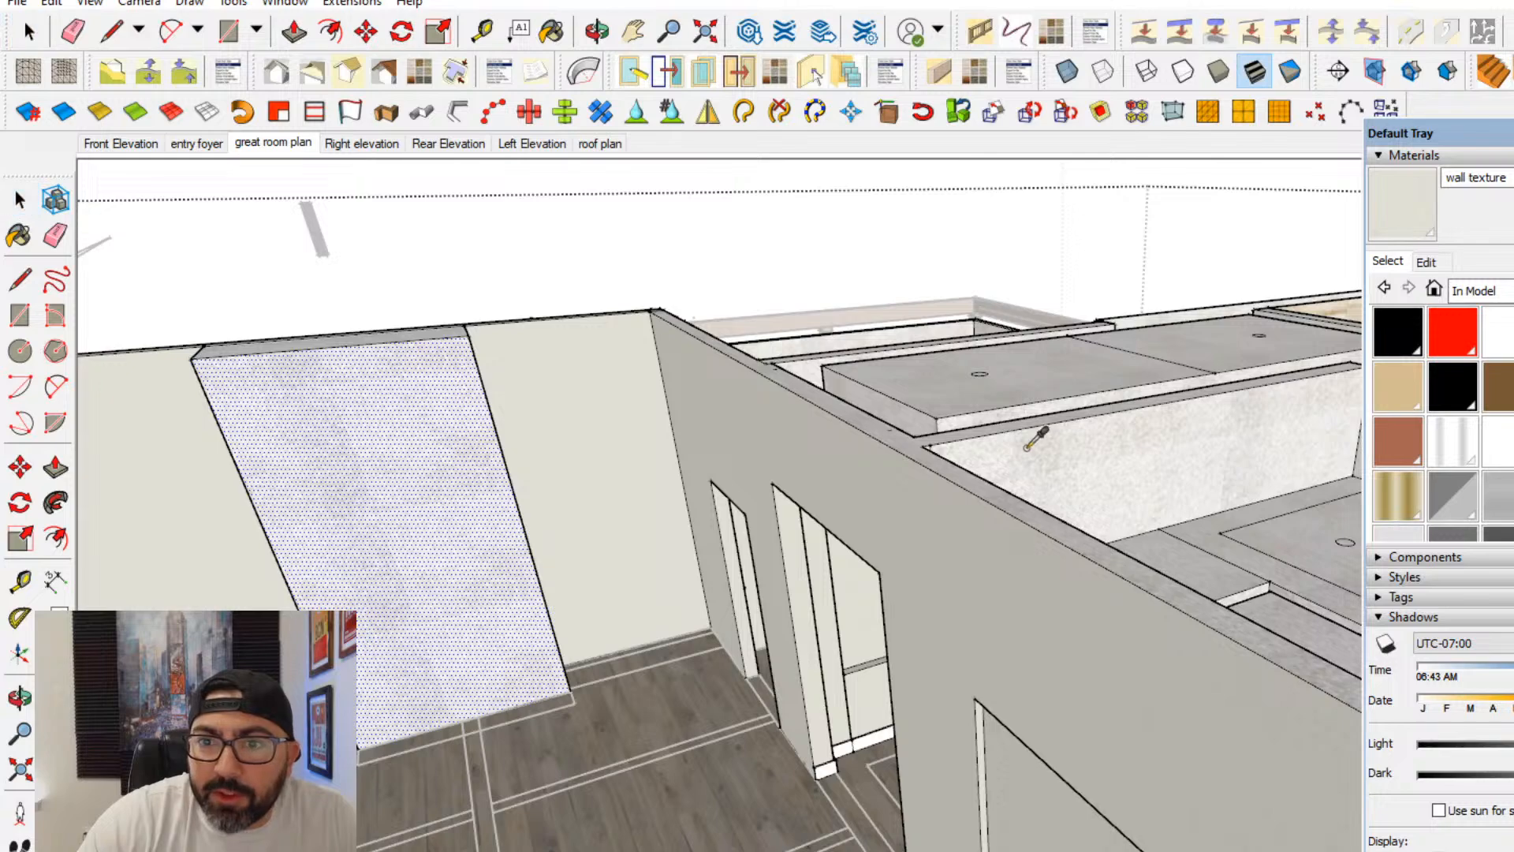
- Sample the stone Material2 and paint the side and front faces of the fireplace block with it
shift+middle_drag(1264, 379, 972, 479)
alt+click(1259, 471)
mouse_move(689, 531)
middle_down()
mouse_move(794, 565)
mouse_move(750, 601)
mouse_move(484, 607)
mouse_move(736, 568)
mouse_move(811, 499)
mouse_move(297, 500)
mouse_move(838, 449)
mouse_move(1098, 474)
mouse_move(1089, 399)
middle_up()
click(1090, 402)
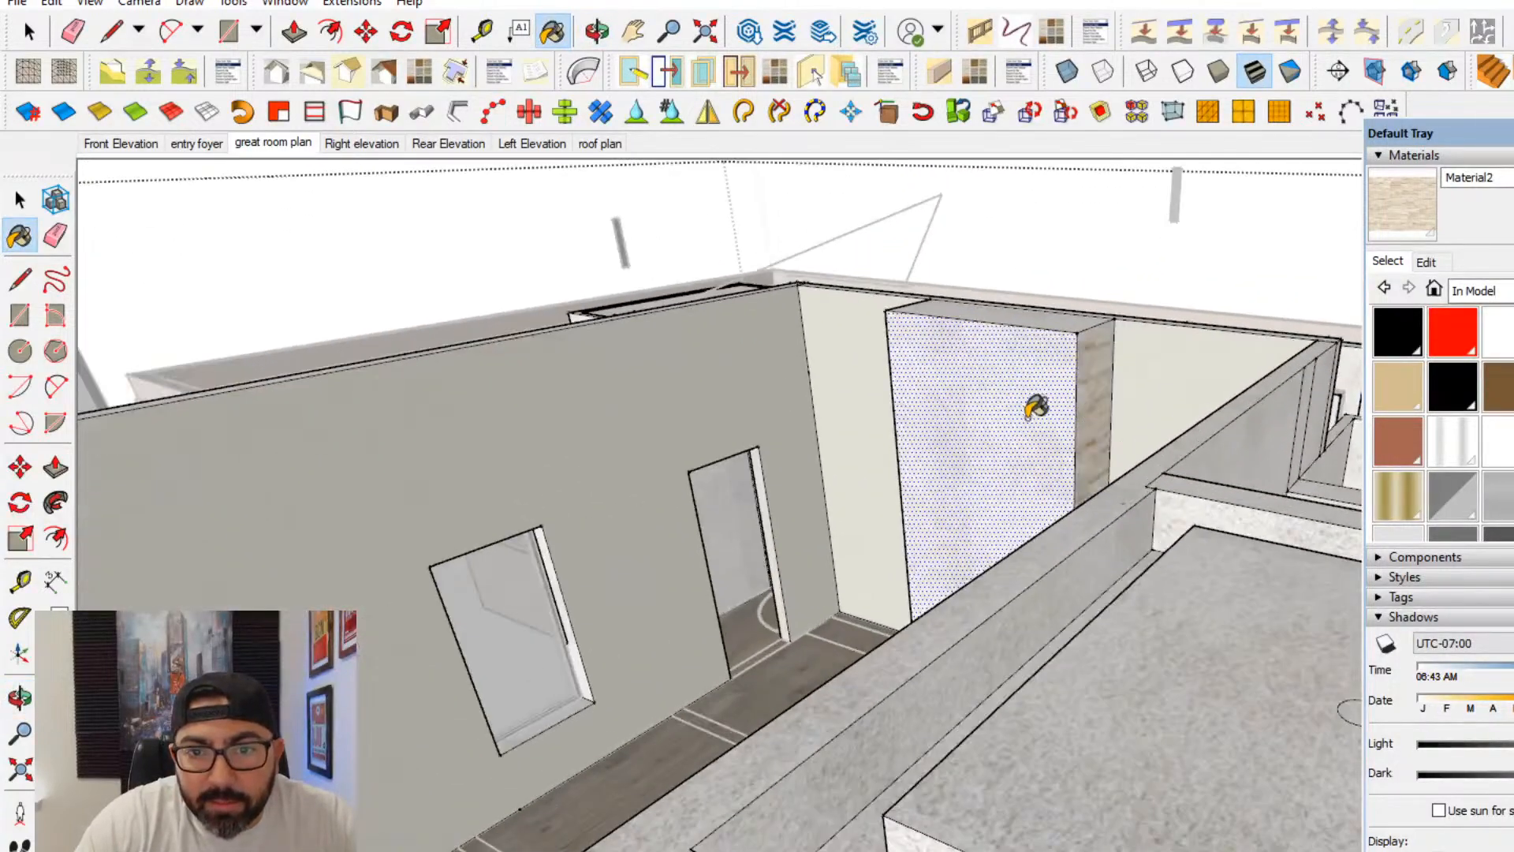
click(1033, 409)
mouse_move(915, 452)
middle_down()
mouse_move(1194, 562)
mouse_move(821, 619)
mouse_move(784, 547)
middle_up()
scroll(1194, 561, up, 2)
click(1202, 554)
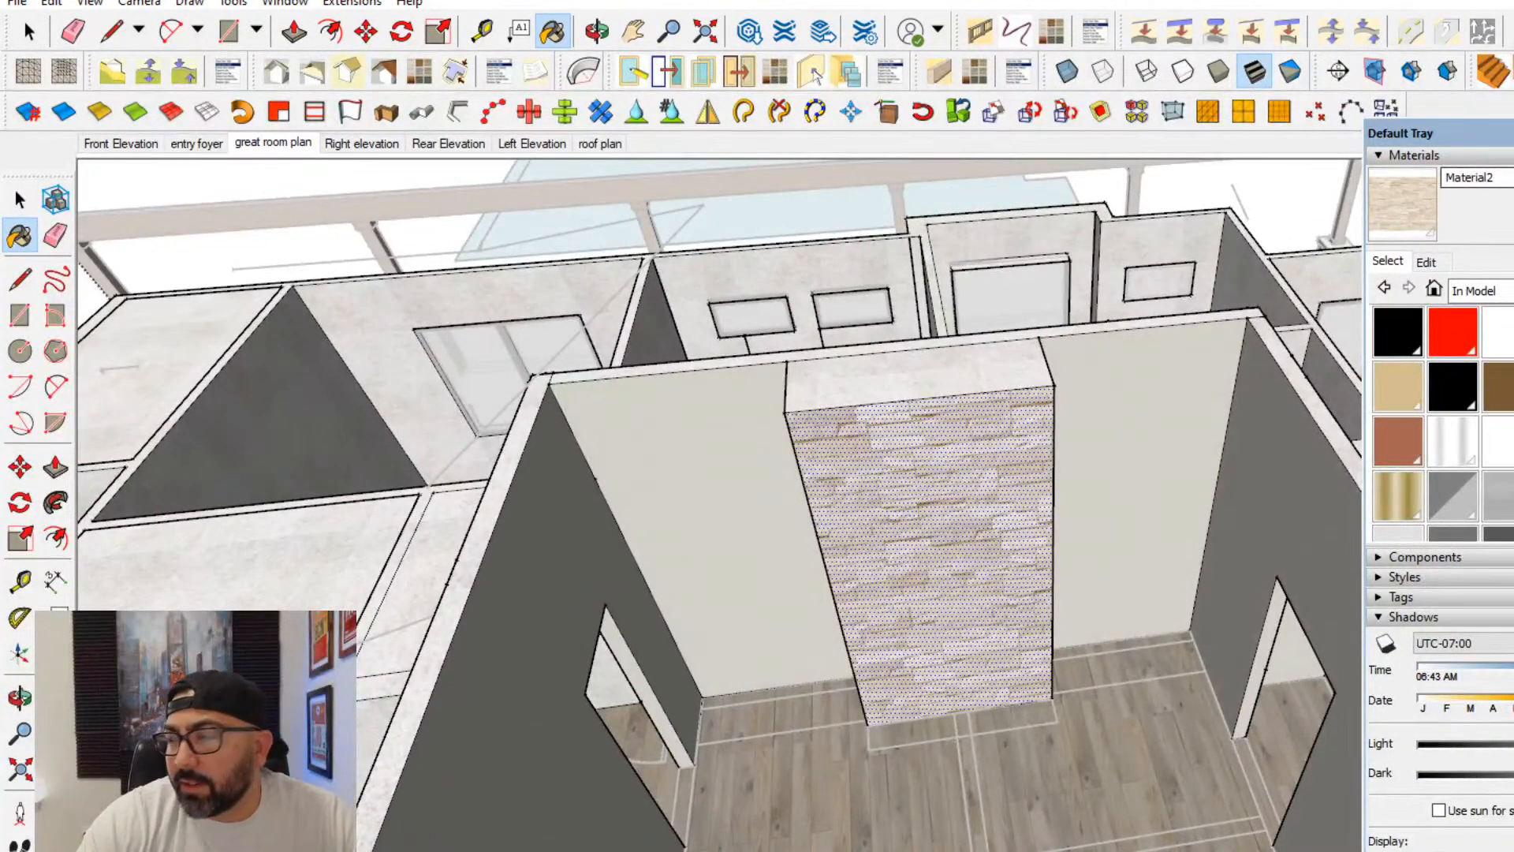
drag(1466, 133, 1513, 140)
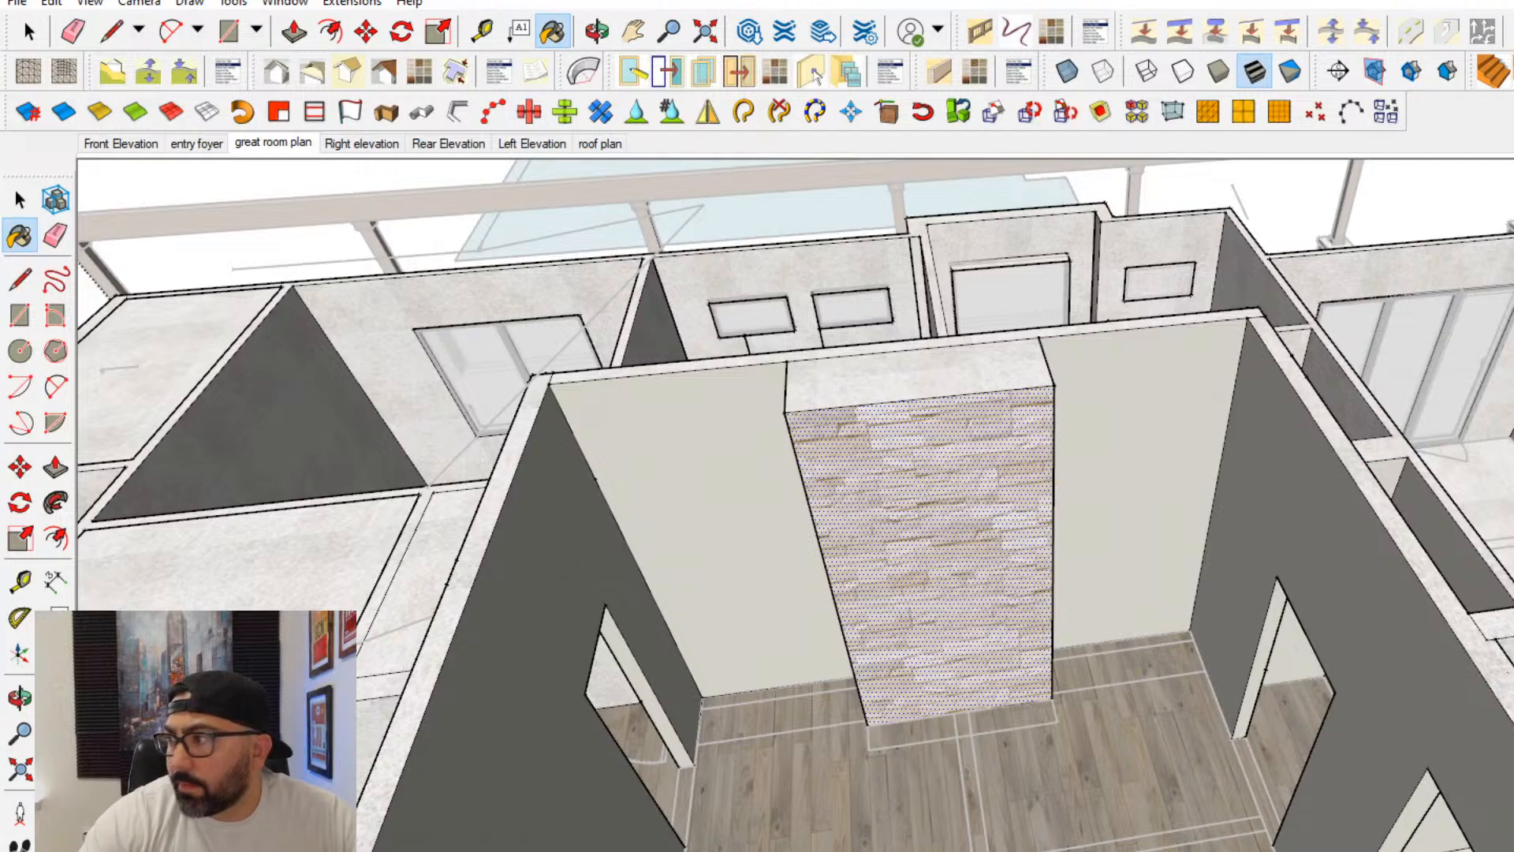
- Trace the angled sides and back of the firebox over the plan on the underside of the fireplace block
scroll(778, 551, down, 2)
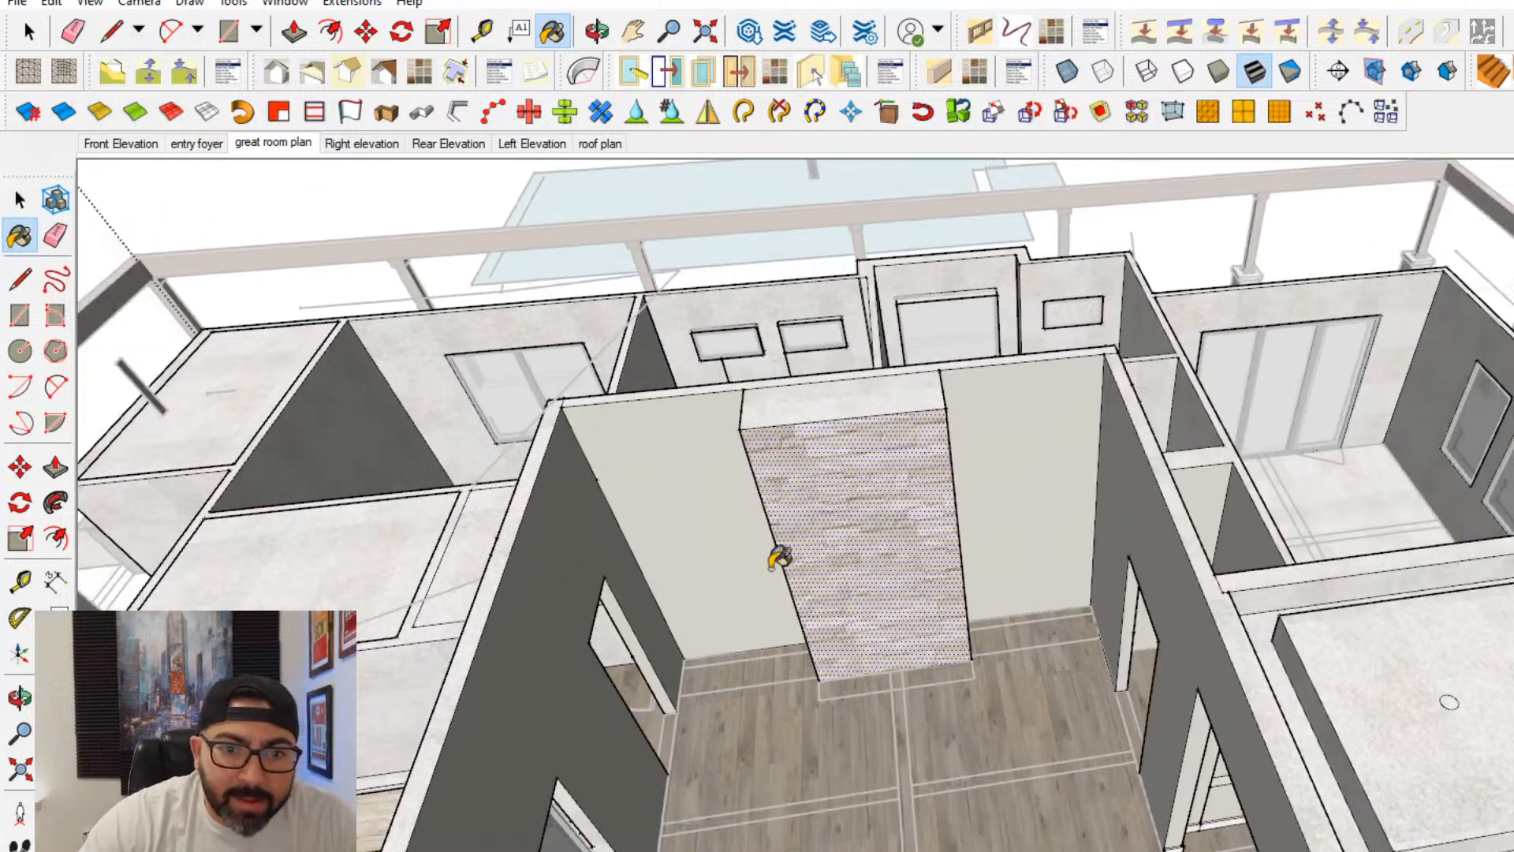
scroll(855, 622, up, 5)
middle_drag(896, 691, 882, 378)
mouse_move(882, 716)
middle_down()
mouse_move(916, 466)
mouse_move(987, 591)
mouse_move(997, 450)
middle_up()
scroll(986, 591, down, 4)
scroll(950, 551, down, 5)
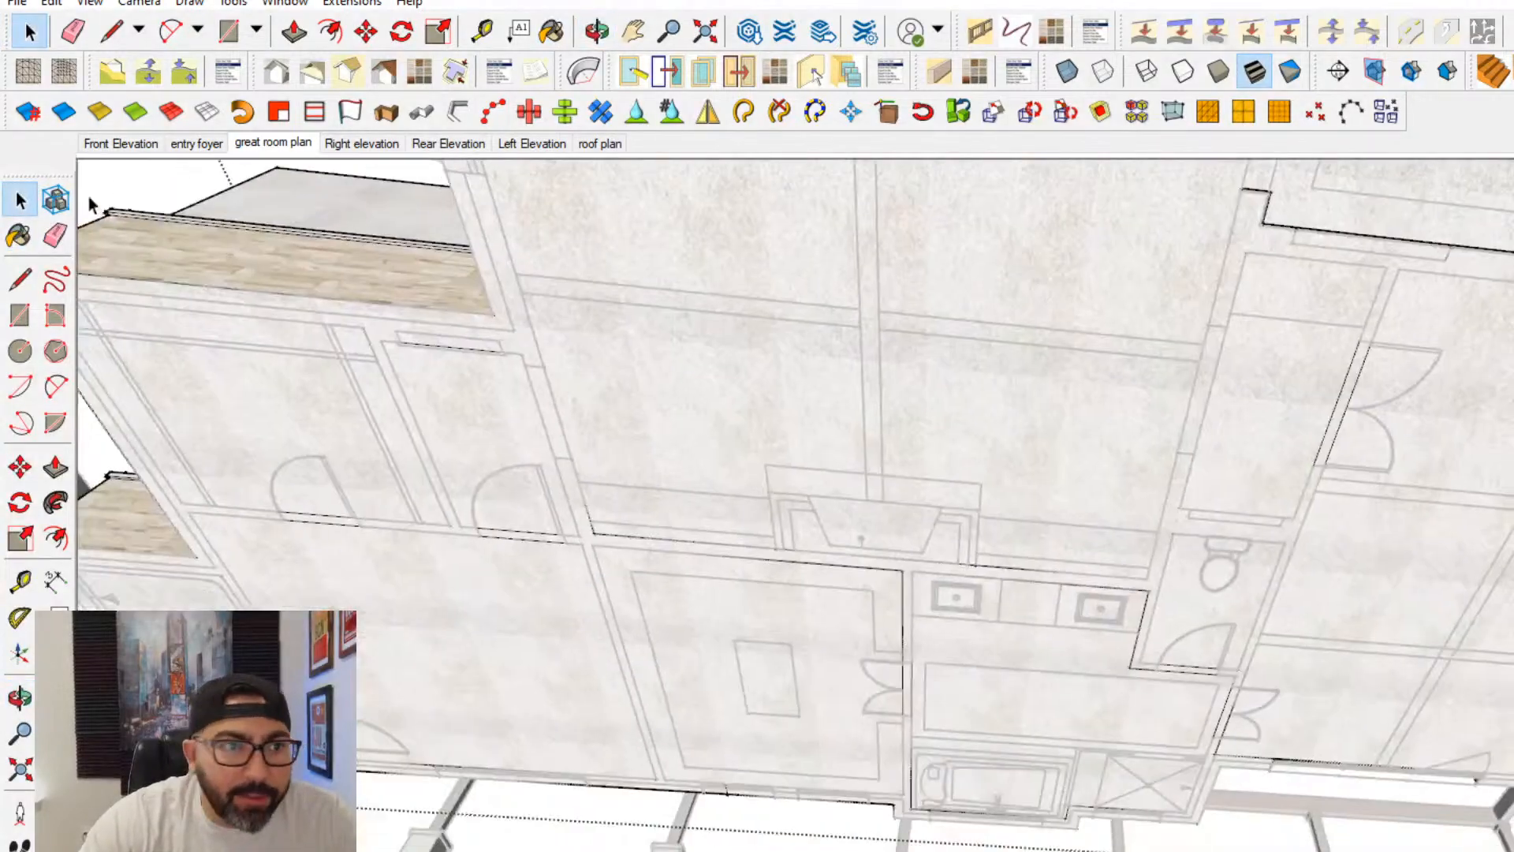
scroll(916, 476, up, 10)
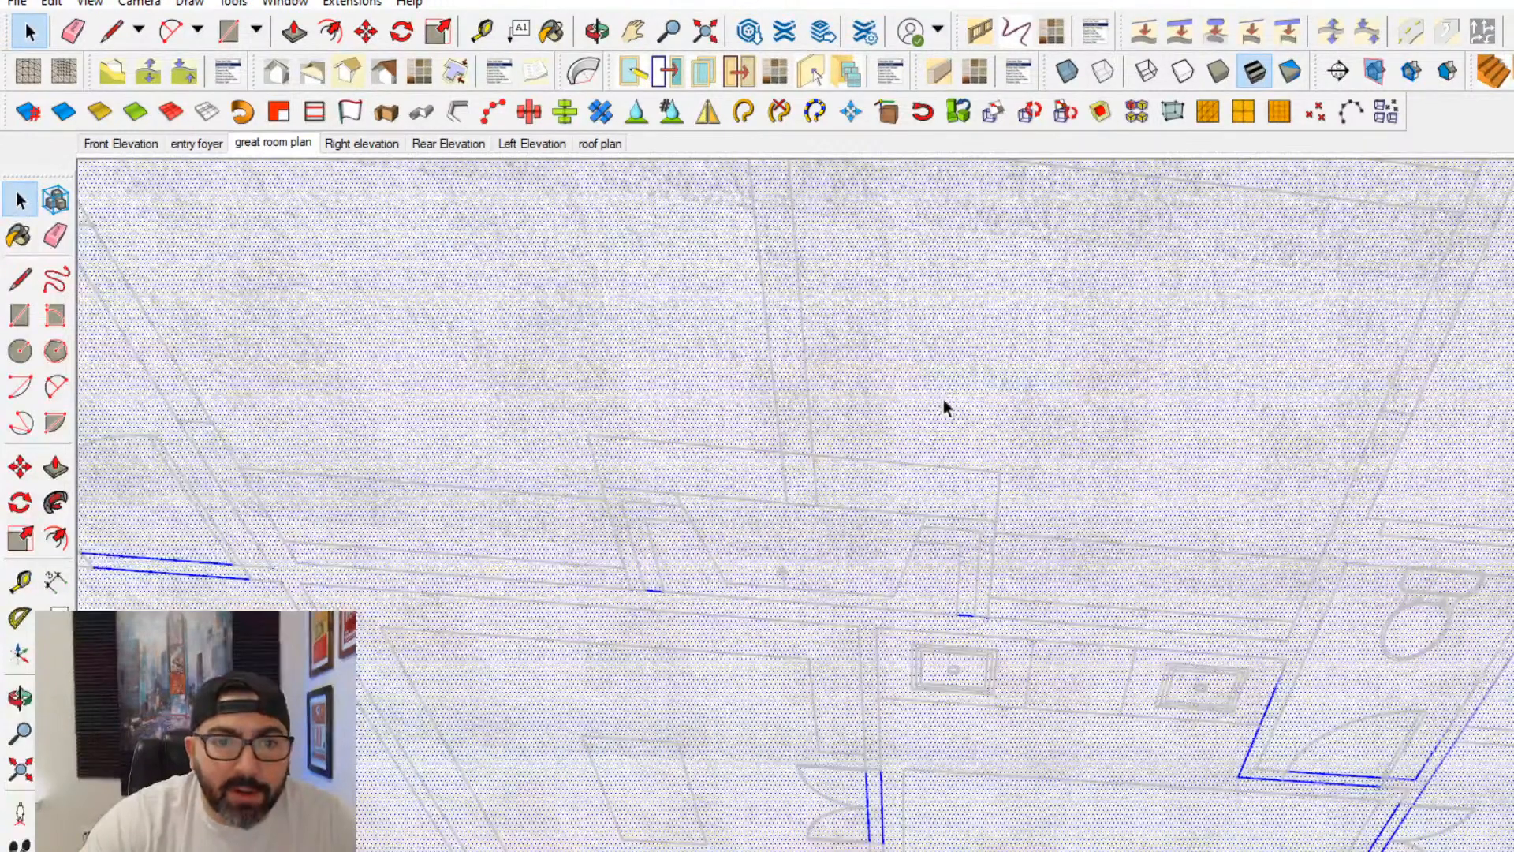
click(20, 281)
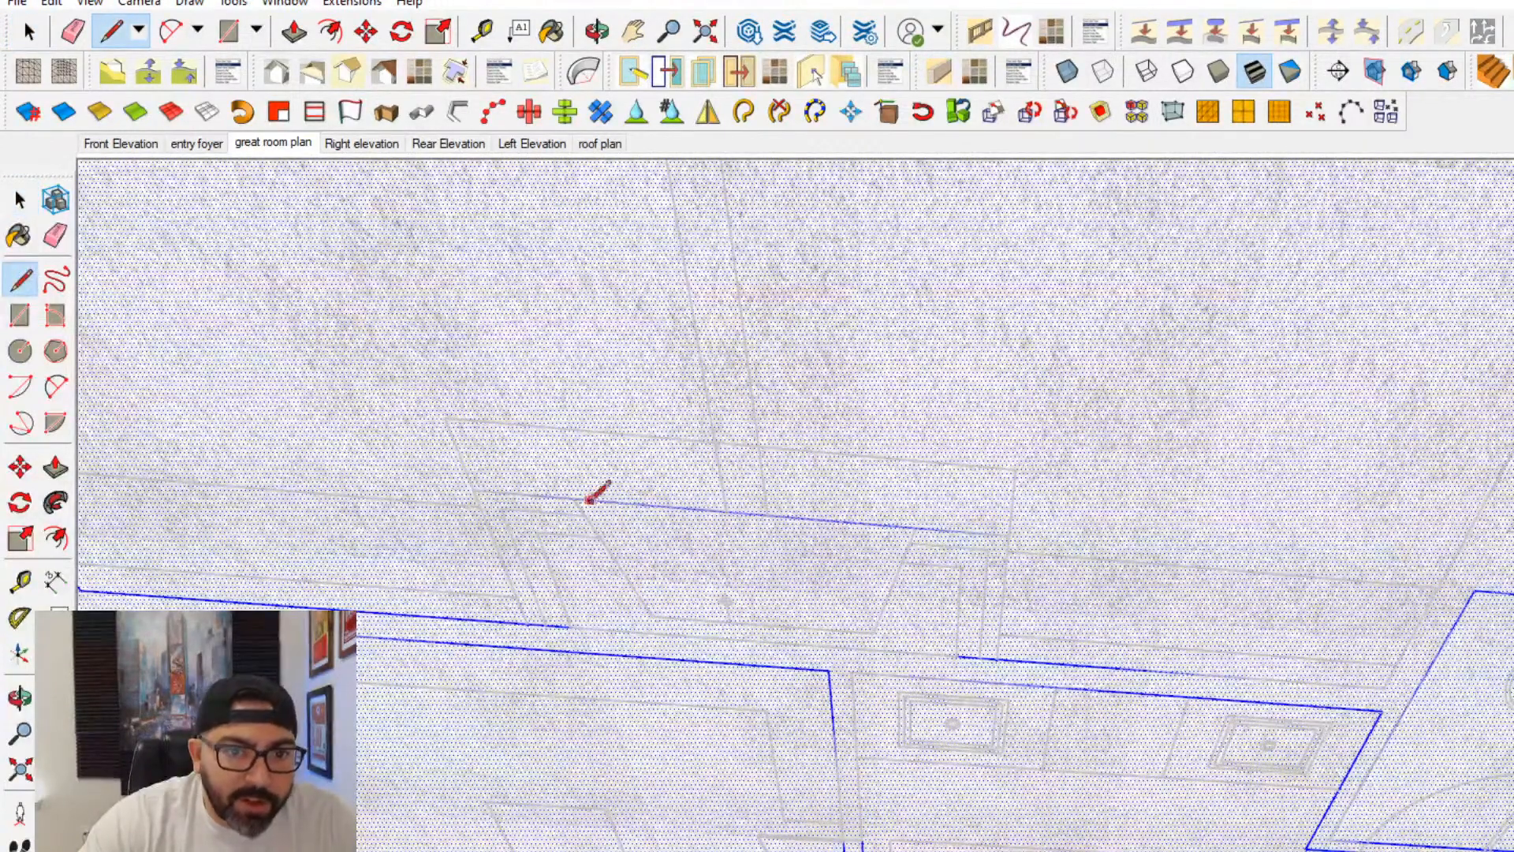
click(652, 615)
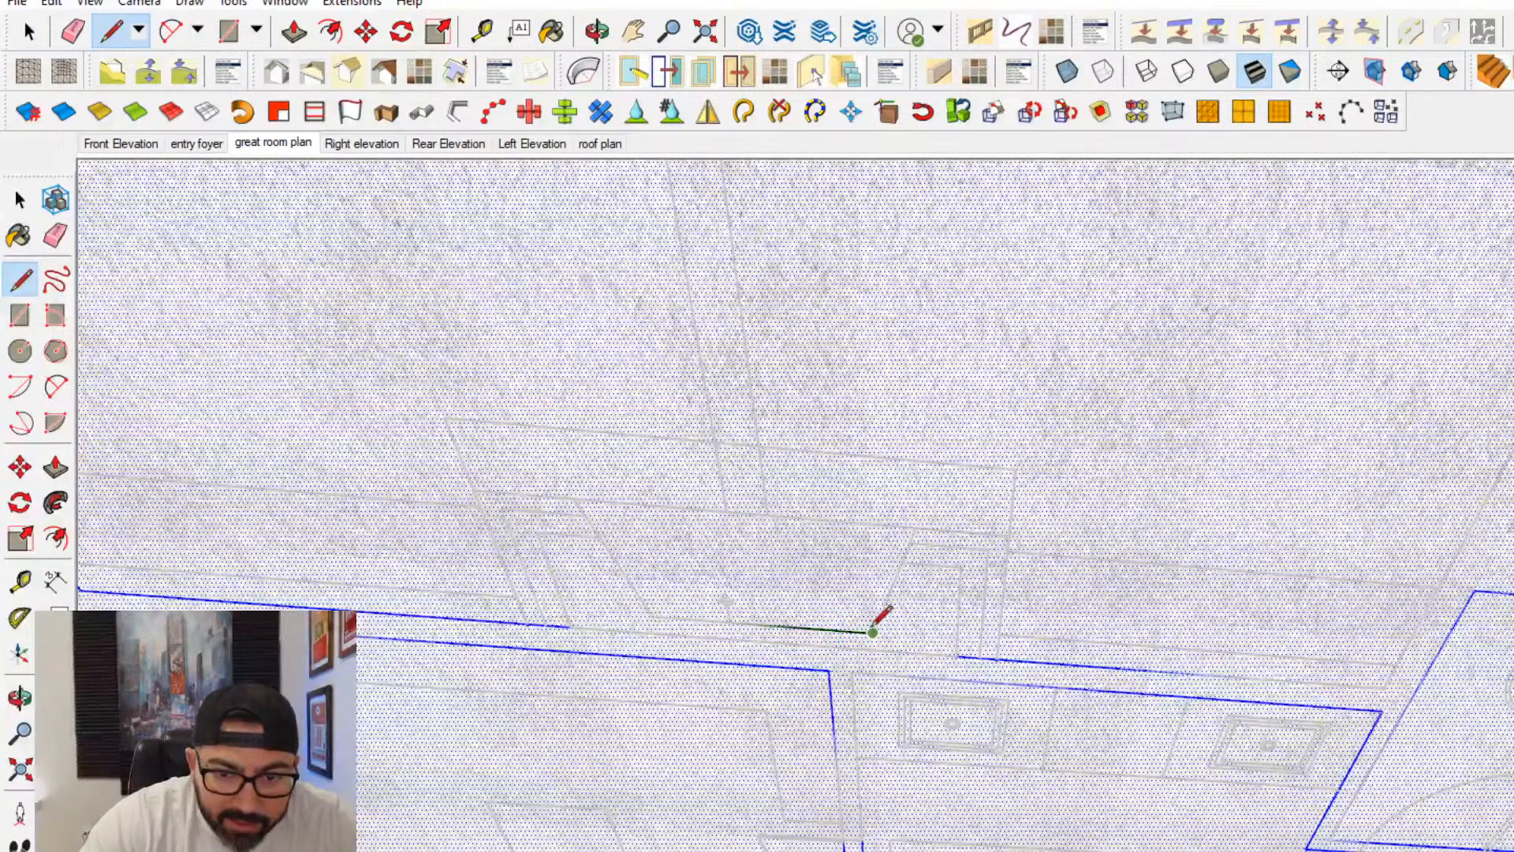
click(915, 527)
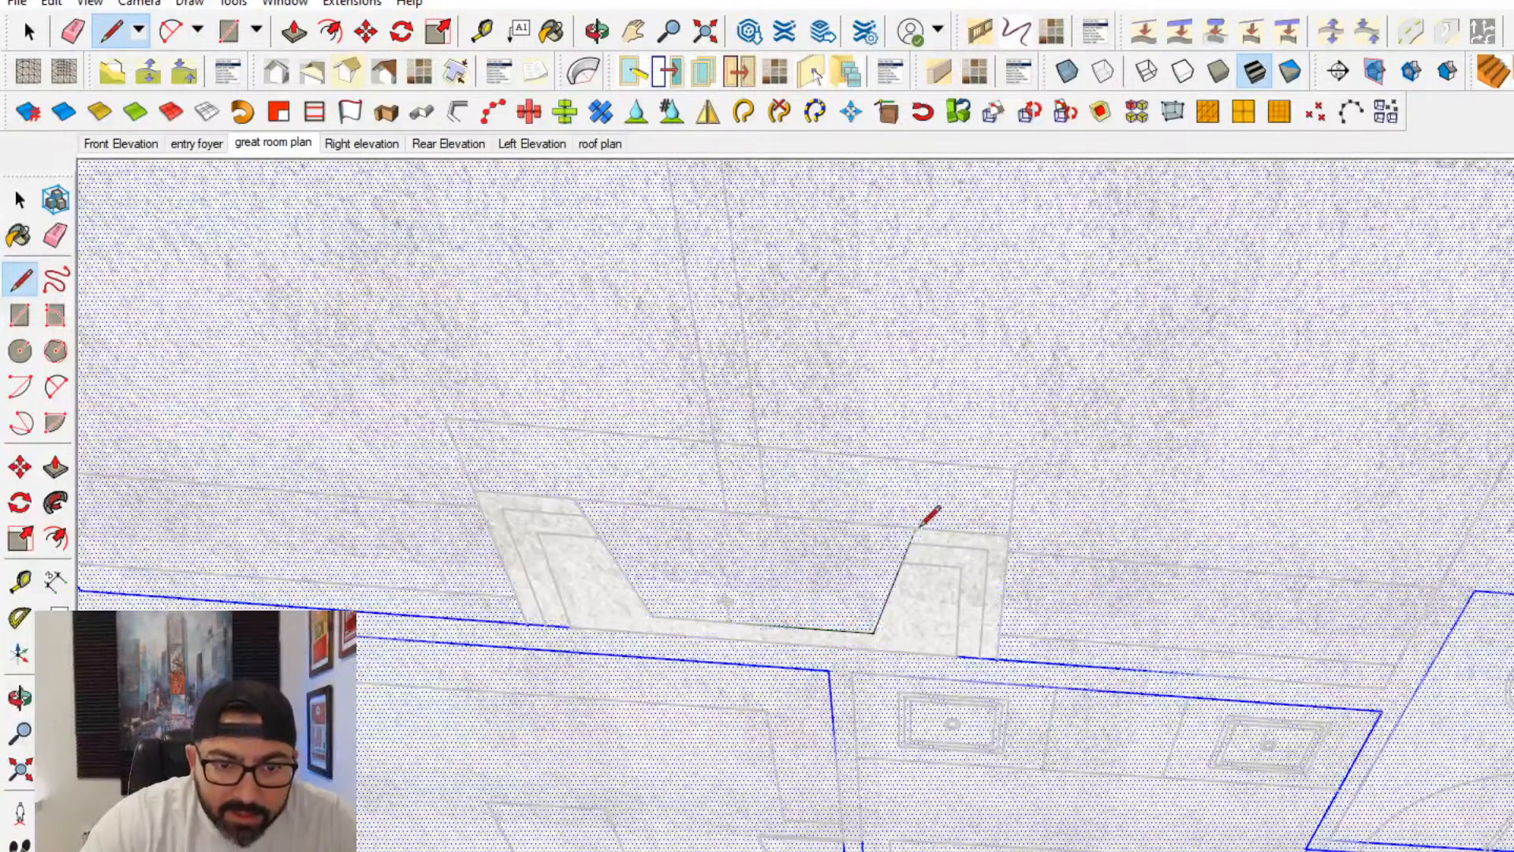
- Push the traced firebox face up into the fireplace block to hollow out the firebox
click(55, 468)
click(699, 581)
click(699, 571)
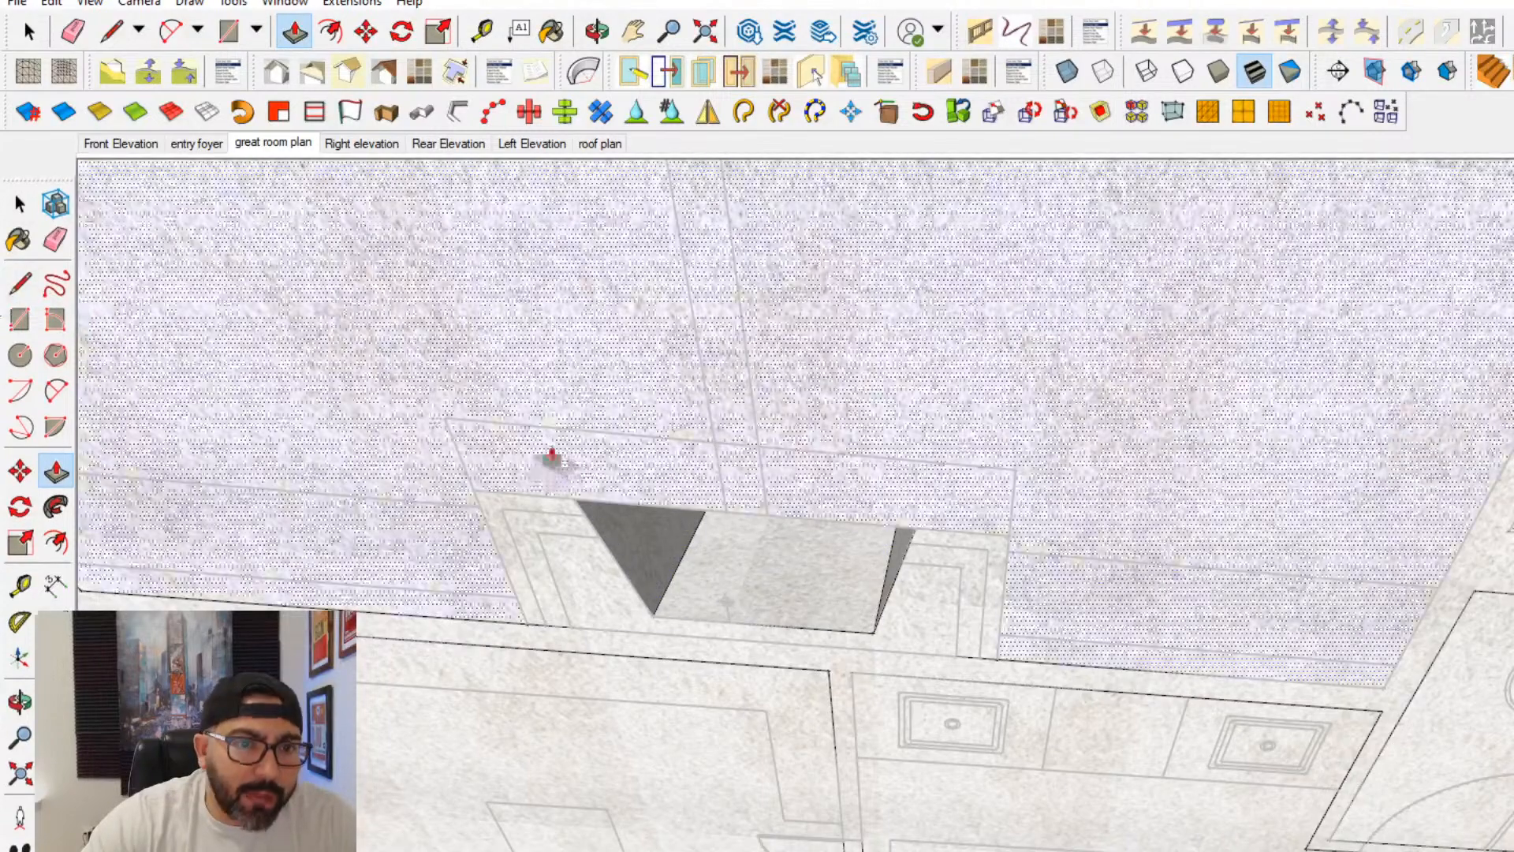
- Draw a rectangle over the hearth outline of the plan, directly in front of the firebox
key(r)
click(444, 417)
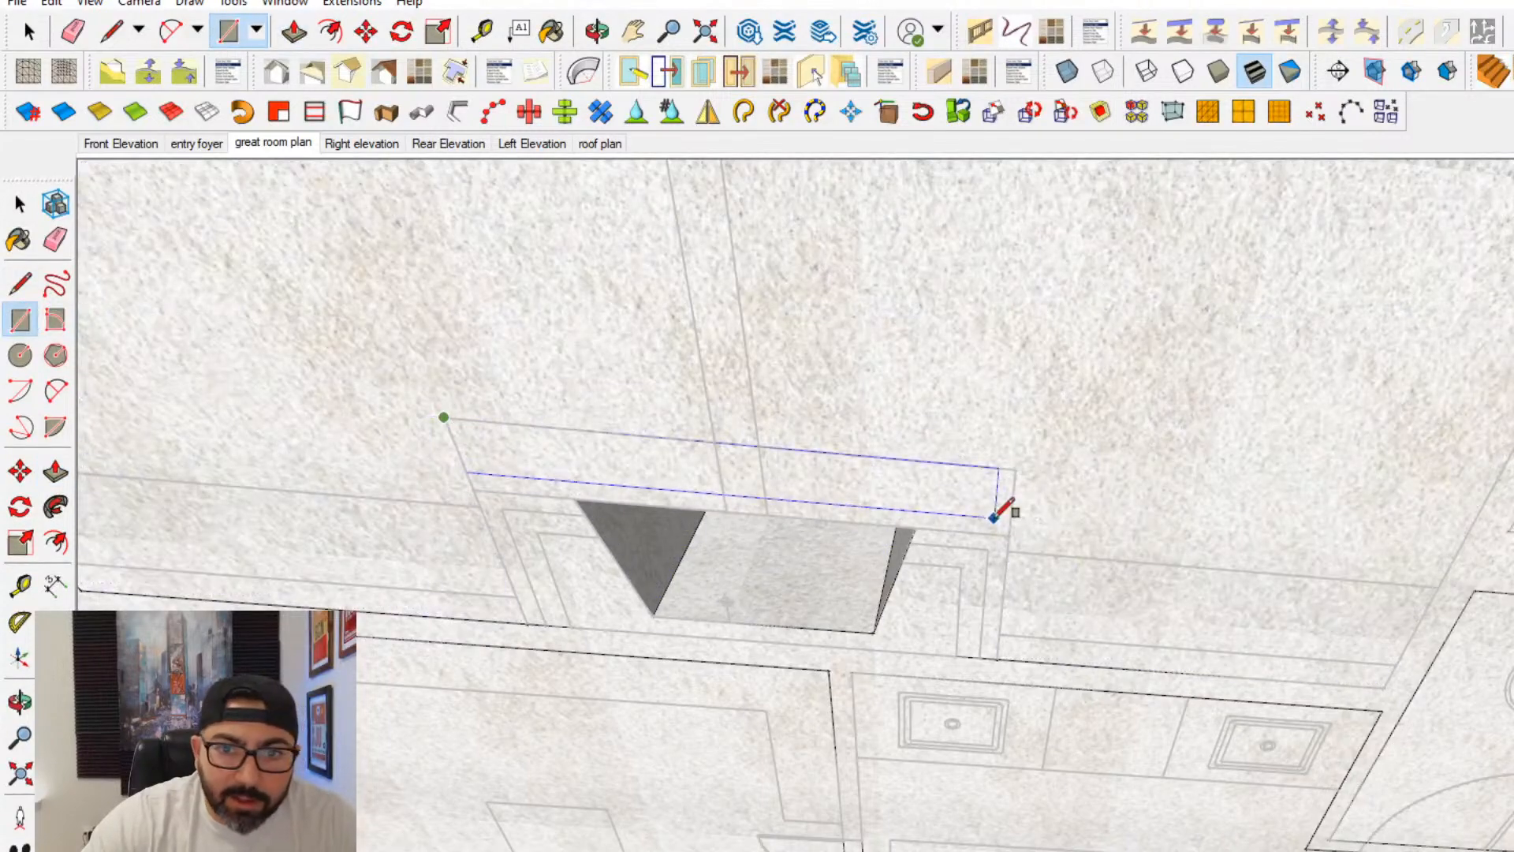
click(1008, 536)
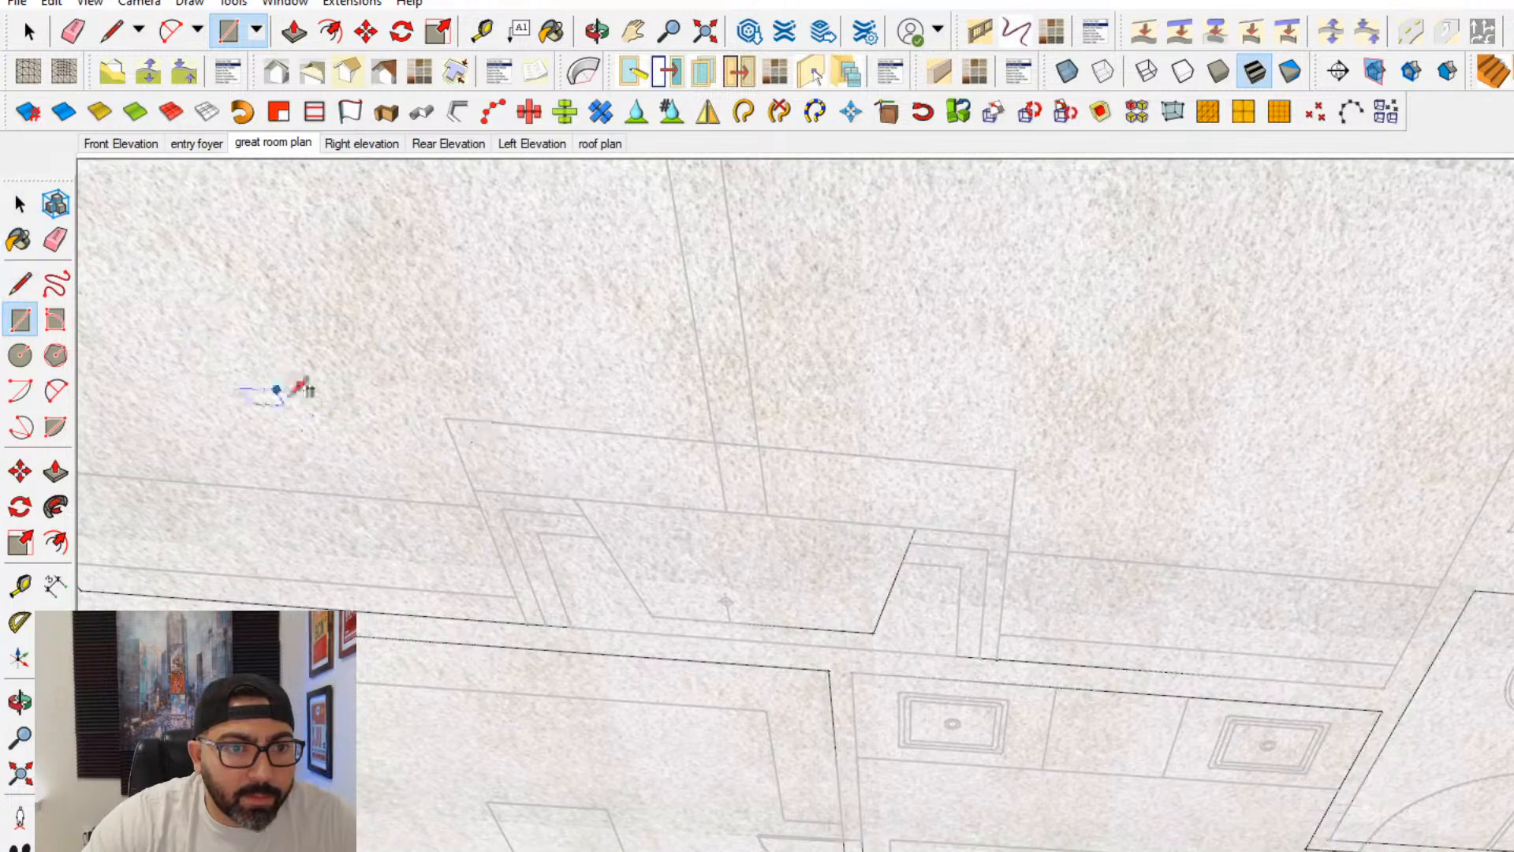
- Delete the stone block's face covering the firebox opening and erase the line dividing the firebox floor from the hearth
mouse_move(289, 396)
middle_down()
mouse_move(424, 849)
mouse_move(625, 608)
mouse_move(744, 622)
mouse_move(675, 263)
mouse_move(22, 212)
middle_up()
click(22, 206)
click(858, 656)
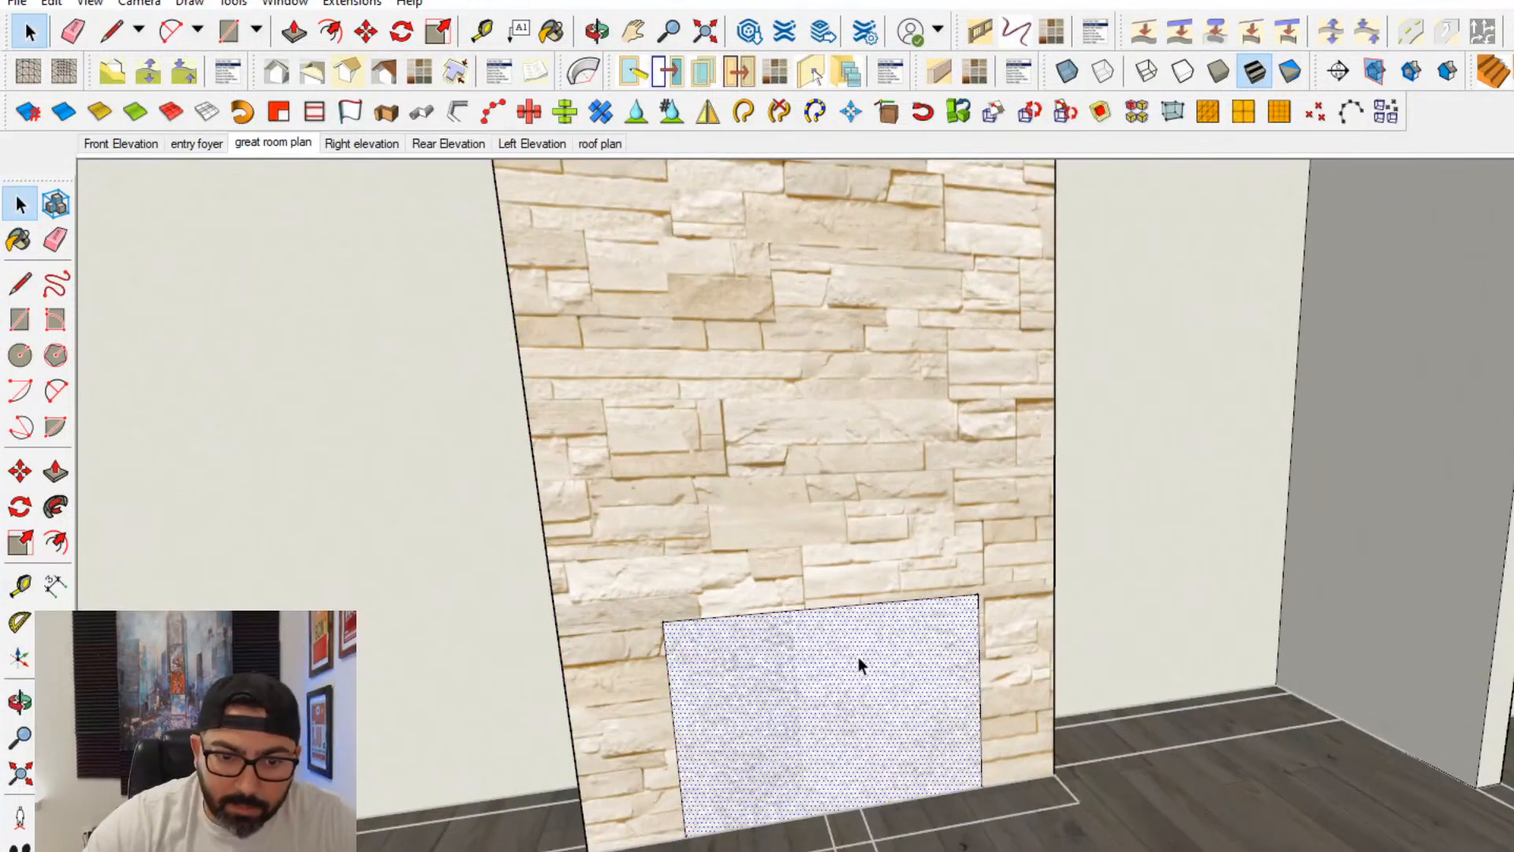
key(Delete)
middle_drag(852, 659, 869, 608)
click(56, 239)
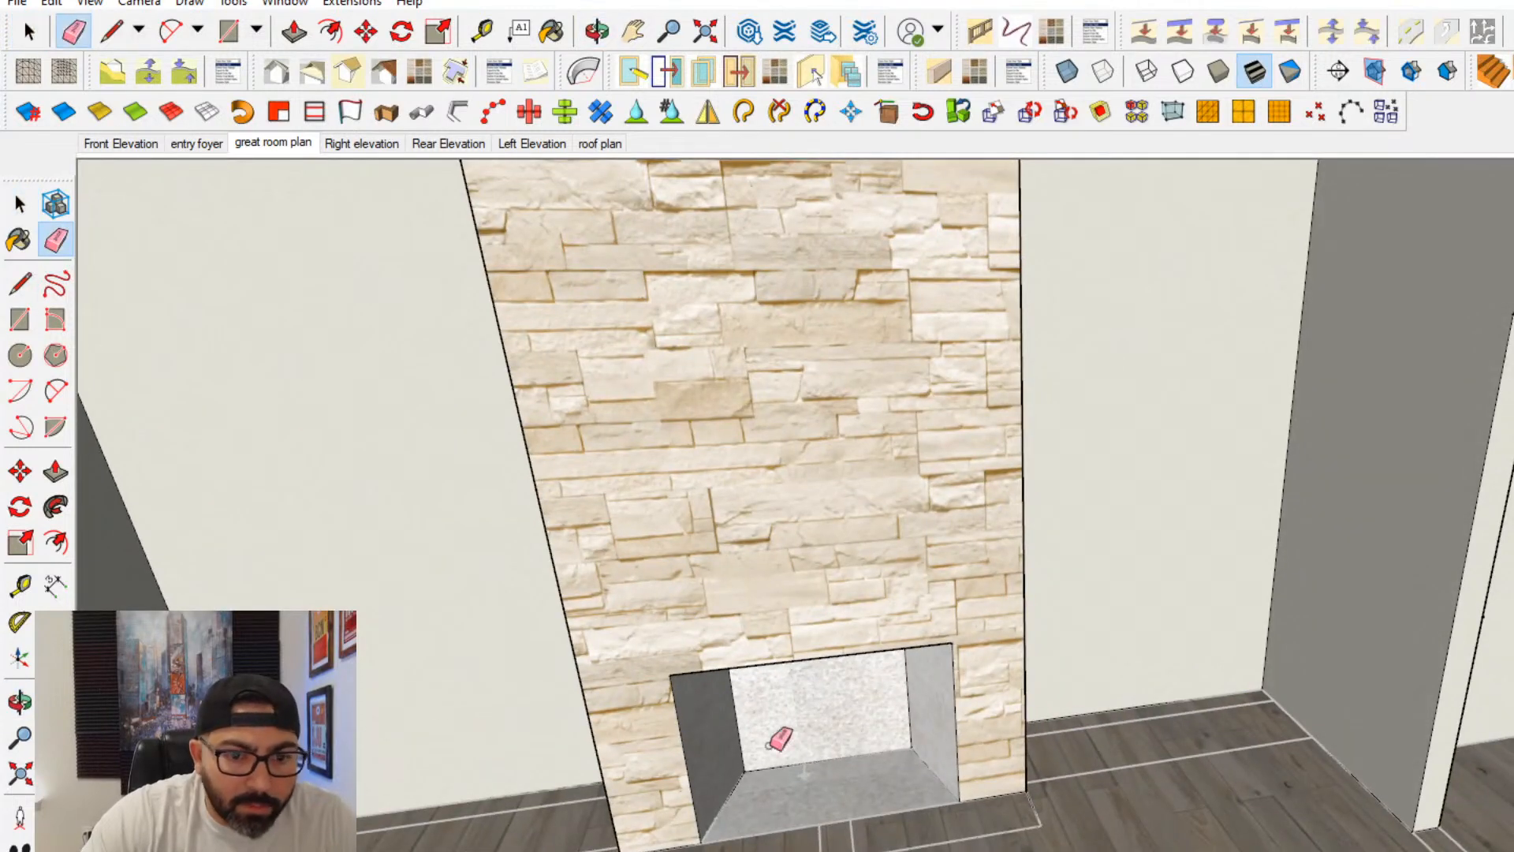
click(781, 832)
- Pull the combined hearth and firebox floor face up by 12
click(53, 465)
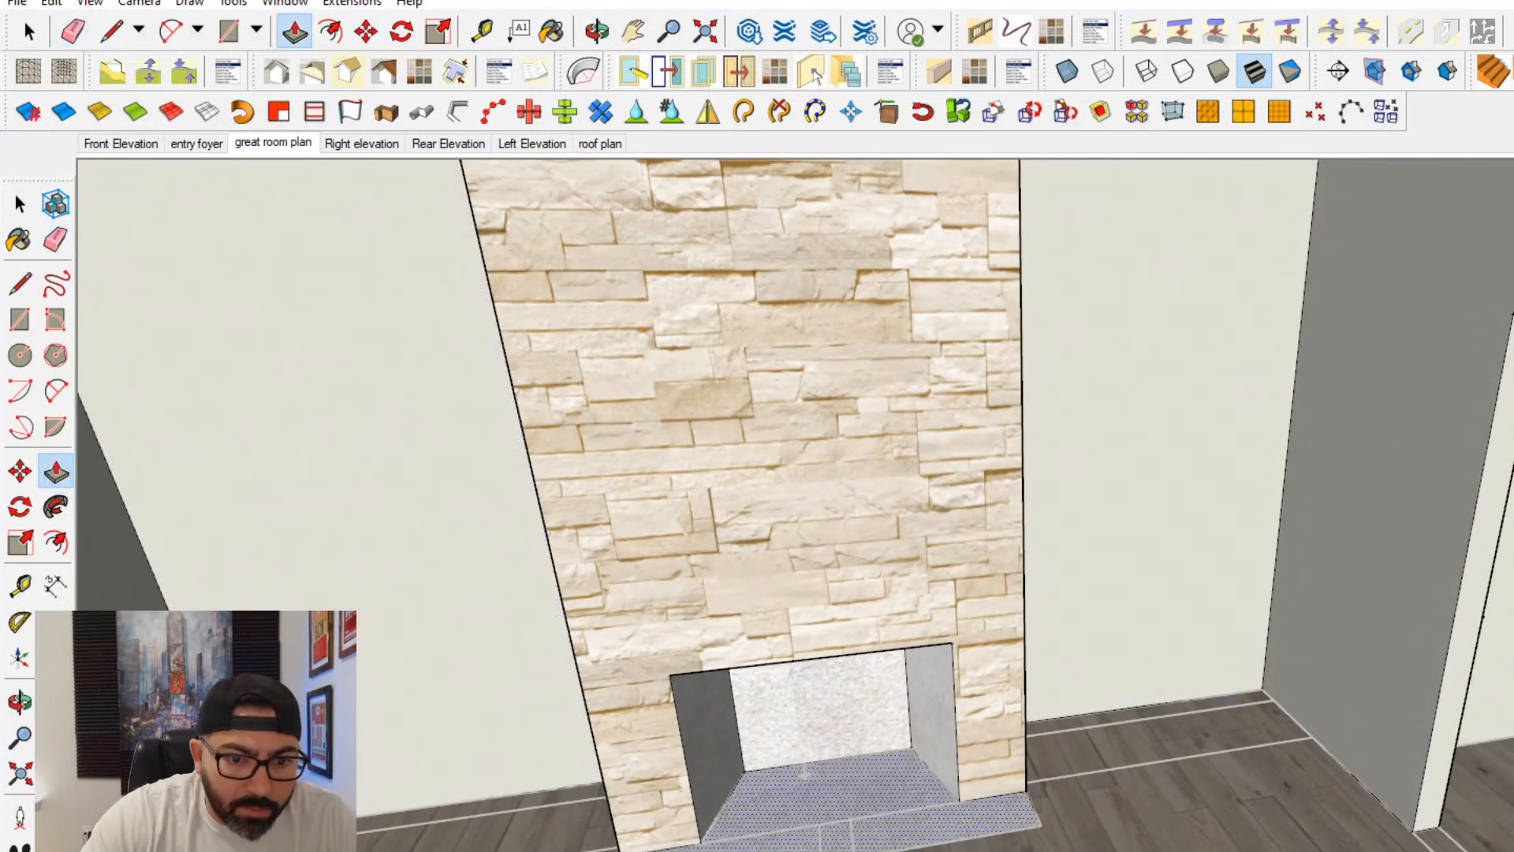
click(820, 800)
text(12)
key(Return)
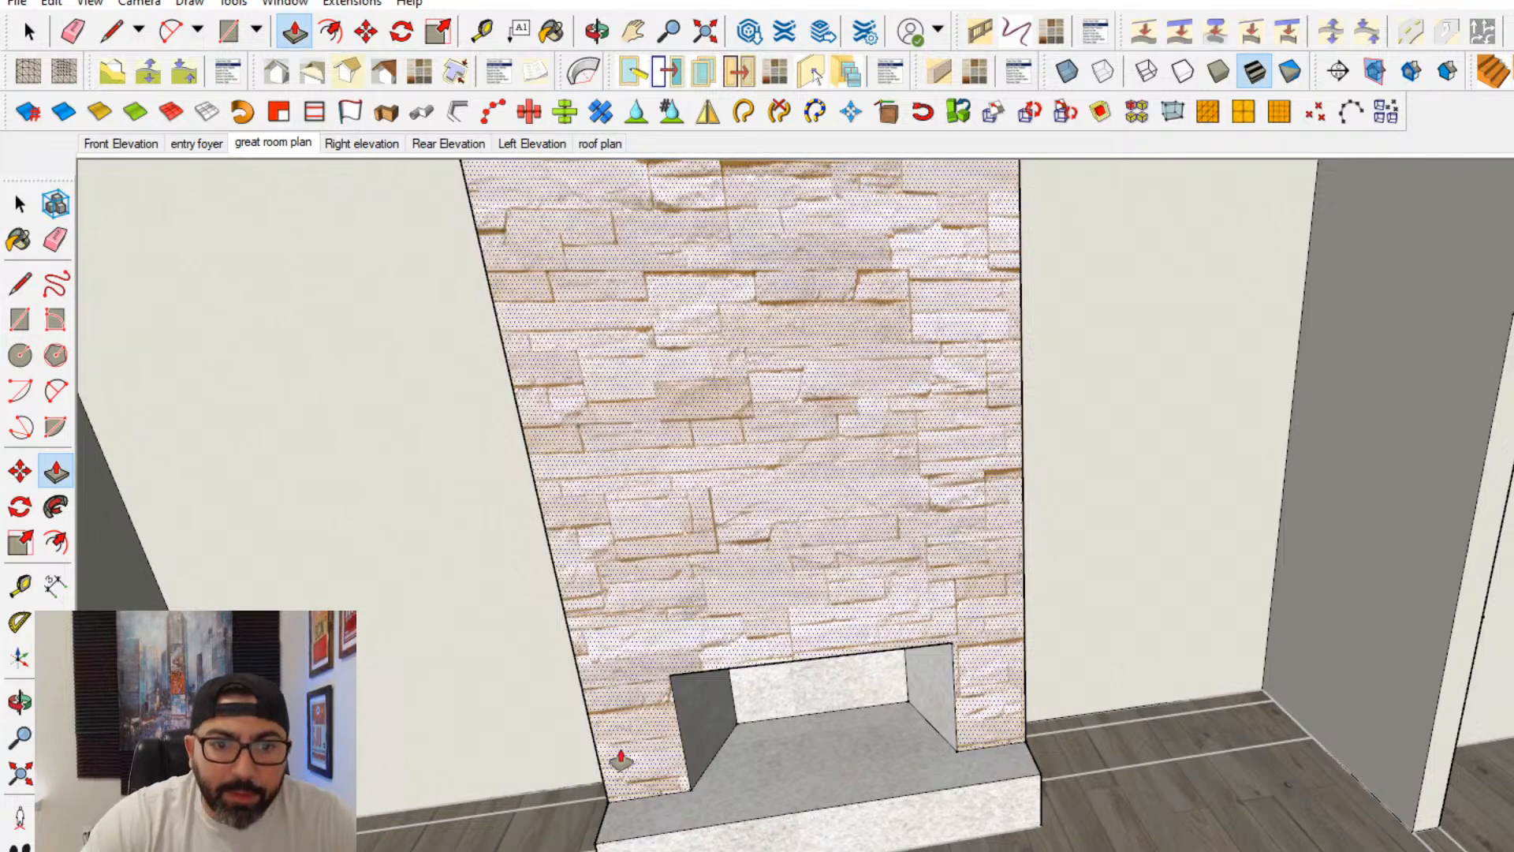
- Raise the top face of the firebox opening by 12 and undo the excess pull
scroll(784, 655, up, 6)
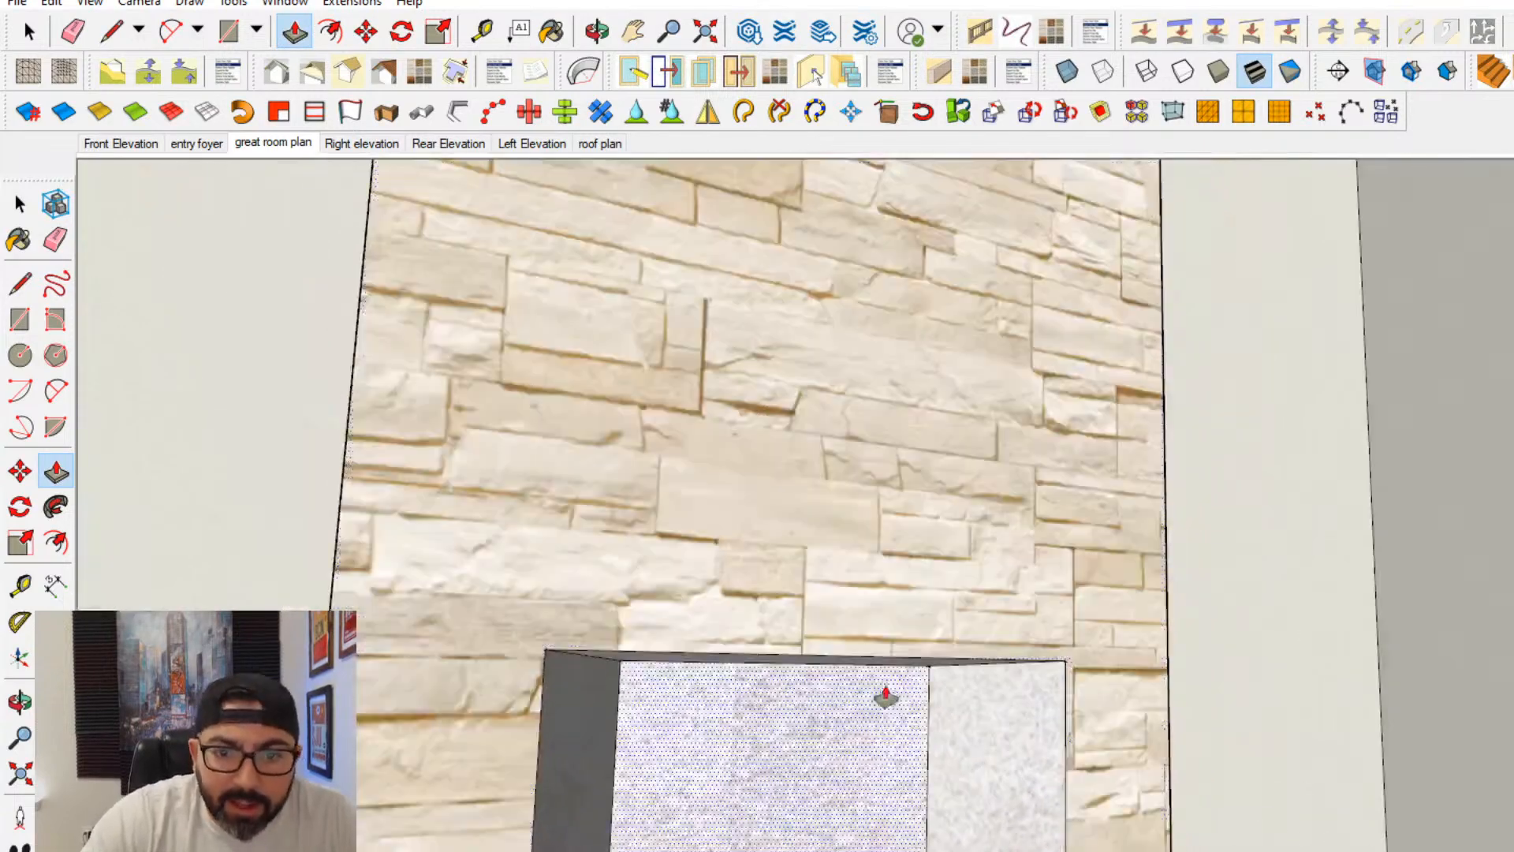
shift+middle_drag(885, 697, 929, 656)
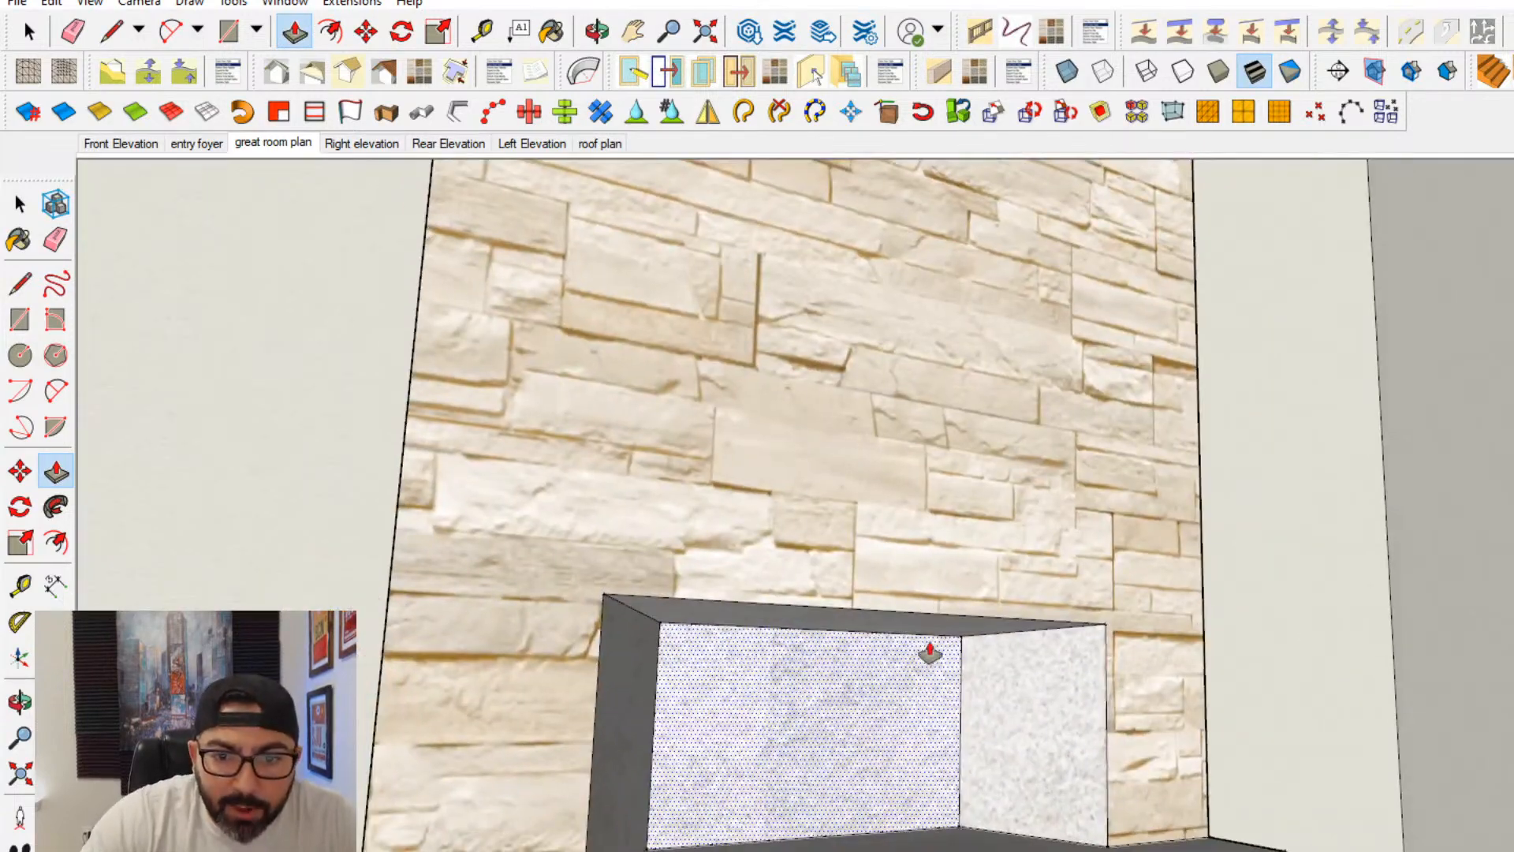
click(929, 650)
text(12)
key(Return)
click(923, 635)
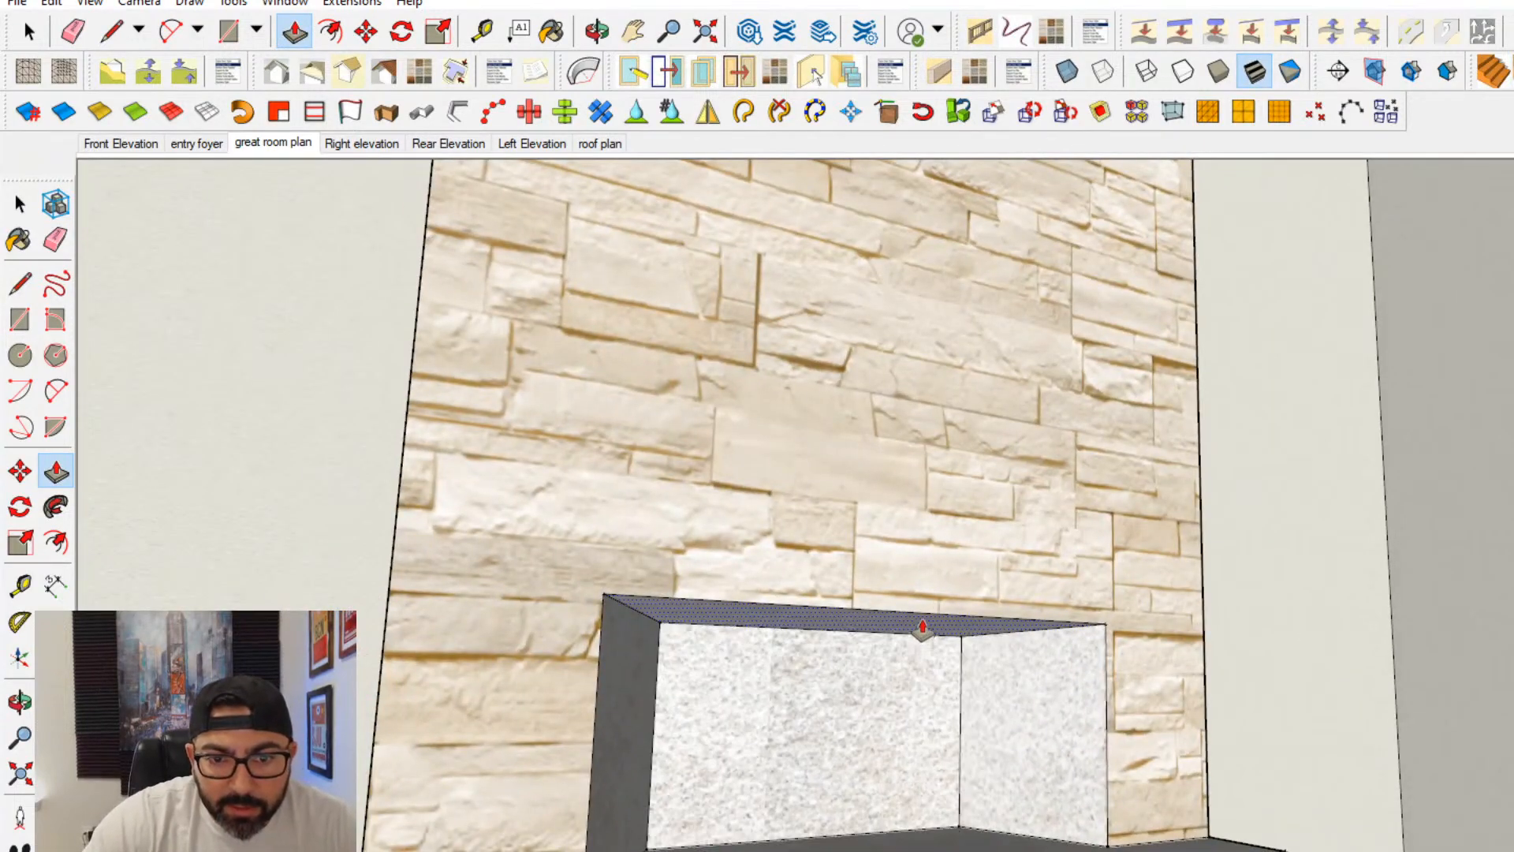
key(Return)
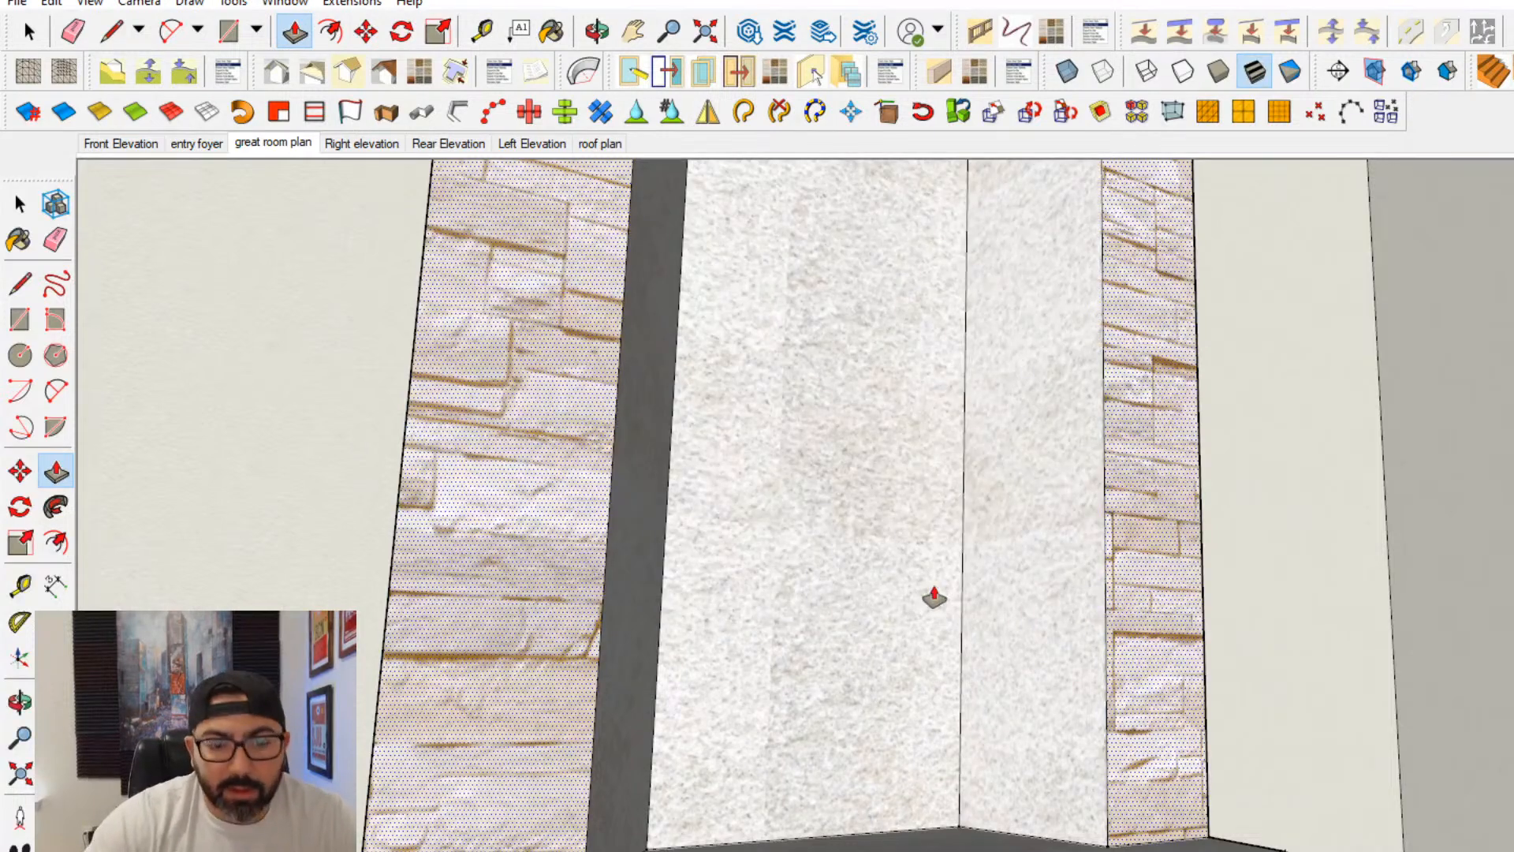
key(ctrl+z)
scroll(934, 597, down, 6)
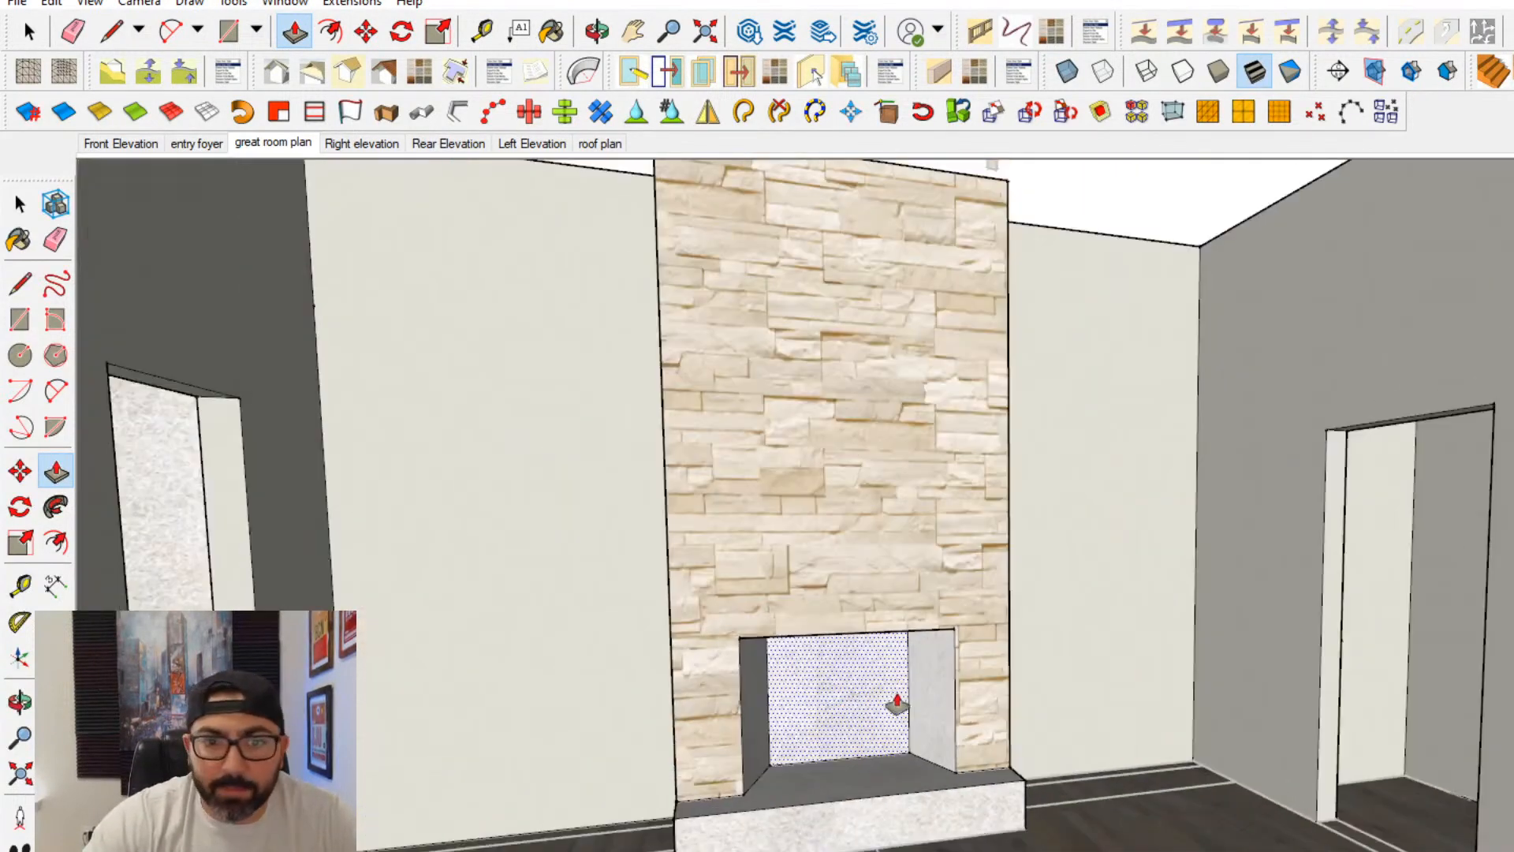
- Lower the top face of the firebox opening by 6
middle_drag(889, 710, 960, 557)
scroll(801, 644, up, 5)
click(862, 580)
text(6)
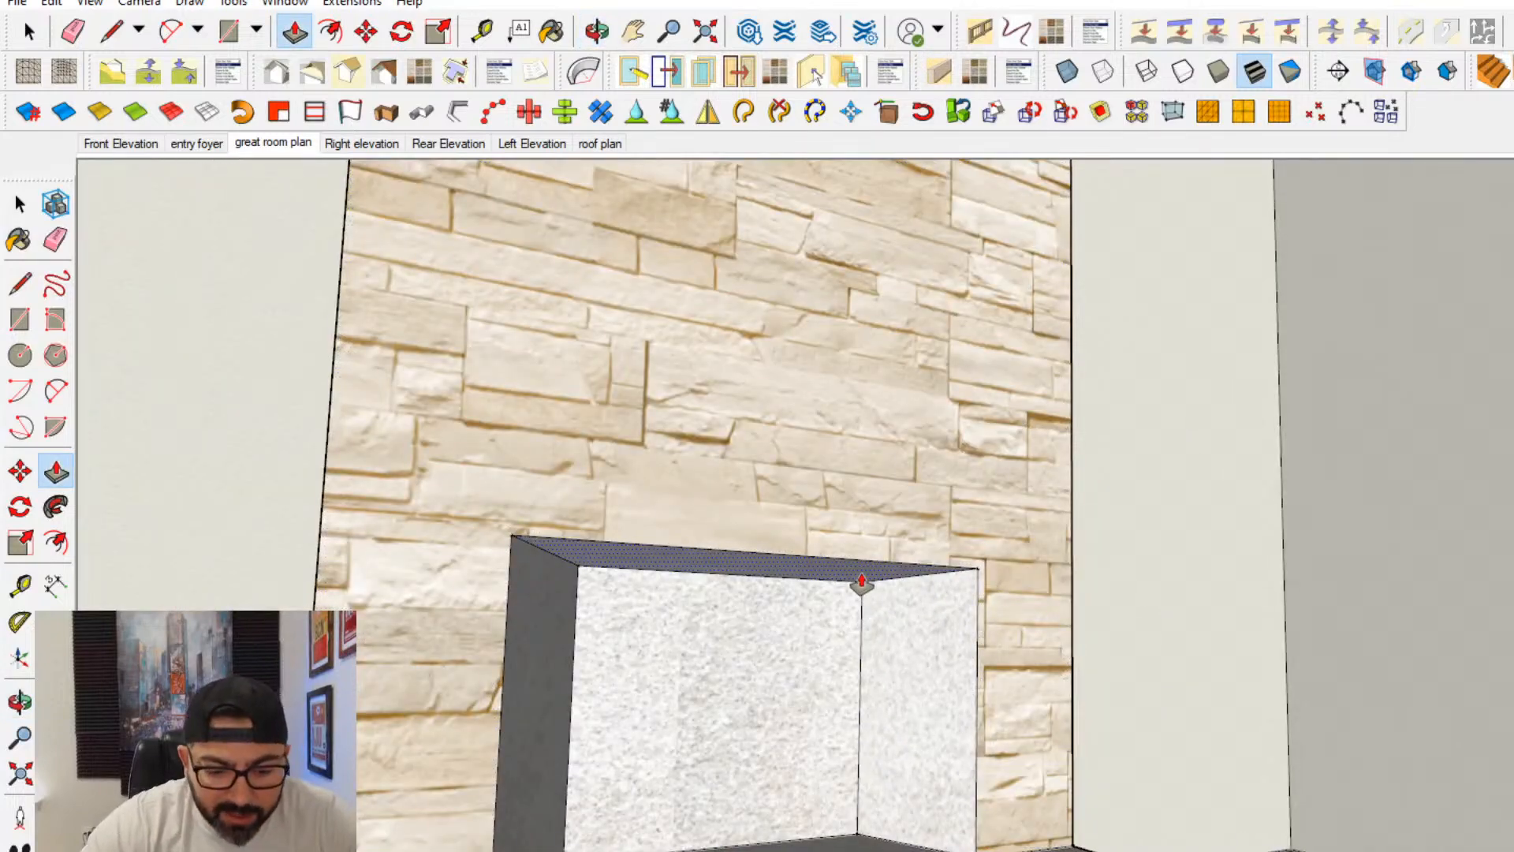
key(Return)
middle_drag(860, 584, 611, 677)
- Paint the firebox's back, side and top faces with the in-model <Charcoal> material
click(23, 243)
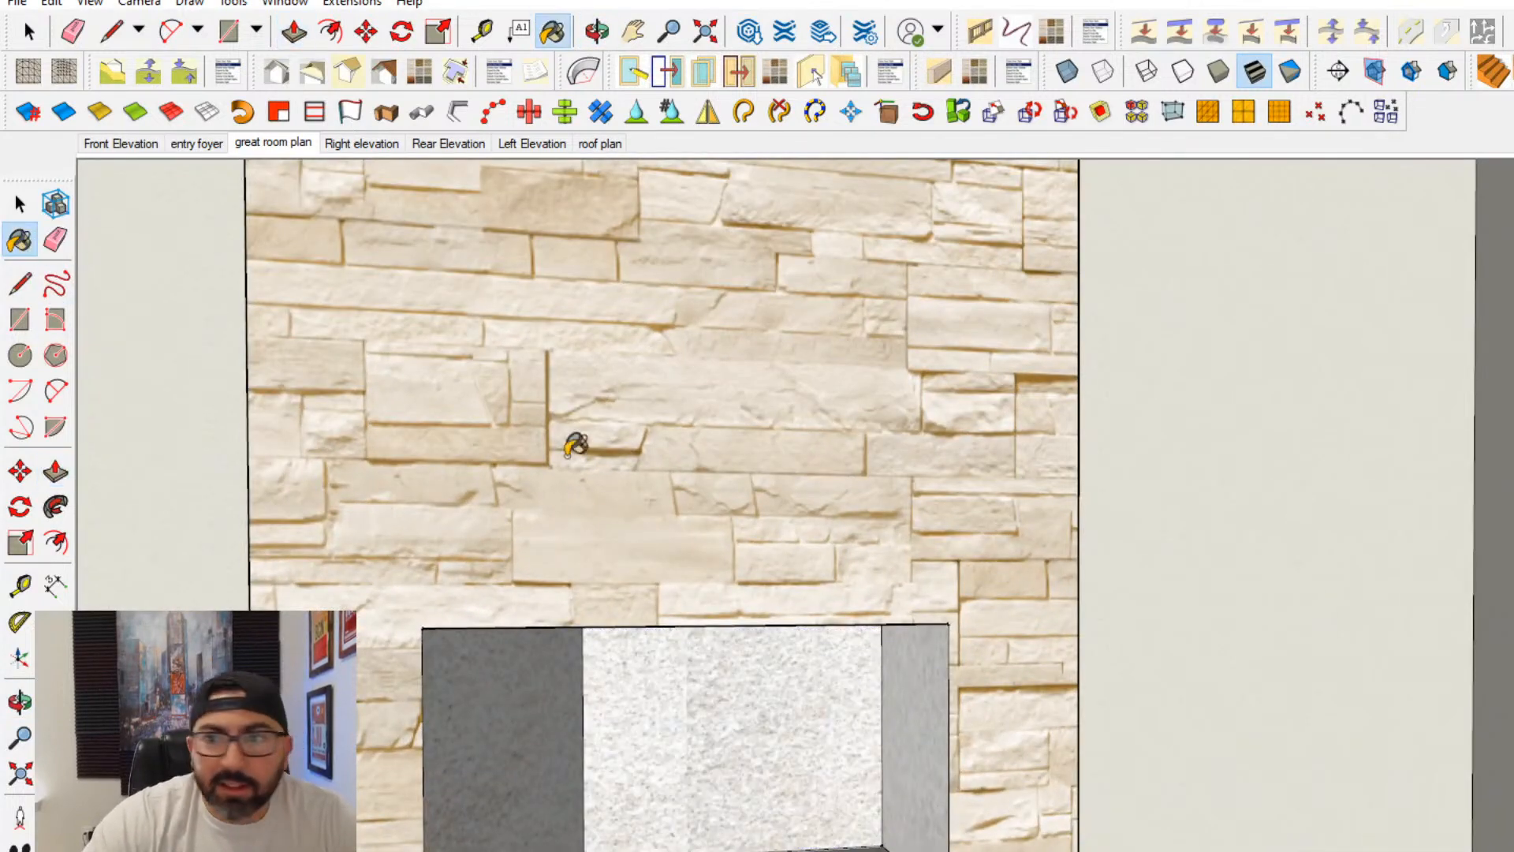
drag(1513, 260, 1409, 162)
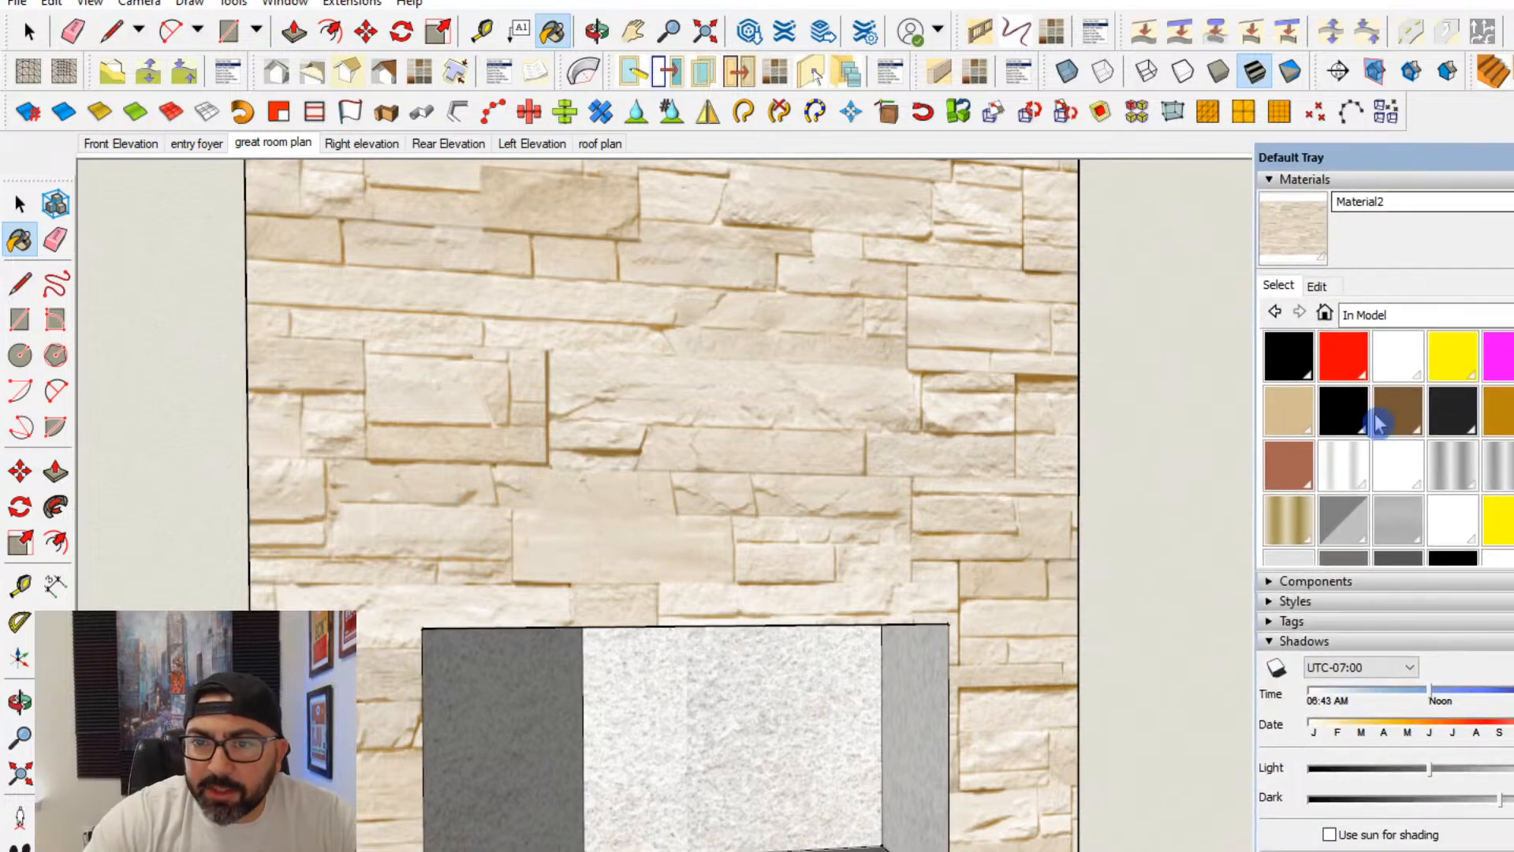
click(1459, 314)
click(1496, 310)
click(1453, 412)
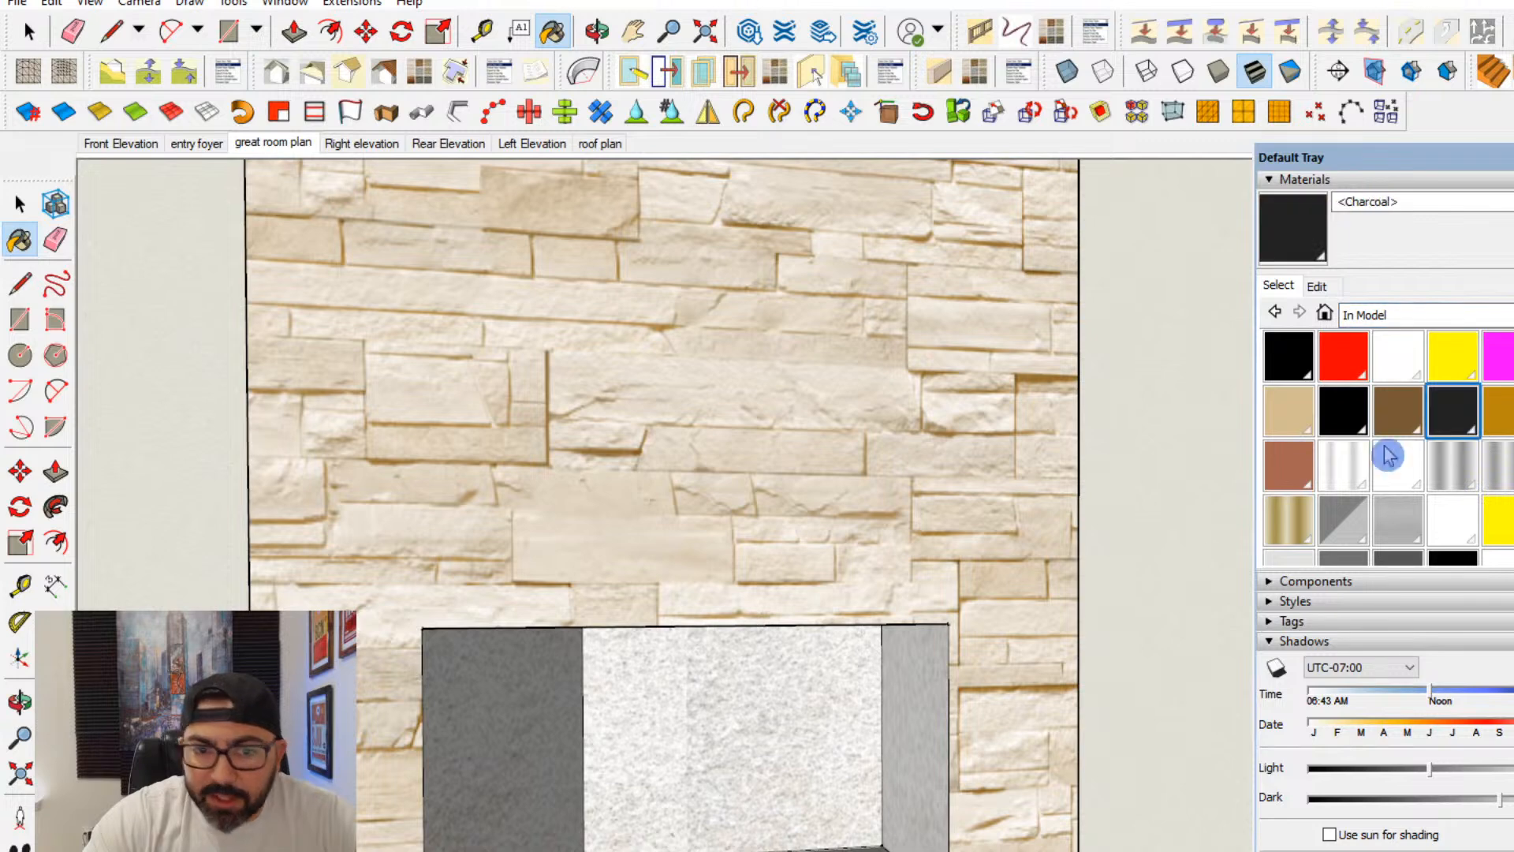
click(877, 730)
click(520, 764)
middle_drag(653, 725, 937, 611)
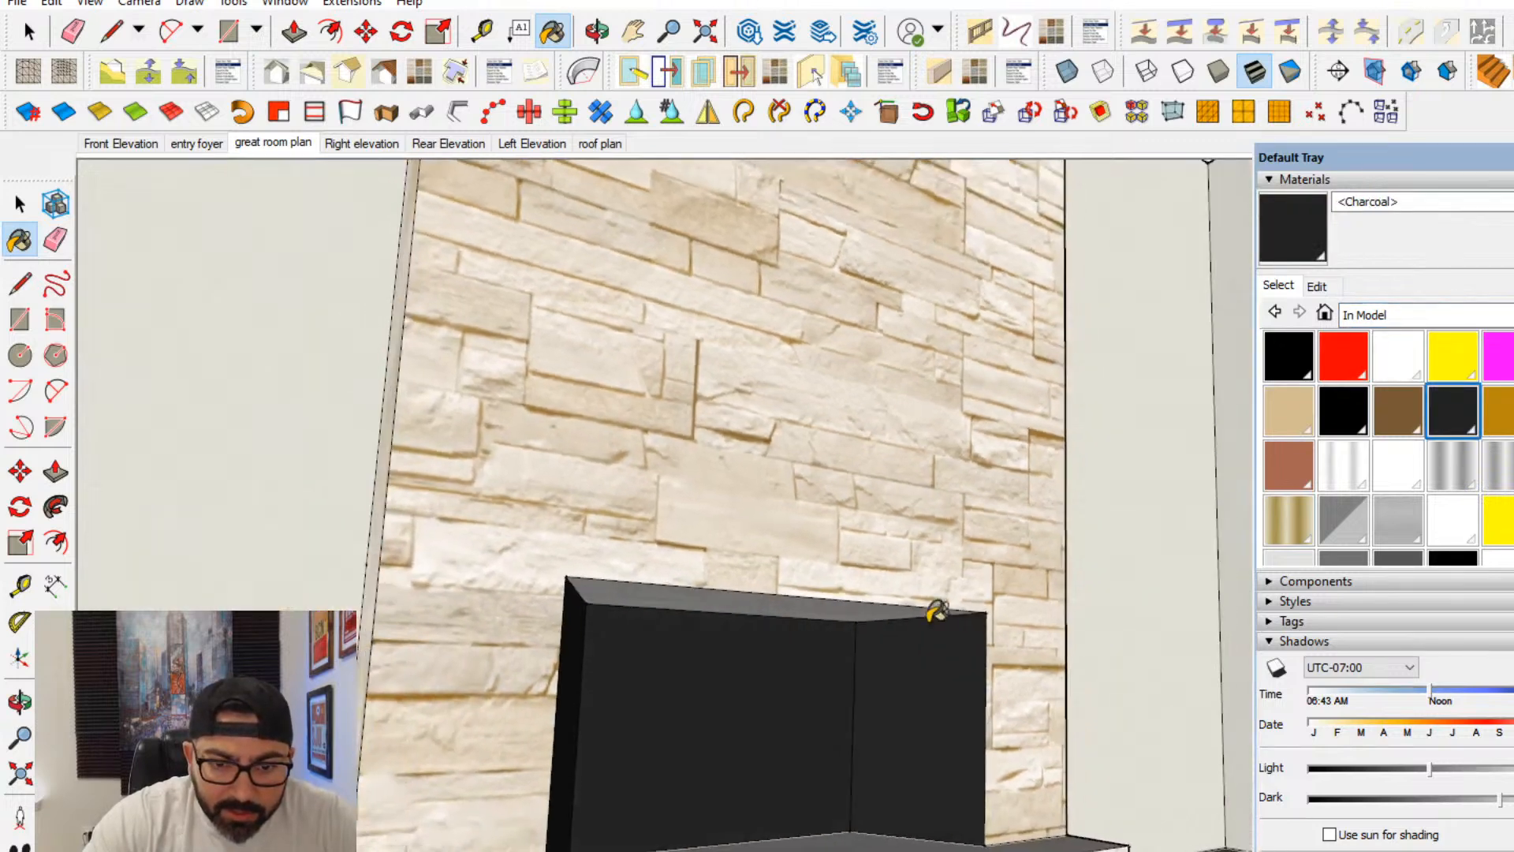
click(645, 588)
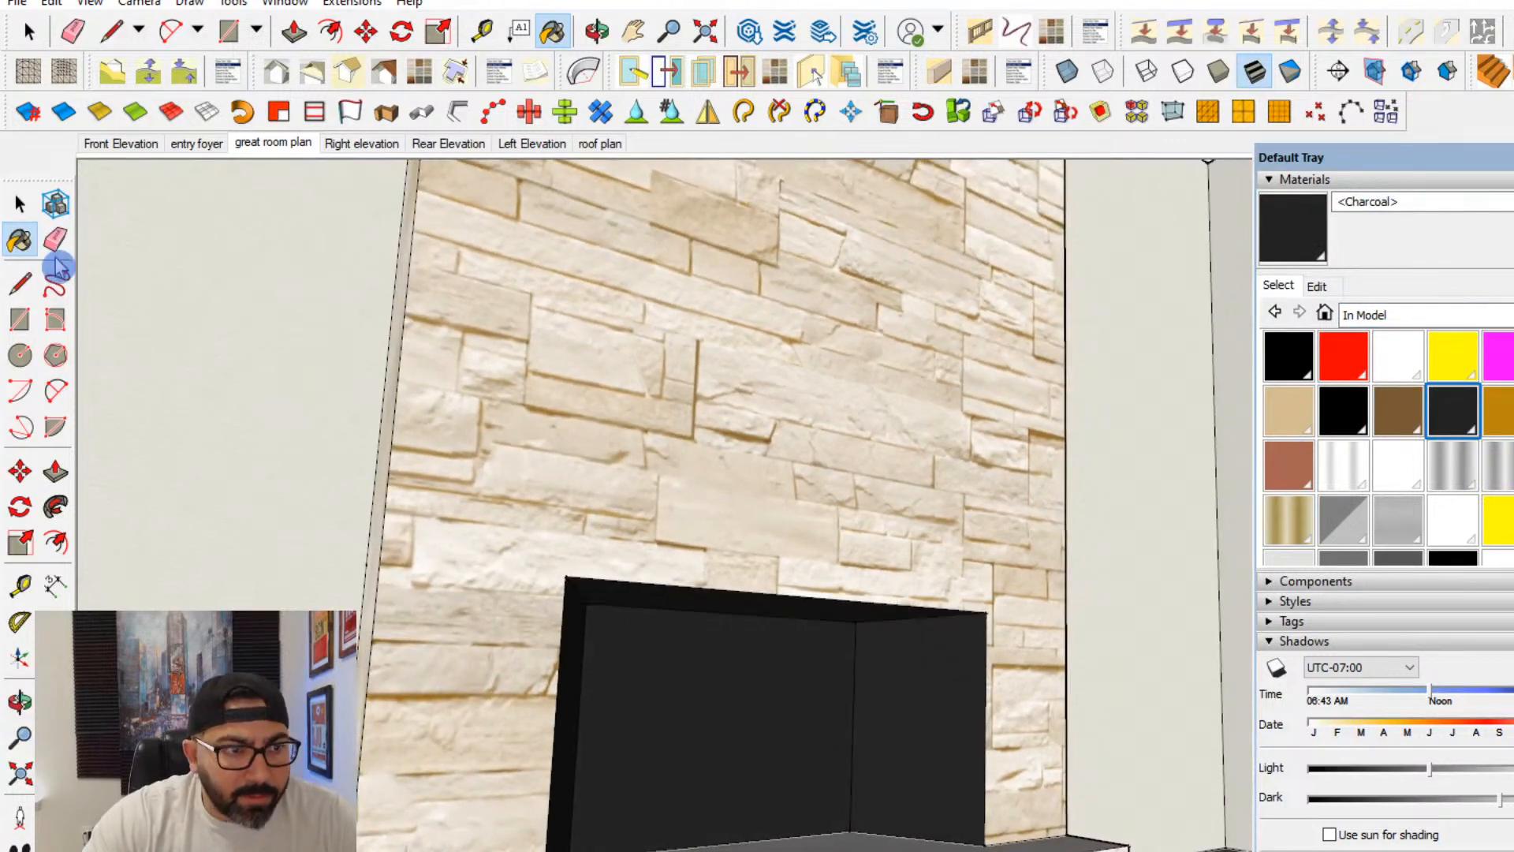
- Push/Pull the hearth's top face as a new starting face to form a thin slab layer along the top
key(space)
middle_drag(996, 702, 1018, 625)
click(895, 599)
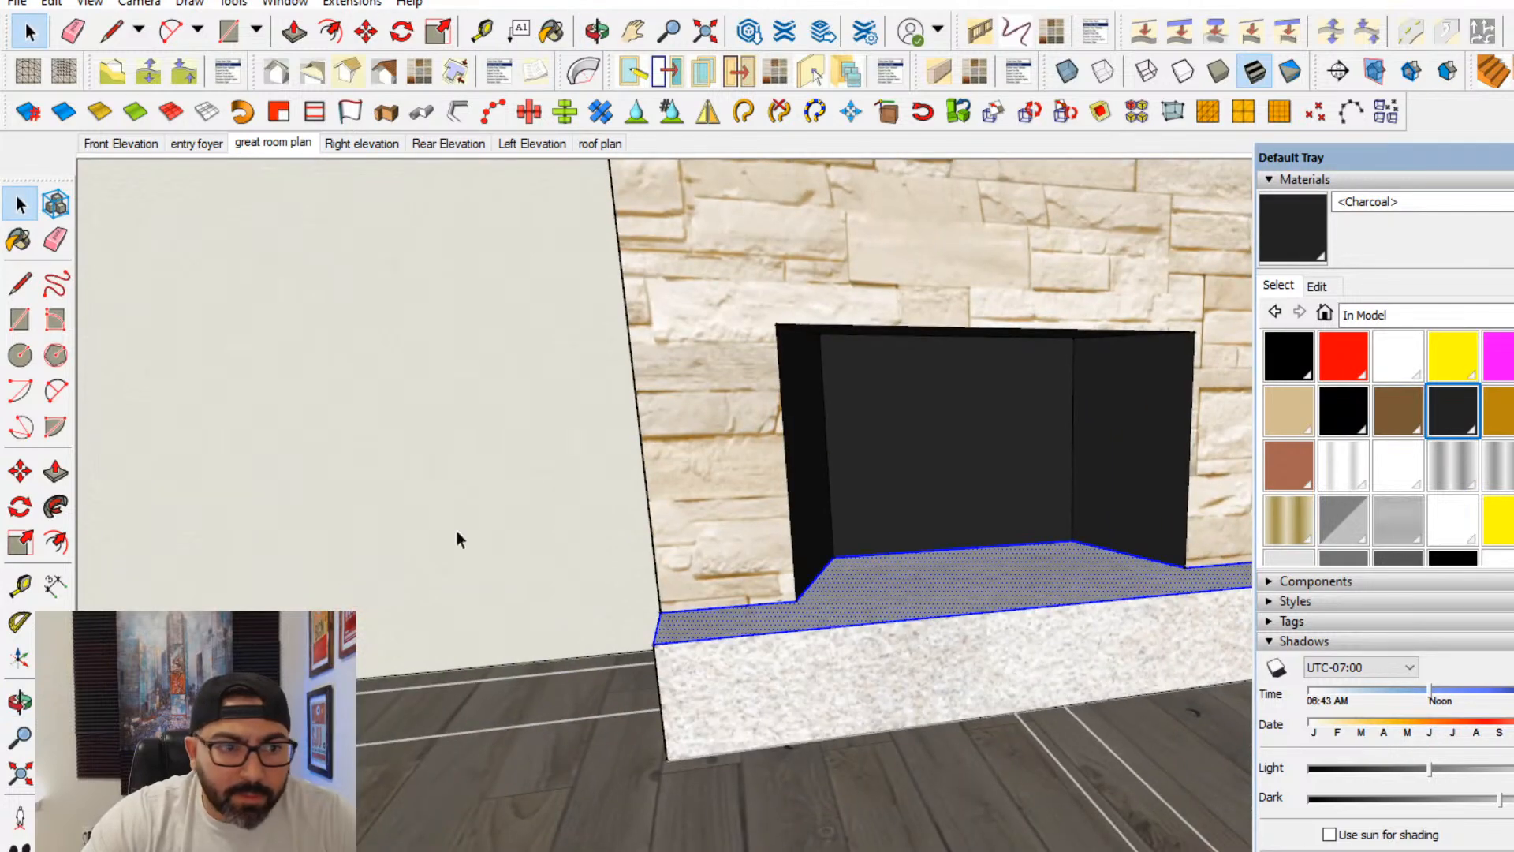
middle_drag(617, 598, 811, 669)
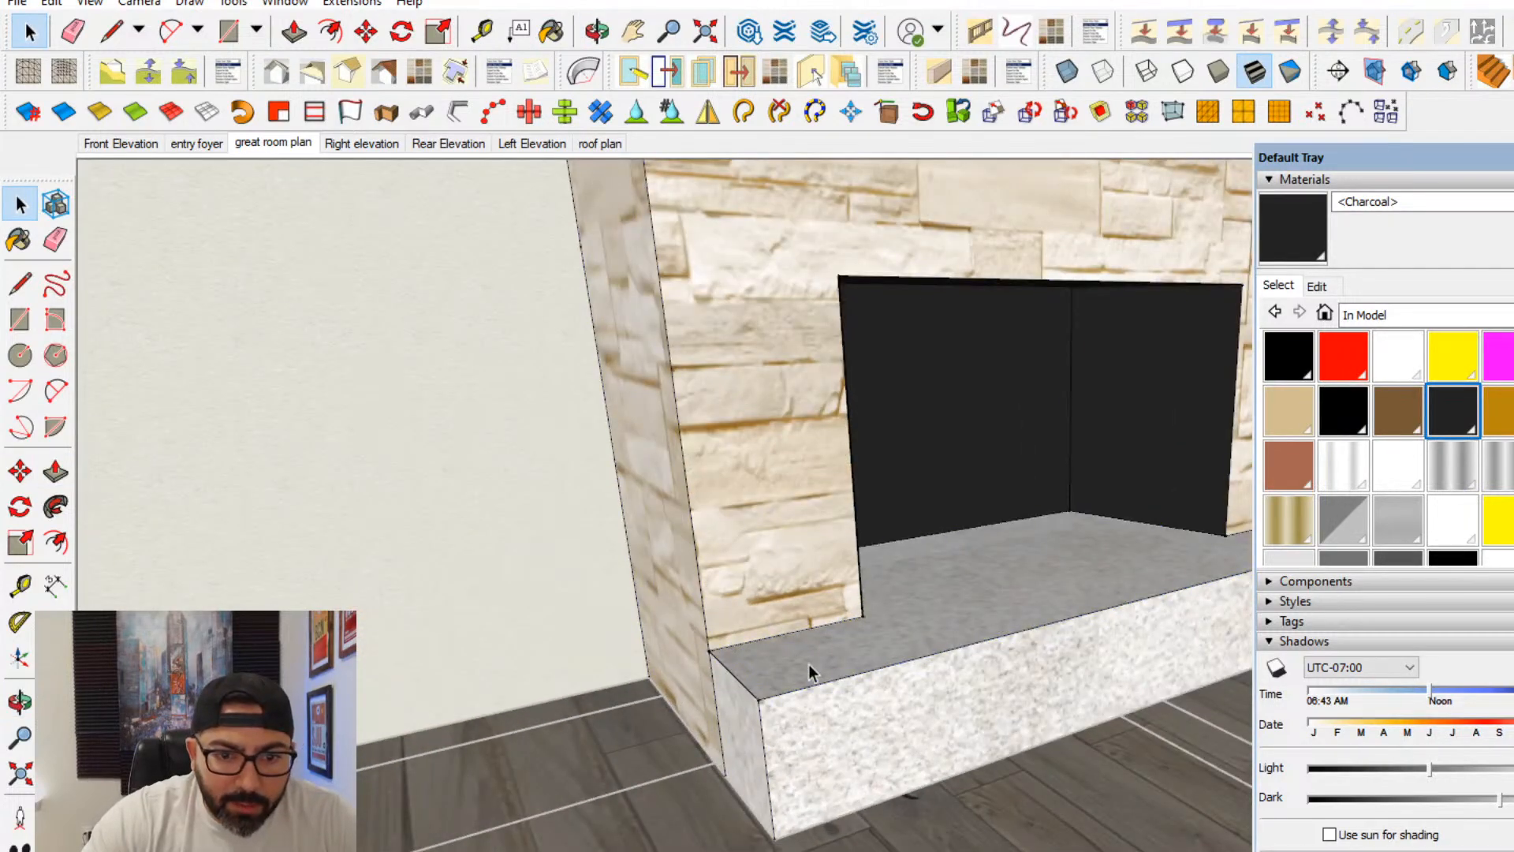
key(ctrl+a)
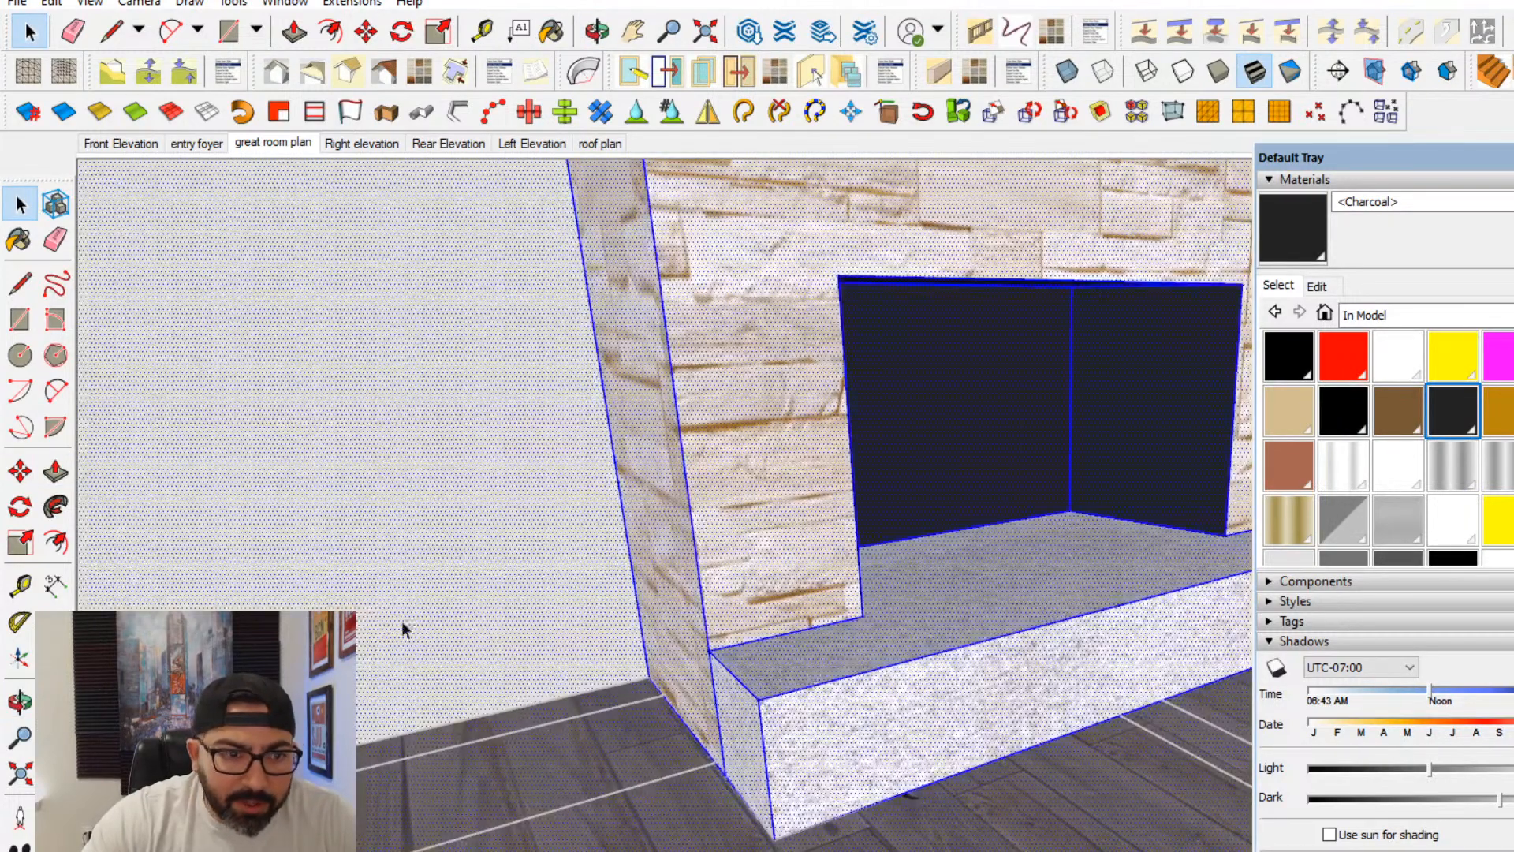
click(868, 636)
click(55, 471)
scroll(767, 672, up, 2)
click(766, 672)
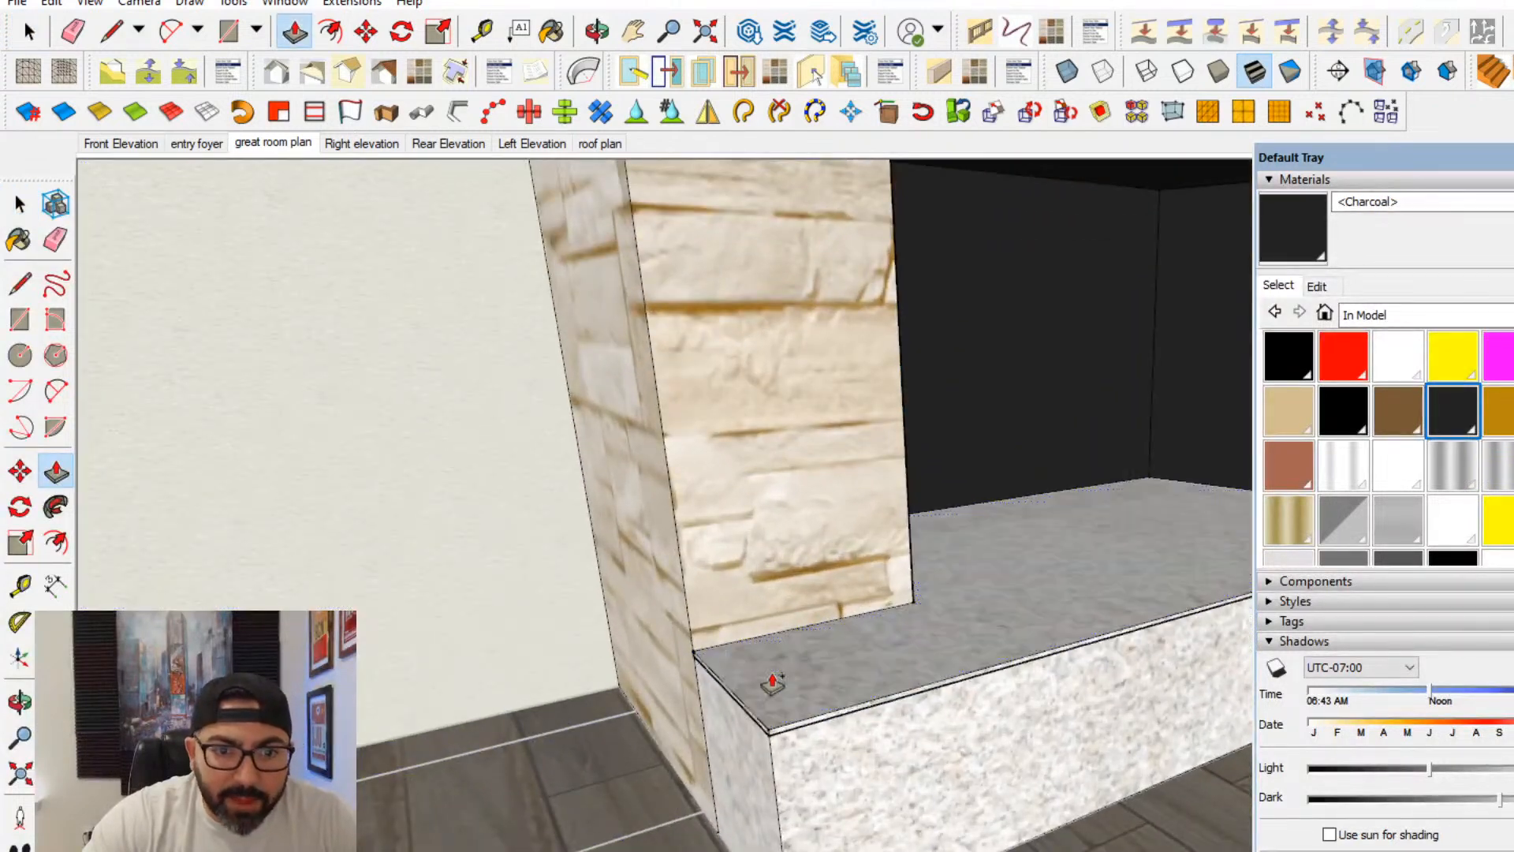
key(Return)
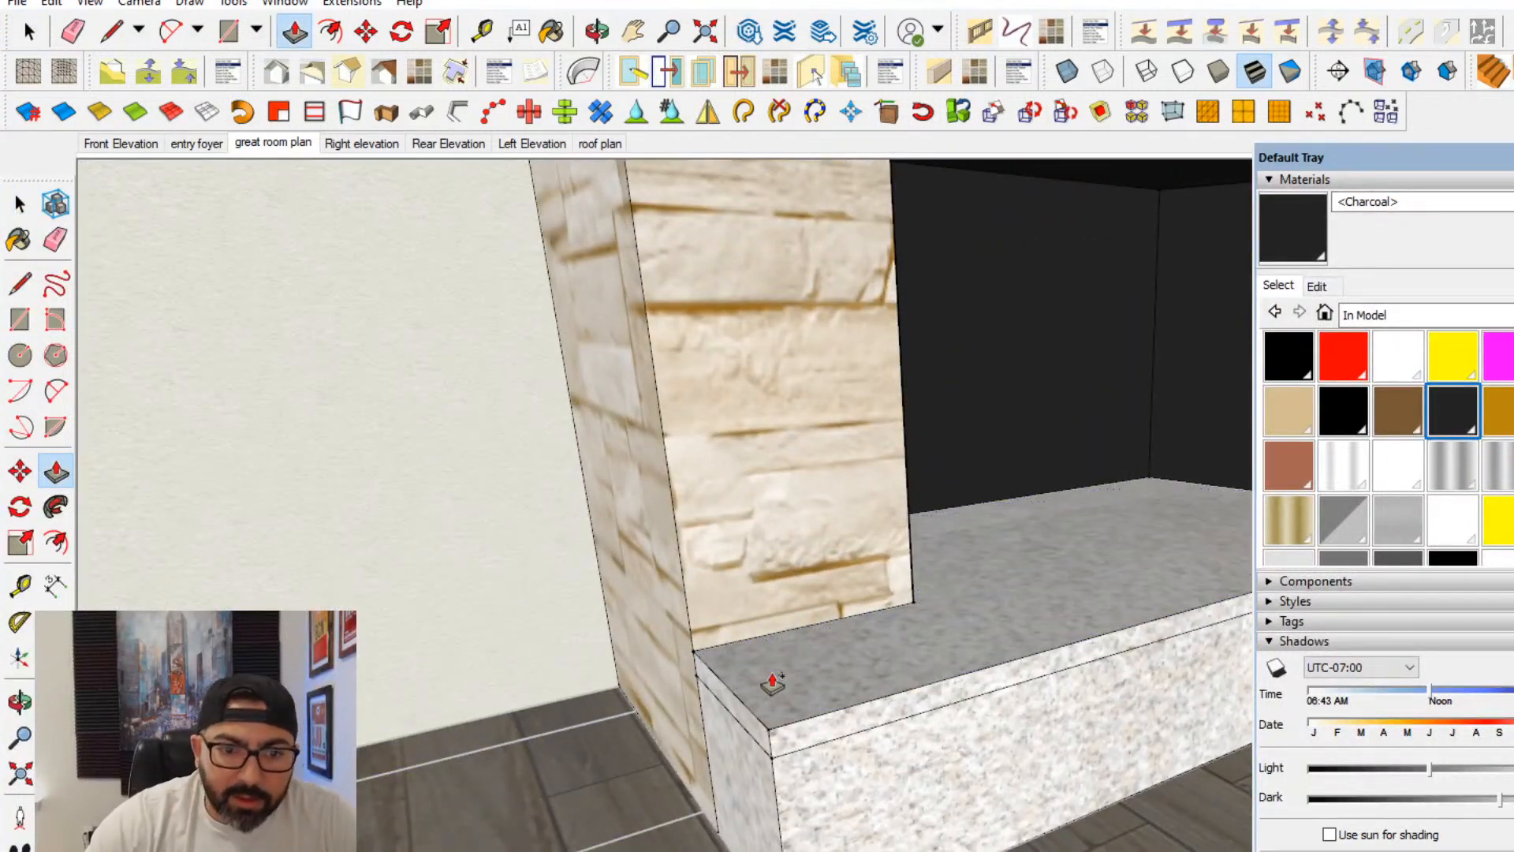
- Pull the edge faces of the hearth's top slab outward so it overhangs the base on the front and both ends
middle_drag(771, 678, 782, 682)
click(753, 733)
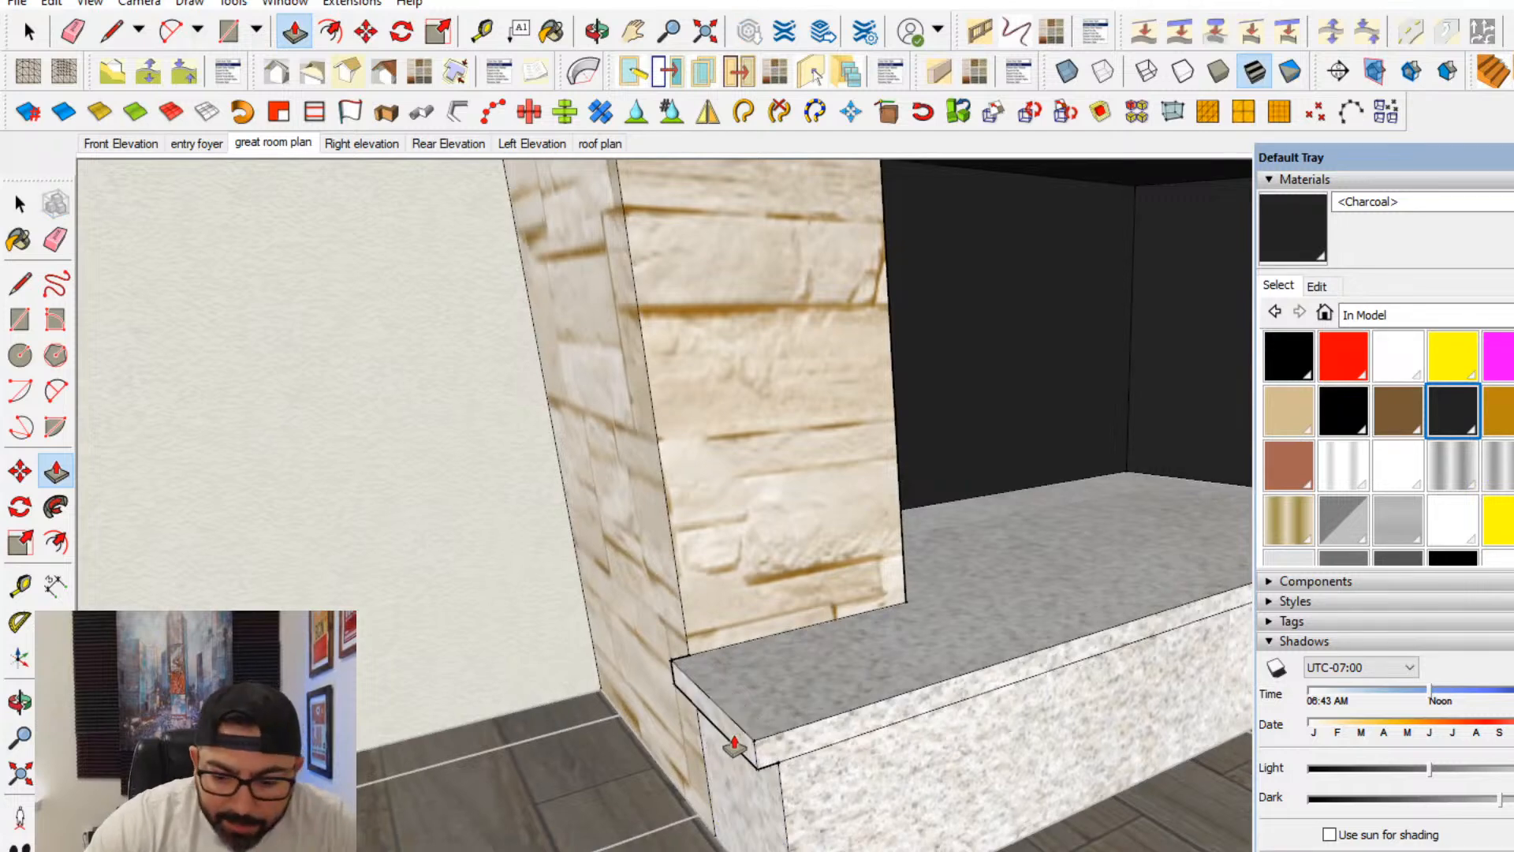
click(694, 733)
middle_drag(901, 729, 584, 736)
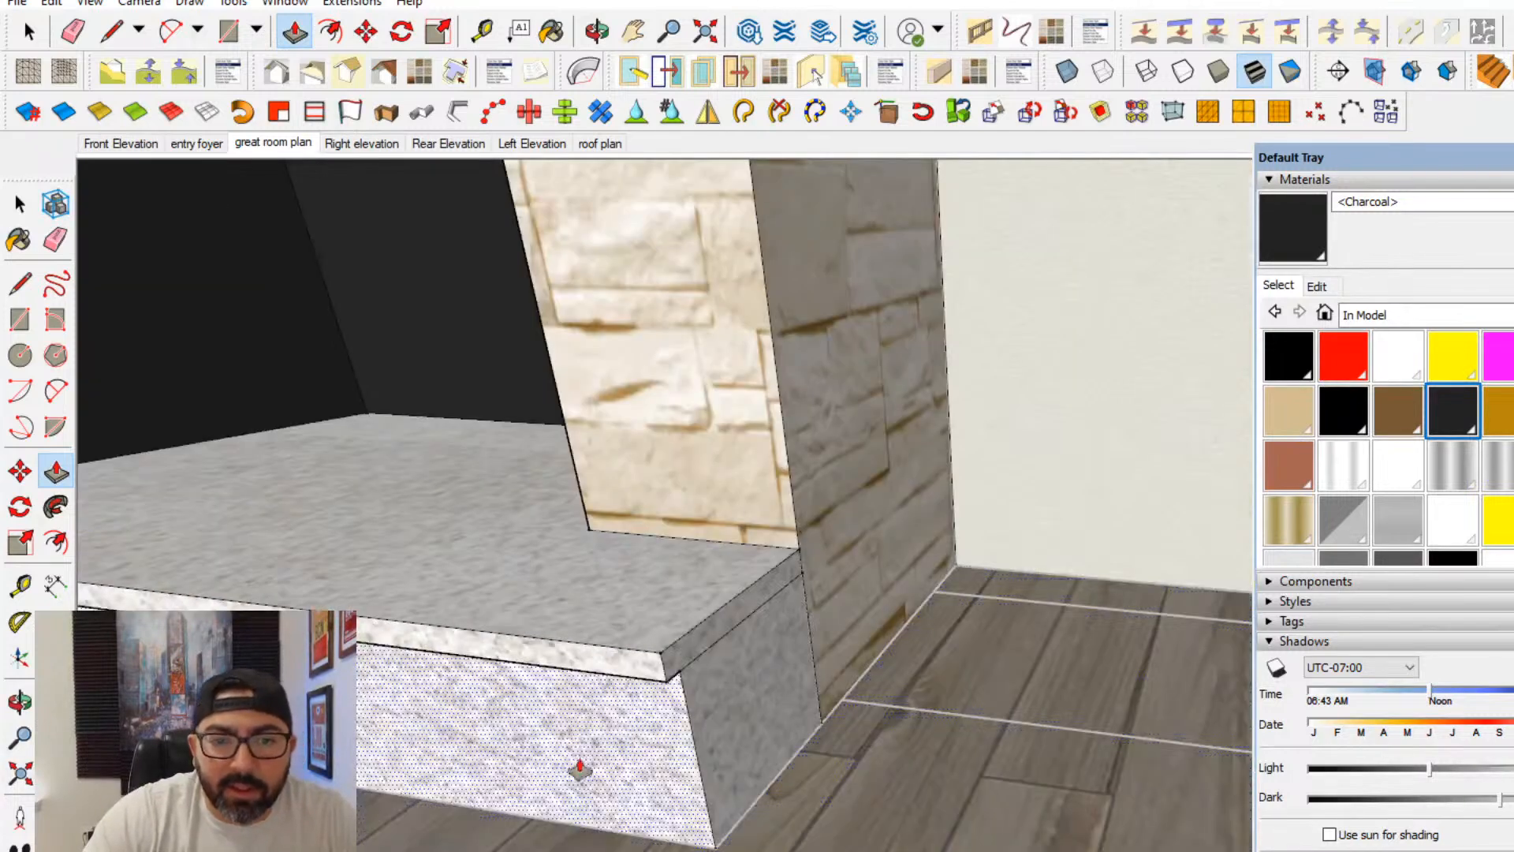
- Erase the vertical seams between the fireplace block's sides and the ends of the hearth base
click(20, 239)
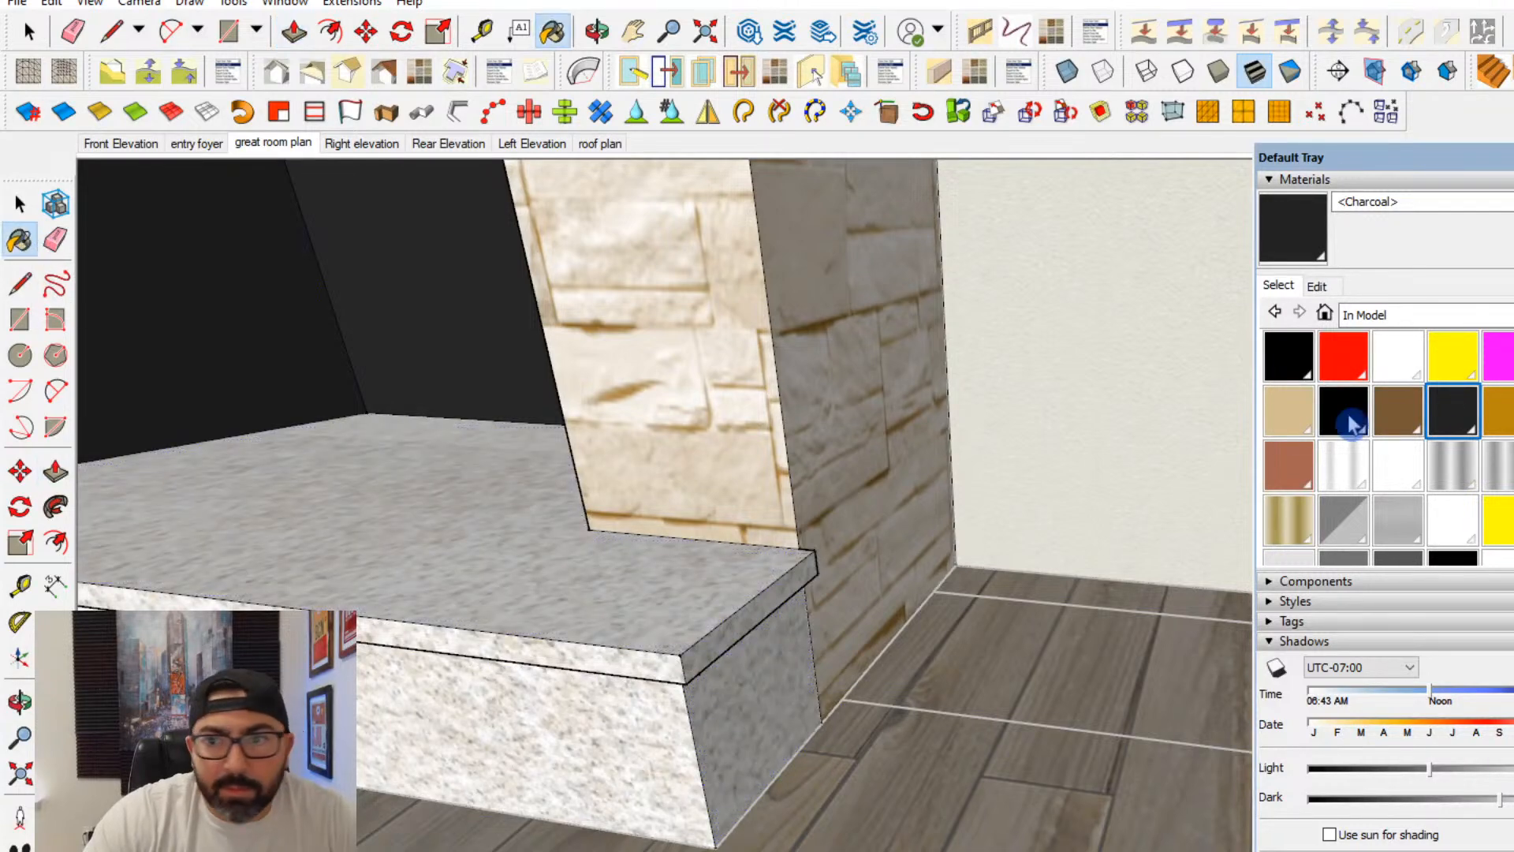
click(55, 239)
middle_drag(813, 645, 597, 826)
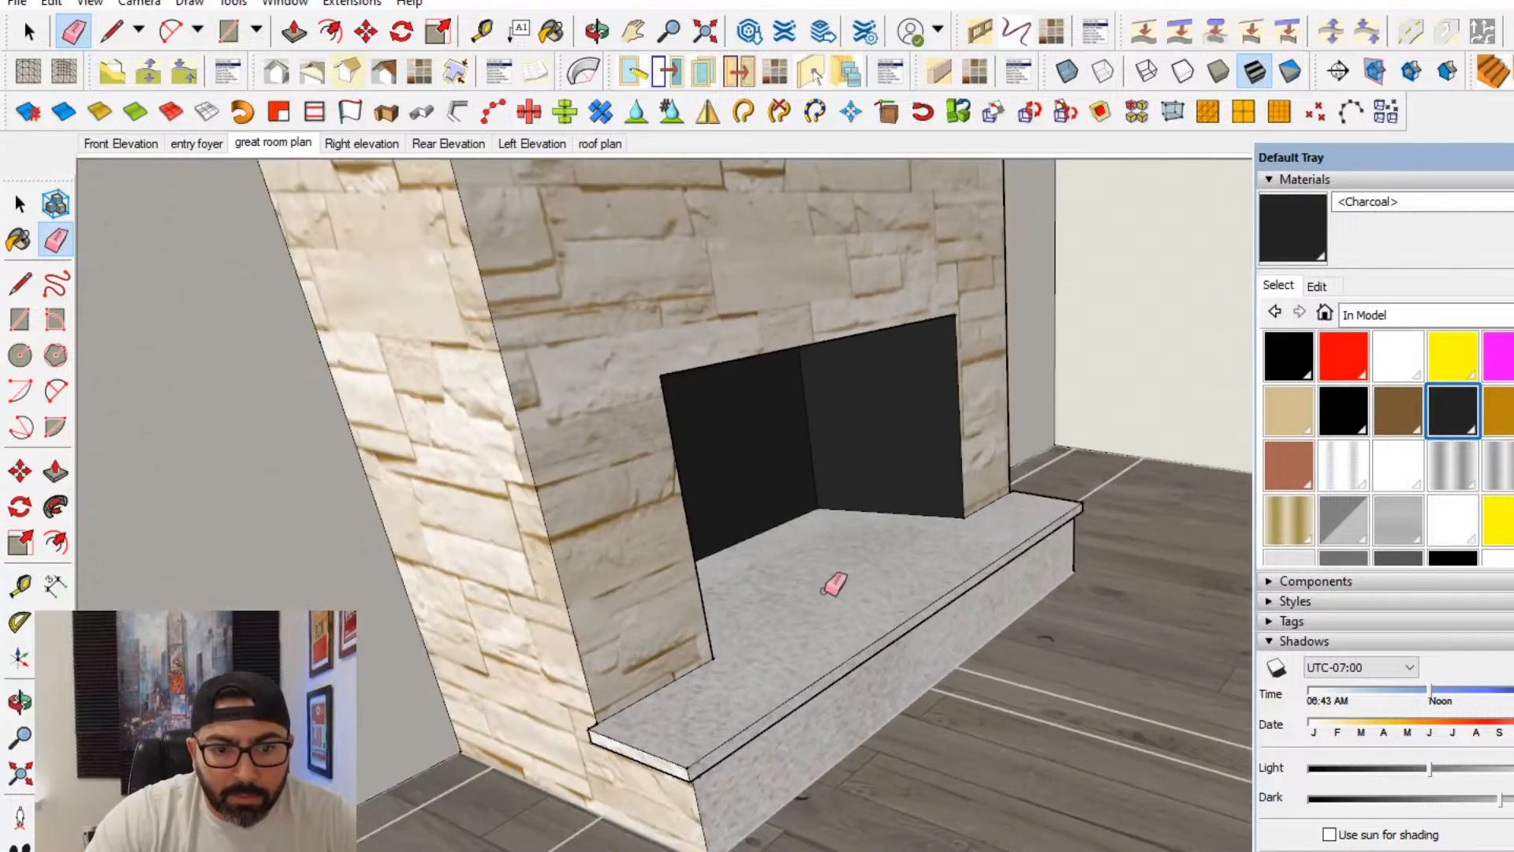
- Sample the stone Material2 from the hearth's end and paint the front face of the hearth base with it
key(b)
alt+click(726, 787)
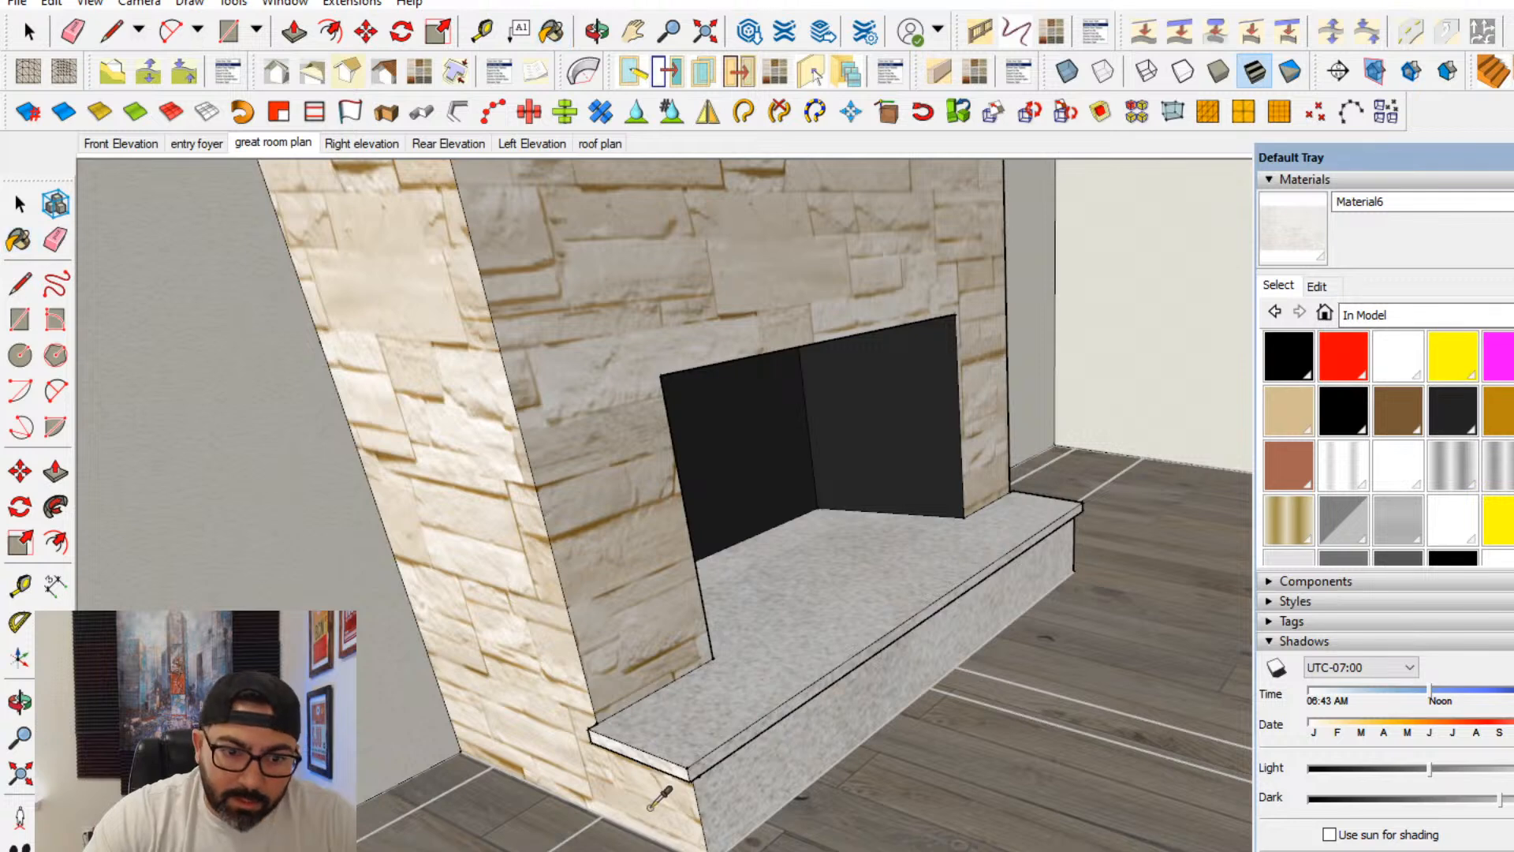
alt+click(660, 797)
click(750, 781)
- Select the top face of the hearth slab, including the part that runs into the firebox
click(36, 206)
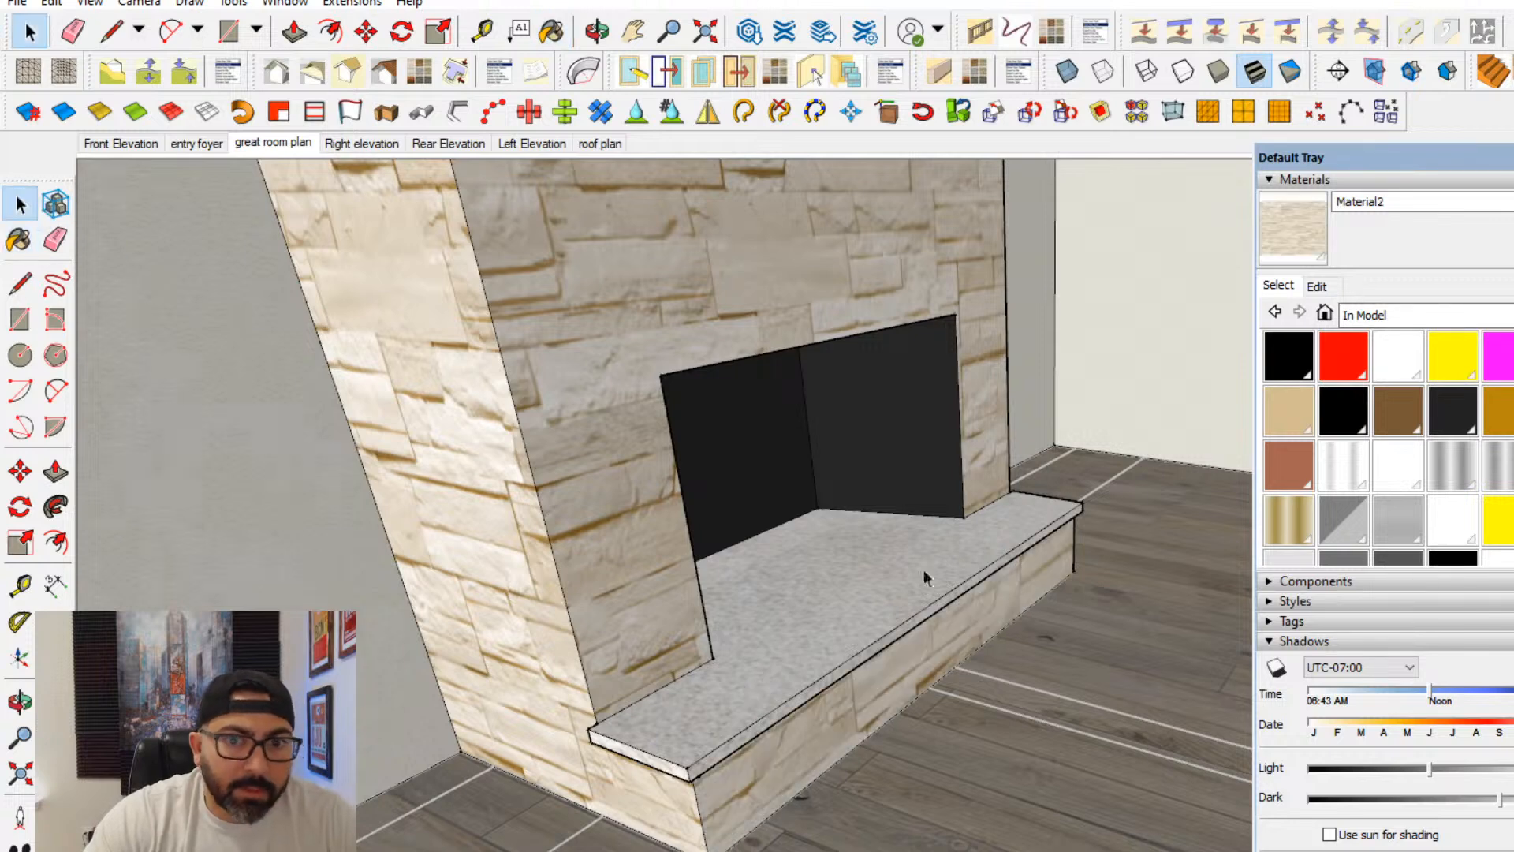
mouse_move(926, 575)
middle_down()
mouse_move(676, 640)
mouse_move(585, 741)
middle_up()
scroll(887, 601, up, 4)
scroll(885, 607, up, 3)
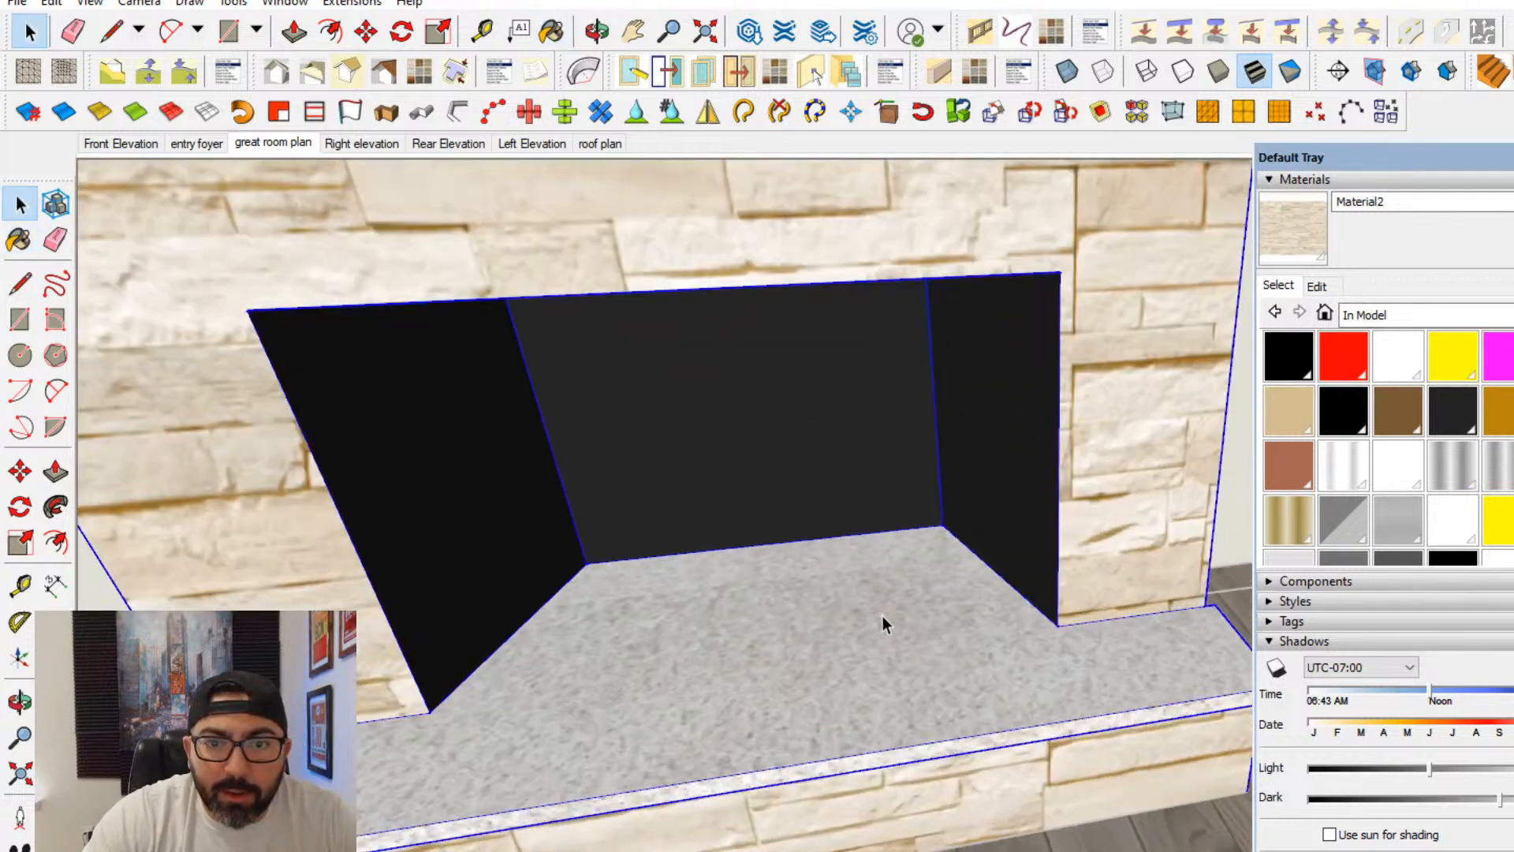
middle_drag(883, 616, 612, 646)
click(694, 605)
middle_drag(694, 606, 798, 730)
- Create a material from the countertop texture "11_slab marble grey carnico texture-seamless.jpg" with the texture width set to 7'
click(1500, 356)
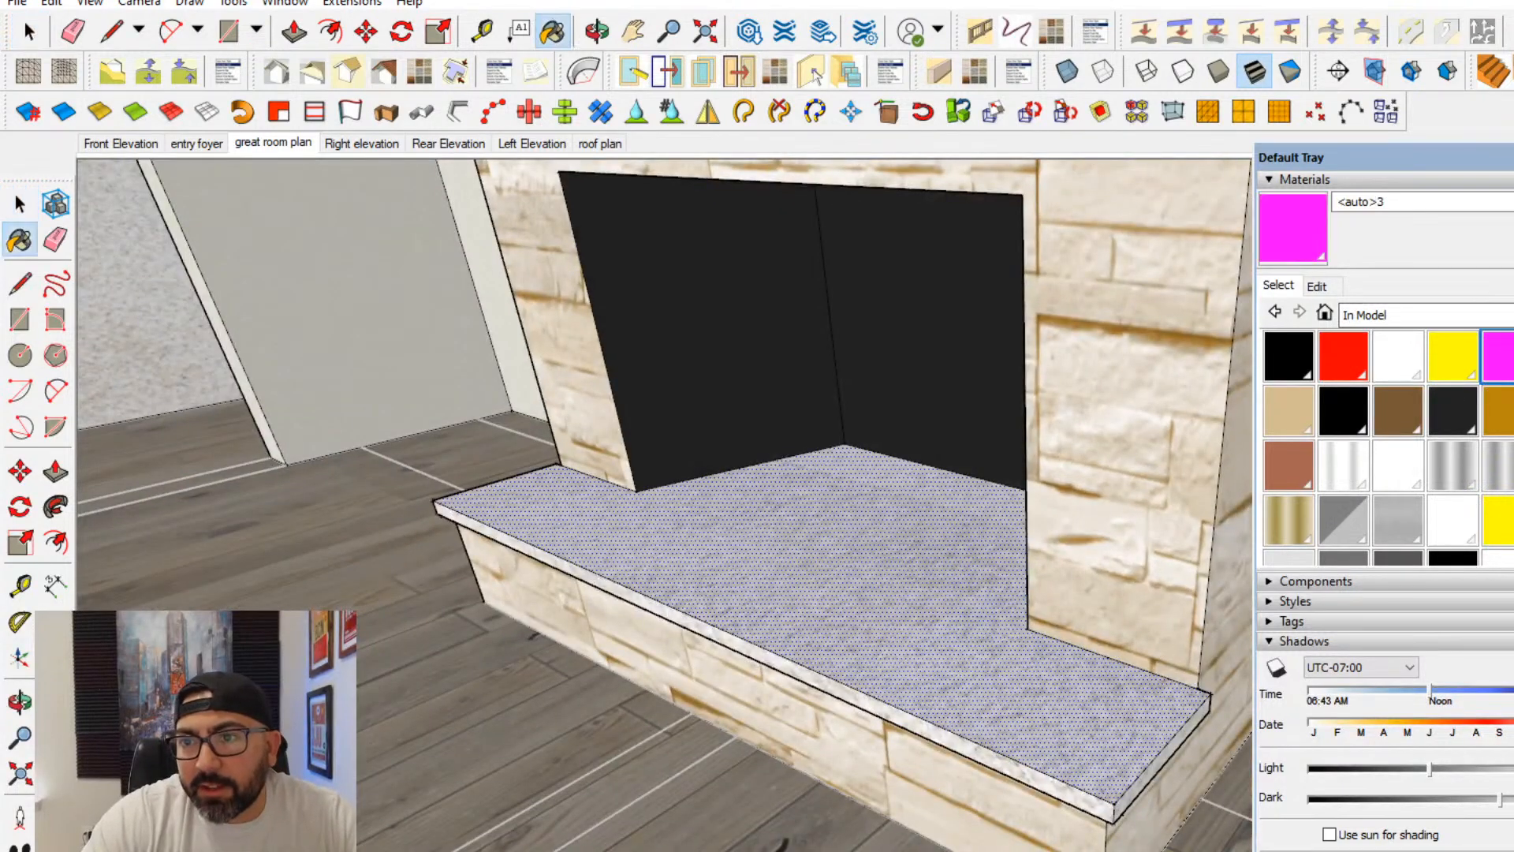
click(1513, 231)
click(1121, 595)
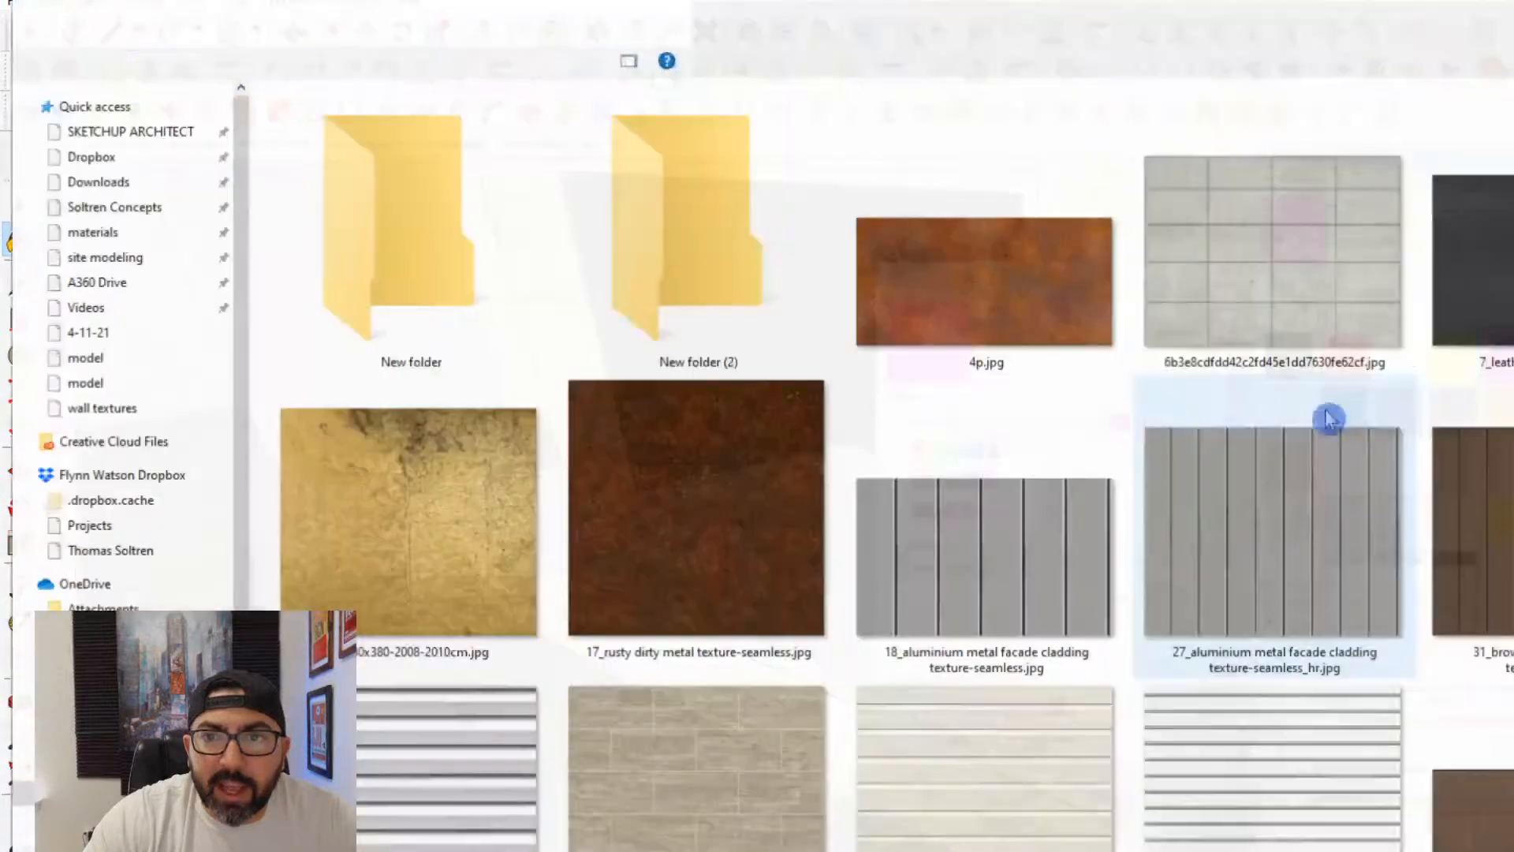
click(538, 20)
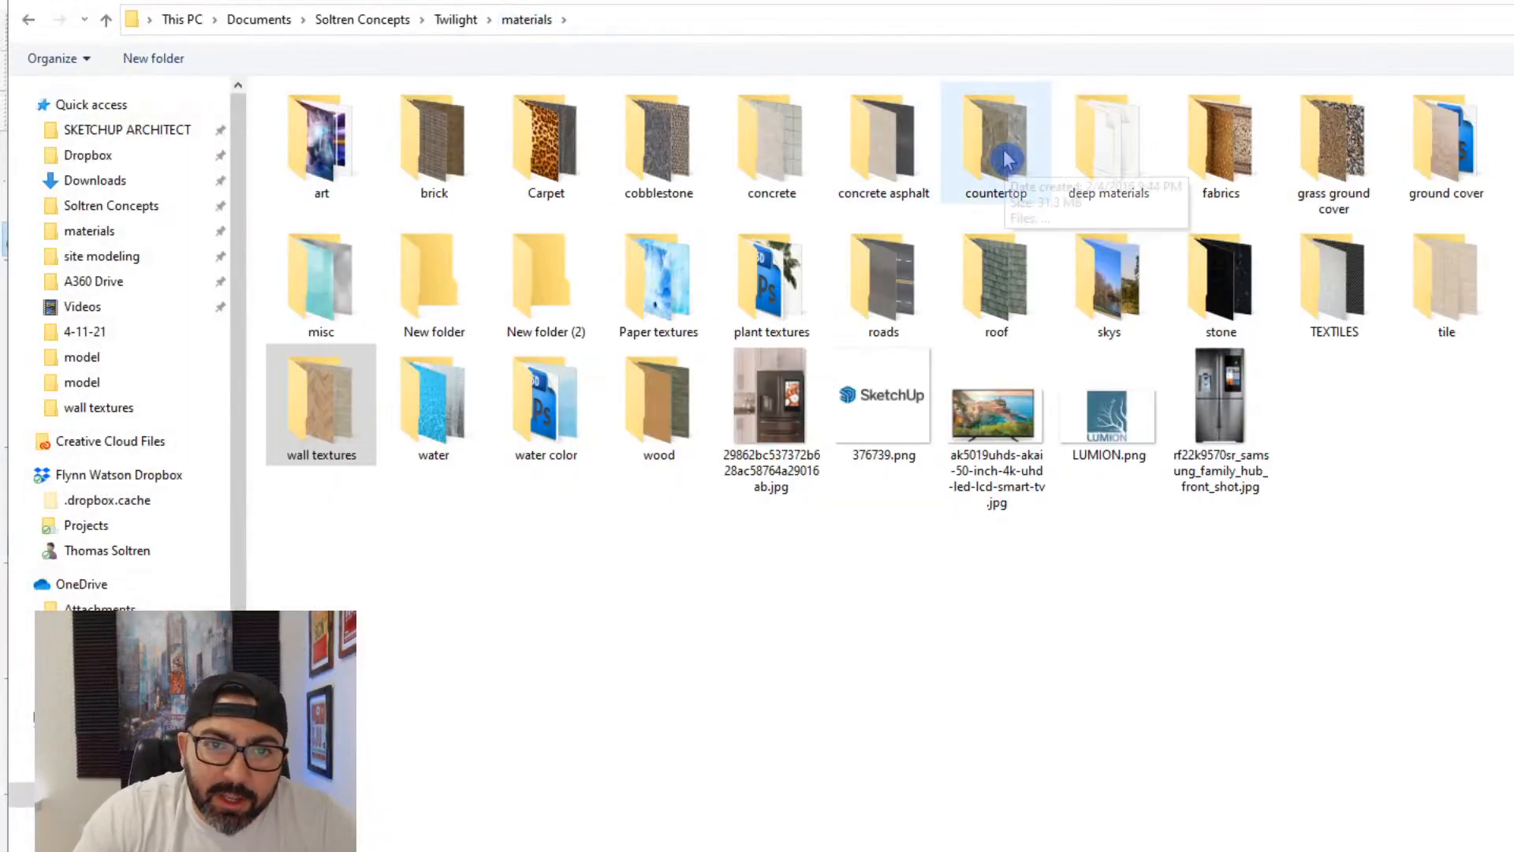
double_click(1009, 162)
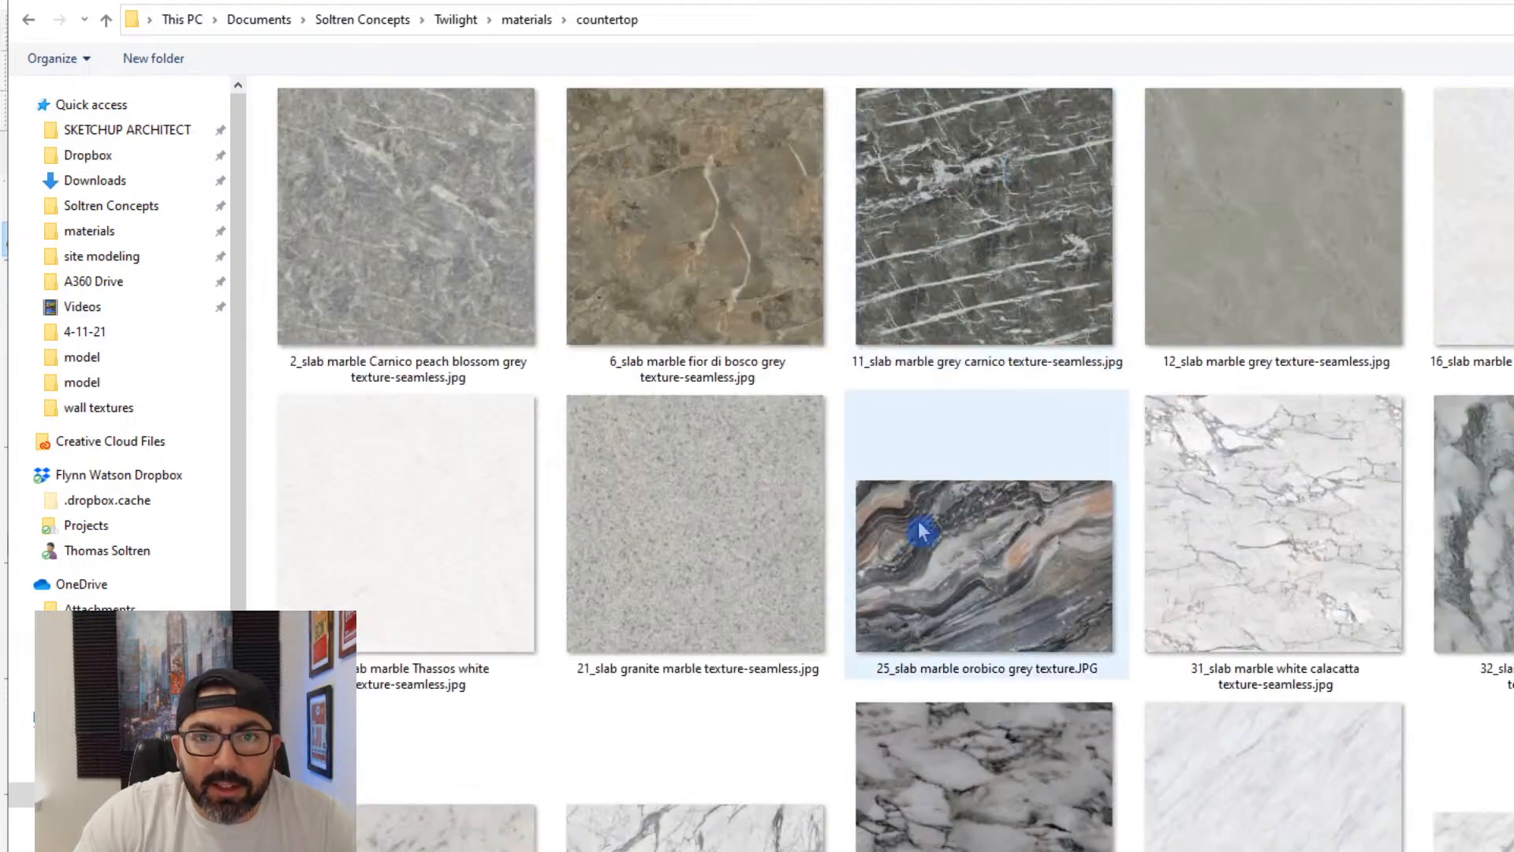
double_click(1047, 221)
double_click(943, 623)
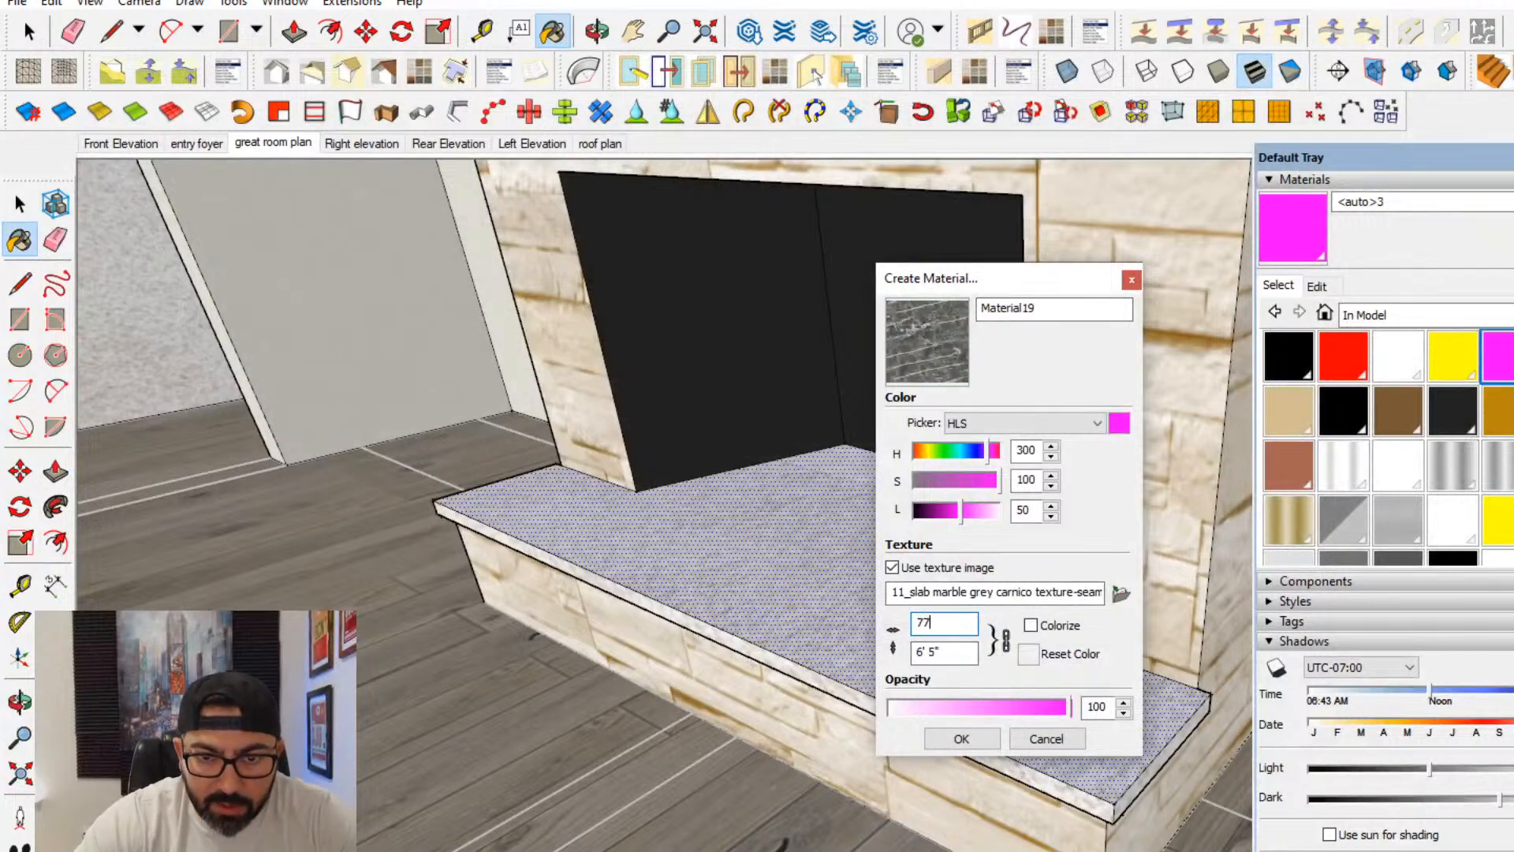
click(962, 739)
- Paint the hearth slab's top and edge faces with the new grey carnico marble material
click(998, 680)
click(1124, 783)
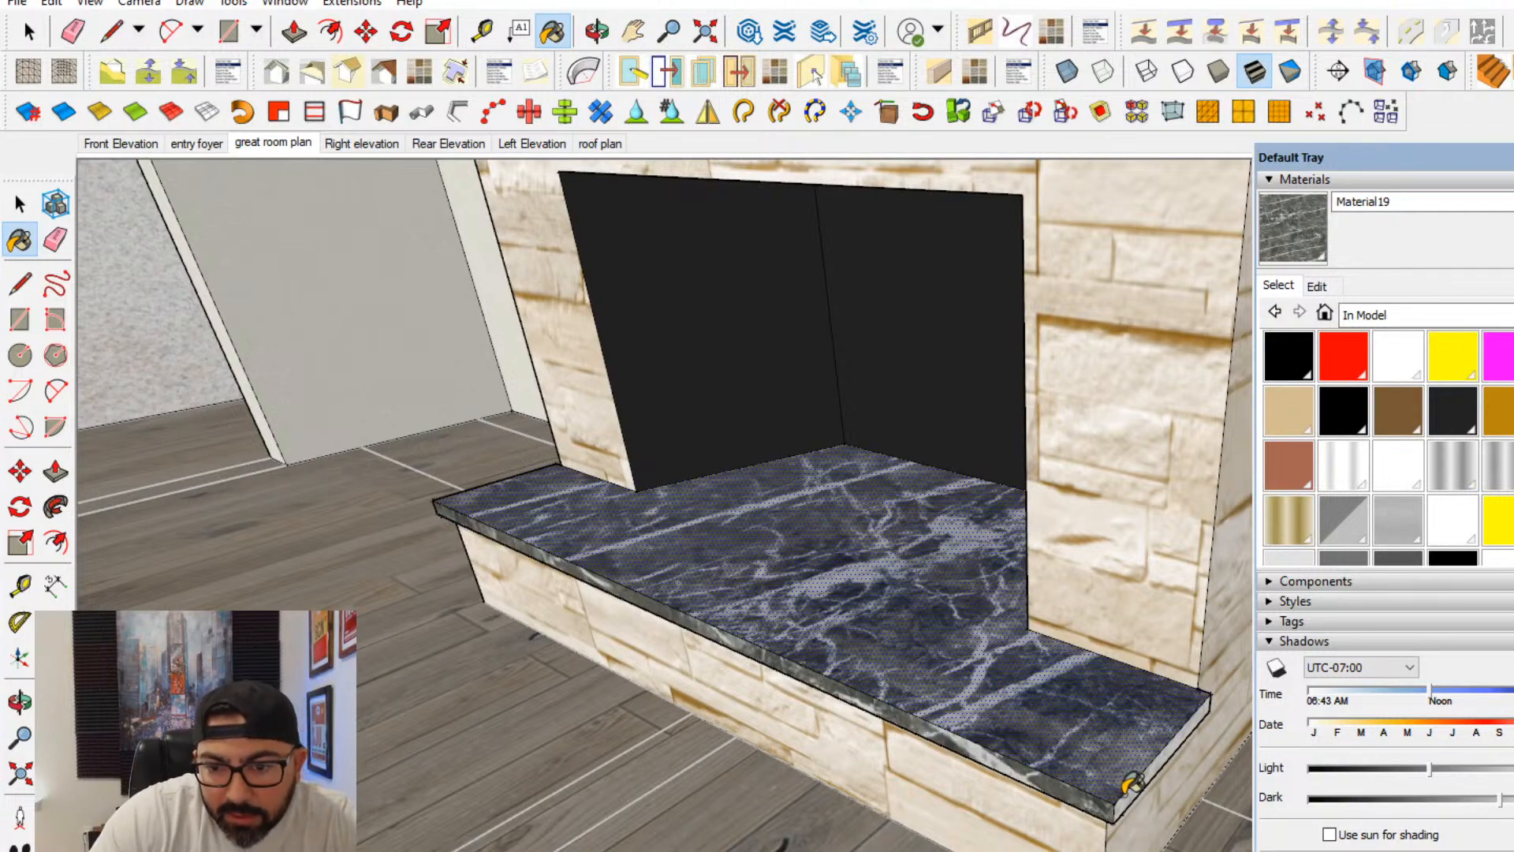
middle_drag(907, 584, 929, 636)
click(897, 707)
scroll(899, 700, down, 3)
middle_drag(898, 694, 459, 551)
click(19, 204)
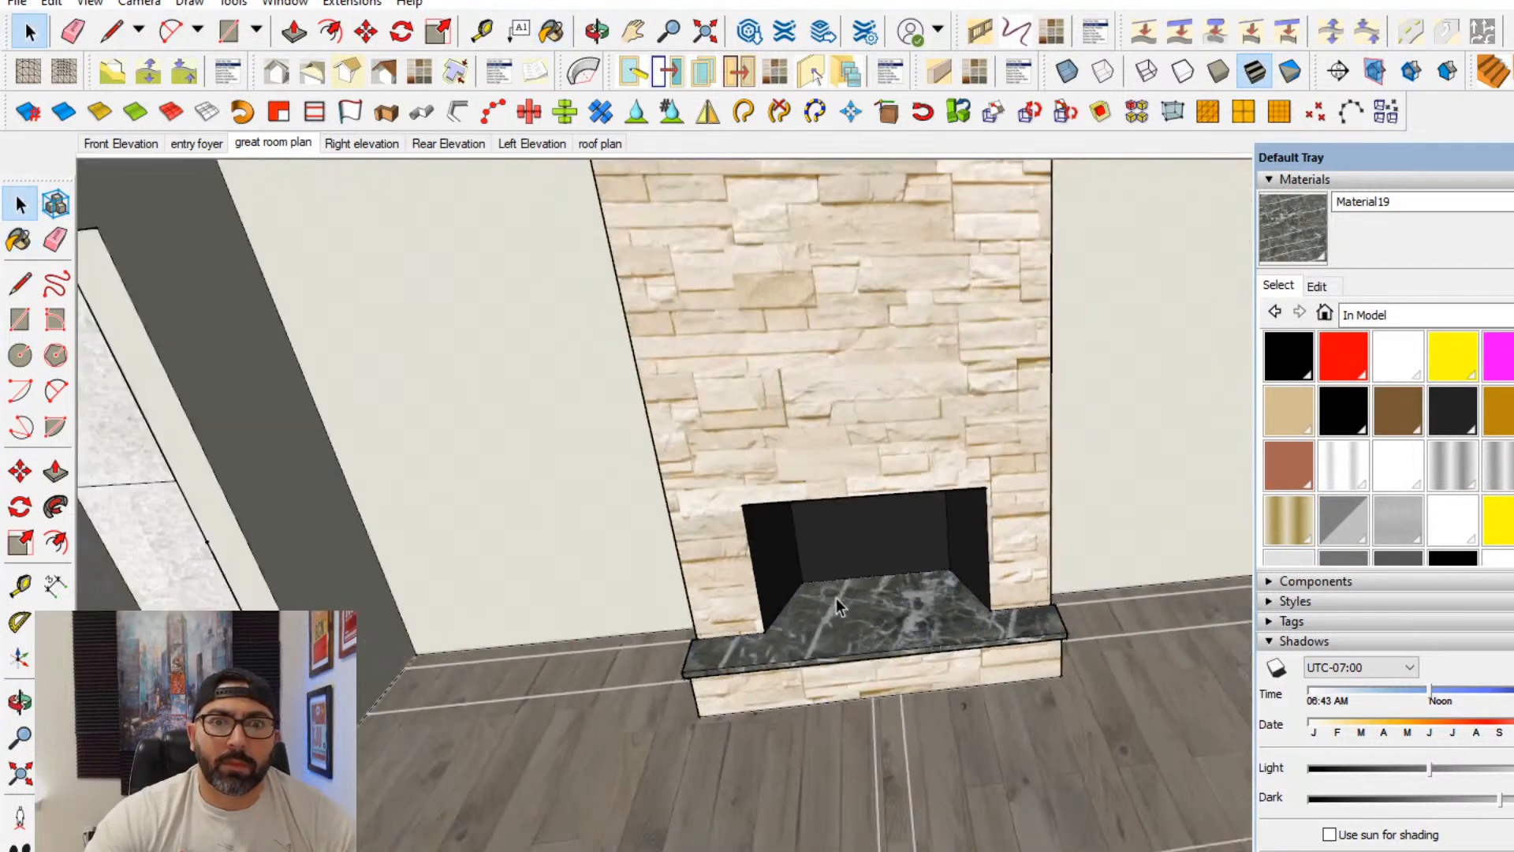
- Sample the fireplace's stone Material2 and replace its texture image with "limestone lueders large texture.jpg" from the stone textures folder
scroll(889, 538, down, 3)
middle_drag(895, 541, 1025, 686)
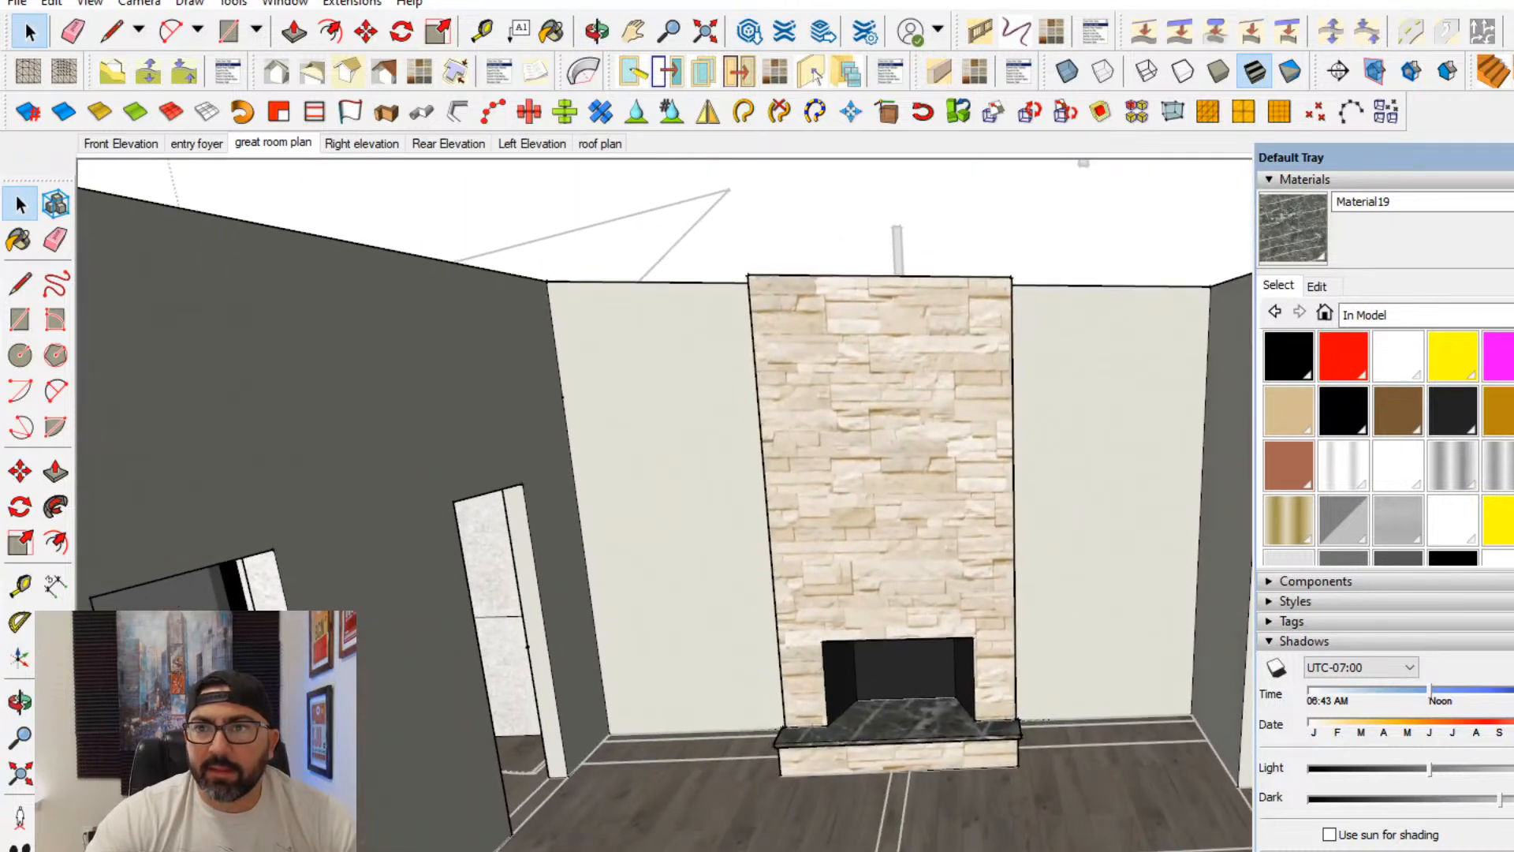
key(b)
scroll(938, 458, up, 2)
alt+click(938, 456)
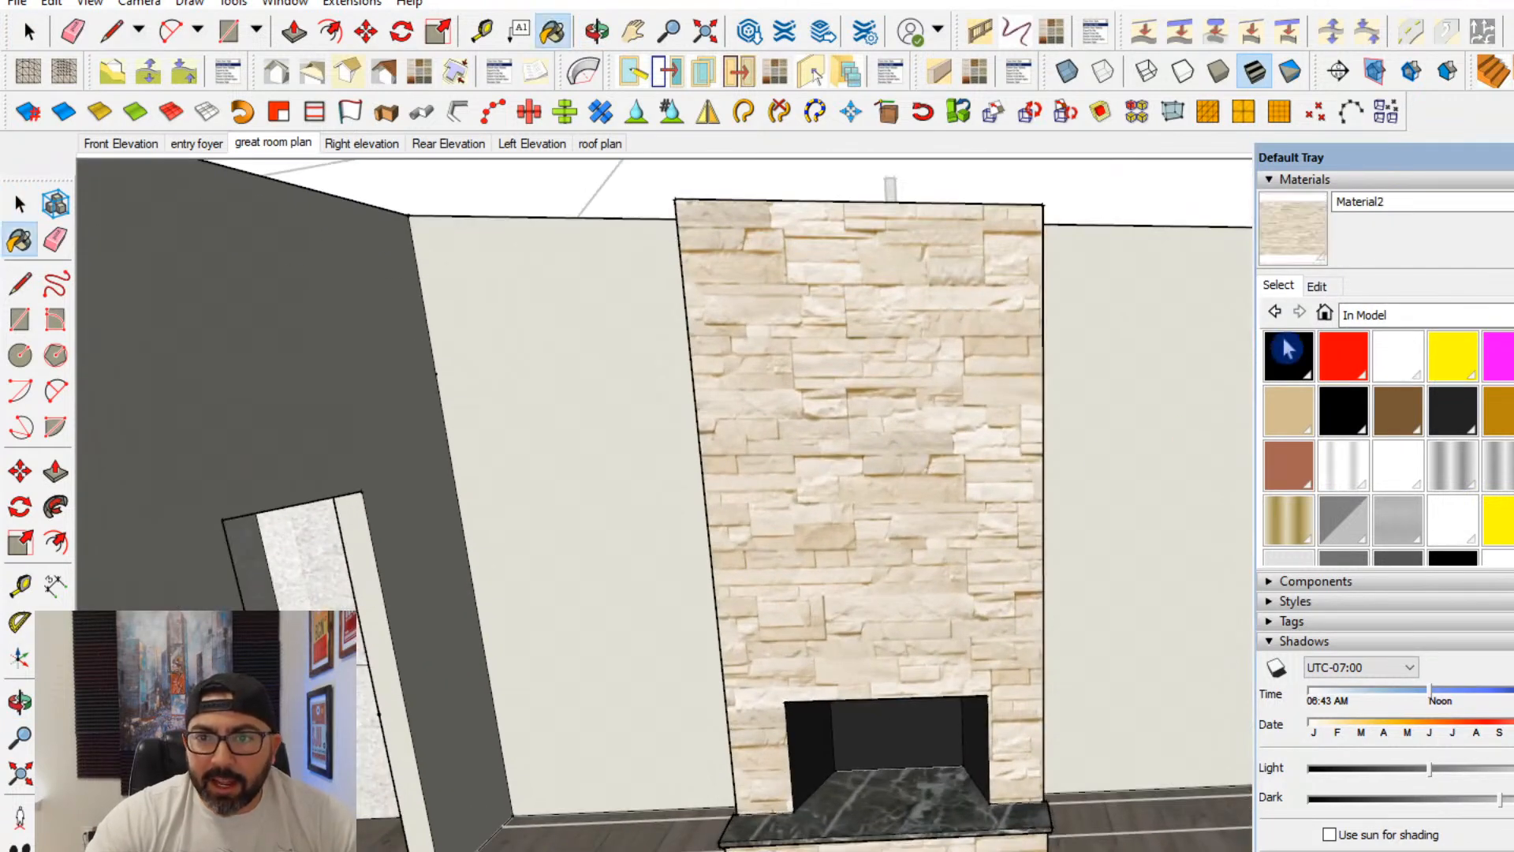
click(1316, 285)
click(1446, 497)
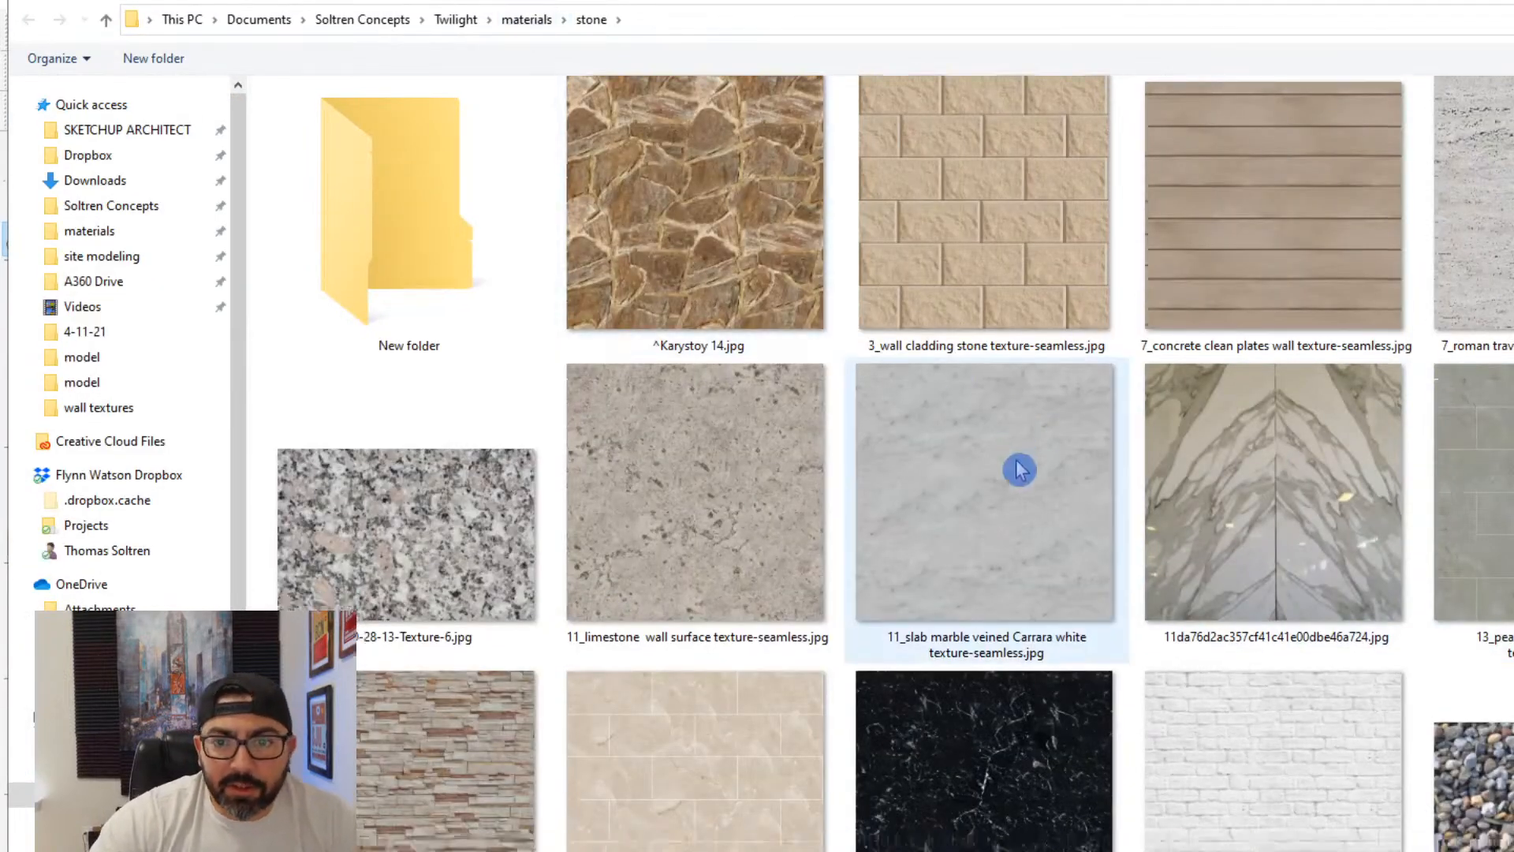
scroll(1021, 470, down, 5)
scroll(1021, 470, down, 5)
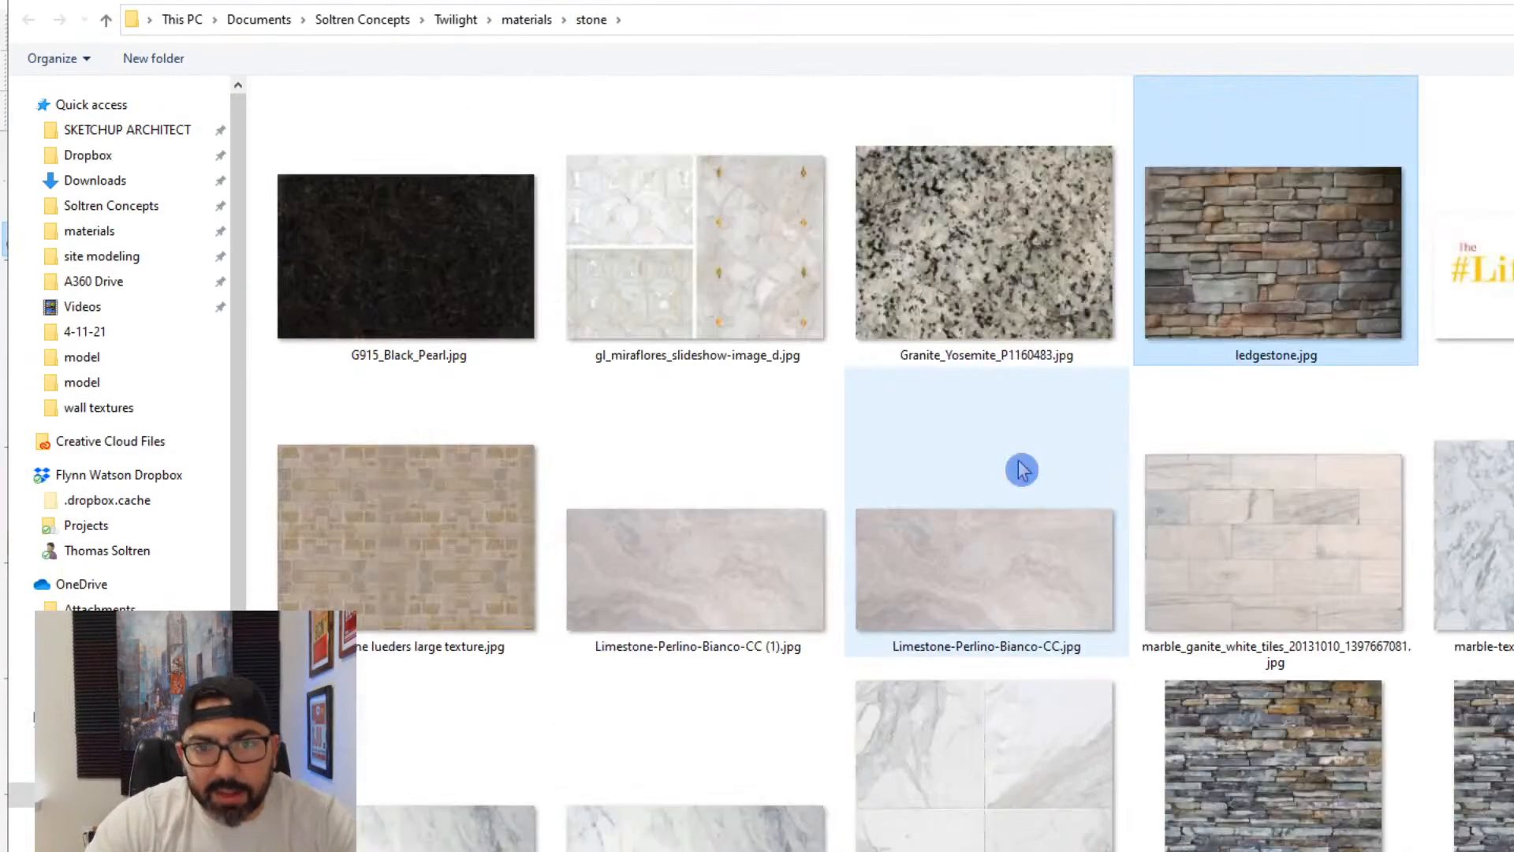
double_click(439, 581)
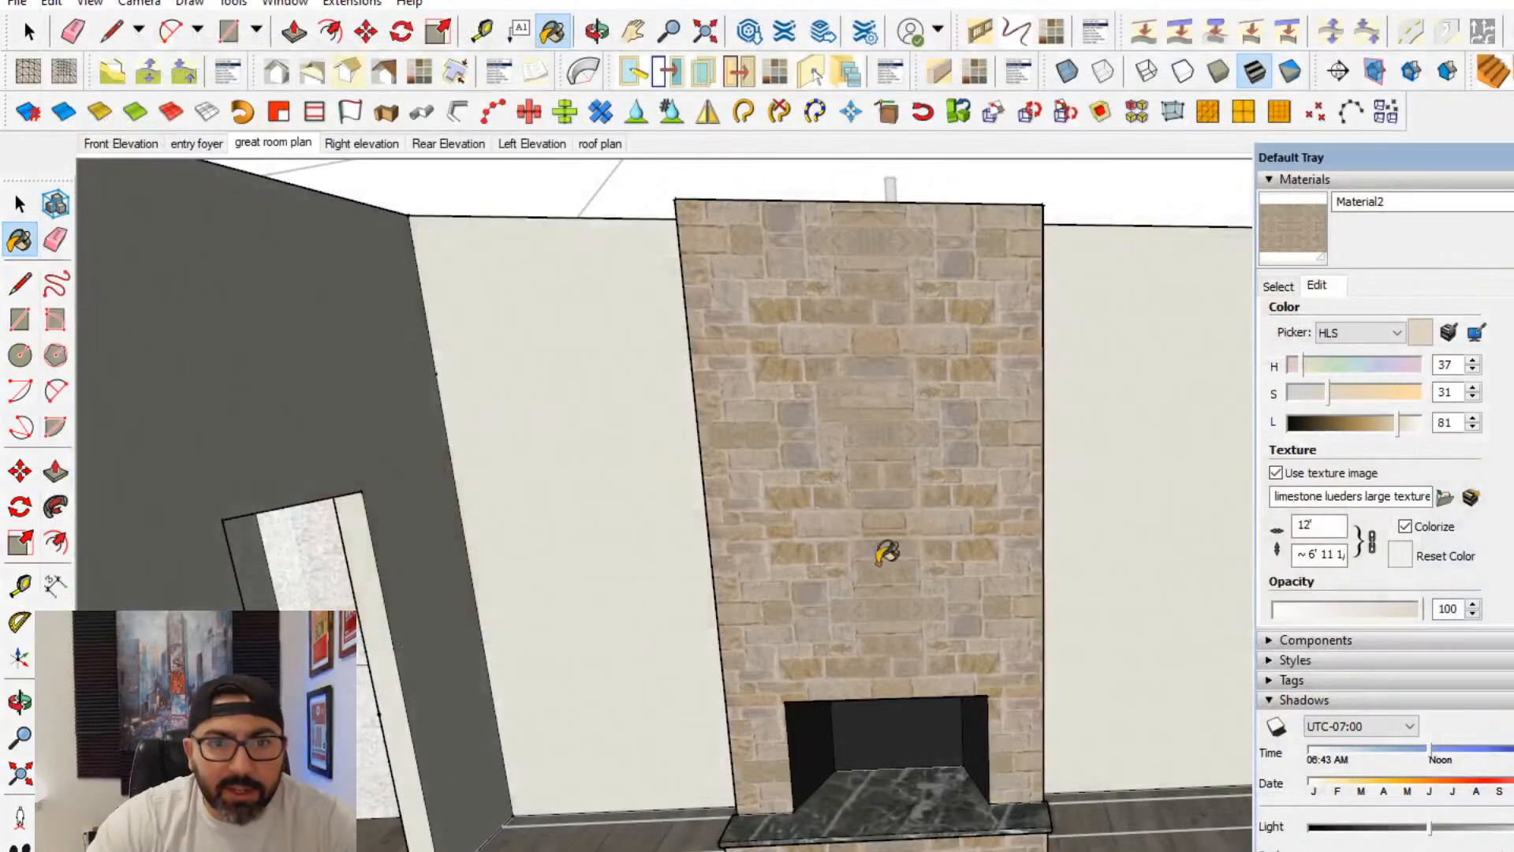
- Reset Material2's colour to that of the limestone texture and set its lightness to 80
scroll(877, 616, up, 2)
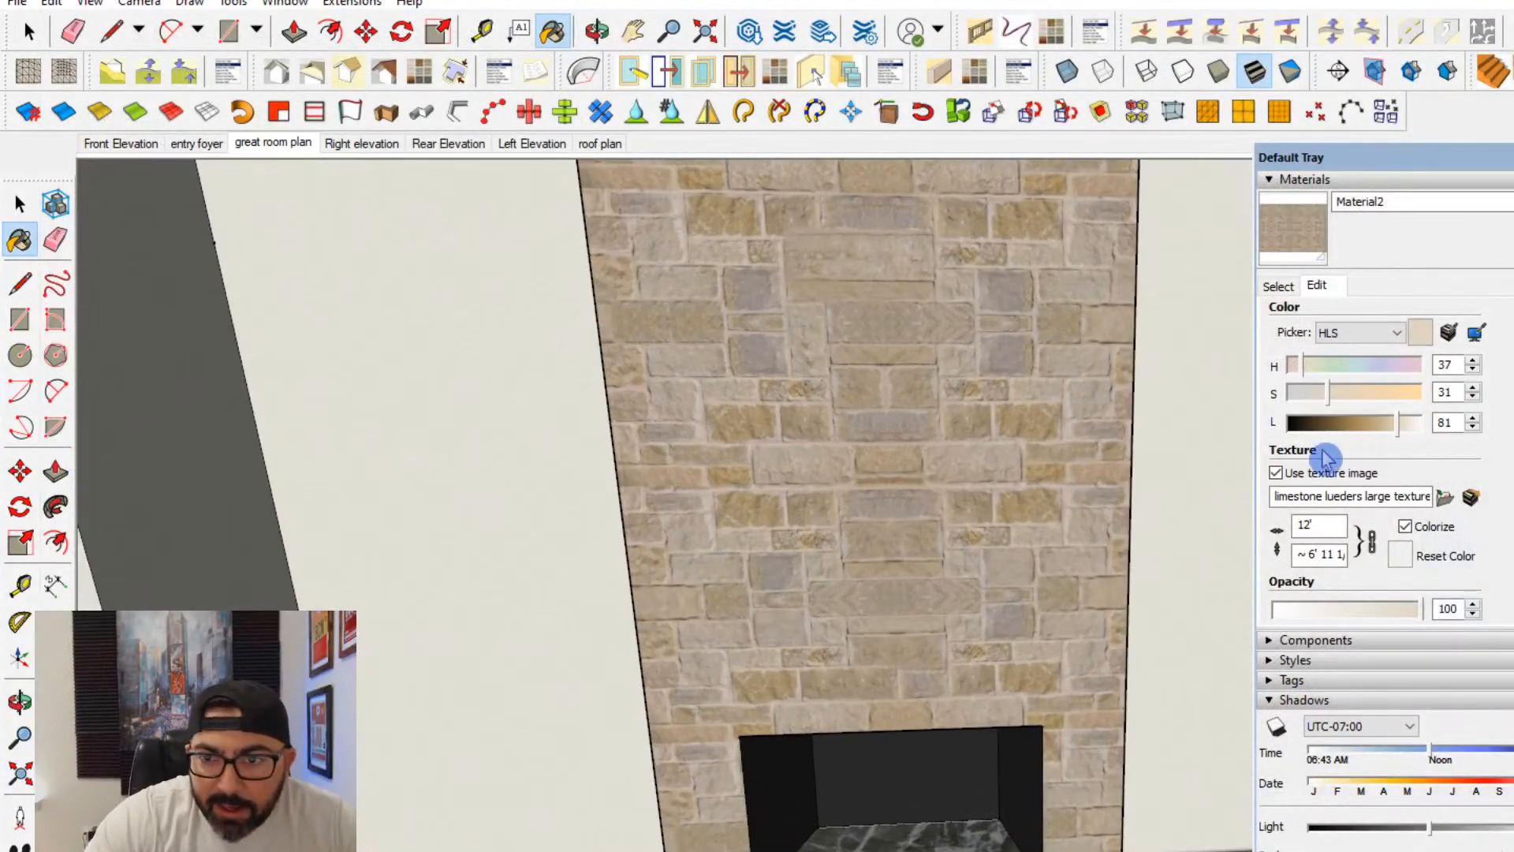
click(1375, 427)
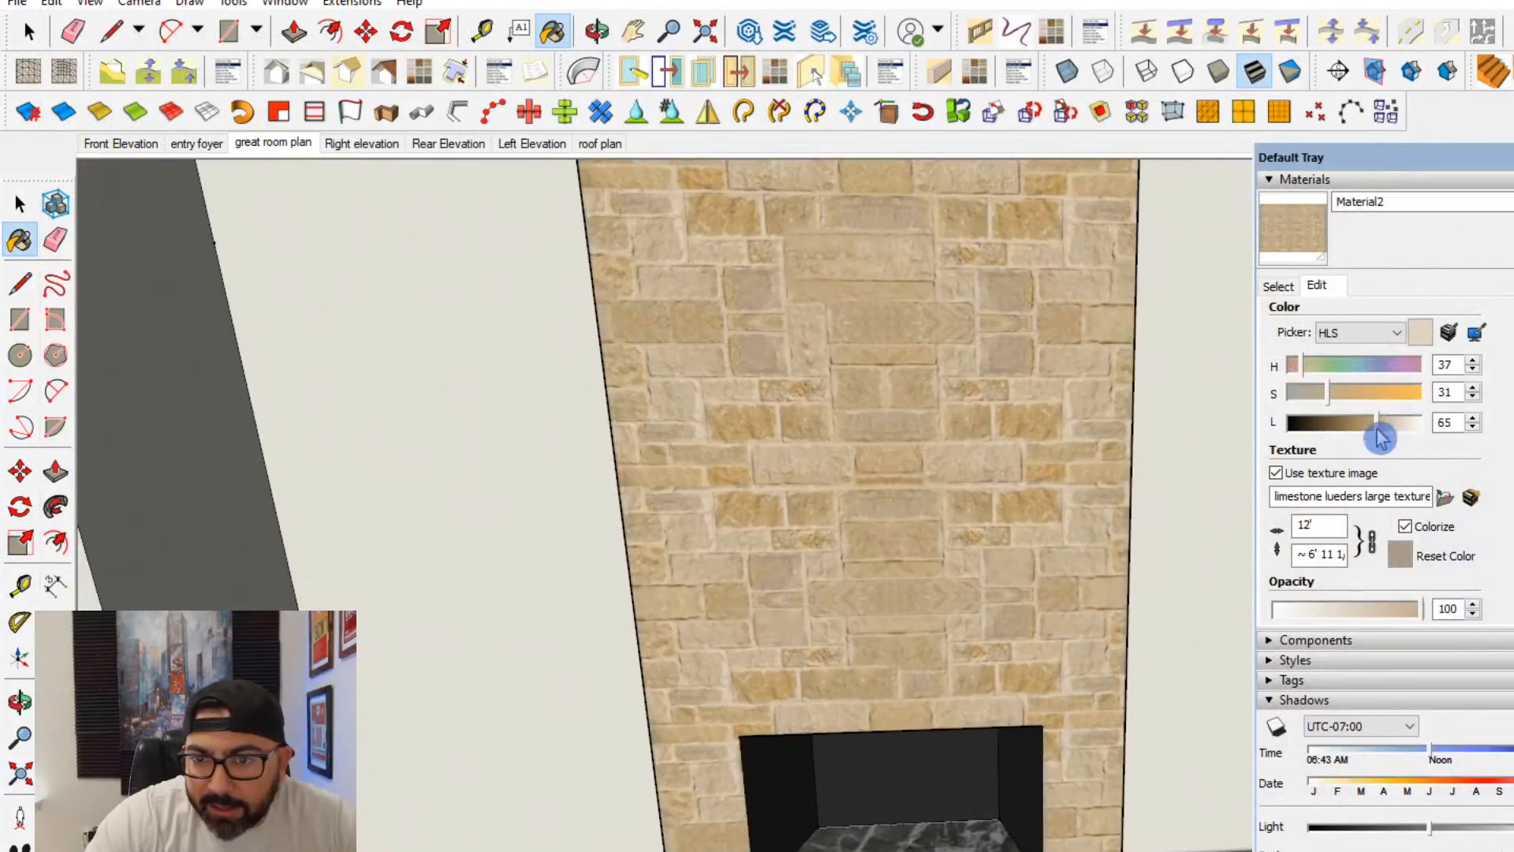
click(1406, 561)
click(1393, 424)
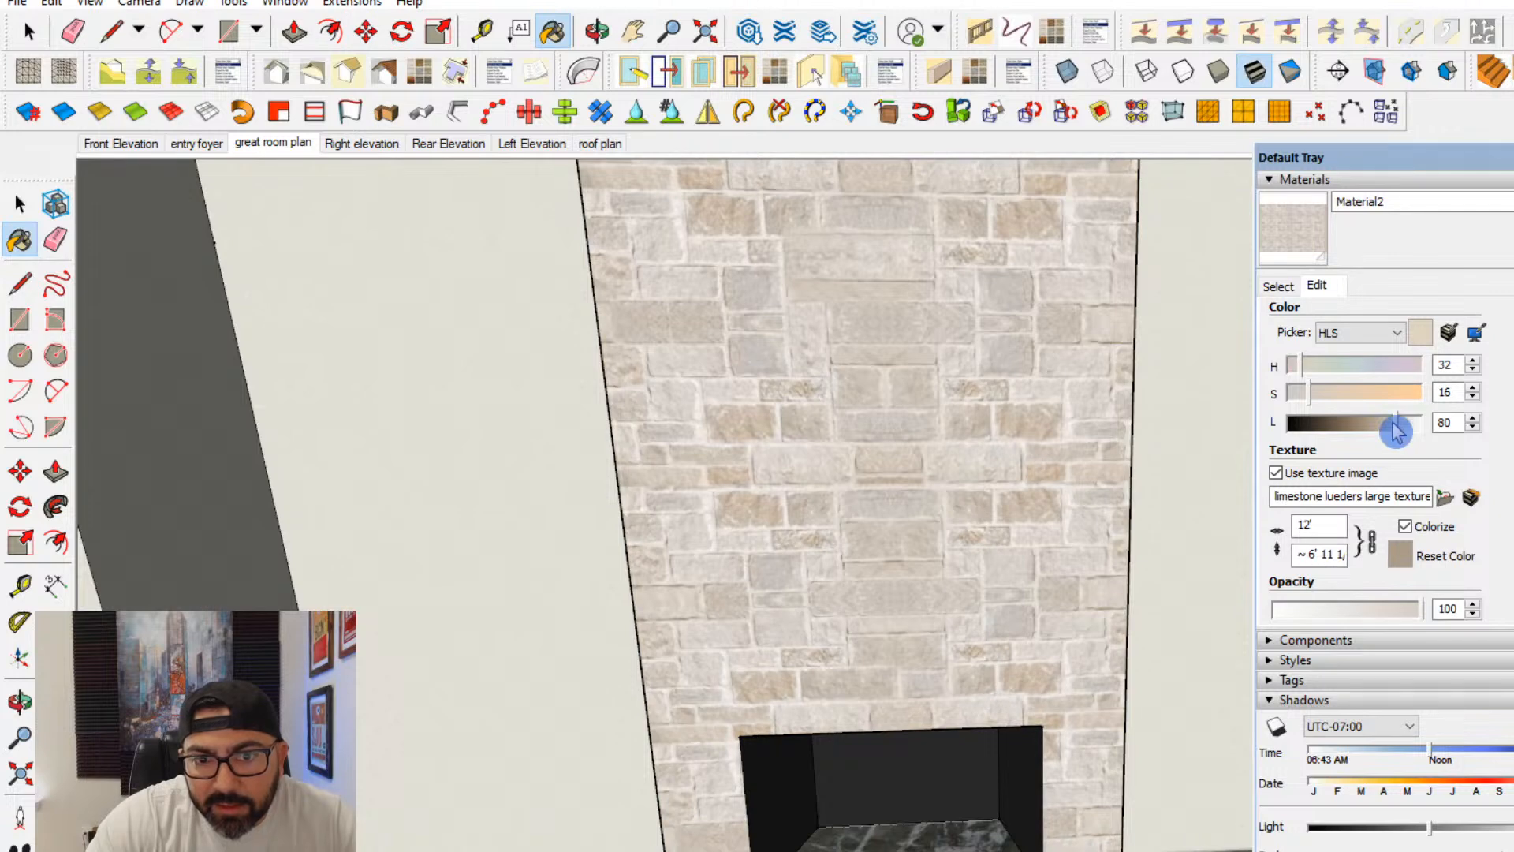
click(20, 205)
- Try a darker, greyer tint for Material2 with lightness 70 and saturation 13
click(1390, 426)
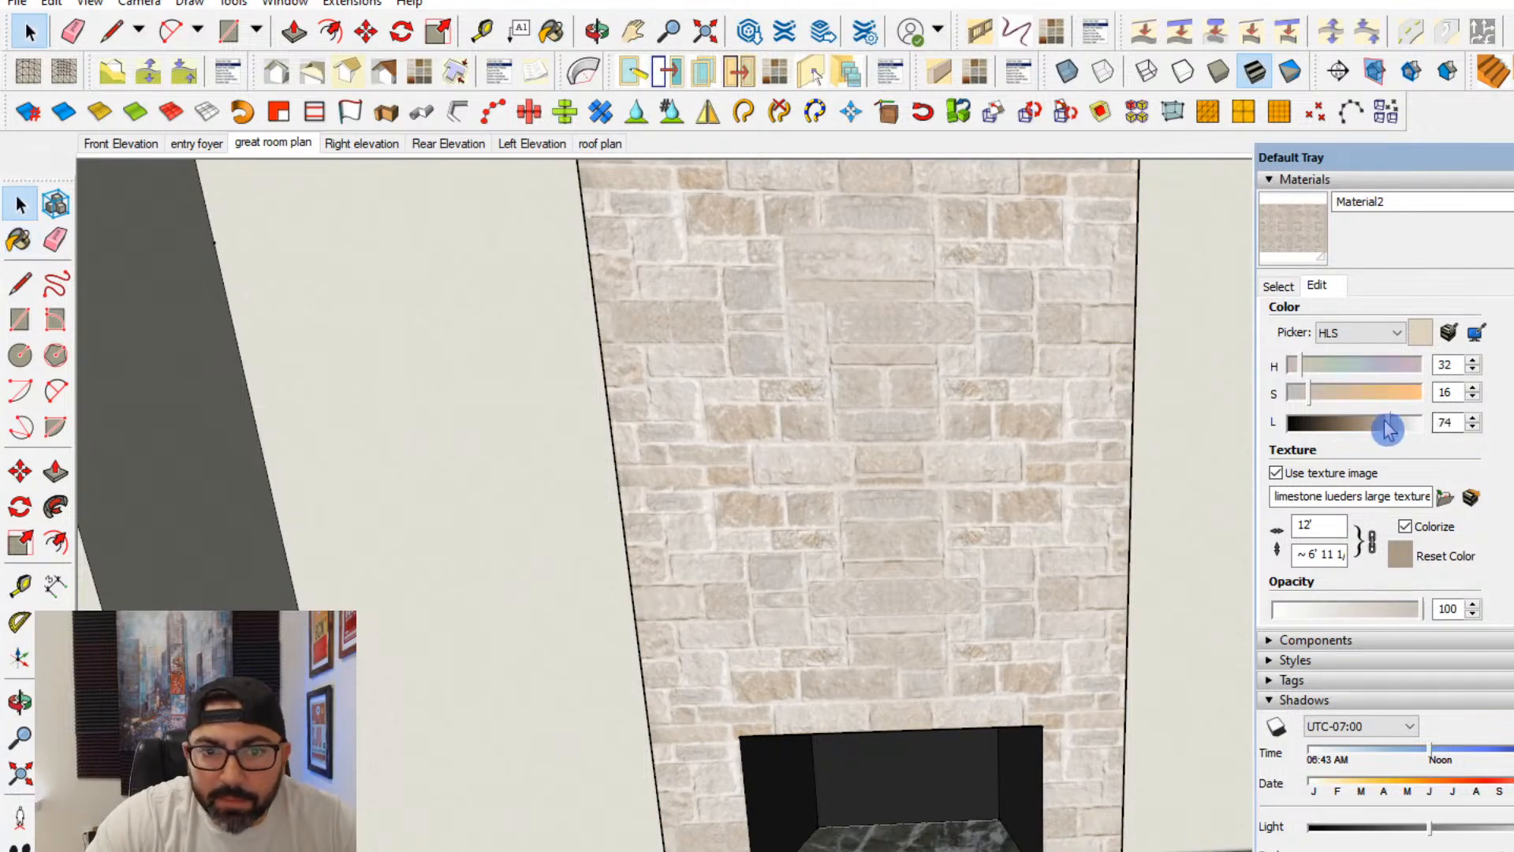
click(1378, 431)
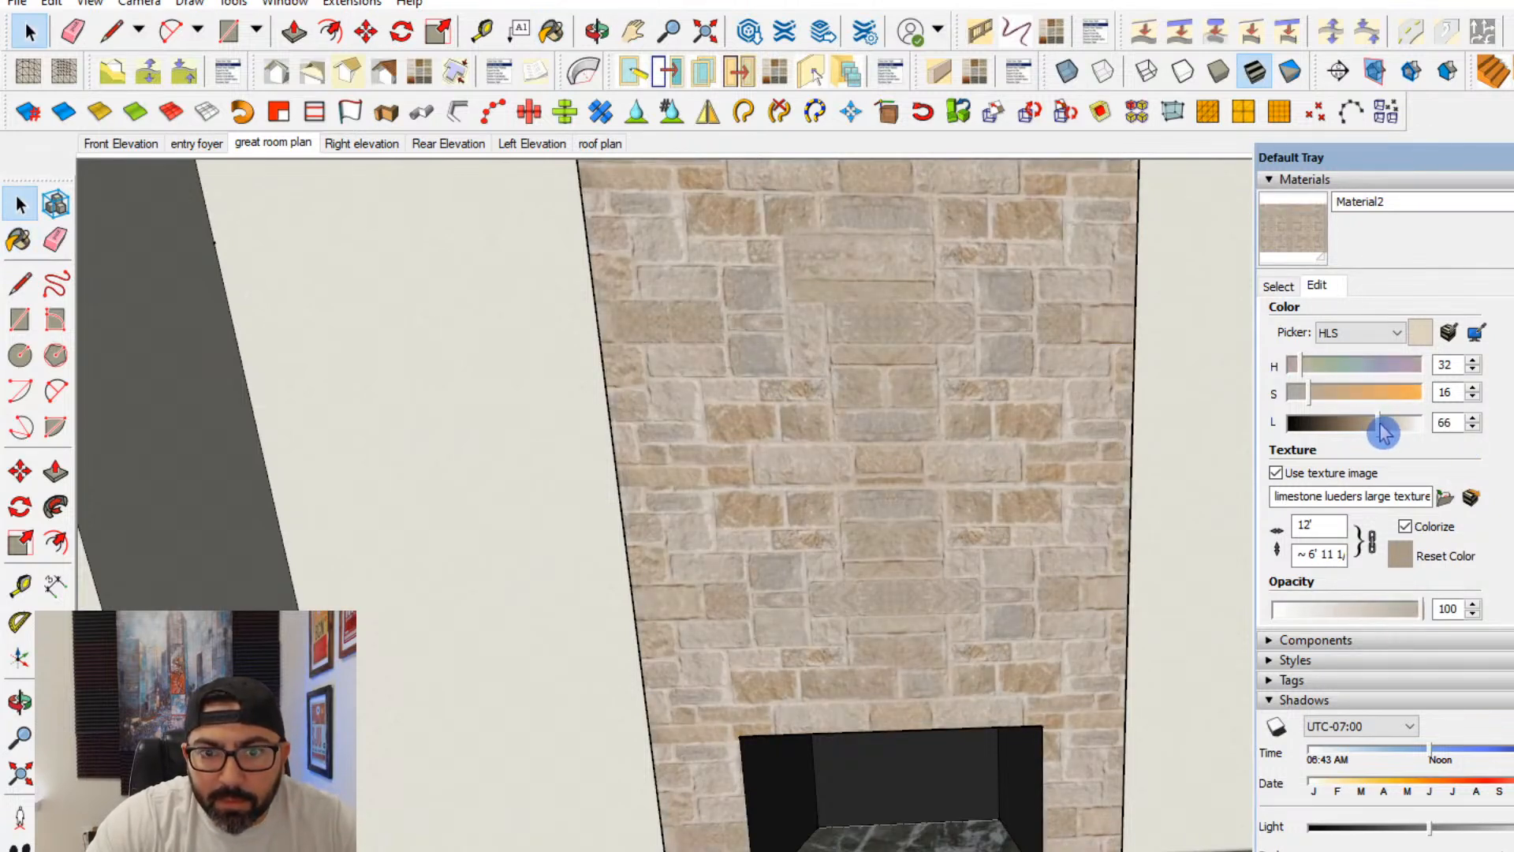
click(1384, 426)
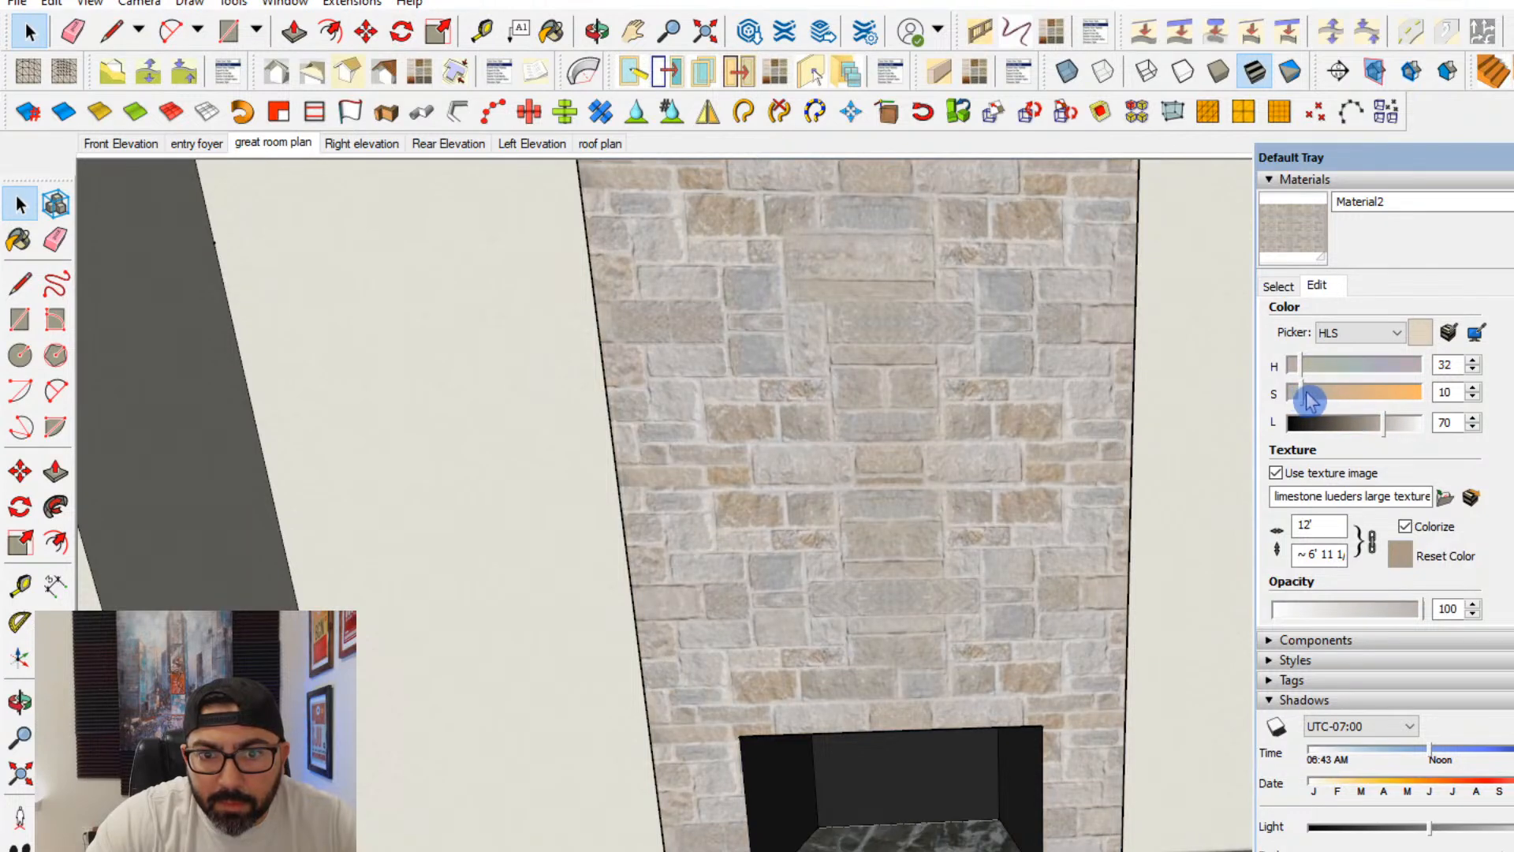
click(1307, 394)
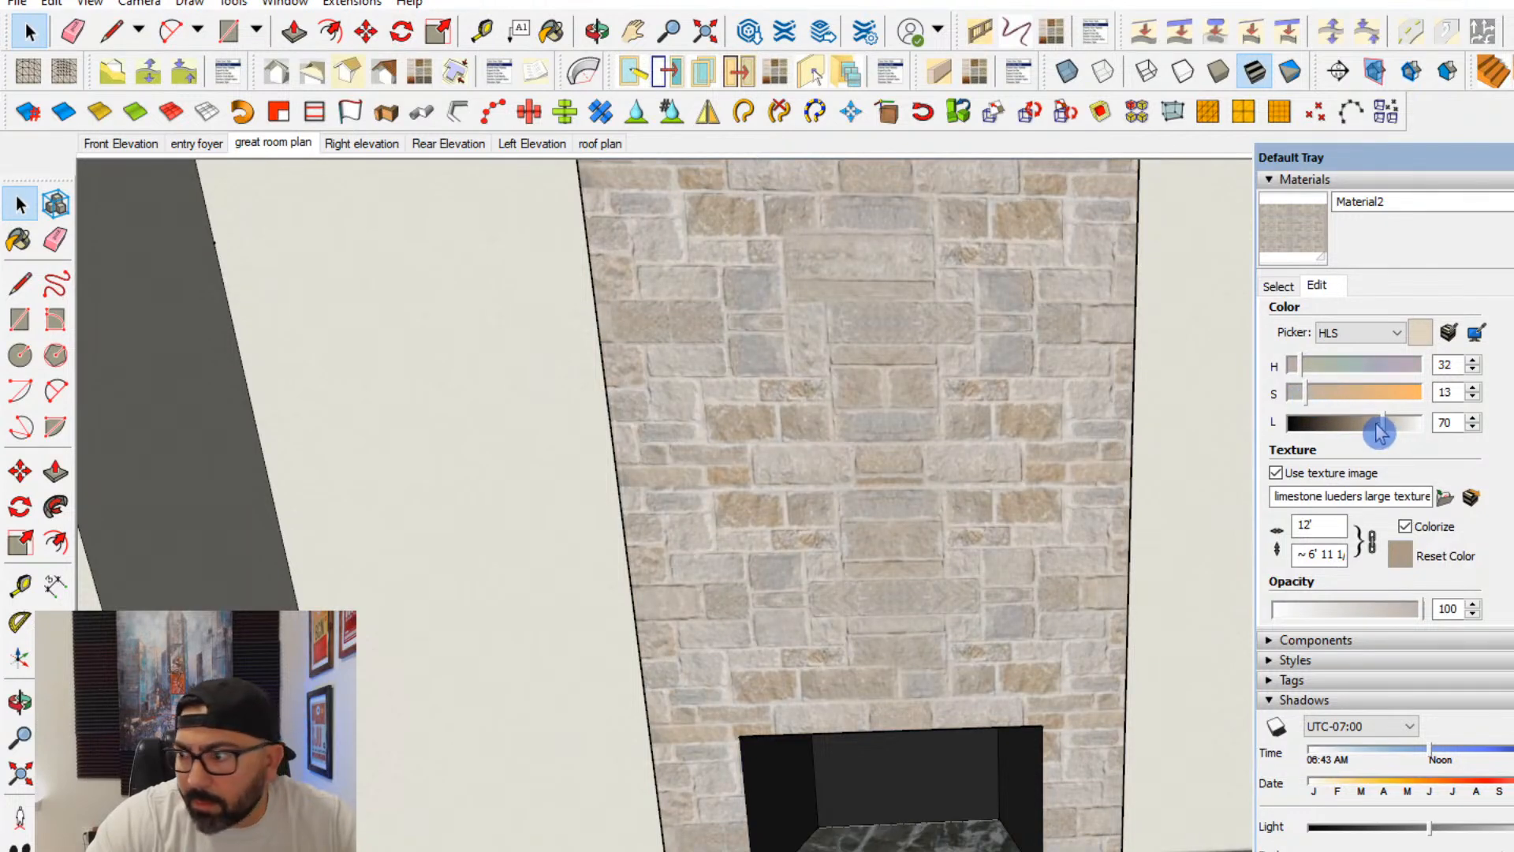
- Set Material2's lightness to 79 and saturation to 18
click(1379, 431)
click(1395, 425)
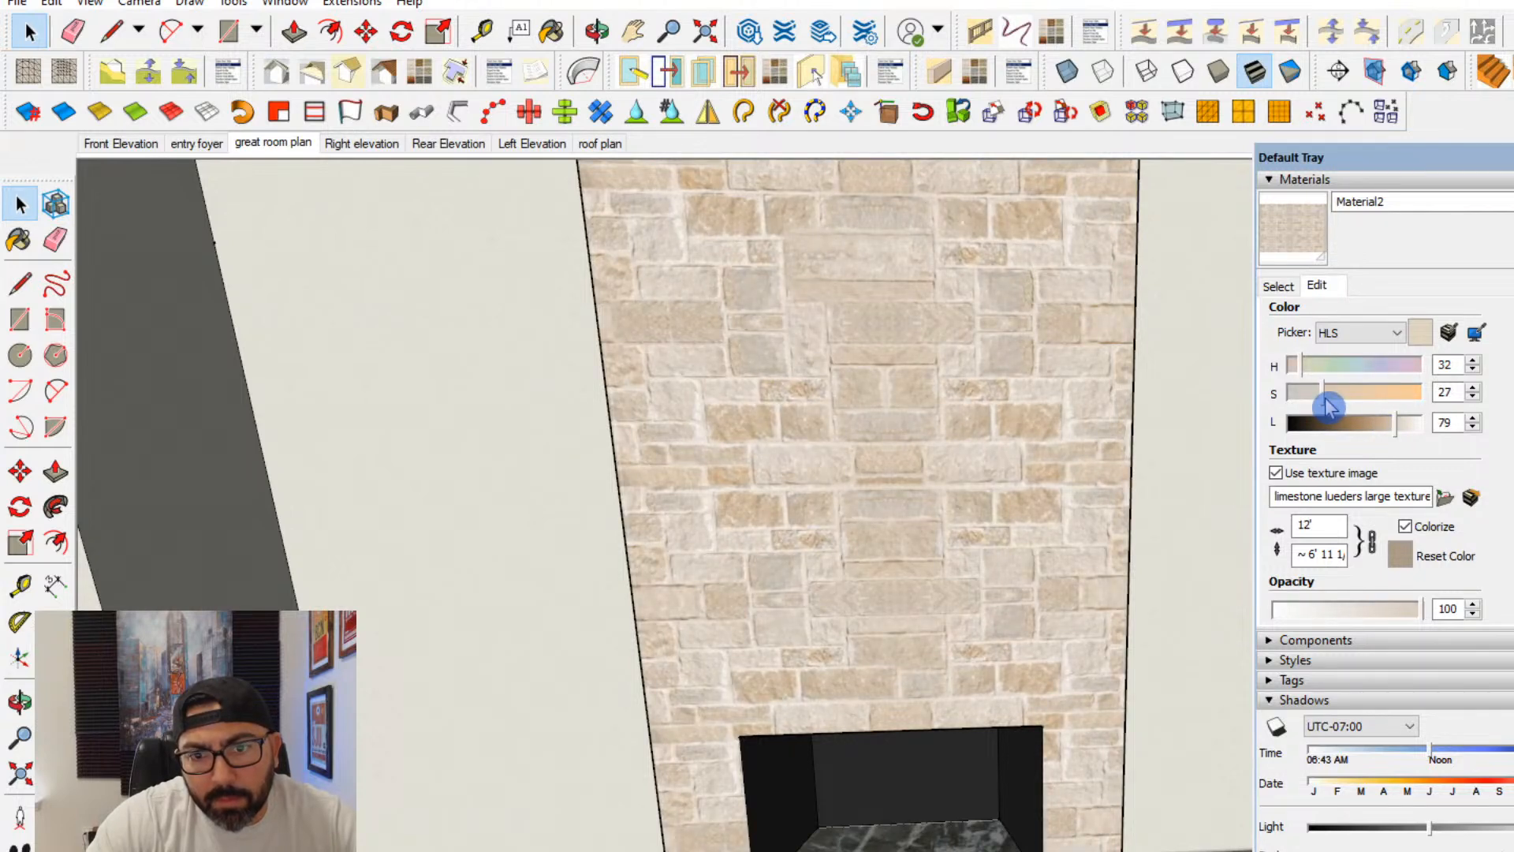
scroll(929, 633, down, 5)
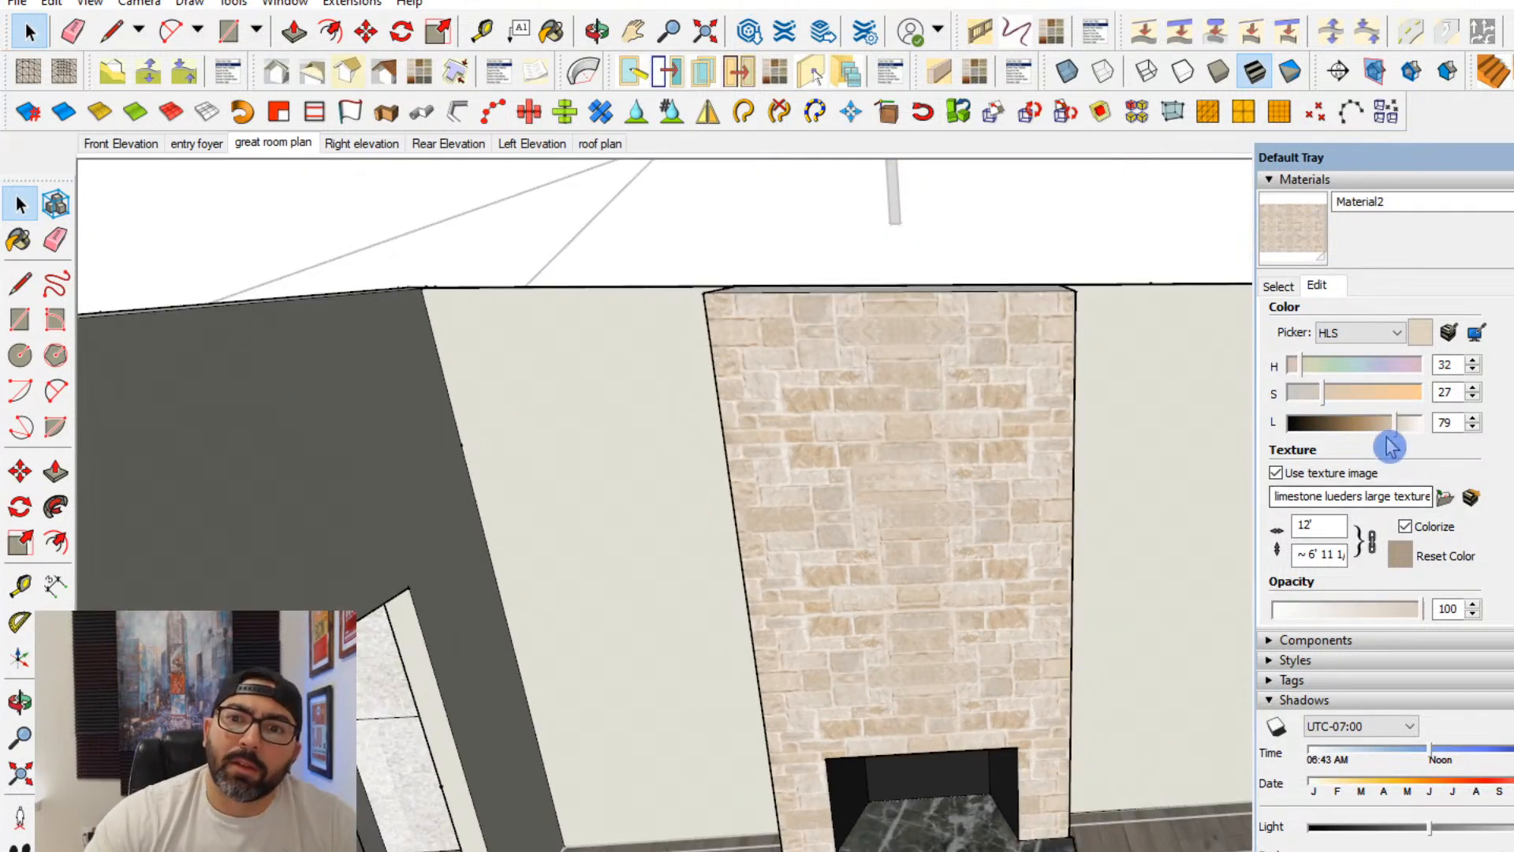
click(1322, 404)
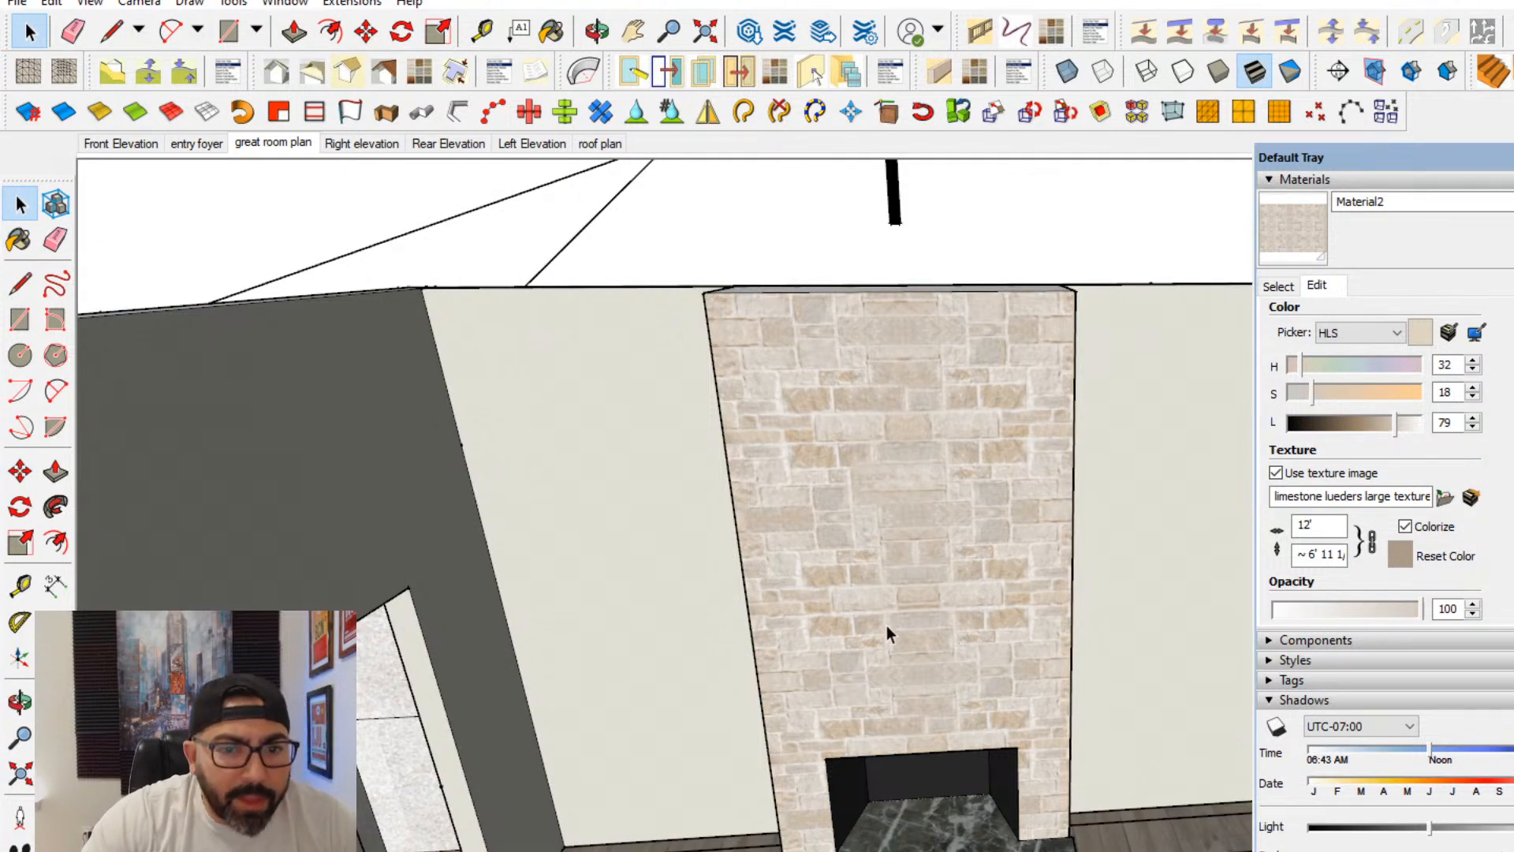
- Draw a closed rectangular mantel outline with the Line tool directly above the firebox opening, extending past both sides of it
scroll(886, 626, up, 5)
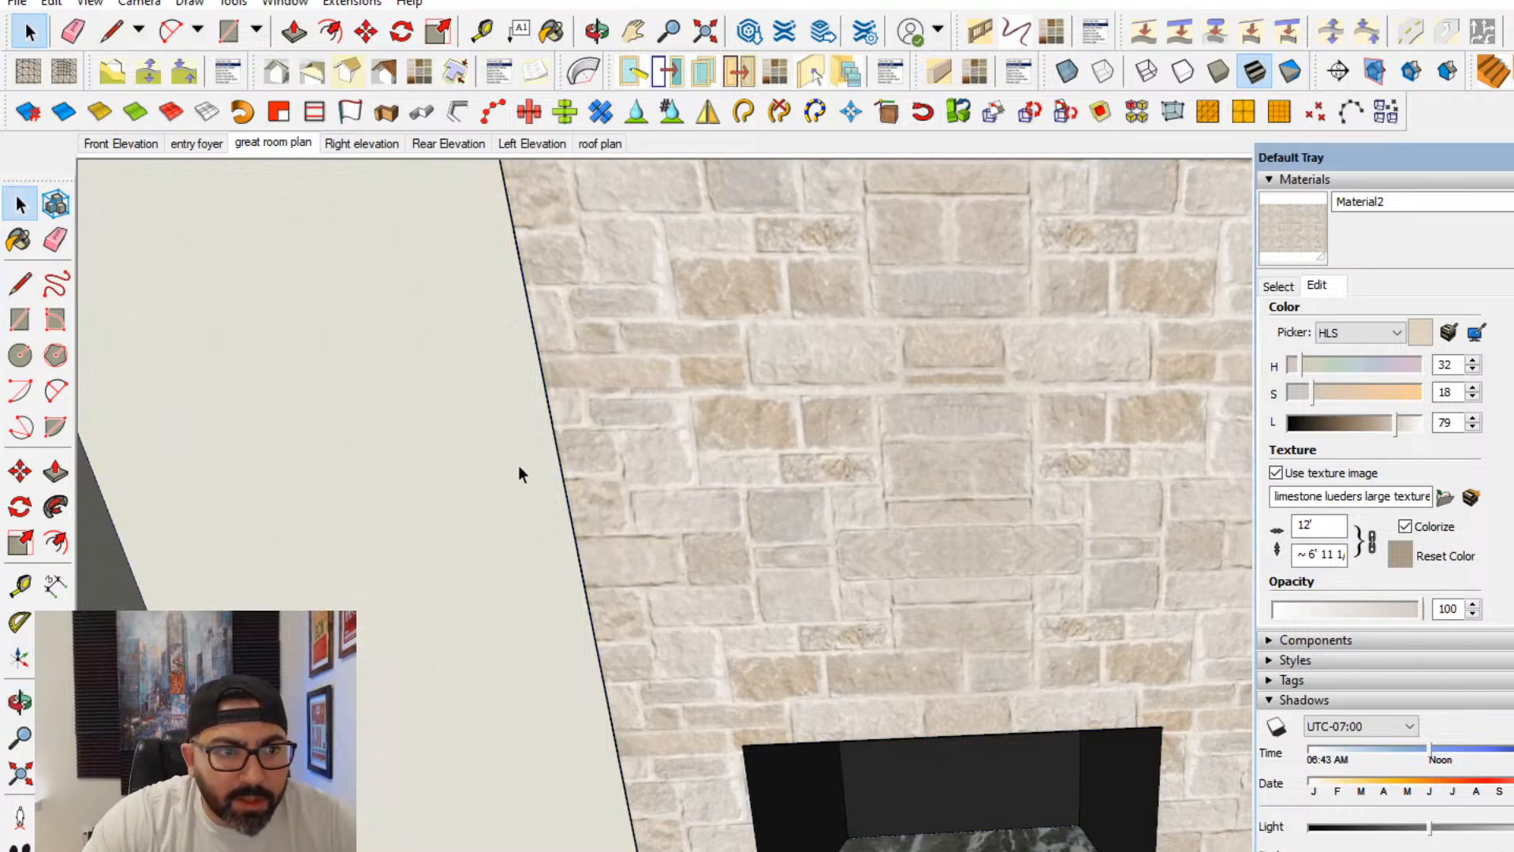
click(31, 280)
scroll(629, 680, down, 2)
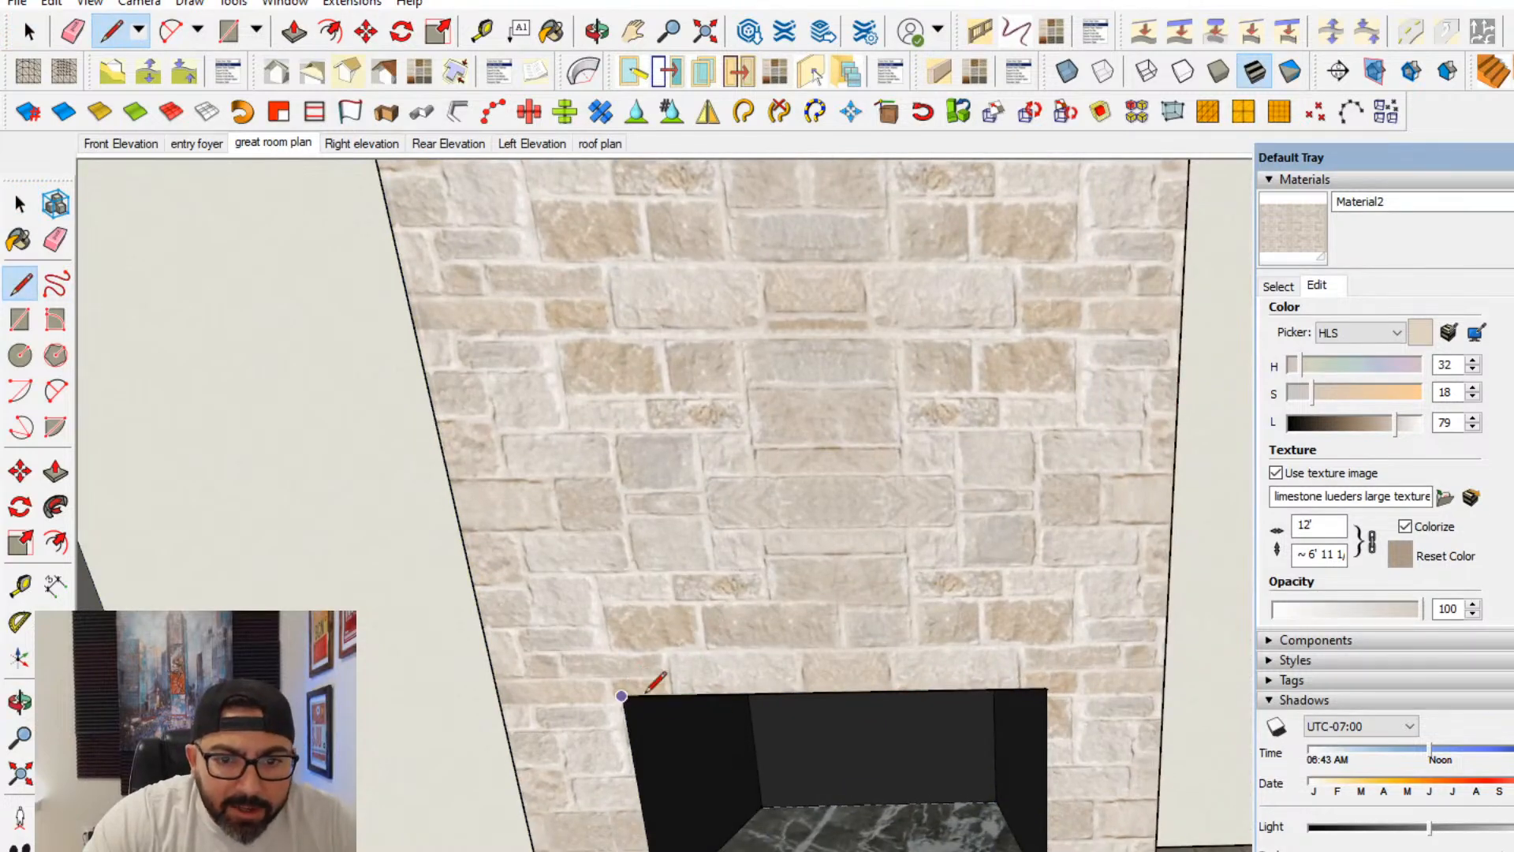
click(1047, 689)
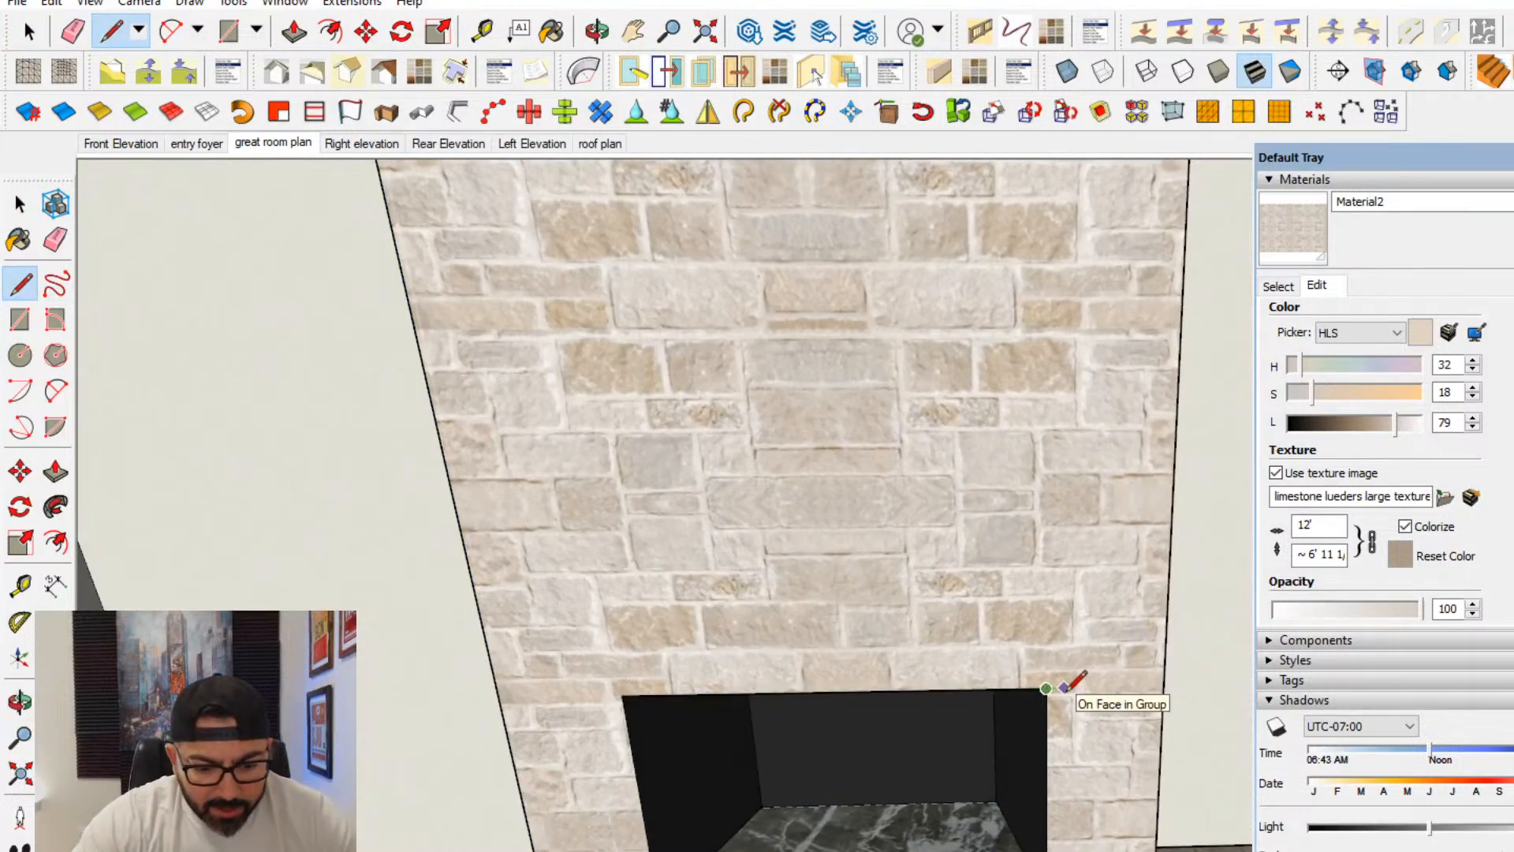
click(1078, 688)
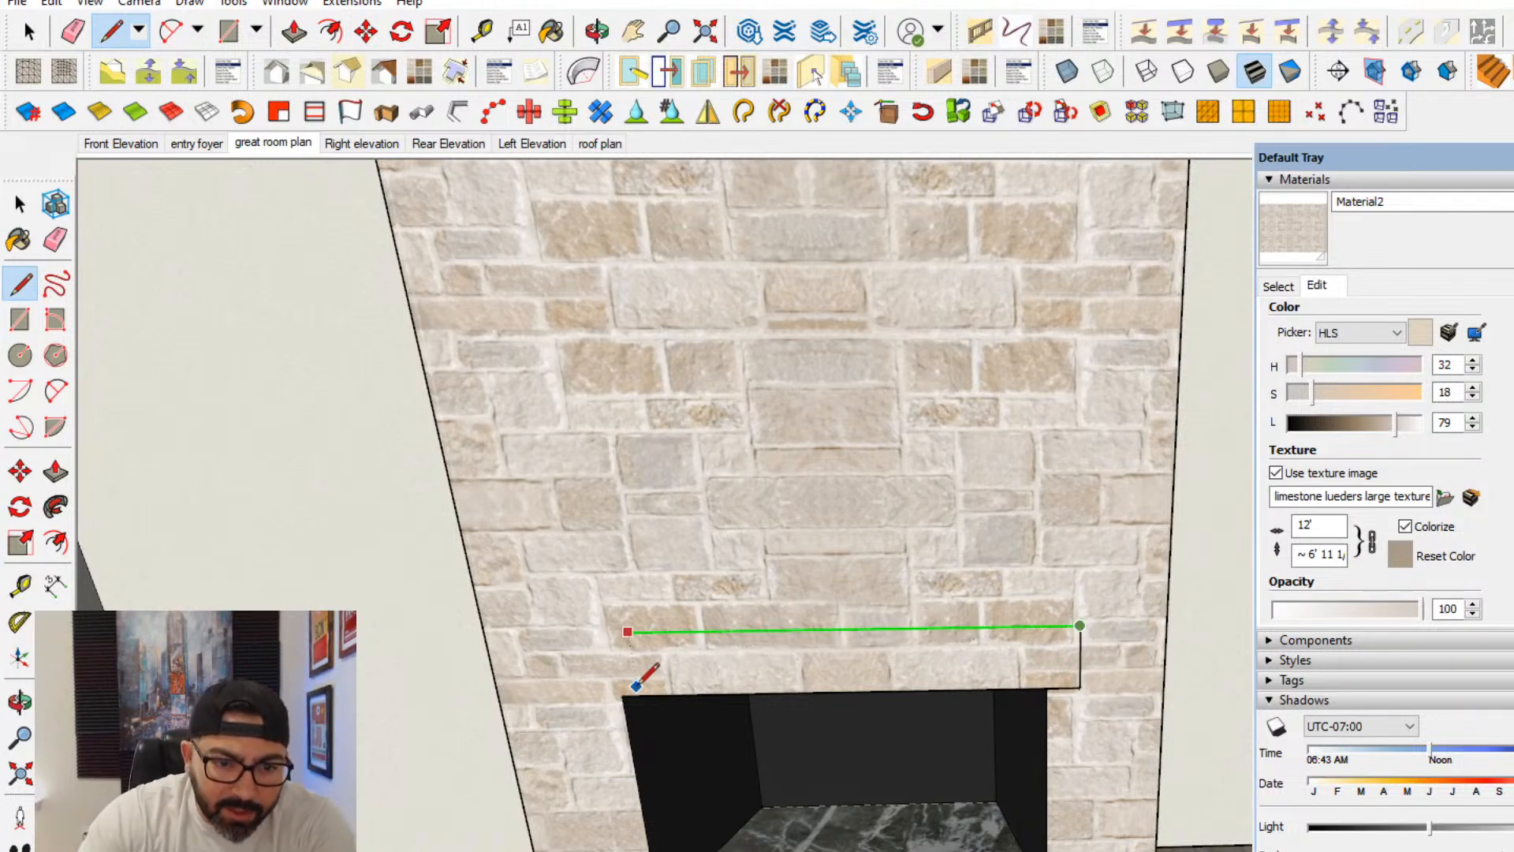
click(609, 631)
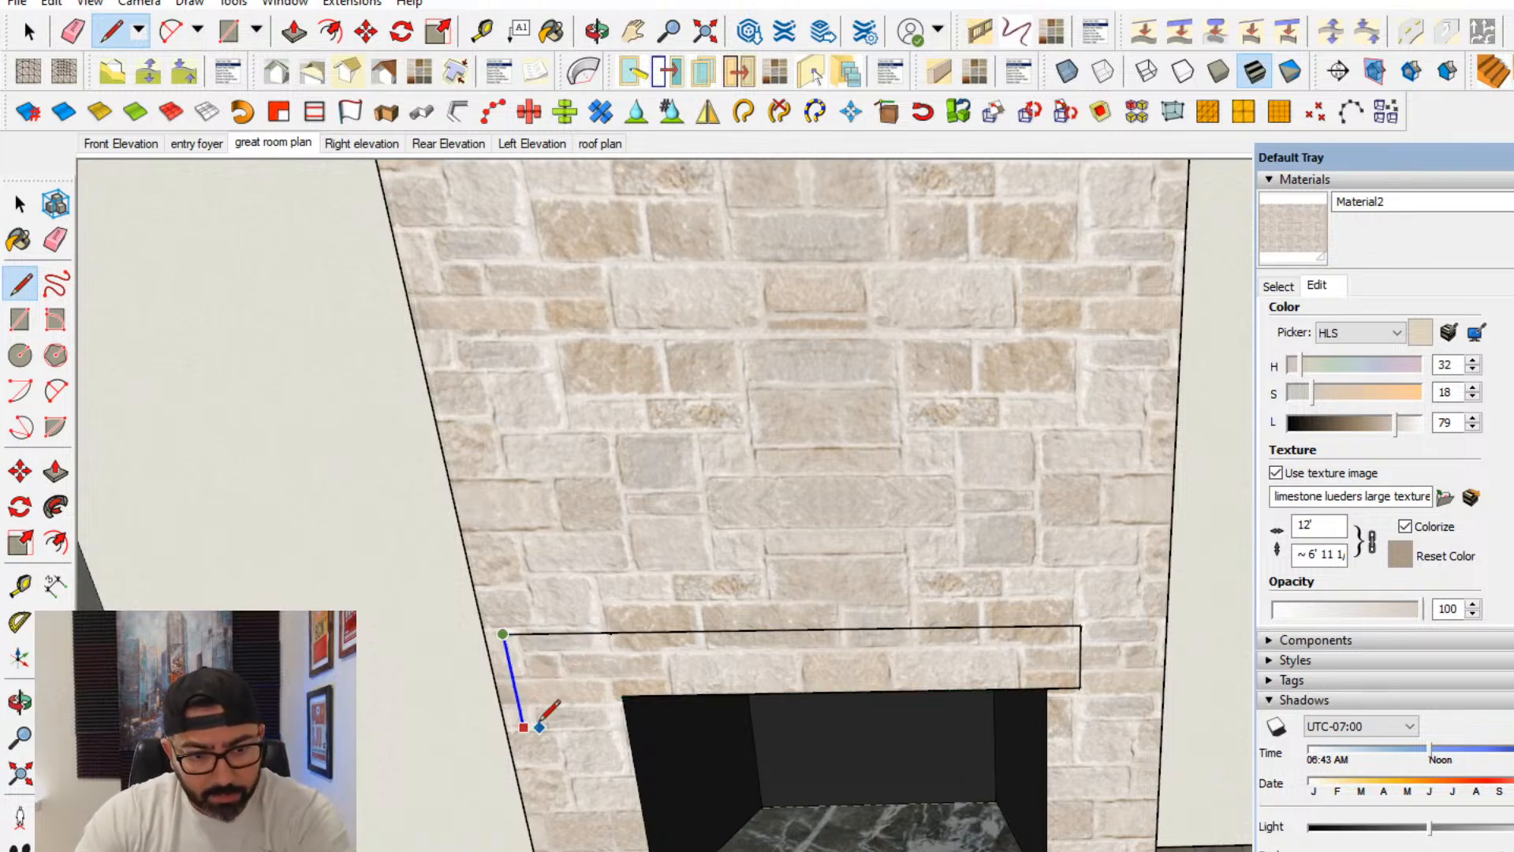
click(622, 696)
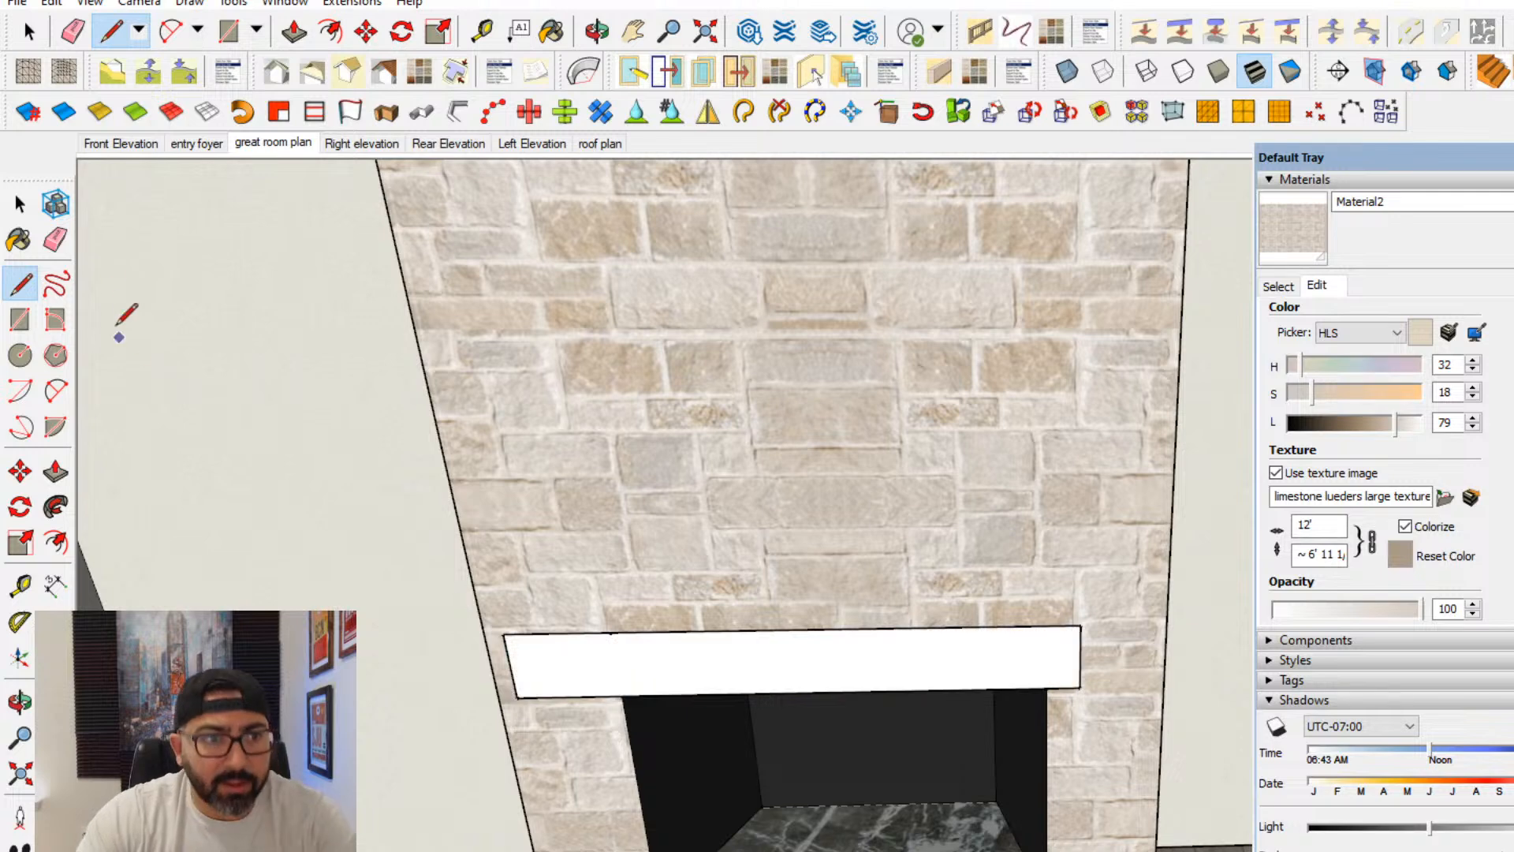
- Select the mantel face with its edges and make it a group
click(20, 204)
right_click(690, 679)
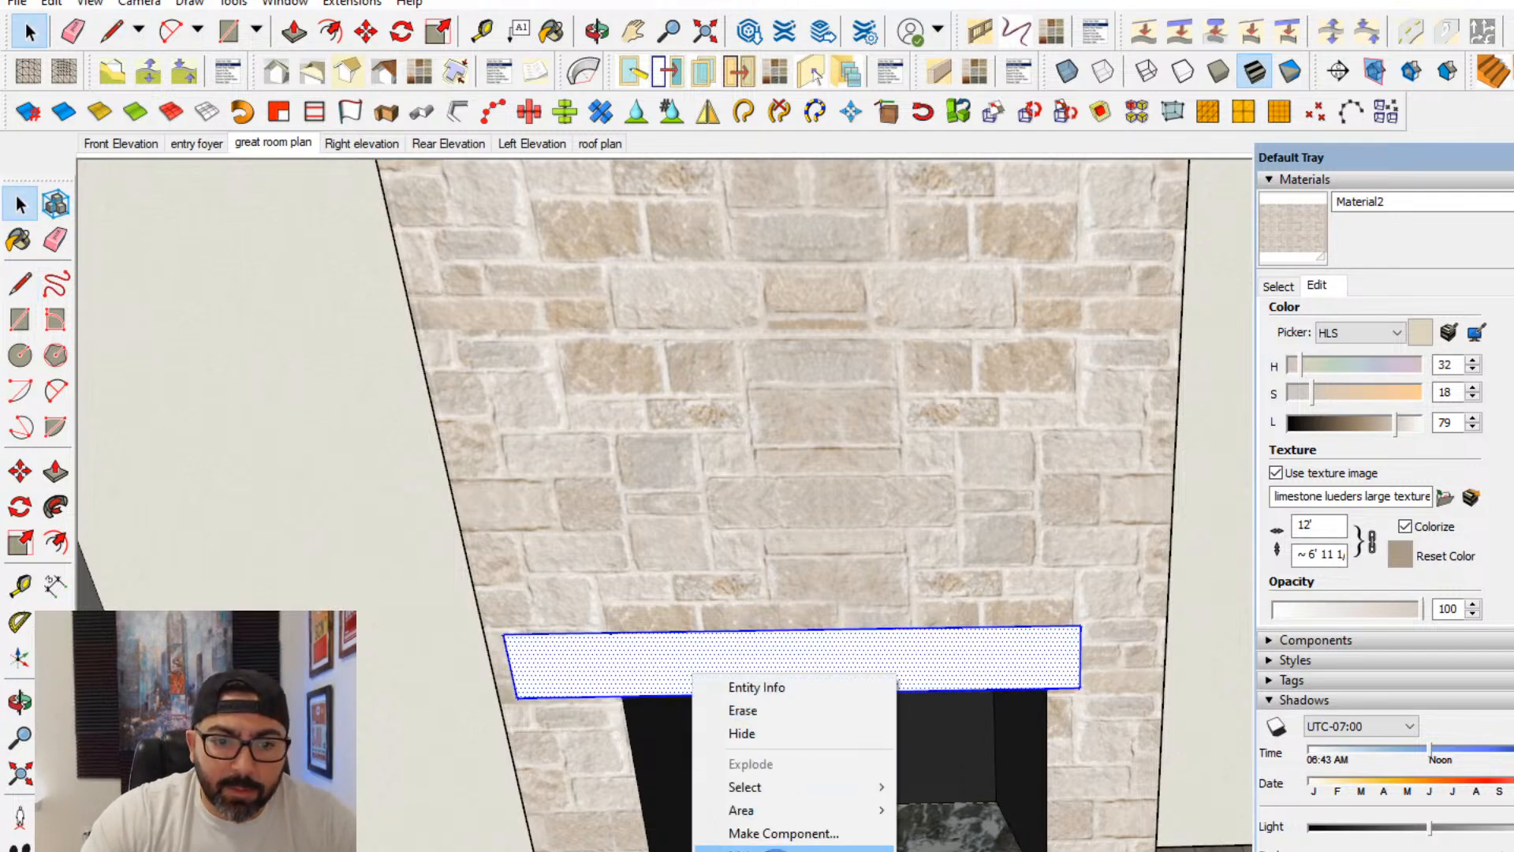
click(788, 847)
- Push/Pull the mantel face outward inside its group and undo the extrusion
double_click(593, 660)
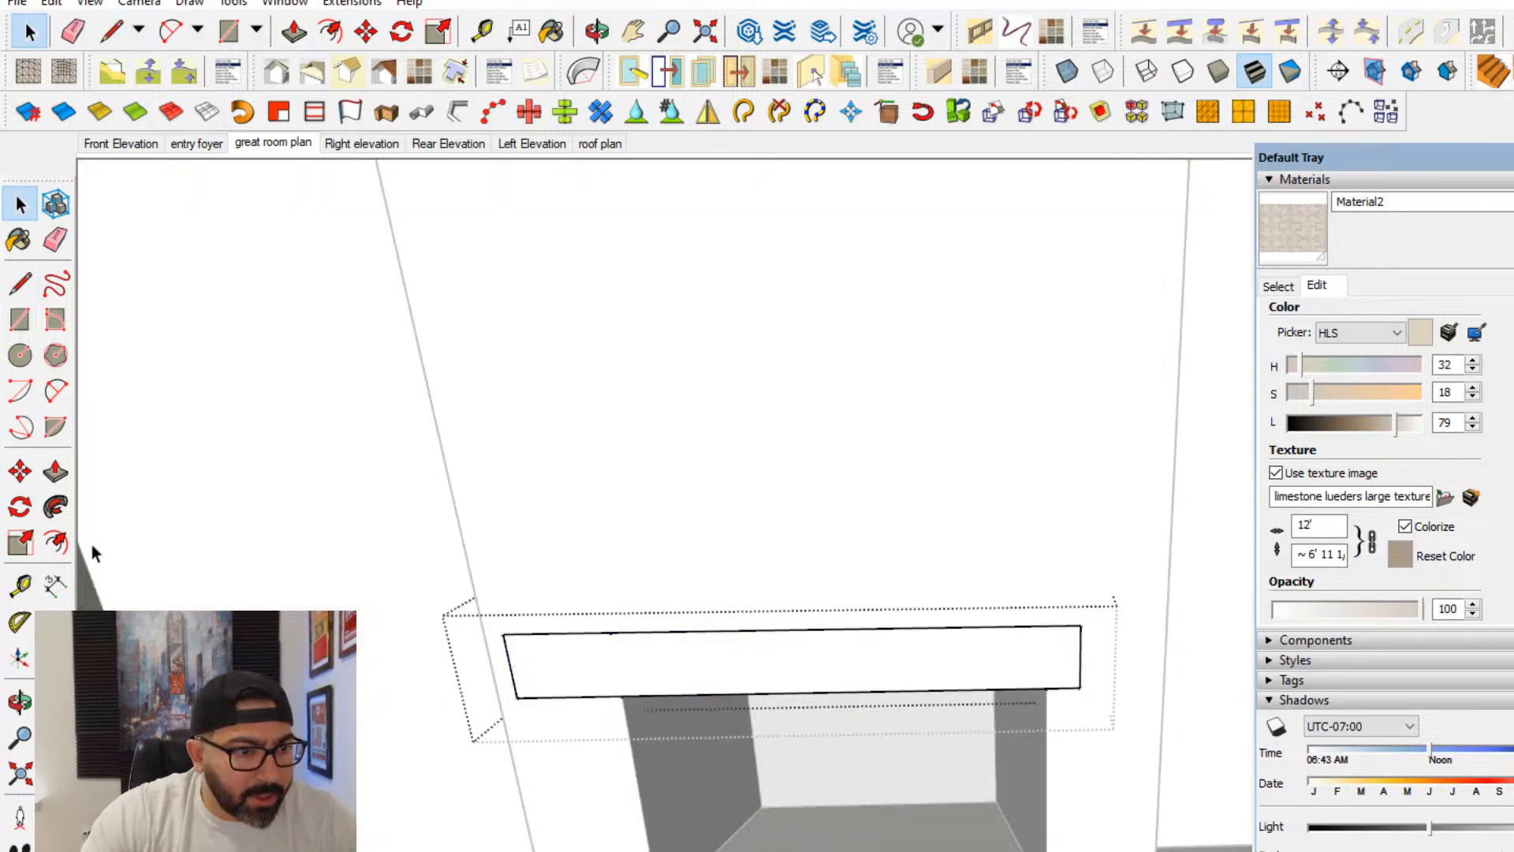
click(55, 471)
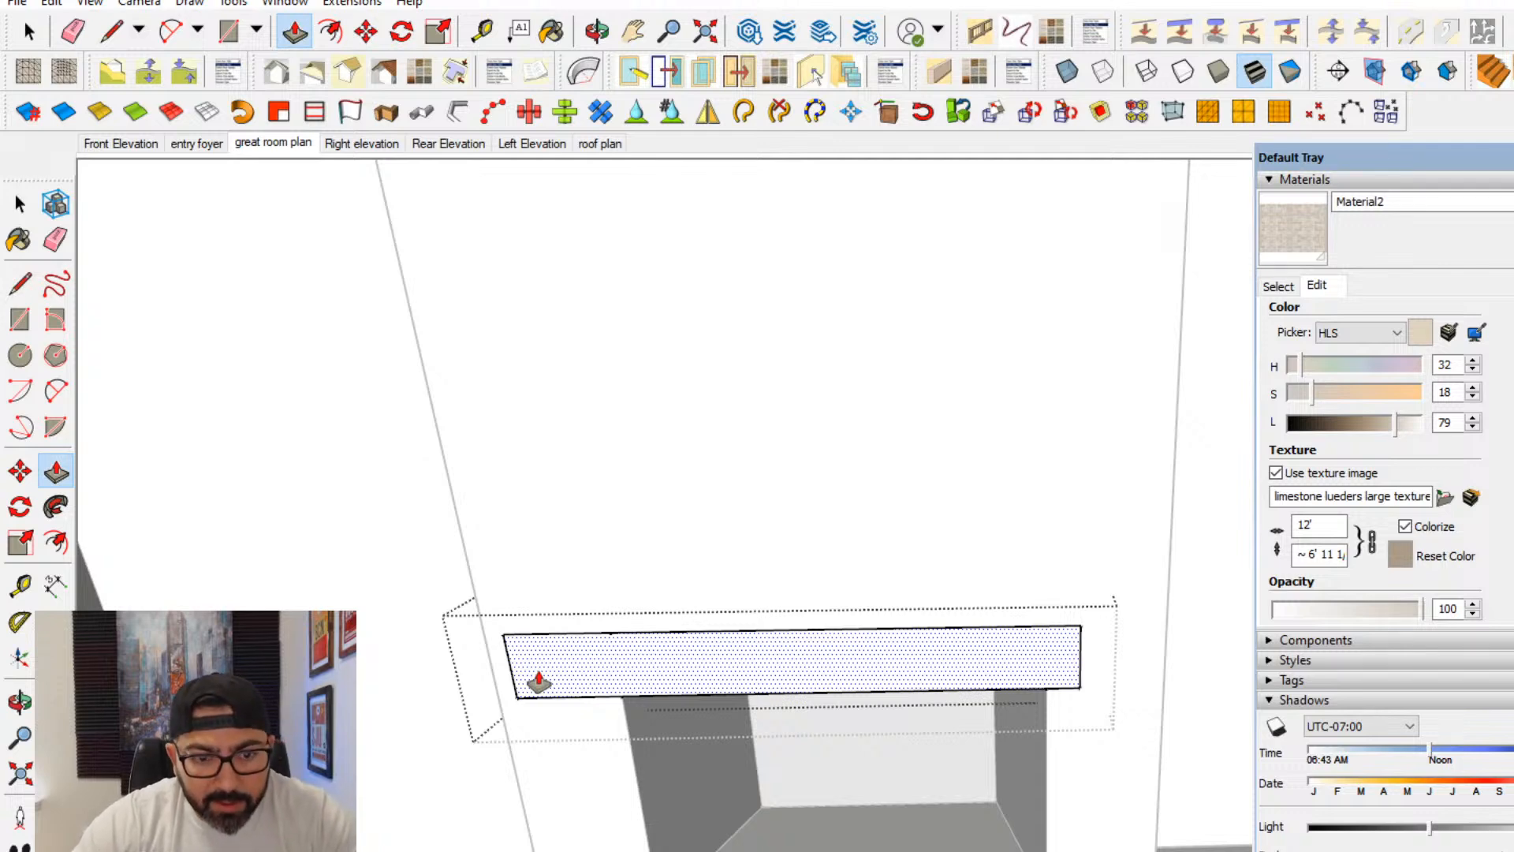
click(728, 697)
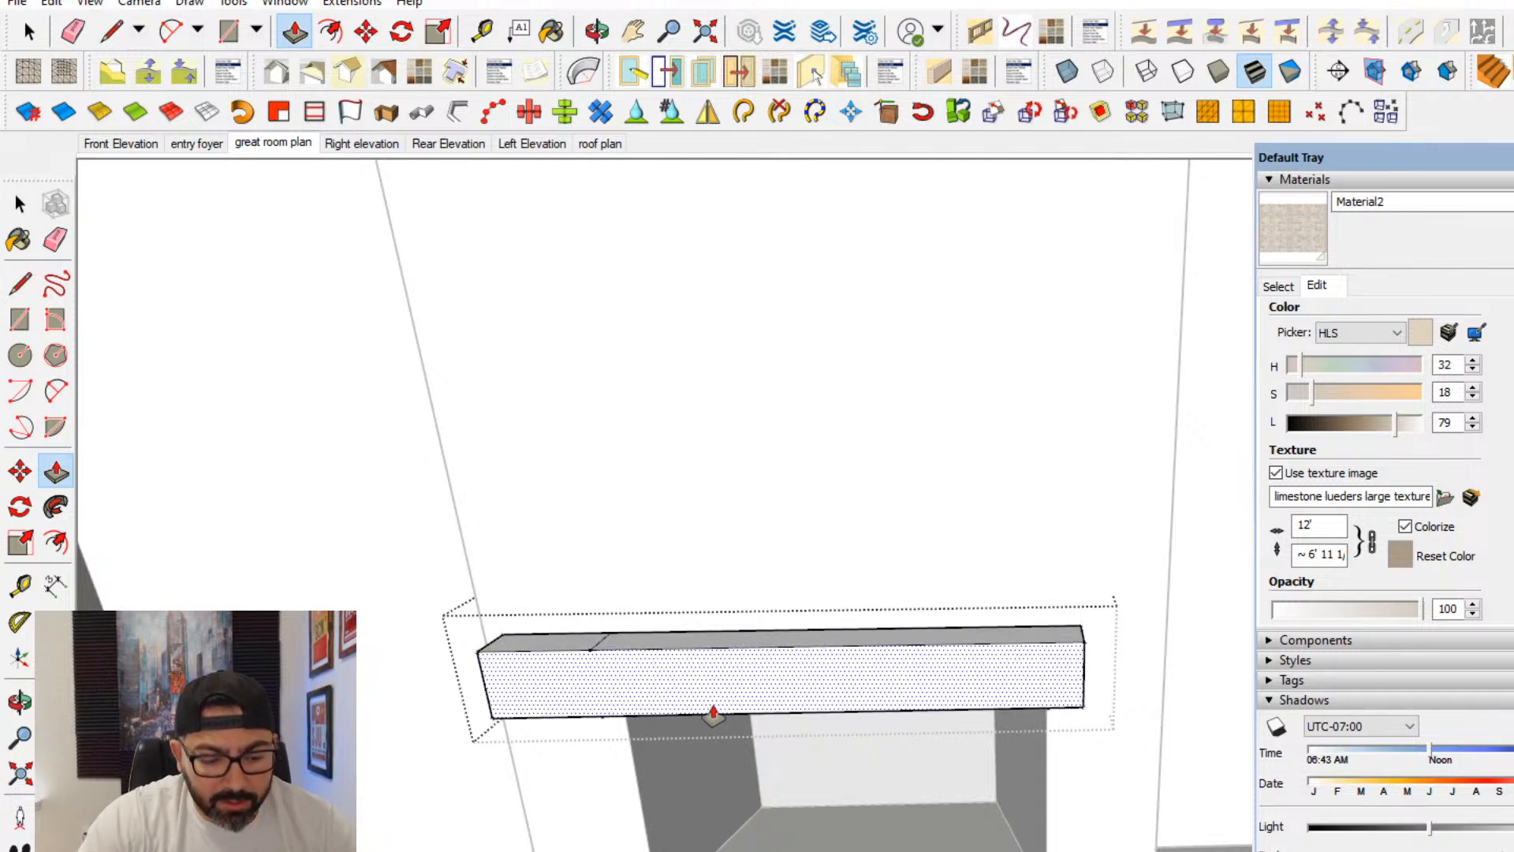
key(ctrl+z)
key(ctrl+z)
- Push/Pull the mantel face outward inside its group, repeating the previous extrusion distance
middle_drag(722, 696, 672, 679)
click(20, 203)
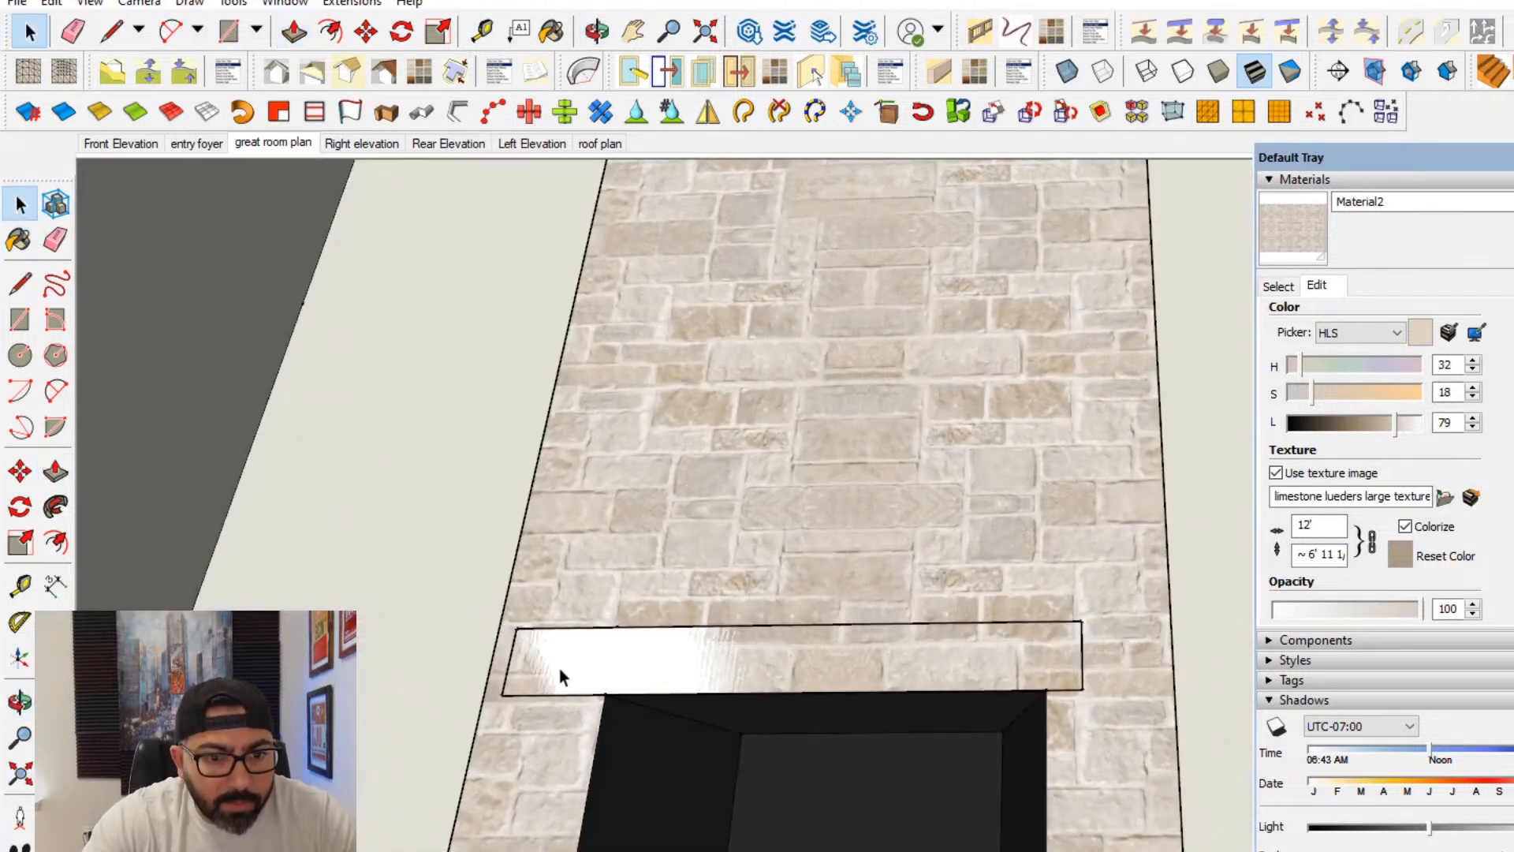
double_click(559, 667)
click(53, 473)
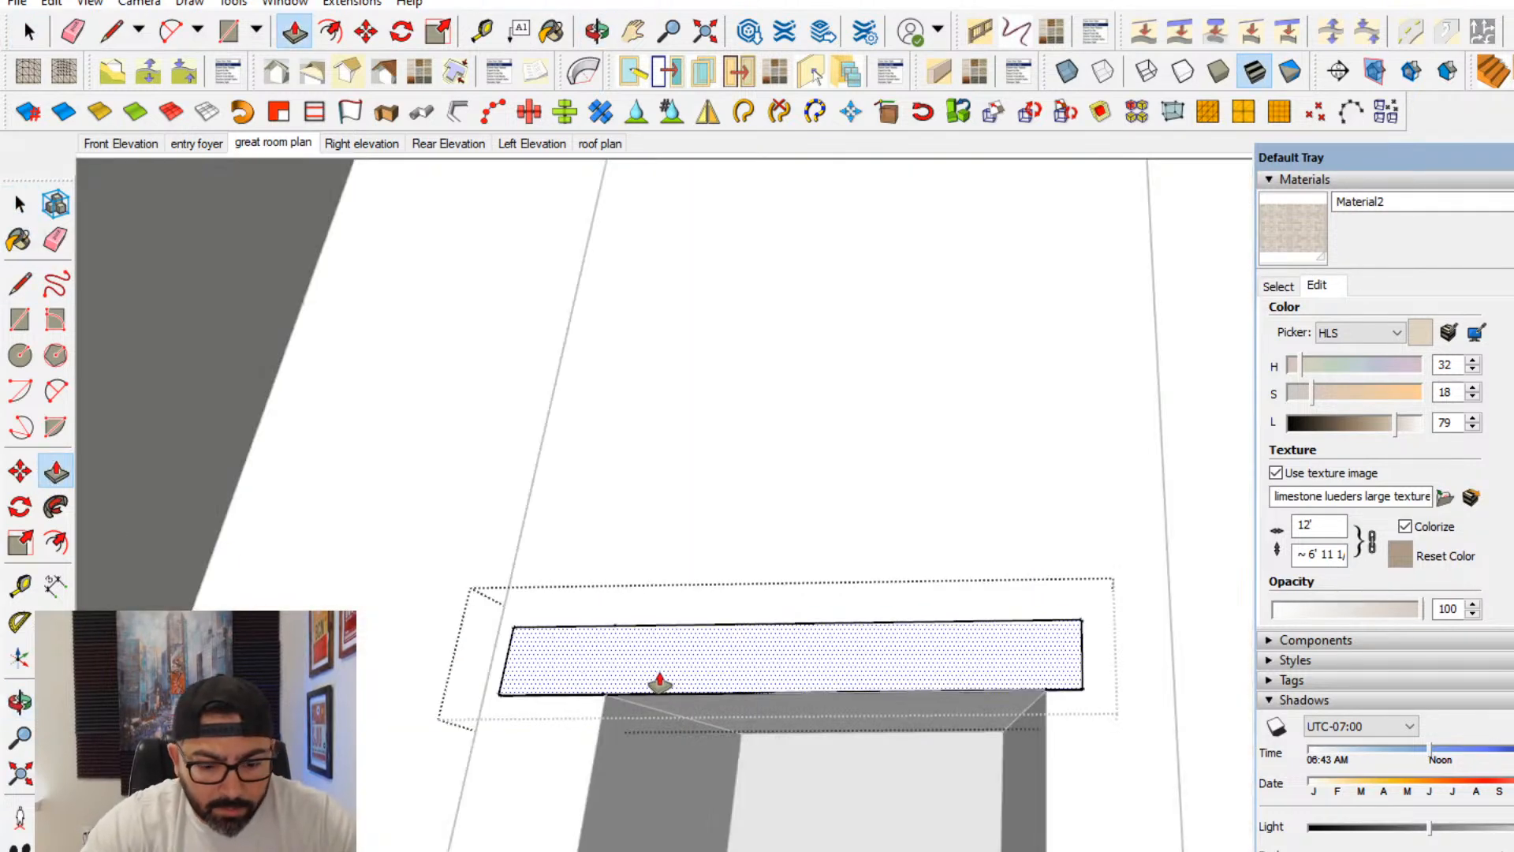
double_click(659, 683)
- Push/Pull the mantel's right end face outward toward the fireplace edge and leave the group
scroll(1028, 760, up, 3)
middle_drag(1034, 762, 1157, 605)
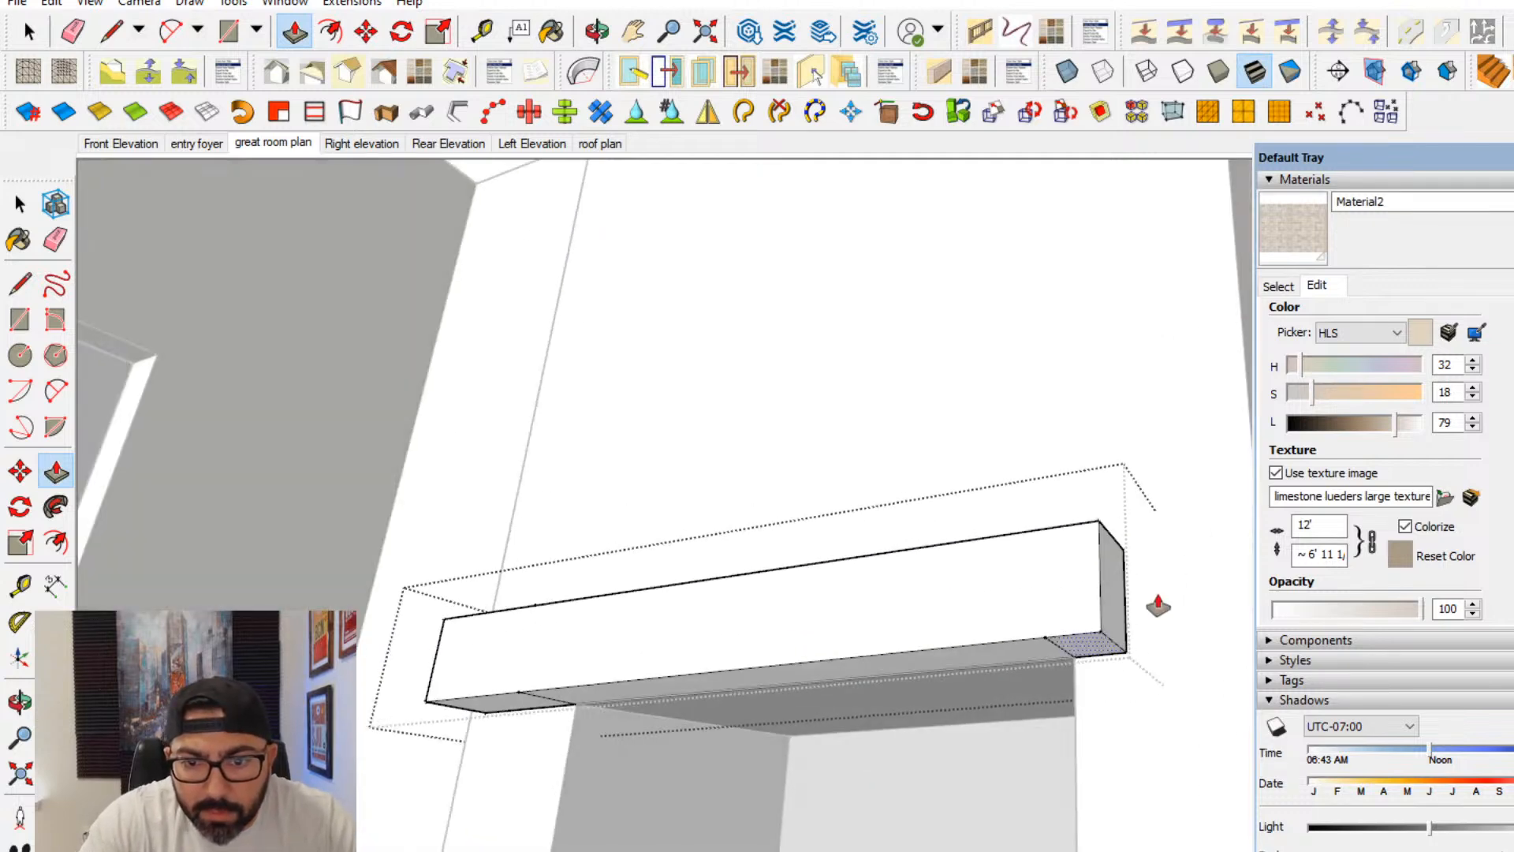
drag(1119, 618, 1077, 633)
key(Return)
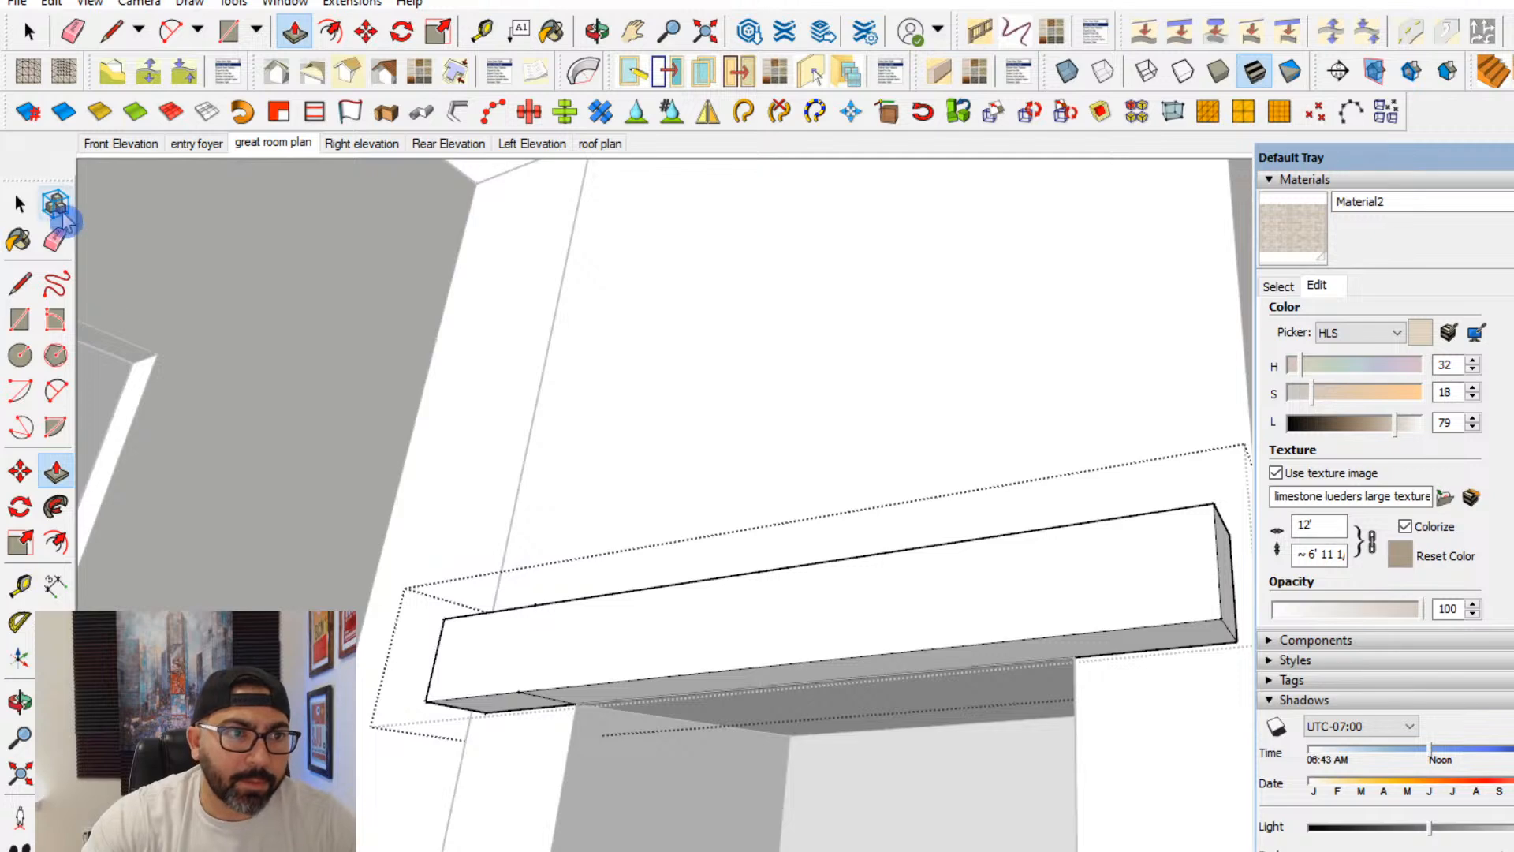
click(20, 657)
scroll(1076, 658, up, 1)
click(20, 205)
click(757, 394)
middle_drag(938, 505, 975, 802)
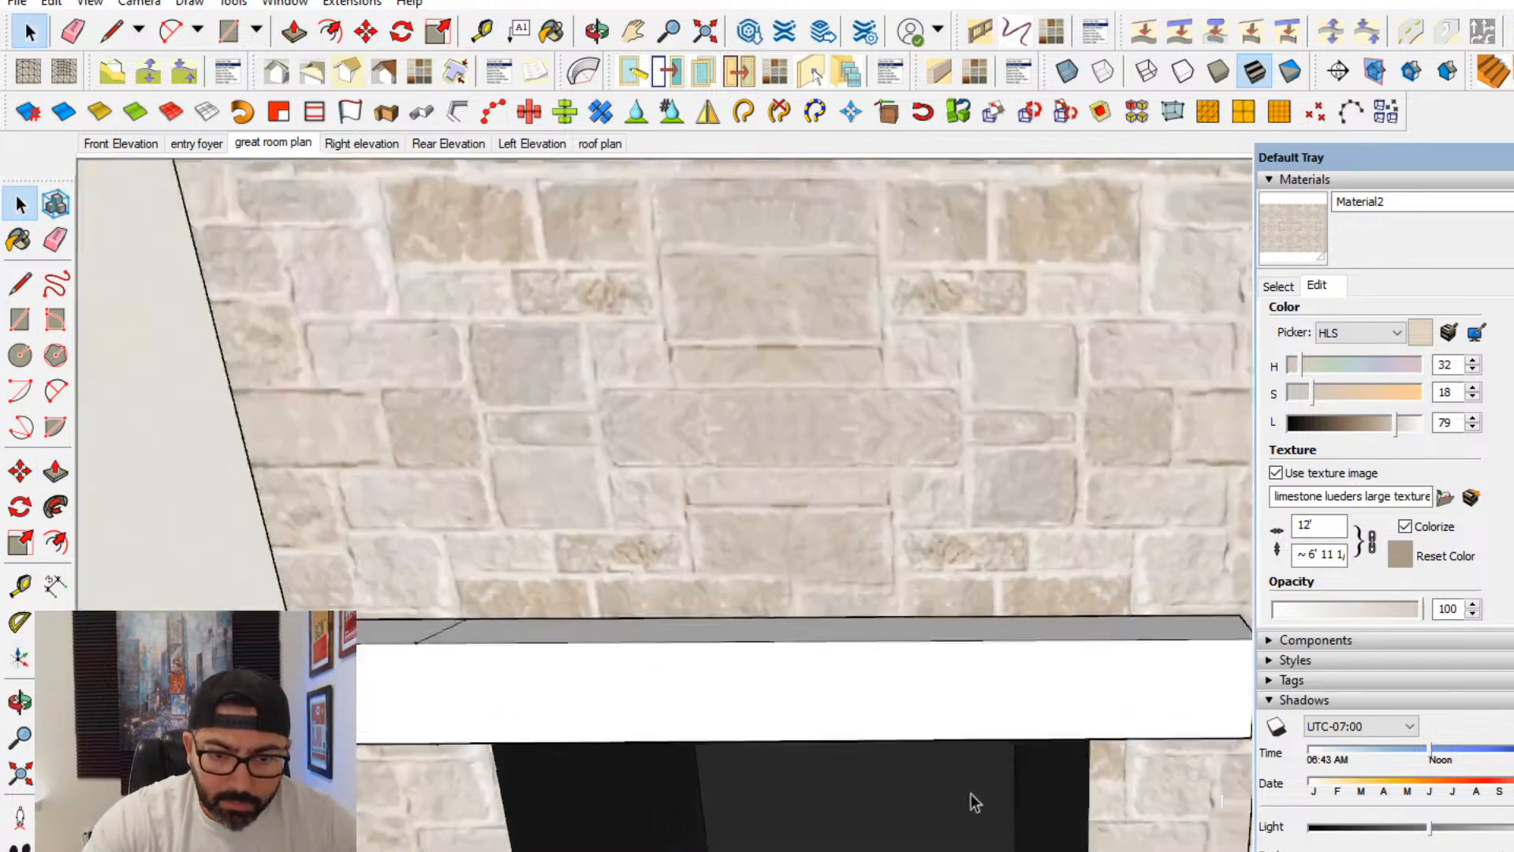
- Push/Pull the mantel's left and right end faces slightly inward inside its group, so both ends sit inside the fireplace edges
scroll(975, 802, down, 5)
middle_drag(919, 706, 1128, 810)
scroll(945, 613, up, 2)
triple_click(943, 614)
click(55, 474)
scroll(1104, 804, up, 2)
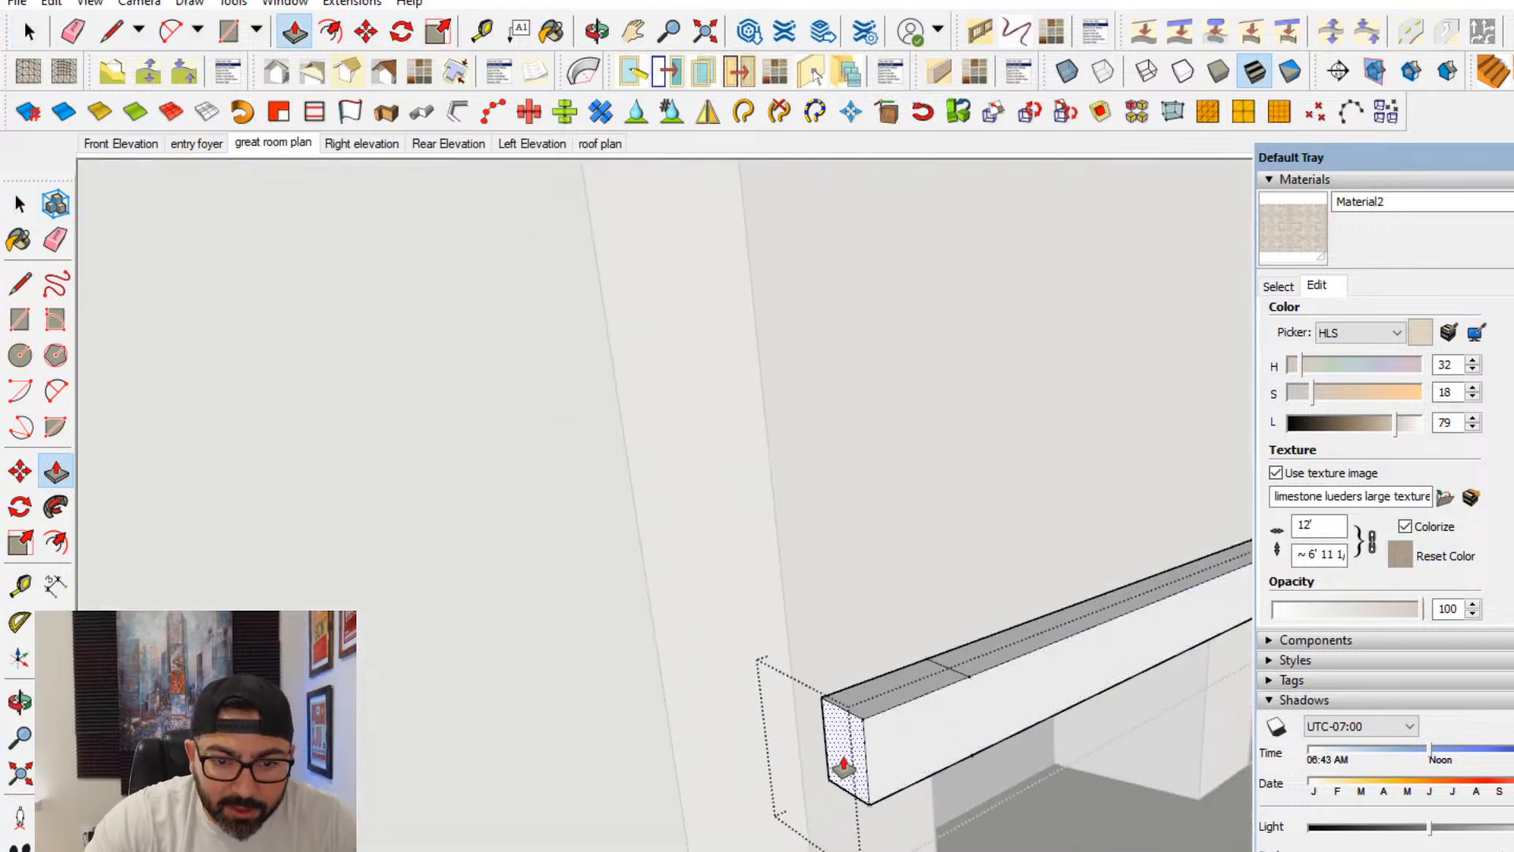
middle_drag(884, 734, 652, 702)
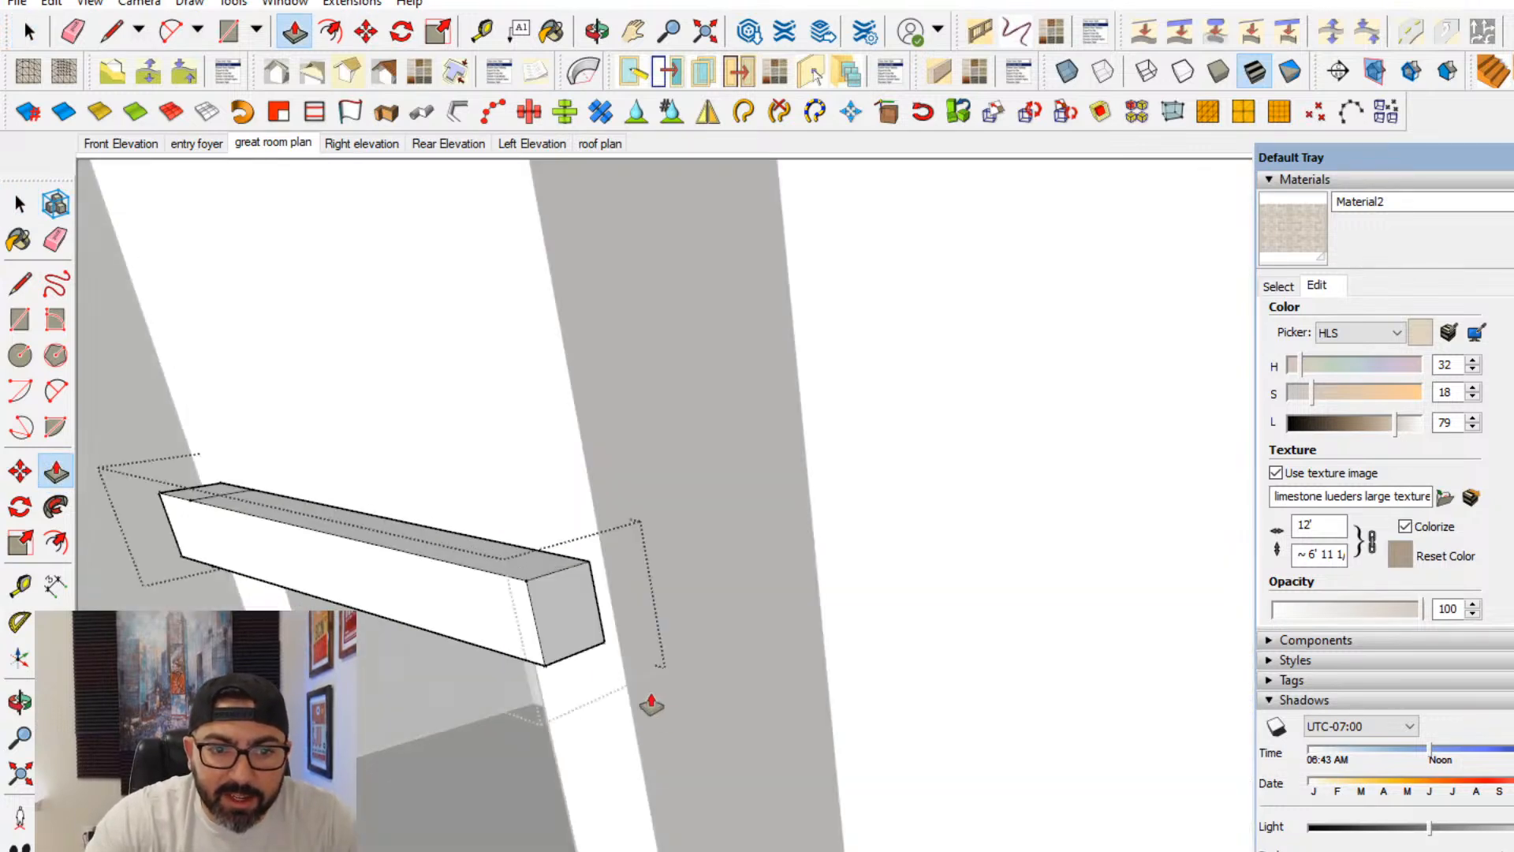
drag(577, 649, 563, 698)
- Push/Pull the mantel's front face inward to make the beam shallower and close the group
click(19, 201)
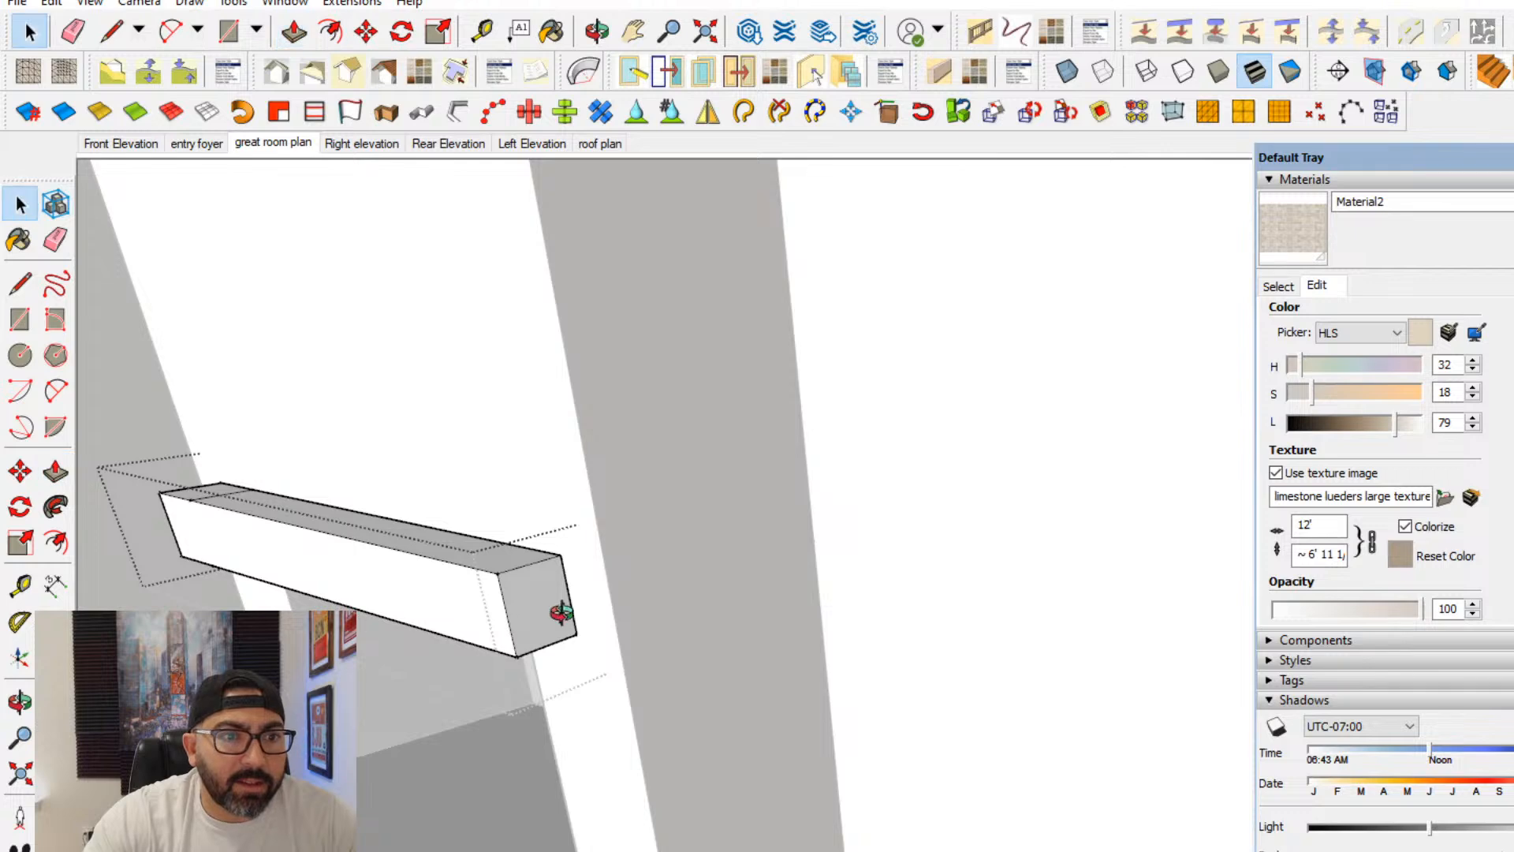
middle_drag(561, 612, 726, 564)
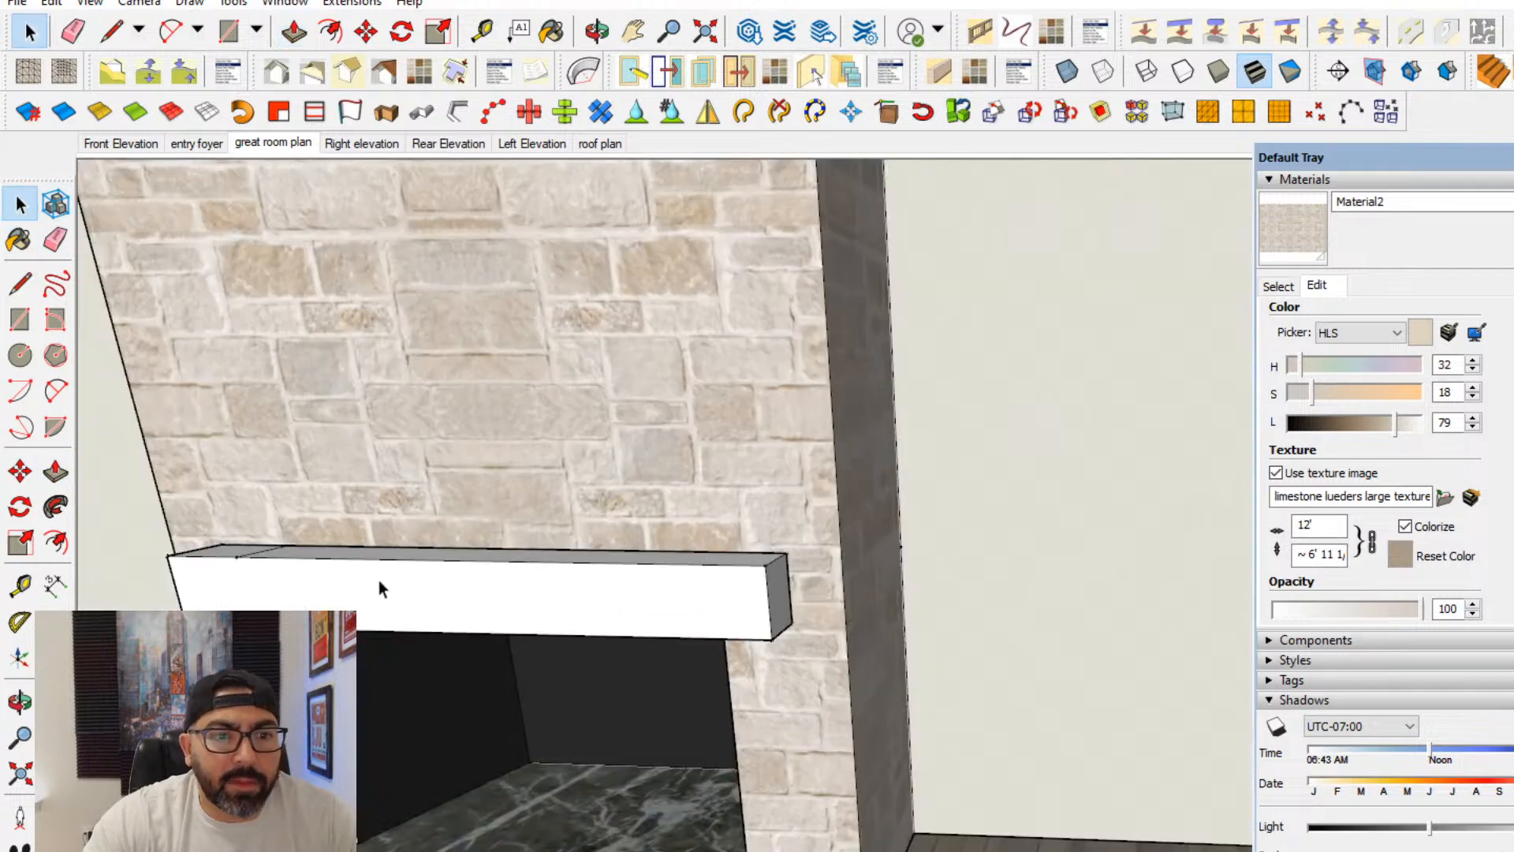
triple_click(380, 590)
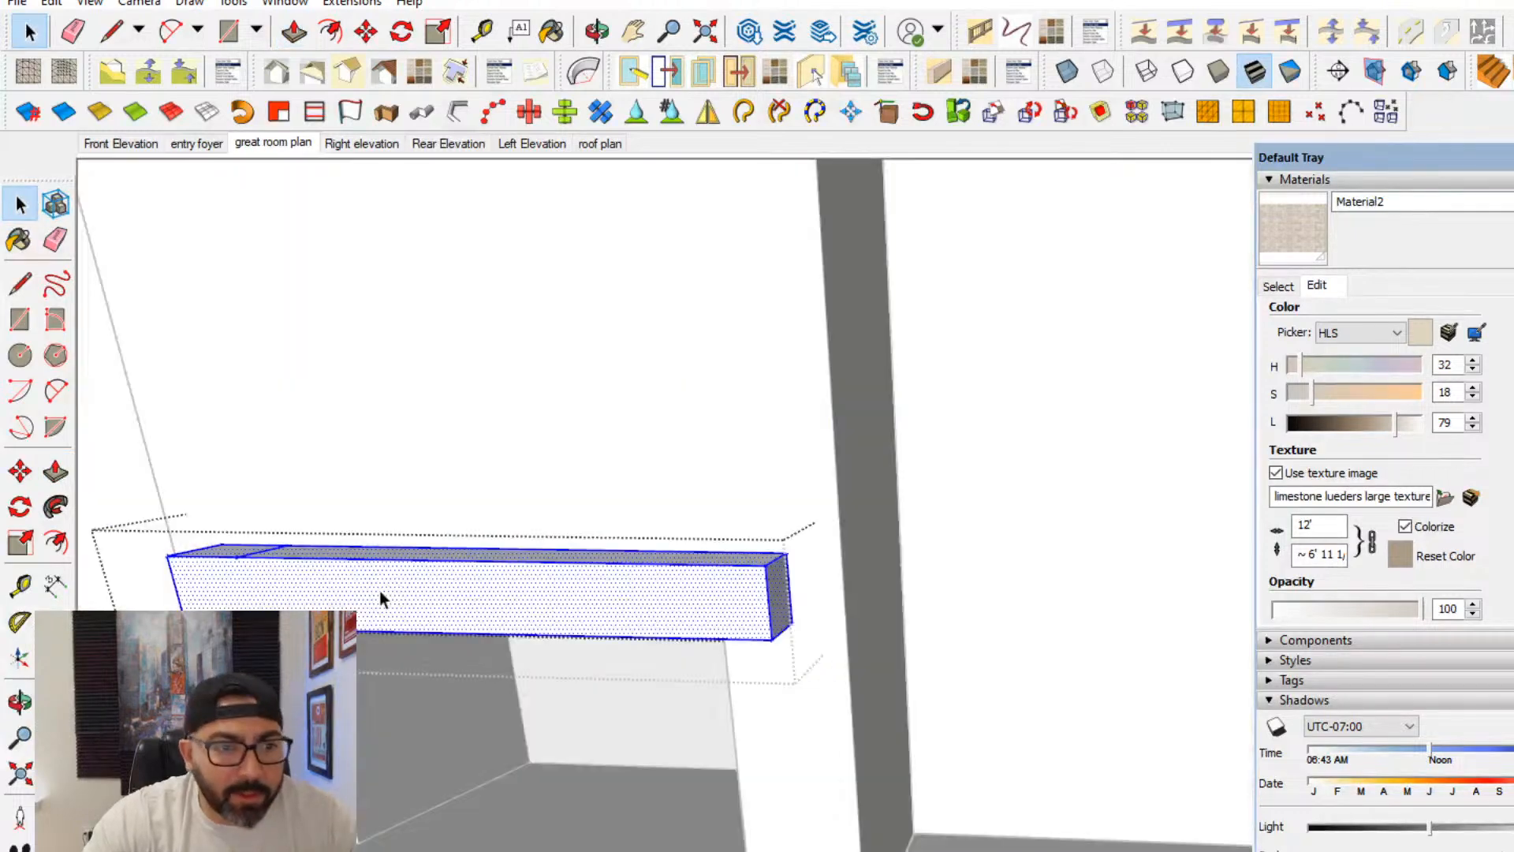
click(55, 471)
middle_drag(429, 584, 411, 601)
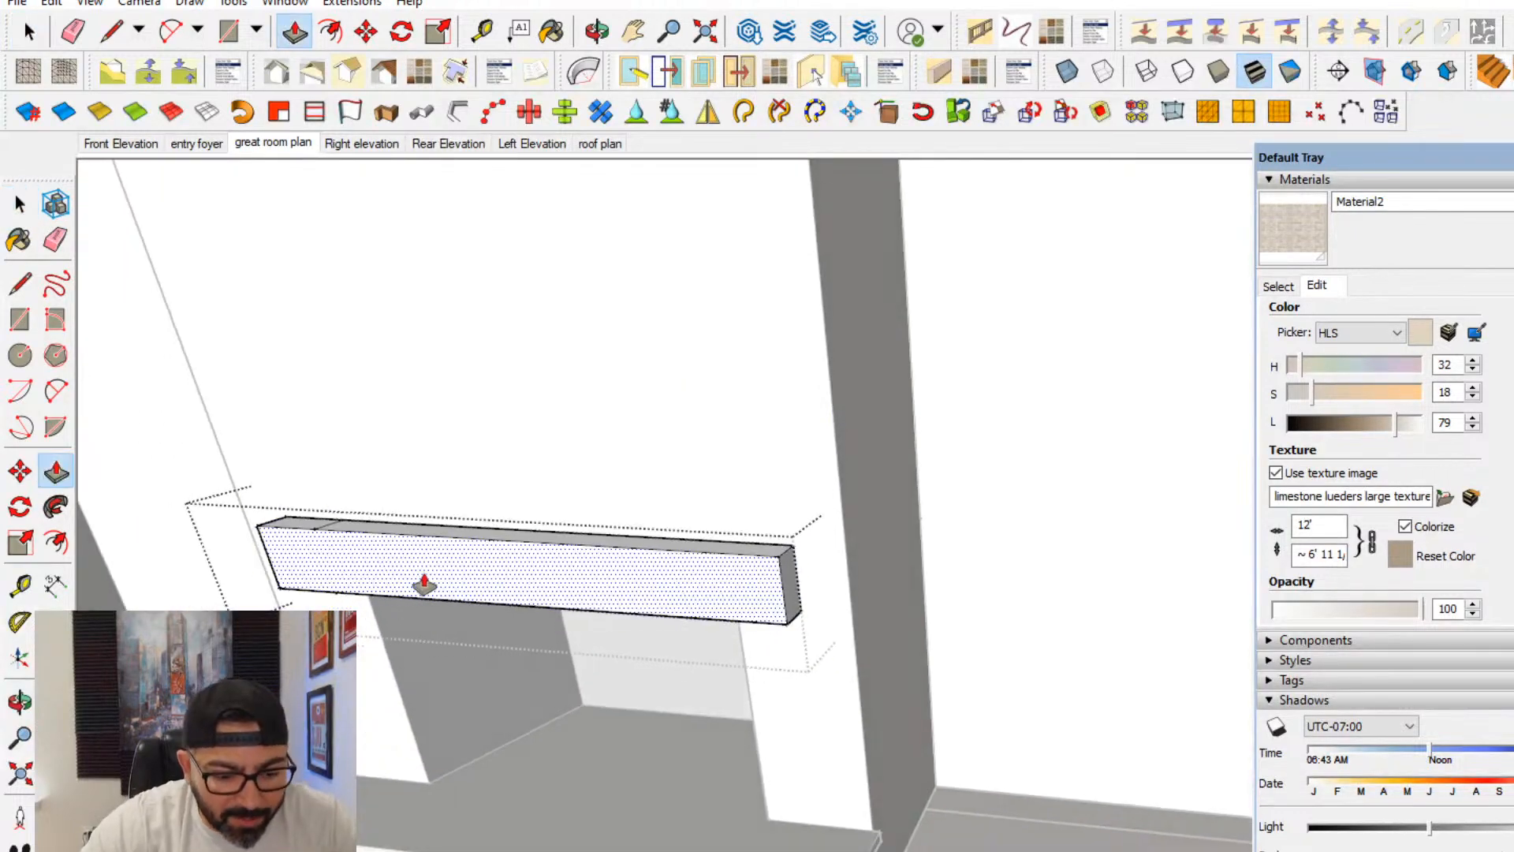
shift+middle_drag(678, 561, 1037, 449)
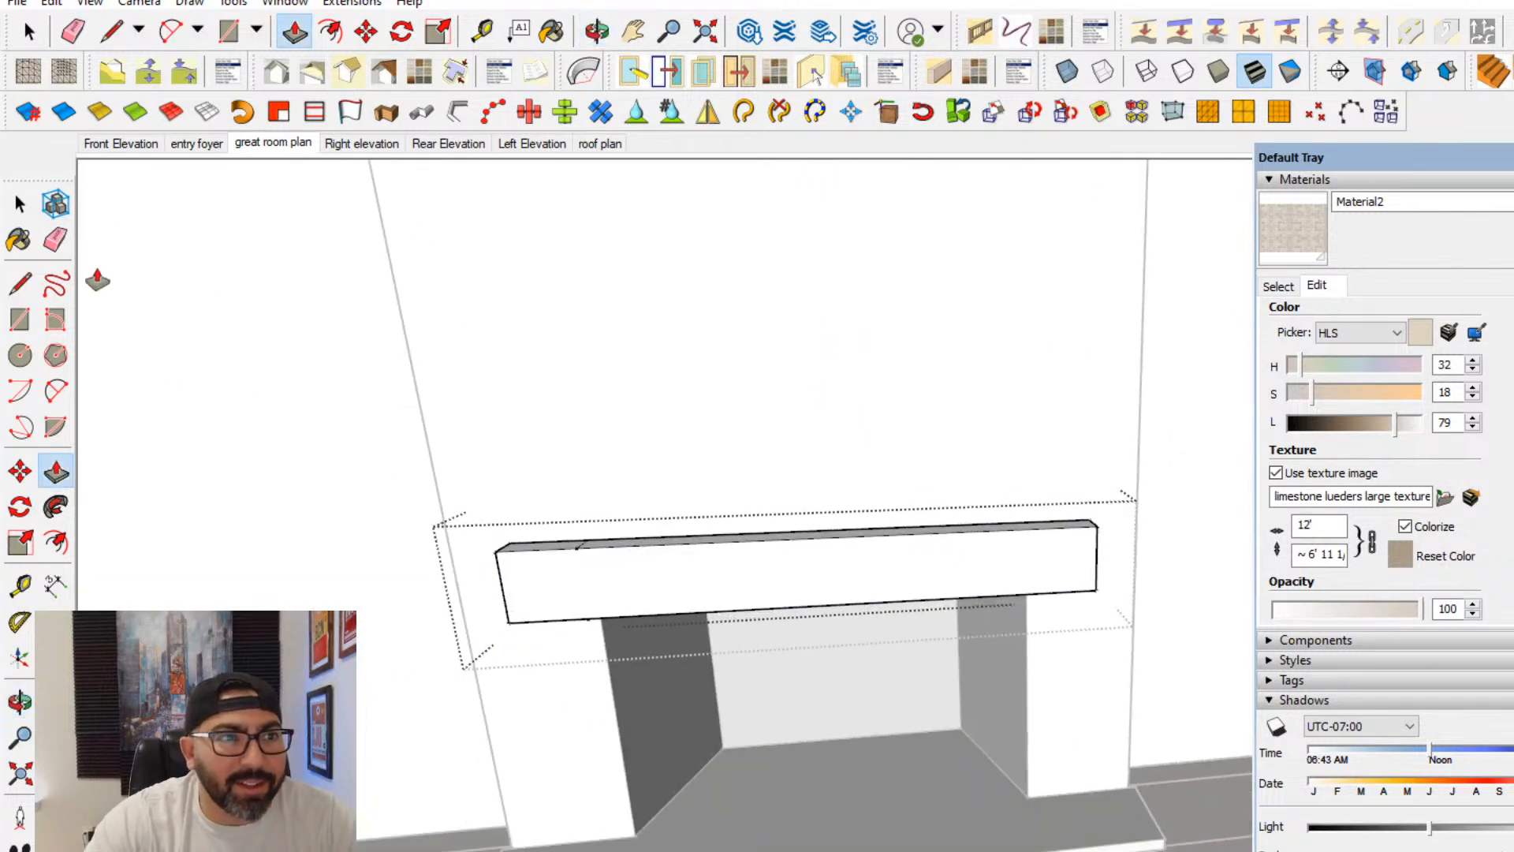
click(19, 207)
click(635, 438)
- Select all of the mantel's geometry inside its group and start creating a new material
scroll(640, 443, down, 3)
shift+middle_drag(640, 442, 684, 512)
double_click(754, 579)
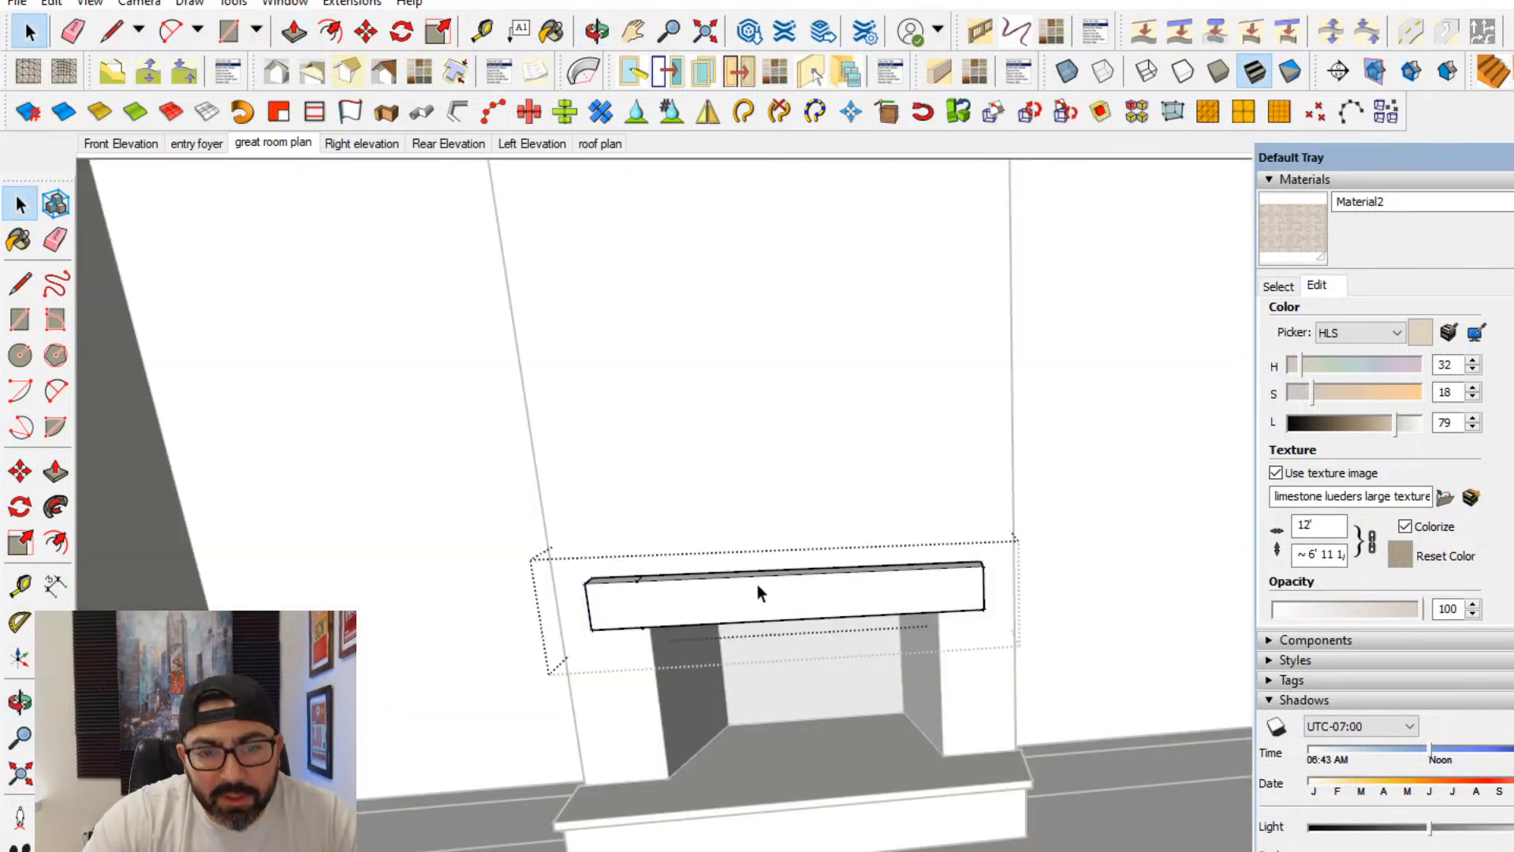
triple_click(759, 584)
click(1278, 285)
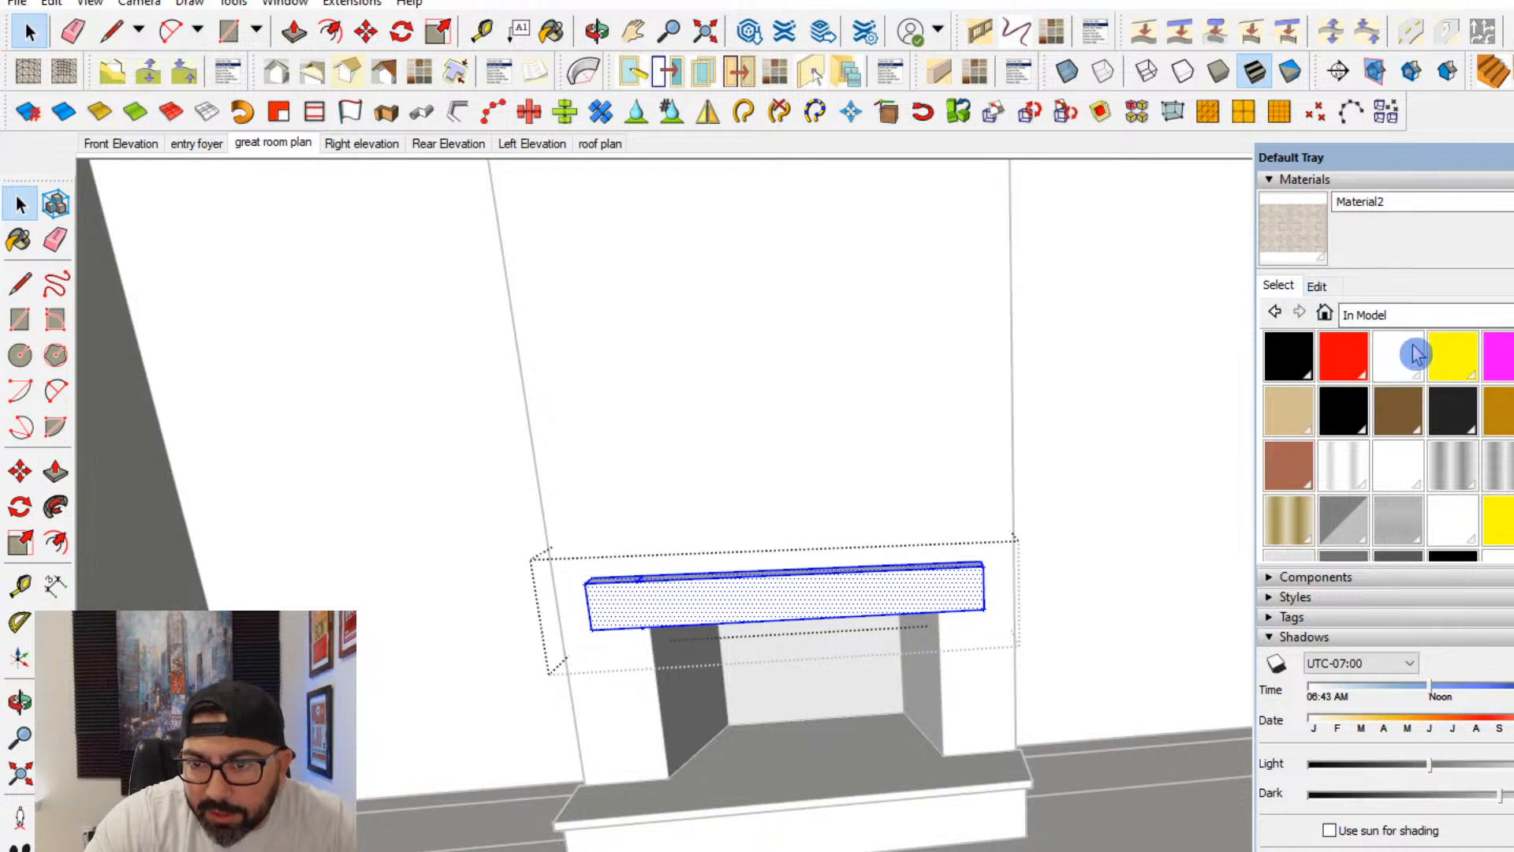
click(1511, 233)
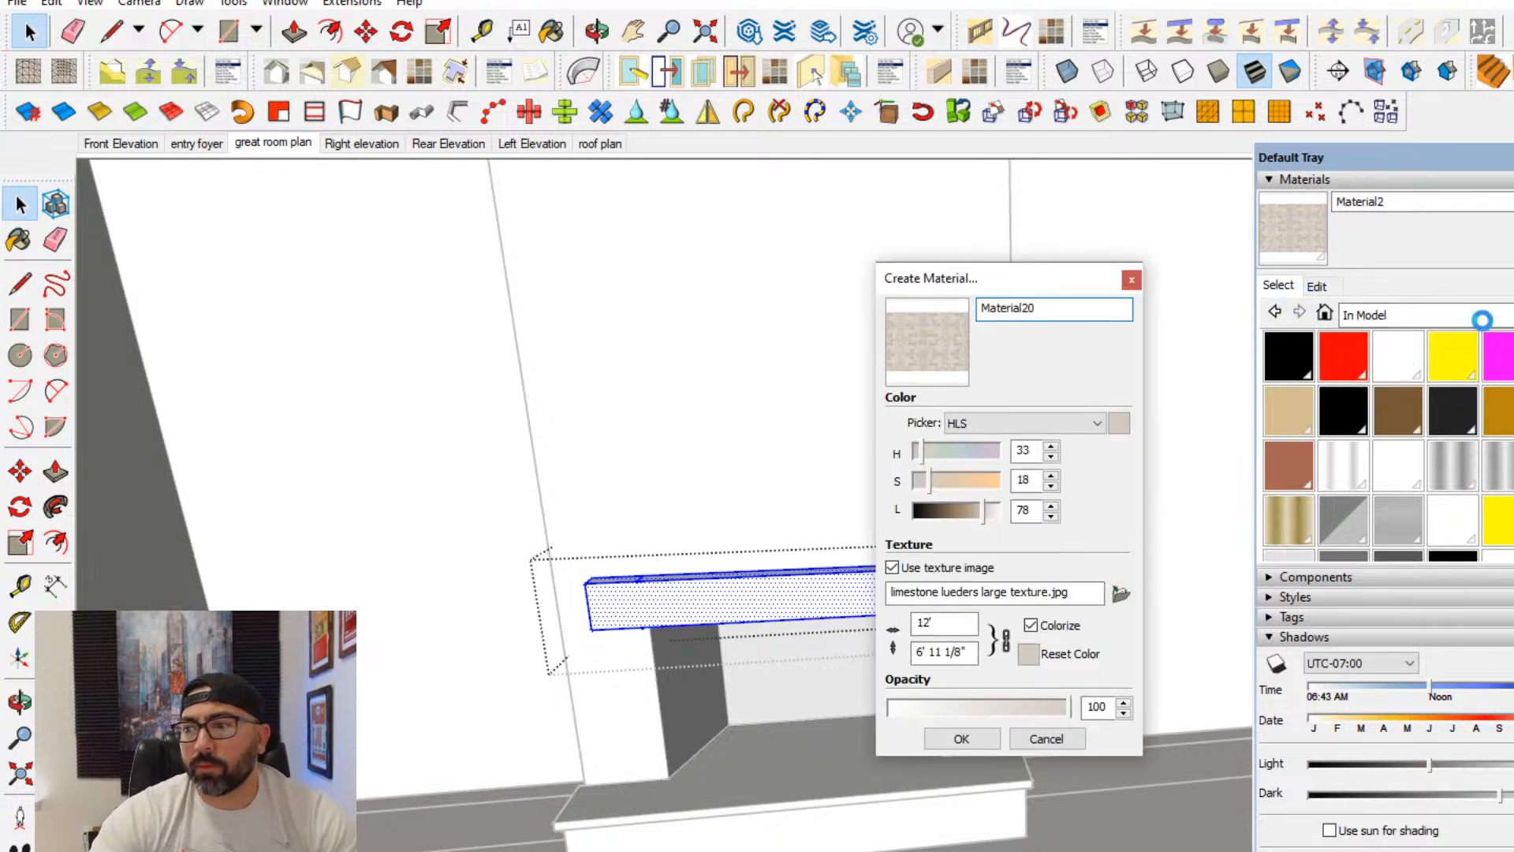
- Load wood-beam-with-knot.jpg from the materials library's wood folder as the new material's texture image
click(1121, 593)
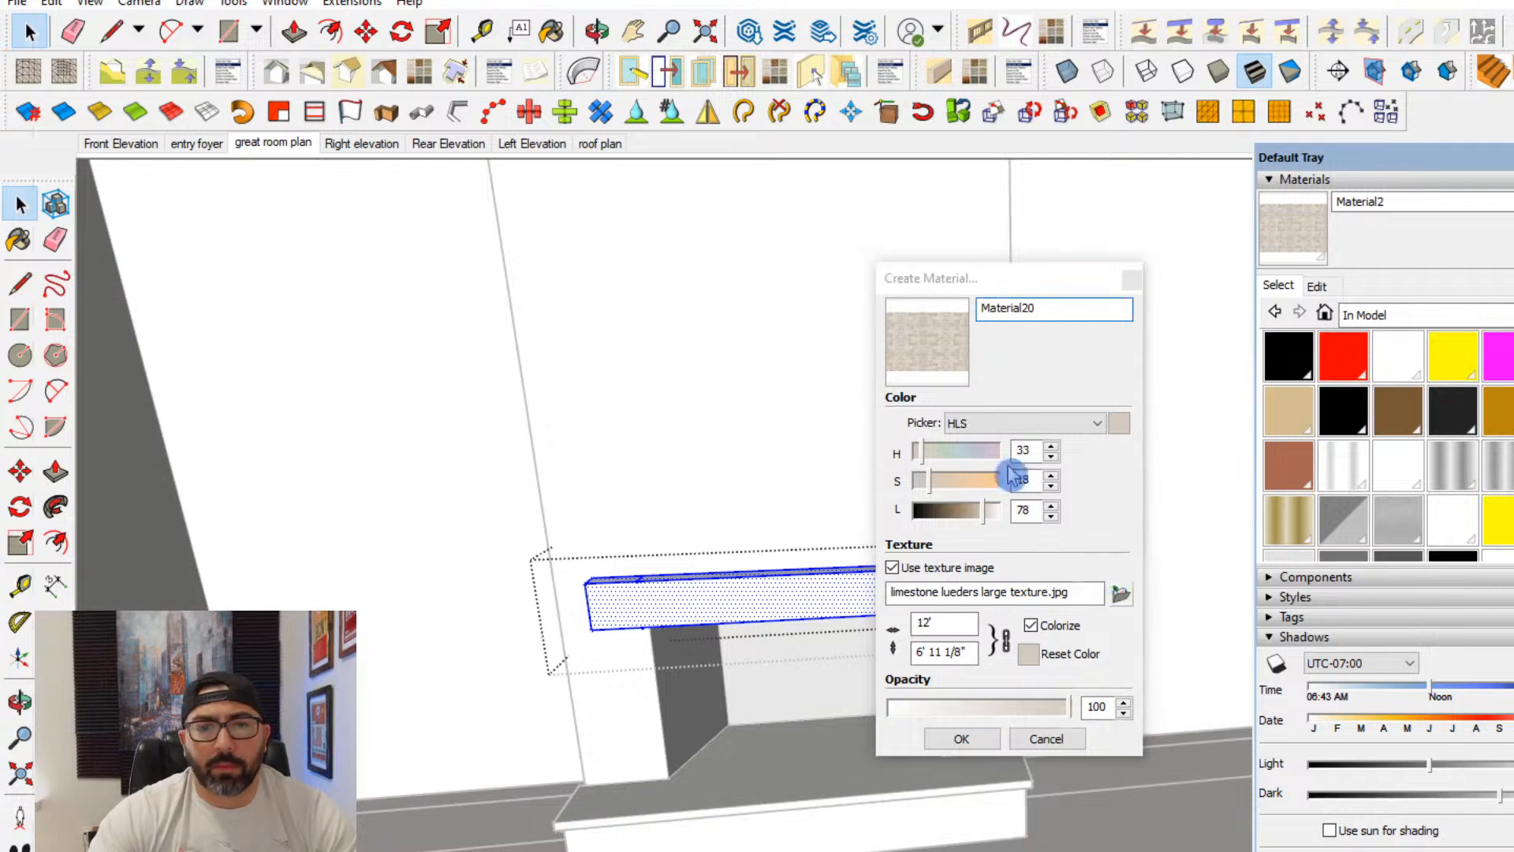
click(526, 19)
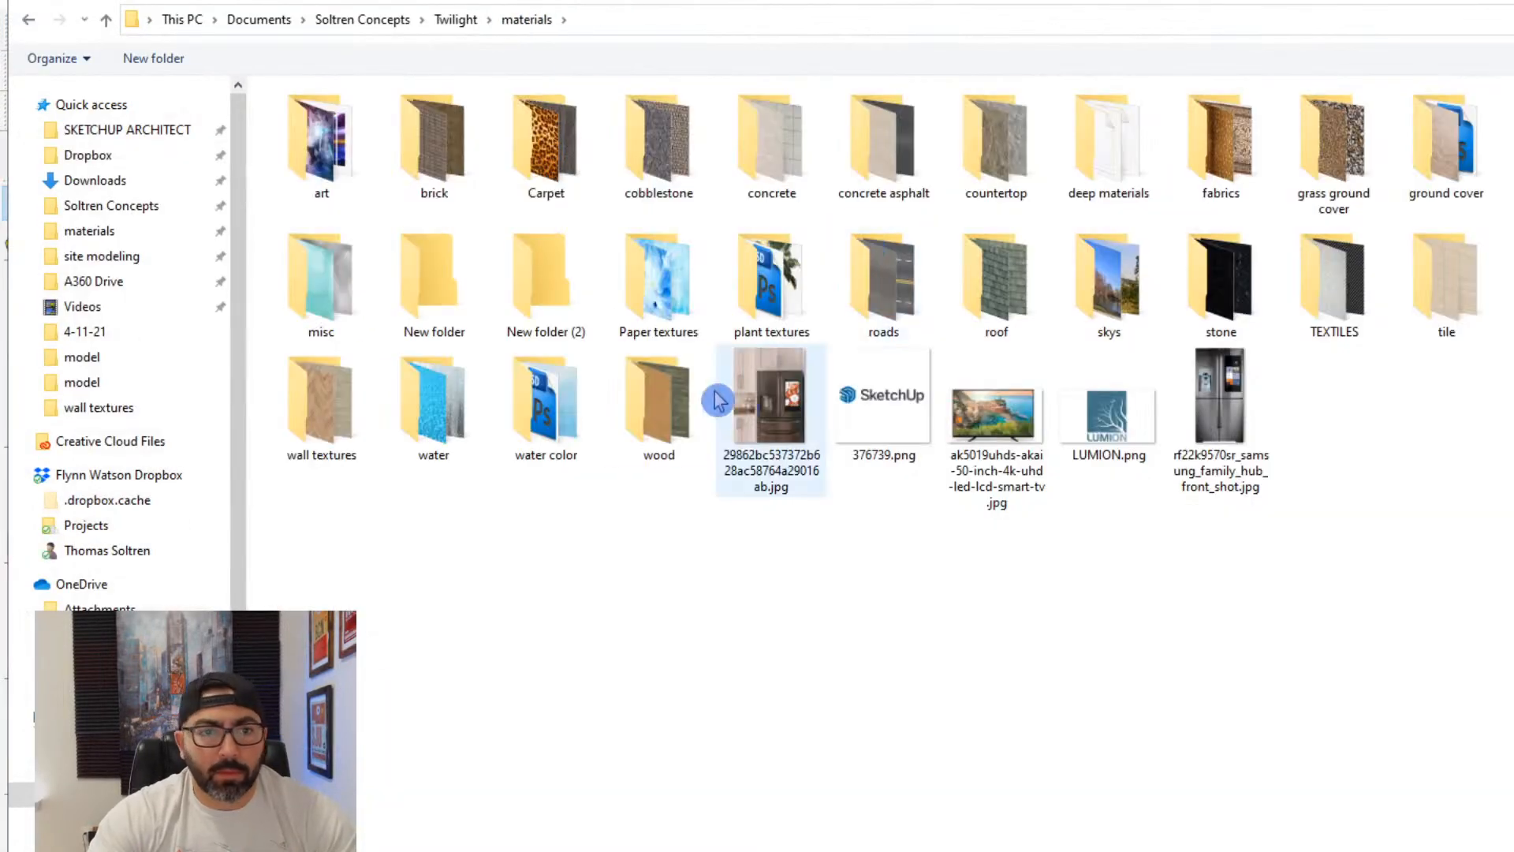
click(683, 404)
double_click(683, 405)
scroll(1033, 505, down, 3)
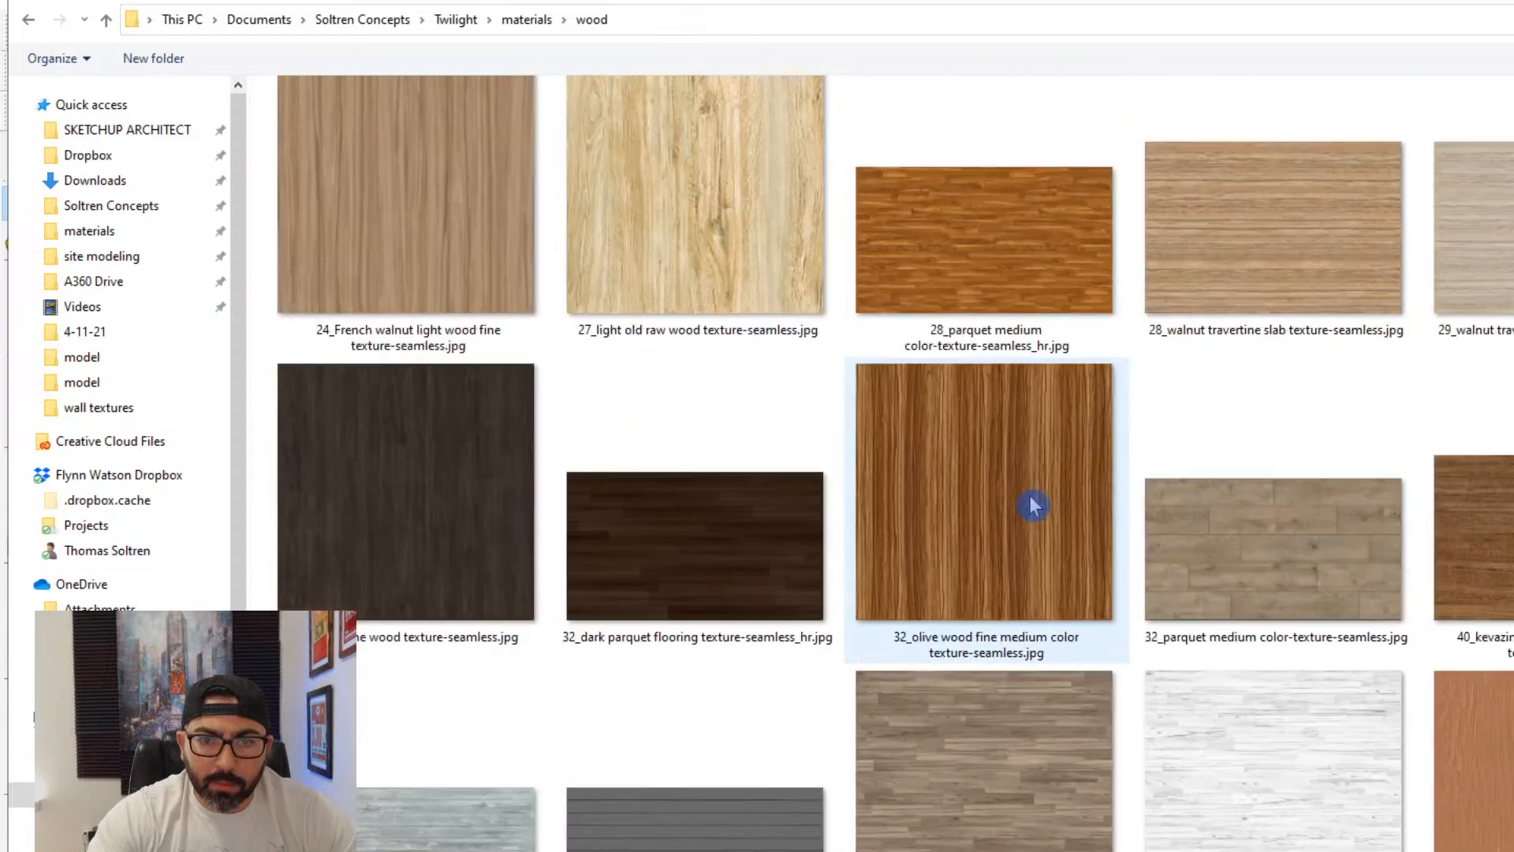
scroll(1033, 505, down, 6)
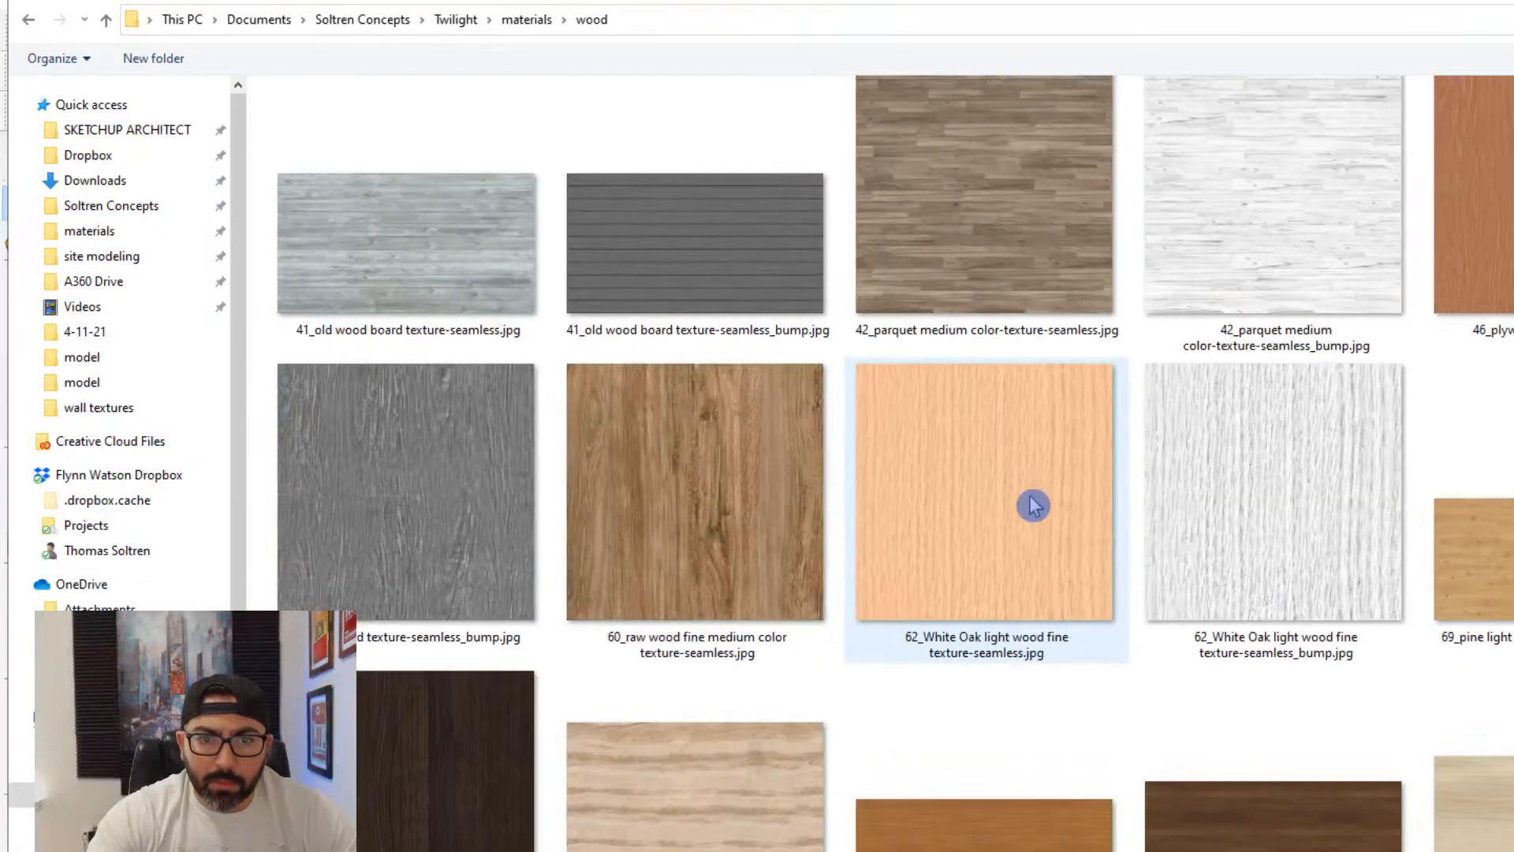
scroll(1033, 505, down, 15)
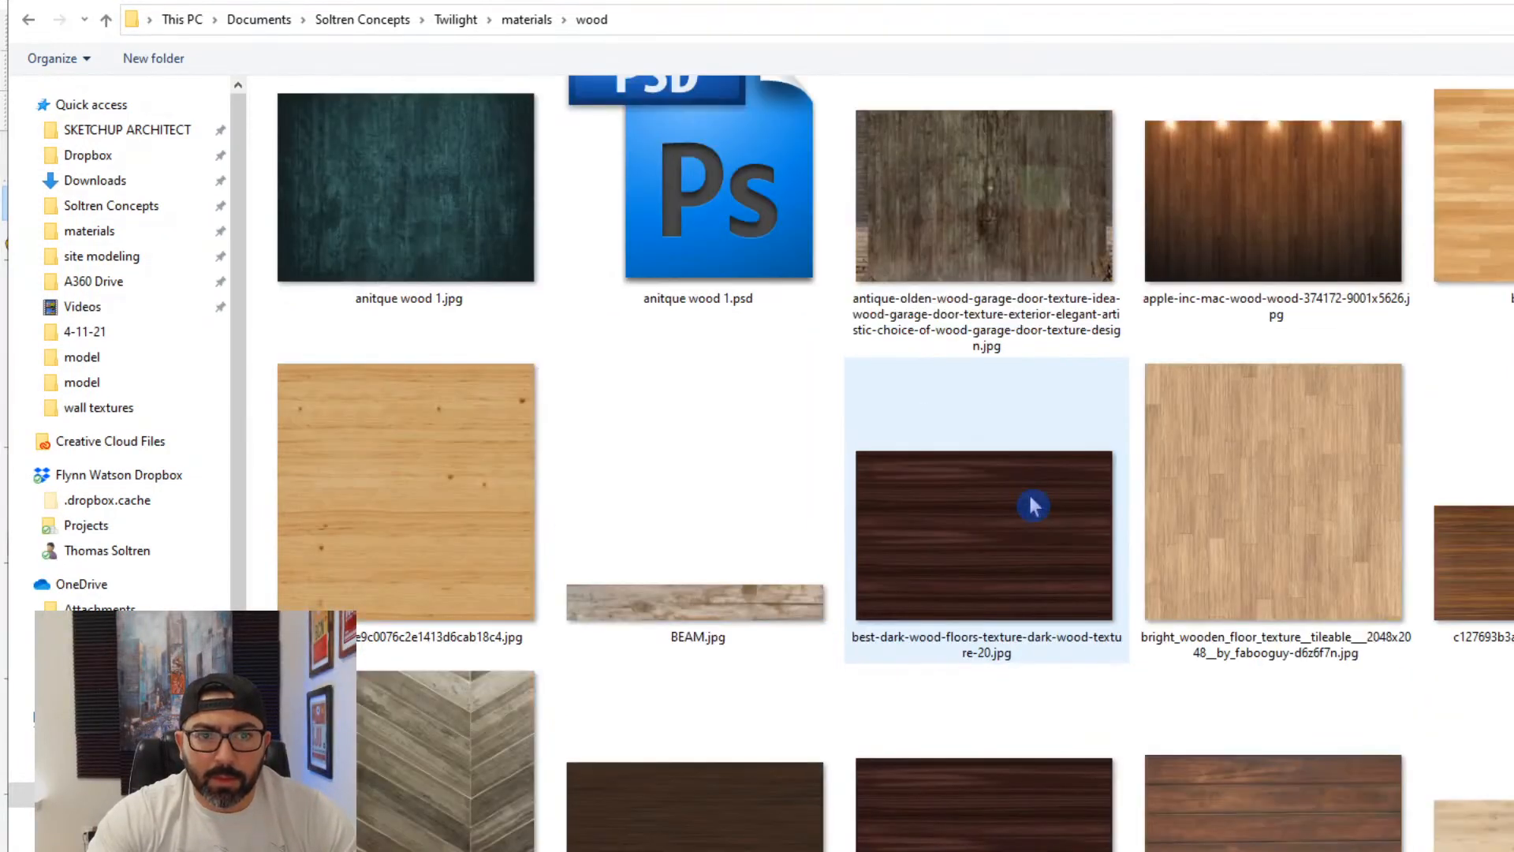
scroll(1033, 505, down, 15)
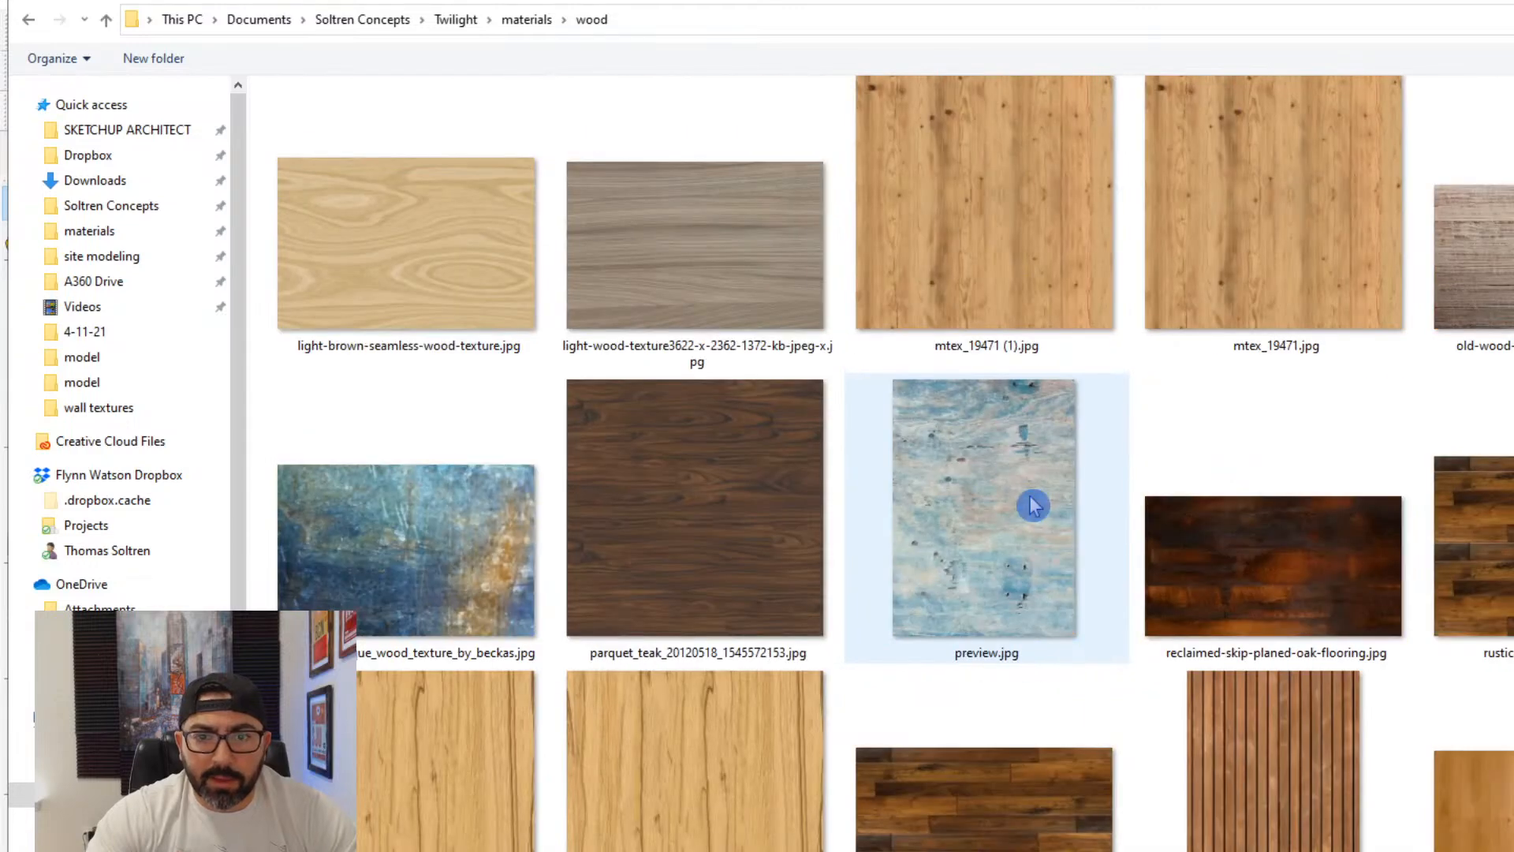
scroll(1033, 504, down, 10)
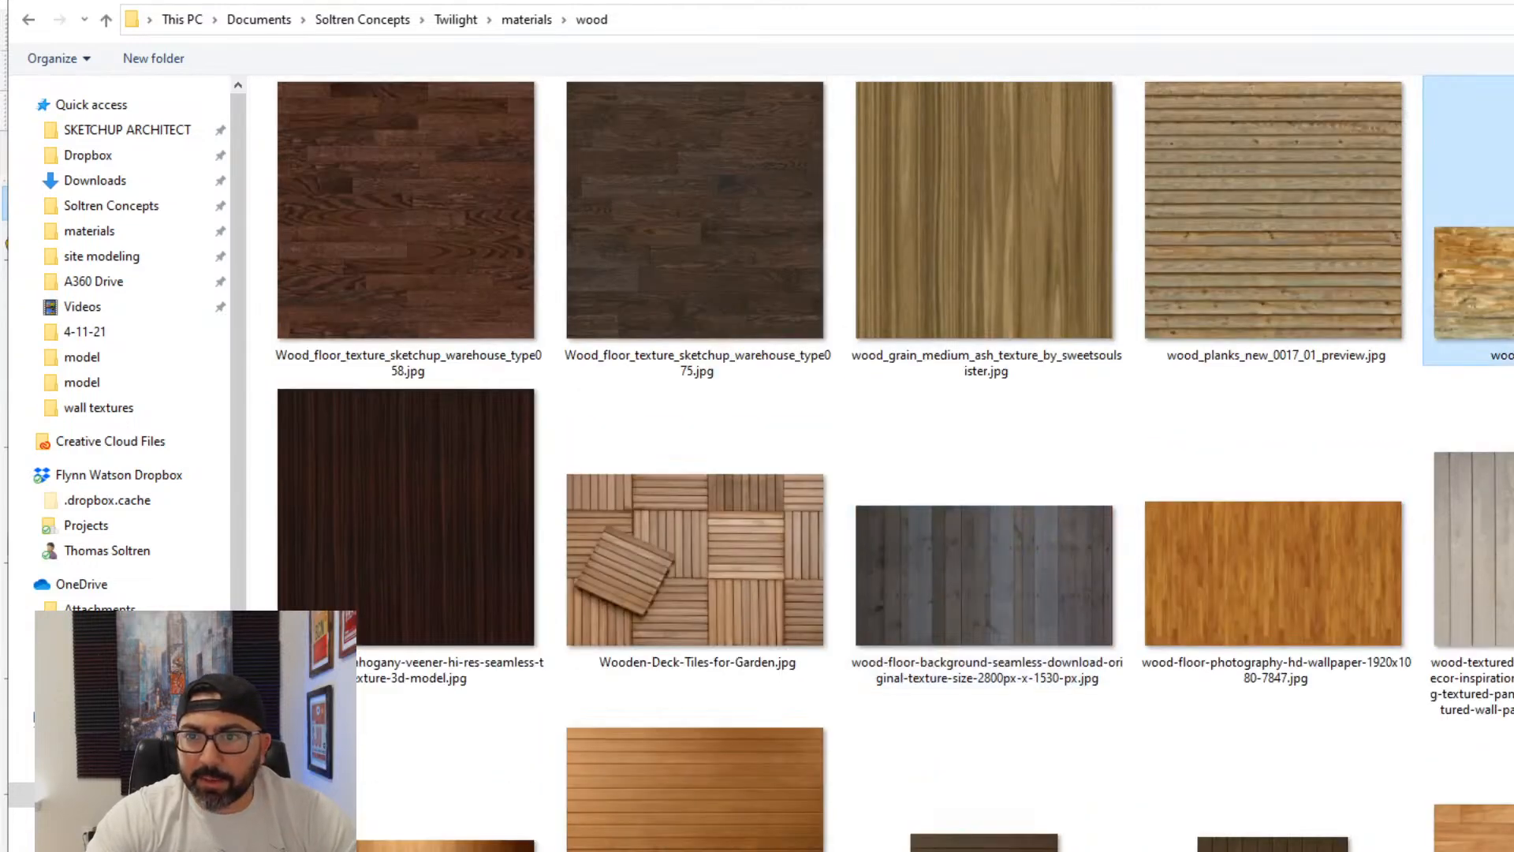
double_click(1473, 228)
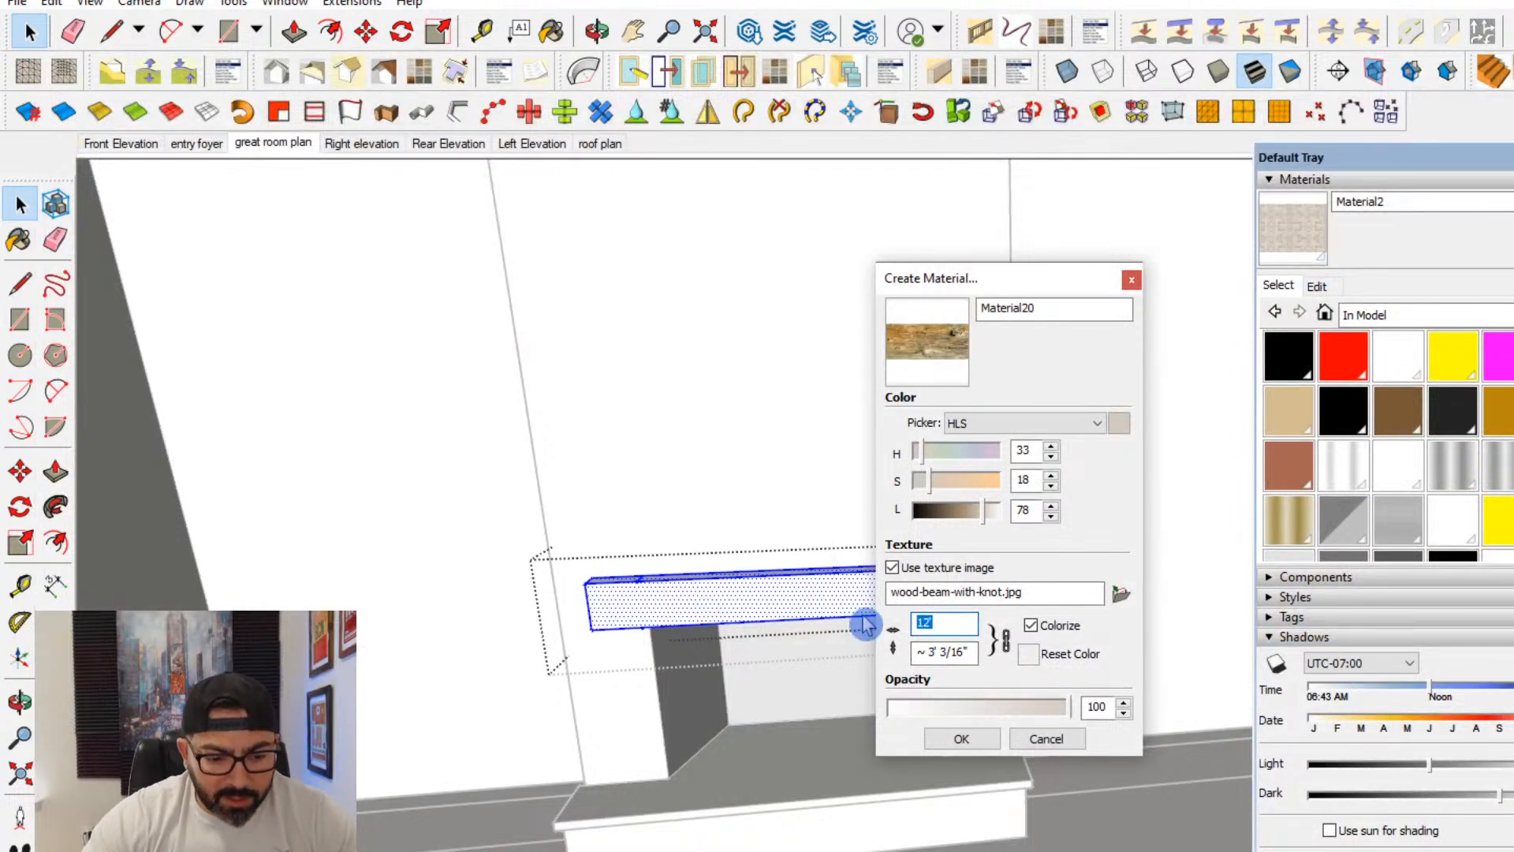
- Create the wood beam material 6' wide with its aspect ratio unlocked, and paint the mantel's front face with it
click(1006, 640)
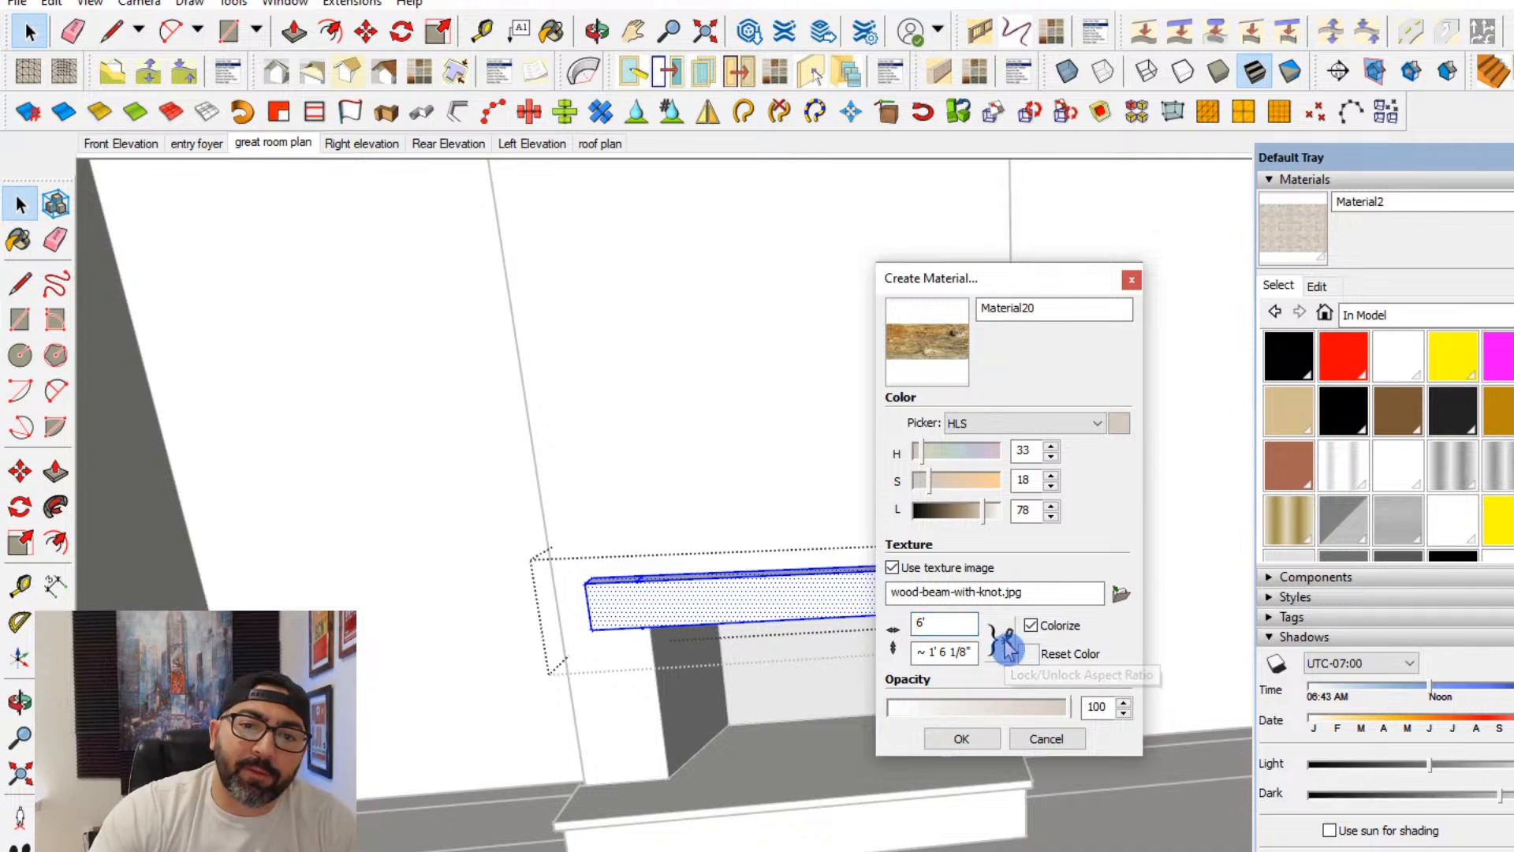
click(960, 733)
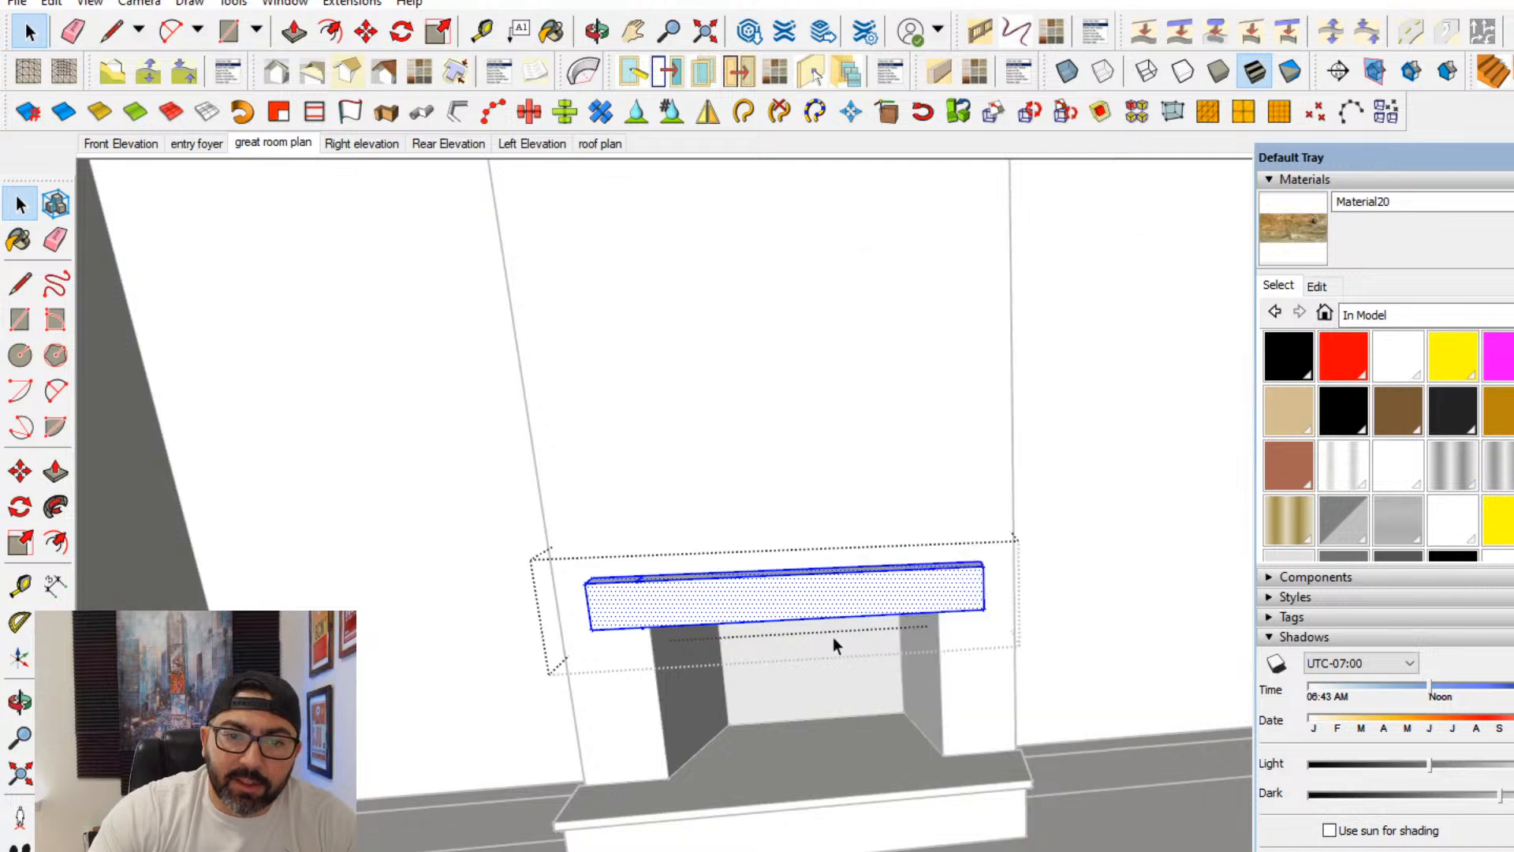
click(1297, 264)
click(859, 594)
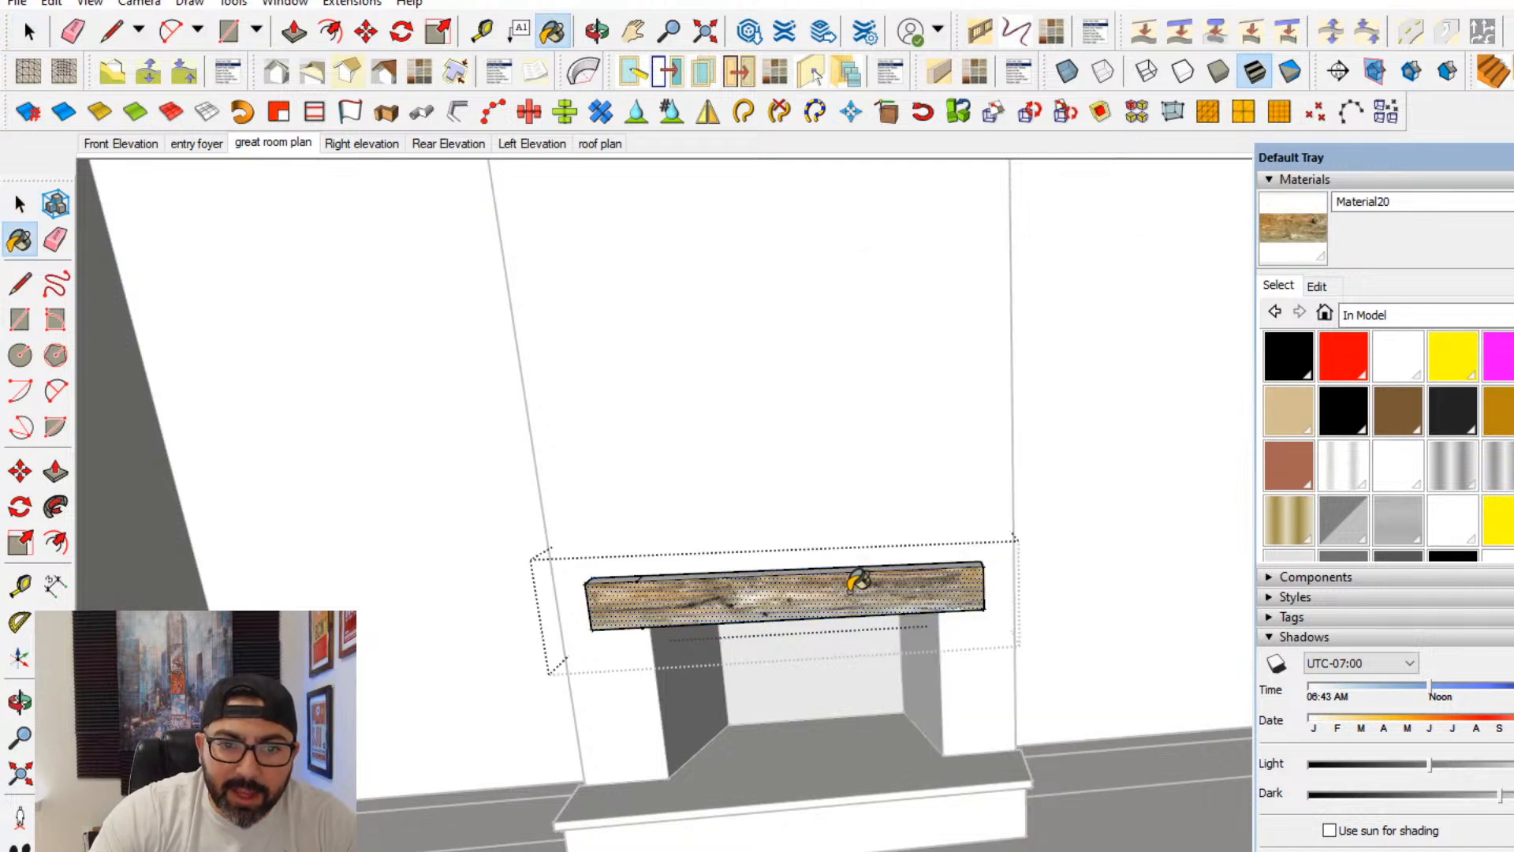
- Paint the mantel's right end and both parts of its top with the wood beam material
scroll(858, 615, up, 3)
mouse_move(859, 619)
middle_down()
mouse_move(745, 712)
mouse_move(729, 698)
middle_up()
middle_drag(1105, 477, 1138, 499)
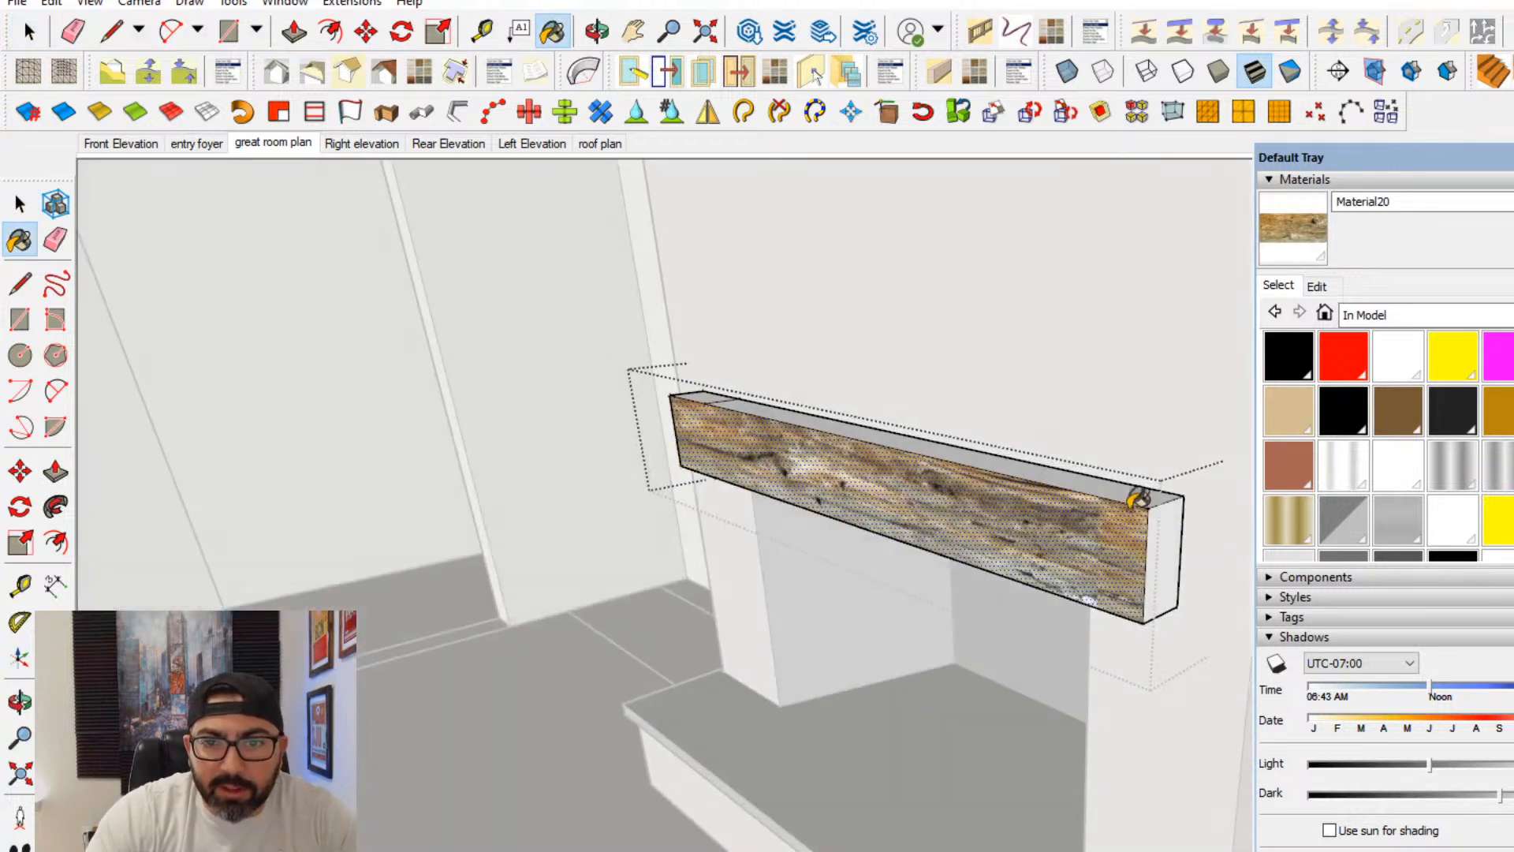
click(1168, 536)
click(1127, 498)
middle_drag(751, 490, 1186, 484)
middle_drag(430, 615, 661, 634)
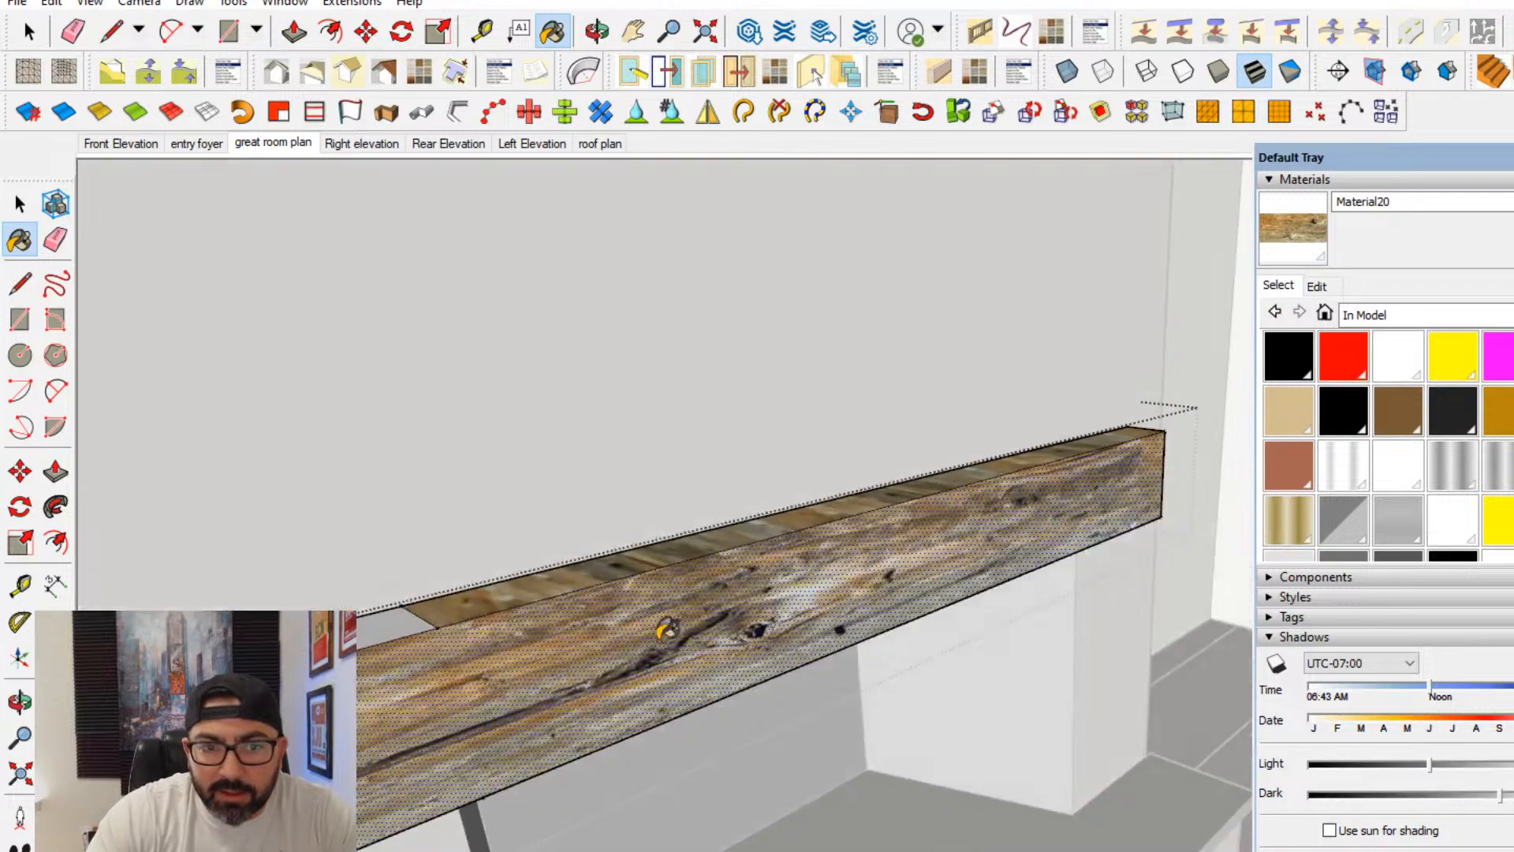
shift+middle_drag(473, 632, 945, 562)
click(954, 553)
- Paint the mantel's left end and both parts of its underside with the wood beam material
click(765, 655)
mouse_move(765, 655)
middle_down()
mouse_move(906, 552)
mouse_move(779, 590)
mouse_move(776, 574)
middle_up()
click(603, 385)
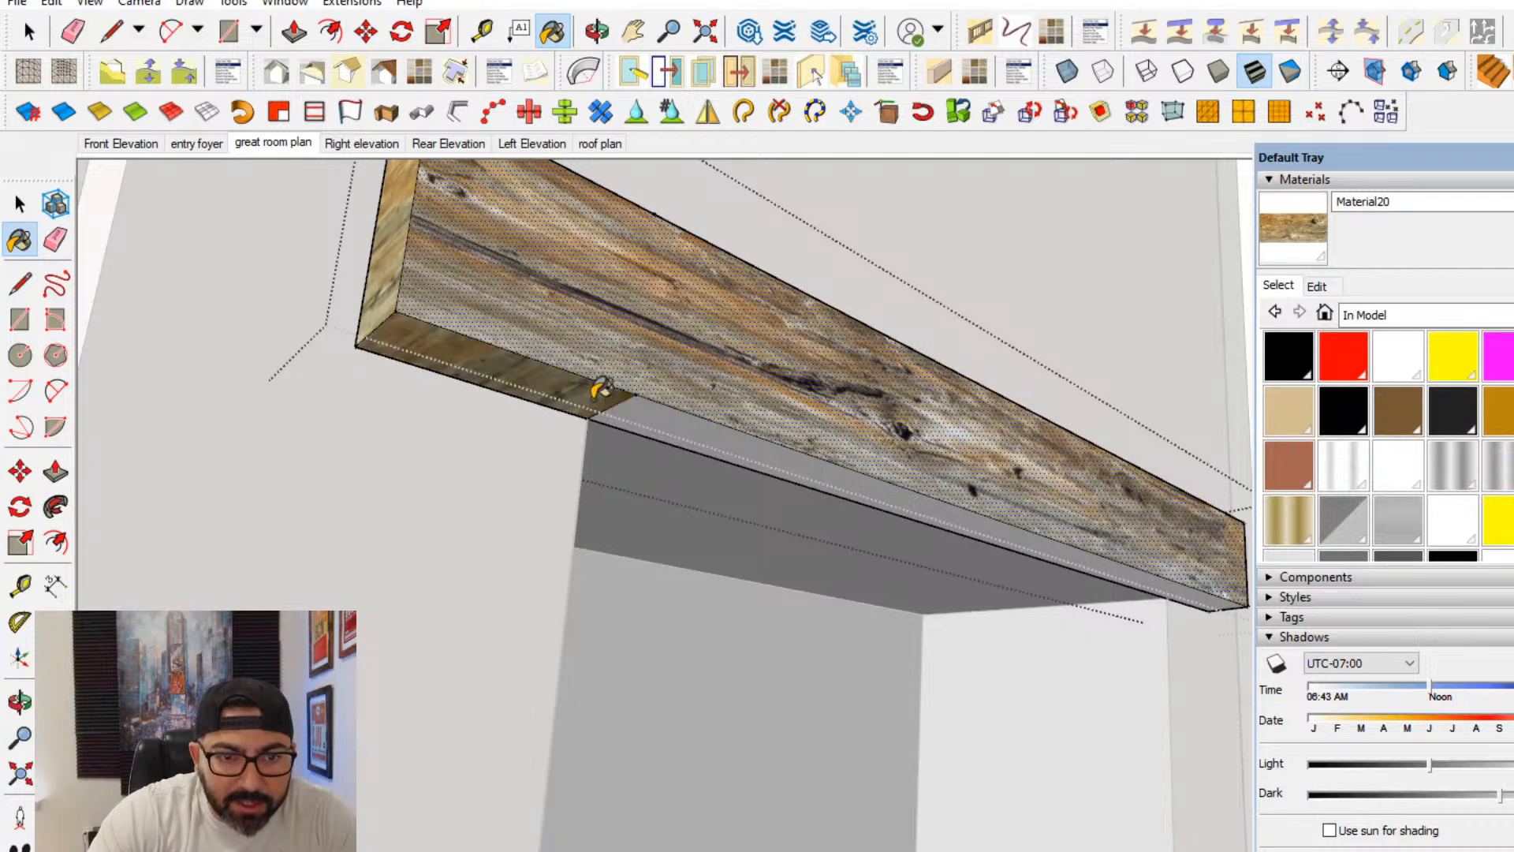
click(660, 410)
- Erase the short edge that divides the mantel's underside into two faces
click(56, 239)
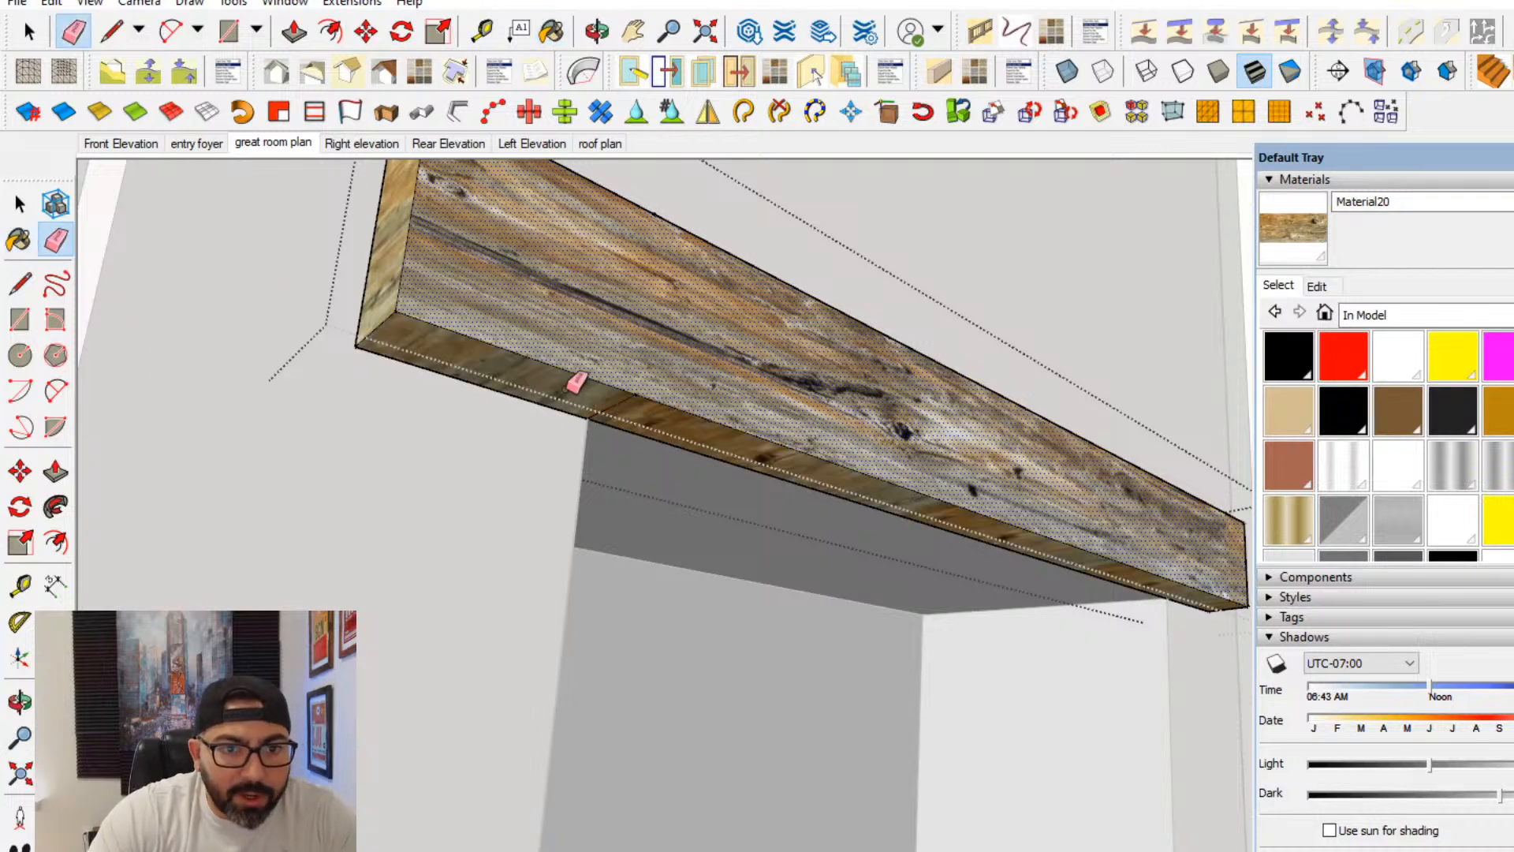
key(space)
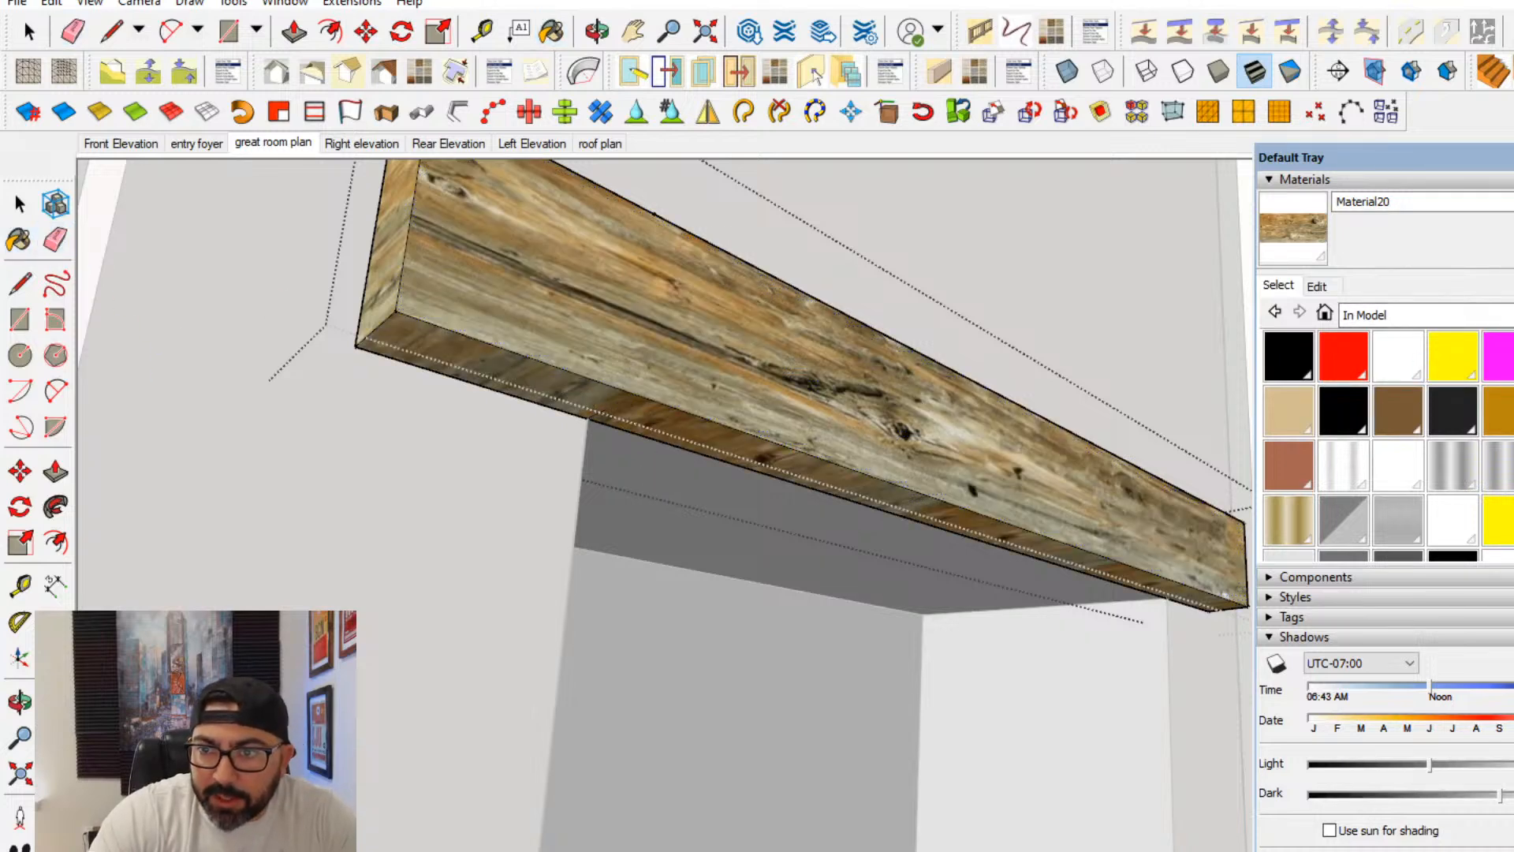
key(b)
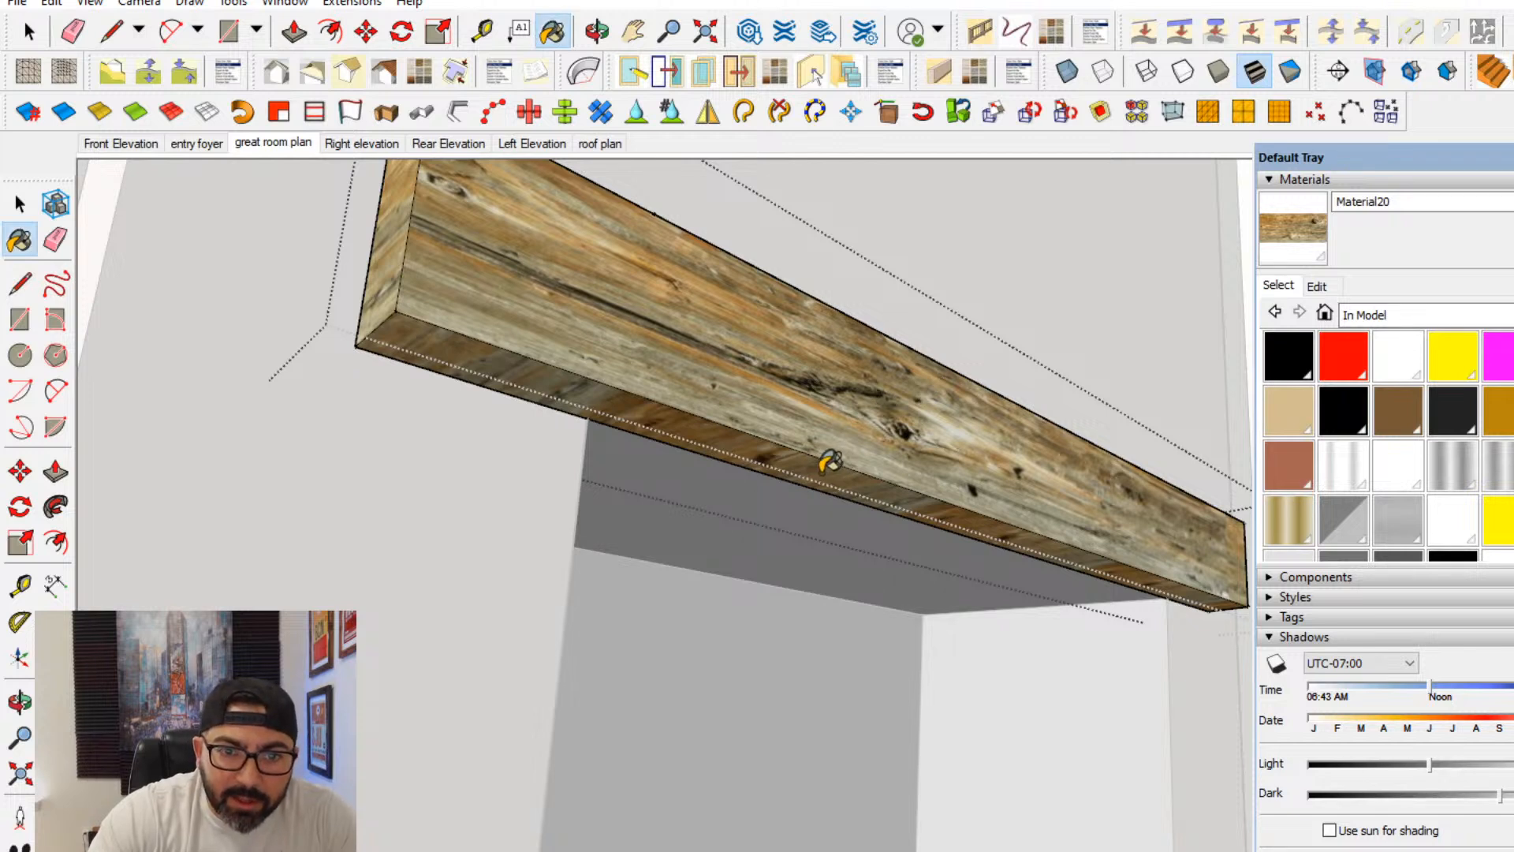
- Reposition the wood beam texture on the mantel's underside by moving it and rotating its grain
key(space)
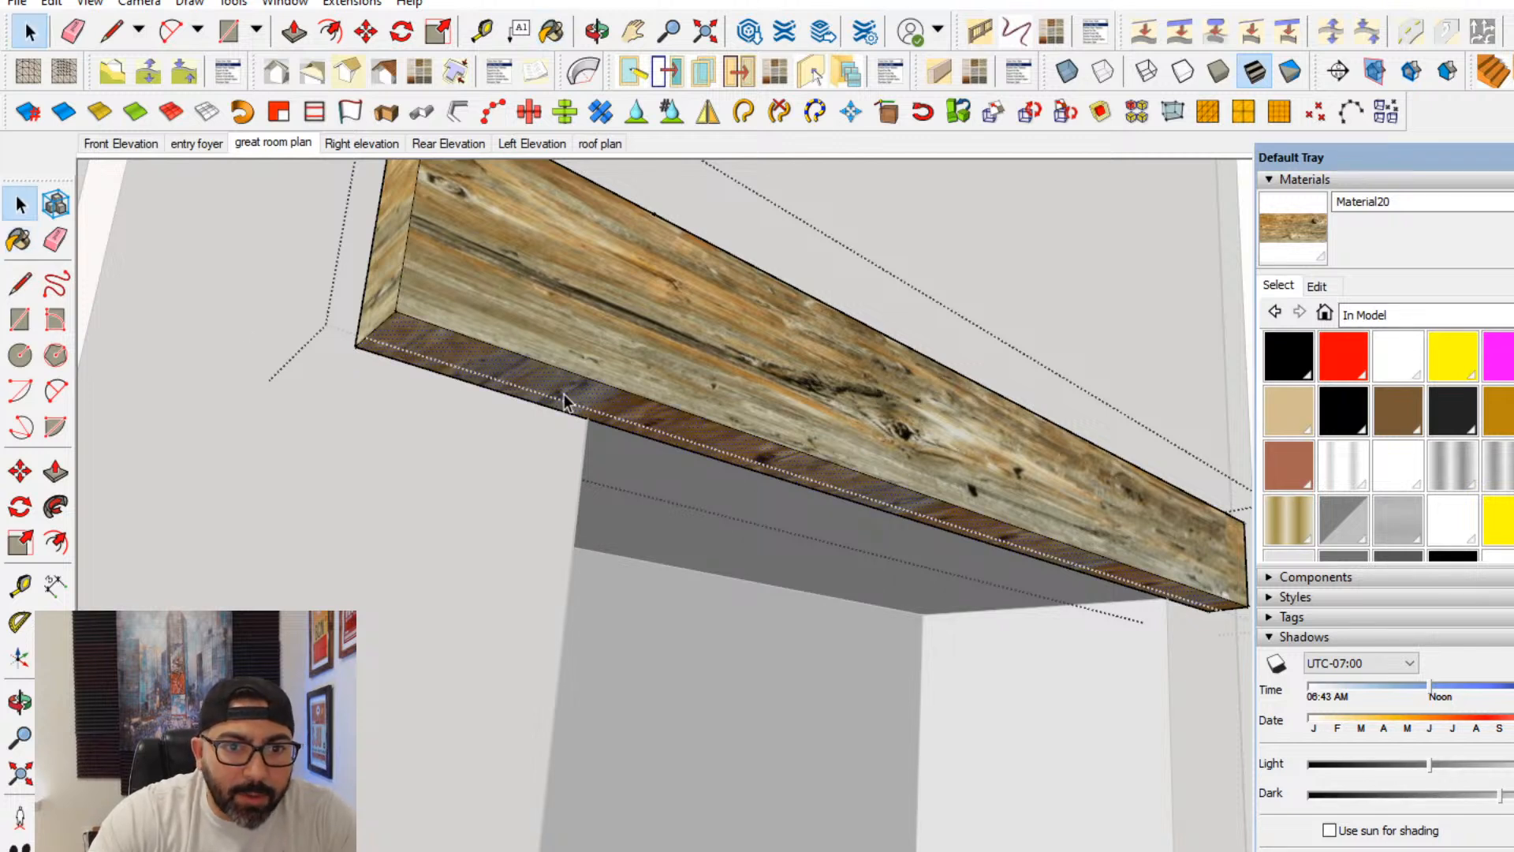
right_click(564, 394)
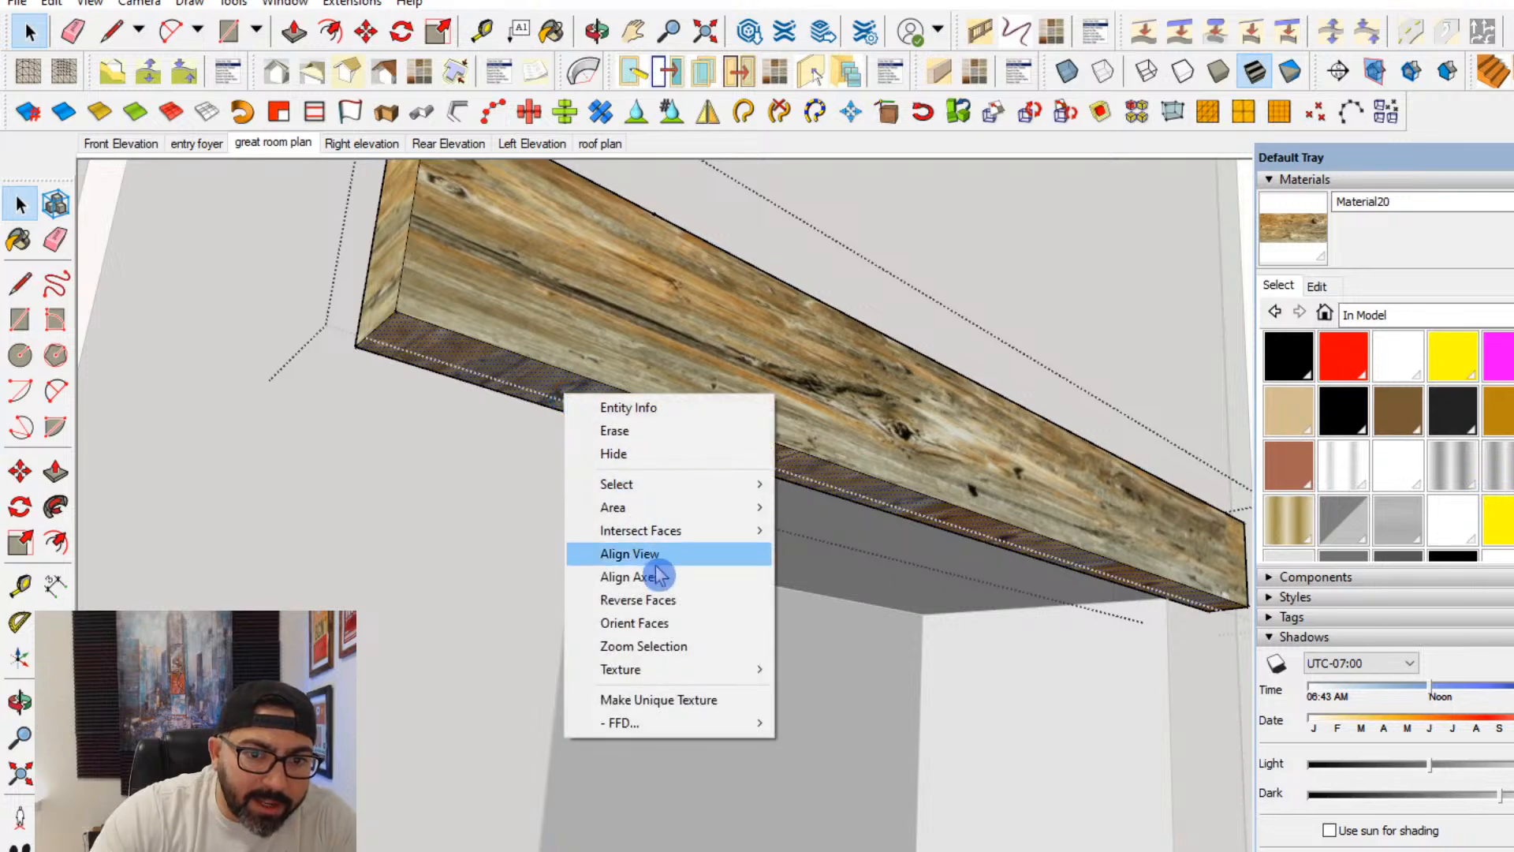
mouse_move(756, 674)
click(816, 668)
scroll(855, 632, down, 3)
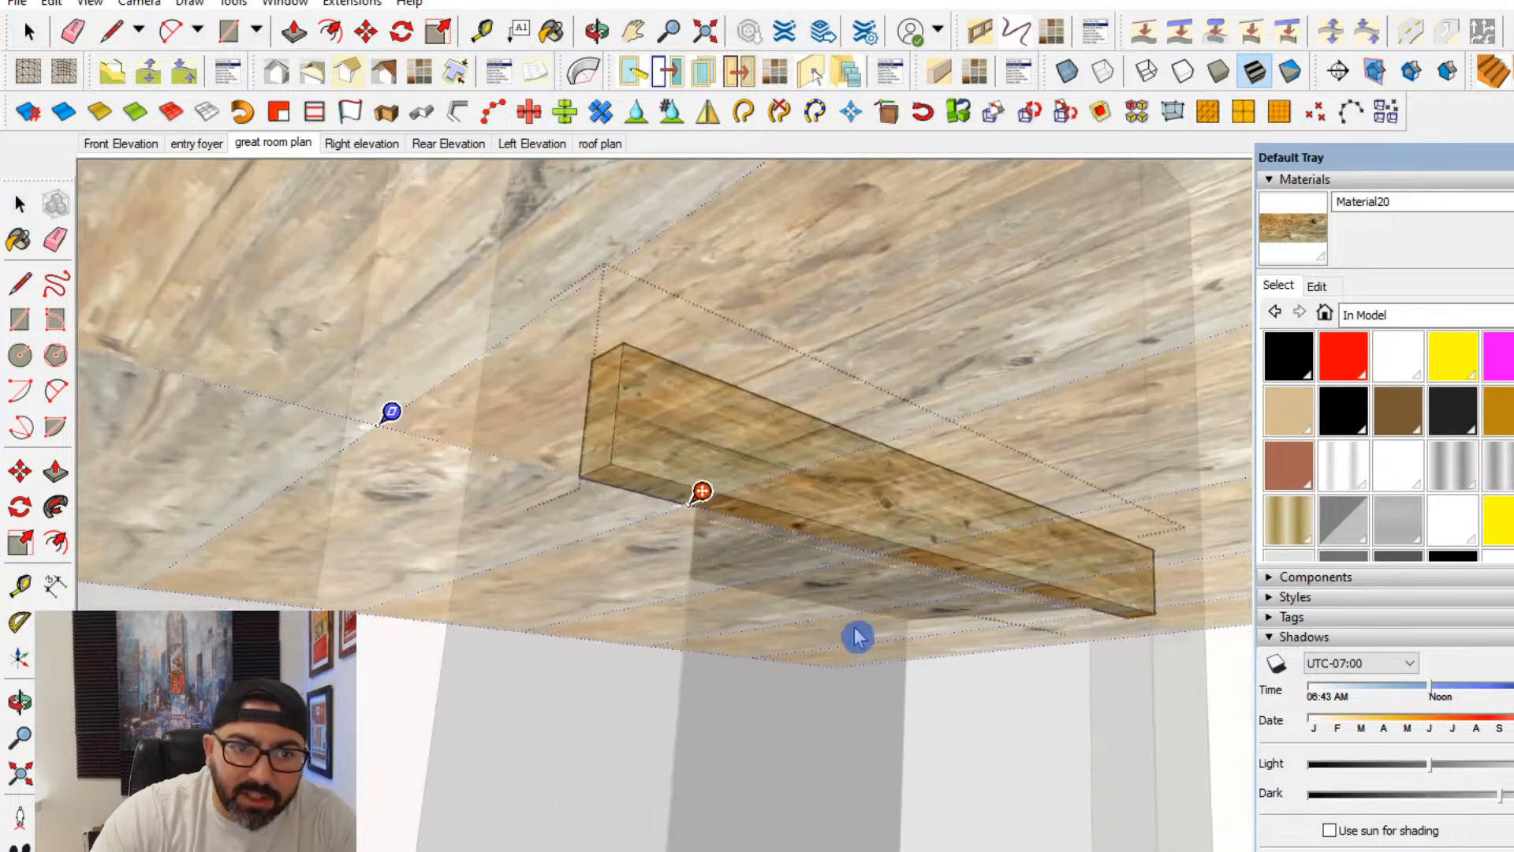
drag(803, 365, 996, 611)
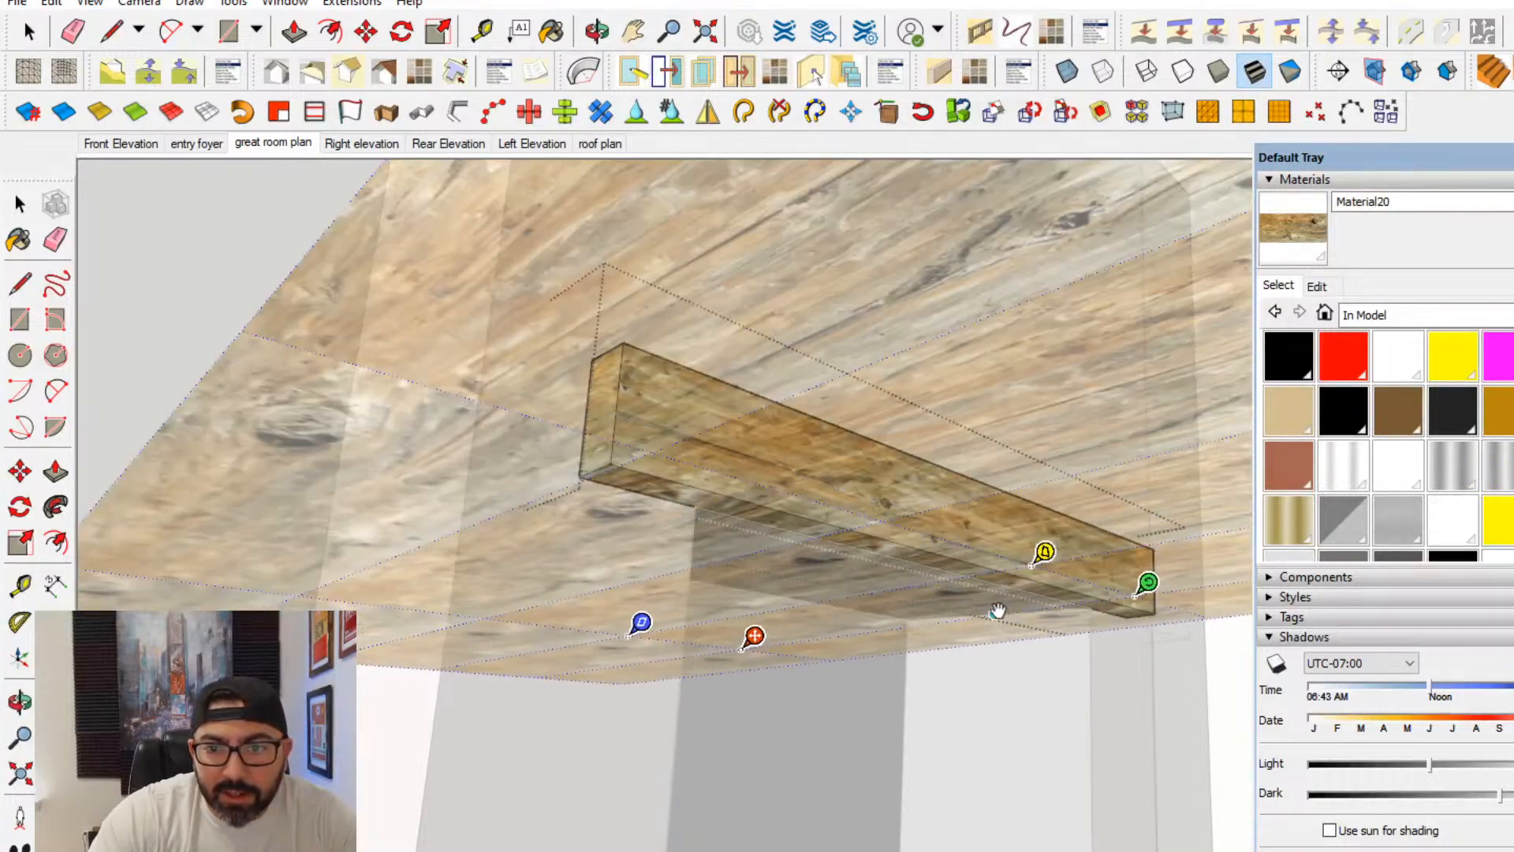
drag(1146, 590, 399, 571)
middle_drag(409, 571, 848, 535)
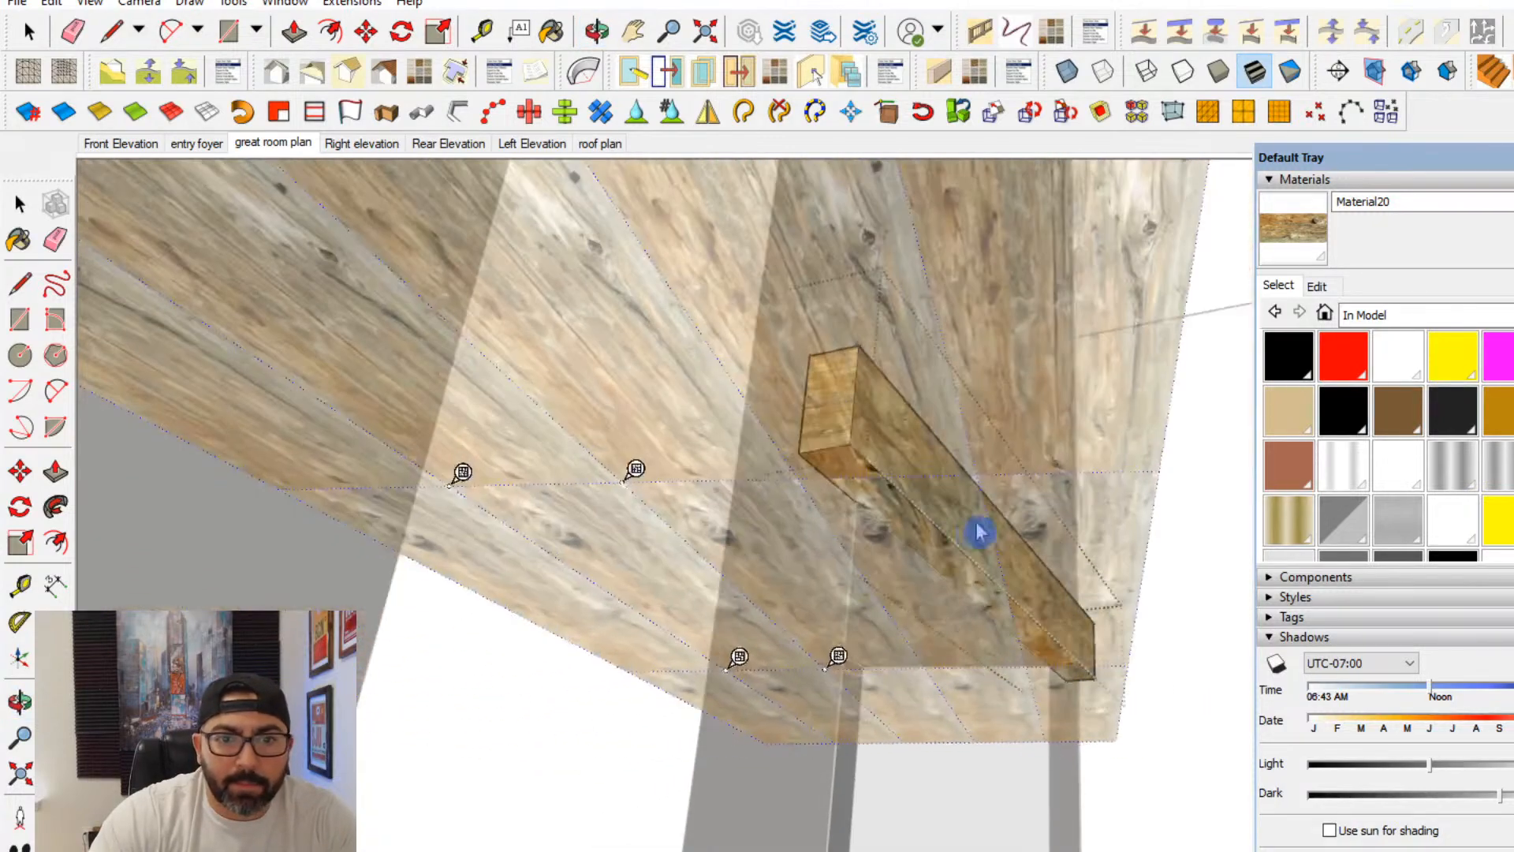
click(980, 530)
- Rotate the texture on the mantel's underside again so the wood grain runs along the beam's length
right_click(937, 525)
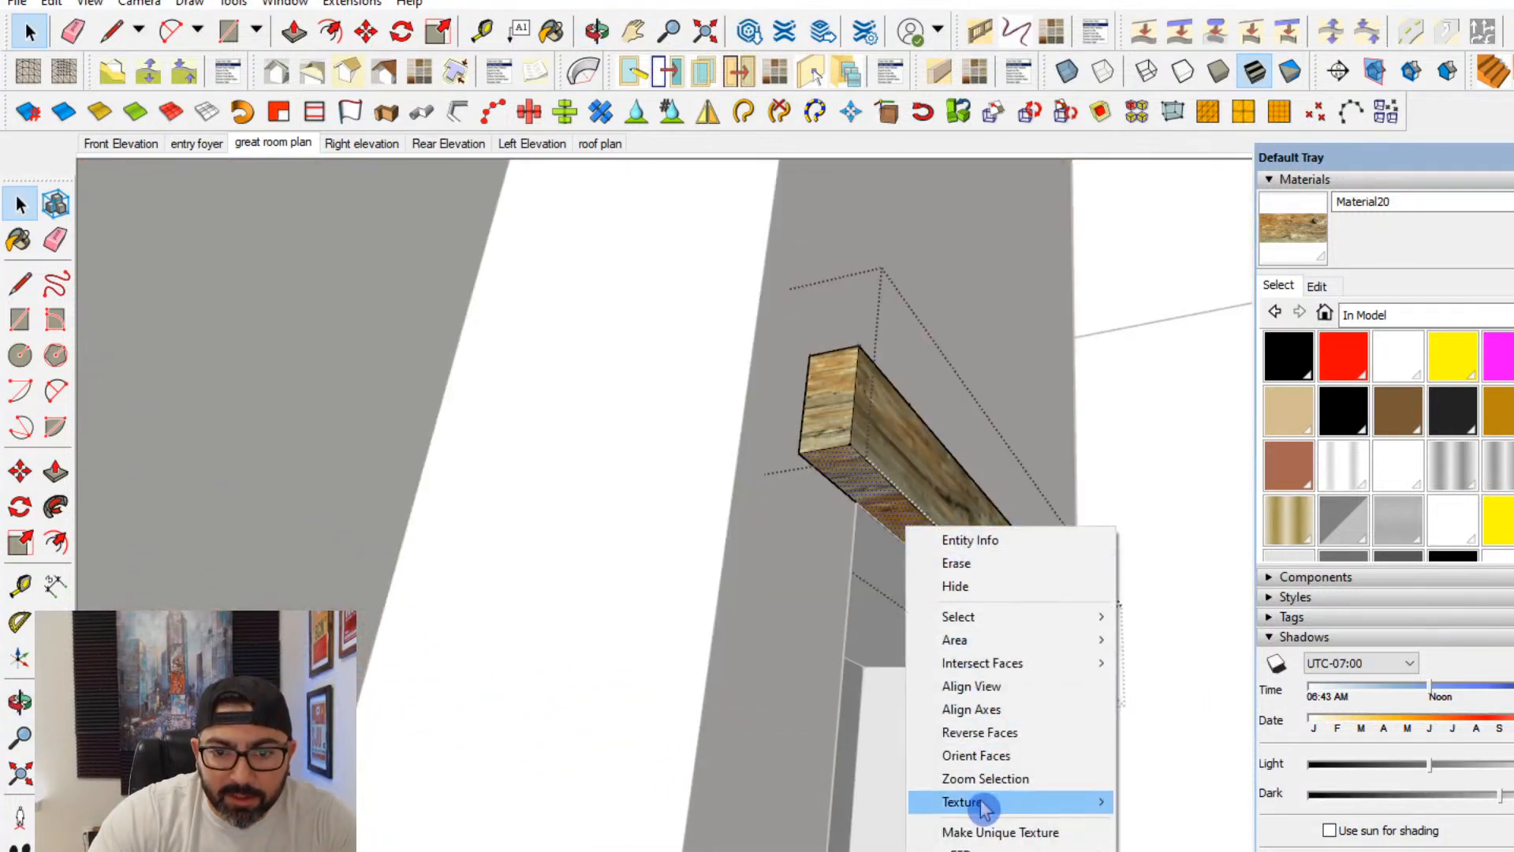
mouse_move(970, 797)
click(1163, 798)
drag(1032, 635, 478, 596)
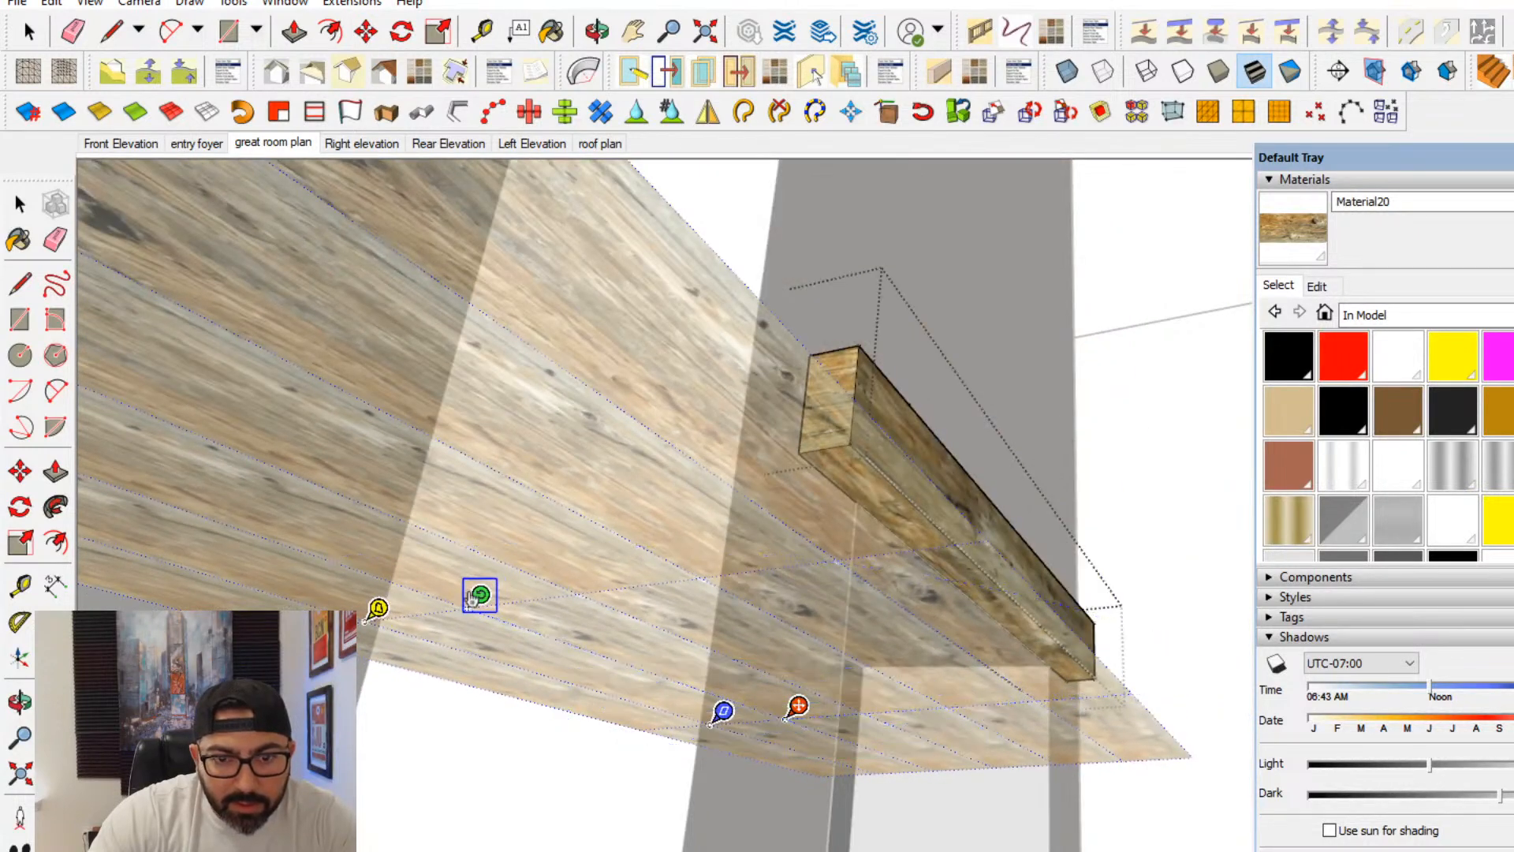
click(19, 203)
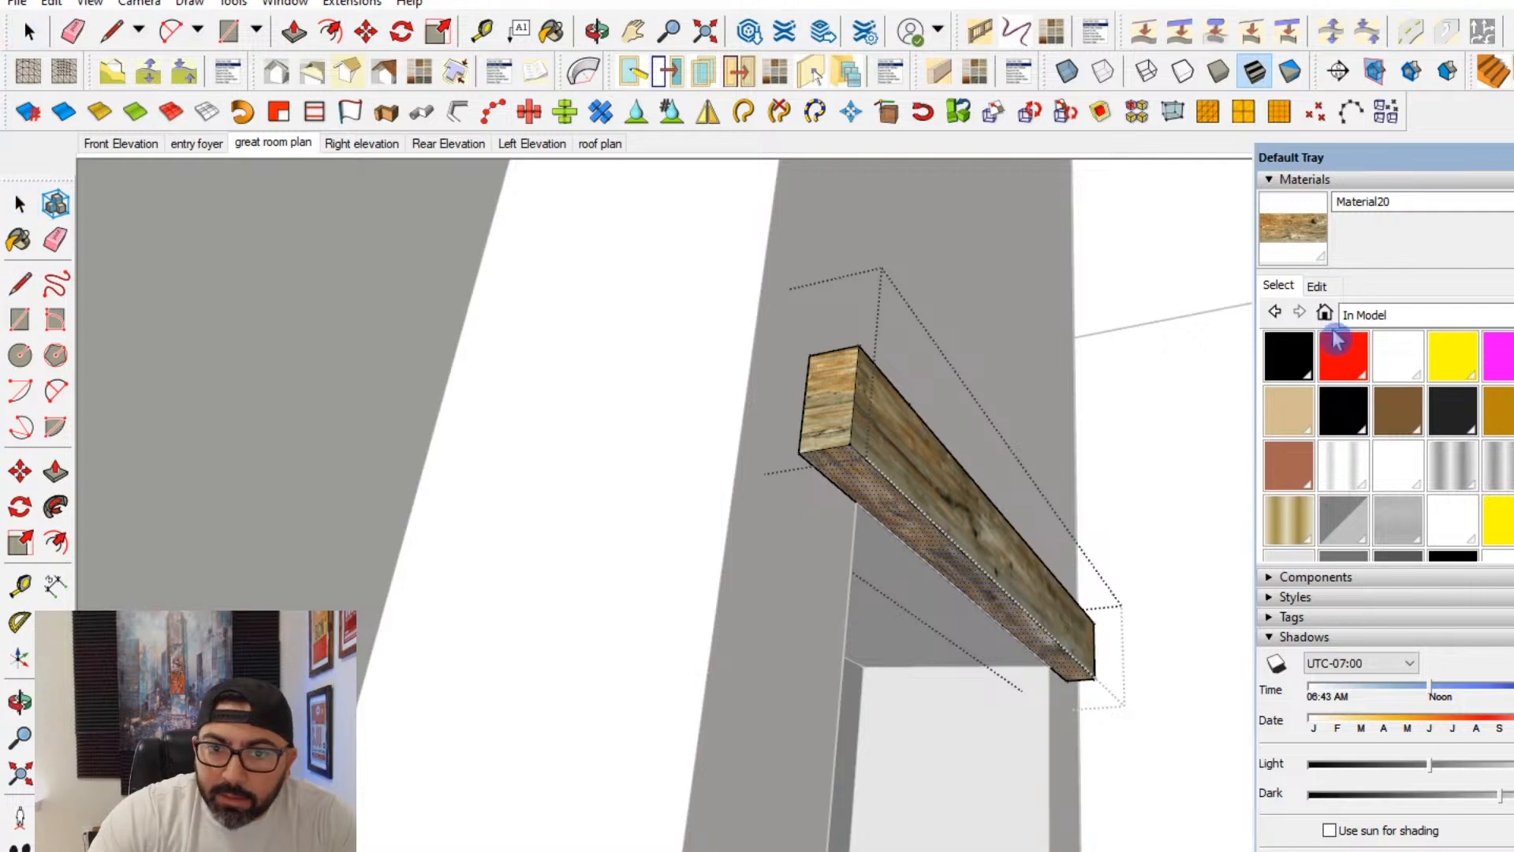
- Paint the mantel's top with the realigned wood texture and erase the short edge that divides it
key(b)
mouse_move(952, 540)
middle_down()
mouse_move(859, 697)
mouse_move(859, 645)
middle_up()
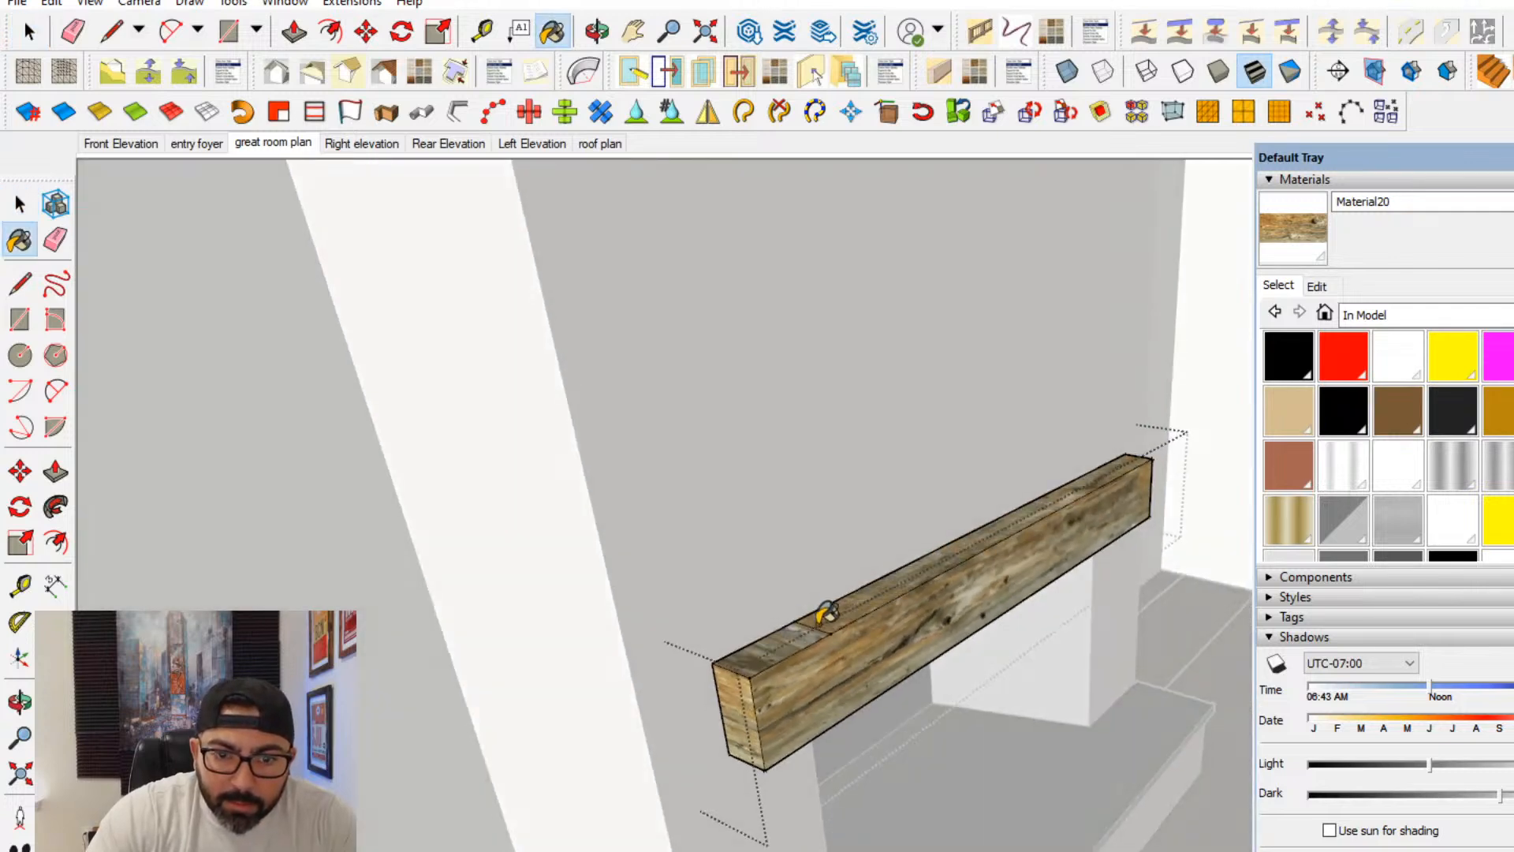
key(e)
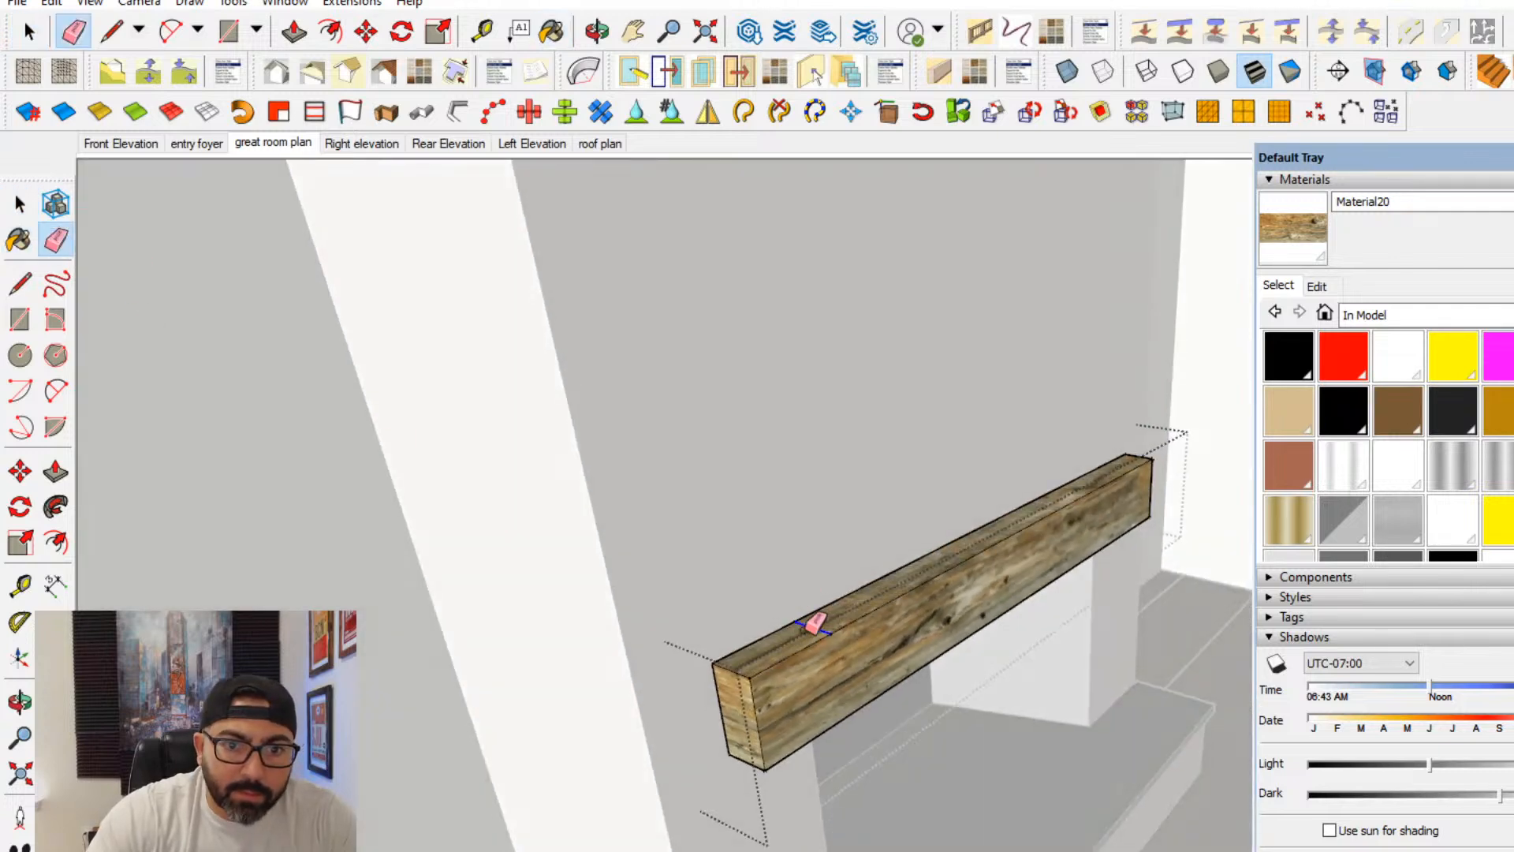
click(20, 204)
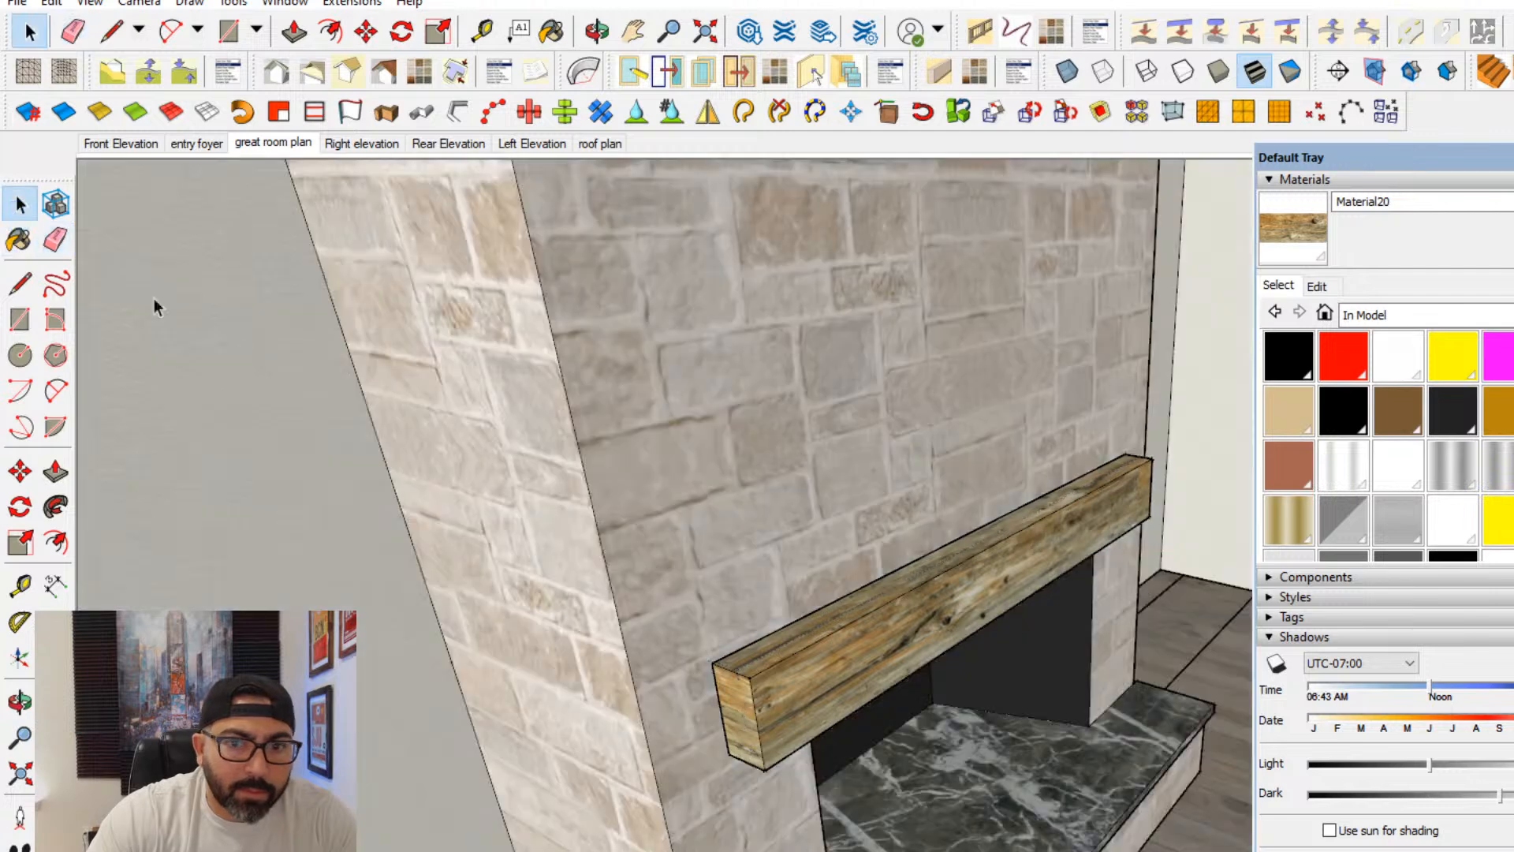
- Draw a rectangle on the floor of the niche beside the fireplace, from the floor line to the opposite back wall corner
middle_drag(709, 564, 869, 685)
key(r)
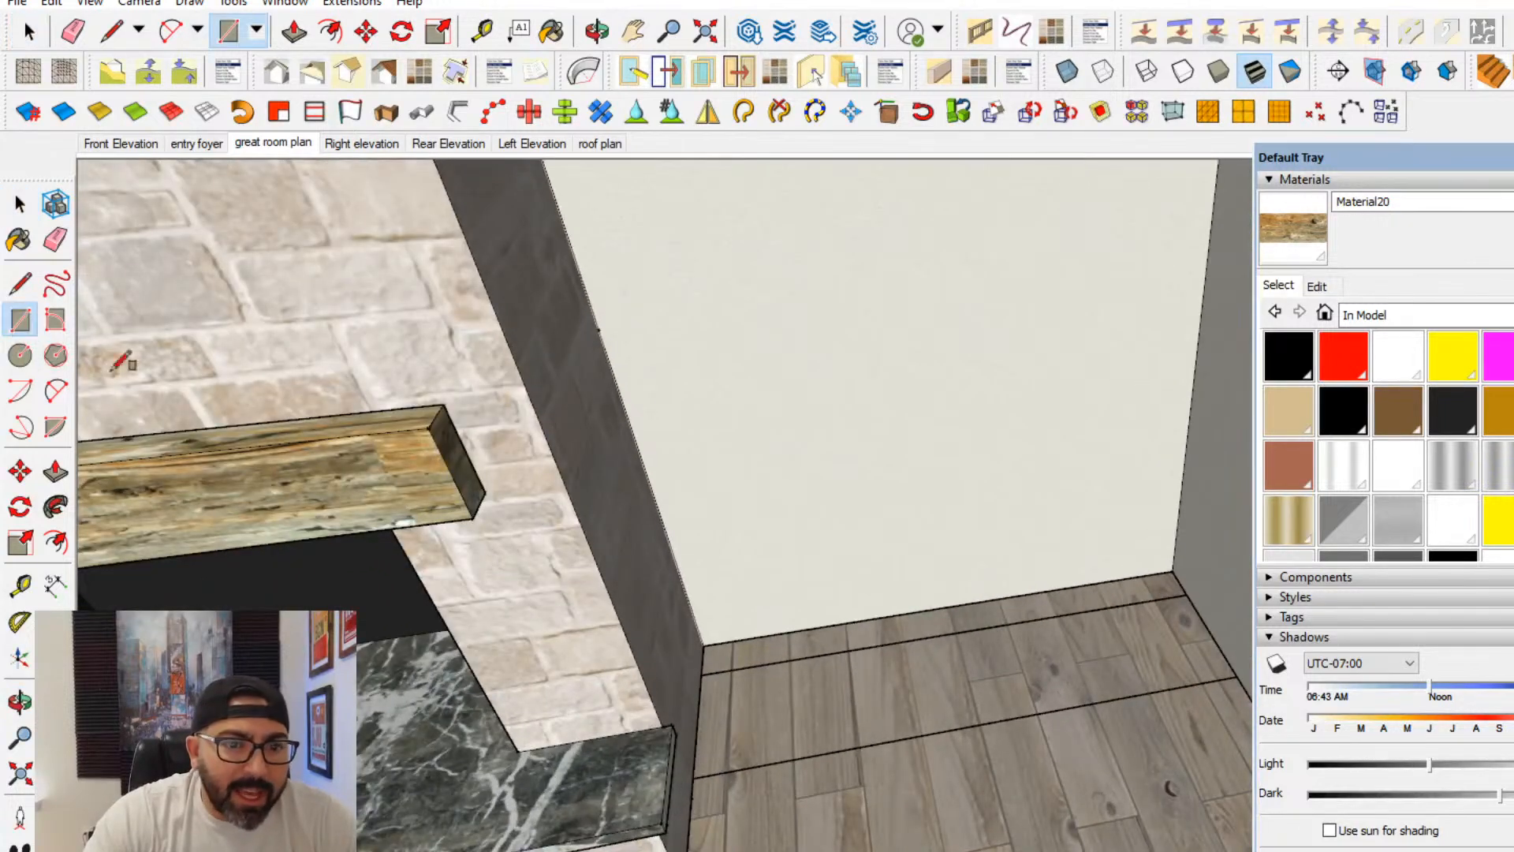
click(707, 643)
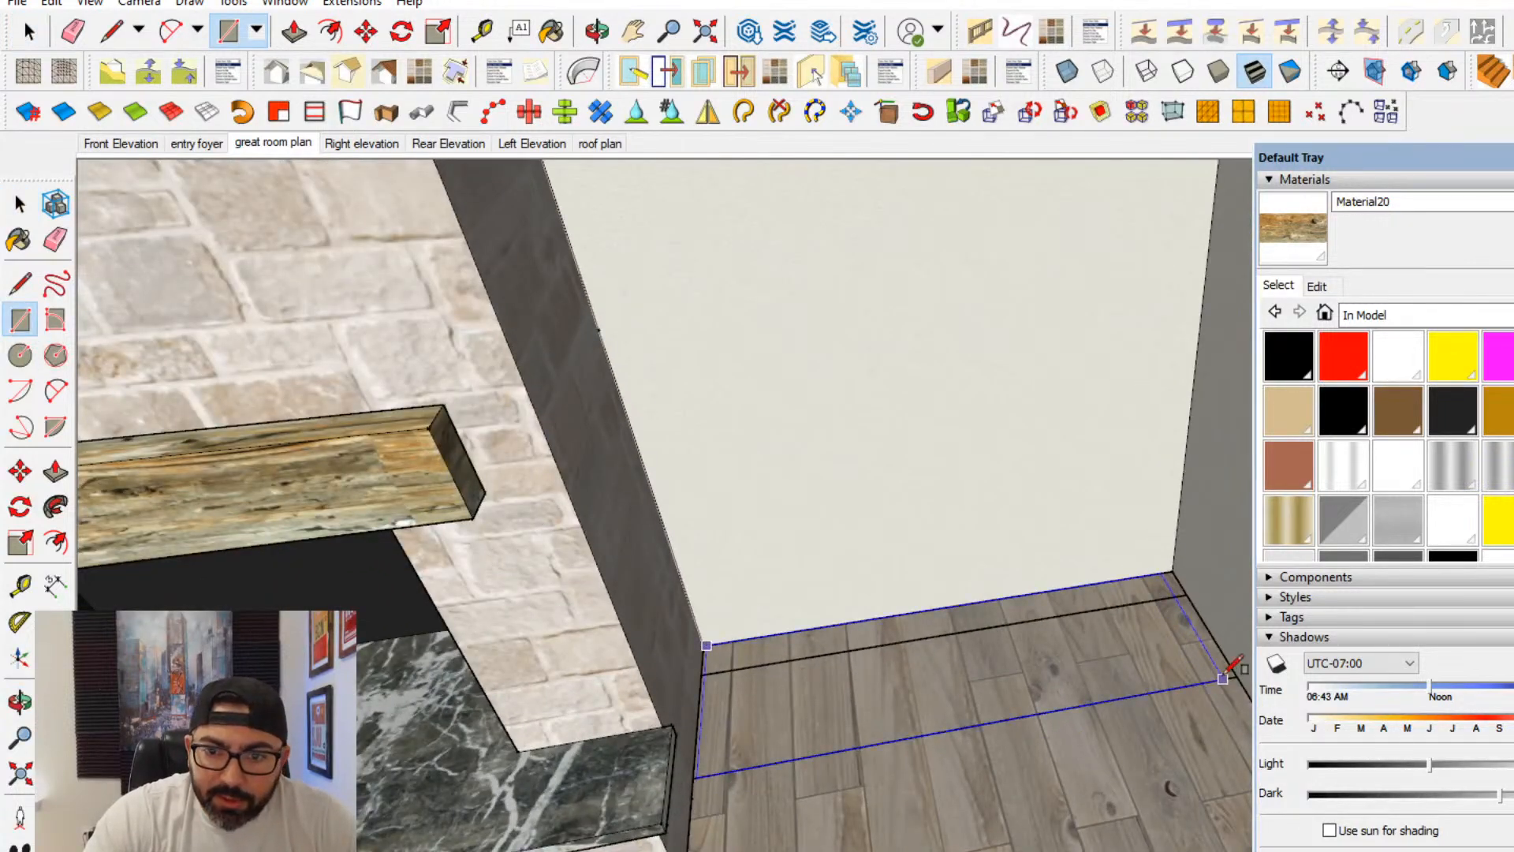
click(1233, 677)
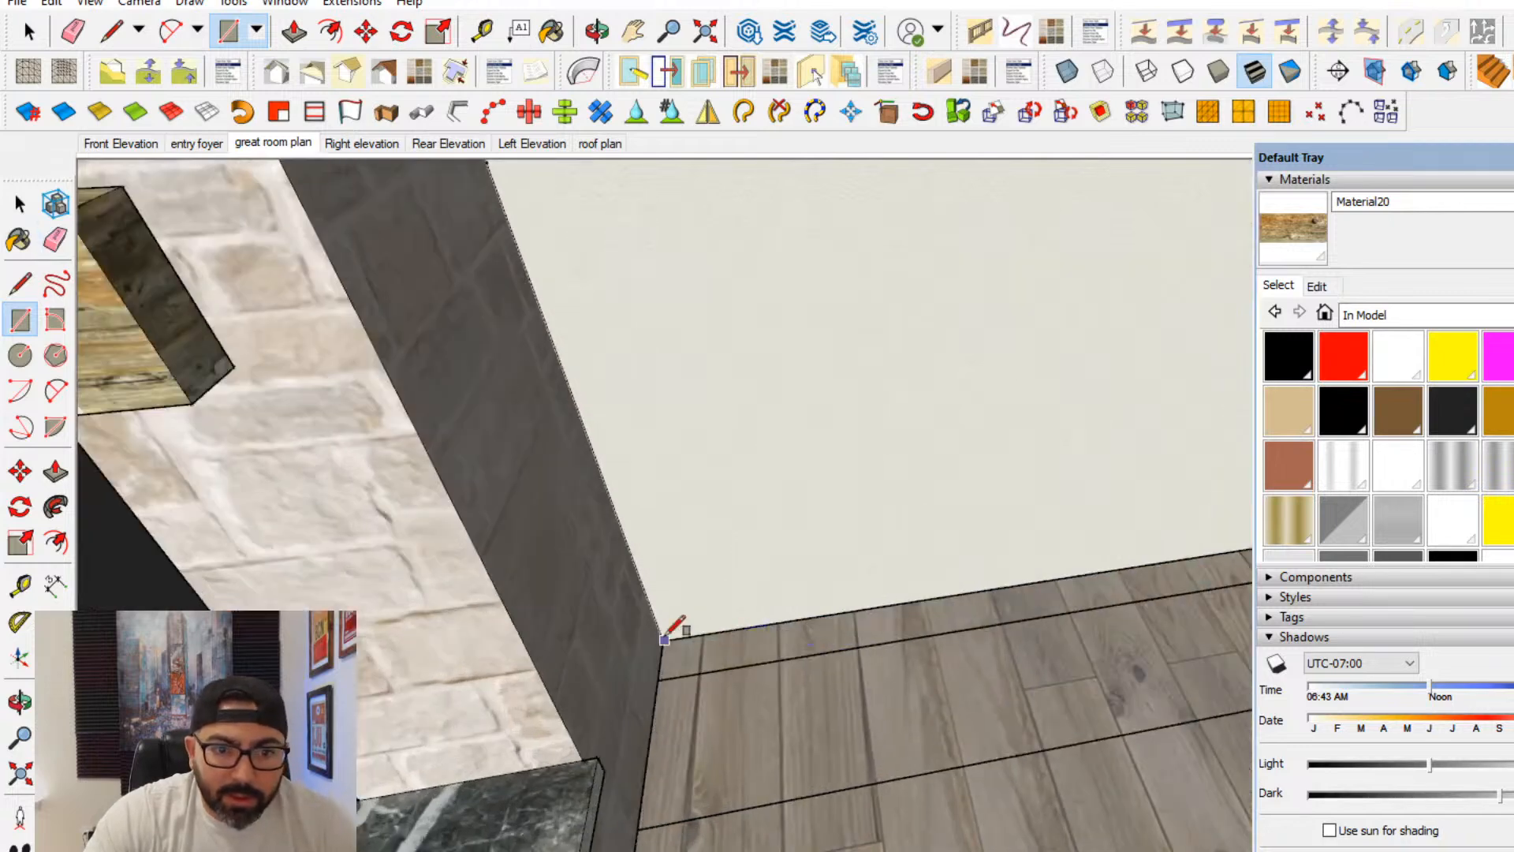
click(664, 637)
middle_drag(926, 695, 1100, 707)
key(Escape)
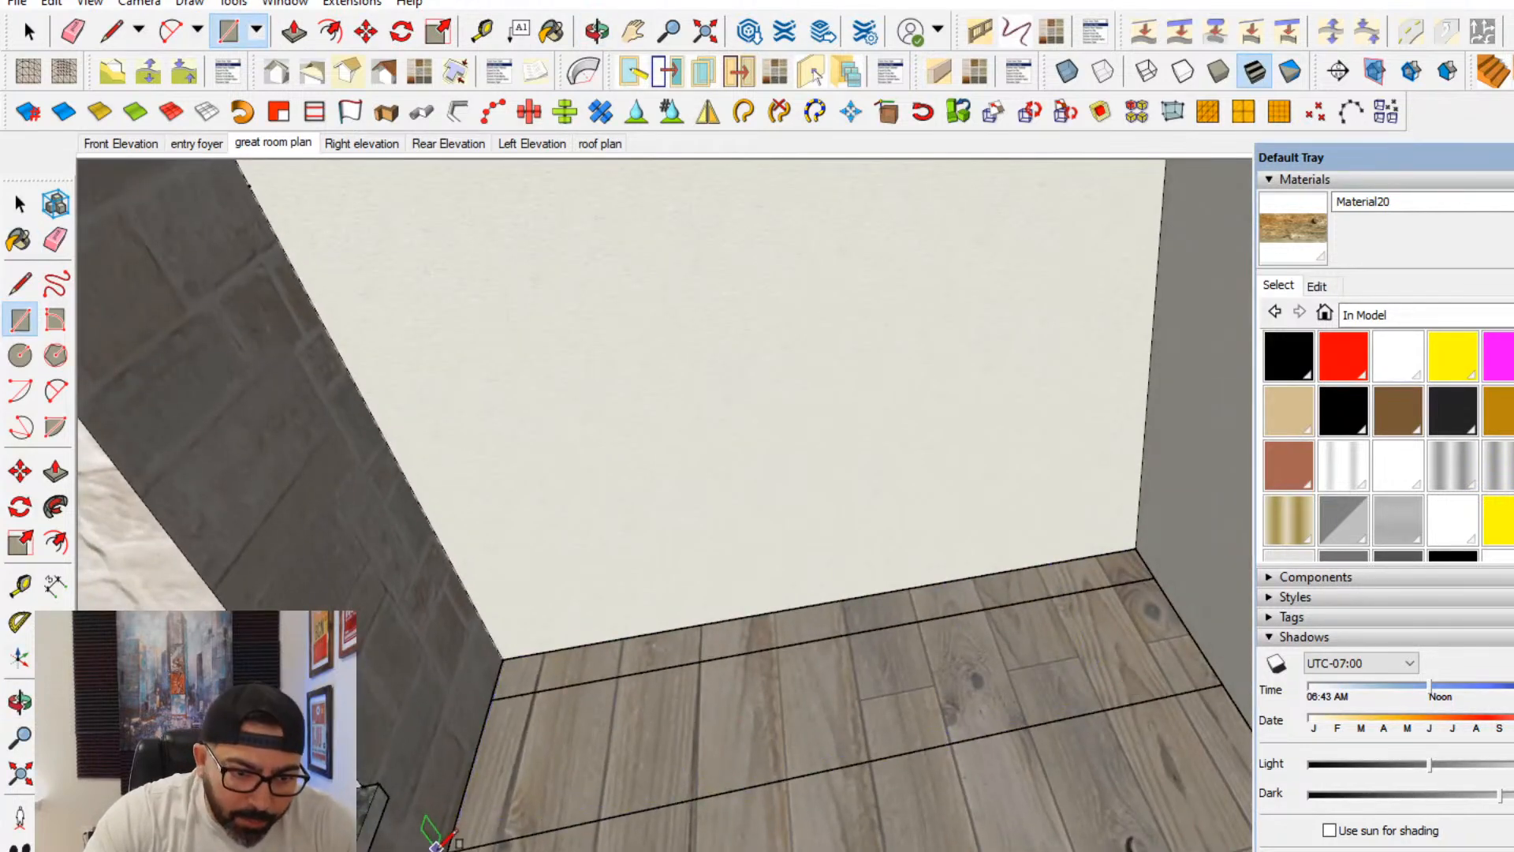
click(1136, 548)
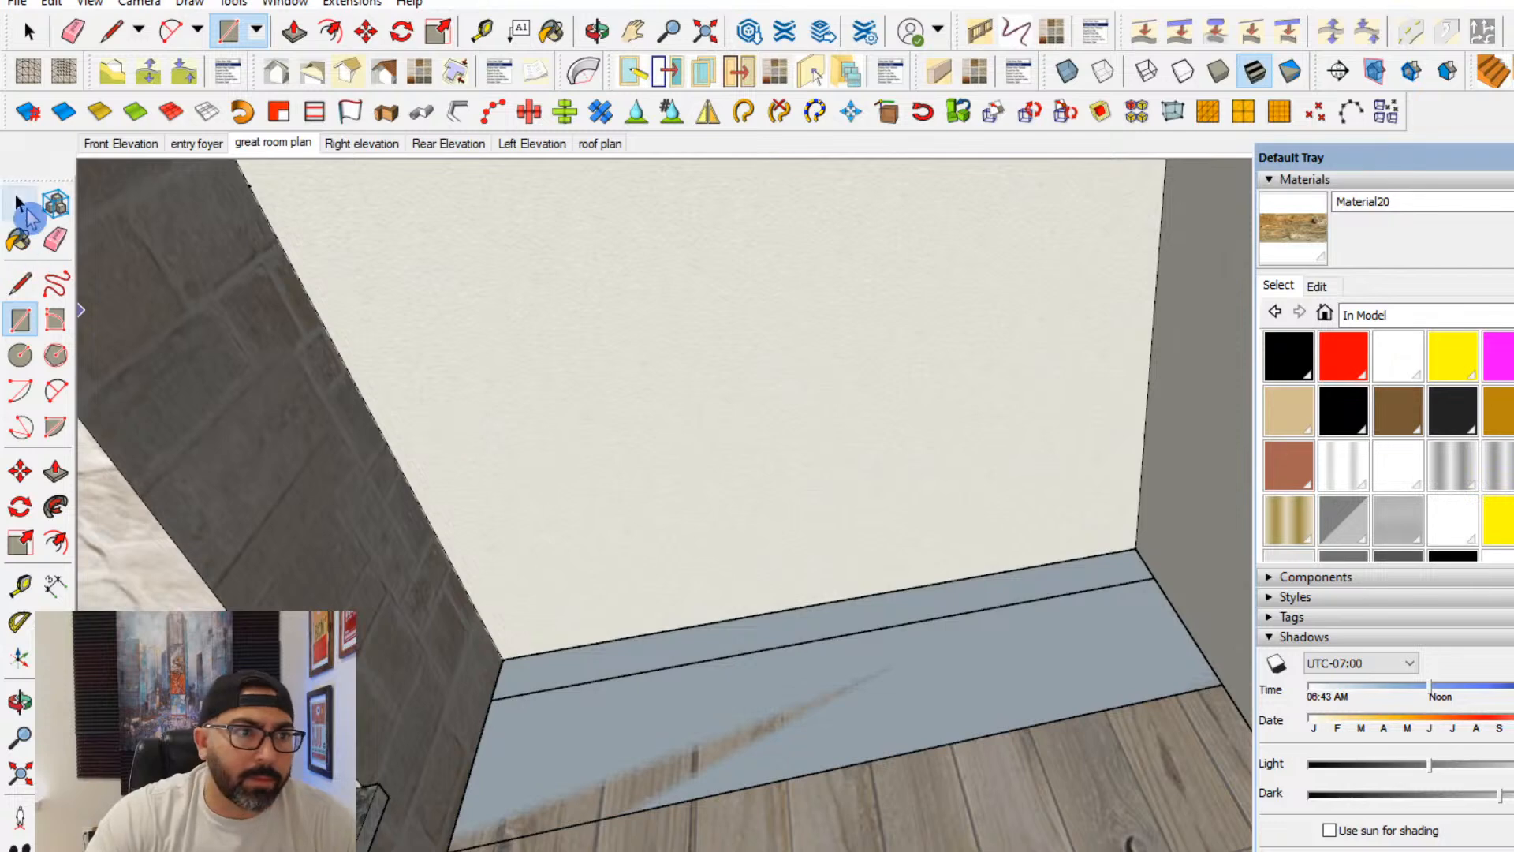
- Group the floor rectangle in the niche and open the group for editing
click(21, 205)
click(721, 670)
right_click(791, 688)
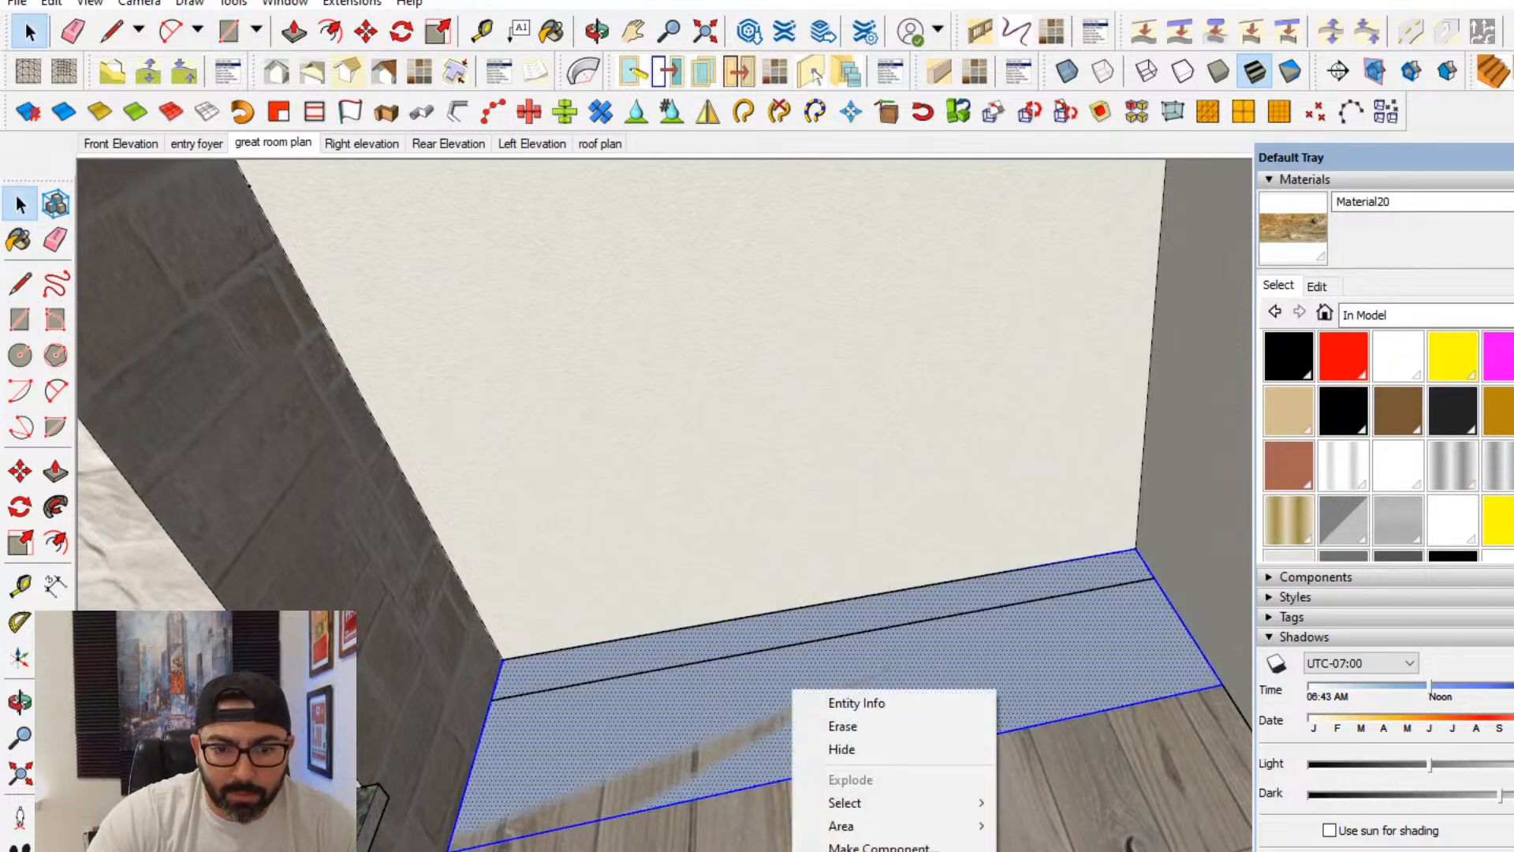
click(875, 850)
double_click(687, 708)
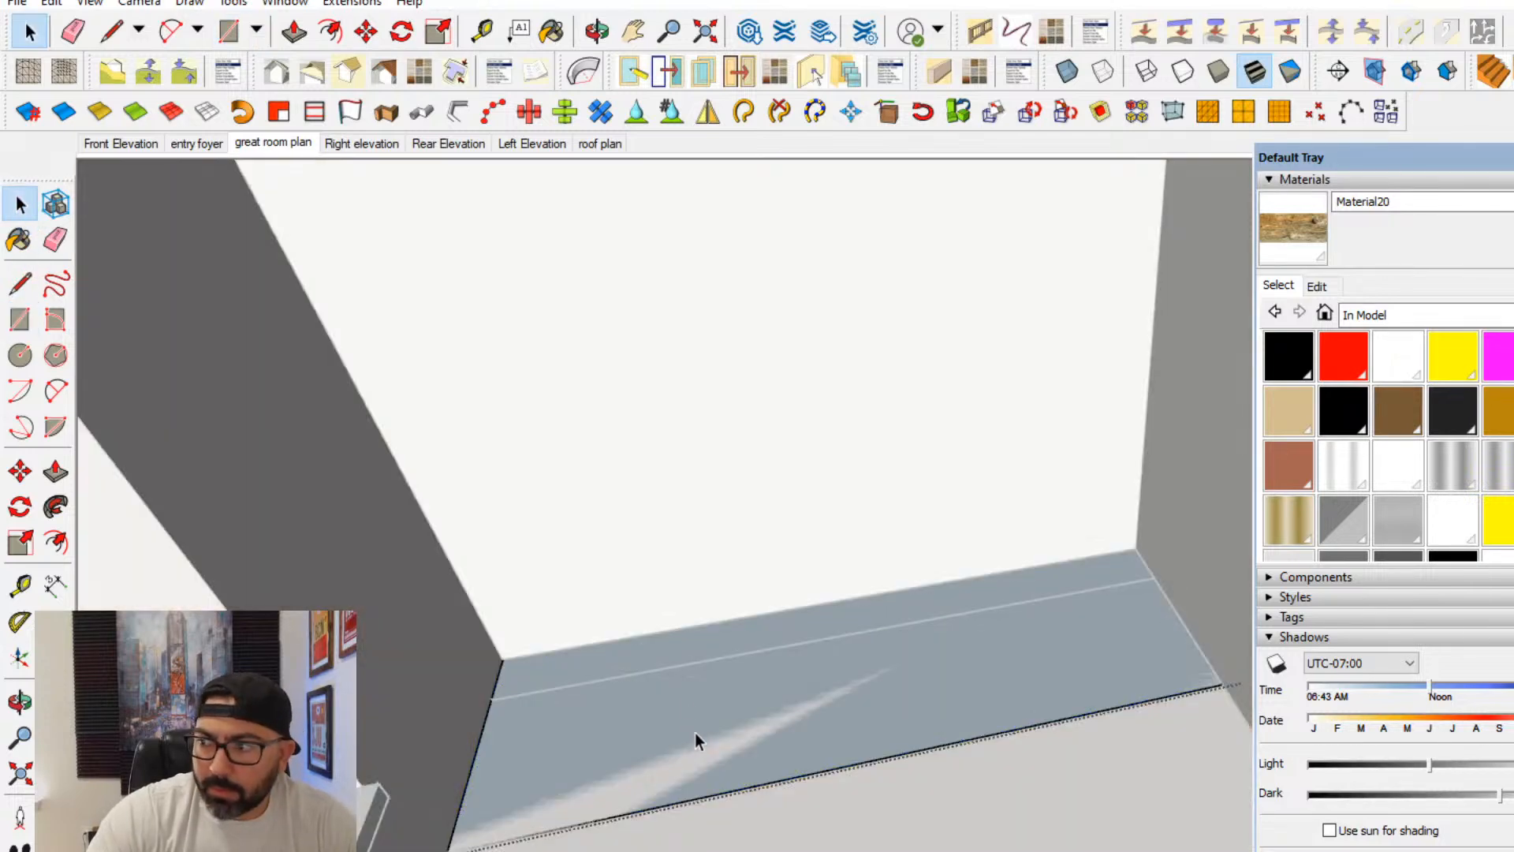
- Push/Pull the niche rectangle upward to form the body of a base cabinet
click(55, 477)
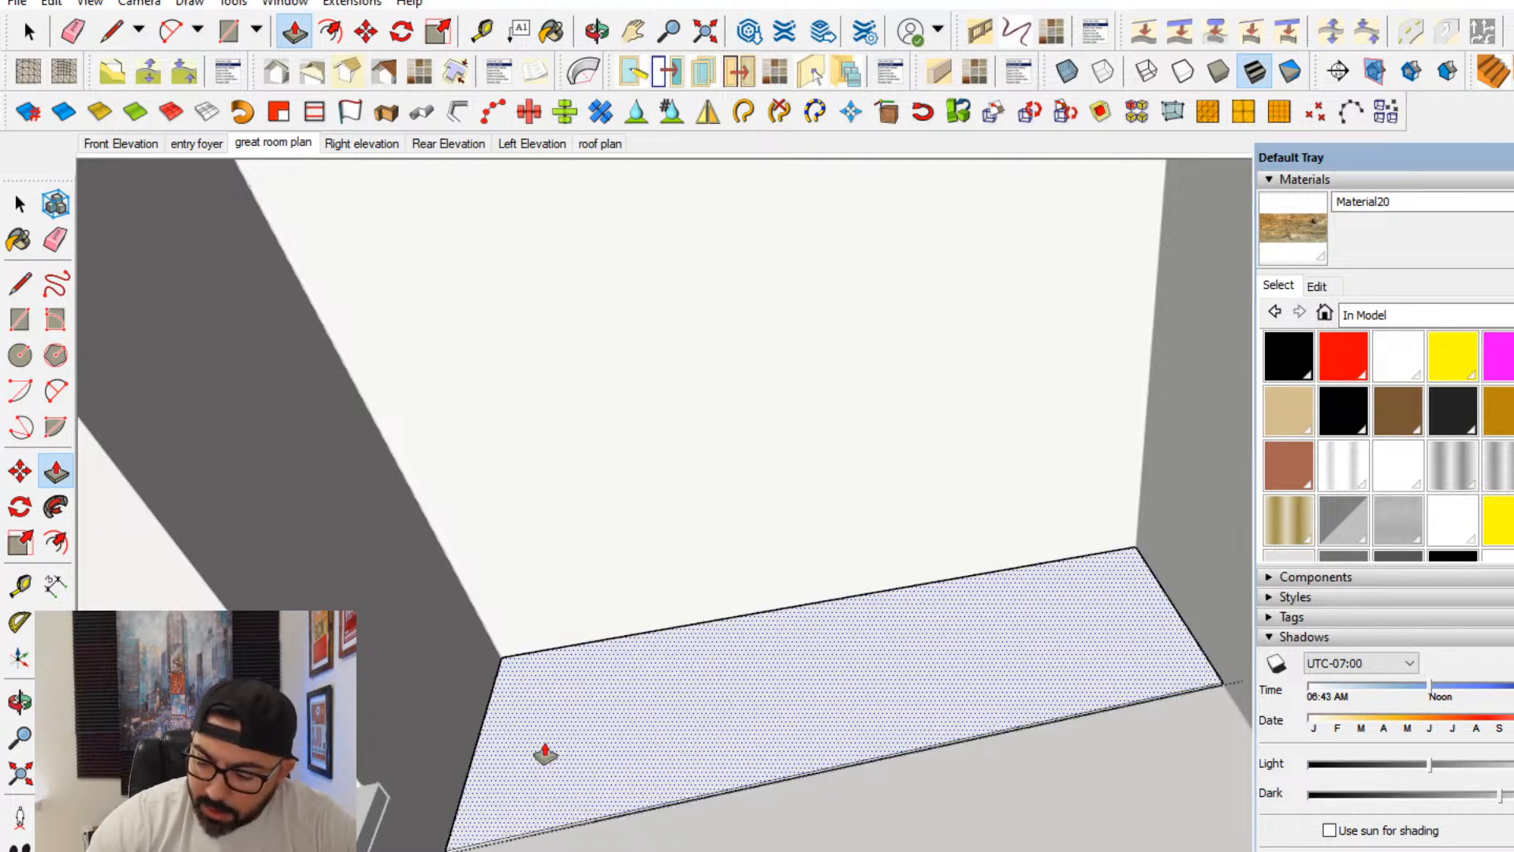
double_click(545, 755)
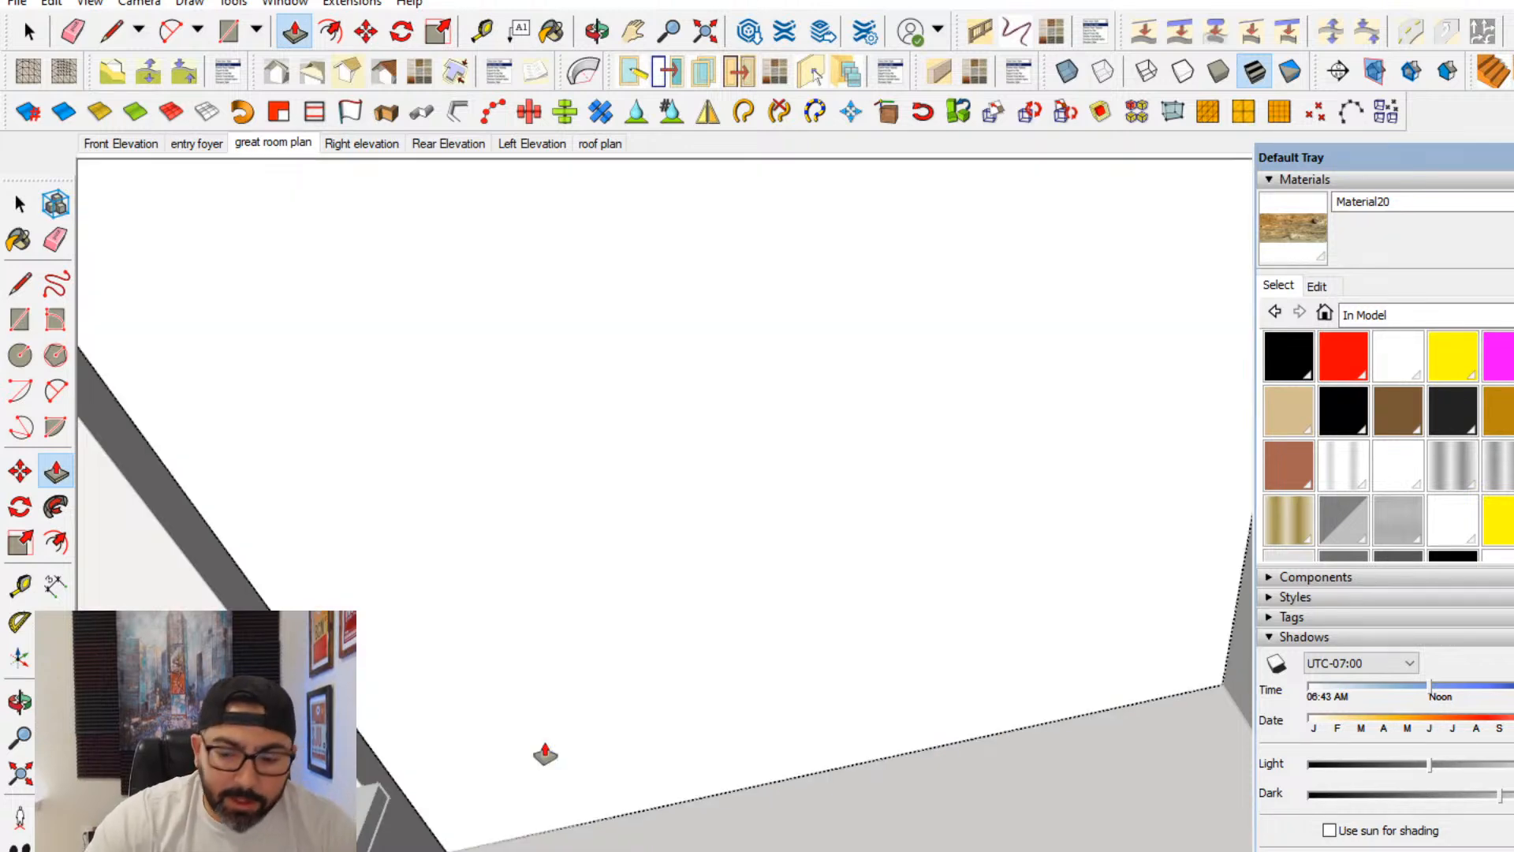
key(Return)
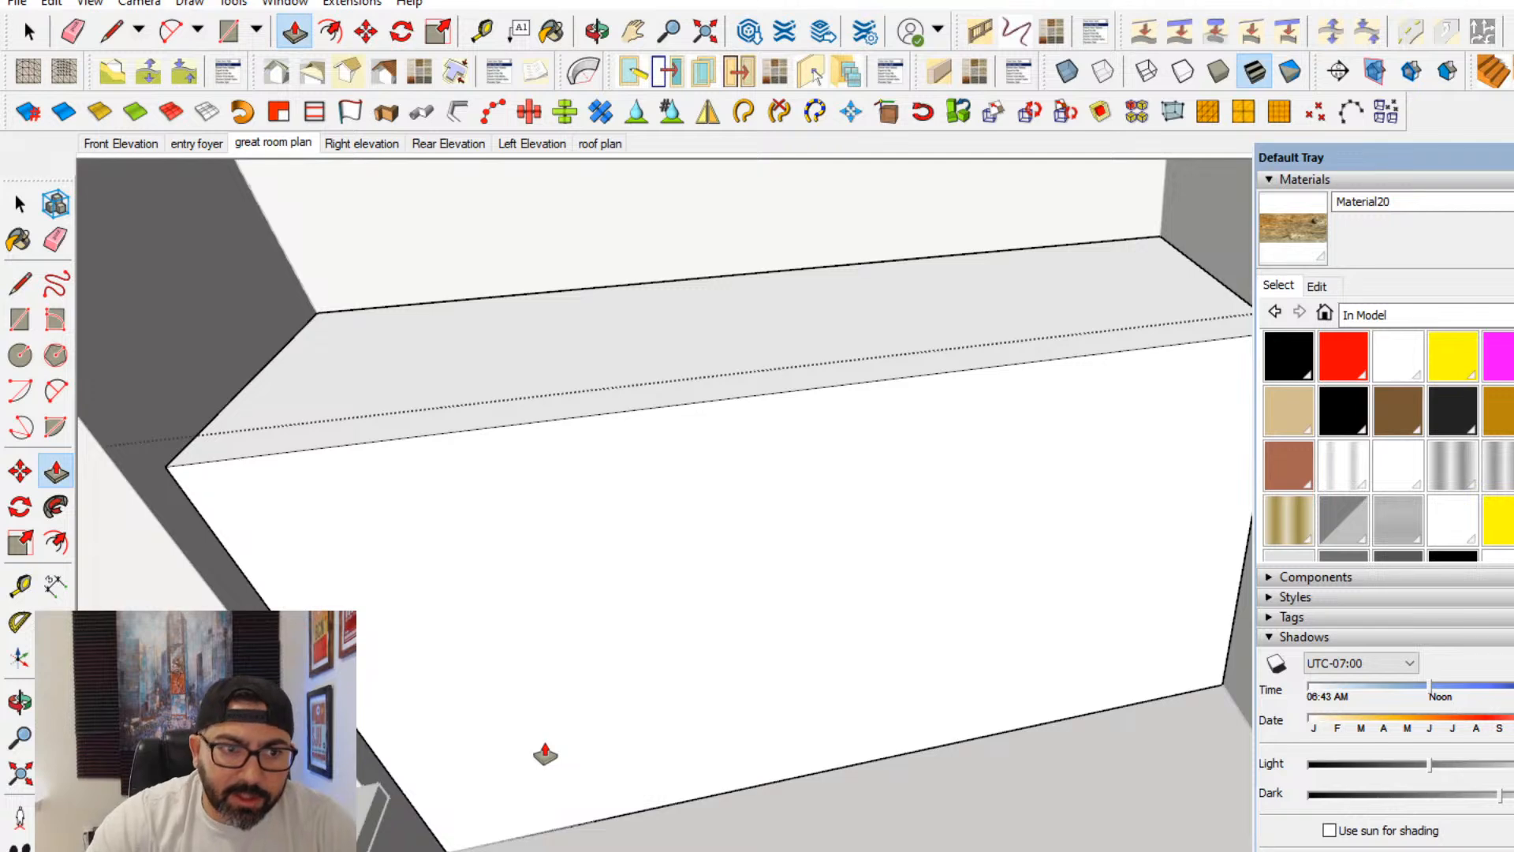
- Extrude a thin countertop slab on top of the cabinet and pull its front face out as an overhang
middle_drag(545, 755, 606, 534)
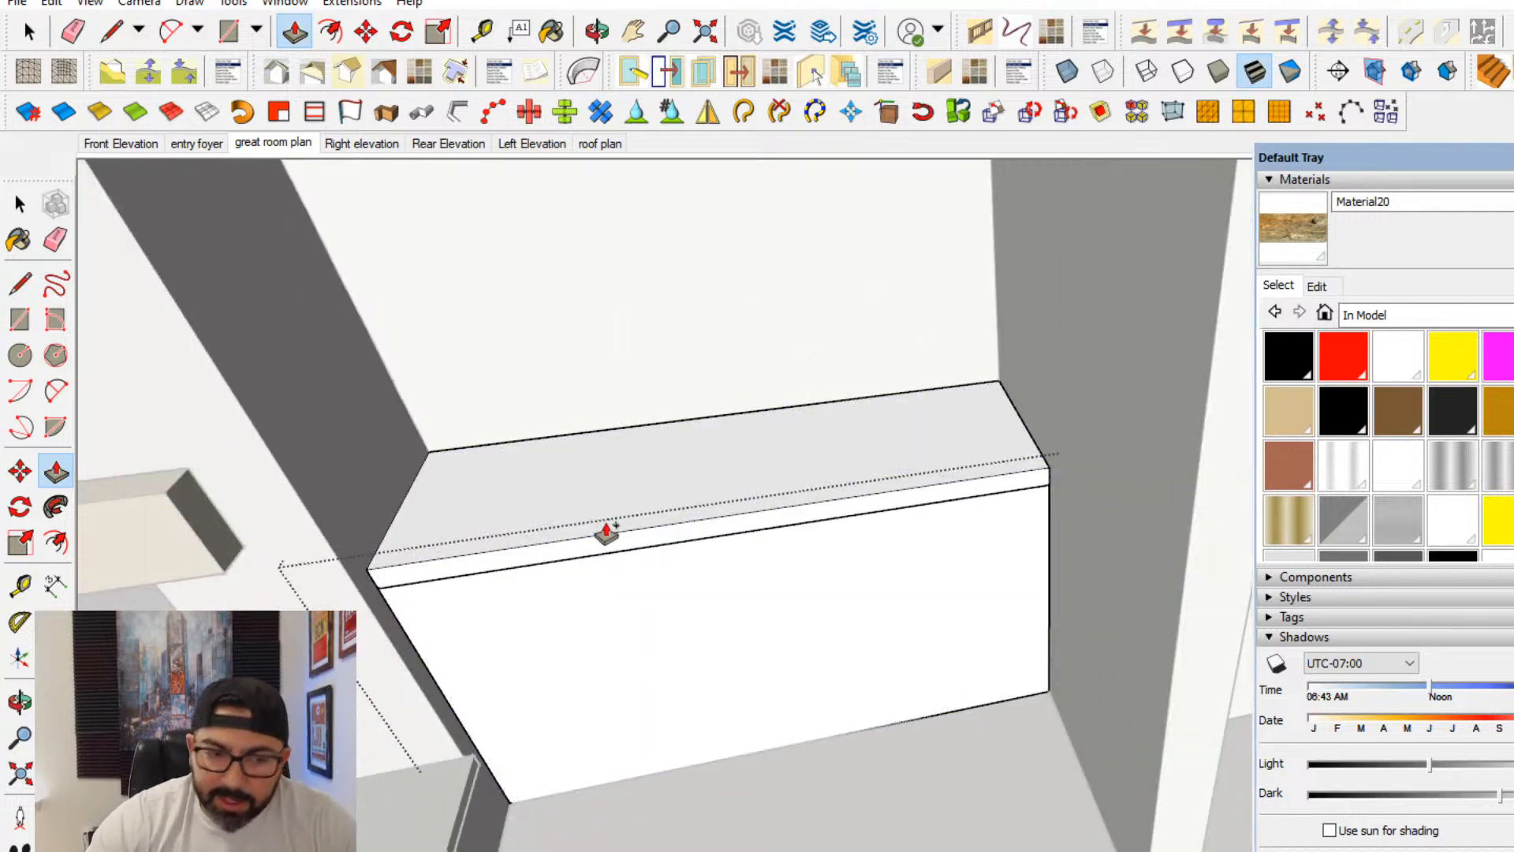
scroll(602, 531, up, 2)
click(529, 572)
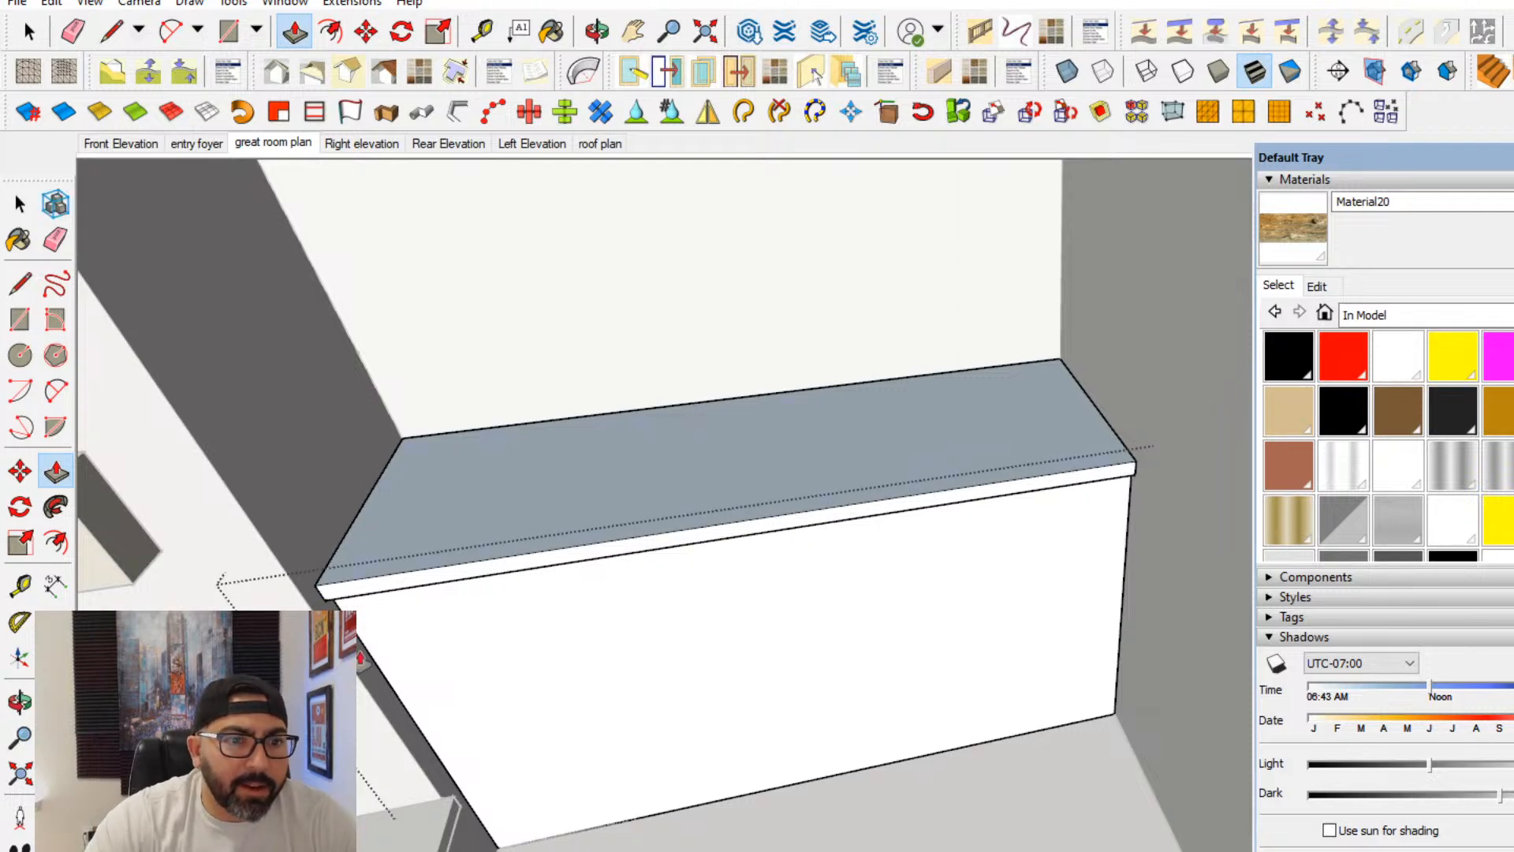
- Draw a line across the cabinet front just above the floor and push the strip below it in 3 inches as a toe kick
middle_drag(266, 589, 277, 407)
key(l)
middle_drag(678, 678, 707, 692)
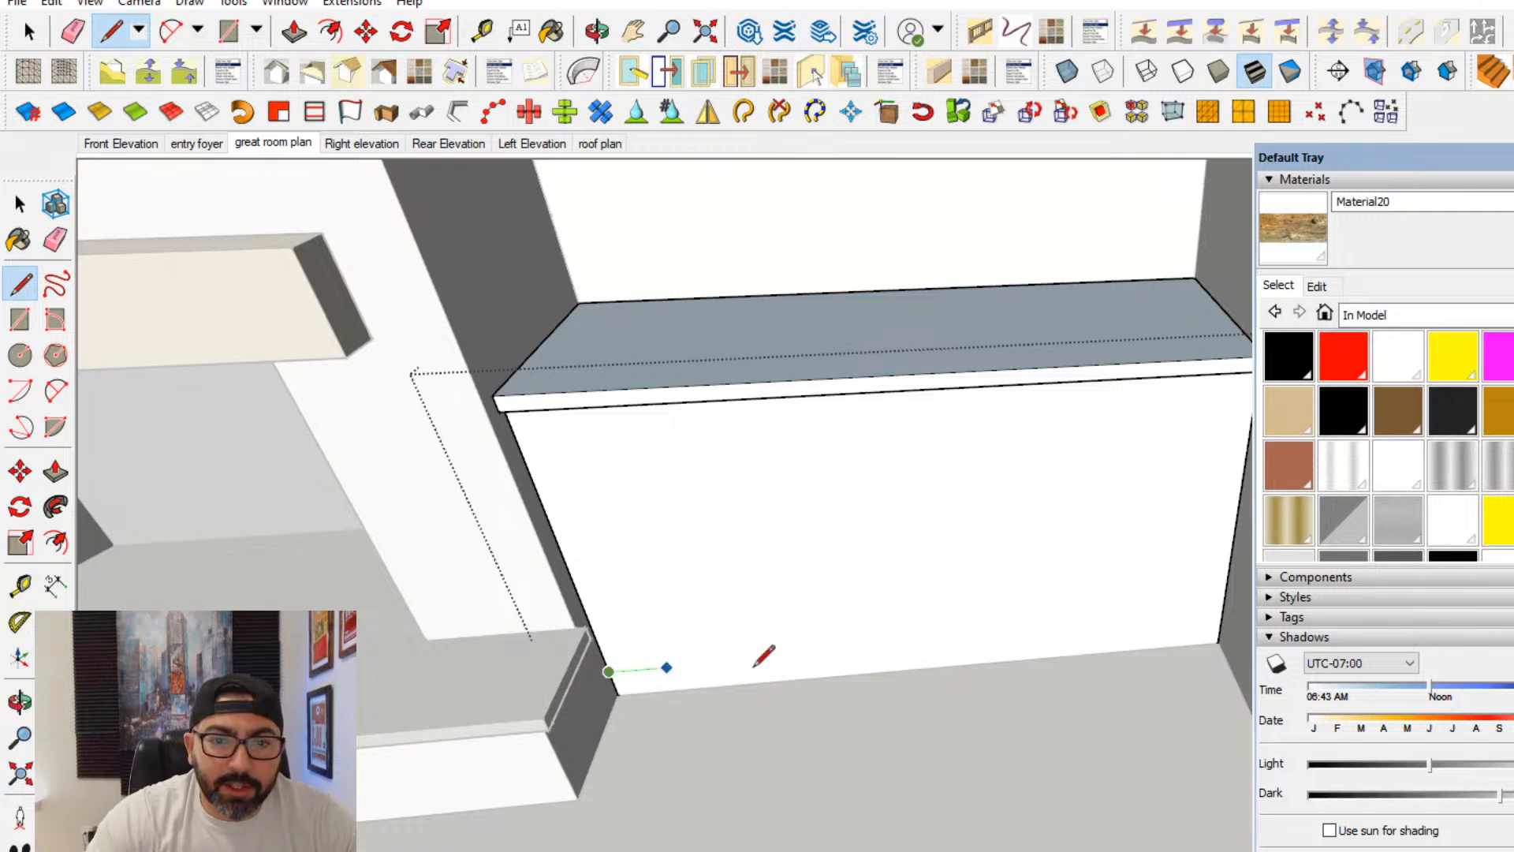
click(1220, 619)
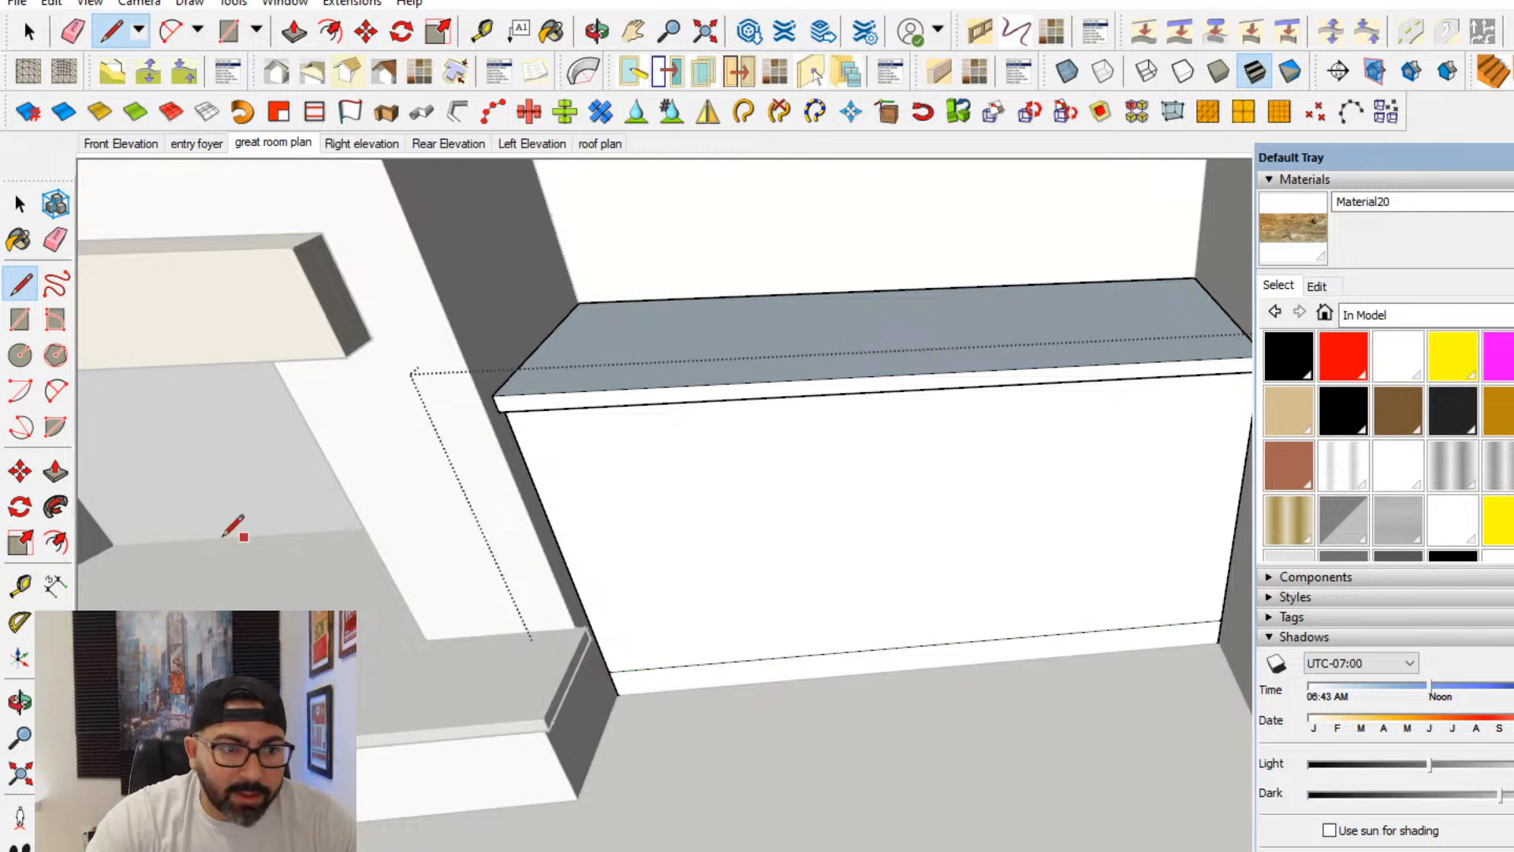
click(56, 472)
click(651, 685)
text(3)
key(Return)
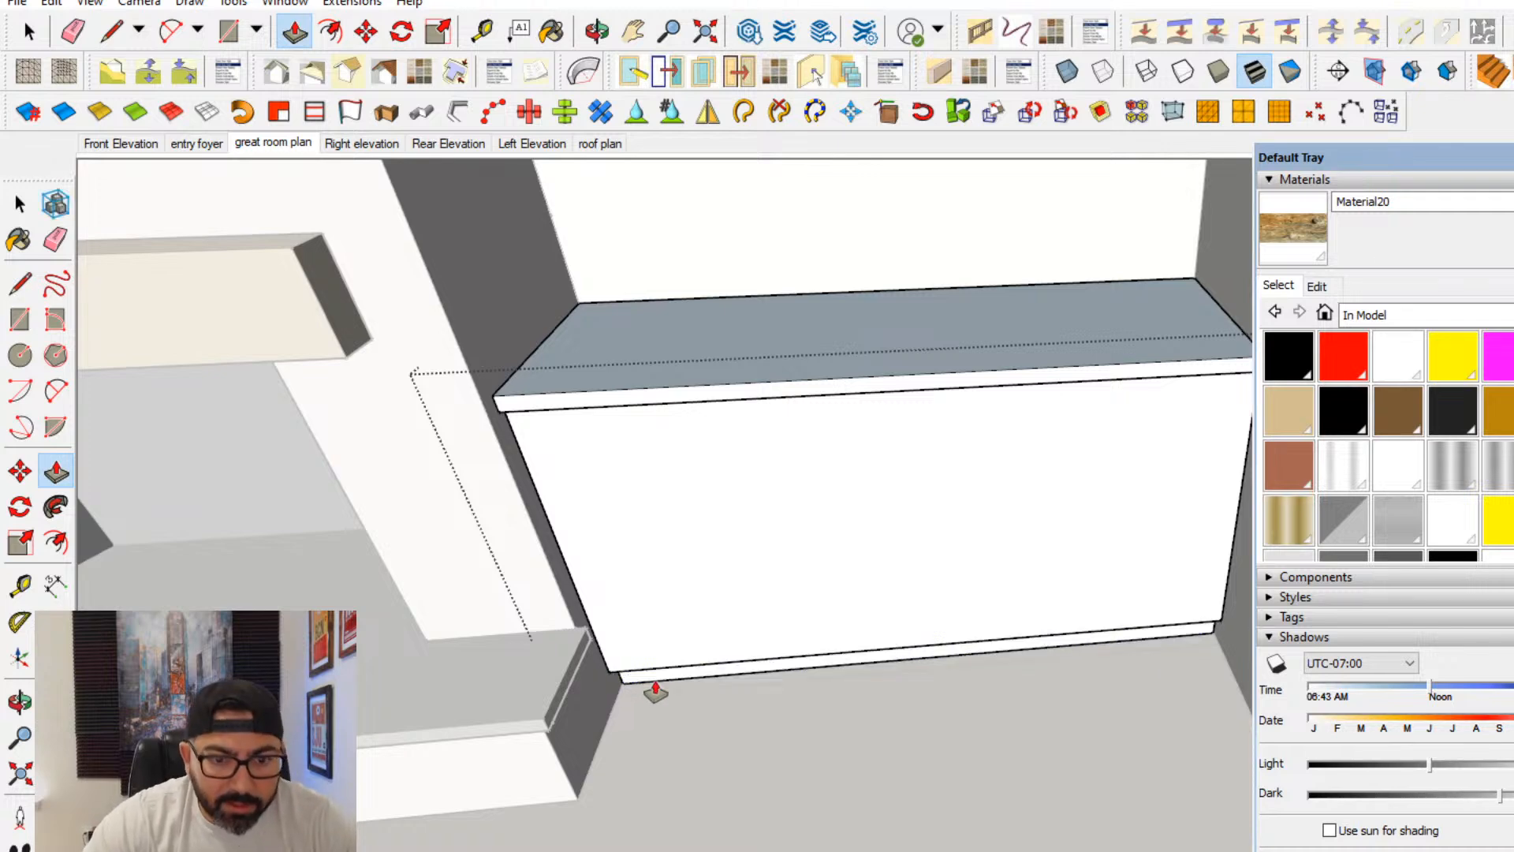
- Split the cabinet front in half with a rectangle from its bottom edge midpoint to its upper corner beside the fireplace
click(20, 204)
scroll(966, 532, up, 2)
middle_drag(964, 543, 1076, 513)
click(1076, 523)
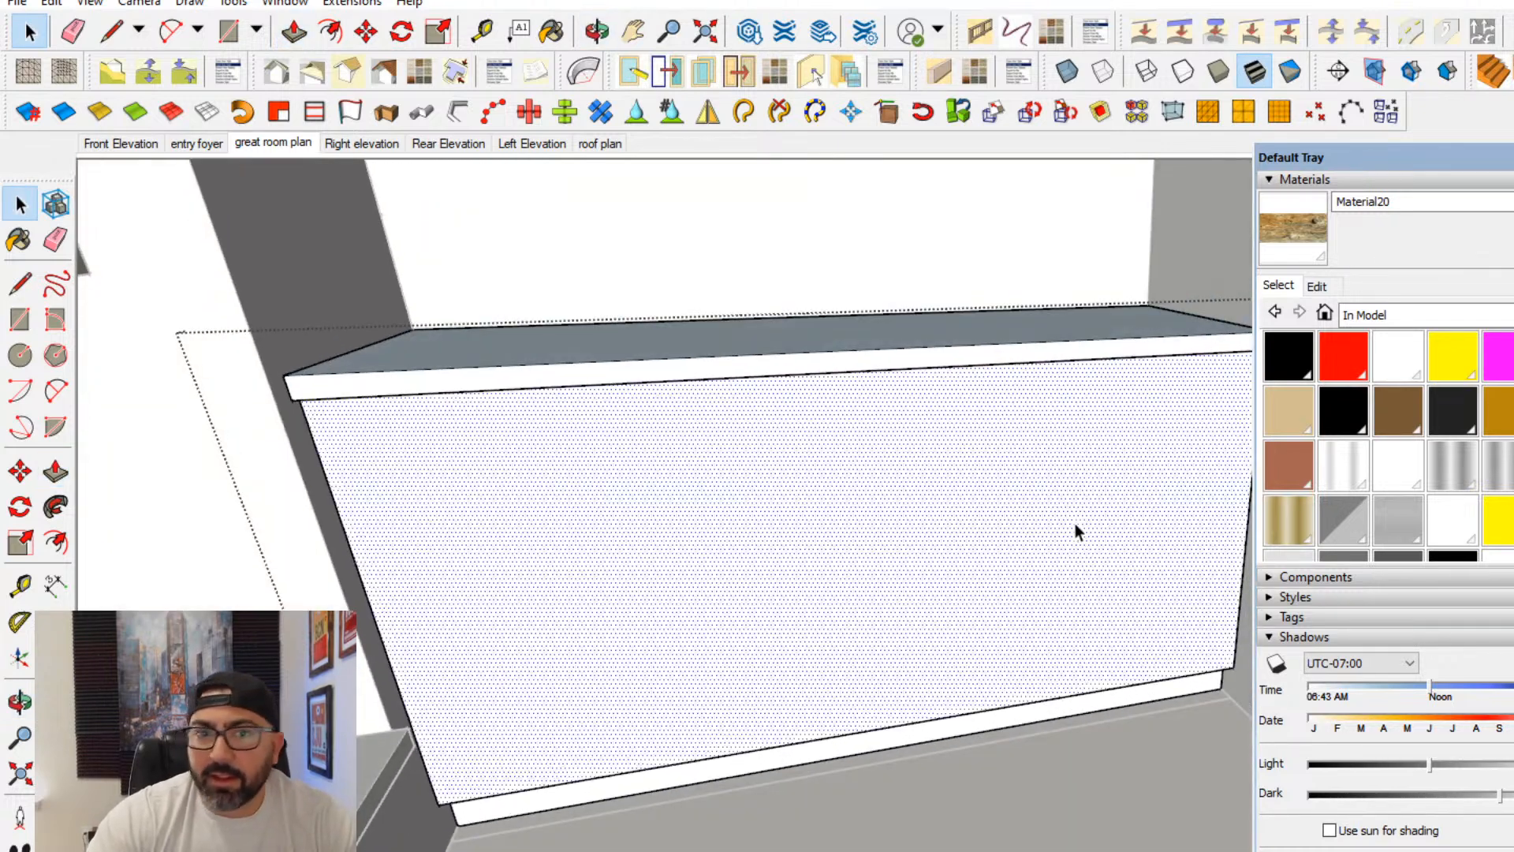
middle_drag(715, 511, 230, 344)
click(20, 319)
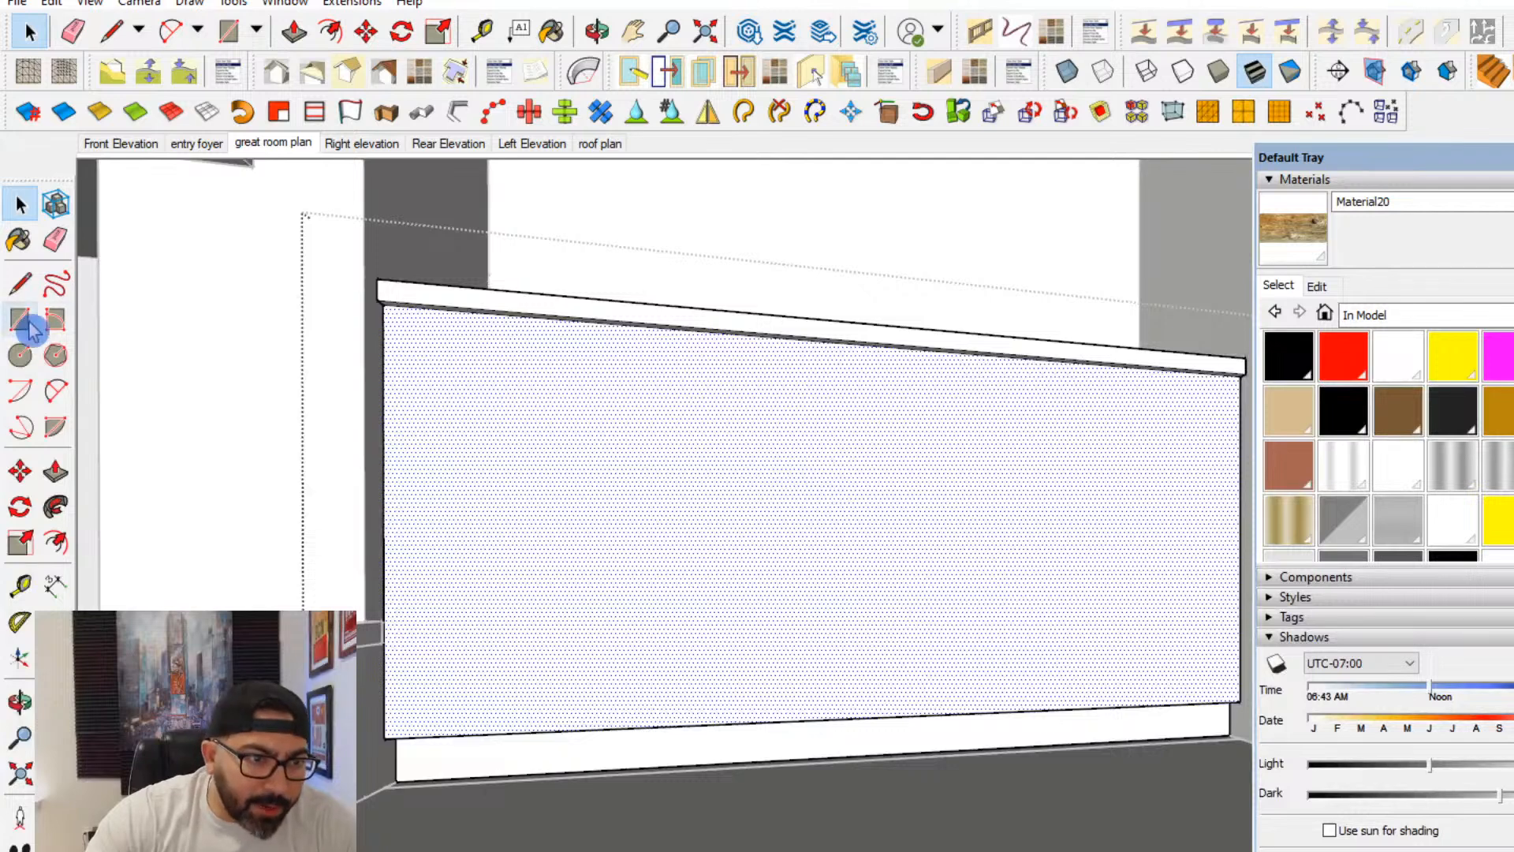
scroll(877, 582, up, 2)
scroll(870, 700, down, 3)
scroll(870, 691, up, 2)
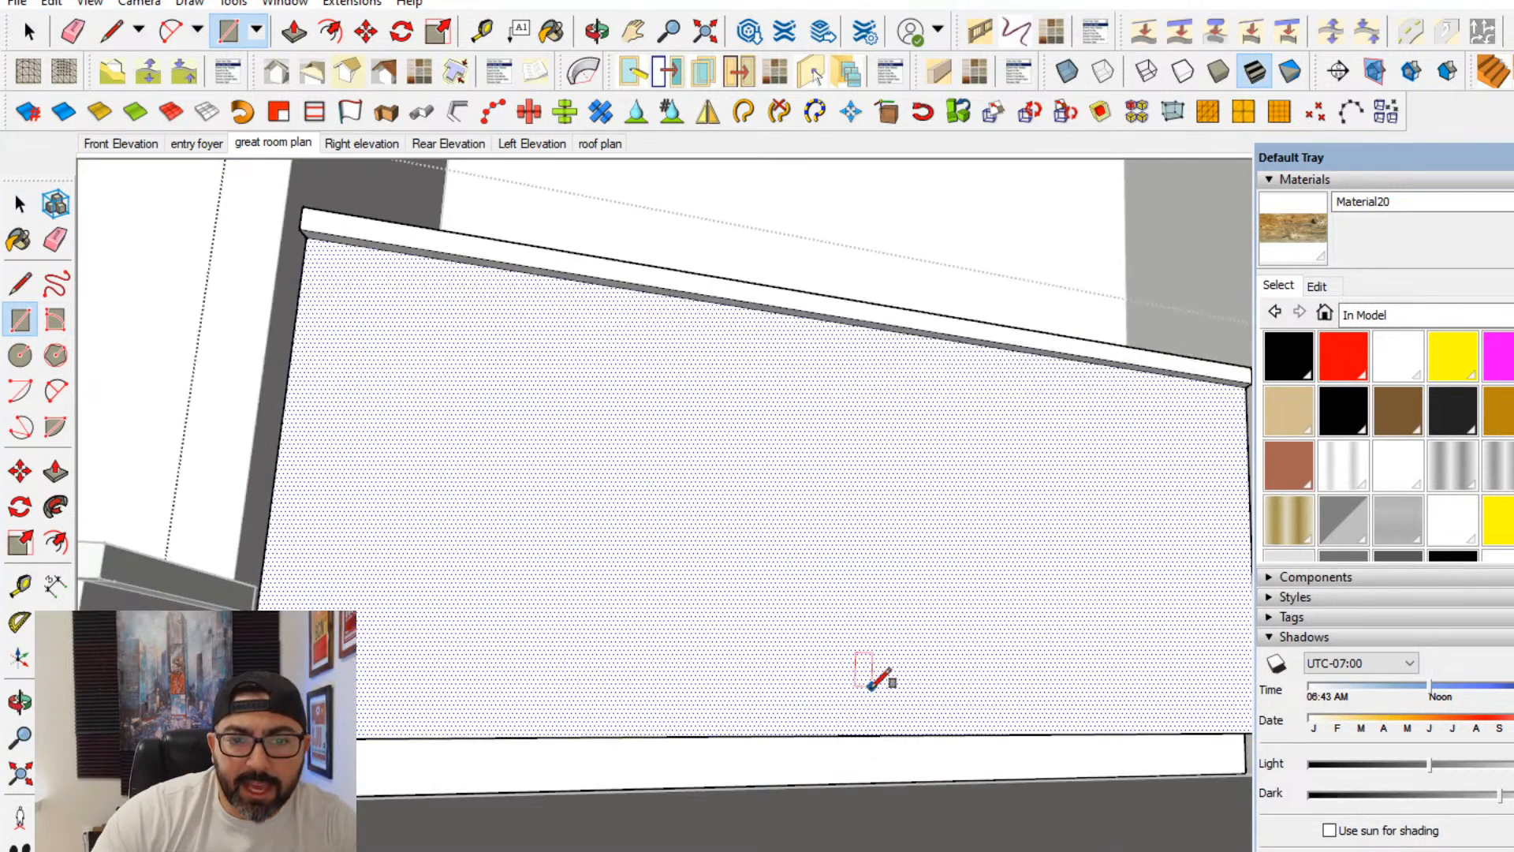
click(849, 735)
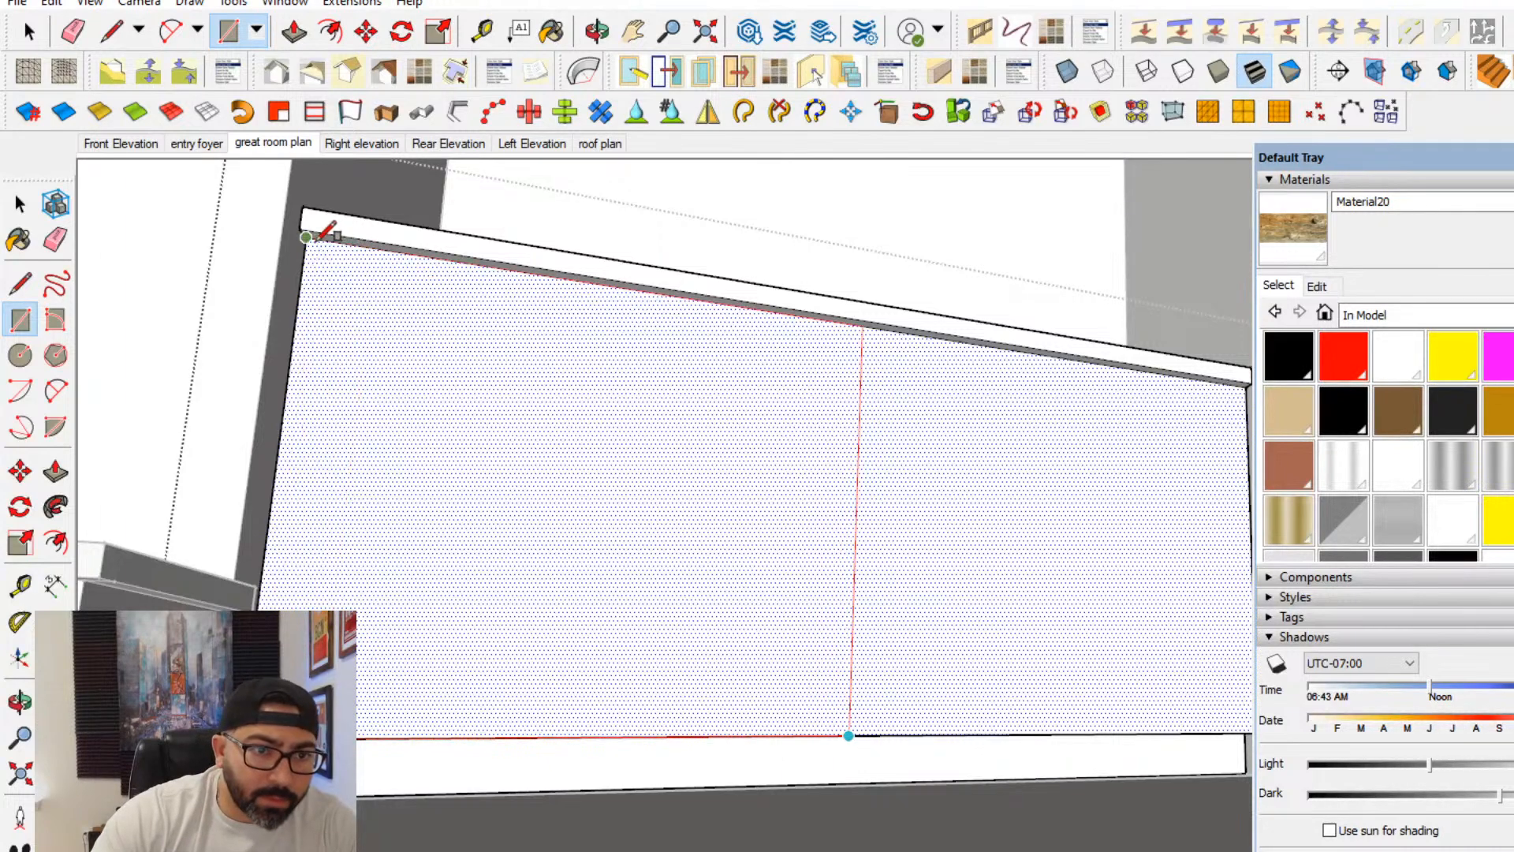
click(326, 238)
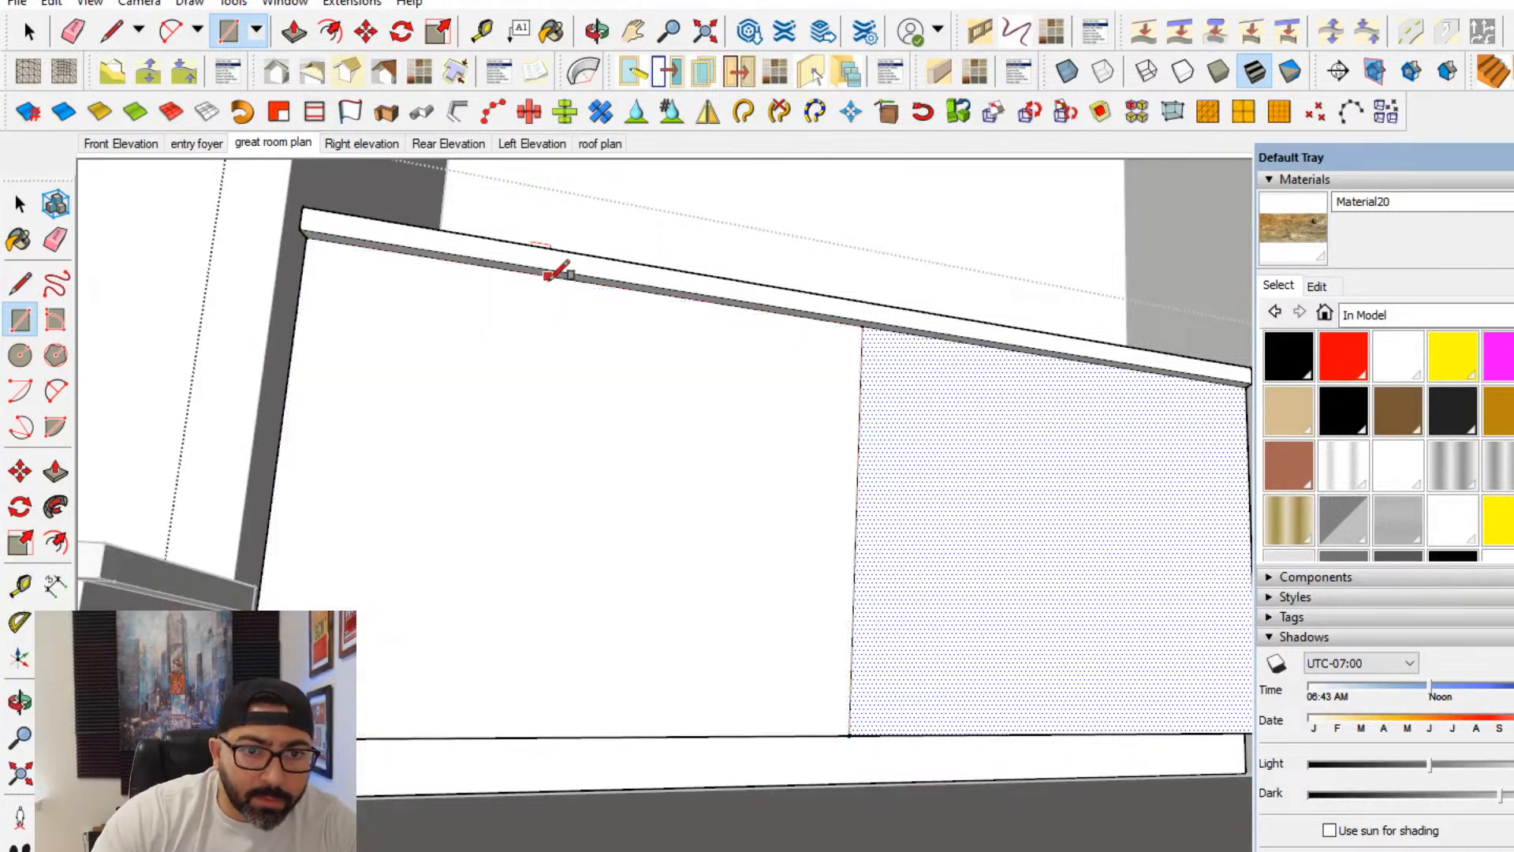
- Draw a rectangle between the midpoints of both halves to divide the cabinet front into four equal door panels
click(609, 288)
middle_drag(982, 619, 1003, 745)
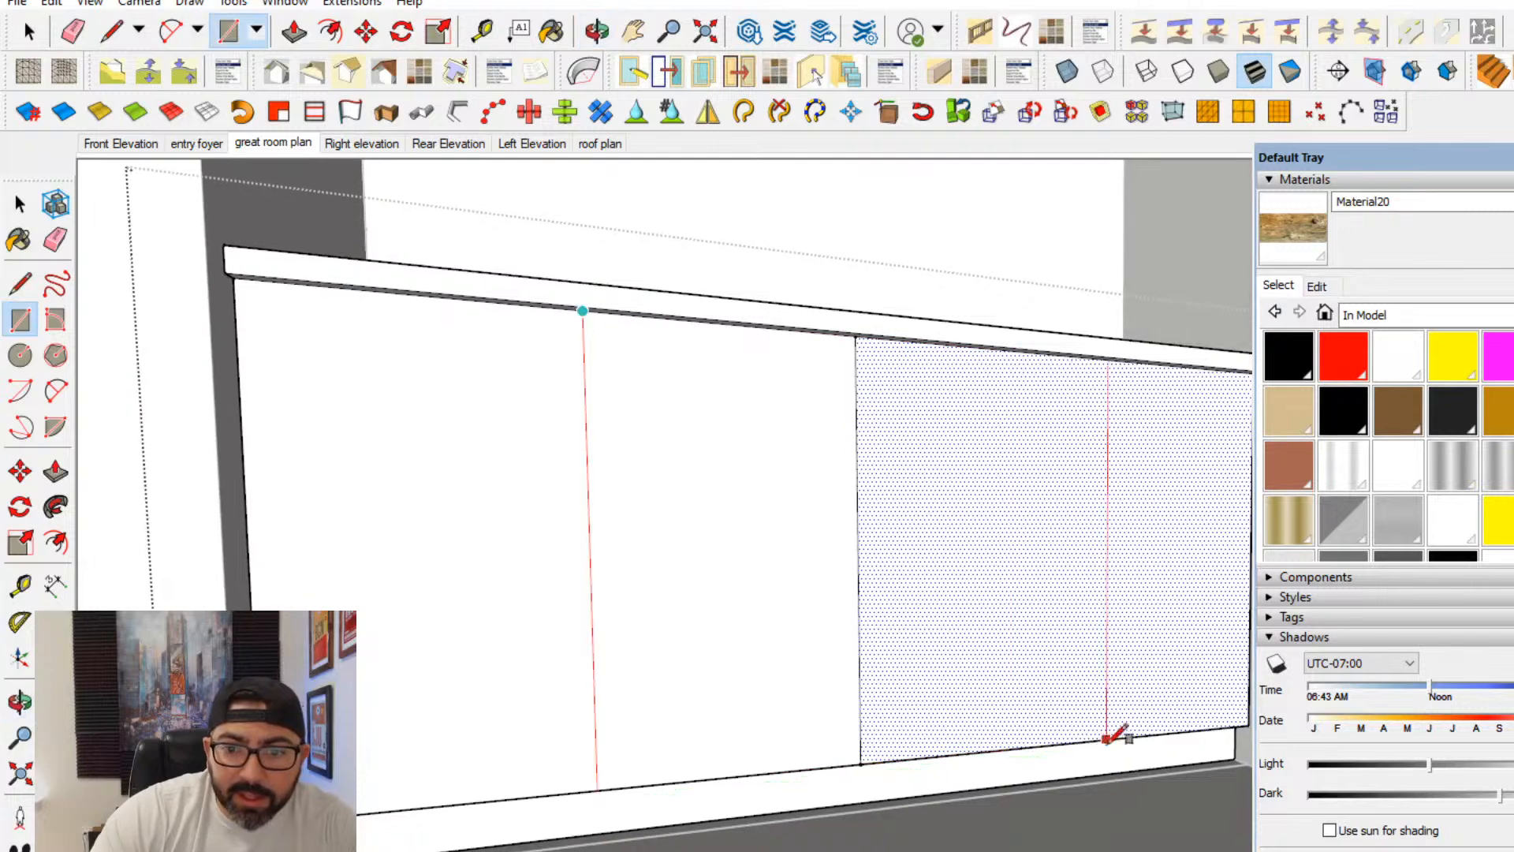
click(1072, 741)
- Offset the outline of each of the four cabinet door panels inward by 1 inch
click(56, 543)
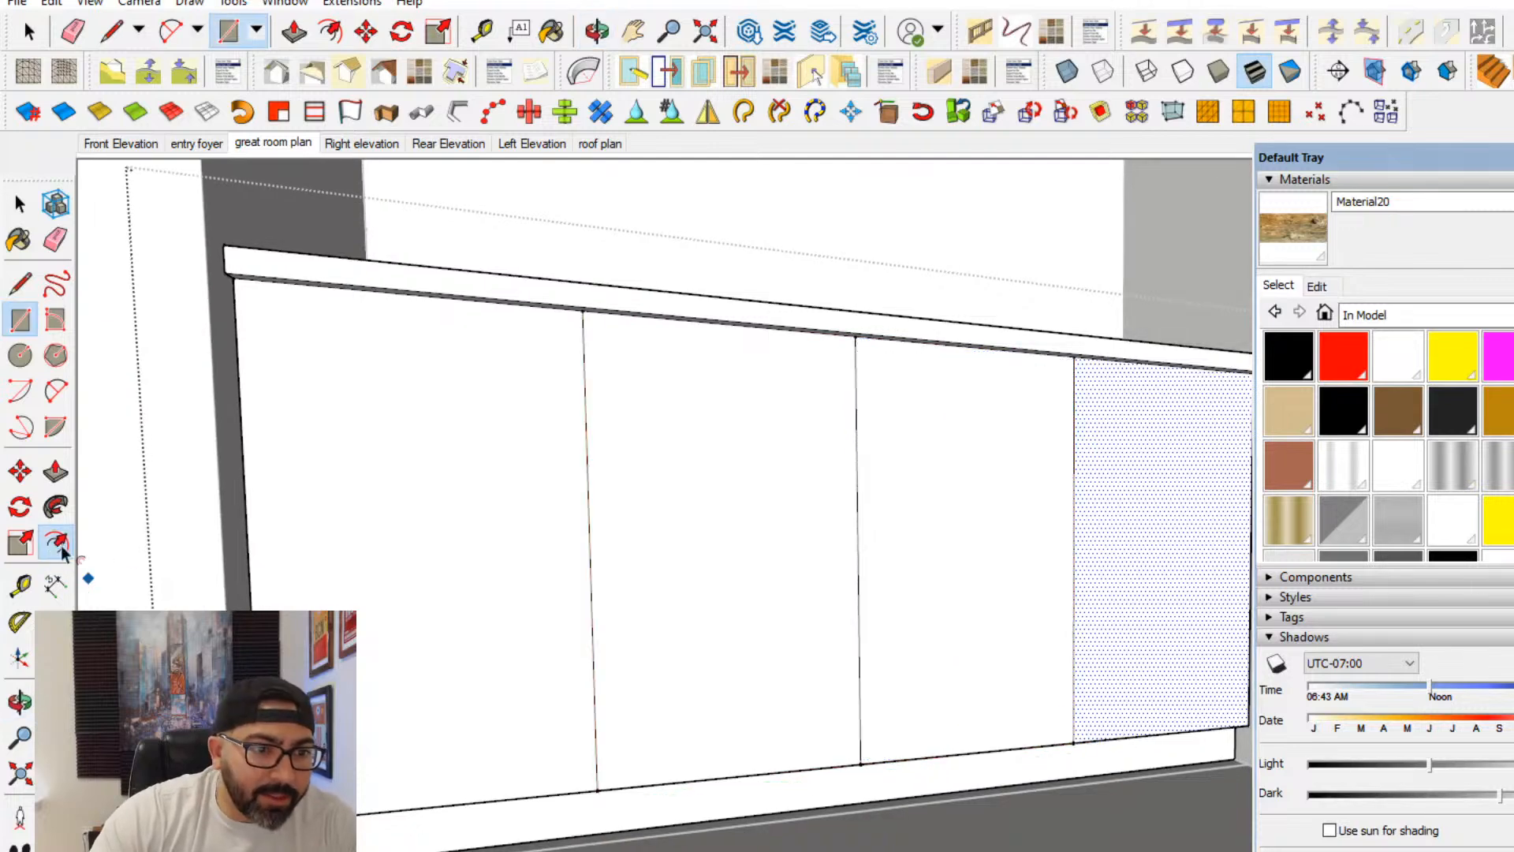
click(592, 626)
click(332, 603)
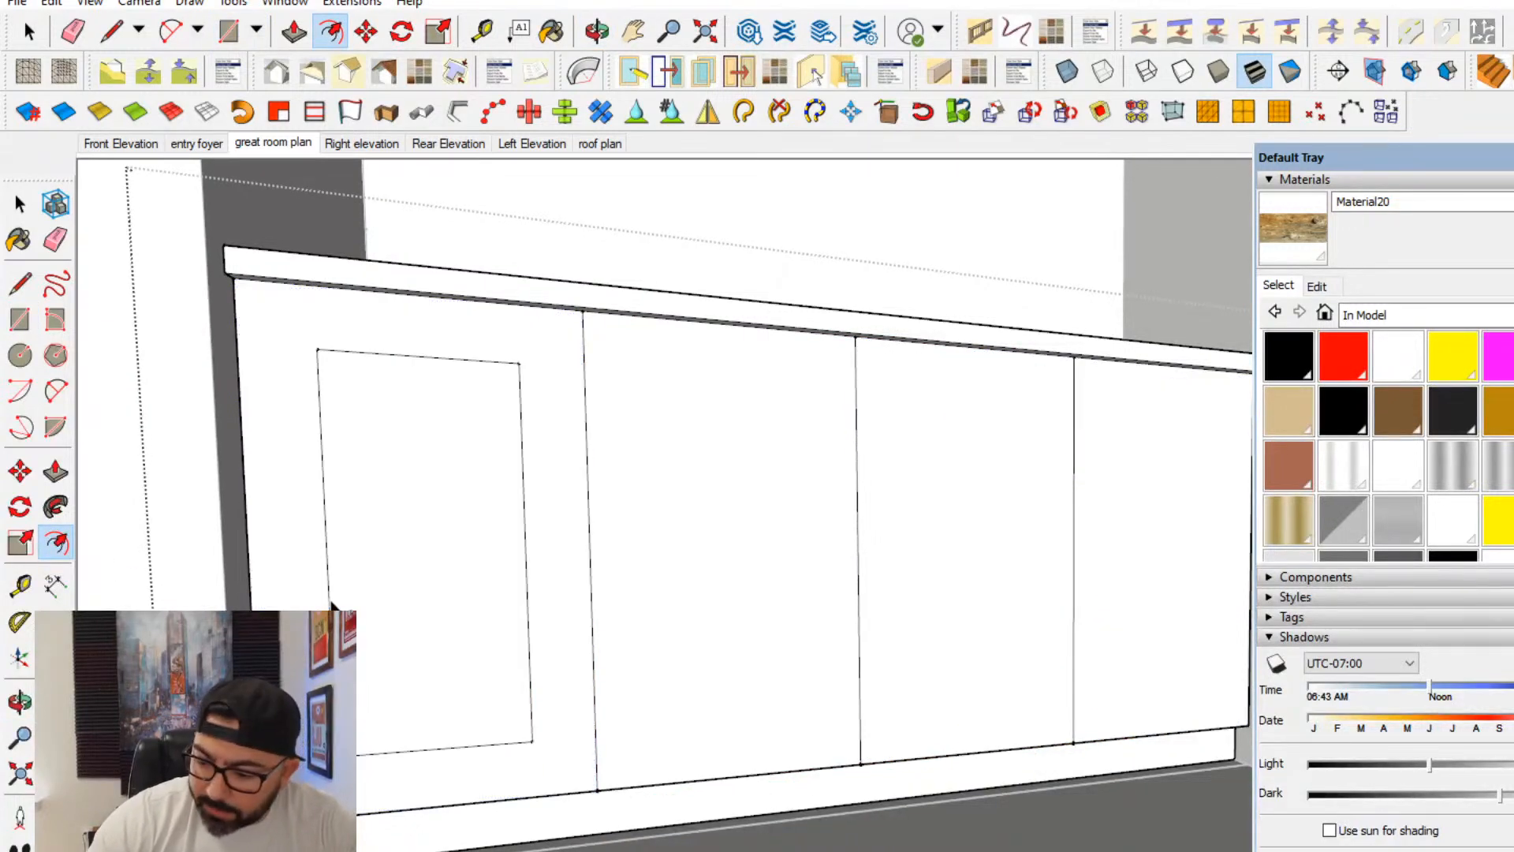
text(1)
key(Return)
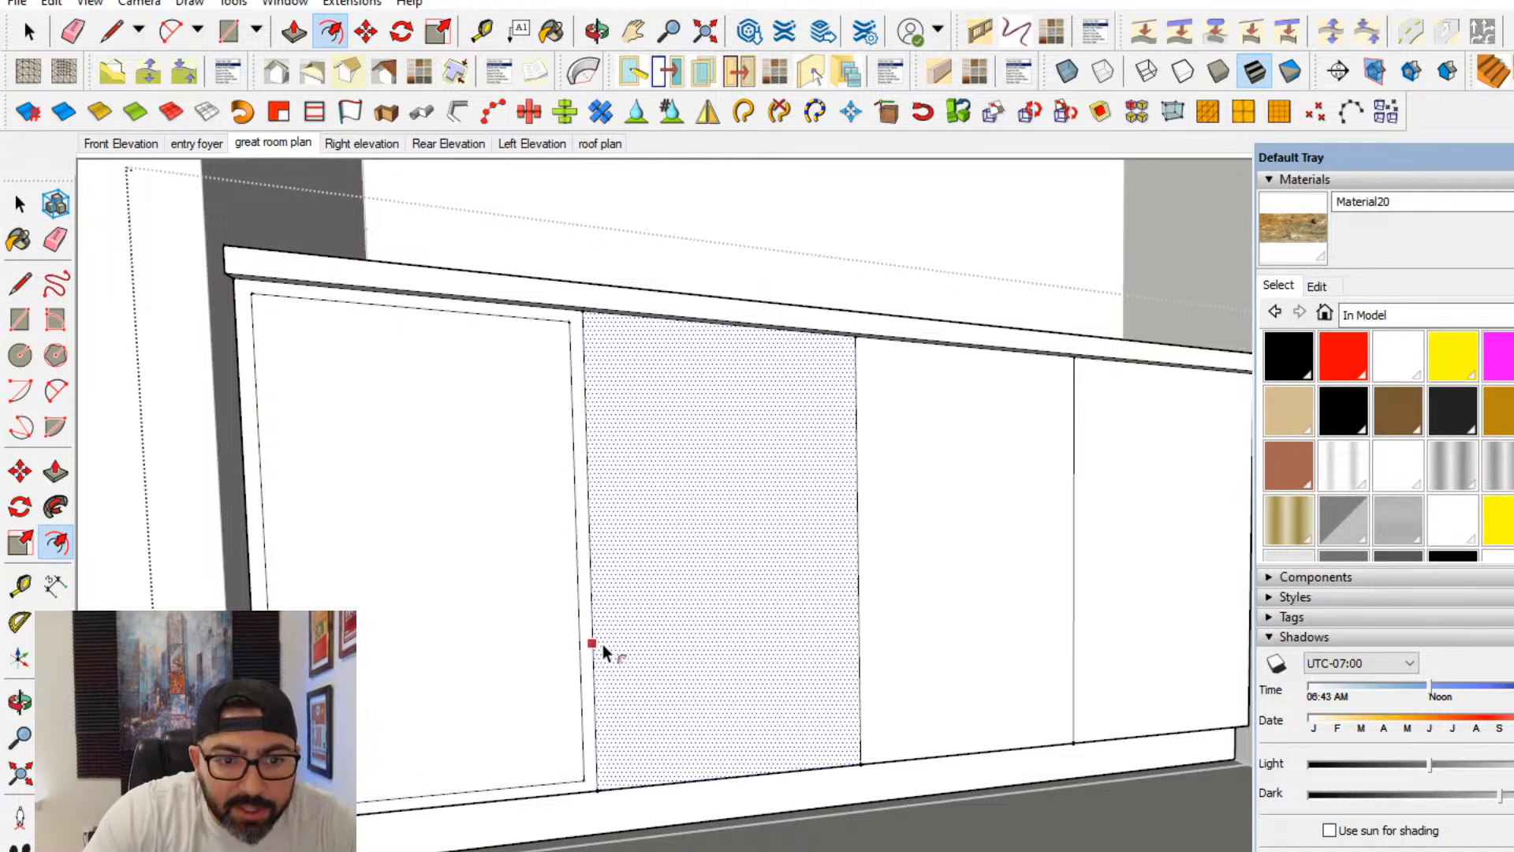
double_click(603, 645)
double_click(980, 690)
double_click(1139, 686)
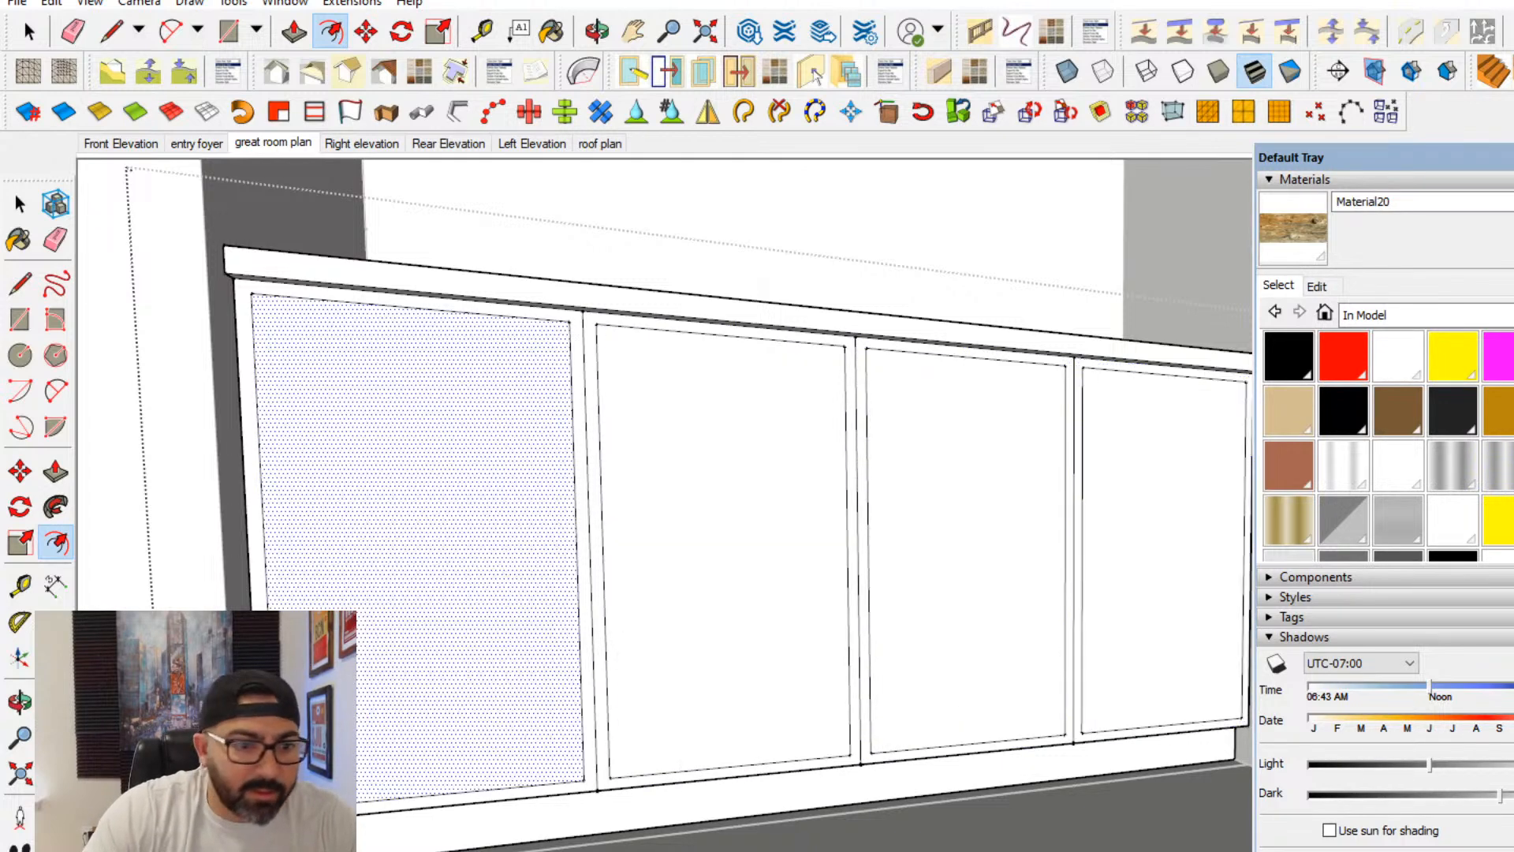
- Offset the inner outline of each of the four cabinet door panels inward by 2 inches to form the door frames
click(371, 701)
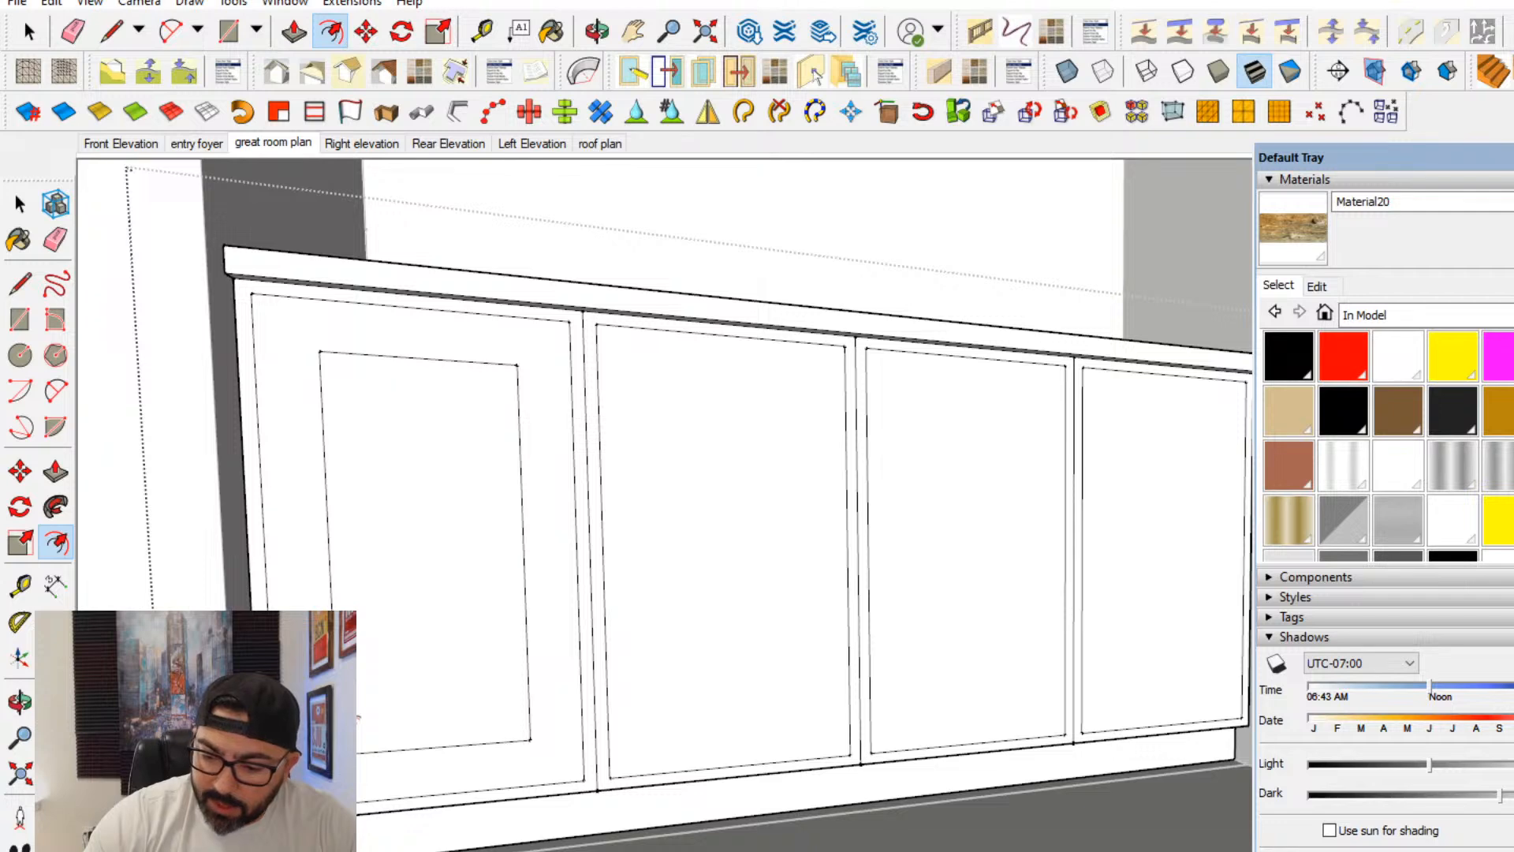
text(2)
key(Return)
double_click(642, 717)
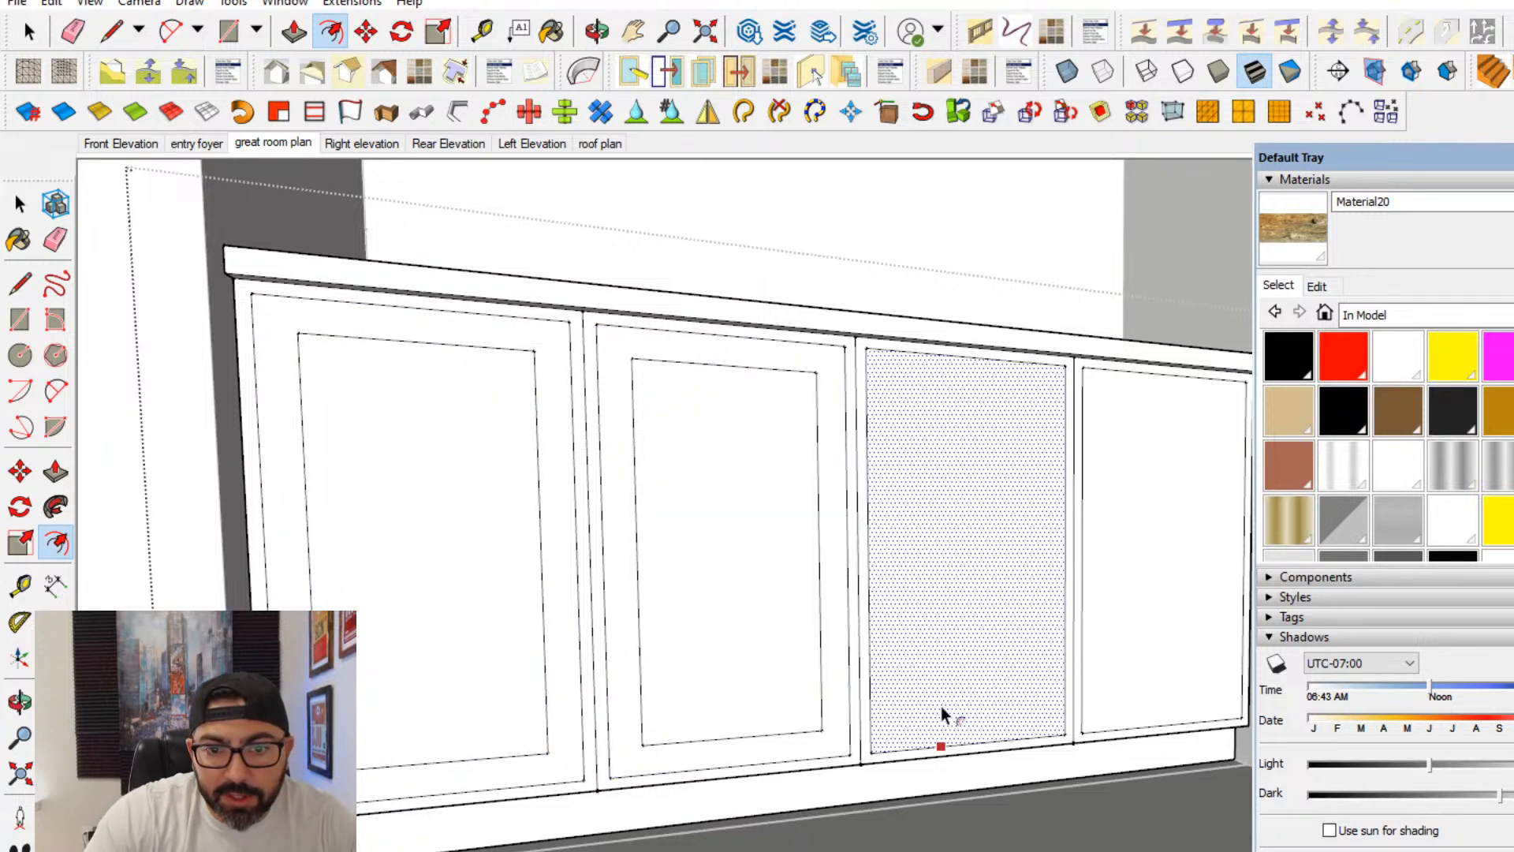
double_click(940, 706)
double_click(1200, 692)
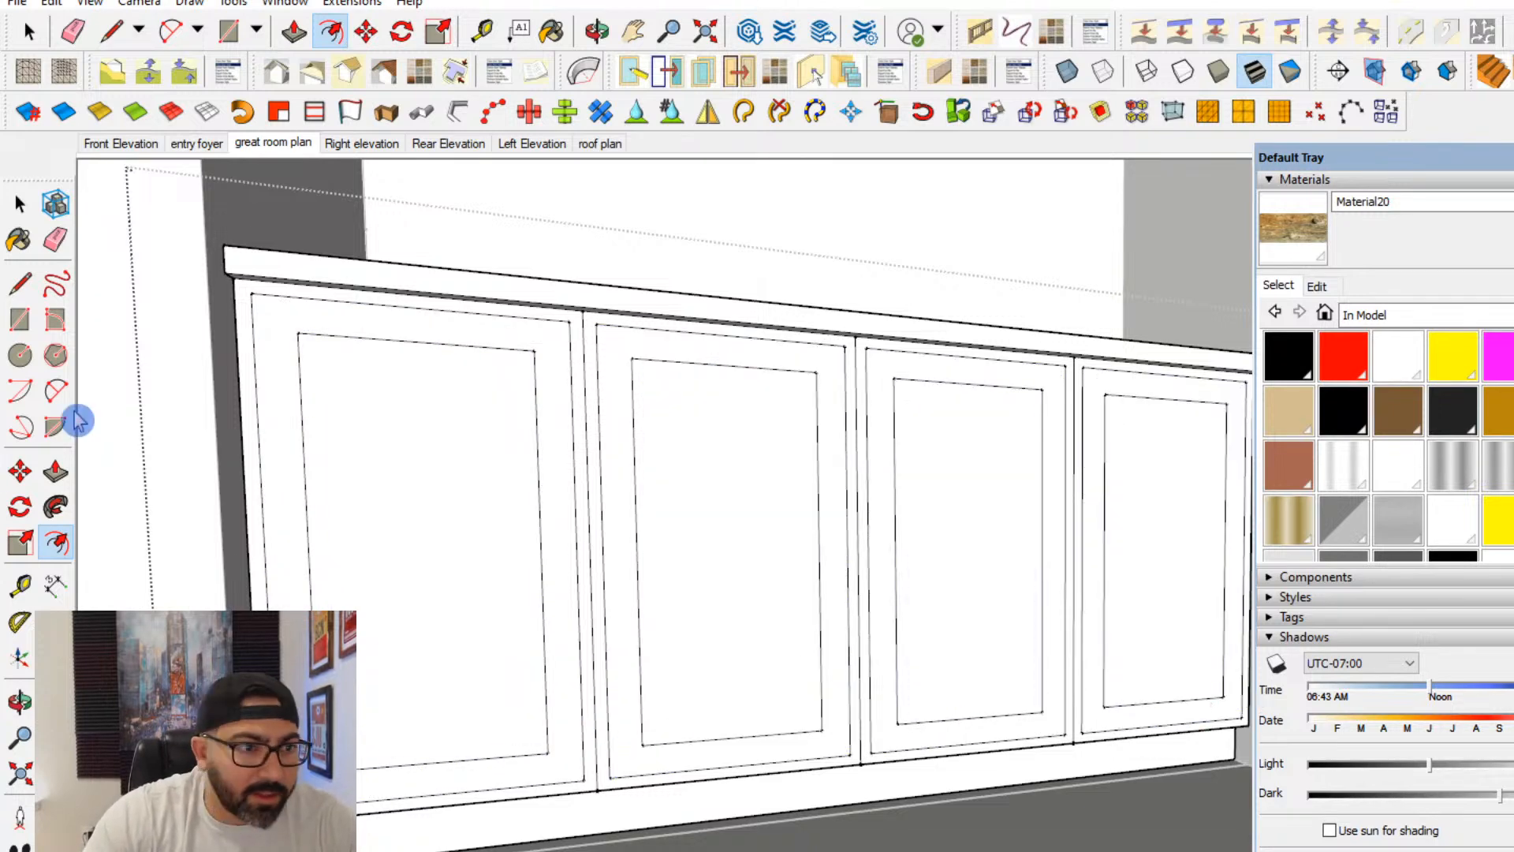
- Push/pull the outer frame of each of the four cabinet doors by the same distance so the frames stand proud of the centre panels
click(56, 471)
middle_drag(118, 513, 361, 833)
double_click(360, 833)
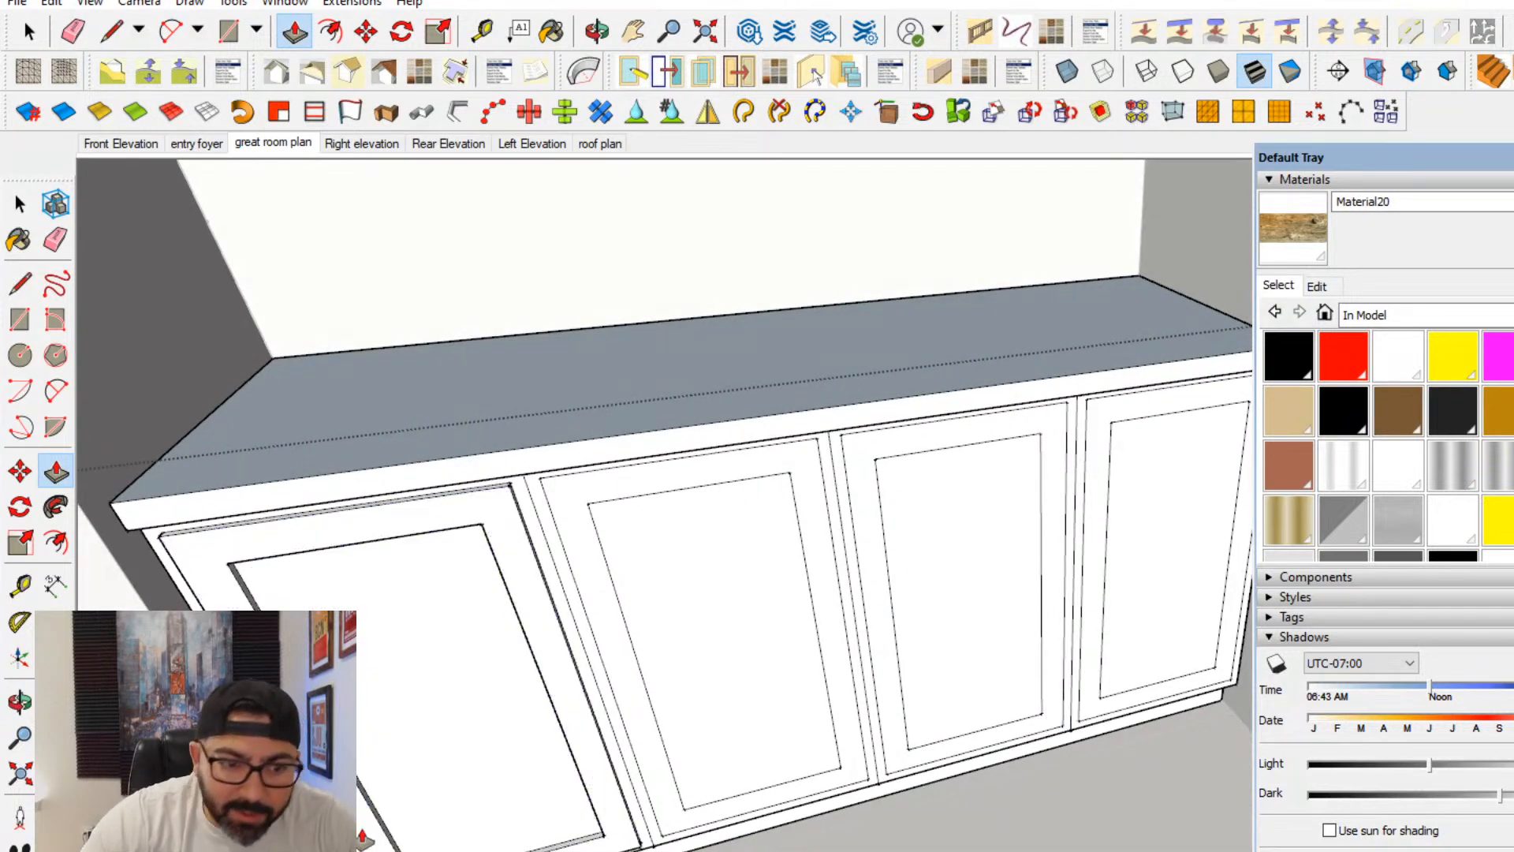
double_click(655, 773)
double_click(892, 771)
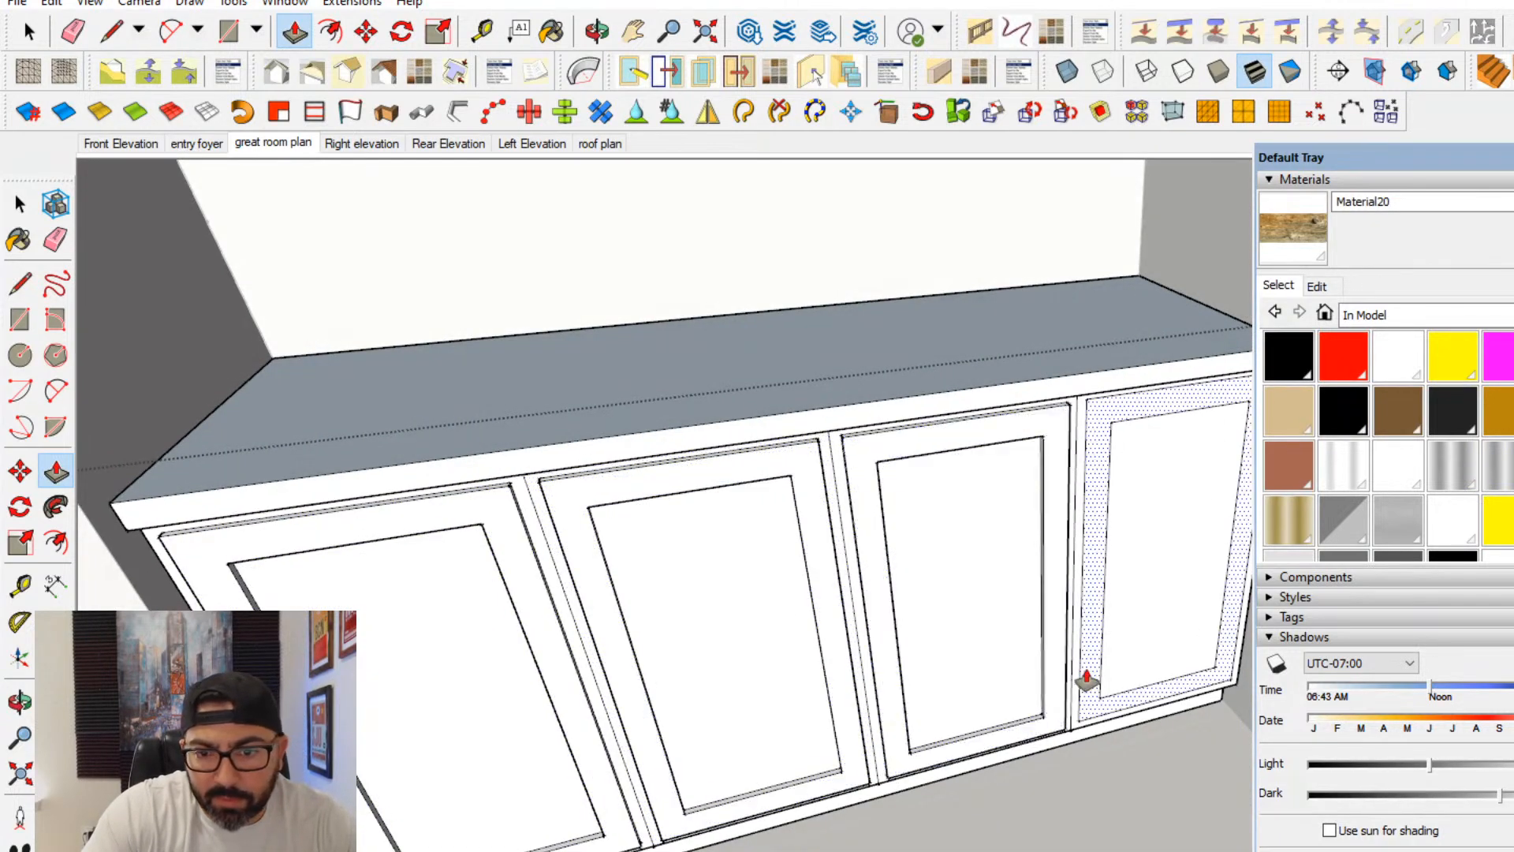
double_click(1085, 676)
click(20, 204)
- Convert the finished cabinet group into a component named "fireplace base cabinets"
middle_drag(342, 389, 871, 528)
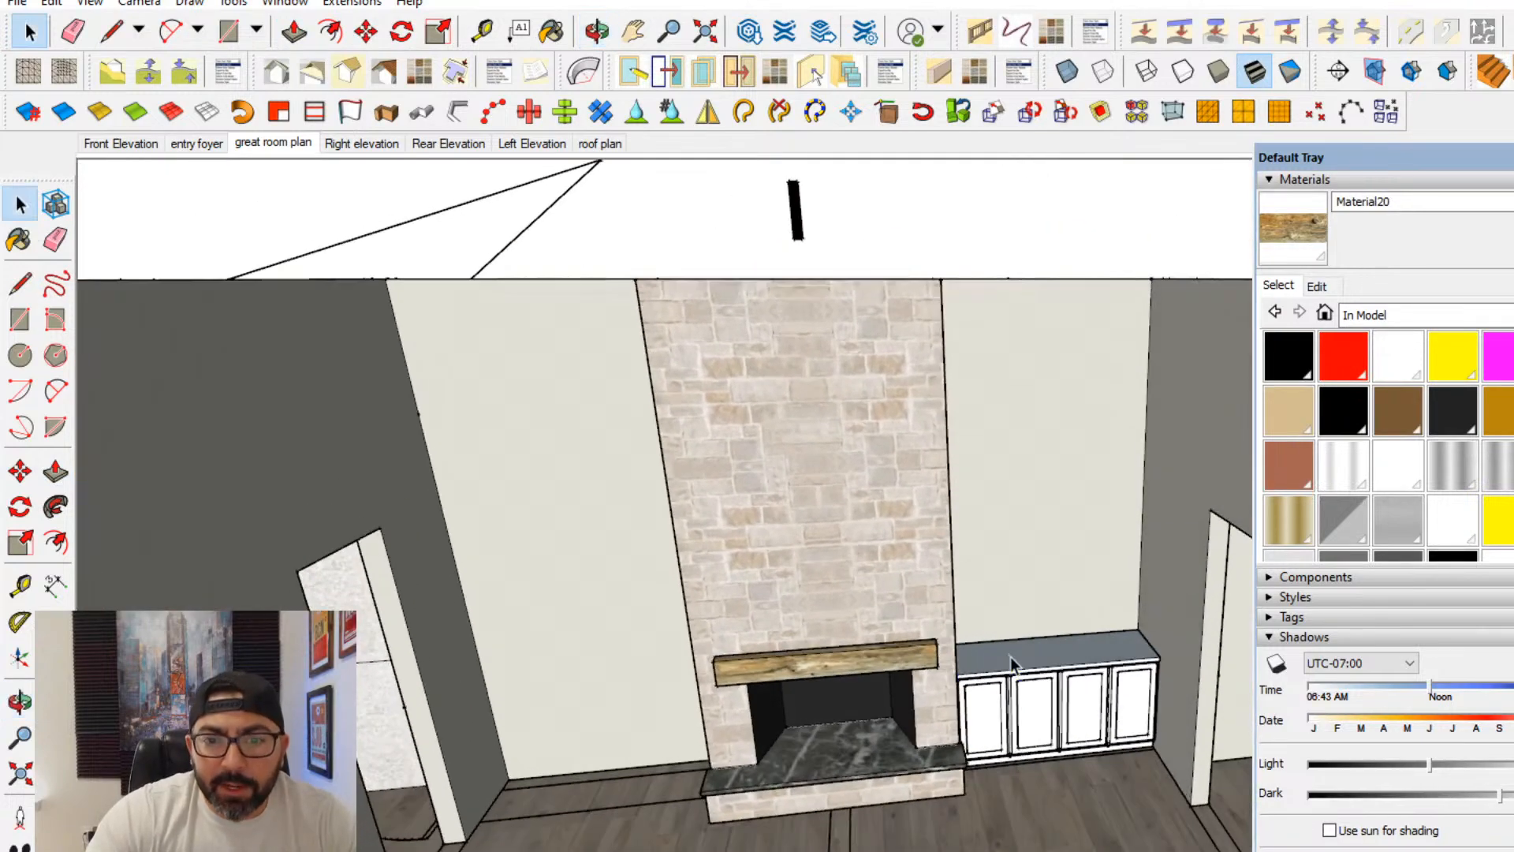
click(1010, 656)
right_click(1027, 679)
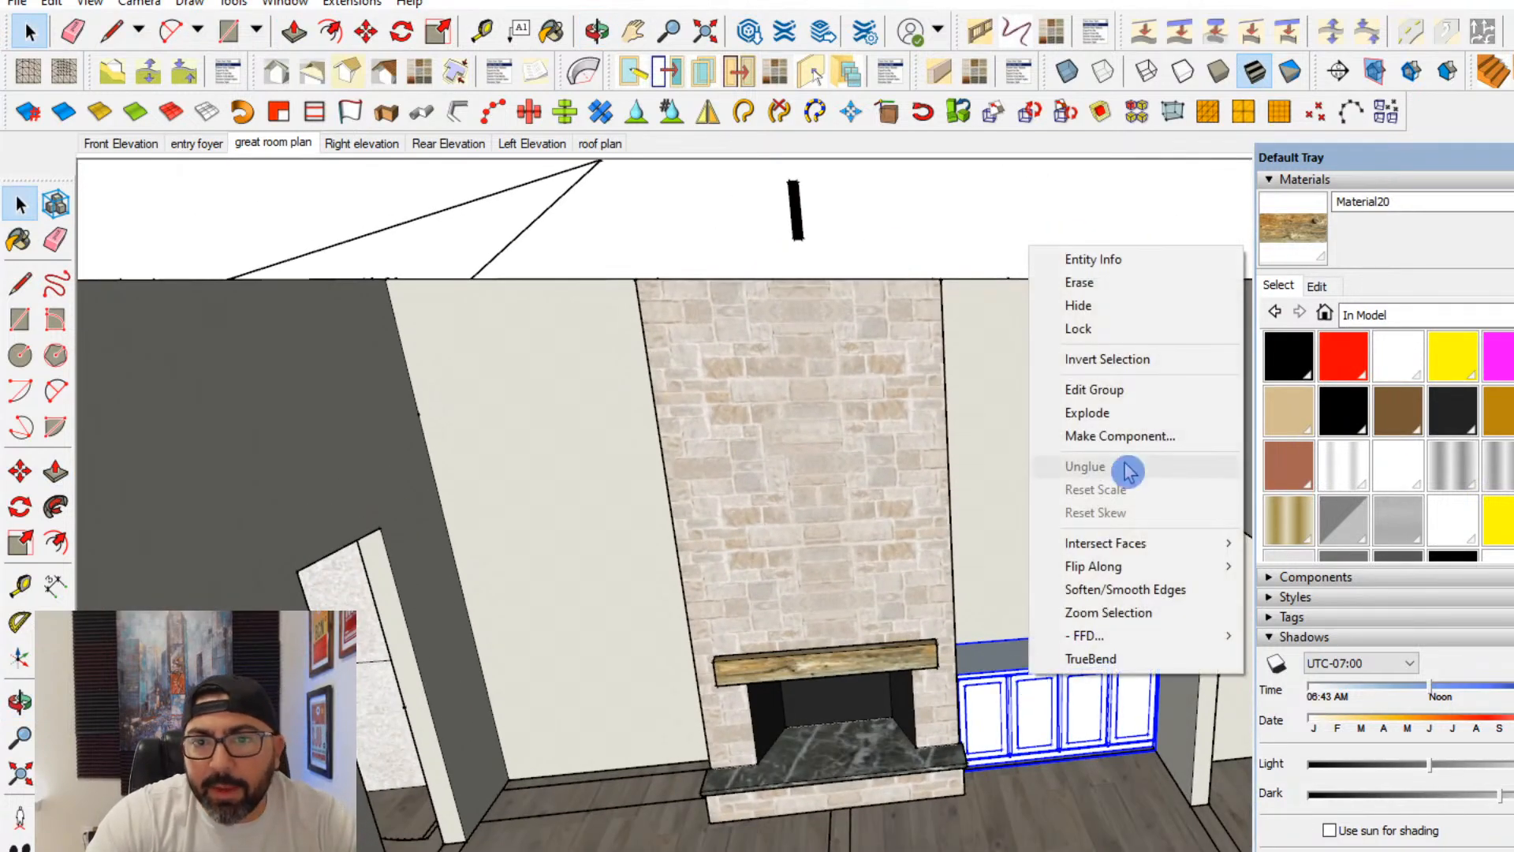
click(1140, 436)
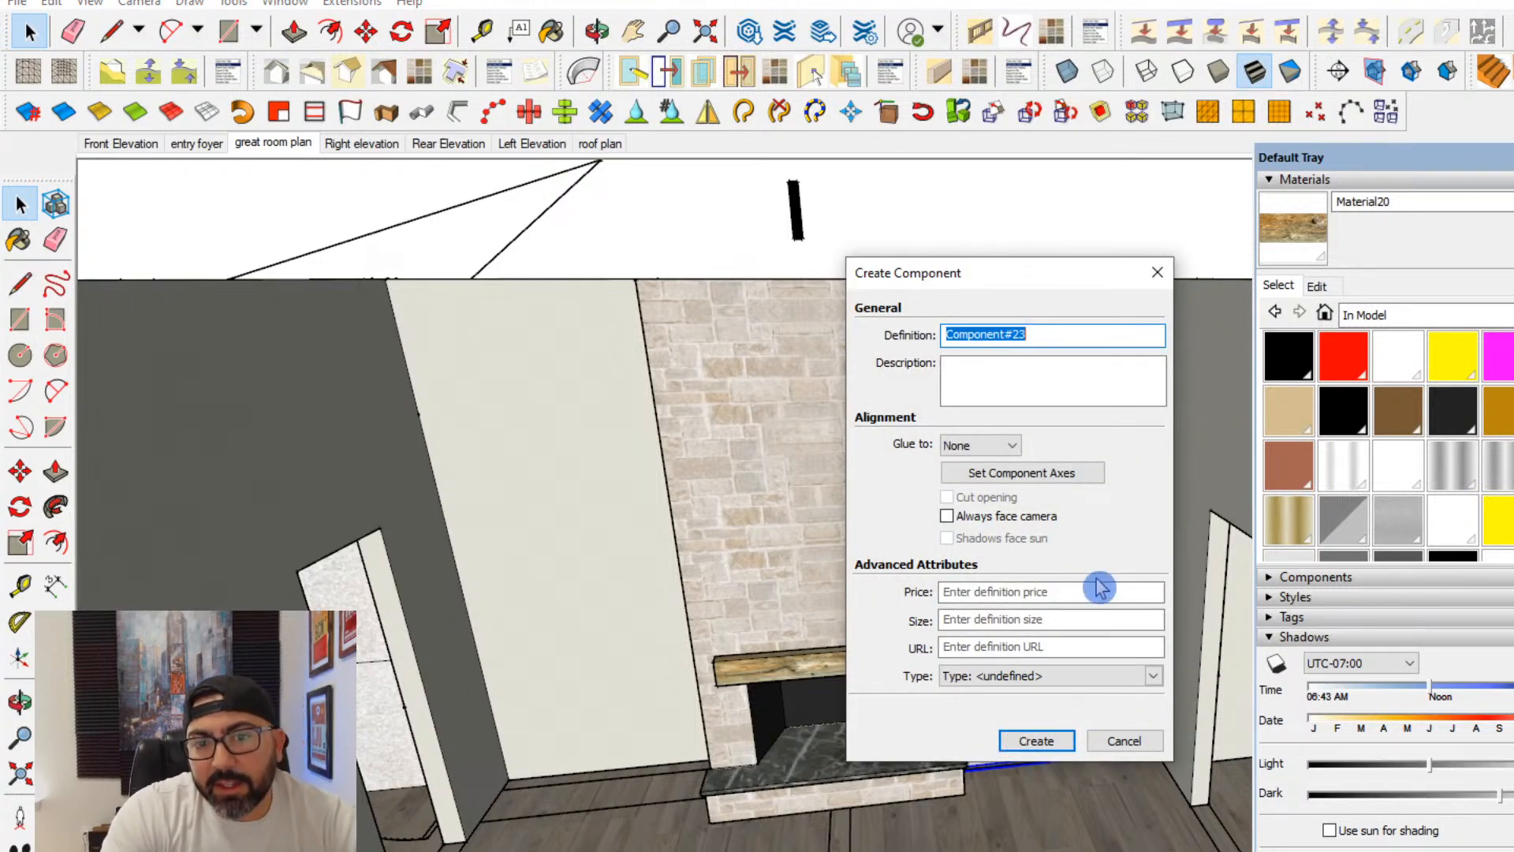
text(fireplace base cabinets)
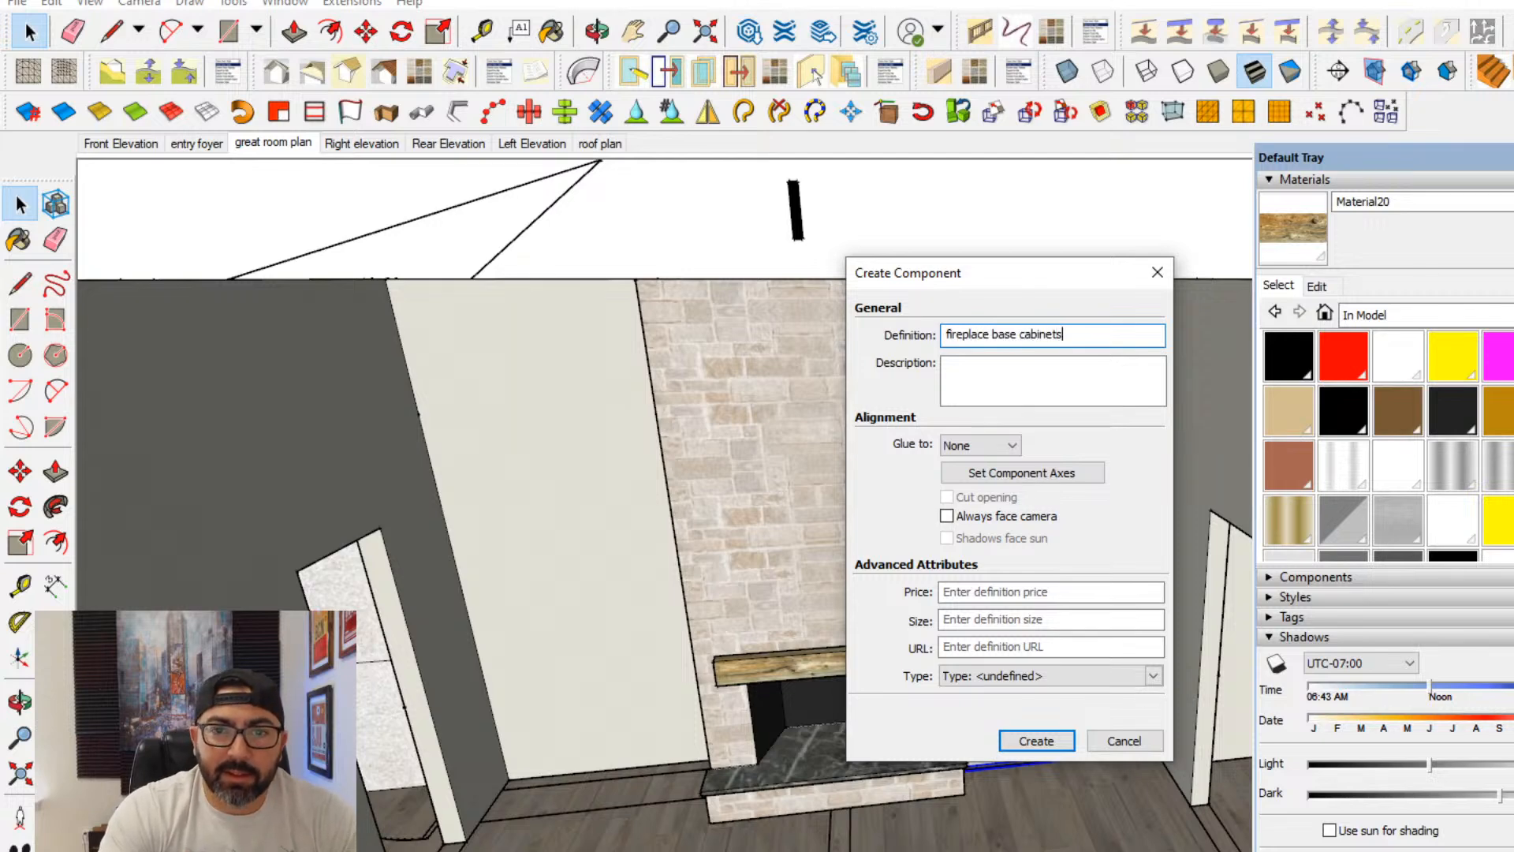
key(Return)
- Open the wall group for editing and select the wall face above the base cabinet
scroll(1091, 585, up, 2)
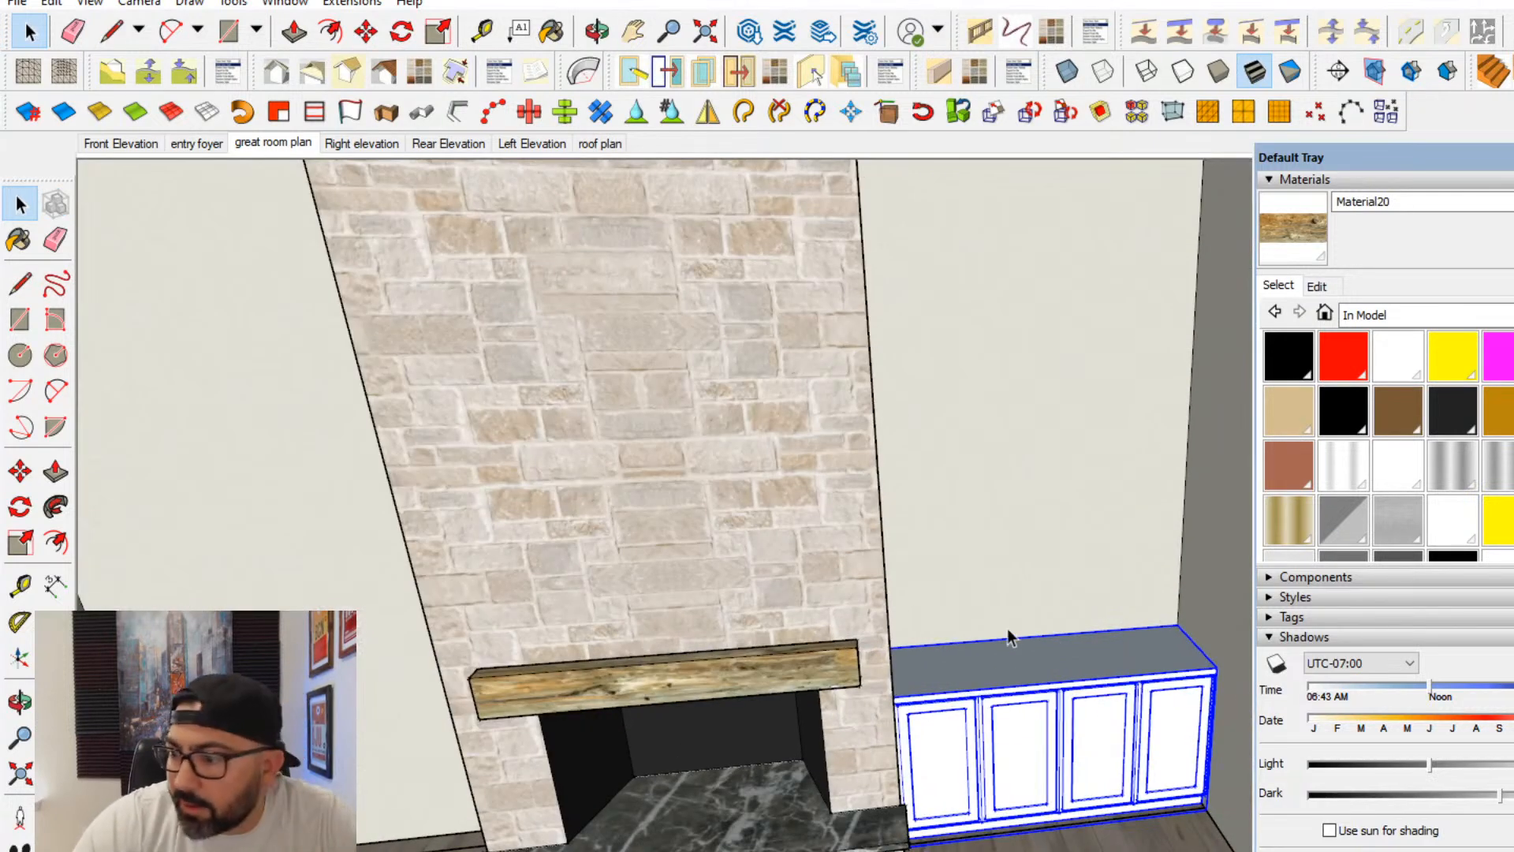
middle_drag(946, 489, 778, 462)
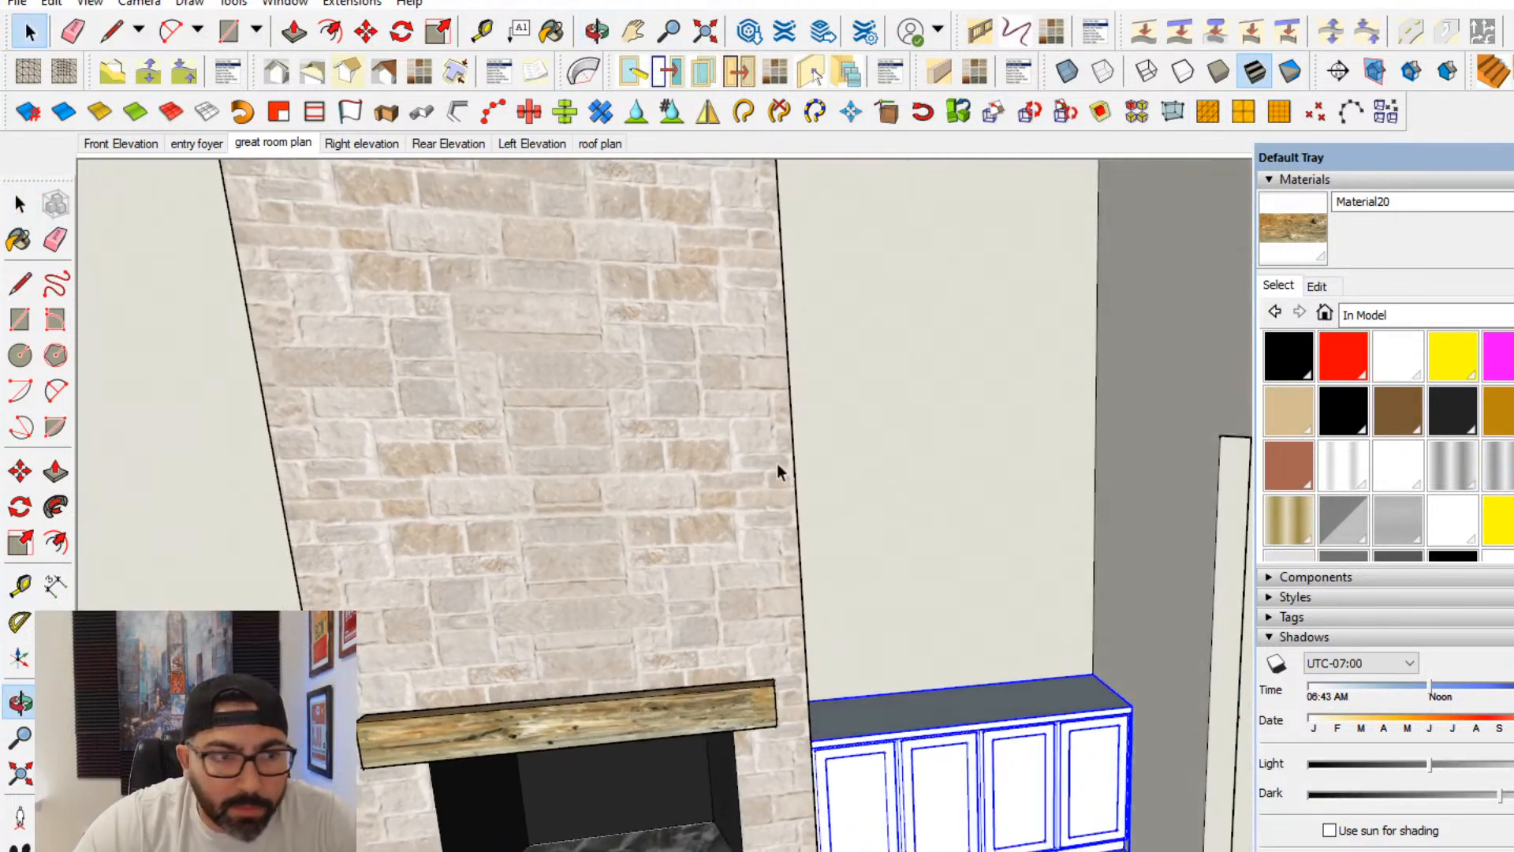
click(20, 206)
scroll(853, 574, down, 3)
middle_drag(854, 576, 959, 529)
double_click(944, 457)
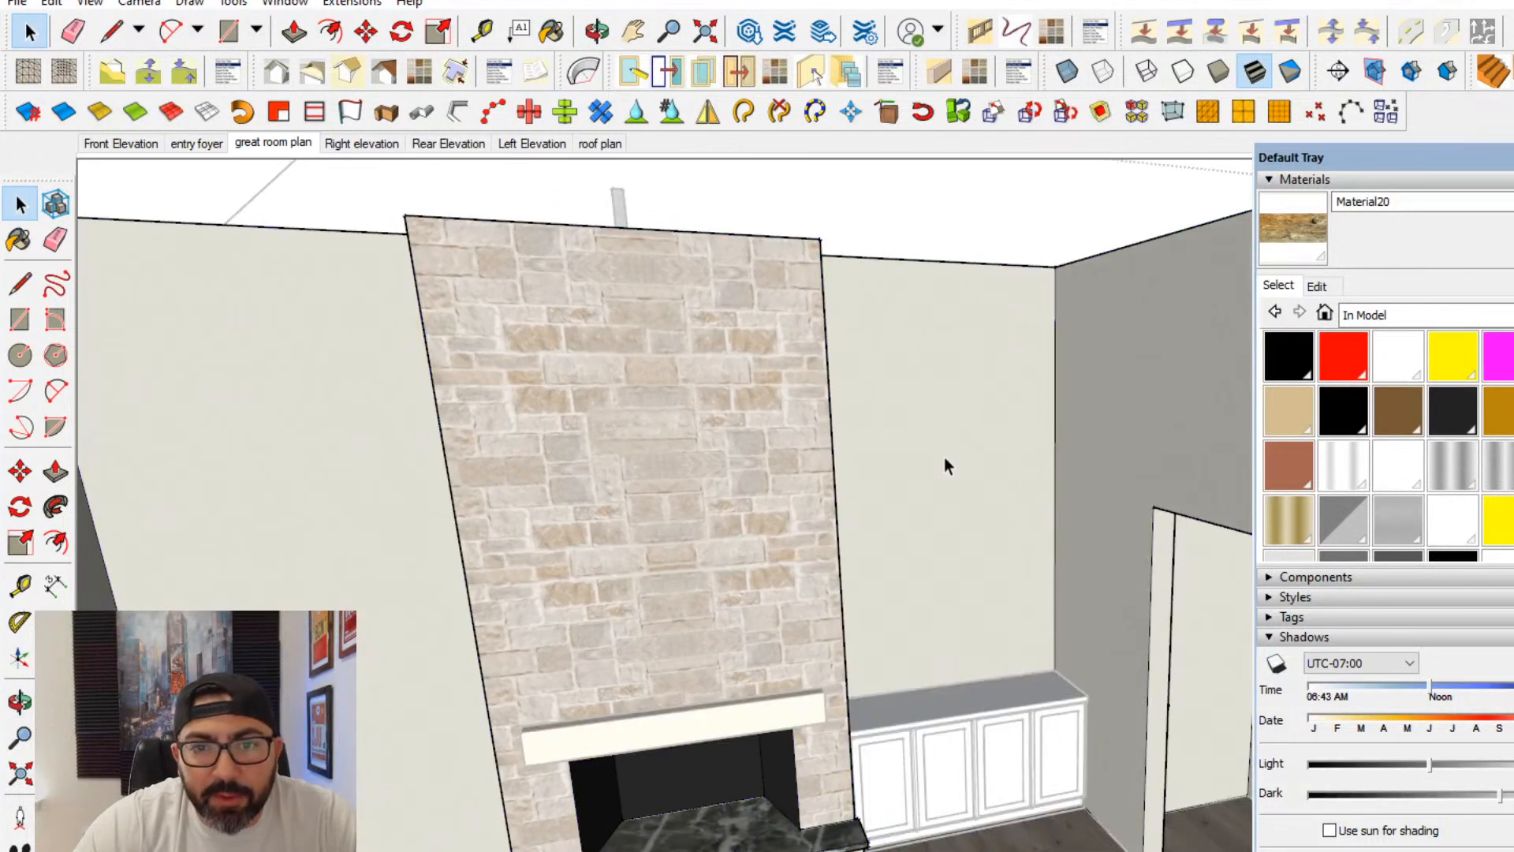
triple_click(944, 457)
click(943, 436)
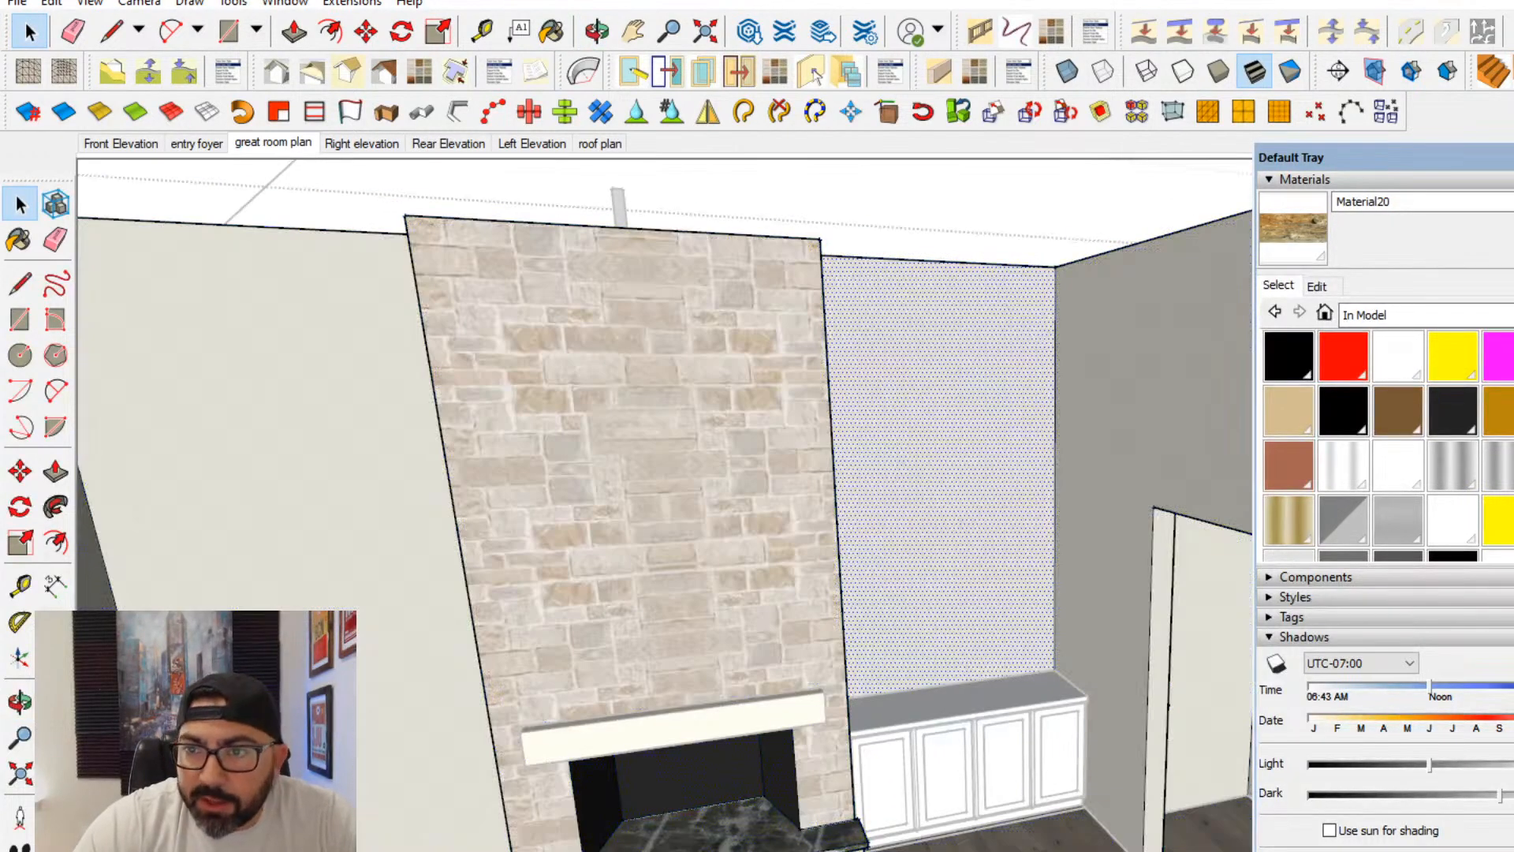
- Sample the dark horizontal wood siding from the recessed wall in another room and paint both walls beside the fireplace with it
middle_drag(860, 544, 812, 635)
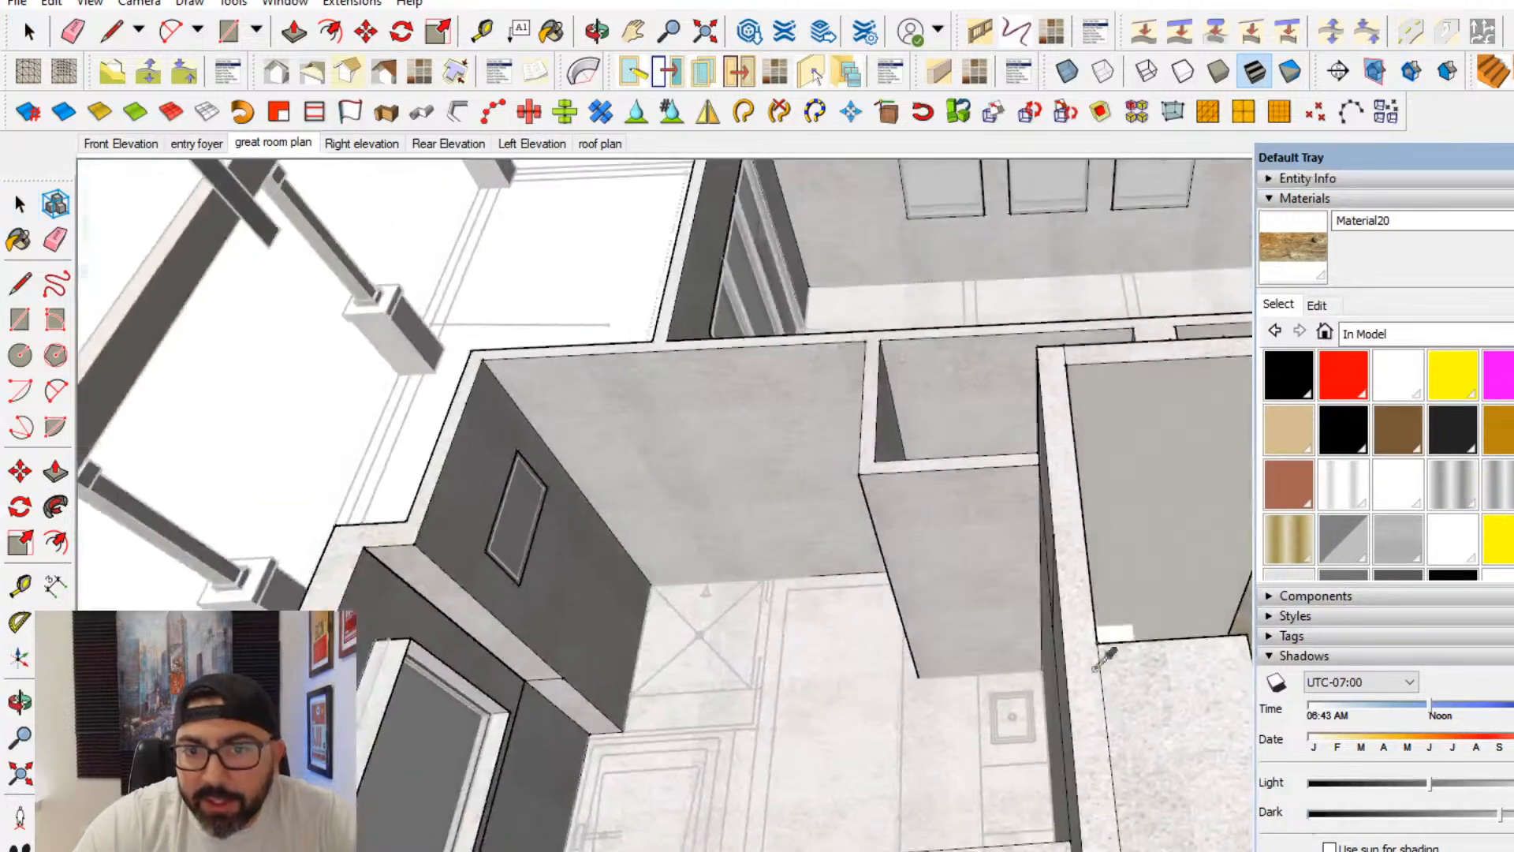
middle_drag(1112, 641, 602, 773)
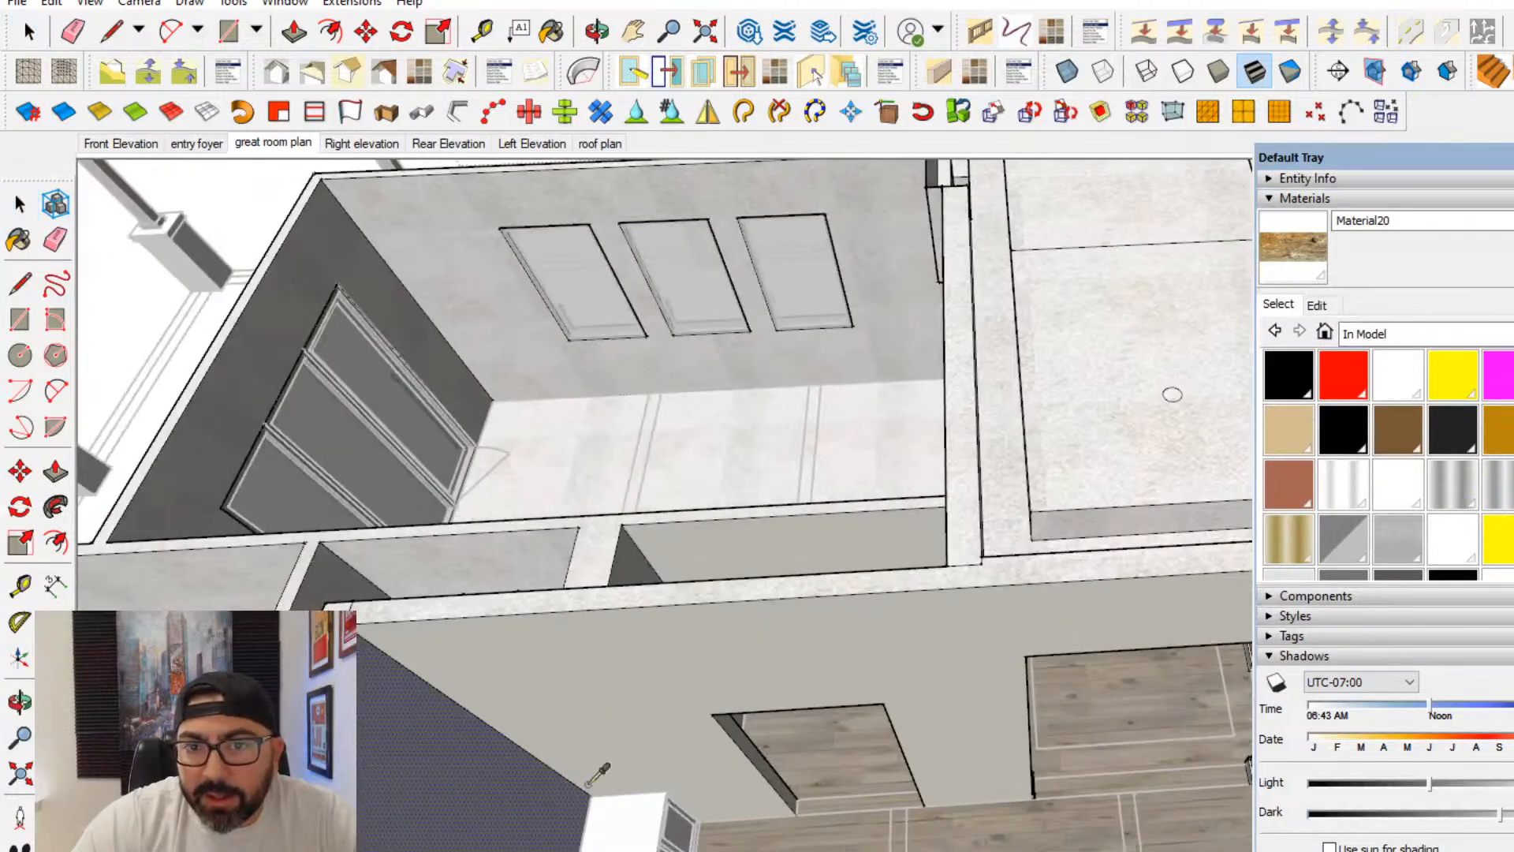
middle_drag(889, 677, 796, 678)
middle_drag(358, 714, 527, 785)
middle_drag(849, 731, 669, 736)
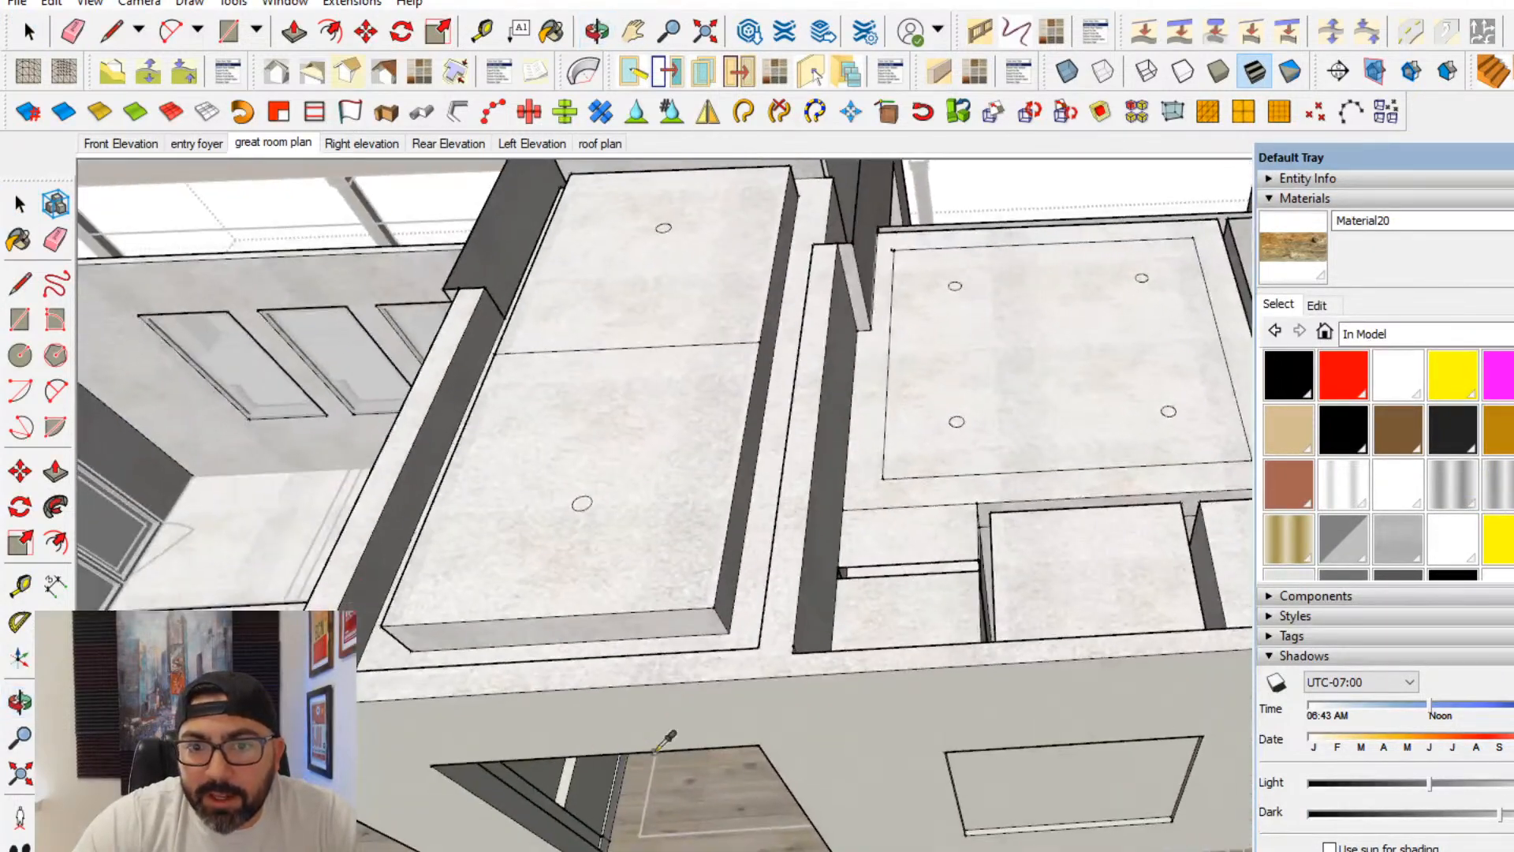
scroll(615, 792, up, 4)
mouse_move(612, 794)
shift+middle_down()
mouse_move(476, 828)
mouse_move(544, 850)
shift+middle_up()
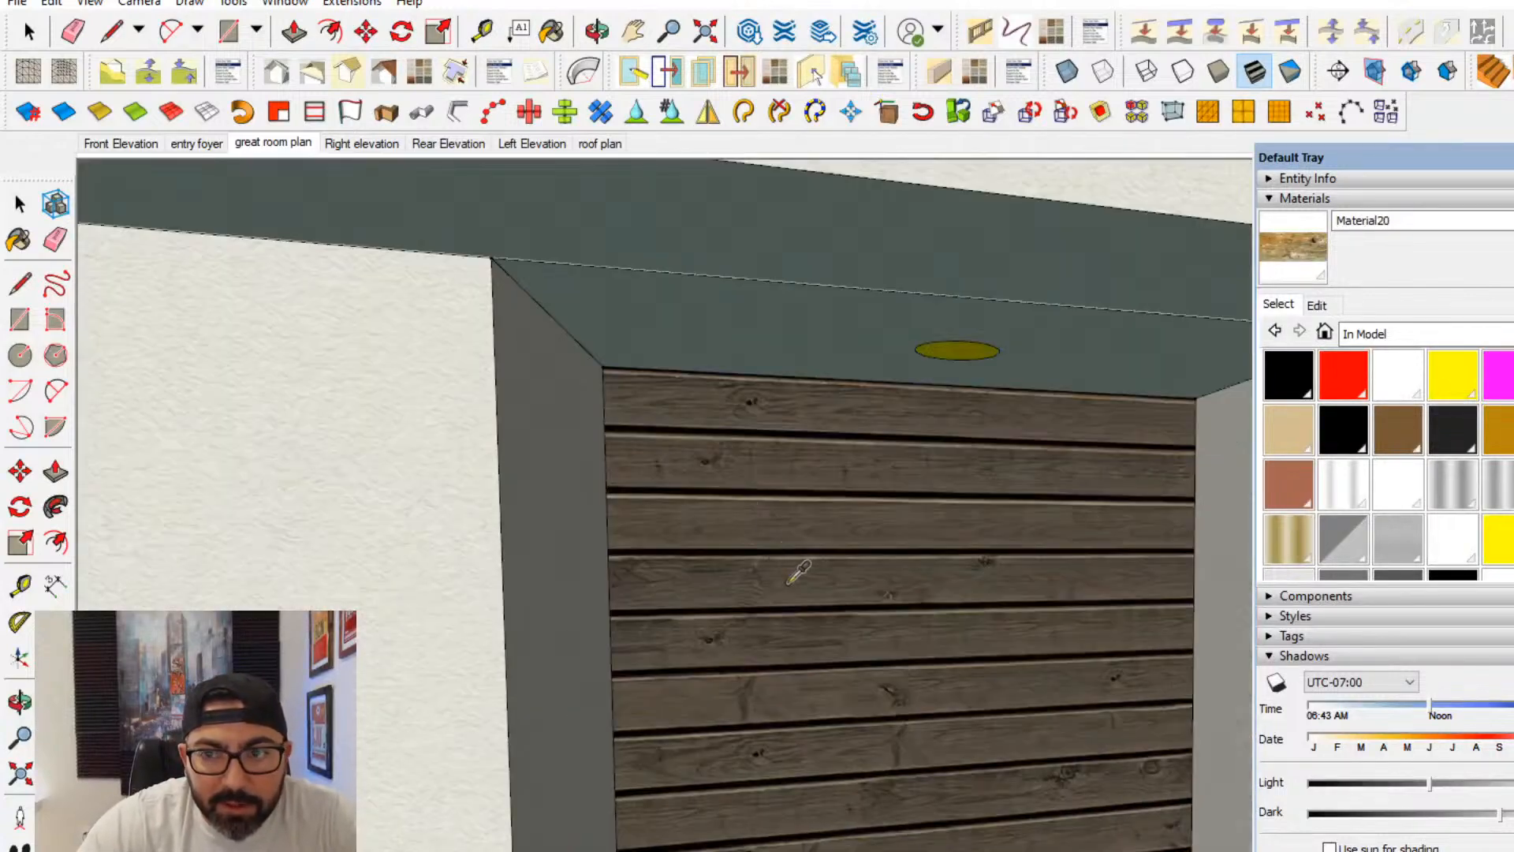
click(799, 573)
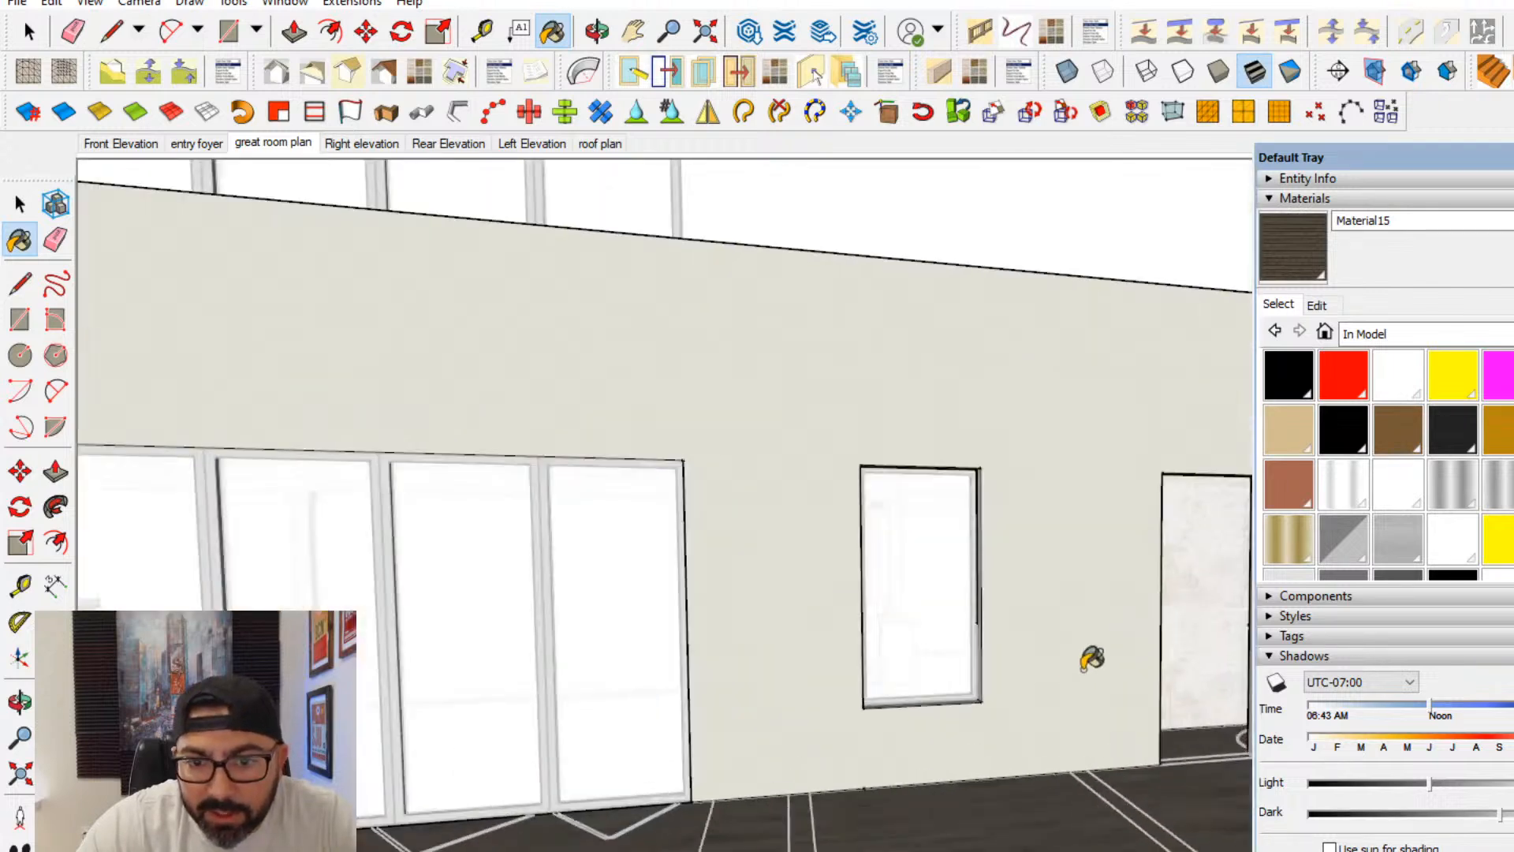
mouse_move(1092, 655)
middle_down()
mouse_move(767, 664)
mouse_move(1457, 805)
mouse_move(960, 667)
middle_up()
shift+middle_drag(909, 541, 691, 535)
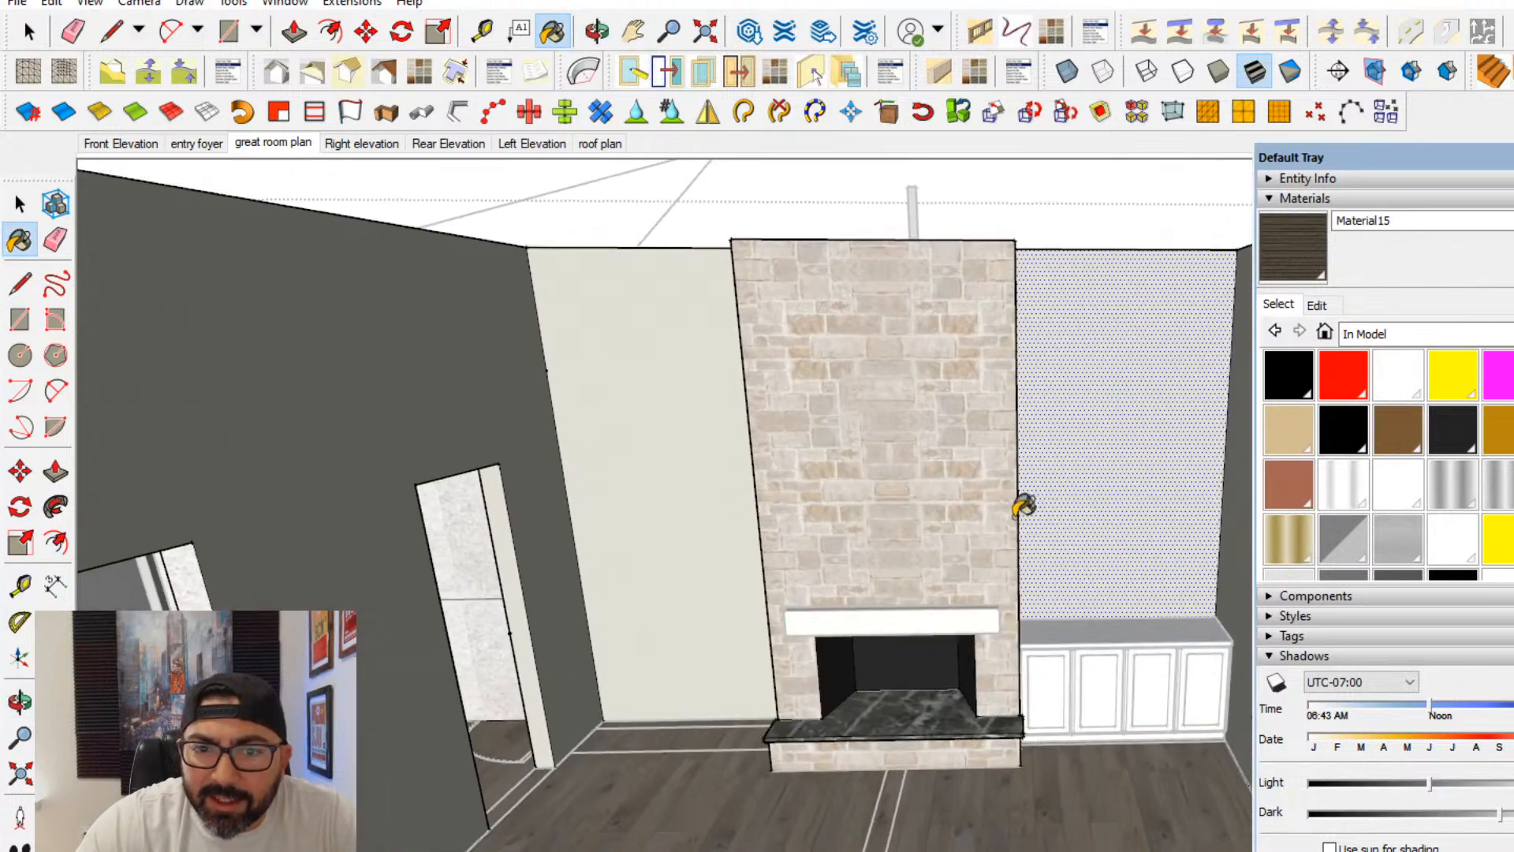
click(1108, 469)
click(717, 489)
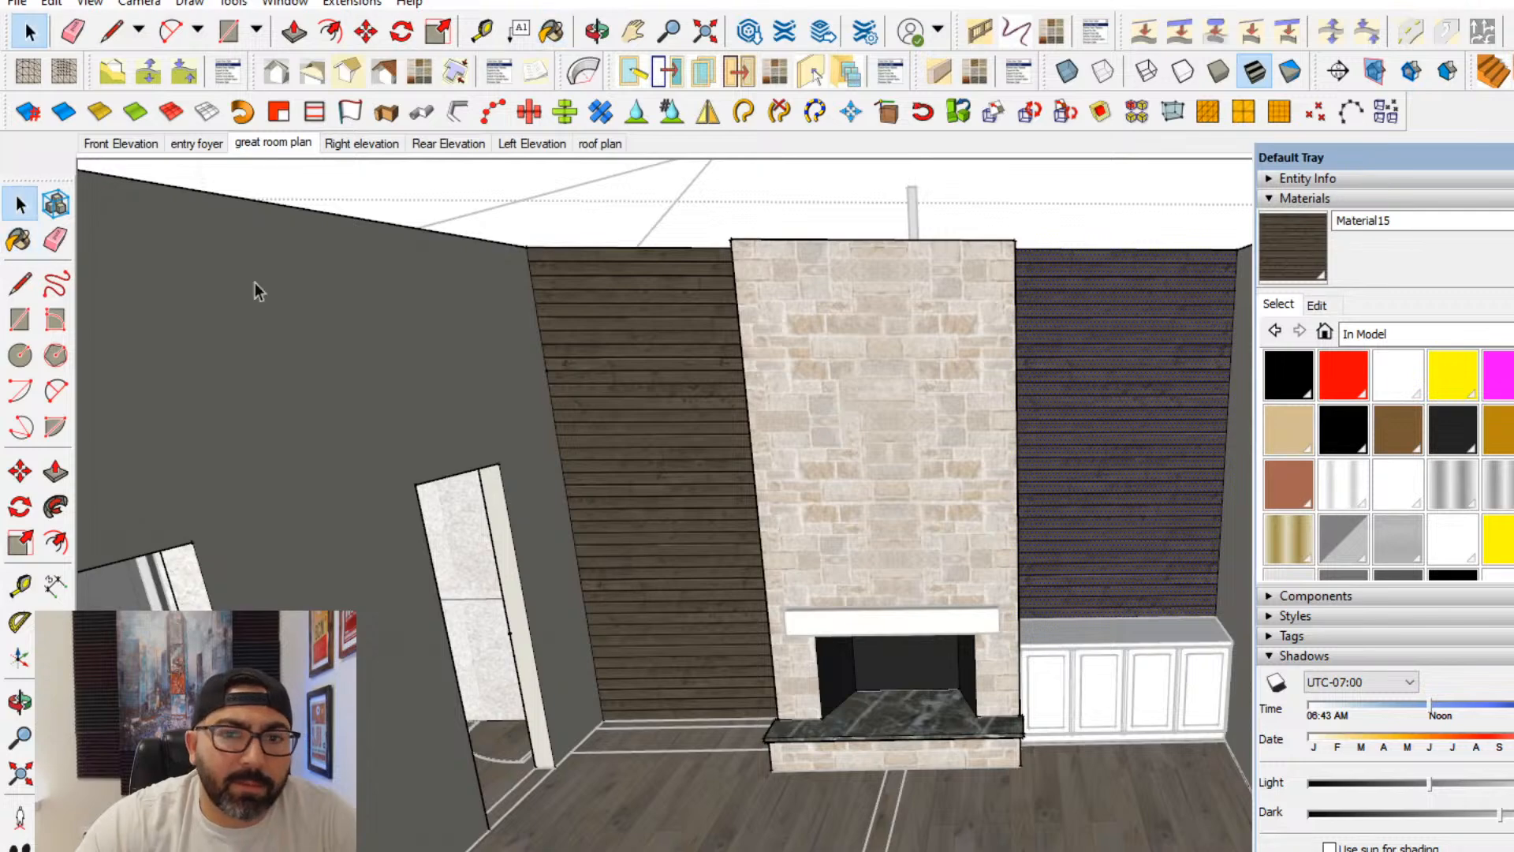
- Set the siding material's texture size to 8 feet
mouse_move(253, 287)
middle_down()
mouse_move(734, 433)
mouse_move(854, 334)
mouse_move(771, 331)
mouse_move(761, 346)
middle_up()
click(1323, 308)
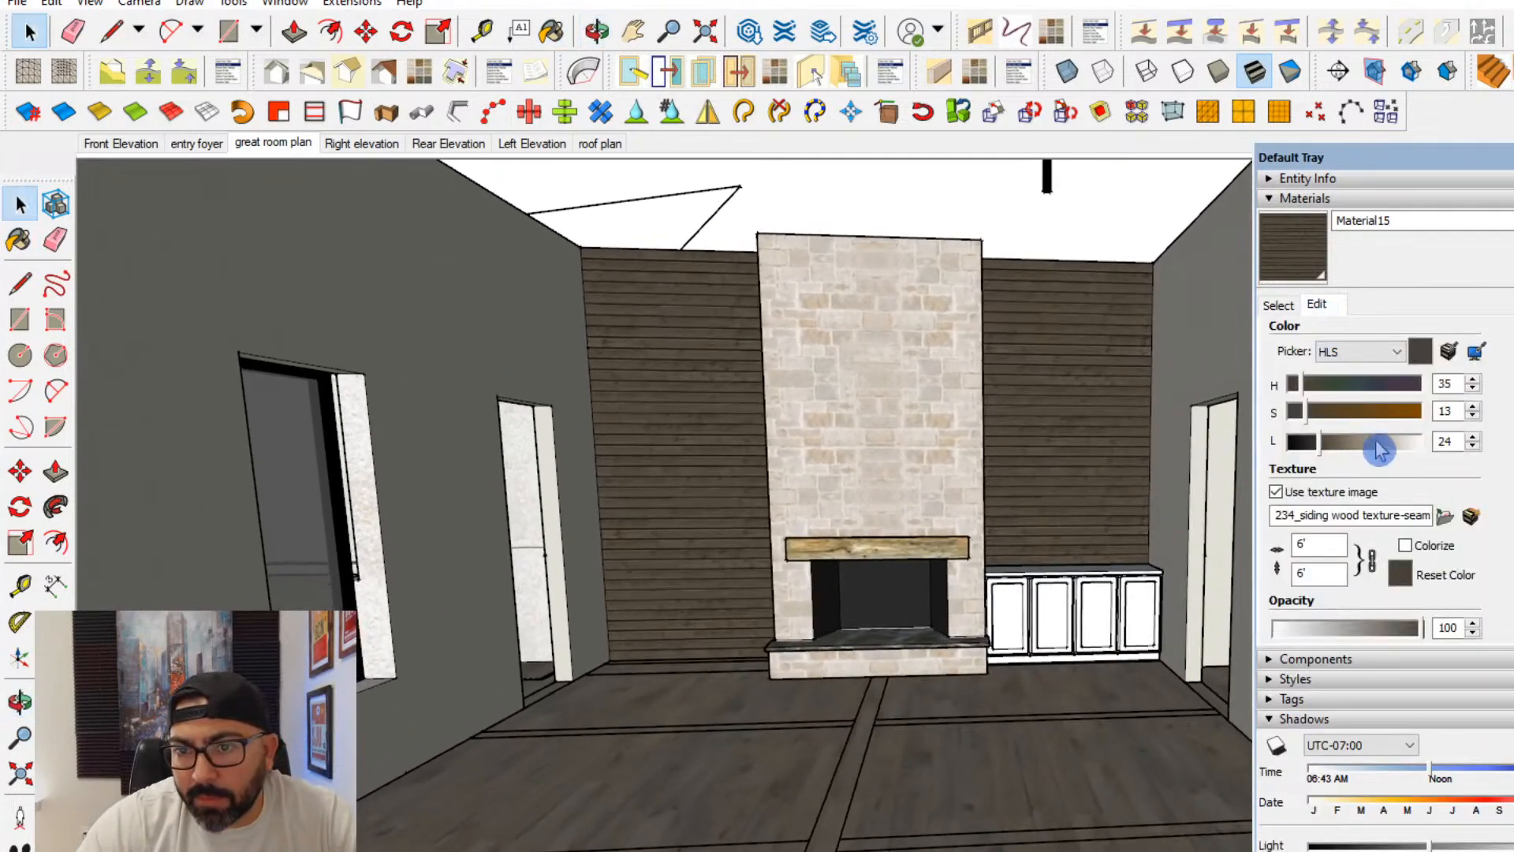
click(1319, 544)
text(8)
key(Return)
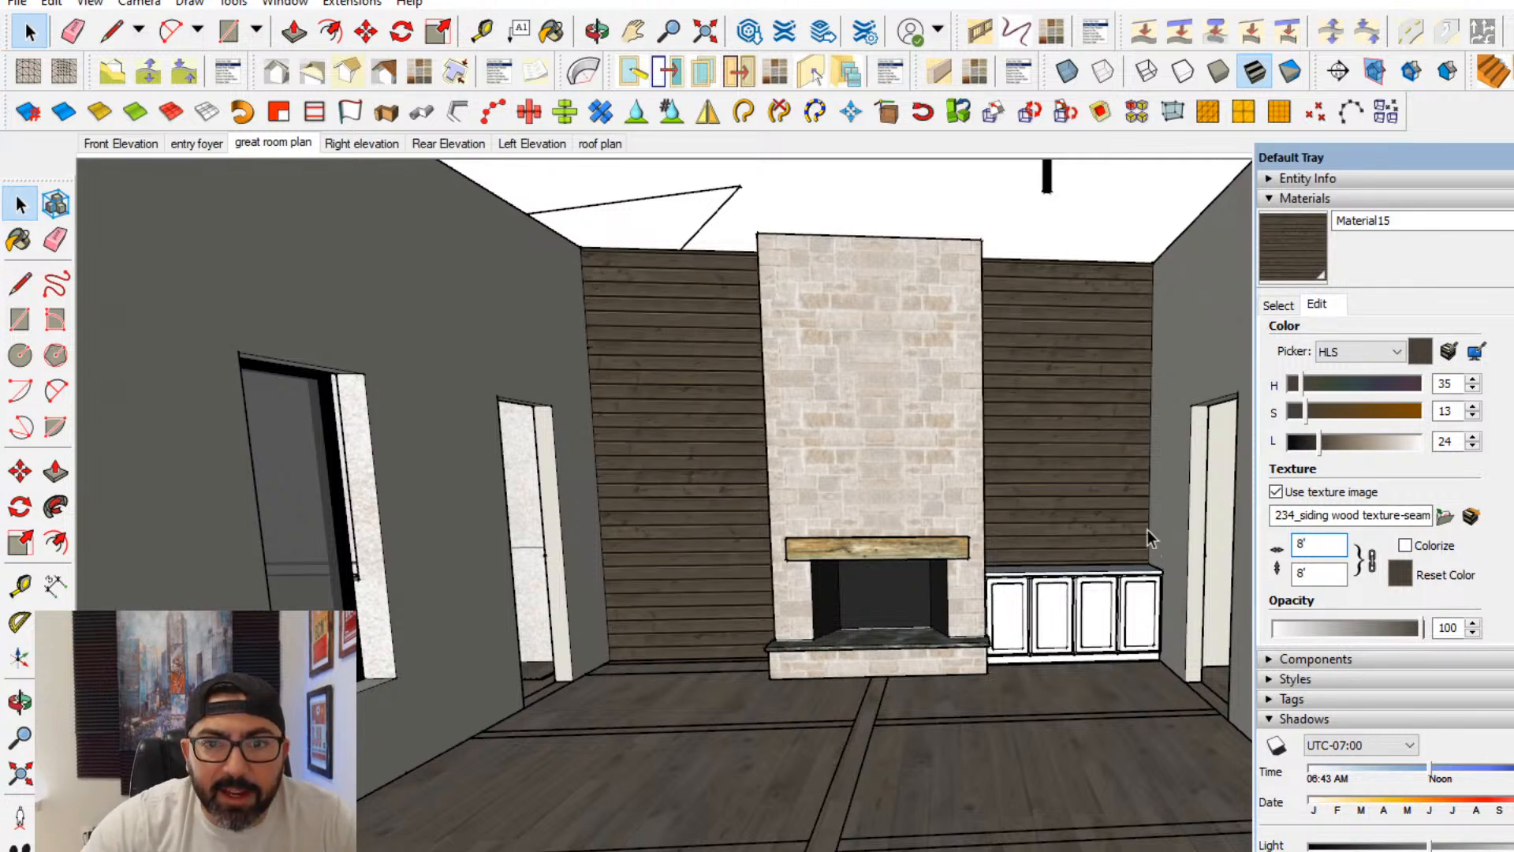
- Lighten the siding material by raising its HLS lightness to 62, keeping hue 35 and saturation 13
click(1313, 424)
click(1335, 441)
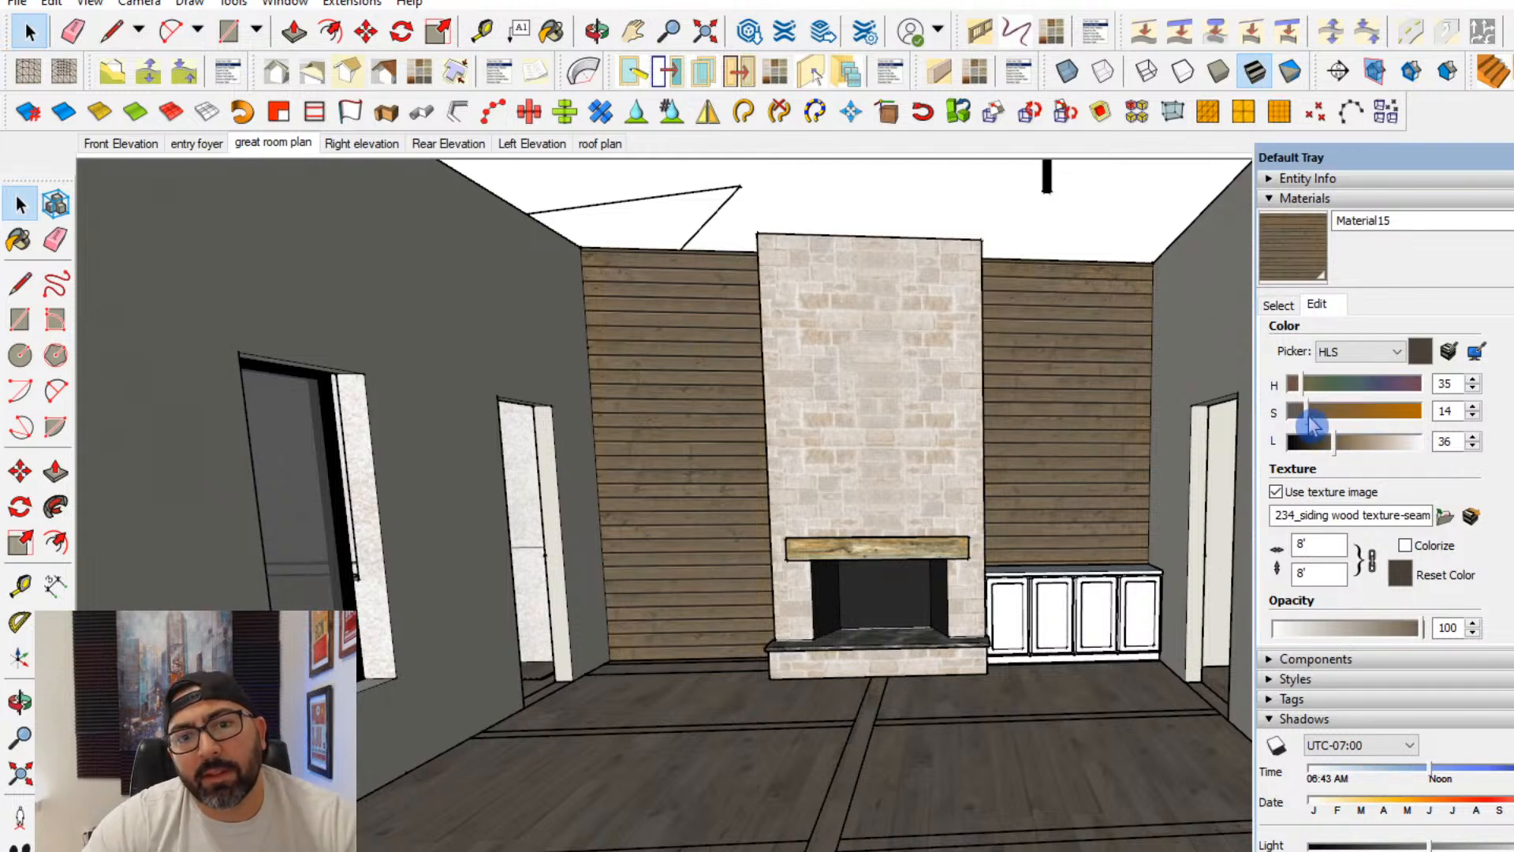
drag(1309, 414, 1339, 445)
click(1344, 442)
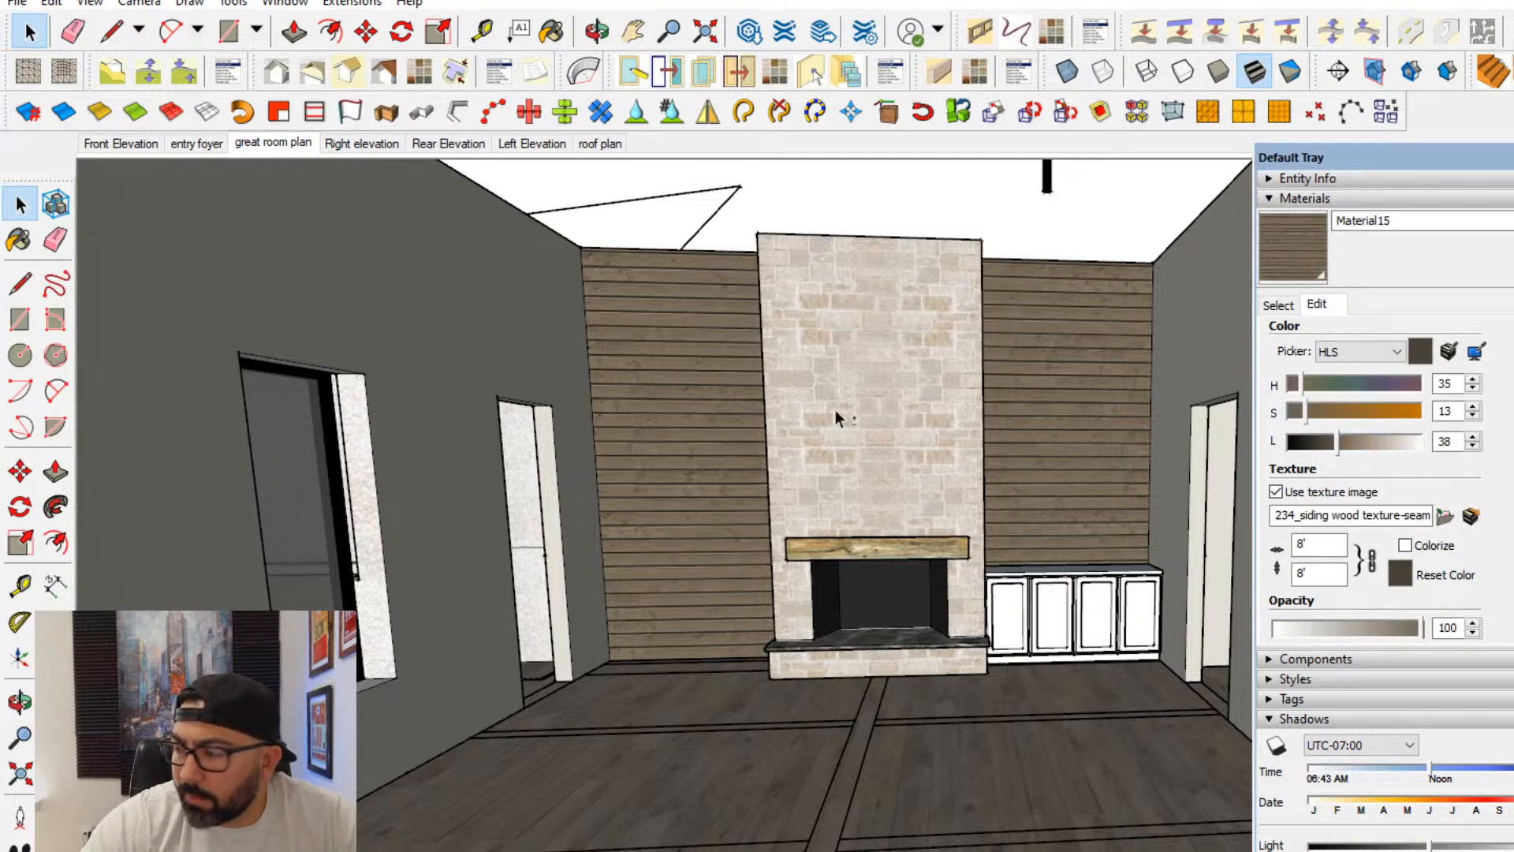
middle_drag(835, 410, 568, 425)
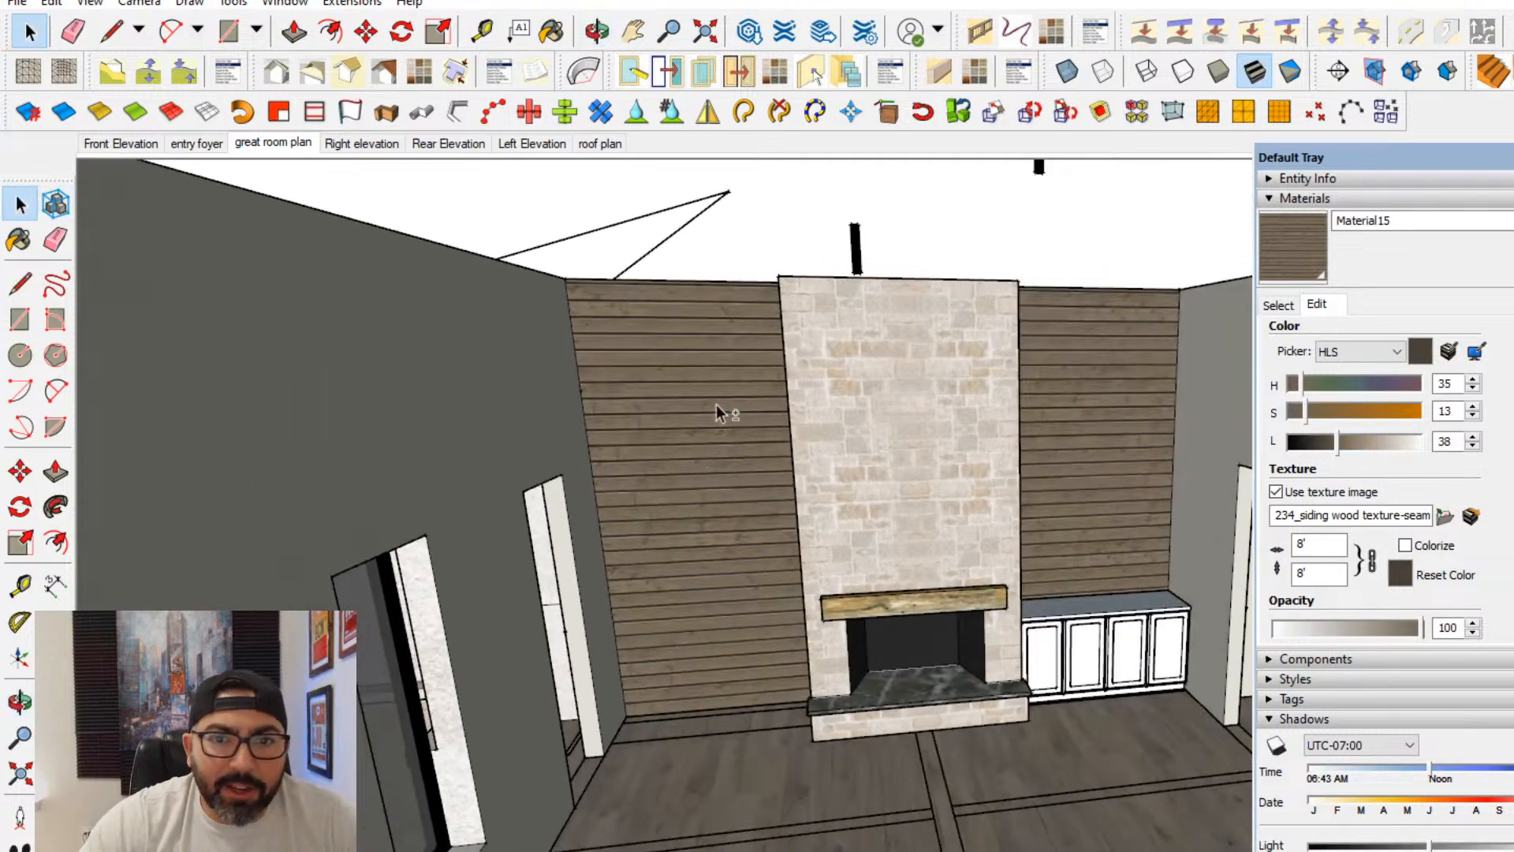
middle_drag(719, 411, 757, 623)
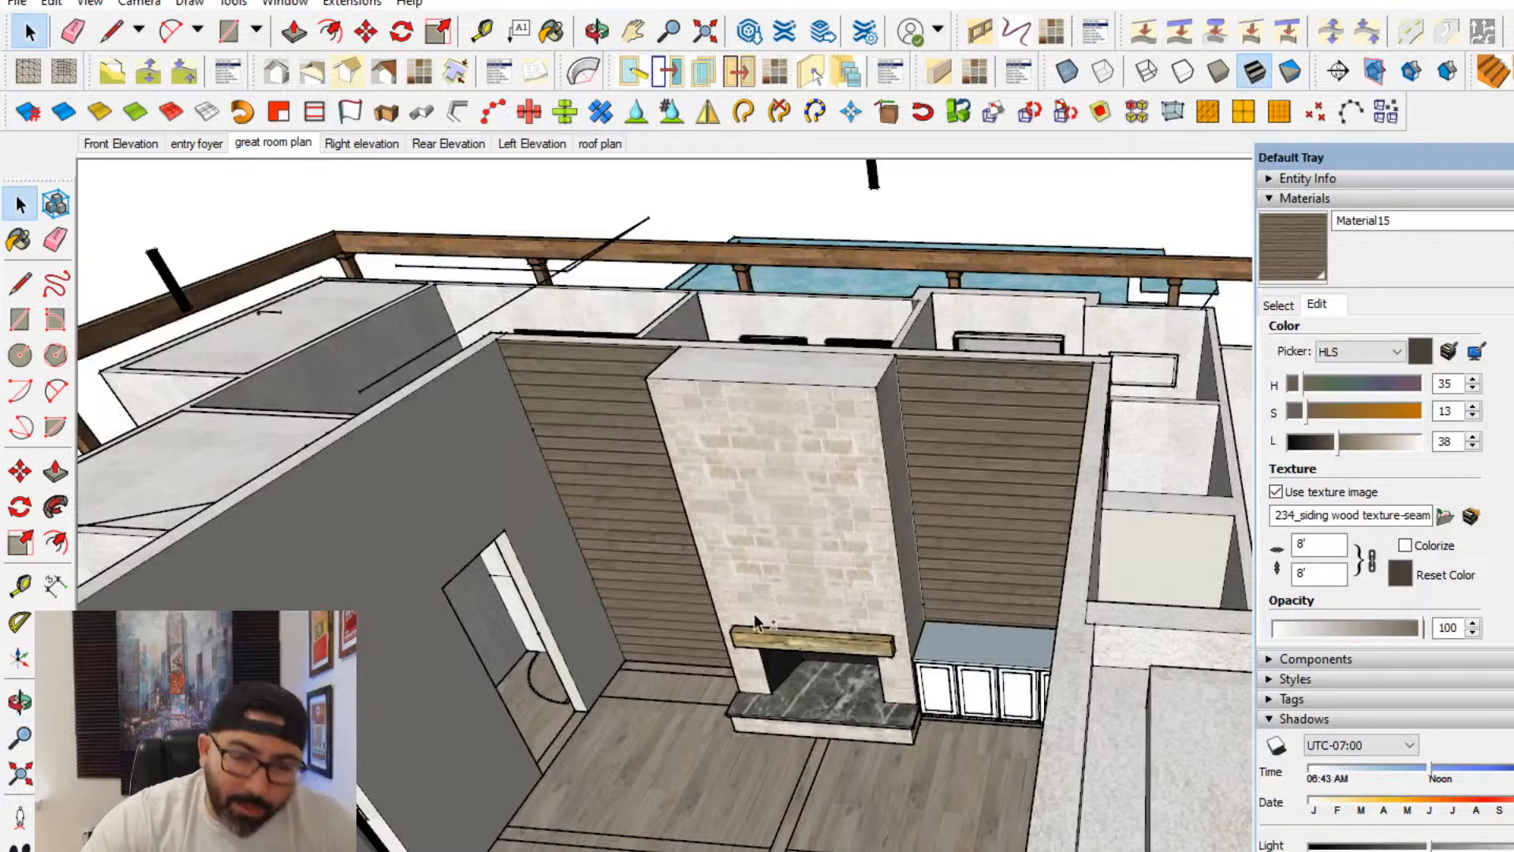
drag(1339, 444, 1372, 450)
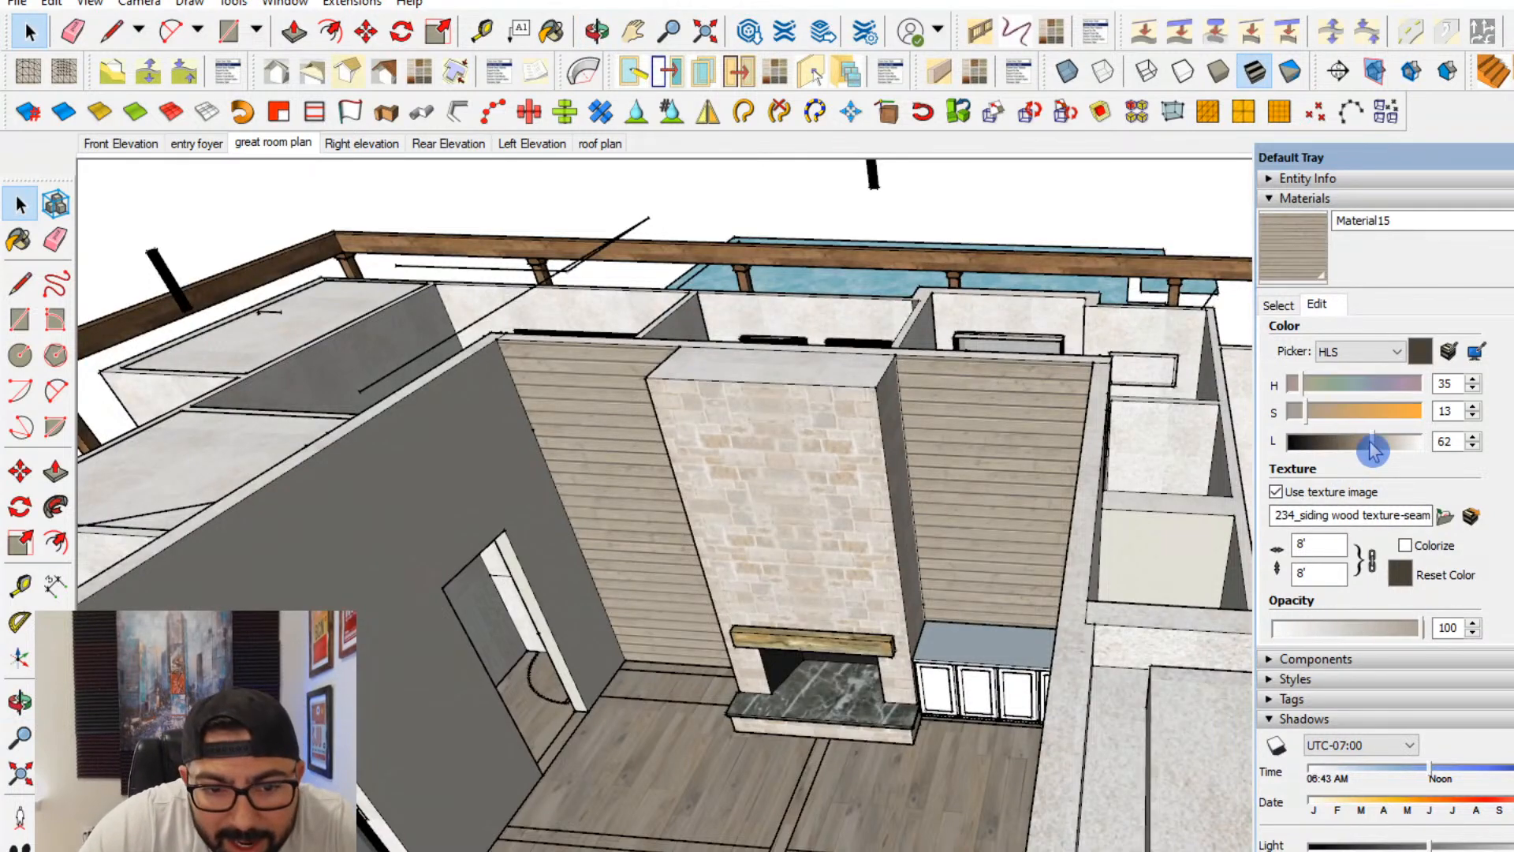
middle_drag(797, 505, 855, 518)
scroll(985, 659, up, 3)
scroll(990, 659, down, 1)
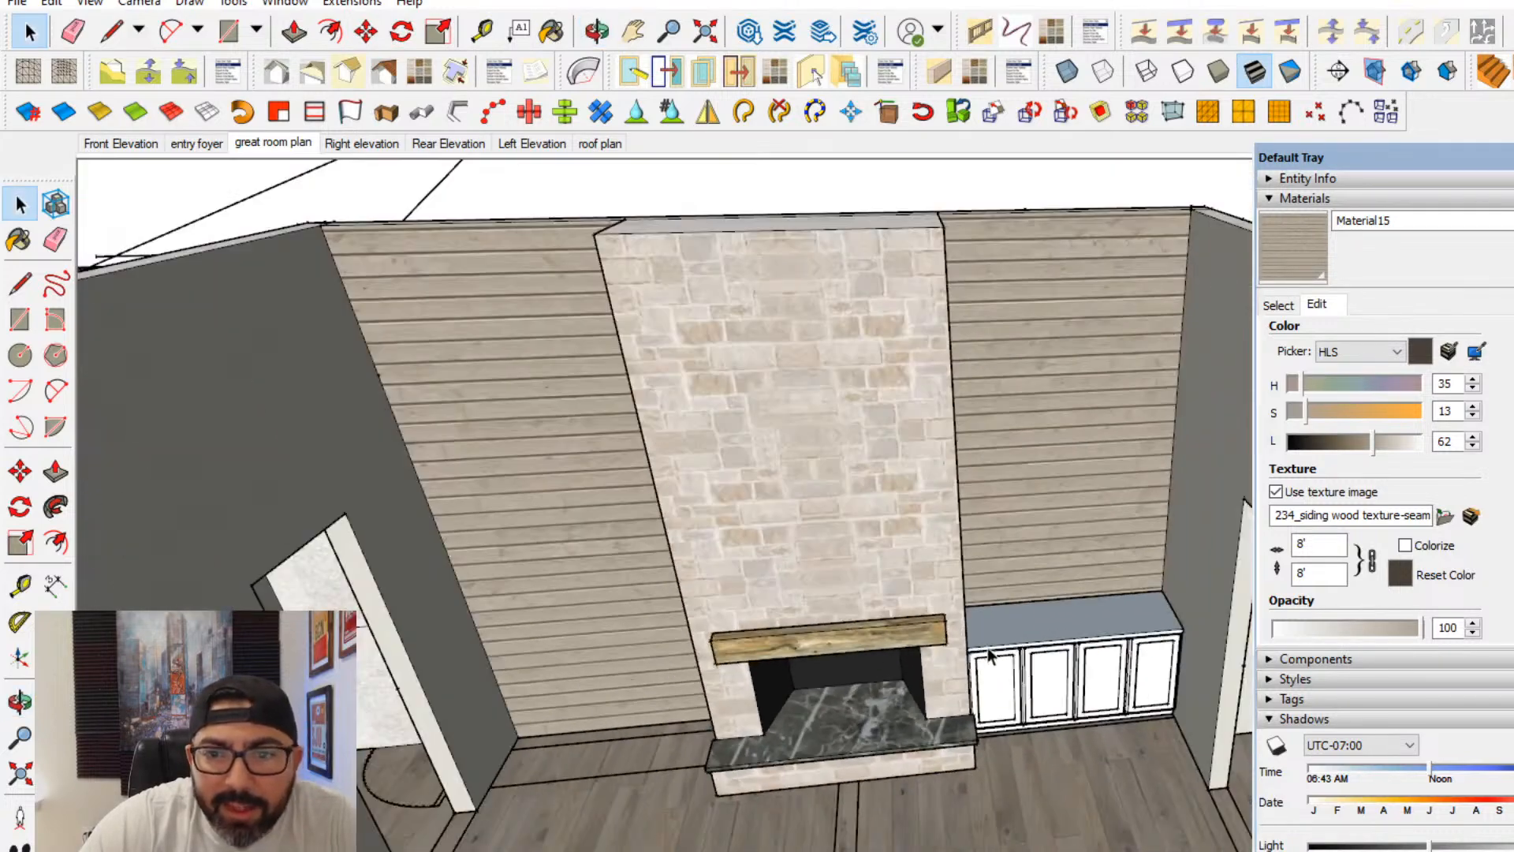
- Sample the light vertical-grain wood material from elsewhere in the house and paint the fireplace base cabinet with it
click(1279, 306)
middle_drag(703, 637, 794, 498)
scroll(678, 631, down, 3)
scroll(985, 733, up, 5)
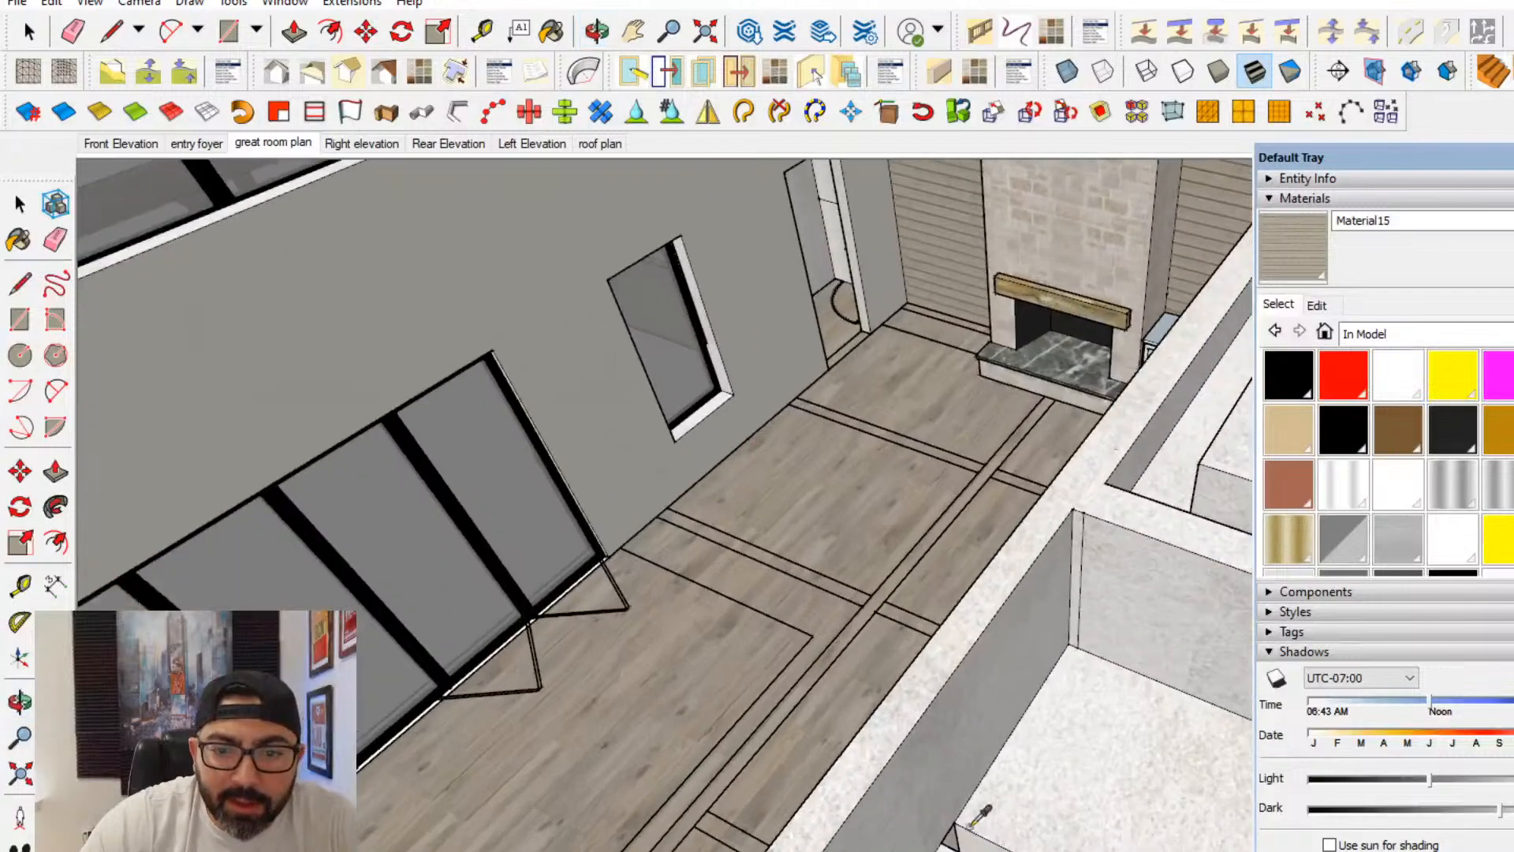
middle_drag(958, 694, 639, 314)
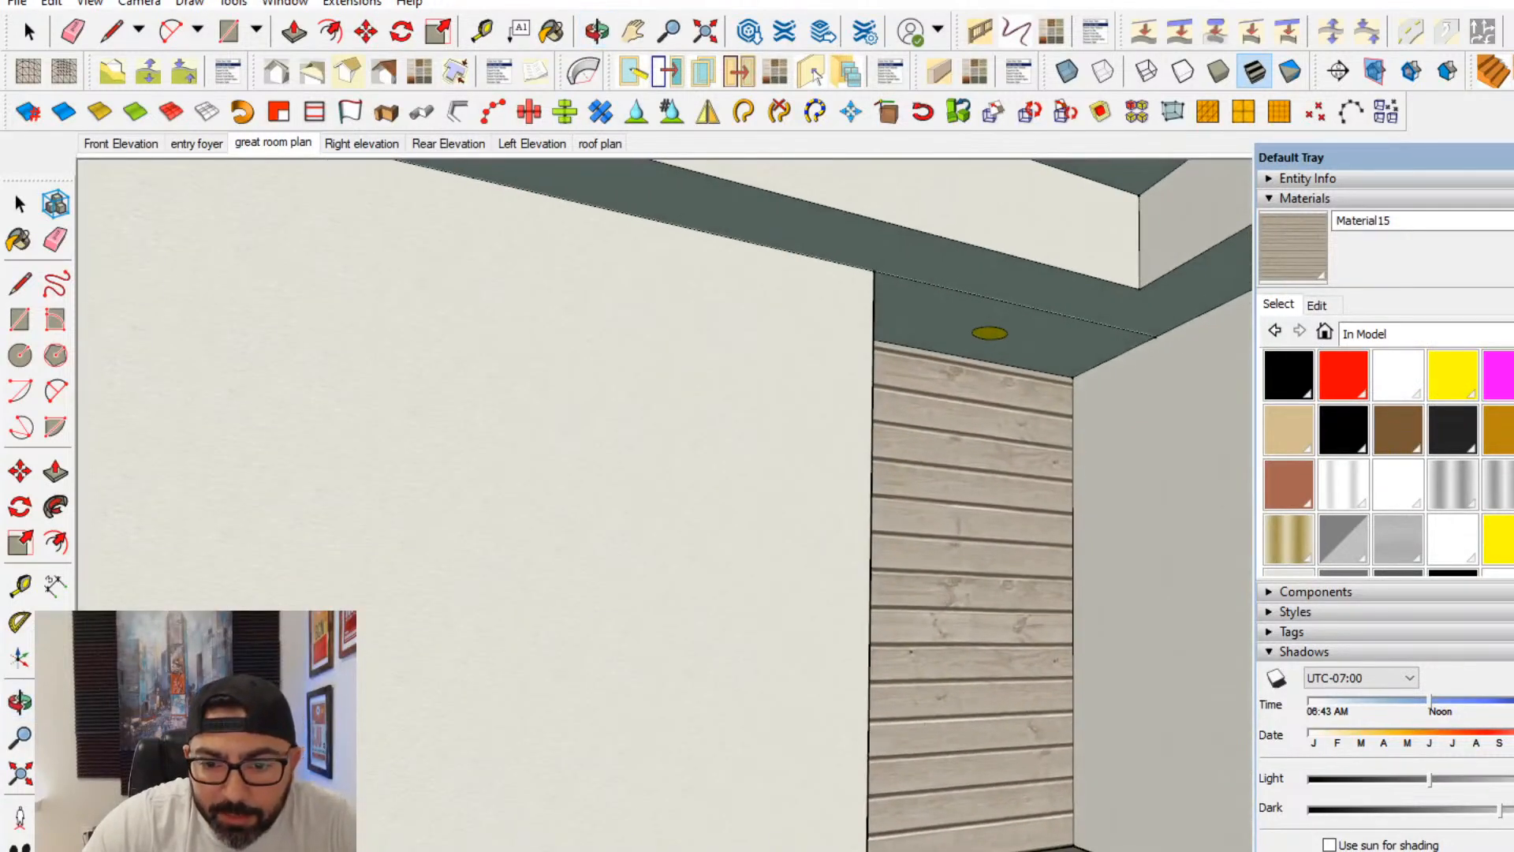
click(840, 679)
middle_drag(683, 537, 993, 710)
scroll(994, 710, down, 3)
scroll(483, 608, up, 3)
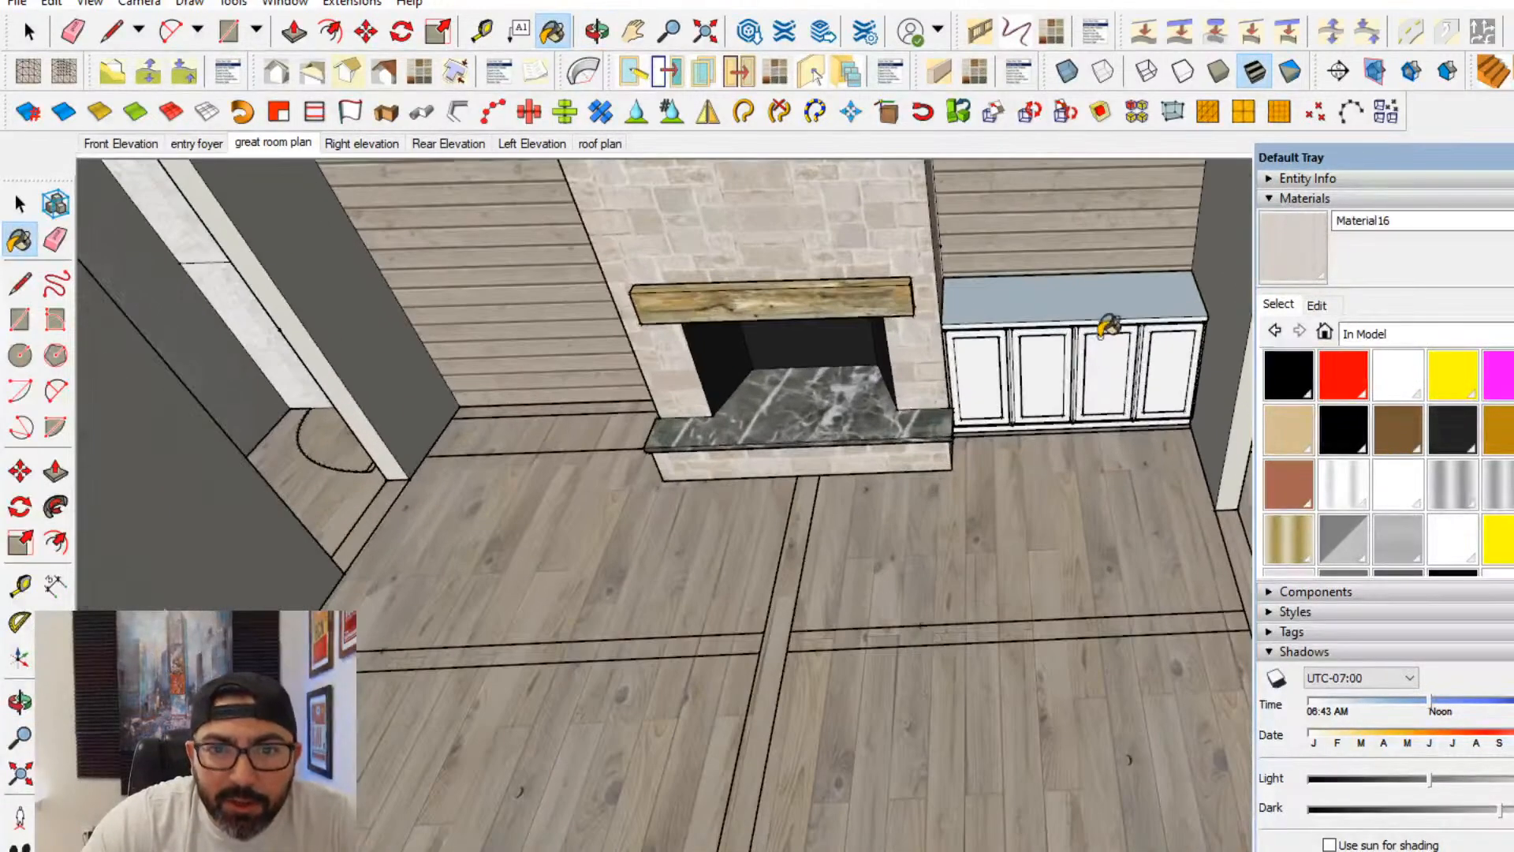
click(1108, 325)
mouse_move(1096, 339)
middle_down()
mouse_move(963, 429)
mouse_move(955, 323)
middle_up()
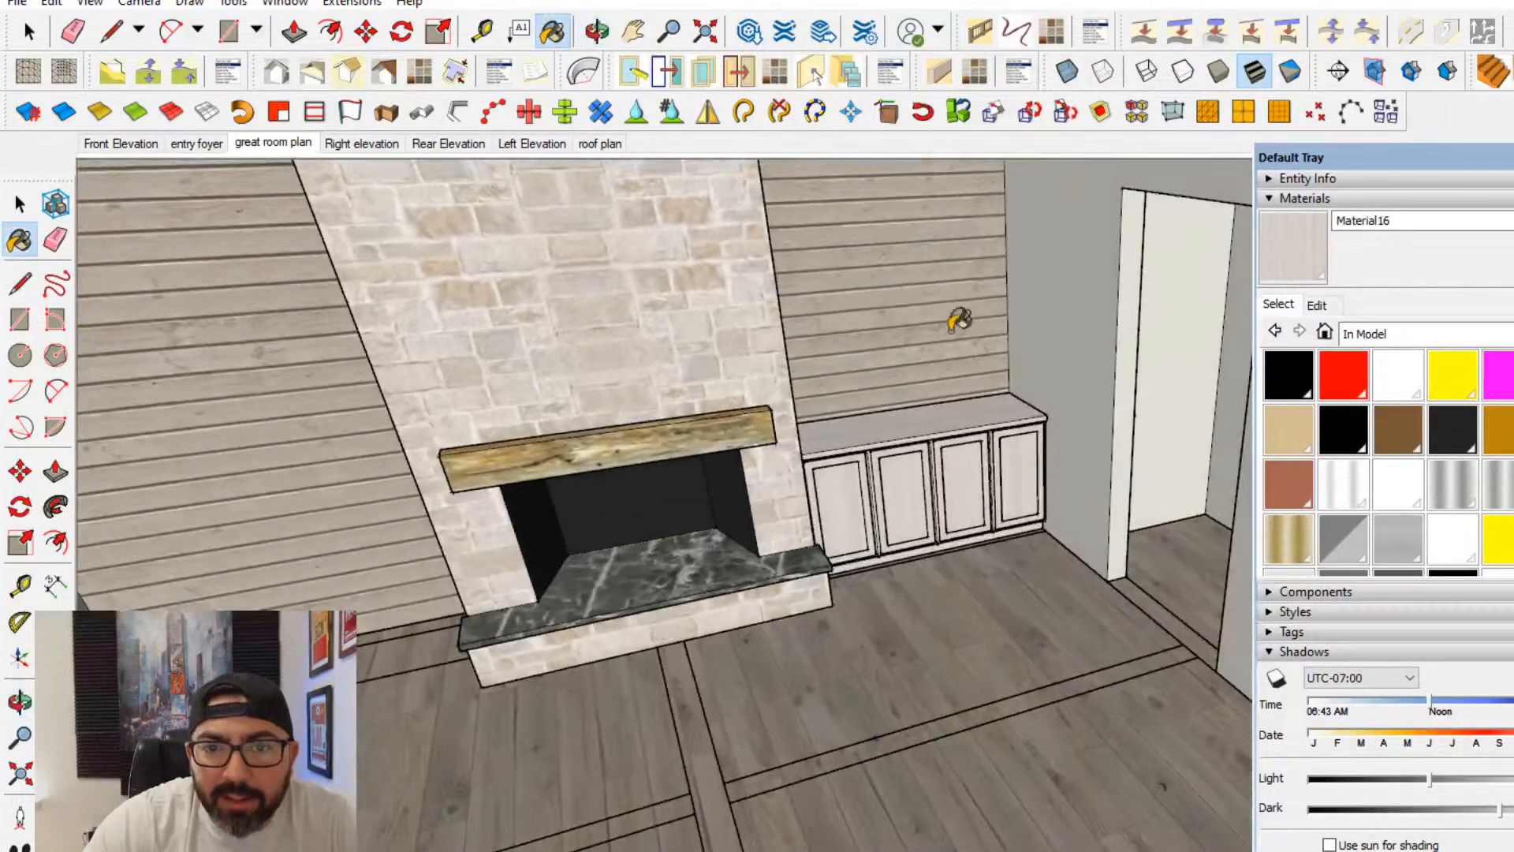
click(23, 208)
- Copy the base cabinet component from its back corner into the matching niche on the other side of the fireplace
mouse_move(832, 572)
shift+middle_down()
mouse_move(983, 689)
mouse_move(861, 484)
mouse_move(834, 467)
shift+middle_up()
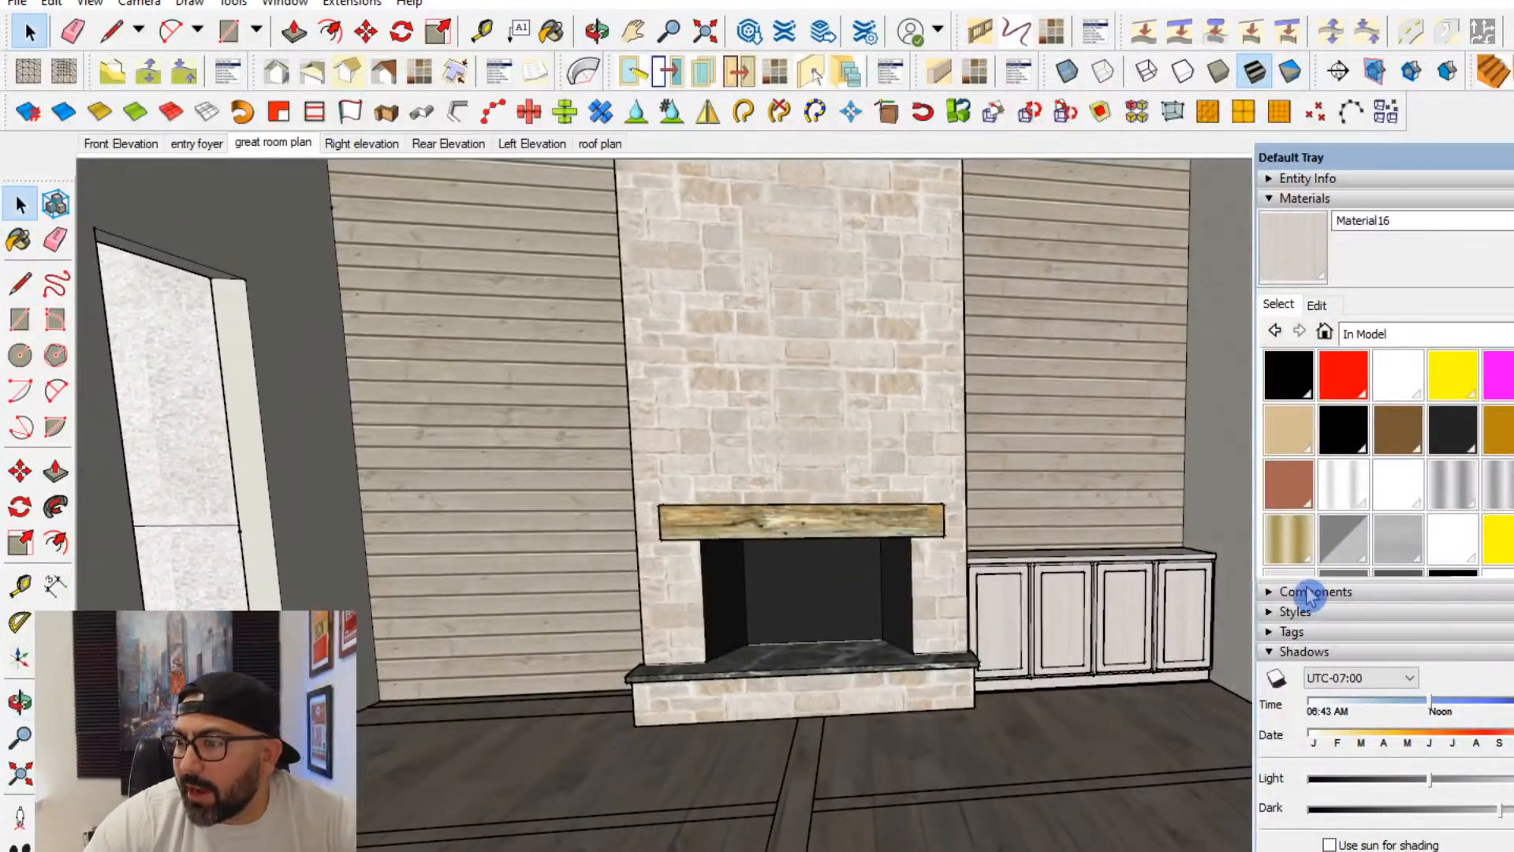
click(1138, 608)
middle_drag(1062, 576, 993, 647)
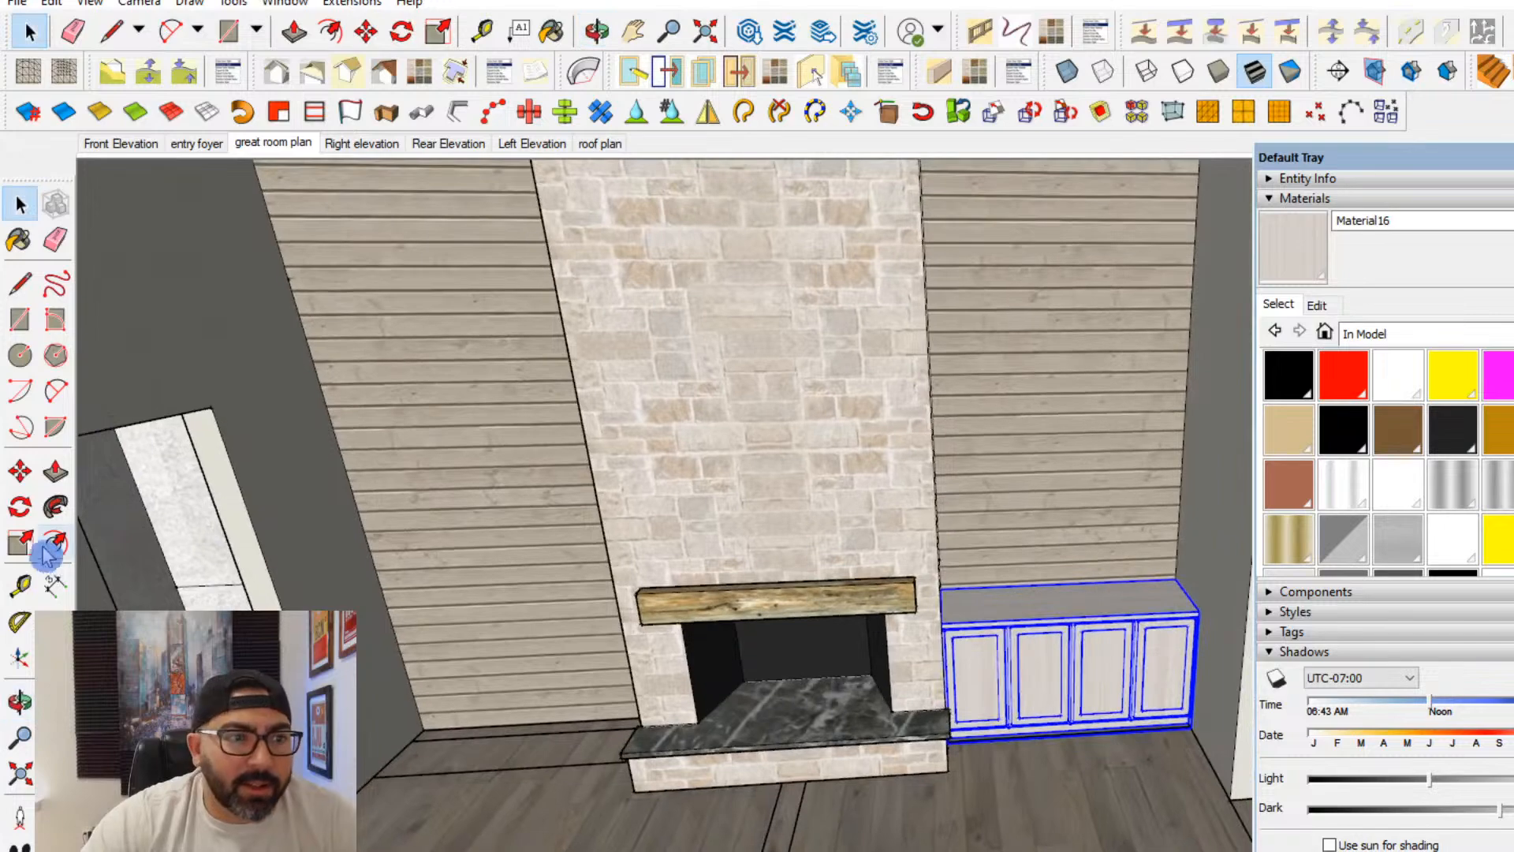
click(21, 476)
middle_drag(930, 564, 846, 605)
scroll(950, 602, up, 2)
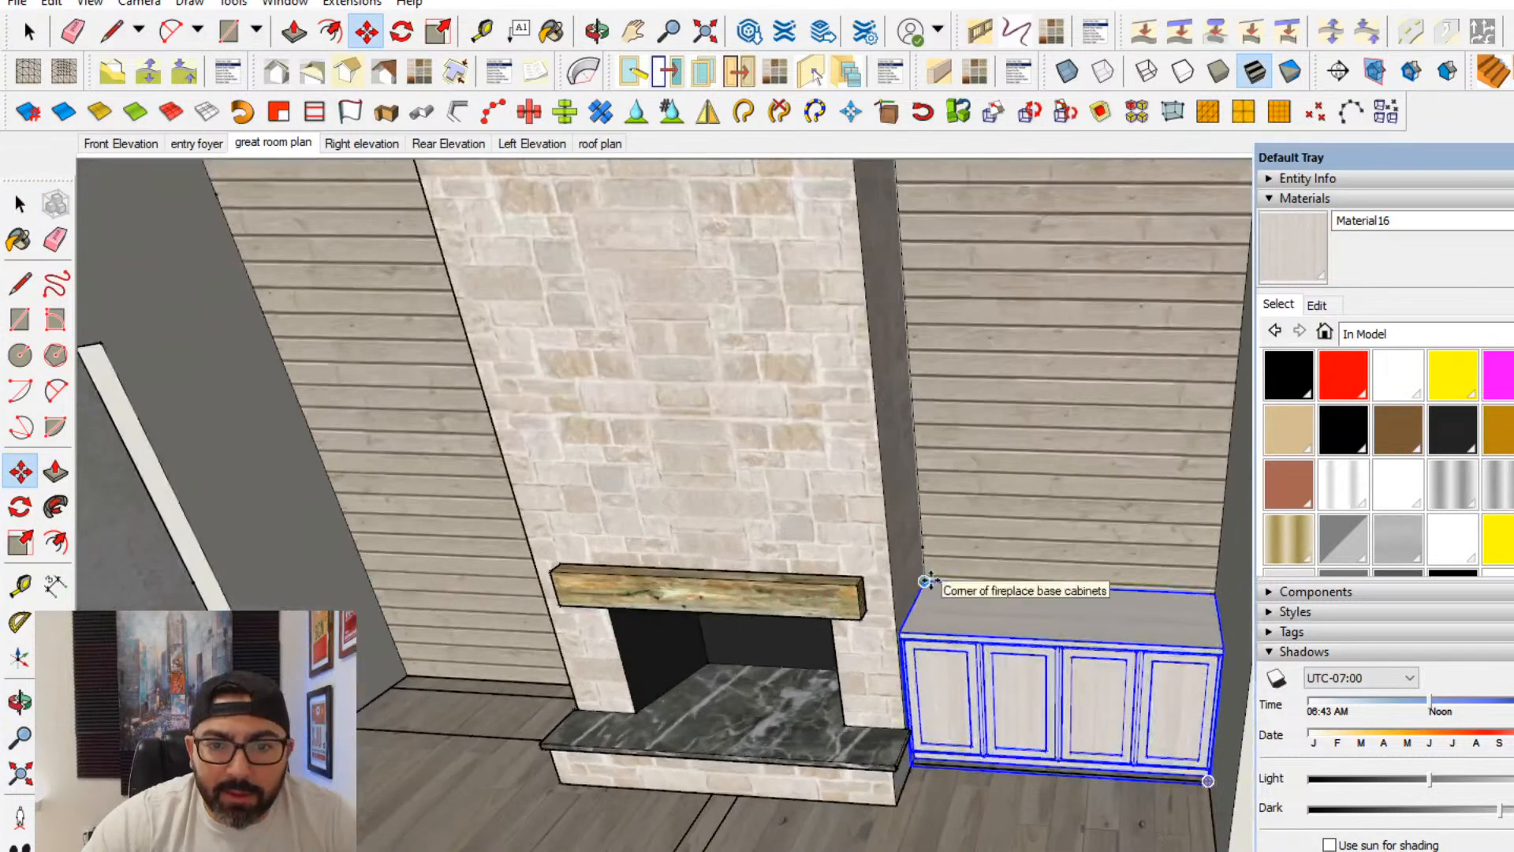
key(ctrl)
click(928, 581)
shift+middle_drag(740, 601, 1027, 616)
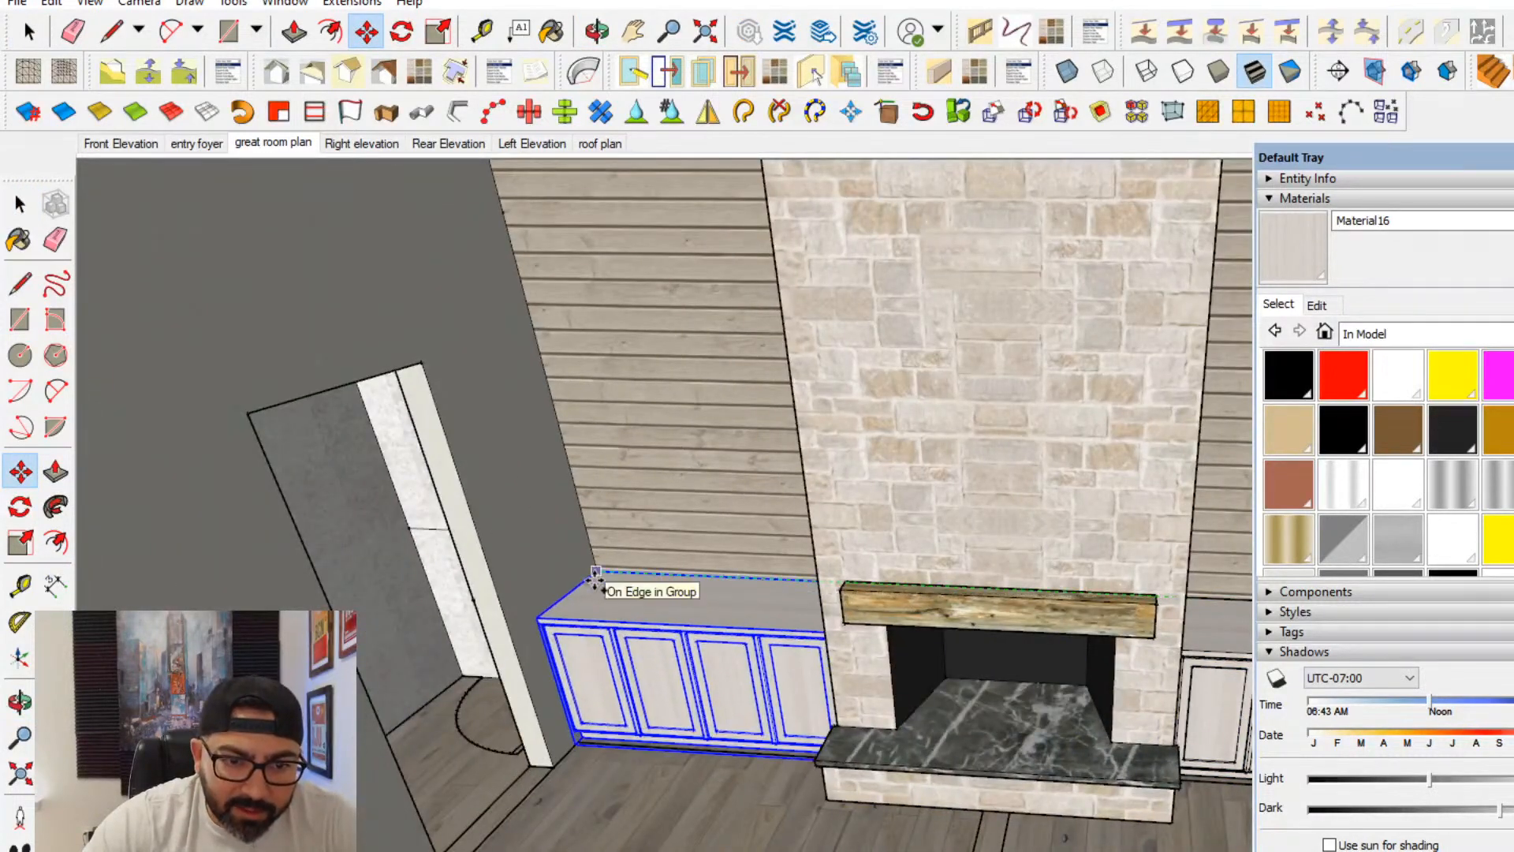
middle_drag(590, 631, 888, 510)
scroll(891, 513, down, 2)
shift+middle_drag(970, 568, 829, 688)
key(space)
scroll(825, 595, up, 5)
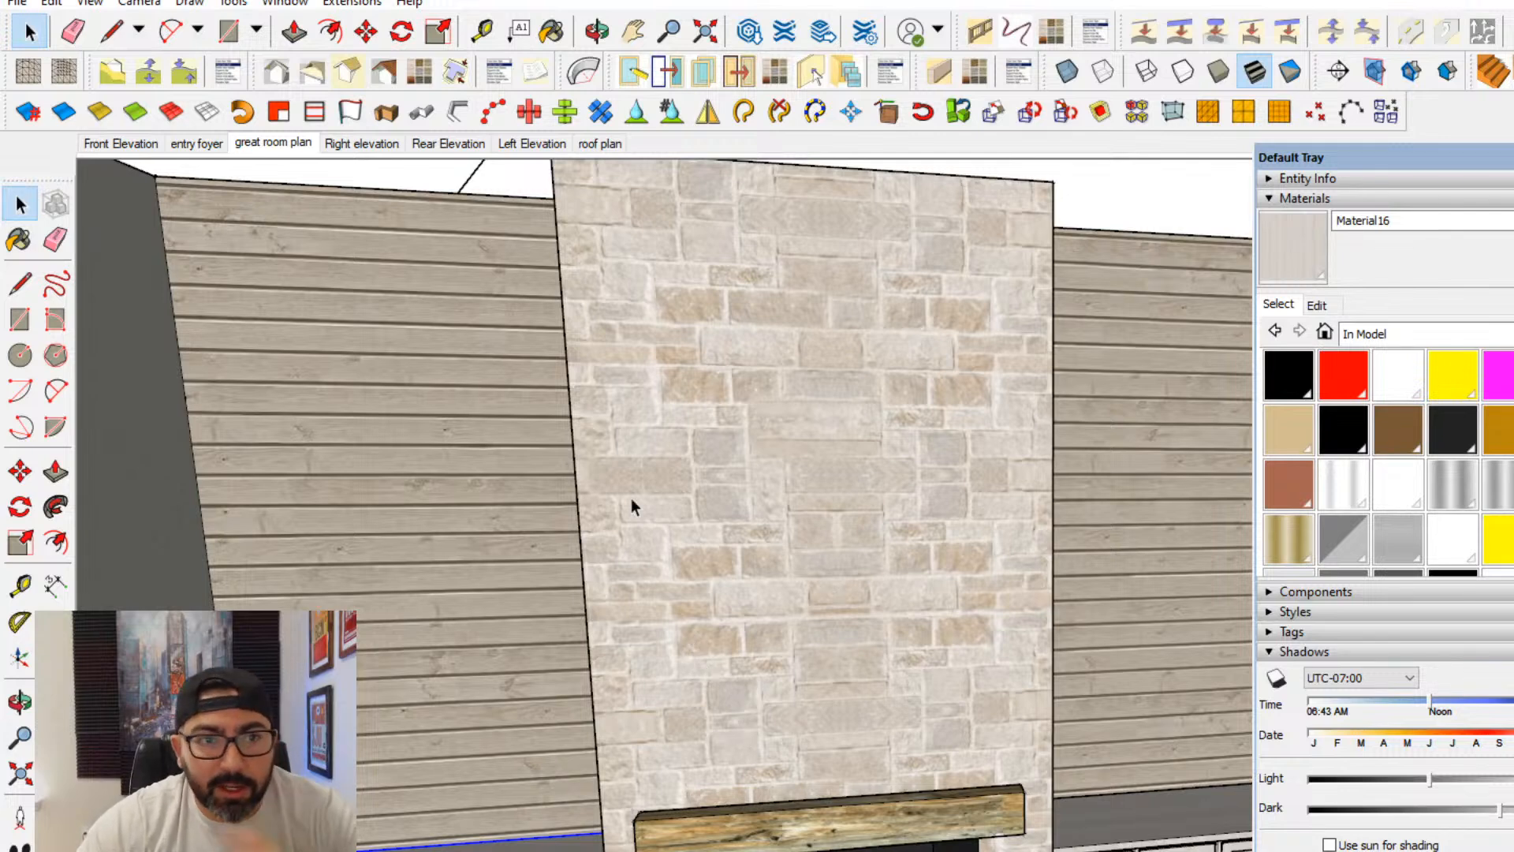
- Search the 3D Warehouse for "tv" and enlarge the results window
click(285, 4)
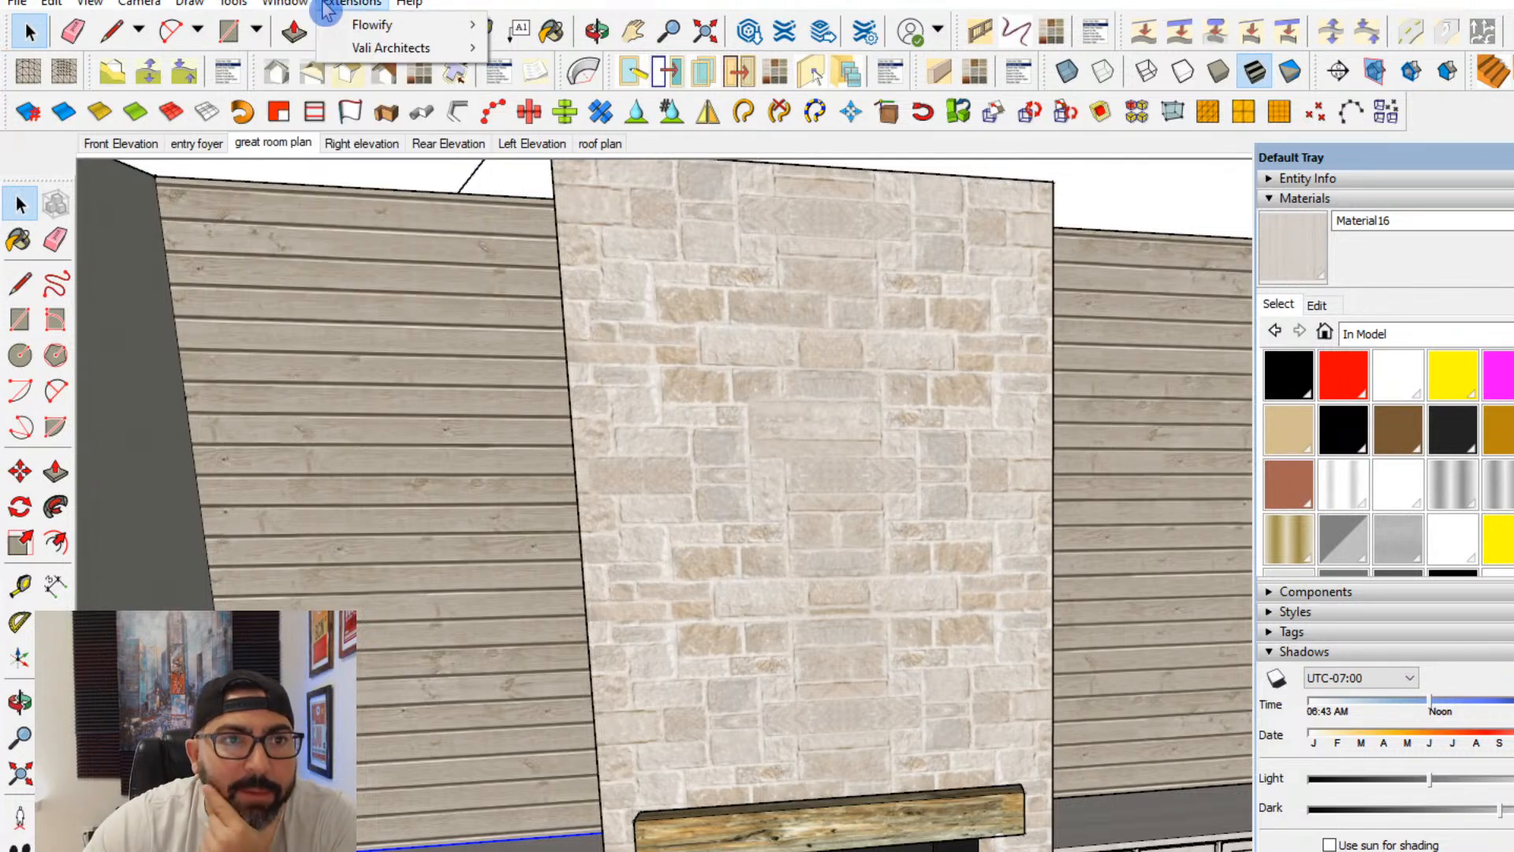
click(355, 164)
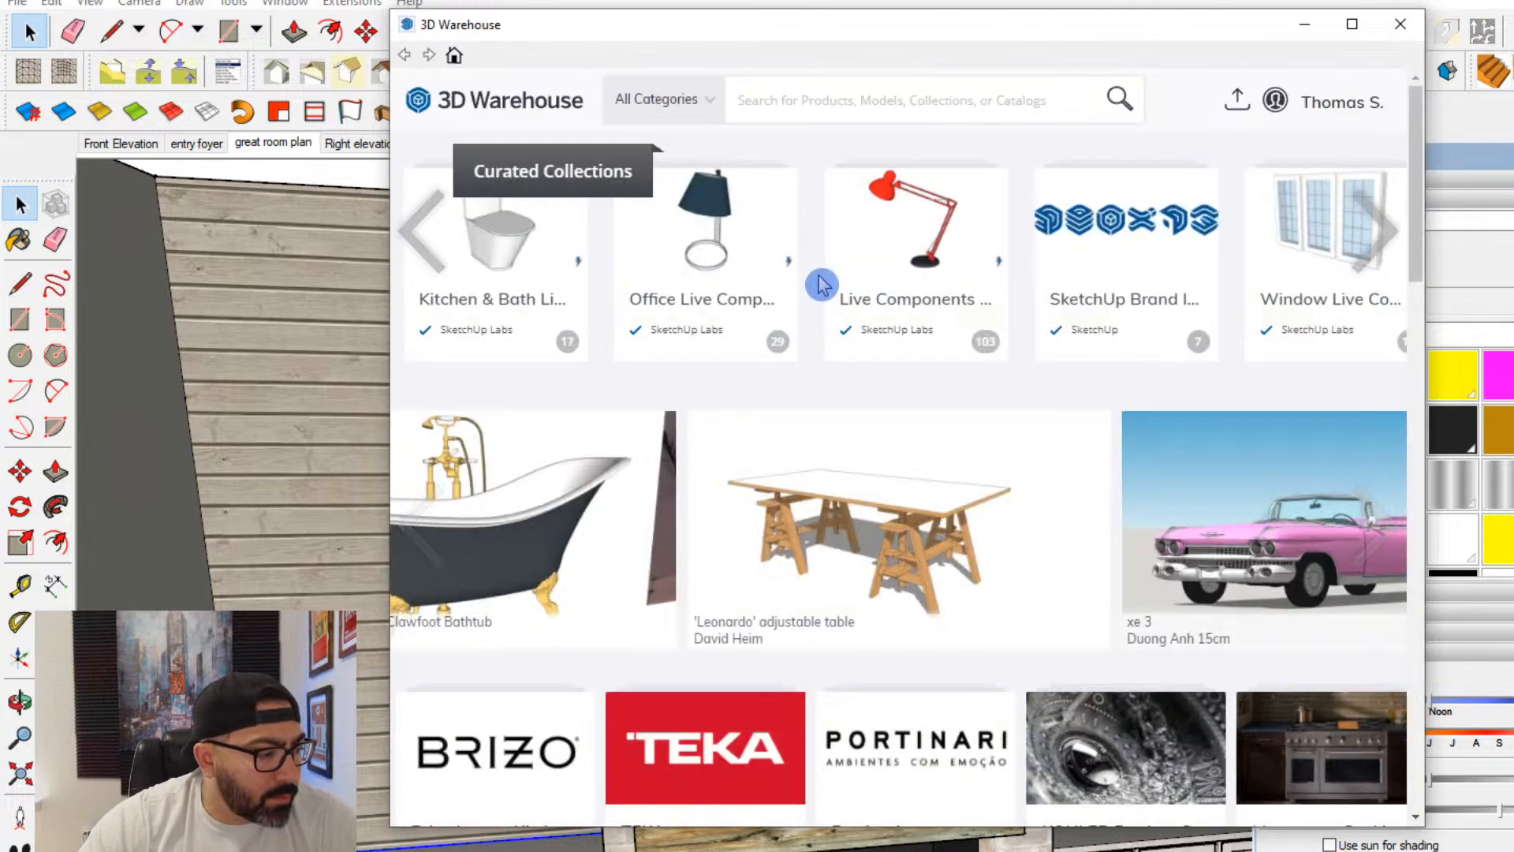
click(821, 105)
text(tv)
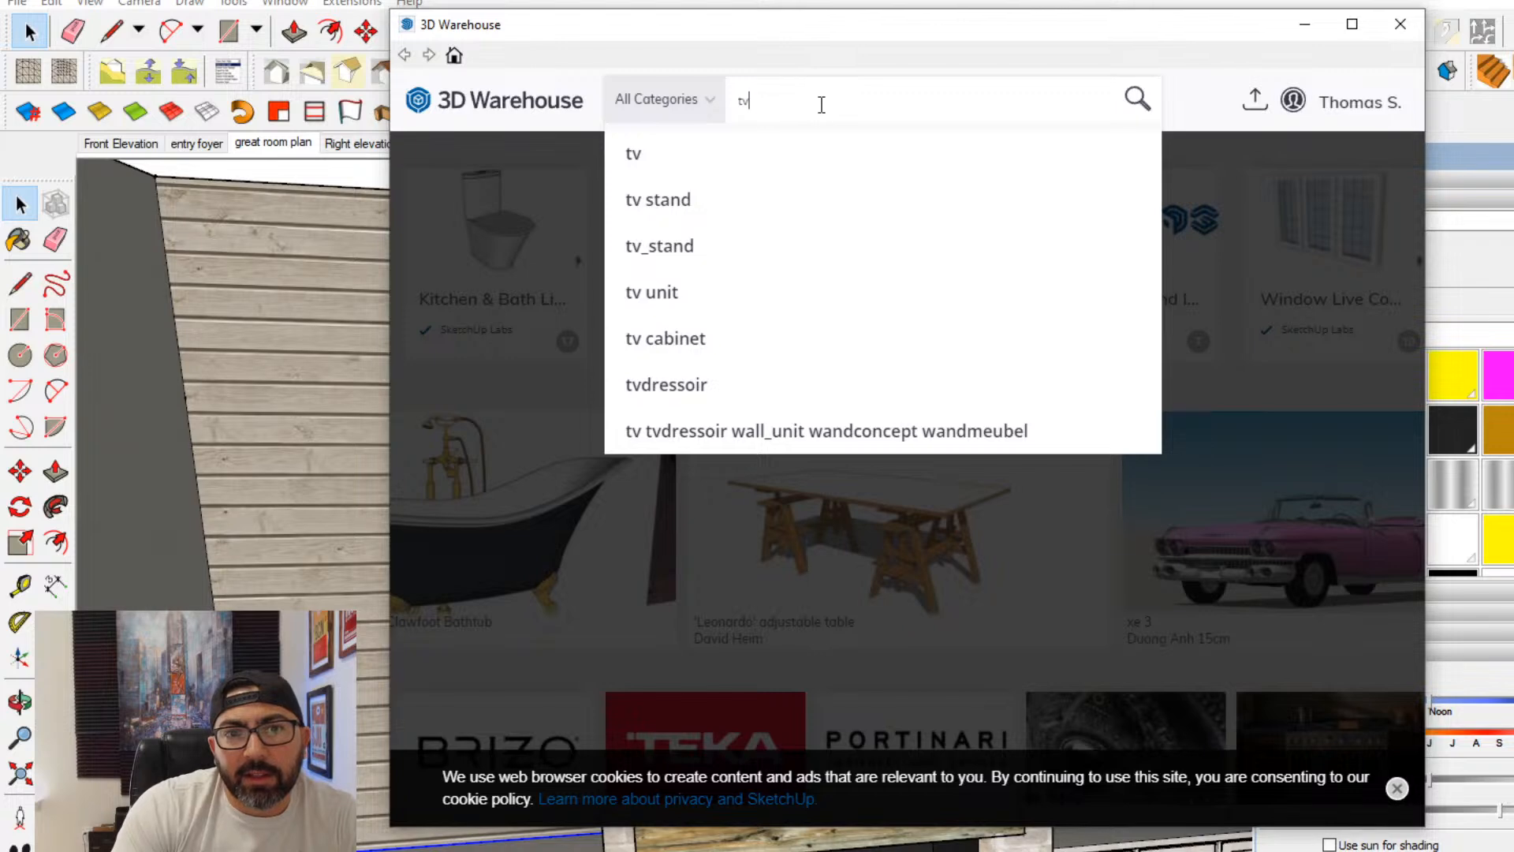
key(Return)
click(1351, 24)
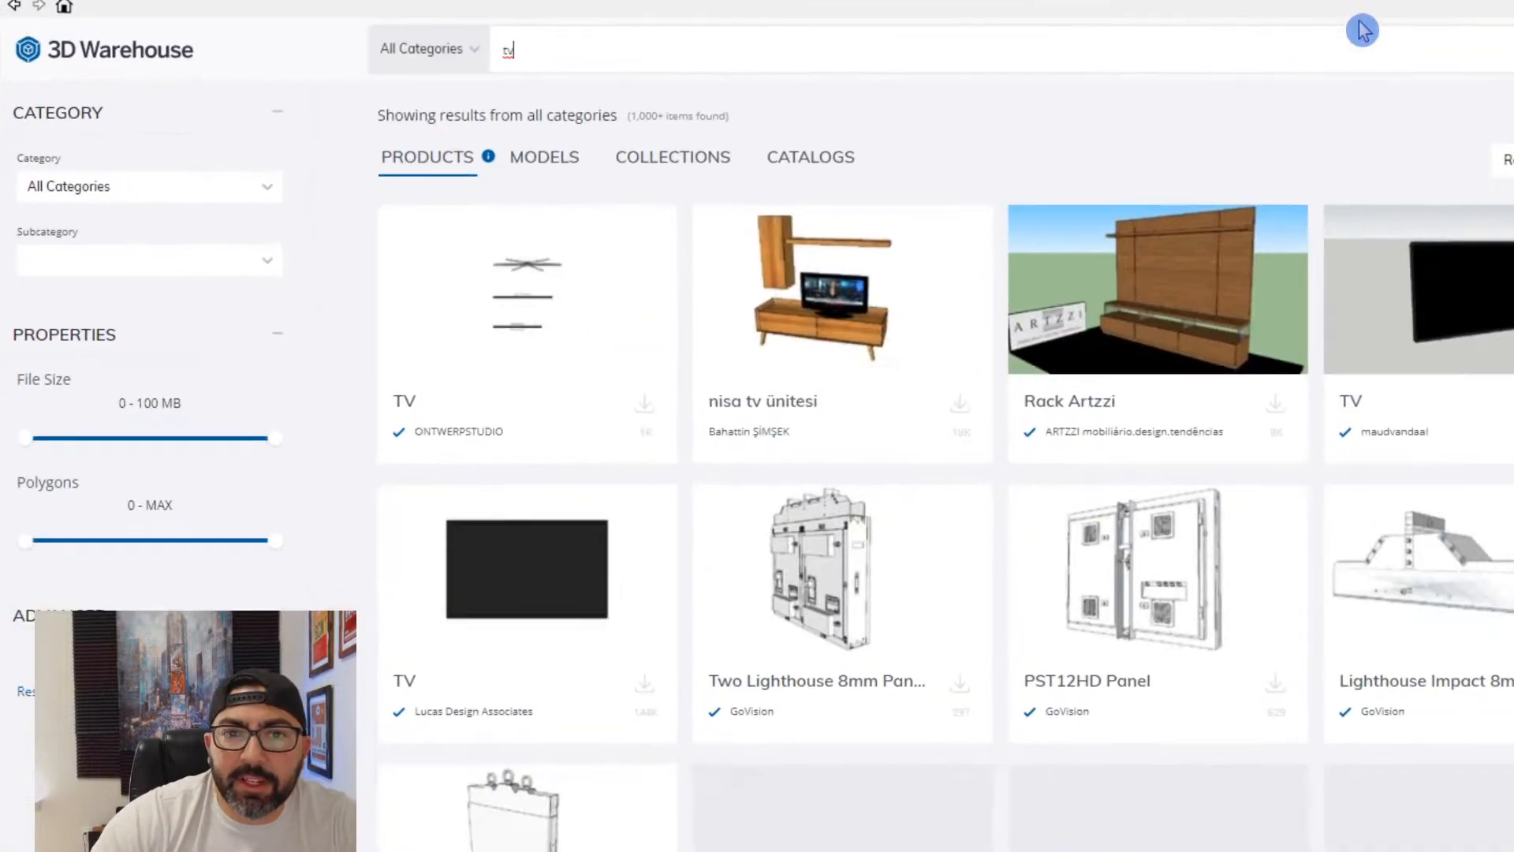
- Load the plain black flat-screen TV by Lucas Design Associates into the model and place it on the stone fireplace just above the mantel
click(531, 584)
click(1179, 481)
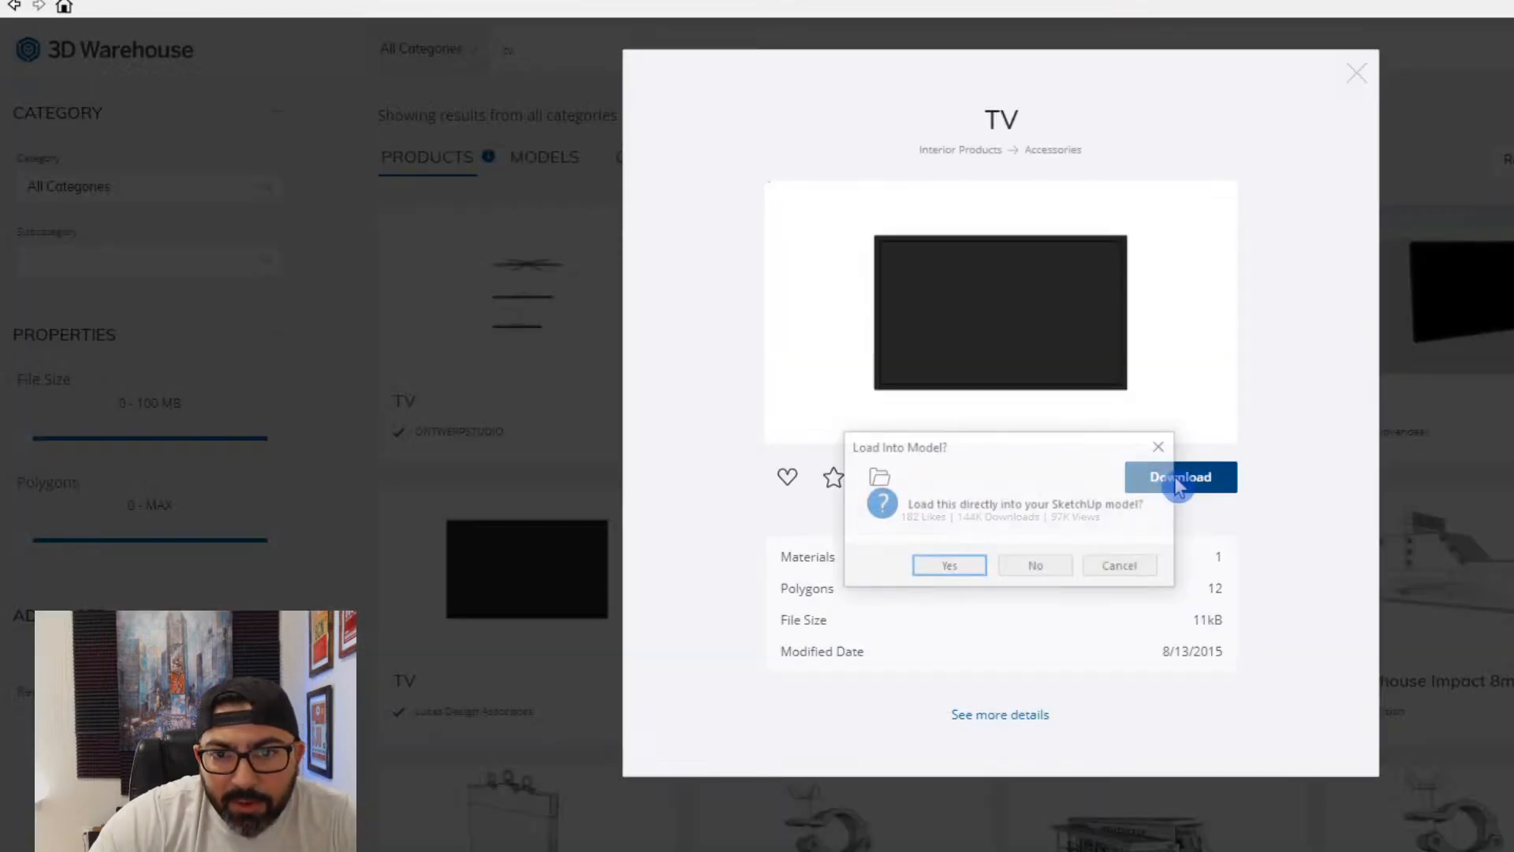
click(963, 568)
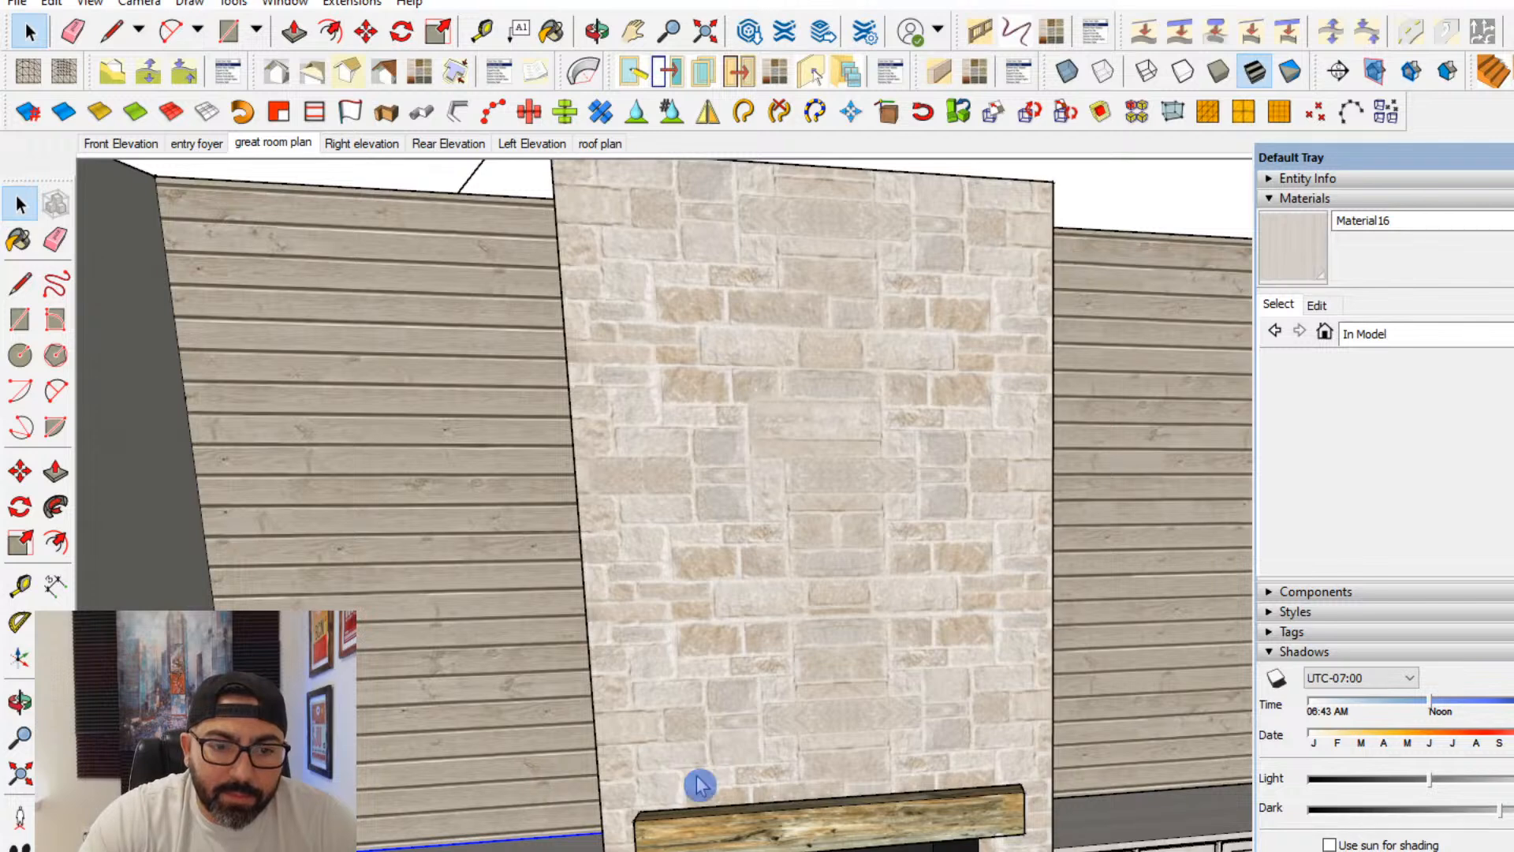
click(614, 790)
scroll(712, 754, down, 3)
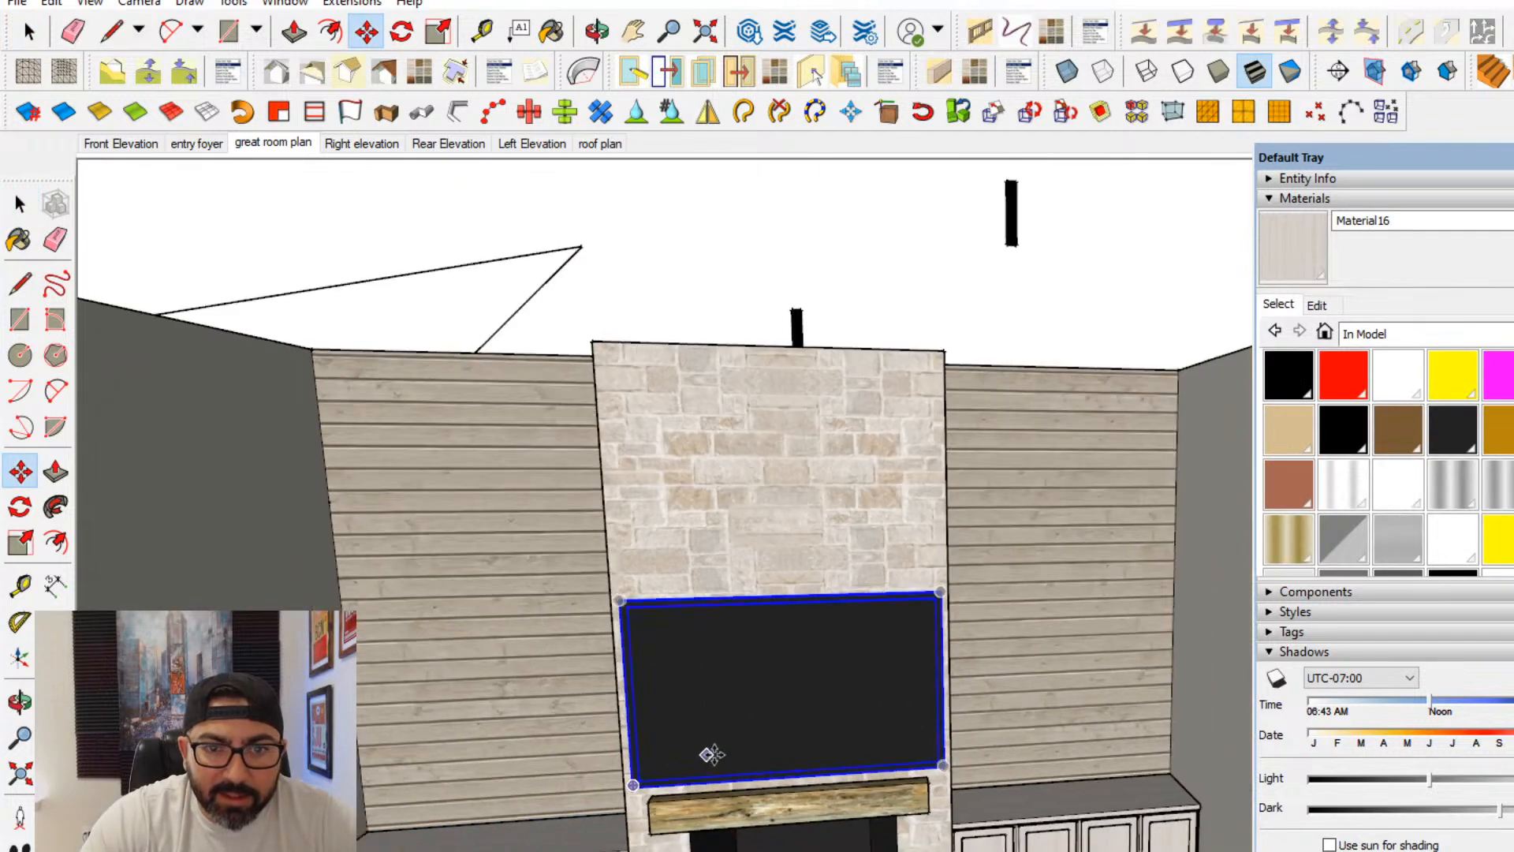
middle_drag(712, 755, 719, 662)
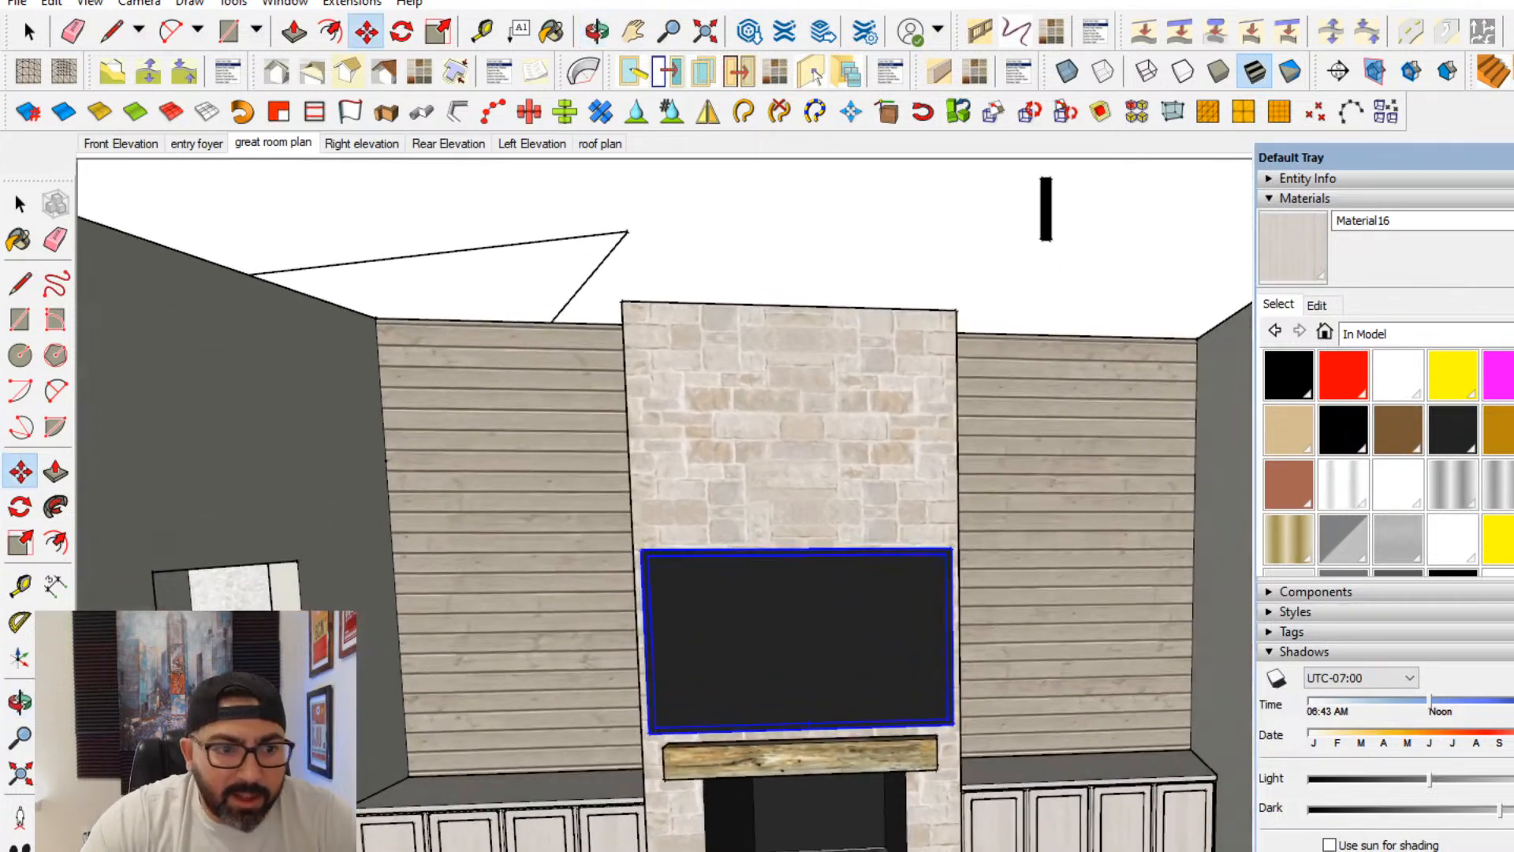
scroll(721, 759, up, 3)
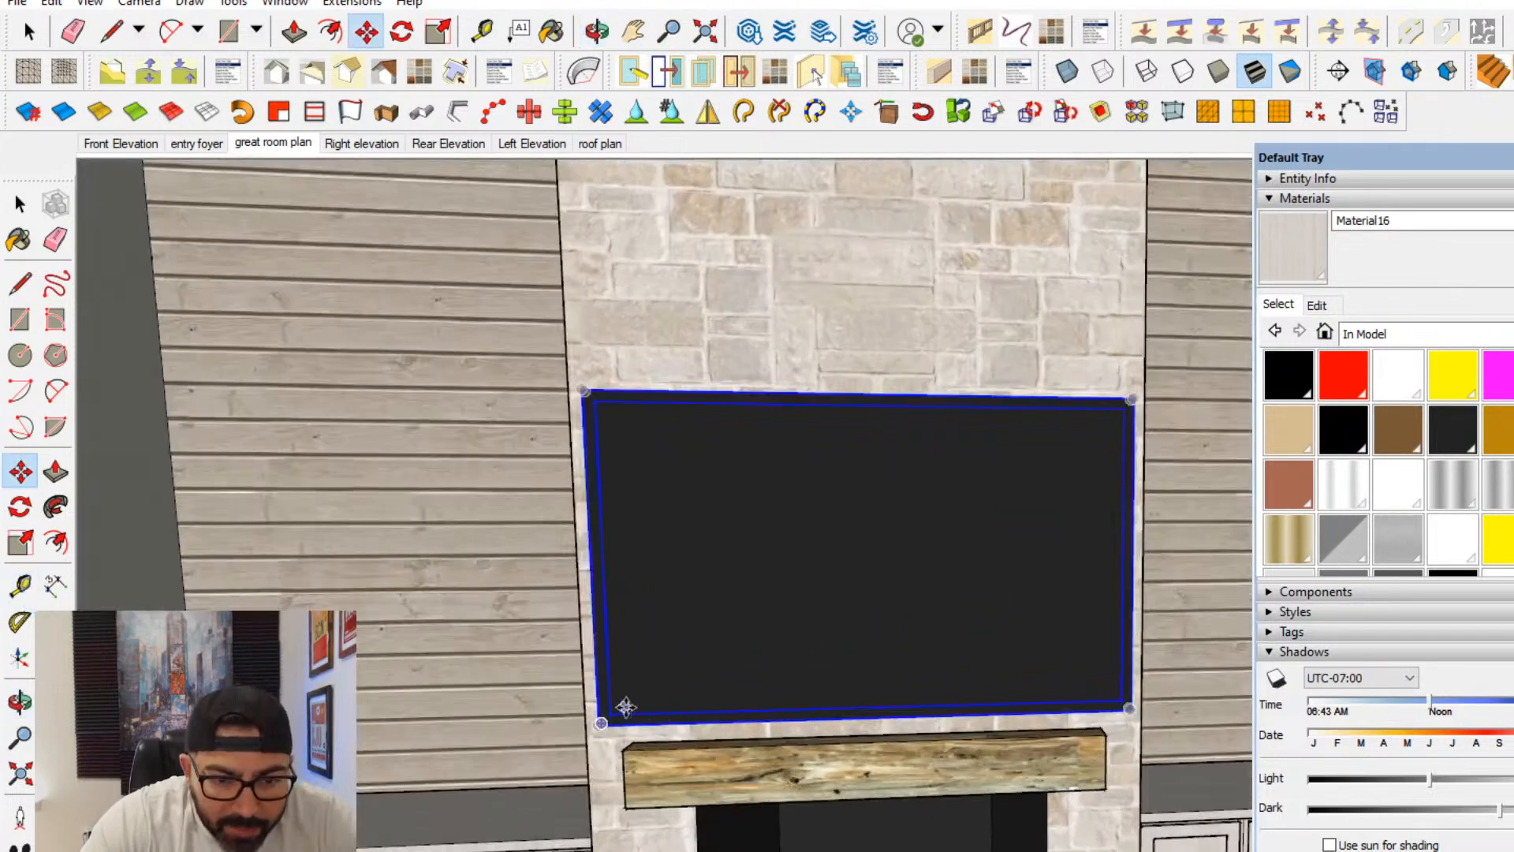
- Measure the TV from the lower inside corner of its frame
click(20, 585)
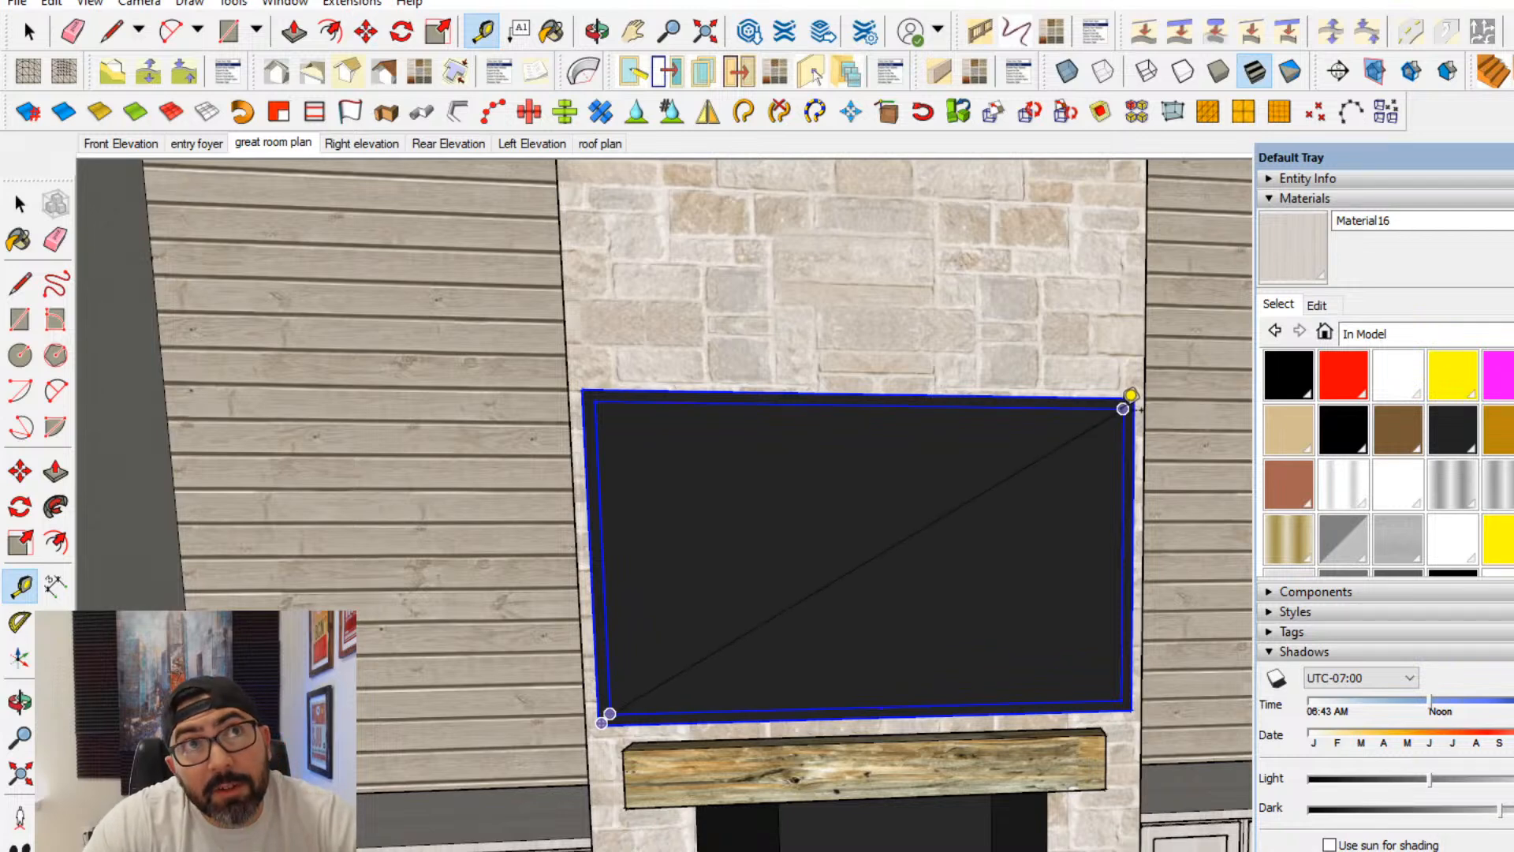
click(19, 205)
middle_drag(855, 599, 777, 753)
scroll(896, 631, down, 3)
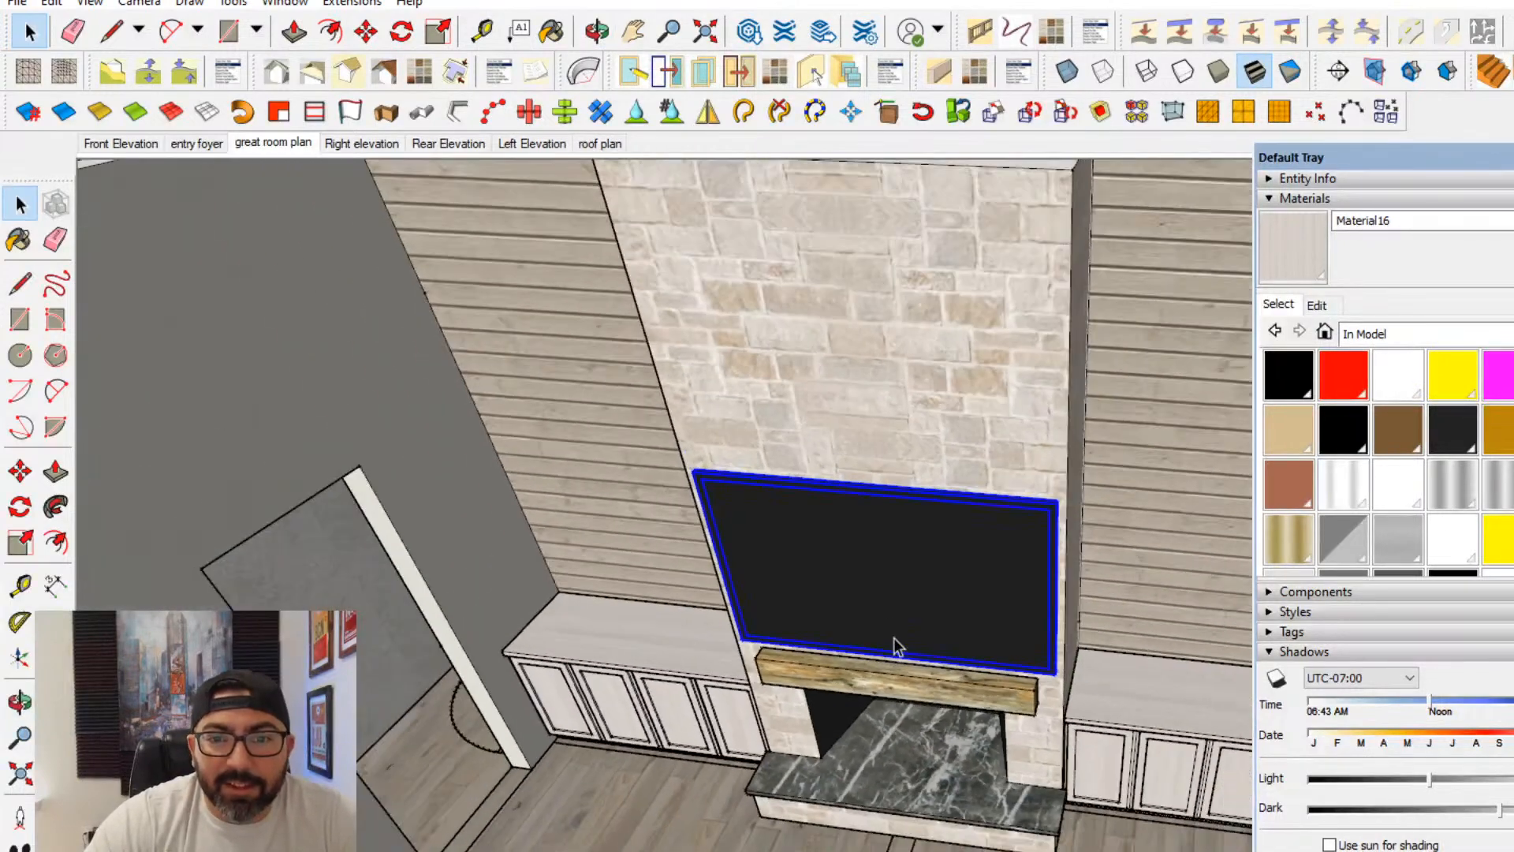
- Scale the TV down from its upper corners so stone shows on both sides of it above the mantel
middle_drag(896, 642, 253, 500)
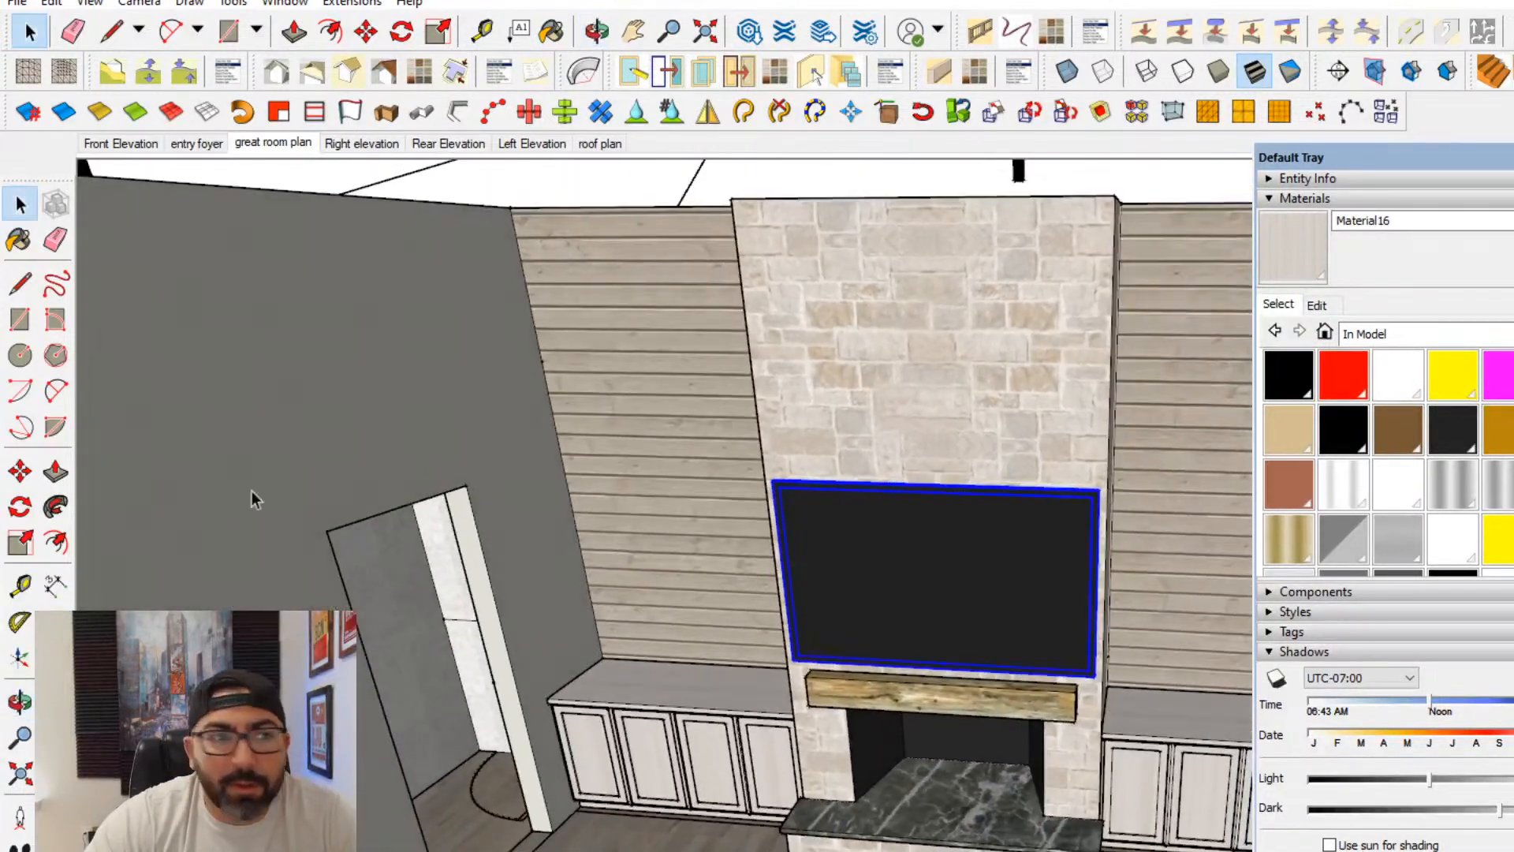
click(19, 542)
scroll(920, 517, up, 2)
drag(763, 471, 789, 488)
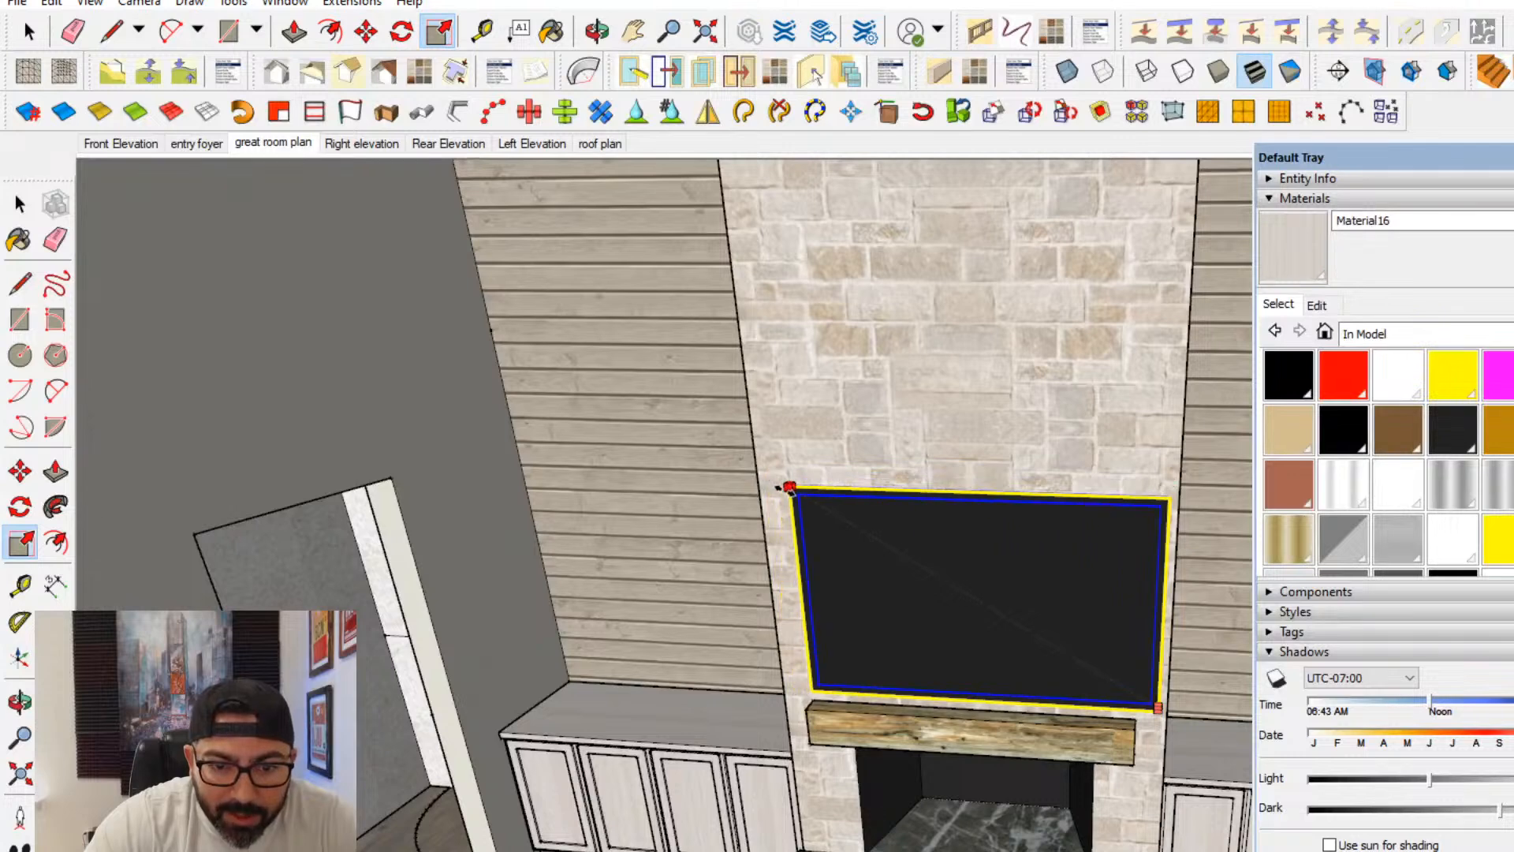
scroll(1106, 667, up, 3)
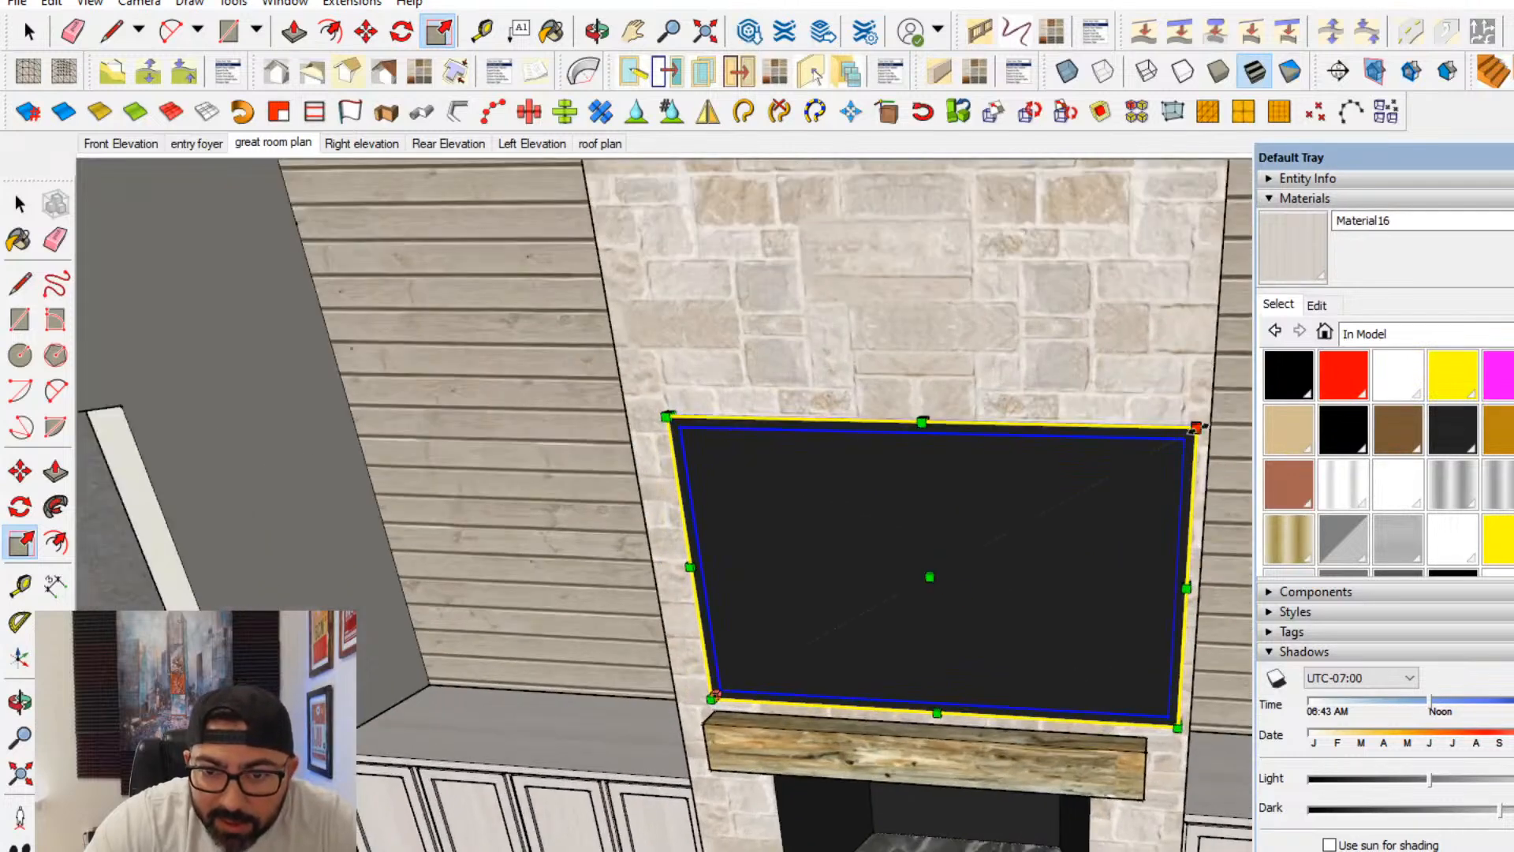
drag(1196, 427, 1161, 448)
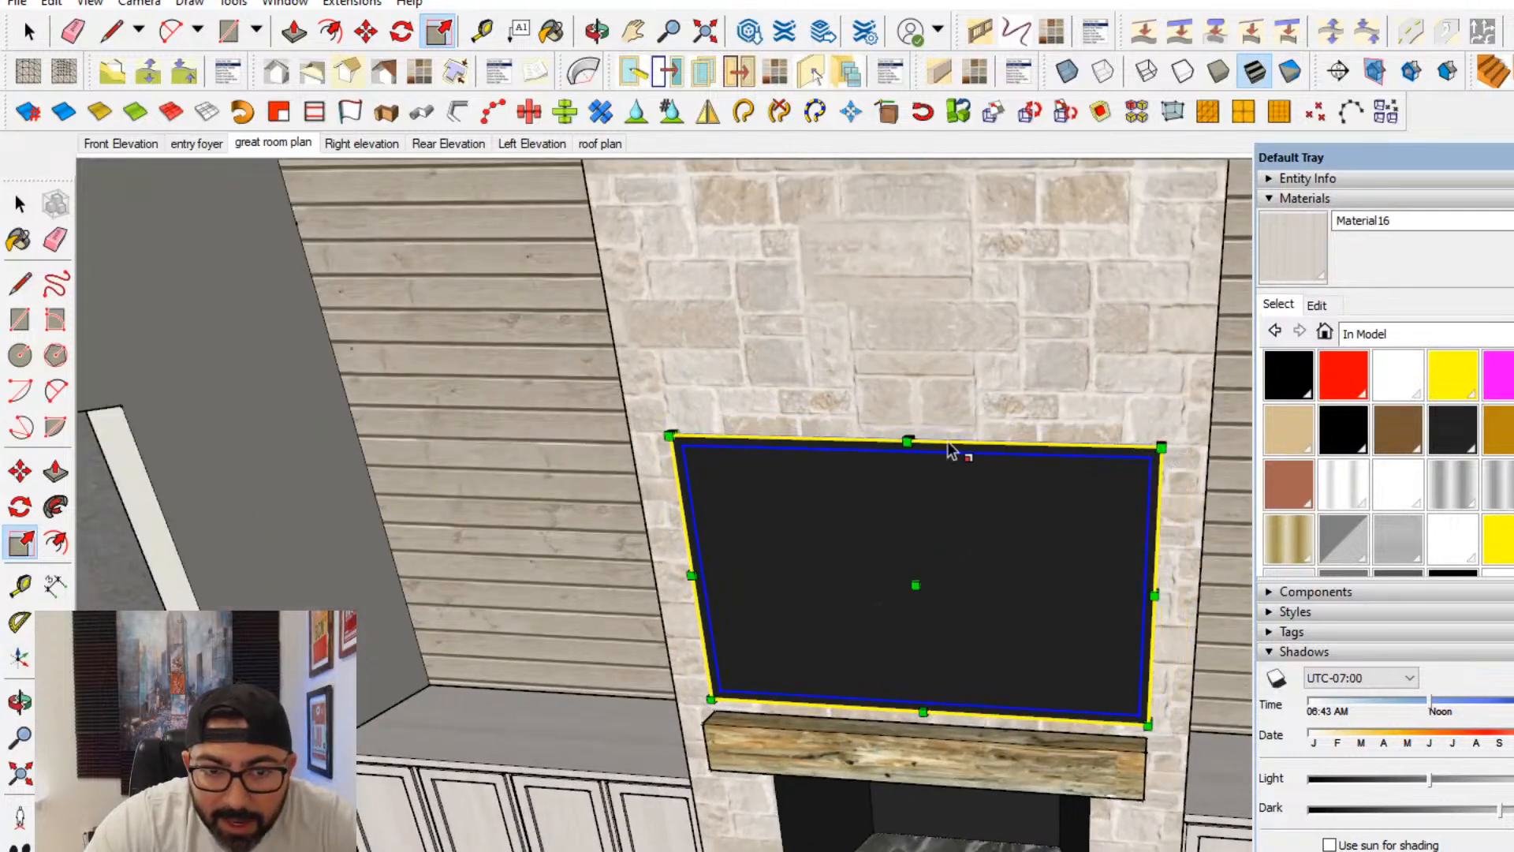
click(19, 205)
scroll(648, 441, down, 3)
middle_drag(710, 487, 840, 507)
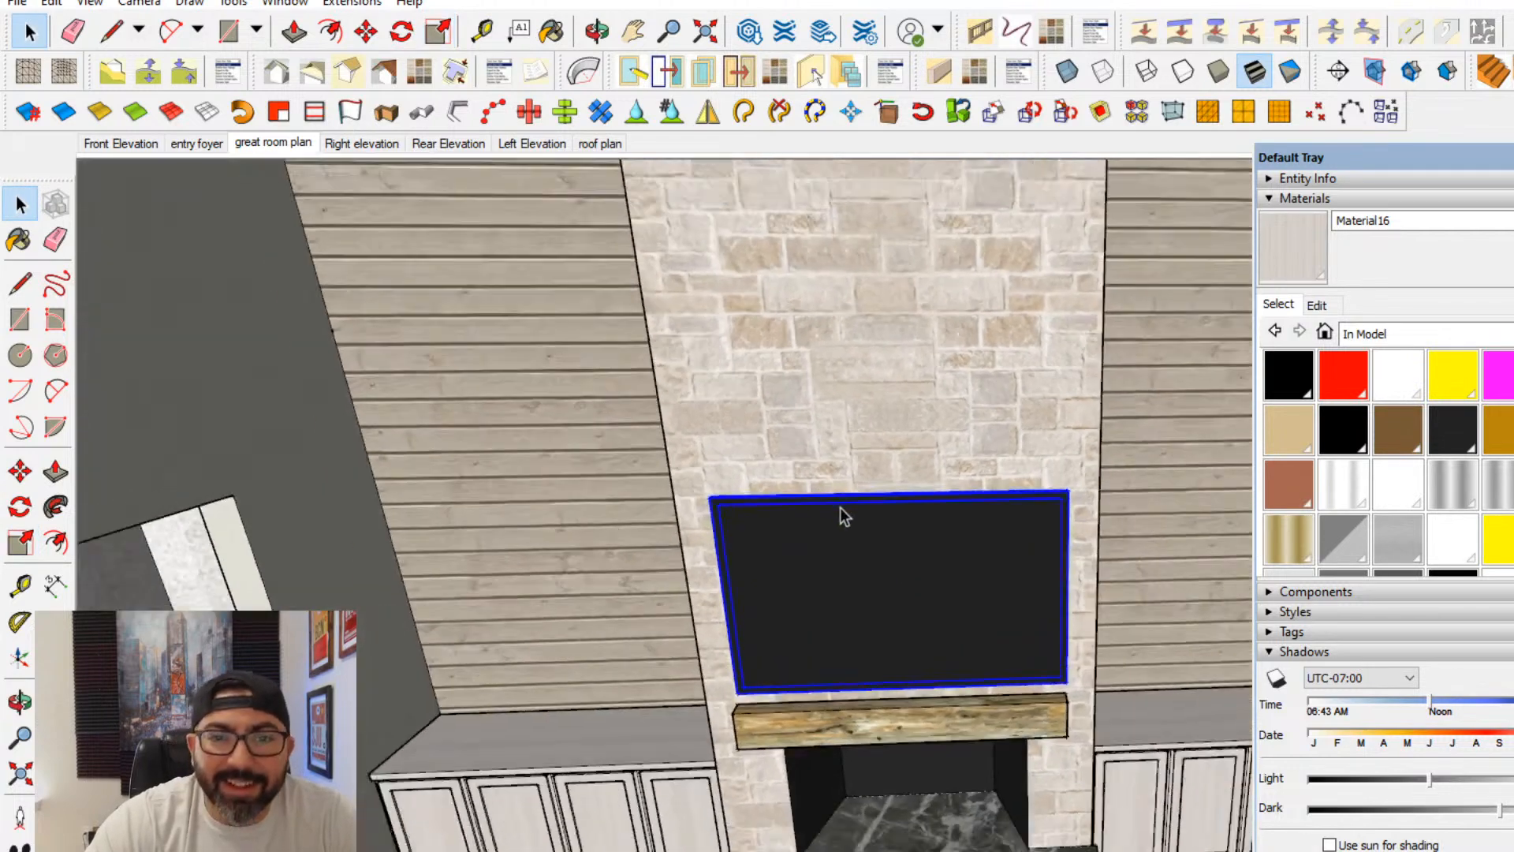
scroll(845, 516, down, 4)
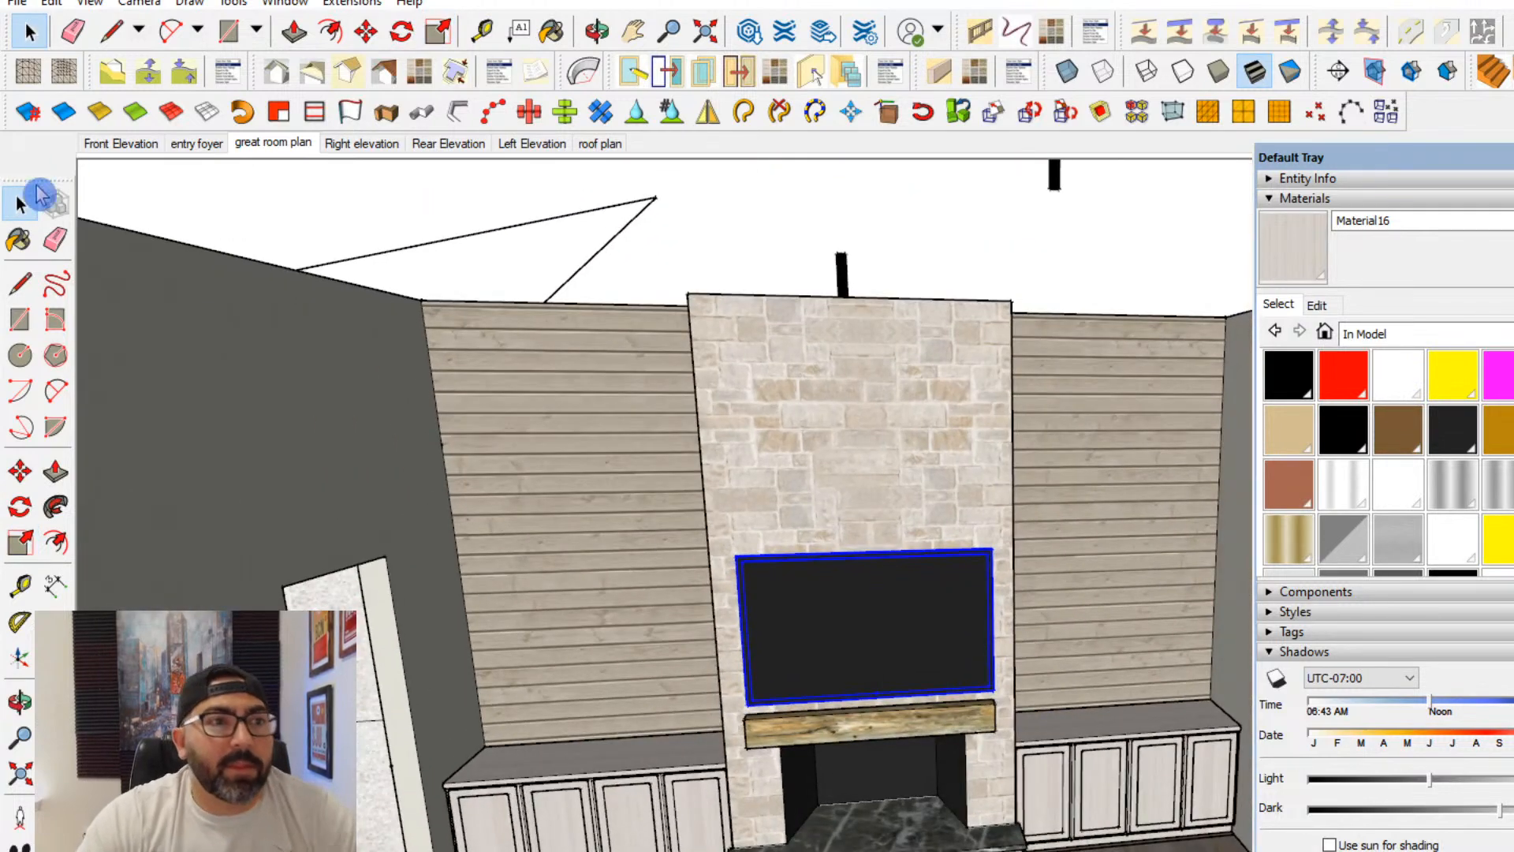
- Open the wall group for editing and draw a small upright slope triangle on top of the fireplace wall at its corner
middle_drag(618, 327, 776, 475)
scroll(656, 489, up, 2)
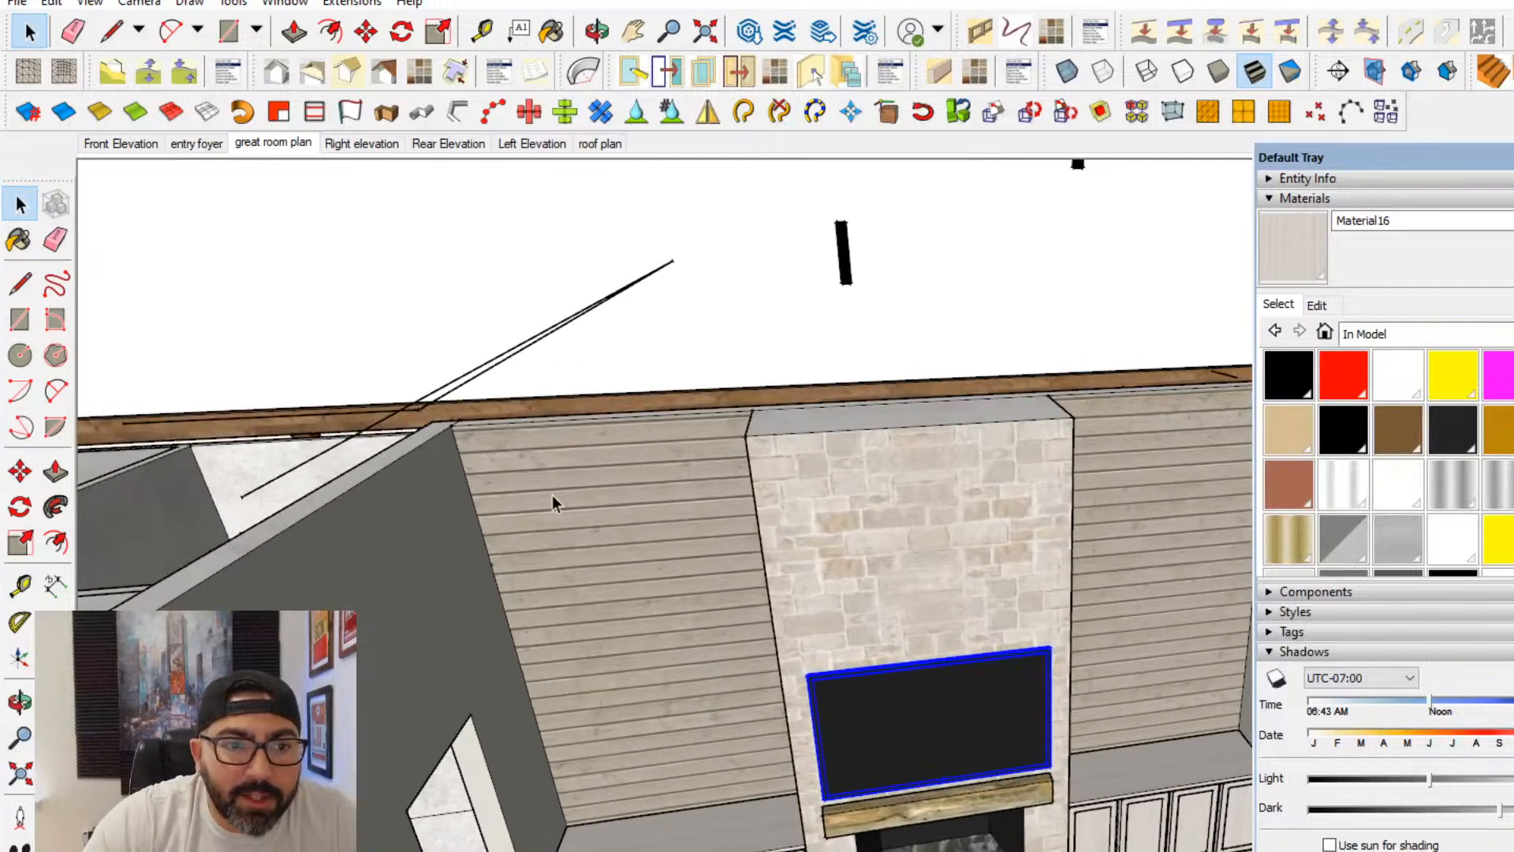
double_click(552, 495)
double_click(551, 491)
key(l)
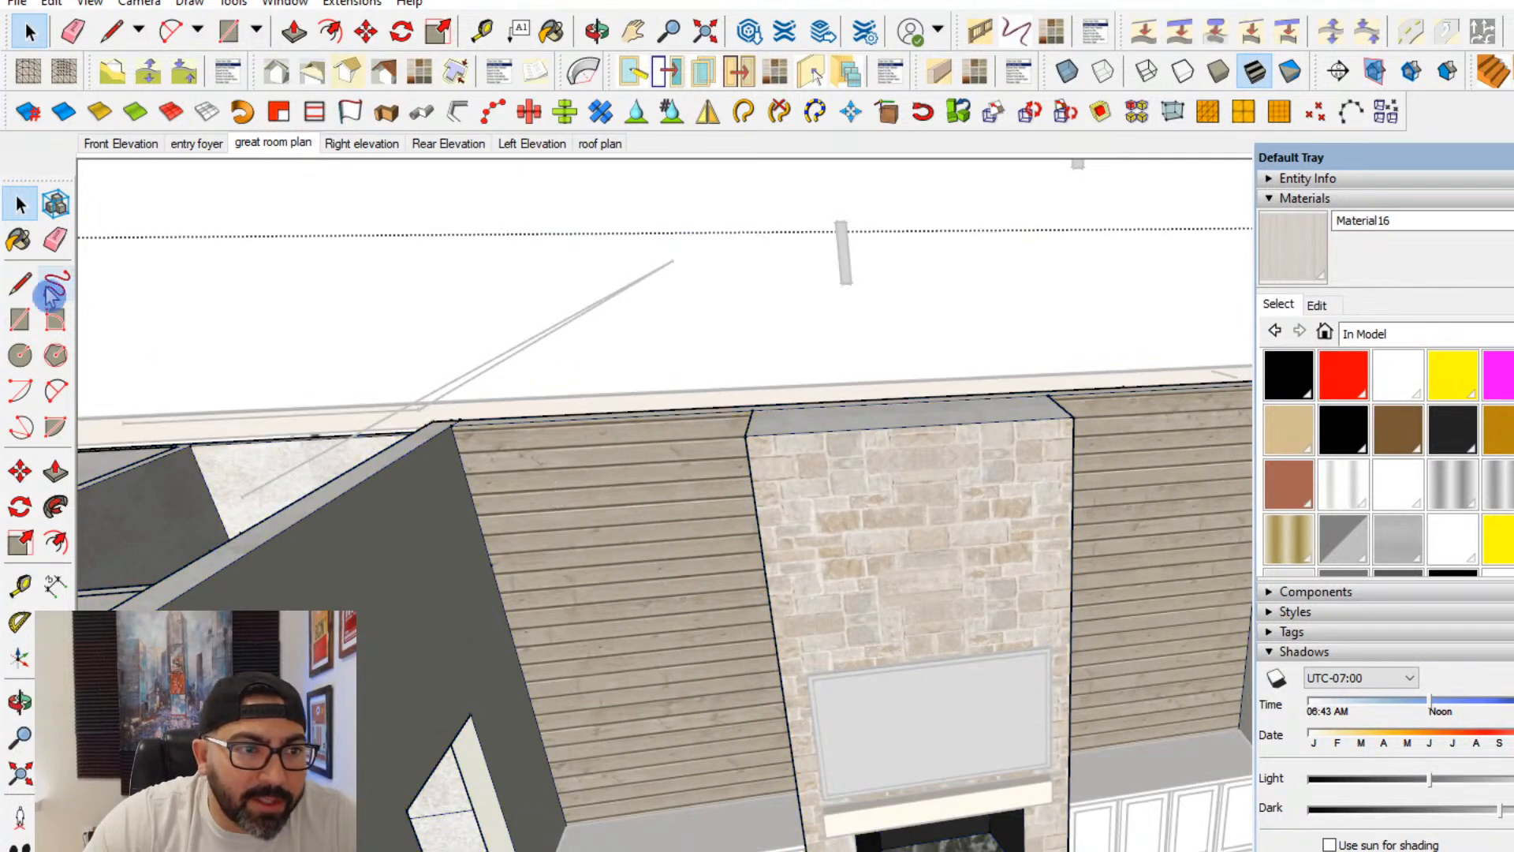
scroll(473, 457, up, 3)
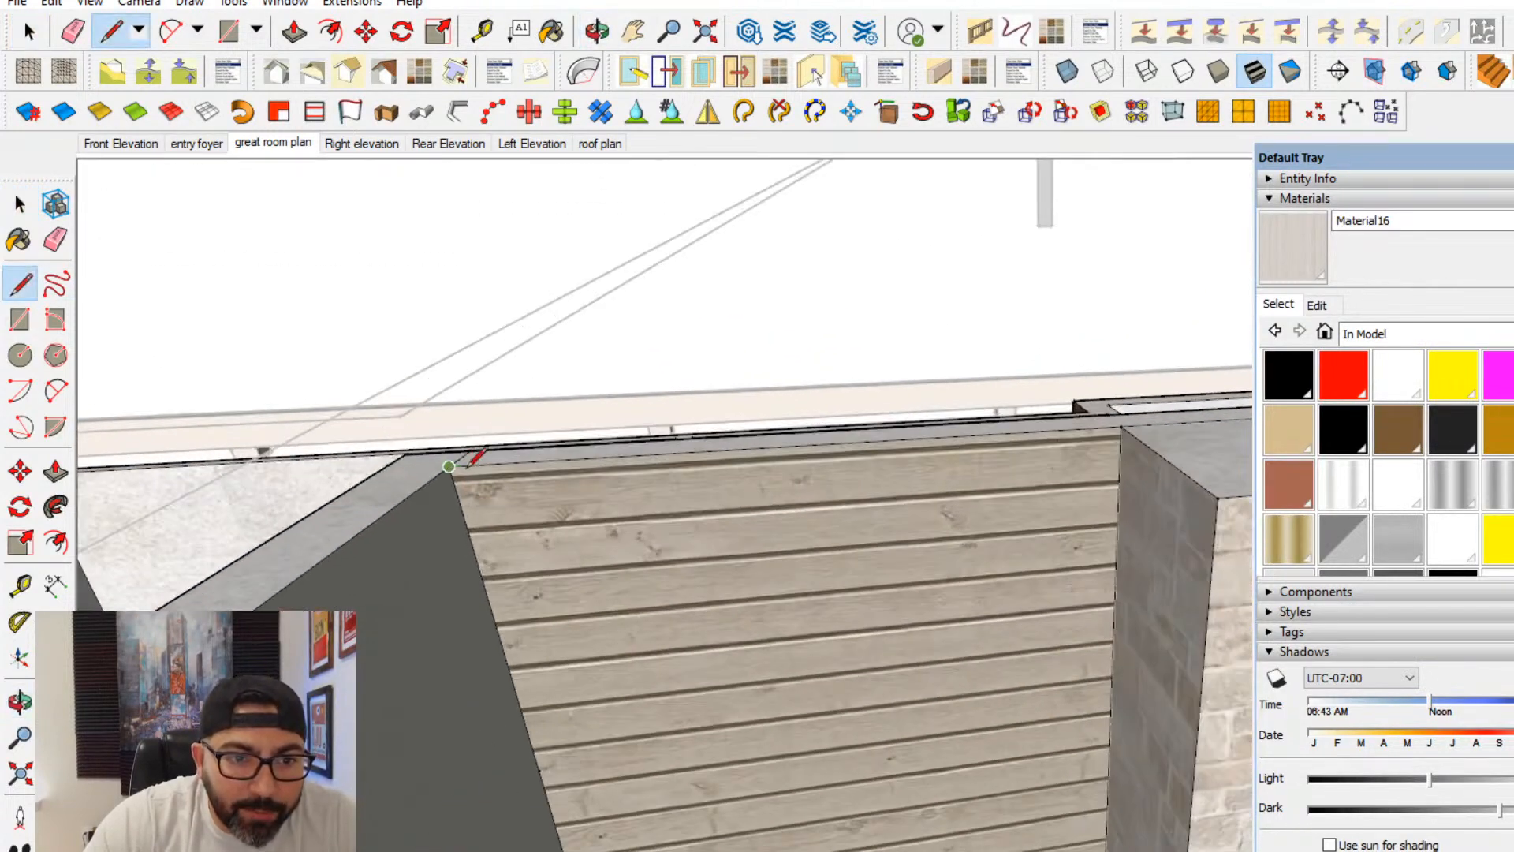
click(503, 464)
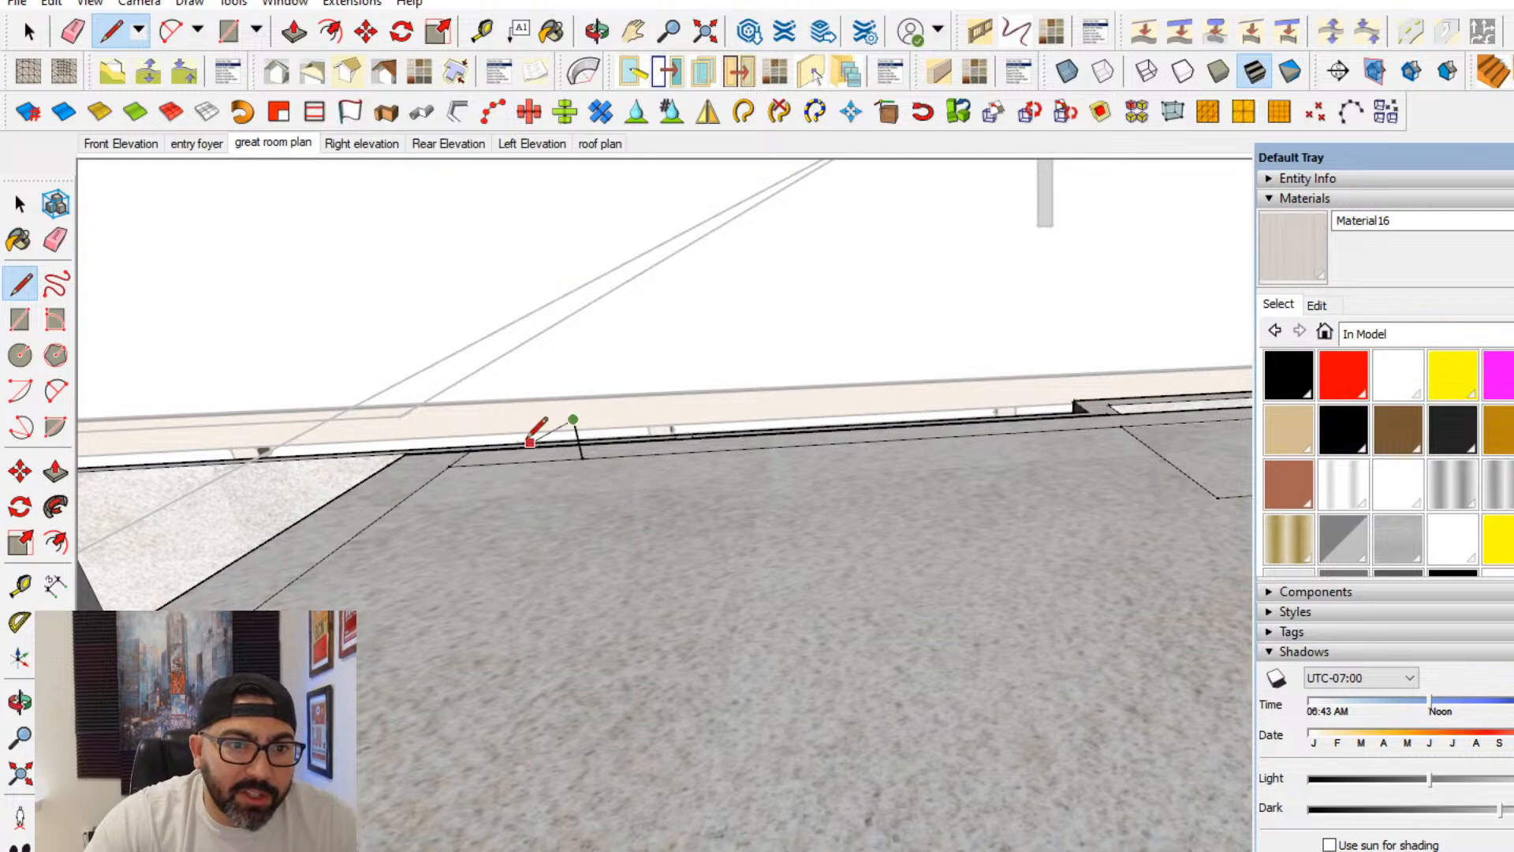
click(448, 466)
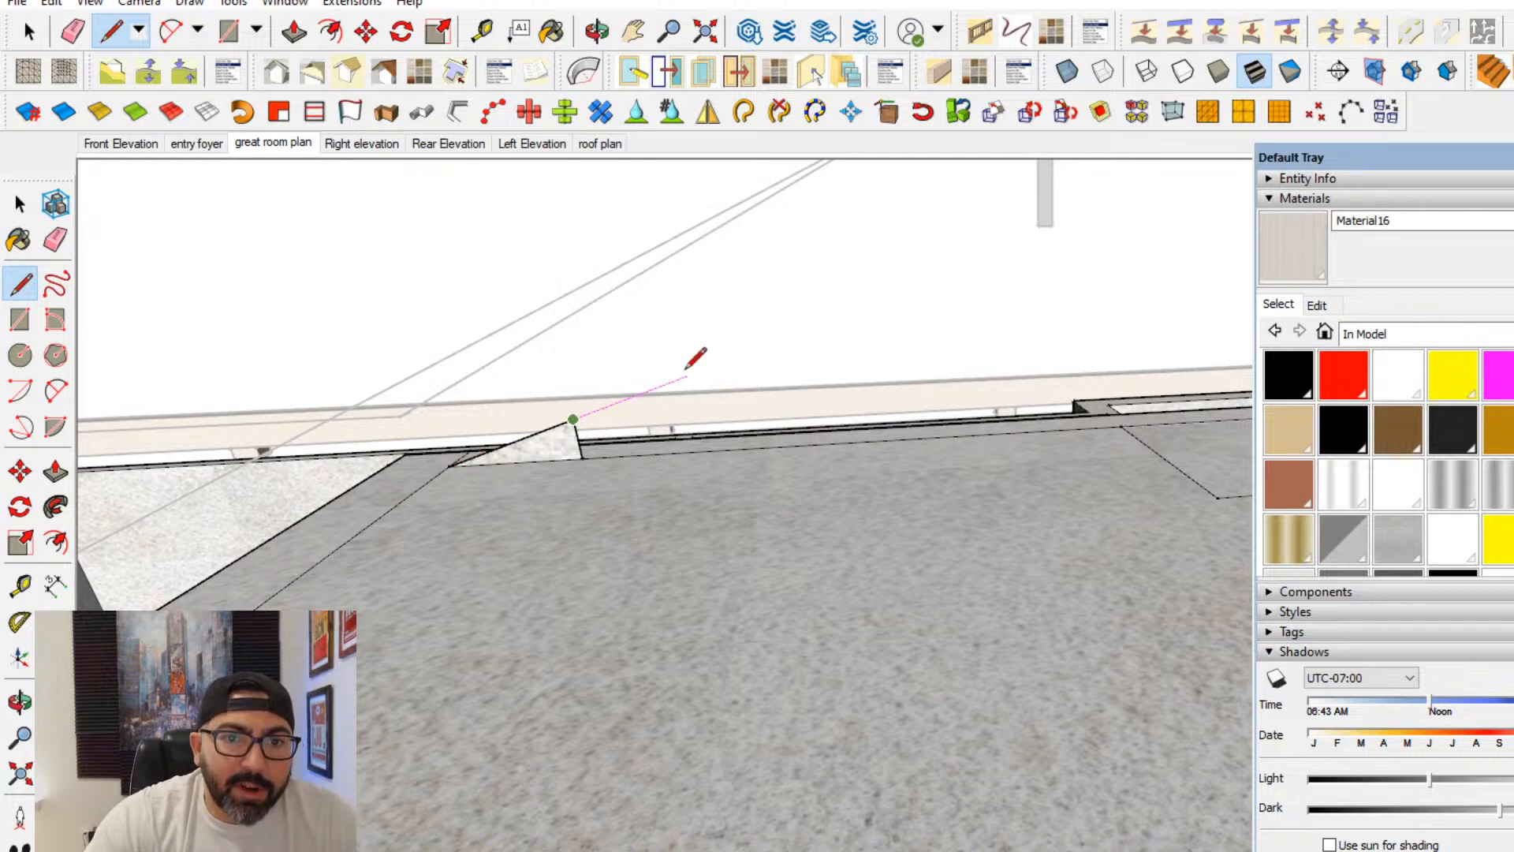
- Extend the triangle's sloped edge upward past the middle of the fireplace wall to form the first gable slope
scroll(797, 323, down, 5)
middle_drag(964, 289, 1032, 266)
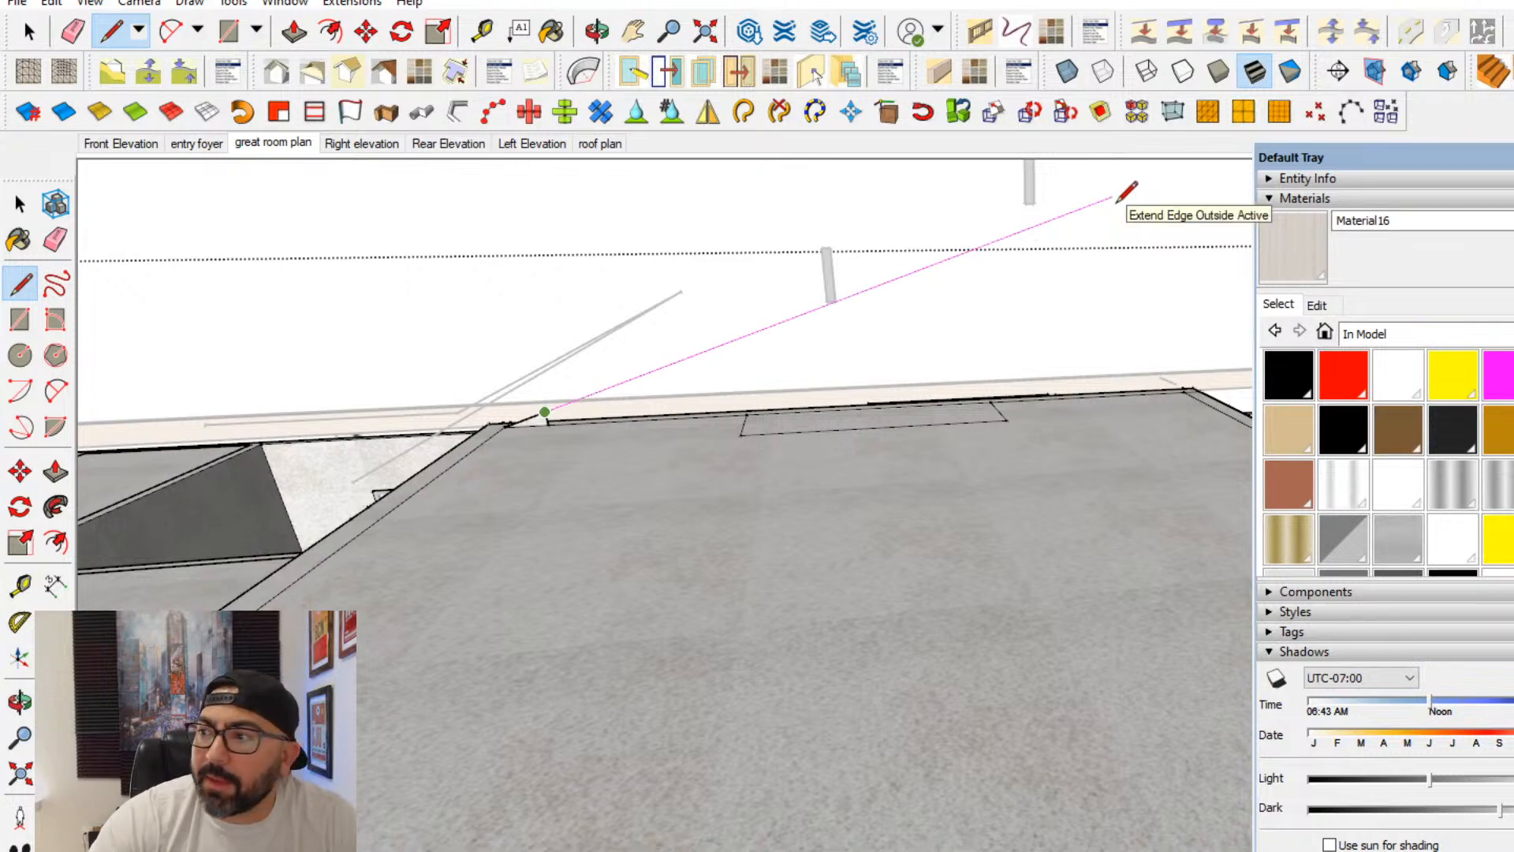
middle_drag(1115, 201, 1122, 257)
scroll(539, 488, up, 2)
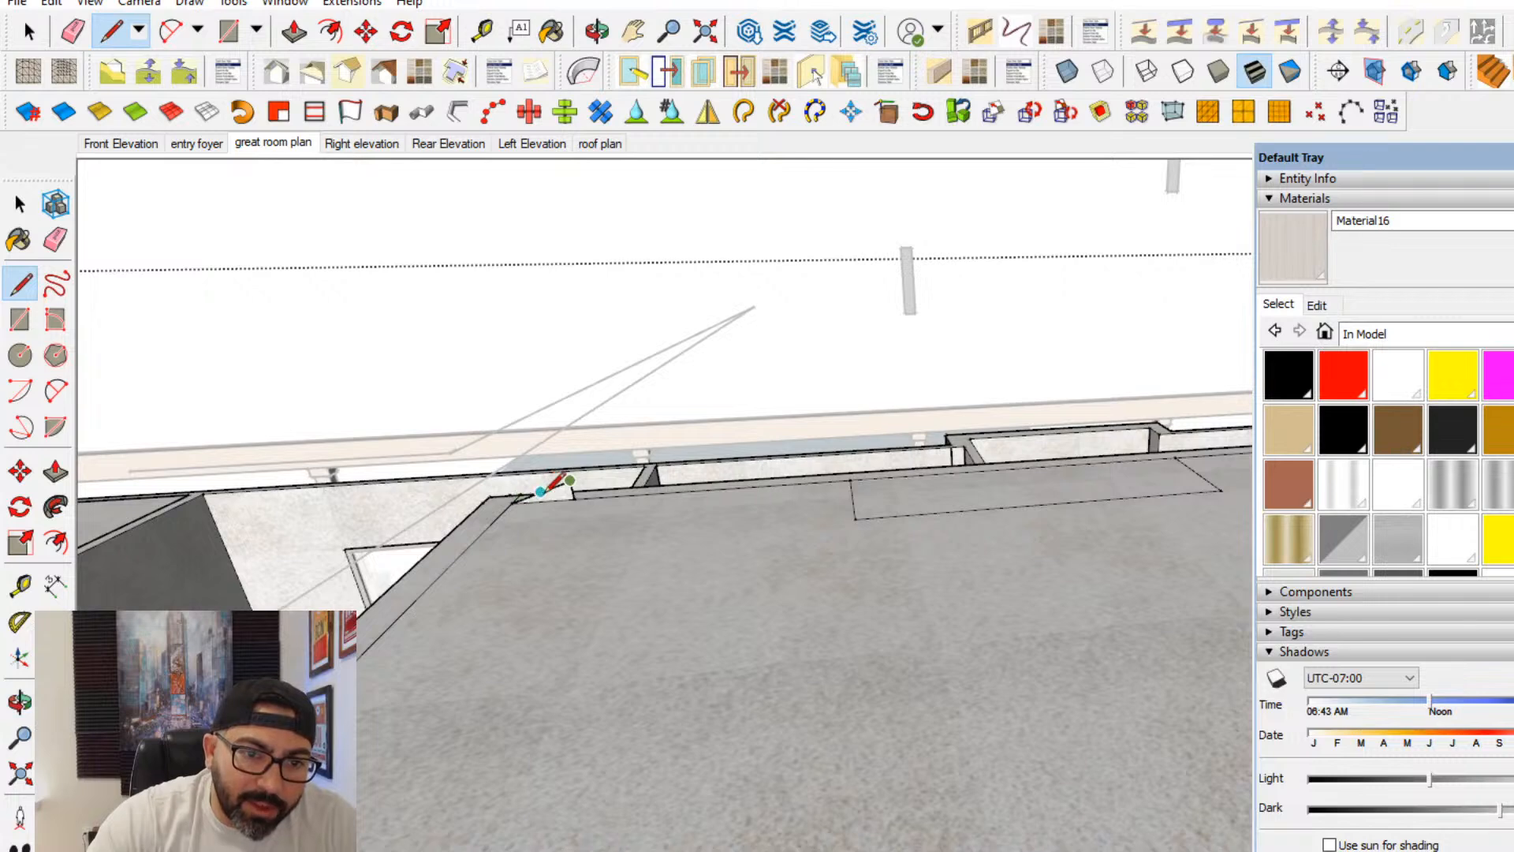
scroll(869, 381, down, 1)
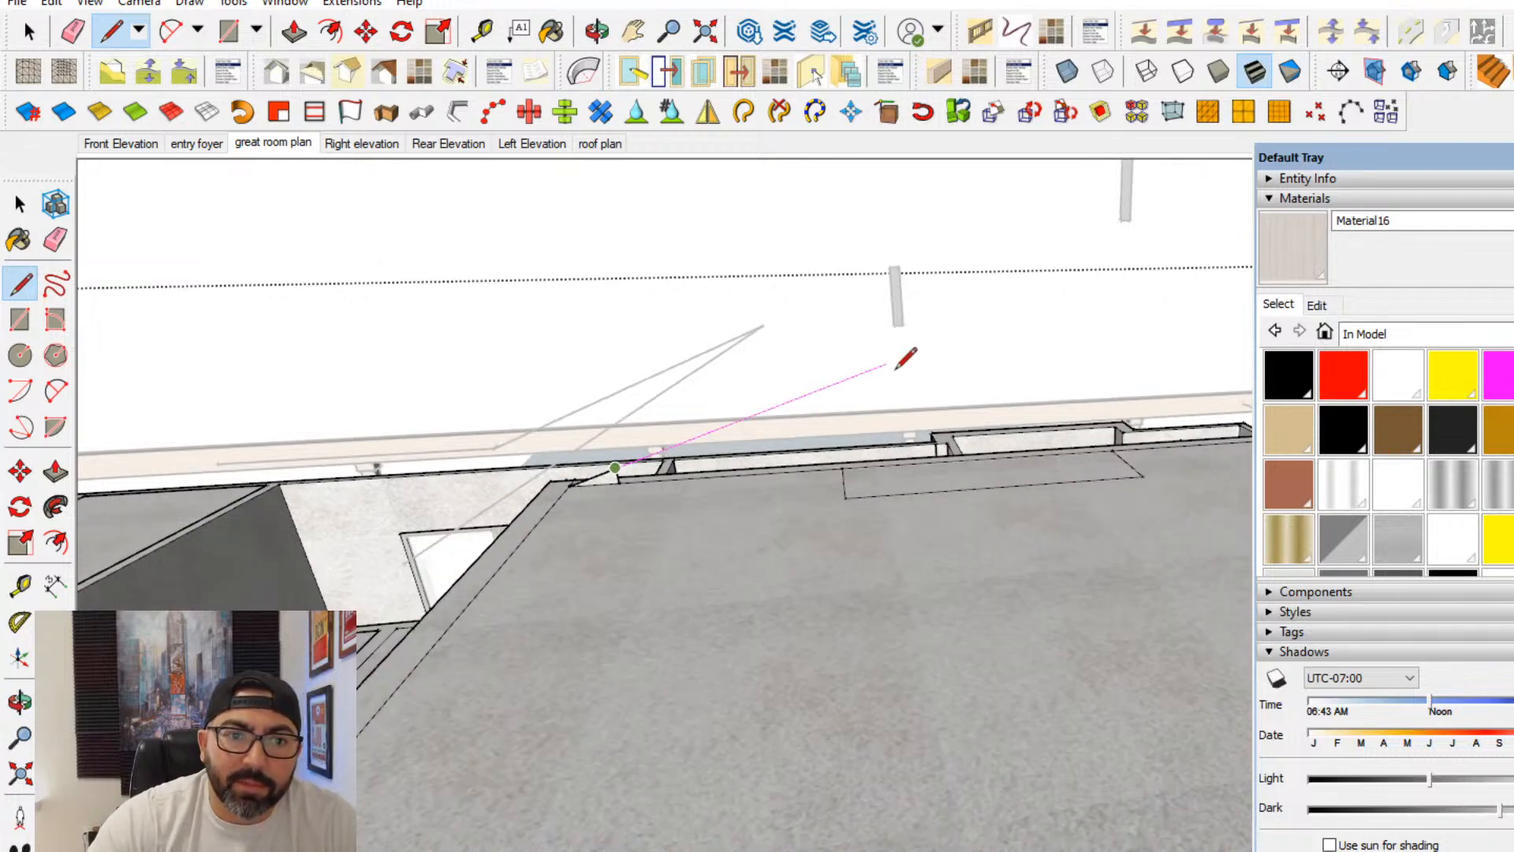
click(1099, 281)
key(Escape)
middle_drag(1102, 332, 878, 518)
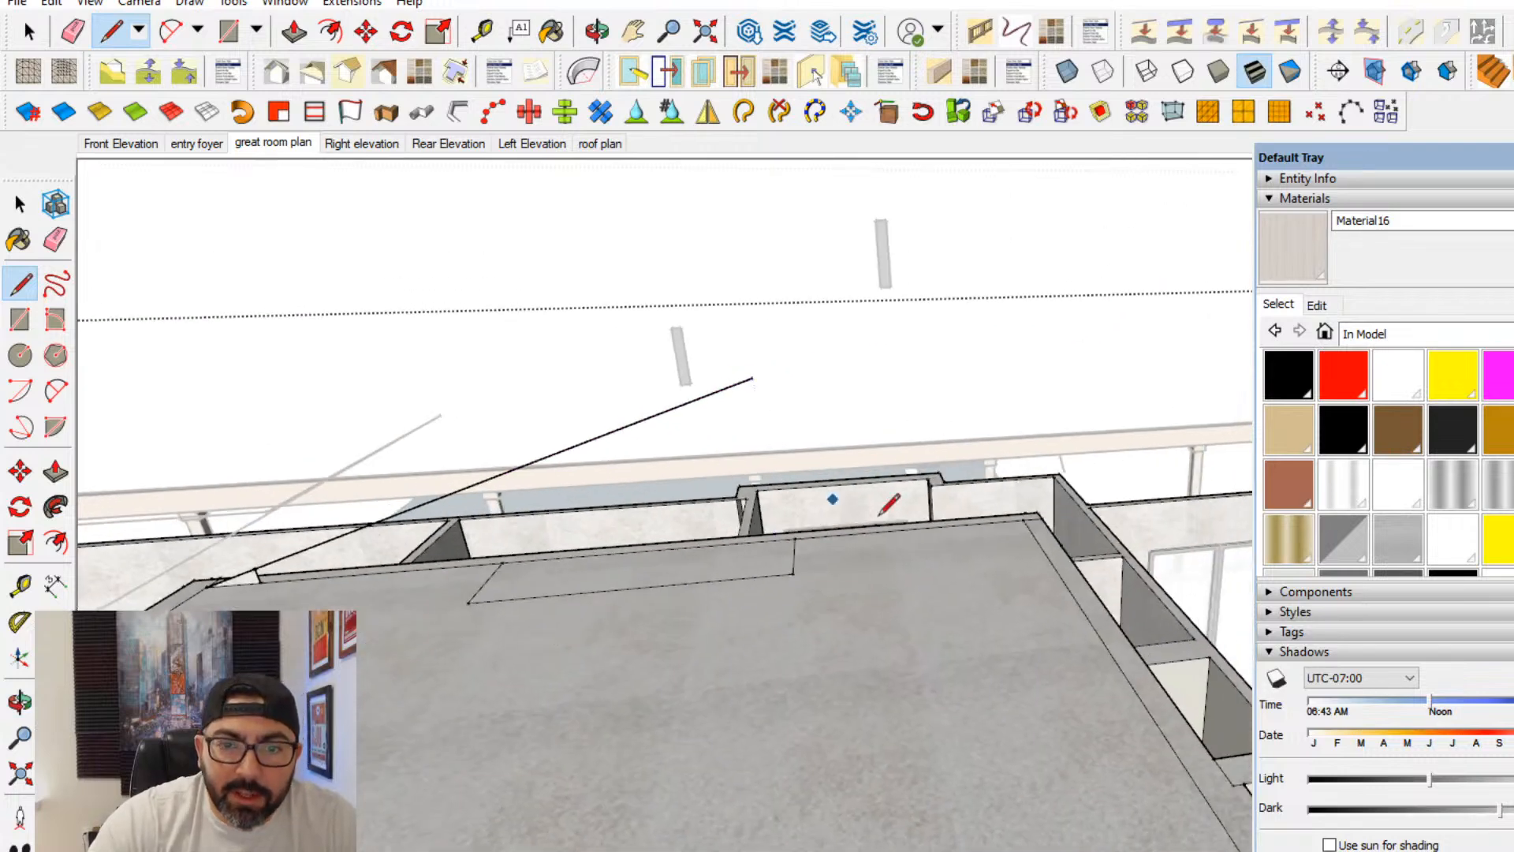
- Draw the mirrored gable slope from the wall's opposite corner across the first one, and erase the edge ends overshooting the peak
scroll(879, 518, up, 2)
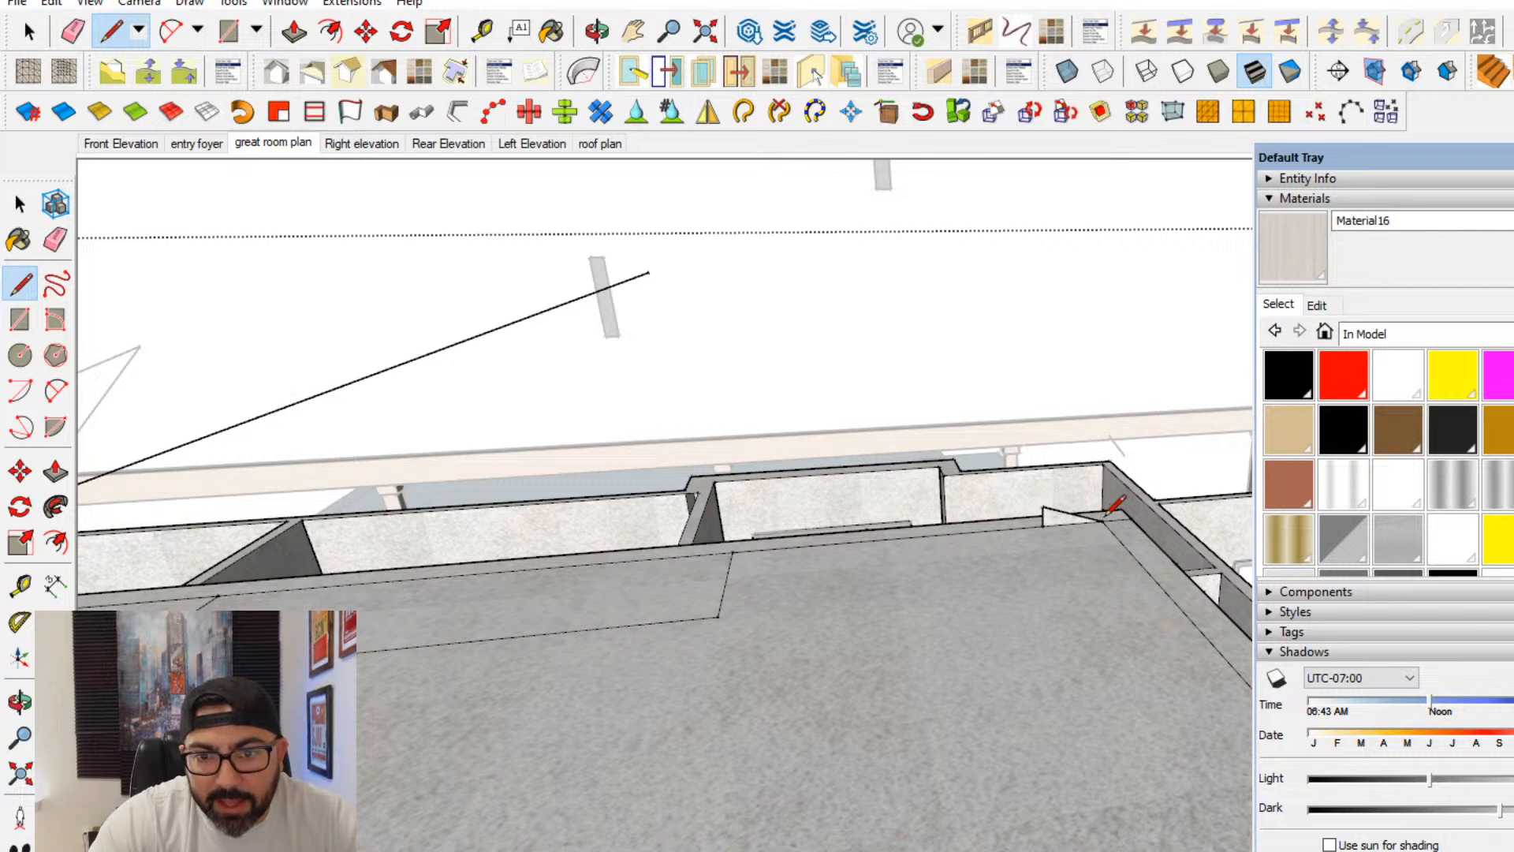
click(1042, 506)
click(361, 339)
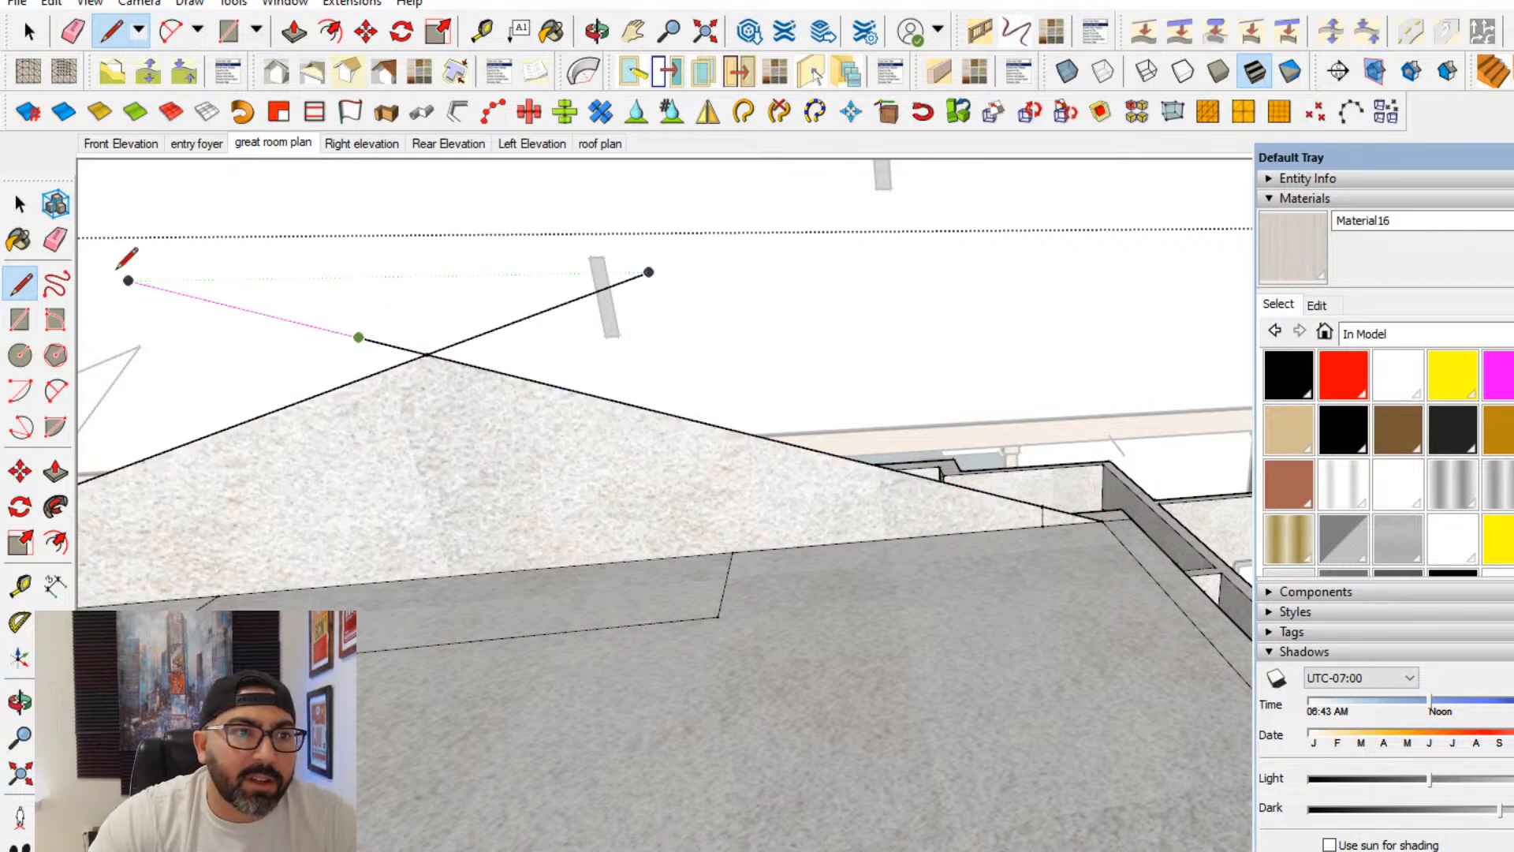
click(55, 239)
click(464, 339)
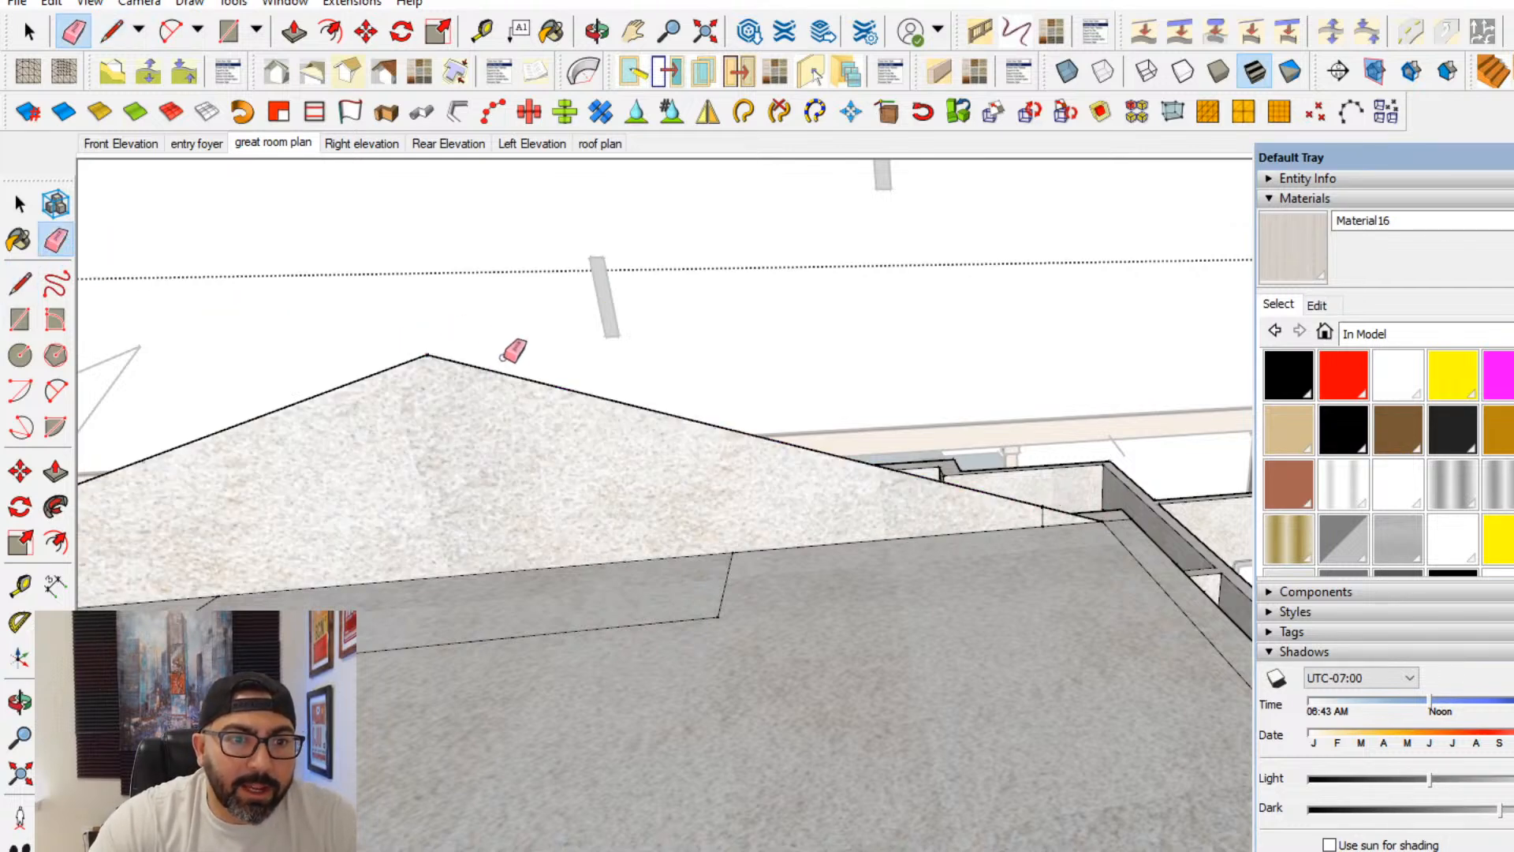
scroll(478, 327, down, 1)
- Delete the horizontal face covering the top of the great room
click(20, 203)
click(773, 656)
key(Delete)
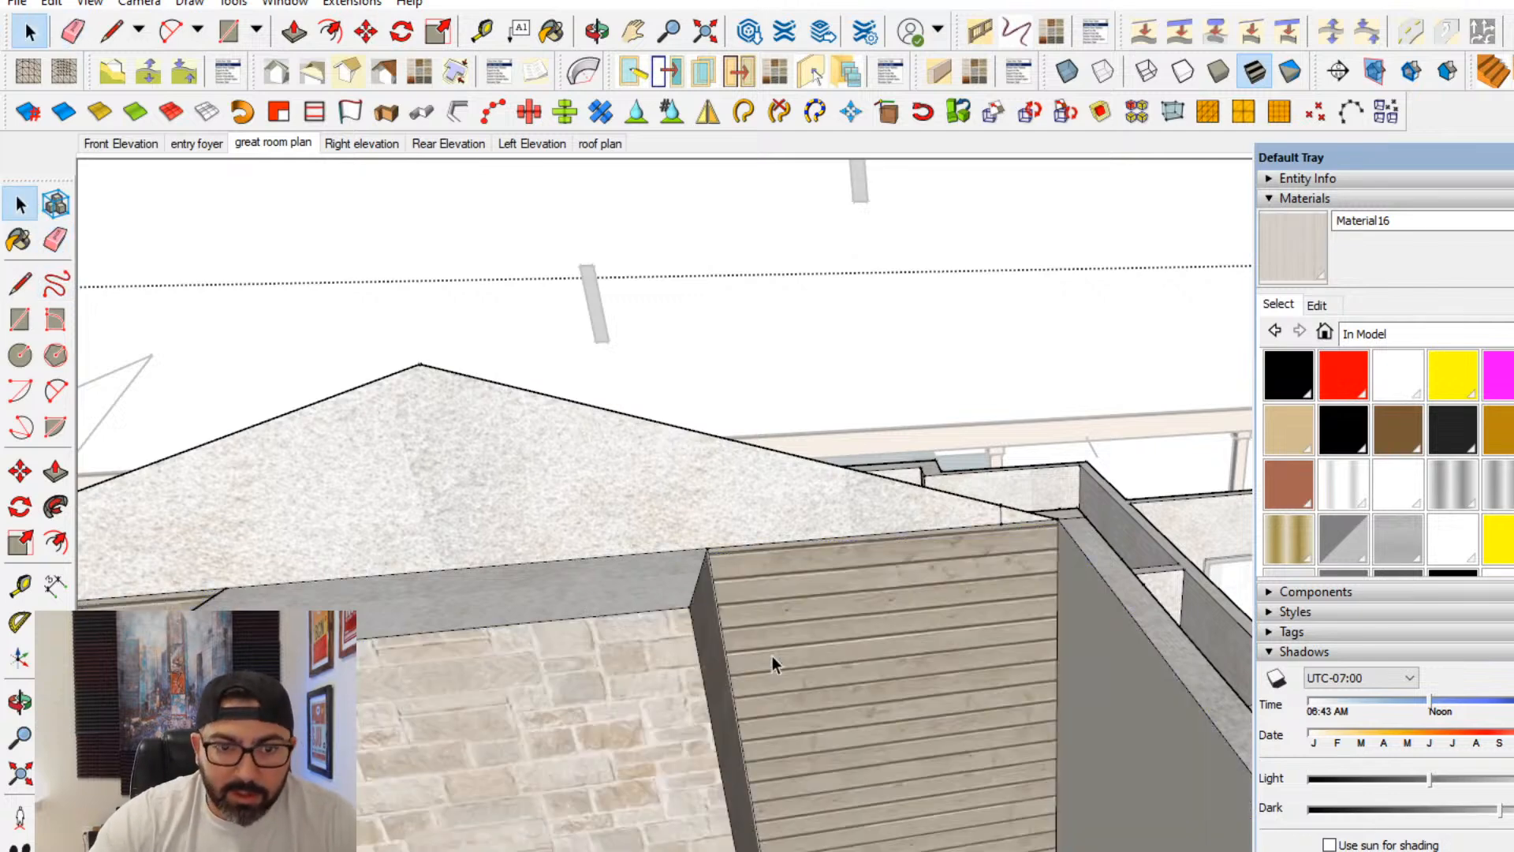
middle_drag(773, 656, 779, 579)
click(920, 601)
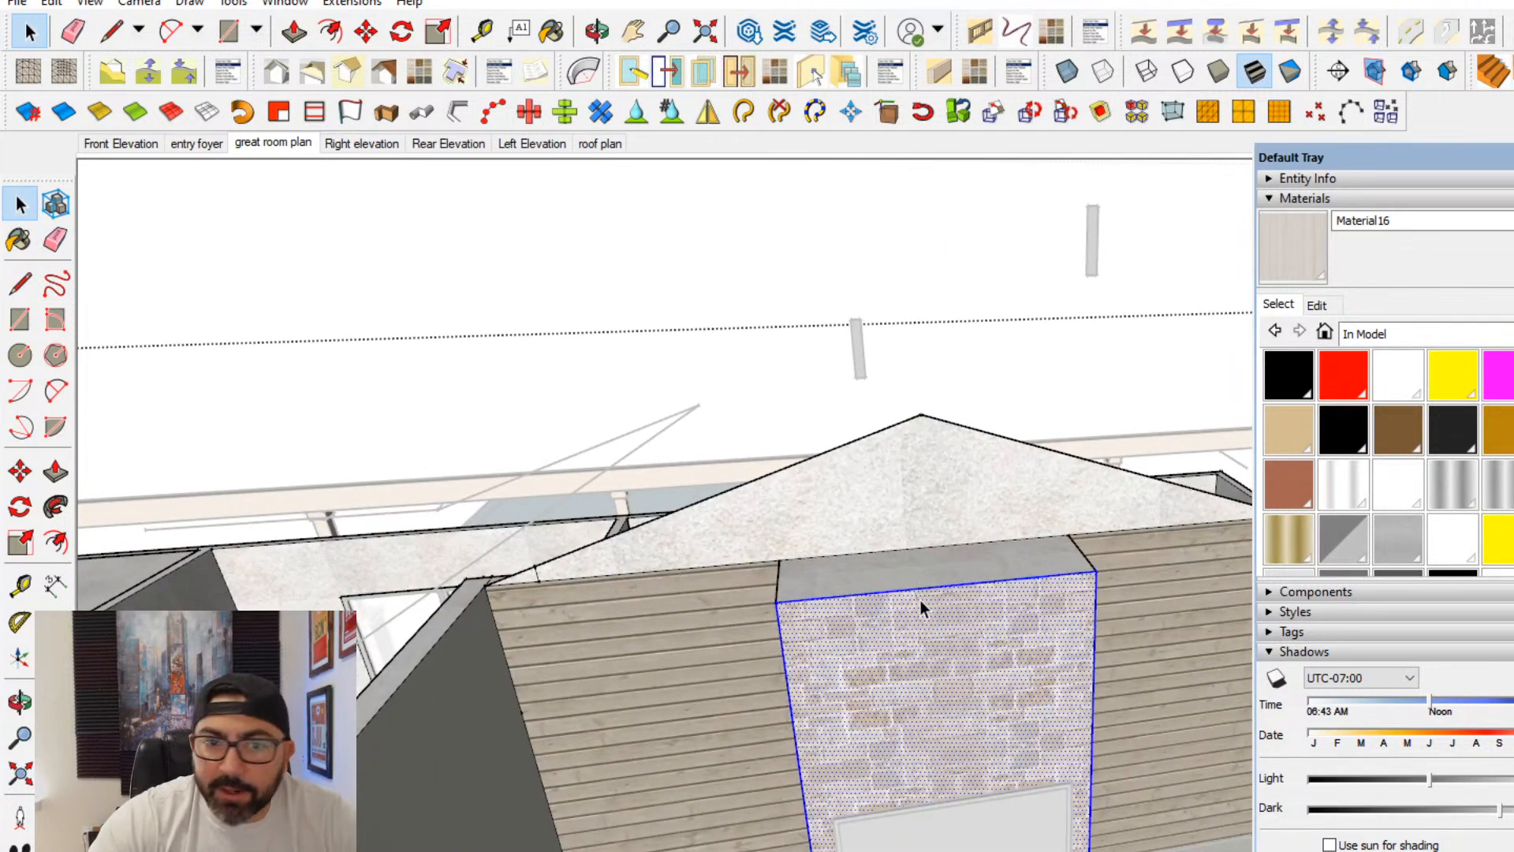
click(55, 471)
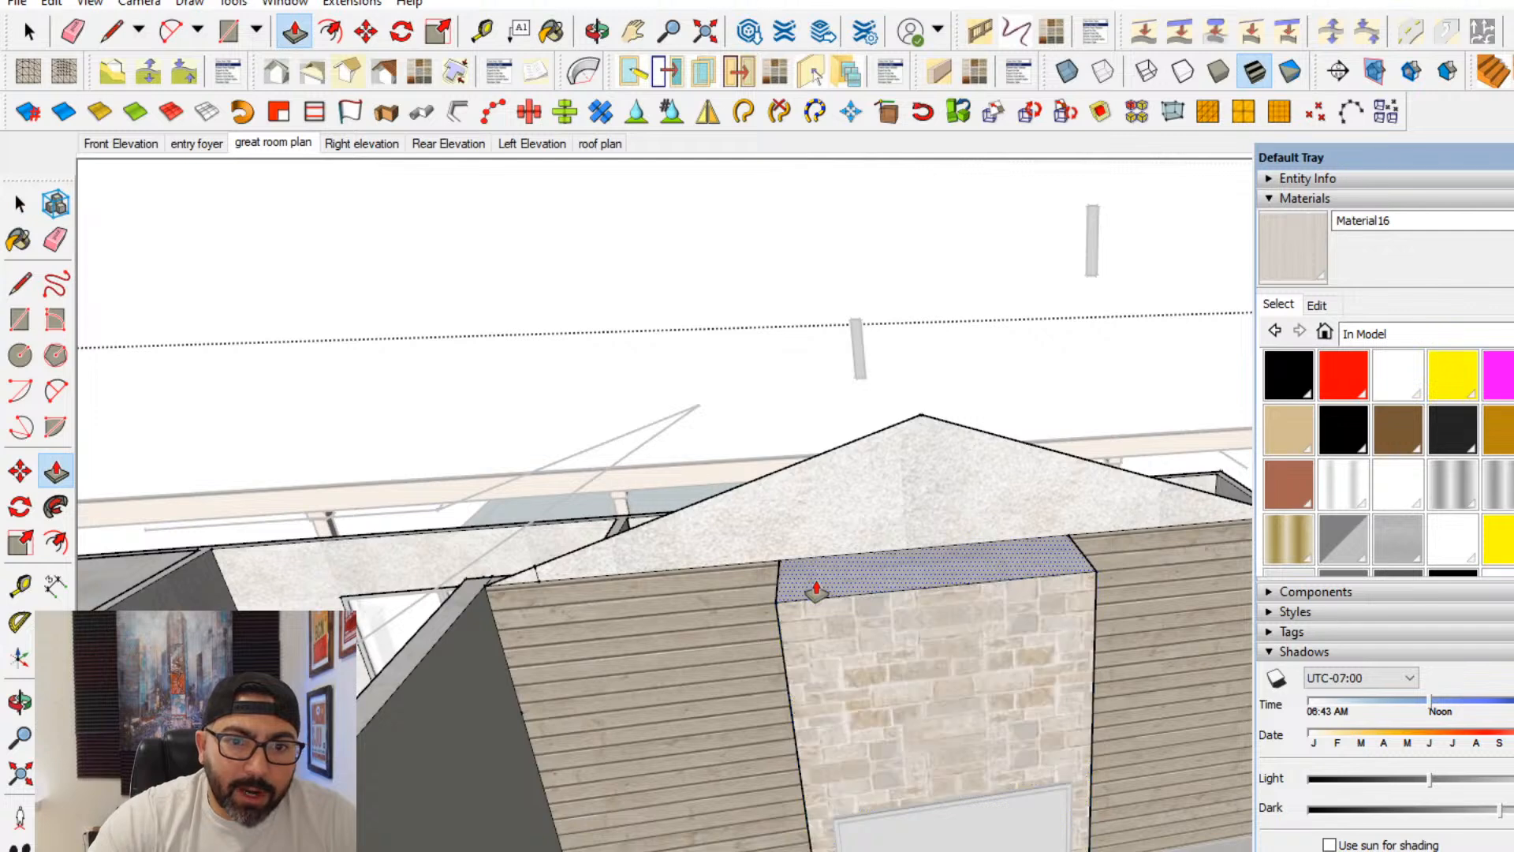
drag(812, 585, 795, 477)
key(Escape)
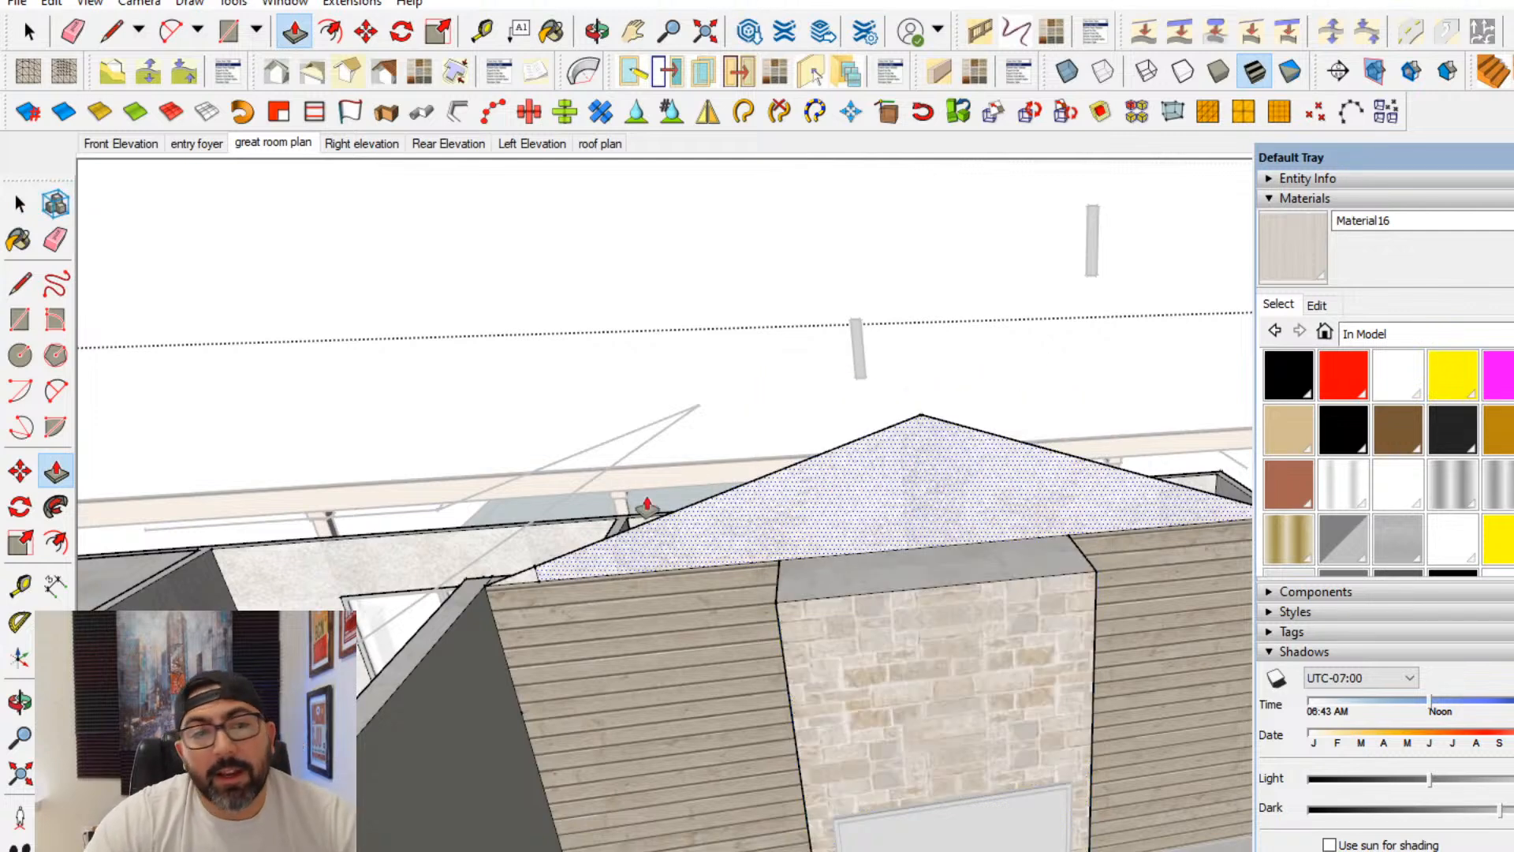
- Start a line on the gable face near its peak above the fireplace
click(20, 204)
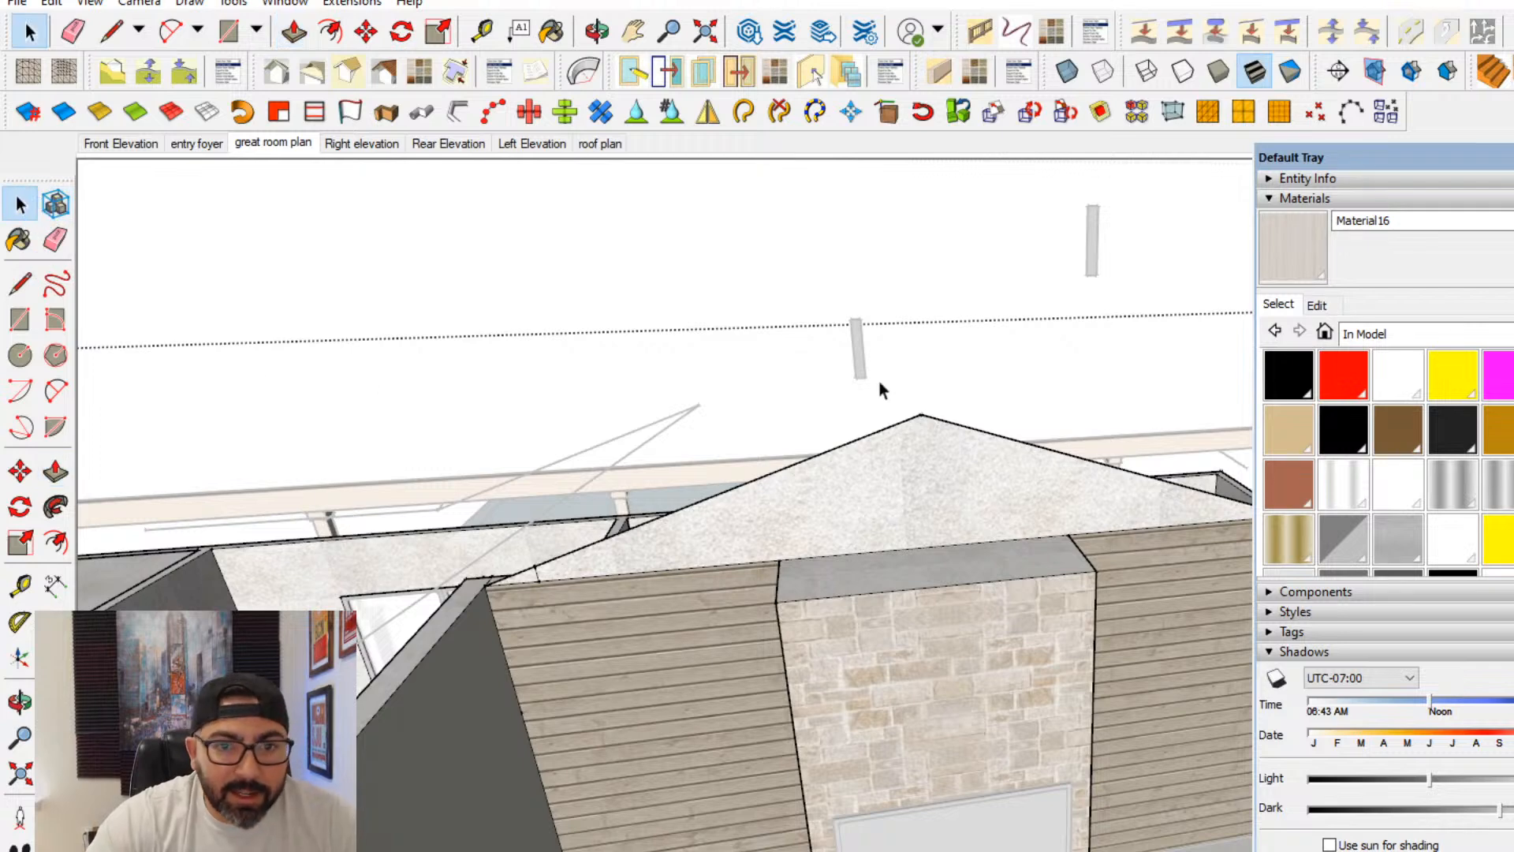
scroll(842, 481, up, 2)
click(20, 282)
scroll(915, 422, up, 2)
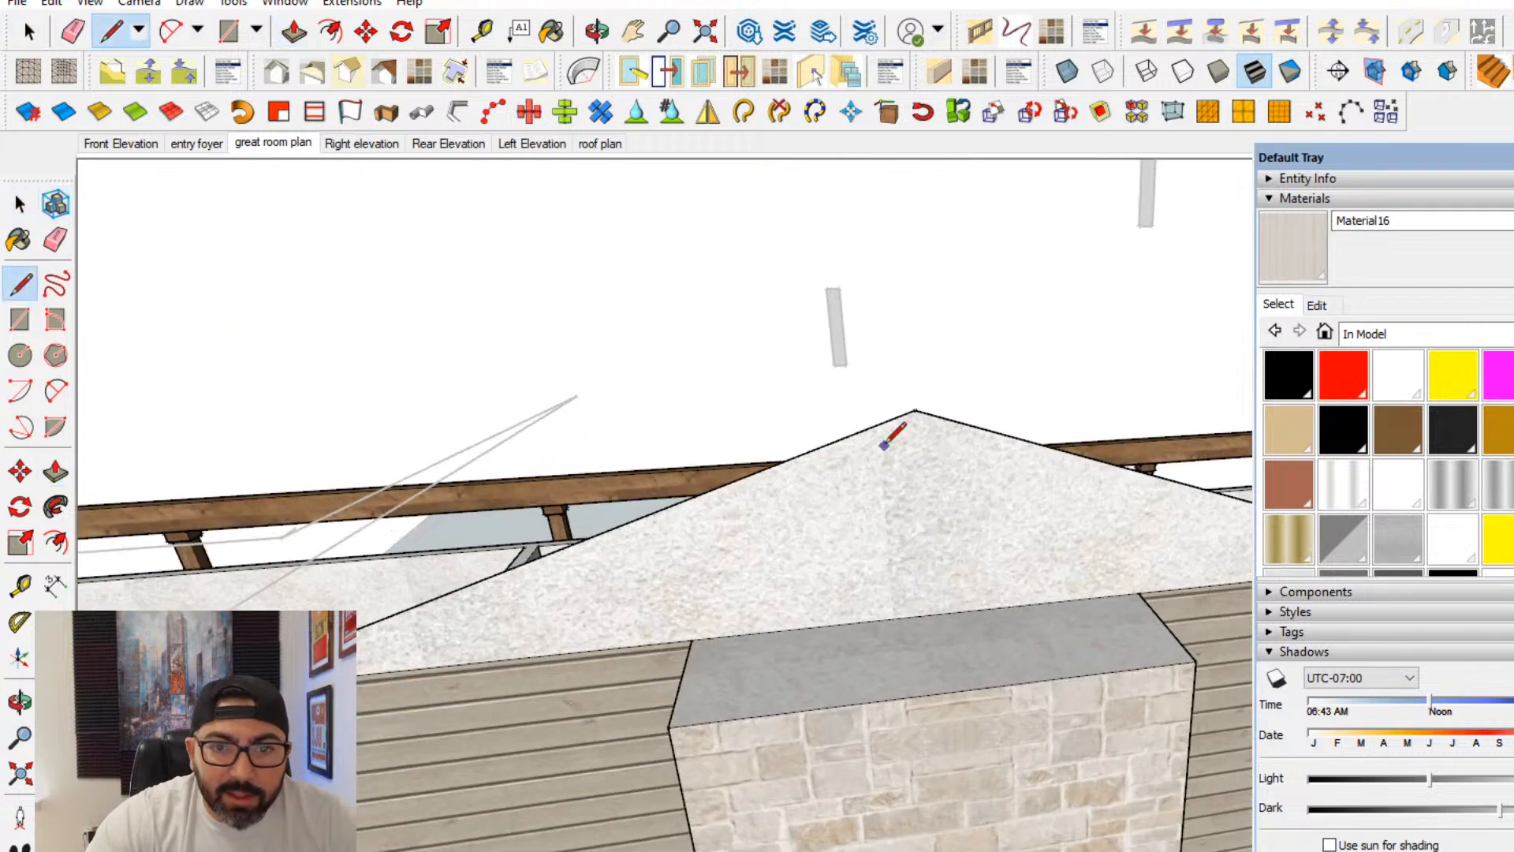
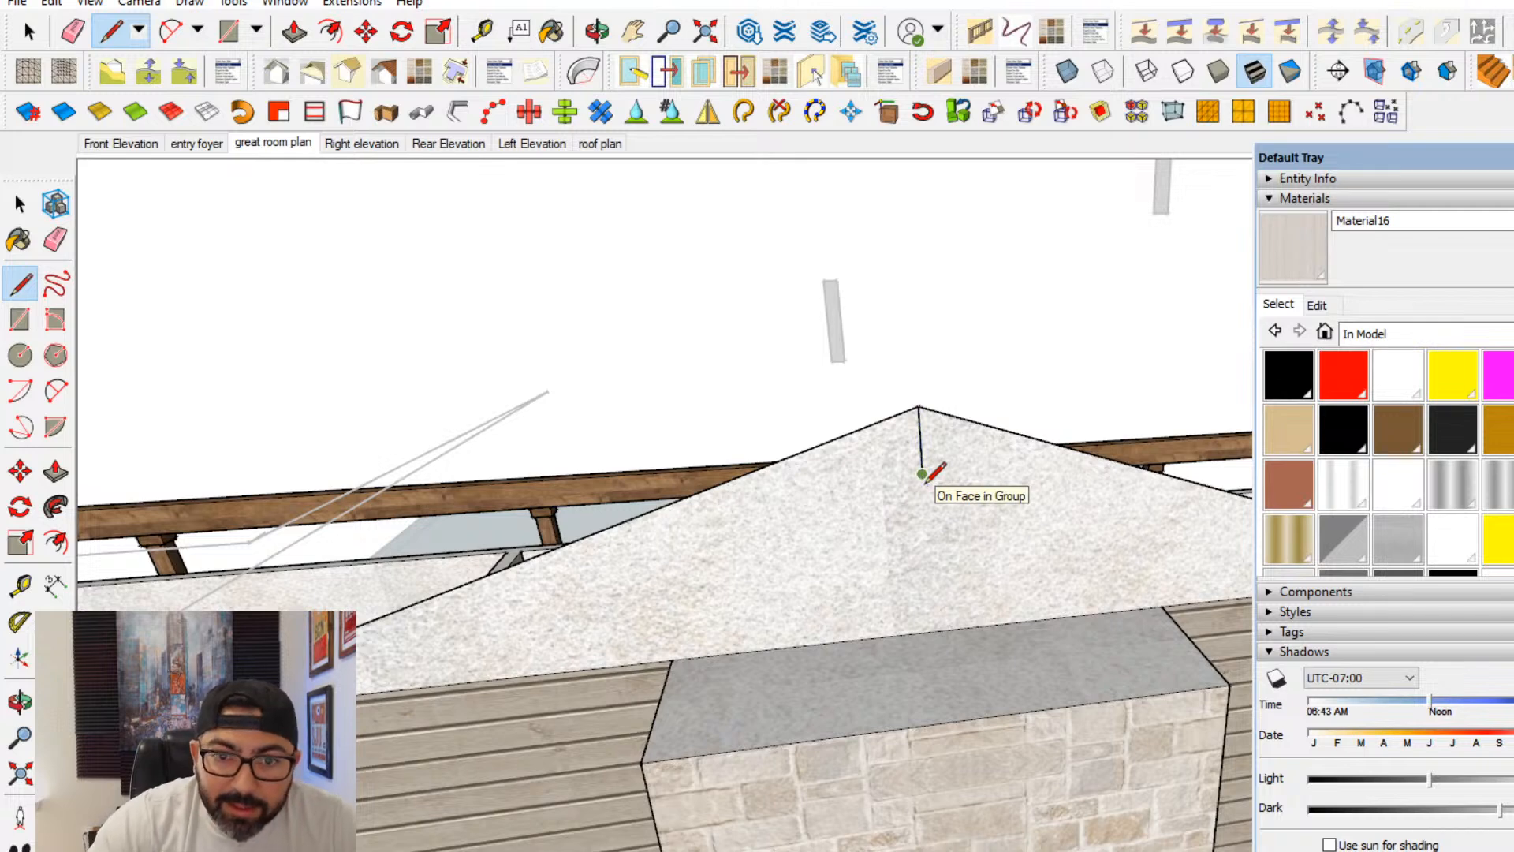
- Draw guide lines down and across from the gable peak and complete half of the ridge beam profile as a rectangle
click(923, 474)
scroll(907, 497, up, 1)
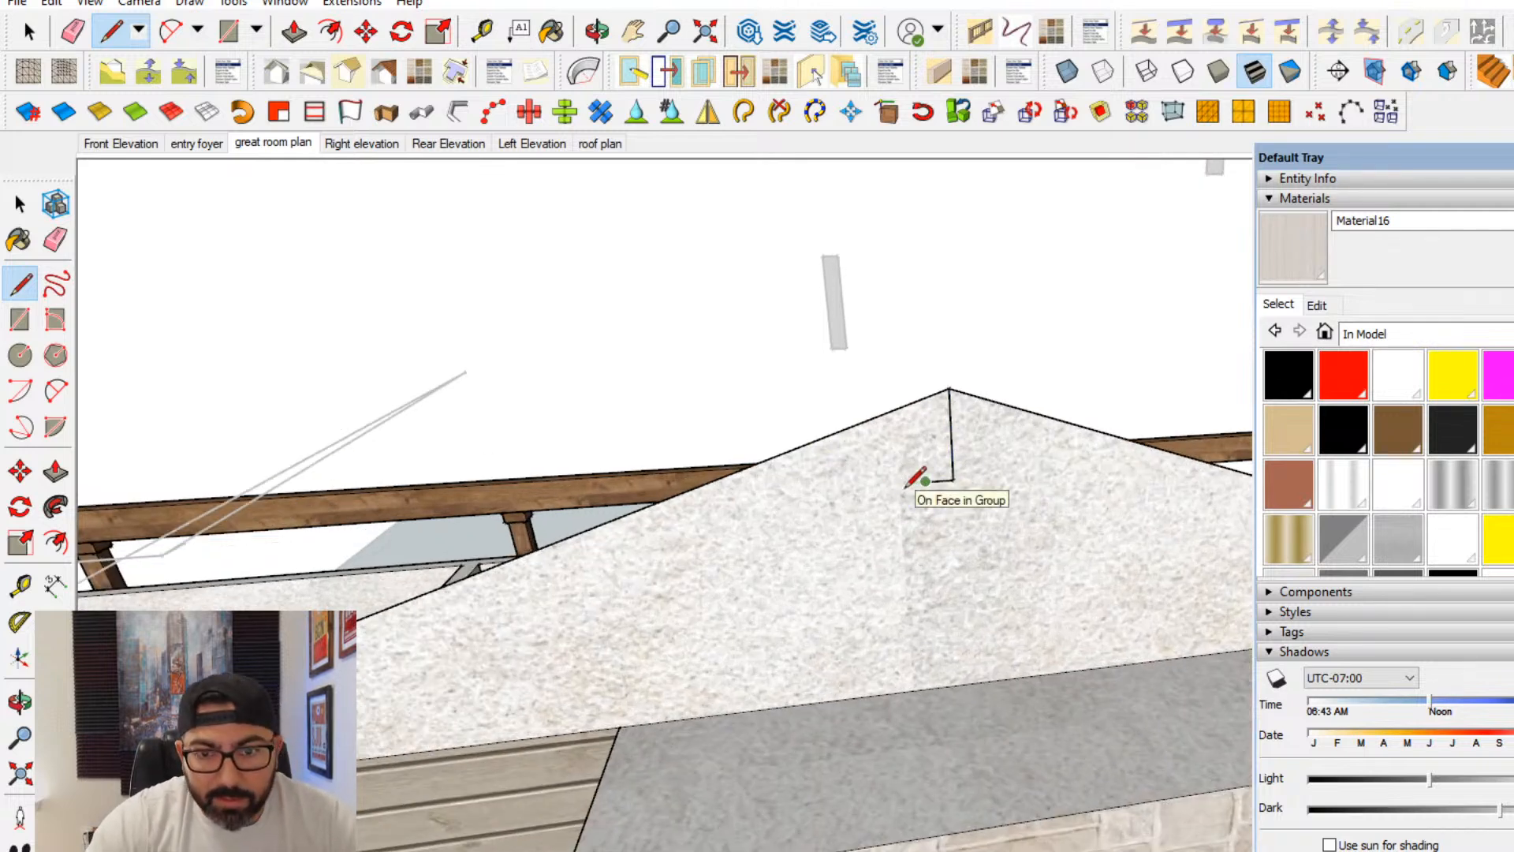
scroll(908, 484, up, 1)
click(20, 319)
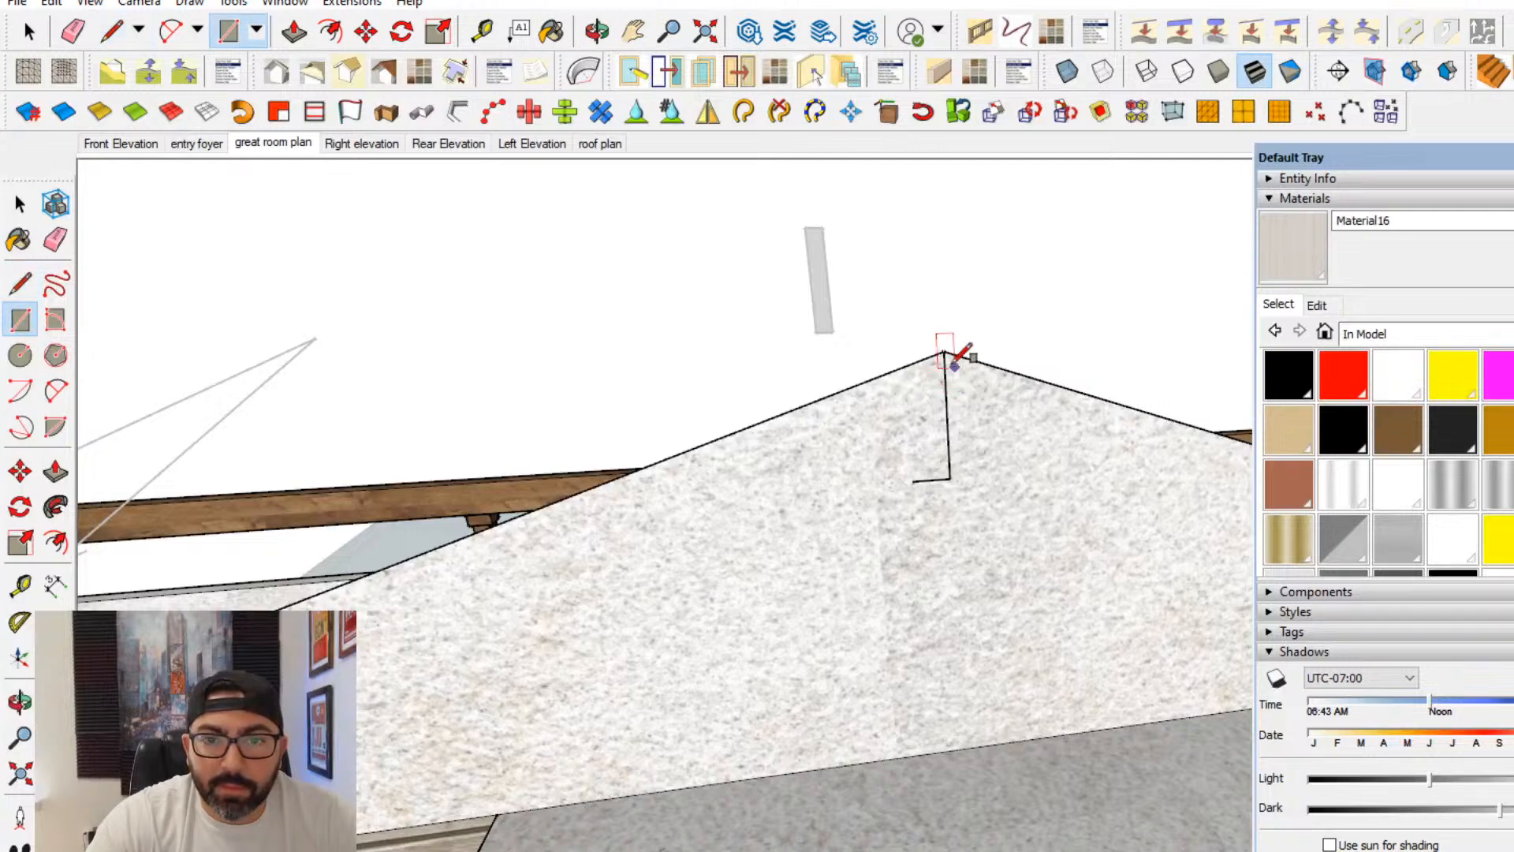
click(912, 480)
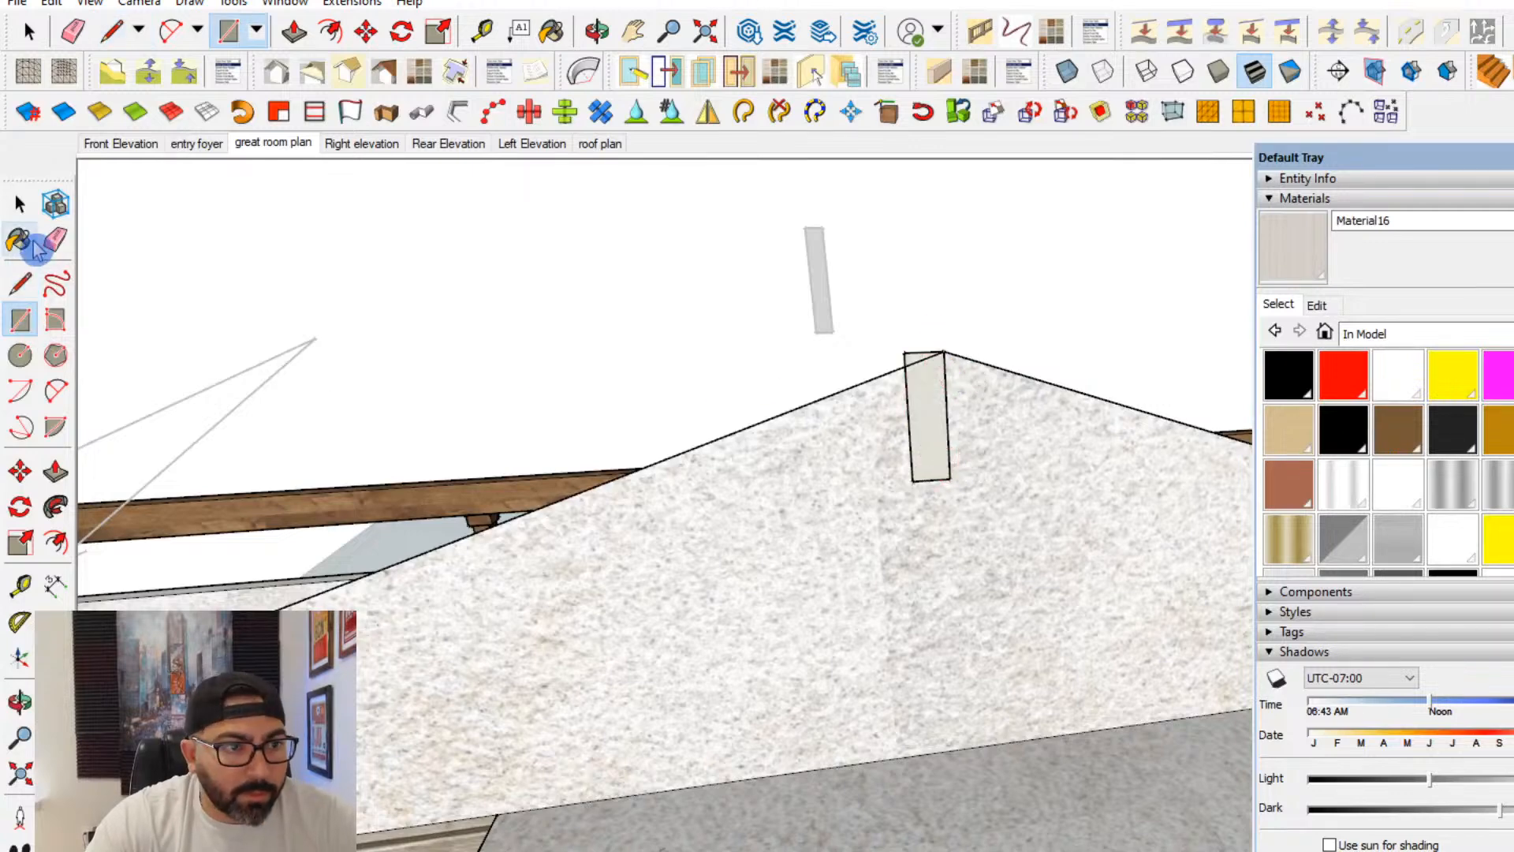
- Draw a matching rectangle on the other side of the gable peak to complete the ridge beam profile
click(56, 284)
click(17, 286)
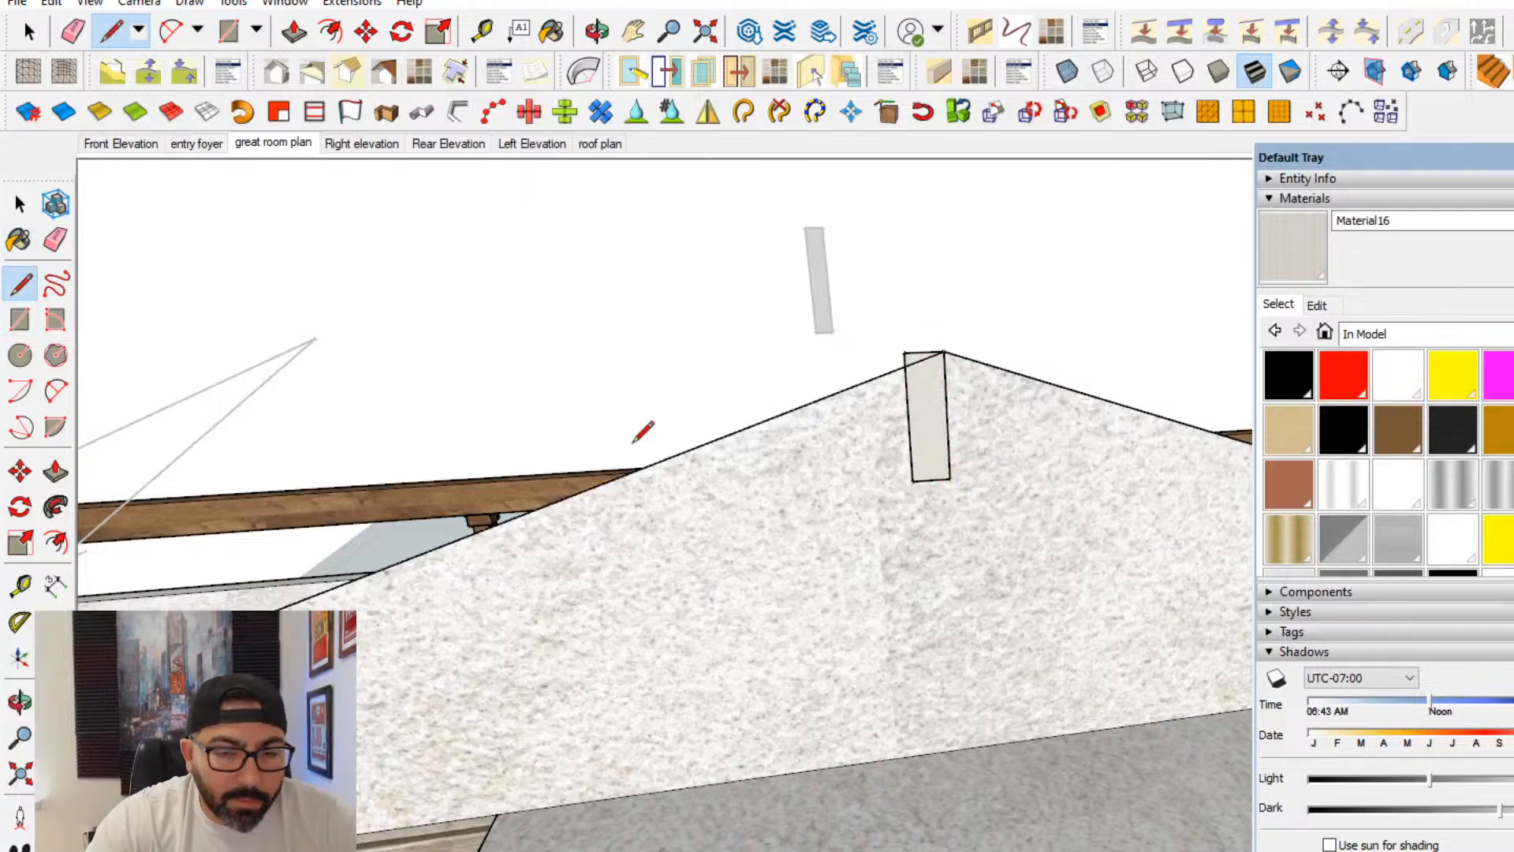
middle_drag(950, 490, 893, 503)
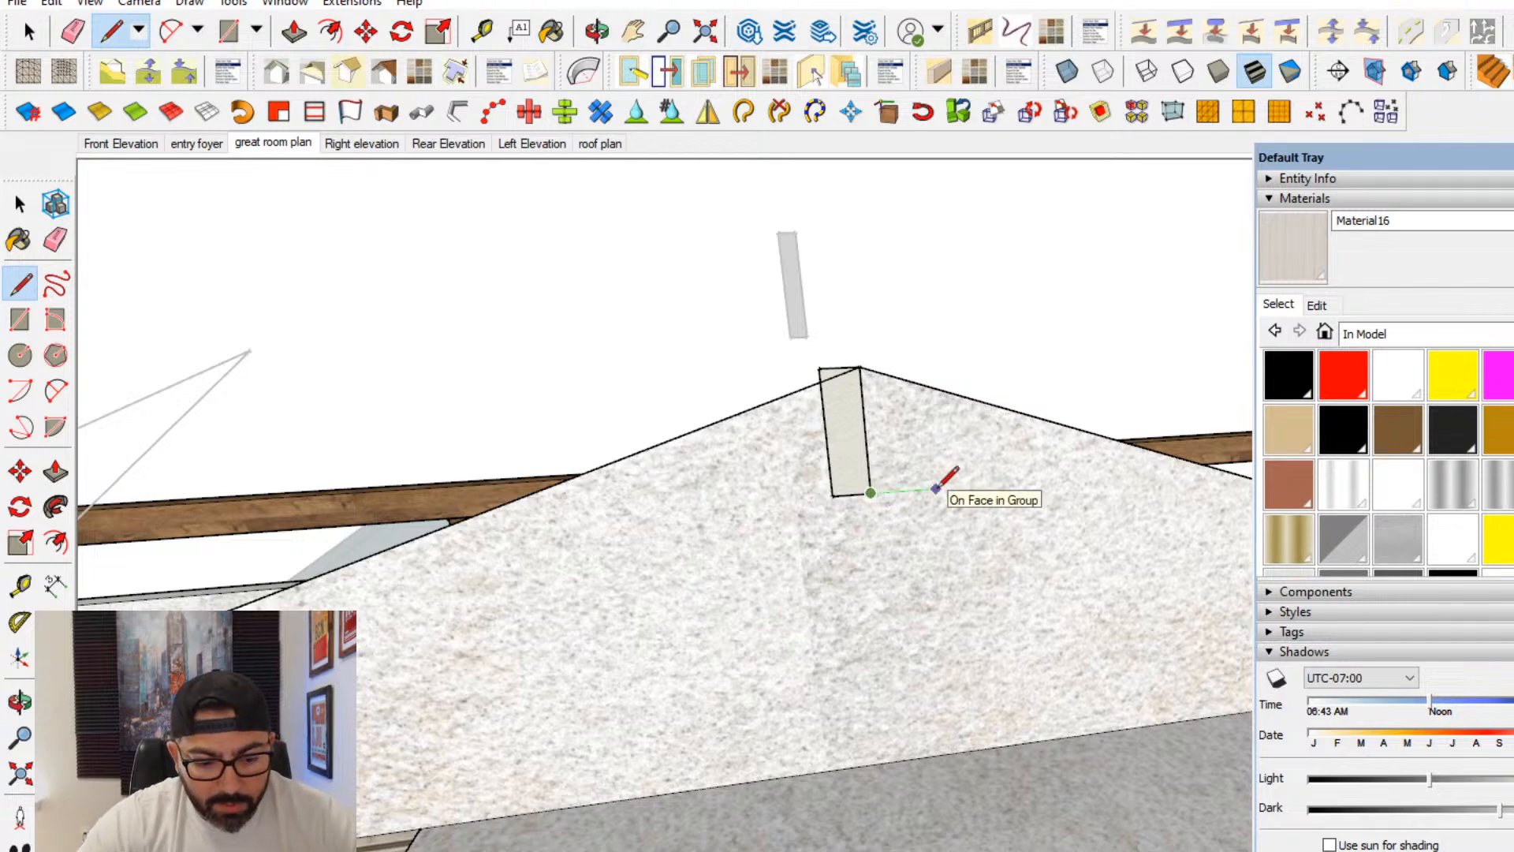
click(20, 320)
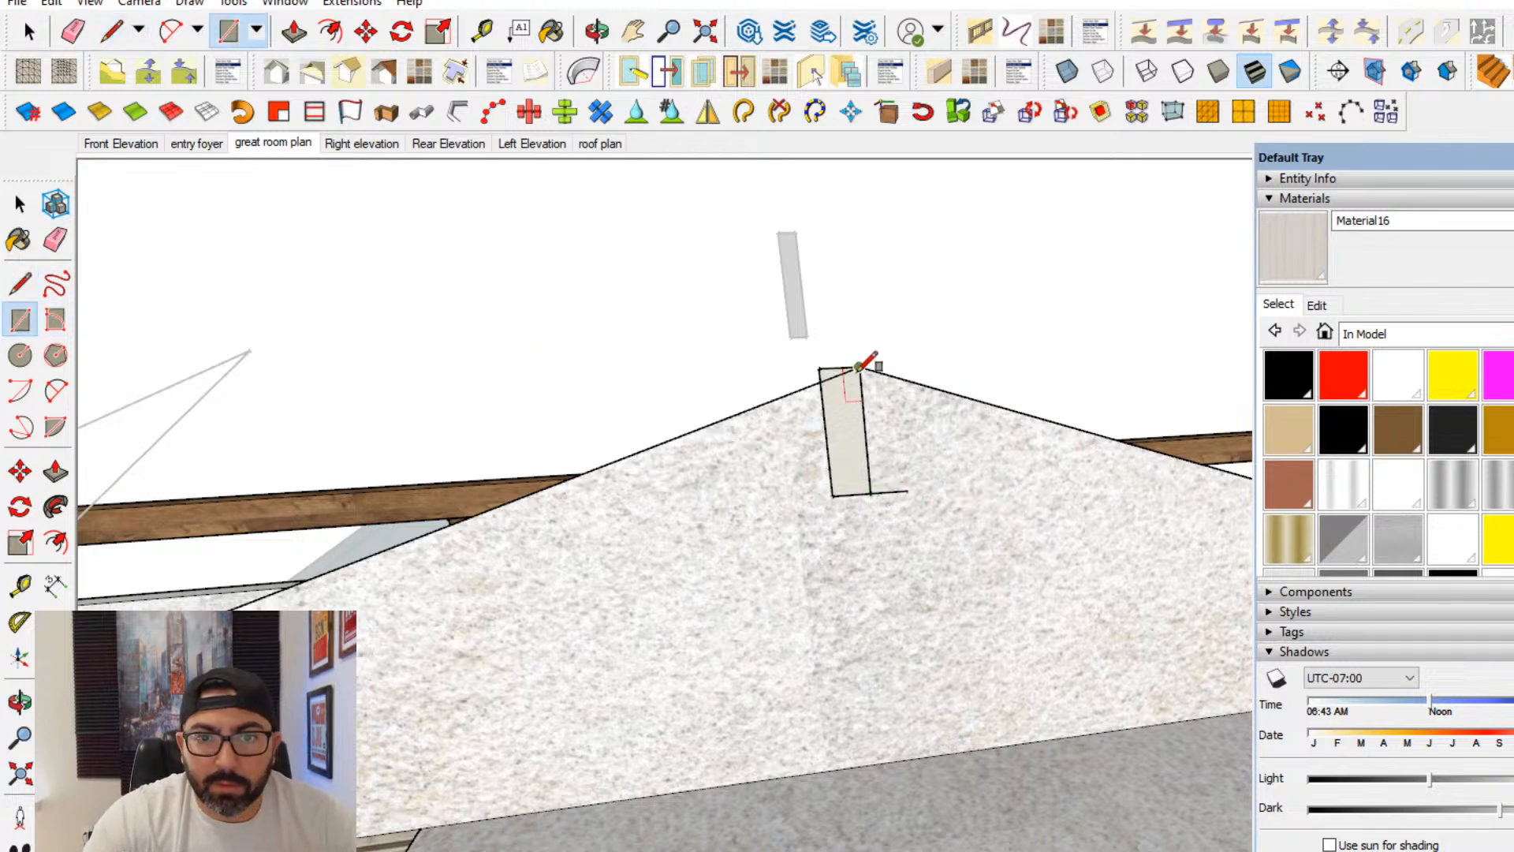
click(908, 490)
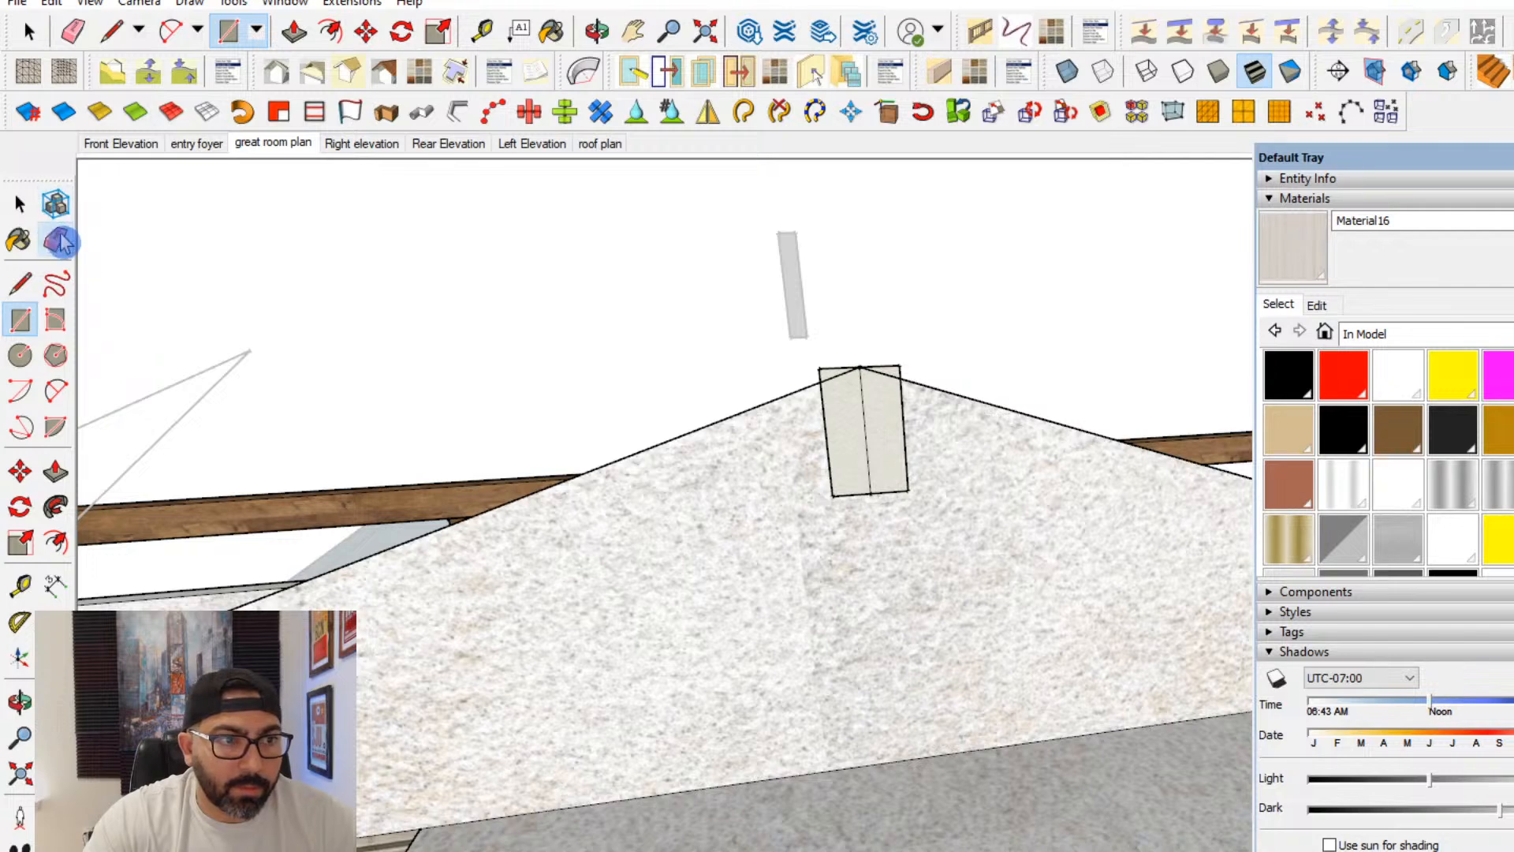
- Erase the centre line dividing the ridge beam profile and make the merged rectangle a group
click(55, 240)
click(20, 204)
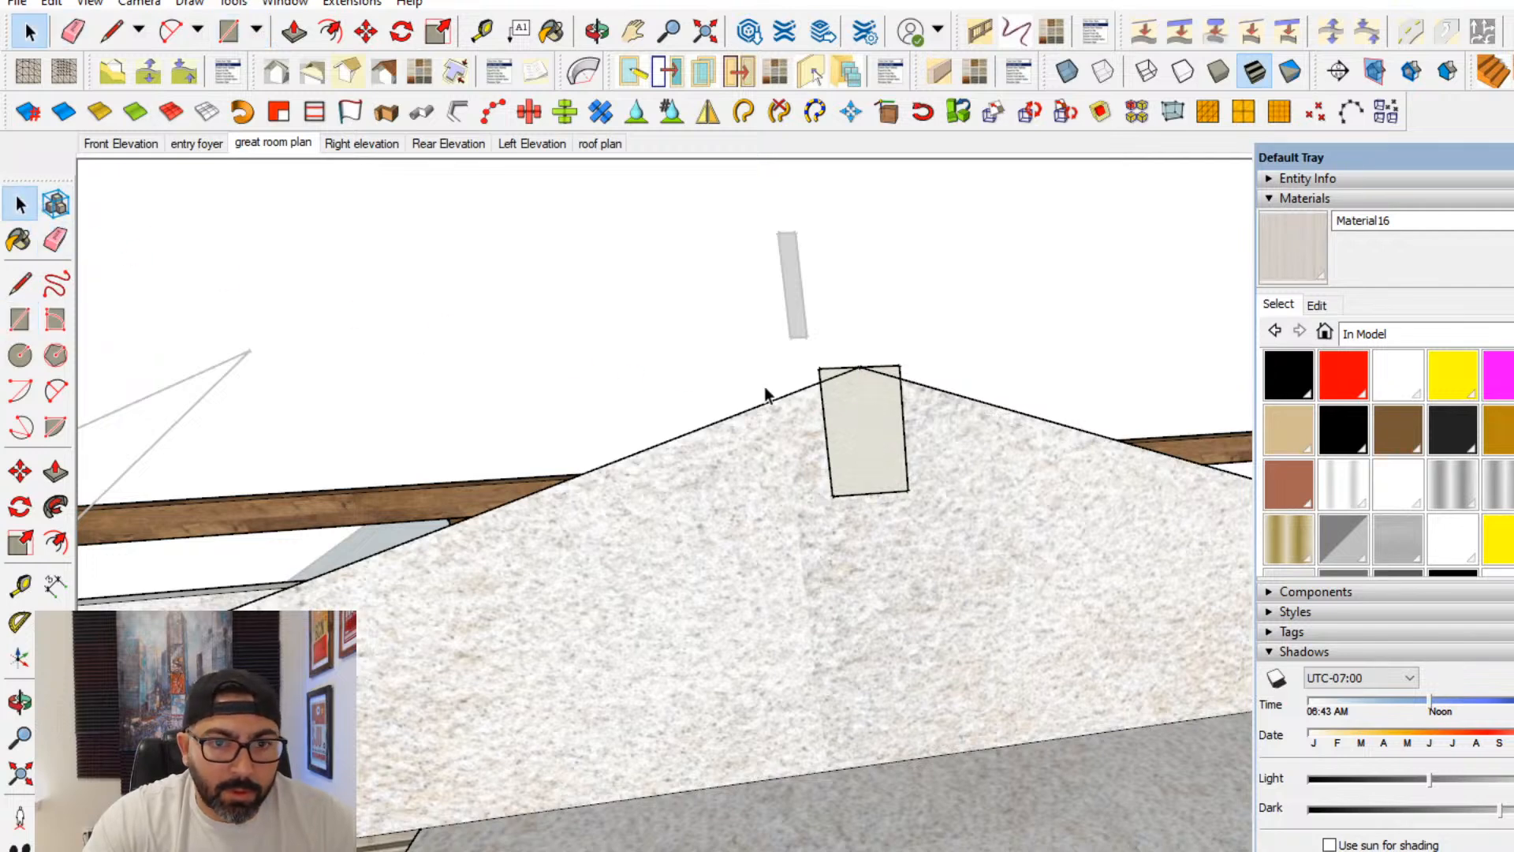
click(845, 395)
right_click(845, 395)
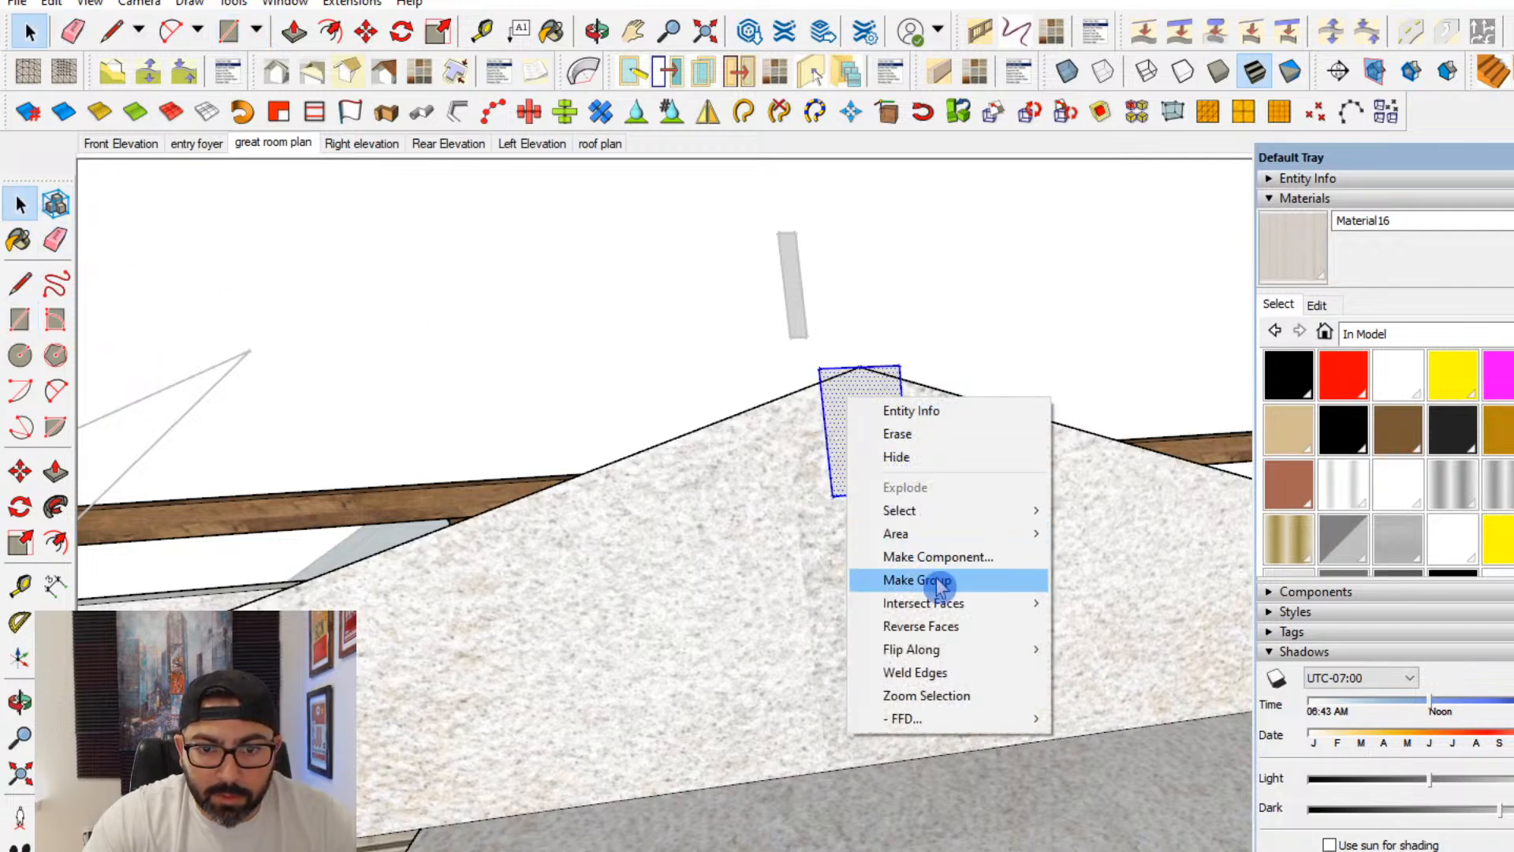
click(914, 579)
- Open the beam profile group and extrude the face along the full length of the great room with Push/Pull
scroll(861, 457, down, 1)
double_click(864, 453)
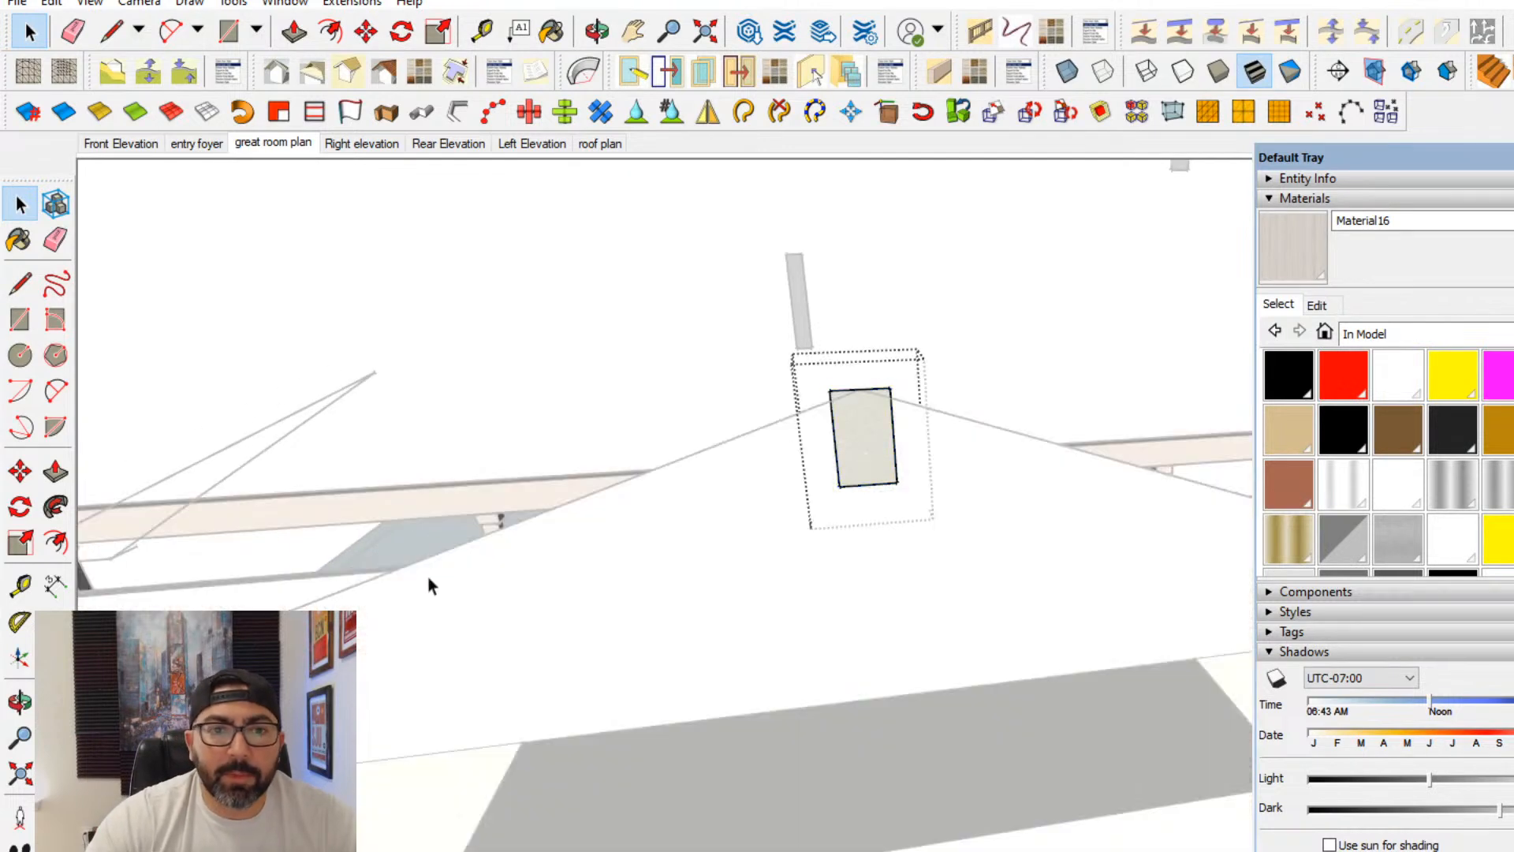
click(56, 472)
middle_drag(737, 564, 828, 590)
click(849, 500)
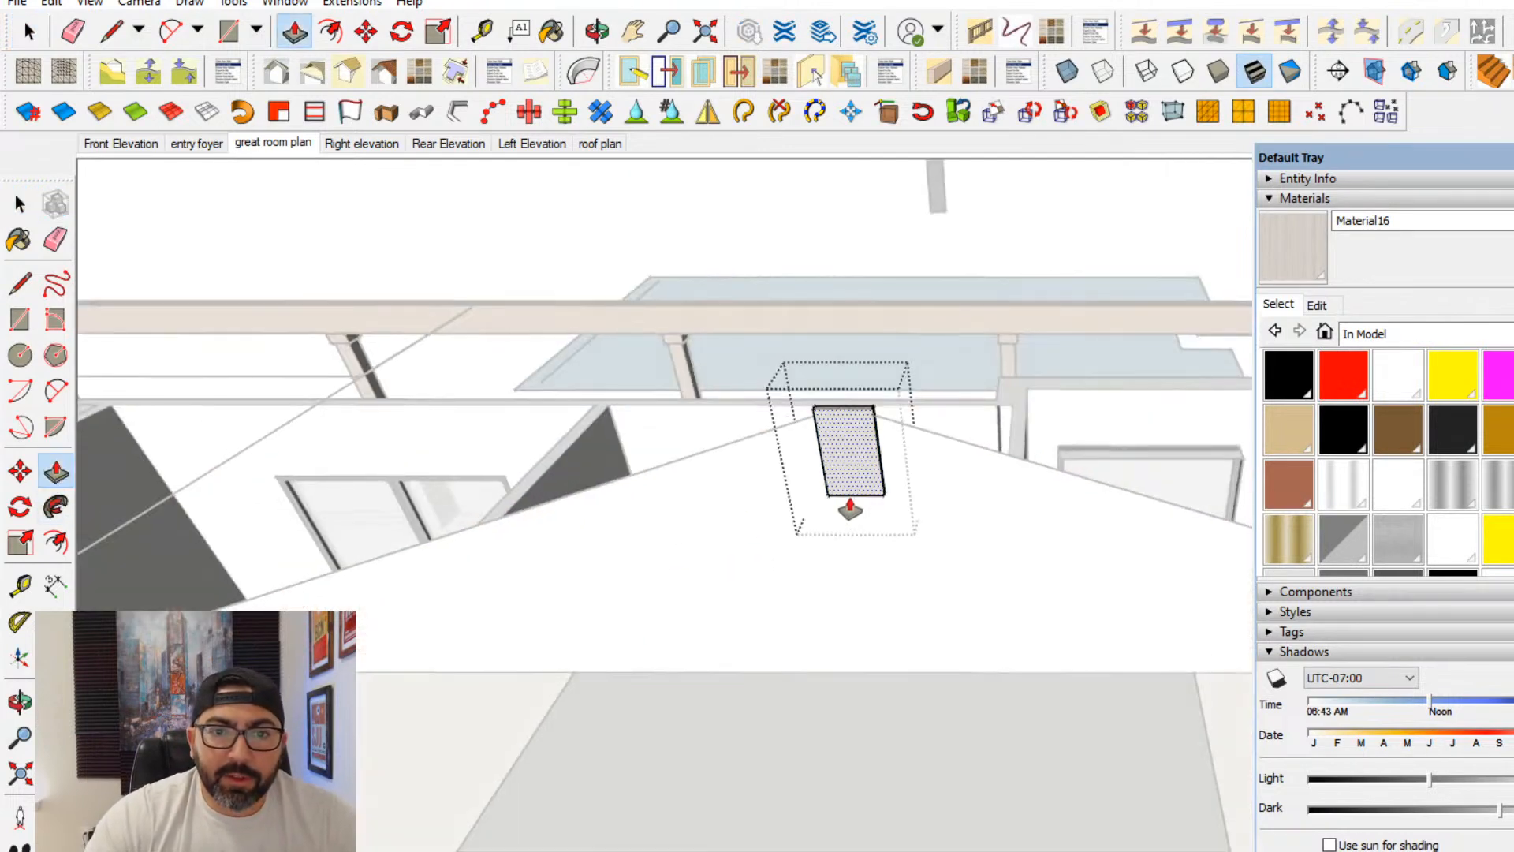
middle_drag(848, 505, 552, 630)
scroll(507, 650, down, 3)
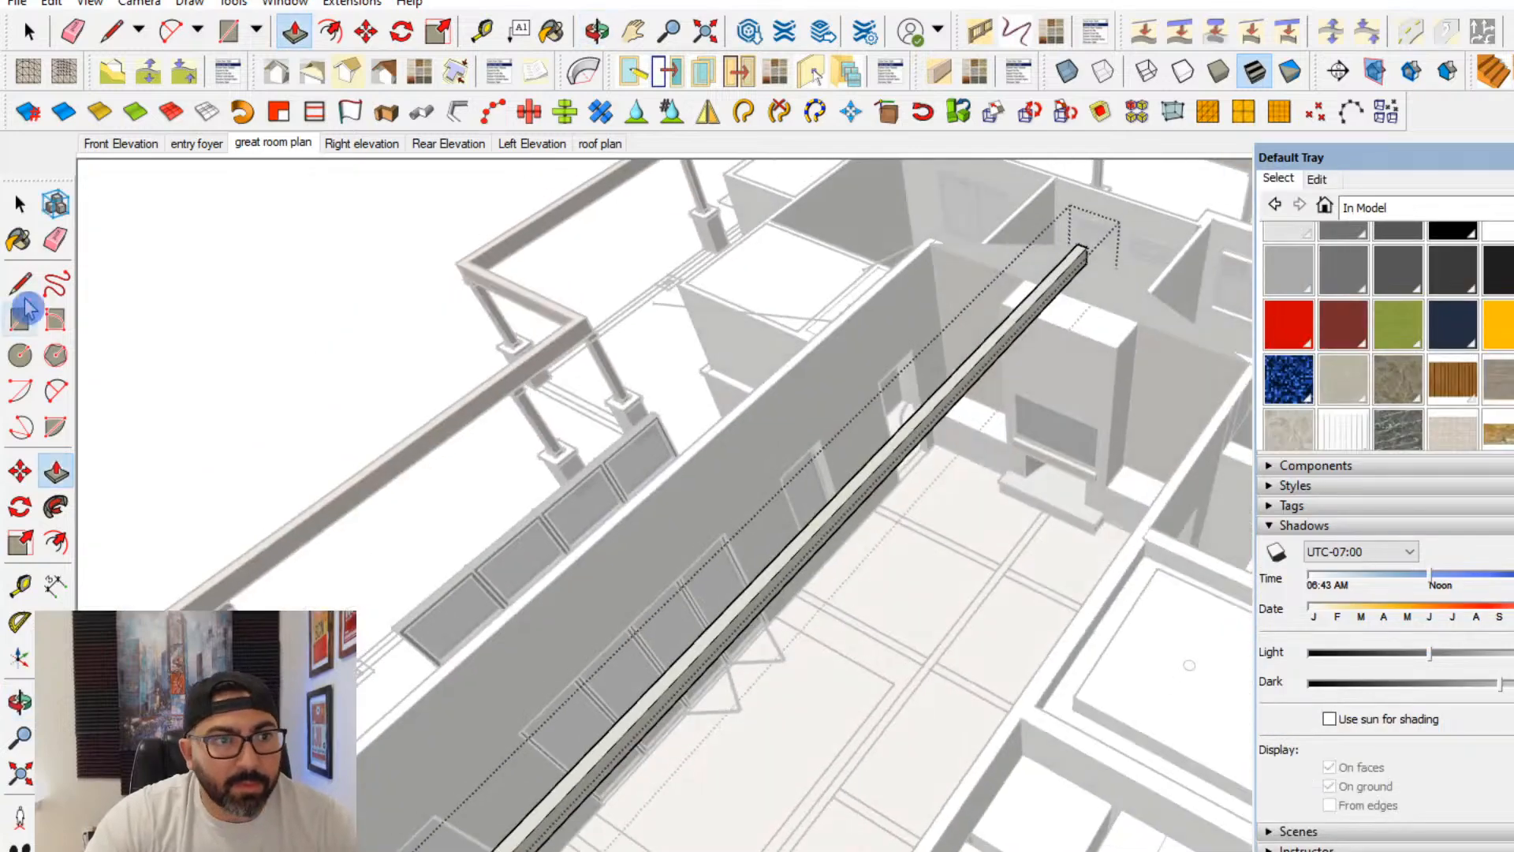
key(space)
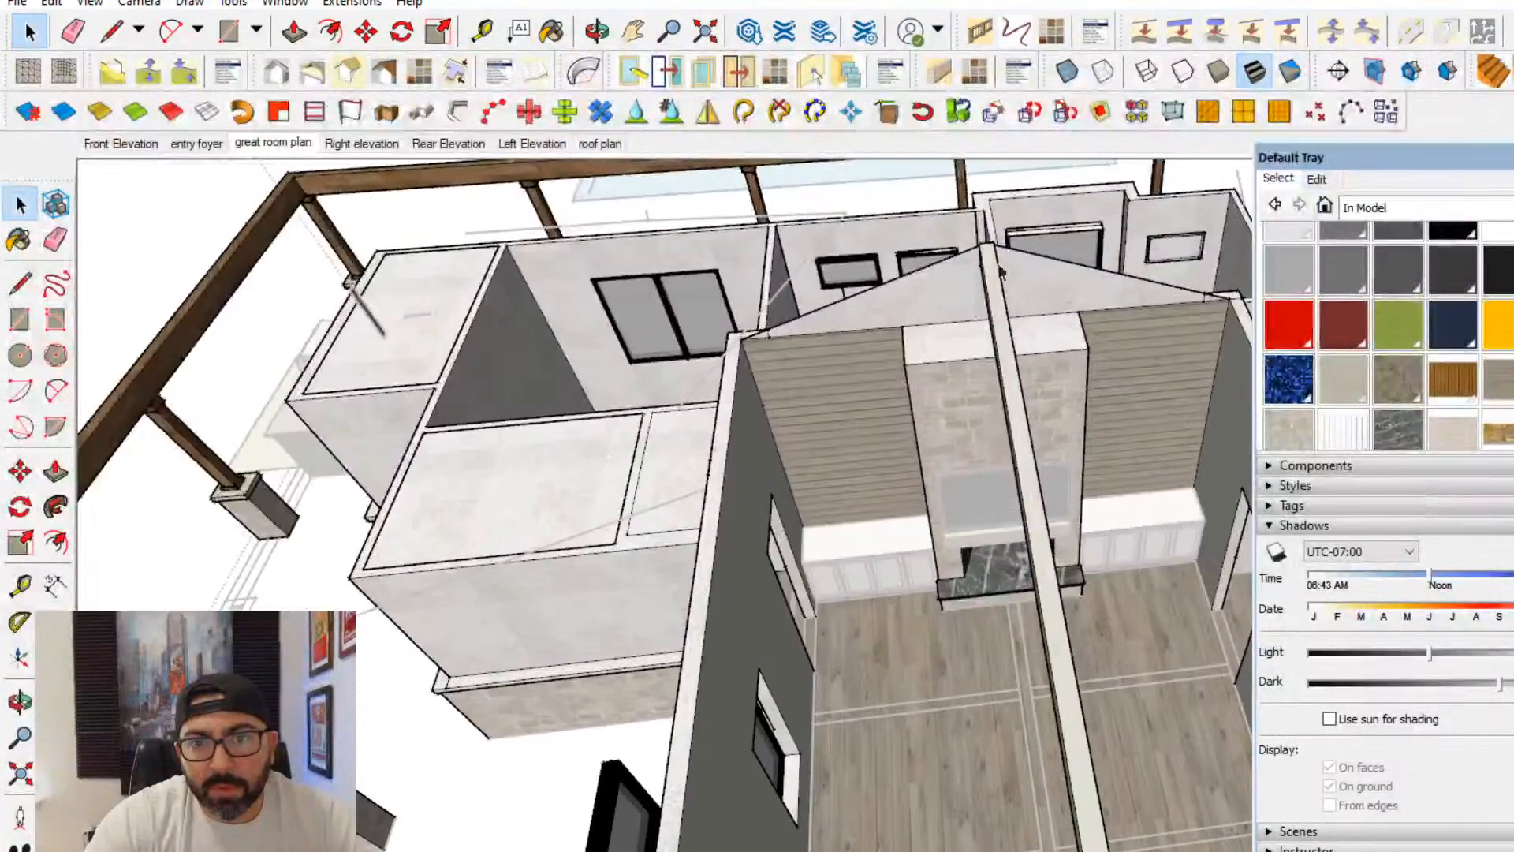
- Open the walls group for editing and select the gable face above the fireplace wall
scroll(918, 316, up, 5)
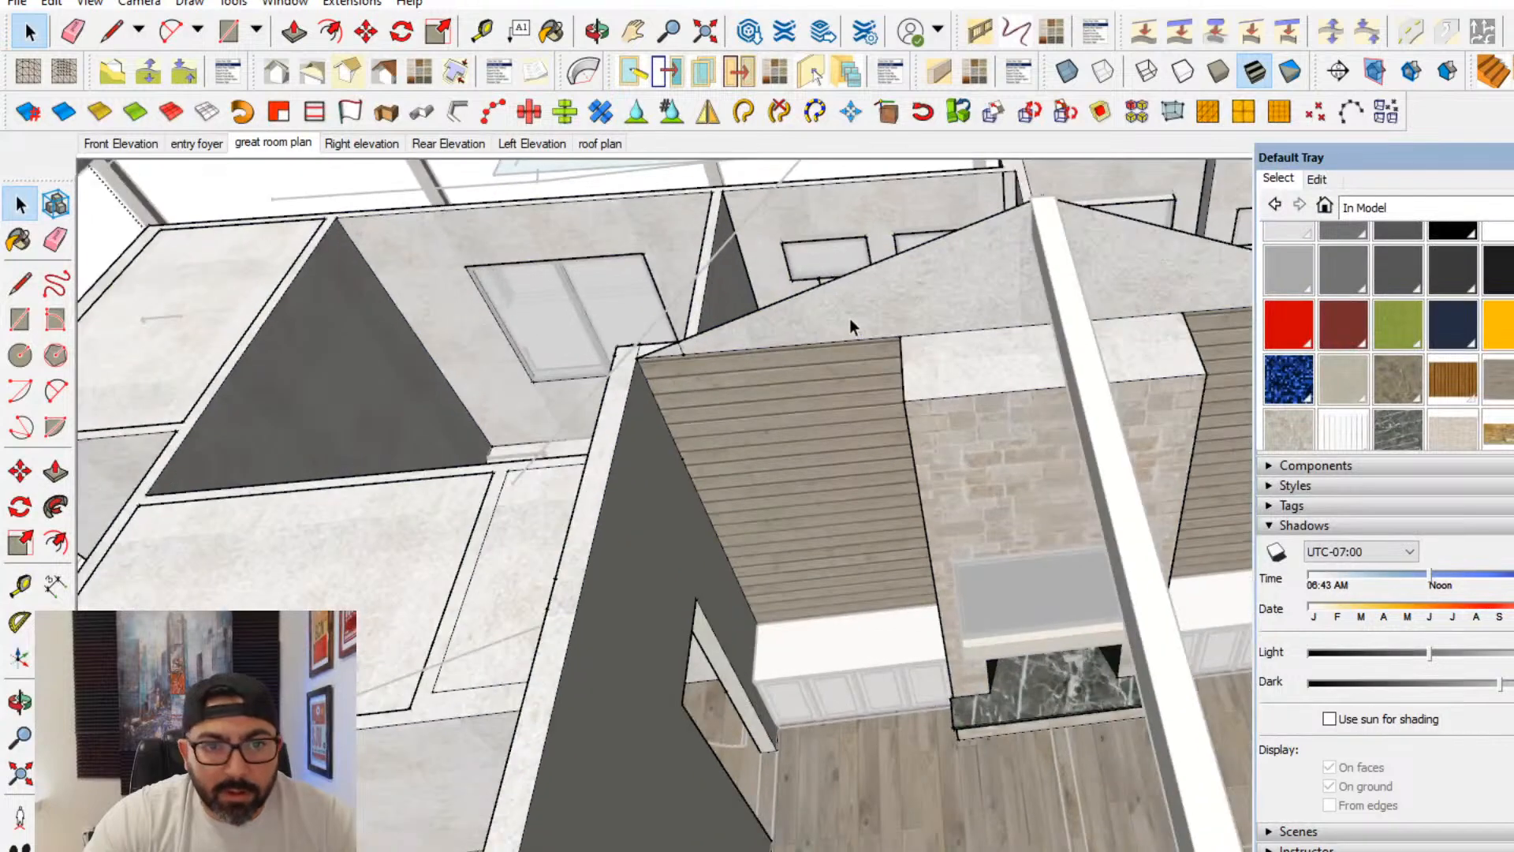
click(850, 318)
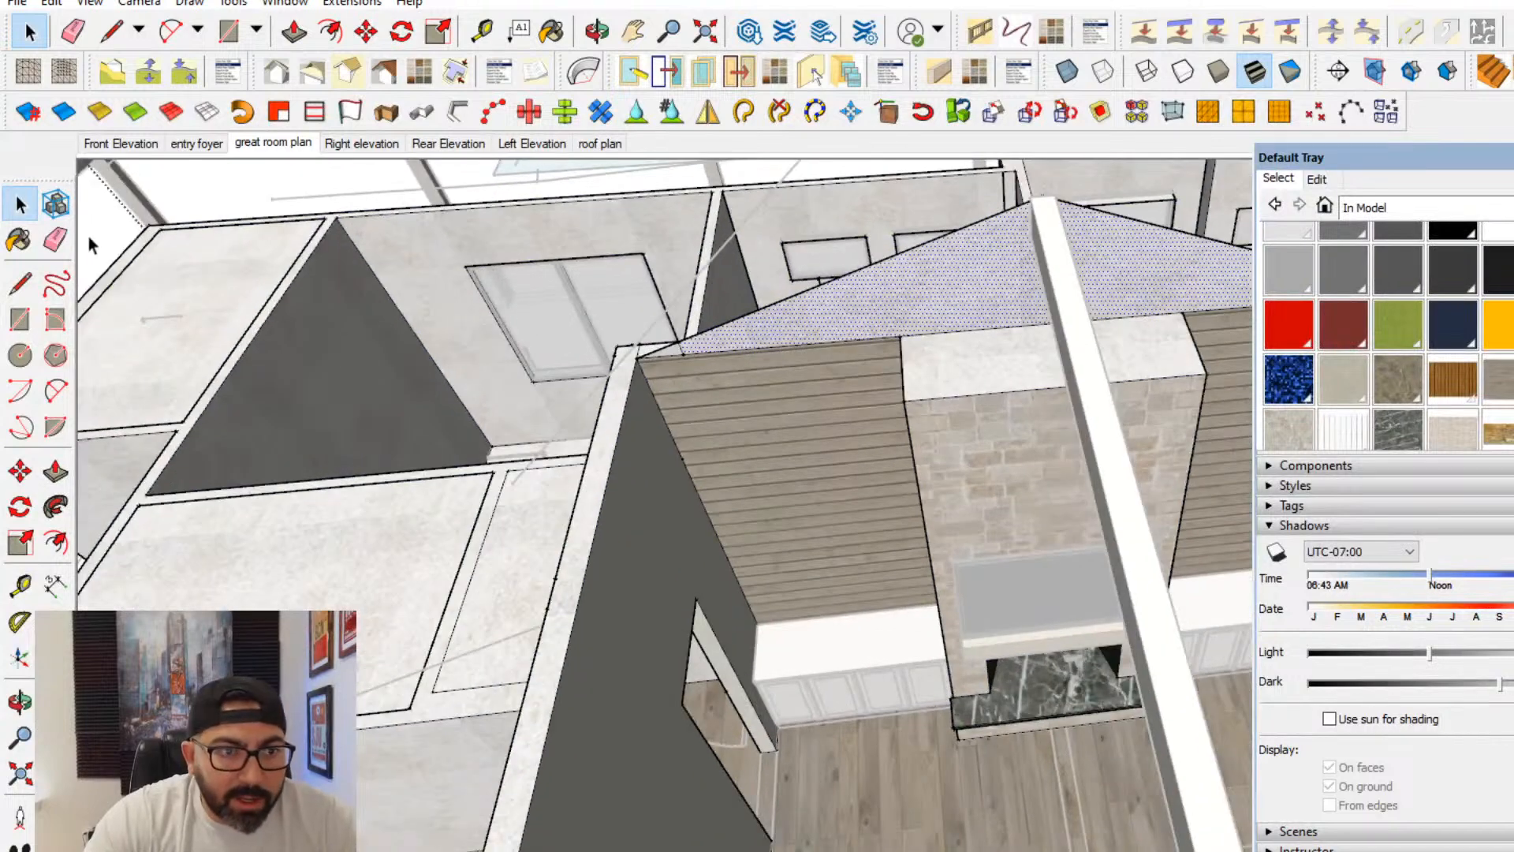
scroll(737, 346, up, 2)
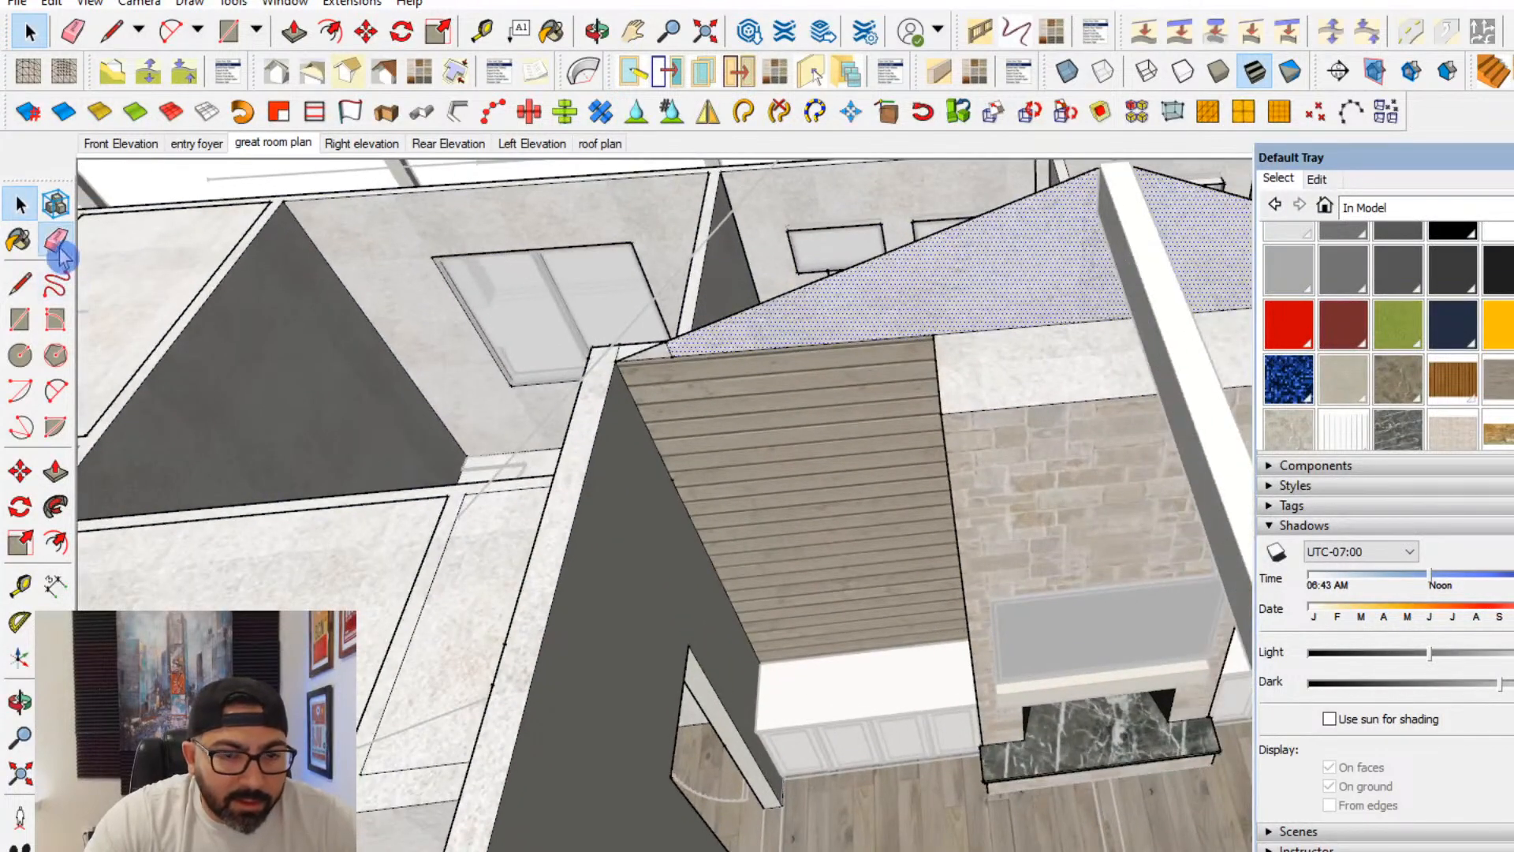
- Try to erase the edge at the gable's lower corner beside the side wall
click(55, 241)
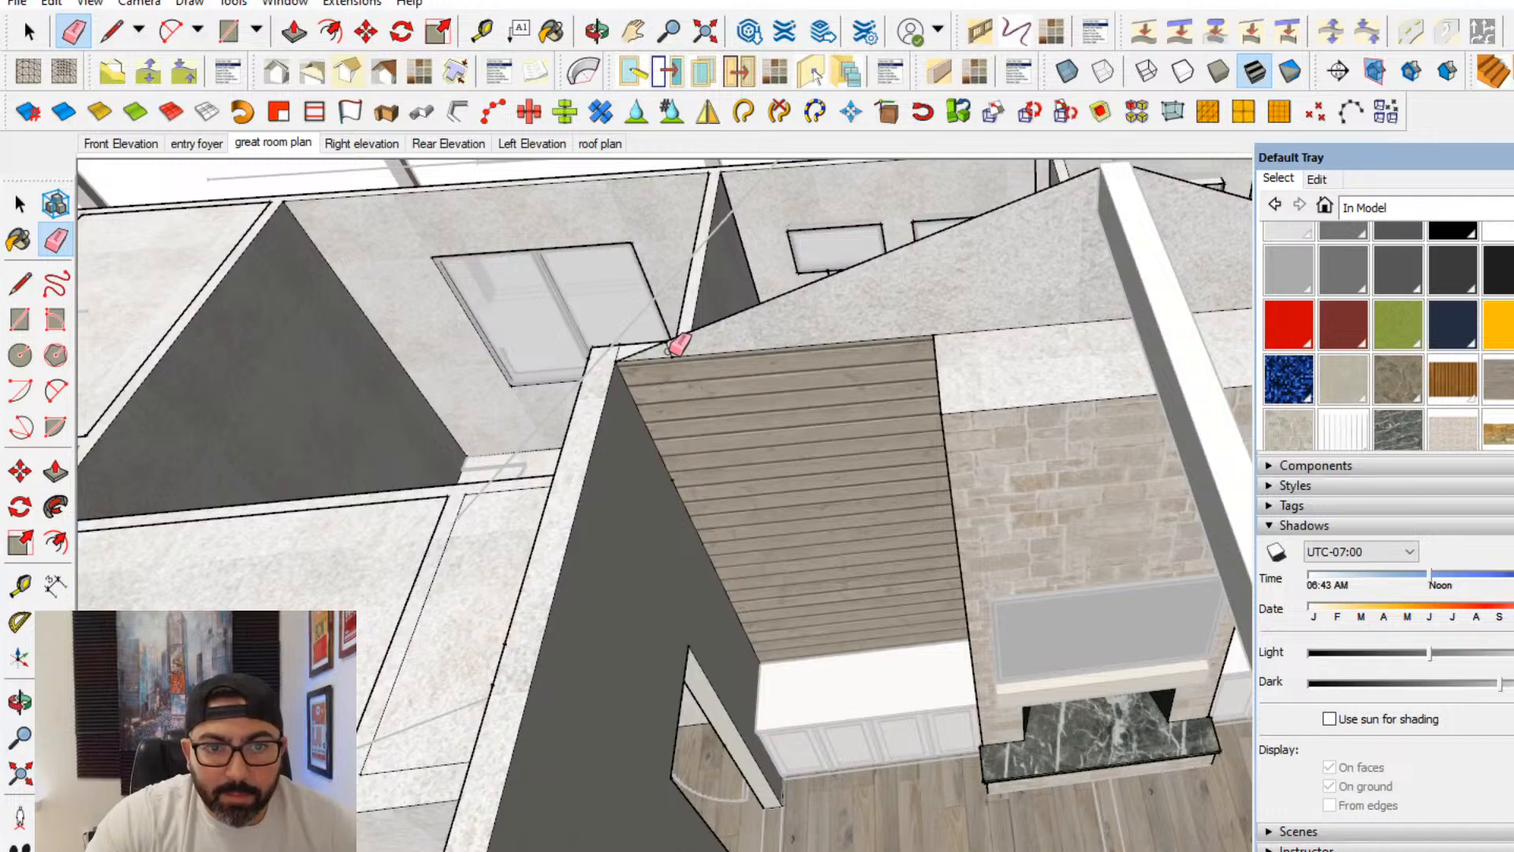
middle_drag(838, 337, 642, 322)
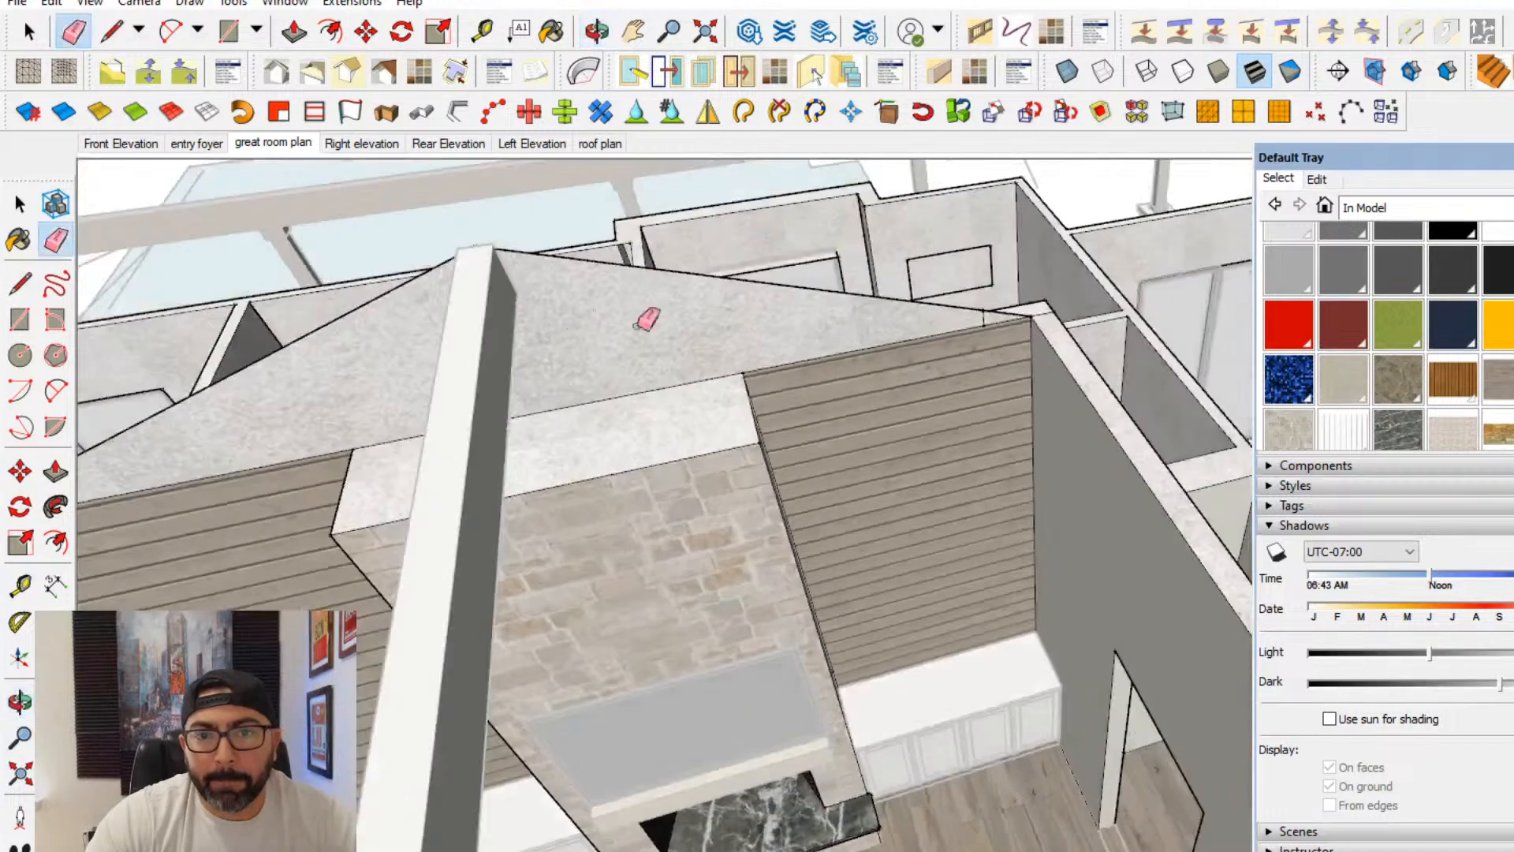
click(986, 320)
key(ctrl+z)
scroll(977, 319, up, 2)
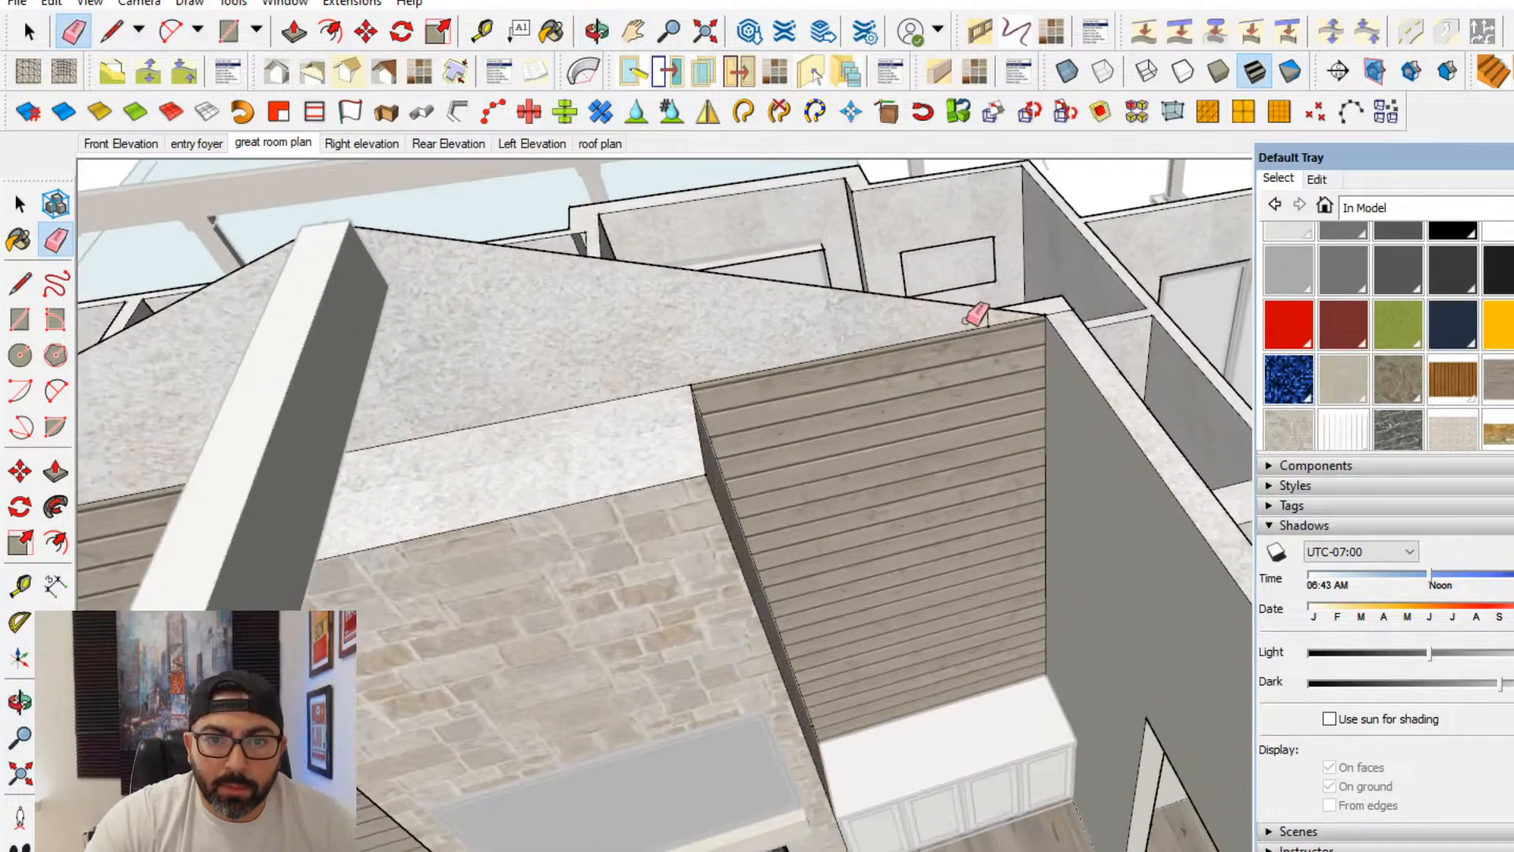
- Extrude the gable face with Push/Pull along the great room to the endpoint at the opposite end wall
click(55, 473)
scroll(989, 338, down, 5)
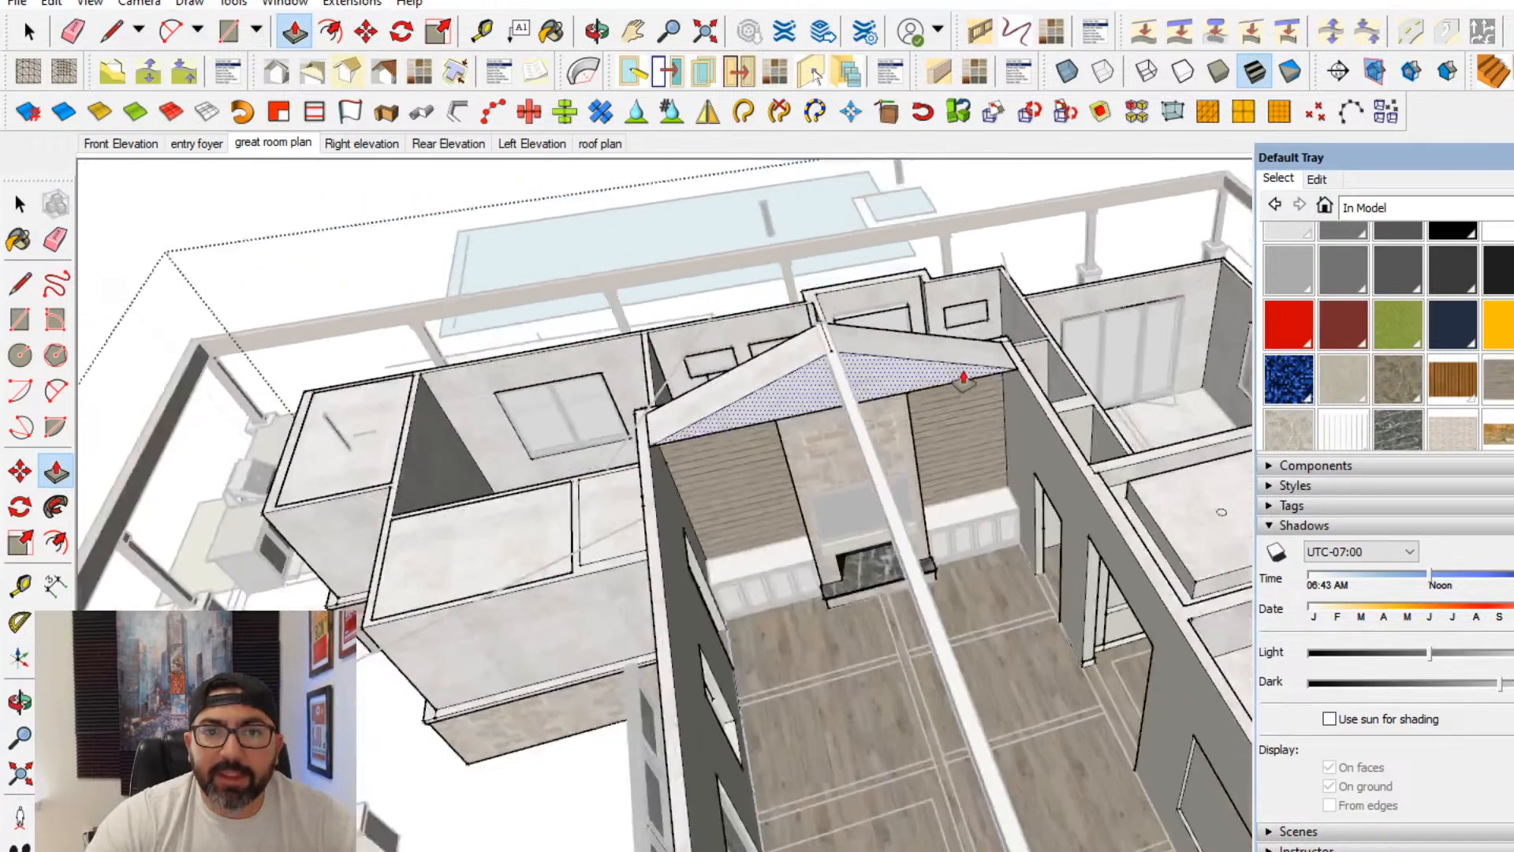
click(963, 379)
scroll(963, 378, down, 2)
shift+middle_drag(963, 378, 830, 189)
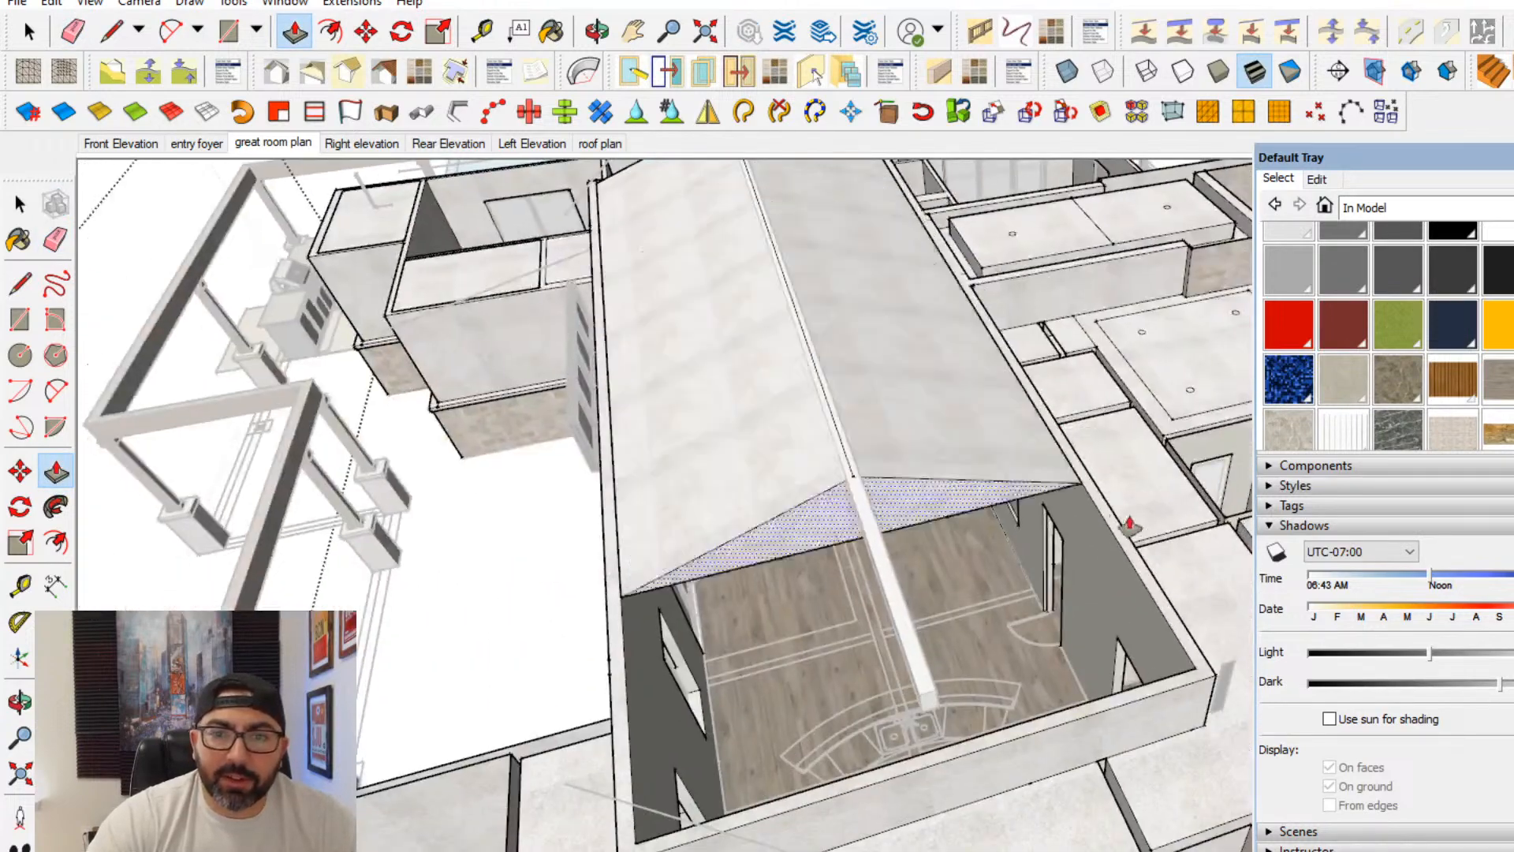
click(1199, 677)
- Select the two sloped faces on either side of the ridge beam and hide them
scroll(805, 642, up, 3)
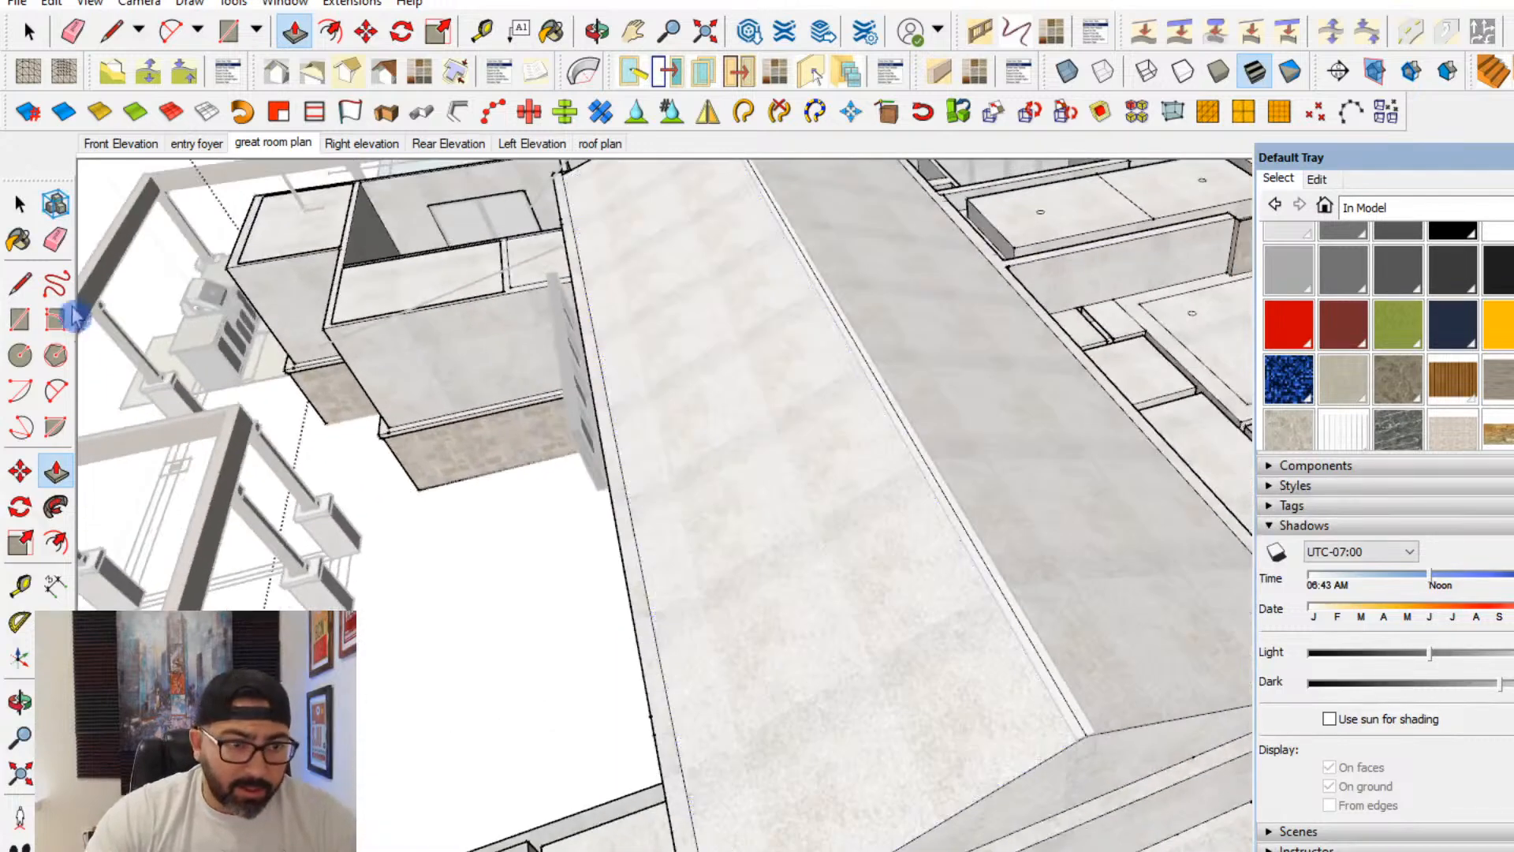
click(20, 203)
scroll(737, 710, down, 3)
middle_drag(736, 709, 670, 518)
click(672, 513)
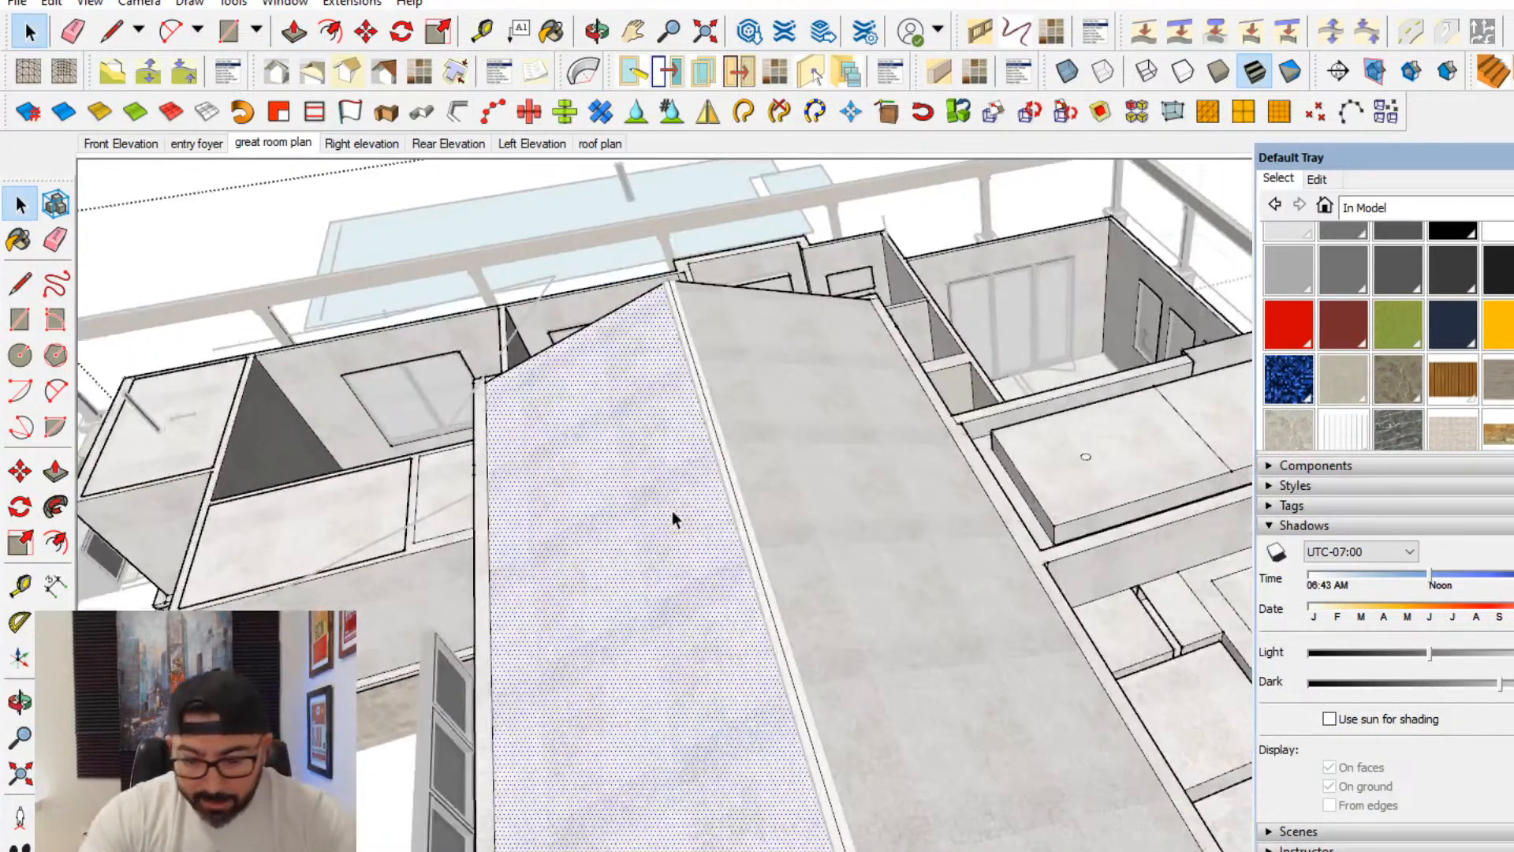
shift+click(871, 493)
right_click(871, 494)
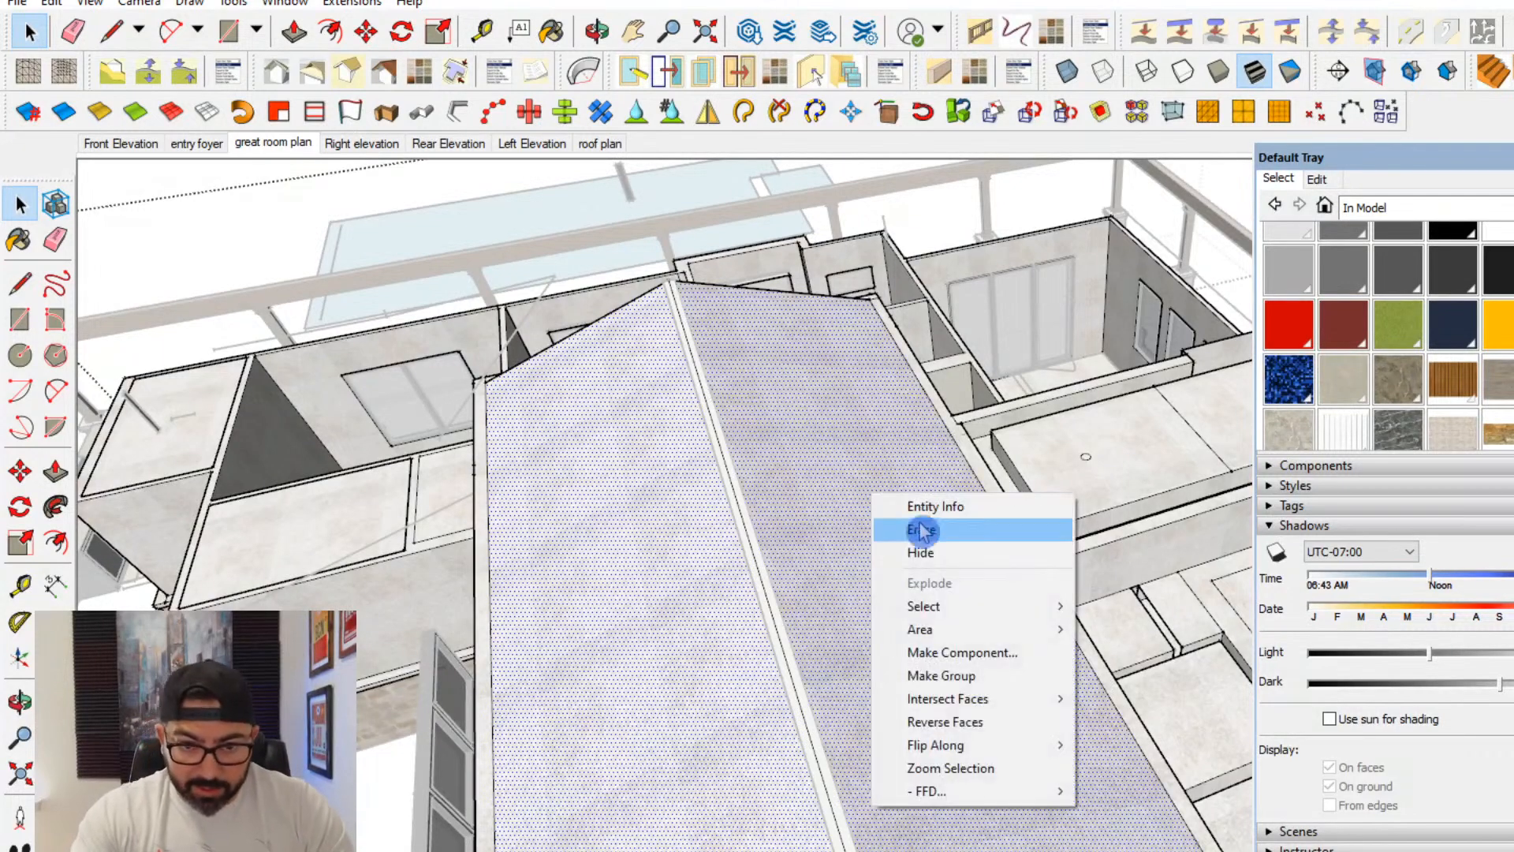
click(944, 554)
- Delete the horizontal faces and the two long edges covering the top of the great room
scroll(768, 504, down, 2)
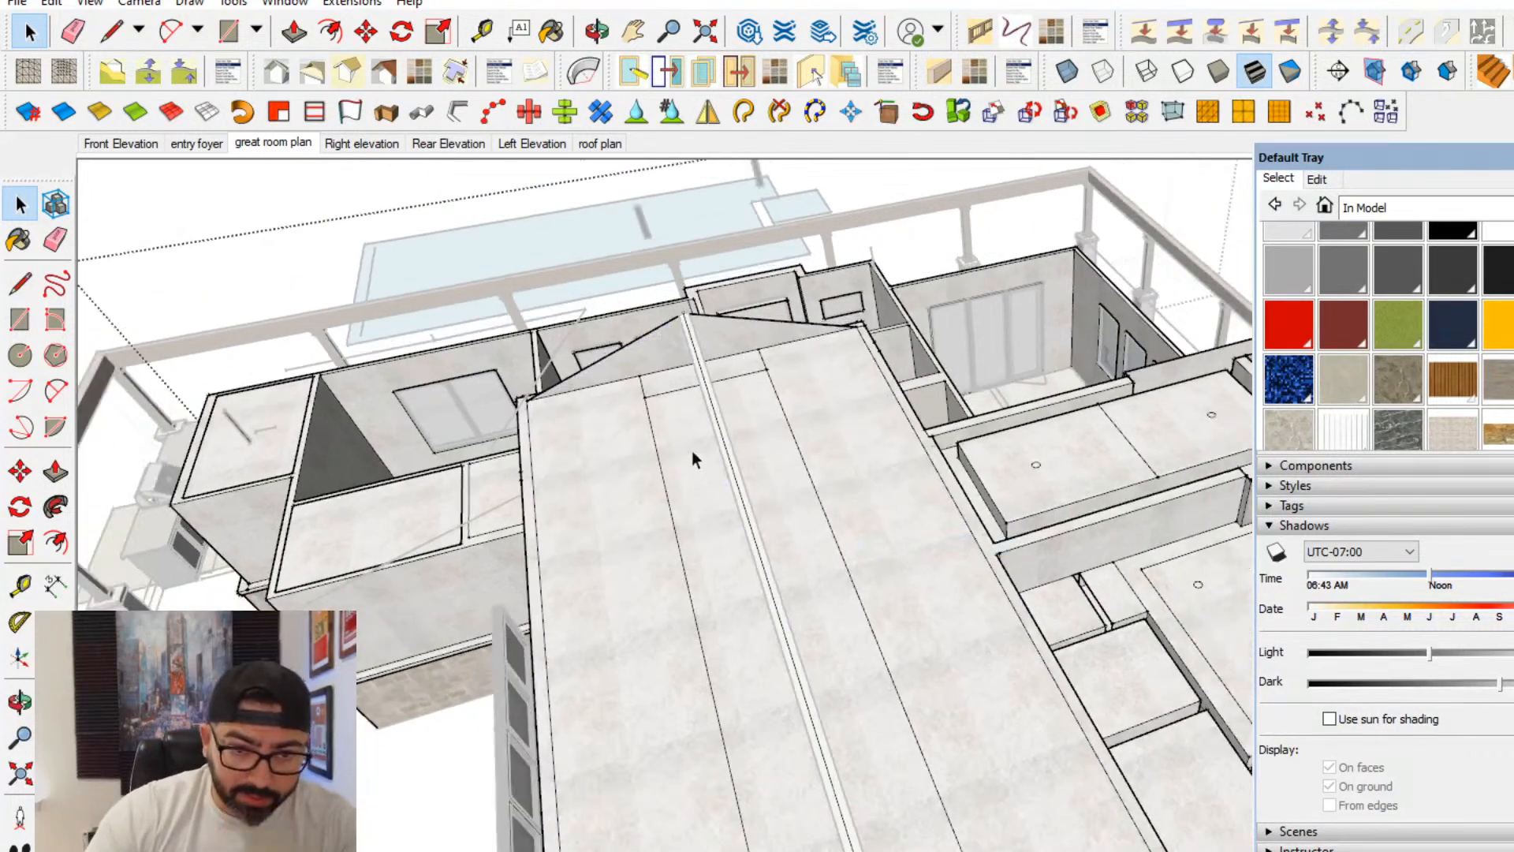
scroll(603, 410, up, 4)
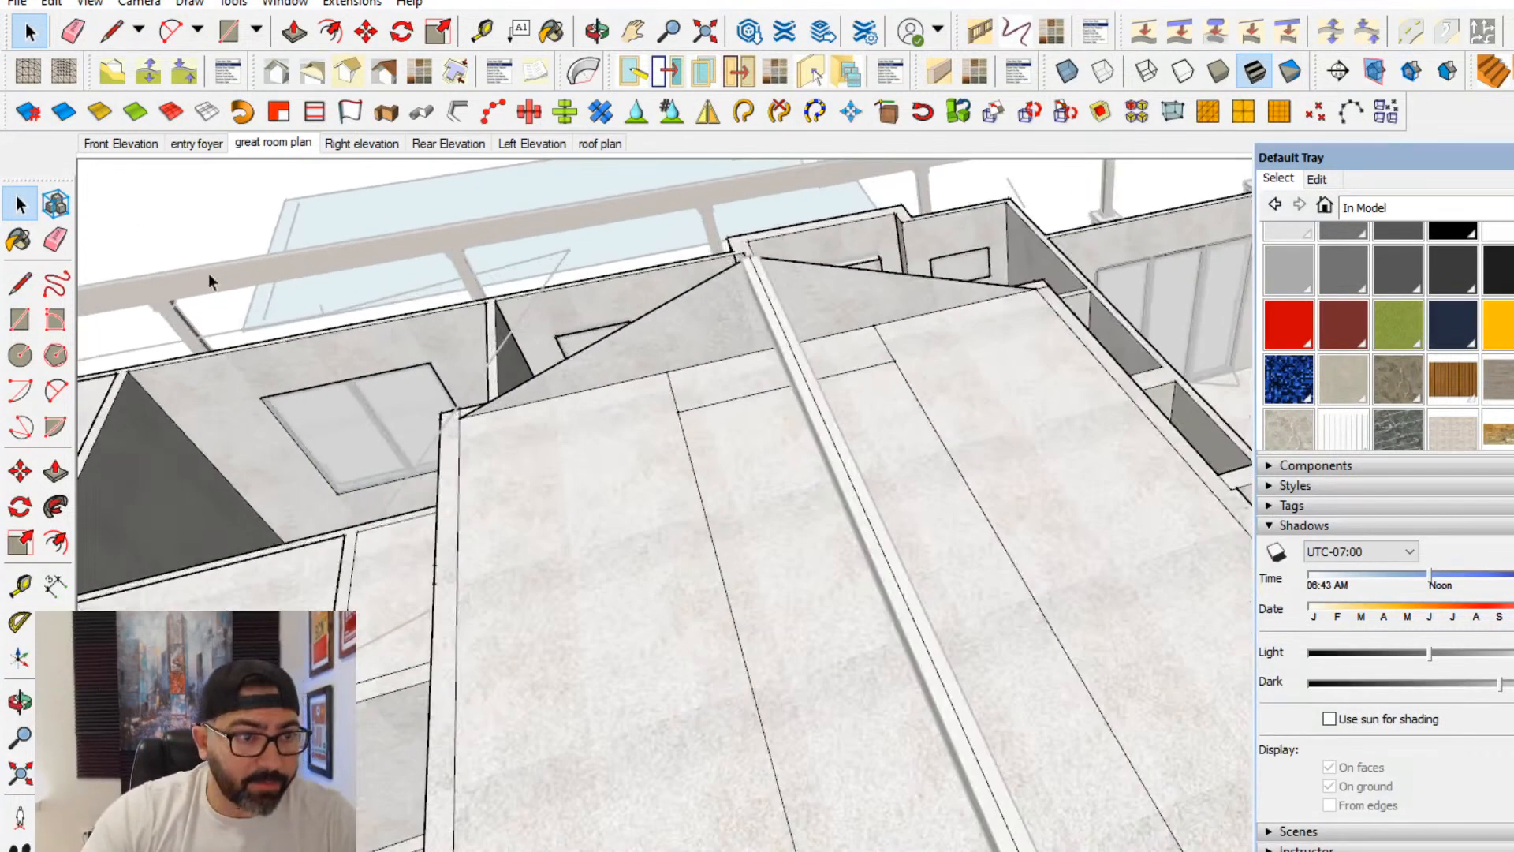
click(713, 549)
click(712, 547)
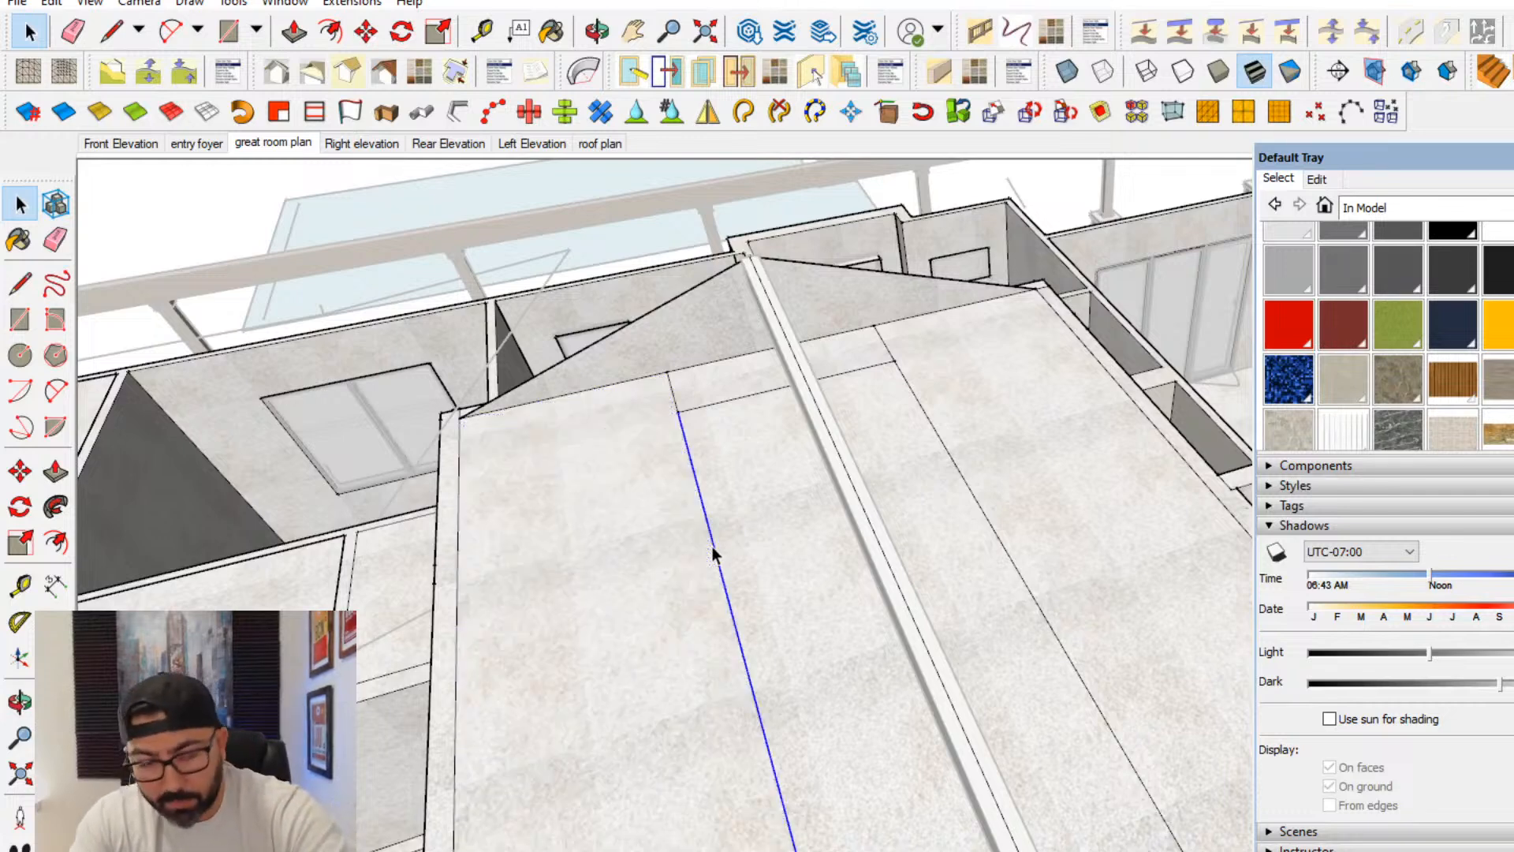
double_click(972, 488)
key(Delete)
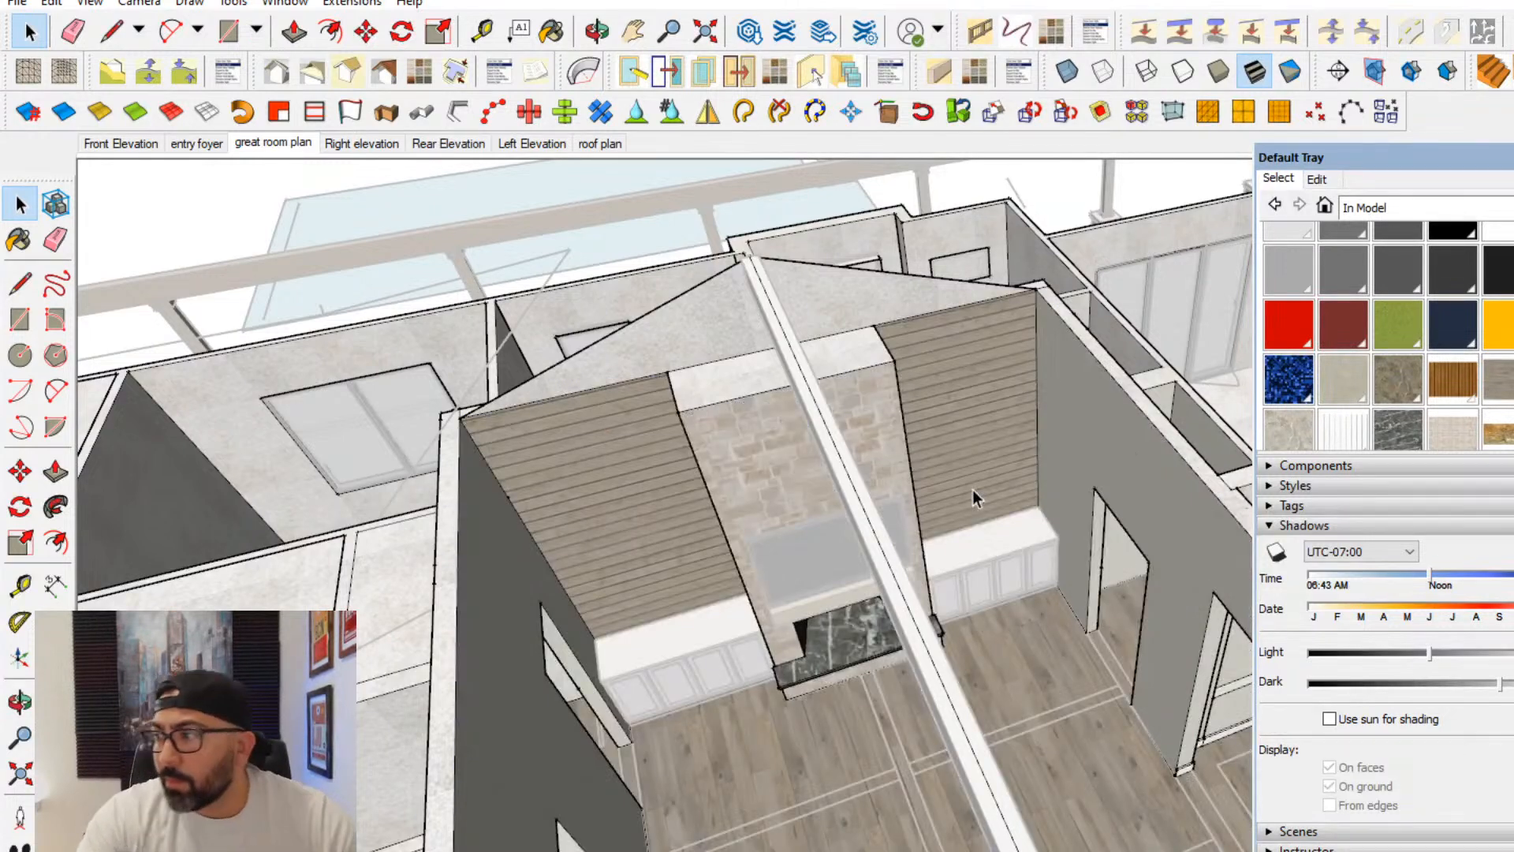
- Erase the seam edges between the gable and the siding on both sides of the fireplace, merging them into one sided face
scroll(740, 391, up, 3)
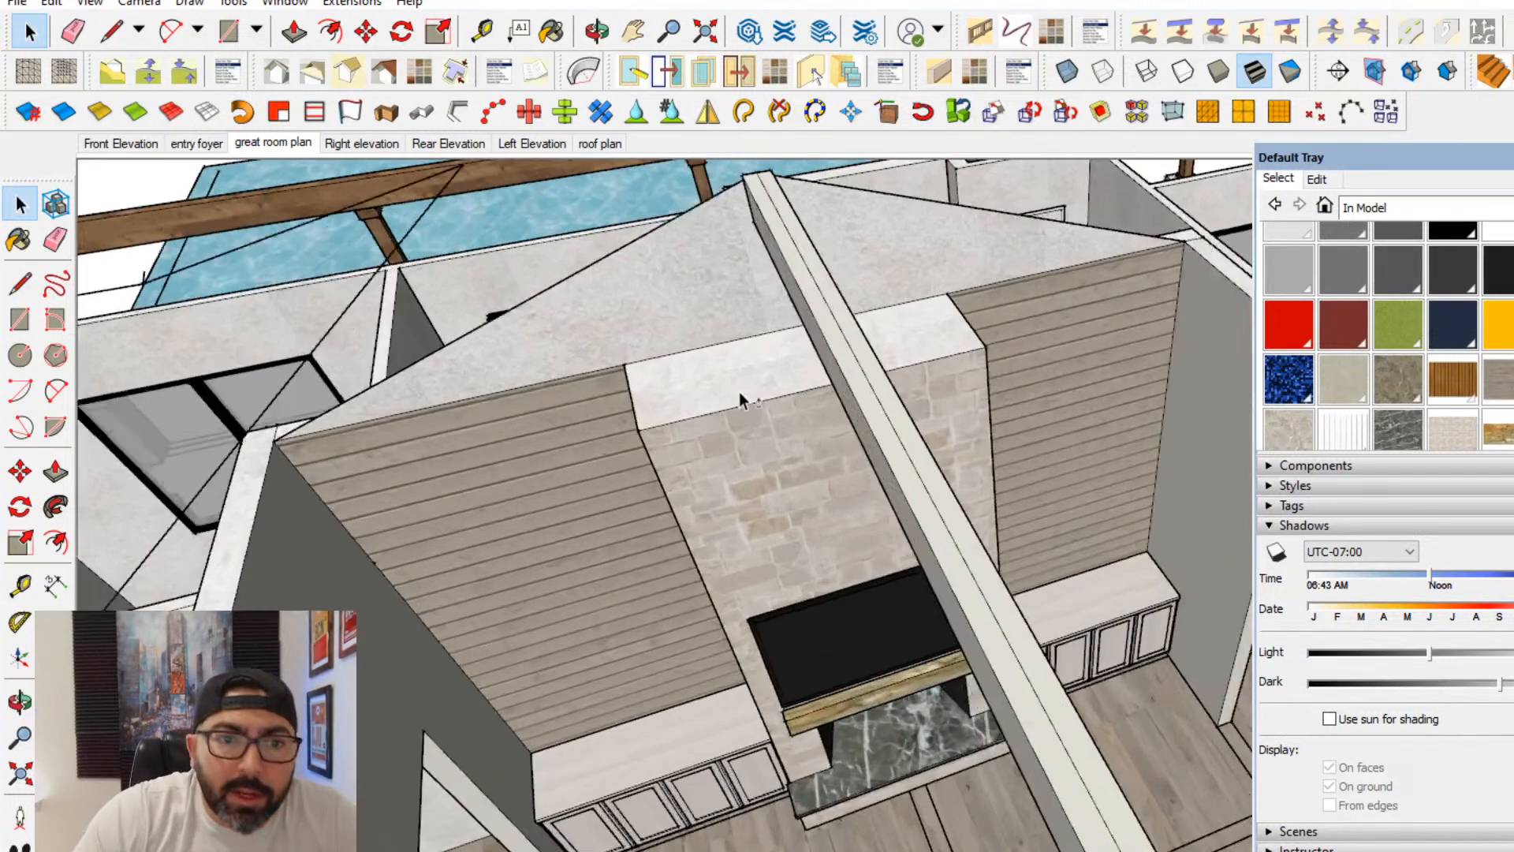
shift+middle_drag(740, 391, 793, 454)
triple_click(615, 485)
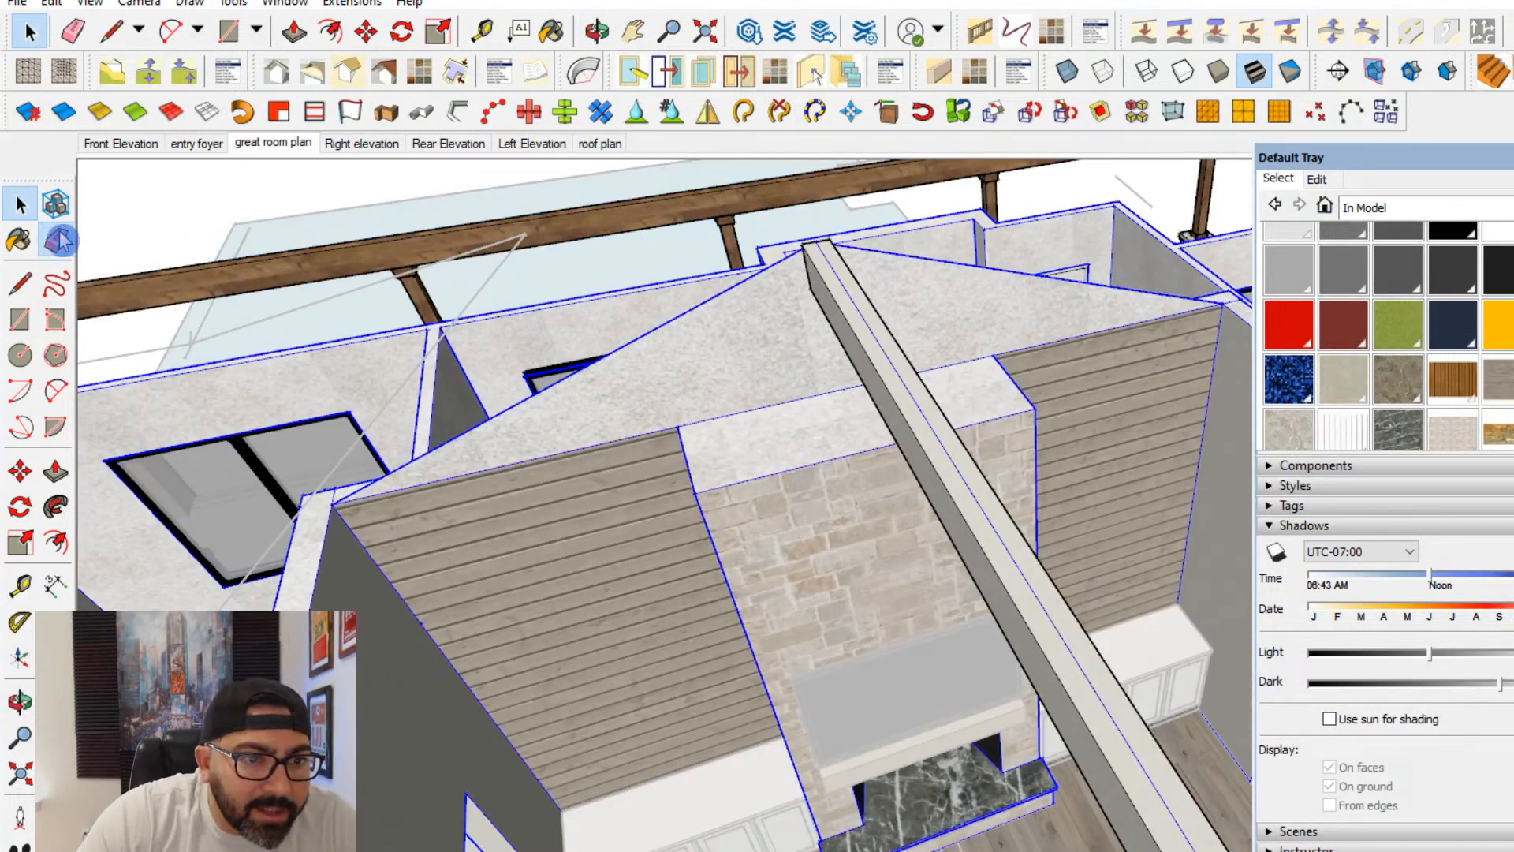
key(e)
click(24, 206)
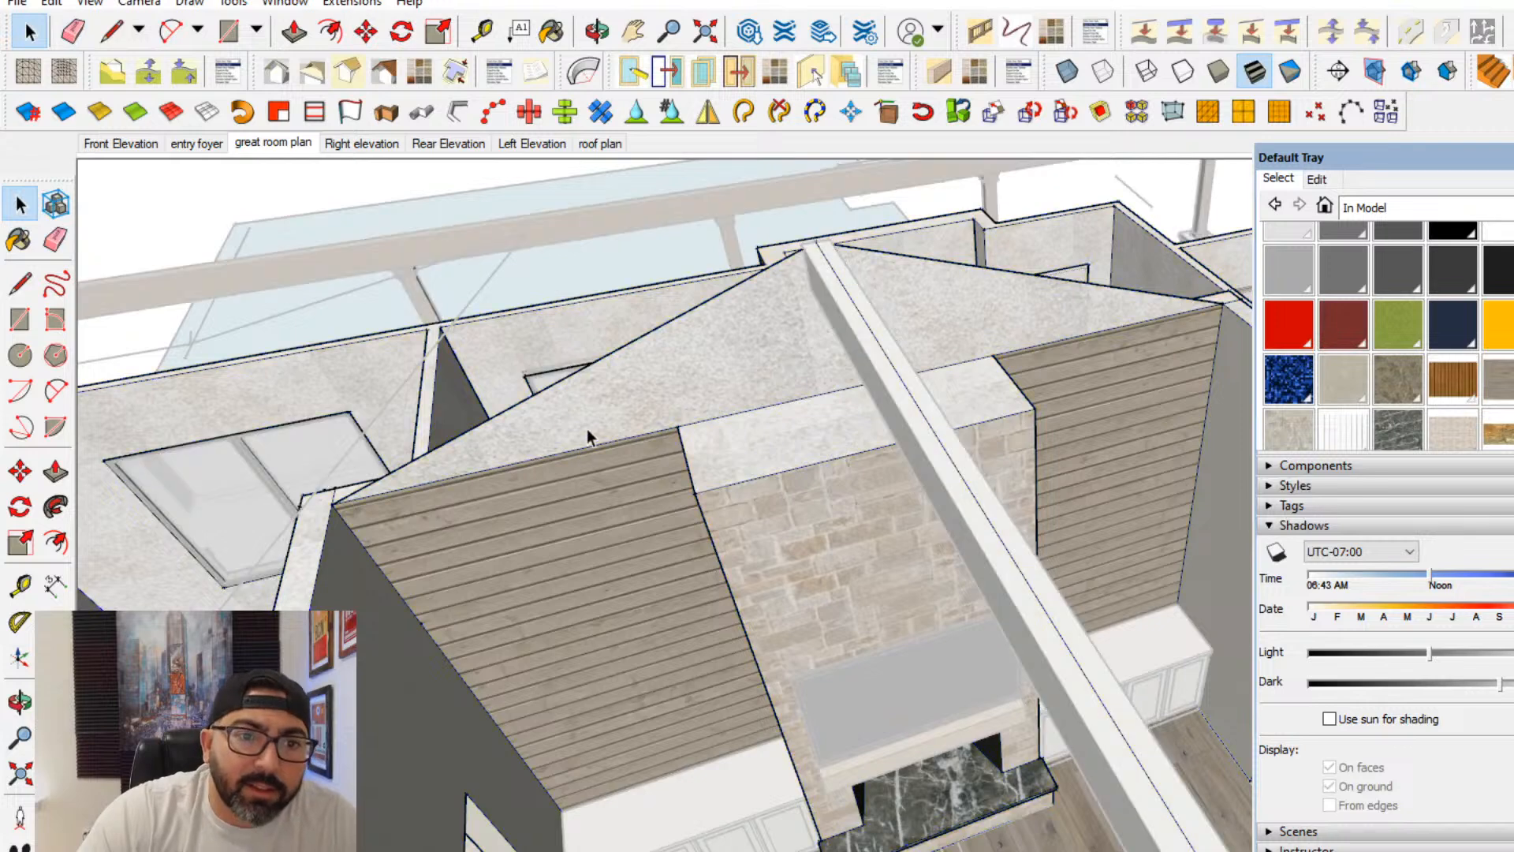
click(56, 239)
drag(544, 456, 1041, 408)
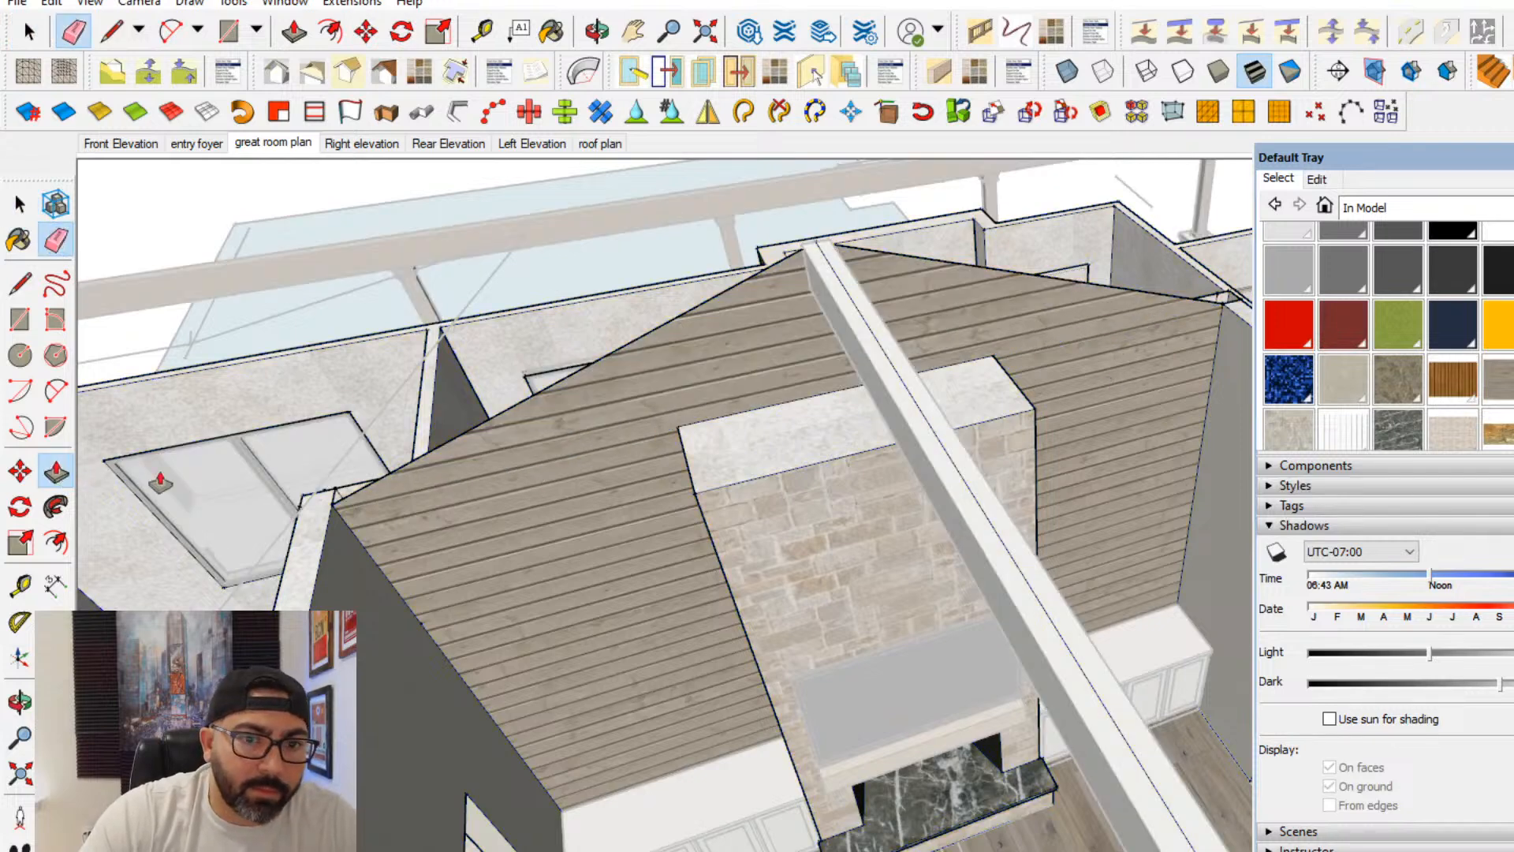
- Try to raise the top face of the stone fireplace with Push/Pull
click(749, 462)
scroll(700, 280, down, 2)
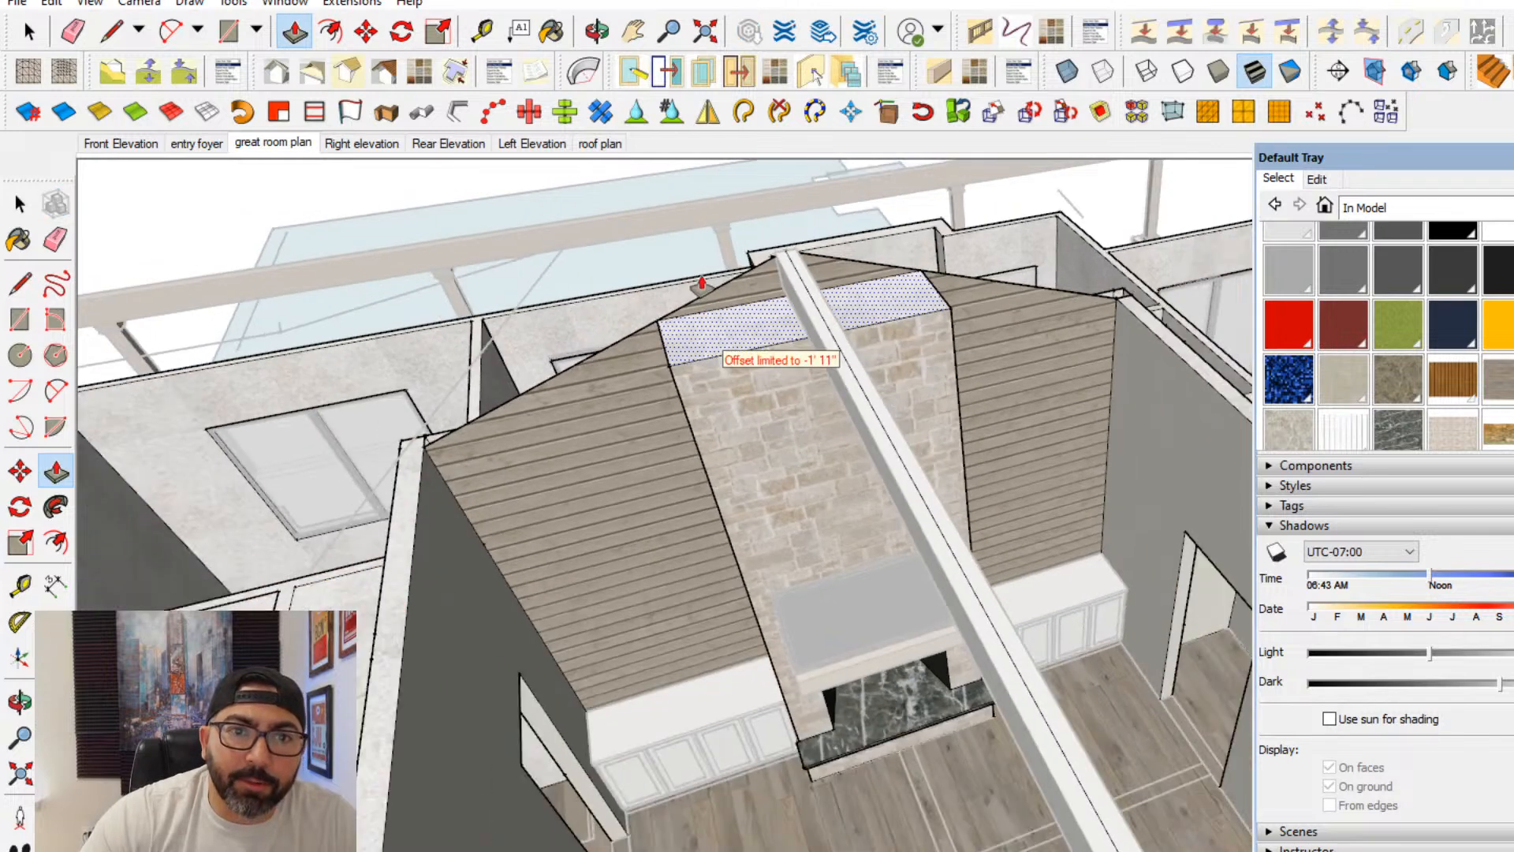
key(ctrl)
click(686, 232)
middle_drag(727, 293, 838, 342)
key(ctrl+z)
key(ctrl+z)
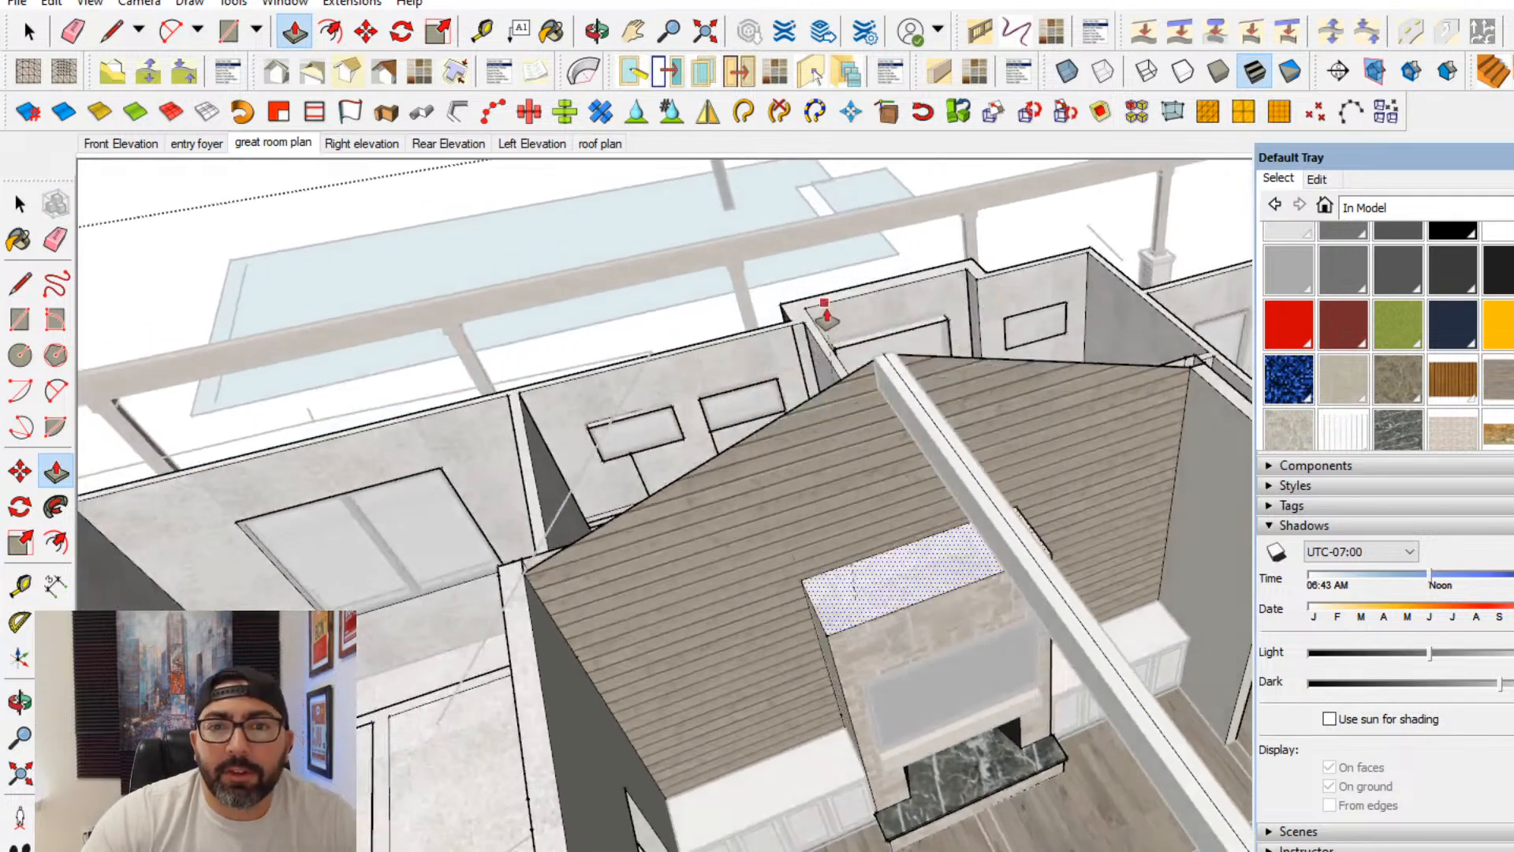
- Extrude the top face of the stone fireplace up to the height of the gable peak
click(876, 587)
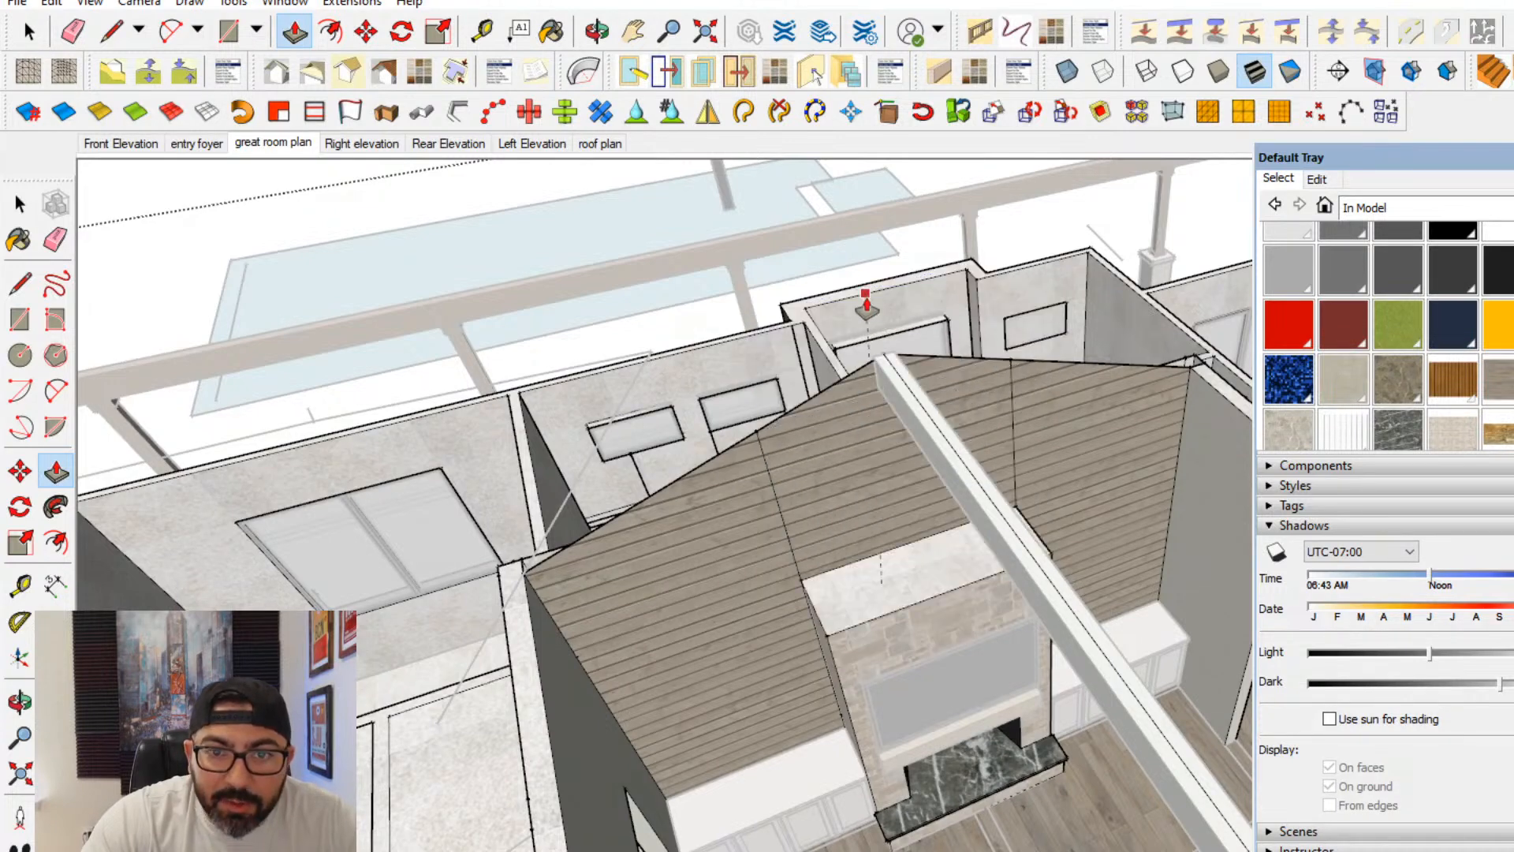
click(888, 355)
scroll(905, 430, up, 2)
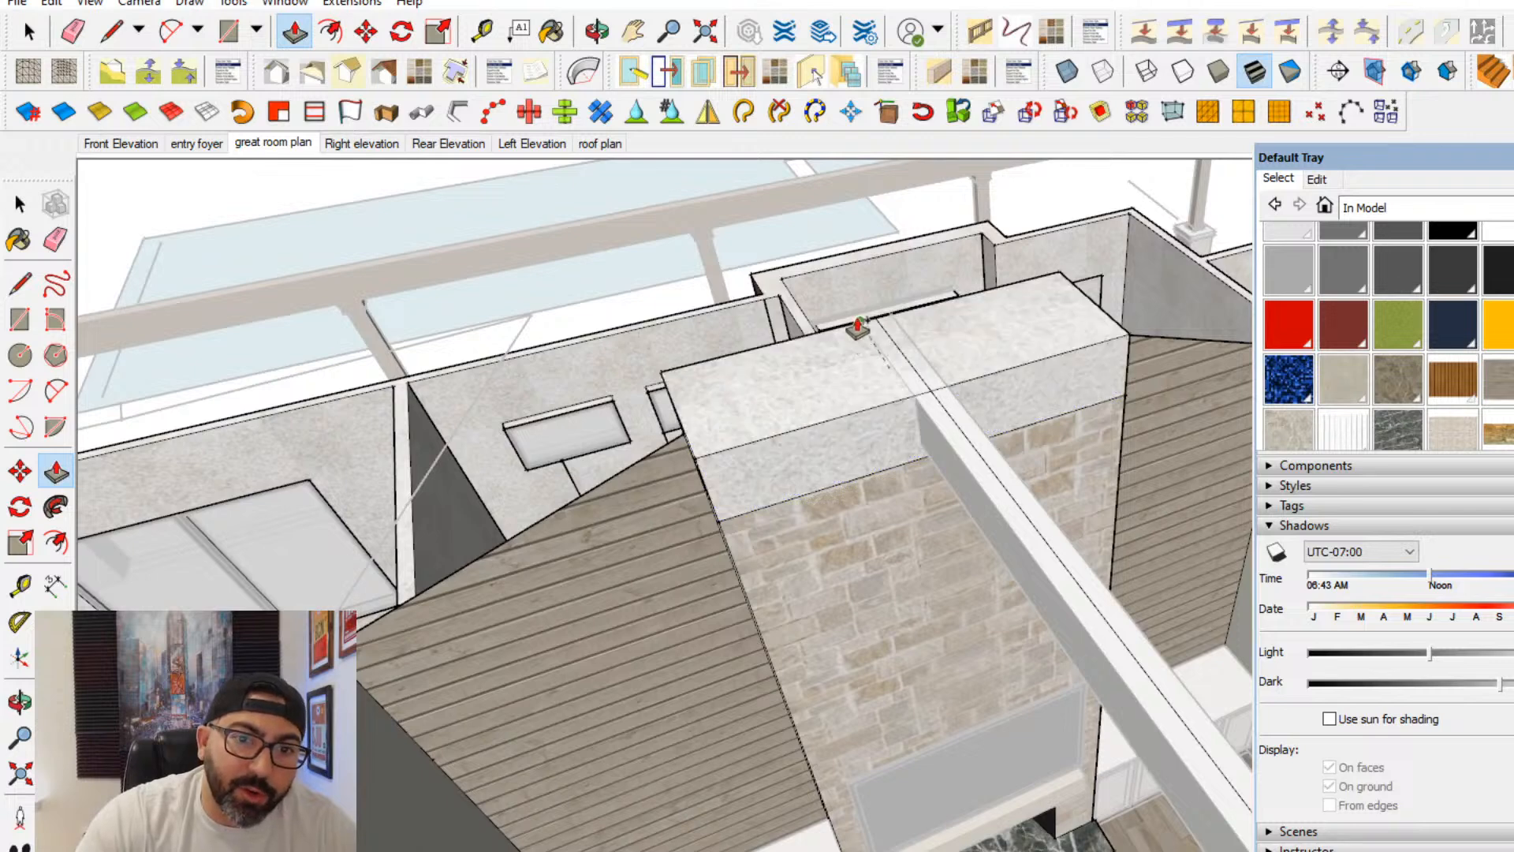
- Raise the top of the stone fireplace further above the ridge beam and erase the seam edges where the extension meets the stone
scroll(850, 260, down, 2)
middle_drag(856, 323, 870, 379)
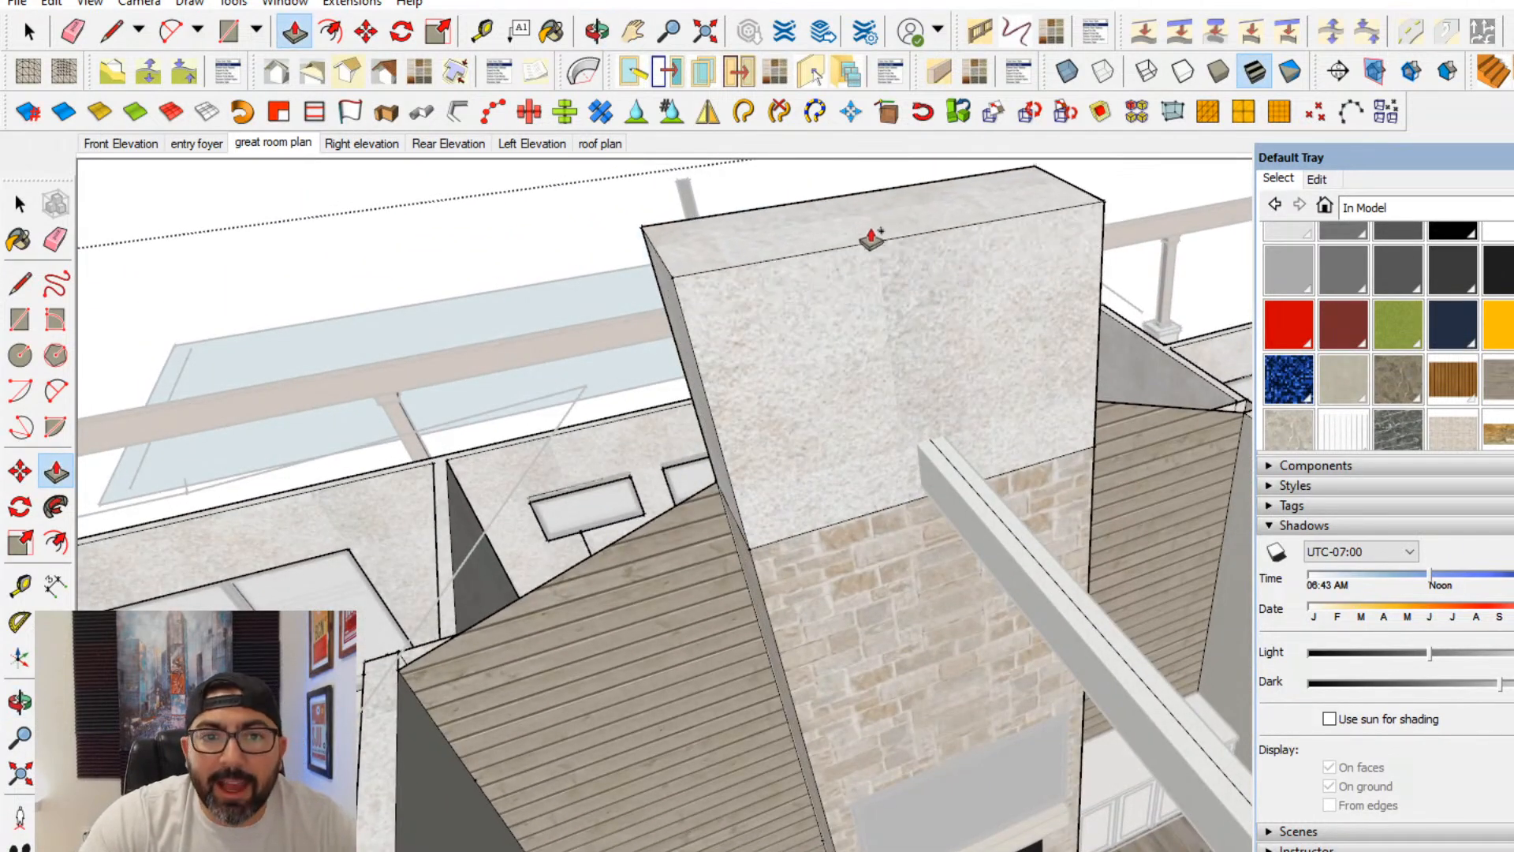
click(55, 238)
scroll(837, 557, up, 3)
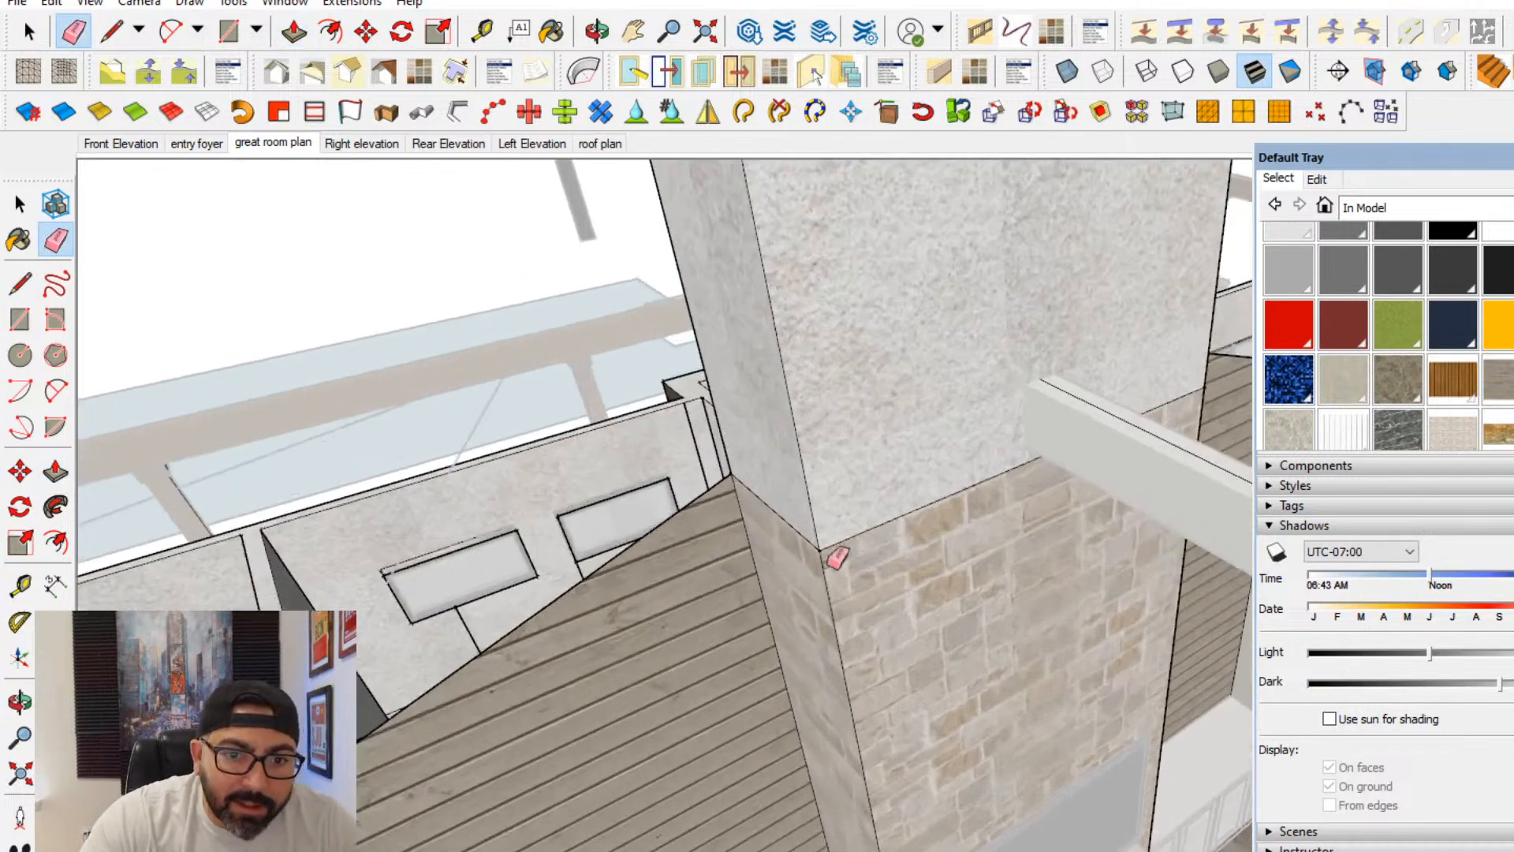
mouse_move(812, 528)
middle_down()
mouse_move(872, 548)
mouse_move(906, 534)
mouse_move(952, 384)
middle_up()
drag(946, 386, 897, 361)
click(22, 207)
mouse_move(852, 505)
middle_down()
mouse_move(872, 490)
mouse_move(1058, 513)
mouse_move(1030, 618)
mouse_move(988, 493)
mouse_move(1041, 402)
mouse_move(987, 304)
mouse_move(678, 454)
middle_up()
click(990, 310)
middle_drag(1123, 533, 972, 449)
key(ctrl+a)
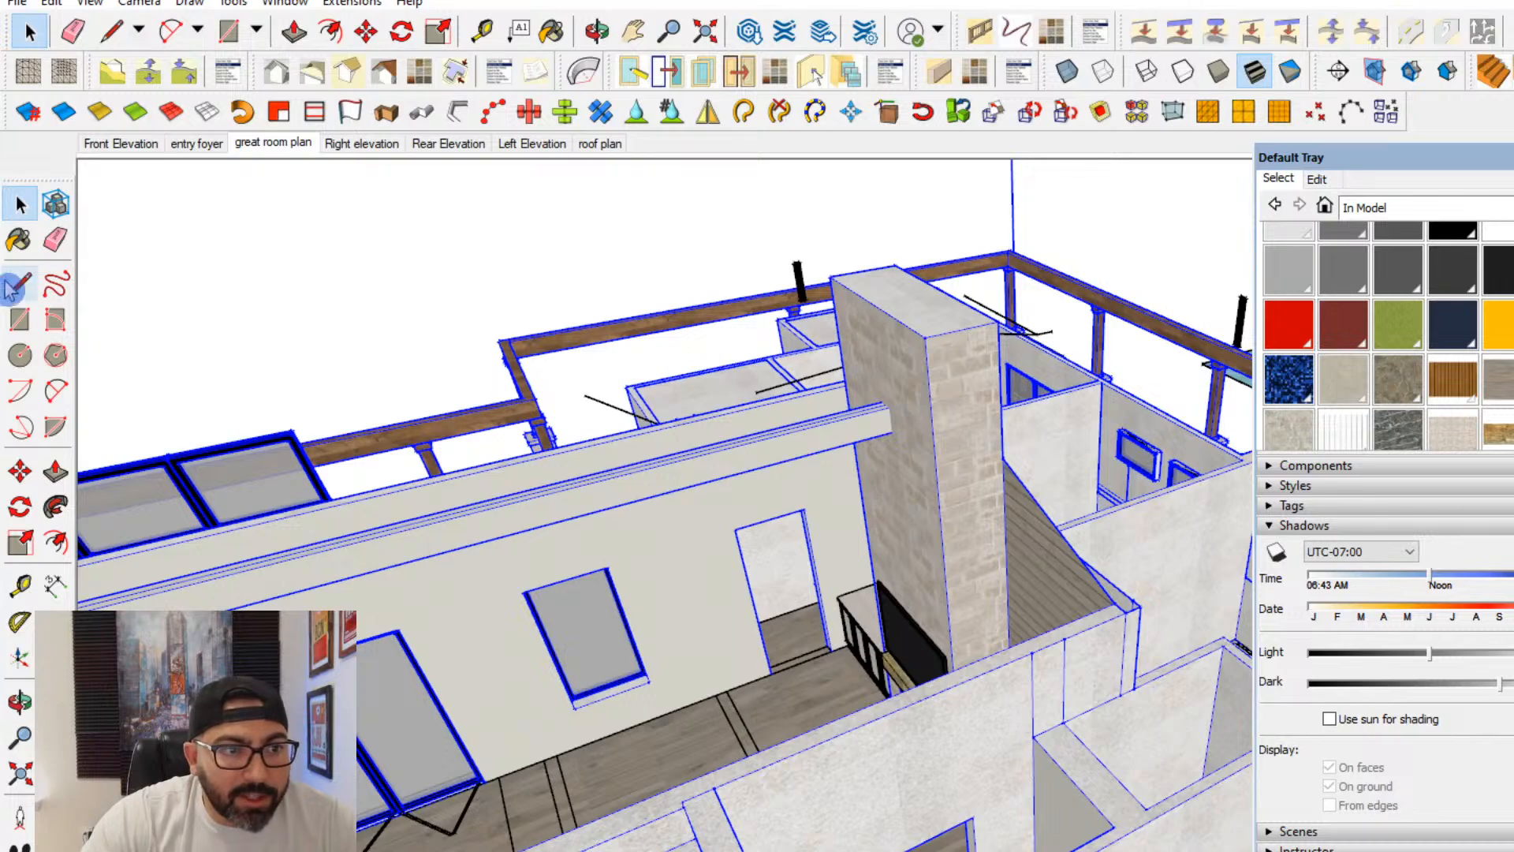
click(56, 284)
mouse_move(757, 442)
middle_down()
mouse_move(821, 463)
mouse_move(868, 394)
mouse_move(950, 341)
mouse_move(923, 327)
middle_up()
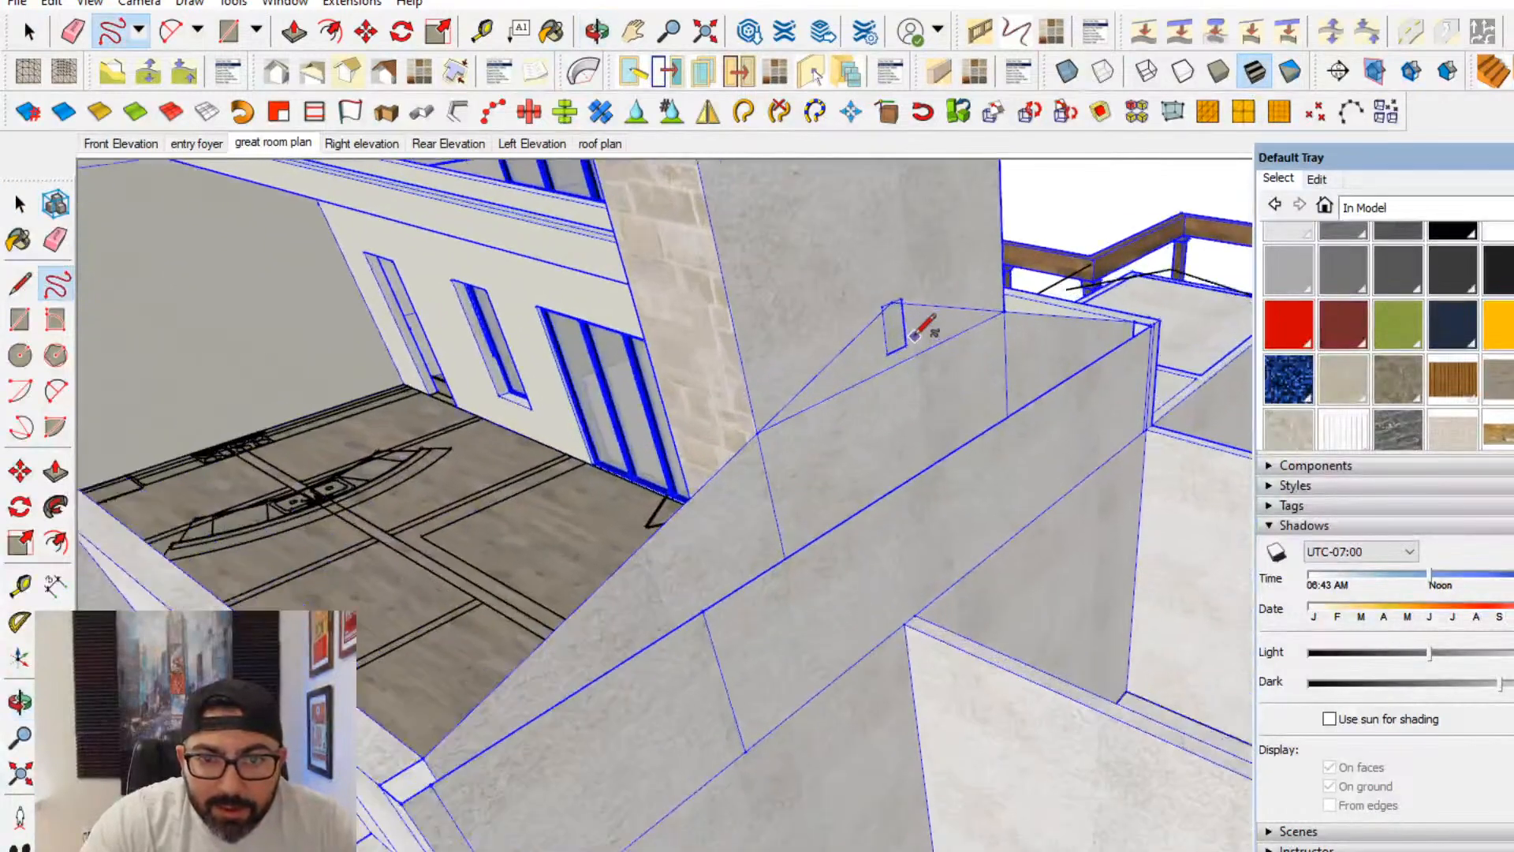
scroll(914, 337, up, 1)
click(21, 286)
mouse_move(552, 355)
middle_down()
mouse_move(676, 348)
mouse_move(338, 310)
middle_up()
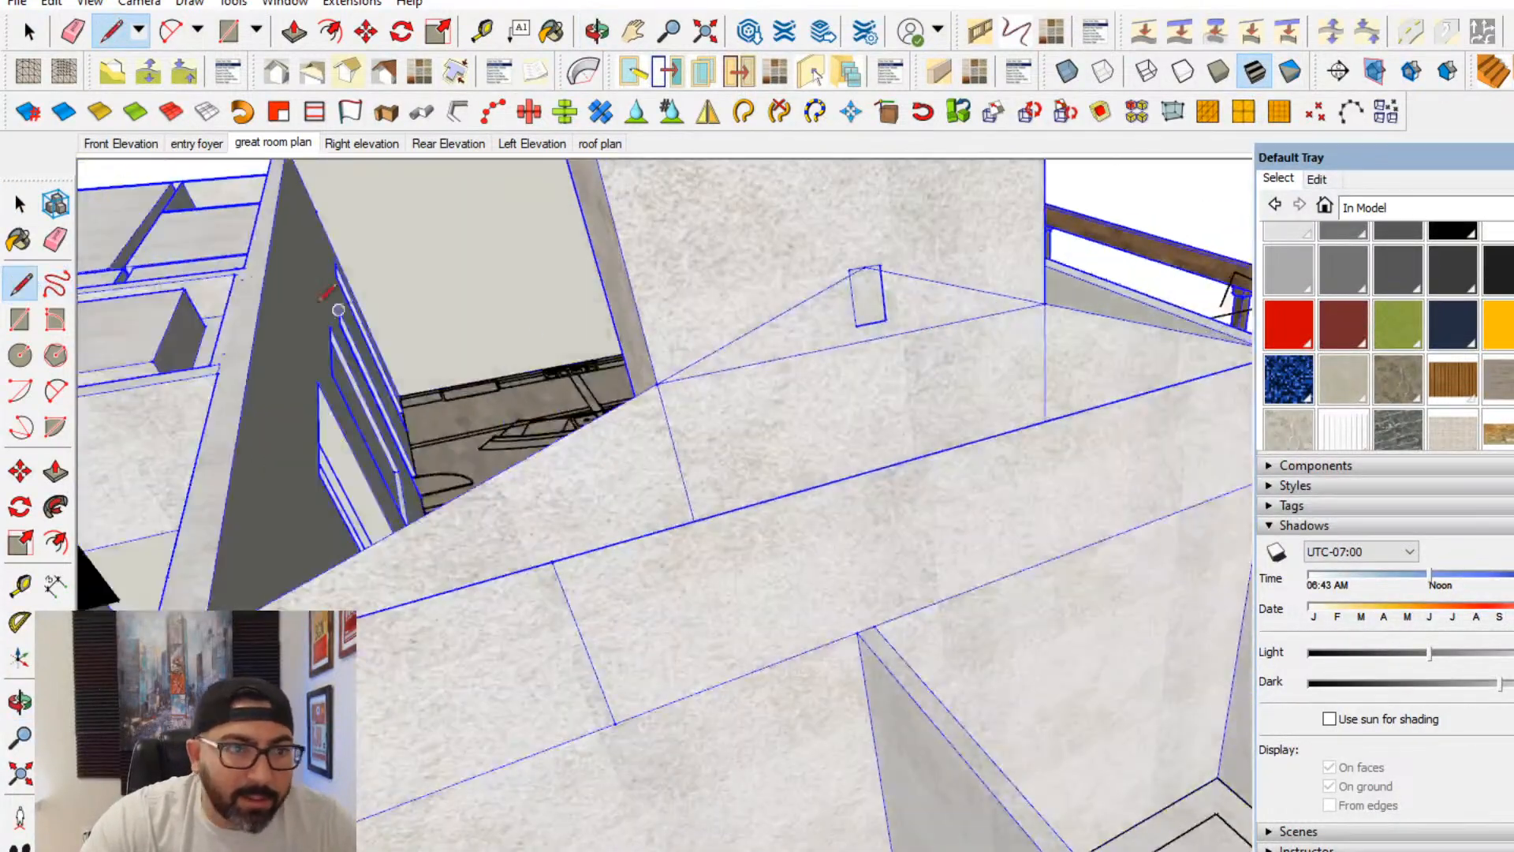
middle_drag(815, 380, 891, 379)
scroll(1061, 338, up, 2)
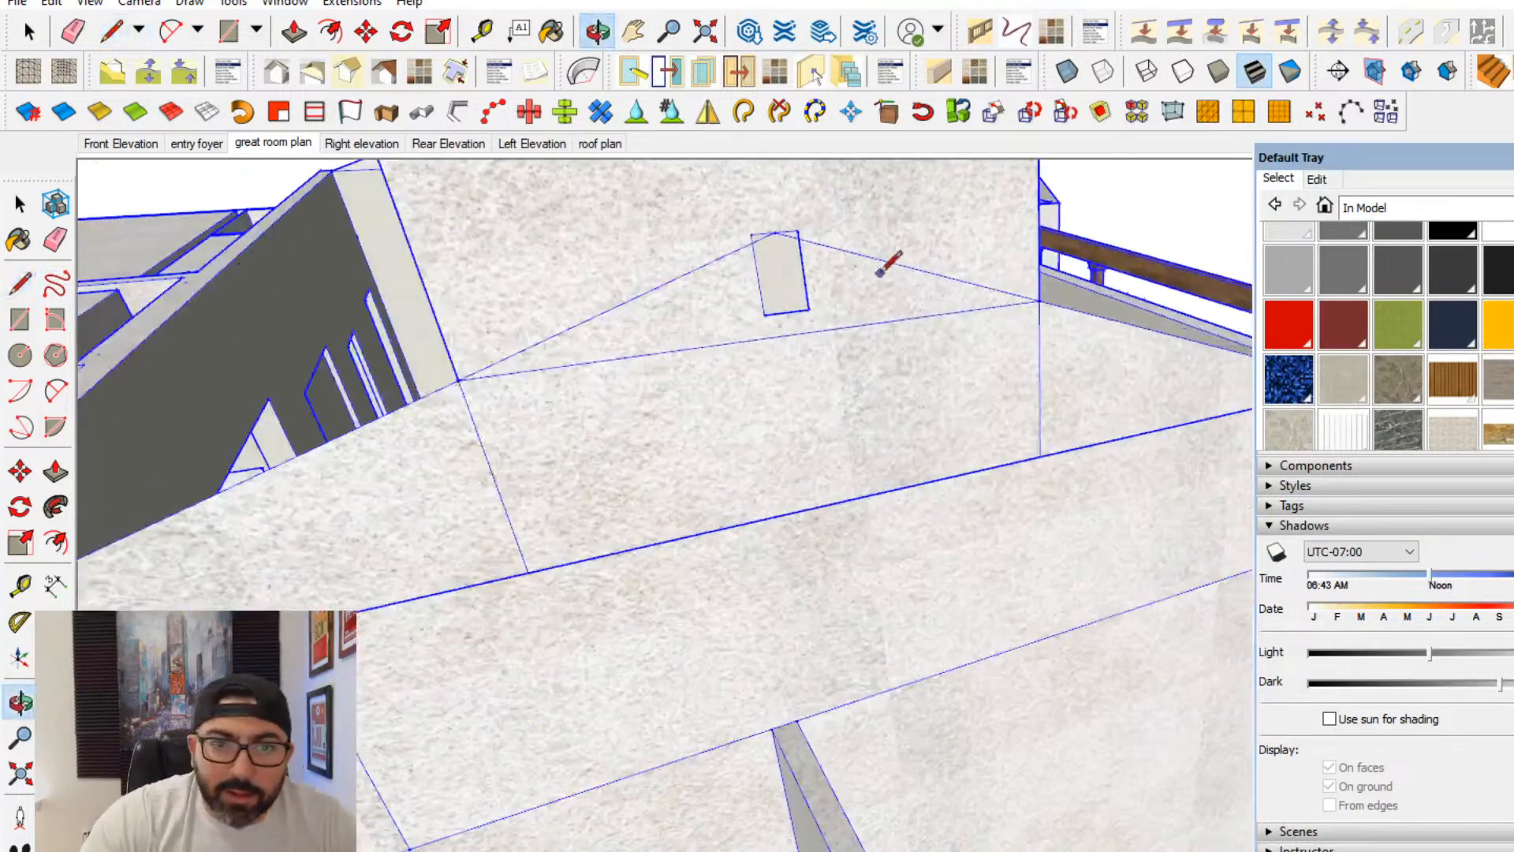
scroll(884, 272, up, 1)
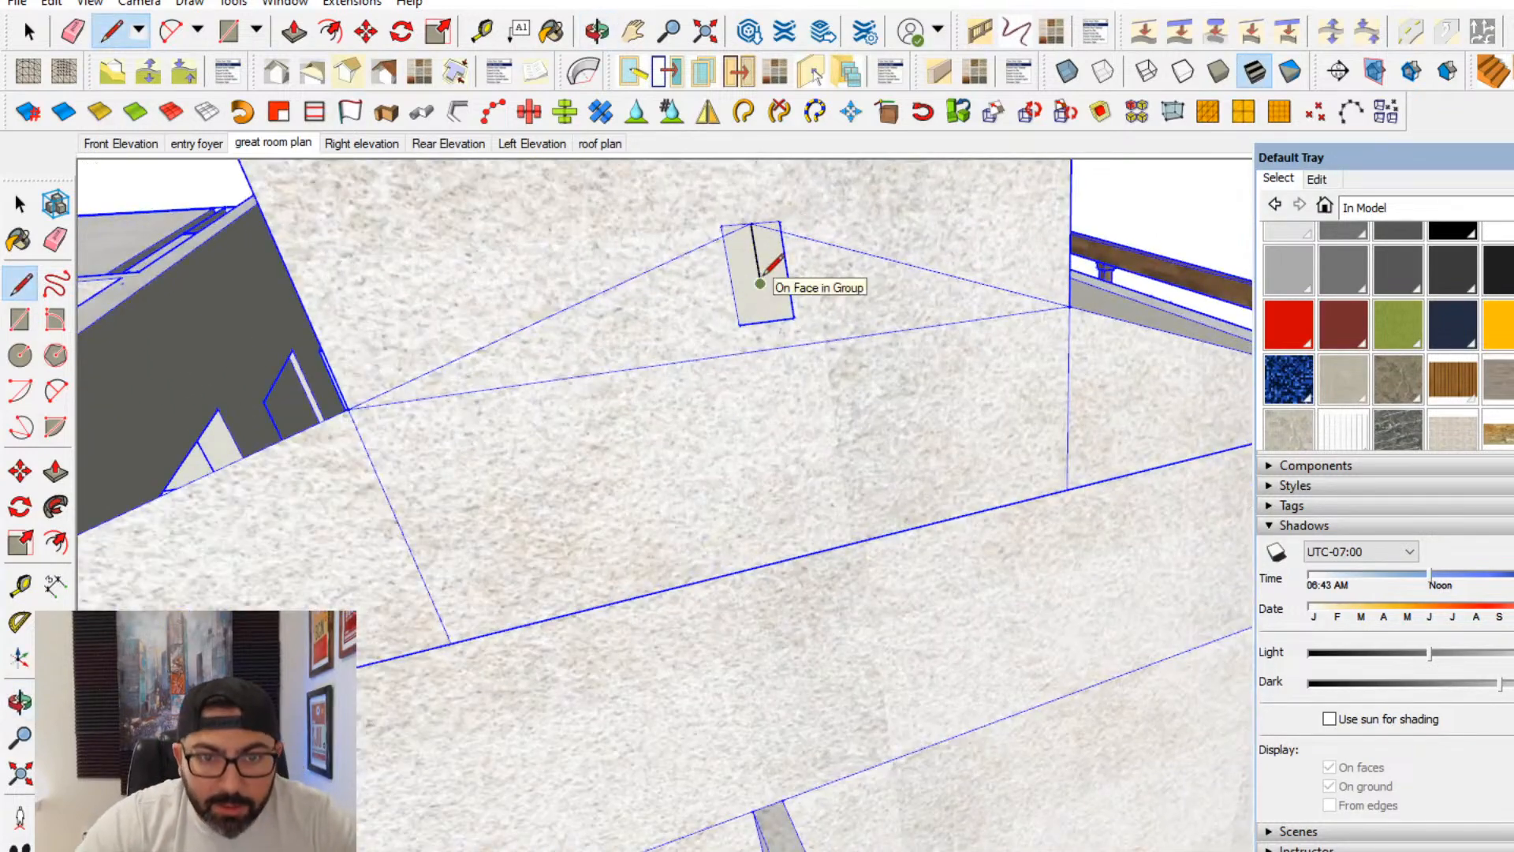
middle_drag(885, 270, 1001, 244)
key(Escape)
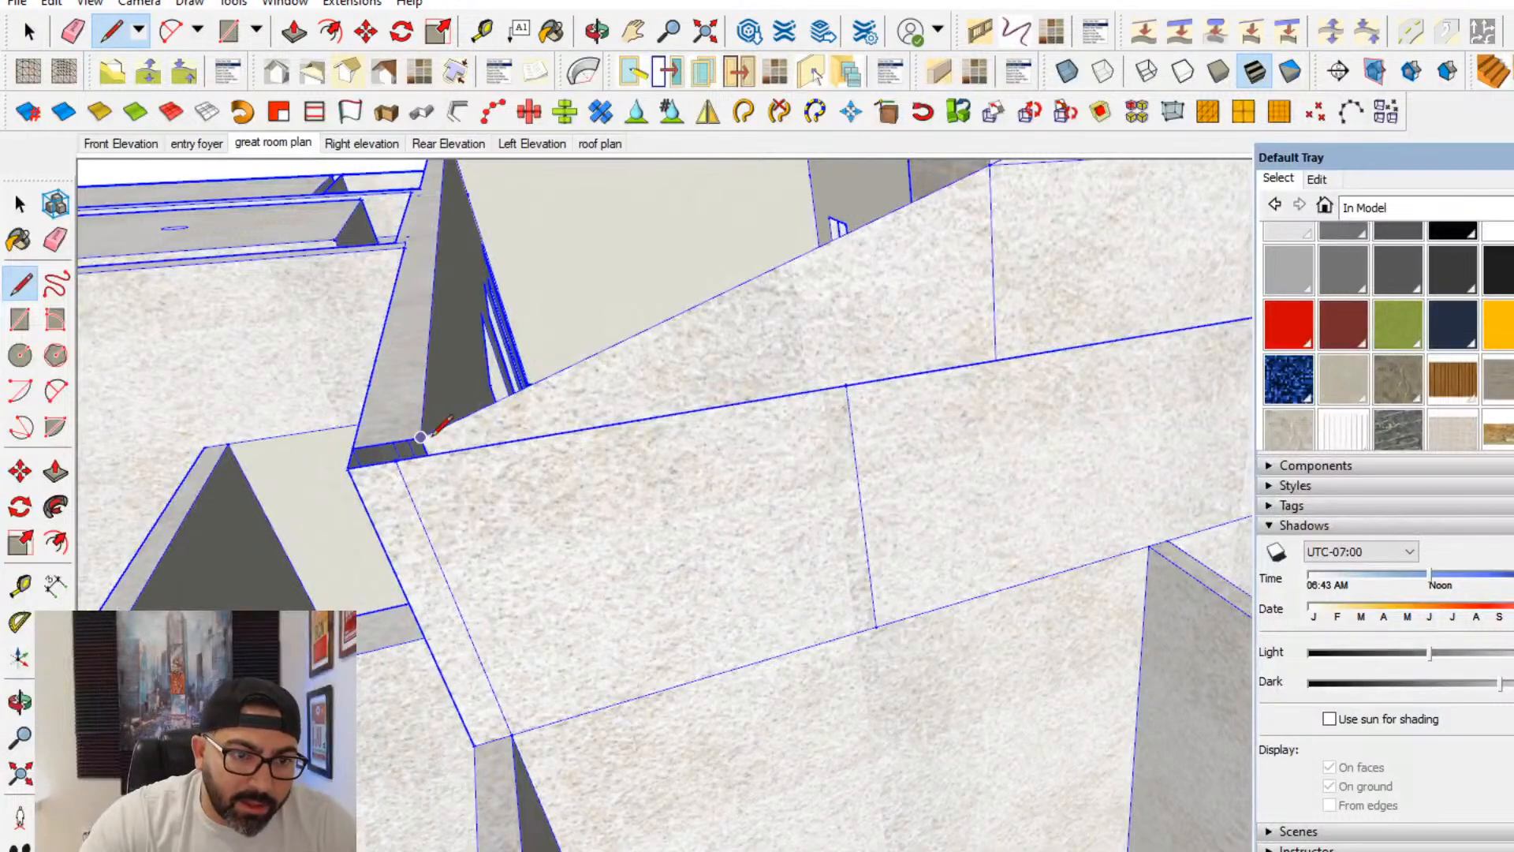
middle_drag(481, 528, 723, 533)
scroll(739, 534, up, 2)
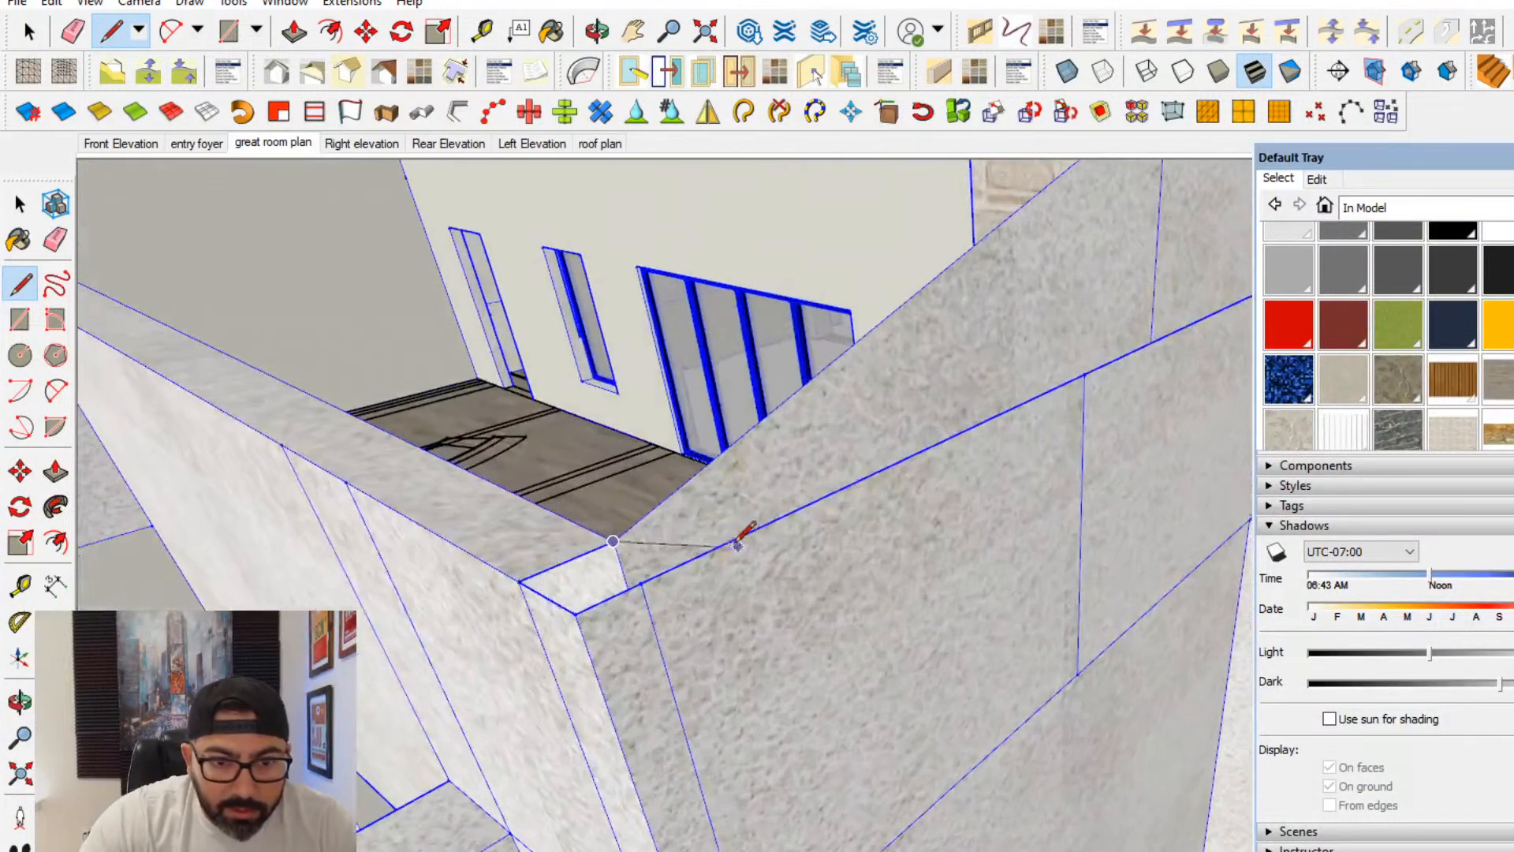
scroll(752, 533, down, 2)
key(space)
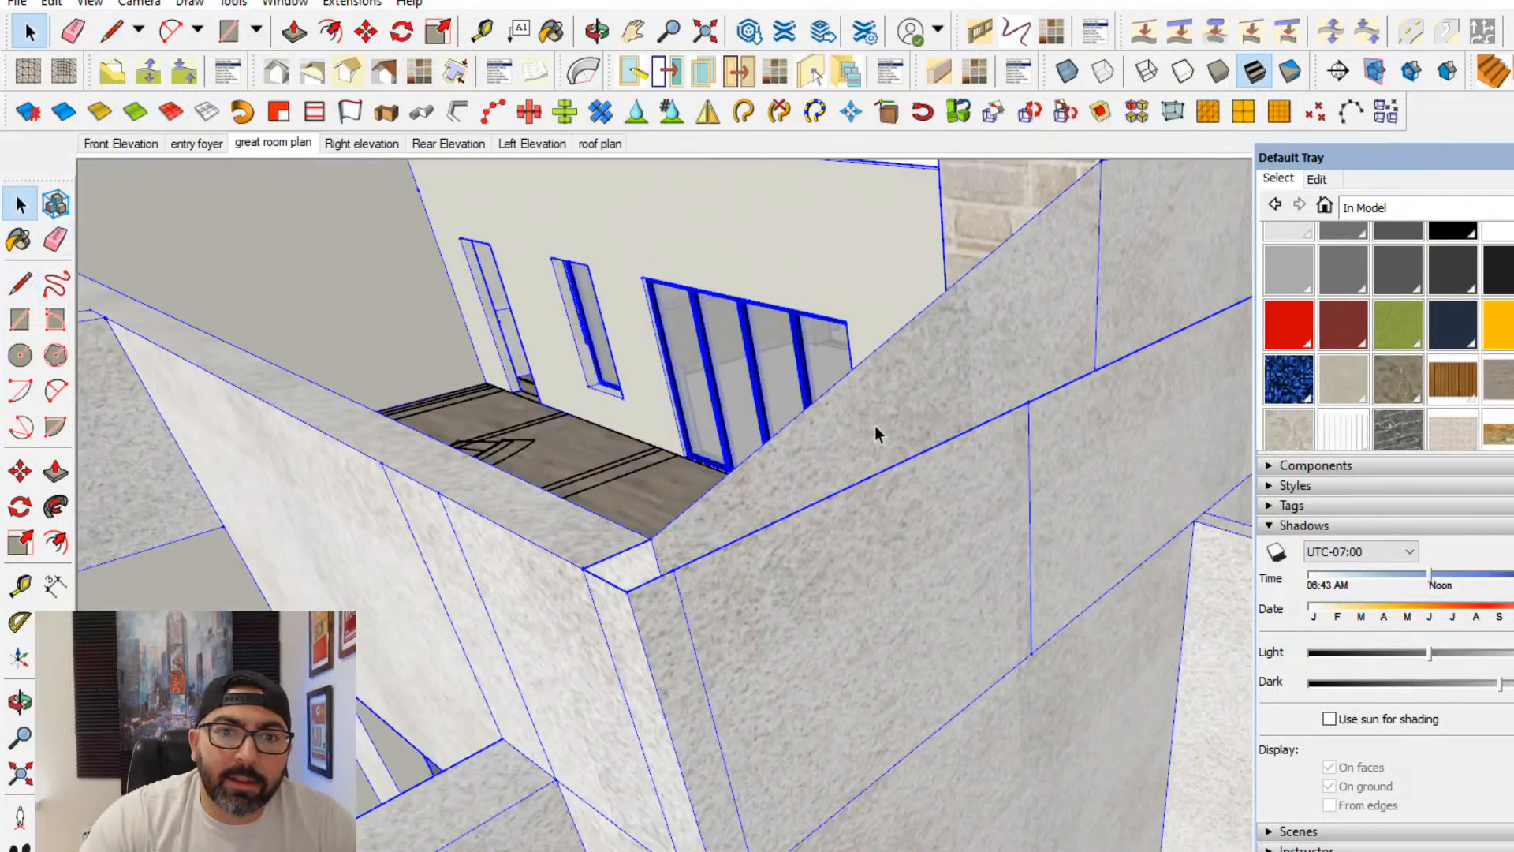
key(ctrl+t)
- Draw an edge along the base of the gable's rear face from one wall corner to the other
click(802, 485)
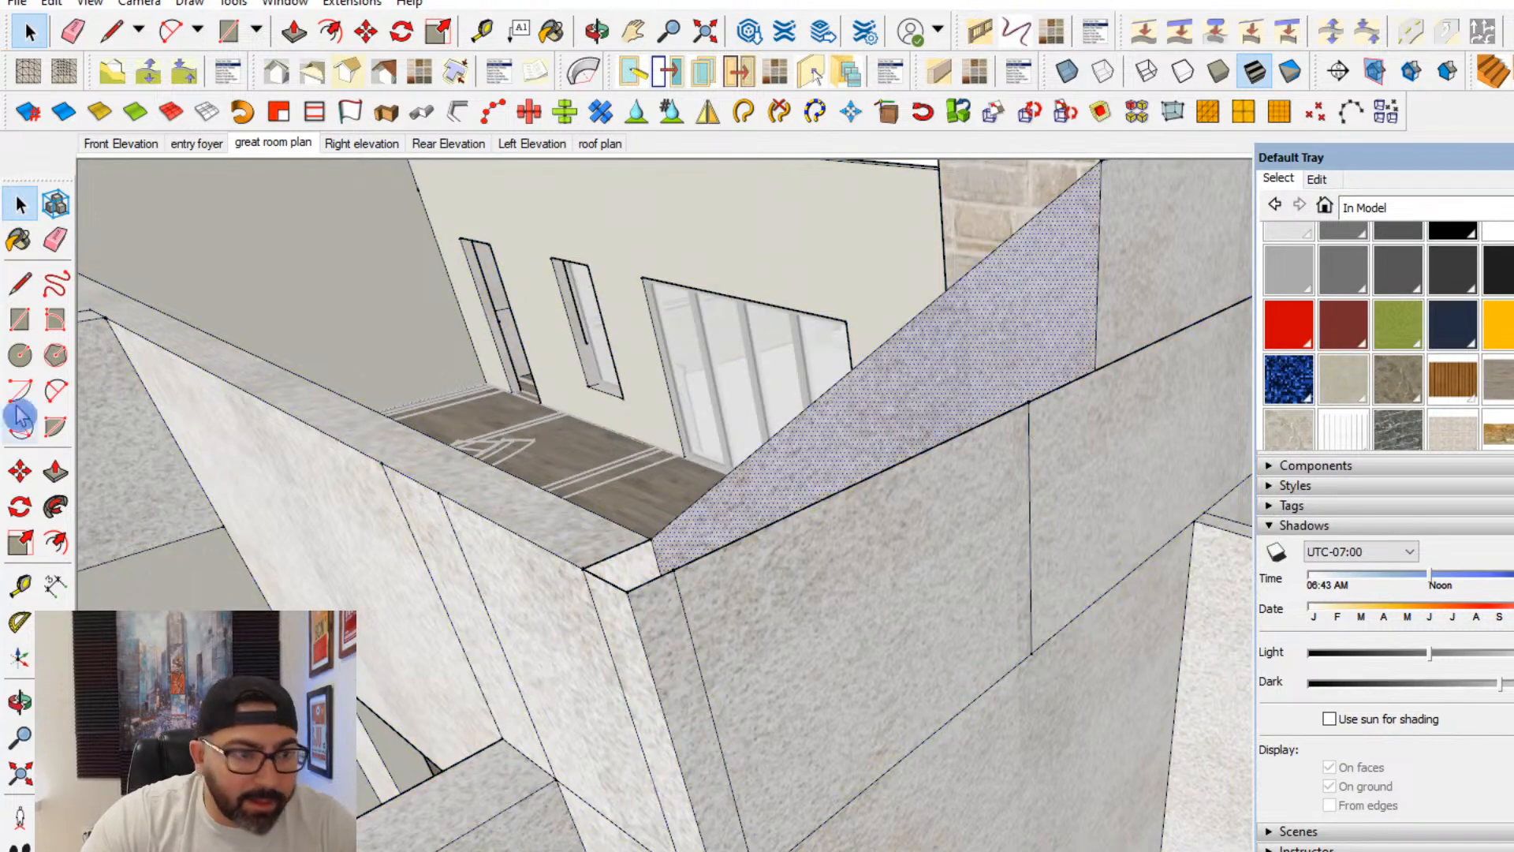
click(20, 283)
click(651, 539)
middle_drag(688, 517, 536, 750)
shift+middle_drag(1167, 504, 761, 575)
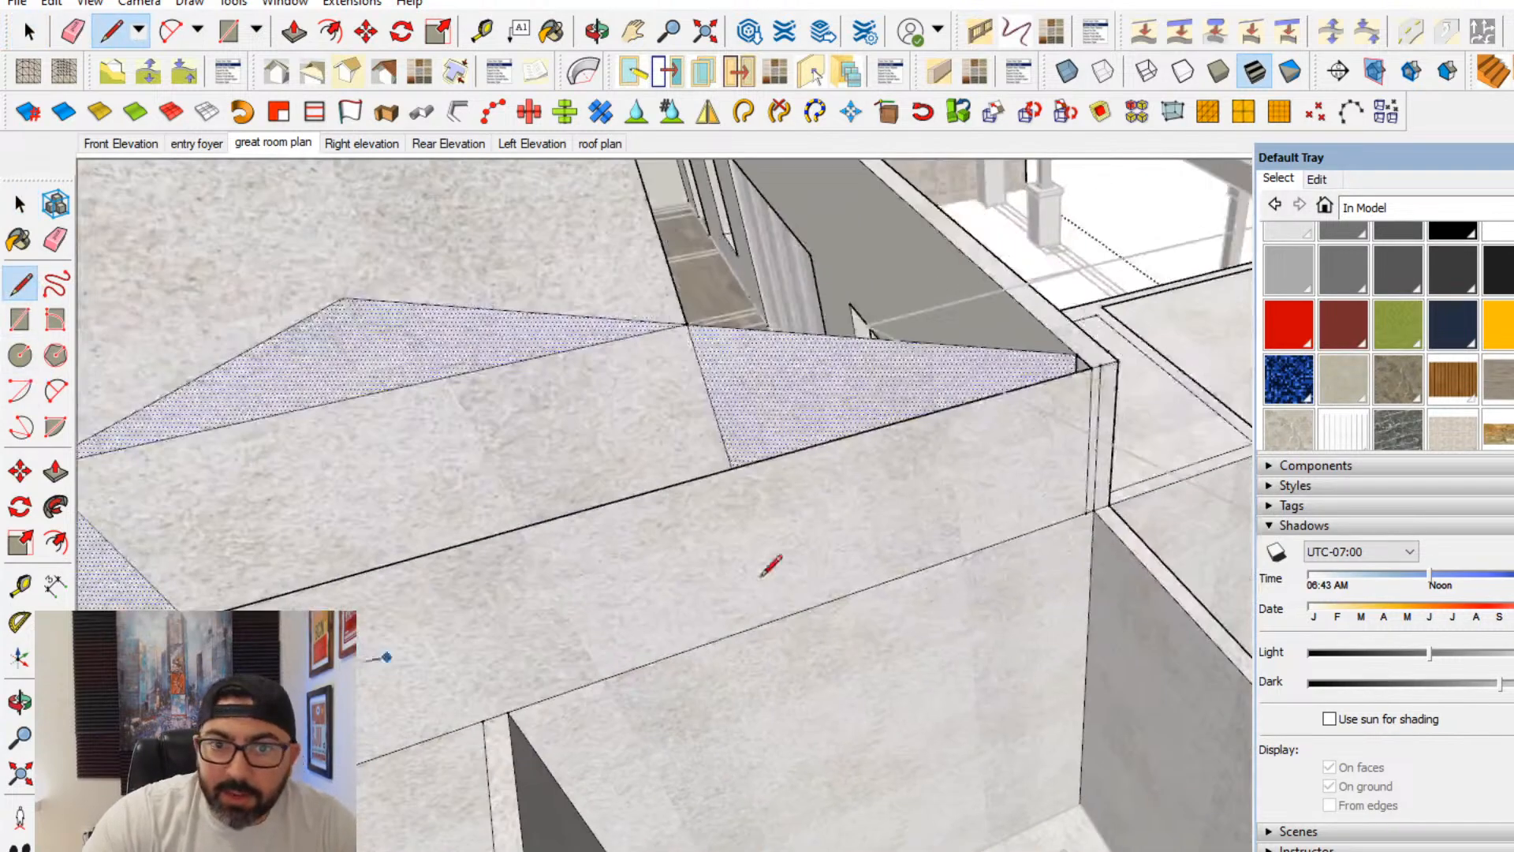
click(1076, 353)
middle_drag(1179, 402, 536, 500)
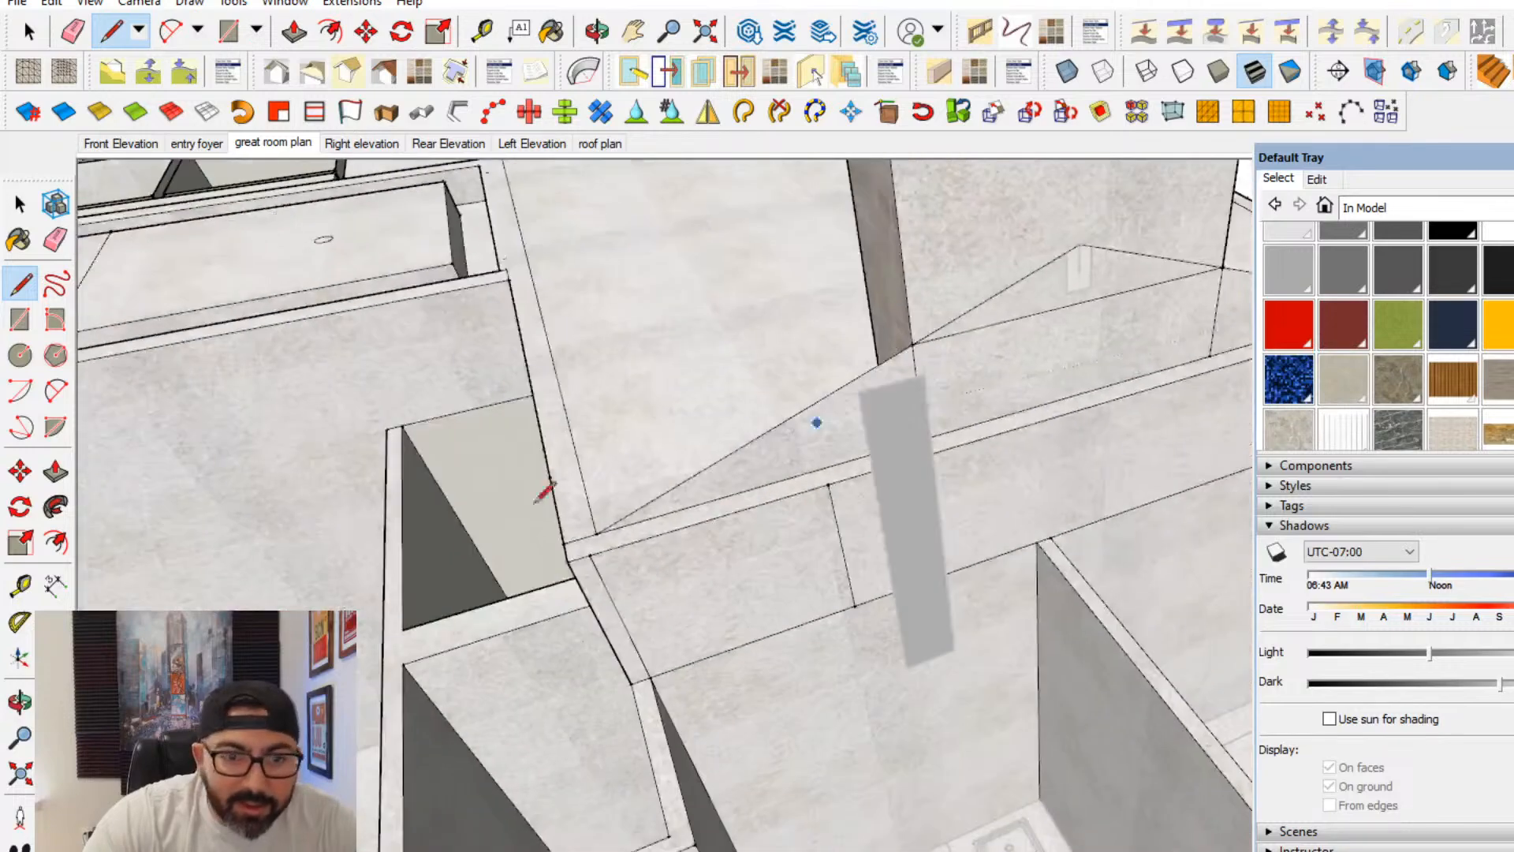
- Push/Pull the gable's rear faces, including the middle section, flush with the outer face of the wall below
scroll(574, 552, up, 1)
click(655, 522)
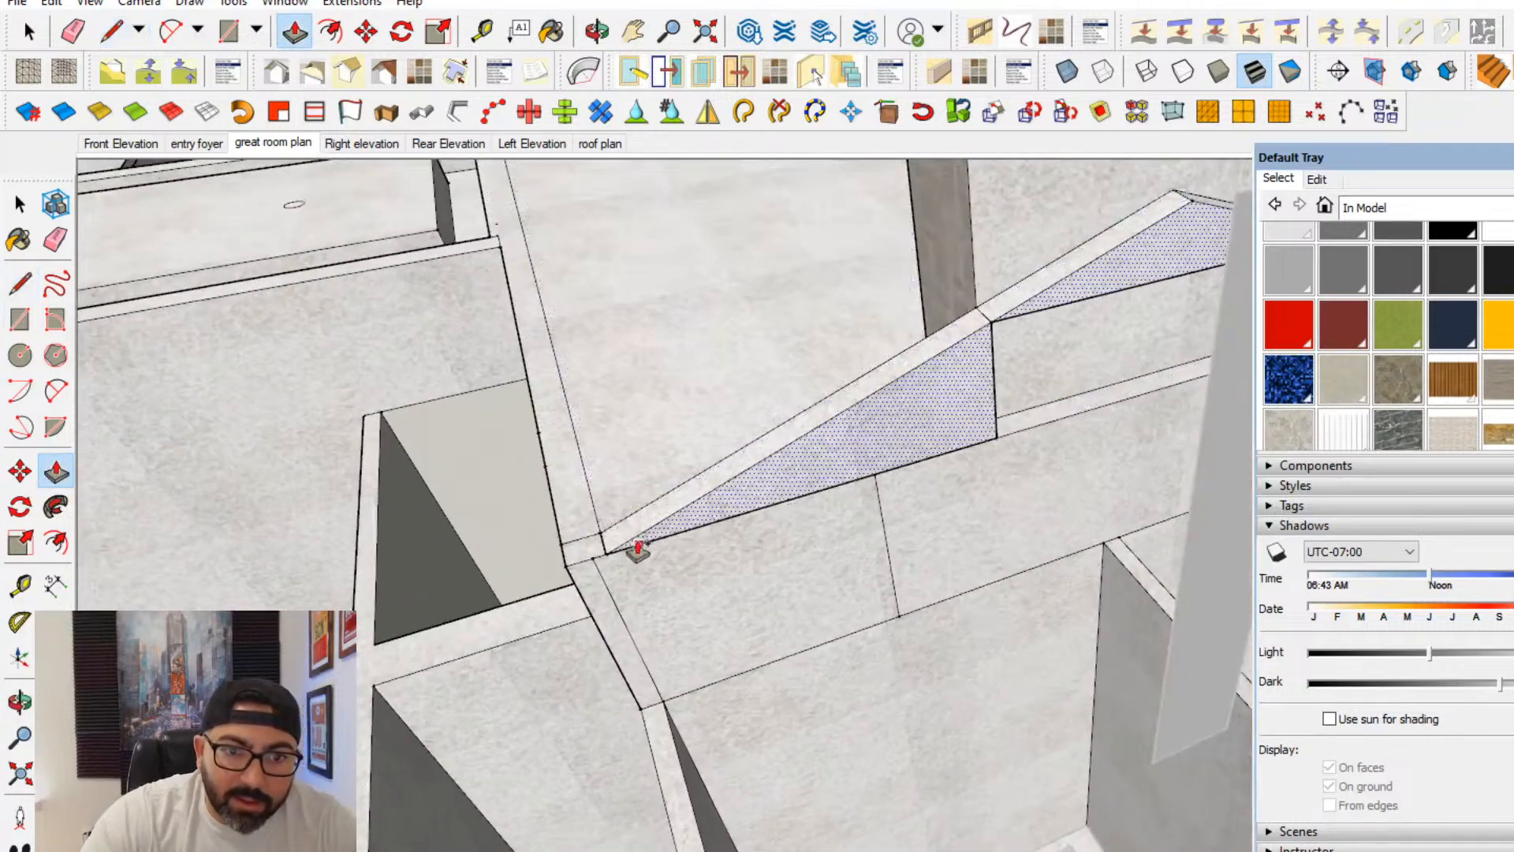
middle_drag(591, 575, 486, 548)
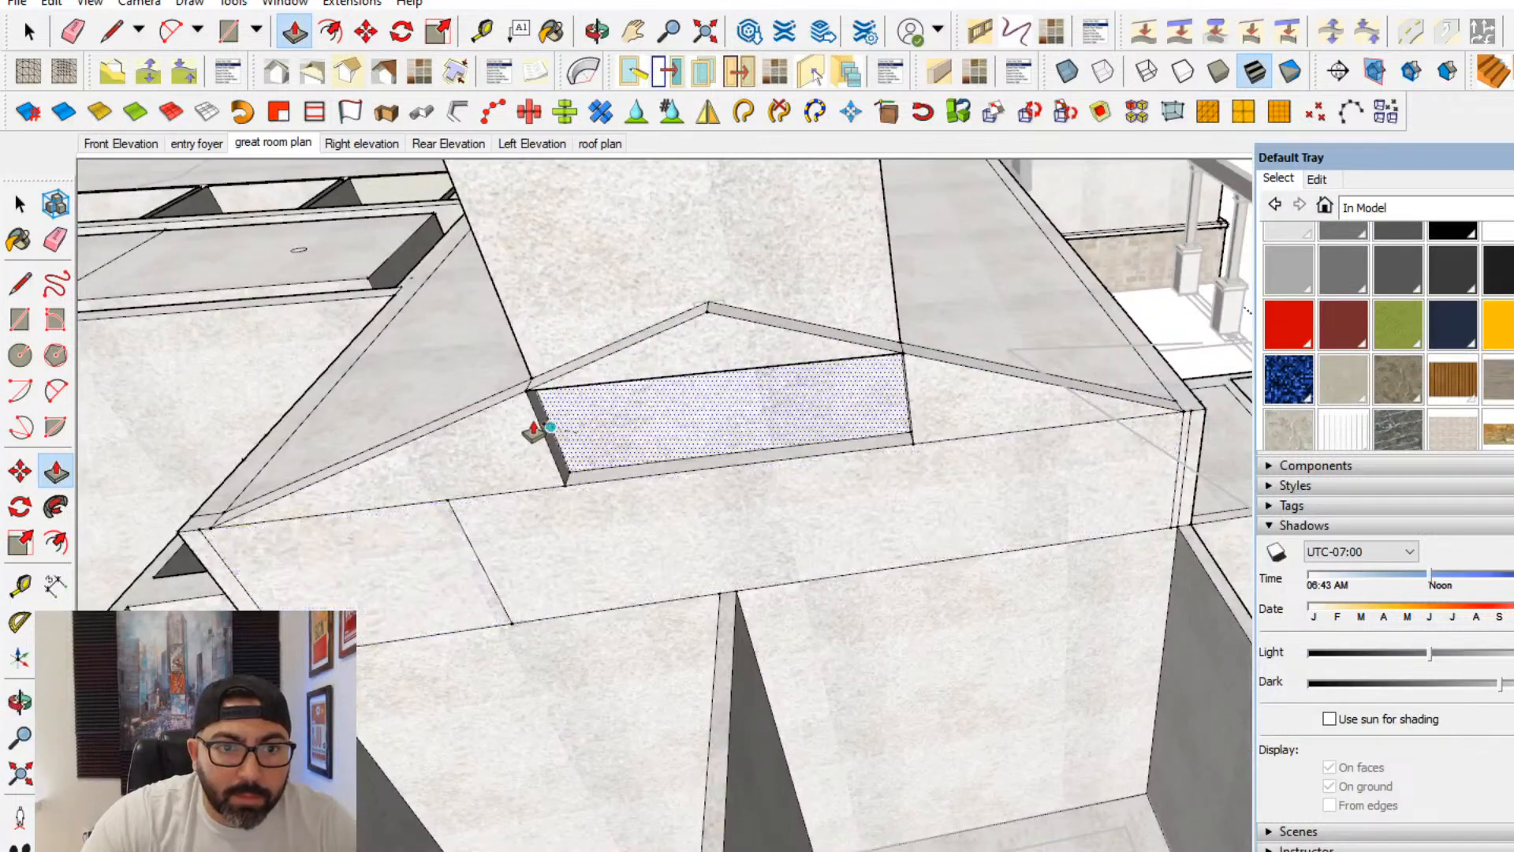
click(20, 203)
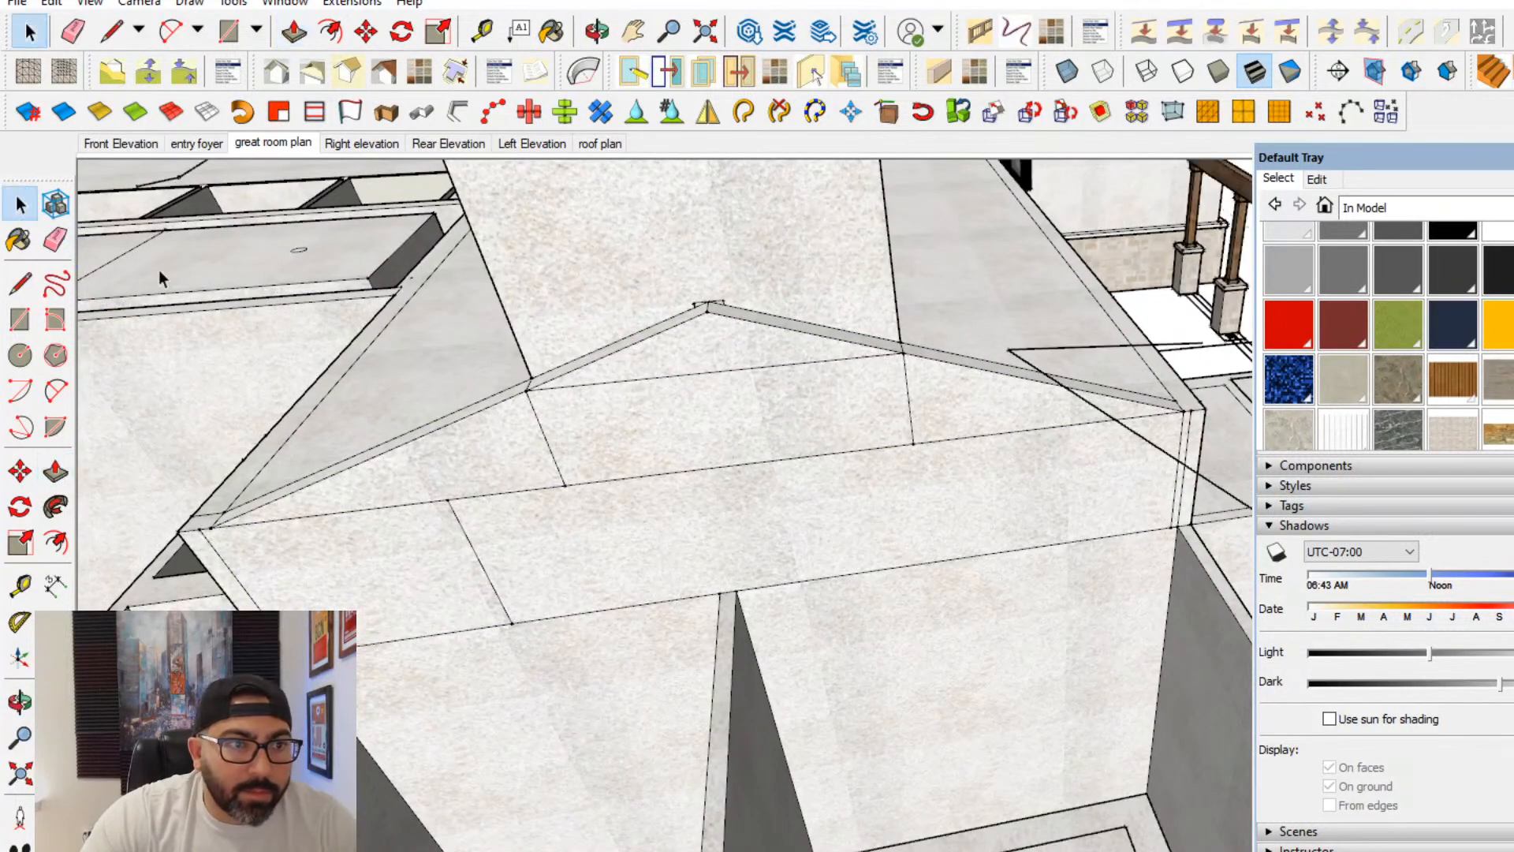
- Draw a closed sloped beam profile about 6" deep along one gable slope, from the peak to the wall corner
click(20, 282)
scroll(708, 308, up, 3)
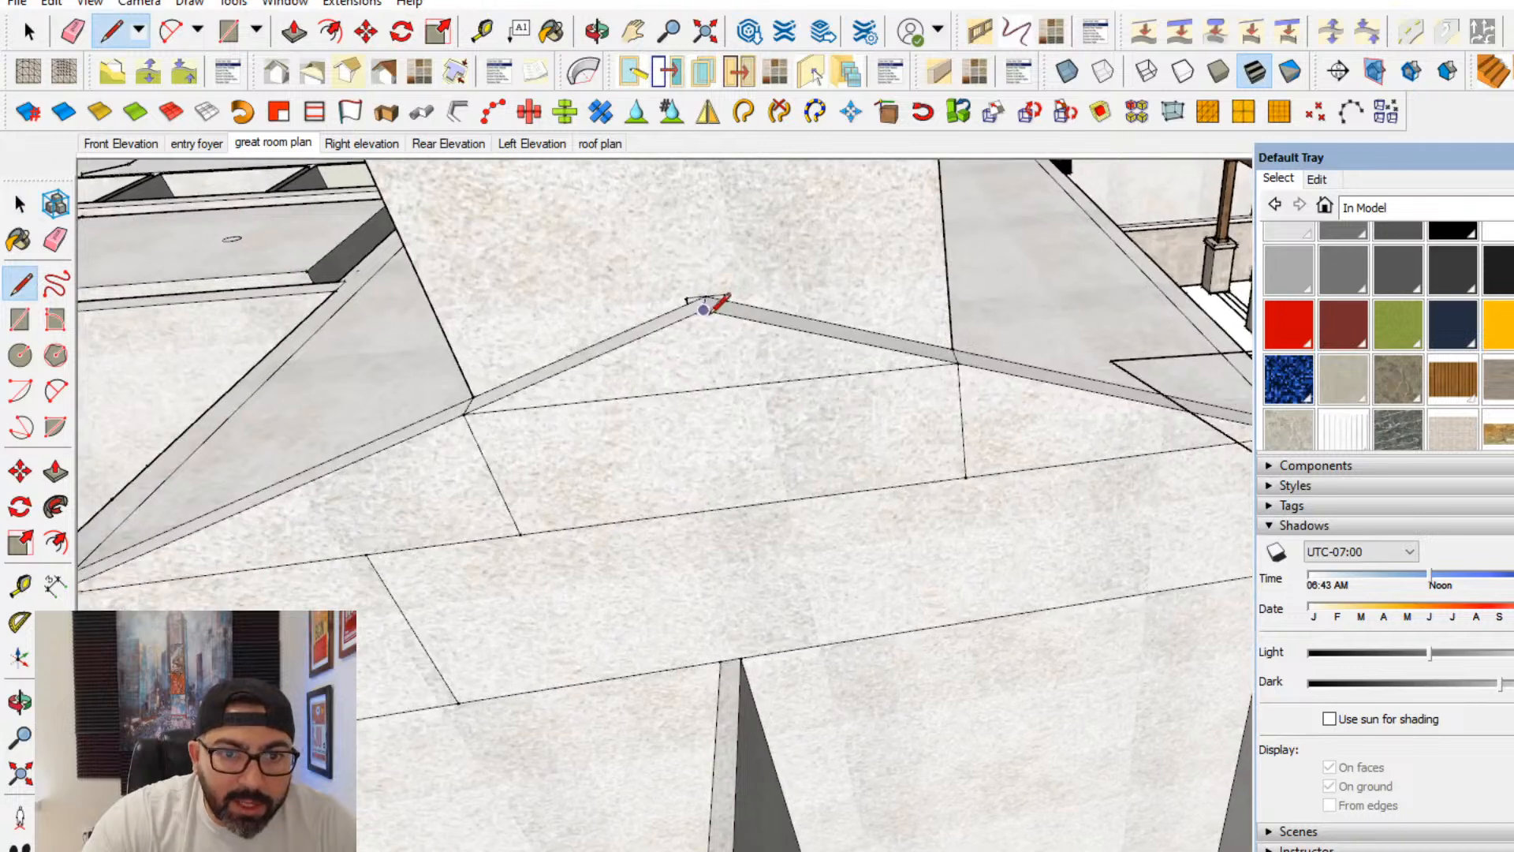
key(Escape)
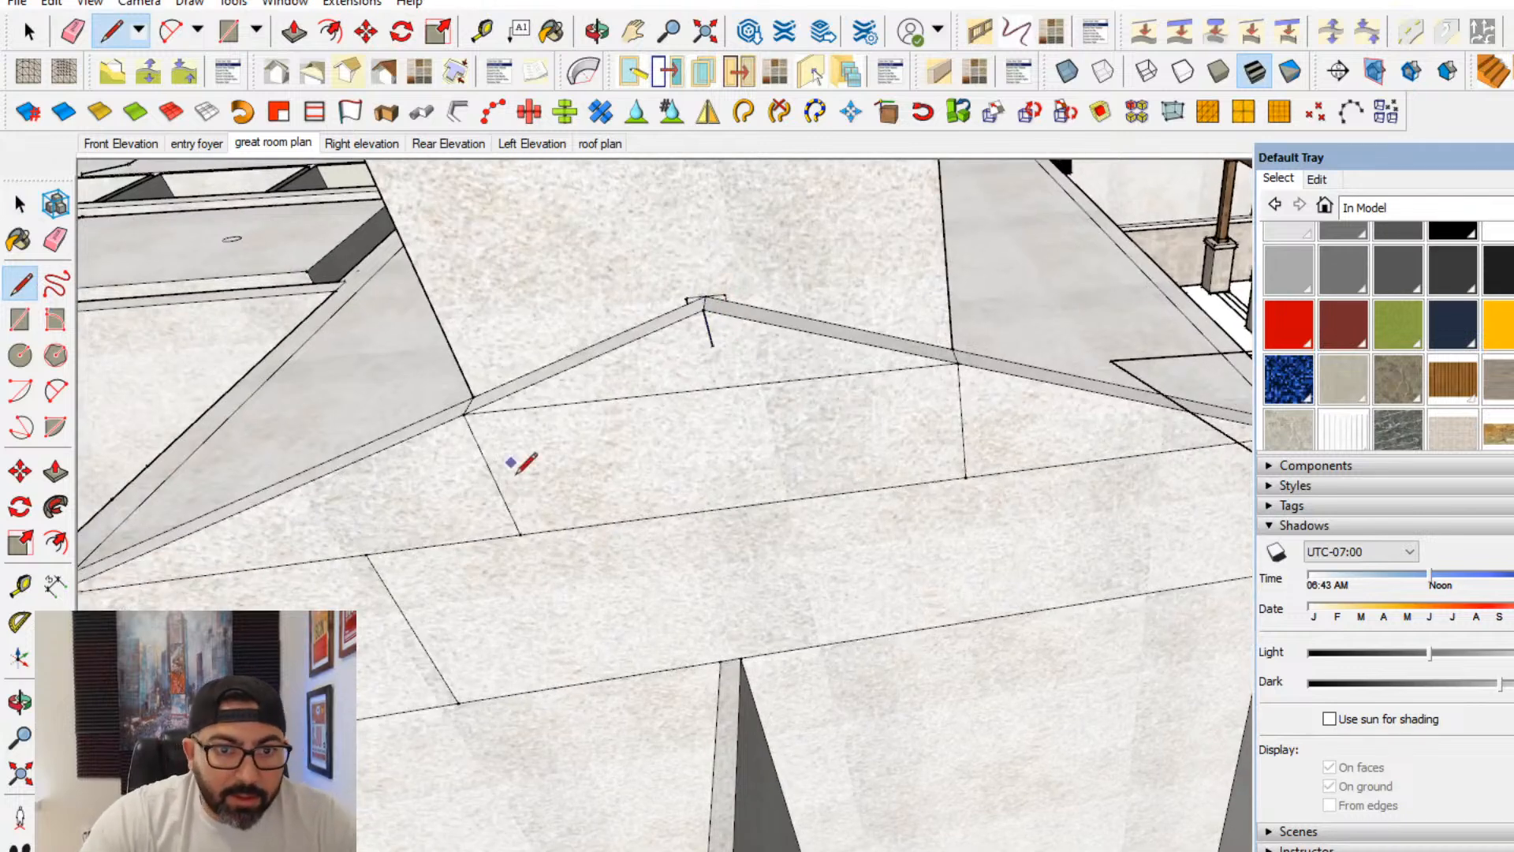
shift+middle_drag(272, 541, 596, 492)
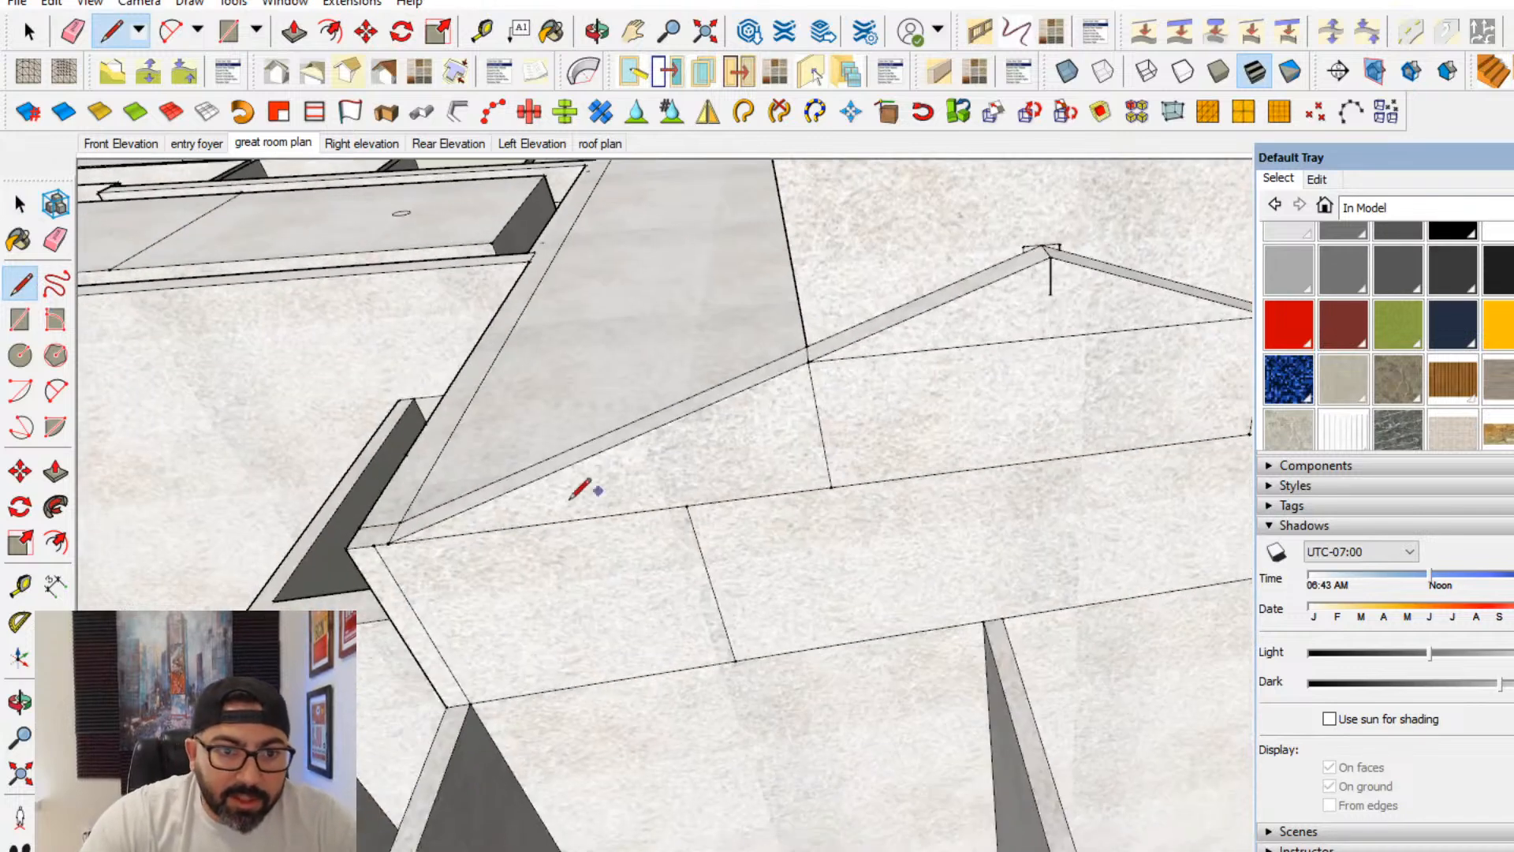
click(405, 573)
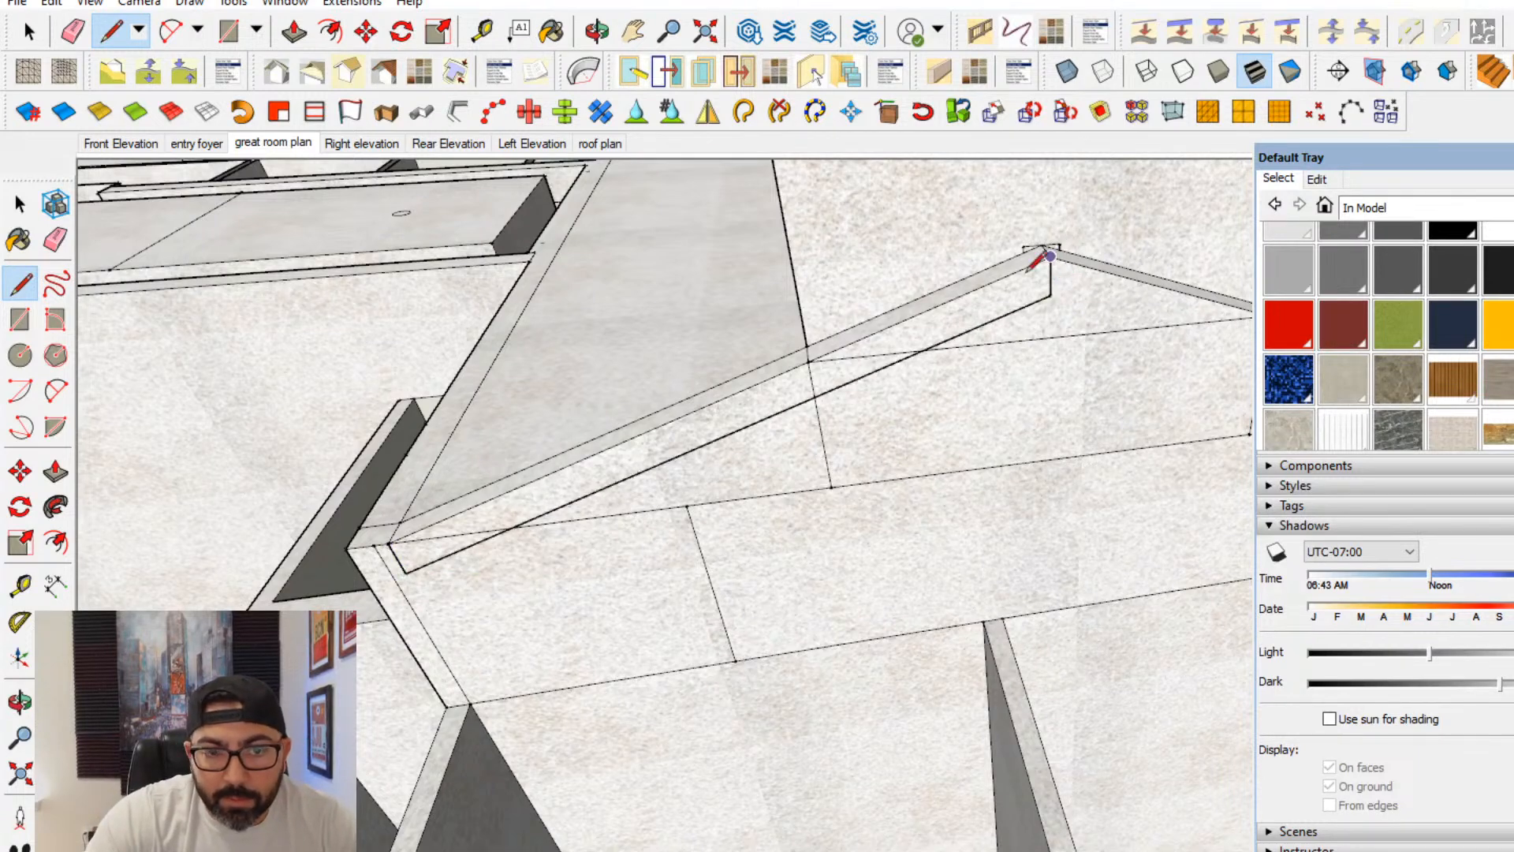
click(393, 542)
- Group the sloped beam profile with its bounding edges
click(20, 205)
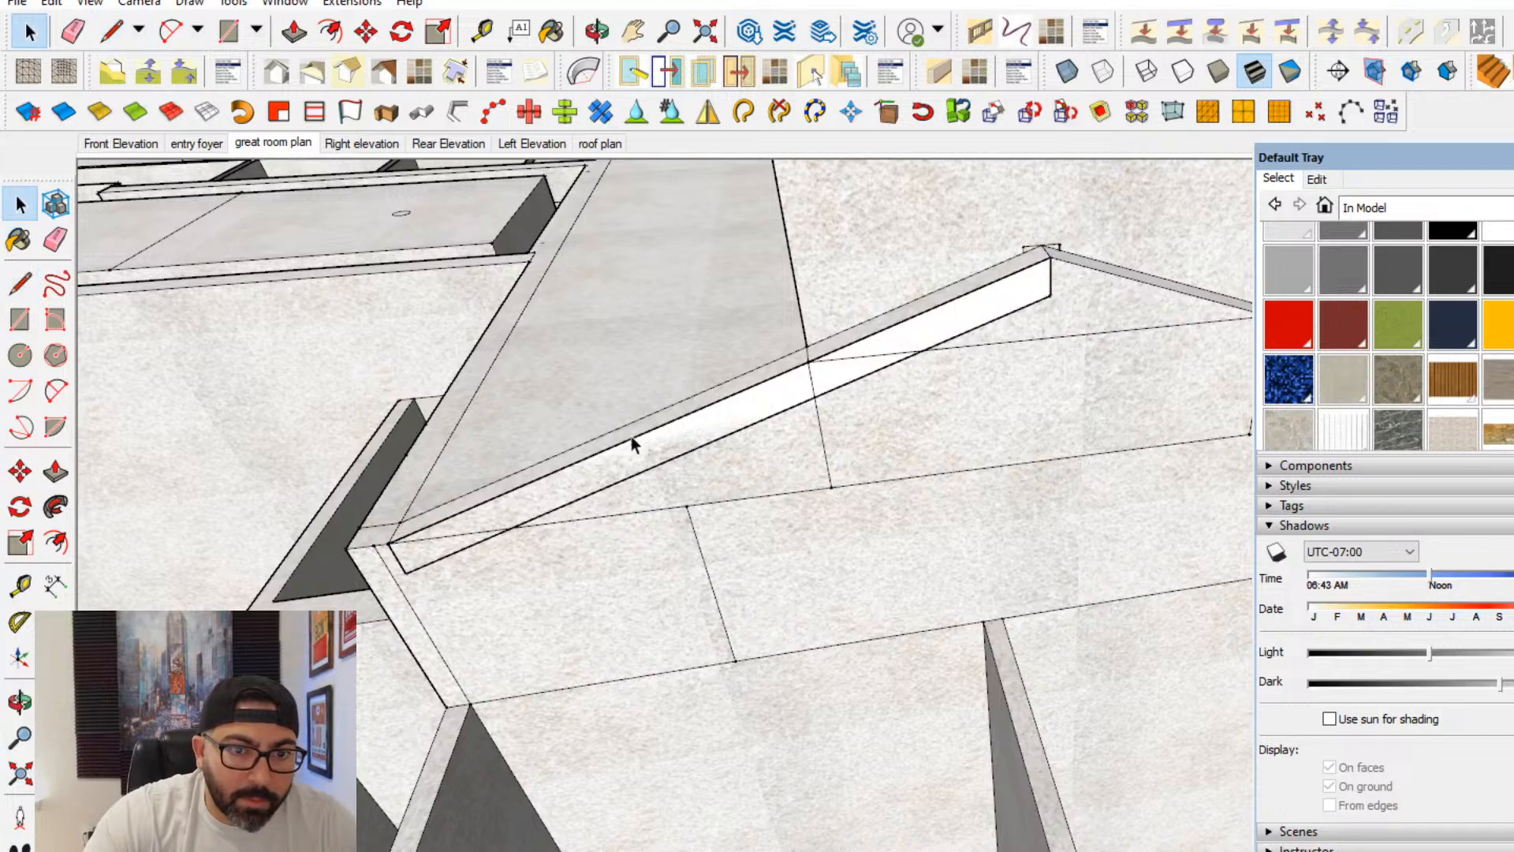
double_click(632, 457)
right_click(631, 458)
click(734, 640)
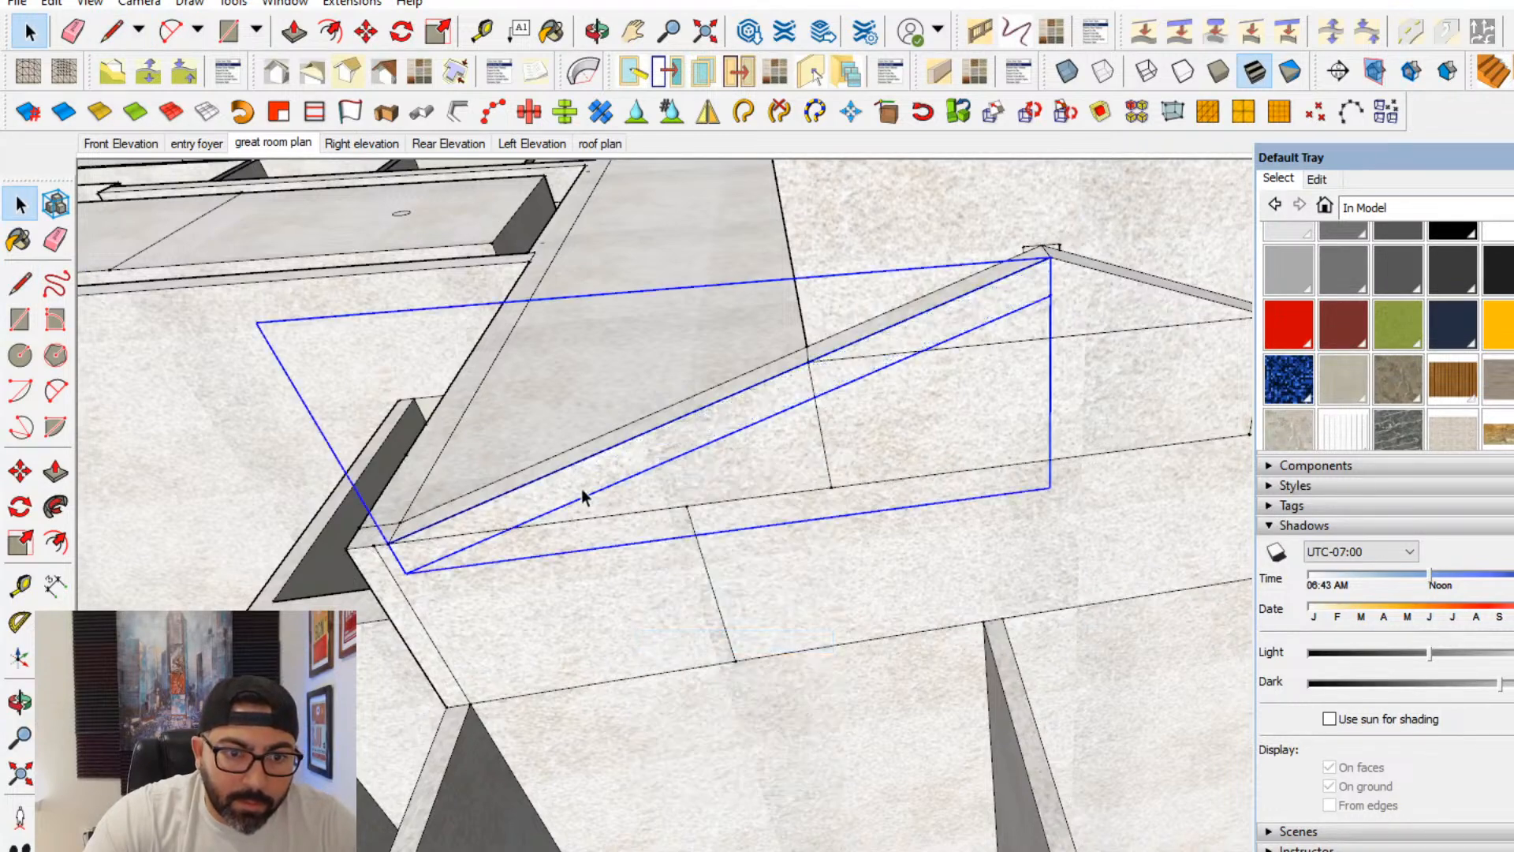
- Extrude the beam profile inside its group into a solid sloped beam
double_click(584, 497)
click(55, 473)
click(409, 562)
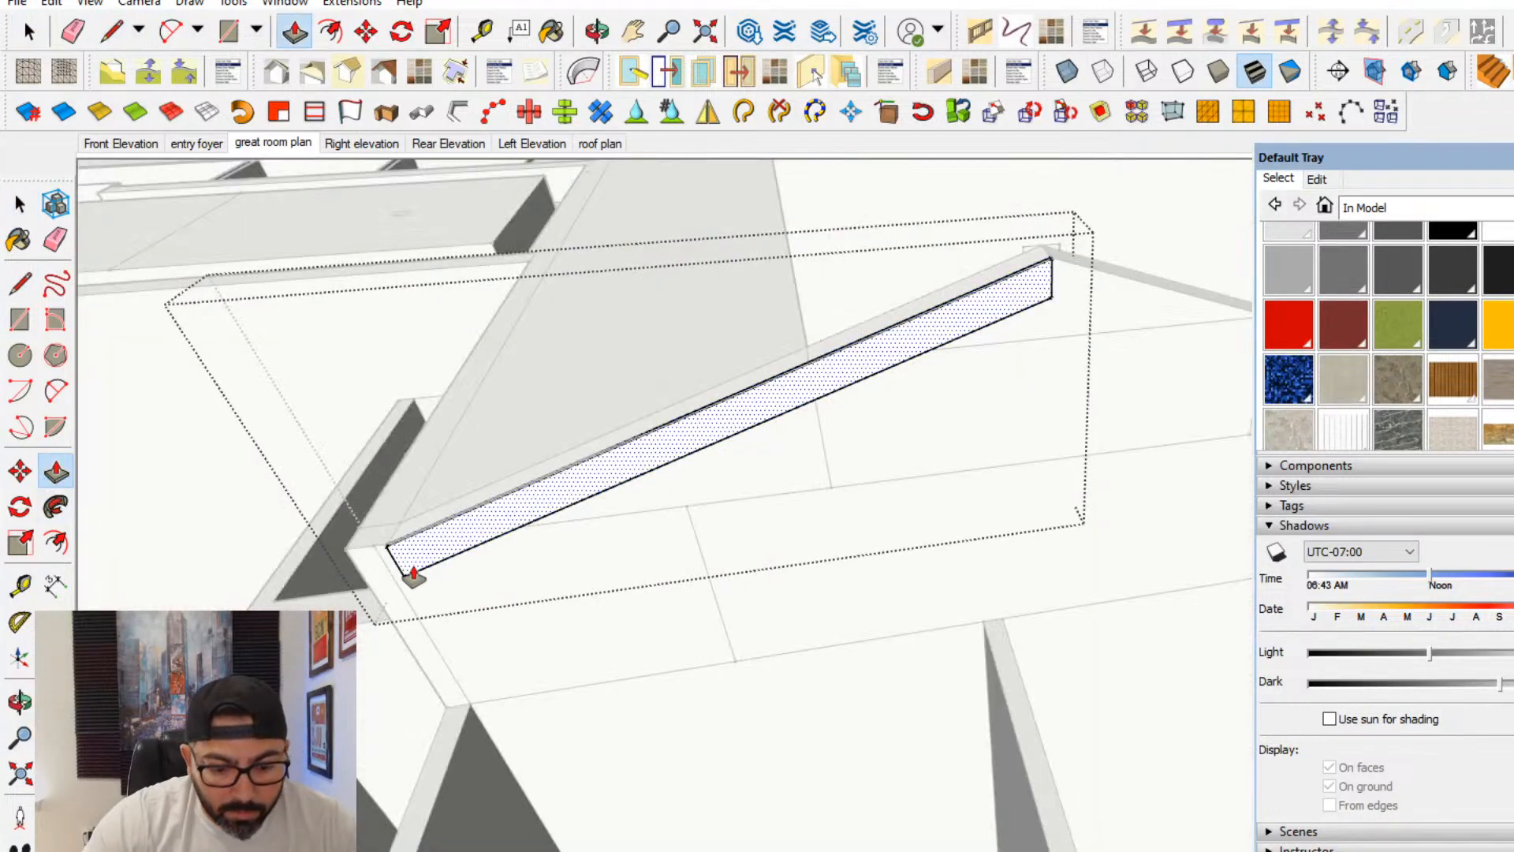
click(347, 498)
click(25, 207)
middle_drag(734, 386, 1134, 556)
key(Escape)
- Move the sloped beam from the back of the gable wall to its room-side face
click(20, 471)
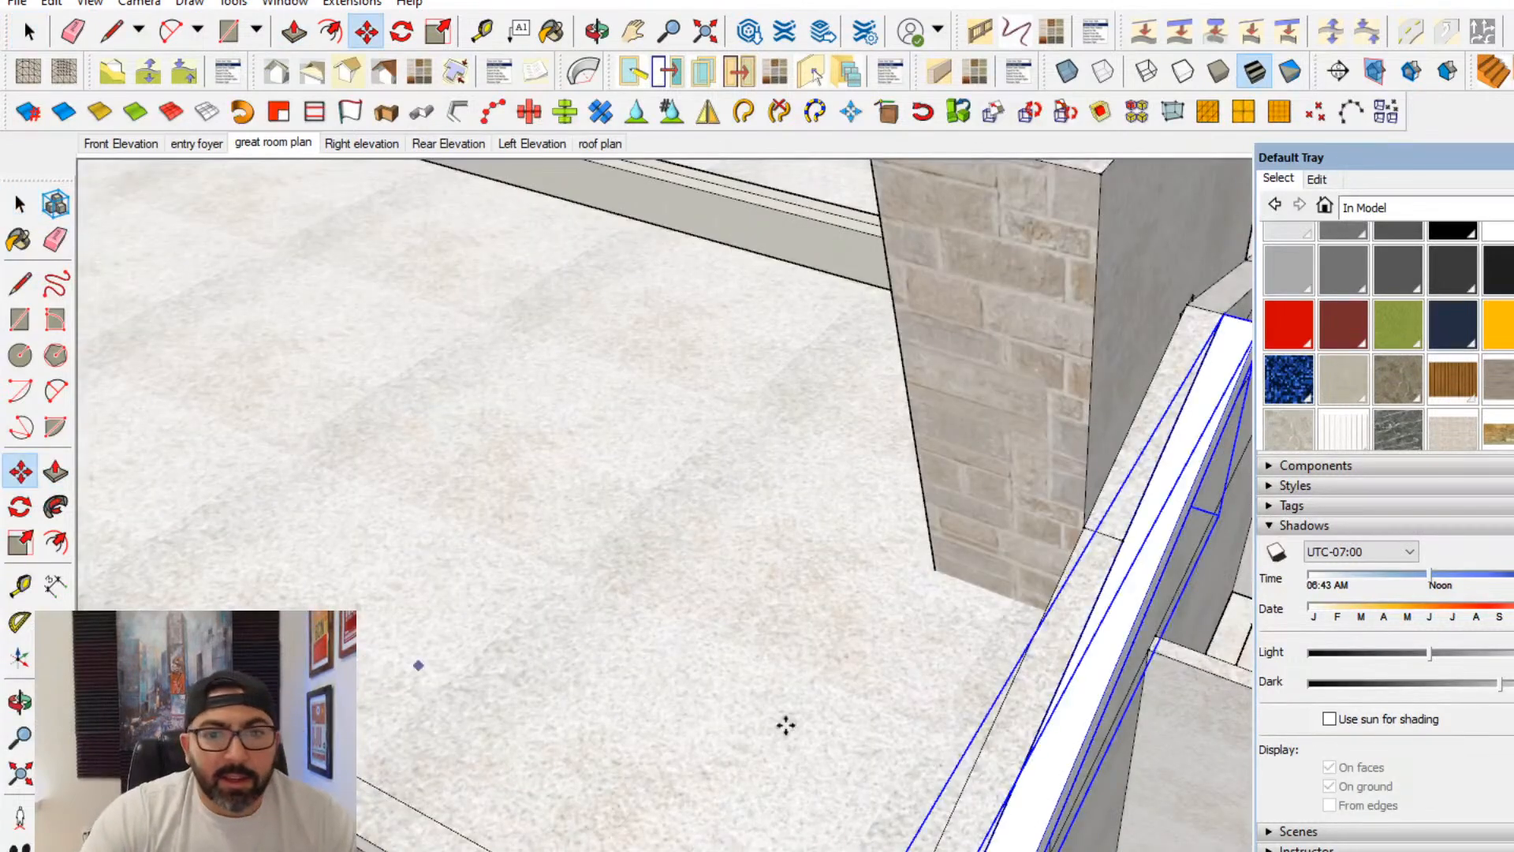
middle_drag(785, 720, 710, 670)
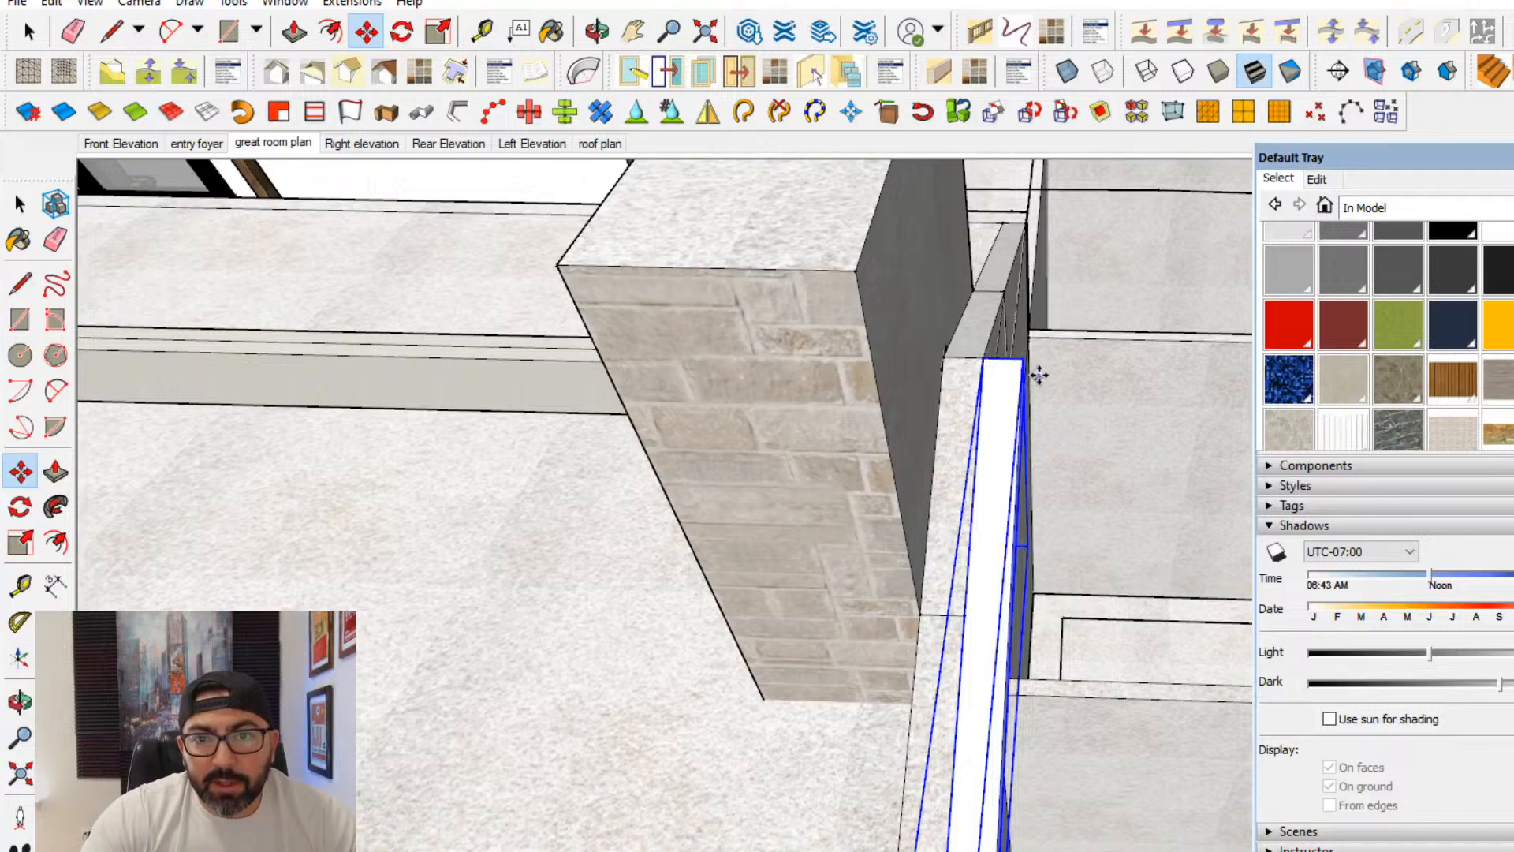
click(1021, 359)
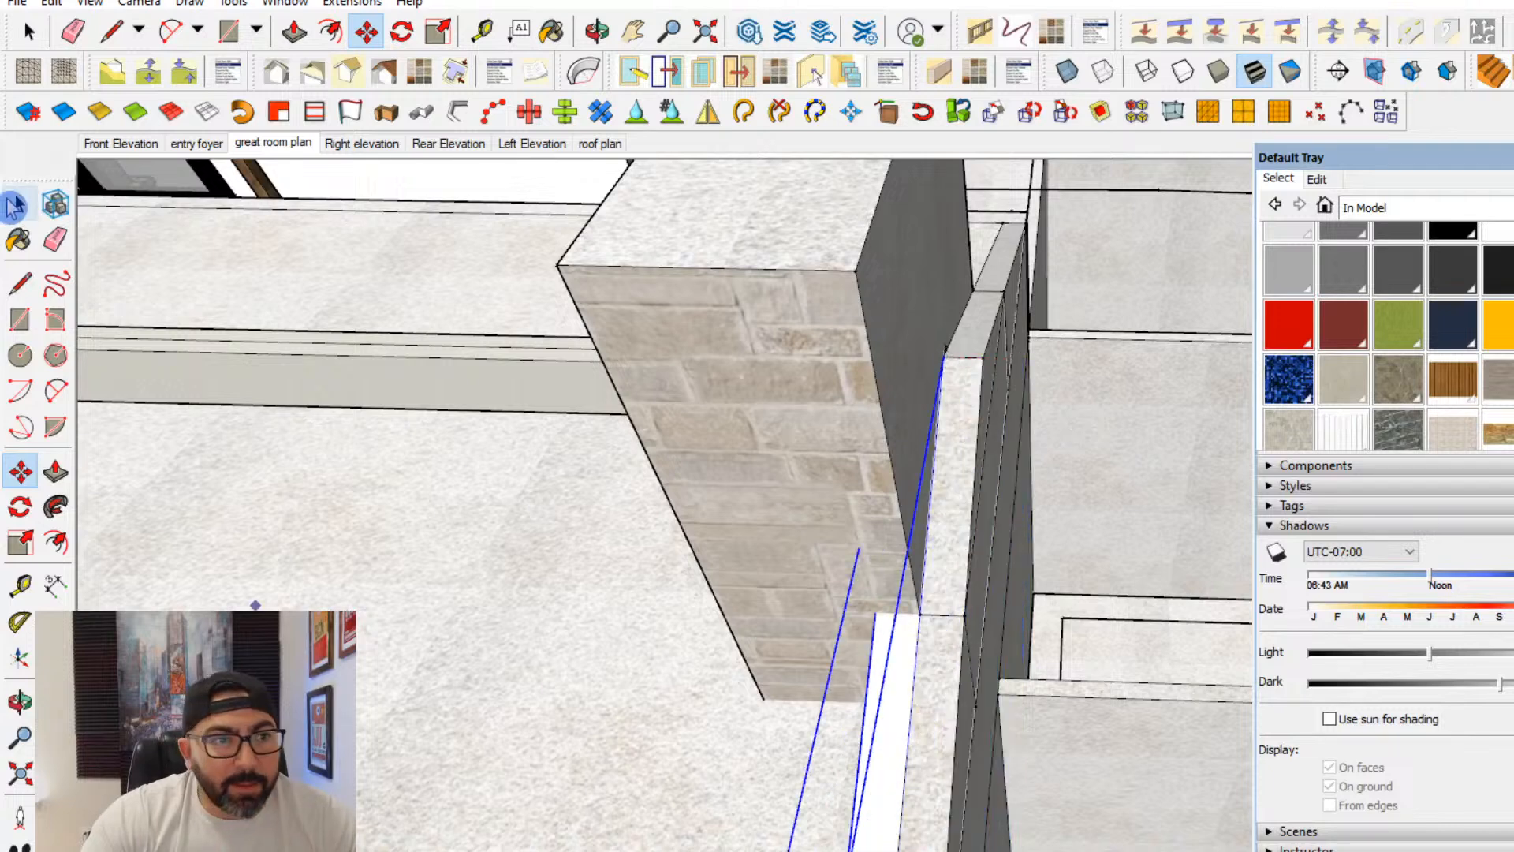
- Convert the sloped beam group into a component
click(14, 207)
middle_drag(1088, 647, 1183, 666)
right_click(1120, 663)
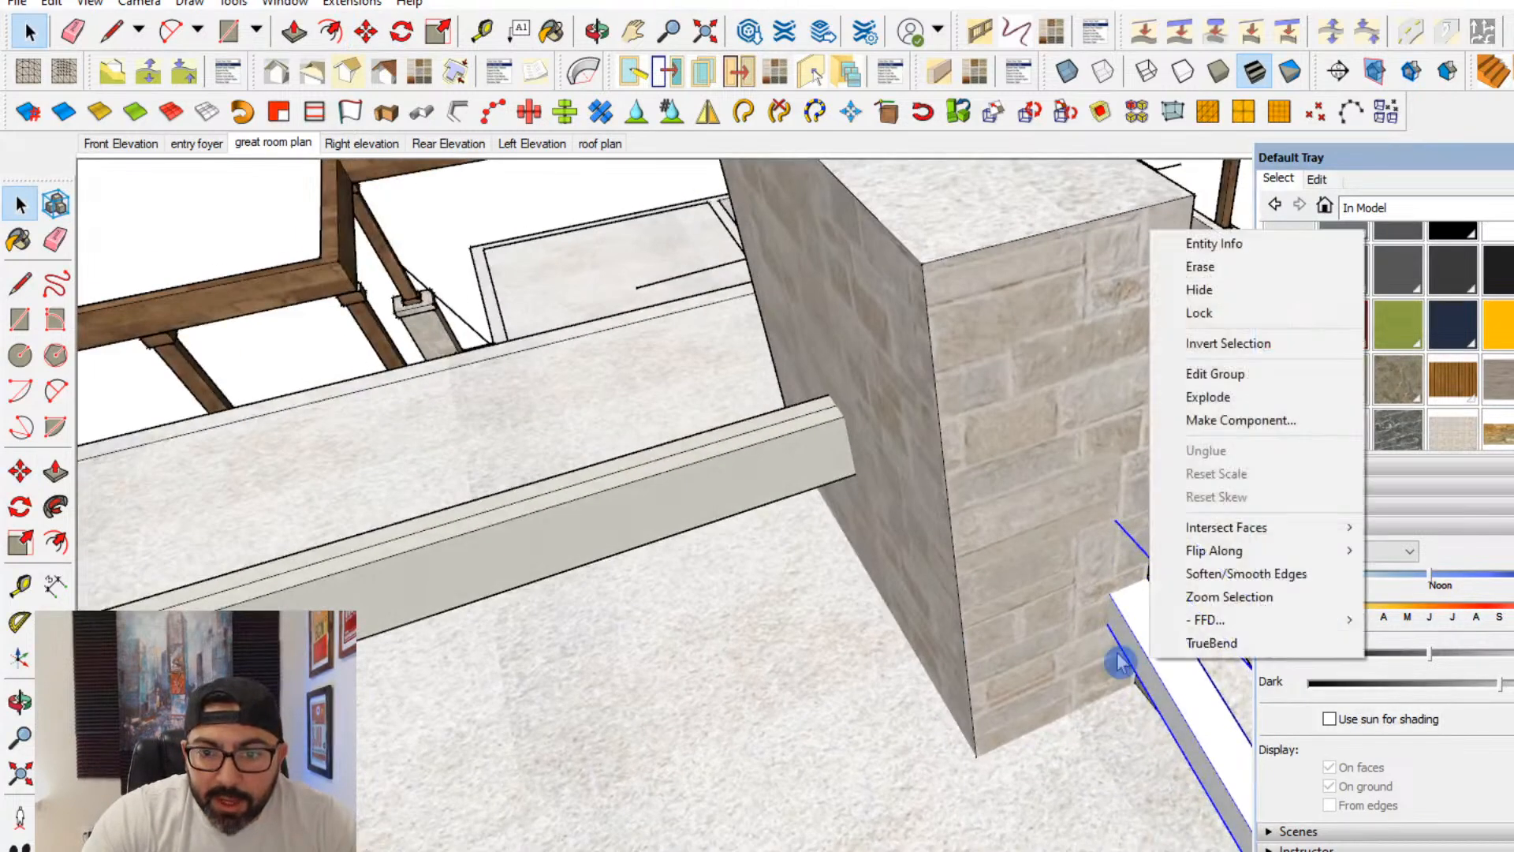
click(1226, 426)
click(1033, 737)
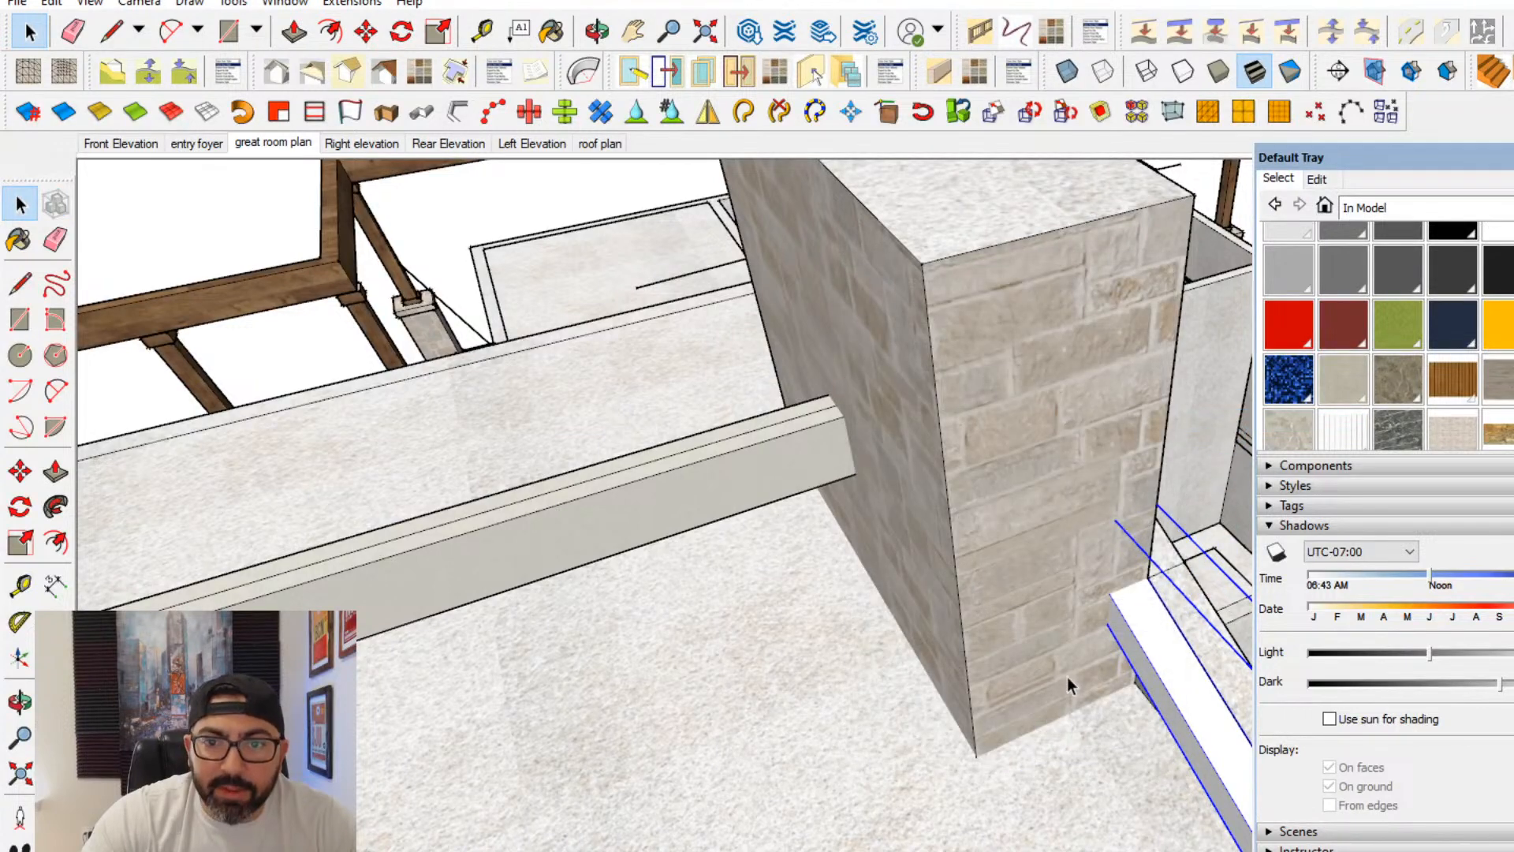
- Make a rotated copy of the sloped beam component for the opposite slope of the gable
scroll(1067, 685, down, 2)
middle_drag(93, 501, 710, 655)
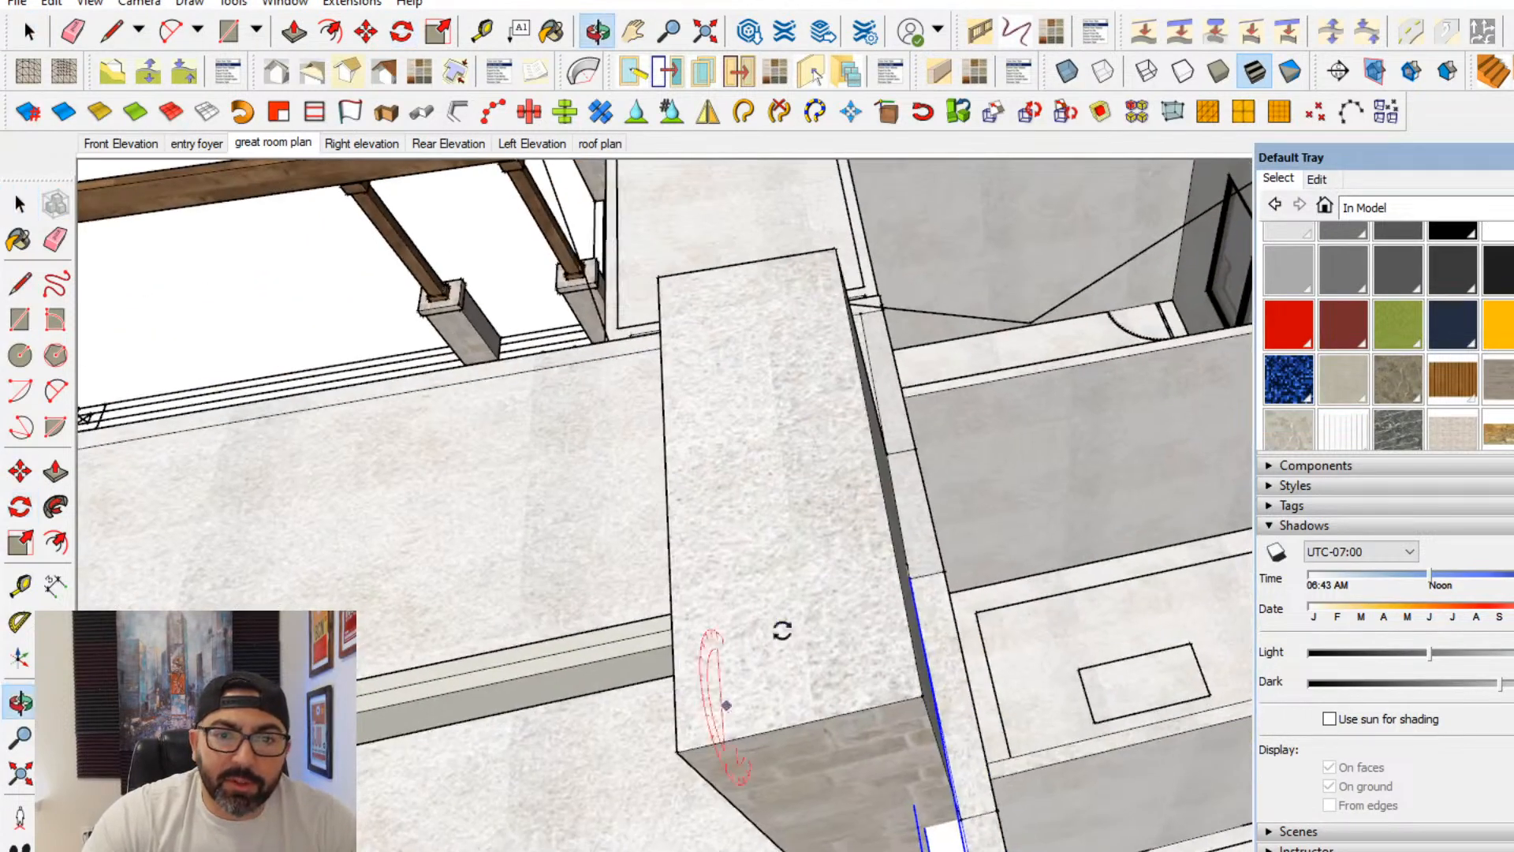
click(954, 404)
key(ctrl)
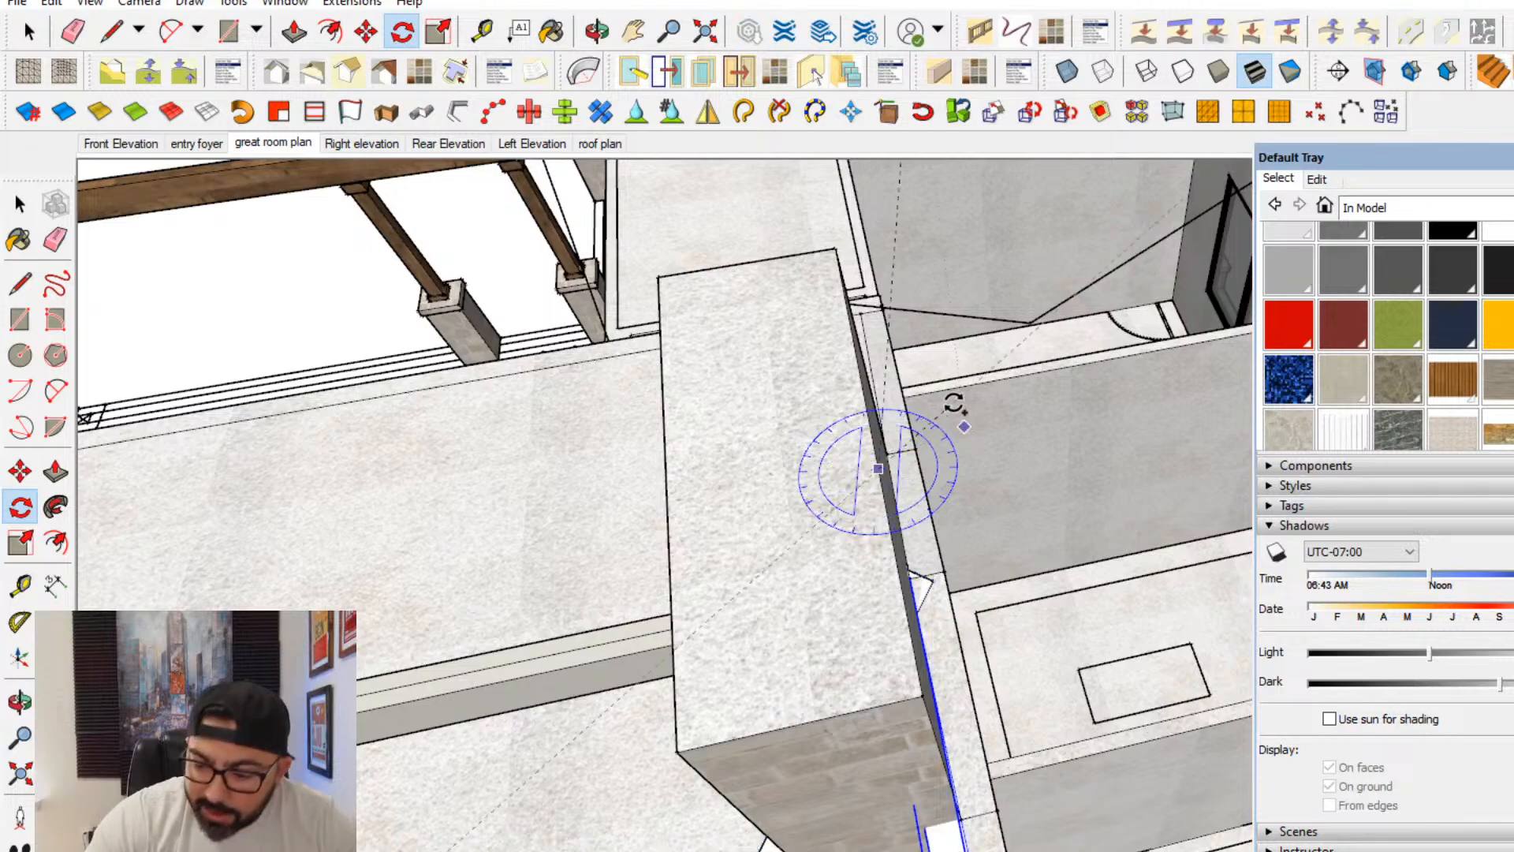
middle_drag(953, 405, 905, 463)
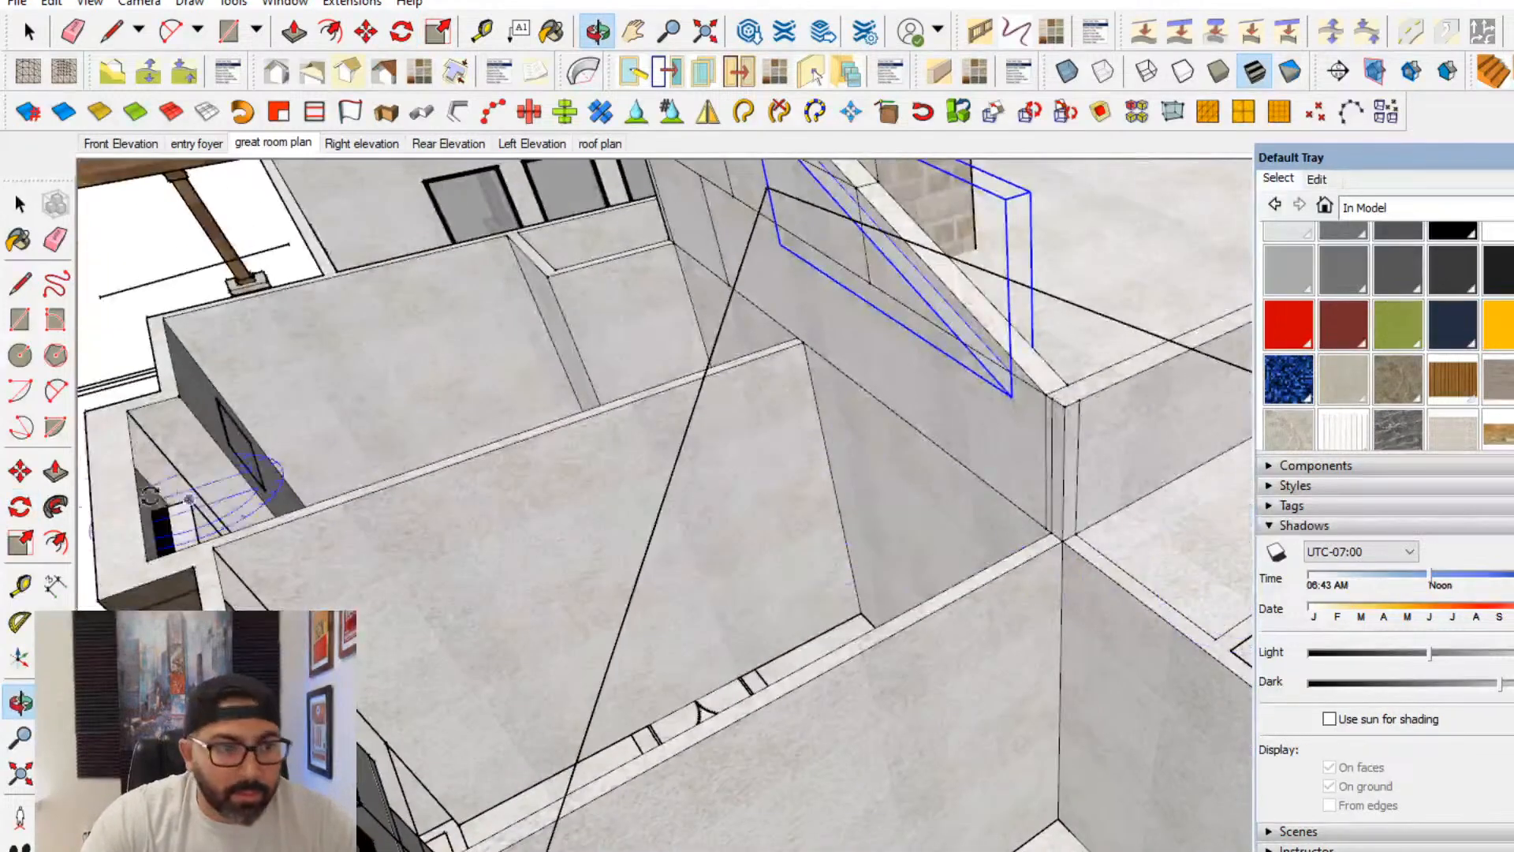
- Move the copied beam through the wall so it sits against the room-side face of the opposite gable slope
key(m)
scroll(1043, 354, up, 1)
click(996, 419)
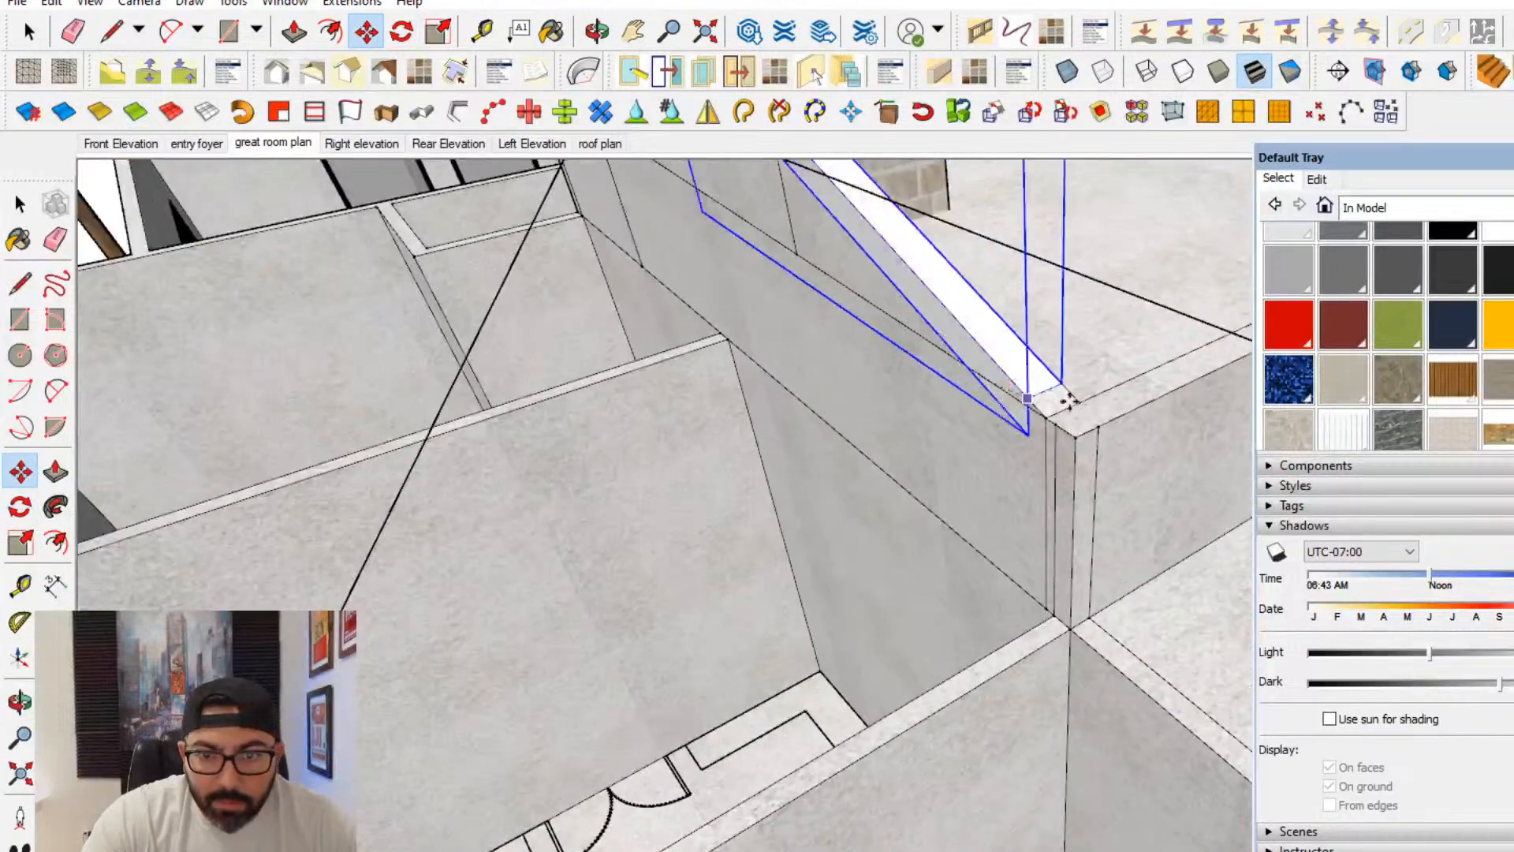
click(1081, 405)
middle_drag(1081, 405, 761, 459)
scroll(777, 453, down, 3)
shift+middle_drag(1037, 476, 436, 510)
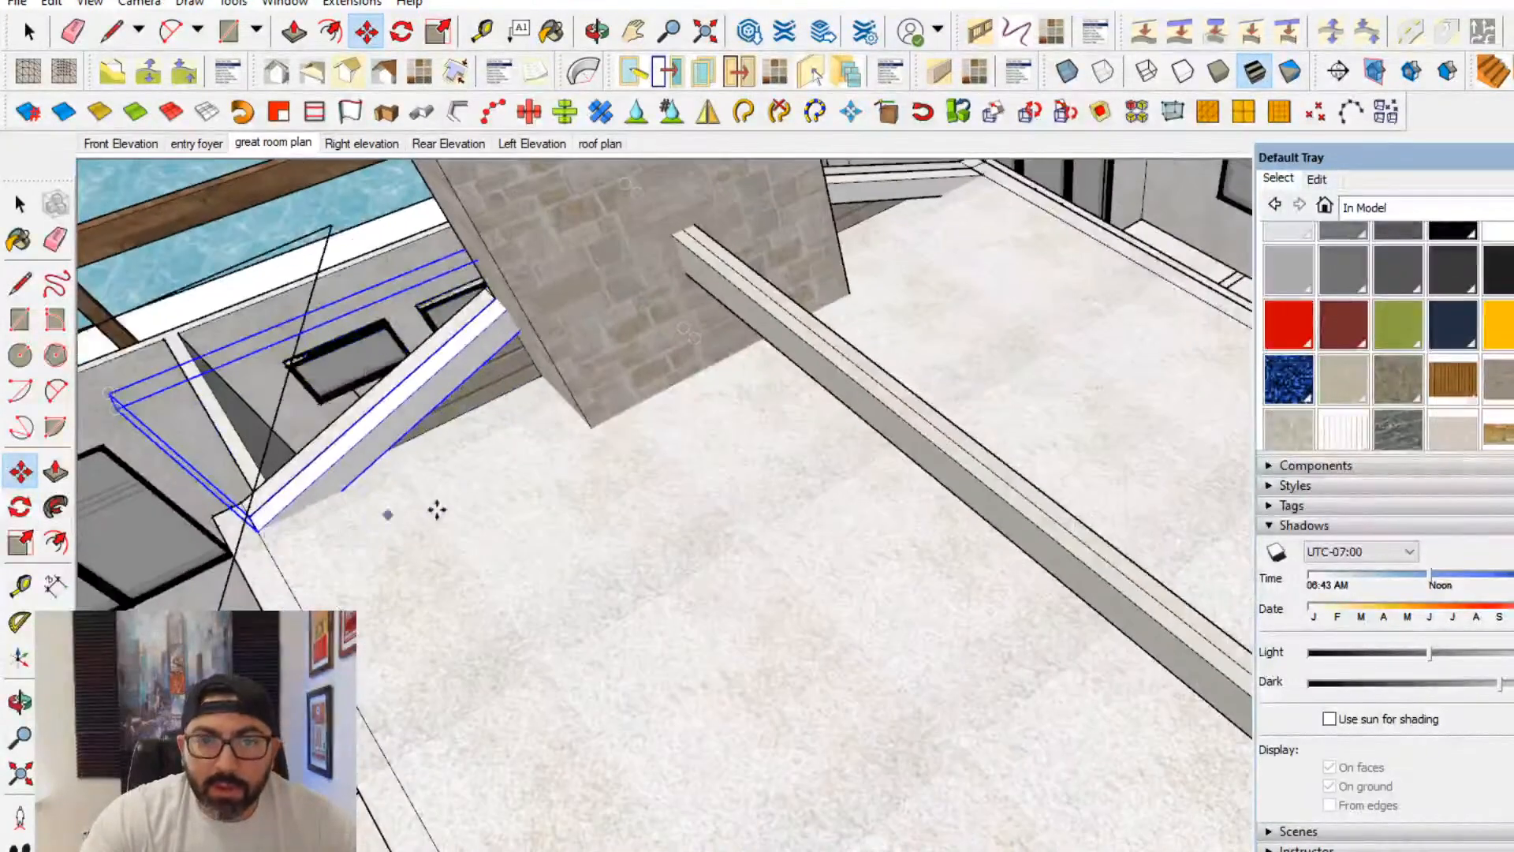
- Delete the flat ceiling face covering the great room
scroll(436, 511, down, 2)
click(28, 205)
click(683, 626)
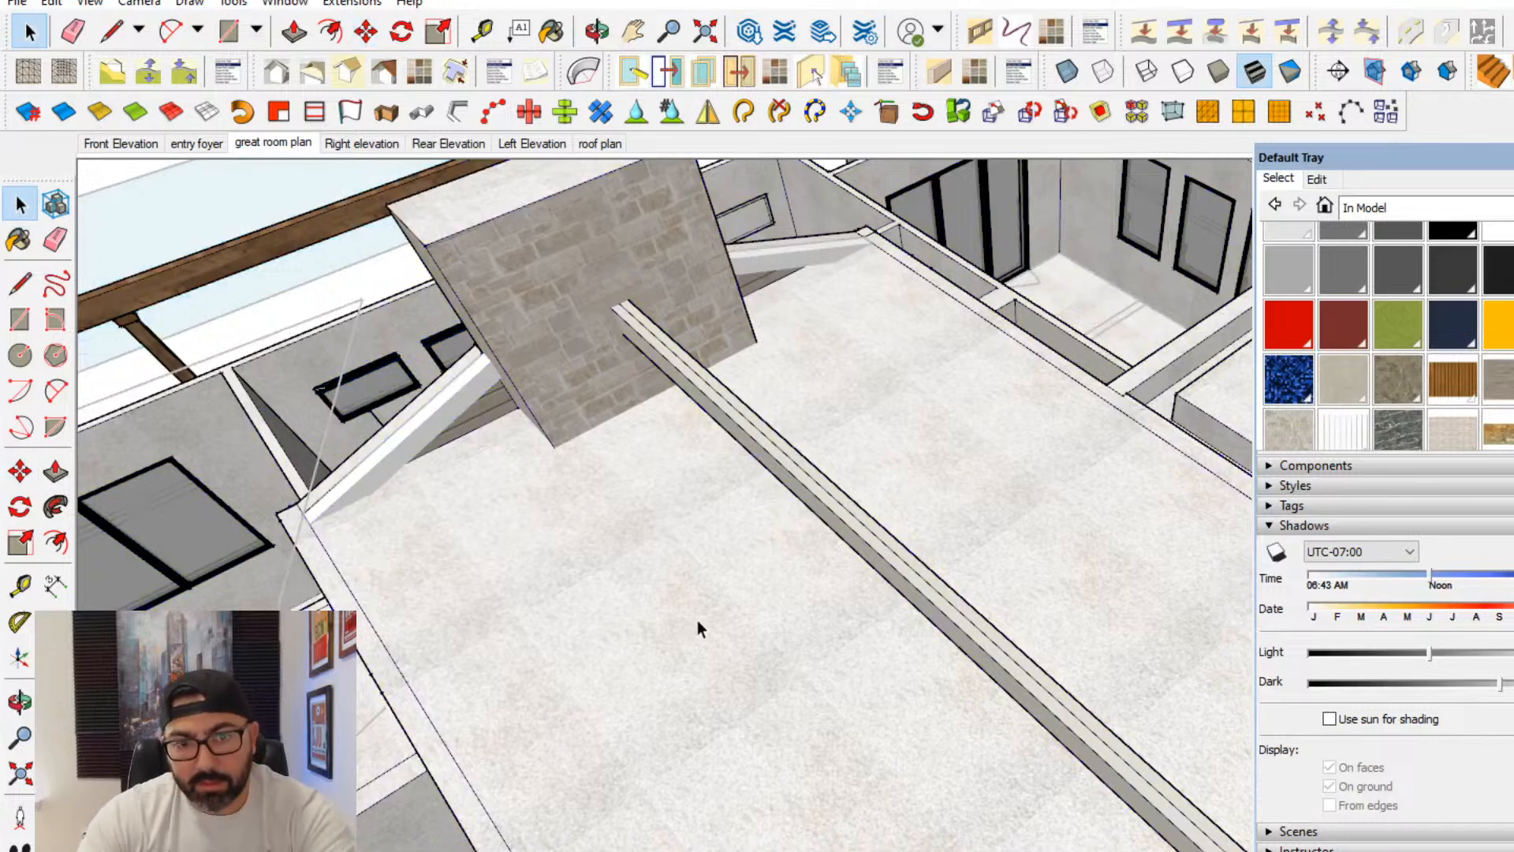
double_click(697, 620)
click(741, 589)
key(Delete)
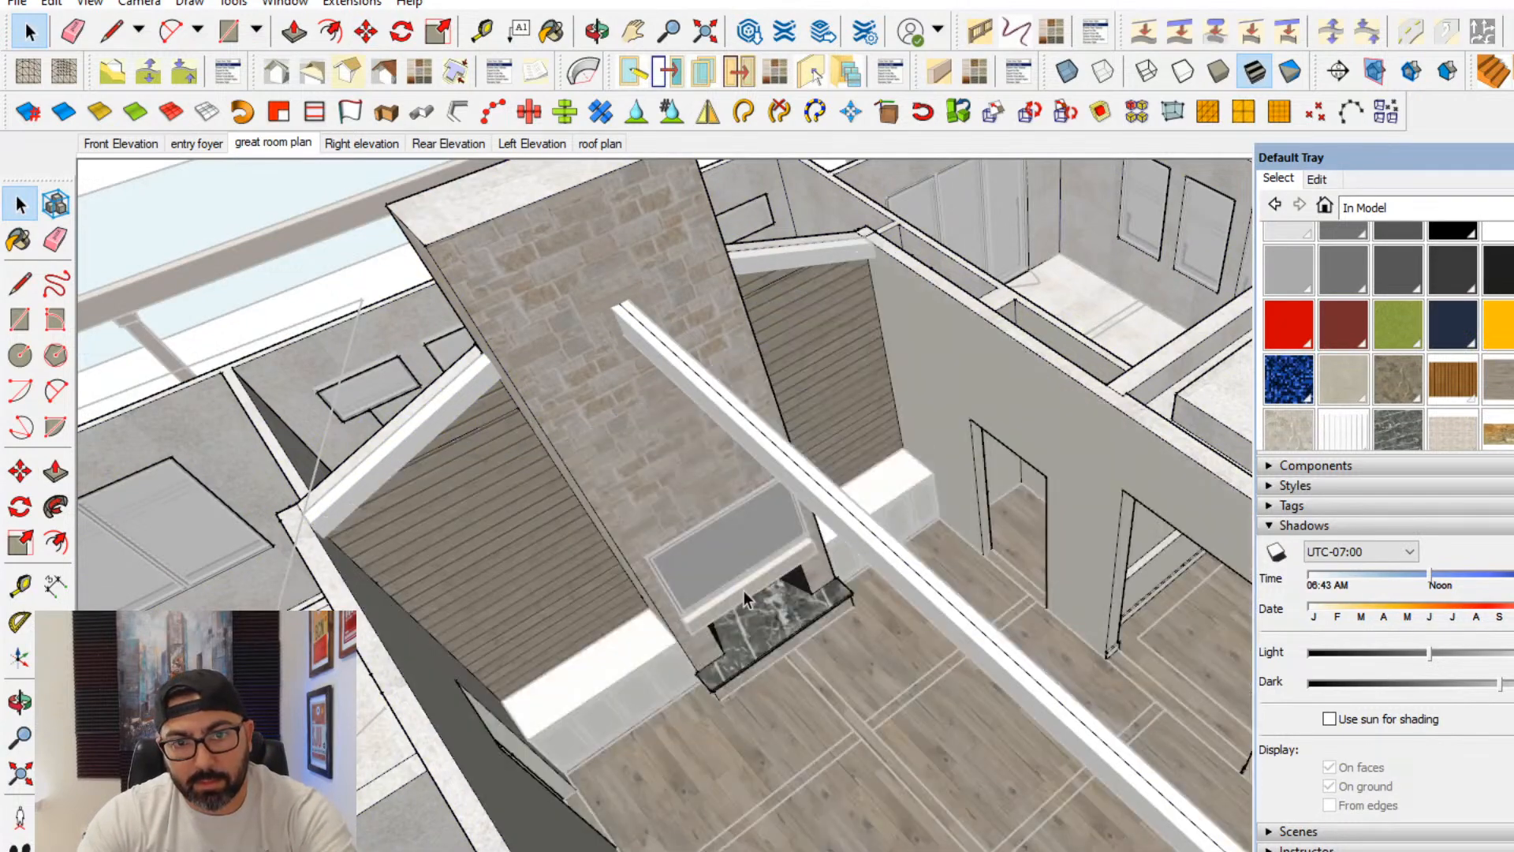
- Copy the pair of sloped beams from the fireplace wall along the room to form the first intermediate pair
key(Escape)
key(Escape)
middle_drag(842, 347, 808, 235)
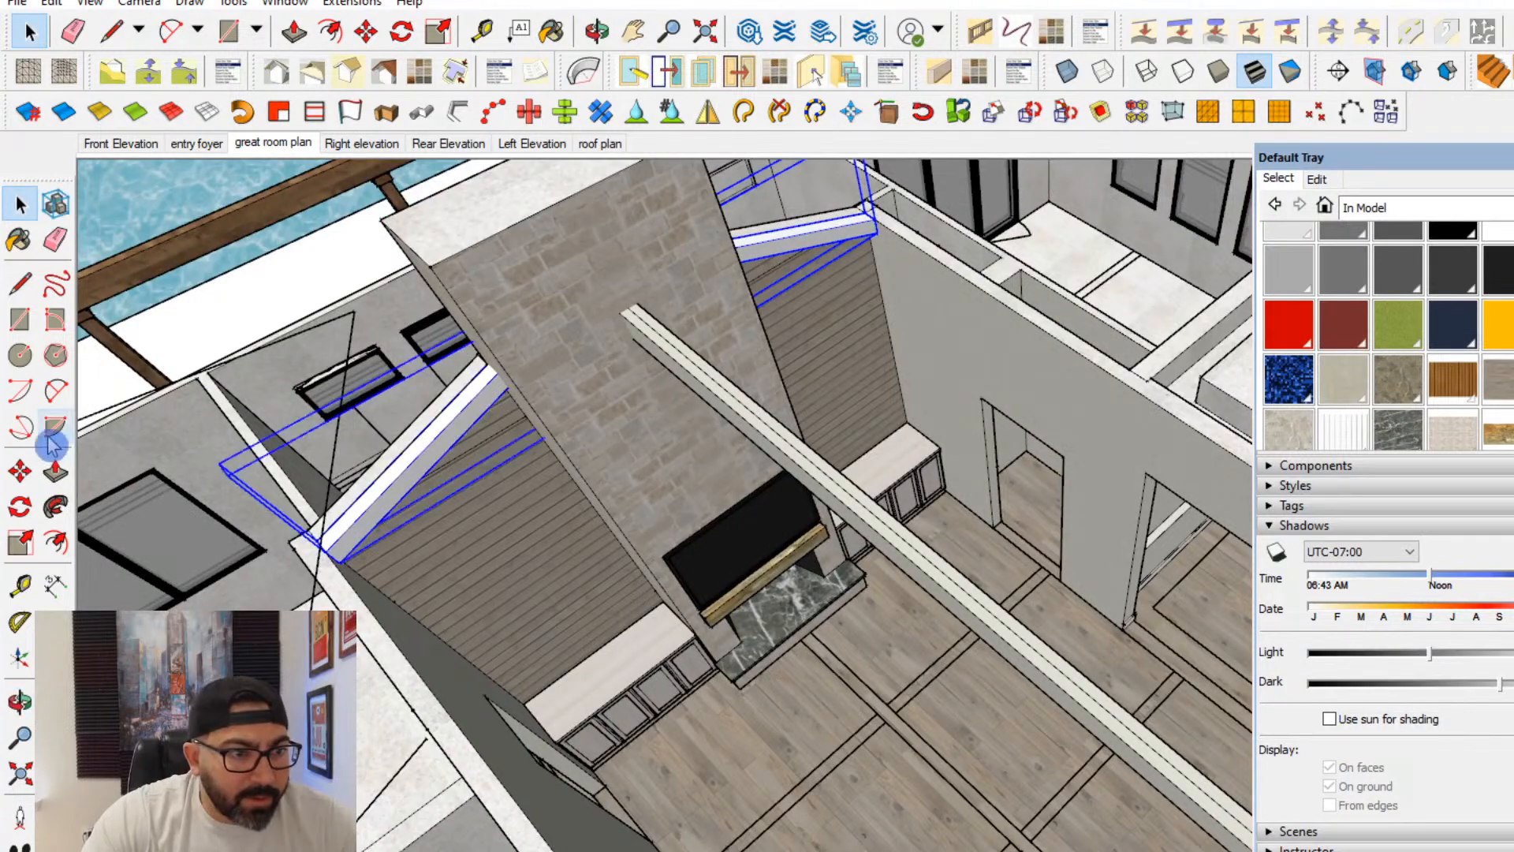
click(20, 471)
middle_drag(552, 488, 921, 564)
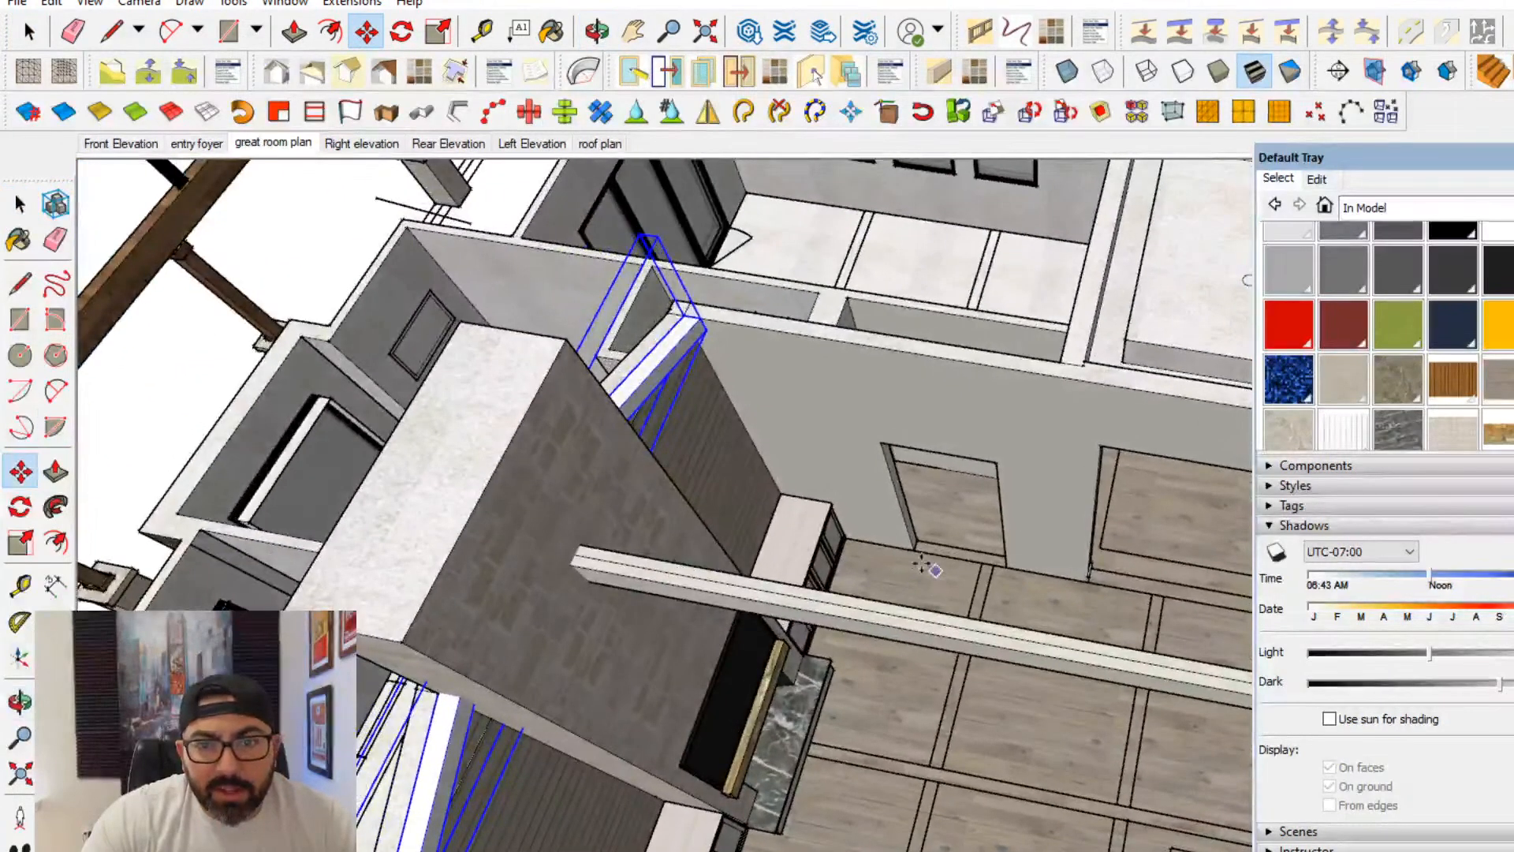
click(706, 331)
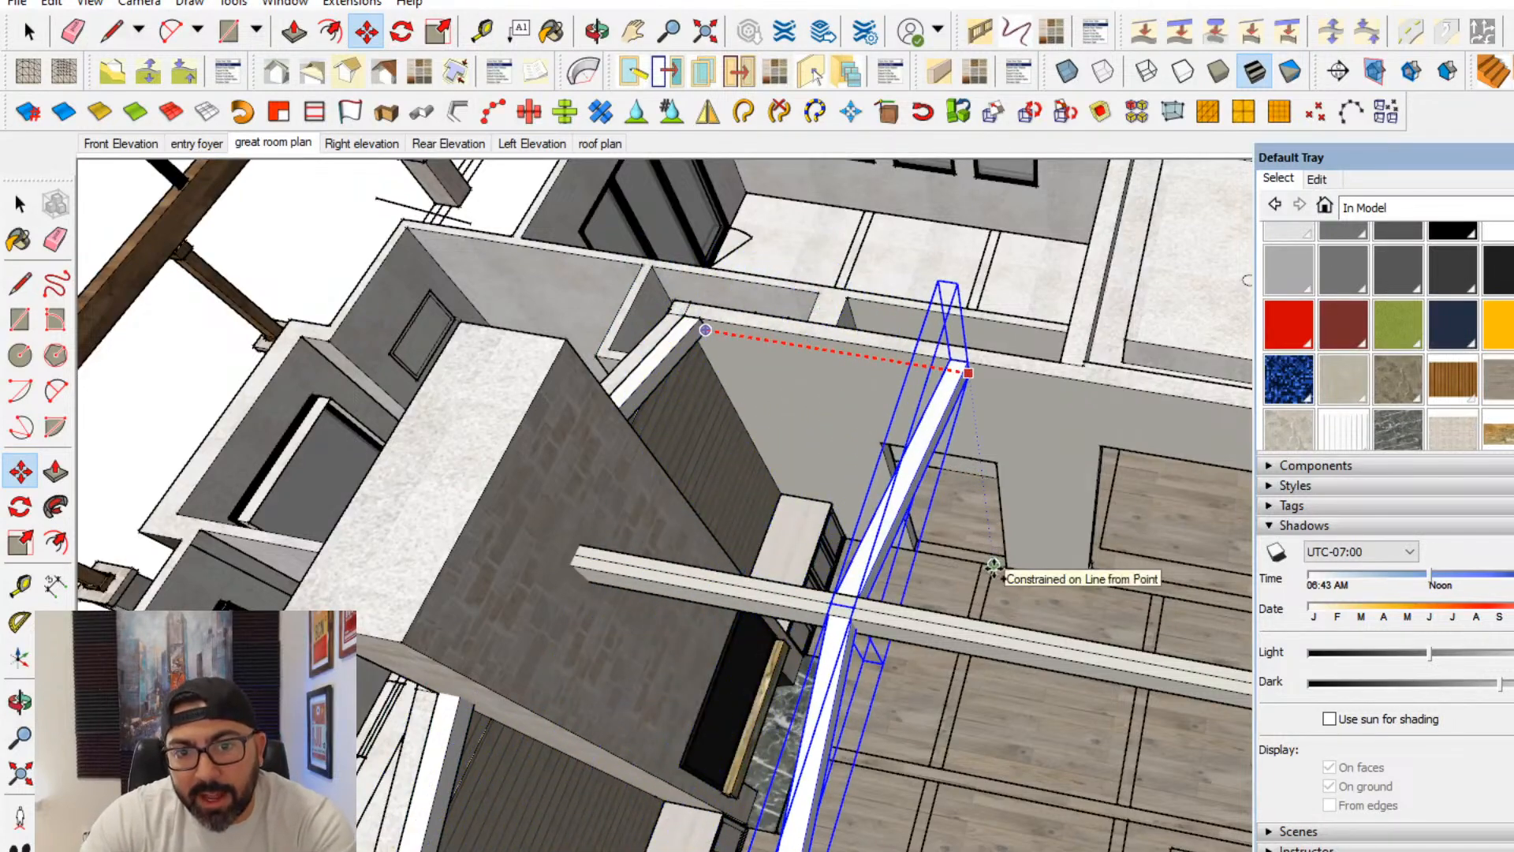
middle_drag(997, 499, 816, 422)
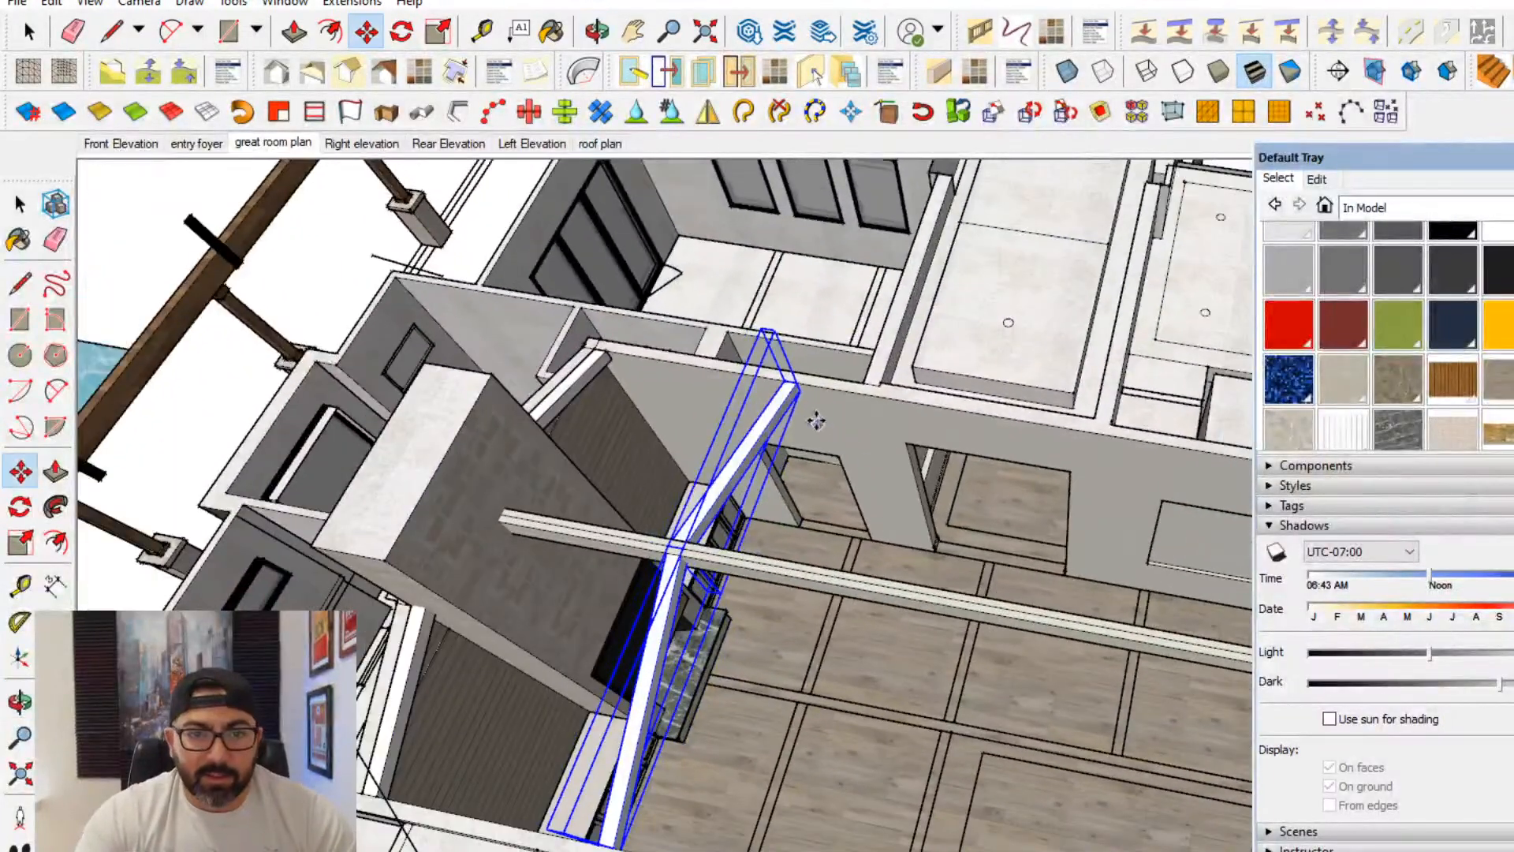
- Make two more evenly spaced copies of the sloped beam pair farther along the ridge beam
click(799, 394)
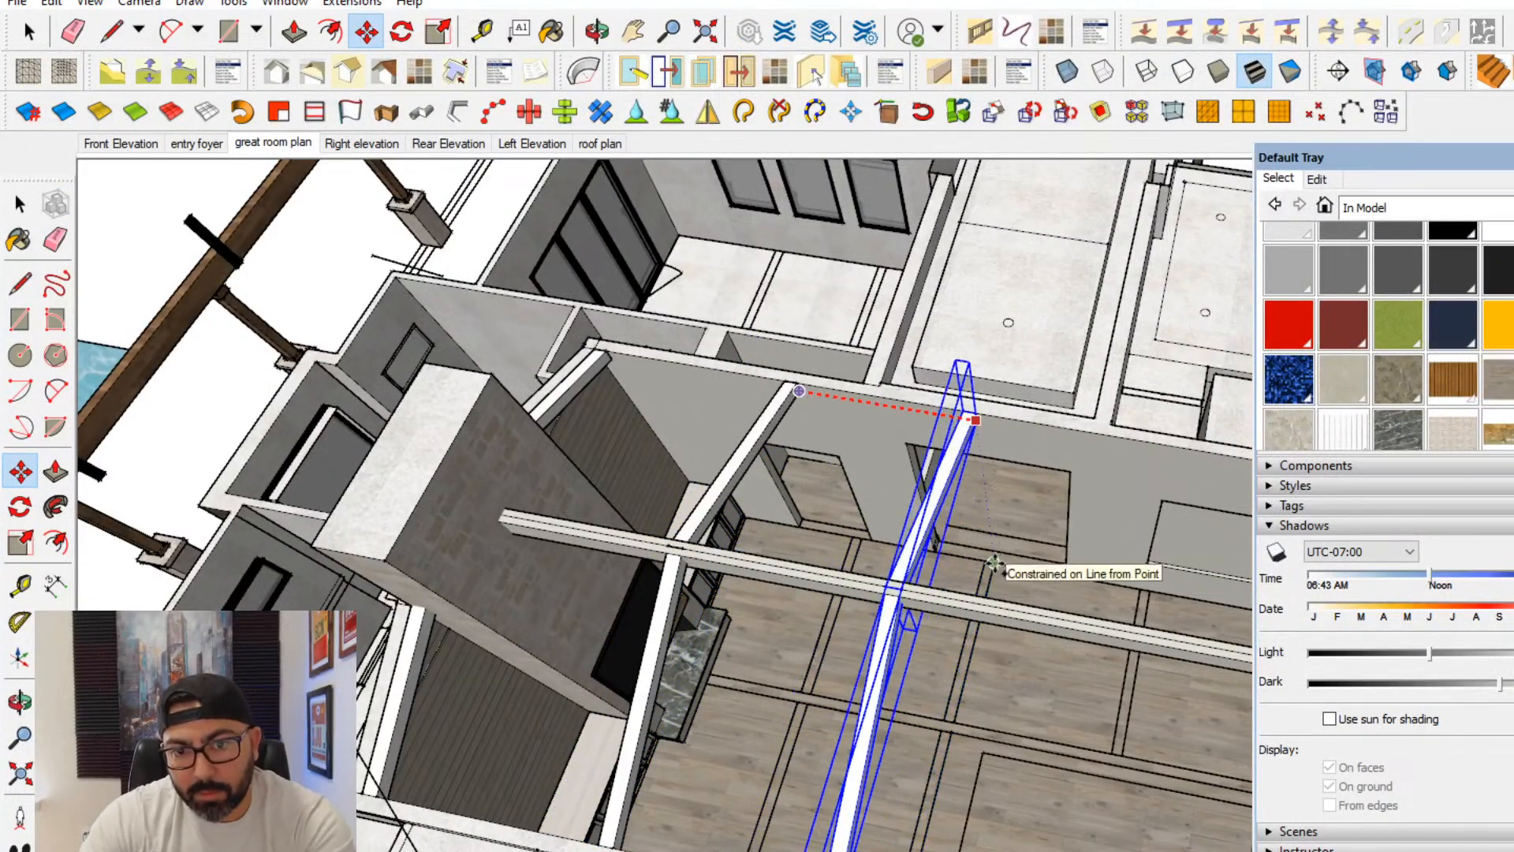
shift+middle_drag(995, 564, 775, 507)
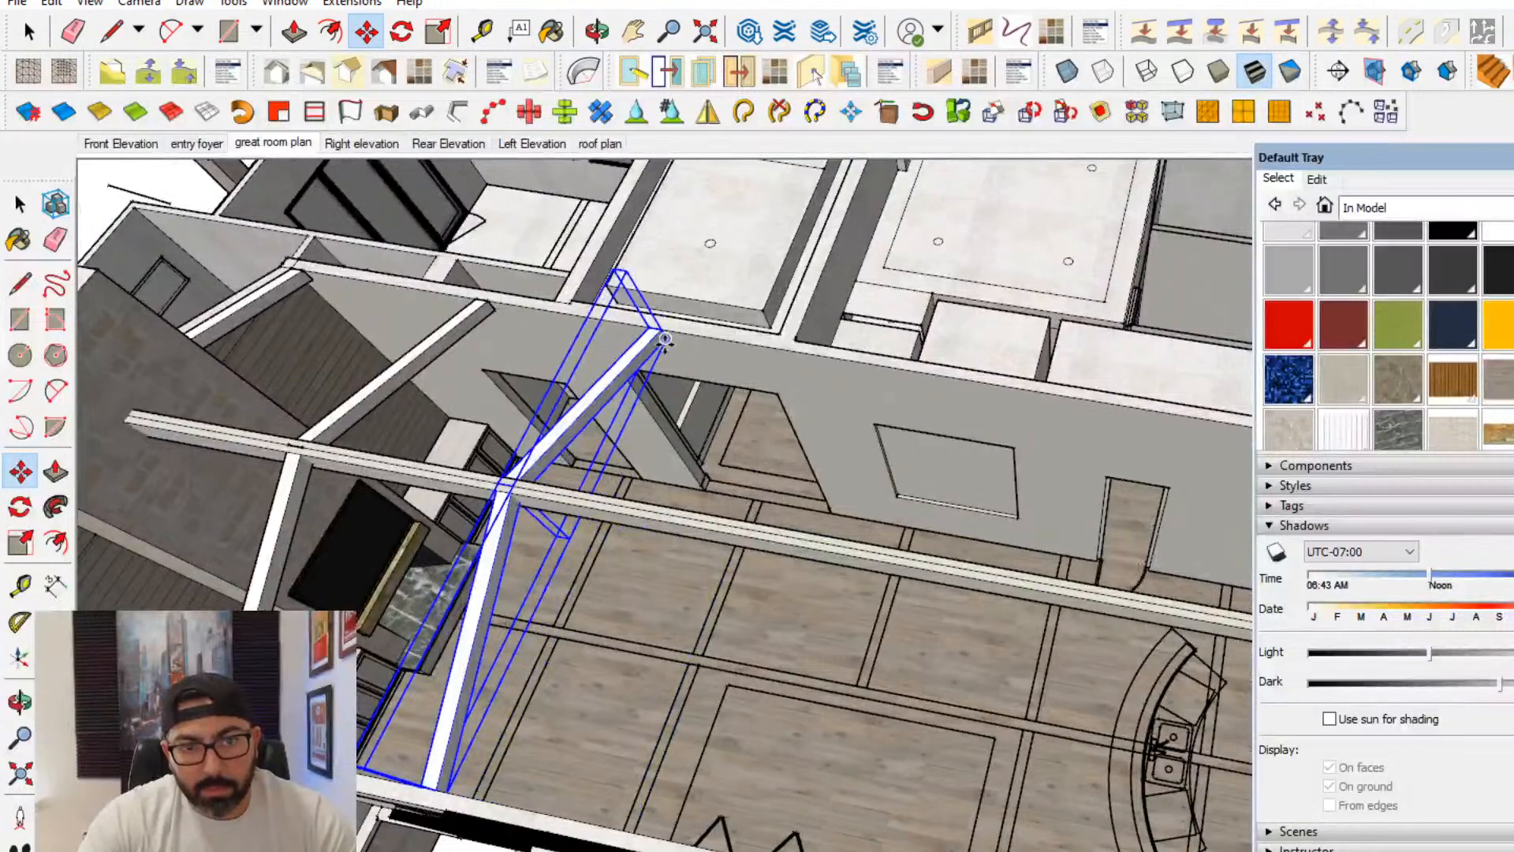
key(ctrl)
click(911, 528)
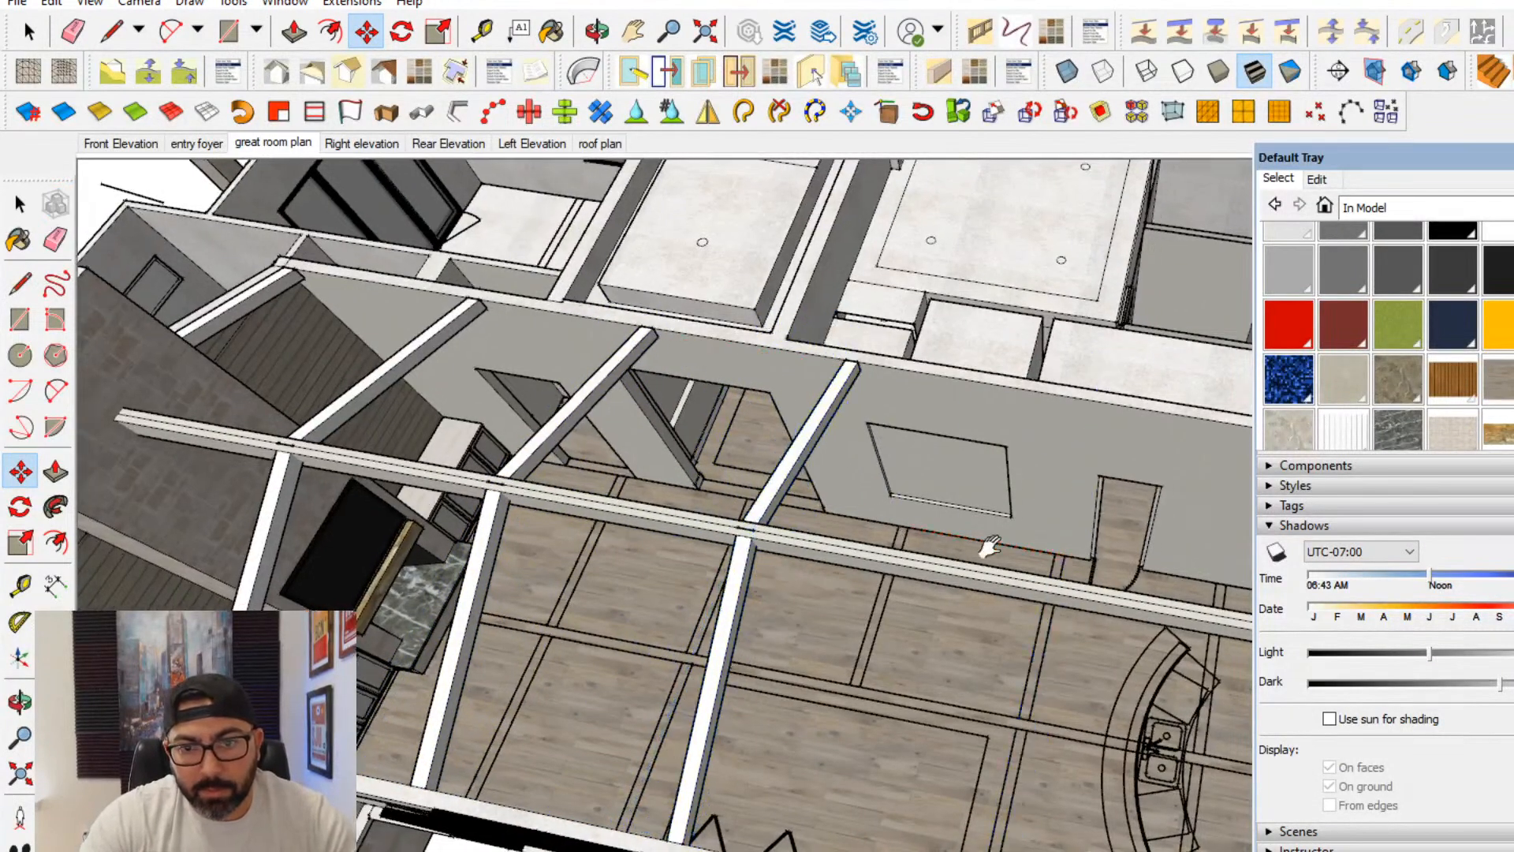
- Continue copying the sloped beam pair along the rest of the ridge beam, ending with a pair at the far end wall
shift+middle_drag(987, 547, 691, 511)
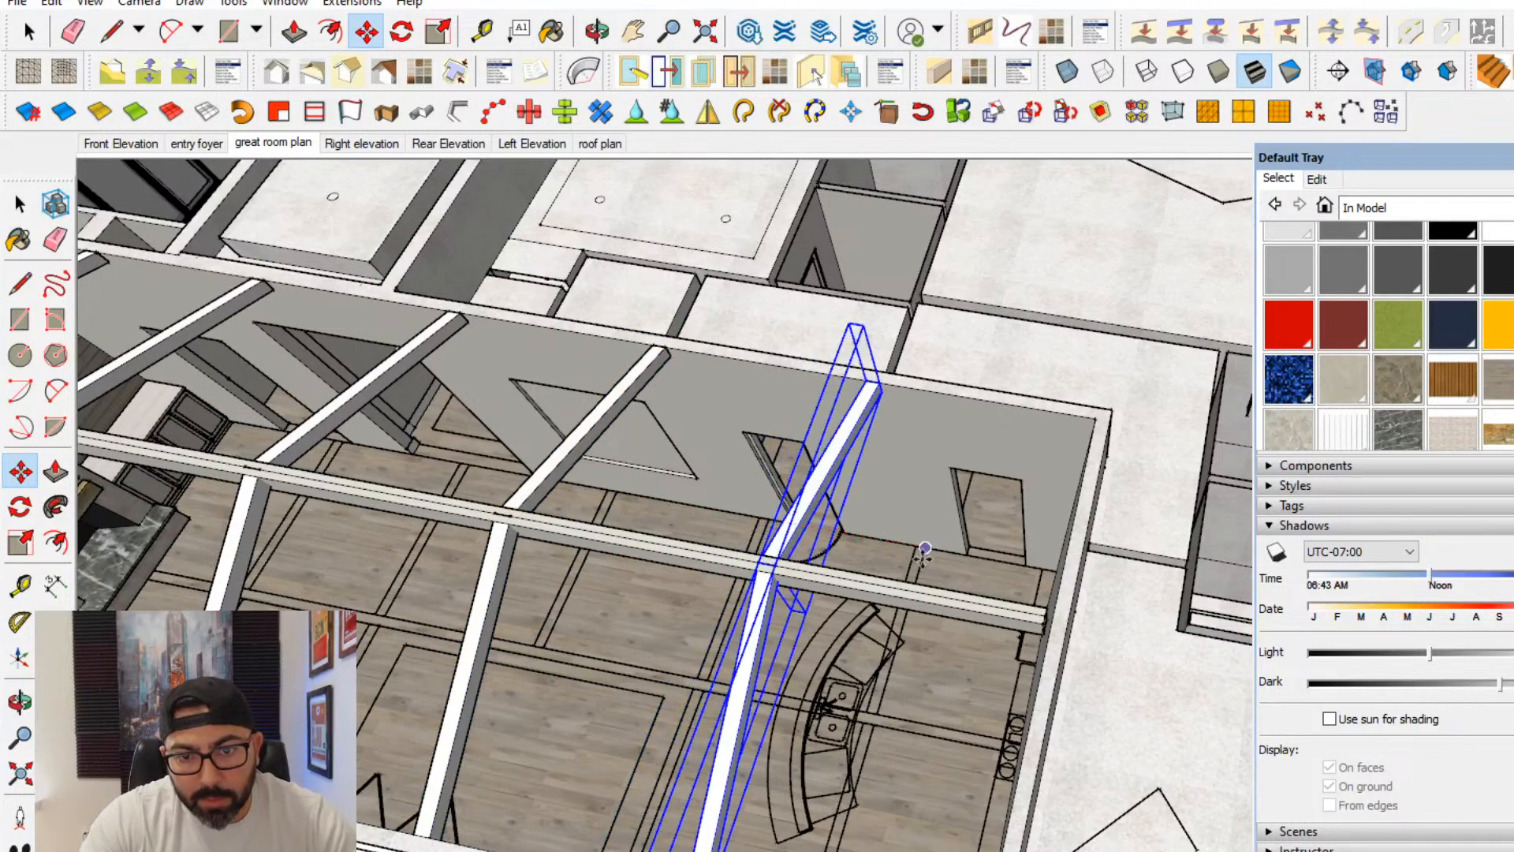
middle_drag(962, 557, 1077, 569)
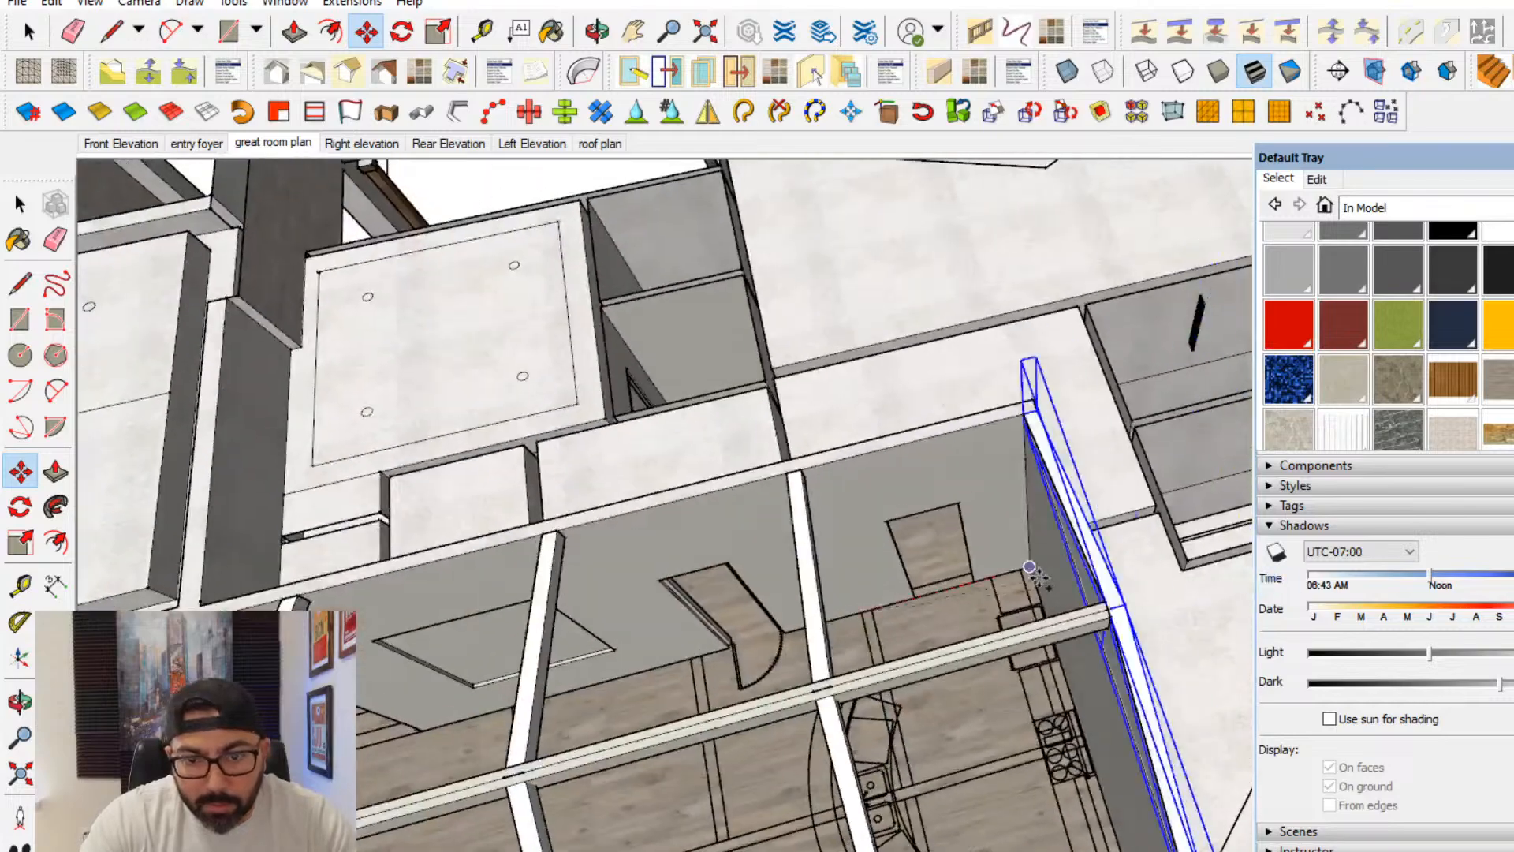
click(1028, 578)
middle_drag(777, 504, 767, 472)
scroll(767, 471, up, 3)
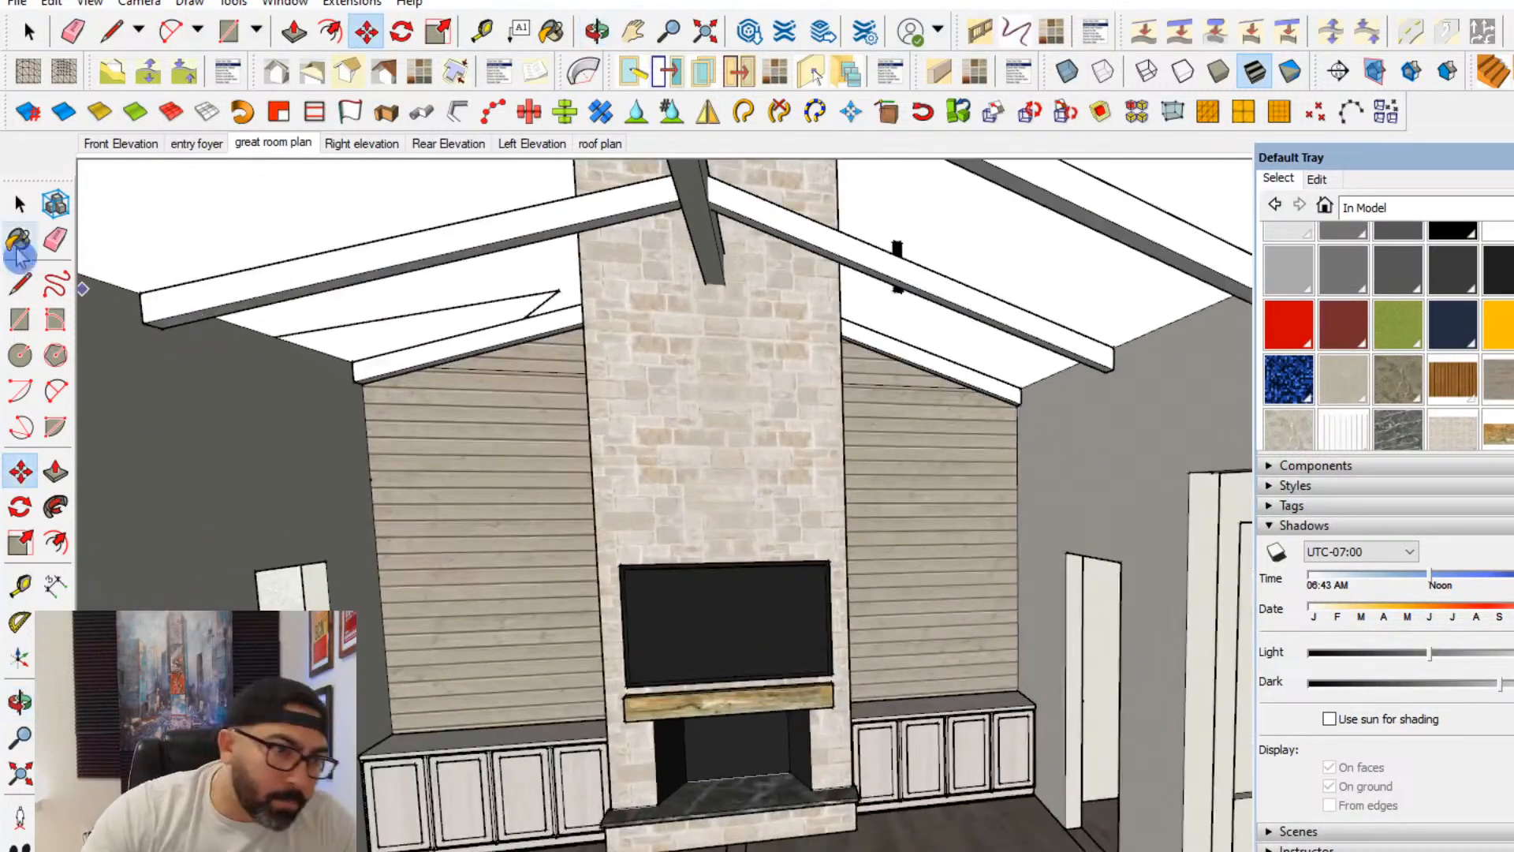
key(space)
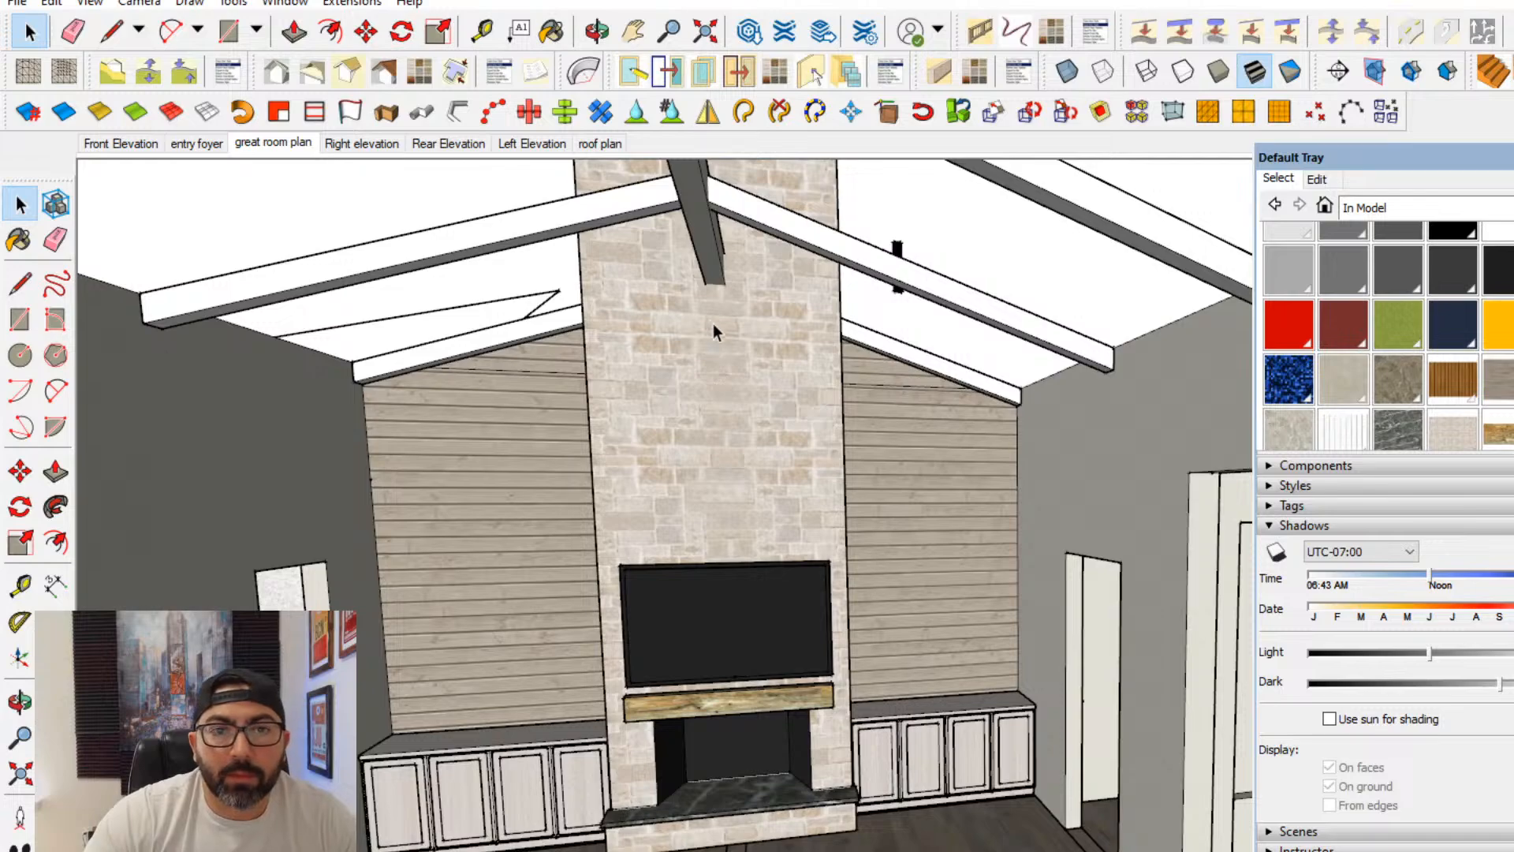
- Switch to the Navarro Ranch PDF plans and check the wood beams in the great room section
middle_drag(713, 323, 631, 449)
scroll(616, 443, up, 4)
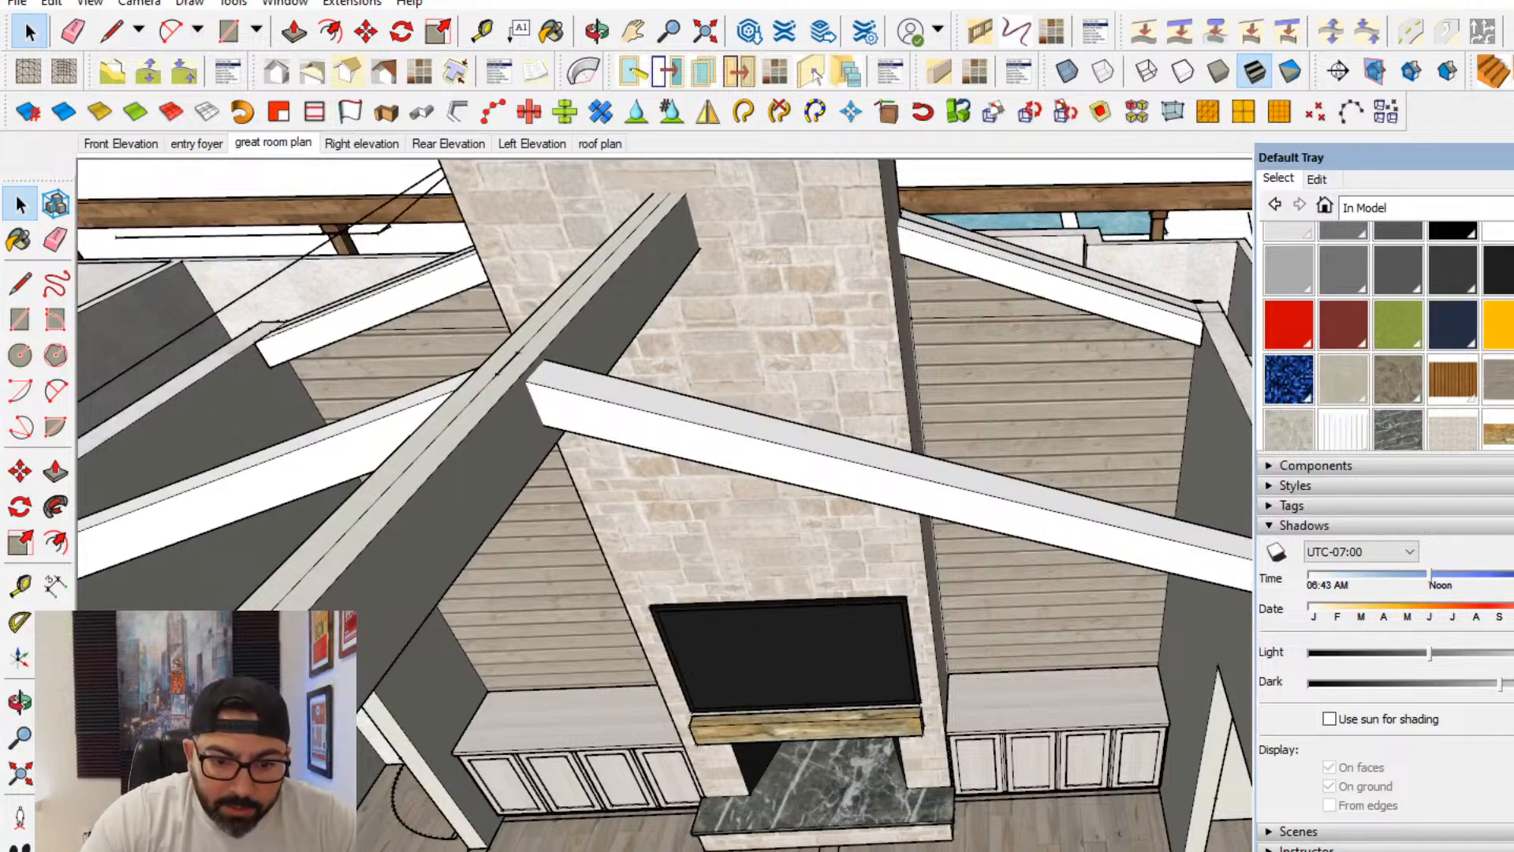
key(alt+Tab)
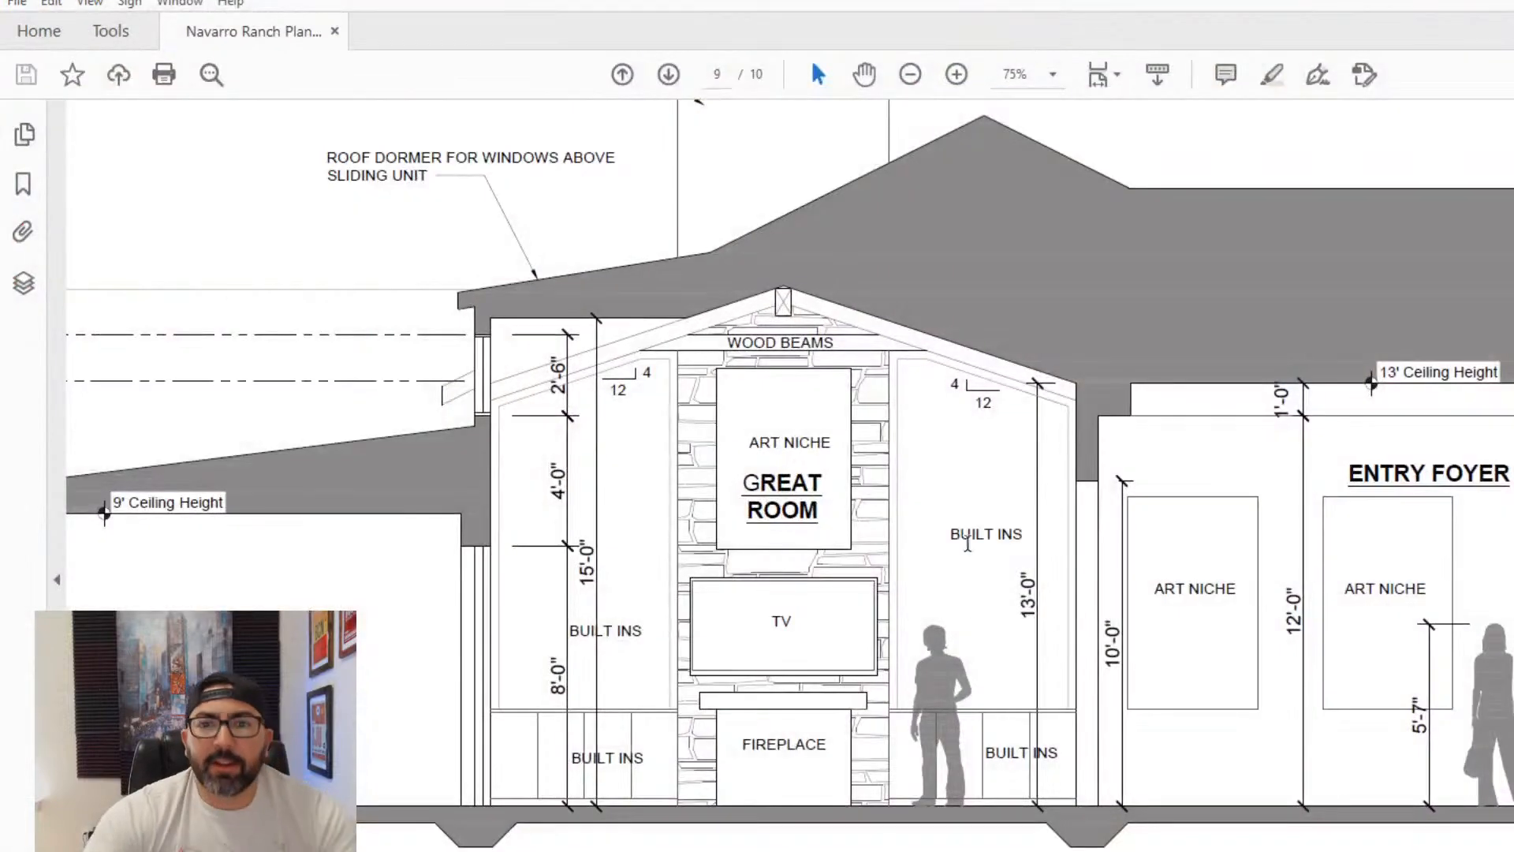
scroll(815, 347, up, 1)
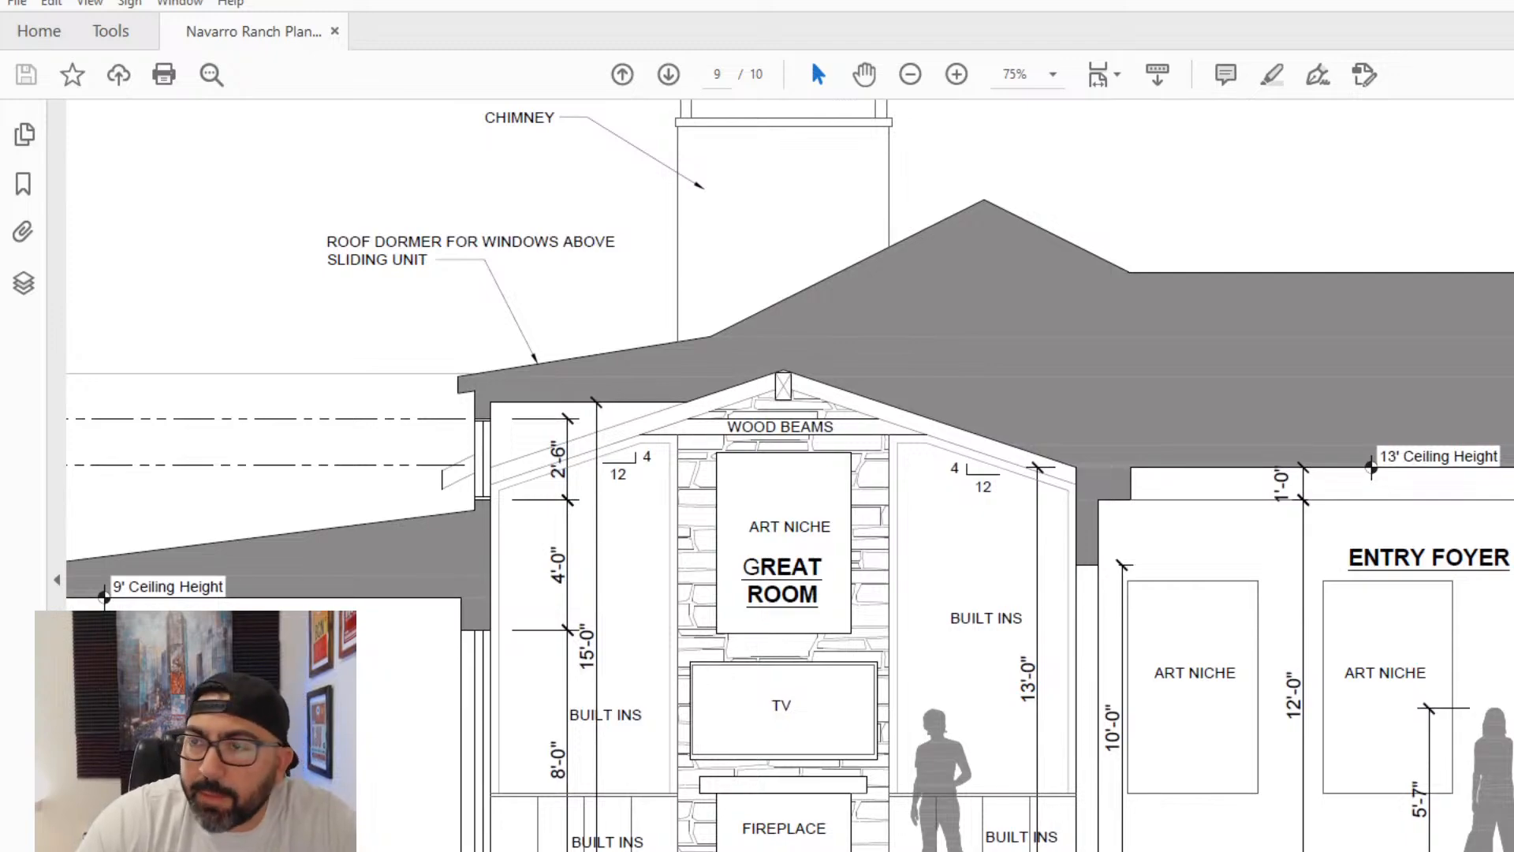
- Return to the SketchUp model and draw a line across the width of the ridge beam near the first intermediate beam pair
key(alt+Tab)
click(20, 284)
scroll(692, 272, up, 5)
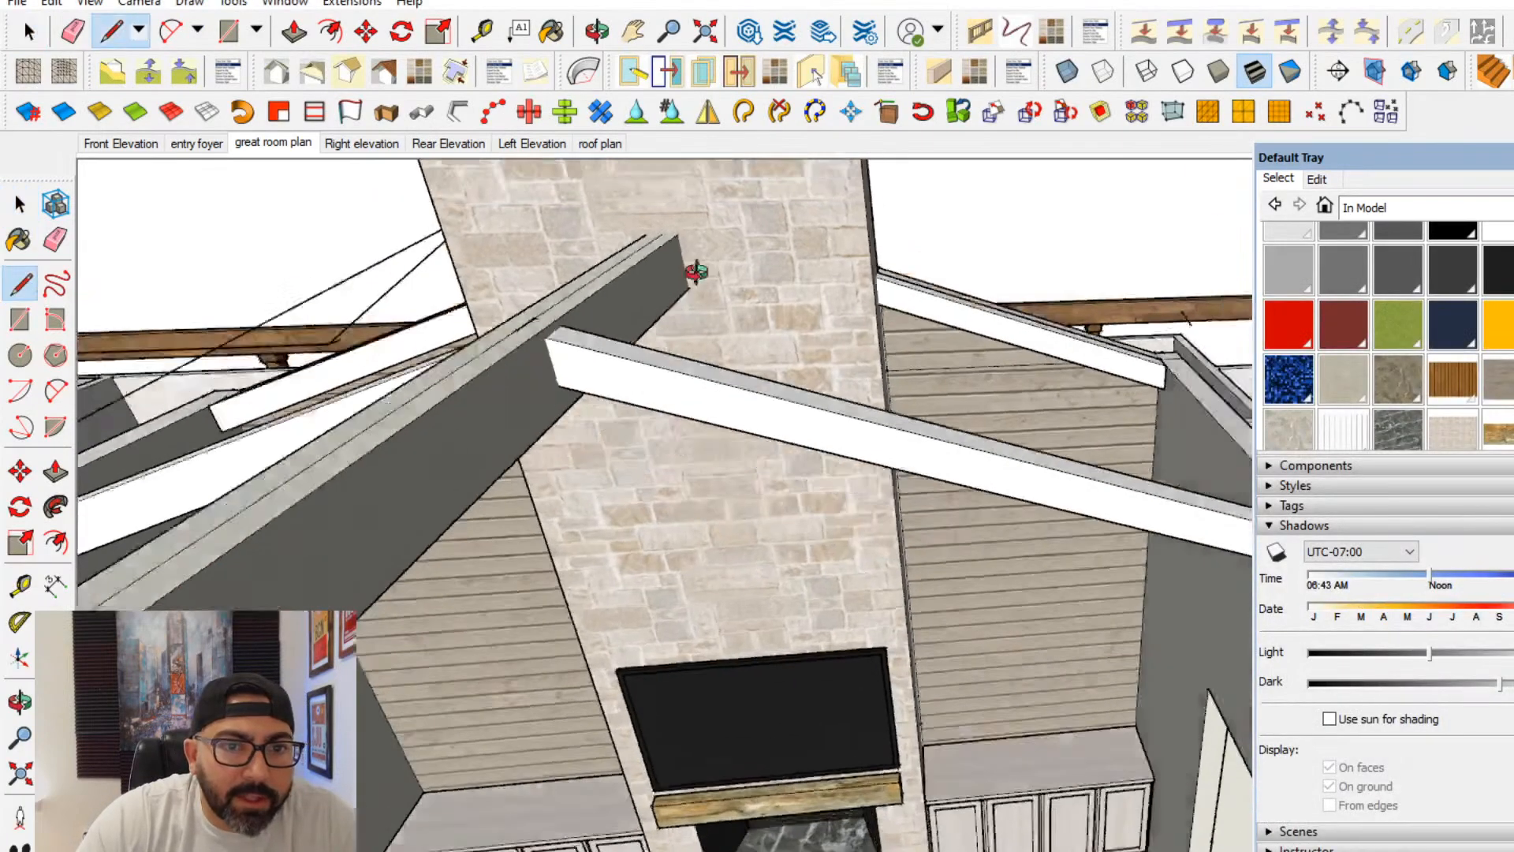
scroll(660, 345, up, 3)
scroll(618, 253, down, 2)
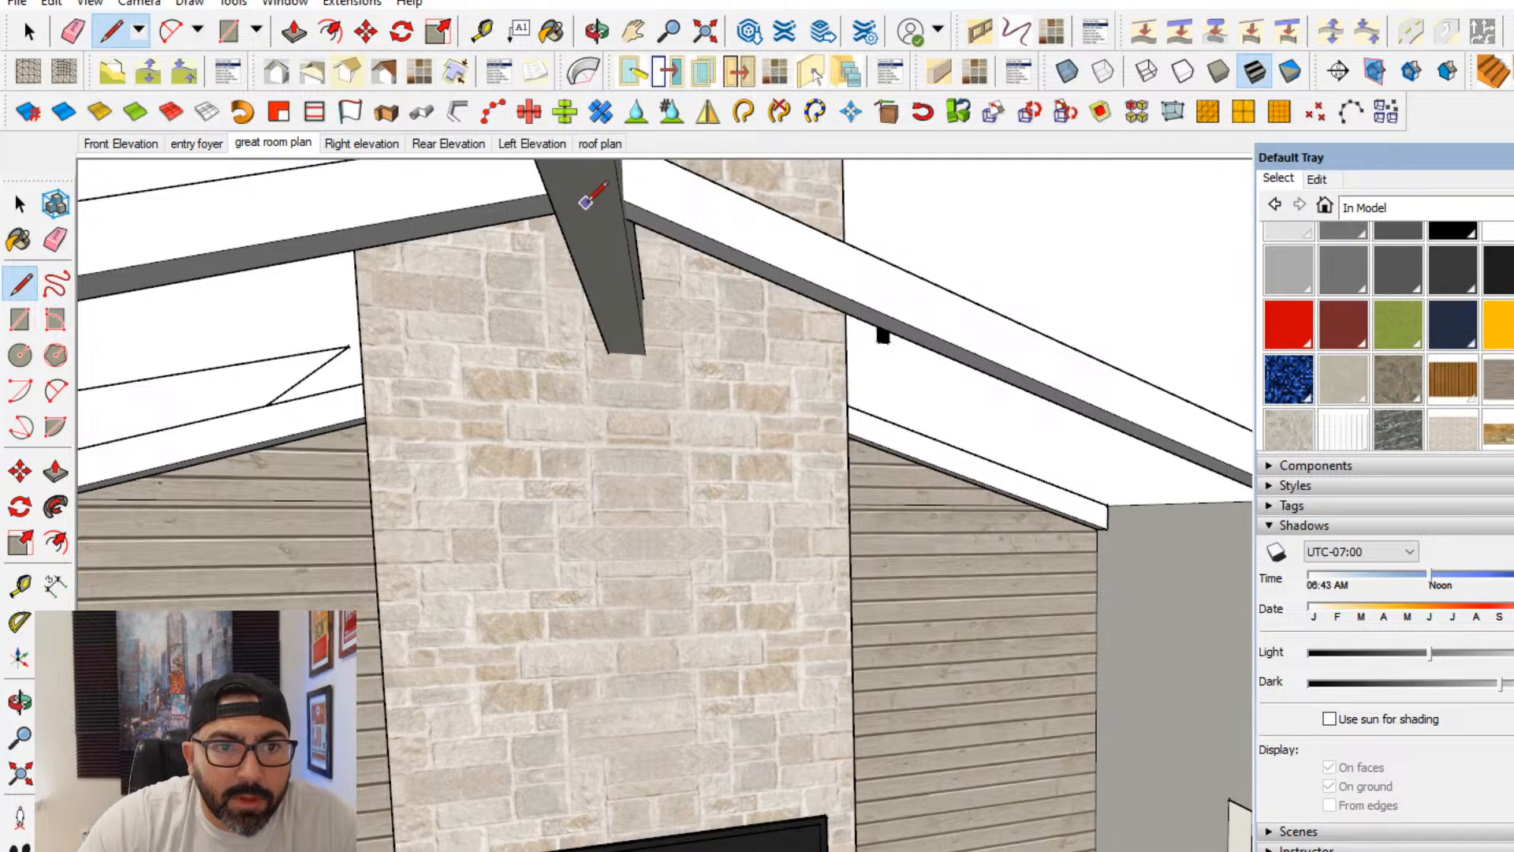
scroll(622, 201, up, 1)
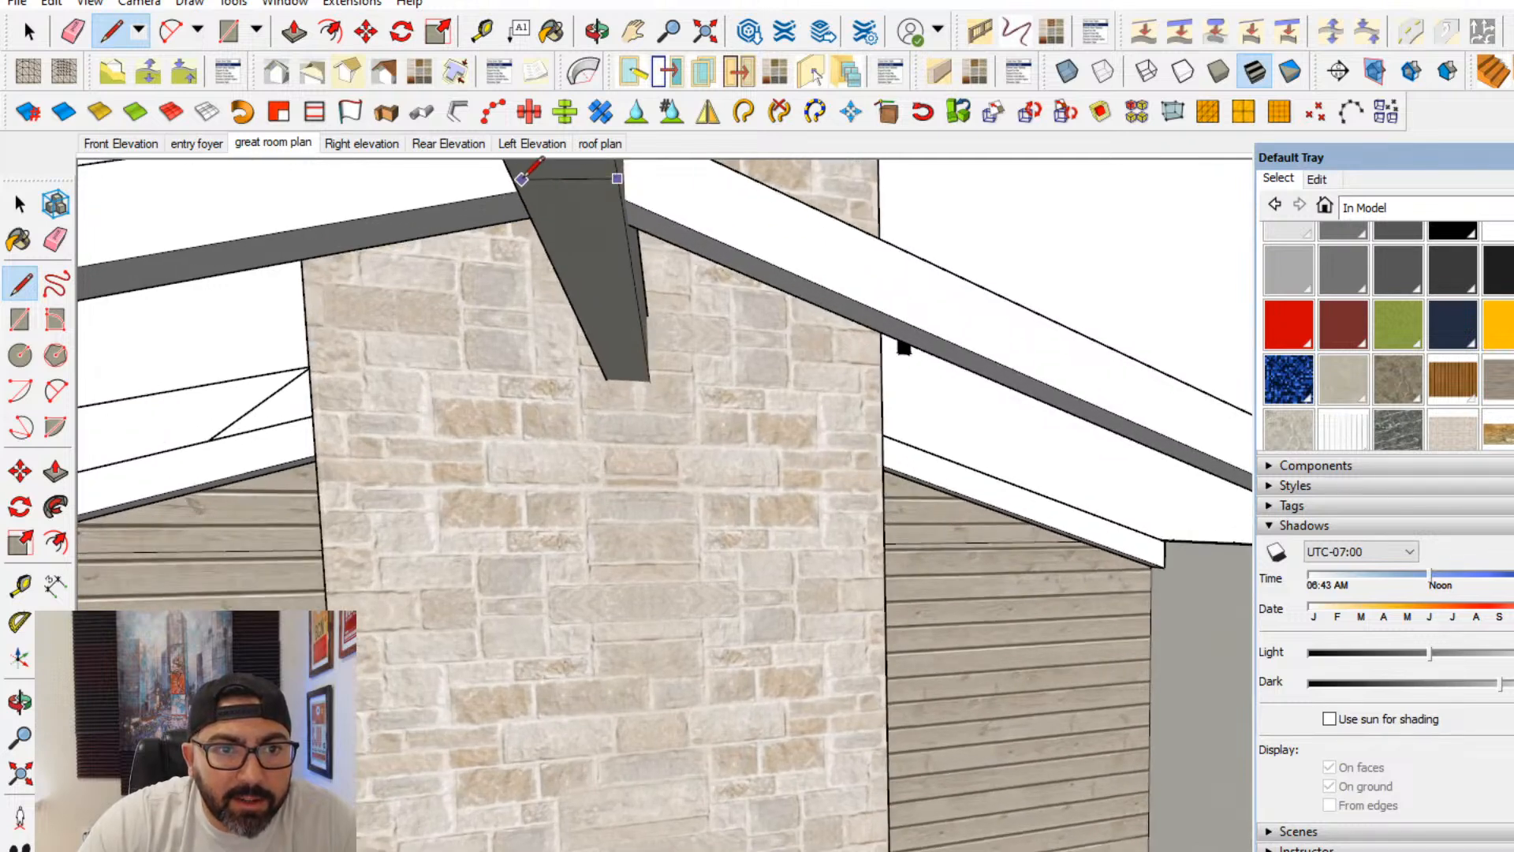
shift+middle_drag(514, 176, 813, 284)
click(827, 466)
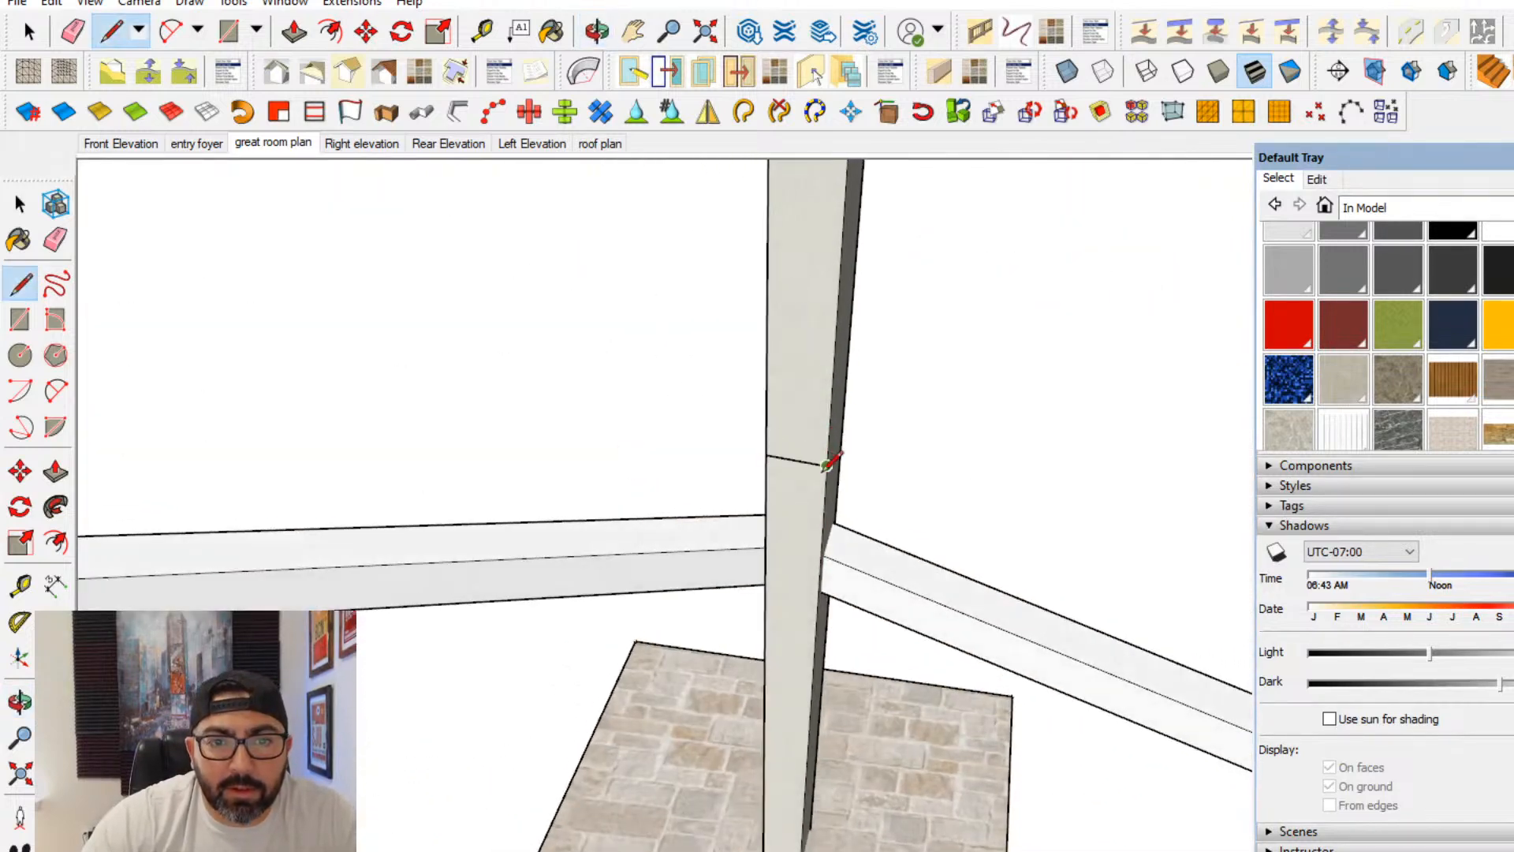
- Draw a closed horizontal tie beam face between the undersides of the opposing sloped beams and erase its leftover vertical dividing line
middle_drag(798, 459, 811, 606)
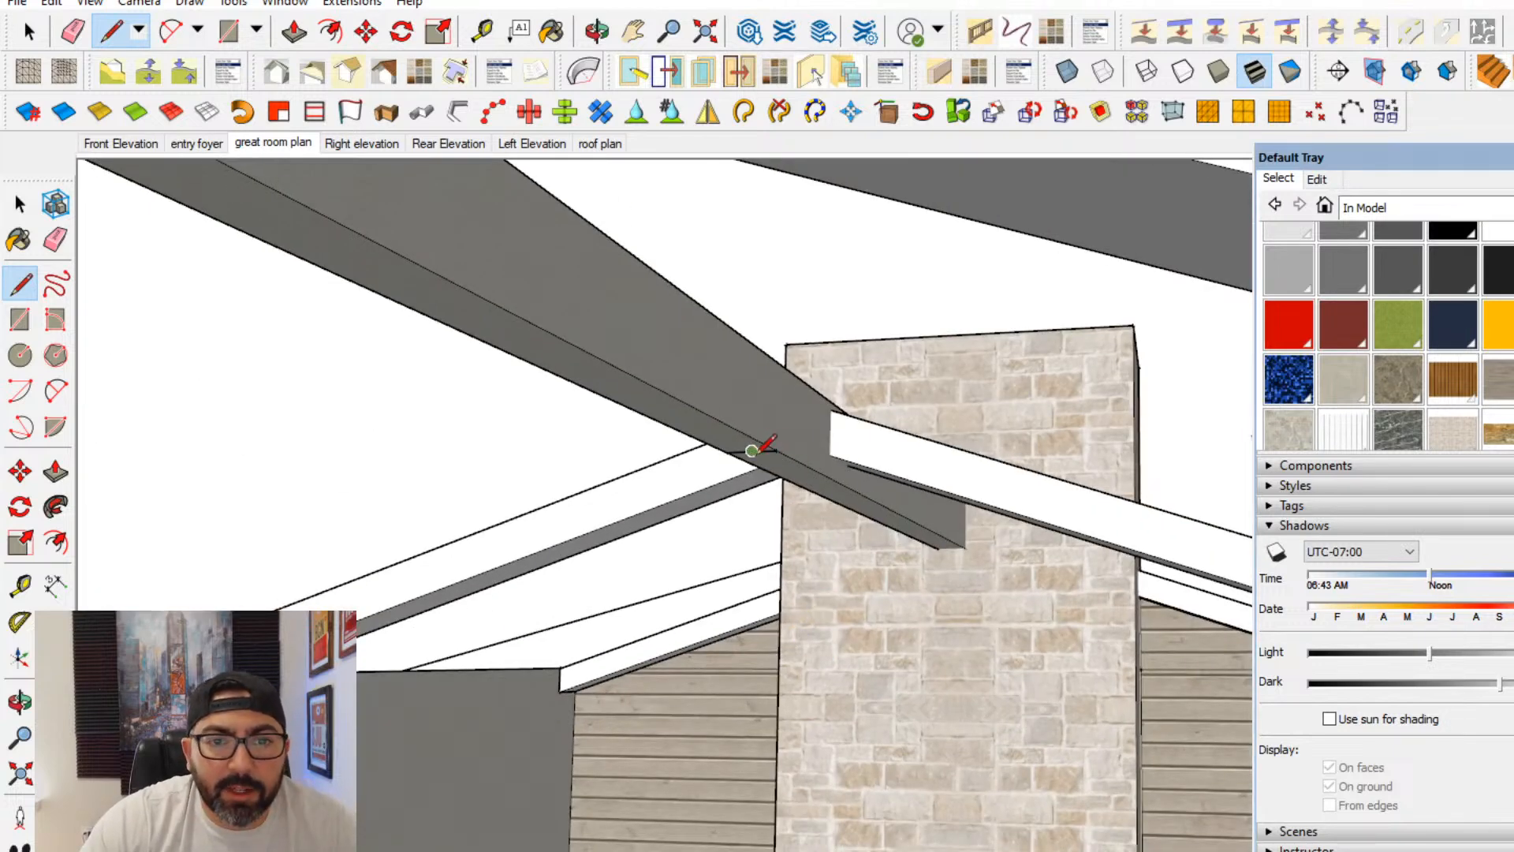
click(1149, 555)
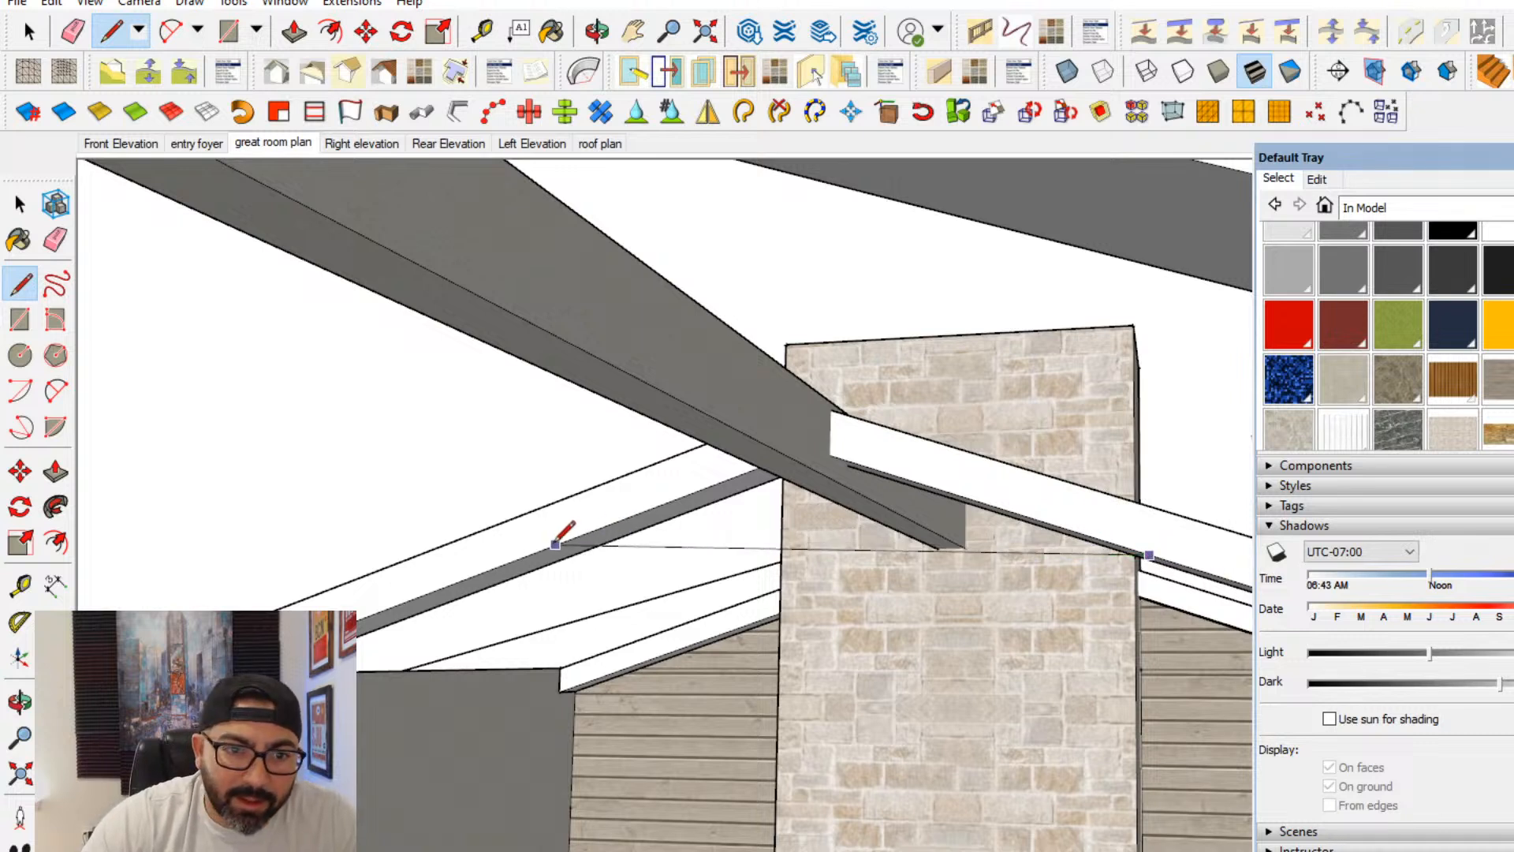
click(501, 564)
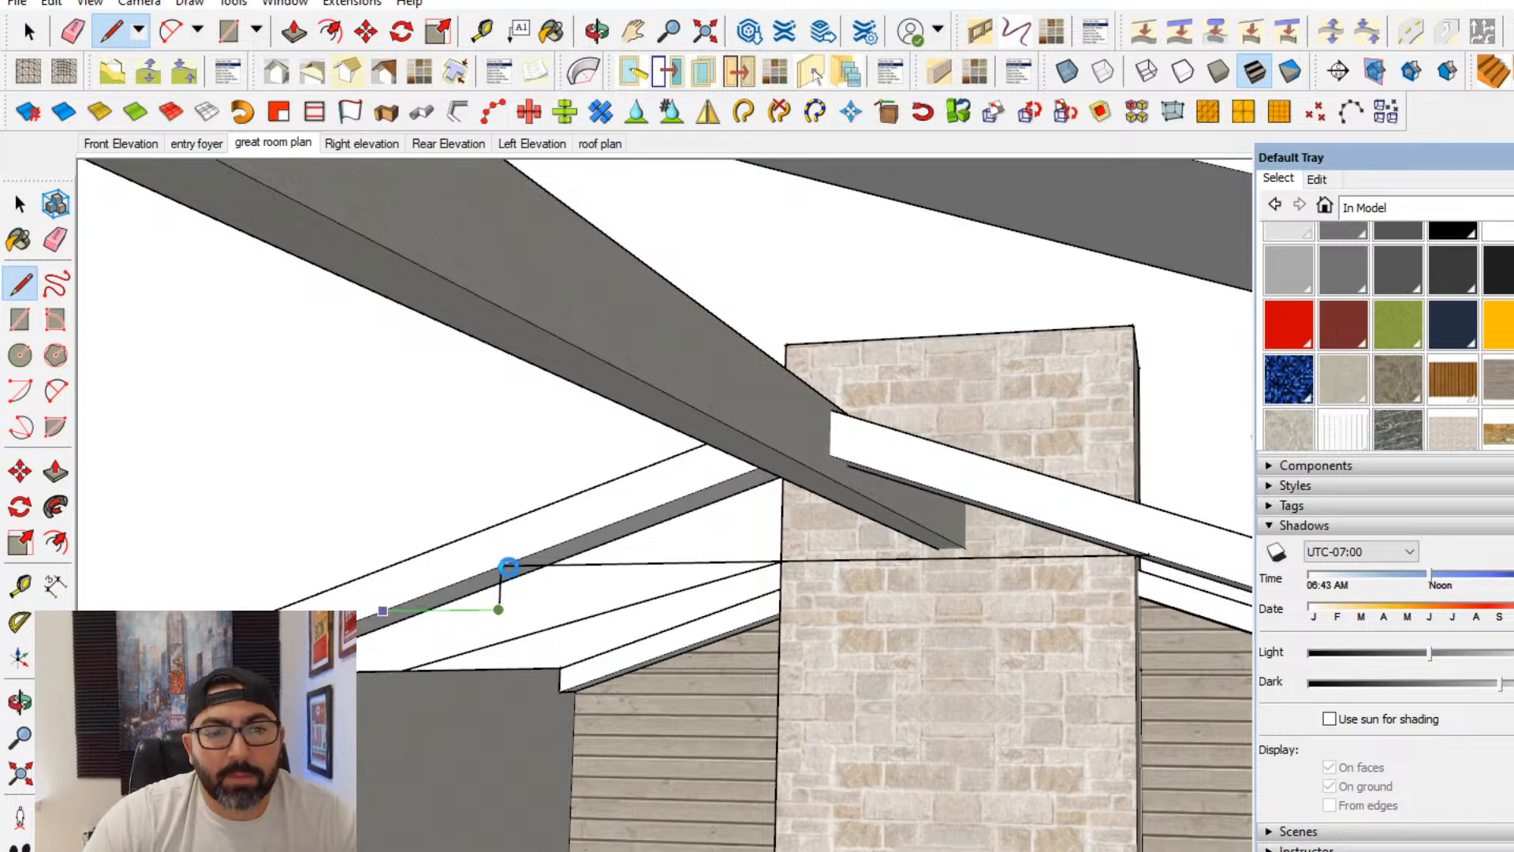
click(501, 565)
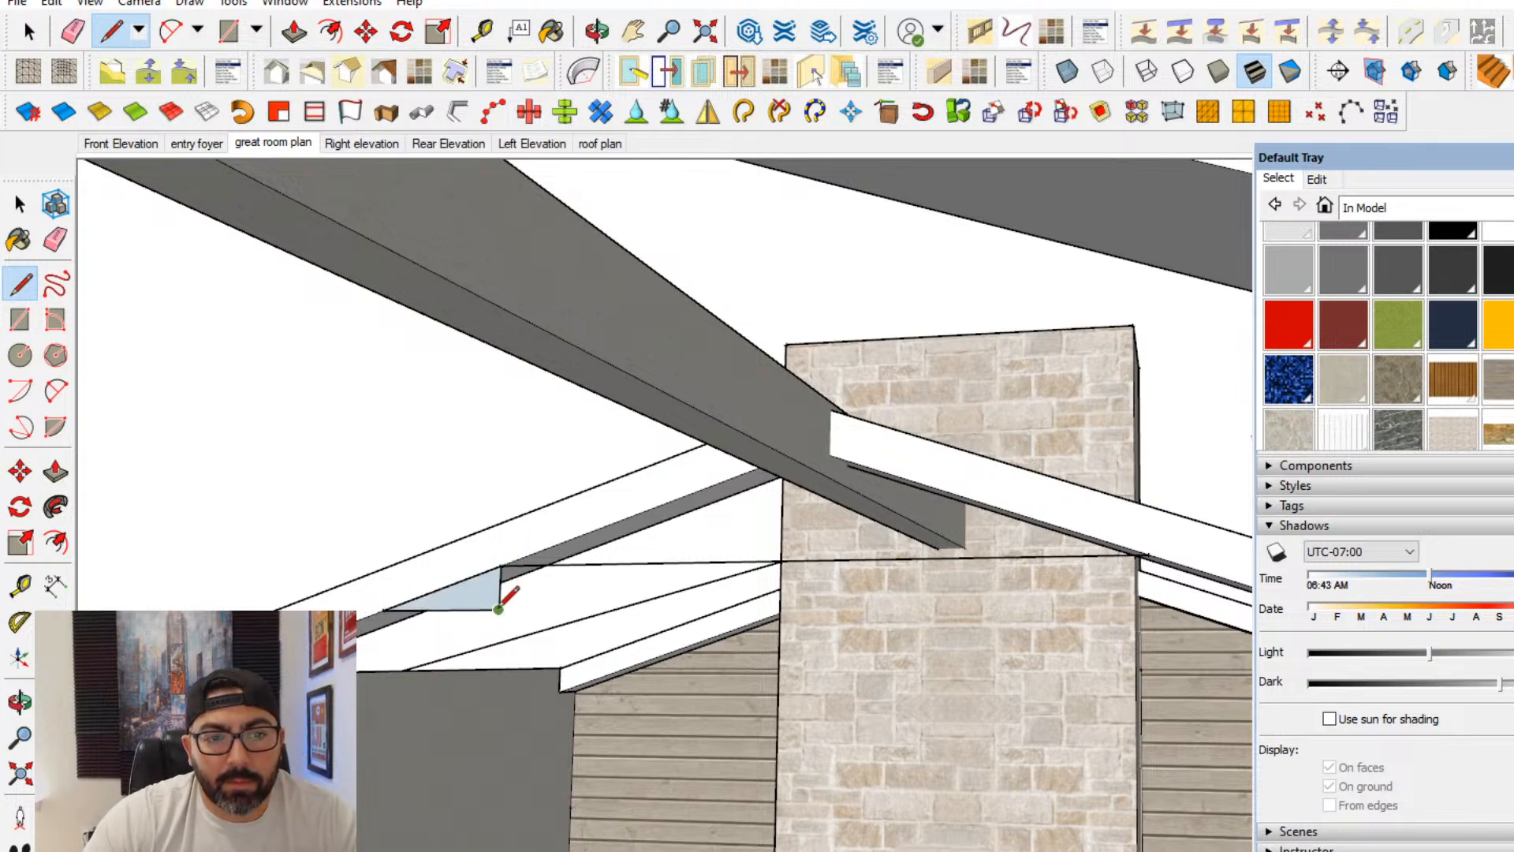
shift+middle_drag(1135, 658, 1050, 616)
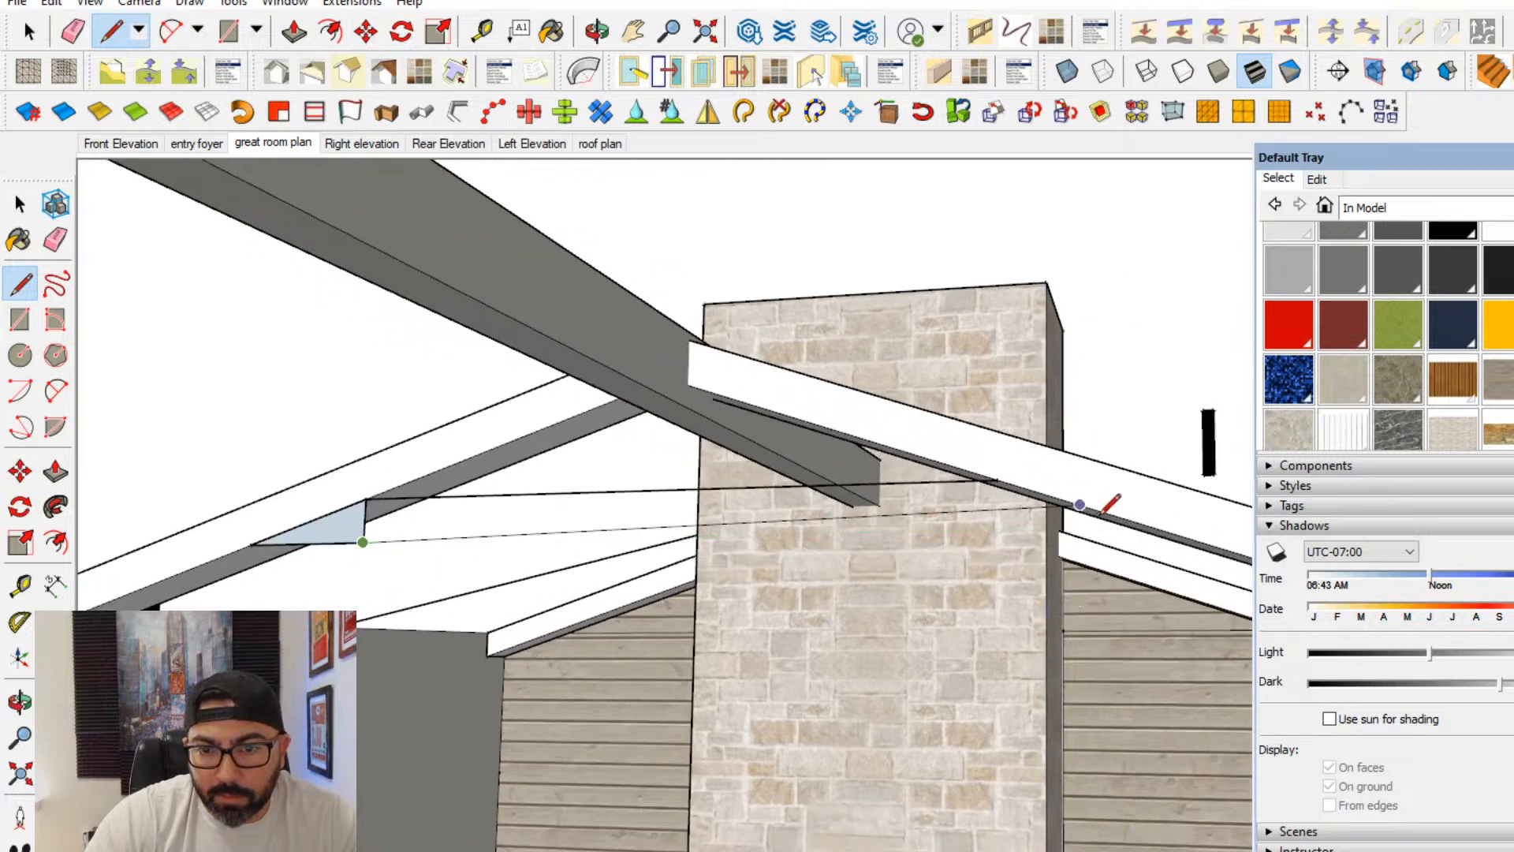
click(1147, 525)
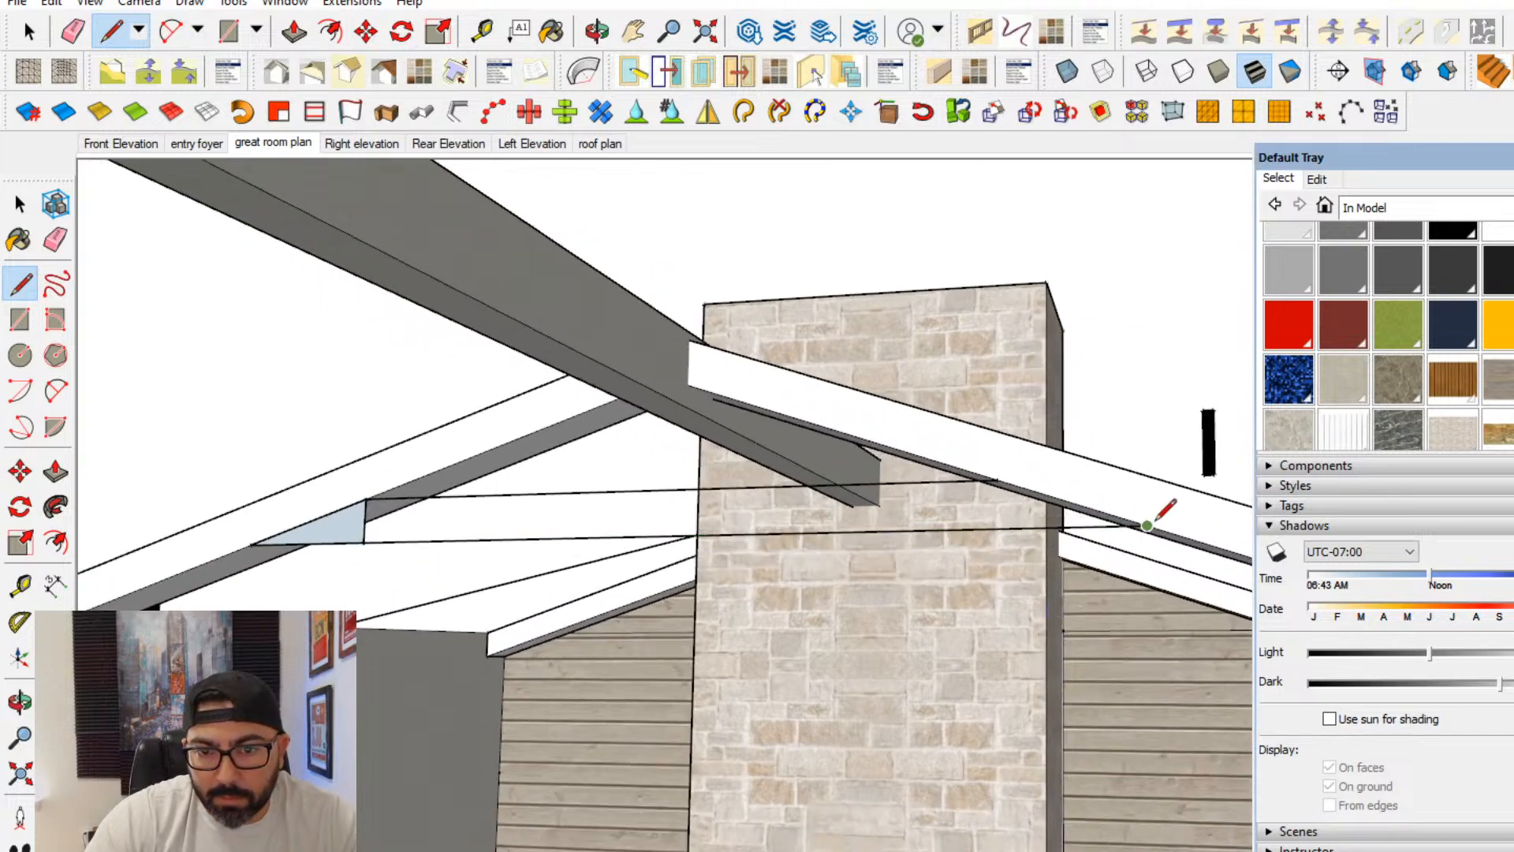
click(997, 478)
click(55, 244)
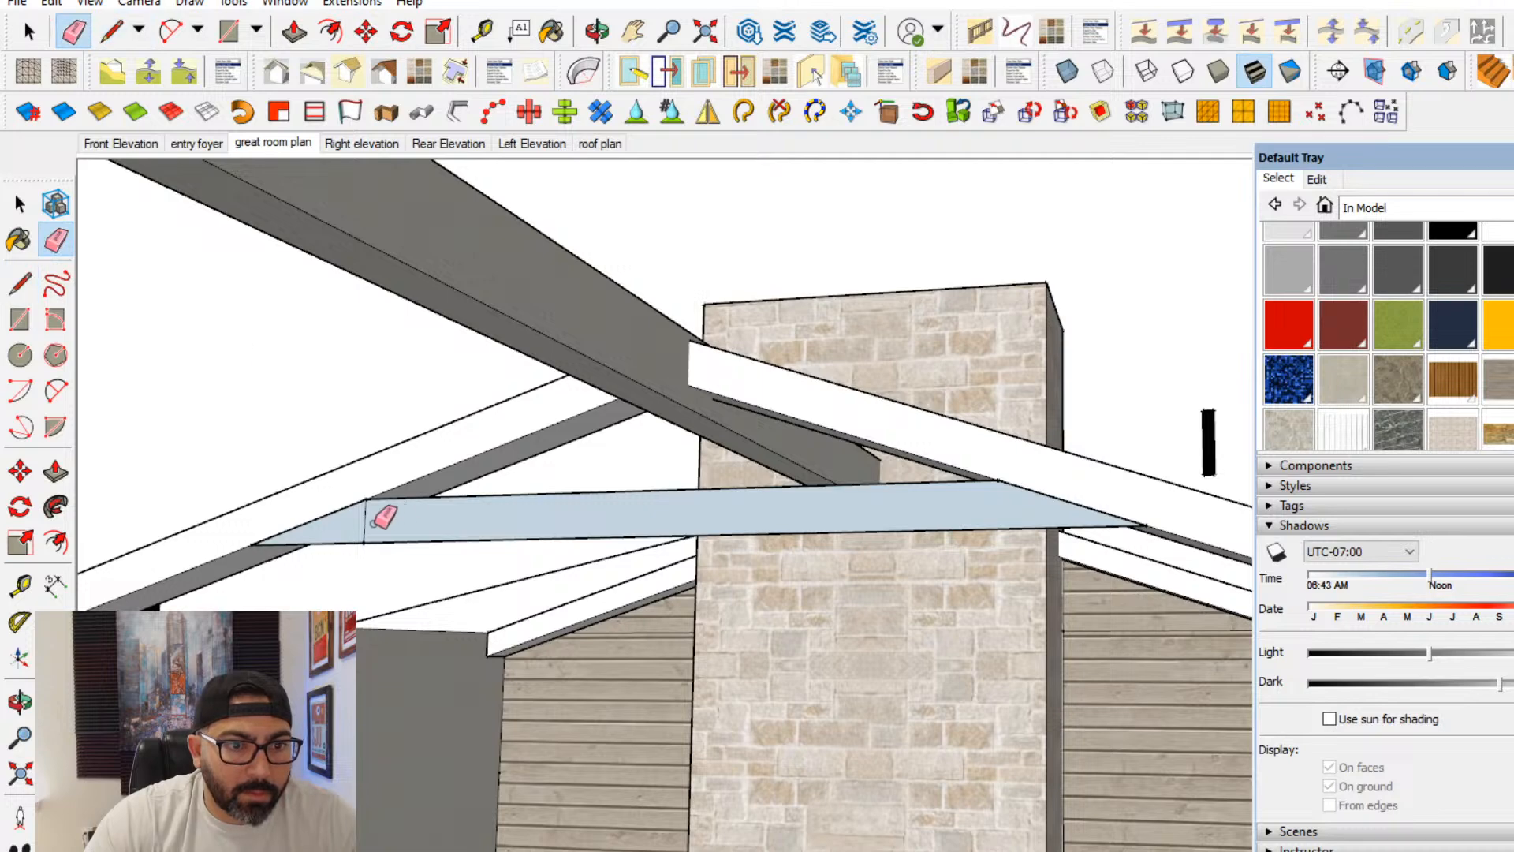
- Group the tie beam face and push/pull it inside the group to give the beam thickness
click(20, 204)
right_click(523, 523)
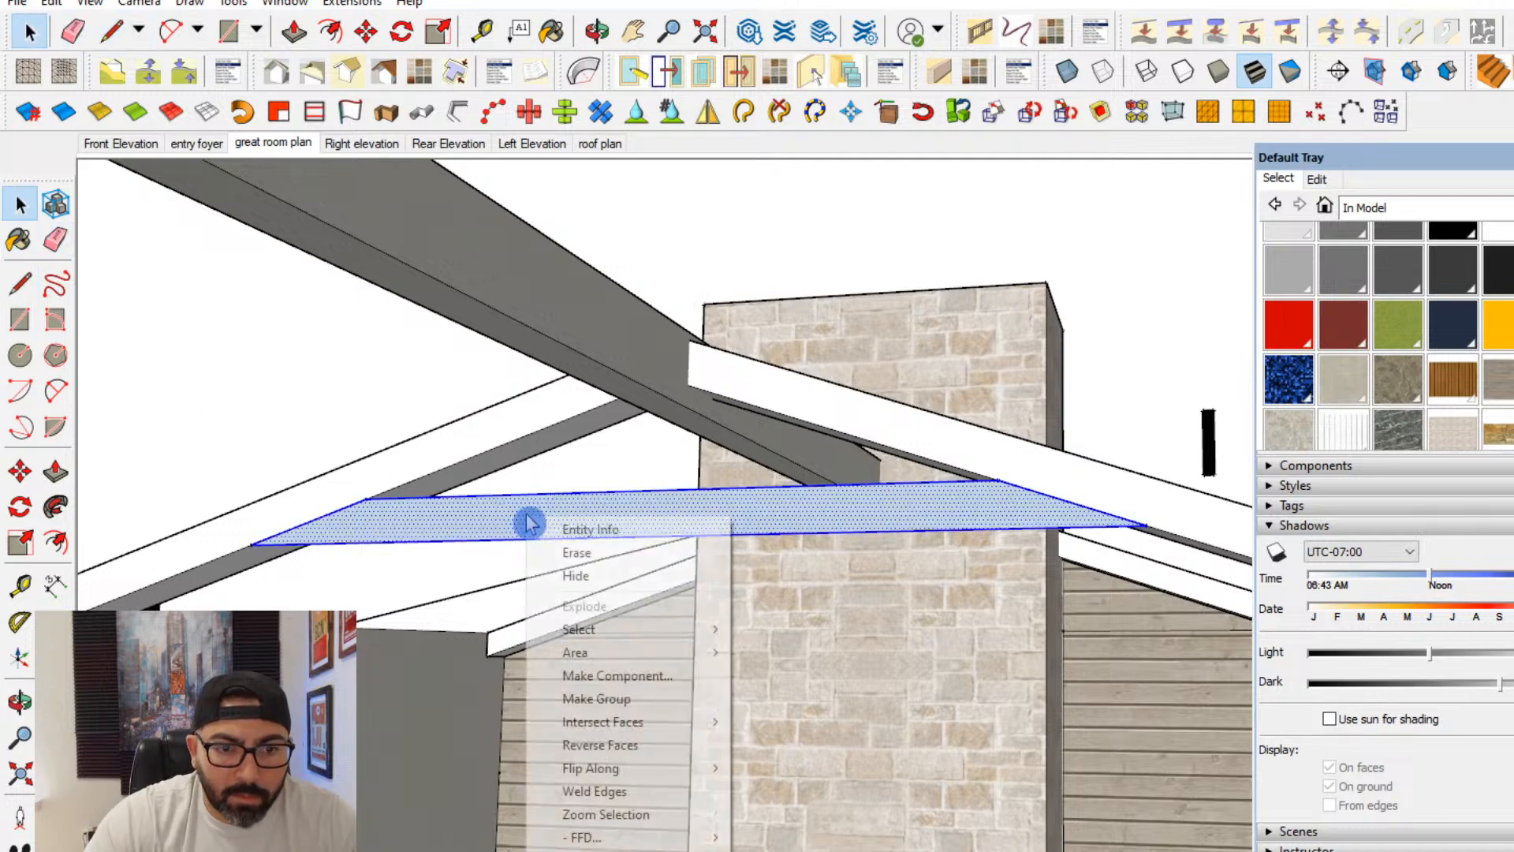
click(599, 699)
double_click(423, 530)
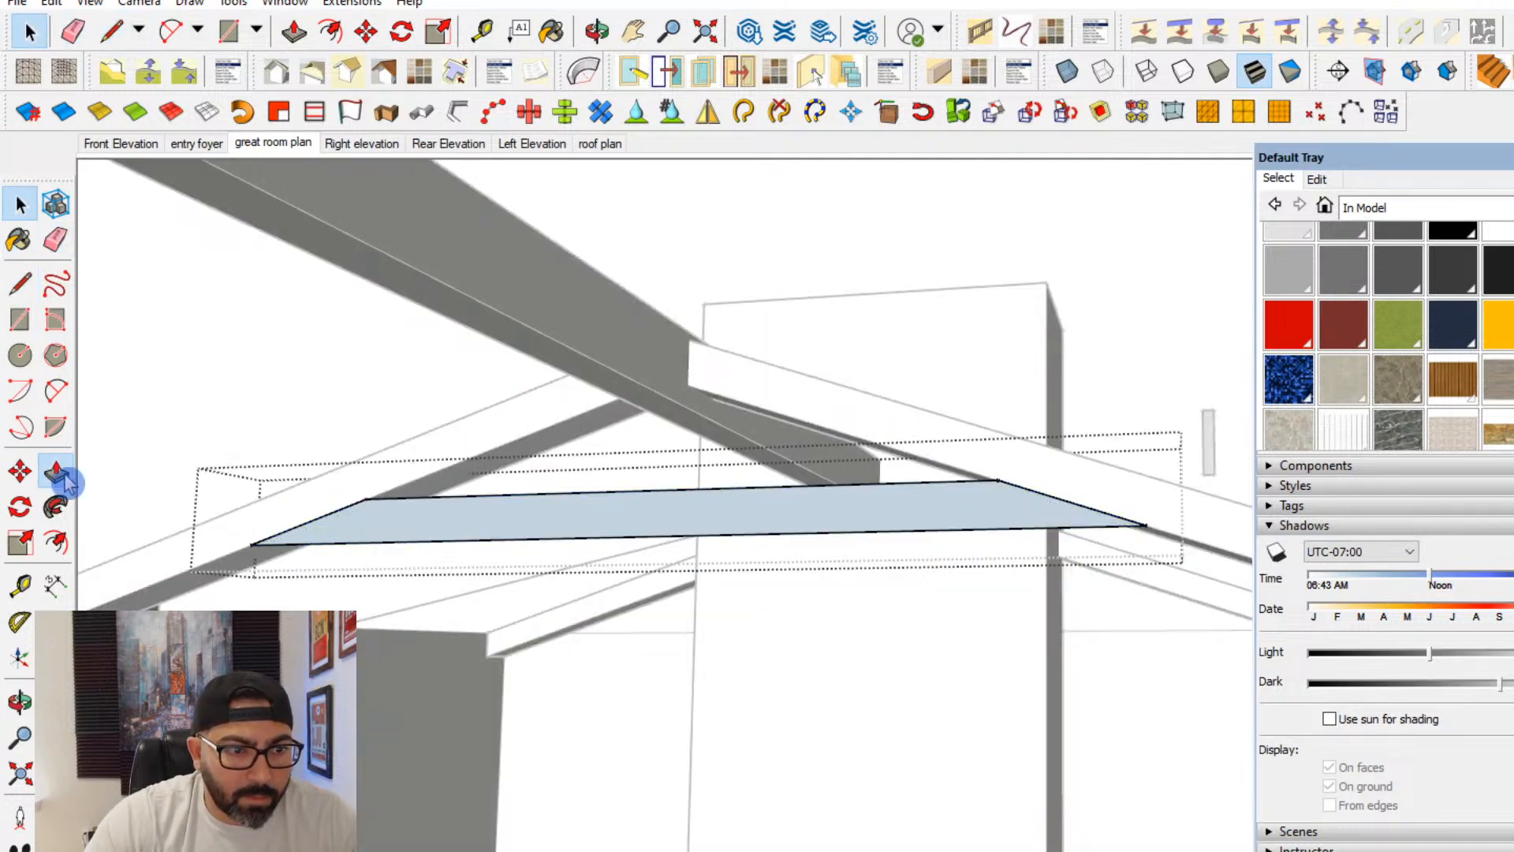
click(65, 474)
click(295, 541)
click(252, 569)
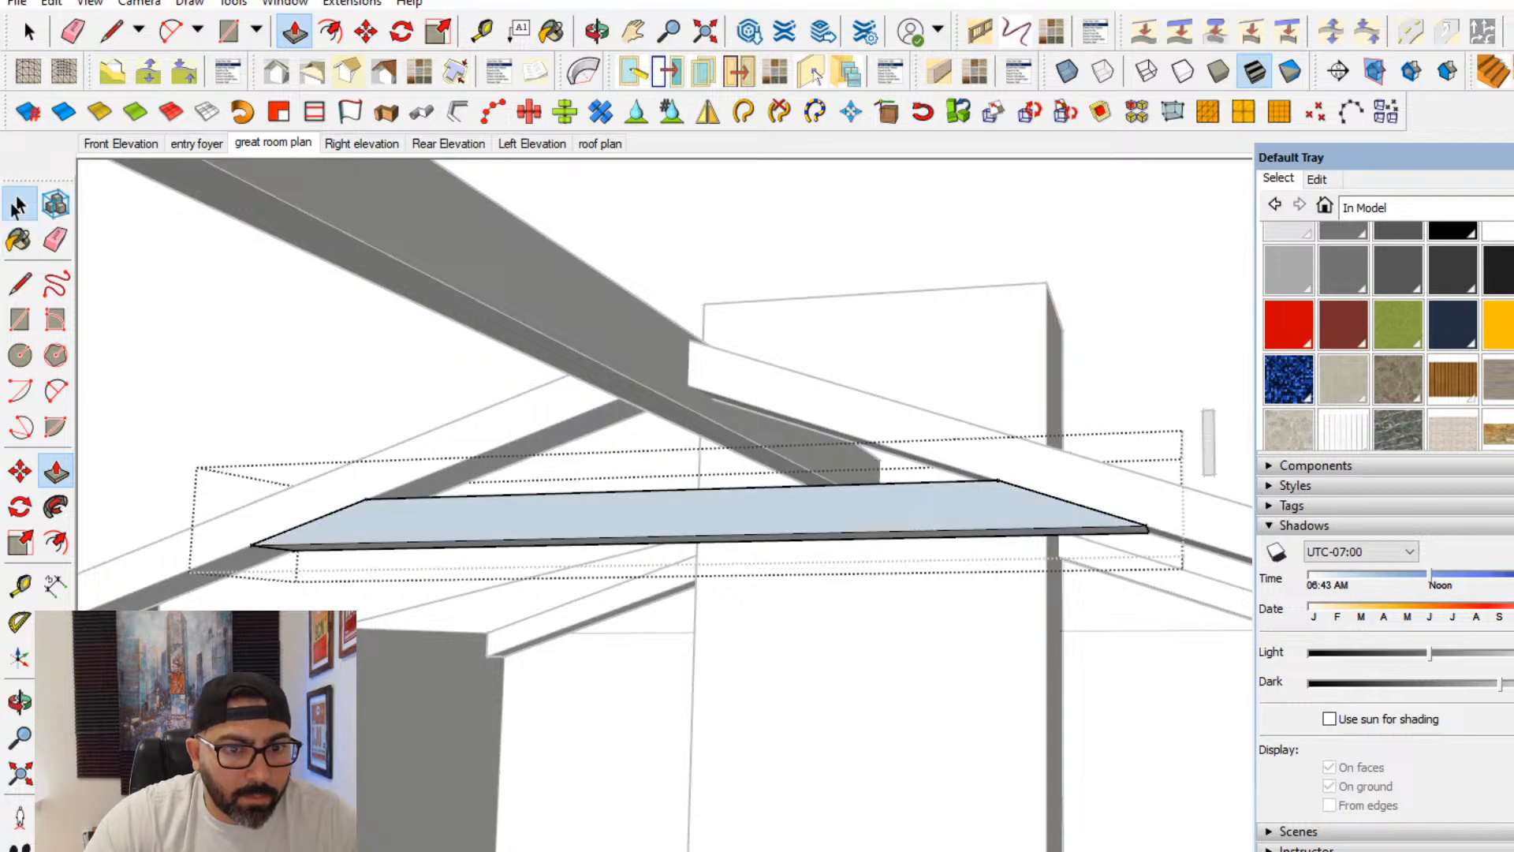
- Close the tie beam group and convert it into a component with the default settings
click(17, 207)
key(Escape)
click(606, 524)
middle_drag(611, 524, 722, 589)
right_click(745, 569)
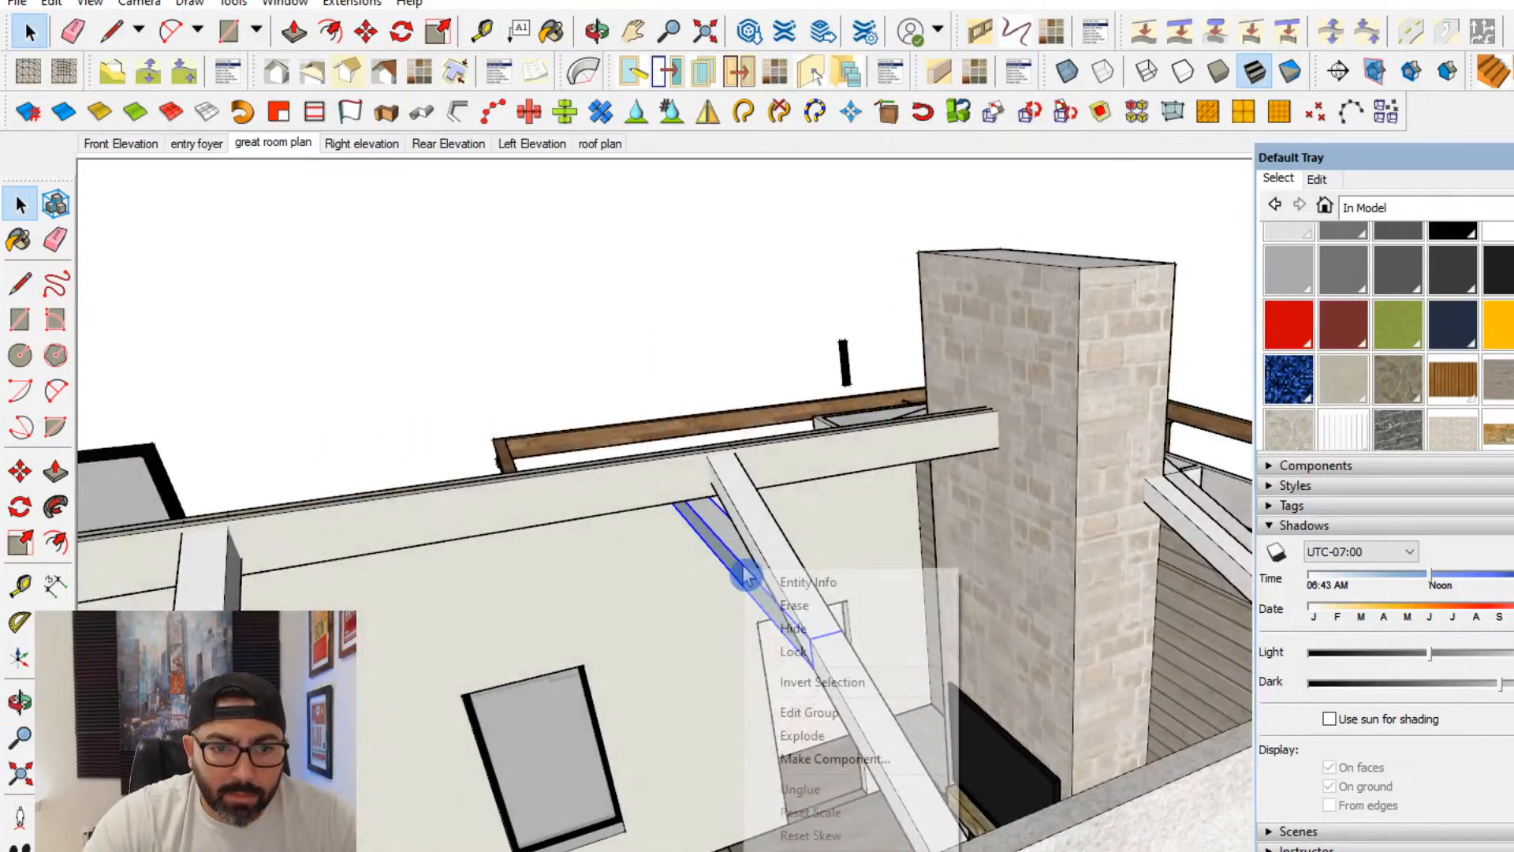
click(868, 757)
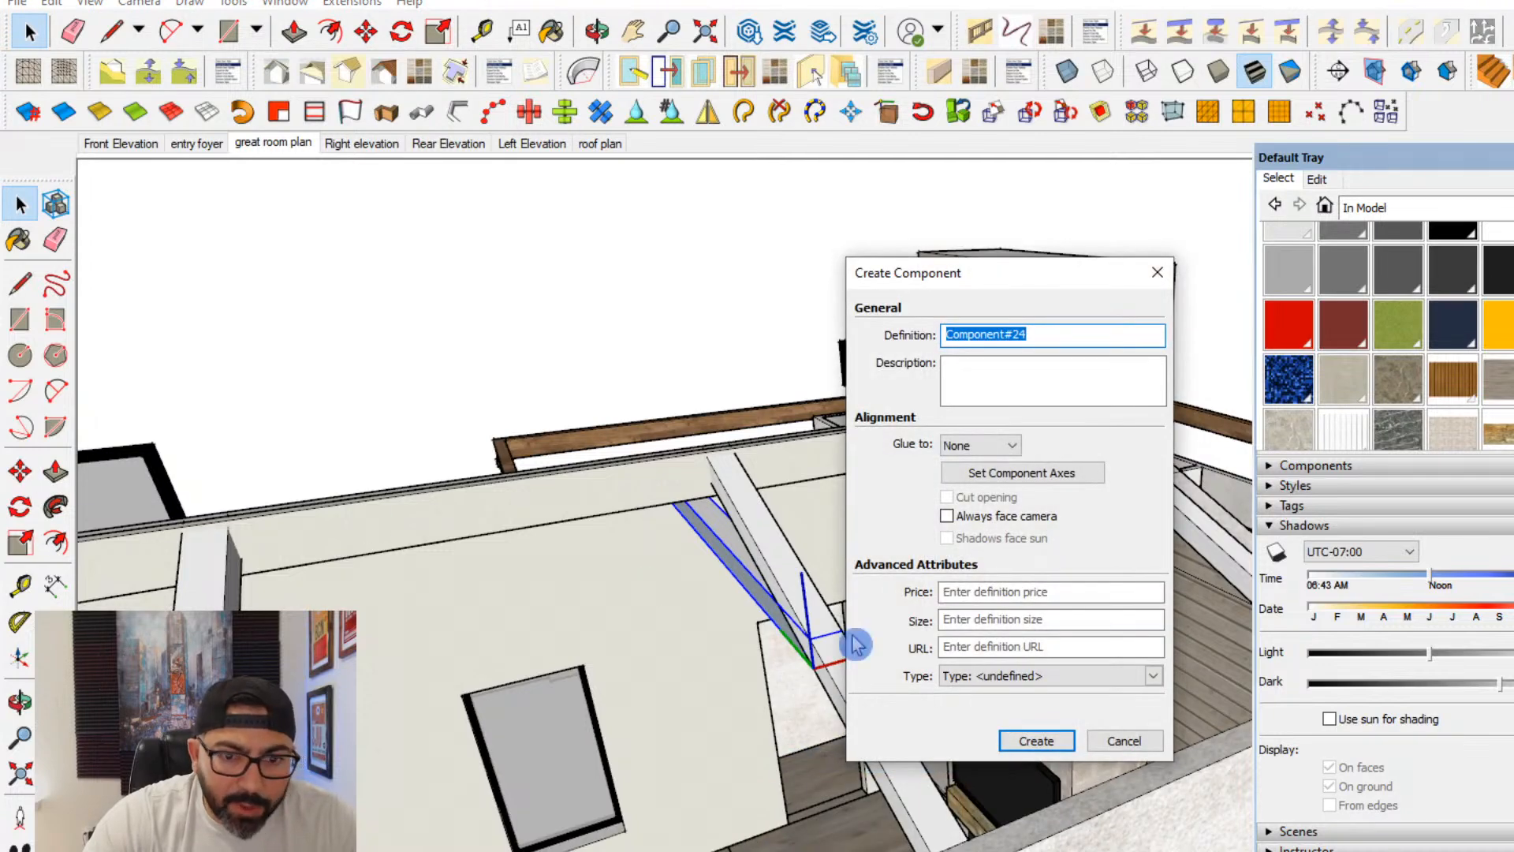
click(1034, 743)
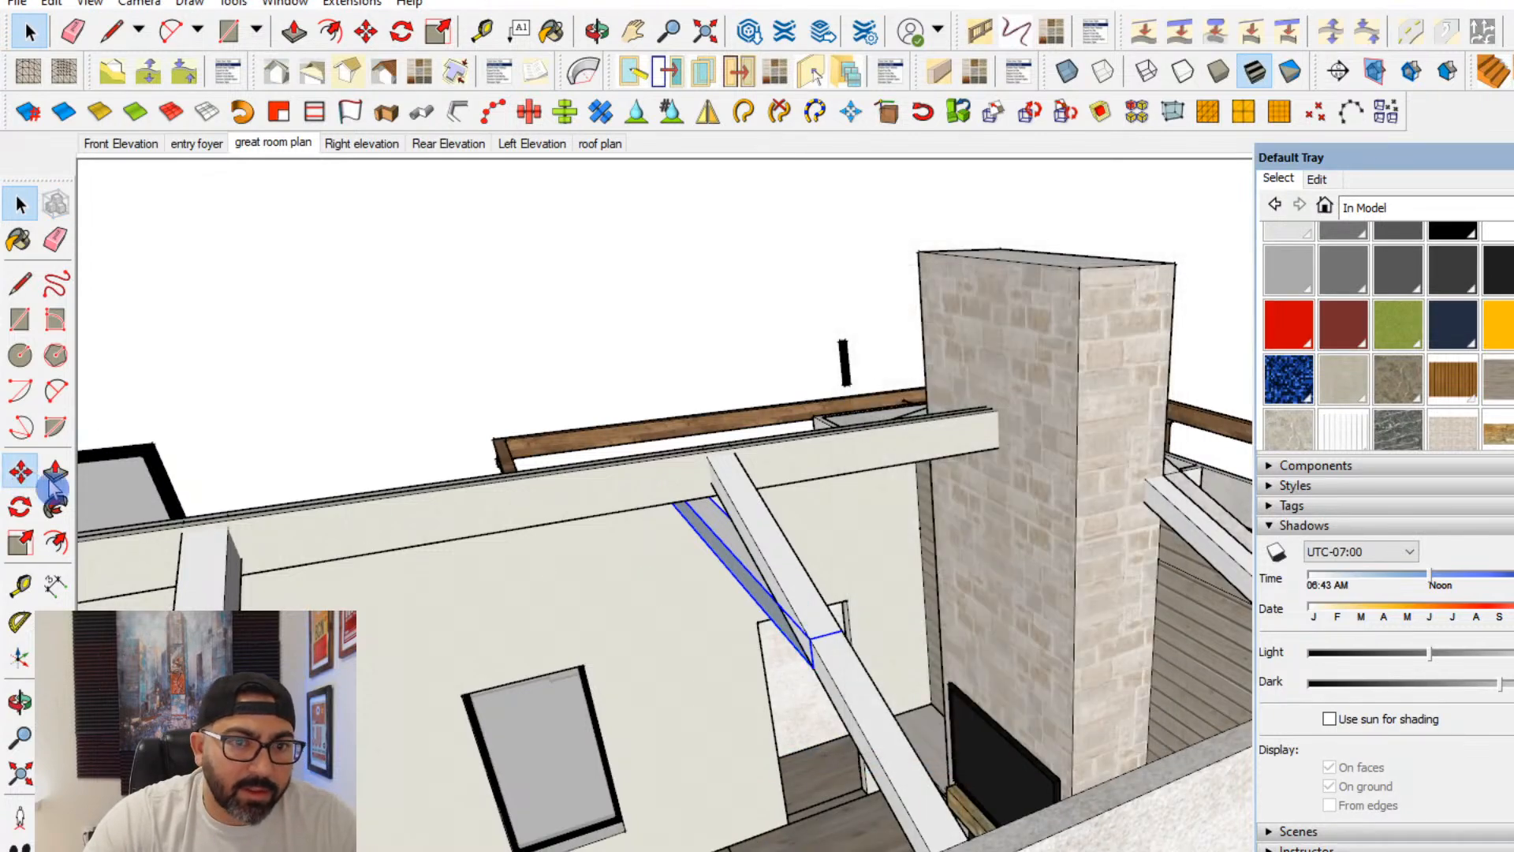
- Copy the tie beam component along the ridge to the next intermediate pair of sloped beams
click(20, 471)
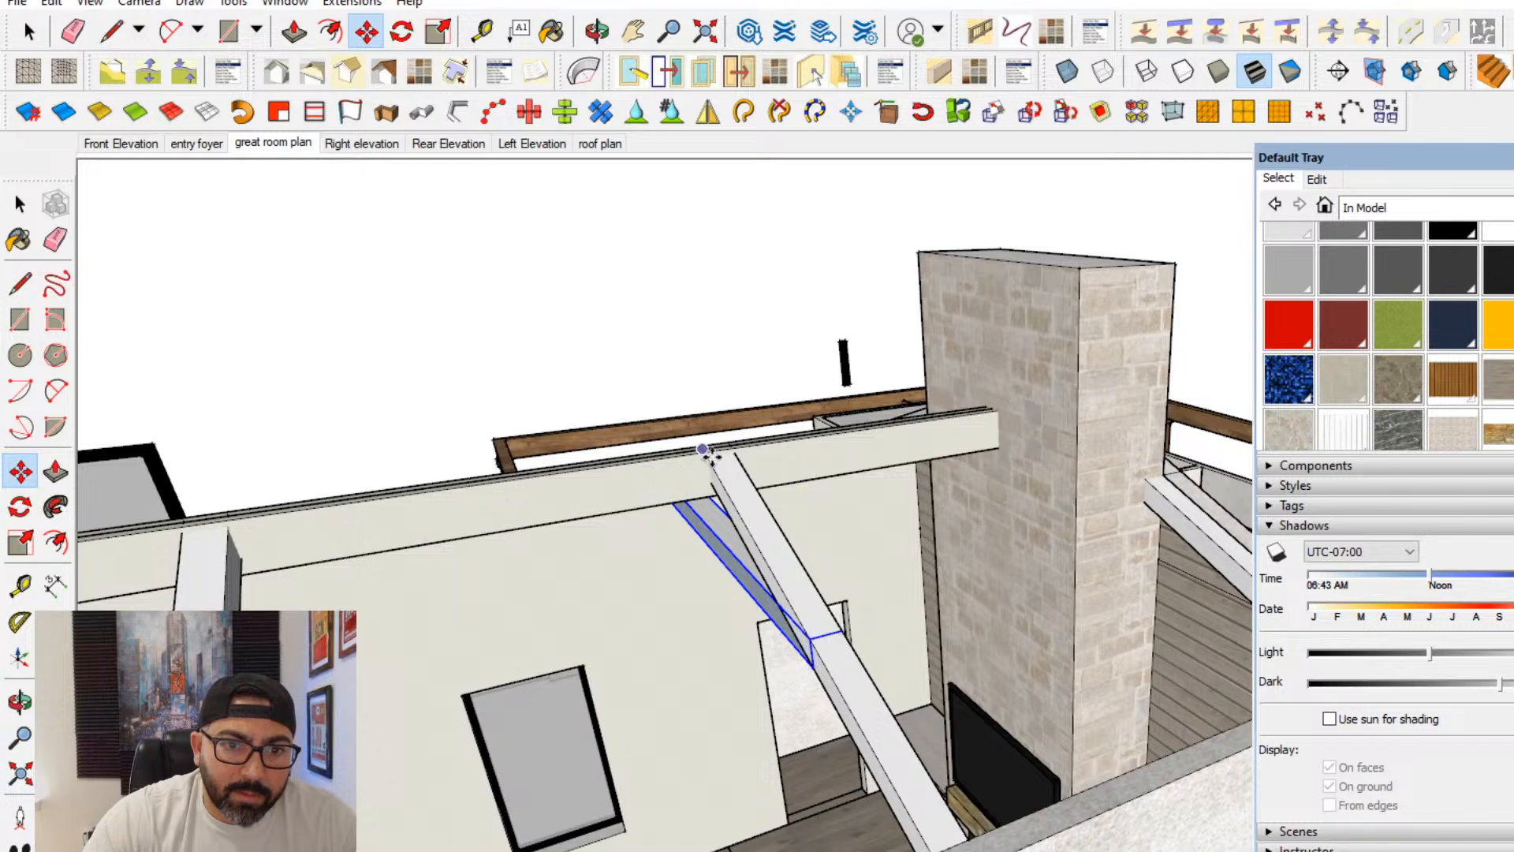
middle_drag(804, 607, 1191, 619)
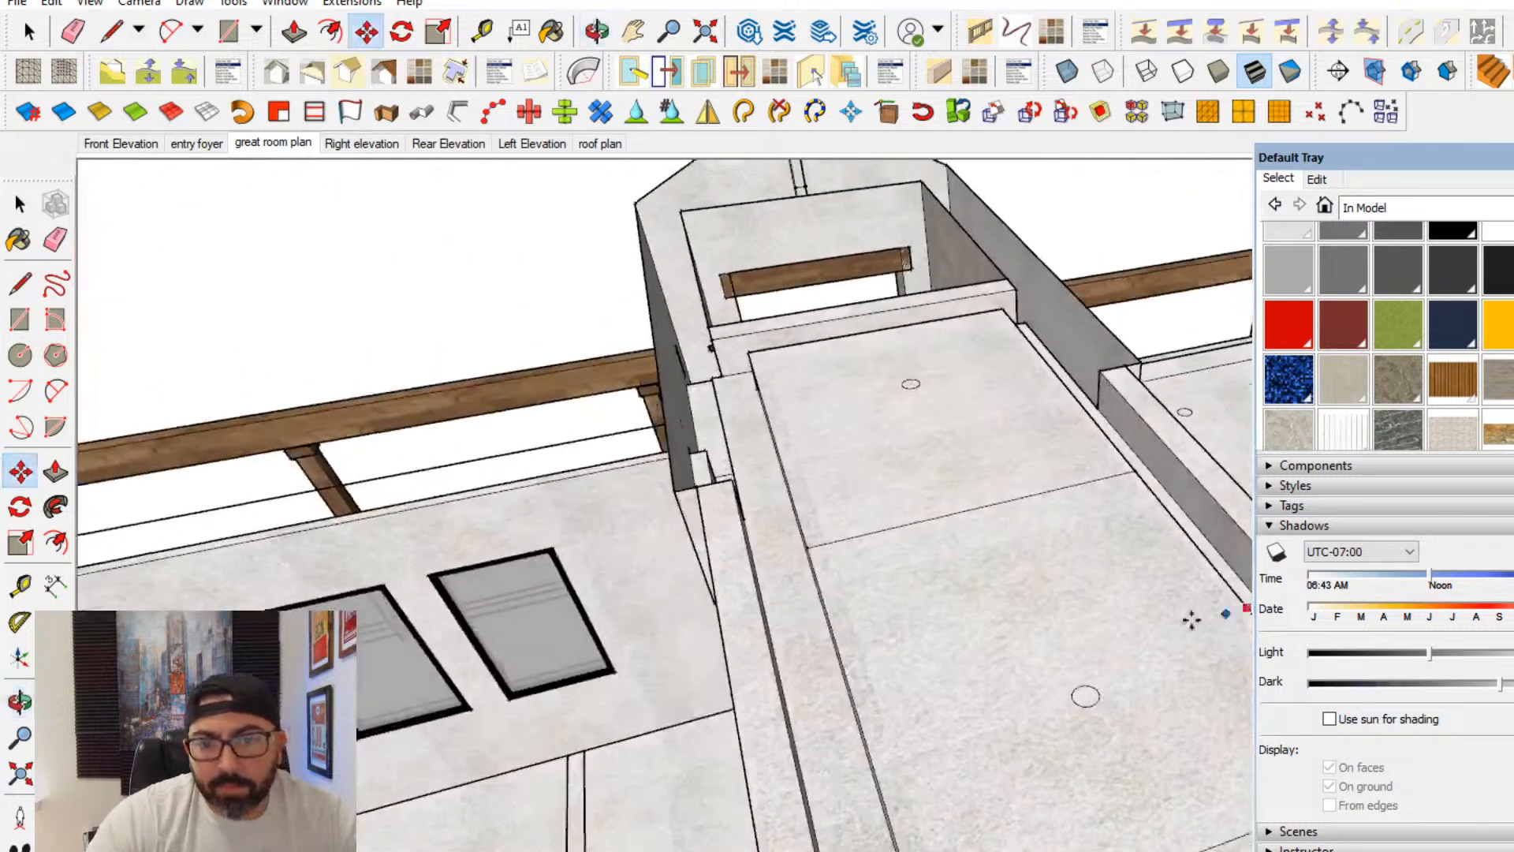
scroll(1187, 631, down, 3)
shift+middle_drag(1166, 747, 581, 609)
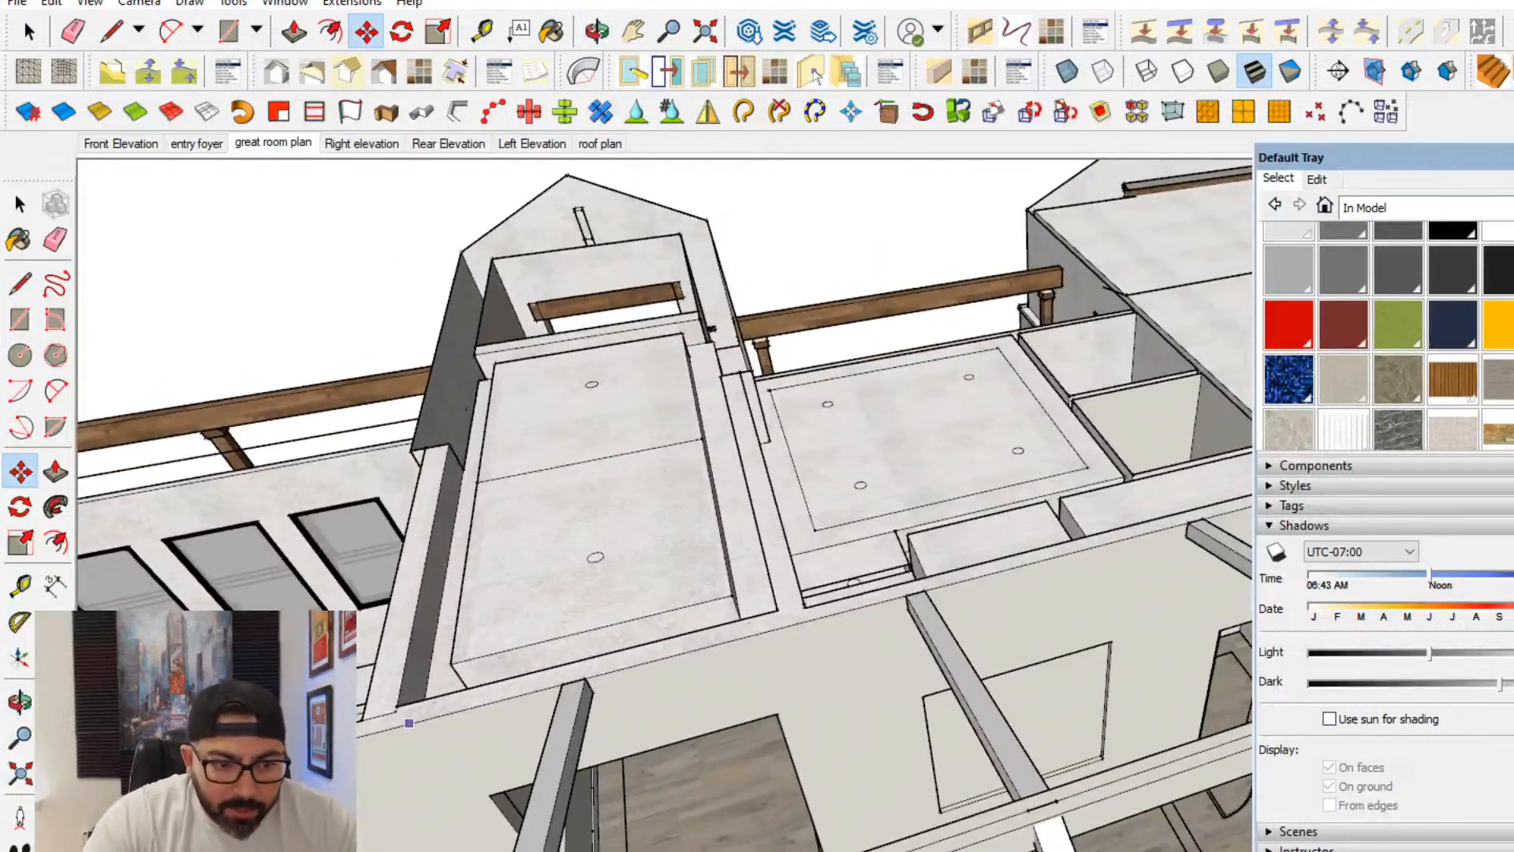
scroll(408, 723, down, 1)
shift+middle_drag(408, 723, 501, 677)
click(436, 680)
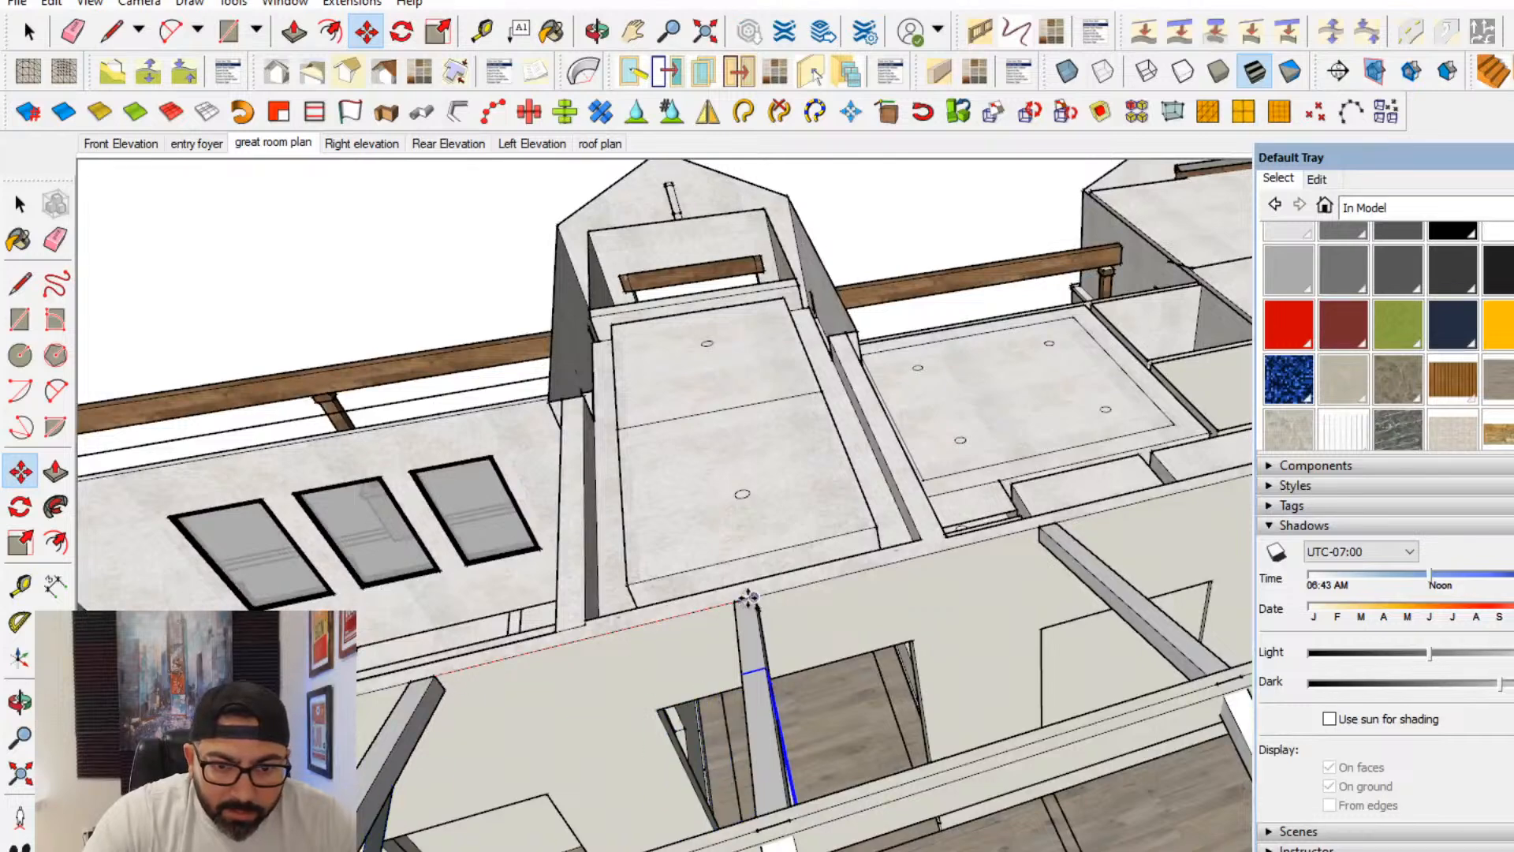
- Place further copies of the tie beam under the beam pairs toward the kitchen end, skipping the third intermediate pair
middle_drag(895, 574, 897, 489)
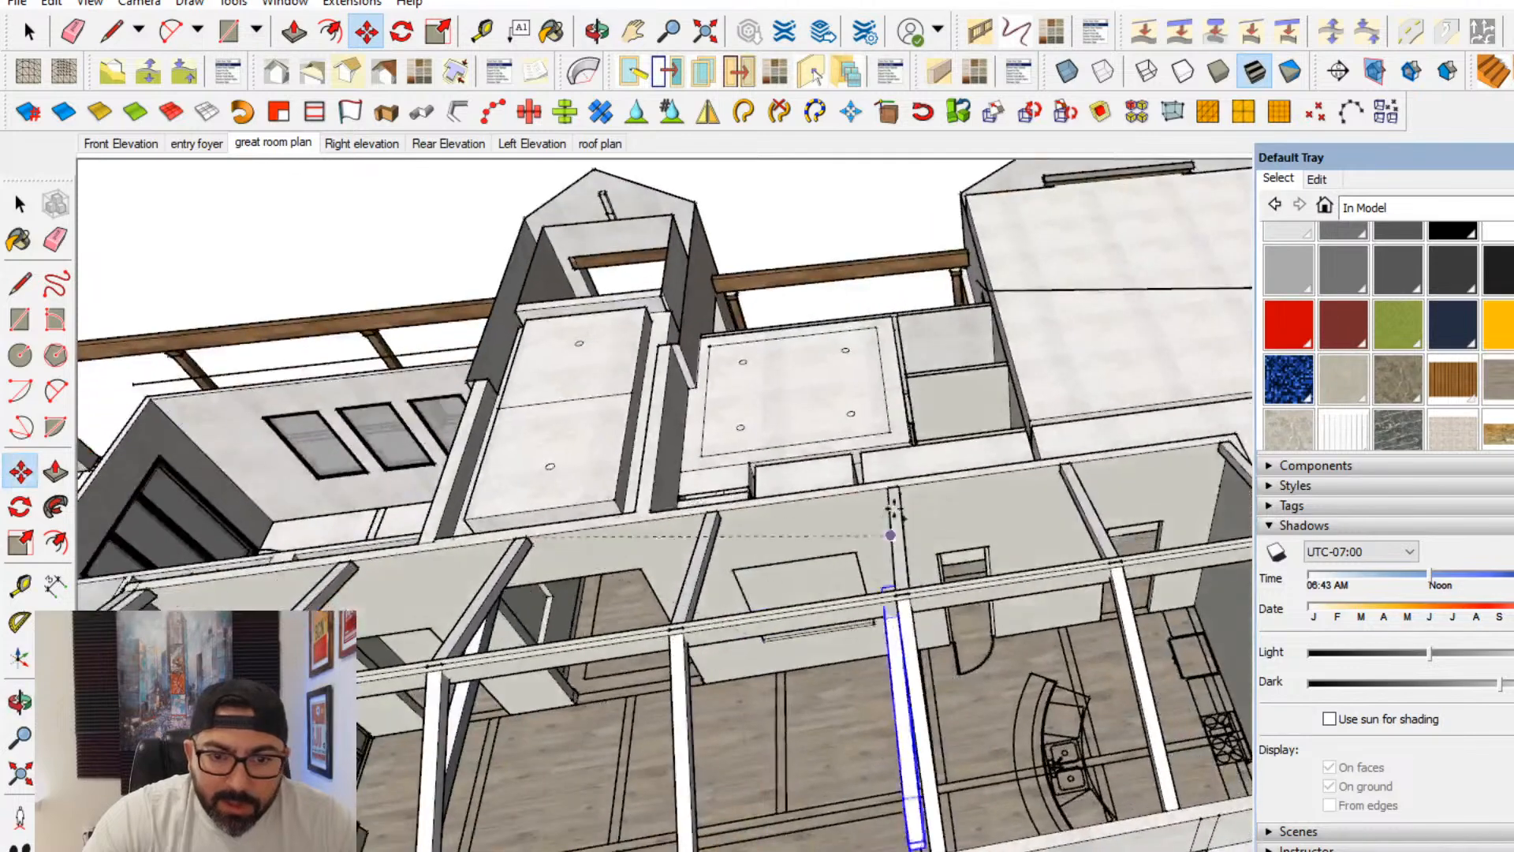
click(897, 486)
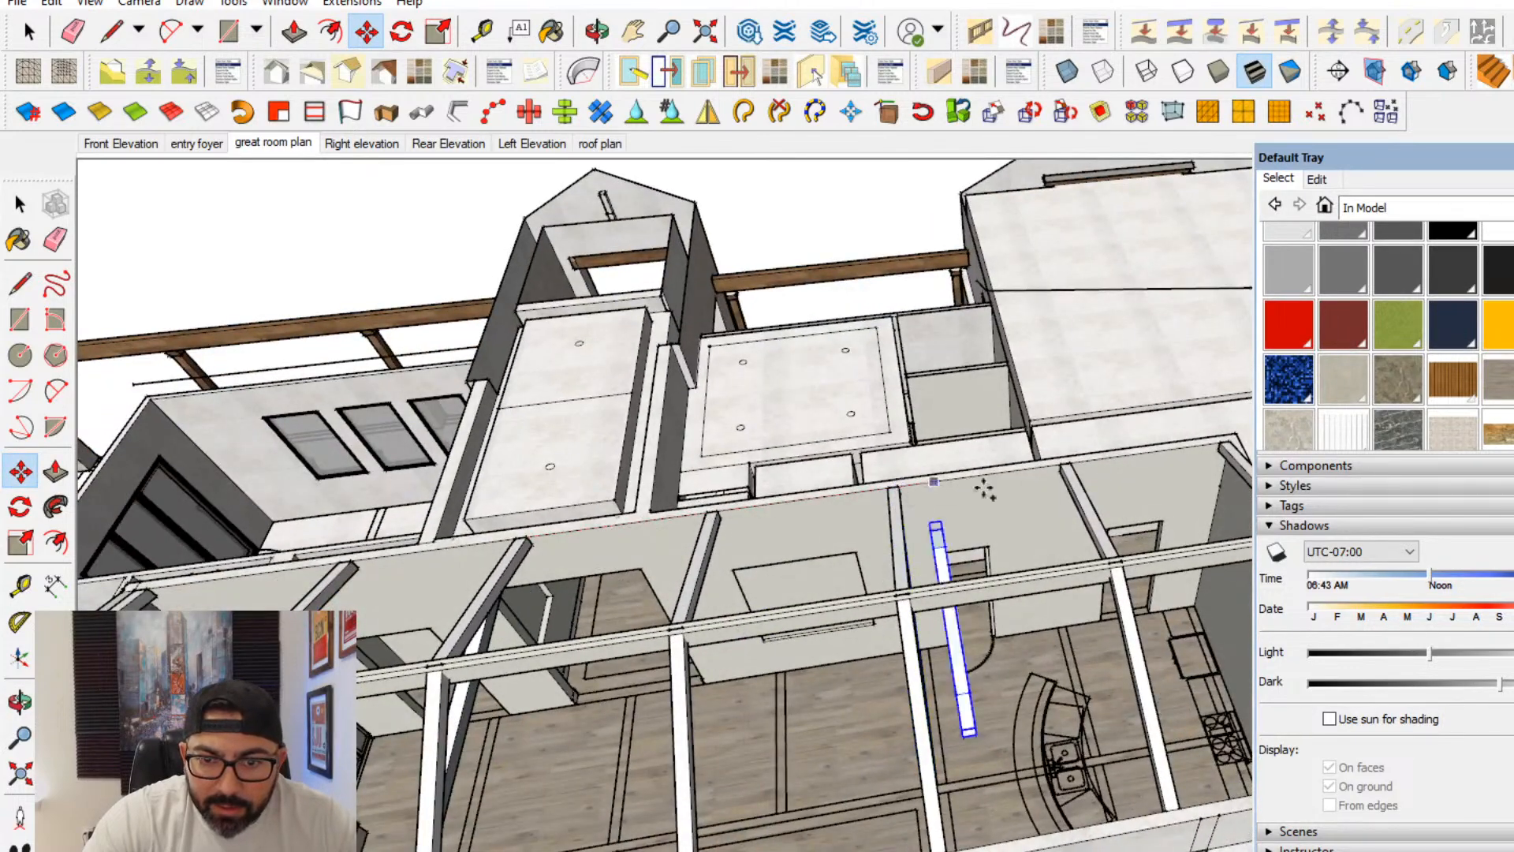
shift+middle_drag(1107, 488, 820, 490)
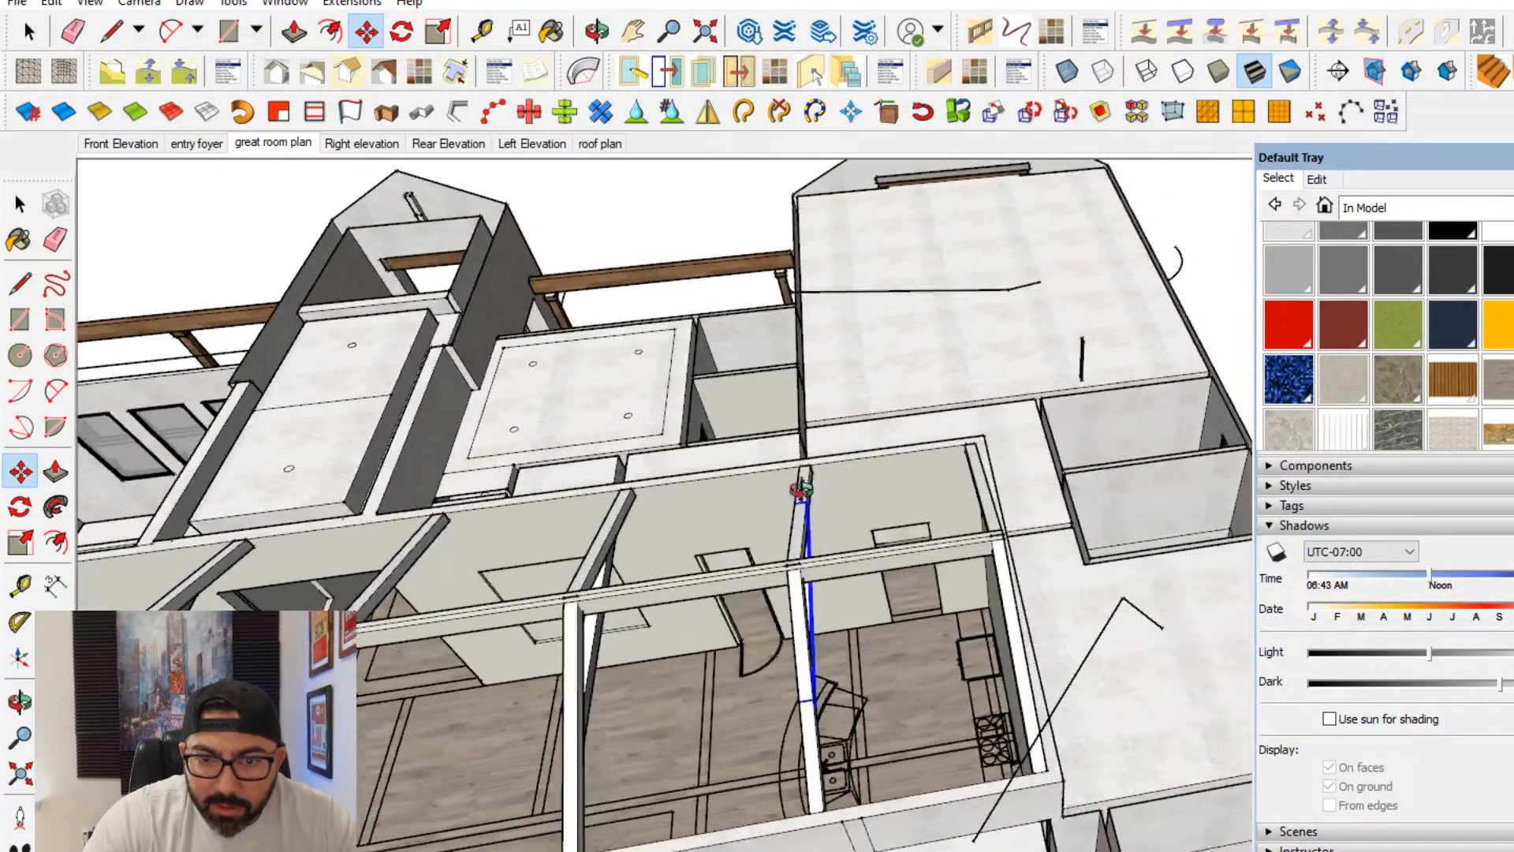
scroll(824, 463, up, 1)
click(817, 469)
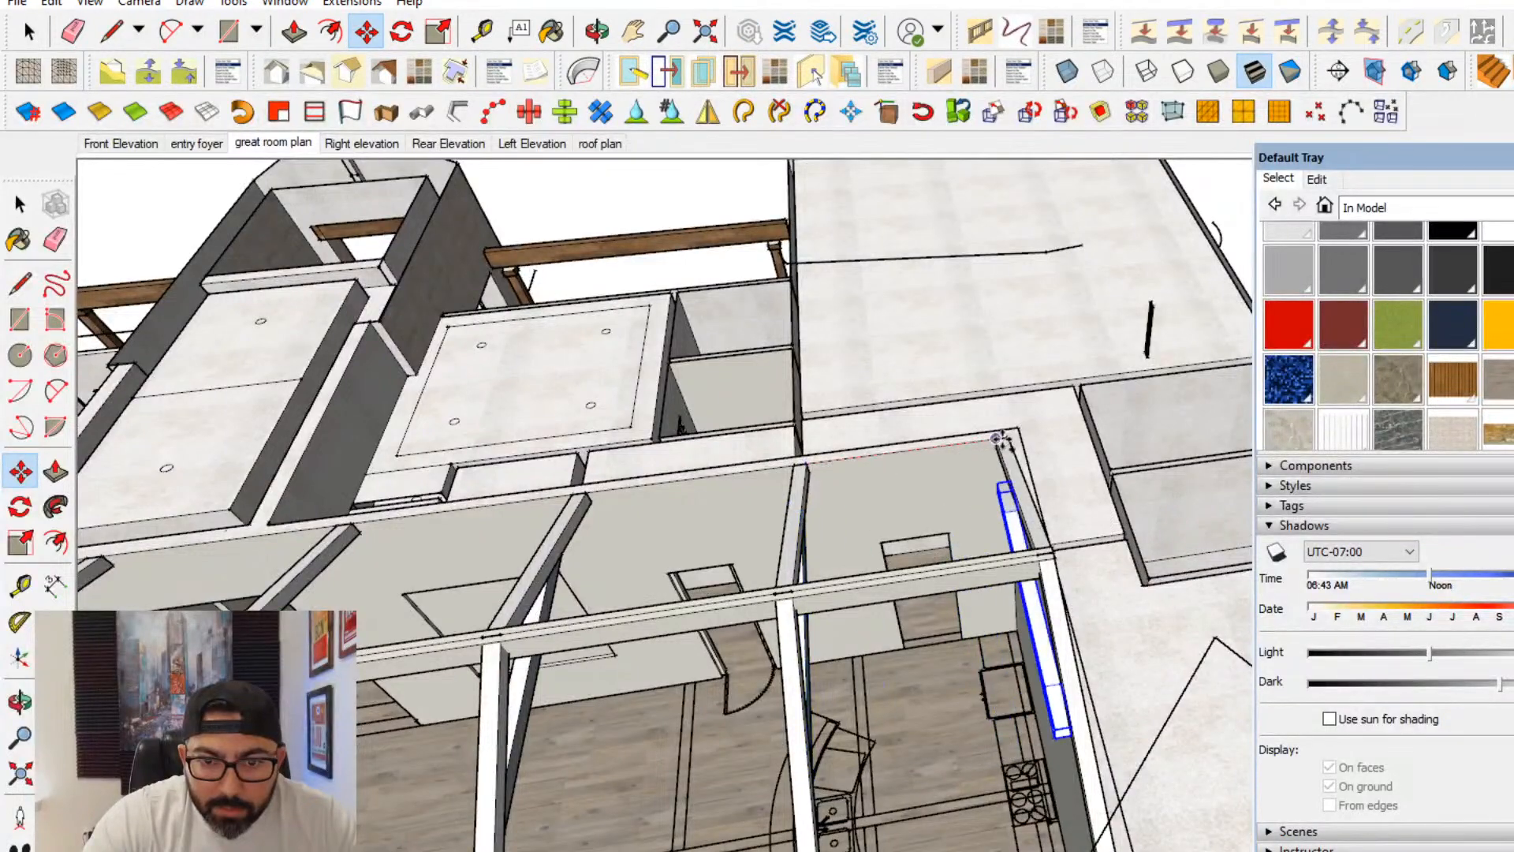
middle_drag(321, 606, 402, 459)
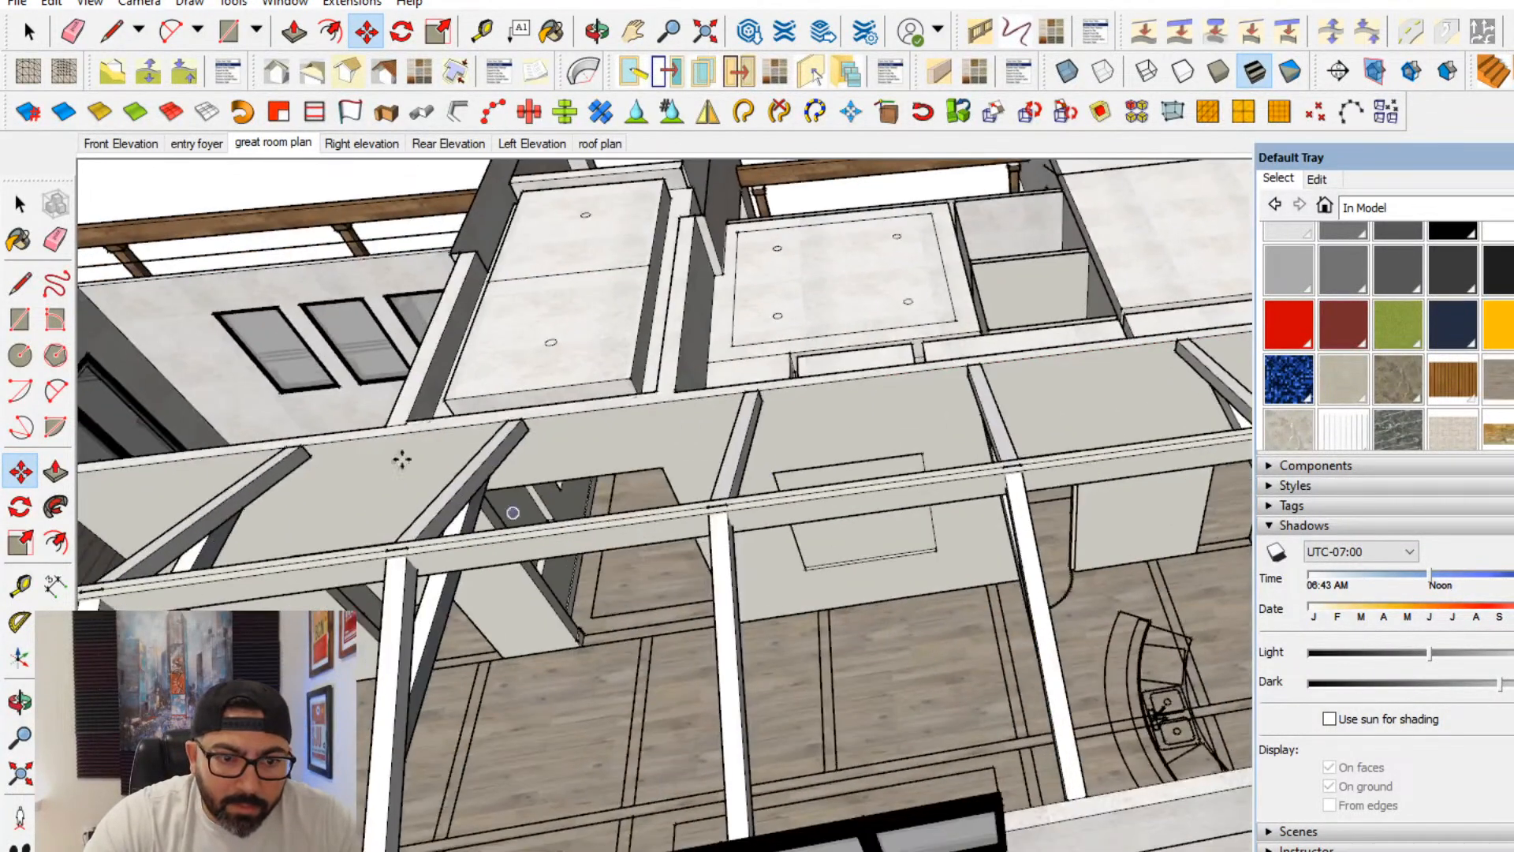
- Erase the sloped beam on the sliding-door side of the third intermediate pair
click(57, 243)
mouse_move(743, 676)
middle_down()
mouse_move(868, 710)
mouse_move(619, 756)
mouse_move(678, 733)
middle_up()
mouse_move(957, 589)
middle_down()
mouse_move(676, 601)
mouse_move(824, 606)
middle_up()
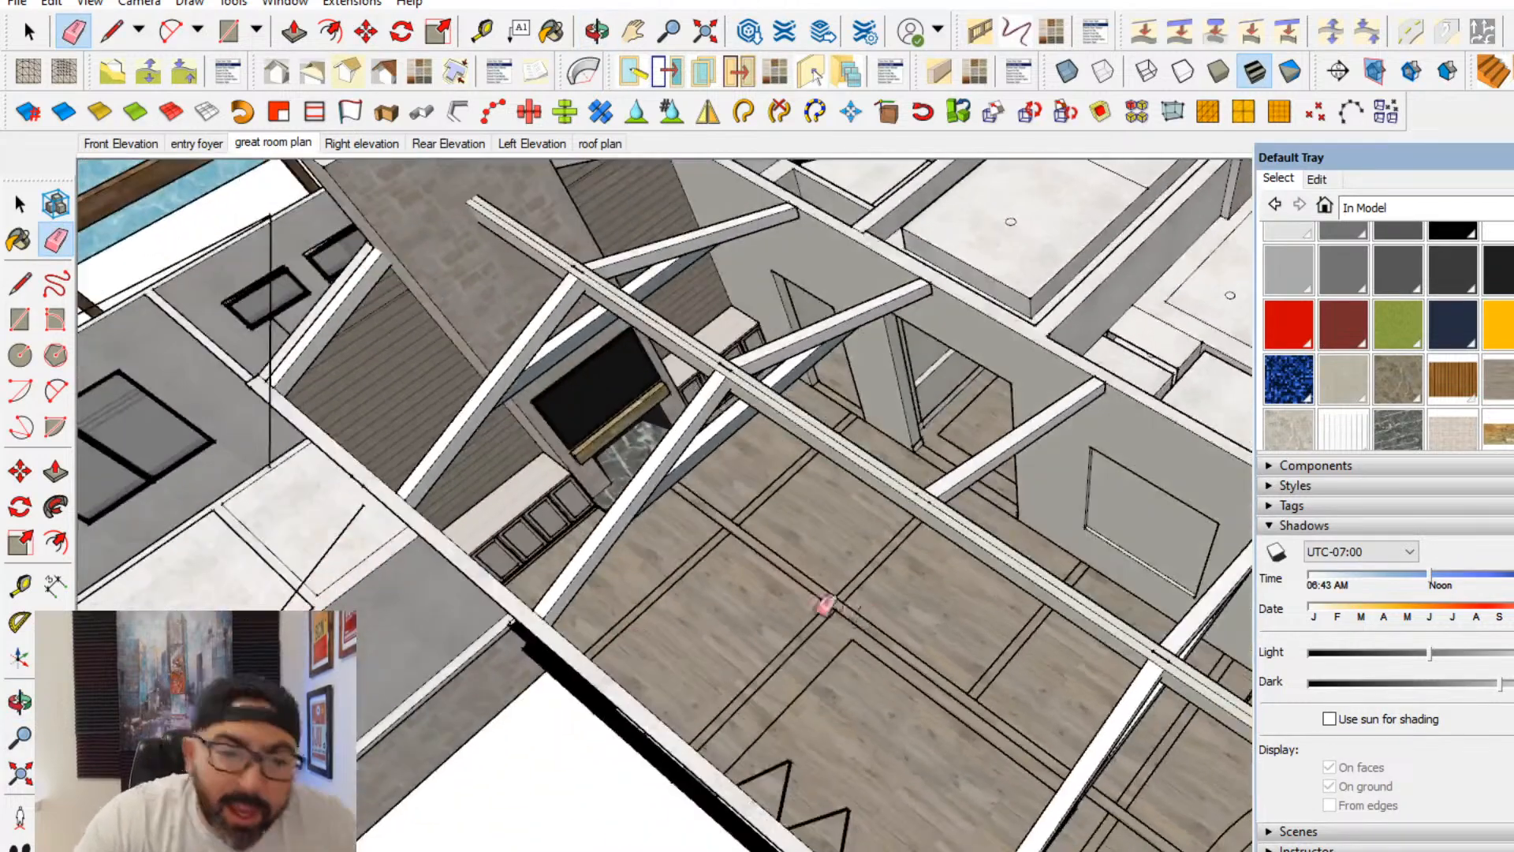
- Inspect the ridge beam, sloped beams and ties from above and from inside the room facing the fireplace wall
mouse_move(823, 662)
middle_down()
mouse_move(962, 812)
mouse_move(939, 683)
mouse_move(1009, 642)
mouse_move(761, 597)
middle_up()
click(20, 204)
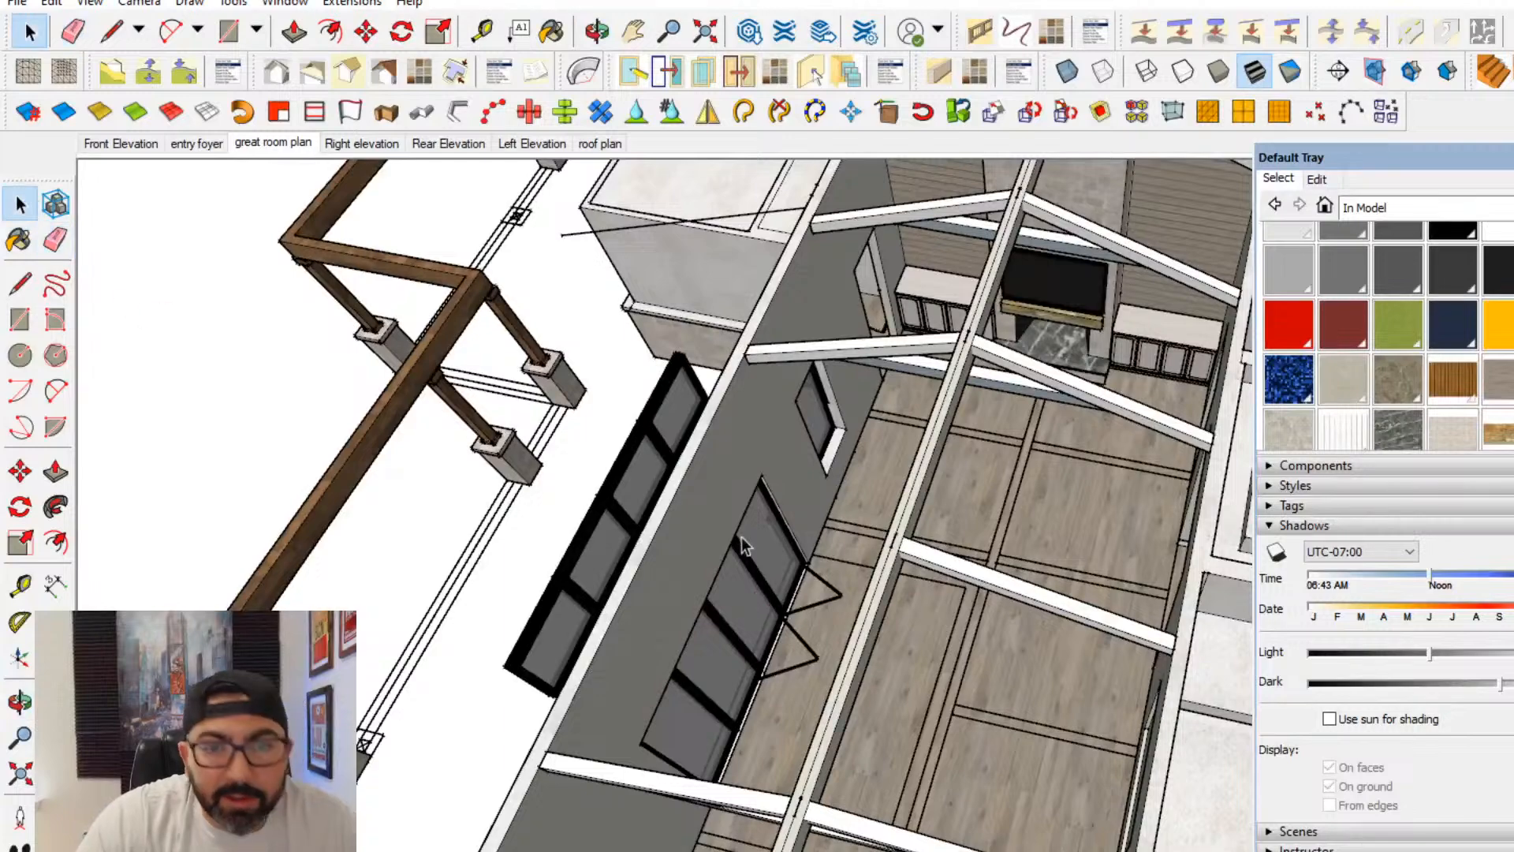
mouse_move(741, 537)
middle_down()
mouse_move(779, 541)
mouse_move(860, 620)
mouse_move(603, 485)
middle_up()
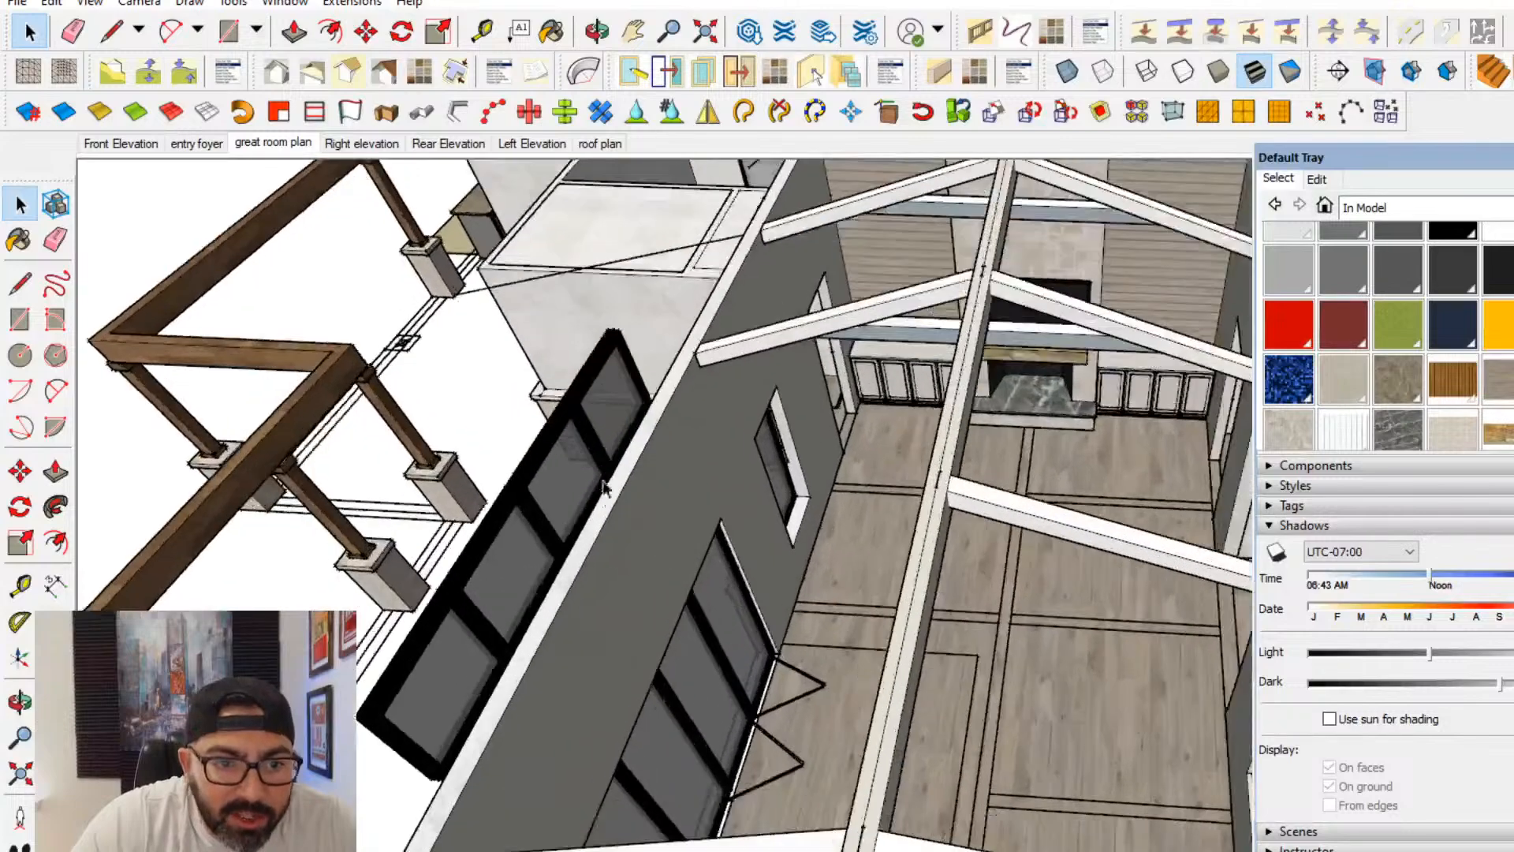
middle_drag(609, 415, 716, 448)
middle_drag(720, 380, 879, 169)
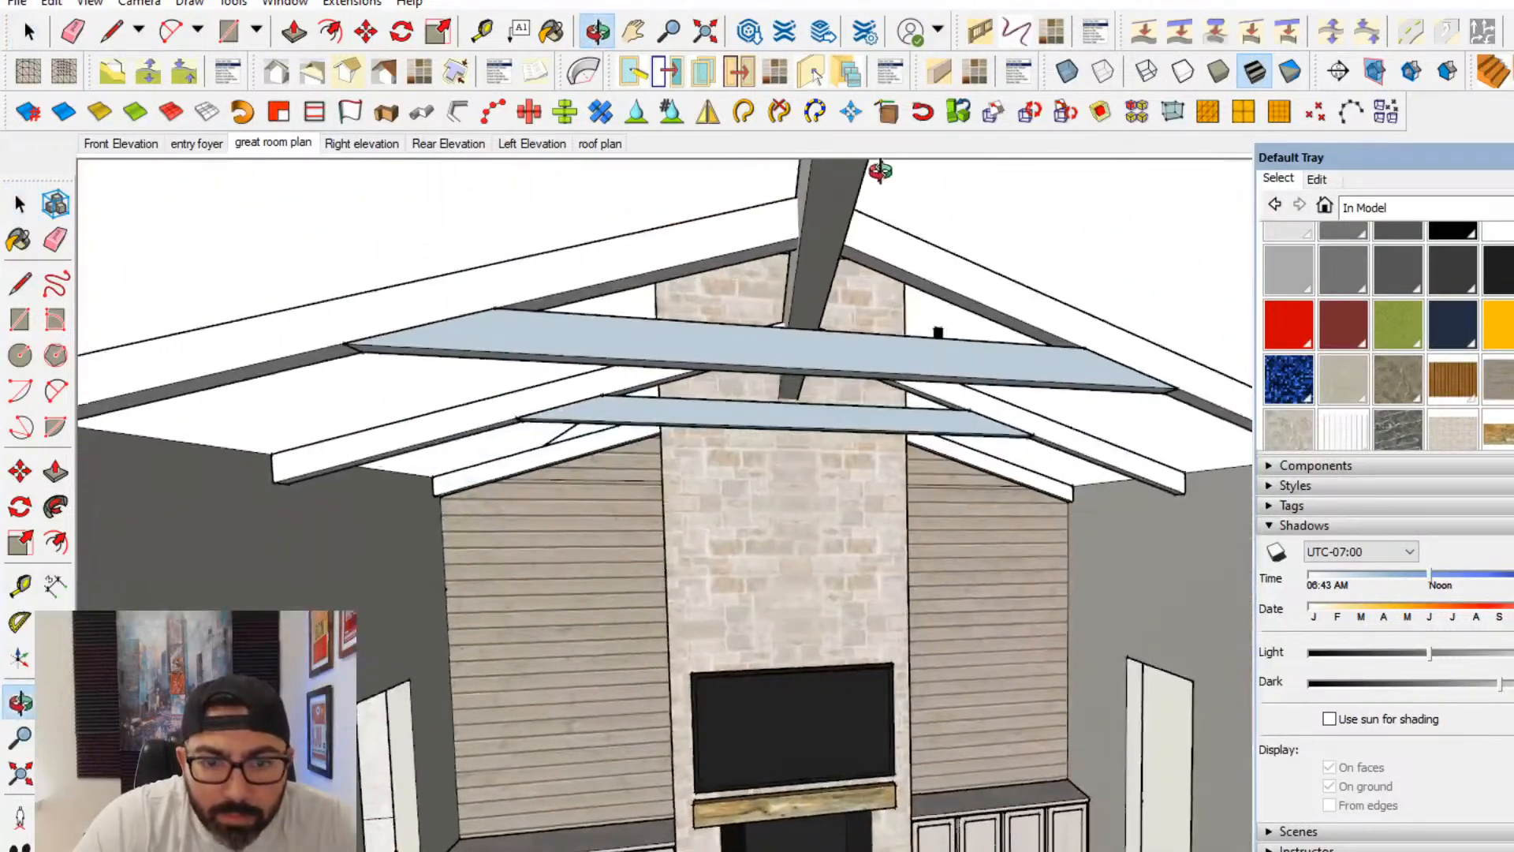
scroll(1009, 410, up, 5)
scroll(1006, 410, down, 5)
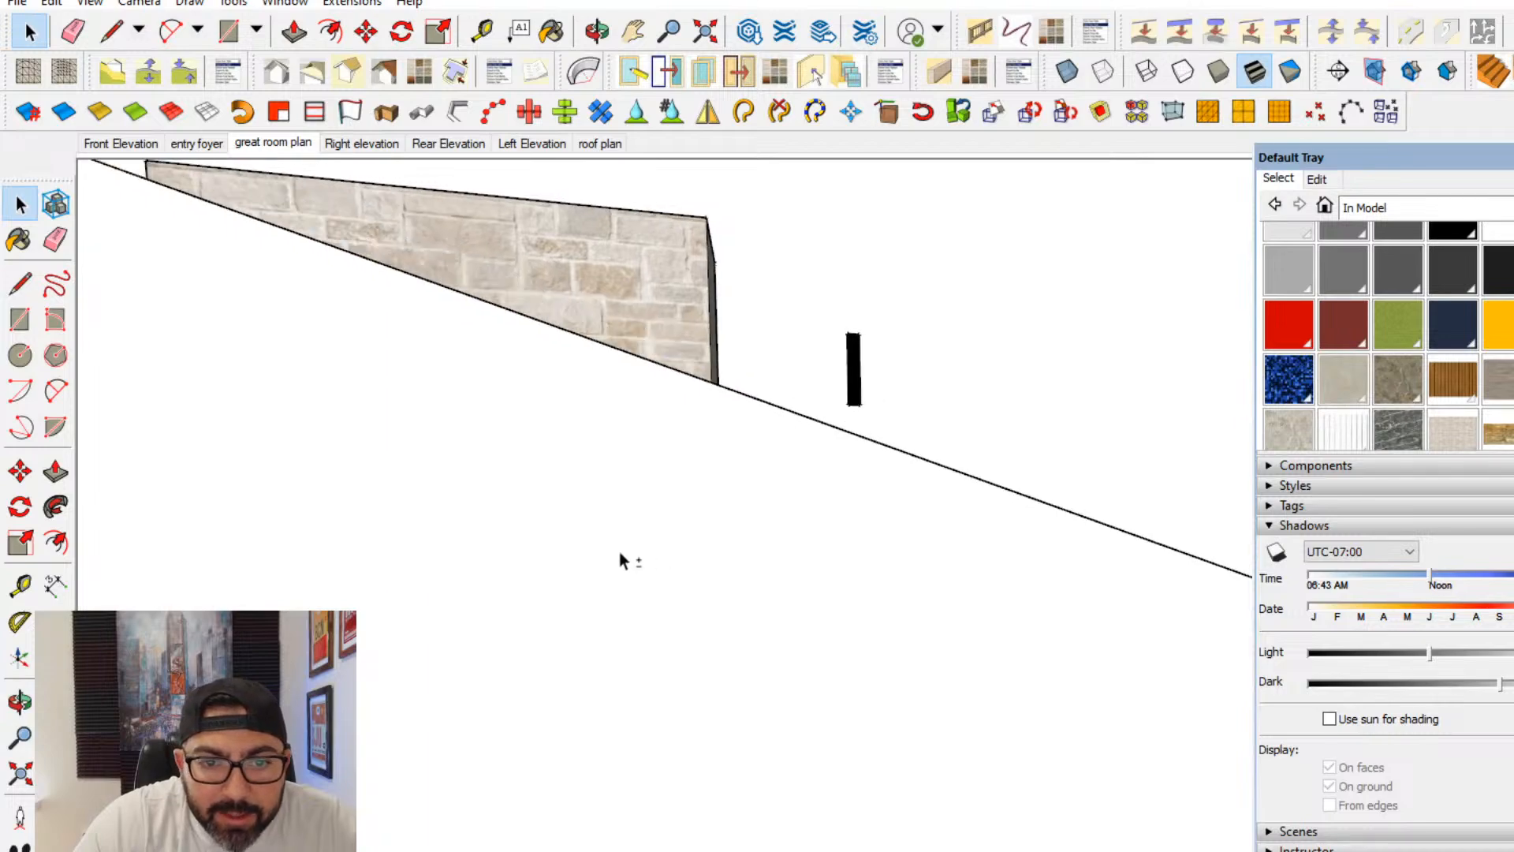
middle_drag(619, 551, 763, 348)
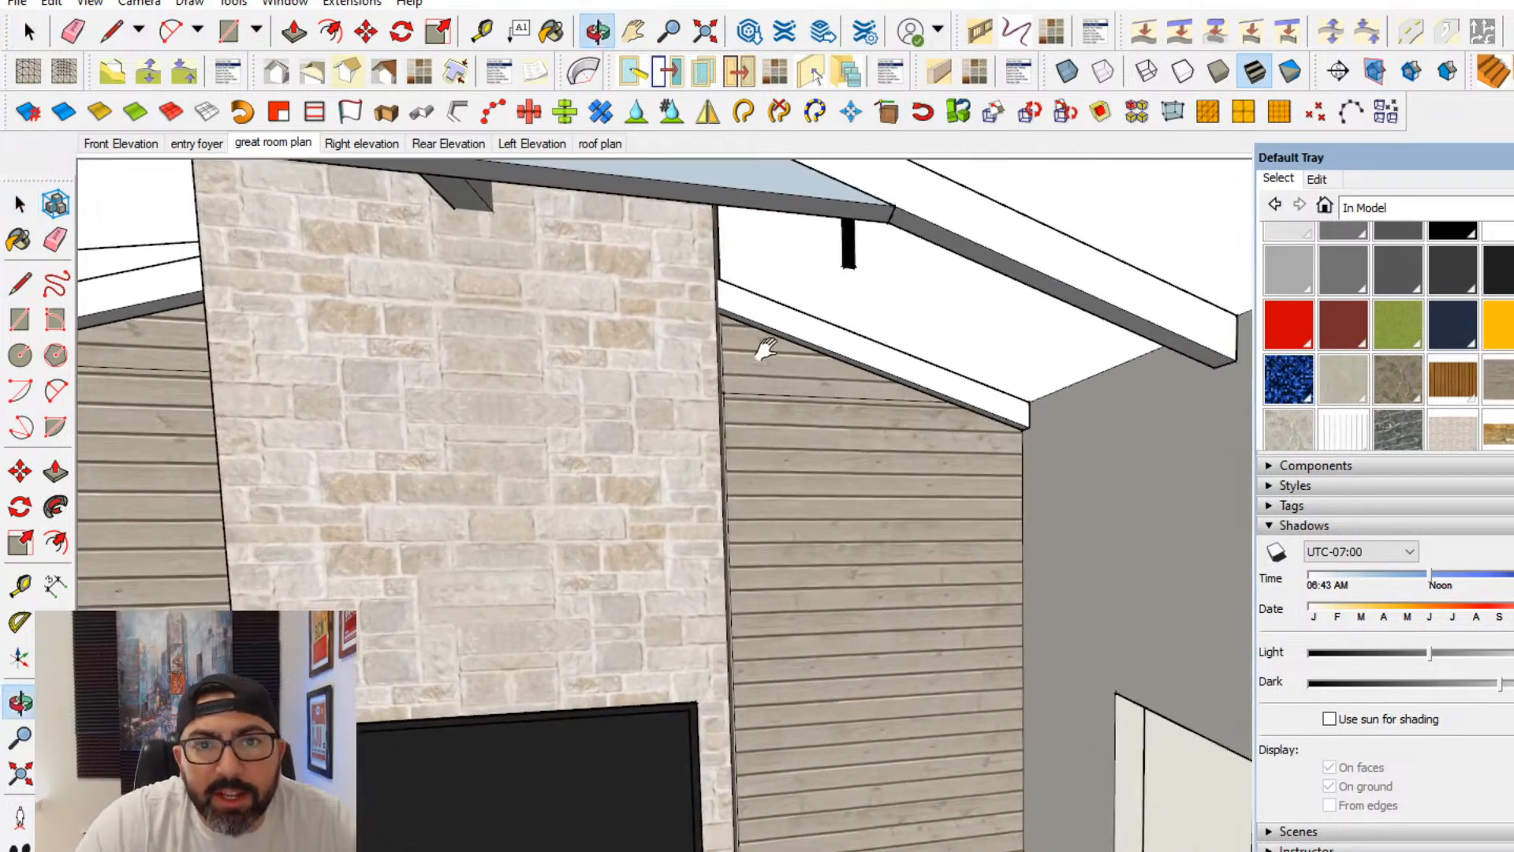
scroll(892, 311, down, 5)
shift+middle_drag(892, 311, 895, 327)
scroll(899, 324, up, 10)
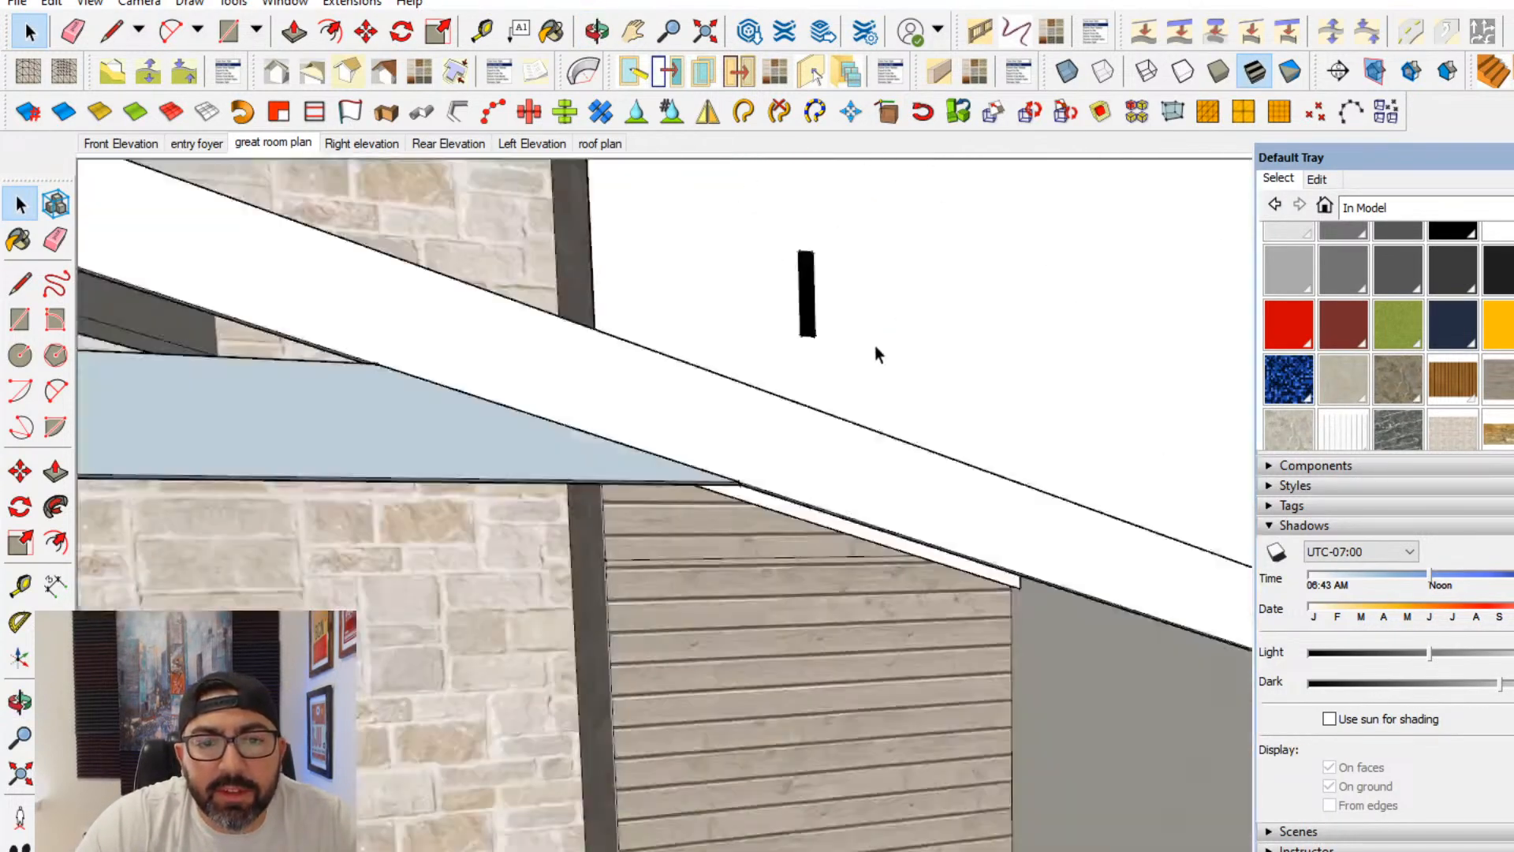
scroll(793, 484, up, 8)
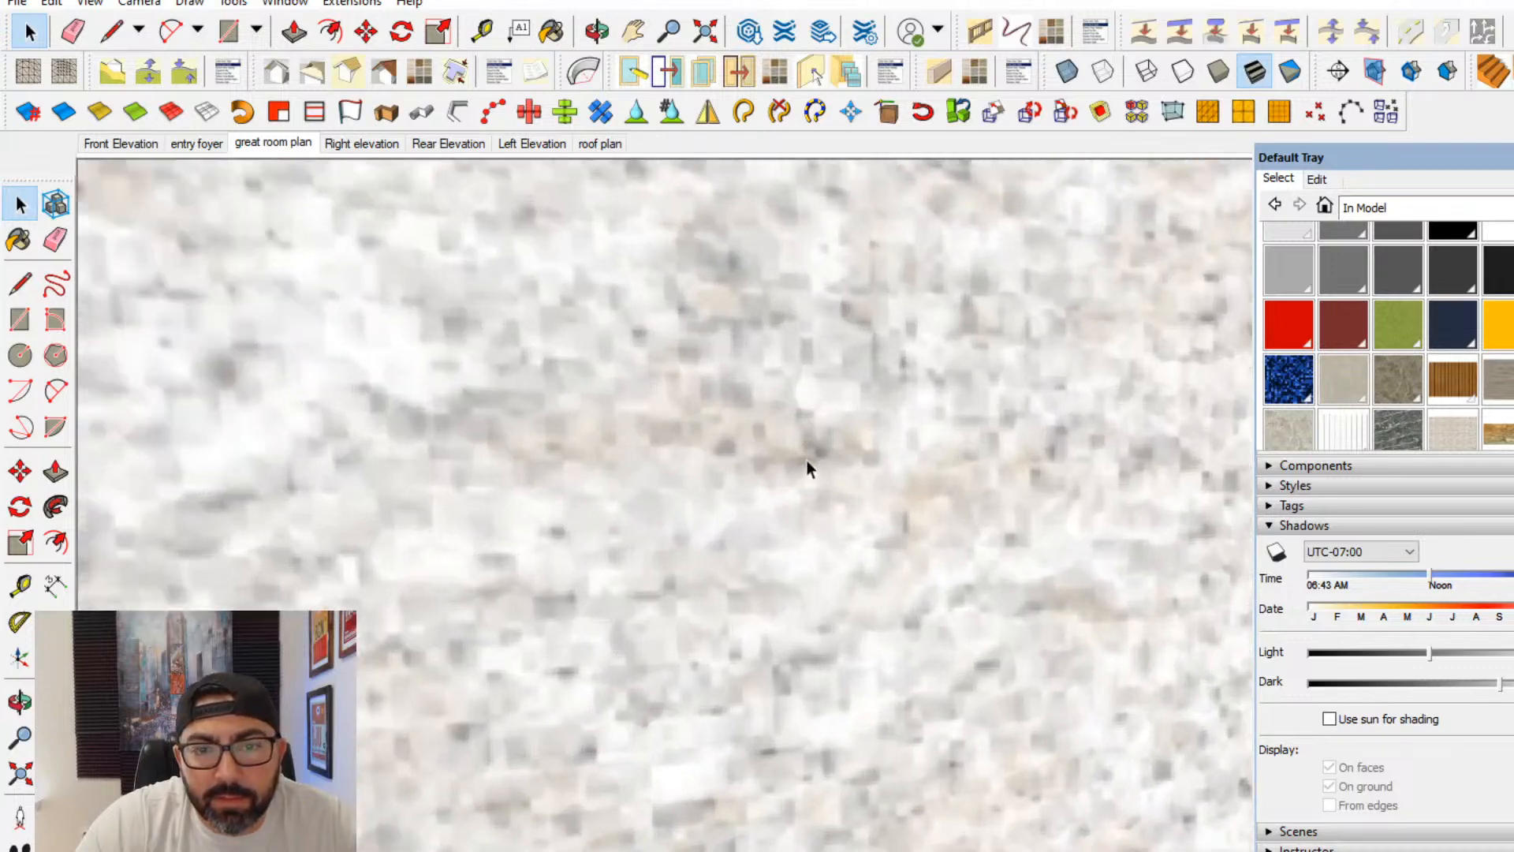
scroll(764, 512, down, 12)
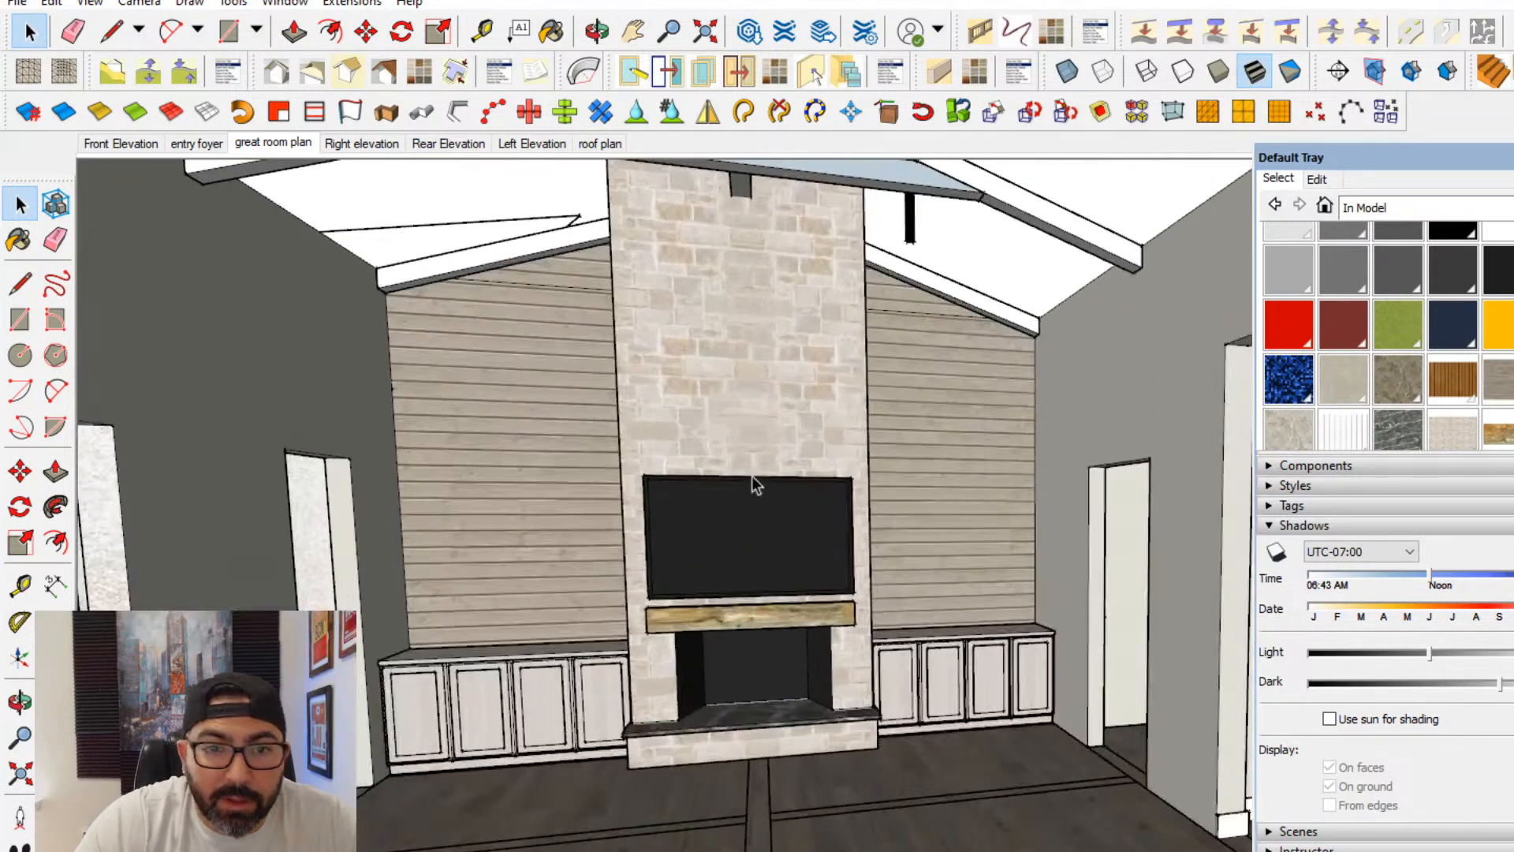
mouse_move(750, 485)
shift+middle_down()
mouse_move(789, 399)
mouse_move(755, 466)
shift+middle_up()
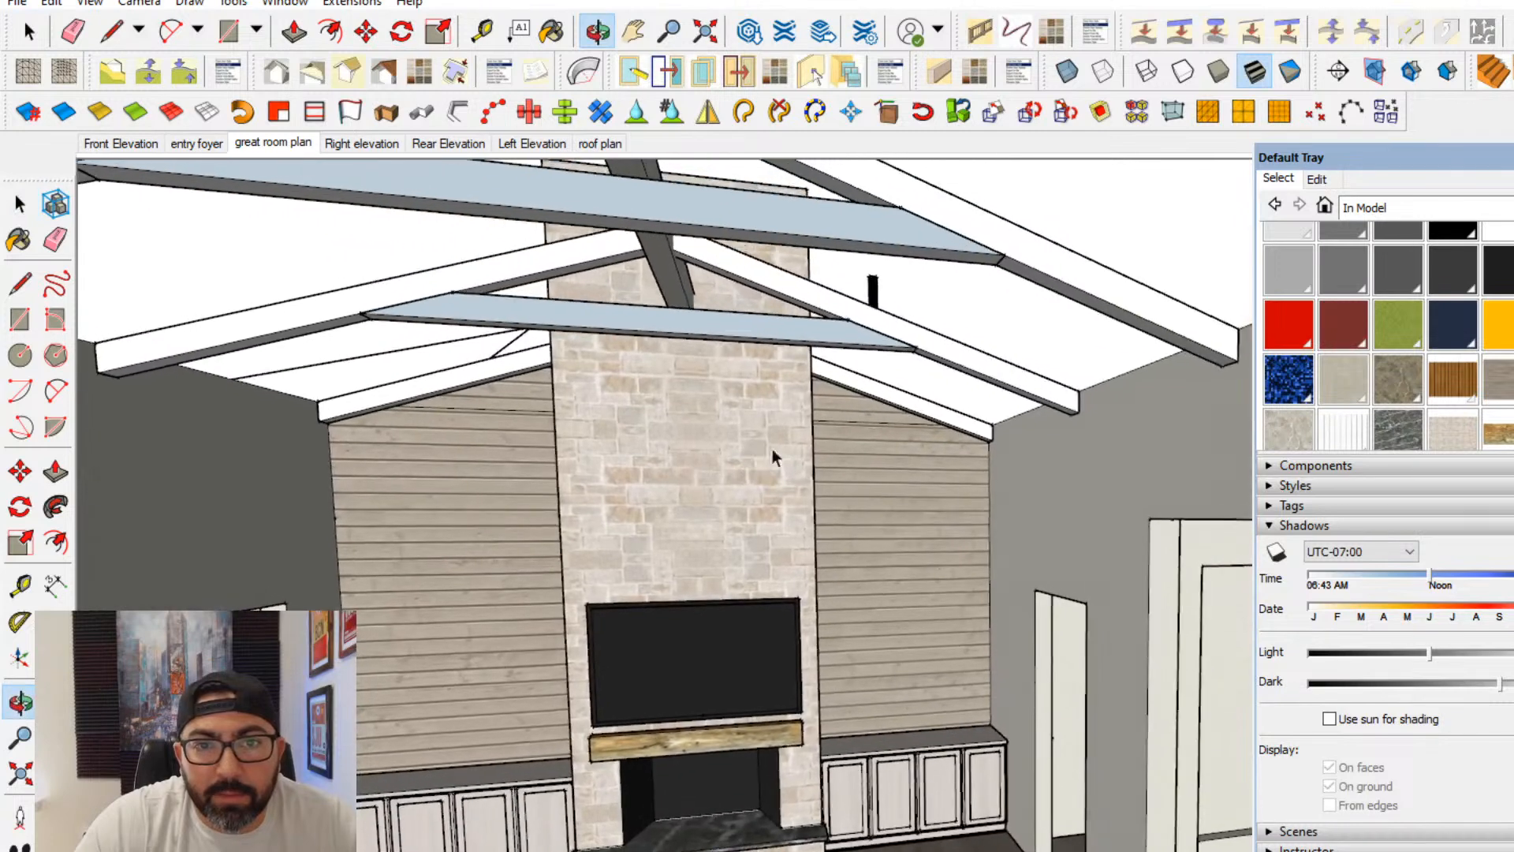
- Open the sloped beam component right of the fireplace for editing and select its long vertical face
triple_click(933, 343)
click(932, 347)
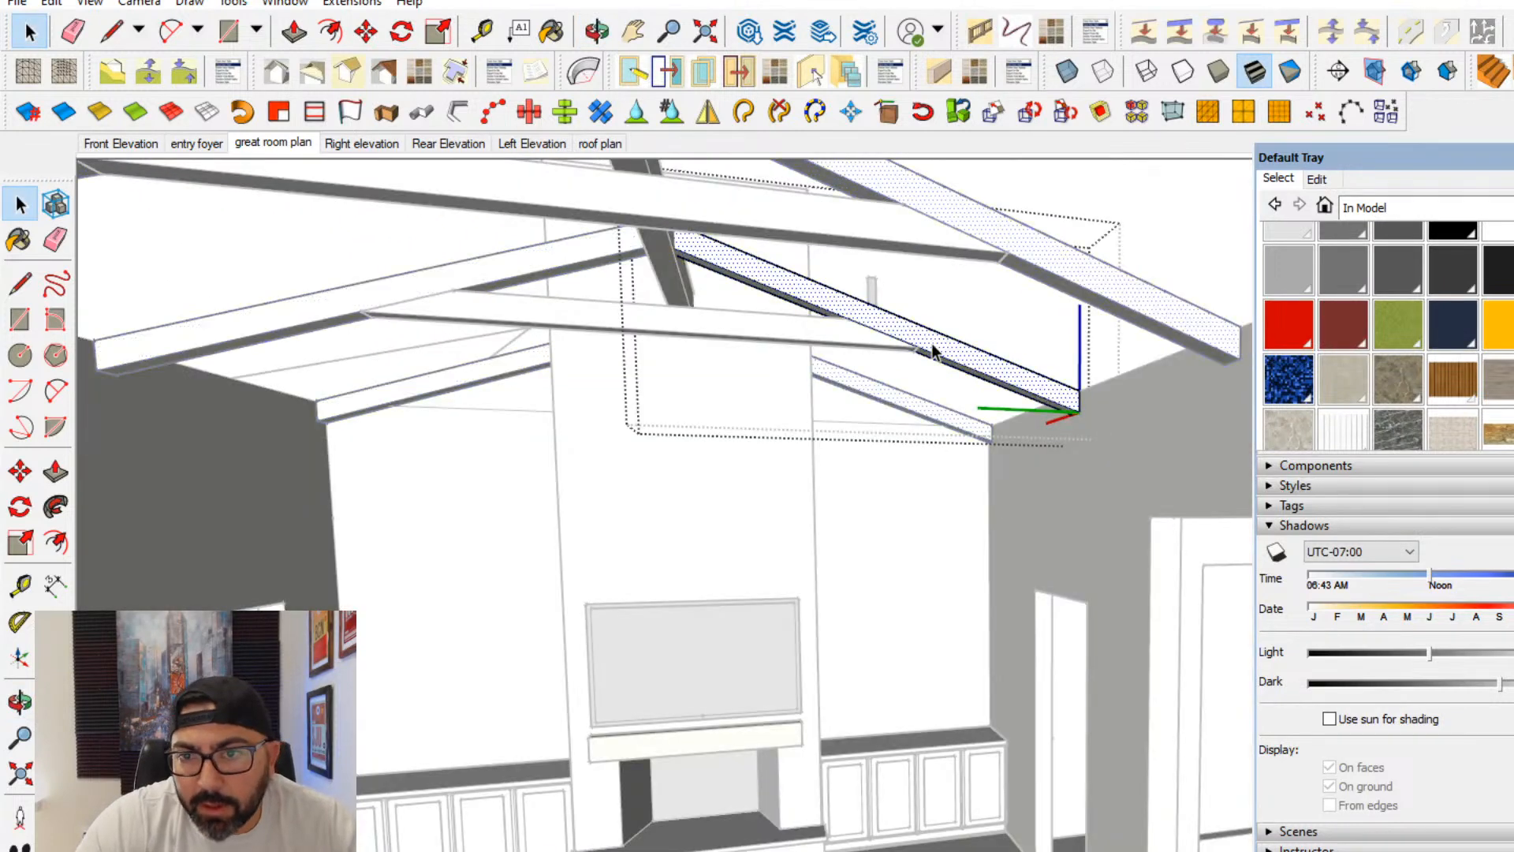
- Try to create a wood material from Color A05 using the 60_raw wood fine medium color texture image
click(1439, 208)
click(1420, 323)
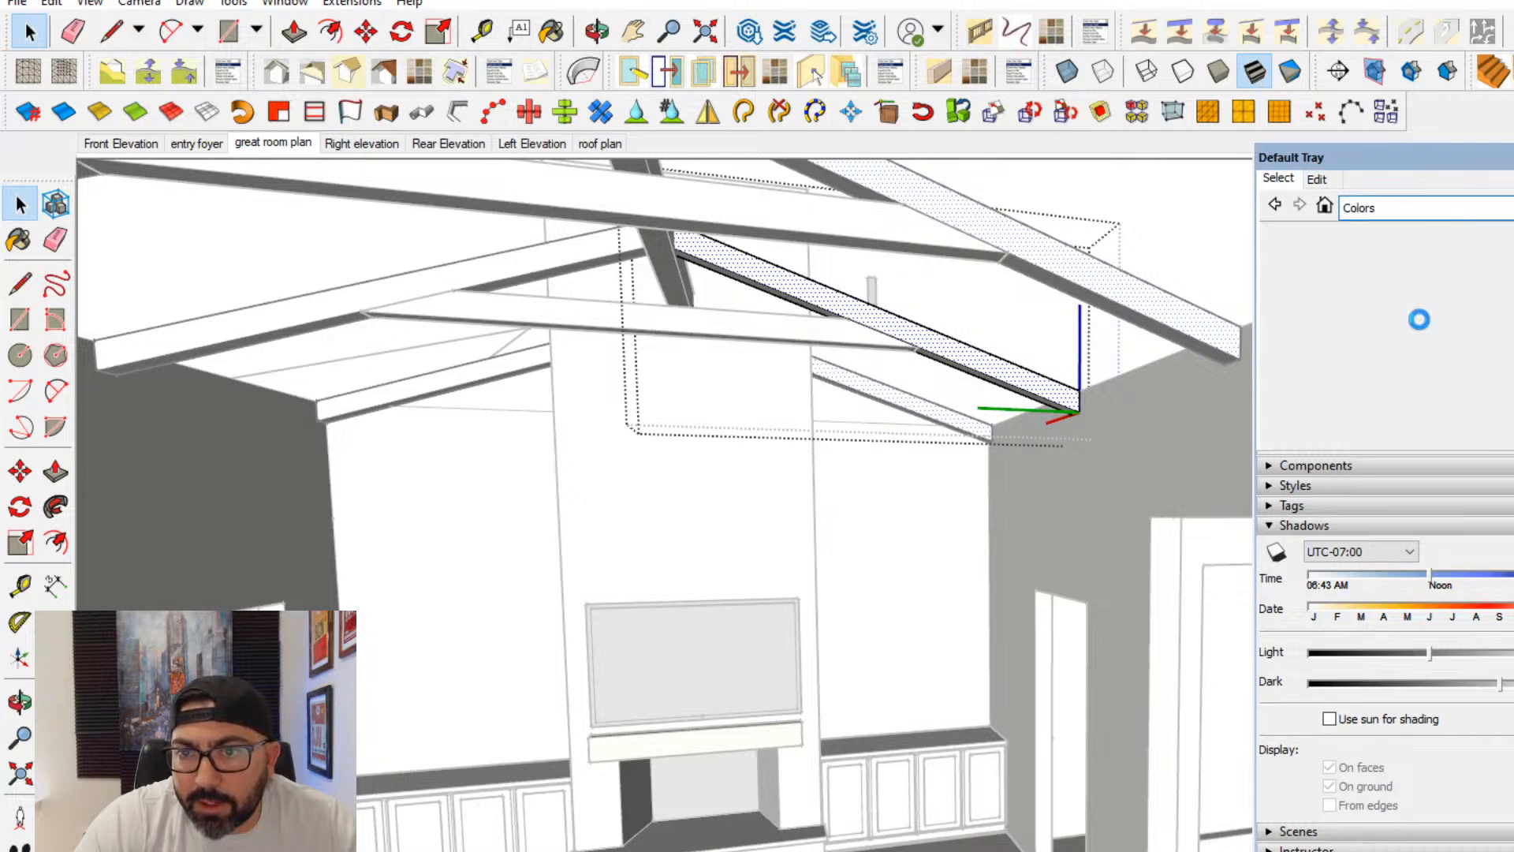
click(1506, 253)
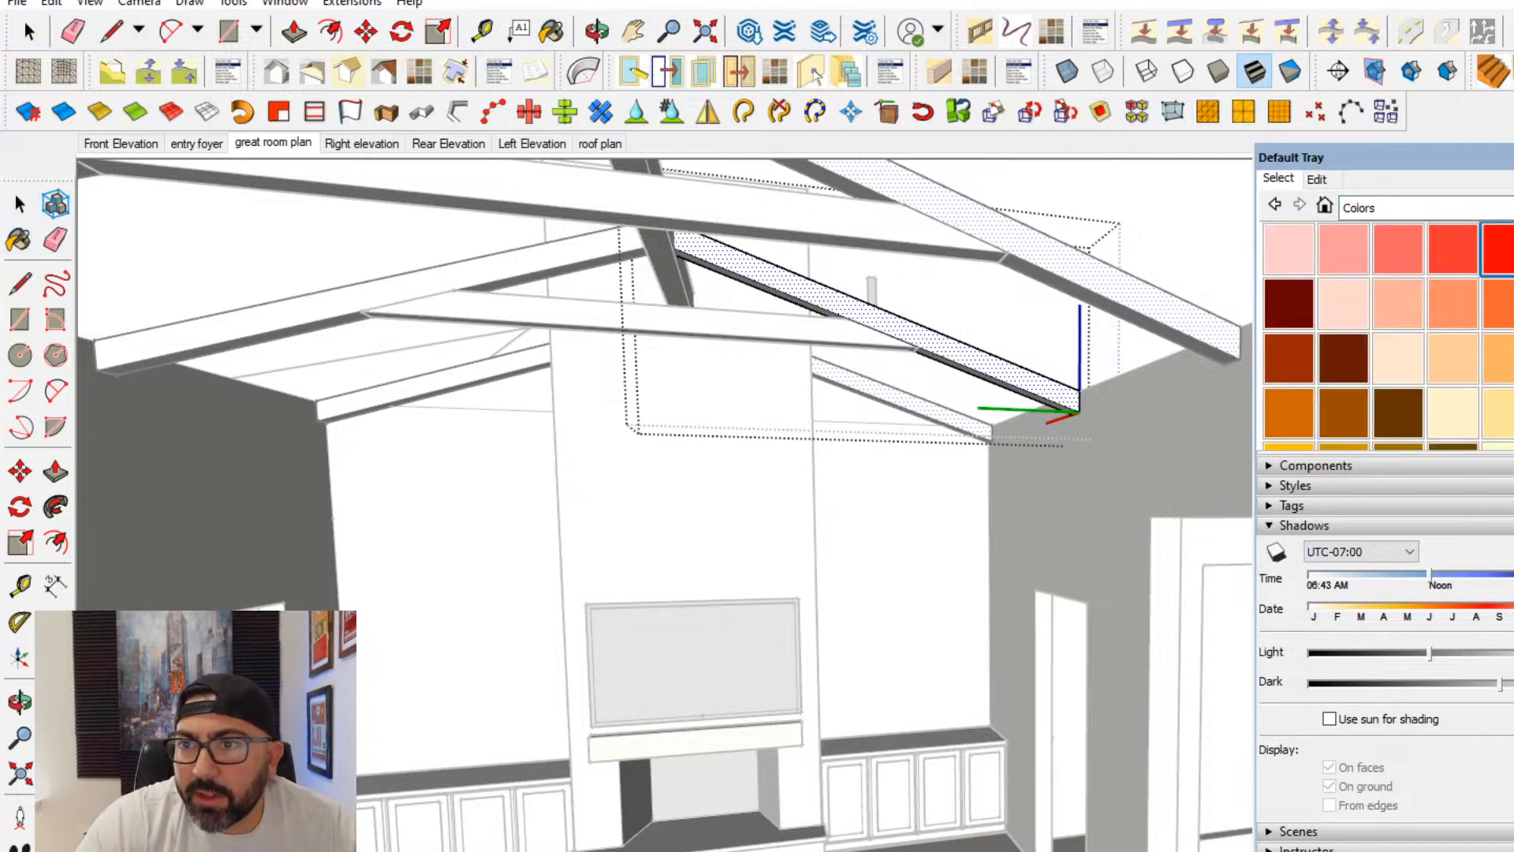
scroll(1385, 505, up, 3)
click(1511, 246)
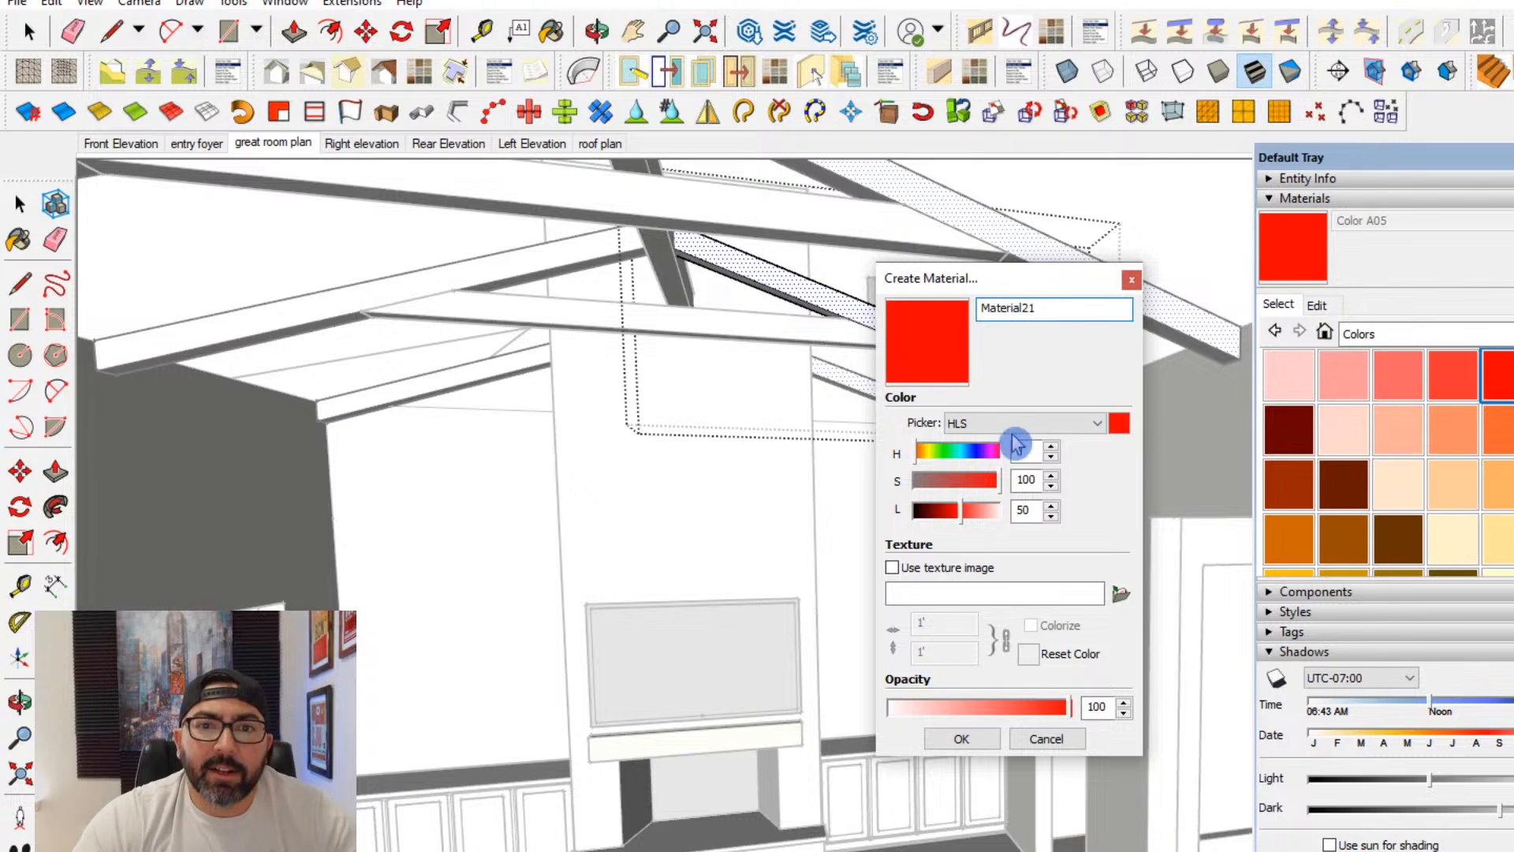
click(1121, 593)
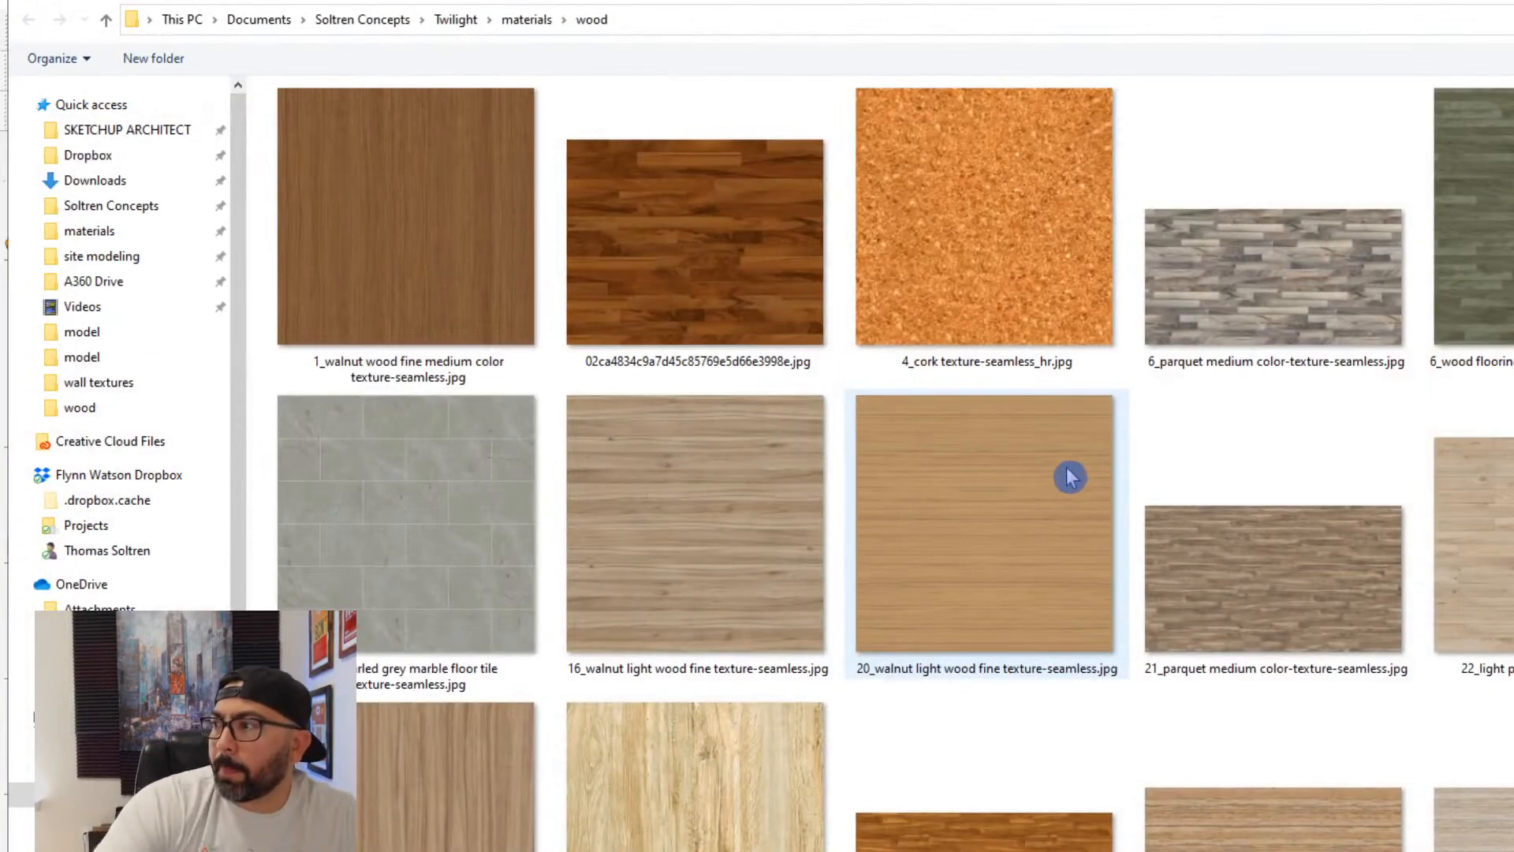
scroll(1135, 548, down, 1)
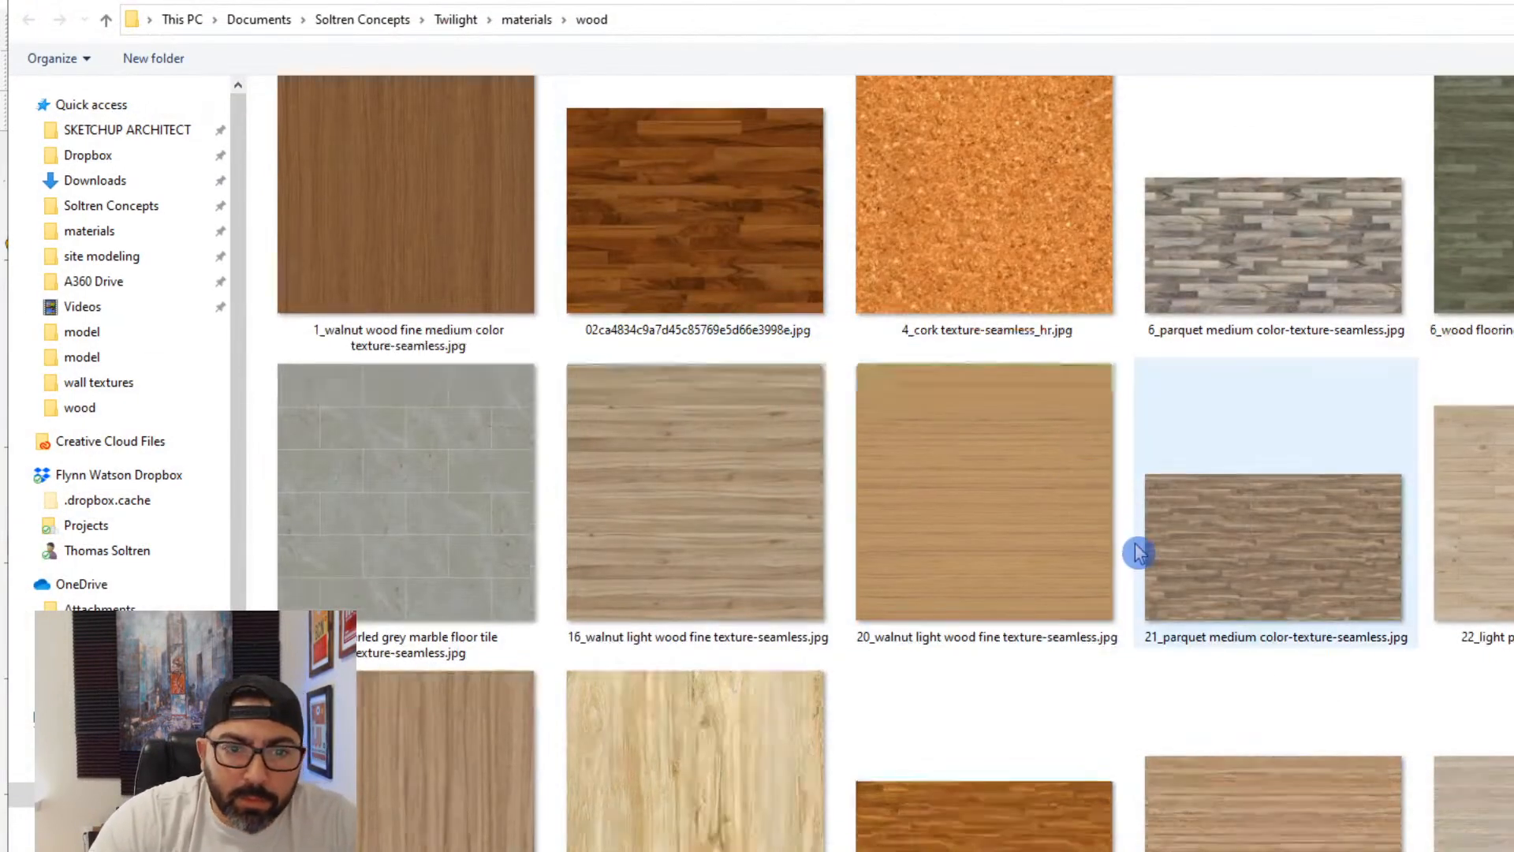
scroll(1138, 551, down, 5)
scroll(856, 569, down, 2)
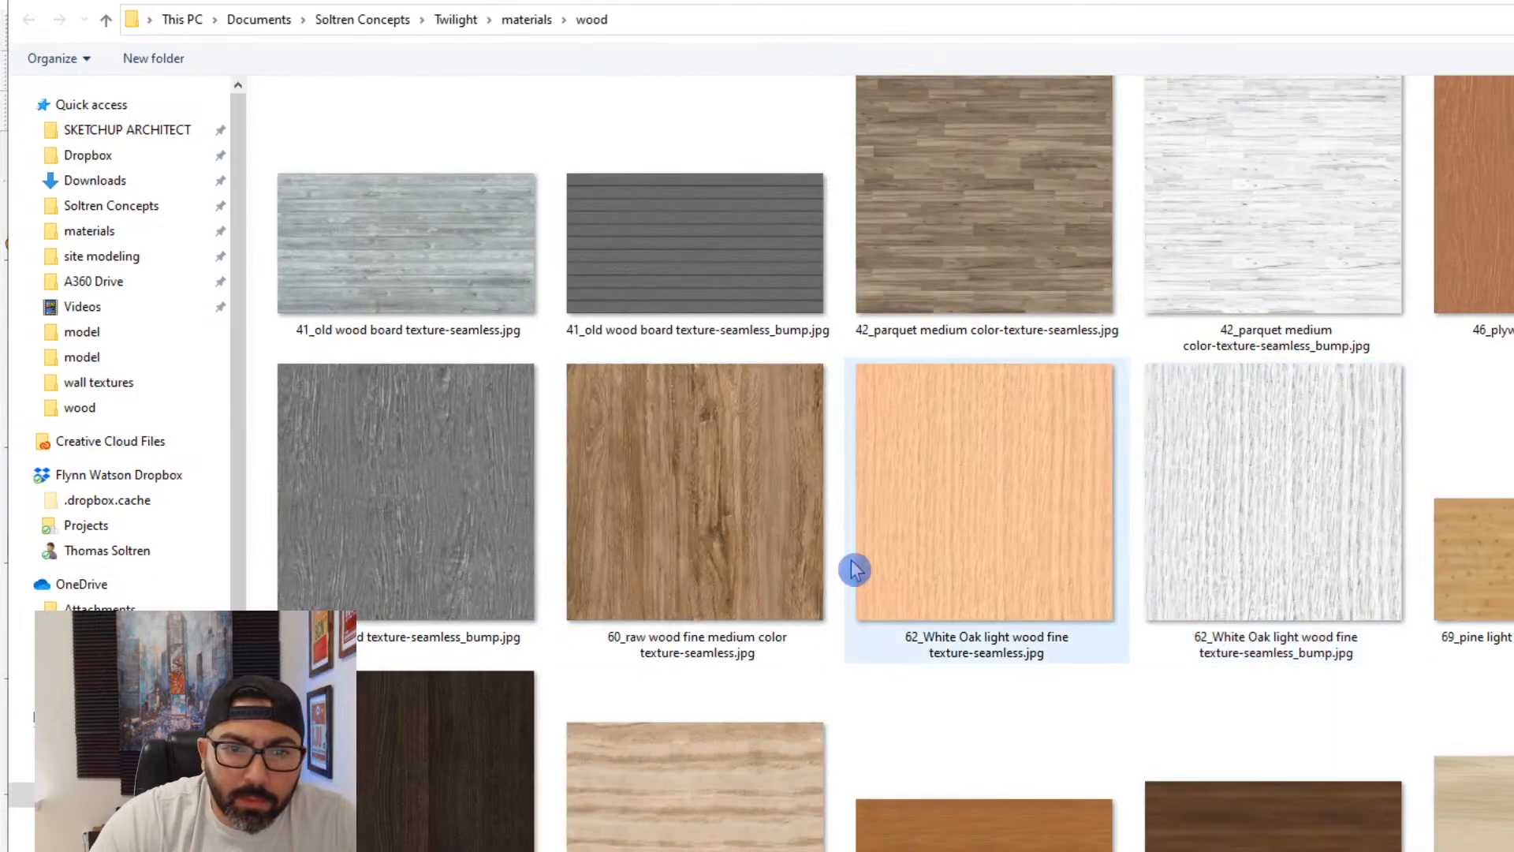
double_click(717, 541)
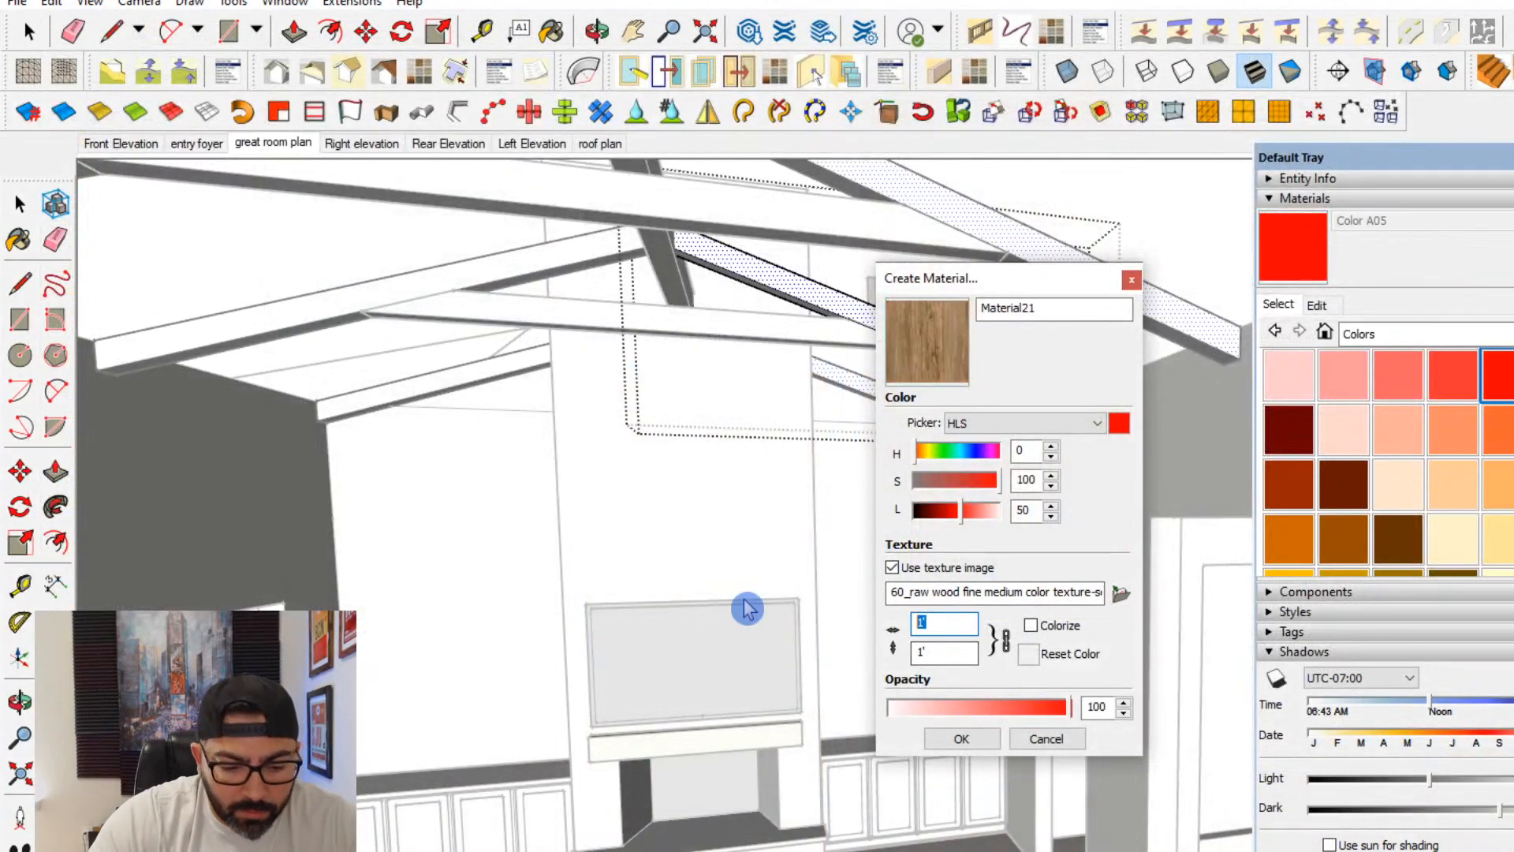
click(962, 738)
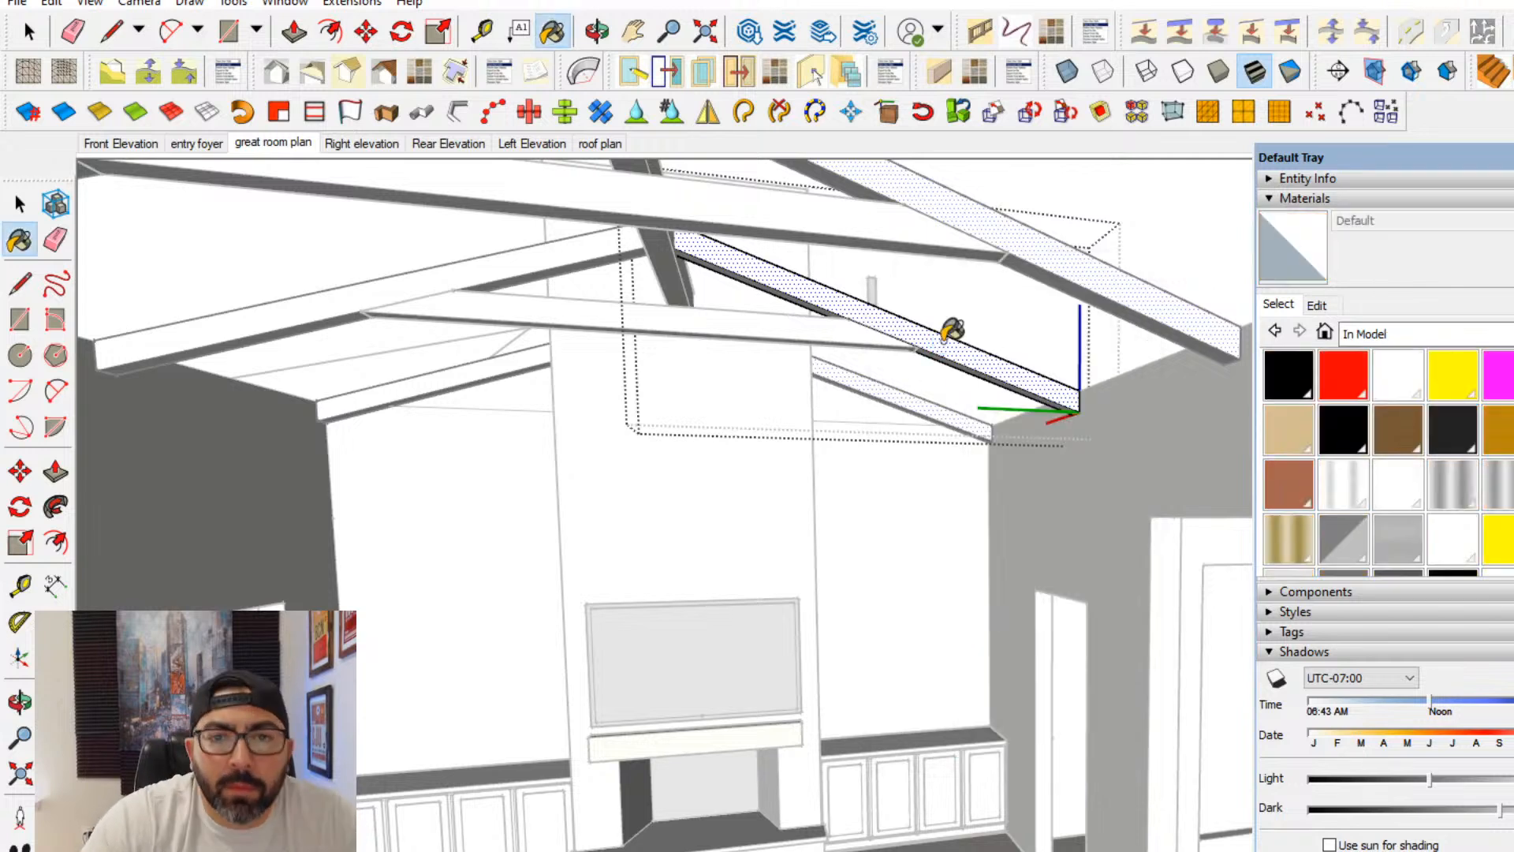
- Create a material with the 60_raw wood fine medium color texture image sized 5' by 5' and paint the open beam's face with it
click(1343, 385)
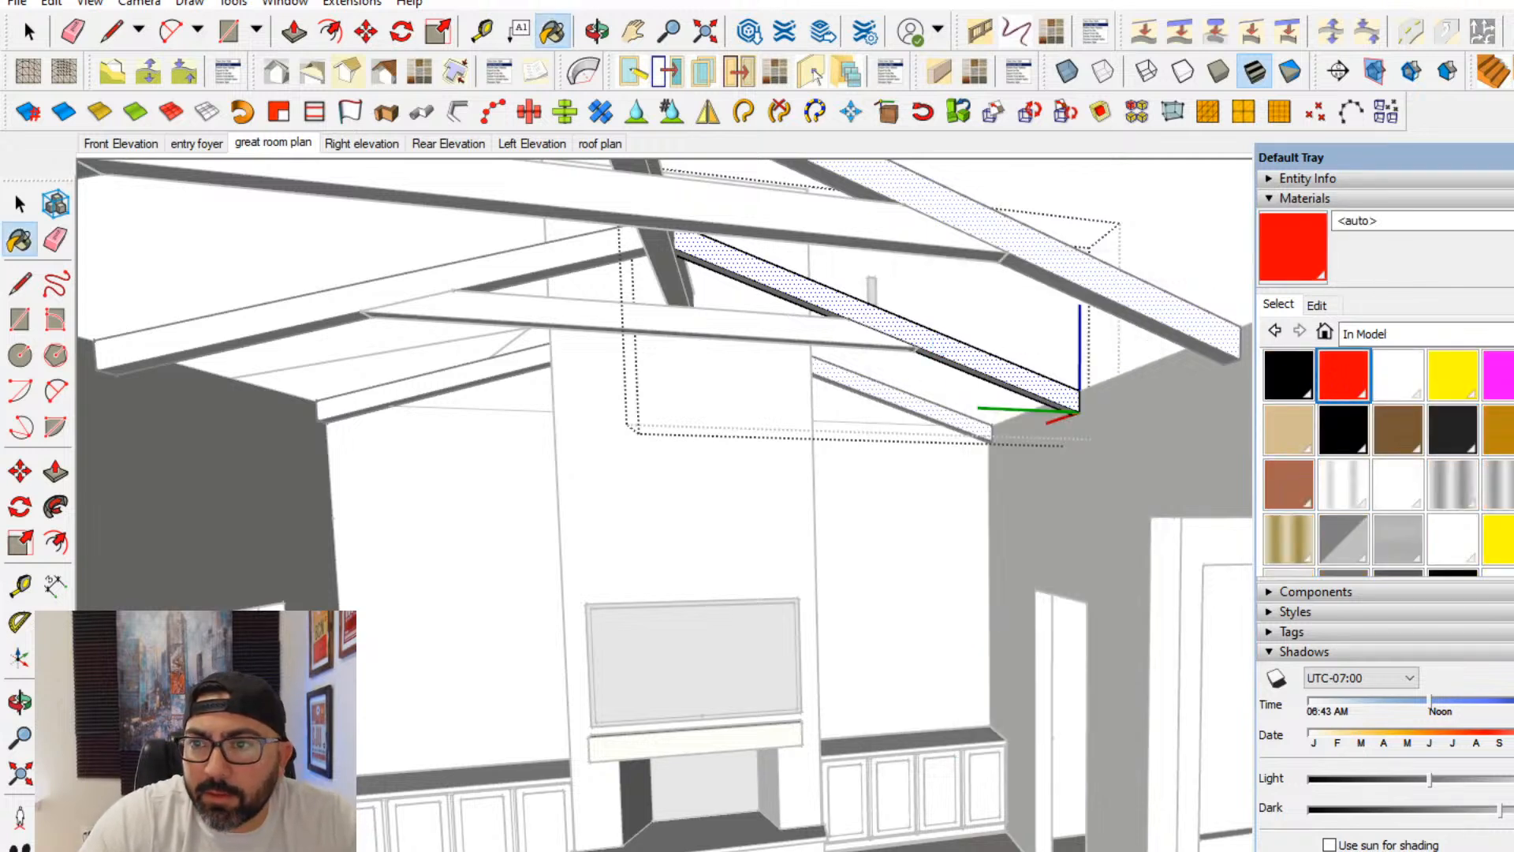
click(1511, 257)
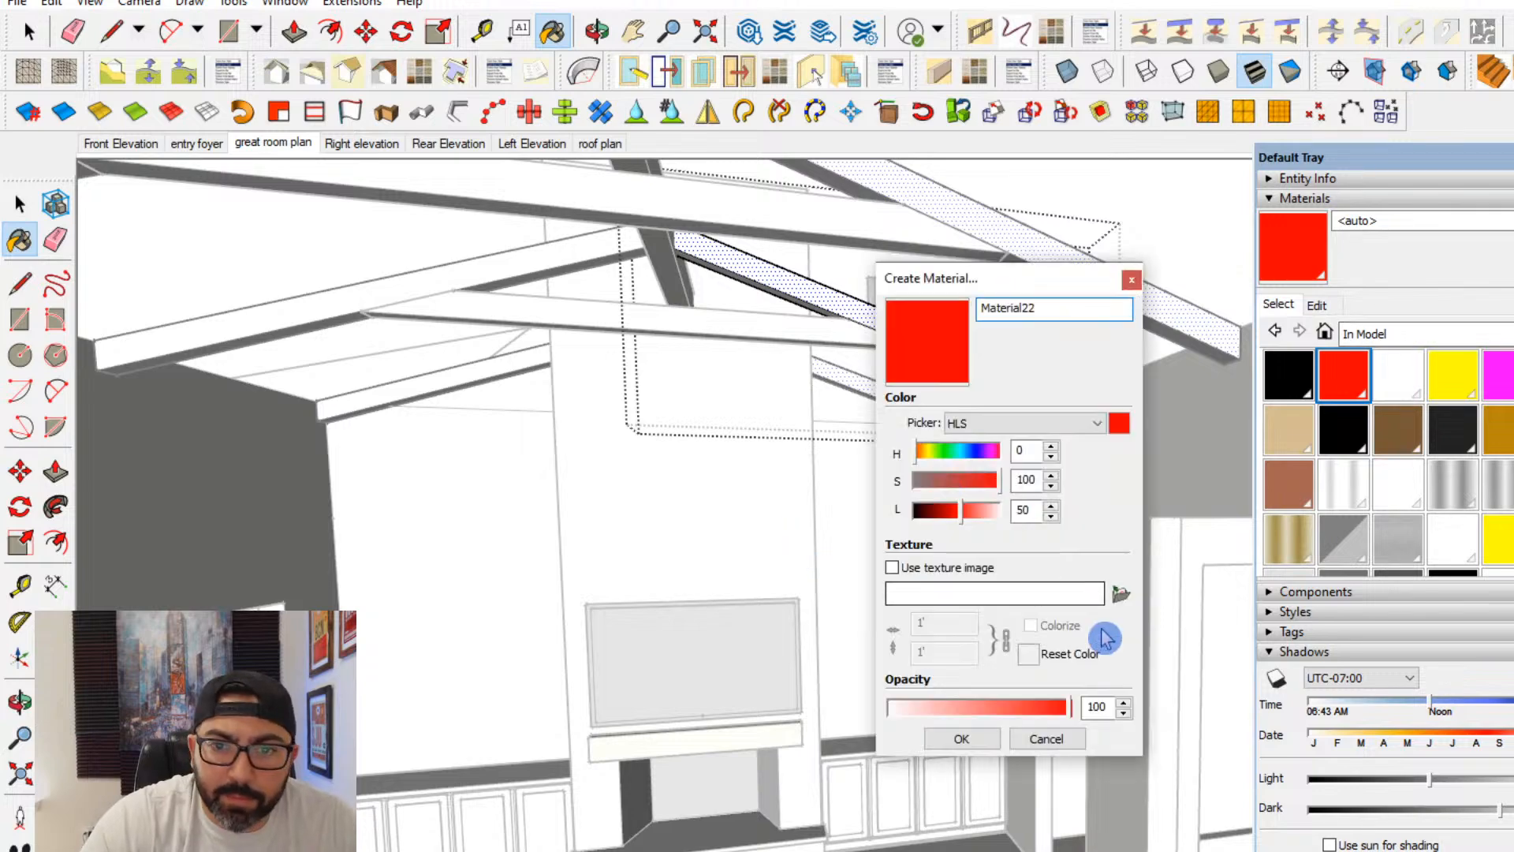
click(1120, 598)
scroll(936, 646, down, 10)
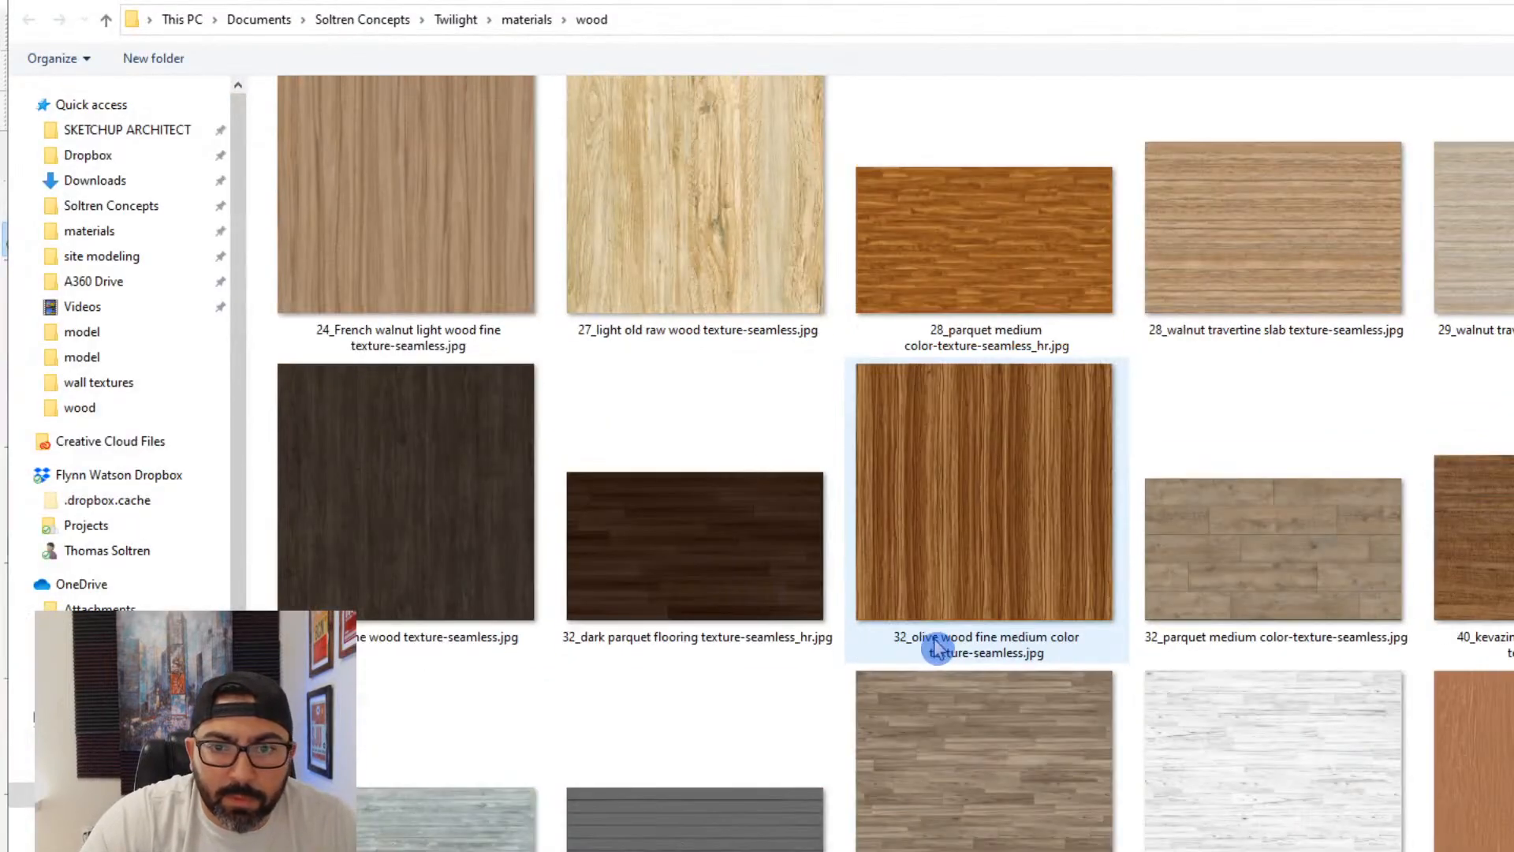
double_click(666, 506)
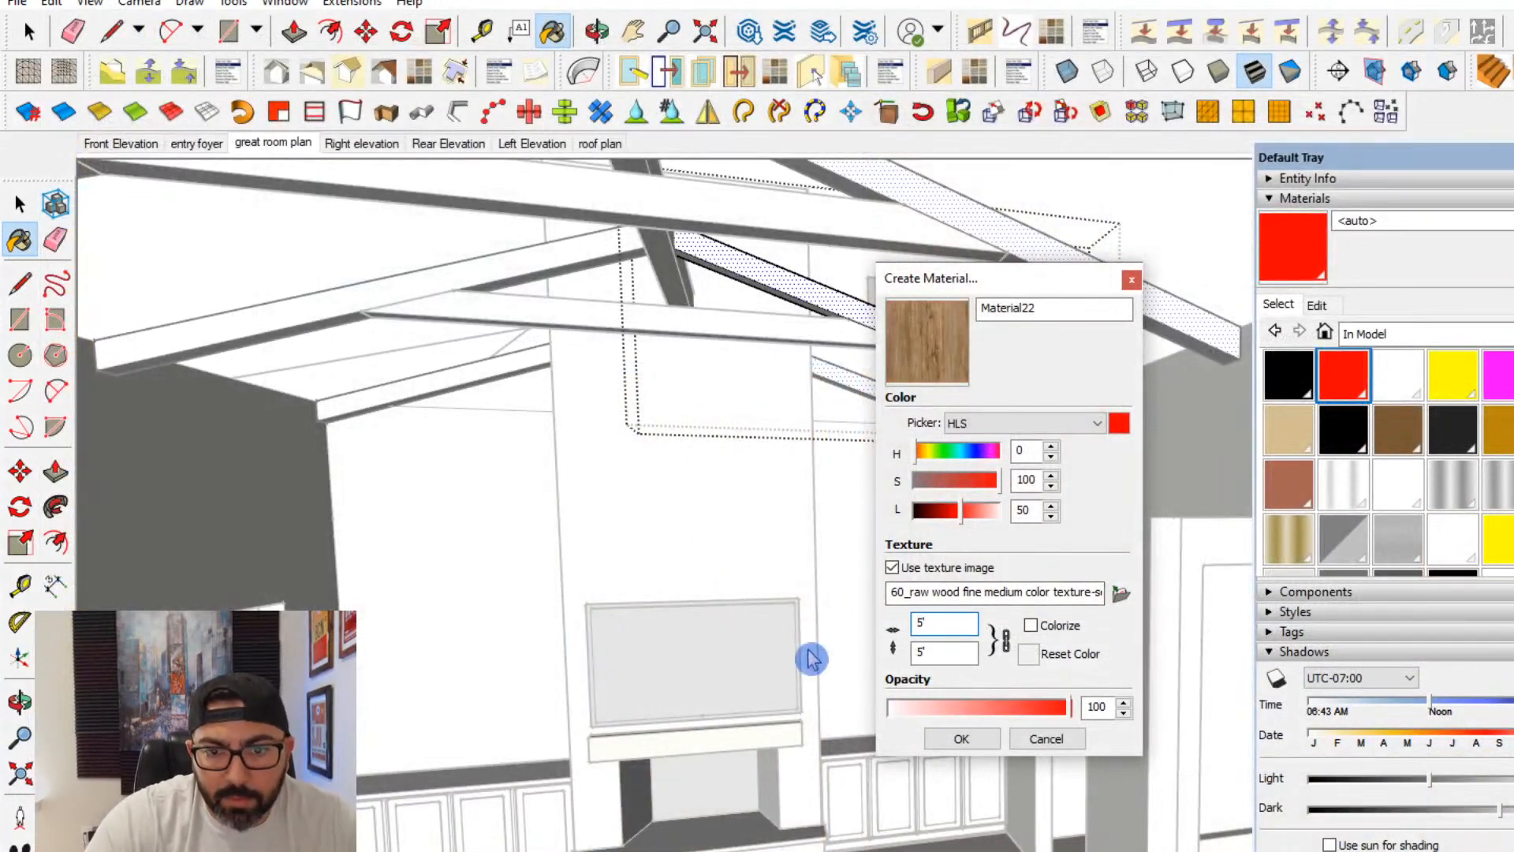
click(961, 738)
click(927, 335)
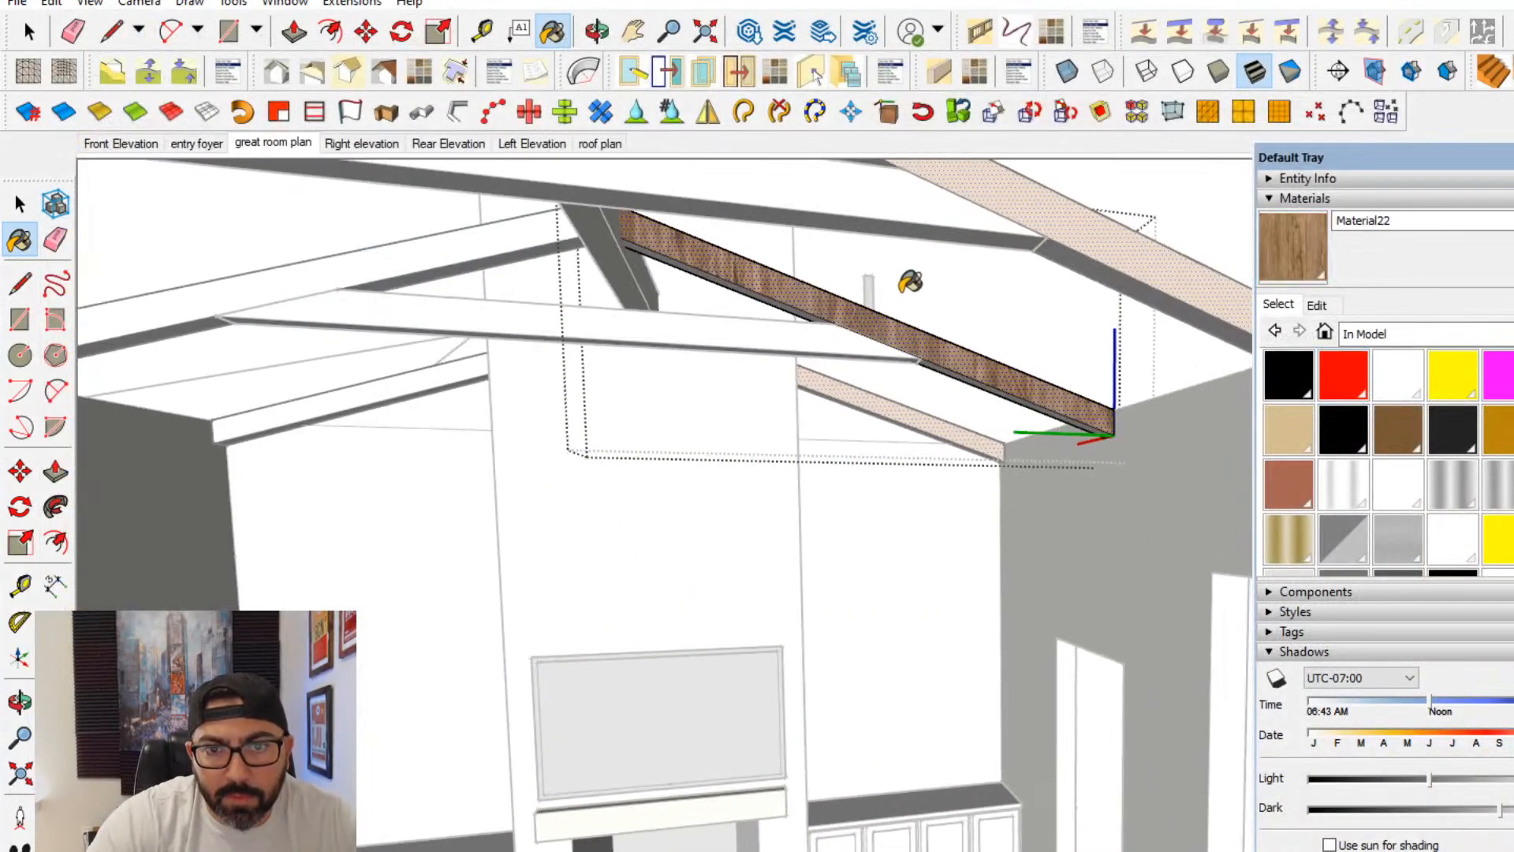
- Rotate the wood texture on the open sloped beam's long vertical face so the grain runs along the beam
click(24, 208)
scroll(854, 328, up, 2)
right_click(860, 314)
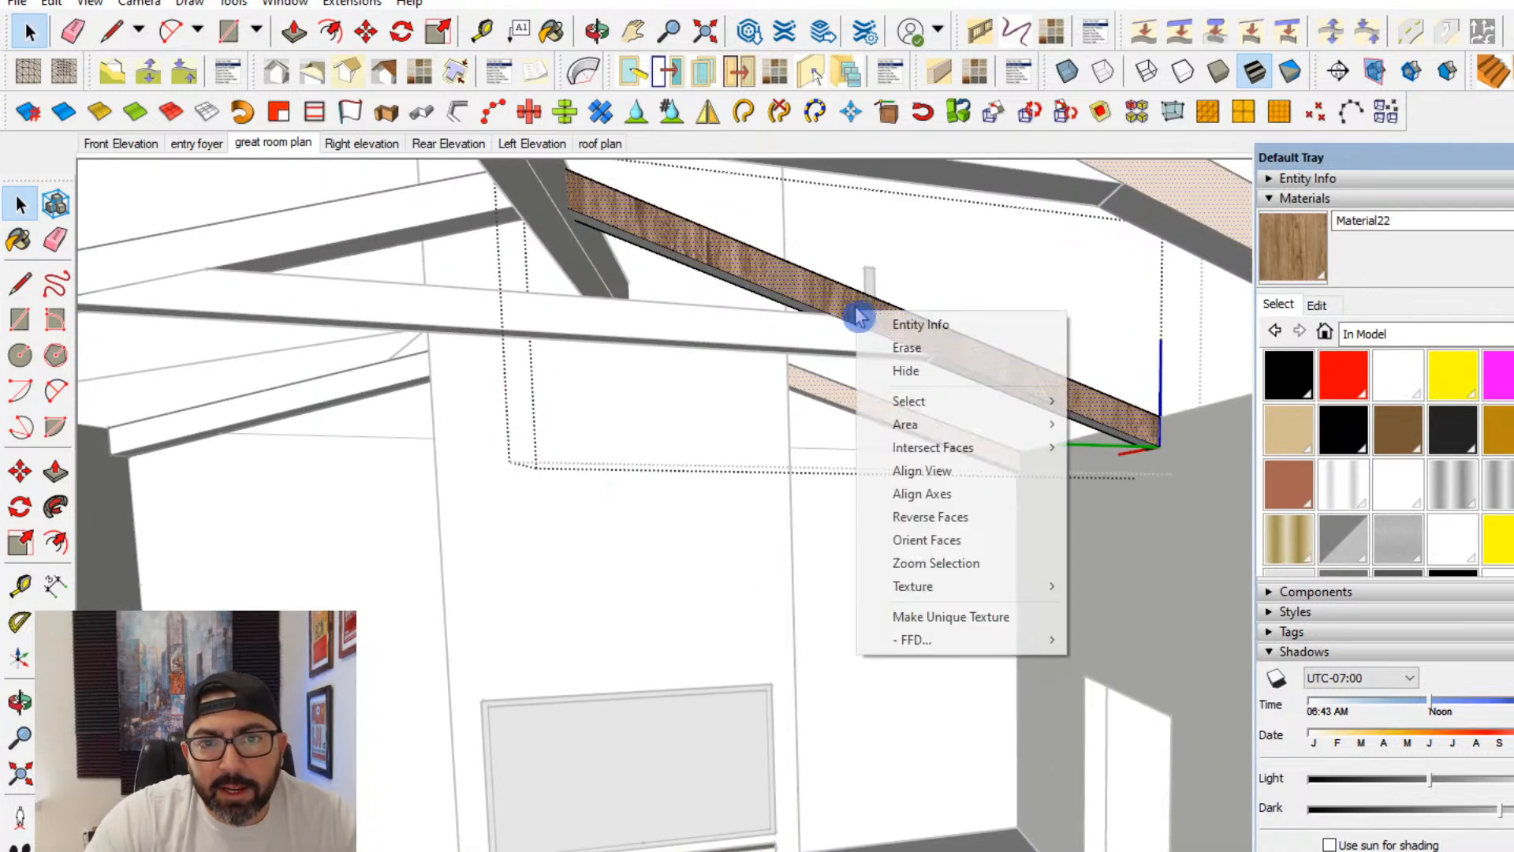
mouse_move(963, 598)
click(1127, 587)
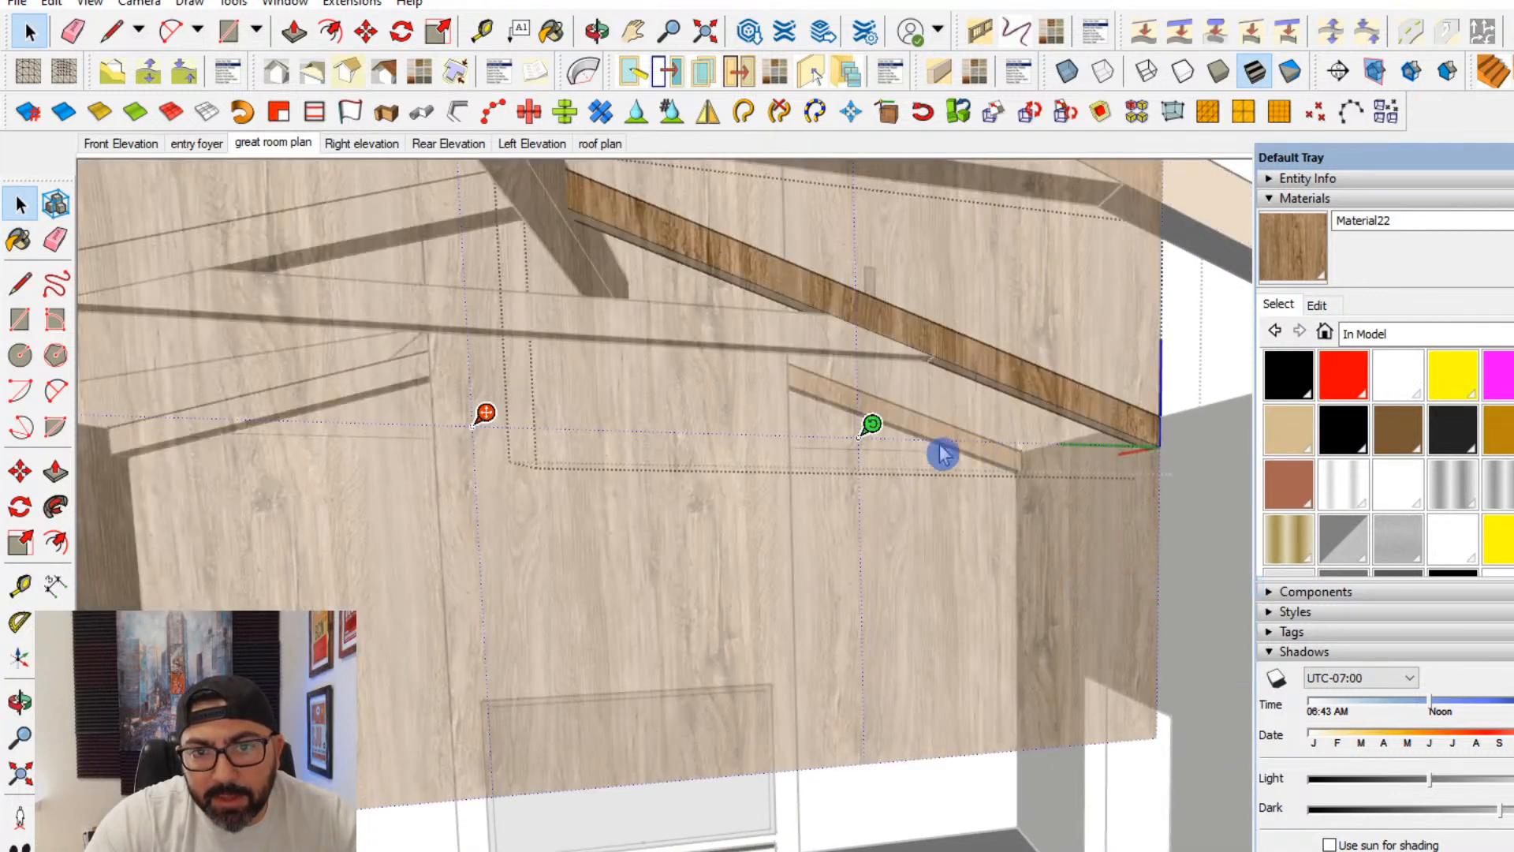
drag(868, 438, 429, 625)
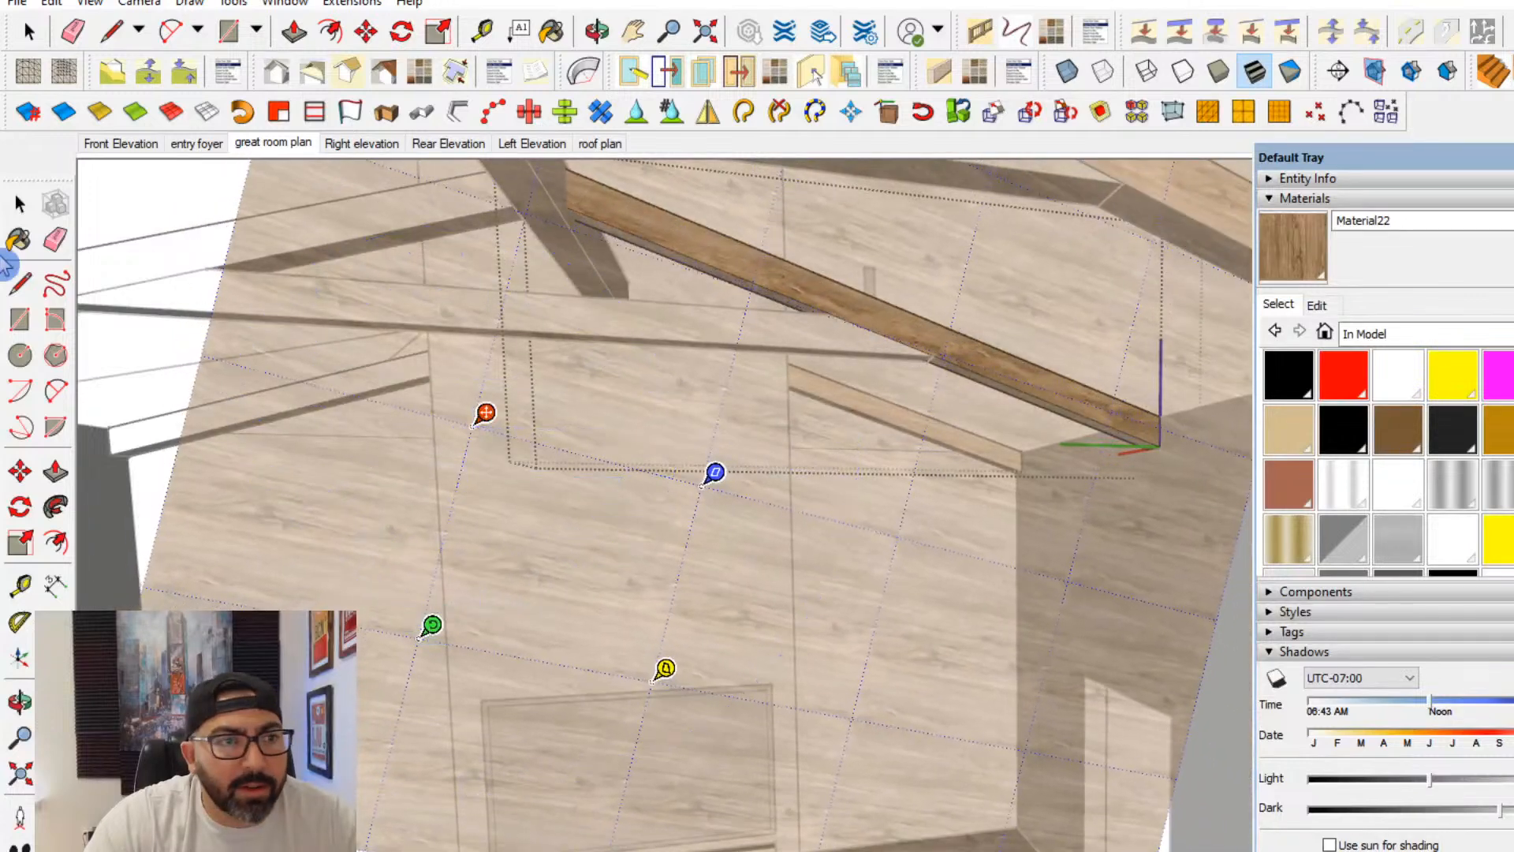
click(19, 203)
- Sample the rotated wood texture and paint it onto the open sloped beam's remaining faces, including its top and opposite side
key(b)
scroll(982, 370, up, 3)
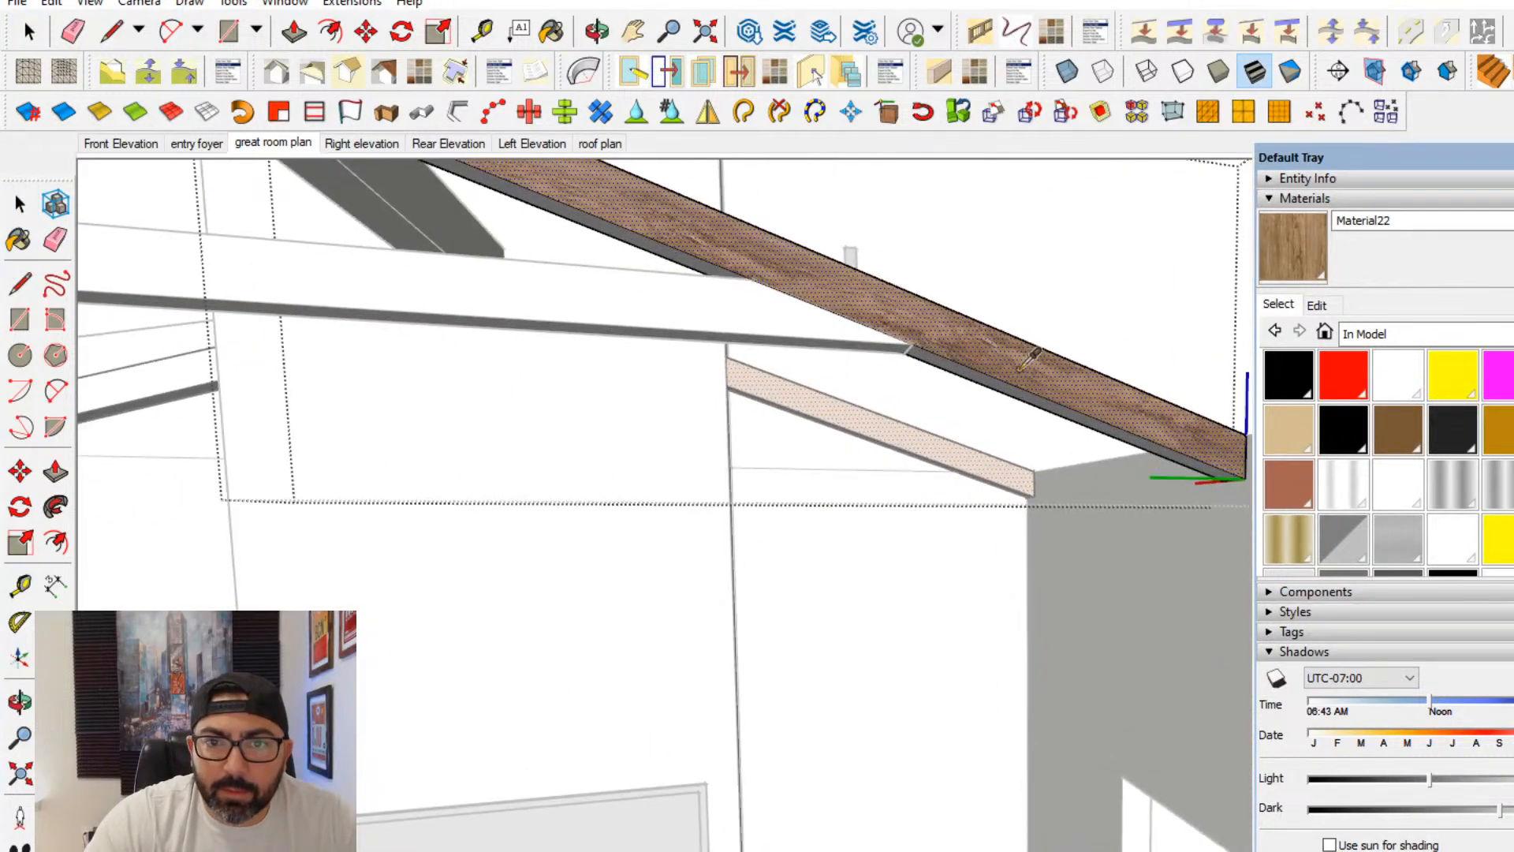
click(1018, 391)
mouse_move(1039, 384)
middle_down()
mouse_move(767, 547)
mouse_move(737, 550)
mouse_move(886, 565)
mouse_move(683, 495)
middle_up()
click(773, 531)
click(836, 455)
mouse_move(847, 449)
middle_down()
mouse_move(622, 490)
mouse_move(668, 490)
middle_up()
click(19, 203)
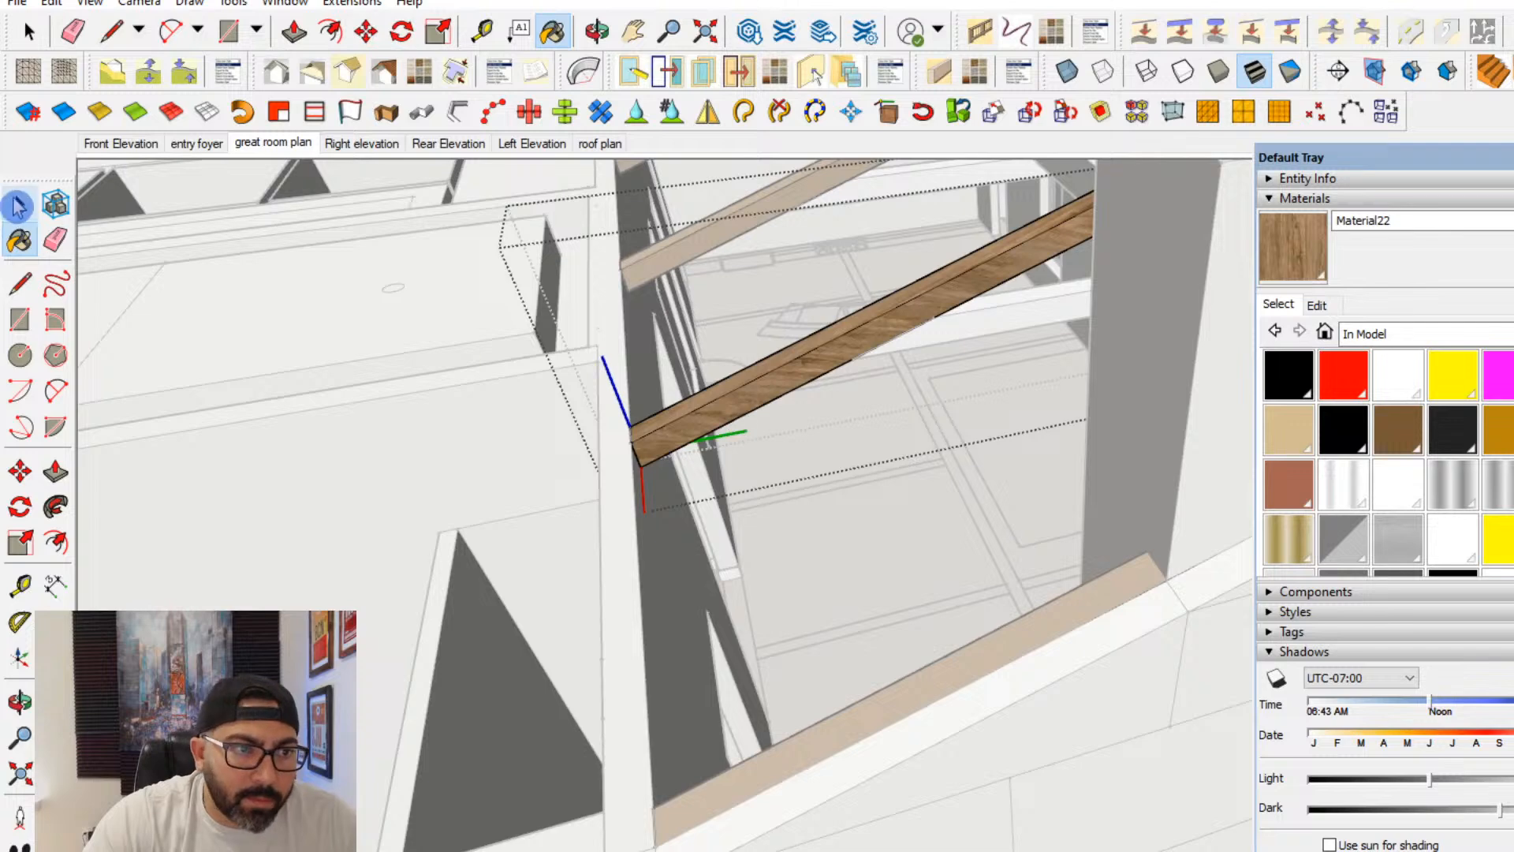
- Rotate the wood texture on the sloped beam's opposite long face to follow its slope, and close the beam component
click(20, 205)
right_click(712, 423)
mouse_move(815, 697)
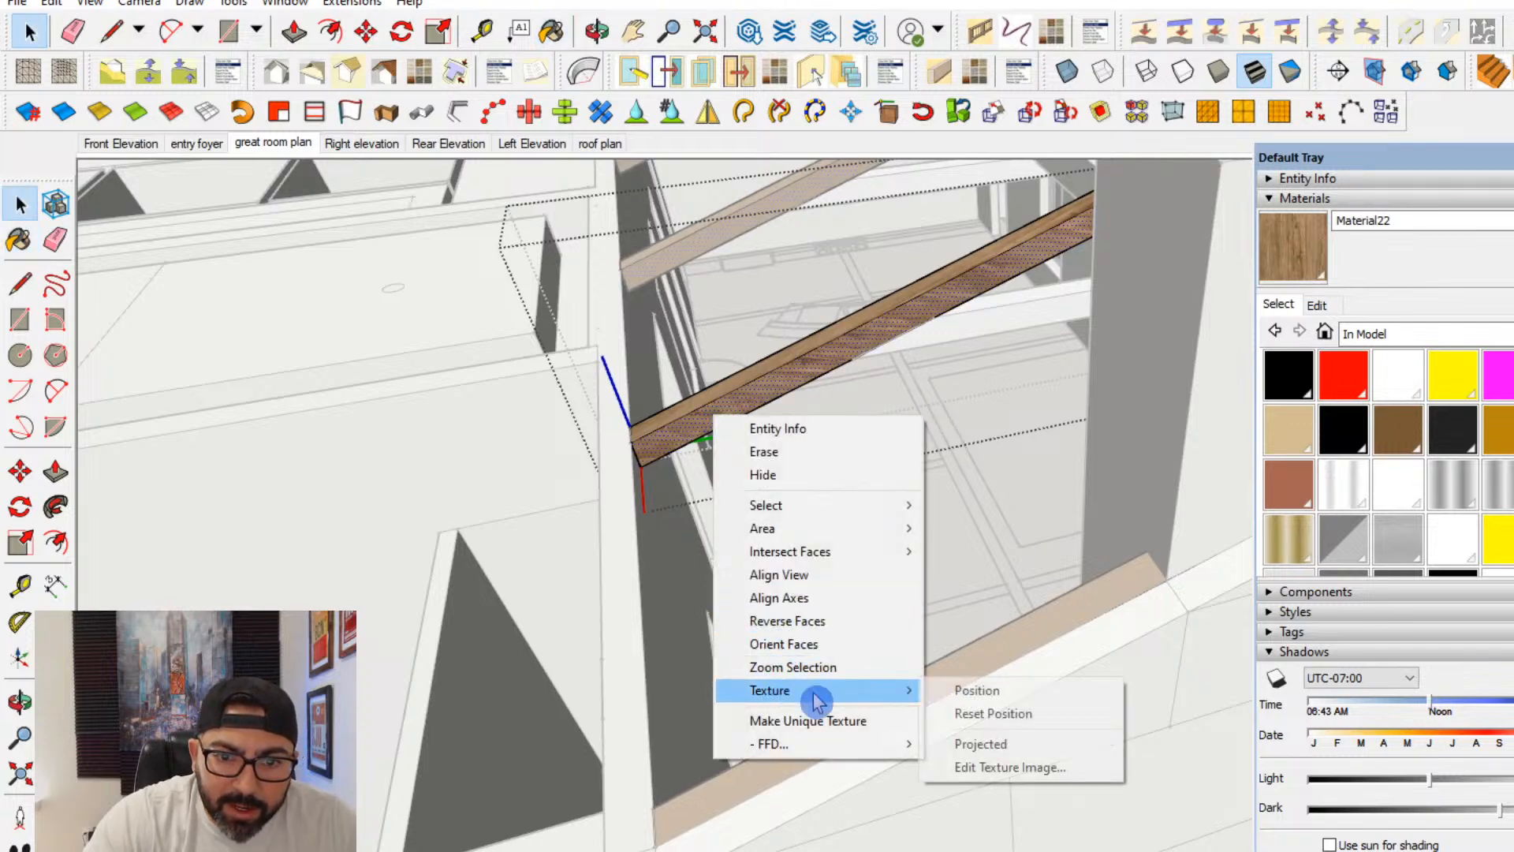
click(1015, 682)
middle_drag(1014, 682, 871, 508)
drag(827, 470, 804, 432)
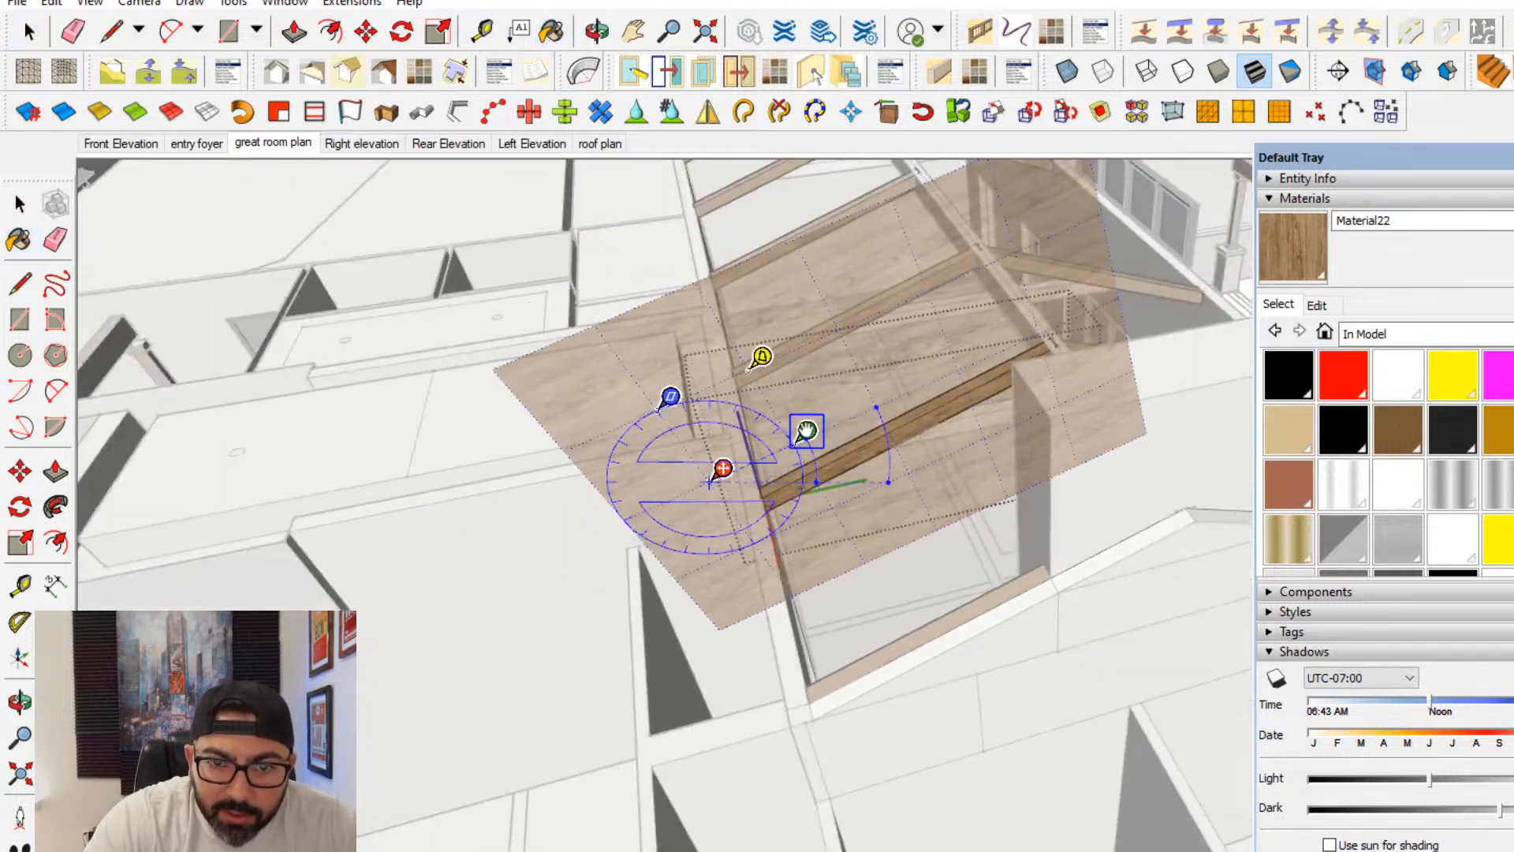
click(20, 205)
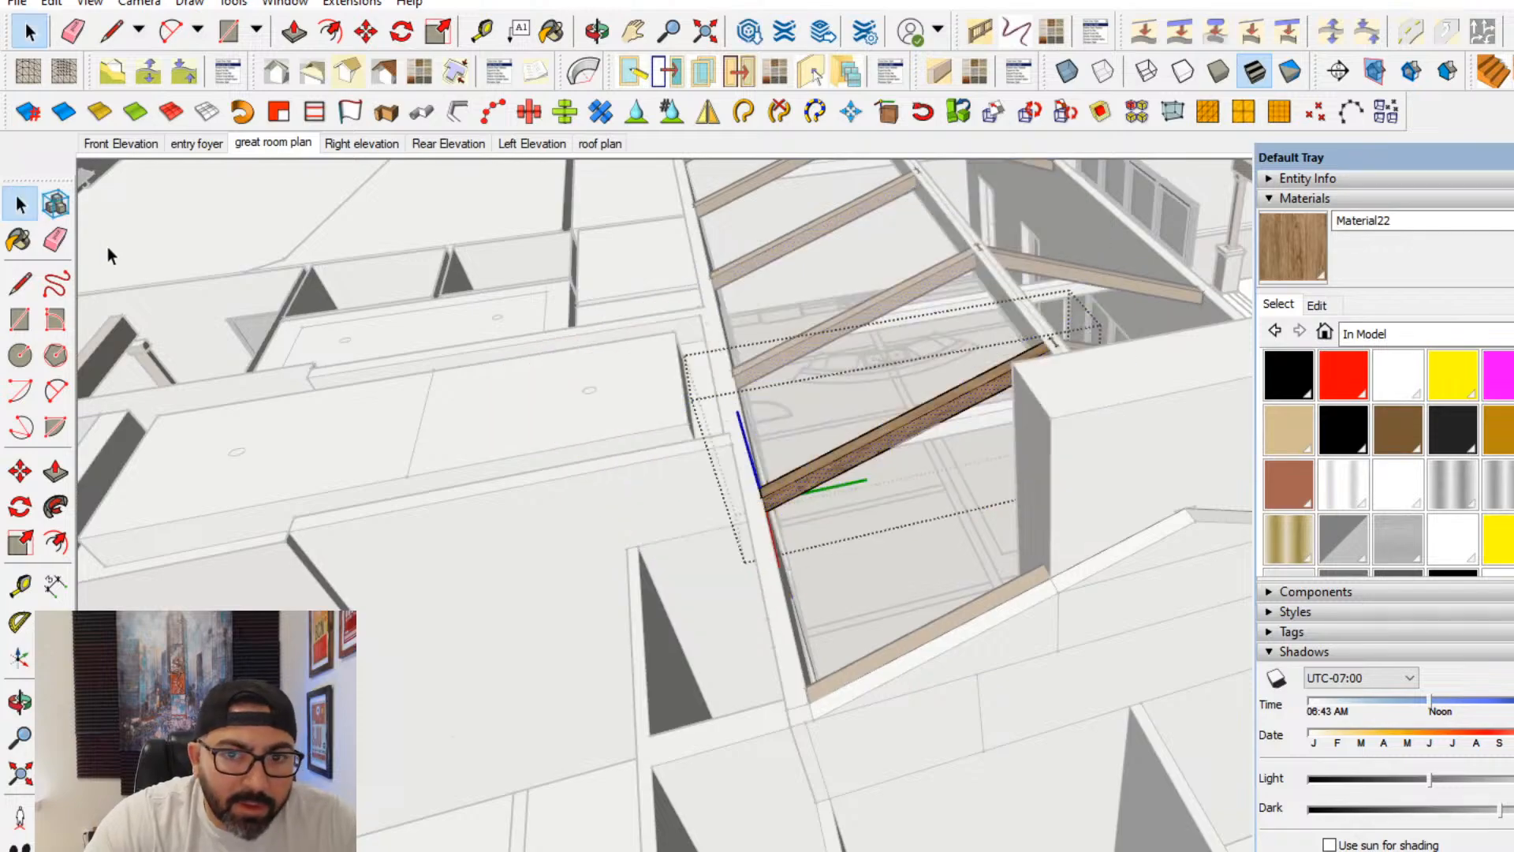
click(107, 247)
- Open the ridge beam for editing and paint its long vertical face with the wood material Material22
mouse_move(1016, 474)
middle_down()
mouse_move(903, 295)
mouse_move(1109, 432)
middle_up()
click(1110, 432)
double_click(1110, 432)
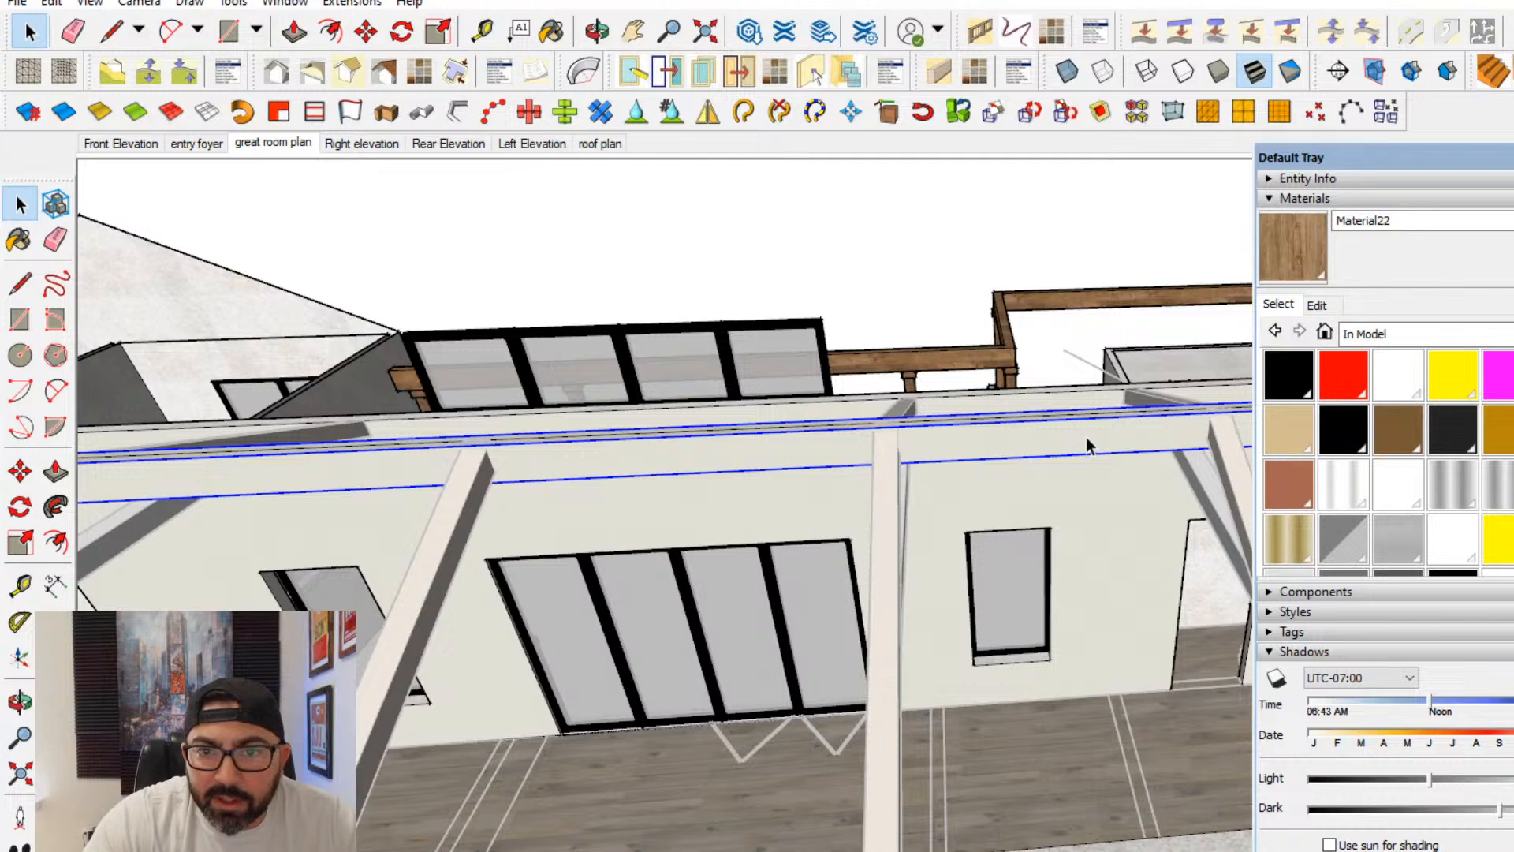
click(1086, 437)
click(1294, 252)
click(1083, 415)
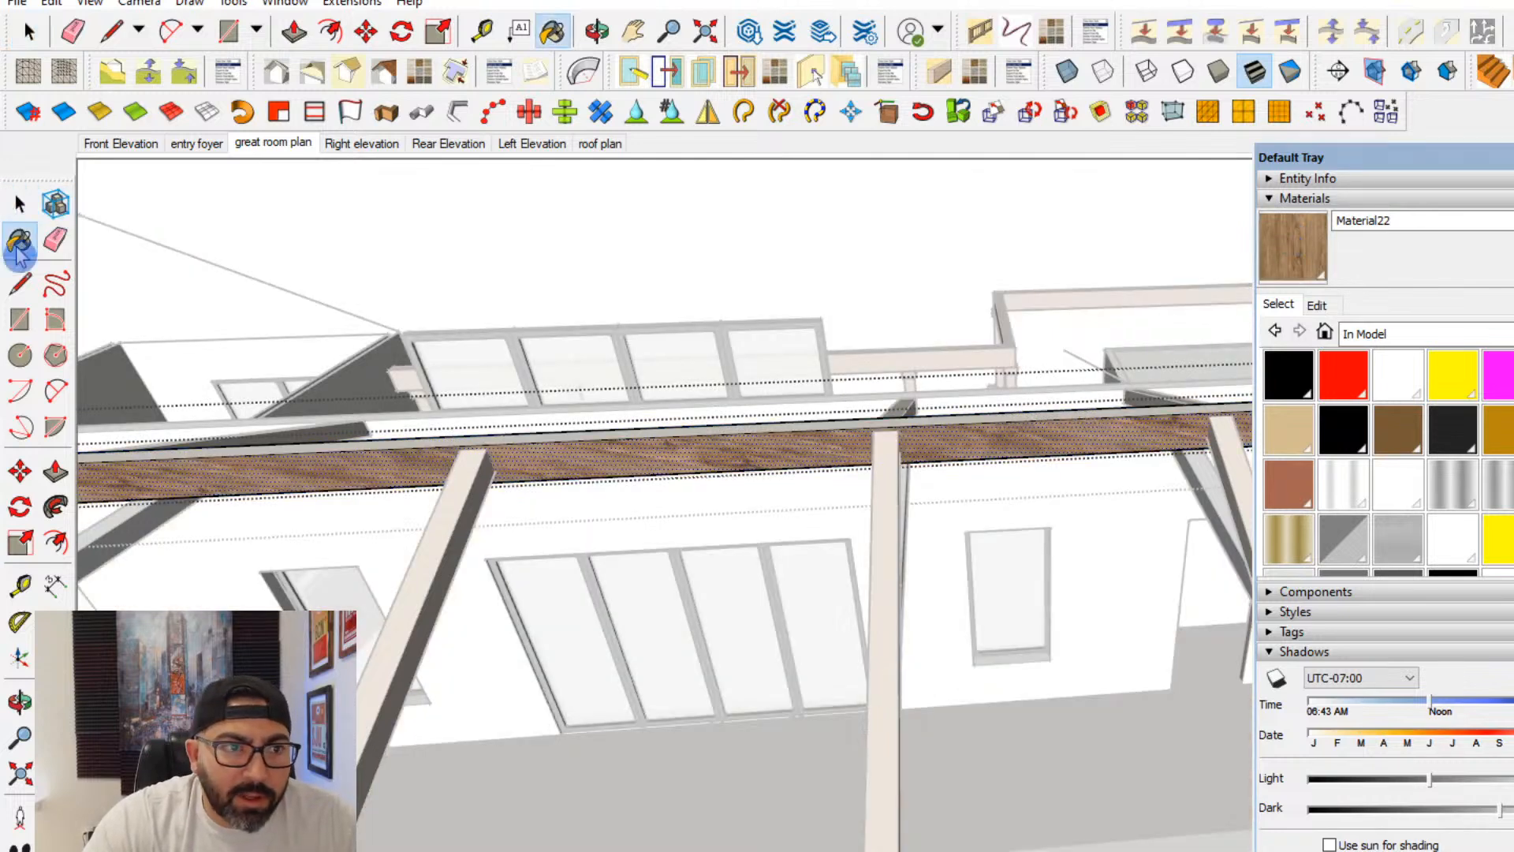
- Rotate the wood texture on the ridge beam's long face so the grain runs parallel to the beam
click(20, 204)
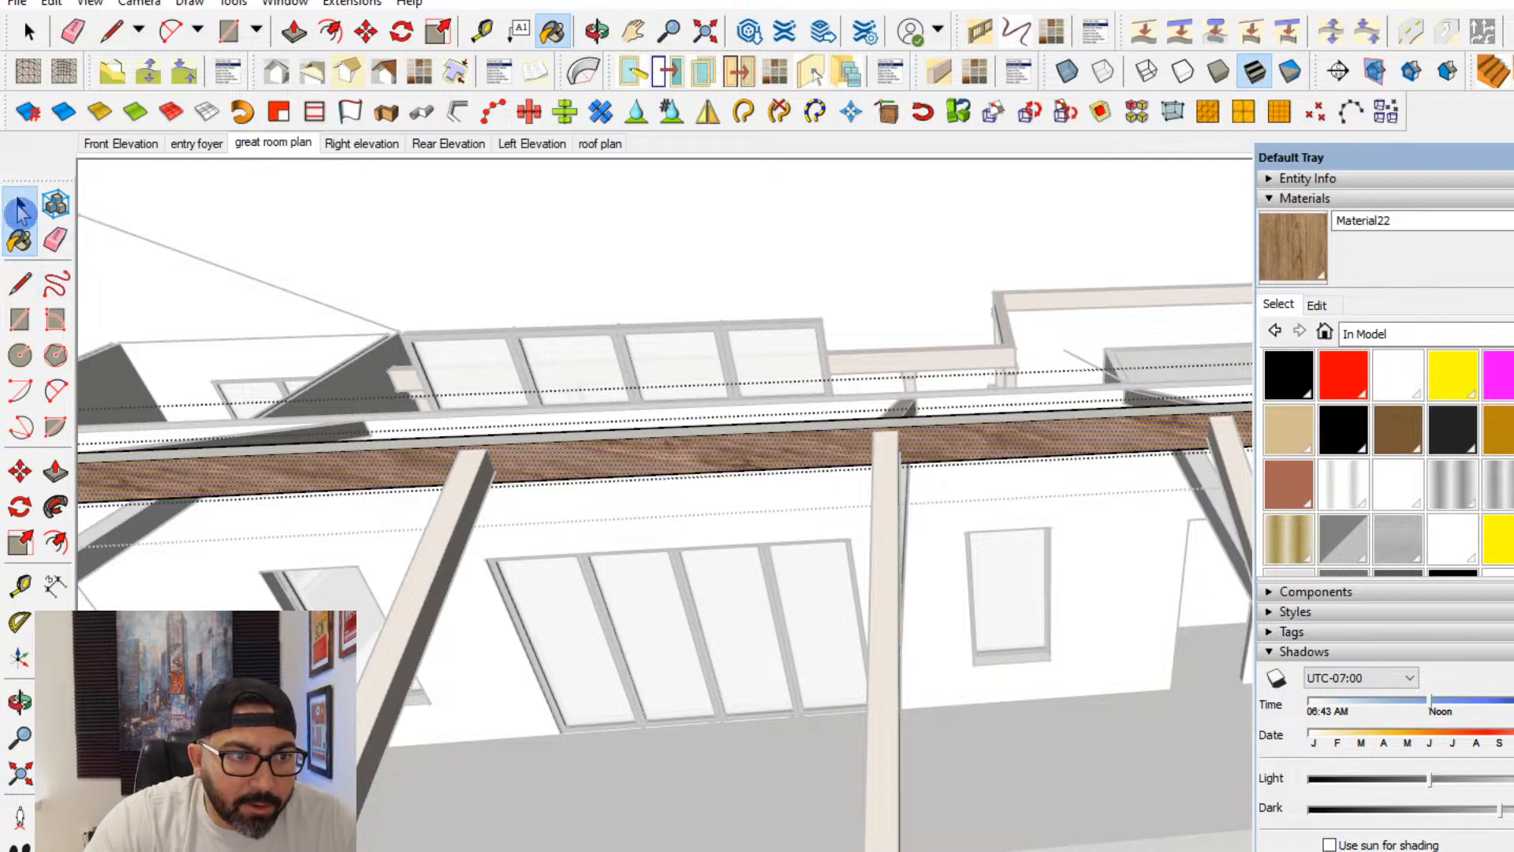
right_click(734, 457)
mouse_move(830, 733)
click(1017, 732)
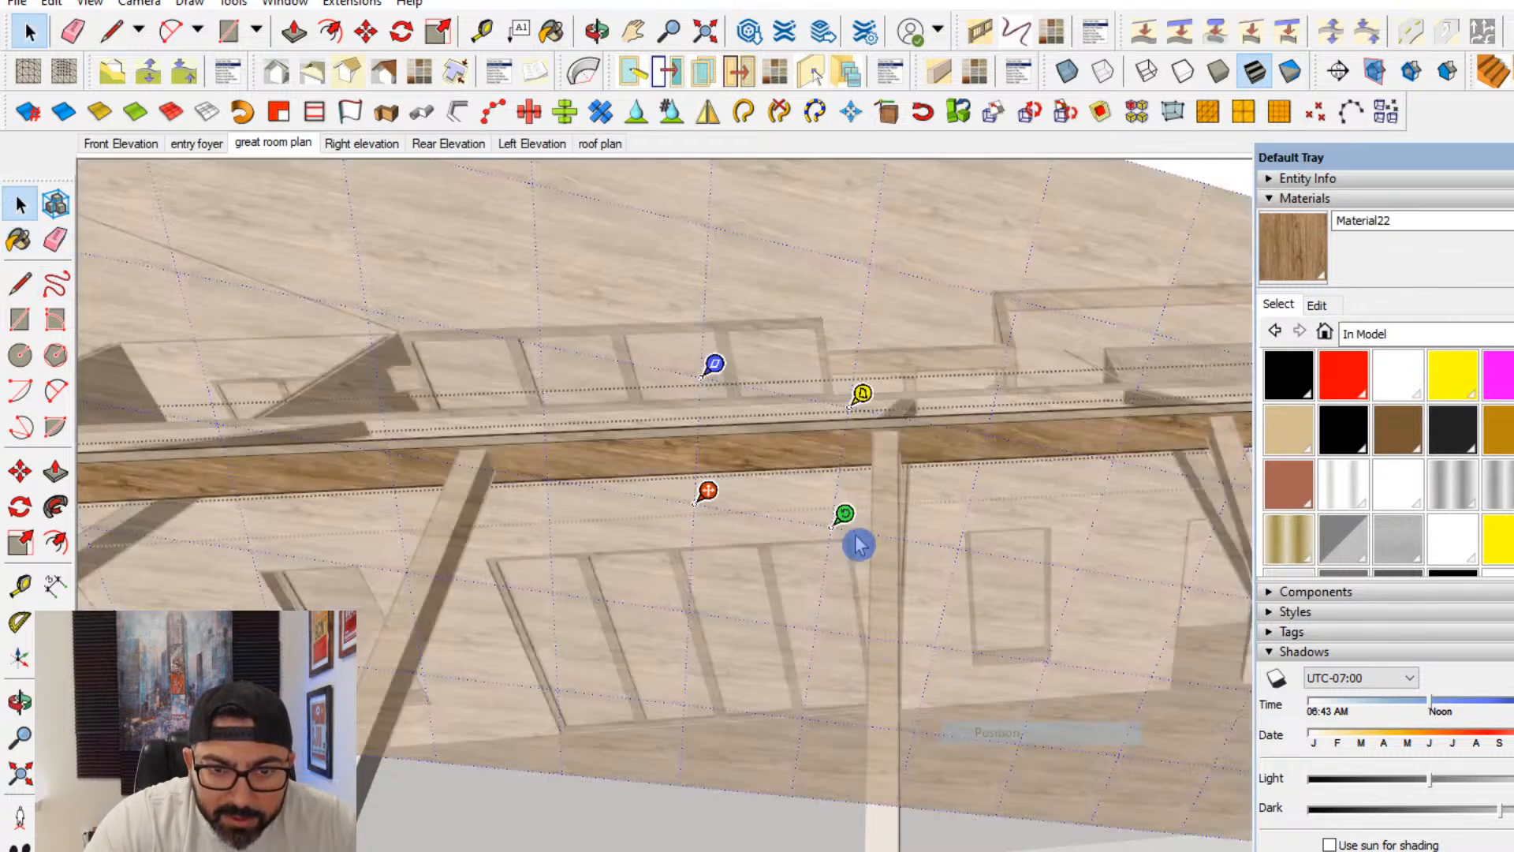
drag(846, 512, 854, 479)
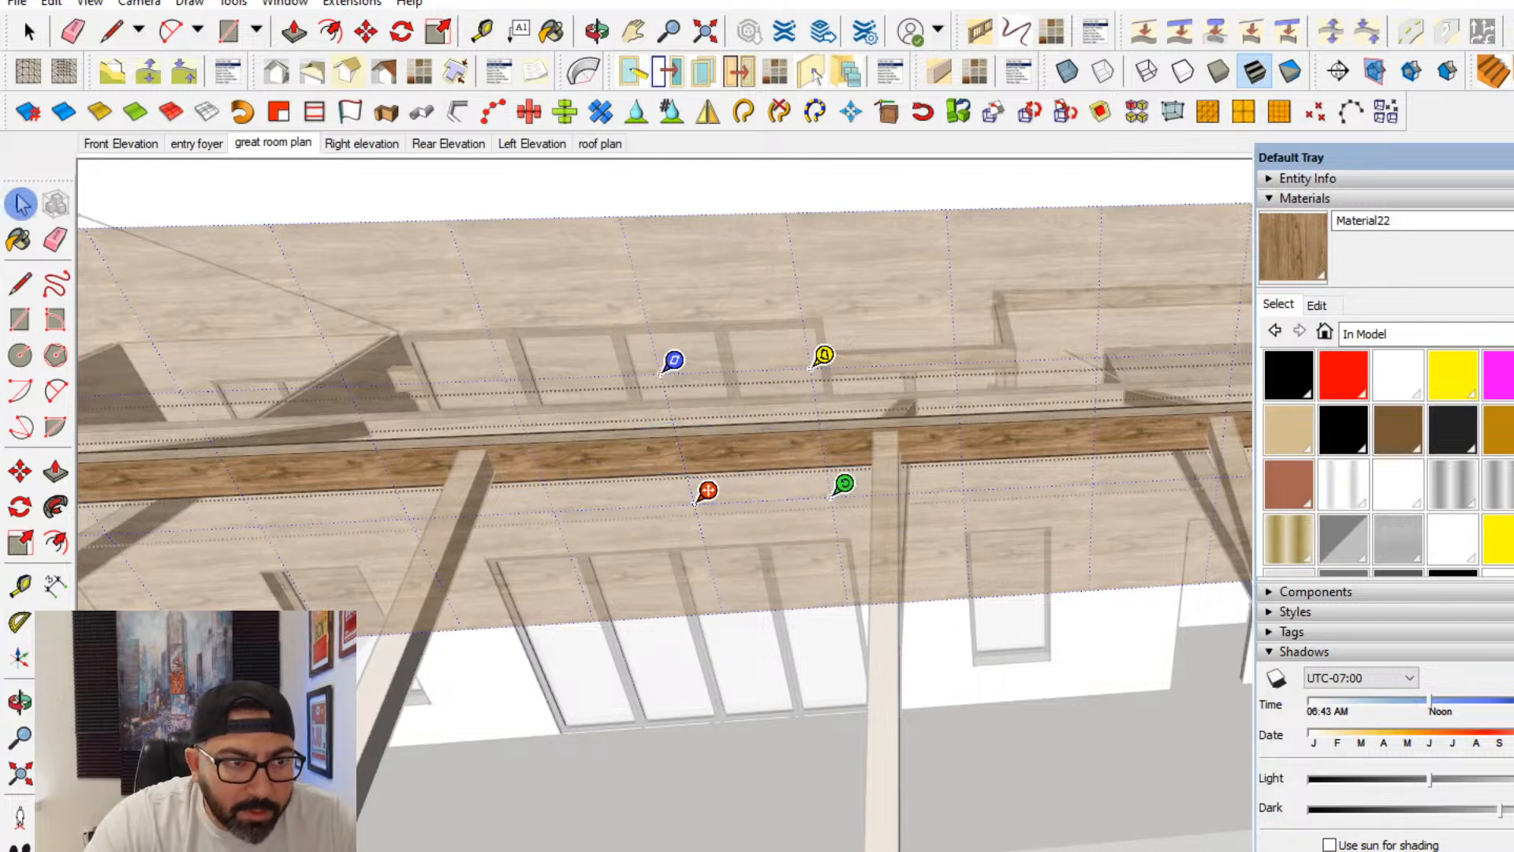
click(20, 204)
- Sample the ridge beam's aligned wood texture and paint it onto the beam's top, opposite side and underside
click(1510, 306)
mouse_move(1086, 487)
middle_down()
mouse_move(1083, 524)
mouse_move(1052, 517)
middle_up()
click(1055, 442)
click(956, 423)
mouse_move(956, 422)
middle_down()
mouse_move(814, 488)
mouse_move(1230, 371)
middle_up()
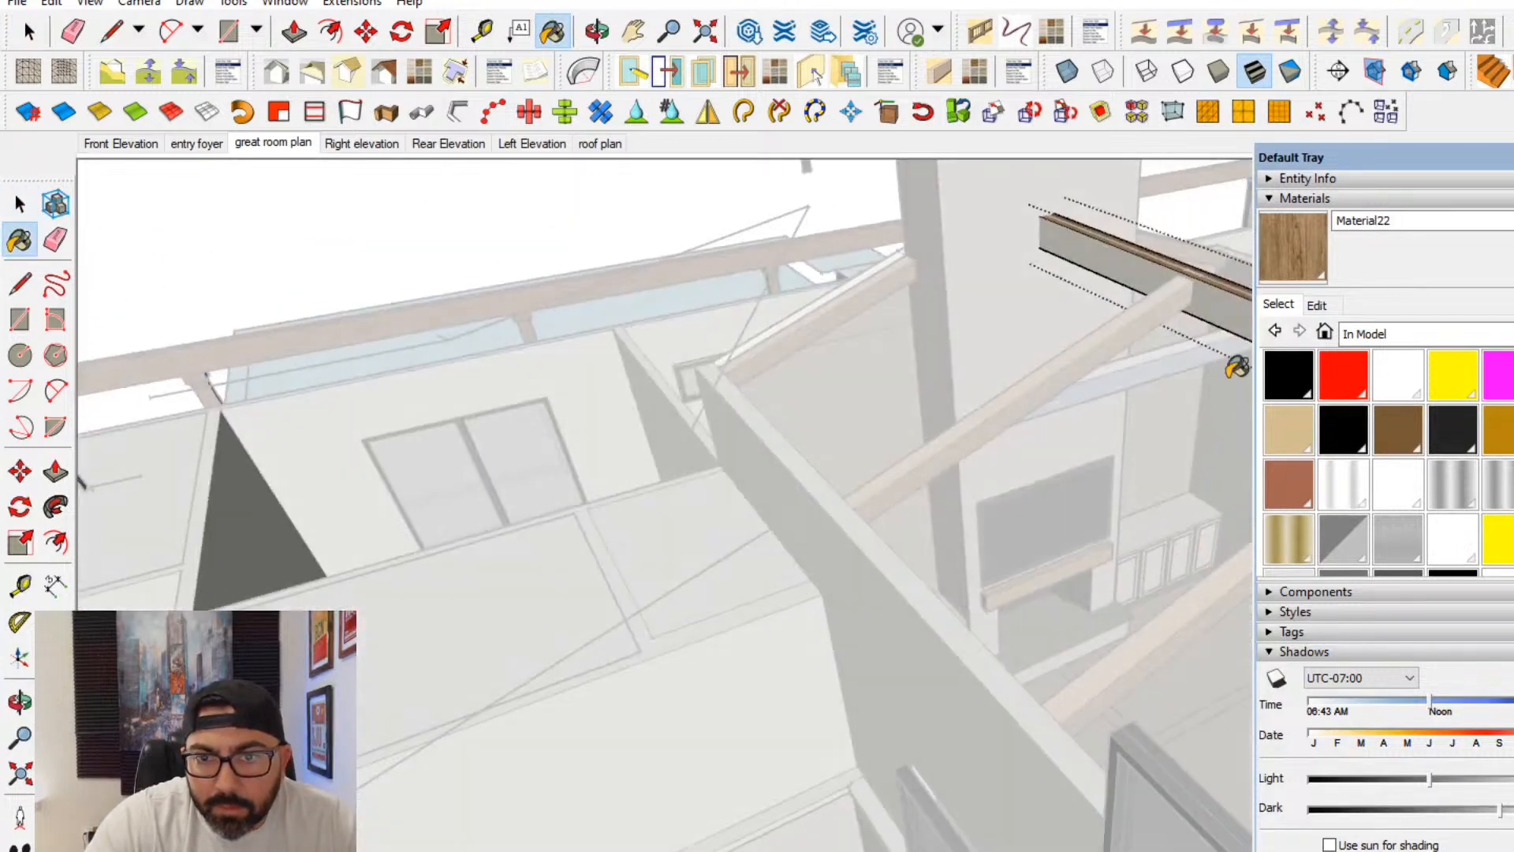
click(1191, 306)
mouse_move(1110, 424)
shift+middle_down()
mouse_move(1100, 444)
mouse_move(855, 310)
mouse_move(794, 169)
mouse_move(889, 263)
shift+middle_up()
click(887, 269)
click(26, 206)
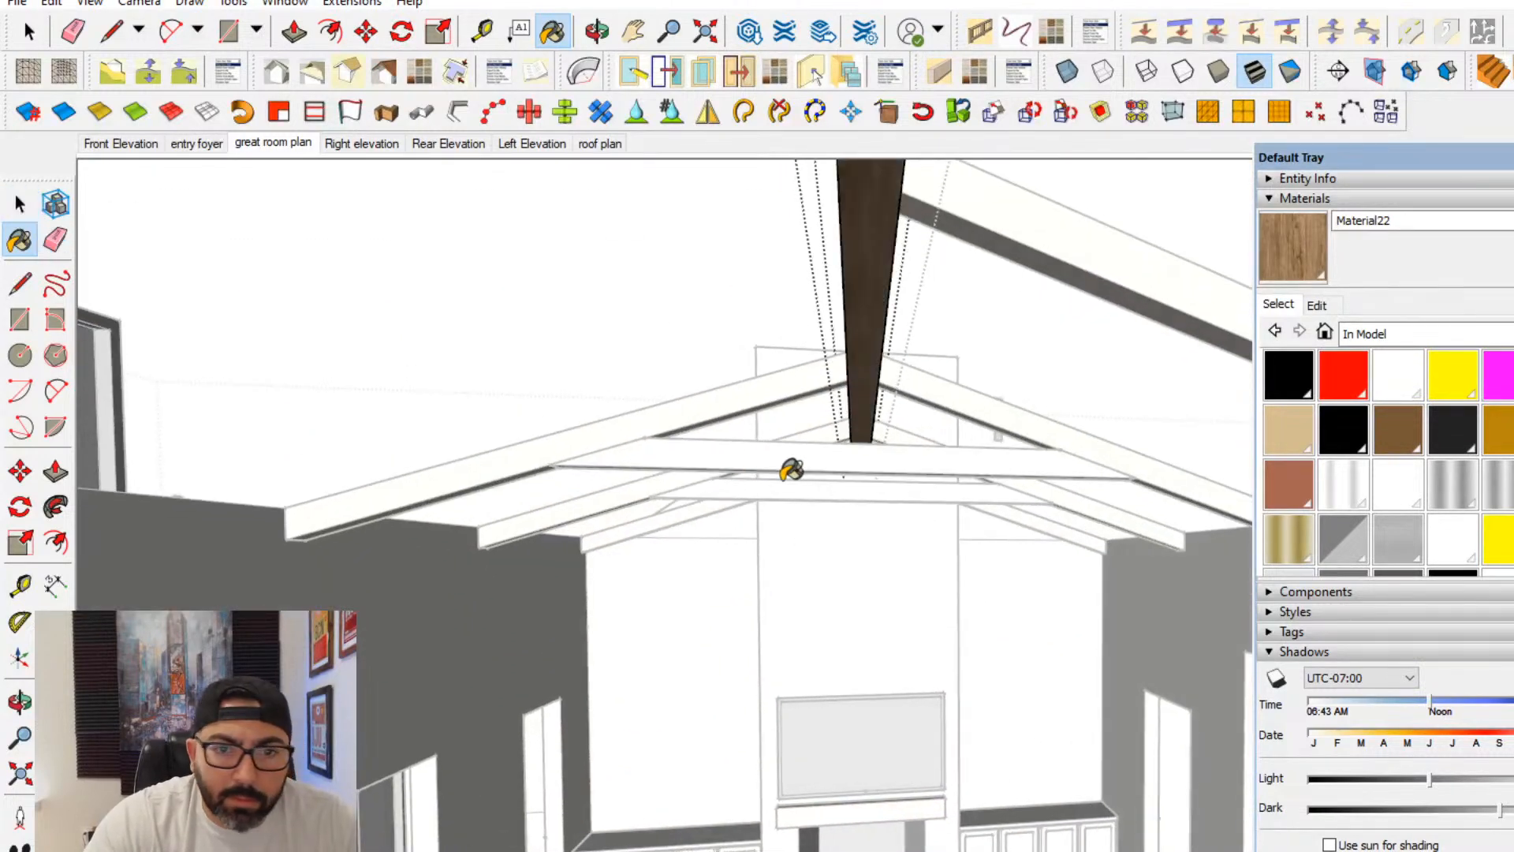
- Open the tie beam component for editing, paint its vertical face with the wood material, and close the component
key(space)
double_click(850, 456)
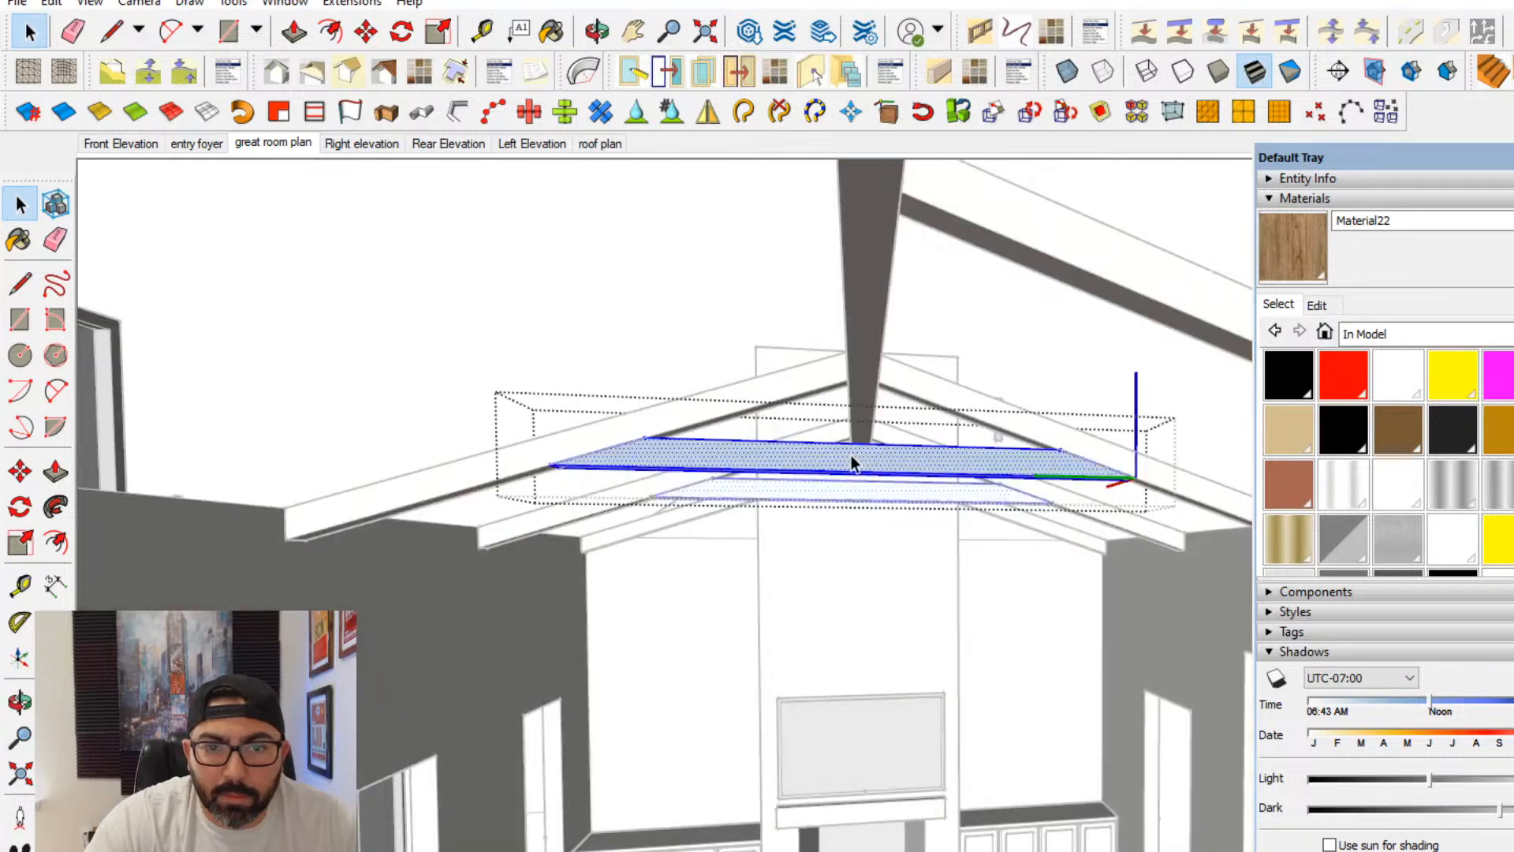
key(b)
click(996, 476)
scroll(894, 479, up, 3)
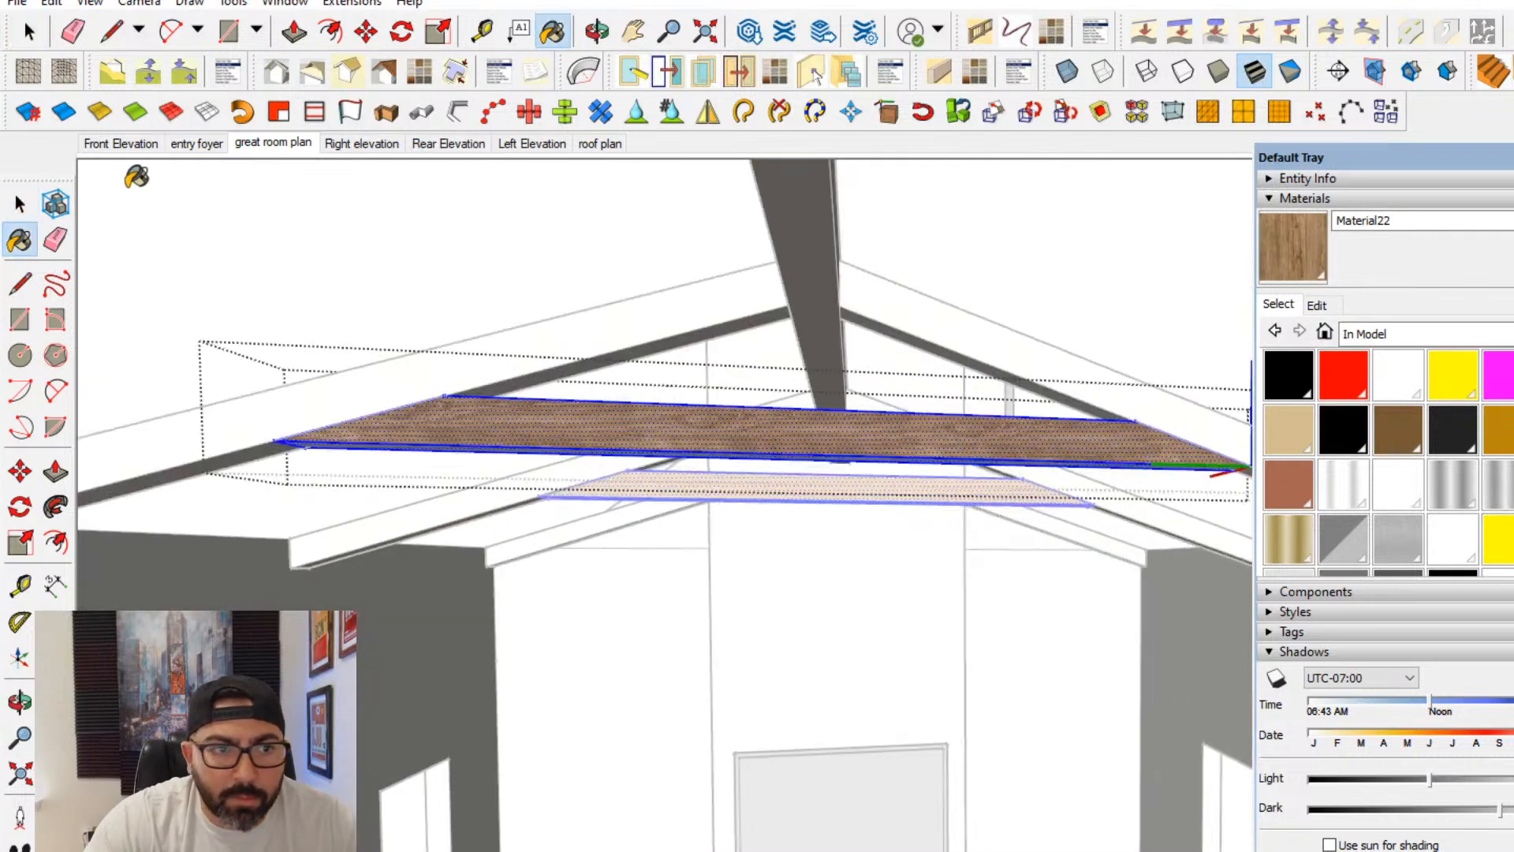
click(19, 205)
middle_drag(467, 372, 493, 342)
click(498, 343)
- Reopen the tie beam component, paint its underside with the same wood material, and leave the component
middle_drag(747, 438, 765, 356)
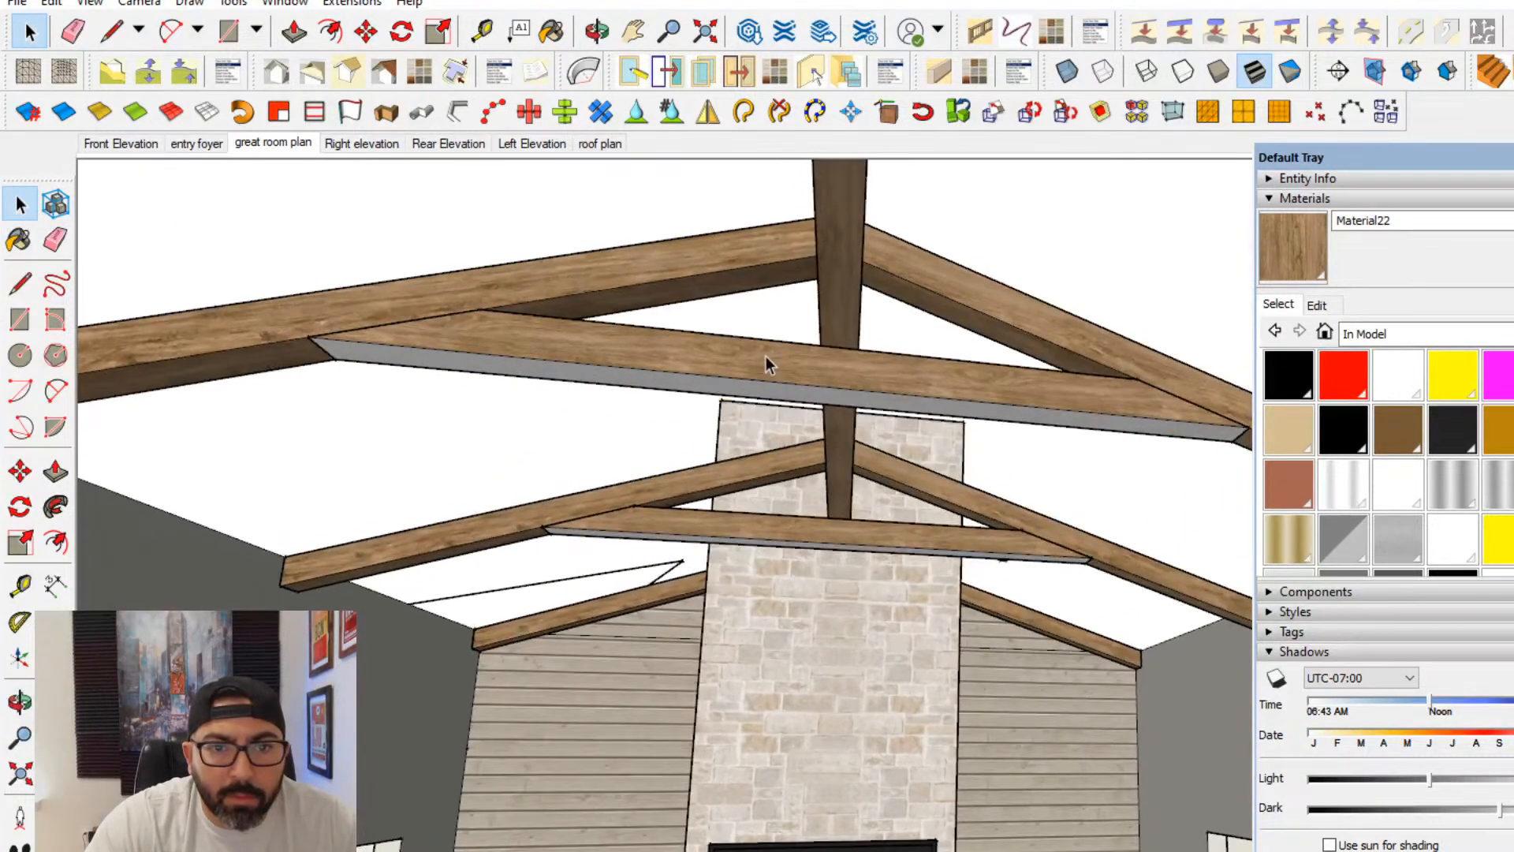
double_click(765, 357)
key(b)
click(1112, 392)
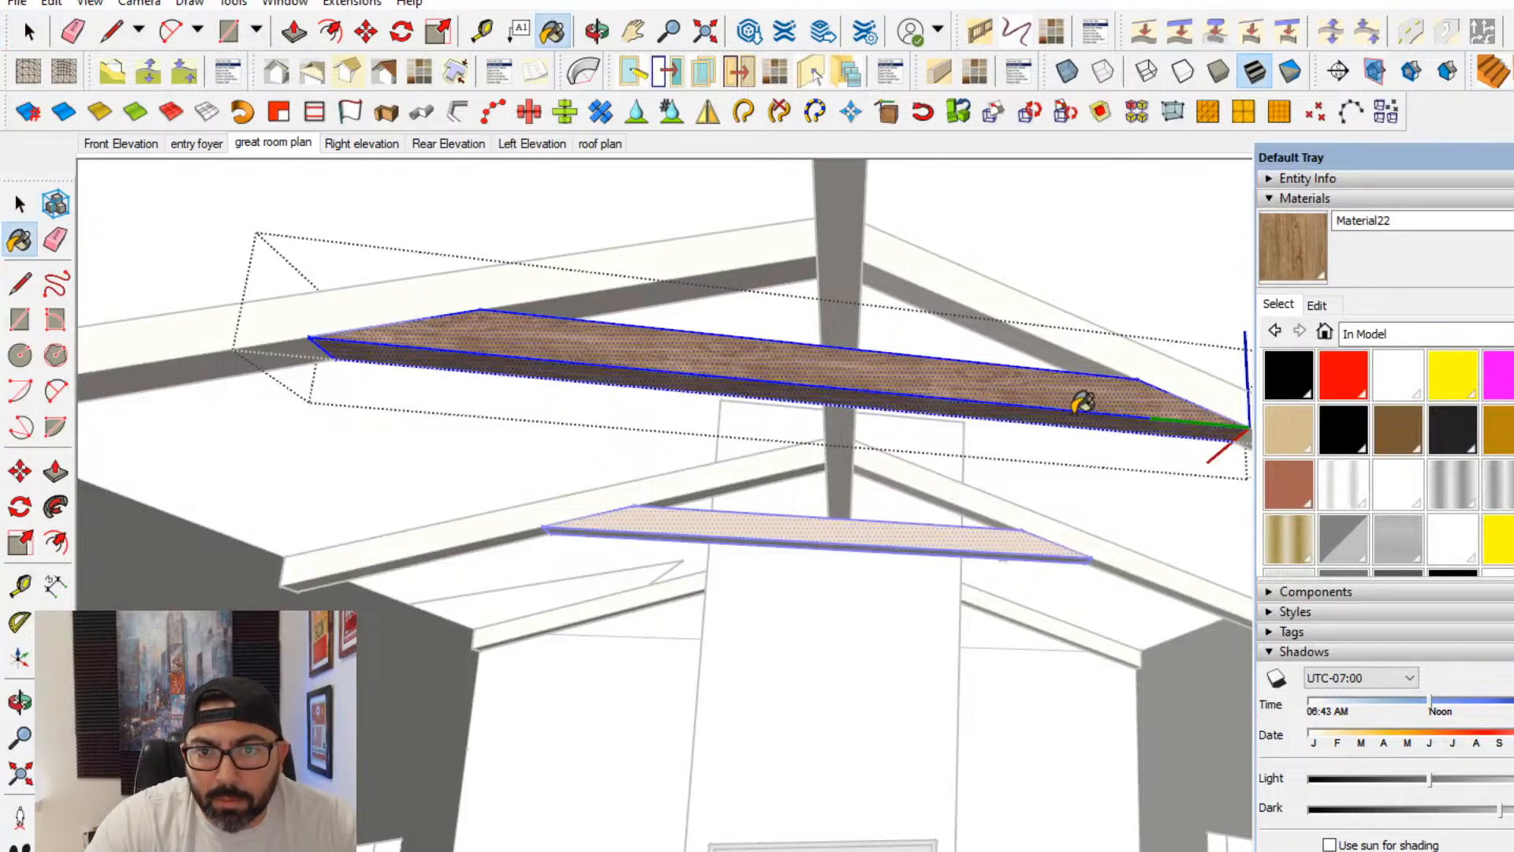
click(20, 205)
click(650, 383)
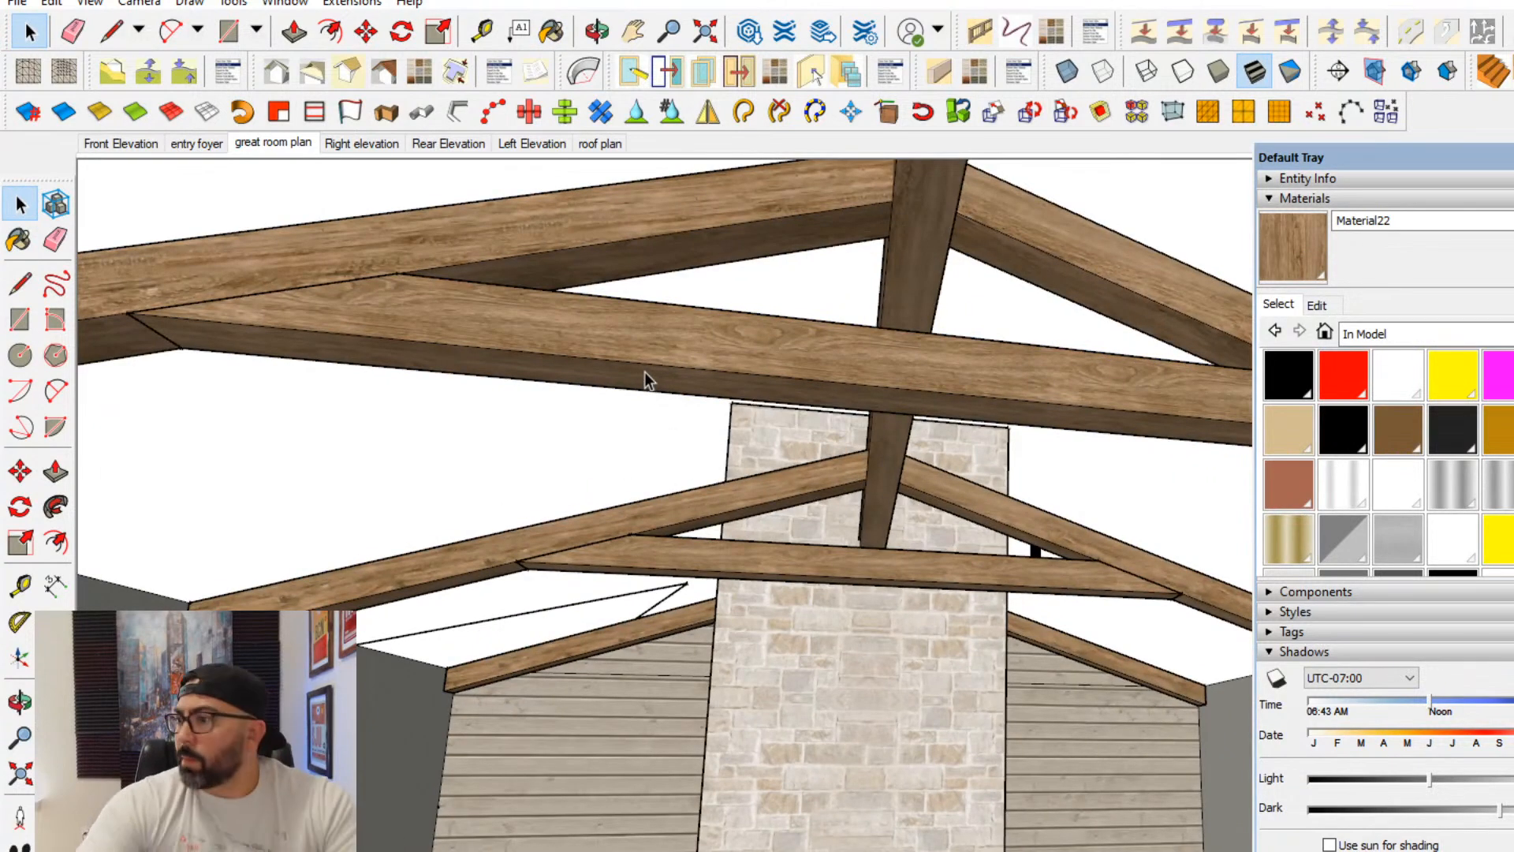
- Open the house walls group for editing at the great room wall with the four-panel glass door, selecting its connected geometry
middle_drag(786, 529, 1262, 683)
shift+middle_drag(1017, 473, 1261, 604)
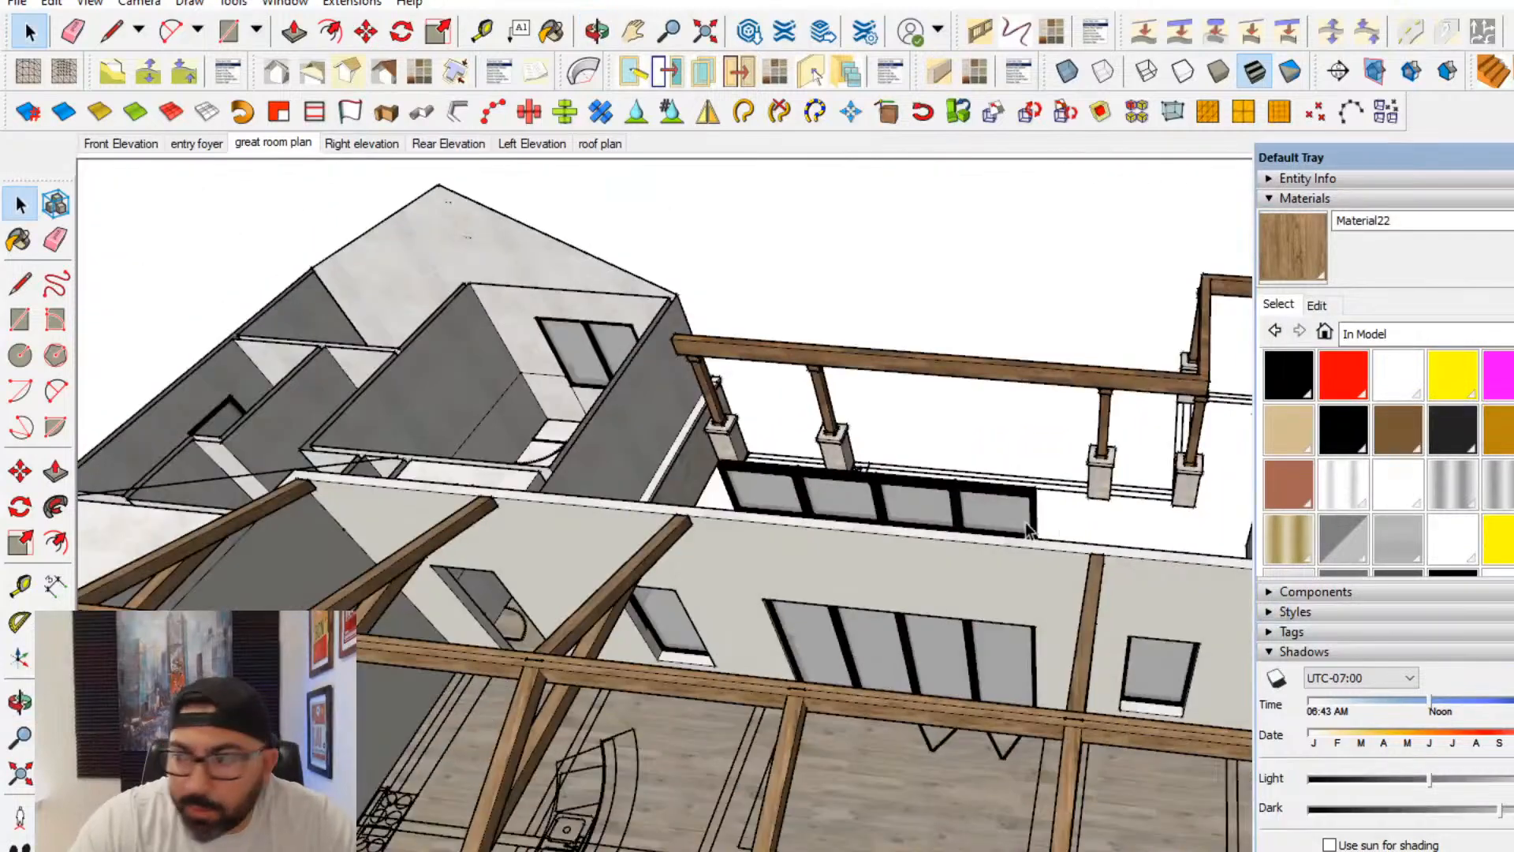
scroll(741, 552, up, 2)
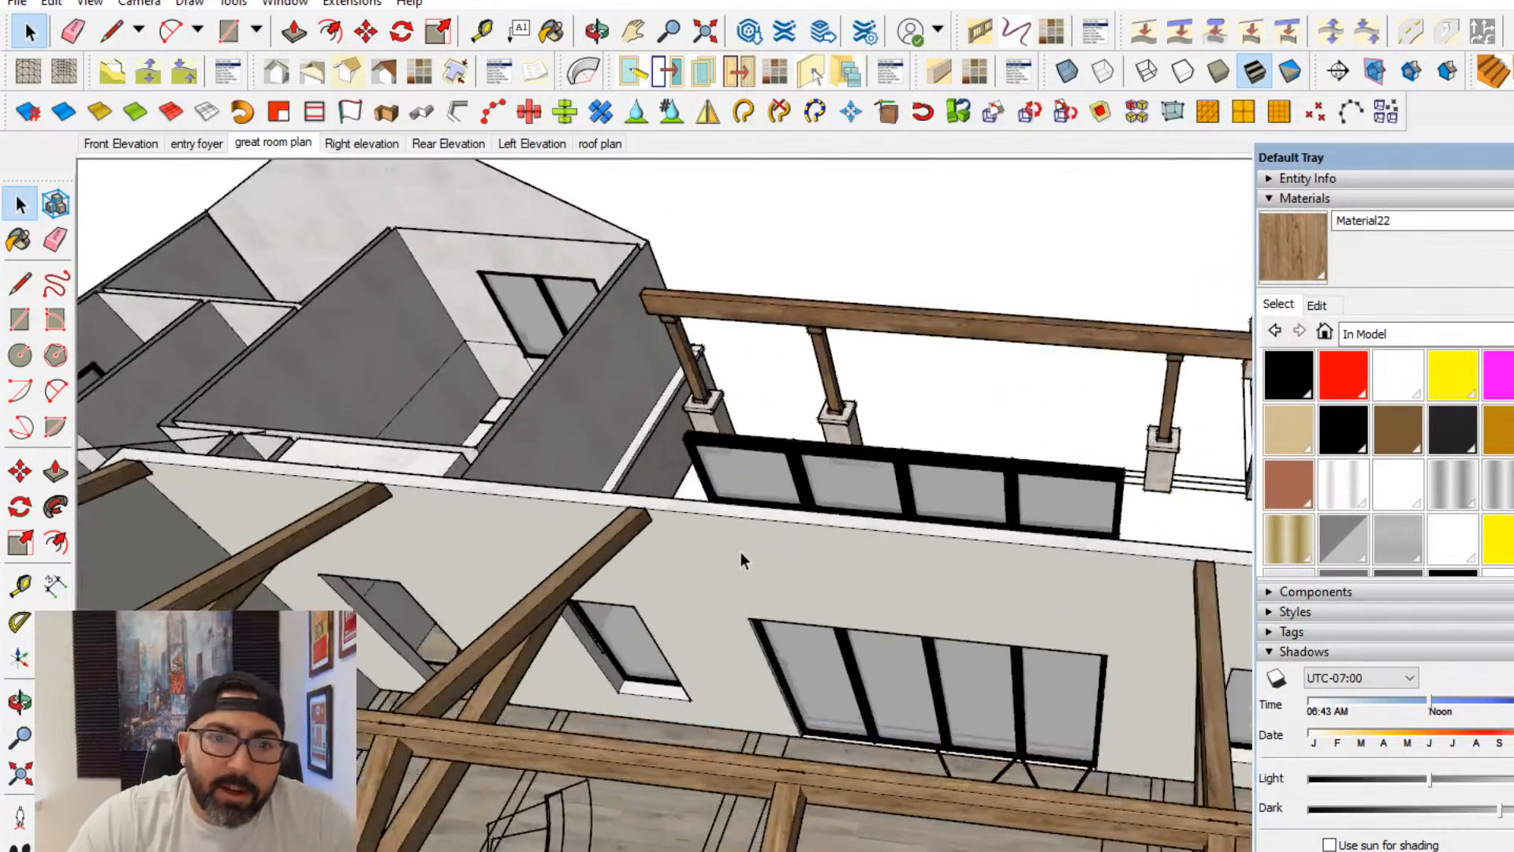
triple_click(740, 551)
scroll(788, 545, up, 2)
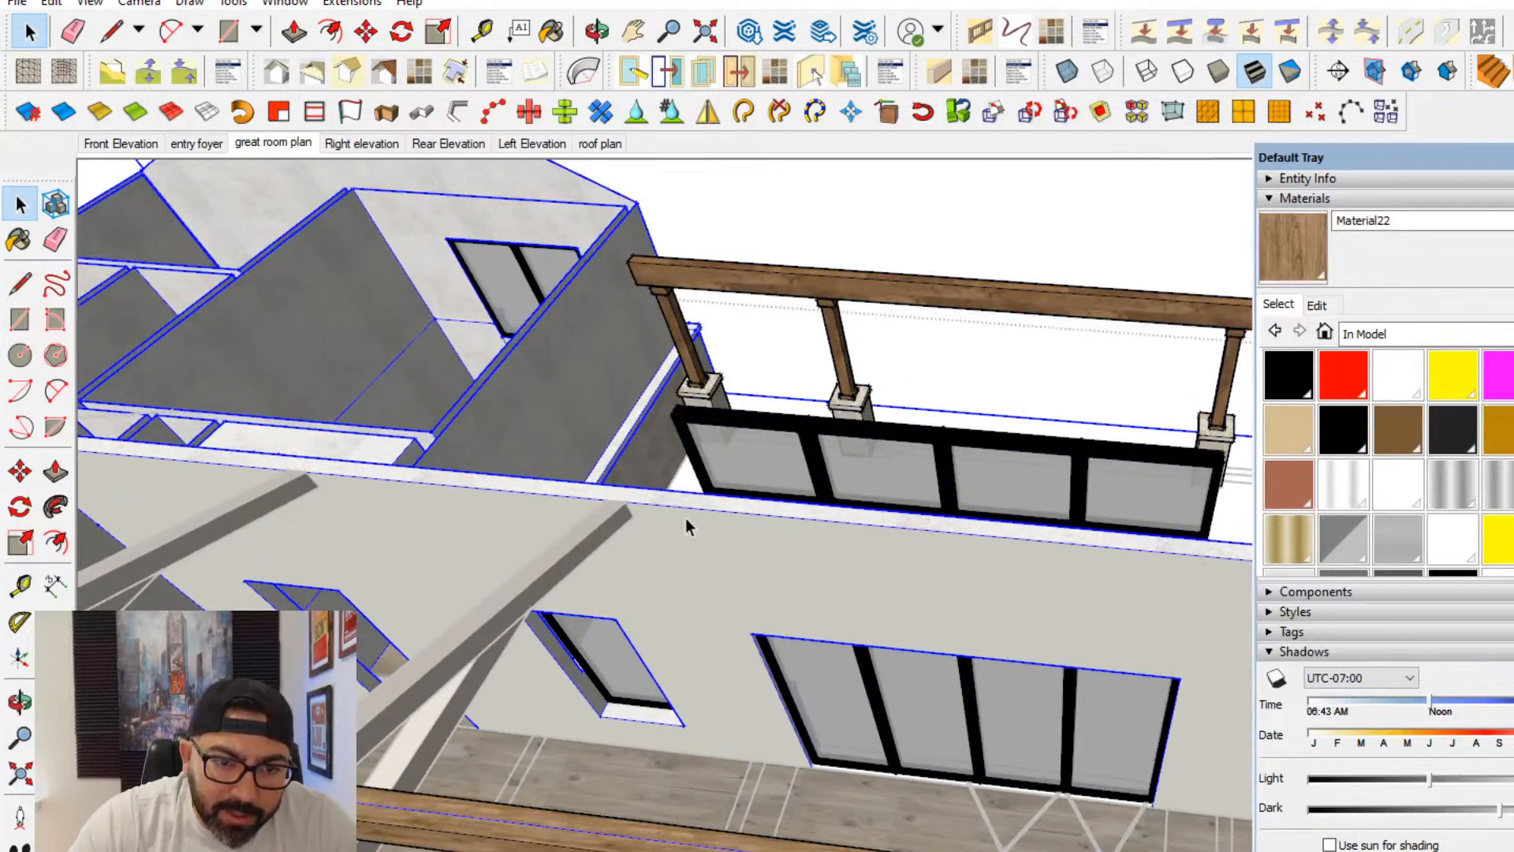
- Draw a line 6" outward from the four-panel door opening's upper corner, and continue it vertically past the top of the wall
click(20, 282)
scroll(763, 635, up, 2)
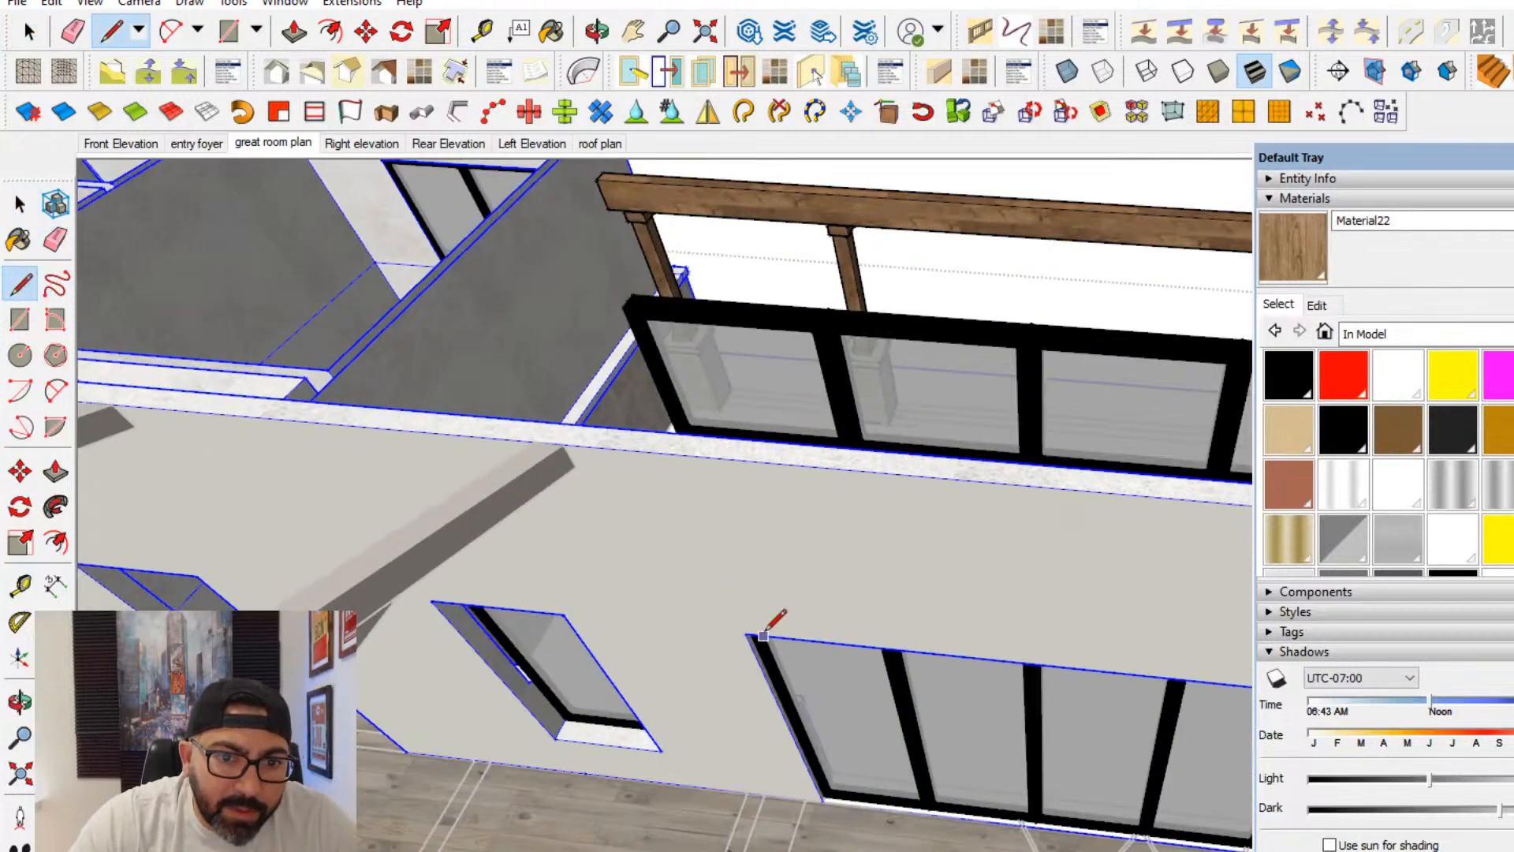
click(720, 631)
click(632, 450)
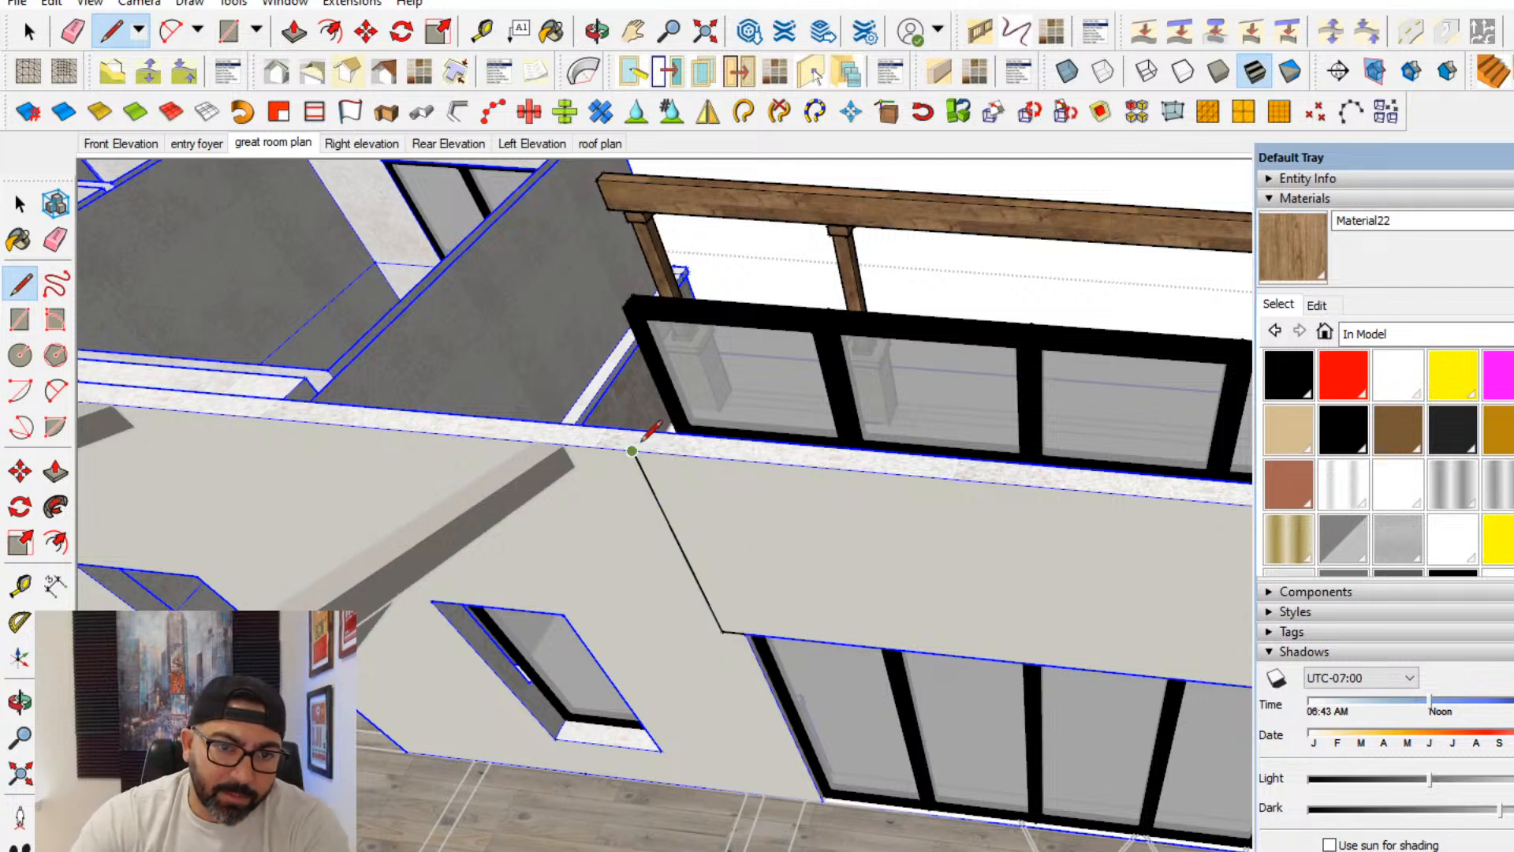
click(533, 250)
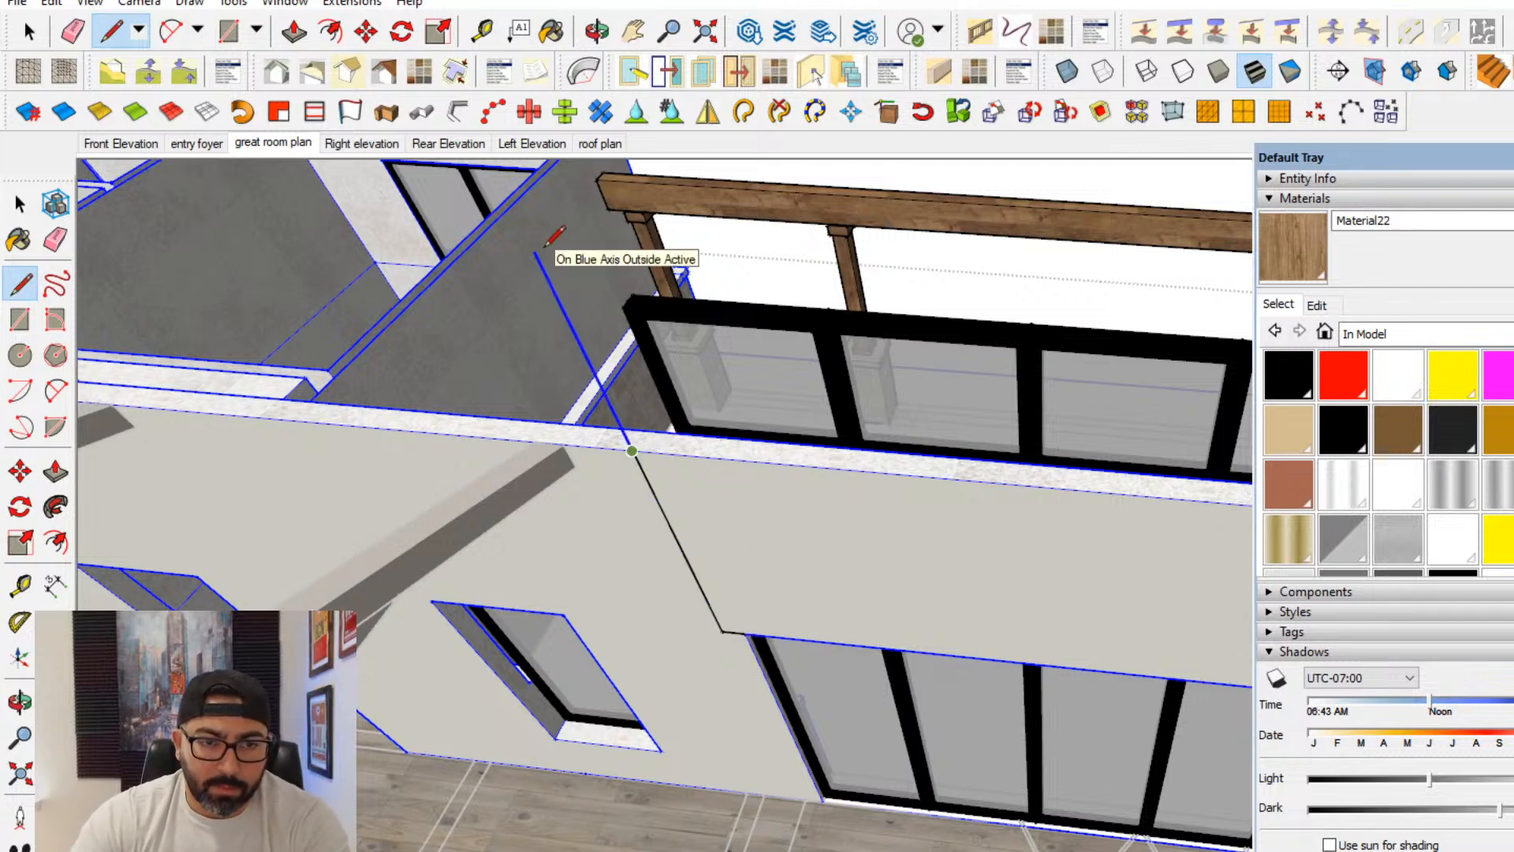
key(Escape)
- Draw a matching offset and vertical line from the door opening's other upper corner to above the wall top
shift+middle_drag(561, 520, 107, 493)
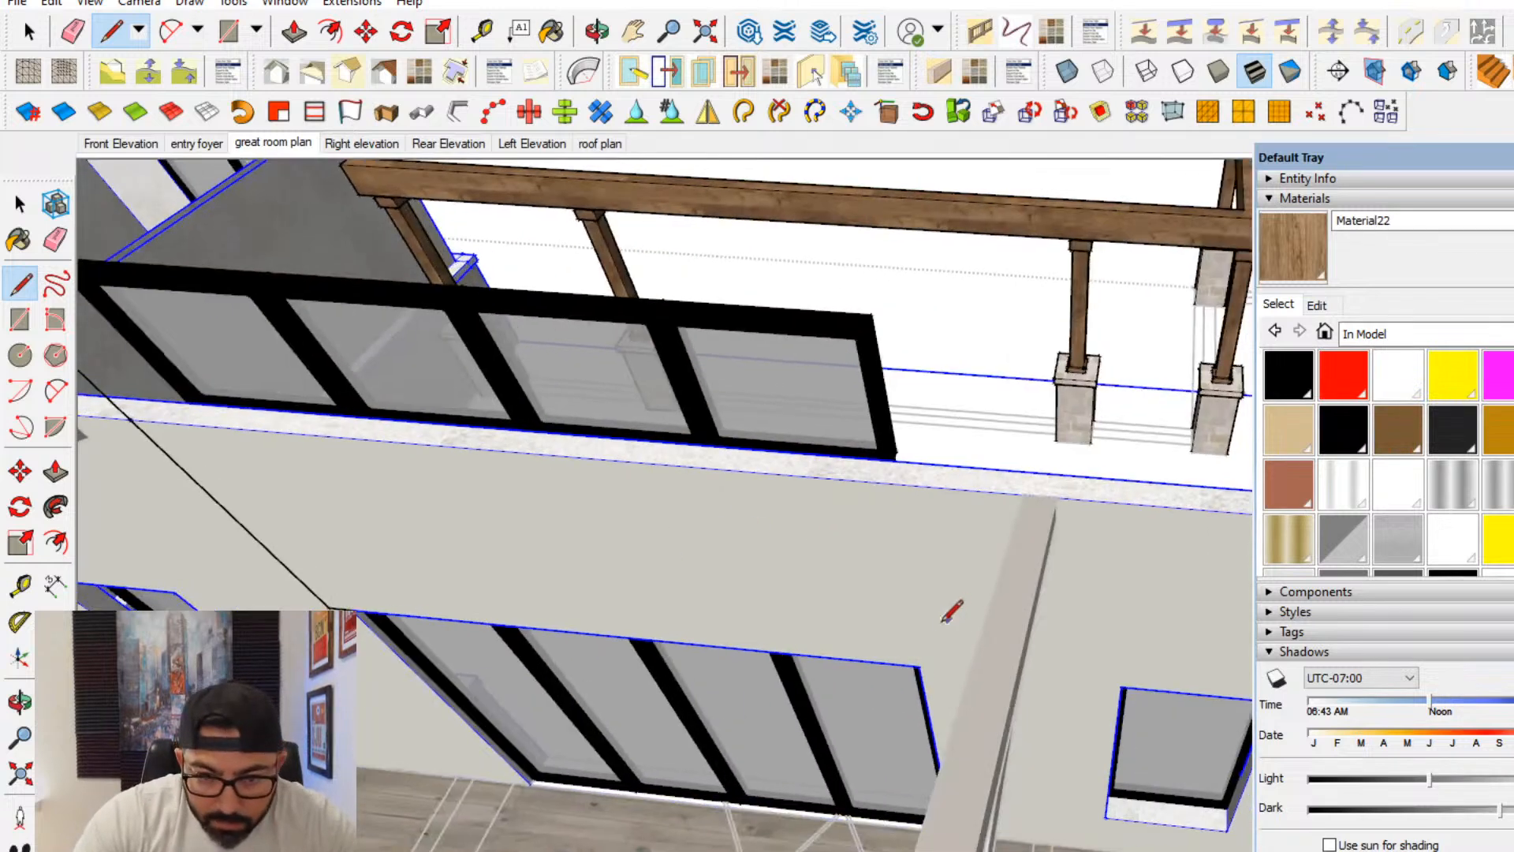
click(919, 666)
mouse_move(918, 667)
middle_down()
mouse_move(1000, 669)
mouse_move(980, 668)
middle_up()
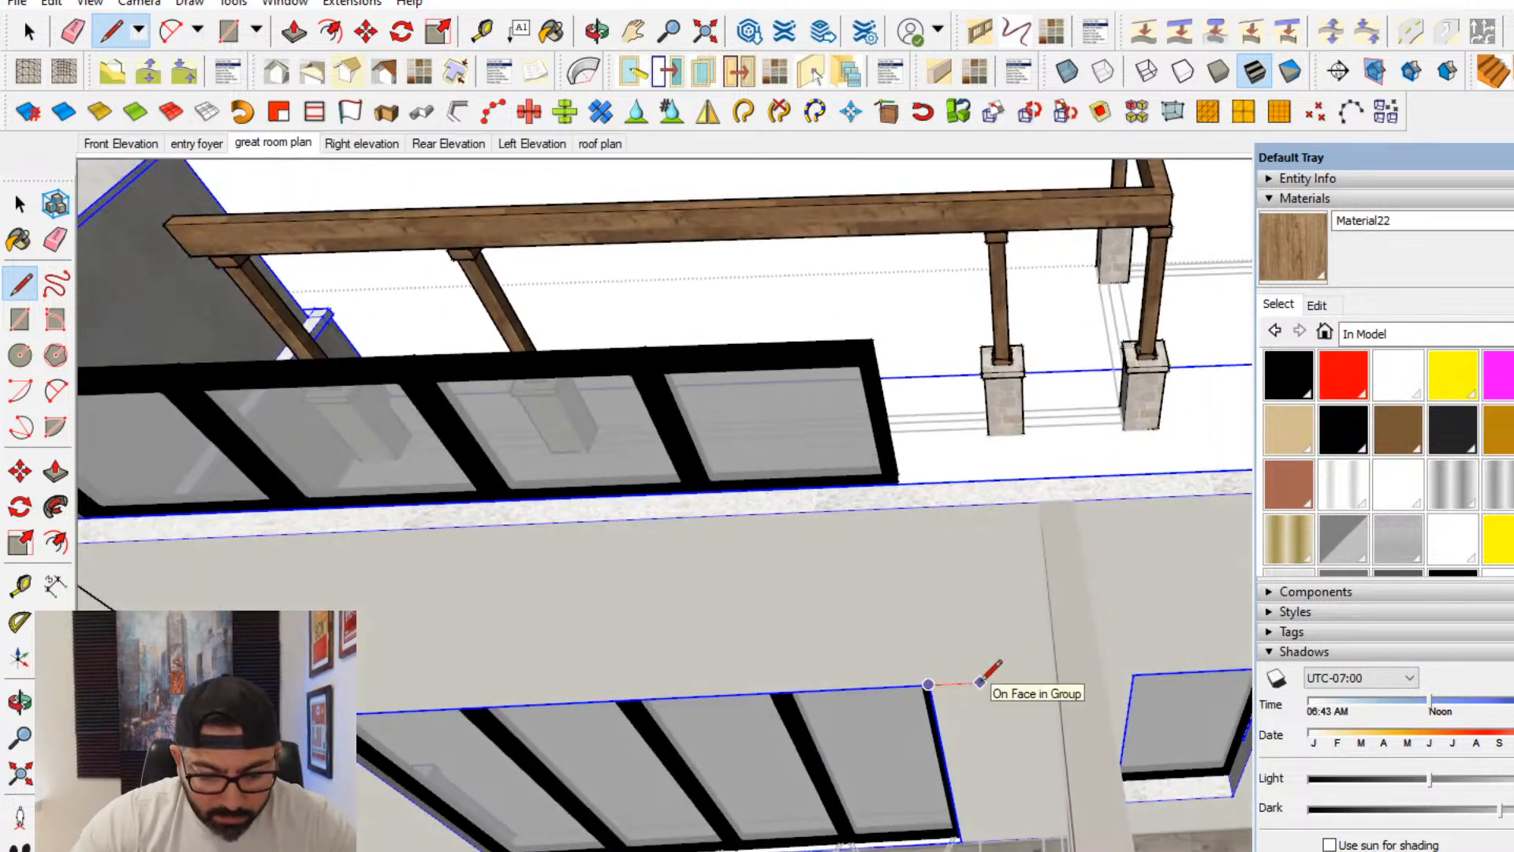
click(930, 507)
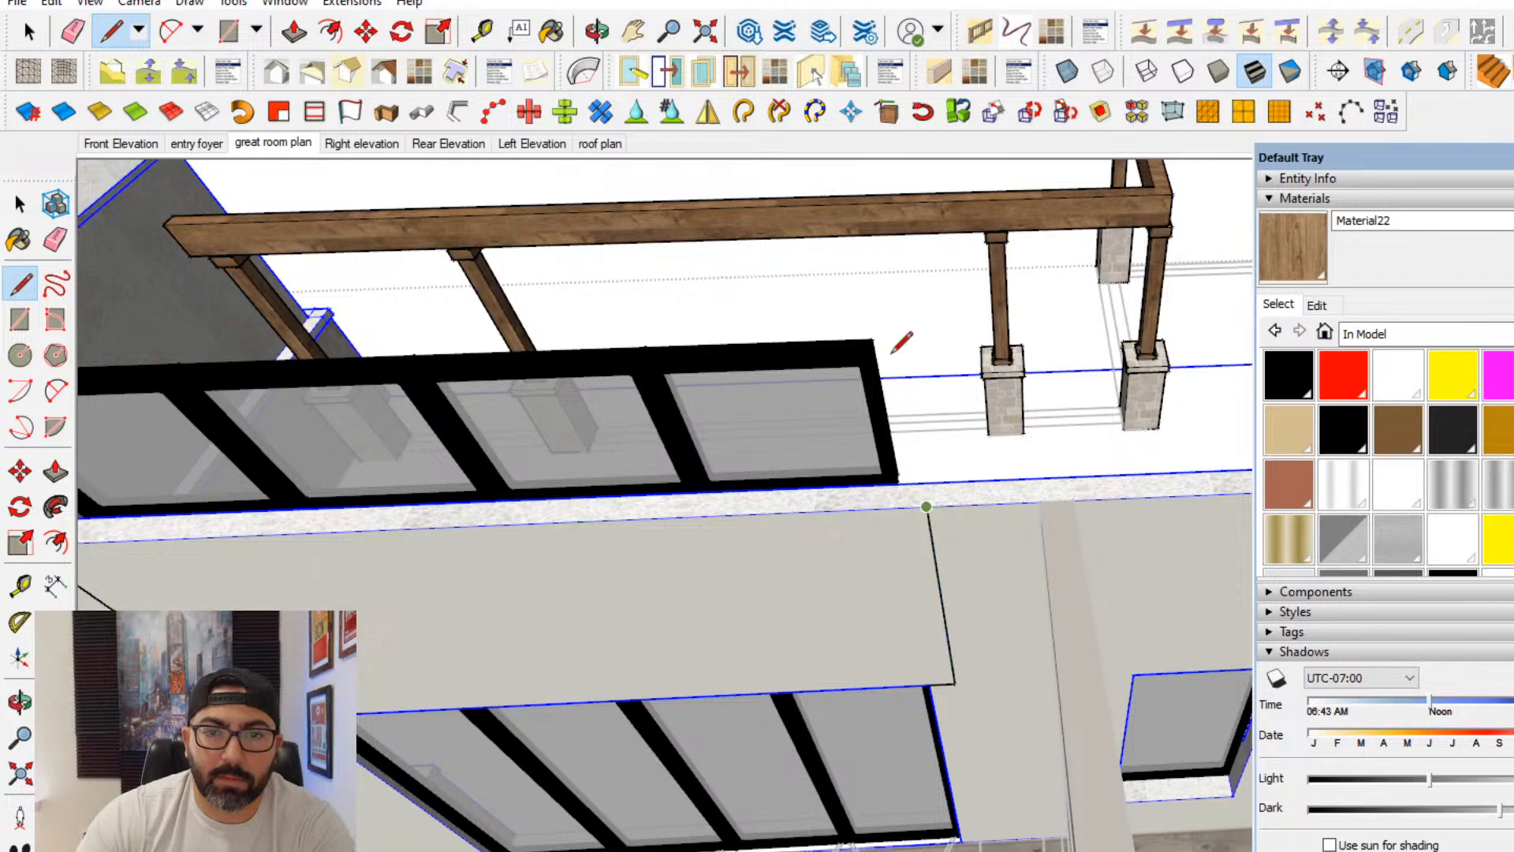
click(894, 300)
- Connect the upper ends of the two vertical lines above the wall and close the outline around the upper four-panel window
middle_drag(602, 287, 843, 344)
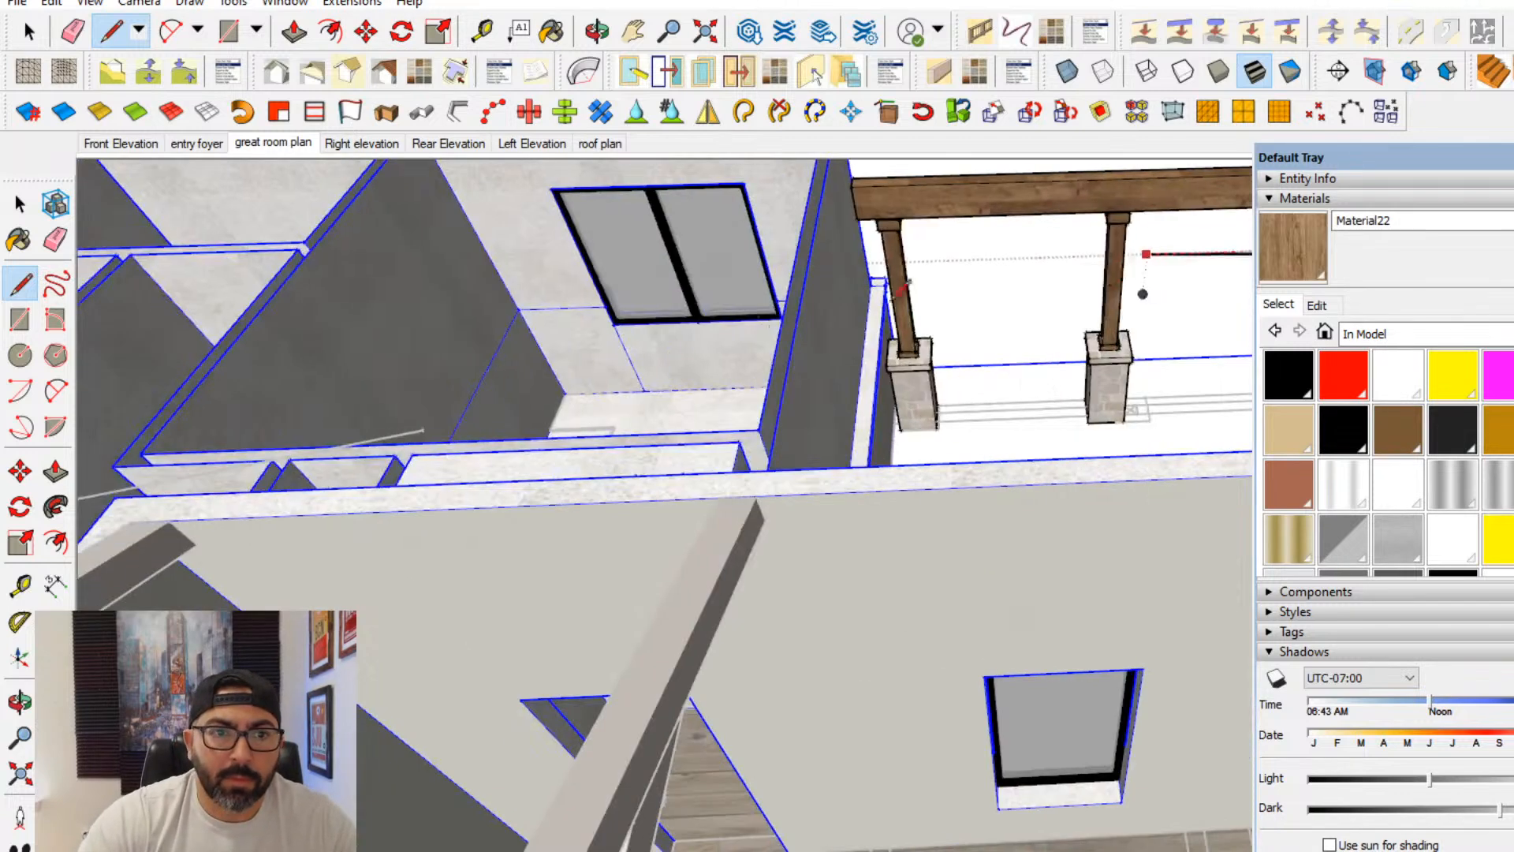
shift+middle_drag(1167, 347, 606, 335)
shift+middle_drag(315, 295, 505, 324)
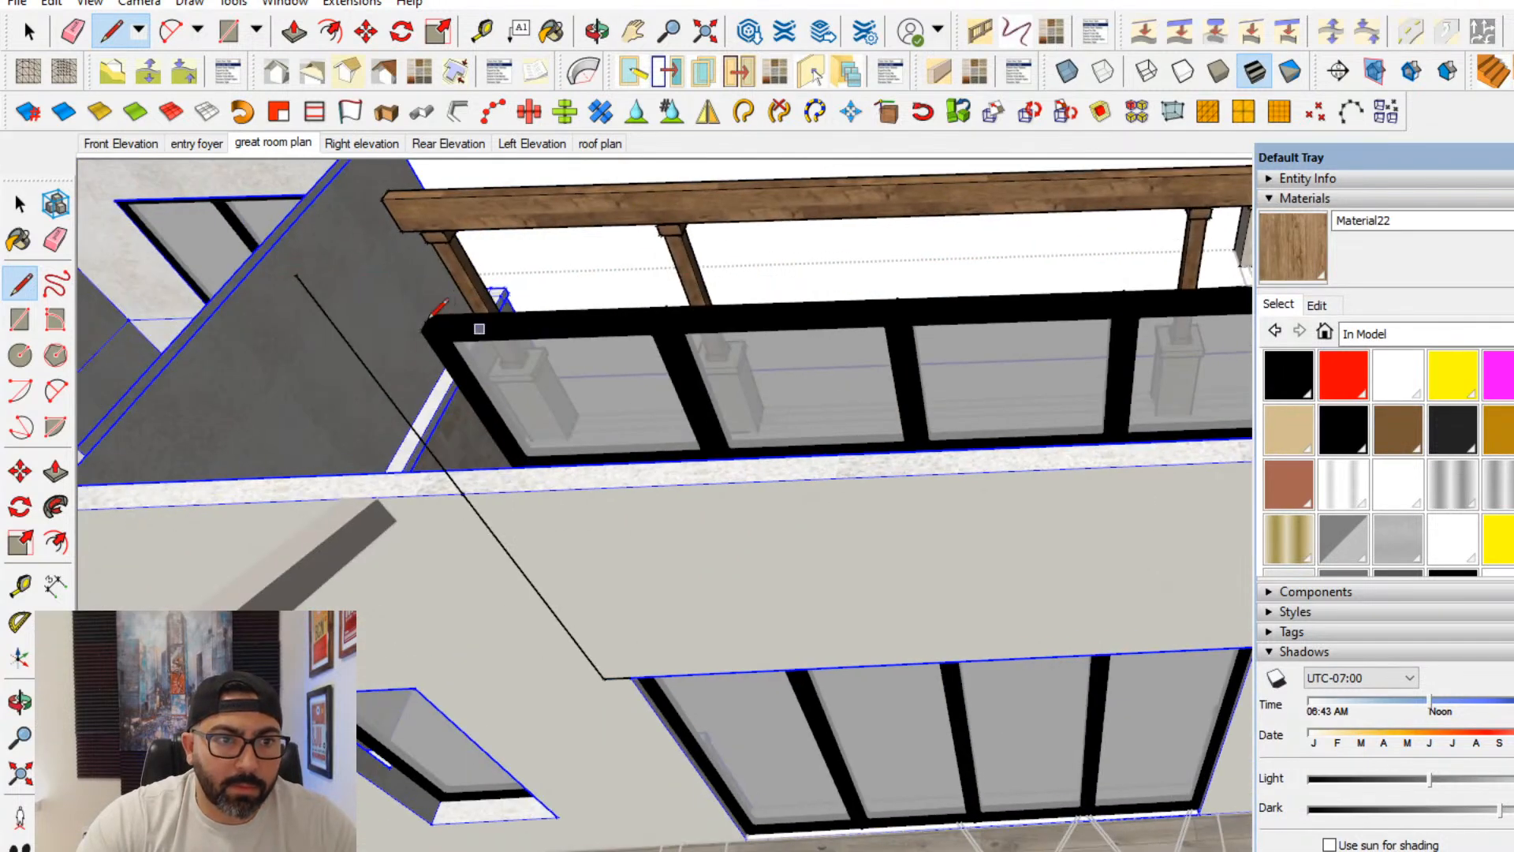
mouse_move(314, 270)
middle_down()
mouse_move(801, 334)
mouse_move(914, 367)
mouse_move(669, 489)
mouse_move(502, 447)
middle_up()
mouse_move(692, 439)
middle_down()
mouse_move(361, 379)
mouse_move(349, 324)
mouse_move(795, 420)
middle_up()
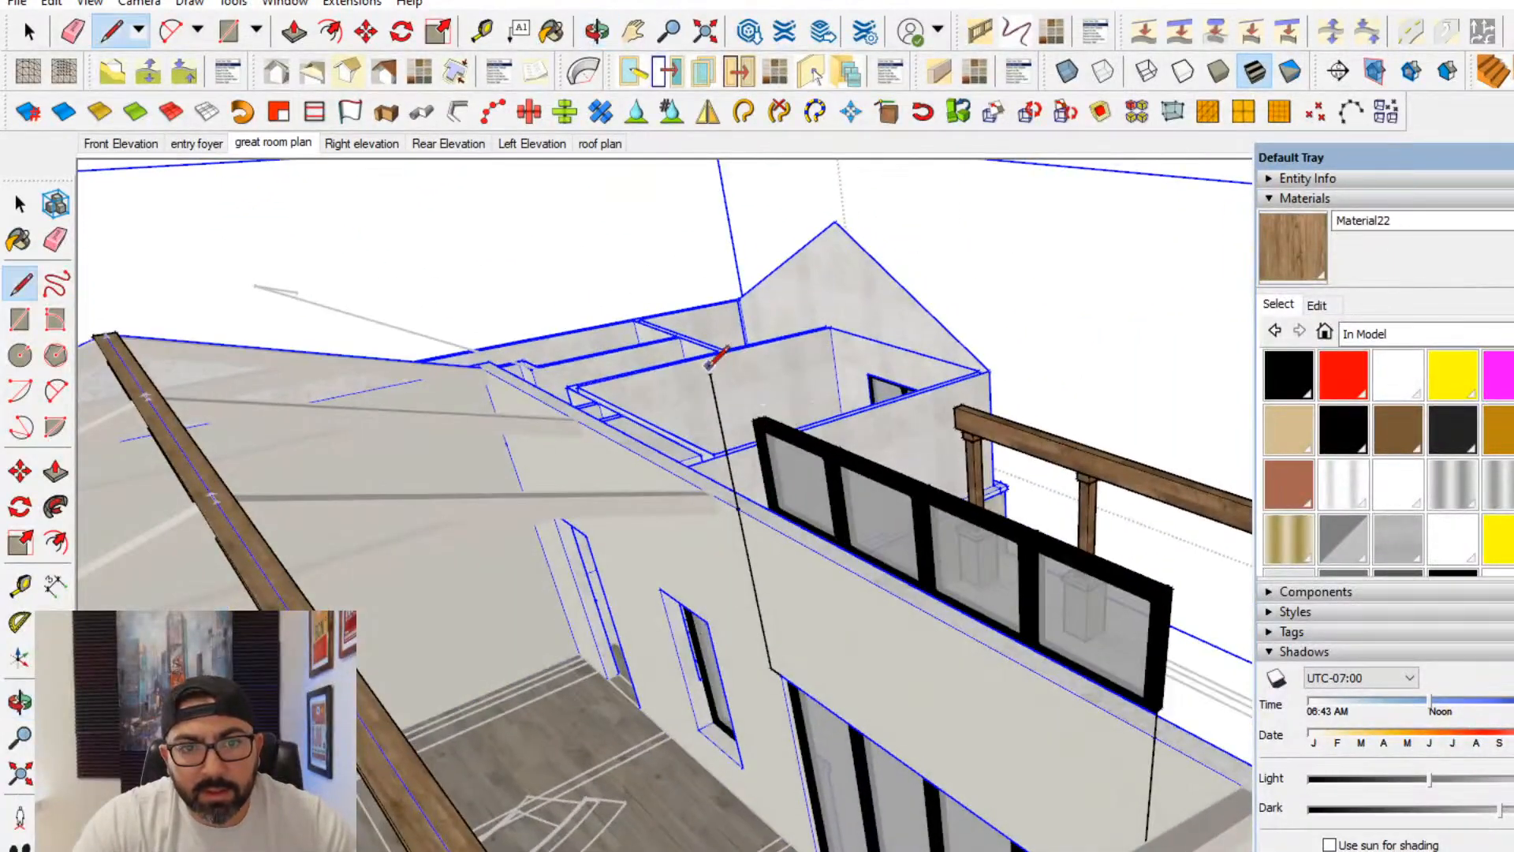
middle_drag(1064, 552, 1189, 514)
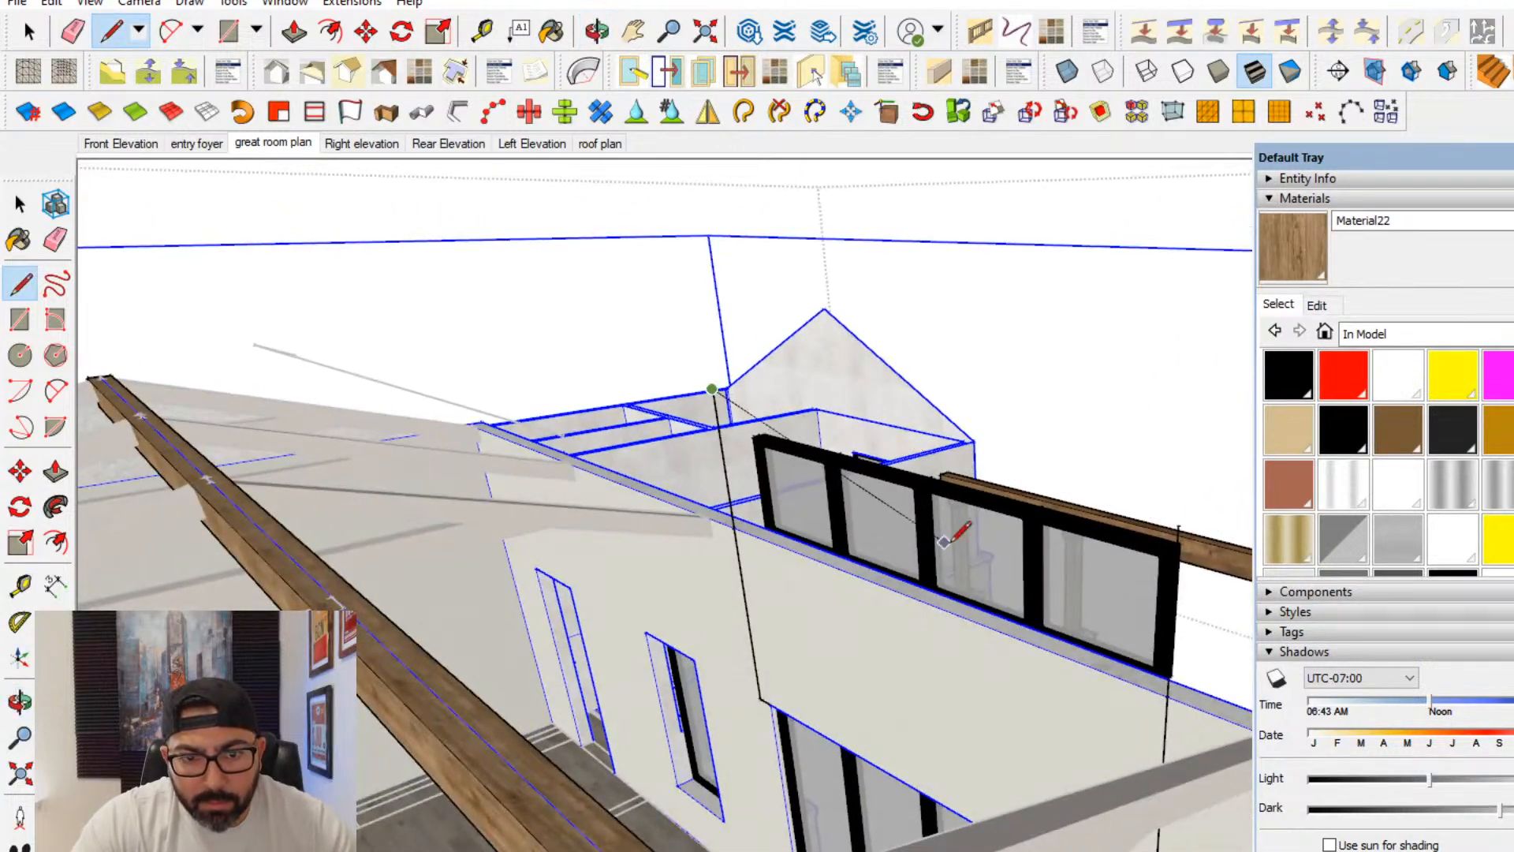
key(ctrl+a)
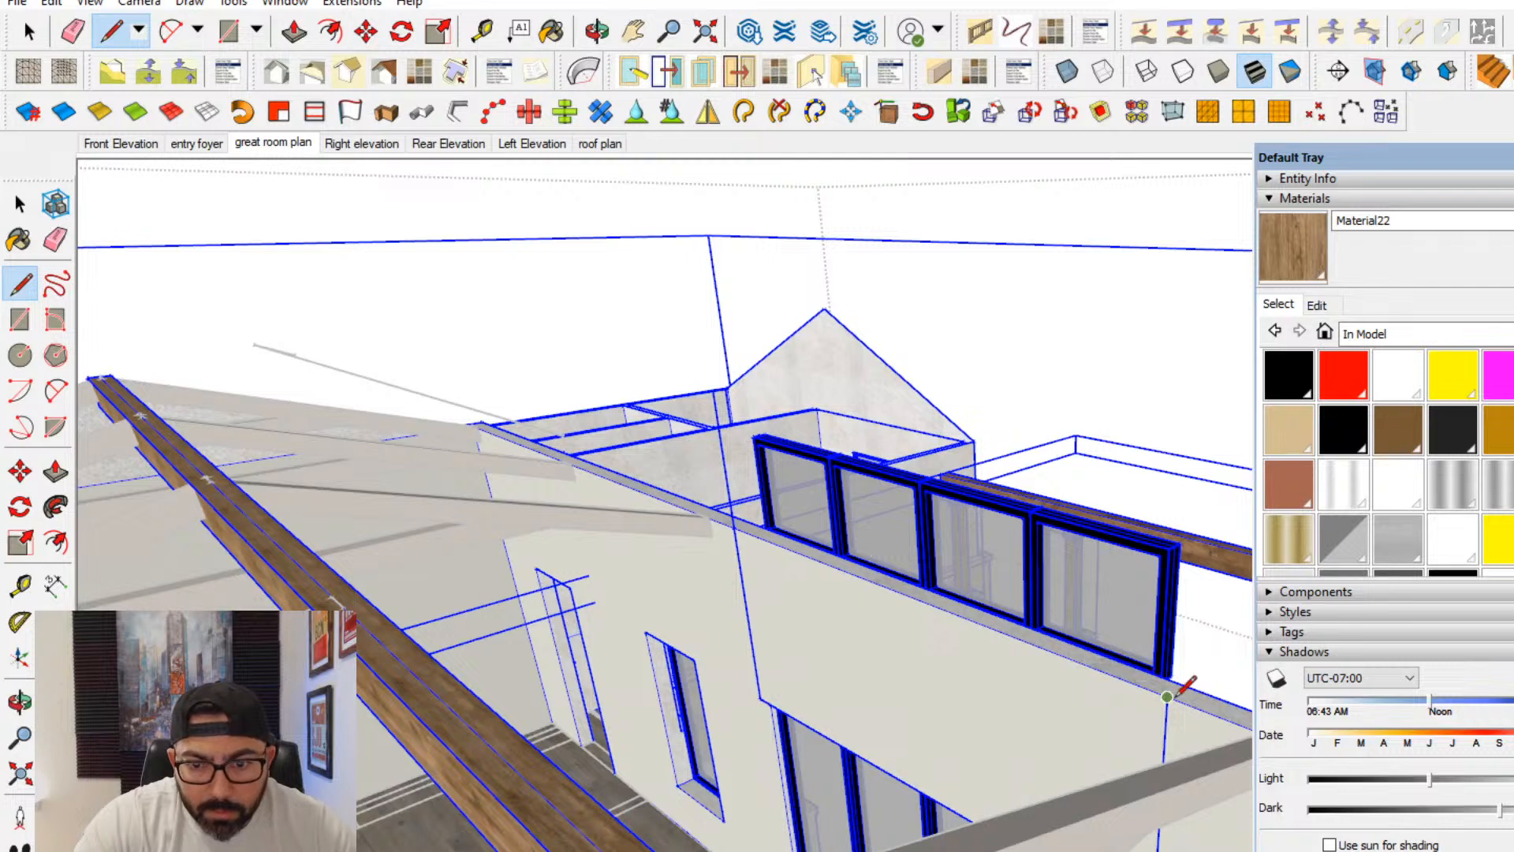
click(1167, 696)
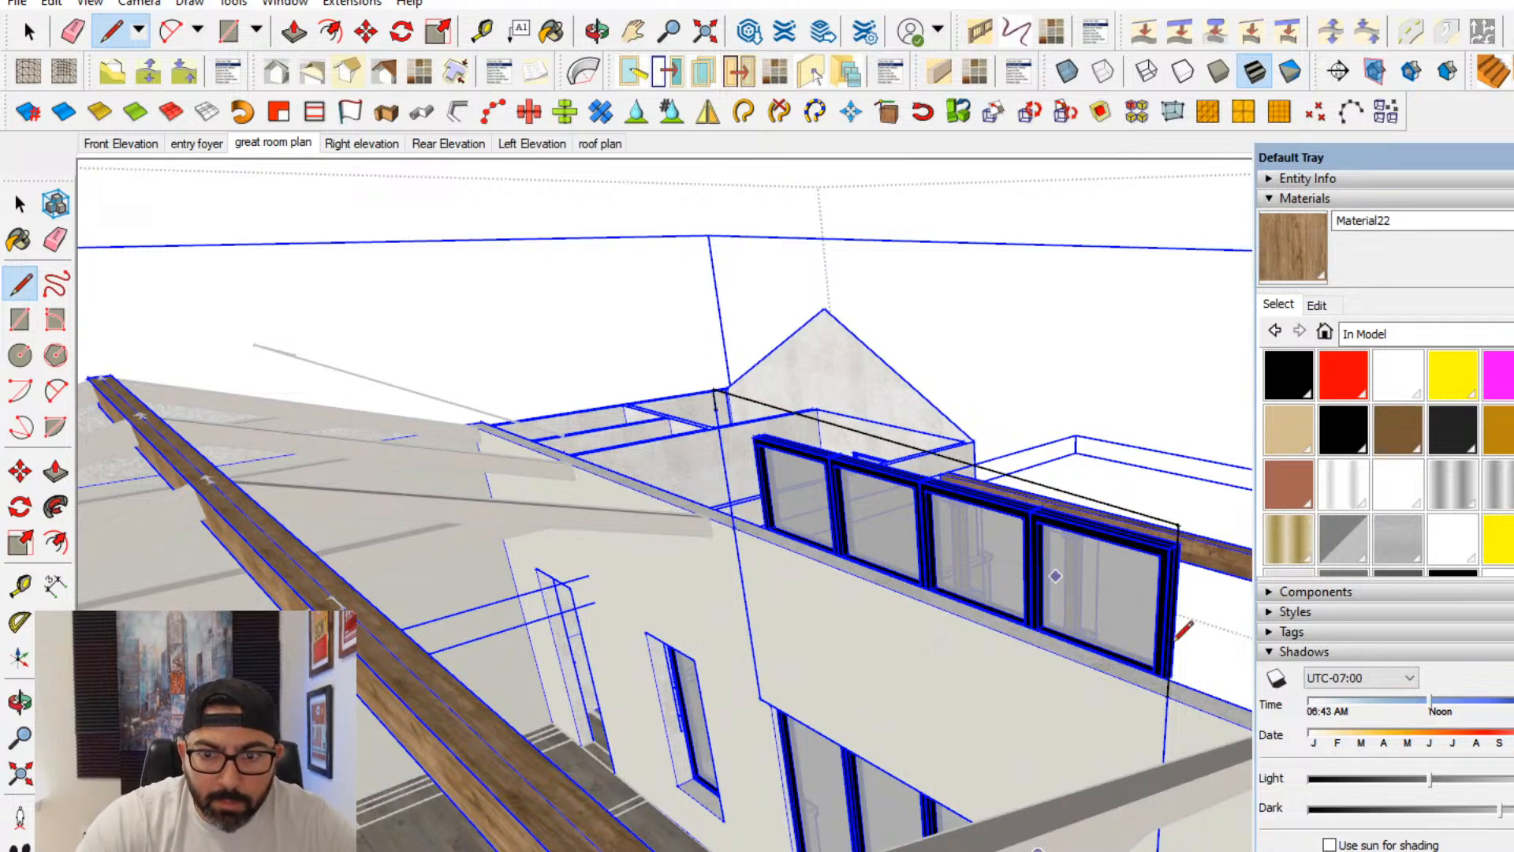
- Try to draw a second line between the two vertical lines just below their upper ends, and select the walls' connected geometry
click(715, 409)
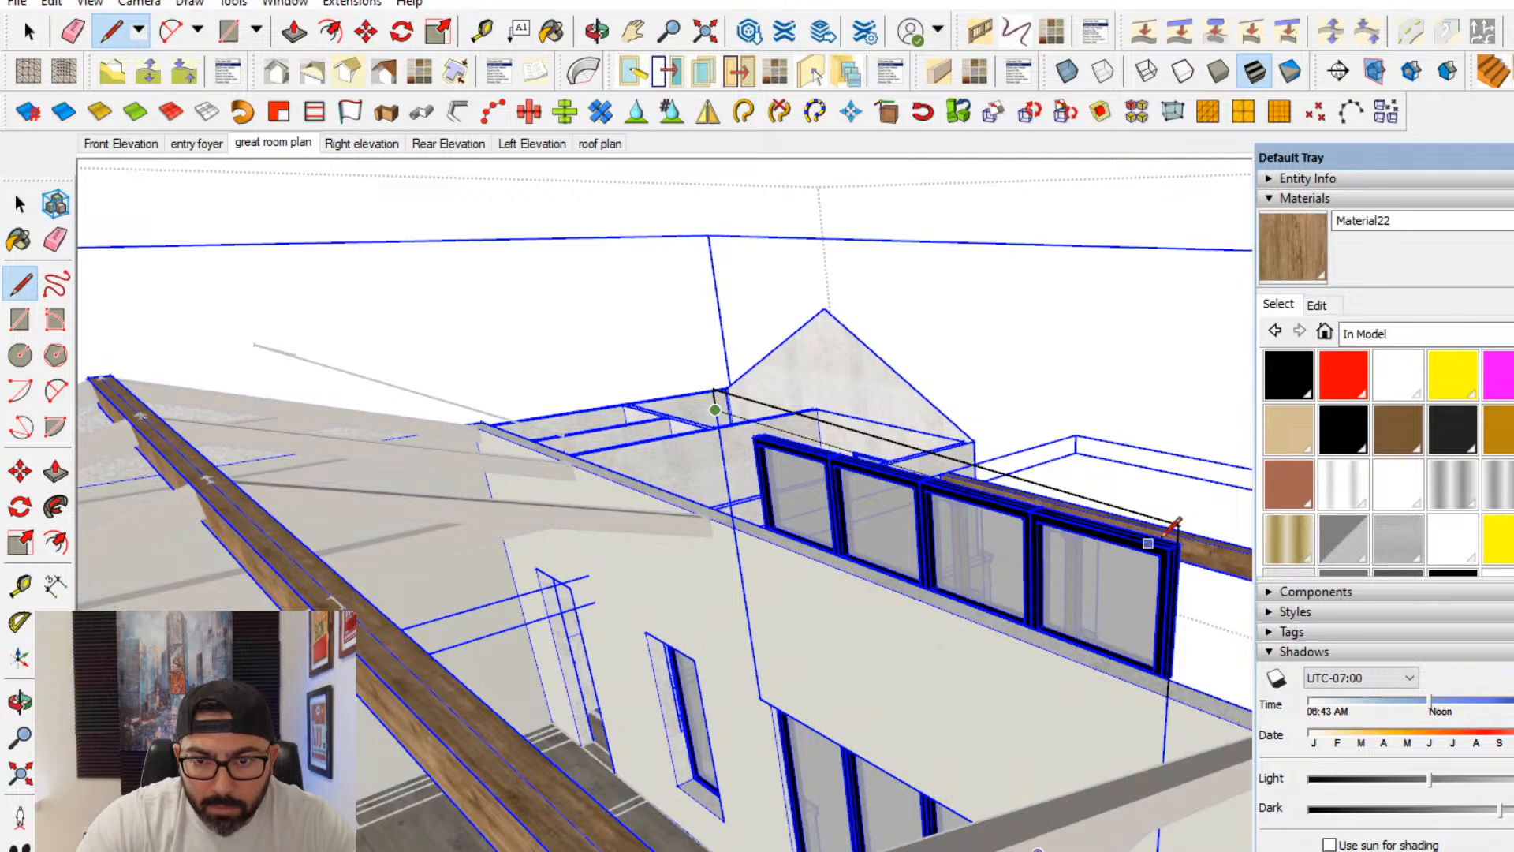
click(1181, 522)
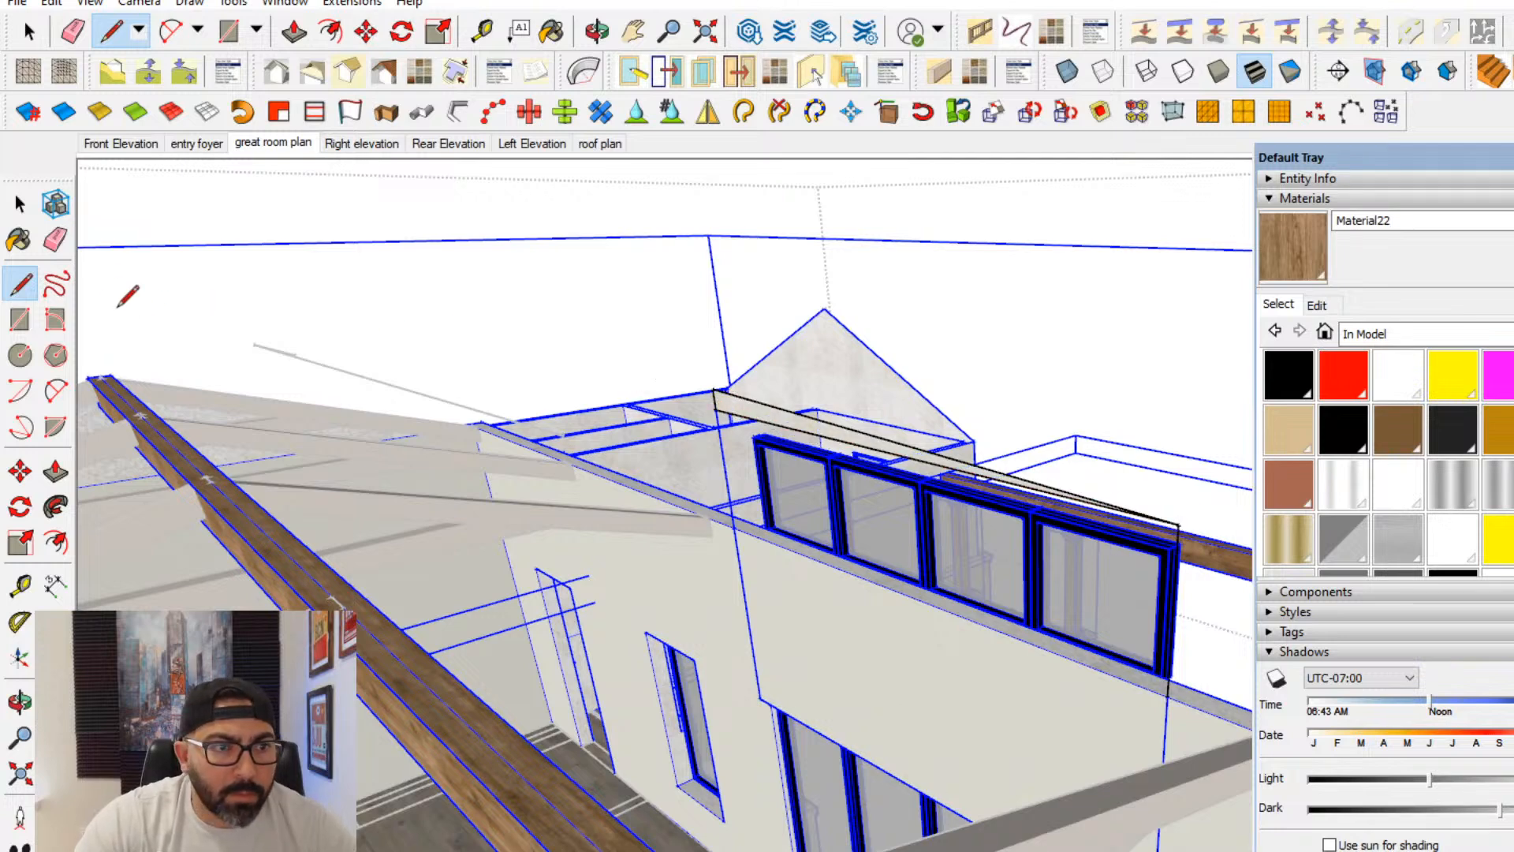
key(space)
scroll(877, 627, up, 5)
click(868, 623)
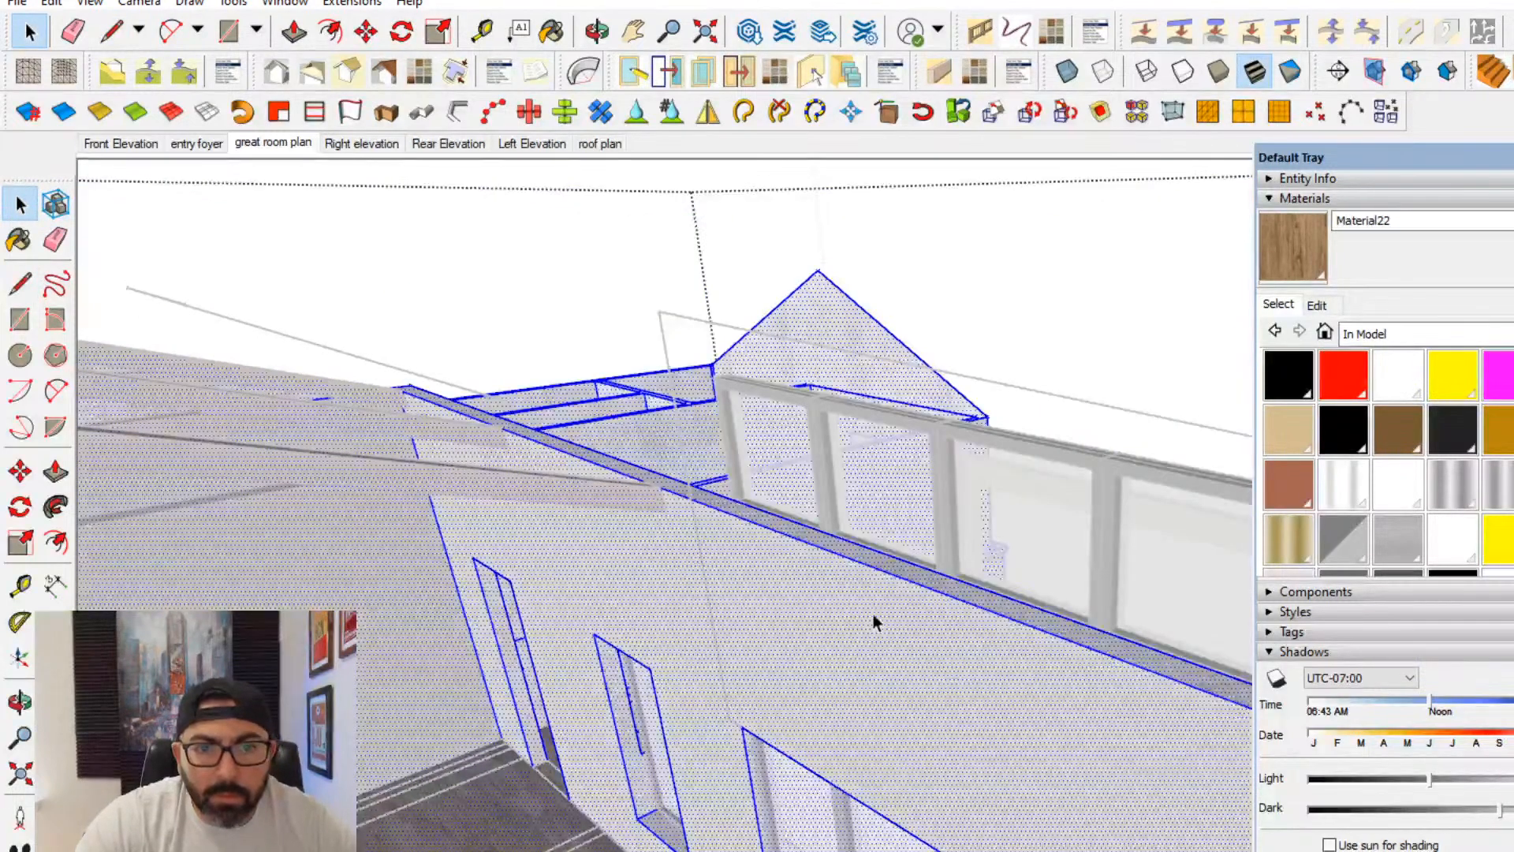
- Undo the lines drawn above the wall for the outline around the upper four-panel window
scroll(828, 584, down, 2)
key(ctrl+z)
key(ctrl+z)
key(ctrl+z)
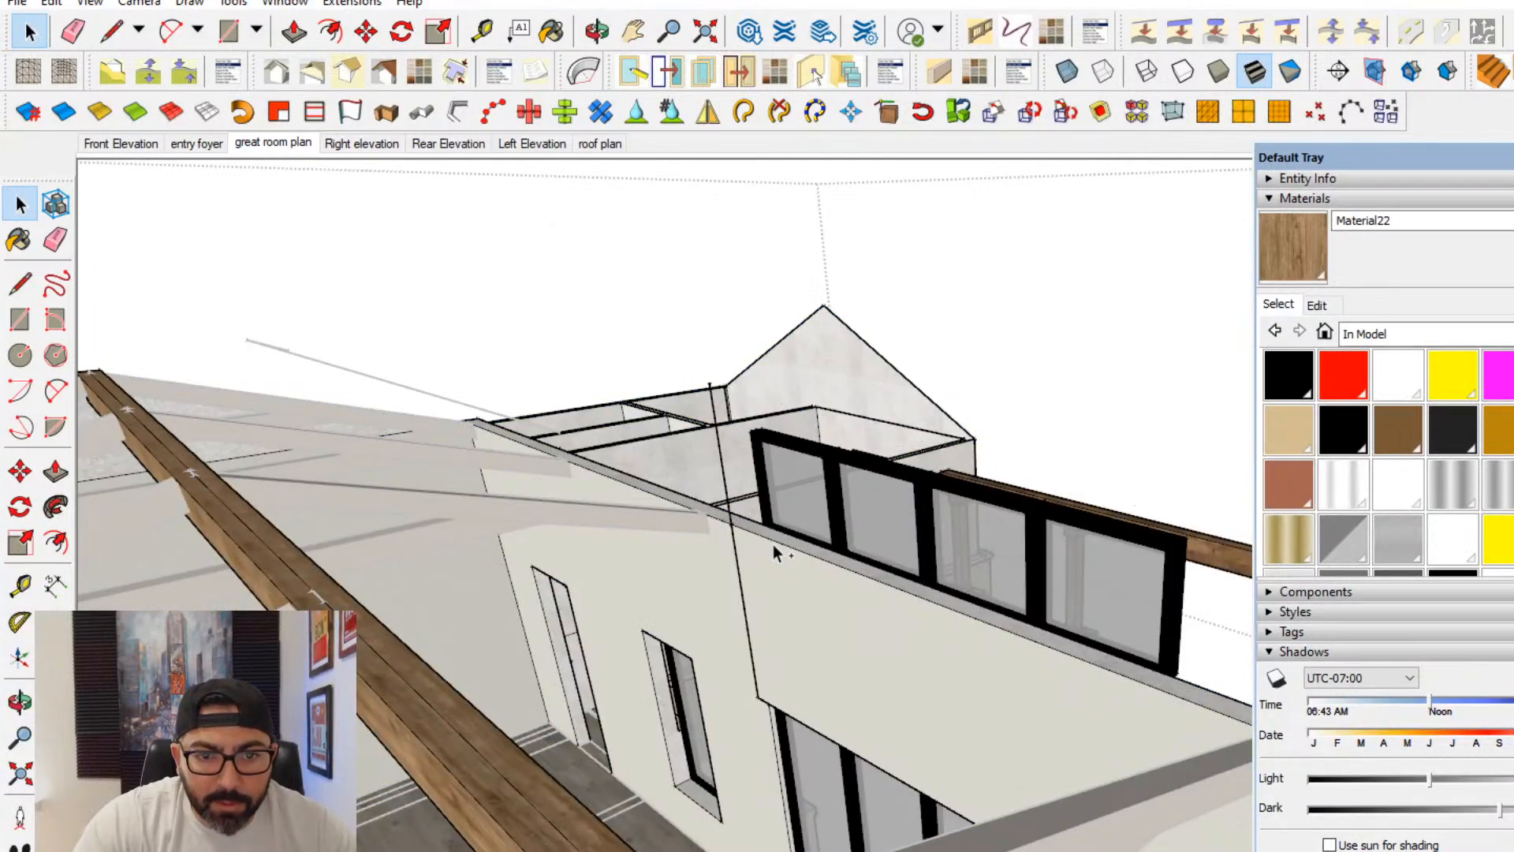
key(ctrl+z)
key(ctrl+z)
- Open the house walls group, select the great room wall face and try to start a line at the four-panel door opening's upper corner
triple_click(779, 569)
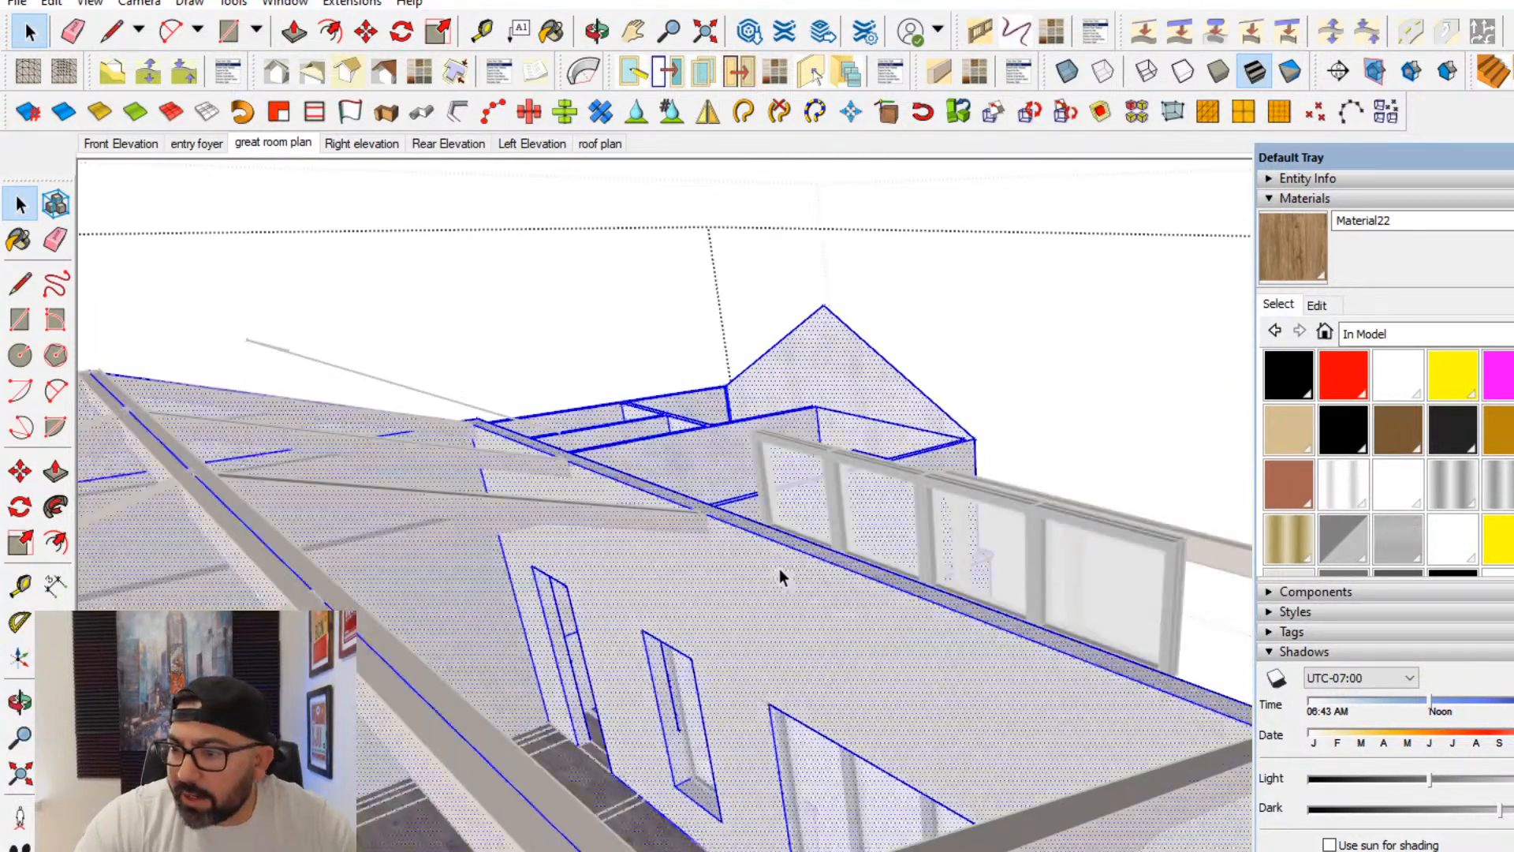
click(811, 594)
click(24, 290)
mouse_move(820, 678)
middle_down()
mouse_move(951, 802)
mouse_move(1001, 816)
middle_up()
scroll(673, 675, up, 1)
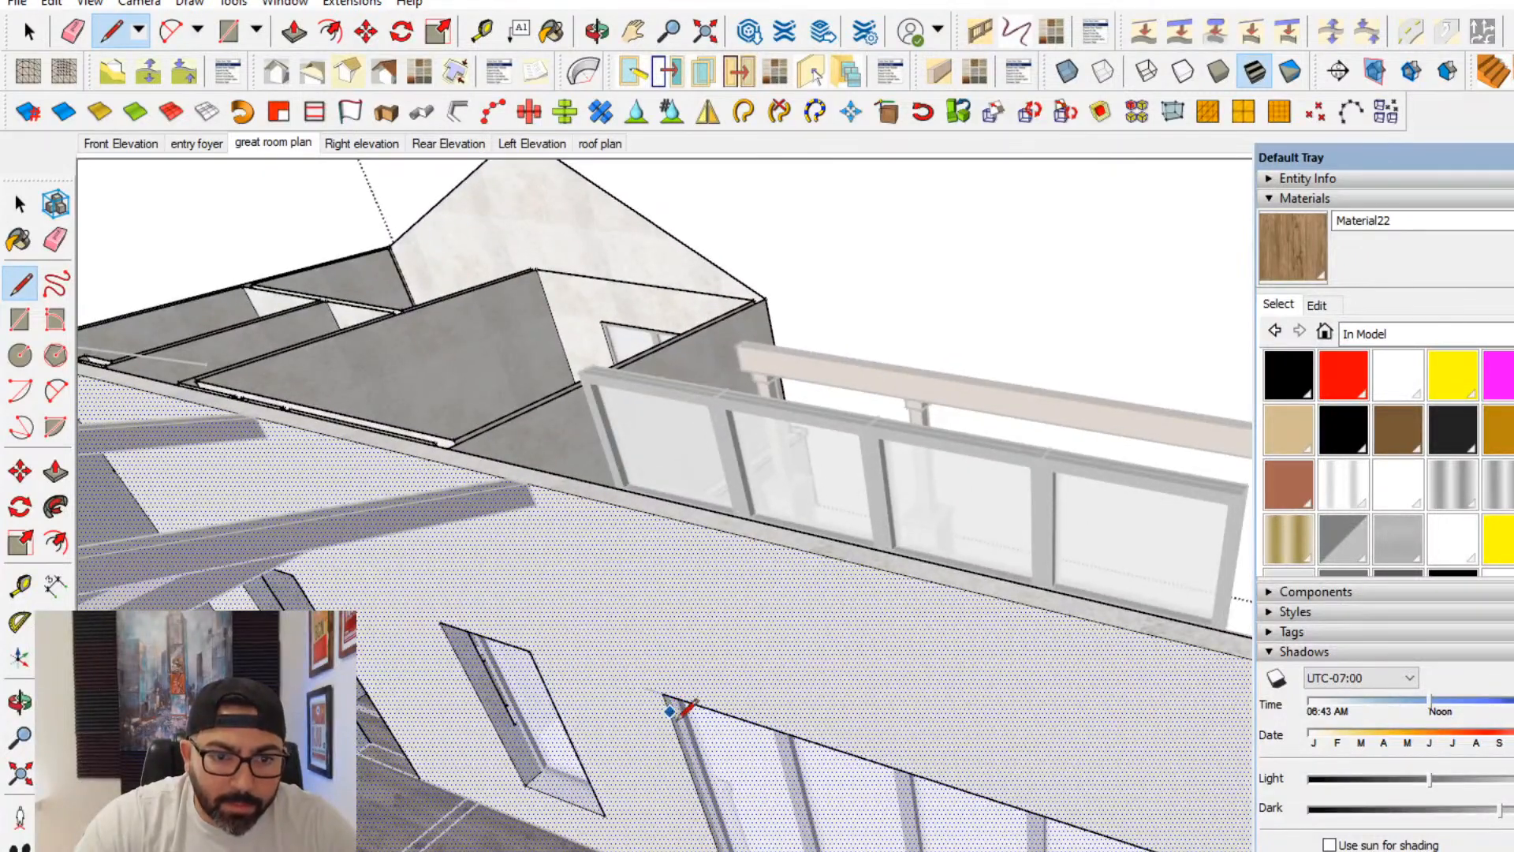
scroll(685, 707, up, 8)
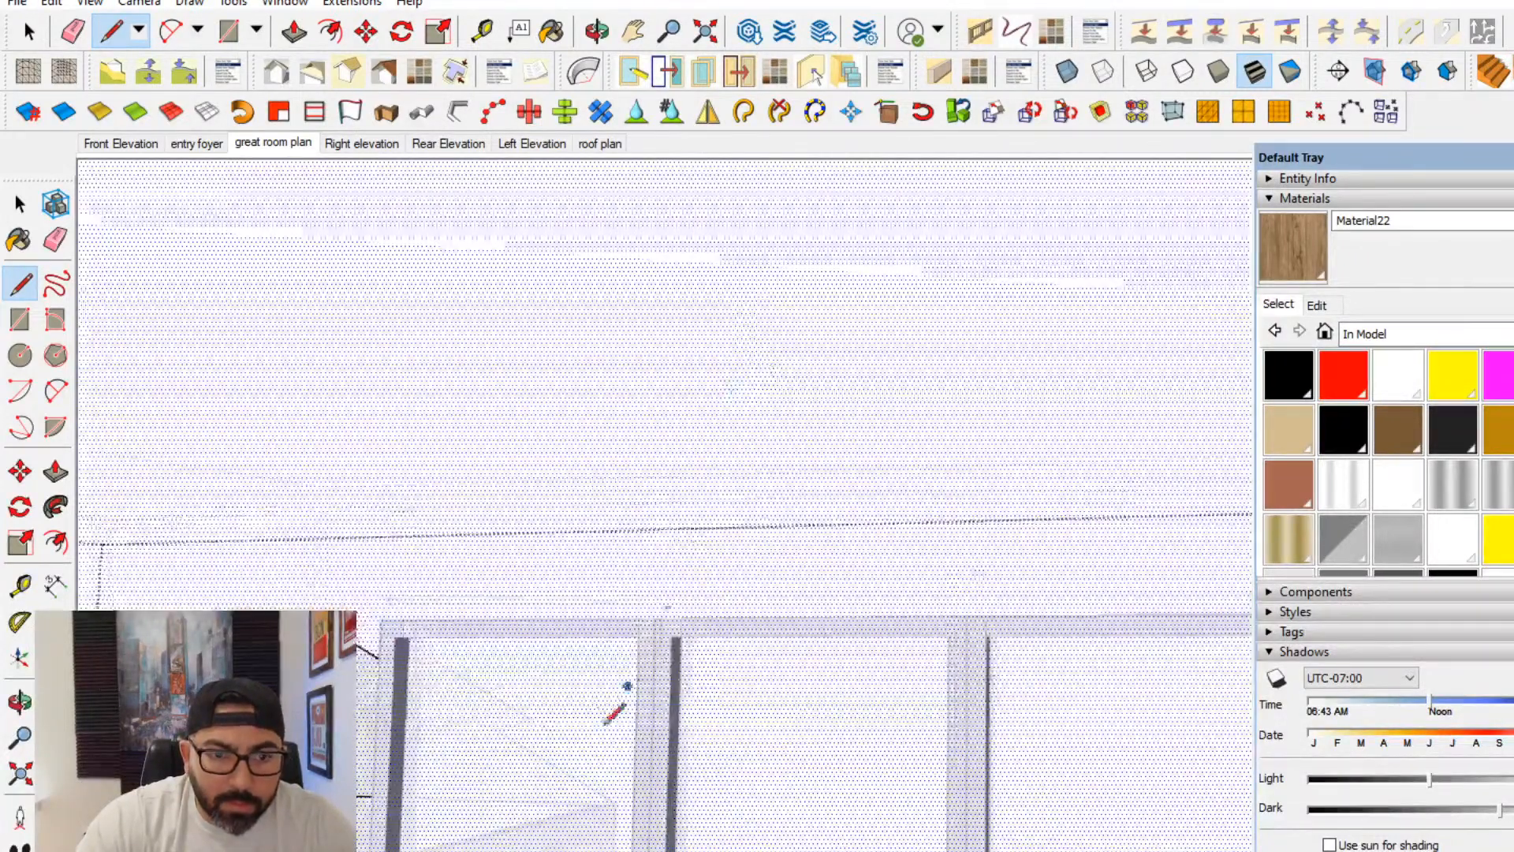
middle_drag(615, 714, 754, 333)
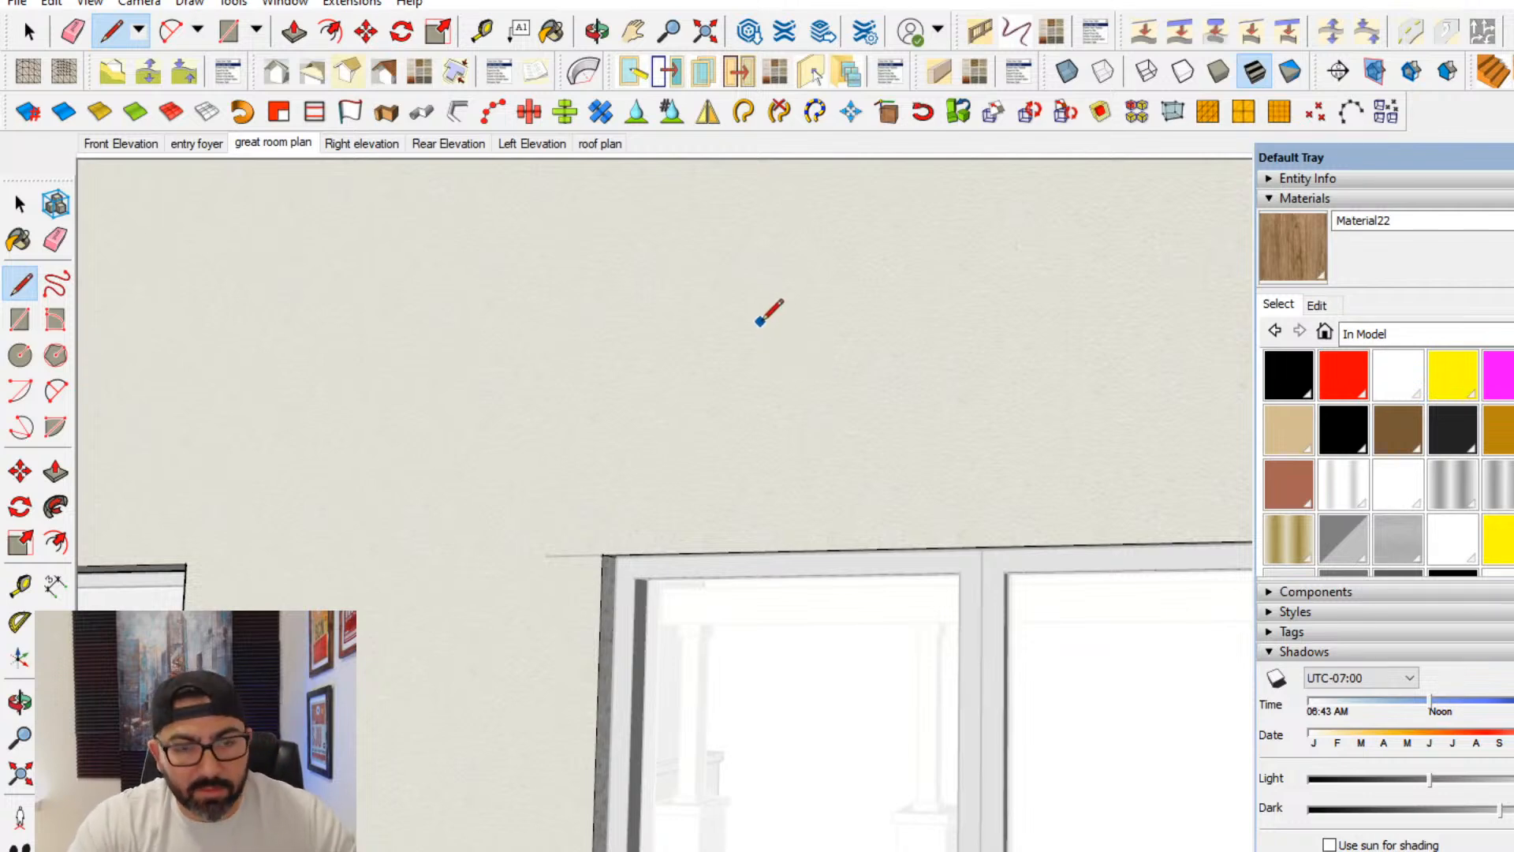
- Leave the walls group and select all four panels of the upper window above the great room wall
middle_drag(758, 322, 4, 91)
click(20, 206)
scroll(757, 386, down, 2)
middle_drag(756, 386, 586, 347)
click(586, 347)
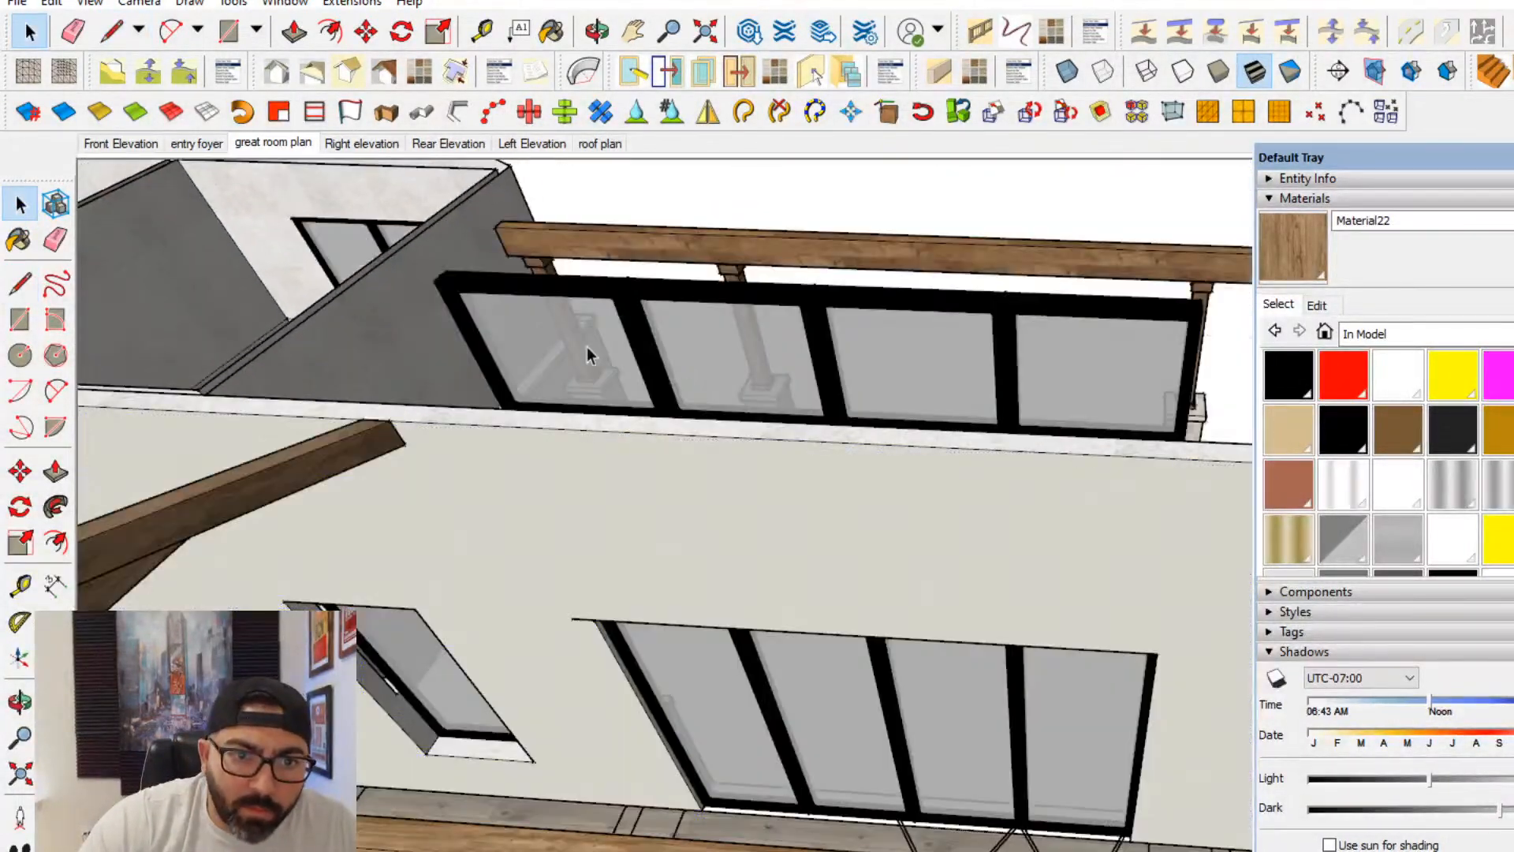
click(591, 348)
double_click(694, 366)
click(587, 362)
ctrl+click(656, 367)
ctrl+click(906, 369)
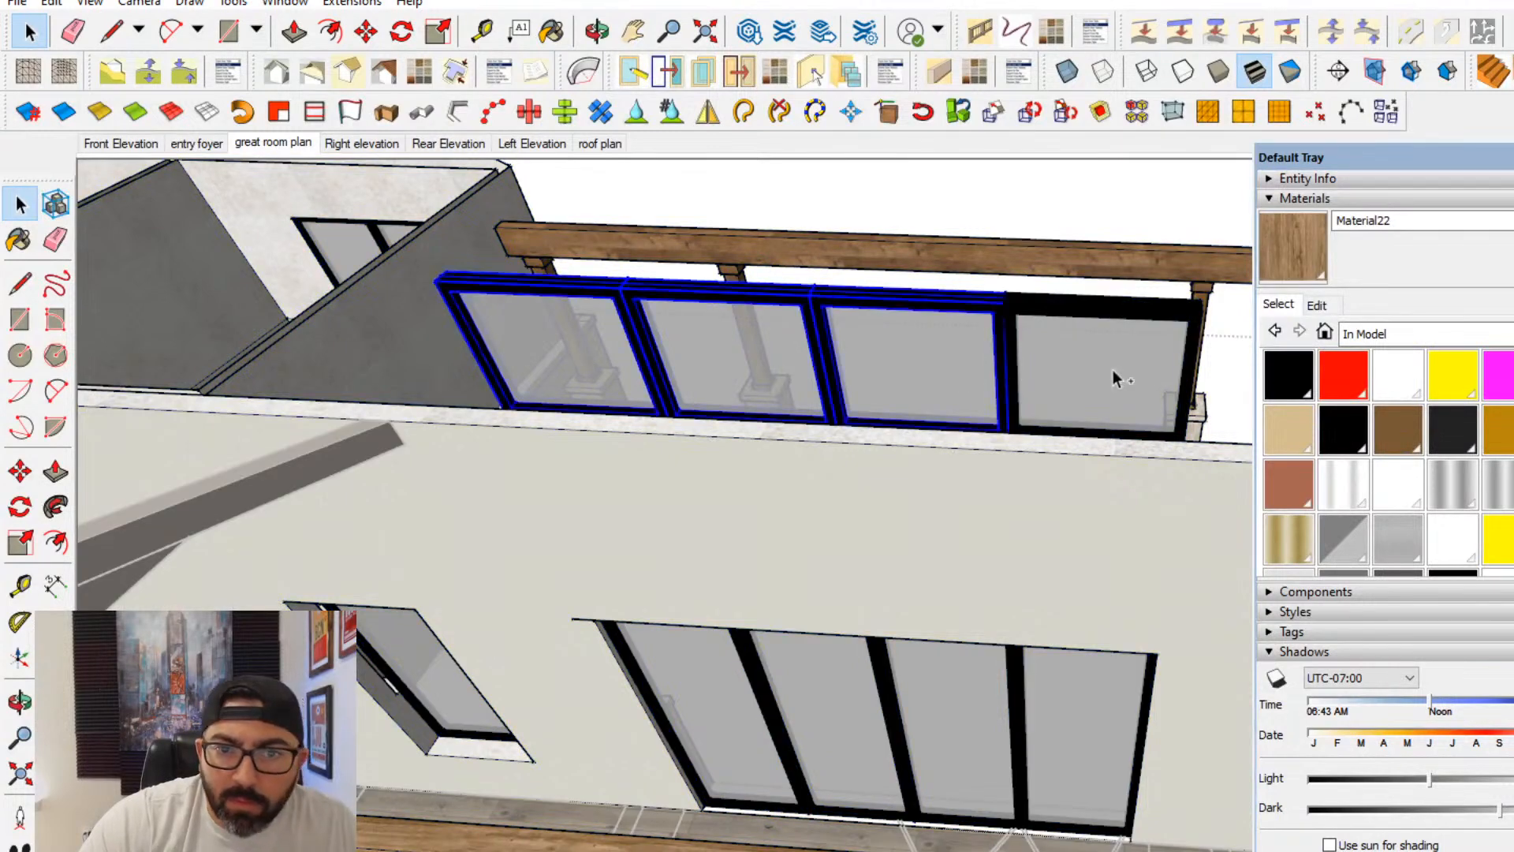
ctrl+click(1112, 372)
- Move the four upper window panels by their lower end corner so they sit flush with the wall's interior face
middle_drag(520, 445, 557, 396)
scroll(558, 399, up, 2)
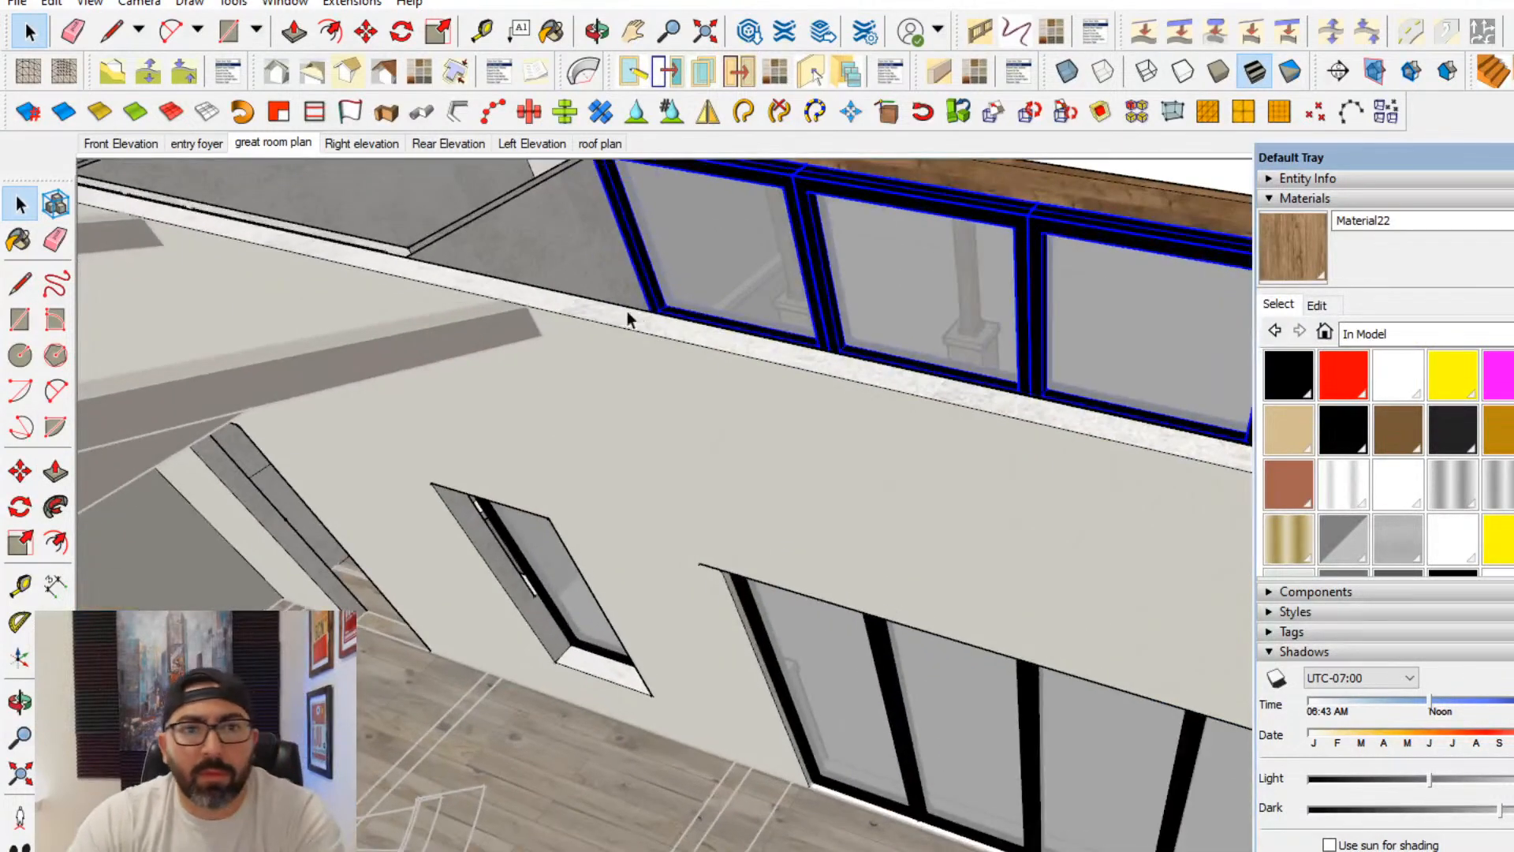
click(21, 471)
scroll(631, 286, up, 2)
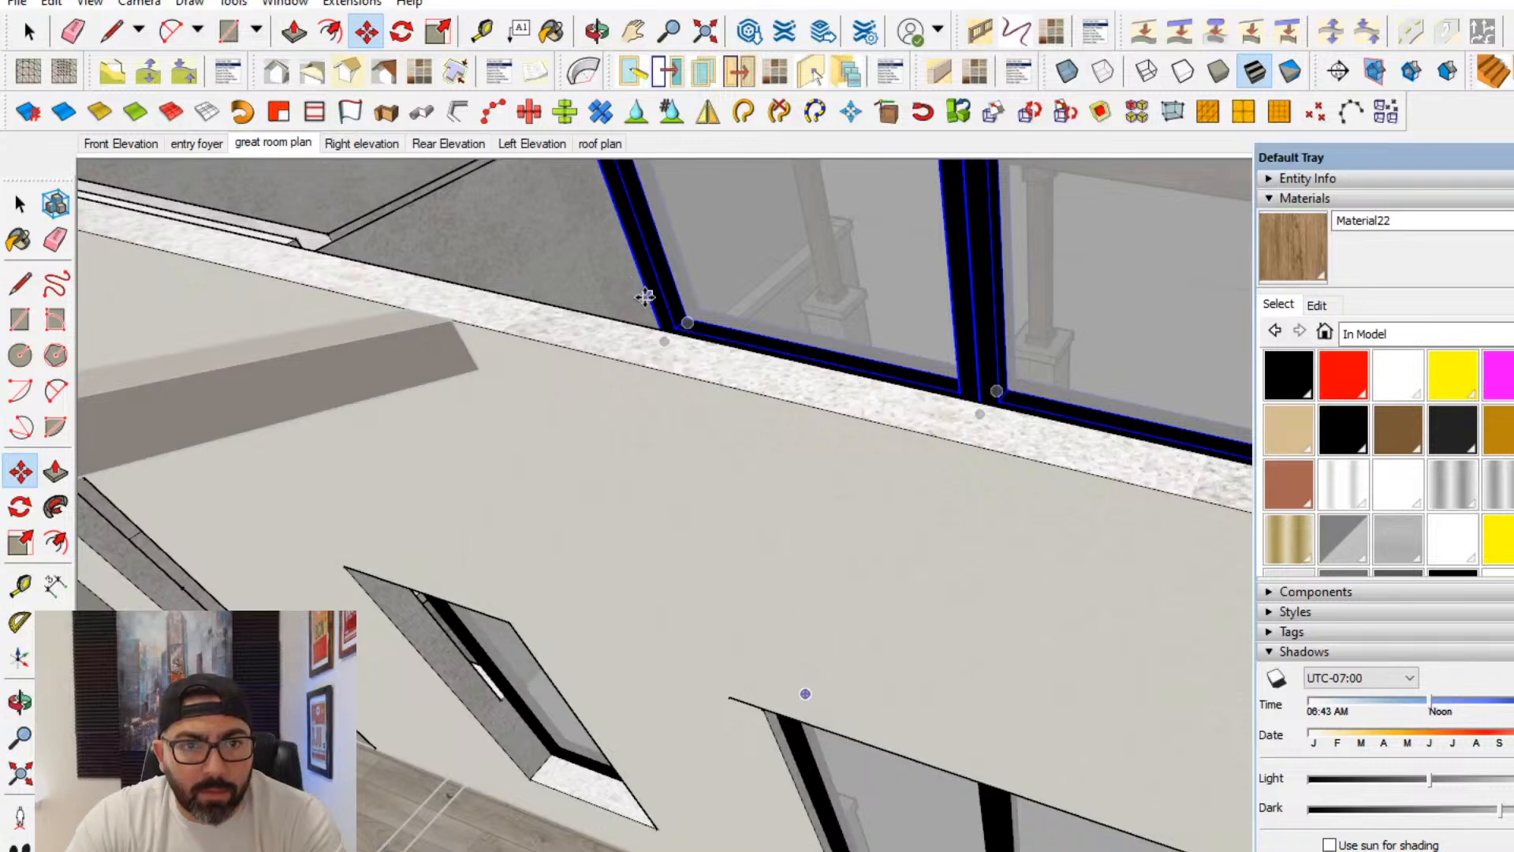
click(645, 296)
click(607, 390)
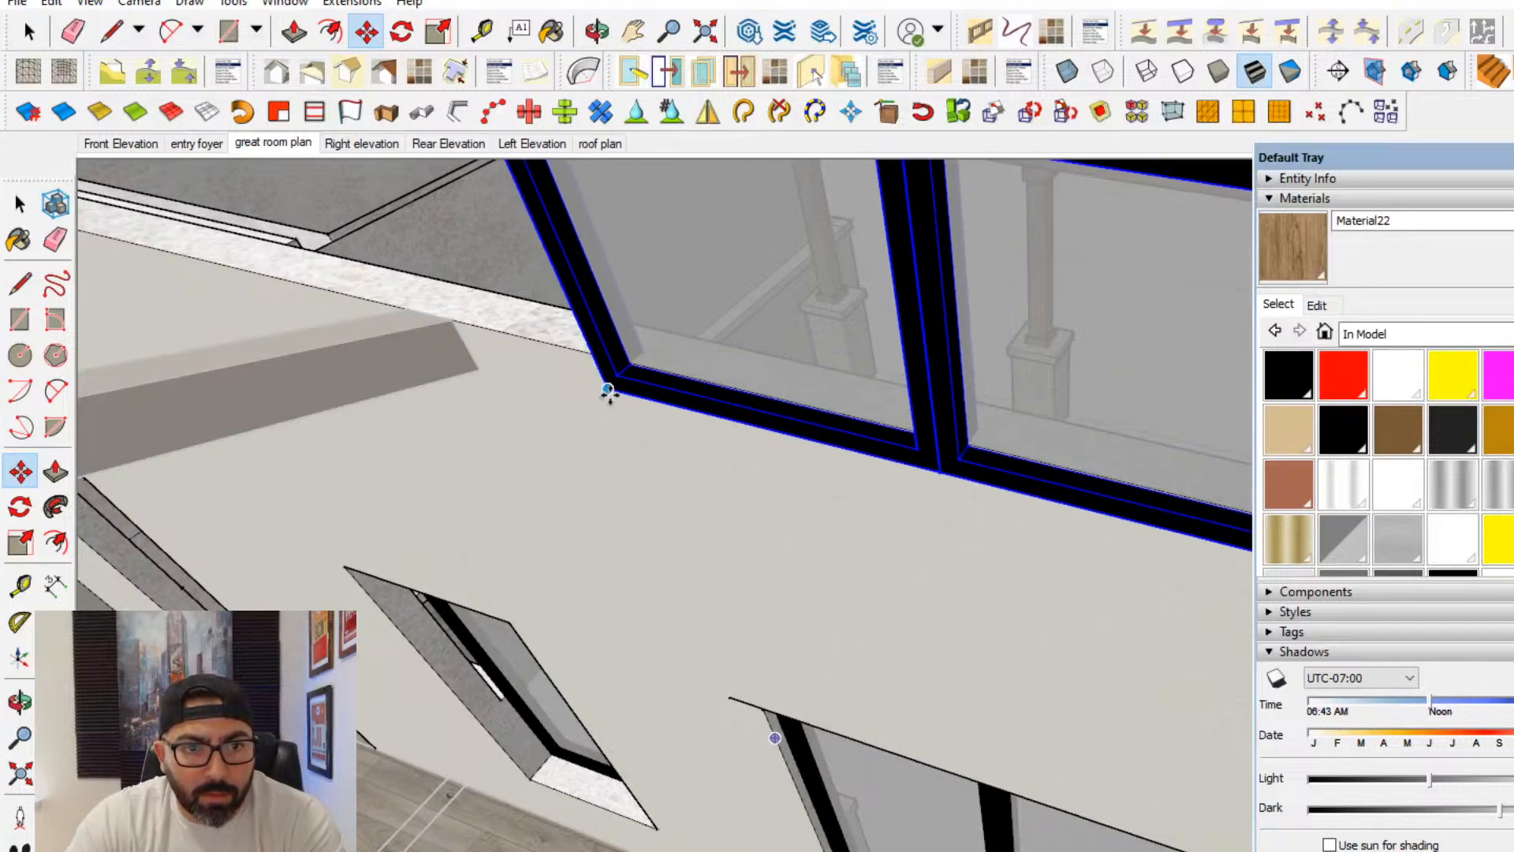
scroll(607, 391, up, 1)
click(608, 391)
click(627, 372)
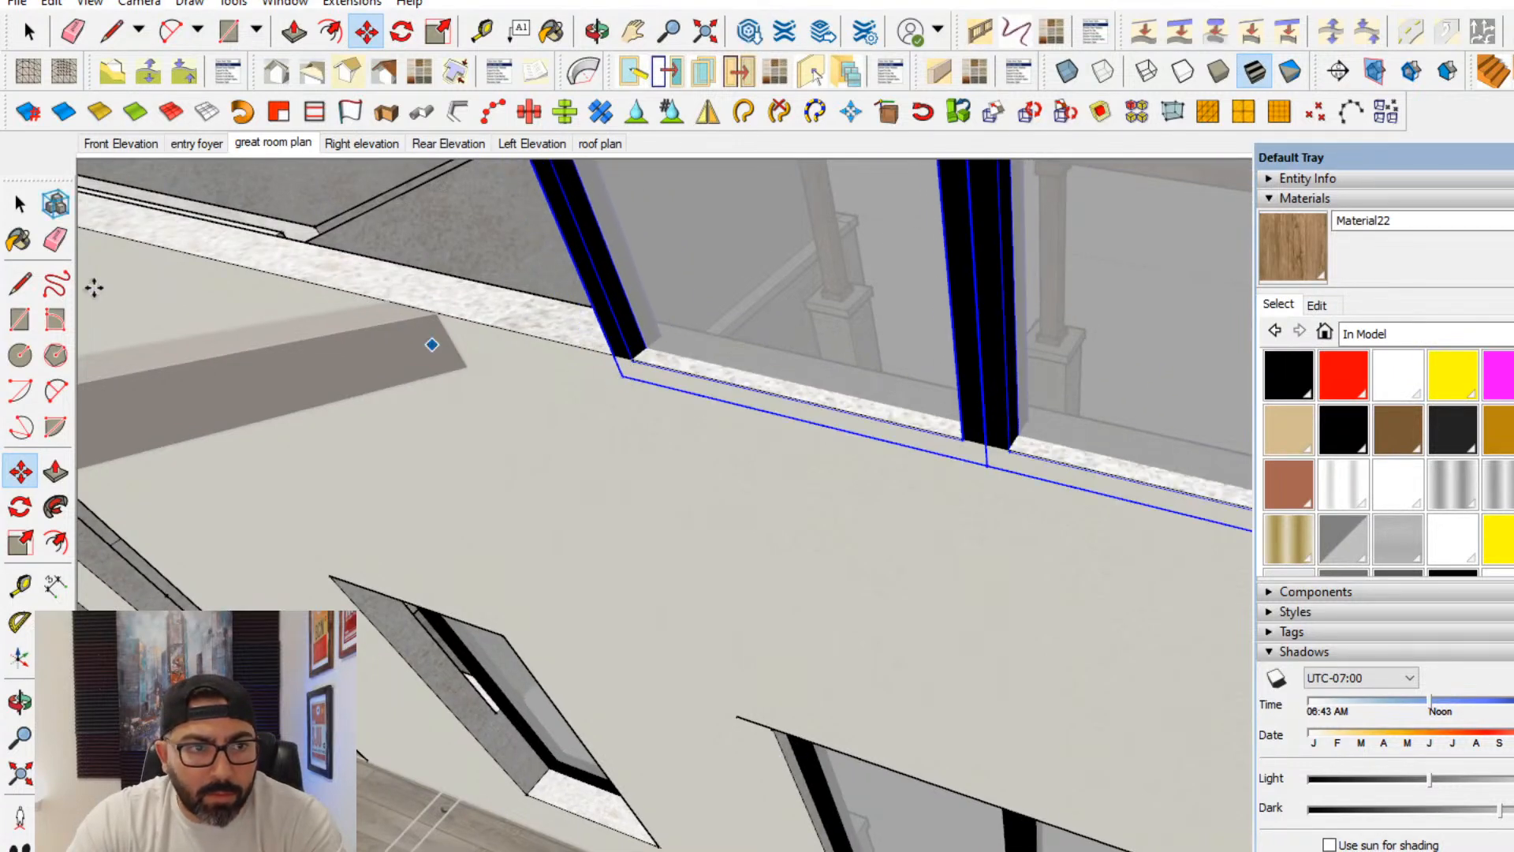
- Check the heights of the dormer windows above the sliding unit on the great room section in the Navarro Ranch plans PDF, and return to SketchUp
scroll(953, 495, down, 4)
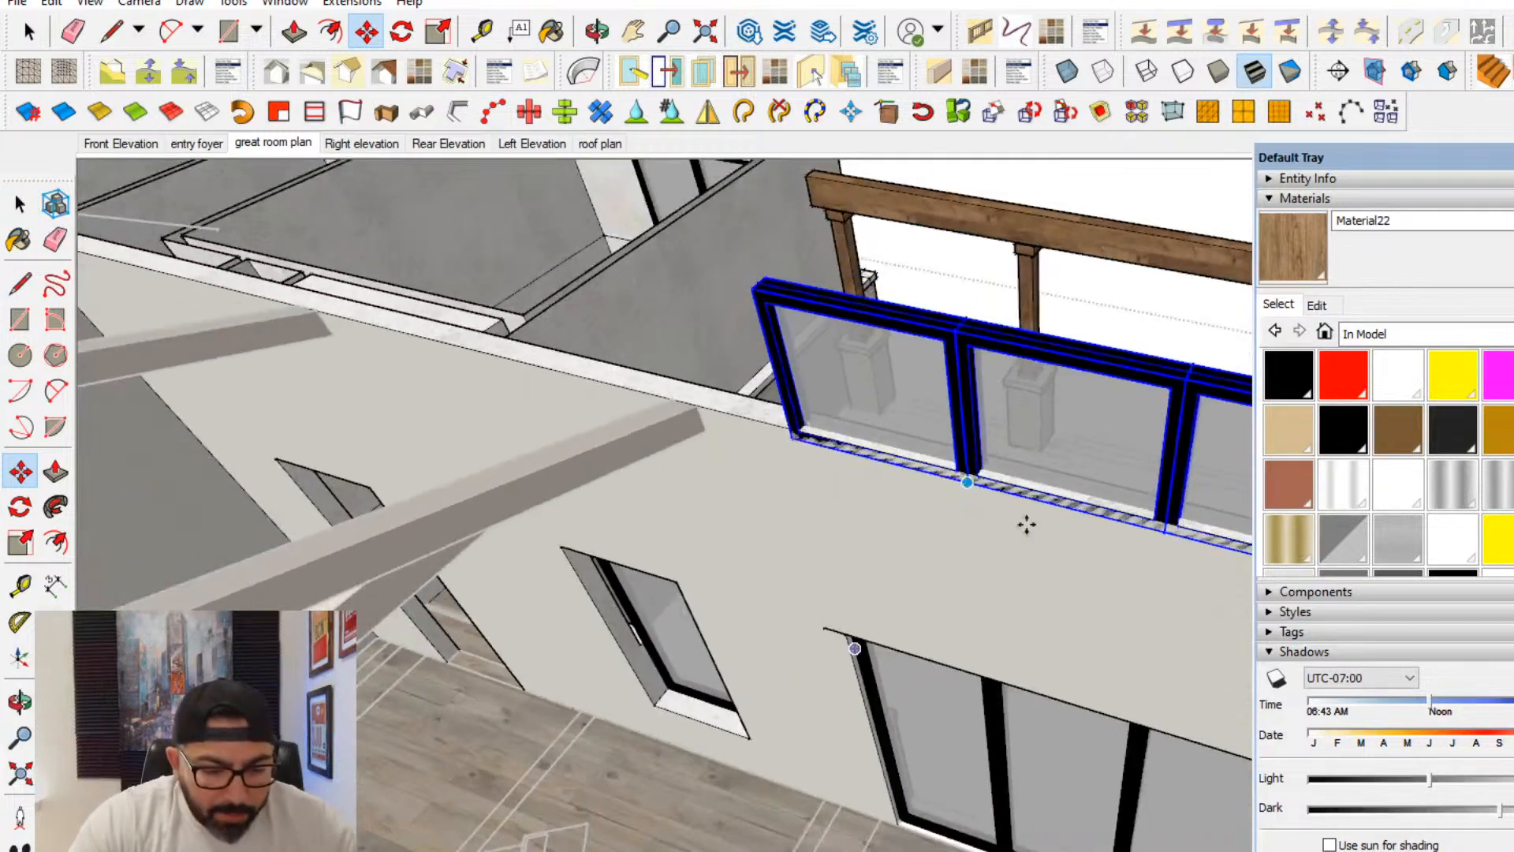
middle_drag(1027, 524, 784, 722)
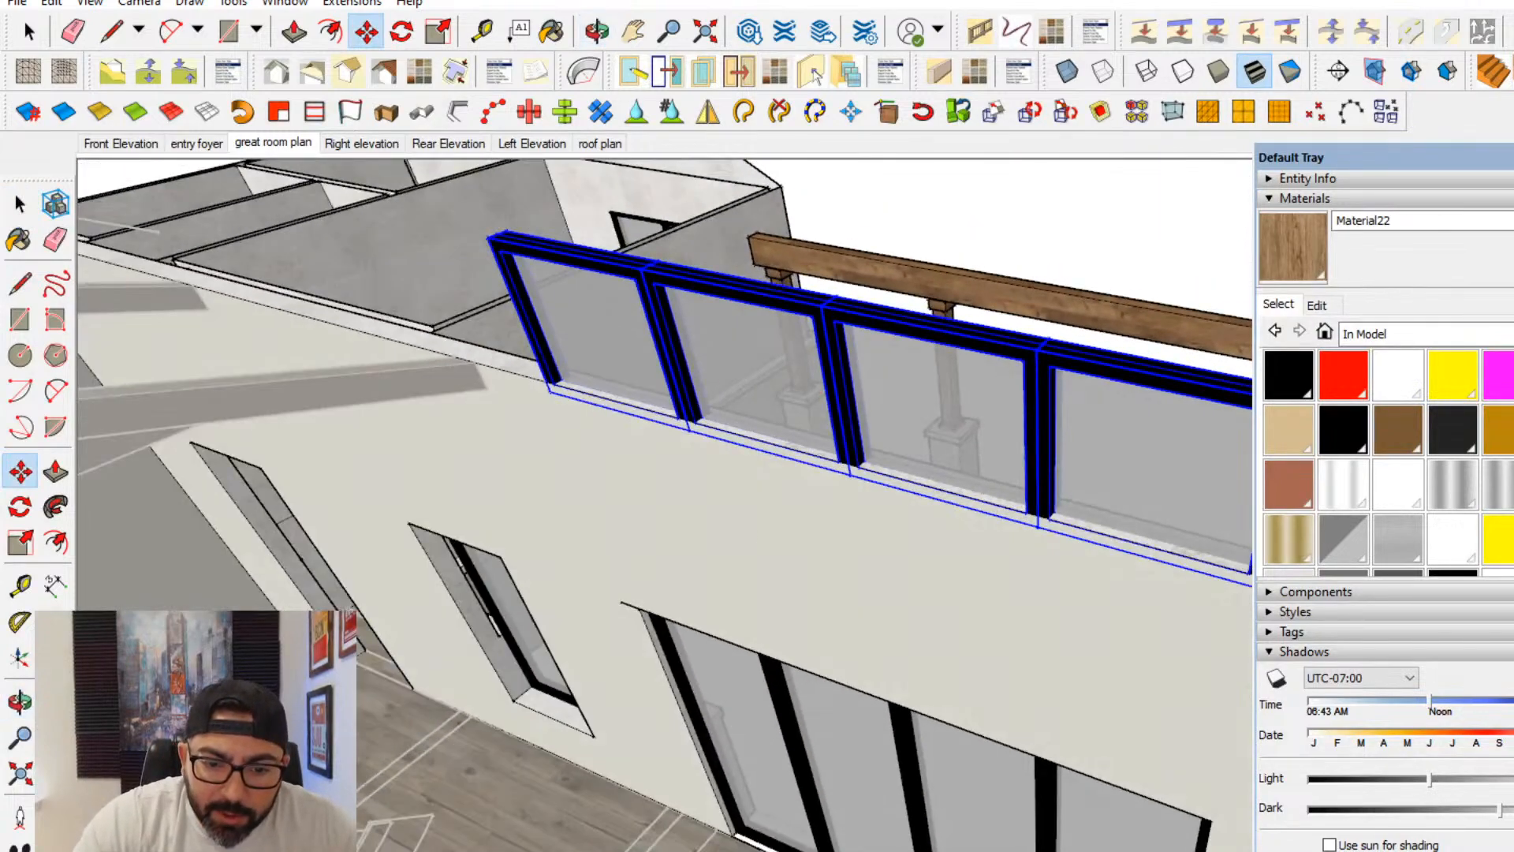
key(alt+Tab)
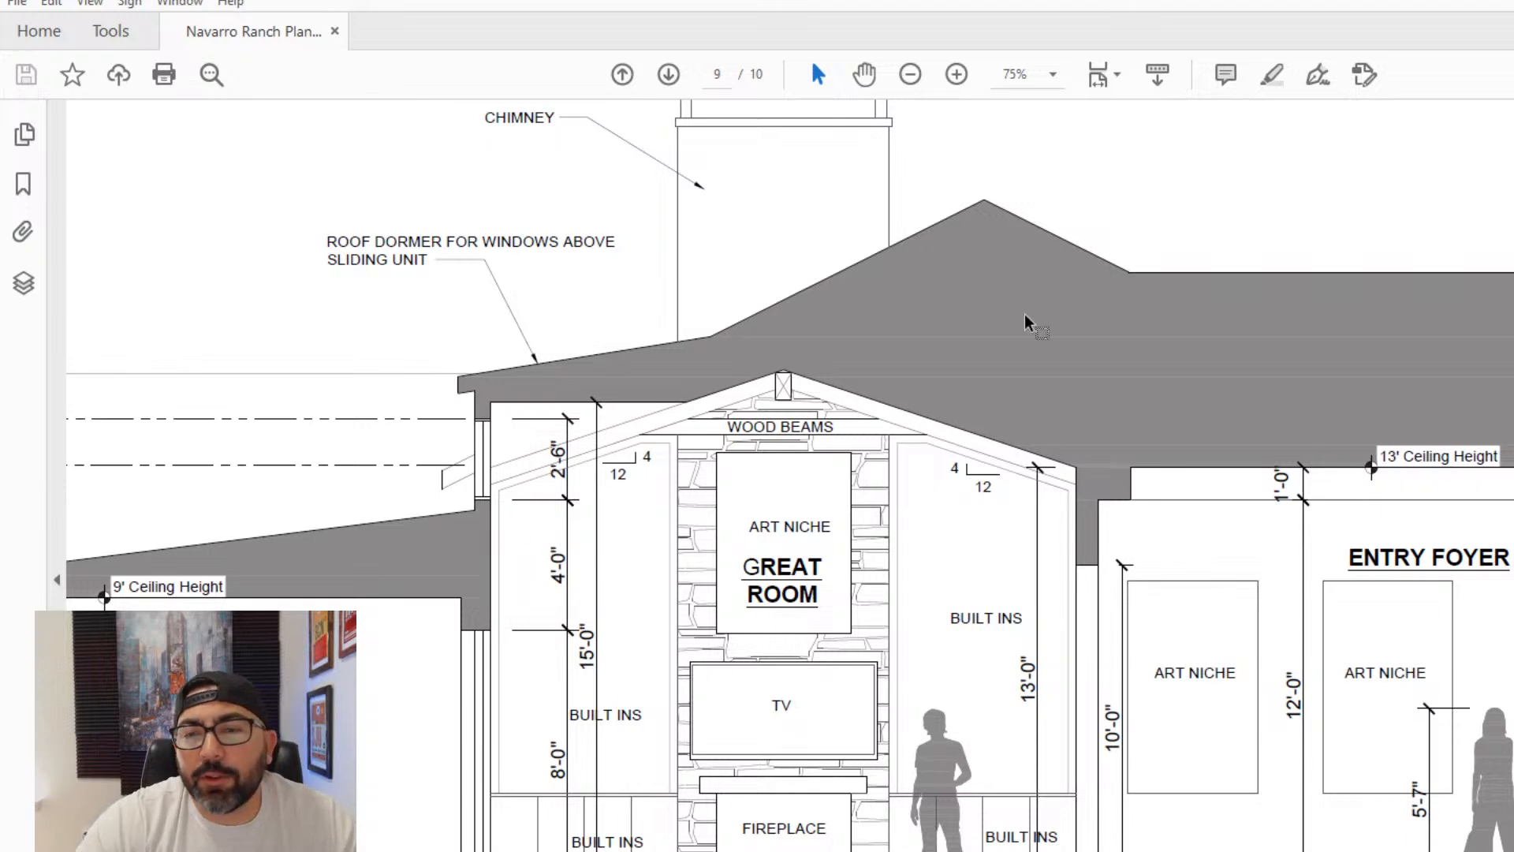
key(alt+Tab)
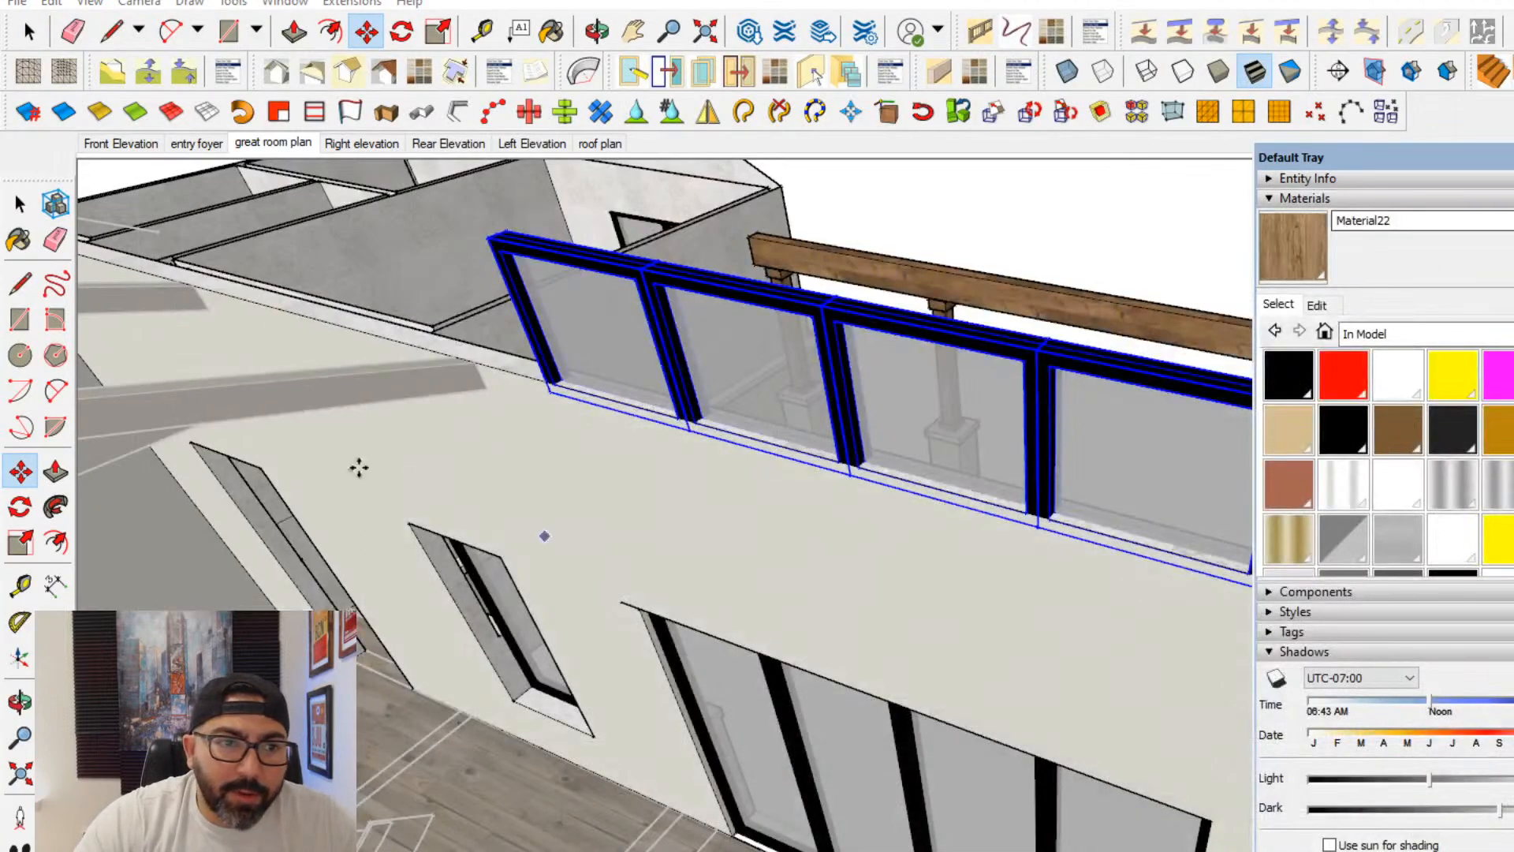
- Draw a vertical line up from the door opening's upper corner, step it outward horizontally below the window, and continue vertically past the wall top
click(20, 585)
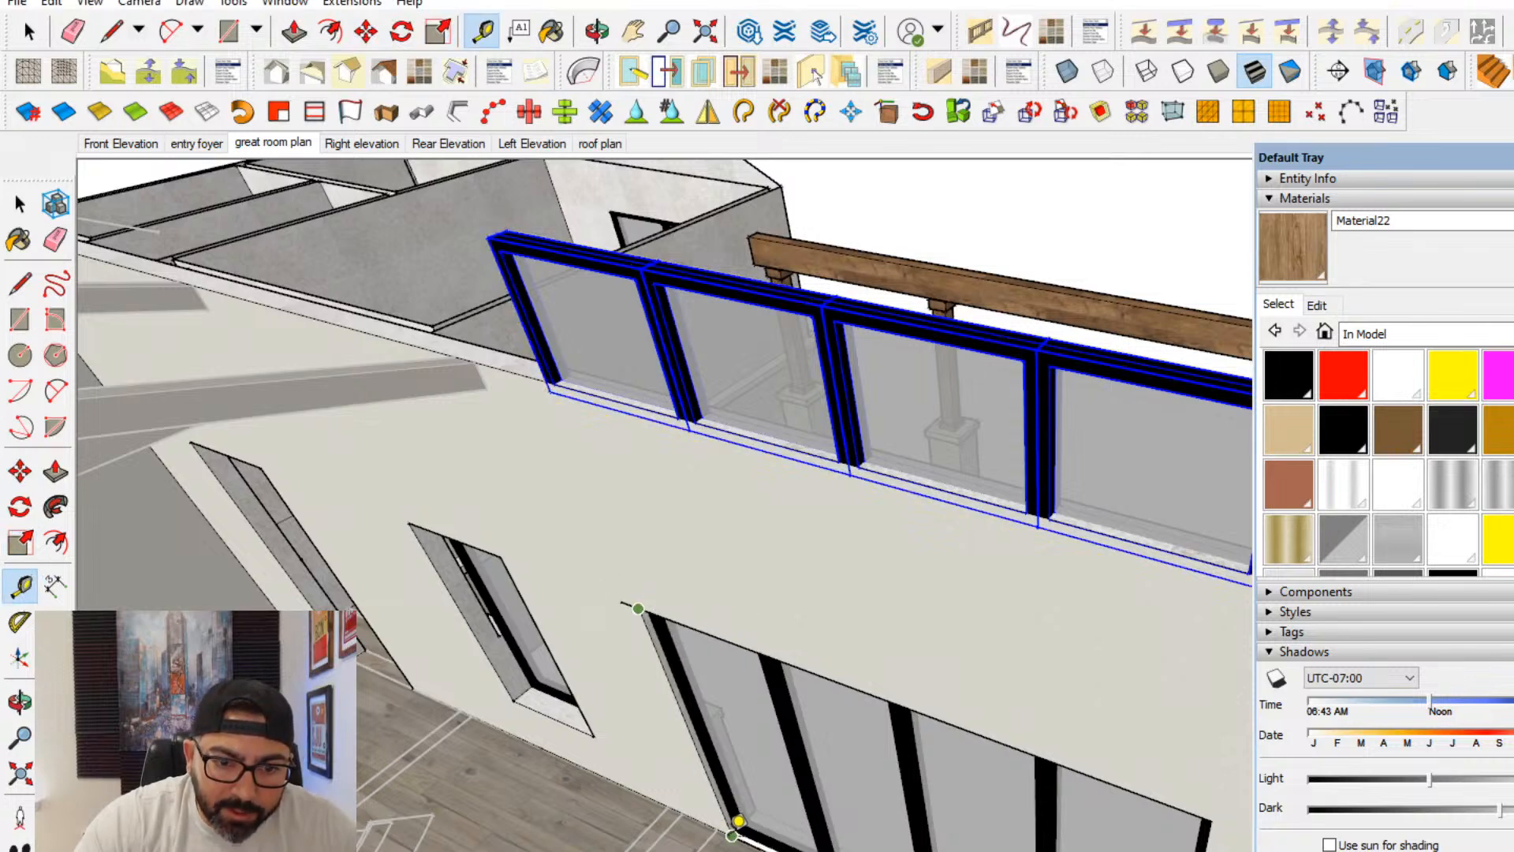
click(20, 282)
scroll(638, 599, up, 3)
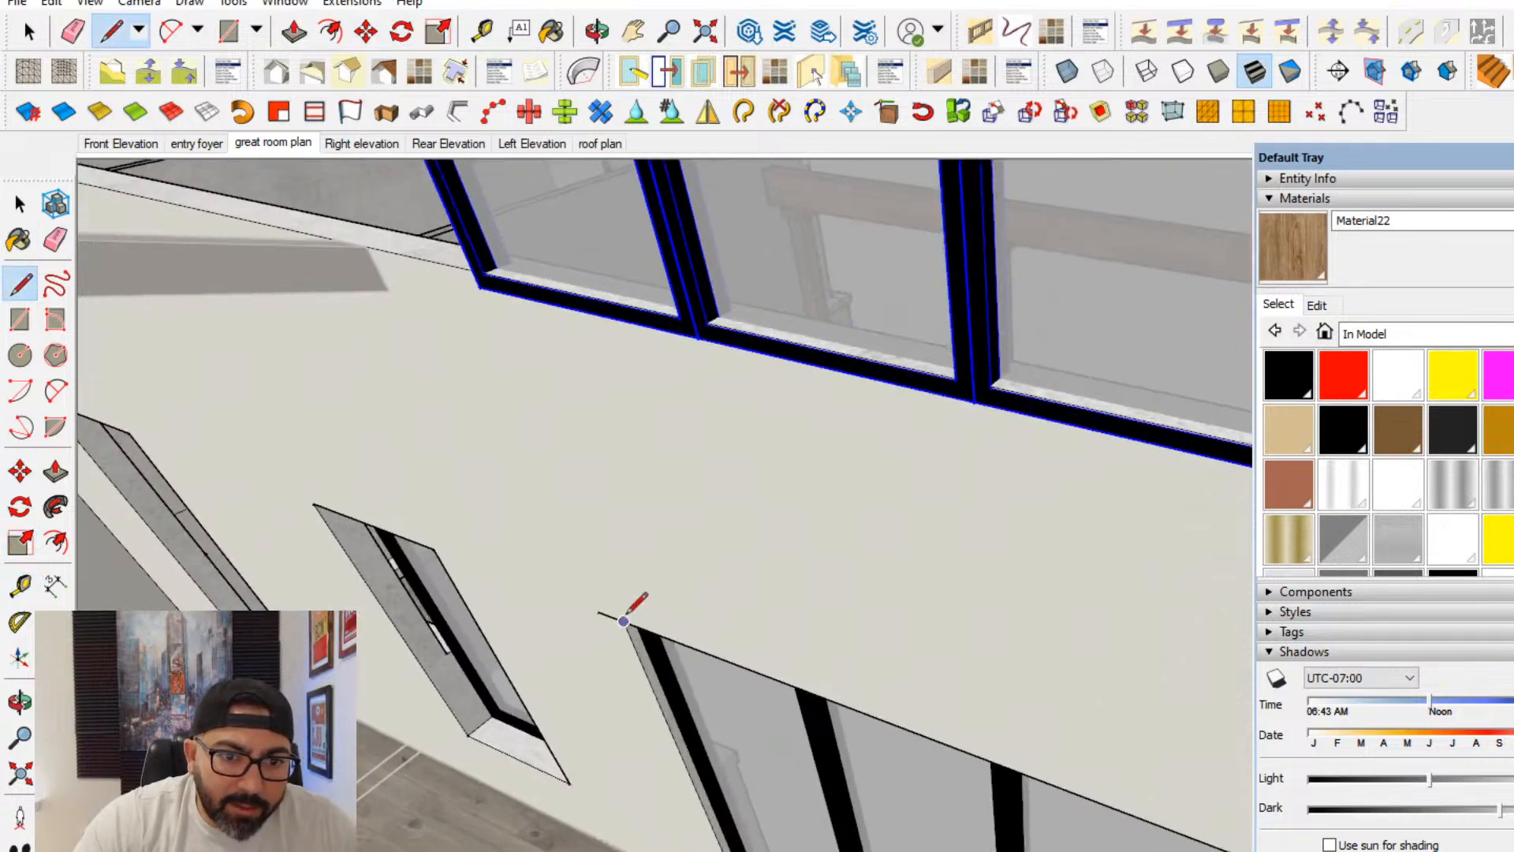
click(510, 360)
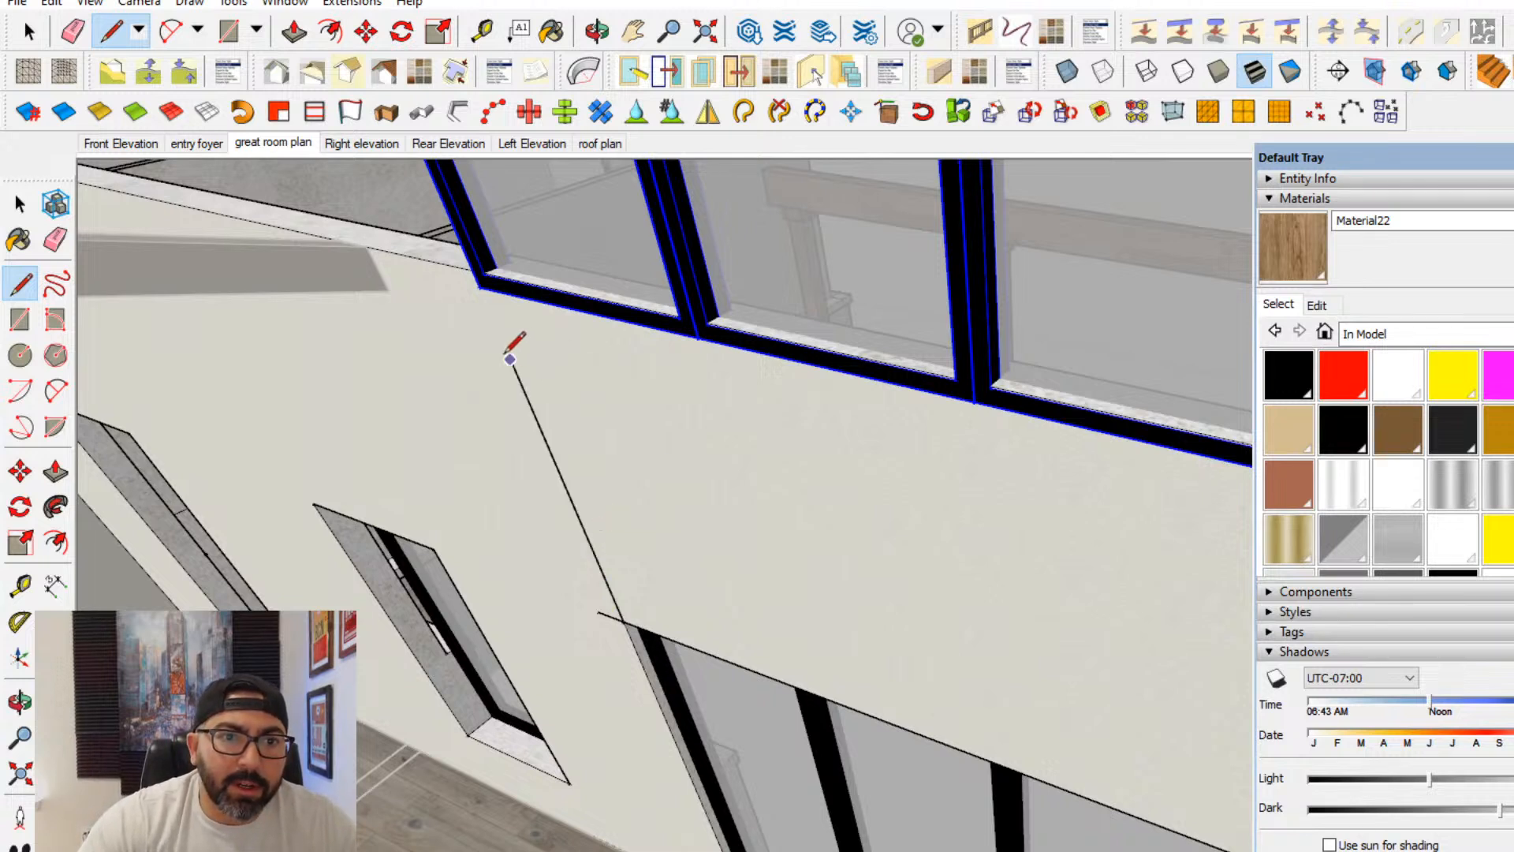
click(461, 346)
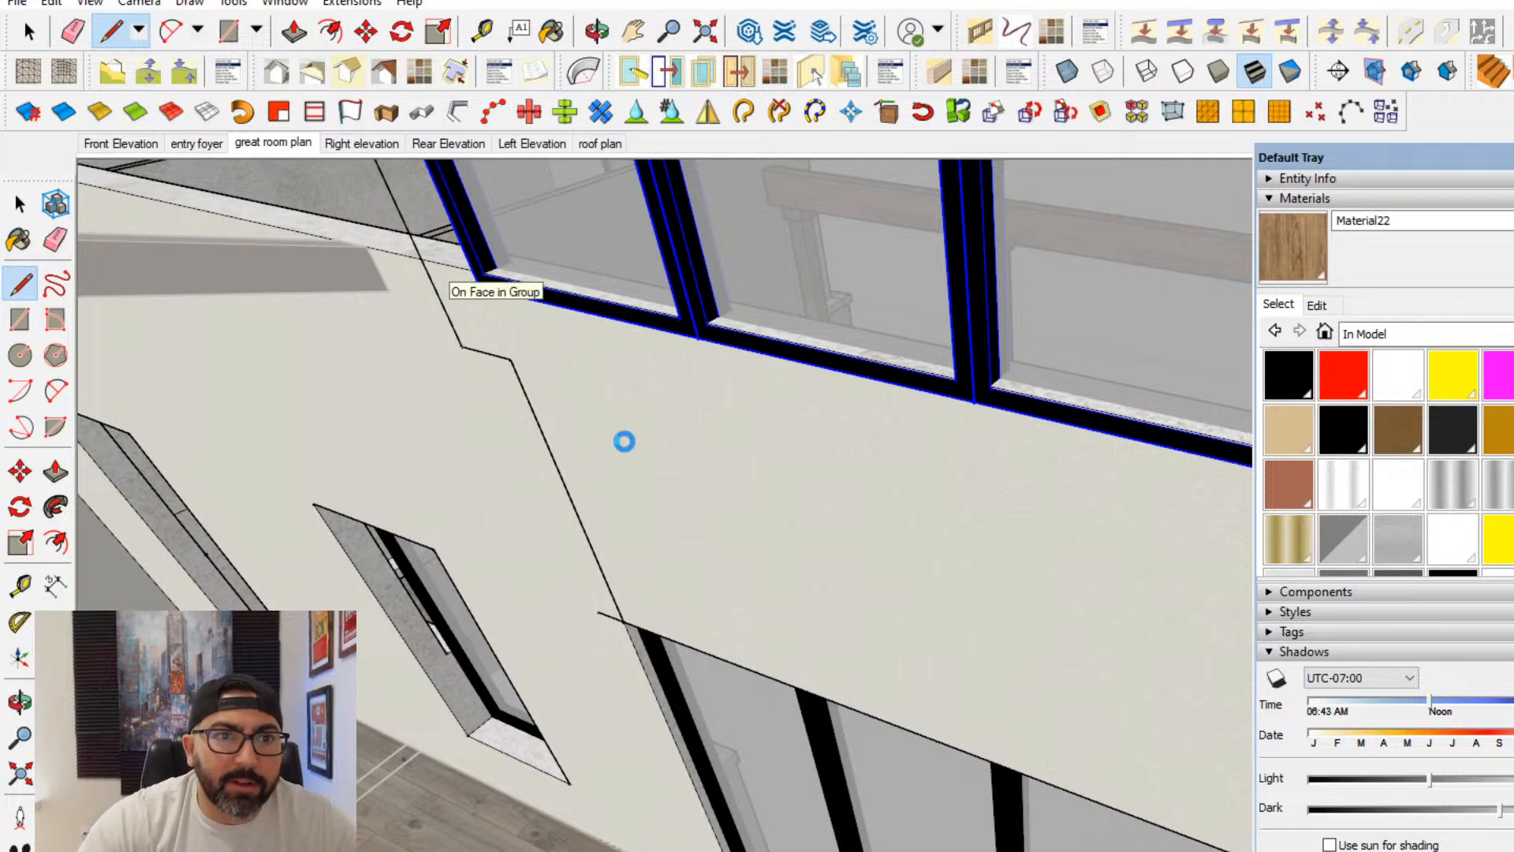
- Draw a tall vertical reference line beside the stepped line to above the wall top, with a short horizontal line from its upper end toward the window
scroll(553, 344, down, 3)
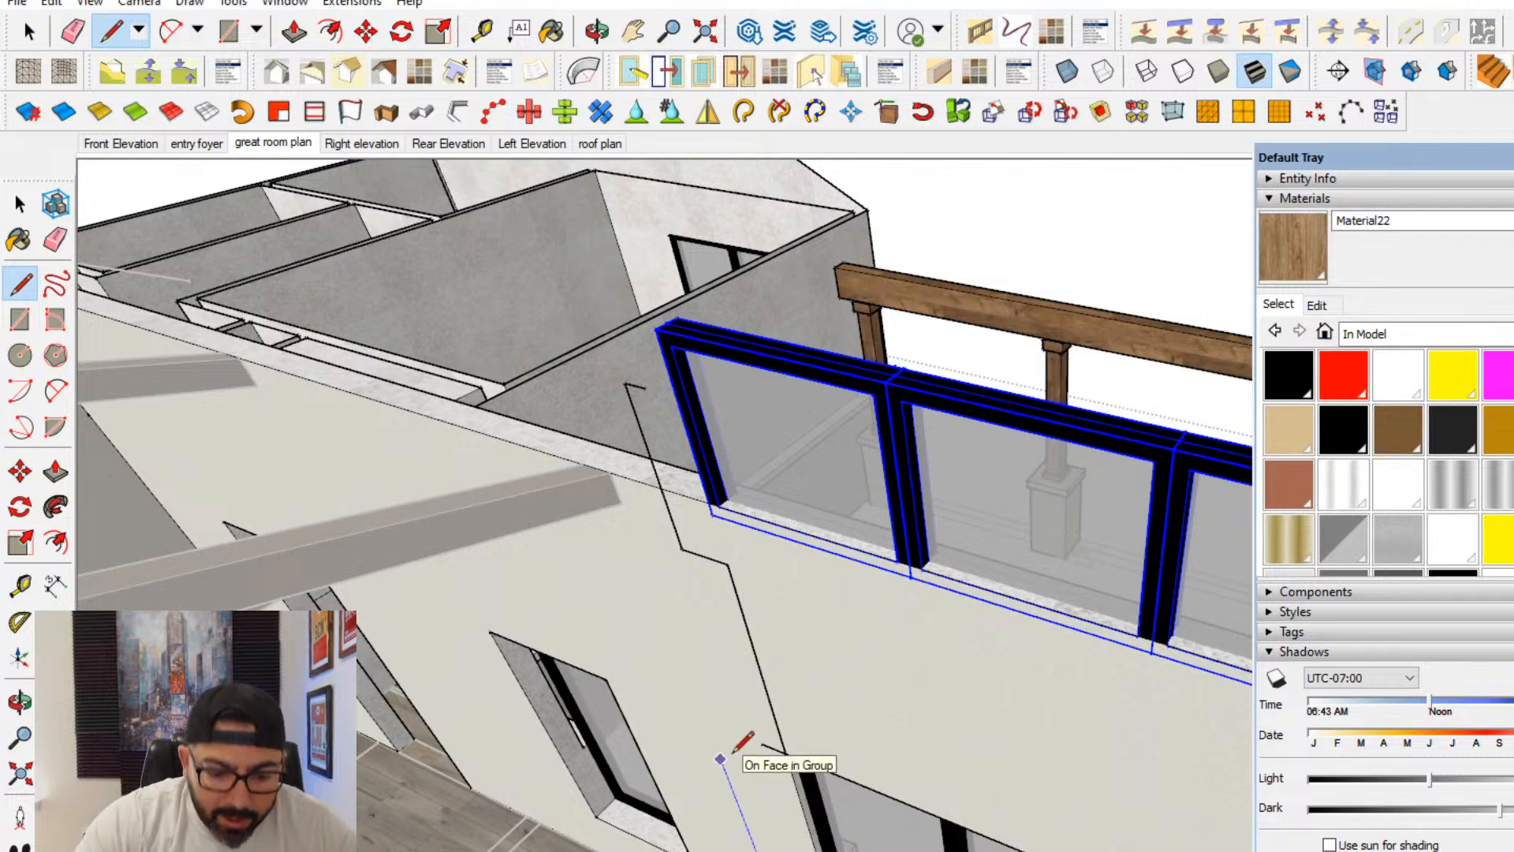
key(Return)
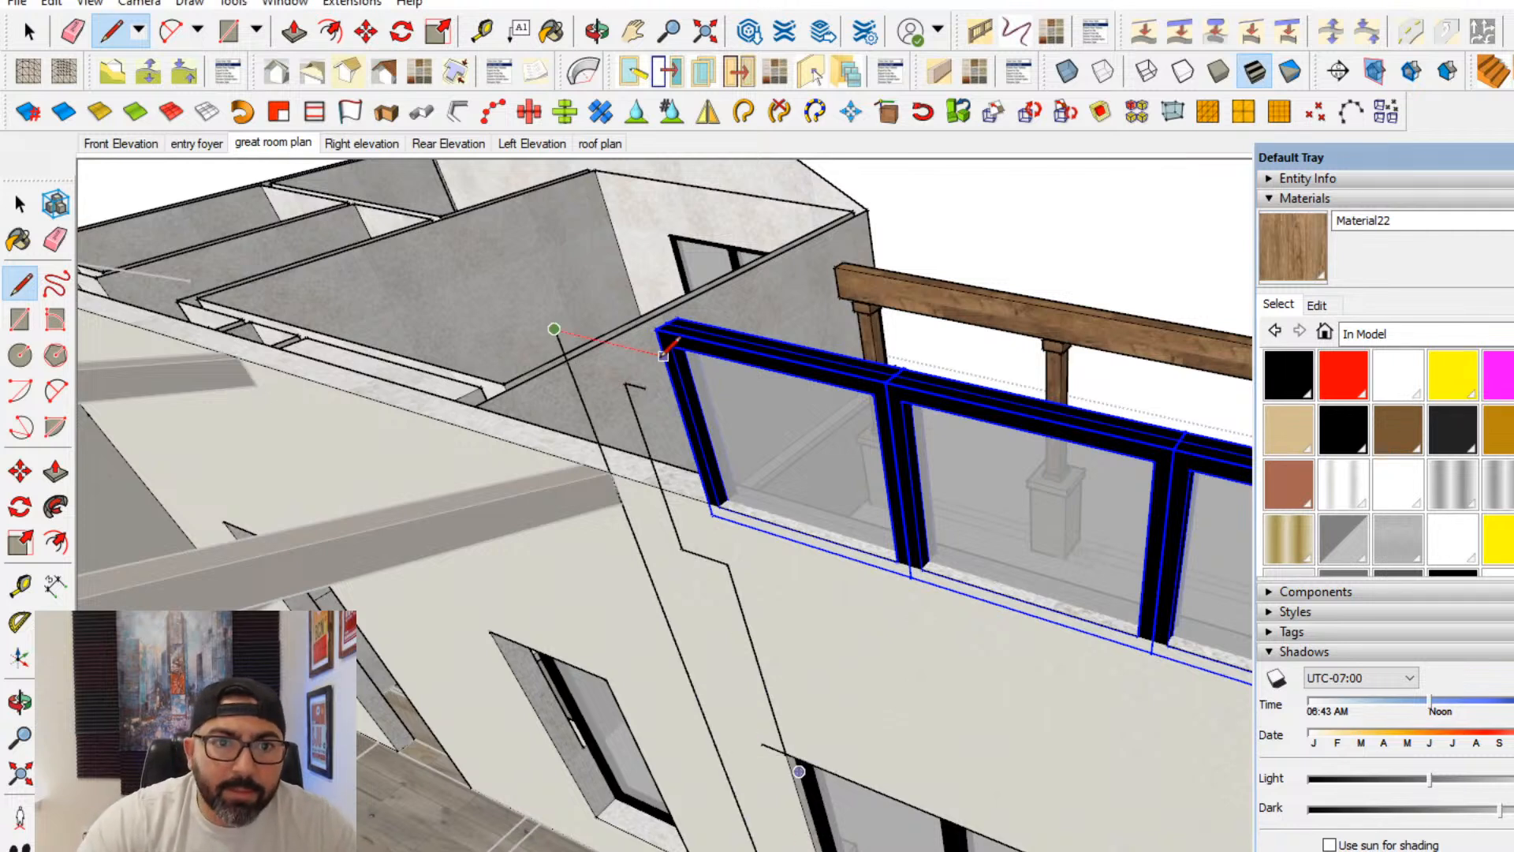
click(631, 347)
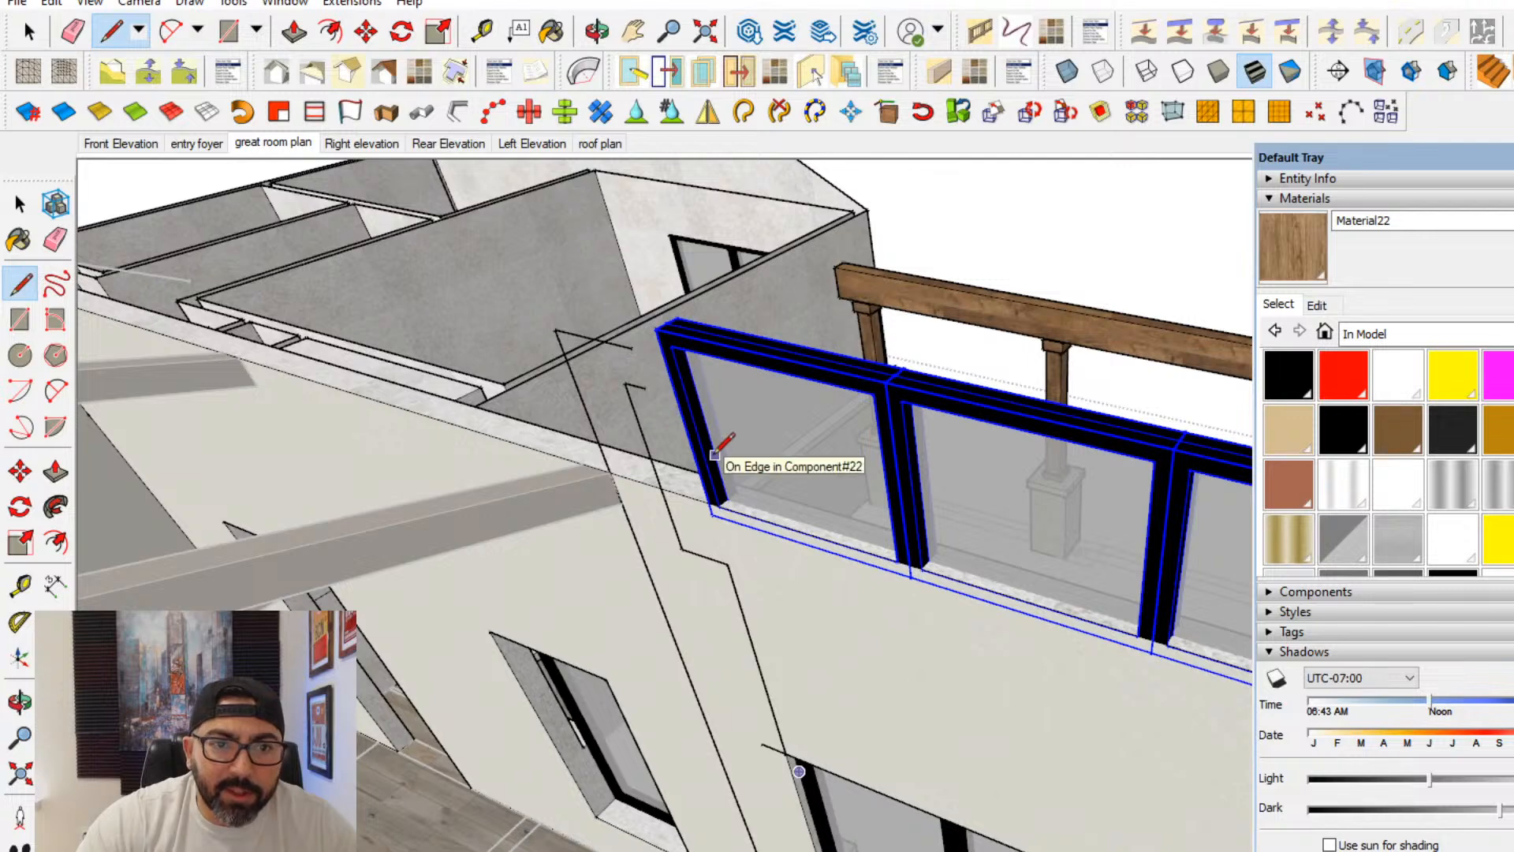
- Open the walls group and draw a rectangle across the wall's top thickness along the upper windows, ending at the outward-offset vertical line
key(space)
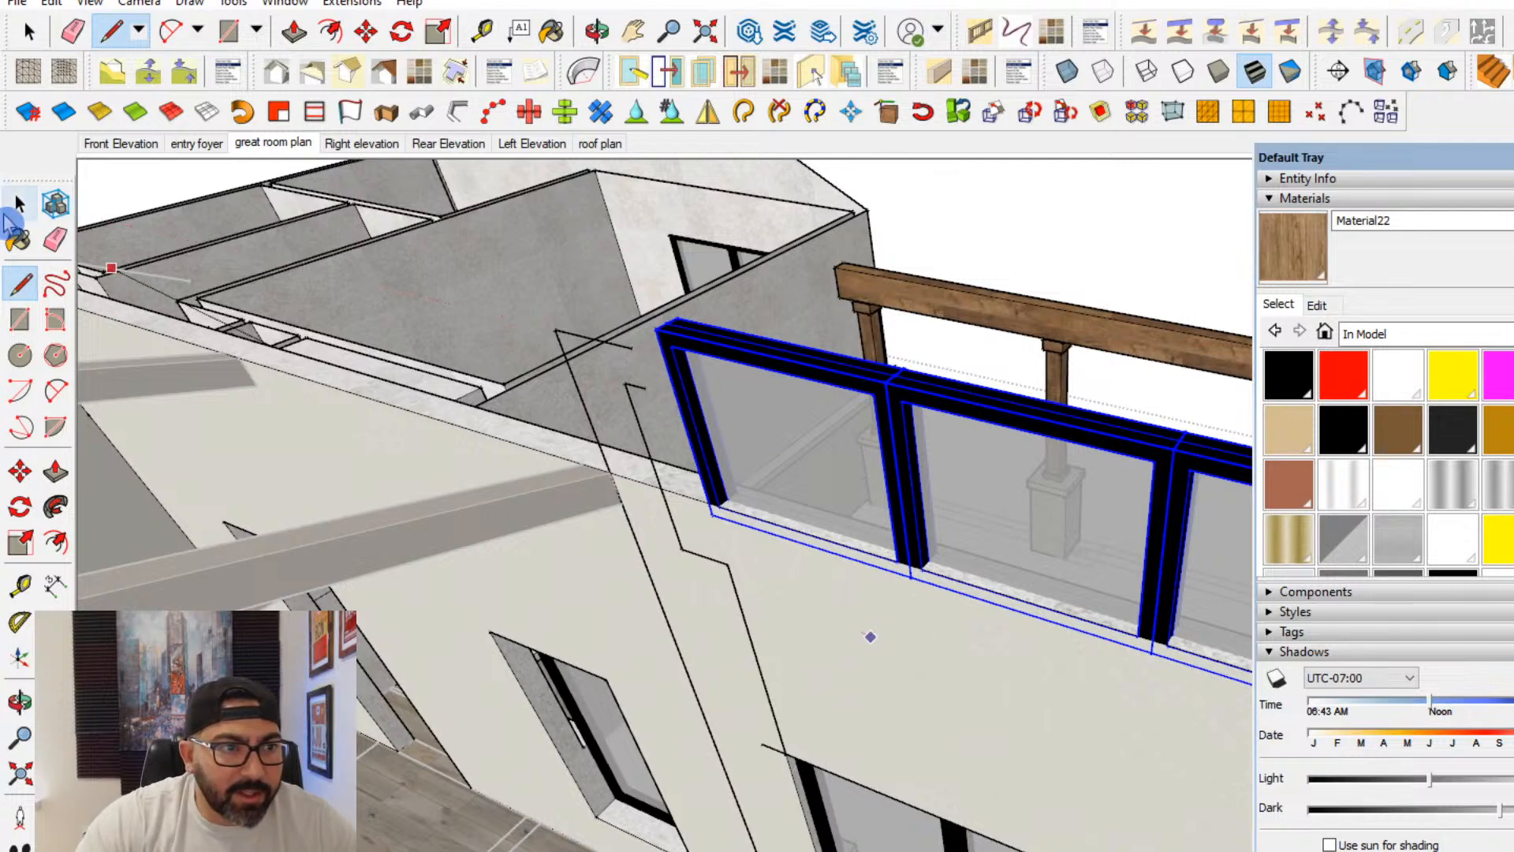
click(850, 608)
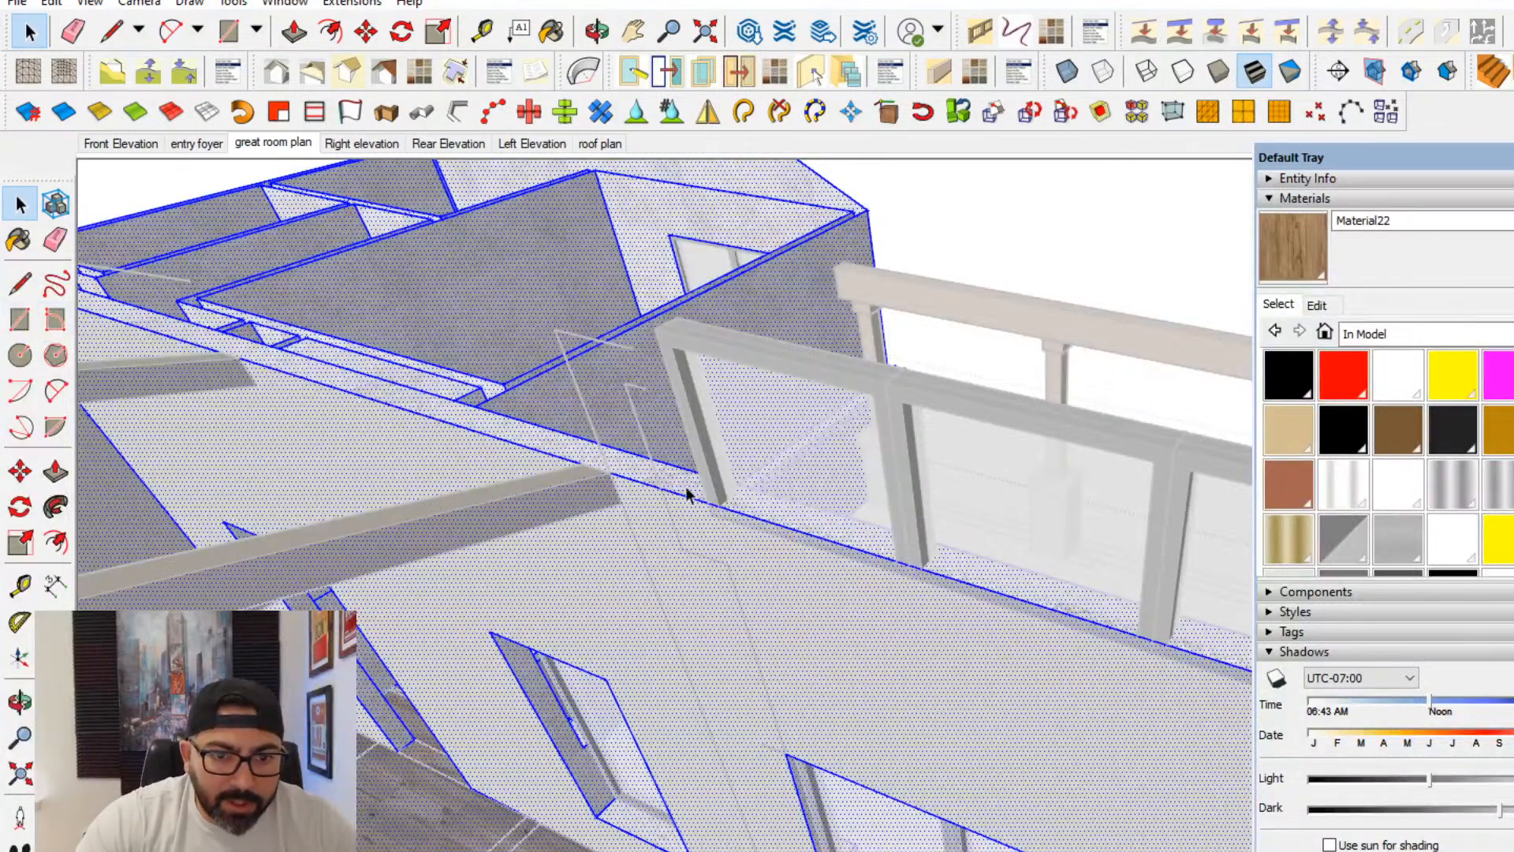
click(9, 319)
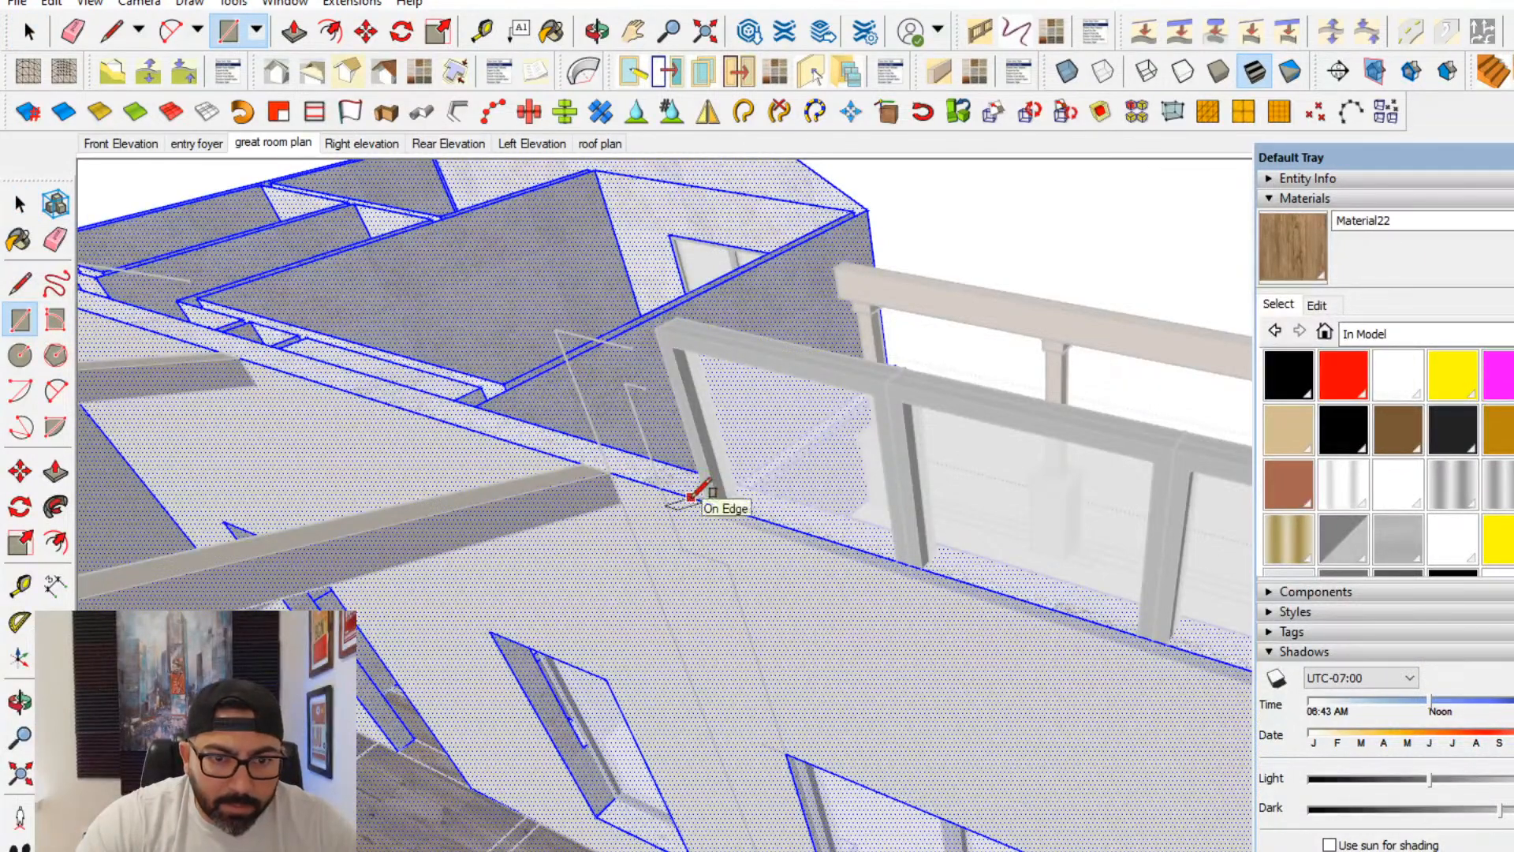
mouse_move(691, 497)
middle_down()
mouse_move(954, 567)
mouse_move(714, 513)
middle_up()
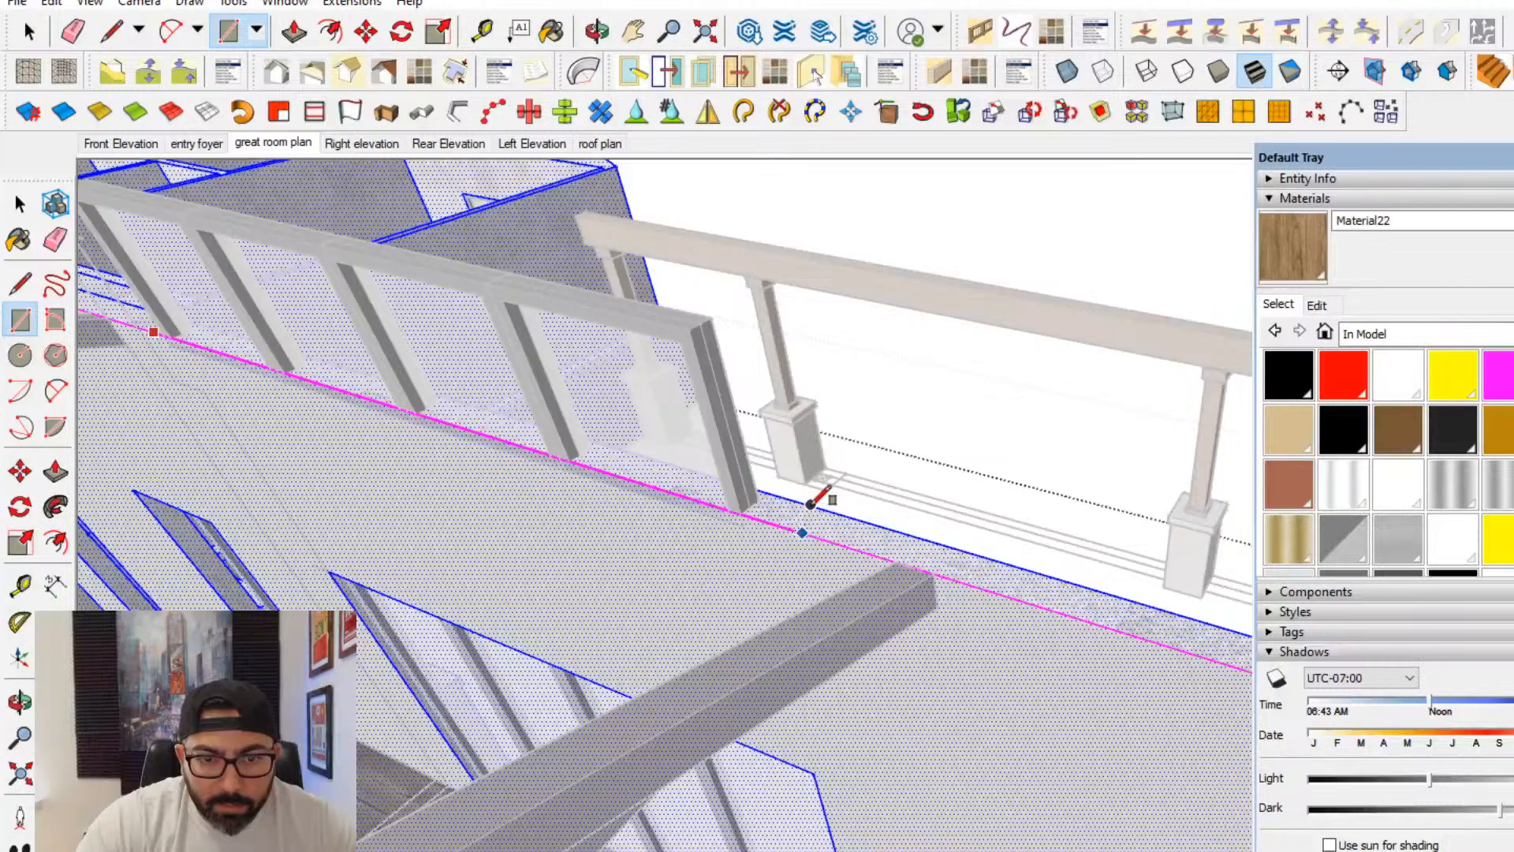
middle_drag(838, 520, 1099, 575)
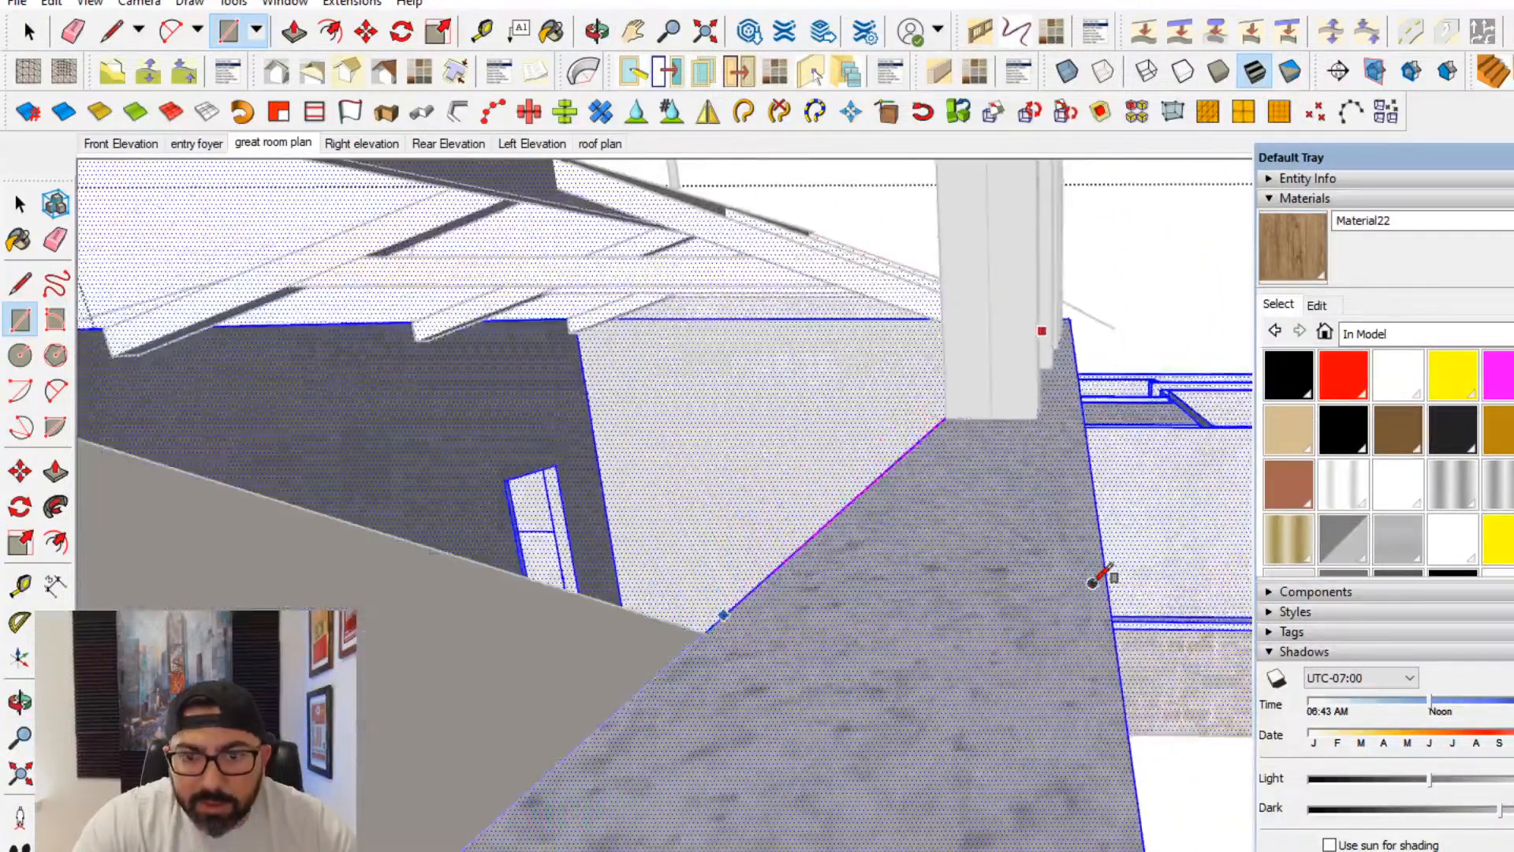
click(1108, 598)
middle_drag(831, 473, 618, 419)
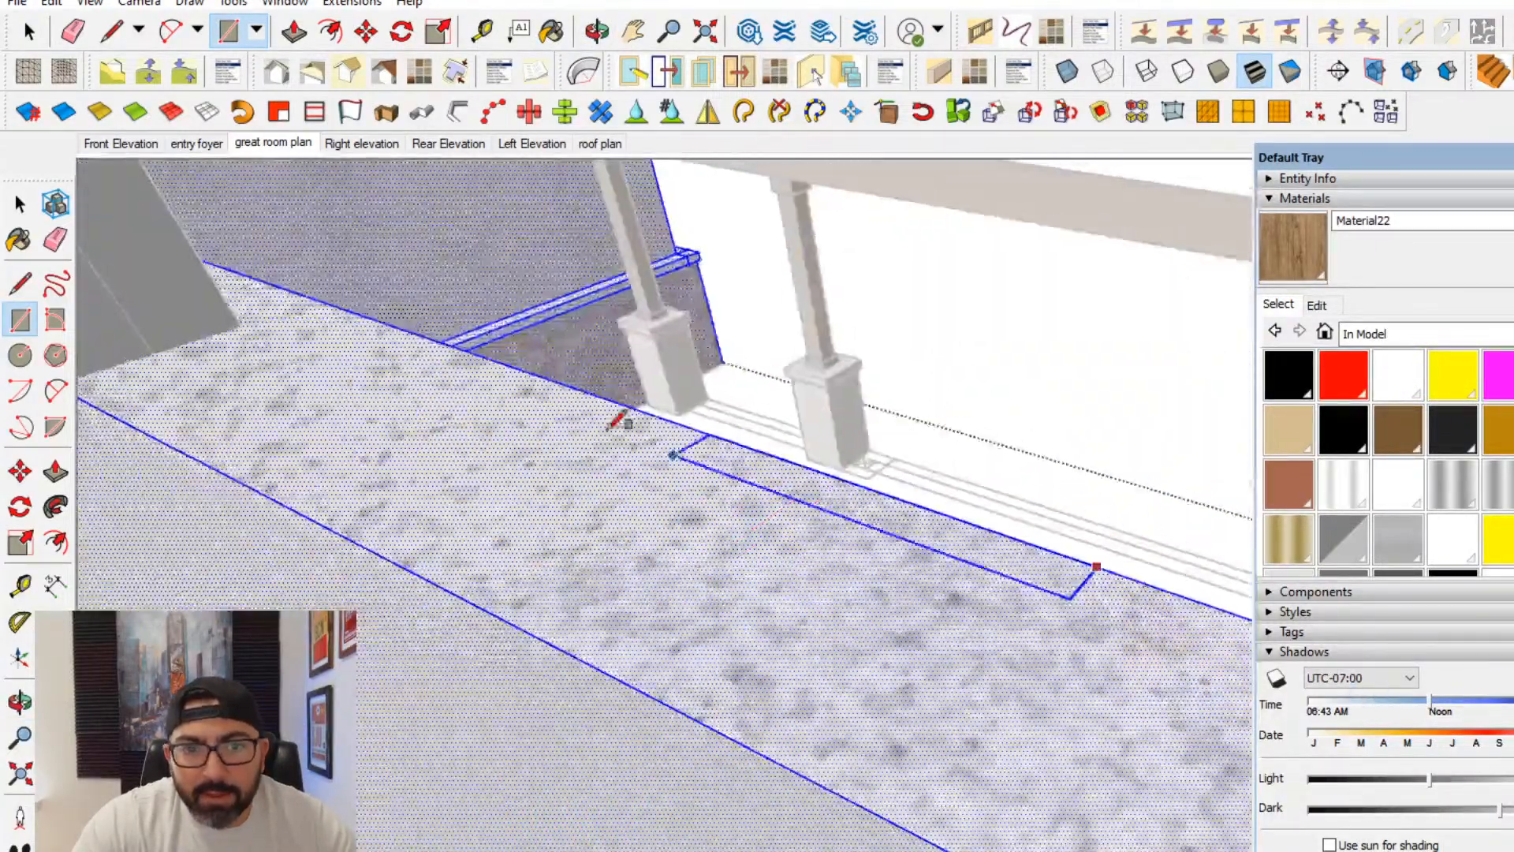
scroll(710, 434, up, 5)
shift+middle_drag(750, 598, 1183, 720)
shift+middle_drag(394, 325, 692, 455)
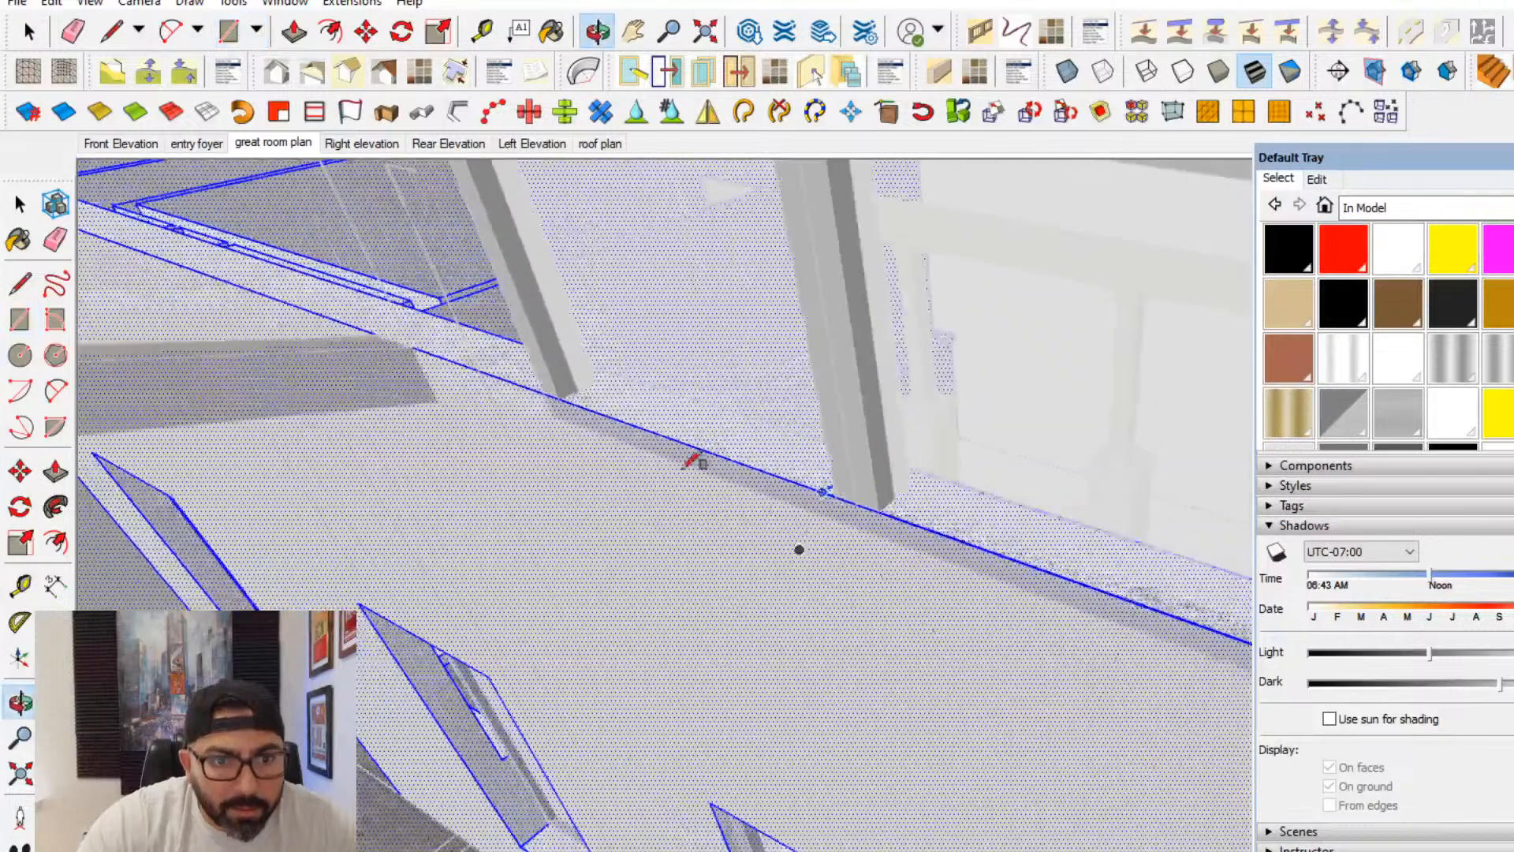
scroll(692, 456, up, 2)
click(448, 352)
- Push the rectangle on the wall top down to the endpoint of the horizontal step line below the upper windows
key(p)
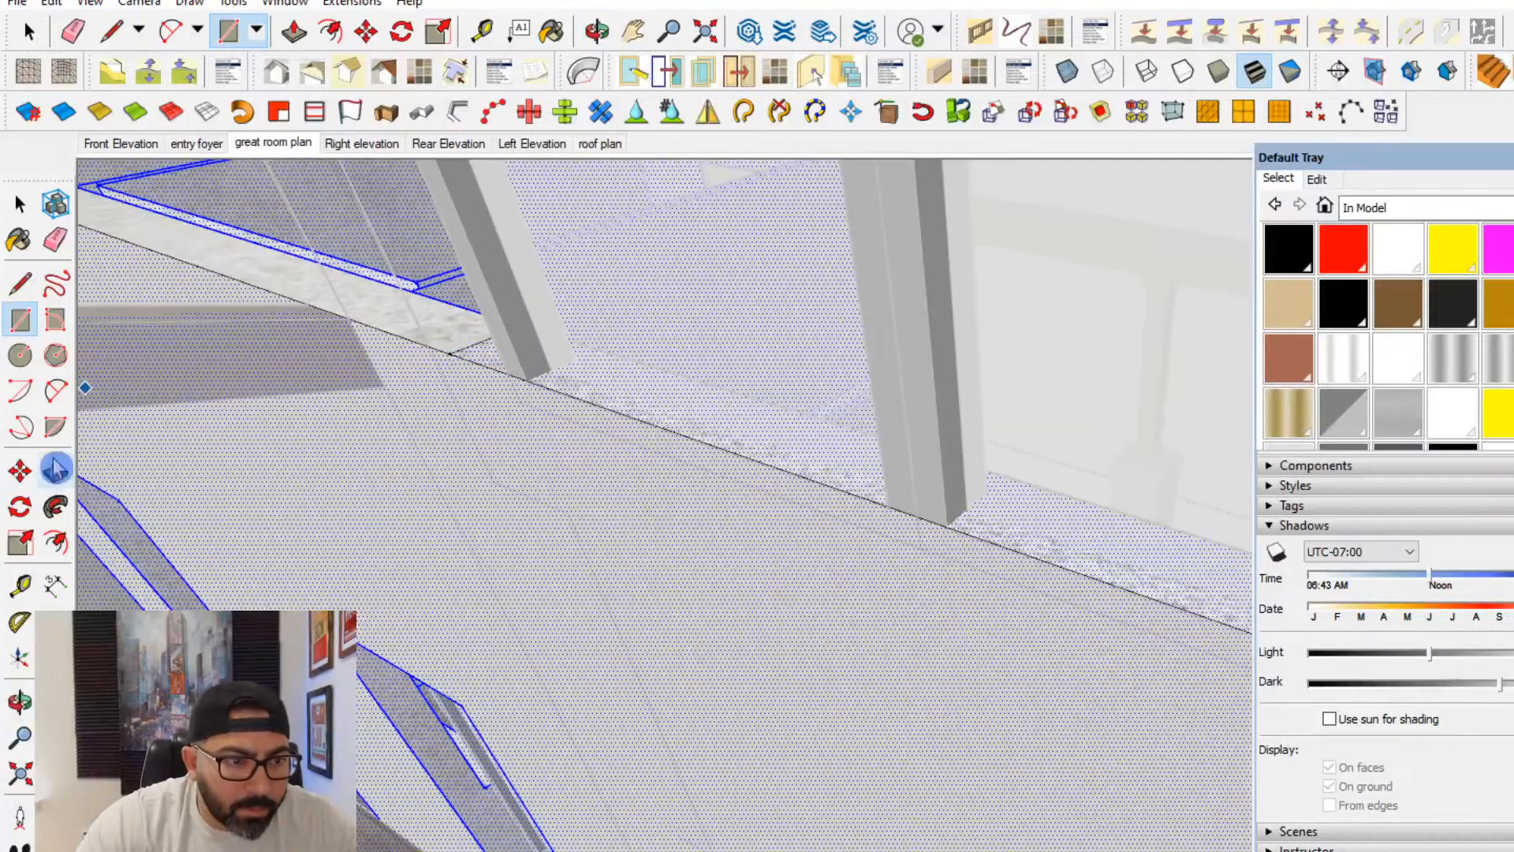
click(473, 368)
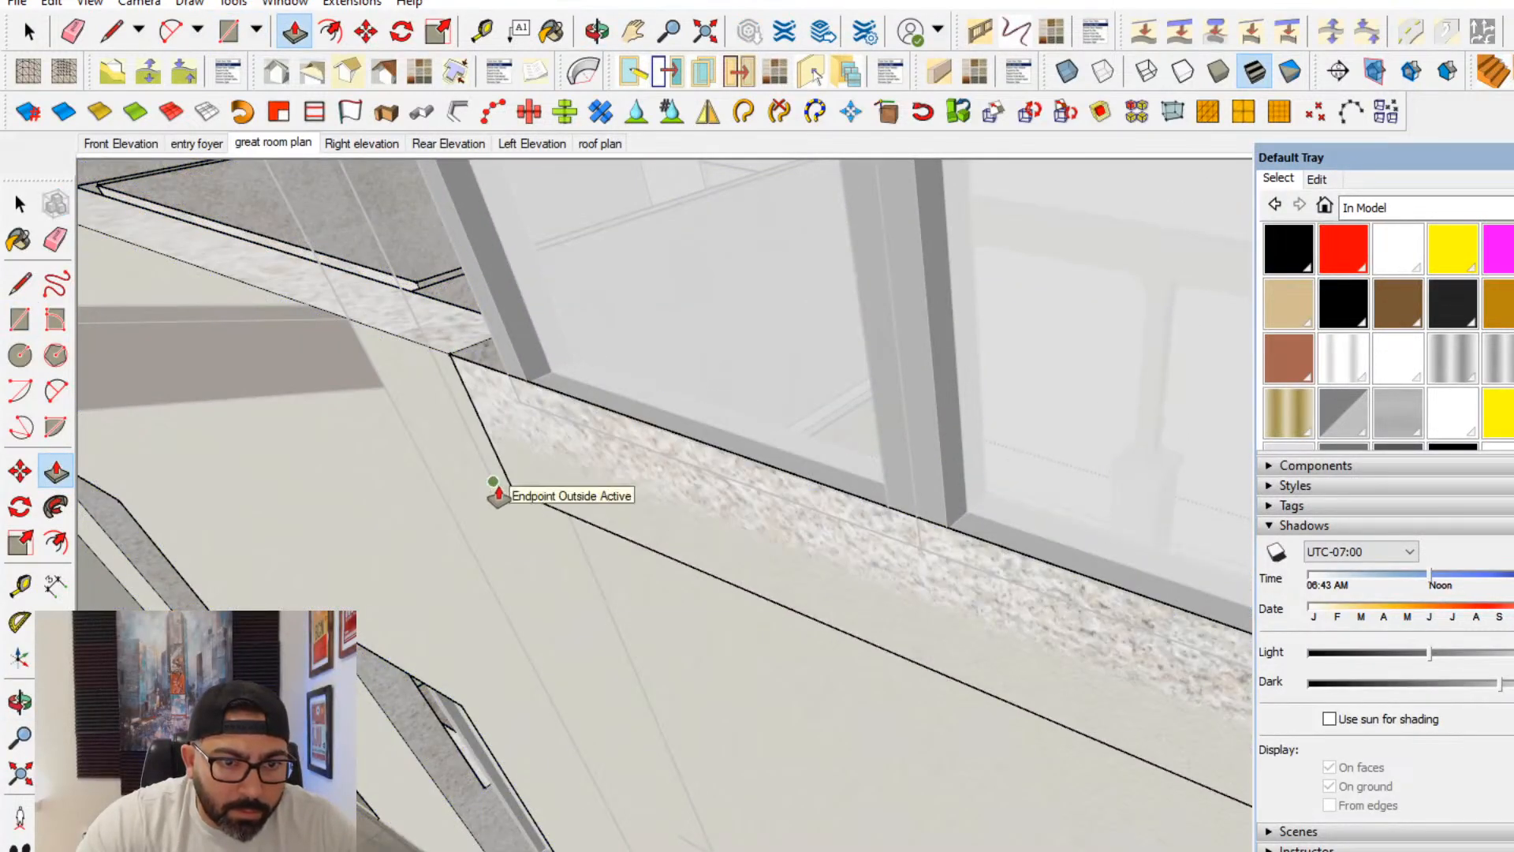
click(490, 477)
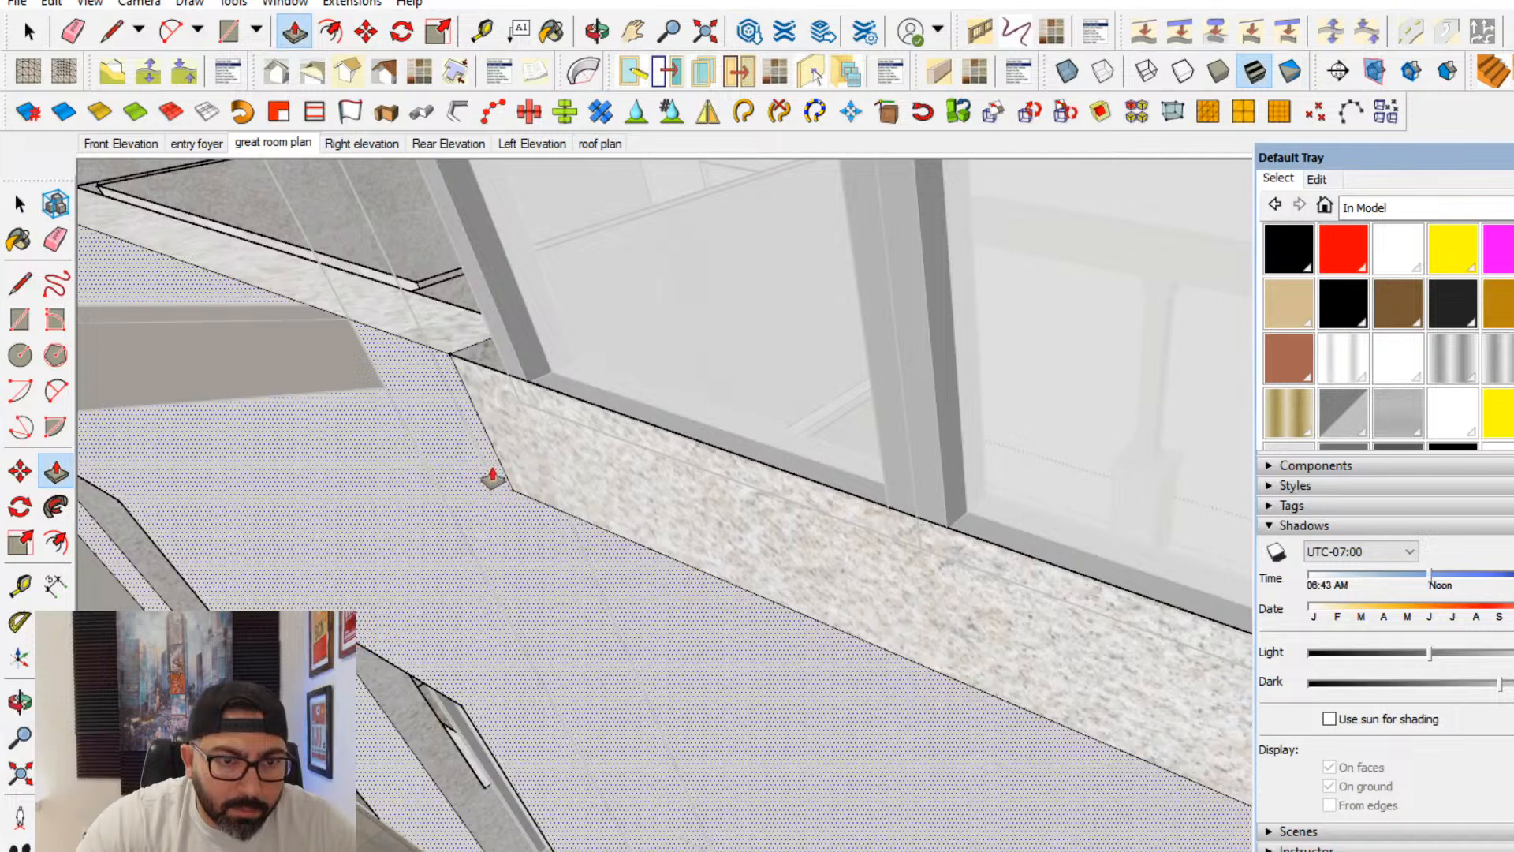
- Erase the leftover edge over the wall notch and push the notch's end face back until it meets the upper window frame
click(55, 240)
click(499, 361)
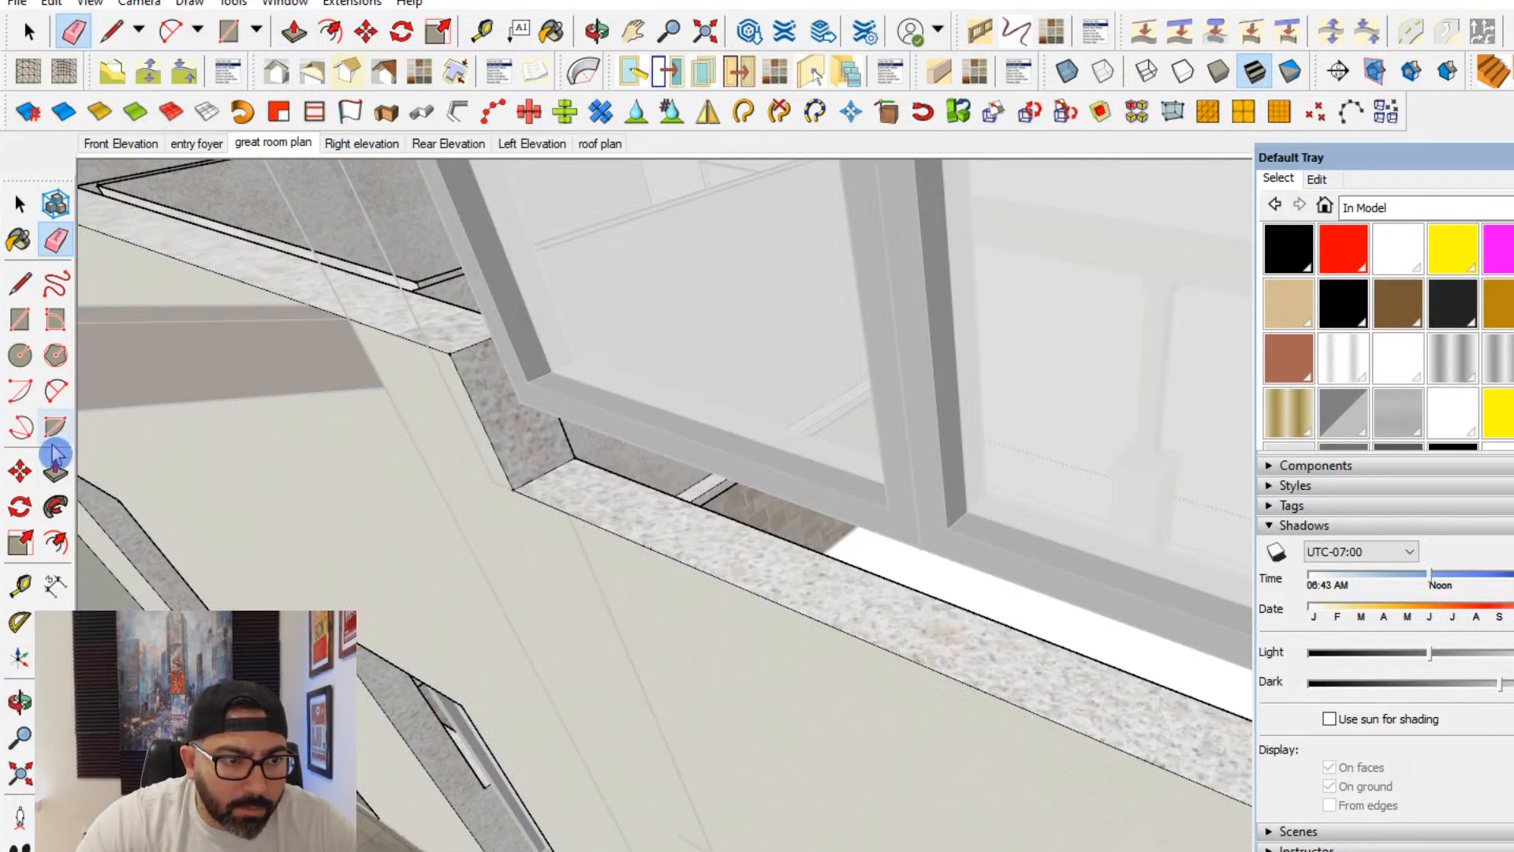
click(56, 472)
click(491, 390)
click(500, 367)
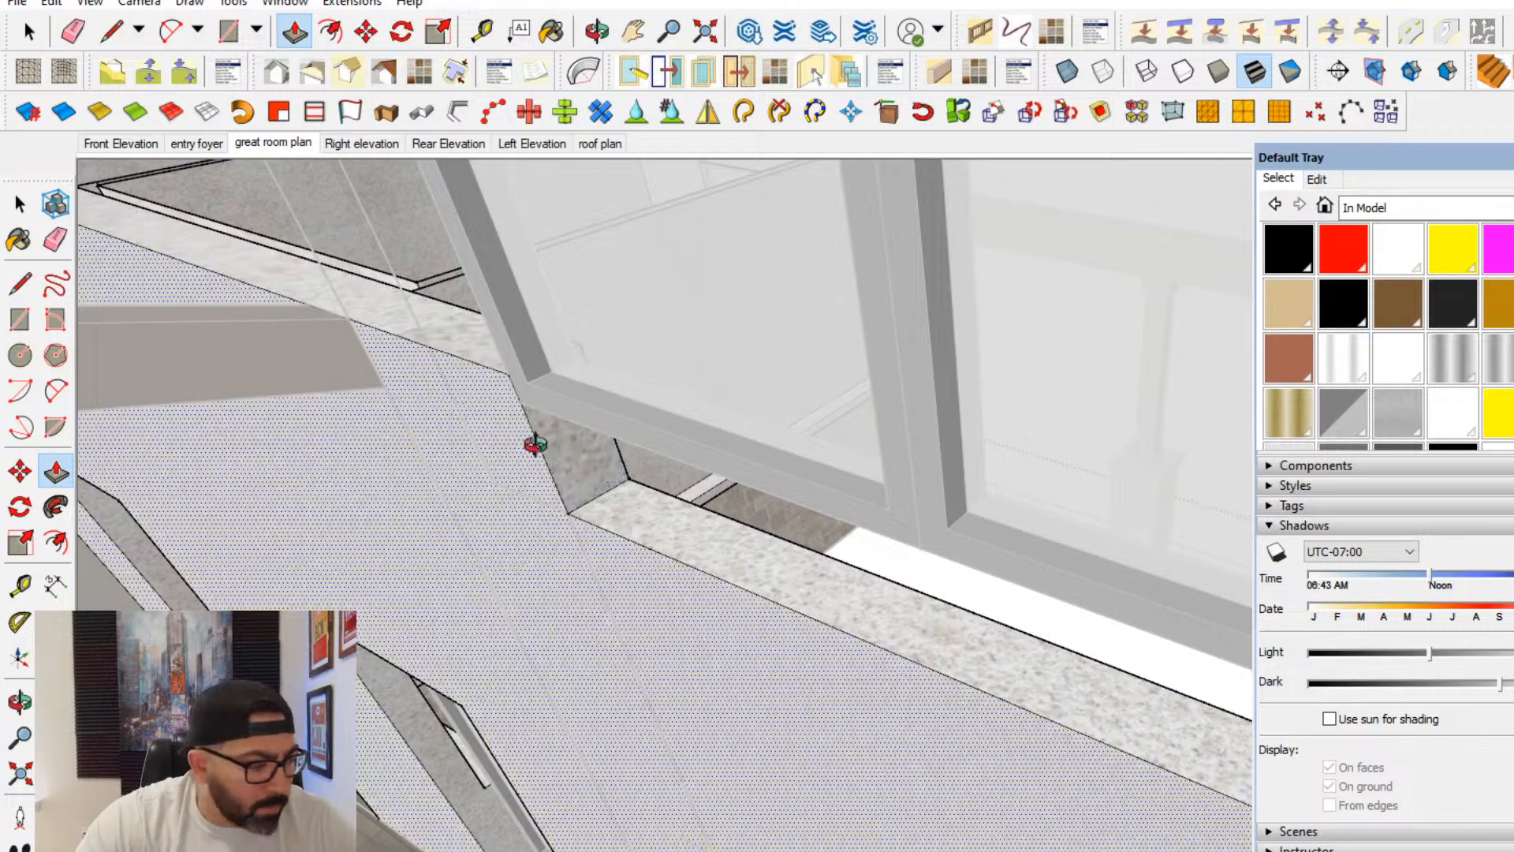
- Push the notch's opposite end face to align it with the outer edge of the last upper window
middle_drag(534, 442, 516, 552)
scroll(433, 622, down, 3)
scroll(899, 461, up, 3)
mouse_move(899, 462)
middle_down()
mouse_move(760, 537)
mouse_move(921, 463)
middle_up()
click(1015, 404)
click(750, 480)
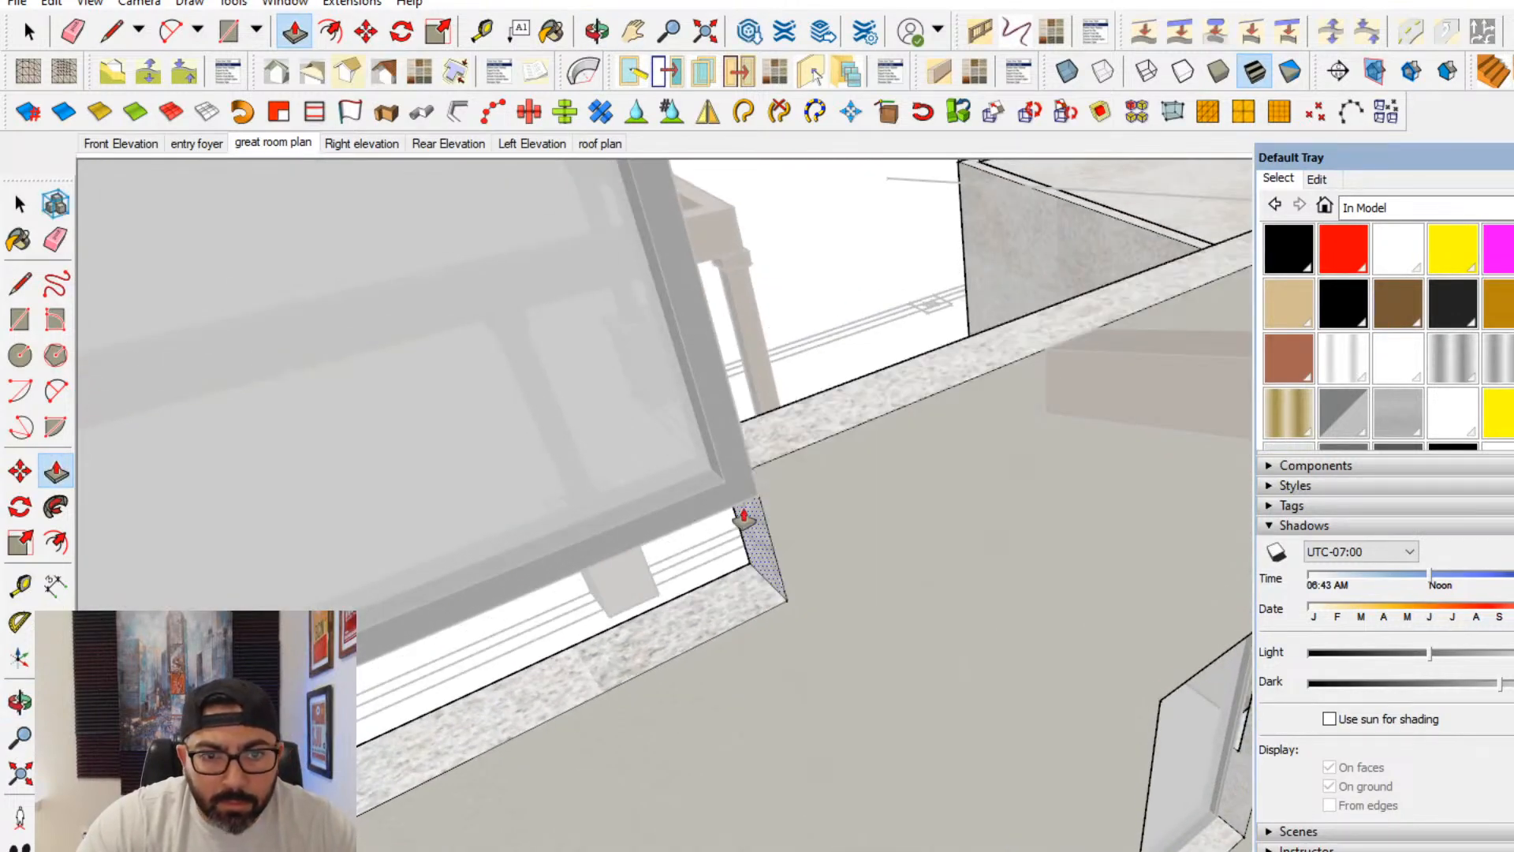
scroll(737, 587, down, 2)
- Close the walls group, select the four upper windows, and move them down by their lower corner onto the notch's lower corner
click(20, 203)
click(339, 315)
middle_drag(339, 315, 839, 309)
click(645, 358)
scroll(839, 309, down, 2)
shift+middle_drag(645, 436, 458, 552)
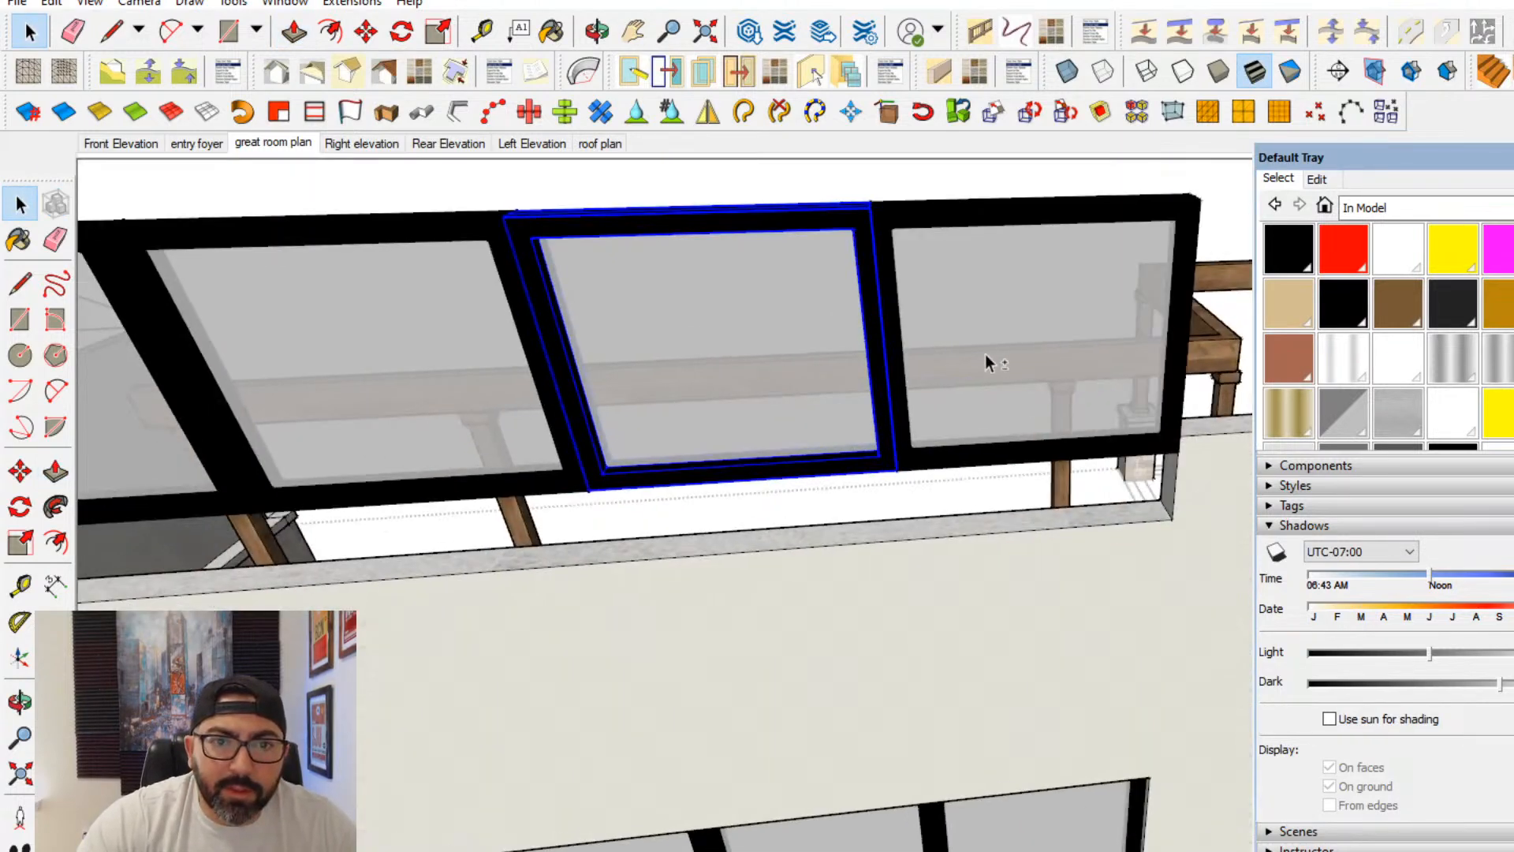
shift+click(986, 354)
shift+click(417, 434)
shift+middle_drag(410, 426, 574, 396)
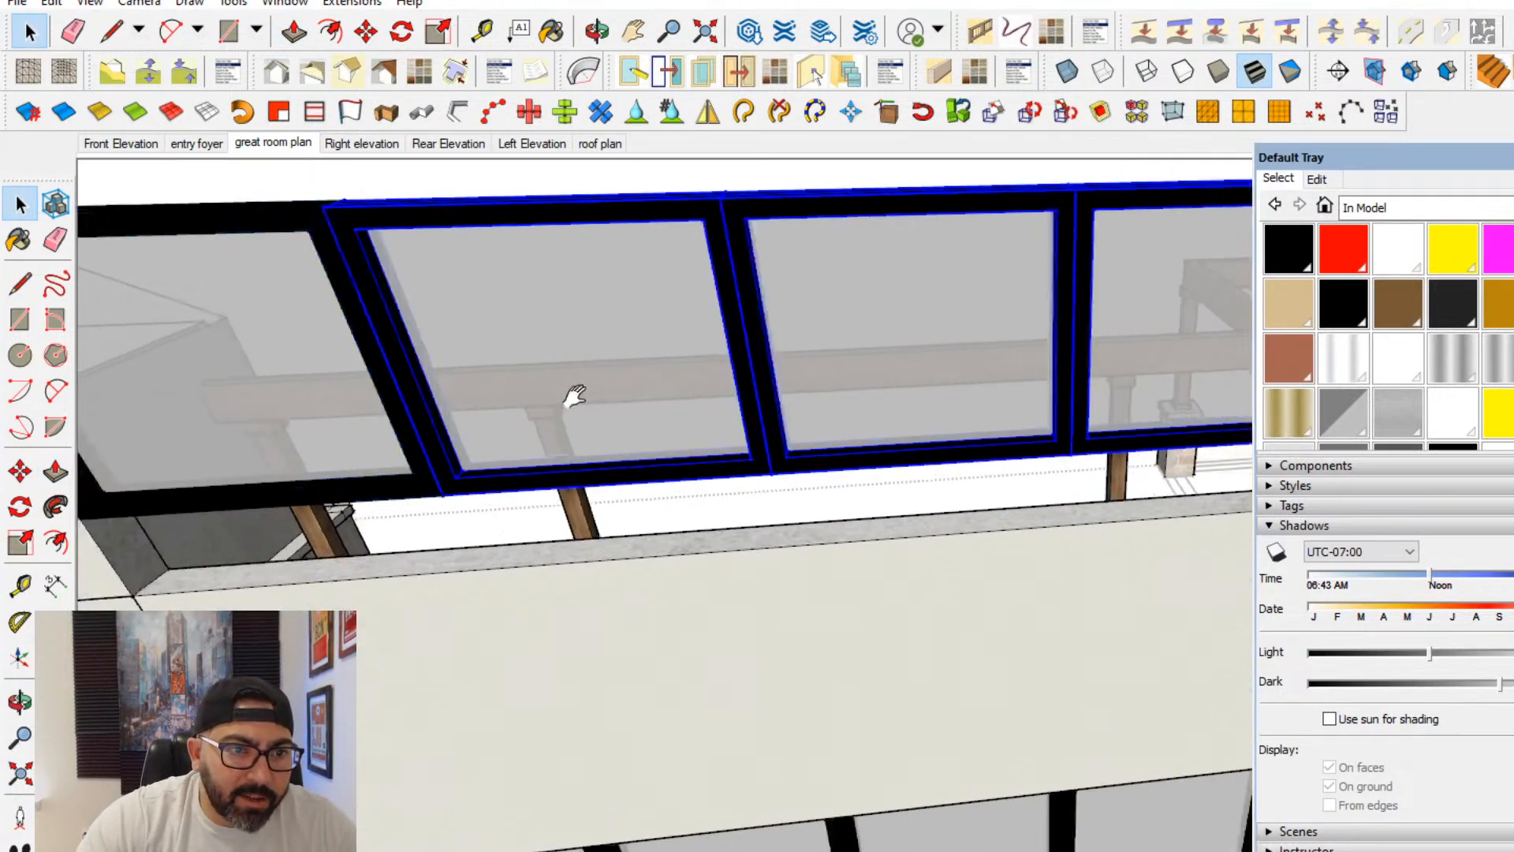
click(20, 471)
drag(306, 495, 337, 568)
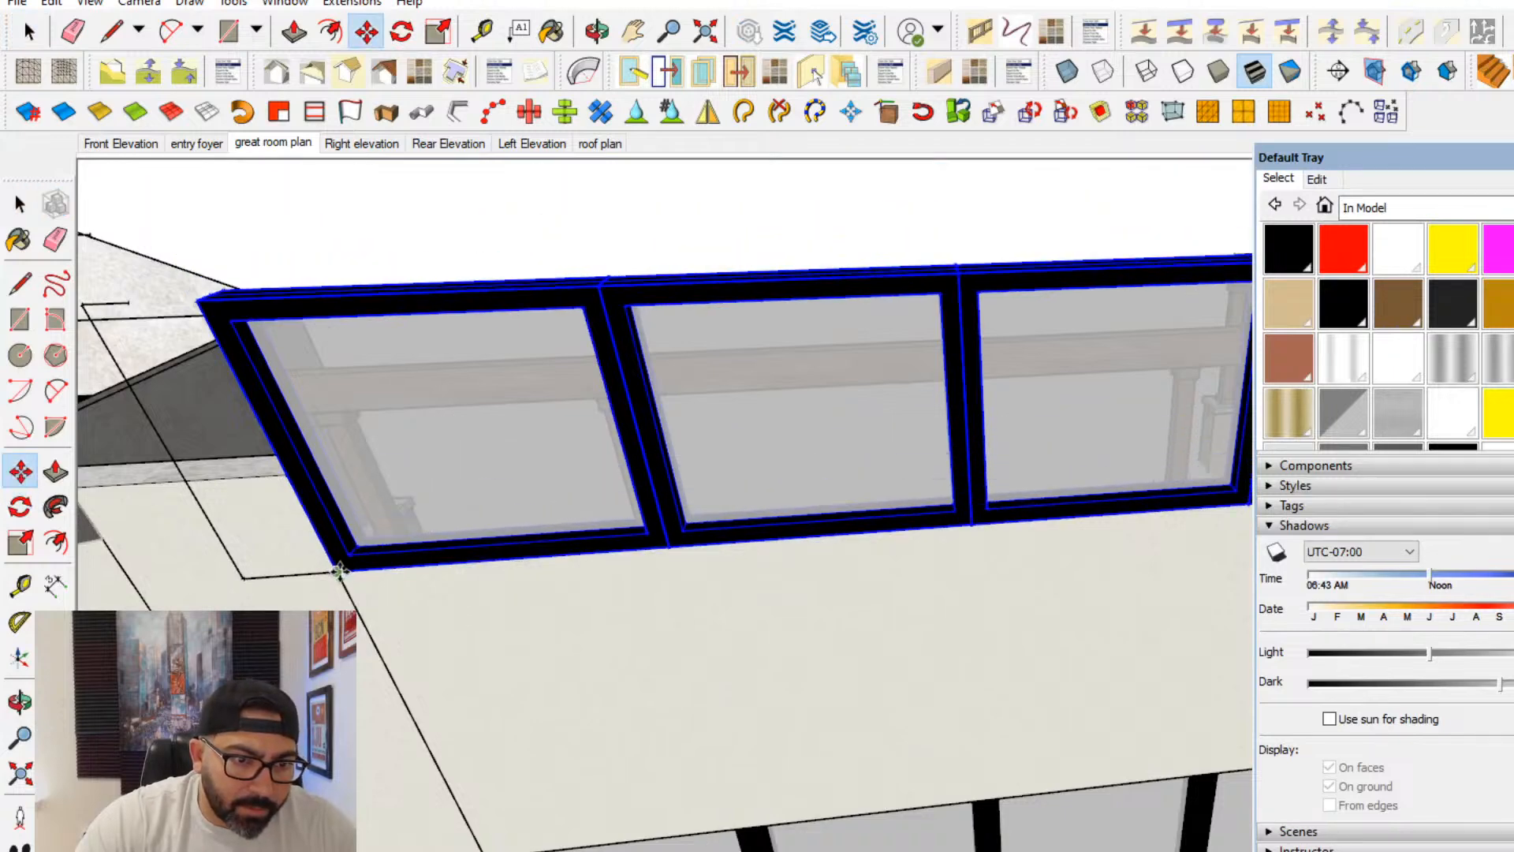
- Open the walls group and outline a narrow strip beside the first upper window, from its lower corner out and up to the wall top
click(20, 205)
shift+middle_drag(185, 438, 442, 546)
triple_click(760, 759)
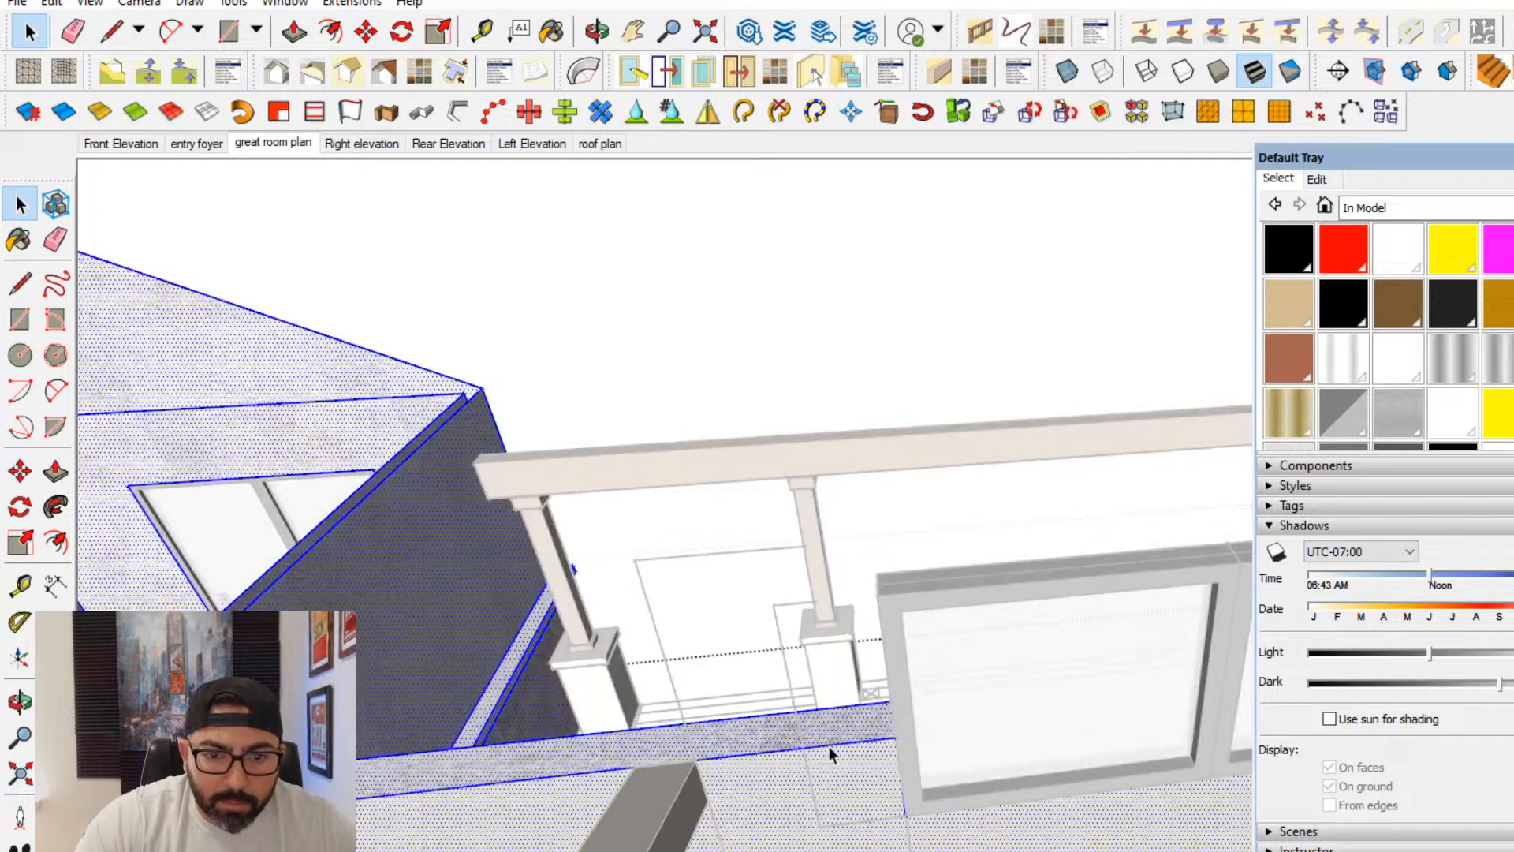
click(19, 282)
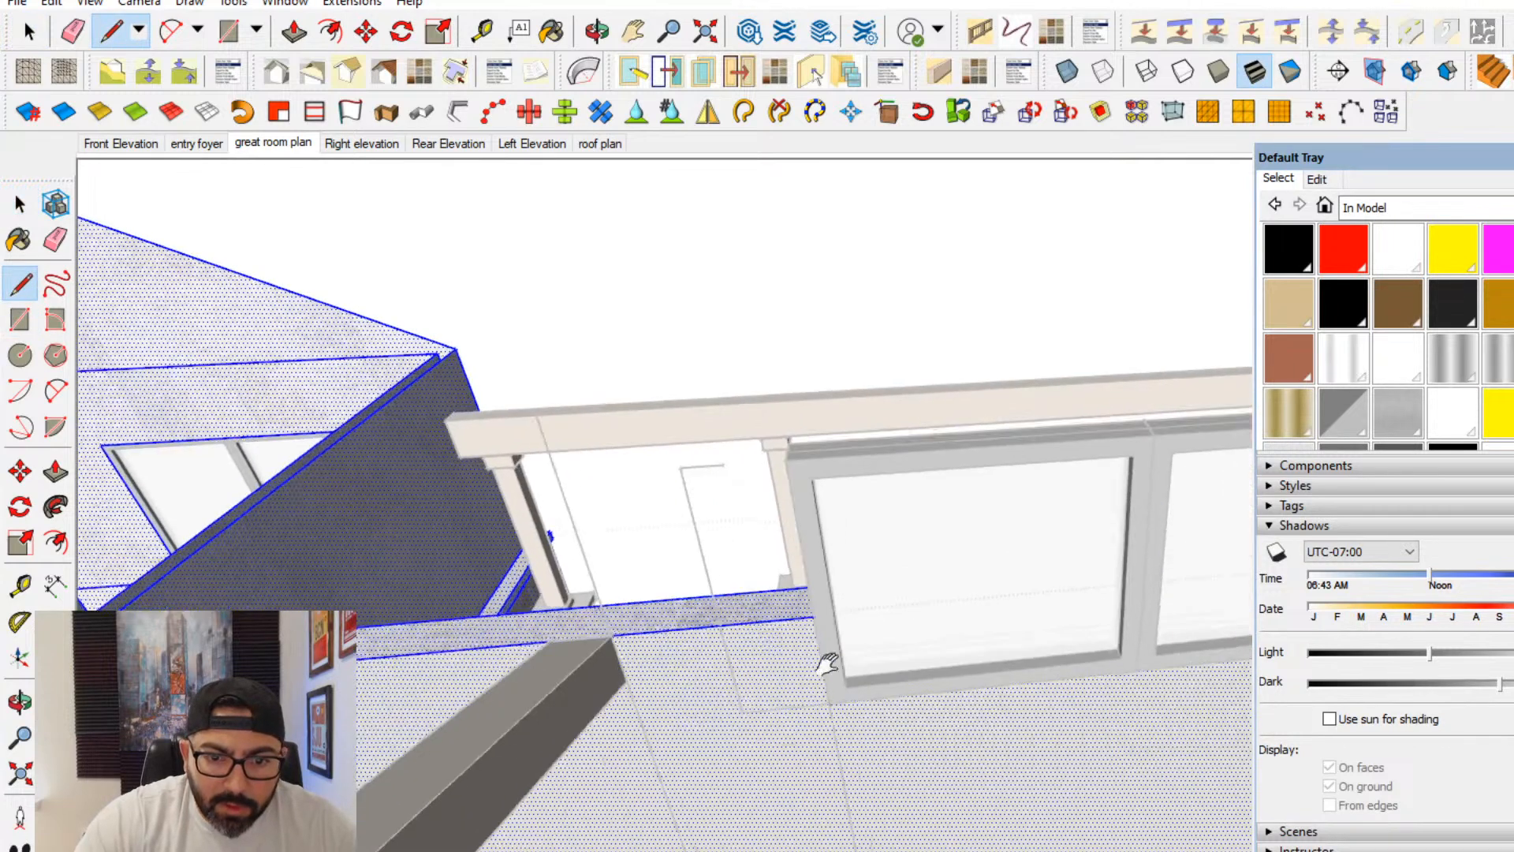
scroll(826, 698, up, 2)
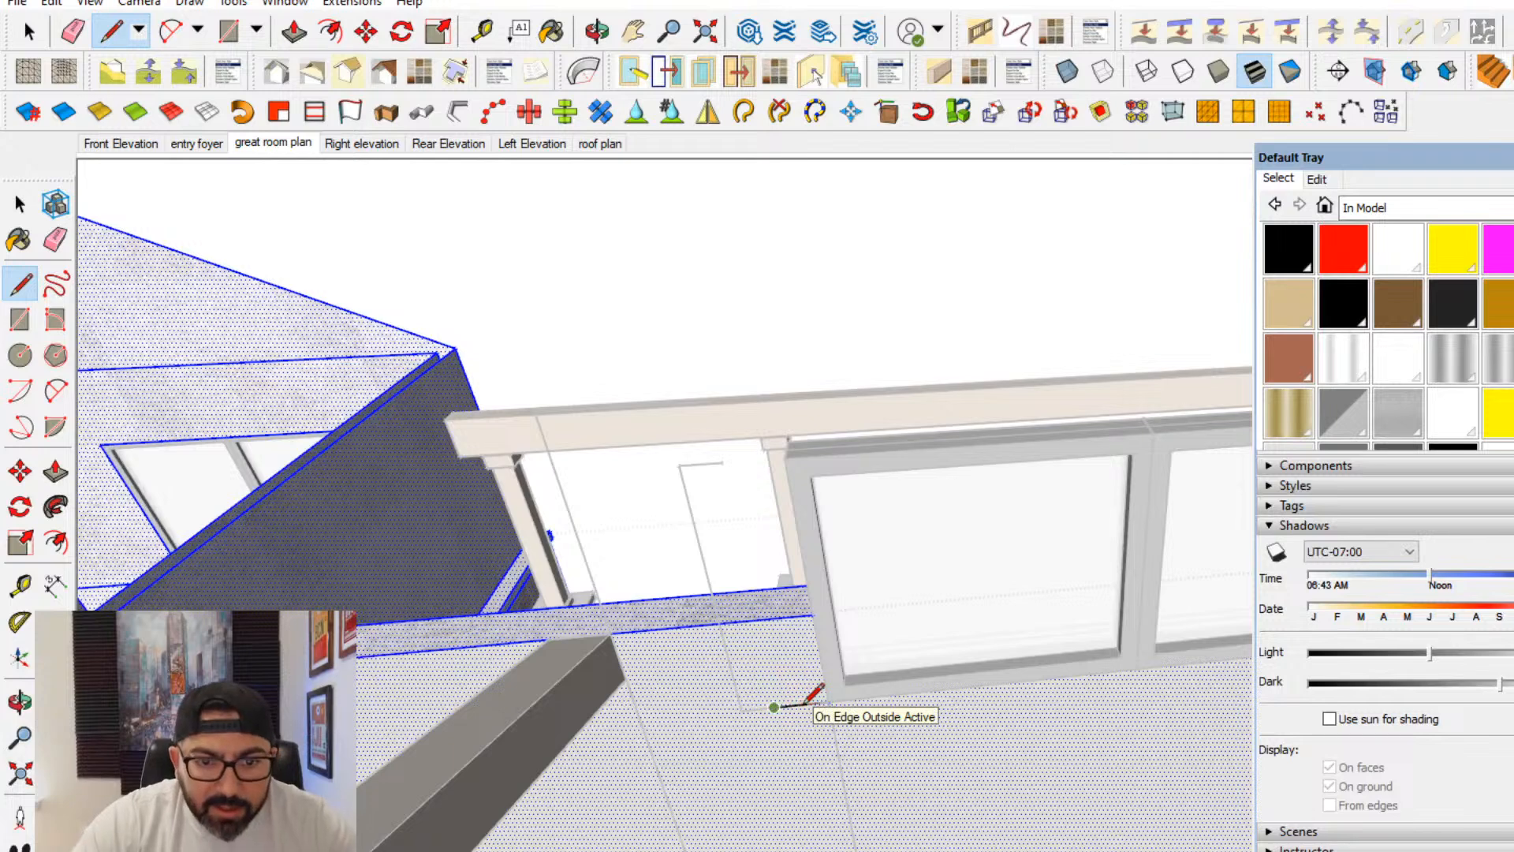
click(754, 620)
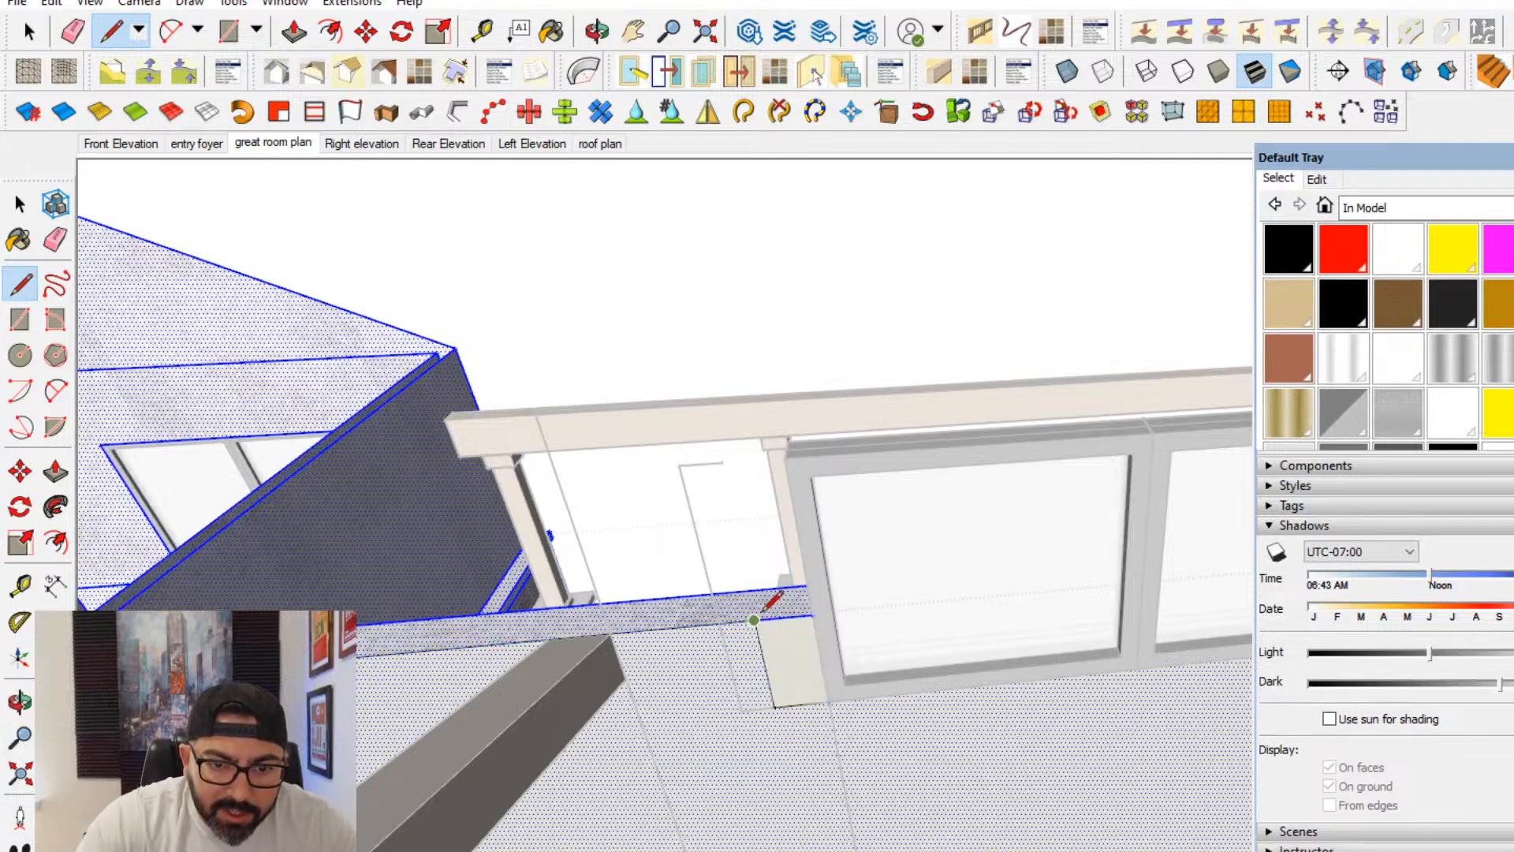
- Outline a matching strip beside the last upper window, running from its lower corner out, up to the wall top, and across the wall thickness
middle_drag(972, 616, 578, 627)
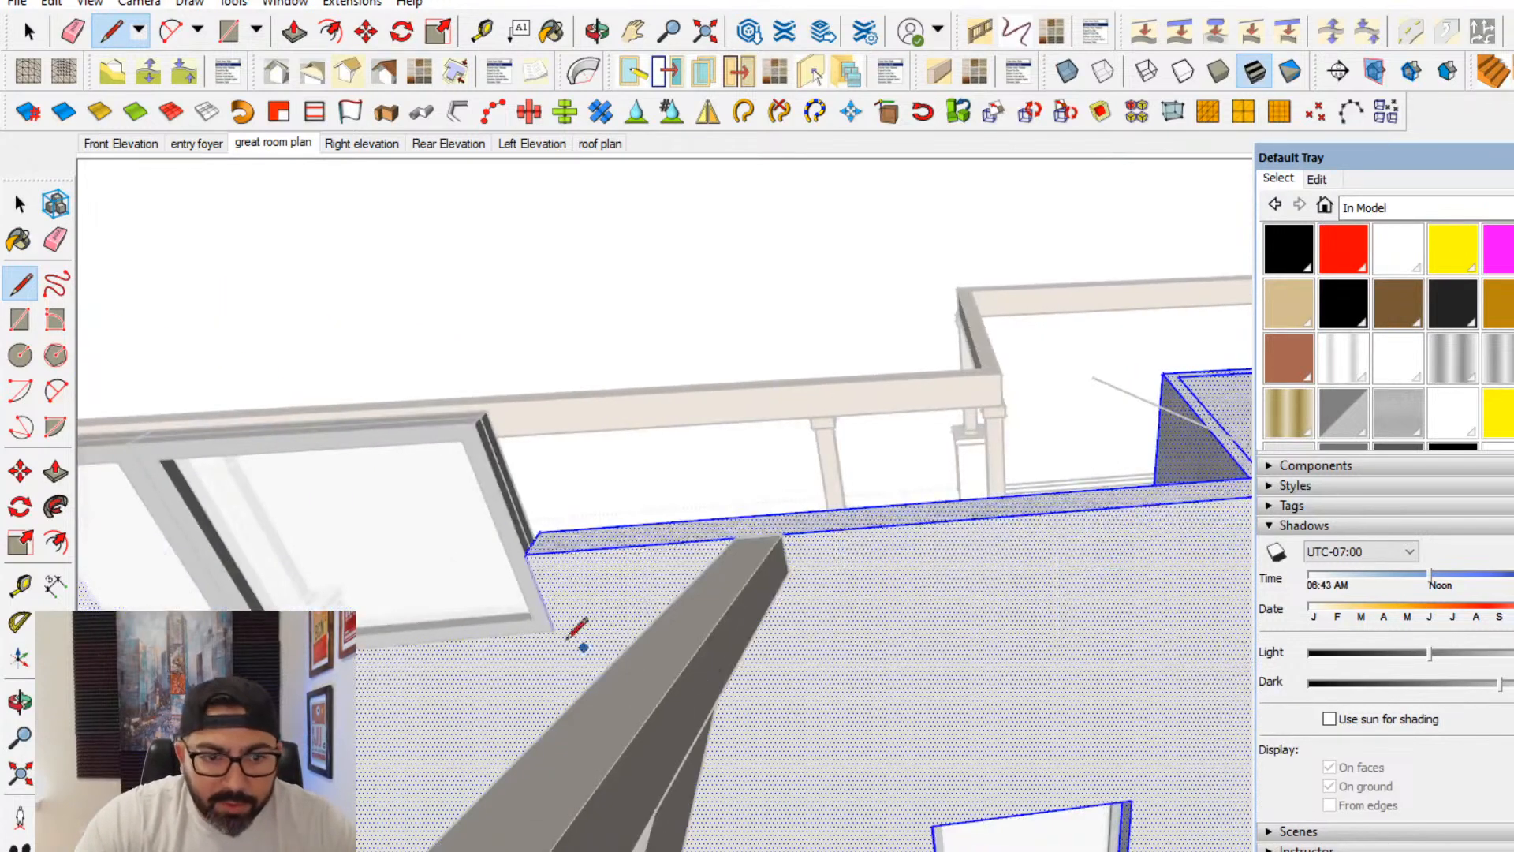
click(599, 624)
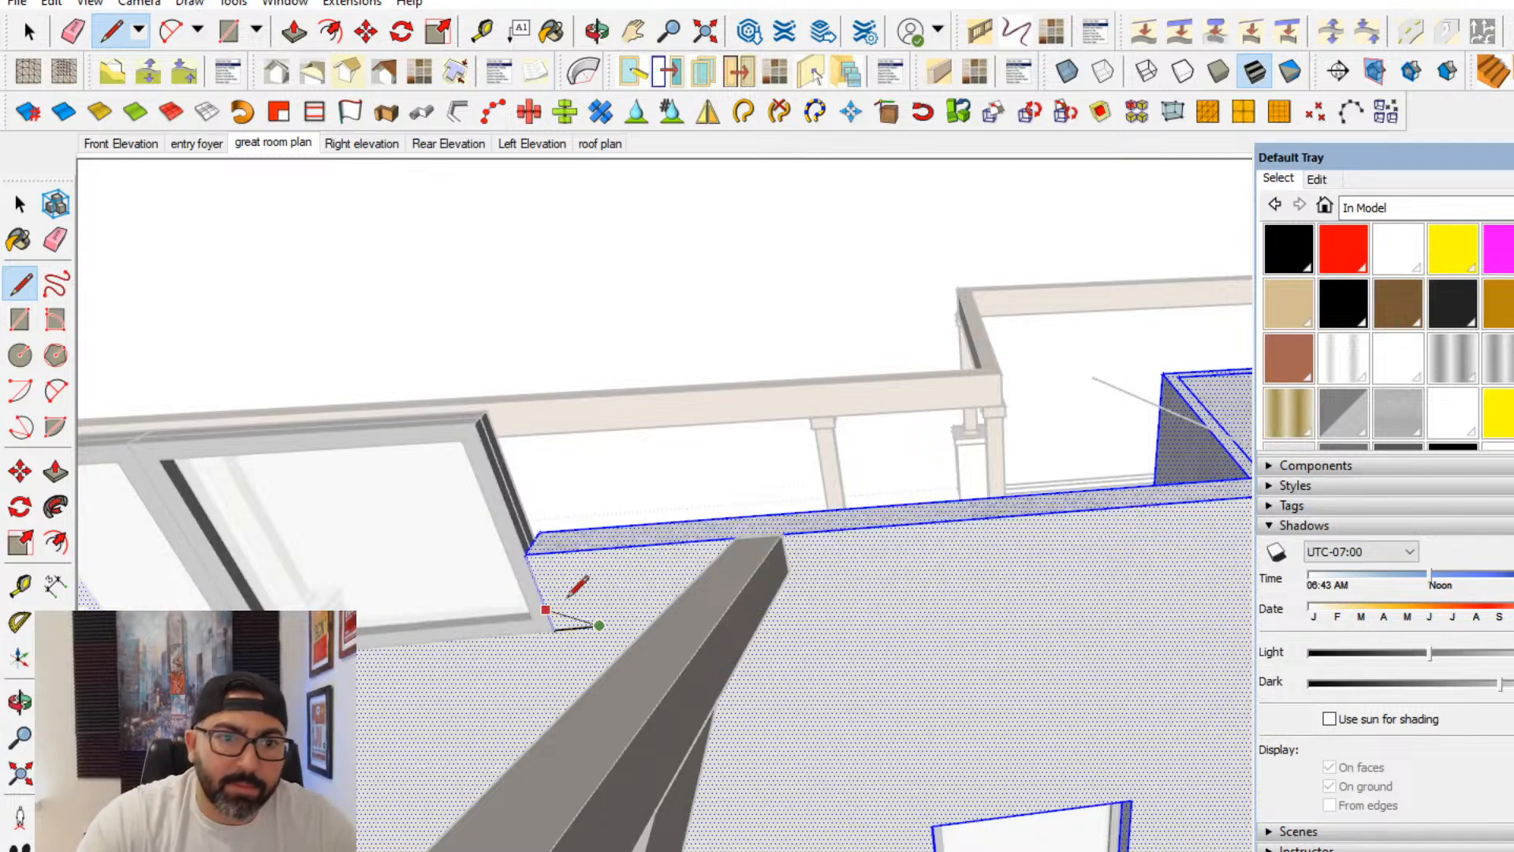
click(574, 551)
click(588, 528)
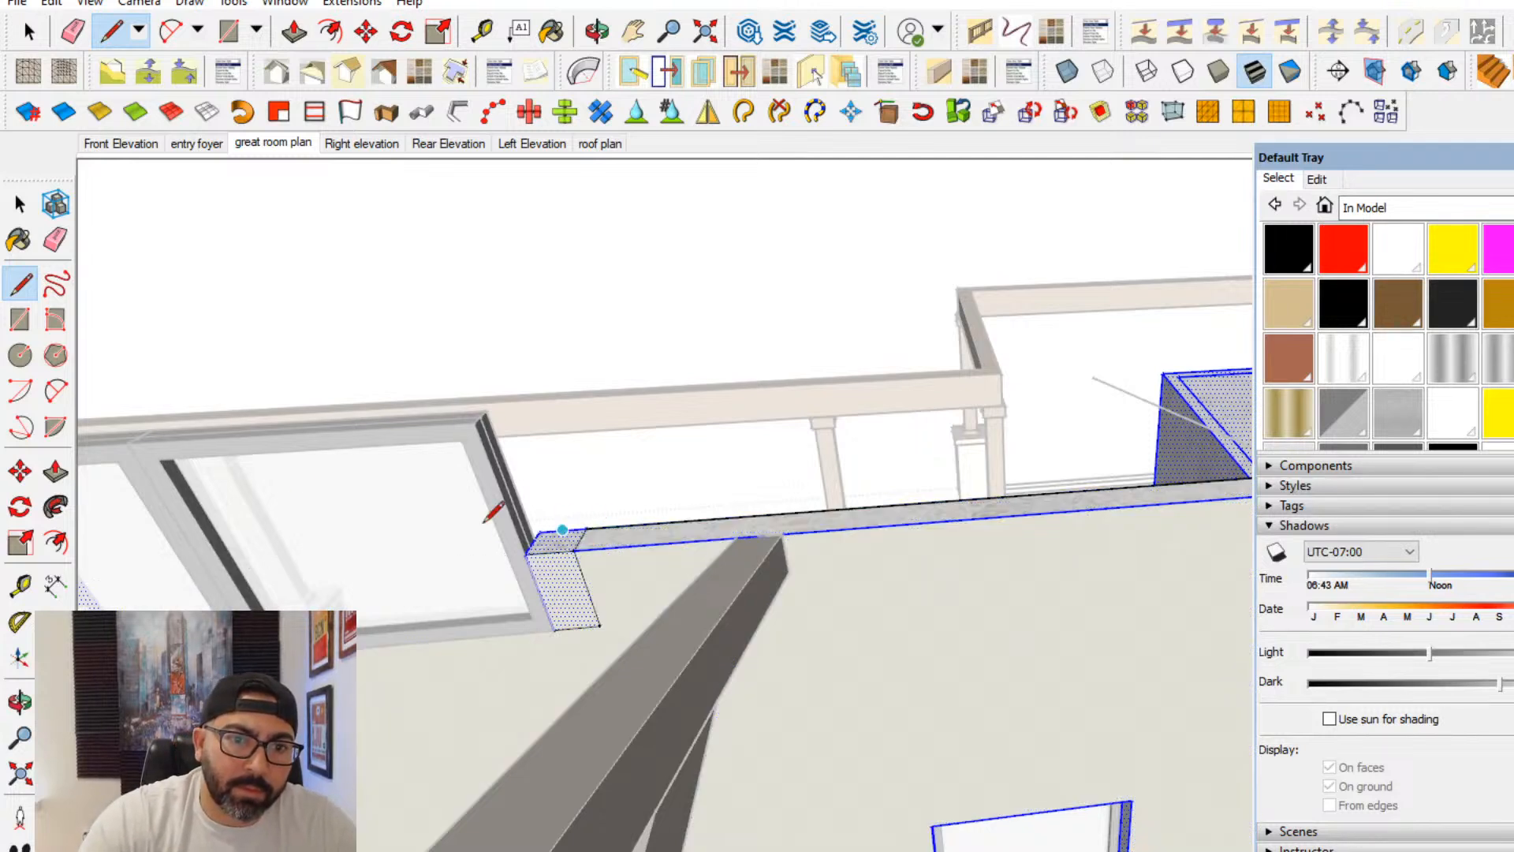
- Pull the strip's top face beside the last window up to a height above the window tops
click(56, 474)
click(552, 542)
middle_drag(477, 436, 1065, 590)
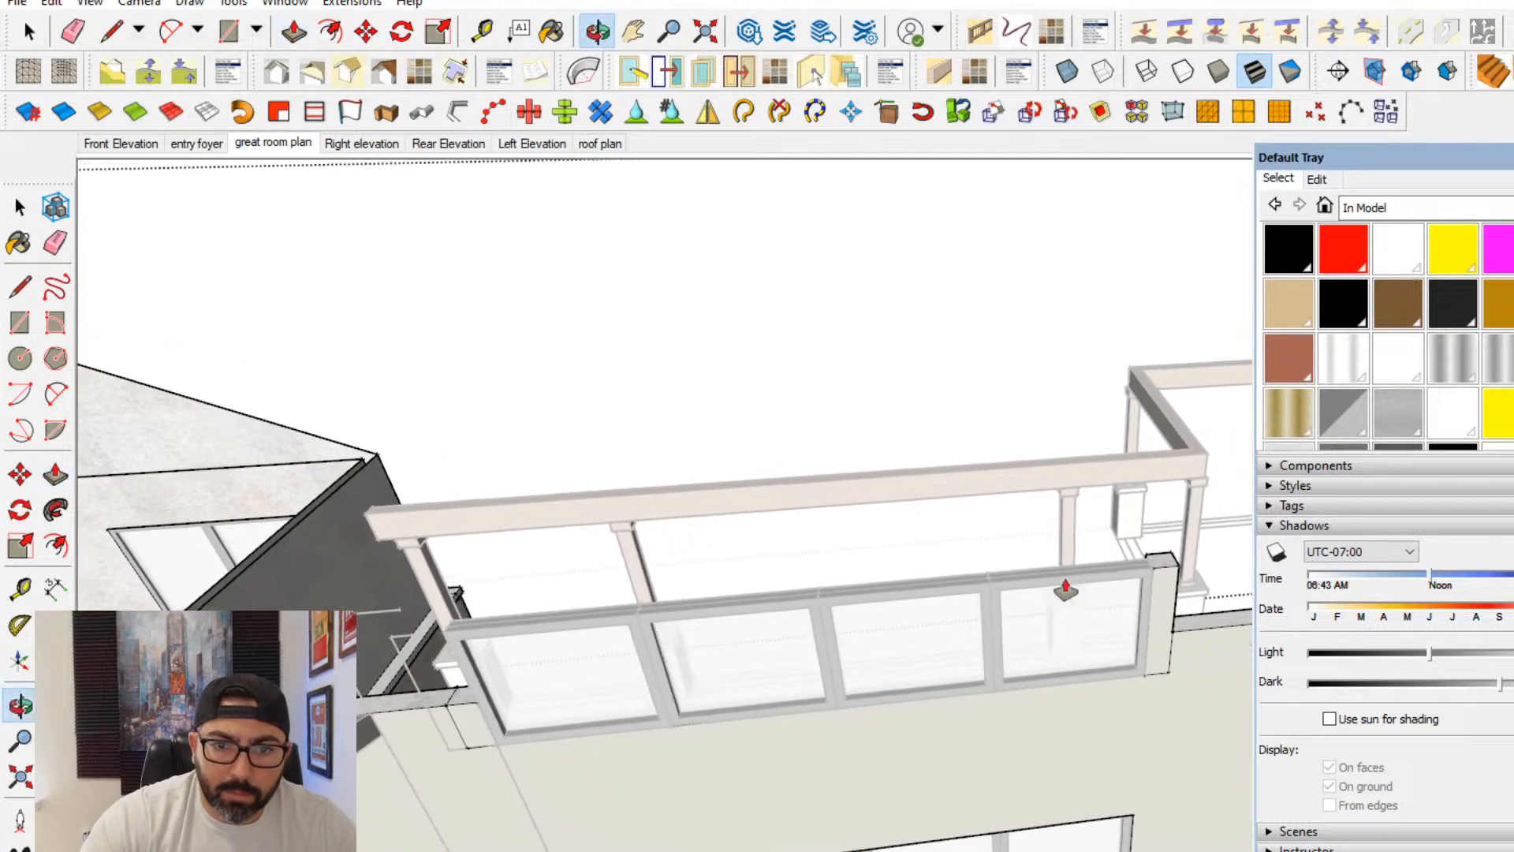
click(1155, 566)
click(399, 612)
middle_drag(966, 613, 1169, 542)
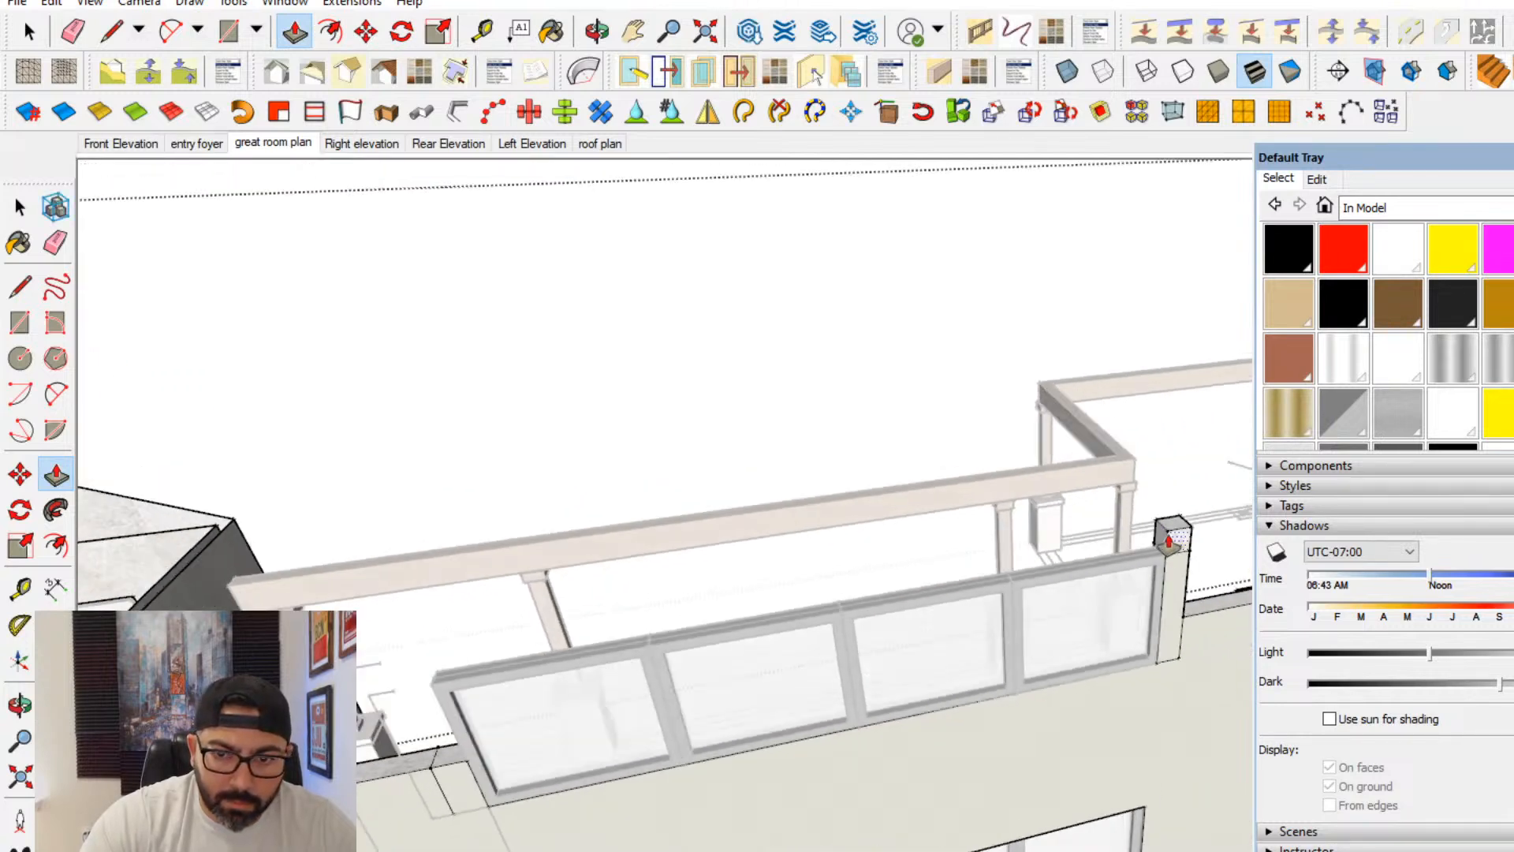
- Pull the raised pillar's side face across above the four windows, and extend the strip at the far end up to meet it
middle_drag(430, 686, 838, 587)
click(841, 582)
click(825, 710)
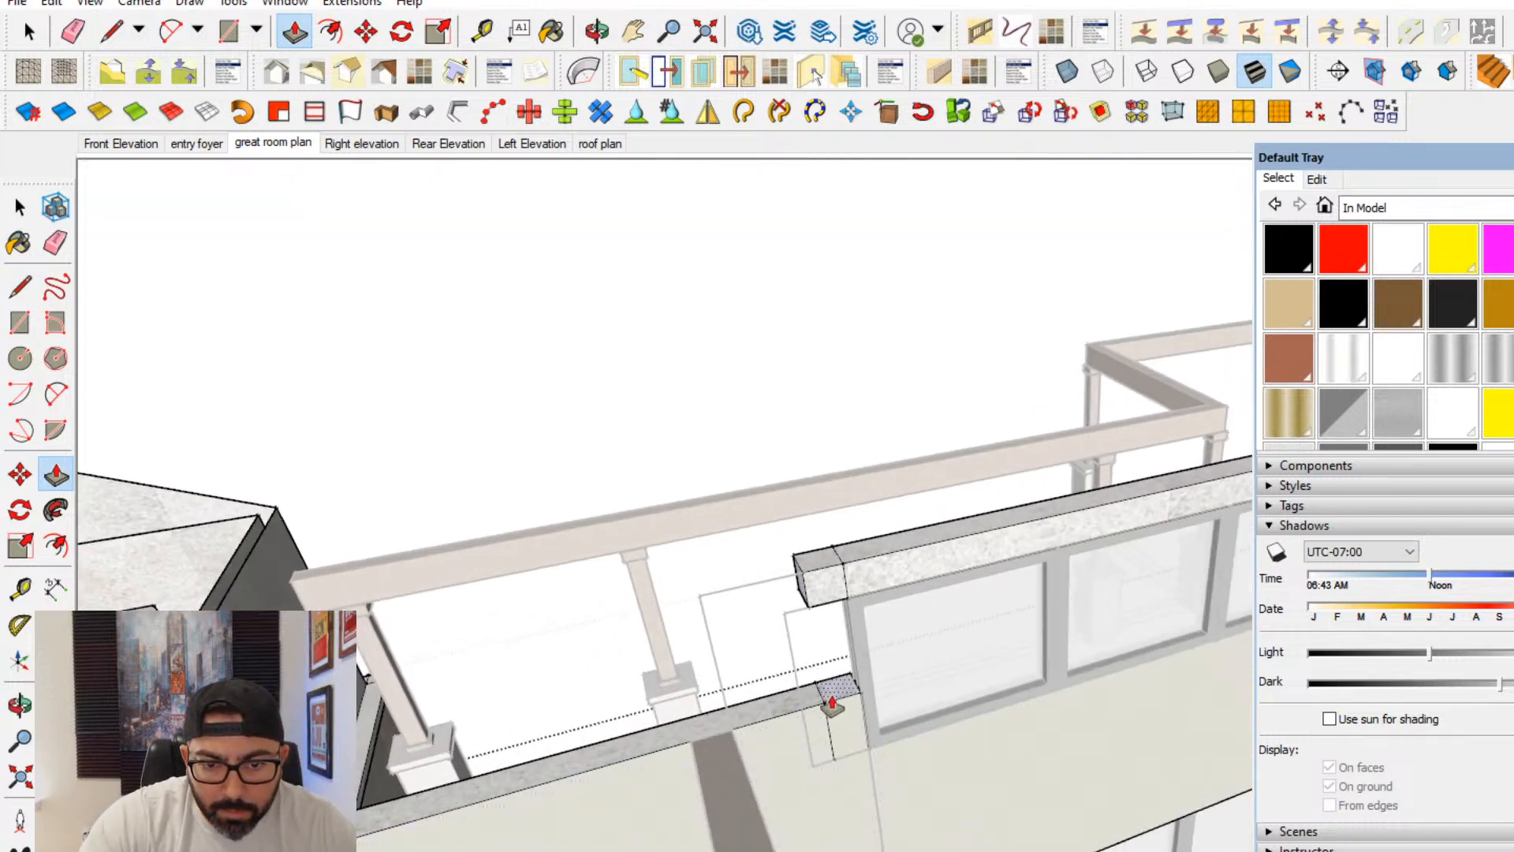
click(837, 690)
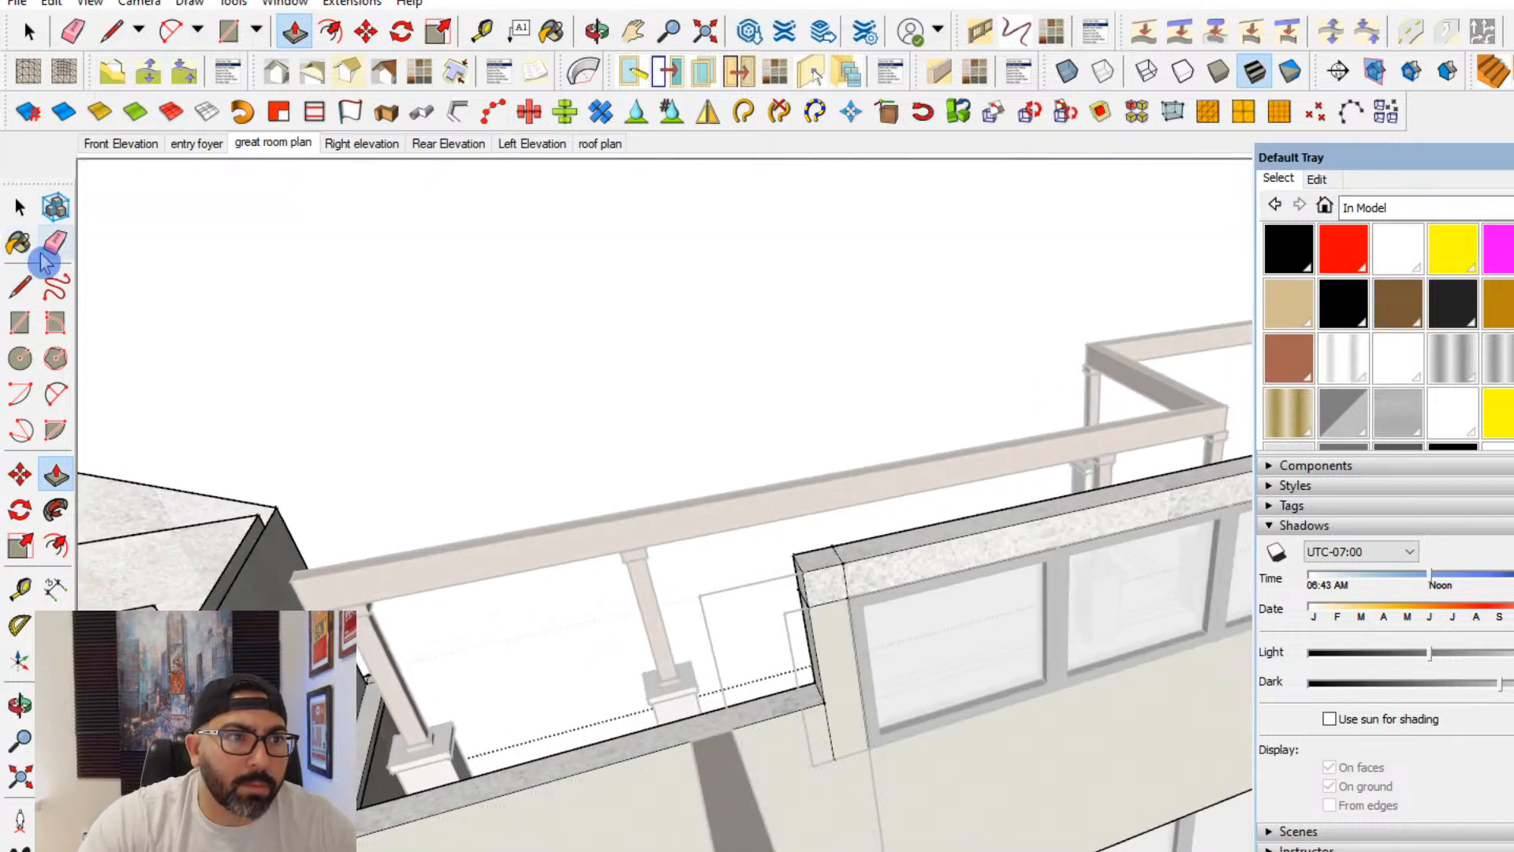
- Erase the seam lines between the new header, the side strip, and the wall face around the upper windows
middle_drag(802, 631, 891, 647)
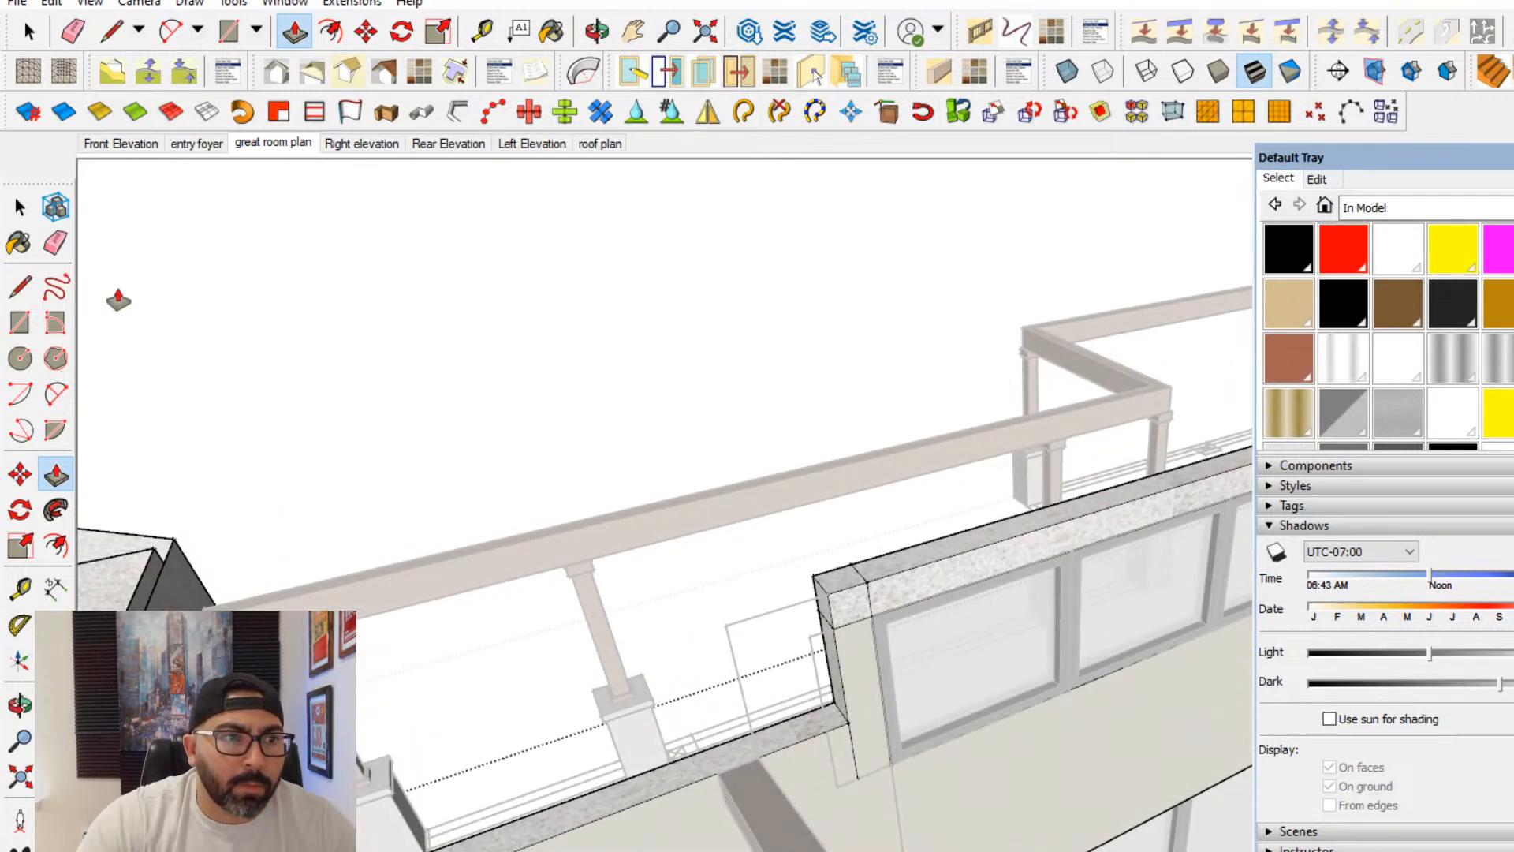
click(55, 242)
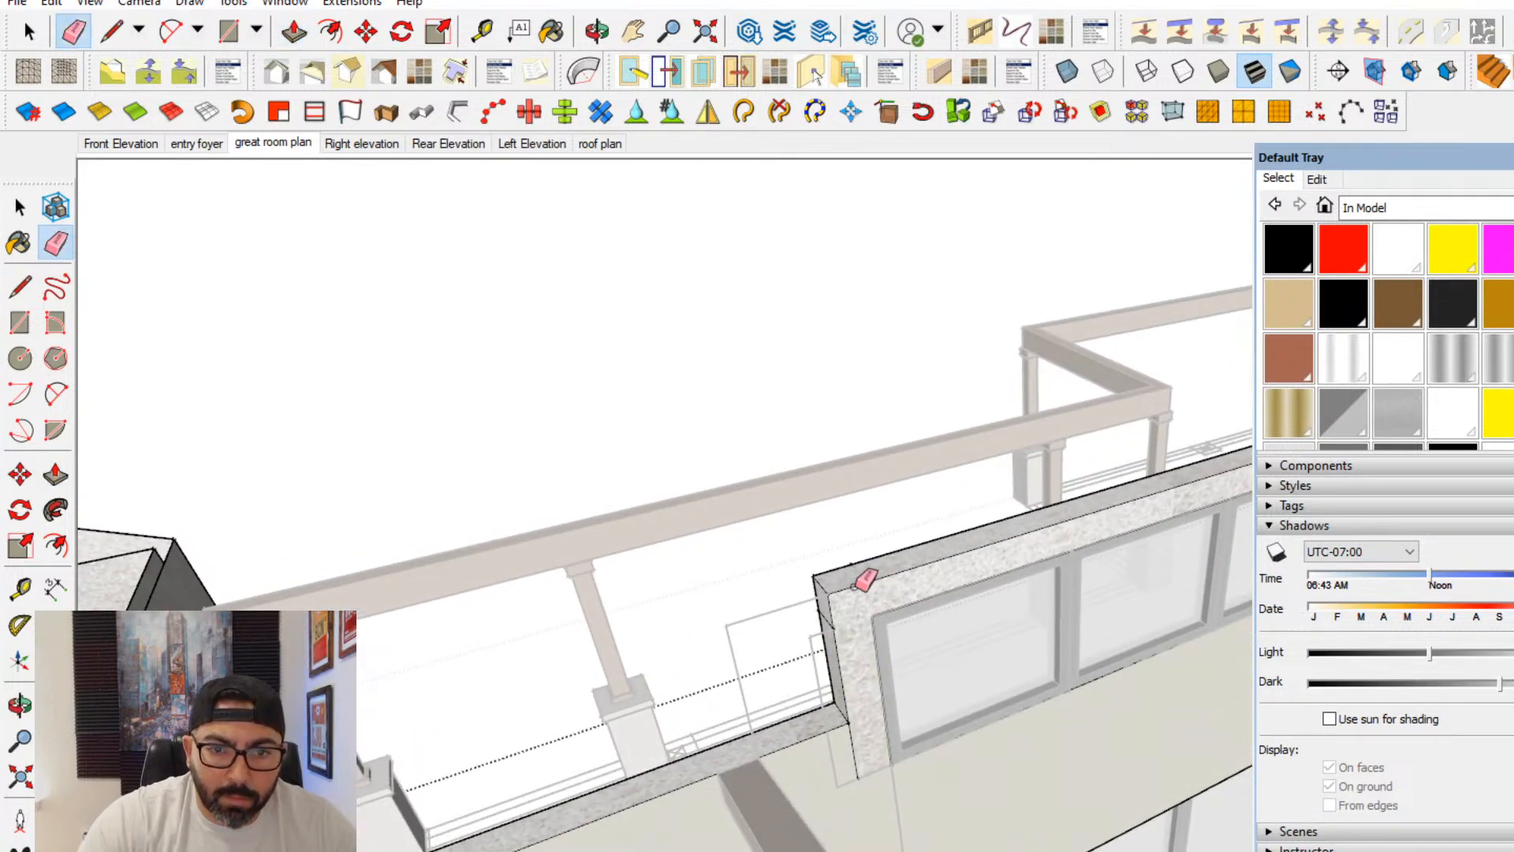
click(855, 783)
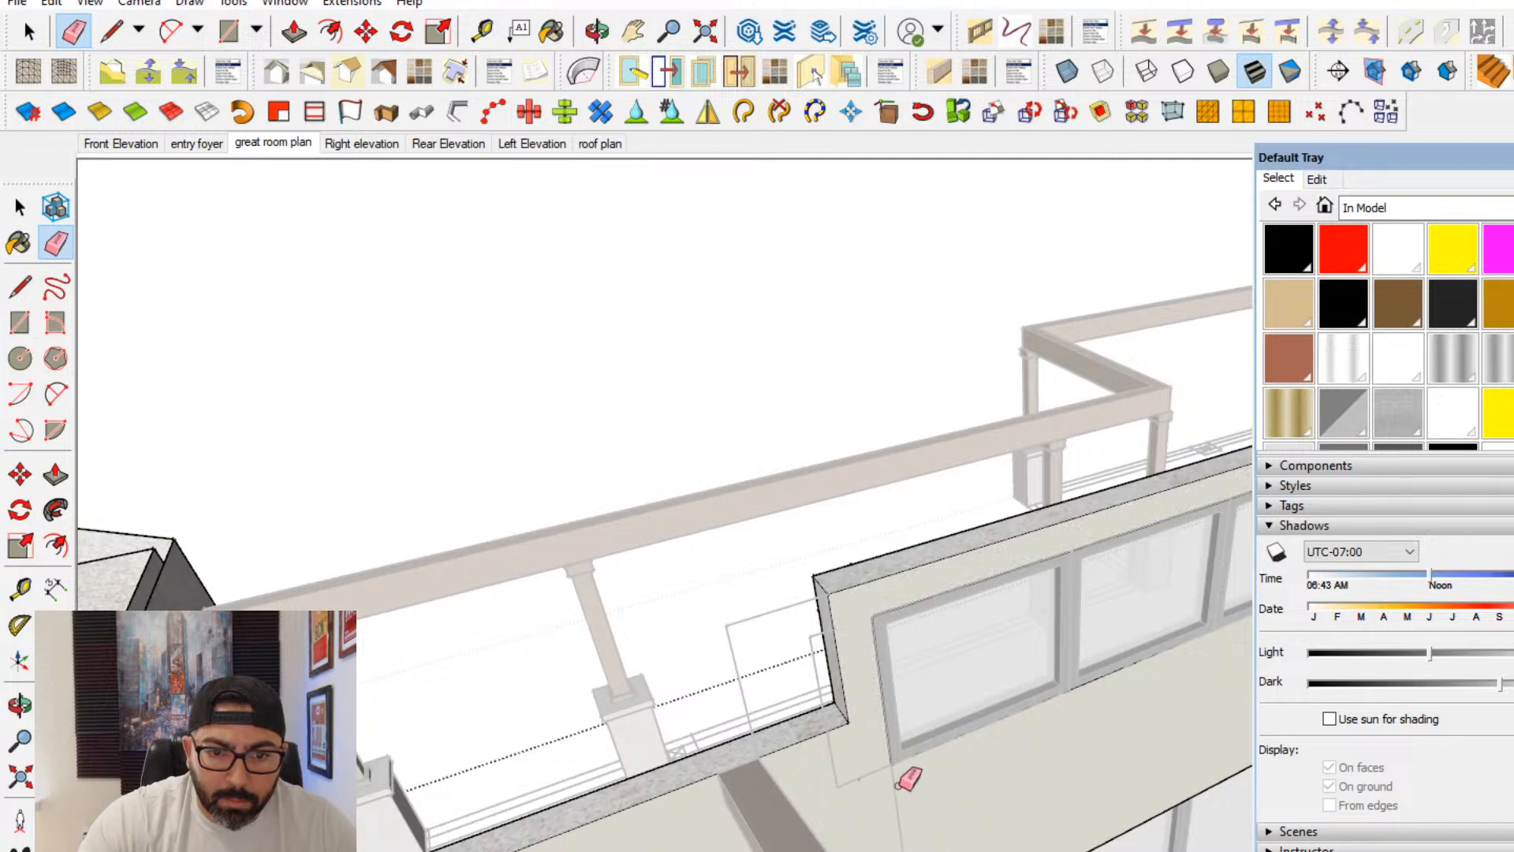
shift+middle_drag(899, 783, 347, 844)
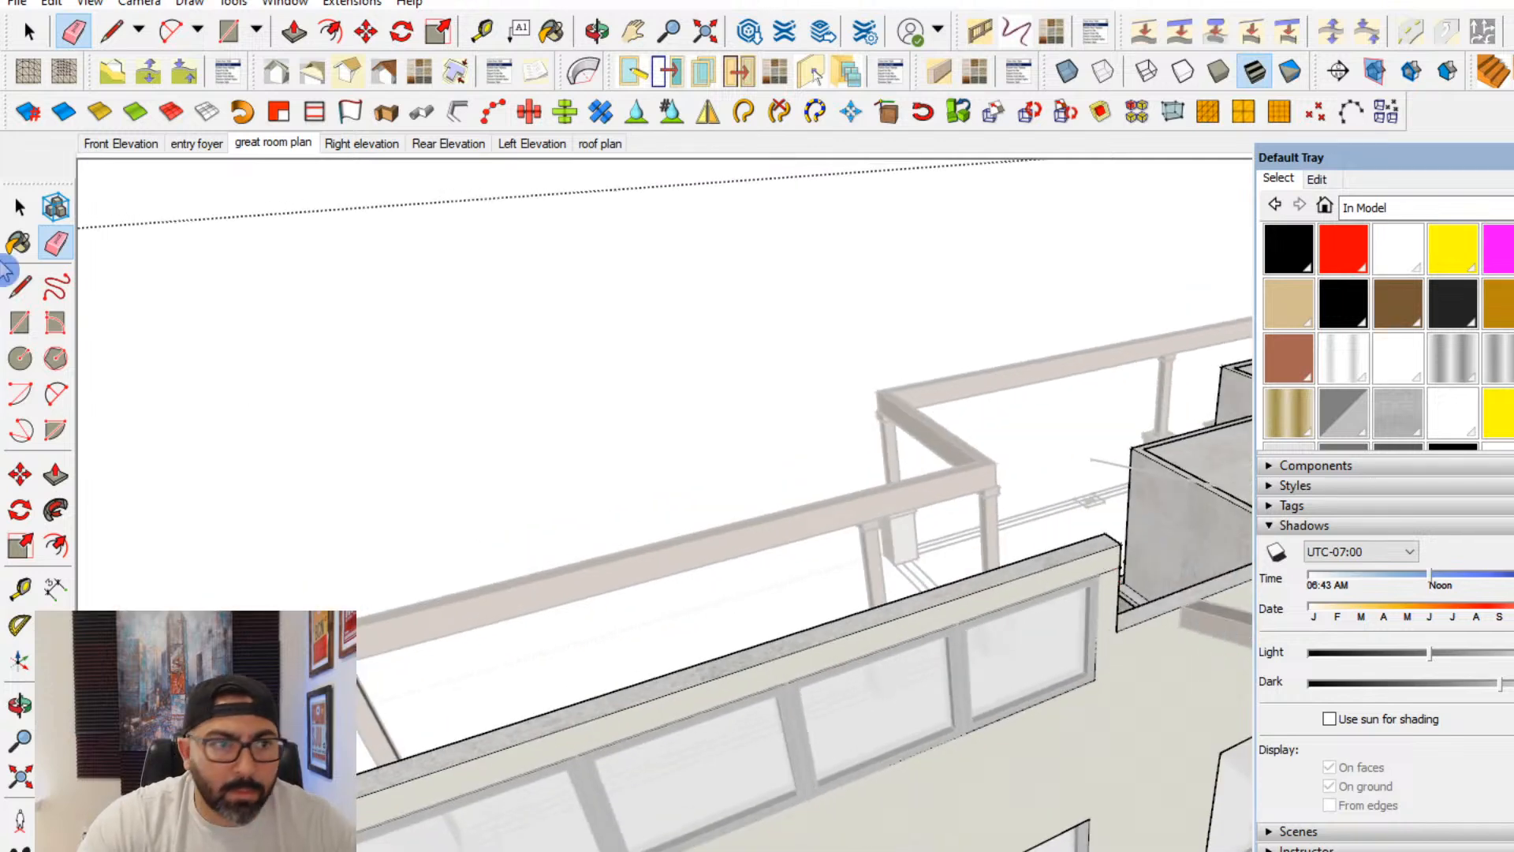
- Close the walls group and delete the stepped reference lines beside the upper windows
click(20, 207)
click(287, 426)
scroll(347, 567, down, 3)
middle_drag(567, 639, 507, 687)
scroll(428, 749, up, 2)
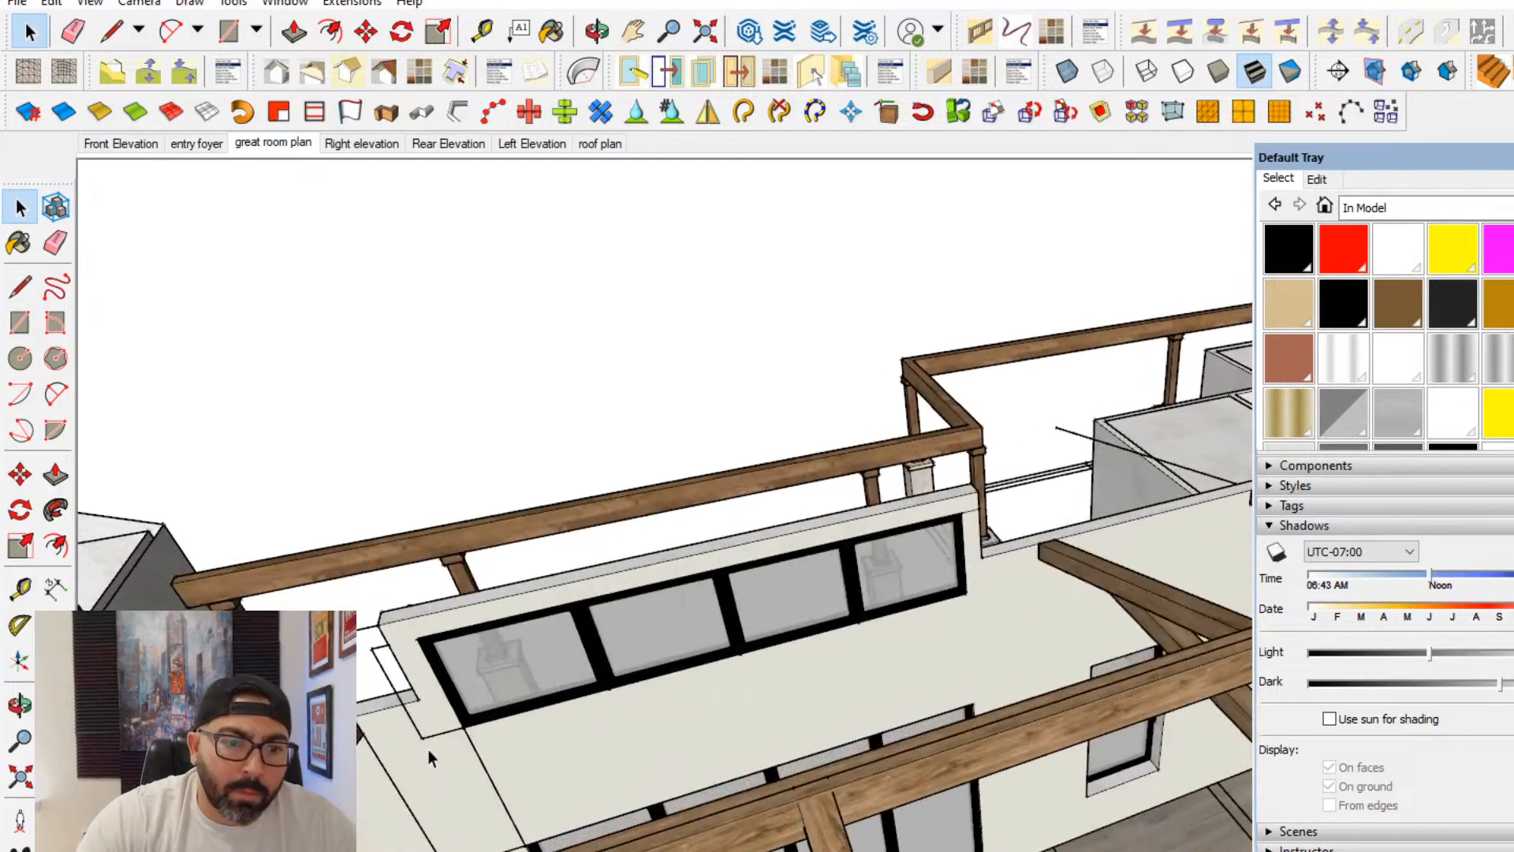
click(423, 736)
double_click(424, 735)
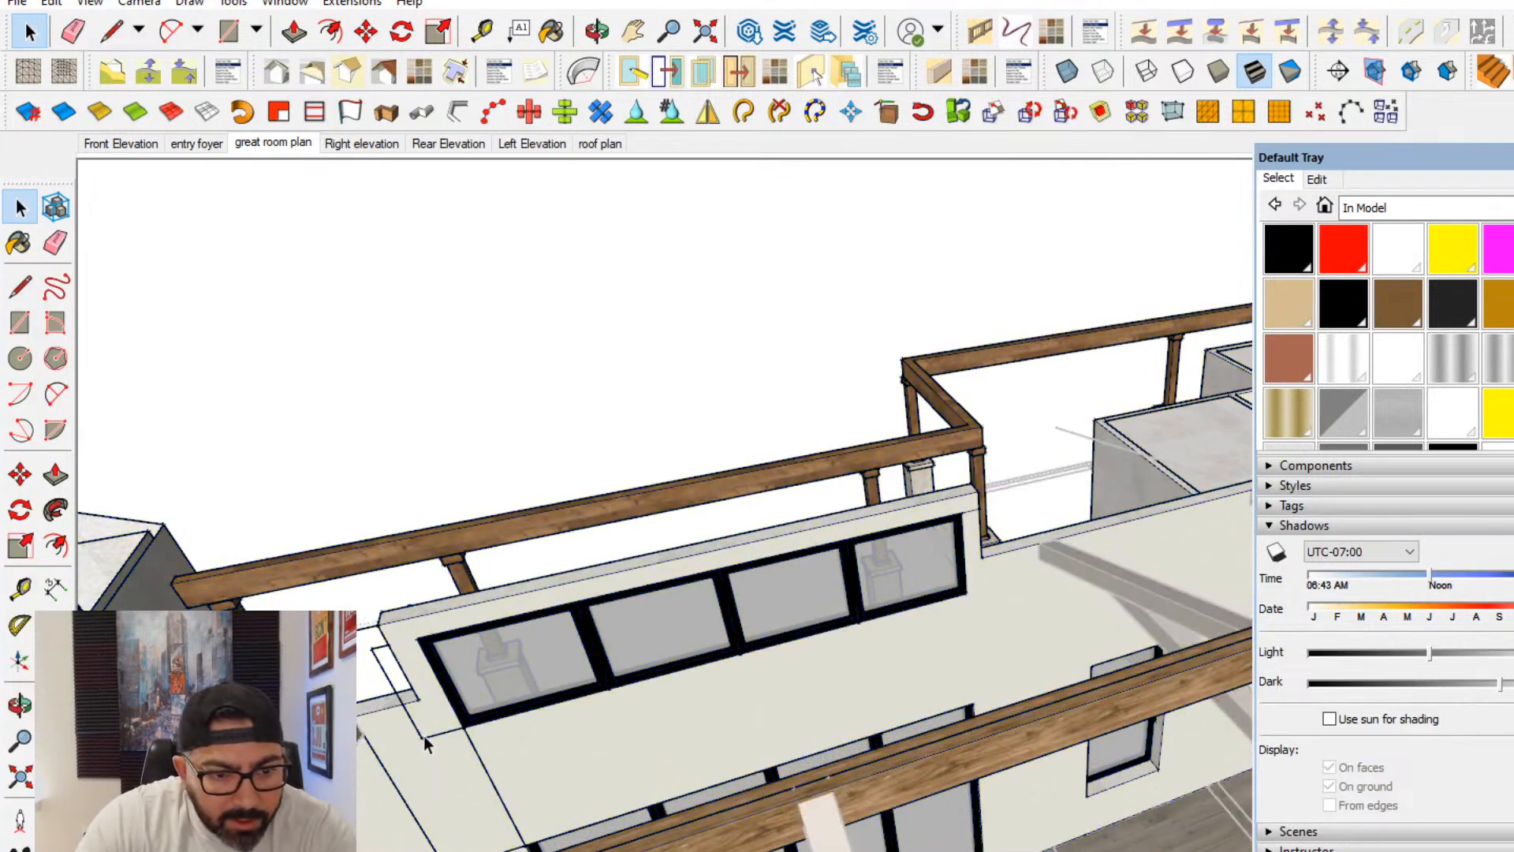
click(423, 736)
key(Delete)
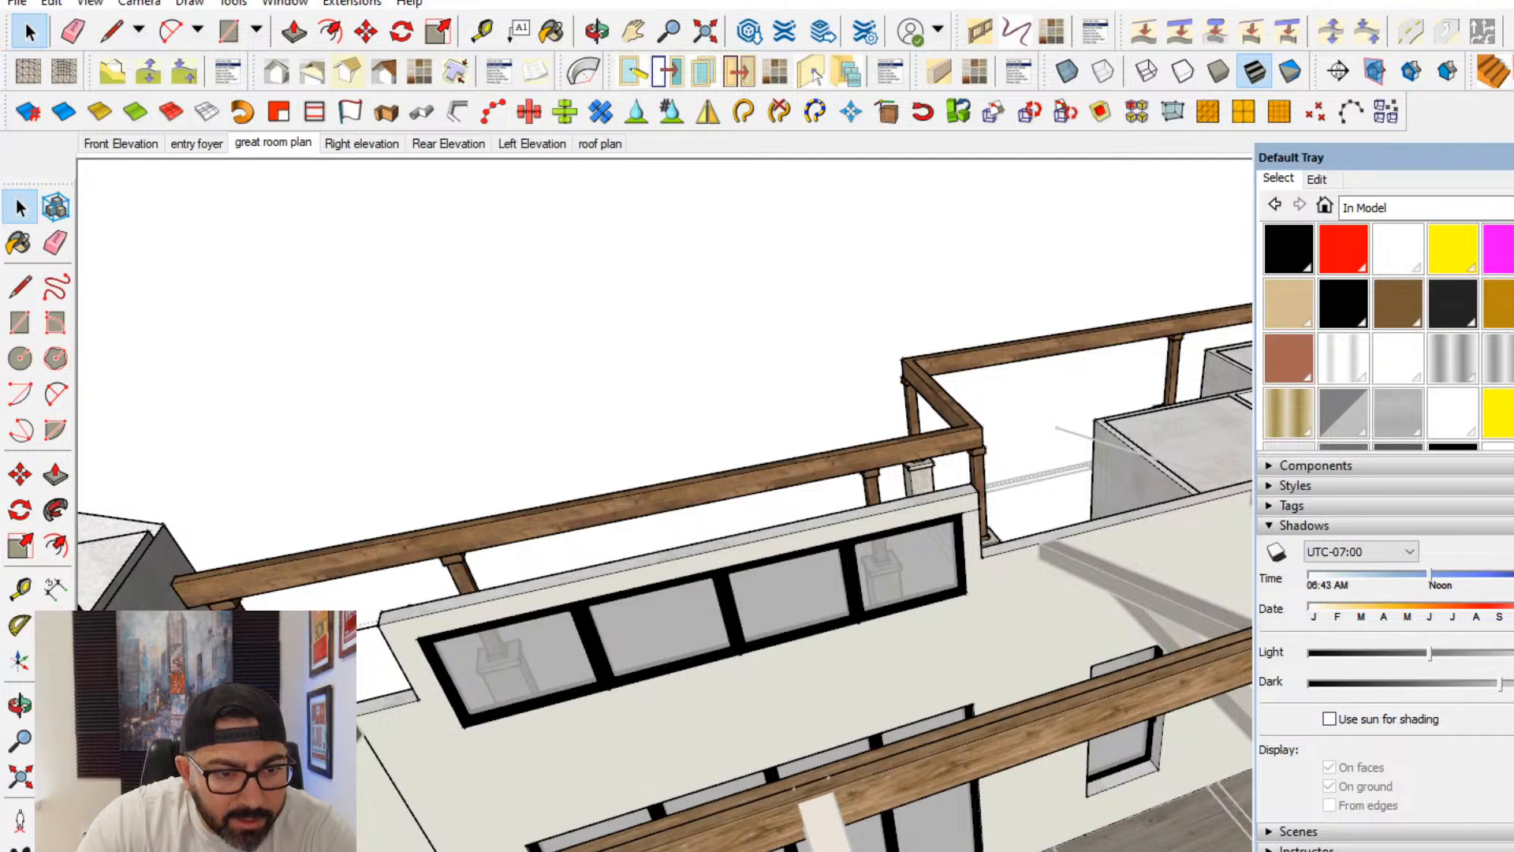
click(357, 628)
click(1001, 603)
click(88, 259)
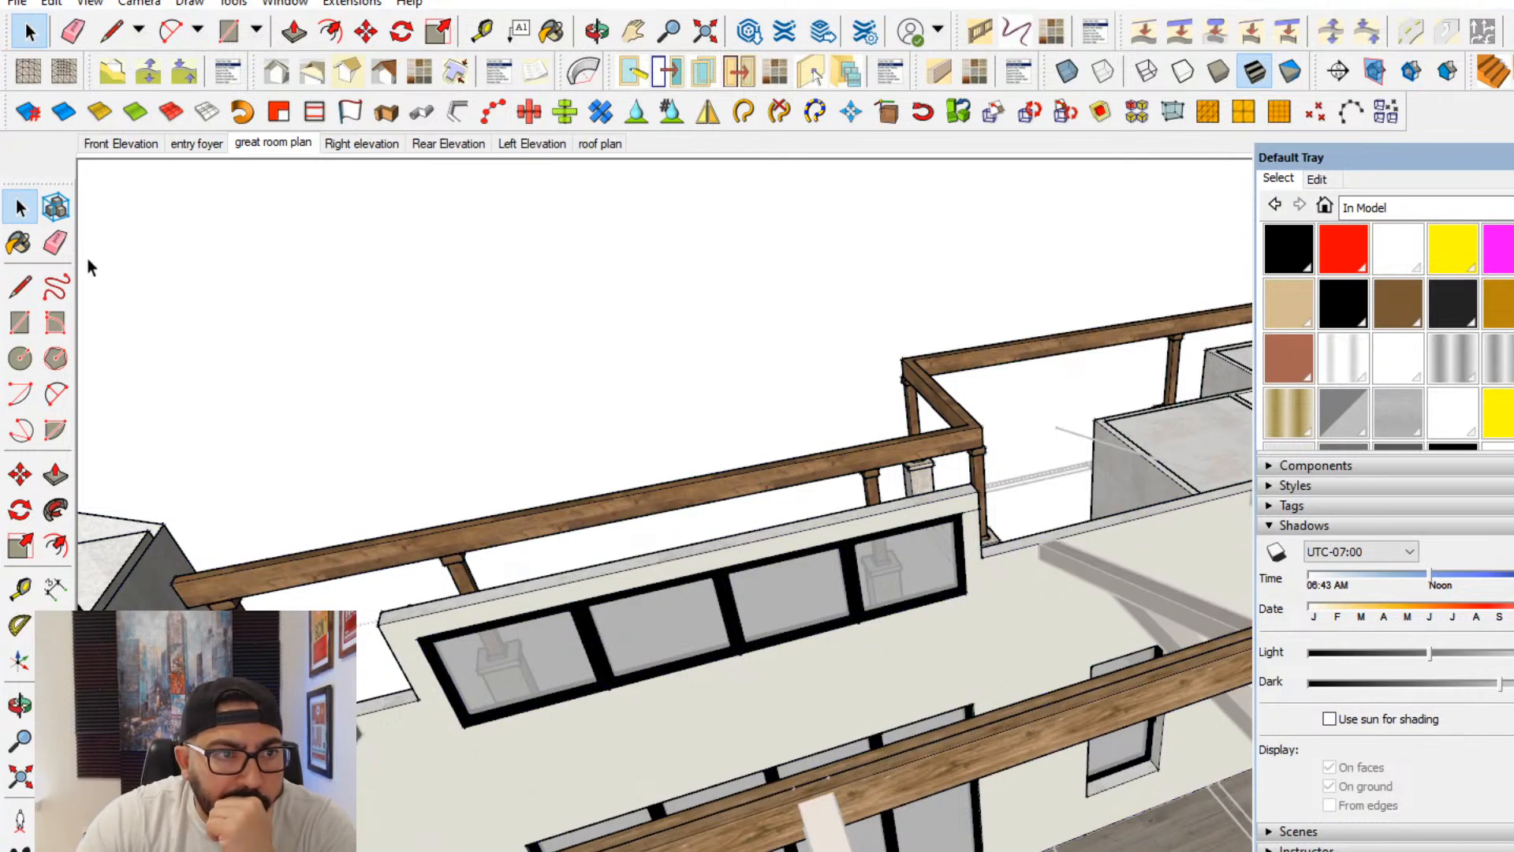
click(55, 242)
scroll(986, 505, up, 2)
click(972, 501)
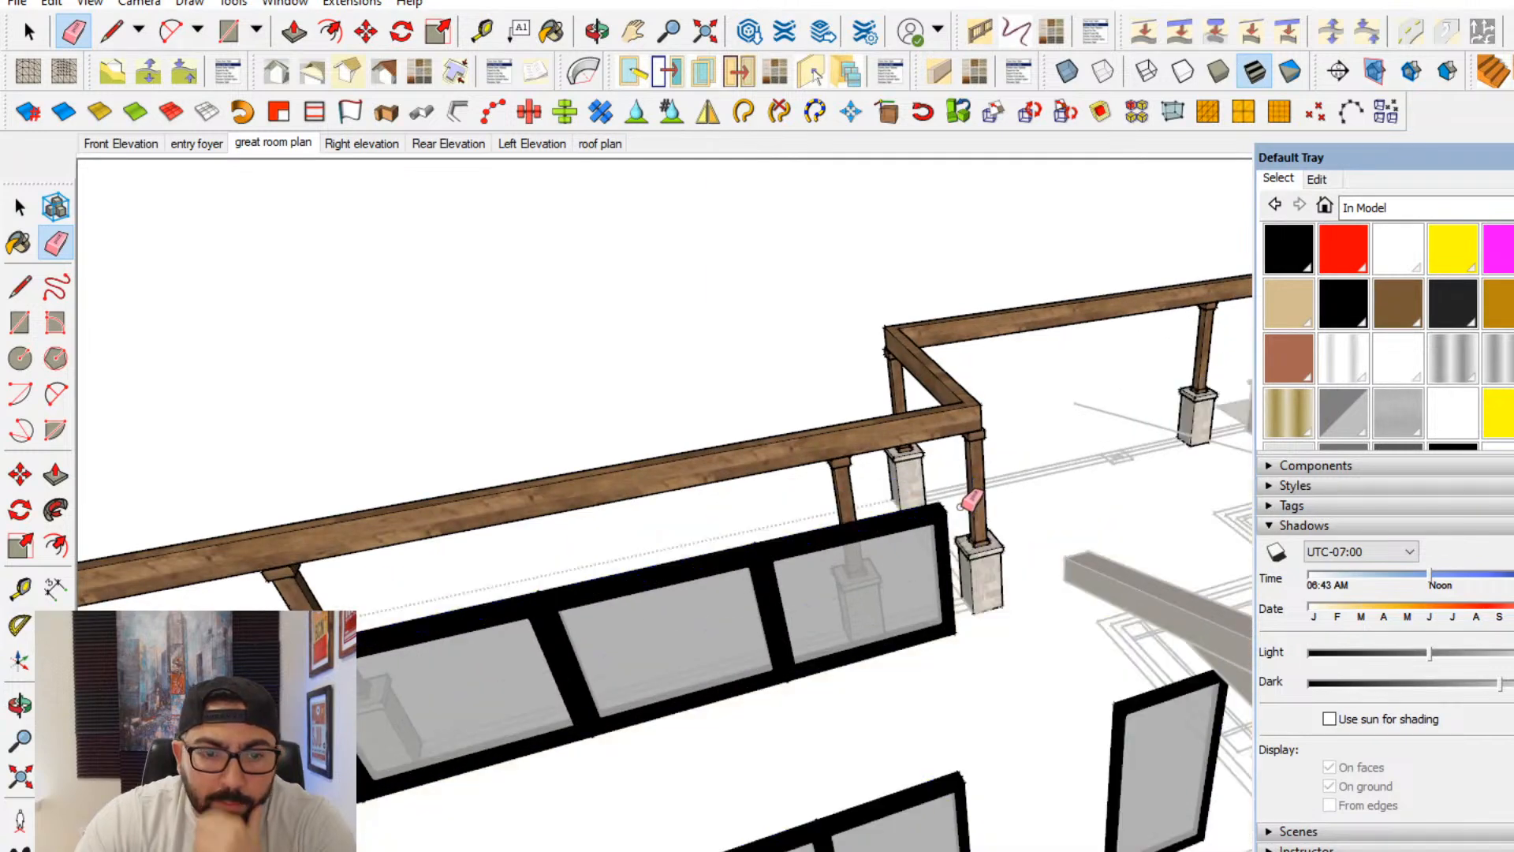
key(ctrl+z)
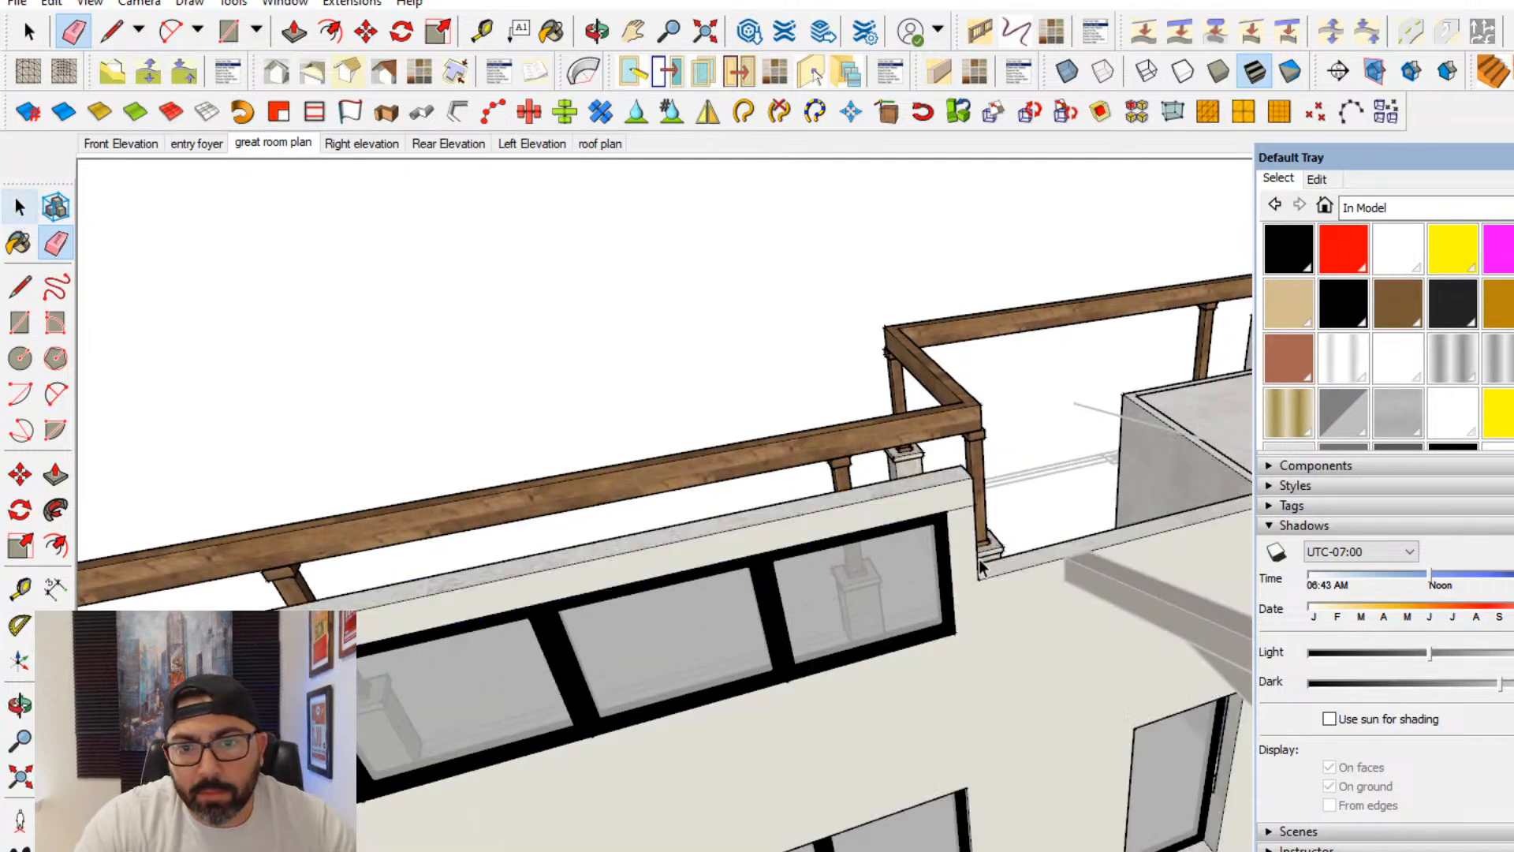
- Open the walls group, erase the seam line at the raised wall section above the last upper window, and close the group
key(space)
click(968, 556)
click(55, 242)
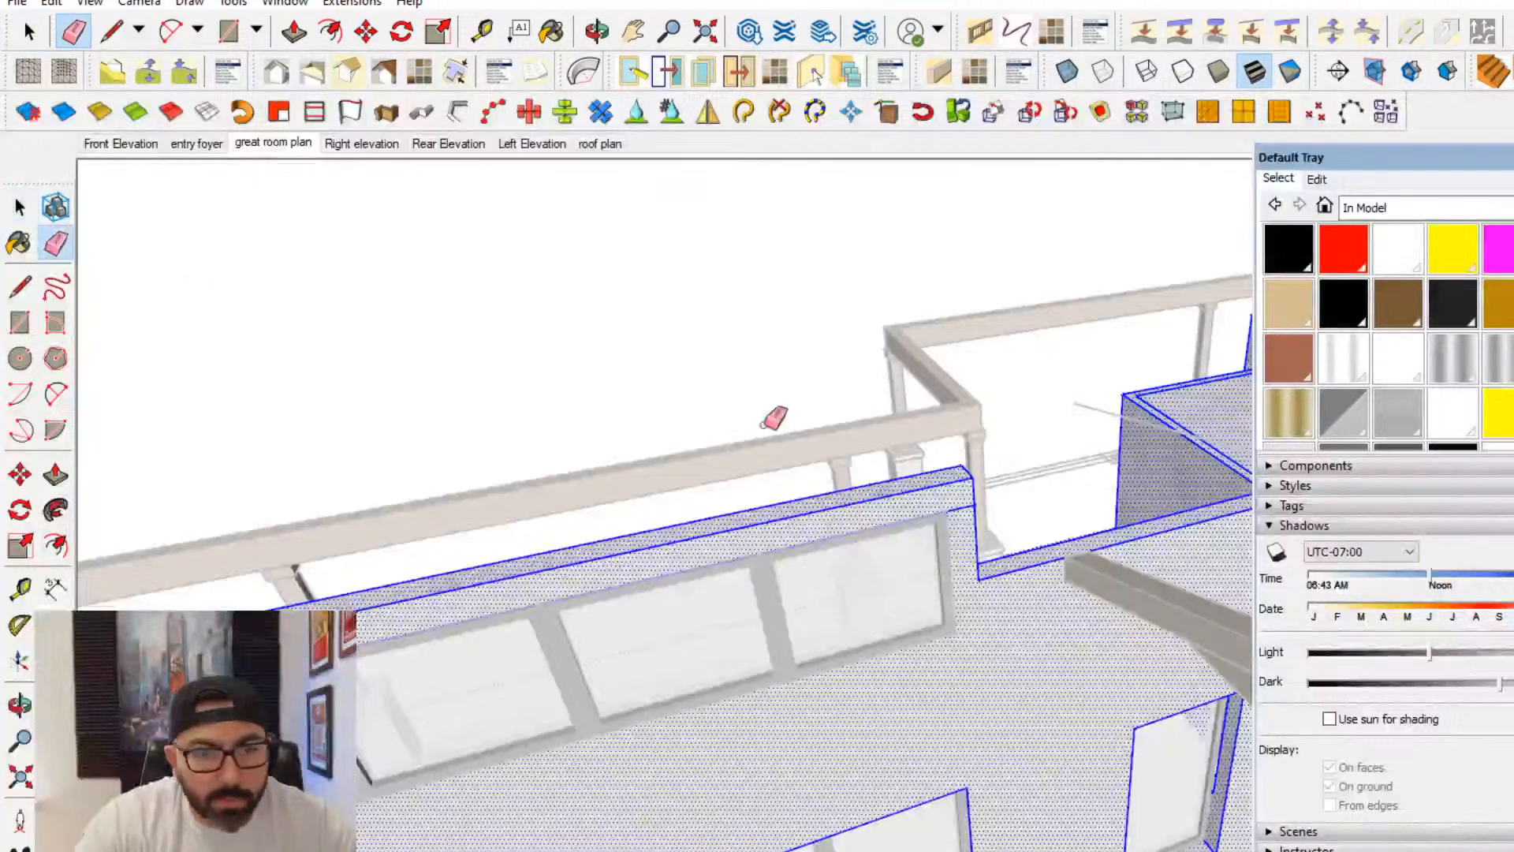
click(965, 509)
click(22, 211)
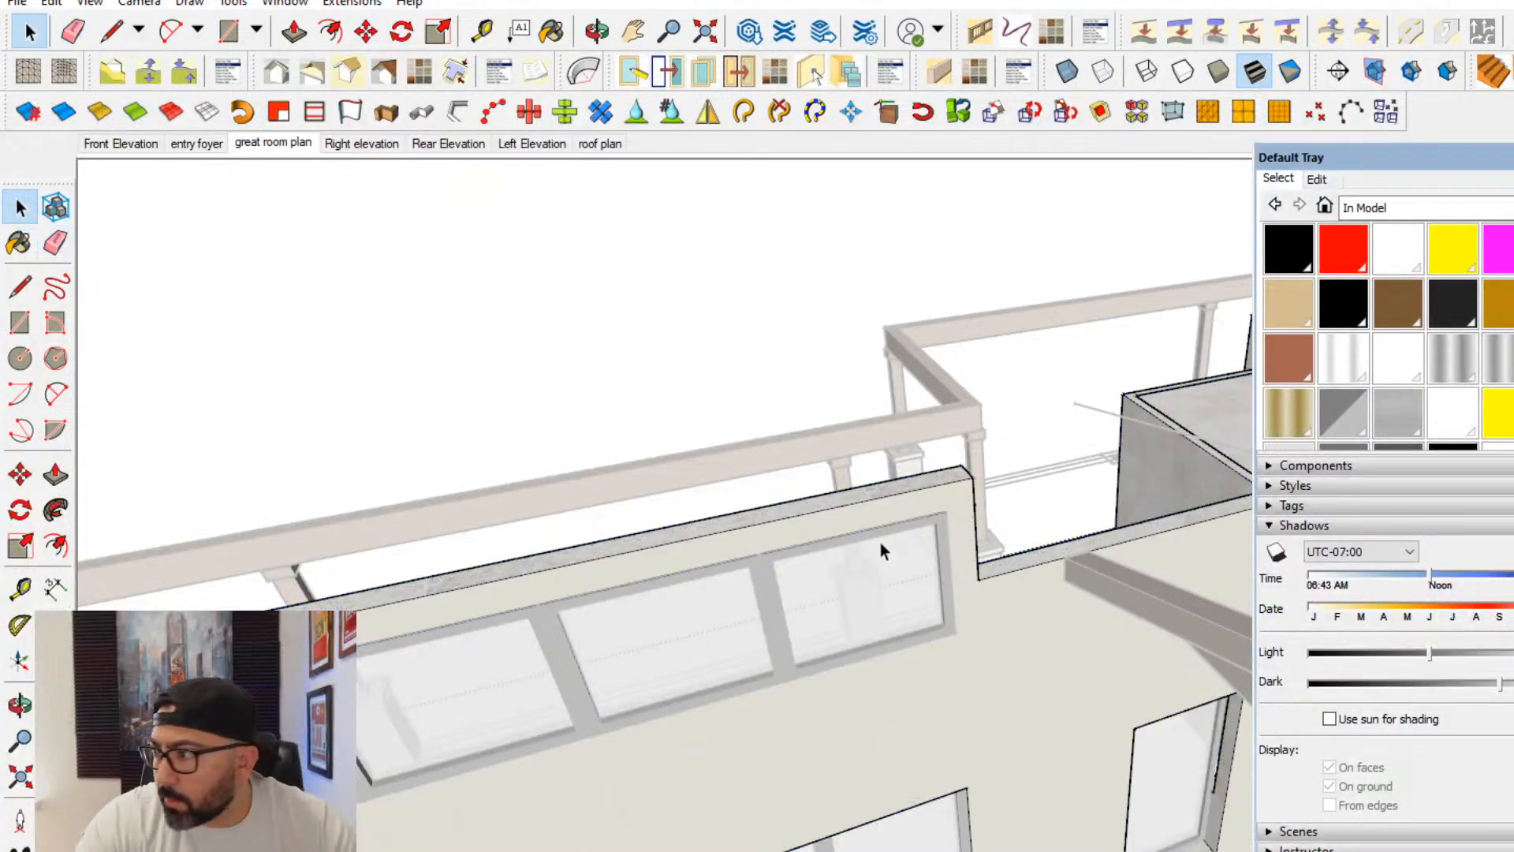
key(Escape)
- Draw a horizontal line into the room from the raised section's lower end corner, and a vertical rectangle from its end to the upper corner
mouse_move(901, 563)
middle_down()
mouse_move(874, 566)
mouse_move(892, 575)
mouse_move(871, 583)
mouse_move(952, 641)
mouse_move(829, 645)
mouse_move(923, 734)
mouse_move(1017, 789)
middle_up()
click(829, 645)
key(l)
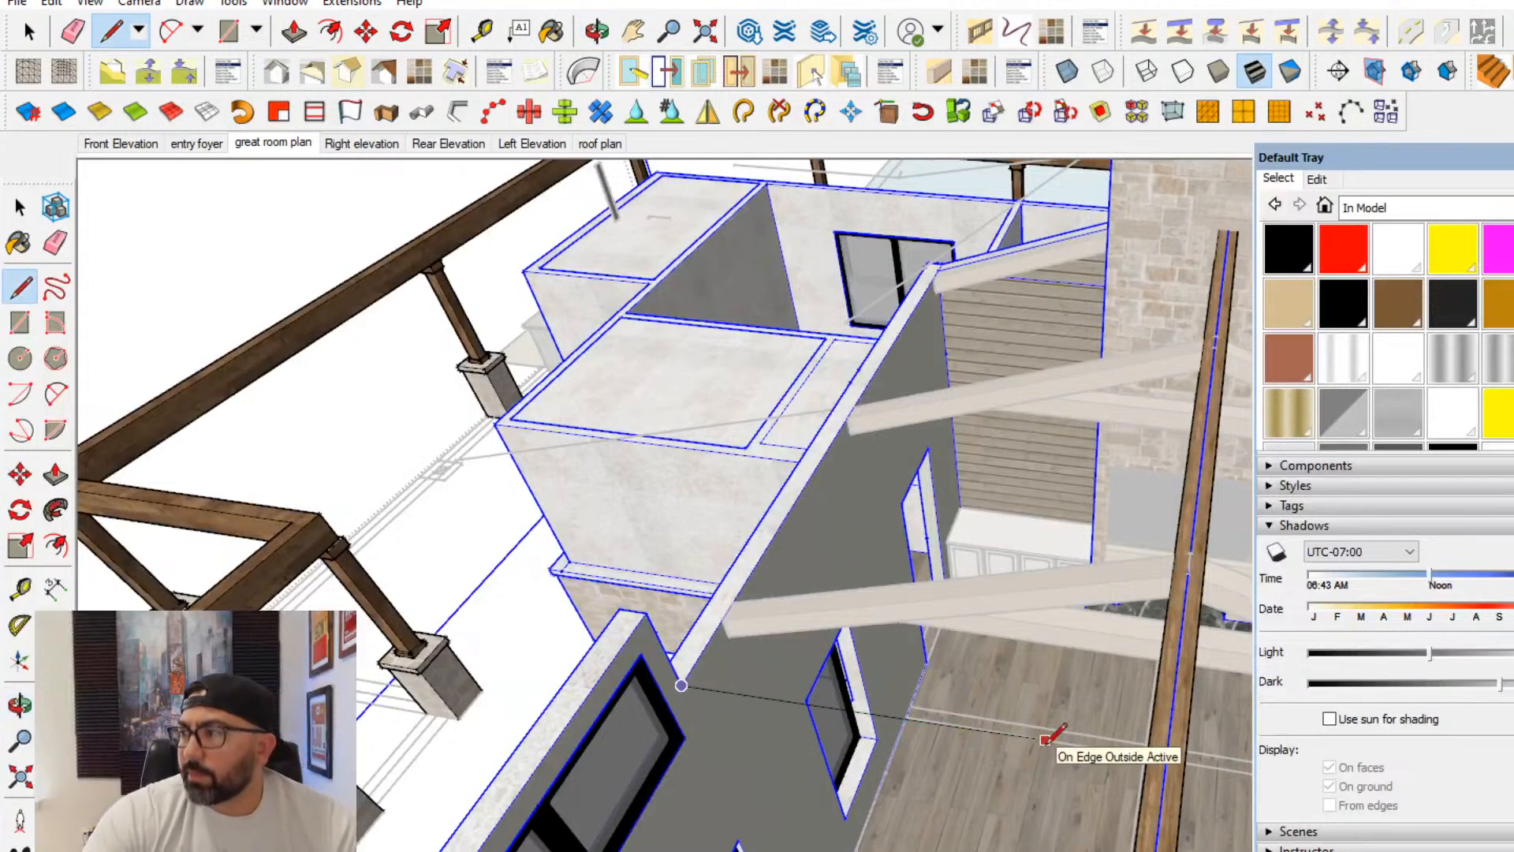
click(942, 726)
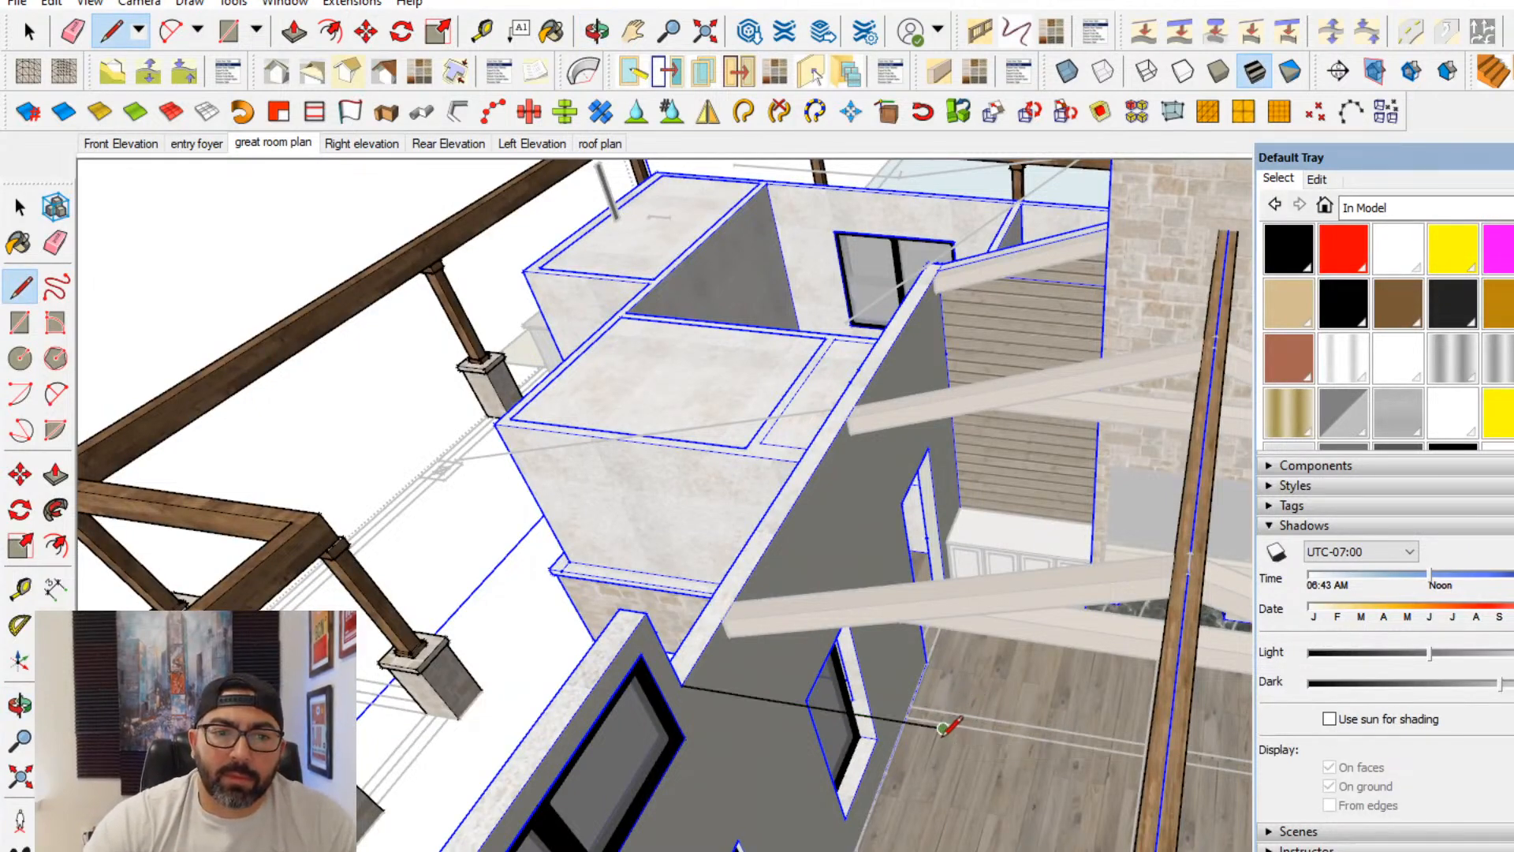
key(Escape)
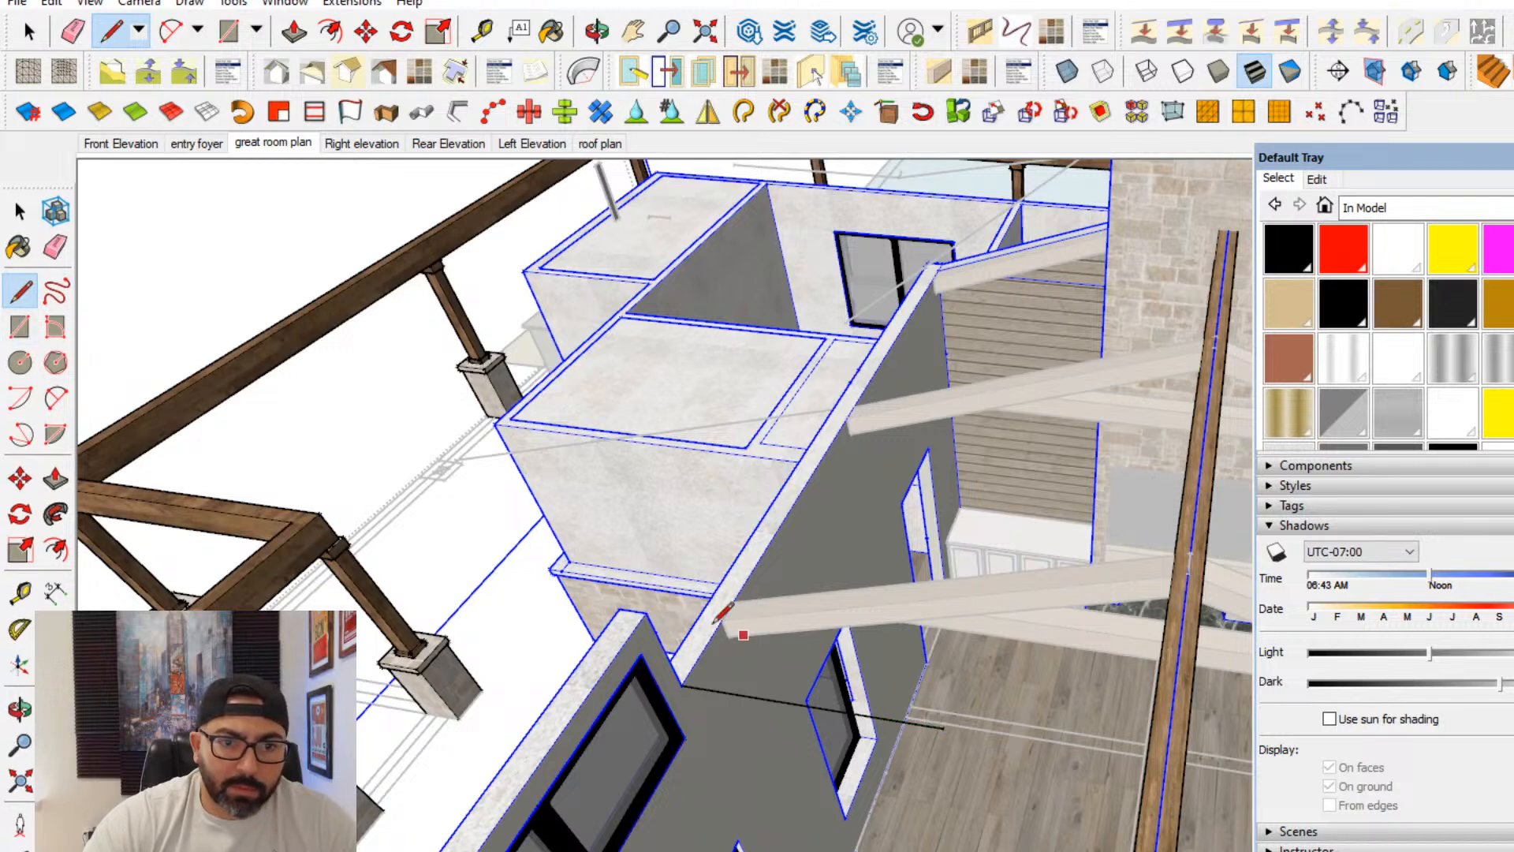
key(r)
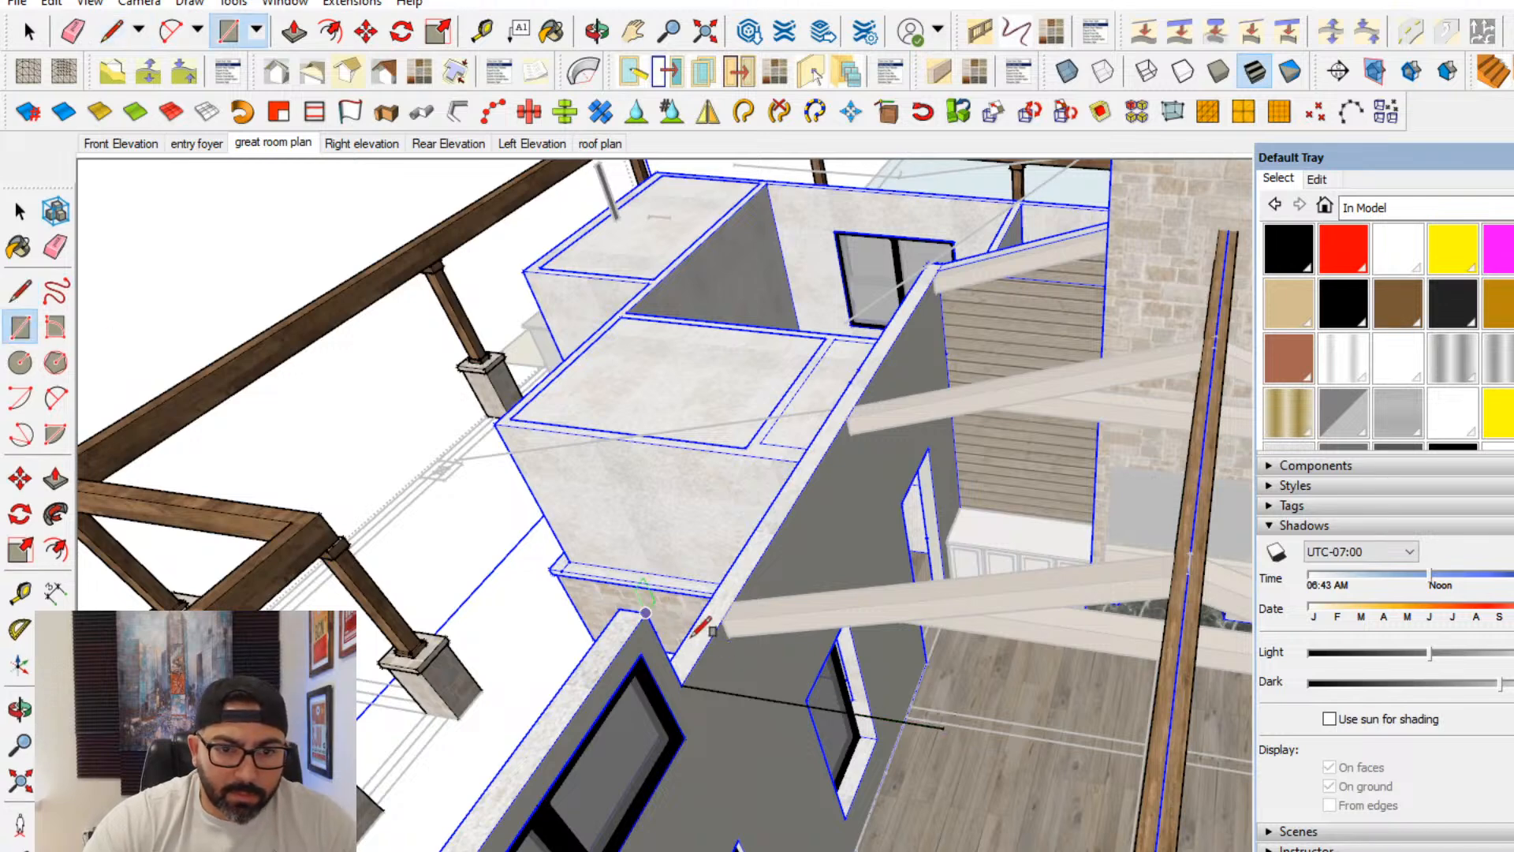
middle_drag(949, 729, 605, 789)
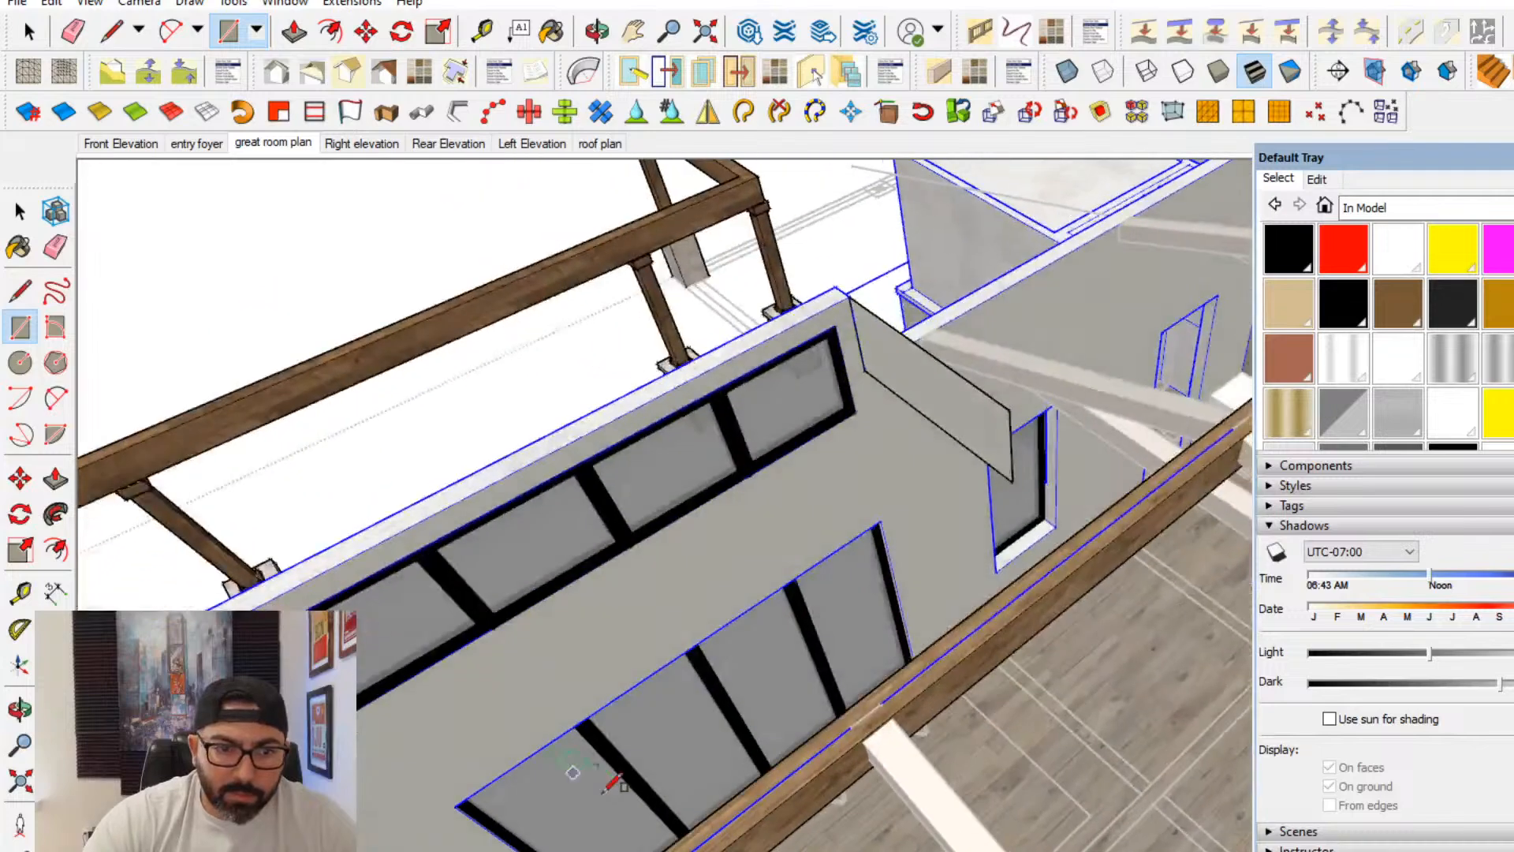
- Unhide the last hidden item and check the area around the vertical rectangle
click(52, 2)
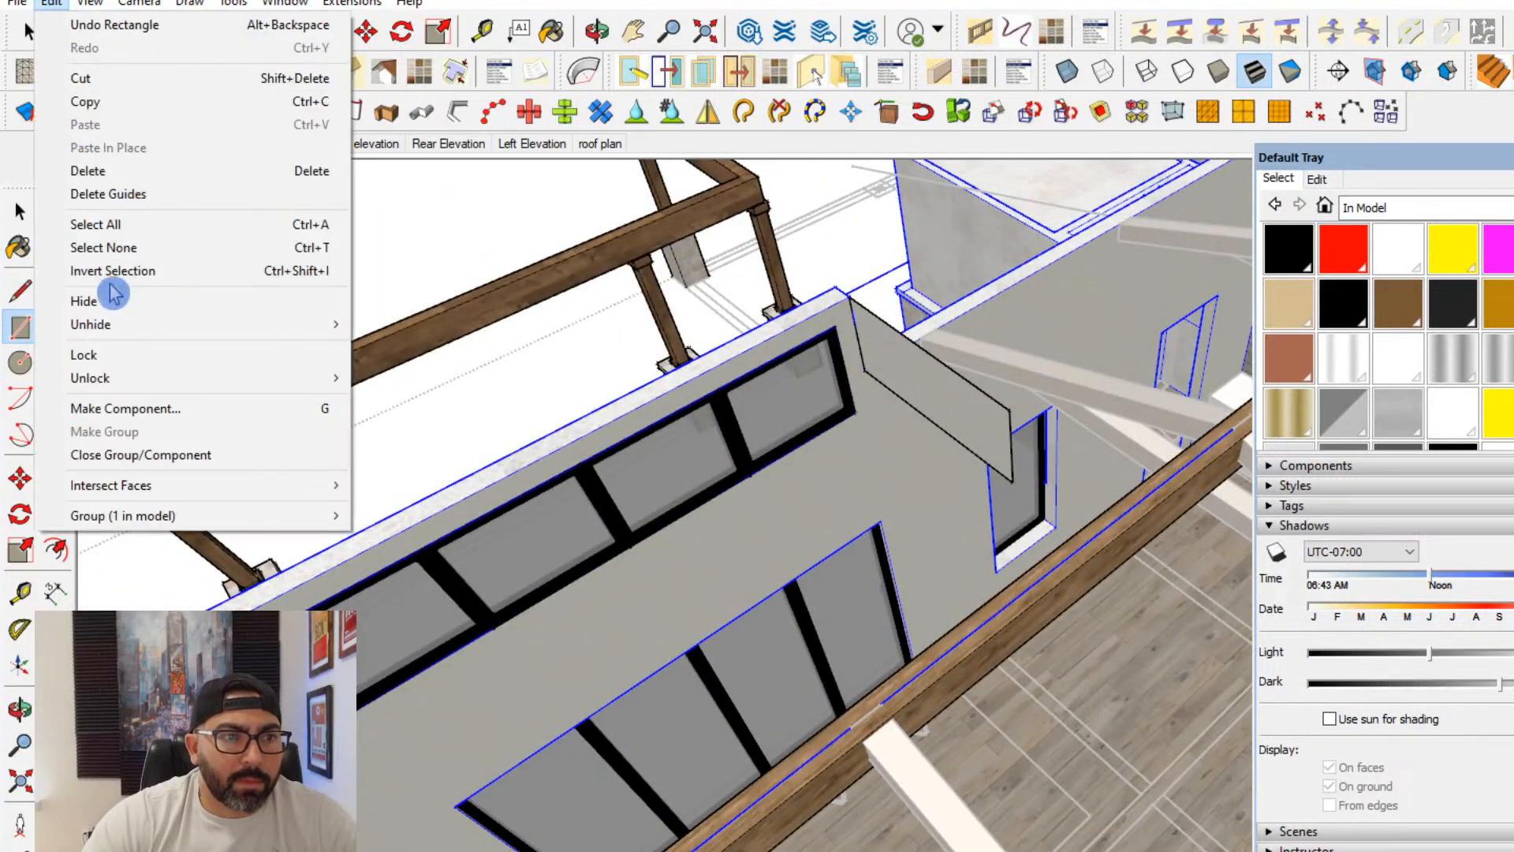
mouse_move(106, 324)
click(415, 347)
middle_drag(504, 439, 319, 205)
- Display the model's hidden objects to inspect the roof around the raised wall section, and turn their display off again
click(51, 3)
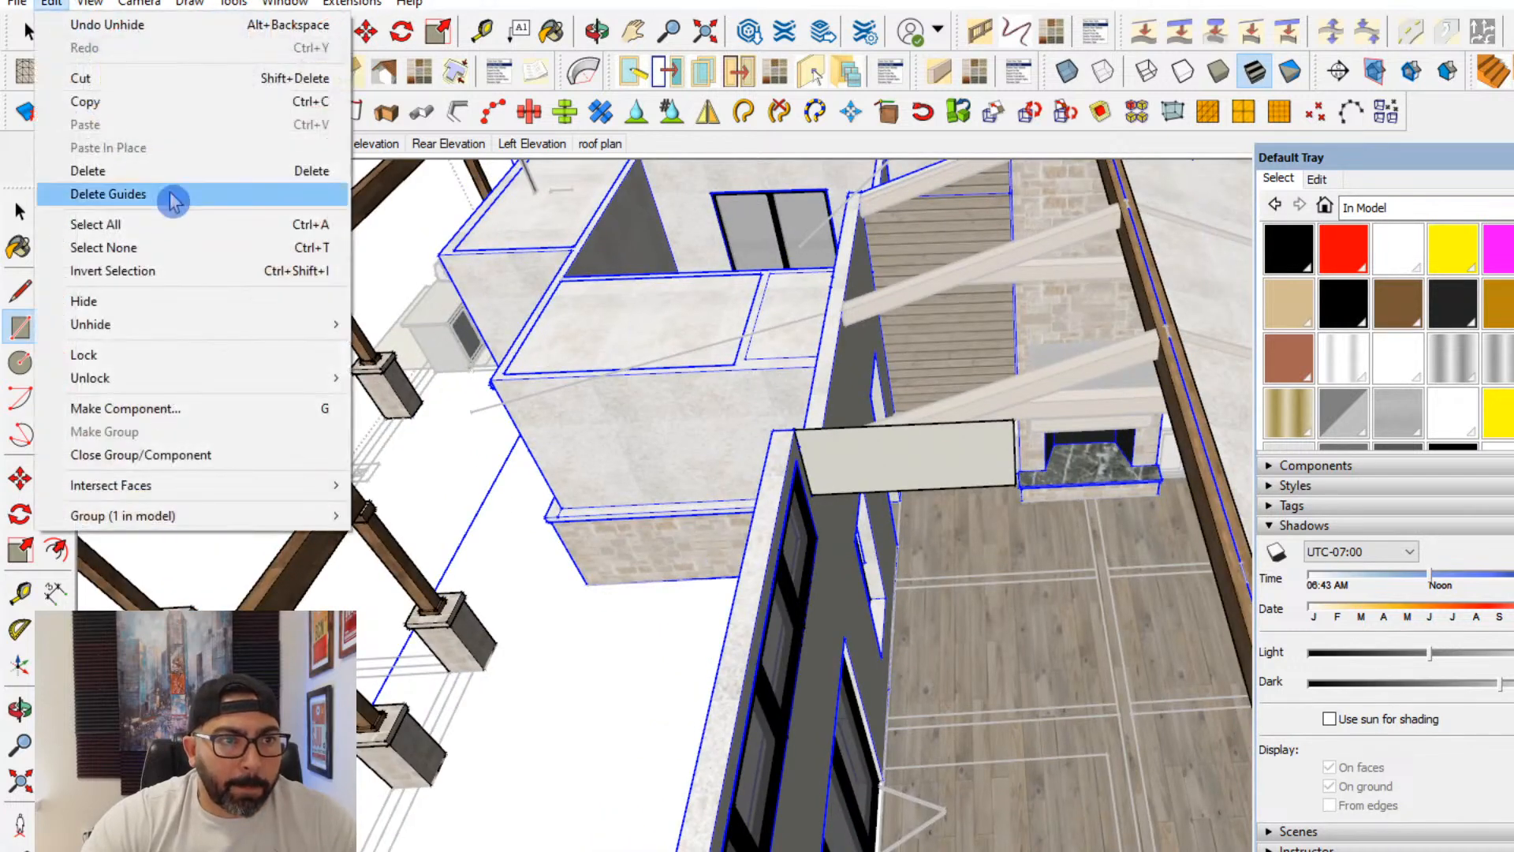
click(94, 10)
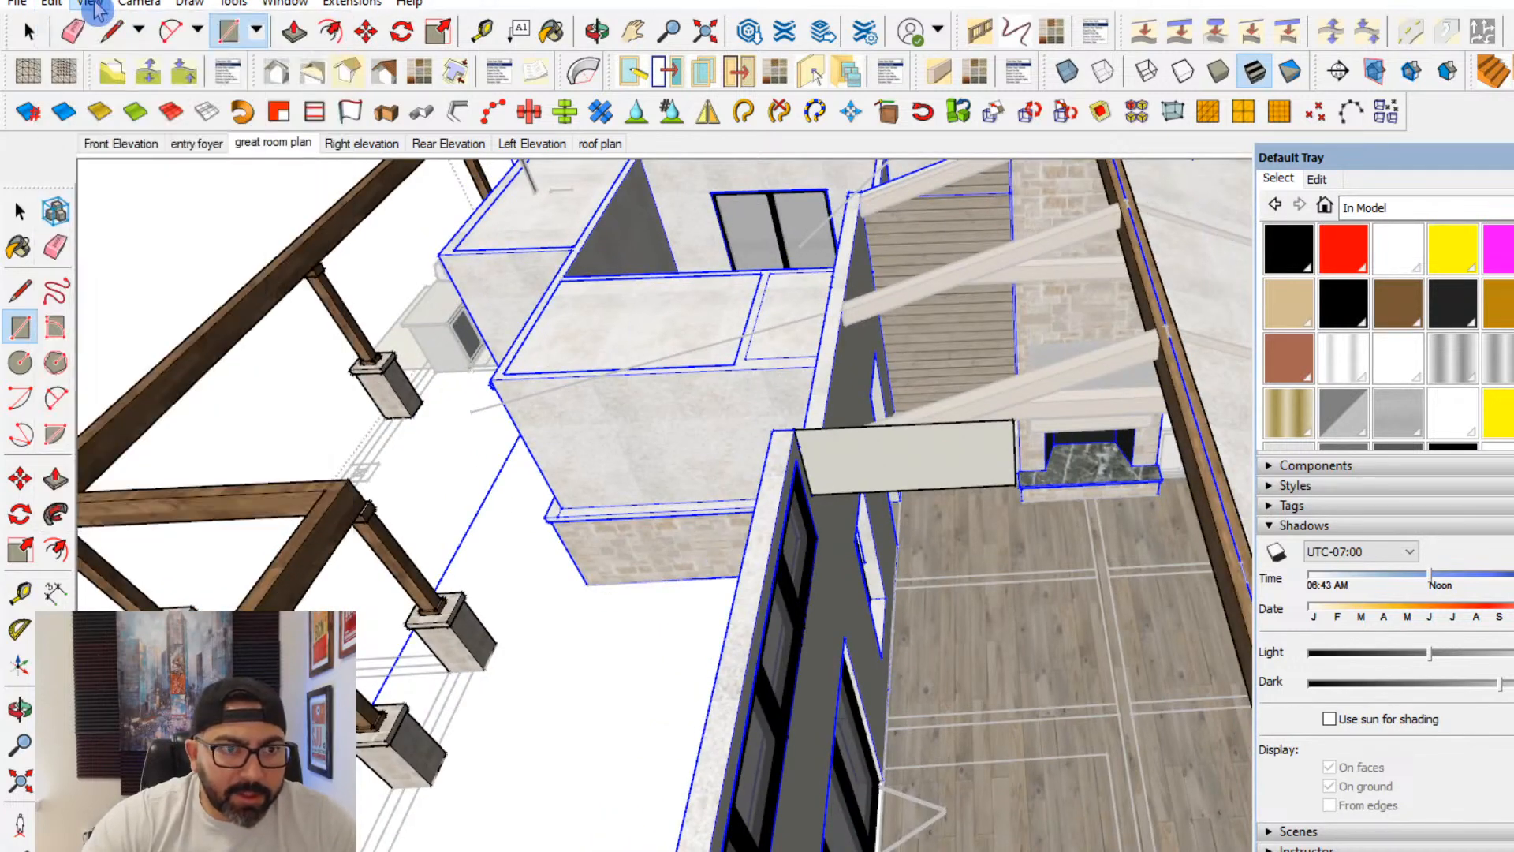
click(89, 11)
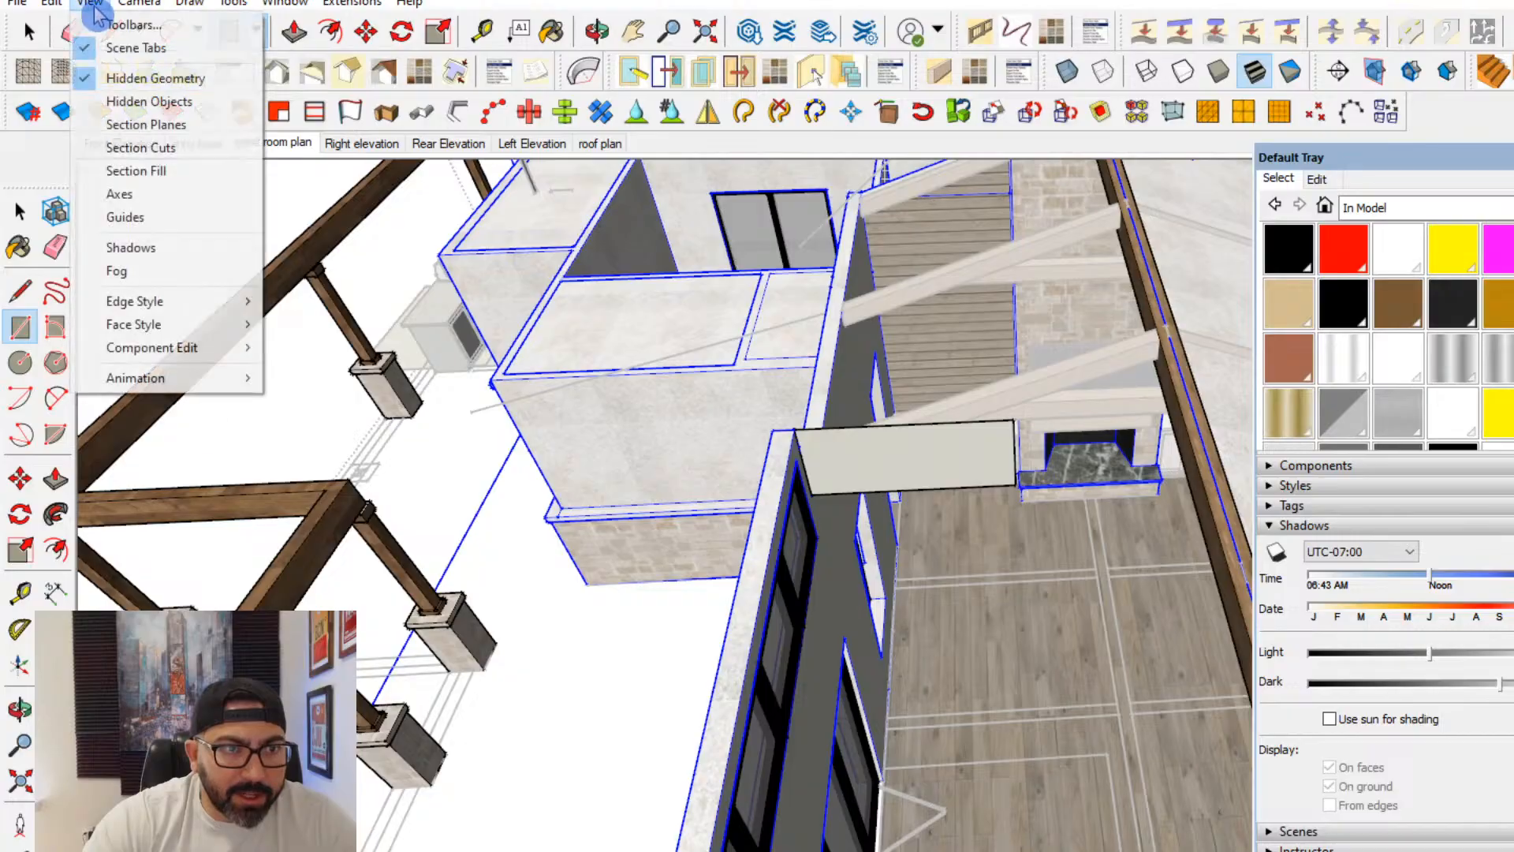
click(155, 78)
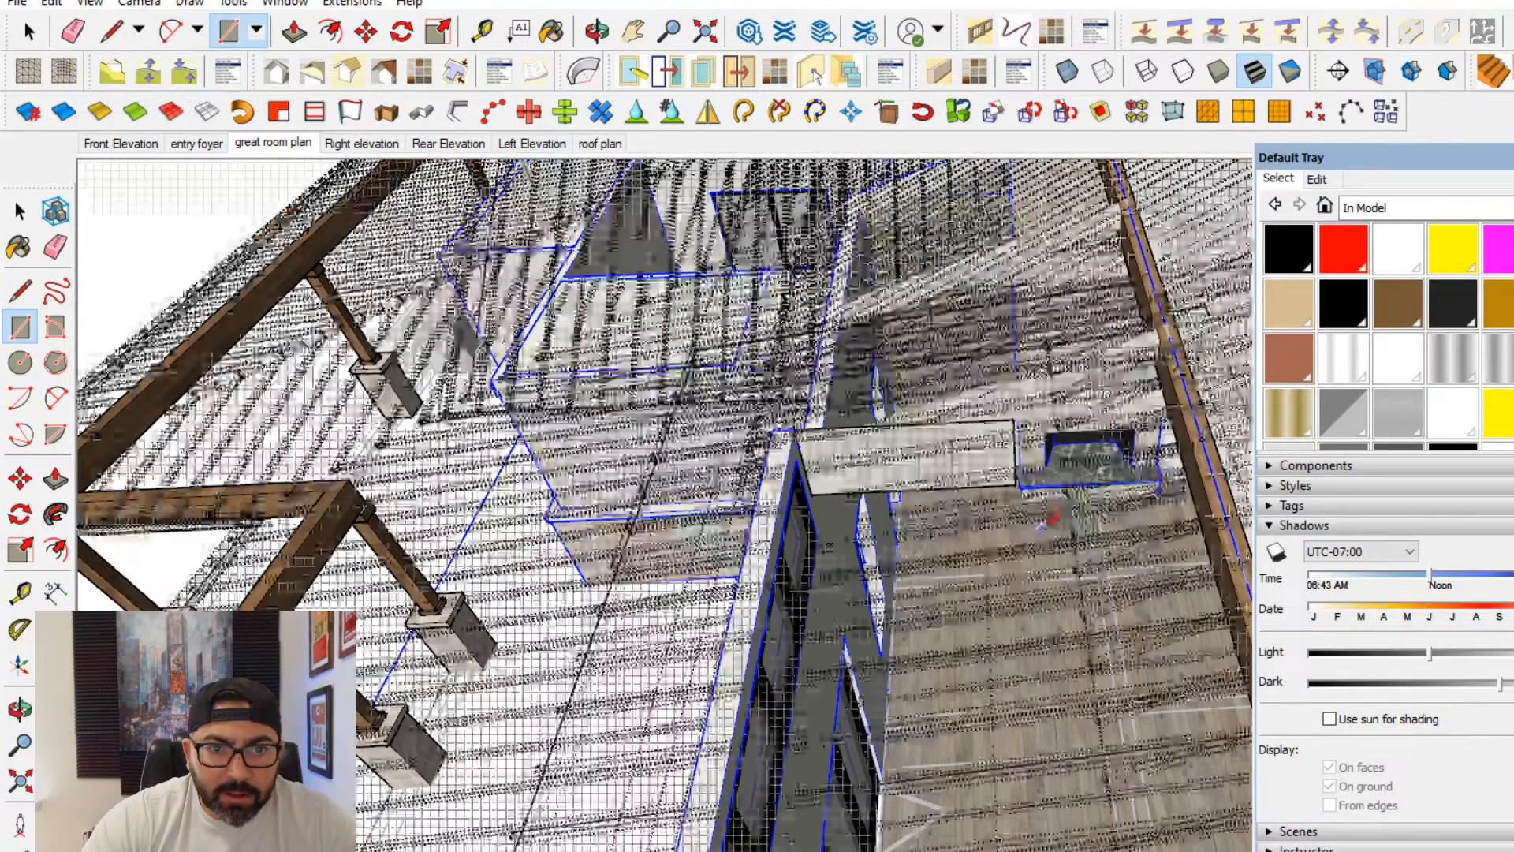
scroll(1041, 670, up, 6)
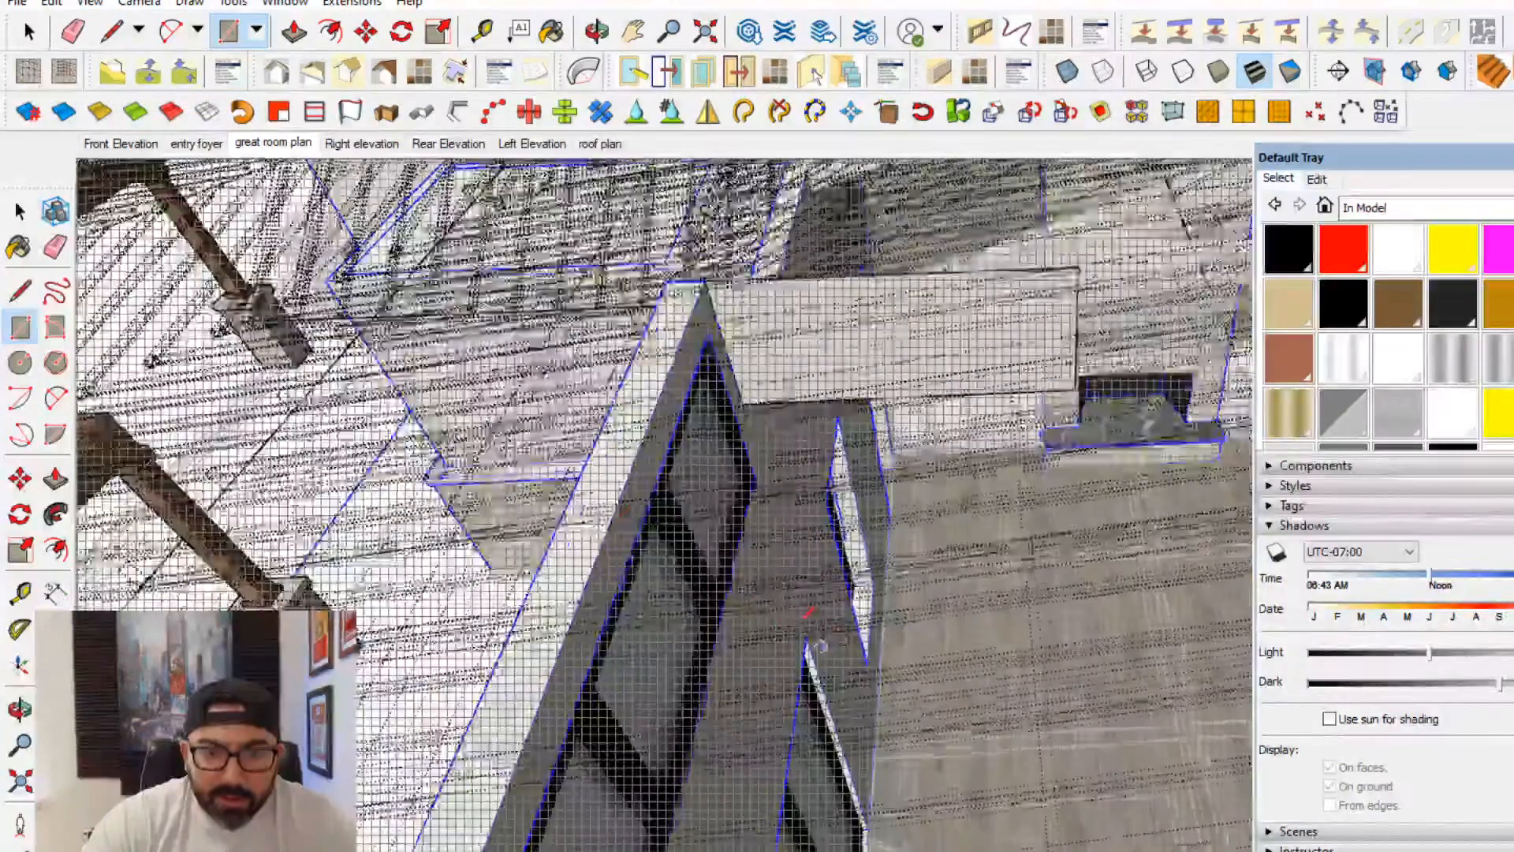
middle_drag(643, 499, 642, 429)
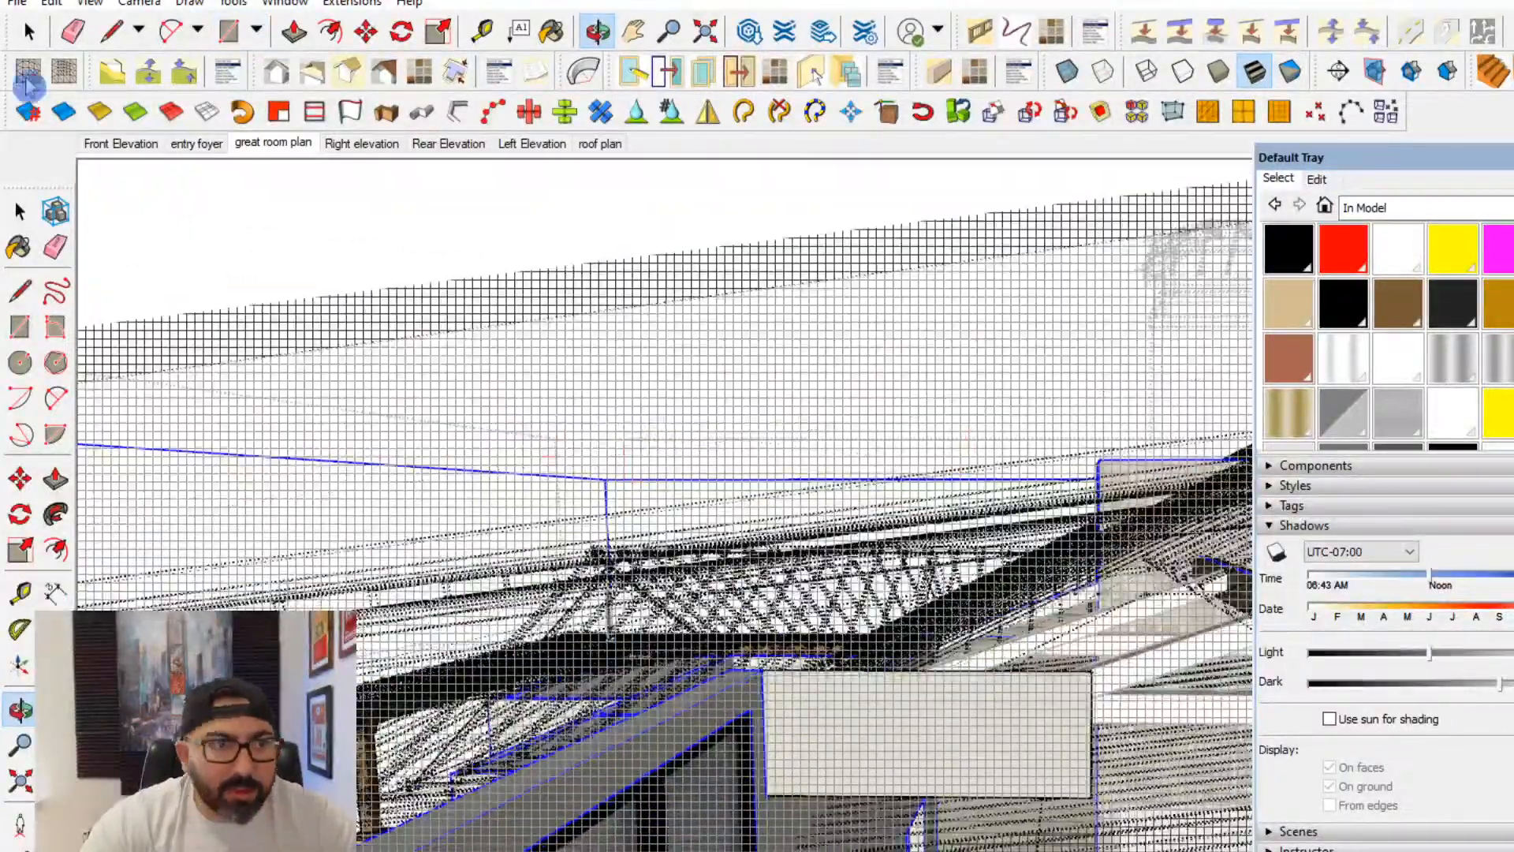
click(91, 4)
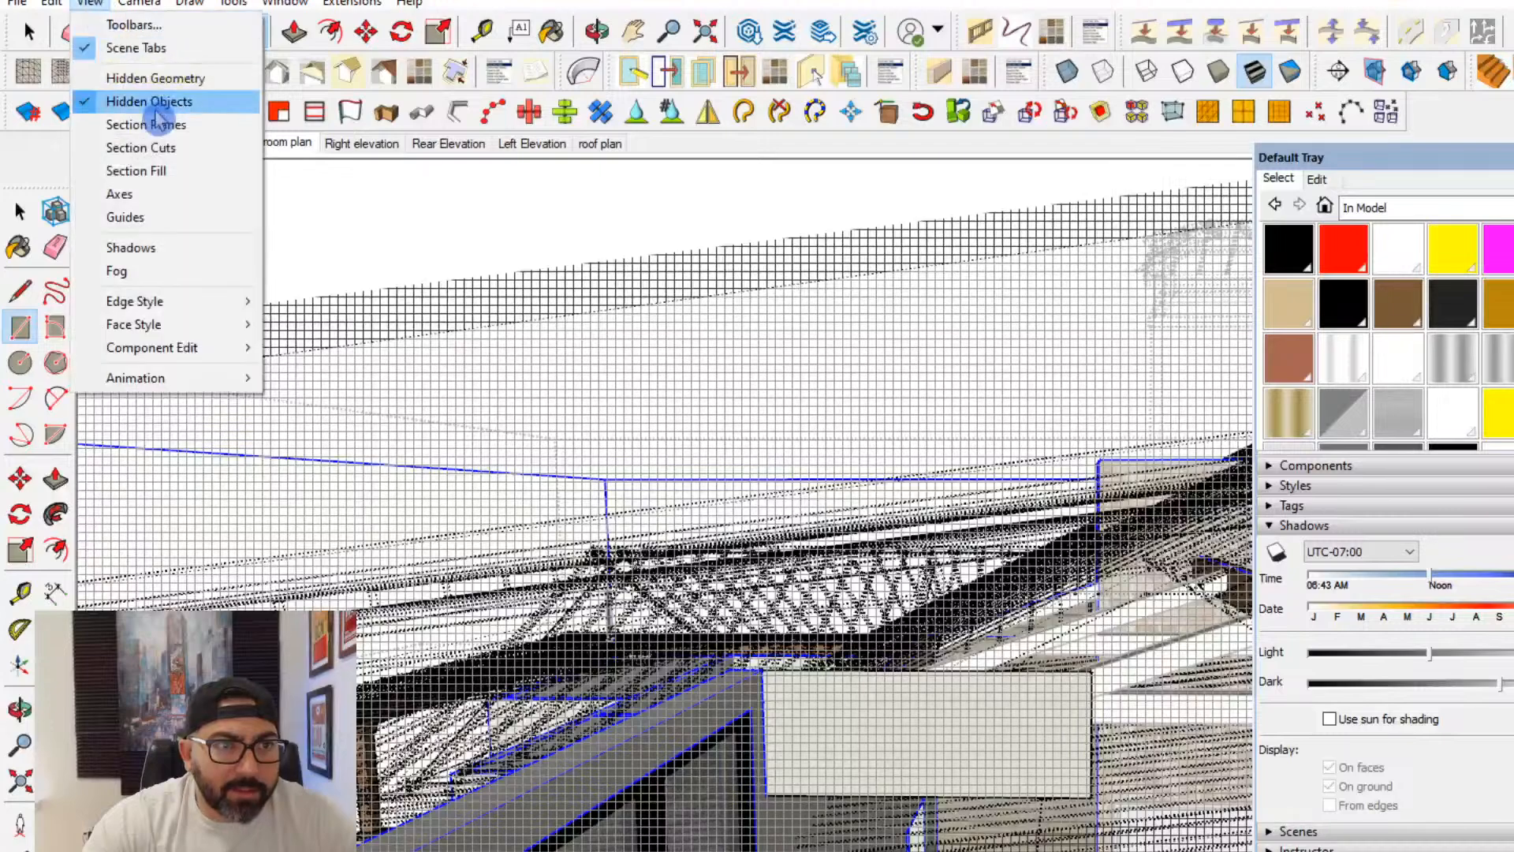
click(150, 101)
- Draw a sloped rectangular roof face from the great room wall's top inner corner up to the far end of the ridge beam
middle_drag(629, 310, 533, 375)
scroll(533, 376, up, 1)
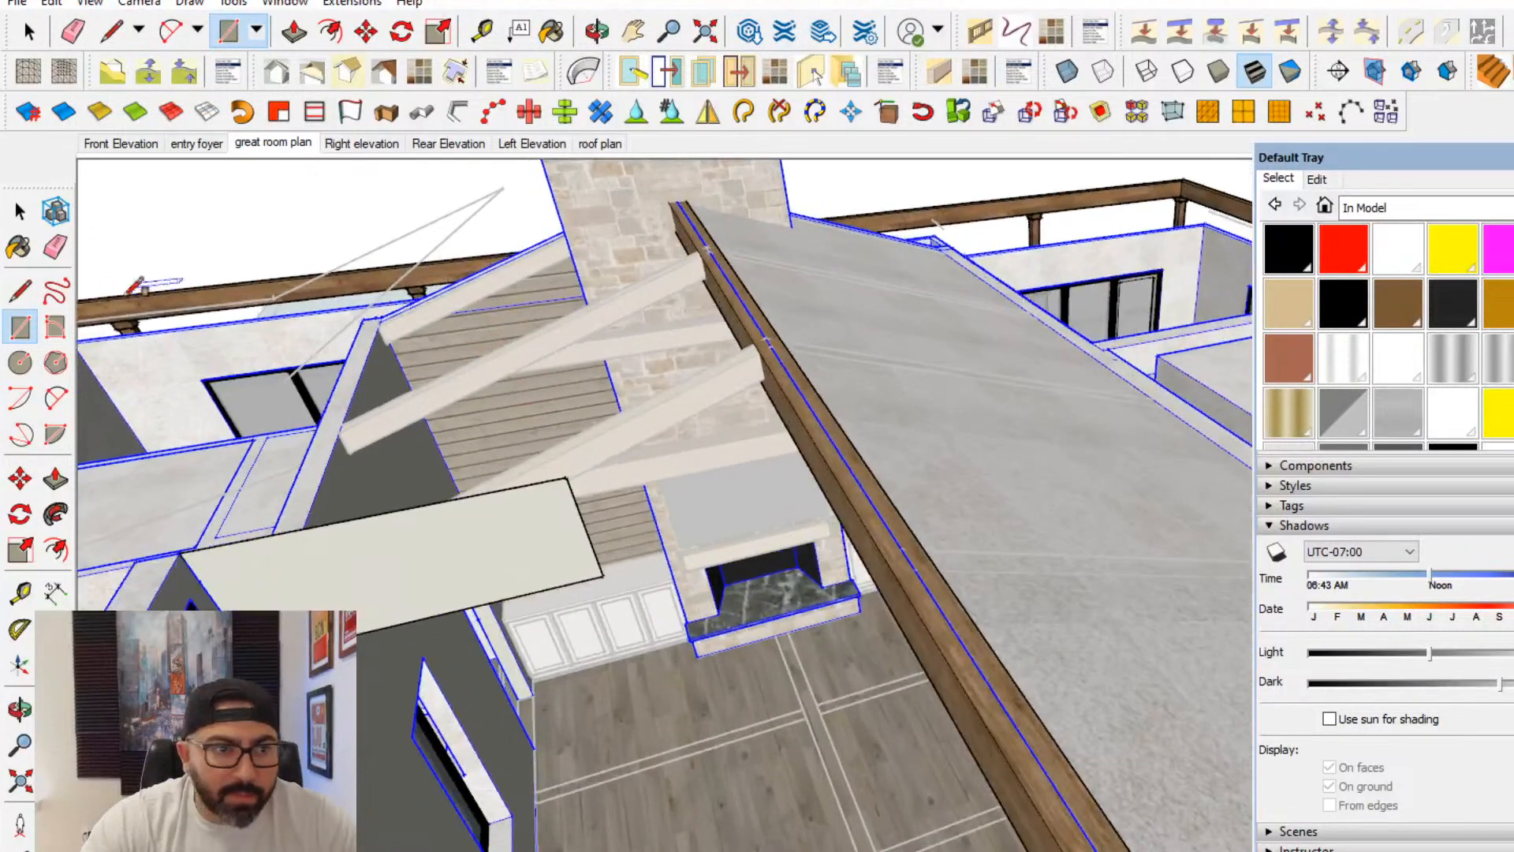
middle_drag(339, 350, 564, 387)
scroll(162, 509, up, 3)
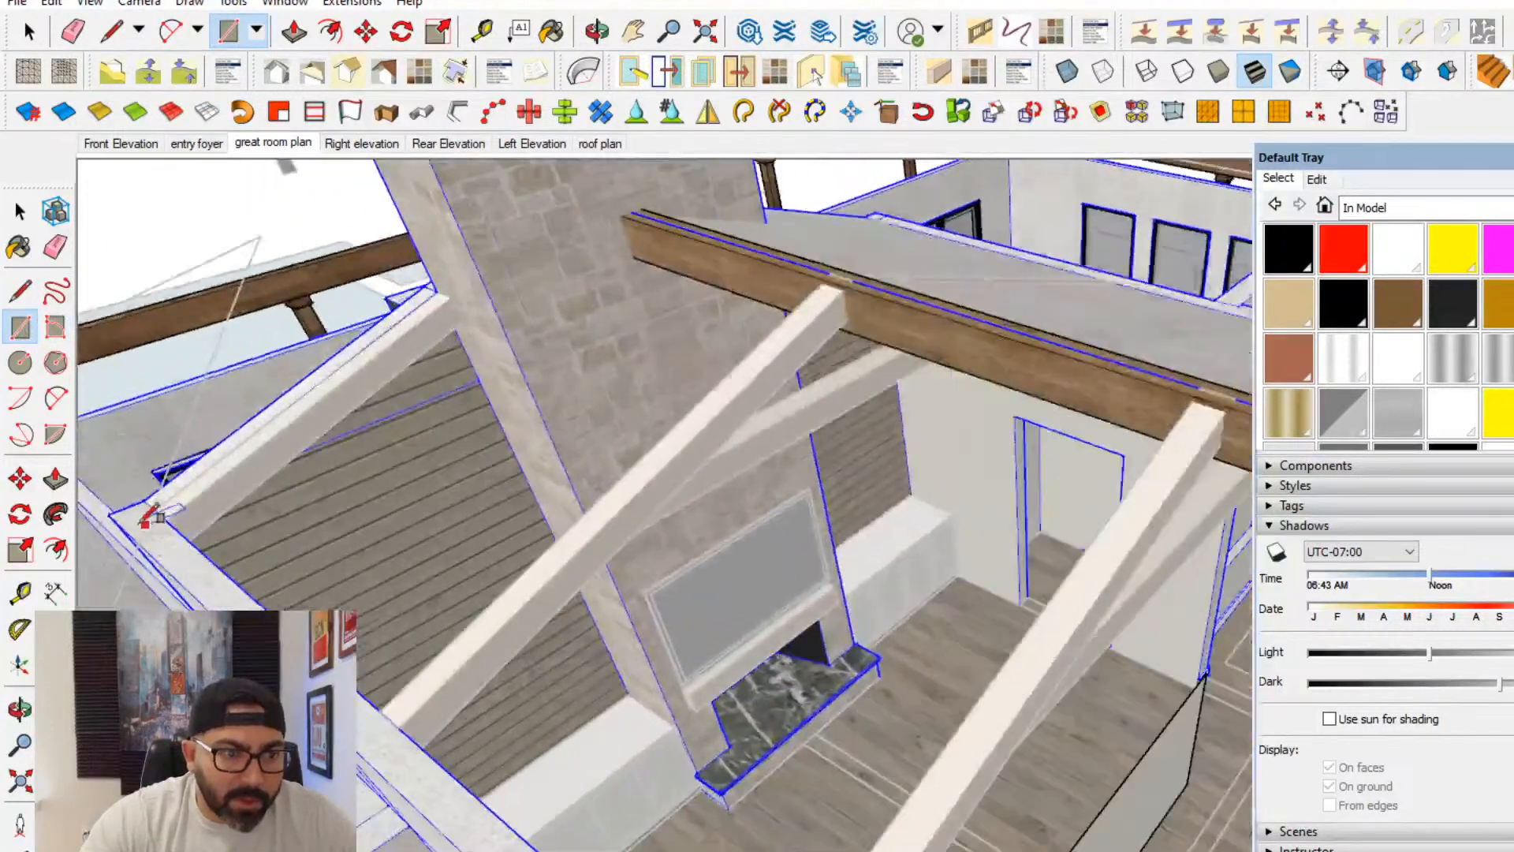
scroll(213, 492, down, 6)
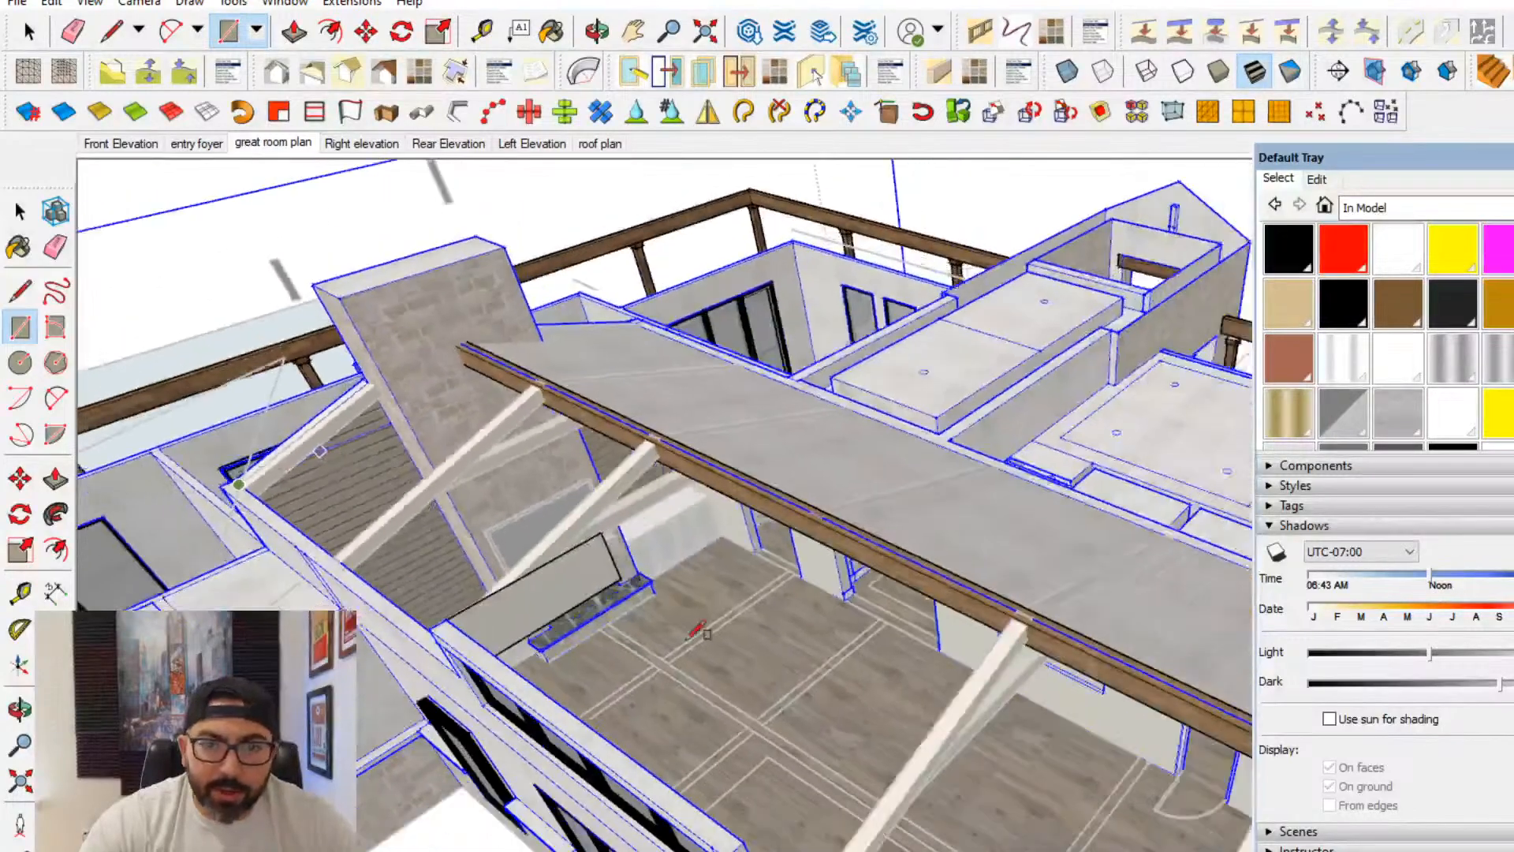
scroll(380, 489, up, 4)
middle_drag(694, 633, 981, 569)
middle_drag(845, 538, 877, 520)
scroll(746, 565, down, 3)
scroll(867, 513, up, 4)
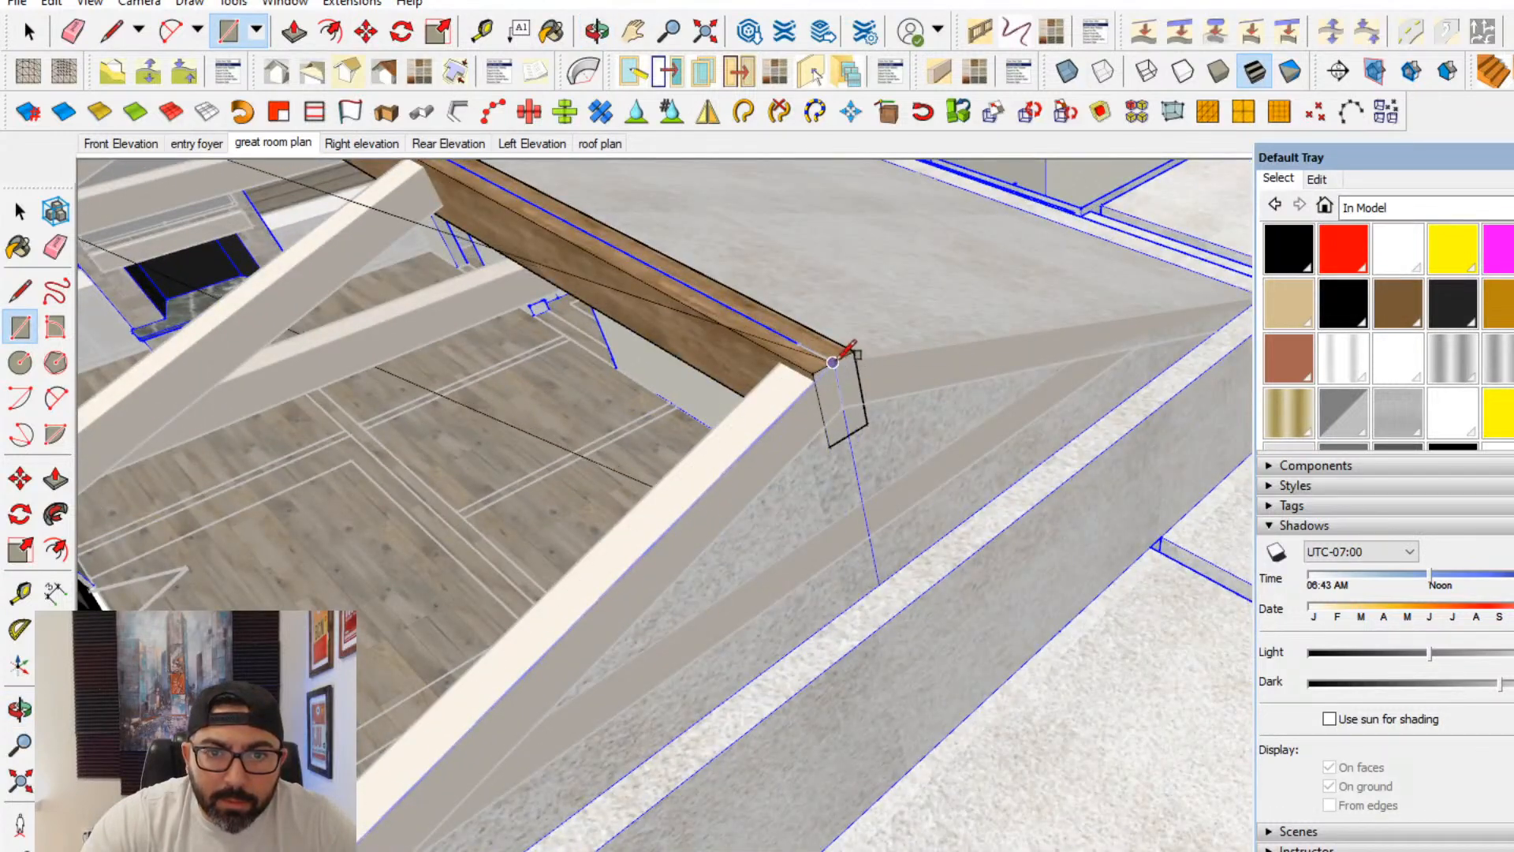
scroll(805, 335, up, 3)
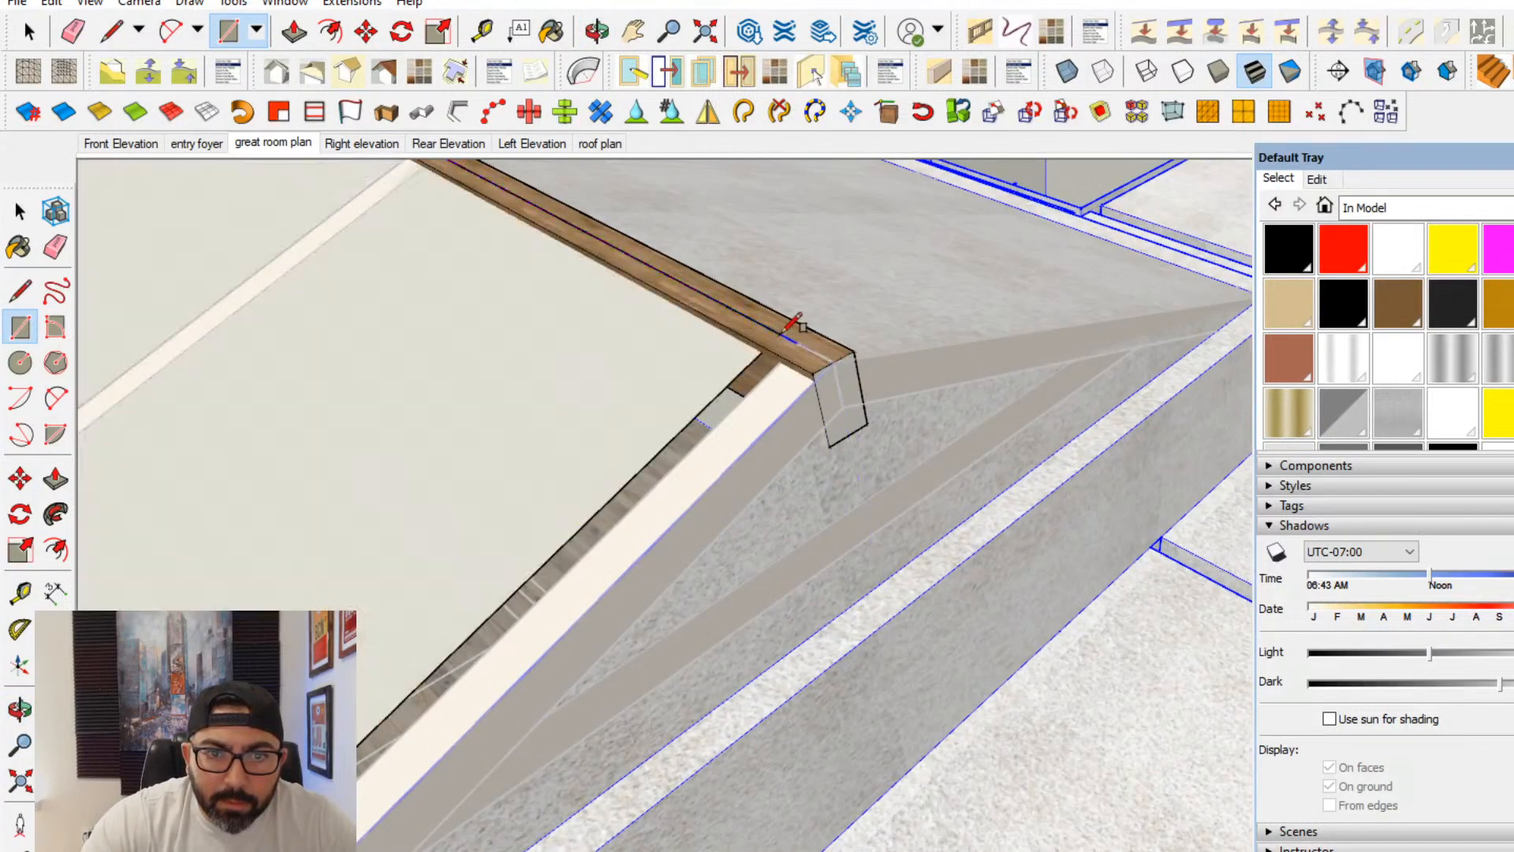
- Extend the sloped face with a second rectangle over the end rafter to the ridge, and erase the seam between the two
middle_drag(591, 524, 744, 540)
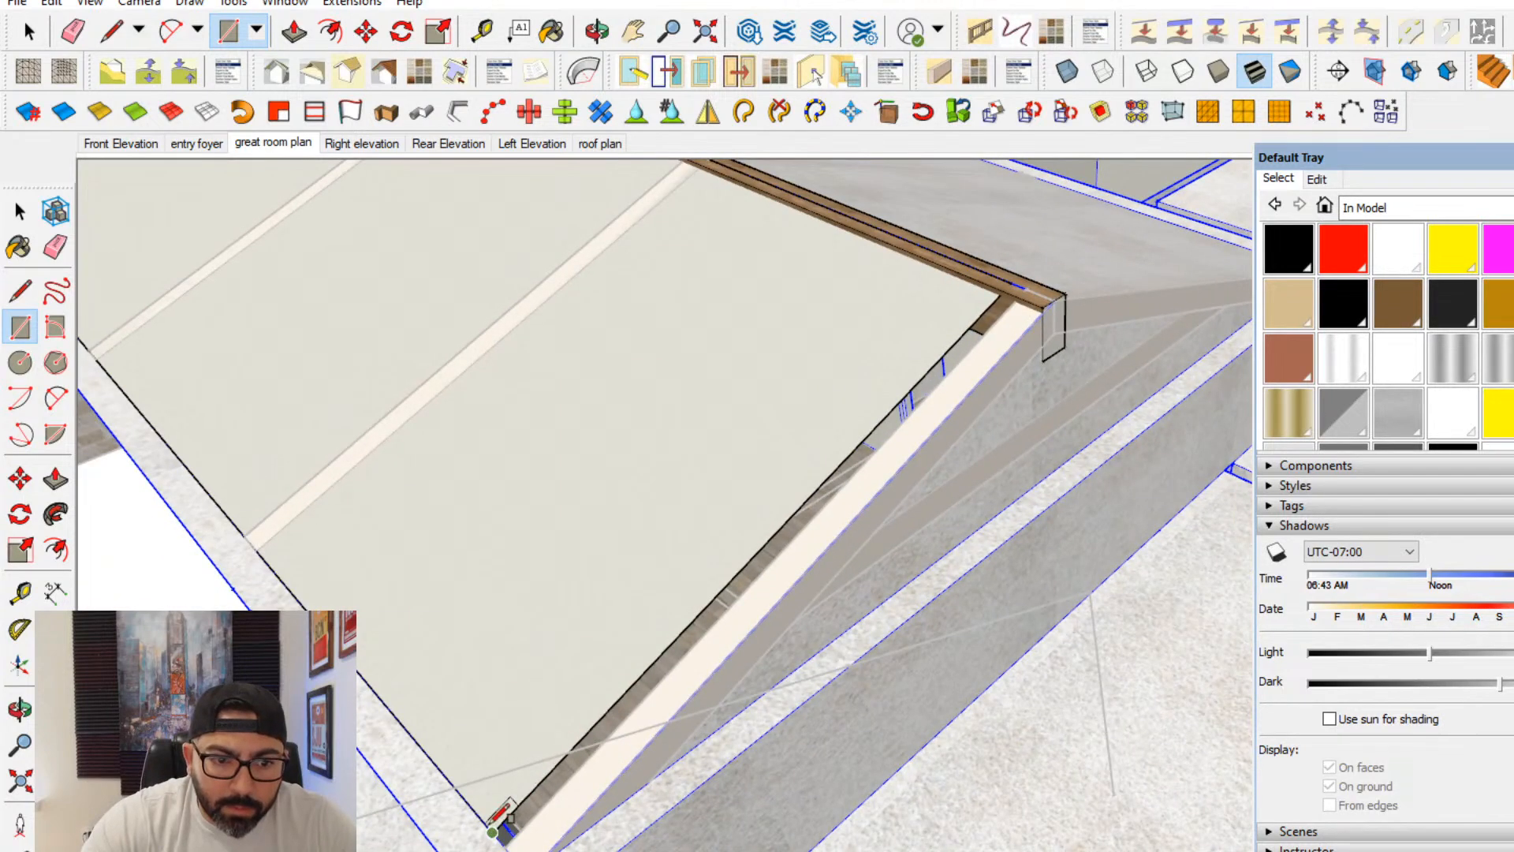
scroll(1000, 296, up, 1)
click(1066, 298)
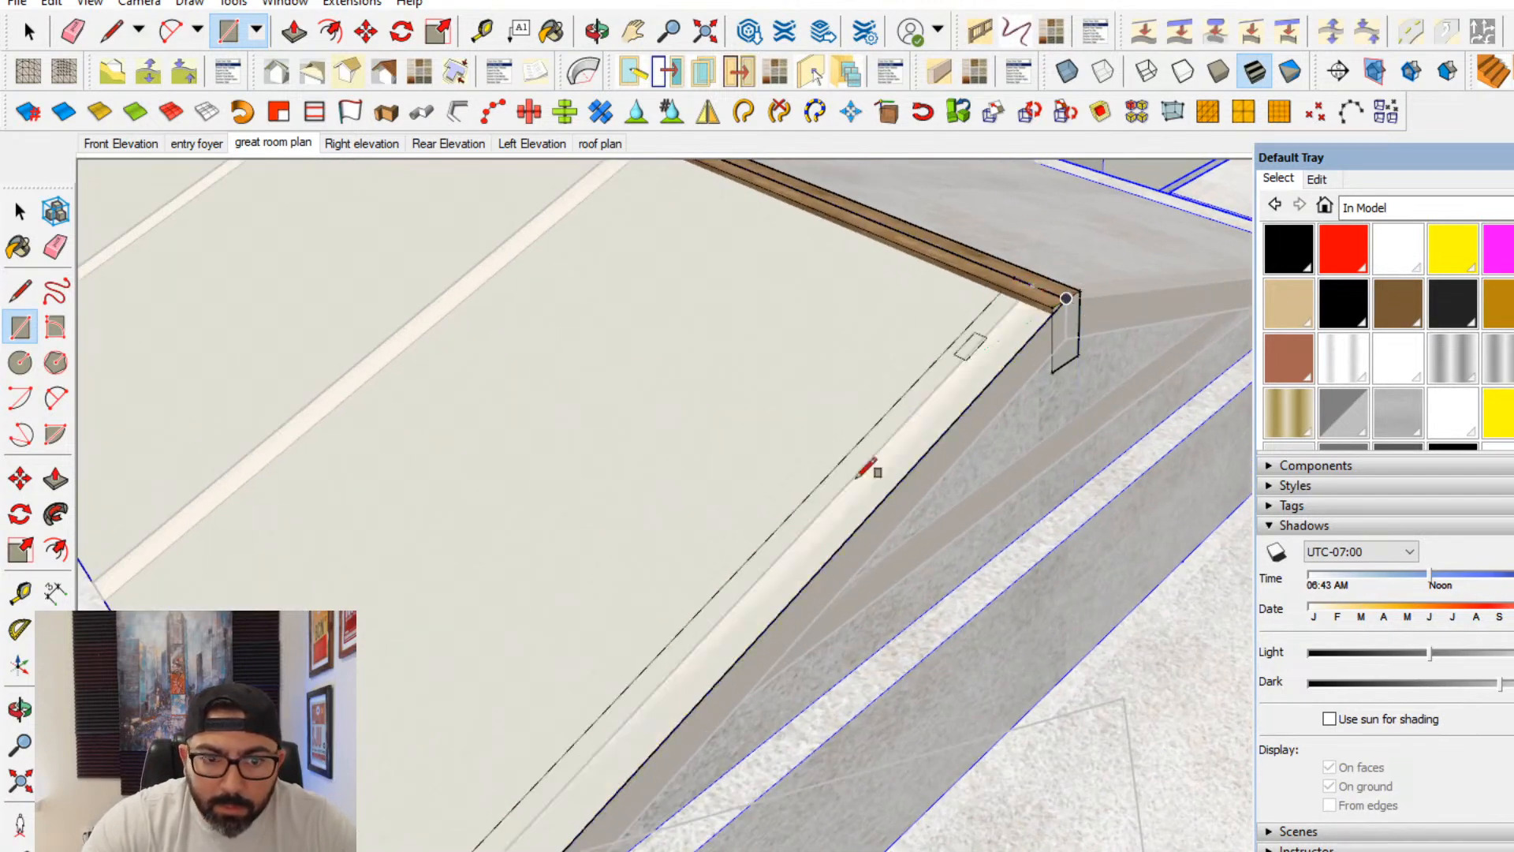
key(e)
scroll(788, 544, down, 6)
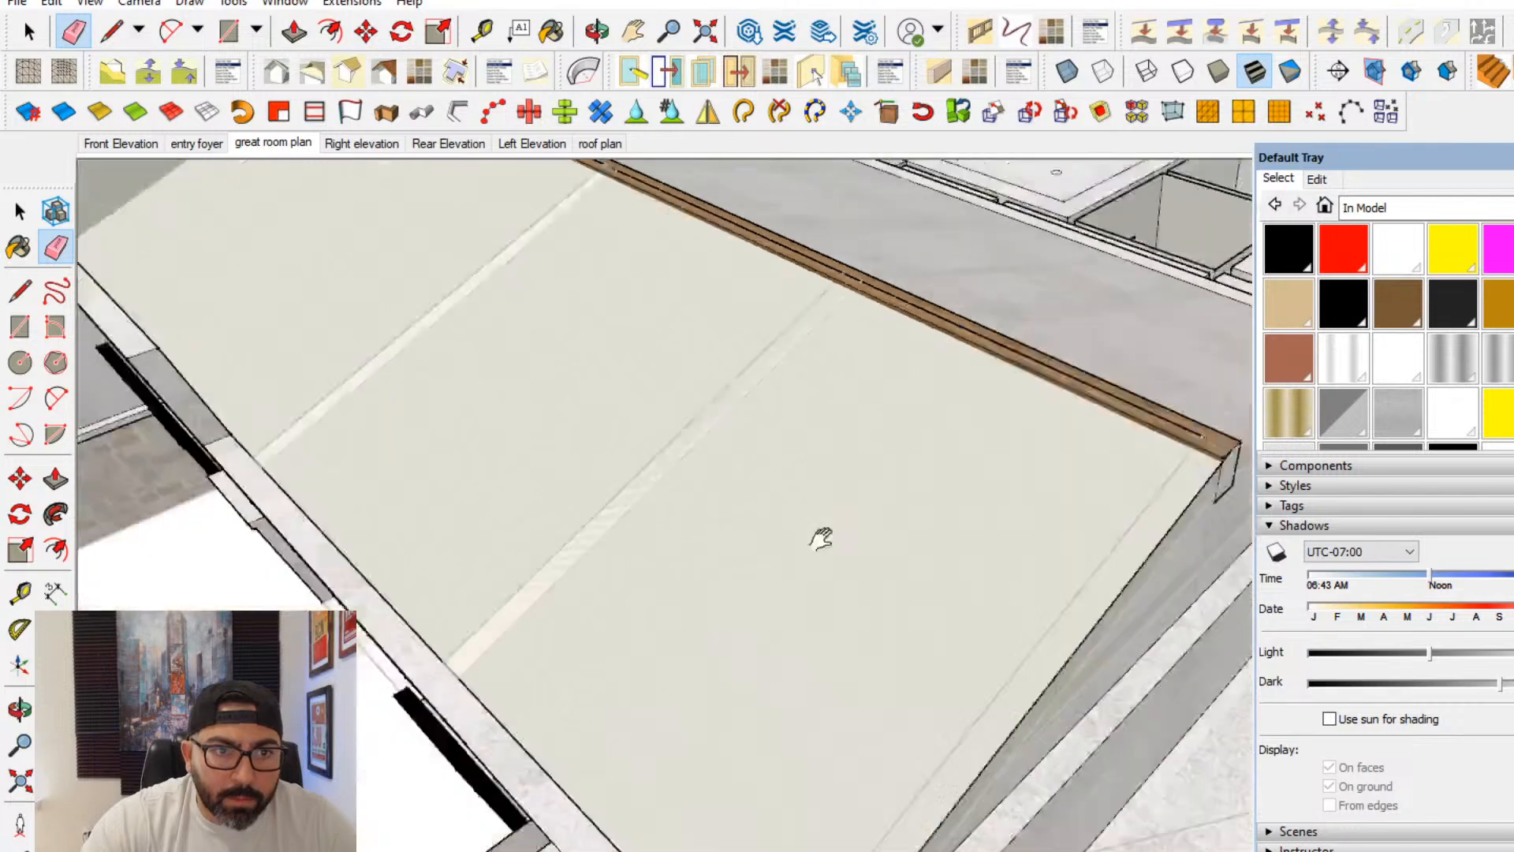
middle_drag(911, 533, 505, 435)
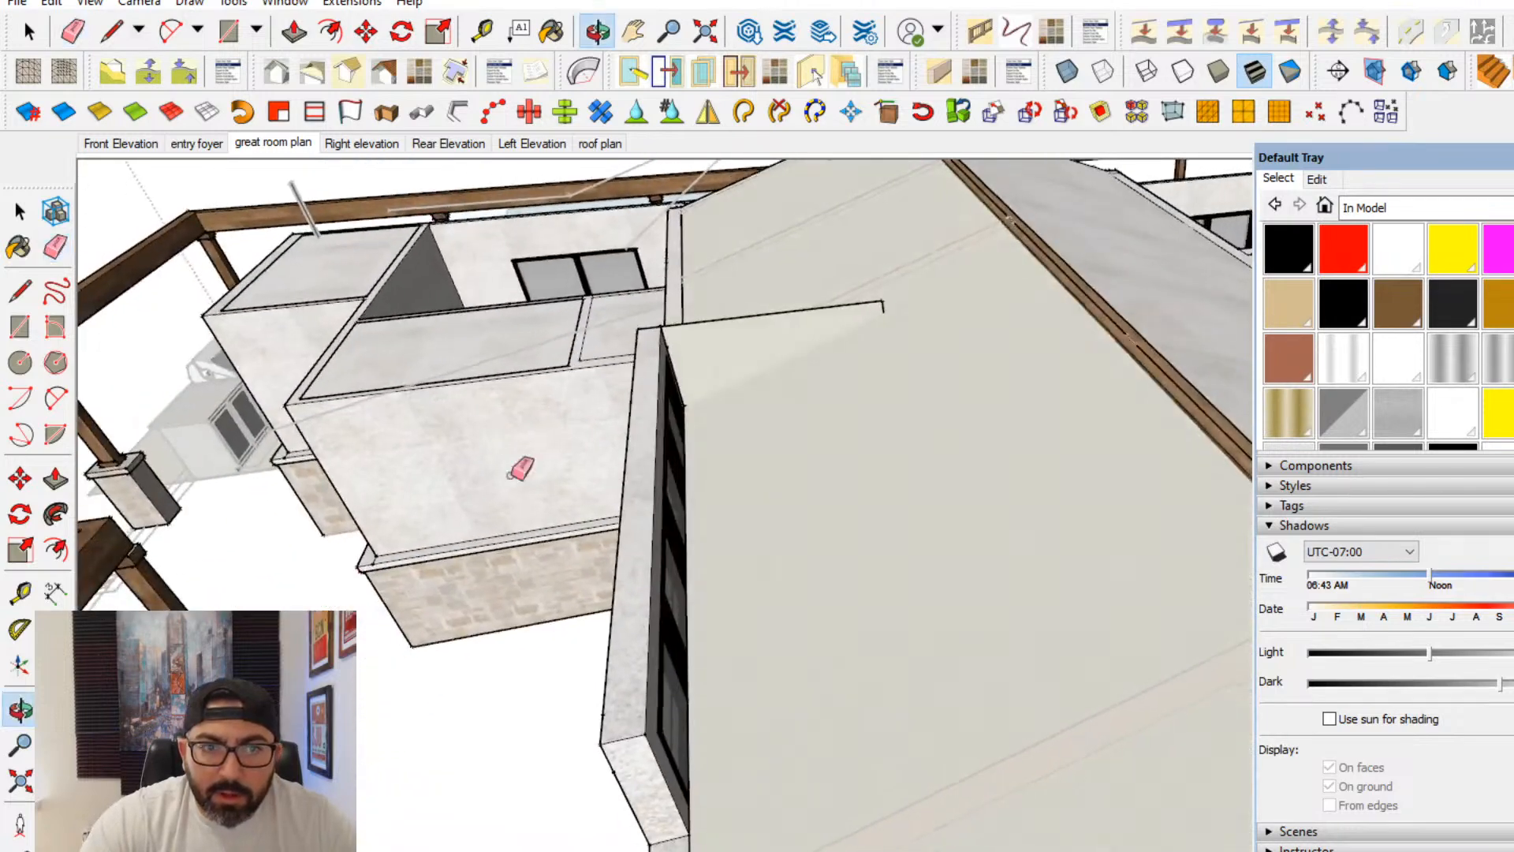
- Extend the cheek rectangle's top edge to the sloped face and draw a line down the slope to its lower corner
click(20, 291)
scroll(714, 322, up, 2)
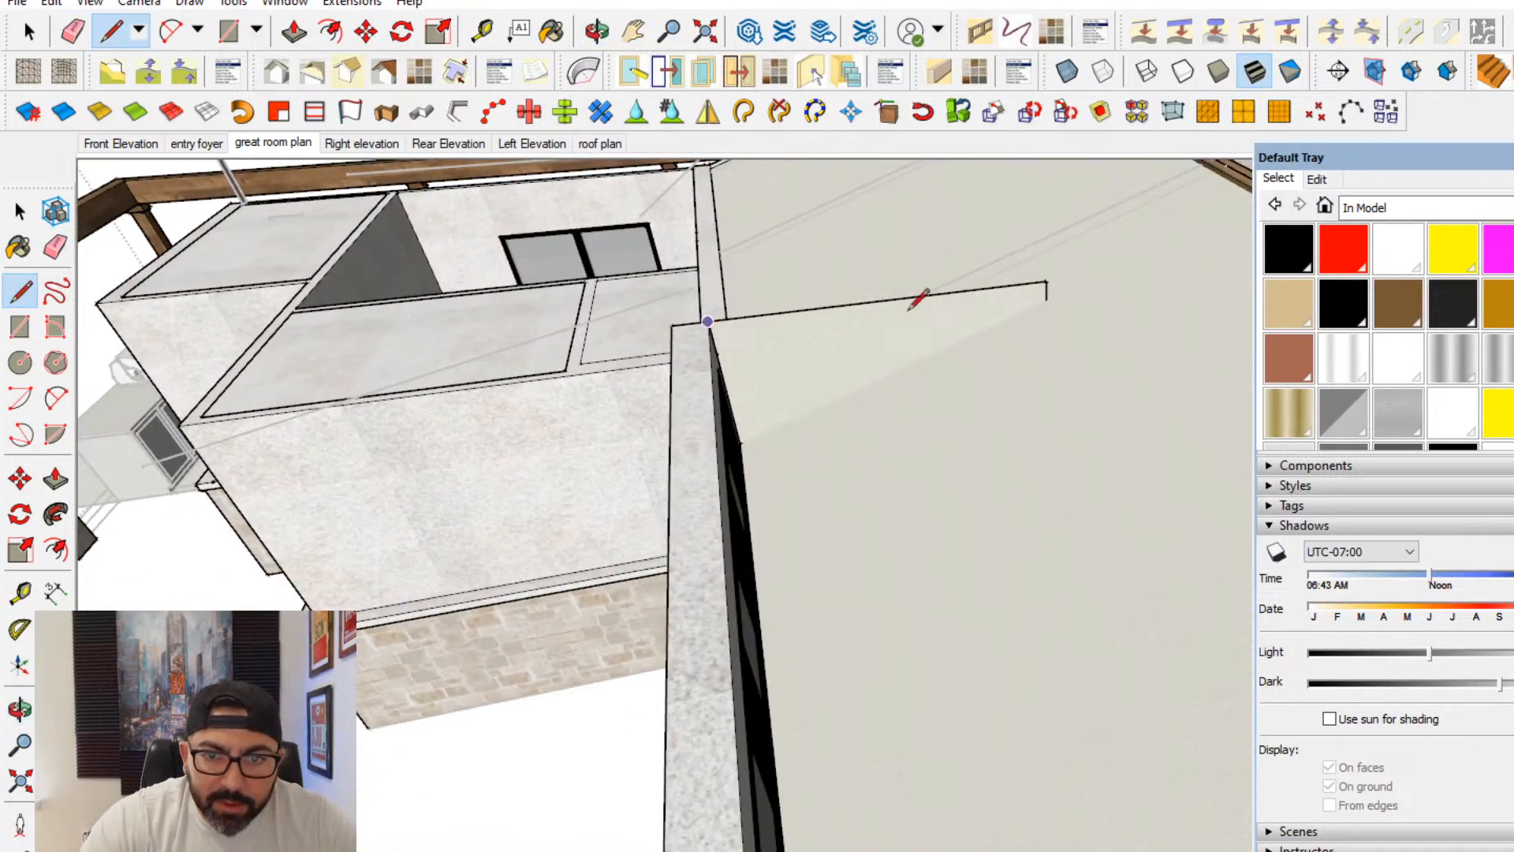
middle_drag(908, 309, 975, 335)
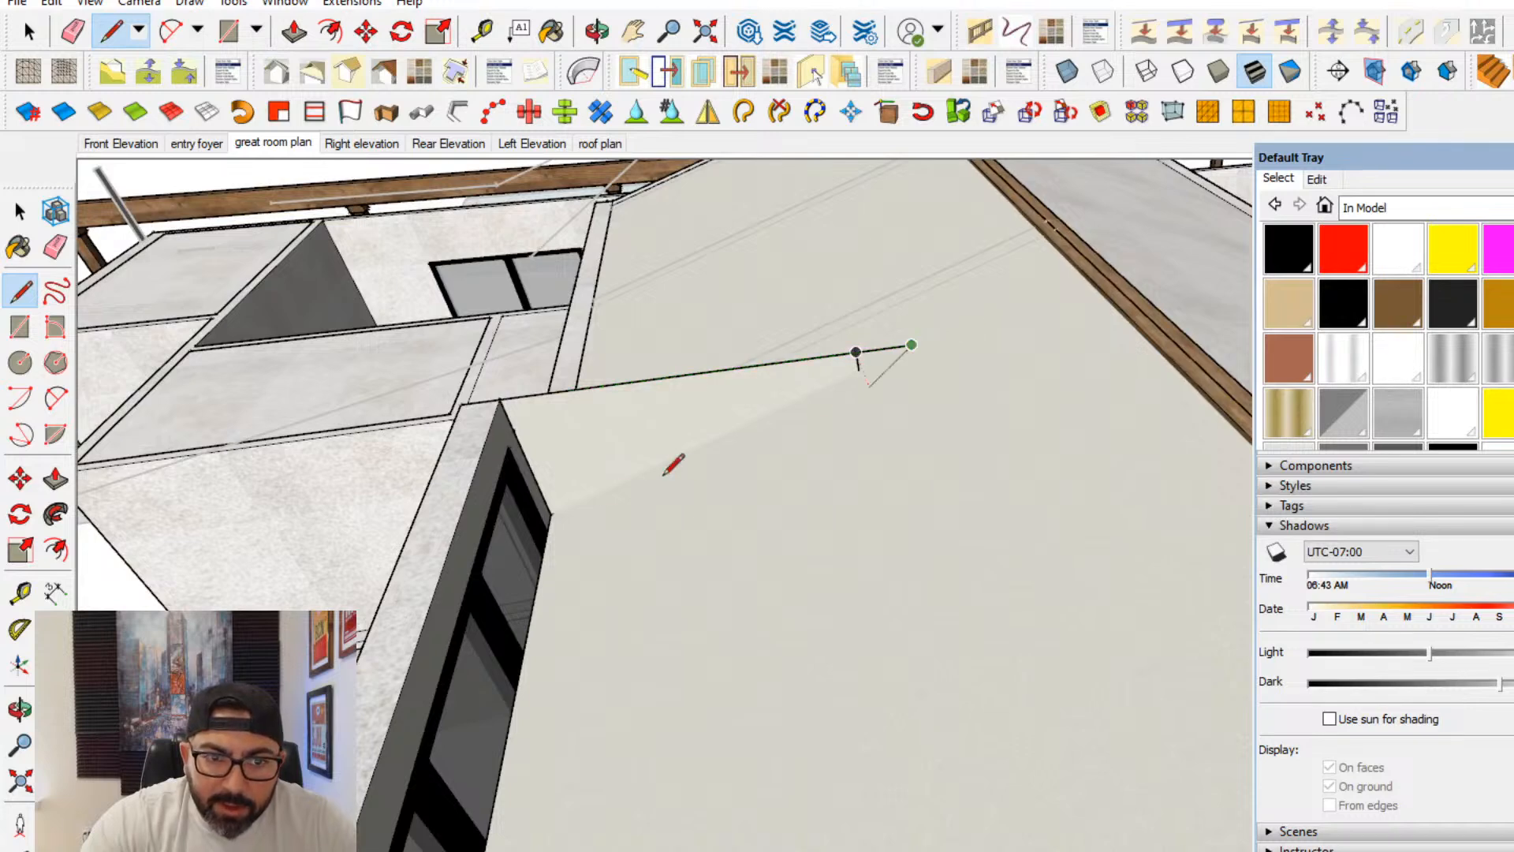
scroll(607, 509, up, 2)
click(552, 514)
- Try drawing a matching triangle at the raised section's other end and joining the tips of both triangles
scroll(637, 480, down, 3)
shift+middle_drag(644, 697, 830, 337)
scroll(769, 564, down, 1)
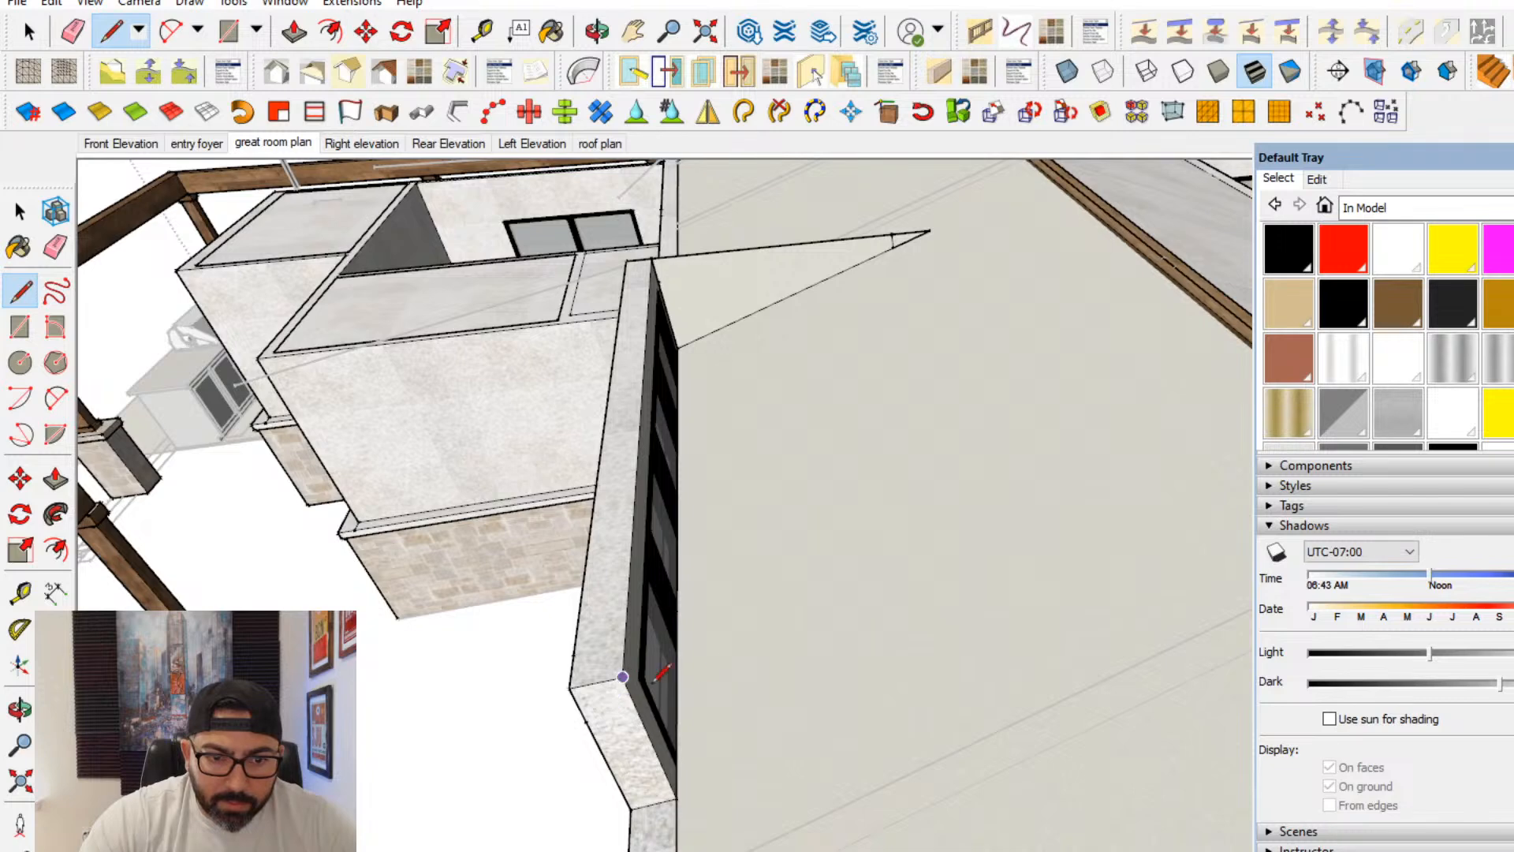
scroll(1019, 591, down, 1)
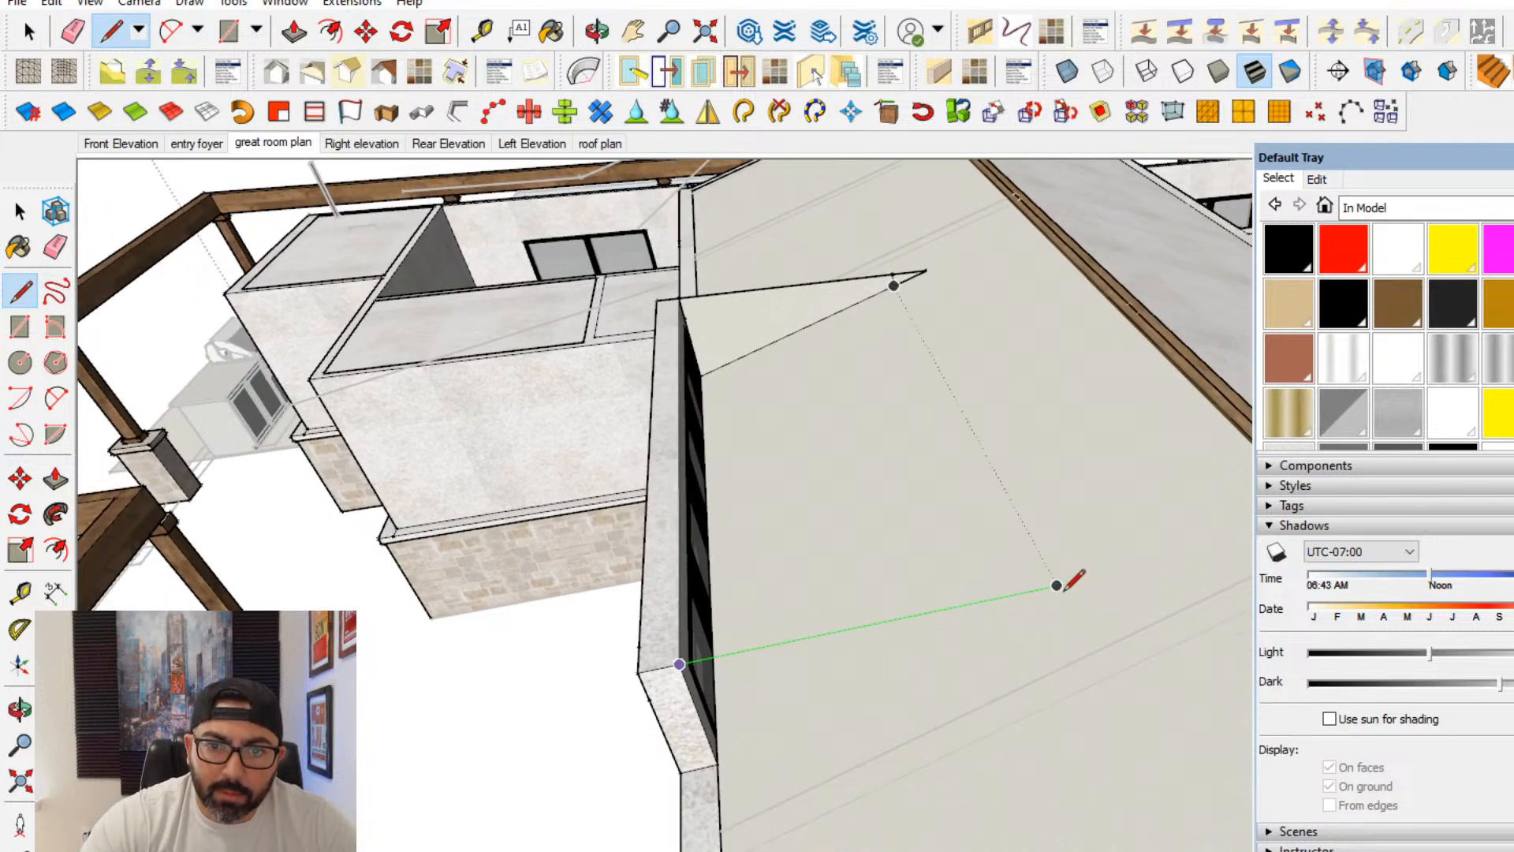
click(1057, 585)
click(717, 764)
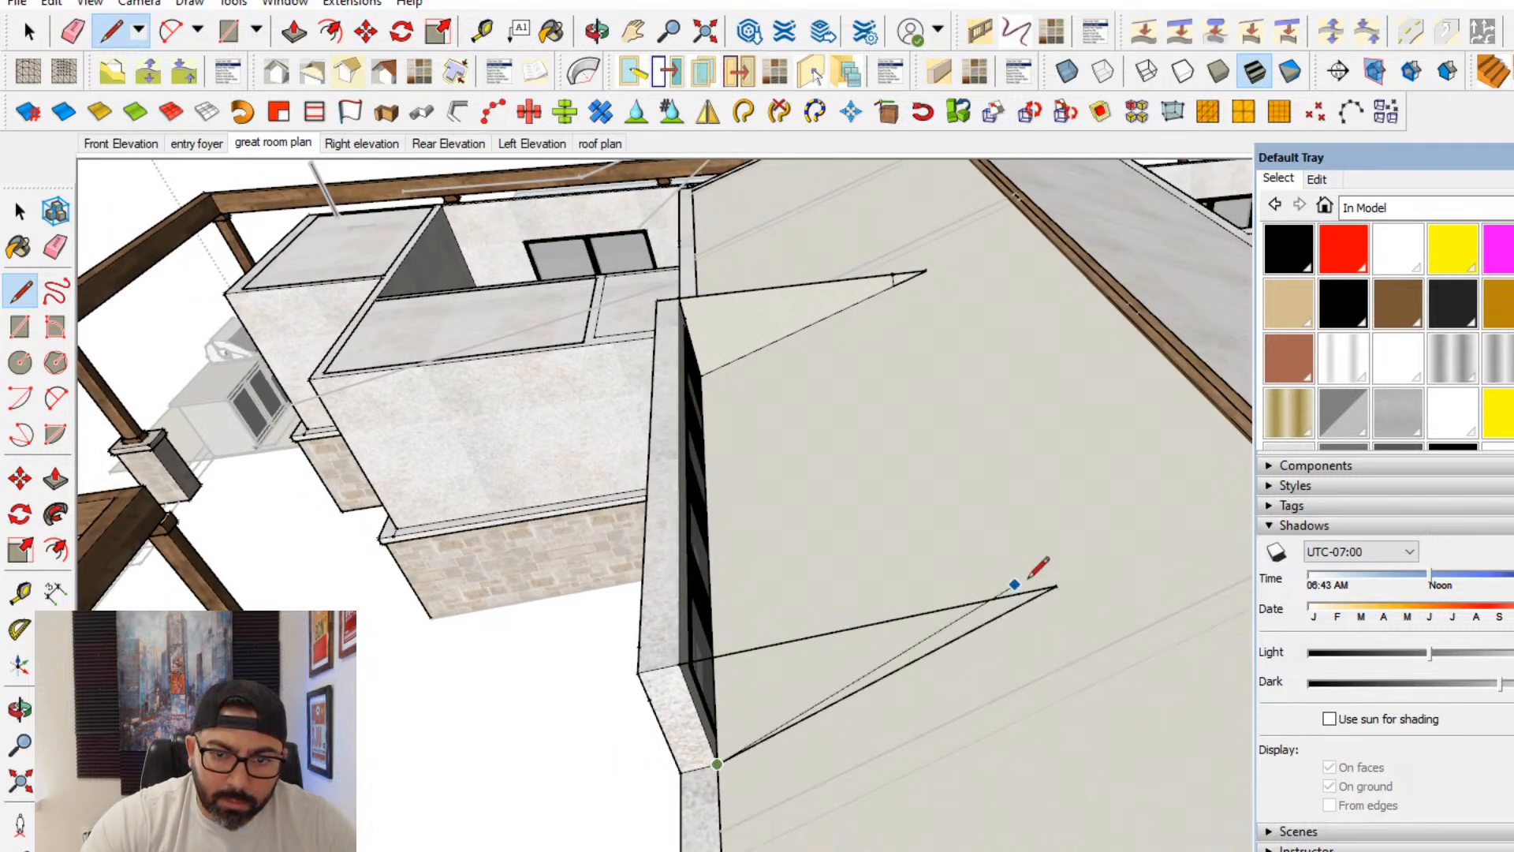
click(1056, 586)
click(927, 269)
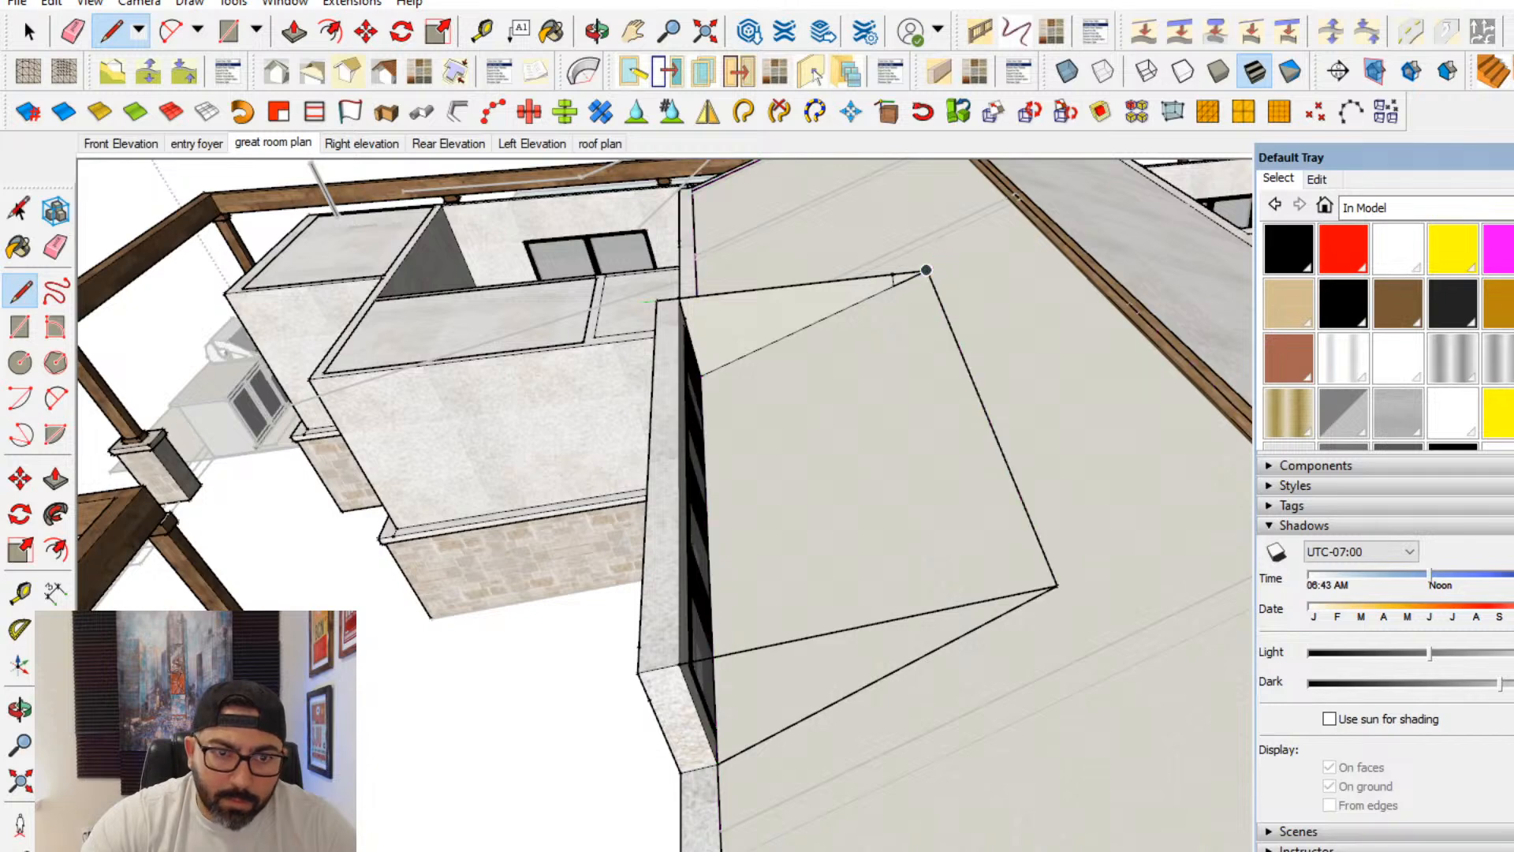
- Select the sloped face together with all geometry connected to it
click(19, 211)
triple_click(756, 336)
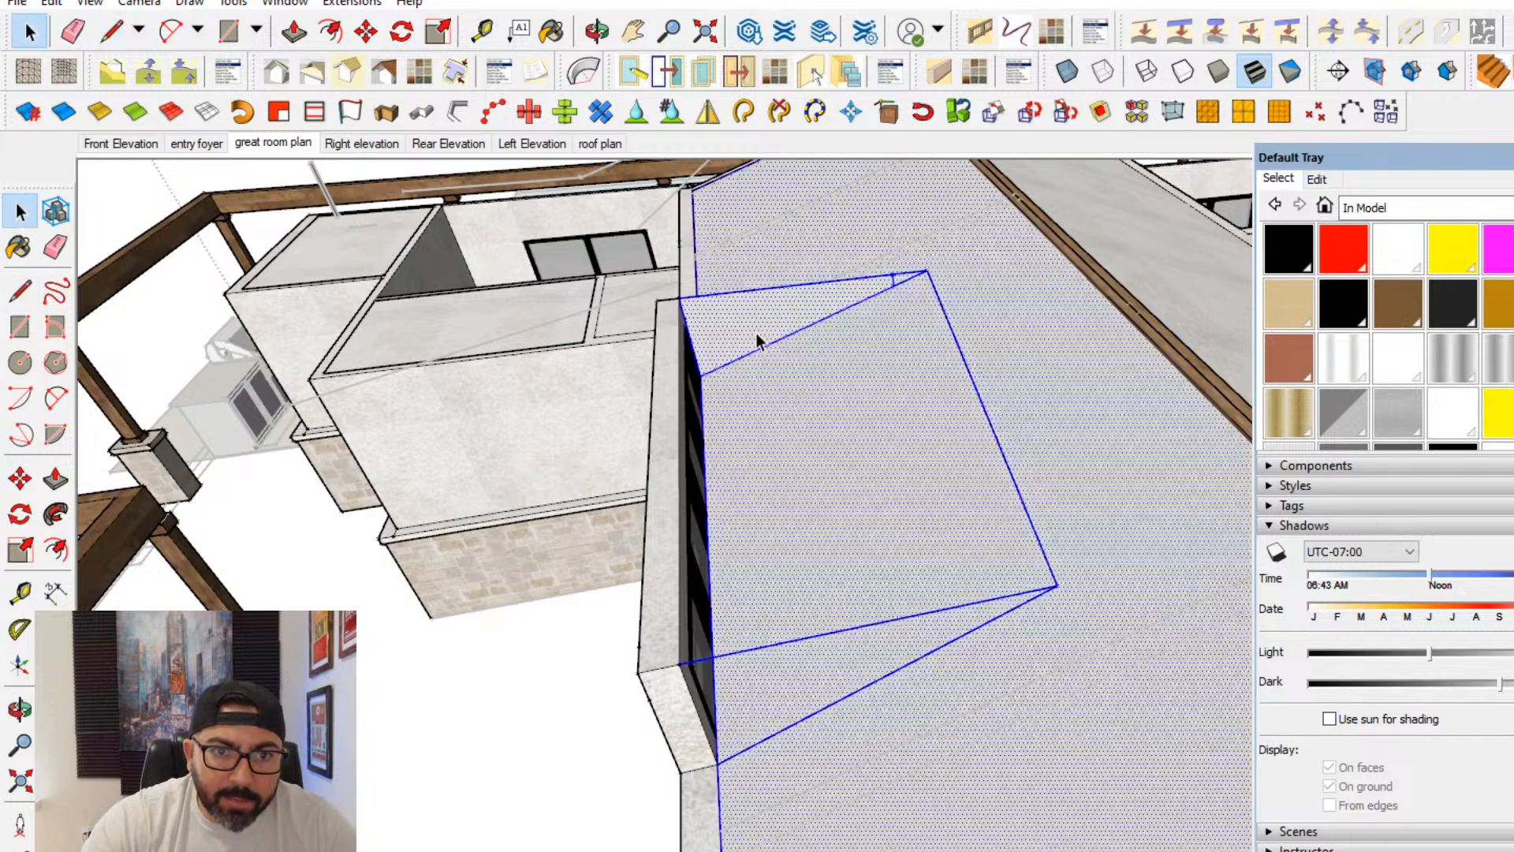
middle_drag(827, 531, 796, 505)
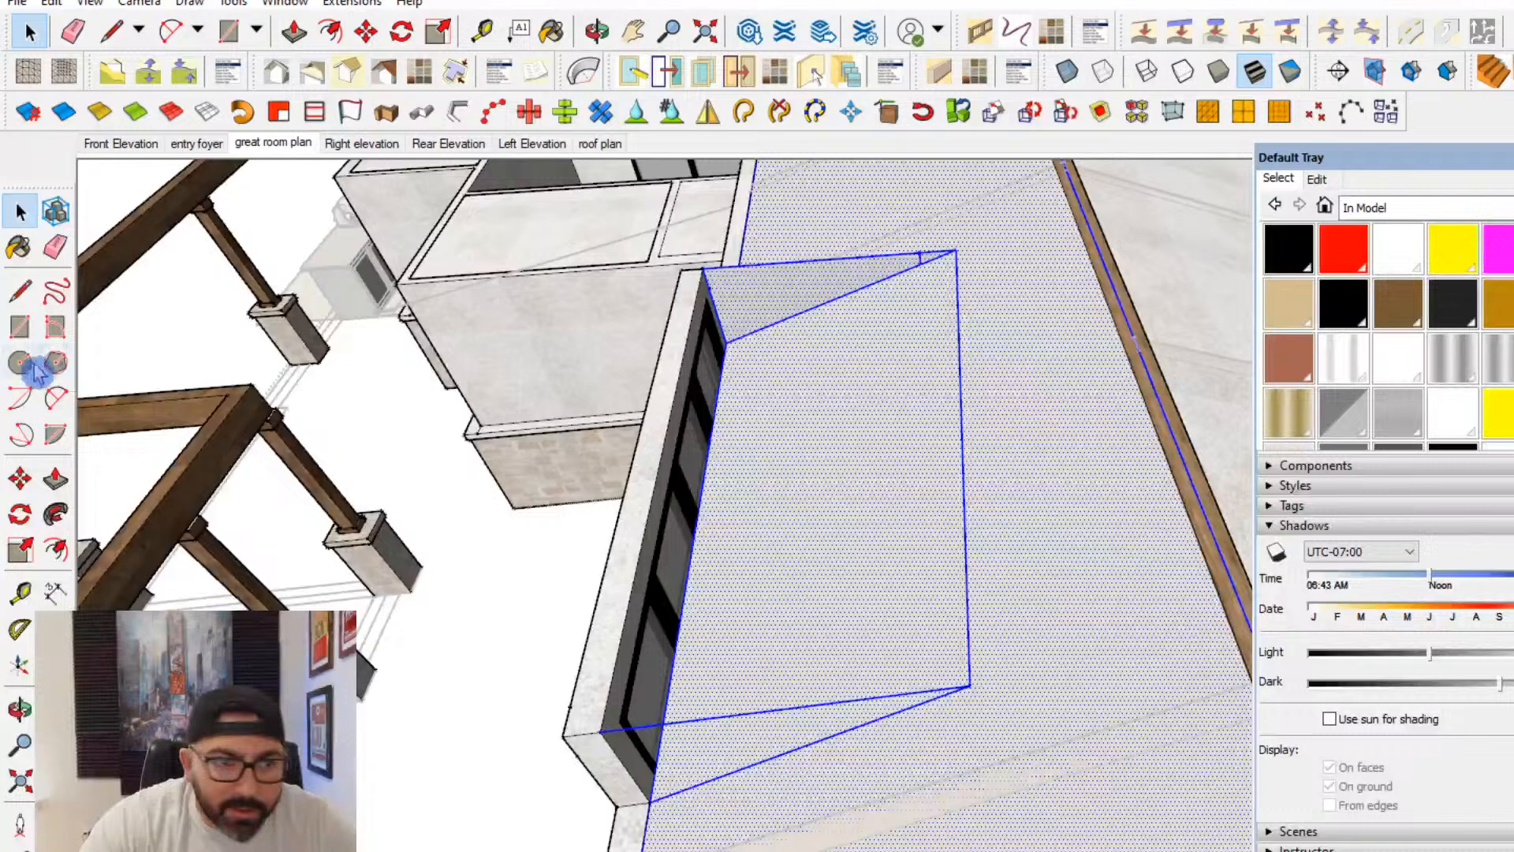
- Try a rectangle from the first triangle's lower corner to the opposite tip, and undo the edges drawn at the other end
click(19, 325)
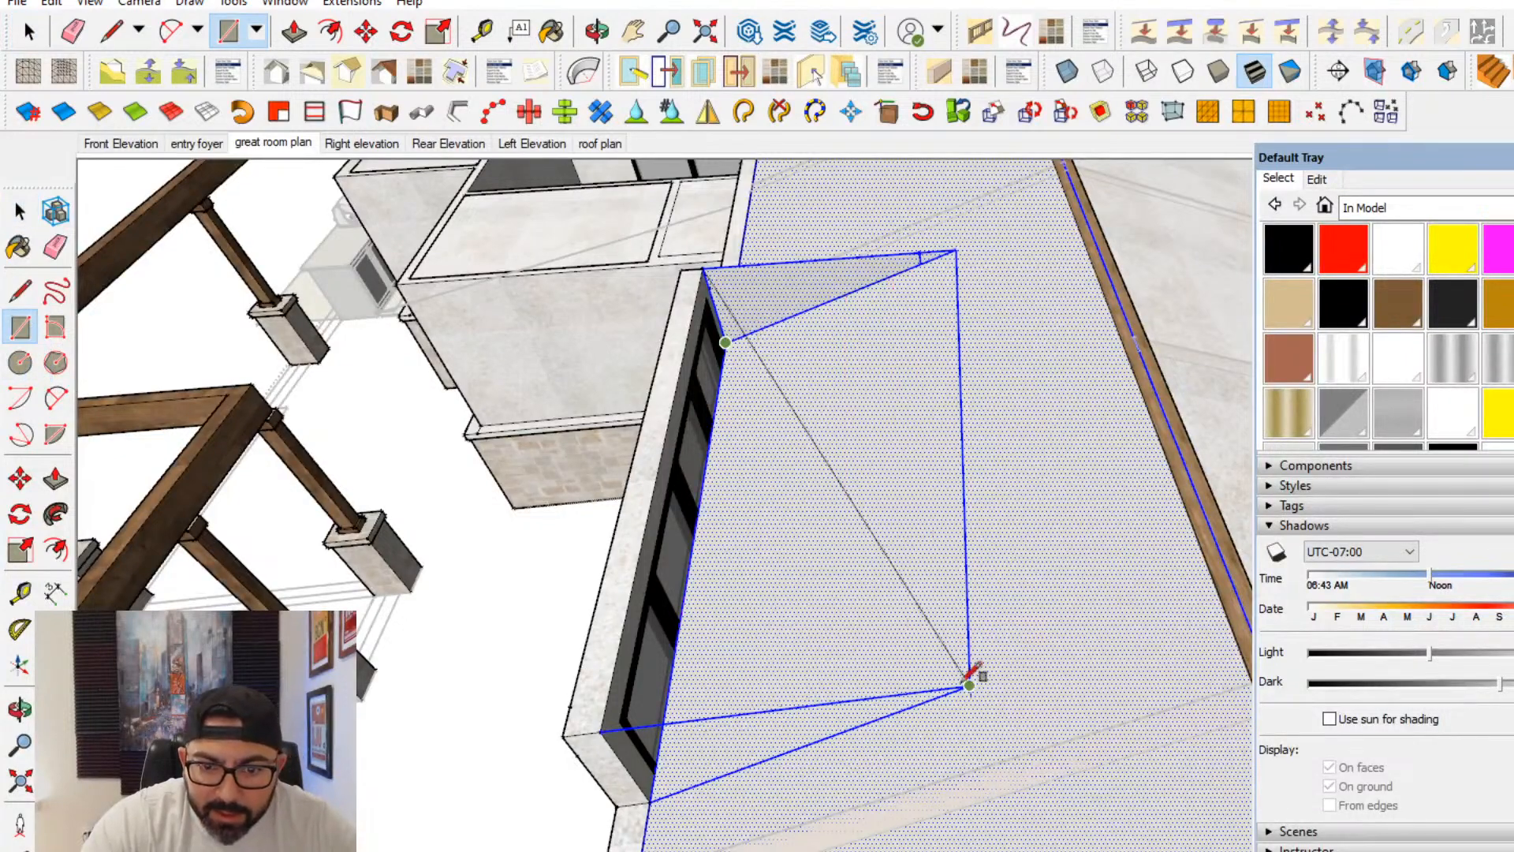
scroll(754, 339, up, 1)
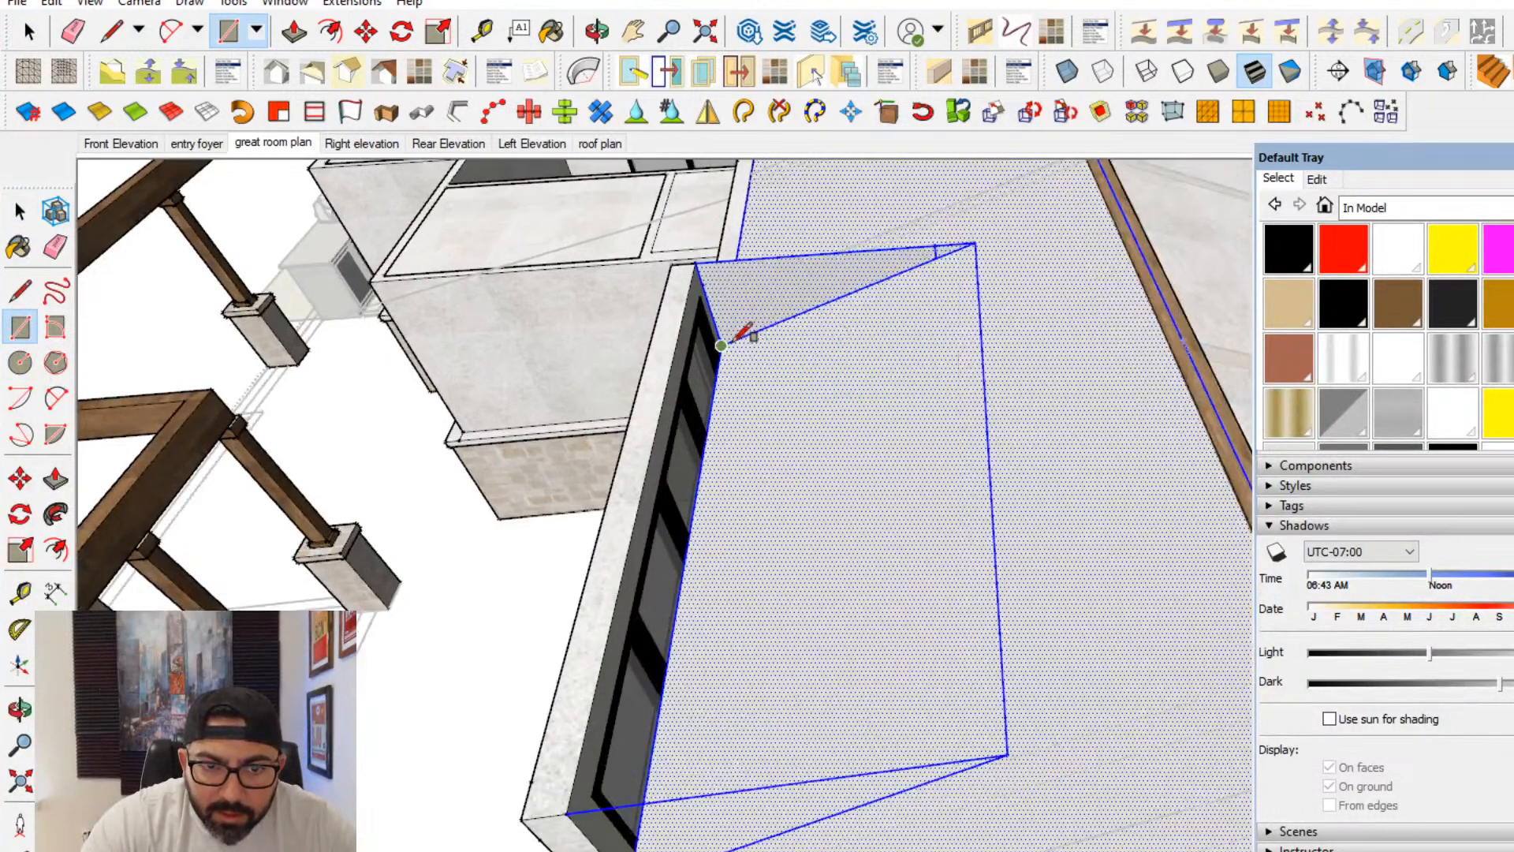
scroll(745, 335, up, 3)
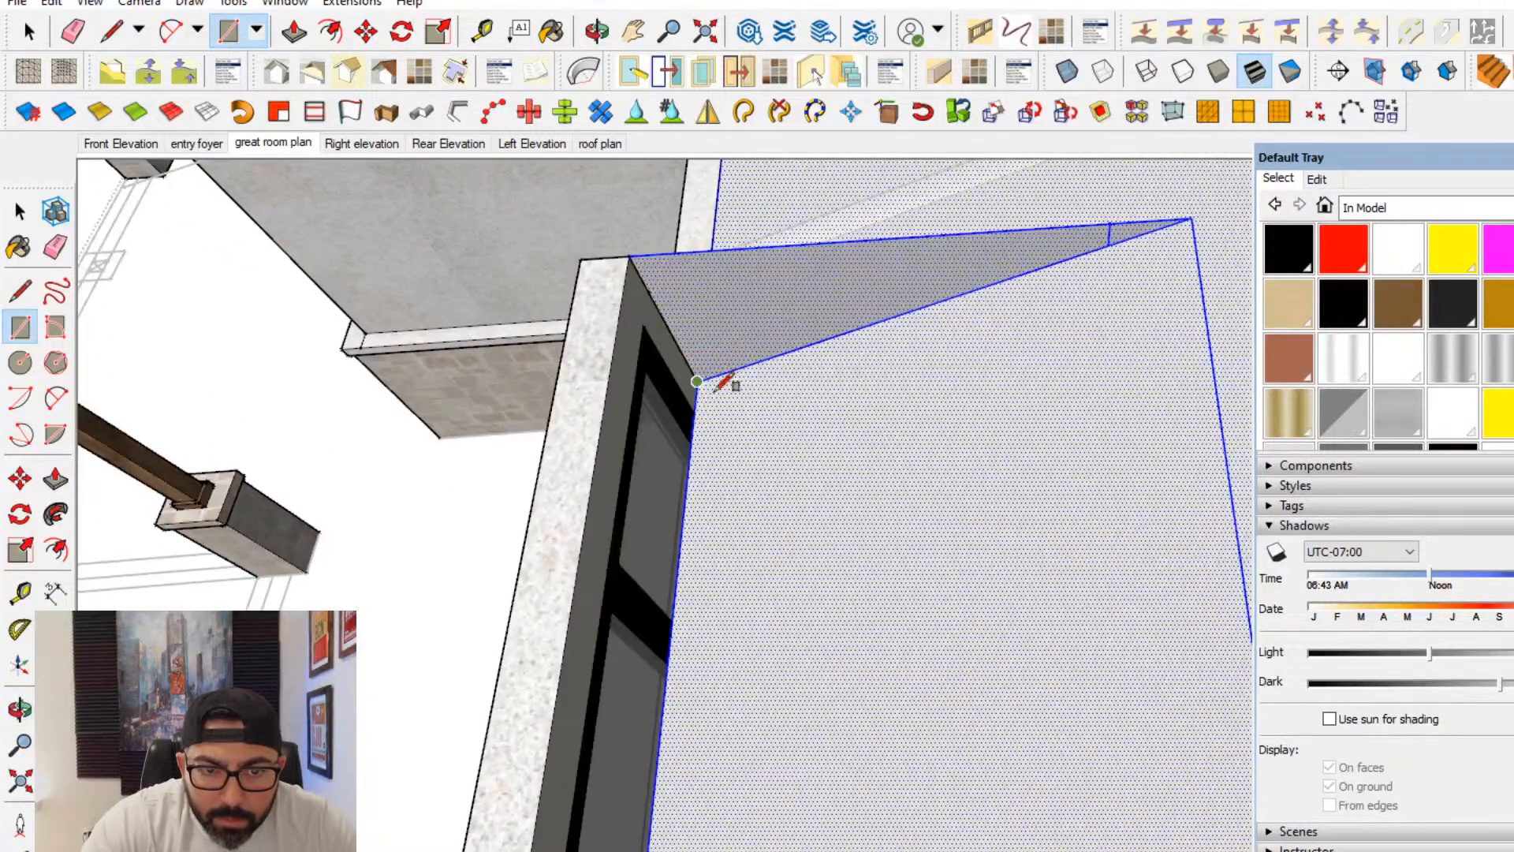
mouse_move(697, 382)
middle_down()
mouse_move(872, 770)
mouse_move(959, 551)
mouse_move(693, 636)
mouse_move(789, 355)
mouse_move(784, 328)
middle_up()
click(958, 572)
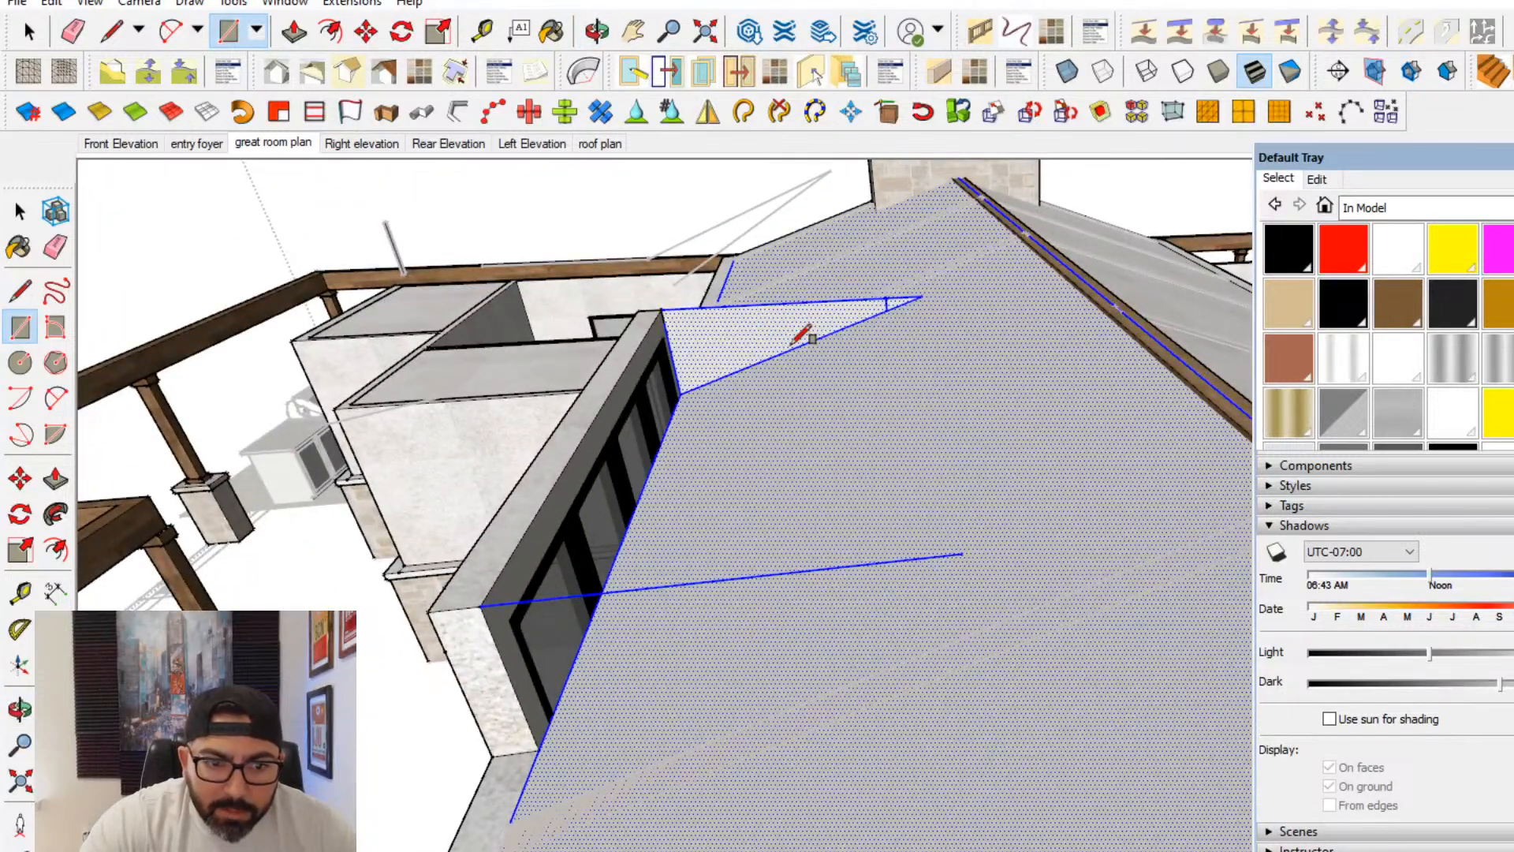
middle_drag(793, 343, 550, 475)
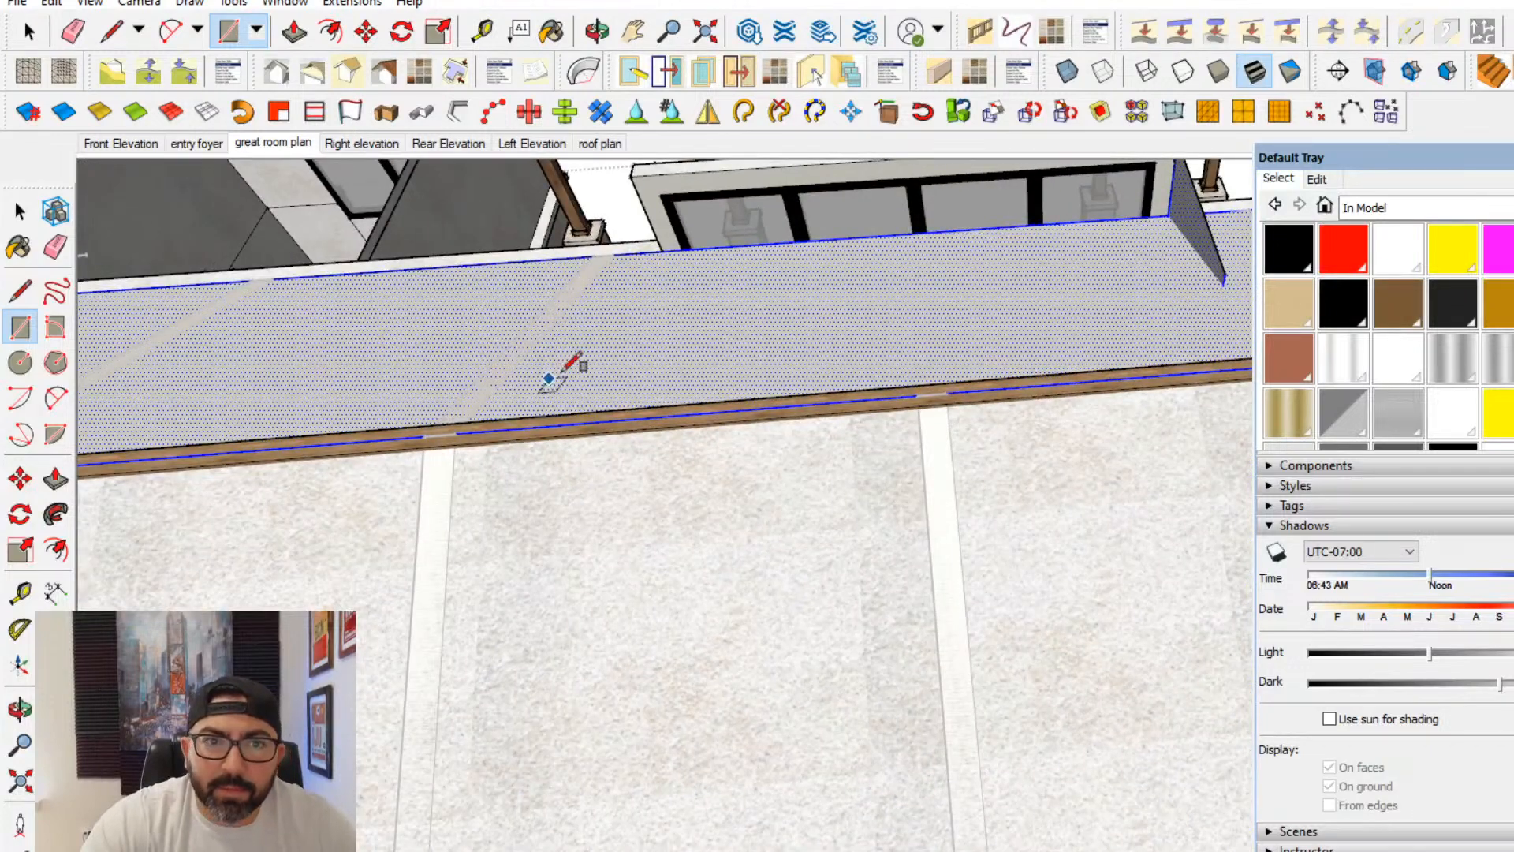
middle_drag(550, 378, 417, 494)
- Draw a green-axis line from the raised section's other upper corner into the room over the sloped face
key(l)
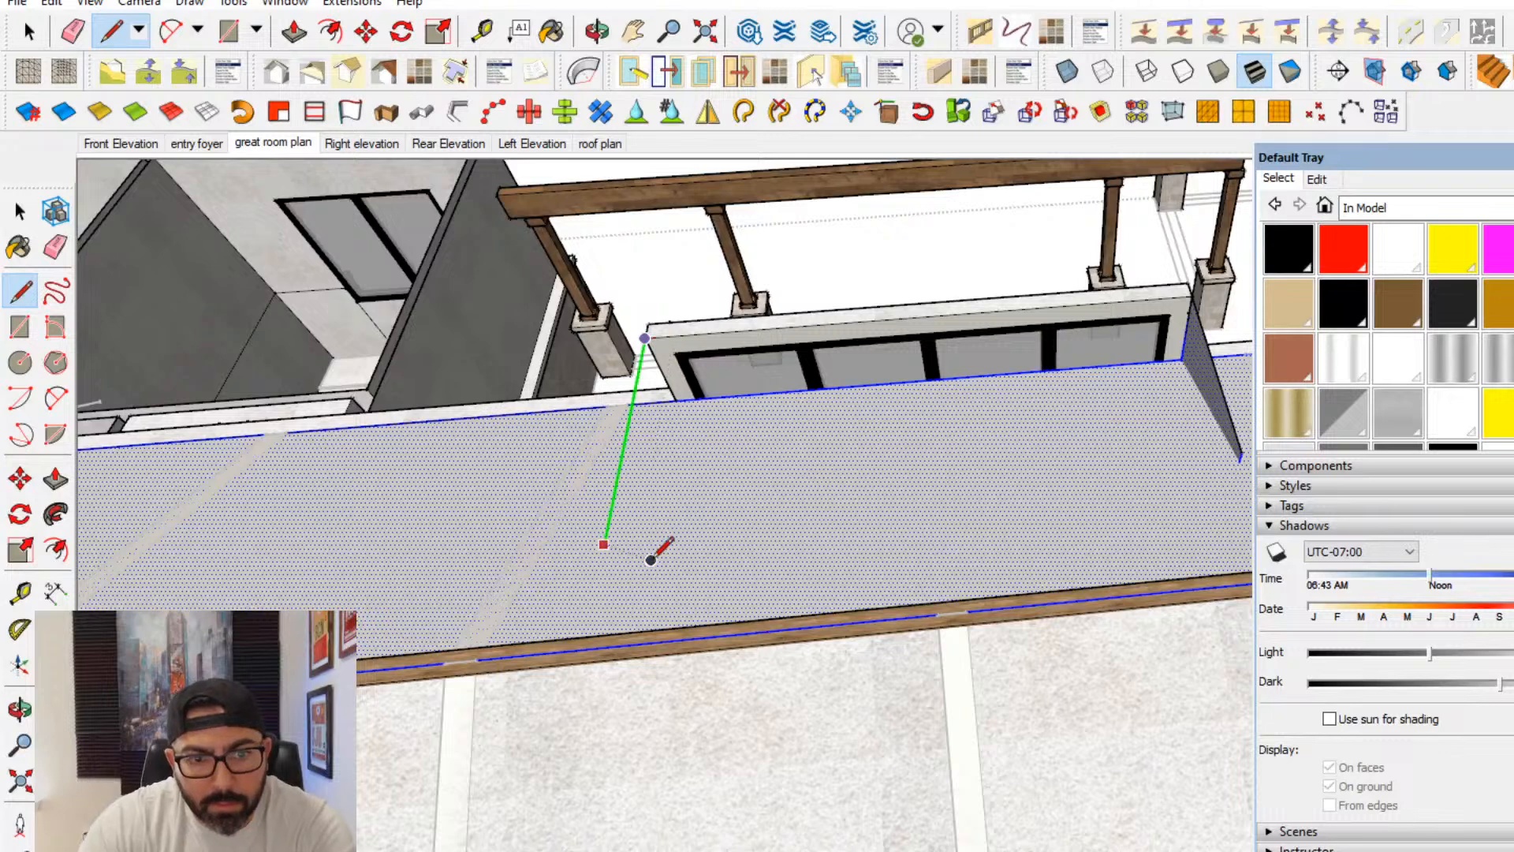
click(605, 544)
scroll(1120, 500, down, 1)
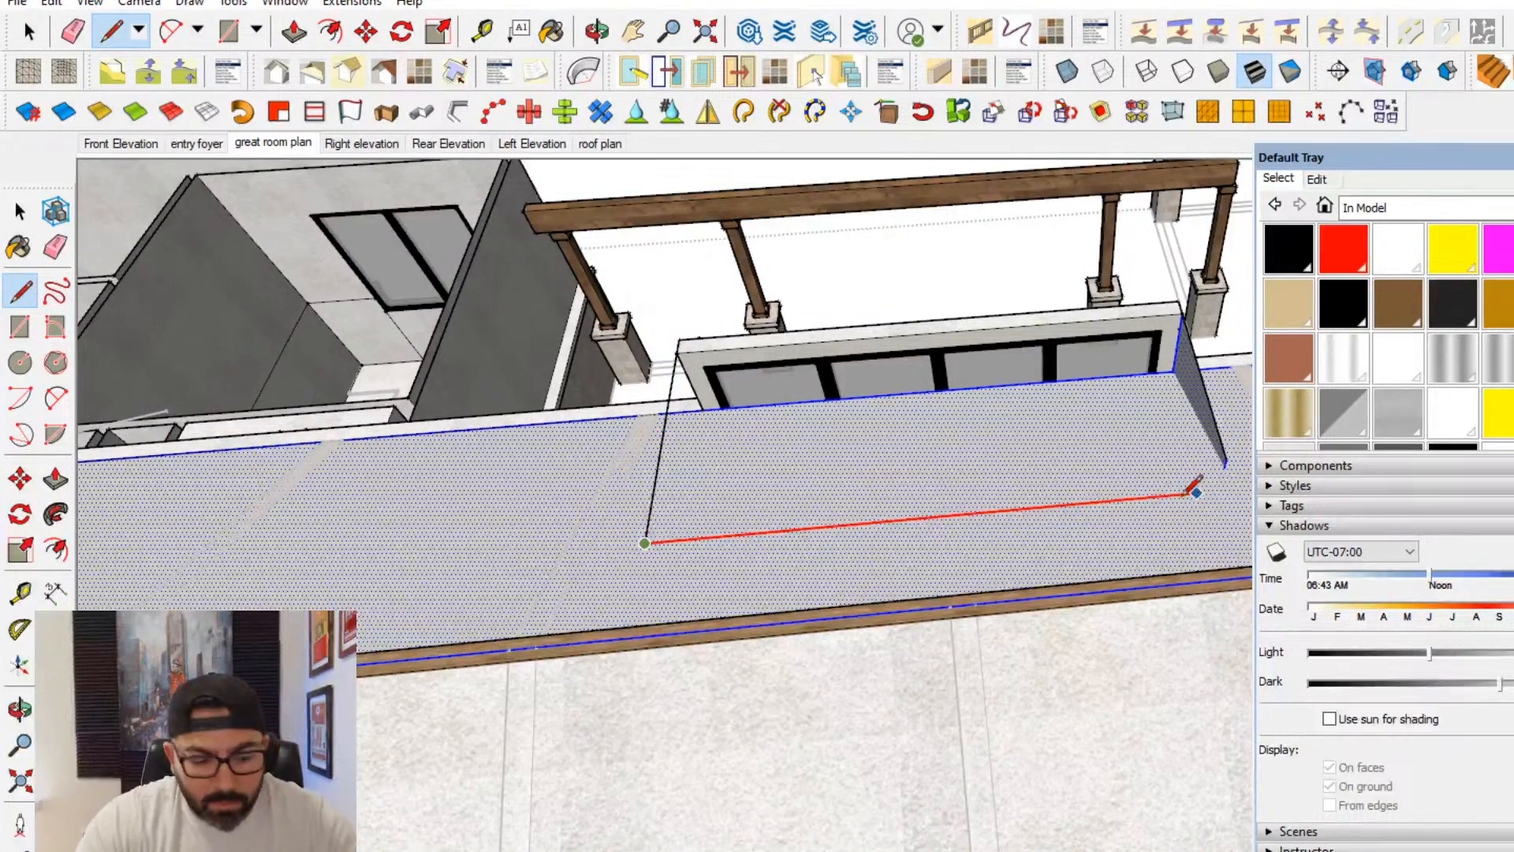
- Draw a red-axis line from its end across the sloped face, aligned with the opposite upper corner of the raised section
shift+middle_drag(1185, 495, 887, 537)
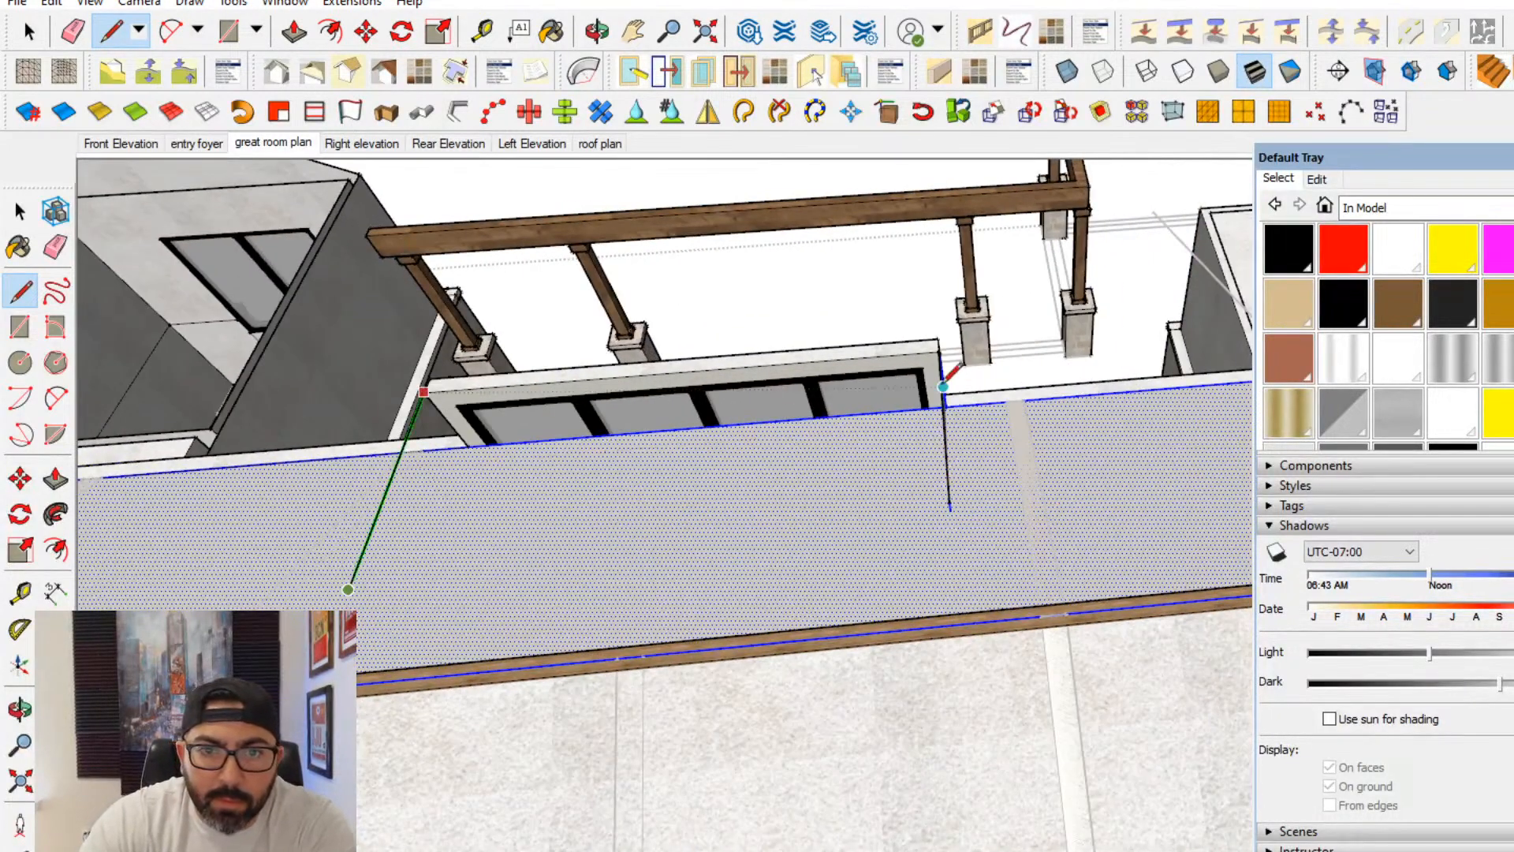
key(Right)
key(Up)
key(Right)
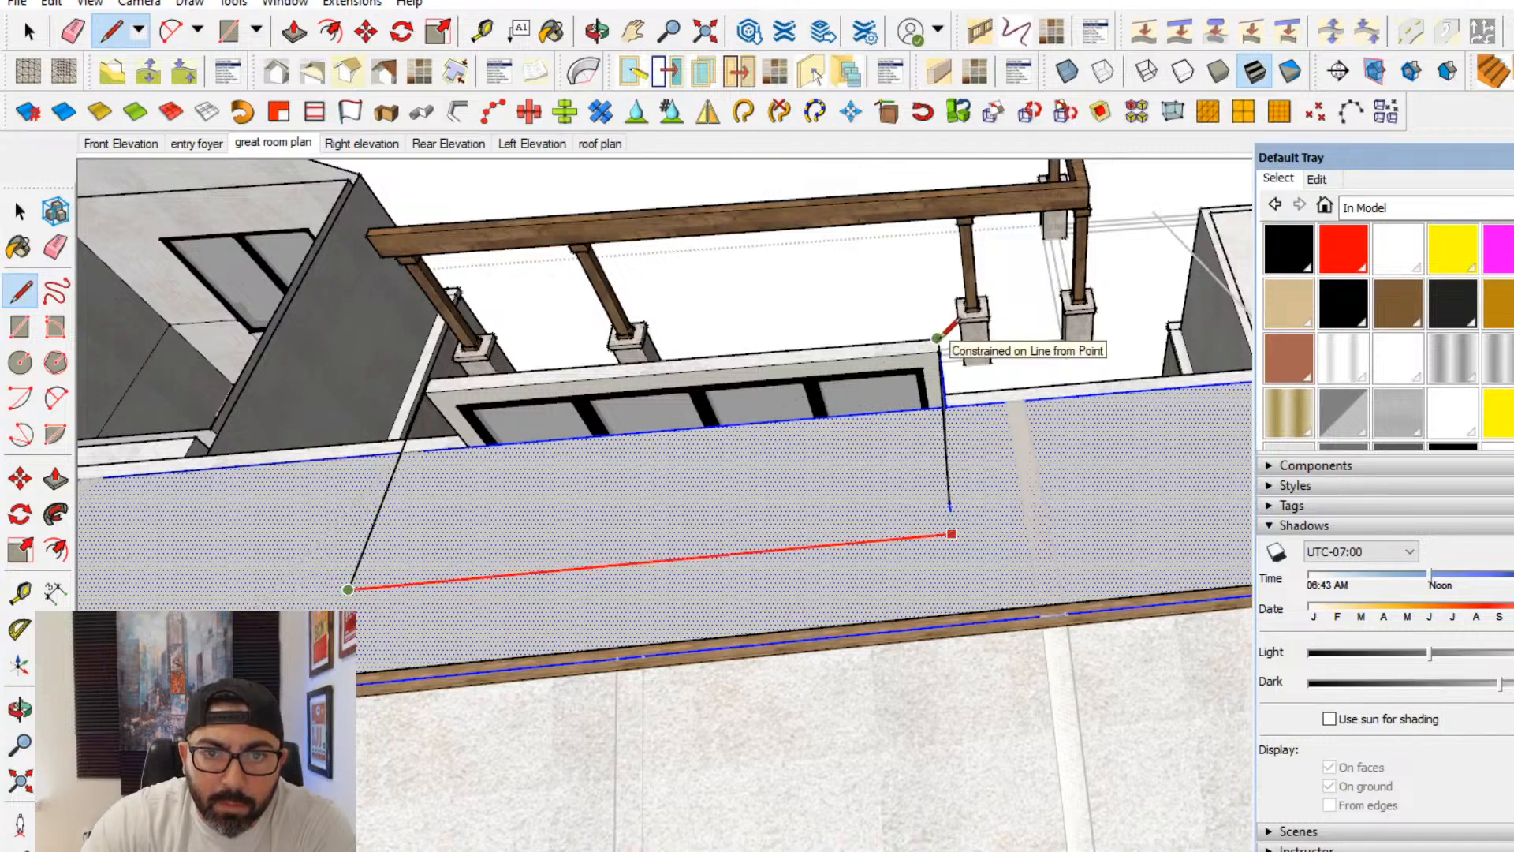
click(937, 338)
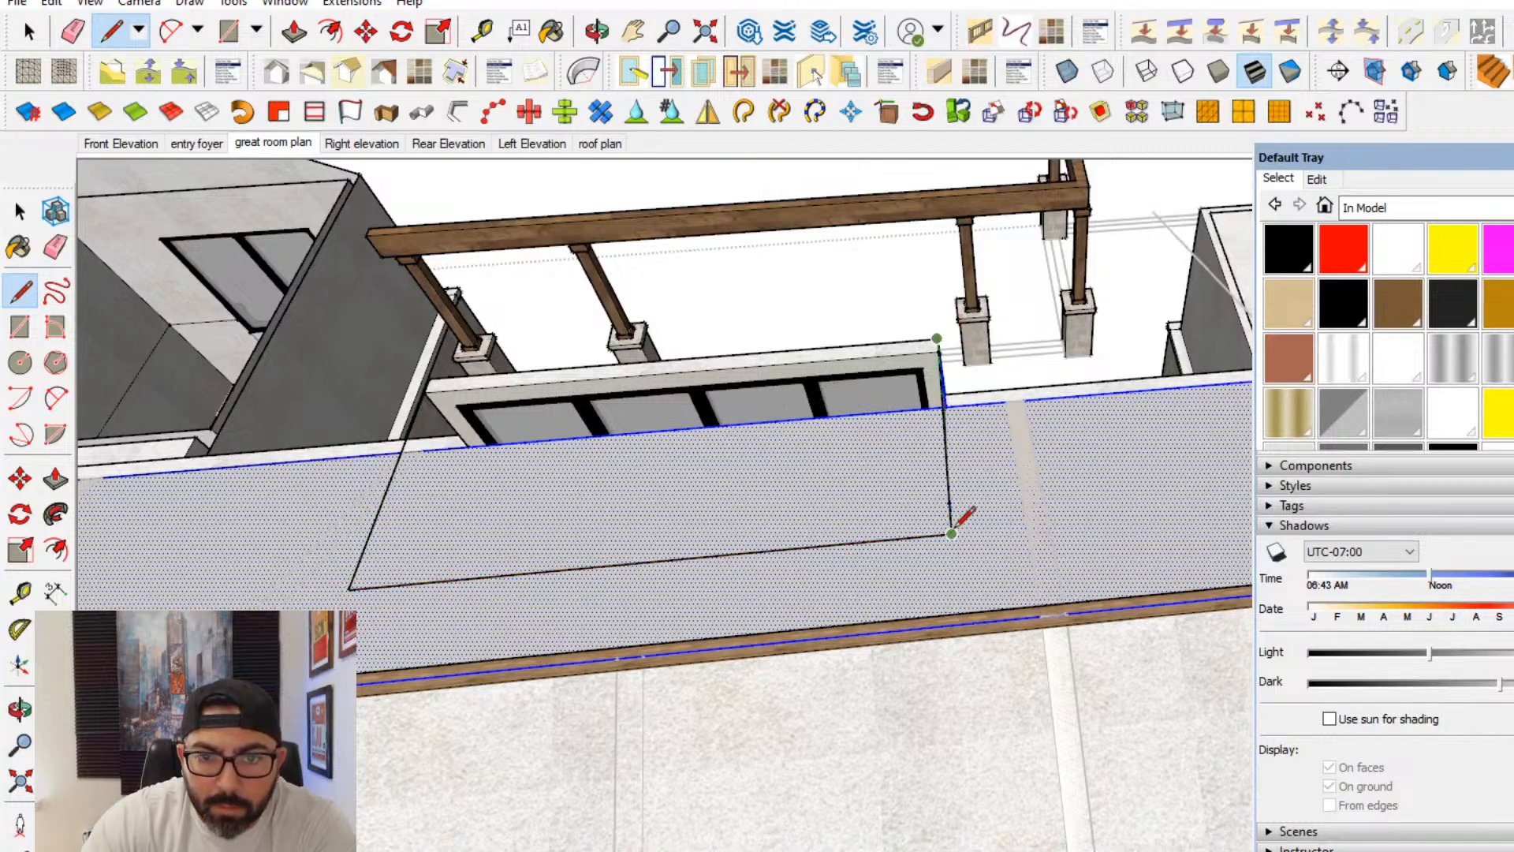
- Draw a line along the slope from the raised section's lower corner to the end of the adjacent green-axis line
middle_drag(828, 535, 625, 253)
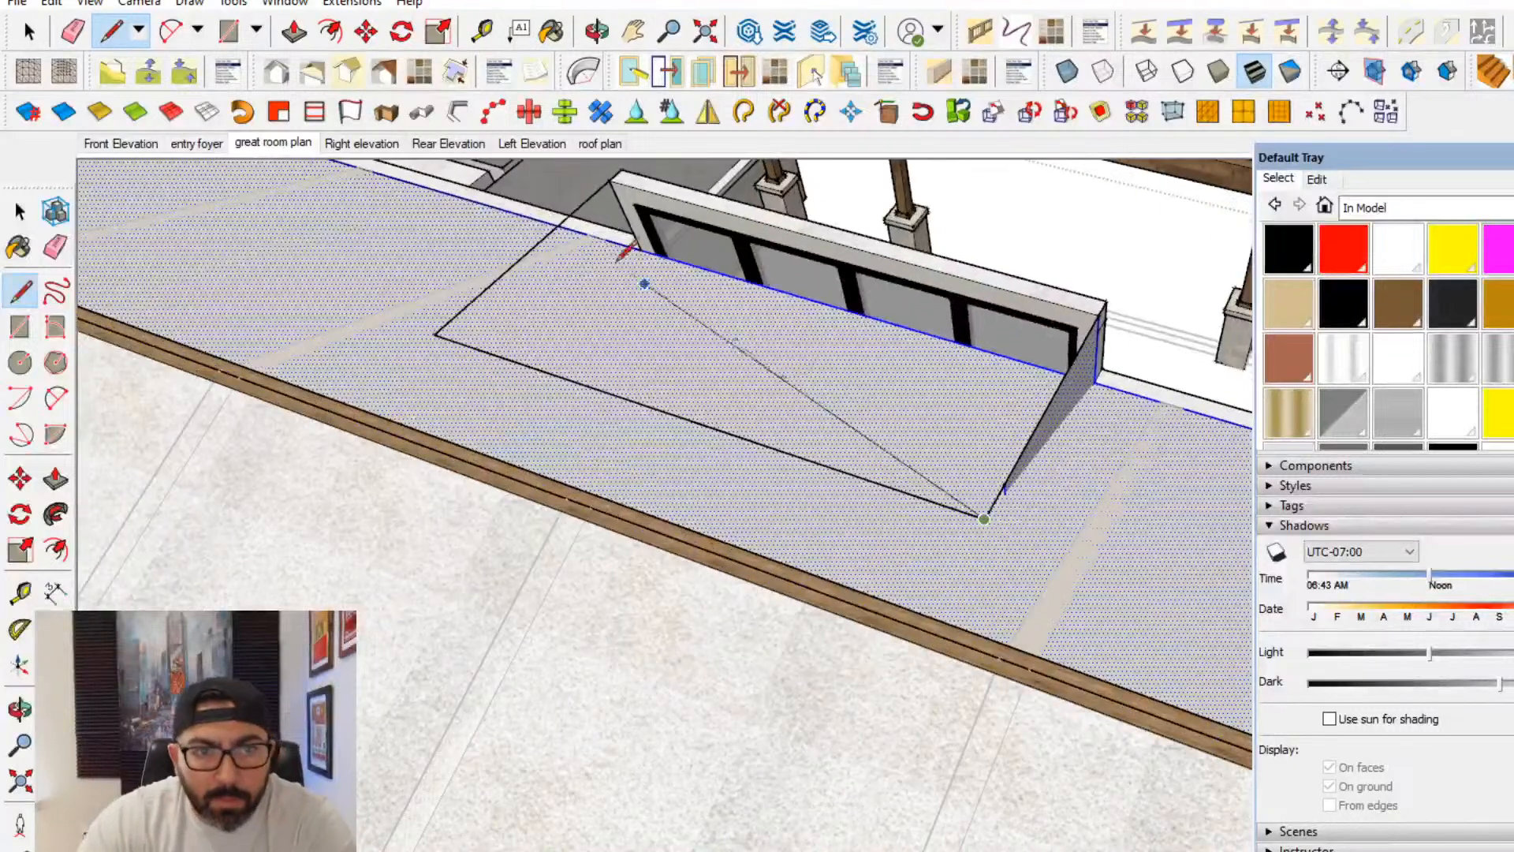
click(639, 252)
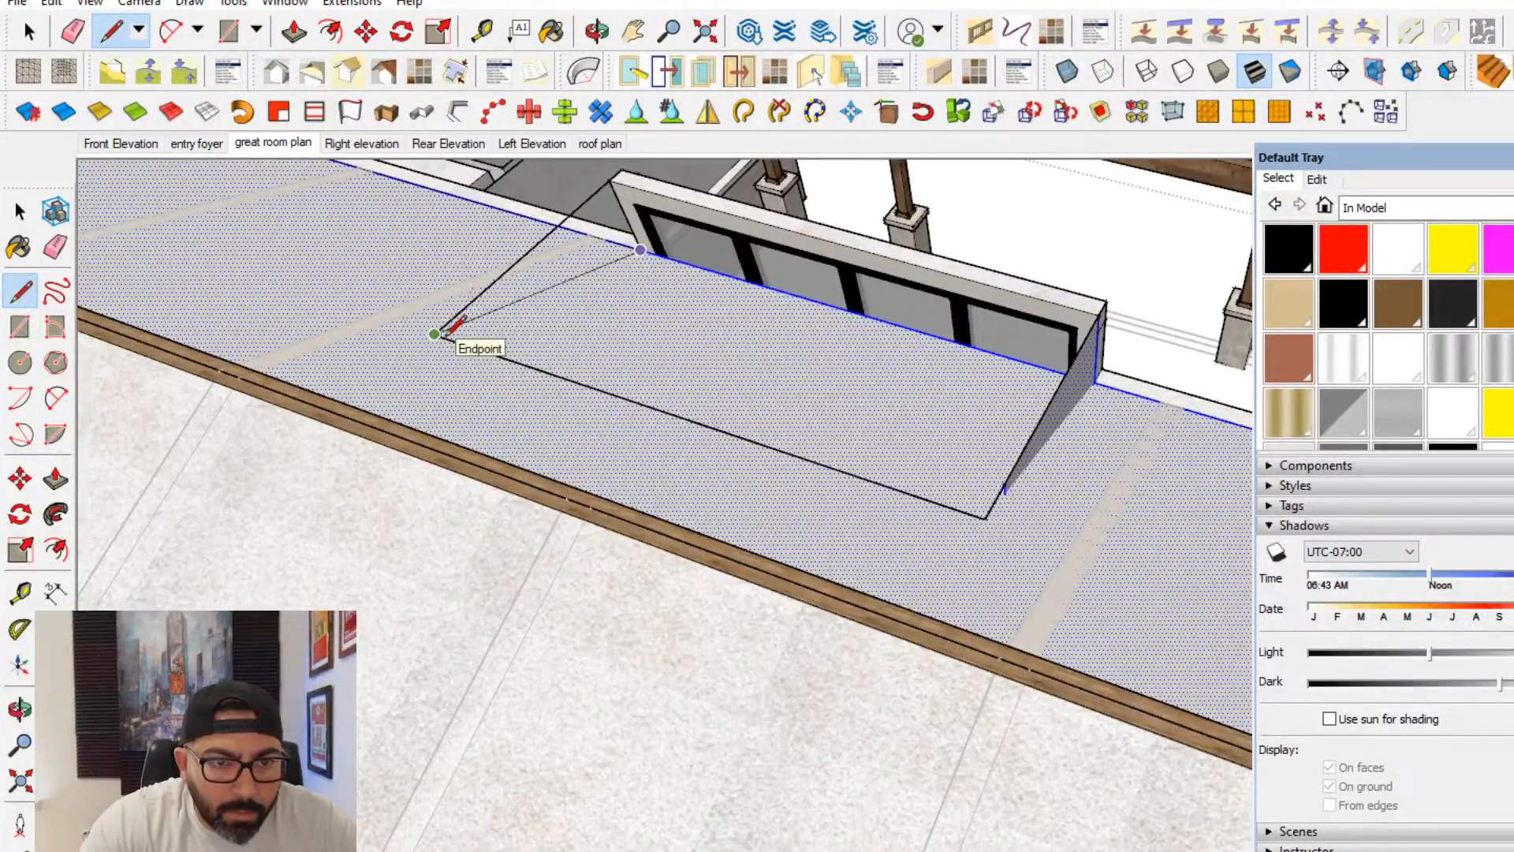
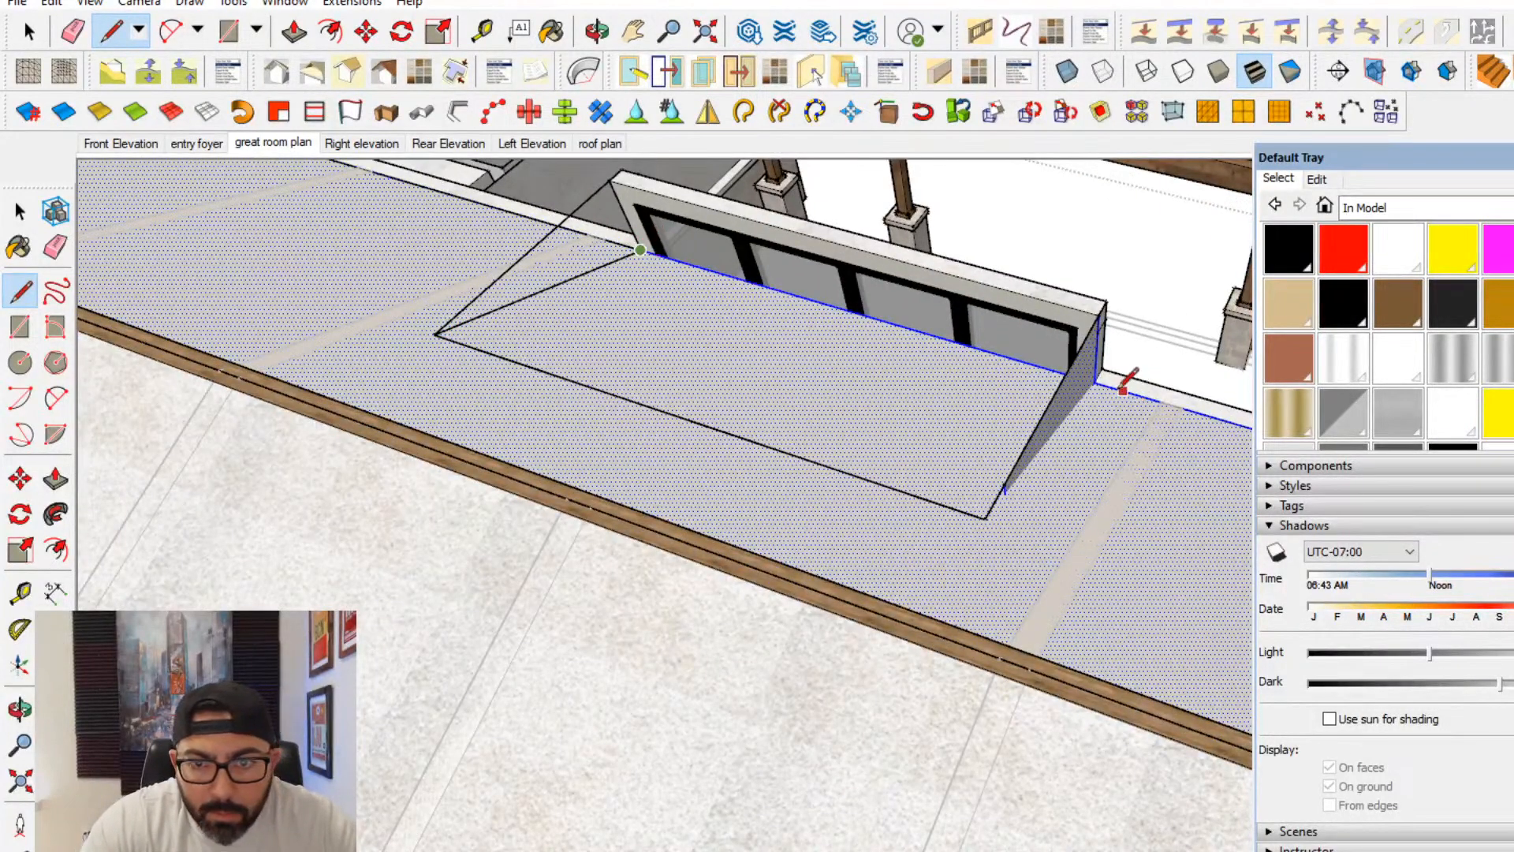
- Close the recess outline at the raised section's lower corner and erase the enclosed part of the sloped ceiling face
click(985, 517)
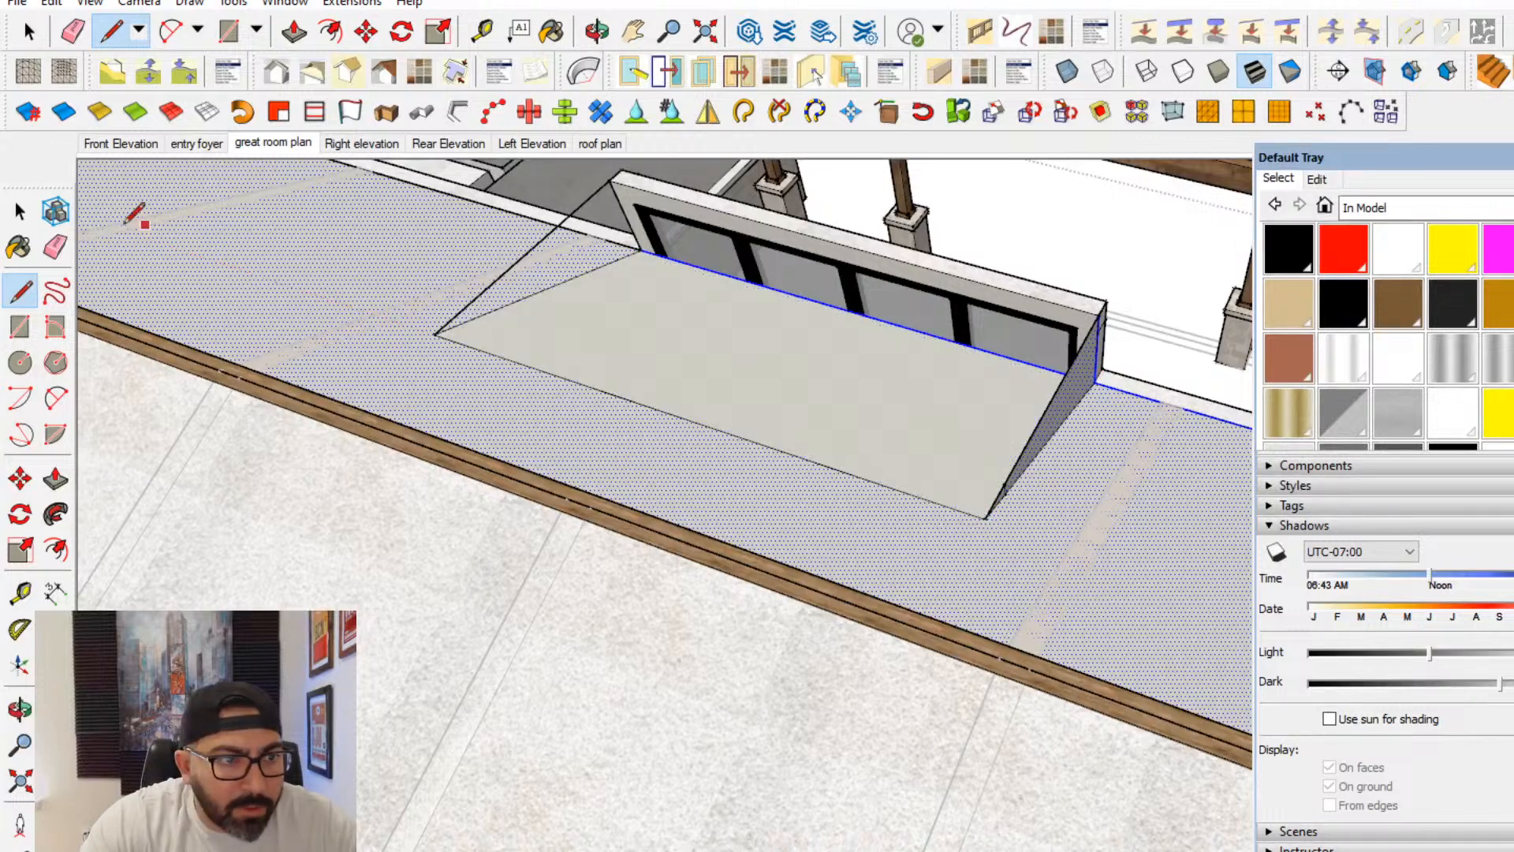
click(55, 247)
scroll(725, 257, up, 1)
click(713, 269)
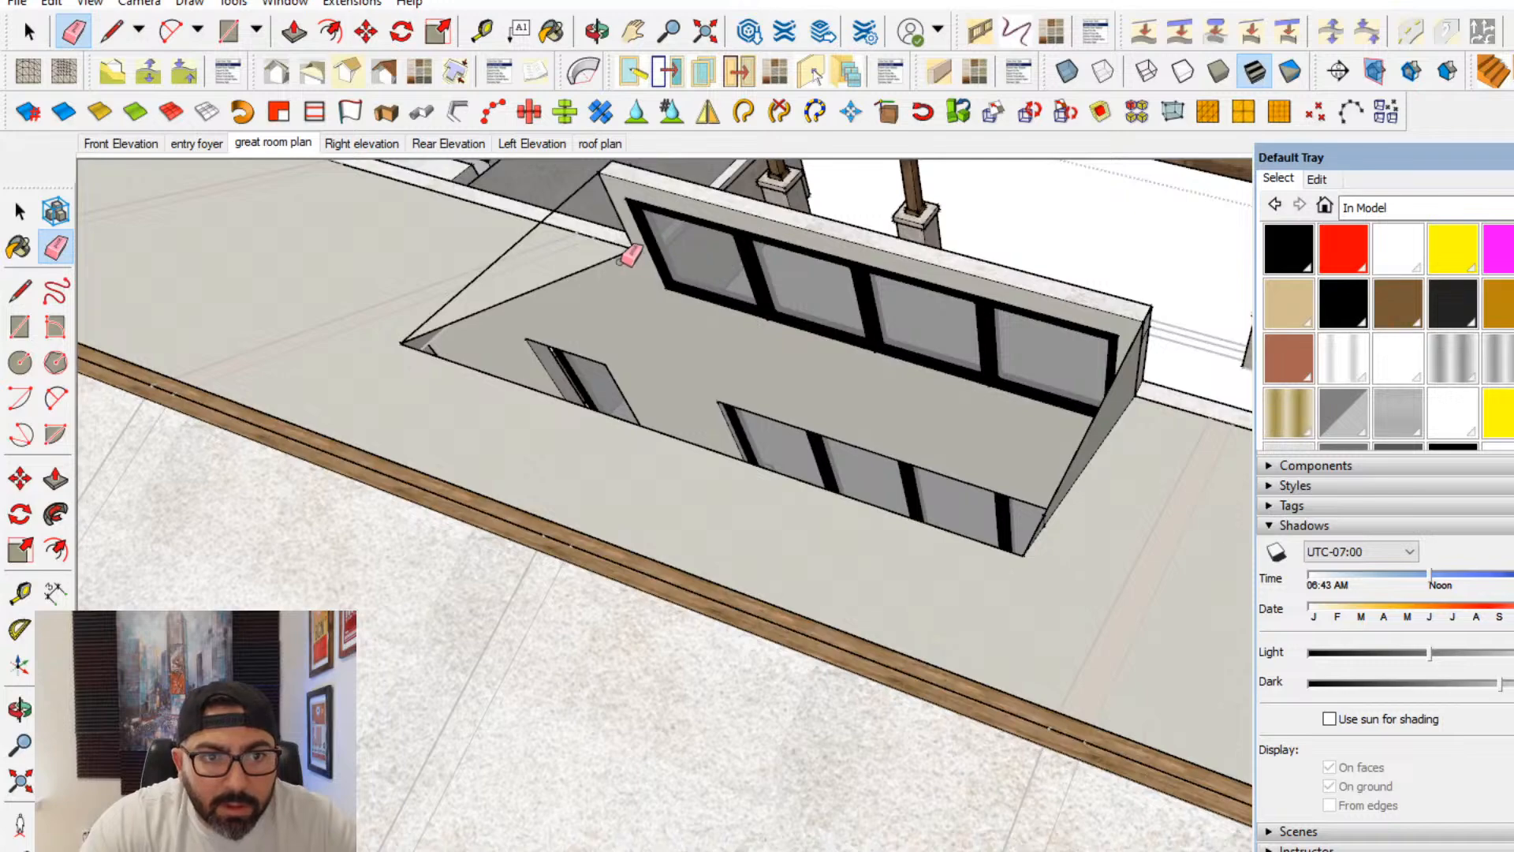
- Draw a line along the raised section's vertical edge inside the ceiling group to fill the recess's open triangular side
middle_drag(623, 260, 659, 342)
scroll(701, 298, up, 2)
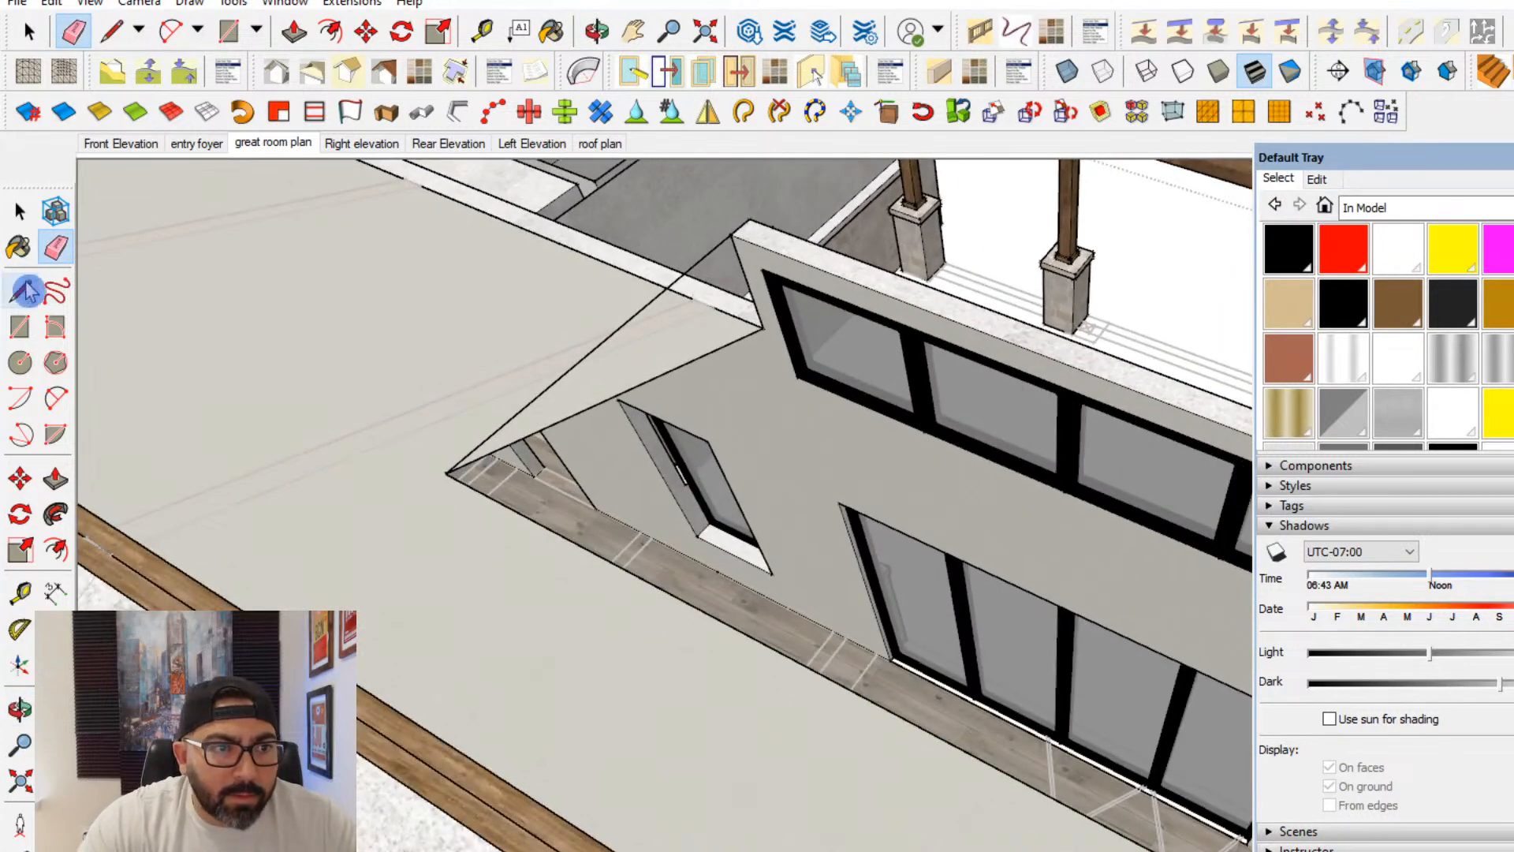
click(20, 211)
double_click(428, 353)
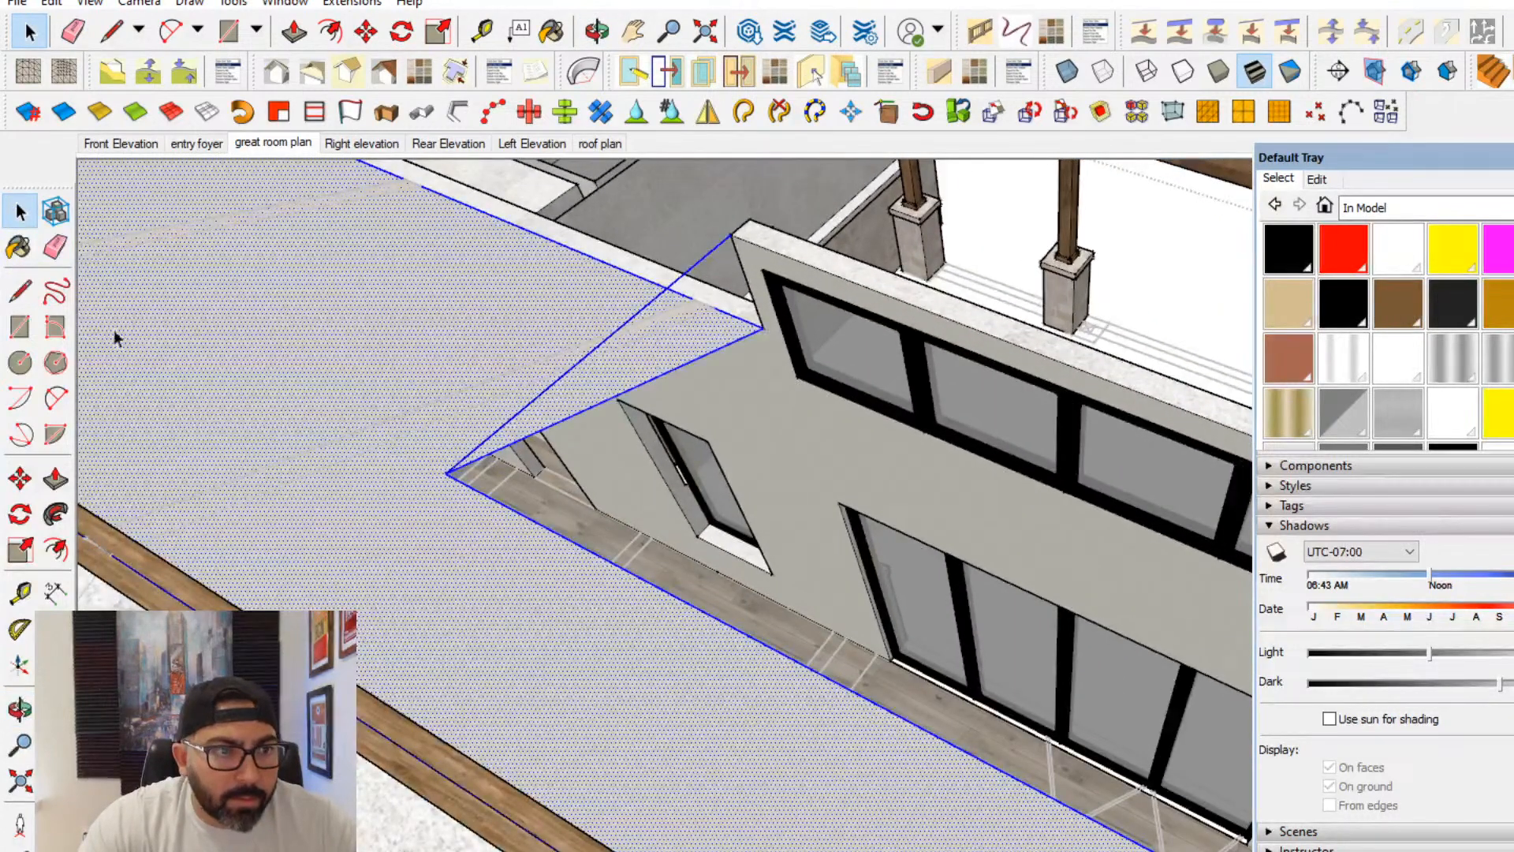
click(19, 291)
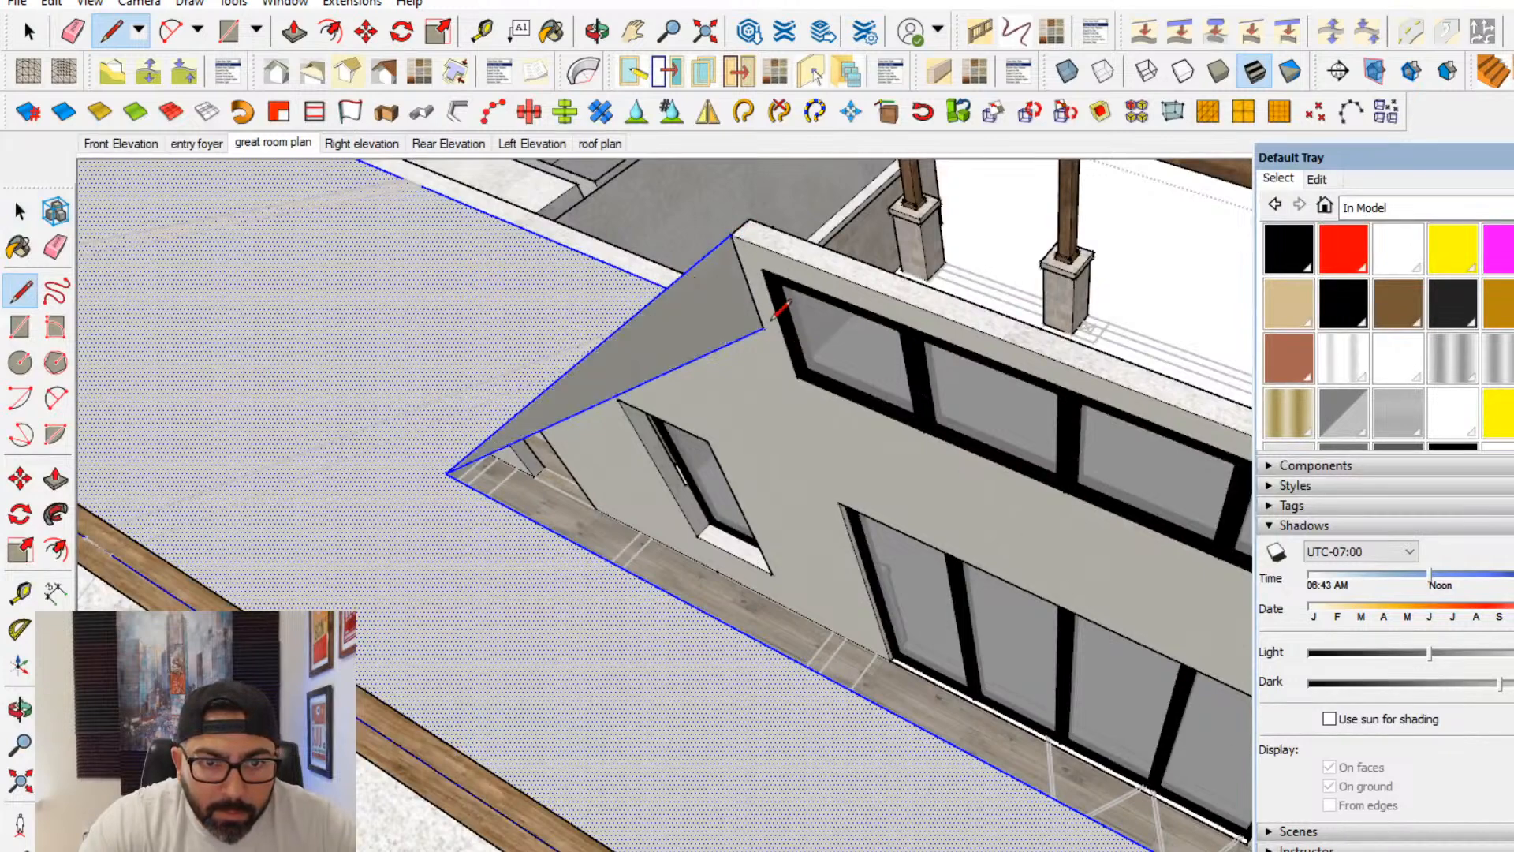
mouse_move(788, 302)
middle_down()
mouse_move(1149, 395)
mouse_move(1177, 331)
mouse_move(1126, 308)
middle_up()
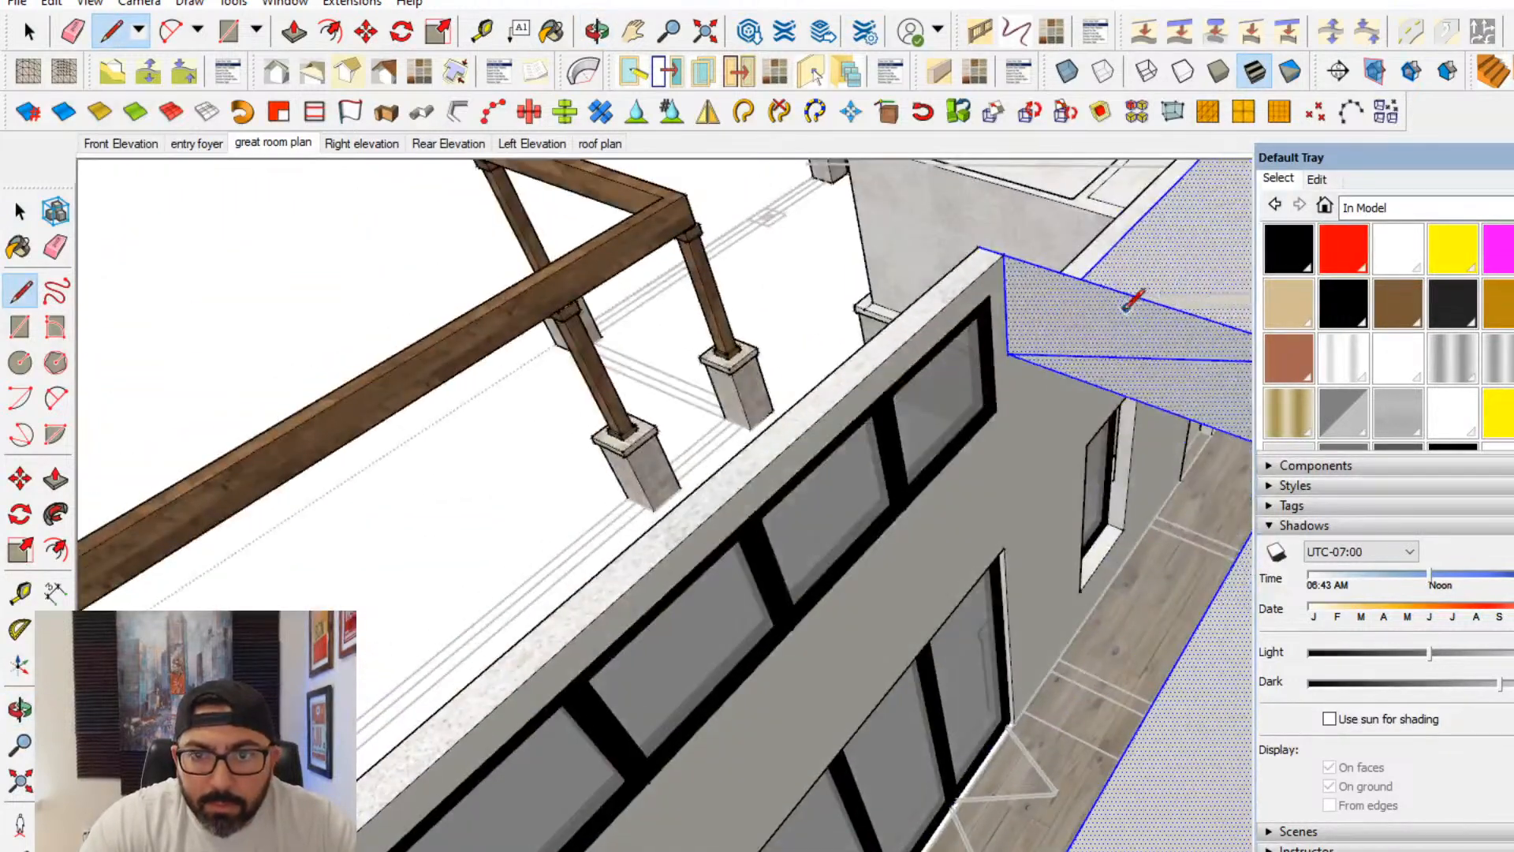
mouse_move(551, 328)
middle_down()
mouse_move(888, 399)
mouse_move(828, 416)
mouse_move(1175, 445)
middle_up()
key(e)
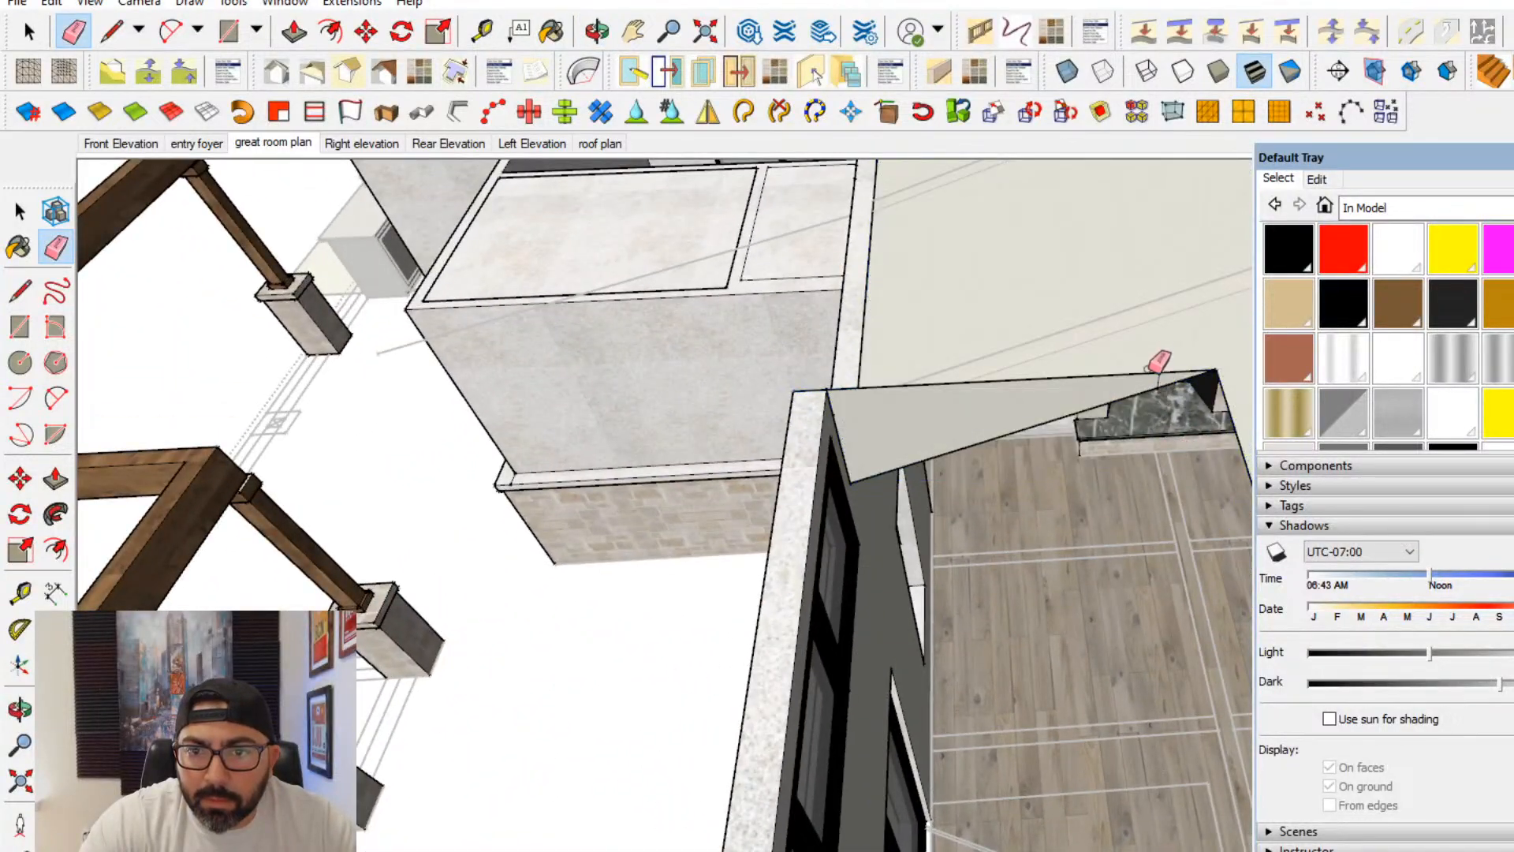
middle_drag(1158, 361, 598, 443)
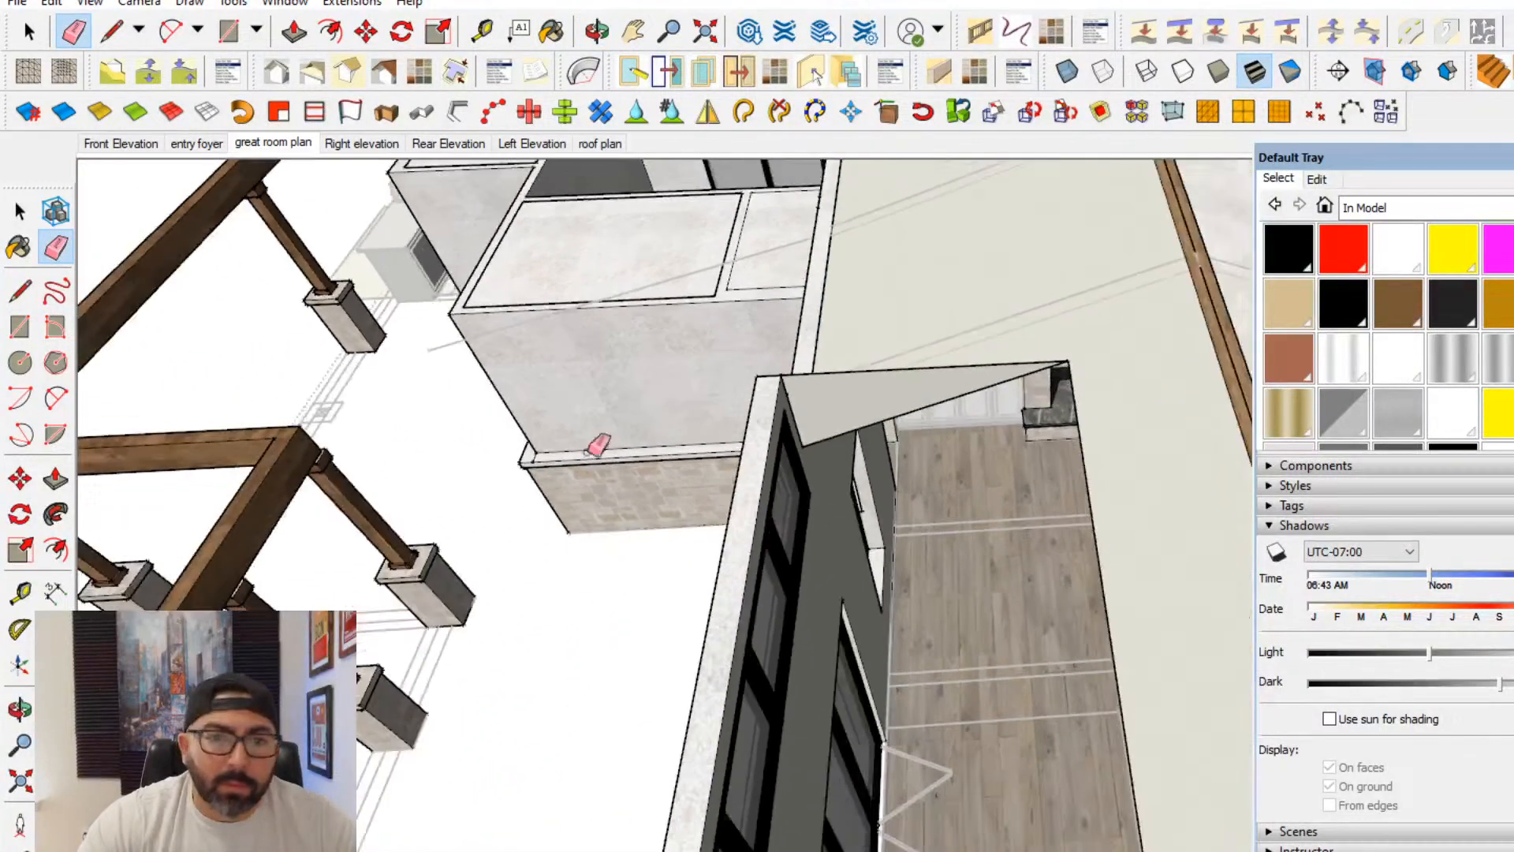
- Delete the short stray edge crossing the end face of the raised wall section
click(56, 481)
middle_drag(692, 432, 770, 307)
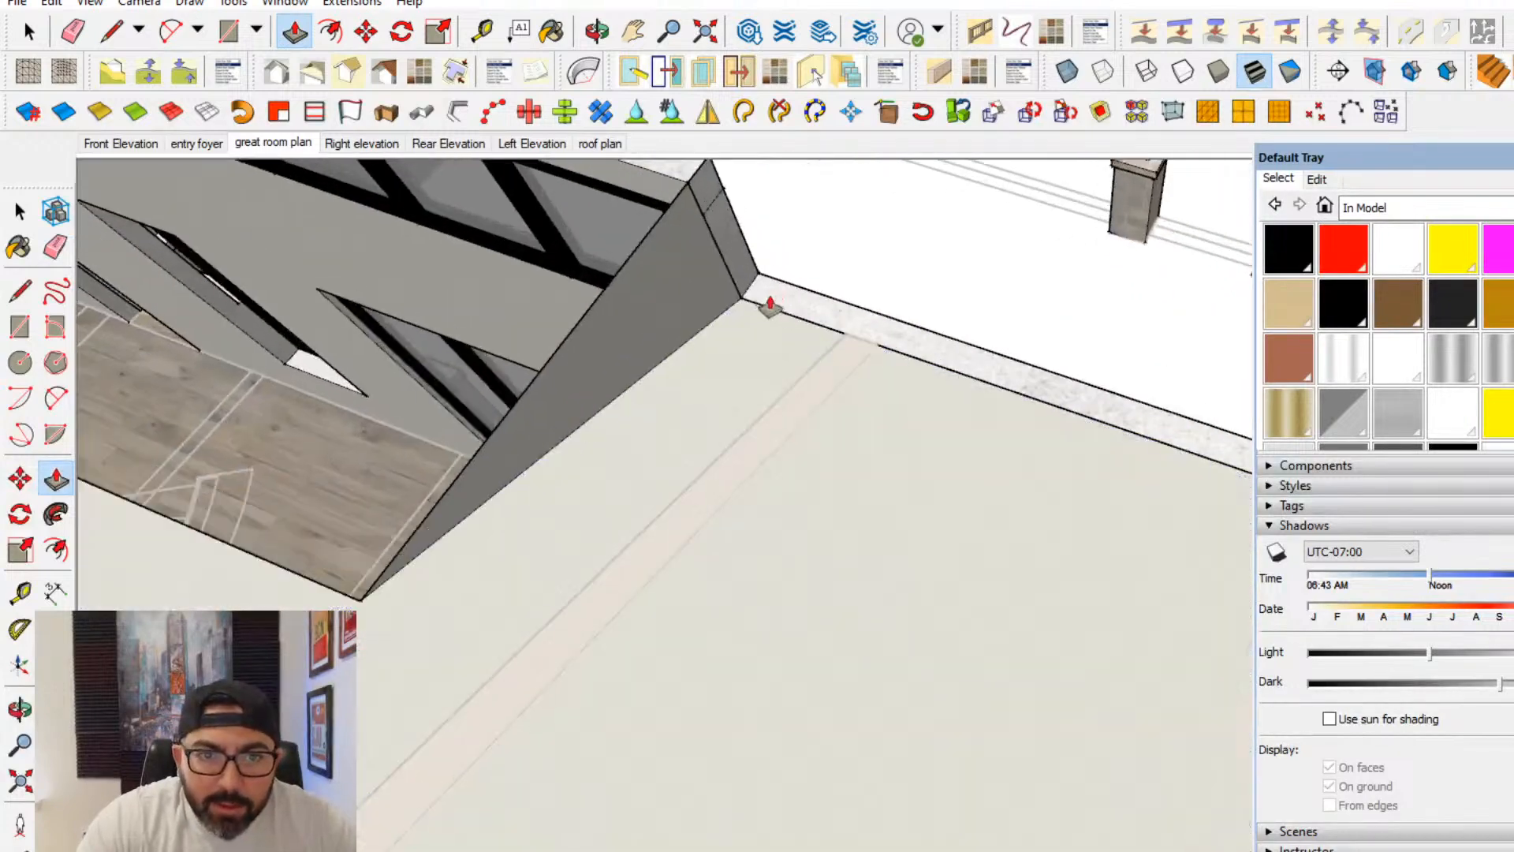
click(19, 211)
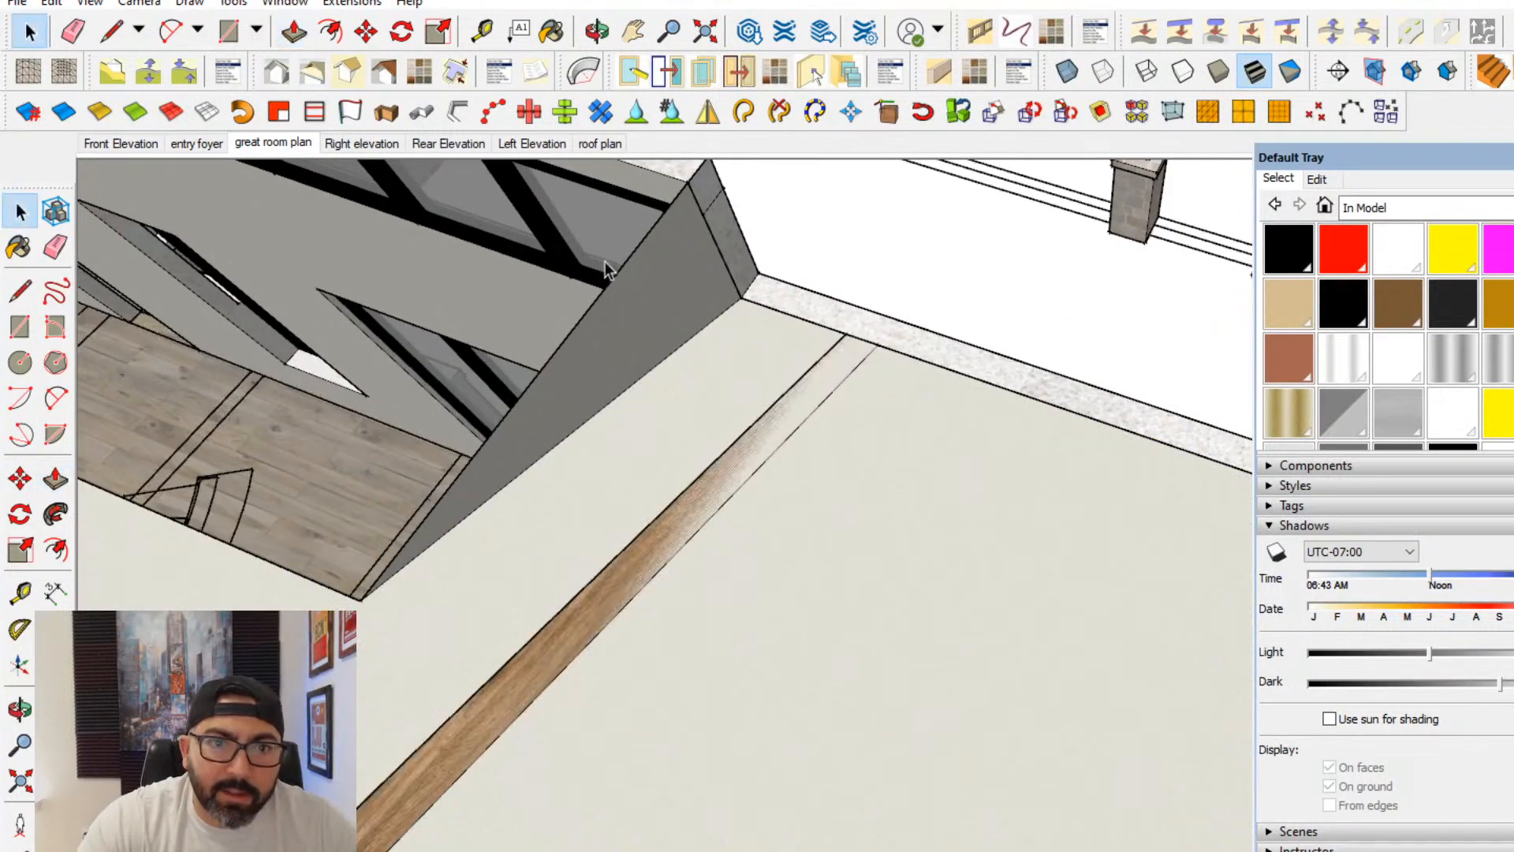
triple_click(650, 267)
click(55, 247)
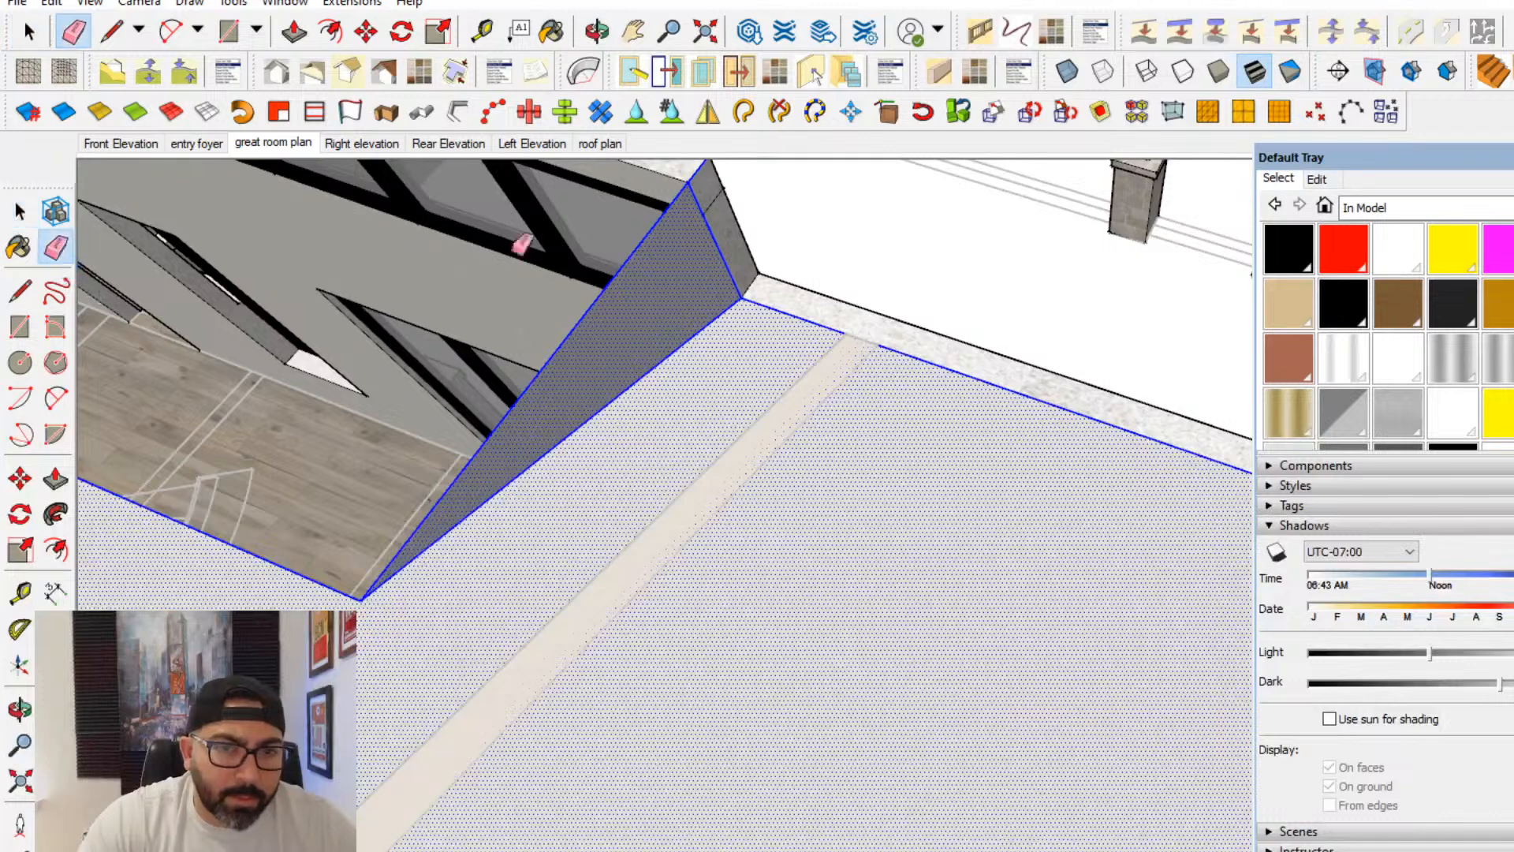
click(720, 211)
middle_drag(726, 281, 710, 370)
key(ctrl+z)
key(space)
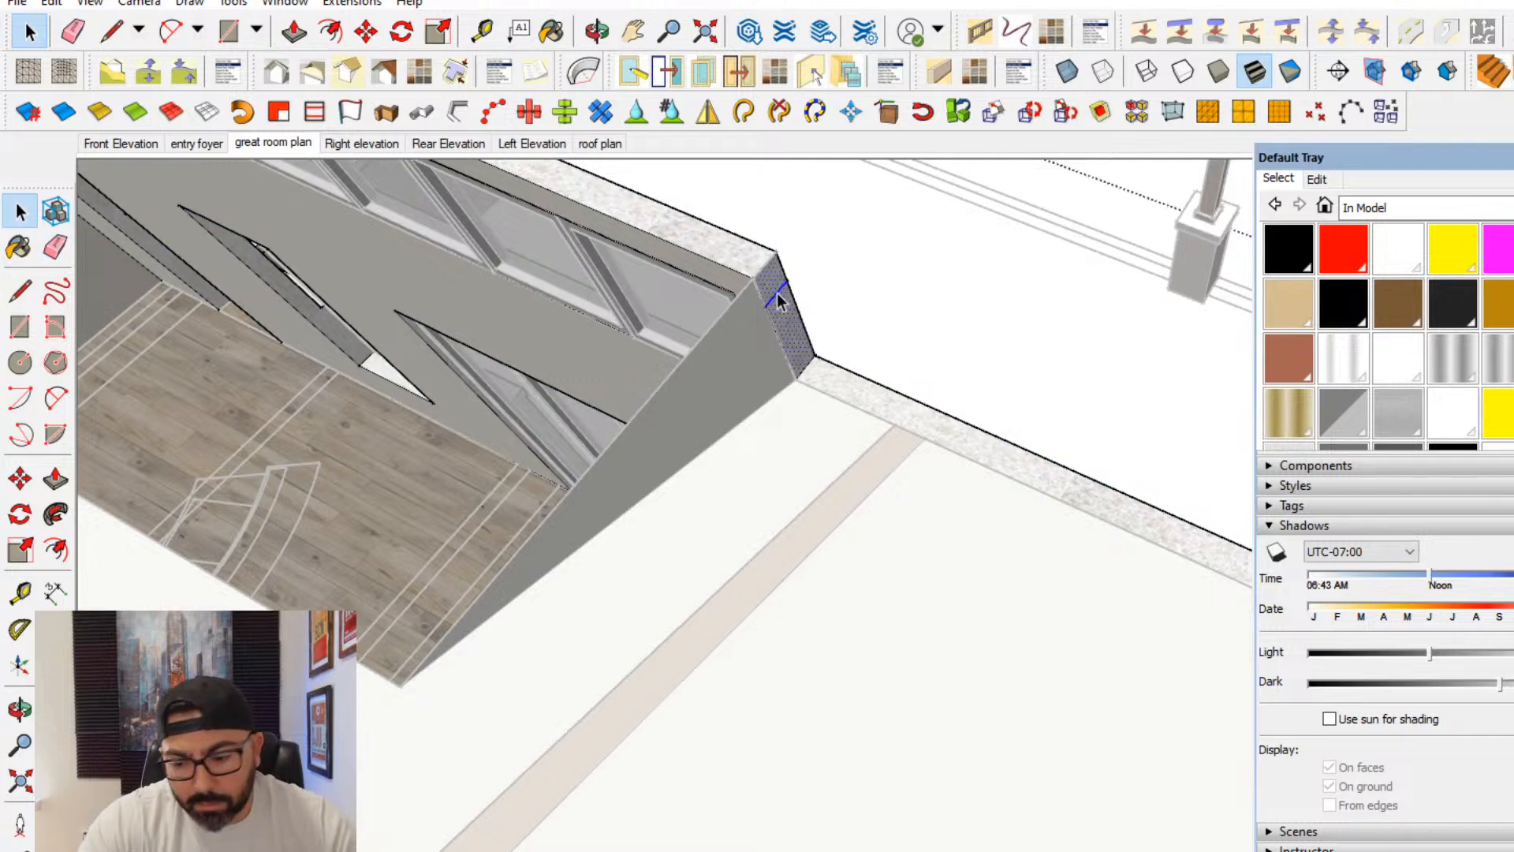
key(Delete)
- Draw a rectangle in the ceiling group from the raised section's upper corner to the recess's opposite lower corner
click(741, 352)
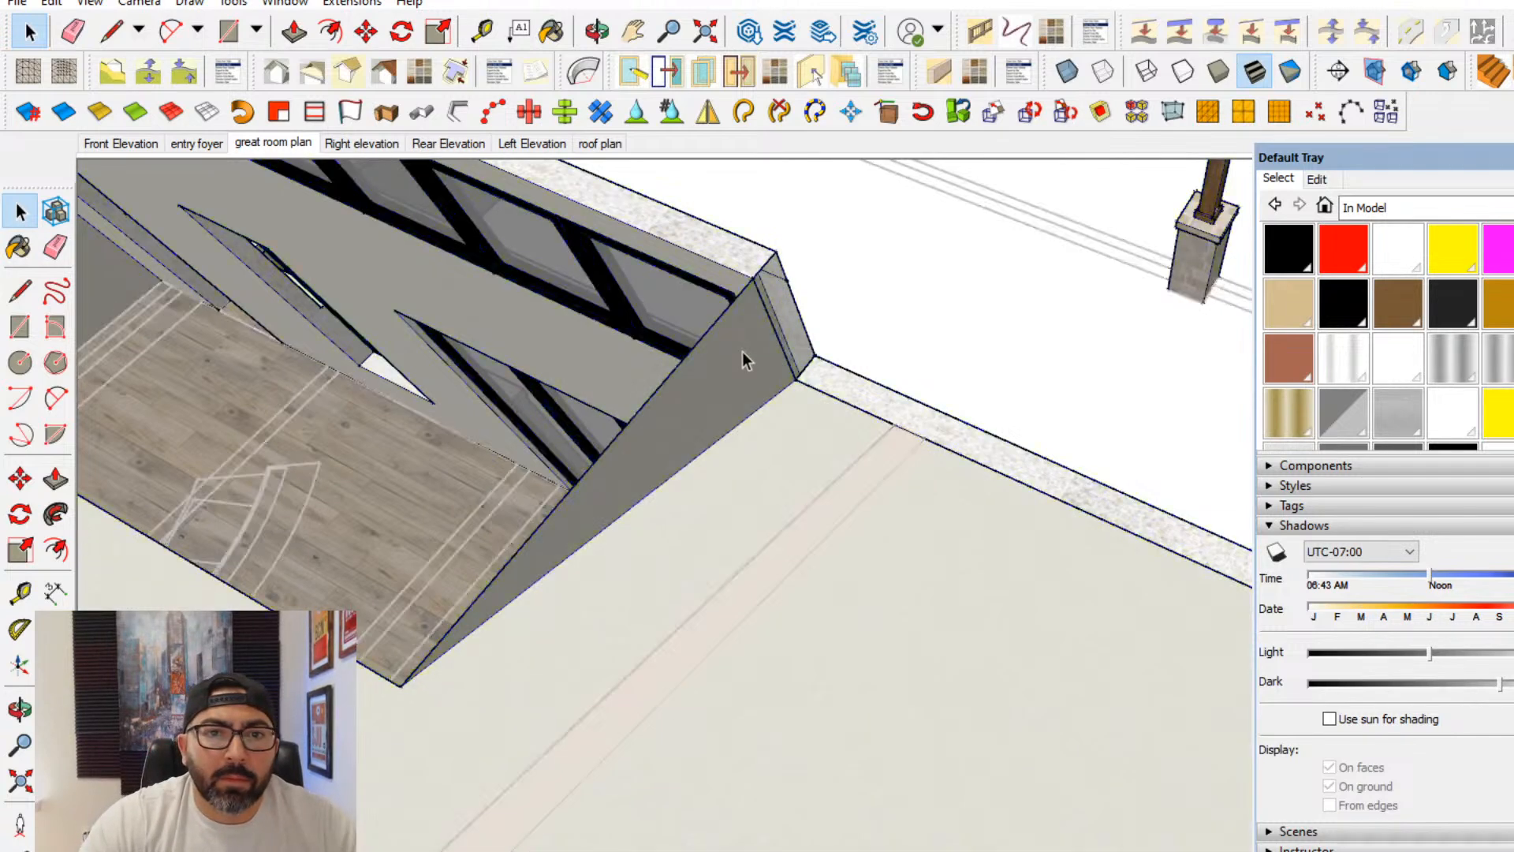
click(741, 352)
middle_drag(742, 352, 773, 442)
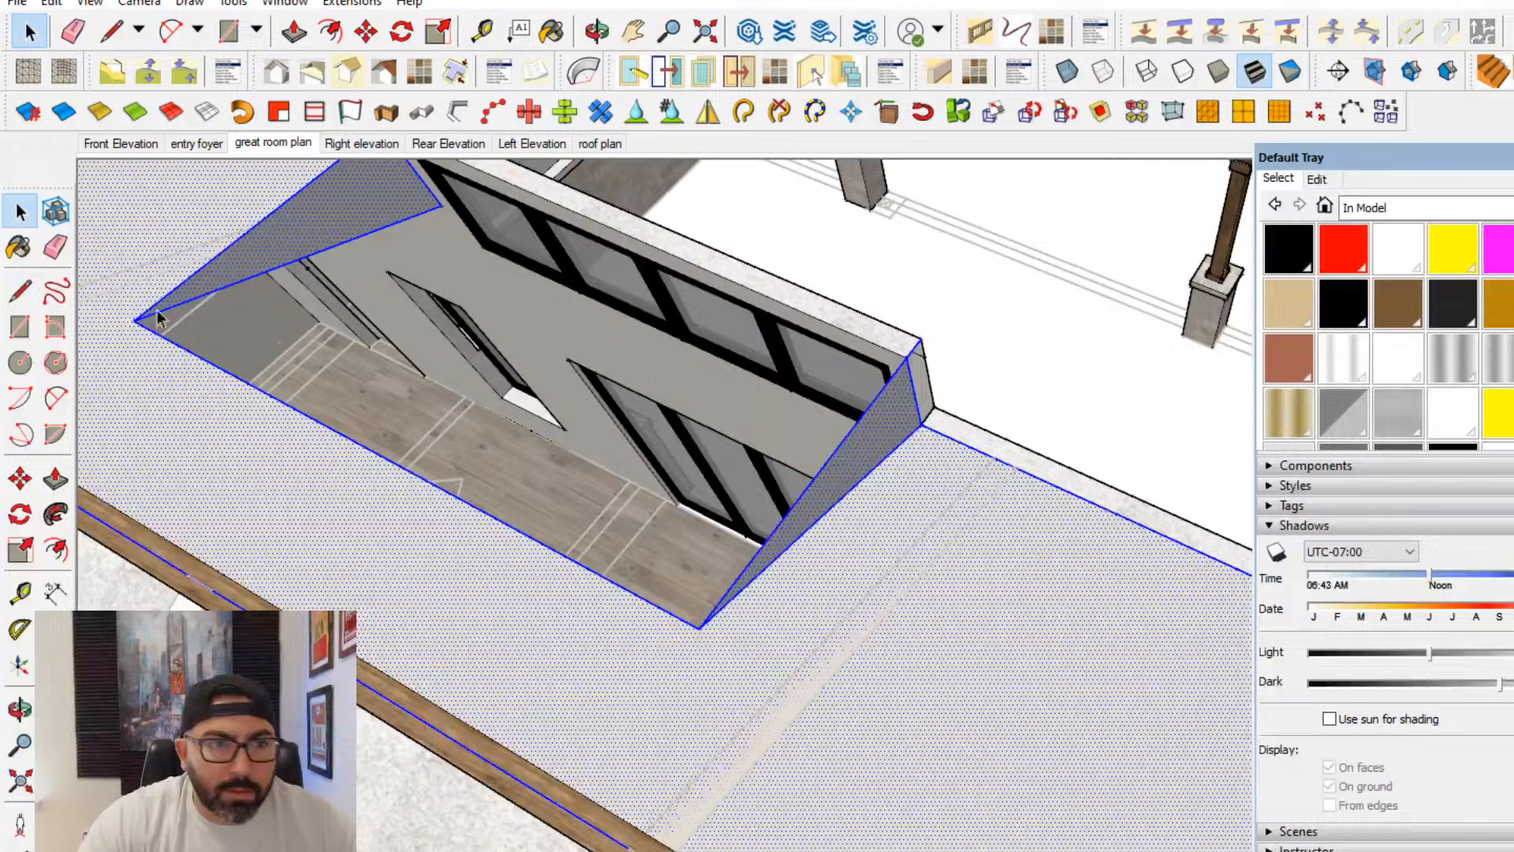
click(23, 325)
middle_drag(276, 261, 418, 205)
click(409, 202)
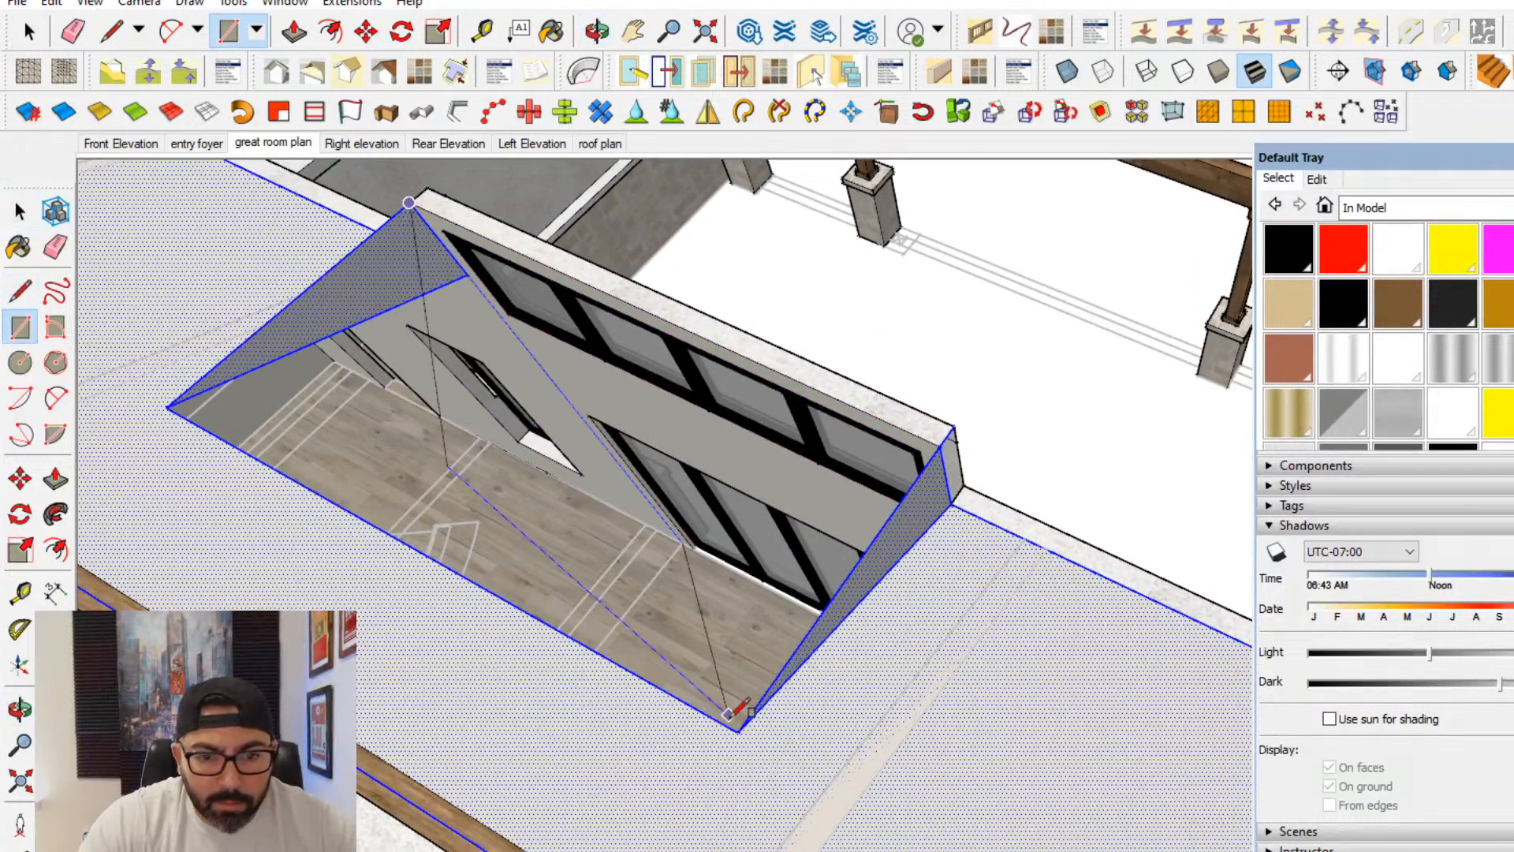
click(737, 730)
- Remove the short leftover edge near the top of the raised wall section's outer end
click(20, 211)
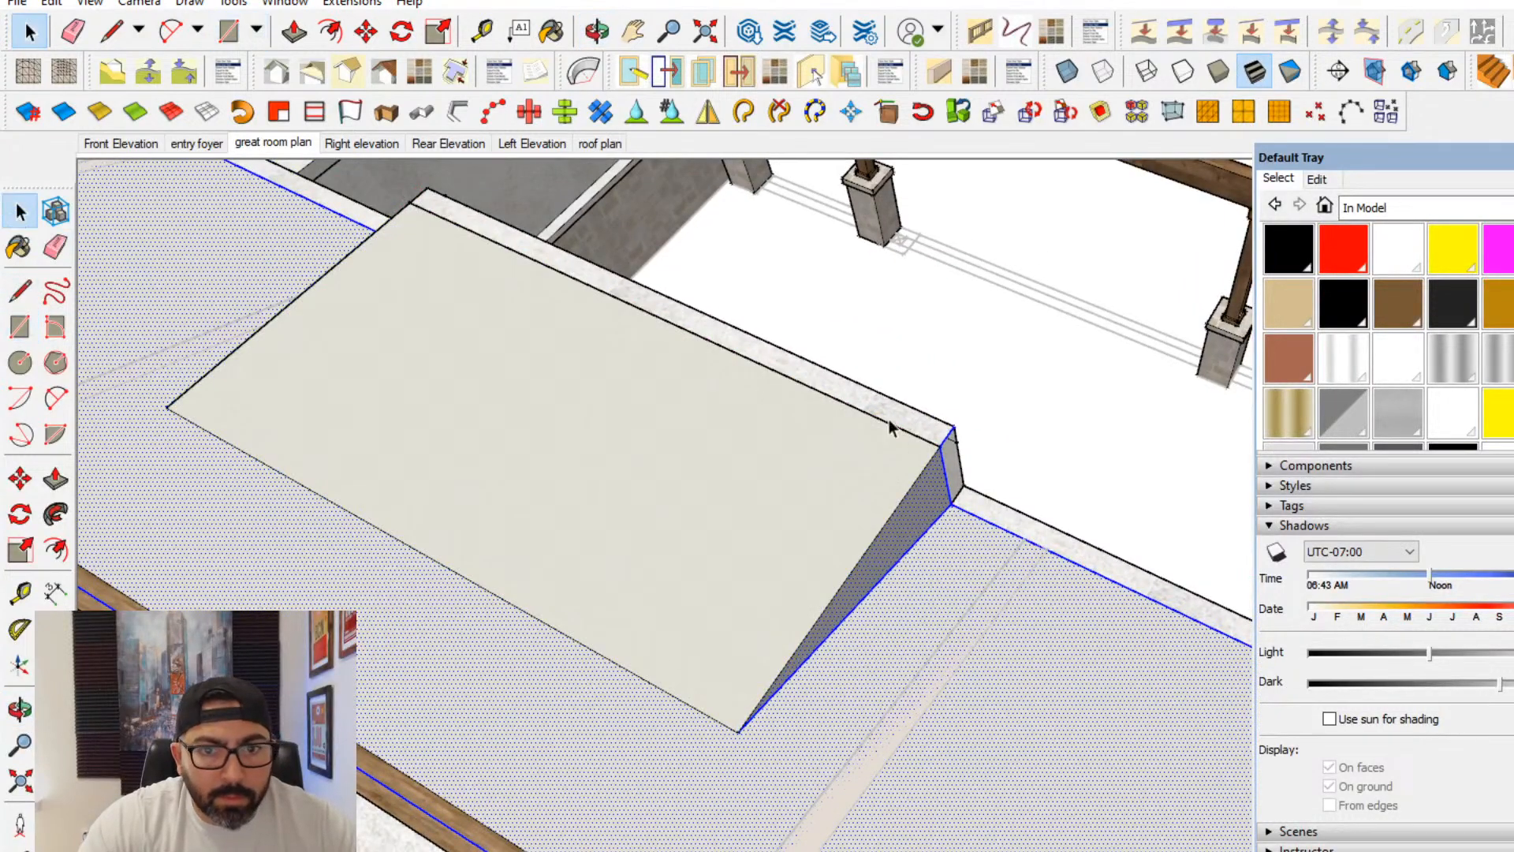
click(953, 443)
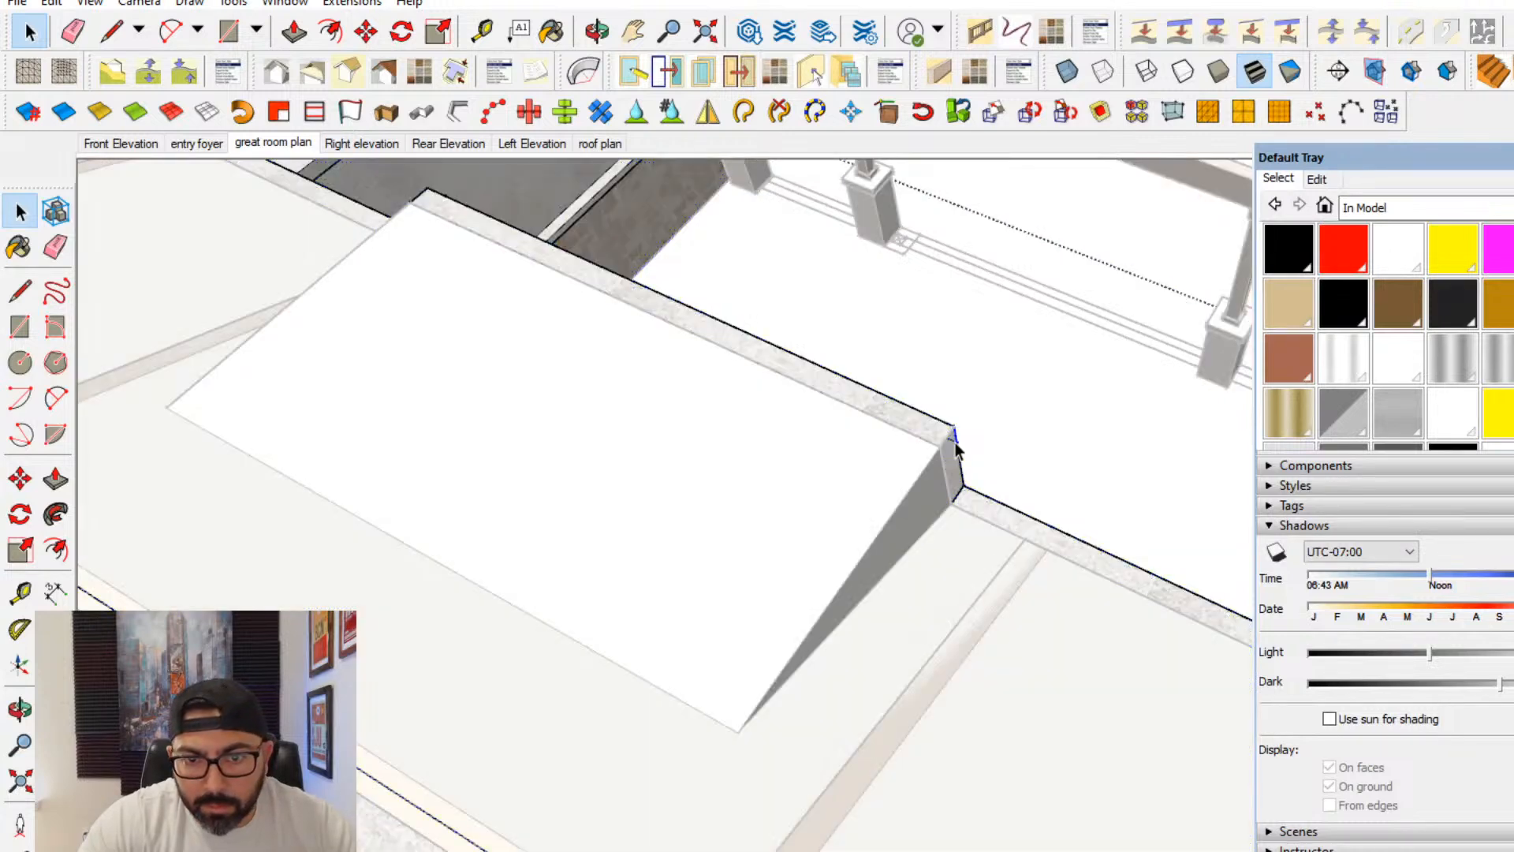
middle_drag(954, 443, 1162, 458)
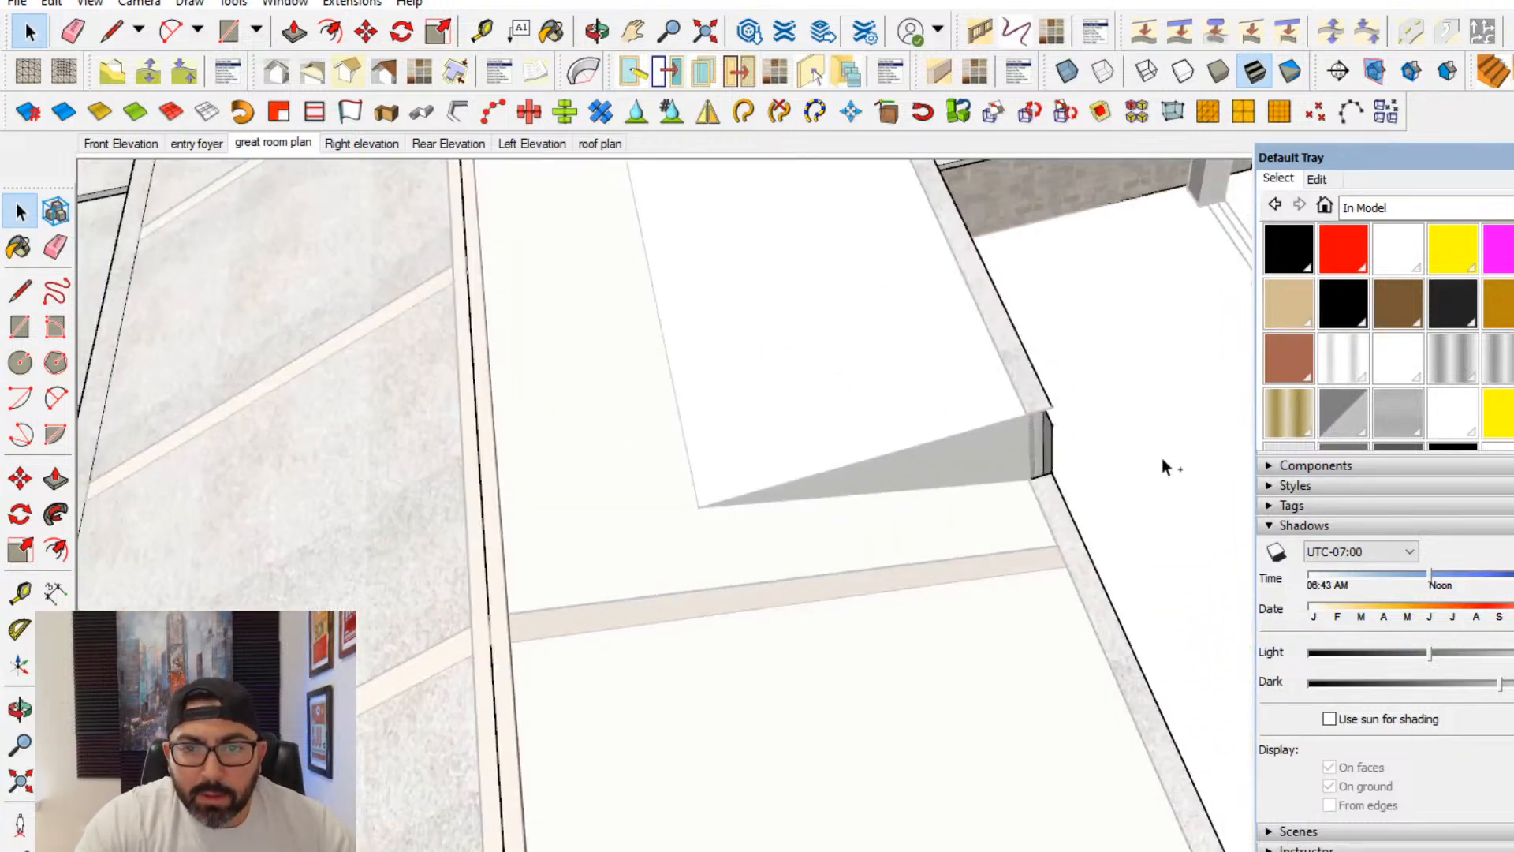
scroll(1049, 450, up, 4)
middle_drag(1049, 450, 899, 435)
shift+middle_drag(899, 435, 816, 405)
key(Escape)
key(Escape)
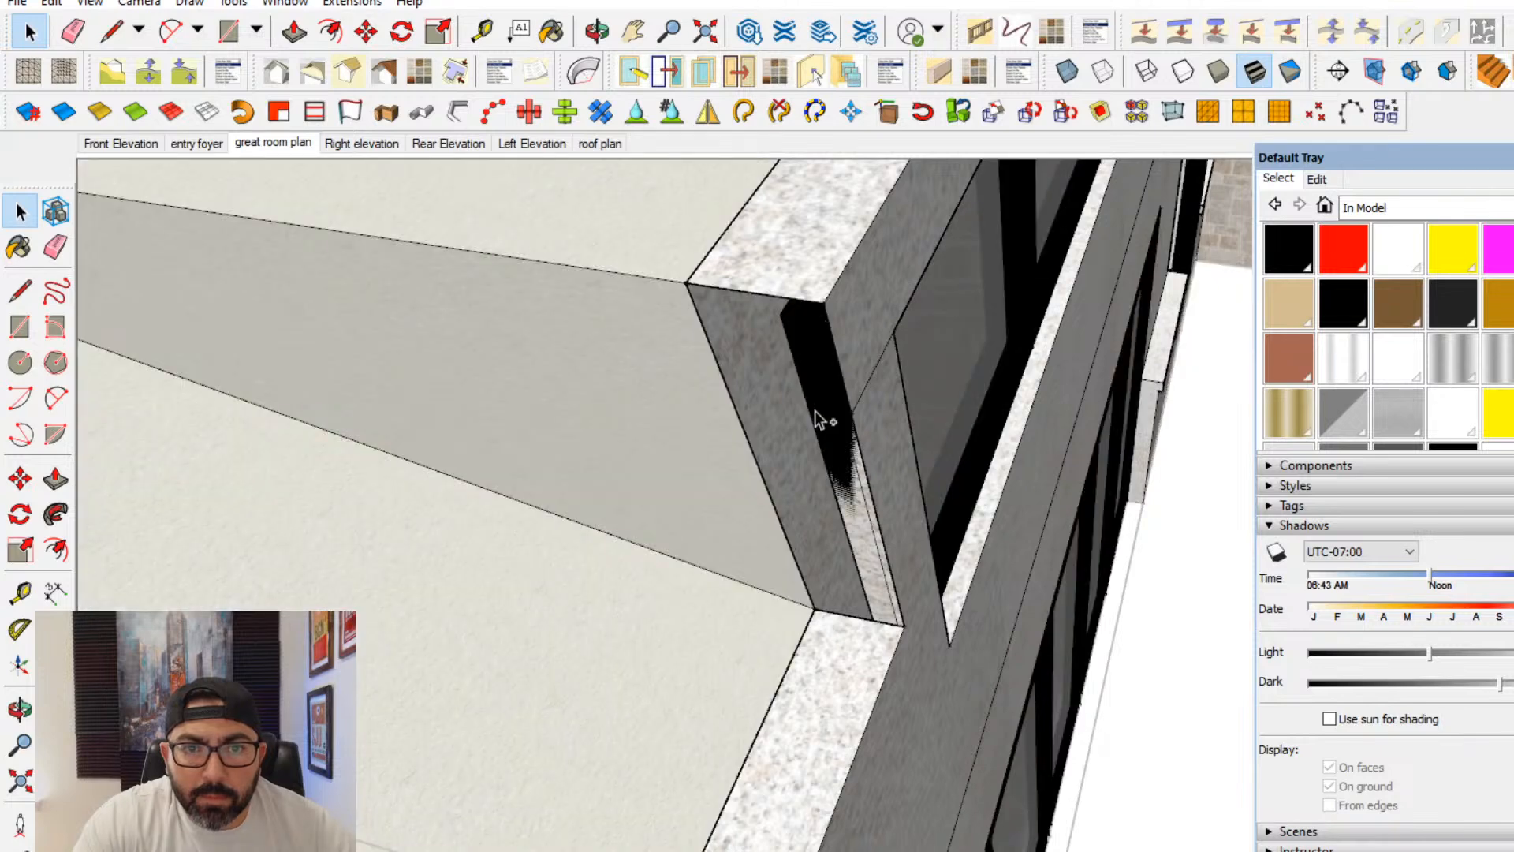
- Rebuild the raised wall section's end face by drawing a line down its inner vertical edge inside the wall group
scroll(855, 387, down, 2)
double_click(854, 380)
double_click(825, 295)
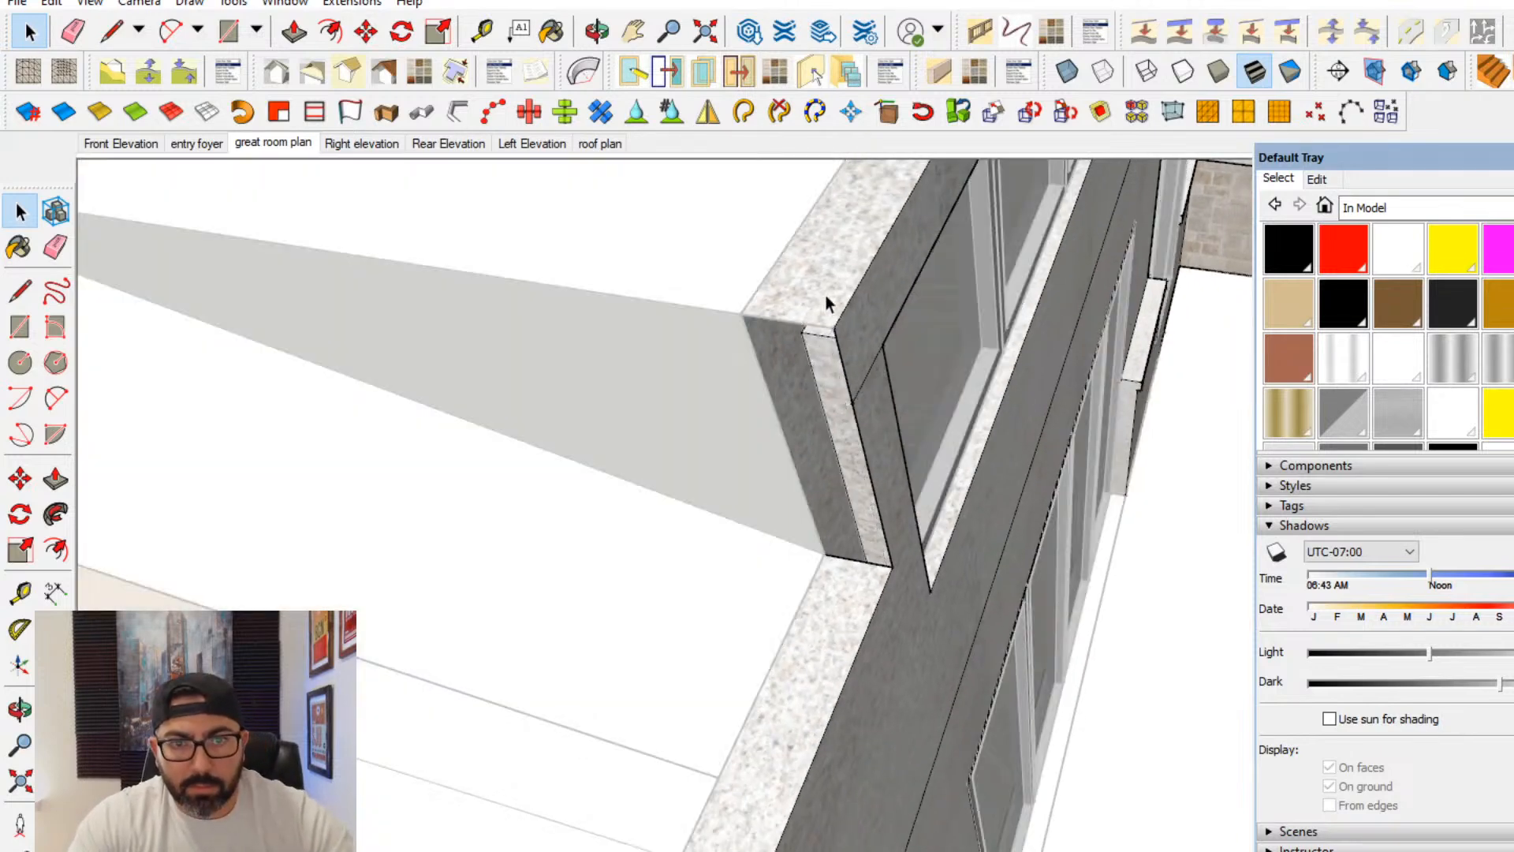
triple_click(826, 295)
click(30, 294)
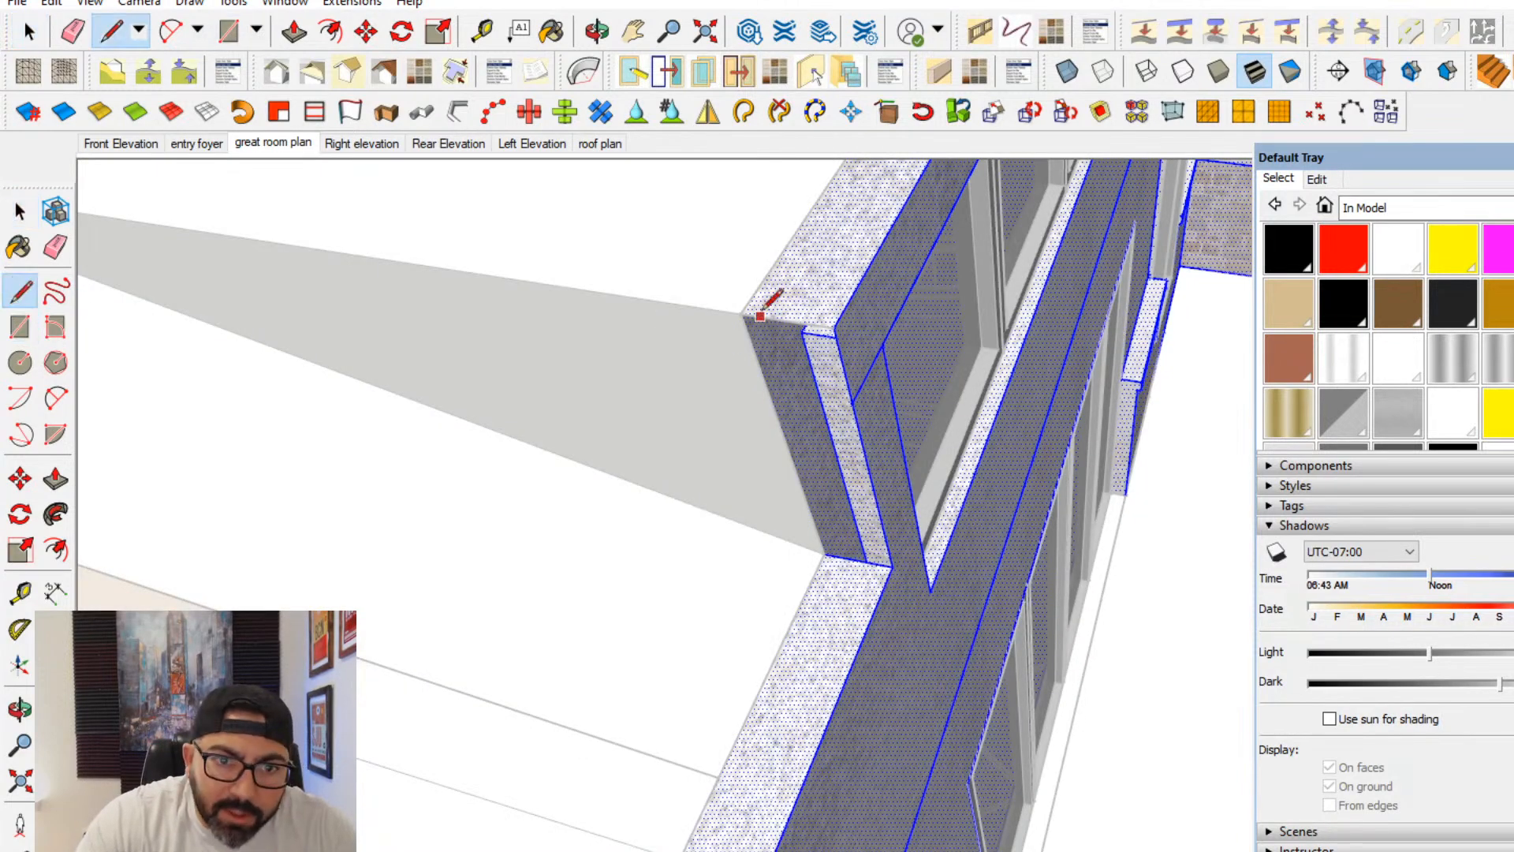
click(825, 552)
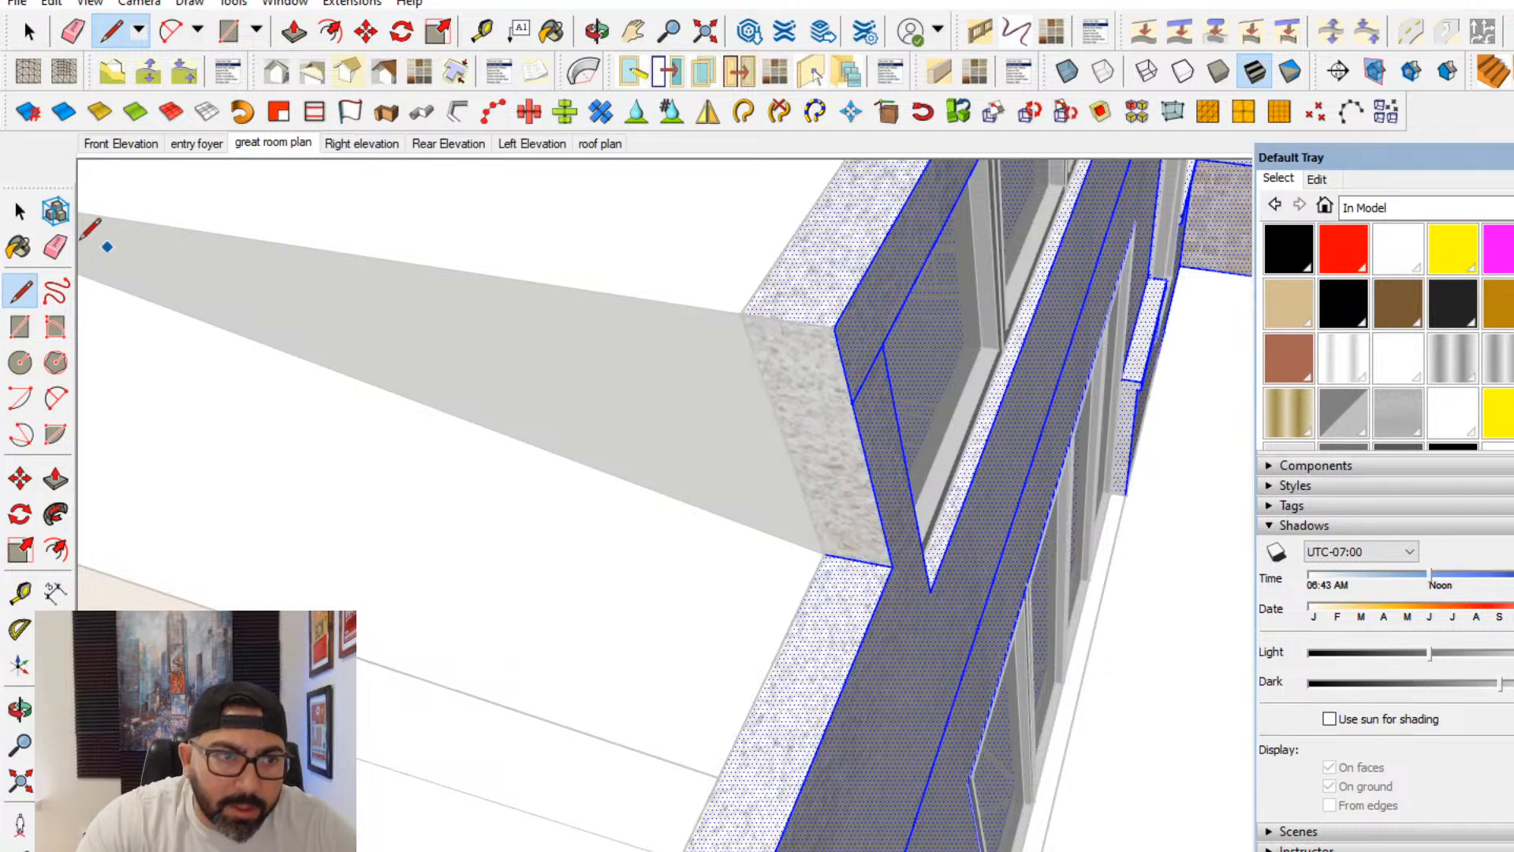
- Delete the short edge between the raised wall's end and the upper window corner, and close the wall group
scroll(731, 385, down, 2)
middle_drag(730, 386, 611, 425)
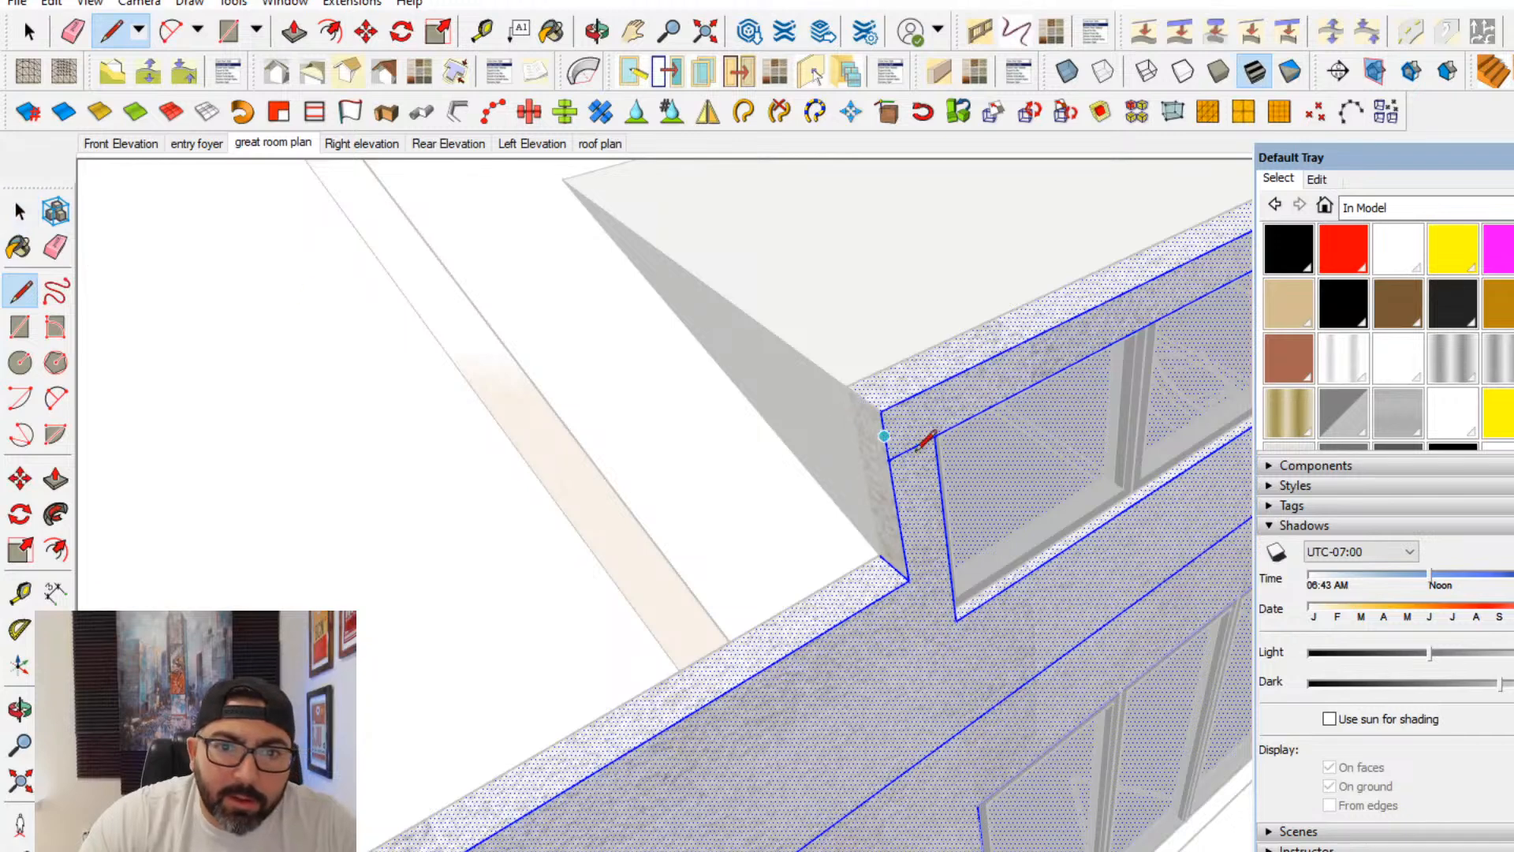
click(20, 211)
click(919, 449)
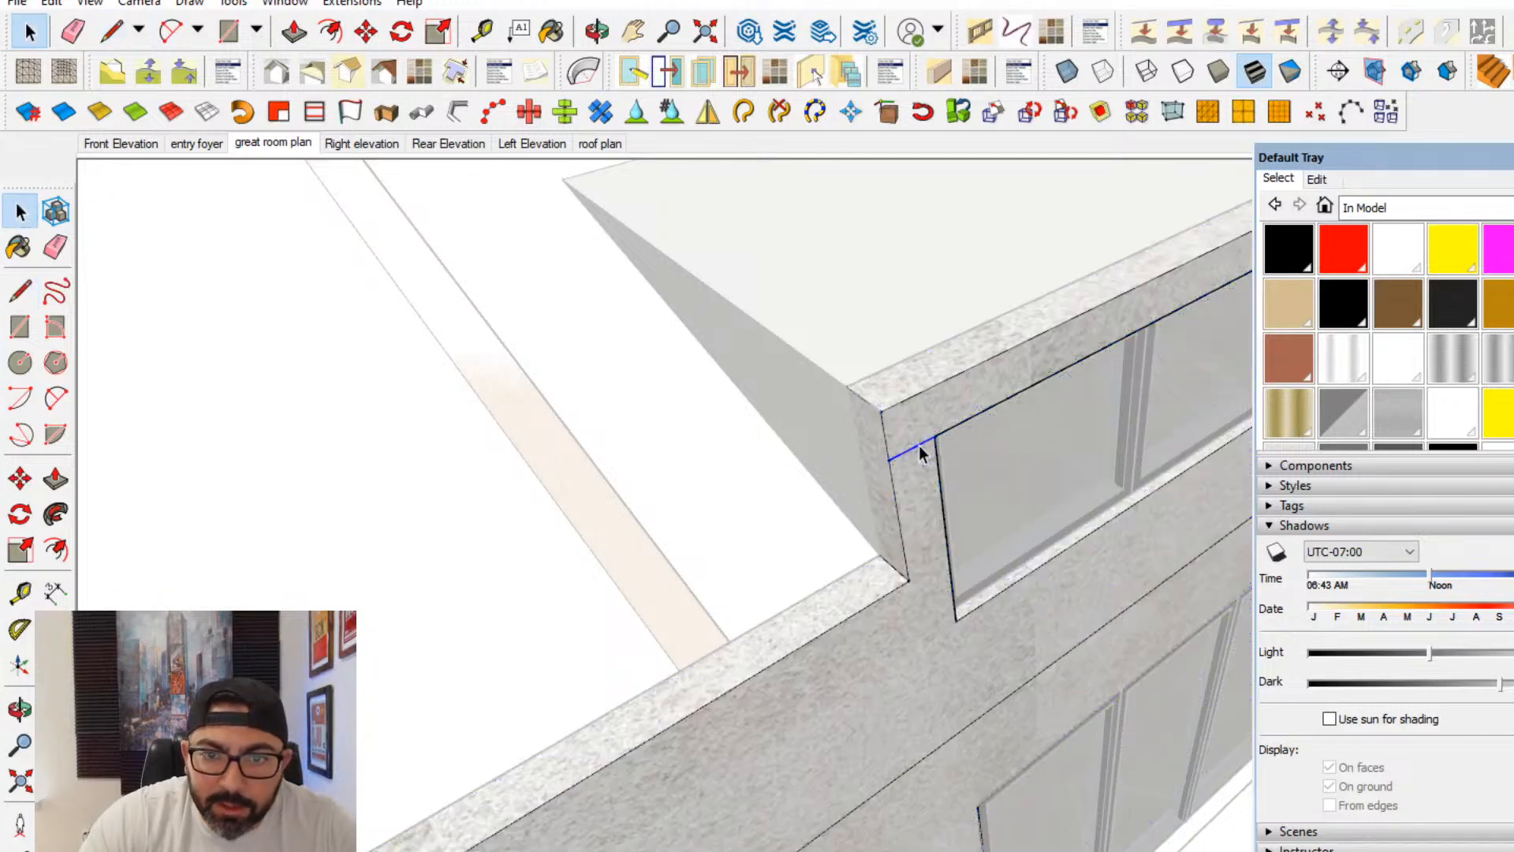
key(Delete)
scroll(936, 438, down, 2)
key(Escape)
- Examine the ceiling recess and upper windows from outside and inside the great room, and move the tray aside
middle_drag(985, 407, 752, 606)
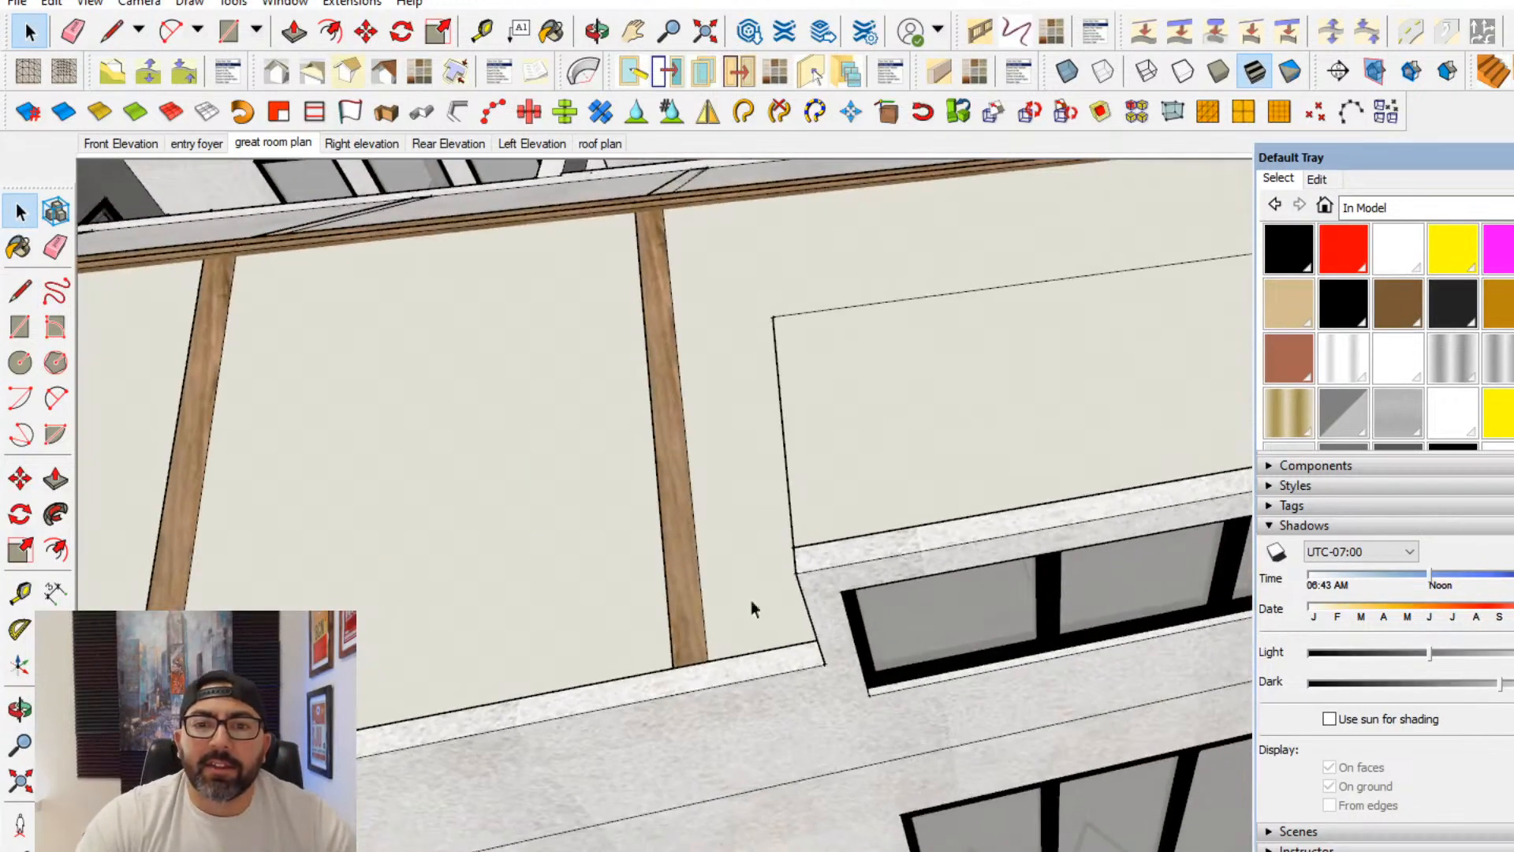
scroll(830, 522, up, 2)
middle_drag(830, 522, 374, 245)
scroll(652, 511, up, 5)
shift+middle_drag(652, 511, 256, 289)
middle_drag(934, 564, 723, 524)
scroll(720, 470, down, 2)
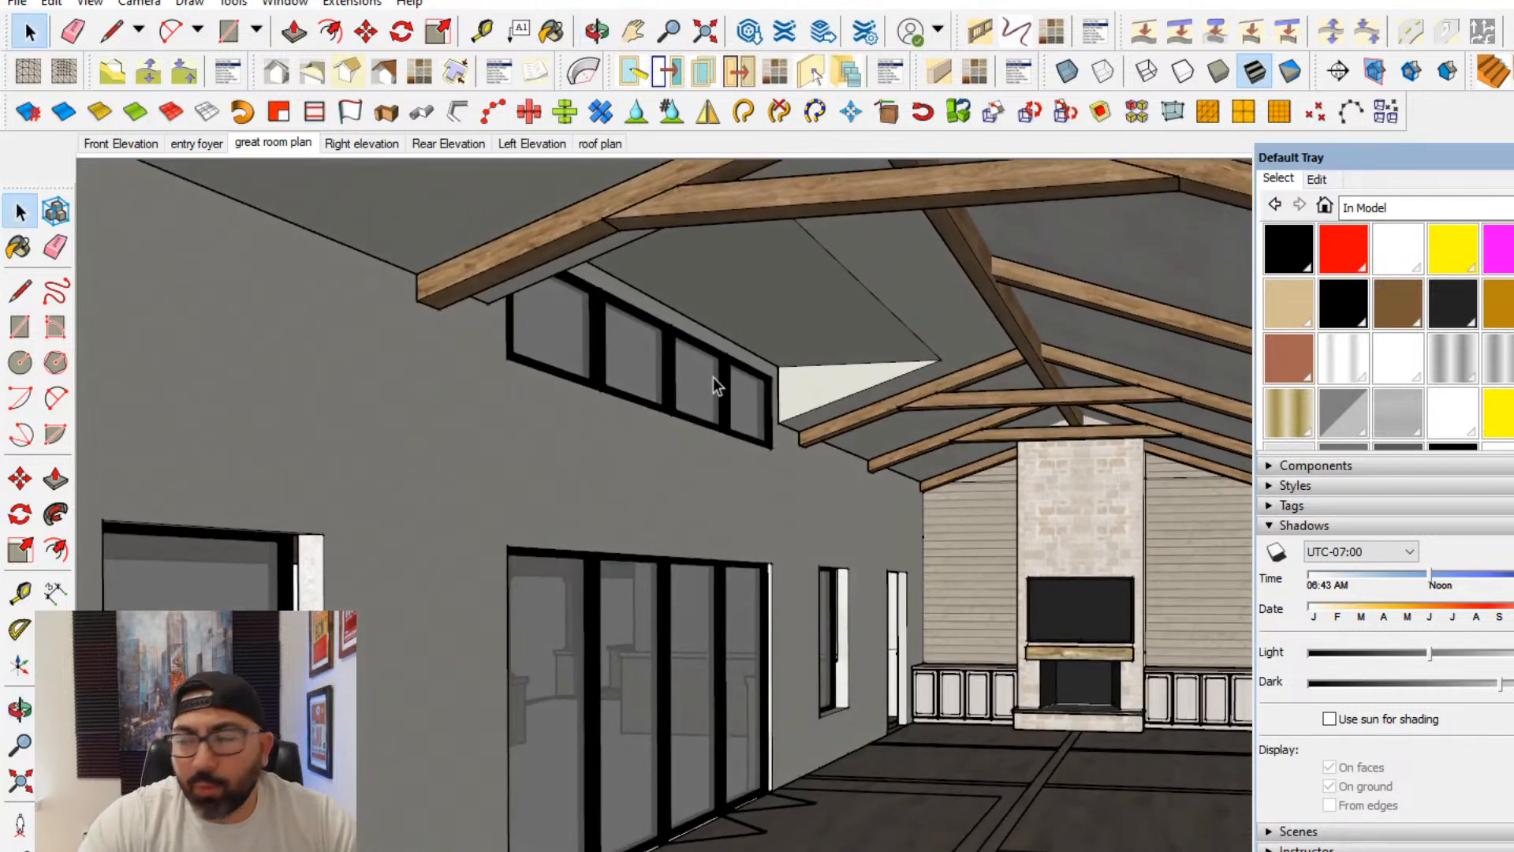
shift+middle_drag(659, 409, 759, 423)
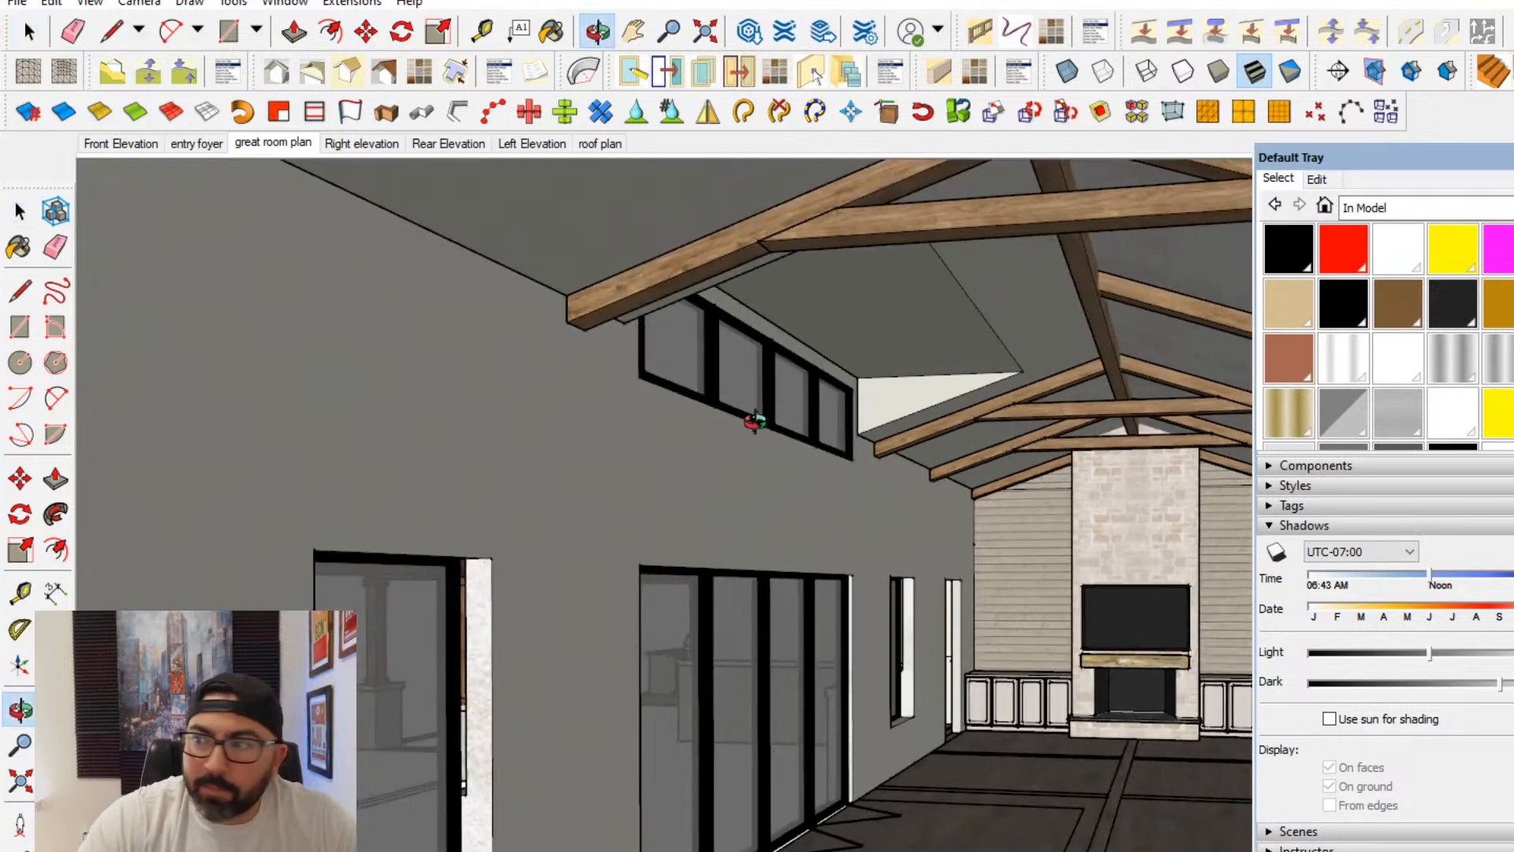
scroll(760, 427, up, 1)
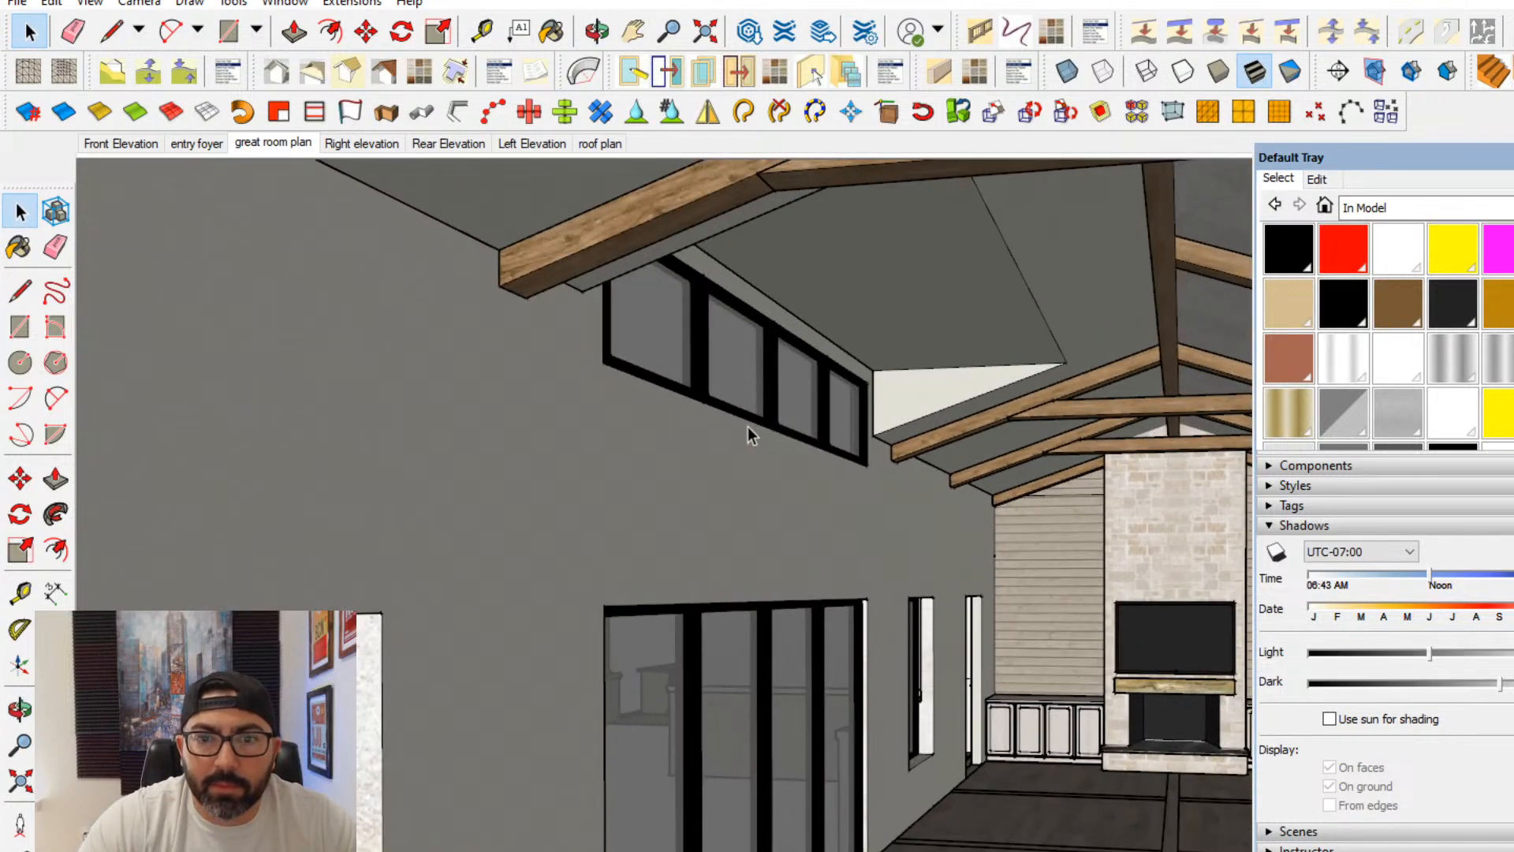
drag(1419, 157, 1513, 157)
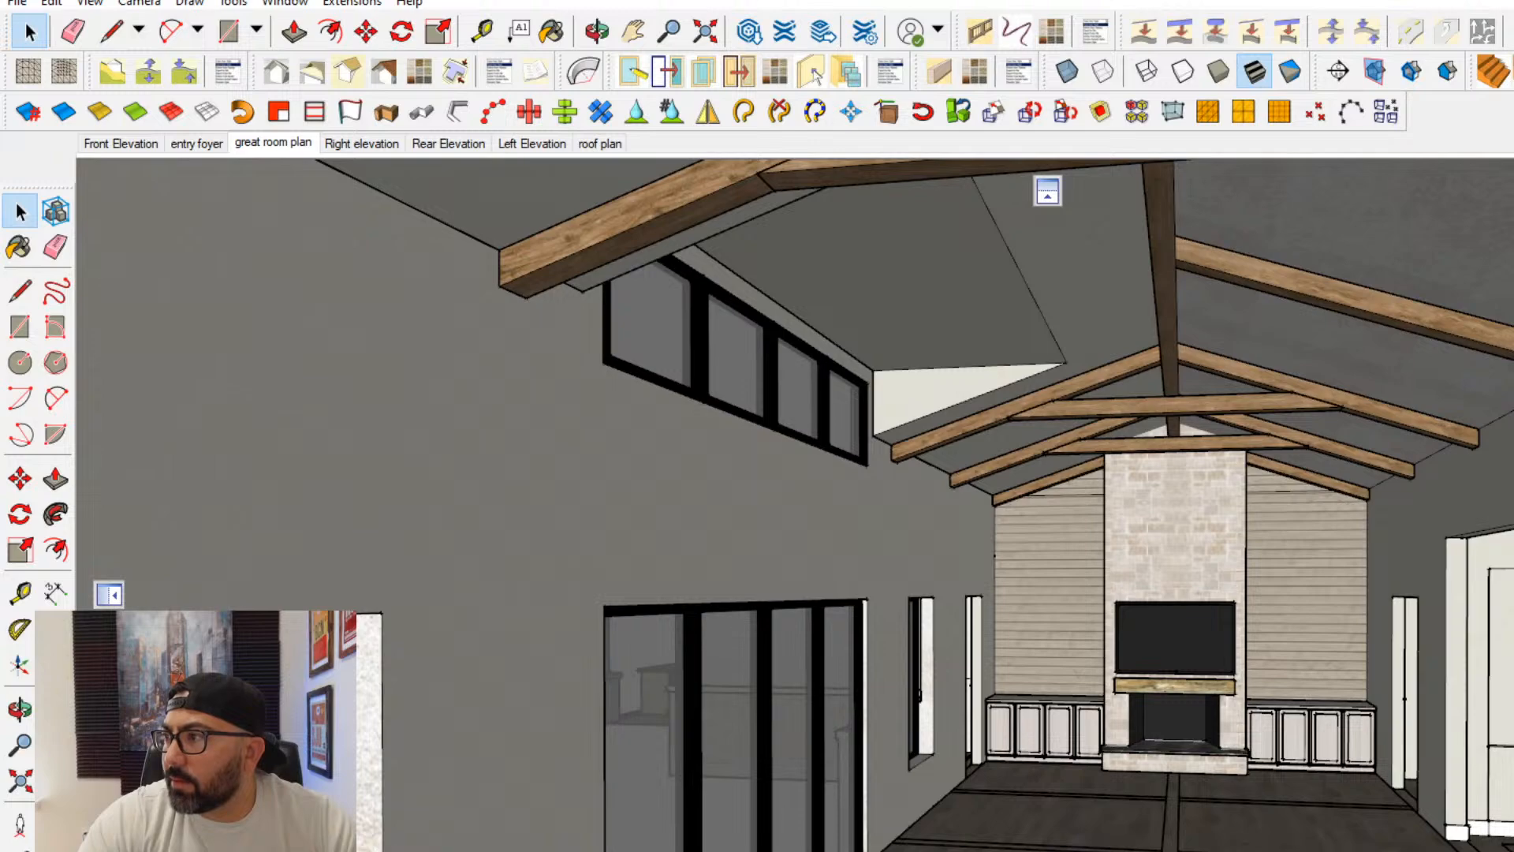
- Delete the horizontal edge below the truss across the blank end wall, and close the wall group
middle_drag(1181, 451, 1028, 413)
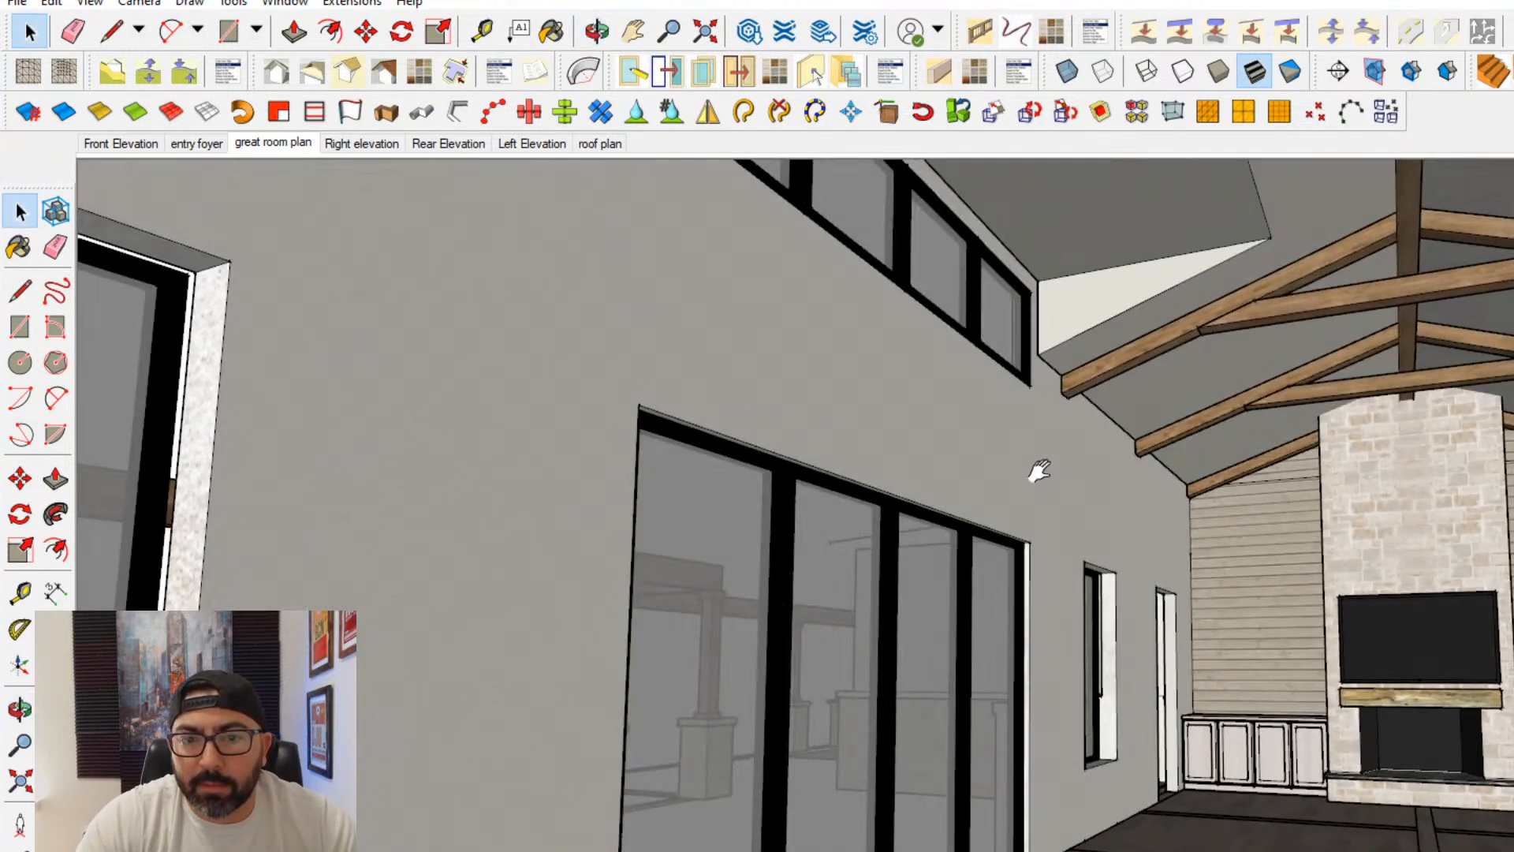
middle_drag(1039, 471, 779, 396)
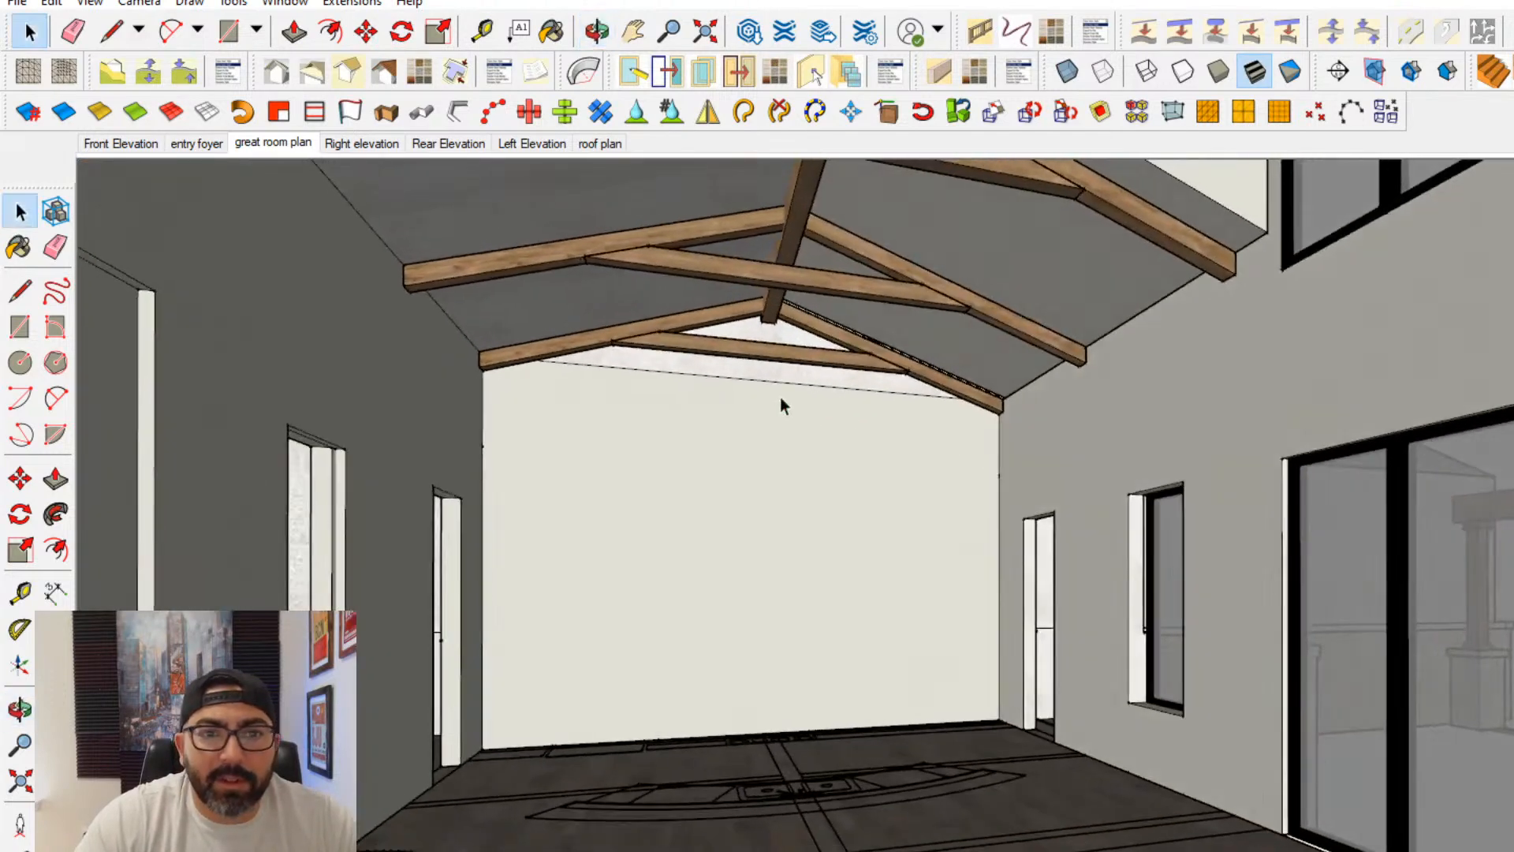
double_click(782, 382)
double_click(782, 381)
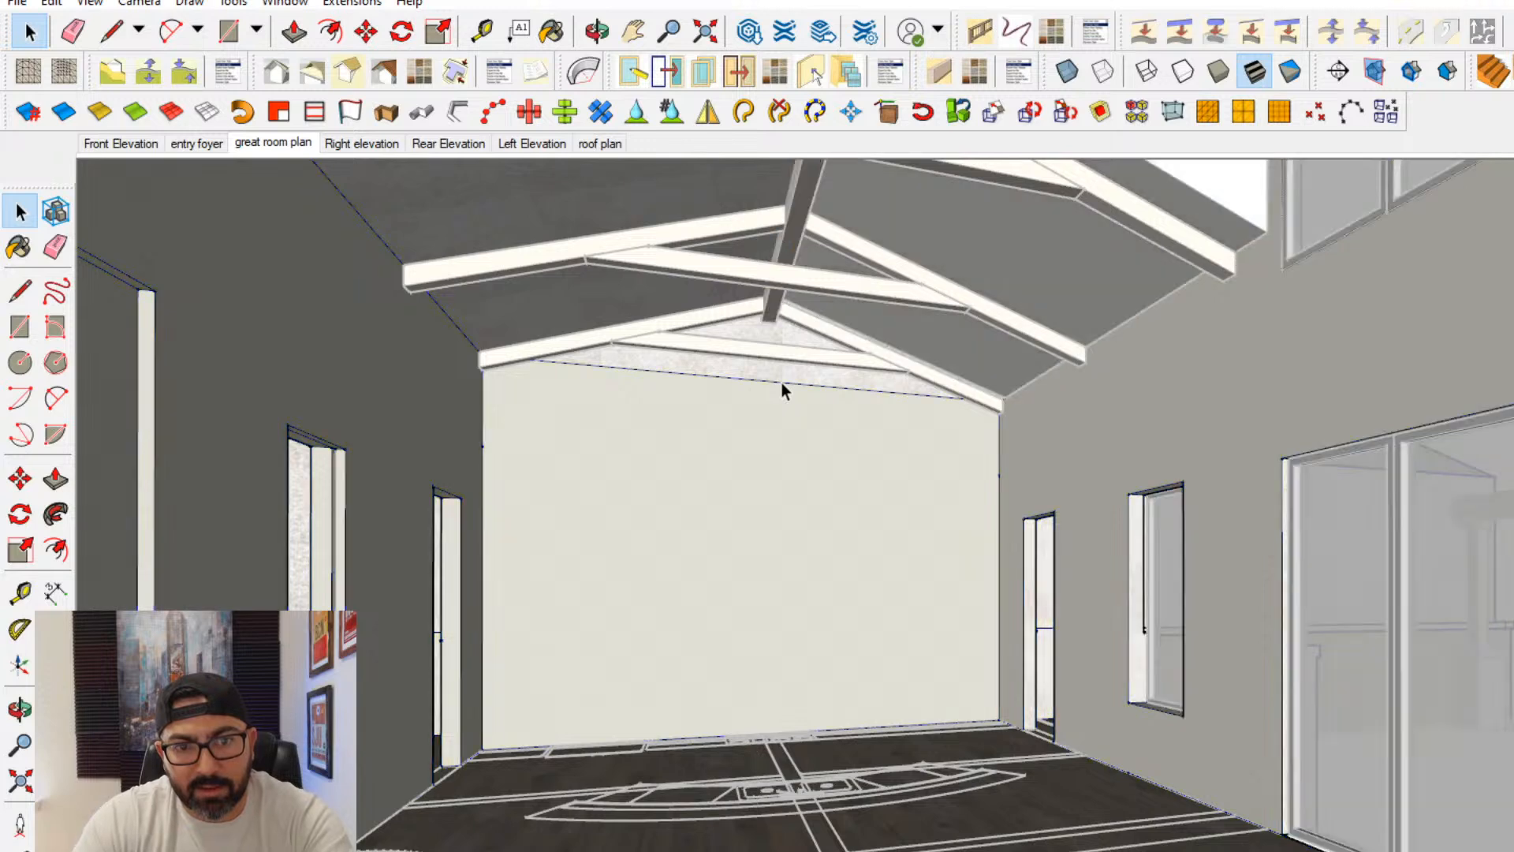
click(782, 381)
key(Delete)
key(Escape)
key(Escape)
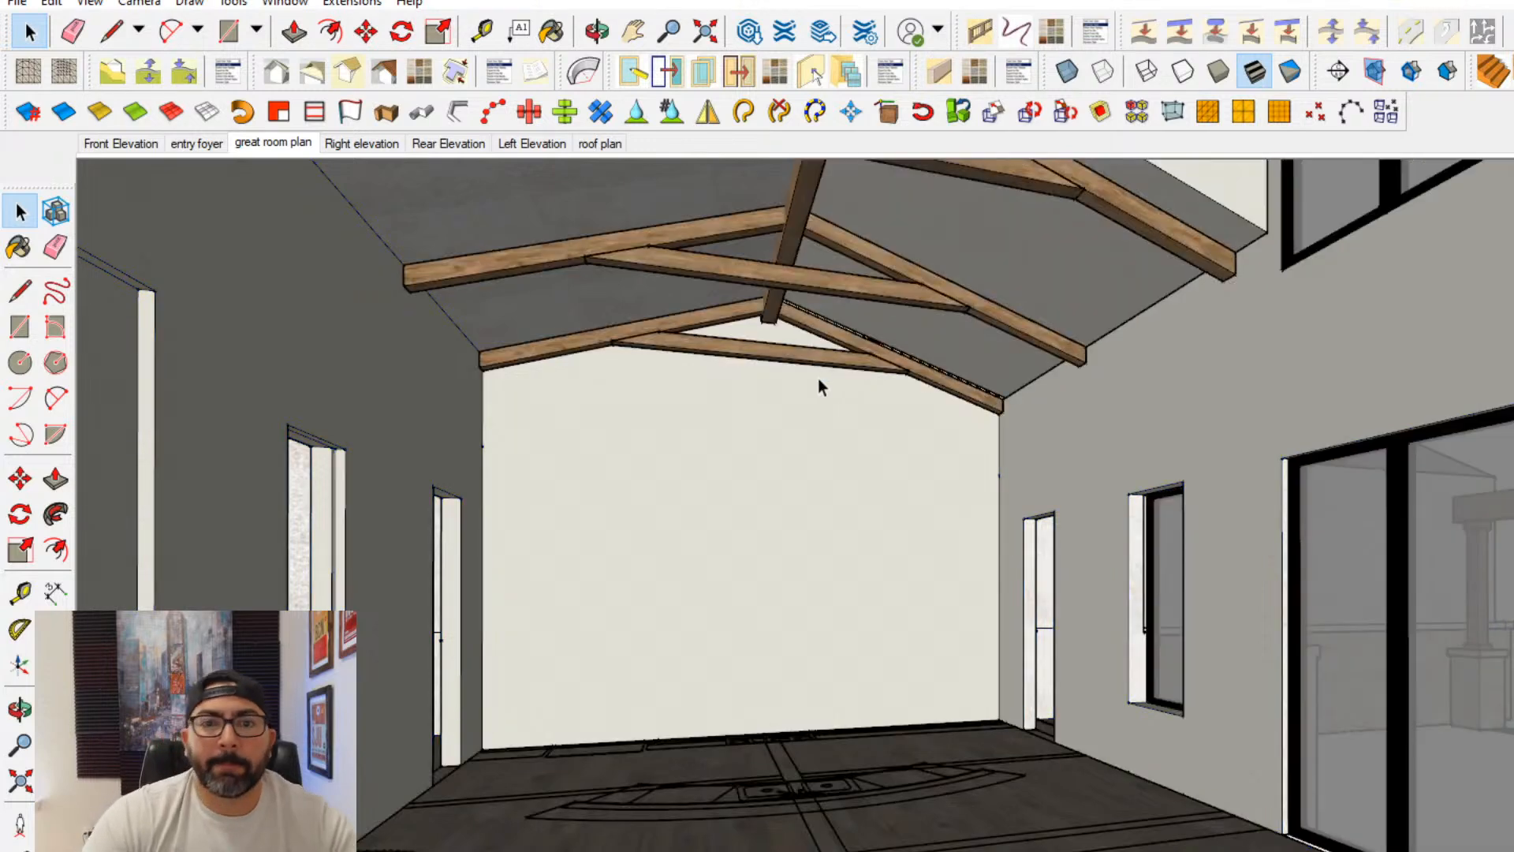
shift+middle_drag(1015, 557, 991, 527)
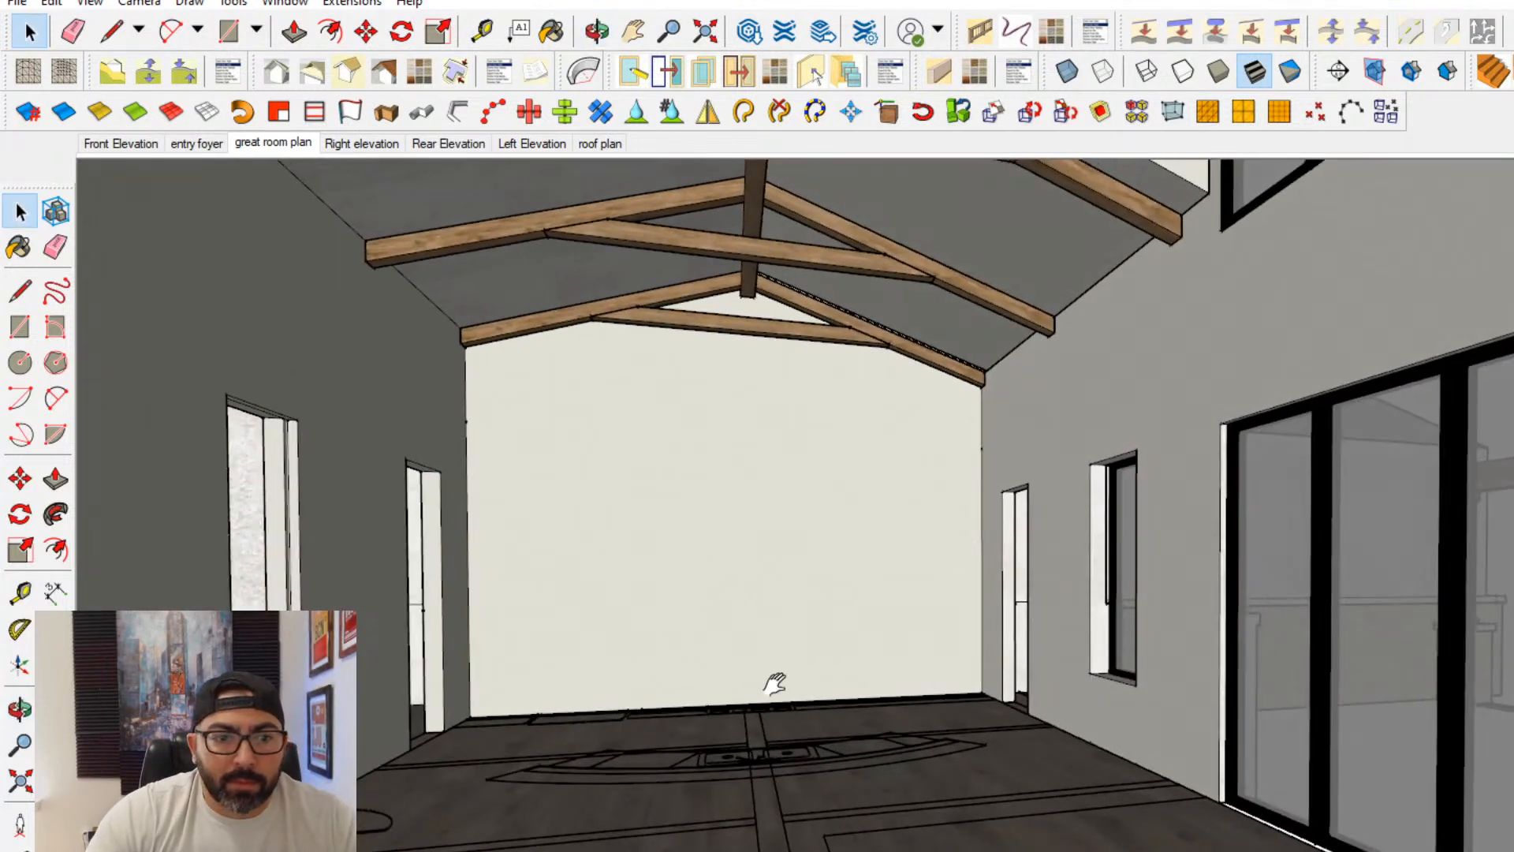
middle_drag(777, 679, 824, 648)
scroll(883, 628, down, 2)
shift+middle_drag(1009, 642, 788, 600)
shift+middle_drag(1372, 676, 1199, 670)
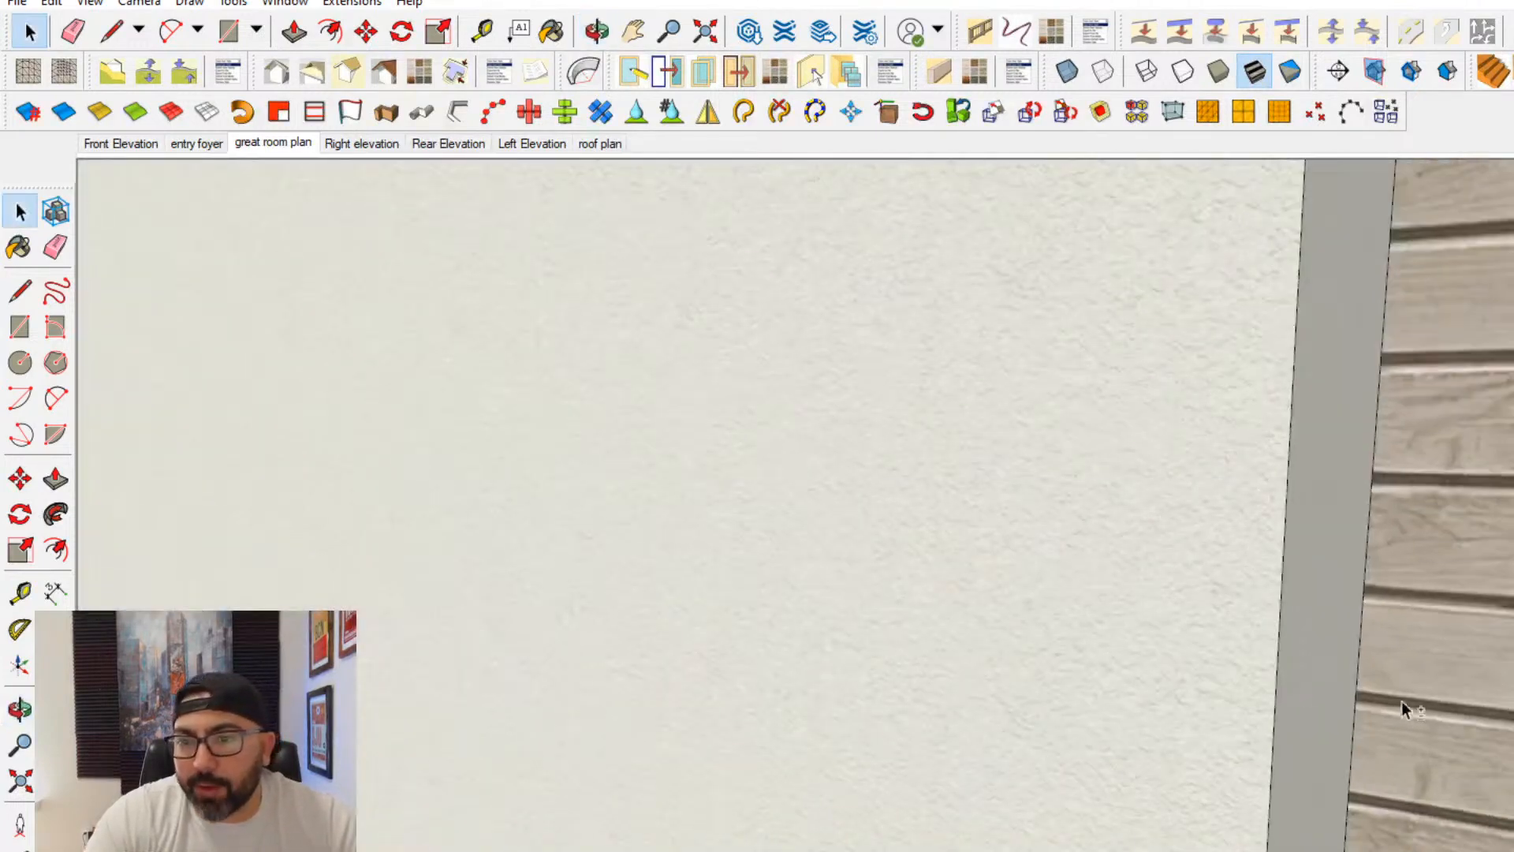
- Frame the great room toward the fireplace wall, save it as a scene after the great room plan scene, and name it "great room view"
scroll(1420, 666, up, 6)
scroll(1444, 704, up, 6)
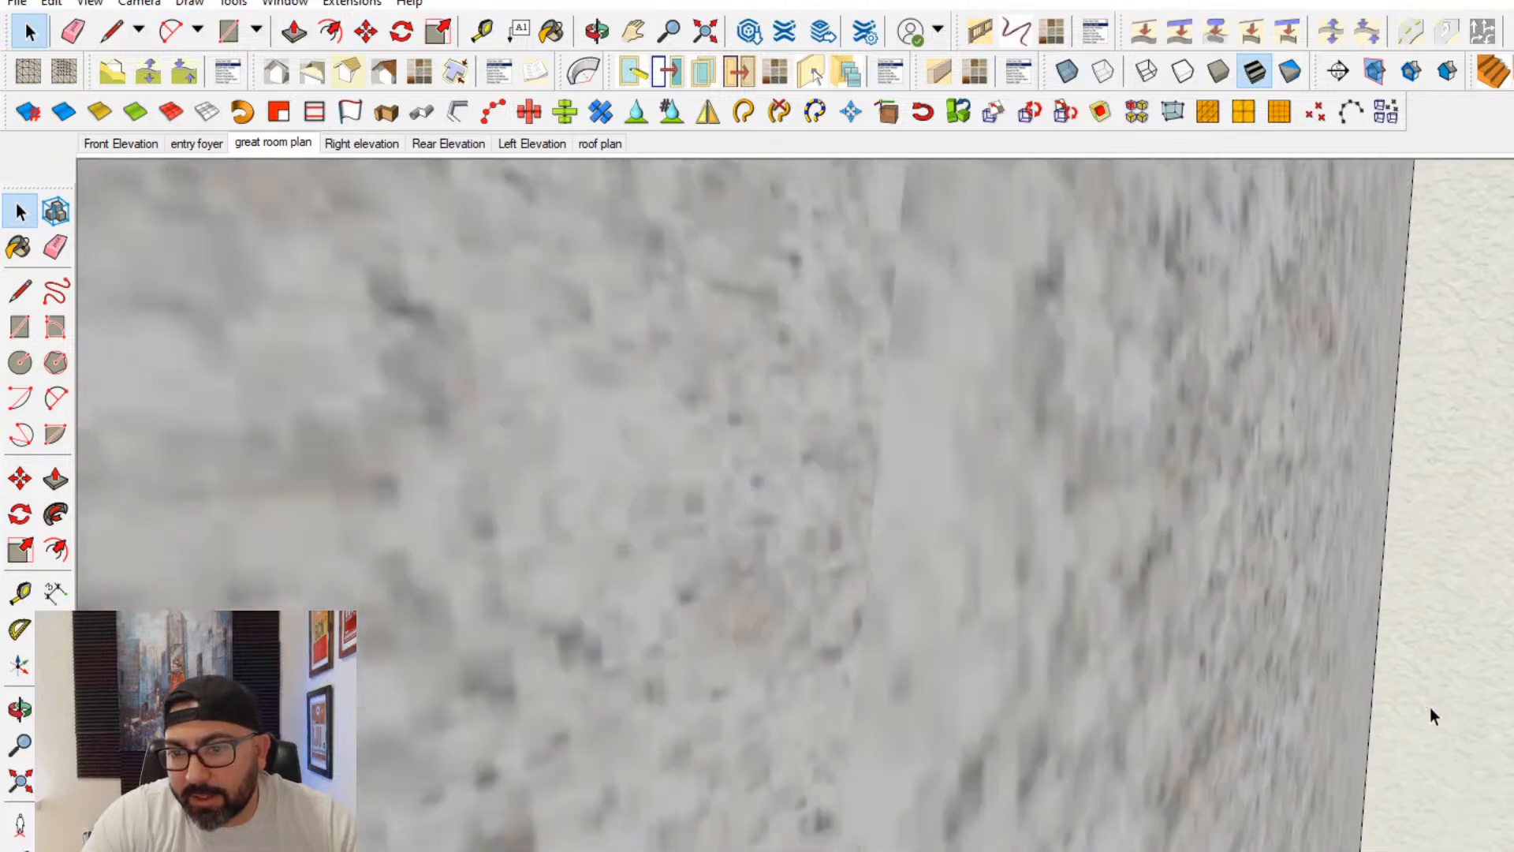
scroll(1473, 696, up, 8)
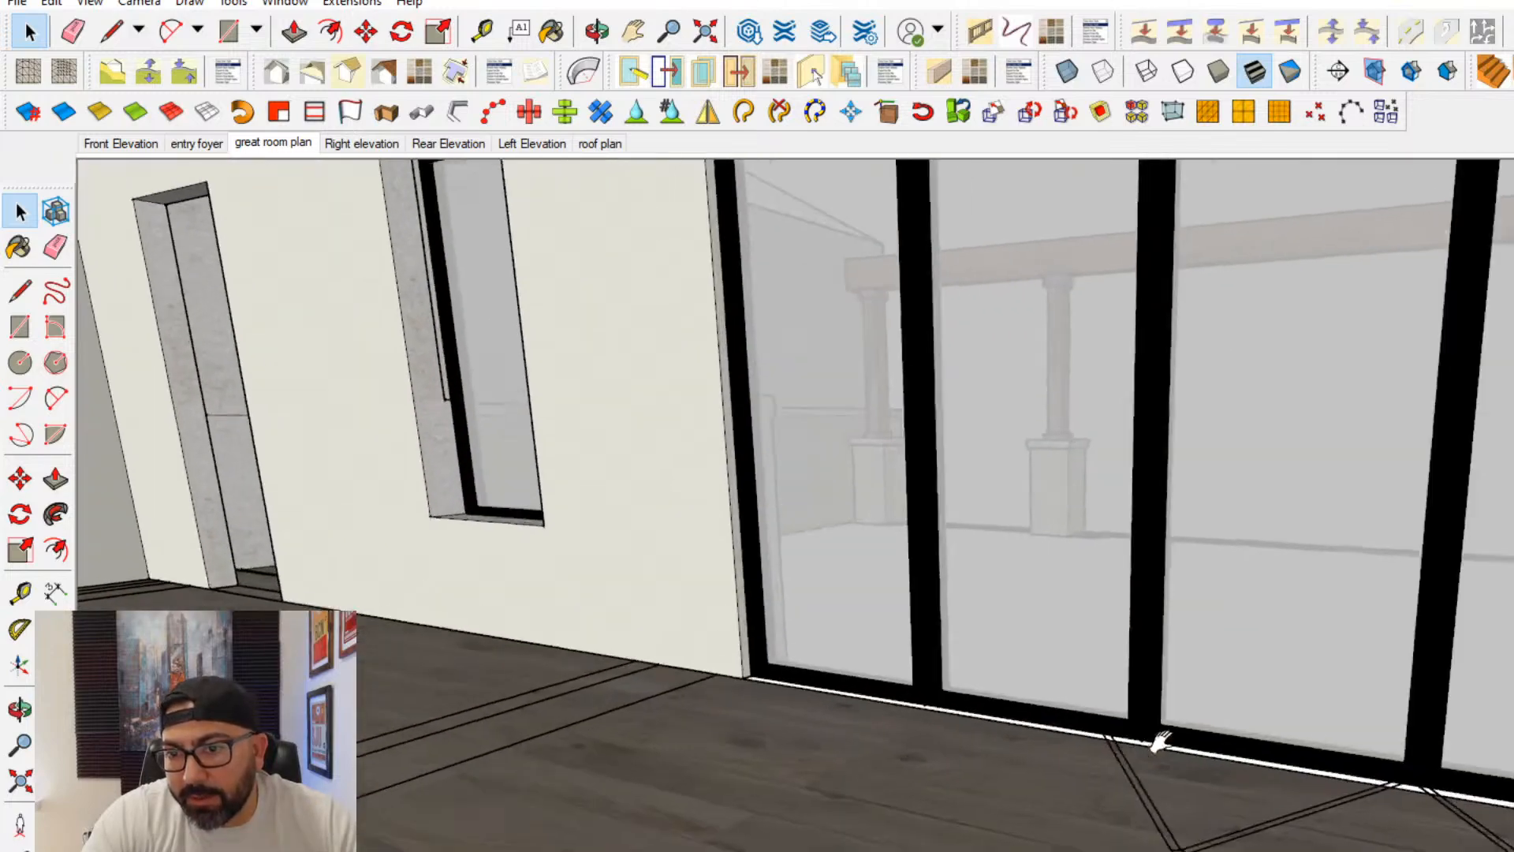
scroll(1332, 745, down, 10)
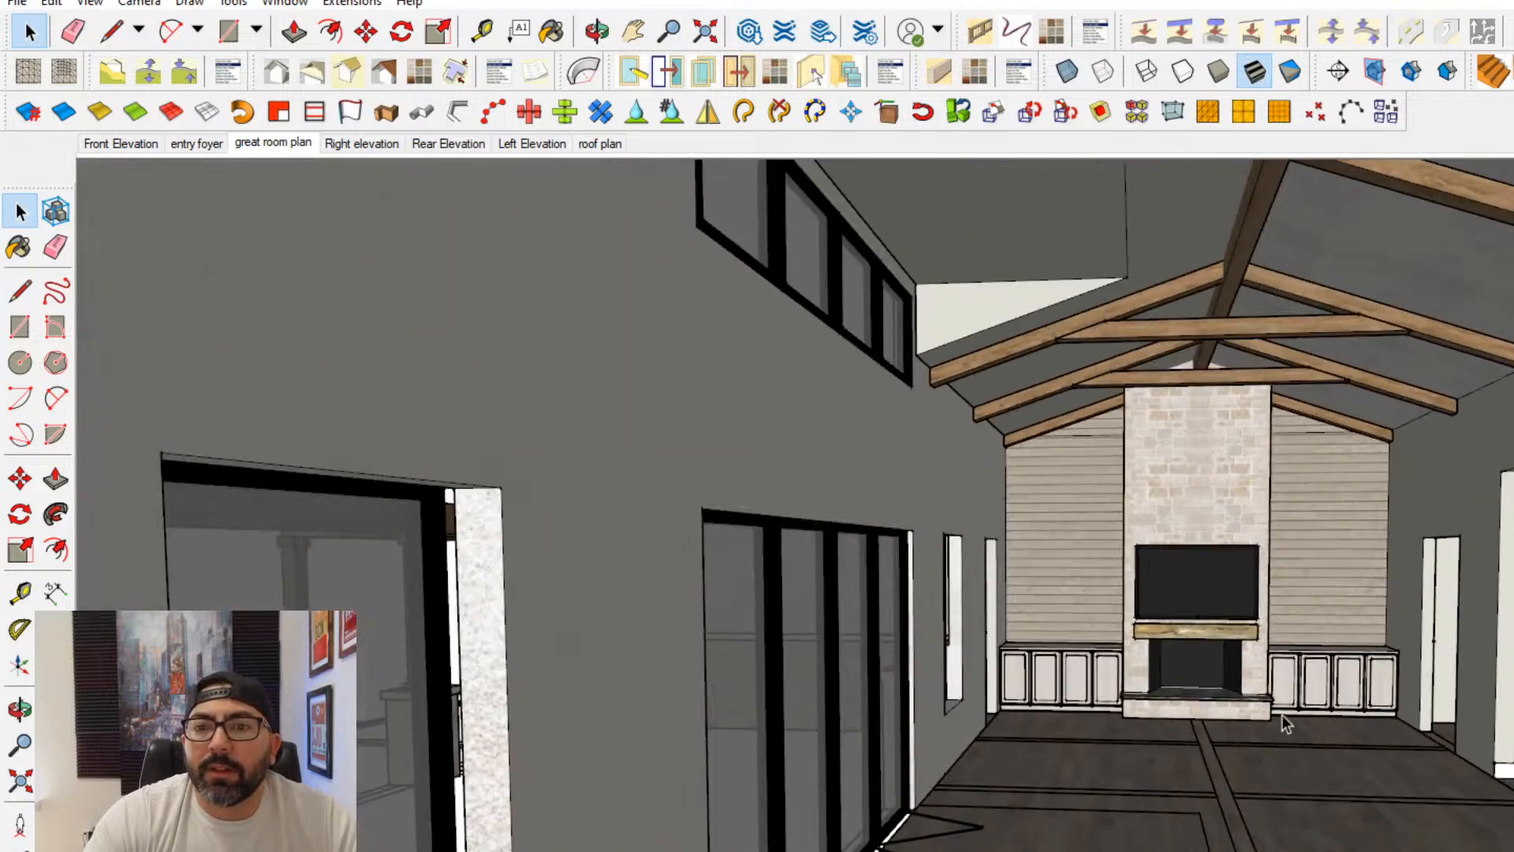
shift+middle_drag(1281, 714, 1152, 665)
right_click(264, 147)
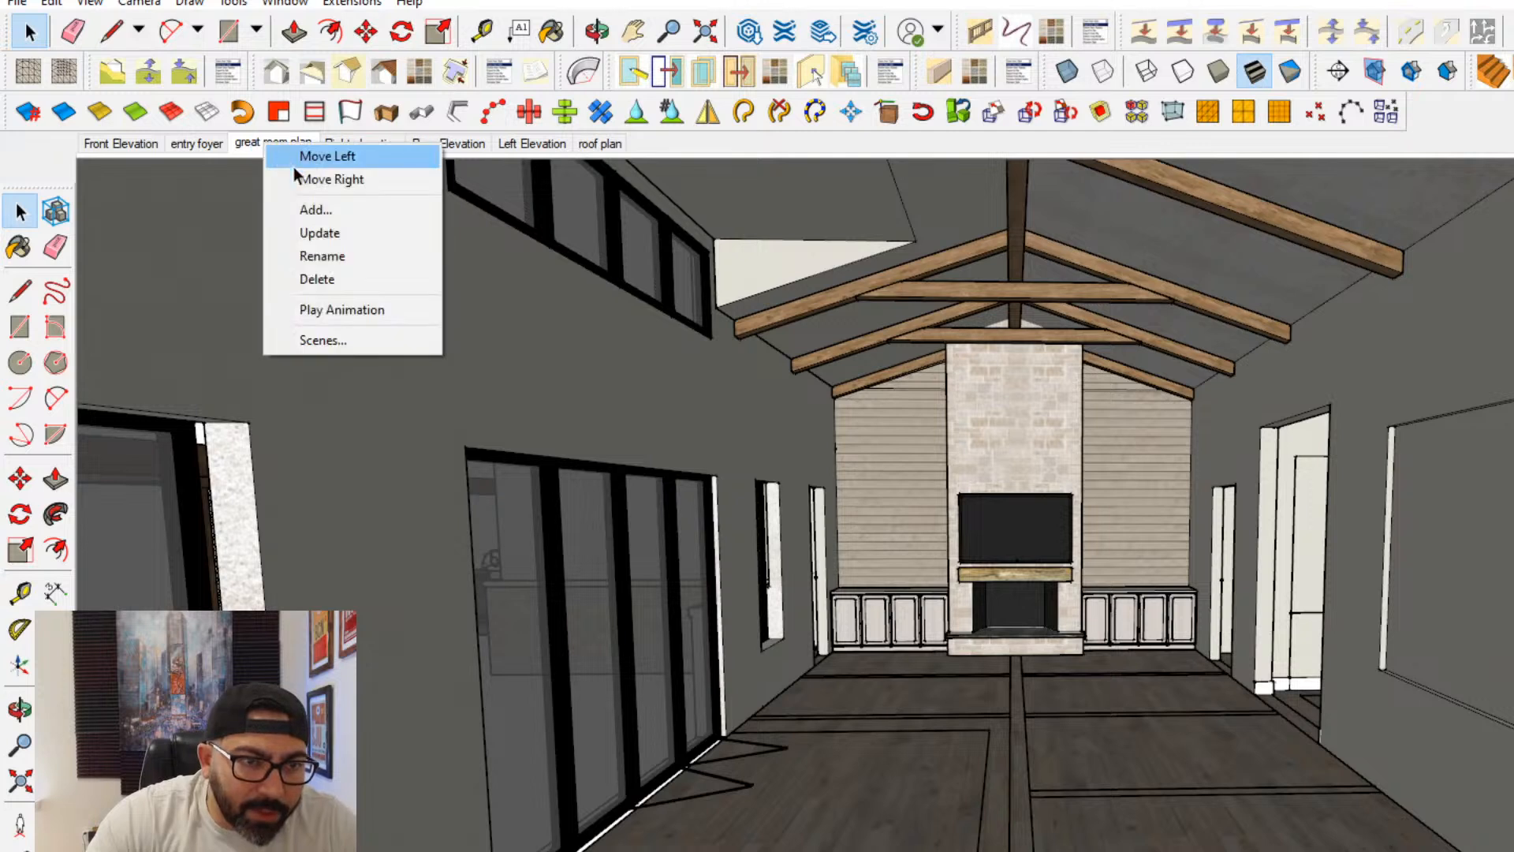
click(307, 205)
right_click(332, 153)
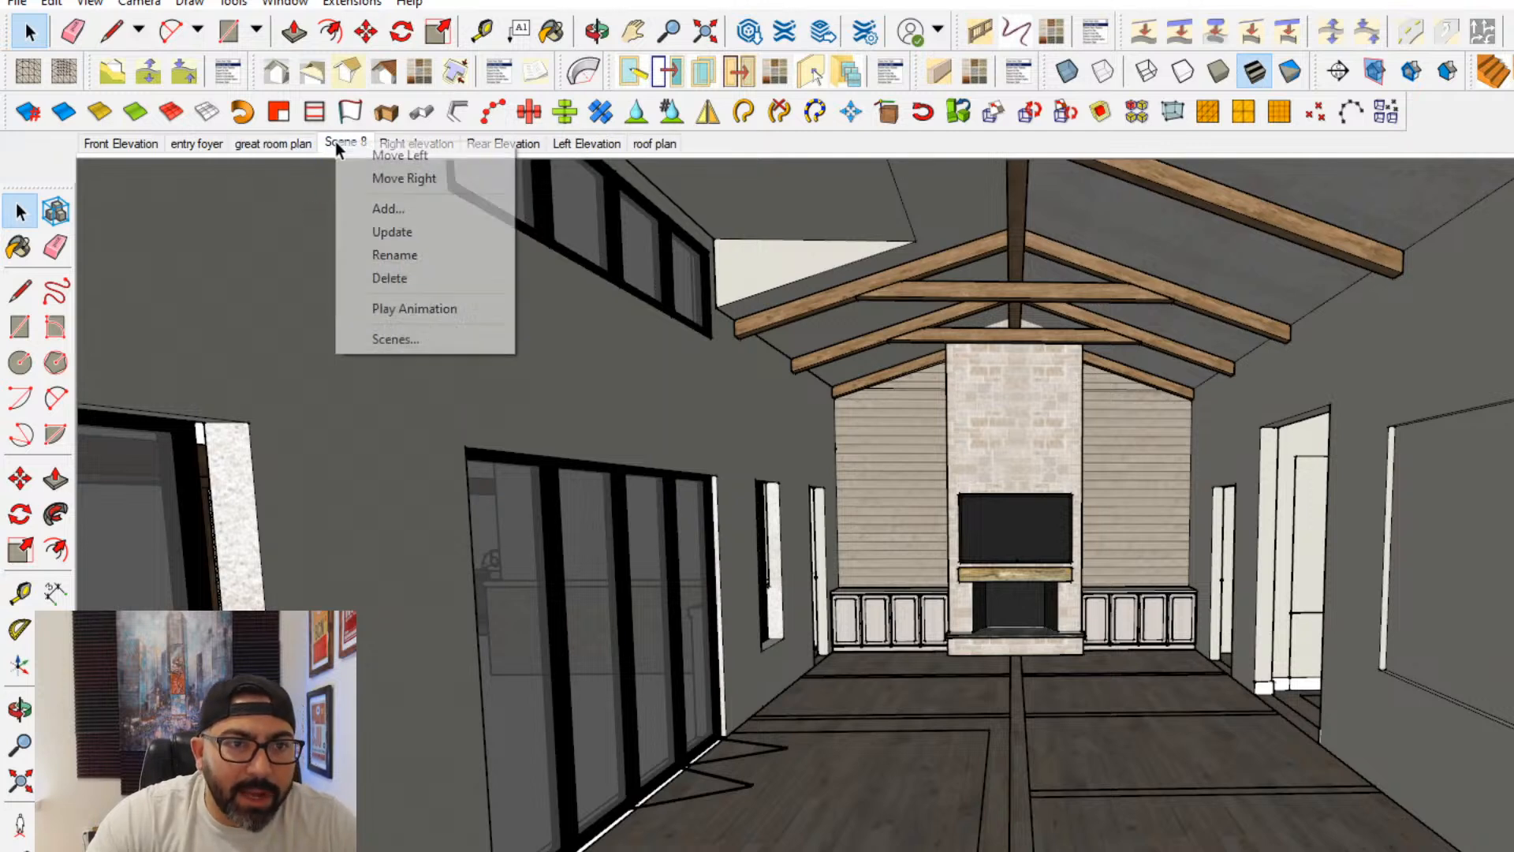
click(400, 256)
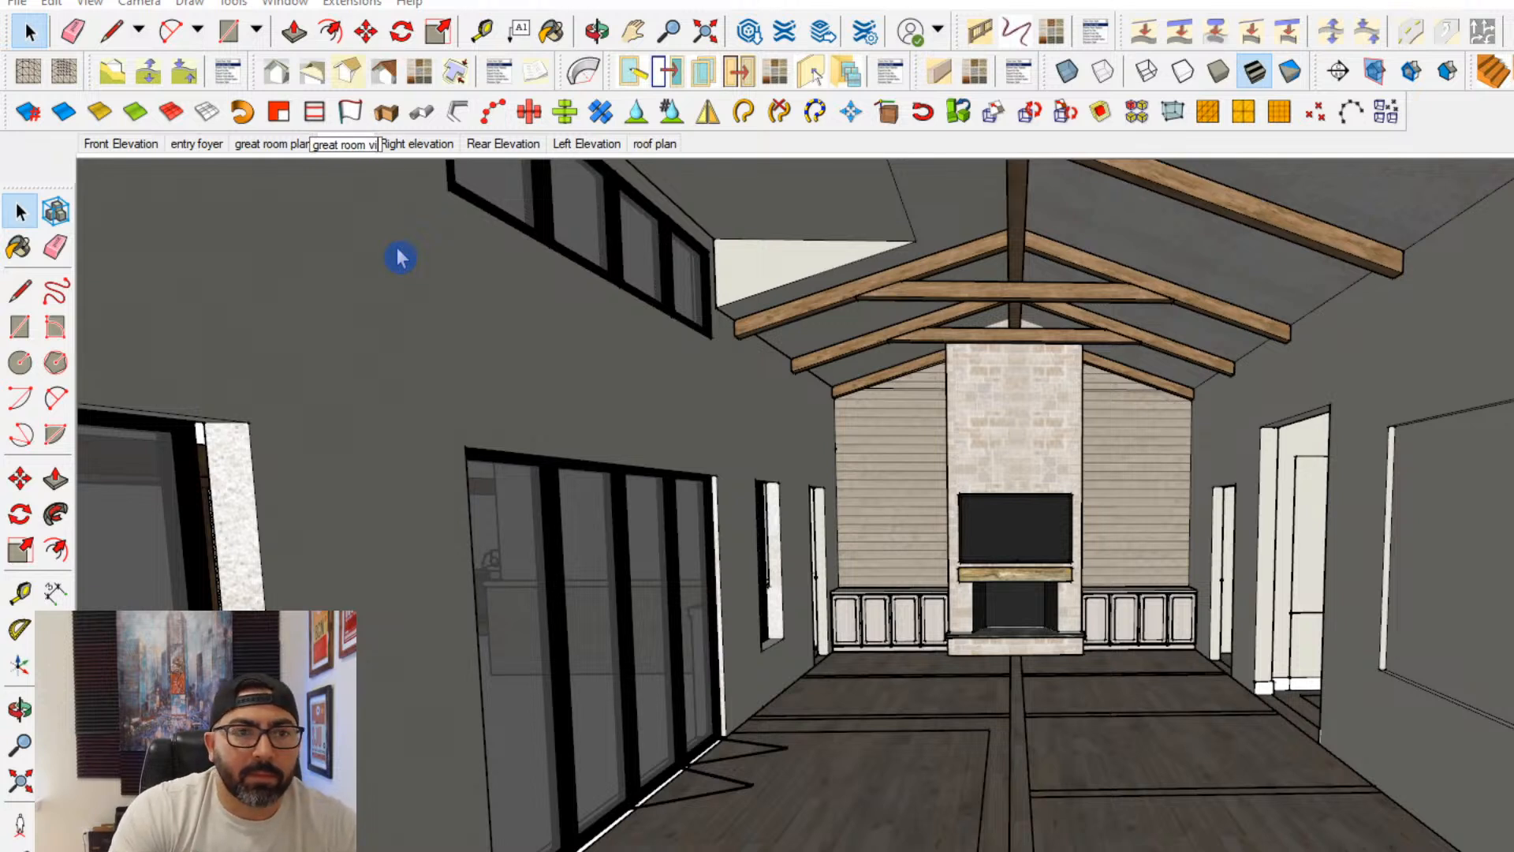
click(400, 257)
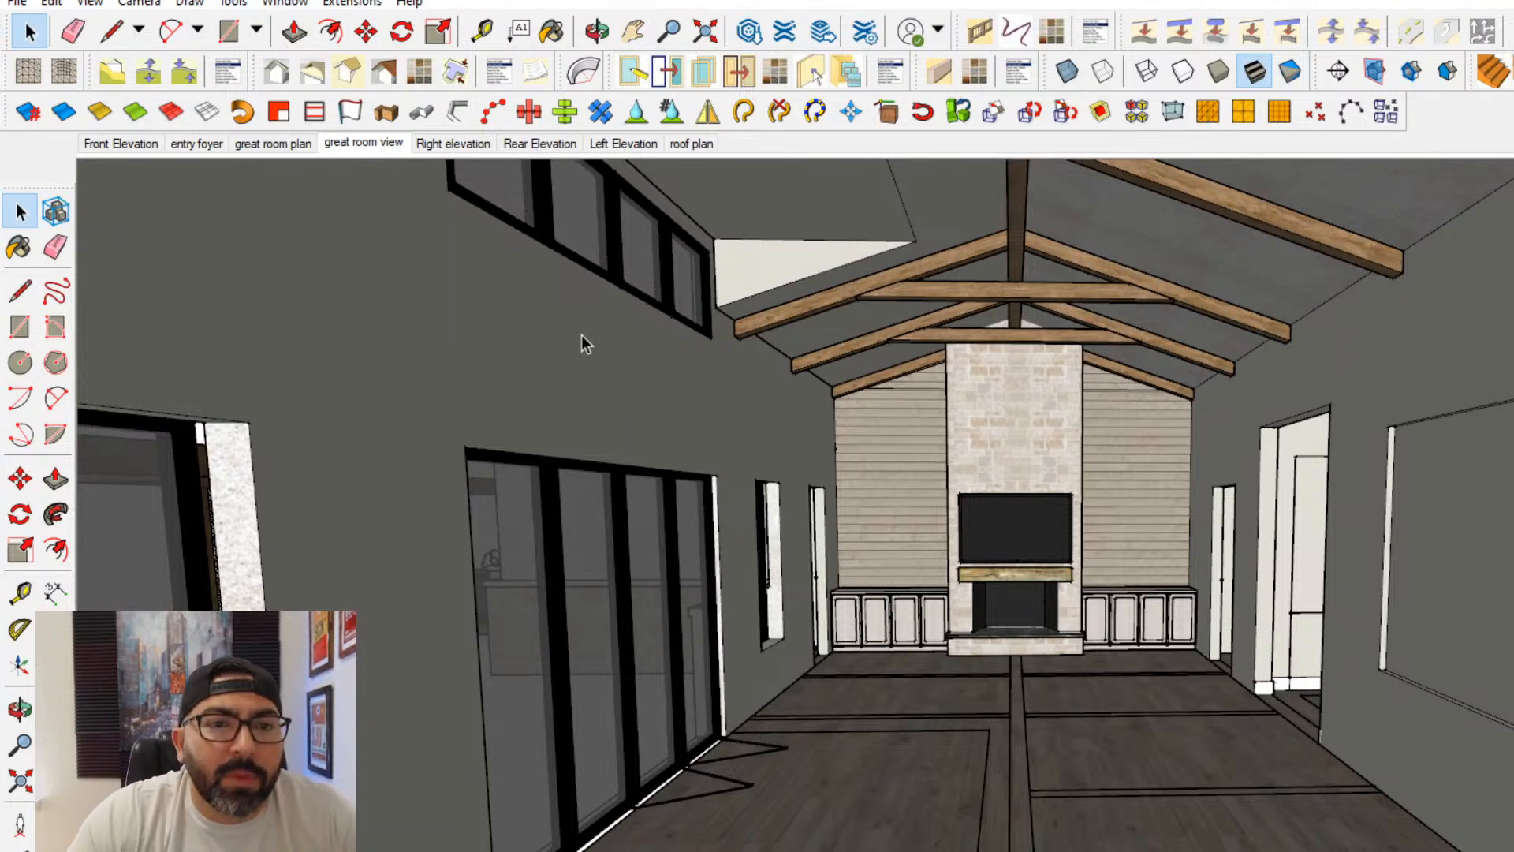
- Examine the kitchen floor layout at the opposite end of the room, including the curved island, sink and cooktop
scroll(1047, 598, up, 3)
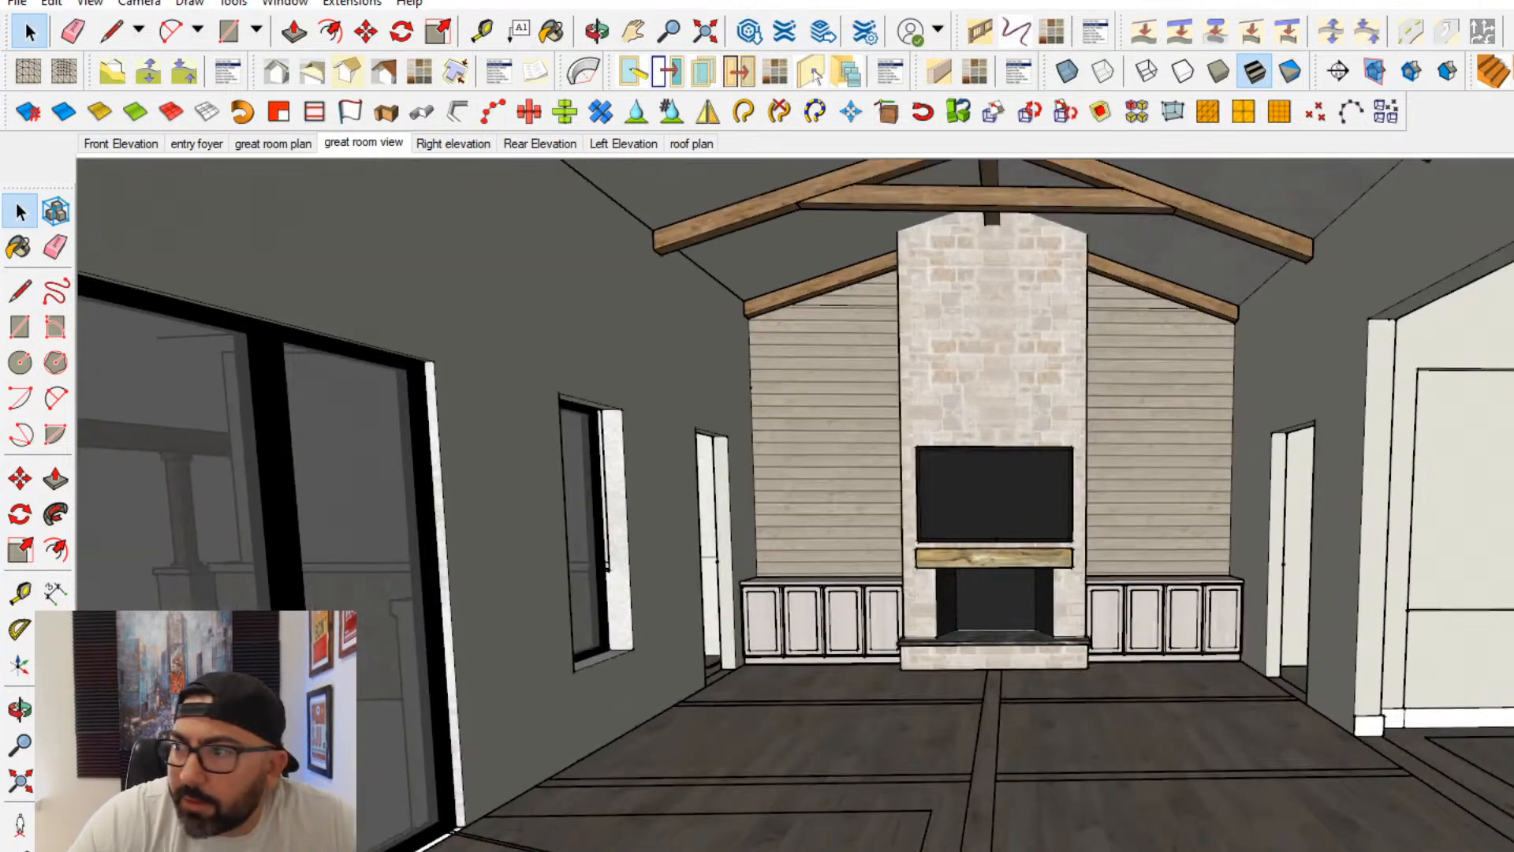
scroll(1006, 617, down, 3)
shift+middle_drag(1006, 616, 766, 722)
middle_drag(815, 618, 842, 675)
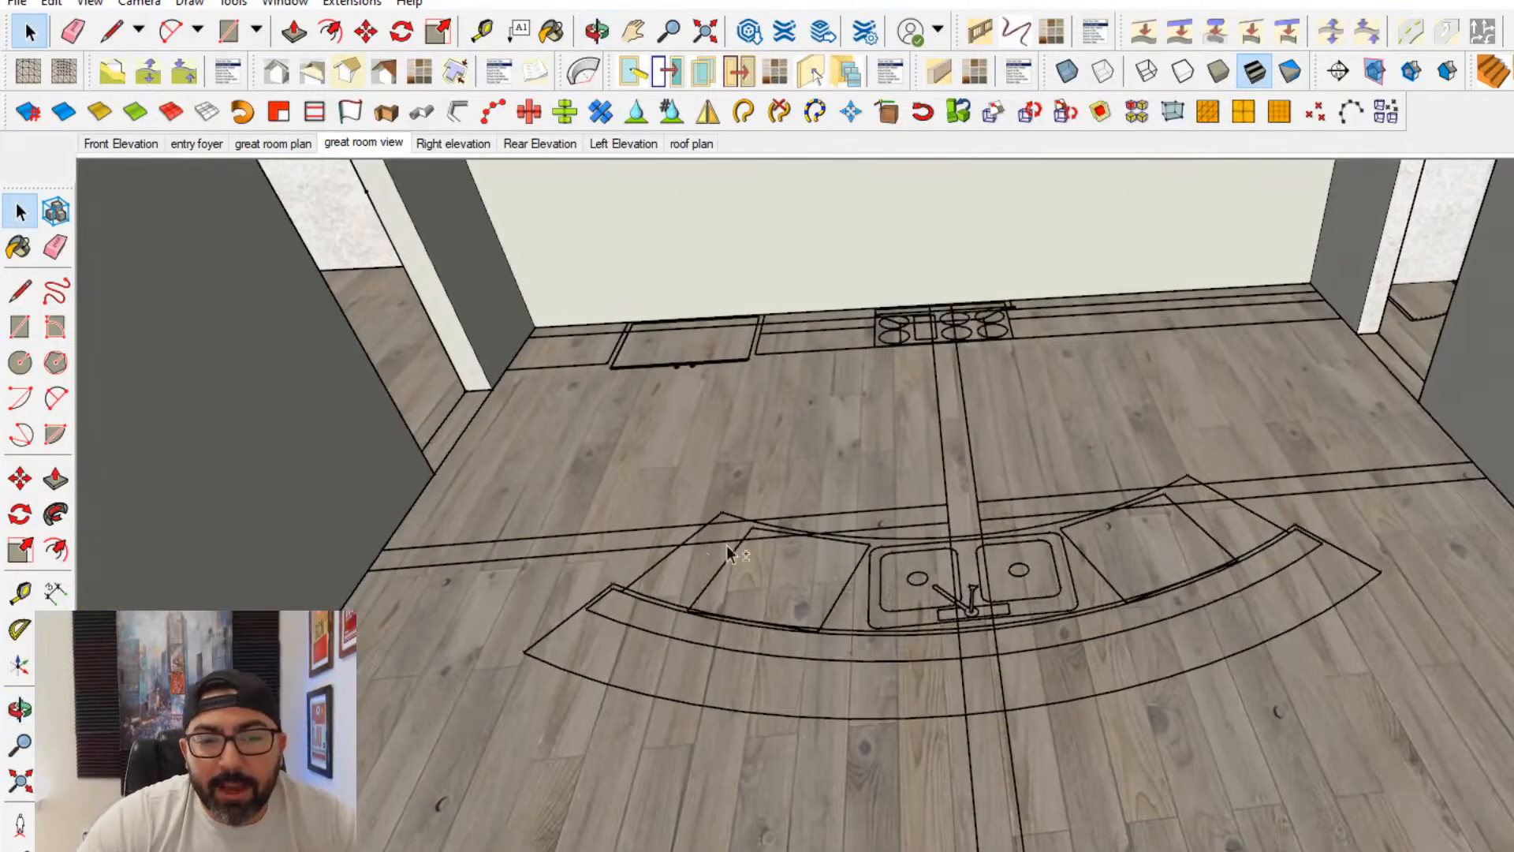
middle_drag(726, 550, 661, 678)
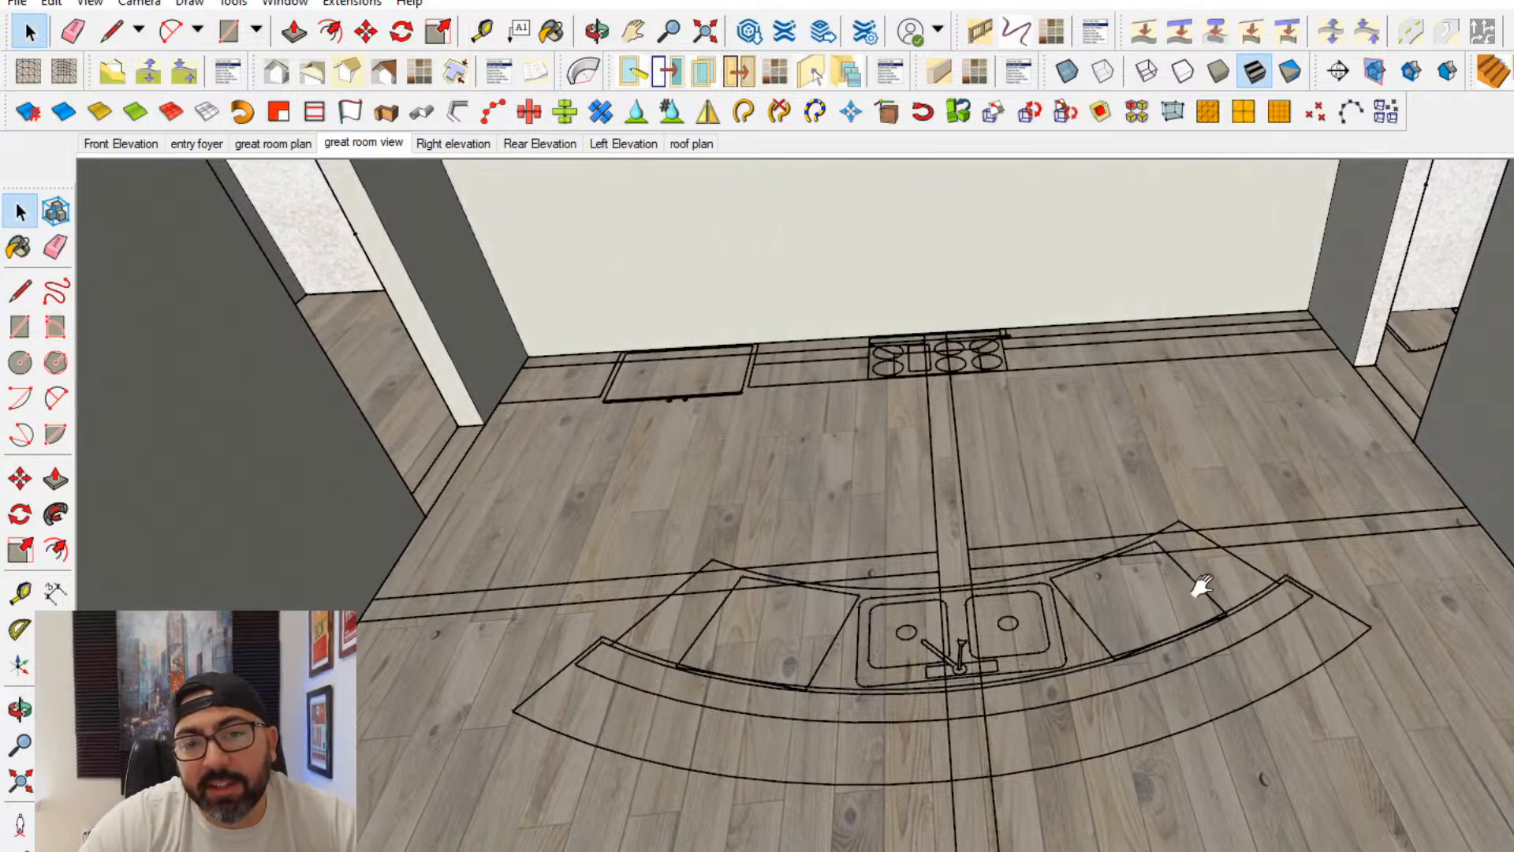
shift+middle_drag(1201, 586, 1228, 685)
middle_drag(1055, 419, 1033, 482)
middle_drag(640, 374, 642, 602)
shift+middle_drag(967, 642, 978, 538)
- Frame the kitchen end of the room, save it as a scene after the great room view scene, and name it "Kitchen view"
scroll(980, 569, down, 2)
middle_drag(262, 572, 324, 480)
mouse_move(1022, 772)
shift+middle_down()
mouse_move(960, 768)
mouse_move(1032, 778)
shift+middle_up()
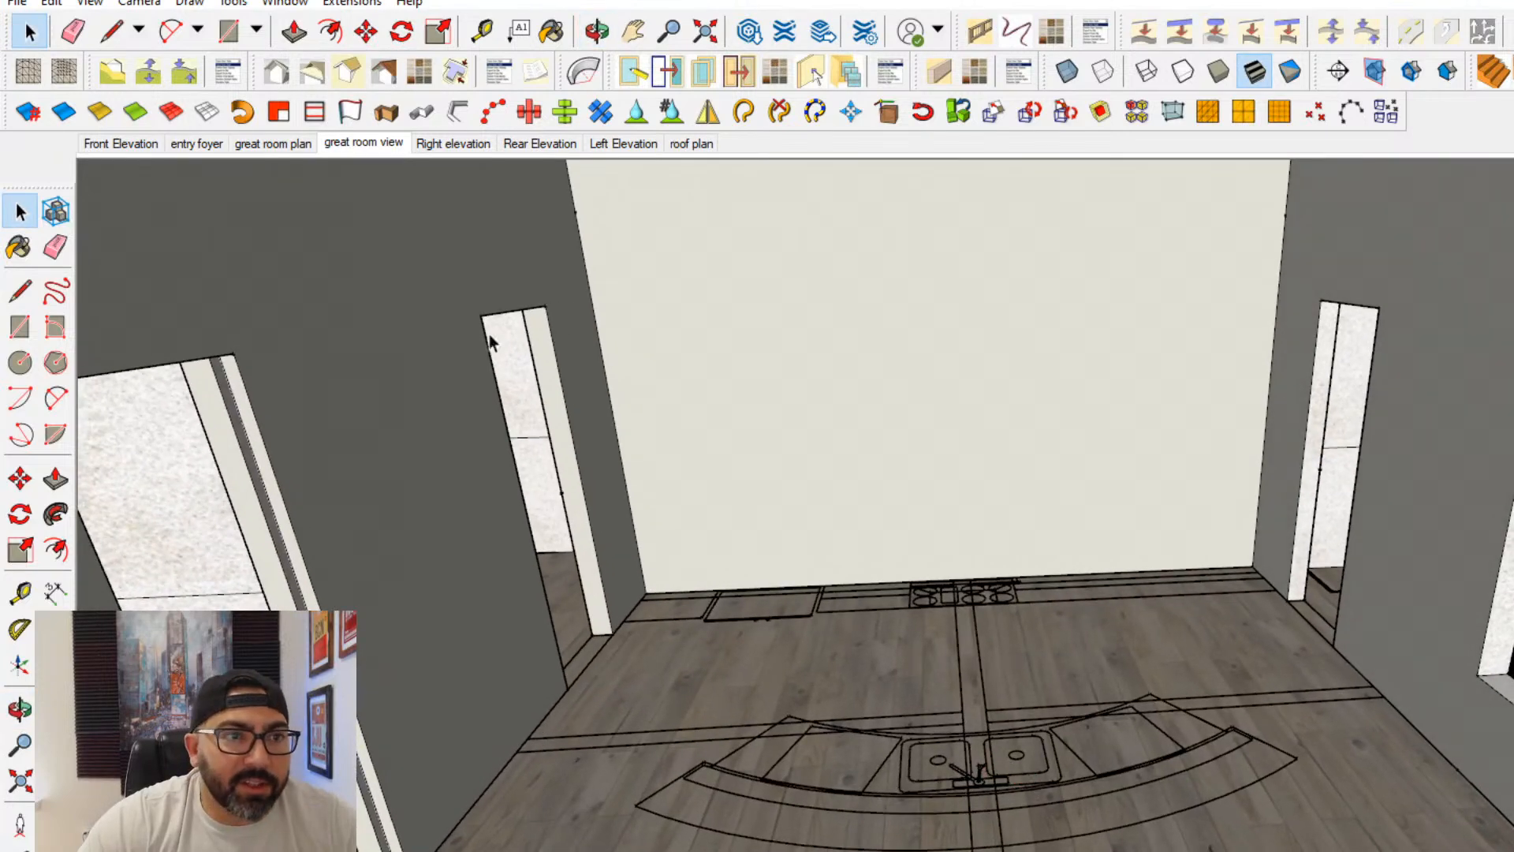
right_click(387, 145)
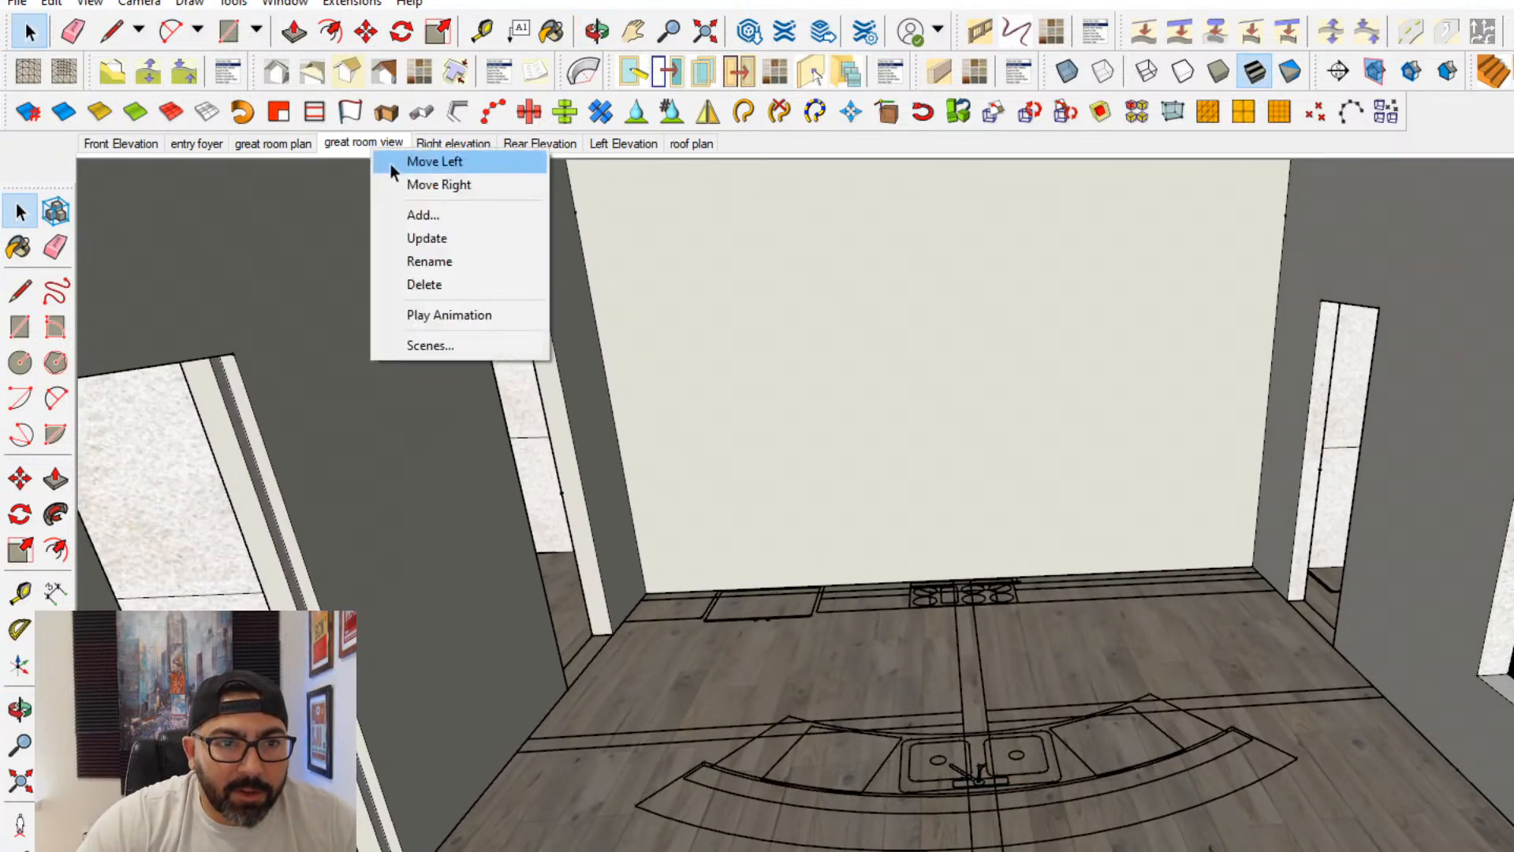
click(409, 211)
right_click(426, 144)
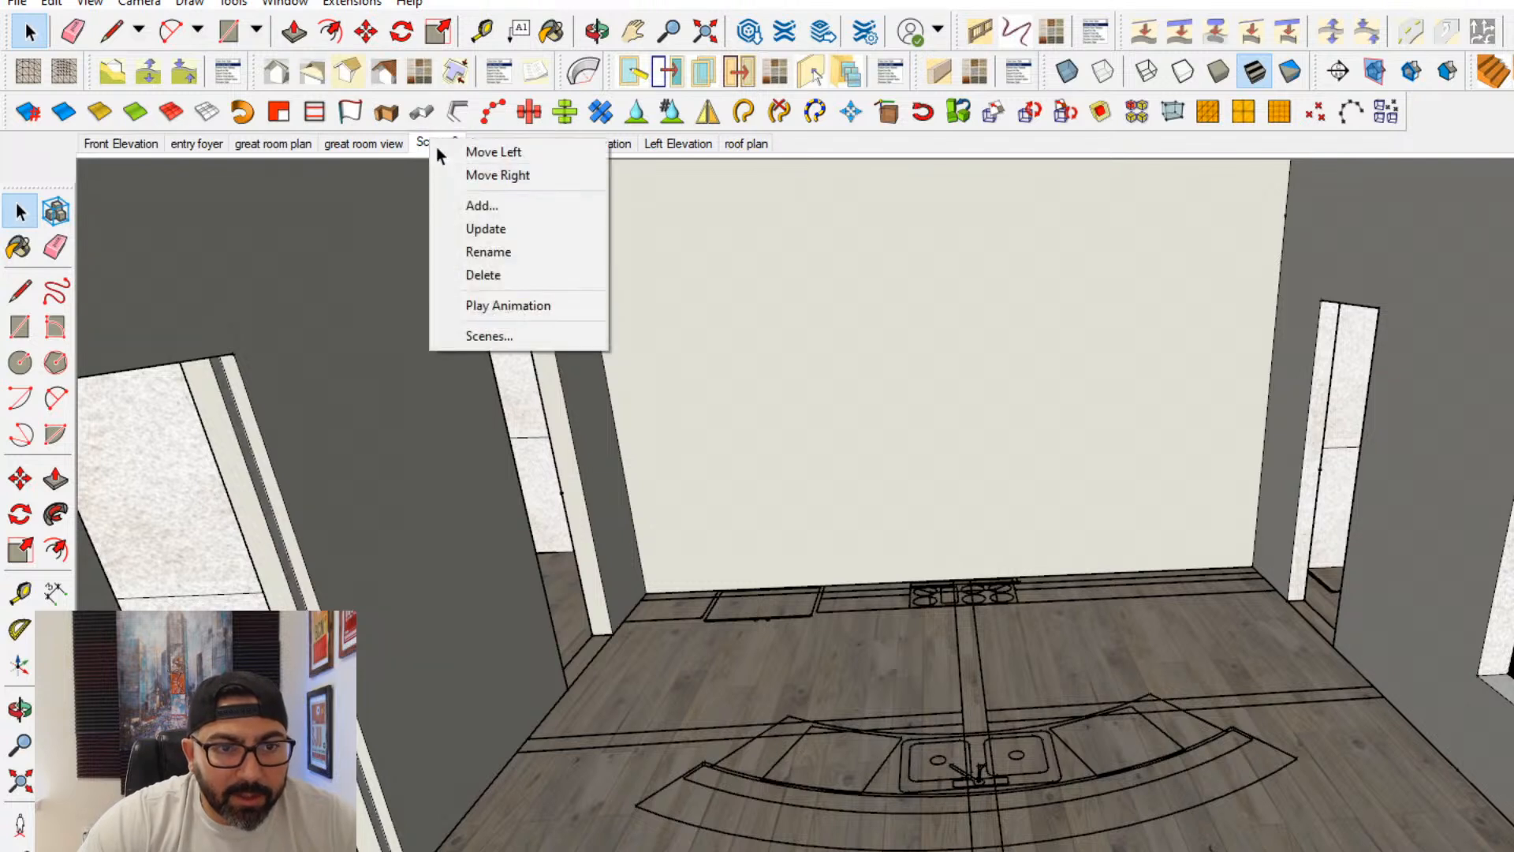
click(492, 251)
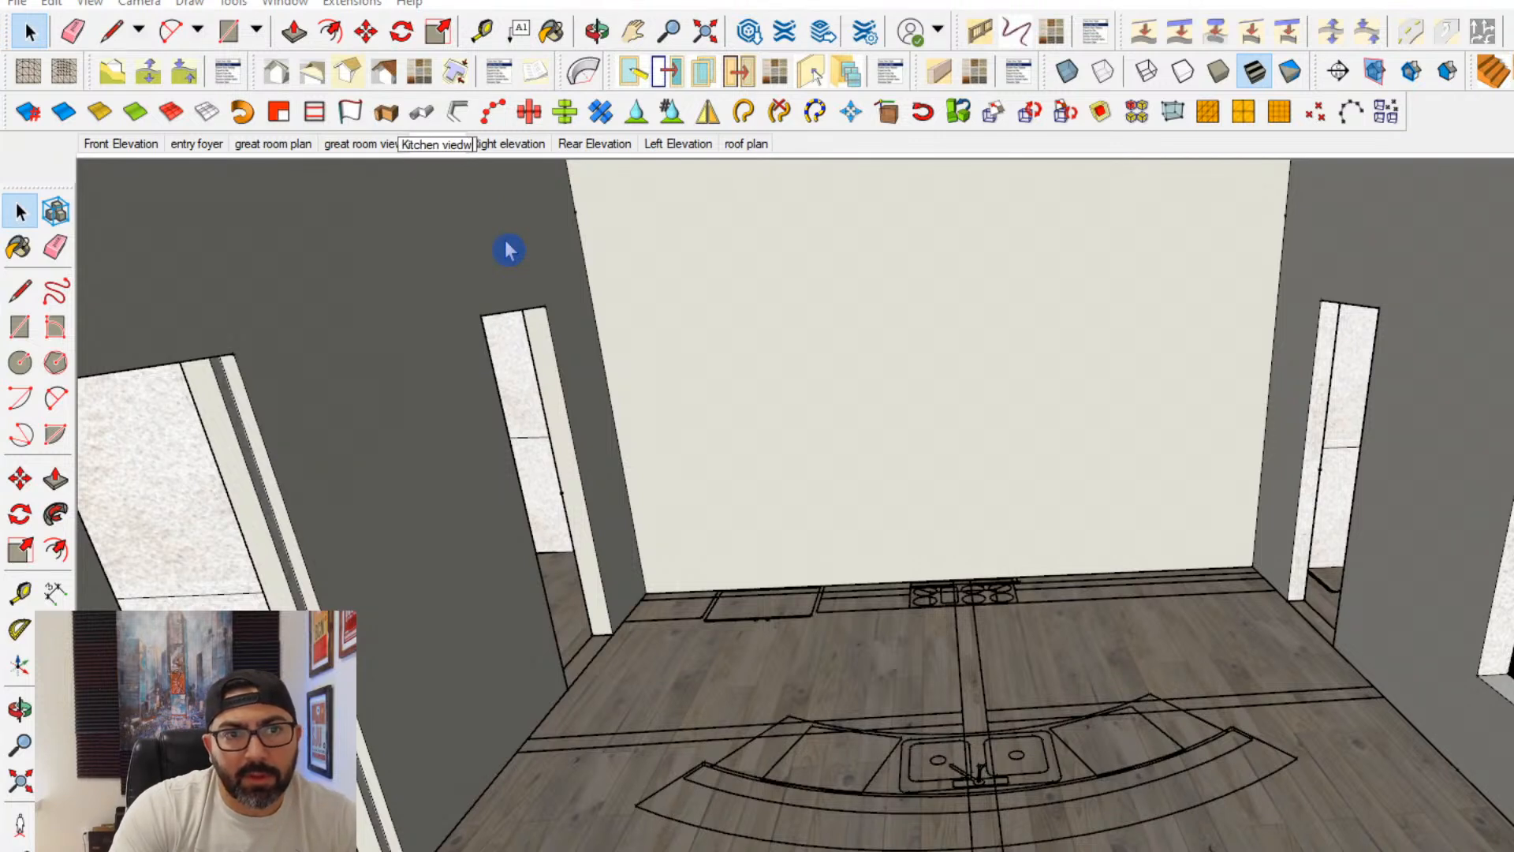
click(508, 251)
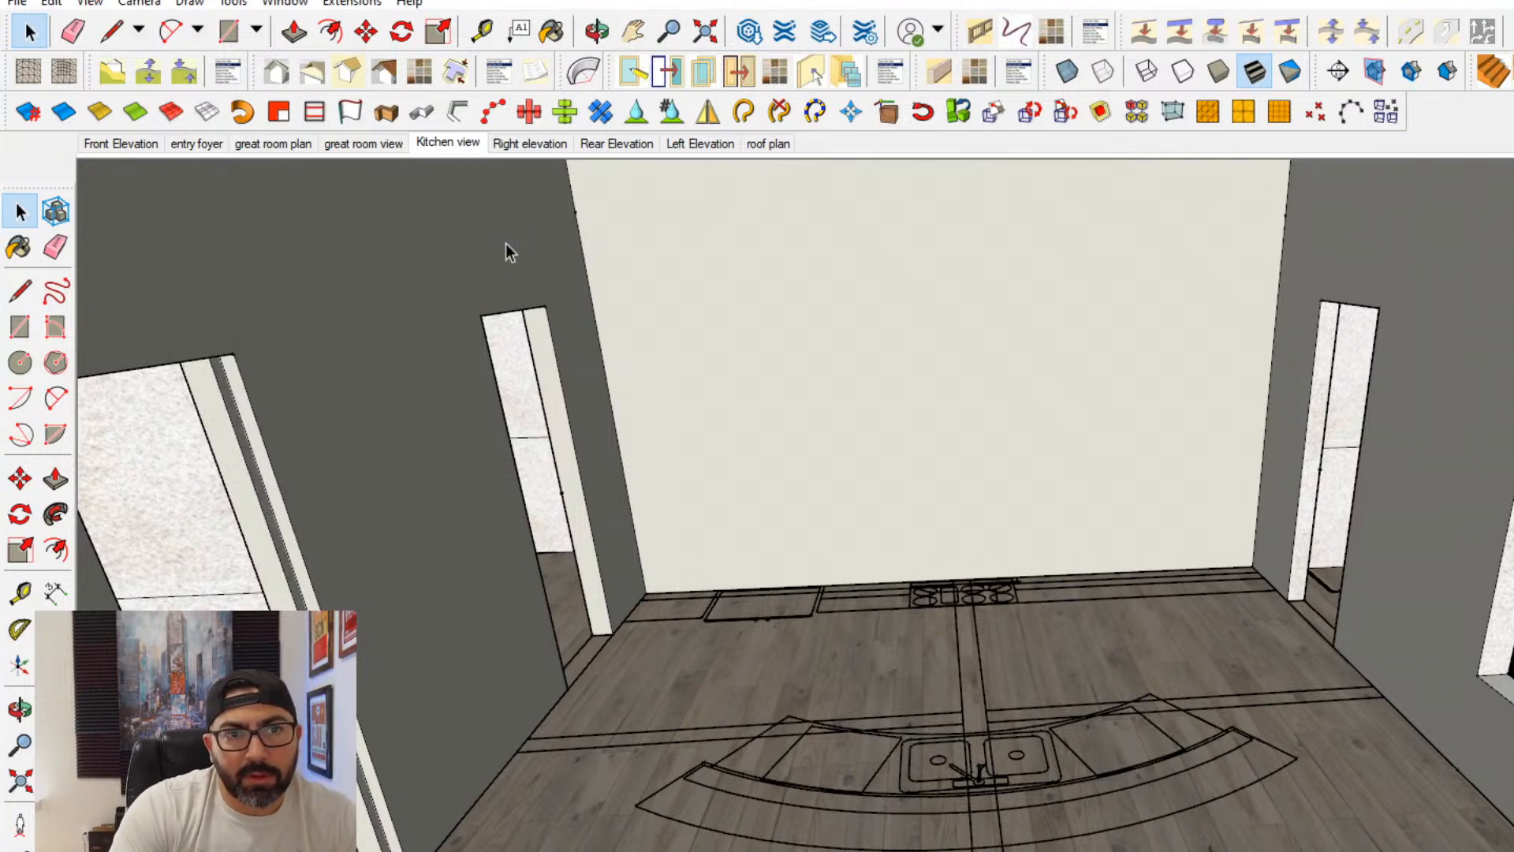
- Draw a rectangle over the base cabinet outline between the refrigerator and the cooktop, and make it a group
click(20, 326)
scroll(667, 698, up, 5)
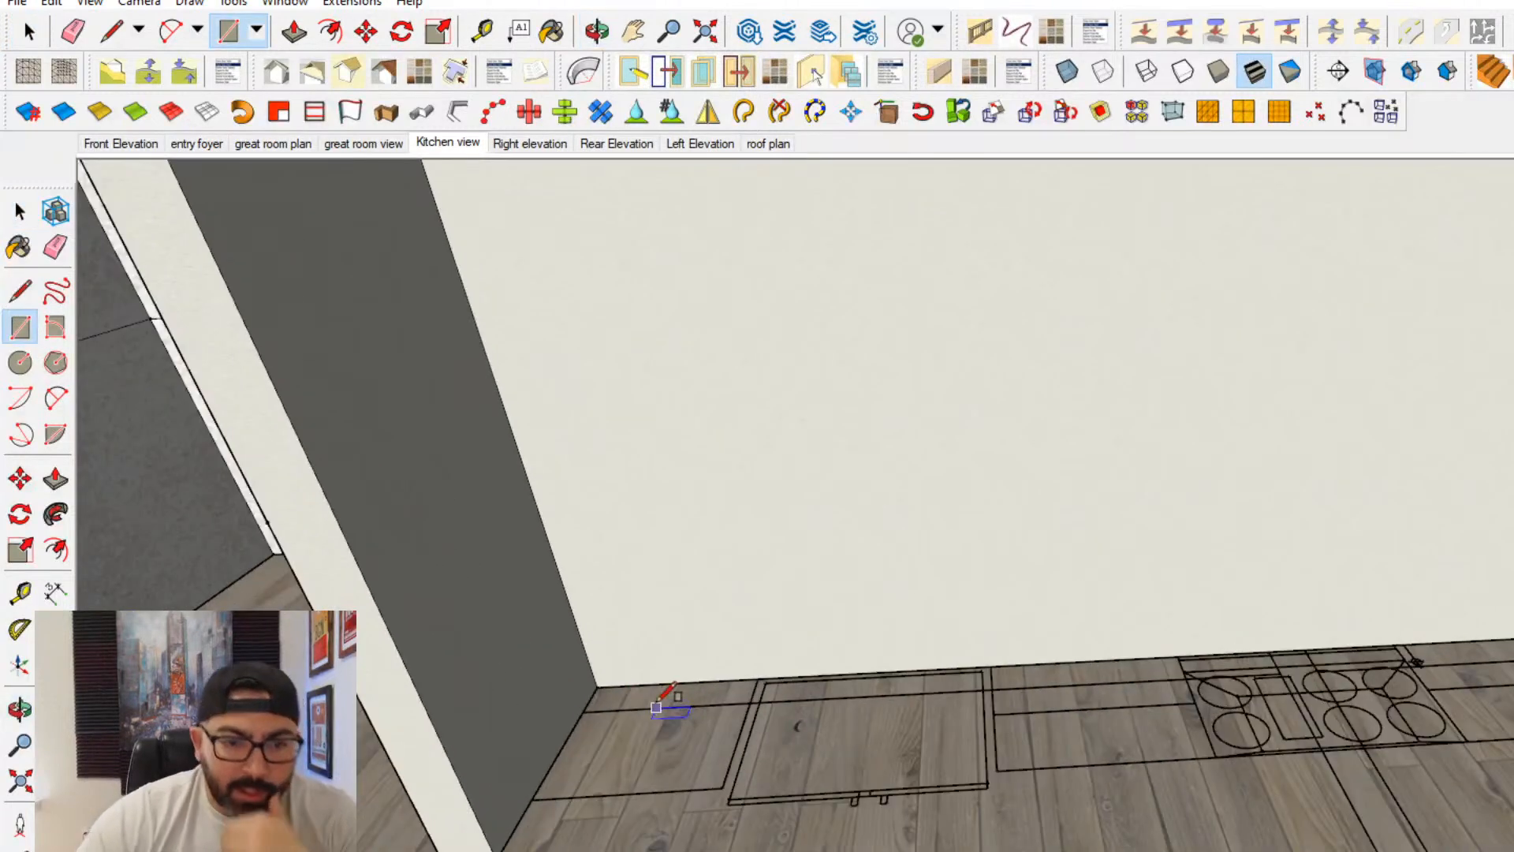
scroll(1072, 749, down, 4)
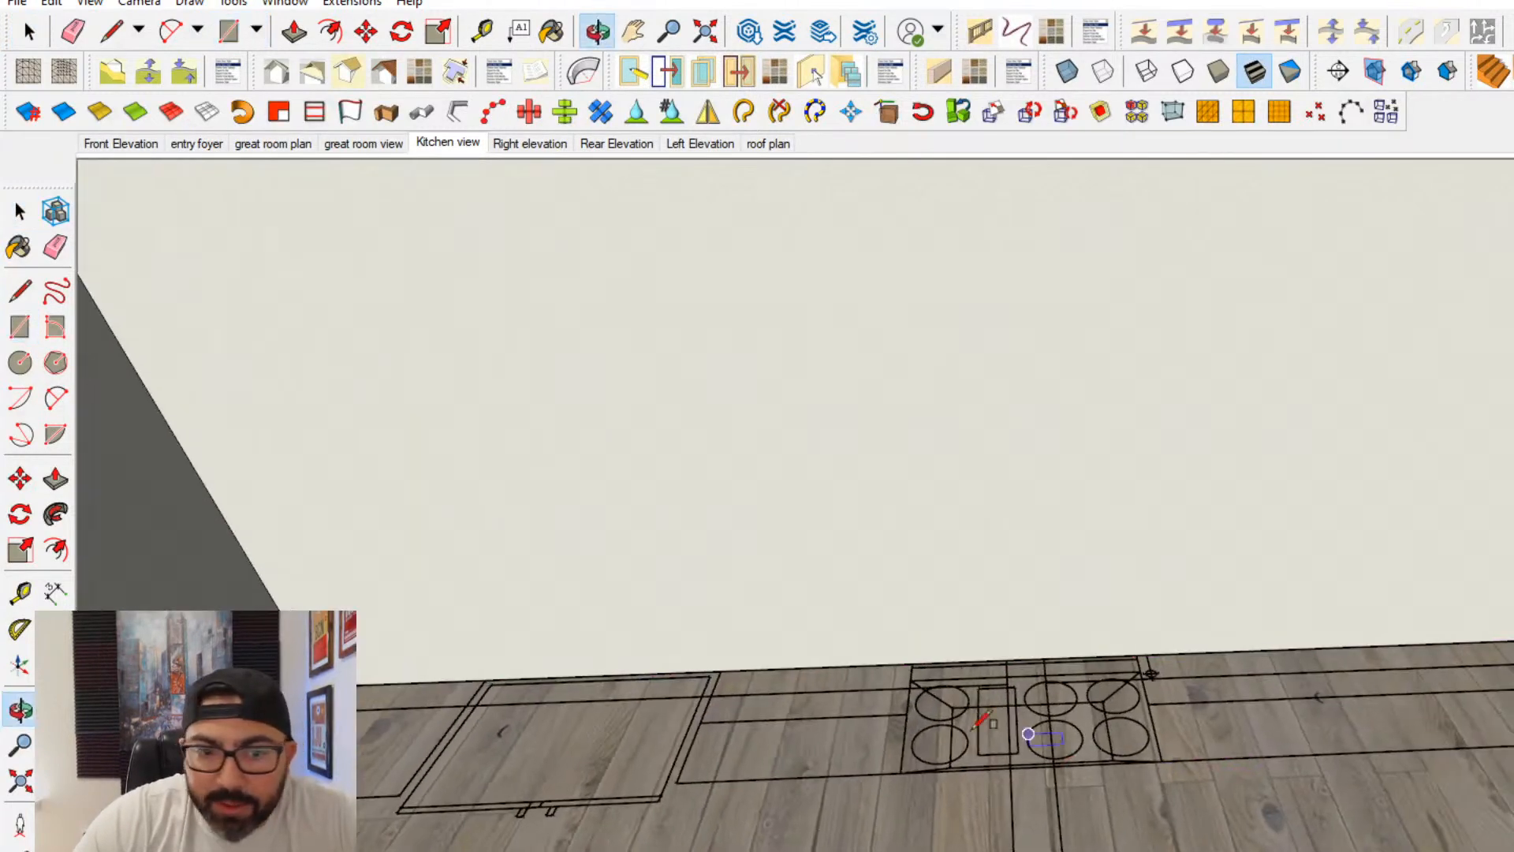
scroll(930, 654, up, 3)
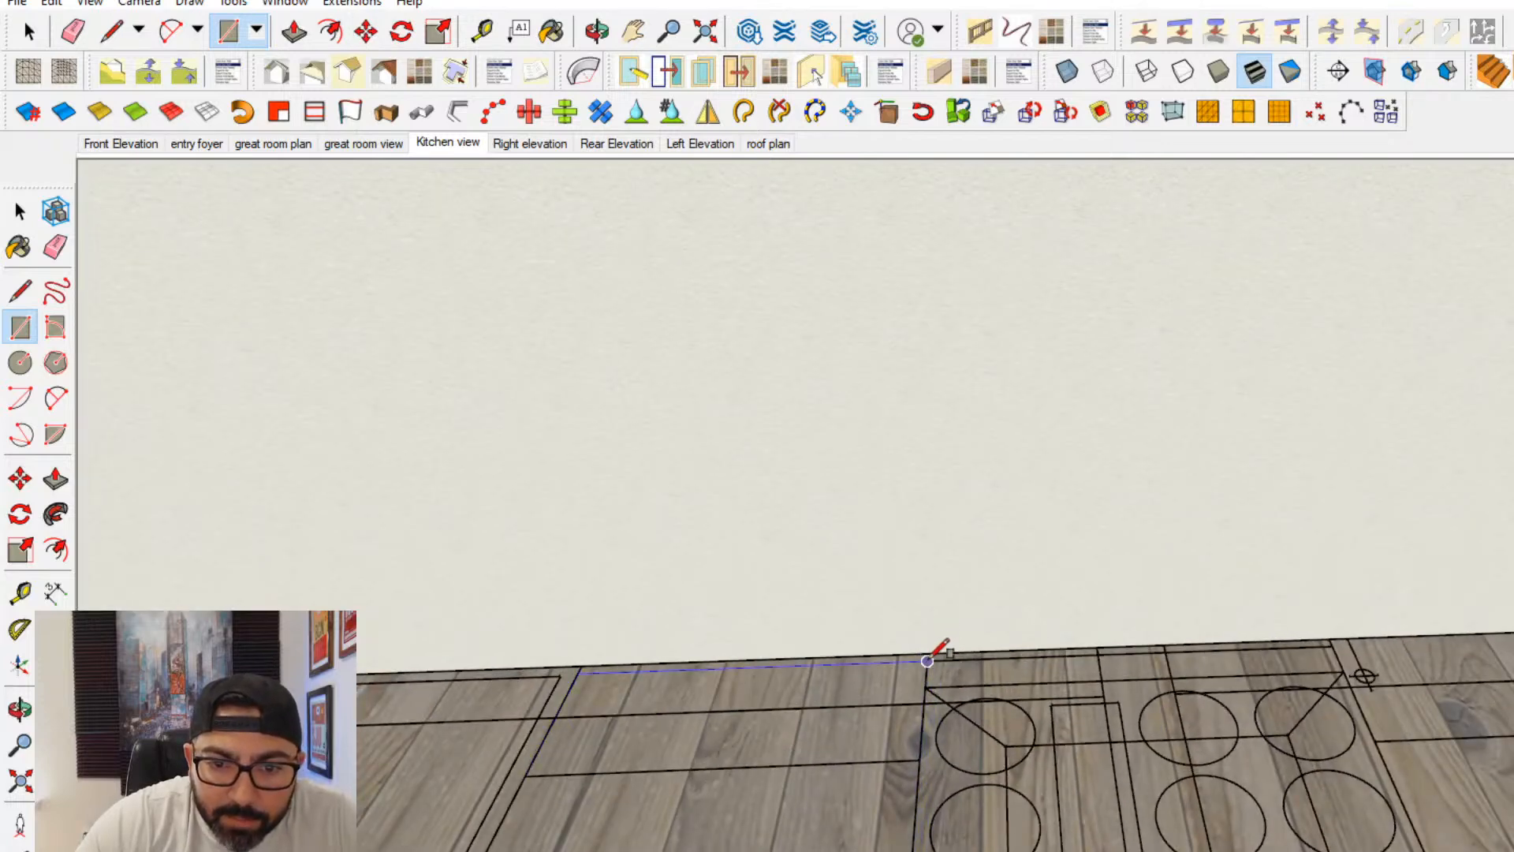
click(928, 661)
click(19, 212)
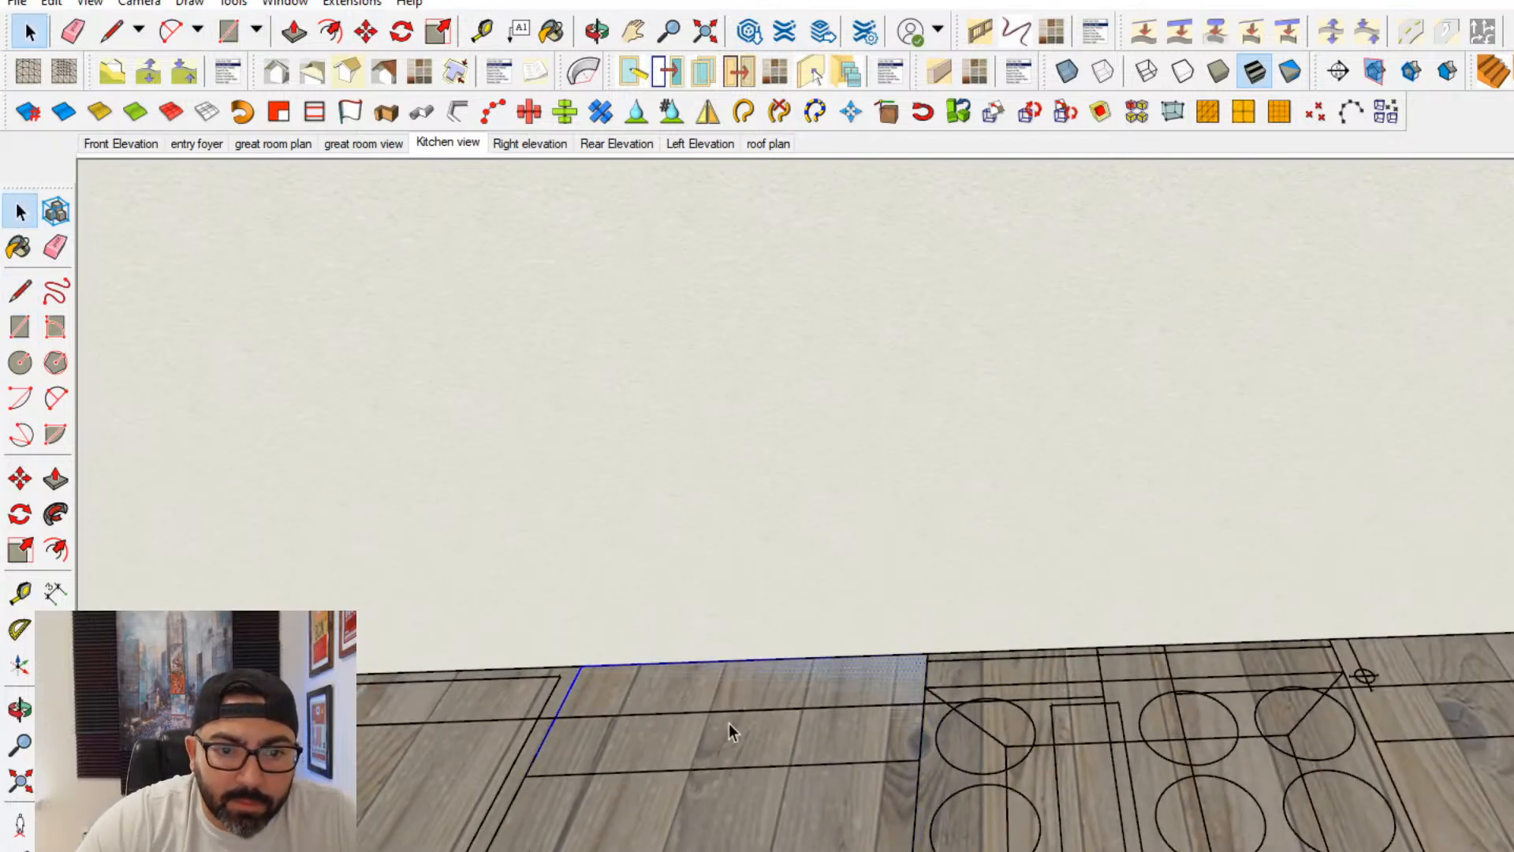
right_click(728, 721)
click(750, 851)
- Open the cabinet group and extrude the rectangle upward to form the base cabinet box
double_click(694, 833)
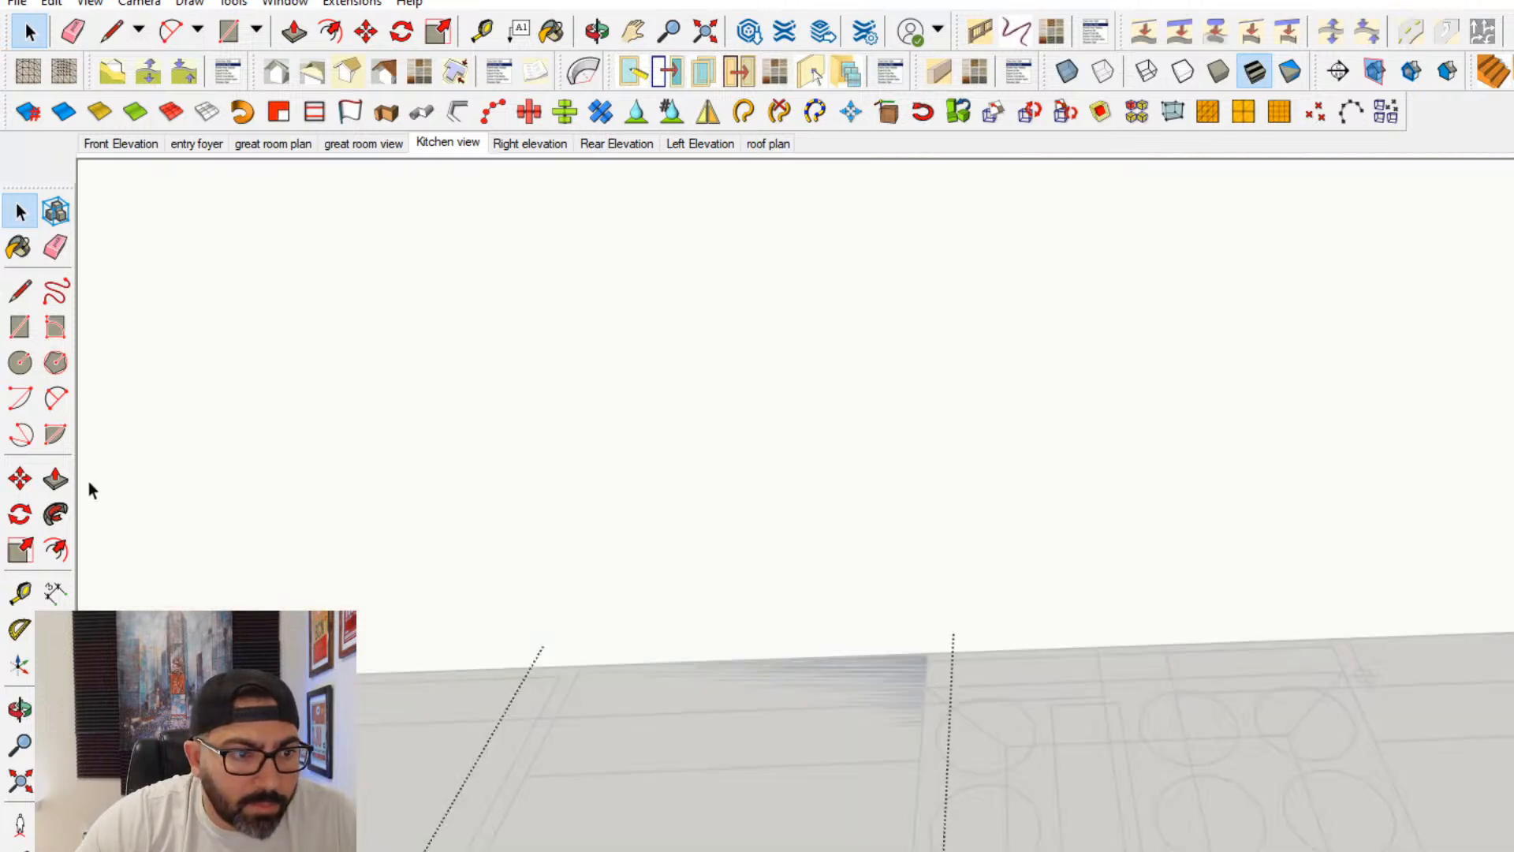
key(p)
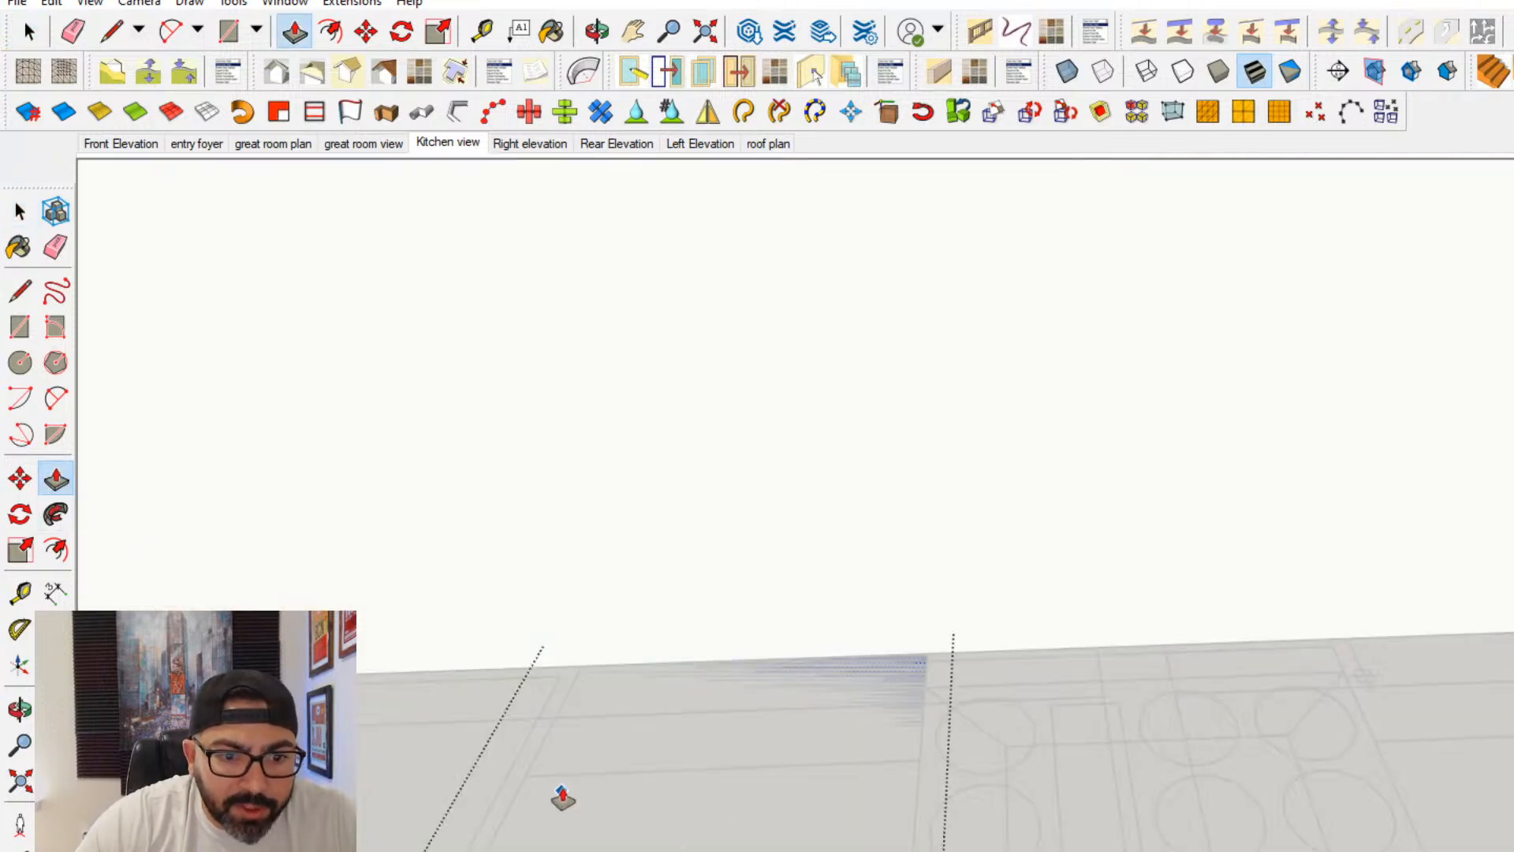
key(Return)
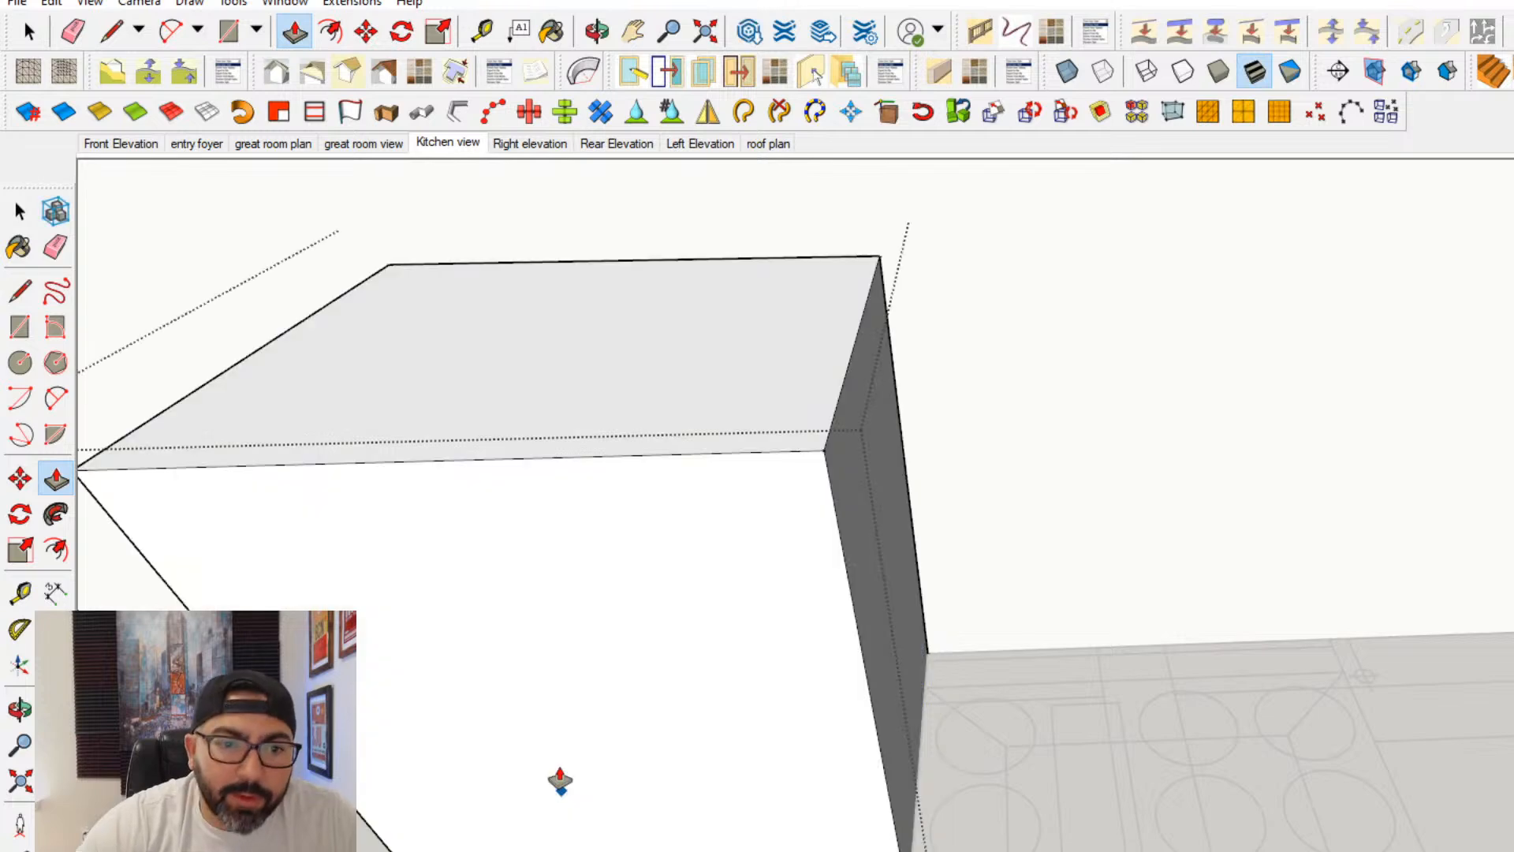
- Draw a line across the lower front of the cabinet box and push the strip below it inward as a toe kick
scroll(648, 728, down, 3)
click(21, 294)
middle_drag(472, 825, 517, 749)
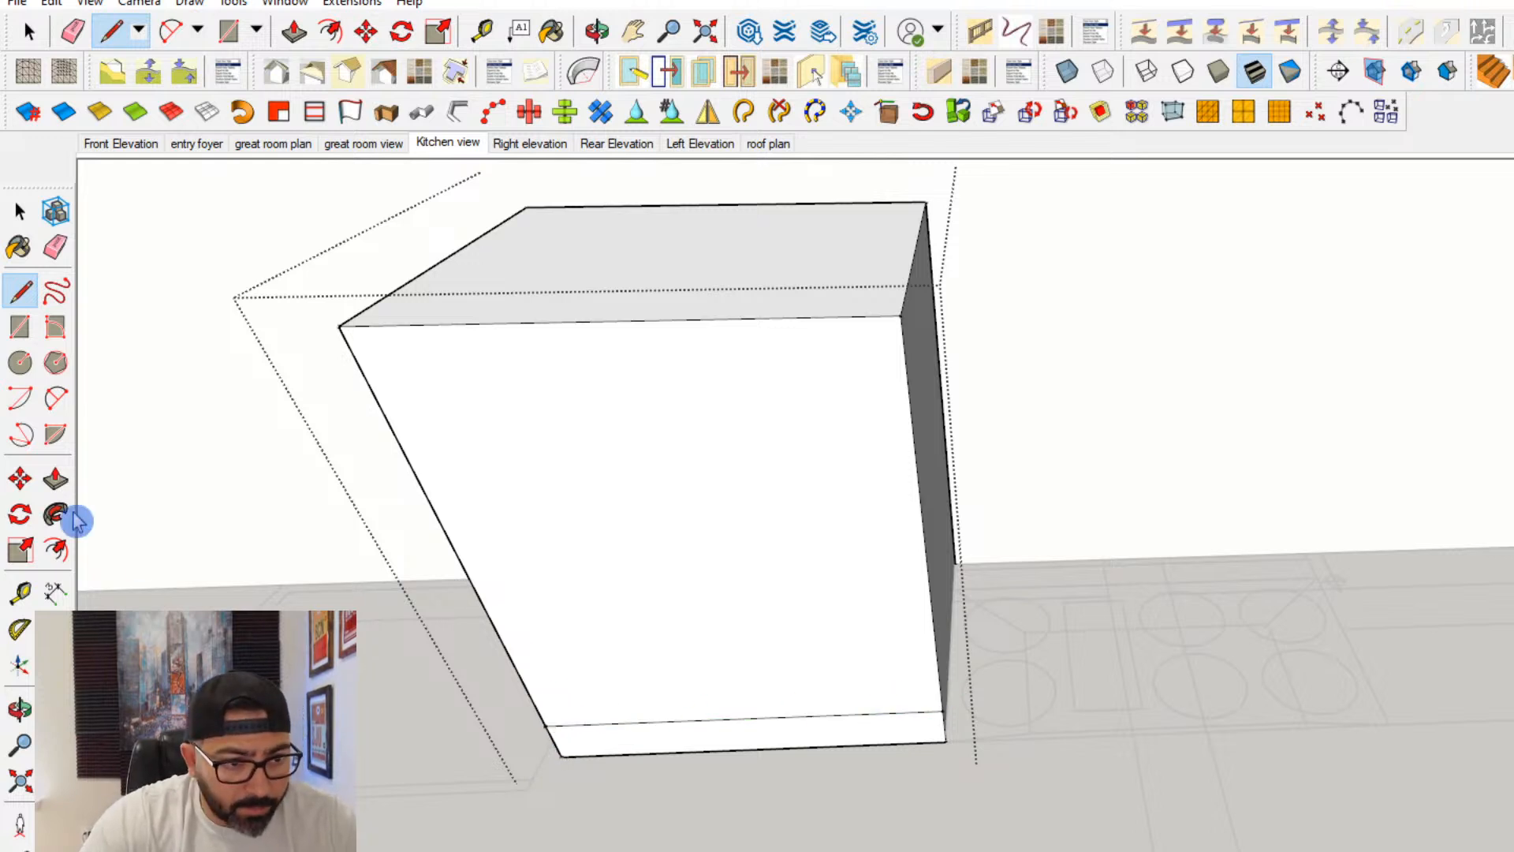
click(55, 478)
click(666, 750)
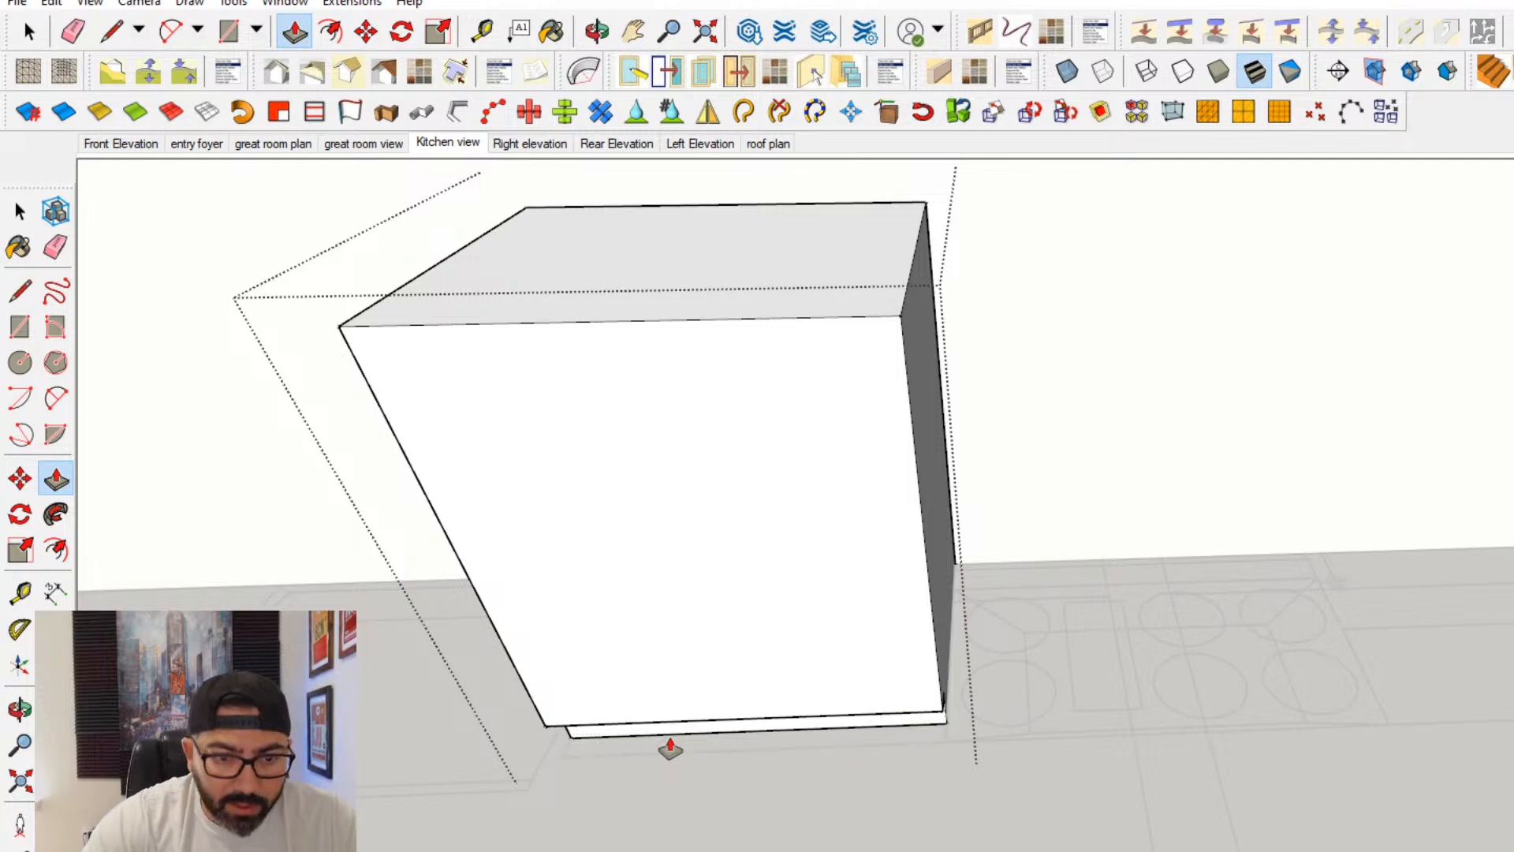
- Offset the cabinet's front face inward by 0.75 to outline the face frame
click(20, 212)
shift+middle_drag(834, 497, 960, 460)
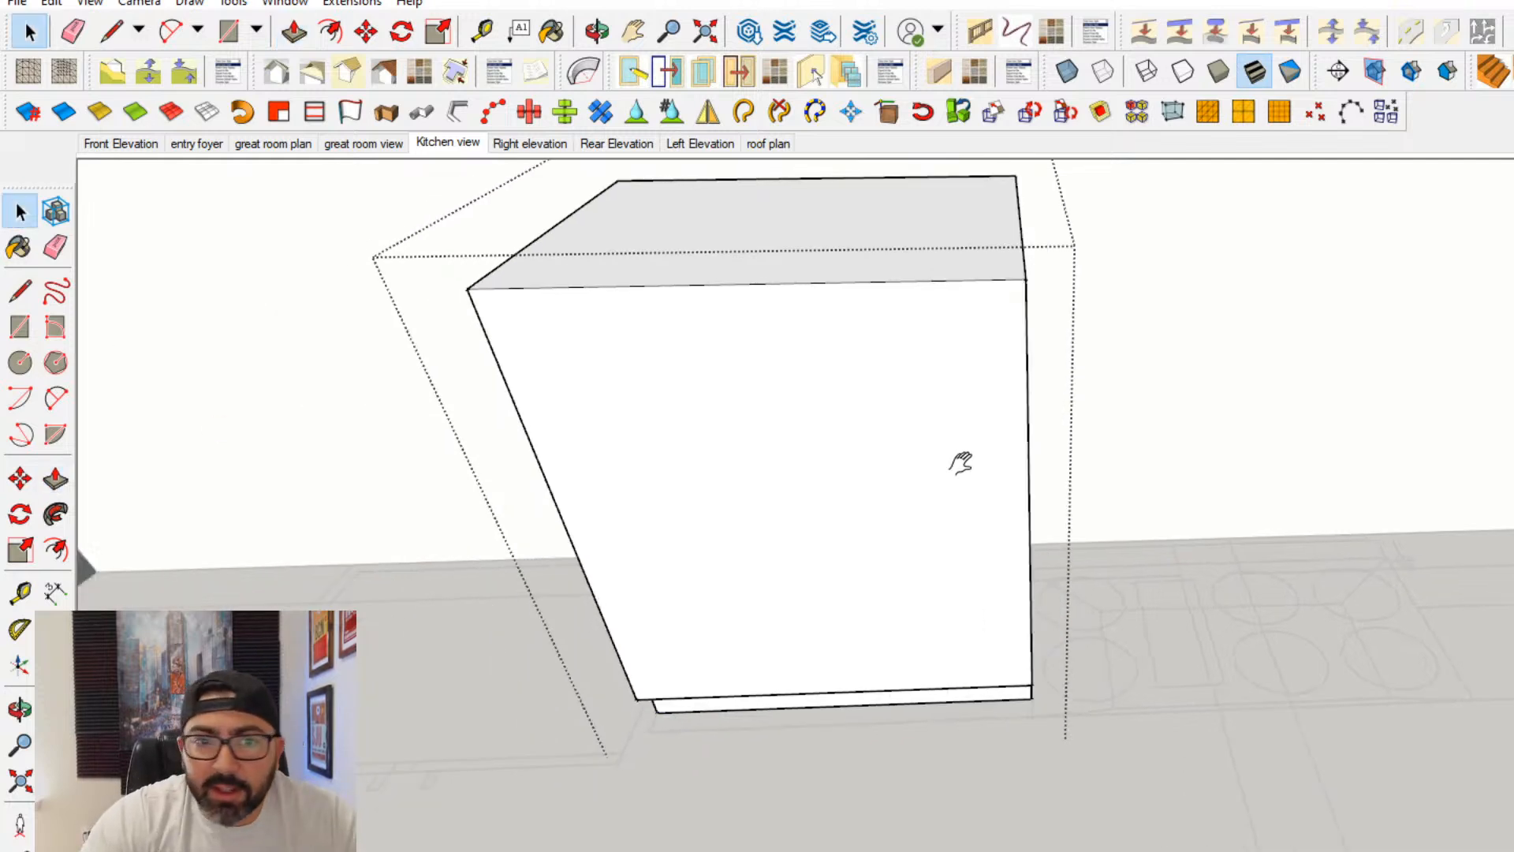
scroll(752, 475, down, 3)
shift+middle_drag(752, 474, 764, 439)
triple_click(764, 438)
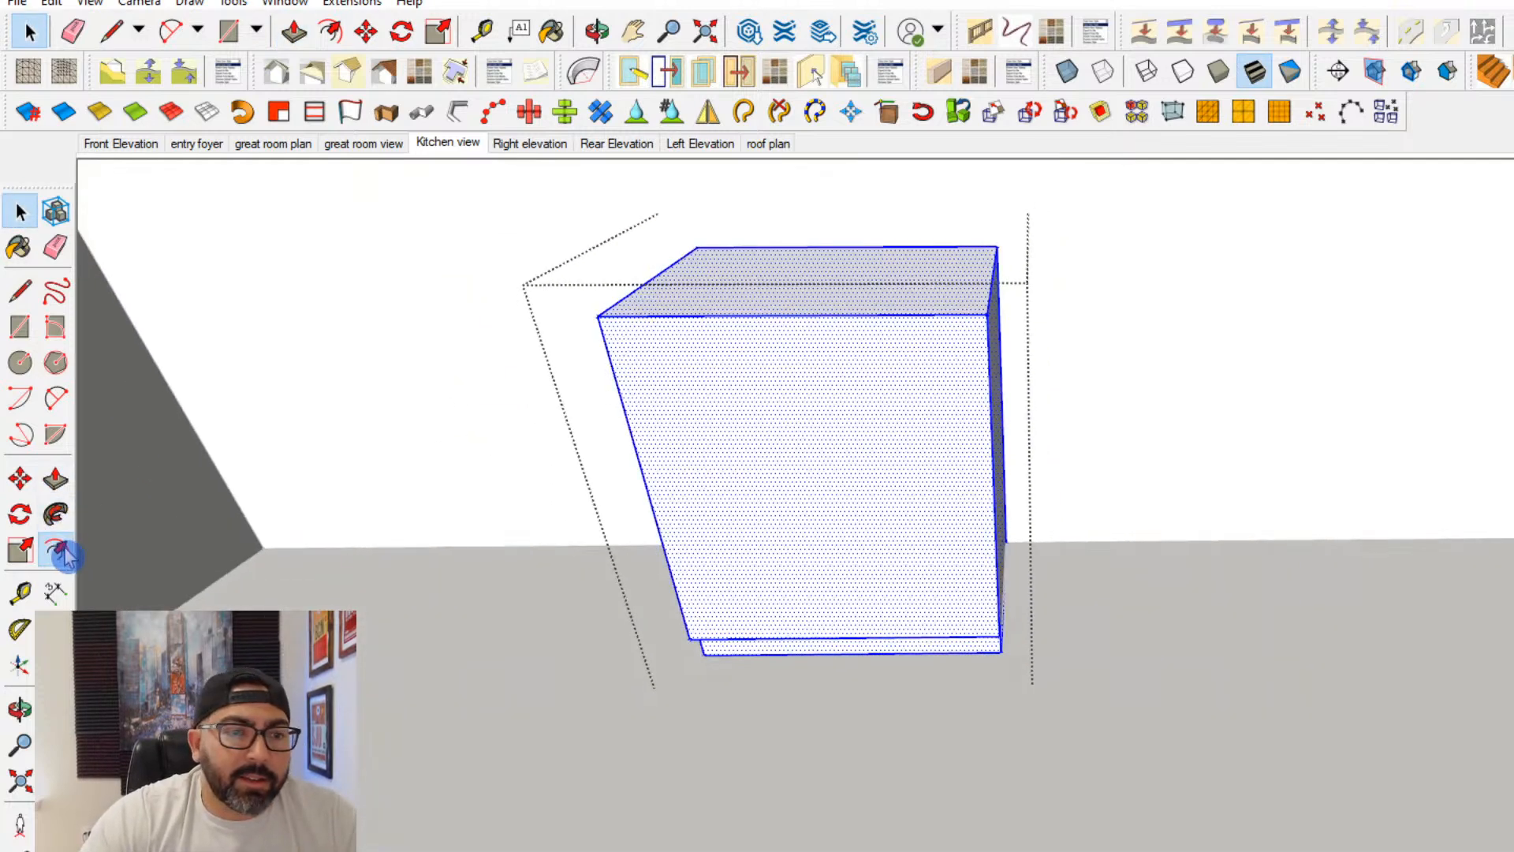
click(57, 549)
shift+middle_drag(674, 559, 643, 586)
click(642, 590)
text(.75)
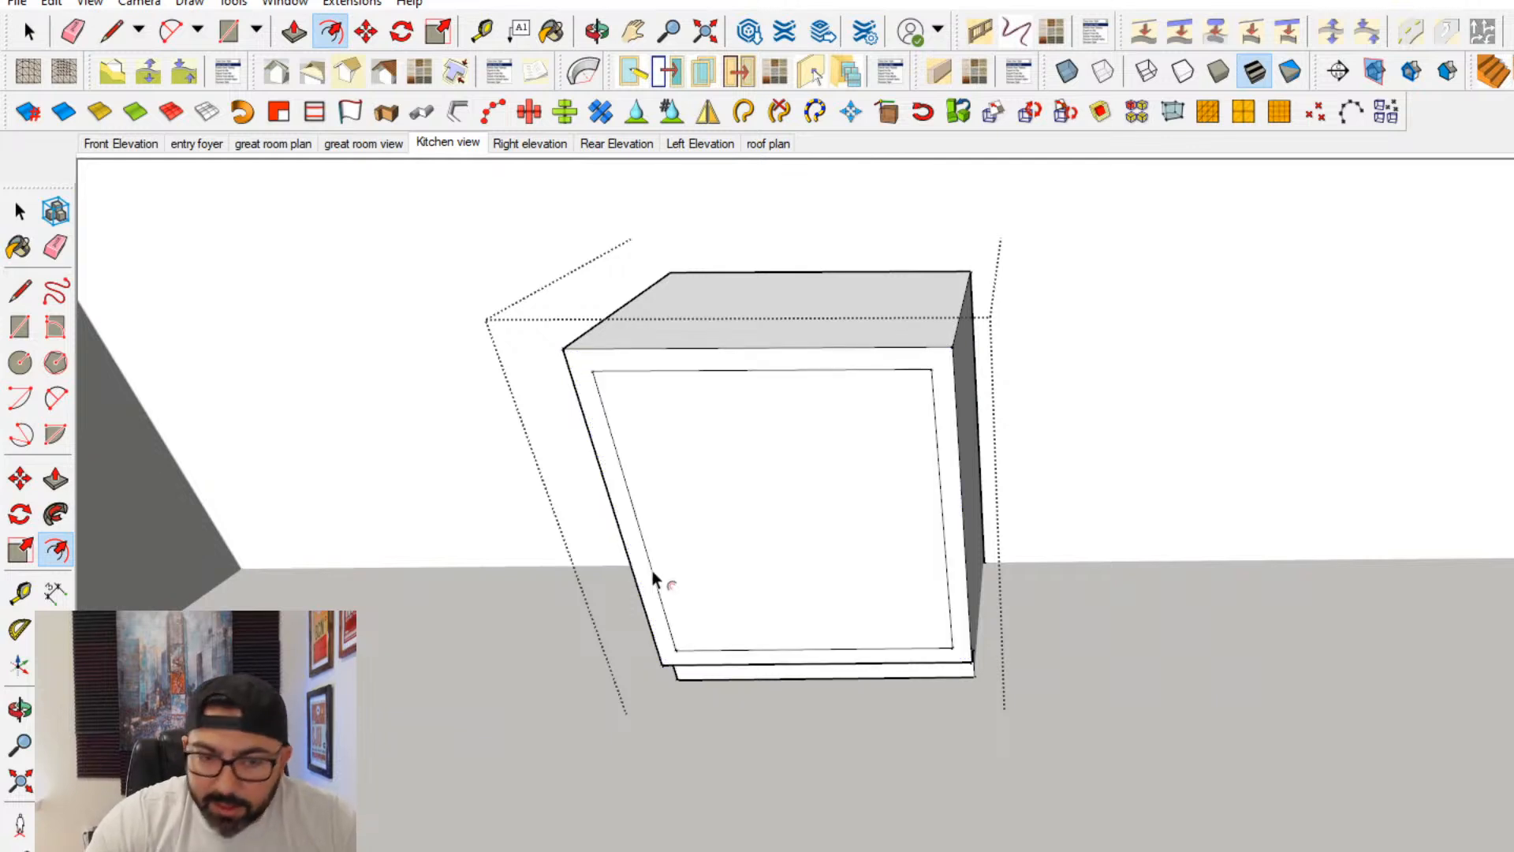
key(Return)
- Divide the framed front into two doors at its midpoint and offset both door faces slightly inward to create thin gaps
click(20, 326)
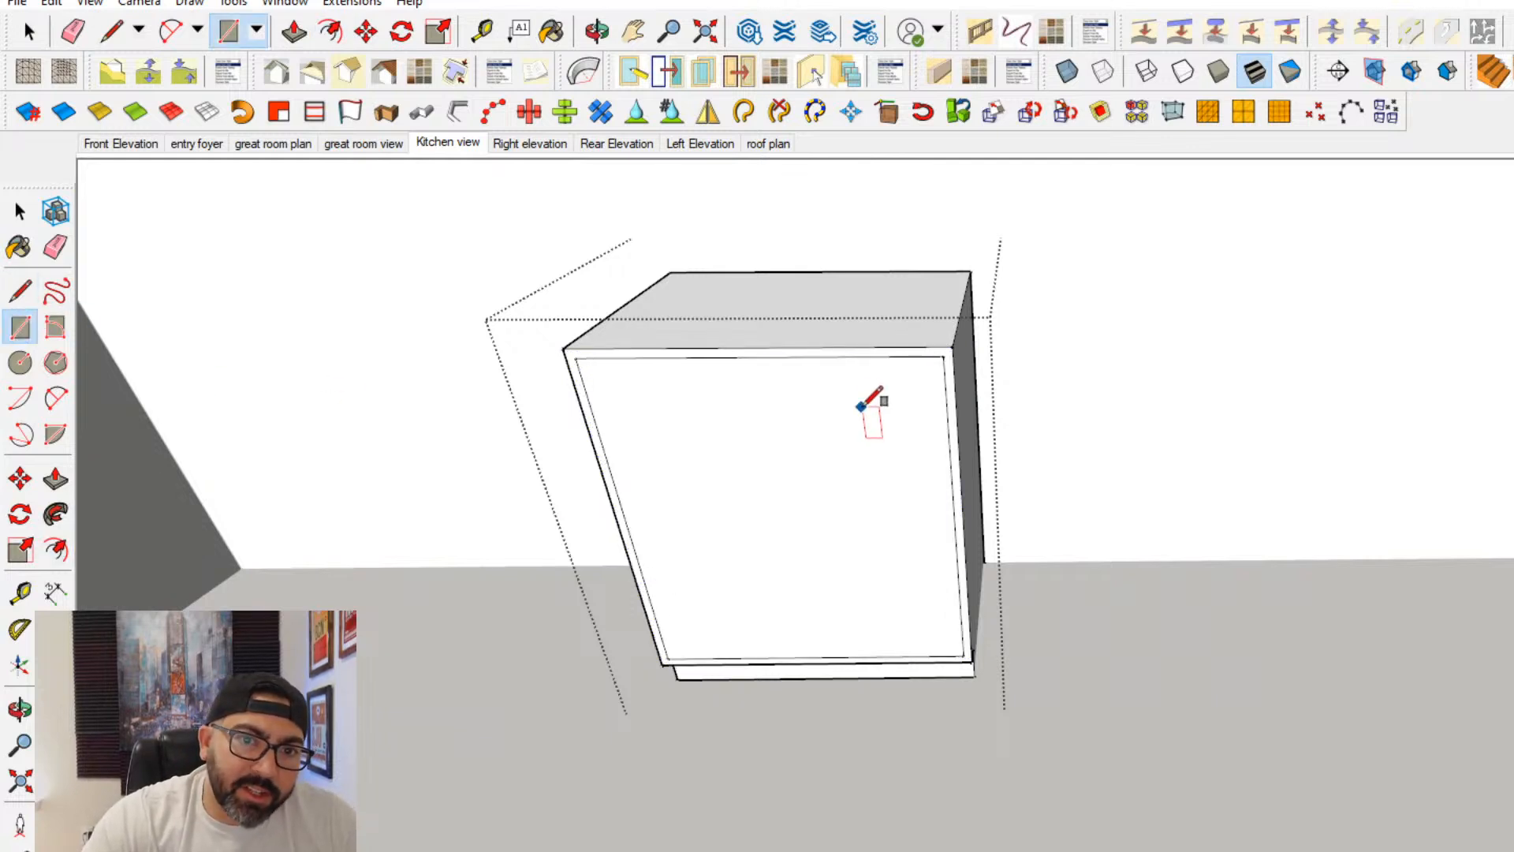
click(759, 357)
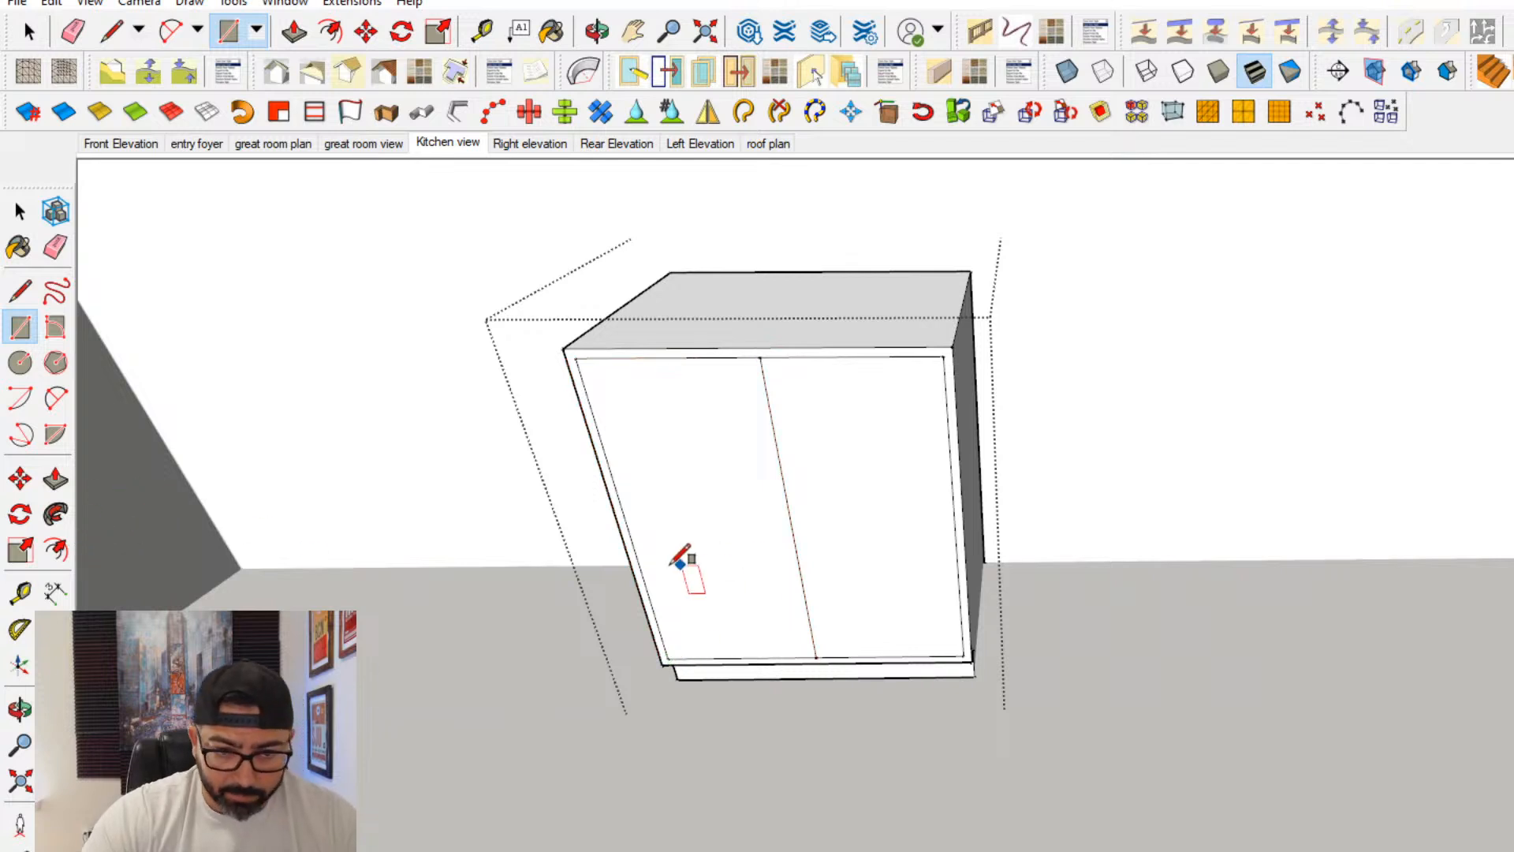
click(56, 550)
click(634, 548)
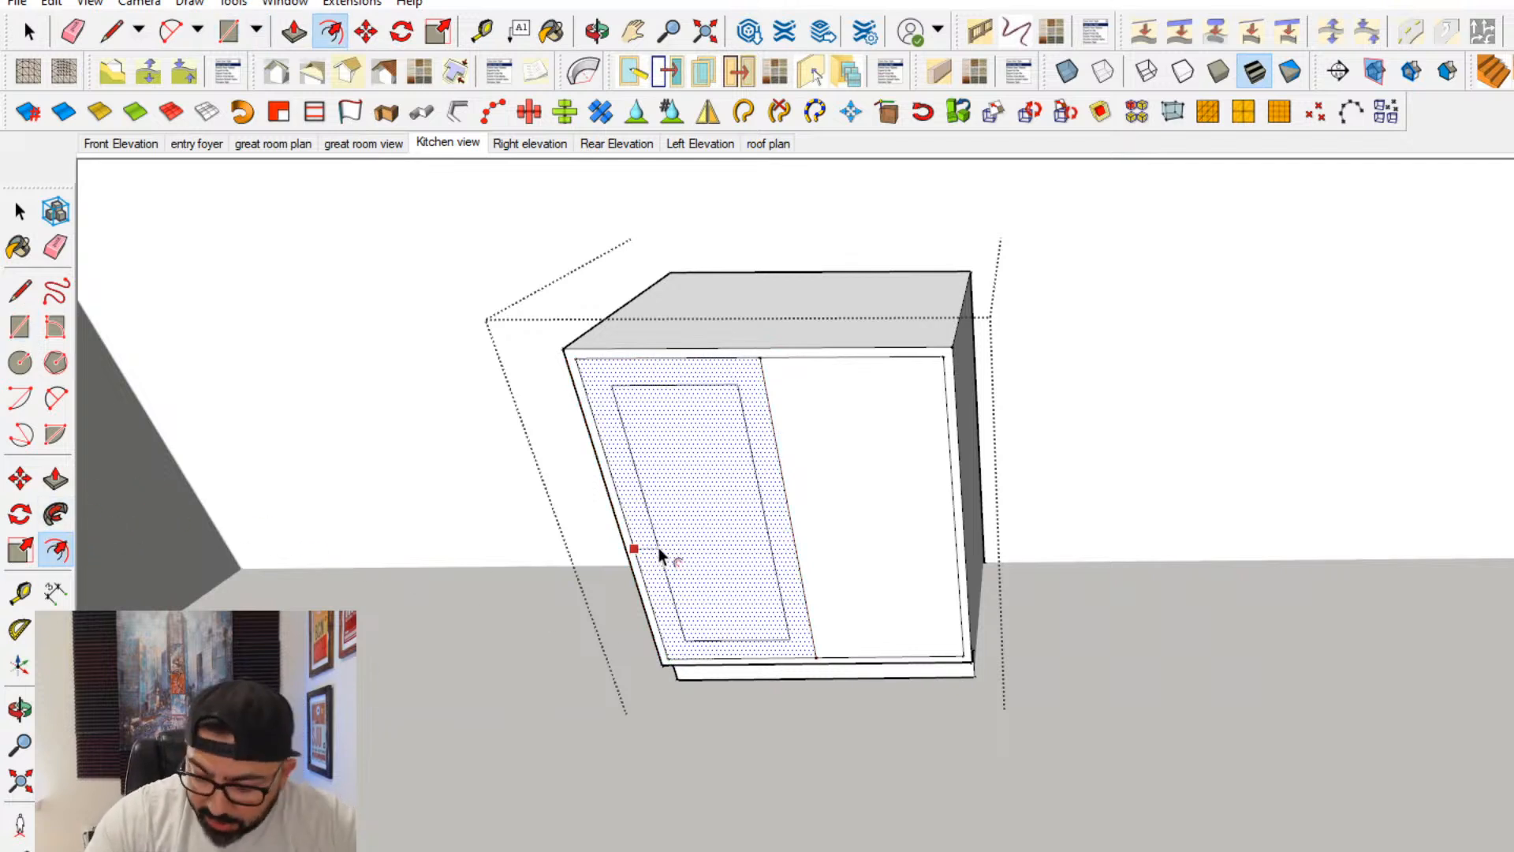
key(Escape)
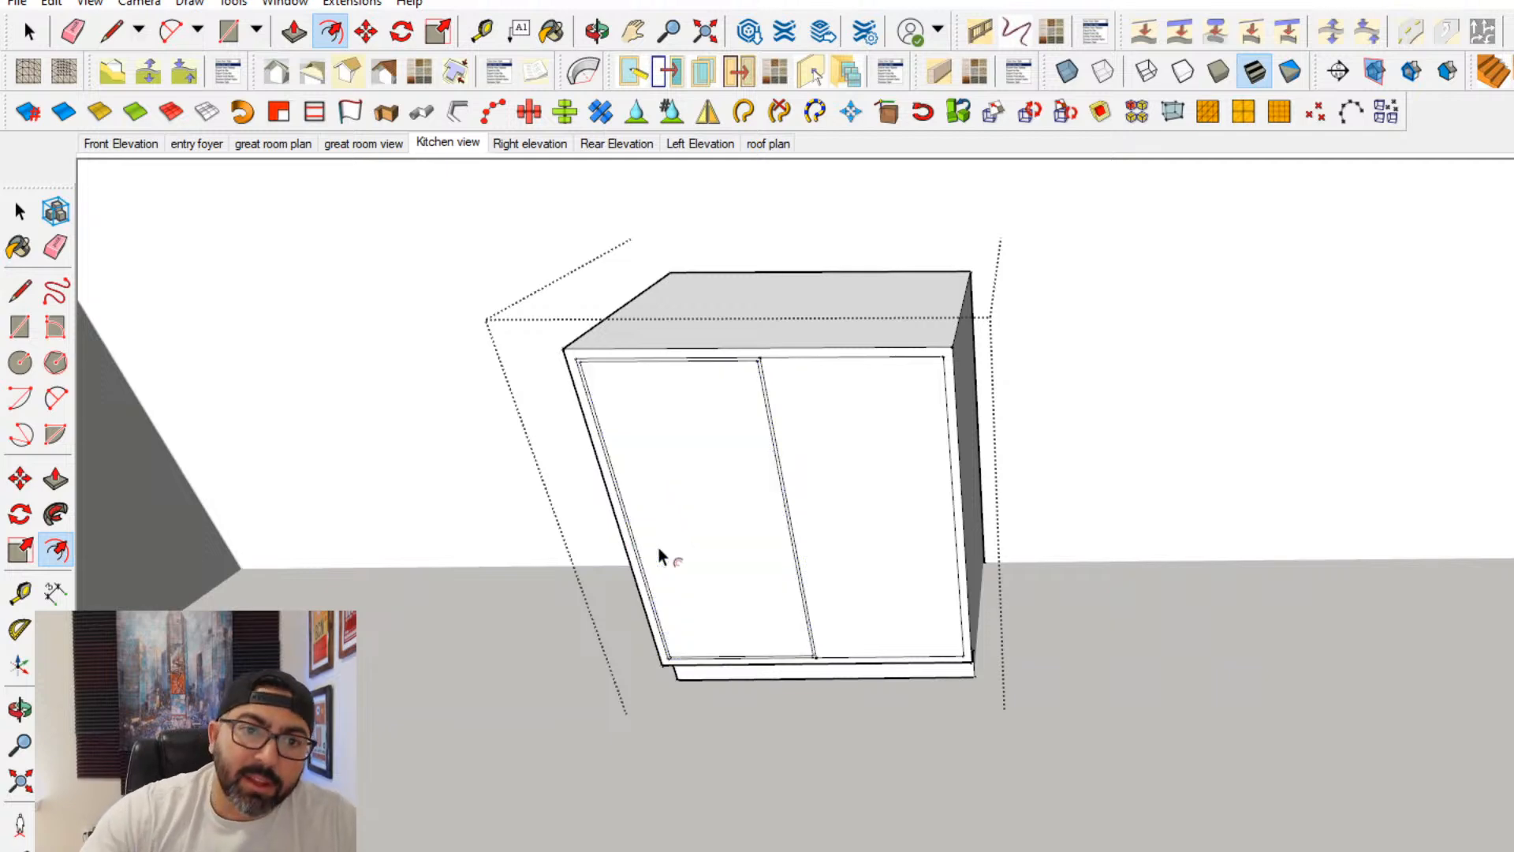
click(779, 478)
click(701, 529)
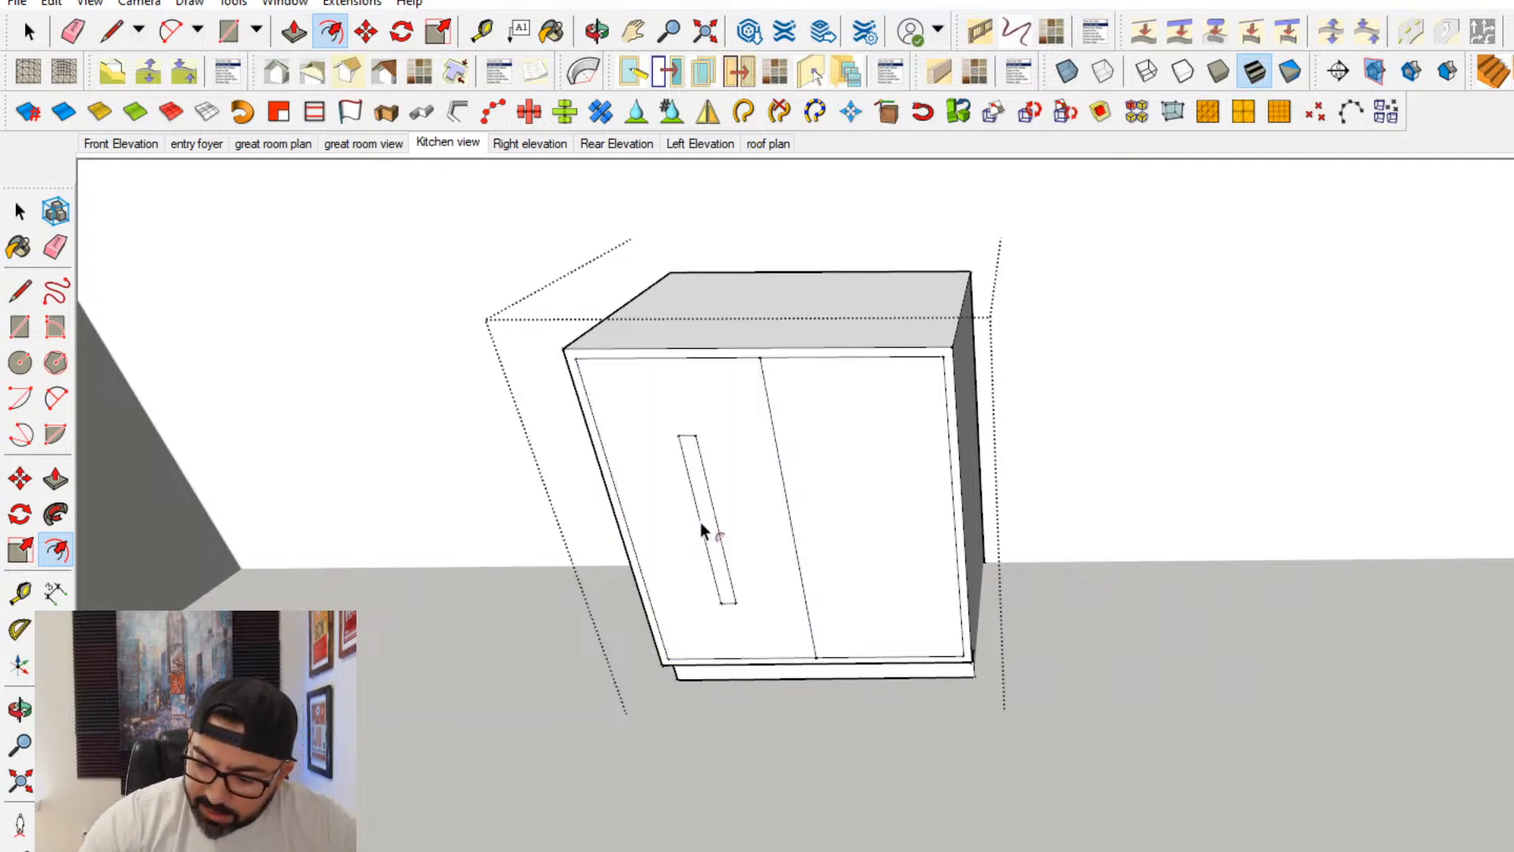
key(ctrl+z)
click(952, 513)
key(Escape)
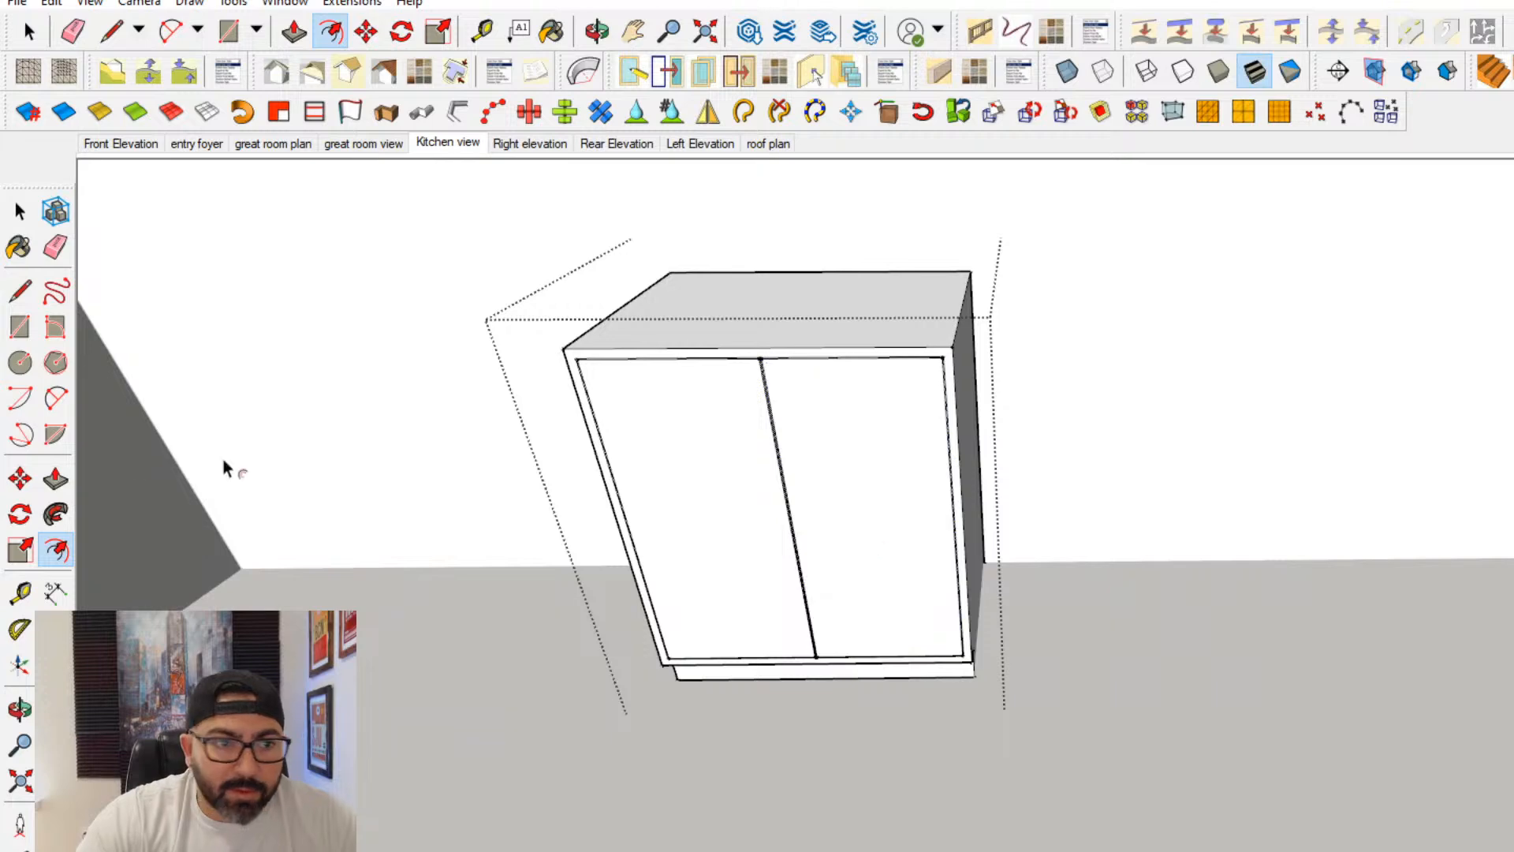
- Offset both door faces inward to outline shaker-style frames around their center panels
click(637, 574)
click(711, 582)
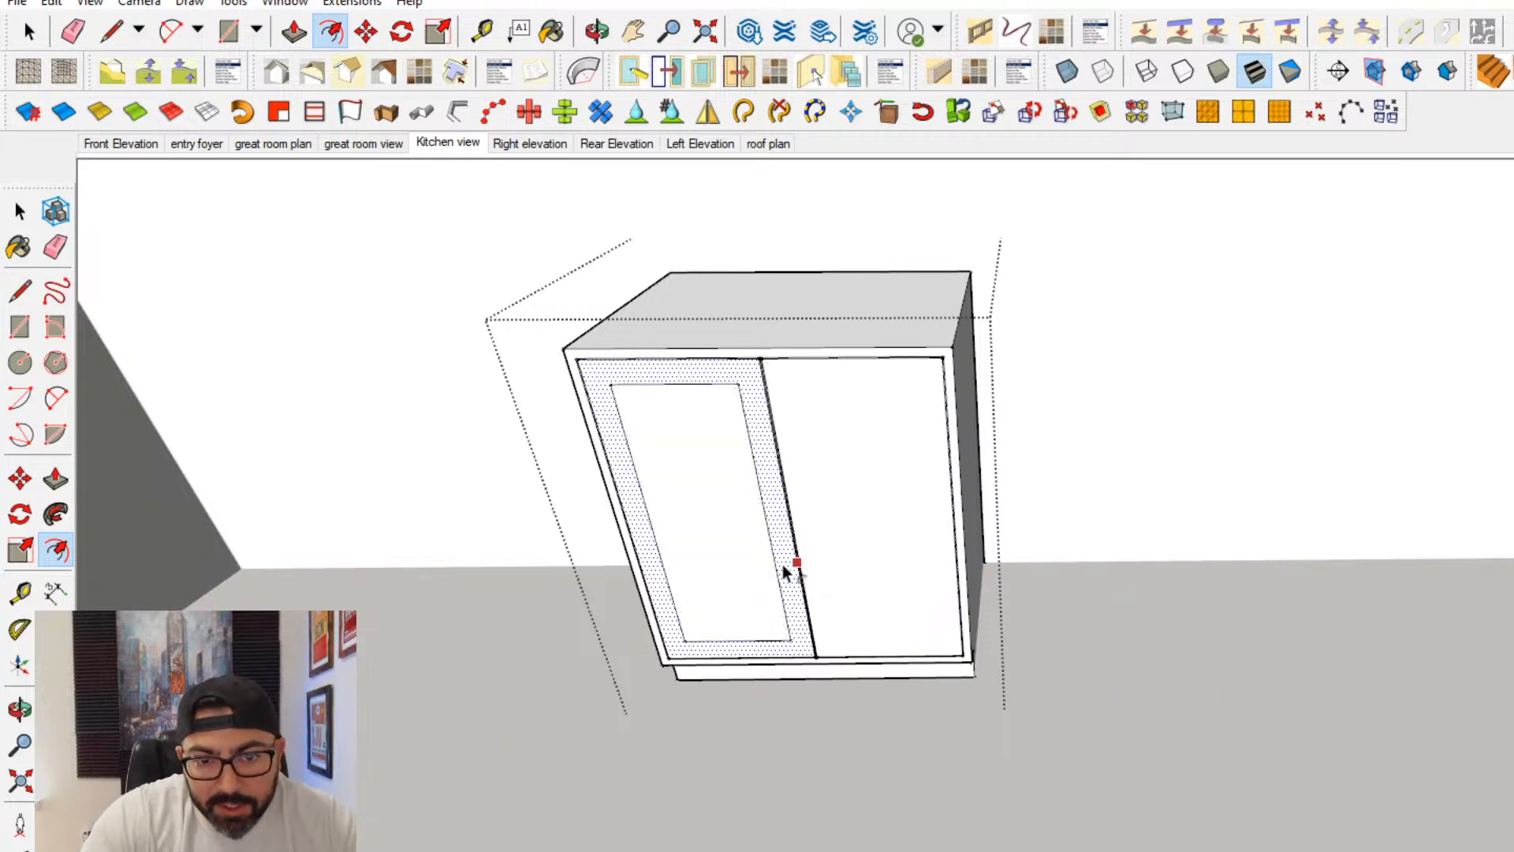
click(798, 552)
click(818, 575)
- Push the center panels of both base cabinet doors inward to recess them, and leave the cabinet group
click(59, 485)
middle_drag(670, 580, 669, 594)
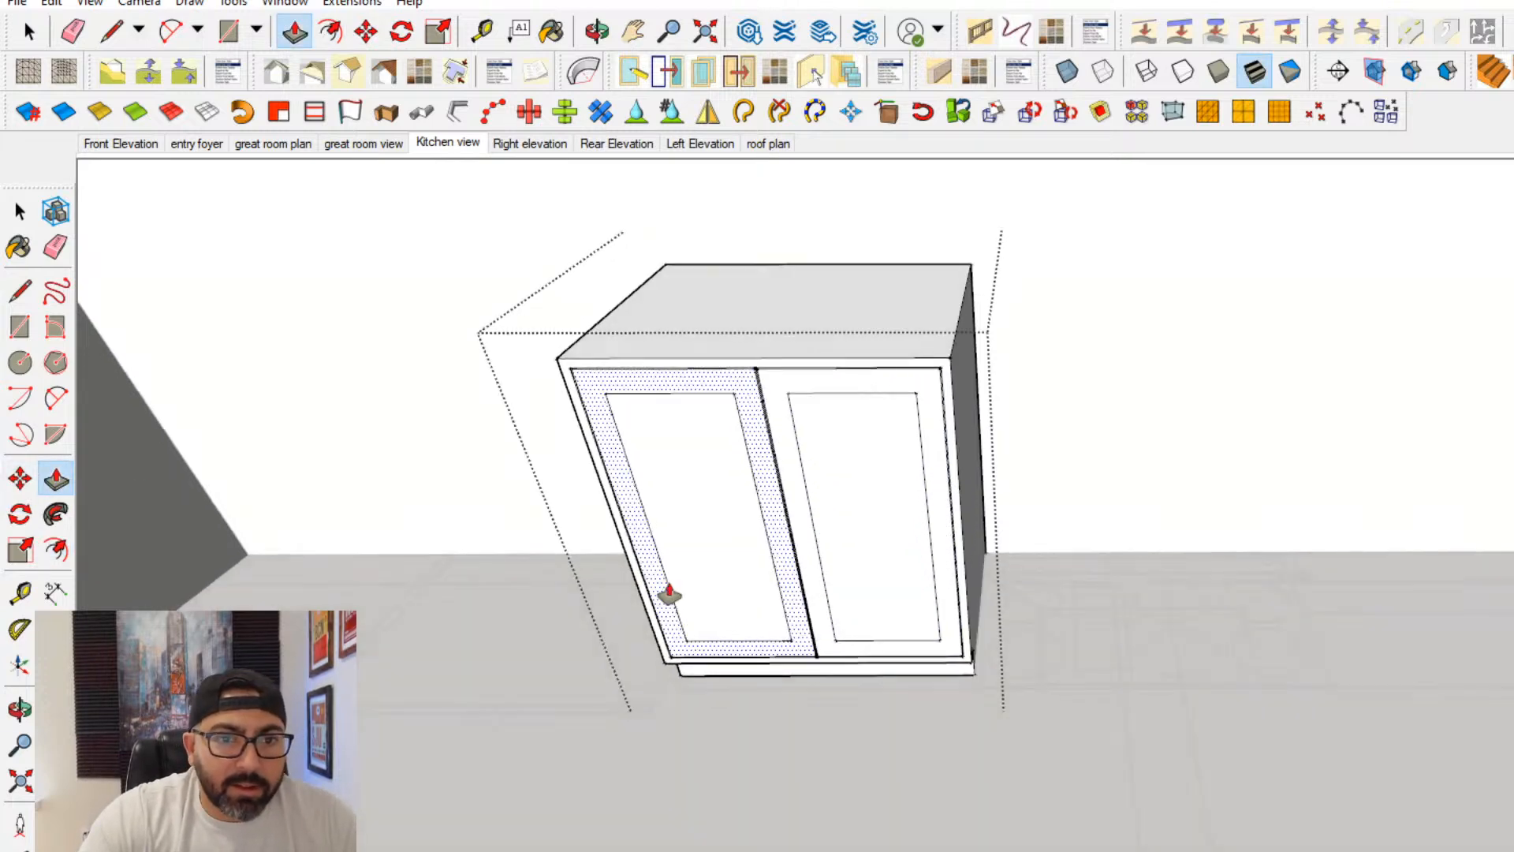
click(677, 568)
click(707, 560)
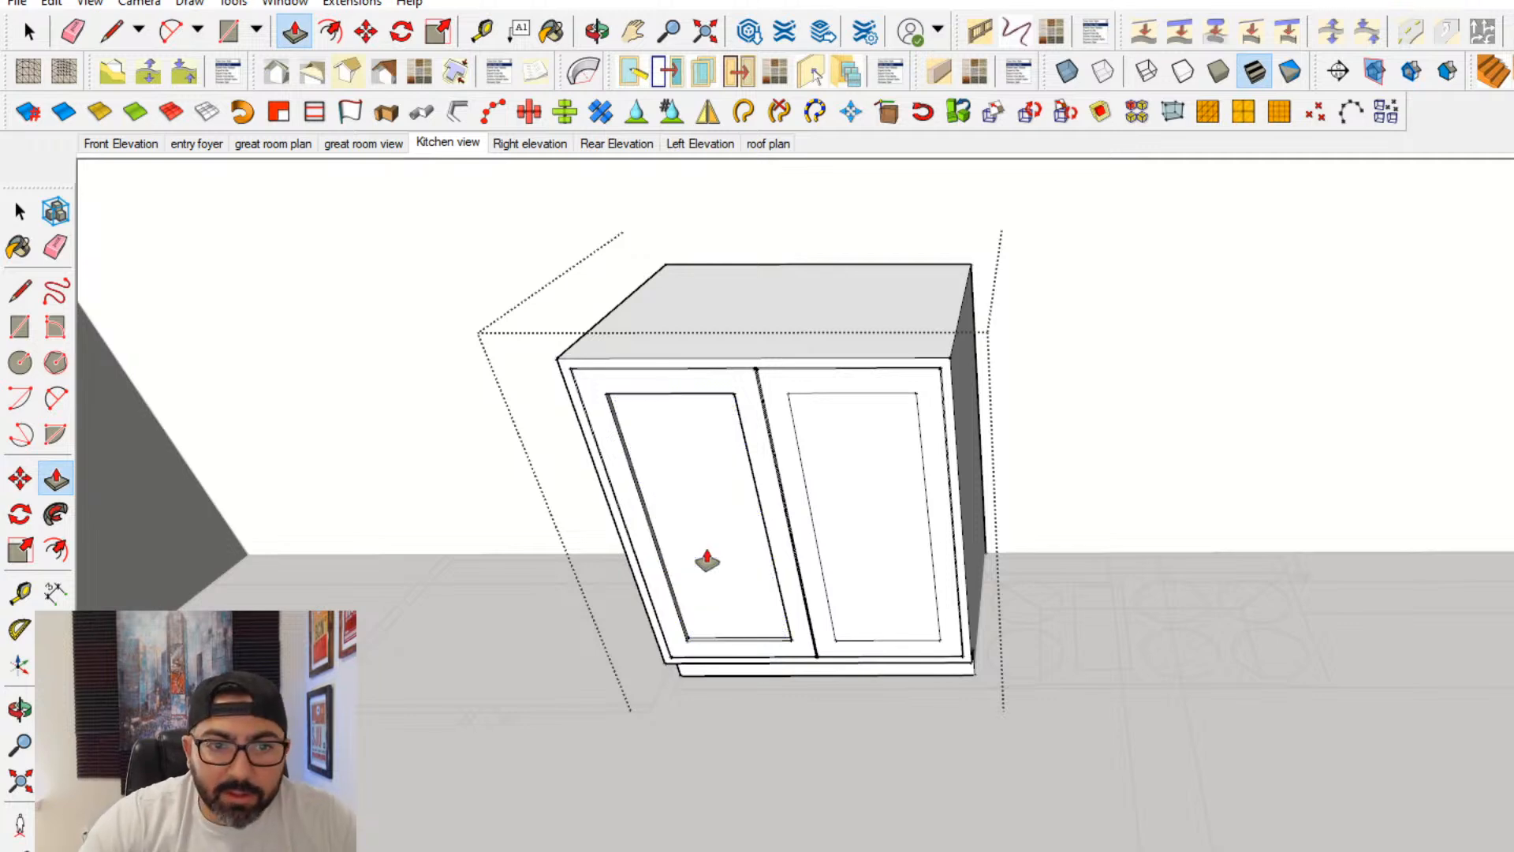
double_click(854, 560)
click(18, 215)
click(536, 391)
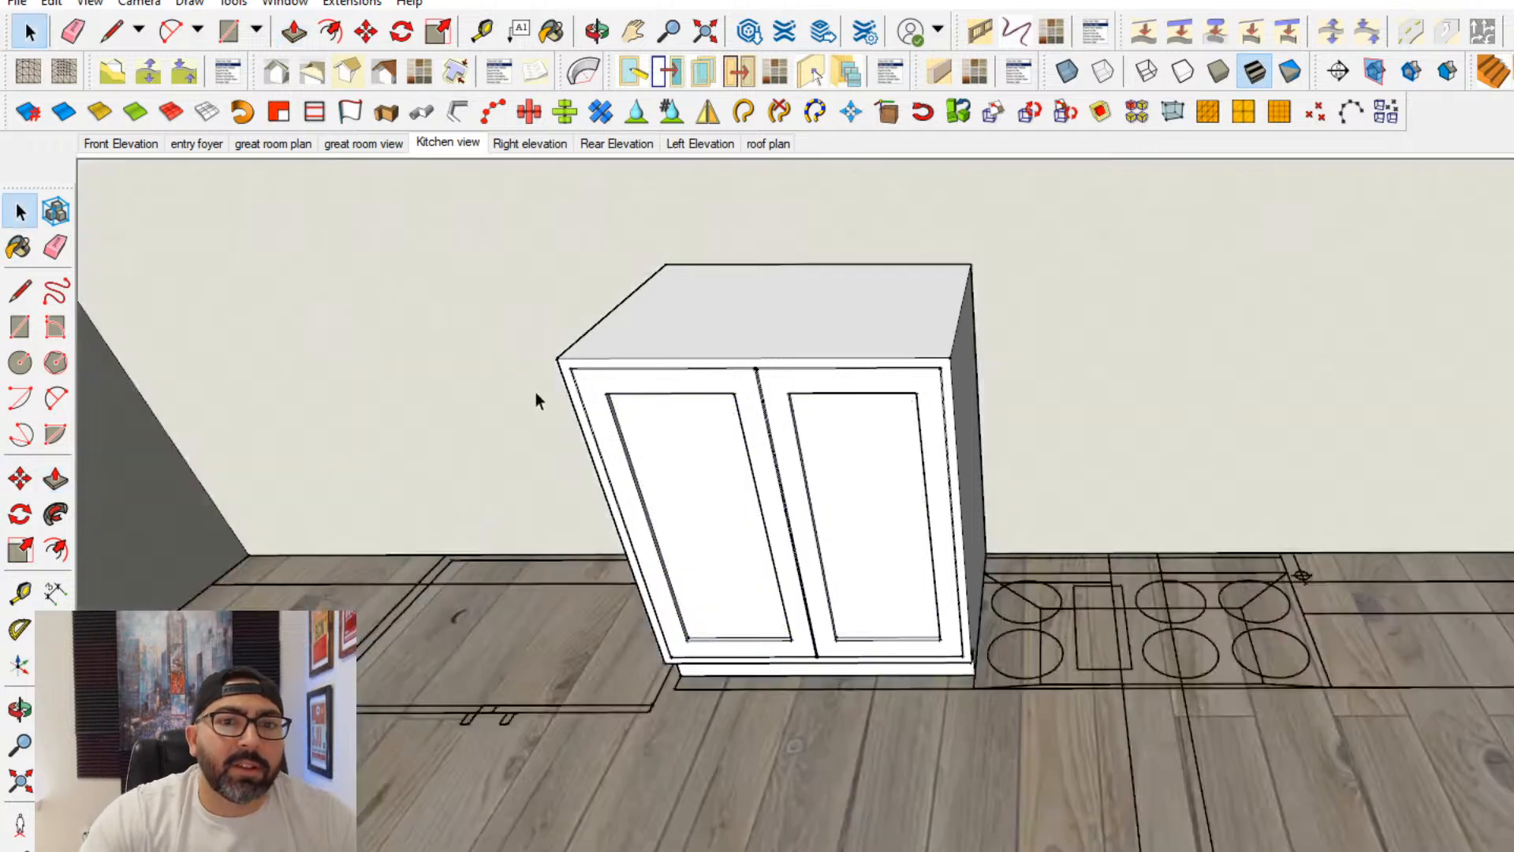
- Convert the finished two-door base cabinet group into a component
middle_drag(536, 391, 817, 555)
click(817, 555)
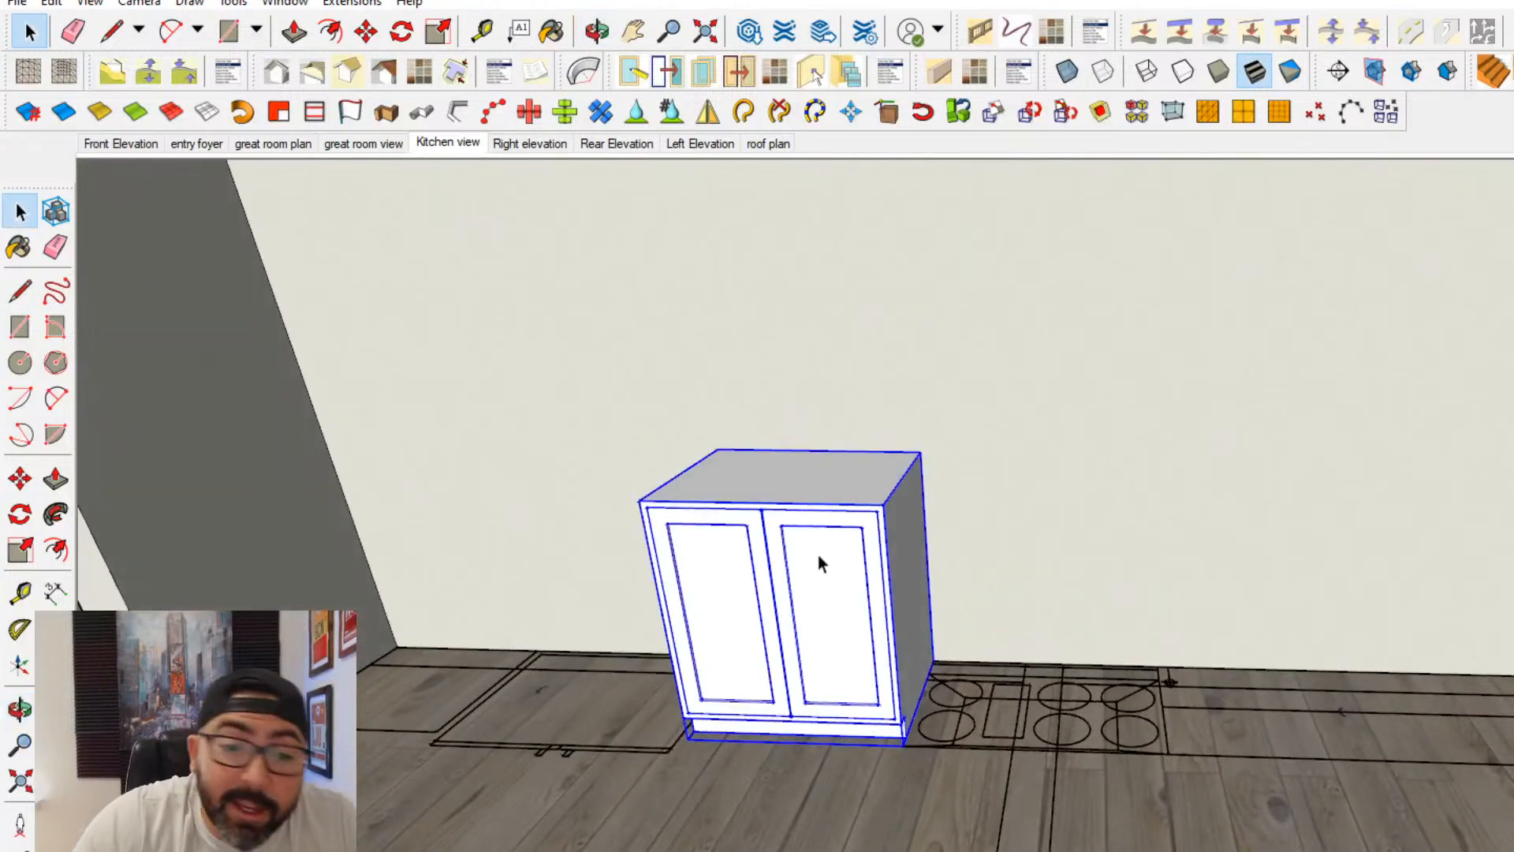
right_click(816, 555)
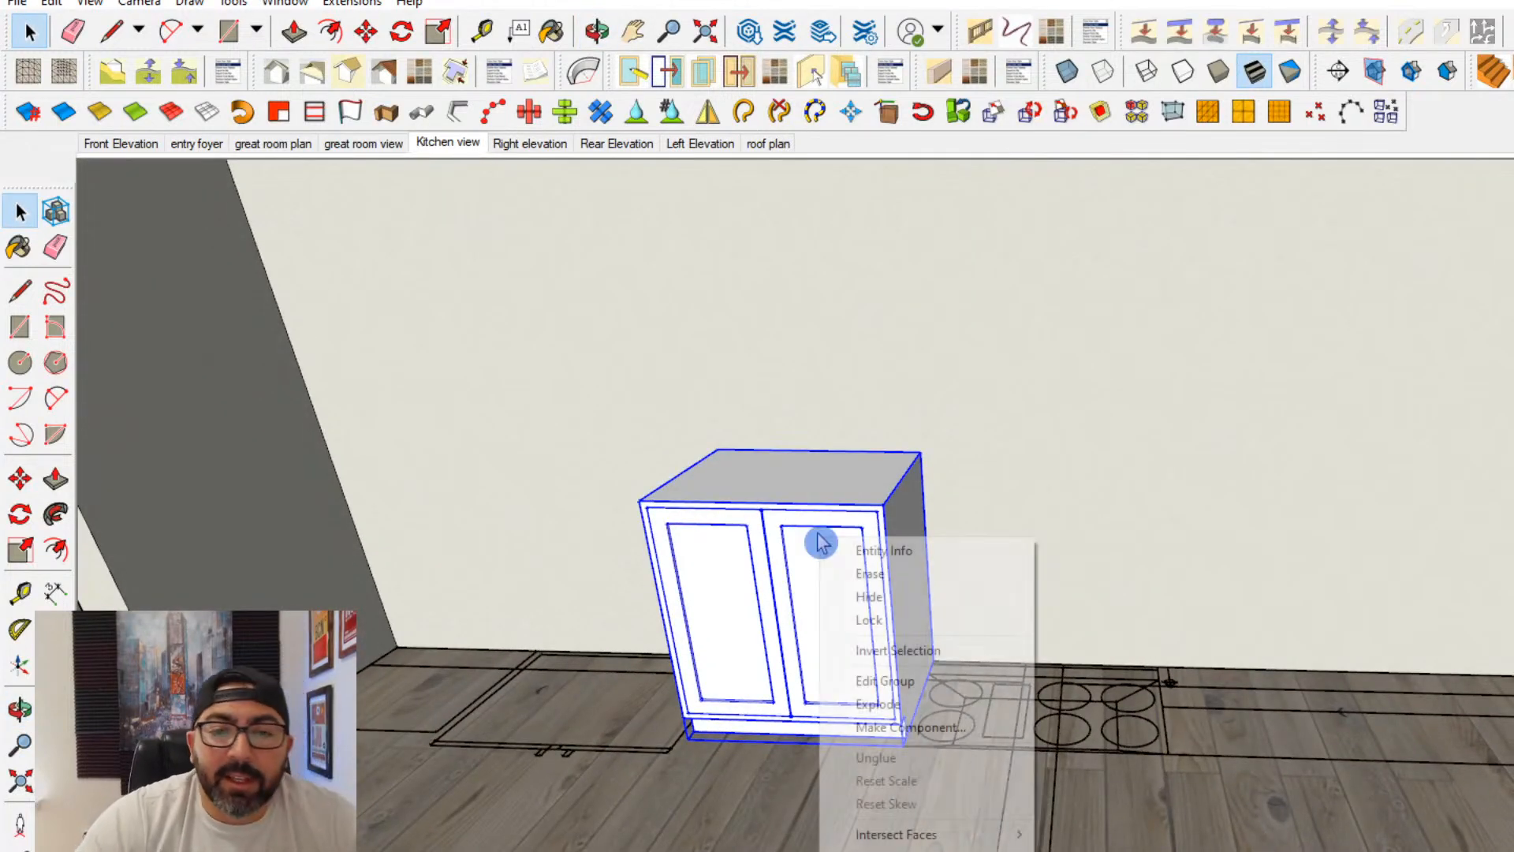
click(954, 726)
click(1052, 735)
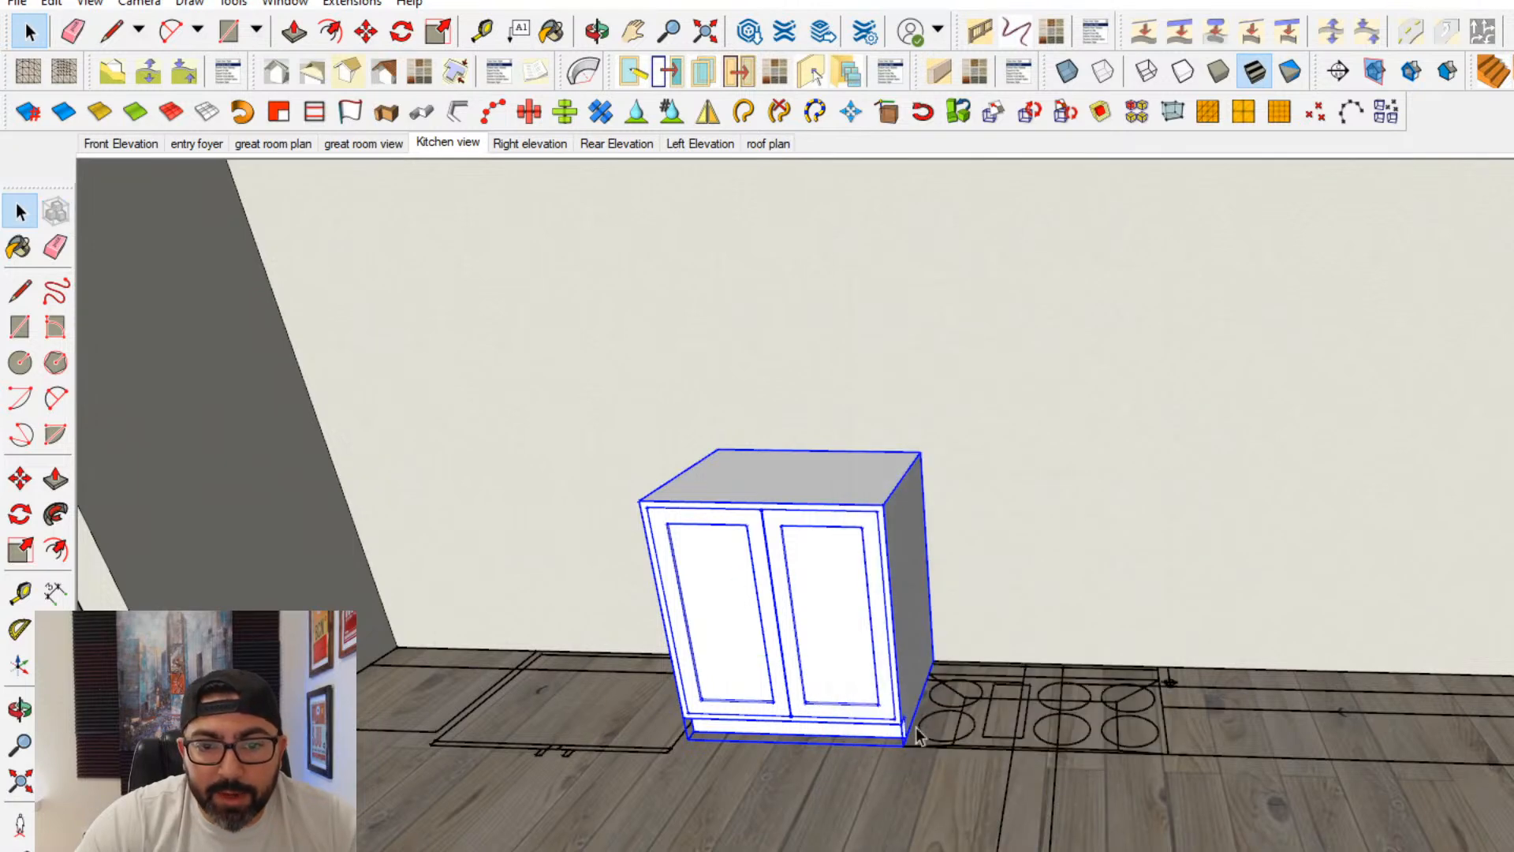
- Copy the base cabinet along the back wall to the far side of the cooktop outline
click(22, 481)
middle_drag(442, 578, 902, 700)
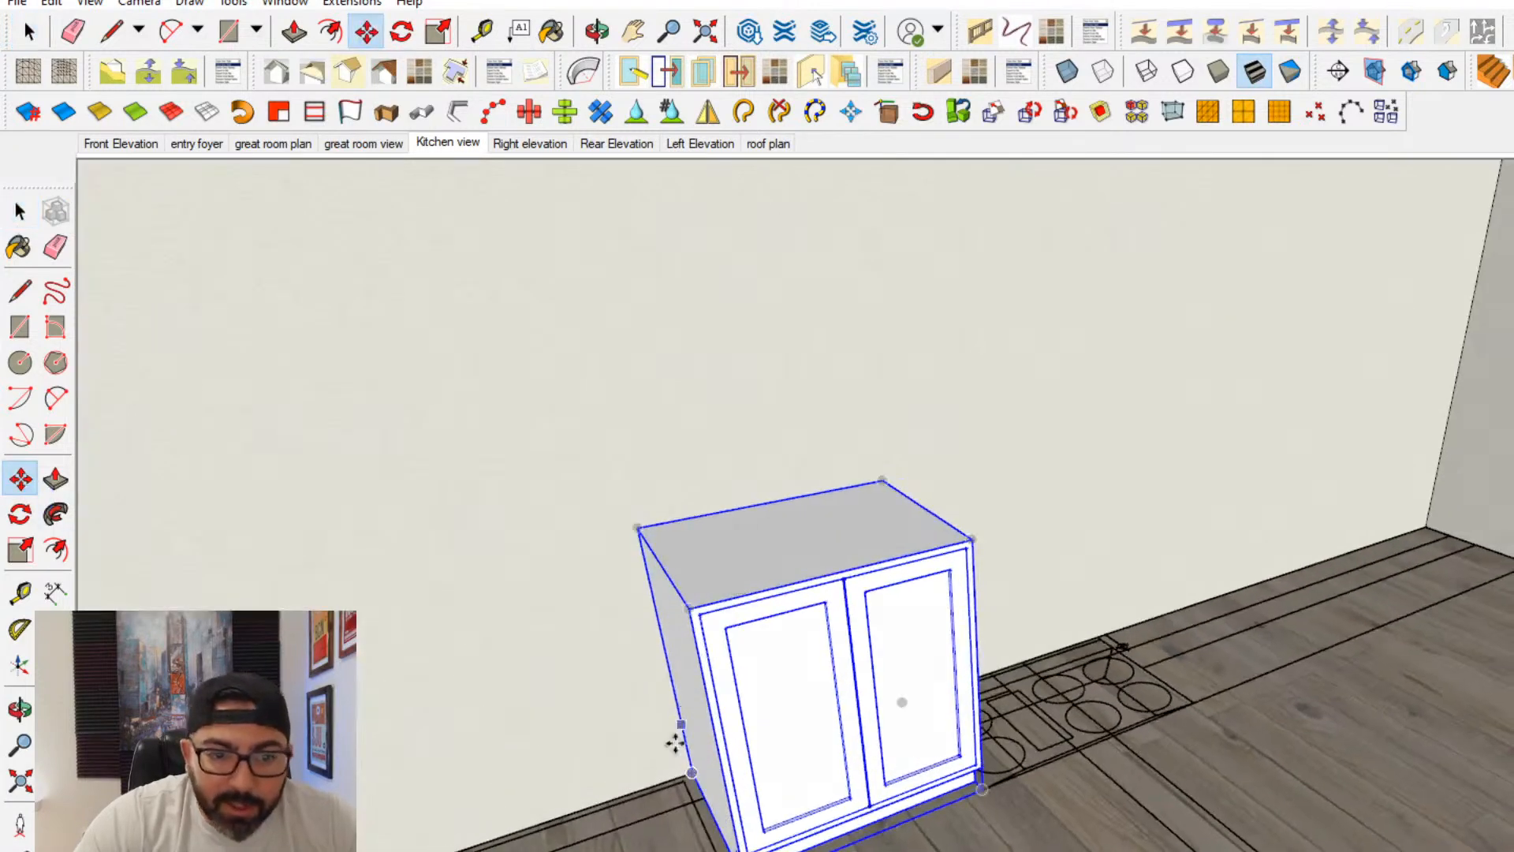
scroll(679, 741, up, 2)
key(ctrl)
click(694, 781)
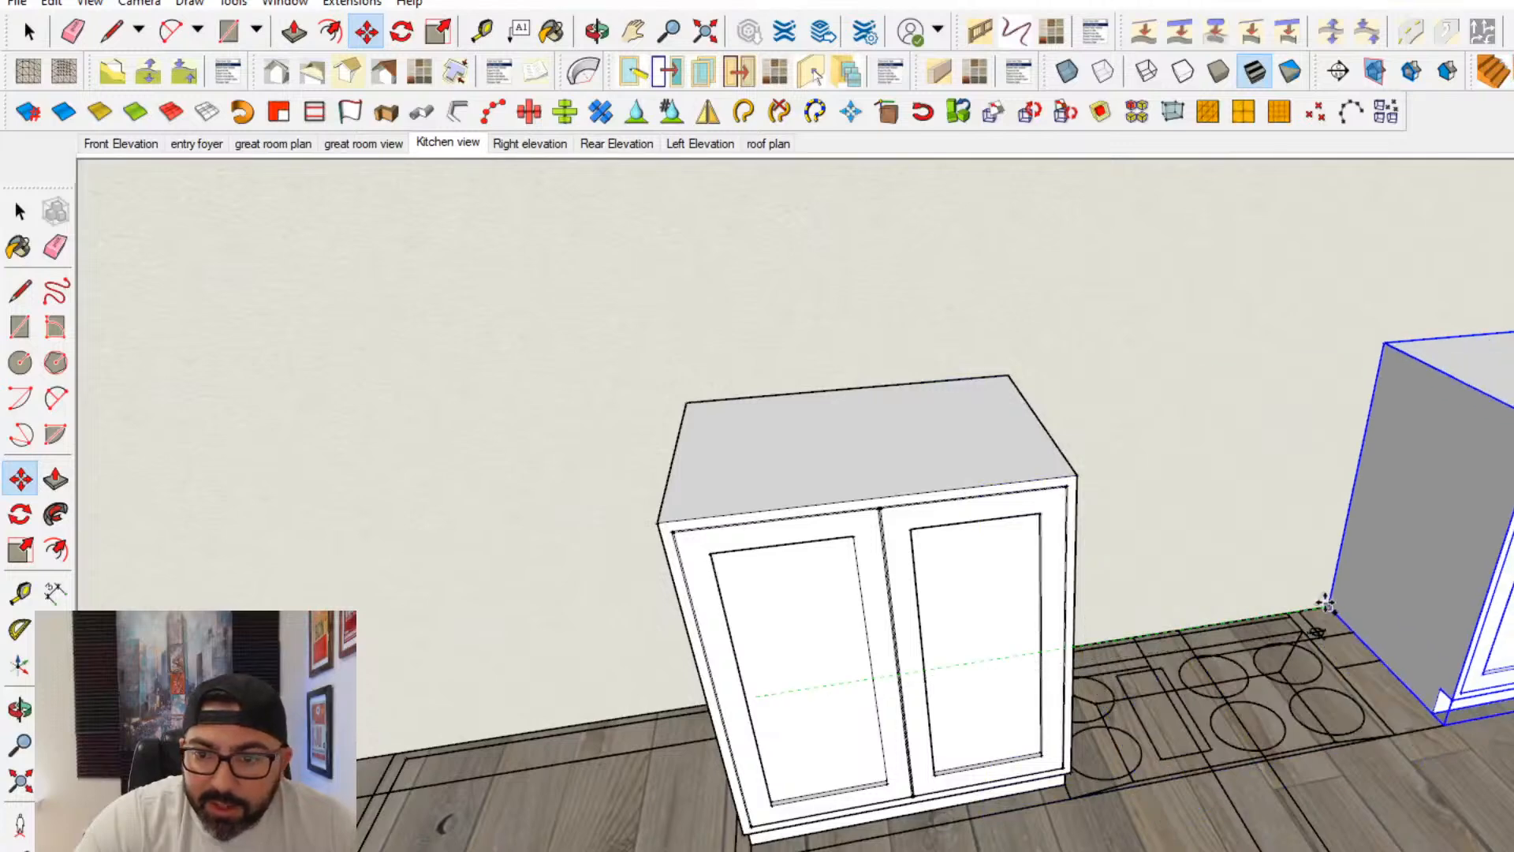
click(1285, 615)
- Add two more copies of the base cabinet side by side, continuing the row beyond the cooktop
shift+middle_drag(1269, 618, 873, 692)
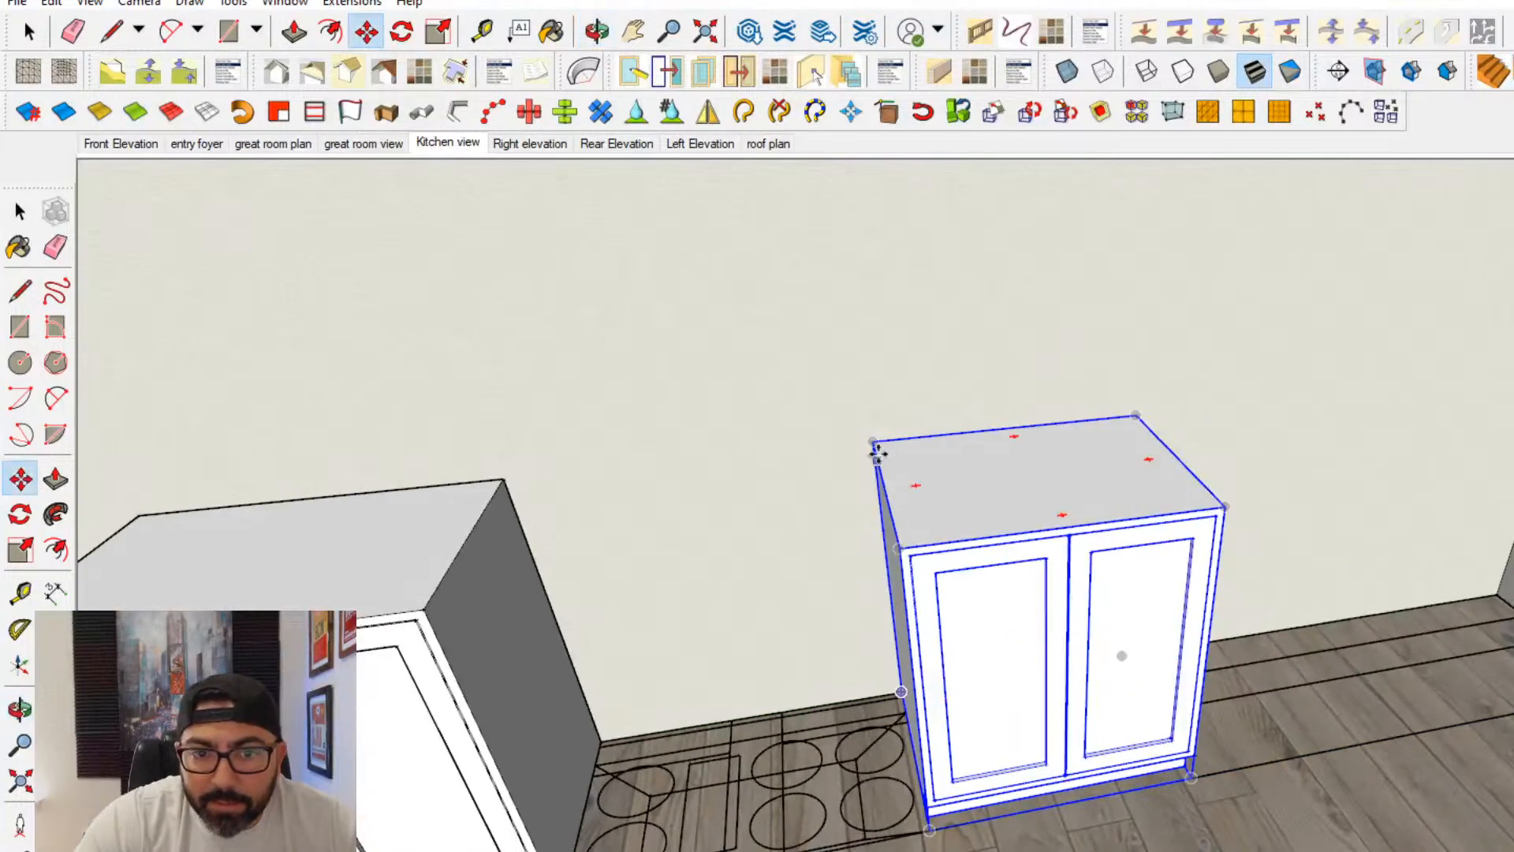
ctrl+click(878, 453)
click(1136, 414)
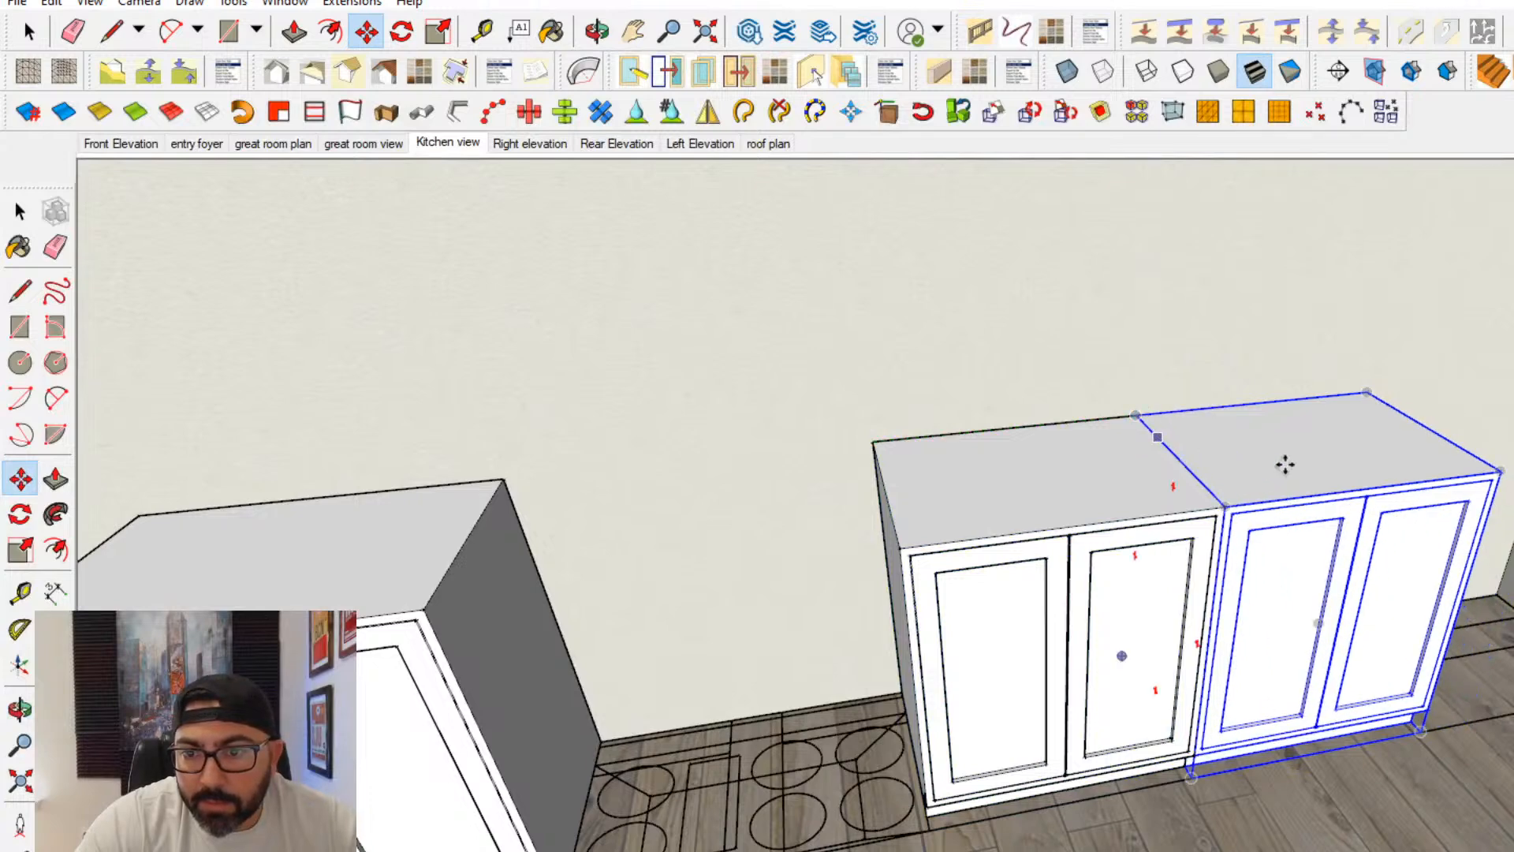
middle_drag(1285, 464, 797, 473)
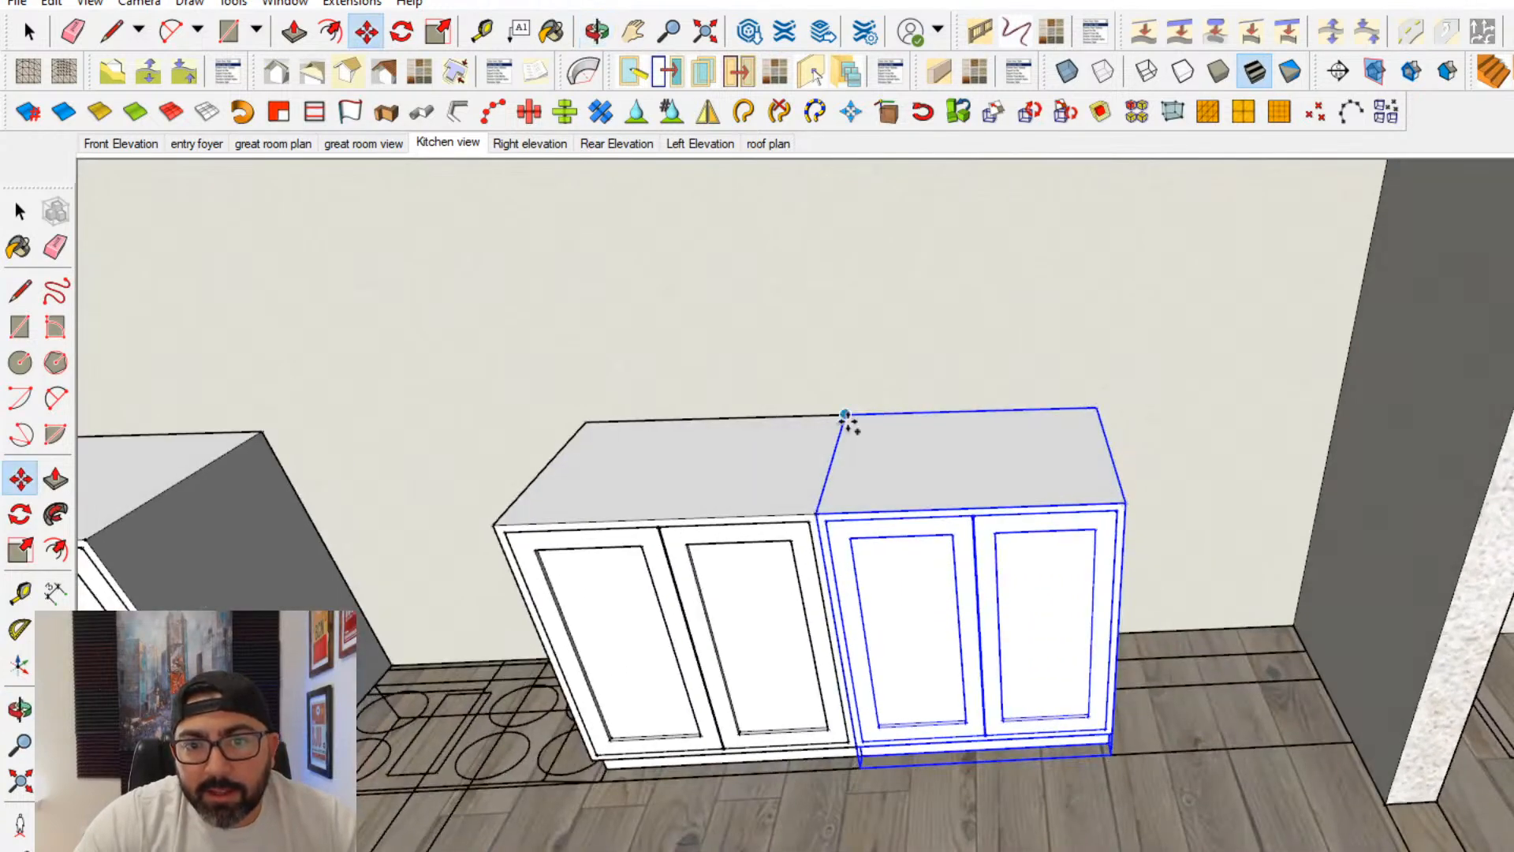
ctrl+click(845, 416)
click(1093, 406)
- Draw a rectangle over the floor plan outline in the wall corner beside the refrigerator space
middle_drag(1093, 406, 1180, 339)
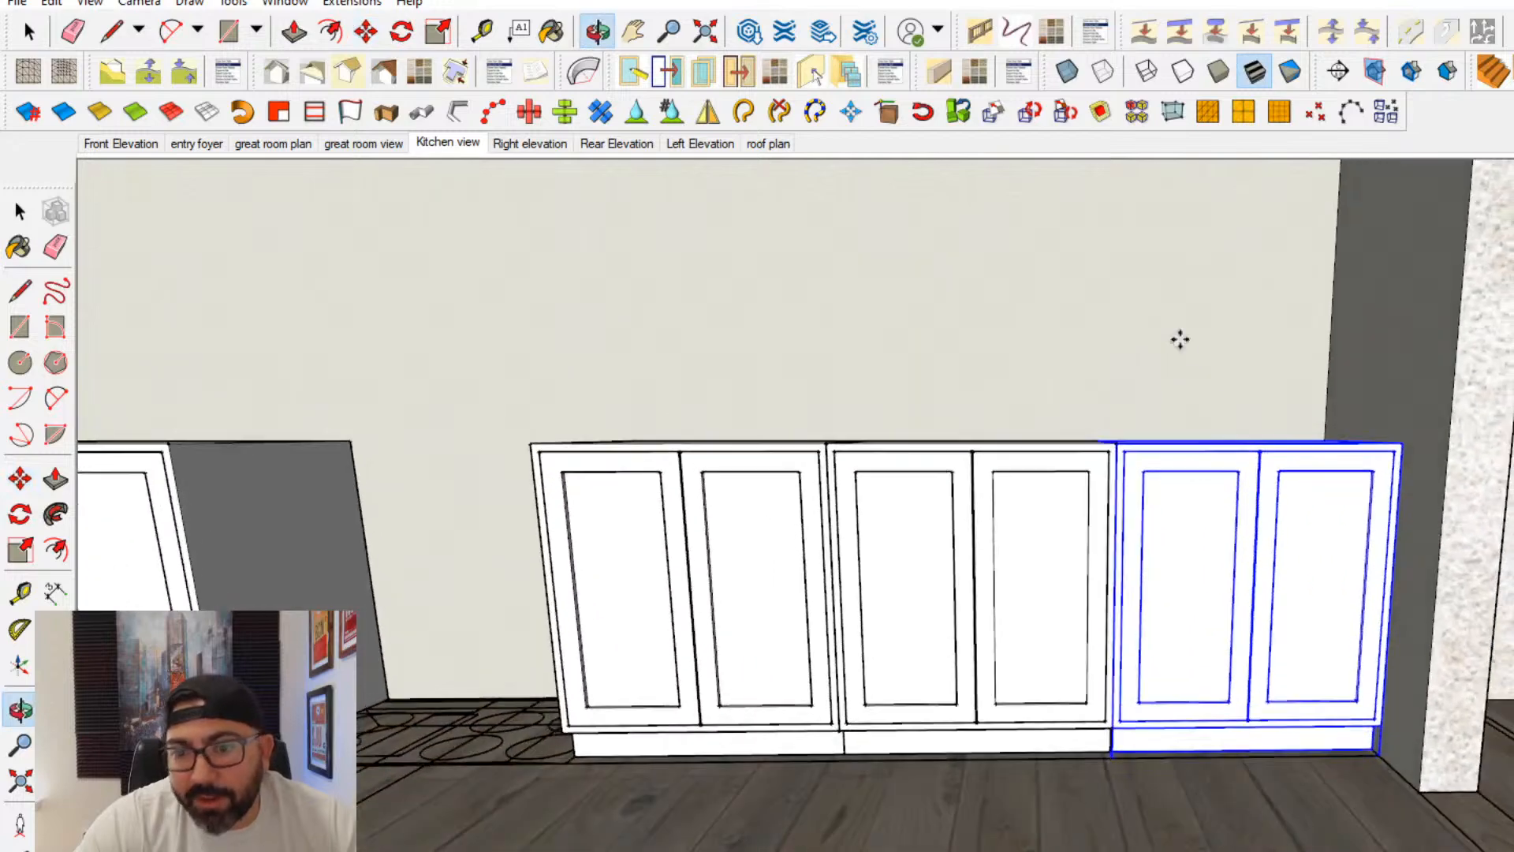
scroll(1174, 544, down, 2)
middle_drag(902, 575, 1146, 608)
scroll(1145, 608, down, 2)
shift+middle_drag(777, 598, 970, 757)
middle_drag(694, 631, 795, 613)
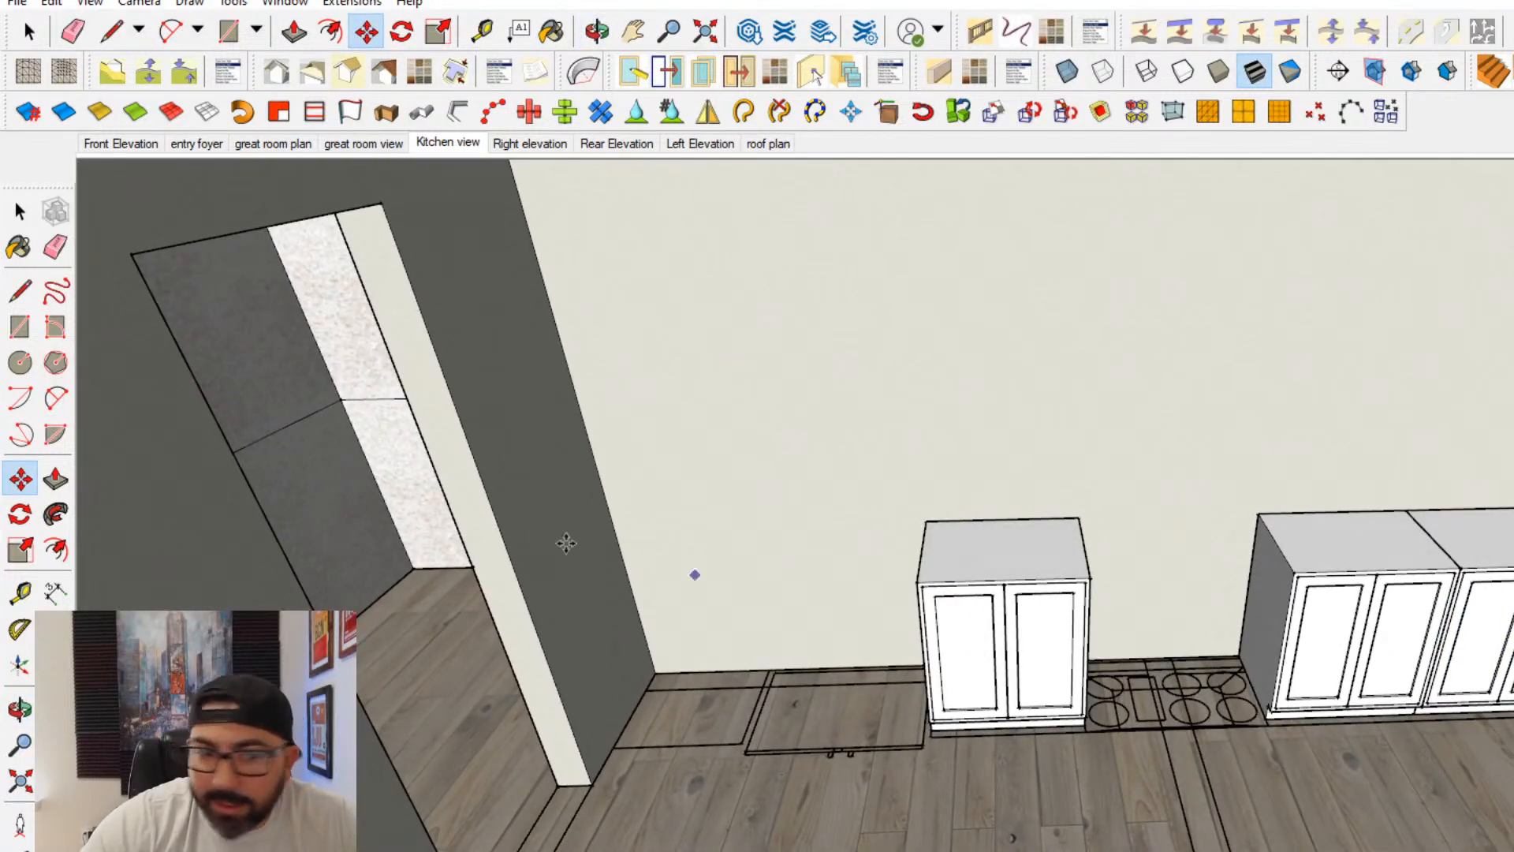
click(20, 327)
scroll(660, 666, up, 3)
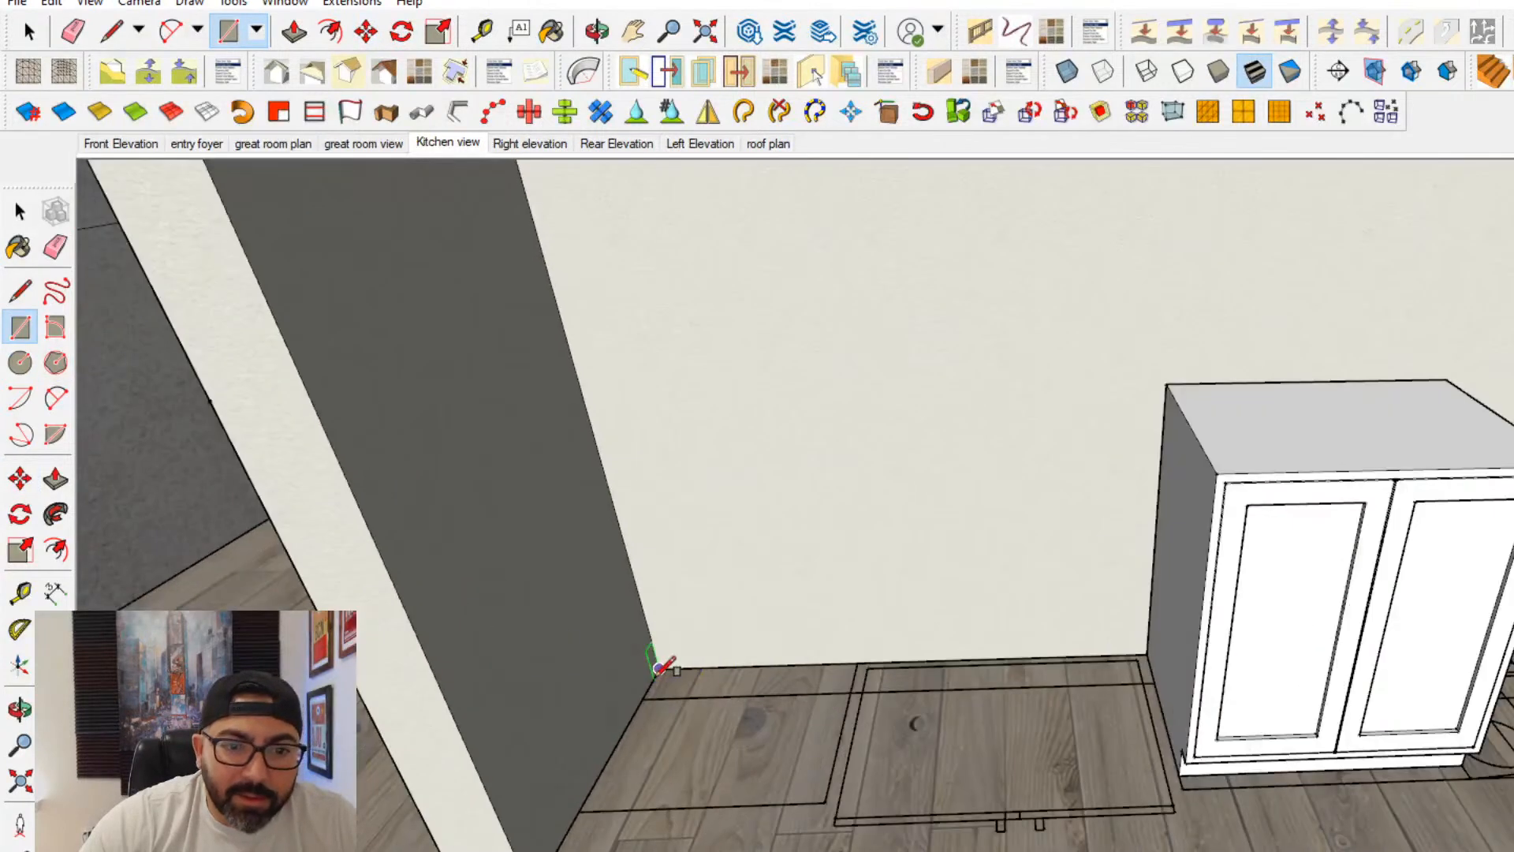
click(826, 808)
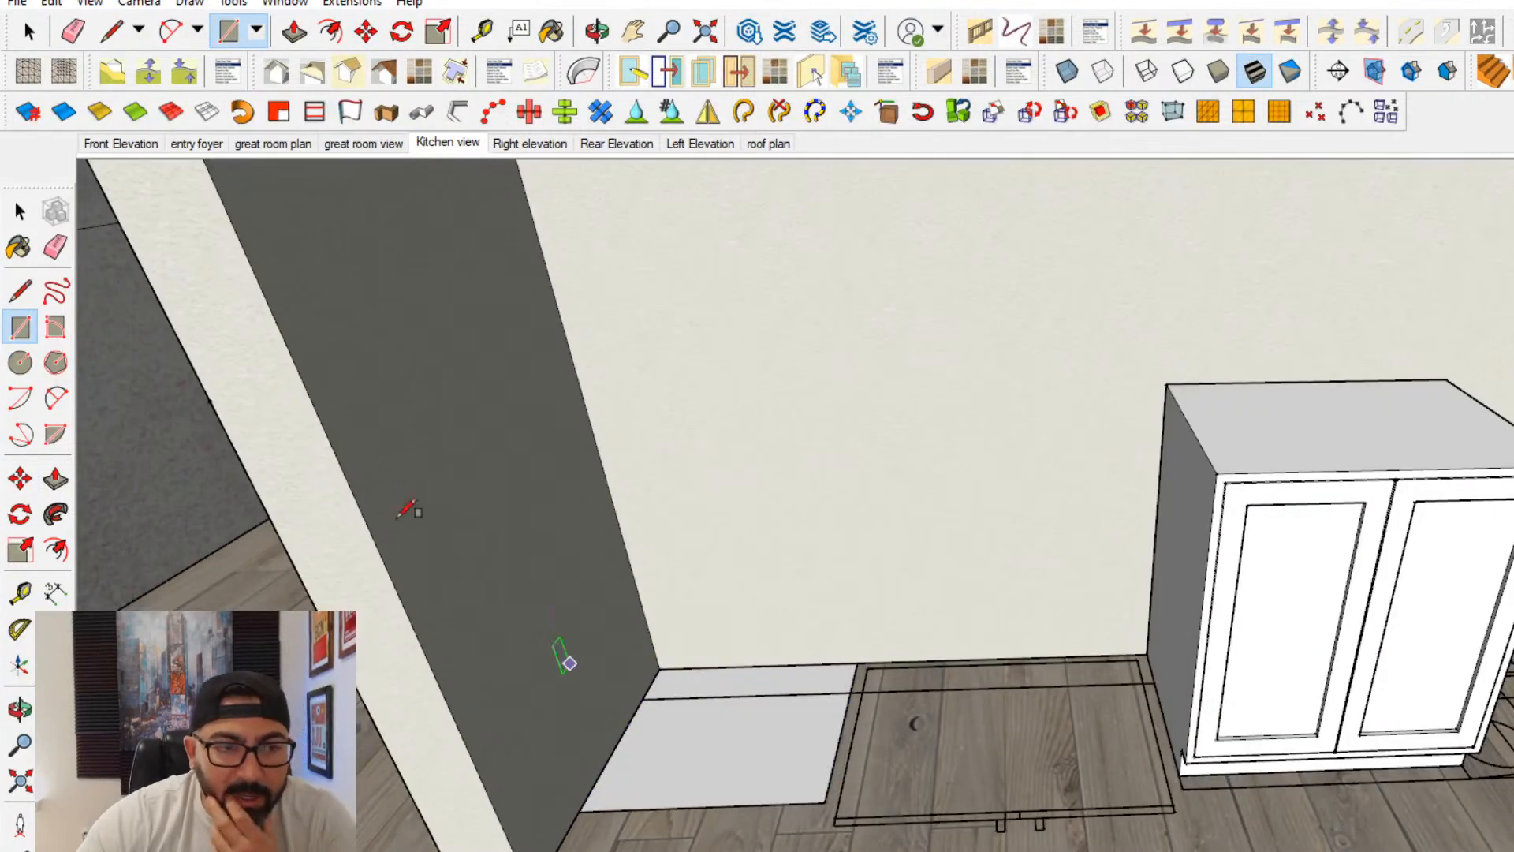
- Group the new corner rectangle together with its edges
click(20, 211)
click(712, 745)
right_click(709, 737)
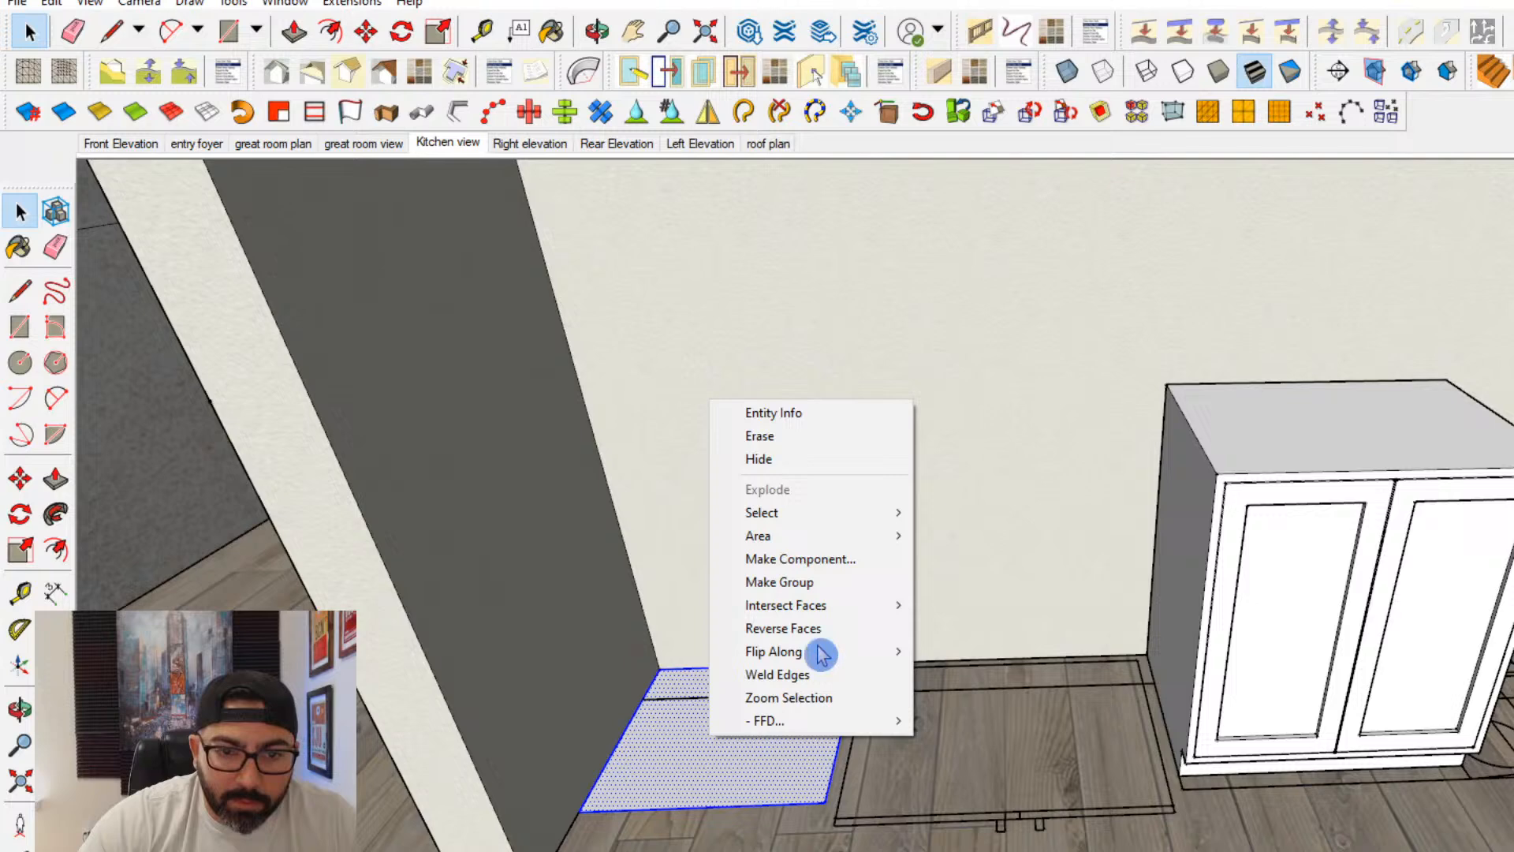
click(683, 743)
right_click(690, 735)
click(777, 578)
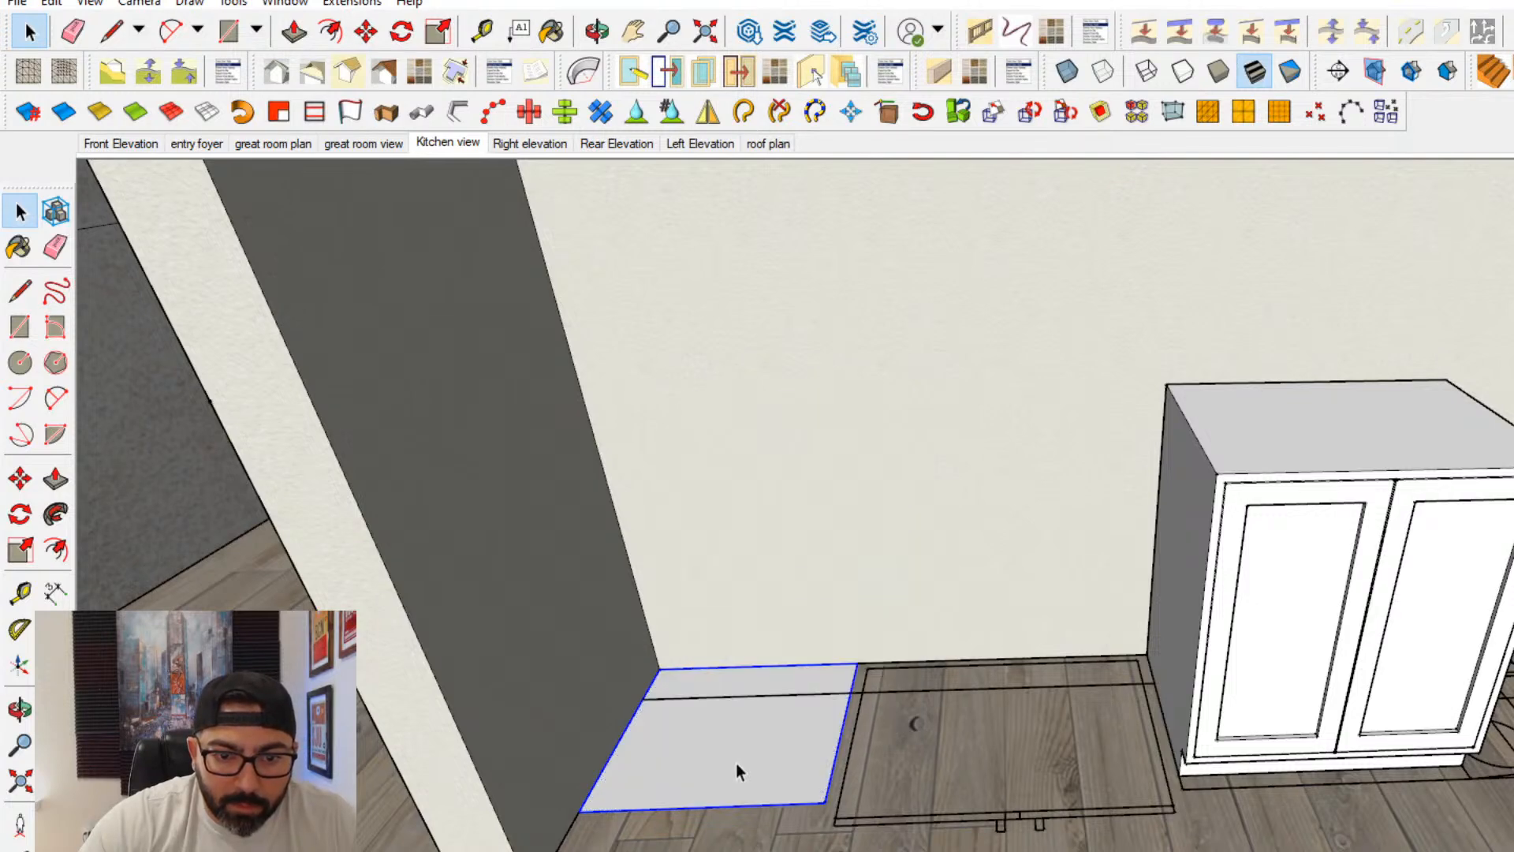
- Open the corner group and extrude its rectangle upward into a tall pantry cabinet box
double_click(735, 763)
click(56, 479)
drag(735, 753, 736, 729)
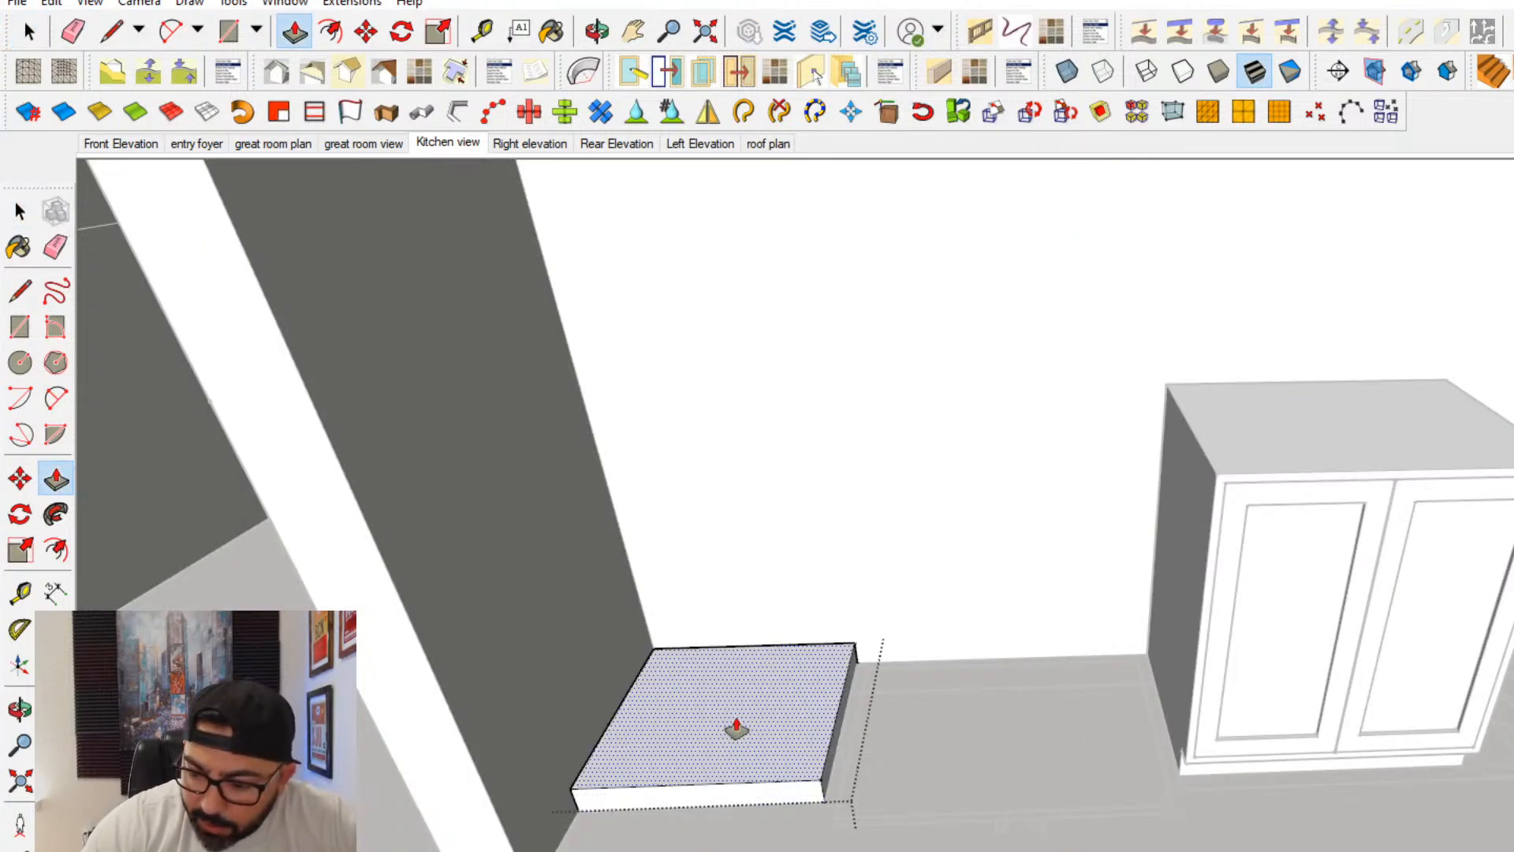
key(Return)
scroll(745, 653, down, 5)
middle_drag(745, 653, 717, 311)
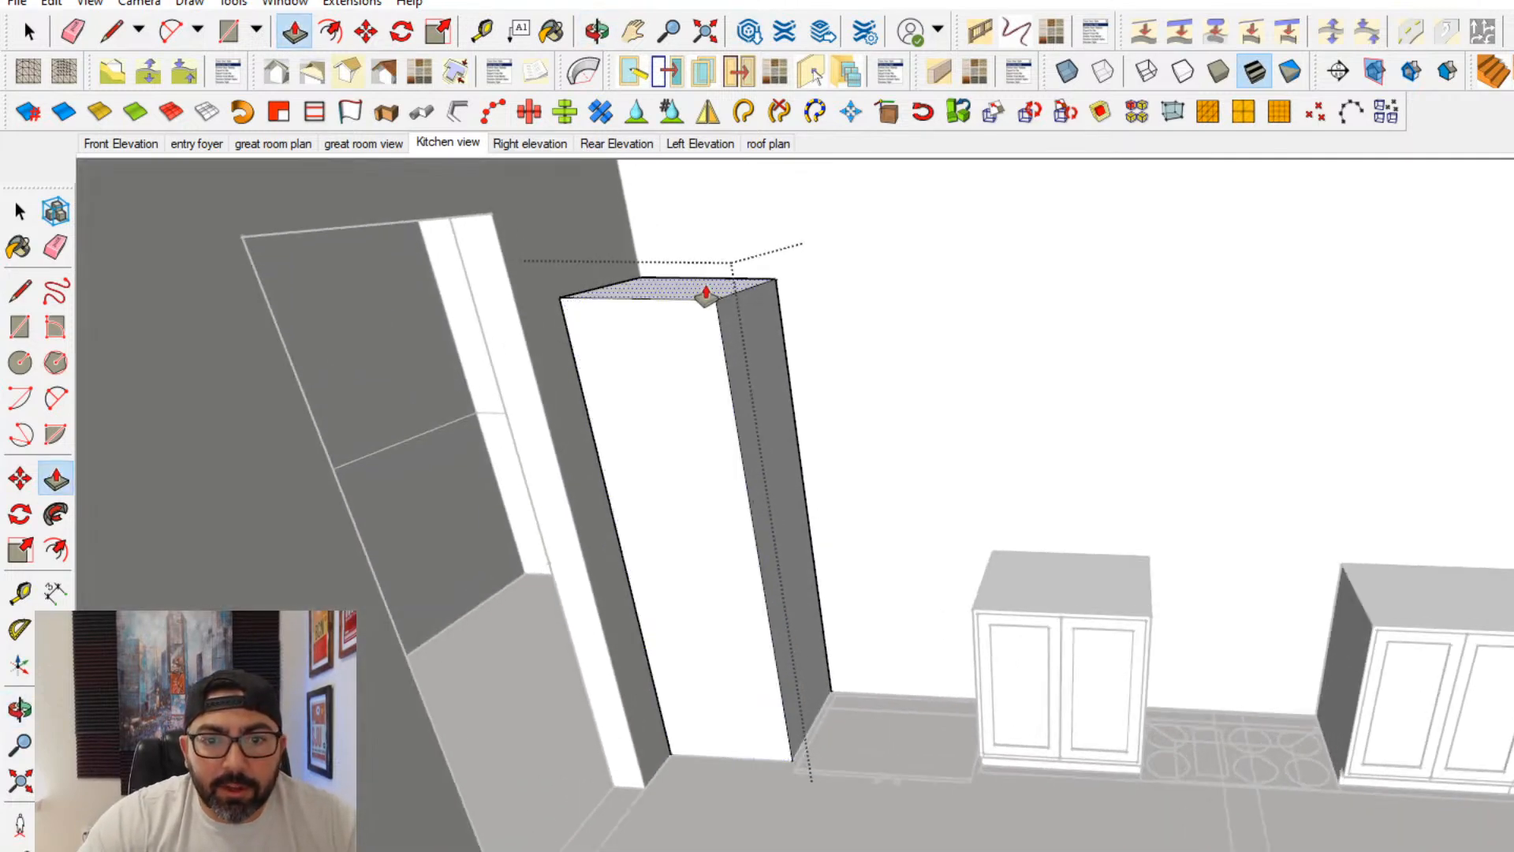
- Recess the strip at the base of the tall cabinet's front to form a toe kick
scroll(980, 758, up, 5)
scroll(980, 758, up, 2)
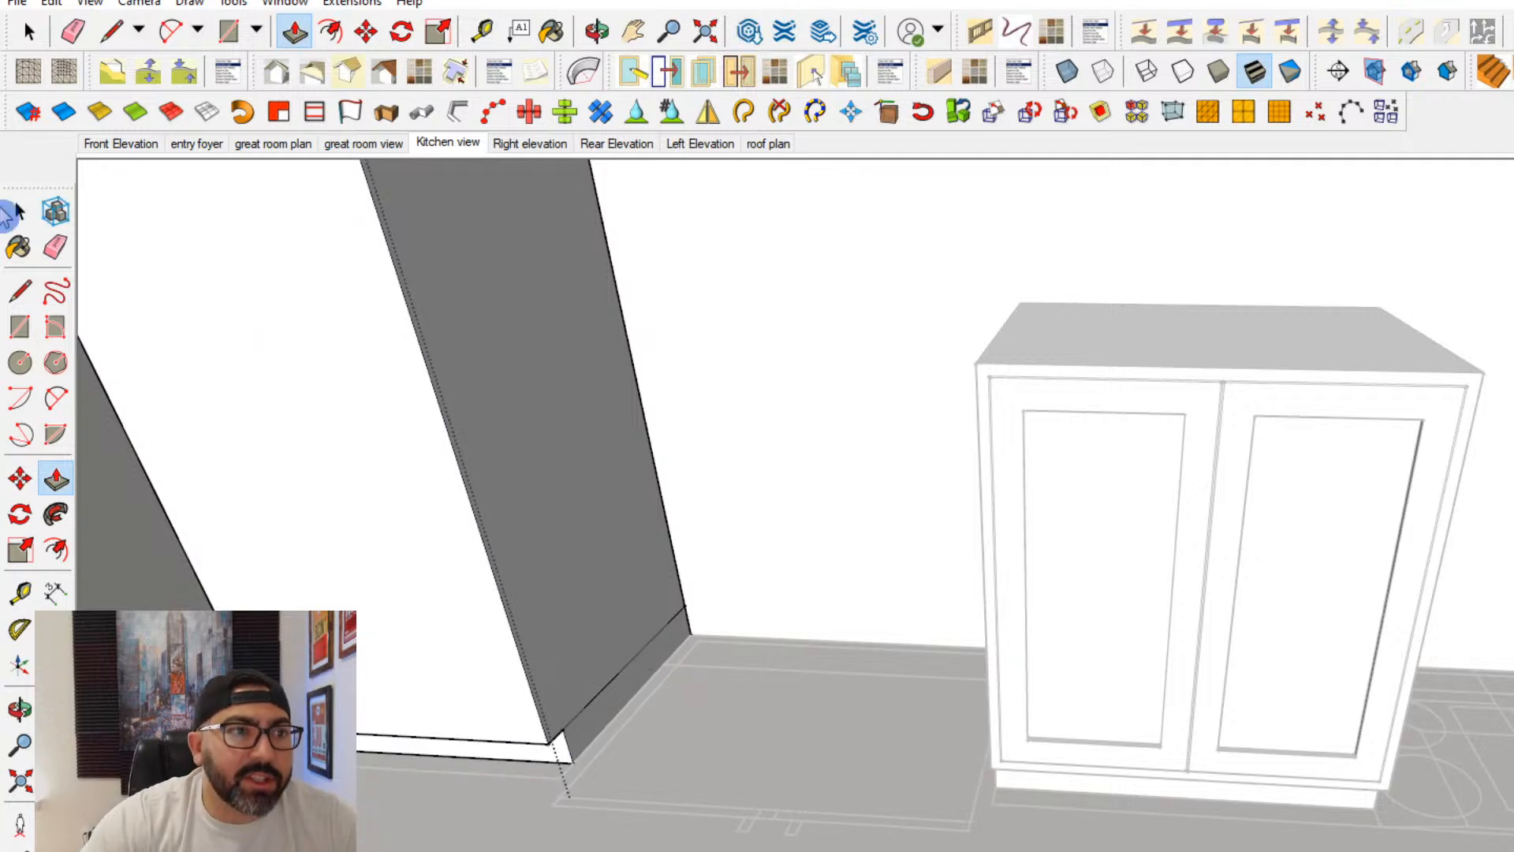
scroll(586, 571, down, 2)
shift+middle_drag(585, 570, 642, 659)
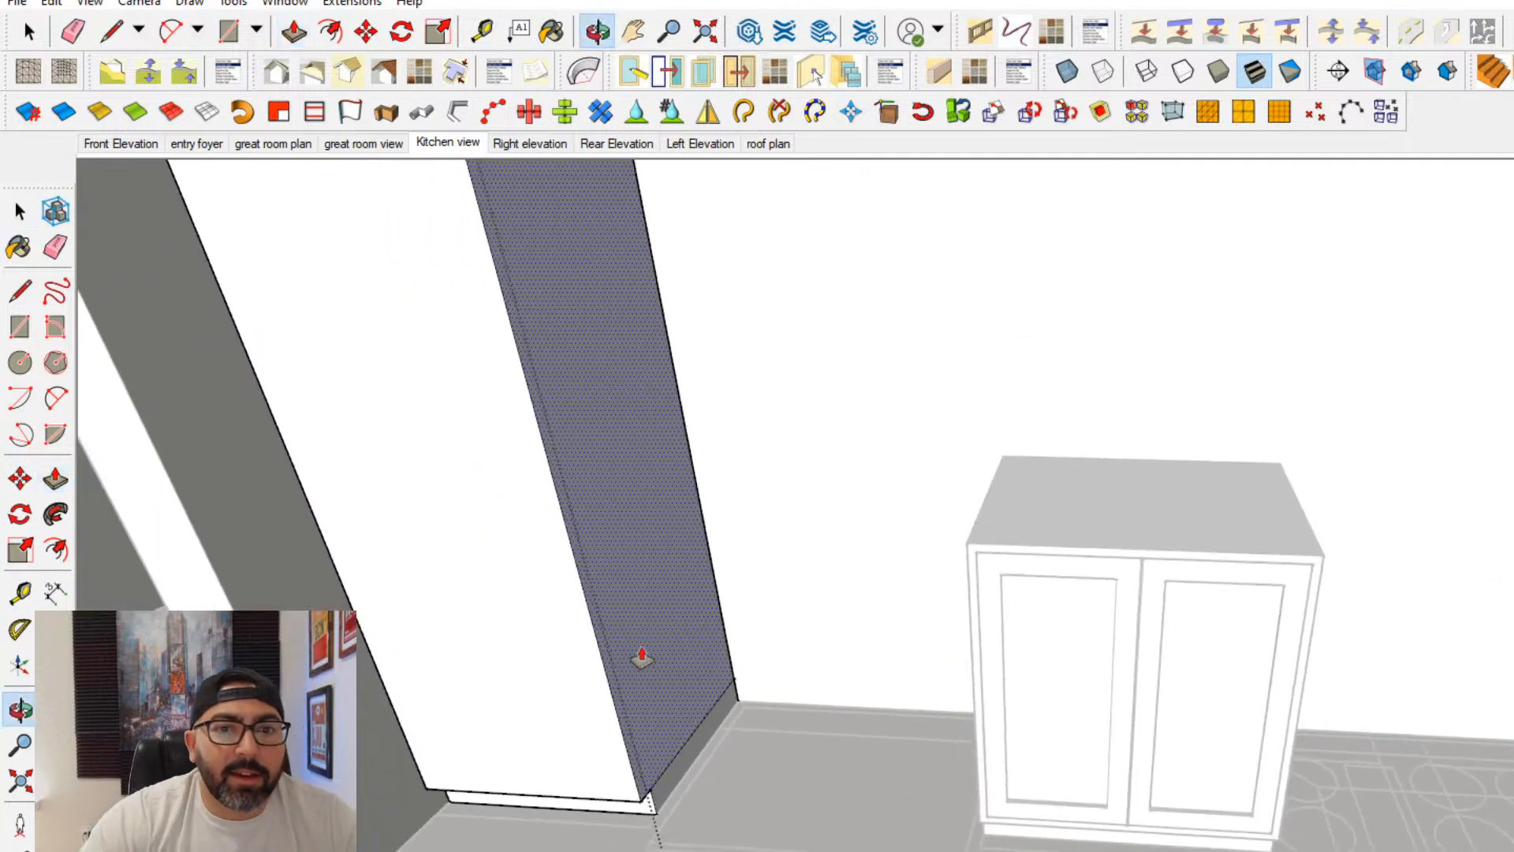
- Divide the tall cabinet's front and side with lines at base cabinet height, and erase the stray reference line
click(21, 294)
click(686, 446)
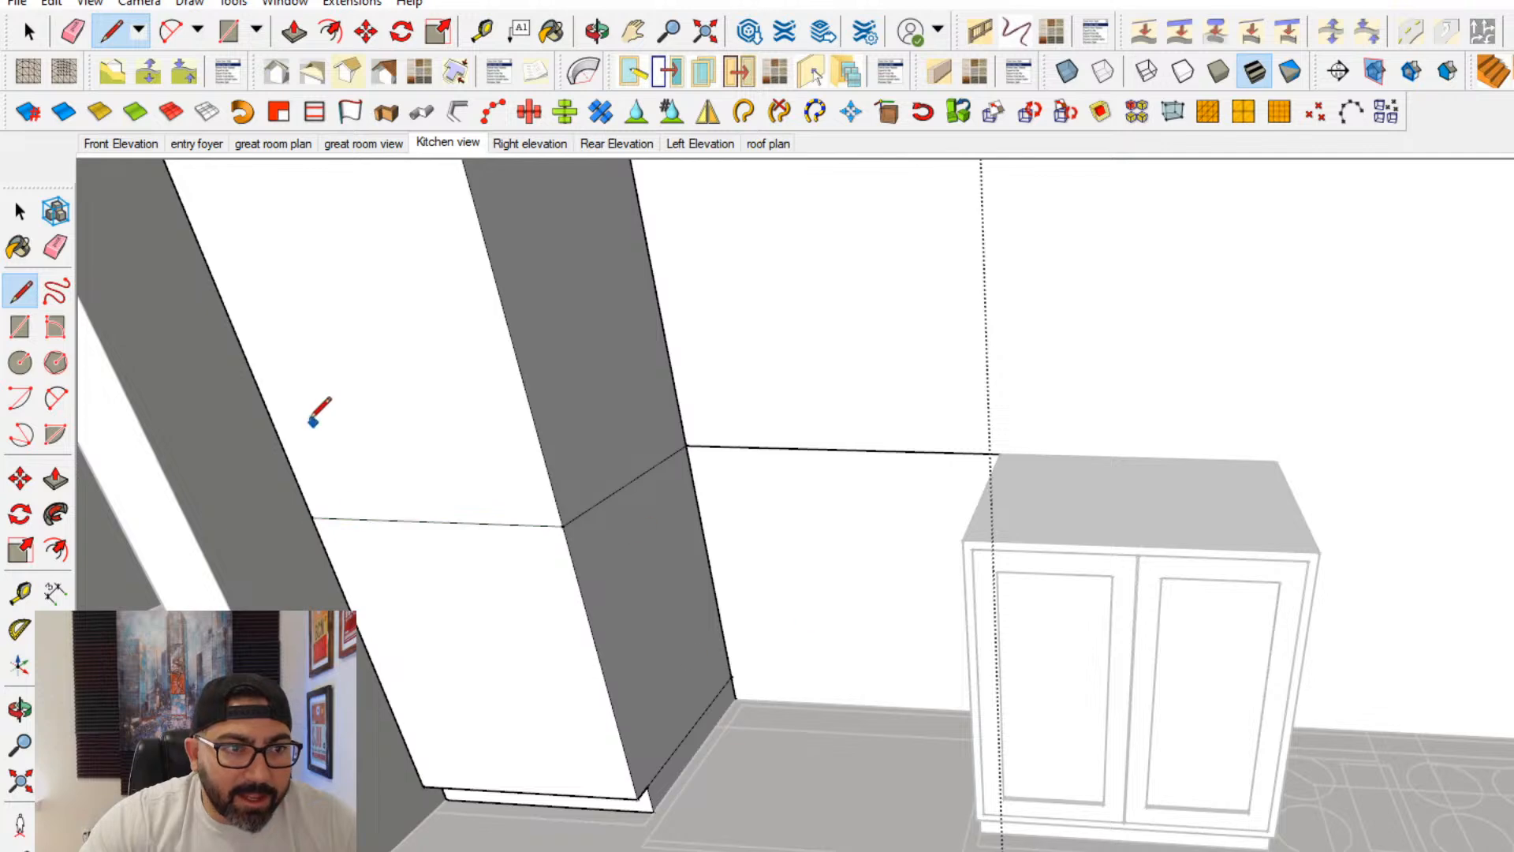
click(55, 254)
click(897, 454)
- Offset the tall cabinet's upper and lower front faces inward to outline the face frames
scroll(895, 475, down, 3)
mouse_move(896, 475)
middle_down()
mouse_move(1051, 654)
mouse_move(1001, 575)
middle_up()
mouse_move(1001, 575)
shift+middle_down()
mouse_move(743, 530)
mouse_move(716, 460)
mouse_move(670, 465)
shift+middle_up()
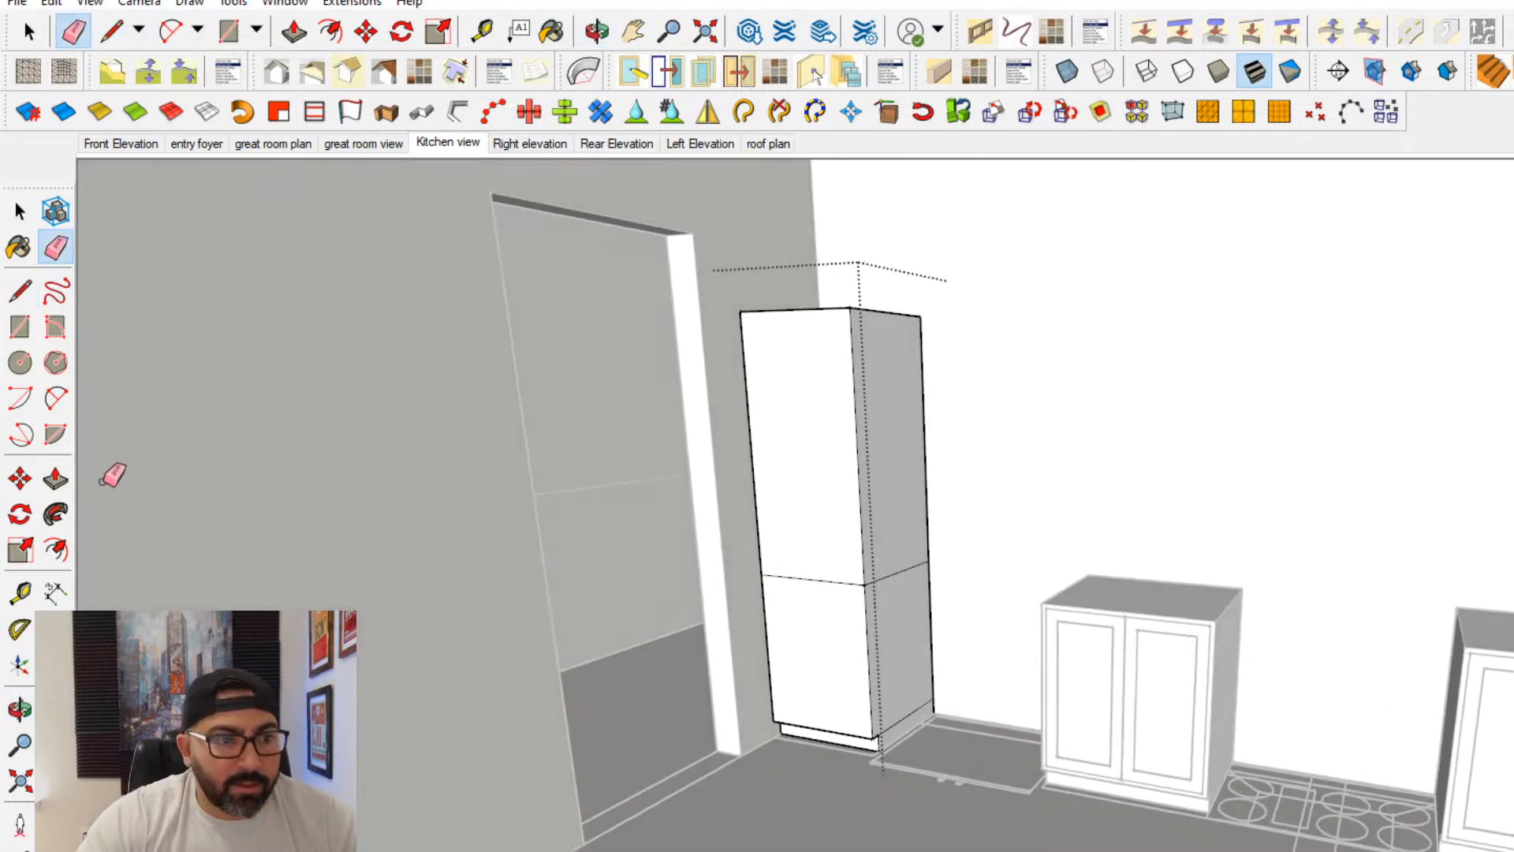
click(57, 552)
scroll(774, 641, up, 3)
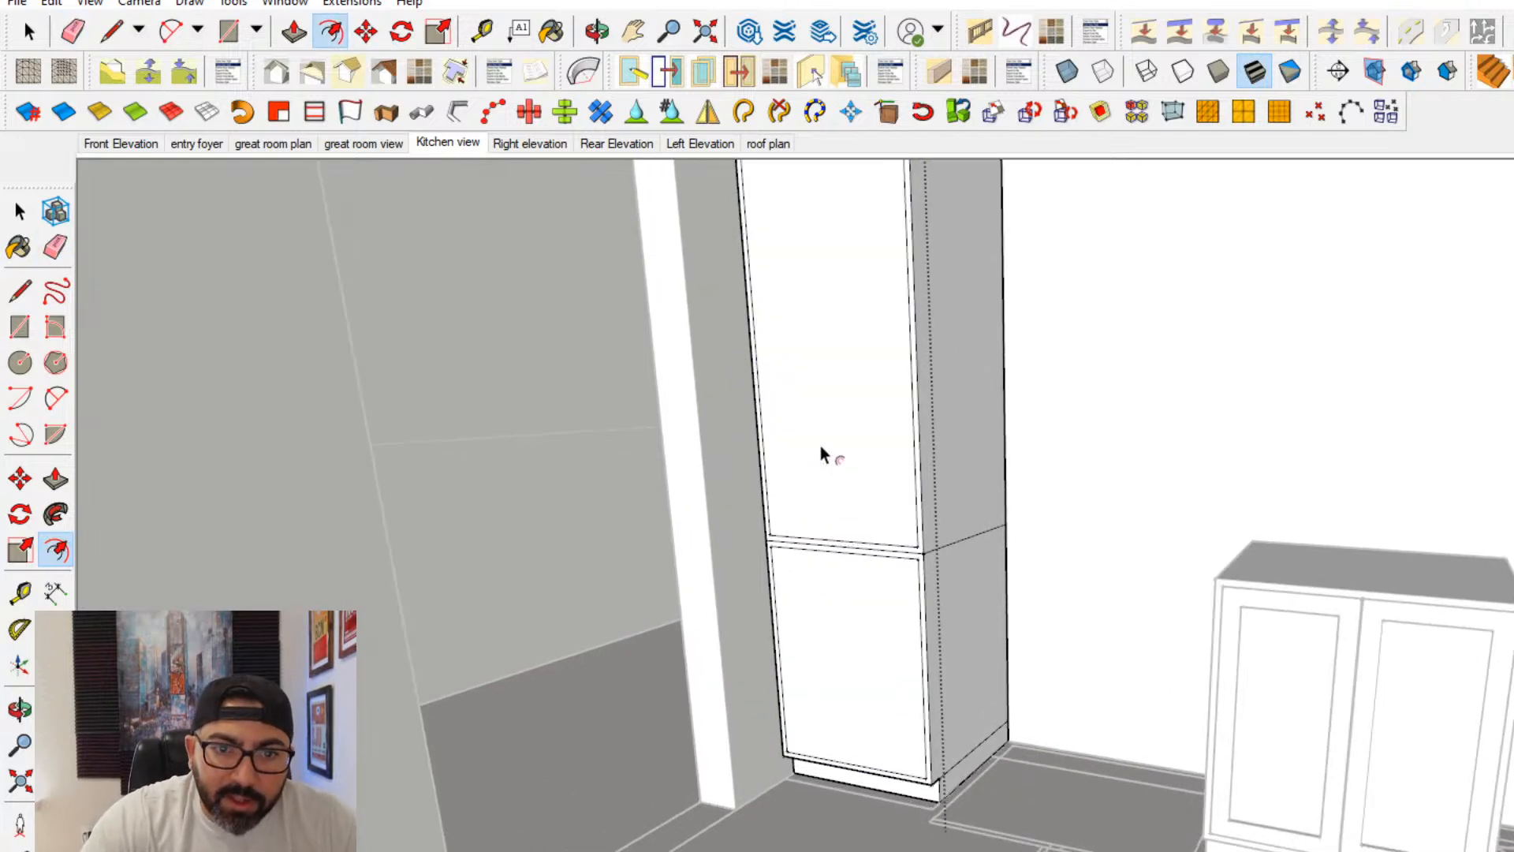
middle_drag(820, 447, 809, 553)
- Offset the tall cabinet's two door faces slightly inward to outline thin gaps around the doors
click(721, 560)
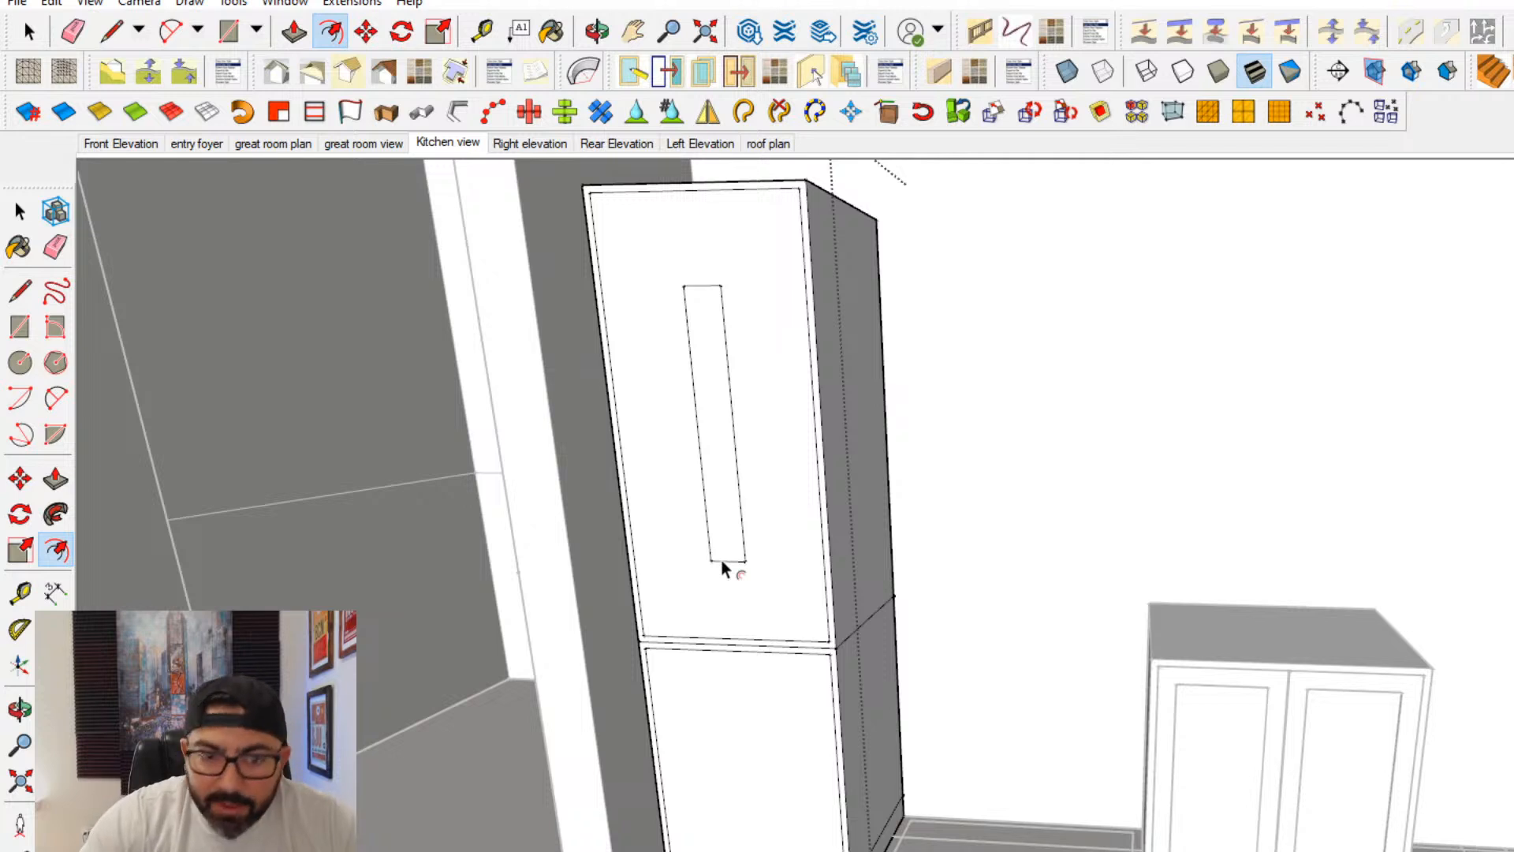
click(721, 560)
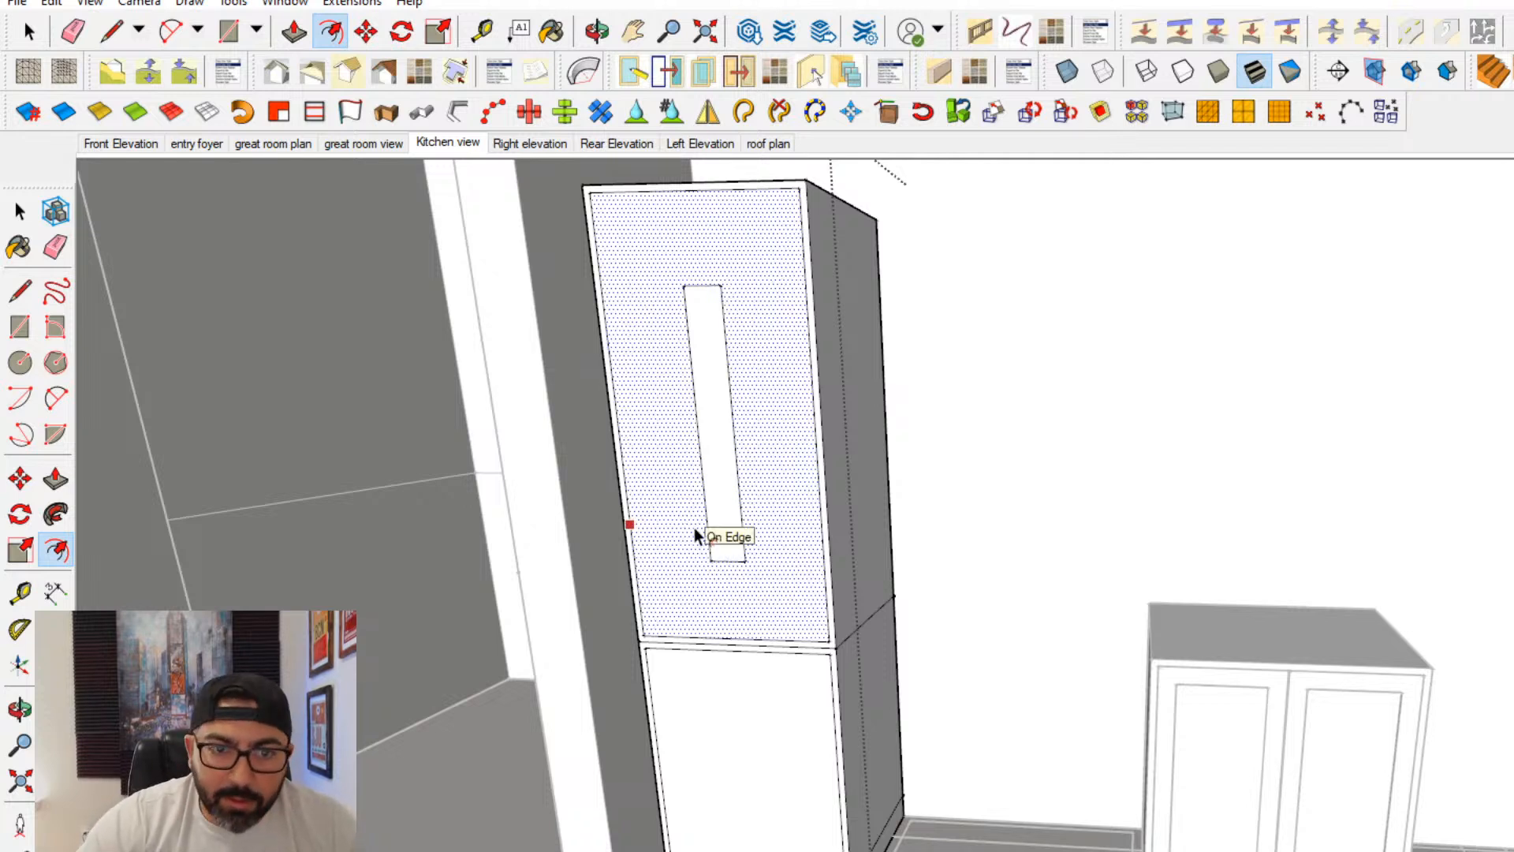
click(687, 562)
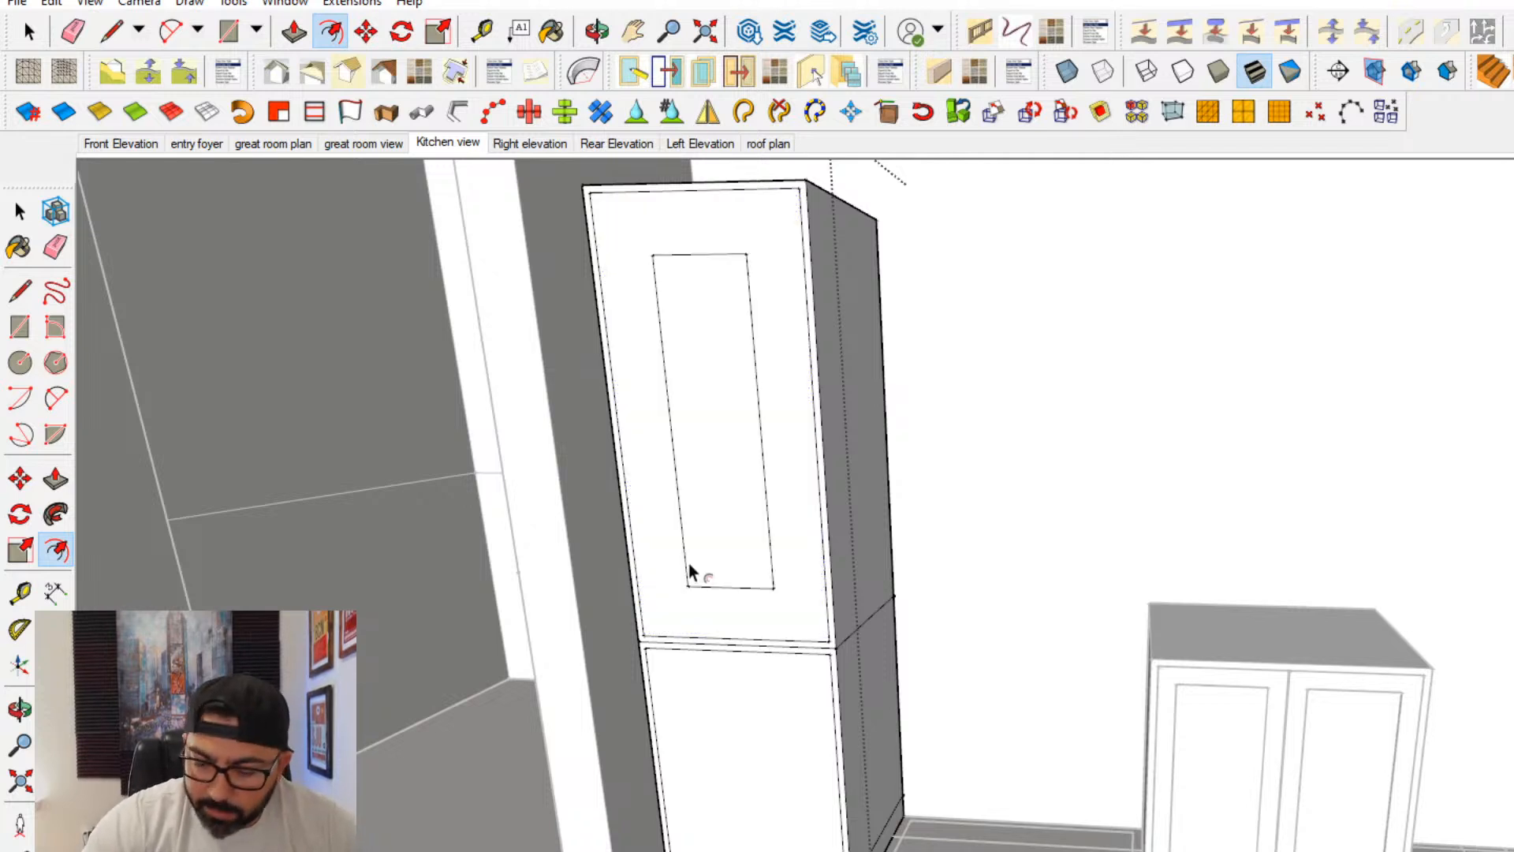
key(ctrl+z)
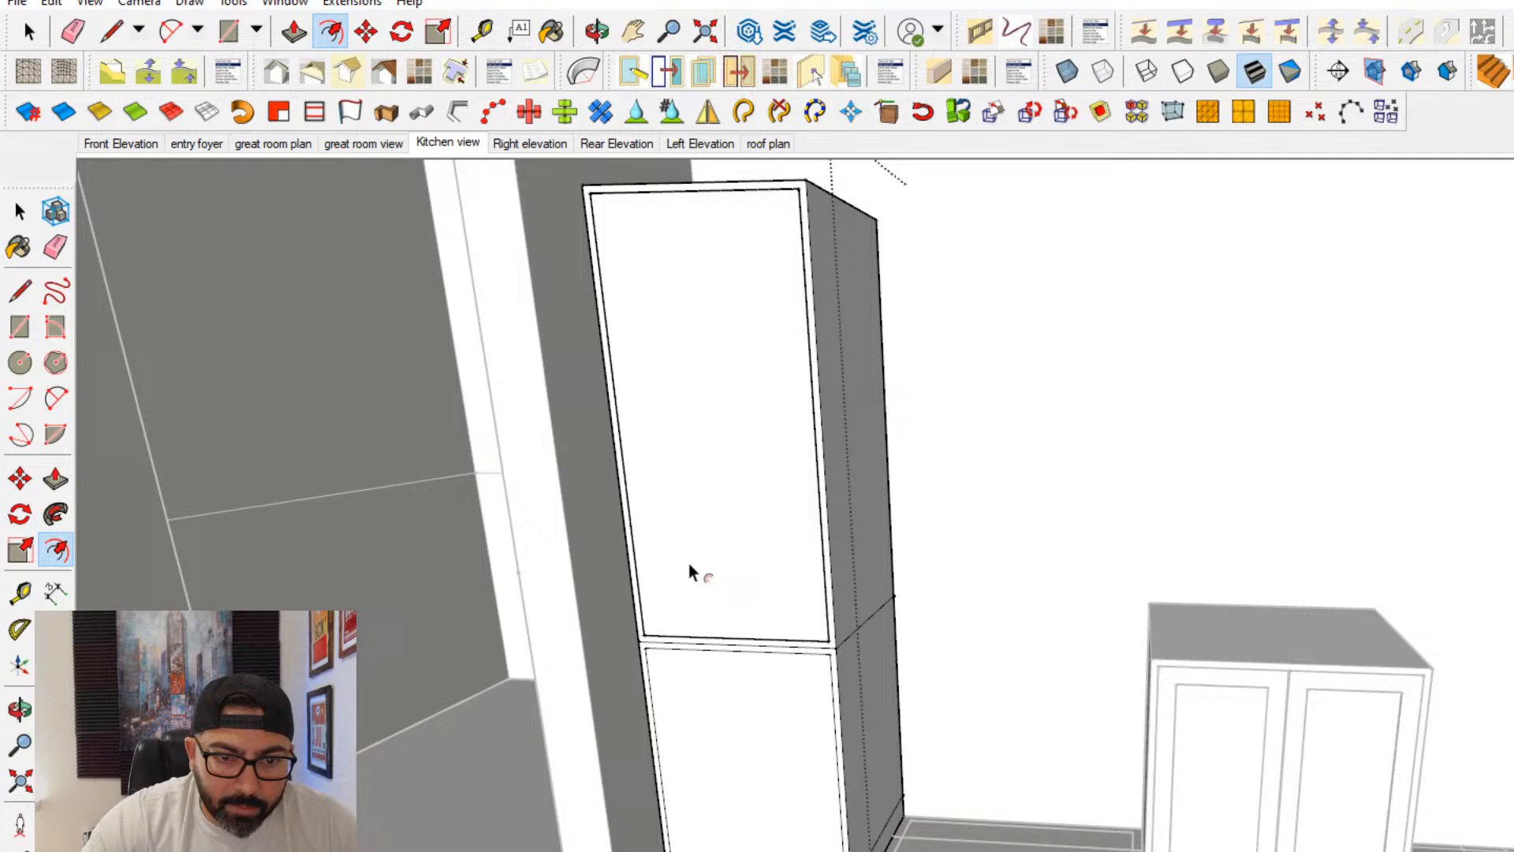
- Offset the lower and upper door faces inward again to outline evenly wide shaker frames around their center panels
double_click(706, 756)
double_click(674, 525)
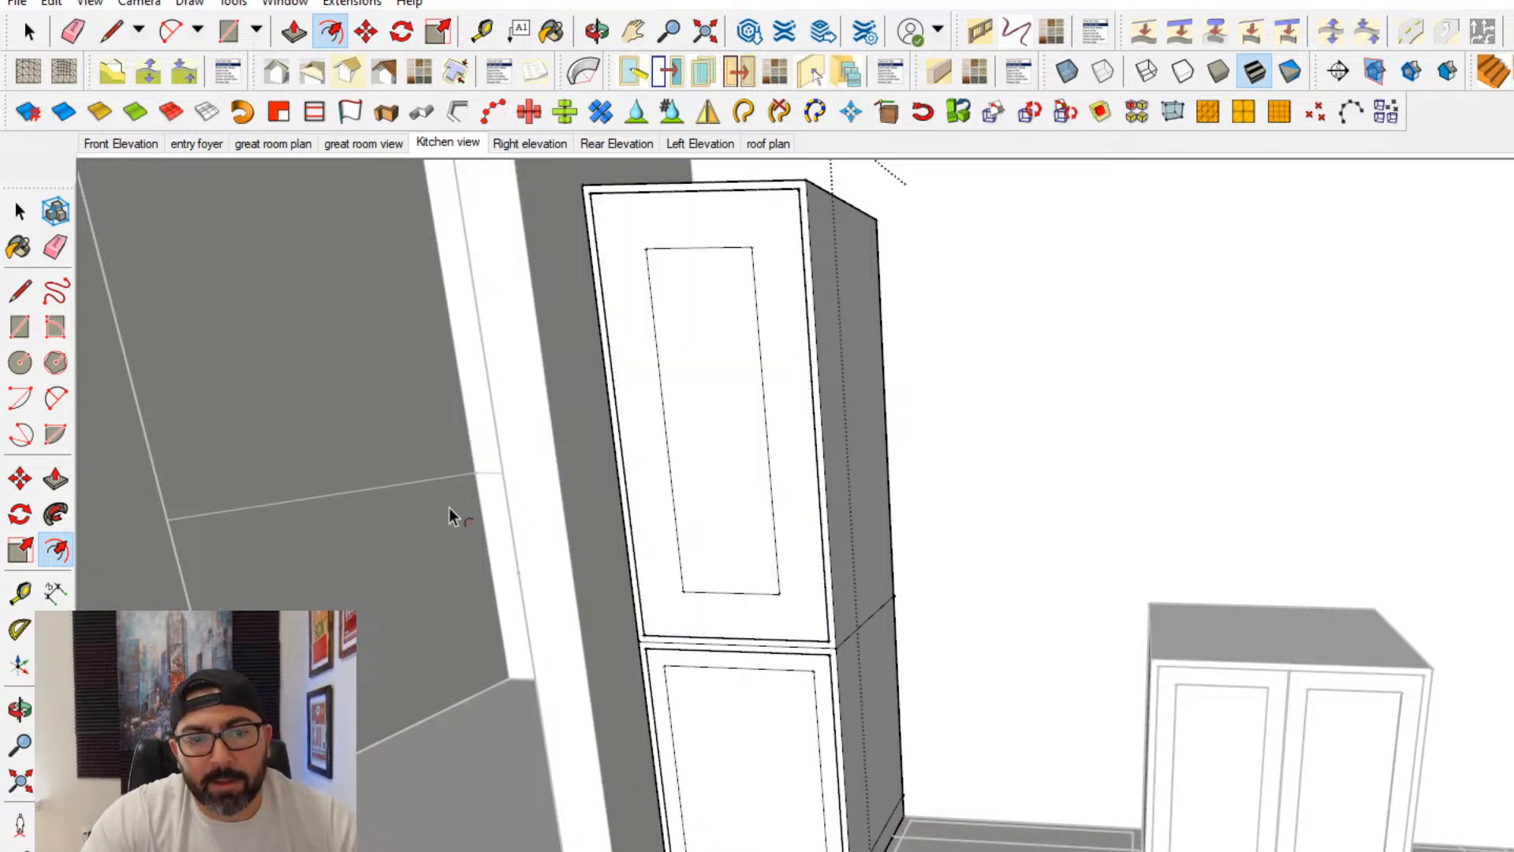
key(ctrl+z)
double_click(687, 549)
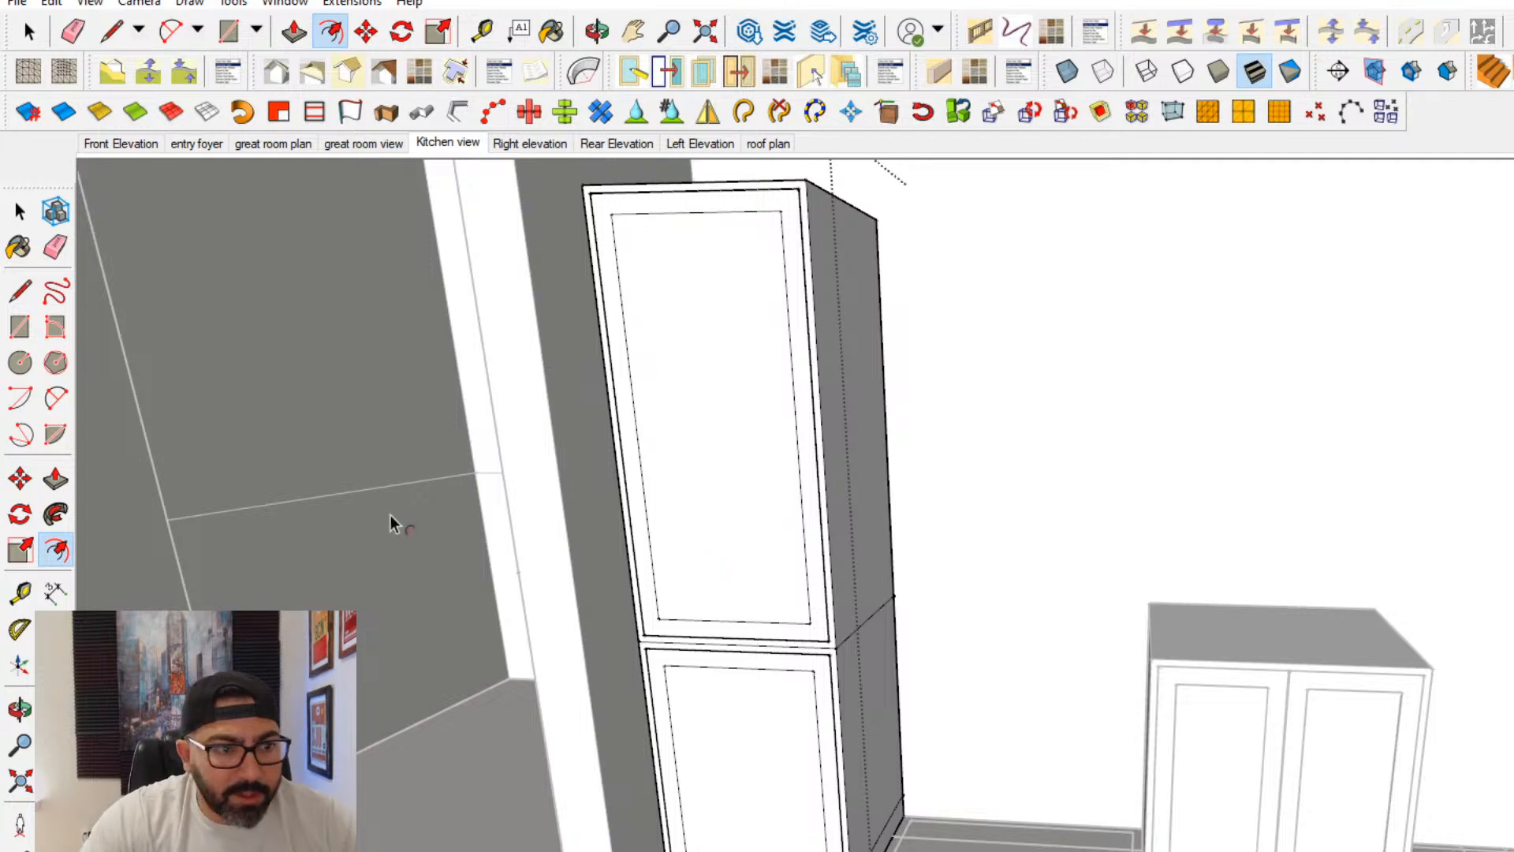
- Push the center panels and the thin gap strips around both tall cabinet doors inward
click(55, 479)
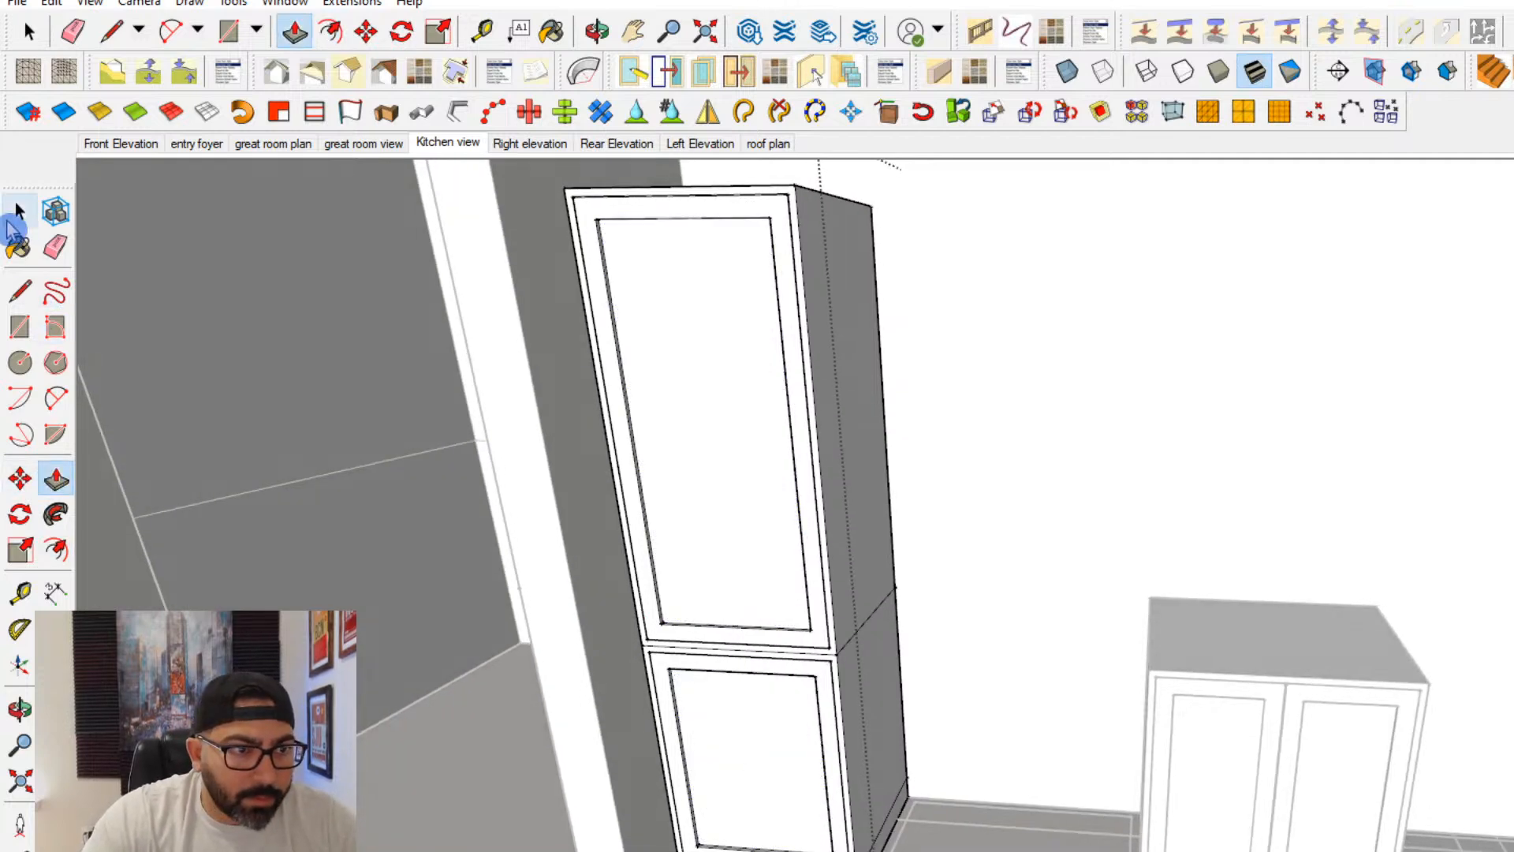
click(20, 212)
scroll(761, 629, up, 6)
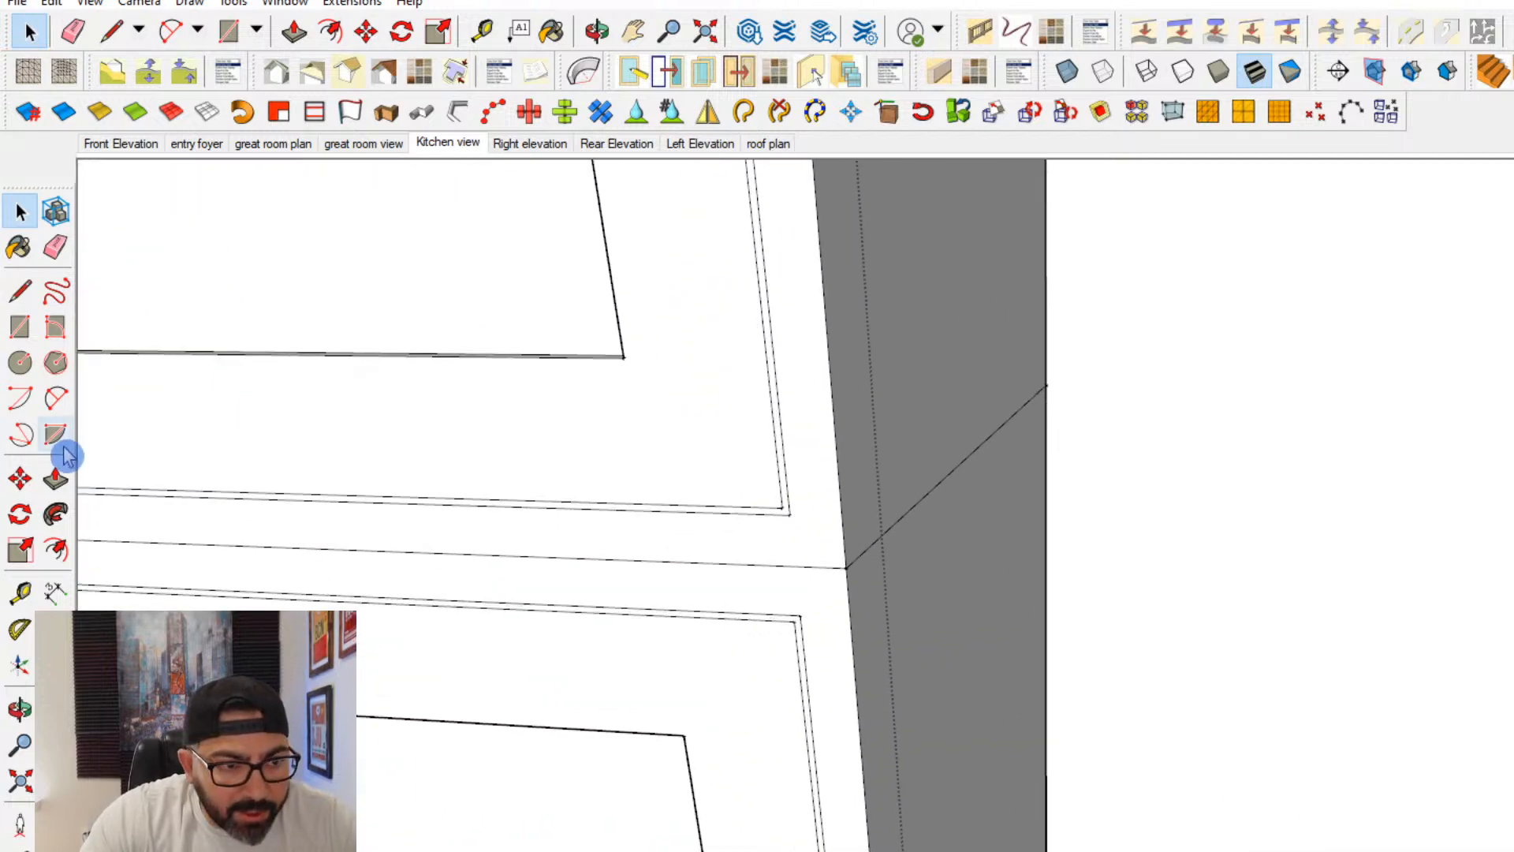
click(56, 478)
scroll(792, 630, up, 3)
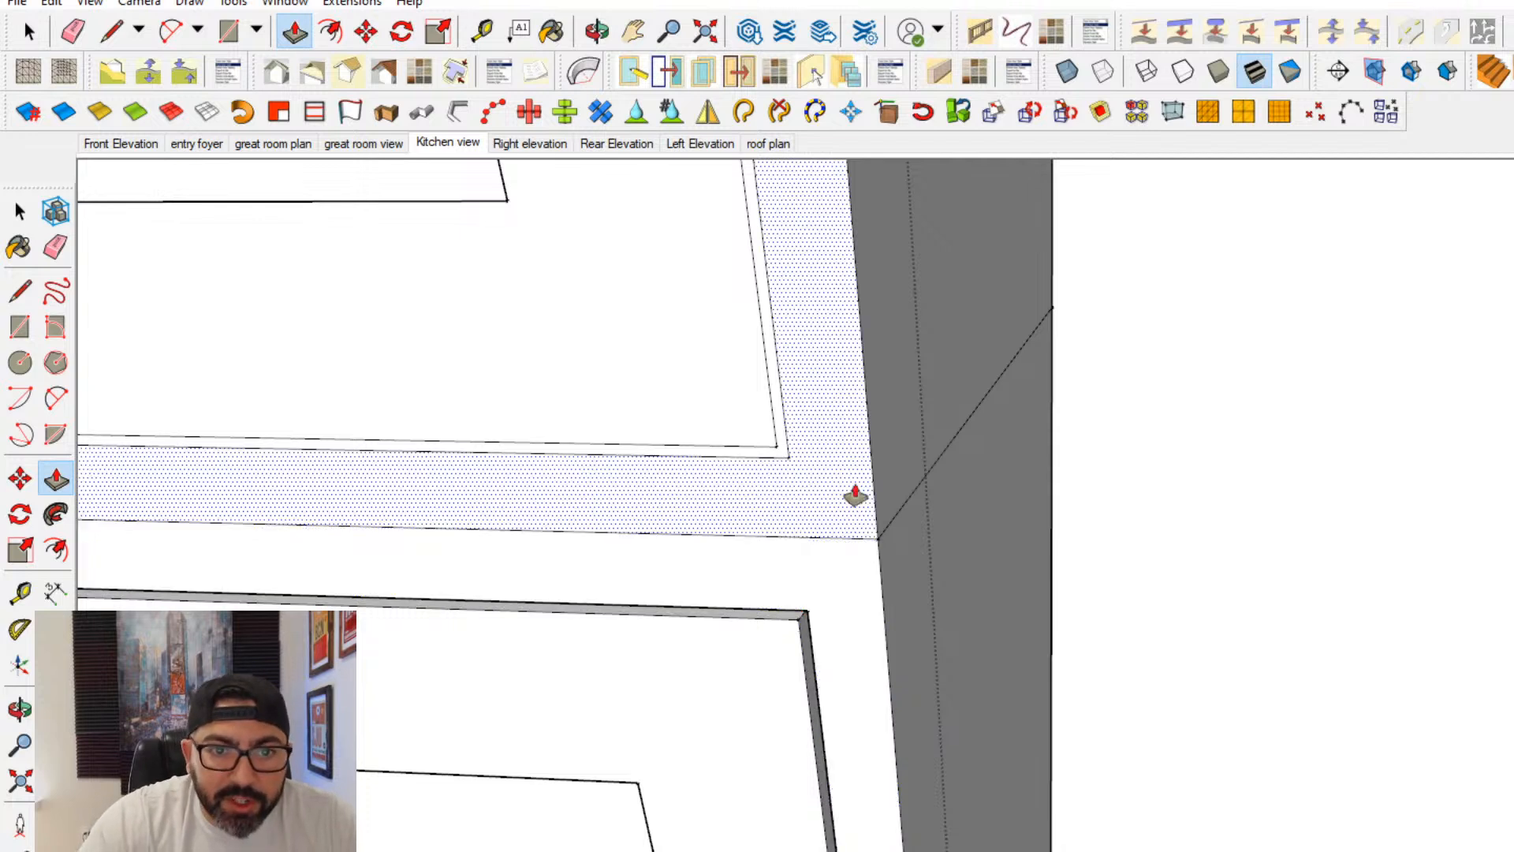
double_click(783, 454)
scroll(760, 540, down, 6)
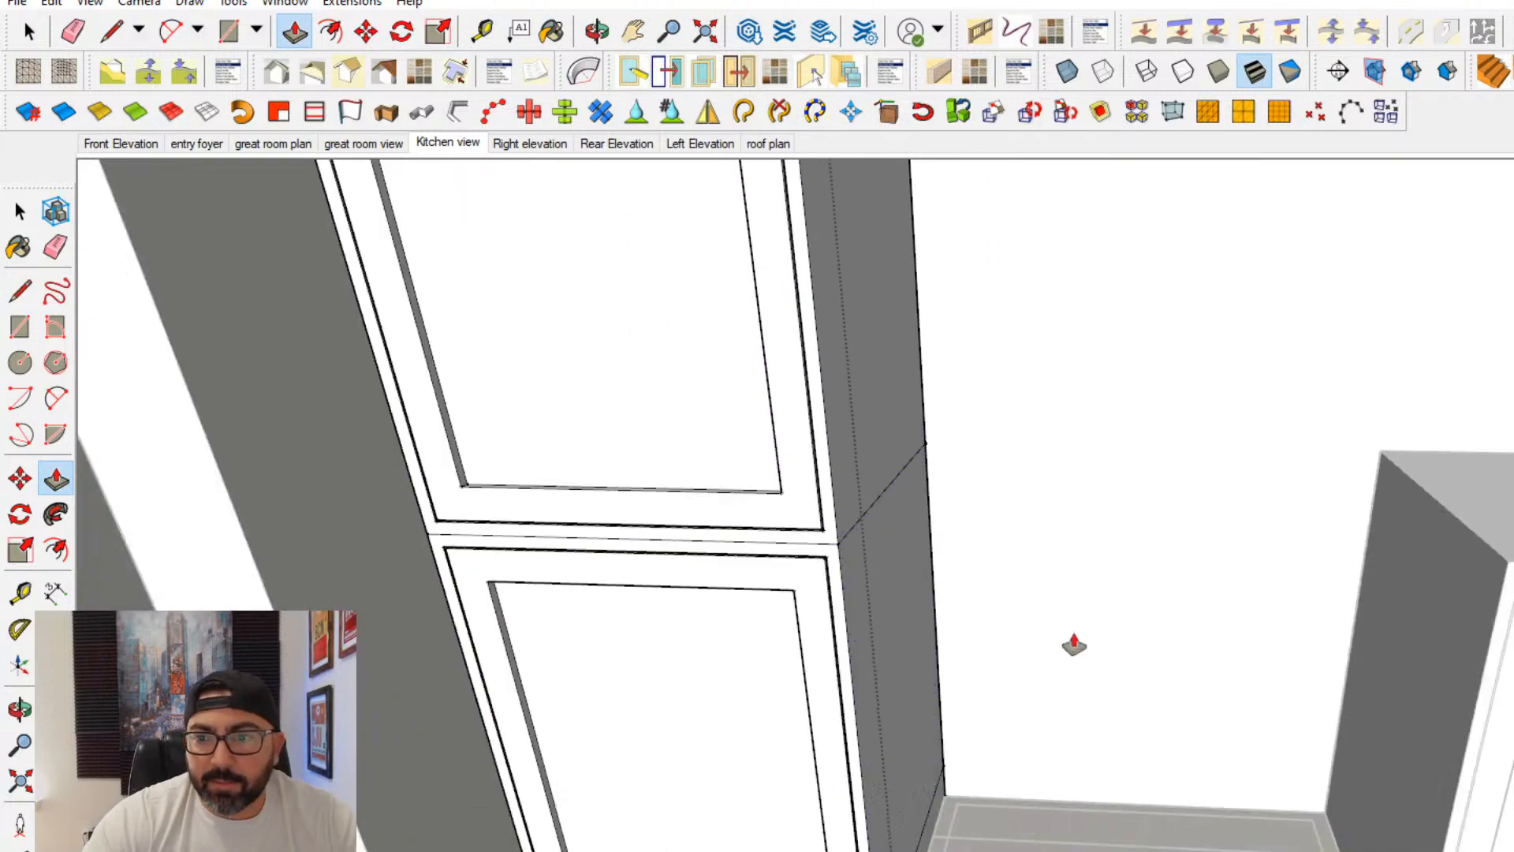
- Push the thin gap strips around both doors of the base cabinet inward
shift+middle_drag(1075, 642, 686, 633)
scroll(1126, 609, up, 2)
scroll(897, 573, up, 3)
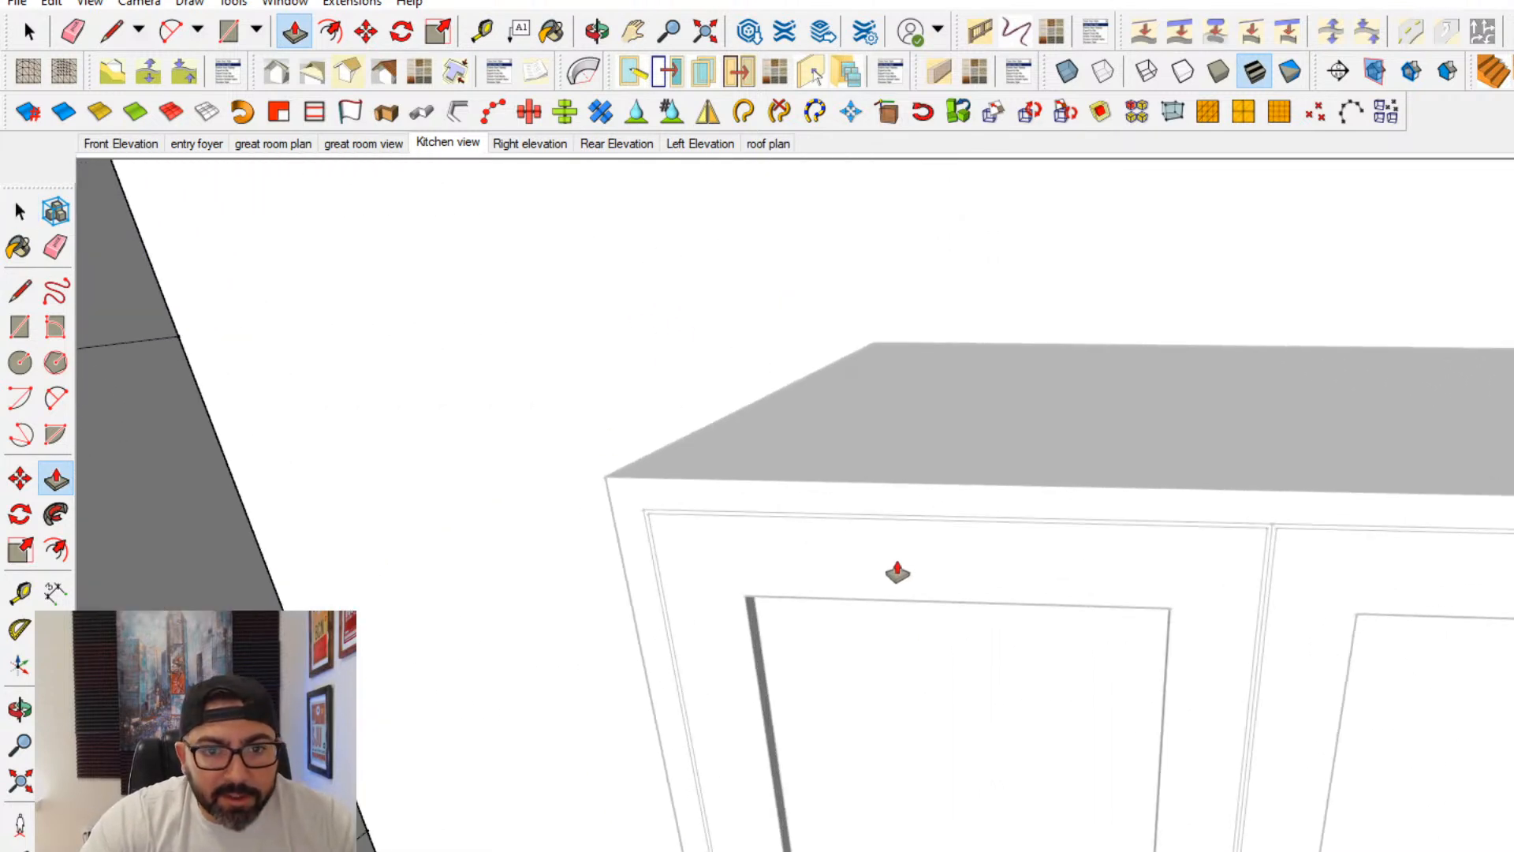
key(space)
scroll(778, 584, down, 2)
triple_click(815, 574)
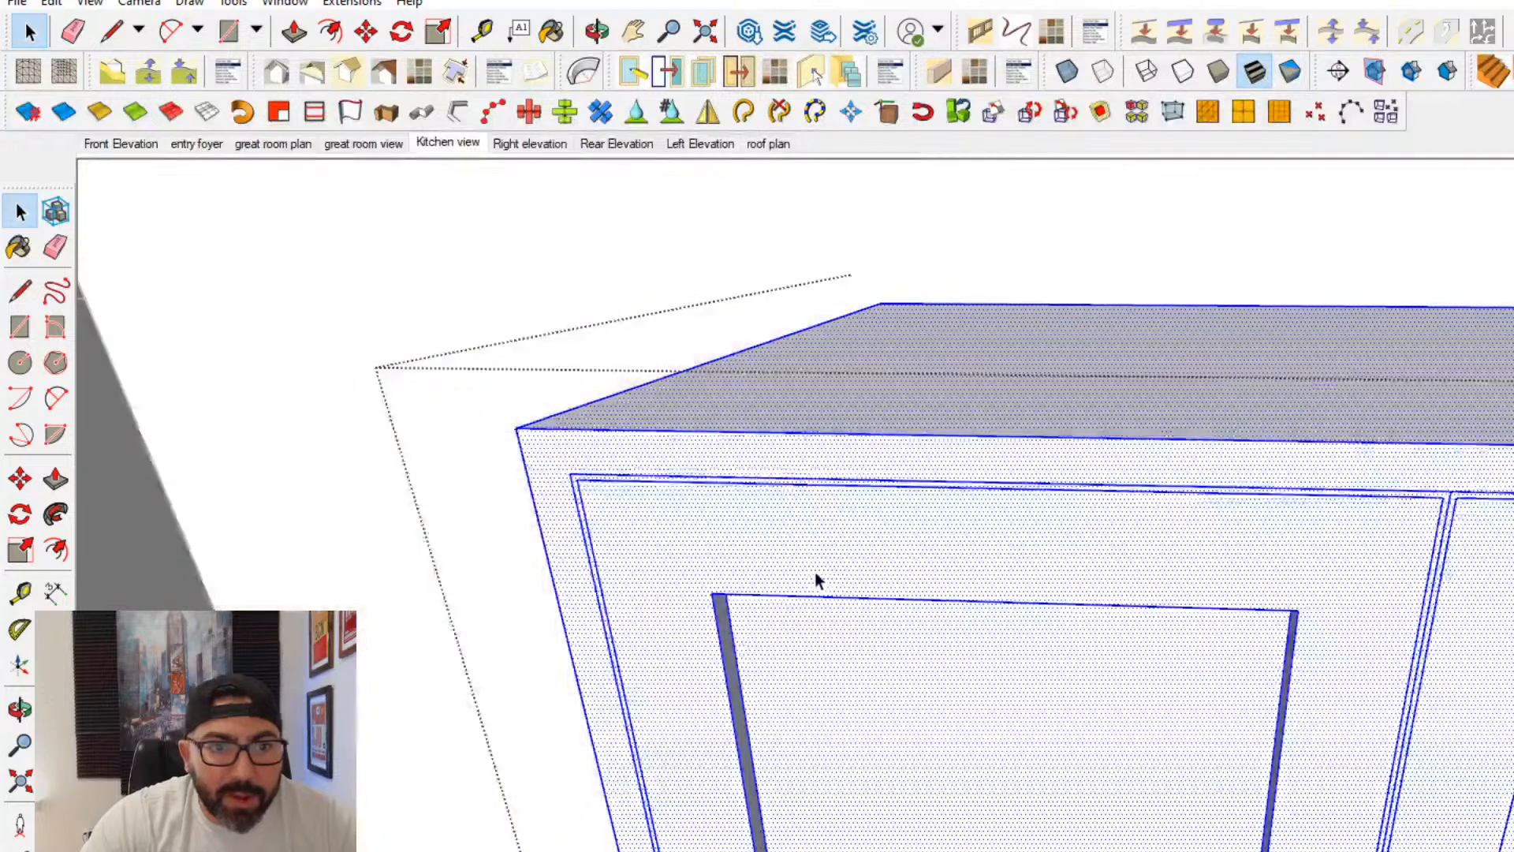
key(p)
scroll(1183, 536, up, 3)
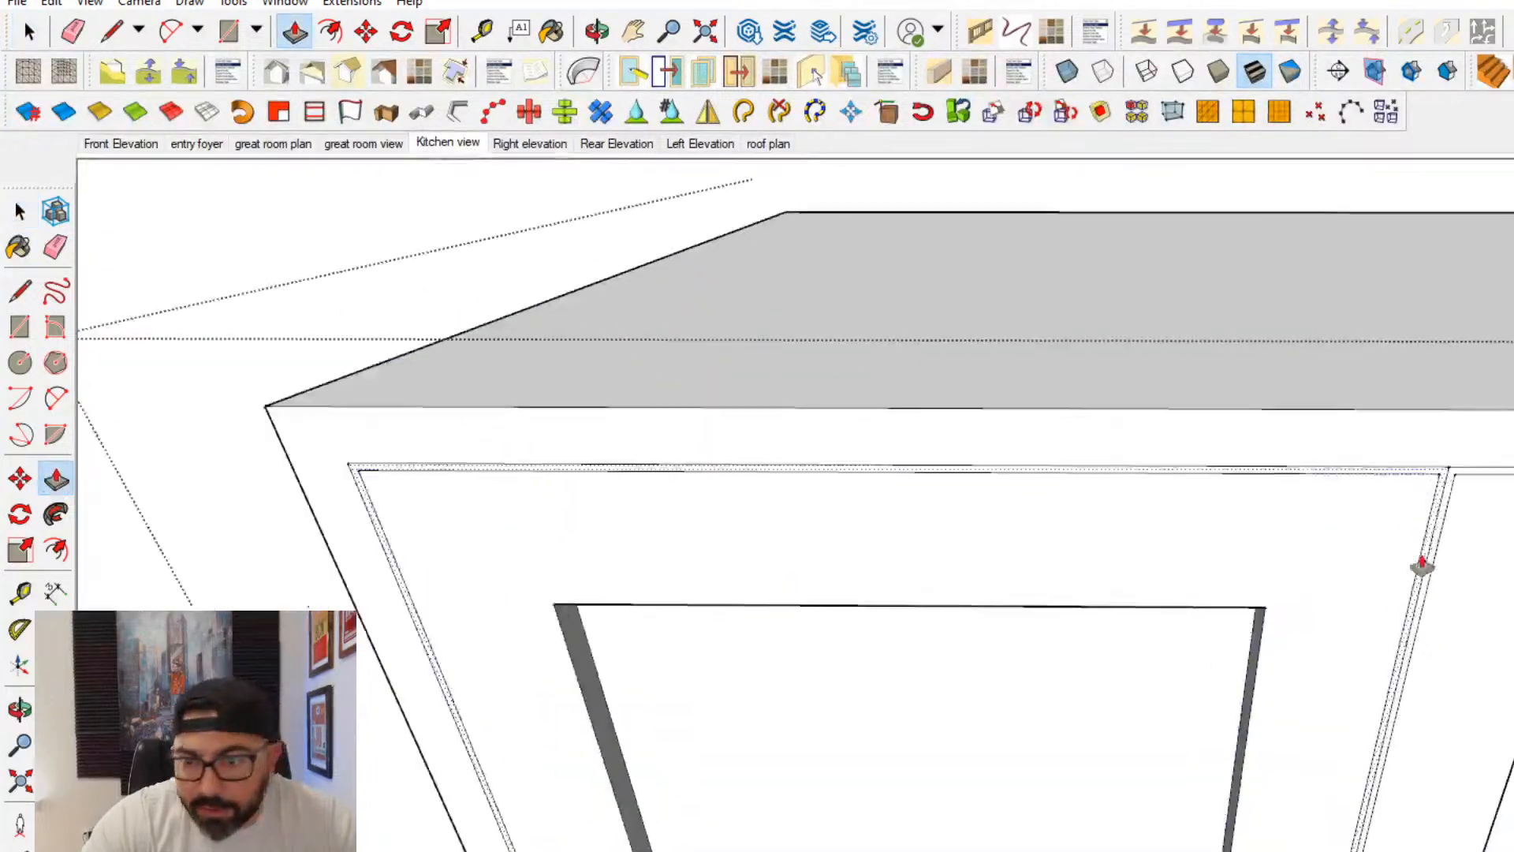
click(1436, 472)
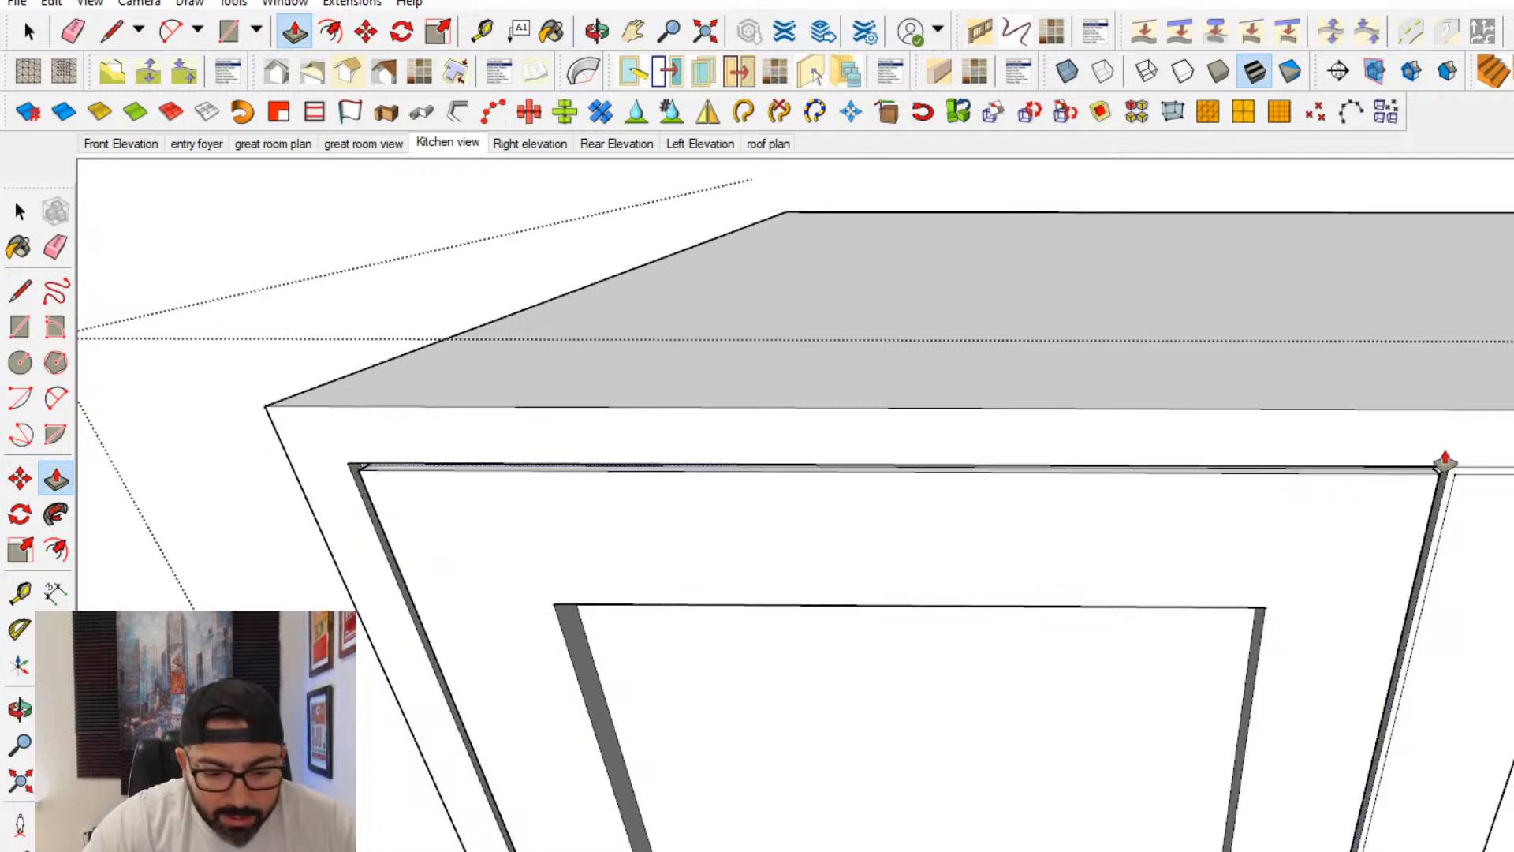
key(Return)
double_click(1454, 478)
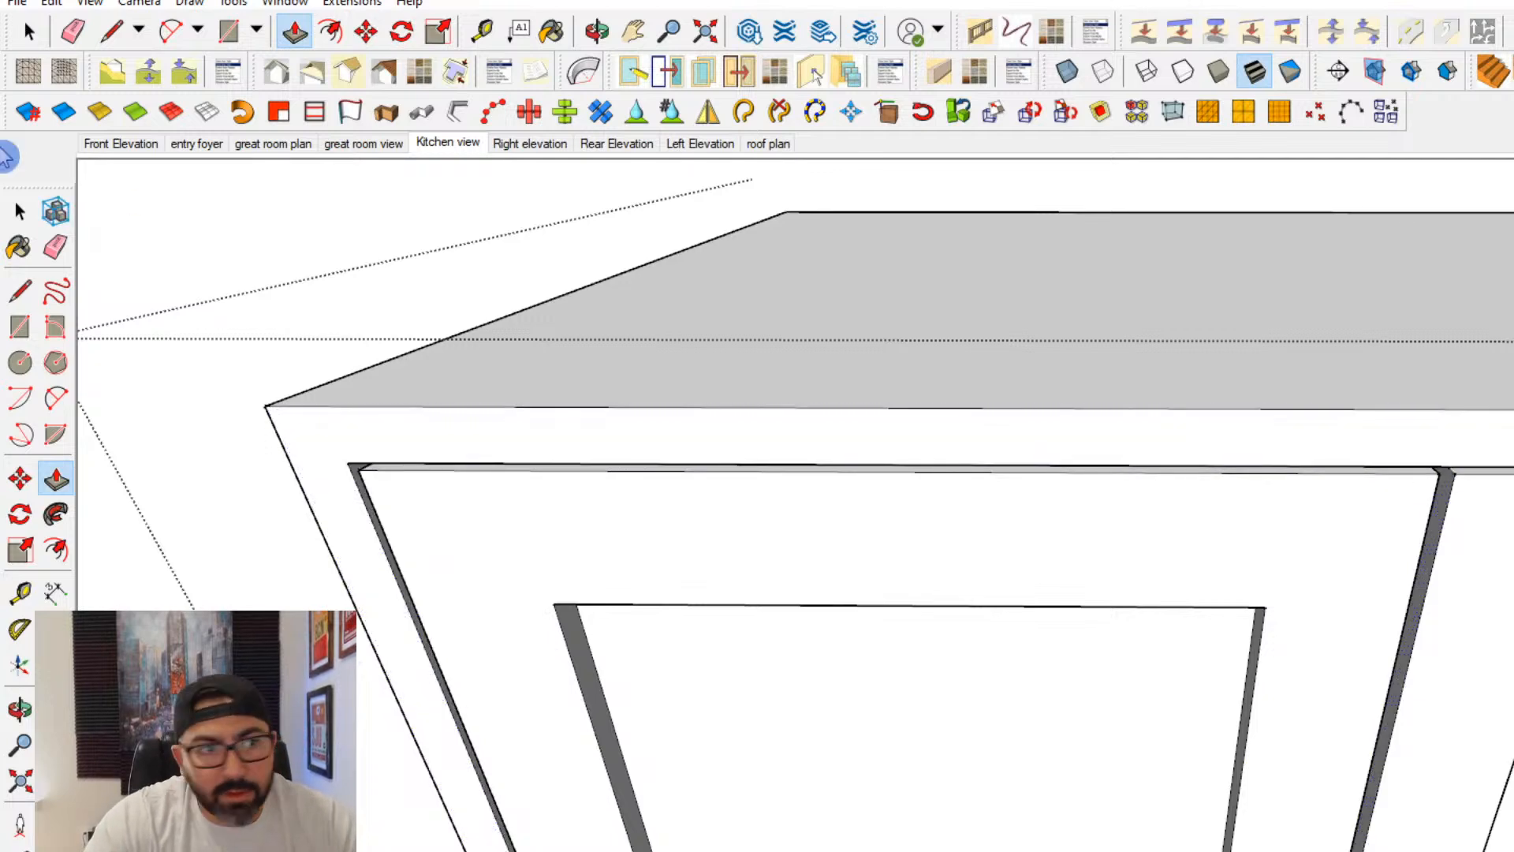
click(22, 214)
click(170, 260)
scroll(975, 430, down, 6)
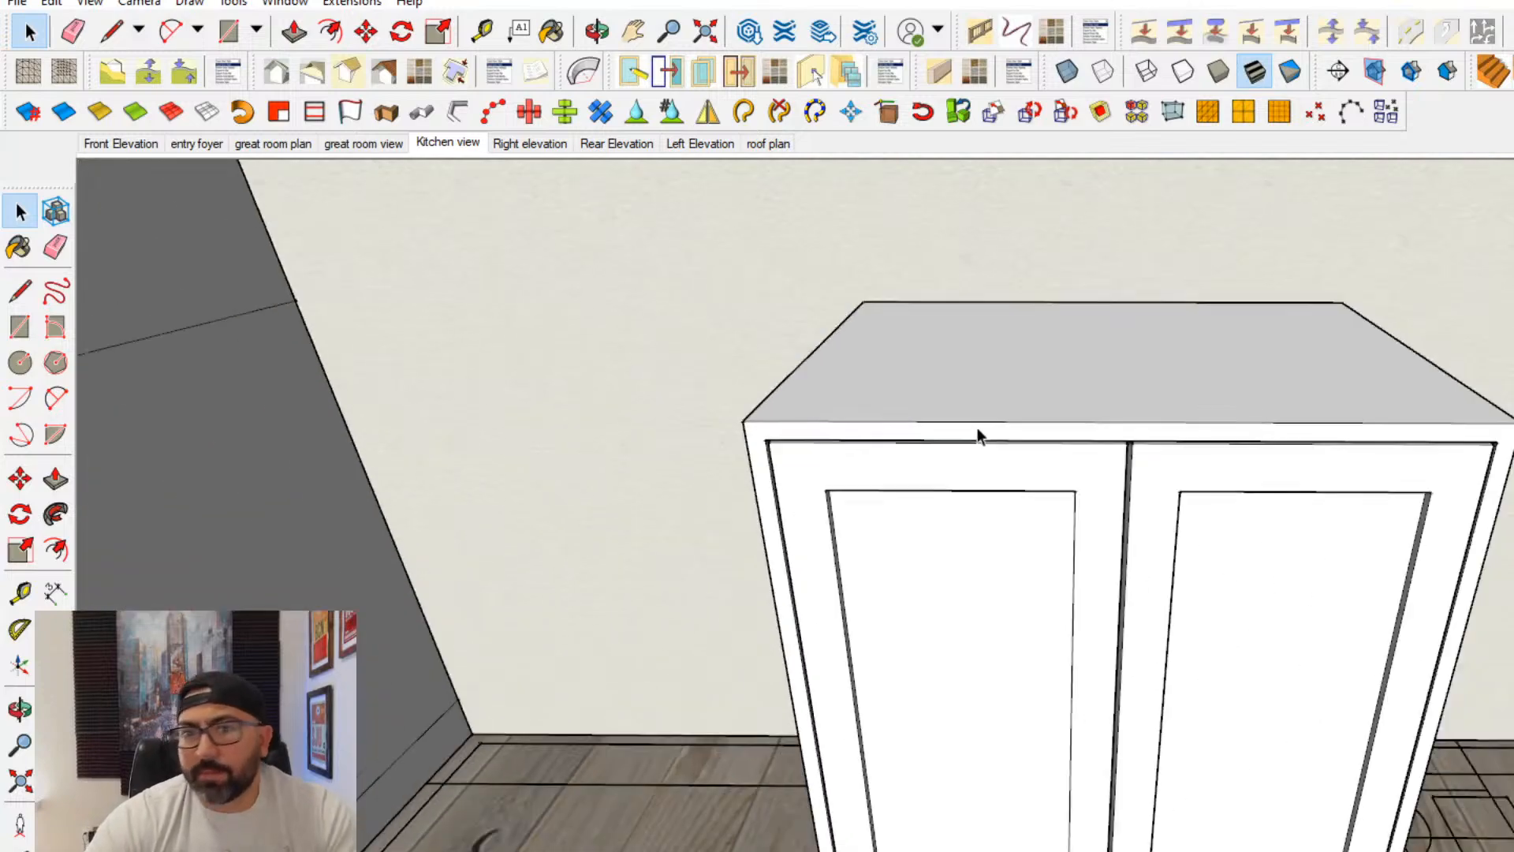
- Draw a rectangle on the back wall directly above the tall cabinet, matching its width, and make it a group
mouse_move(1006, 429)
middle_down()
mouse_move(1081, 495)
mouse_move(1105, 561)
mouse_move(794, 466)
mouse_move(923, 419)
mouse_move(1005, 419)
middle_up()
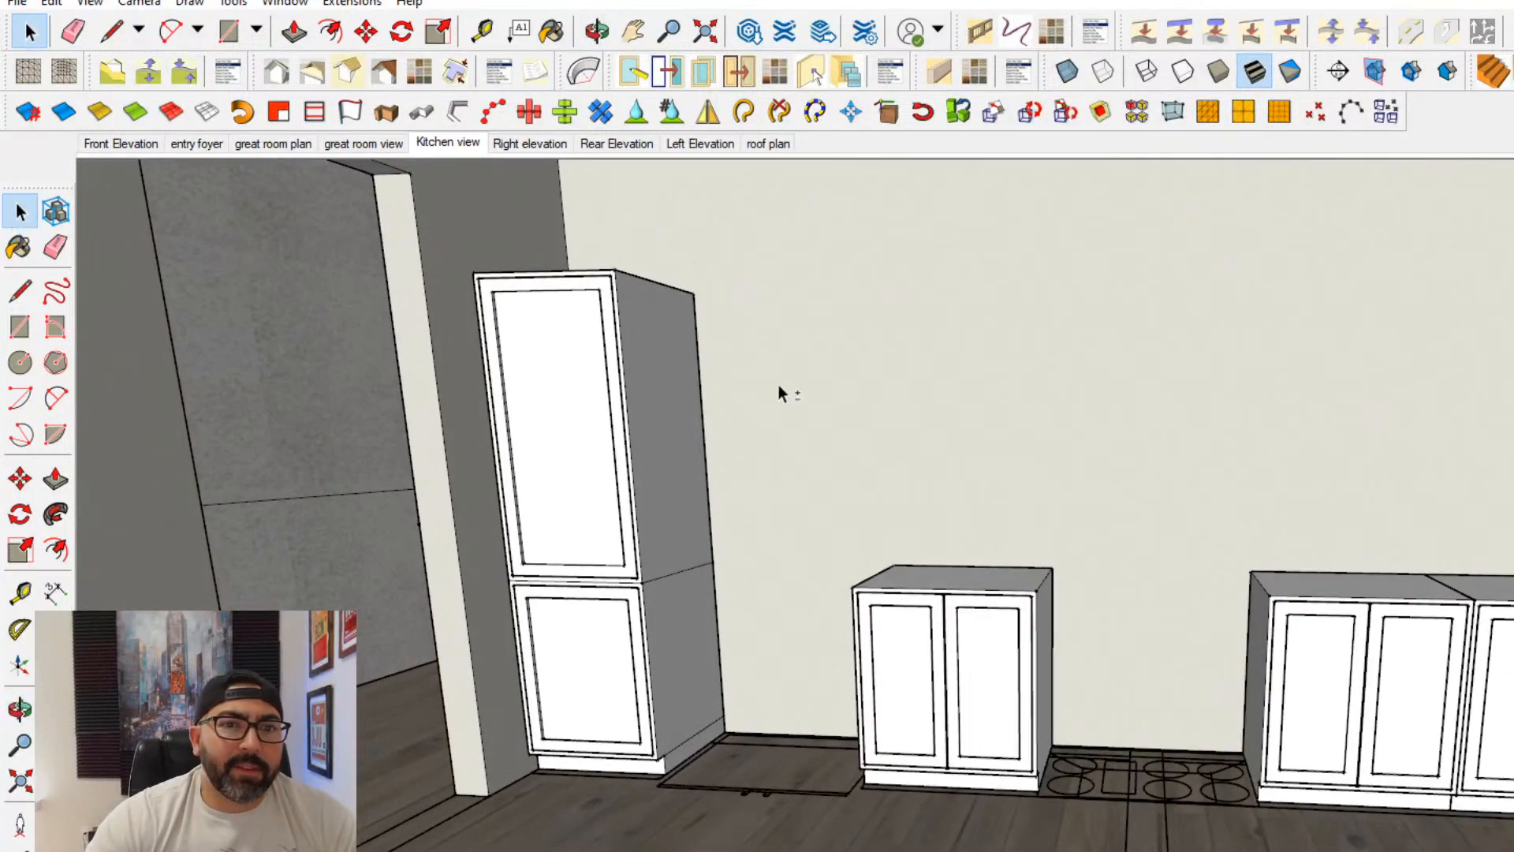
middle_drag(777, 396, 711, 434)
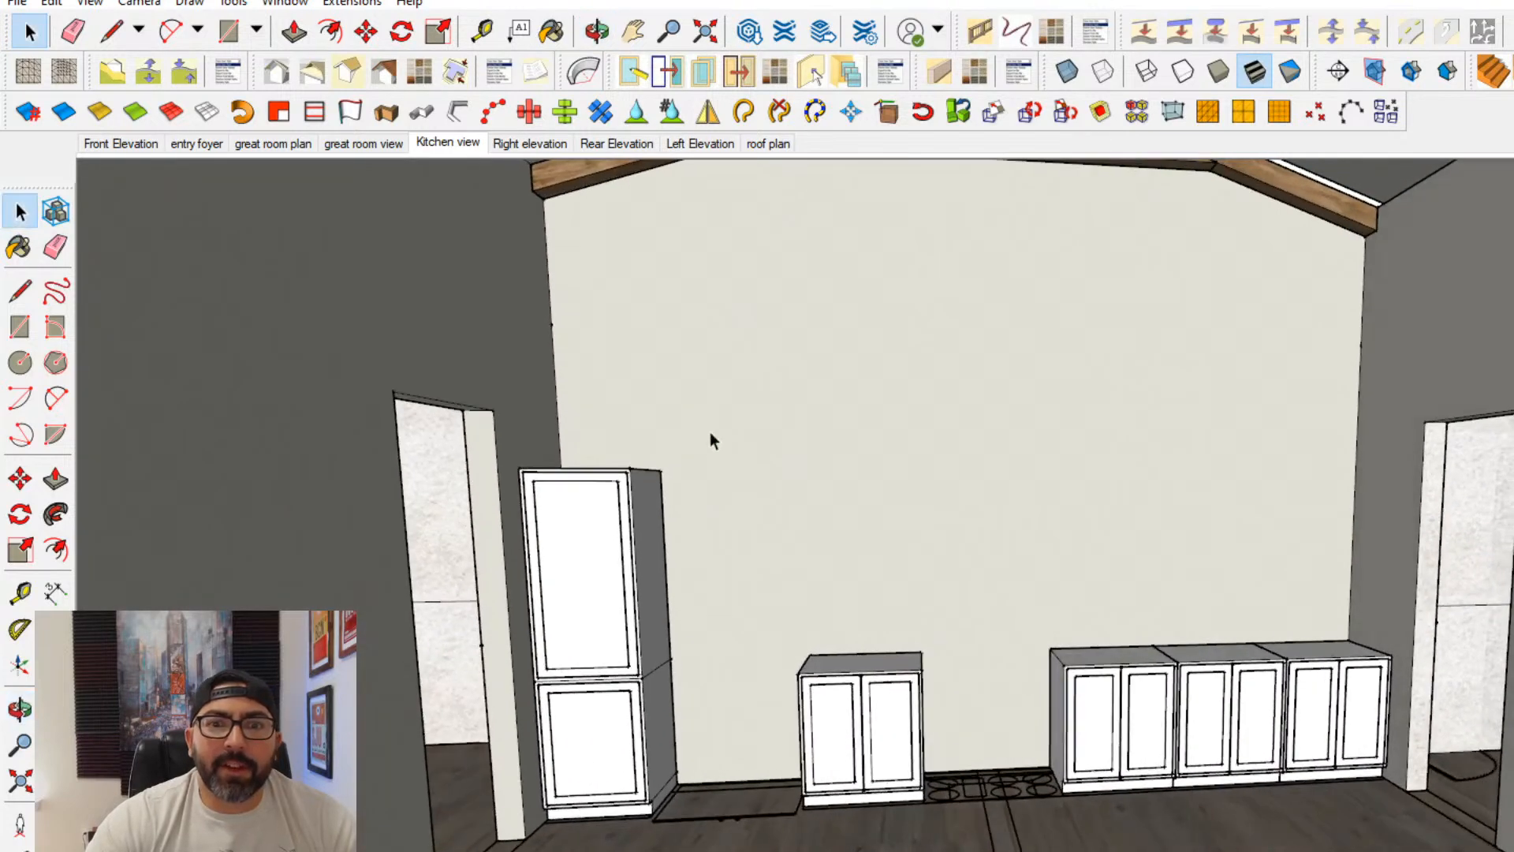
middle_drag(569, 414, 574, 502)
scroll(580, 454, up, 4)
click(20, 291)
scroll(518, 470, up, 1)
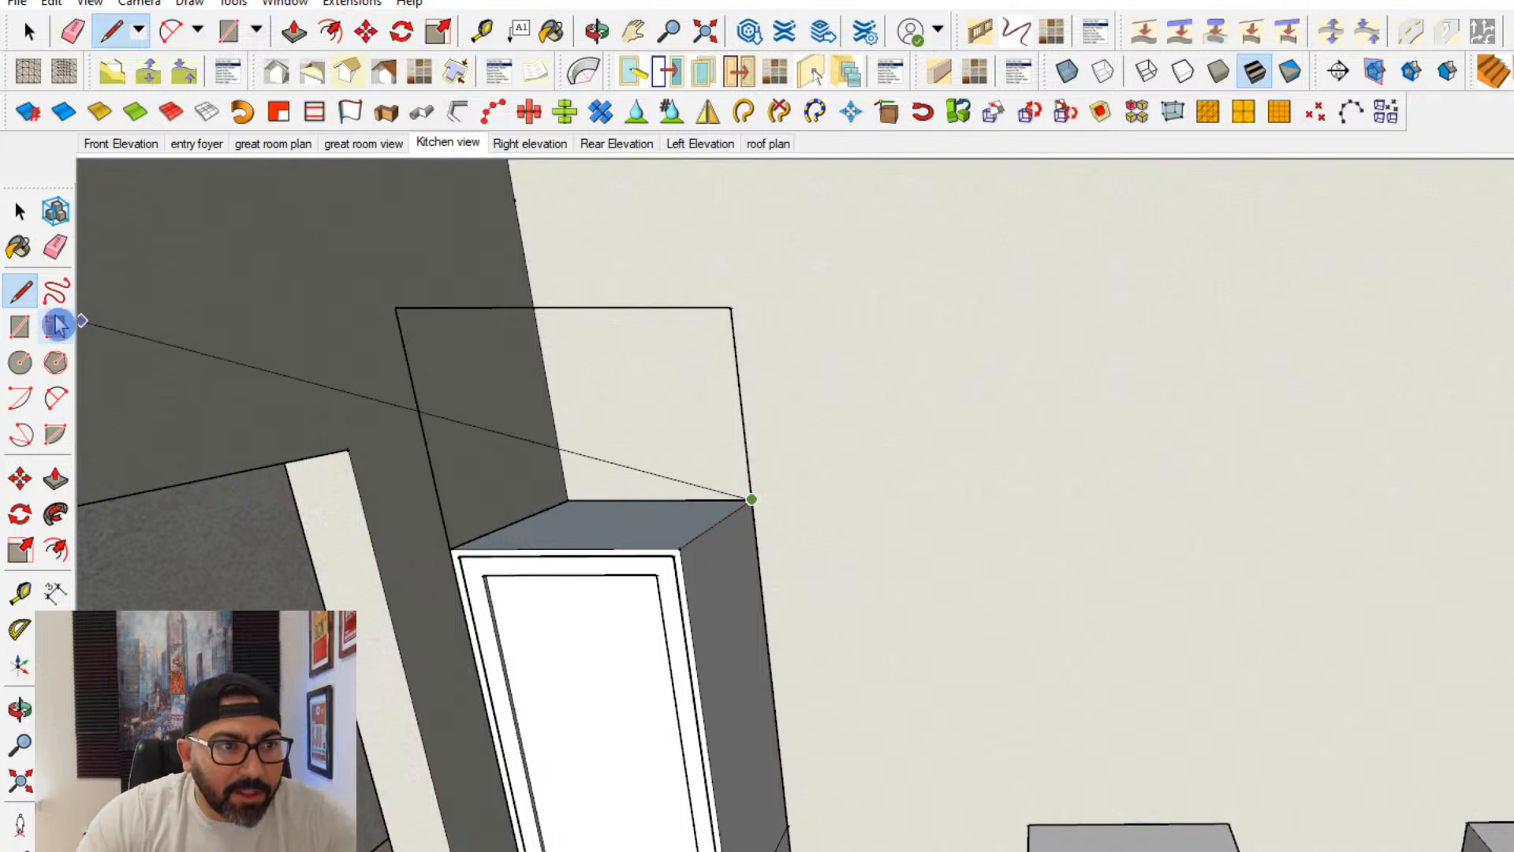
click(20, 326)
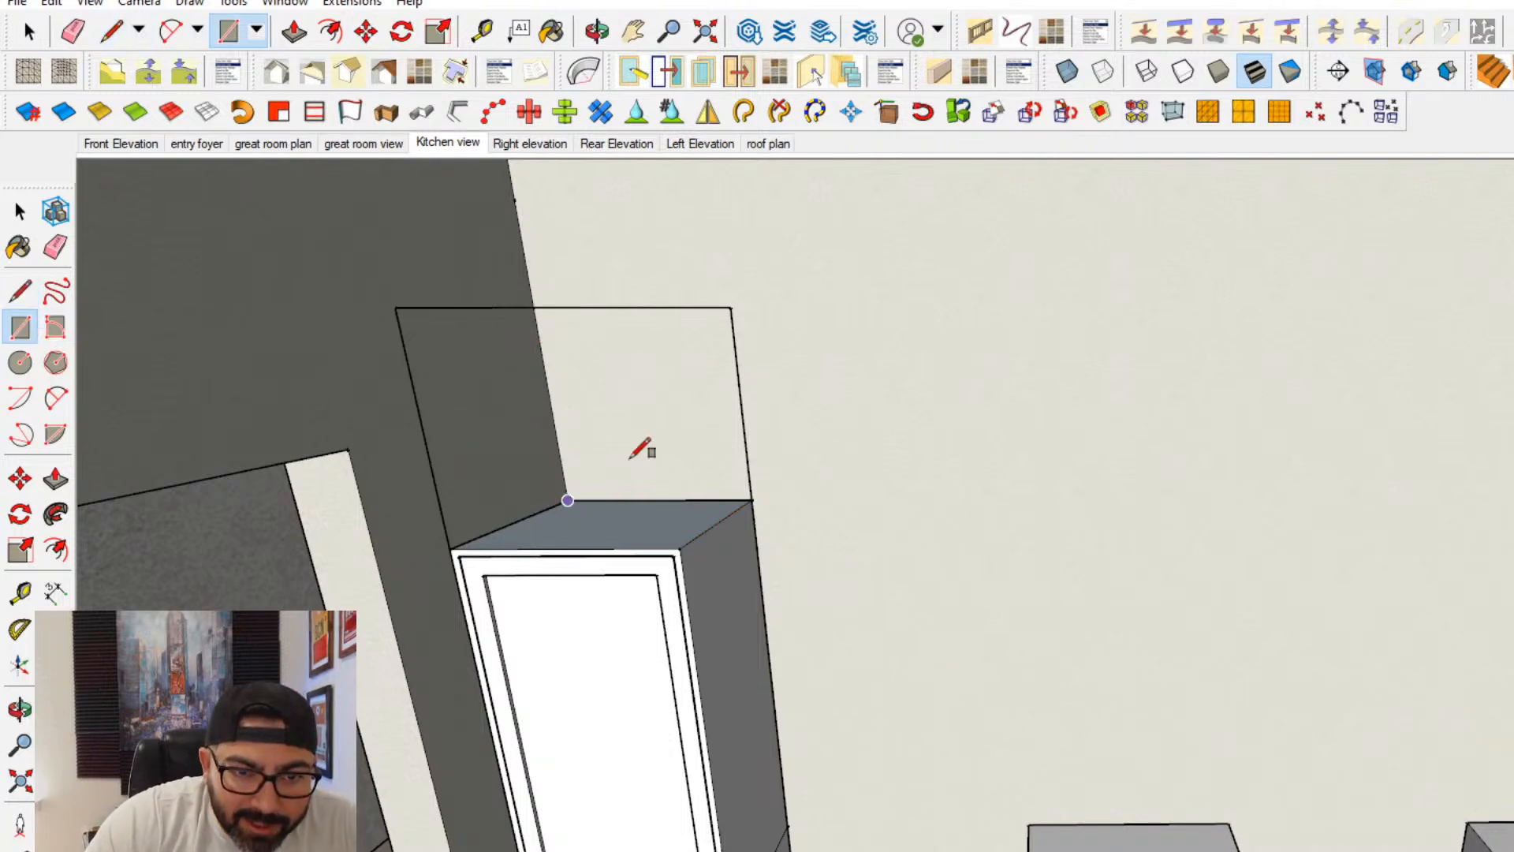
click(567, 500)
click(731, 307)
click(19, 211)
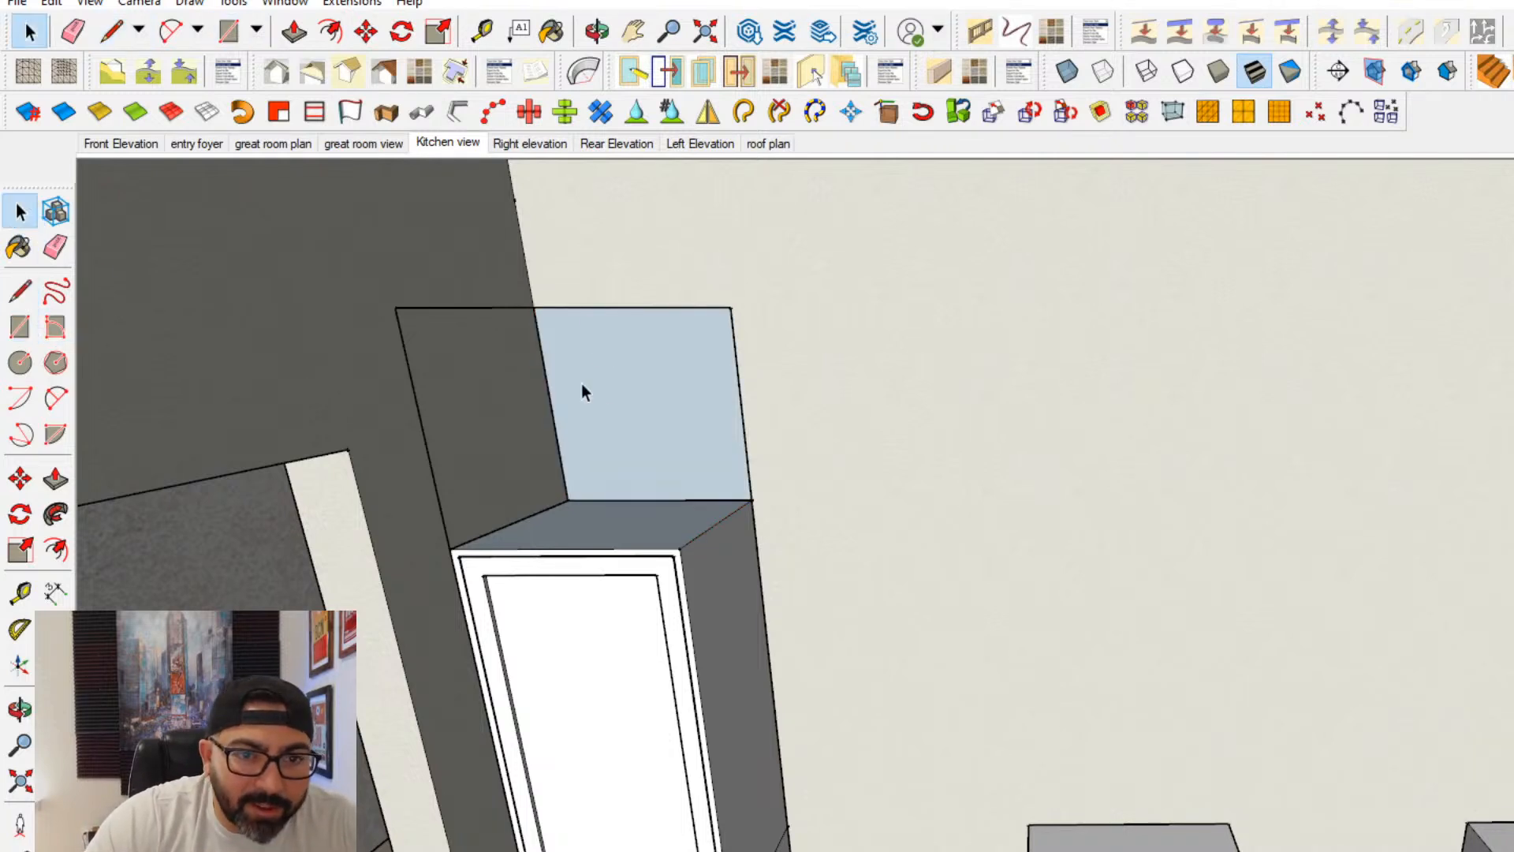
double_click(587, 384)
right_click(608, 383)
click(737, 566)
- Extrude the grouped rectangle forward to align with the tall cabinet's front, forming an upper cabinet box
double_click(613, 457)
click(66, 473)
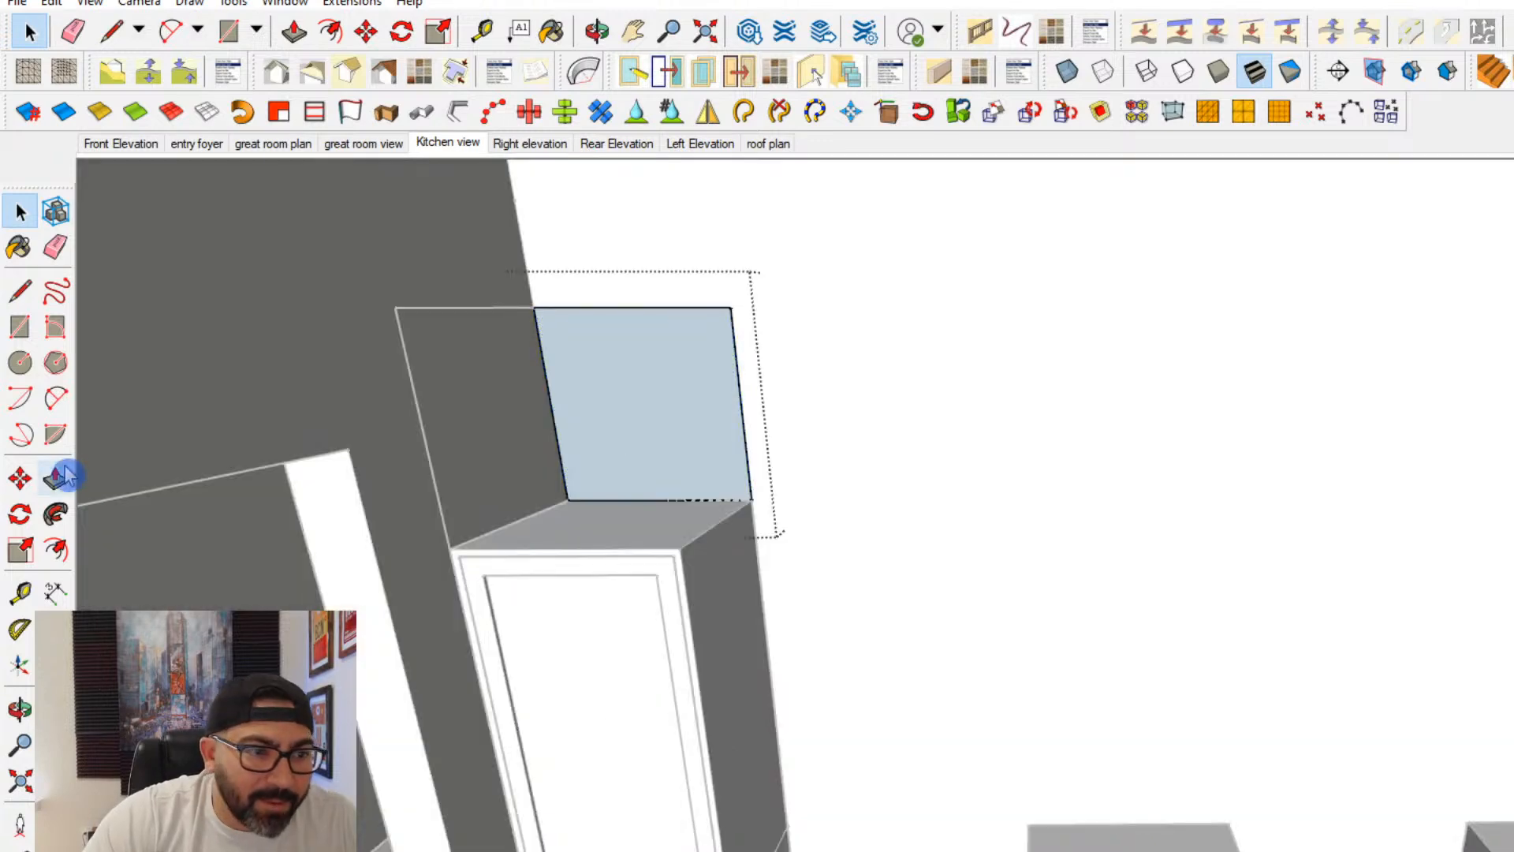
click(557, 389)
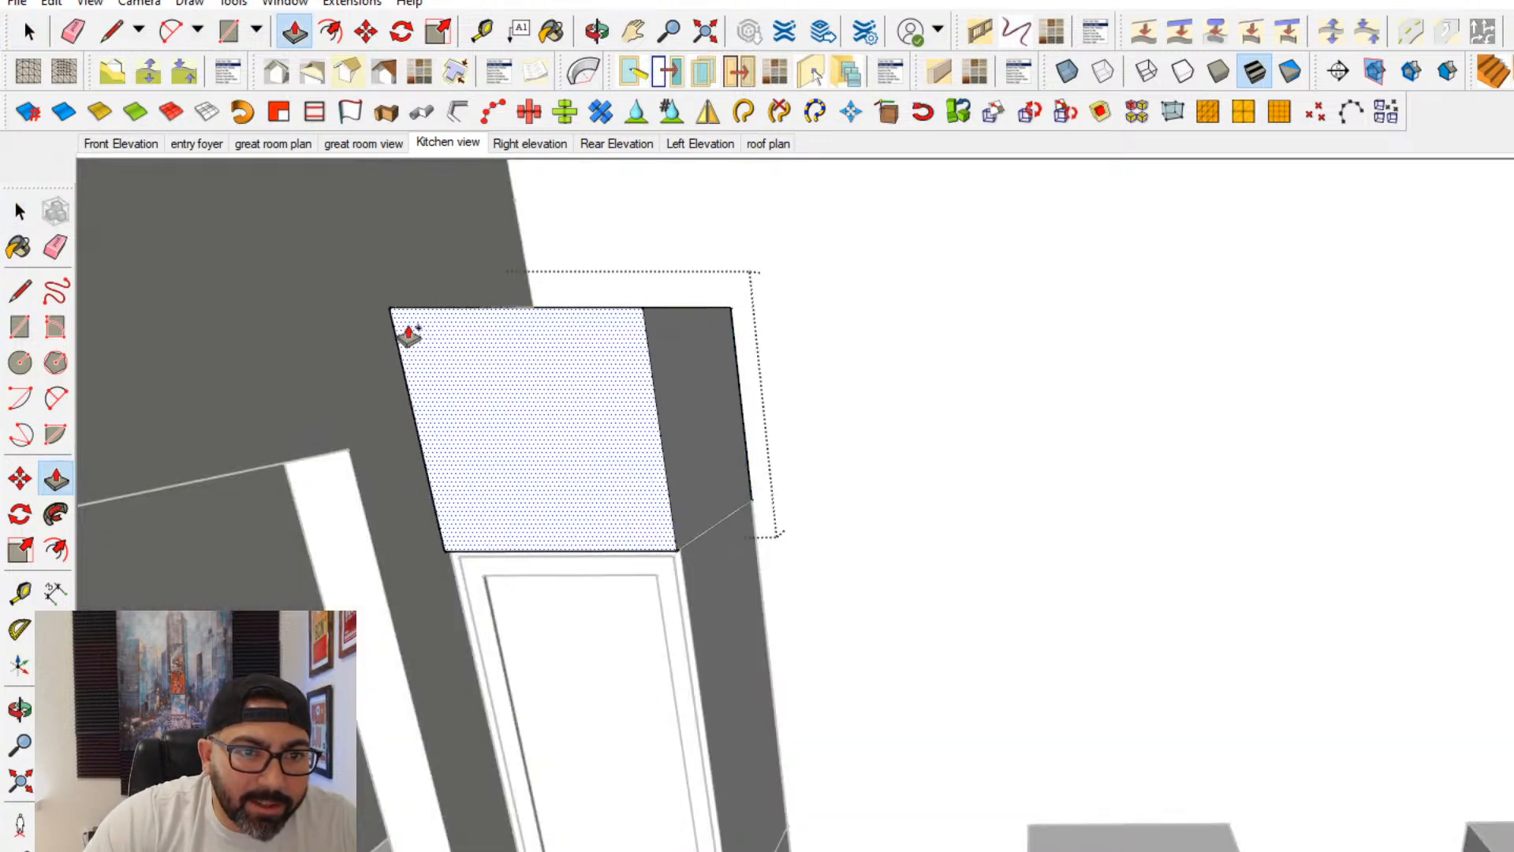
click(683, 563)
- Offset the upper cabinet's front face inward by 1 for the face frame, and slightly again for a thin door gap
click(55, 550)
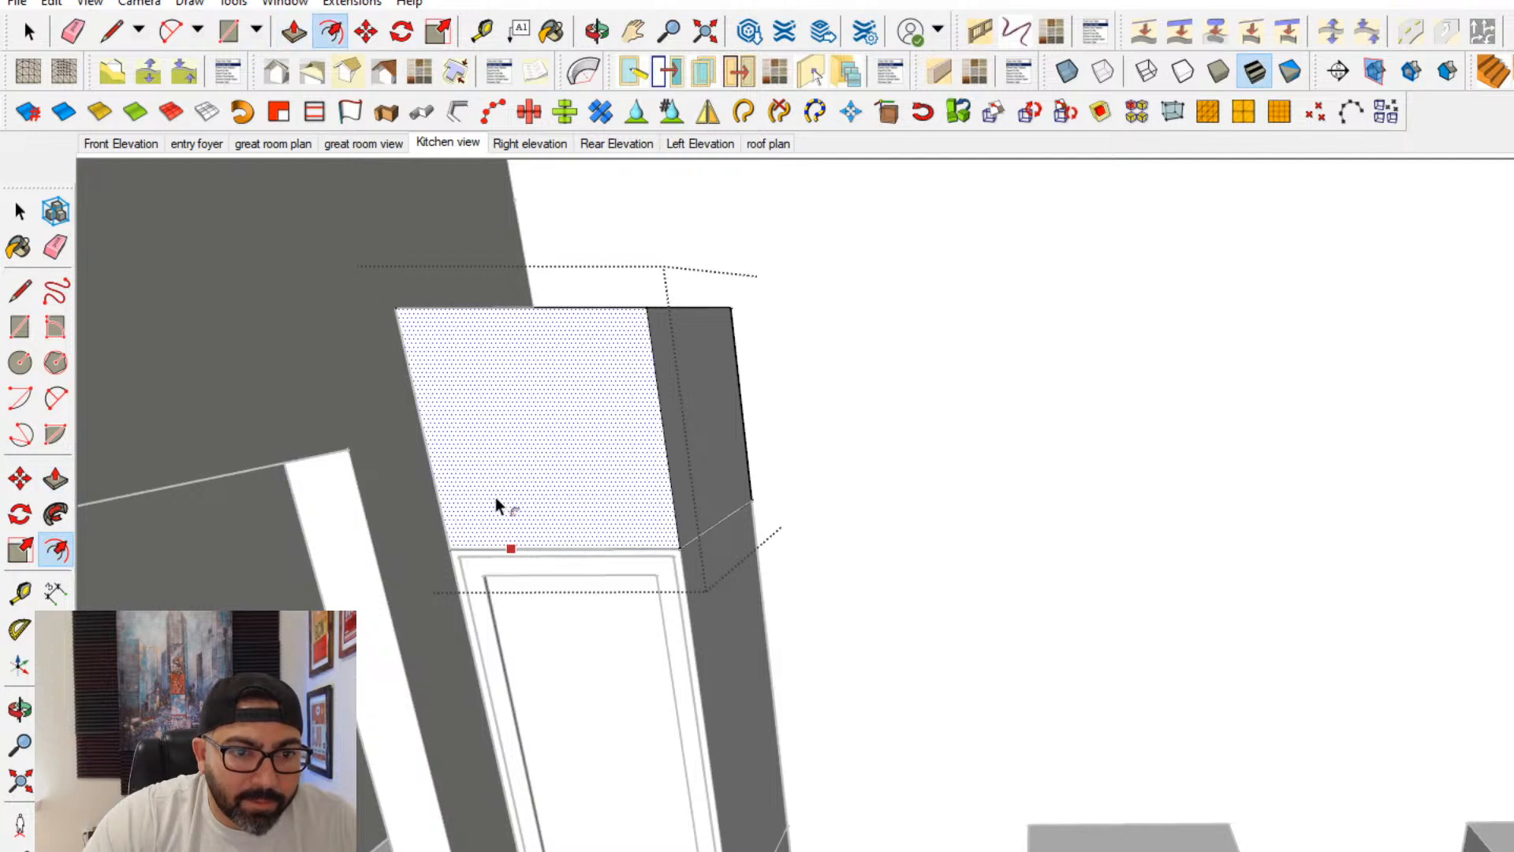
click(495, 496)
text(1)
key(Return)
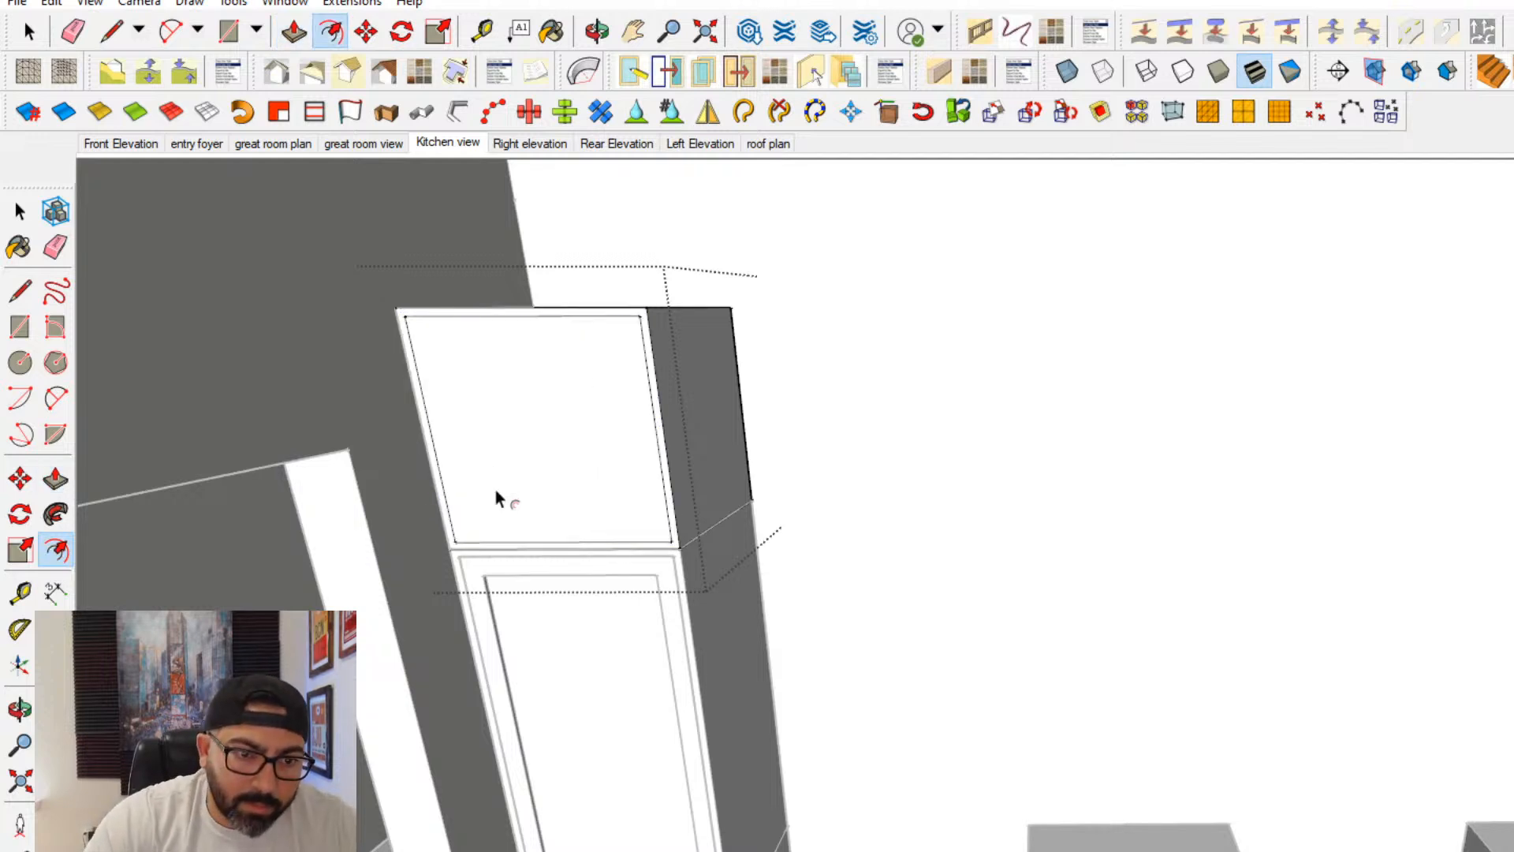
click(500, 498)
key(Escape)
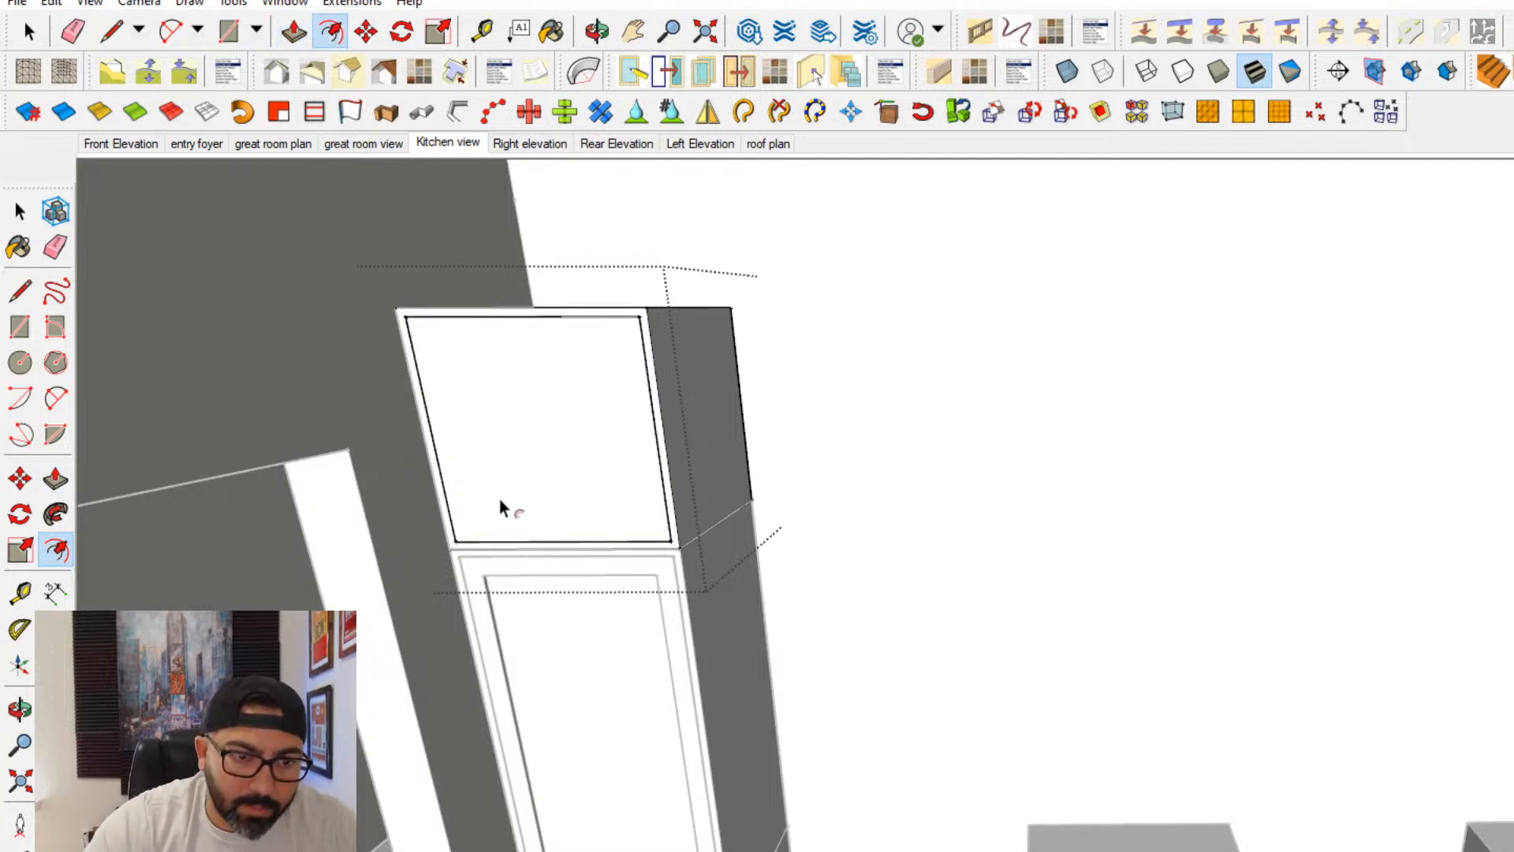
- Offset the upper cabinet's door face inward by 3 to outline the shaker frame and push the center panel inward
click(444, 485)
text(3)
key(Return)
click(55, 479)
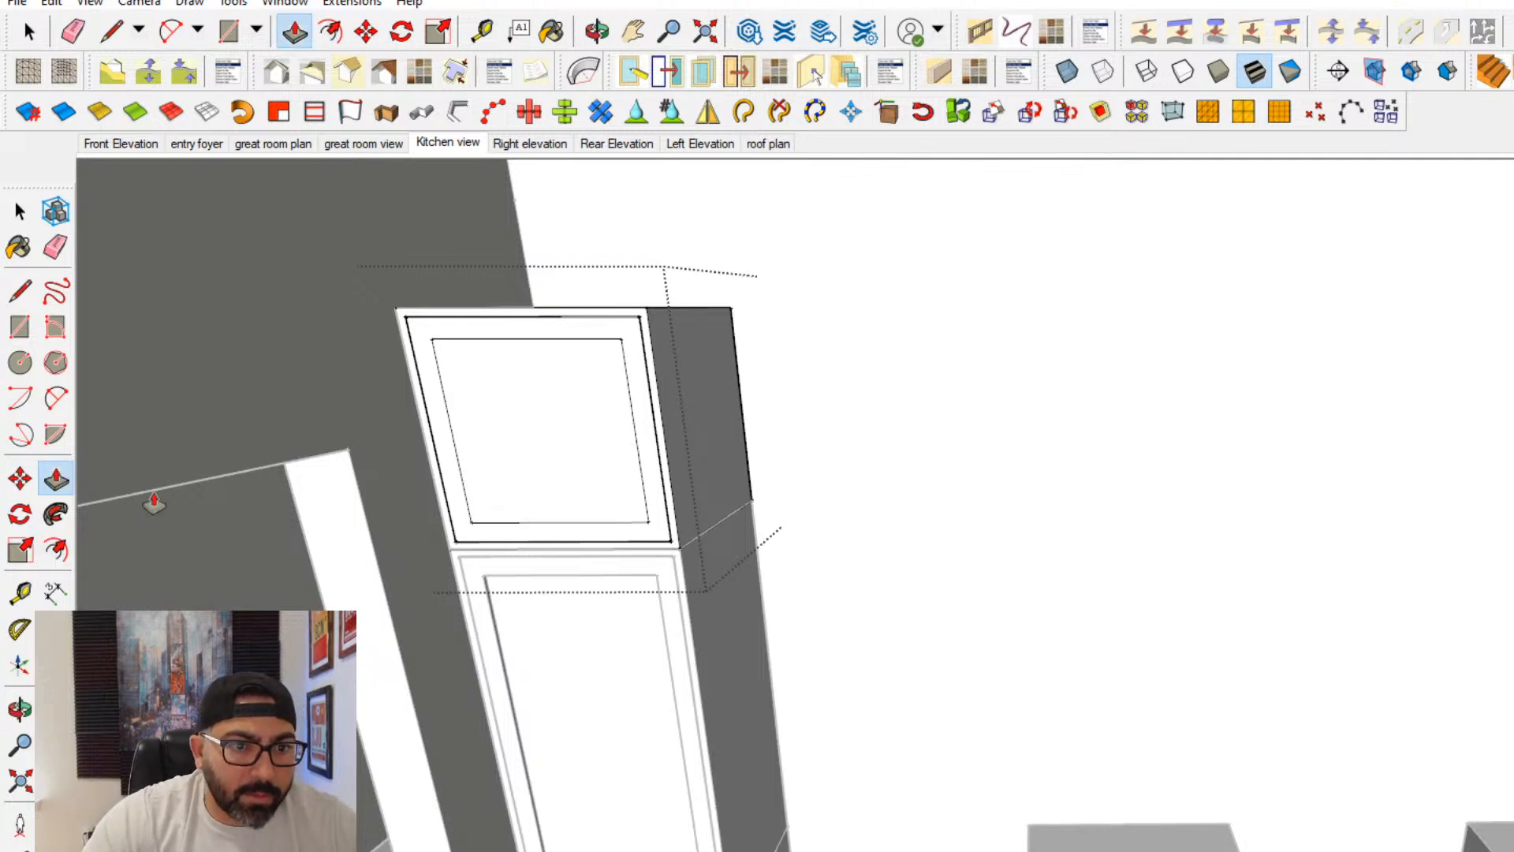
click(20, 211)
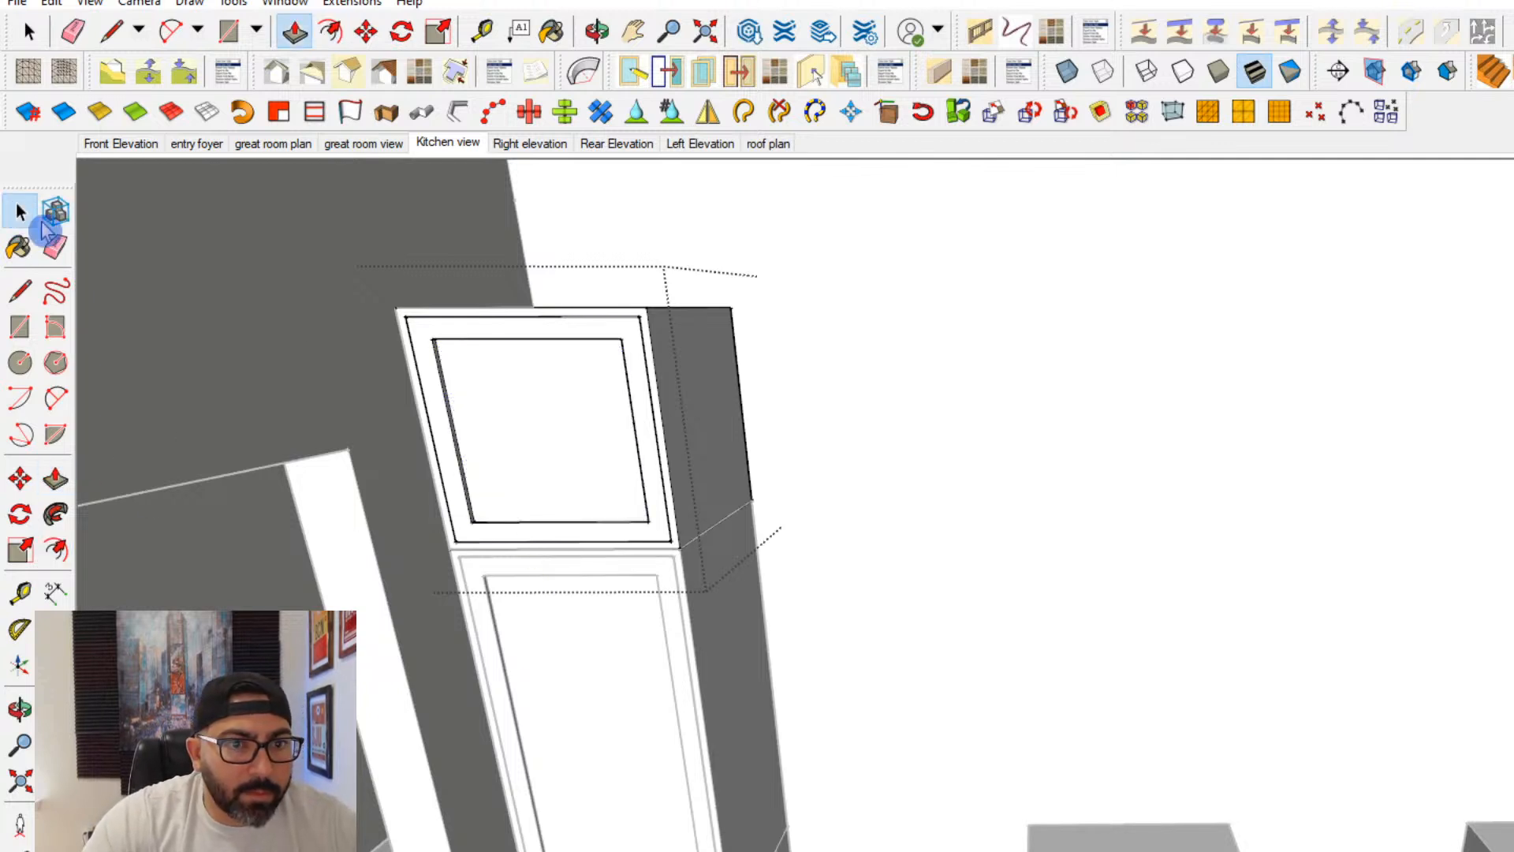
- Push the upper cabinet's outer front frame back to the cabinet's rear edge
scroll(496, 404, up, 6)
click(526, 276)
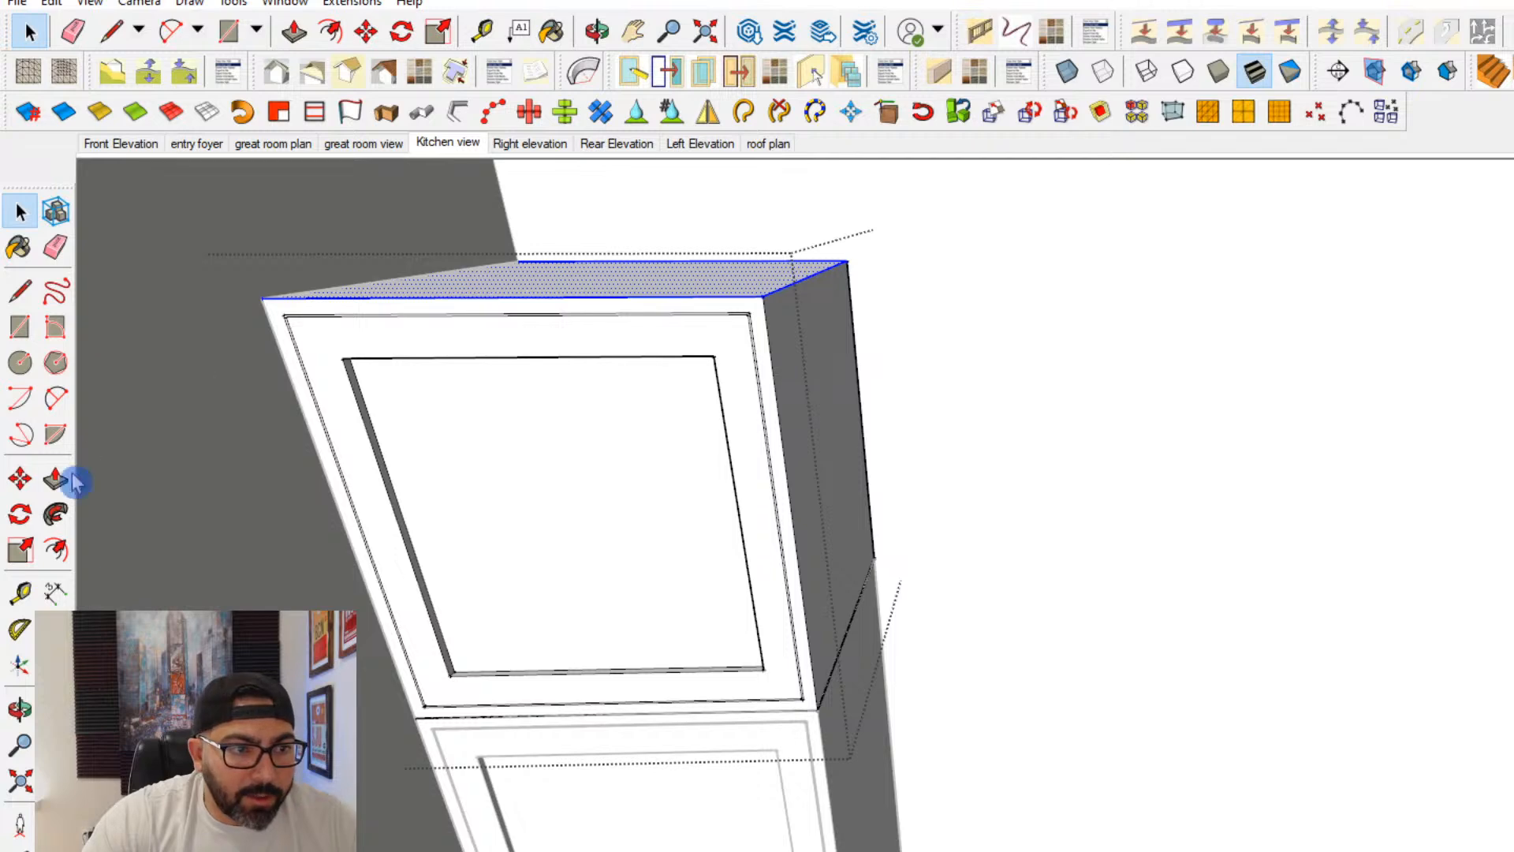
middle_drag(789, 504, 615, 631)
key(Escape)
double_click(429, 617)
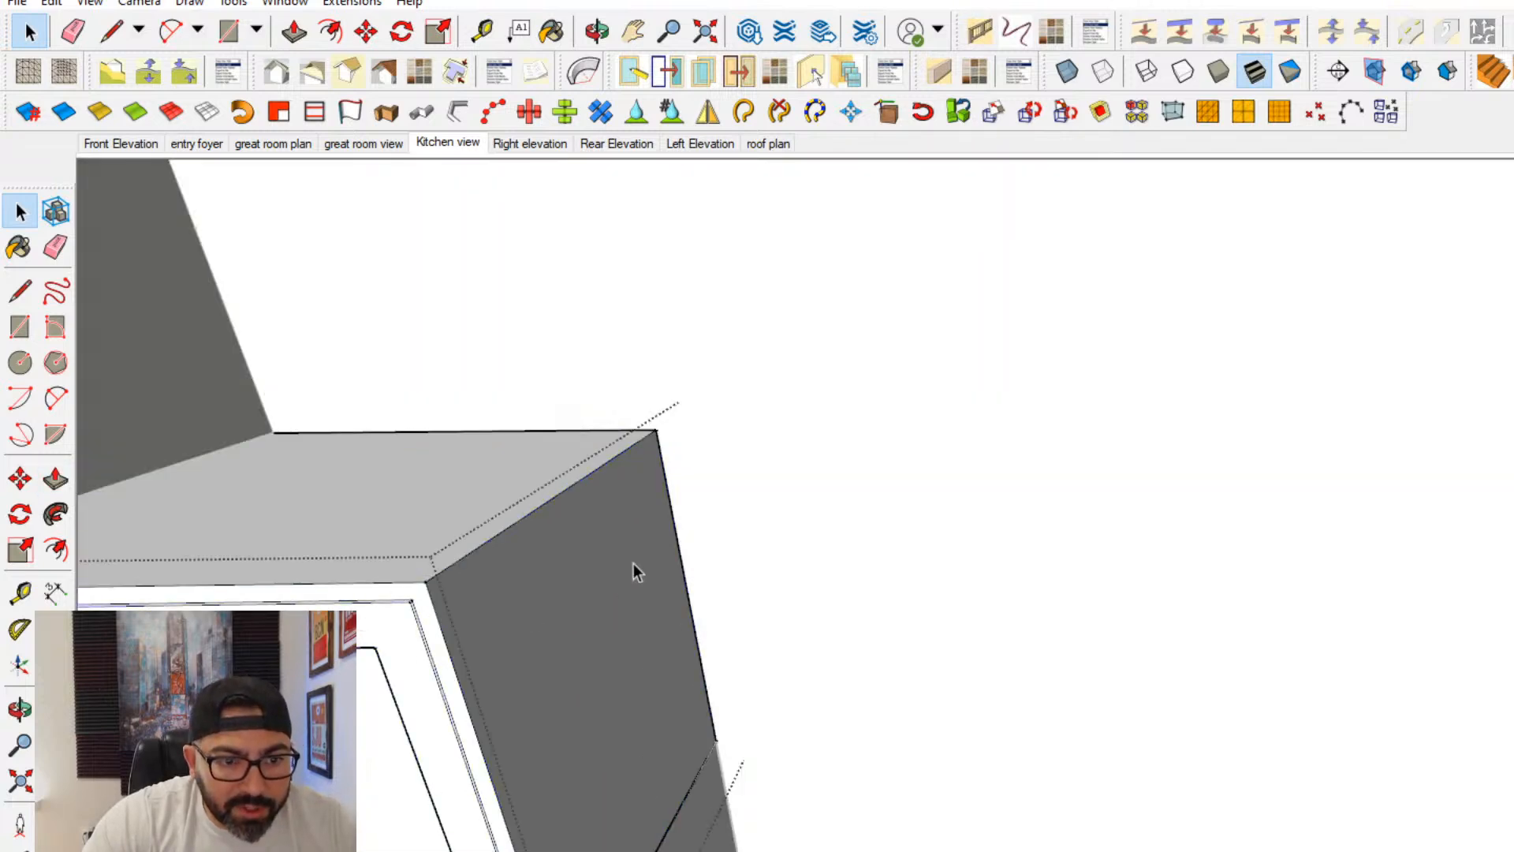
click(632, 563)
scroll(544, 603, up, 2)
click(55, 478)
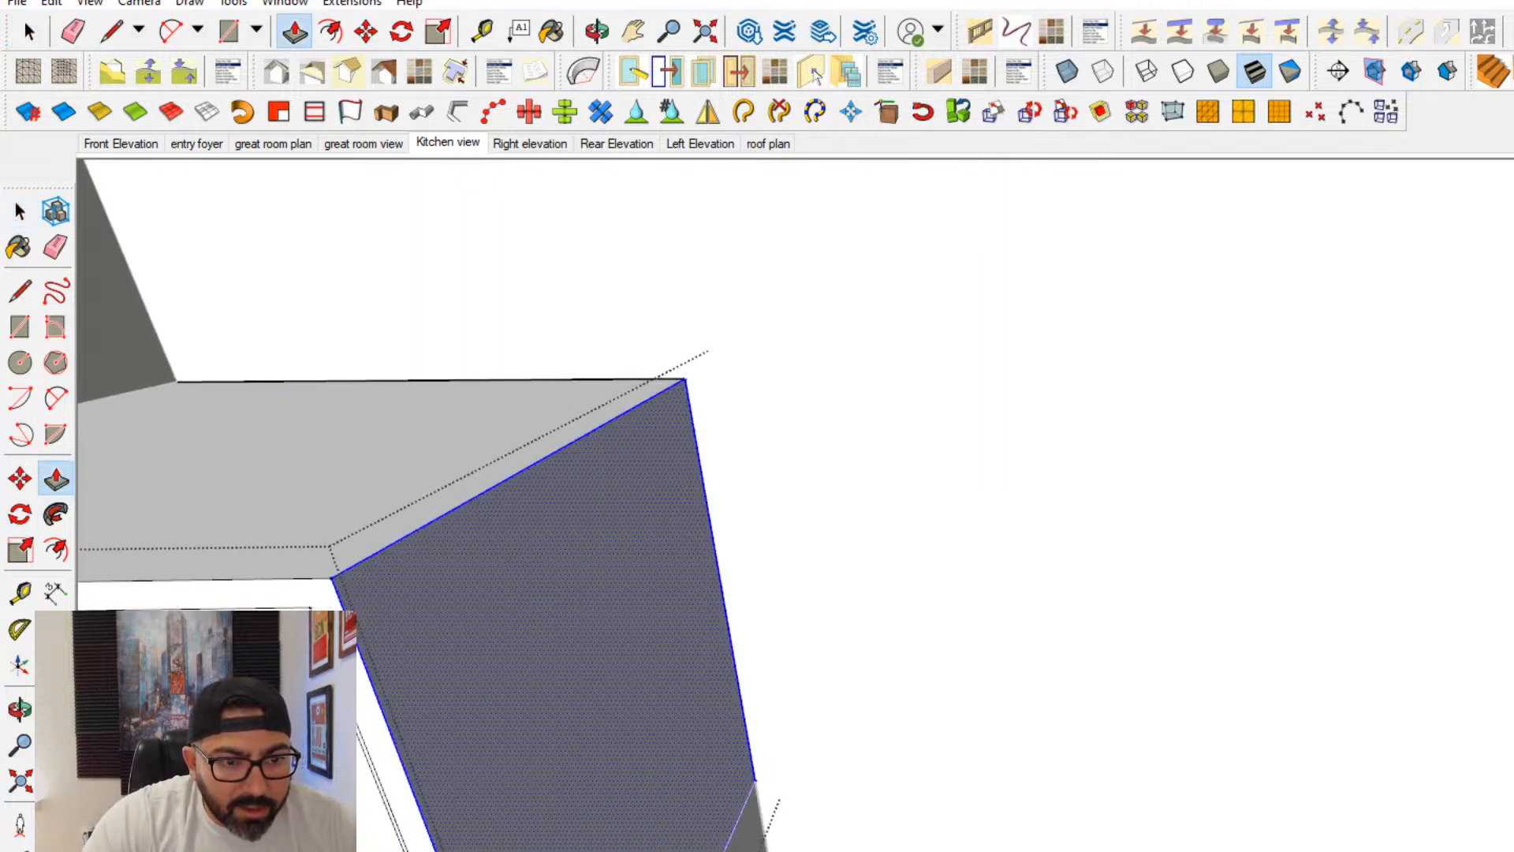
click(340, 615)
key(Escape)
click(338, 615)
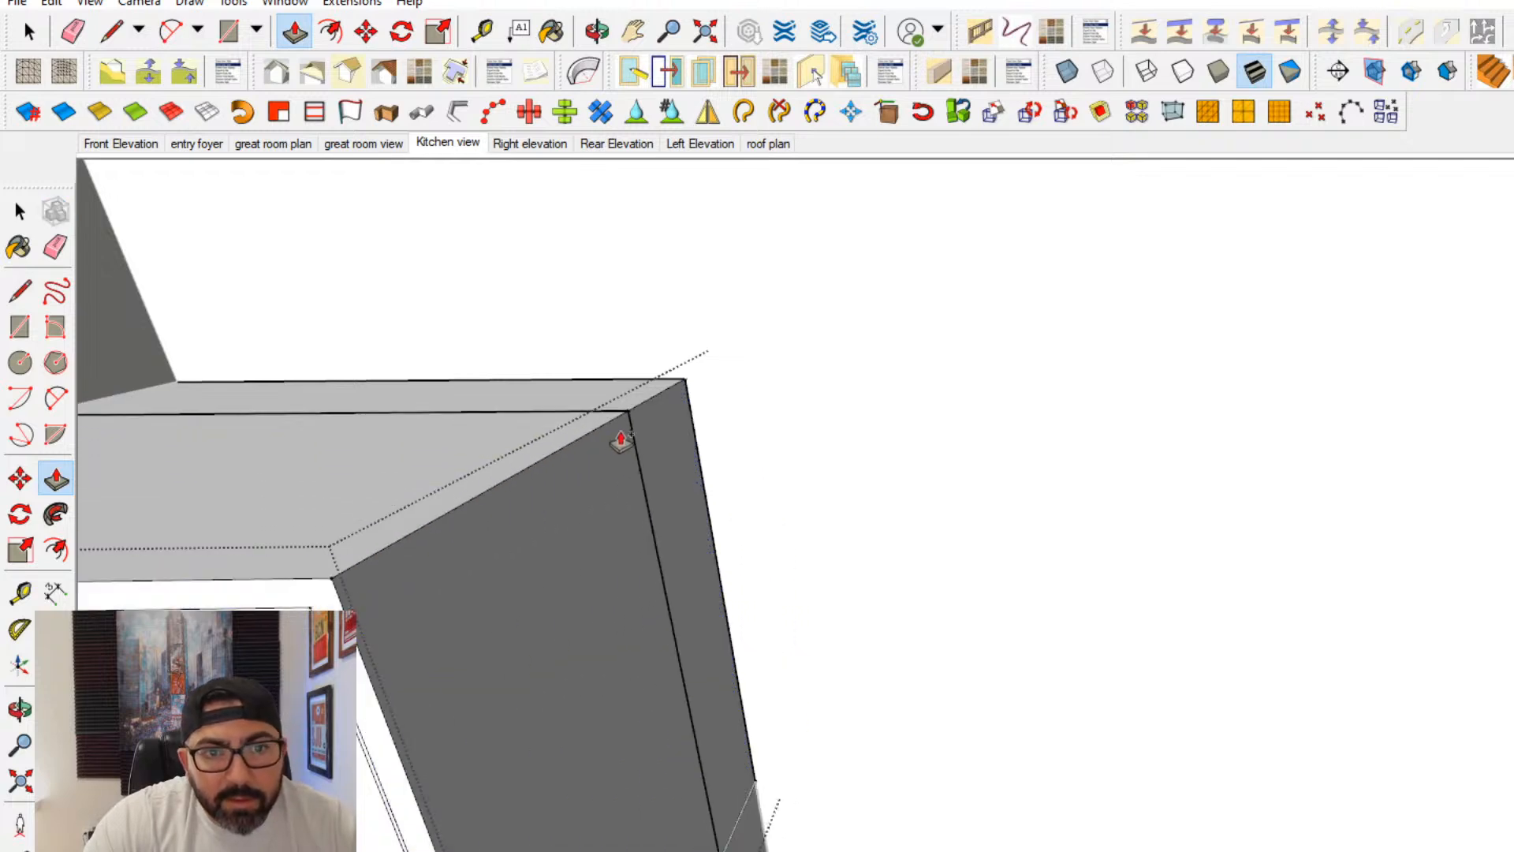
click(674, 411)
- Paint the upper cabinet's center door panel with a translucent glass material from the Glass and Mirrors collection
middle_drag(473, 556, 646, 509)
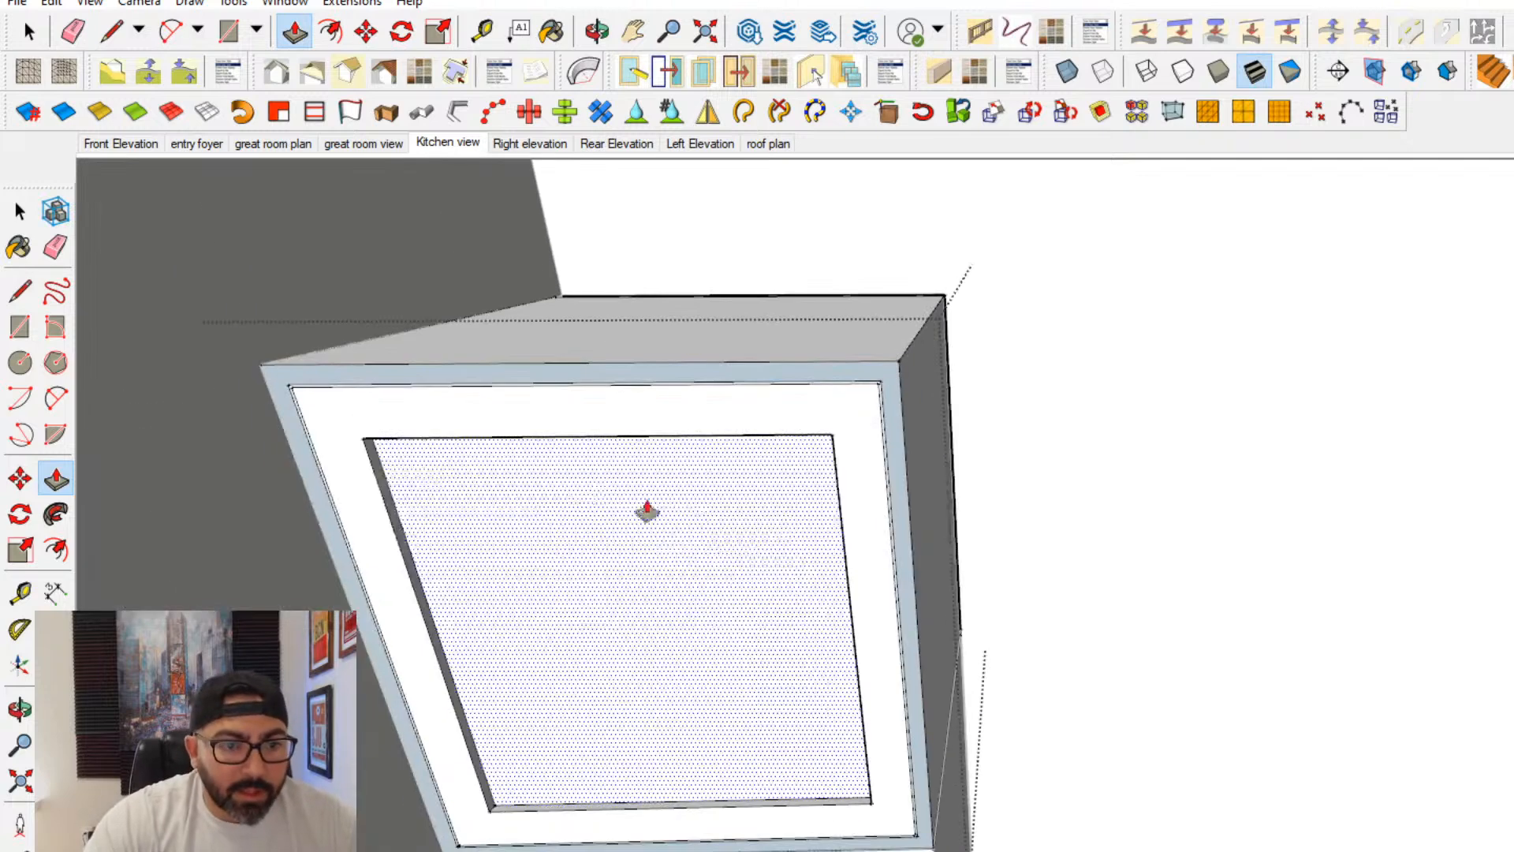
click(20, 211)
click(551, 607)
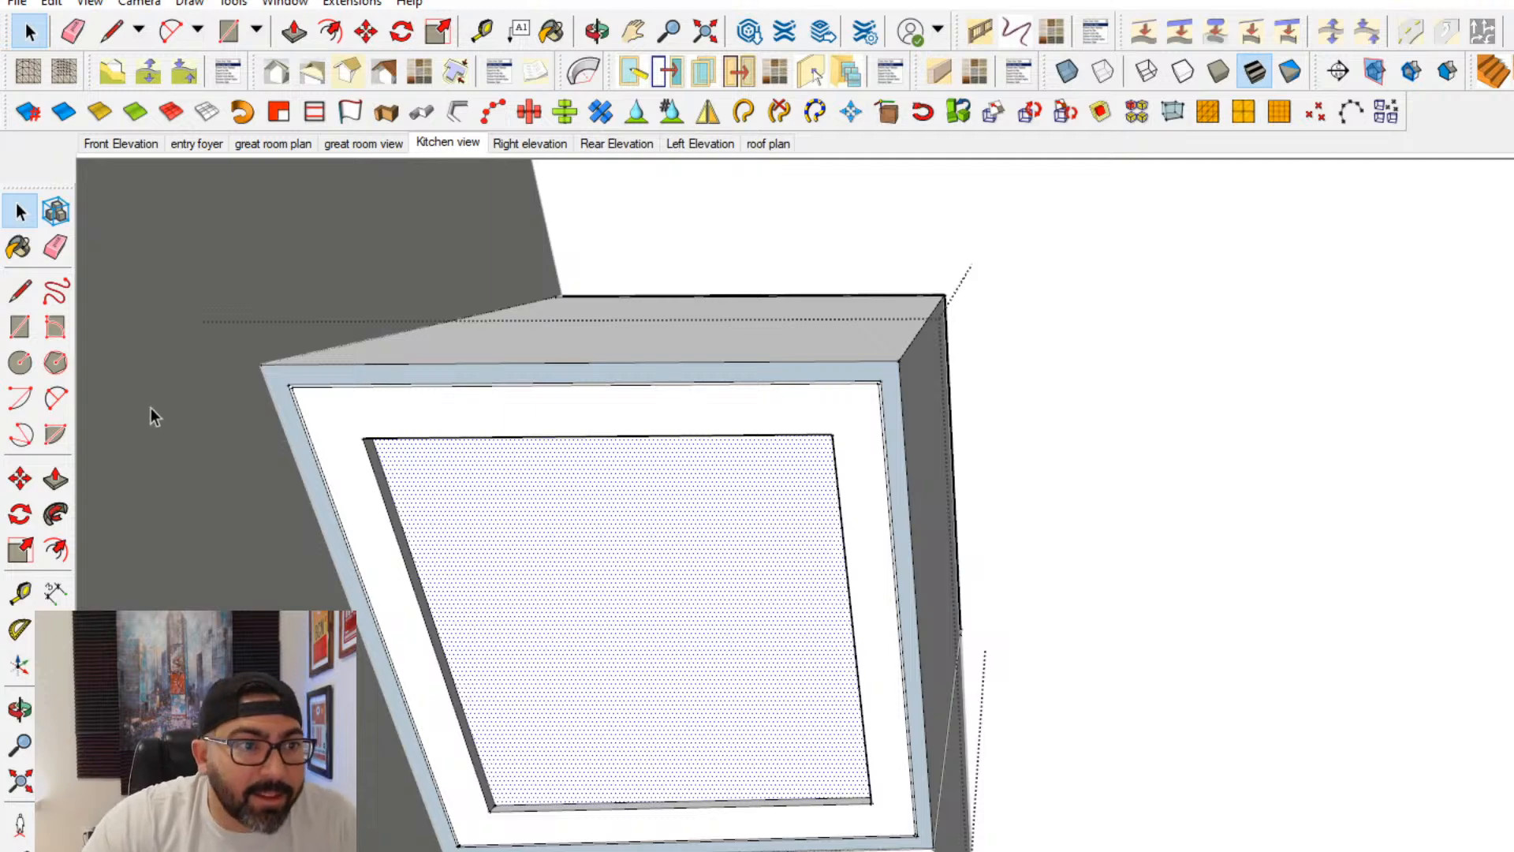
click(19, 247)
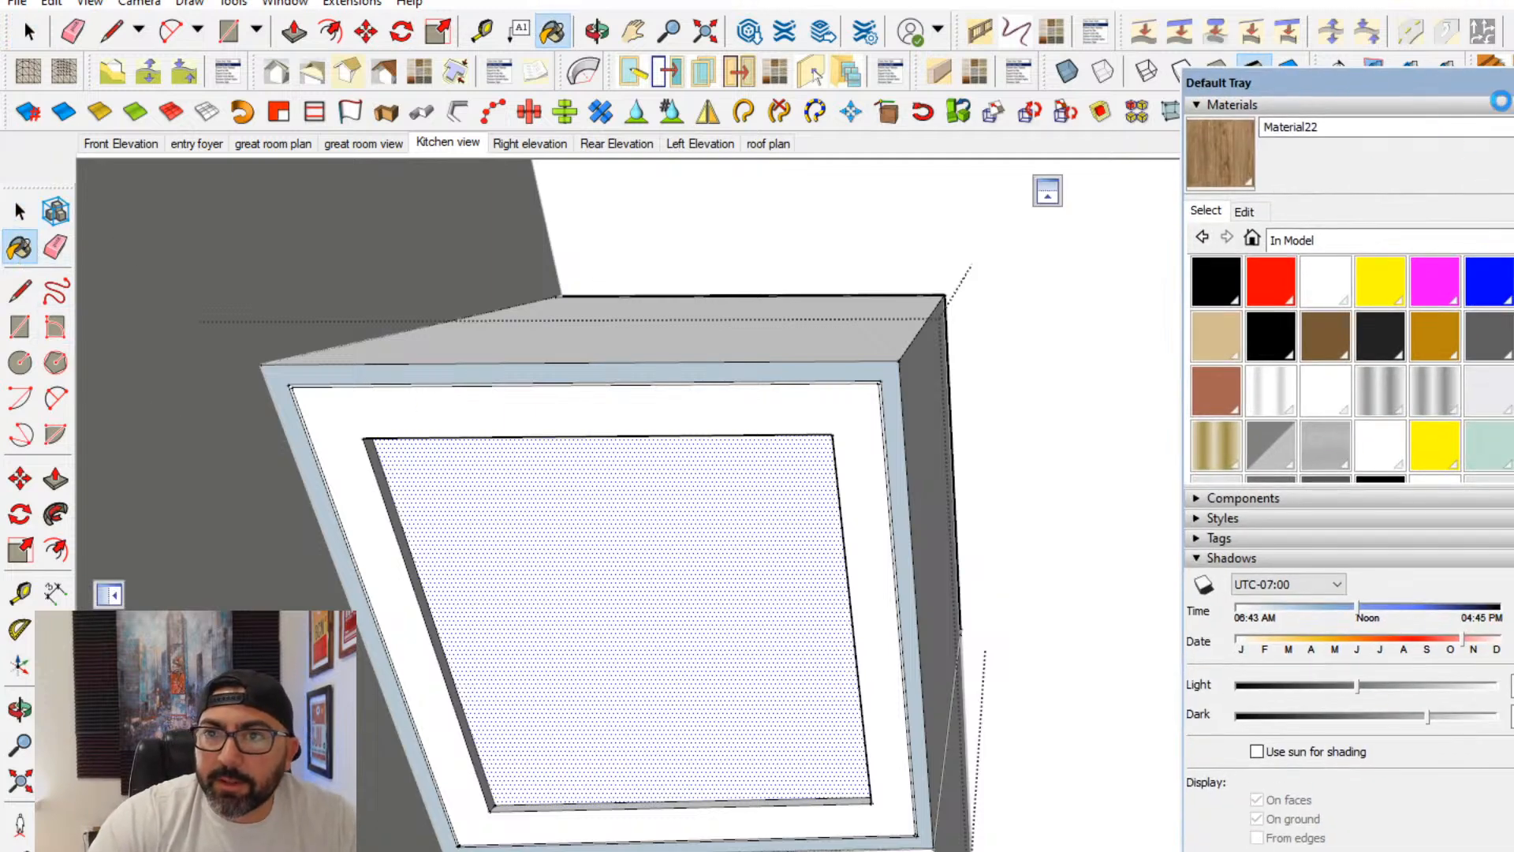
click(1483, 388)
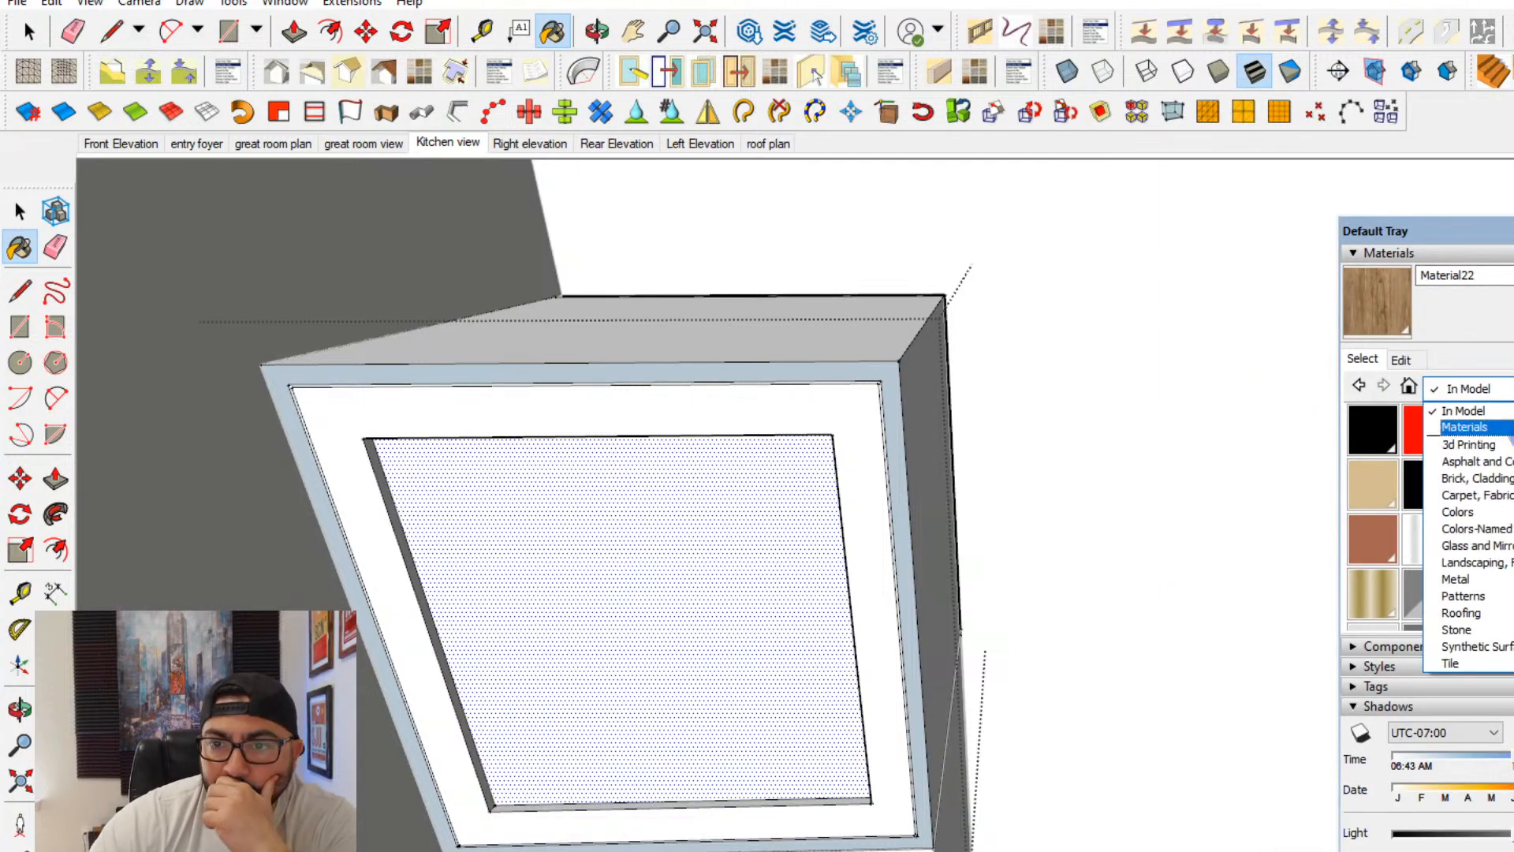
click(1494, 536)
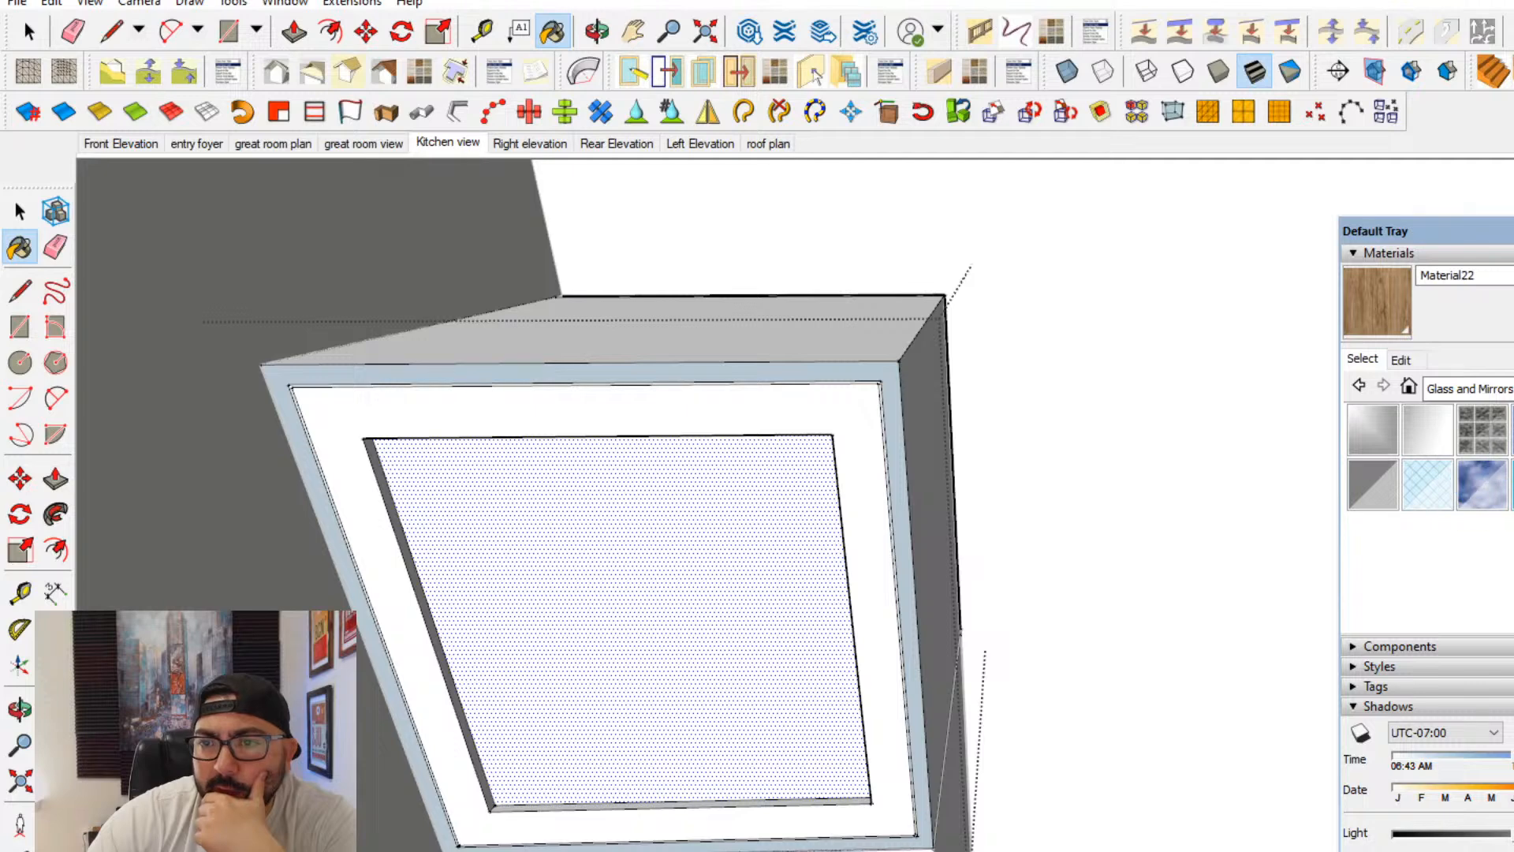
click(757, 668)
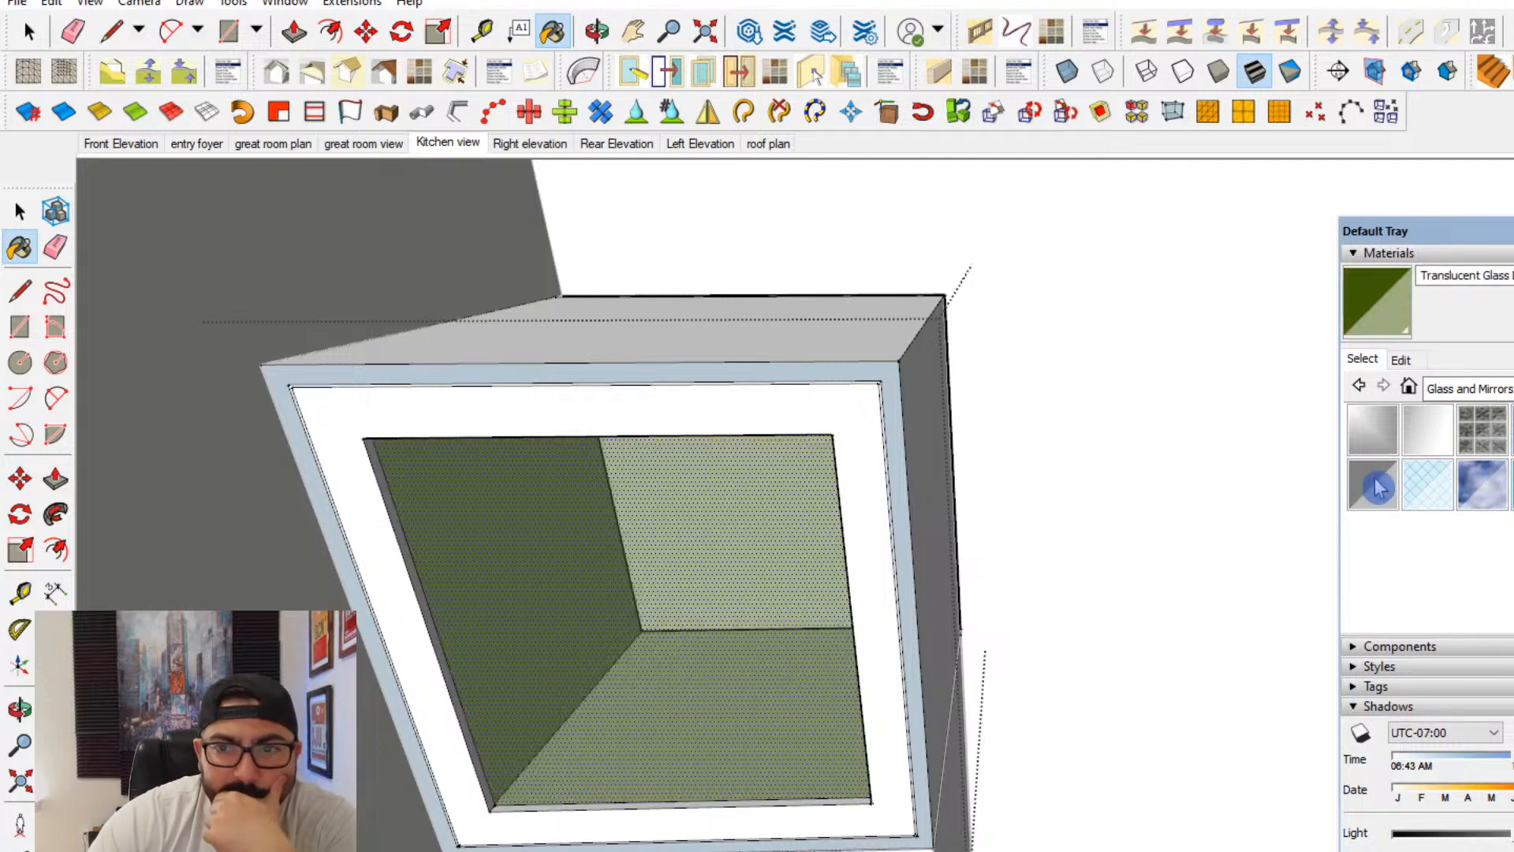
- Recolor the green door glass to a pale cream tint, raise its opacity, and exit the upper cabinet group
mouse_move(828, 692)
middle_down()
mouse_move(919, 642)
mouse_move(980, 581)
mouse_move(726, 507)
mouse_move(812, 517)
middle_up()
click(1400, 359)
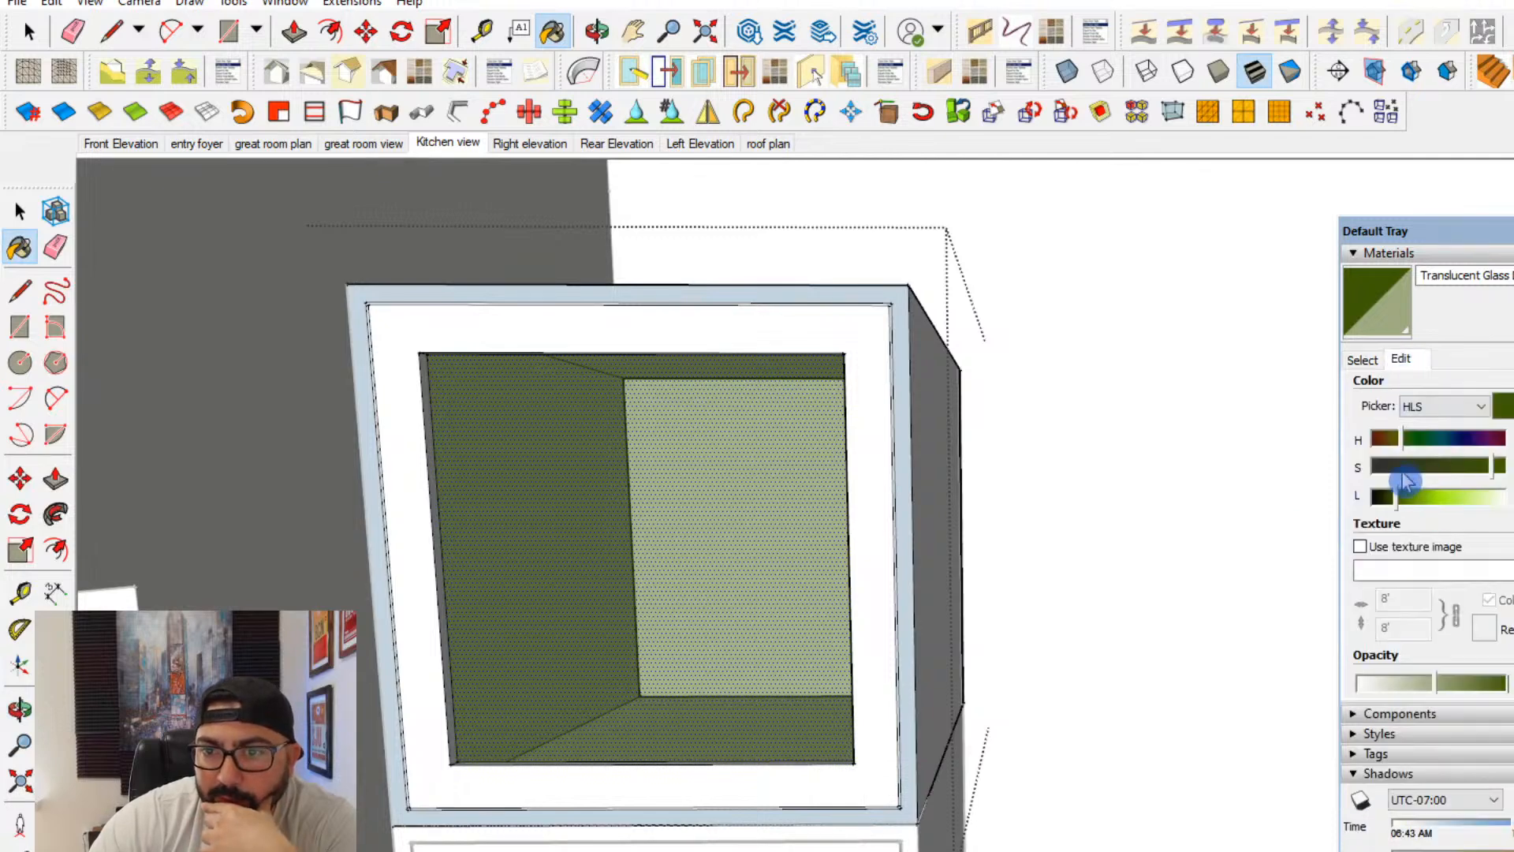
drag(1404, 481, 1402, 445)
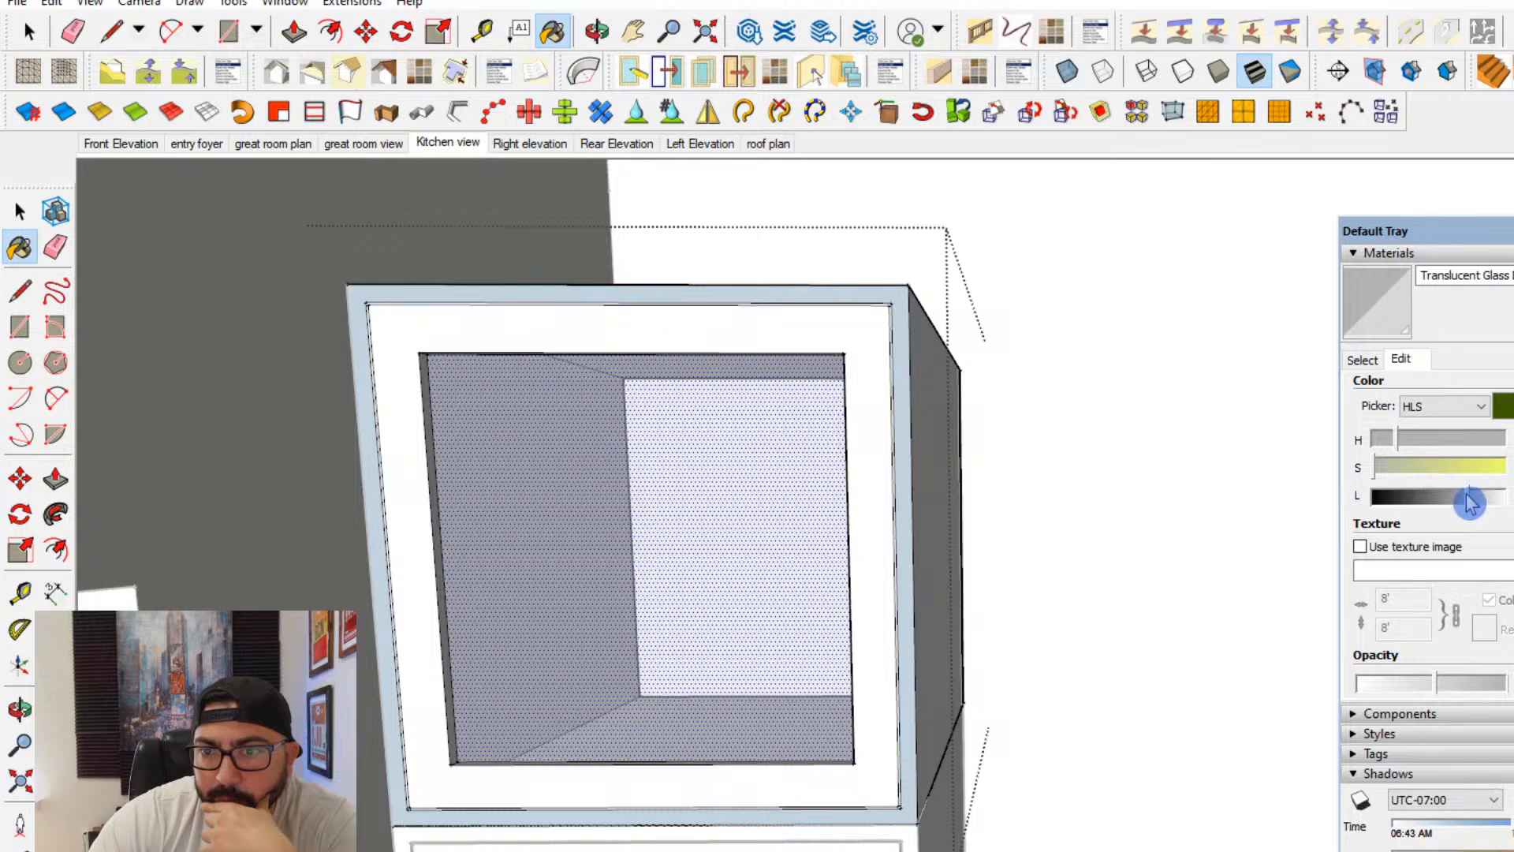
drag(1435, 683, 1506, 686)
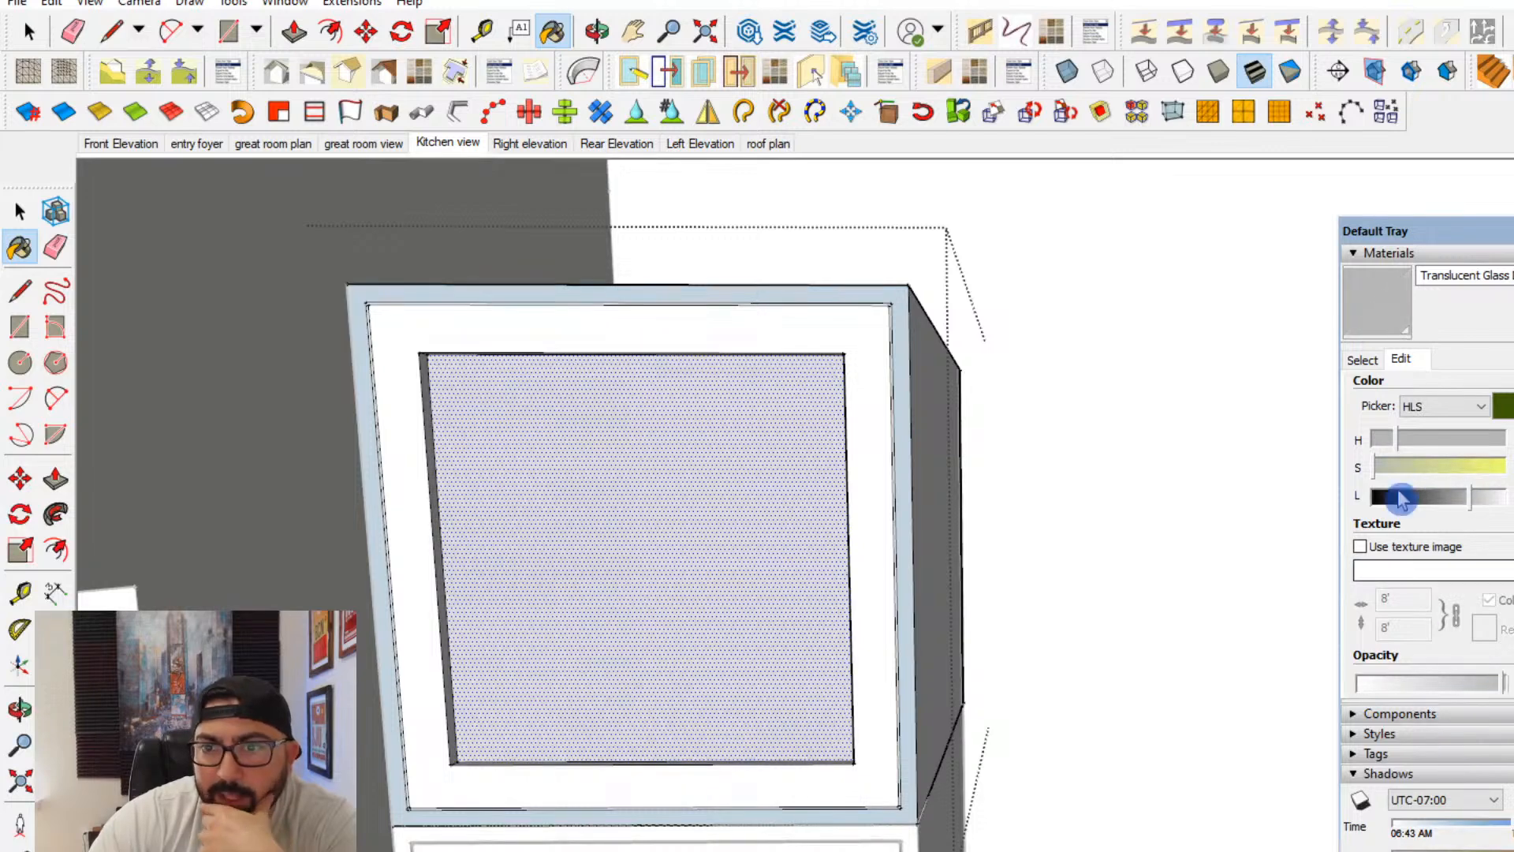
drag(1411, 474, 1477, 507)
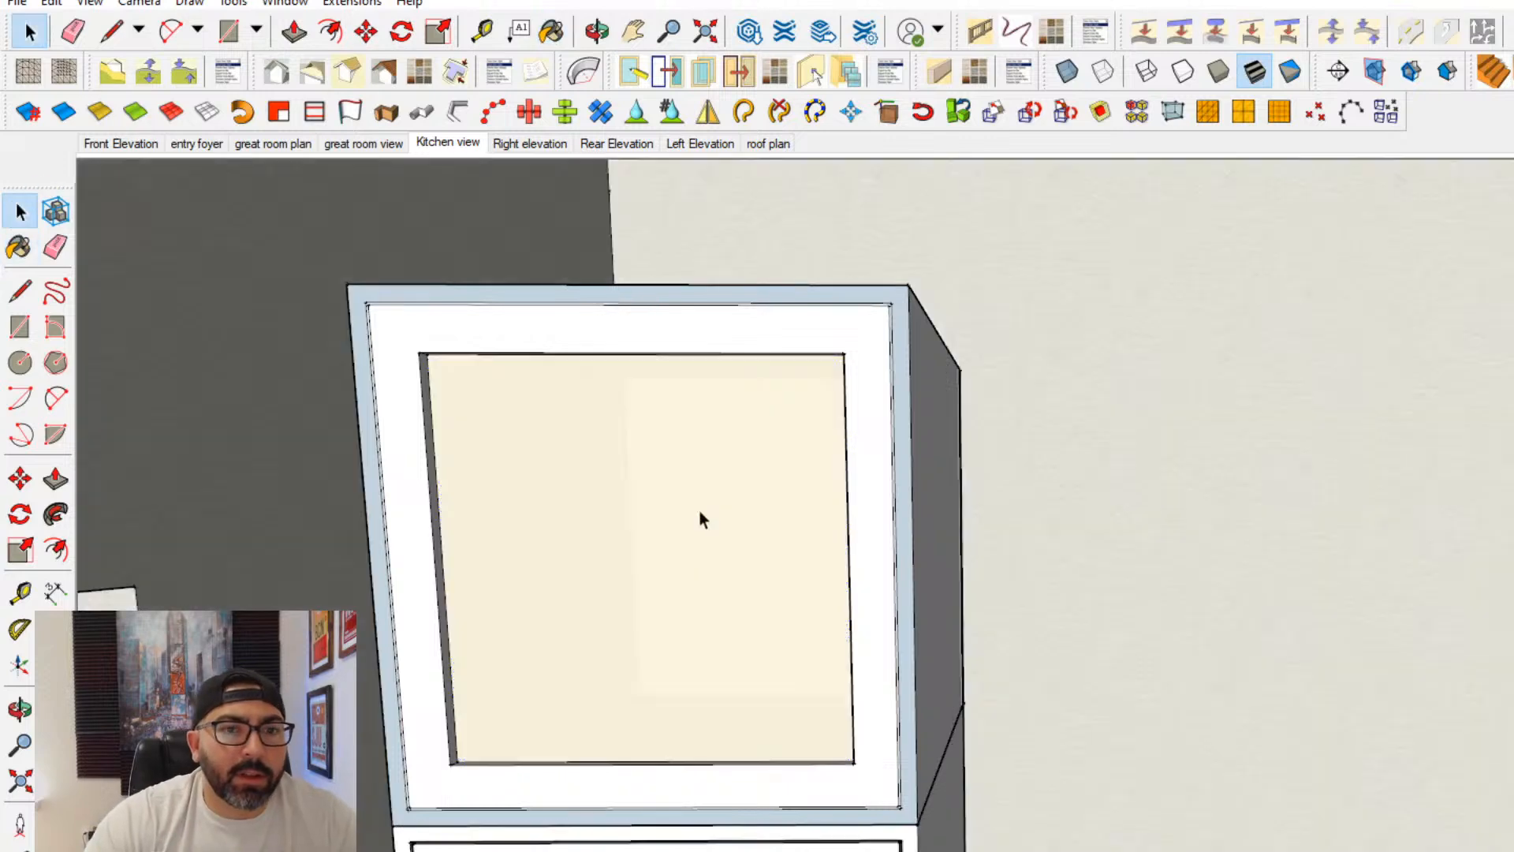
middle_drag(699, 518, 697, 594)
key(space)
click(755, 447)
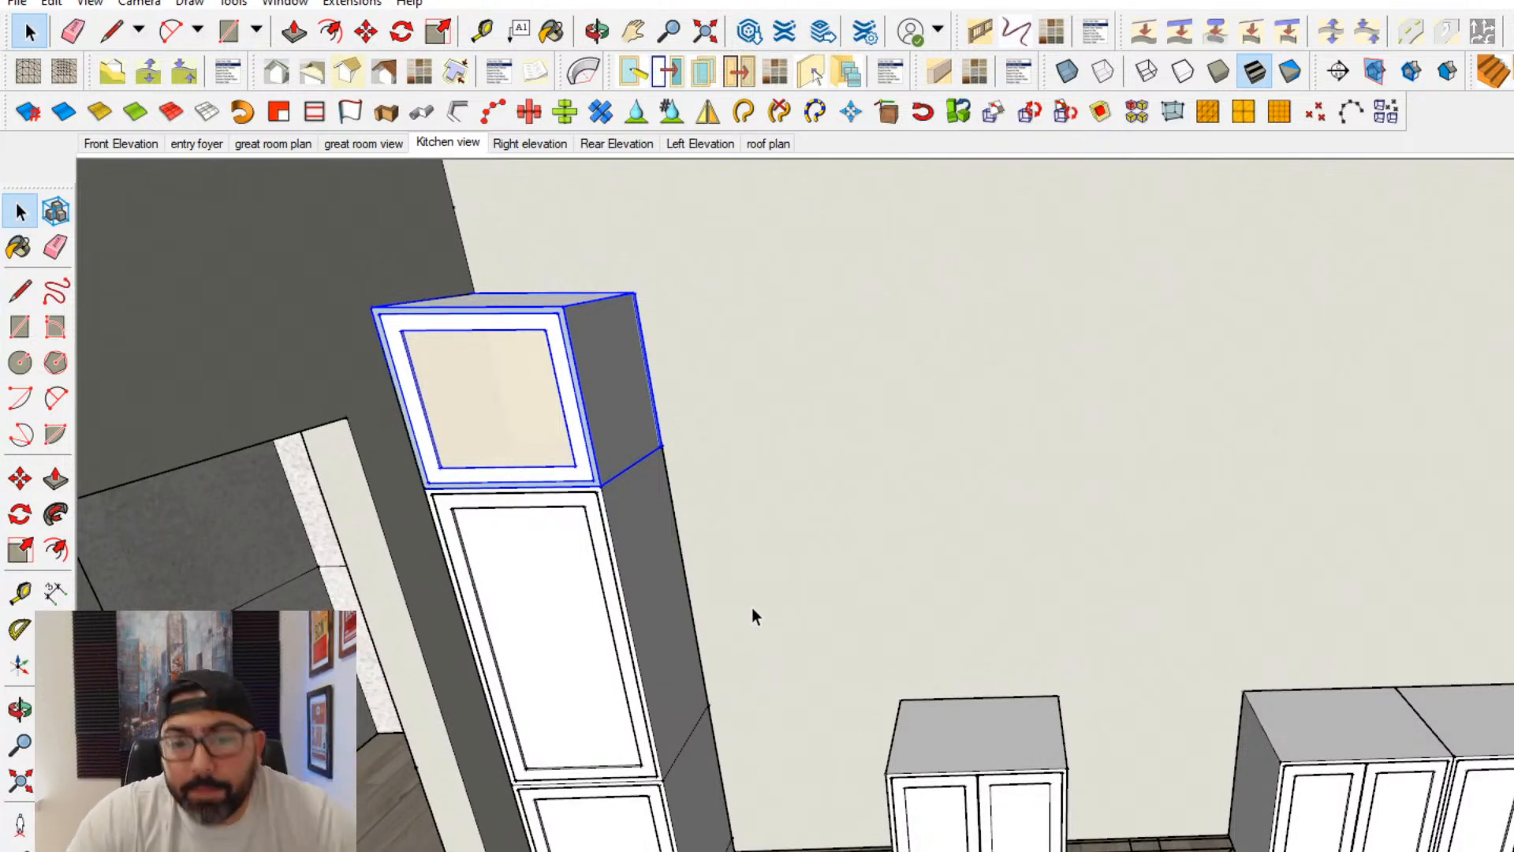
middle_drag(751, 608, 1028, 653)
scroll(864, 689, up, 3)
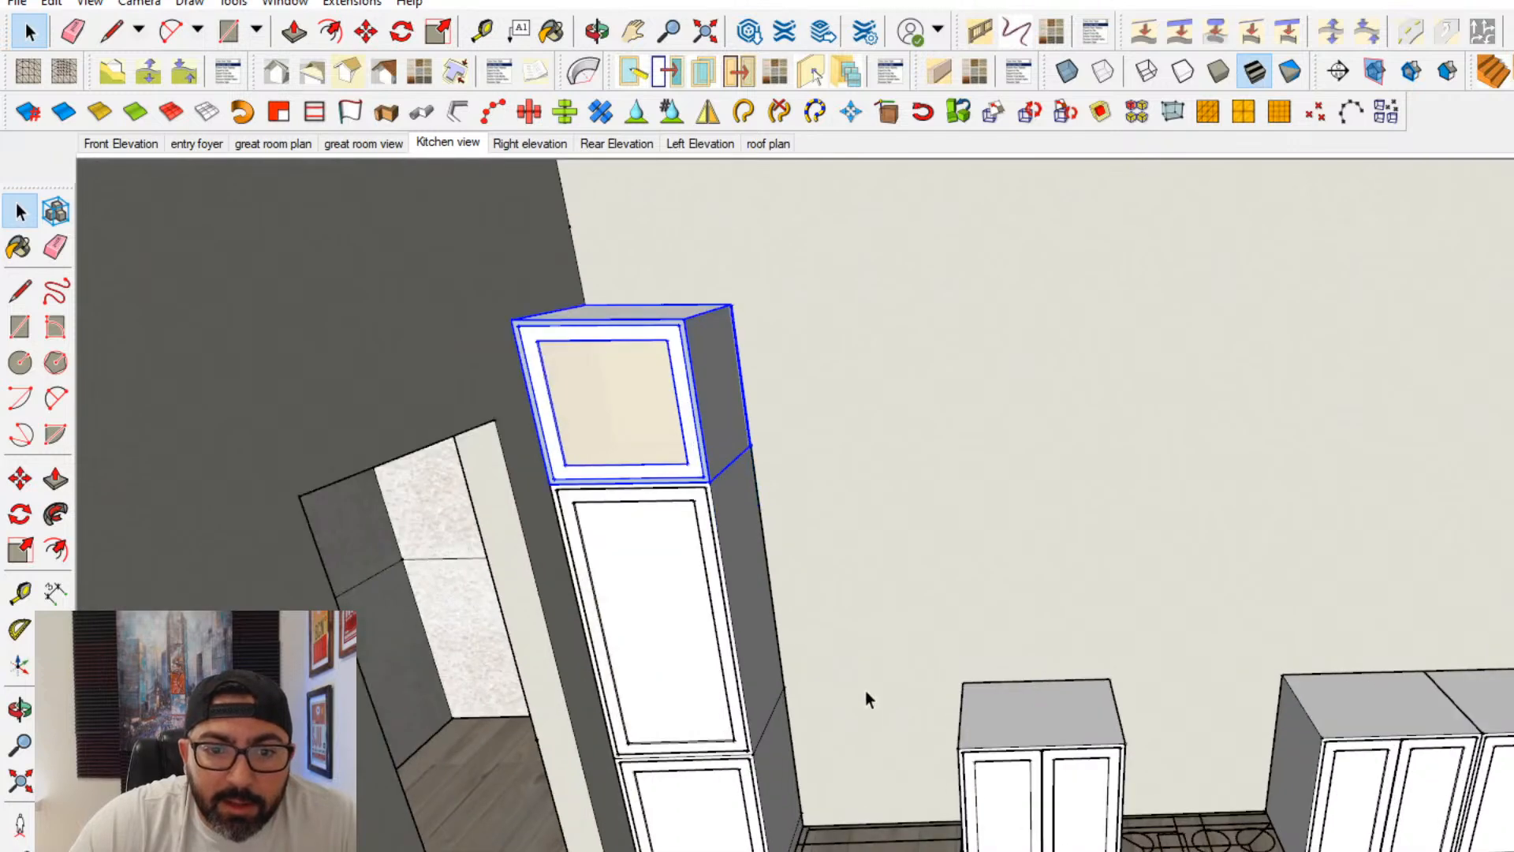
middle_drag(864, 689, 915, 779)
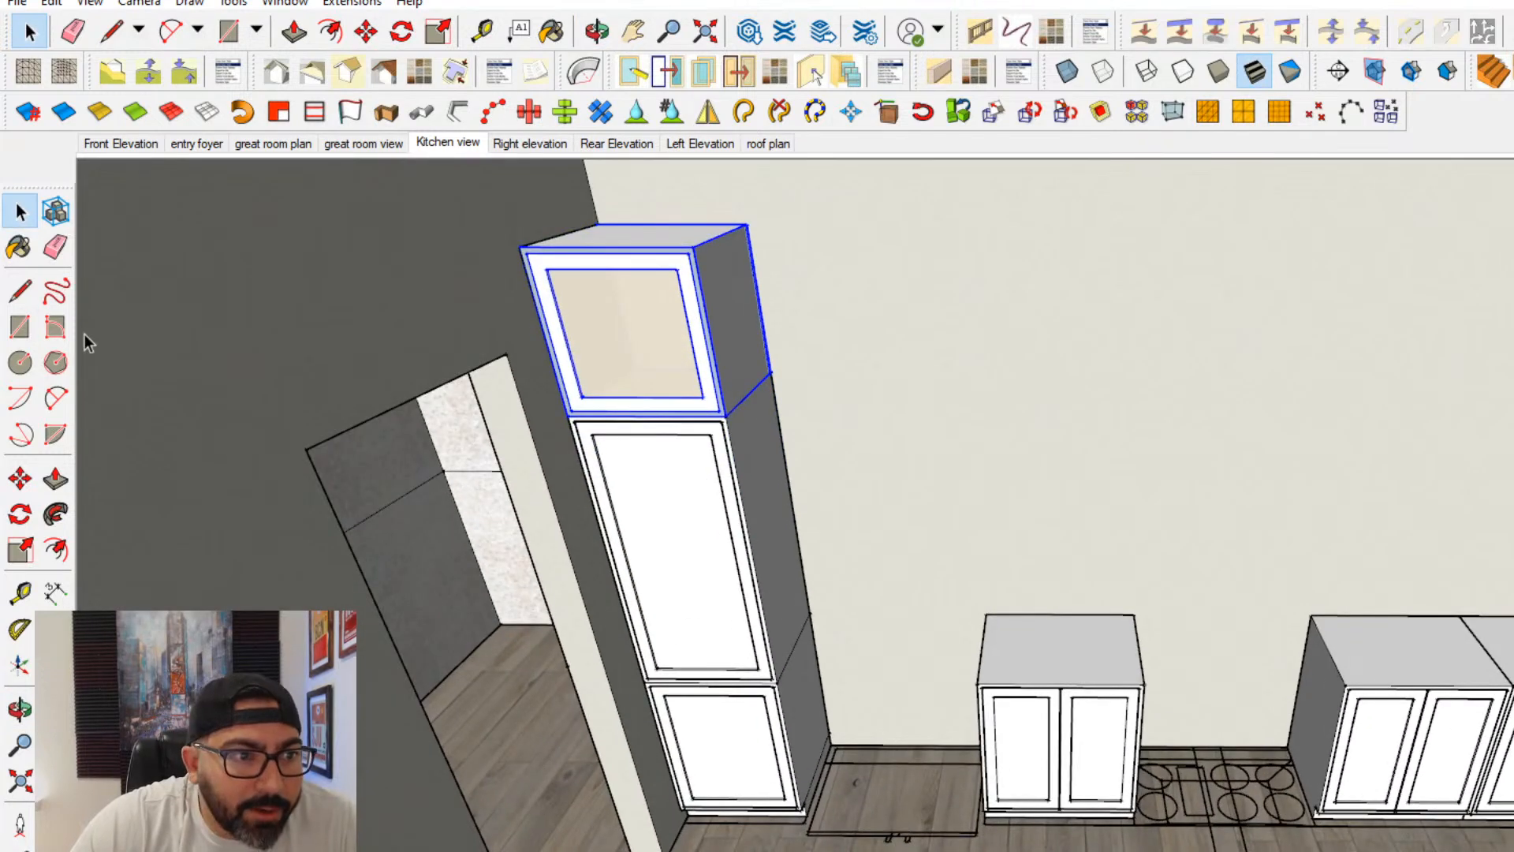
- Measure the opening between the base cabinets where the cooktop is outlined on the floor
click(17, 290)
shift+middle_drag(1089, 768, 1001, 790)
scroll(1115, 816, up, 3)
click(20, 592)
scroll(1038, 793, up, 5)
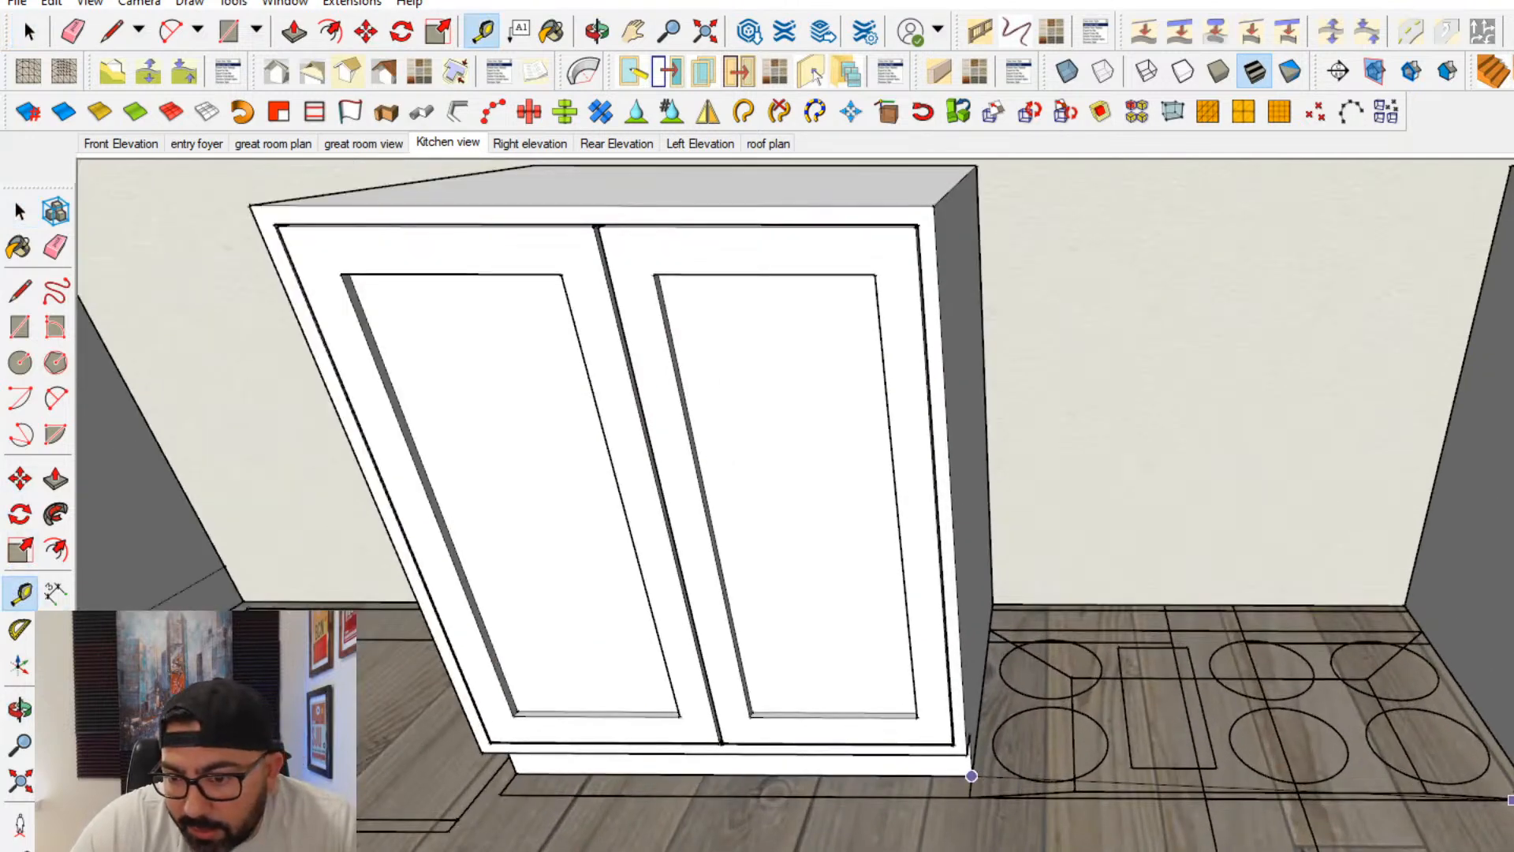
click(971, 775)
scroll(972, 776, down, 5)
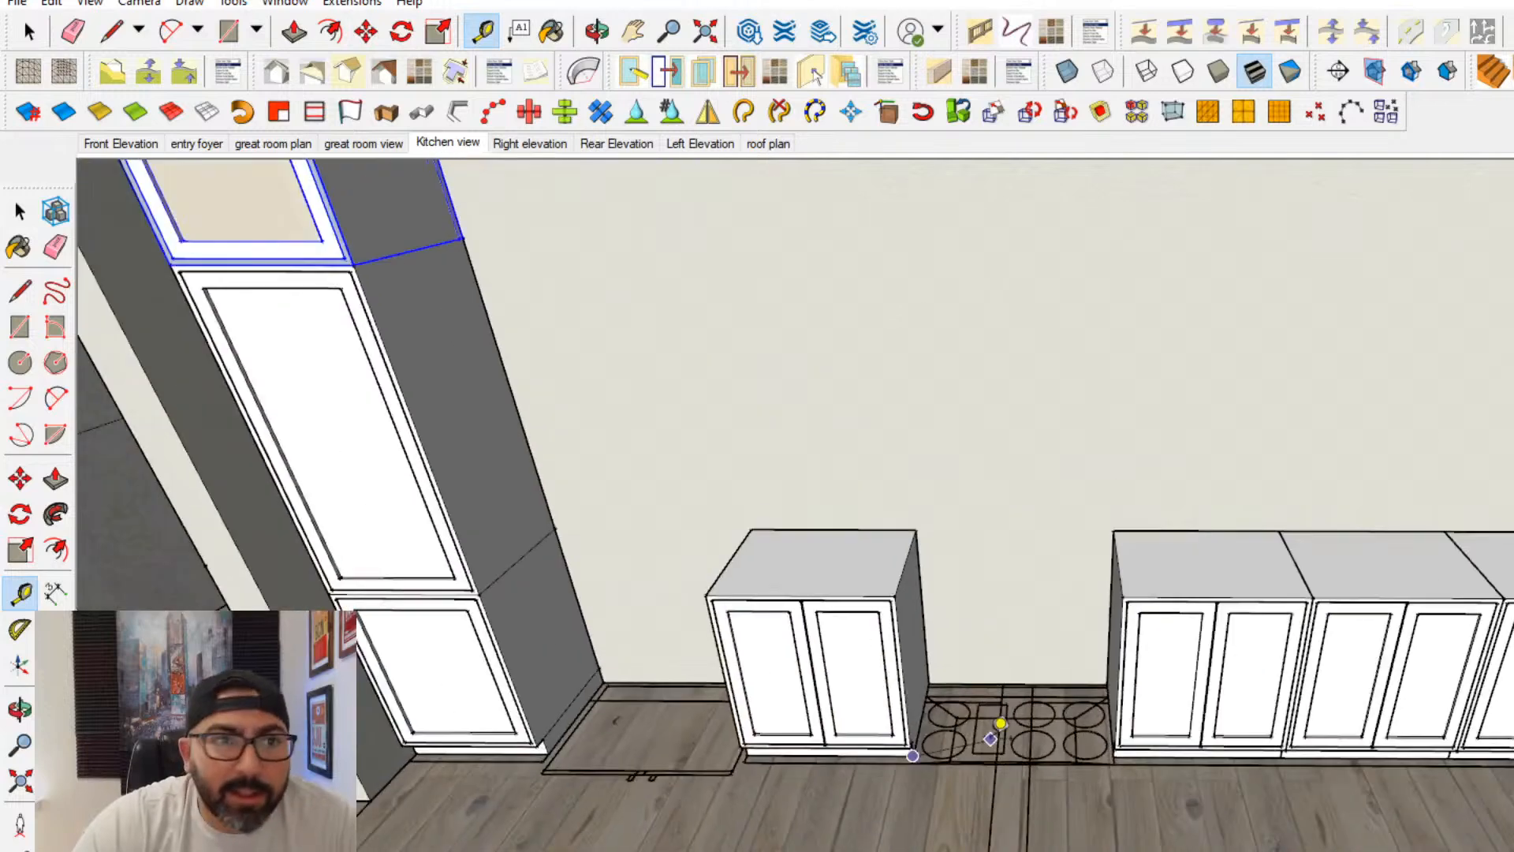
- Search 3D Warehouse for "36 range"
click(287, 5)
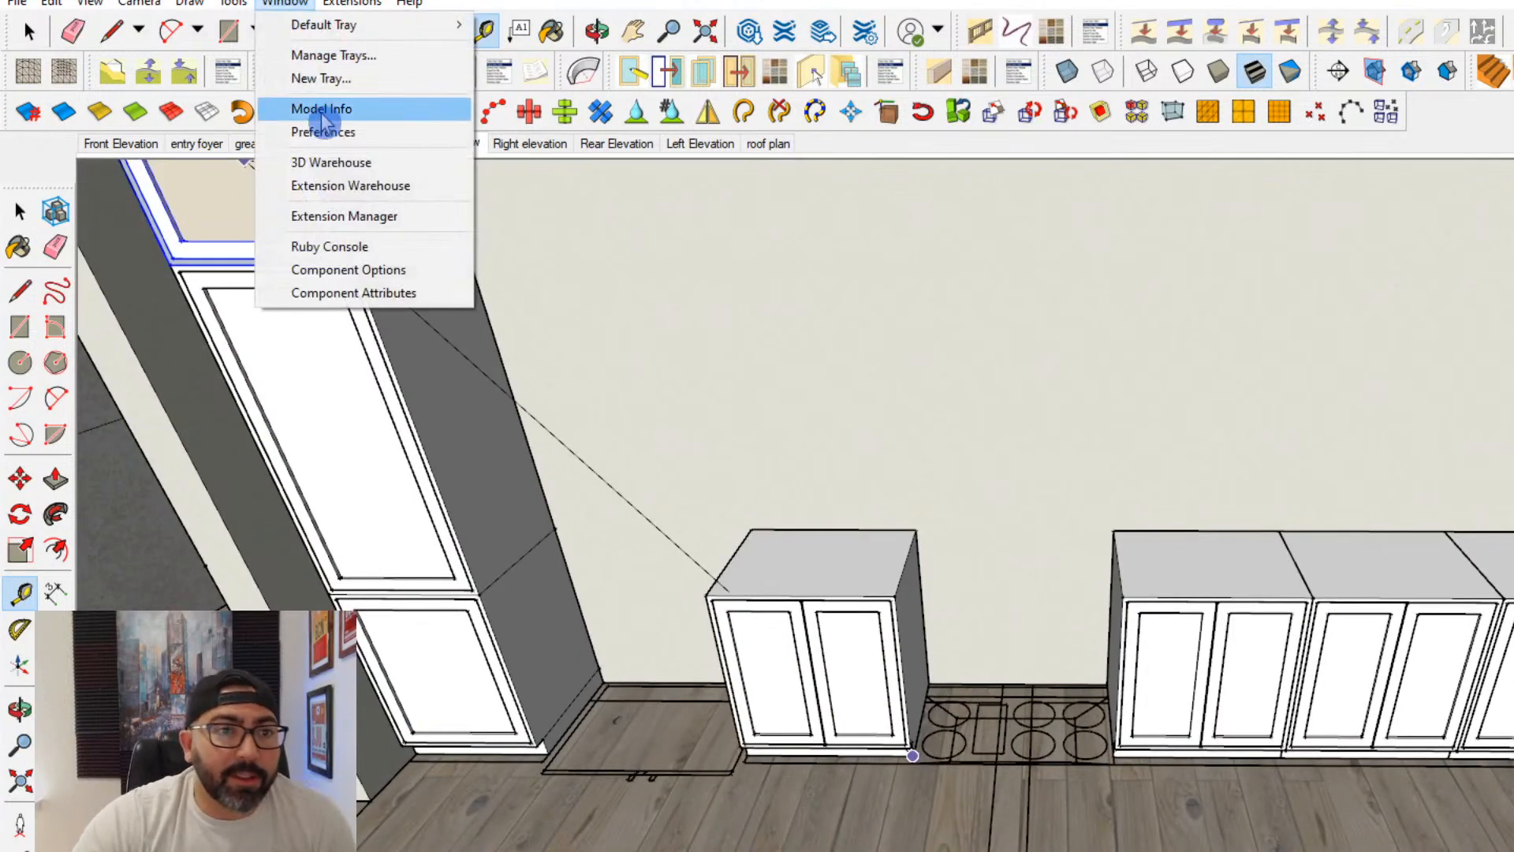
click(313, 161)
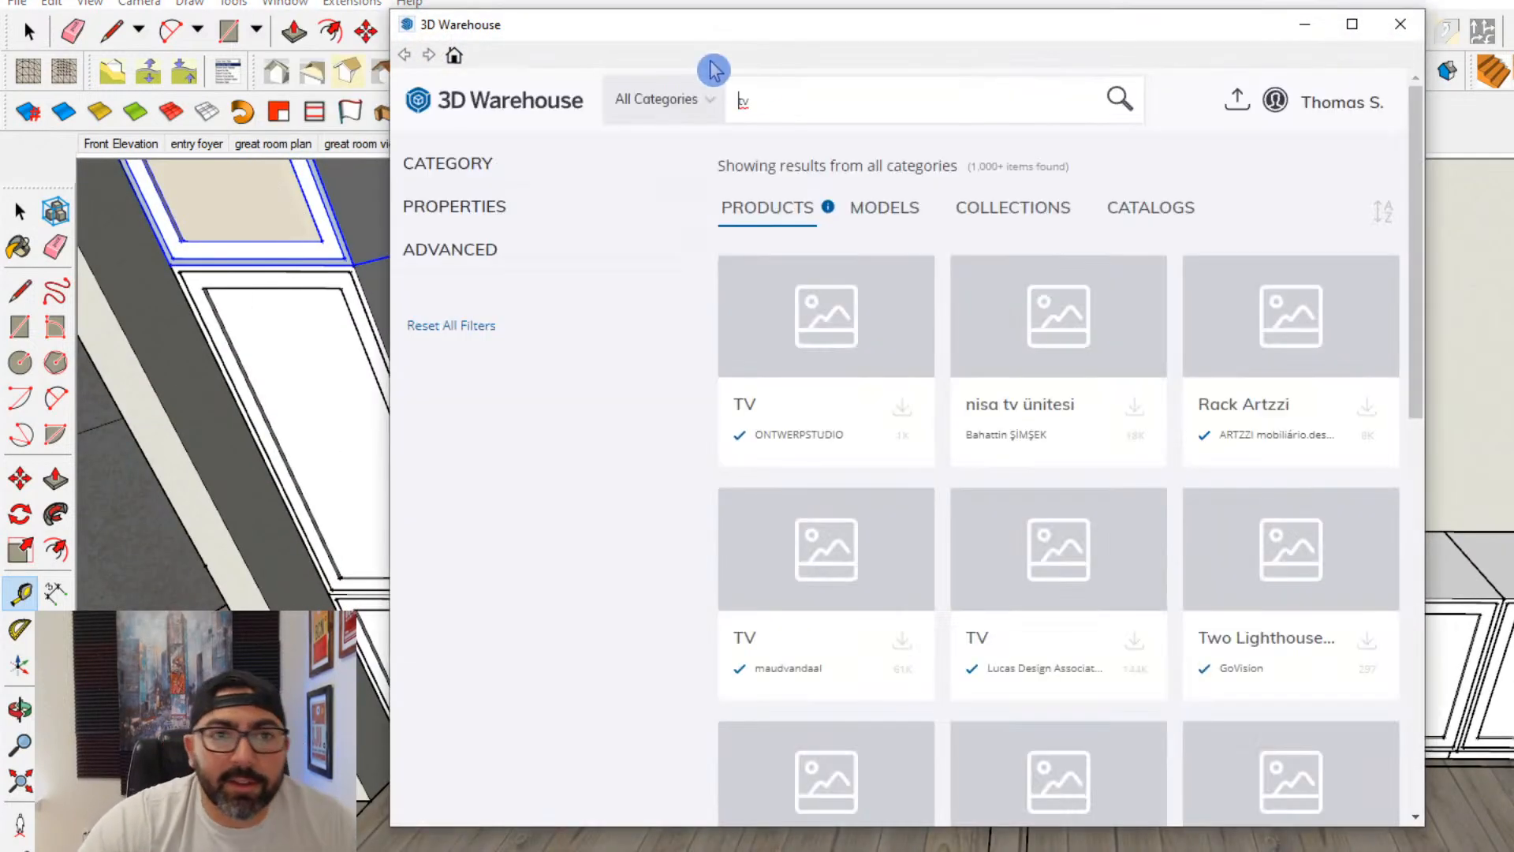
text(36 ra)
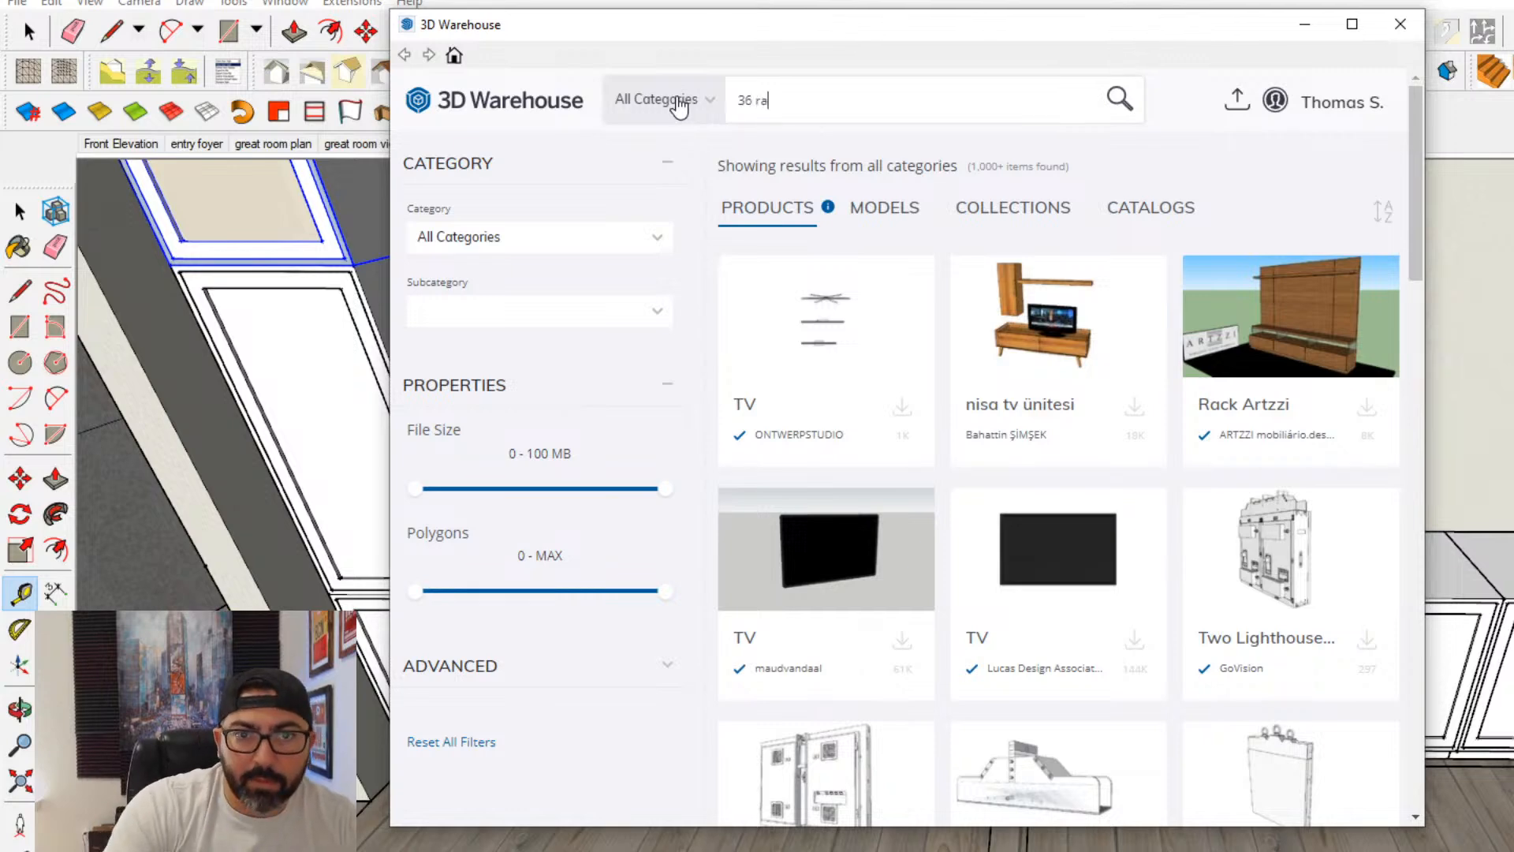
text(nge)
key(Return)
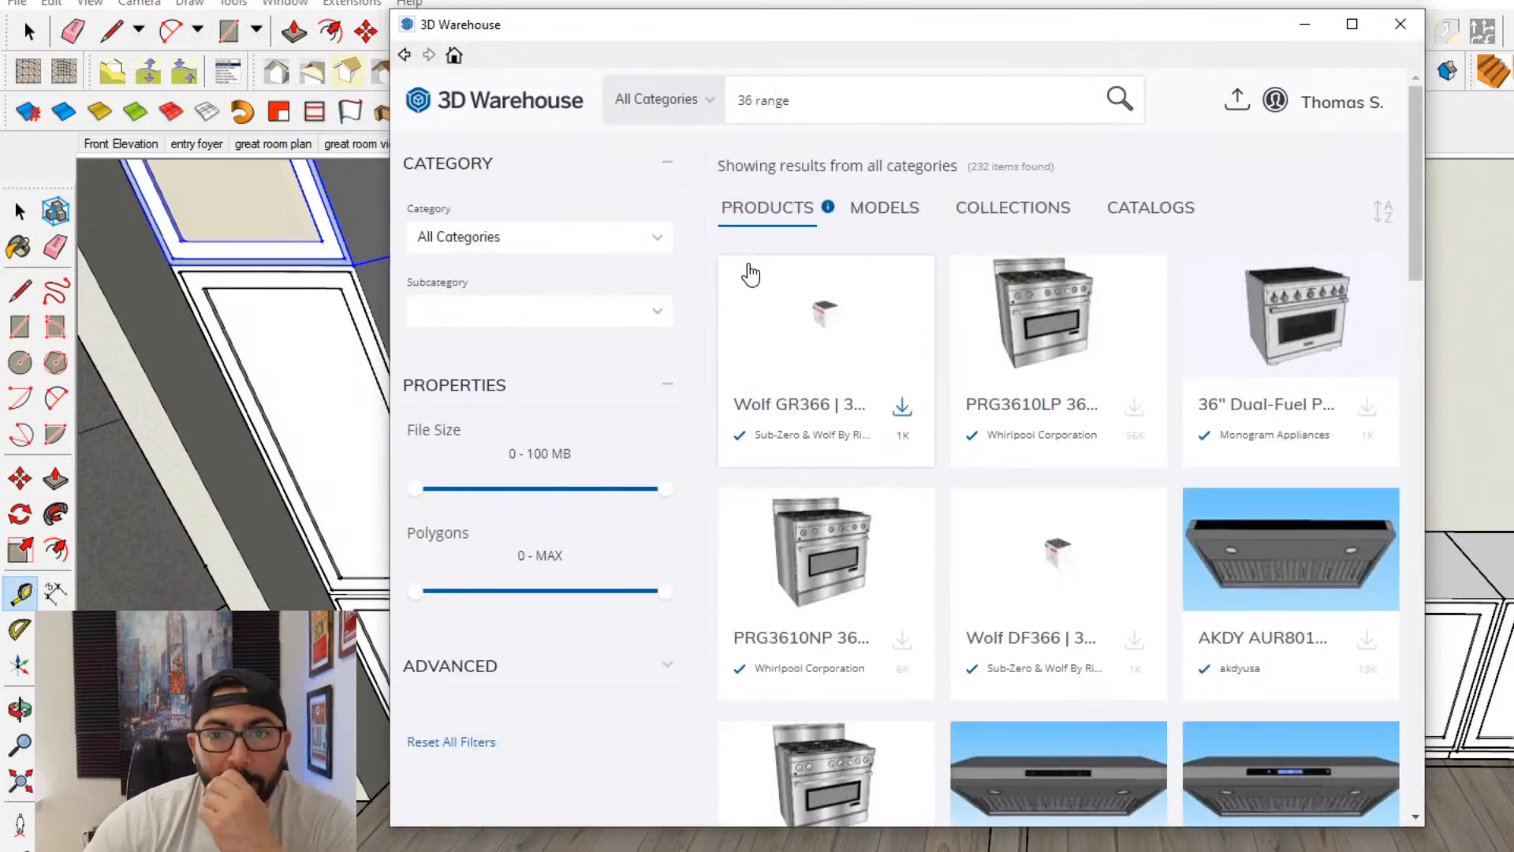
- Download the 36" Dual-Fuel Professional Range into the model and place it in front of the base cabinets
click(1254, 314)
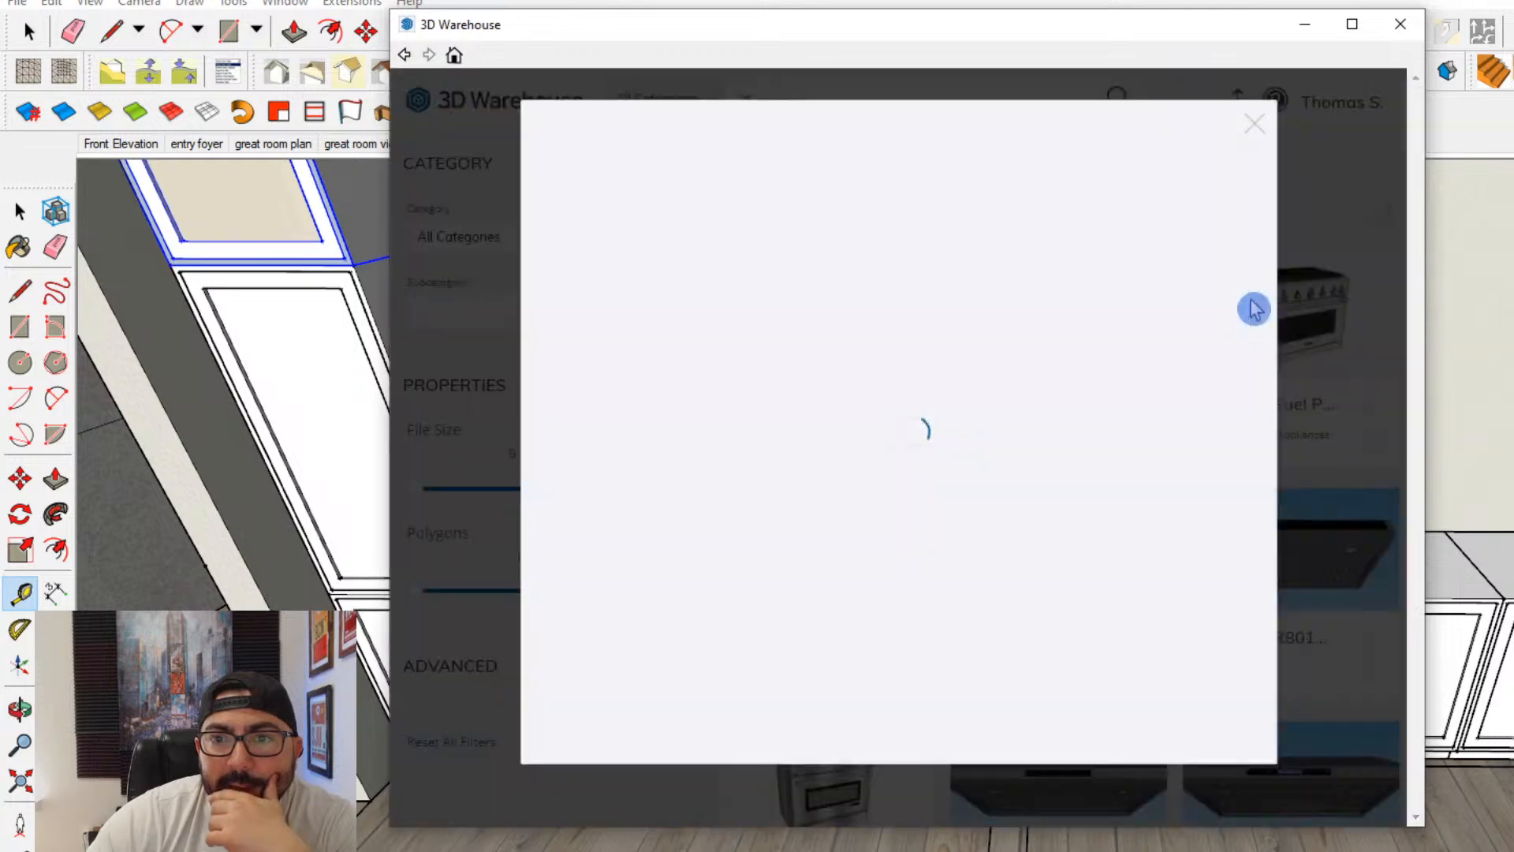
click(1102, 534)
click(840, 473)
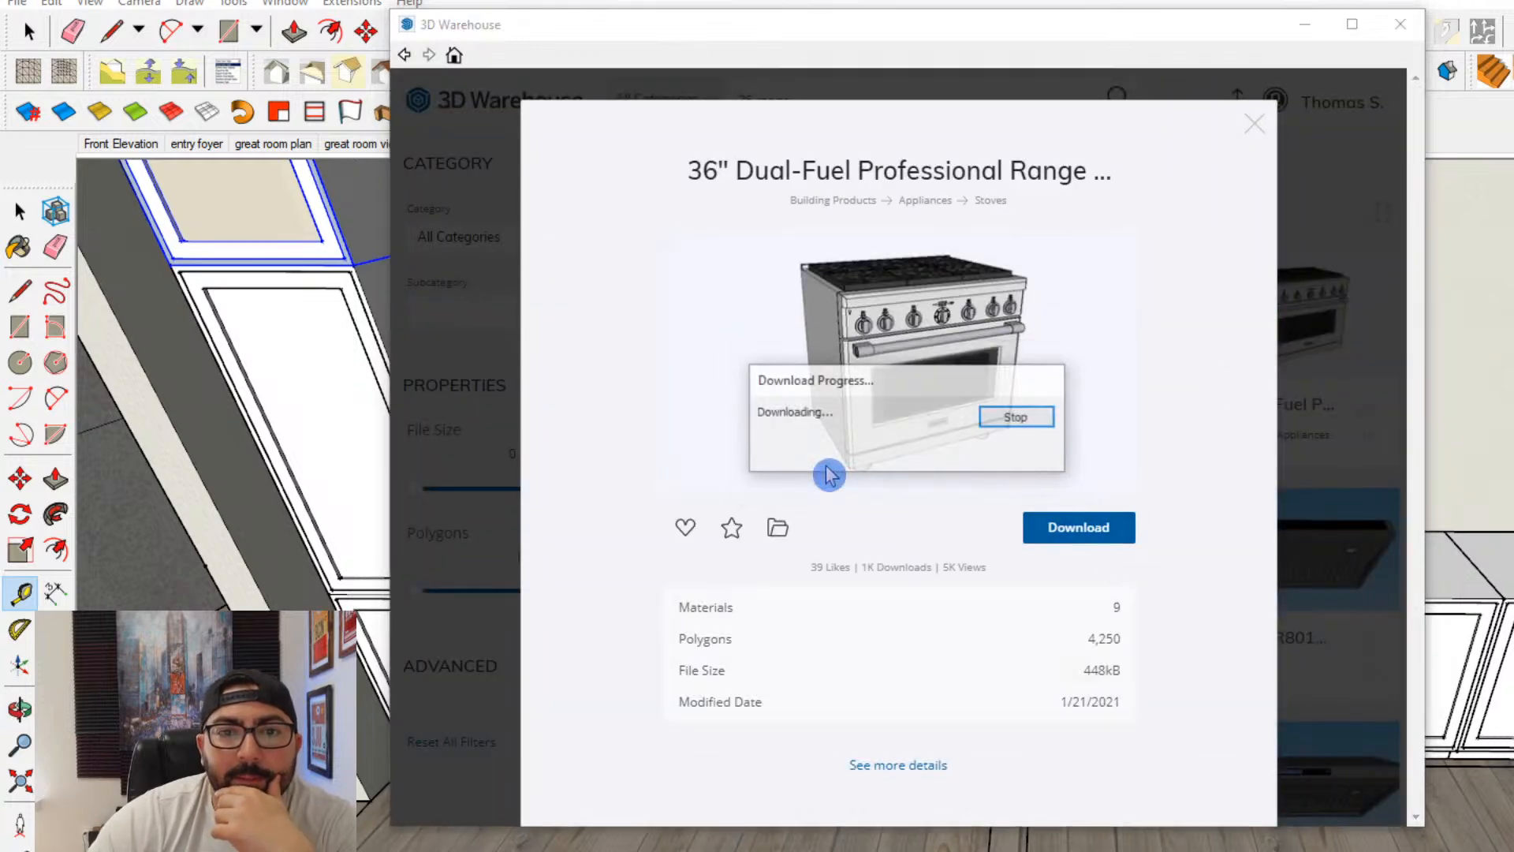
click(985, 791)
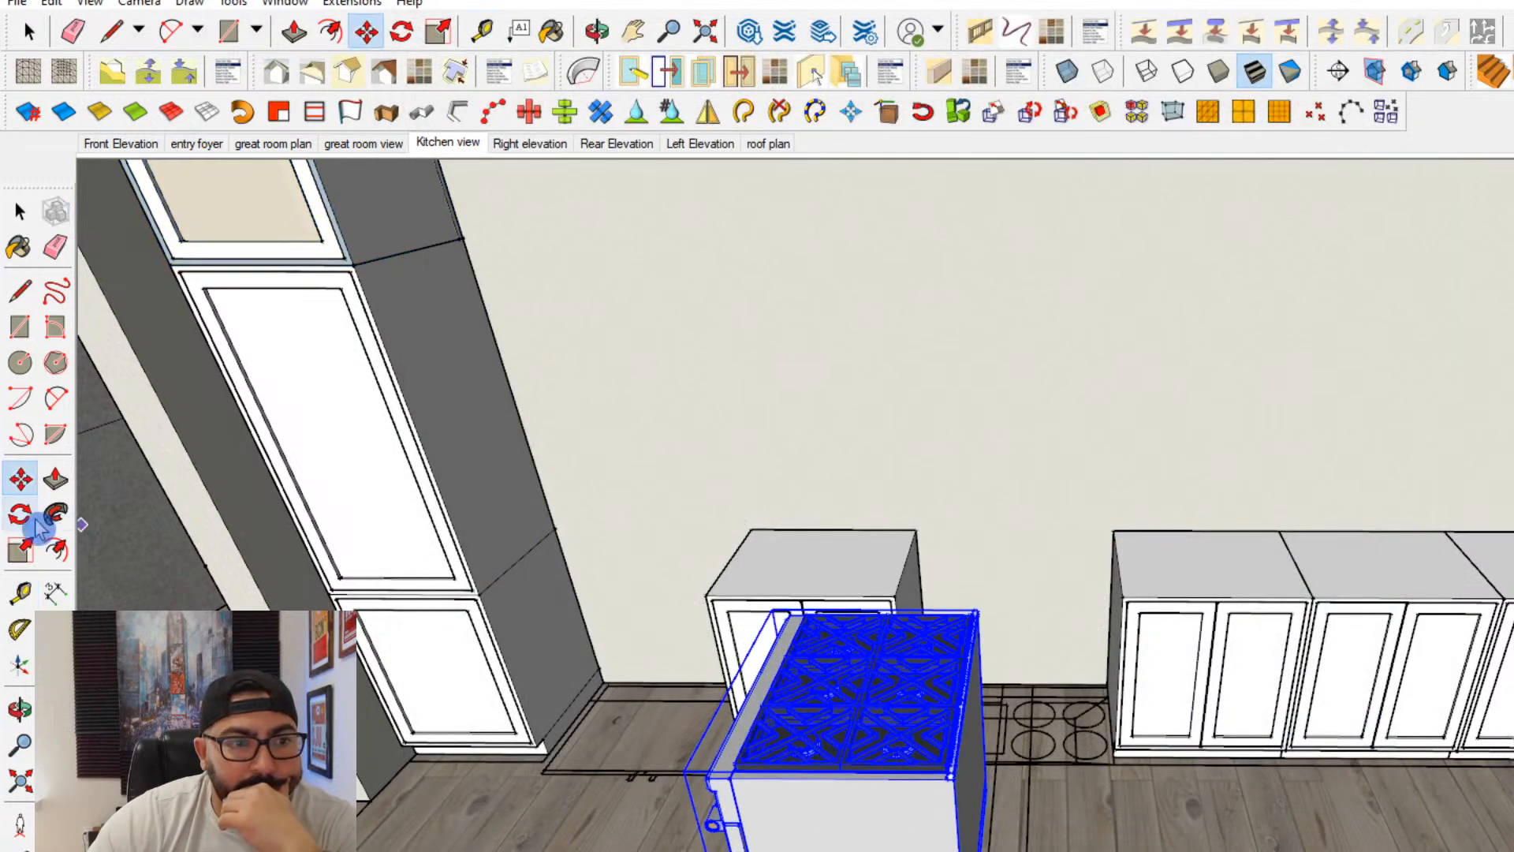
- Rotate the range 90 degrees so its front faces the same way as the cabinet doors
key(q)
click(1025, 848)
click(1084, 754)
text(90)
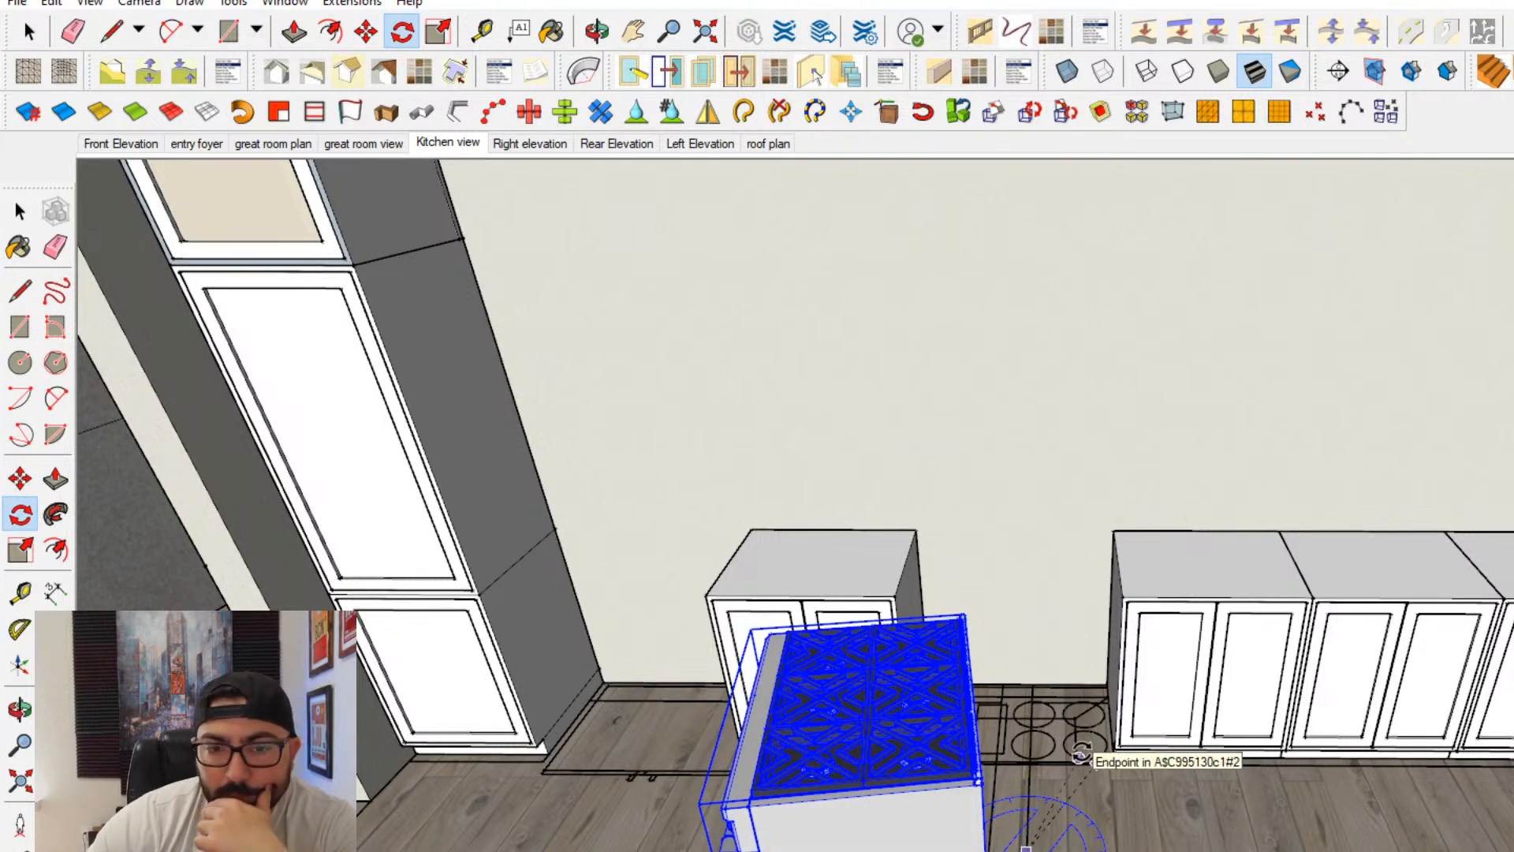
key(Return)
- Move the range into the opening between the two runs of base cabinets
click(20, 478)
click(919, 696)
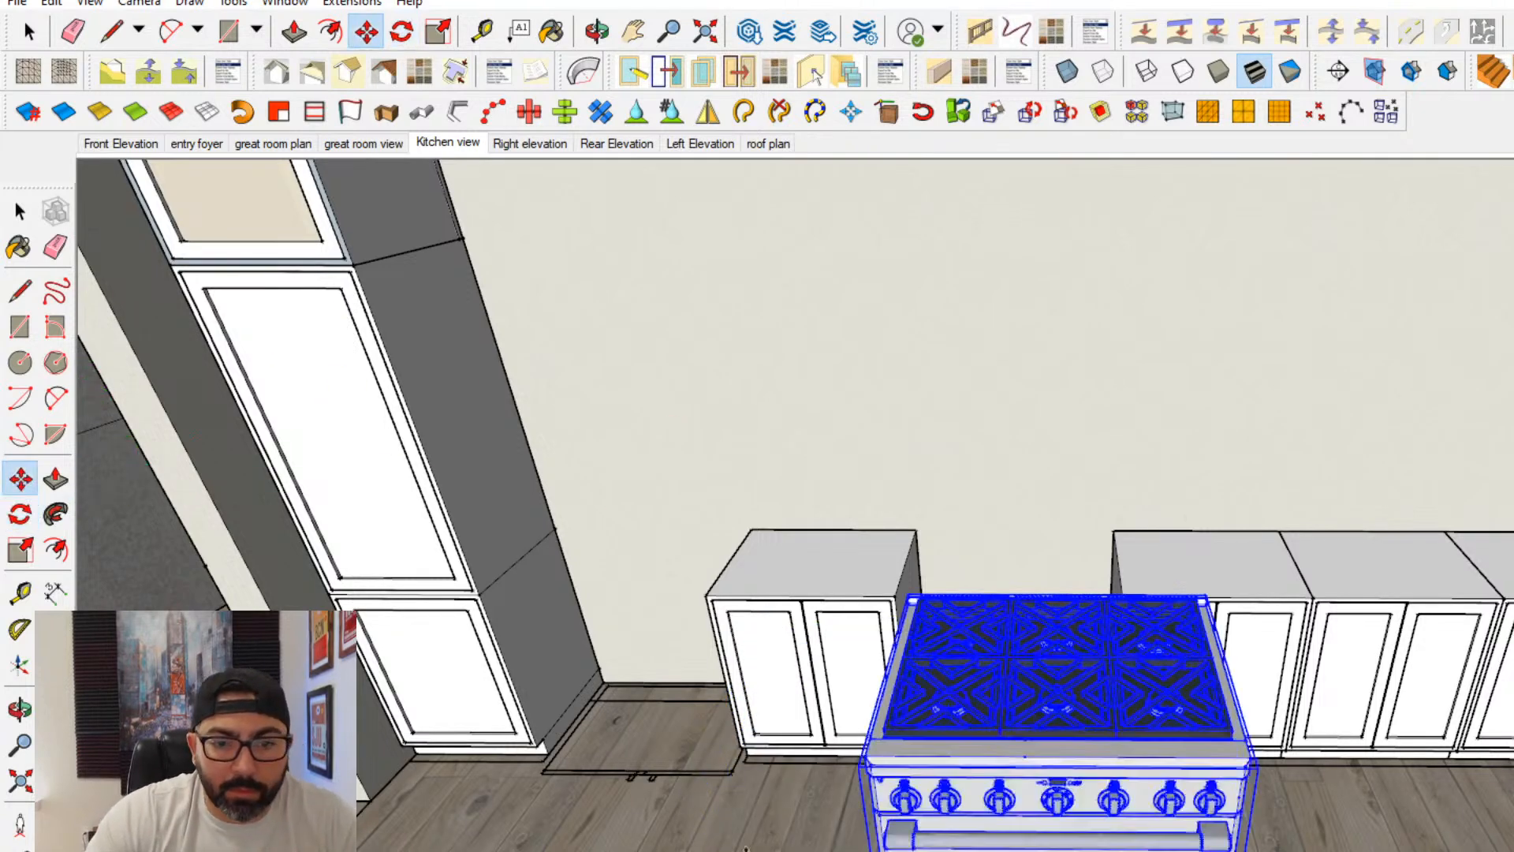
click(822, 565)
scroll(1053, 843, up, 5)
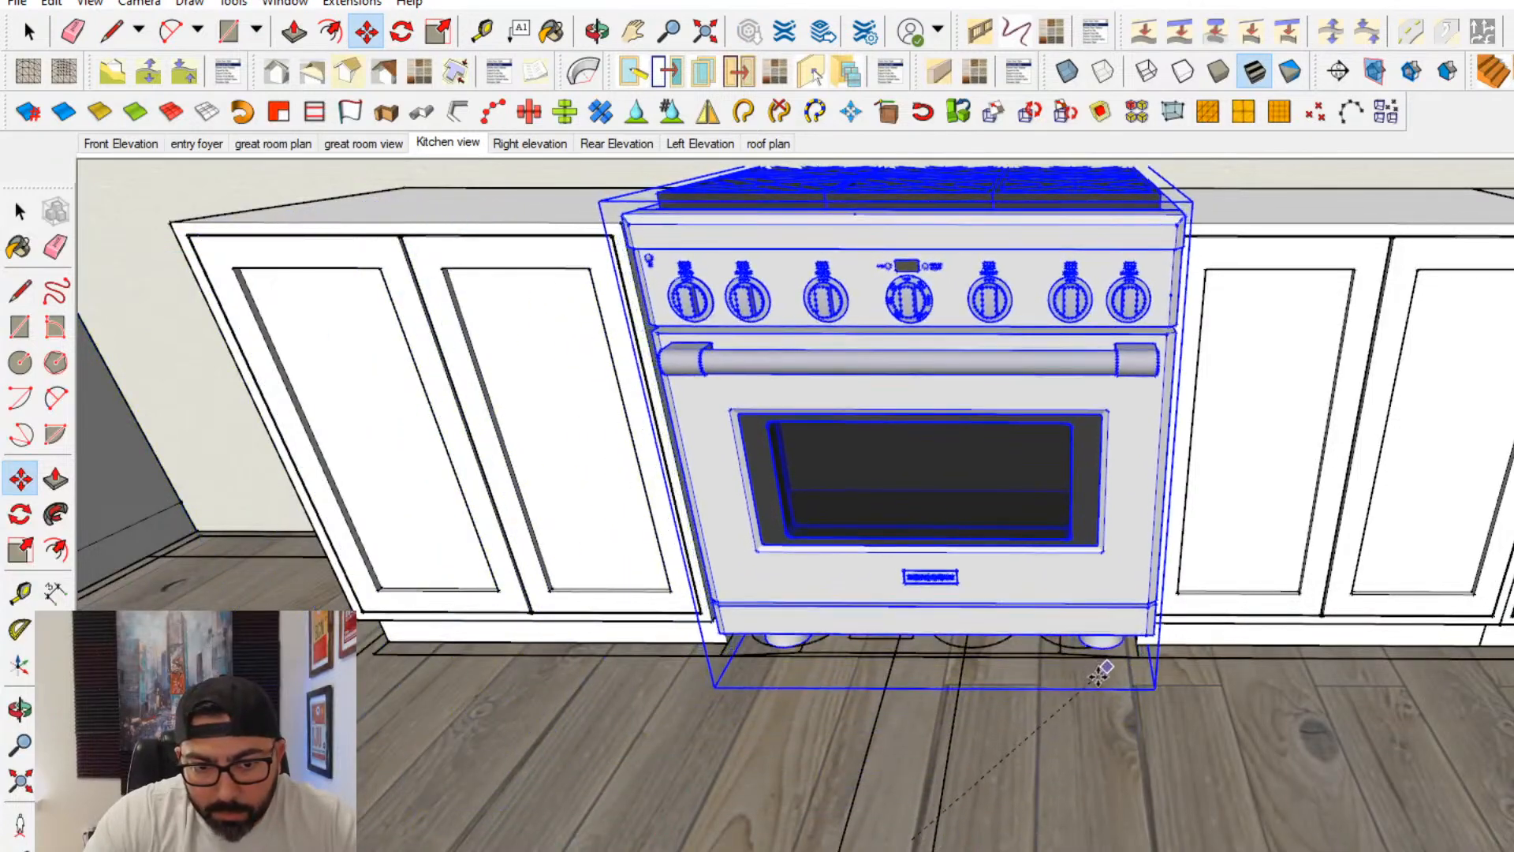
scroll(1096, 683, up, 6)
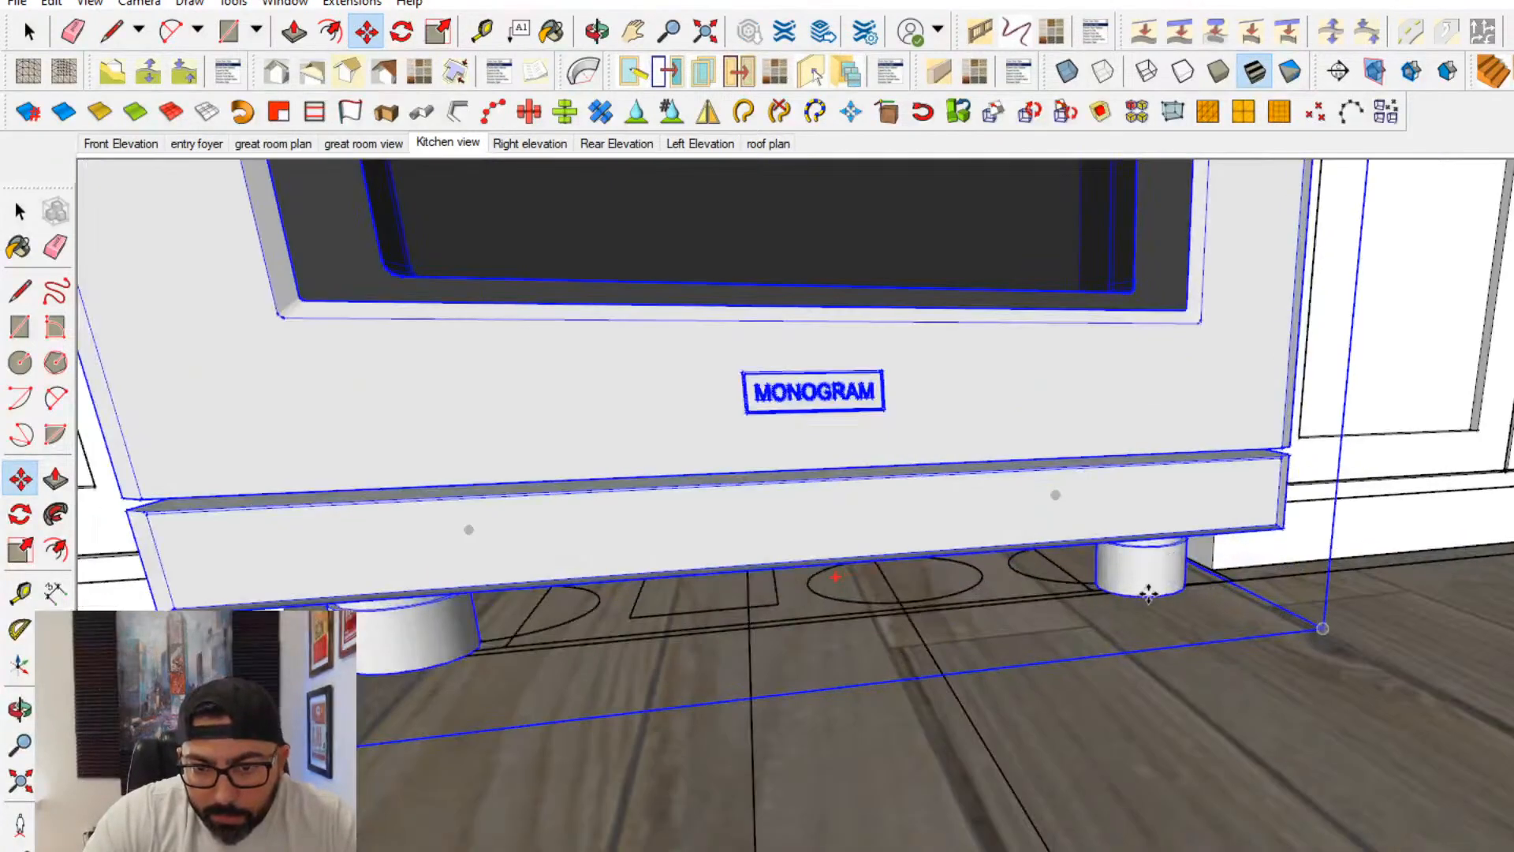
- Move the range by its rear corner to align it with the adjoining cabinet's back corner at the wall
scroll(1103, 582, down, 8)
middle_drag(1103, 582, 899, 497)
scroll(939, 473, up, 6)
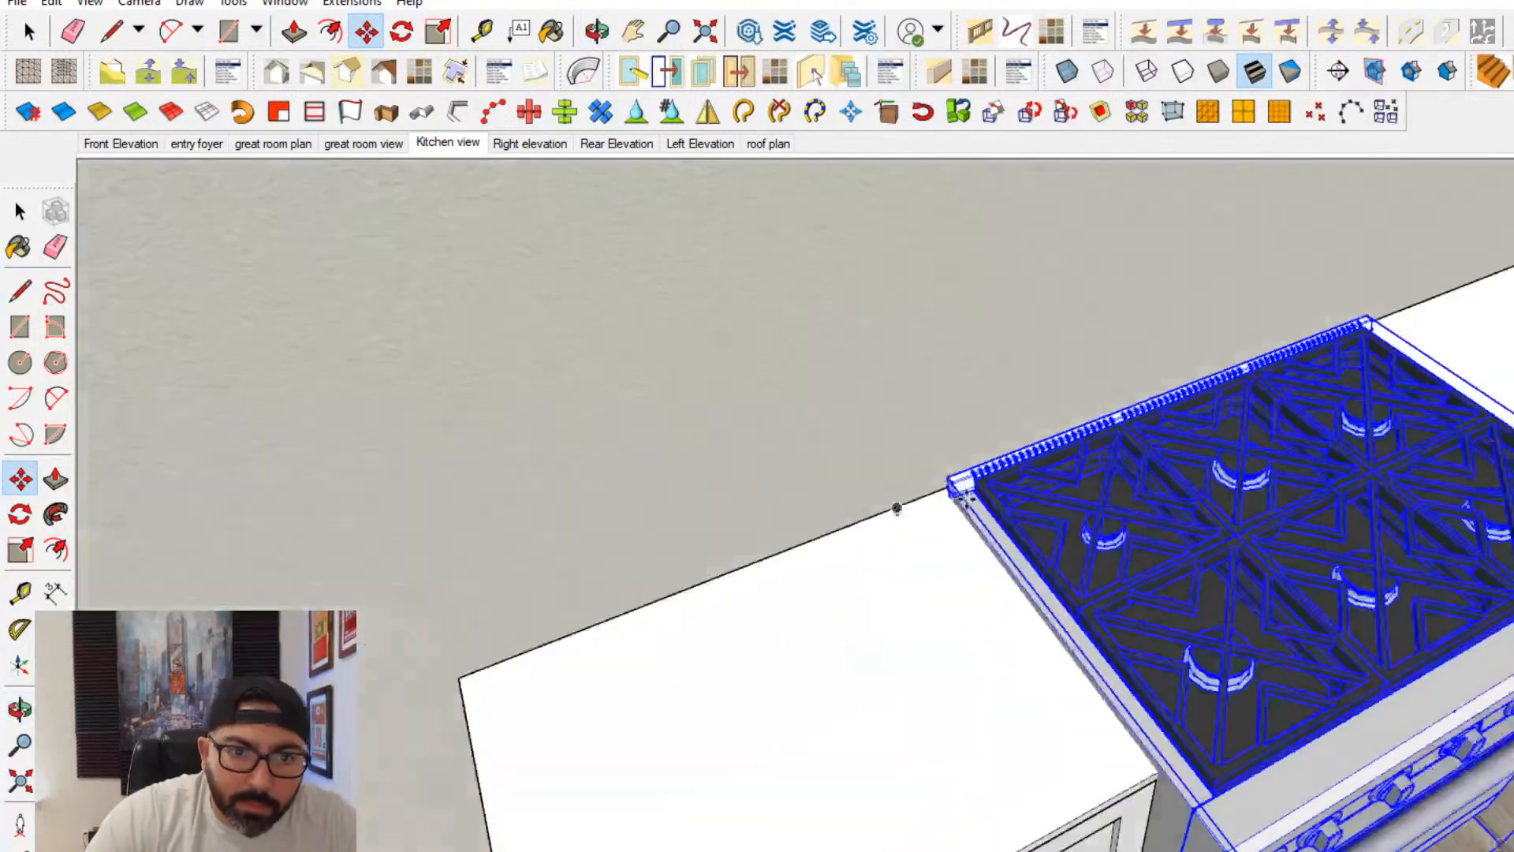
scroll(938, 462, up, 4)
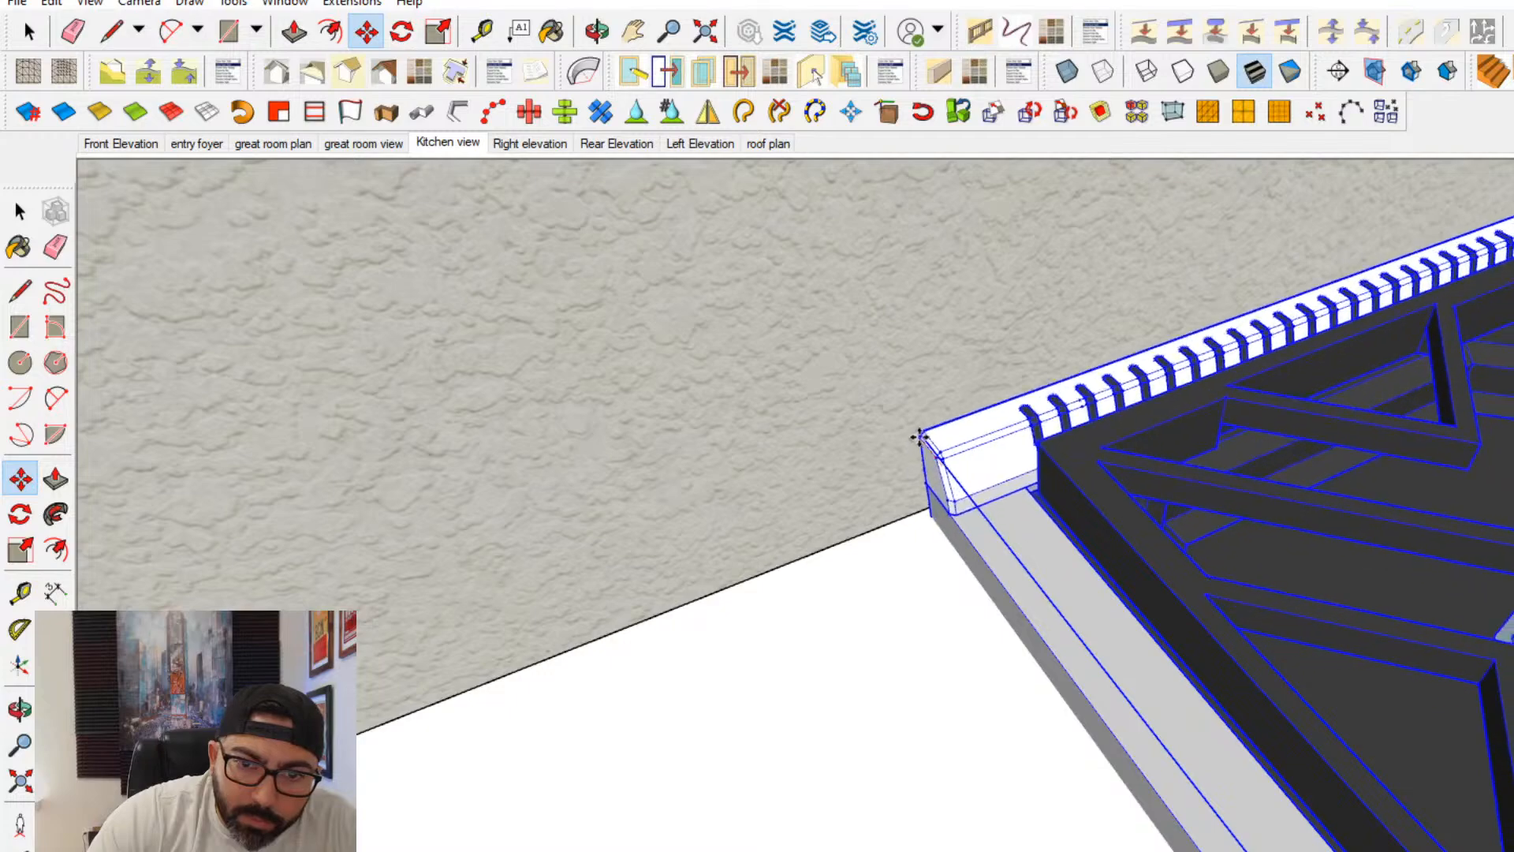
click(921, 507)
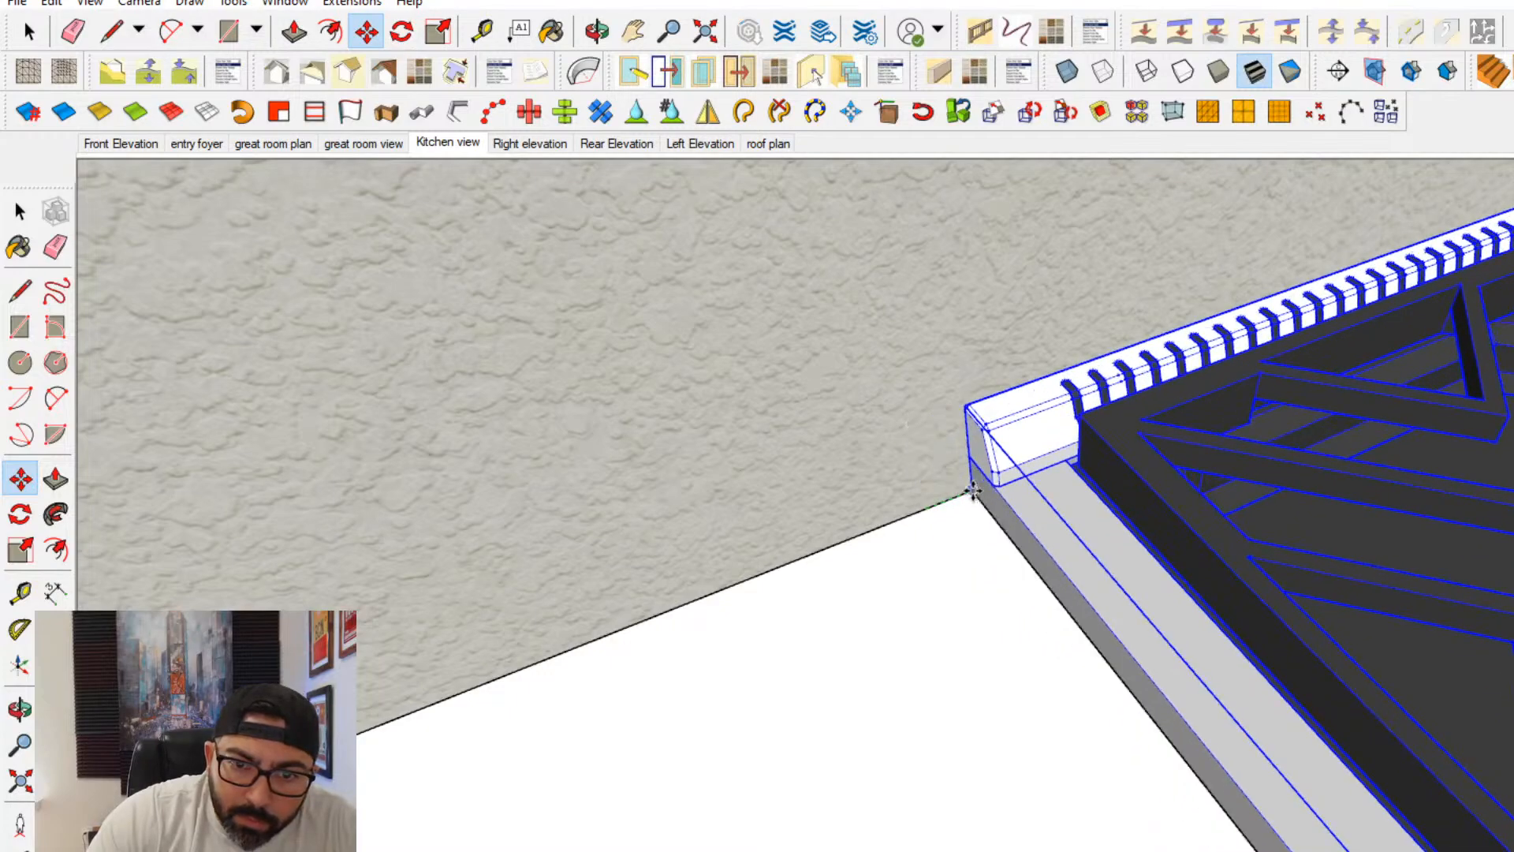
click(970, 487)
scroll(1017, 473, down, 6)
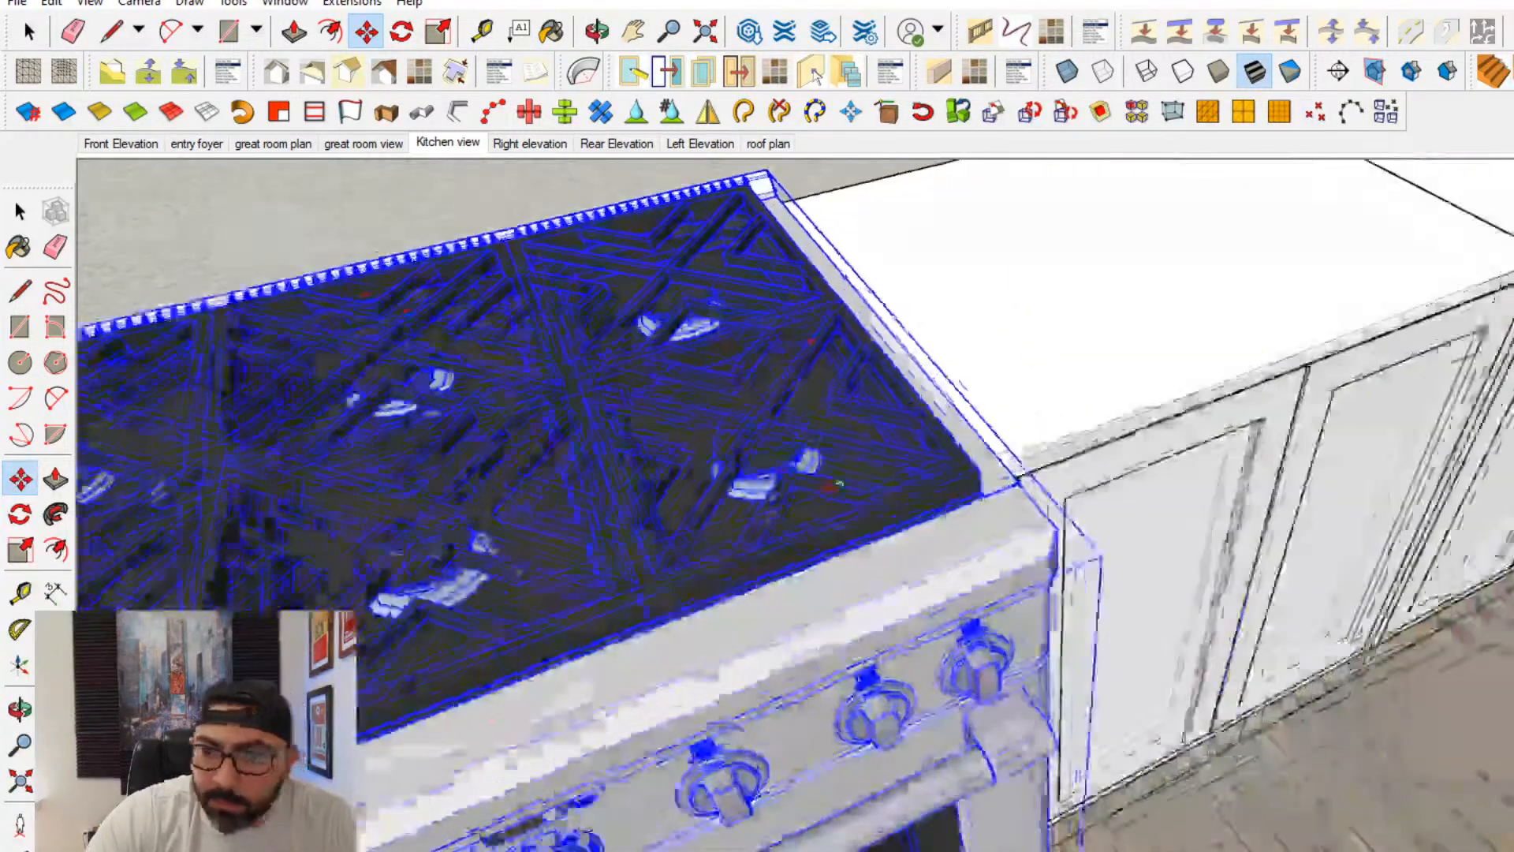
- Draw a countertop rectangle over the tops of the base cabinets to the right of the range
middle_drag(837, 482, 612, 260)
scroll(811, 385, down, 6)
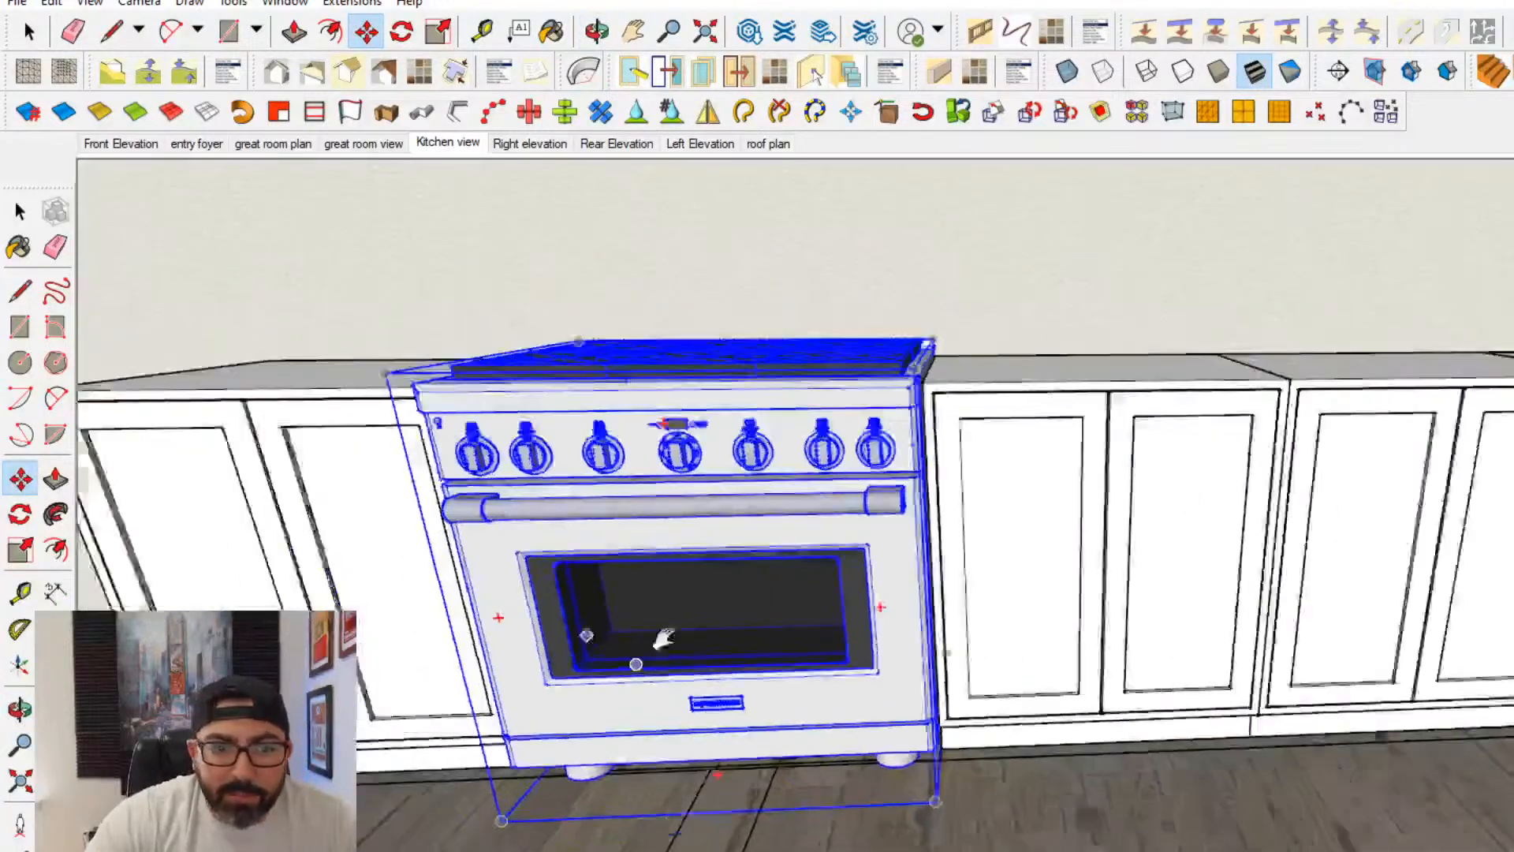
shift+middle_drag(662, 635, 1068, 680)
shift+middle_drag(1034, 546, 939, 710)
scroll(962, 629, down, 4)
scroll(922, 713, down, 3)
key(l)
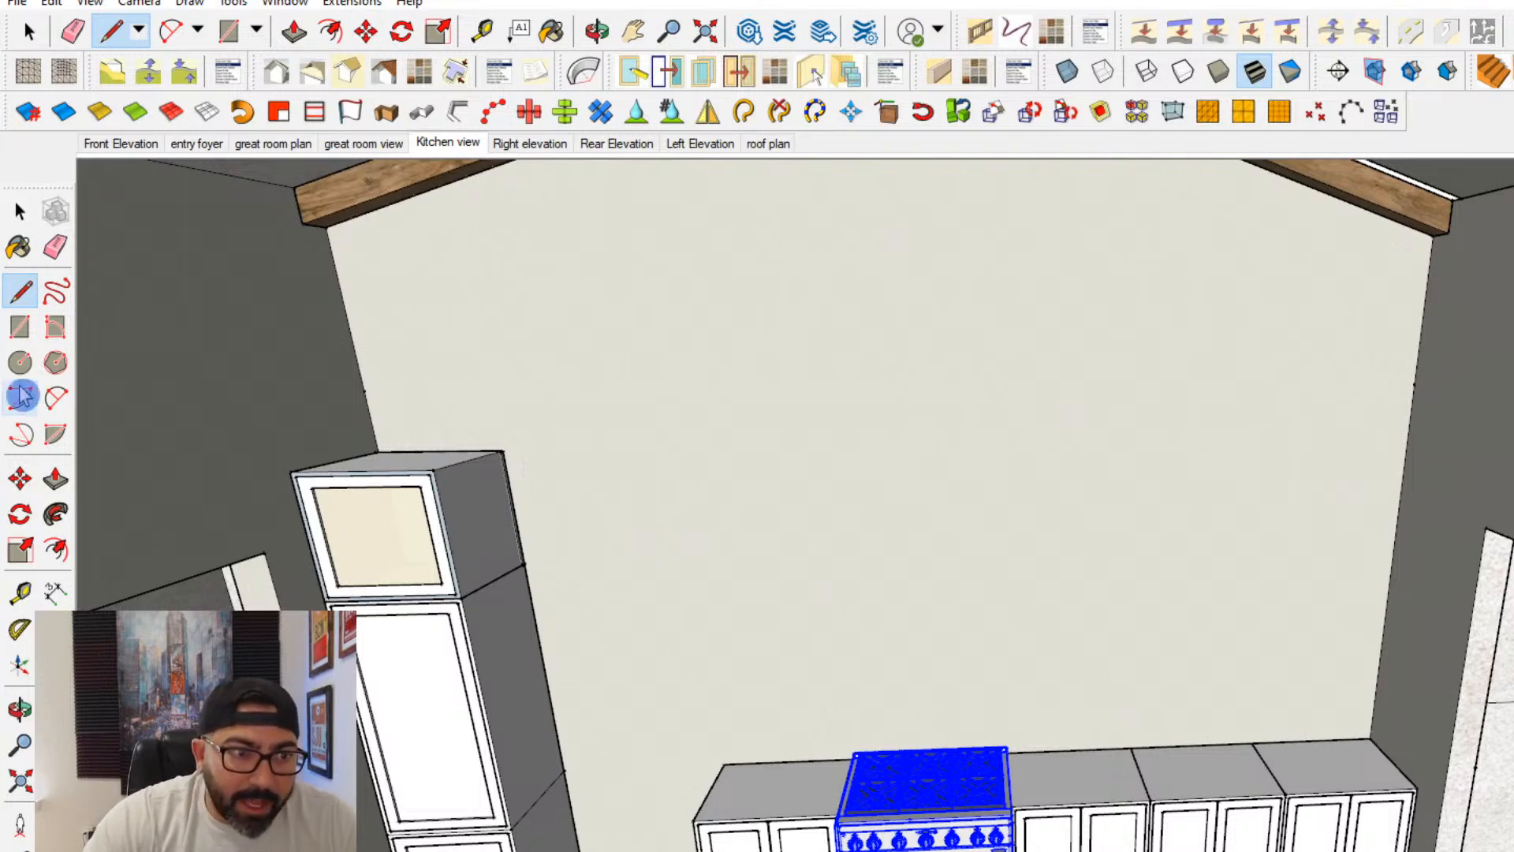
key(r)
scroll(1326, 757, up, 2)
scroll(1333, 754, up, 2)
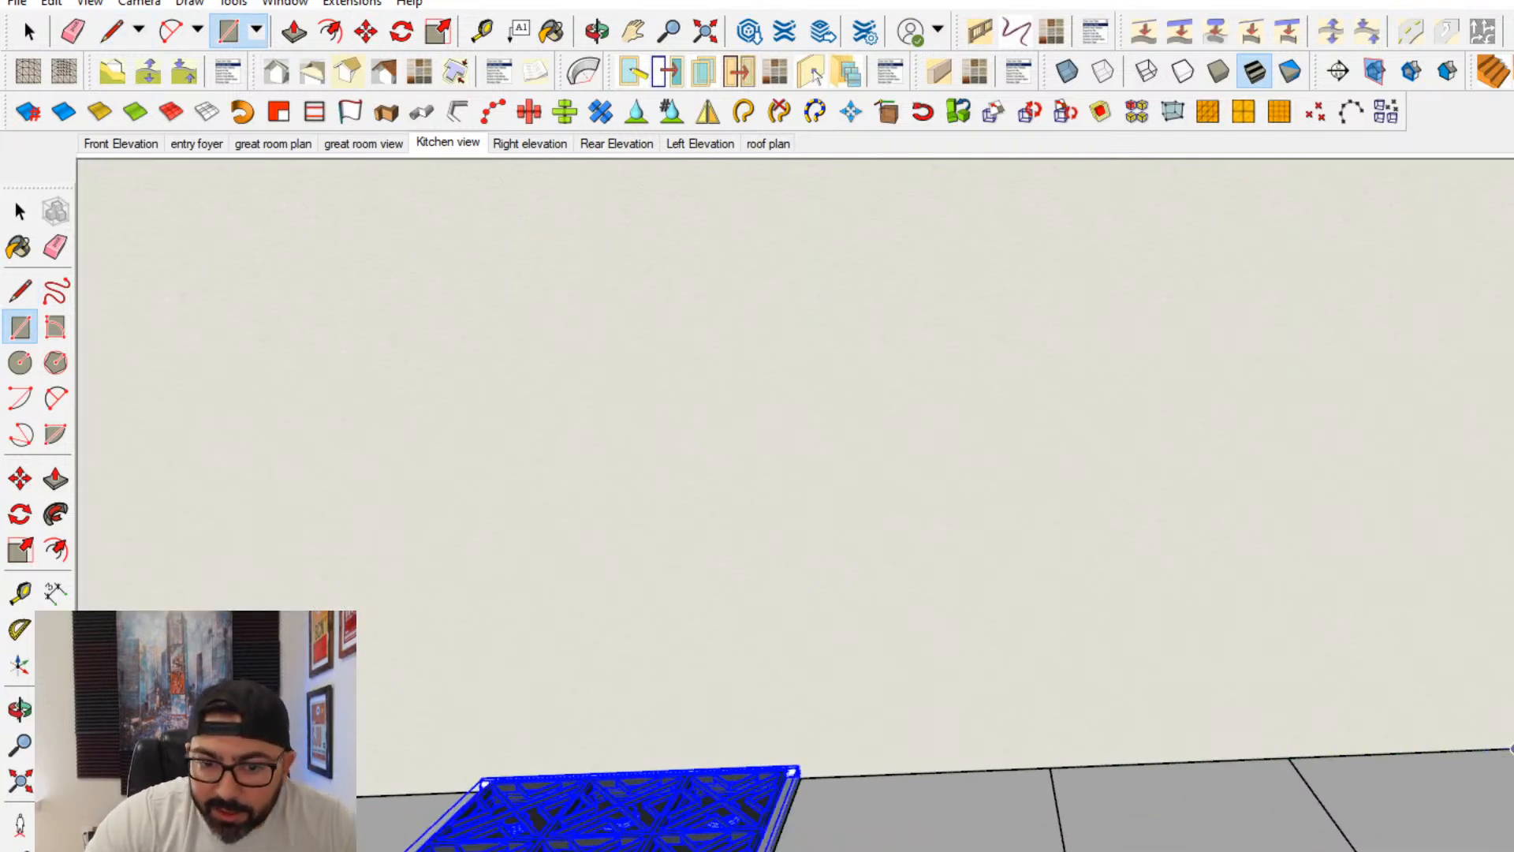
scroll(852, 781, up, 3)
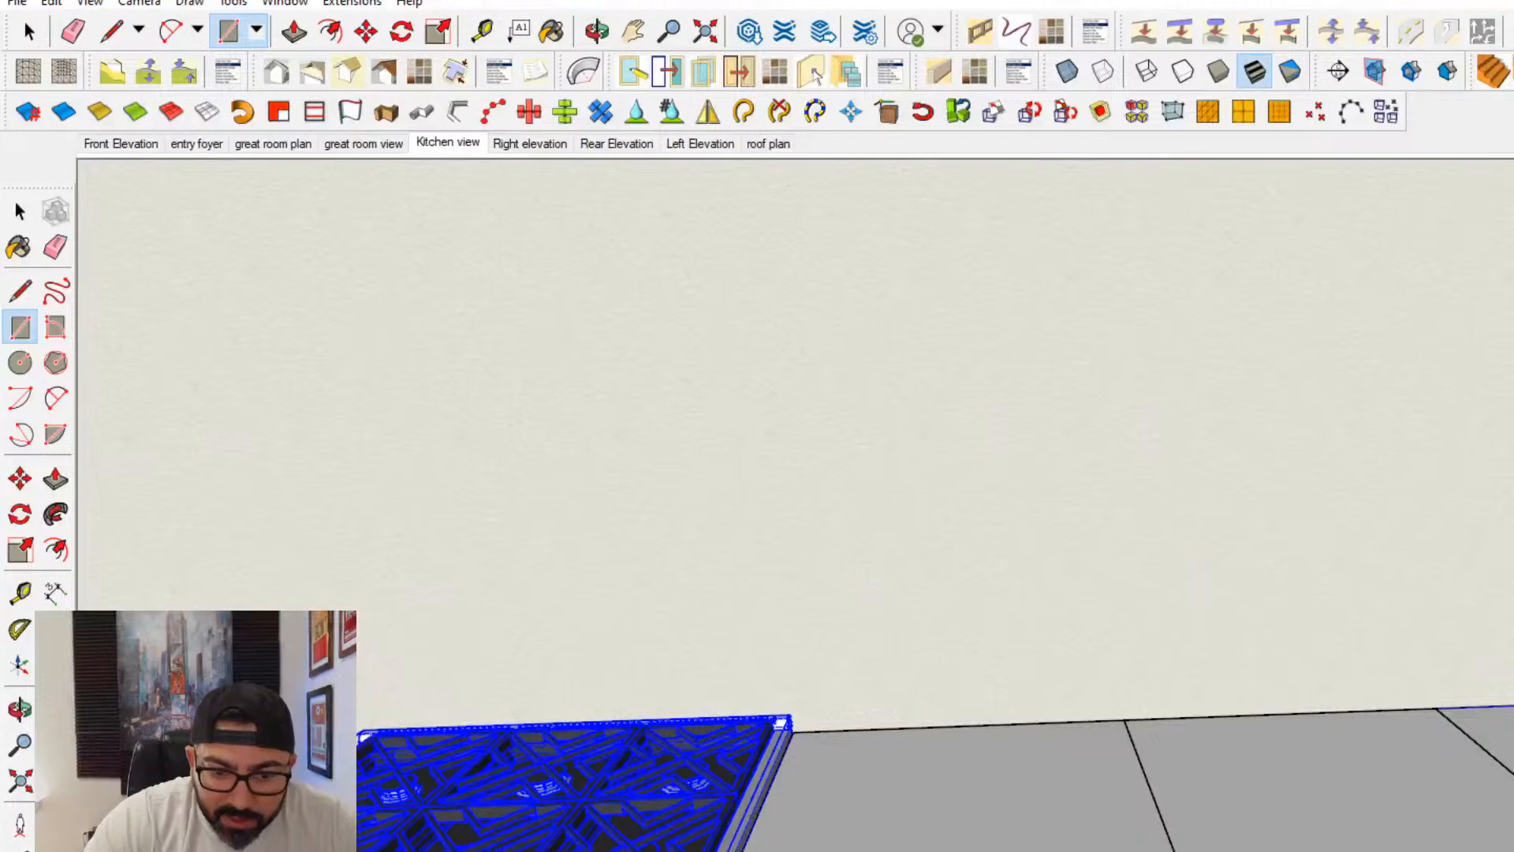
- Hide the base cabinet immediately right of the range to expose the countertop face
click(19, 211)
double_click(867, 828)
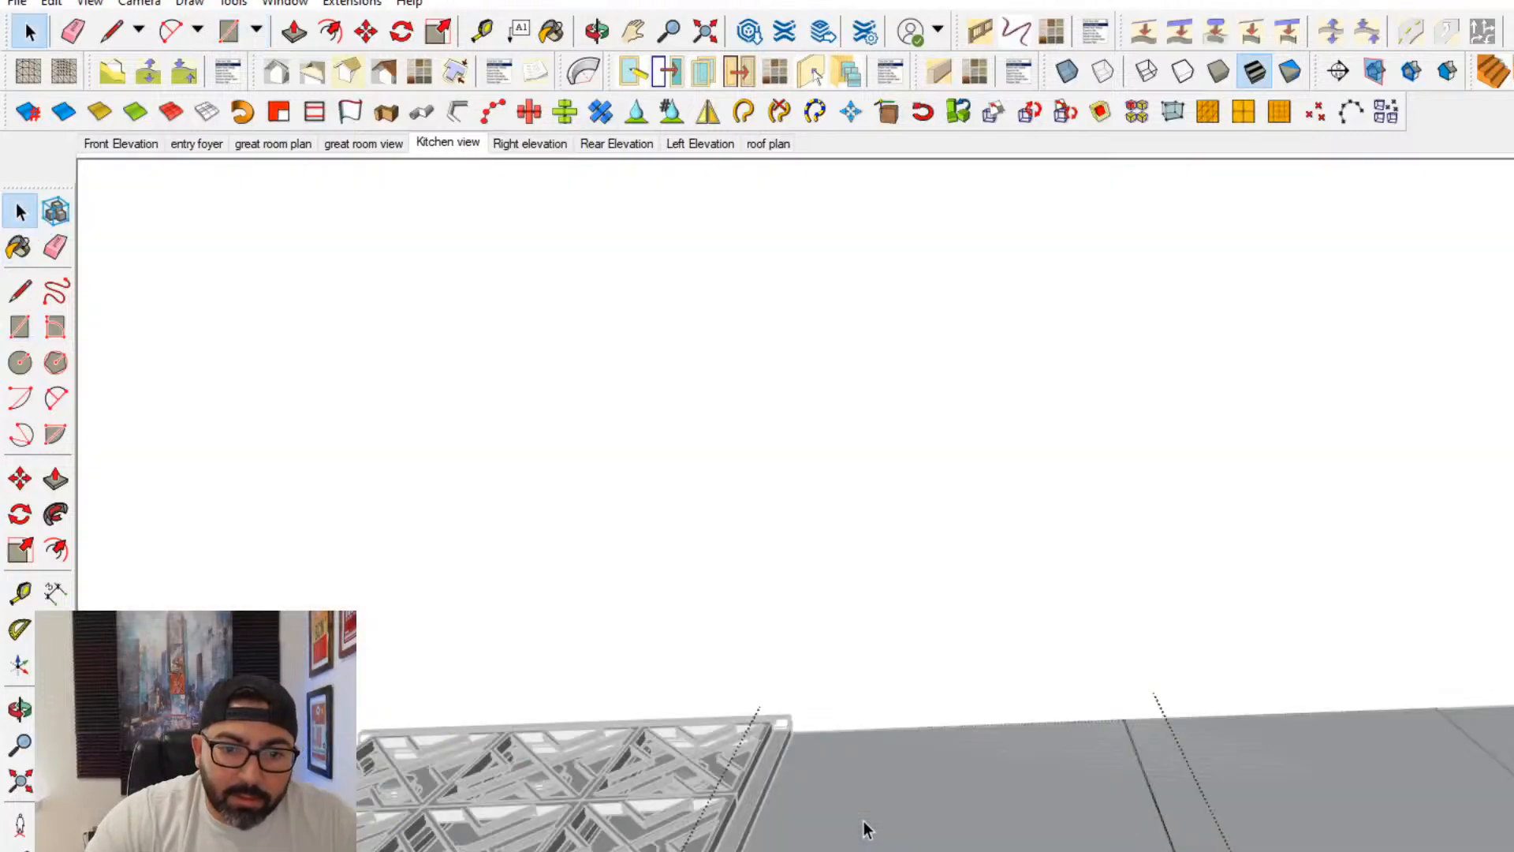
right_click(864, 825)
key(Escape)
key(Escape)
right_click(788, 850)
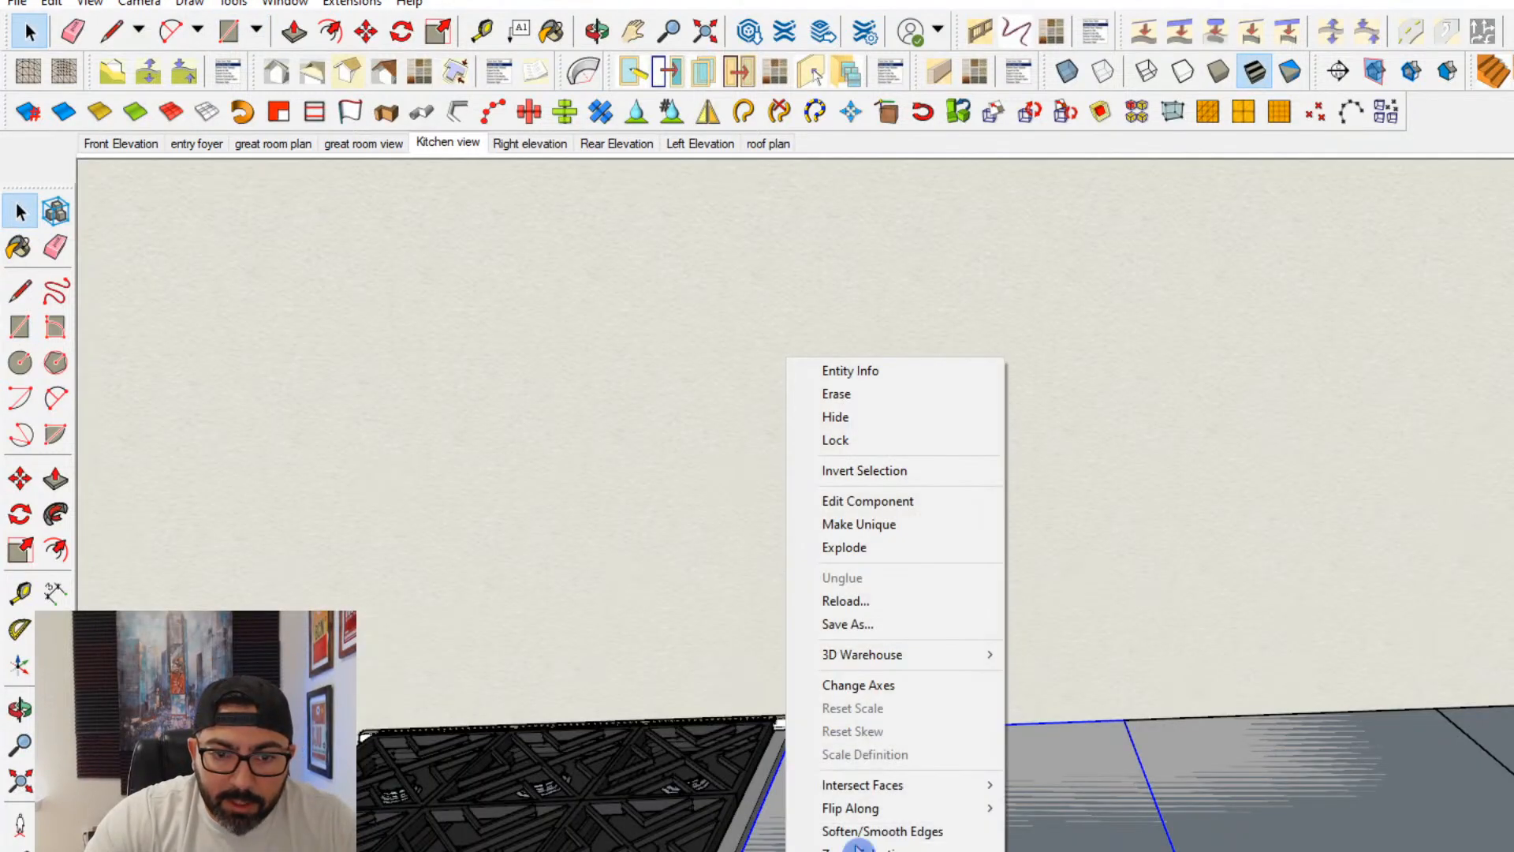
click(847, 417)
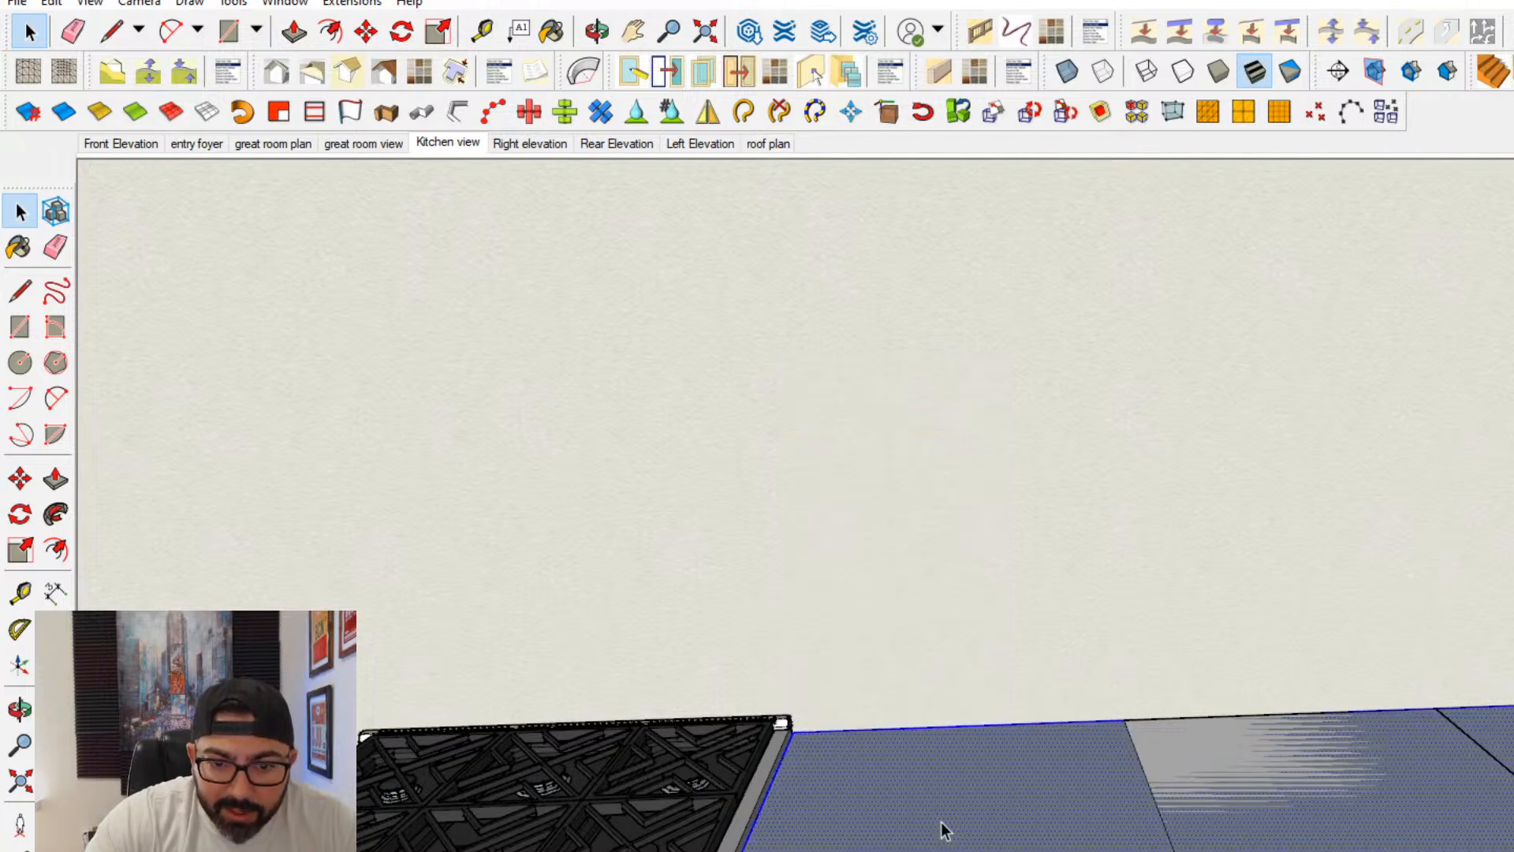
- Make the countertop rectangle a group and push/pull its face upward to give the slab thickness
right_click(942, 821)
click(1004, 668)
double_click(1048, 849)
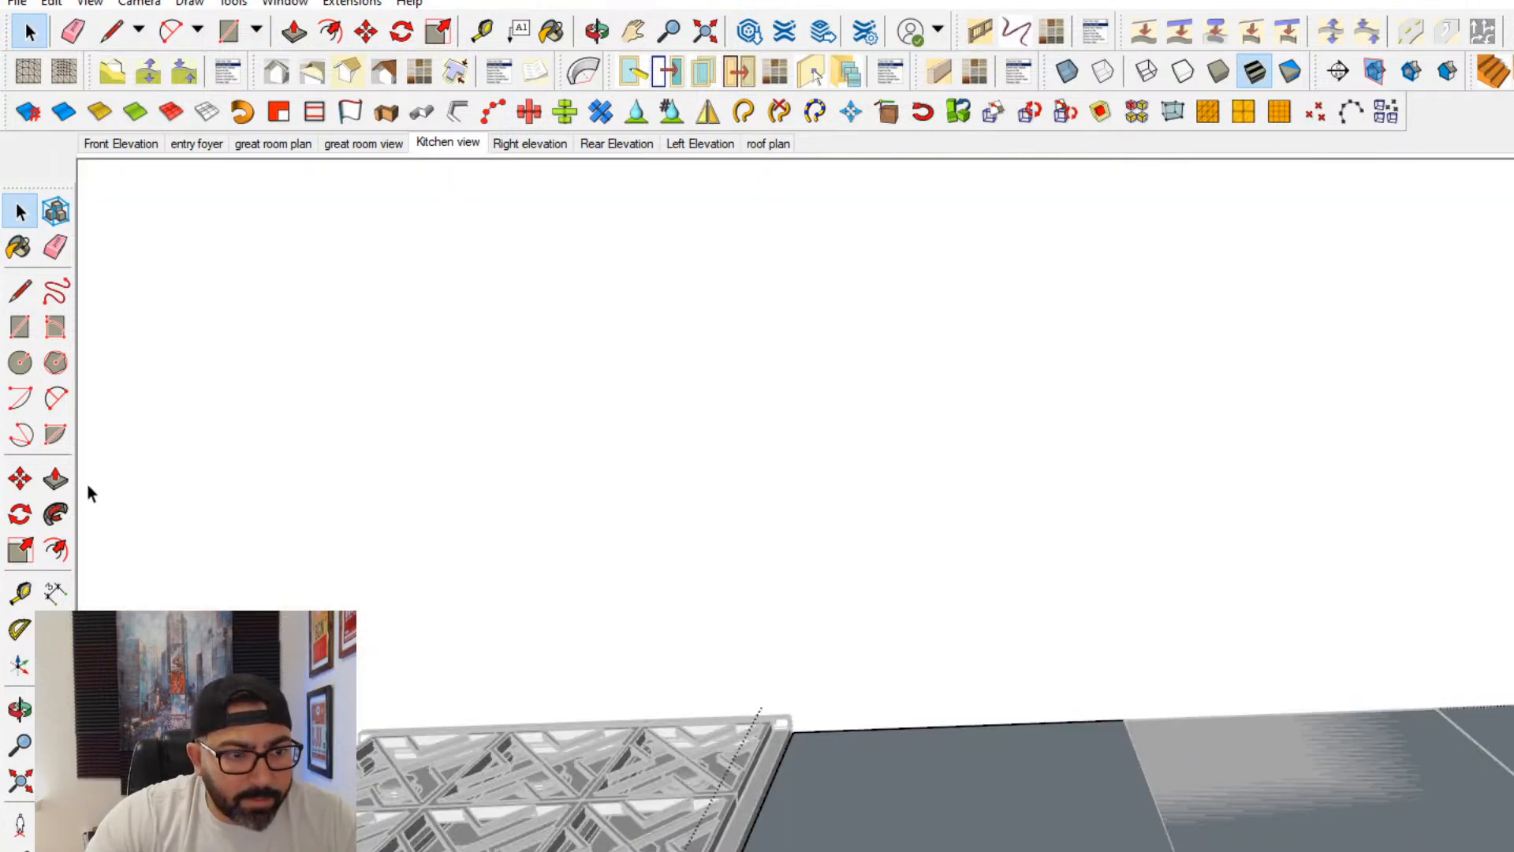
click(56, 479)
click(868, 831)
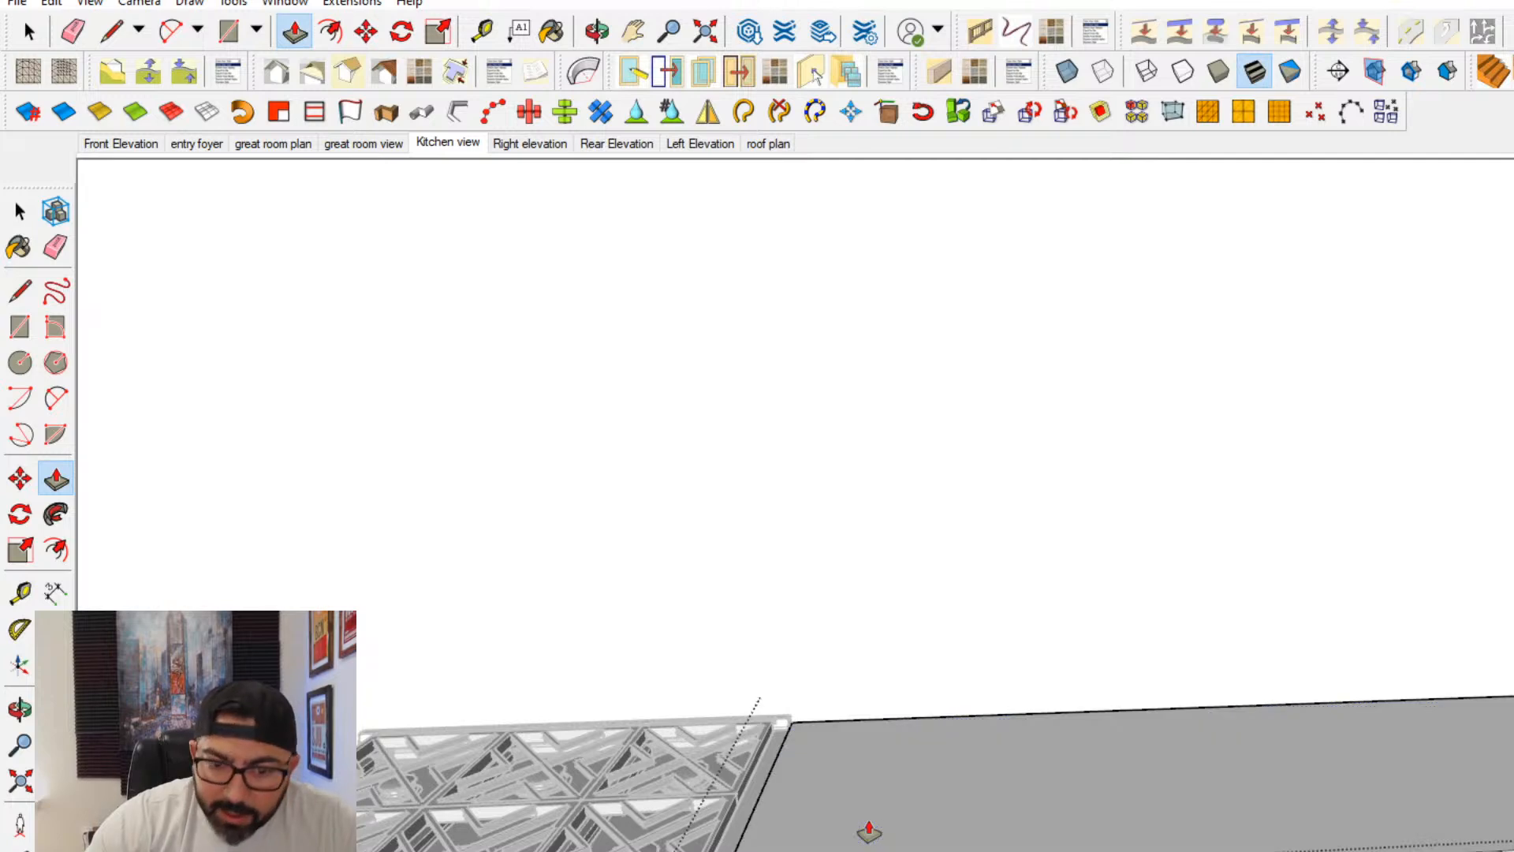
key(Return)
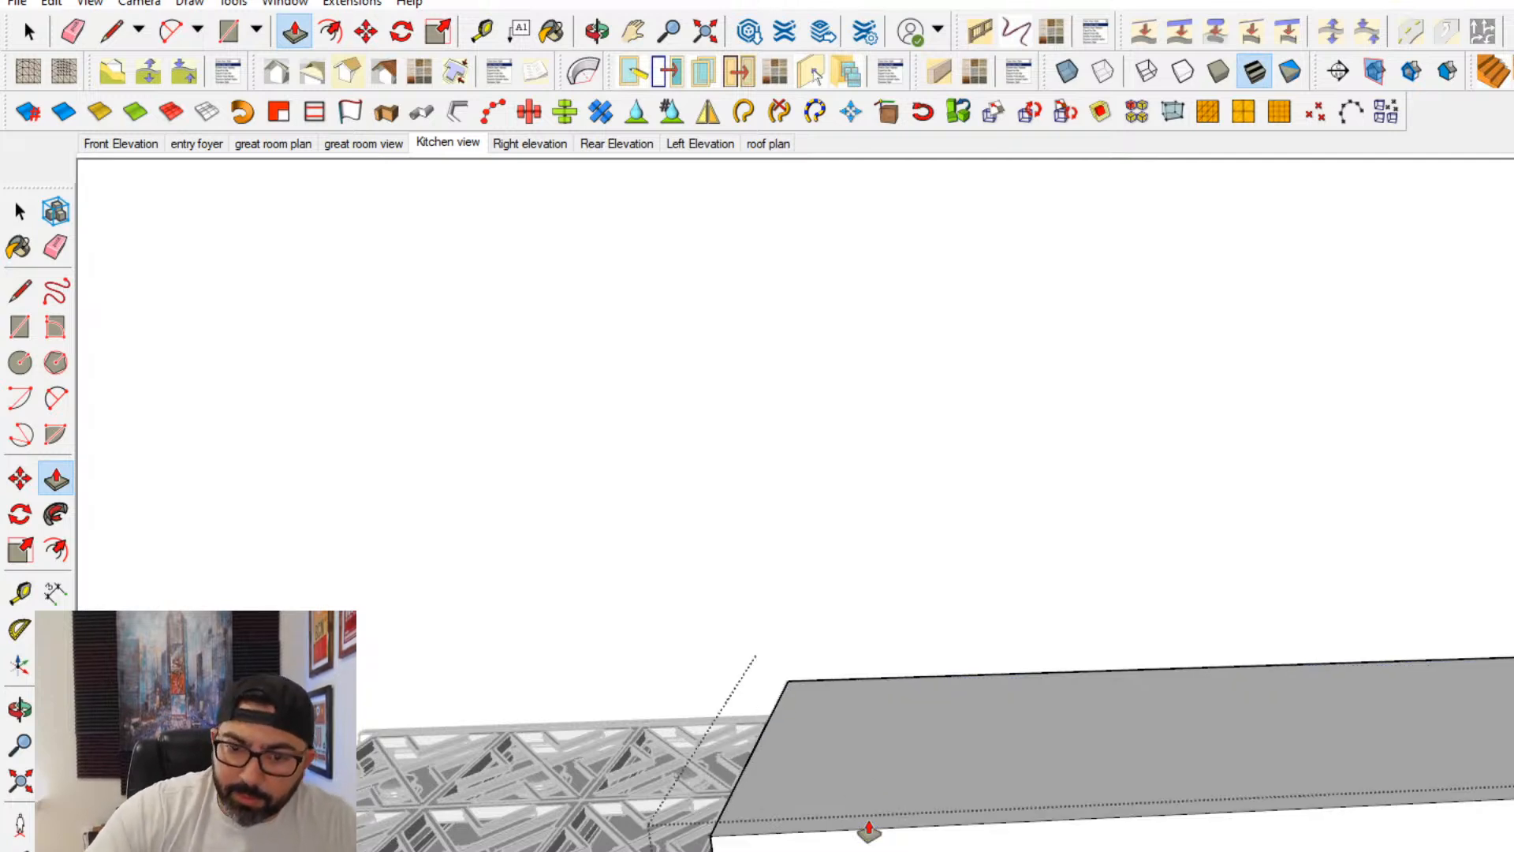
key(Return)
- Extend the countertop's end face past the range to the outer edge of the base cabinet on the left
shift+middle_drag(751, 790, 1352, 669)
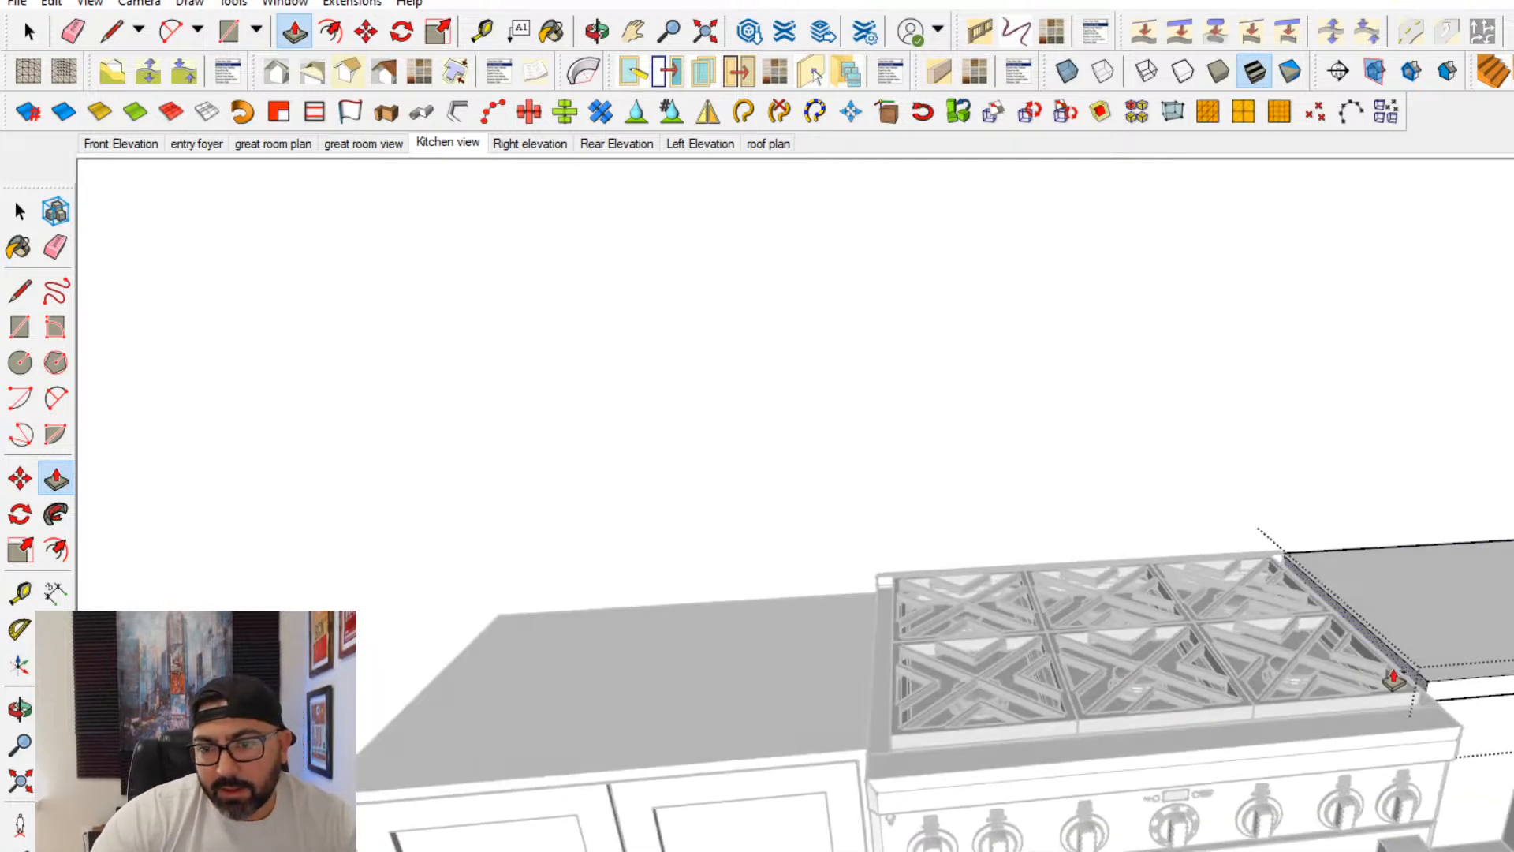
click(1393, 680)
shift+middle_drag(1104, 670, 1352, 653)
scroll(1345, 653, down, 1)
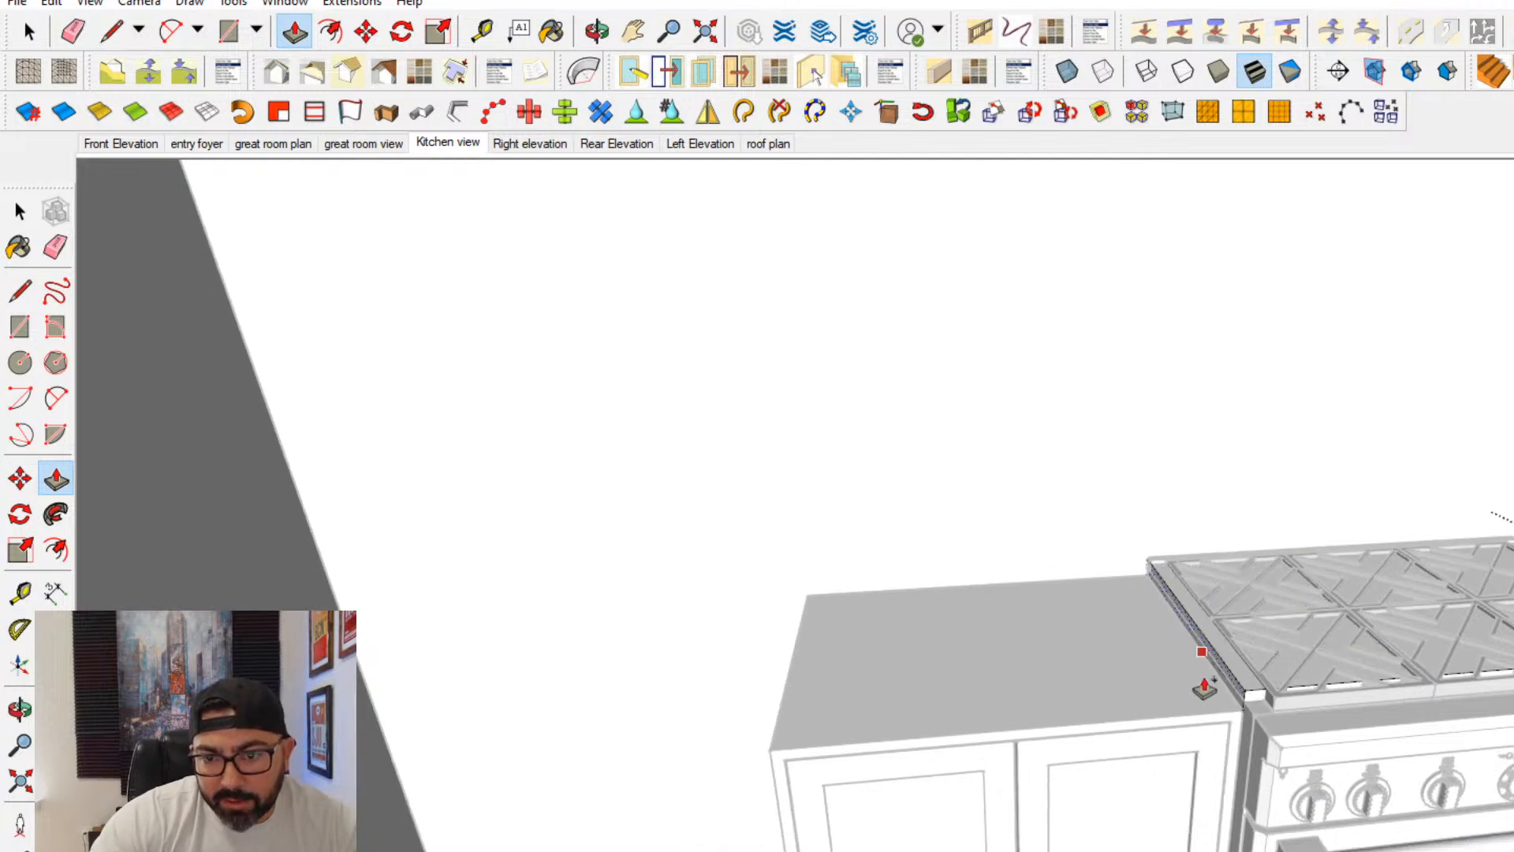
scroll(1204, 689, up, 3)
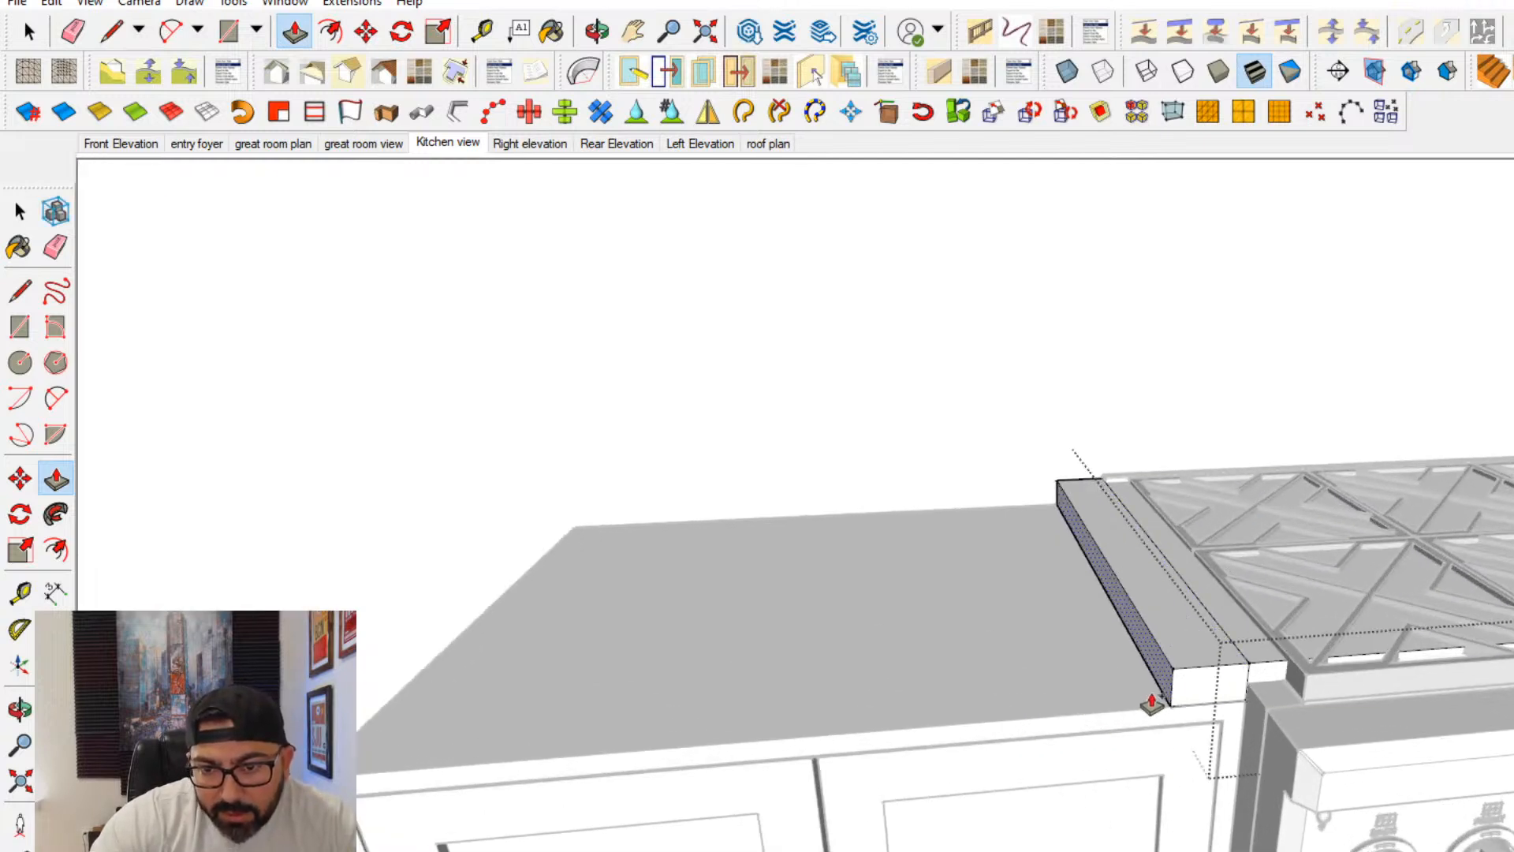
shift+middle_drag(413, 789, 815, 760)
click(763, 767)
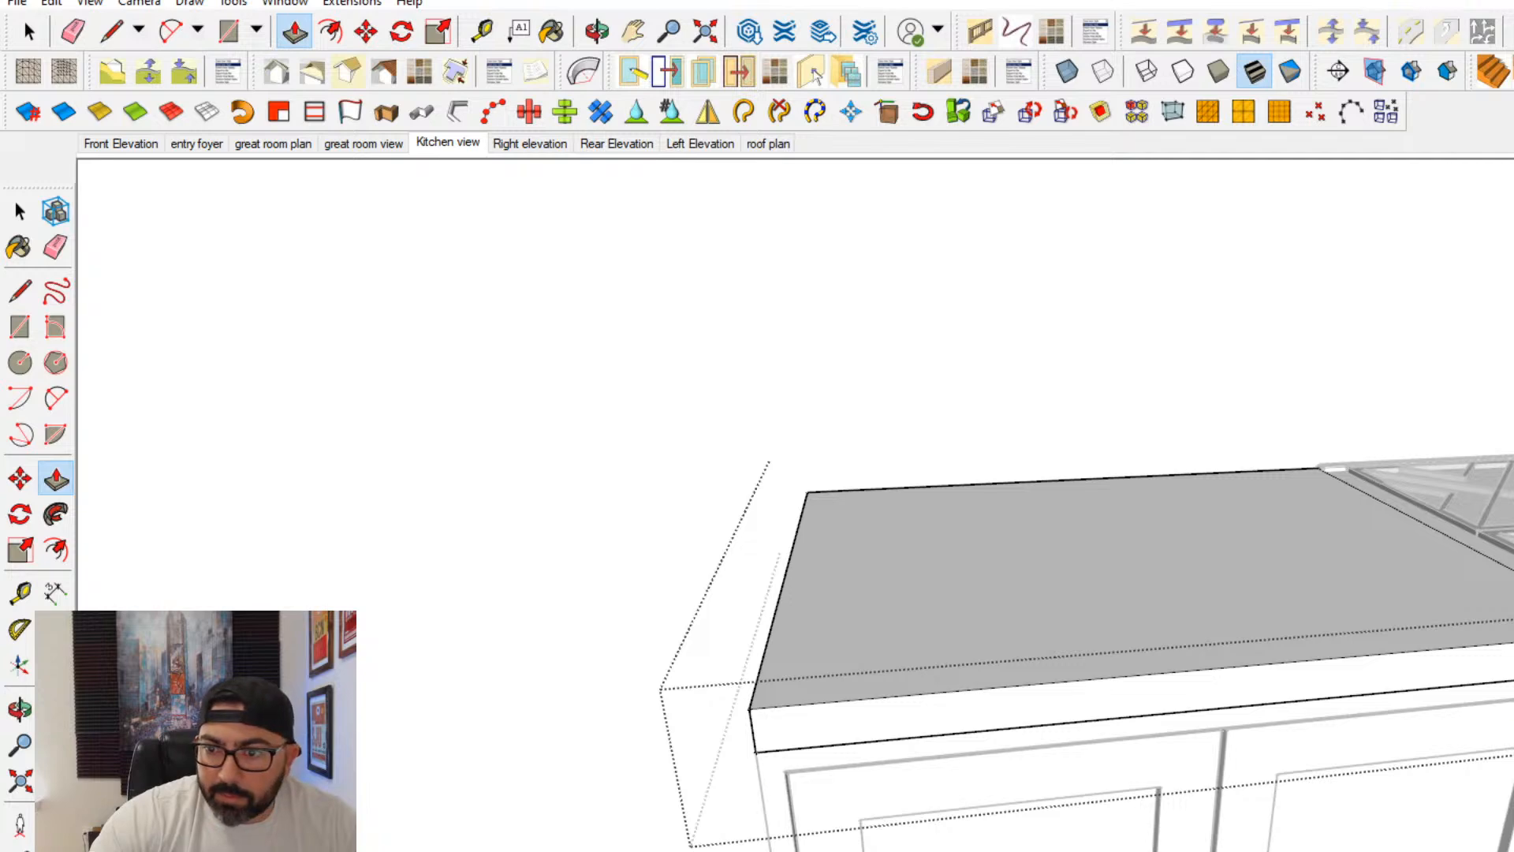
- Exit the countertop group, unhide the base cabinet beside the range, and select the countertop
middle_drag(1210, 456, 1170, 634)
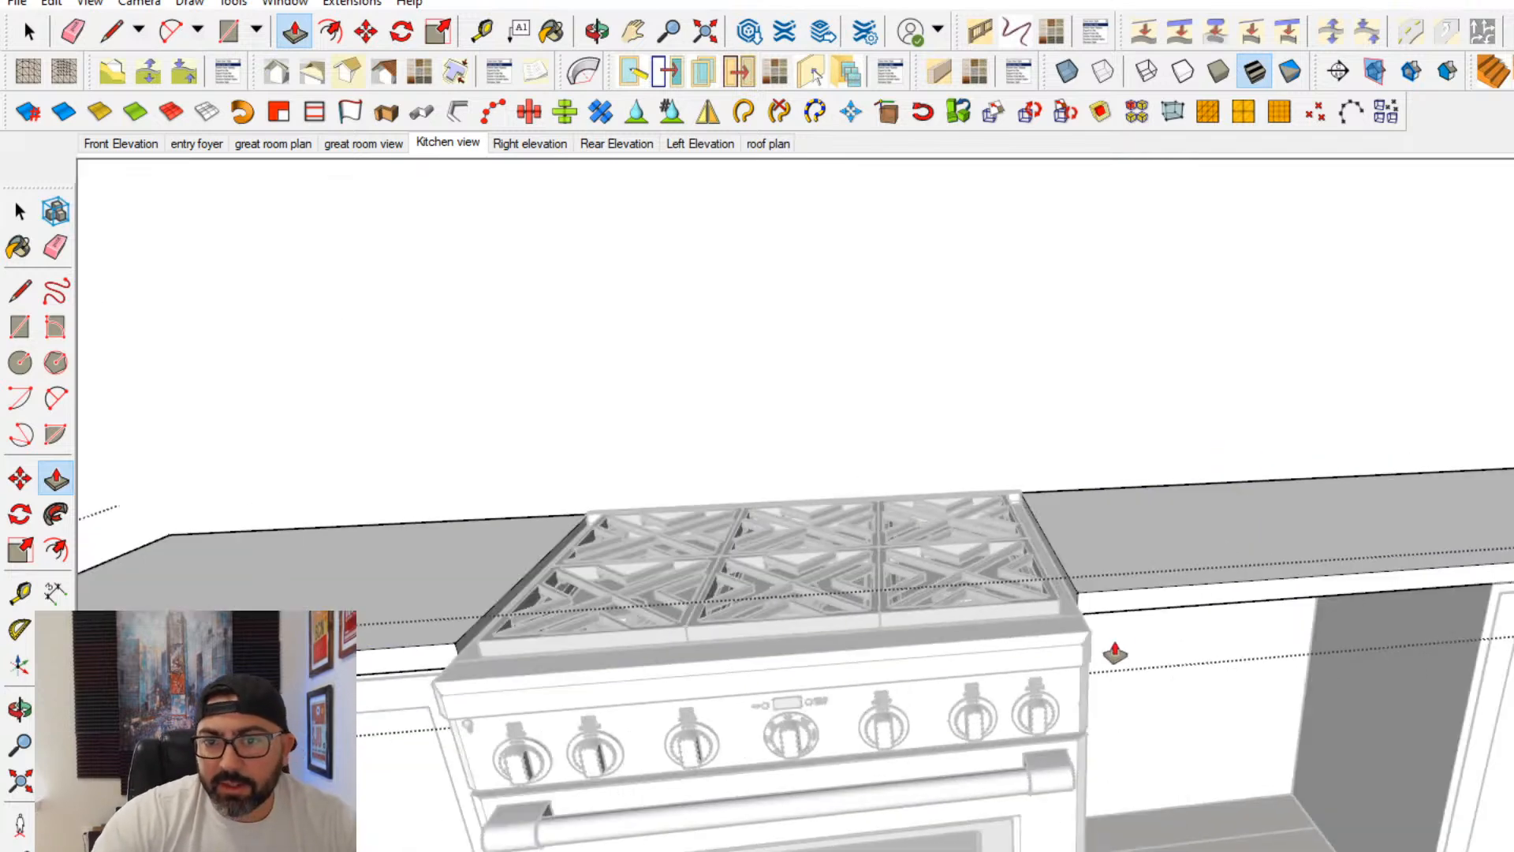
click(21, 213)
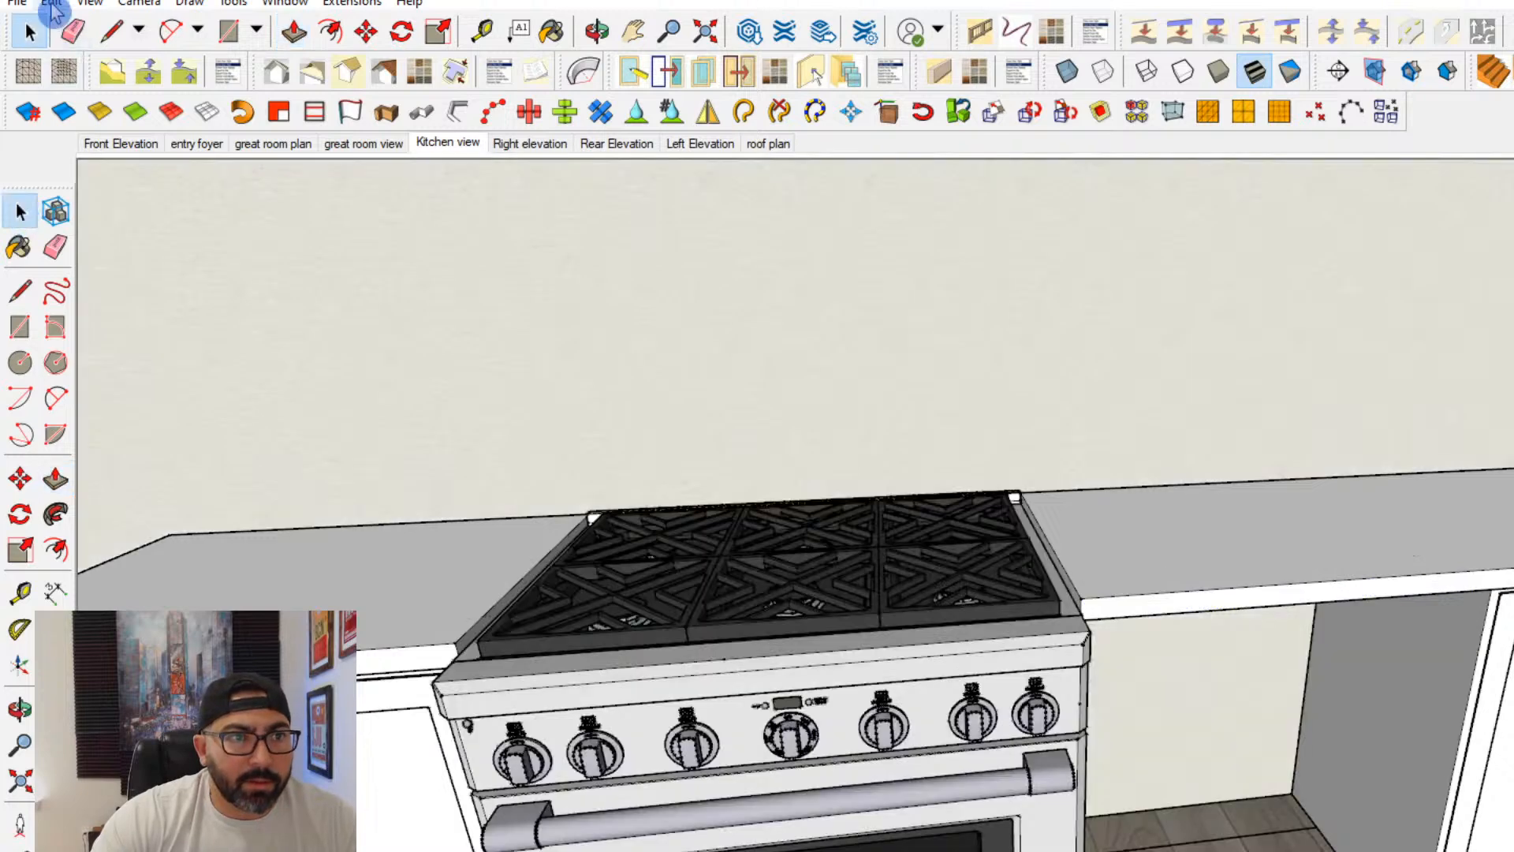
click(52, 2)
mouse_move(163, 327)
click(392, 348)
scroll(1030, 635, down, 5)
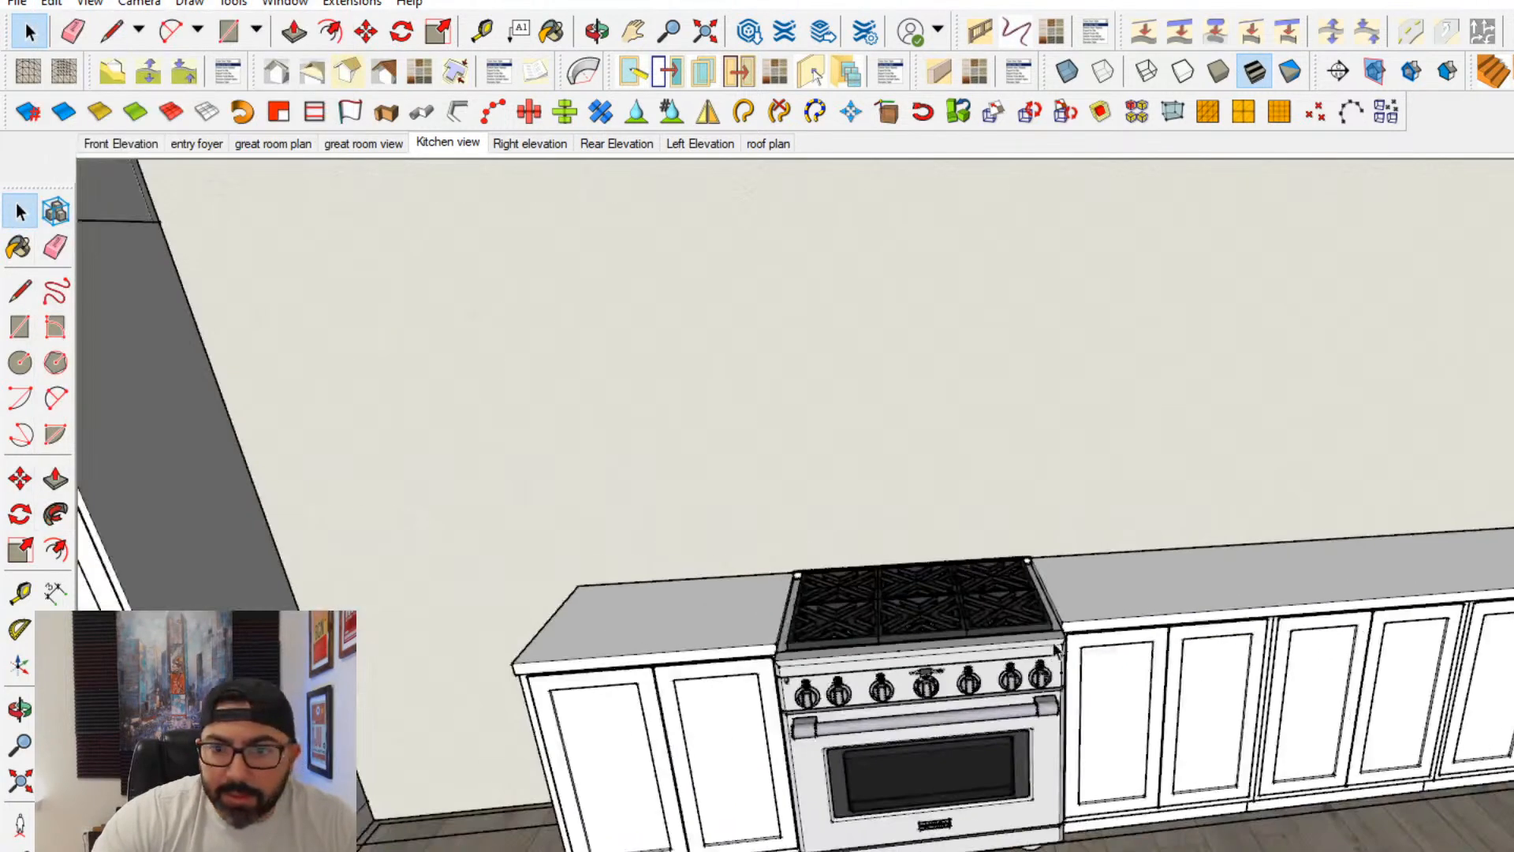
shift+middle_drag(1033, 630, 1011, 698)
click(1266, 630)
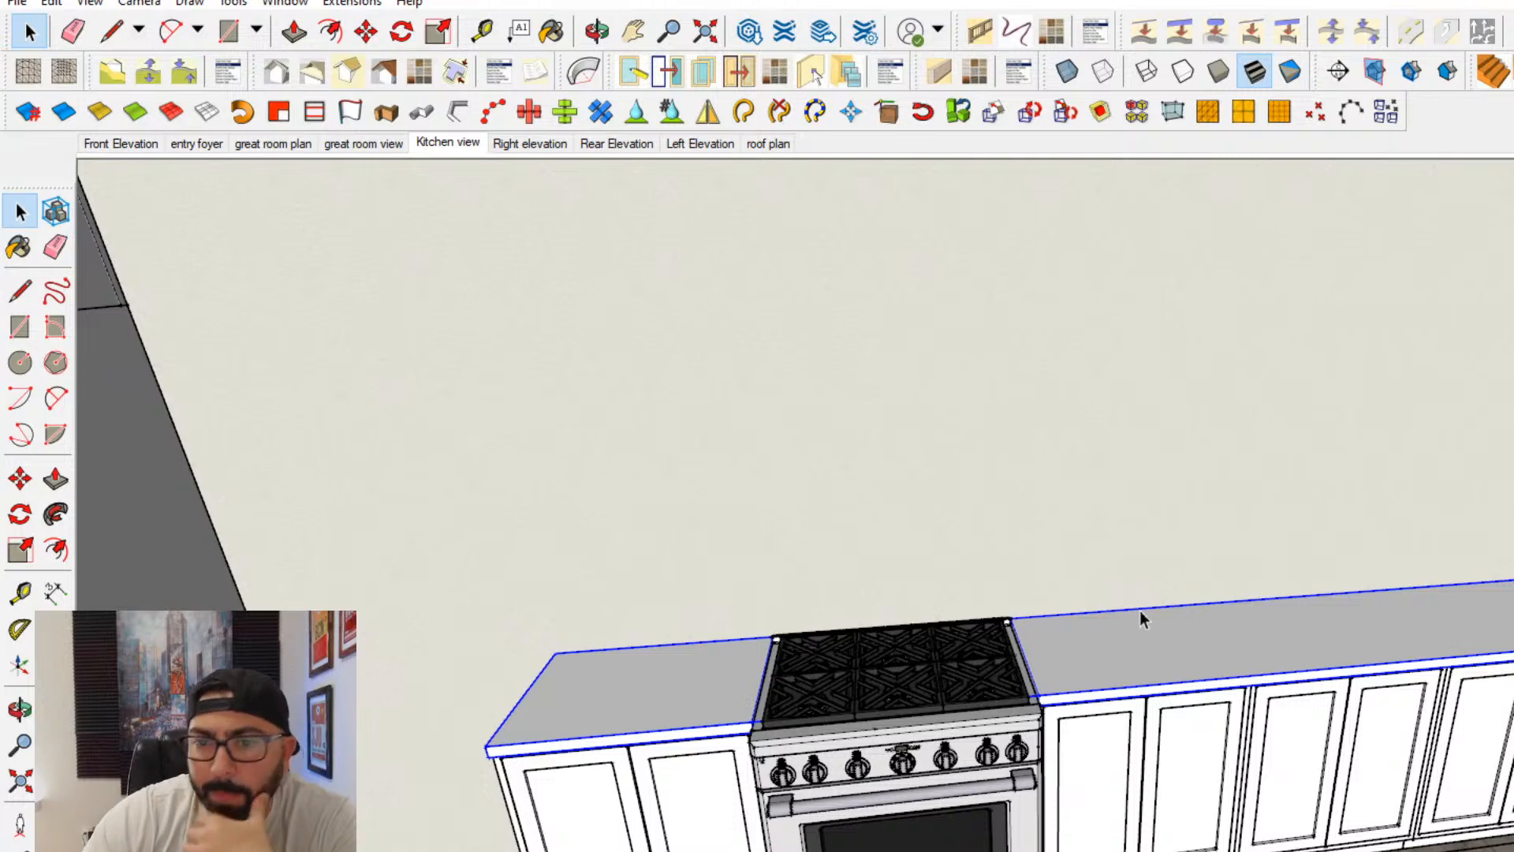
- Draw a horizontal line on the wall above the countertop, from the room corner to align with the last base cabinet's edge
scroll(1510, 497, up, 2)
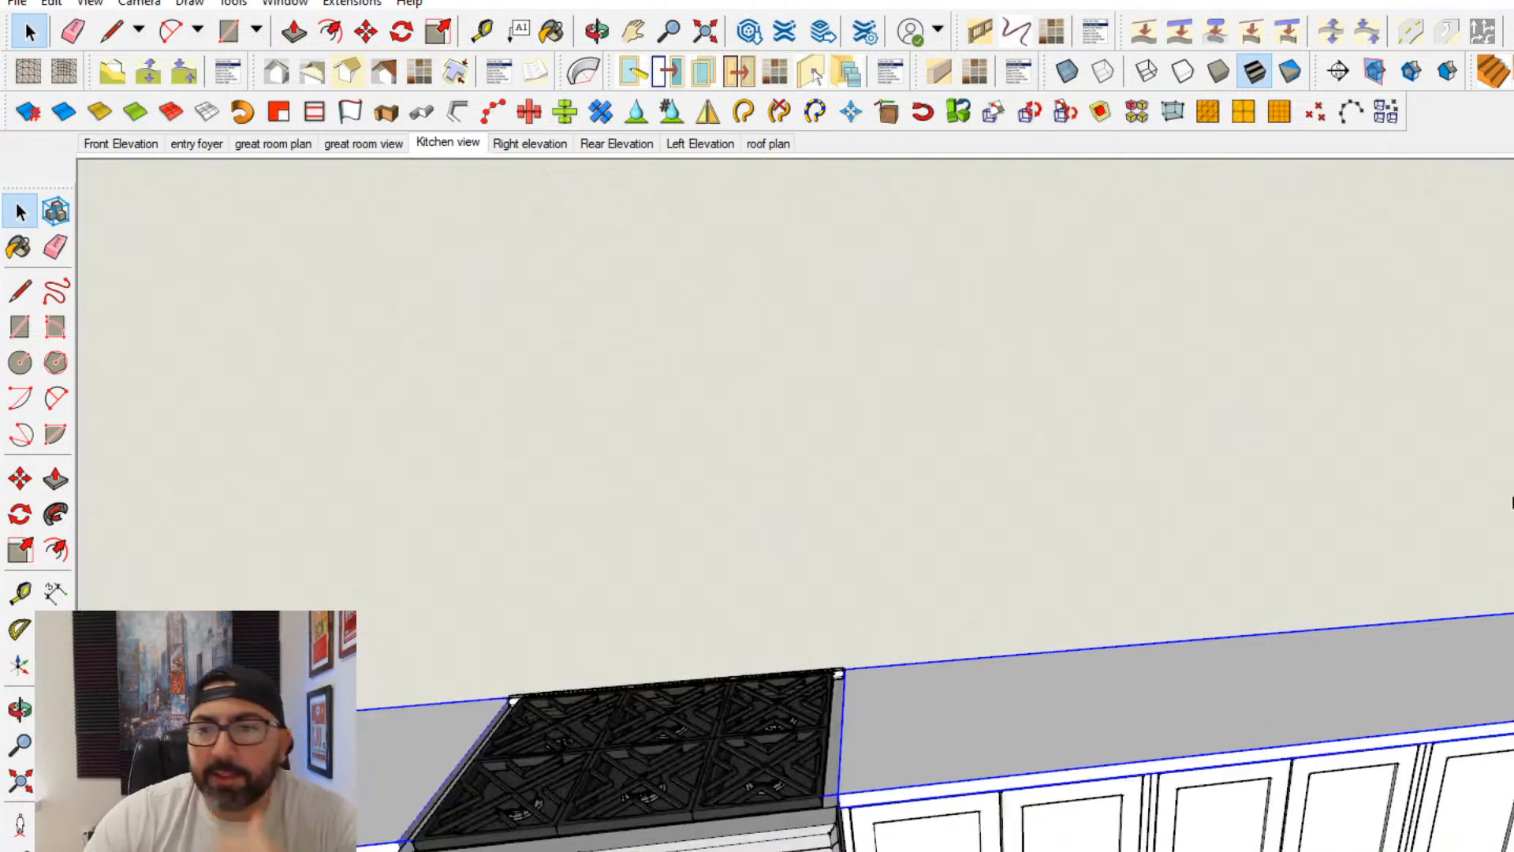
shift+middle_drag(1487, 589, 1448, 597)
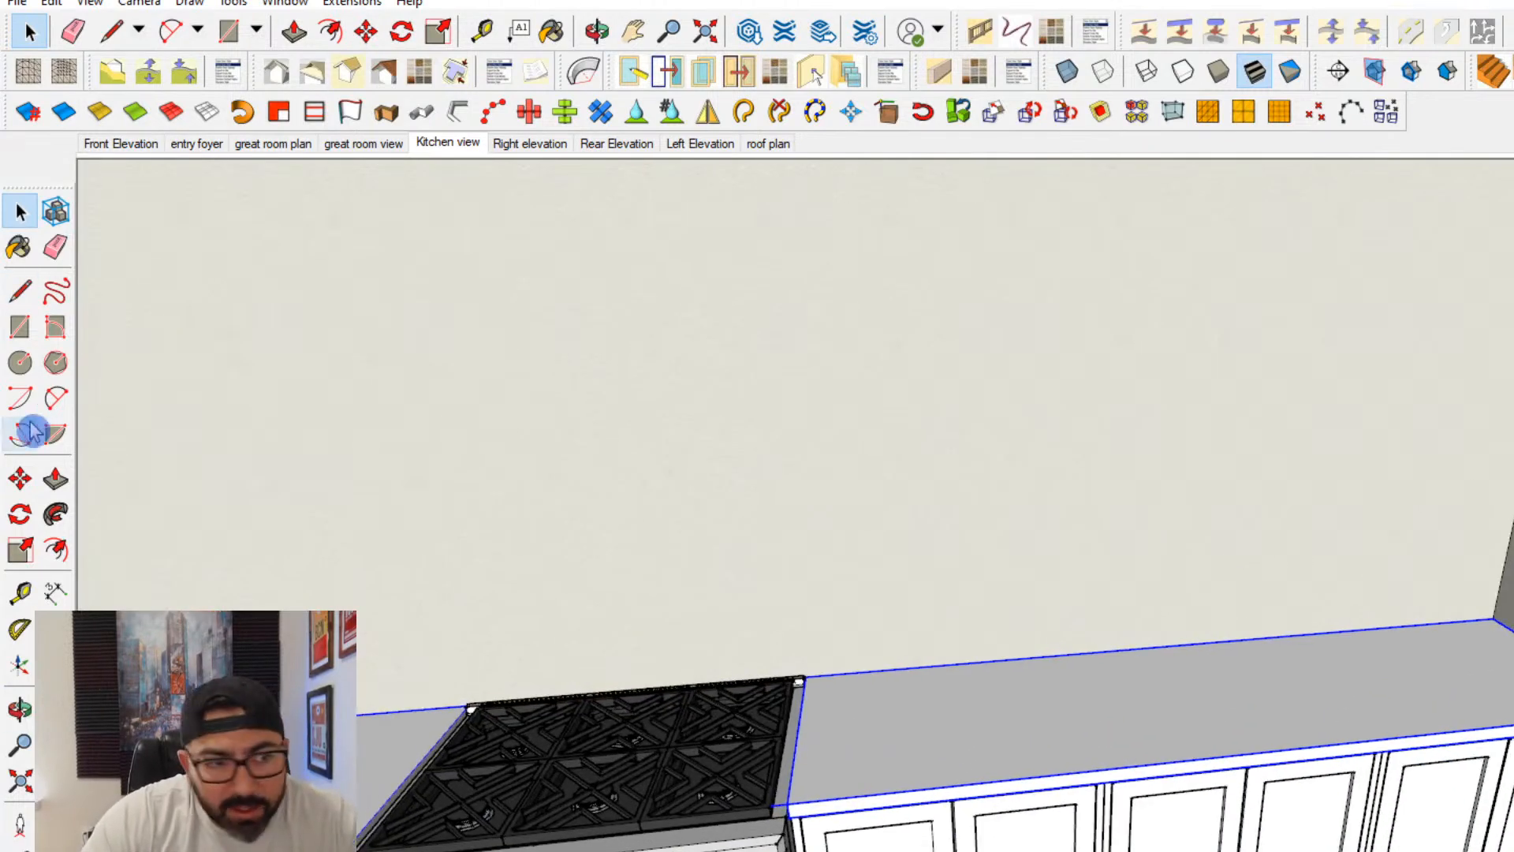
click(20, 290)
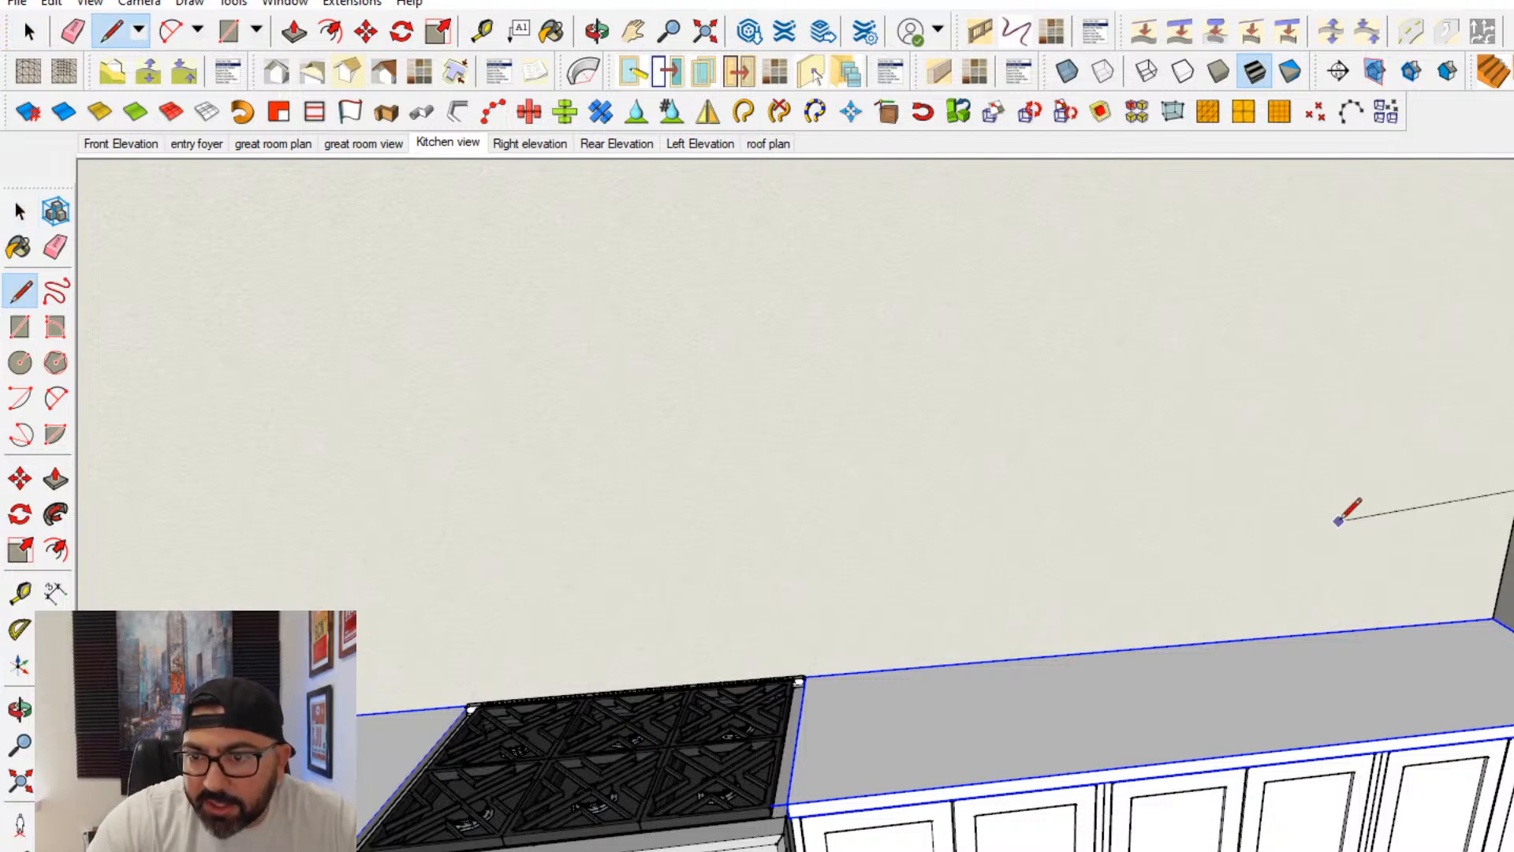
middle_drag(1501, 713, 1369, 703)
key(Left)
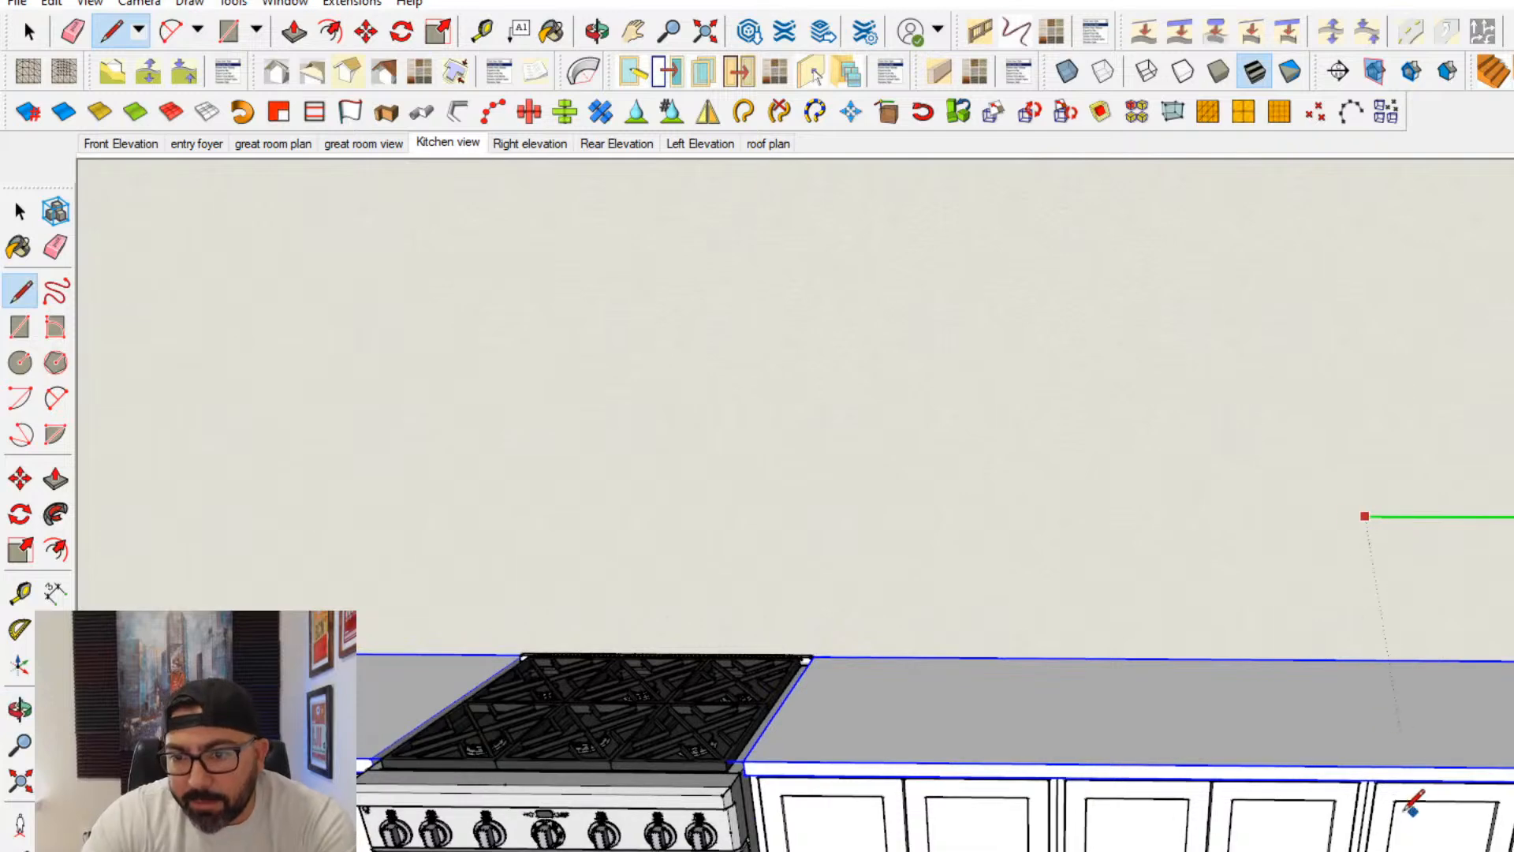
scroll(1373, 820, up, 2)
scroll(1373, 820, up, 1)
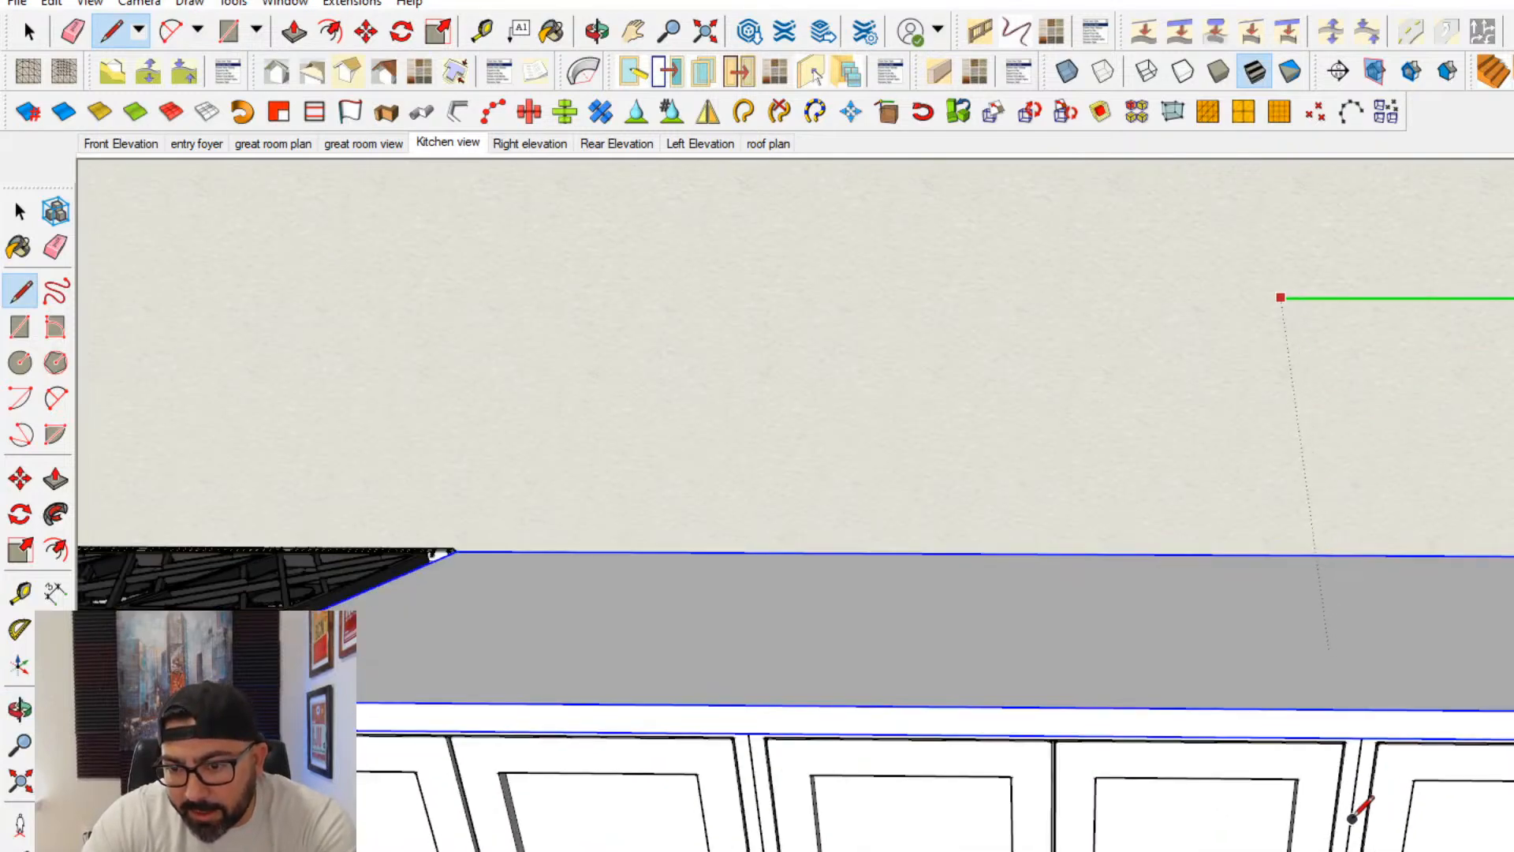
middle_drag(1352, 818, 1385, 516)
scroll(1368, 574, up, 2)
click(1383, 494)
scroll(1197, 351, down, 2)
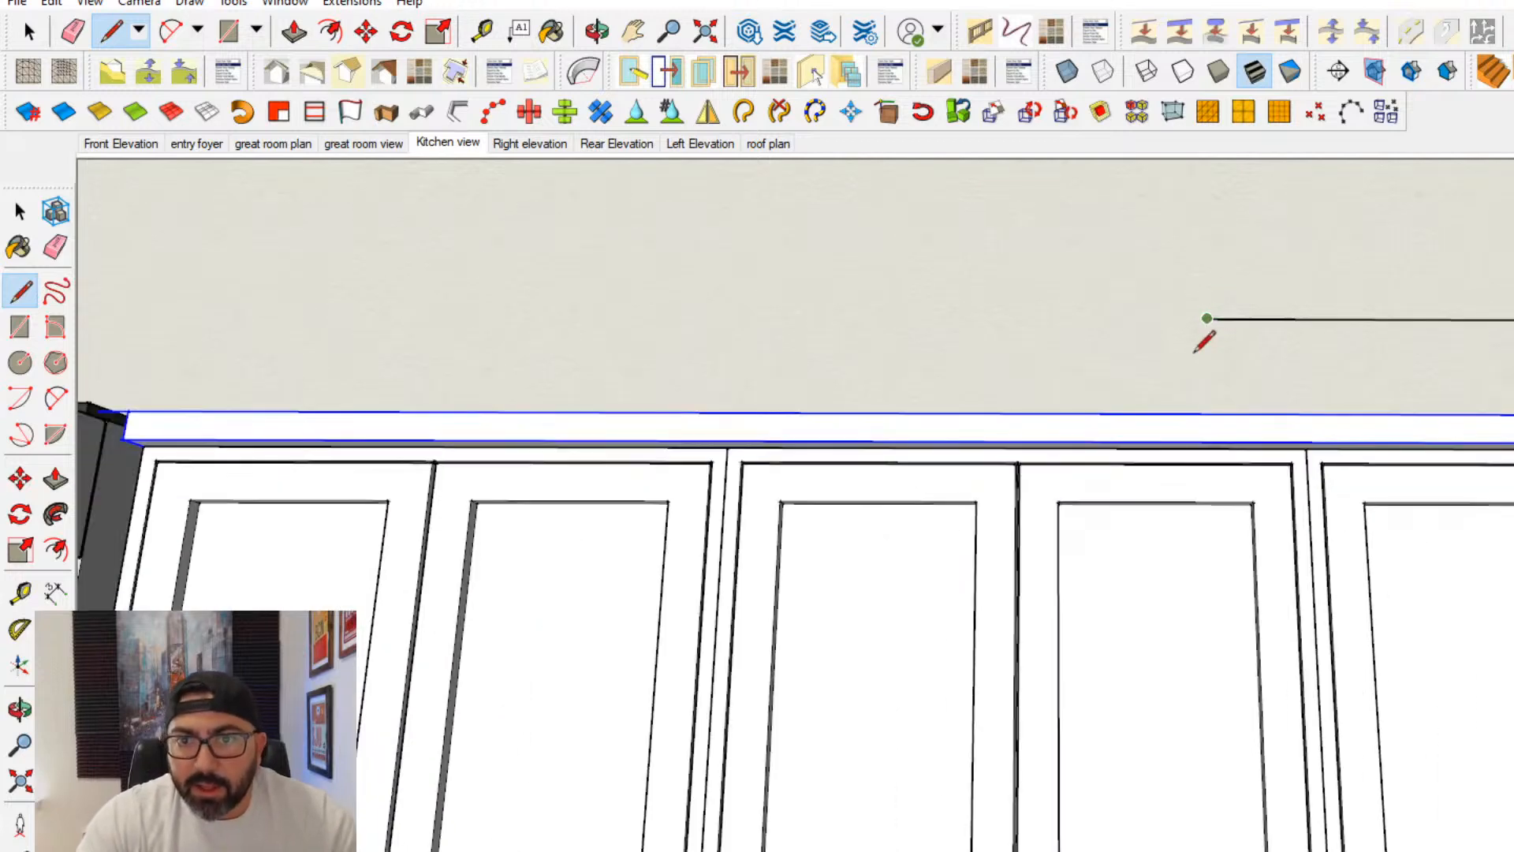
- Draw the vertical side and the top edge back to the wall corner to close the upper cabinet's rectangle
shift+middle_drag(1203, 237, 1175, 759)
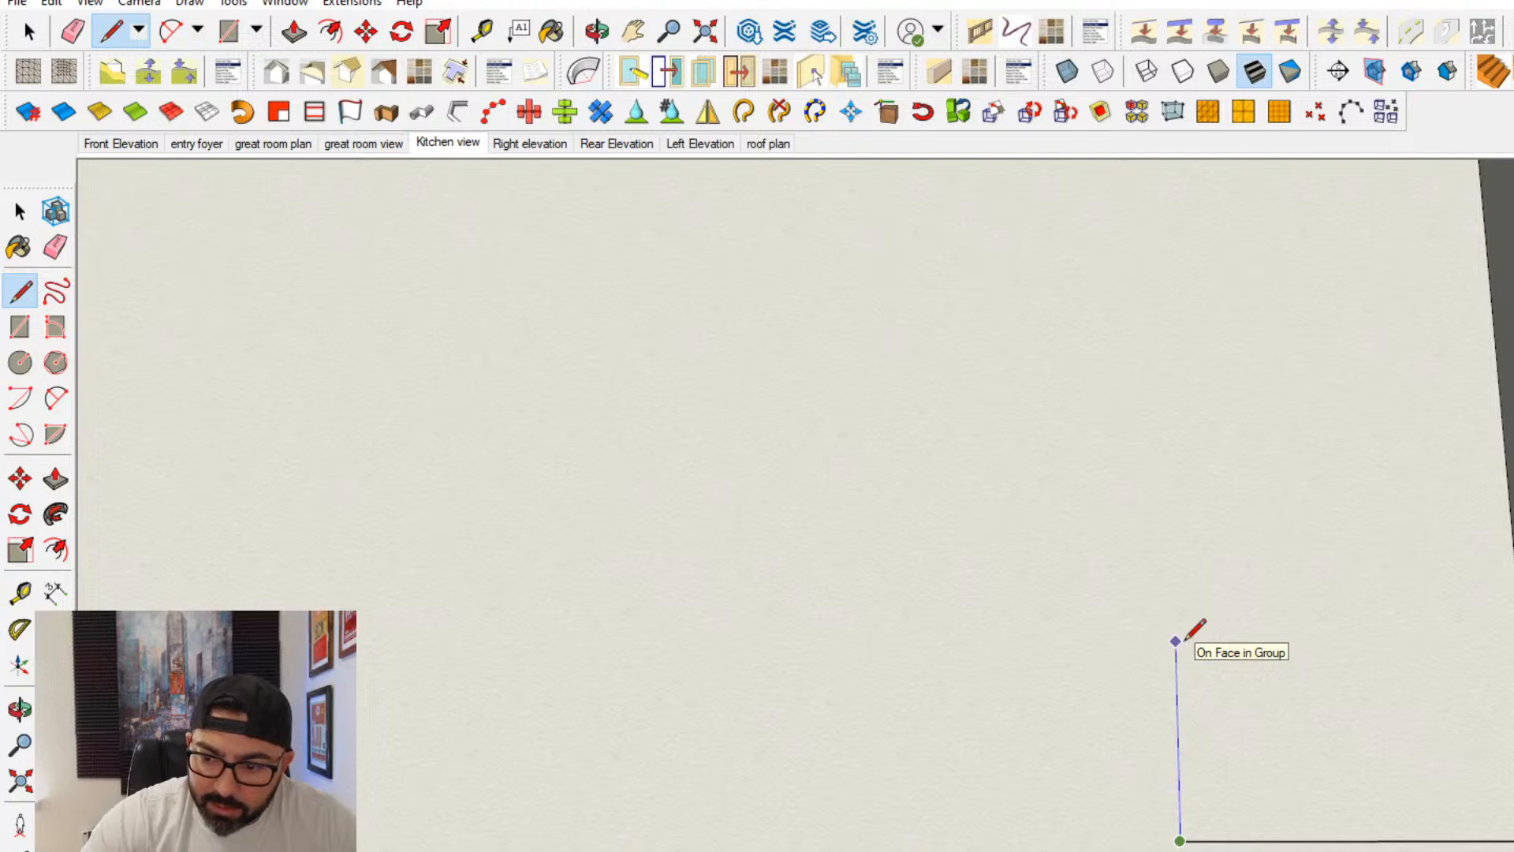
key(Return)
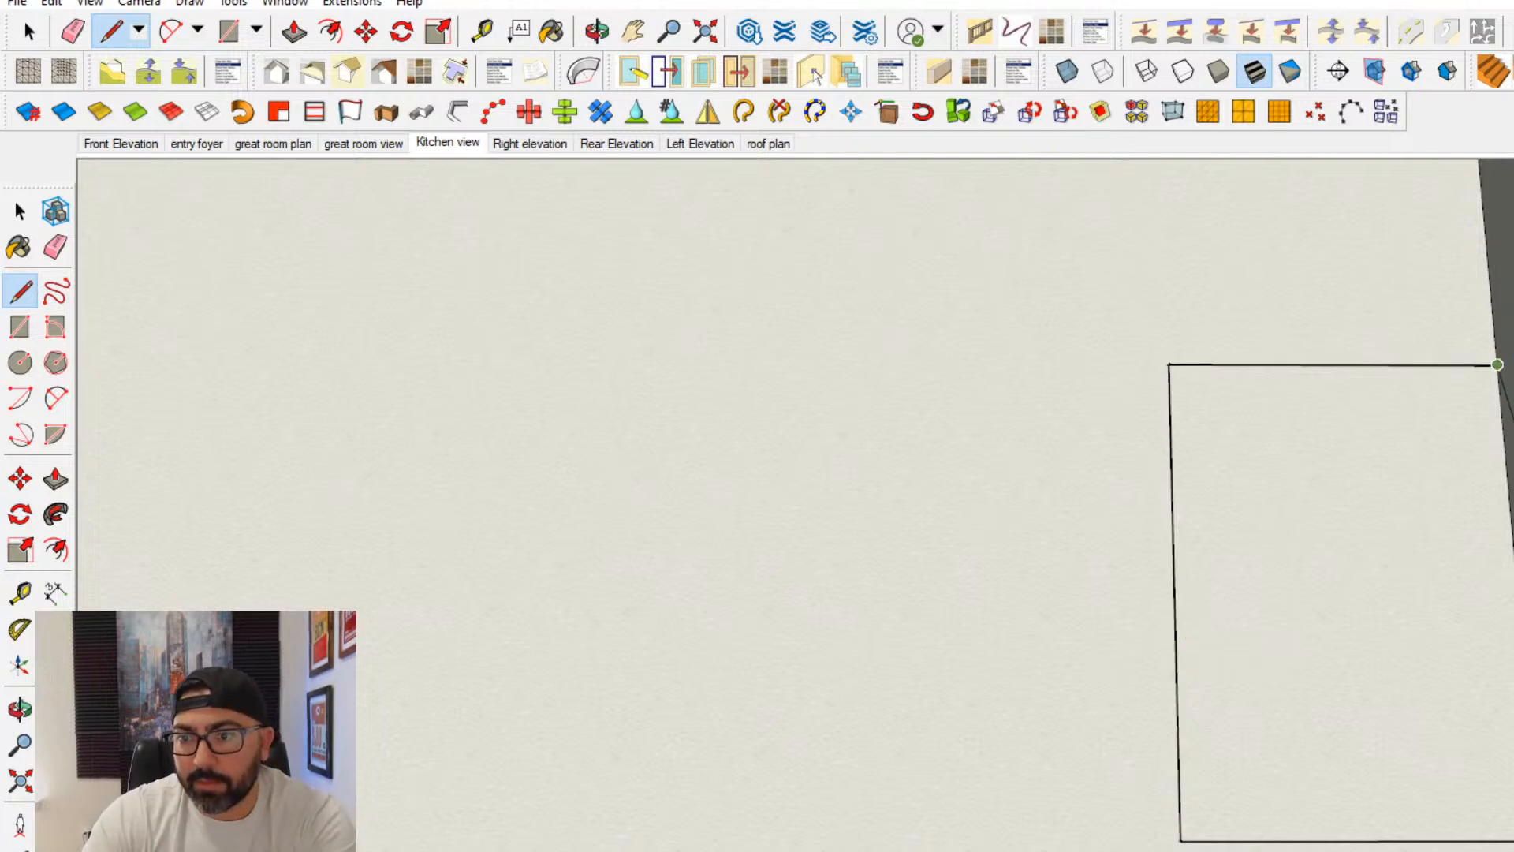
click(1497, 364)
- Make the wall rectangle a group and push/pull its face outward to give the upper cabinet its depth
click(20, 212)
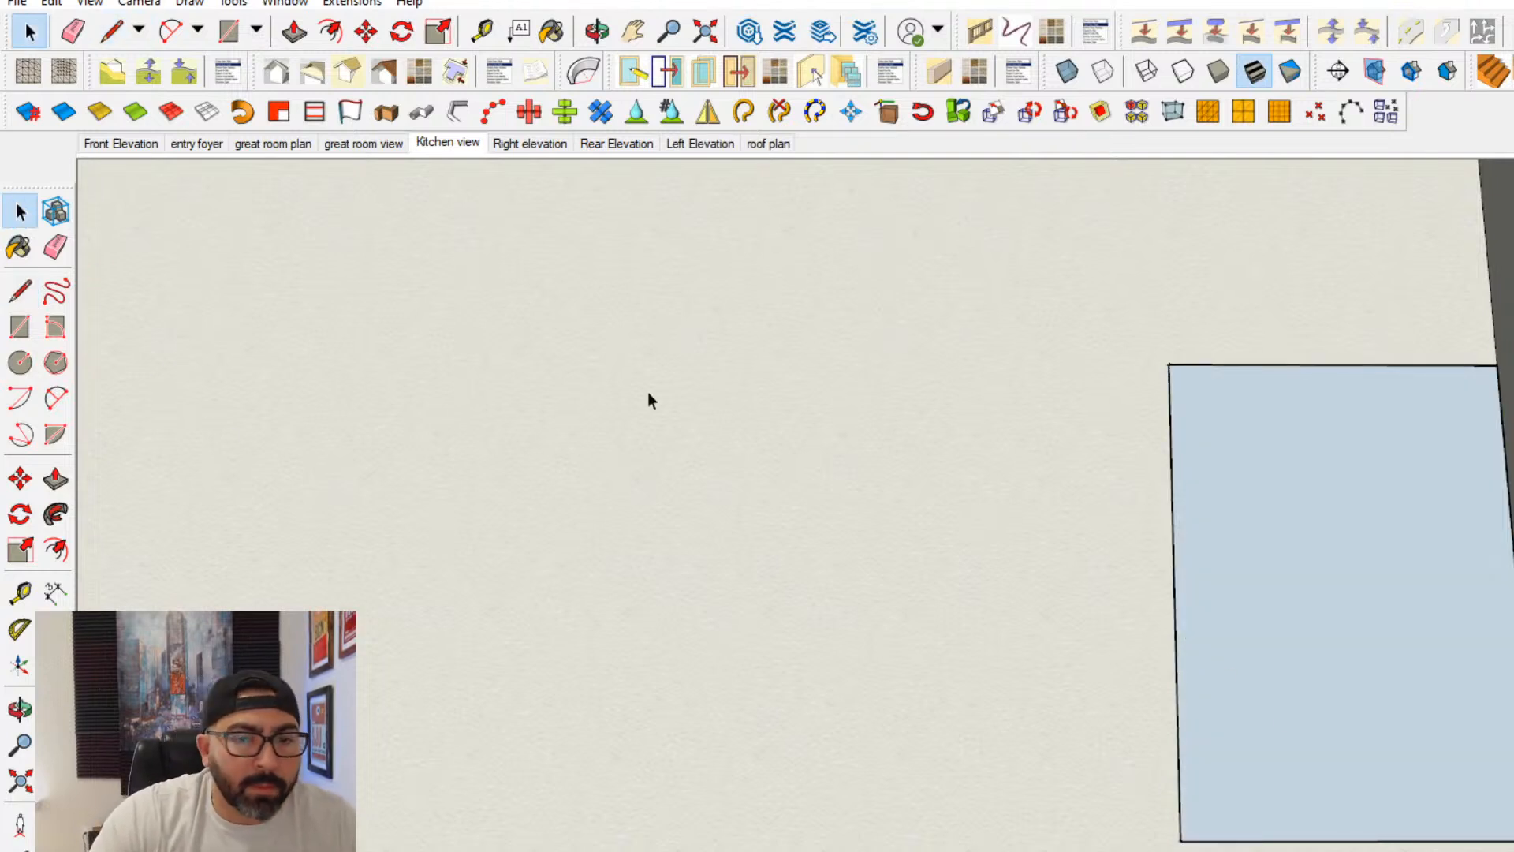
right_click(1233, 516)
click(1297, 699)
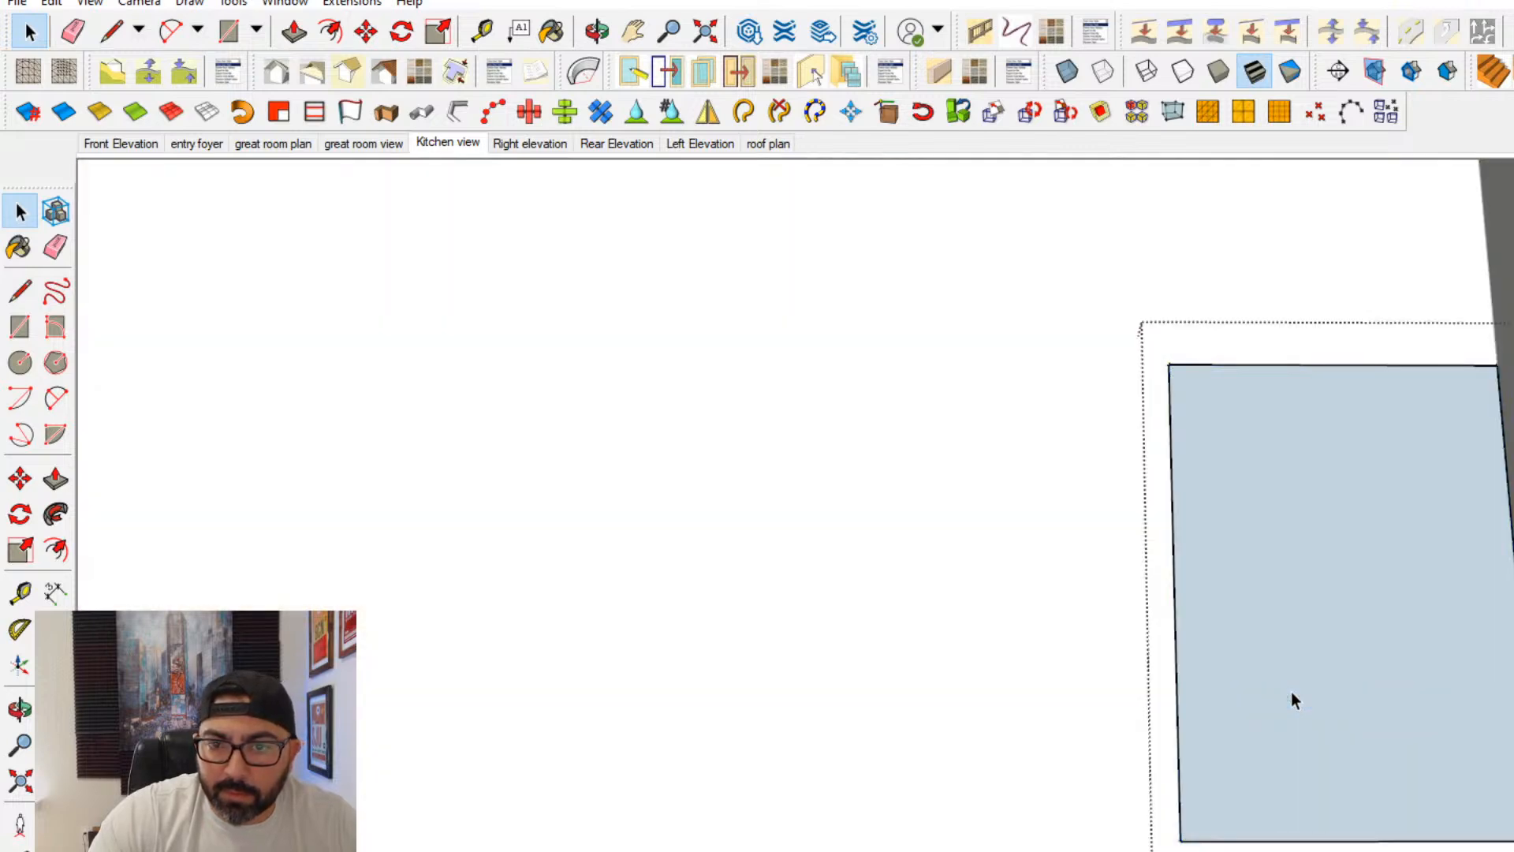
middle_drag(1291, 700, 1267, 722)
click(56, 479)
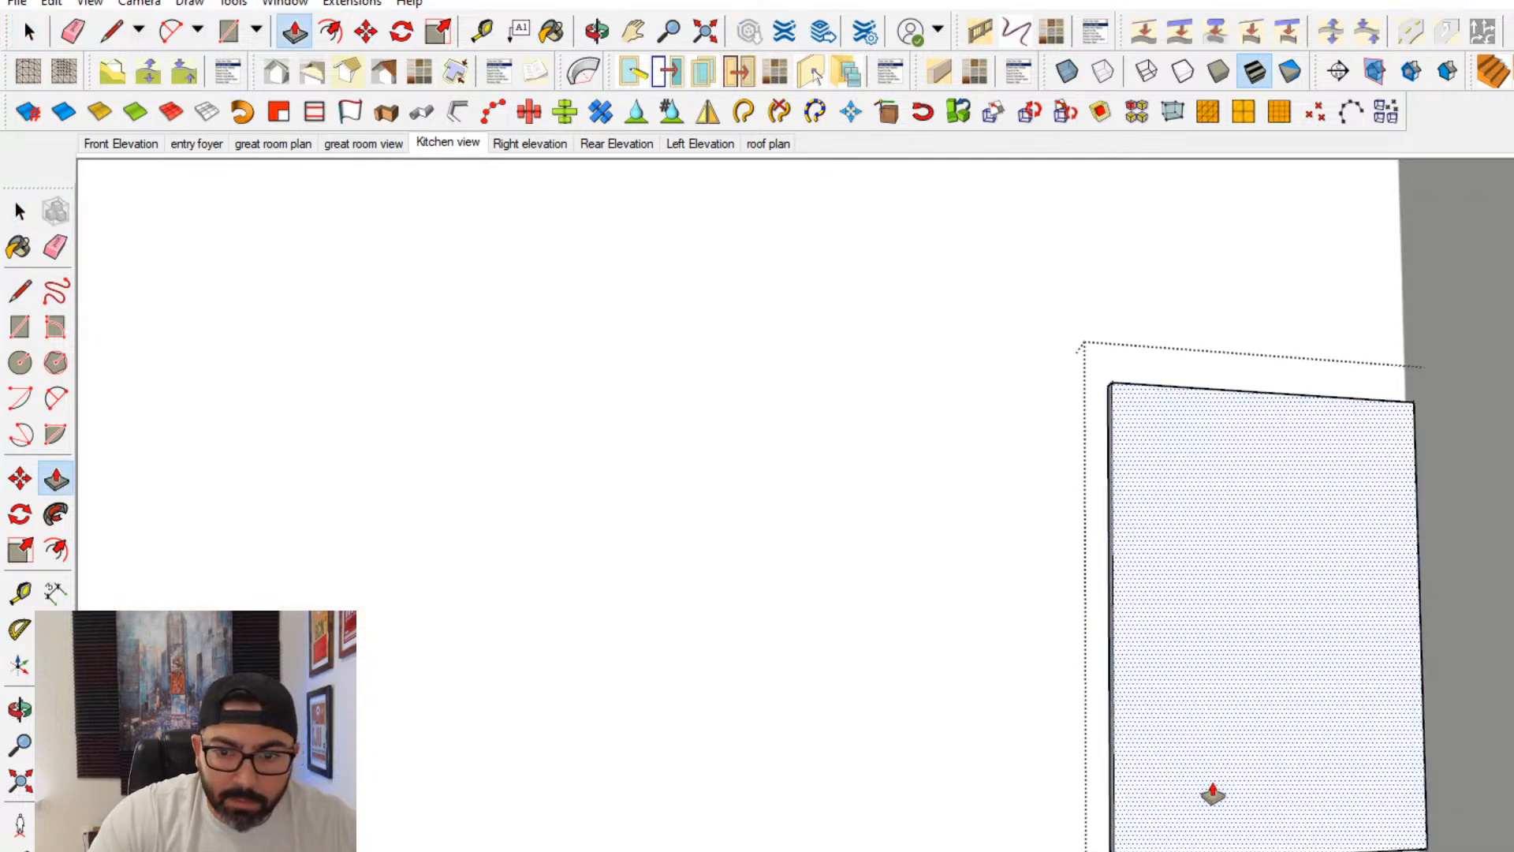
key(Return)
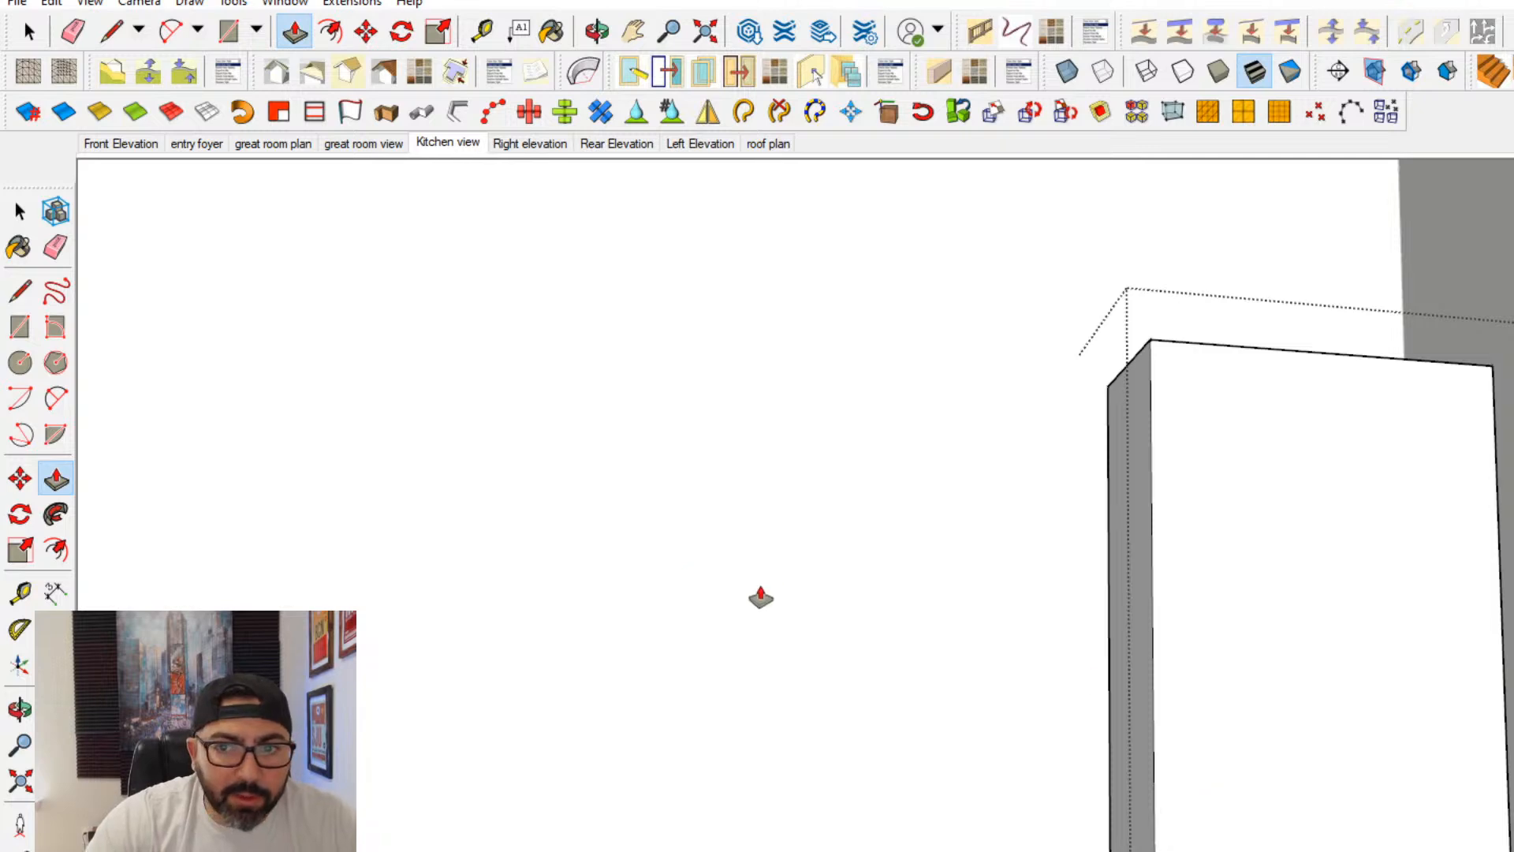
- Try raising the upper cabinet's top face, measure the cabinet's height, and undo the change
middle_drag(761, 597, 1284, 589)
scroll(797, 720, down, 5)
scroll(1209, 602, down, 3)
scroll(1250, 556, up, 3)
scroll(1242, 553, down, 4)
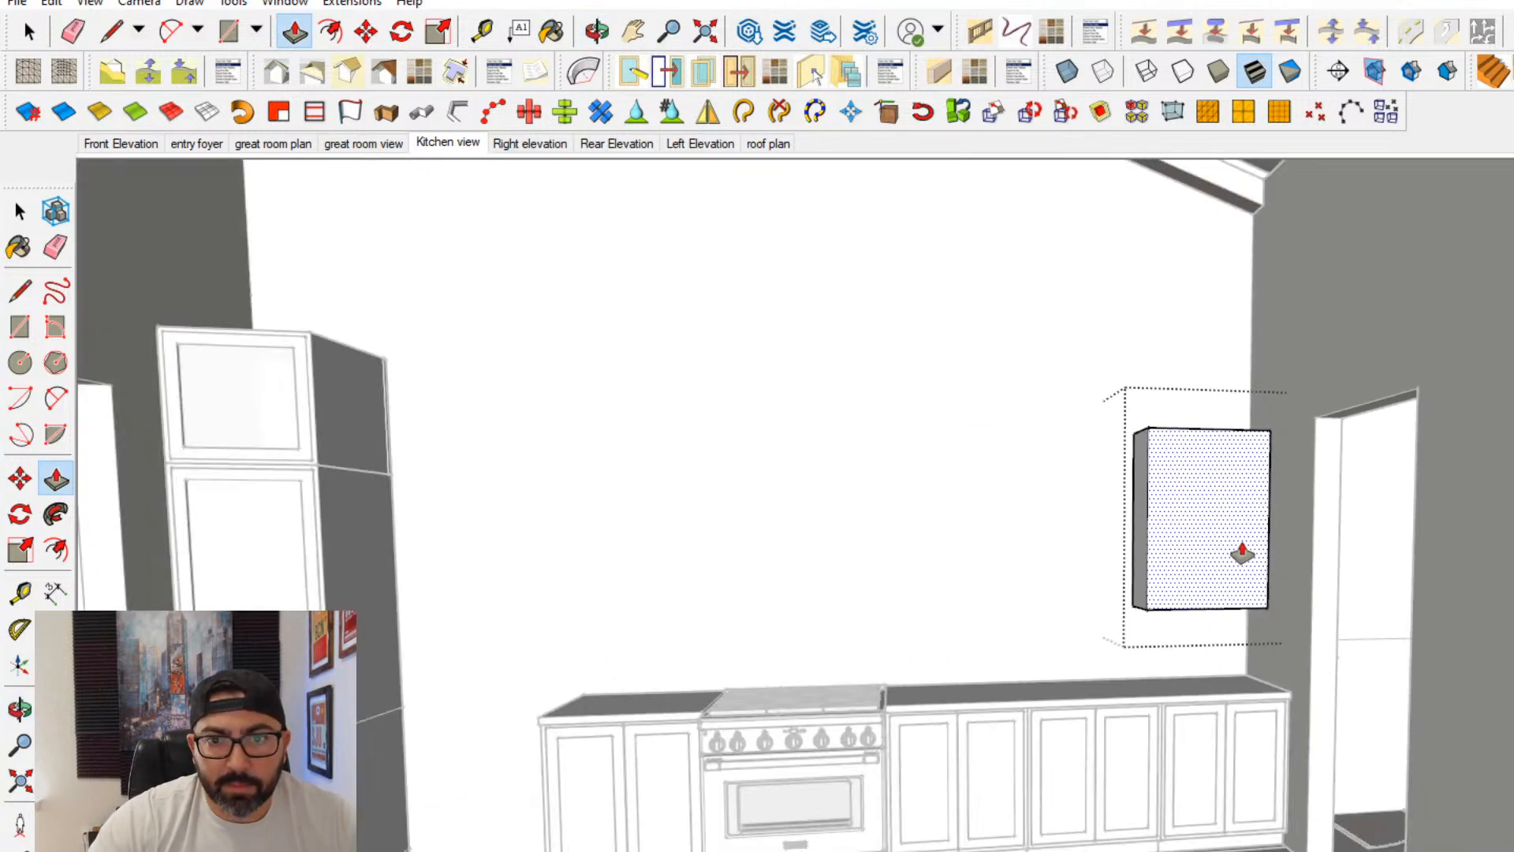
scroll(1240, 556, down, 2)
scroll(1244, 557, up, 6)
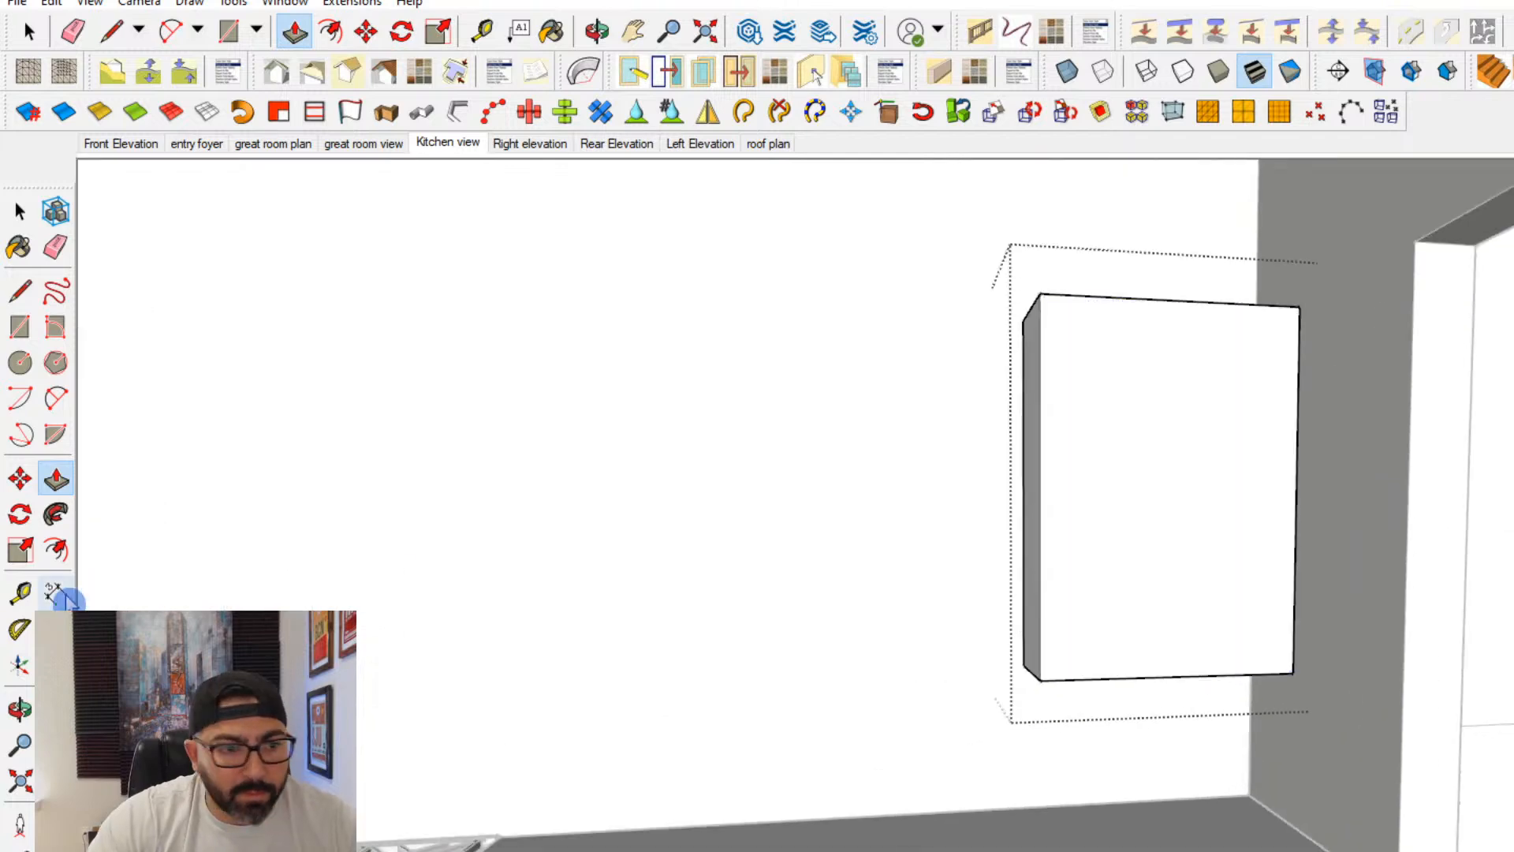
scroll(119, 575, down, 1)
middle_drag(331, 607, 1021, 737)
scroll(1036, 737, down, 5)
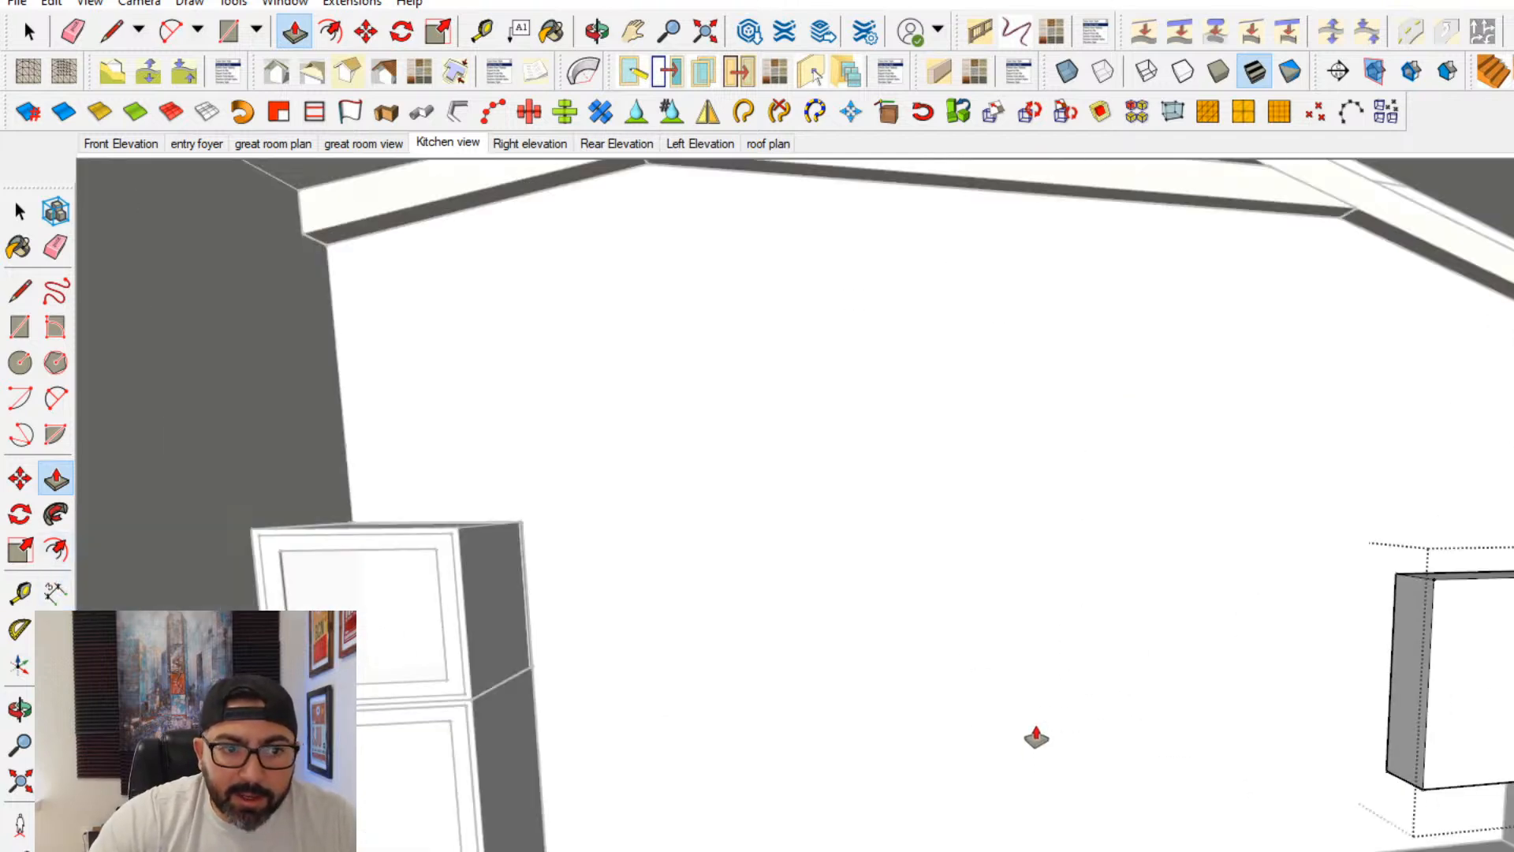
middle_drag(1287, 654, 1332, 631)
click(1446, 579)
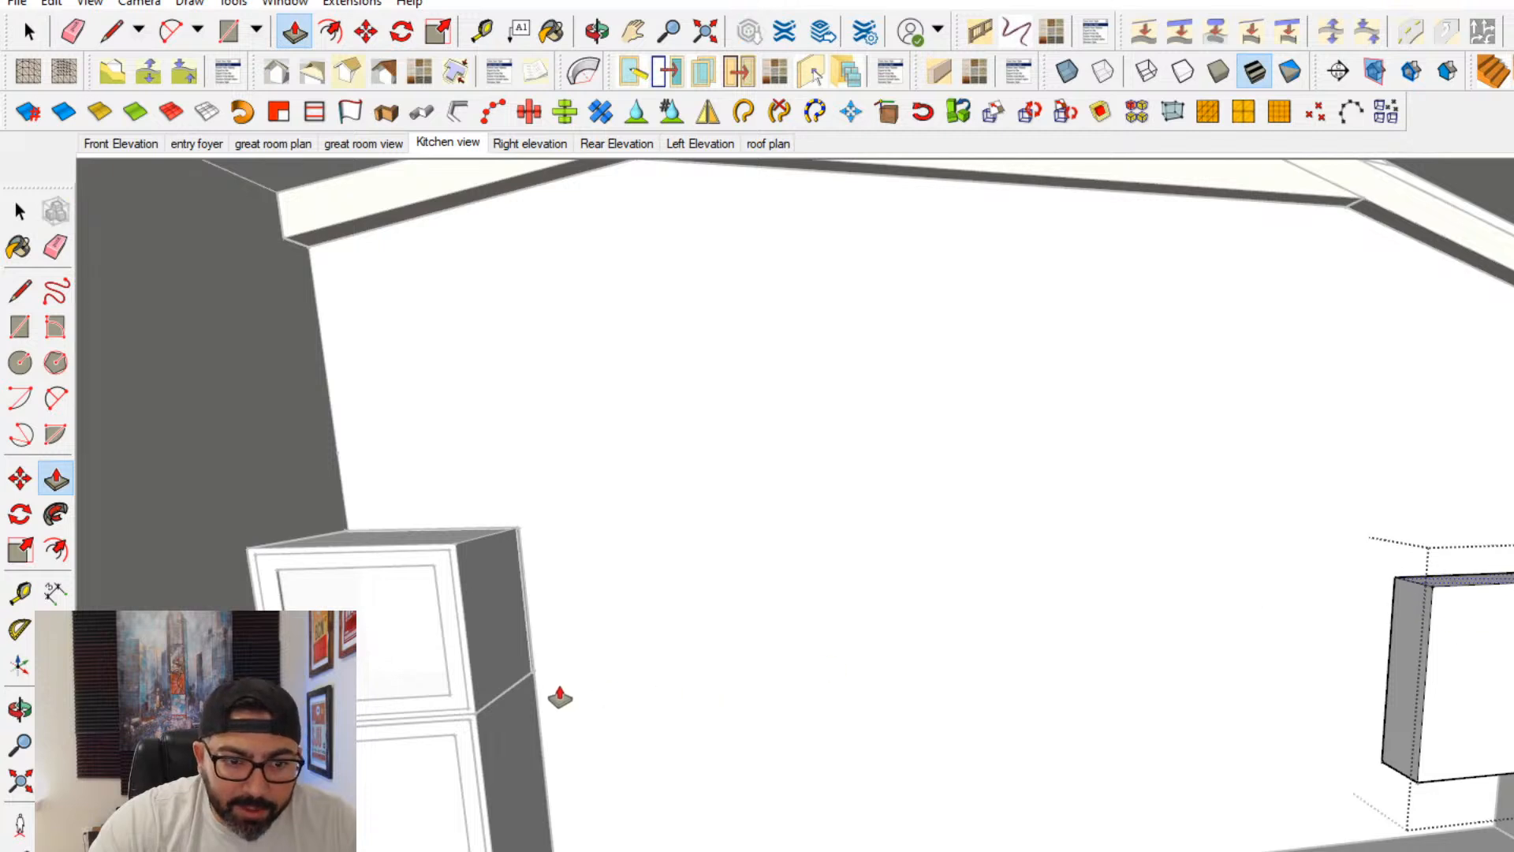
key(Escape)
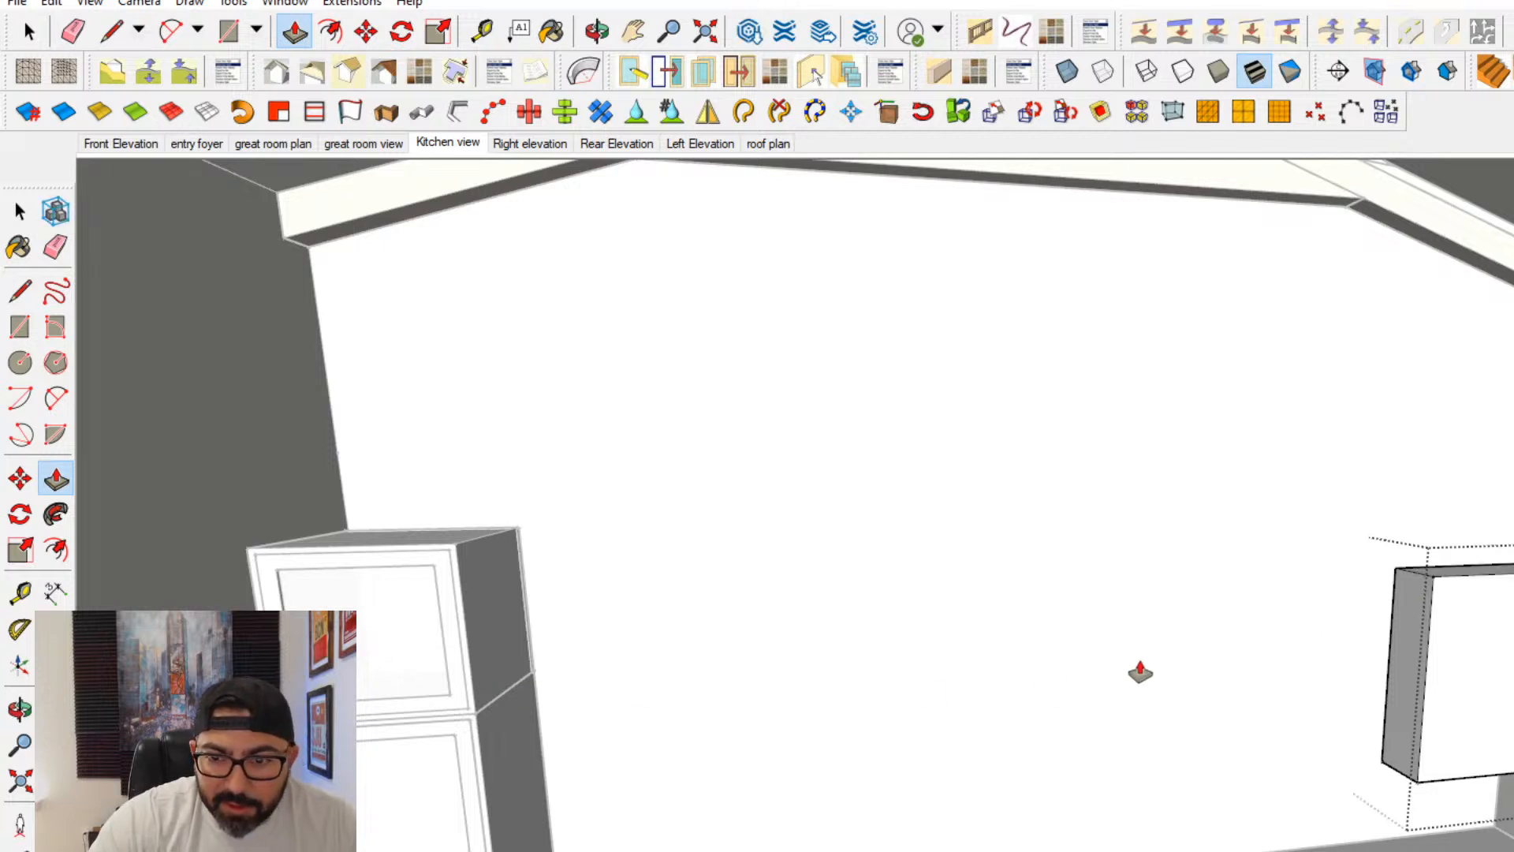
click(1443, 580)
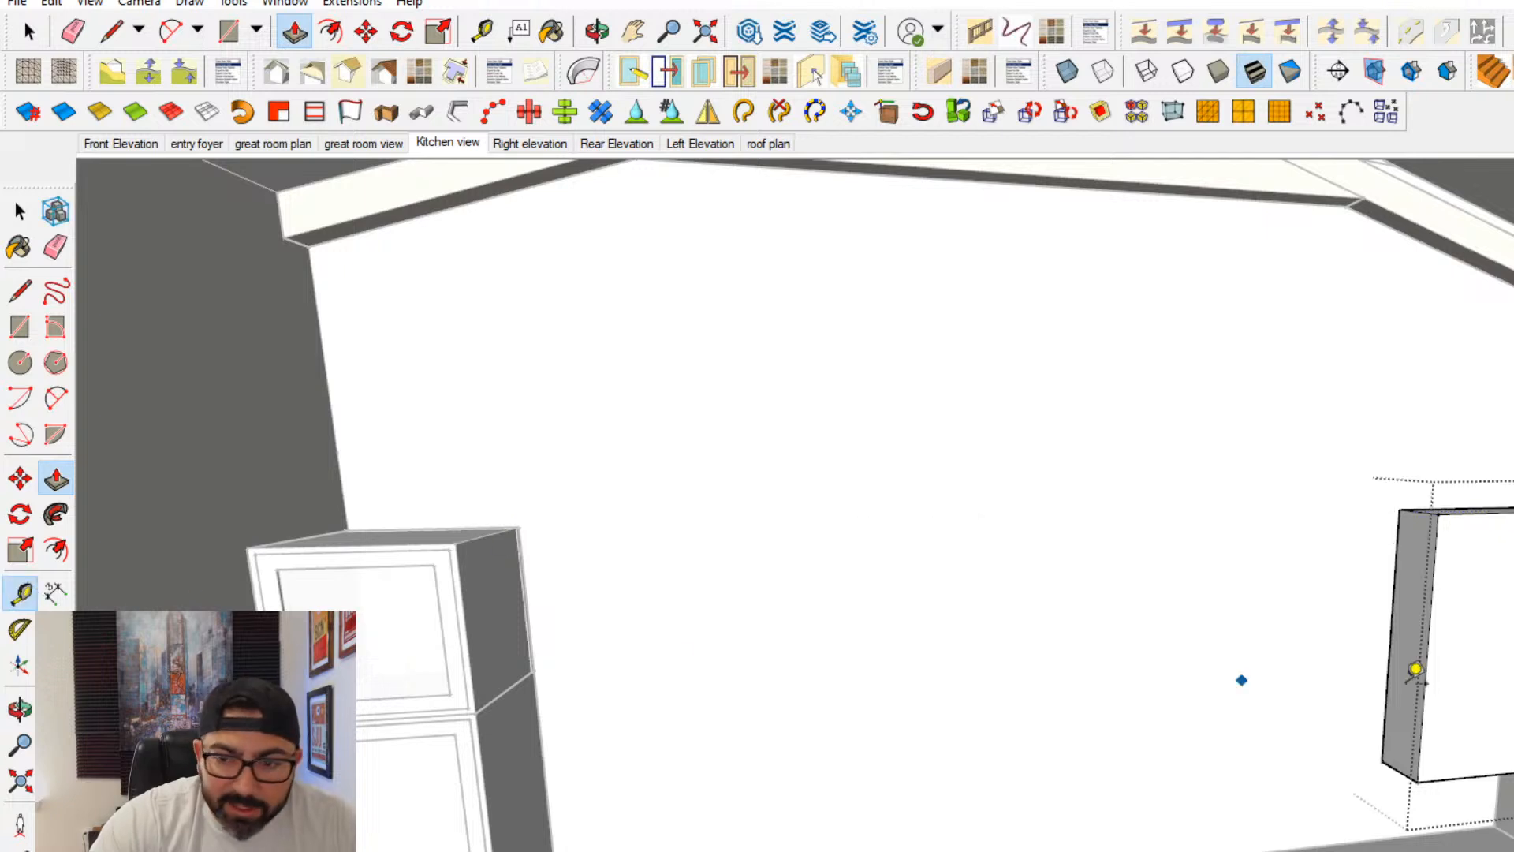
key(t)
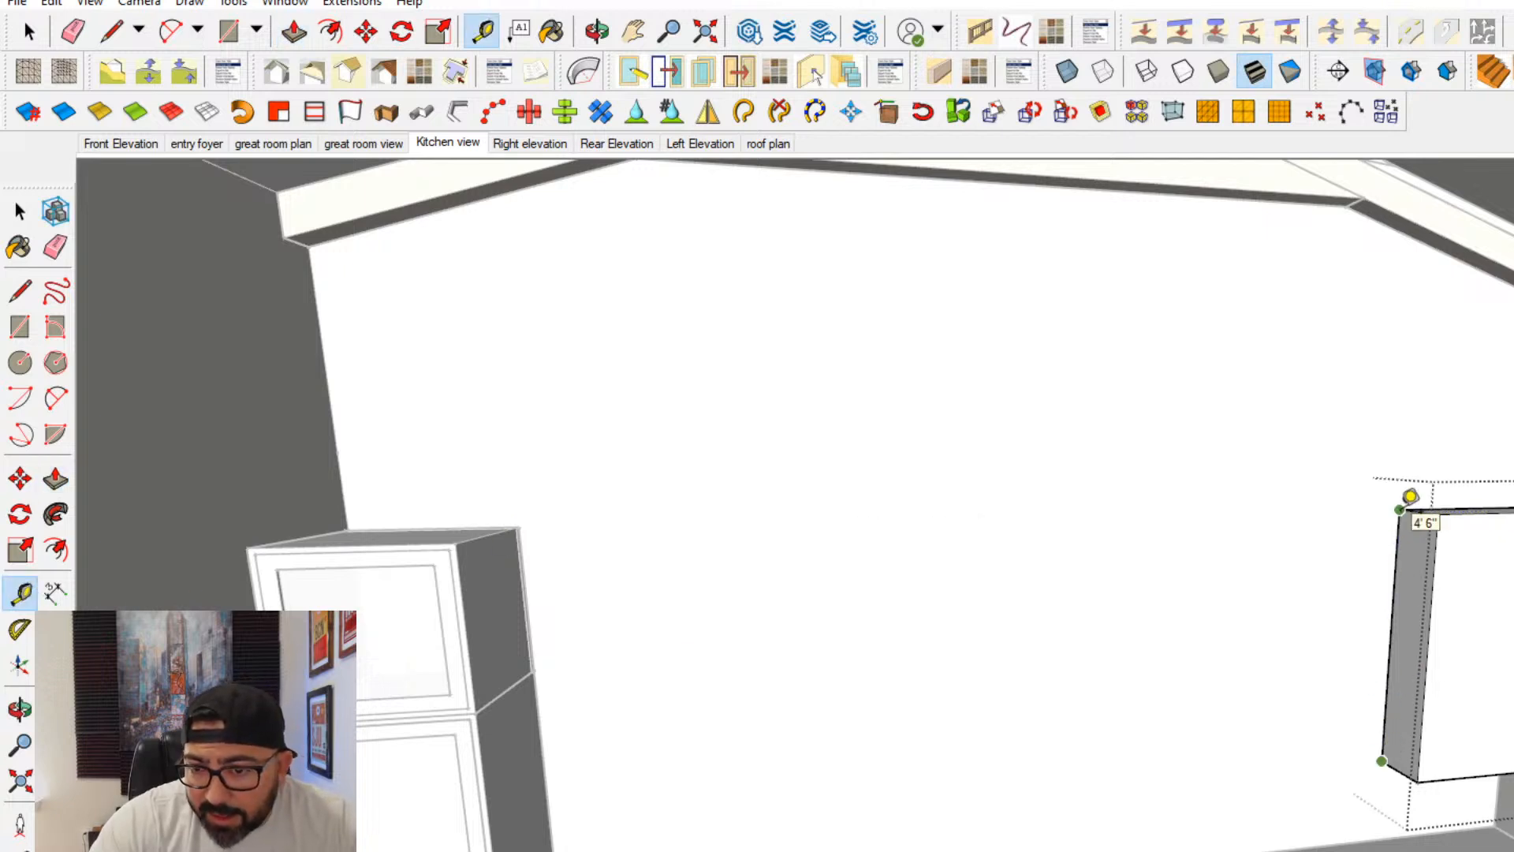
key(ctrl+z)
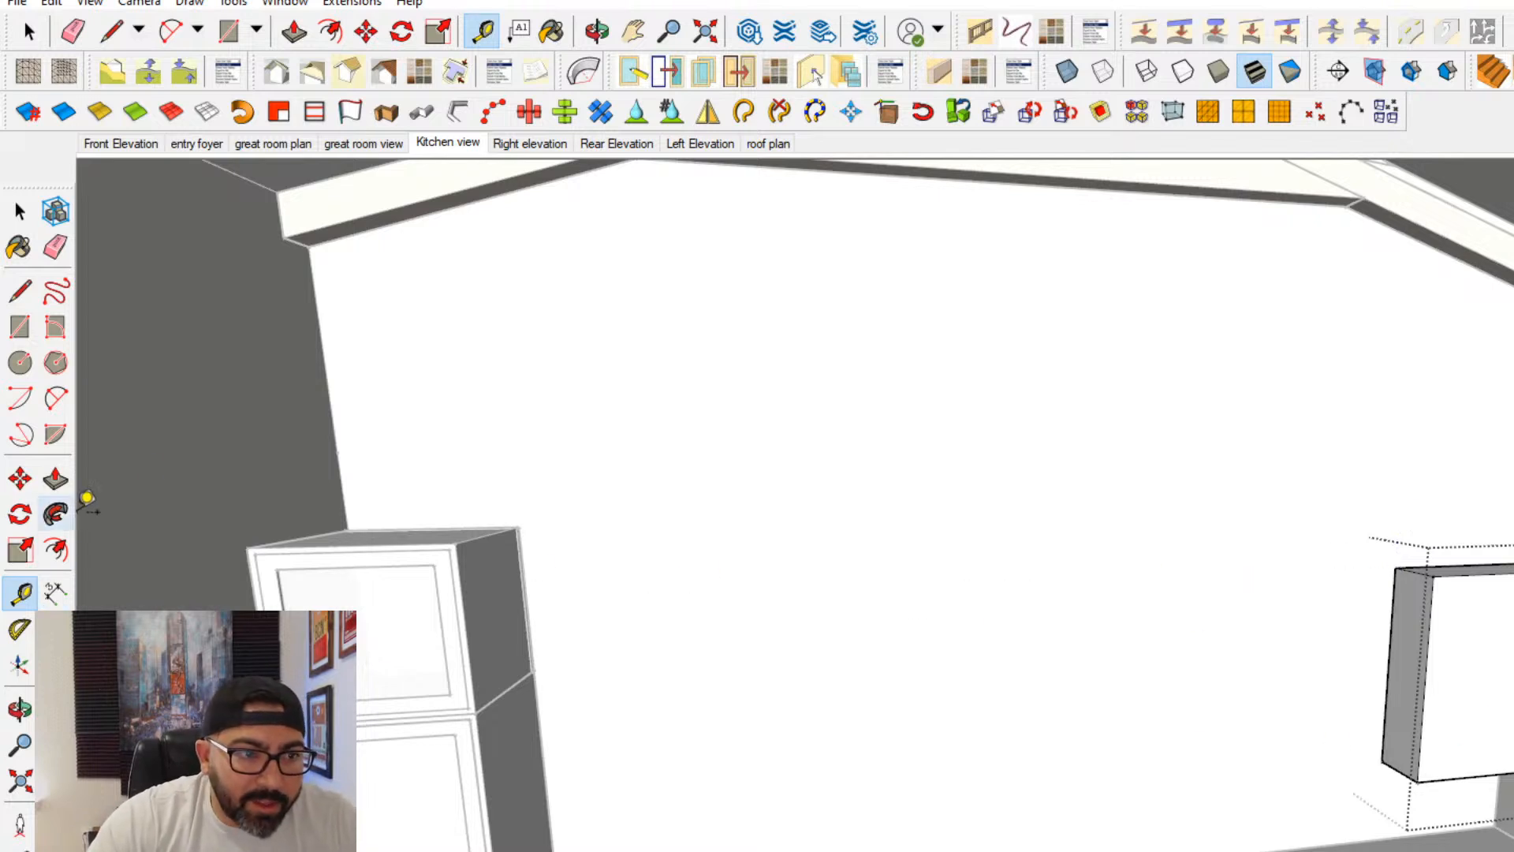
- Try to push/pull the upper cabinet's exposed side face
scroll(1419, 768, up, 3)
key(p)
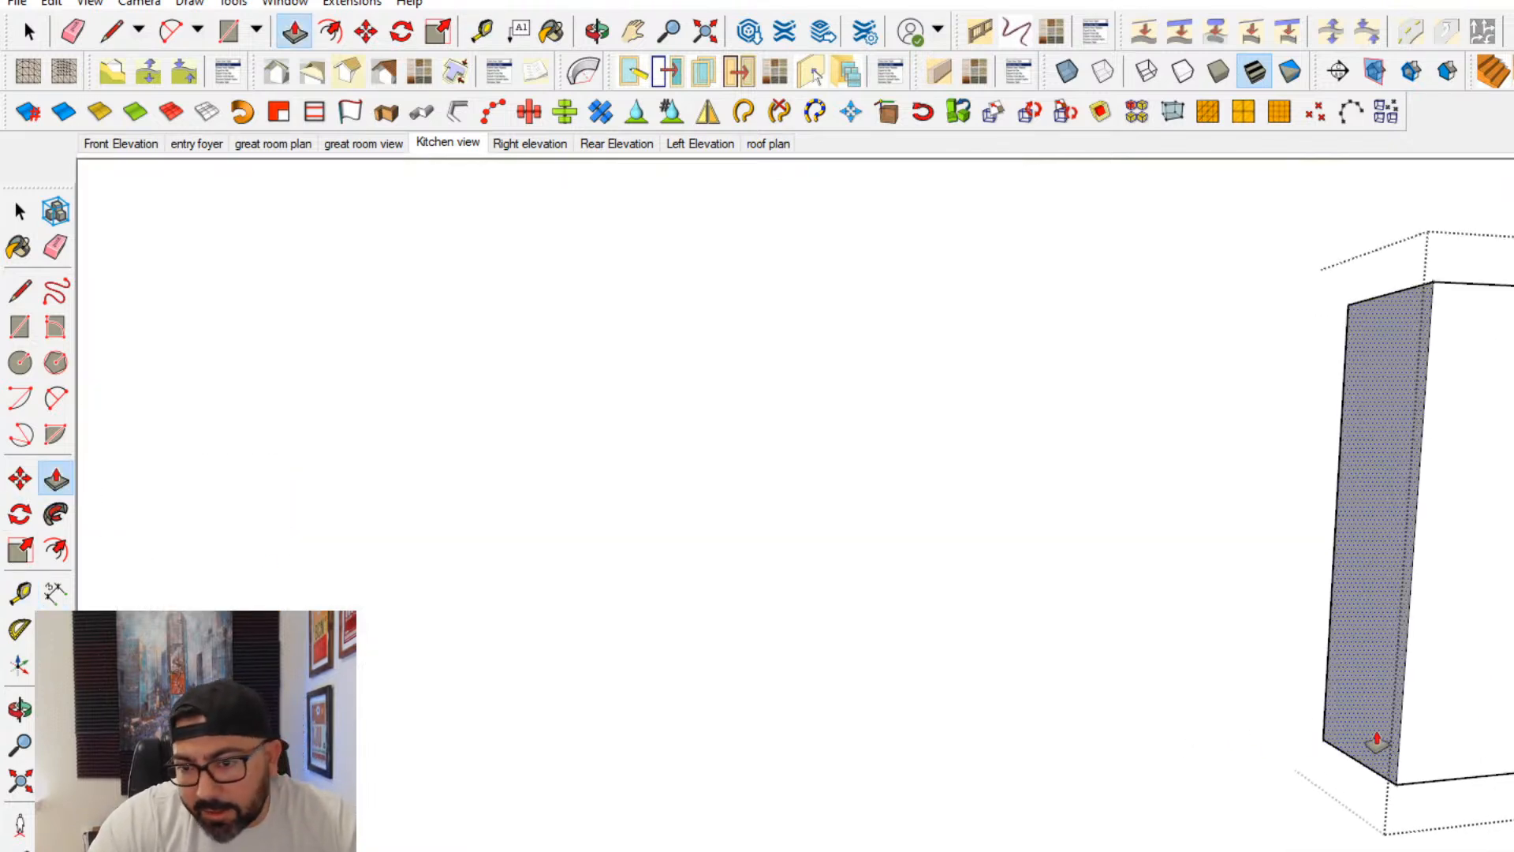
click(1390, 739)
key(Return)
shift+middle_drag(1460, 771, 1089, 828)
scroll(1088, 828, down, 1)
- Undo the side-face push/pull and offset the upper cabinet's front face inward to form a narrow border
click(61, 547)
scroll(1087, 739, up, 1)
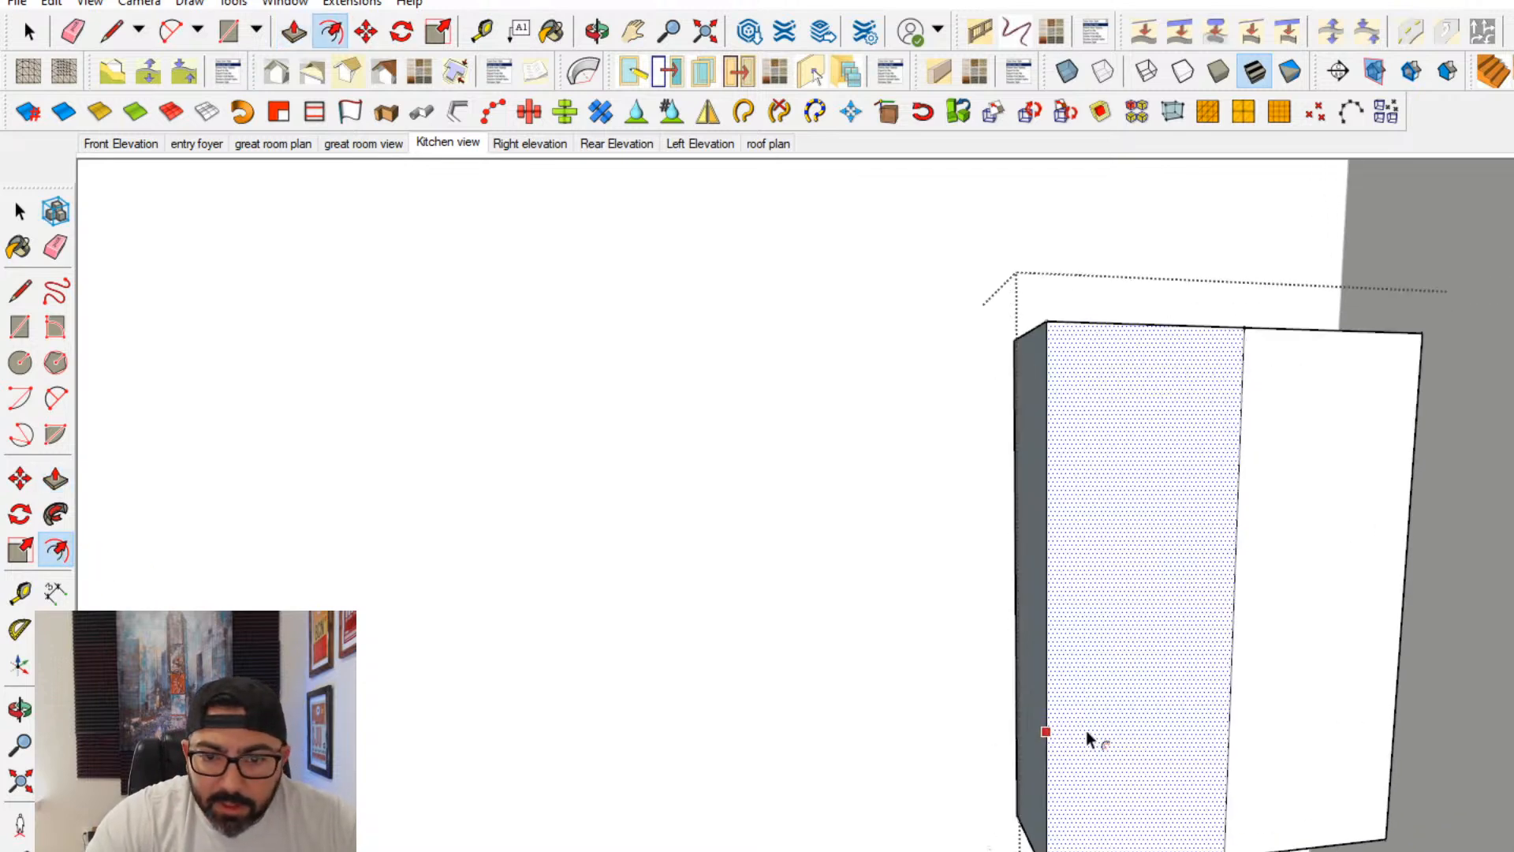
key(ctrl+z)
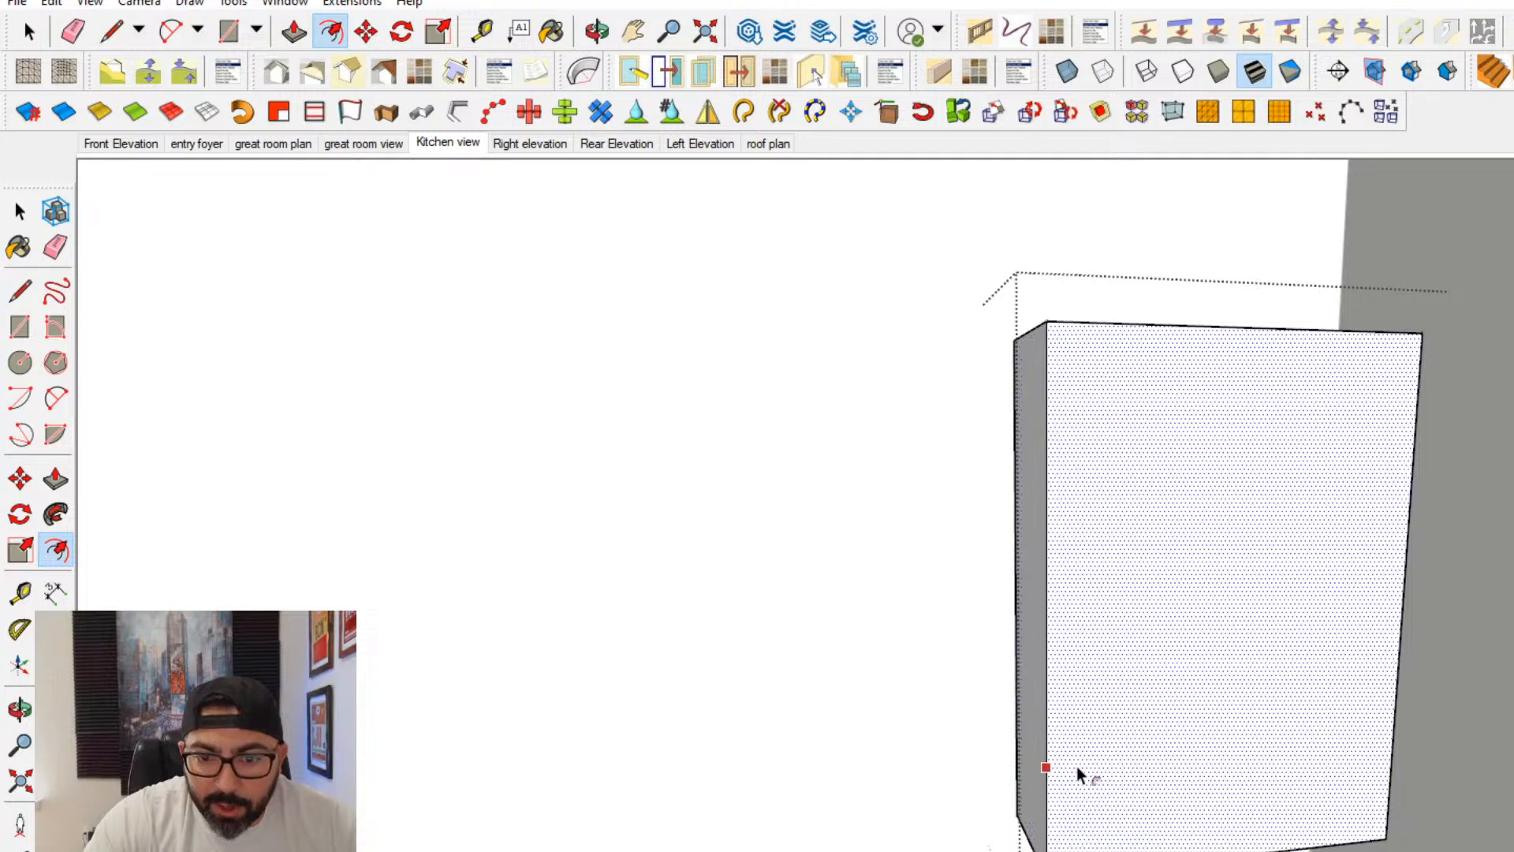
click(1084, 766)
key(Return)
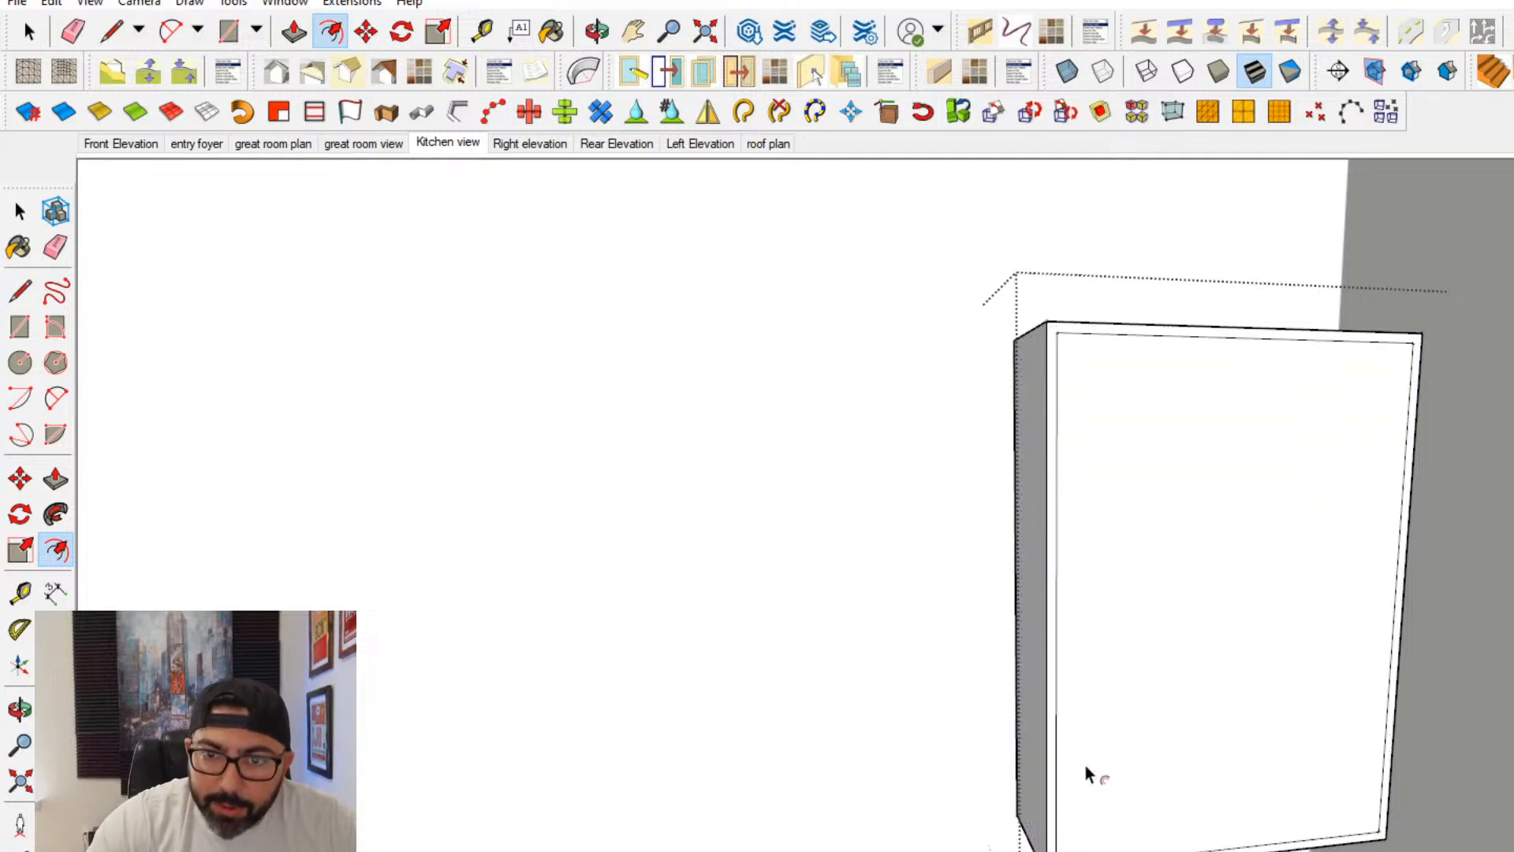
- Divide the bordered front into two doors with a vertical centre line and offset a thin gap inside each door outline
click(28, 292)
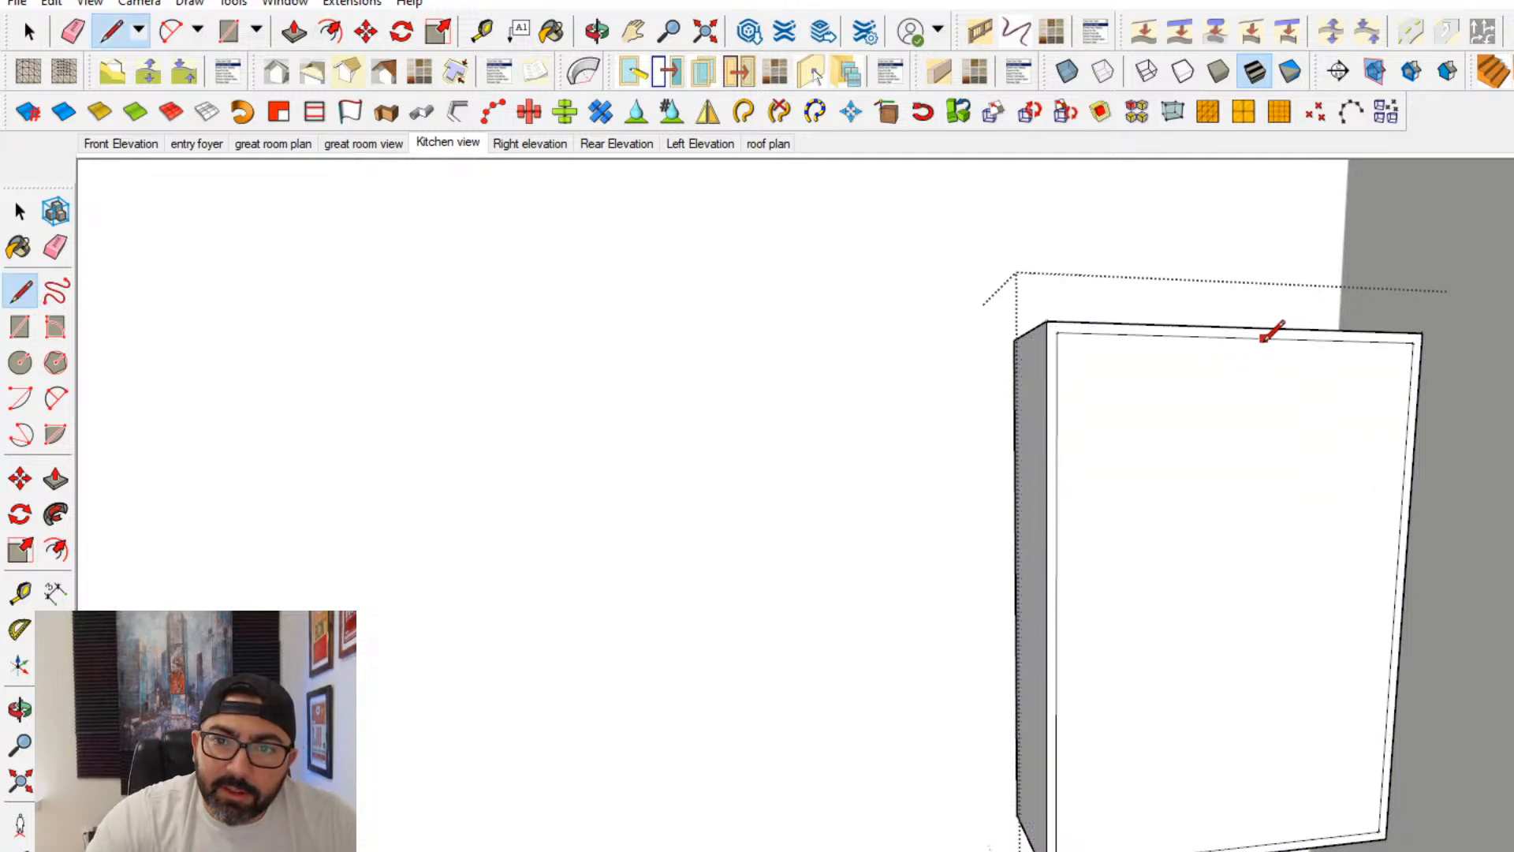
click(1243, 338)
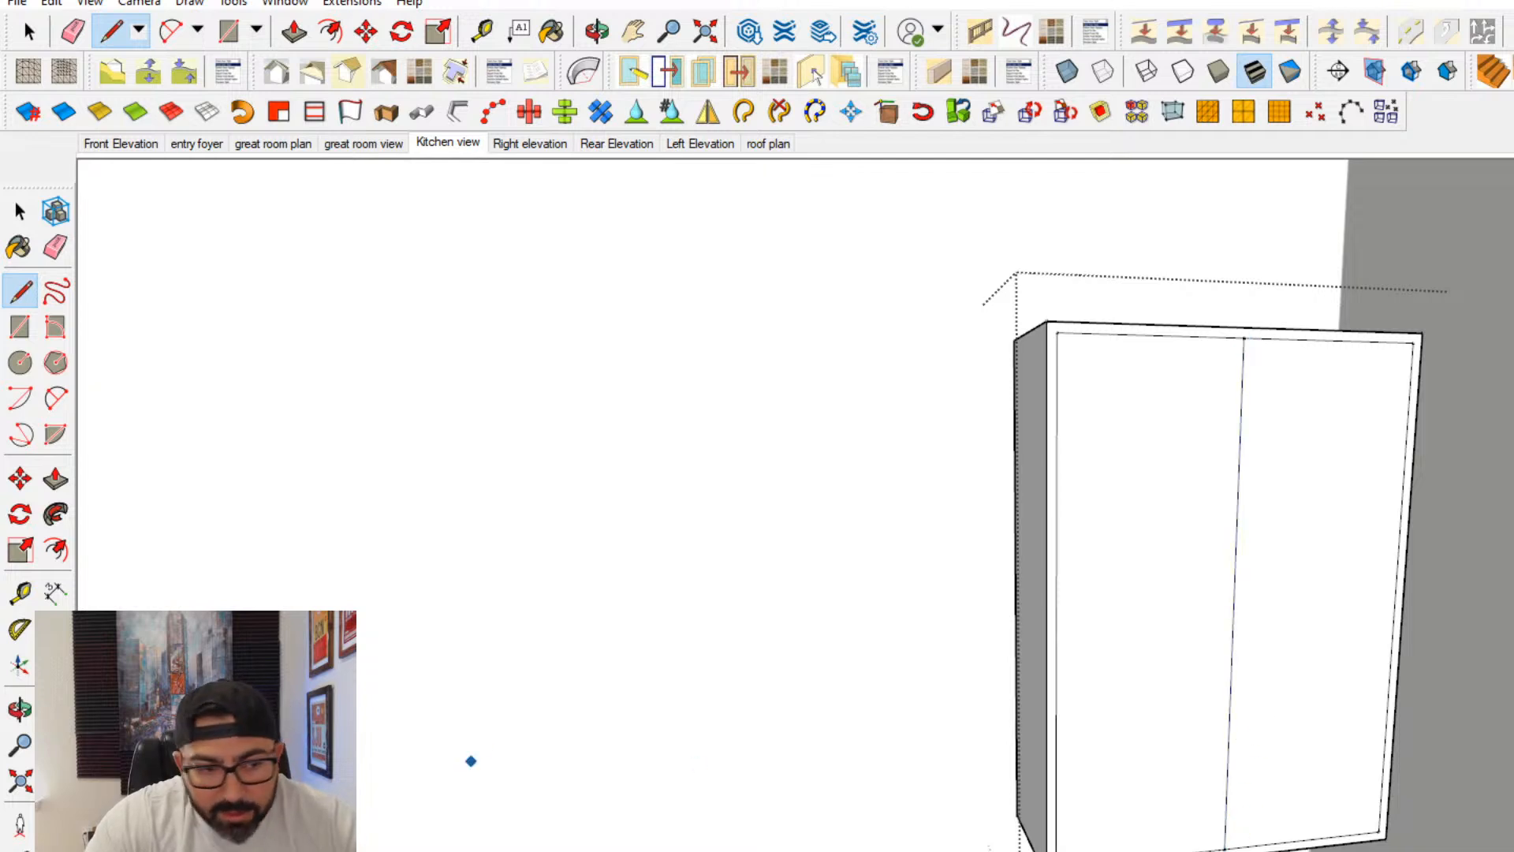
click(60, 552)
click(1163, 733)
key(Return)
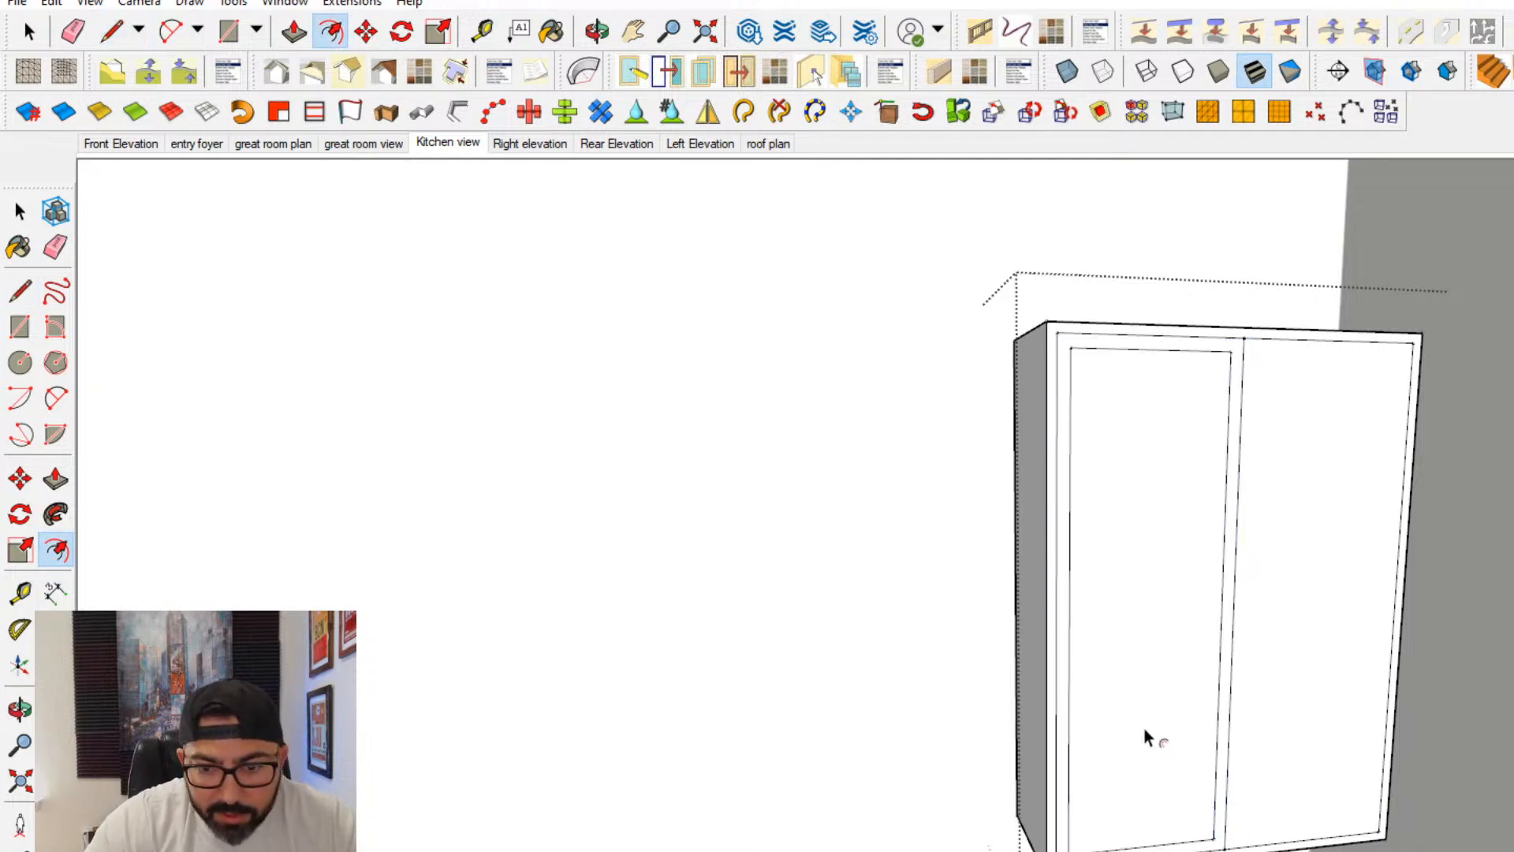
key(ctrl+z)
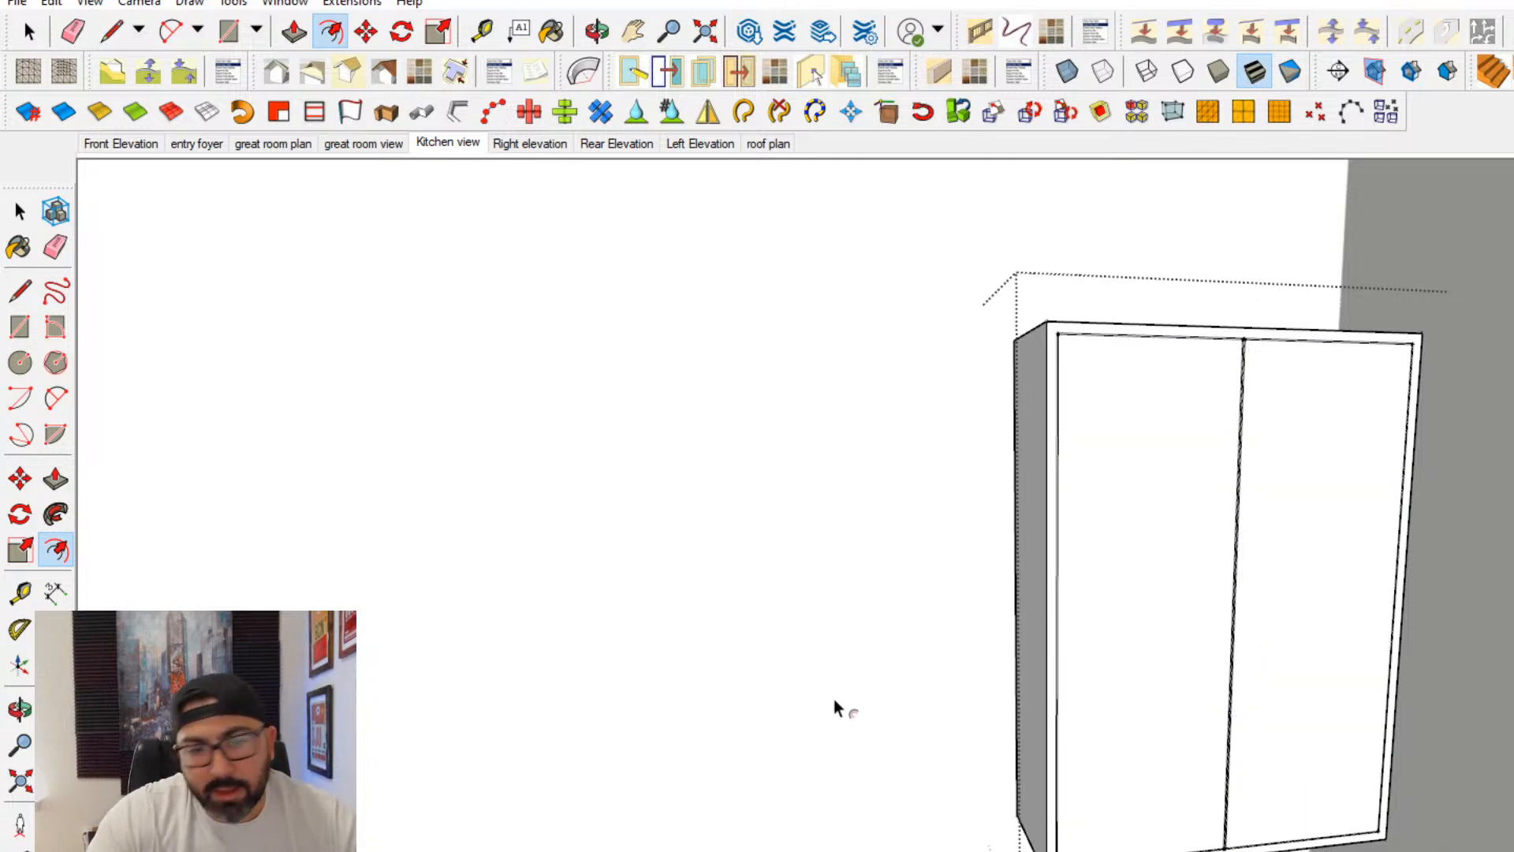
- Offset both door outlines inward by 2 inches to form the shaker frames
click(1143, 770)
text(2)
key(Return)
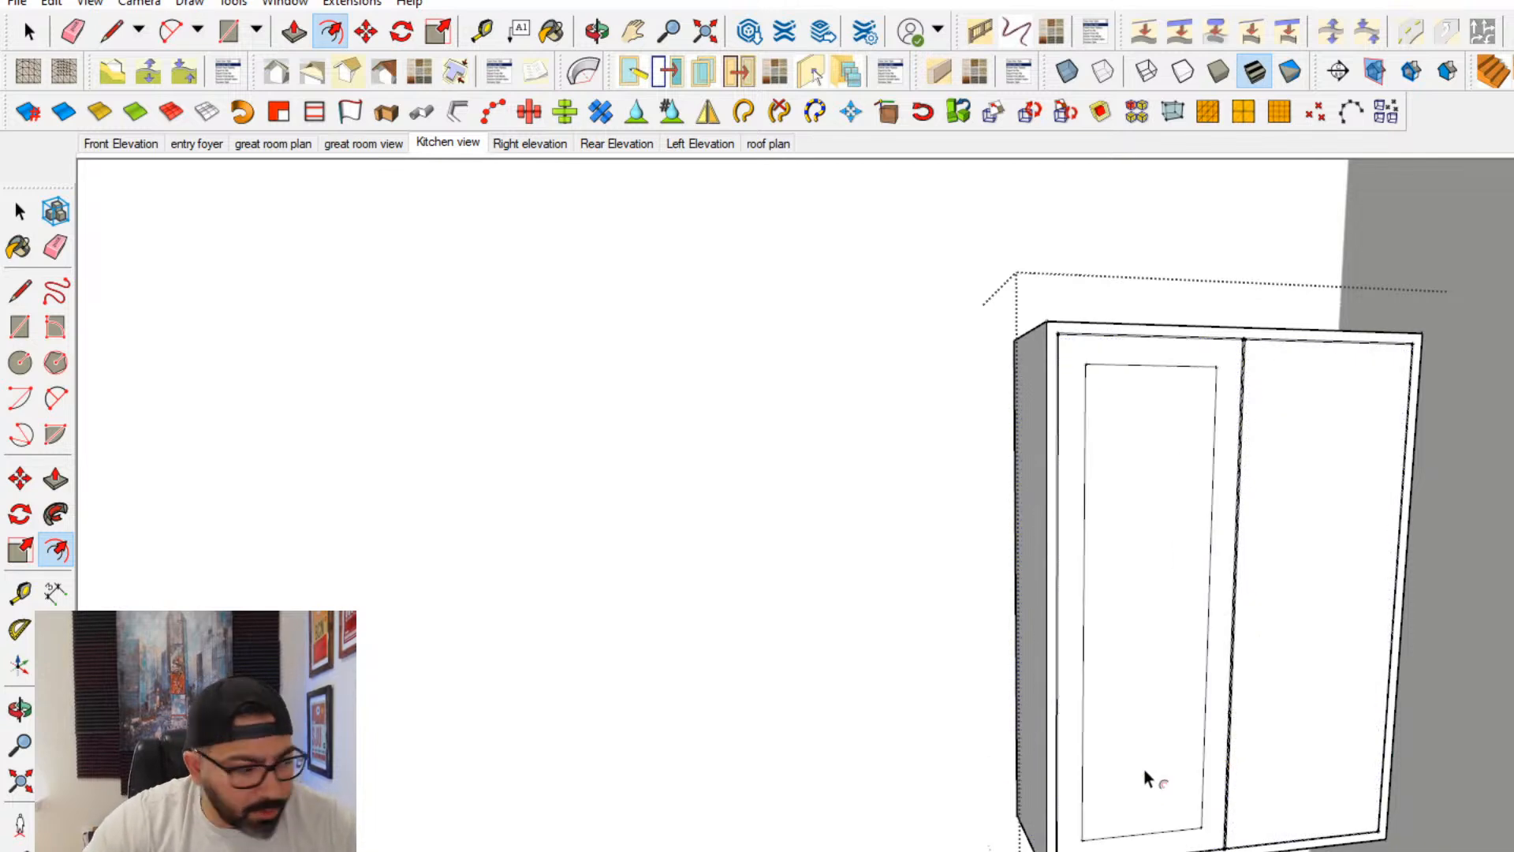
double_click(1287, 740)
- Push/pull the centre panels of both upper cabinet doors inward to recess them behind their frames
click(55, 479)
scroll(889, 578, up, 5)
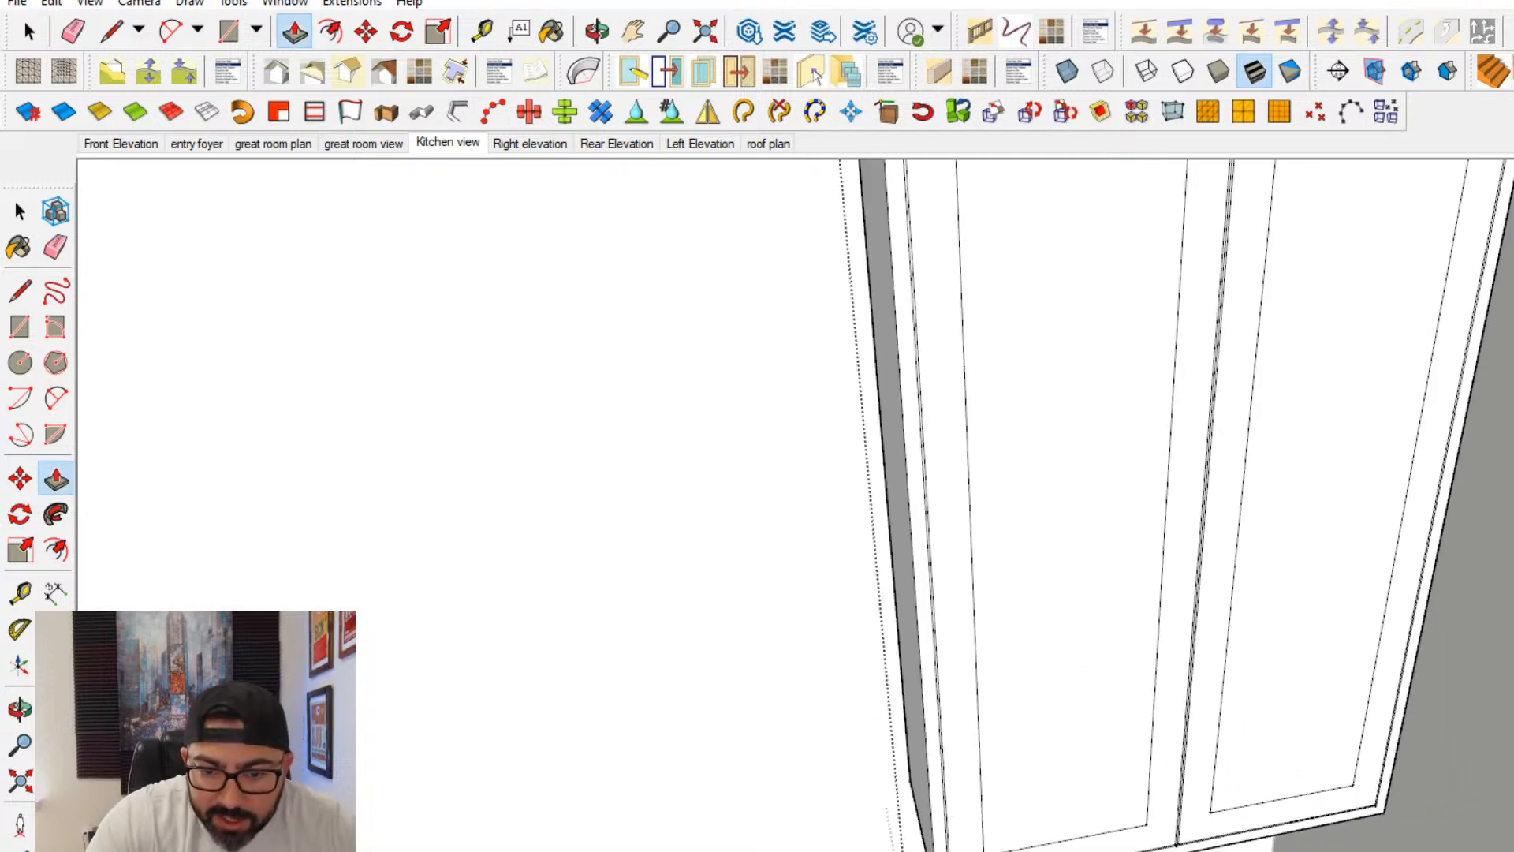
click(1066, 827)
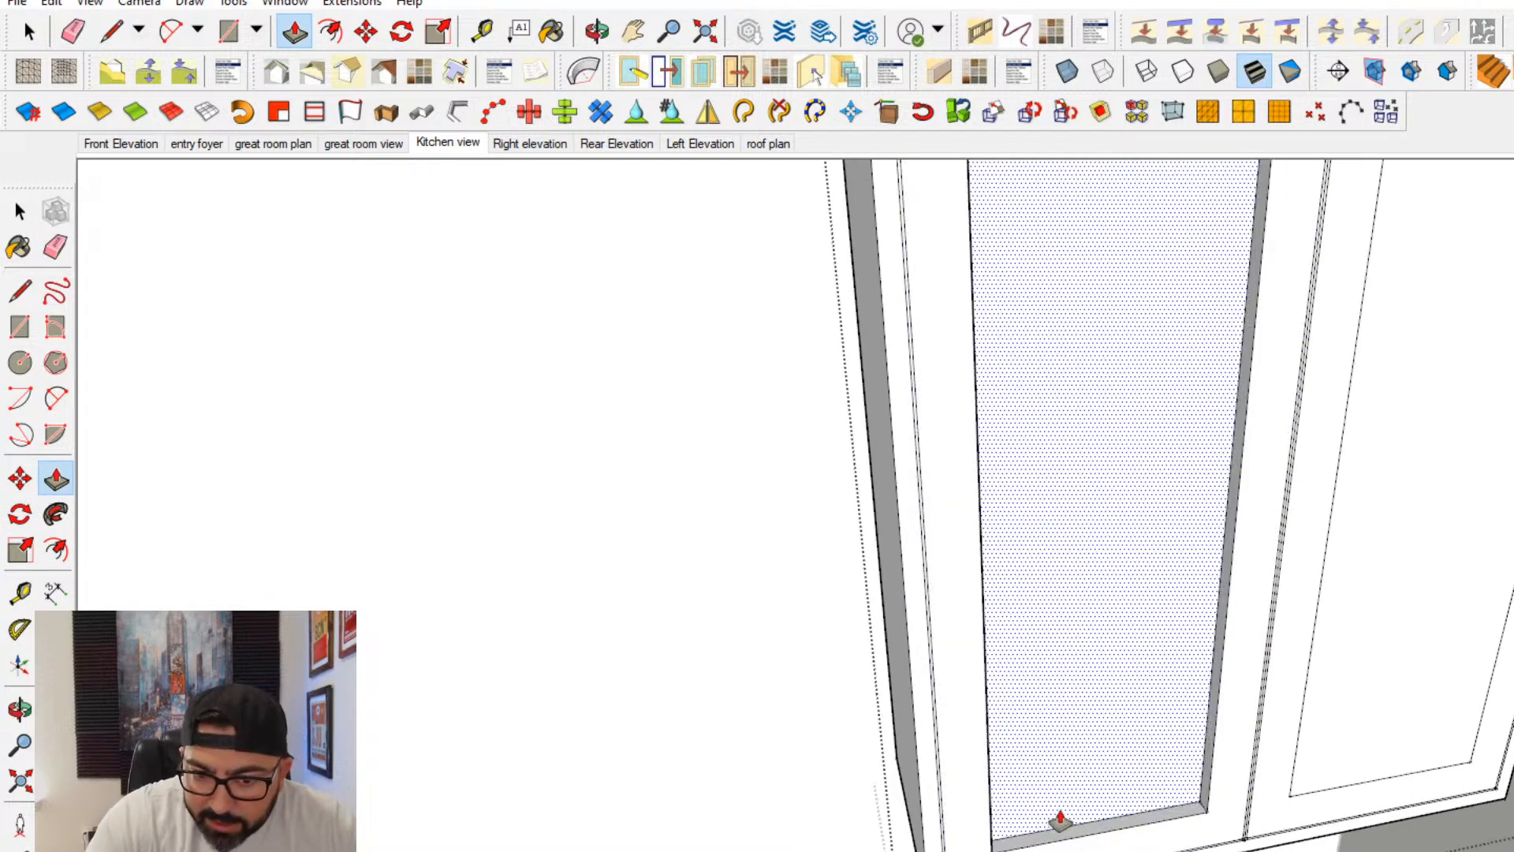
click(1057, 818)
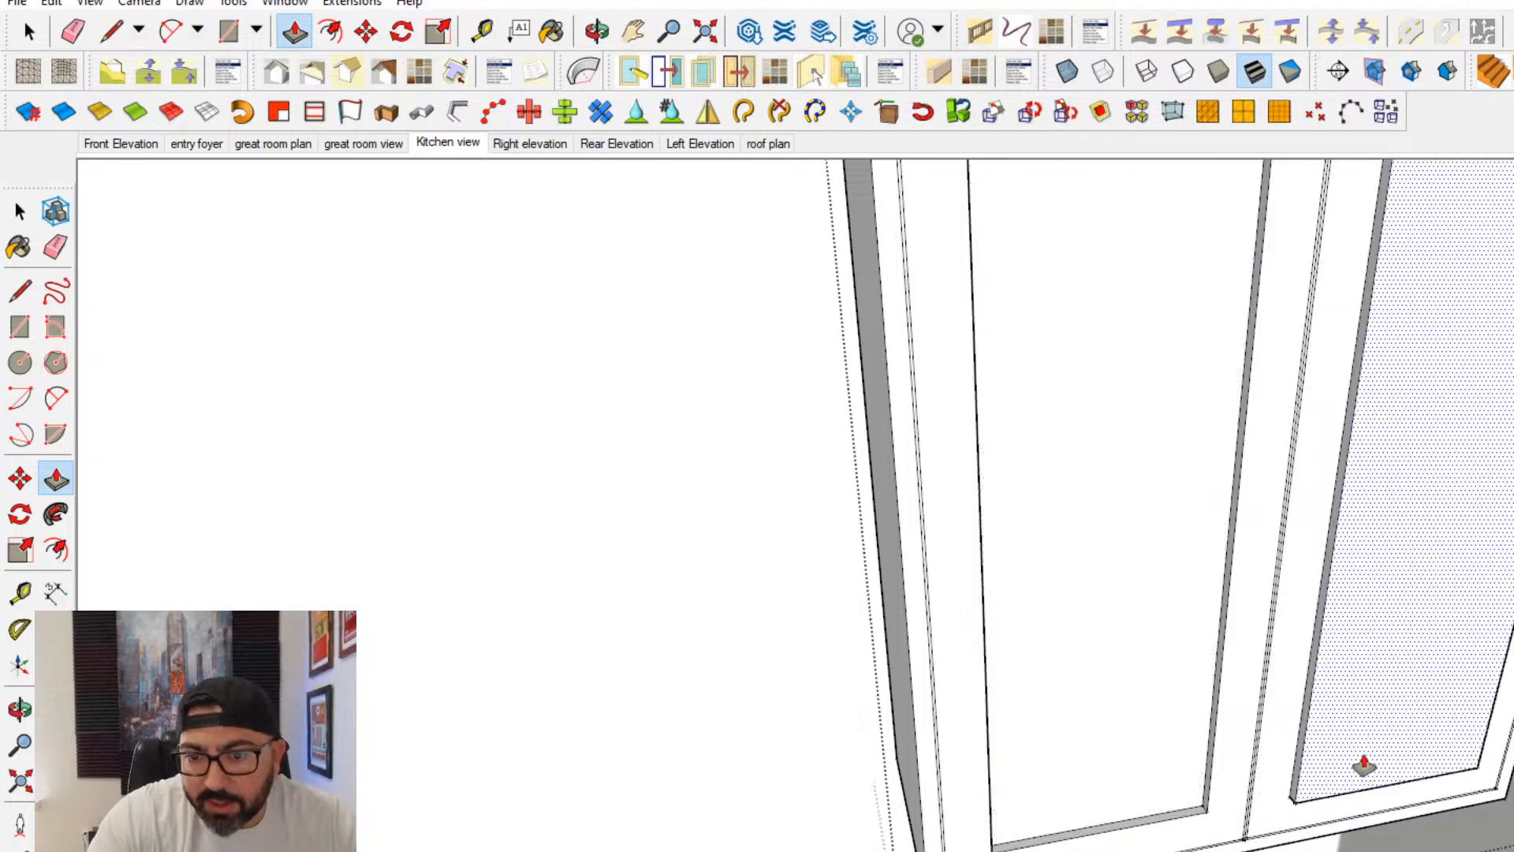
- Push/pull both upper cabinet door frames so they stand proud of the narrow face border
scroll(1362, 764, up, 2)
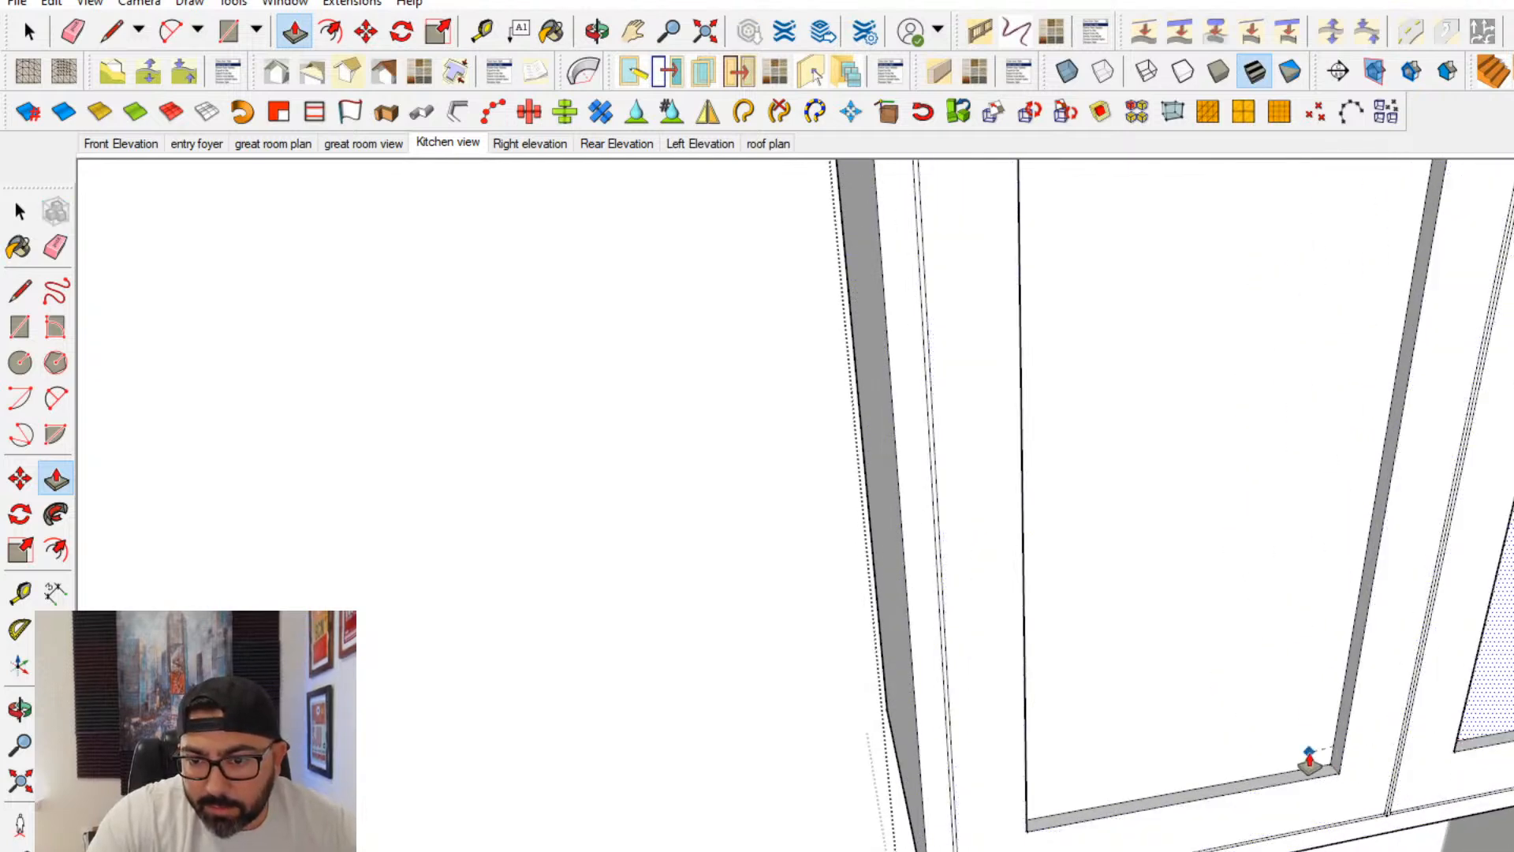
scroll(899, 789, up, 2)
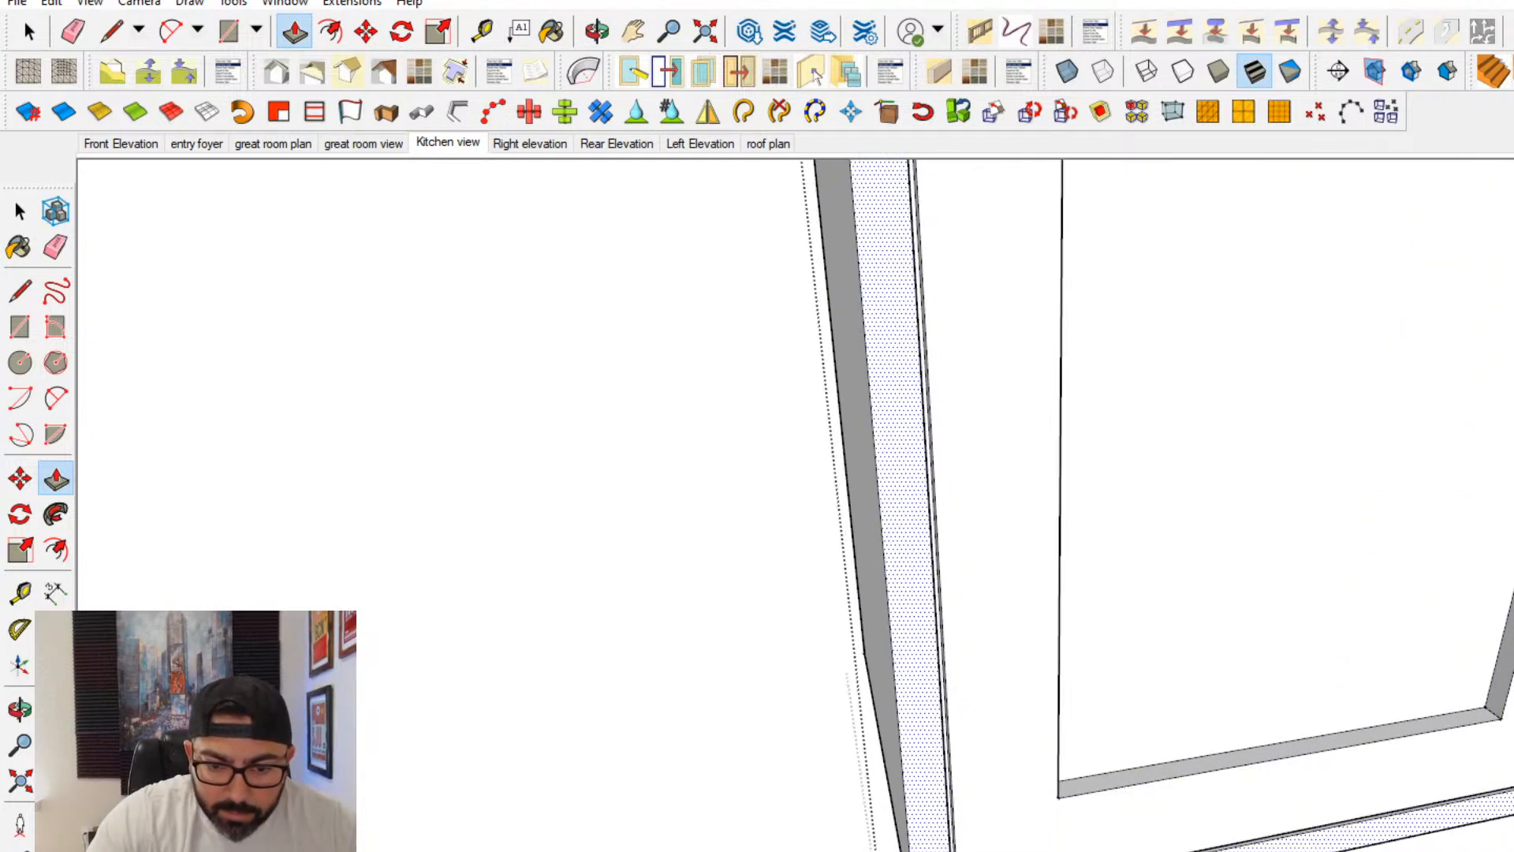
scroll(1183, 805, down, 4)
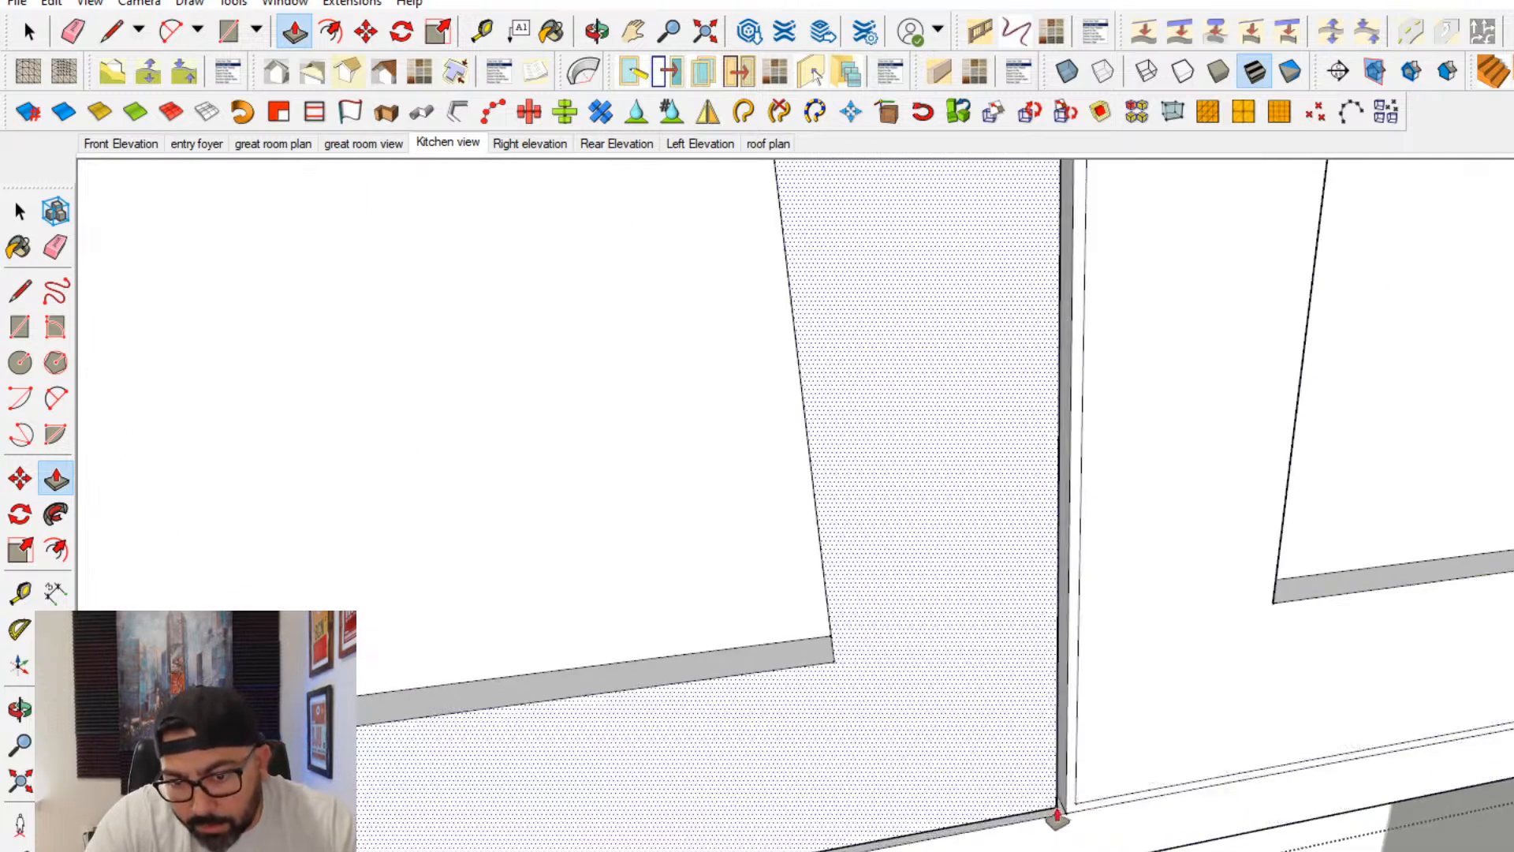
click(19, 212)
scroll(1201, 648, down, 4)
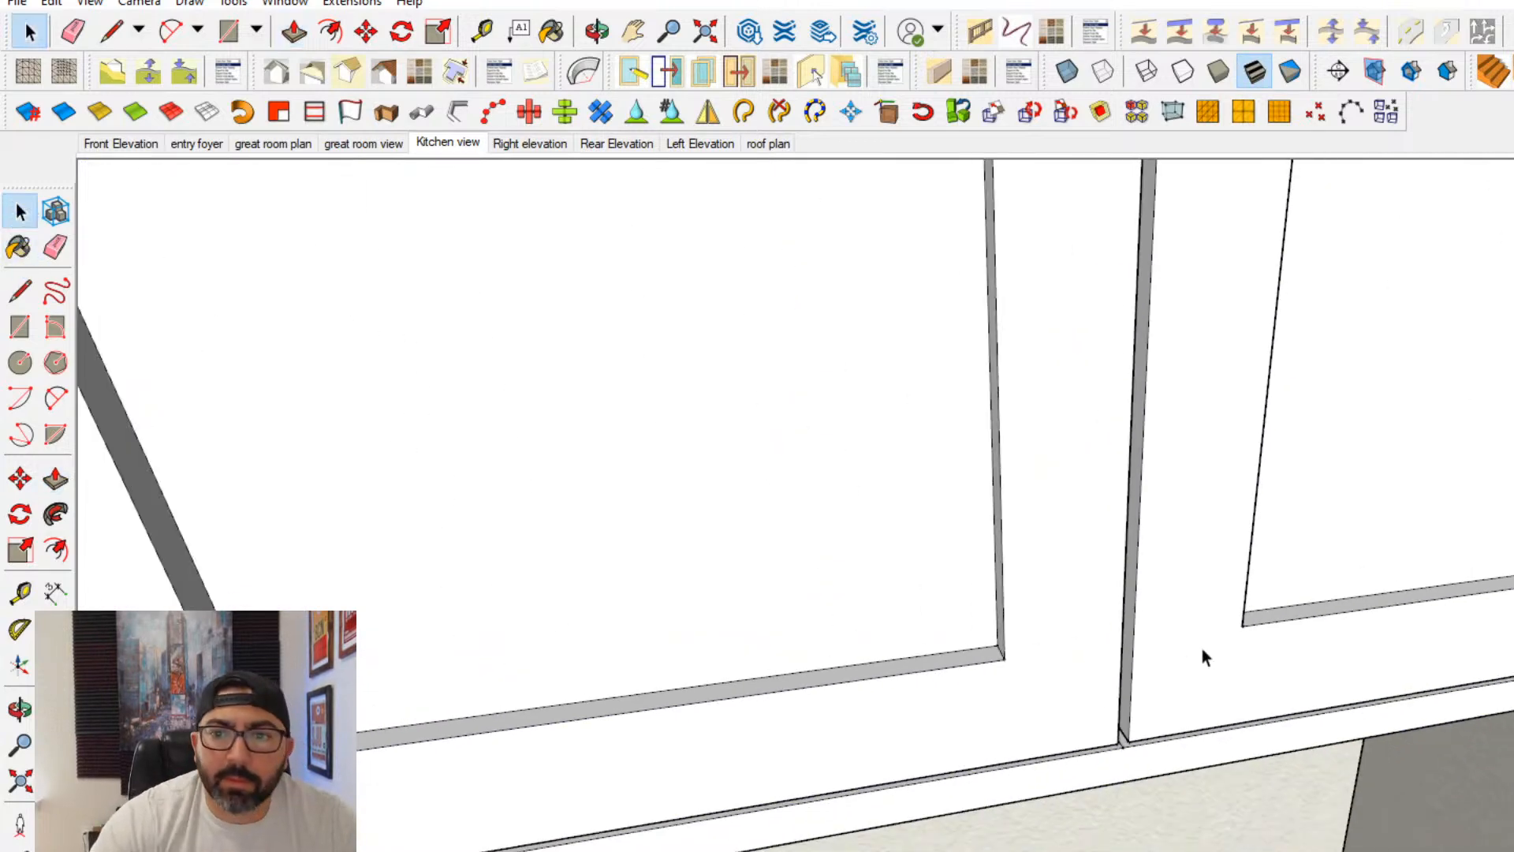
- Convert the finished two-door upper cabinet into a component, keeping the default definition settings
scroll(1219, 650, down, 5)
click(1202, 609)
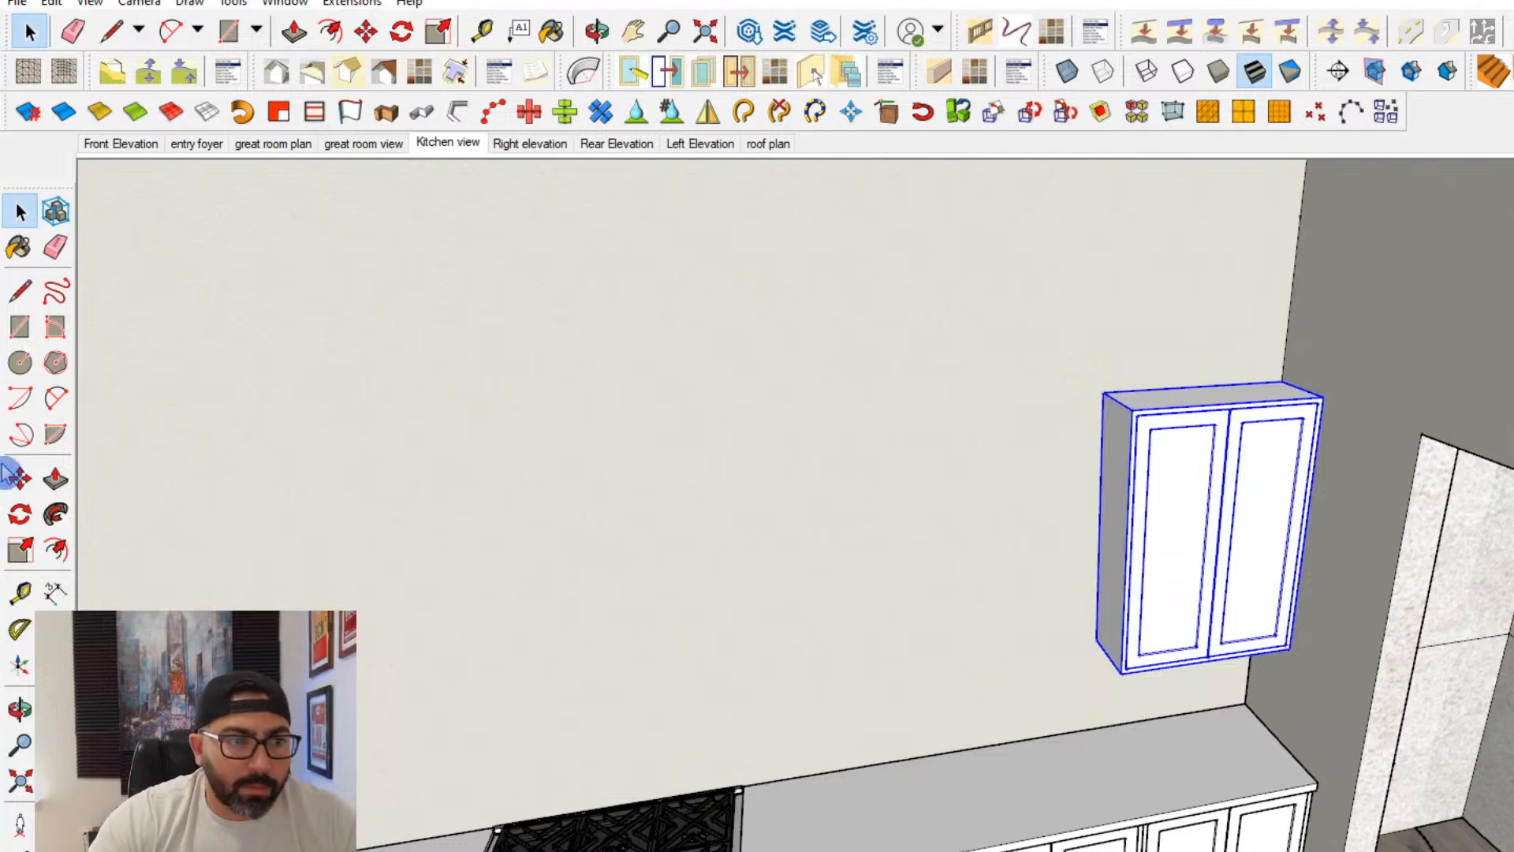
right_click(1183, 482)
click(1267, 665)
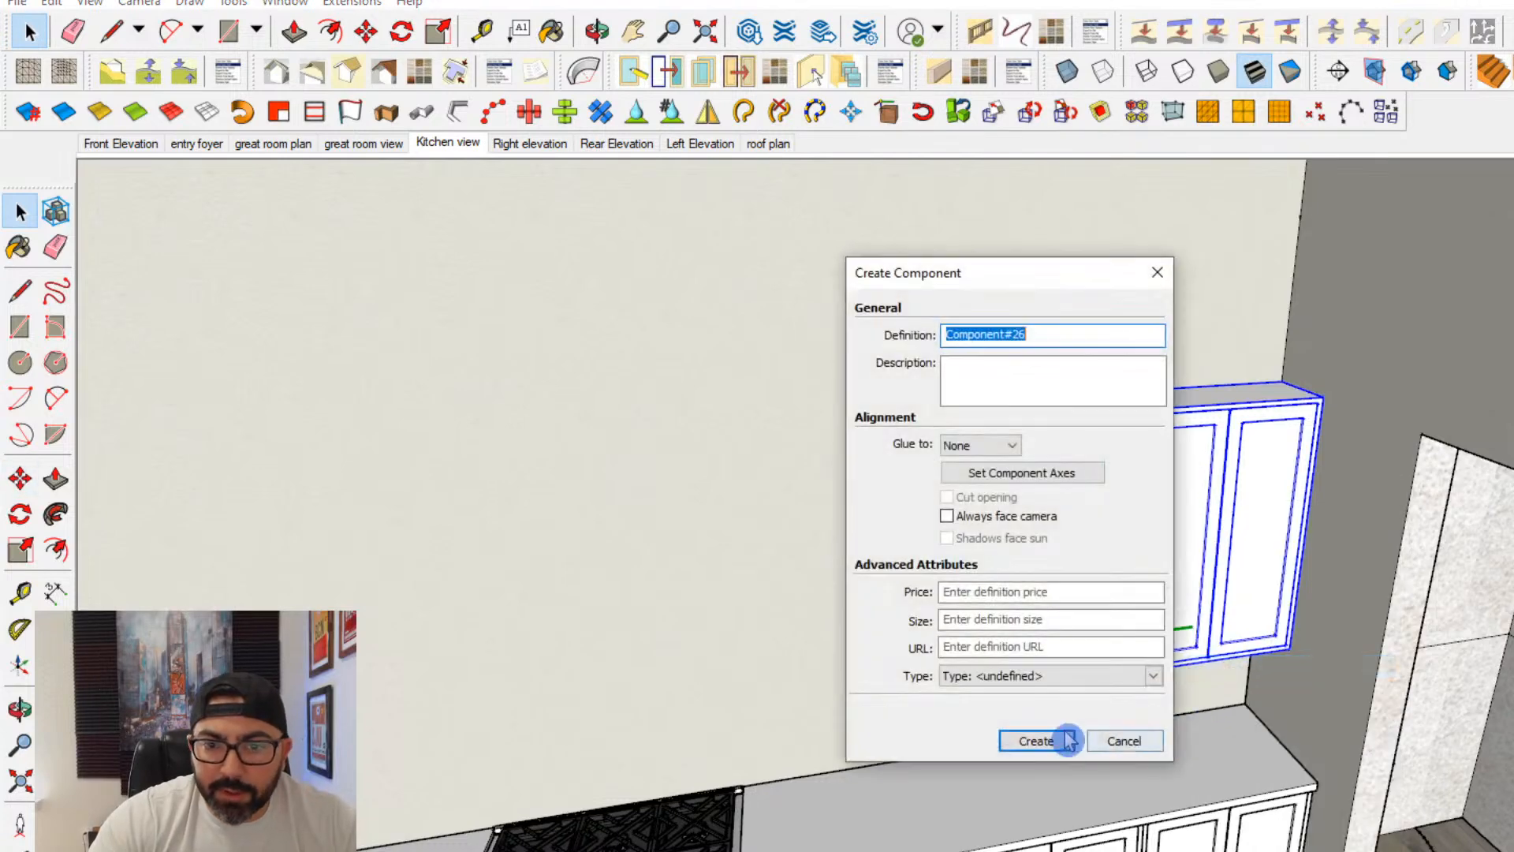
click(1048, 737)
shift+middle_drag(1033, 739, 1094, 778)
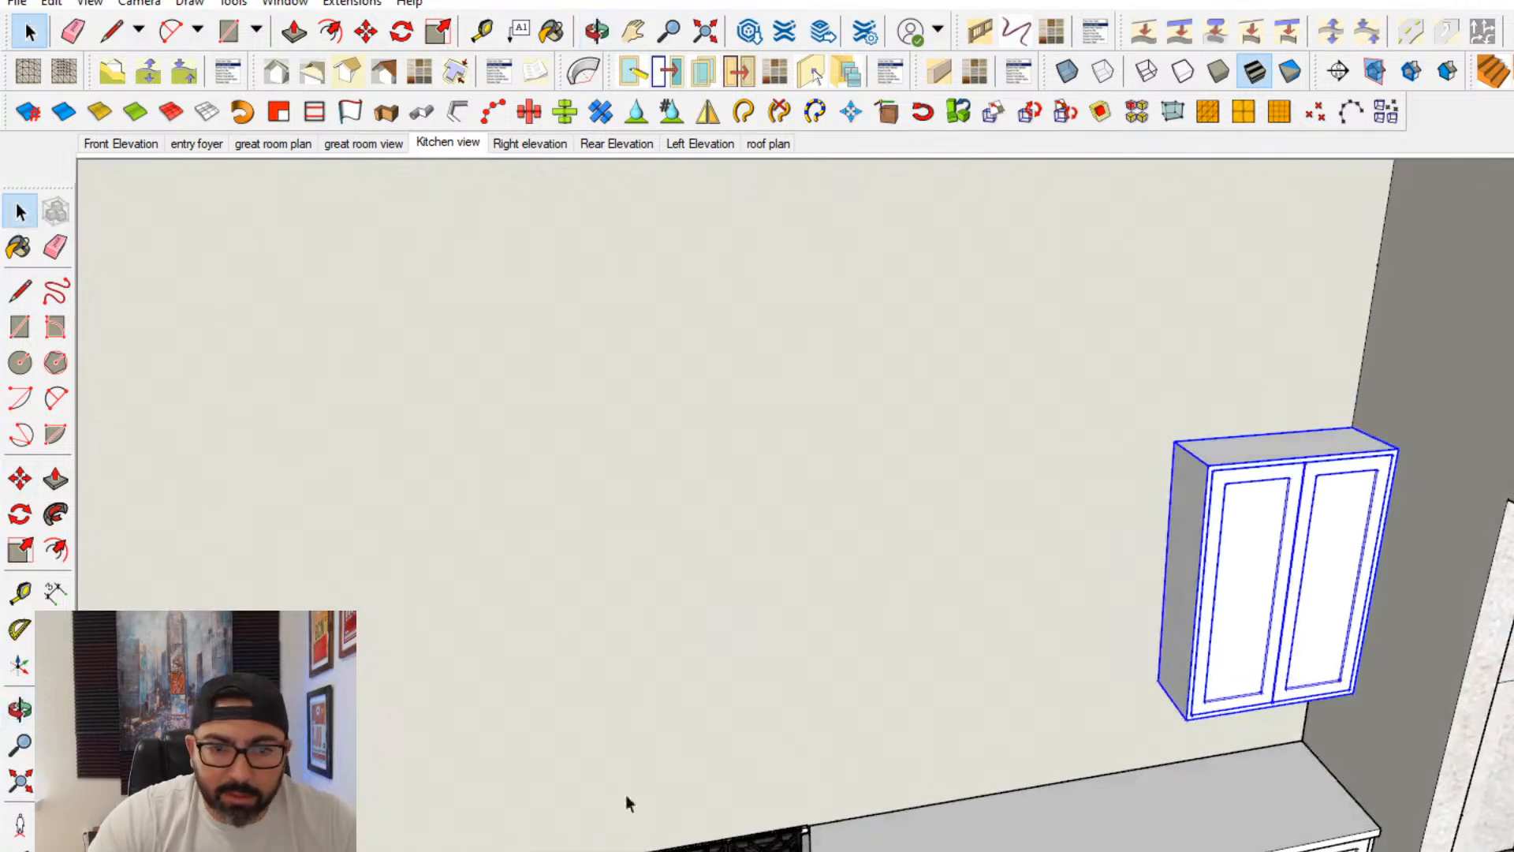
- Copy the upper cabinet component twice along the wall, corner to corner, to form a row of three cabinets
click(21, 479)
scroll(1338, 417, up, 2)
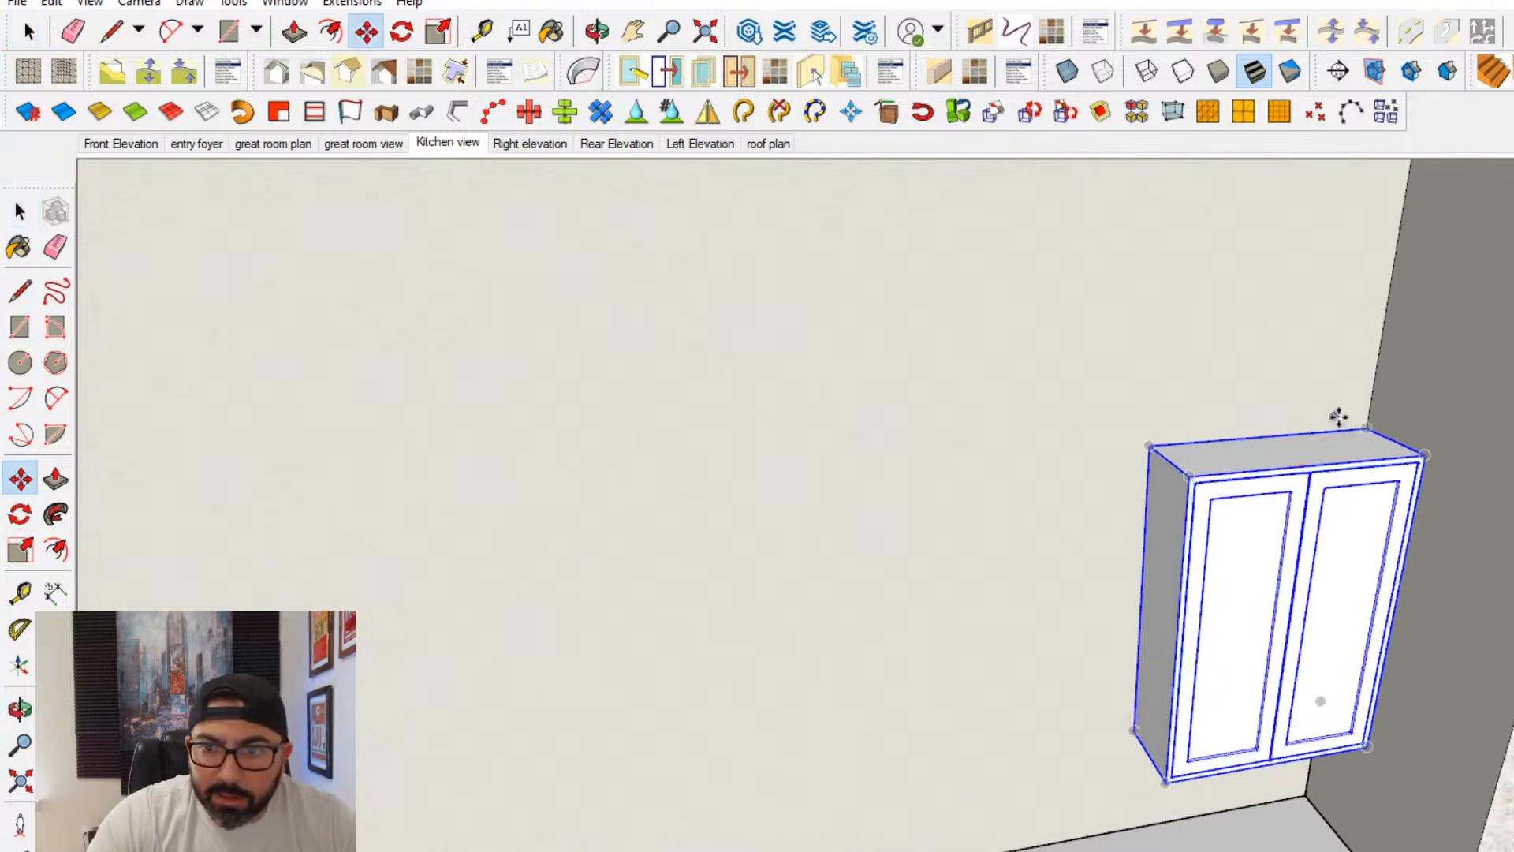
click(1373, 428)
key(ctrl)
click(1153, 446)
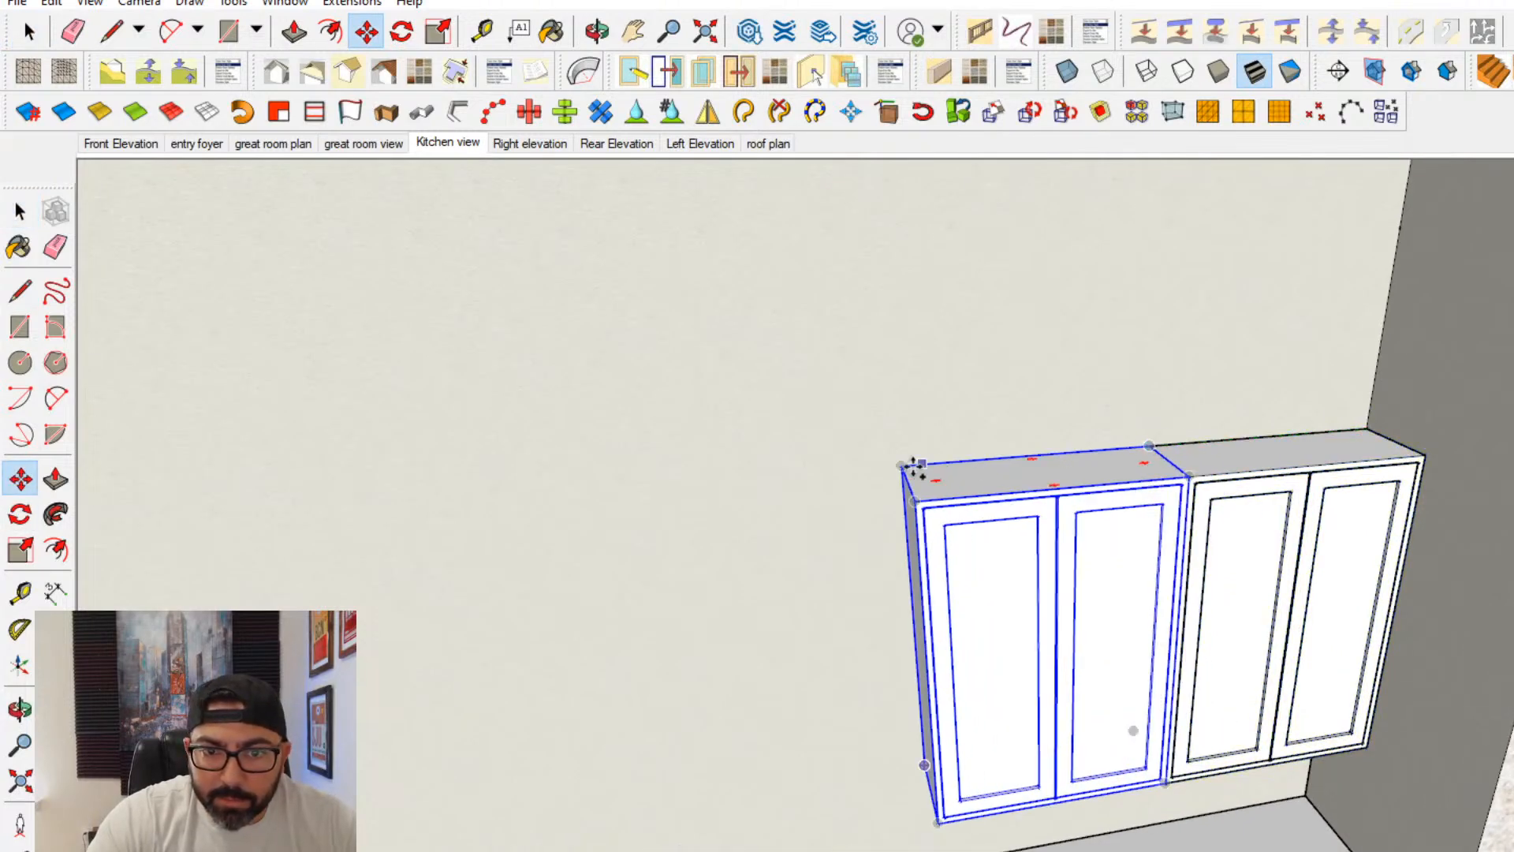
click(1148, 446)
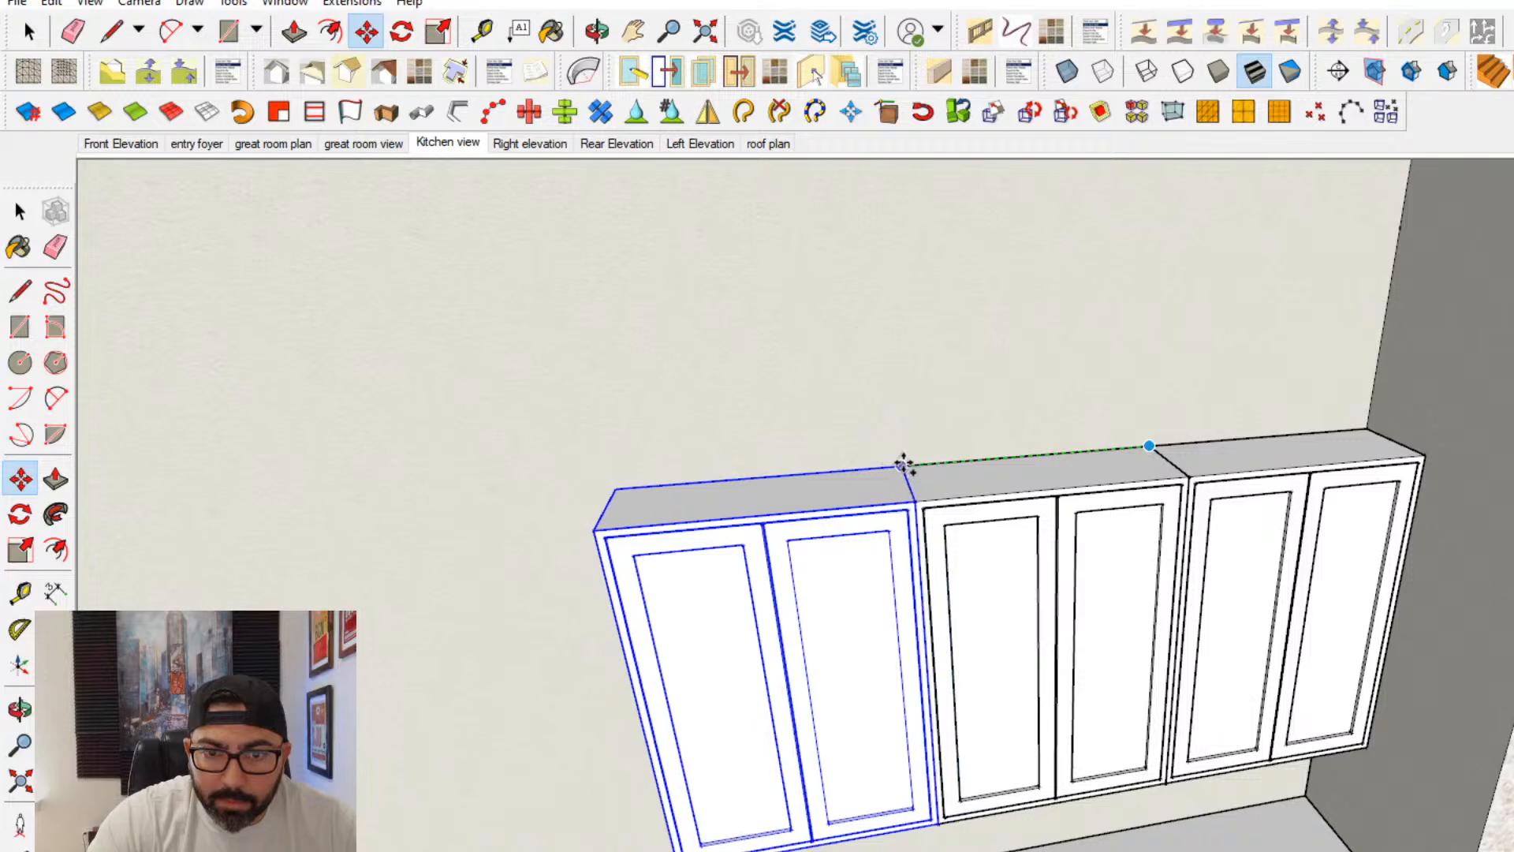
- Copy an upper cabinet to the pantry side of the range, aligned with the outer edge of the base cabinet below
shift+middle_drag(592, 648, 1388, 536)
scroll(1234, 694, down, 2)
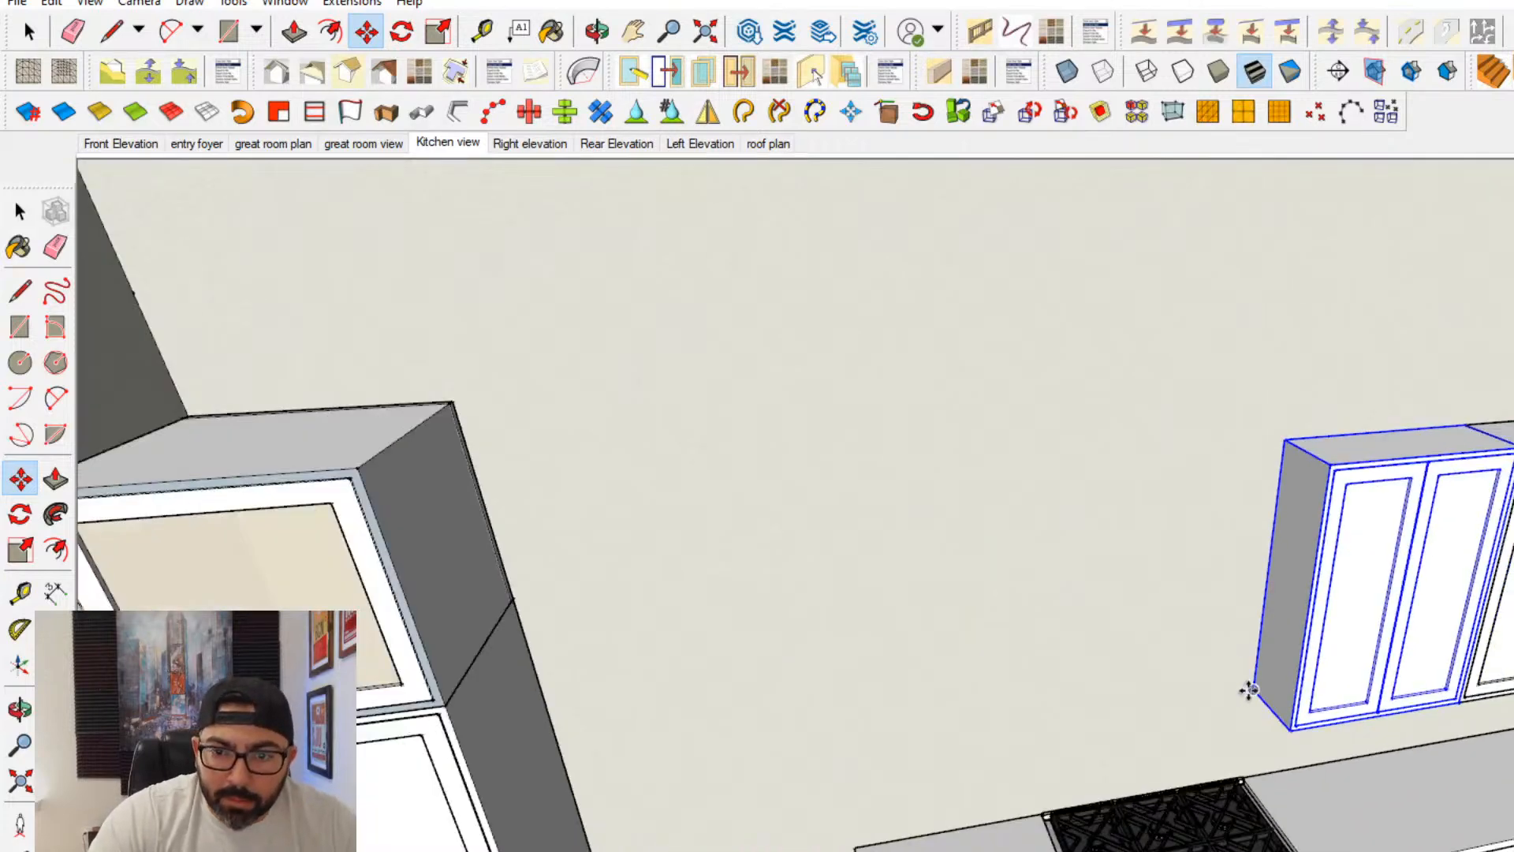
click(1249, 691)
key(ctrl)
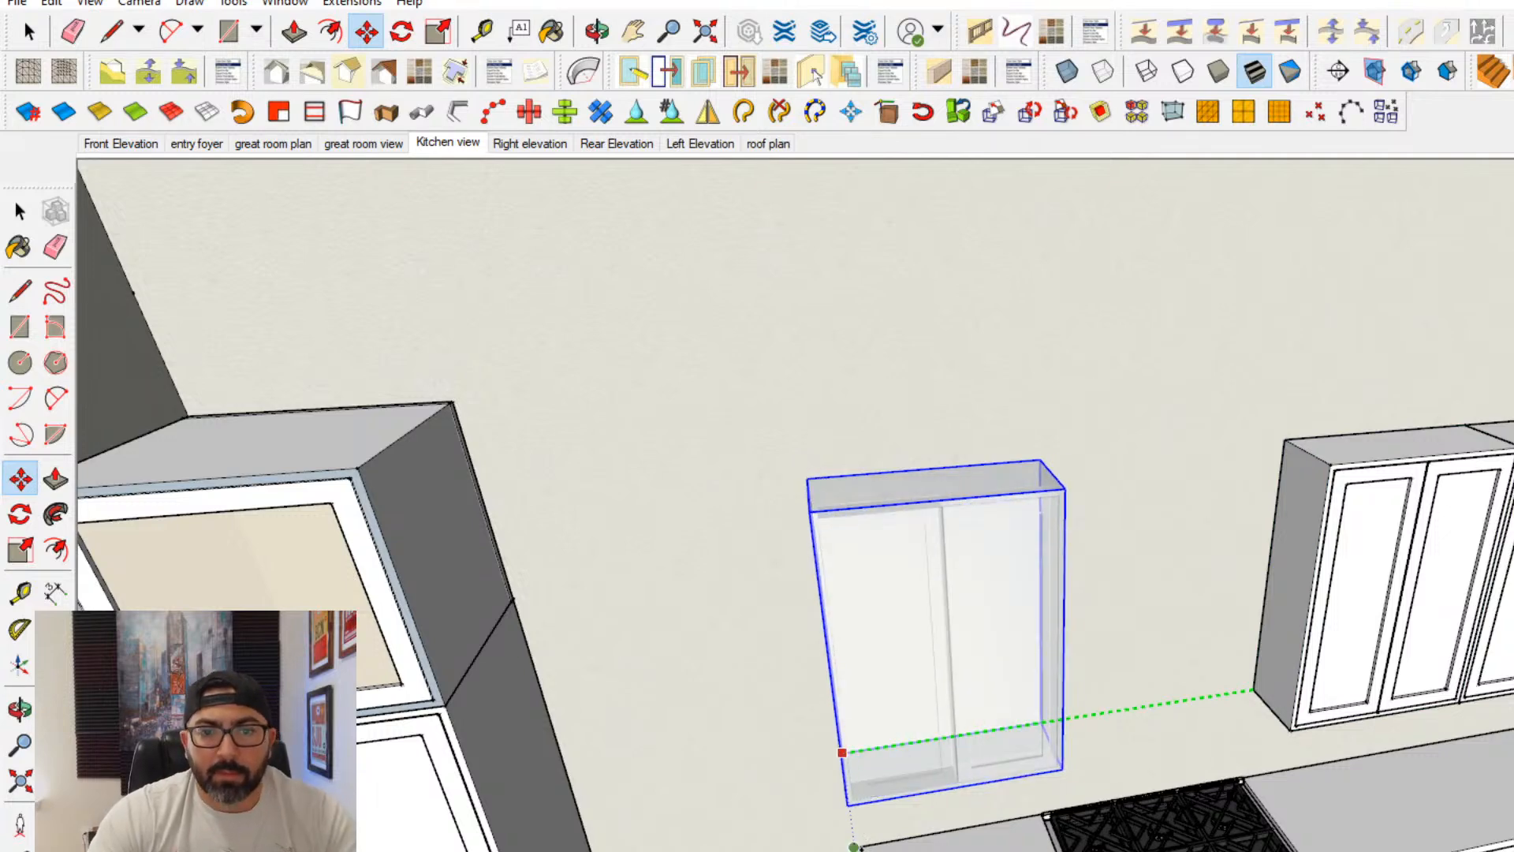
click(860, 847)
click(22, 215)
click(798, 620)
scroll(800, 621, down, 2)
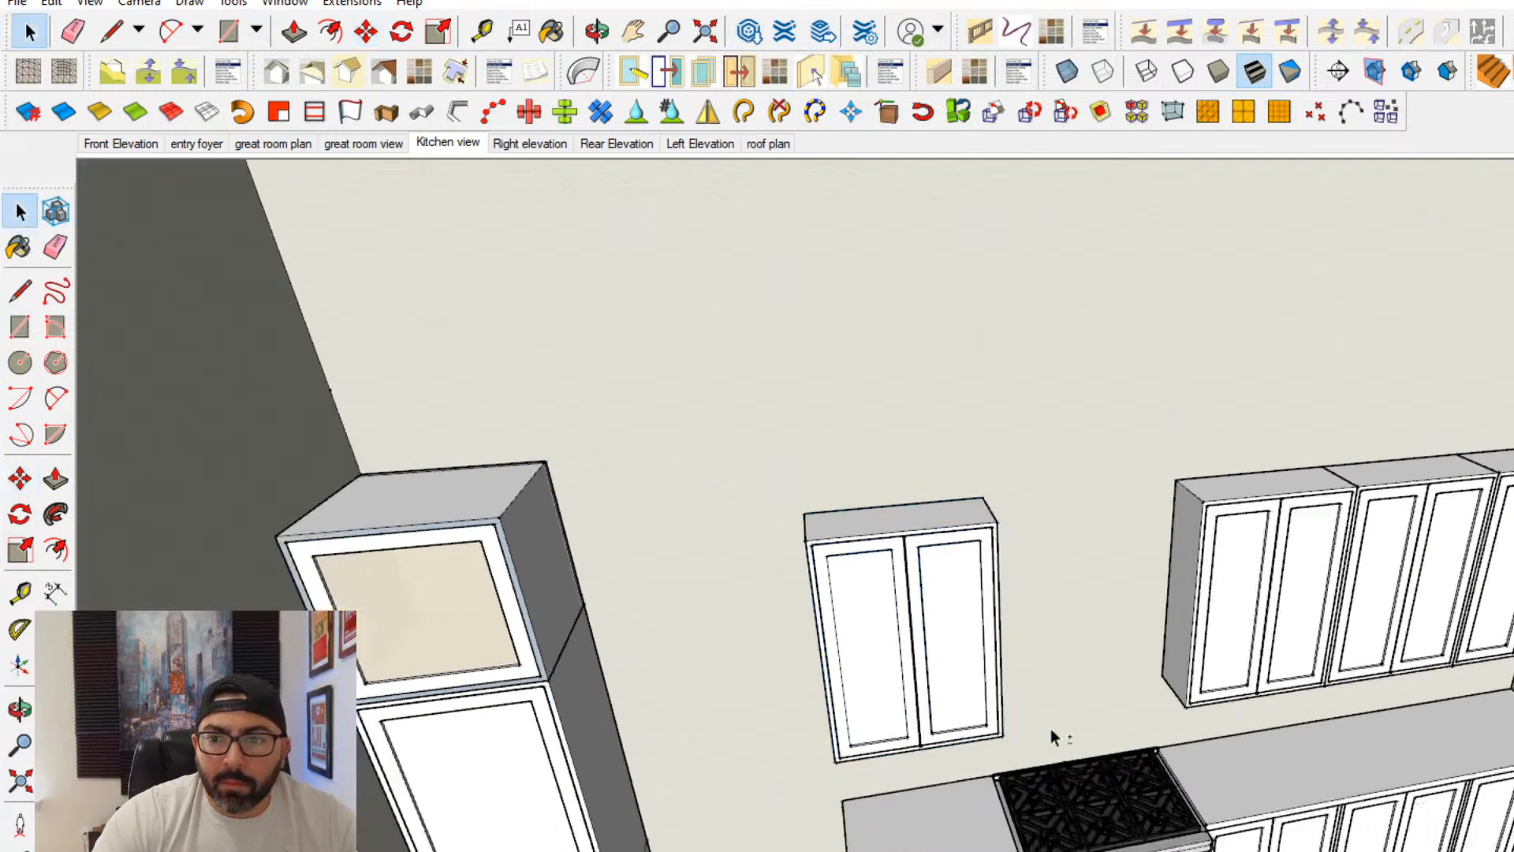
- Draw a vertical line from the single upper cabinet's back corner up to the pantry's top height and measure its length
middle_drag(1054, 731, 1102, 608)
scroll(1070, 594, down, 4)
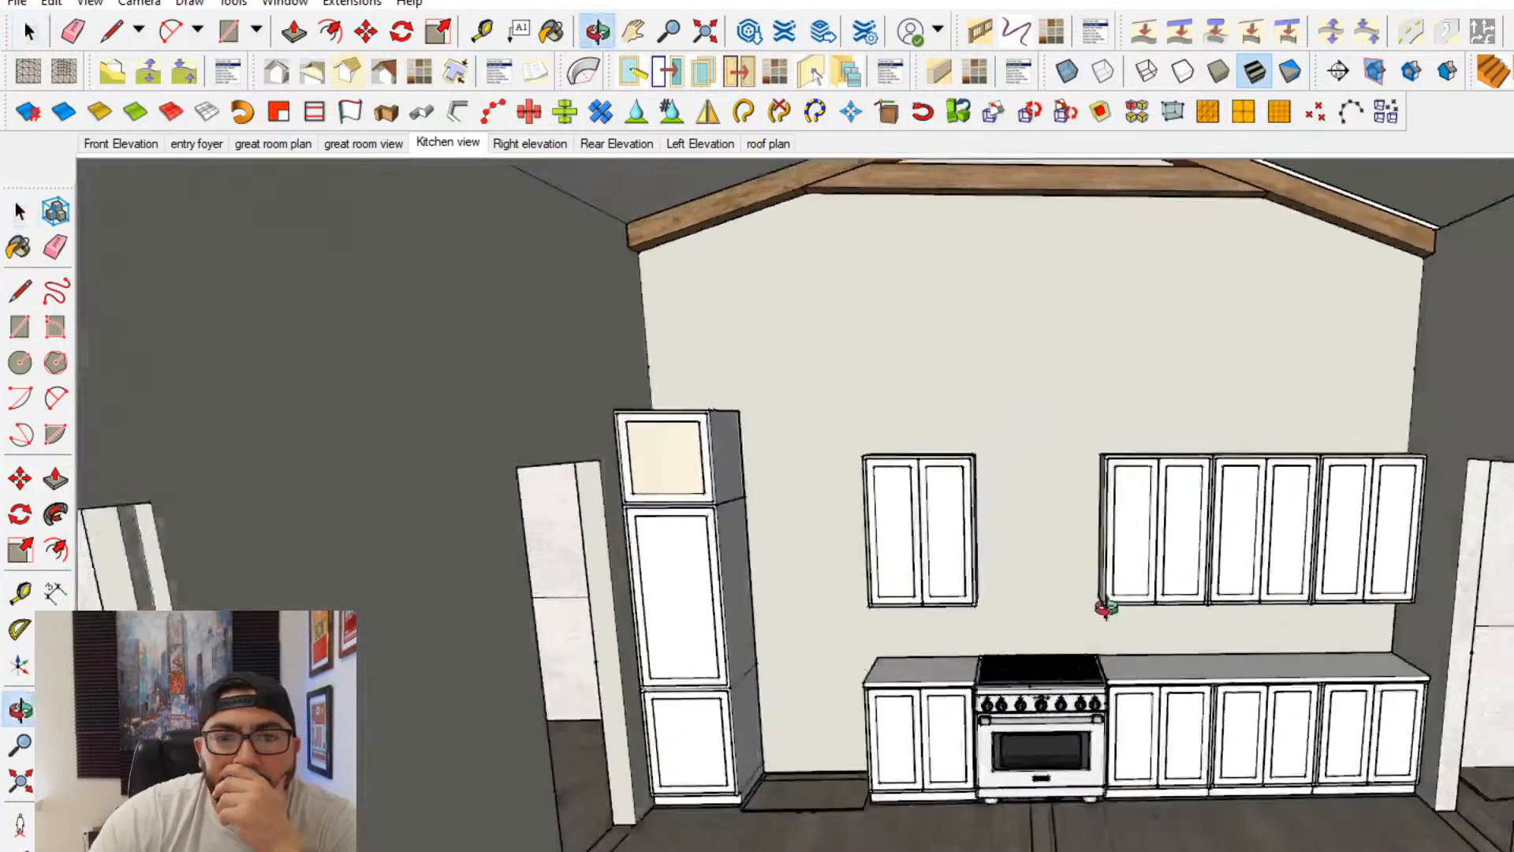
scroll(1081, 462, up, 3)
scroll(1372, 432, up, 2)
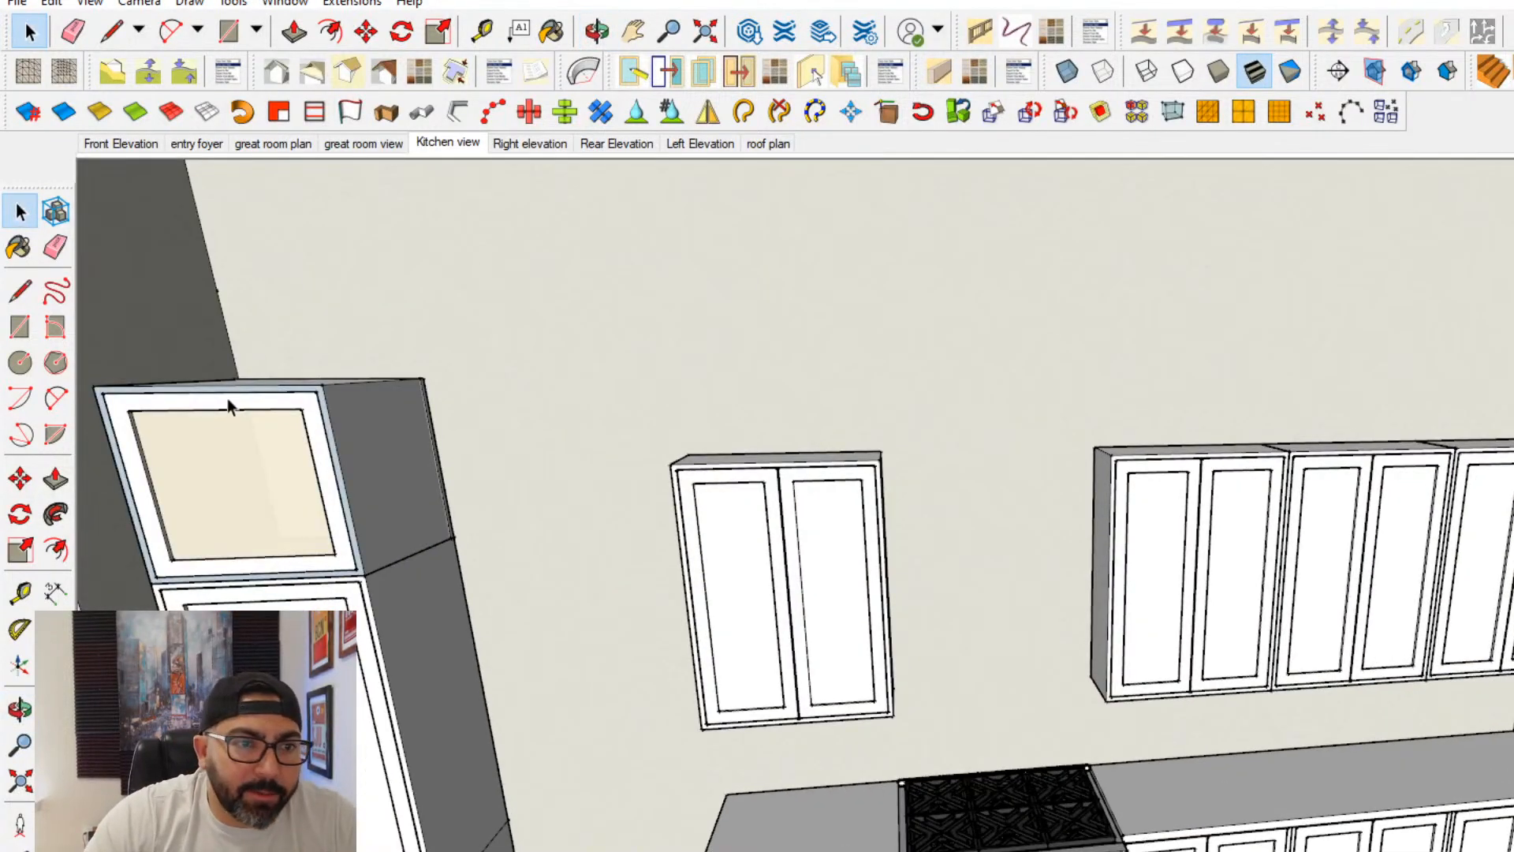
click(20, 291)
middle_drag(541, 433, 784, 501)
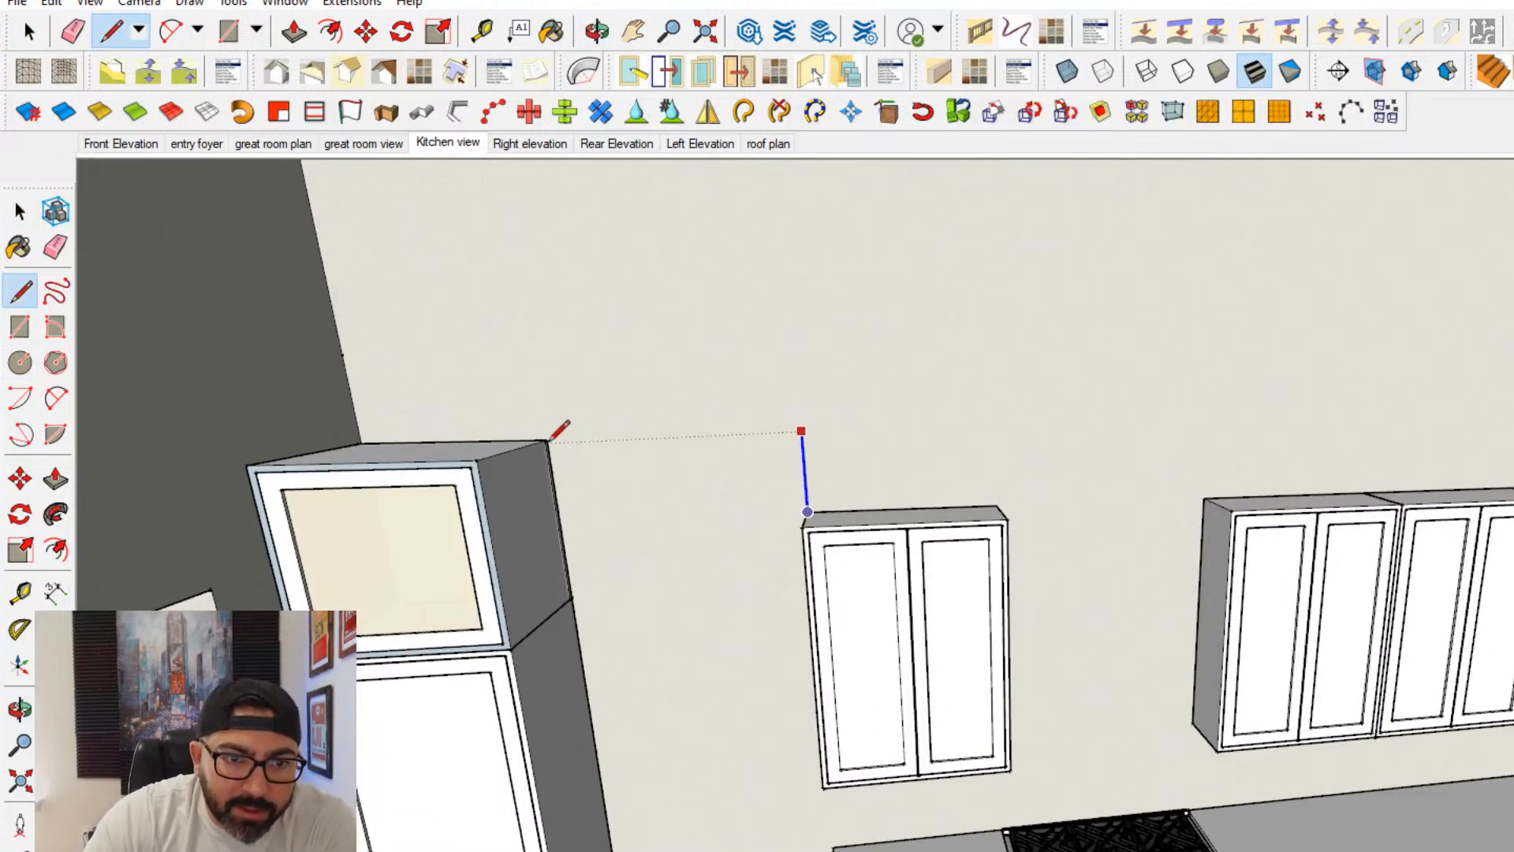
scroll(559, 430, up, 3)
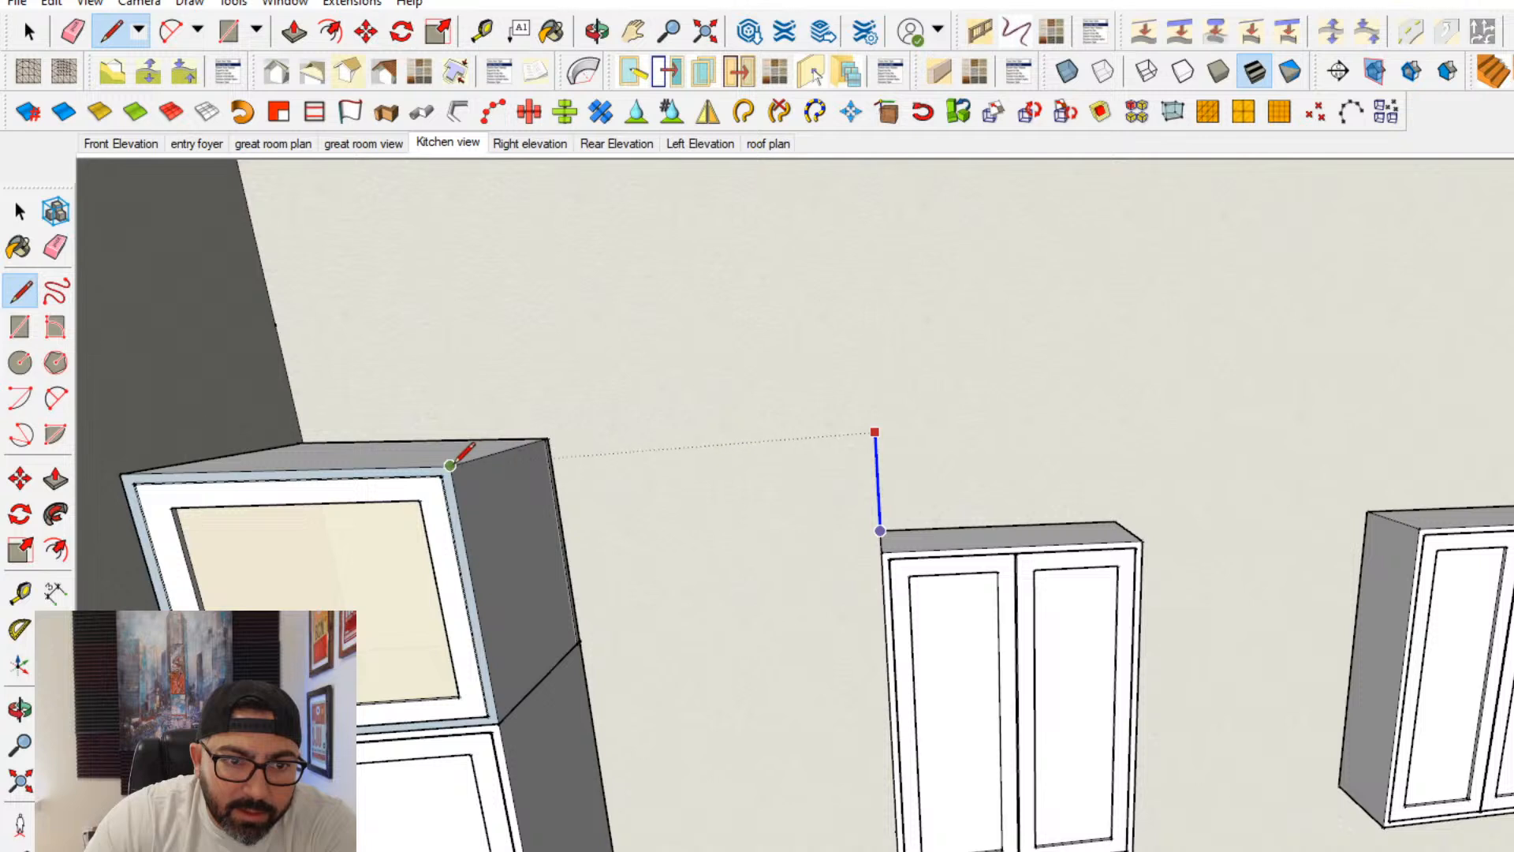
click(465, 451)
key(t)
scroll(788, 544, up, 1)
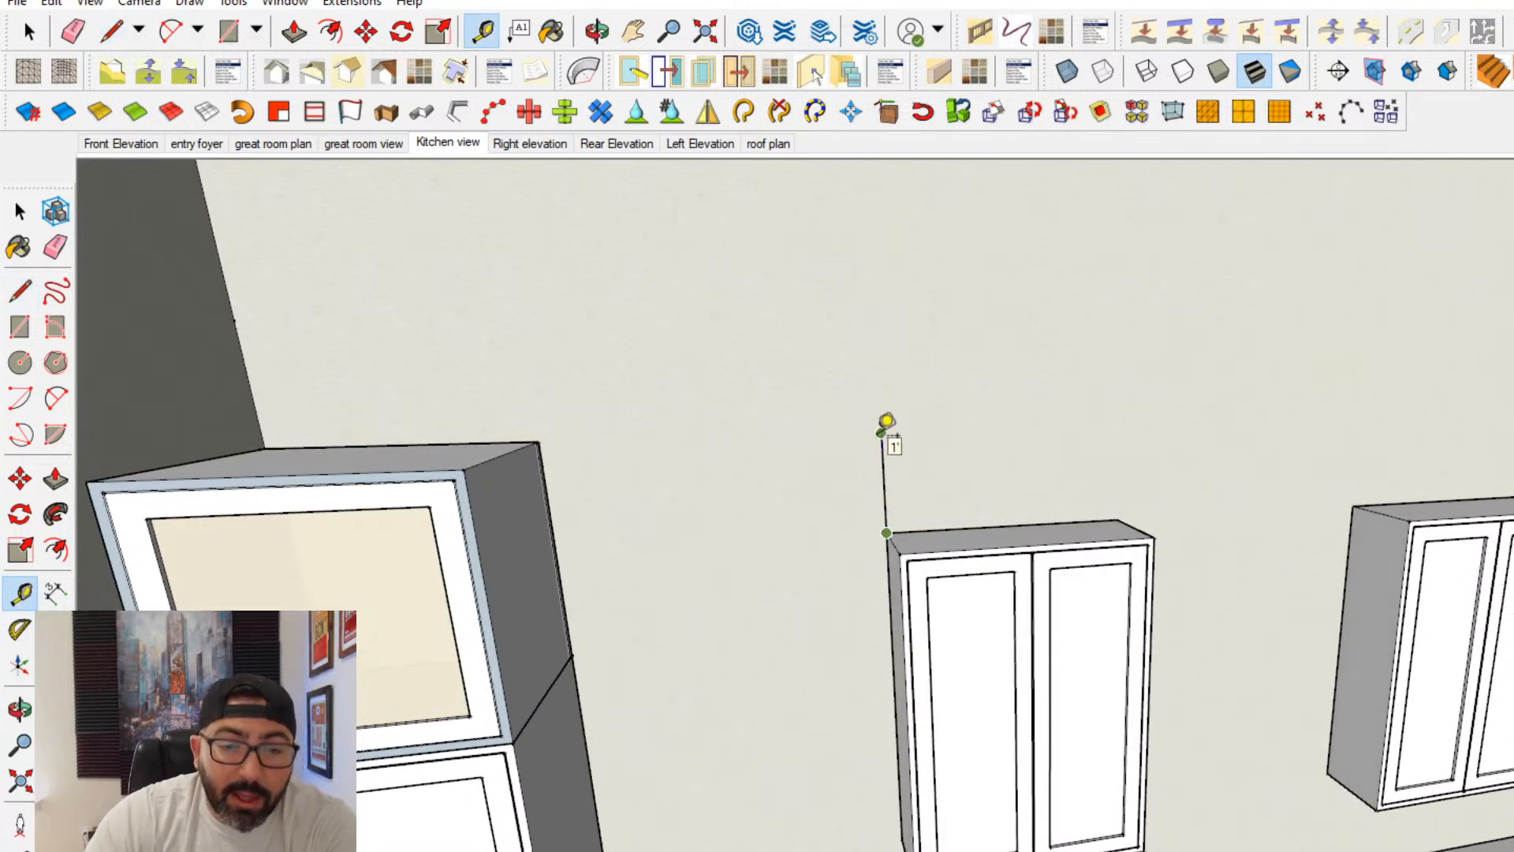
click(20, 213)
- Try to shorten the upper cabinets by moving the top edges down inside the component
scroll(729, 548, down, 3)
middle_drag(729, 548, 967, 351)
scroll(1161, 596, down, 3)
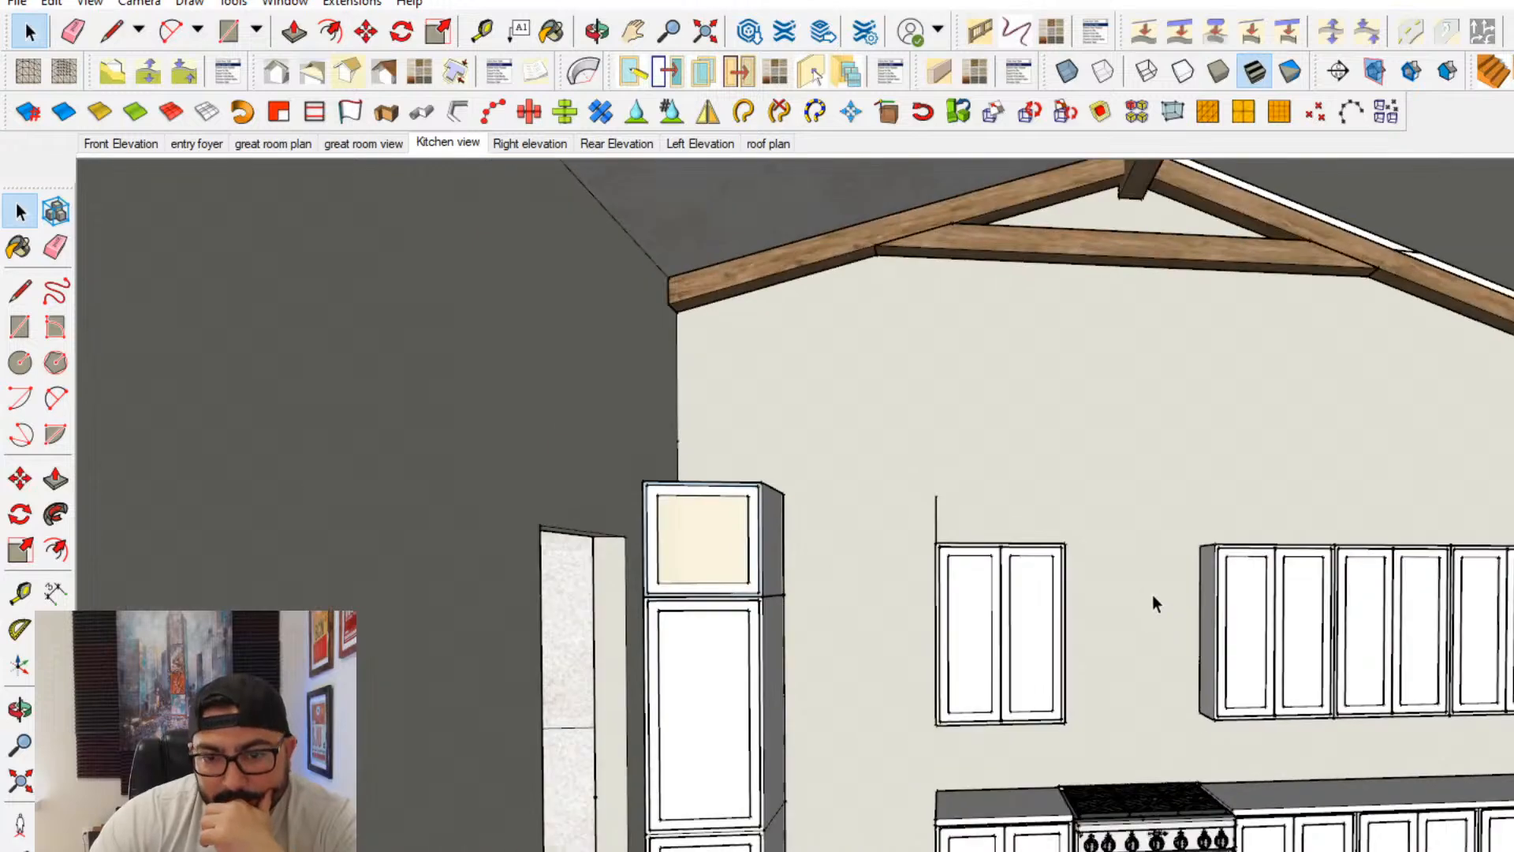
scroll(1006, 580, up, 1)
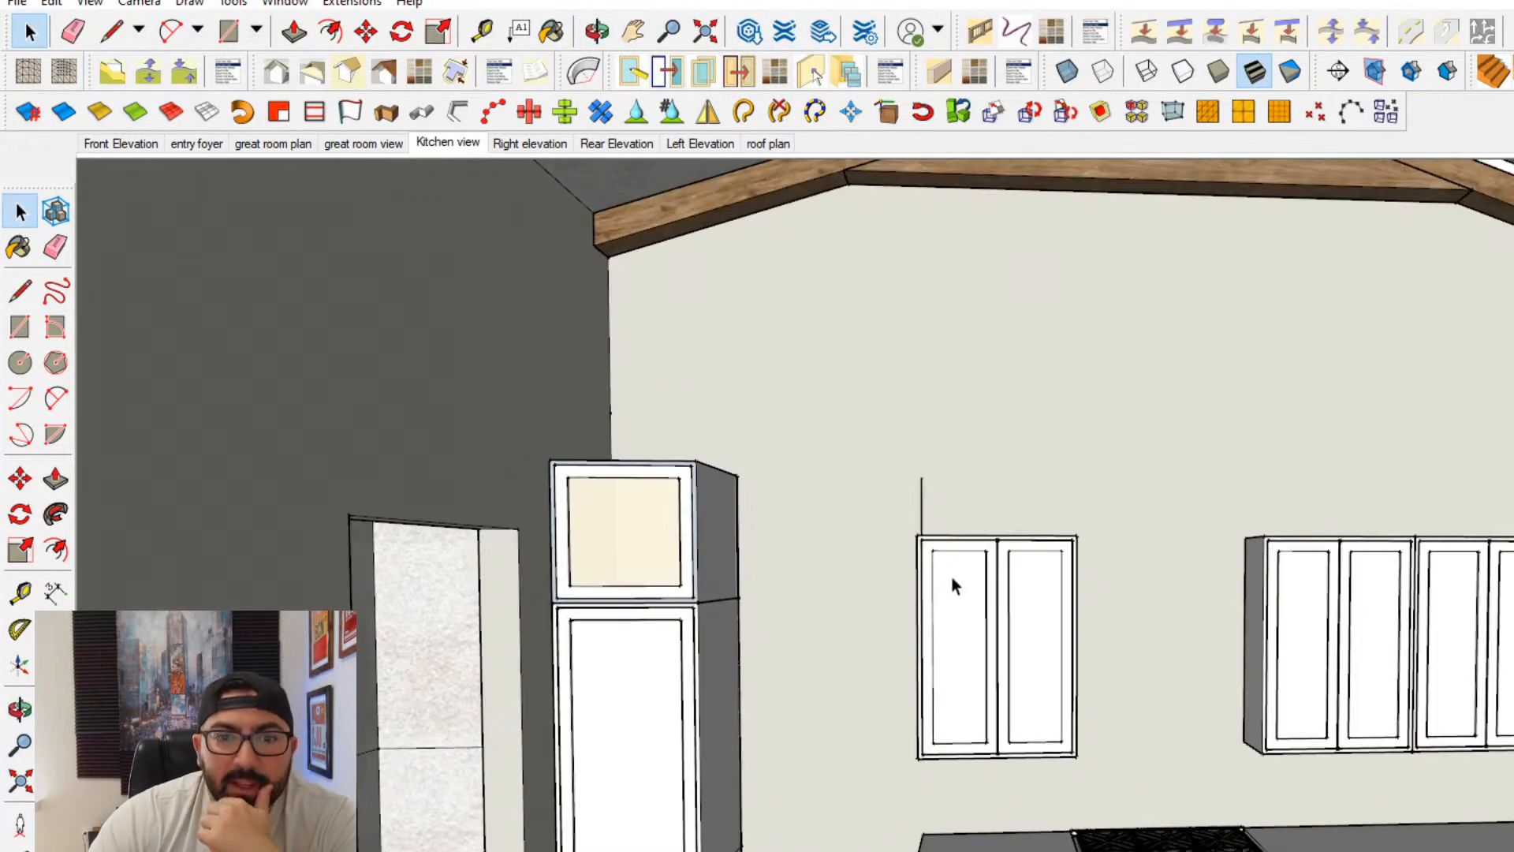
double_click(952, 577)
triple_click(954, 577)
drag(864, 615, 1198, 504)
click(15, 478)
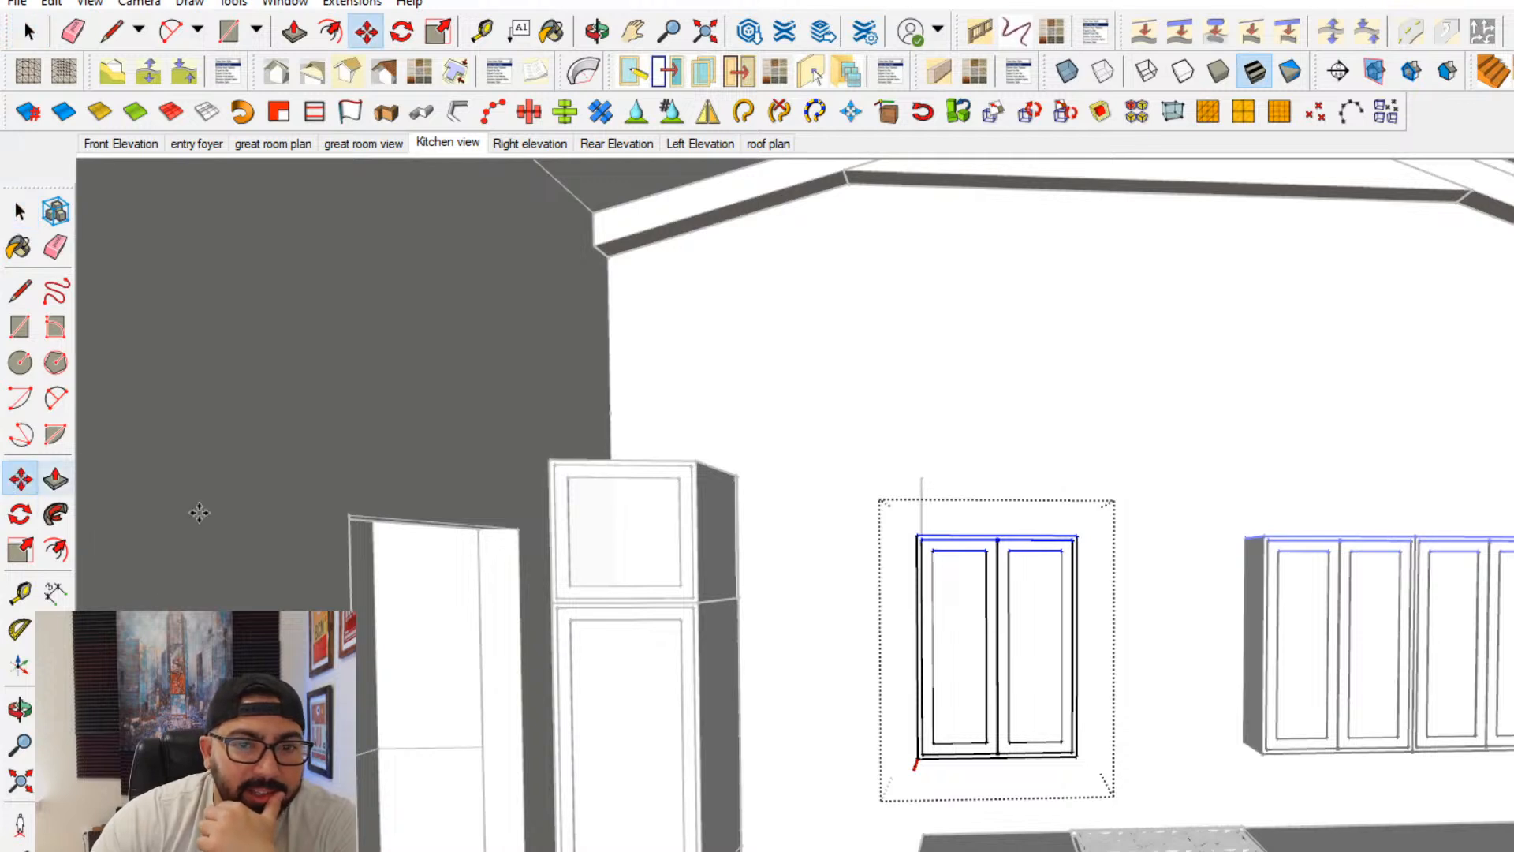
click(828, 561)
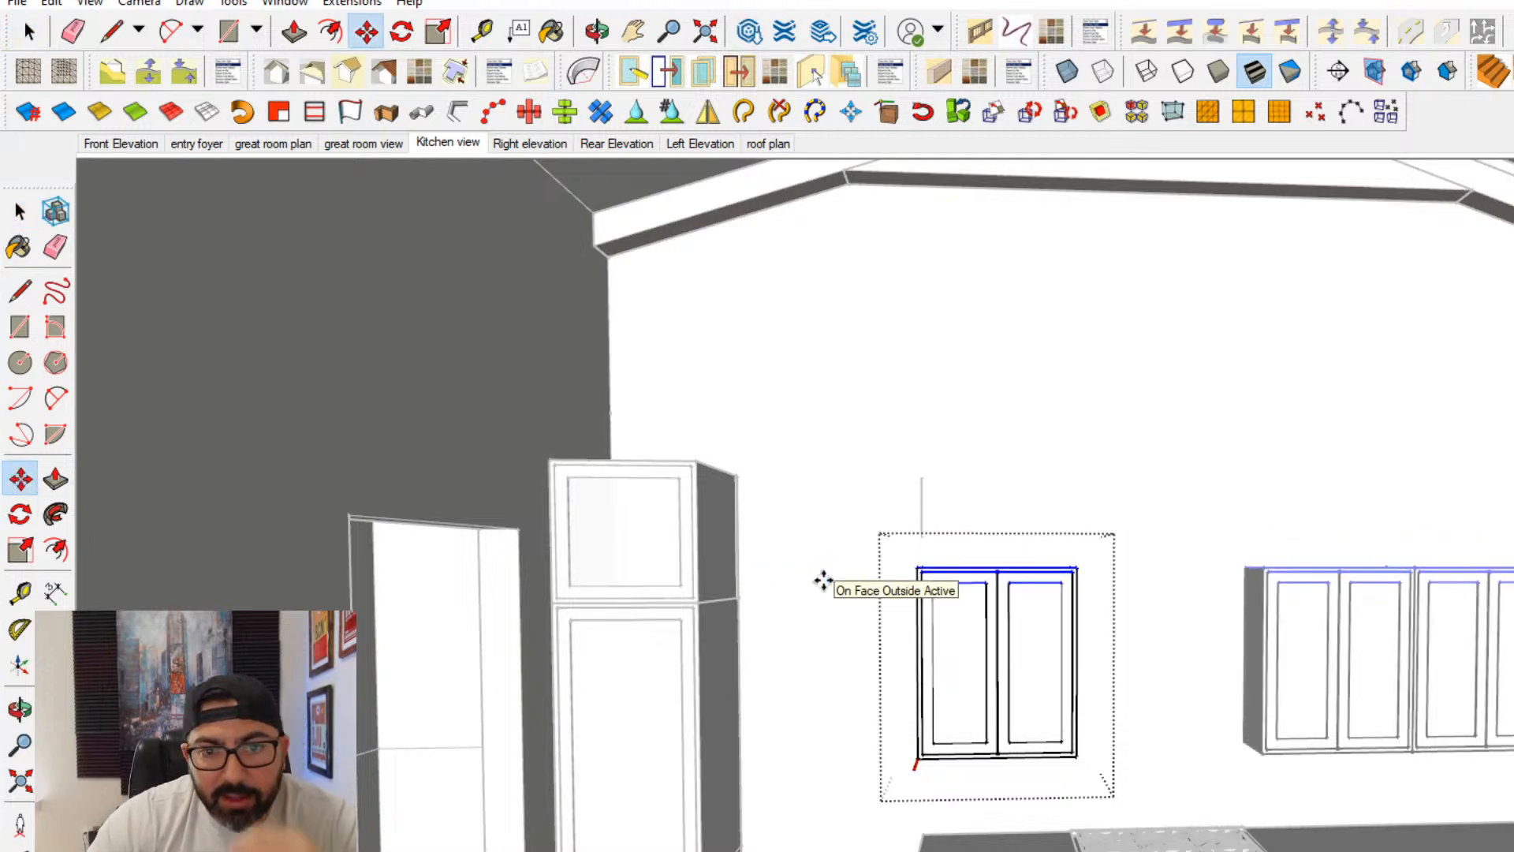
middle_drag(918, 643, 848, 588)
scroll(977, 614, down, 2)
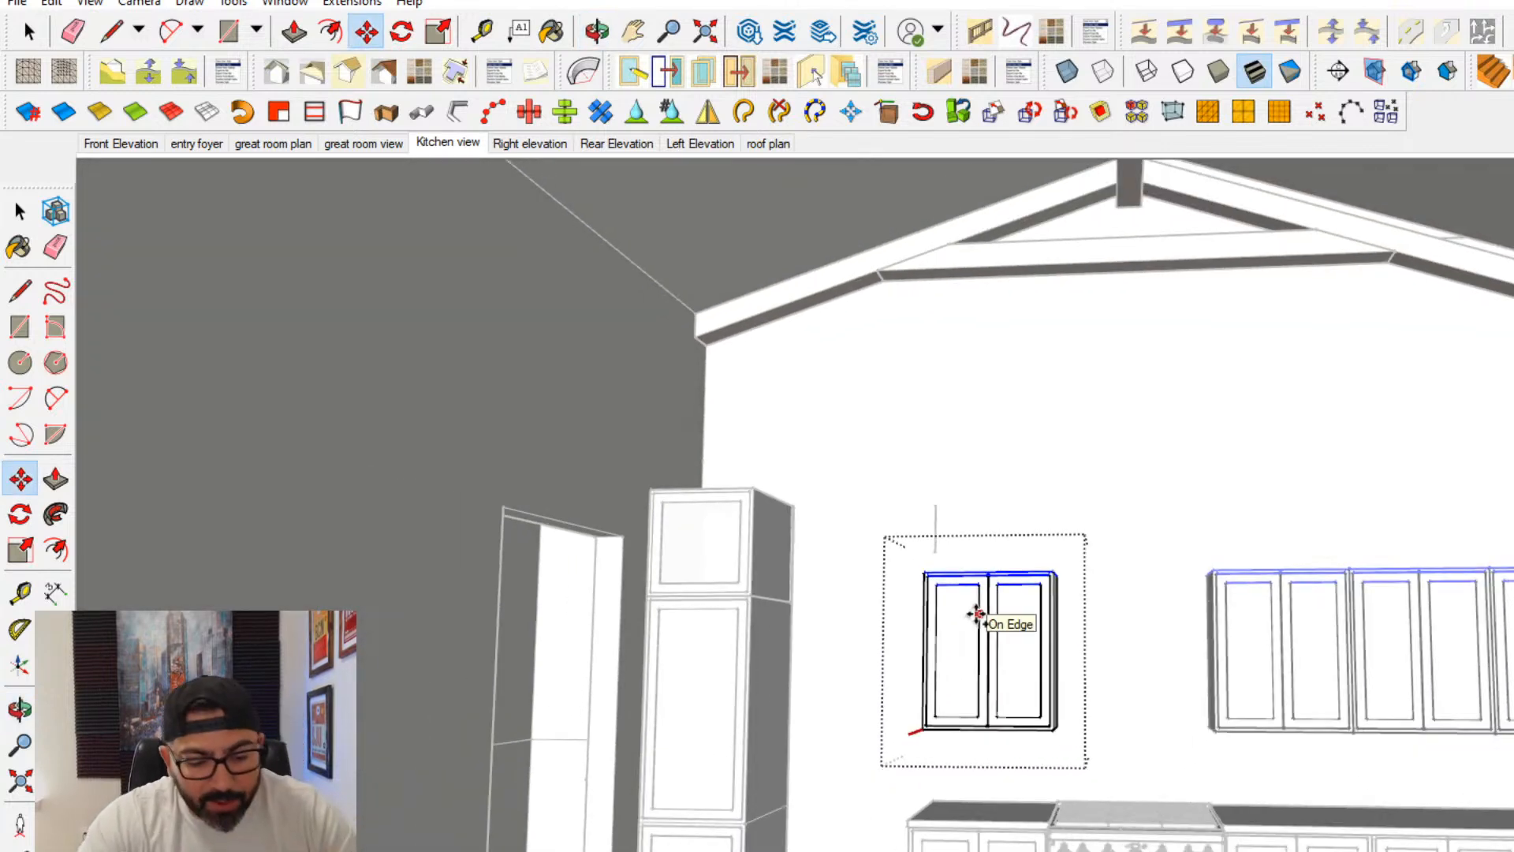
key(Return)
key(space)
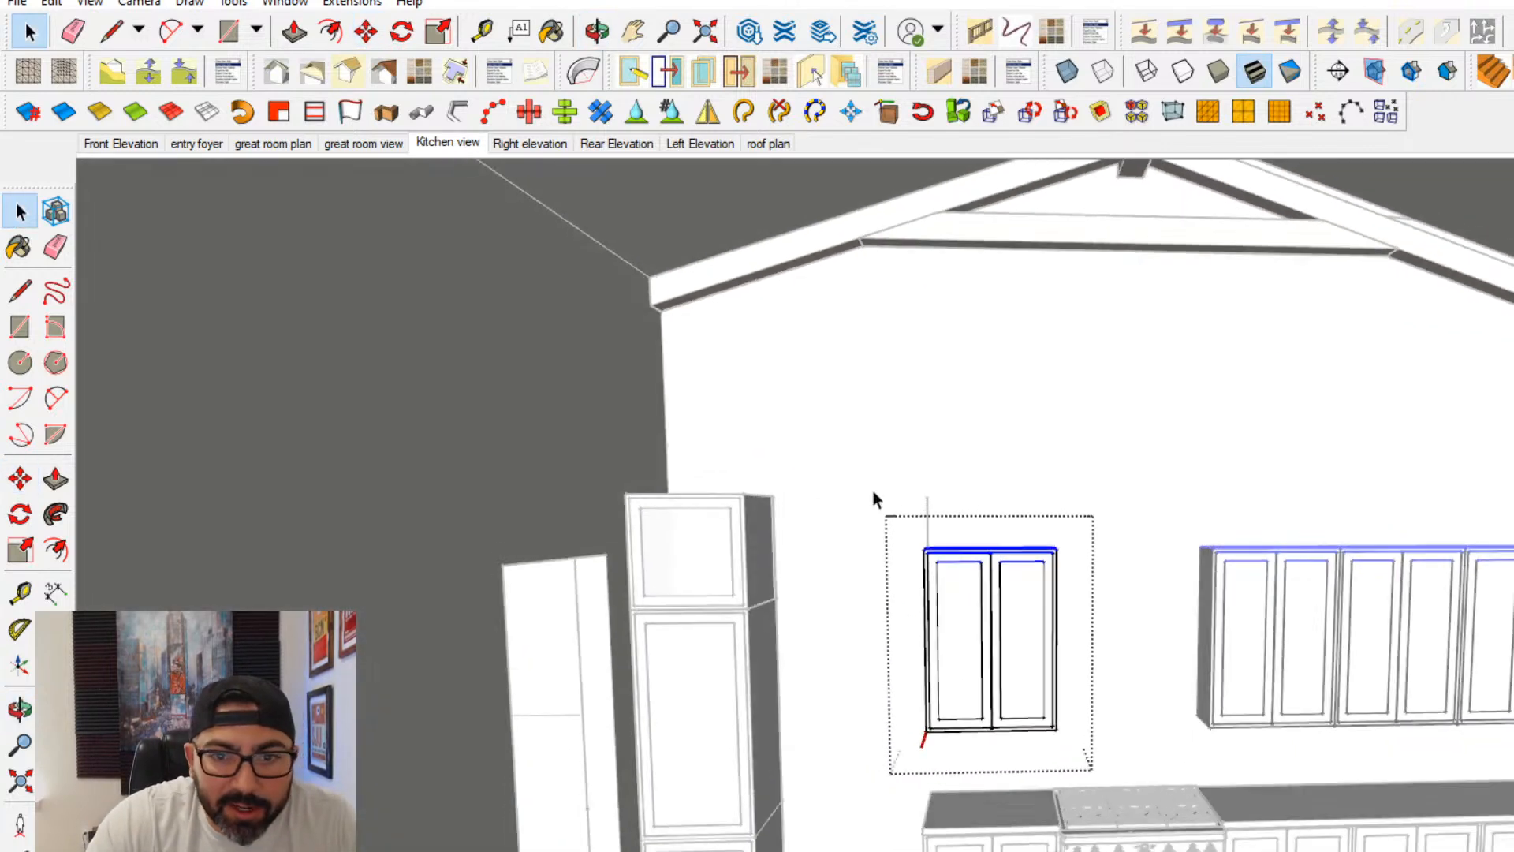
- Select the vertical line above the single upper cabinet and begin a new line beside it
scroll(872, 491, up, 4)
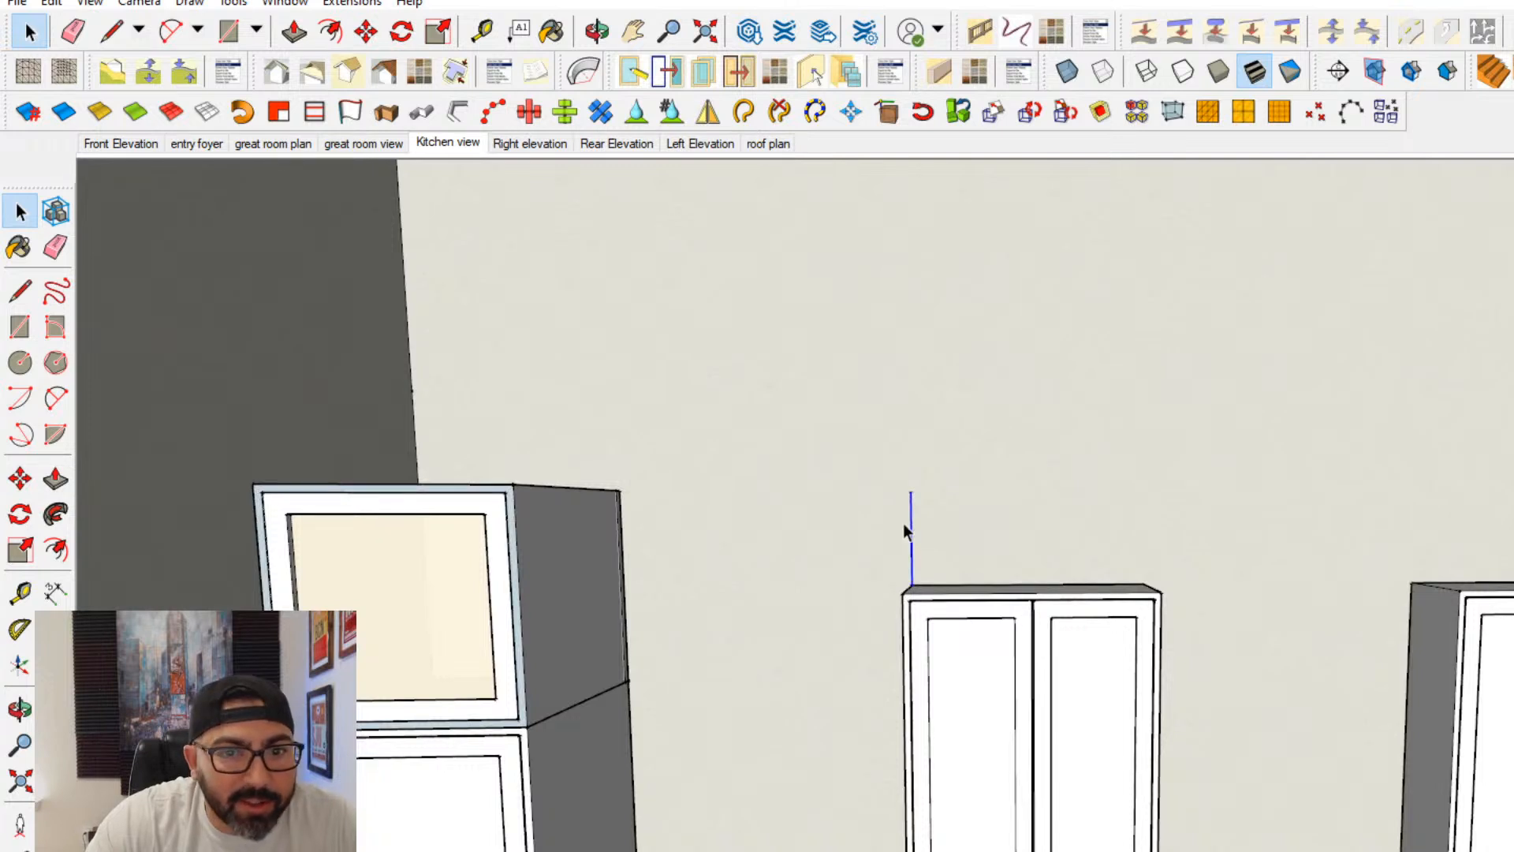
key(l)
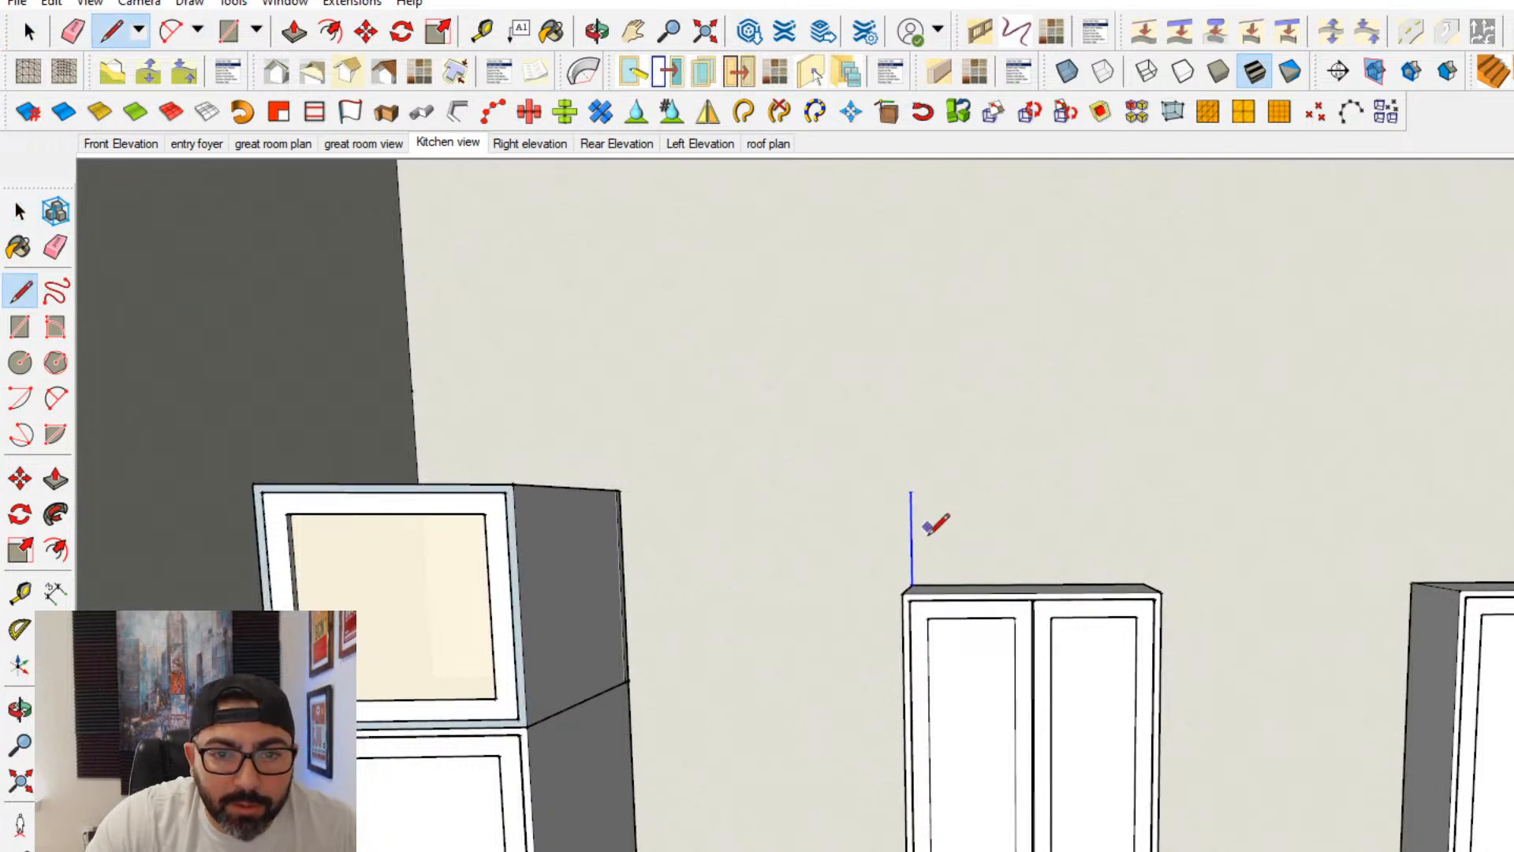
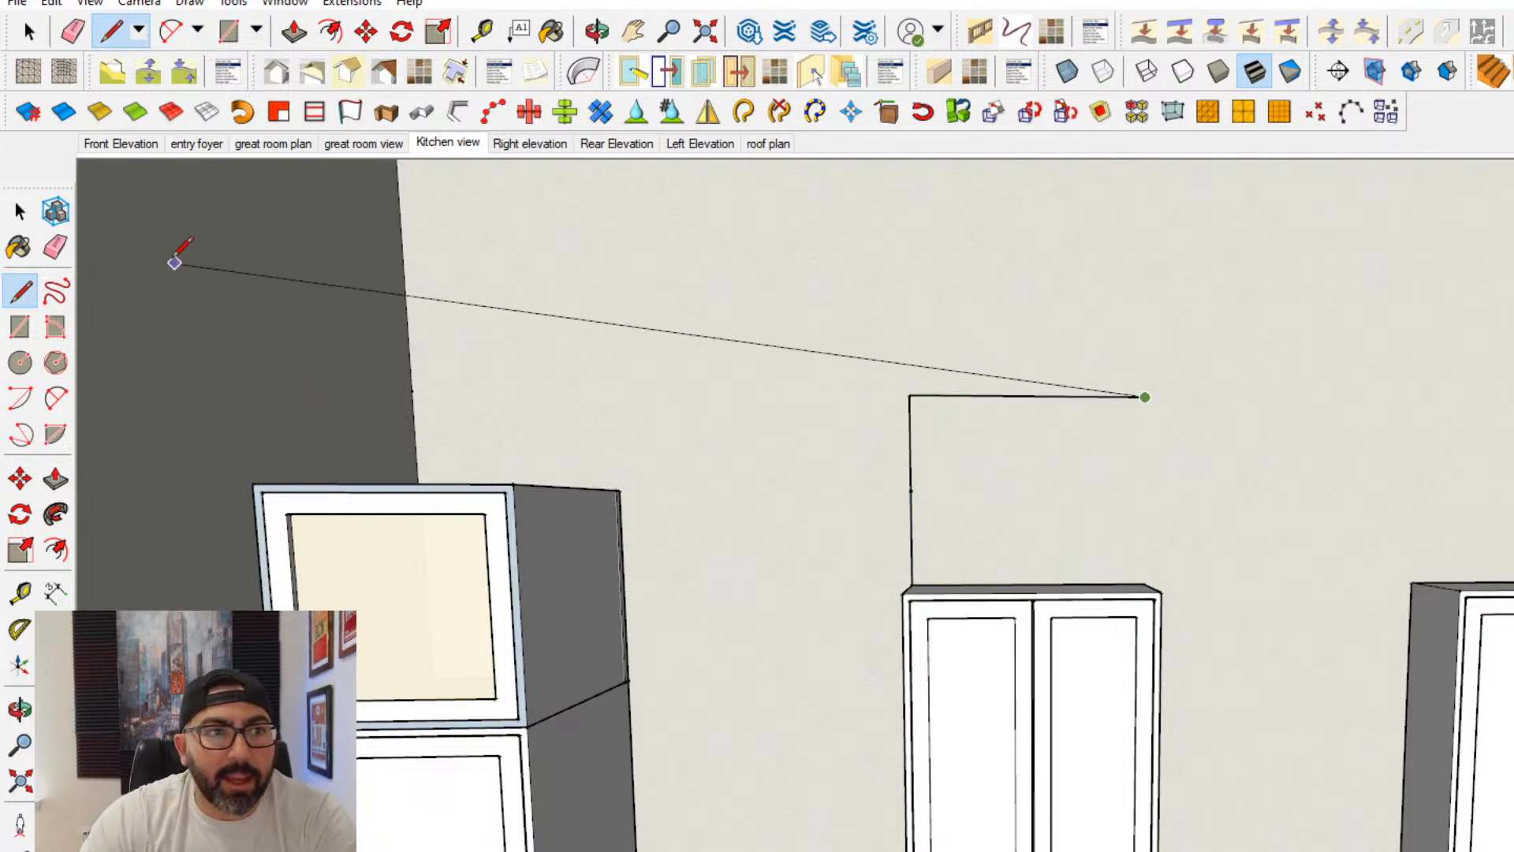
- Copy the single upper cabinet straight up so the copy stacks corner to corner on top of the original
middle_drag(919, 666, 1044, 694)
key(space)
click(1044, 694)
click(20, 477)
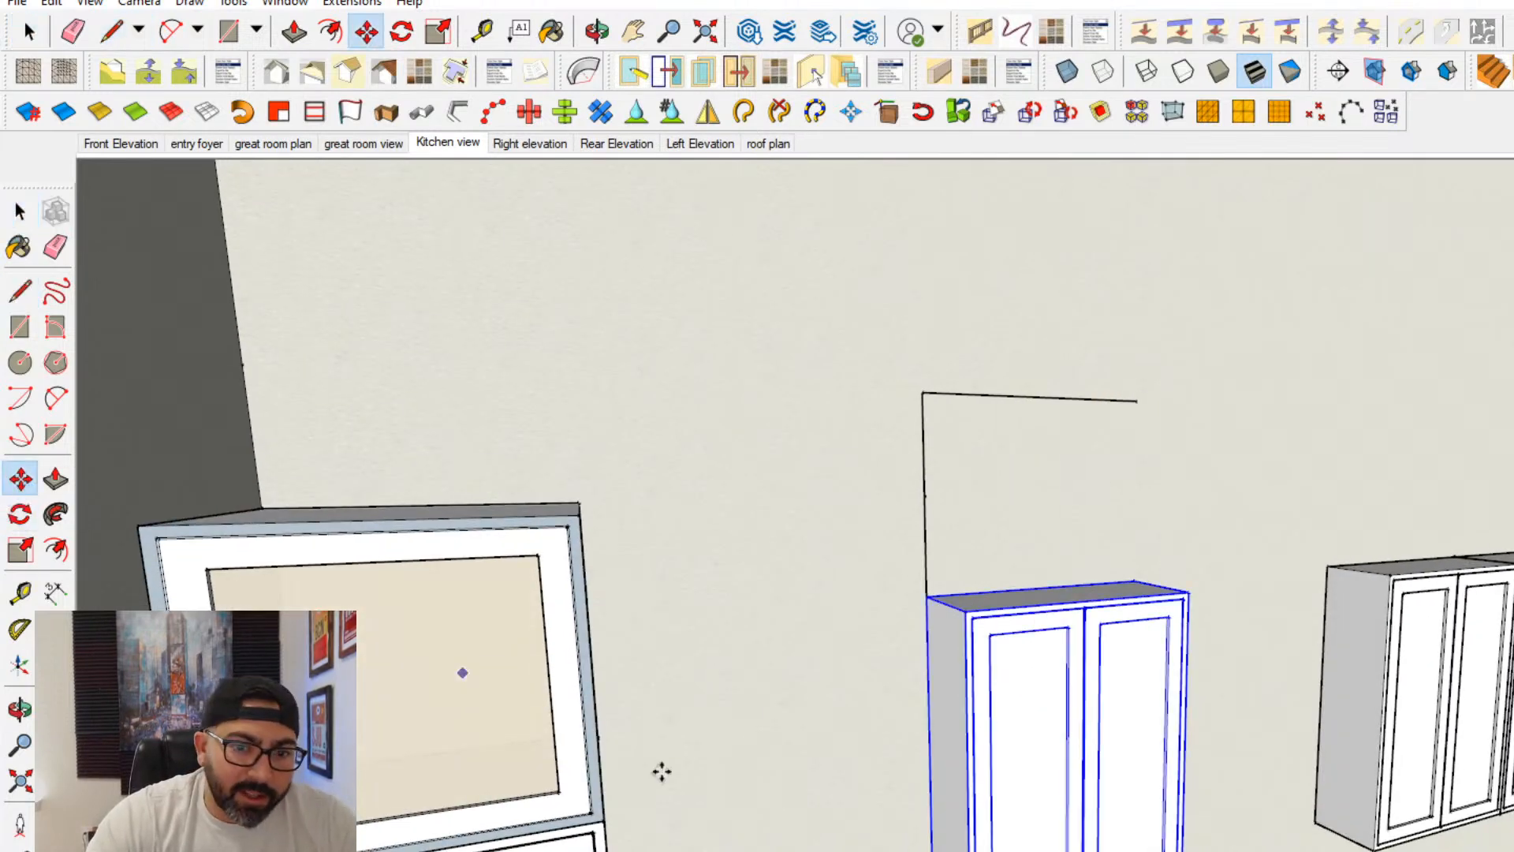
key(ctrl)
click(933, 851)
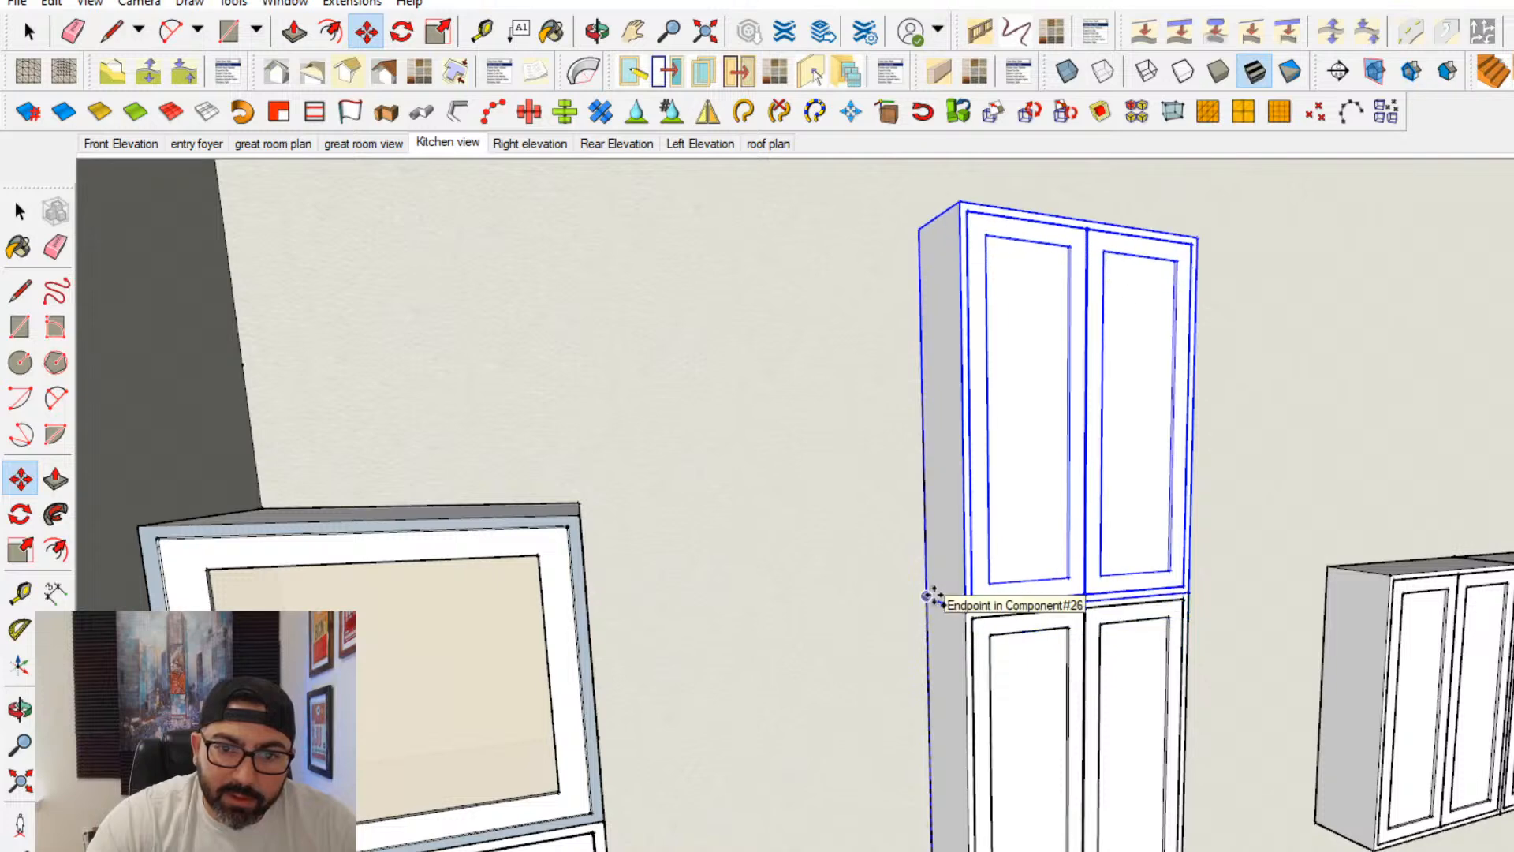
click(928, 597)
- Make the stacked upper cabinet a unique component
click(21, 213)
middle_drag(875, 442, 922, 406)
right_click(936, 380)
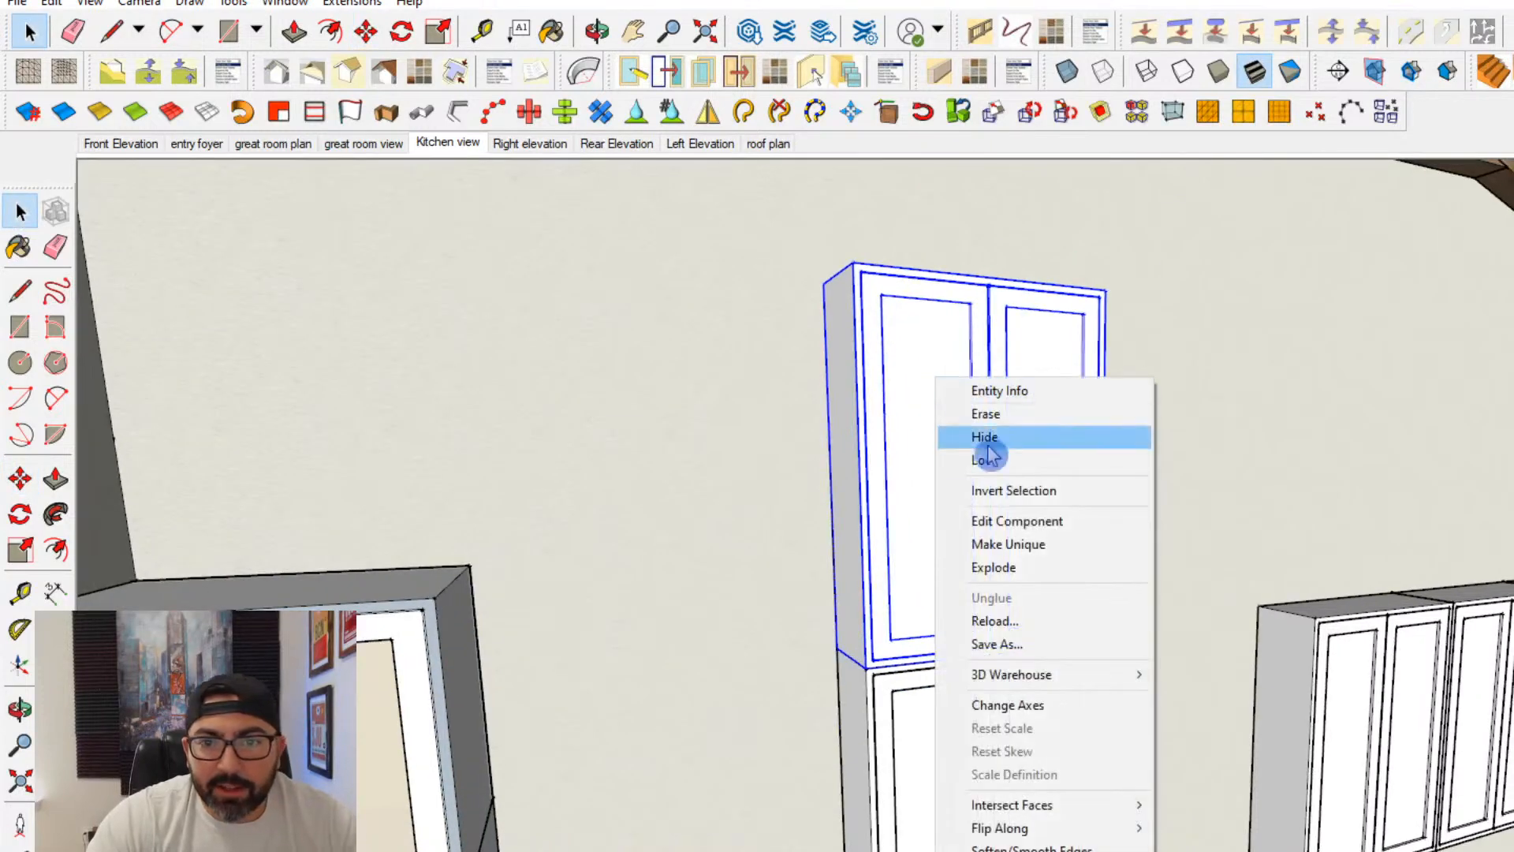
click(1039, 546)
- Shorten the stacked cabinet by moving its top edges down to the height of the drawn guide line
middle_drag(972, 458, 932, 441)
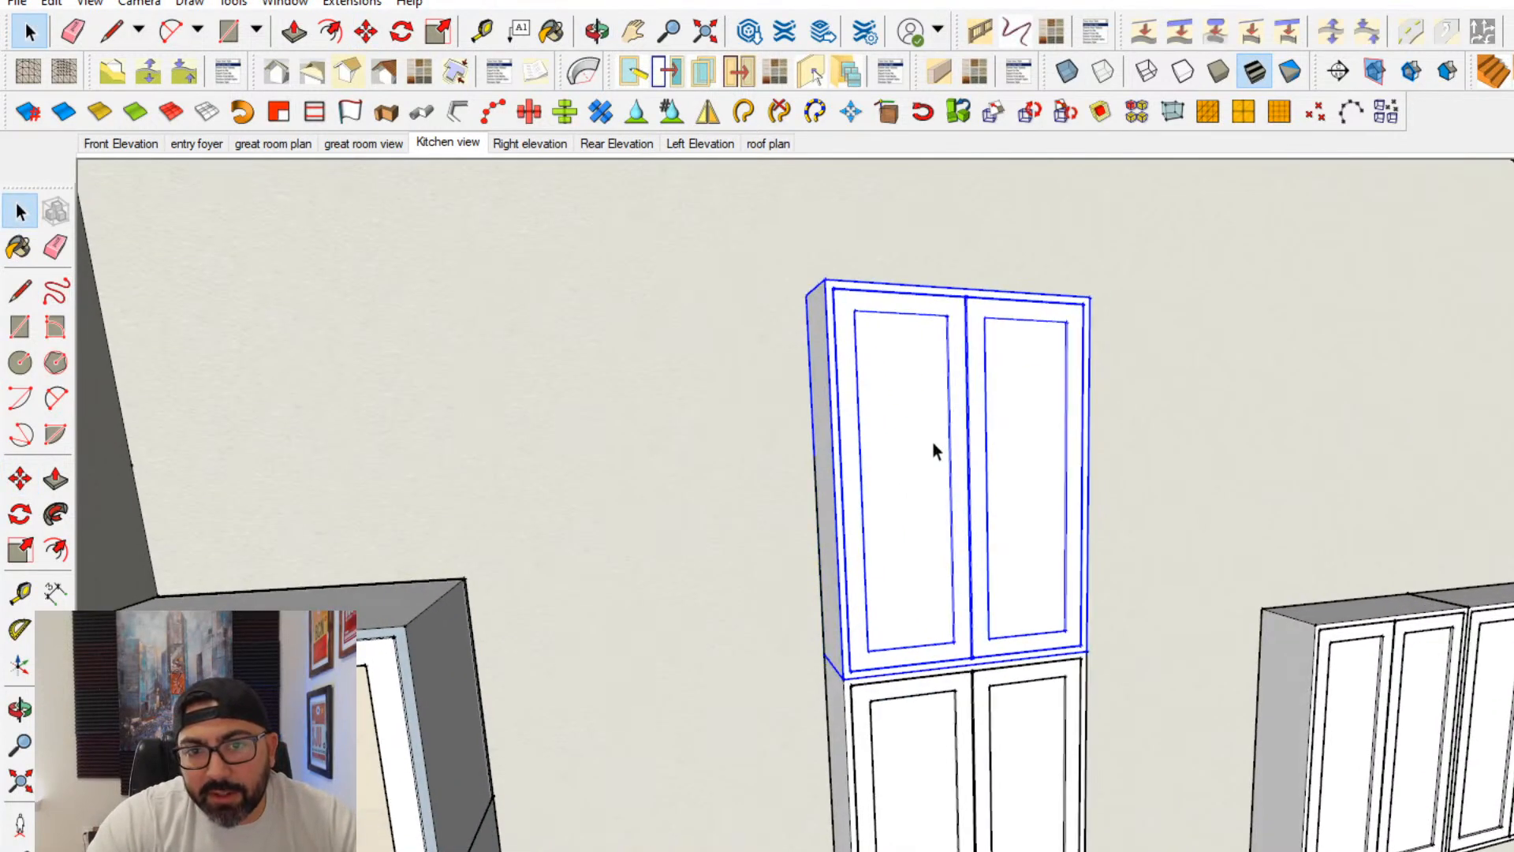
double_click(932, 442)
click(21, 478)
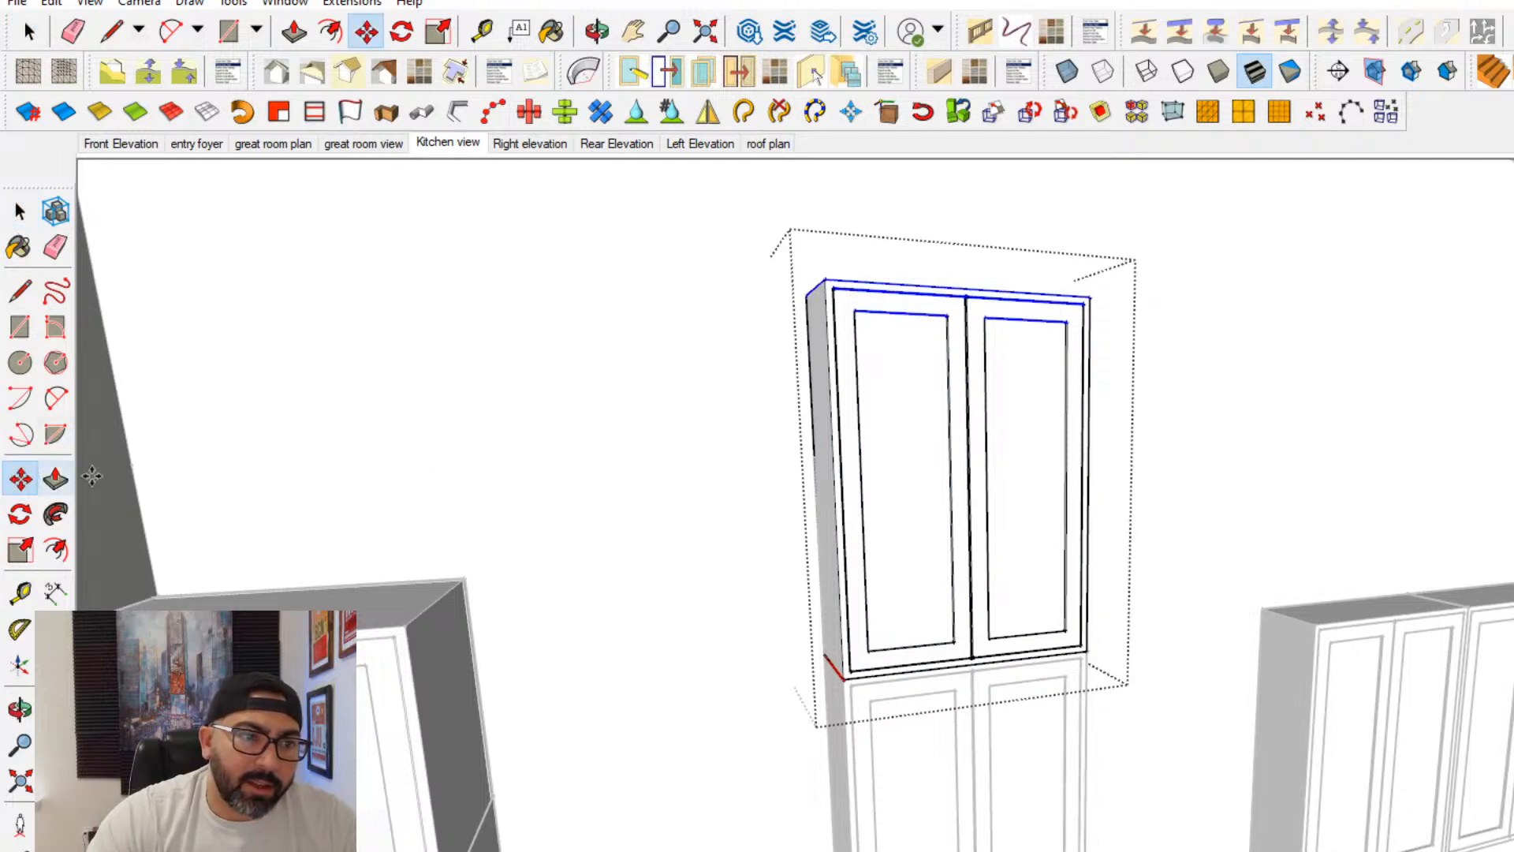
click(805, 297)
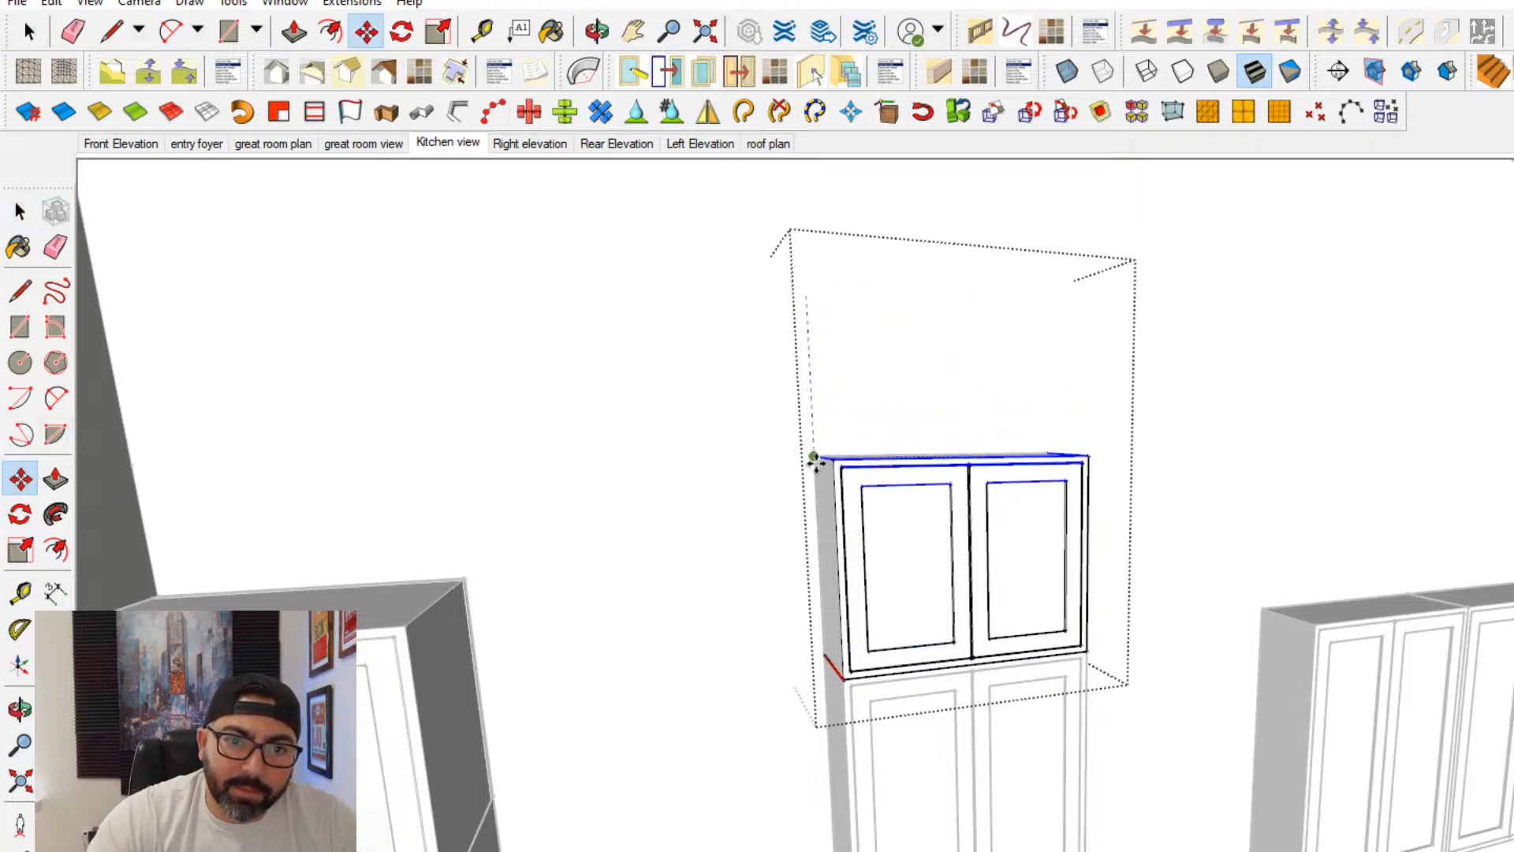
click(815, 455)
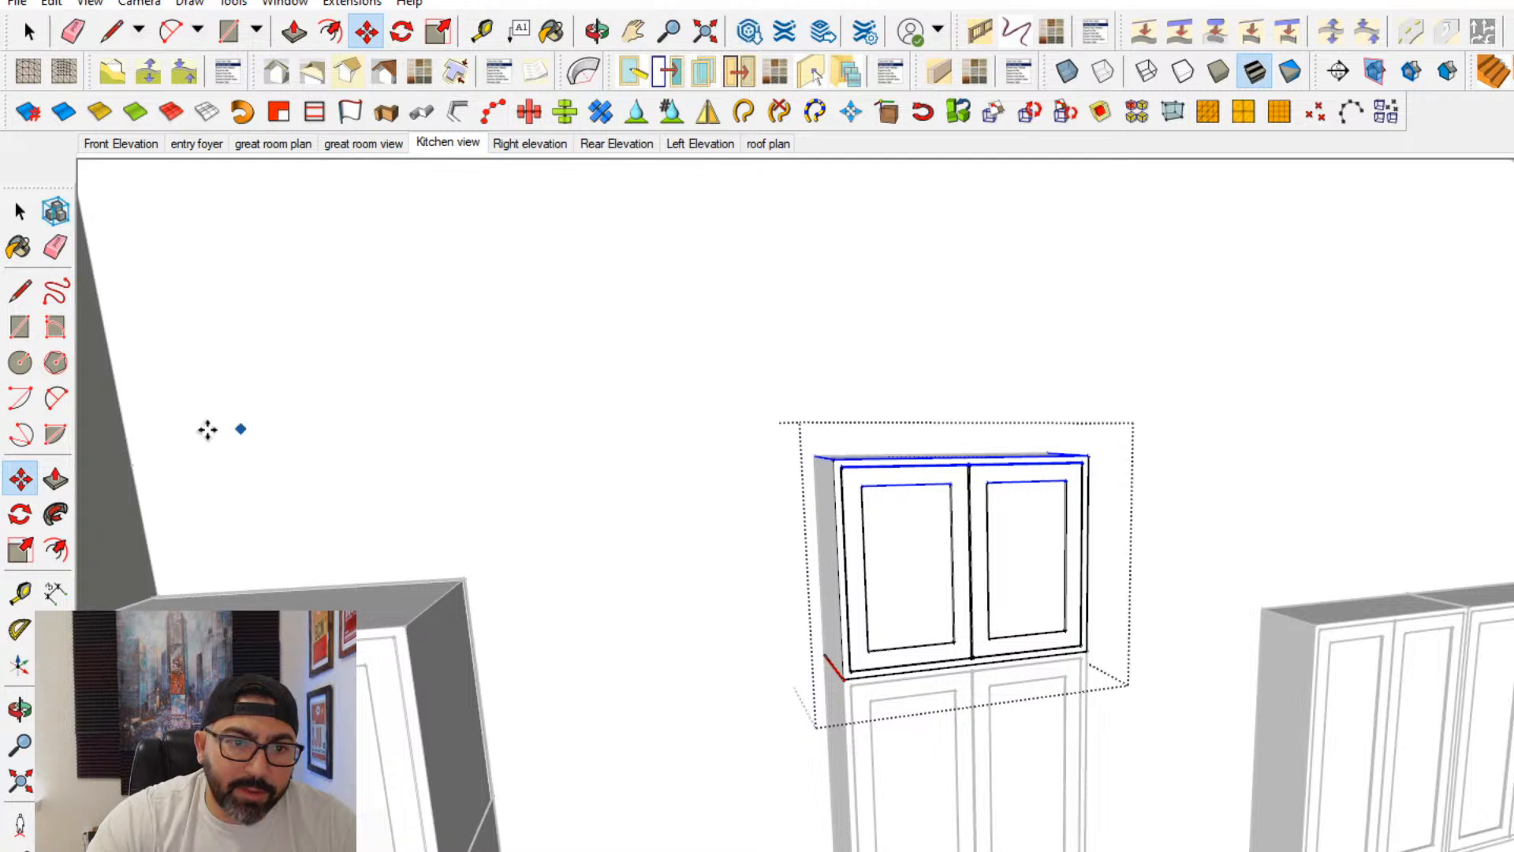
- Push the stacked cabinet's front carcass face back toward the wall to hollow the box behind its doors
click(20, 592)
middle_drag(711, 632, 738, 636)
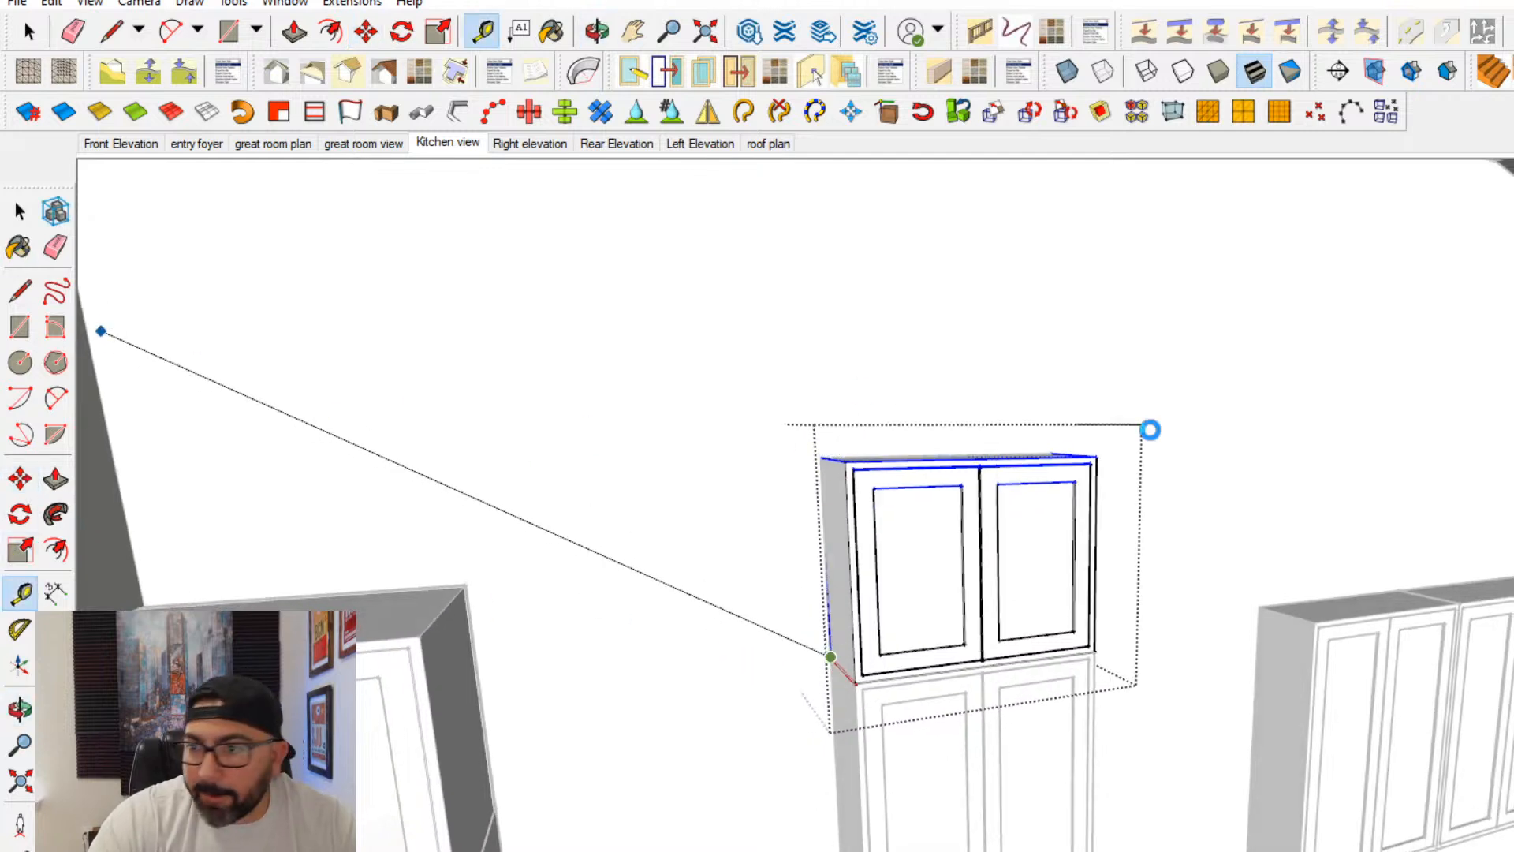
key(b)
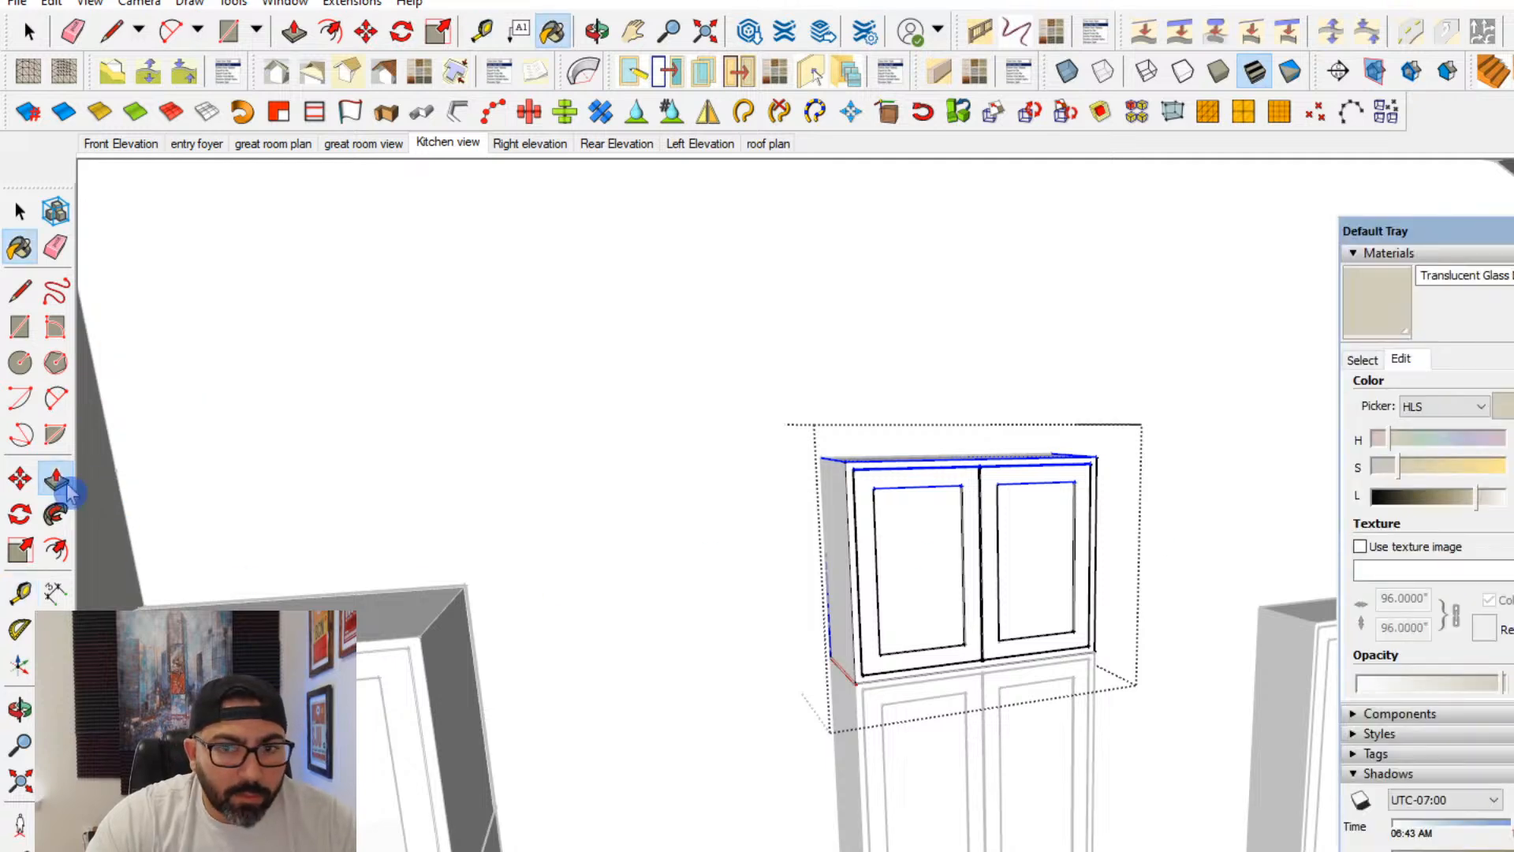
click(55, 479)
scroll(838, 582, up, 5)
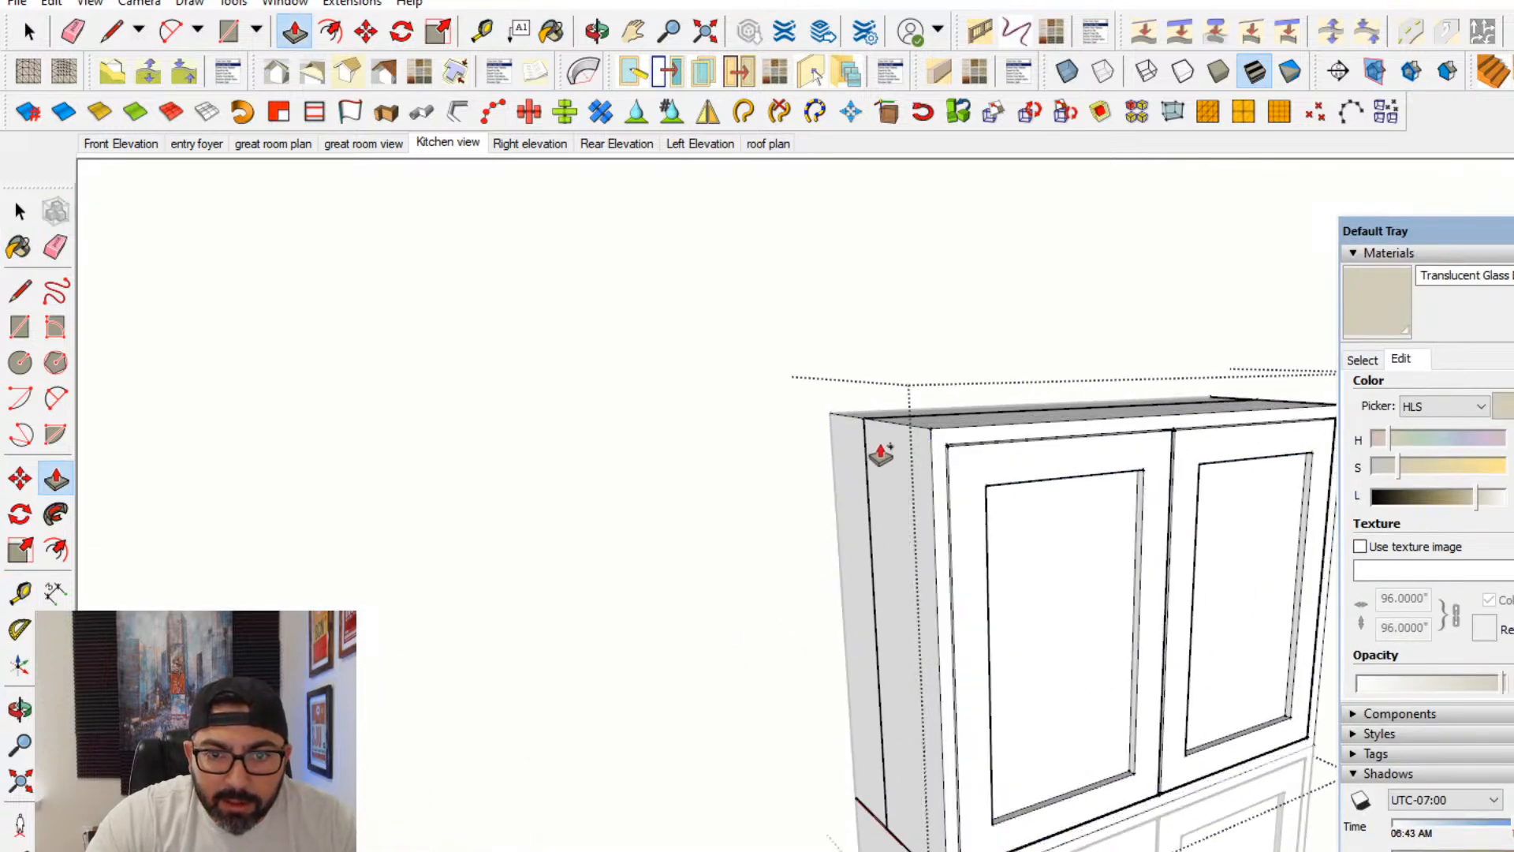
scroll(895, 469, down, 2)
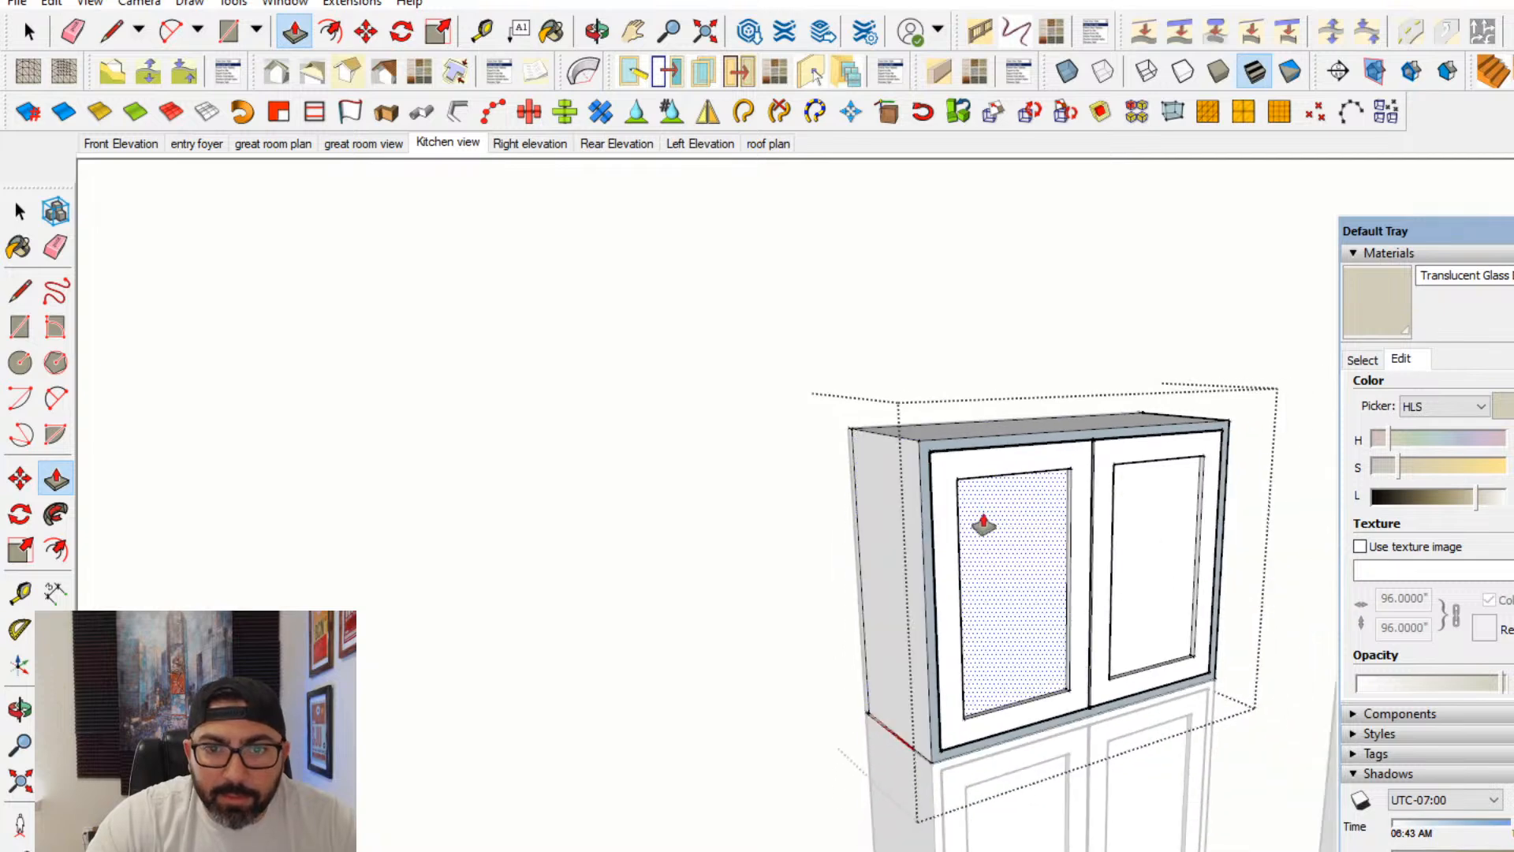
- Sample the Translucent Glass material from the pantry's top cabinet and apply it to both door panels of the stacked cabinet
click(1363, 360)
key(b)
scroll(470, 730, down, 3)
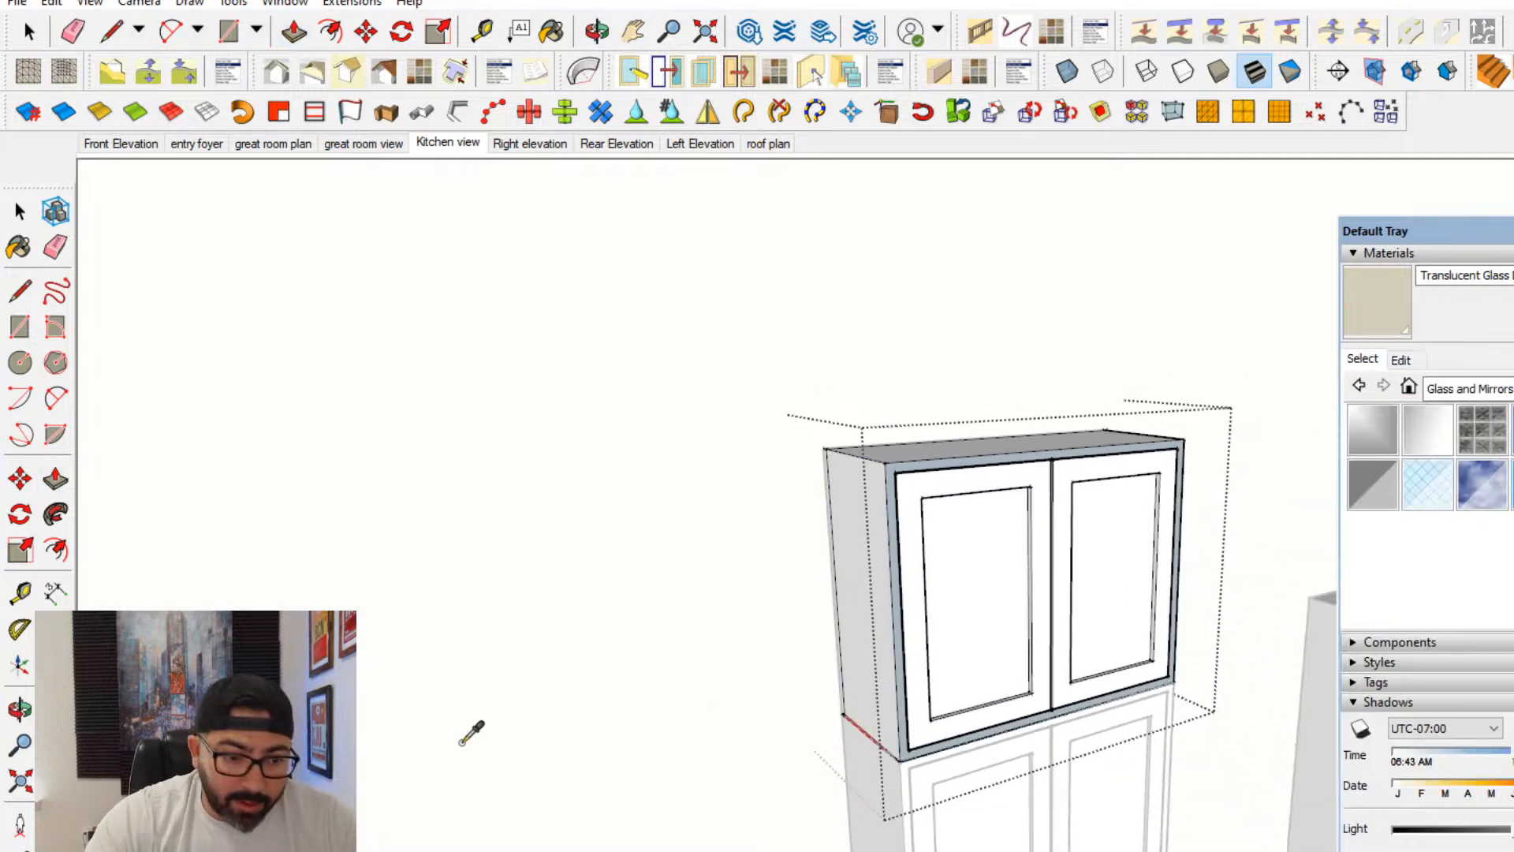
mouse_move(470, 730)
middle_down()
mouse_move(347, 733)
mouse_move(655, 734)
mouse_move(750, 702)
middle_up()
scroll(769, 665, up, 2)
click(773, 659)
click(950, 619)
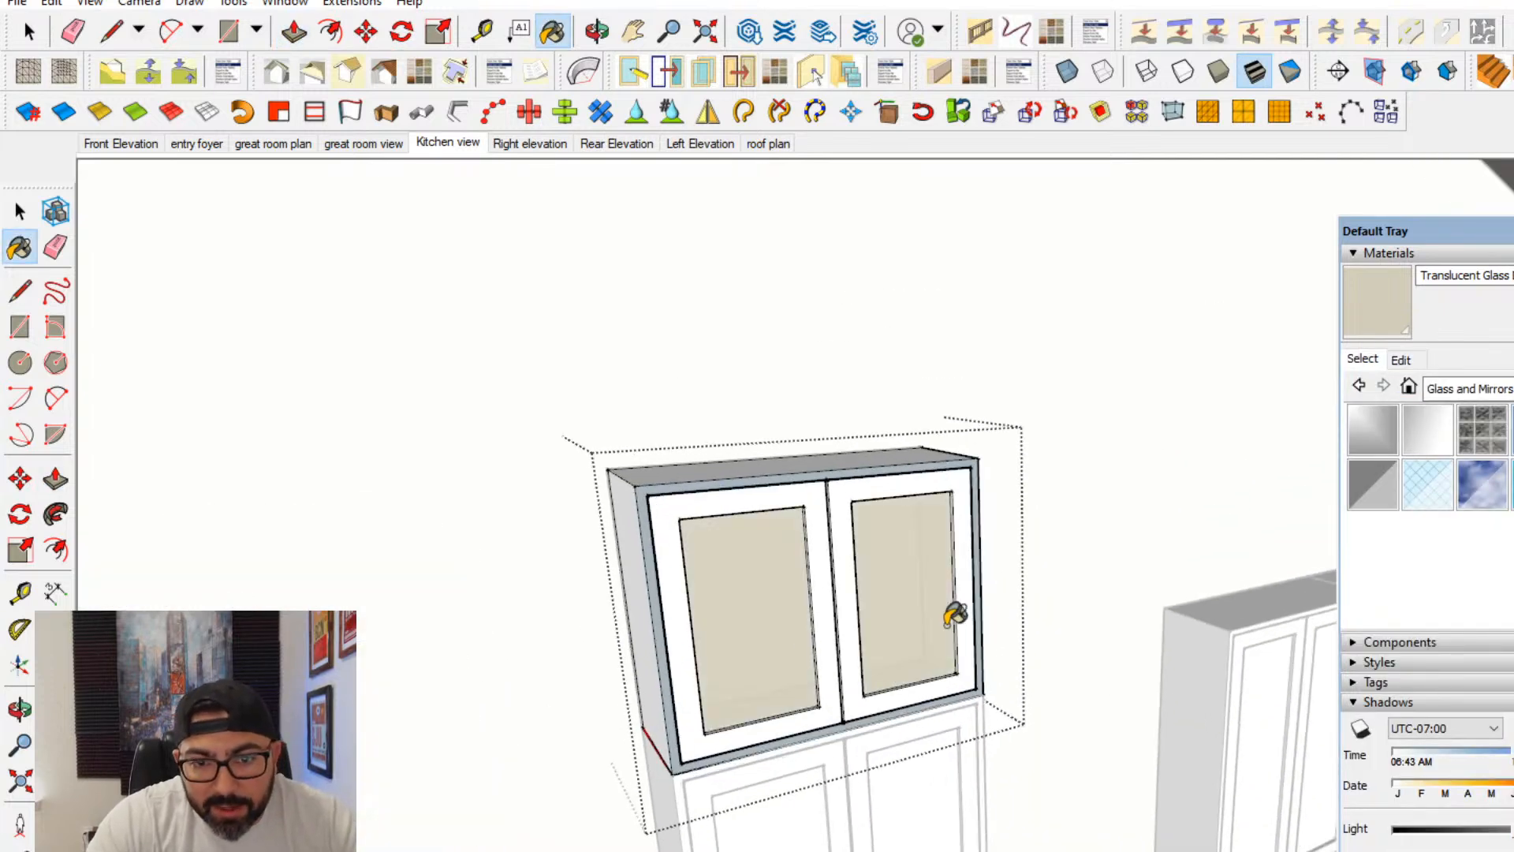
key(space)
- Copy the glass-front cabinet by its lower back corner onto the first upper cabinet on the other side of the range
scroll(891, 628, down, 6)
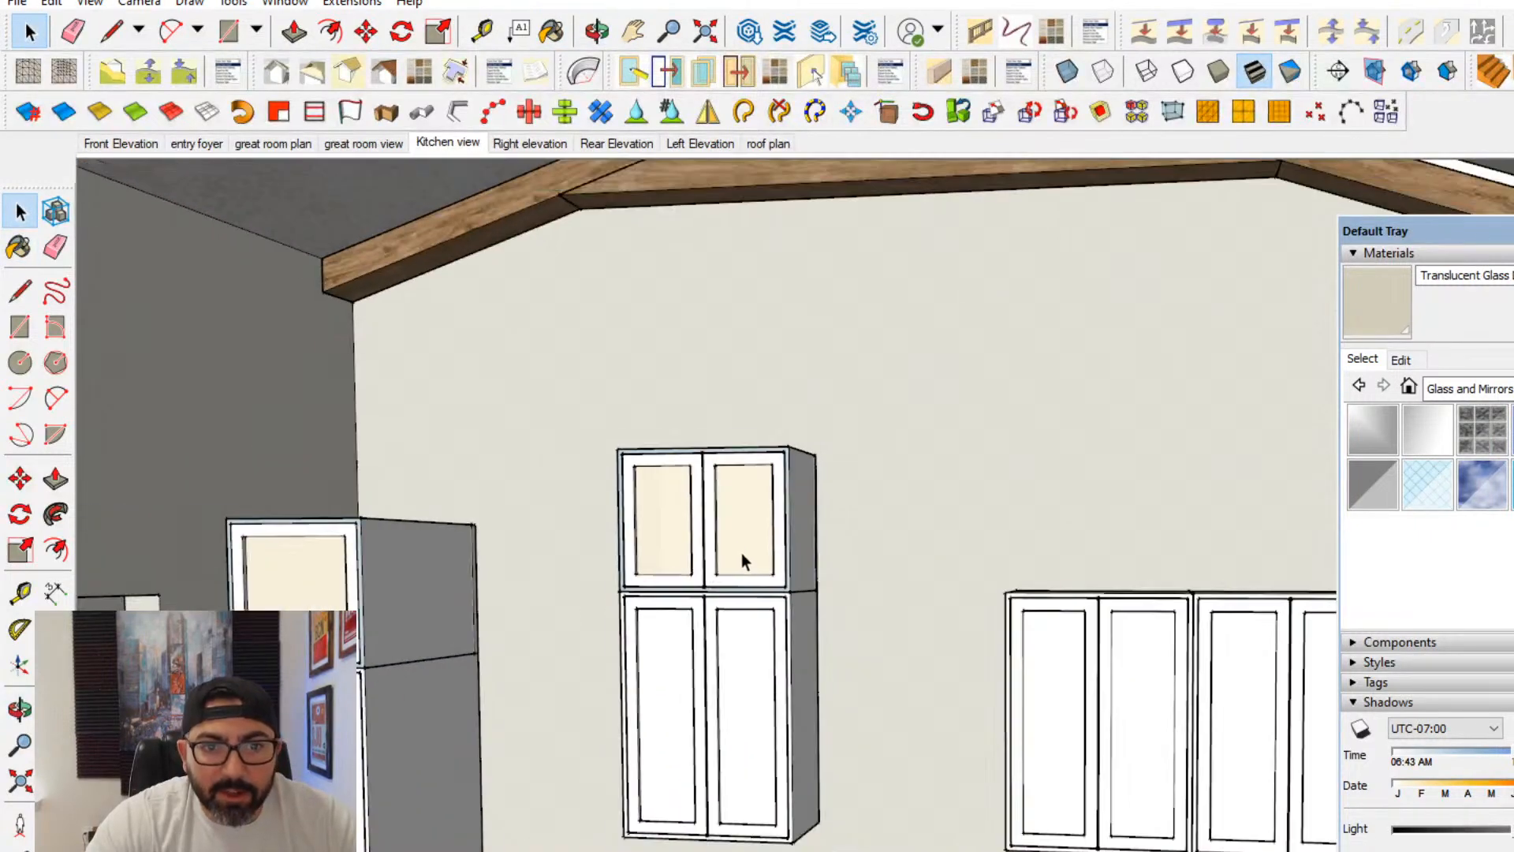
click(744, 562)
click(22, 480)
middle_drag(442, 513, 720, 602)
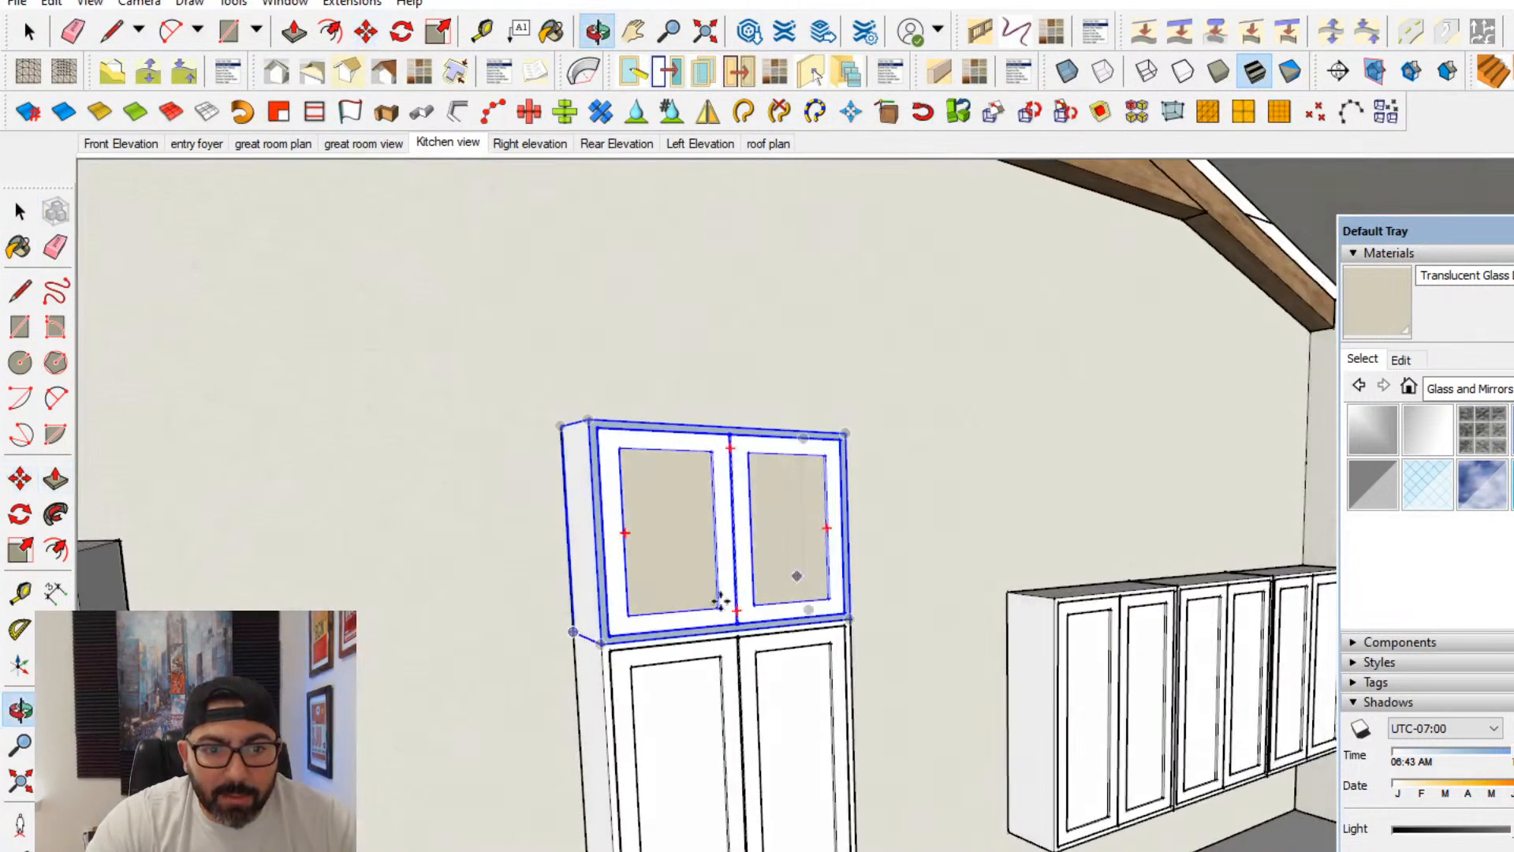
scroll(576, 632, up, 2)
click(575, 631)
key(ctrl)
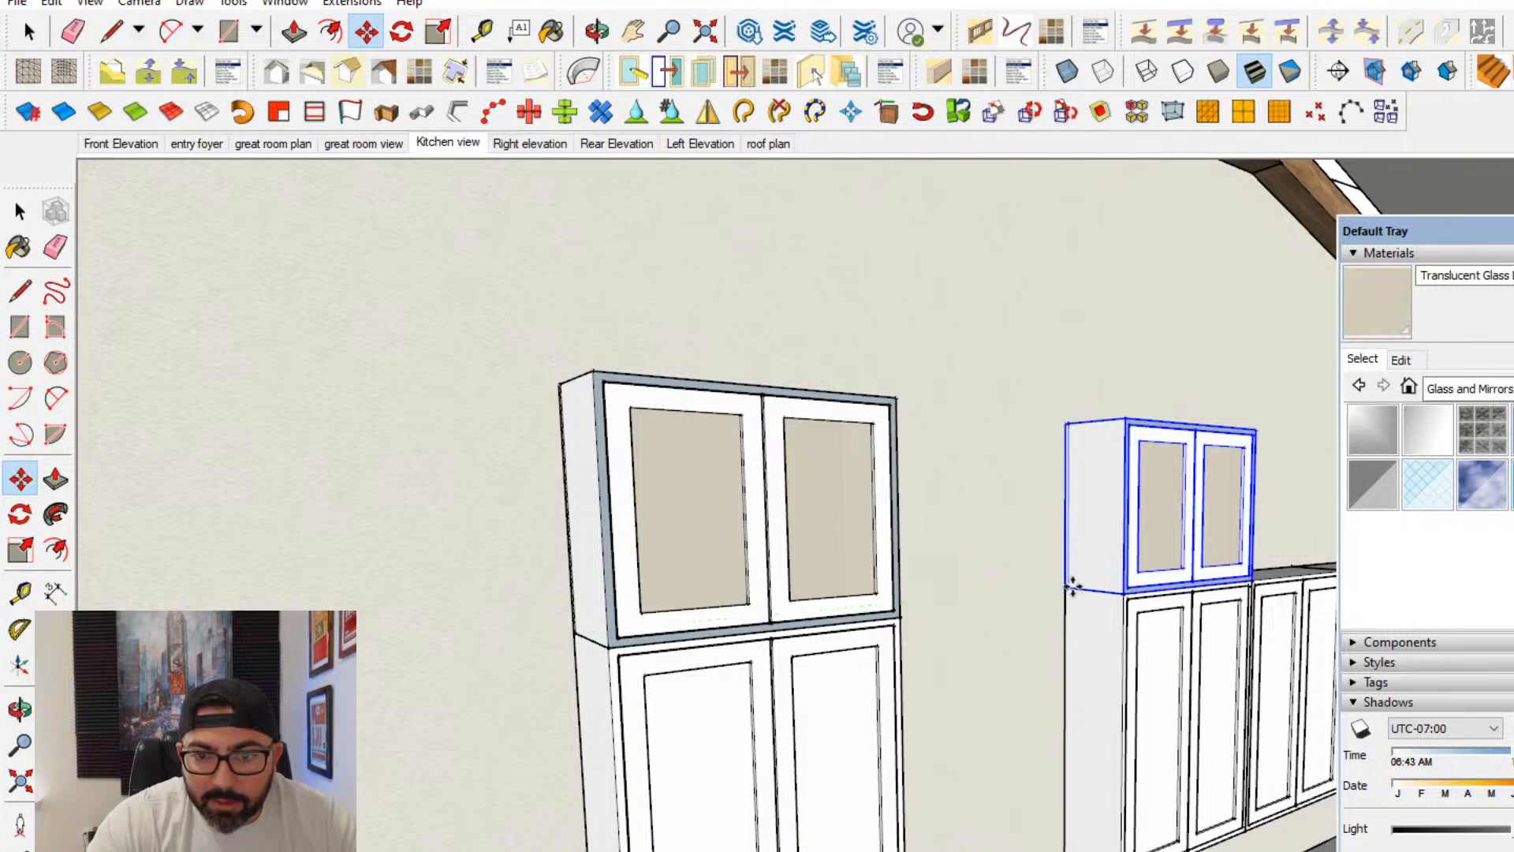
click(1071, 586)
- Copy the glass-front cabinet along the row, corner to corner, over the two remaining upper cabinets
middle_drag(1071, 587, 674, 730)
scroll(804, 747, up, 4)
scroll(795, 582, up, 2)
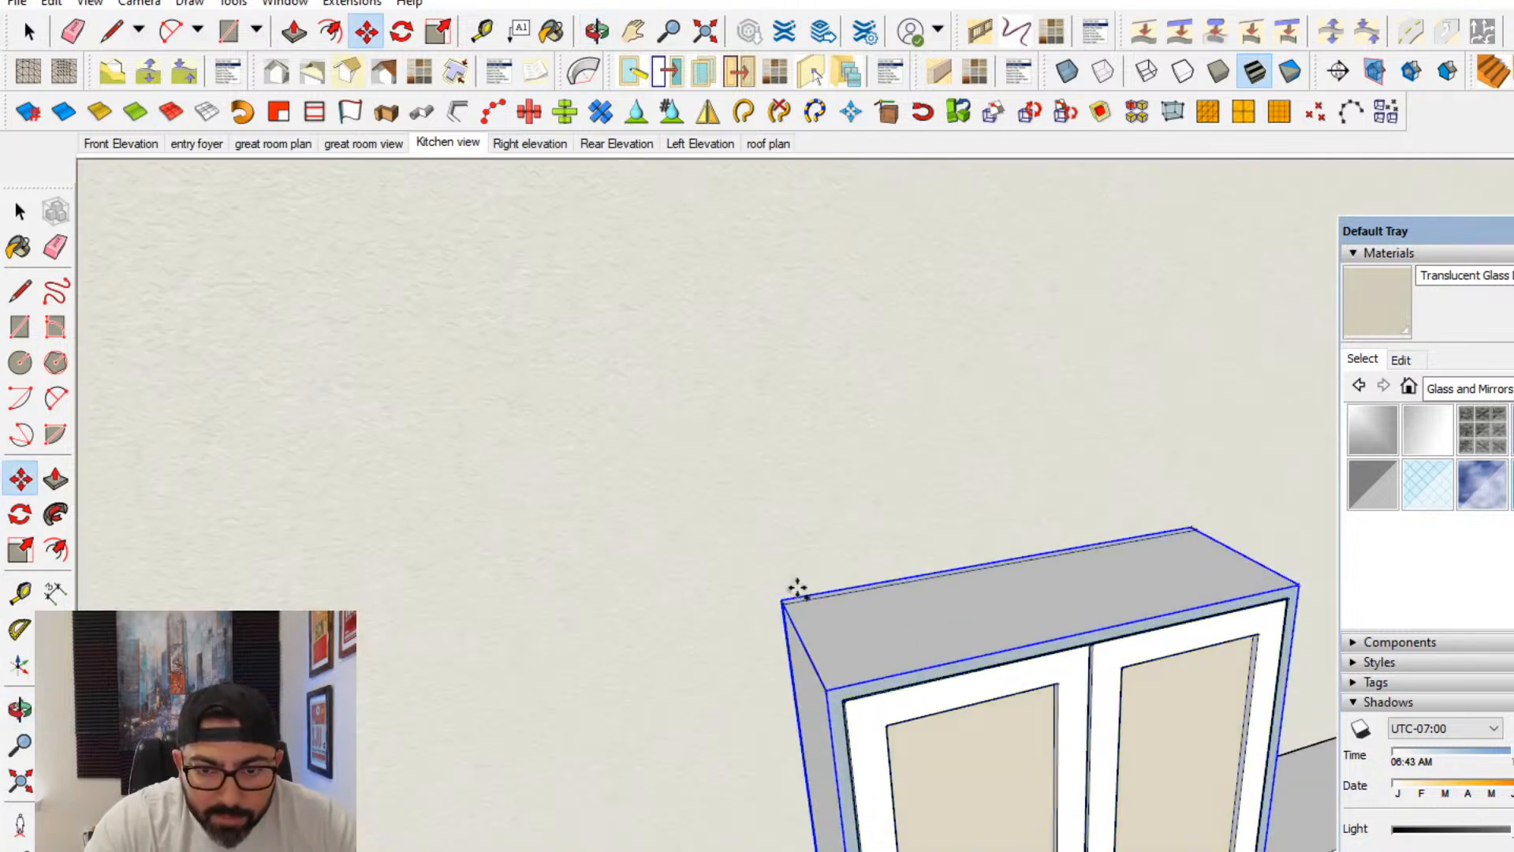
click(781, 601)
middle_drag(946, 544, 902, 549)
scroll(903, 600, up, 2)
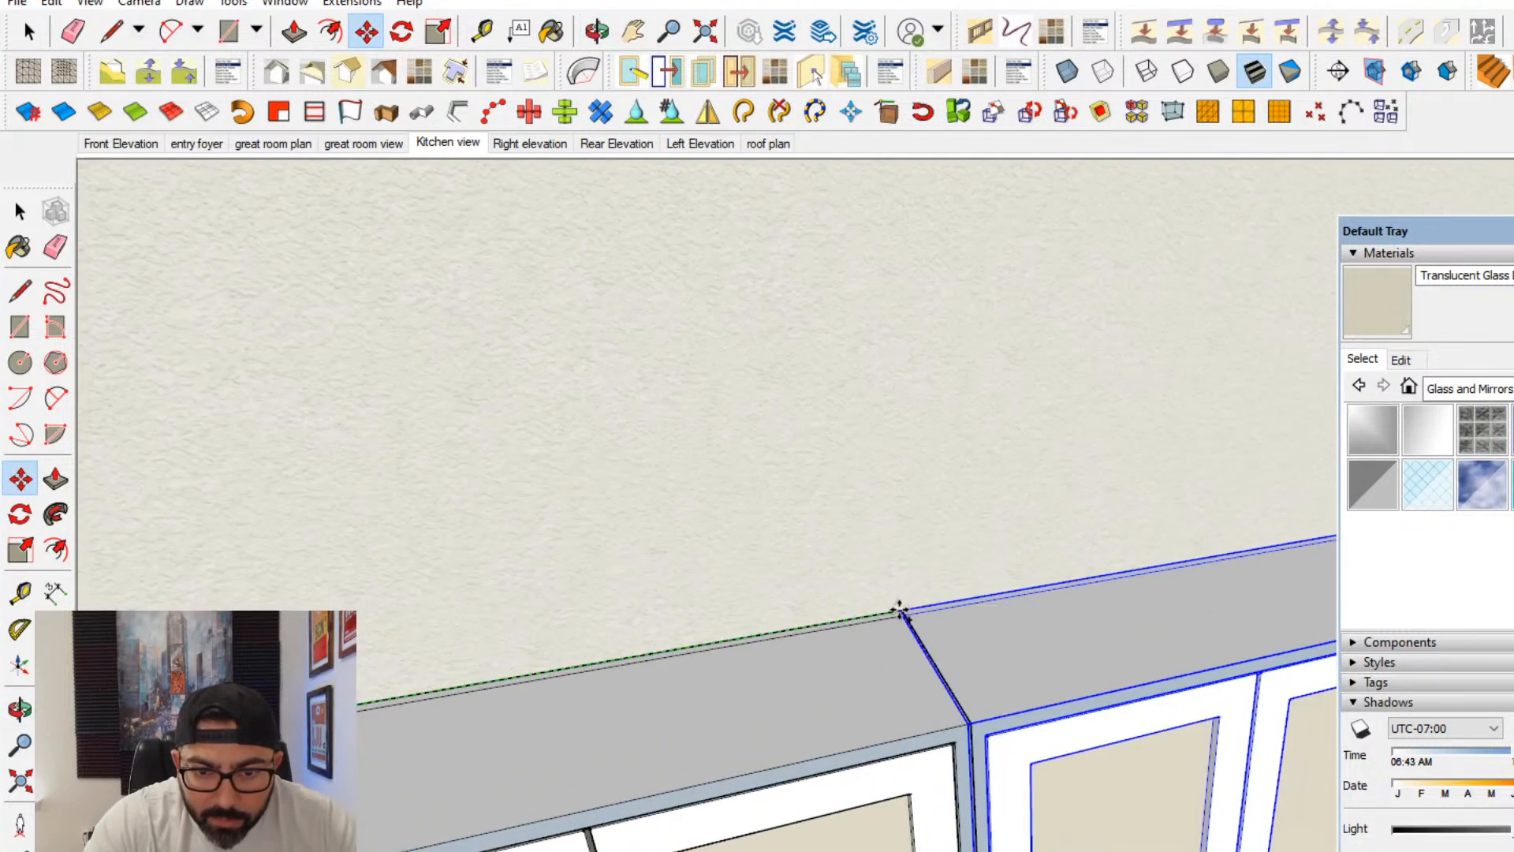
scroll(899, 611, up, 2)
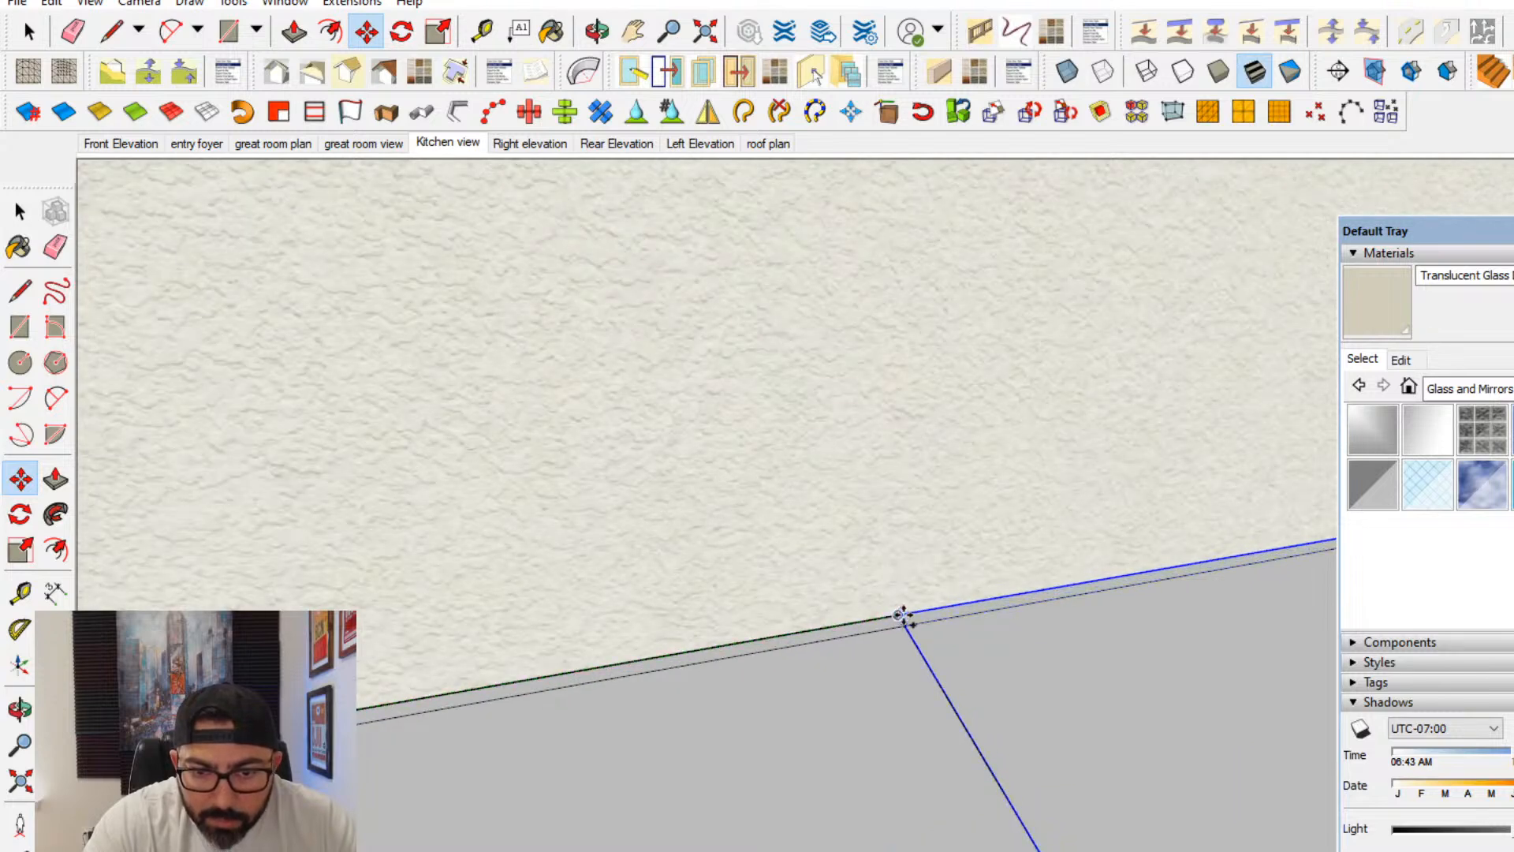
scroll(902, 615, down, 3)
scroll(981, 556, up, 2)
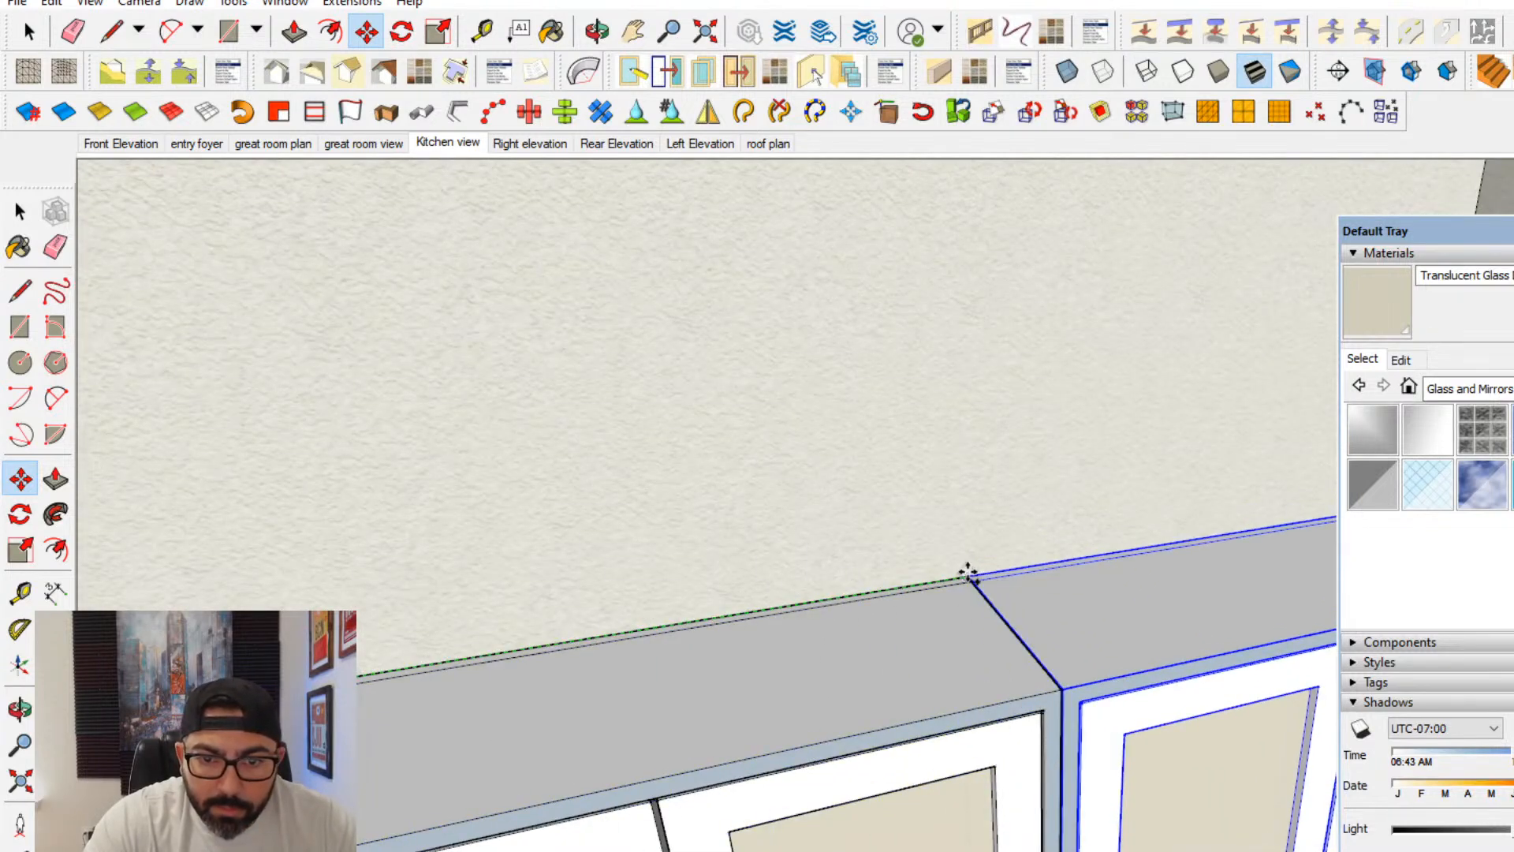
scroll(986, 581, up, 5)
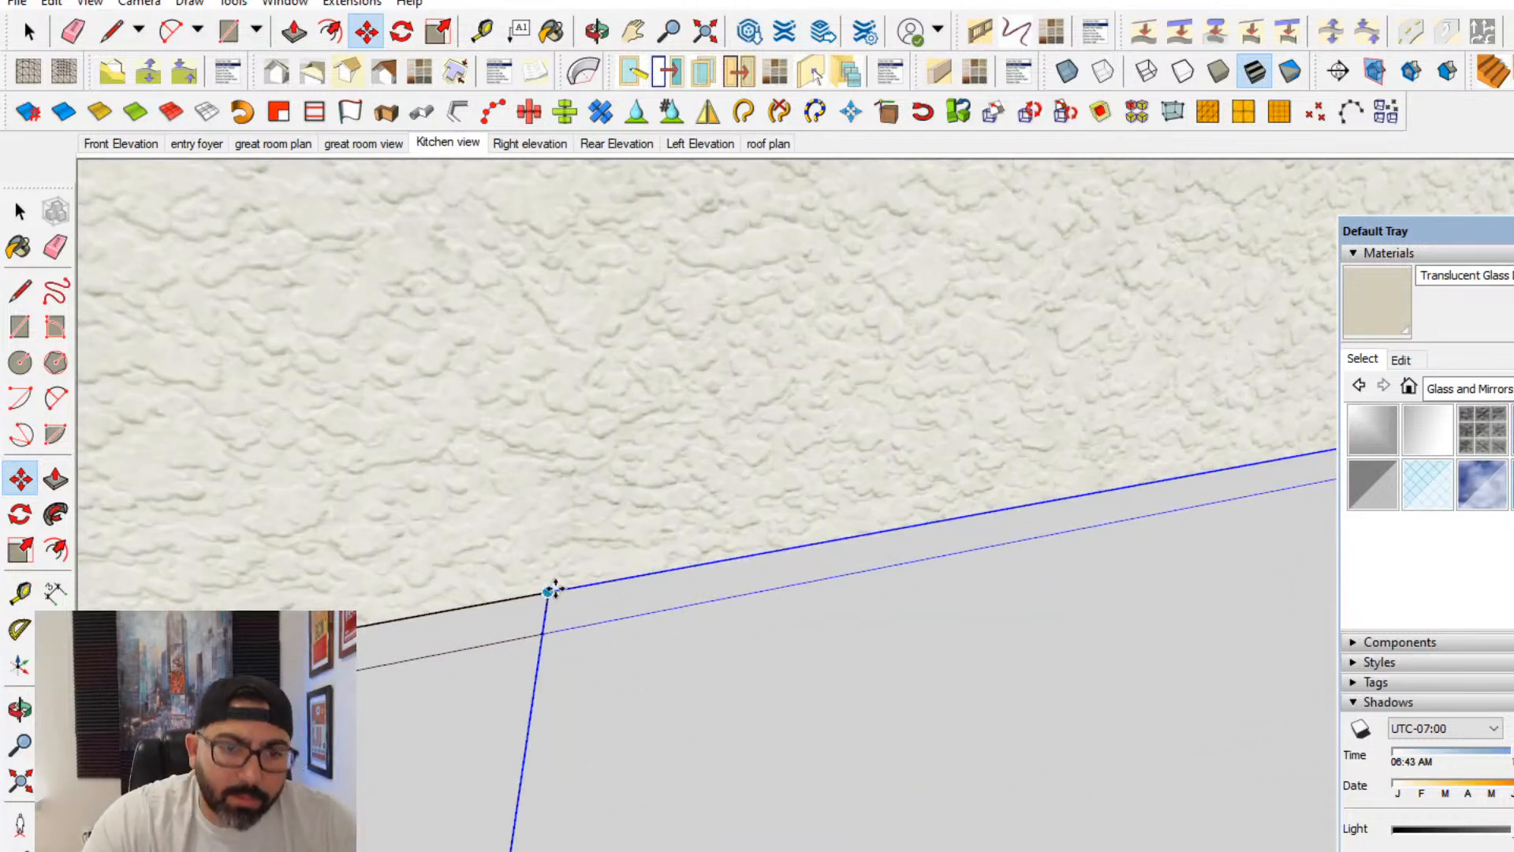
click(554, 589)
click(17, 211)
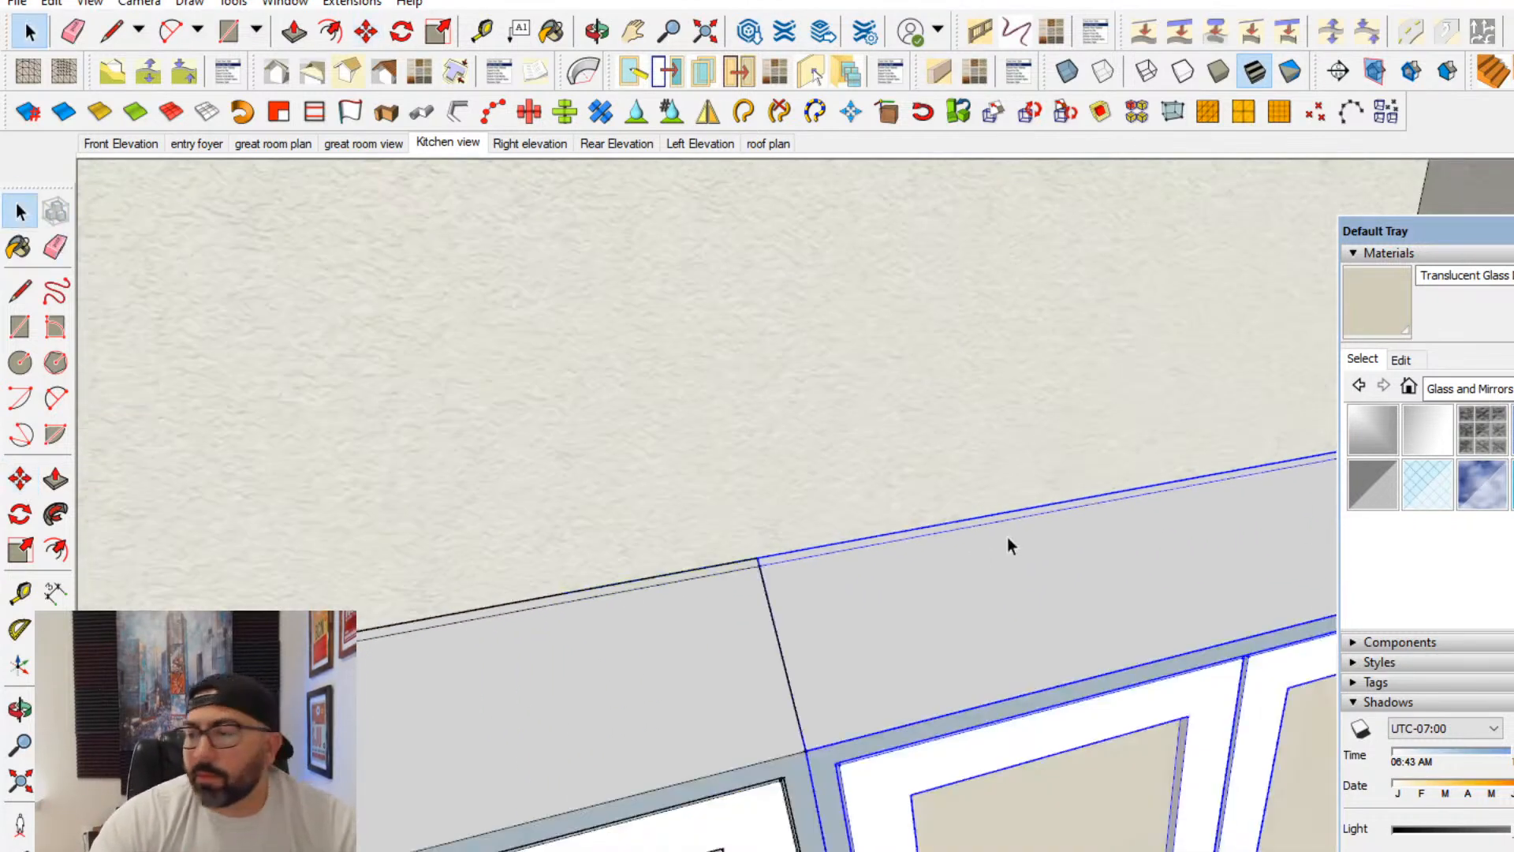
- Return to the saved Kitchen view
scroll(1003, 528, down, 6)
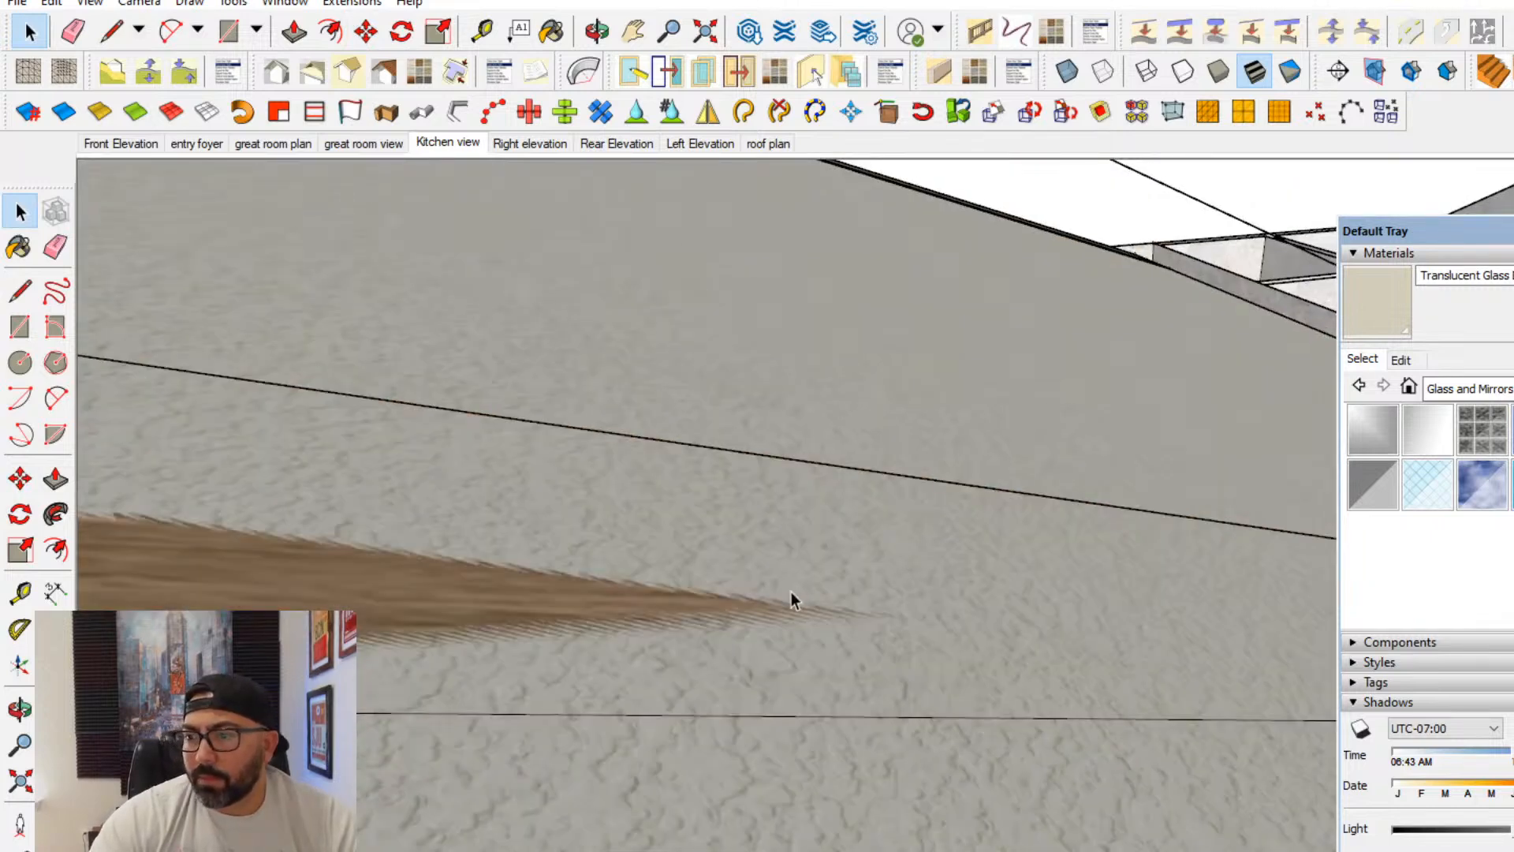
scroll(792, 591, down, 4)
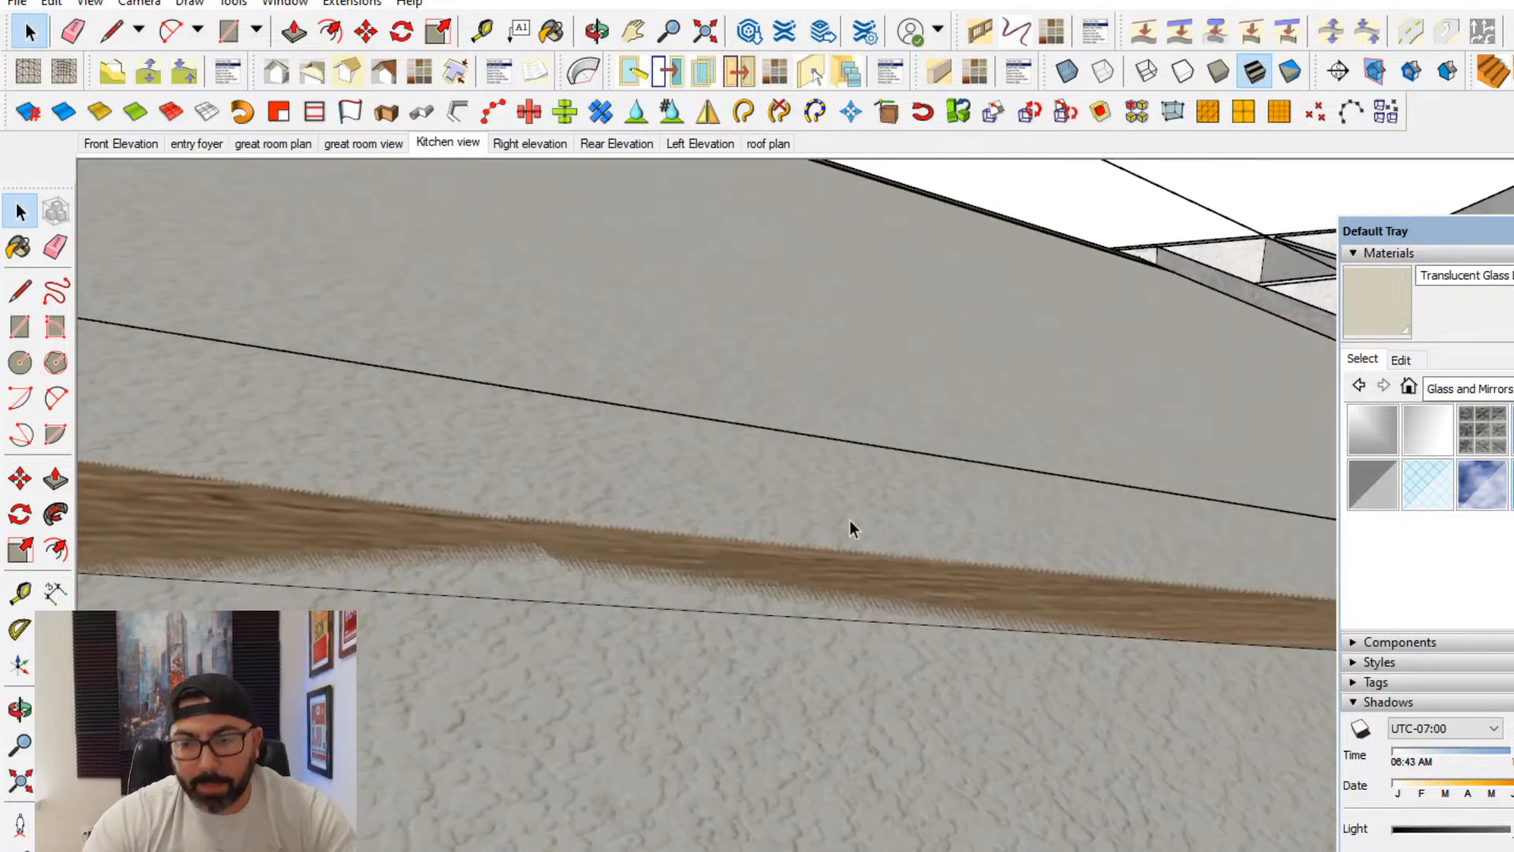
scroll(818, 810, down, 5)
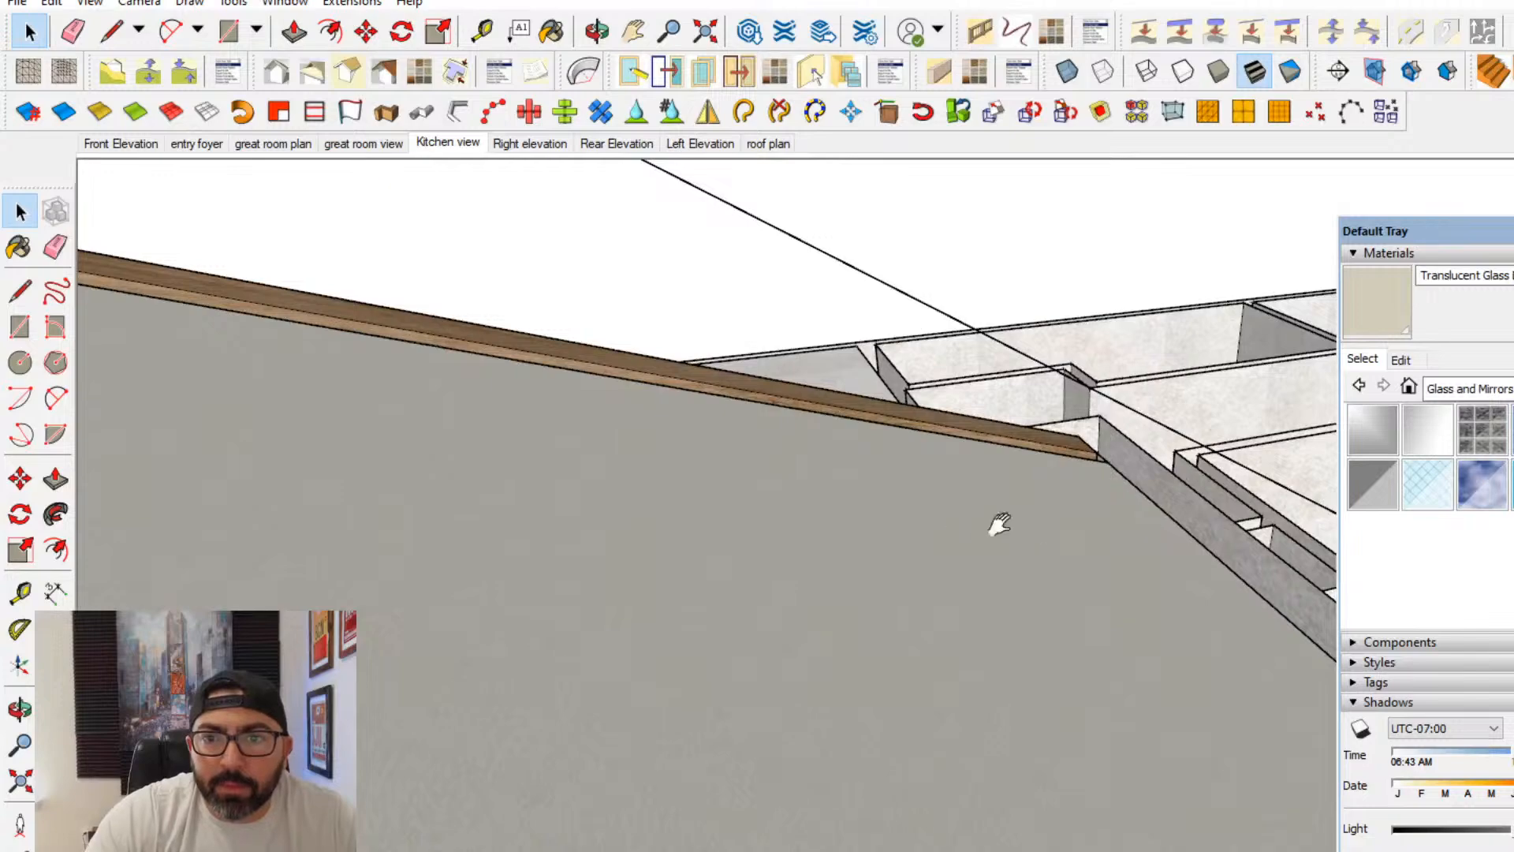
shift+middle_drag(1000, 524, 694, 521)
click(450, 147)
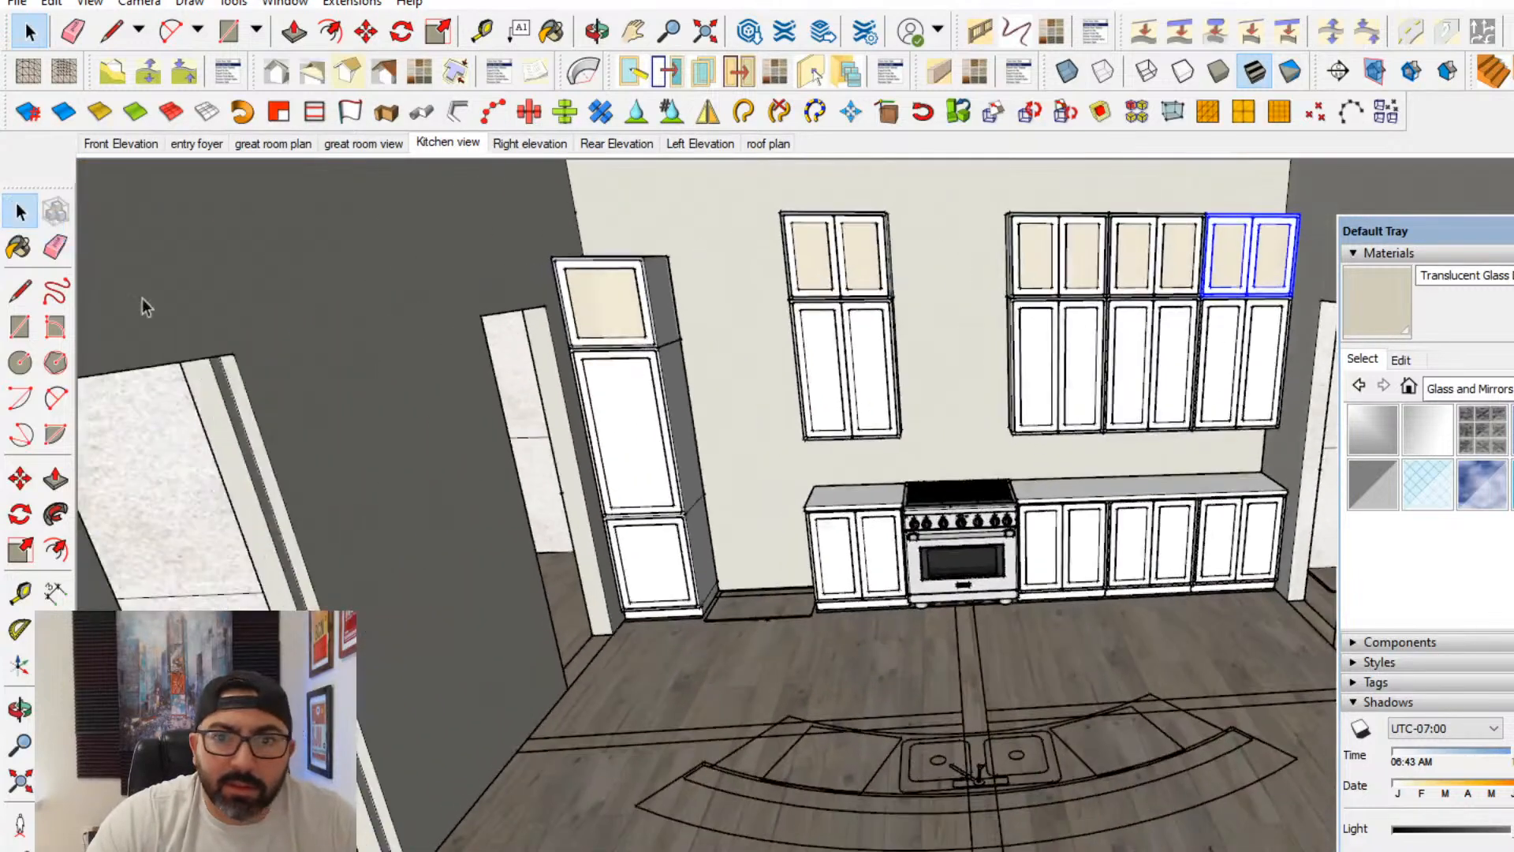
- Lower the top edges inside the glass-front cabinet component to shorten all the stacked uppers on the range wall
middle_drag(1044, 584, 692, 578)
scroll(1036, 440, up, 2)
double_click(679, 551)
click(680, 551)
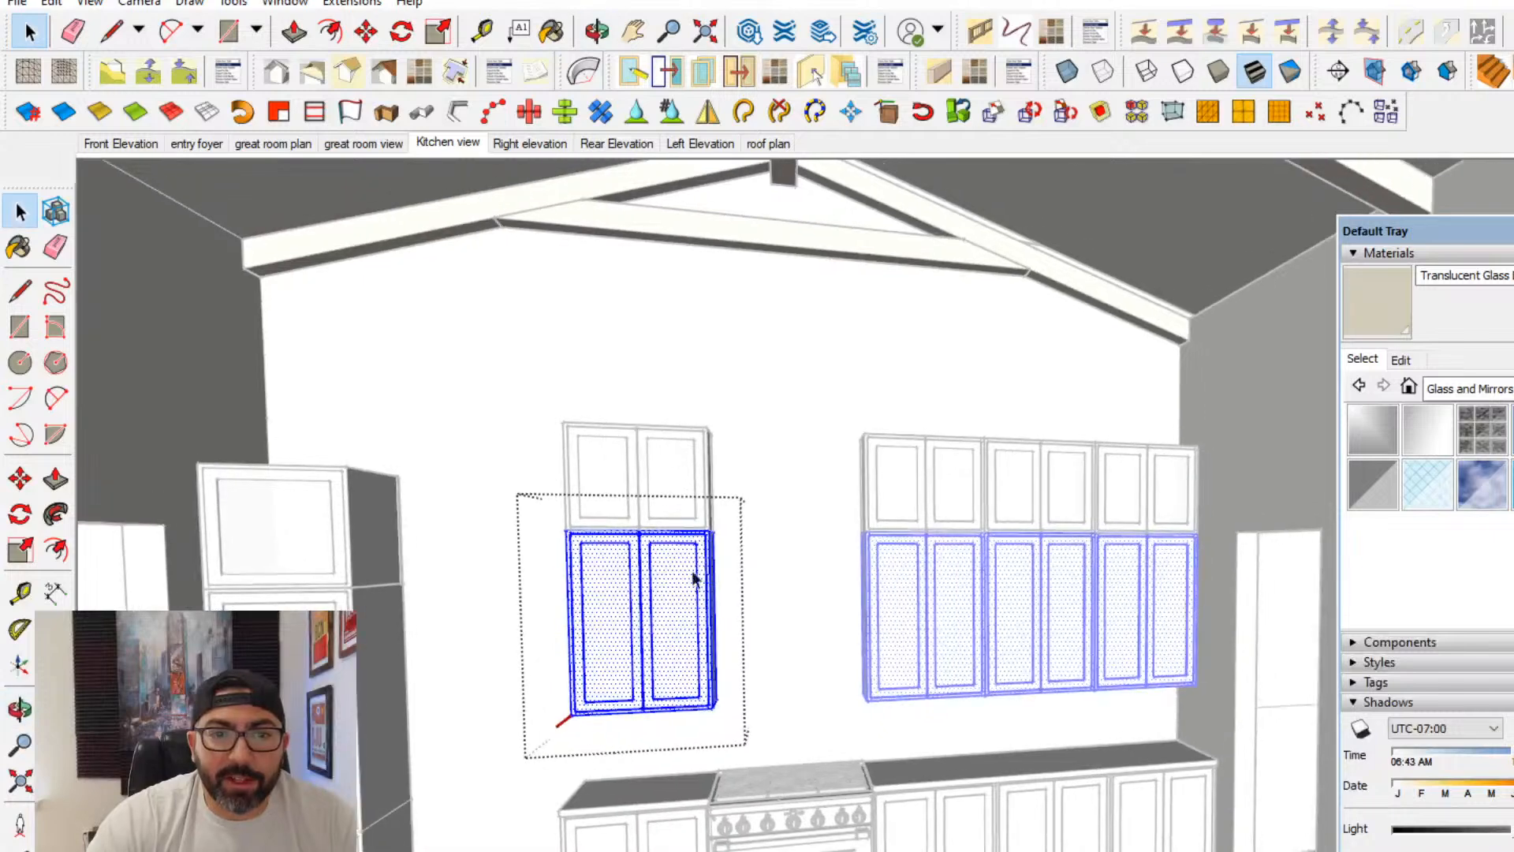
click(628, 492)
triple_click(618, 446)
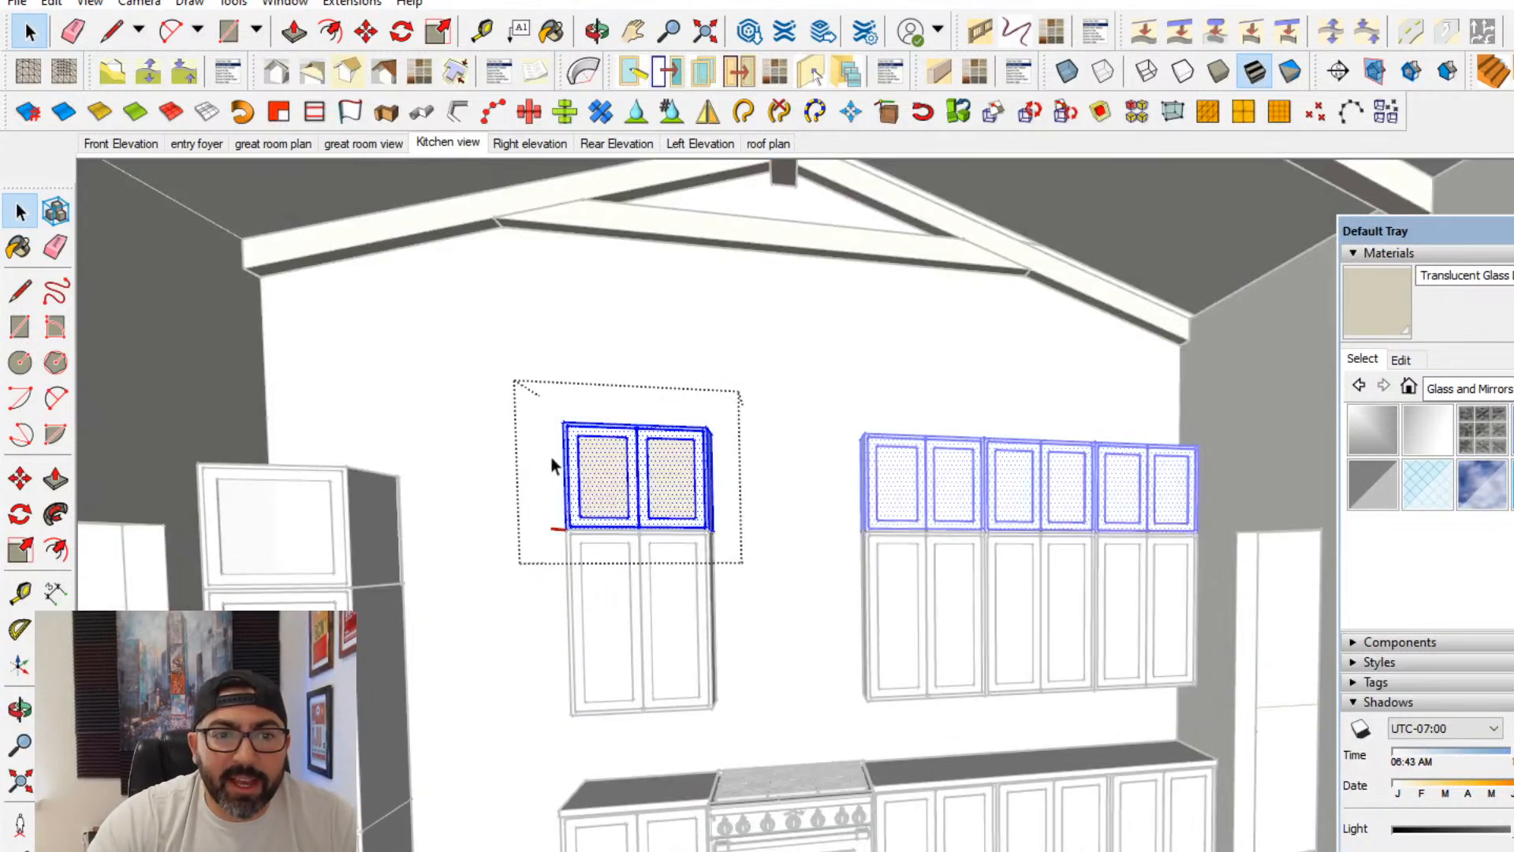
drag(503, 486, 842, 380)
click(20, 478)
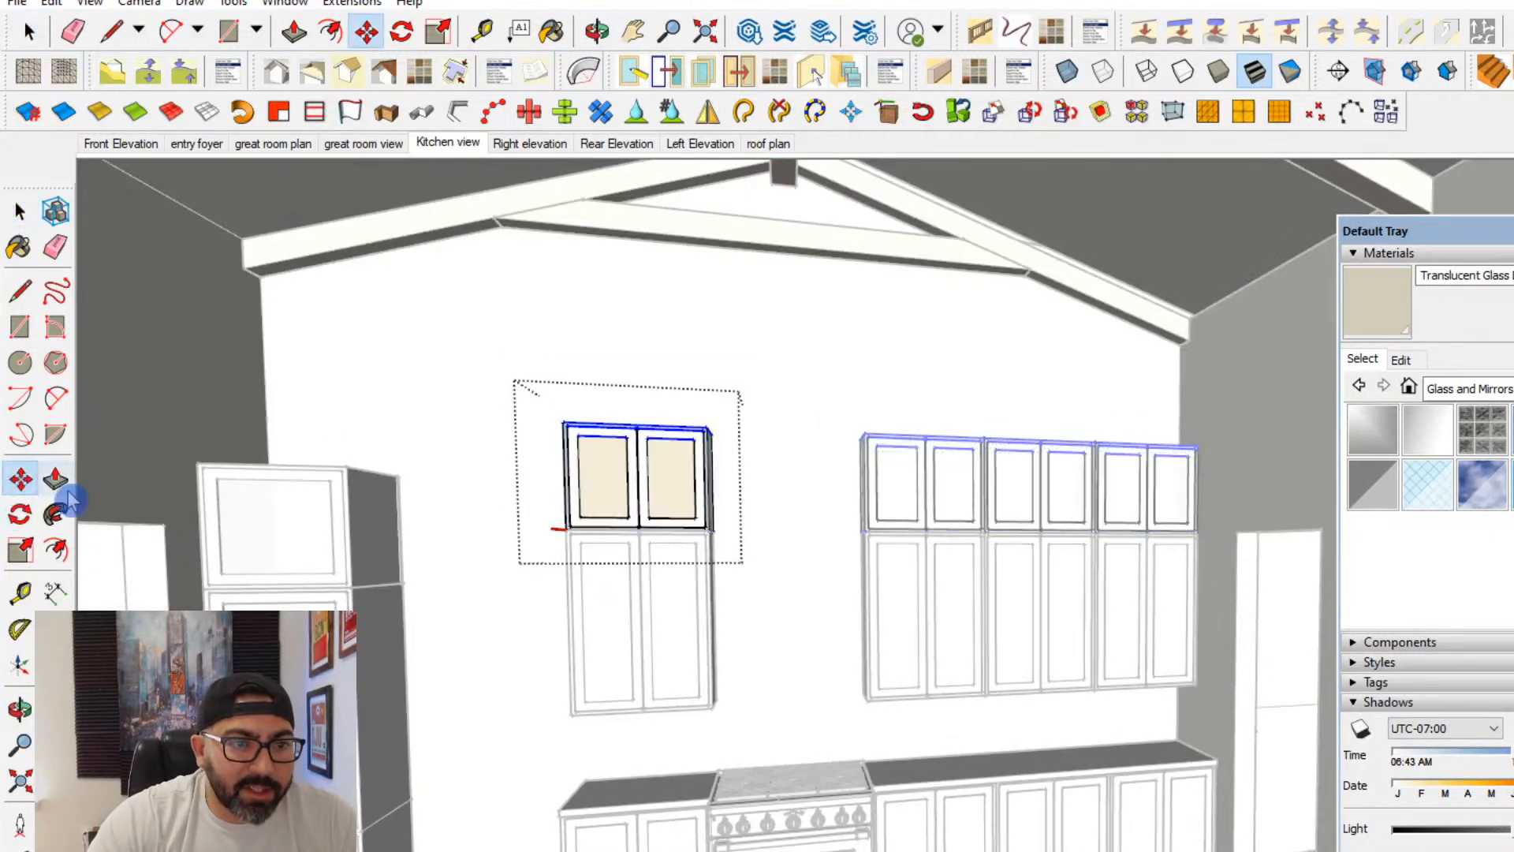
click(480, 552)
click(479, 565)
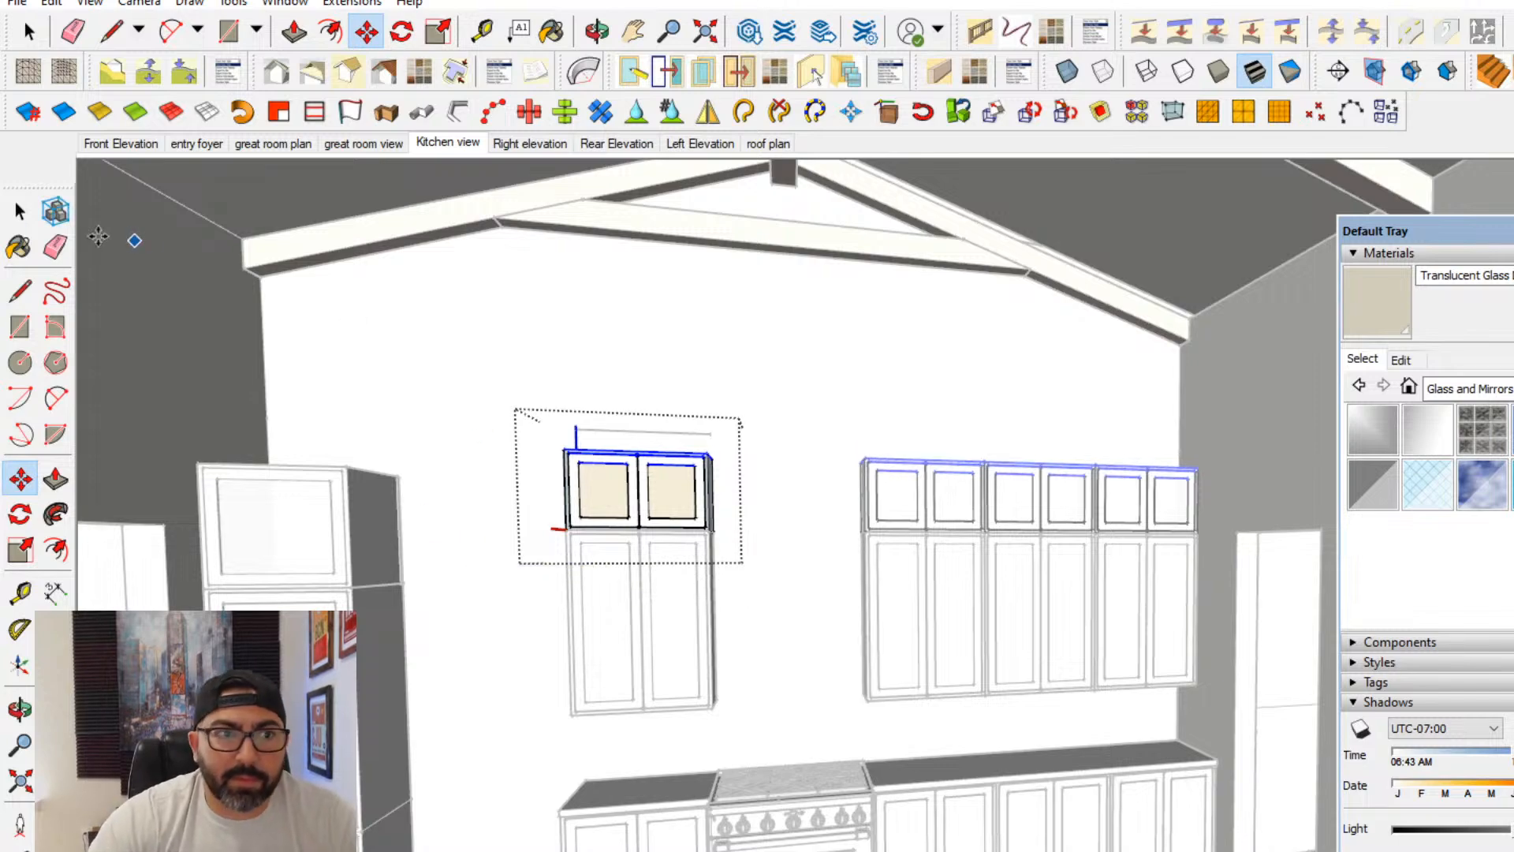
click(23, 215)
click(442, 441)
- Move the pantry's glass-front top cabinet up slightly, leaving a gap above the pantry section below it
scroll(757, 641, down, 3)
middle_drag(752, 642, 872, 614)
scroll(567, 608, up, 2)
middle_drag(474, 608, 526, 641)
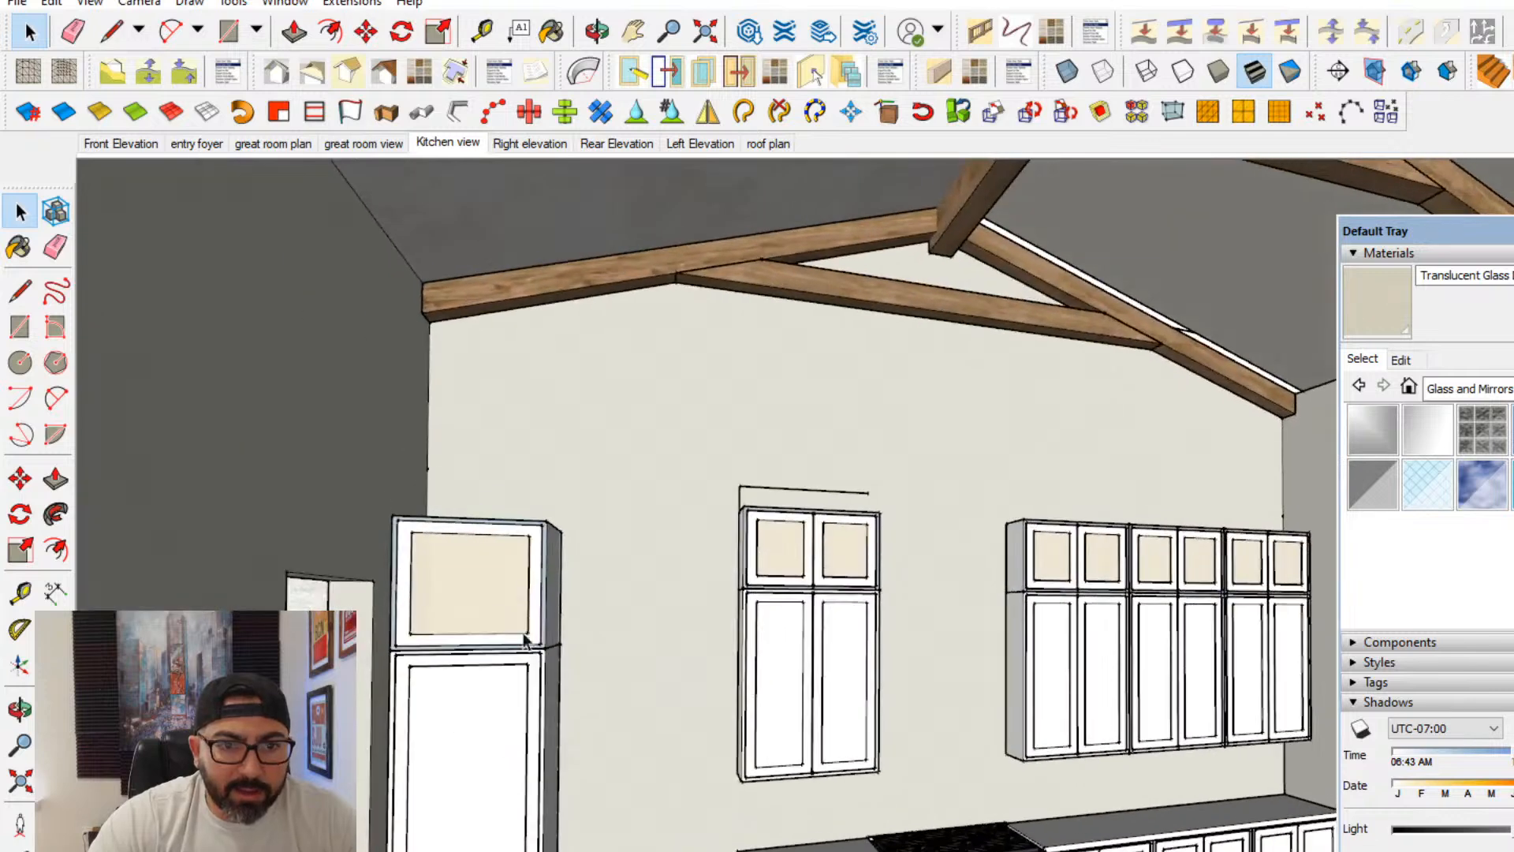
click(20, 481)
middle_drag(619, 627, 657, 630)
click(659, 630)
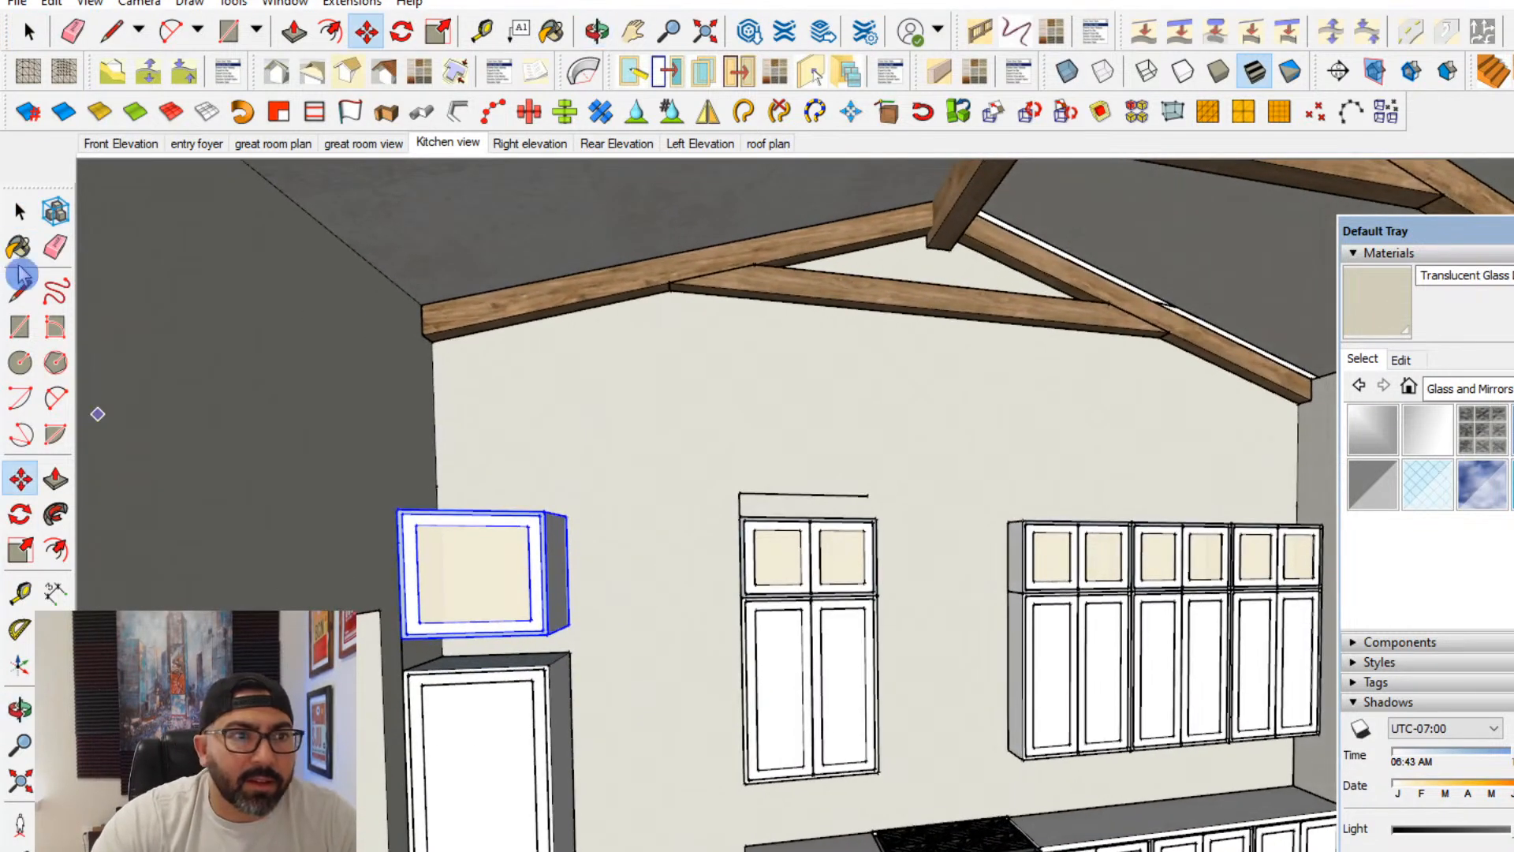
- Extend the pantry section below by raising its top edges to meet the underside of the glass-front cabinet
click(20, 212)
double_click(477, 693)
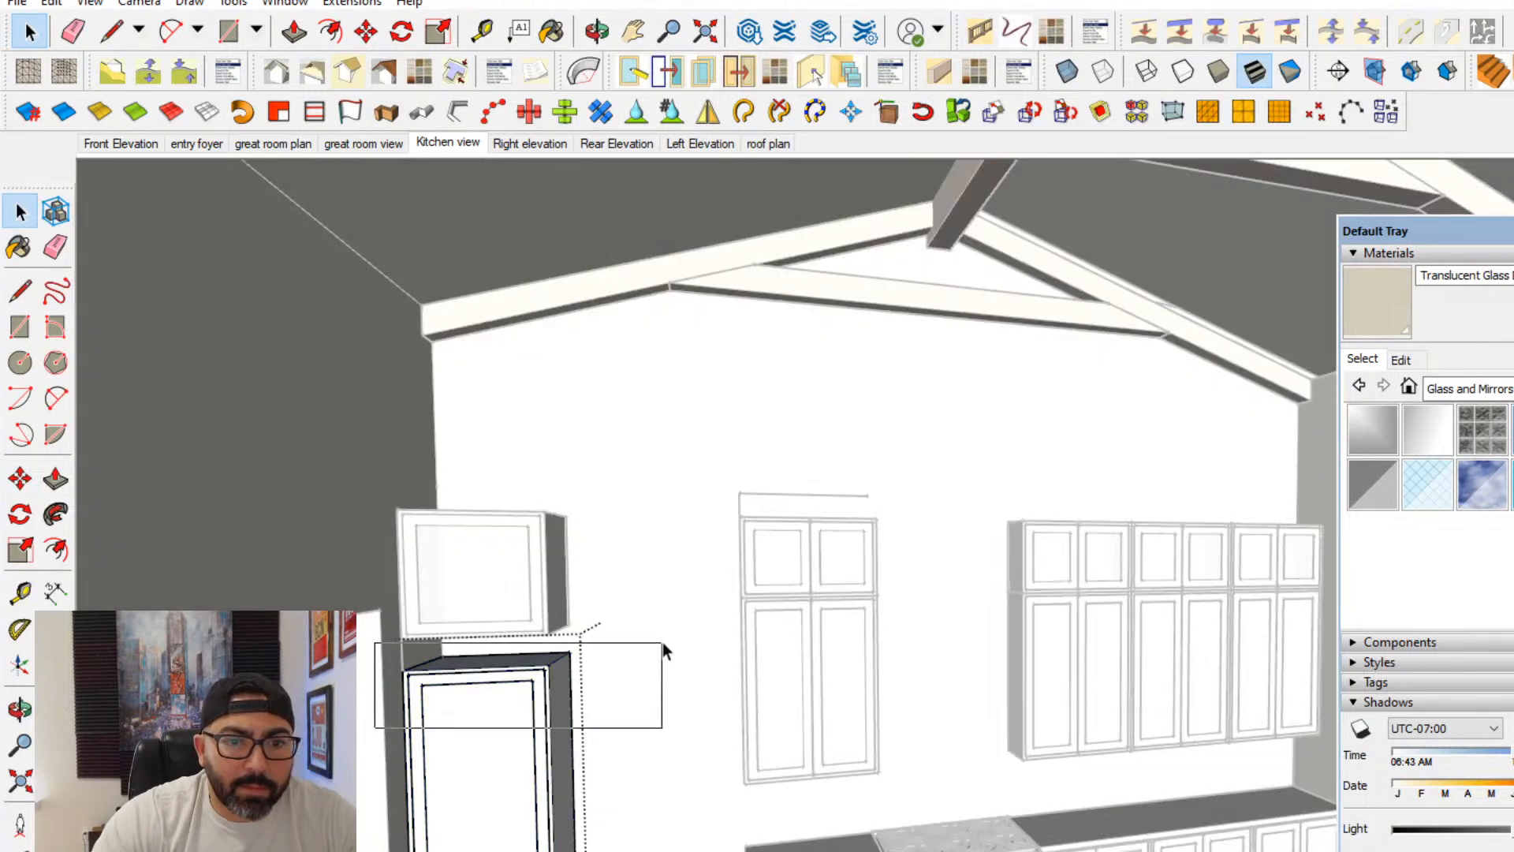
drag(662, 647, 662, 645)
click(20, 479)
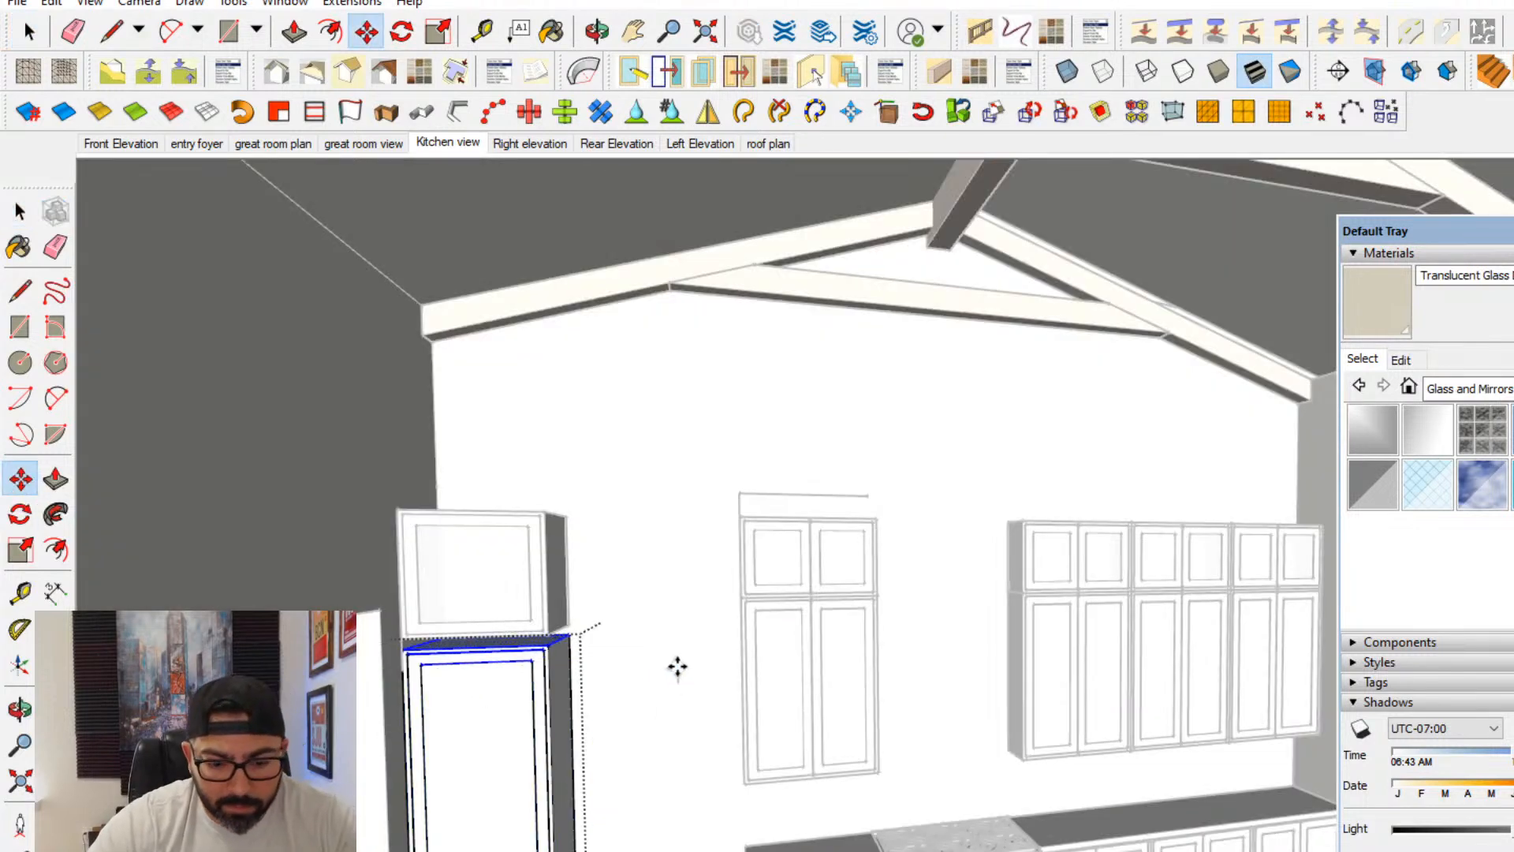
key(Return)
click(10, 214)
click(594, 537)
scroll(595, 537, down, 3)
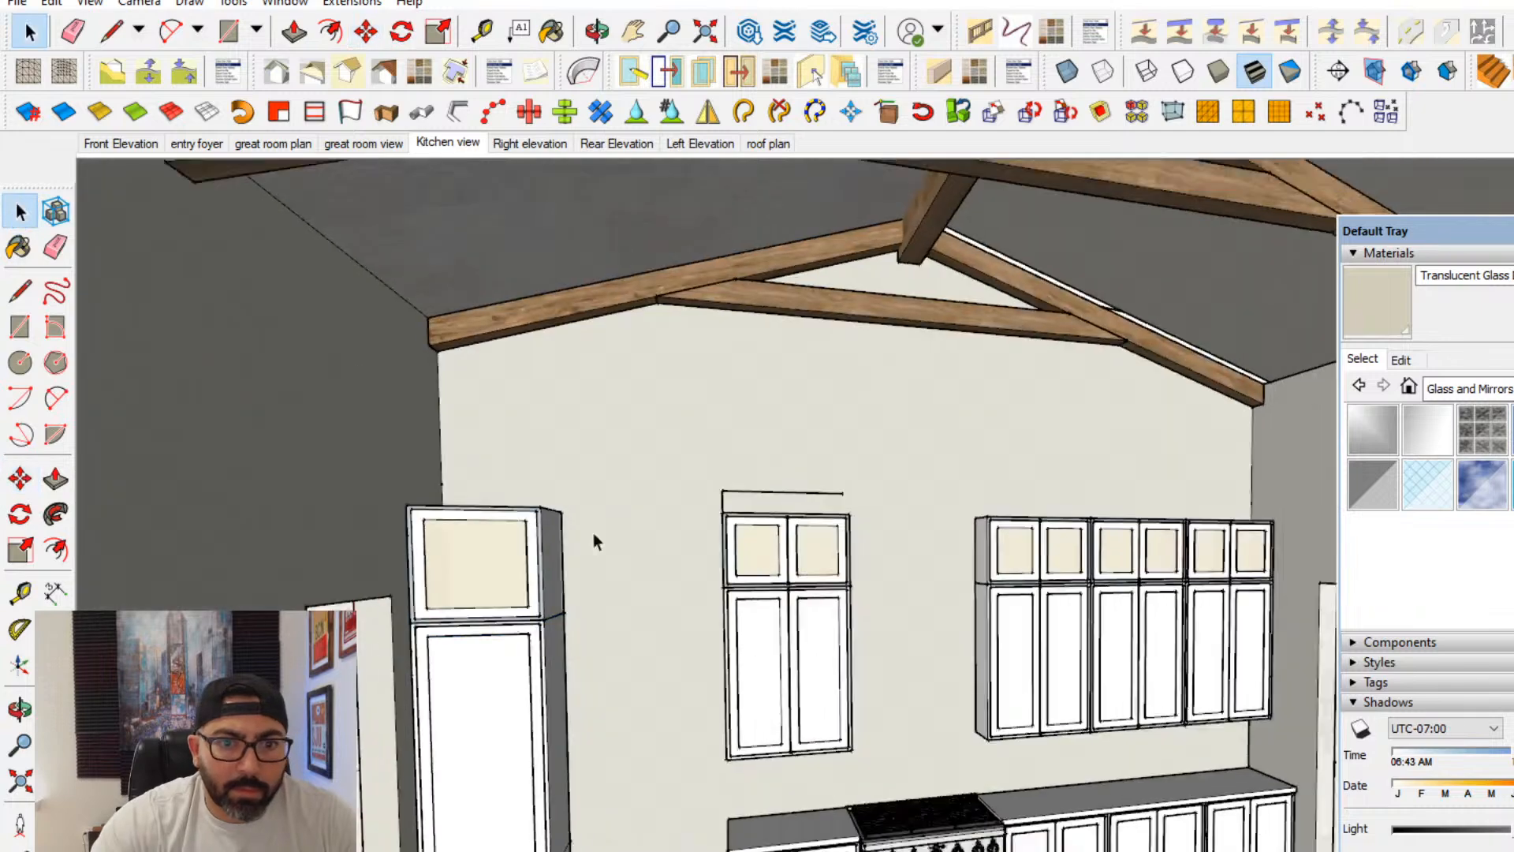
- Raise the bottom edges inside the pantry's glass-front top cabinet by 6" to shorten it
middle_drag(978, 686, 823, 618)
middle_drag(481, 502, 684, 545)
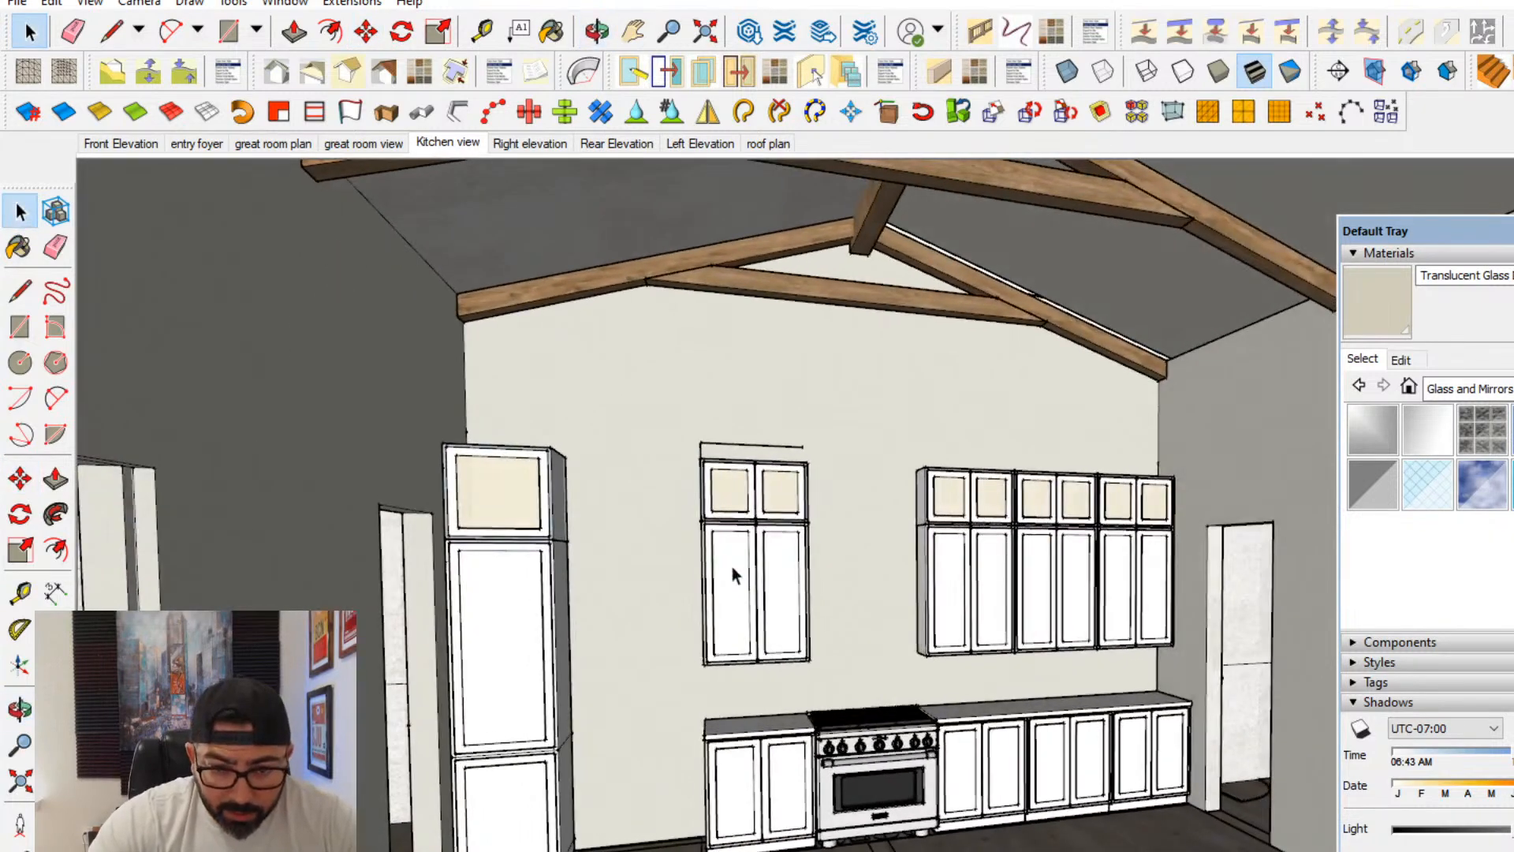
scroll(727, 561, up, 2)
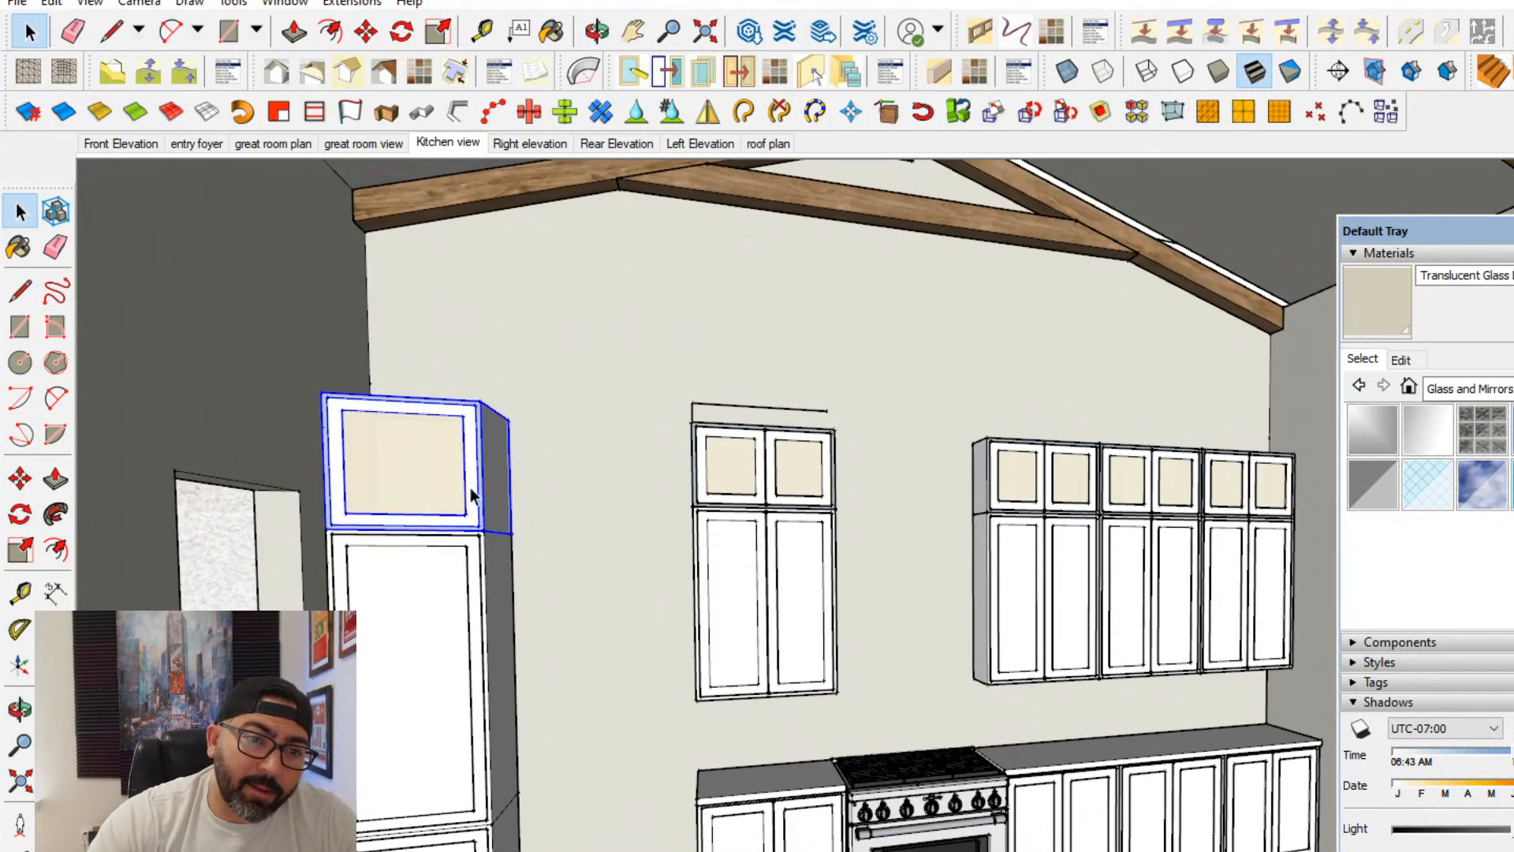
double_click(404, 513)
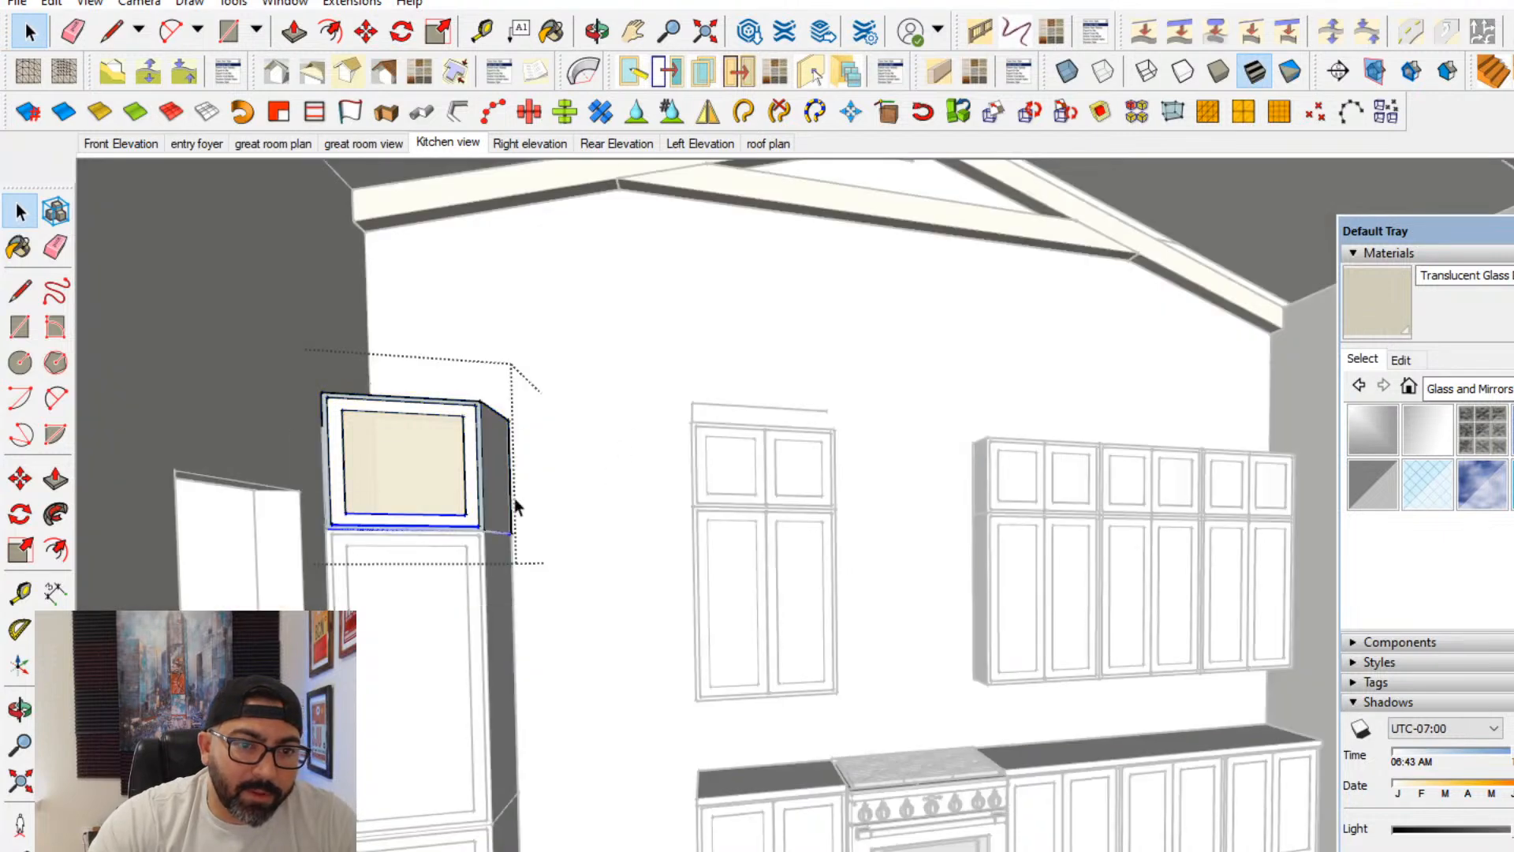
click(20, 485)
click(585, 551)
click(584, 531)
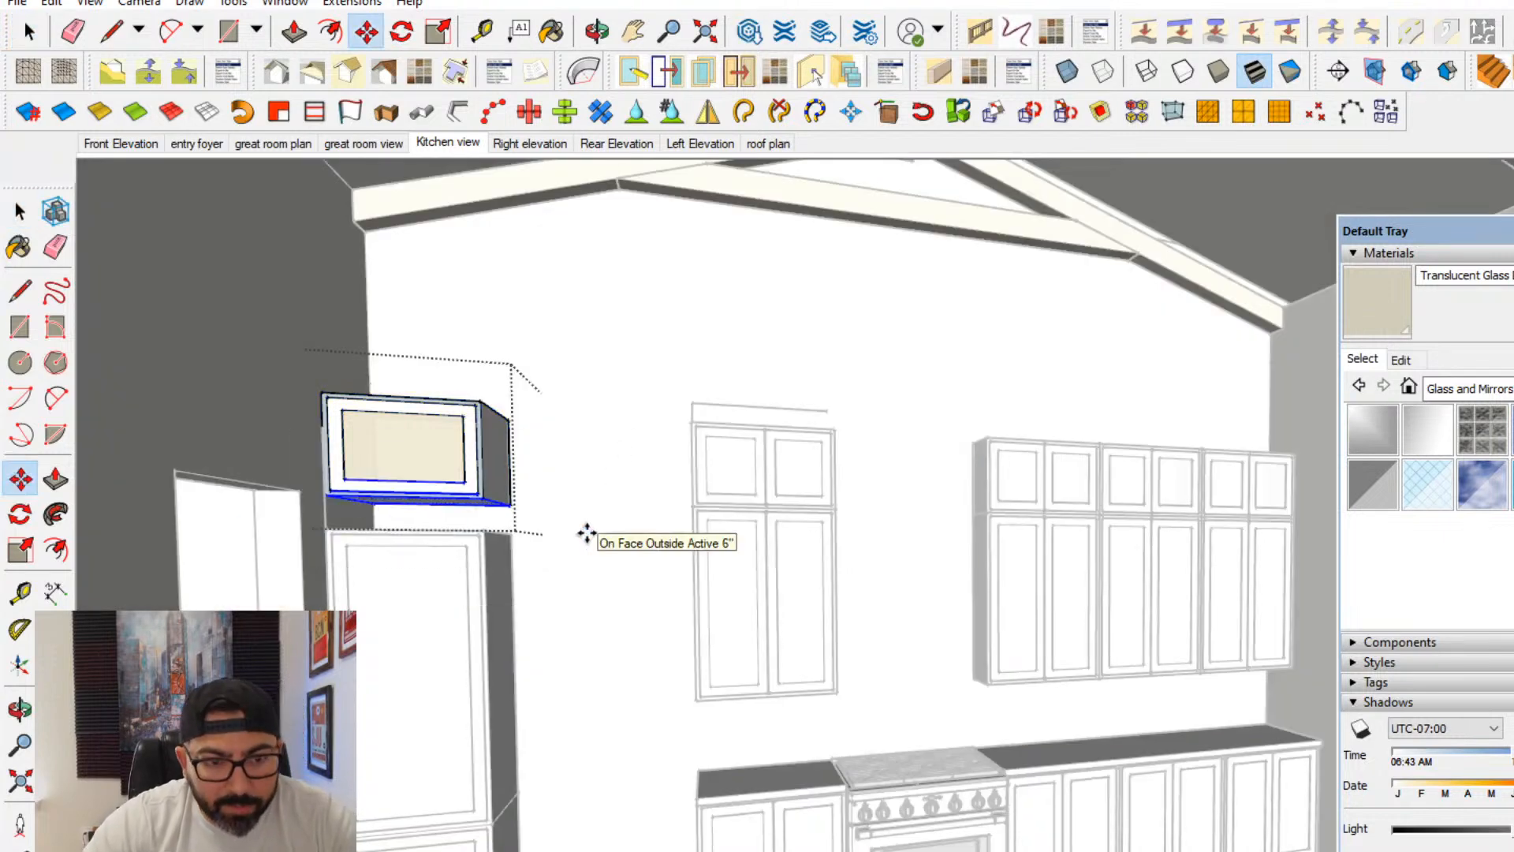
key(Escape)
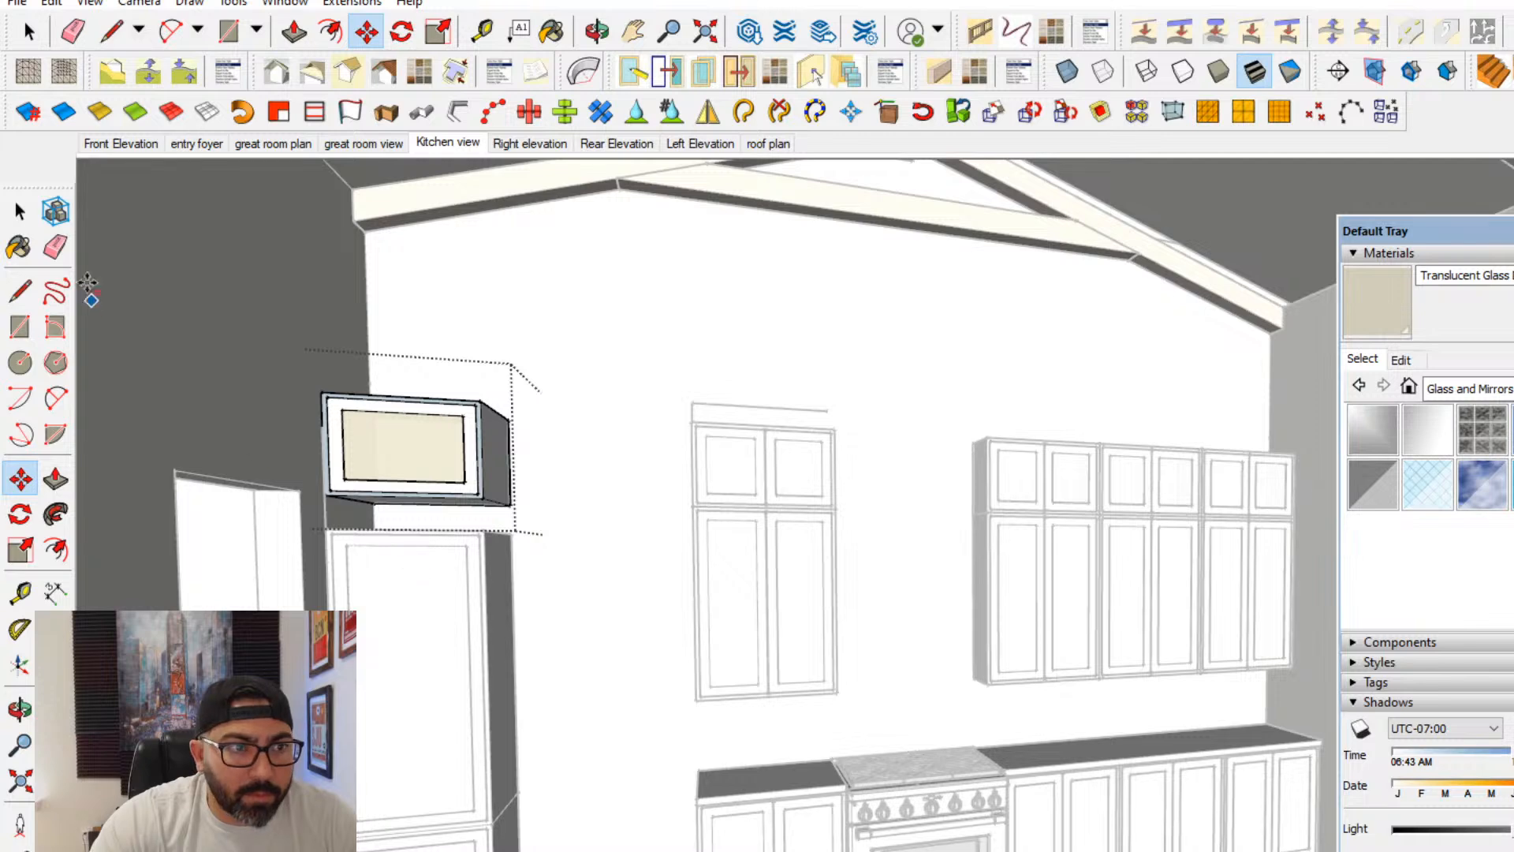
- Raise the top edges of the pantry section below by 6" to meet the glass-front cabinet
click(33, 217)
click(429, 566)
triple_click(429, 566)
drag(260, 645, 615, 511)
click(35, 475)
click(634, 625)
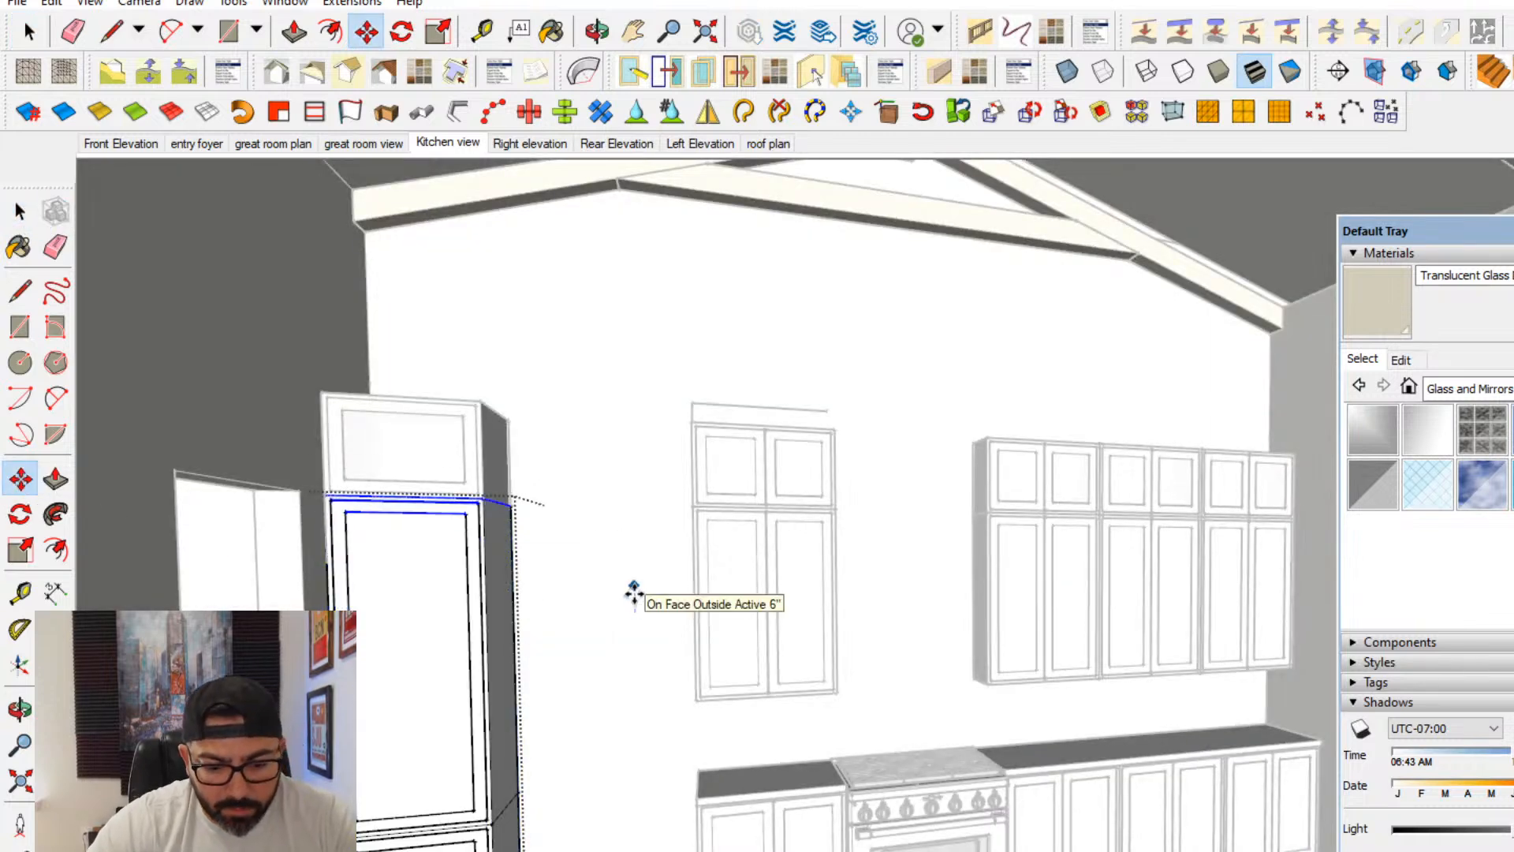
click(20, 211)
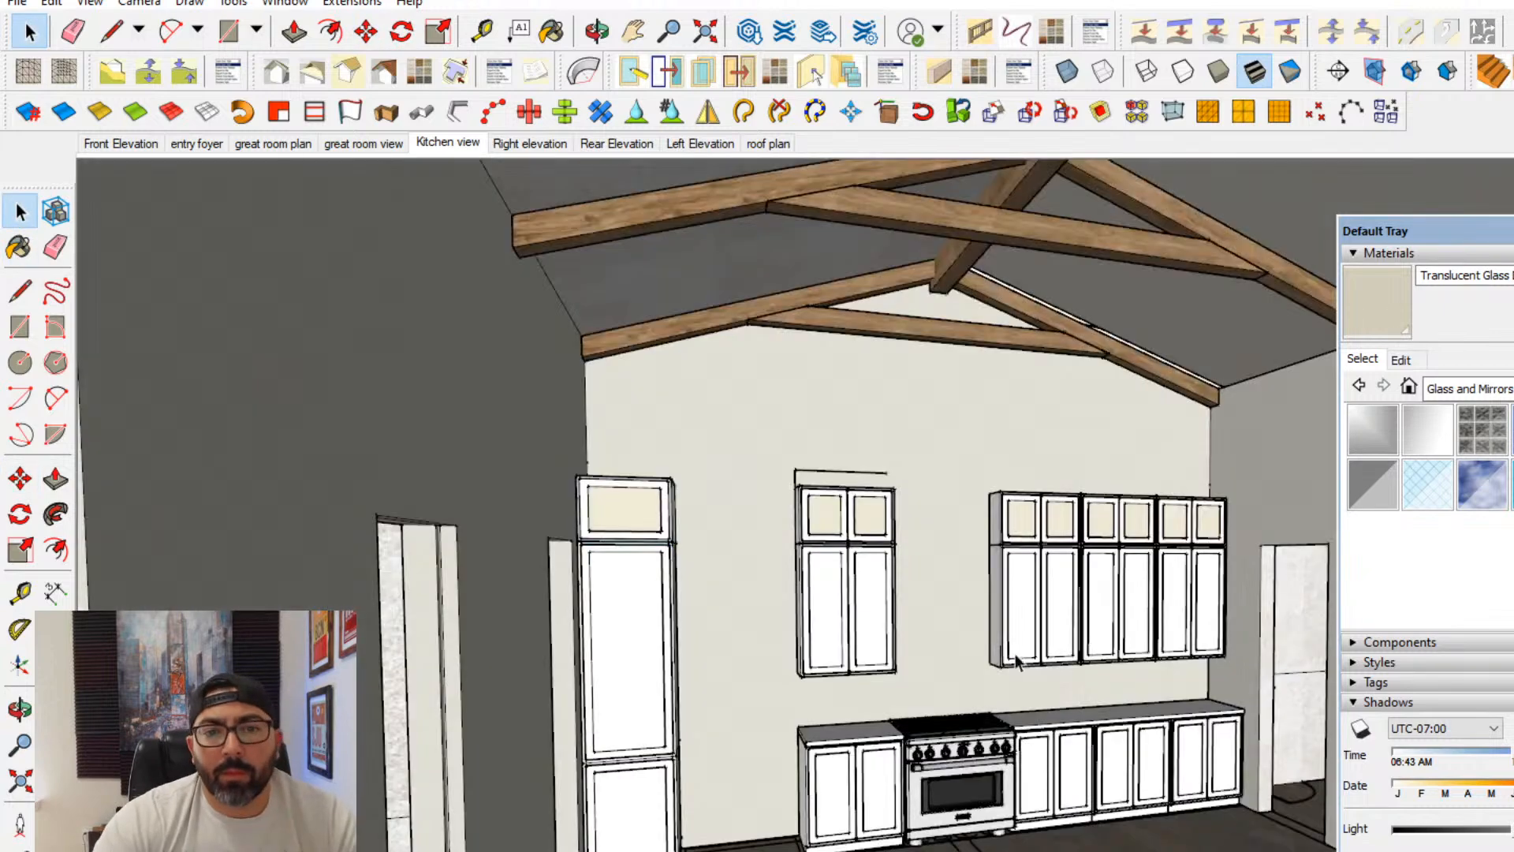
- Copy the solid two-door upper cabinet near the range across to the side of the pantry
shift+middle_drag(1029, 714, 807, 636)
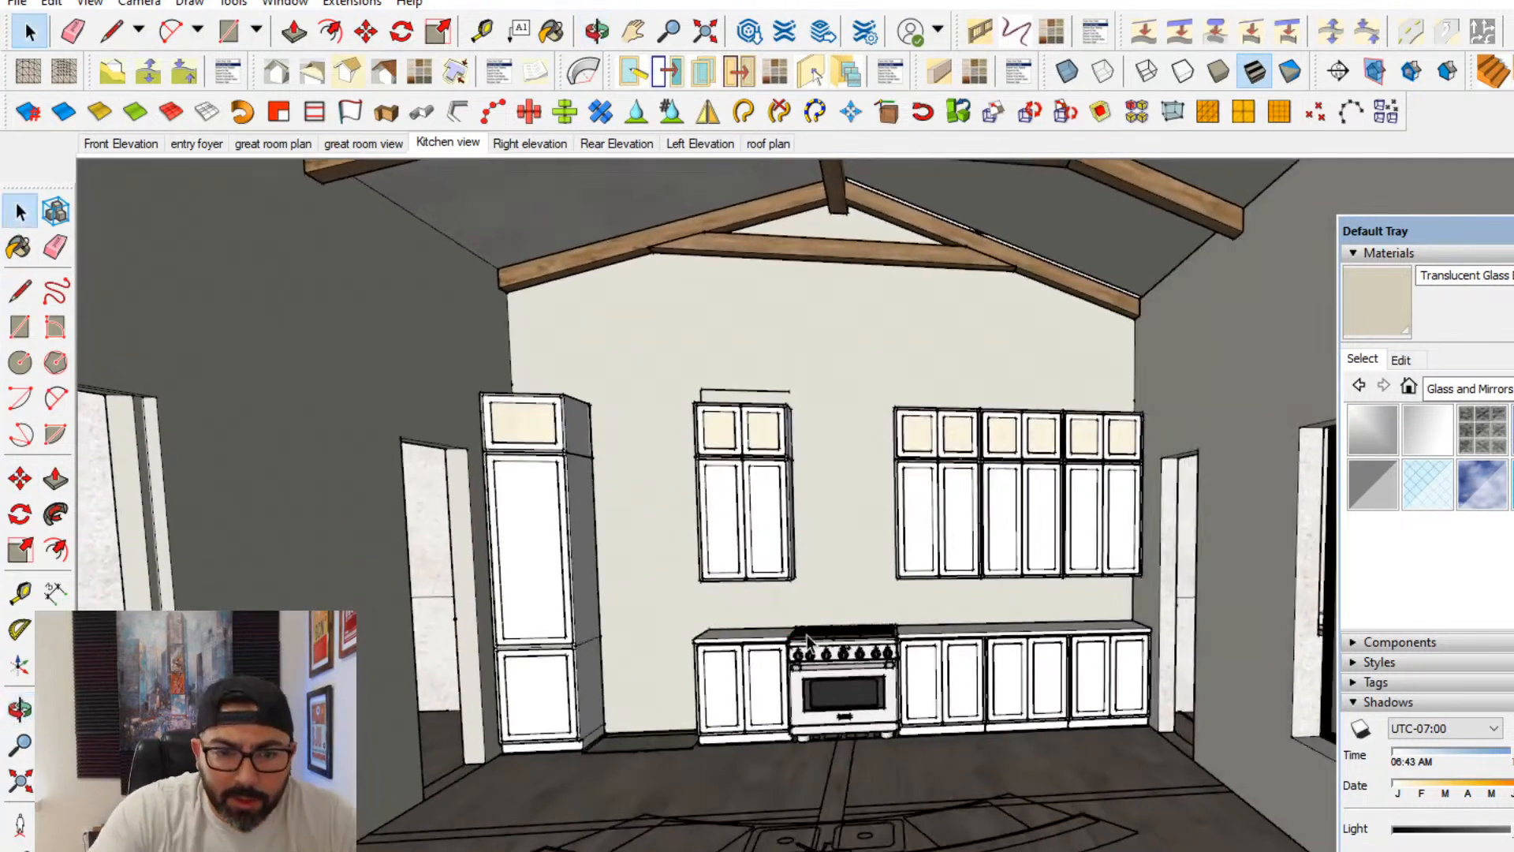
middle_drag(645, 607, 760, 557)
scroll(645, 497, up, 4)
click(792, 543)
click(28, 474)
scroll(757, 525, up, 4)
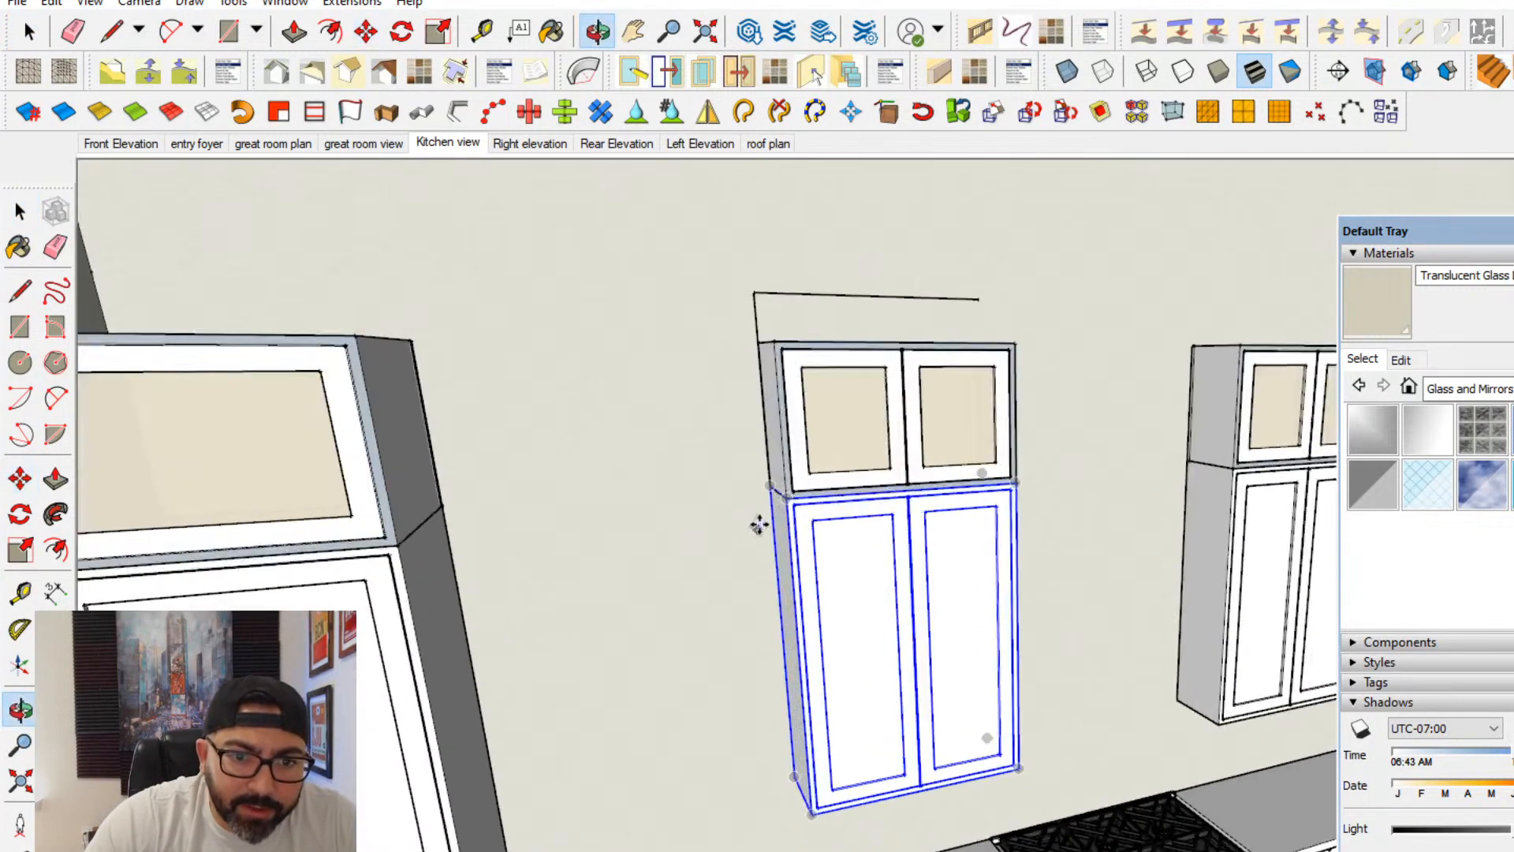
click(773, 486)
key(ctrl)
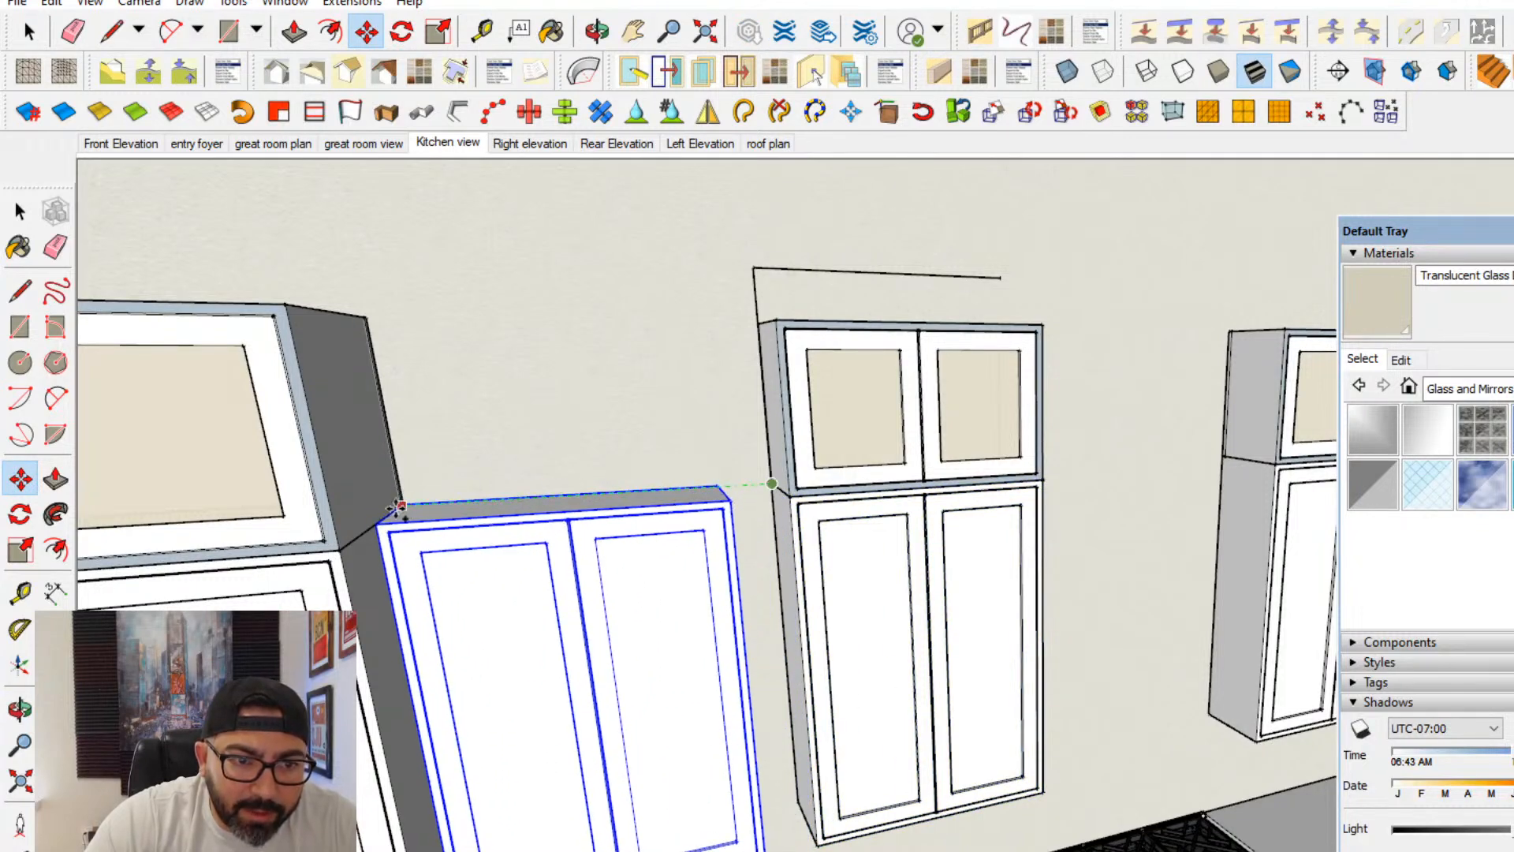
click(404, 504)
- Move the copied cabinet up so its back top corner meets the pantry's back top corner
middle_drag(420, 485, 398, 608)
scroll(394, 624, up, 3)
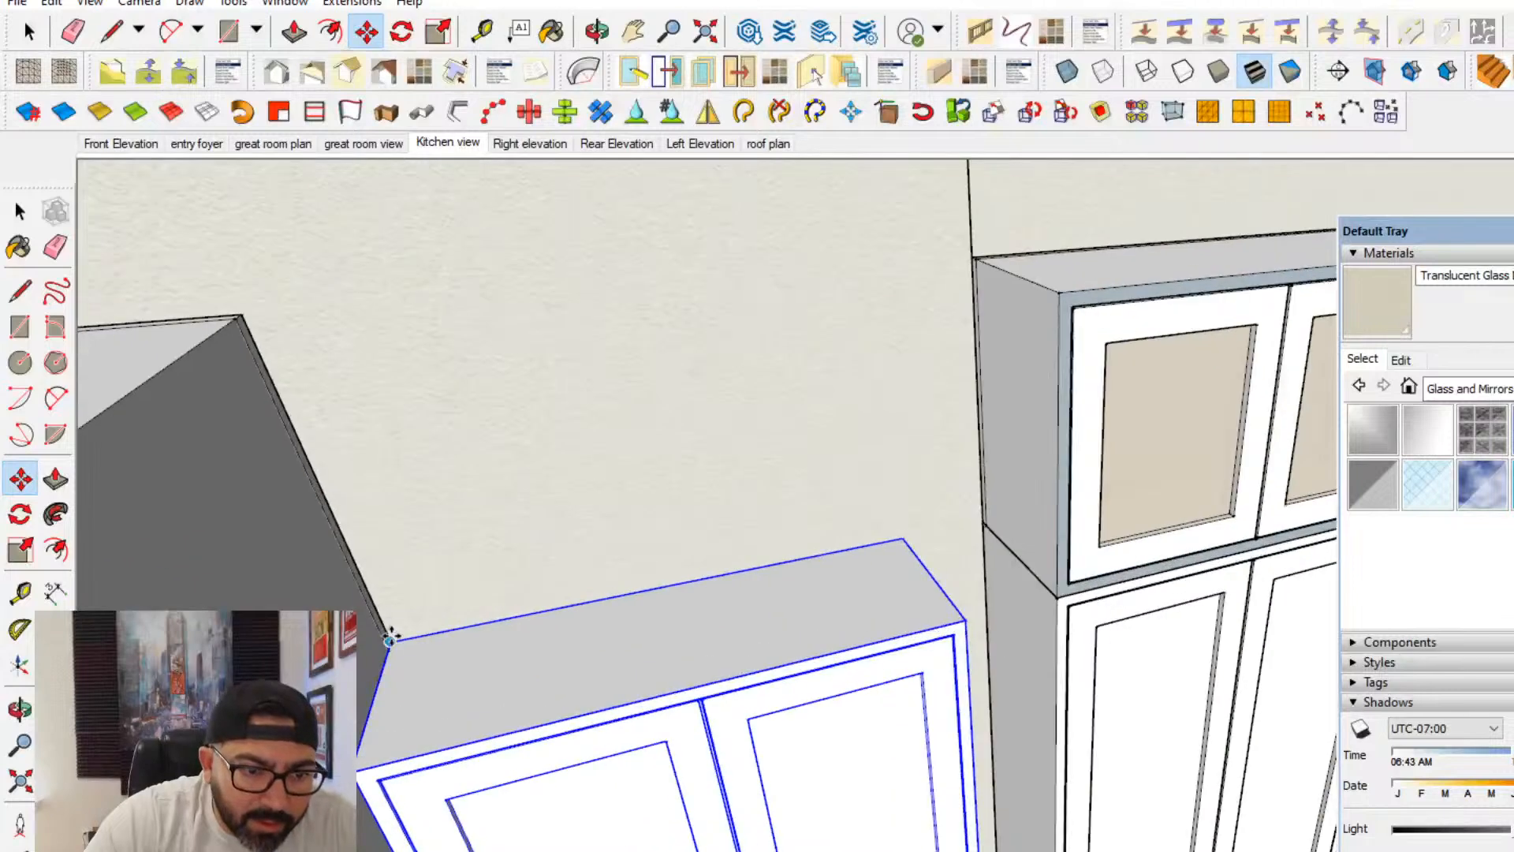
click(392, 640)
scroll(434, 634, up, 1)
scroll(394, 552, down, 1)
shift+middle_drag(339, 458, 497, 584)
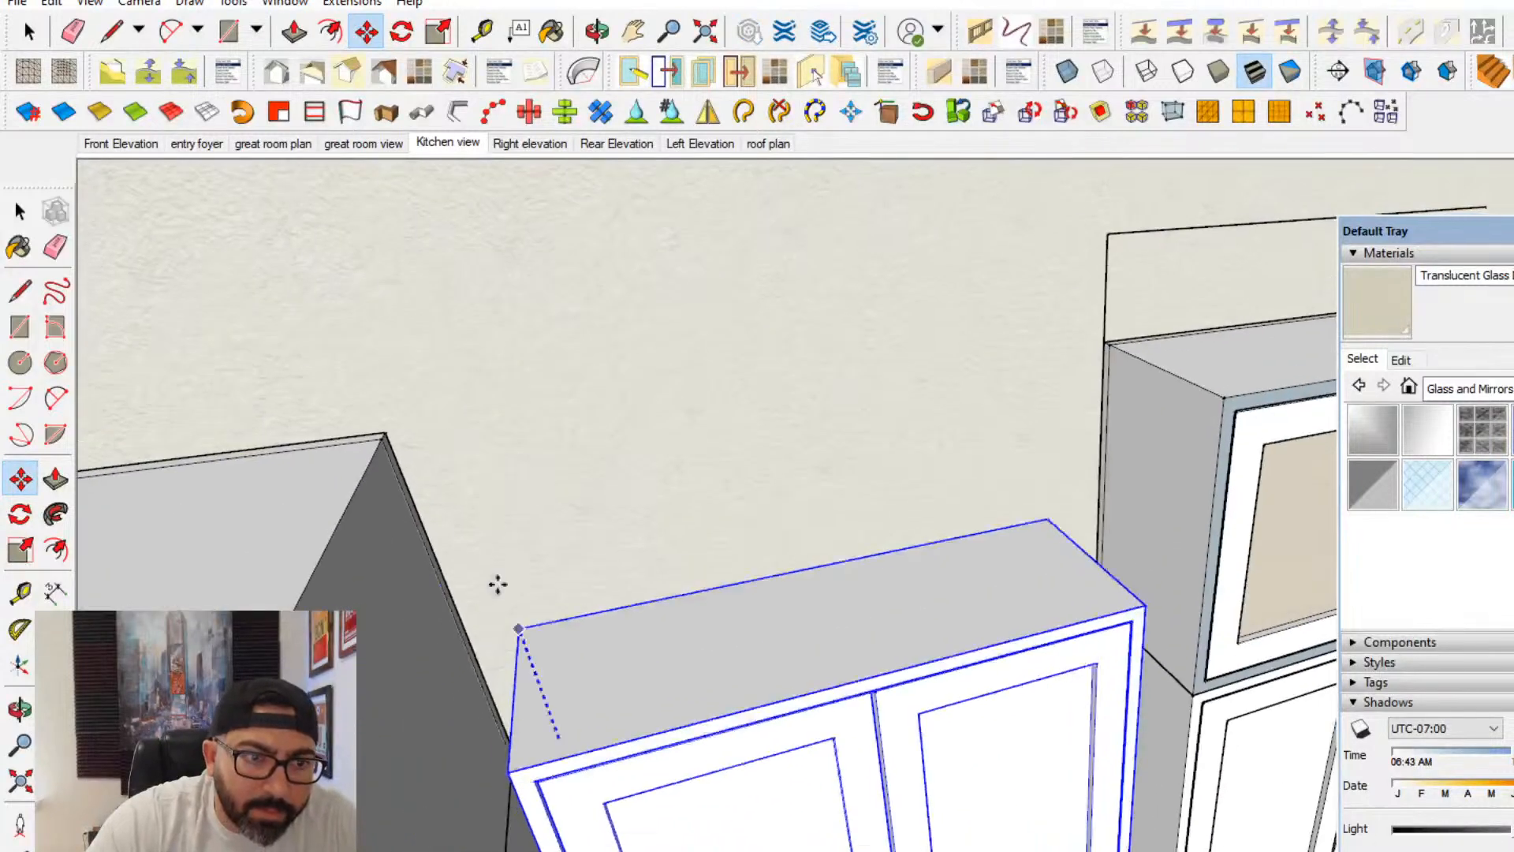
click(385, 433)
- Make the copied cabinet beside the pantry a unique component
scroll(416, 452, down, 3)
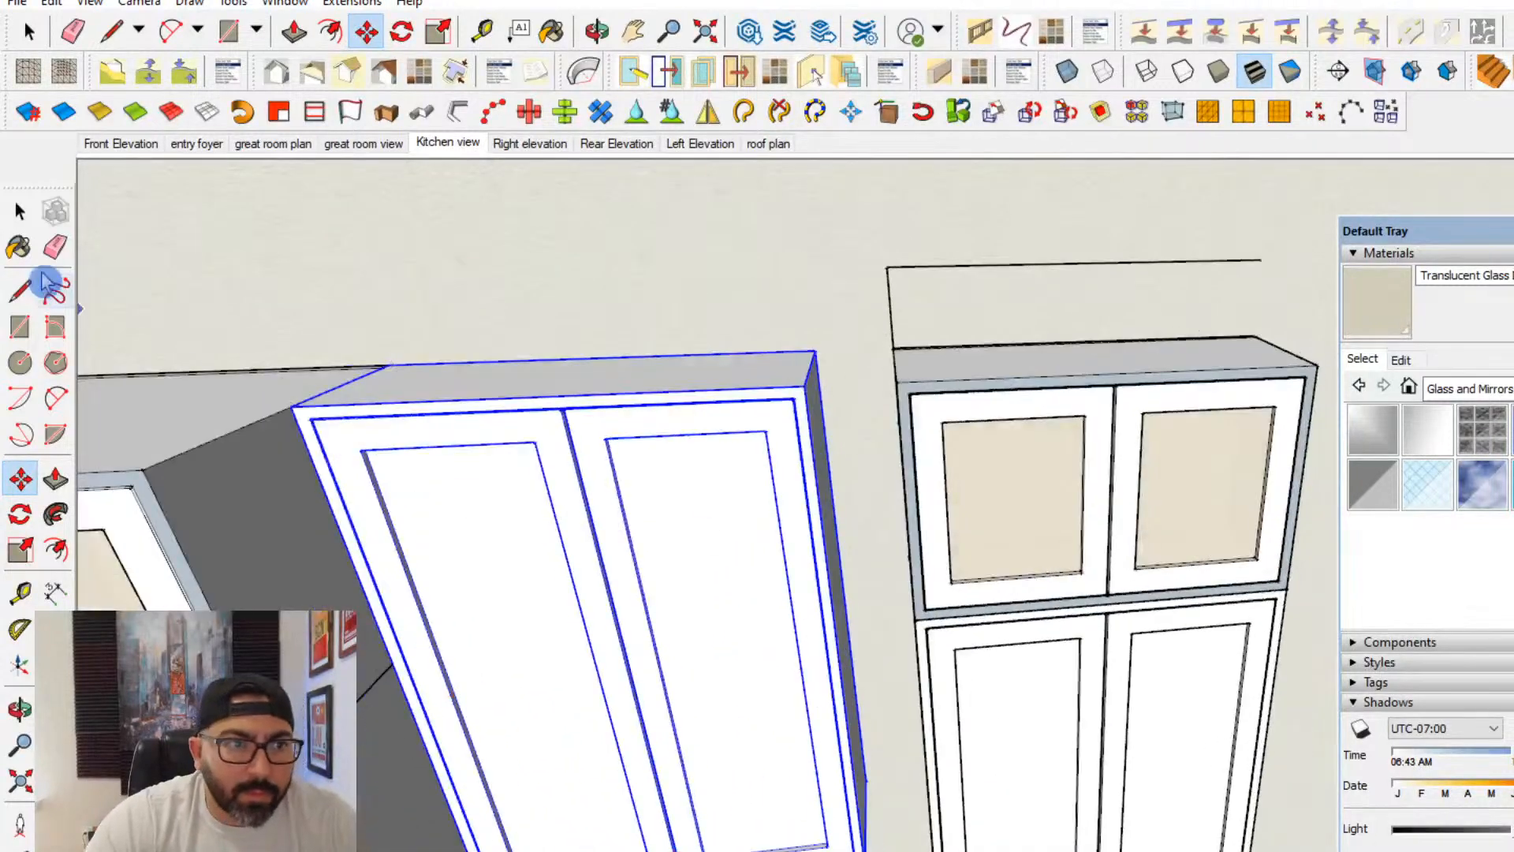
click(24, 221)
right_click(456, 581)
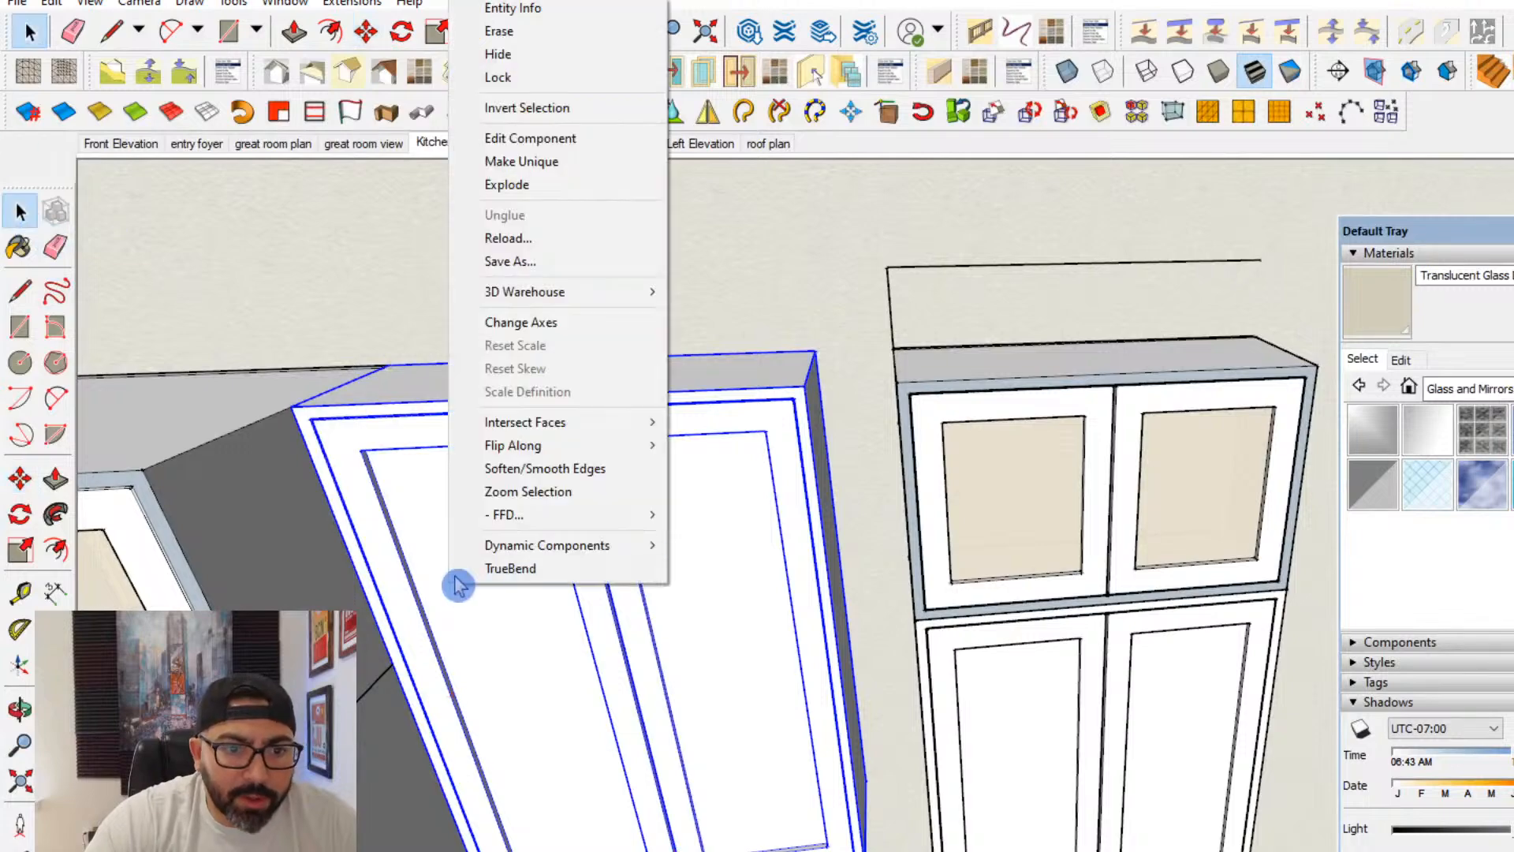
click(536, 159)
- Deepen the unique cabinet by moving its door front forward, flush with the pantry front
double_click(646, 758)
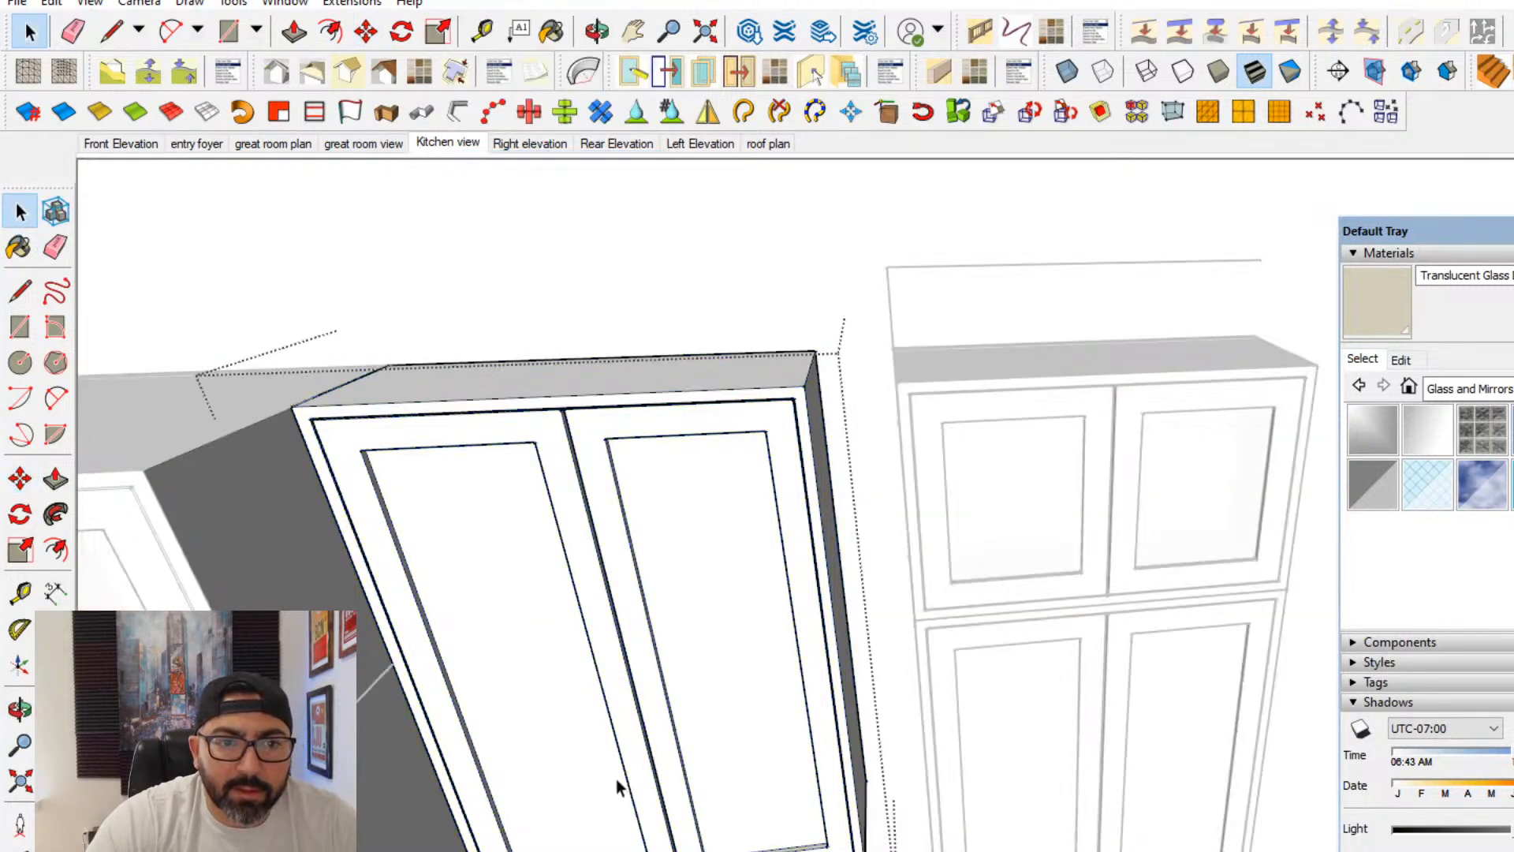
mouse_move(617, 779)
middle_down()
mouse_move(662, 589)
mouse_move(739, 613)
mouse_move(720, 774)
mouse_move(801, 665)
mouse_move(710, 598)
mouse_move(782, 614)
middle_up()
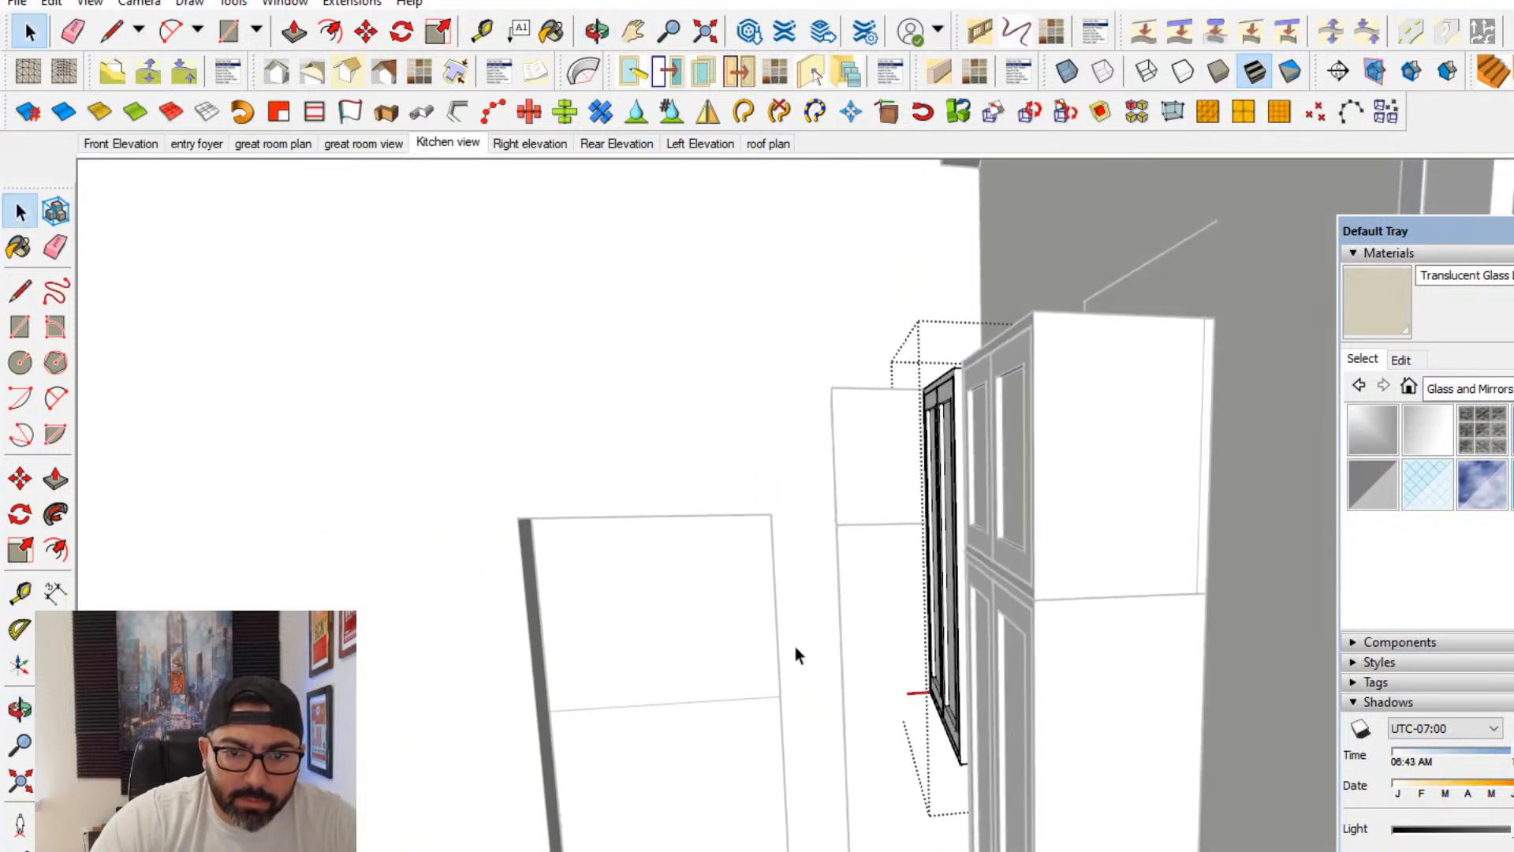
drag(899, 479, 974, 322)
click(20, 478)
click(558, 351)
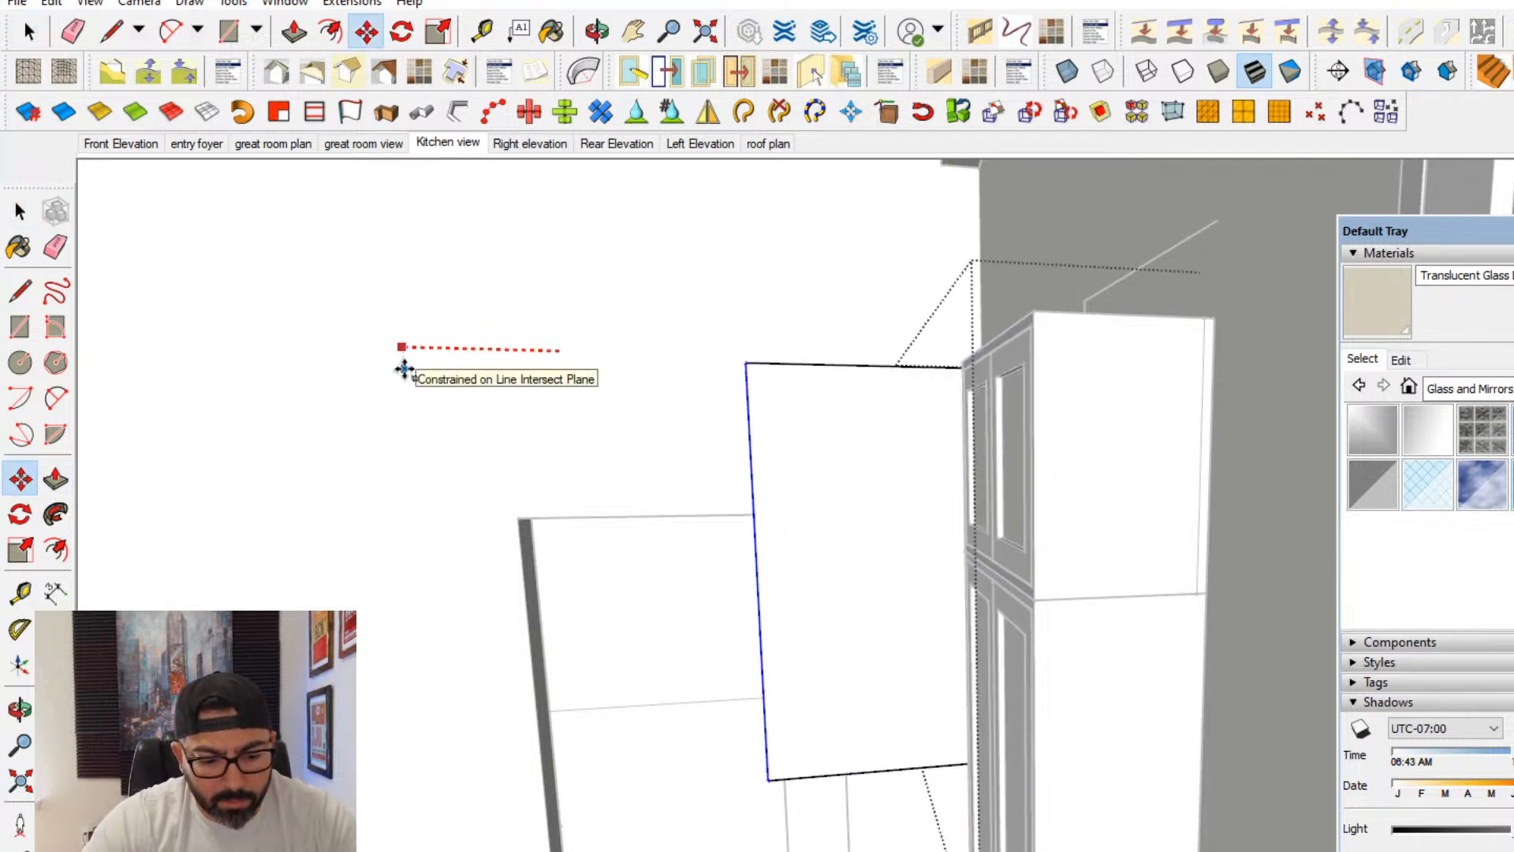
click(405, 365)
- Measure the gap between the deepened cabinet and the neighbouring stacked upper cabinets
middle_drag(405, 365, 1017, 625)
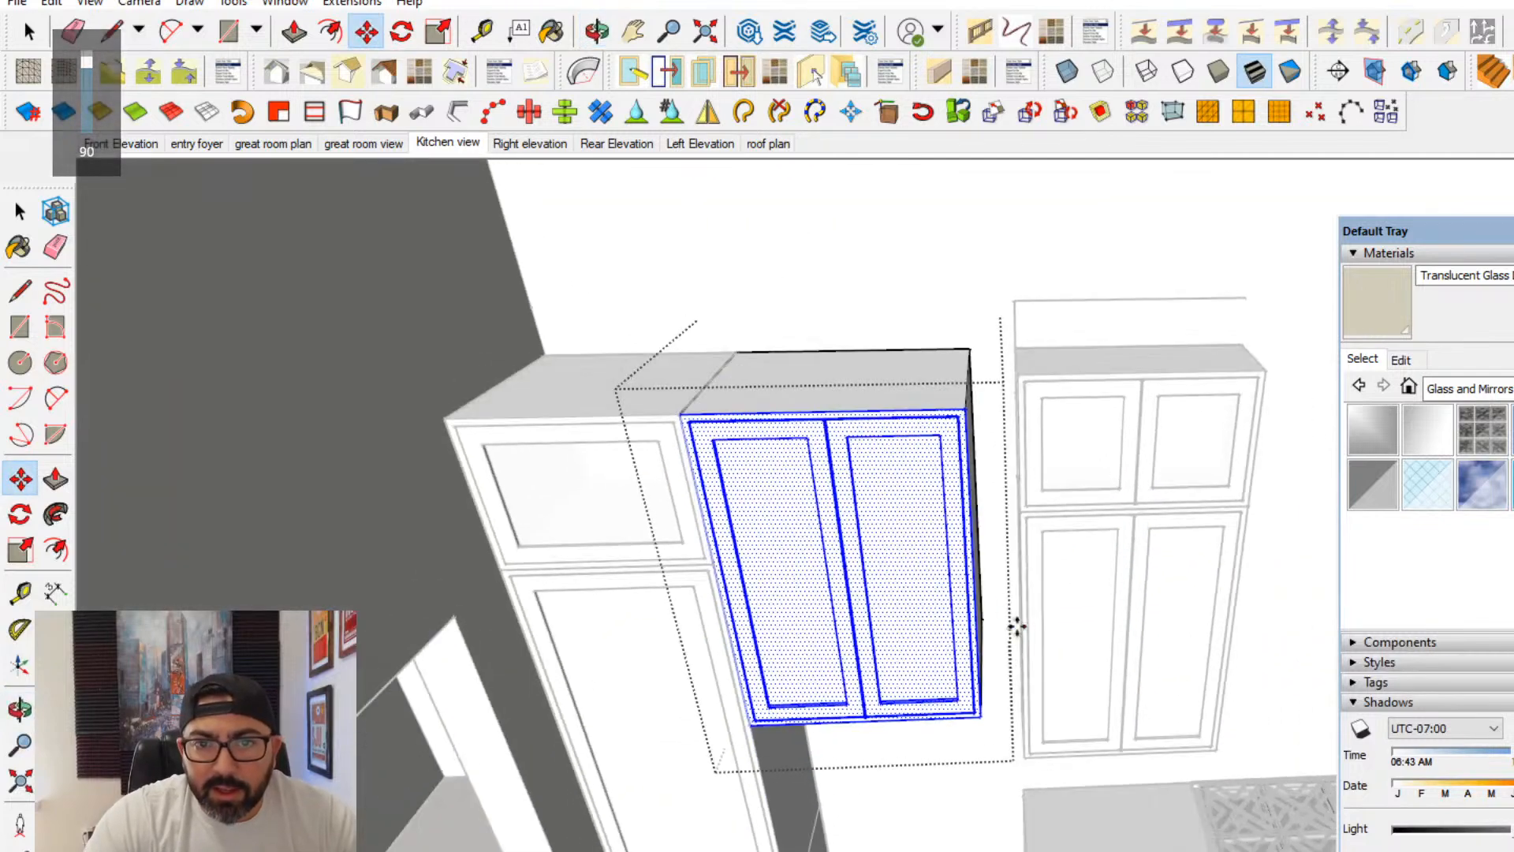
scroll(1001, 327, up, 3)
click(19, 591)
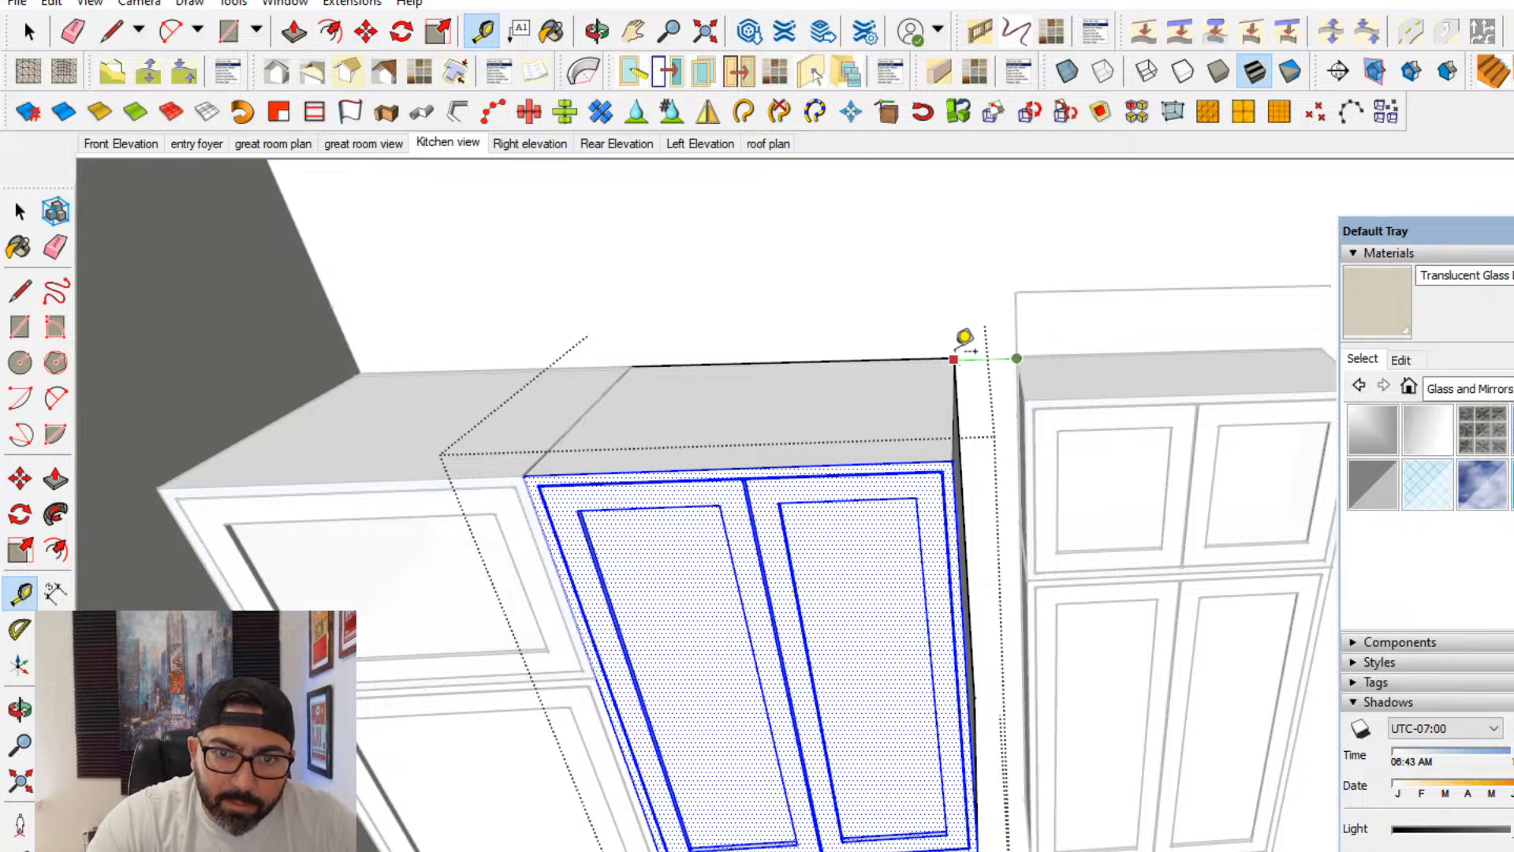
scroll(844, 622, down, 3)
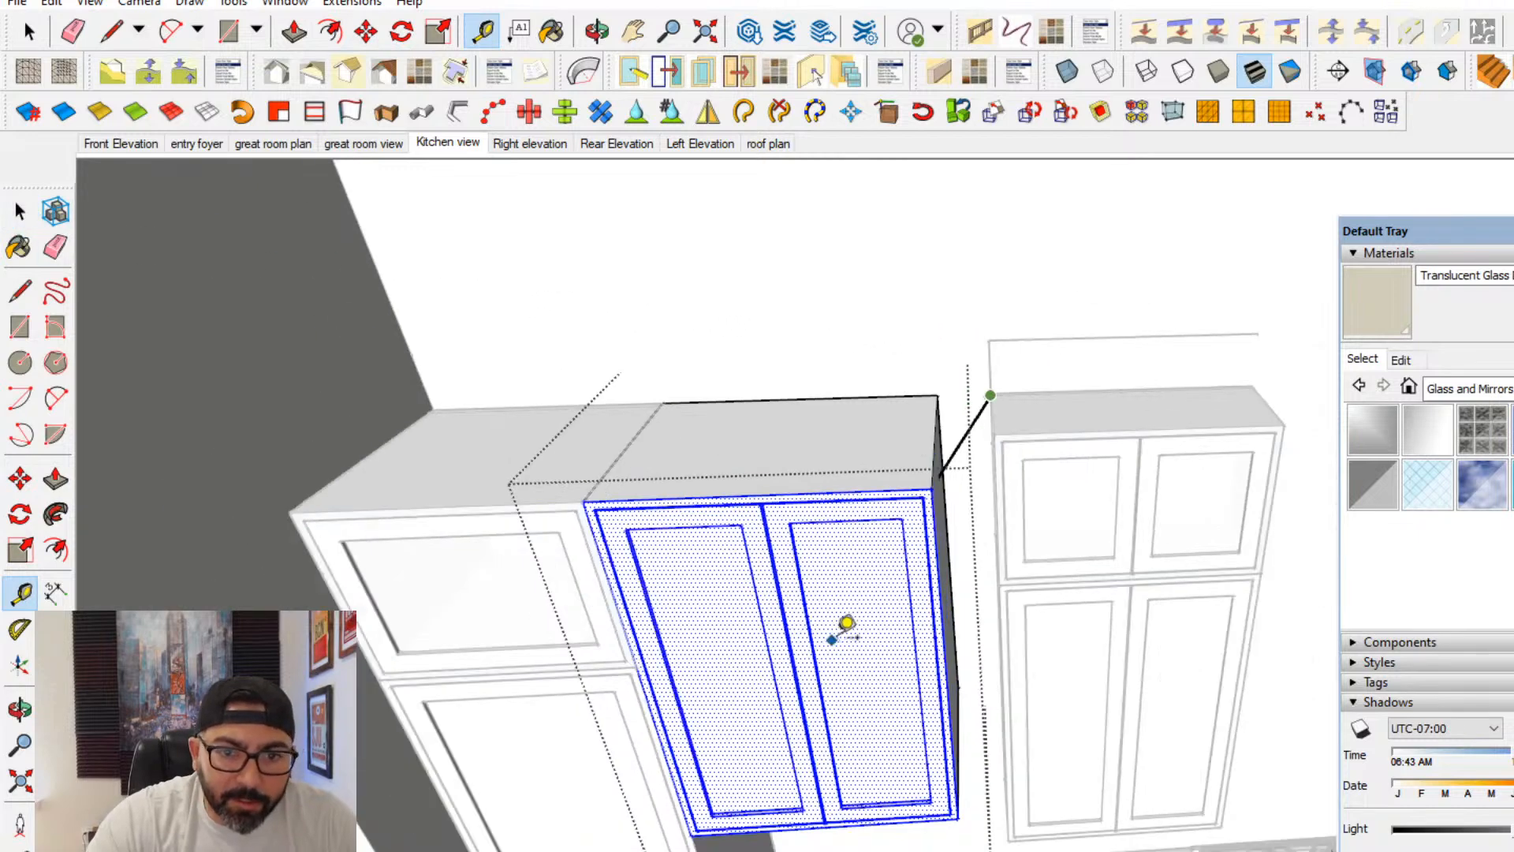
- Widen the deepened cabinet by moving its right door and side 3" toward the neighbouring uppers
click(18, 214)
mouse_move(596, 609)
middle_down()
mouse_move(859, 476)
mouse_move(773, 540)
middle_up()
drag(697, 730, 1116, 162)
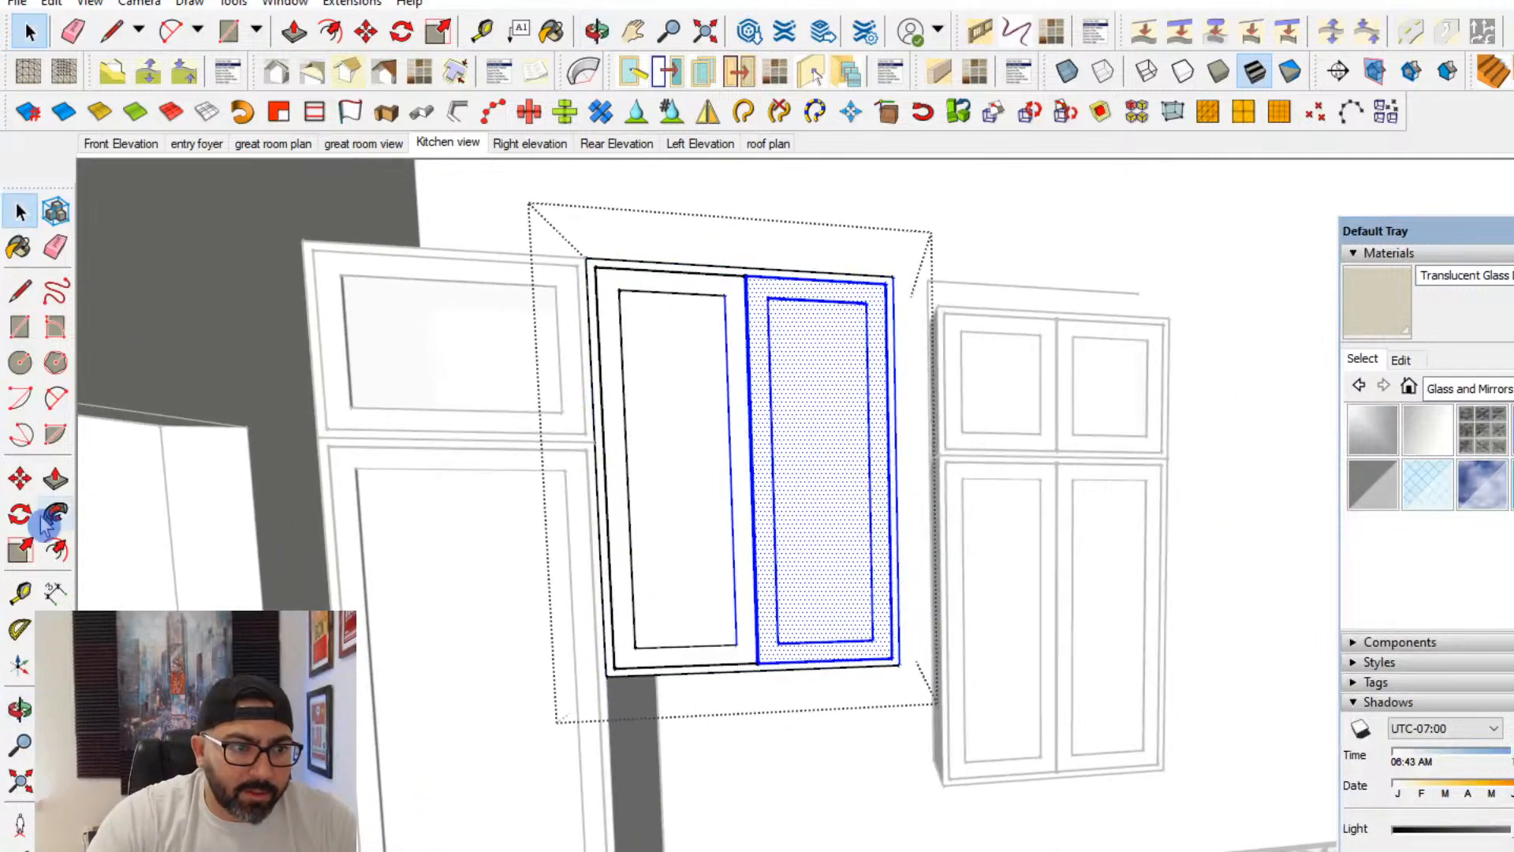
click(22, 480)
click(686, 735)
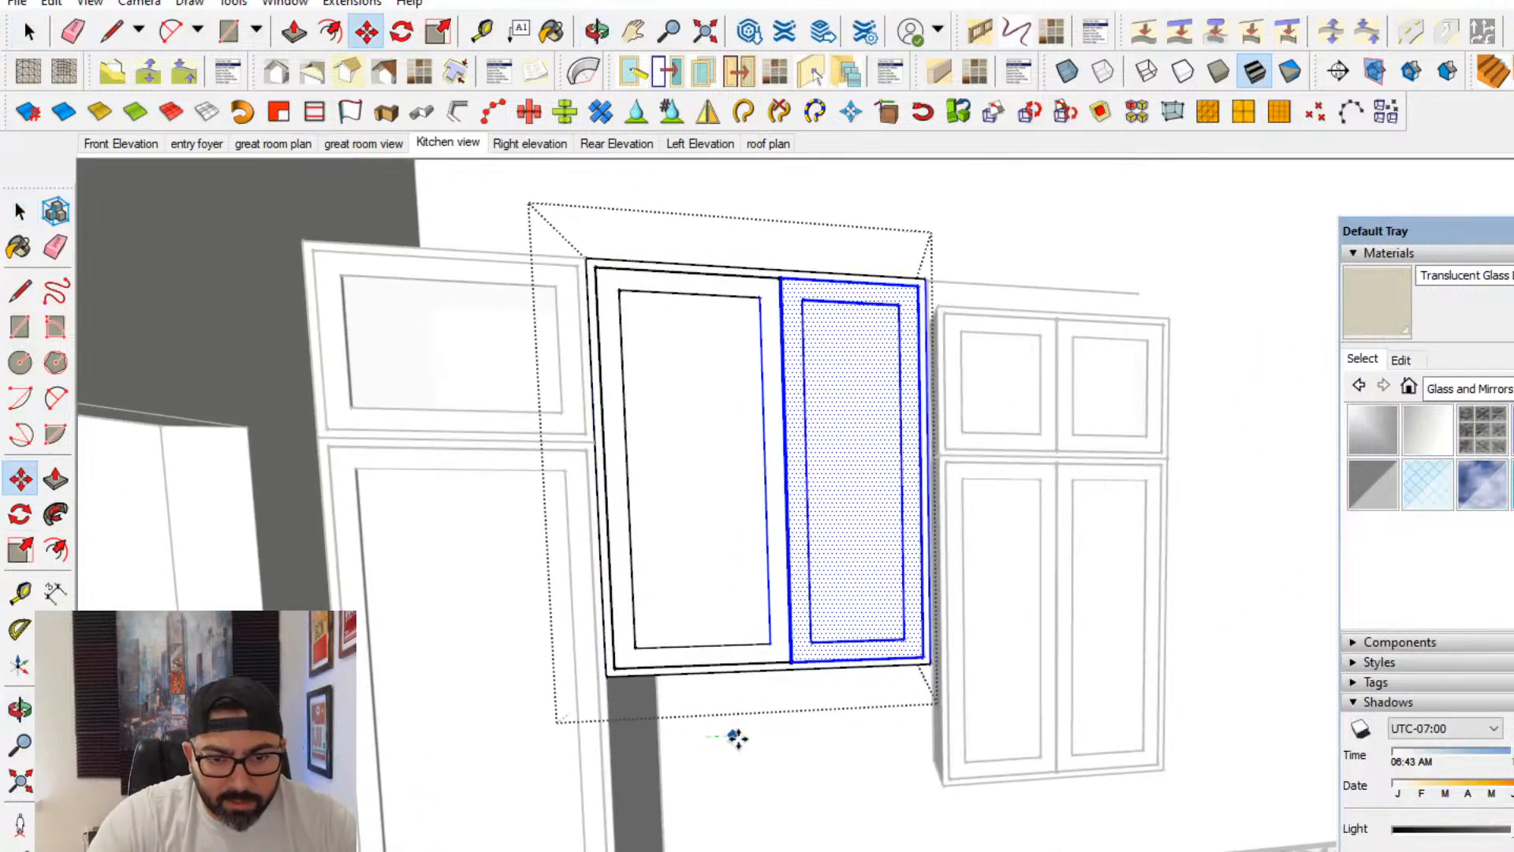
text(3)
key(Return)
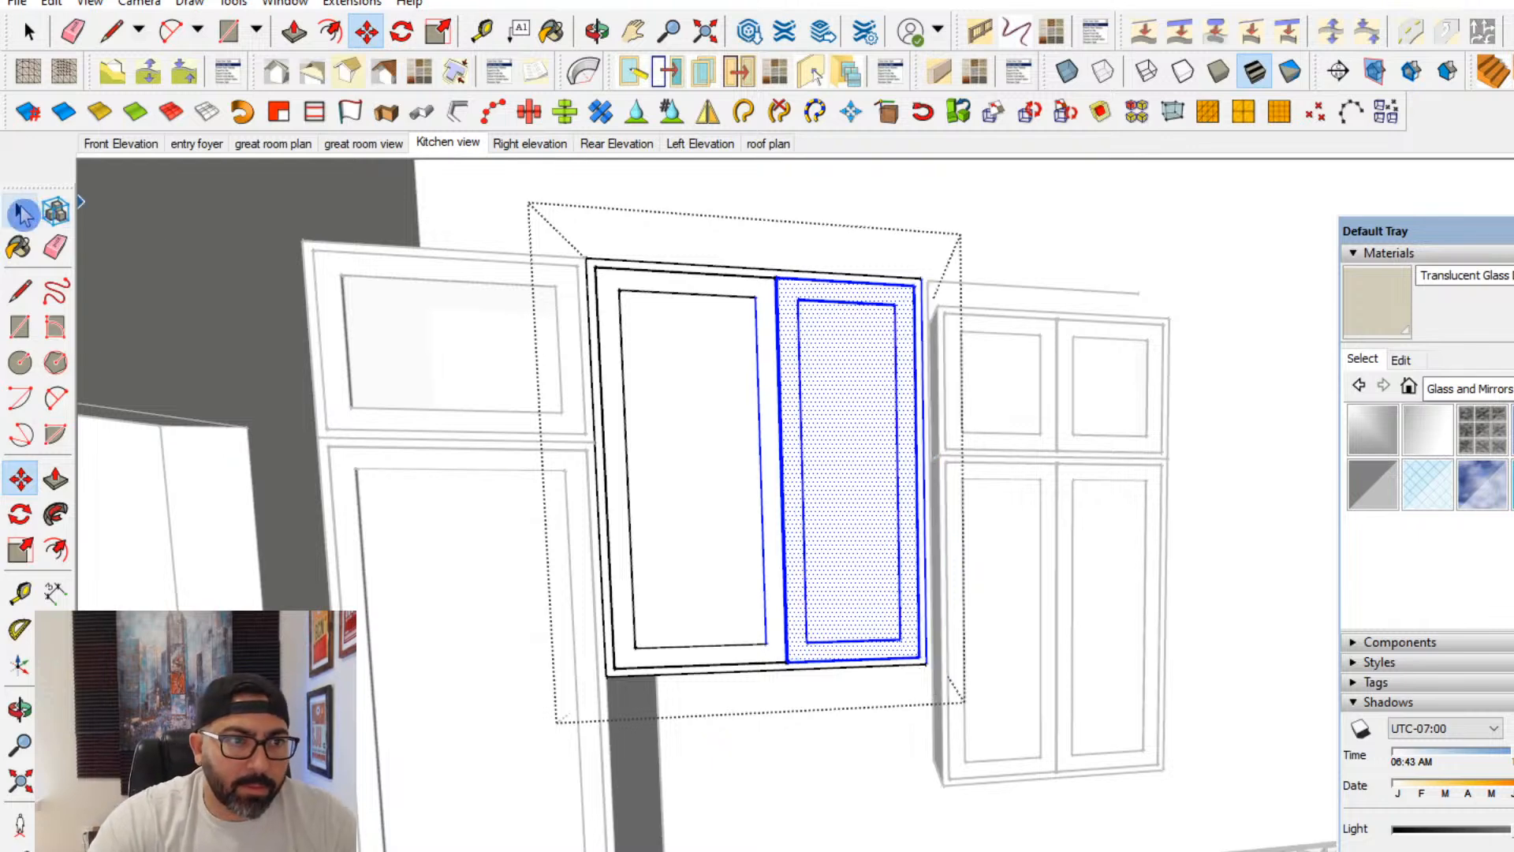
- Move only the cabinet's right side edges another 3" to widen the right door and close the gap
scroll(573, 575, down, 2)
shift+middle_drag(763, 649, 698, 643)
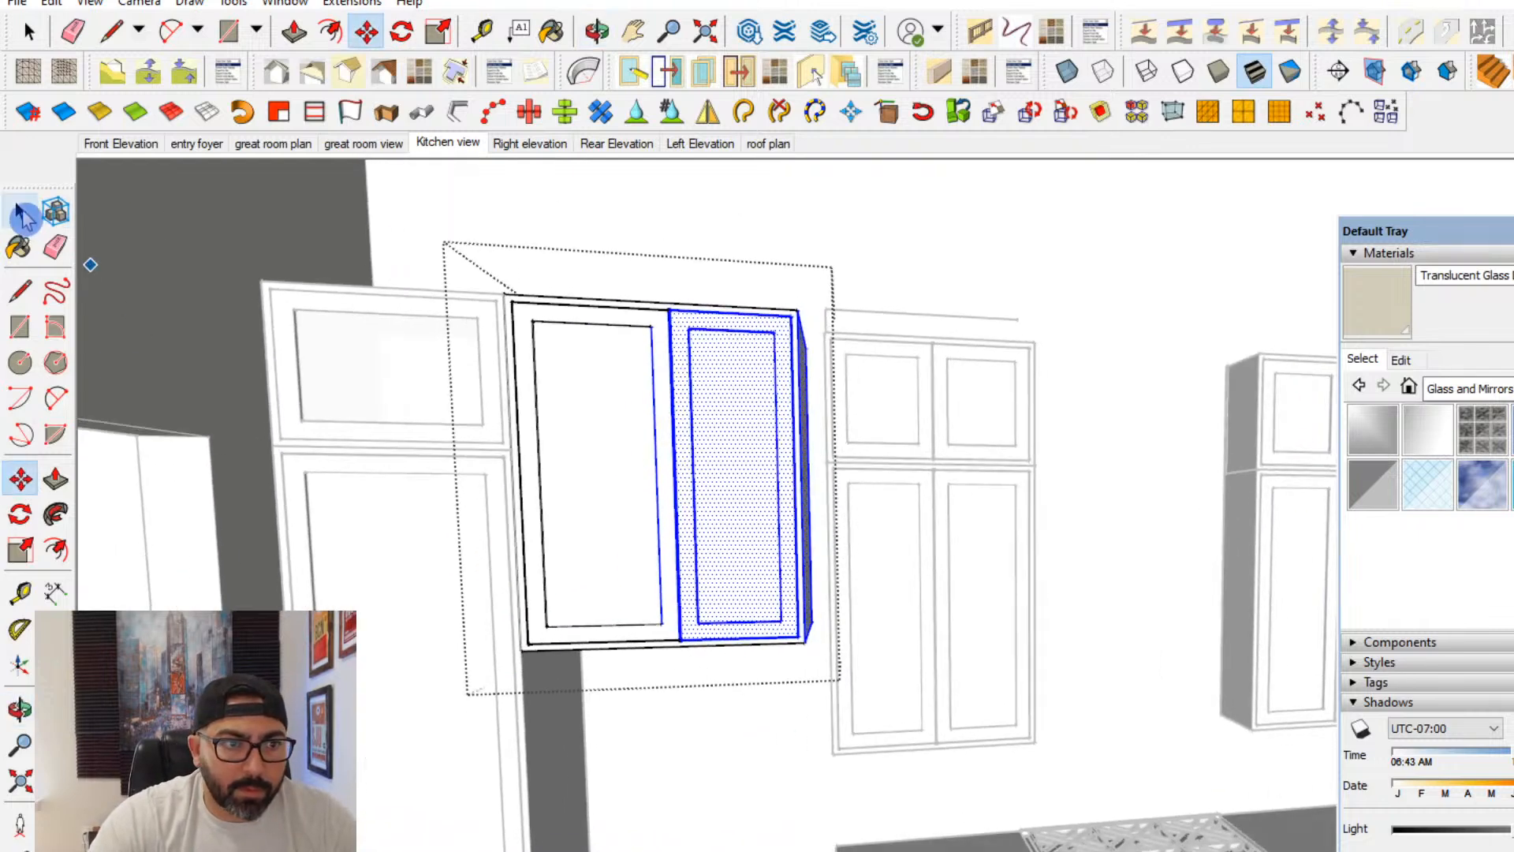
click(22, 213)
click(1165, 225)
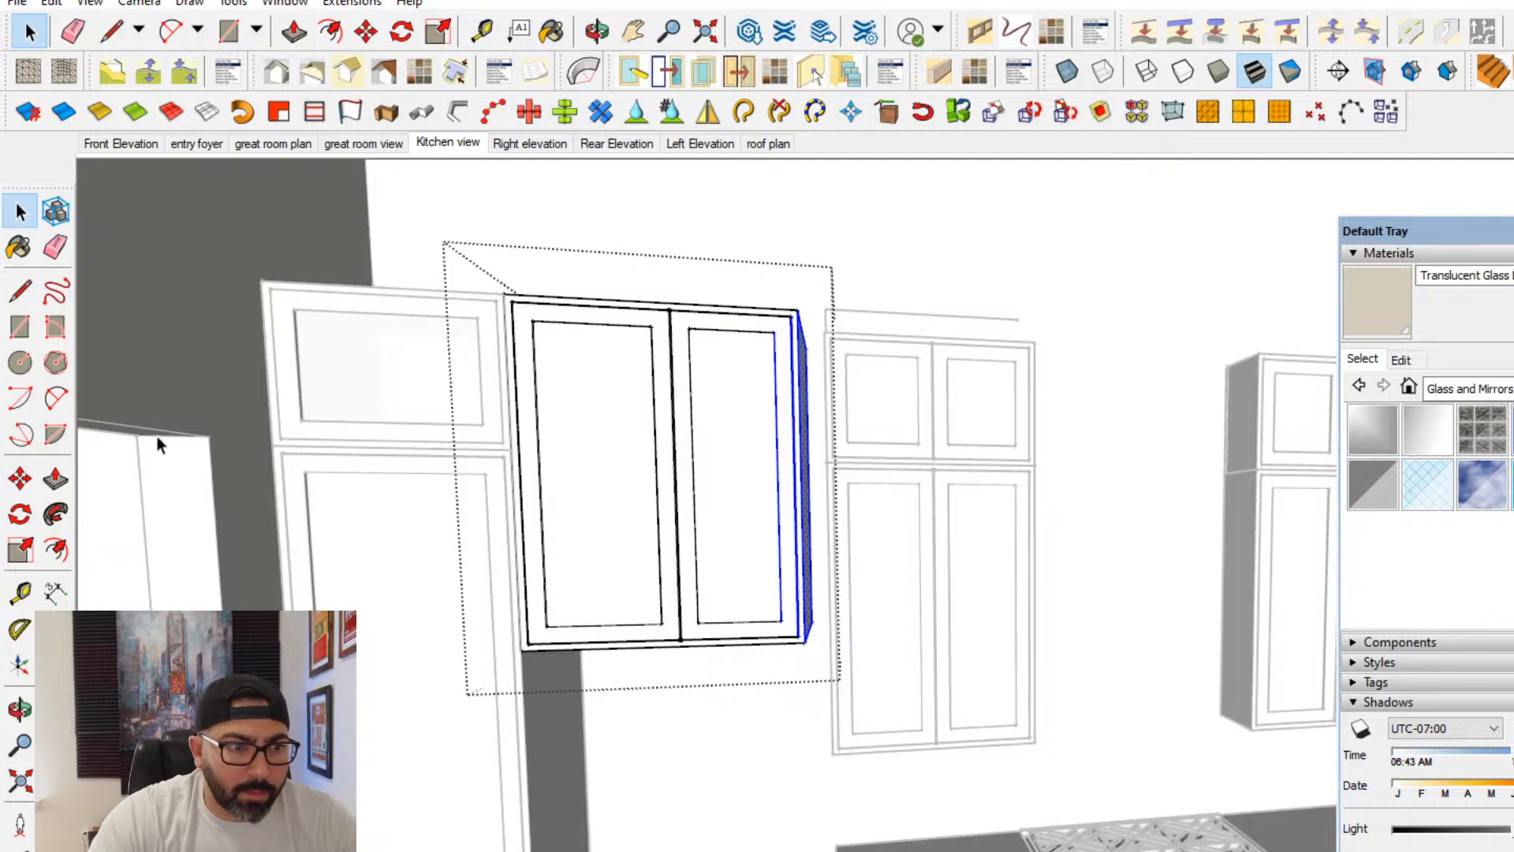
click(28, 481)
click(713, 696)
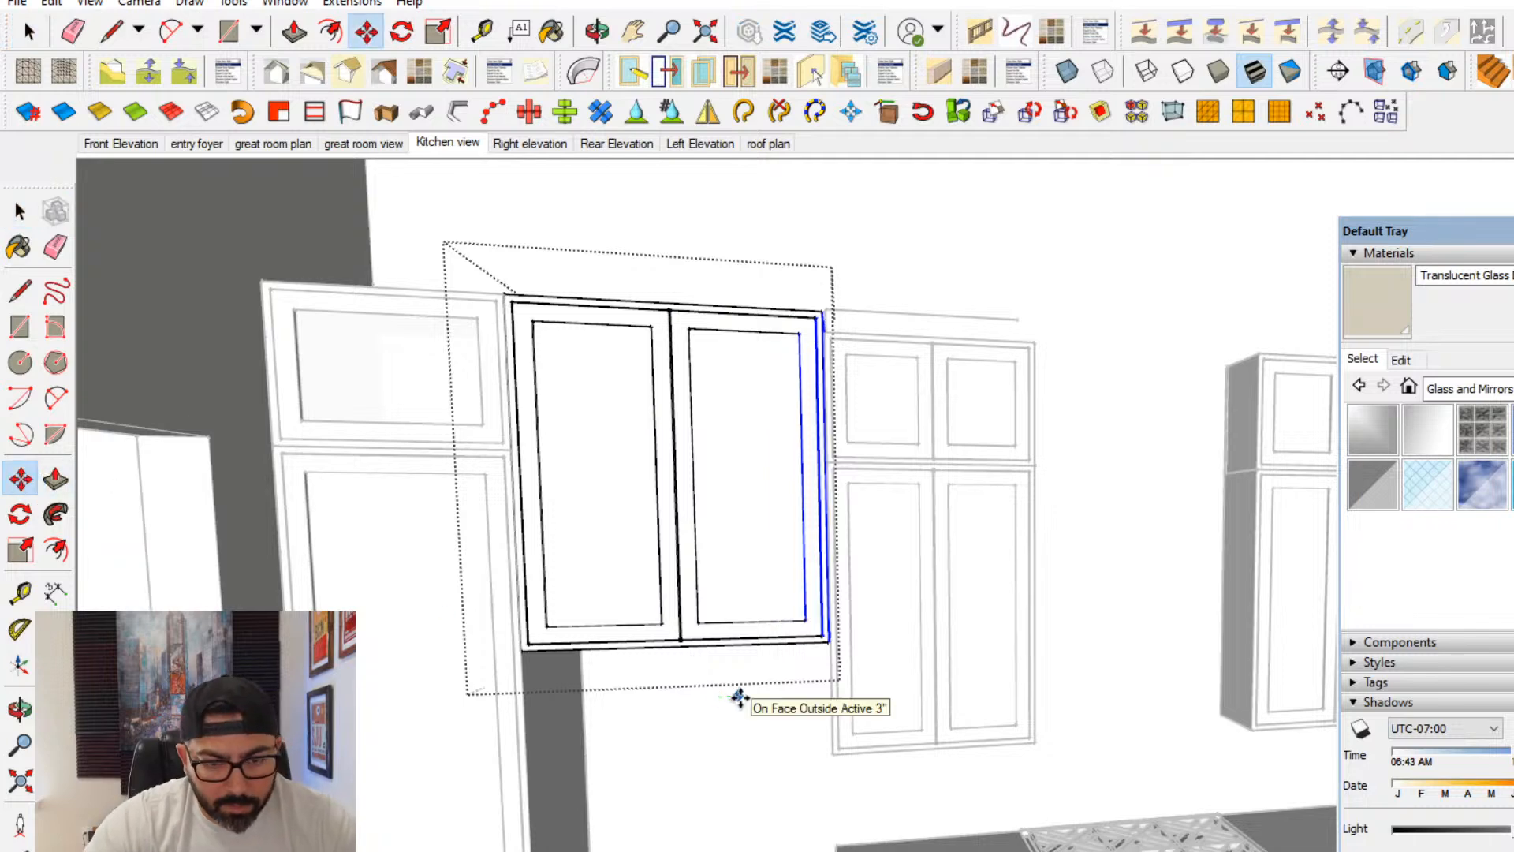
click(746, 697)
click(21, 211)
key(Escape)
scroll(872, 675, down, 4)
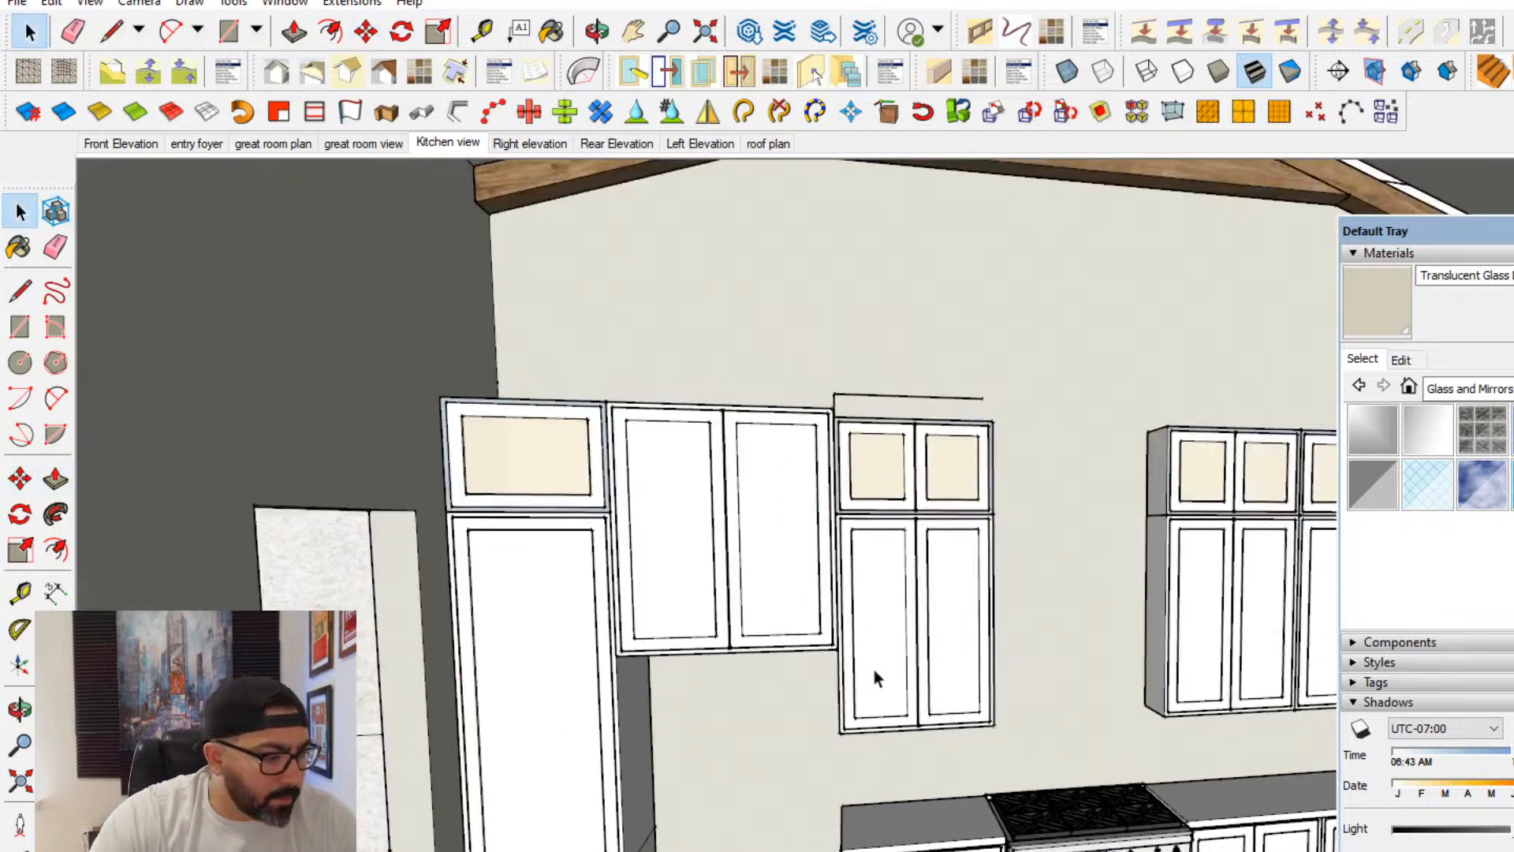
- Raise the bottom edges of the deep cabinet beside the pantry to shorten it above the refrigerator space
mouse_move(874, 675)
middle_down()
mouse_move(834, 707)
mouse_move(844, 680)
middle_up()
scroll(836, 544, down, 3)
double_click(817, 494)
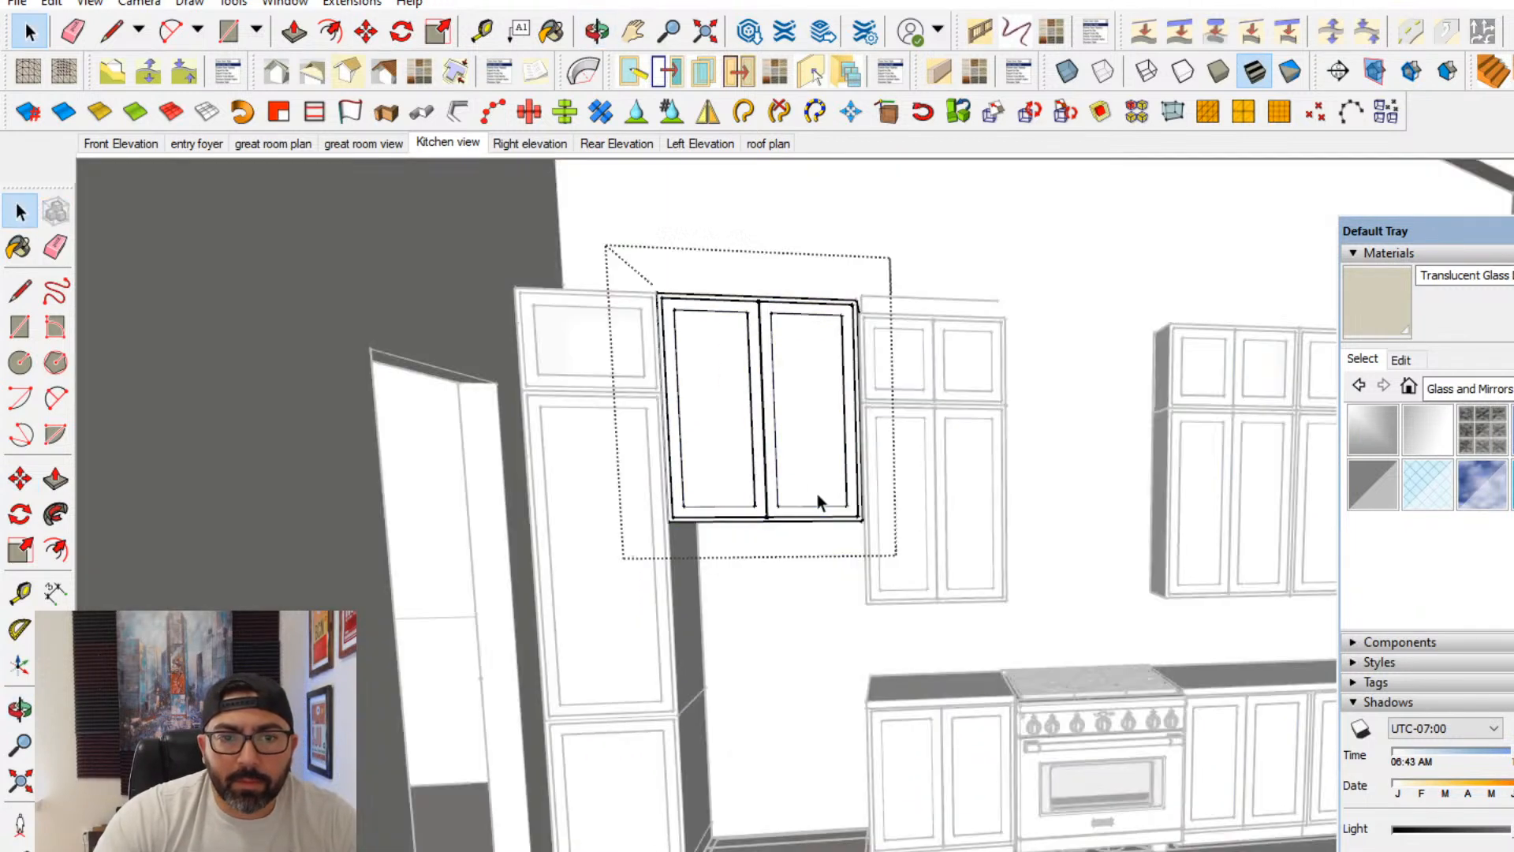
click(816, 494)
drag(575, 577, 972, 429)
key(m)
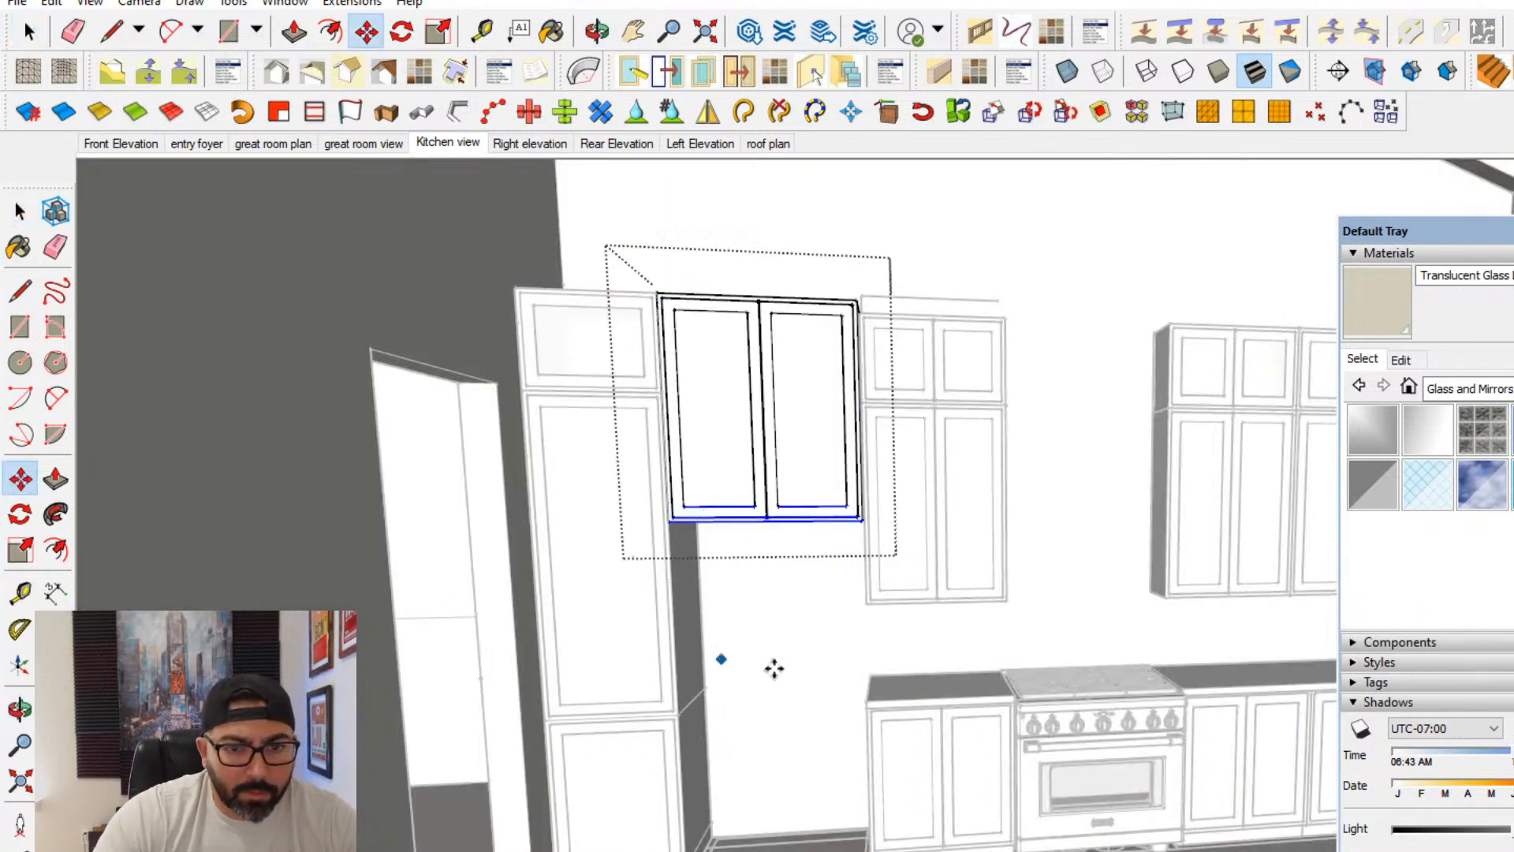
click(773, 665)
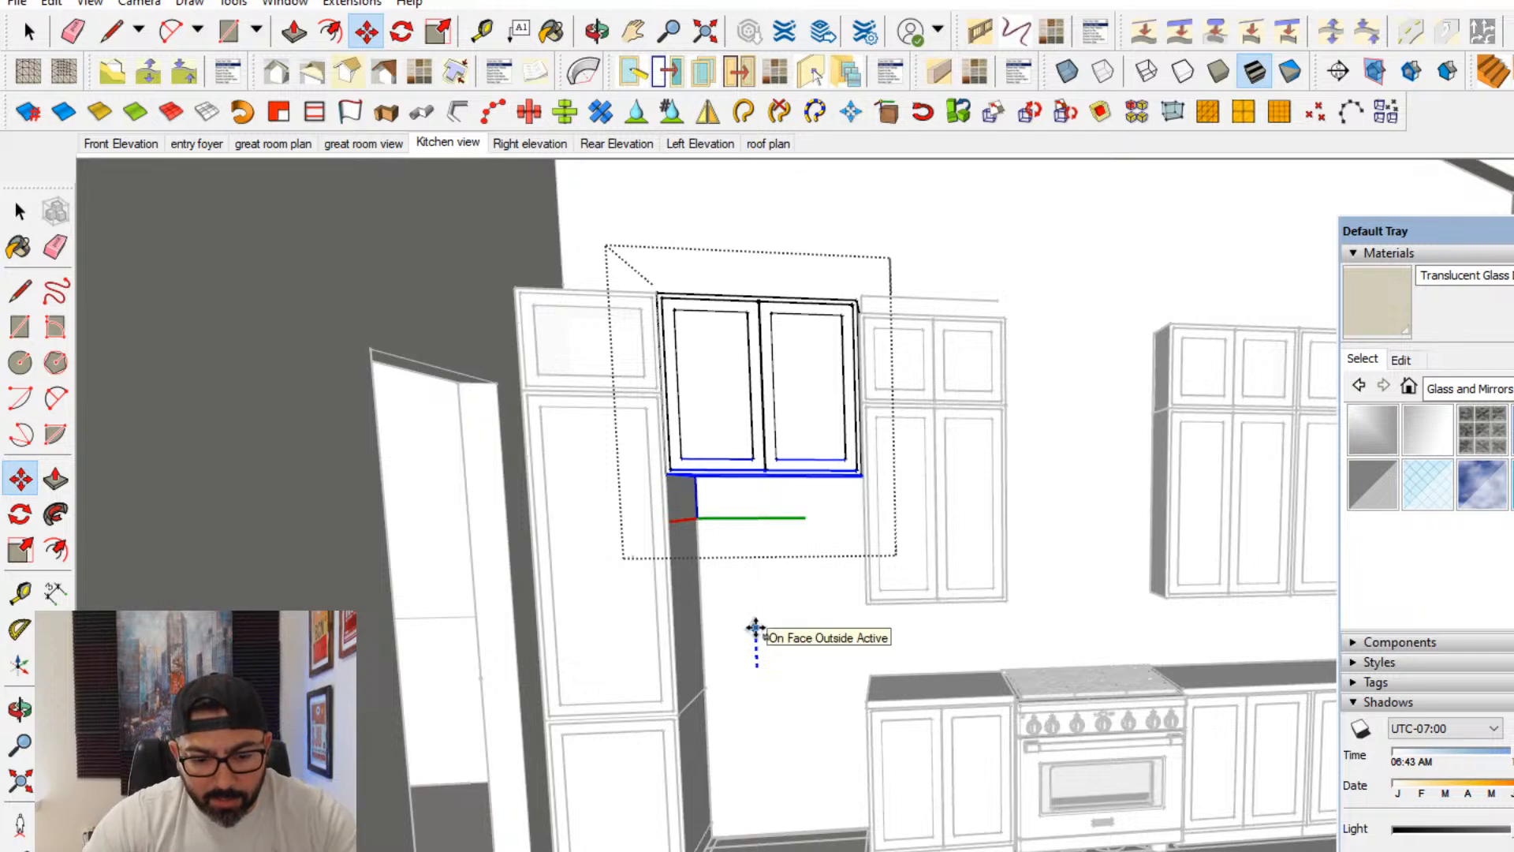
click(754, 629)
click(24, 212)
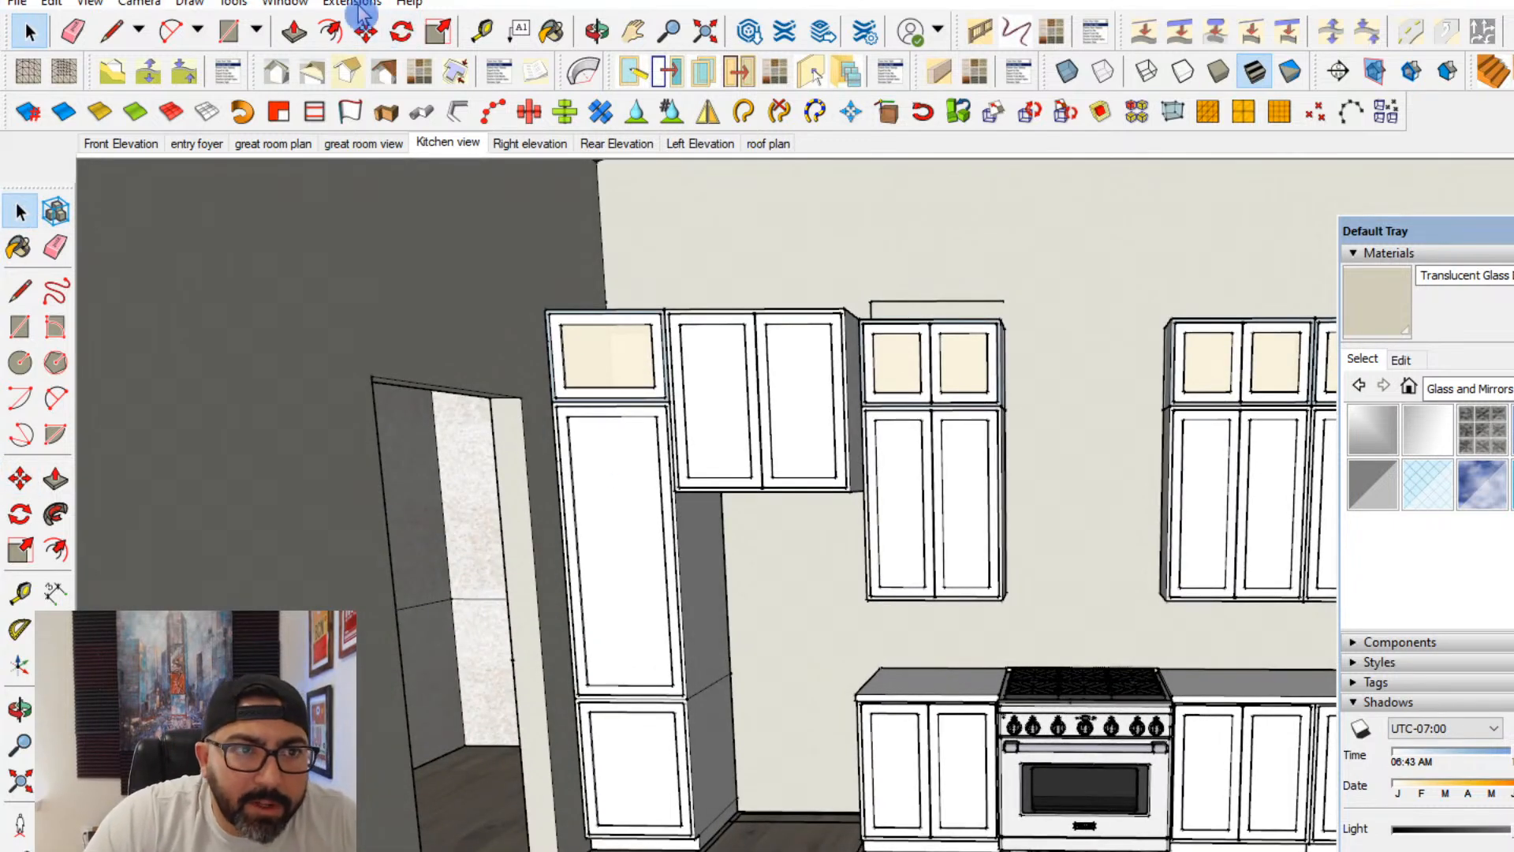
- Search 3D Warehouse for REFRIGERATOR and browse the product models
click(304, 11)
click(321, 156)
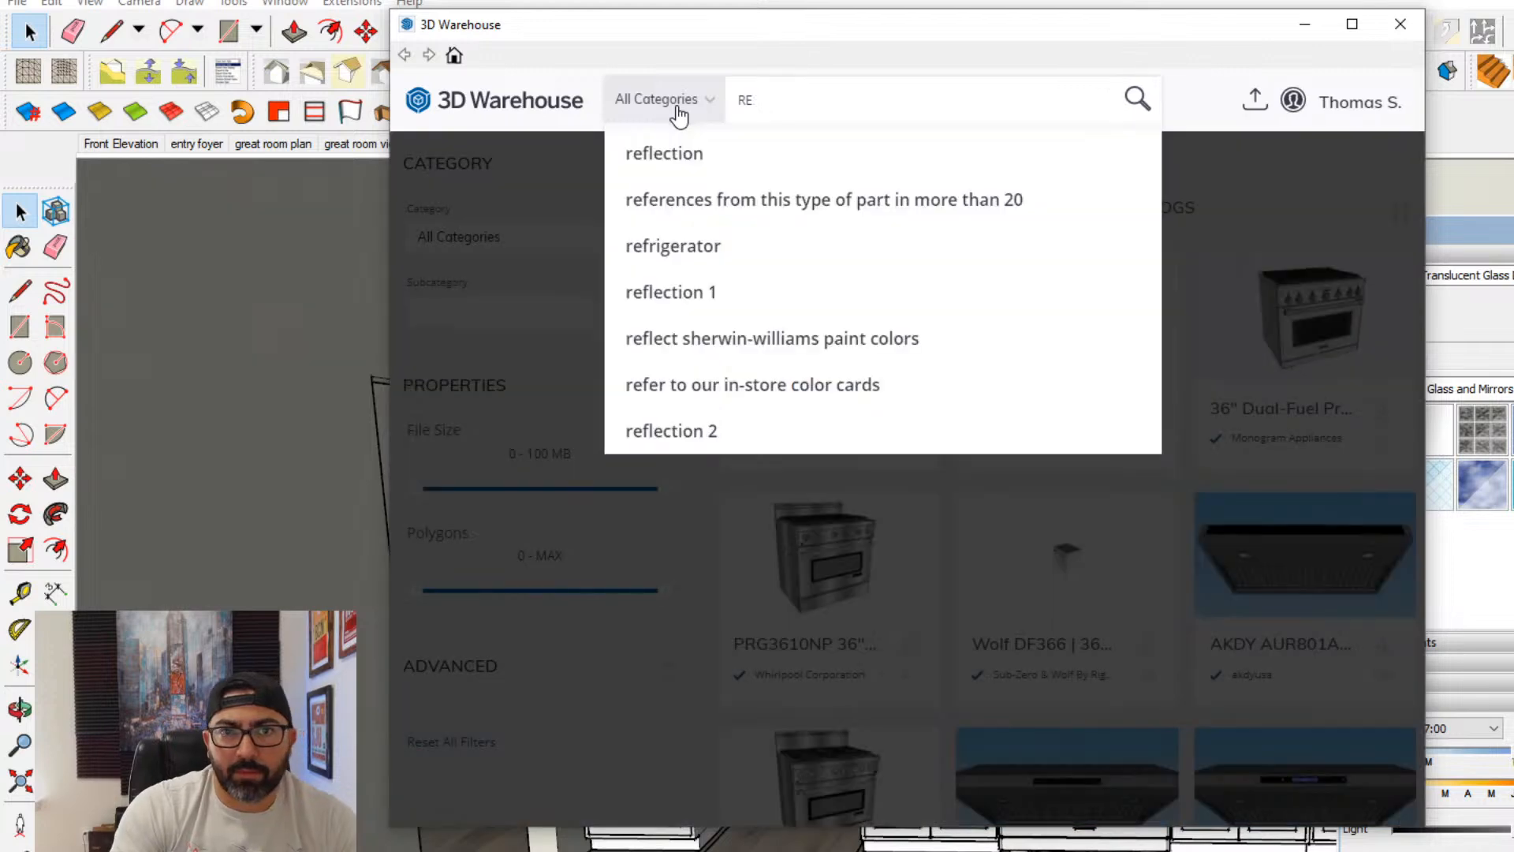
key(BackSpace)
text(FRIGE)
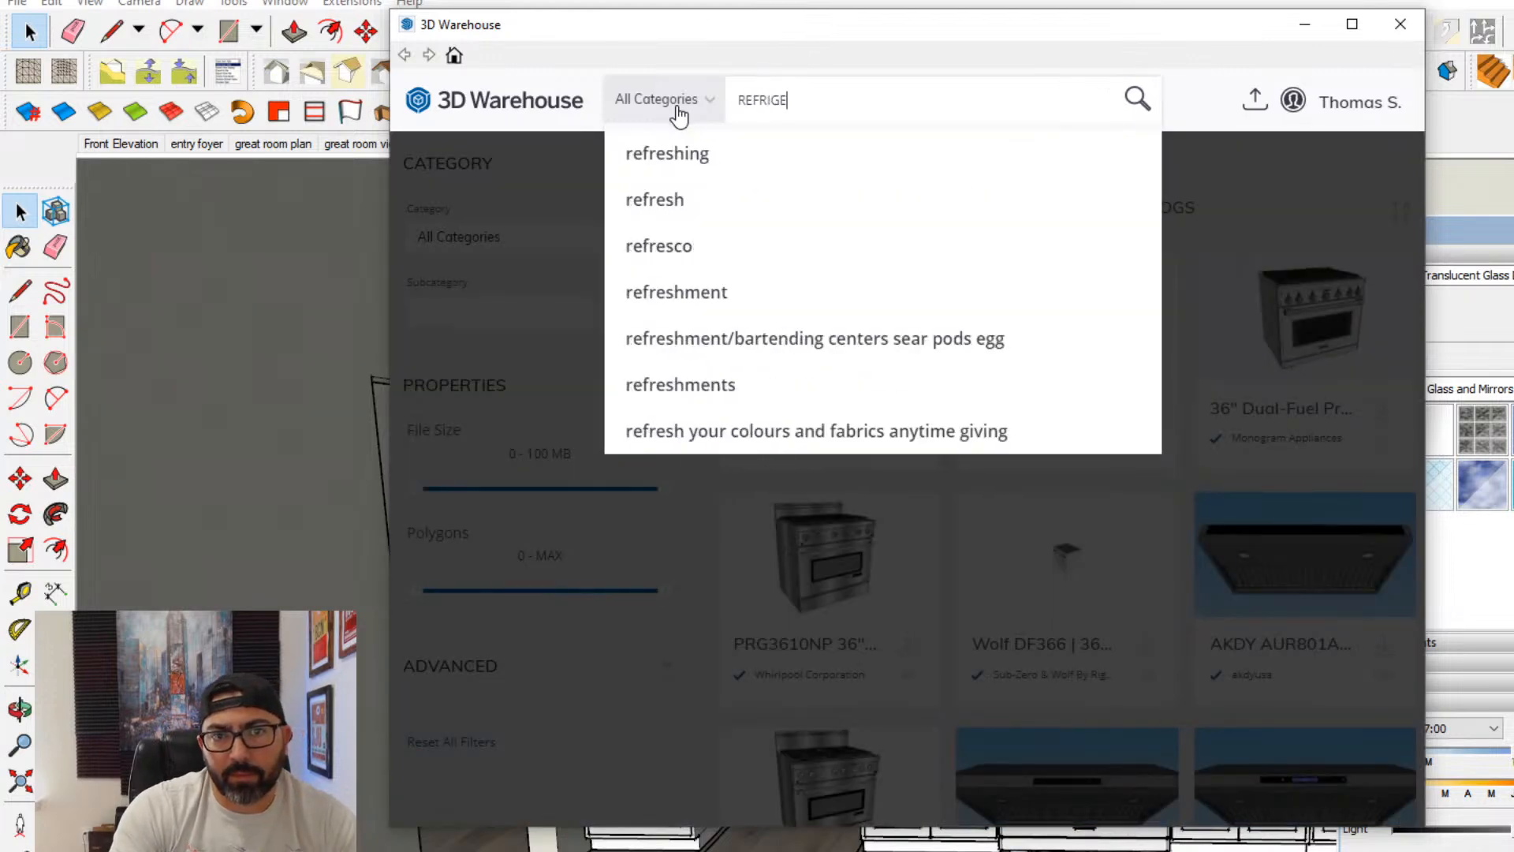
text(RATOR)
key(Return)
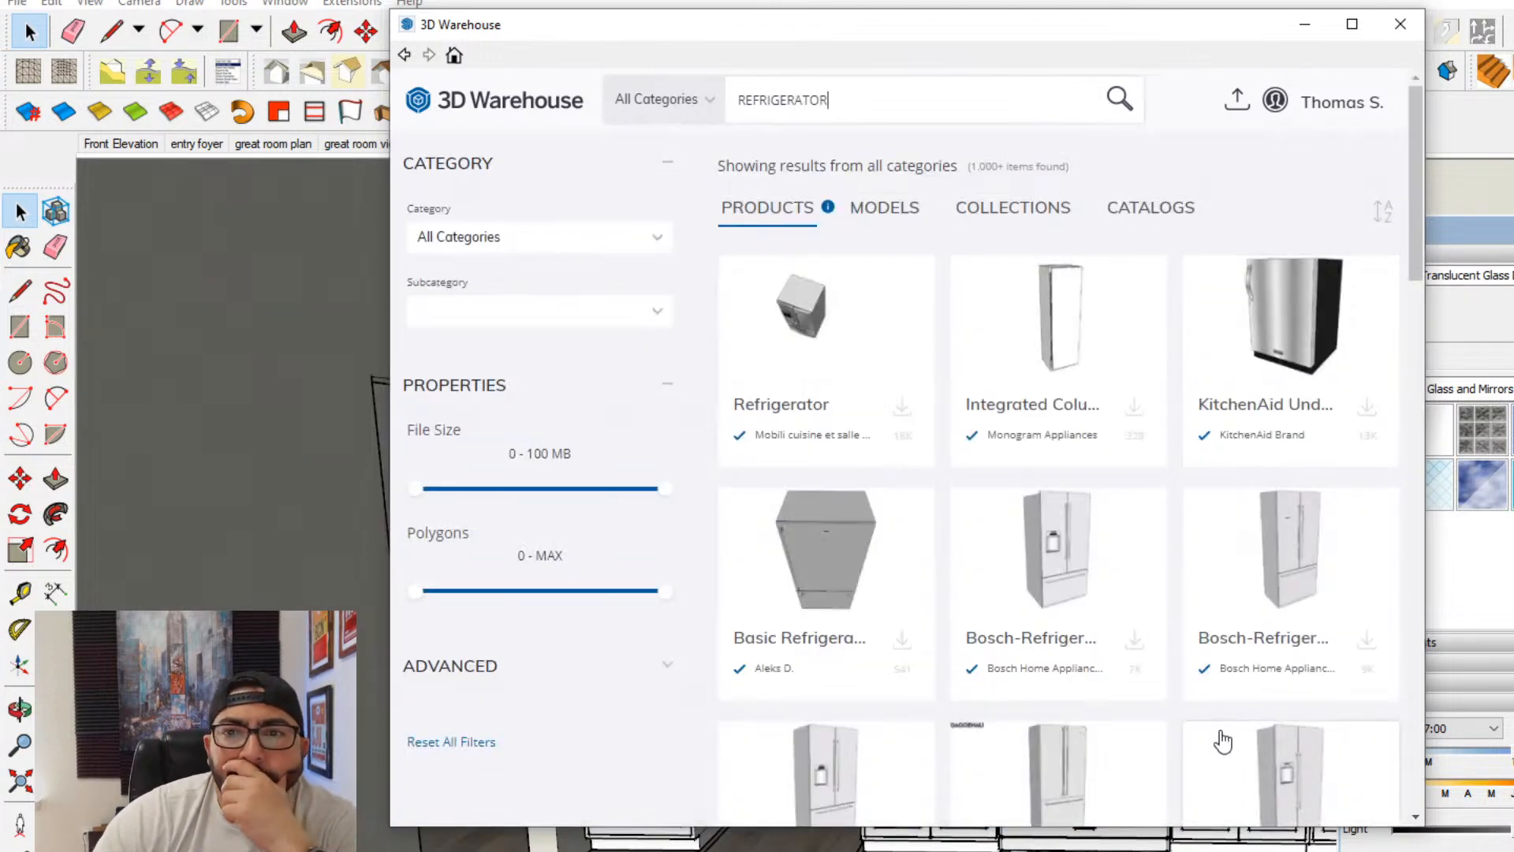
scroll(1220, 679, down, 2)
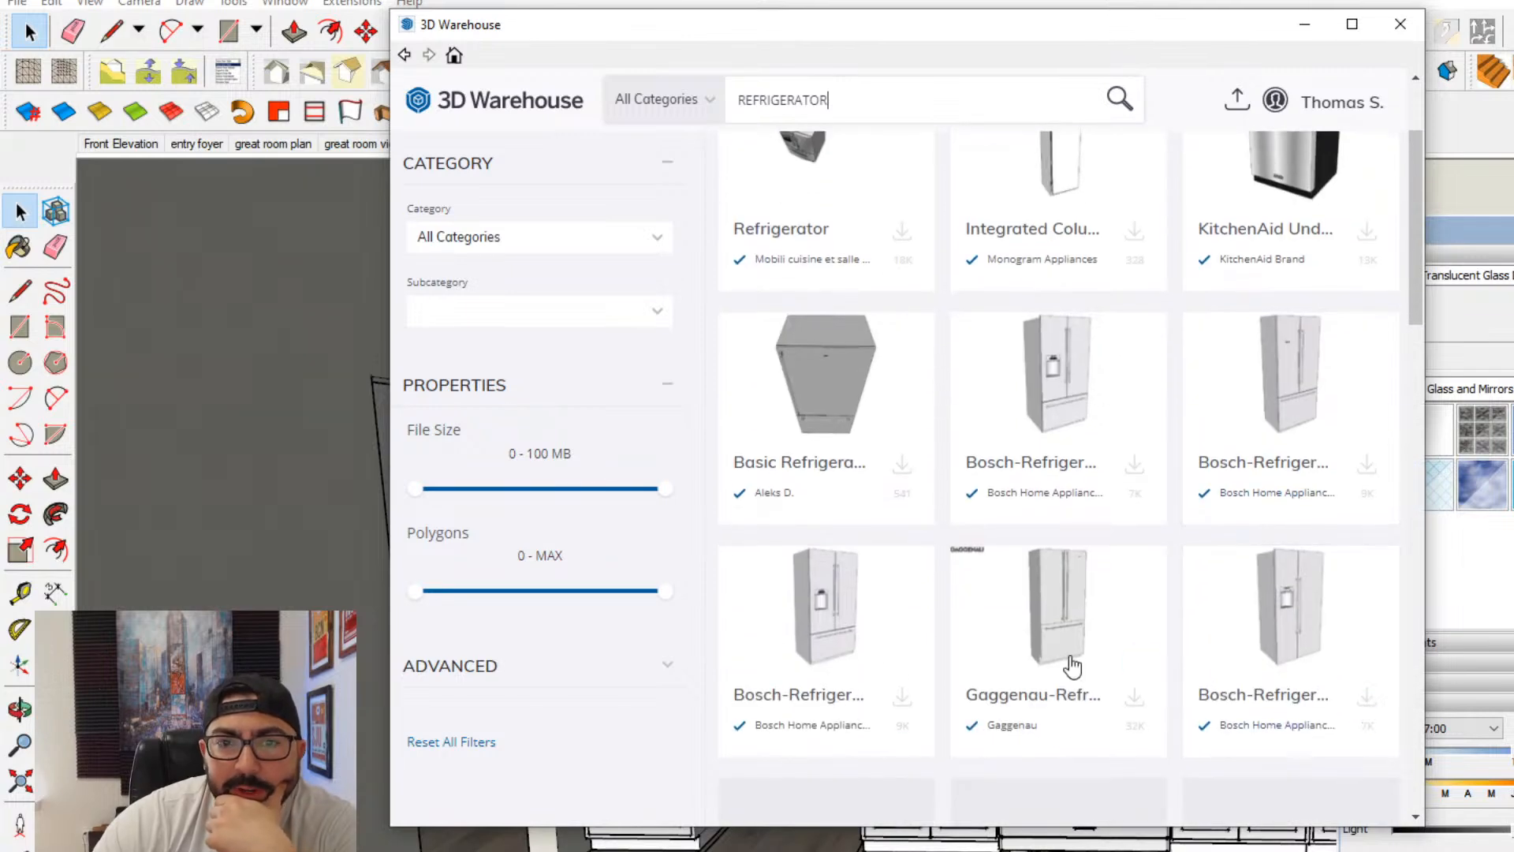
- Download the Bosch-Refrigeration-B22FT80SNS model into the project and place it on the floor in front of the pantry wall
click(1093, 387)
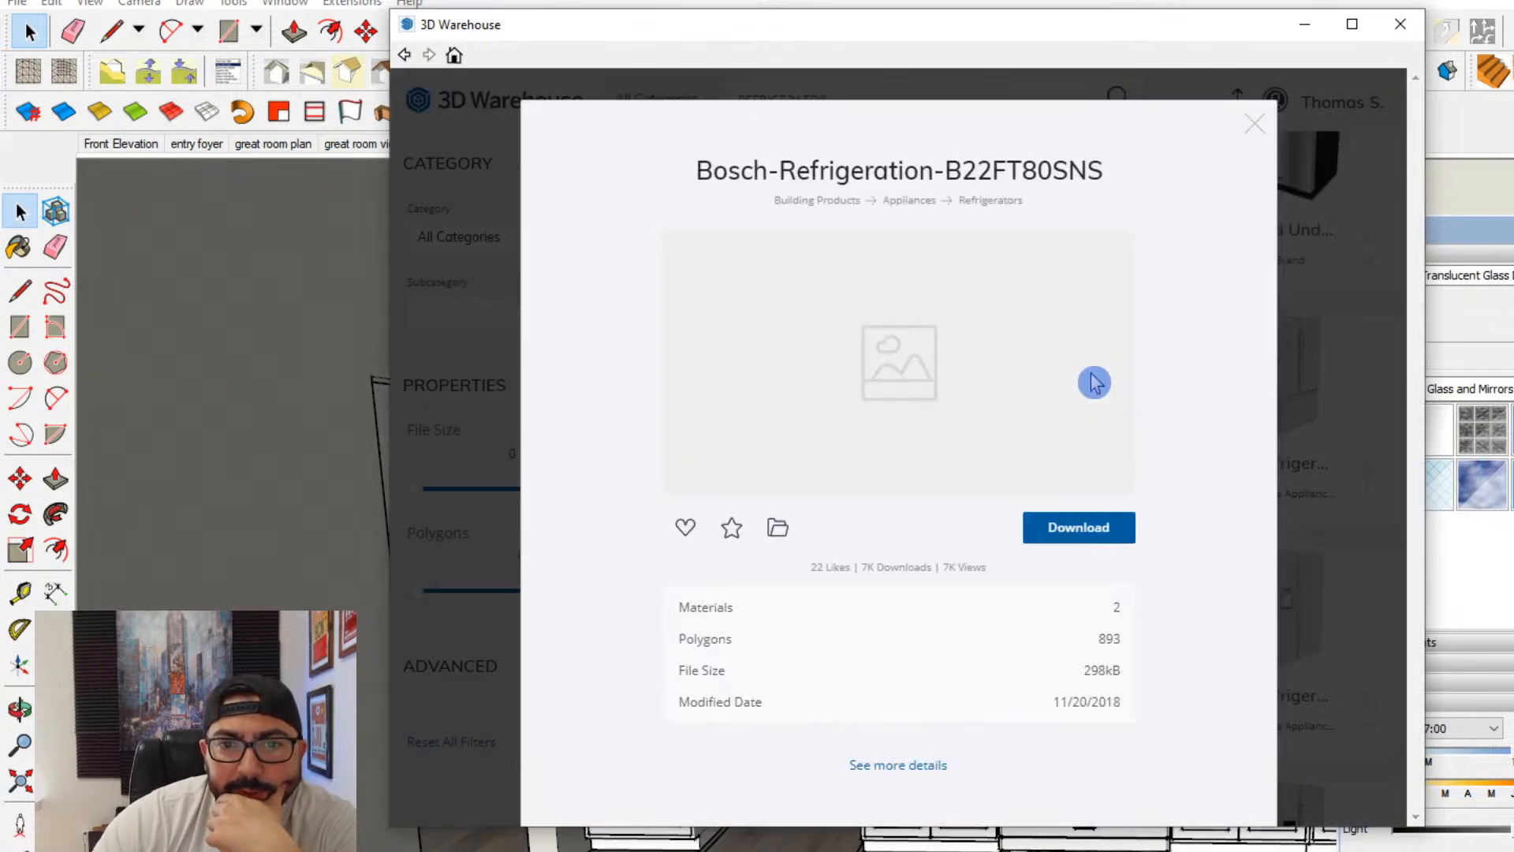
click(1104, 527)
click(848, 476)
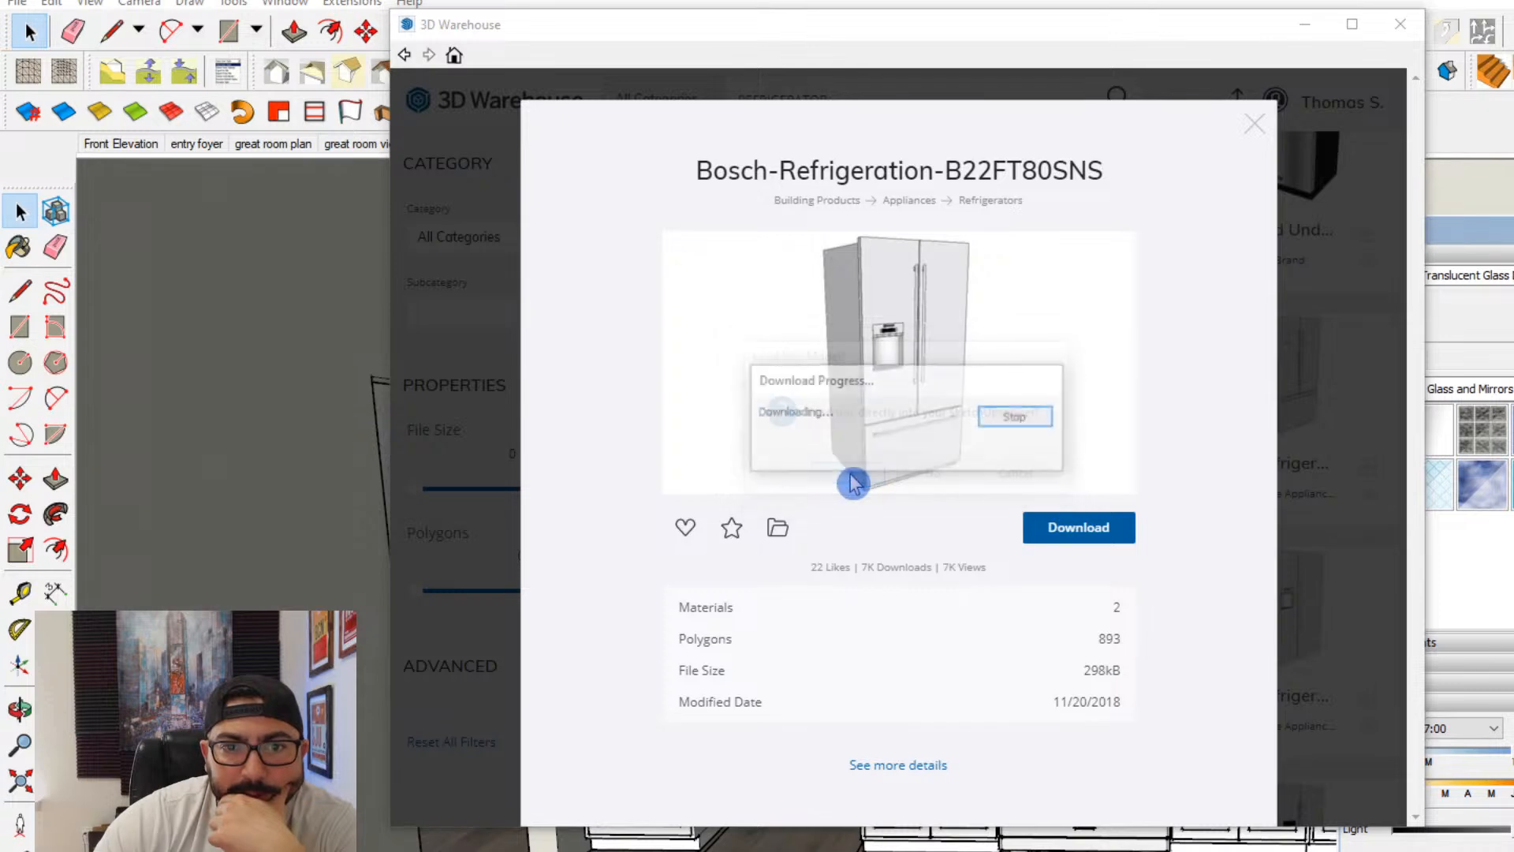
click(720, 824)
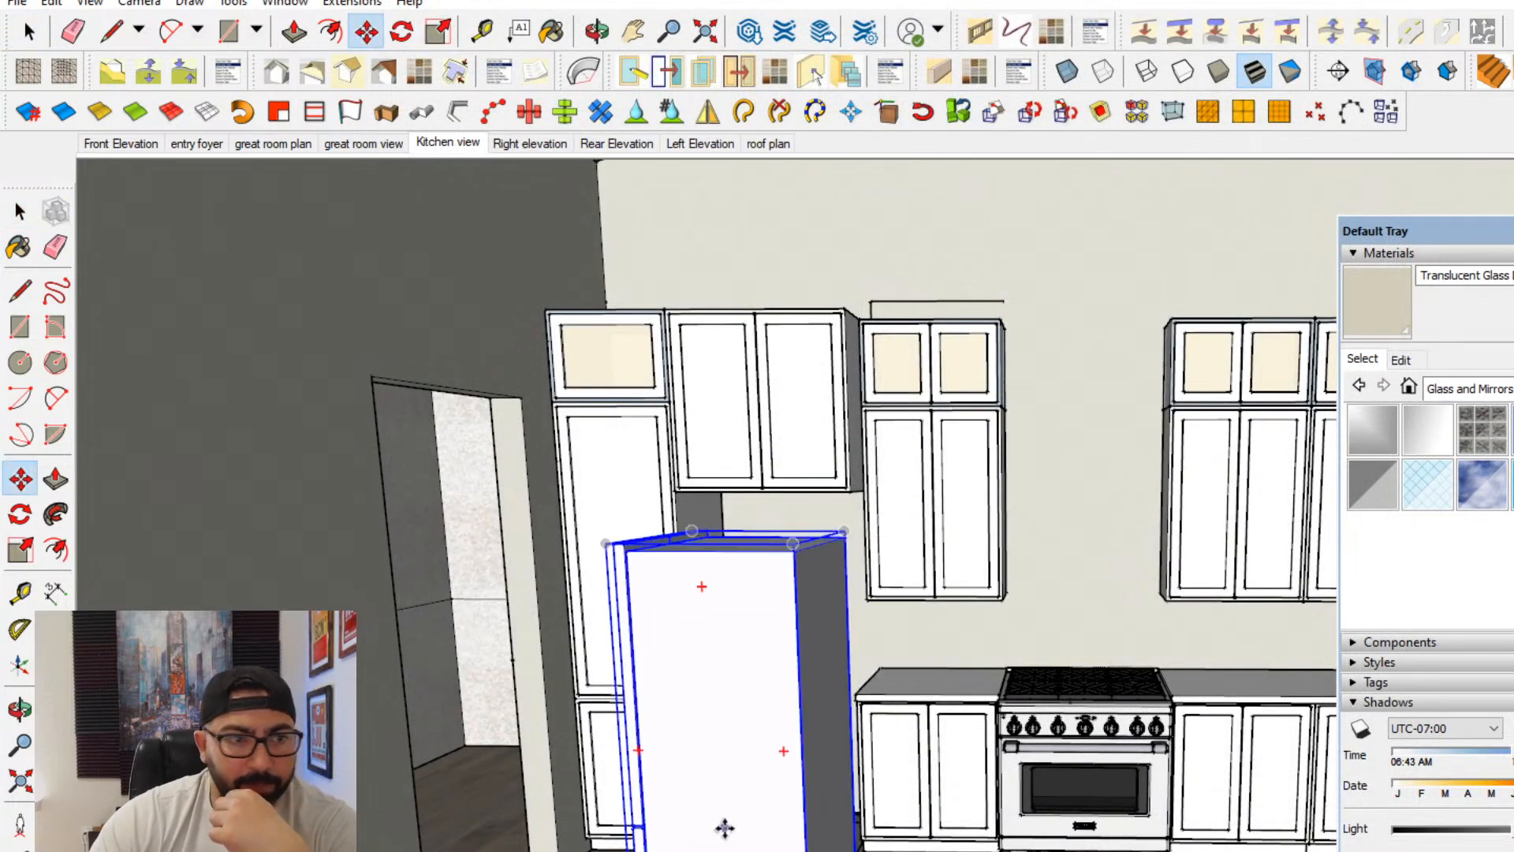
- Rotate the refrigerator about its vertical axis so its doors face out into the room
click(20, 514)
middle_drag(707, 667, 729, 755)
click(741, 606)
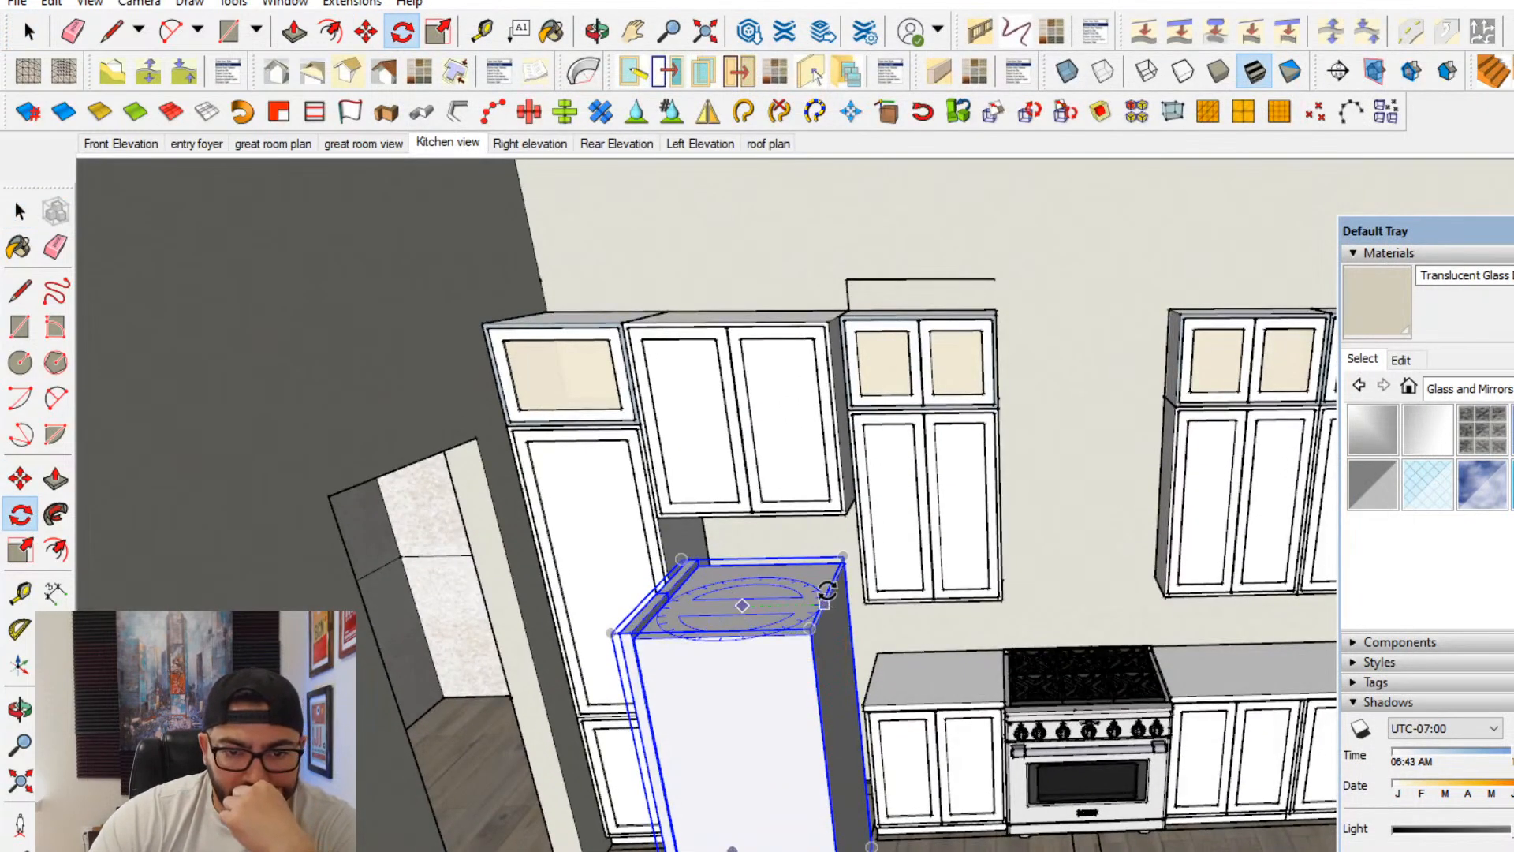
click(833, 587)
click(773, 539)
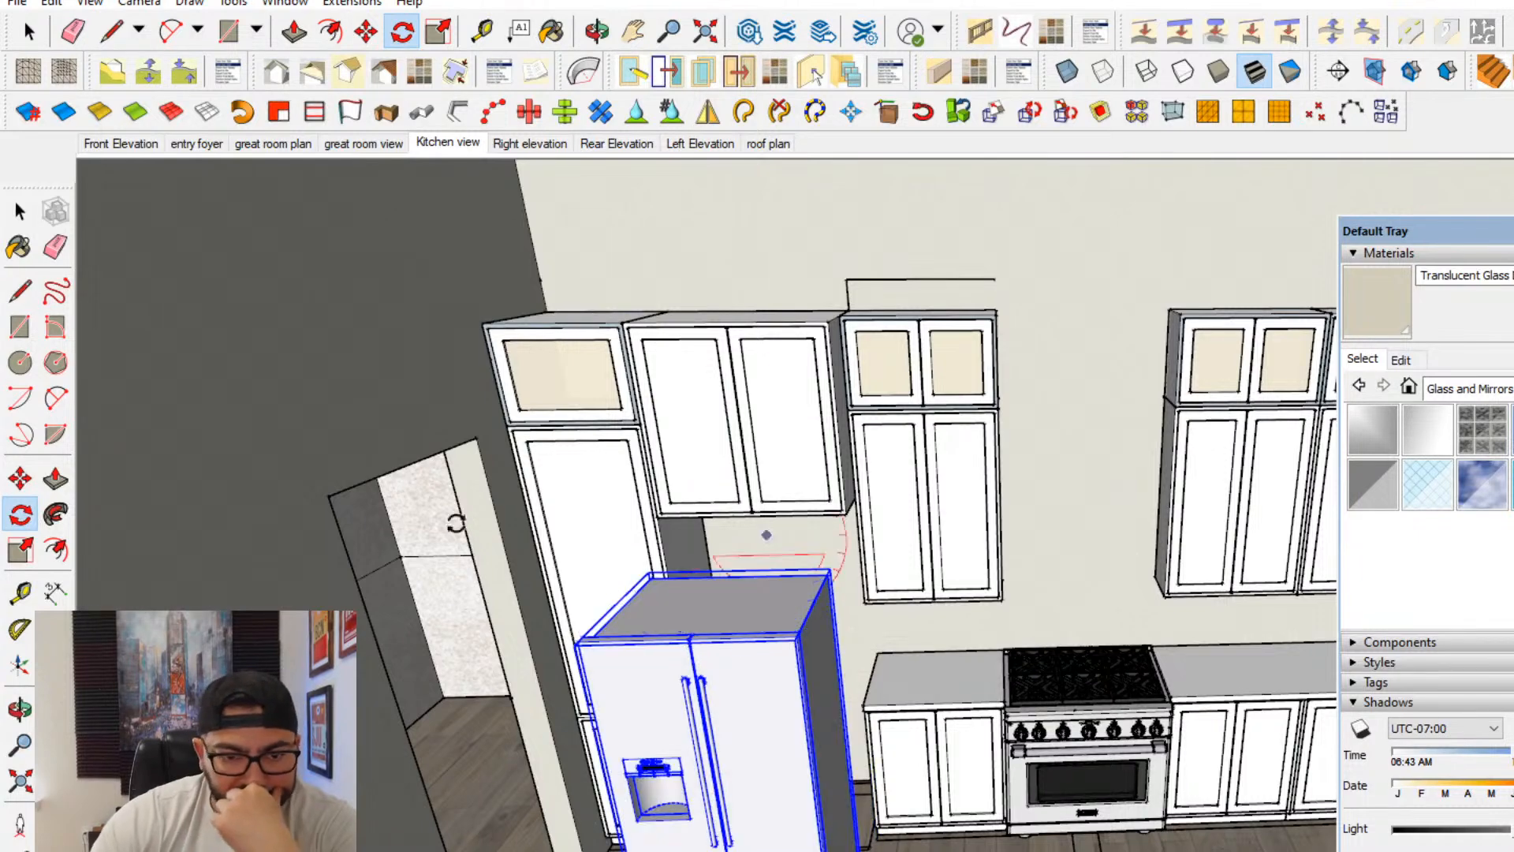
- Move the refrigerator into the opening beneath the deep cabinet, fitting it between the pantry and the base cabinets
click(19, 479)
middle_drag(678, 655, 929, 531)
click(716, 844)
click(753, 814)
scroll(753, 812, up, 1)
scroll(816, 583, up, 3)
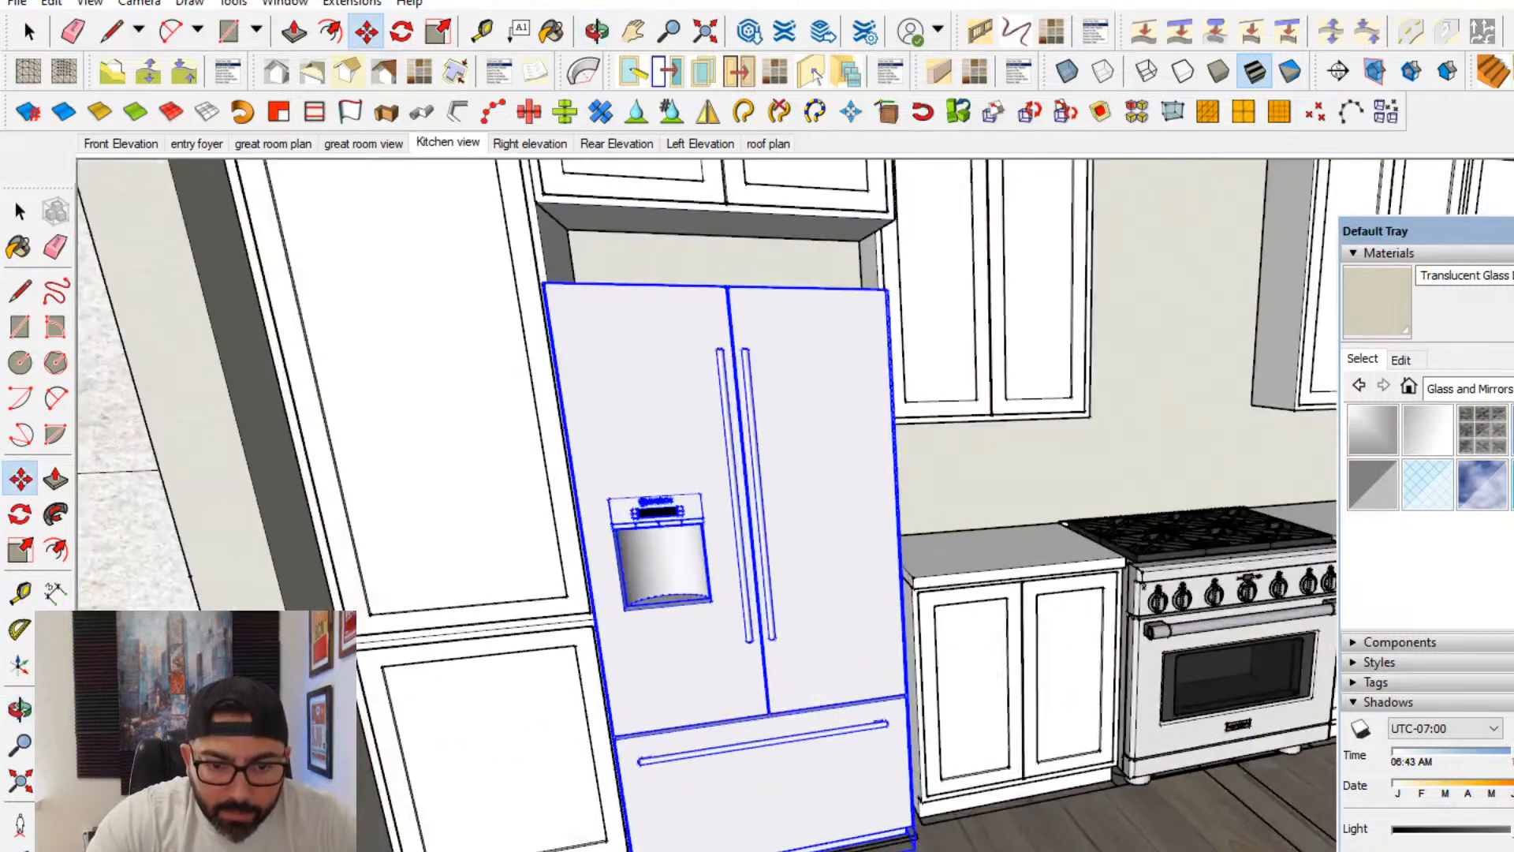
click(1241, 578)
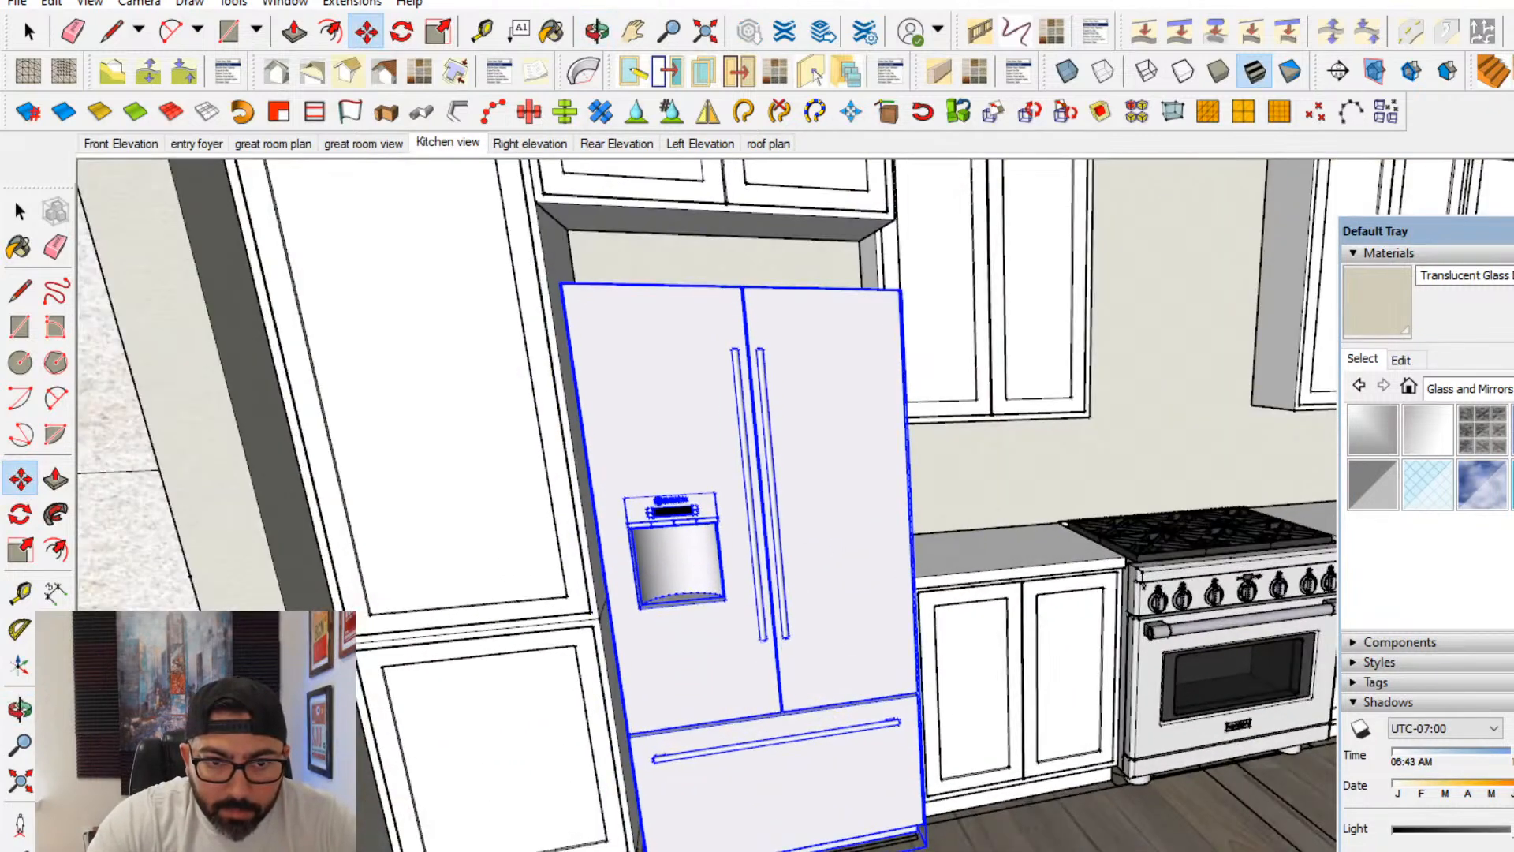
click(671, 650)
middle_drag(670, 651, 686, 814)
- Lower the bottom edges of the deep cabinet and its doors to just above the refrigerator
click(20, 209)
middle_drag(716, 548, 701, 723)
click(643, 498)
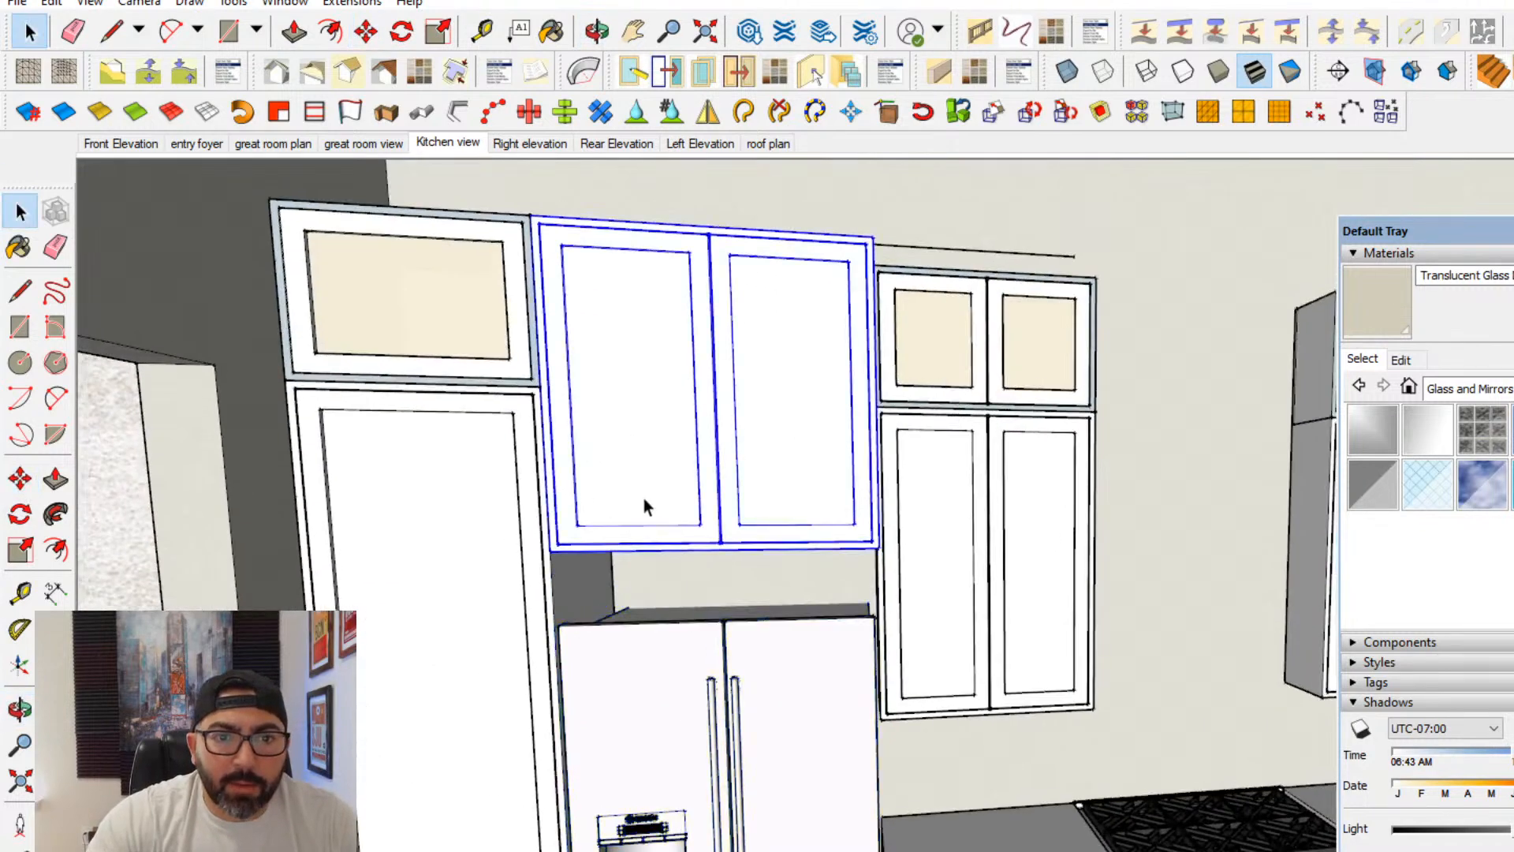
double_click(643, 498)
drag(432, 617, 997, 432)
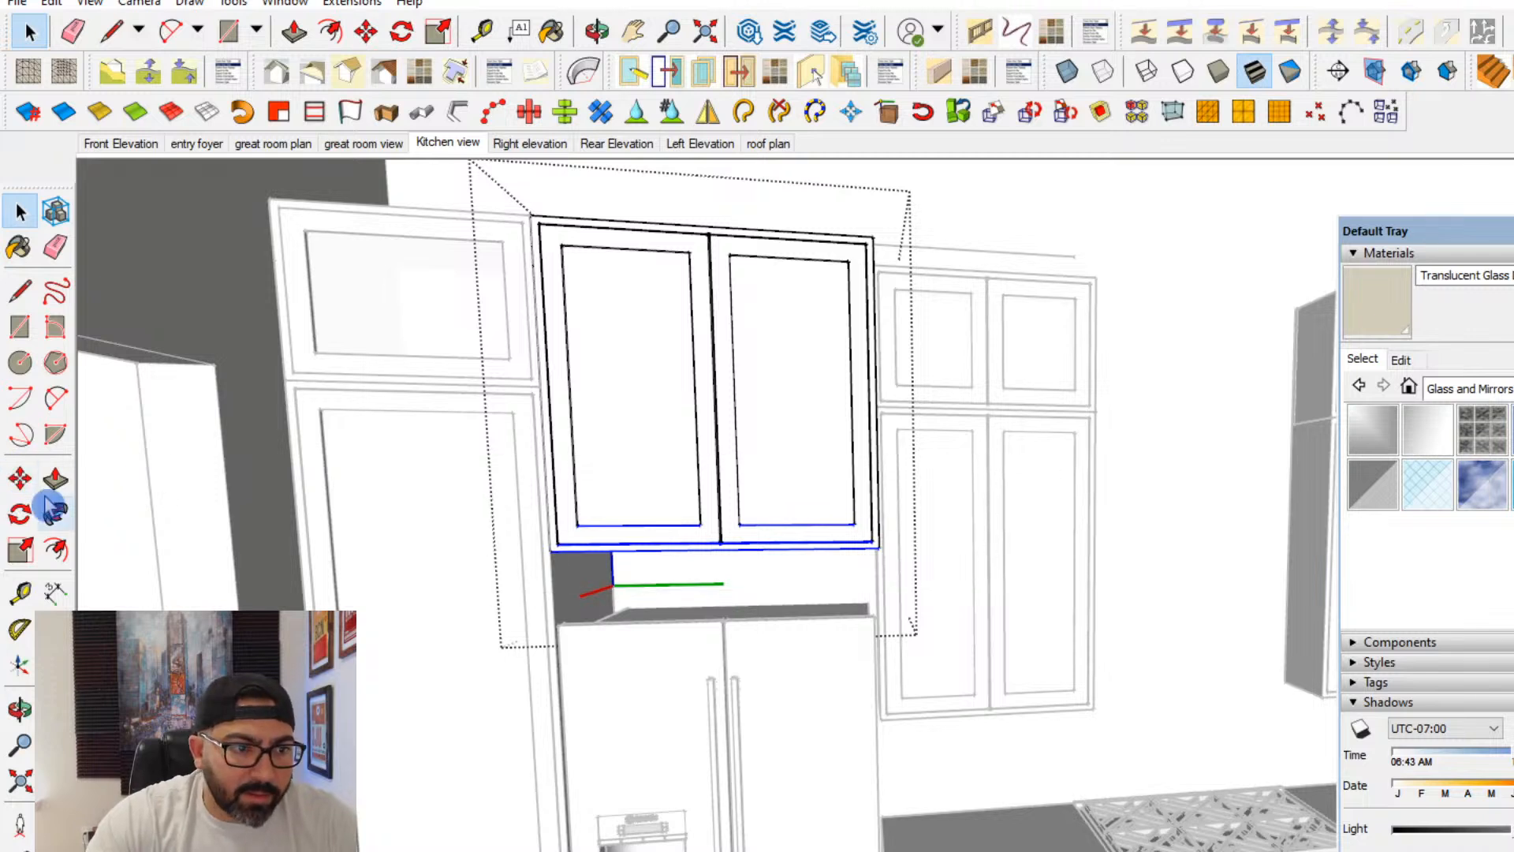
key(m)
click(652, 473)
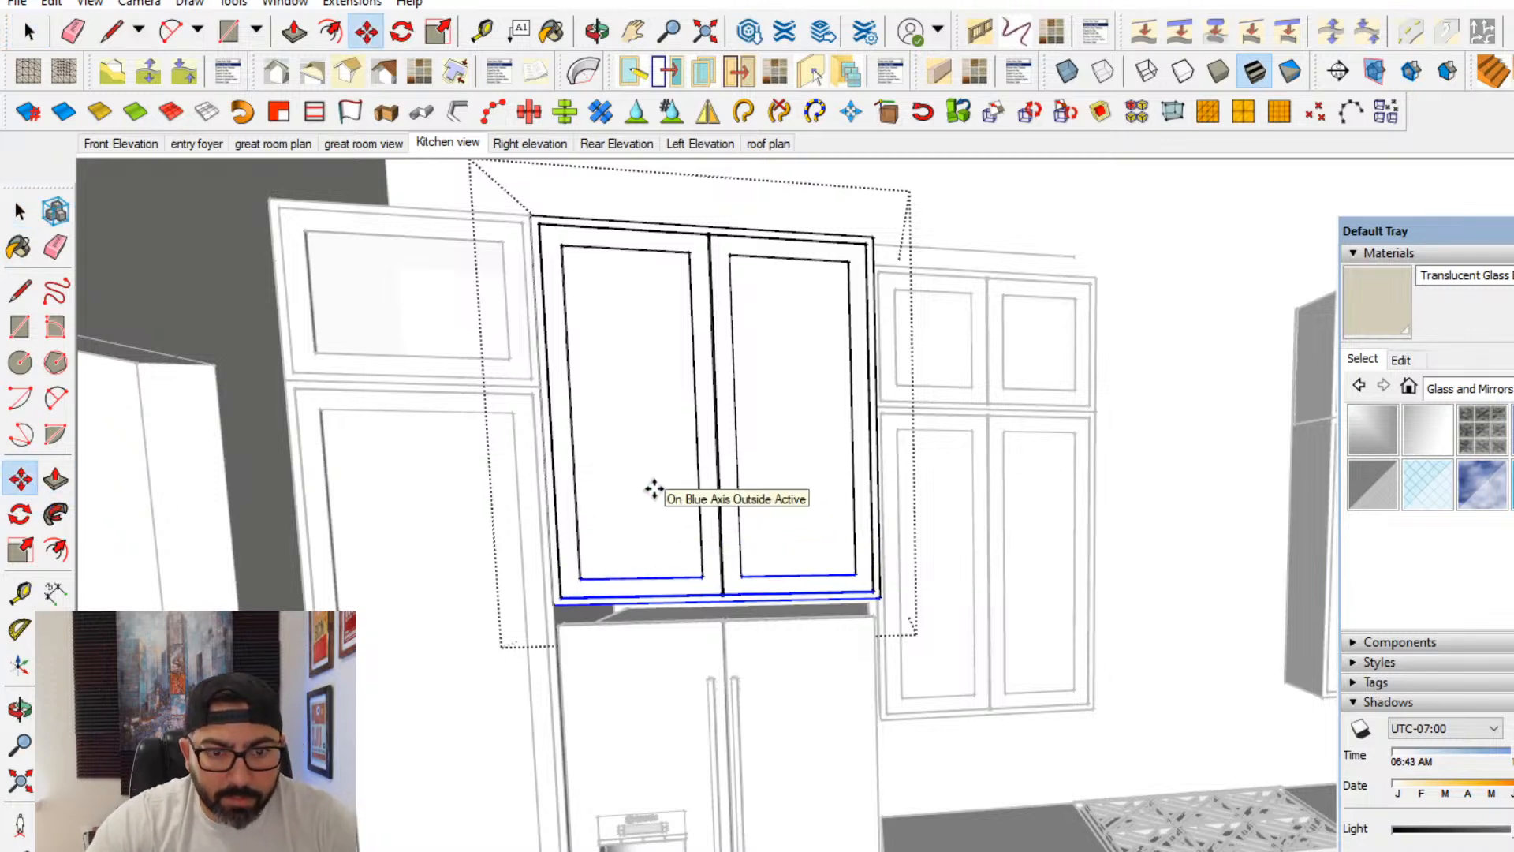
key(Escape)
scroll(821, 582, down, 3)
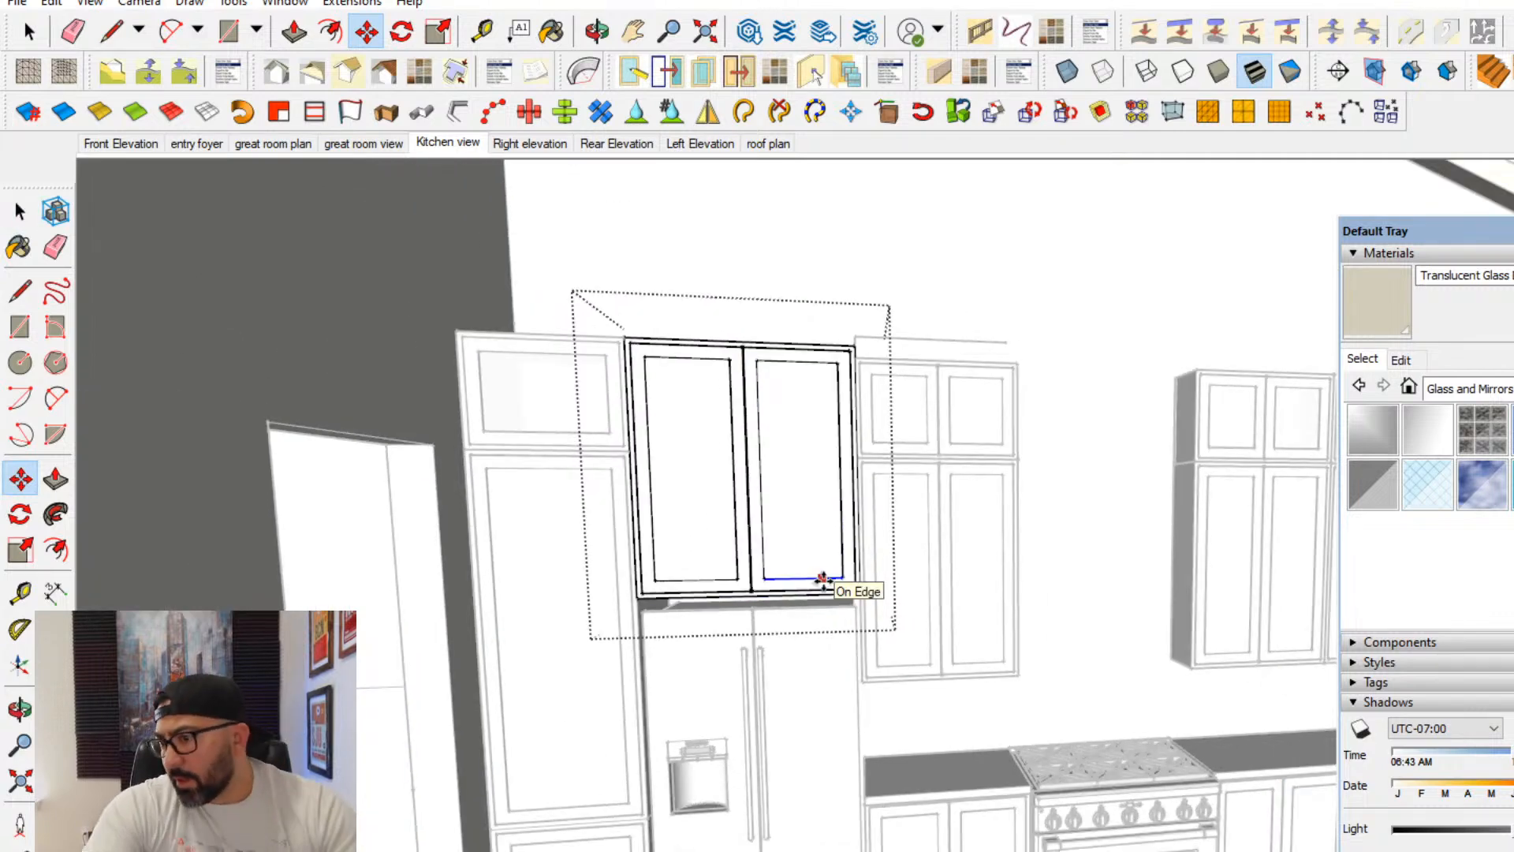
scroll(823, 581, down, 2)
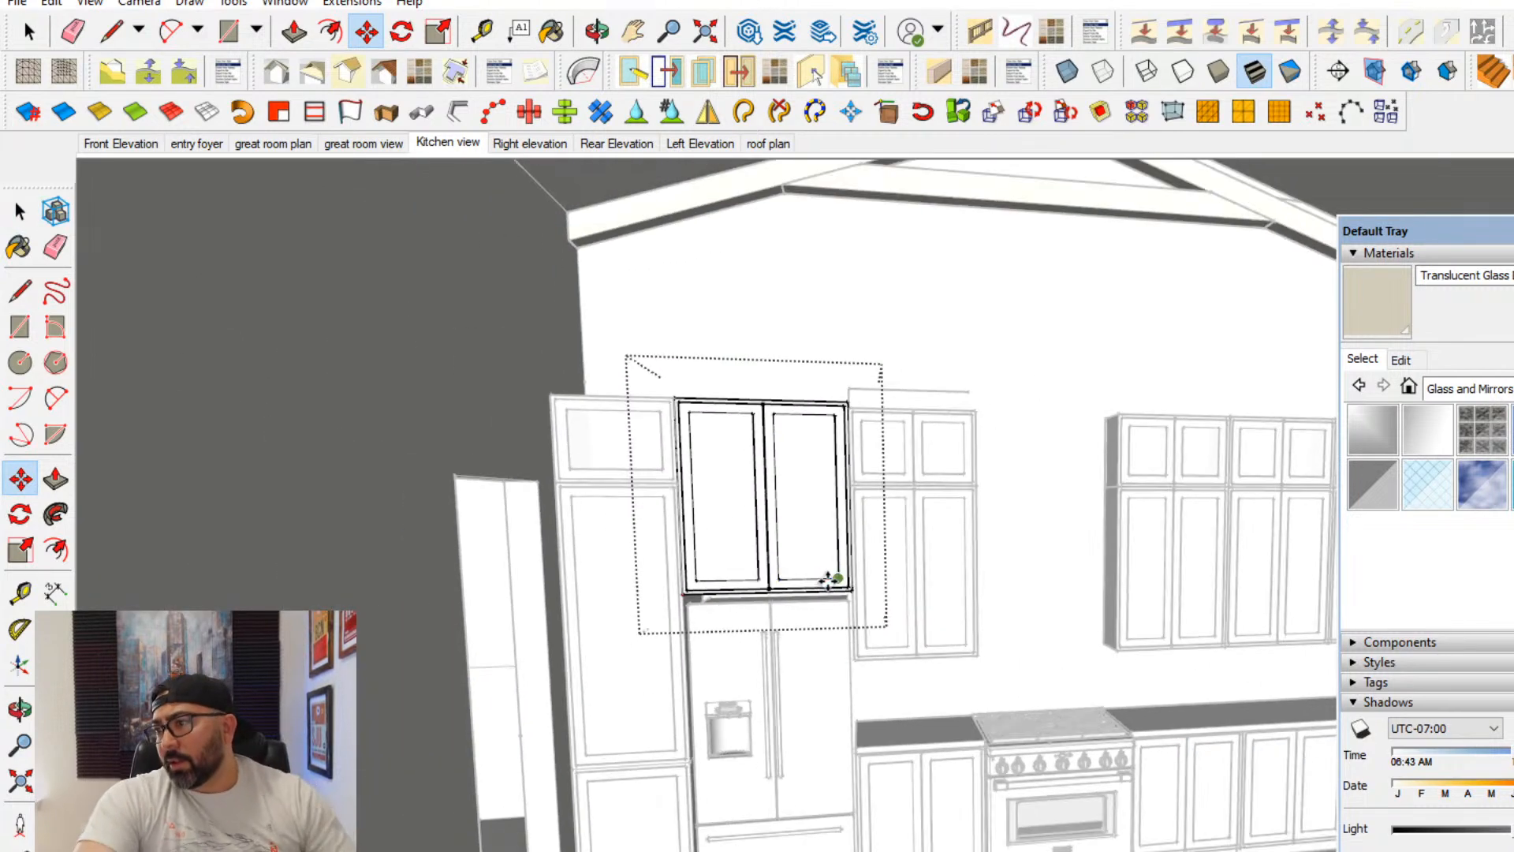
click(16, 212)
key(Escape)
middle_drag(883, 522, 855, 561)
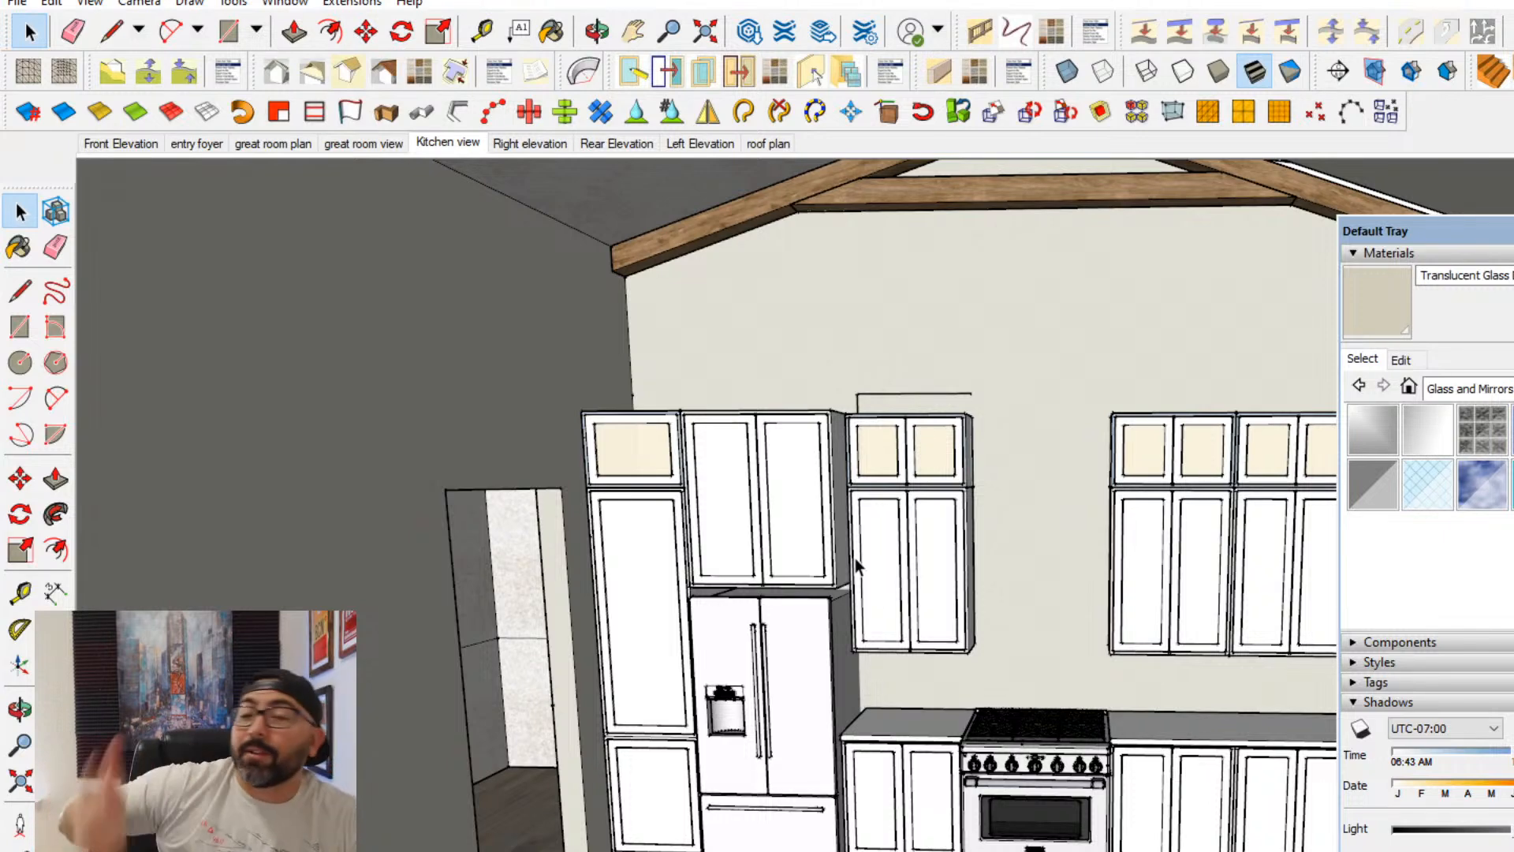
middle_drag(900, 604, 944, 688)
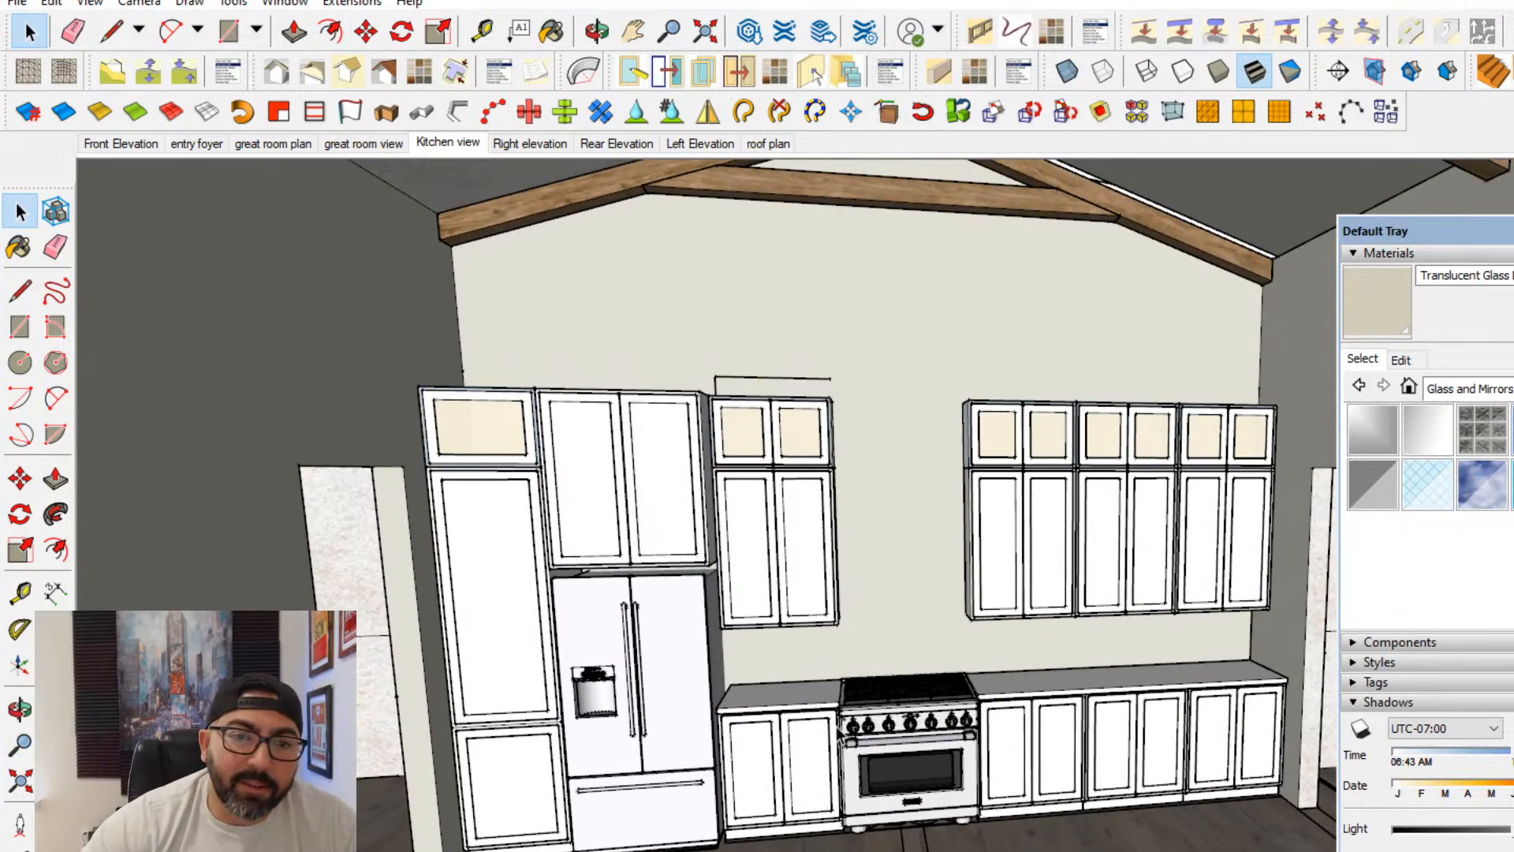
middle_drag(850, 518, 815, 531)
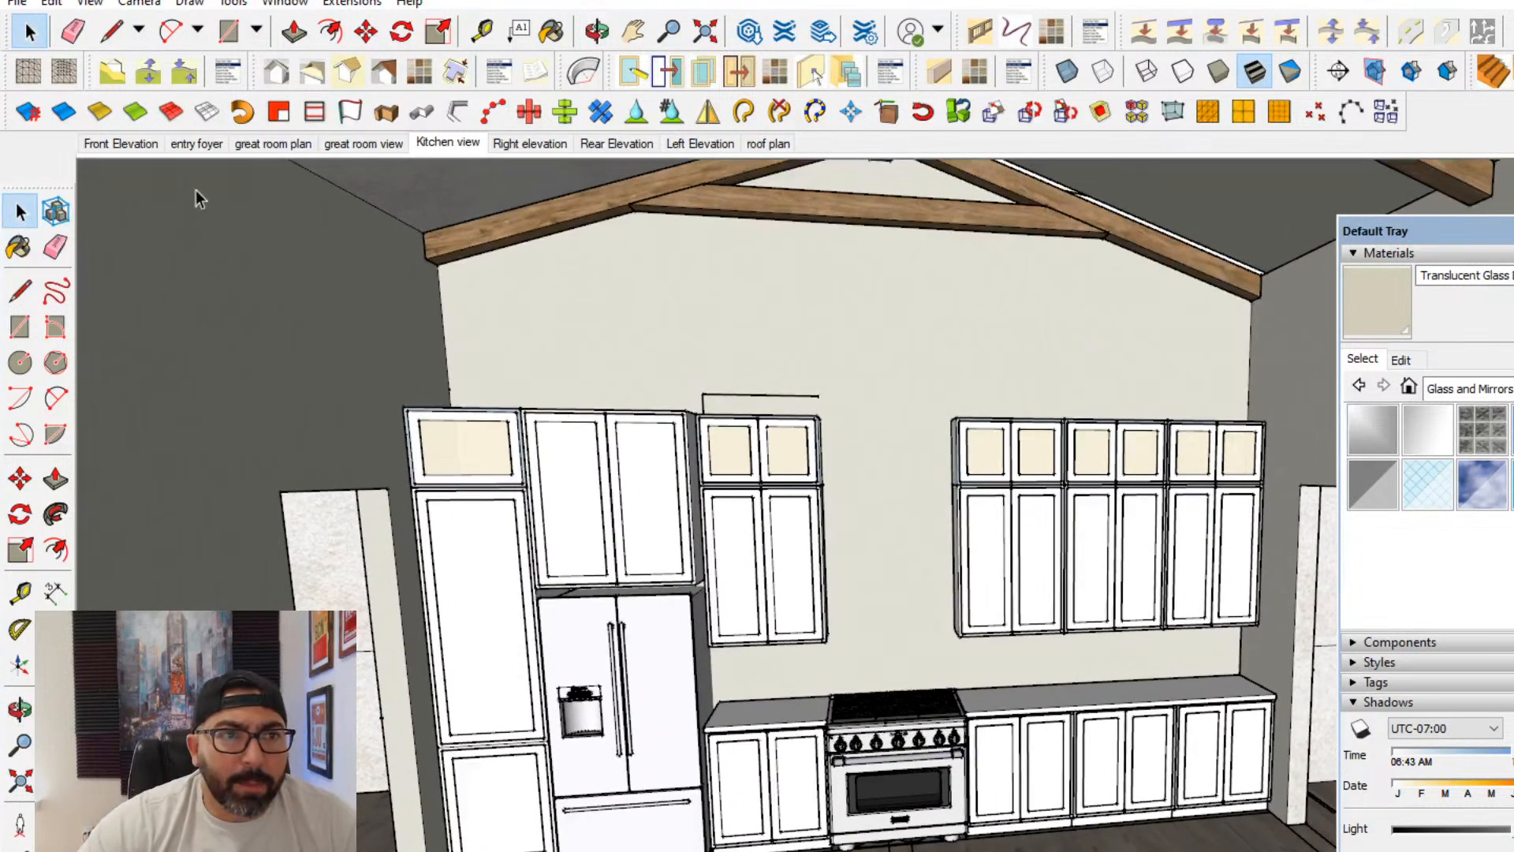
click(285, 3)
click(848, 505)
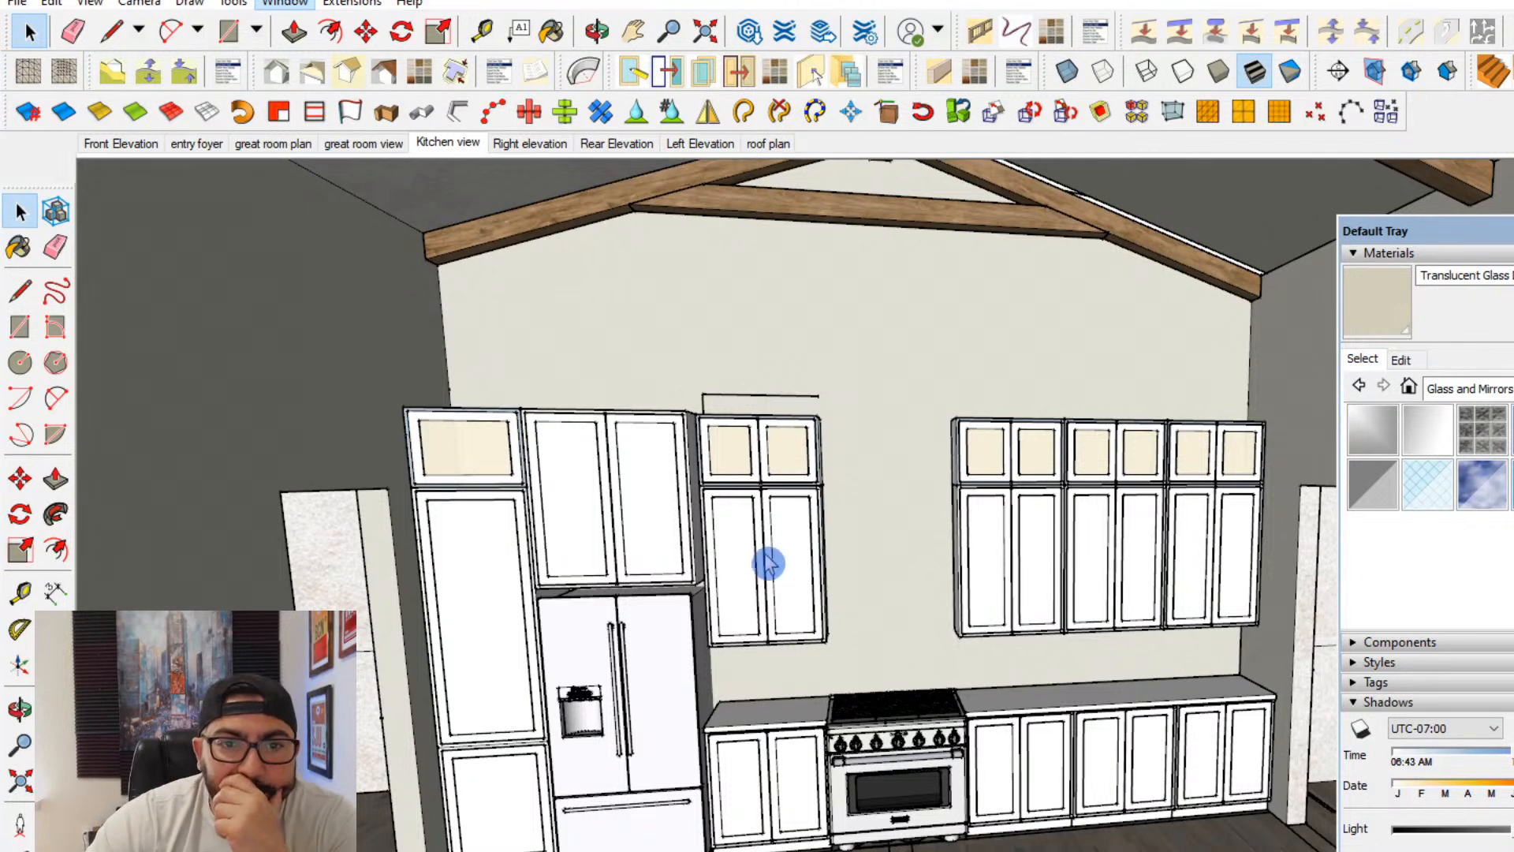
- Draw a rectangle on the side of the stacked upper cabinets facing the range gap and make it a group
click(28, 331)
middle_drag(798, 548, 729, 544)
scroll(856, 462, up, 5)
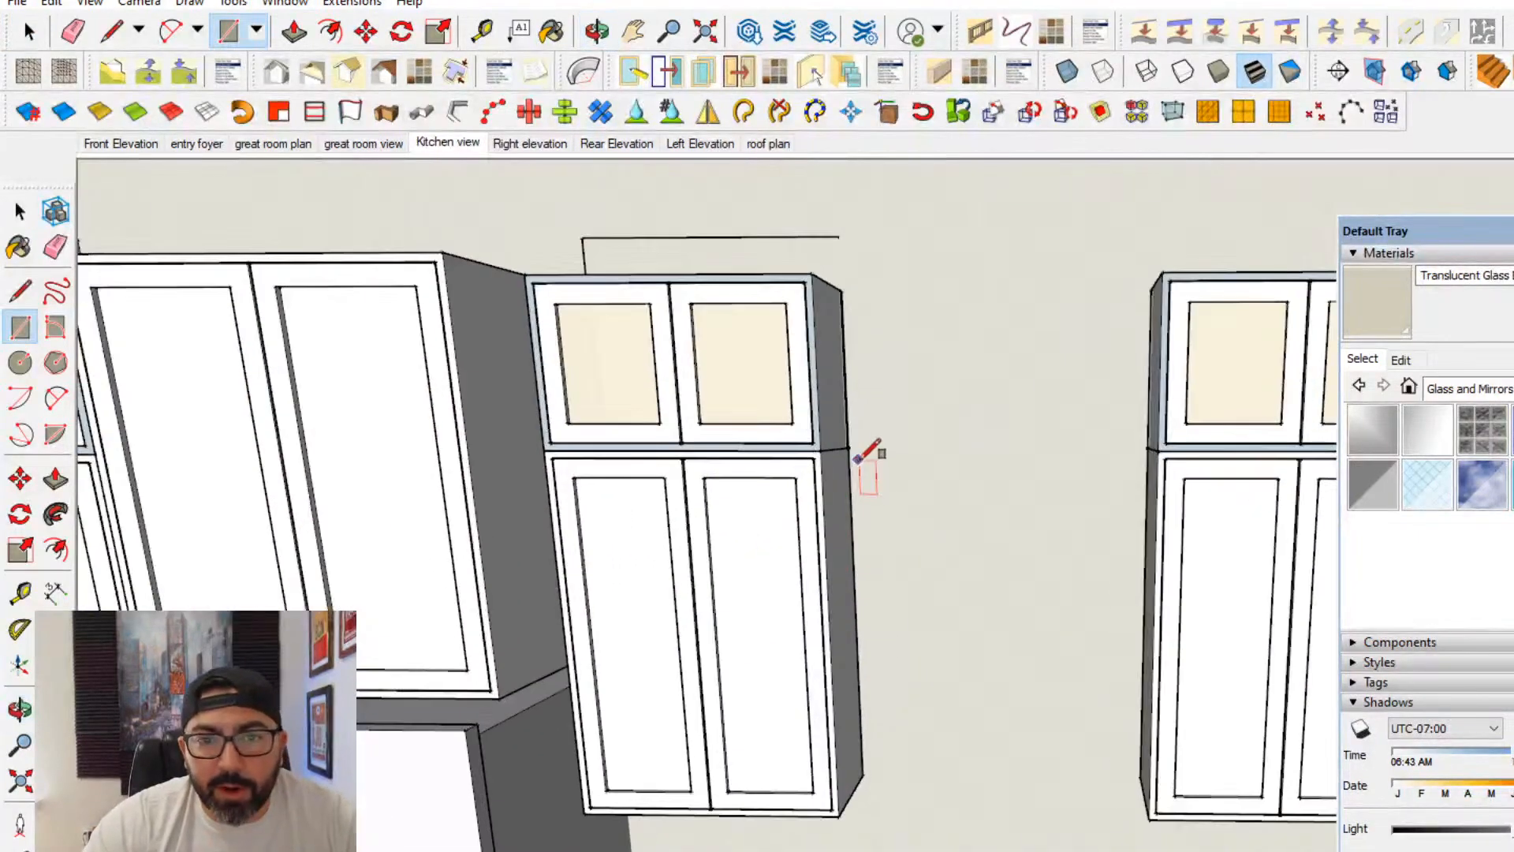
middle_drag(856, 462, 943, 314)
scroll(895, 297, up, 6)
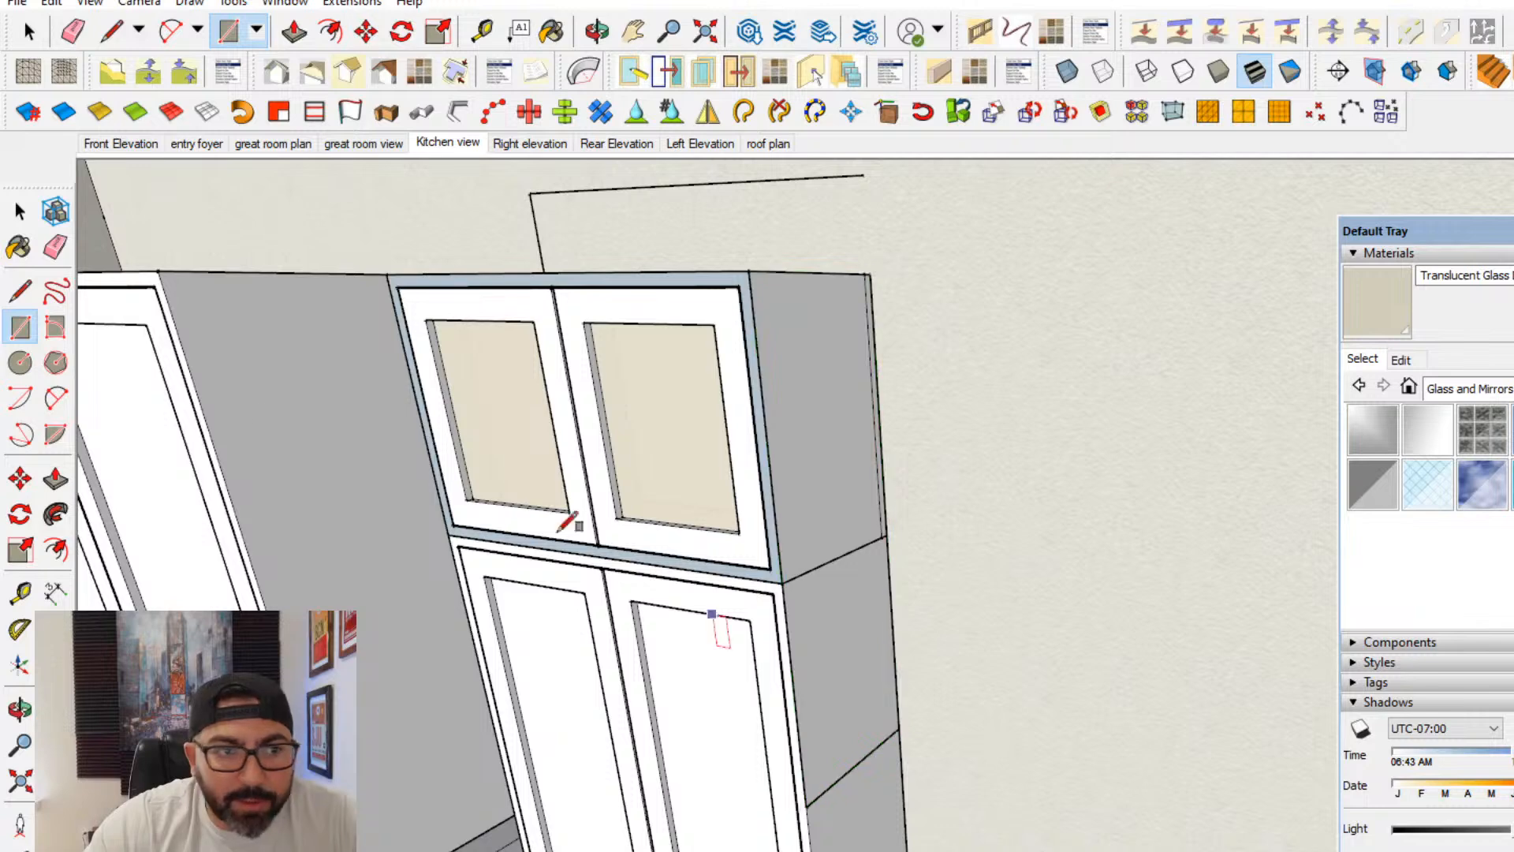
click(20, 212)
double_click(828, 700)
right_click(828, 700)
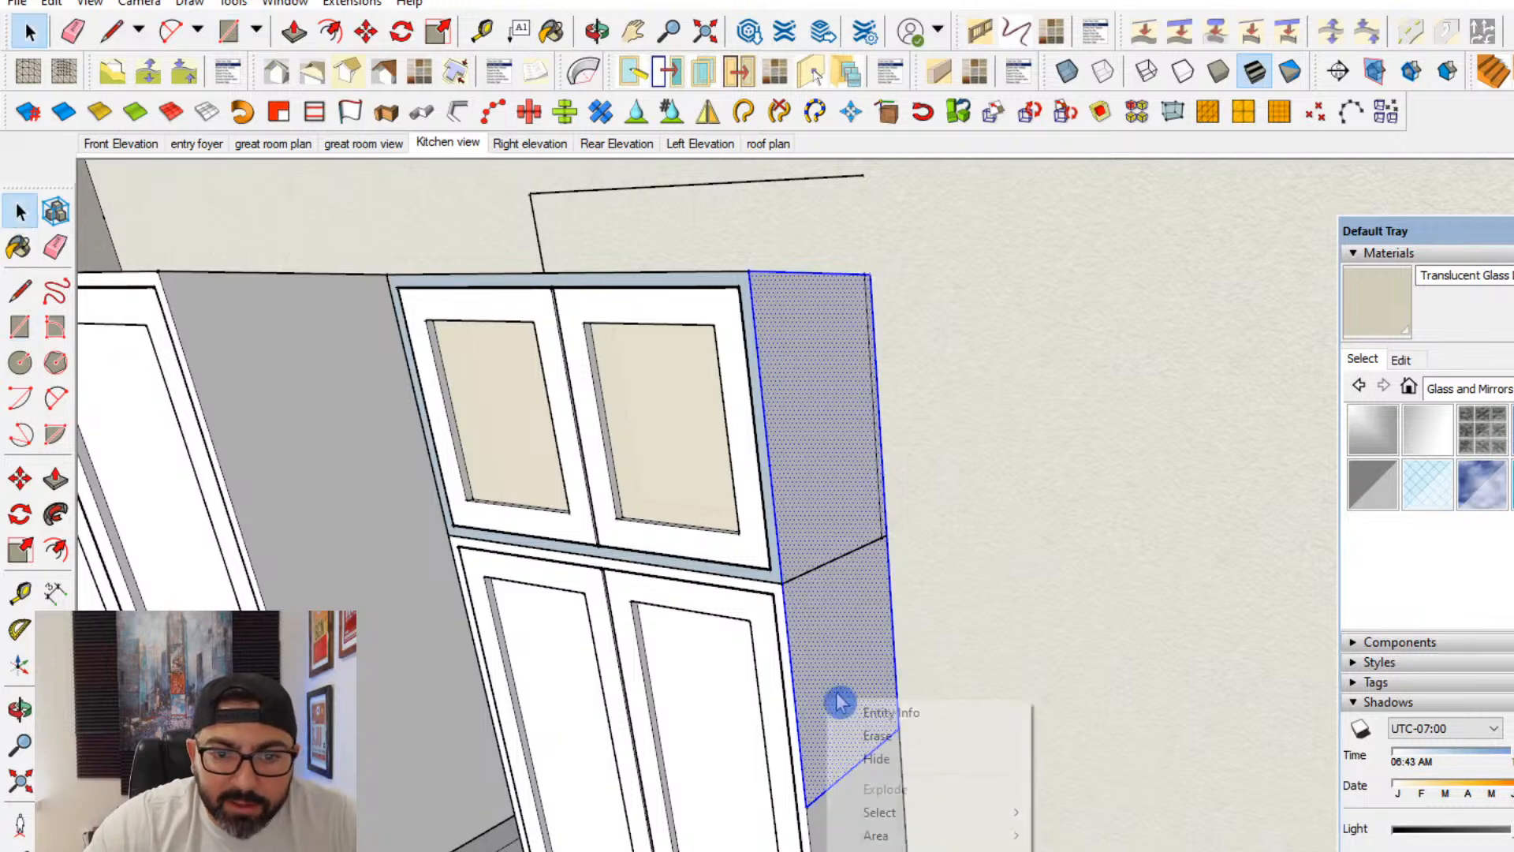
click(926, 851)
- Extrude the grouped rectangle across the gap above the range to the opposite upper cabinets, forming the hood block
double_click(831, 747)
click(56, 480)
scroll(760, 657, down, 2)
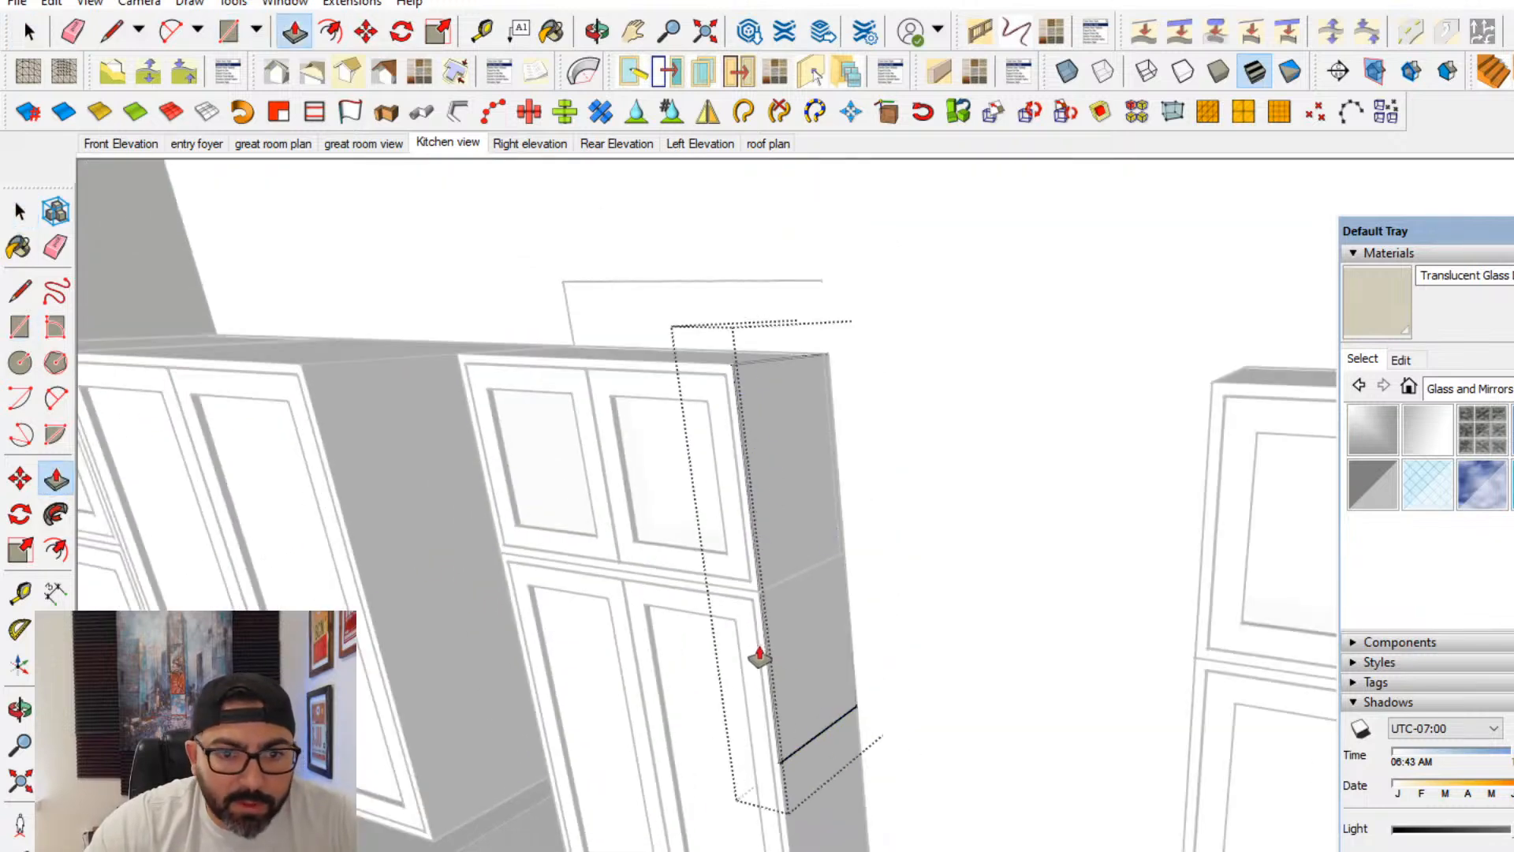
middle_drag(800, 705, 846, 656)
drag(847, 656, 818, 662)
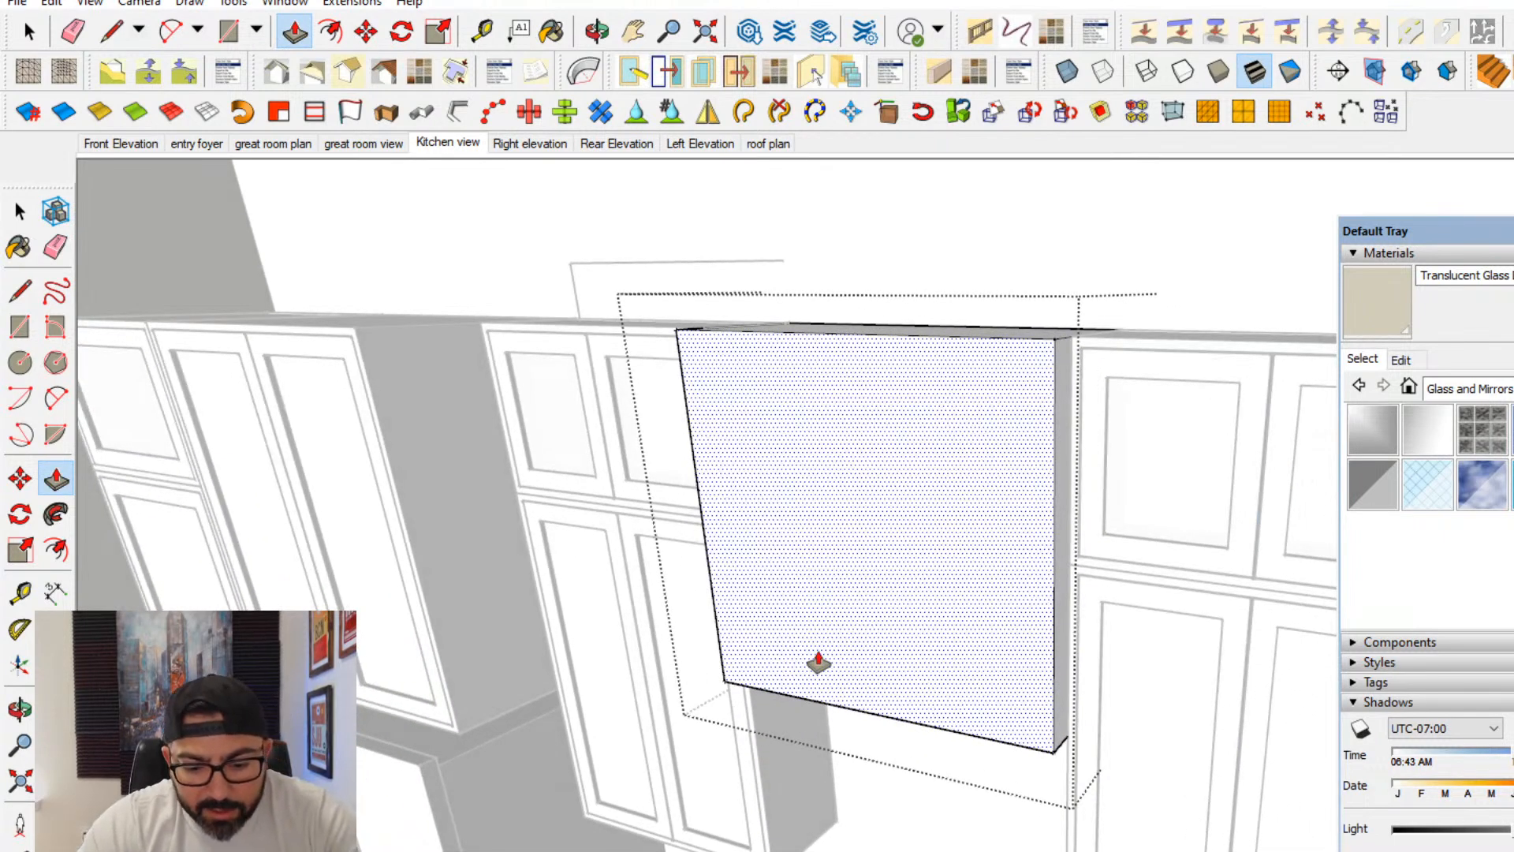
- Shape the hood block with a lower section projecting forward, starting level with the base of the glass-front cabinets
middle_drag(811, 653, 958, 692)
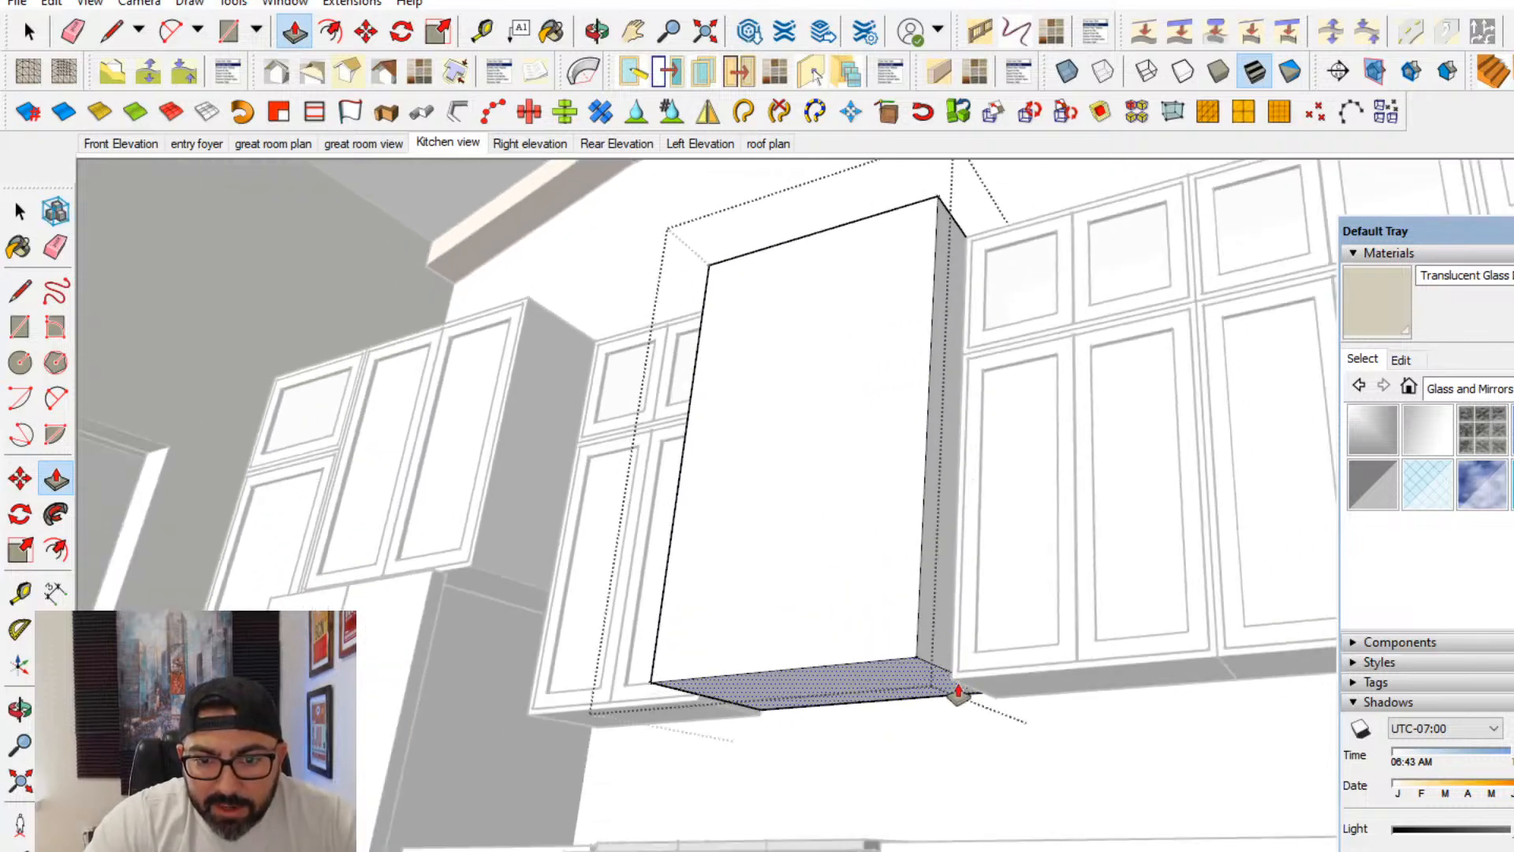
double_click(919, 684)
middle_drag(919, 684, 933, 636)
click(959, 765)
click(876, 528)
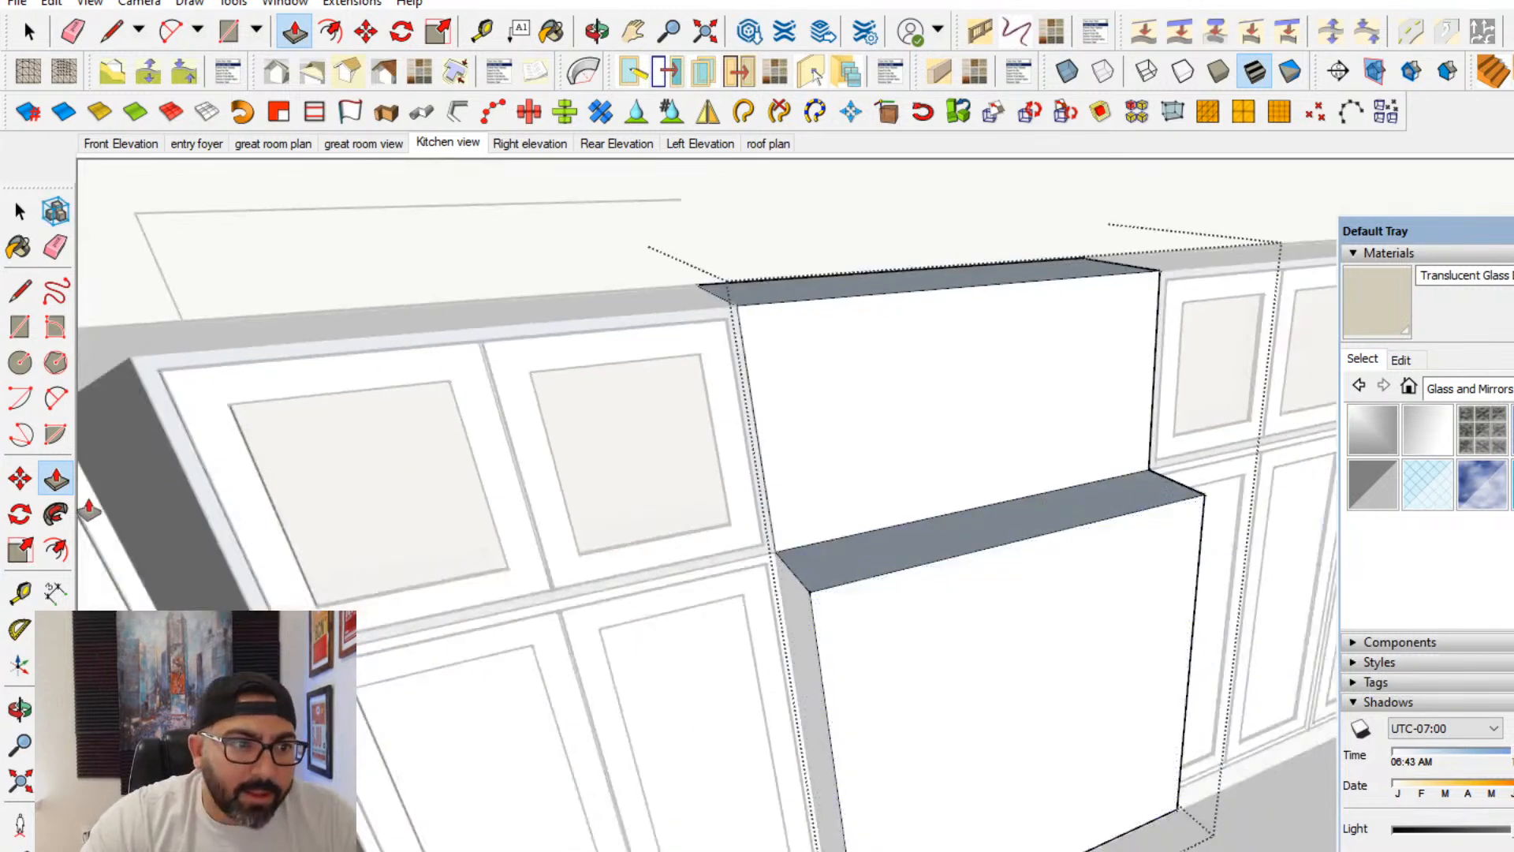
middle_drag(923, 516, 952, 563)
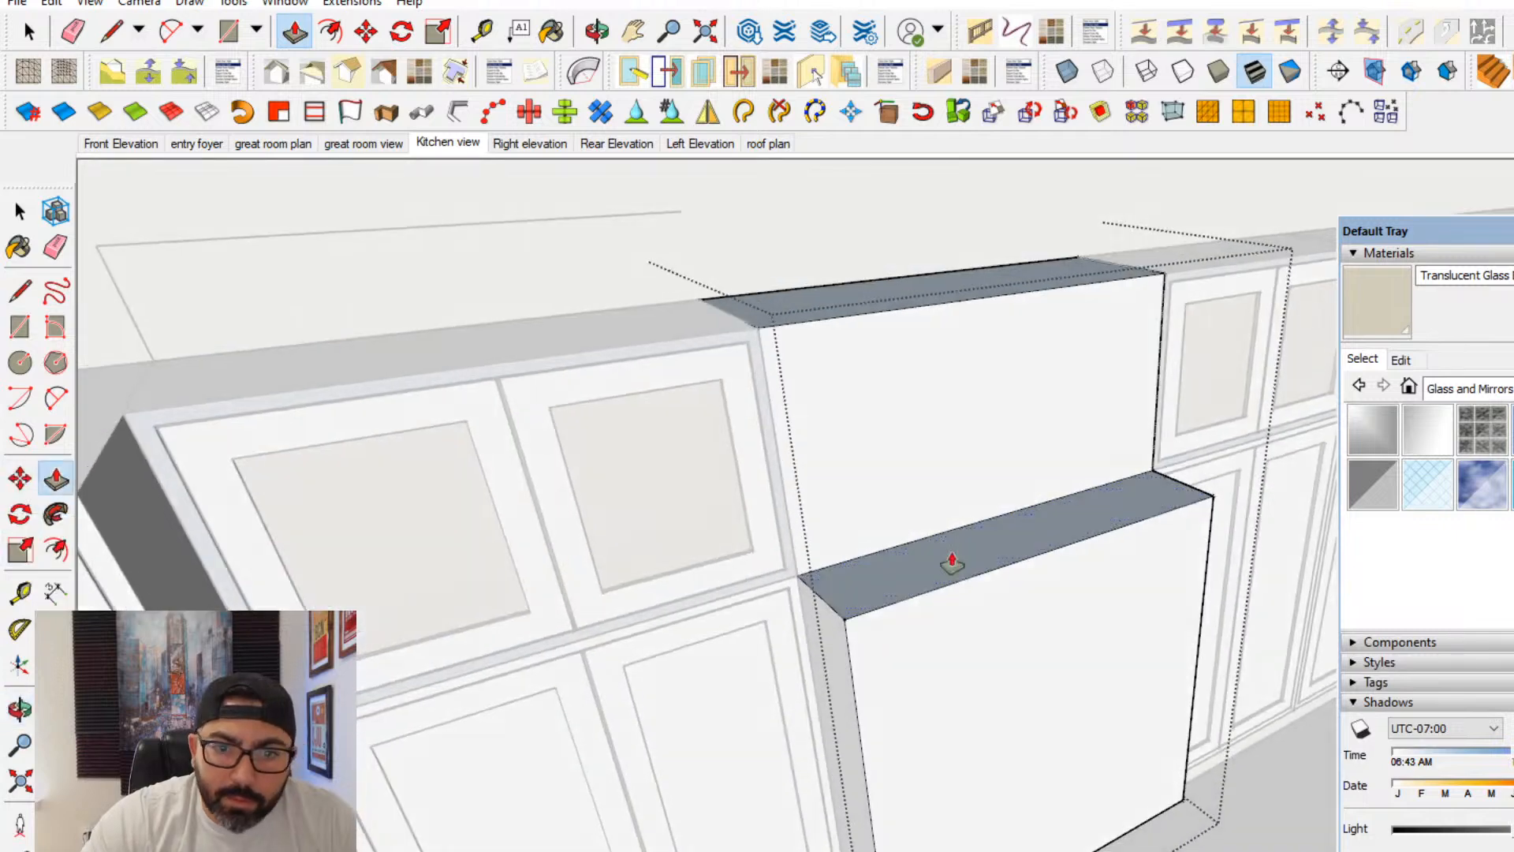
middle_drag(925, 617, 945, 629)
- Move the top front edge of the projecting hood section back to the upper face, giving the hood a sloped front
key(m)
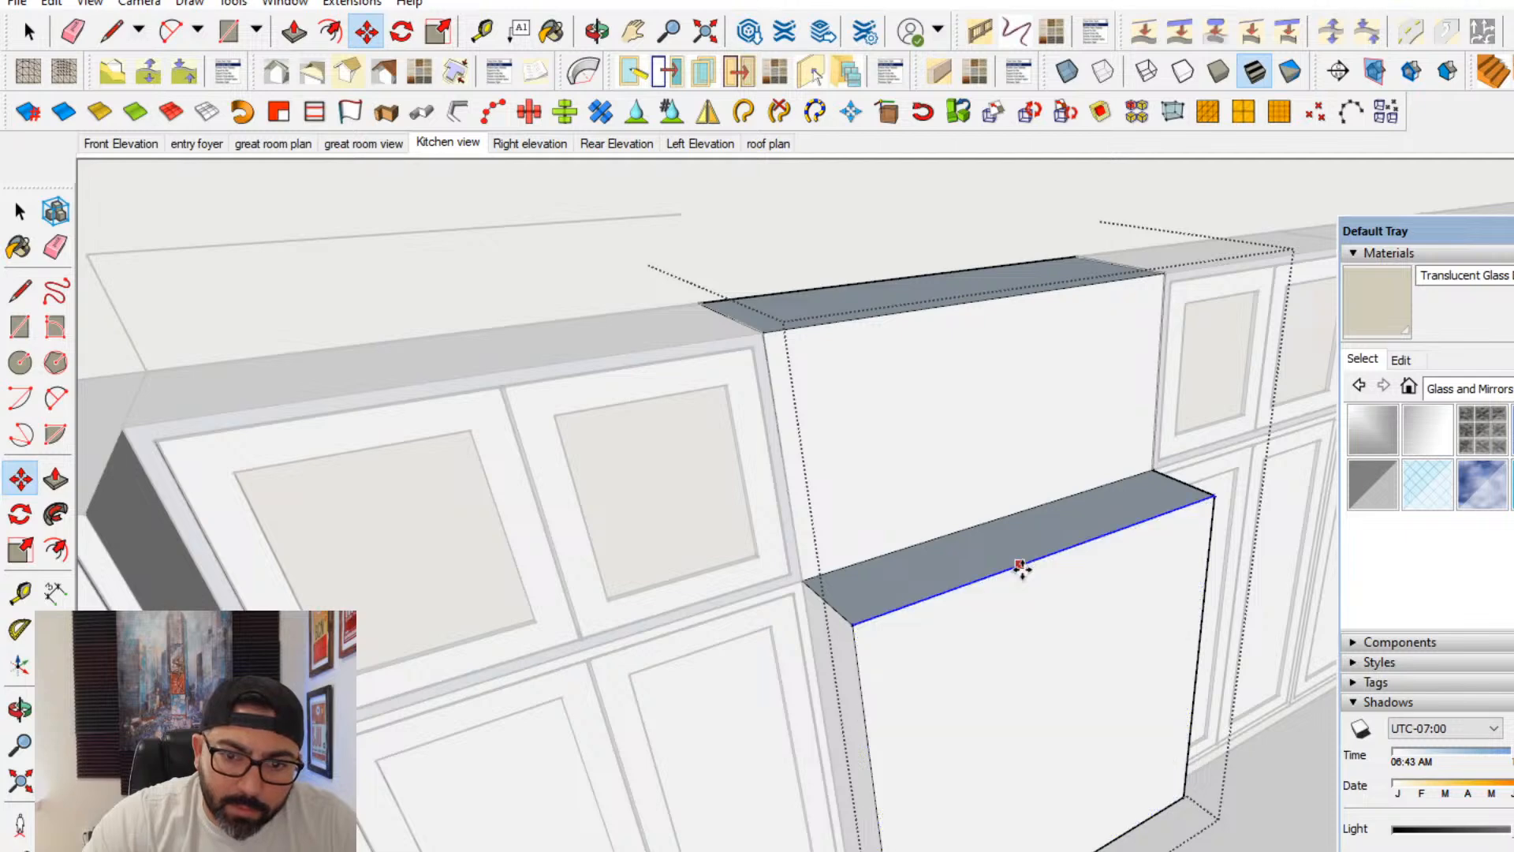
click(1021, 566)
click(956, 530)
- Extrude a thin band below the hood's underside and project its faces beyond the sloped body
middle_drag(1057, 663, 278, 548)
drag(58, 496, 60, 502)
scroll(711, 681, up, 3)
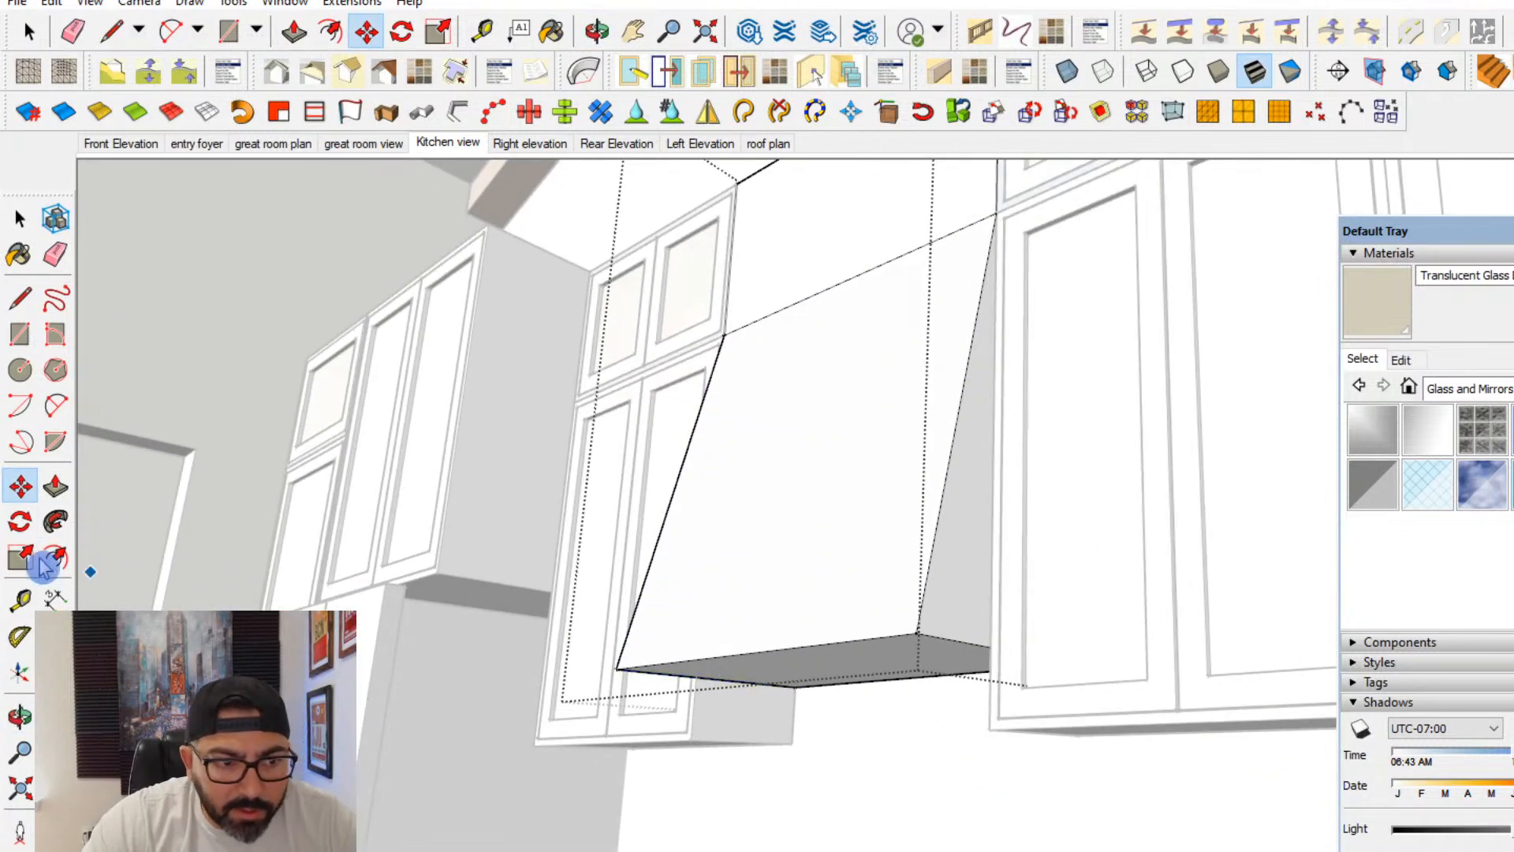
scroll(759, 674, up, 2)
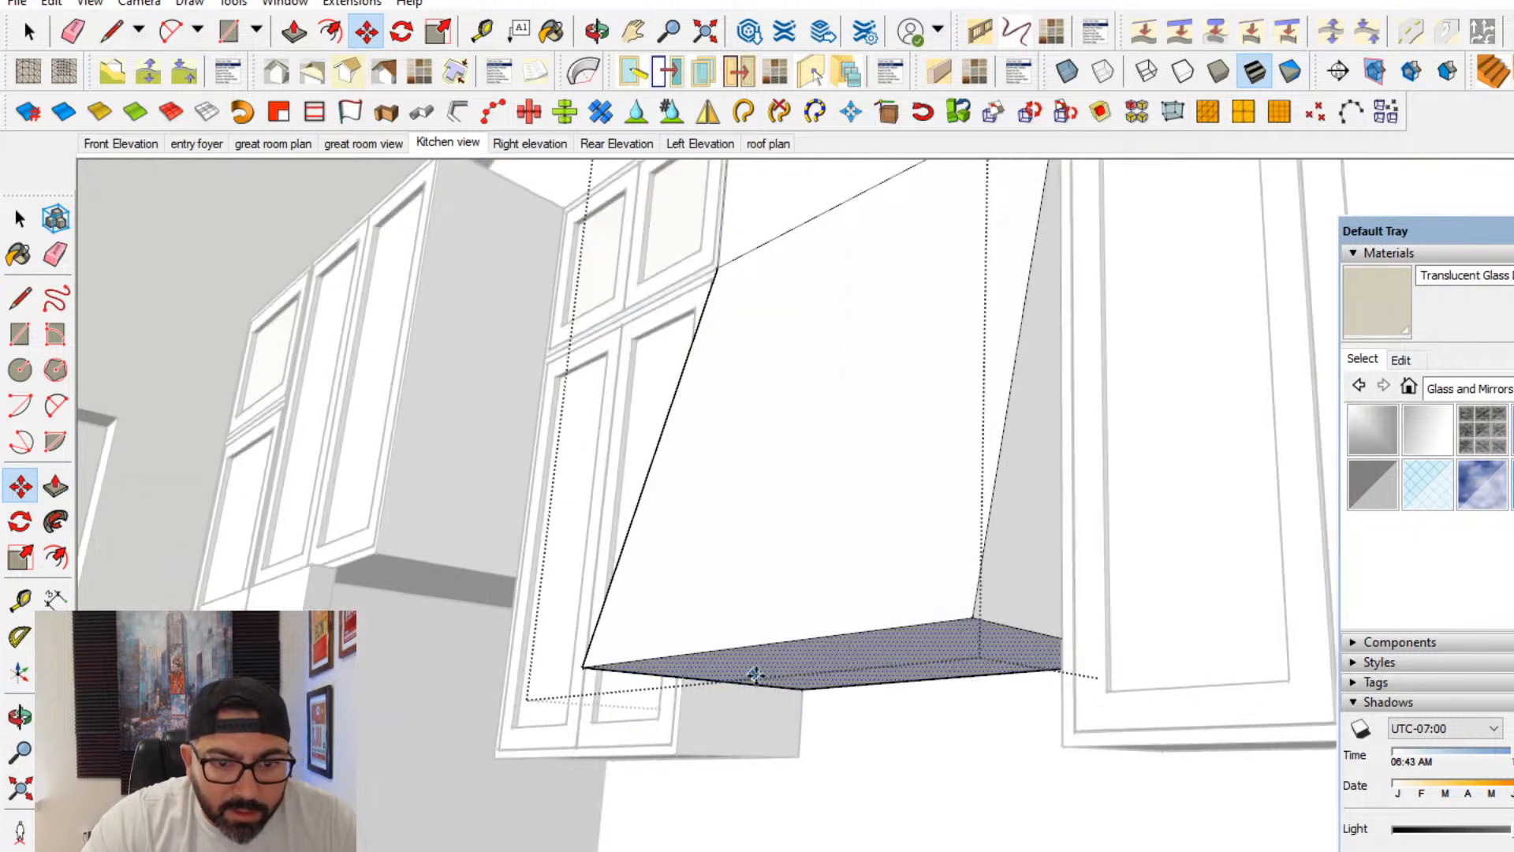
click(57, 487)
double_click(804, 689)
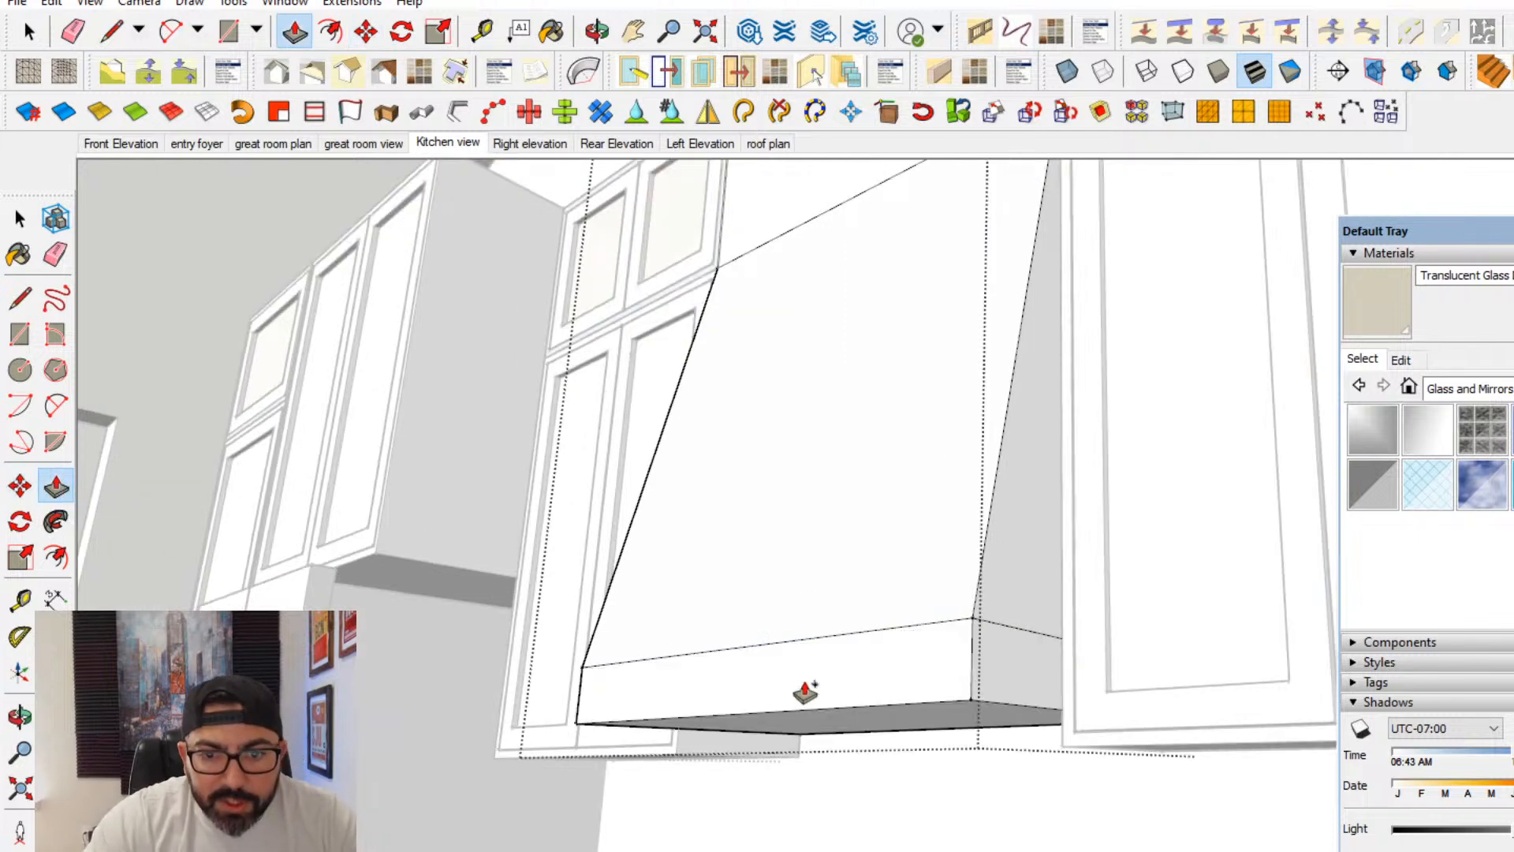
double_click(929, 725)
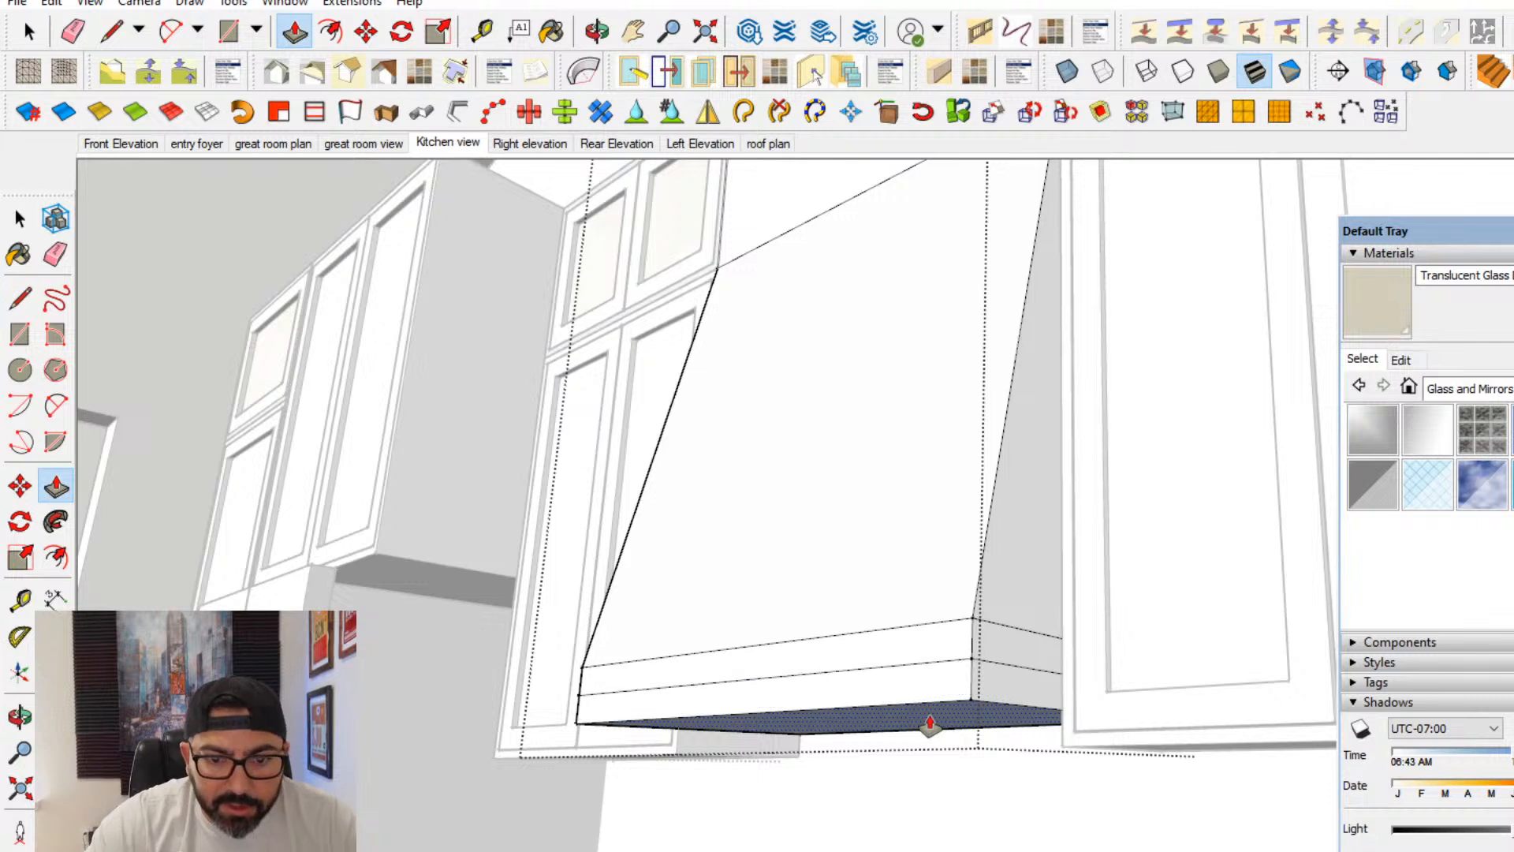
key(ctrl+z)
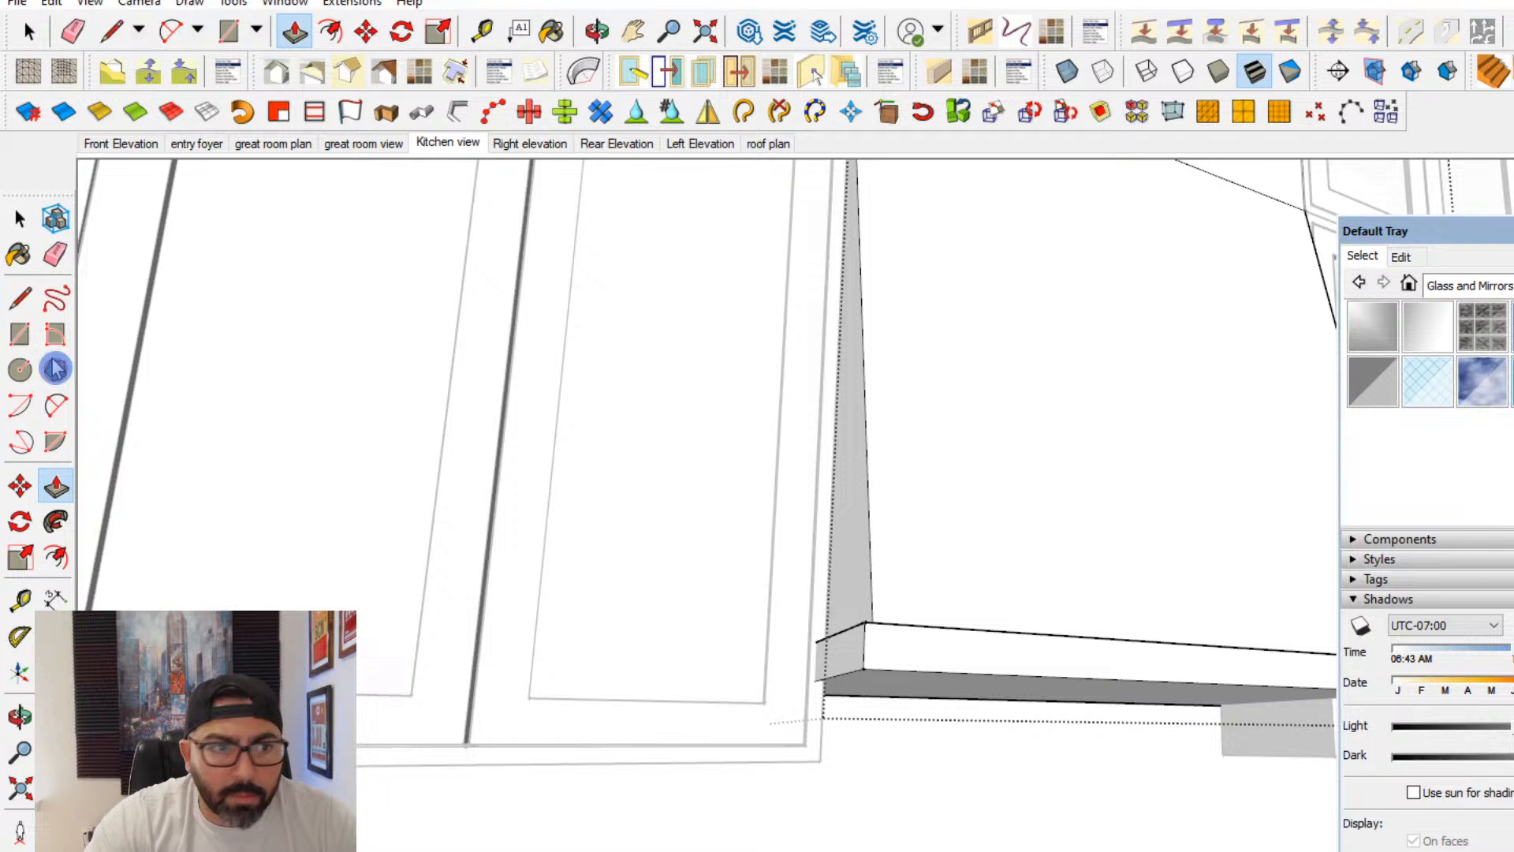
click(18, 213)
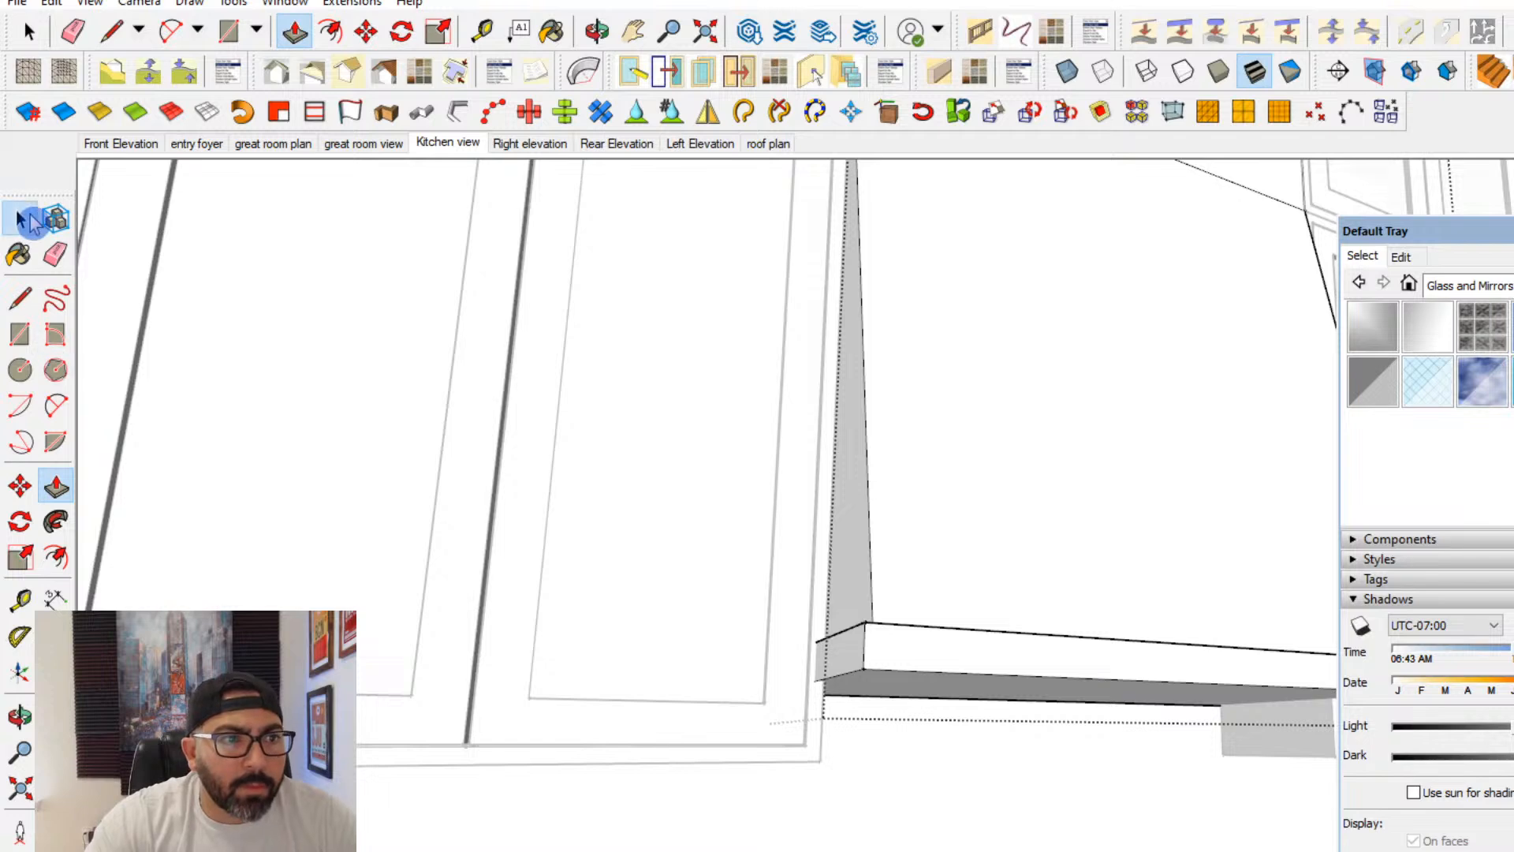
scroll(967, 443, down, 6)
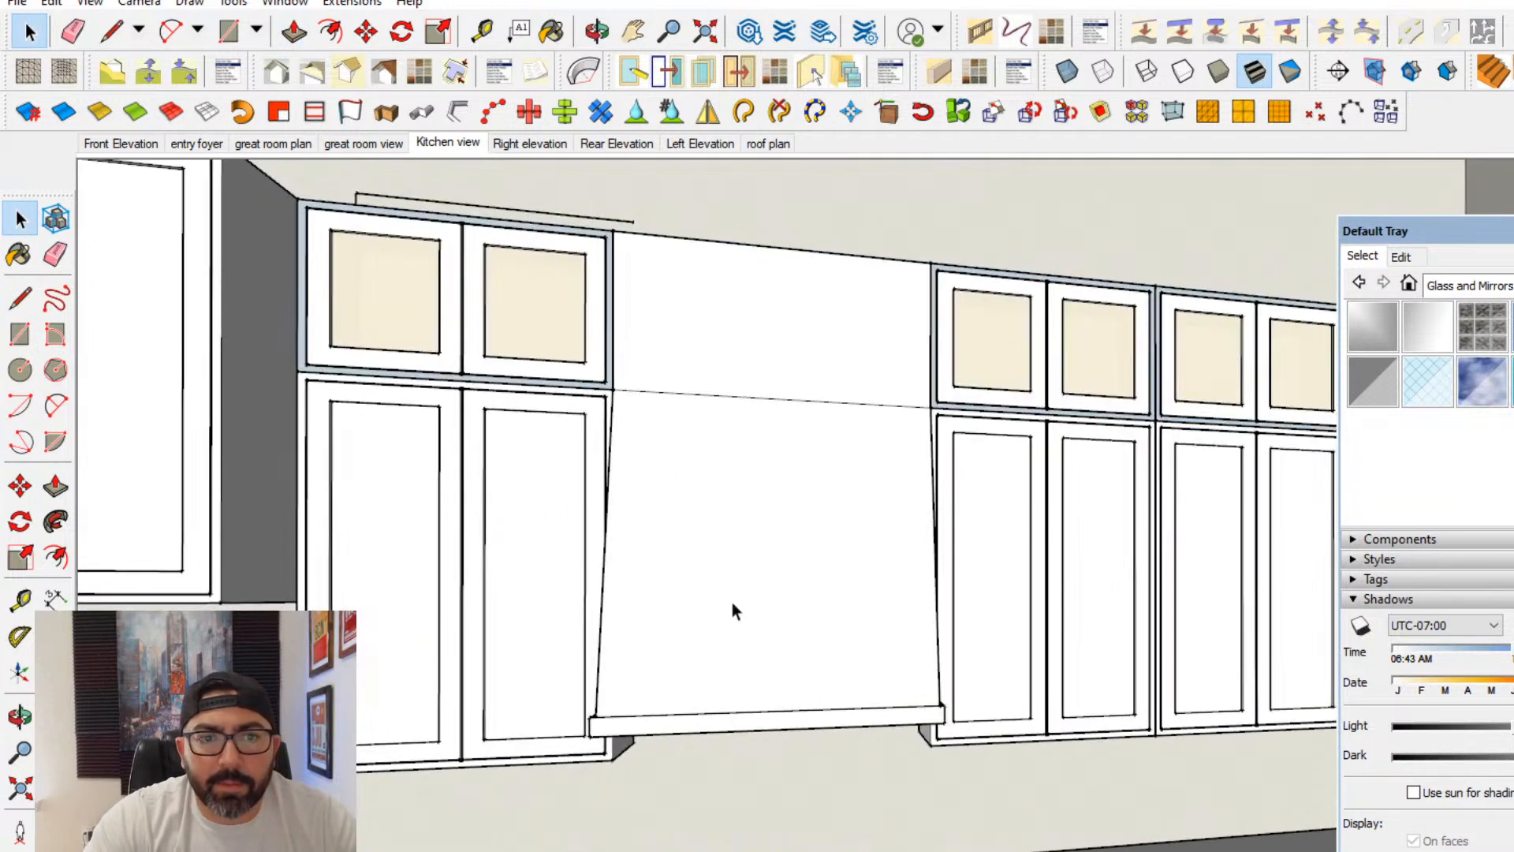
- Split the hood's front faces with a vertical centre line running from its top edge down to the base band
double_click(732, 607)
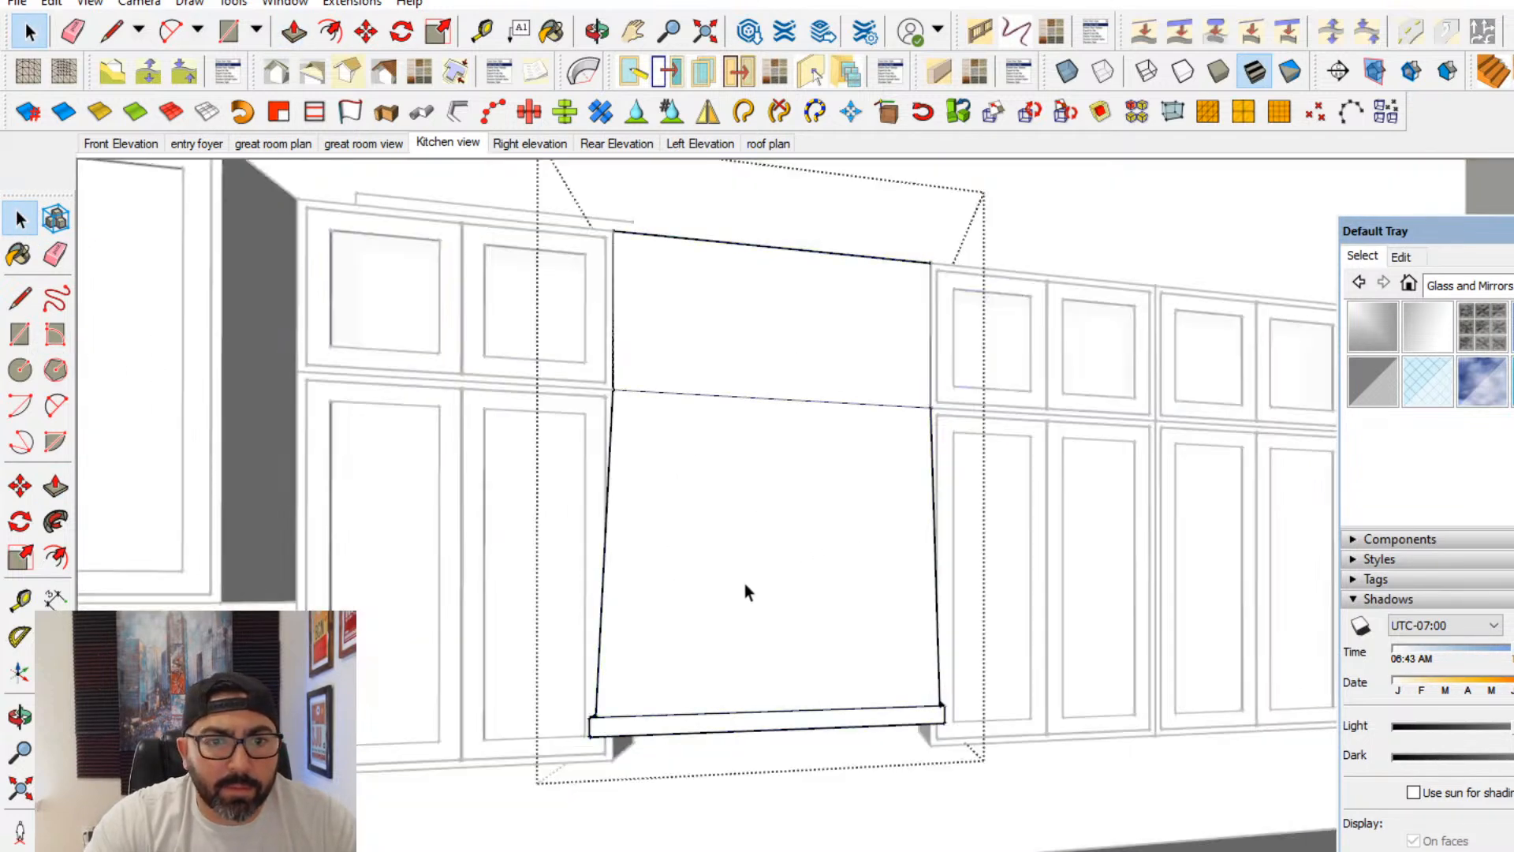
click(746, 587)
click(19, 335)
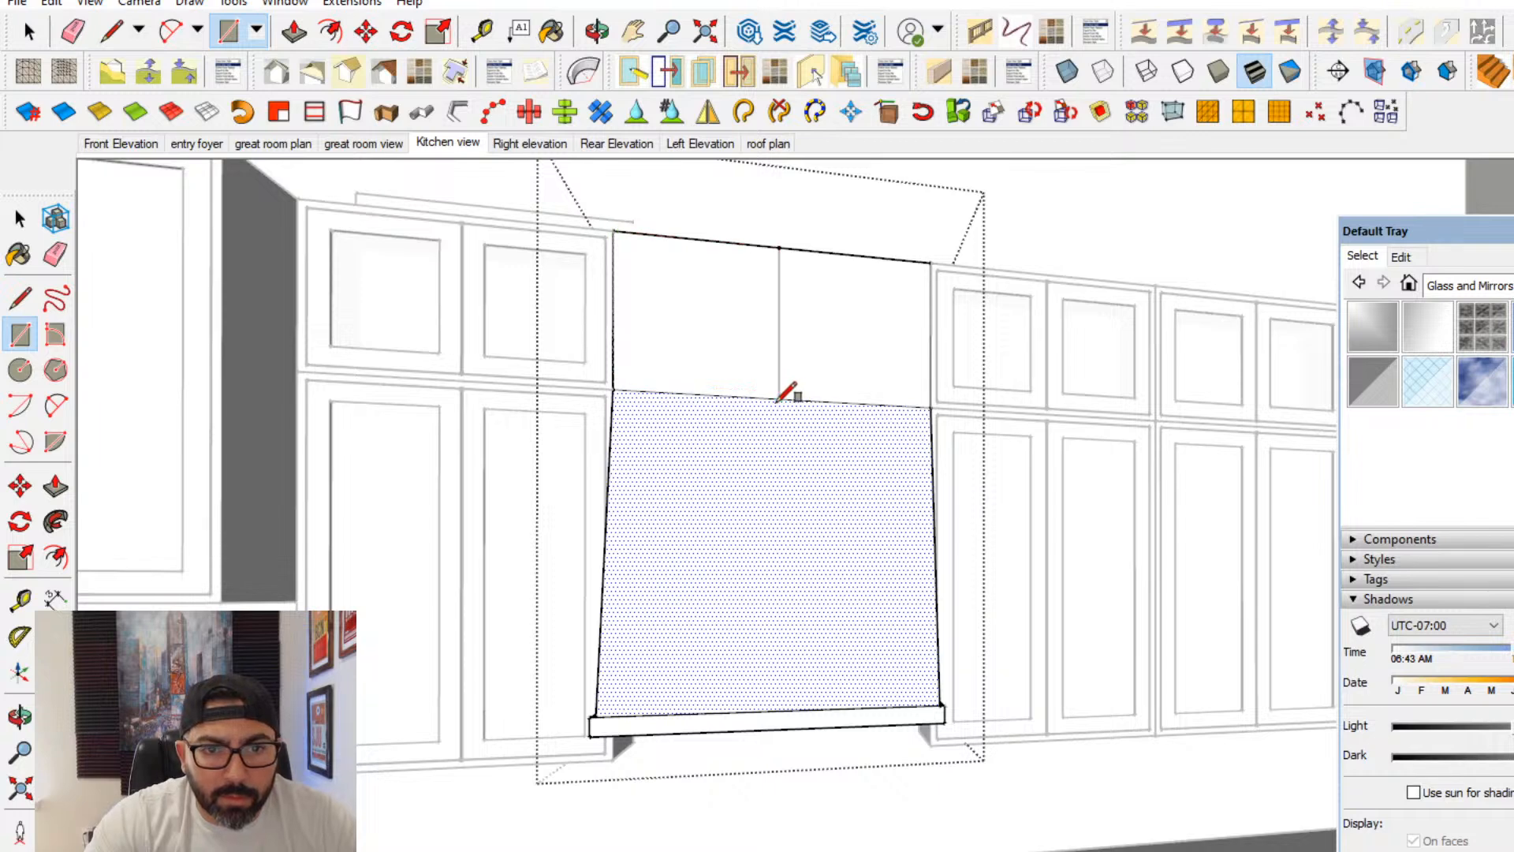
scroll(672, 713, up, 6)
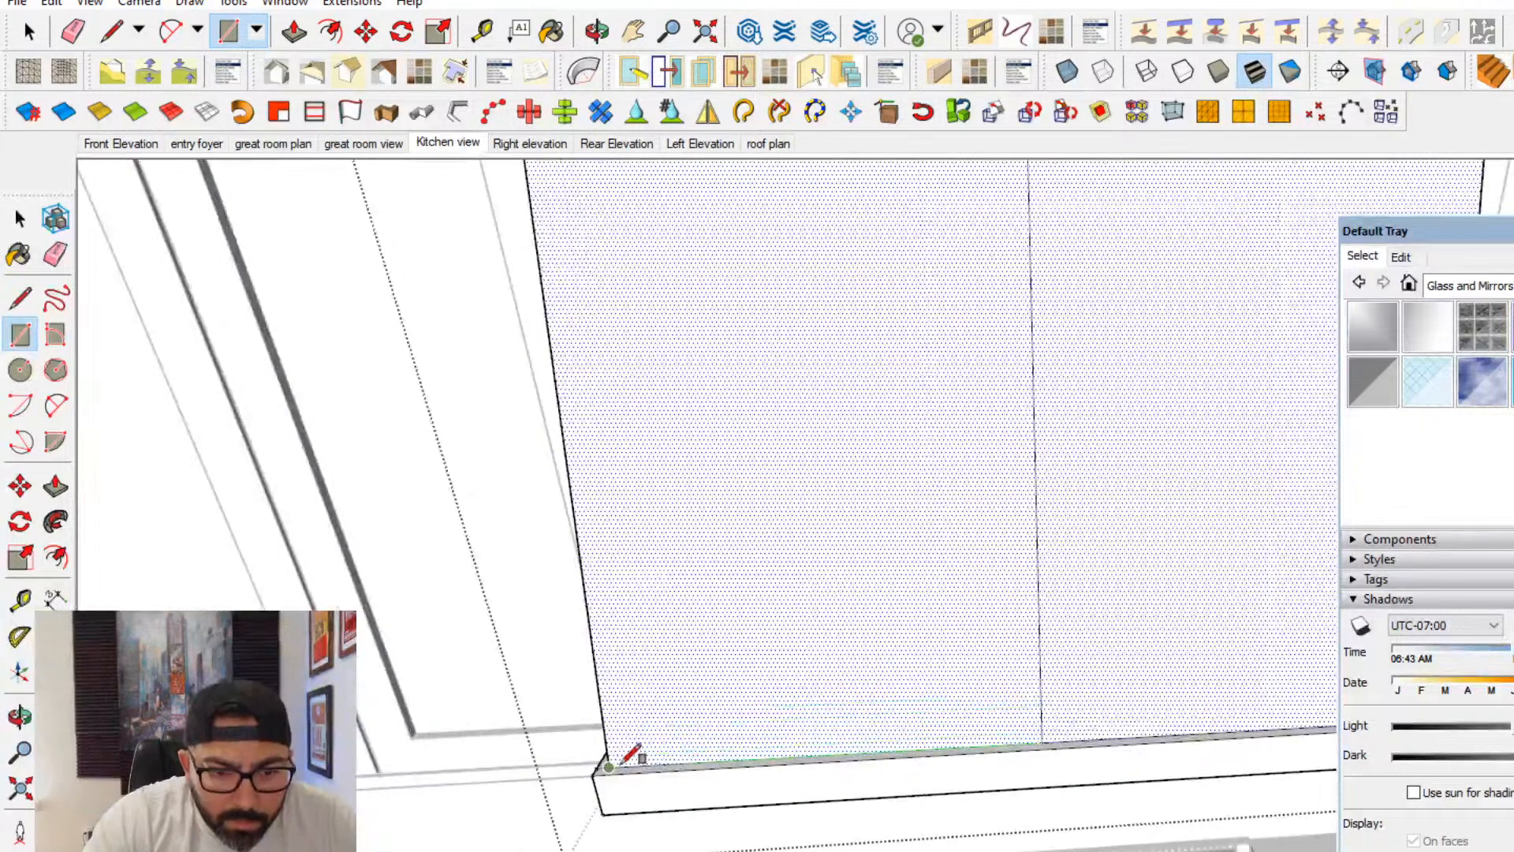
scroll(623, 761, down, 5)
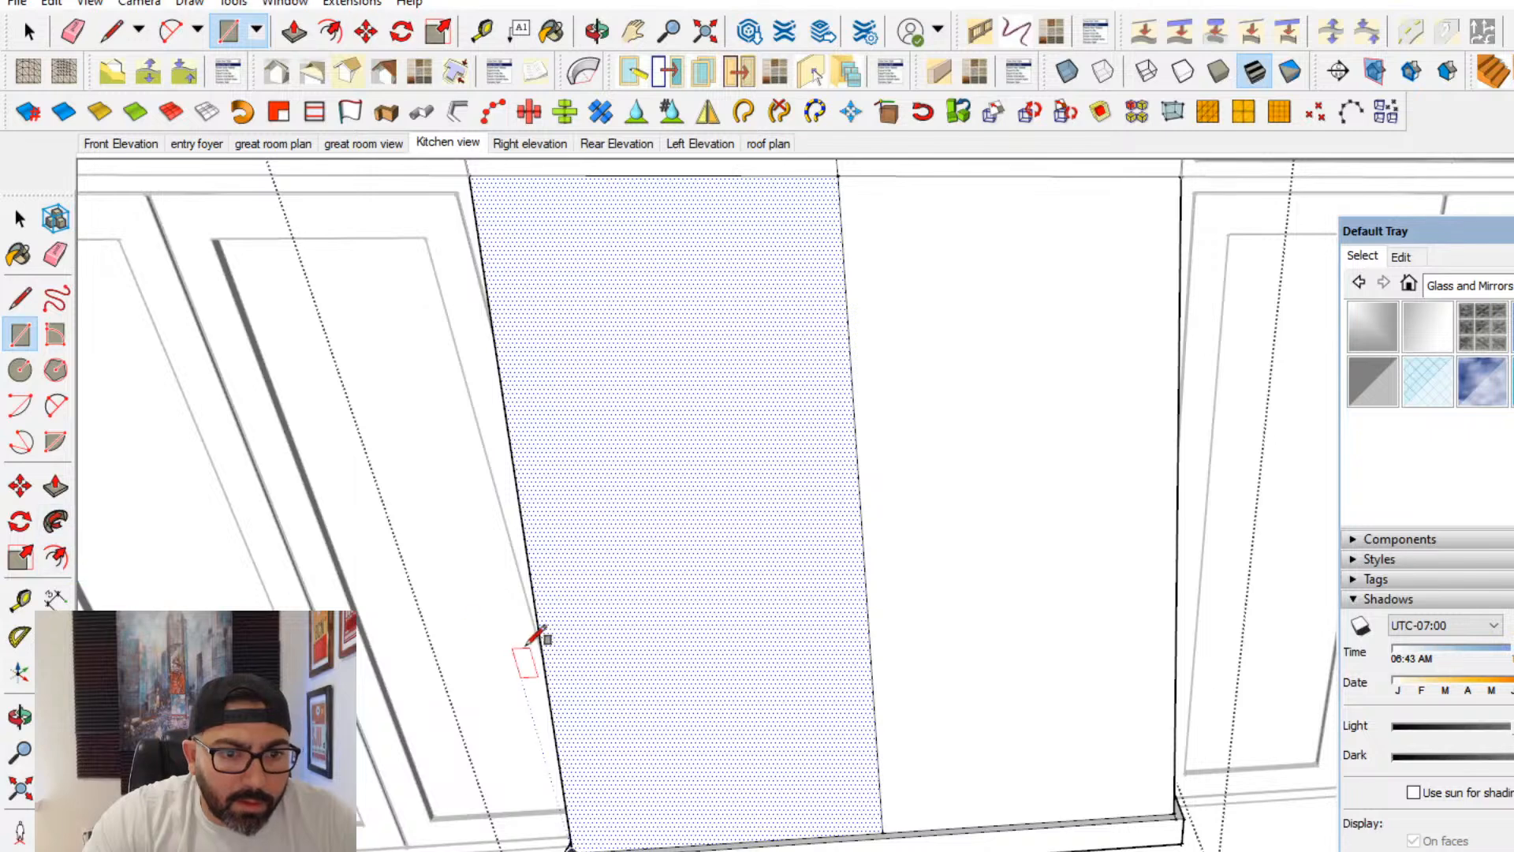
key(f)
double_click(576, 699)
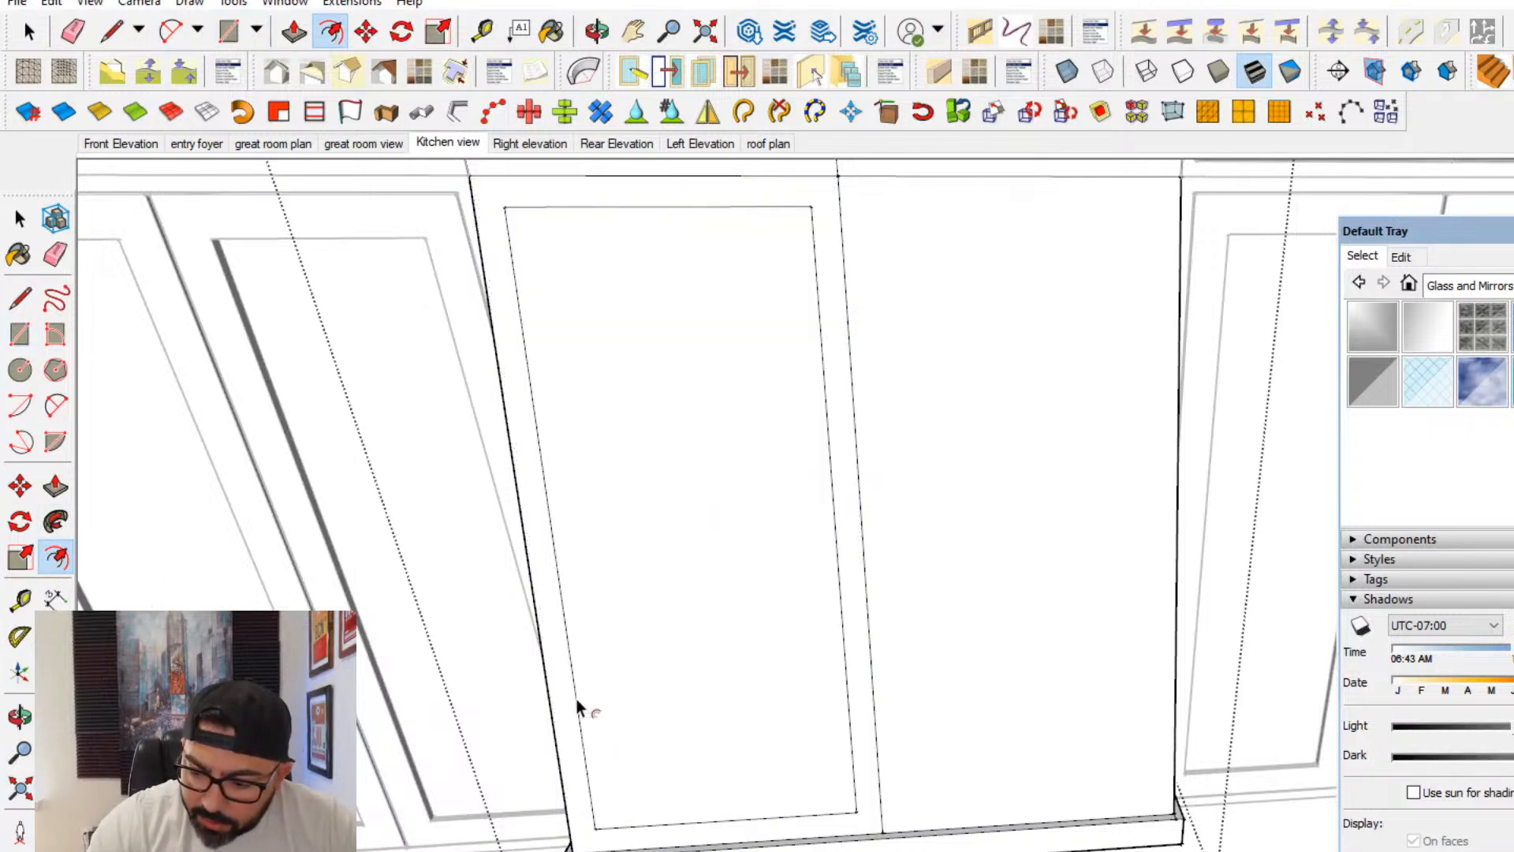
key(ctrl+z)
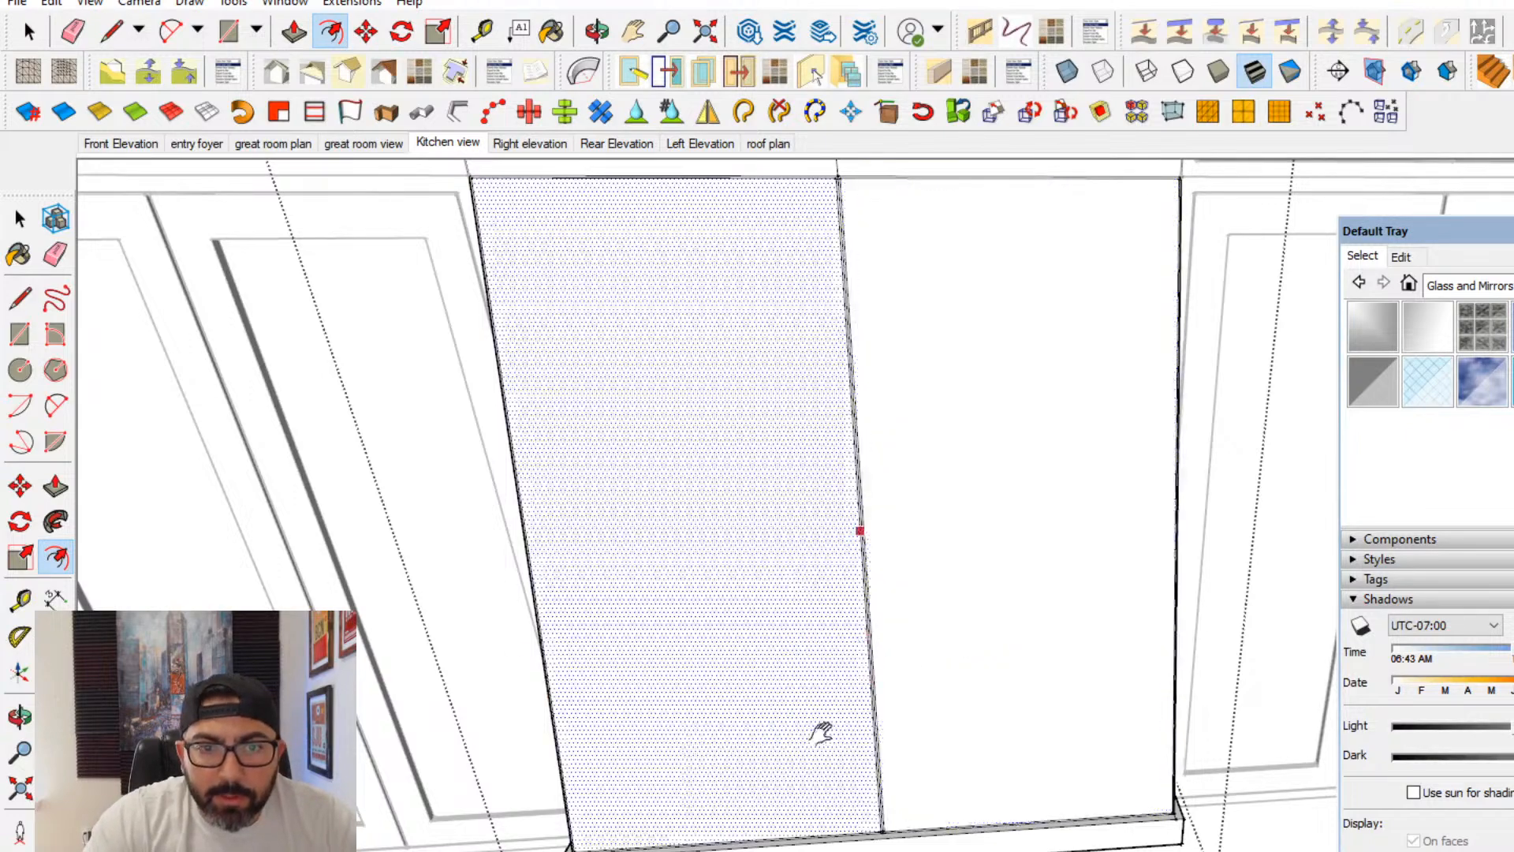
- Inset an outline by 3 inches on each of the hood's four front faces to form shaker frames
scroll(820, 733, down, 5)
click(710, 525)
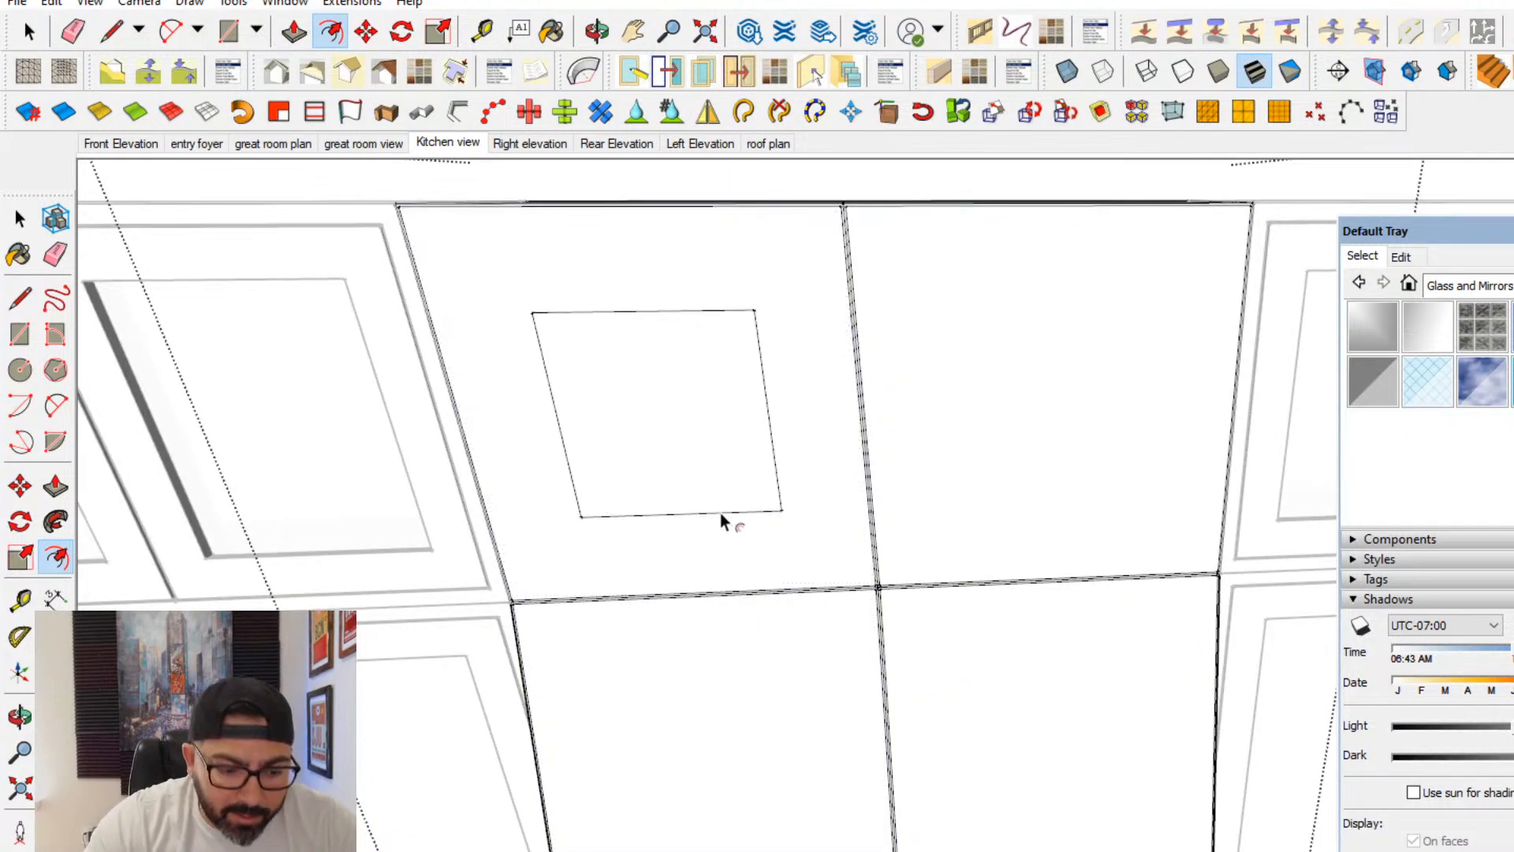
text(3)
key(Return)
double_click(1095, 495)
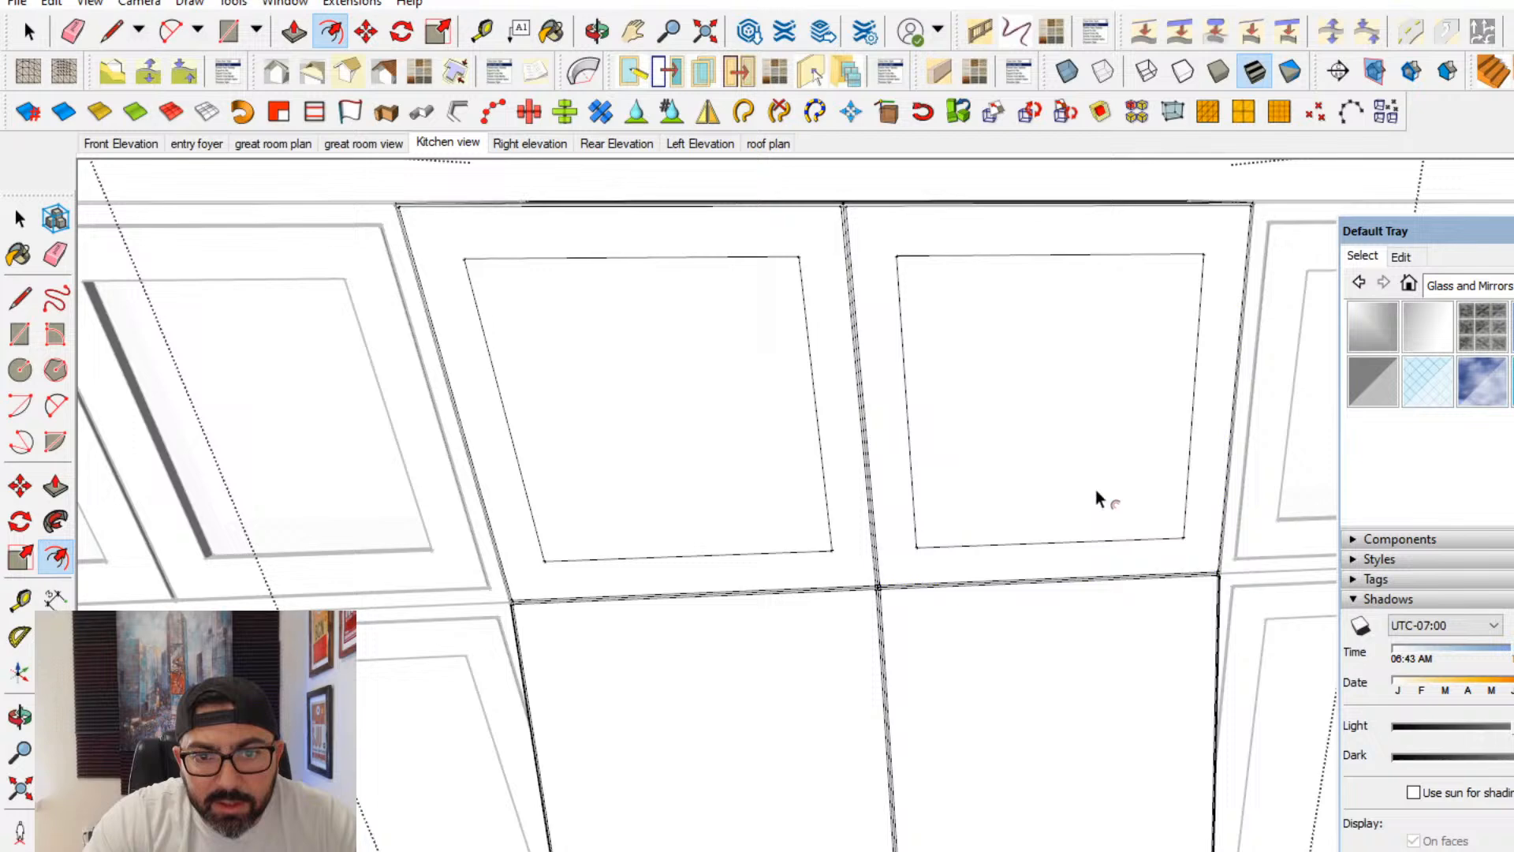
double_click(974, 680)
double_click(785, 702)
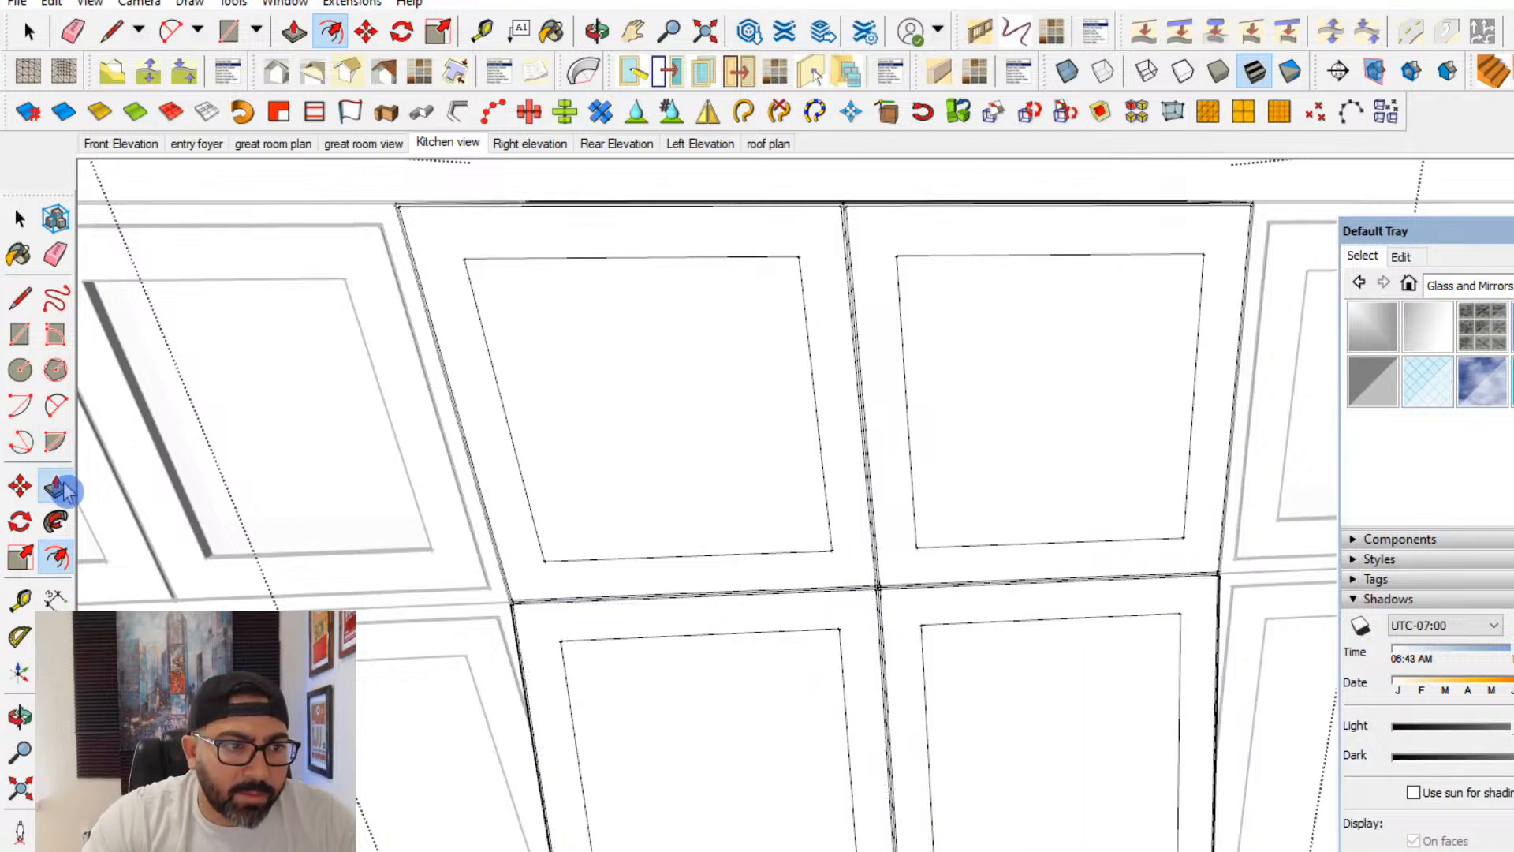
double_click(564, 601)
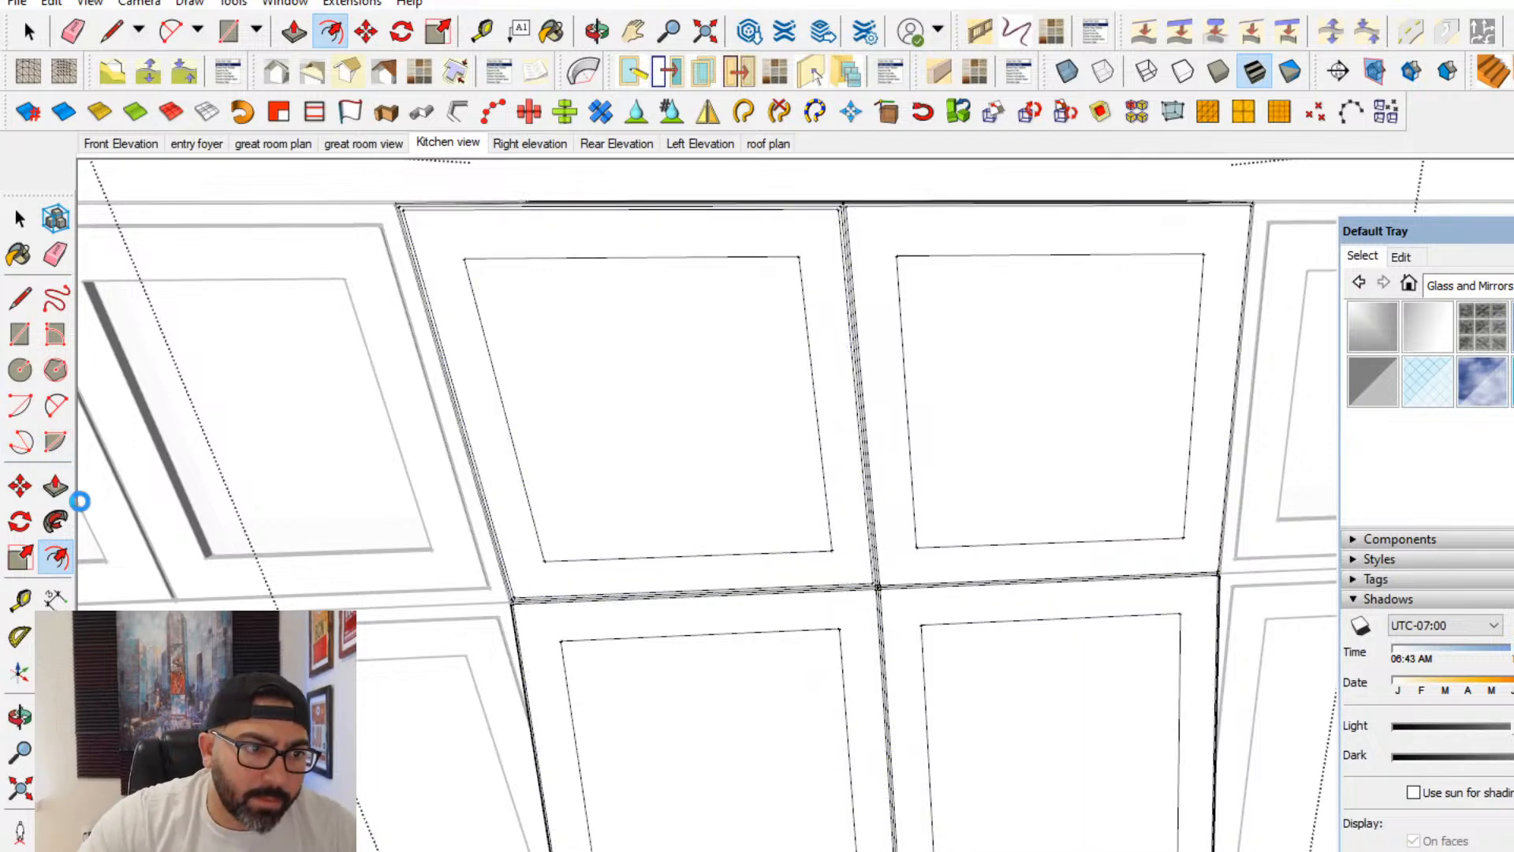
- Raise the frame borders on all four hood front panels with Push/Pull so the centre panels sit recessed
key(p)
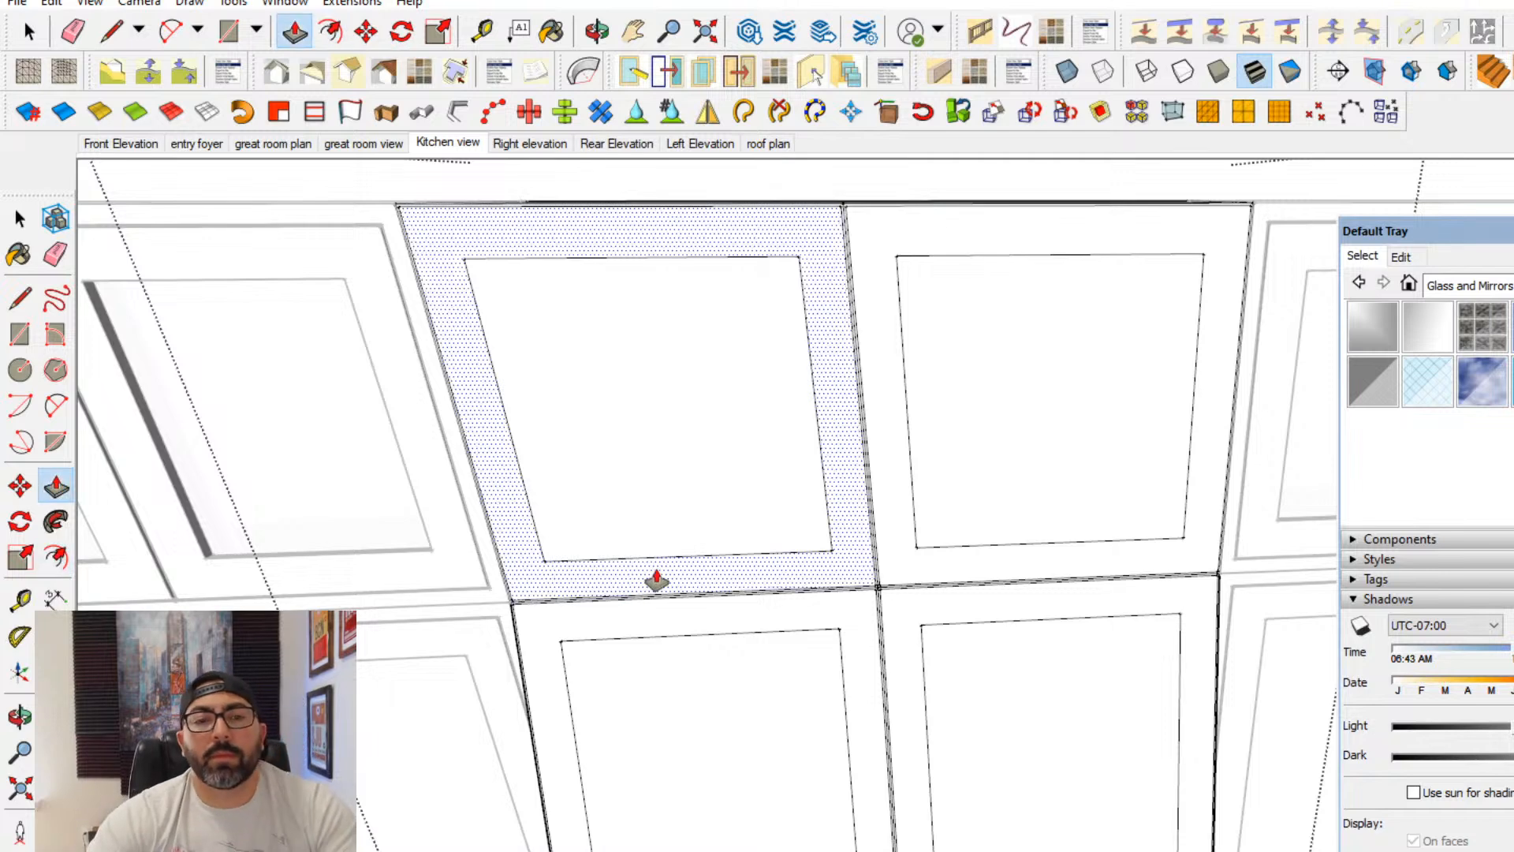
double_click(654, 585)
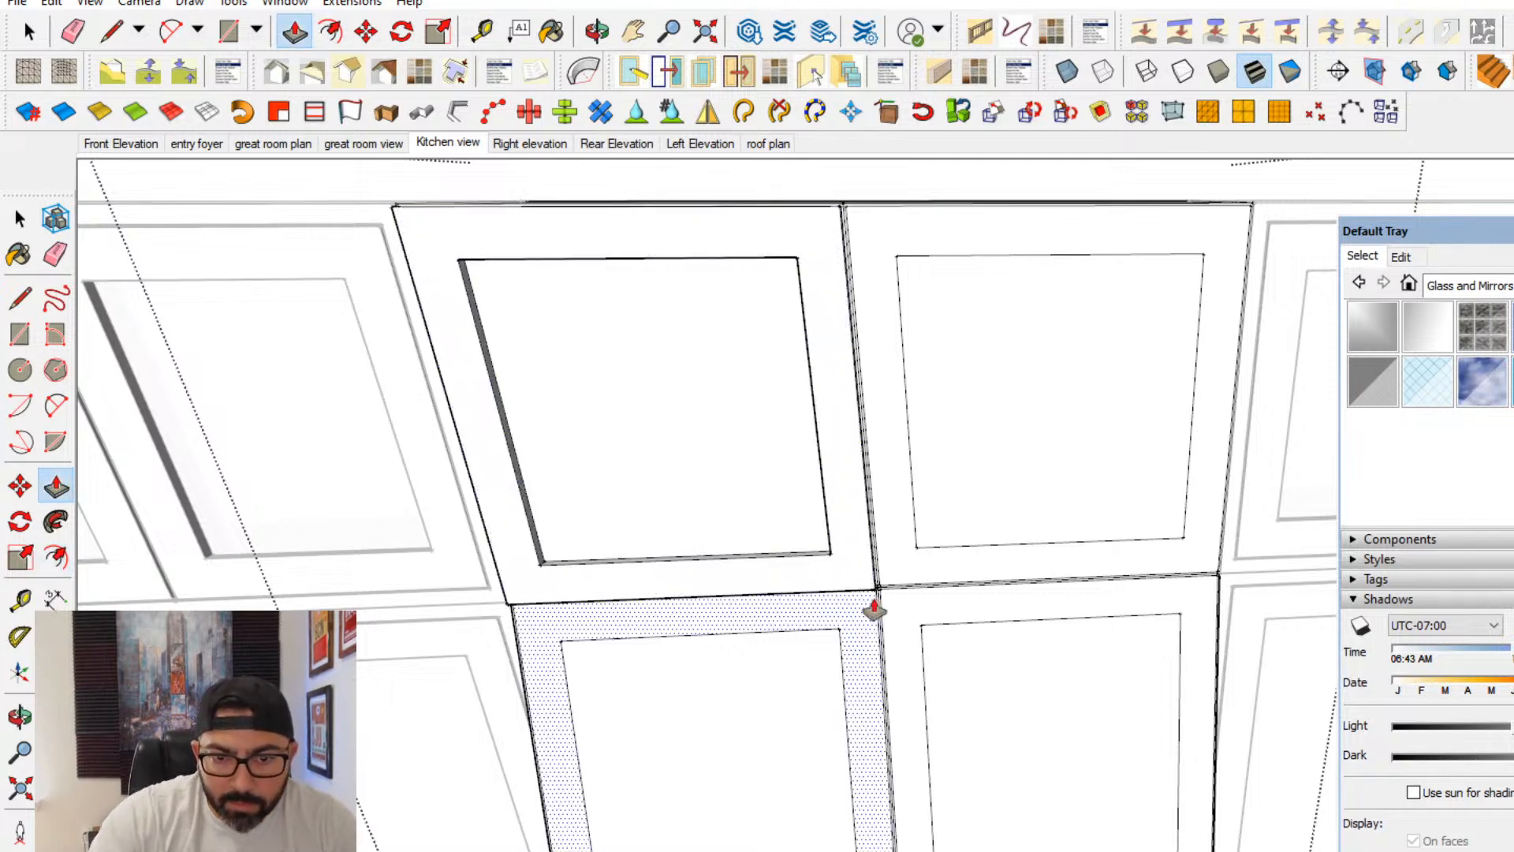
double_click(865, 622)
double_click(913, 618)
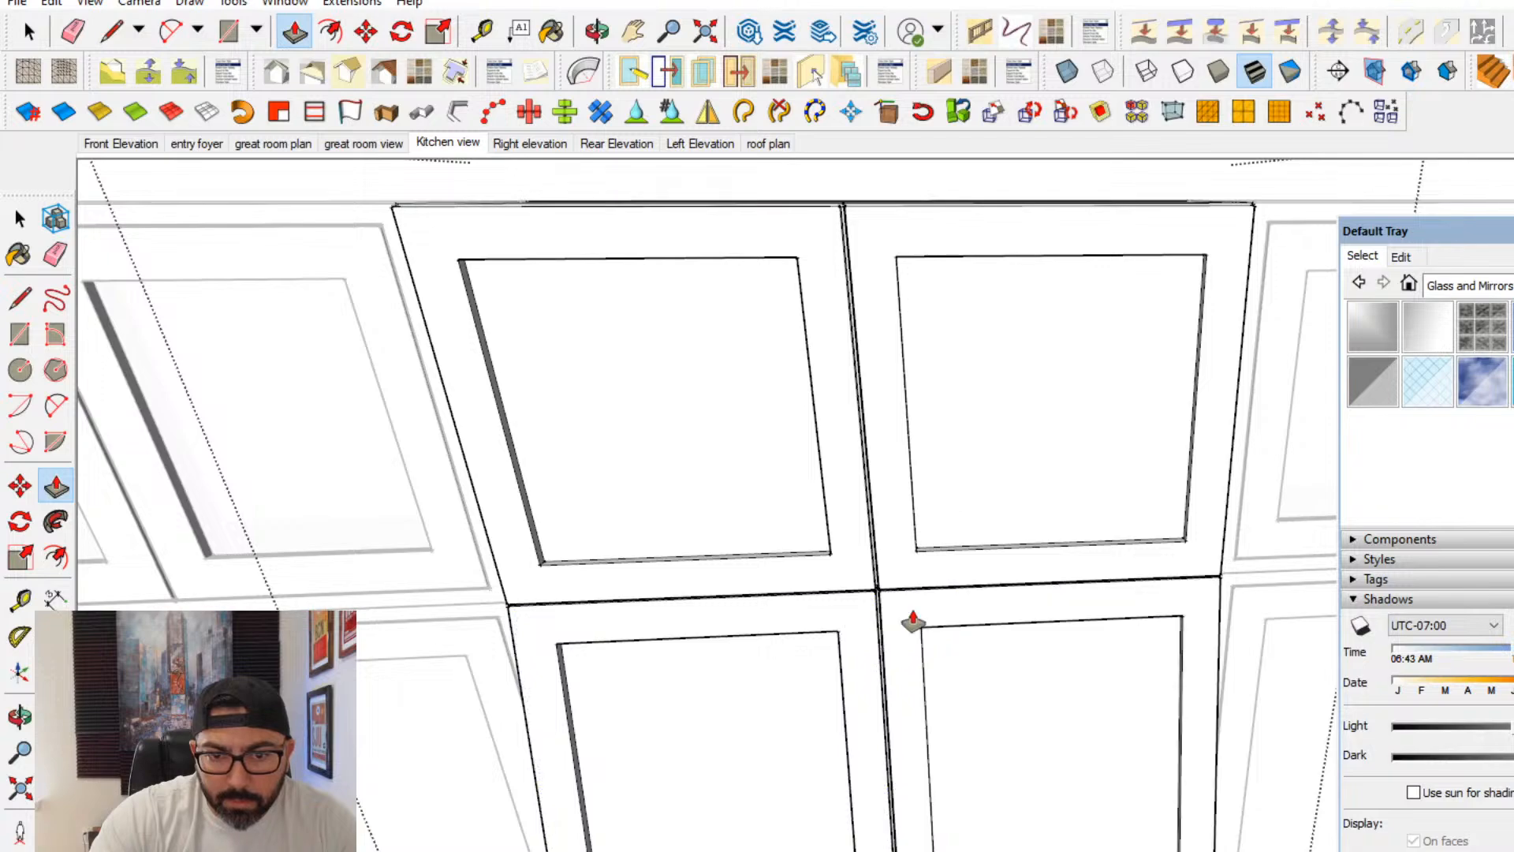
click(17, 214)
click(111, 316)
scroll(1058, 618, down, 6)
middle_drag(1058, 619, 867, 640)
scroll(993, 772, down, 3)
scroll(1146, 666, down, 2)
scroll(968, 637, down, 3)
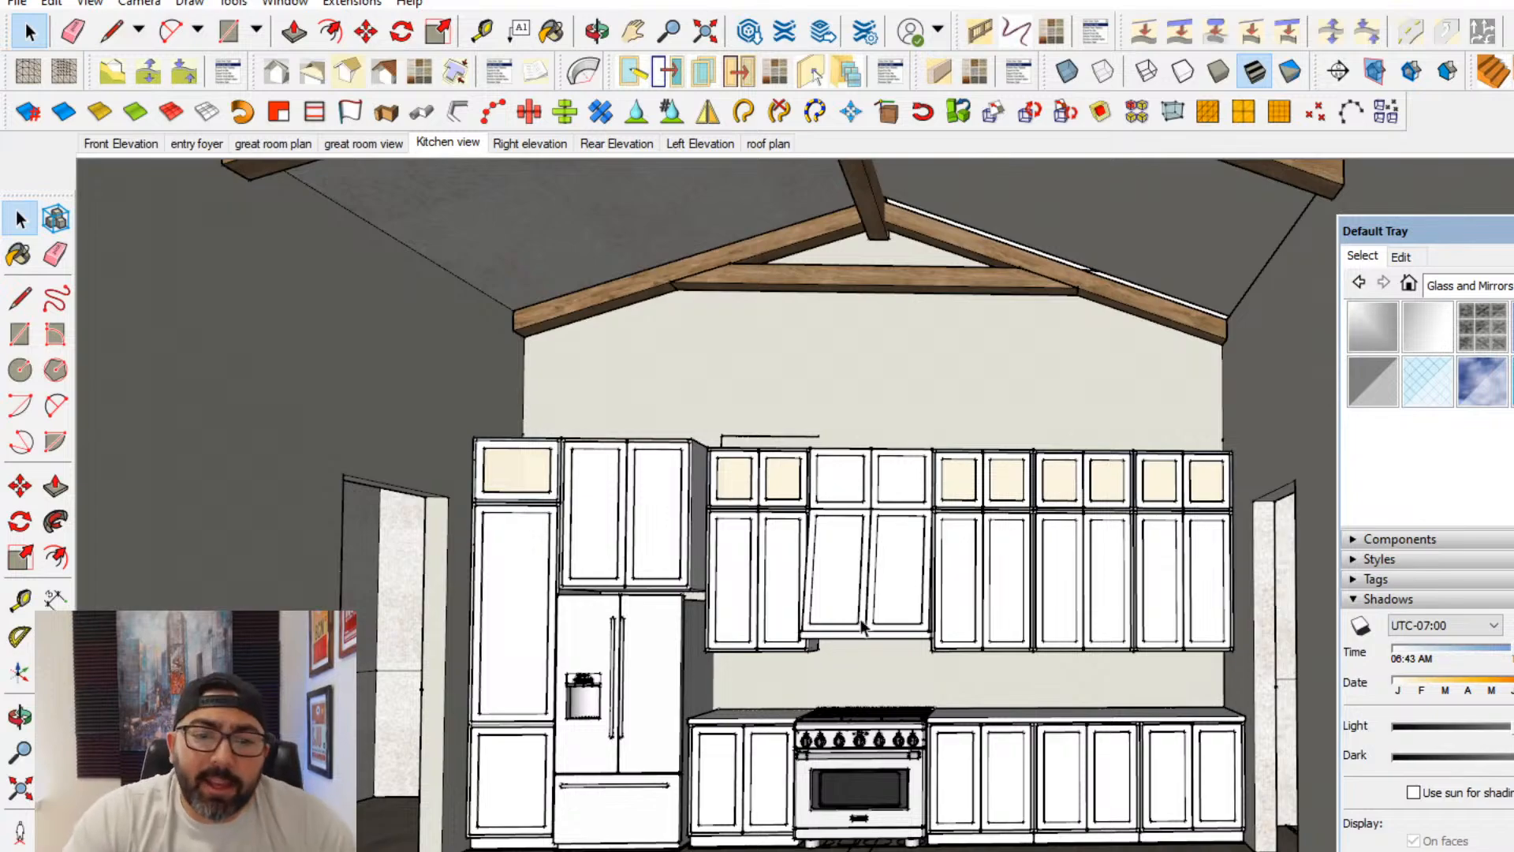
- Draw a narrow closed strip joining the two ends of the curved bar wall in the island floor plan
middle_drag(862, 627, 315, 568)
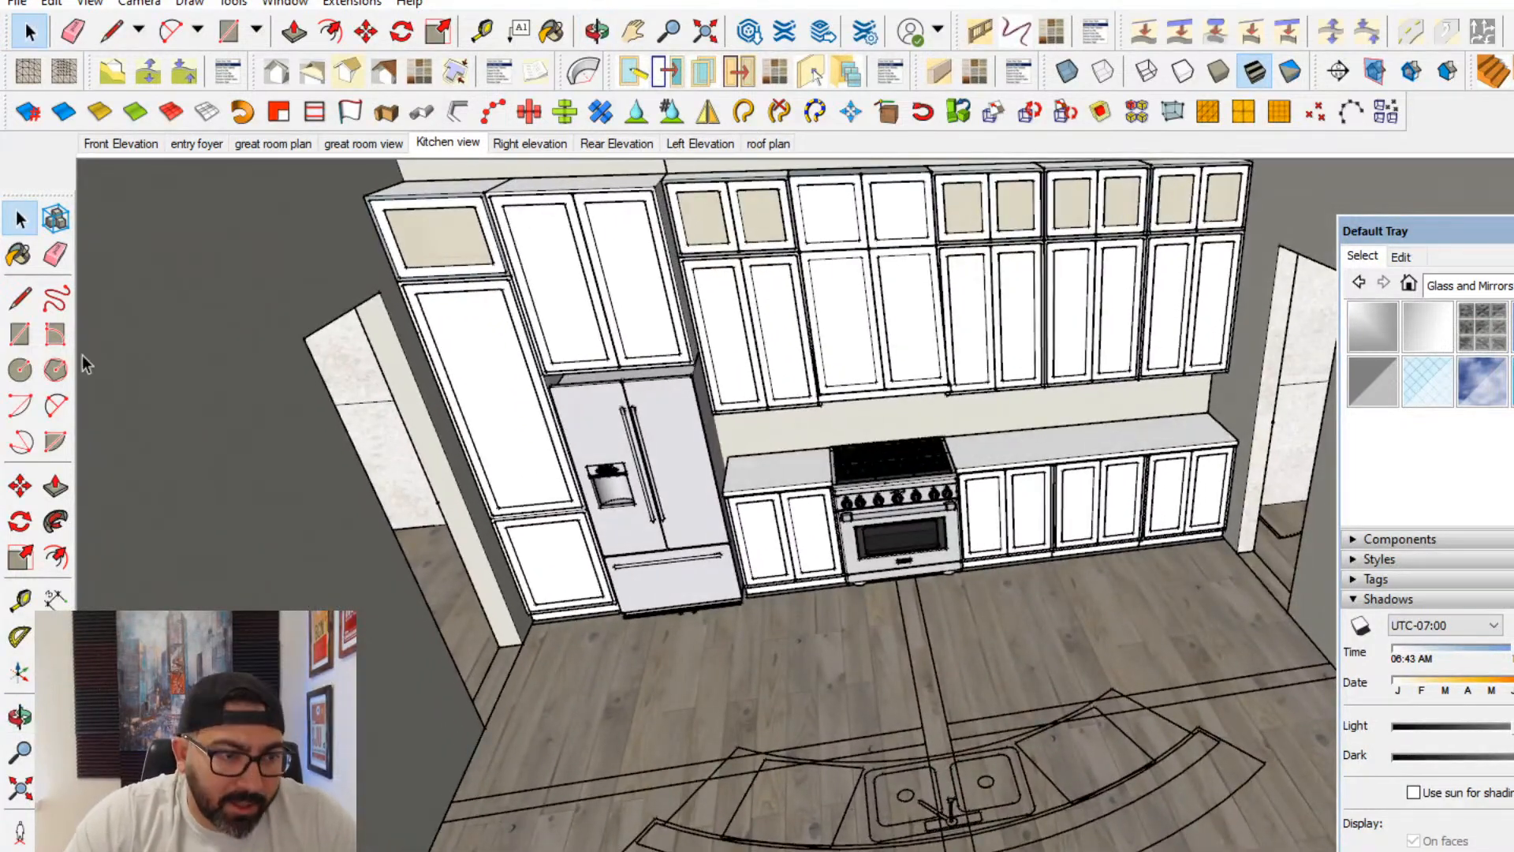
middle_drag(435, 561, 370, 585)
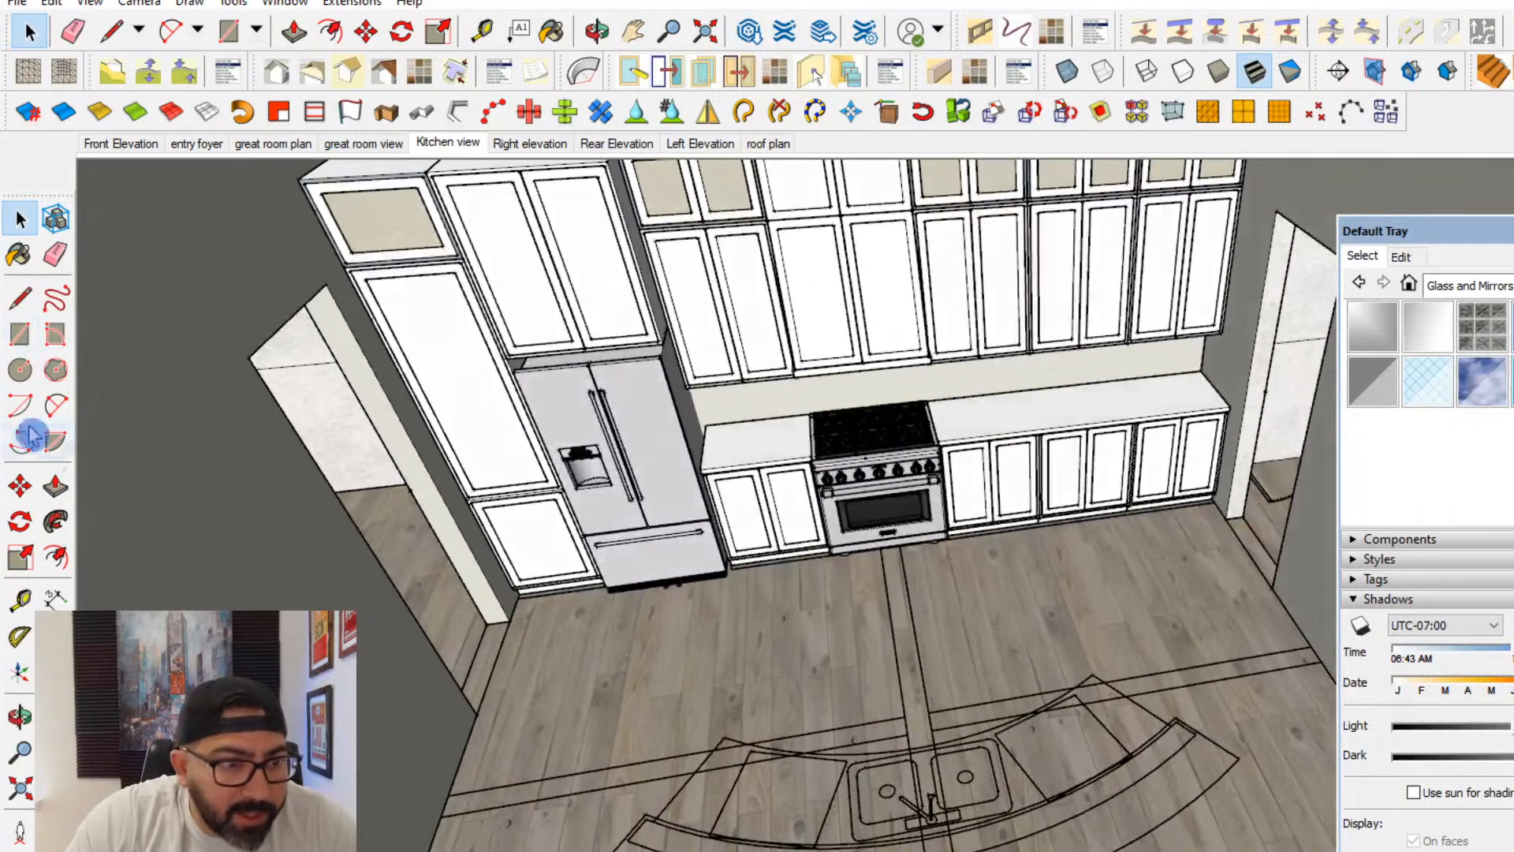
click(20, 298)
scroll(658, 824, up, 4)
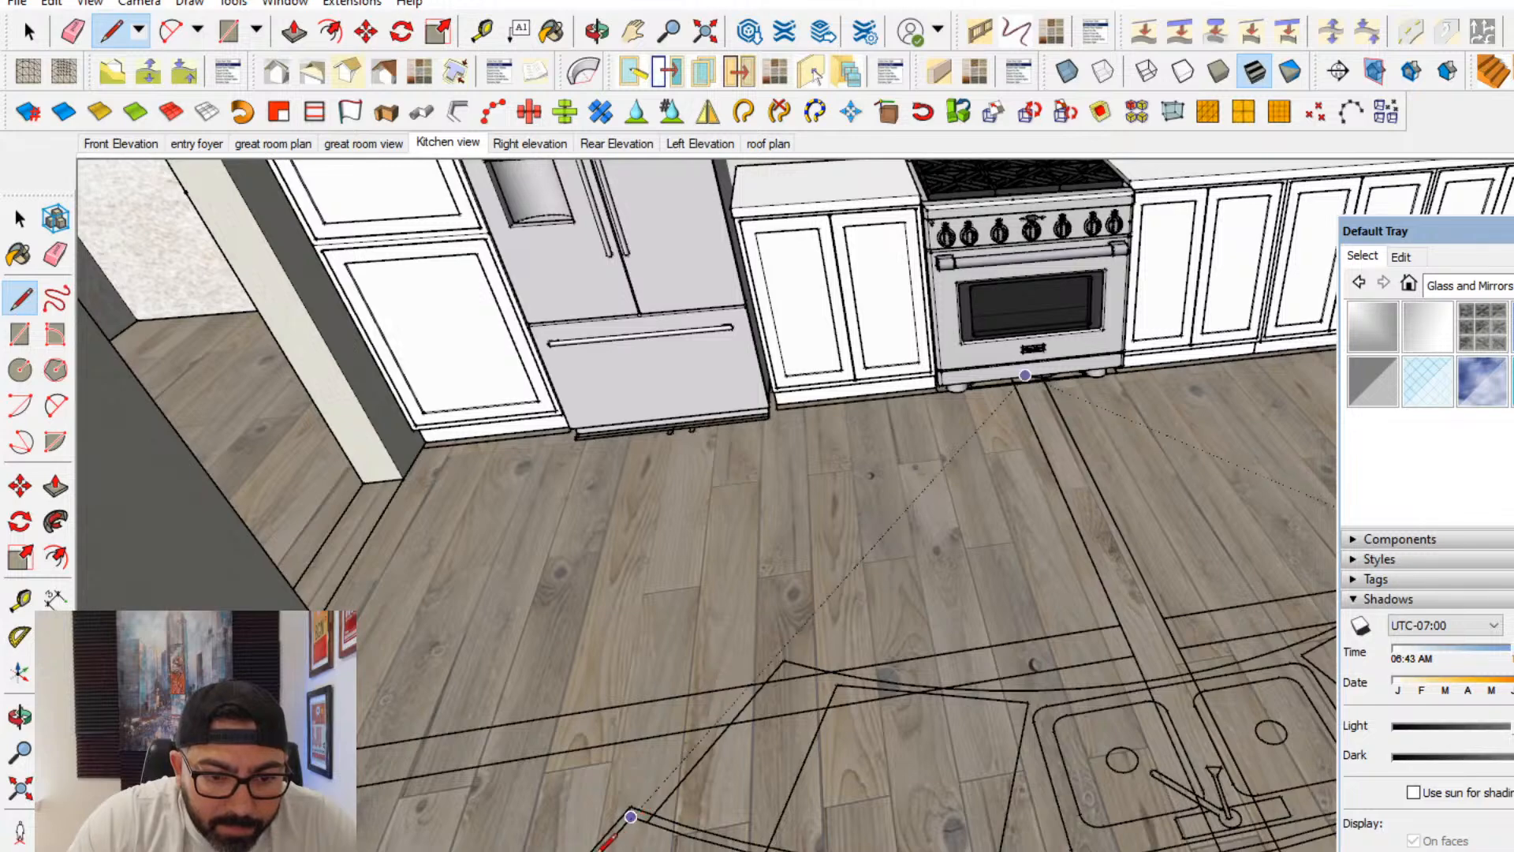
click(645, 817)
scroll(647, 815, down, 2)
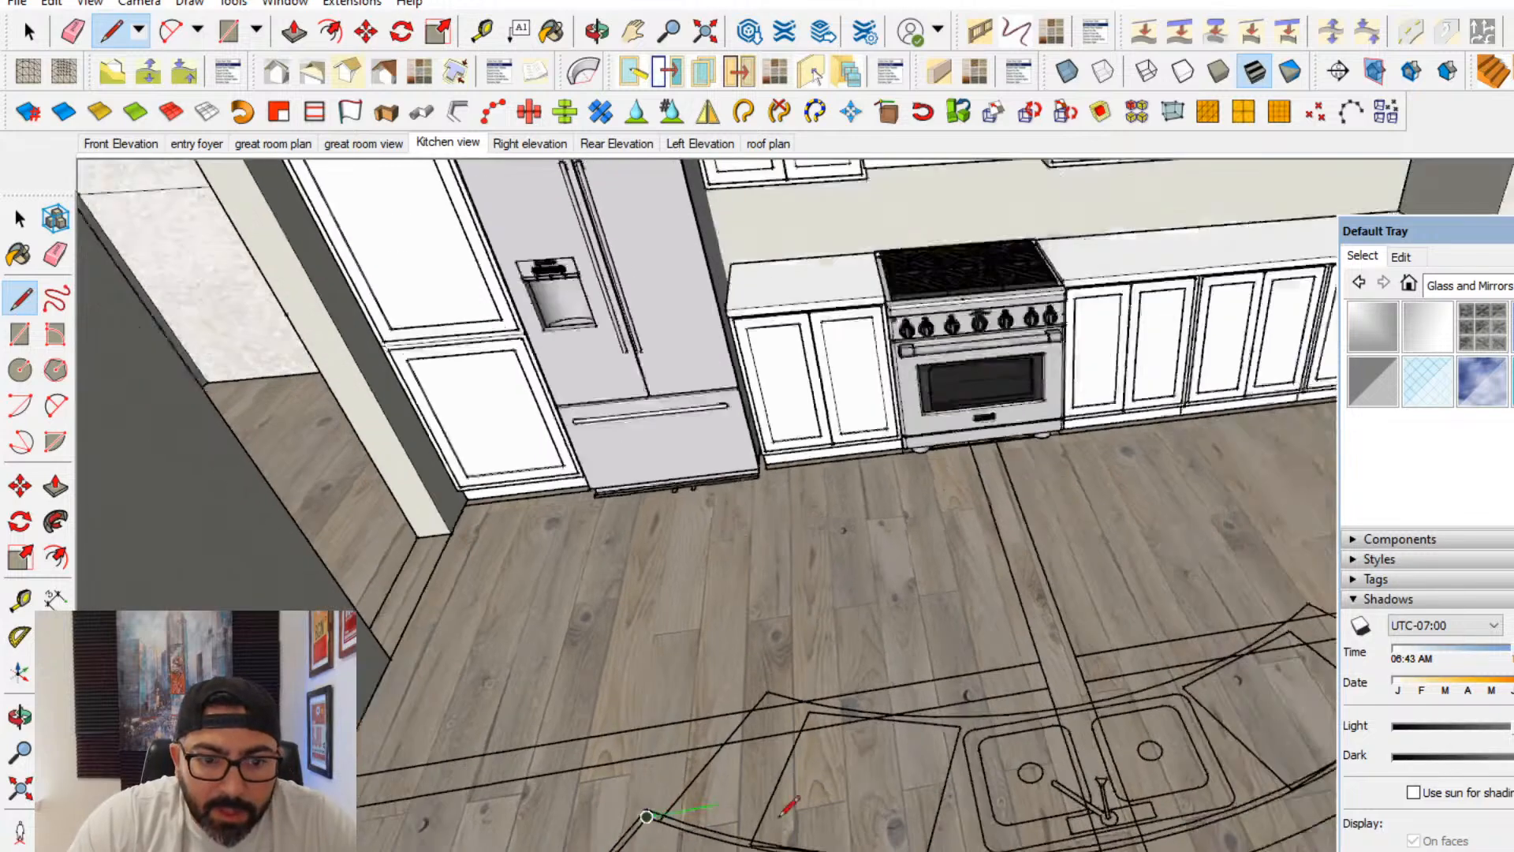
shift+middle_drag(1301, 731, 1323, 601)
scroll(1049, 667, up, 1)
scroll(1049, 667, up, 2)
click(1049, 668)
click(1087, 689)
scroll(1086, 689, down, 3)
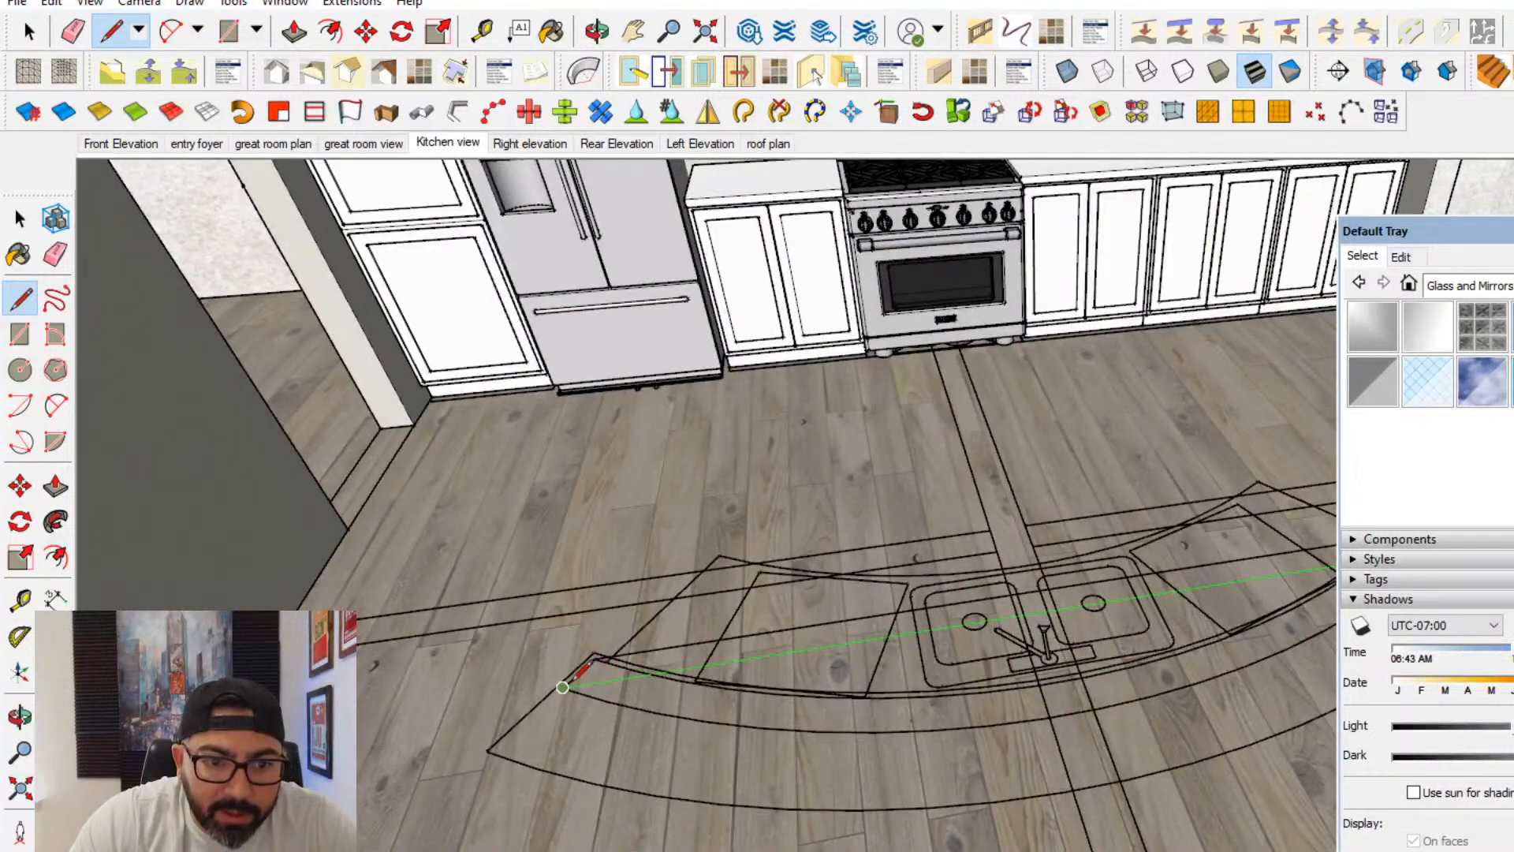
click(562, 686)
- Select the new strip face with its edges on the island plan and make it a group
click(20, 219)
middle_drag(810, 684, 813, 708)
click(779, 656)
right_click(781, 654)
click(846, 837)
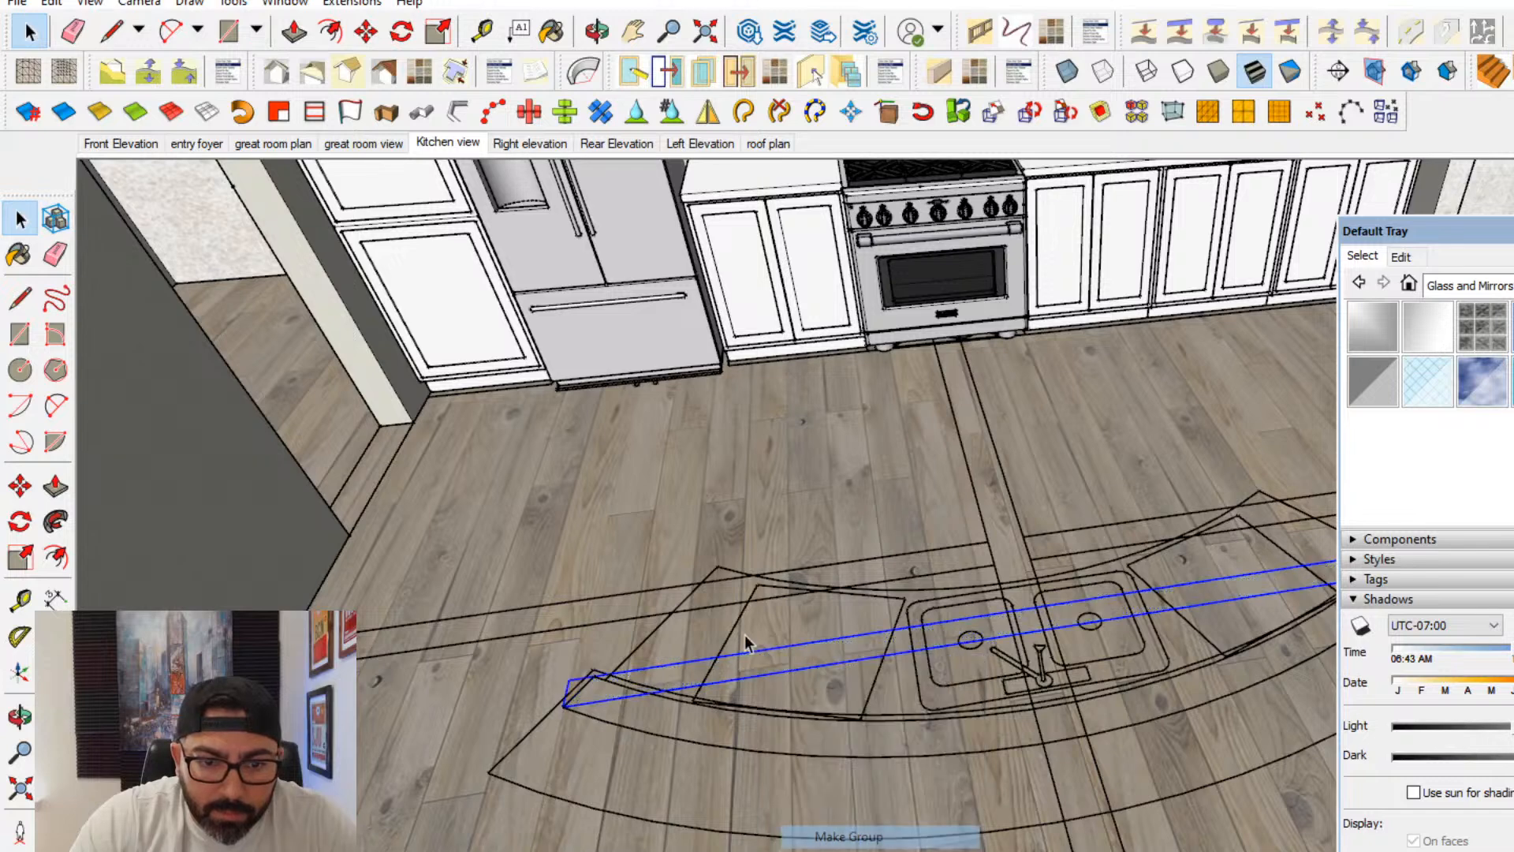
- Open the strip group and draw a 2-point arc between its outer corners, following the bar wall's outer curve on the plan
double_click(767, 672)
click(55, 406)
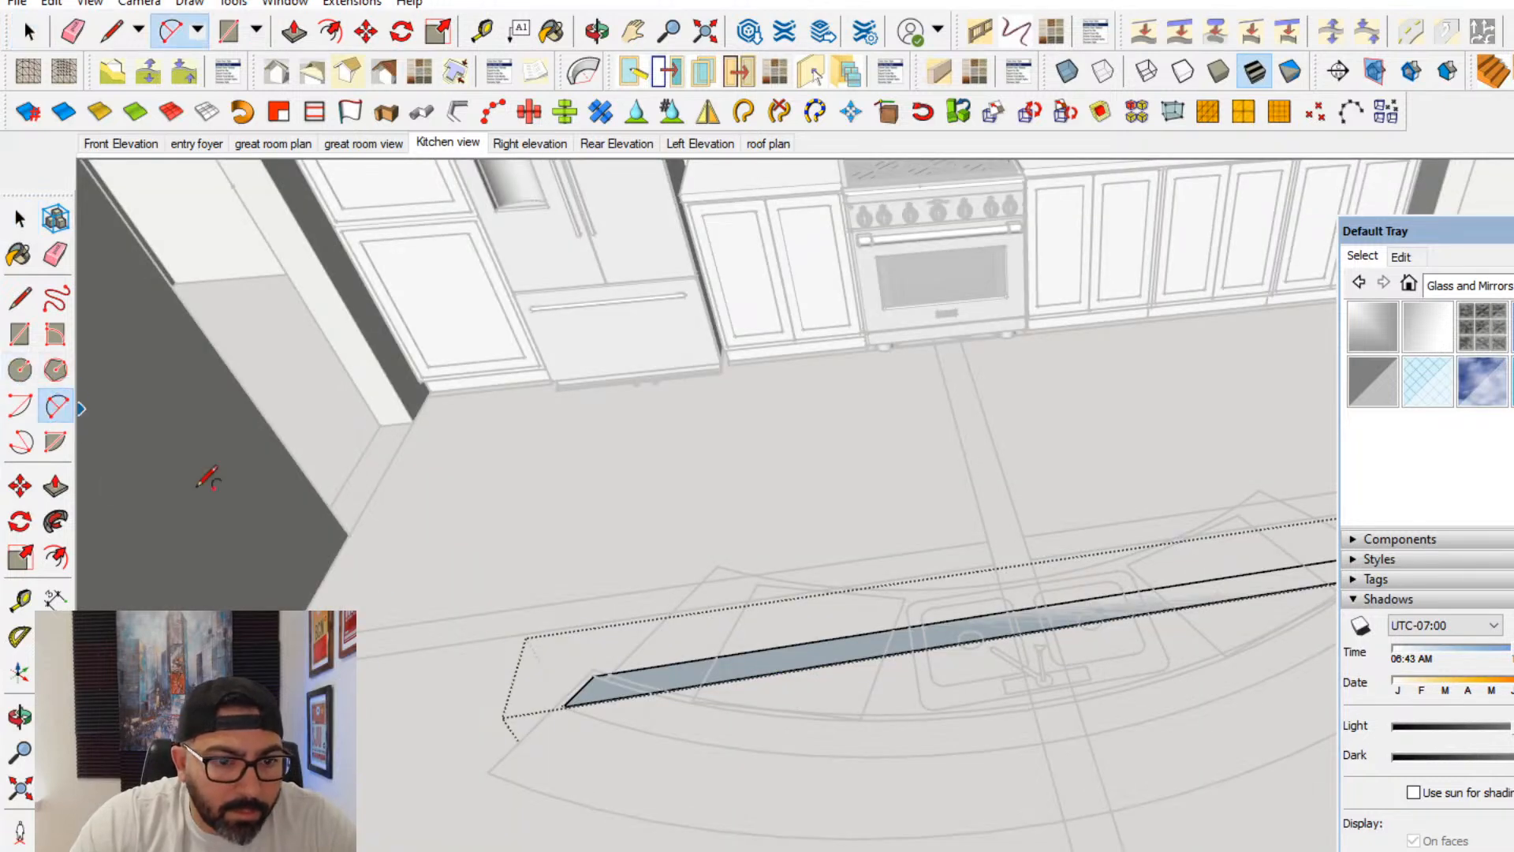
click(27, 345)
click(26, 367)
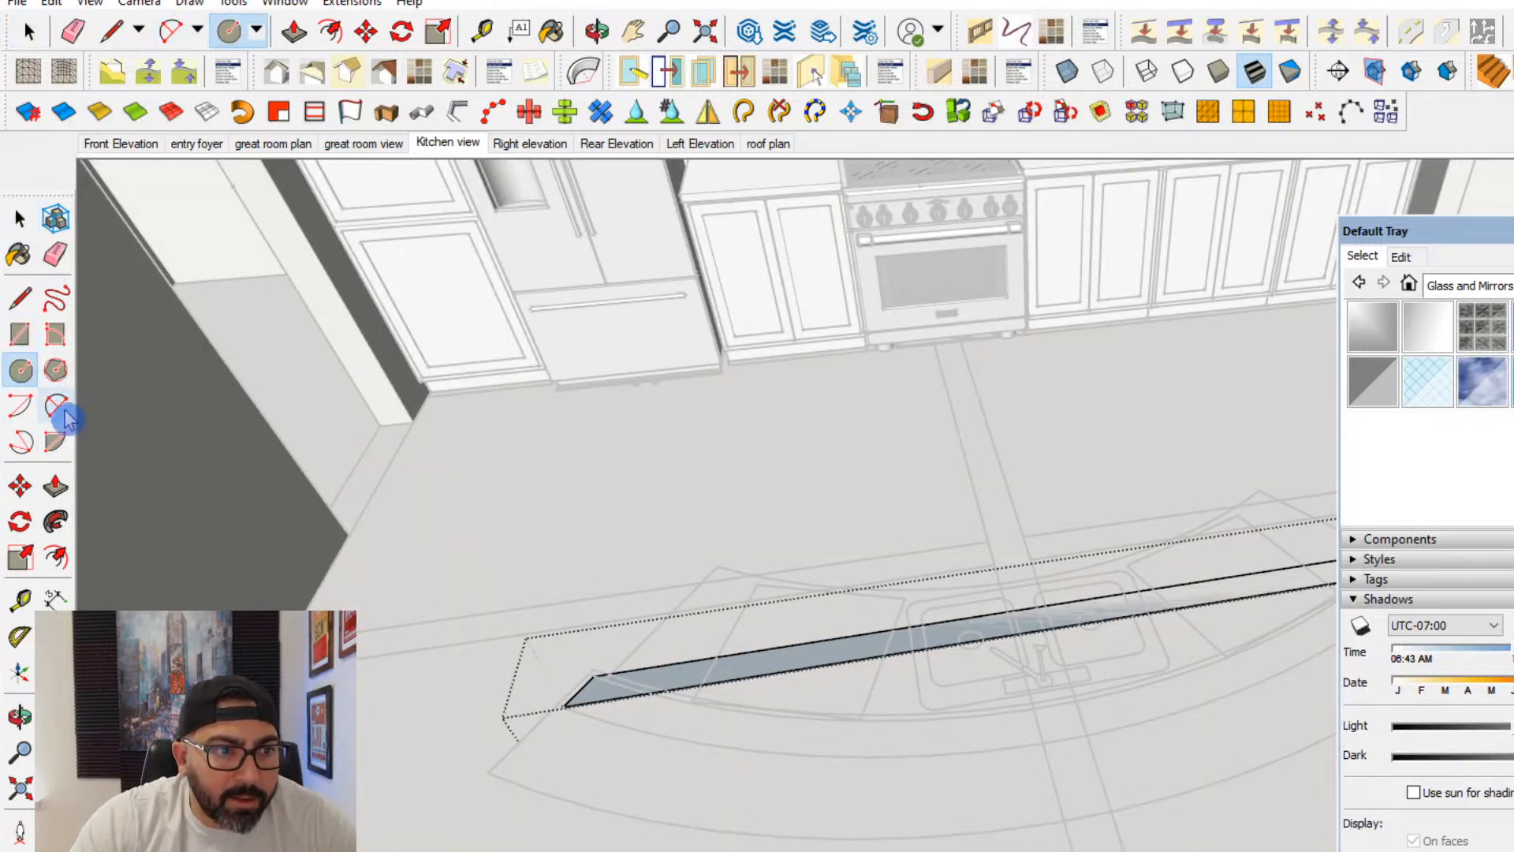
click(65, 410)
drag(1438, 235, 1513, 237)
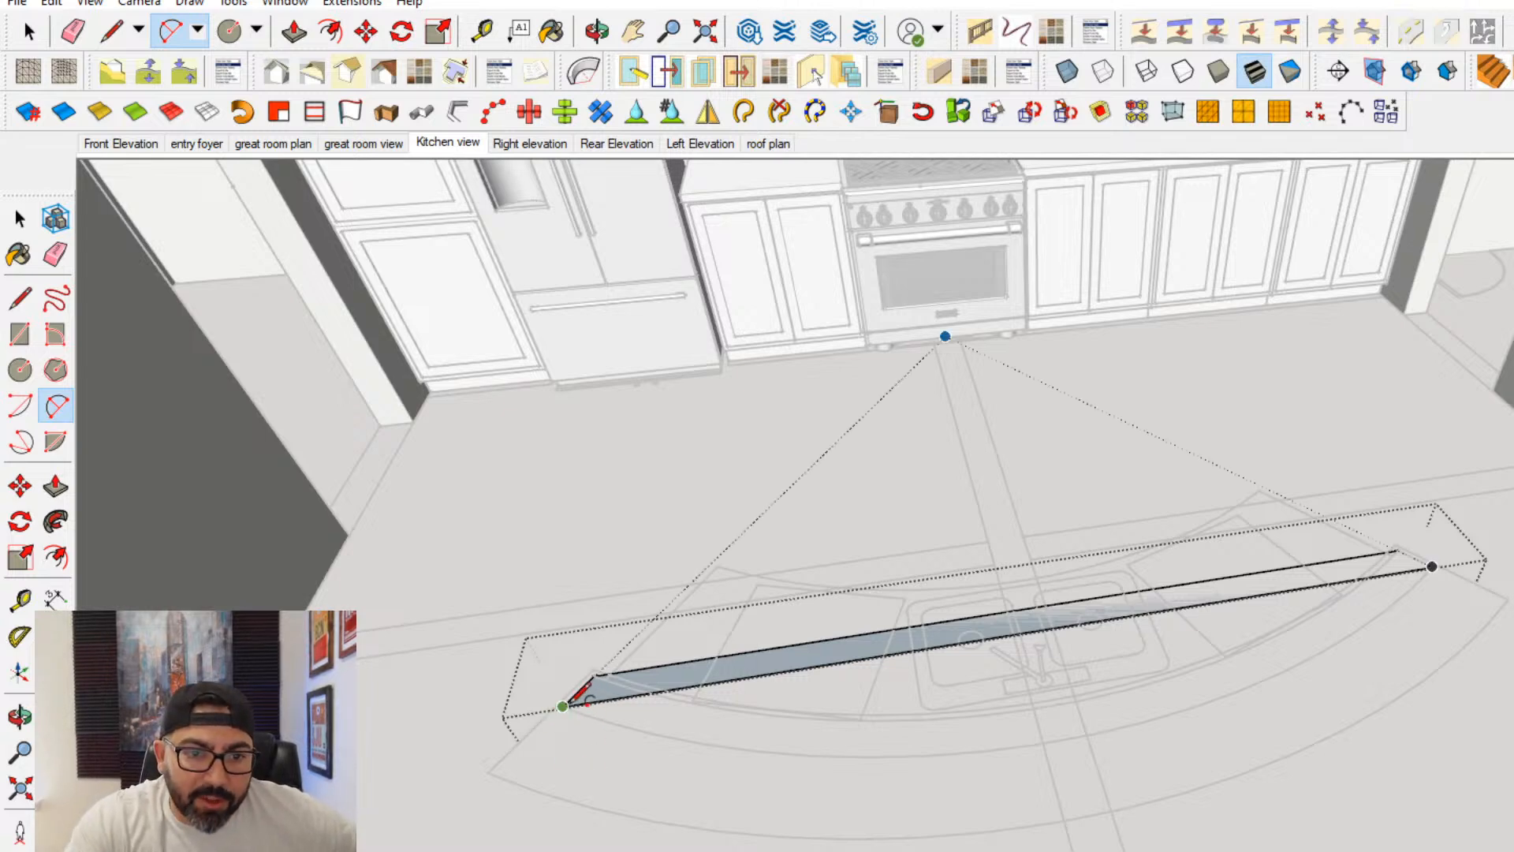
click(565, 706)
middle_drag(1381, 587, 1389, 637)
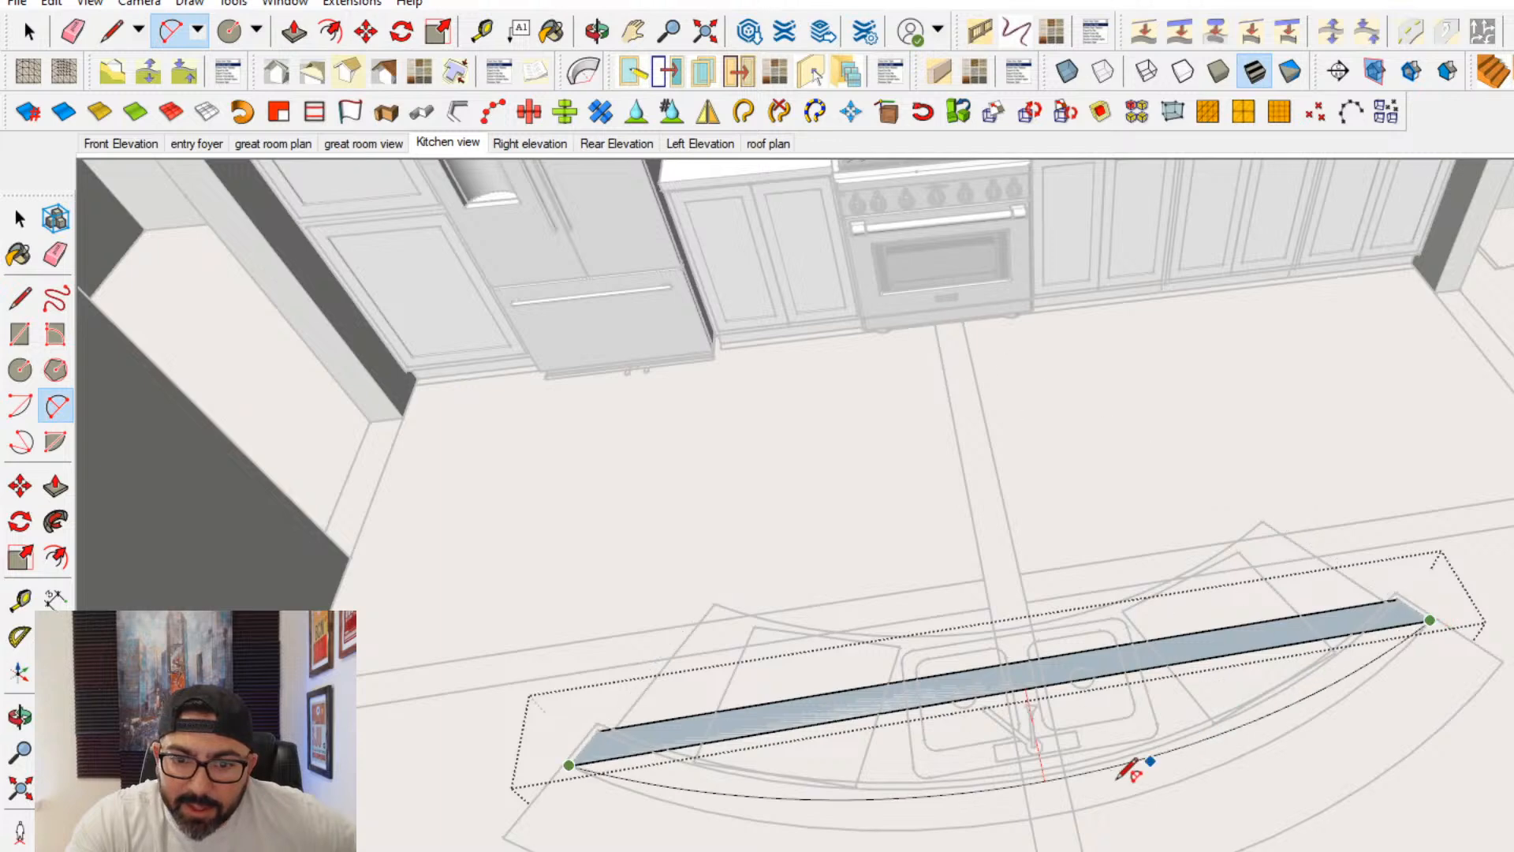
scroll(867, 822, up, 2)
scroll(852, 816, up, 3)
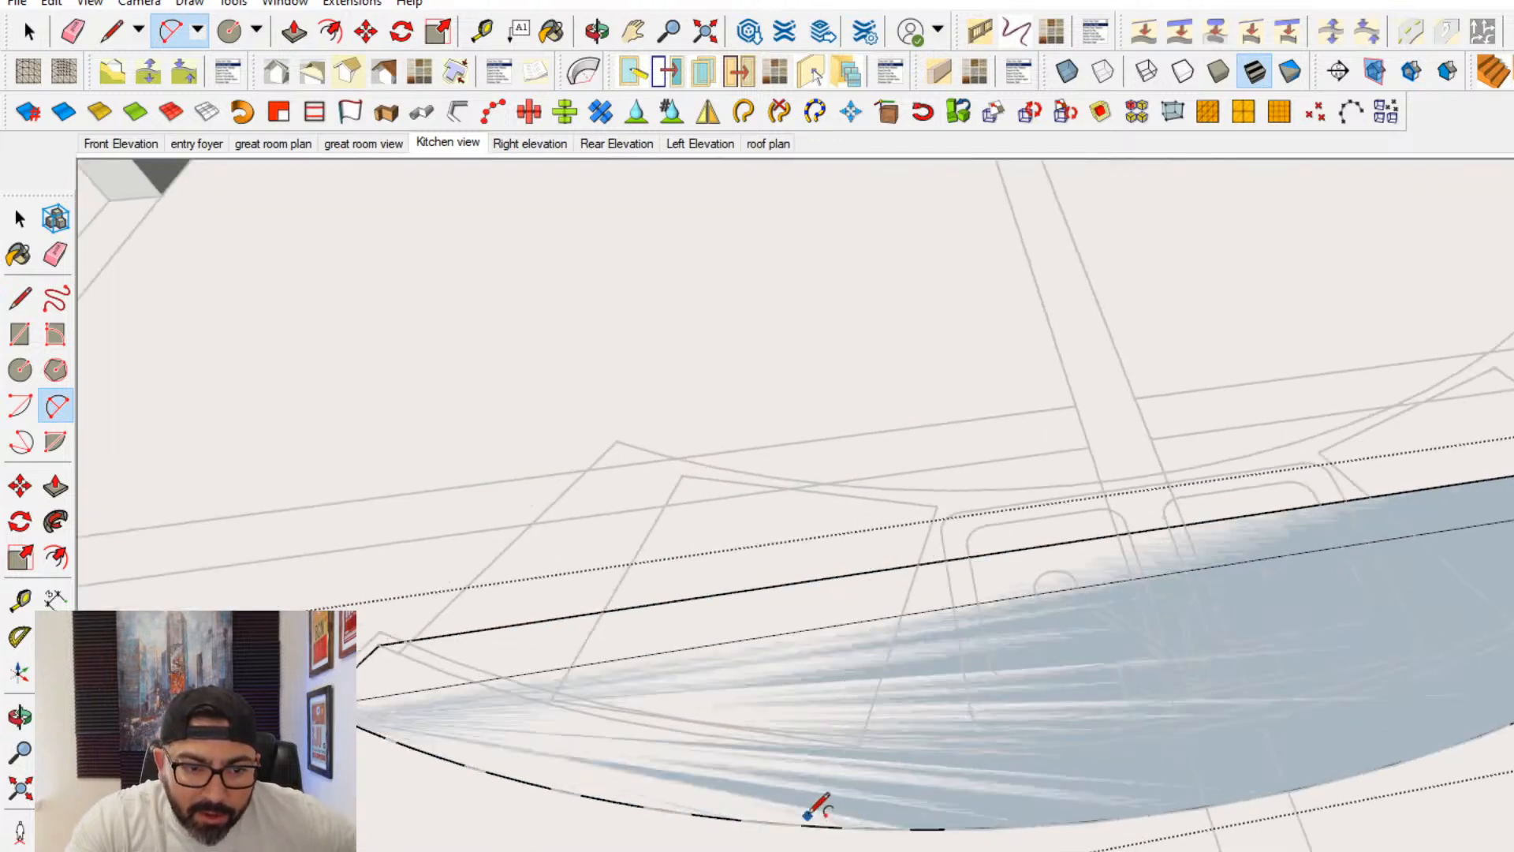
- Draw a second arc along the bar wall's inner curve and erase the straight edges to leave a curved strip
click(400, 603)
scroll(1332, 729, down, 2)
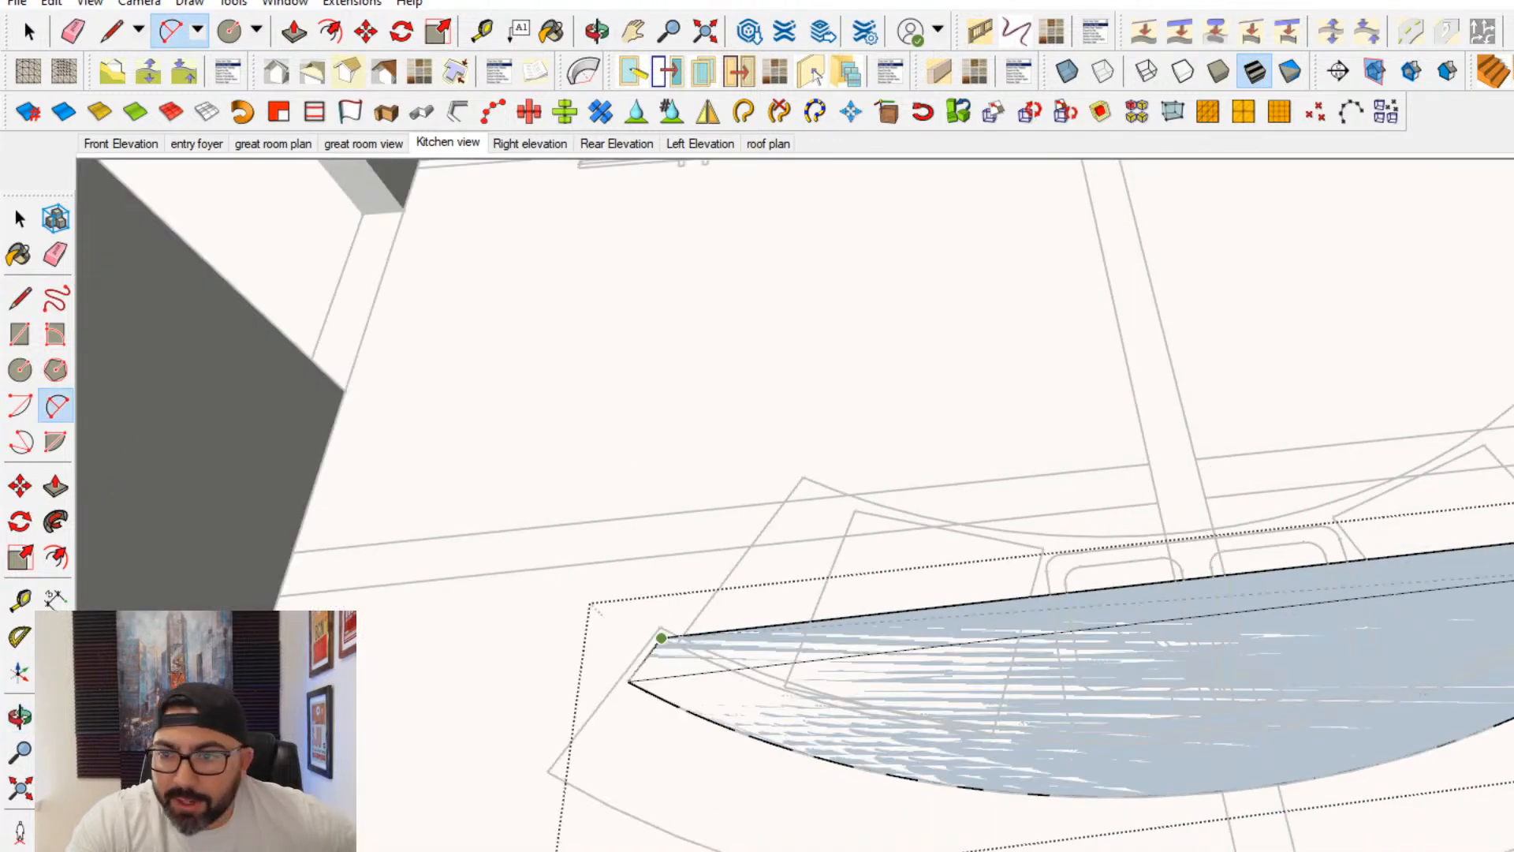
scroll(1240, 719, up, 1)
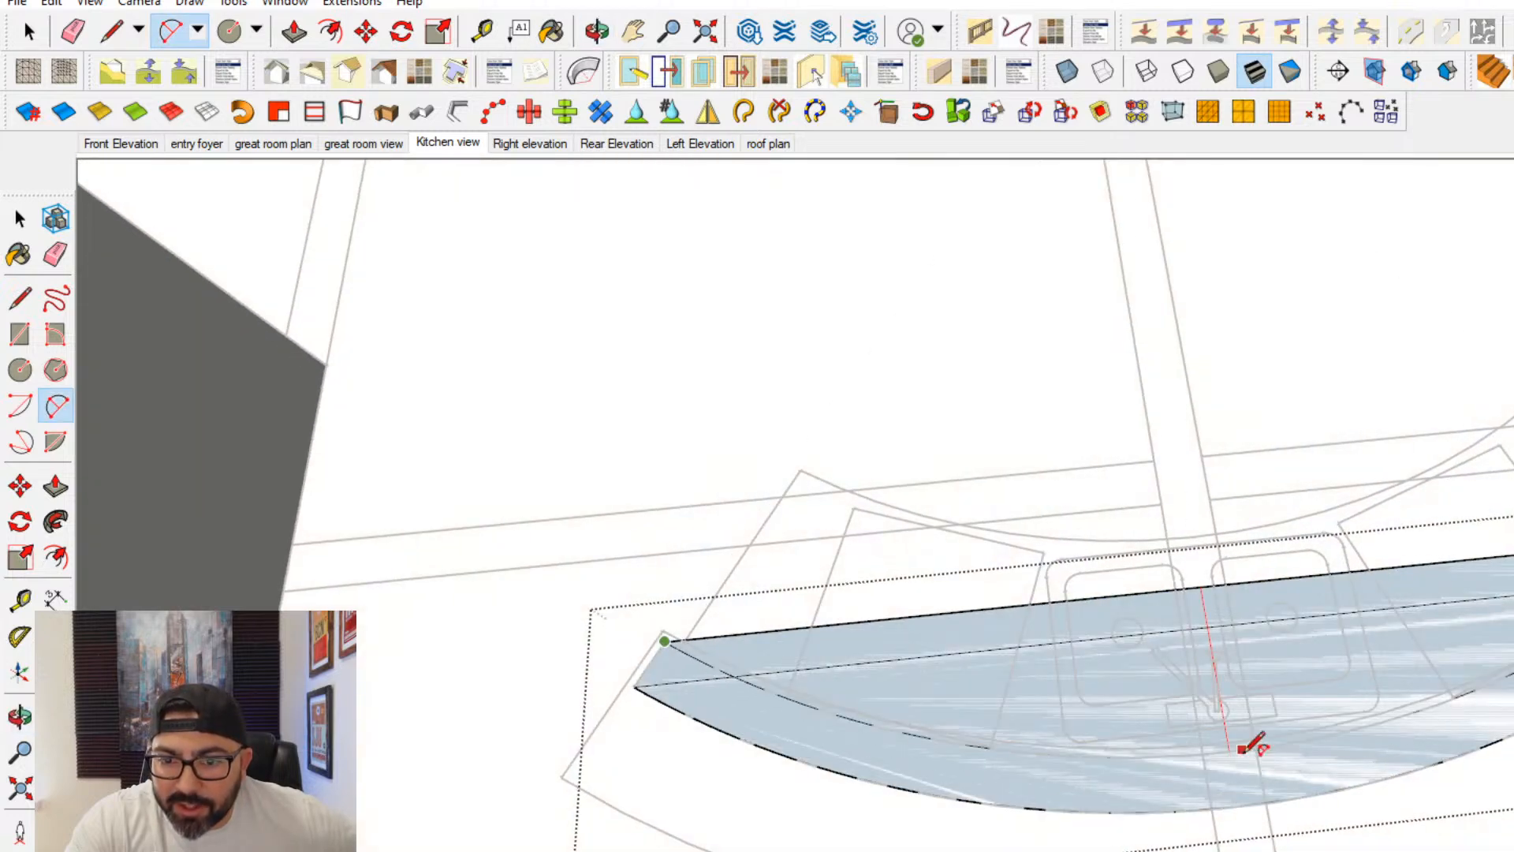
click(55, 254)
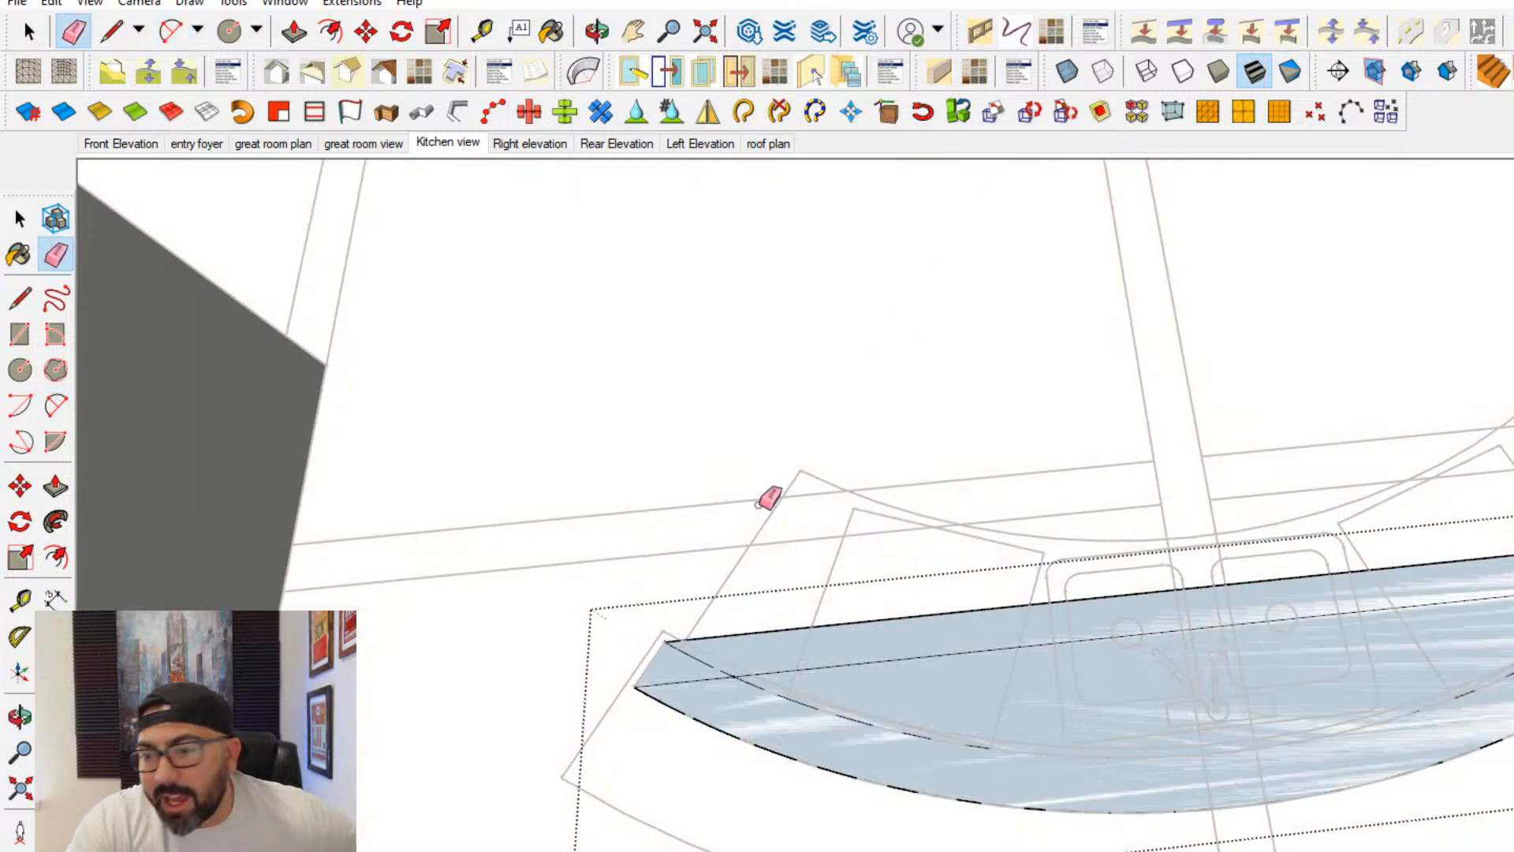
click(1257, 578)
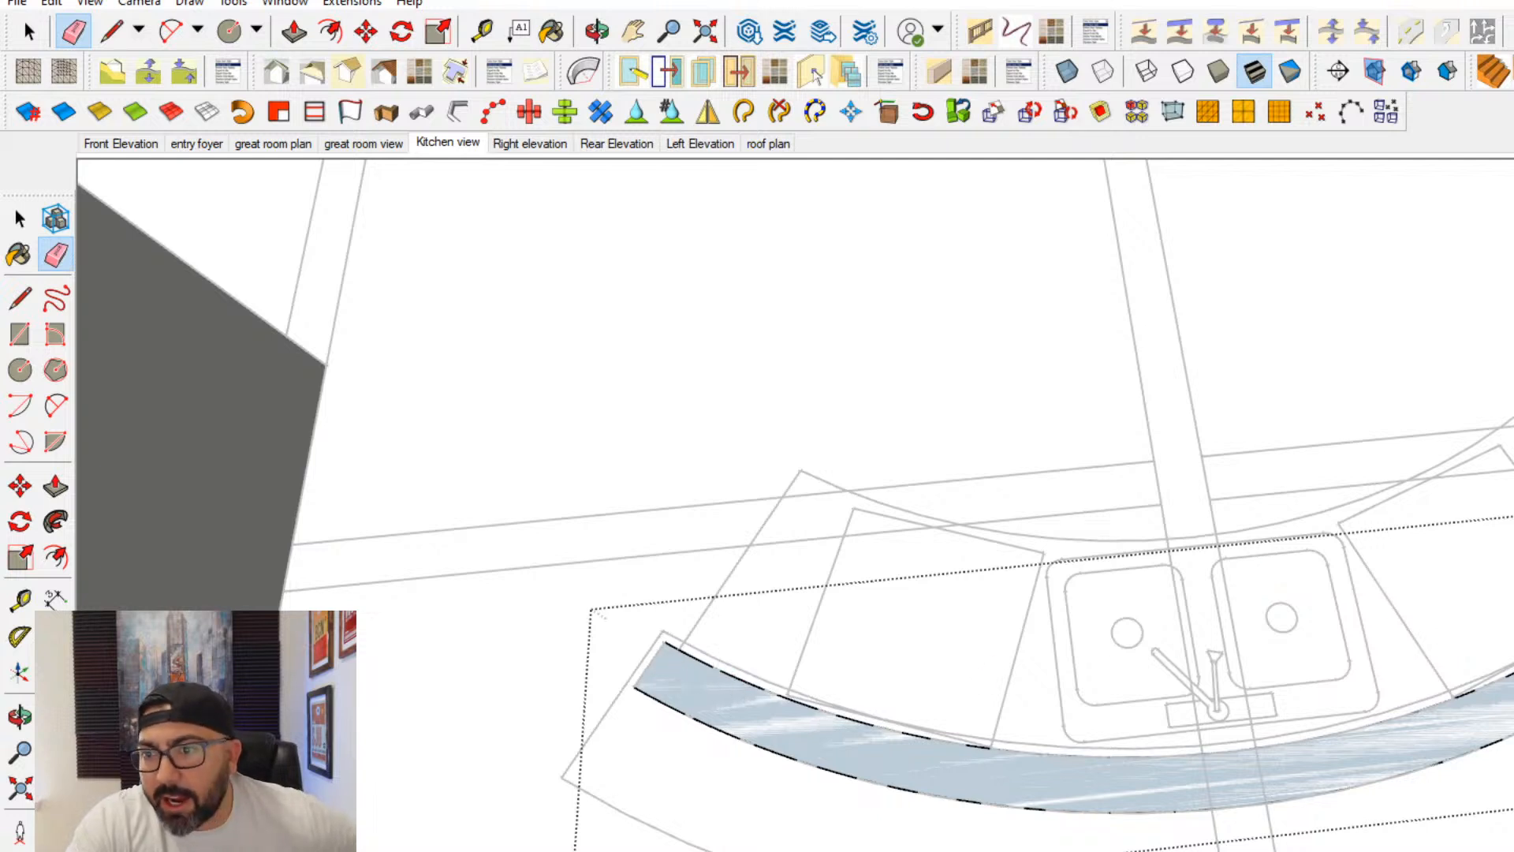
- Extrude the curved strip upward into the island's raised bar wall and close the group
click(56, 486)
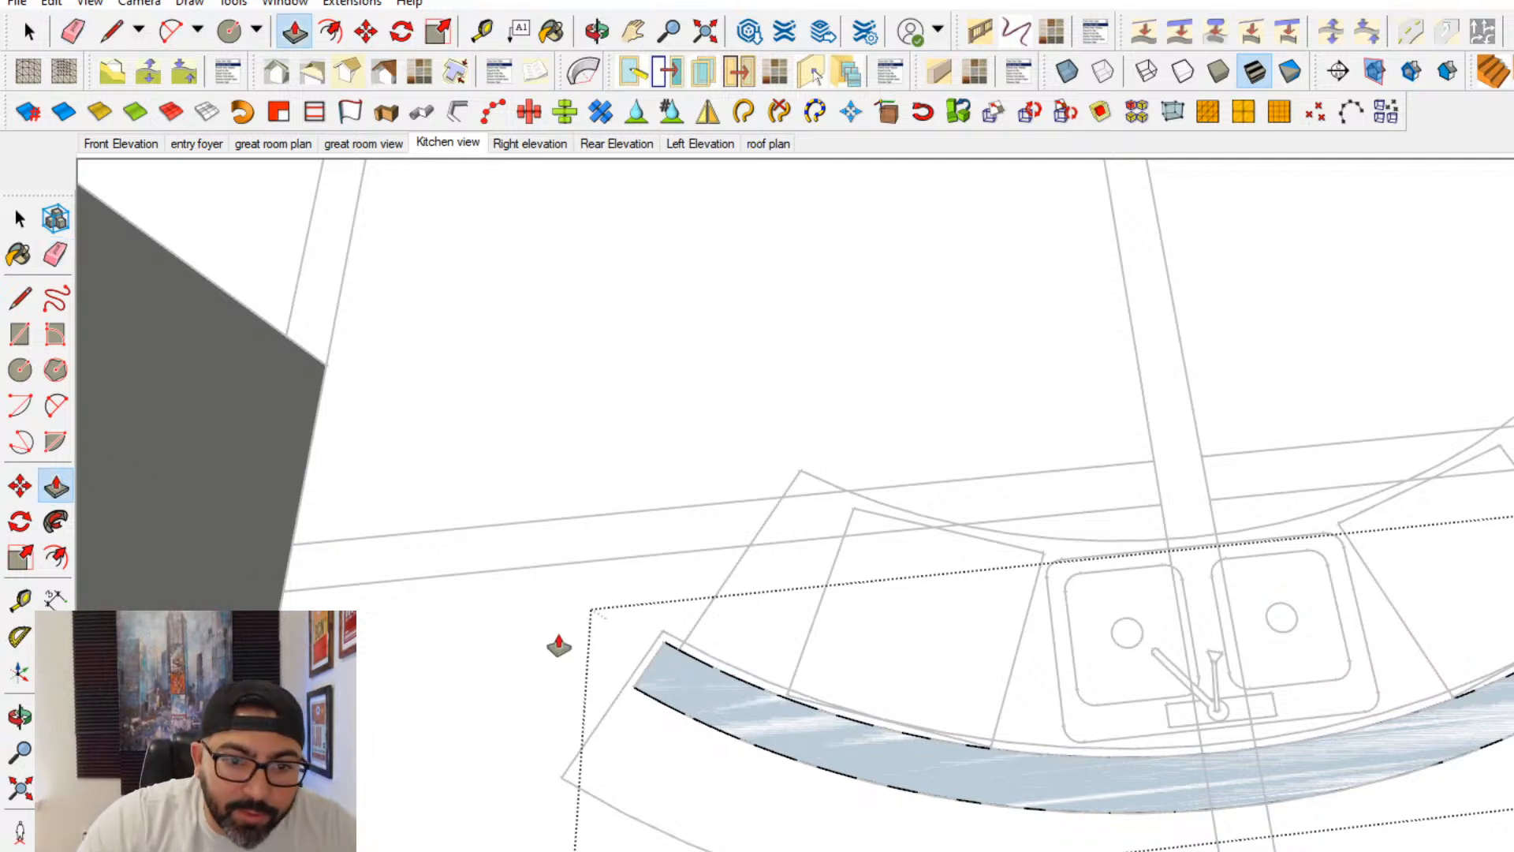
click(668, 687)
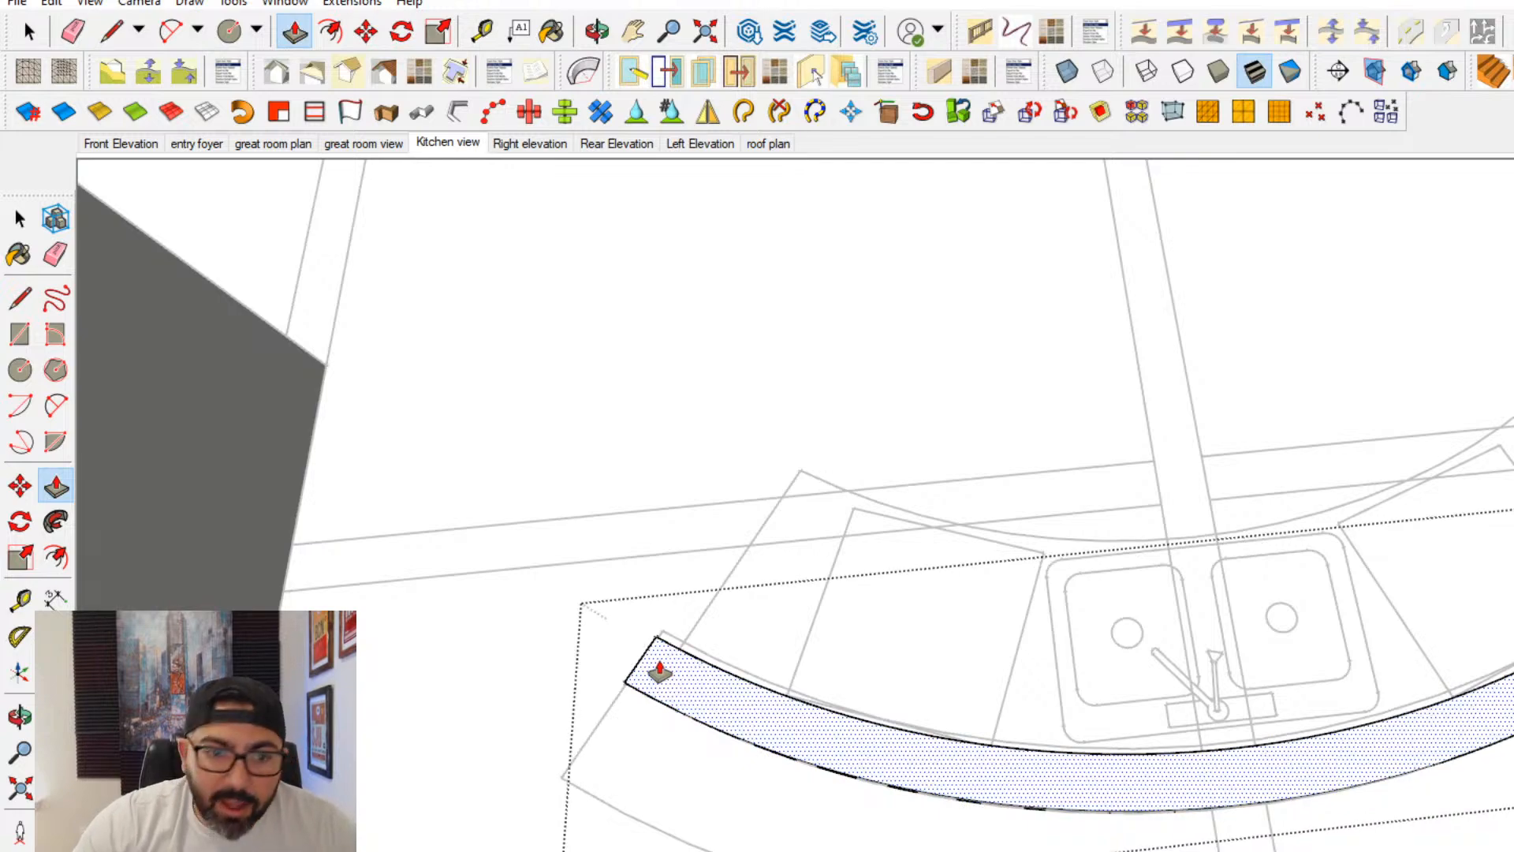
click(659, 670)
key(space)
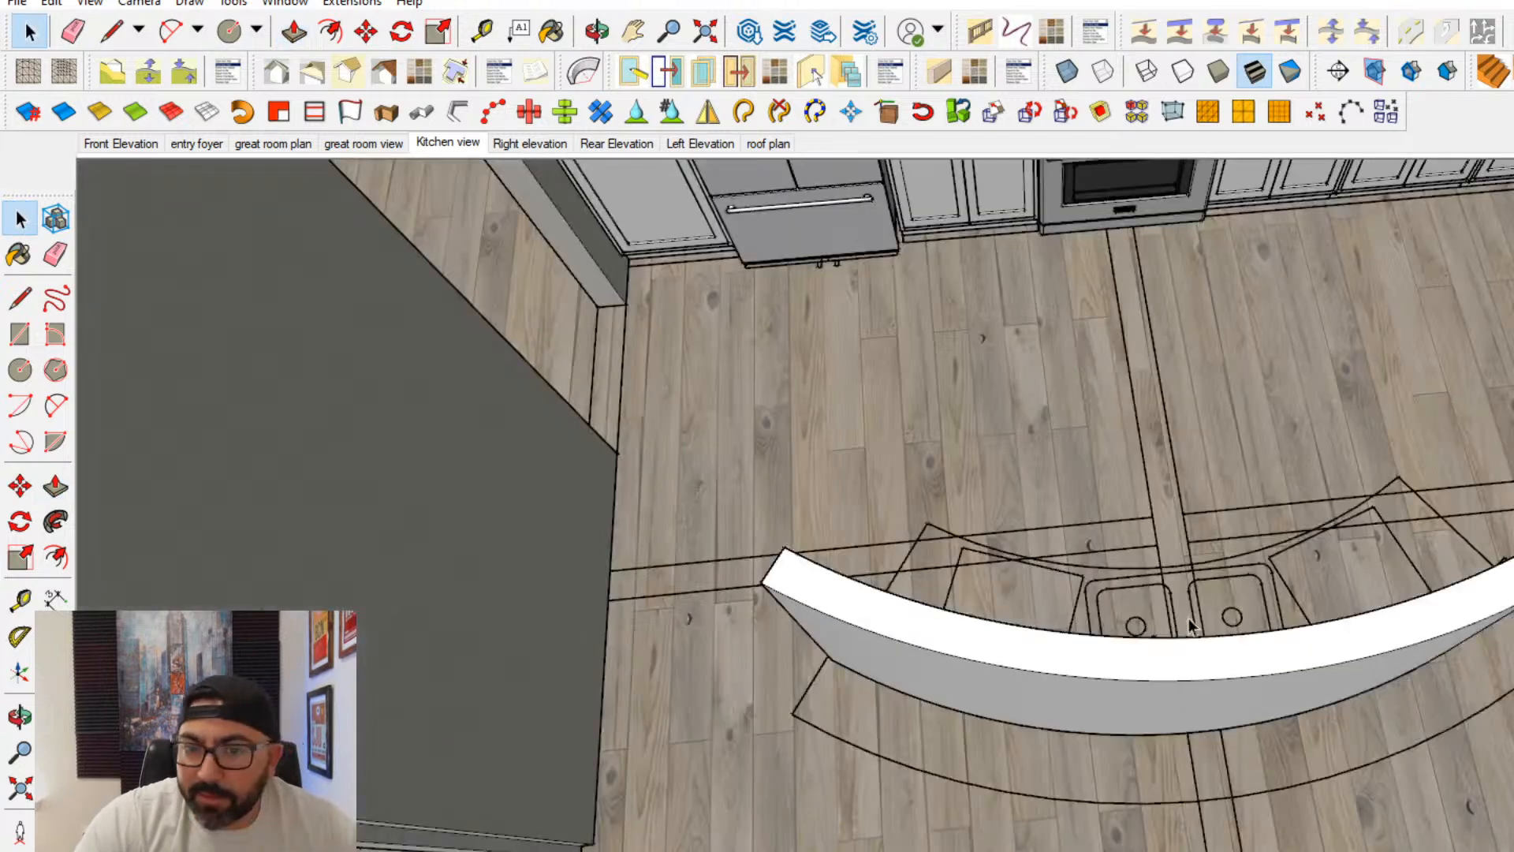
- Open the bar wall group and offset its inner top edge 24 inches toward the sink side
middle_drag(1170, 656, 881, 544)
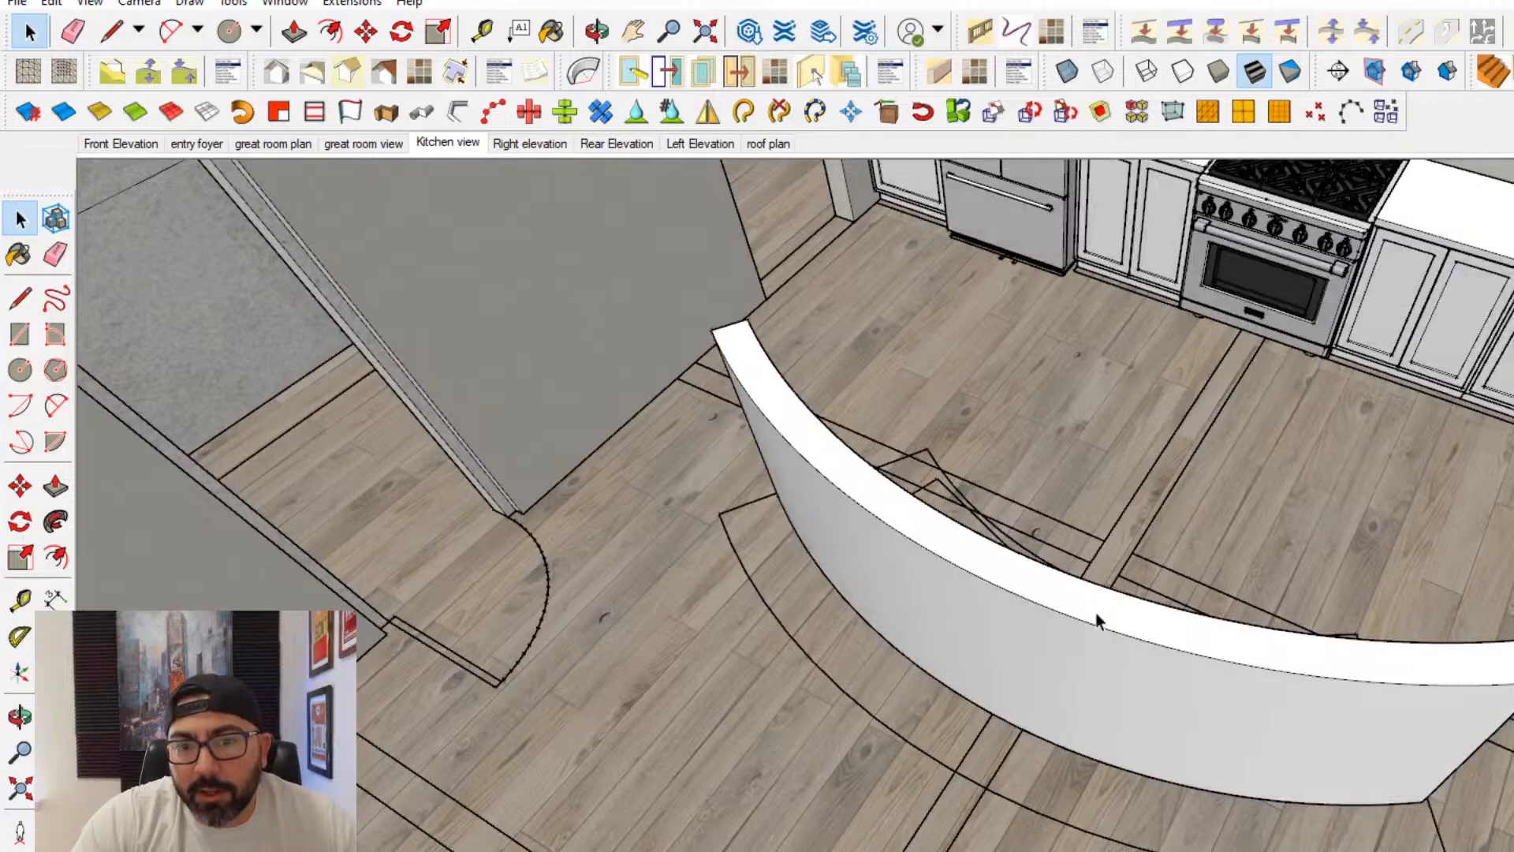
middle_drag(1096, 621, 830, 490)
scroll(830, 490, up, 2)
double_click(829, 490)
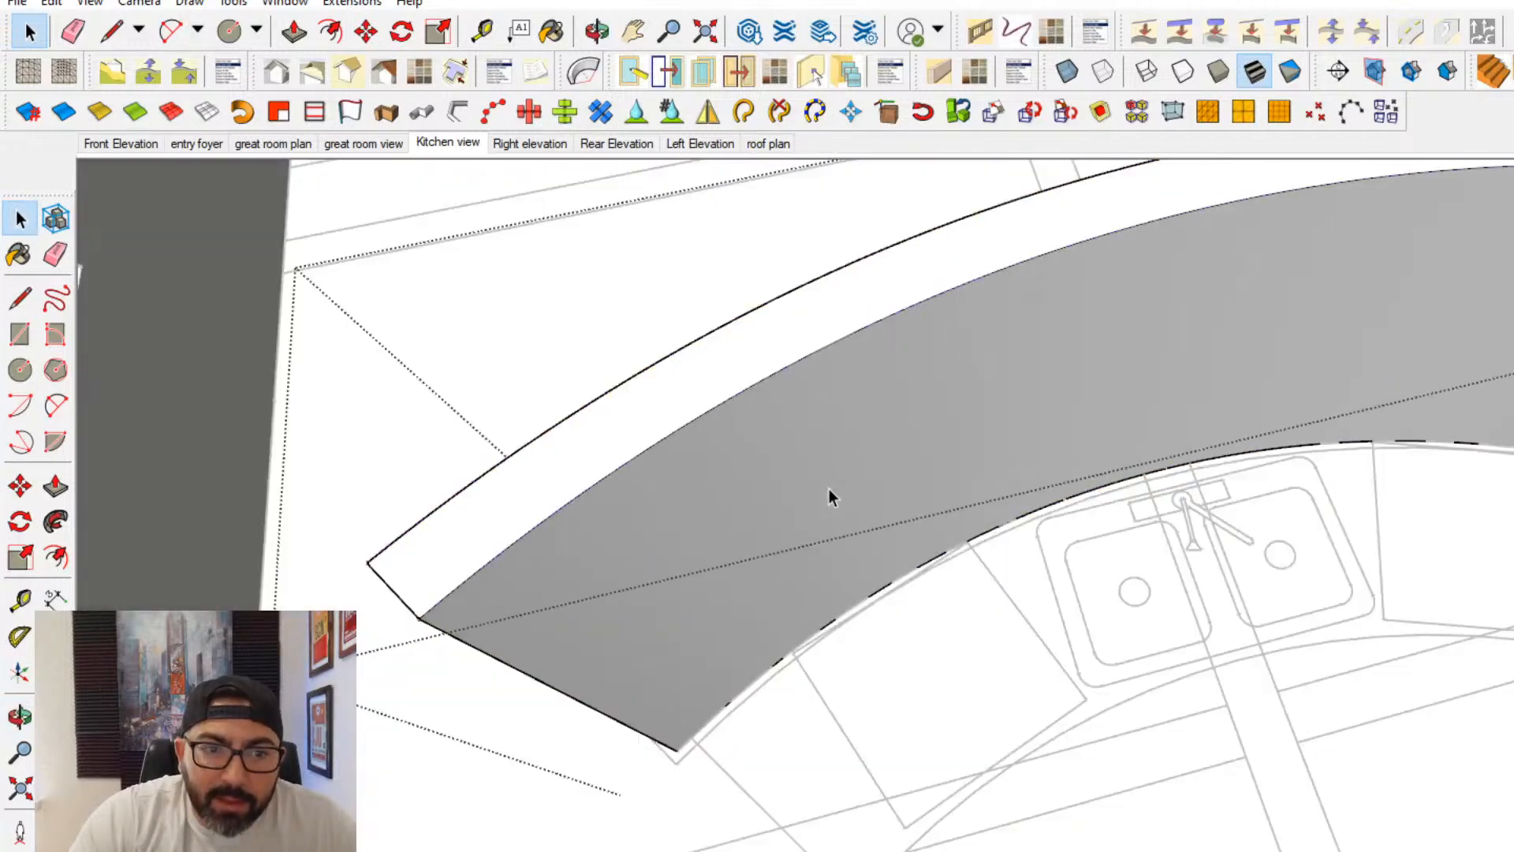
click(934, 493)
click(55, 557)
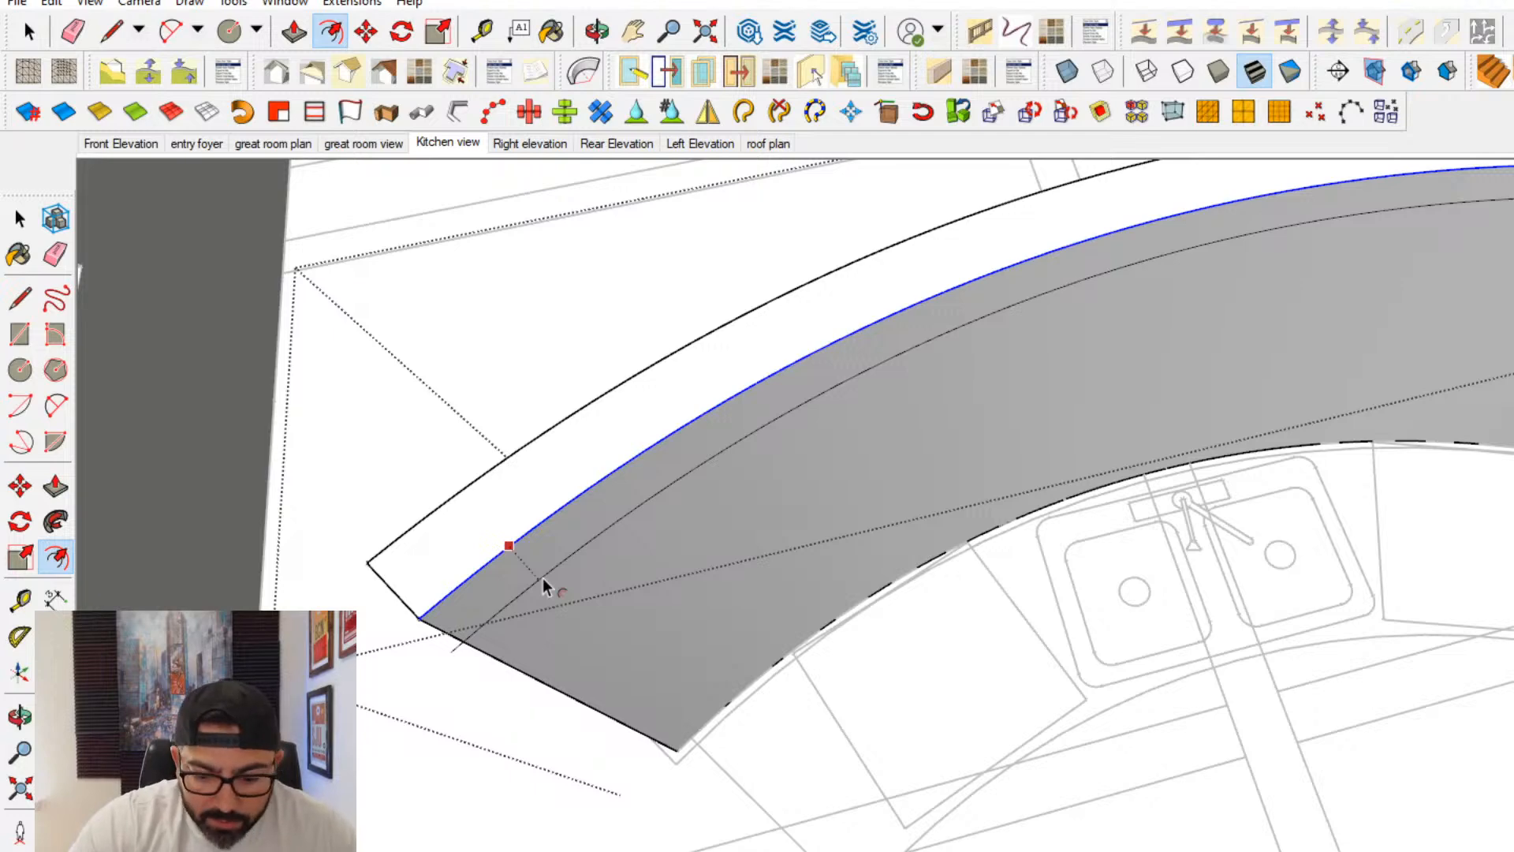
text(24)
key(Return)
shift+middle_drag(450, 589, 623, 473)
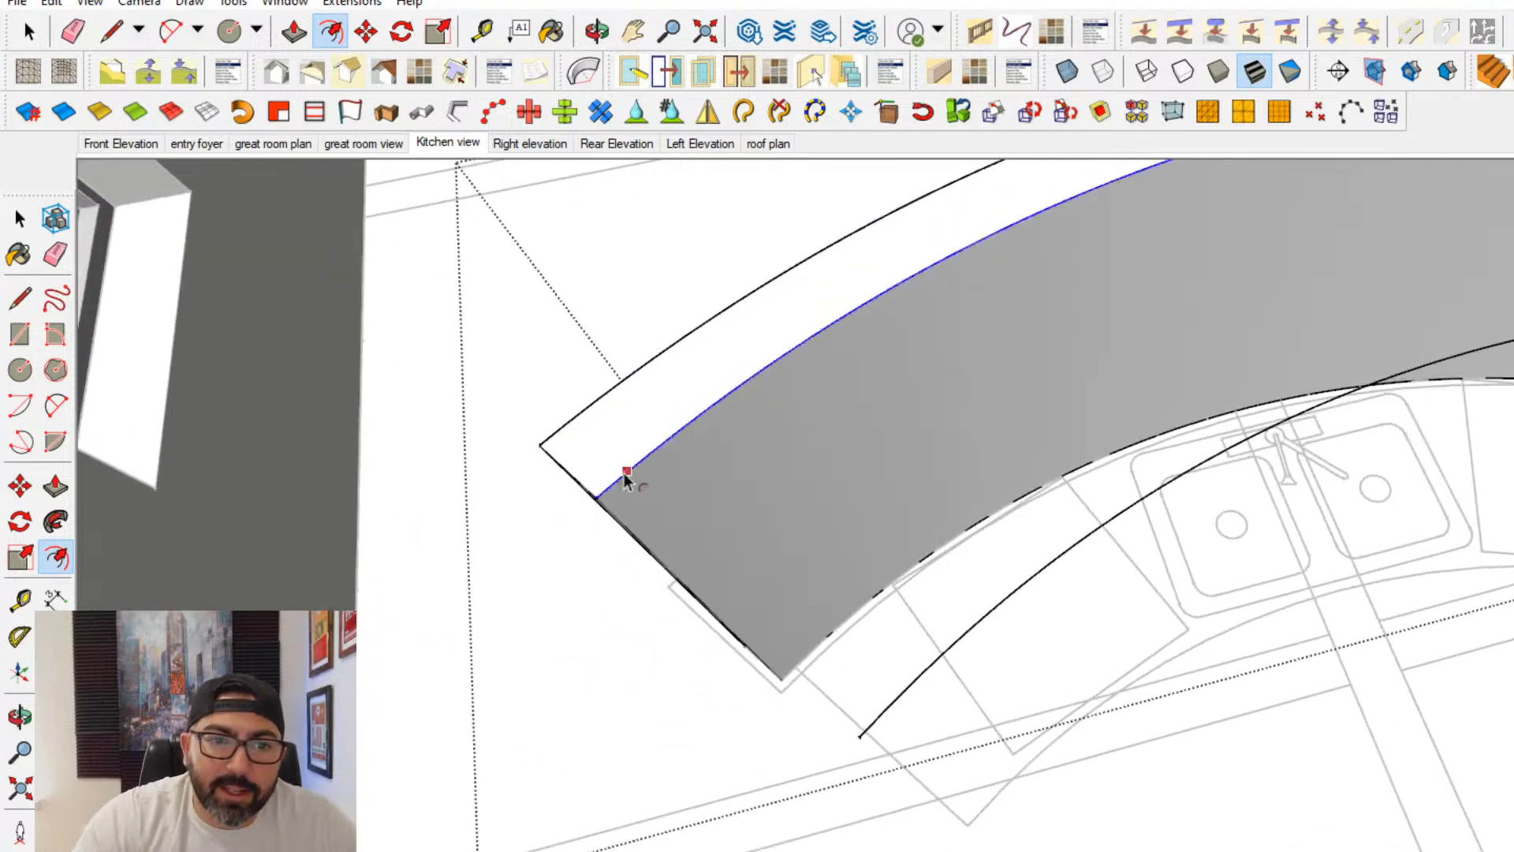
- Draw a vertical line up from the island plan's outer corner beside the sink-side cabinets
click(20, 298)
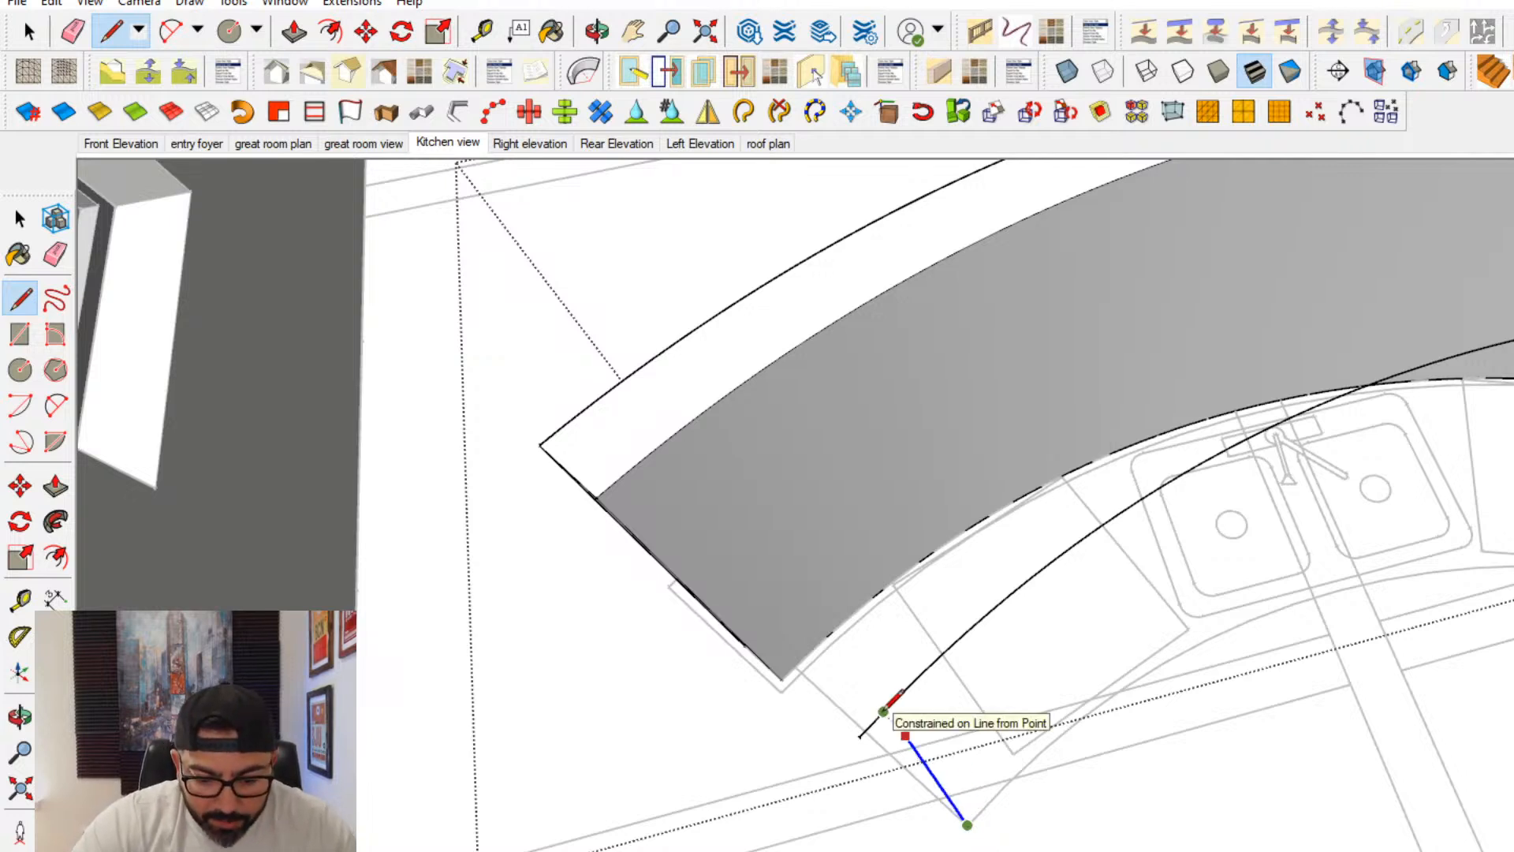
key(Return)
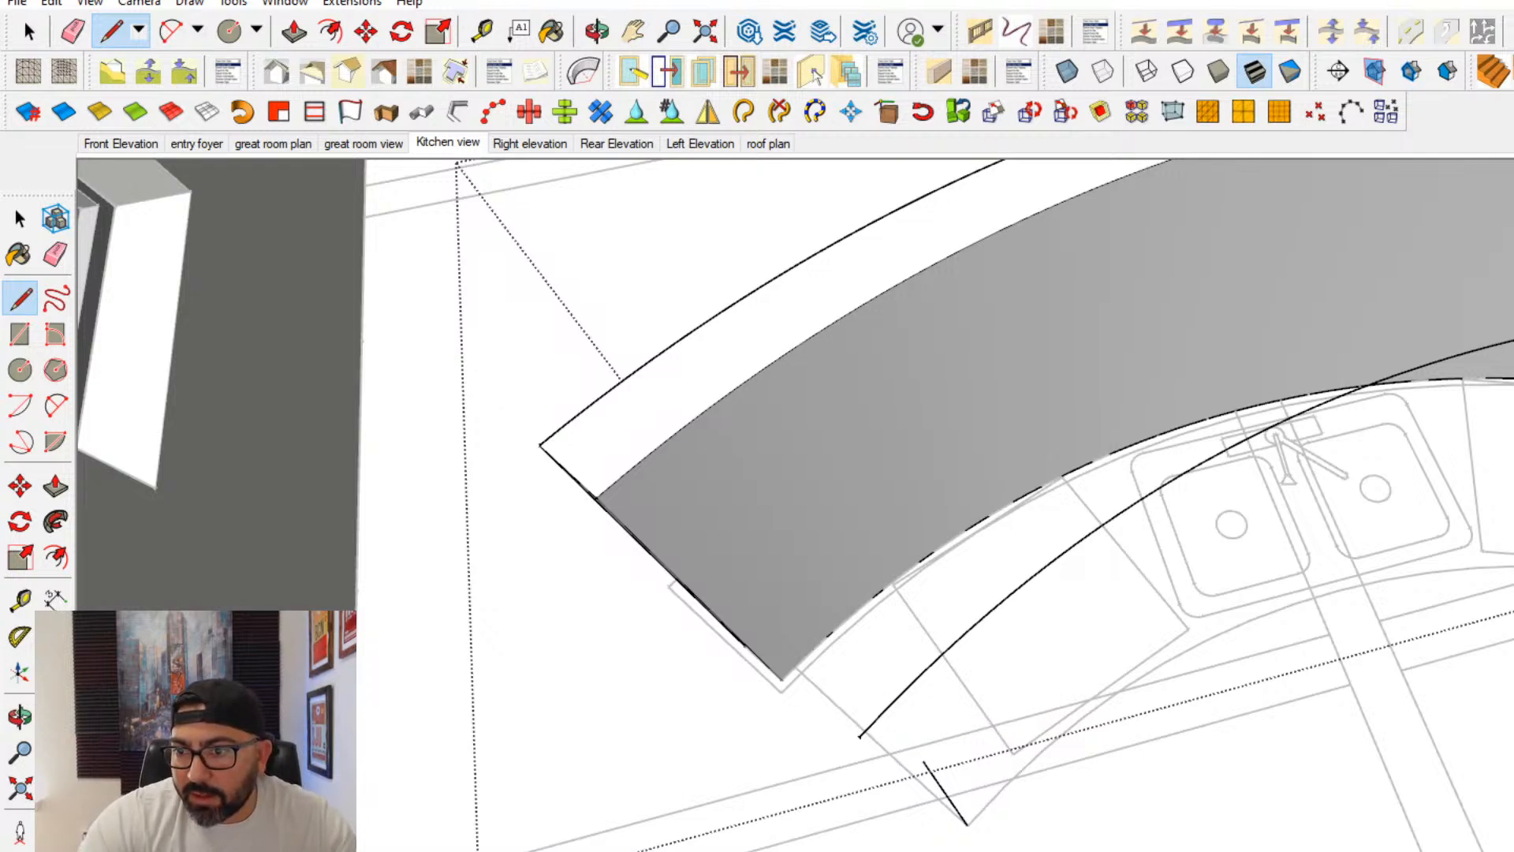
middle_drag(930, 631, 1080, 638)
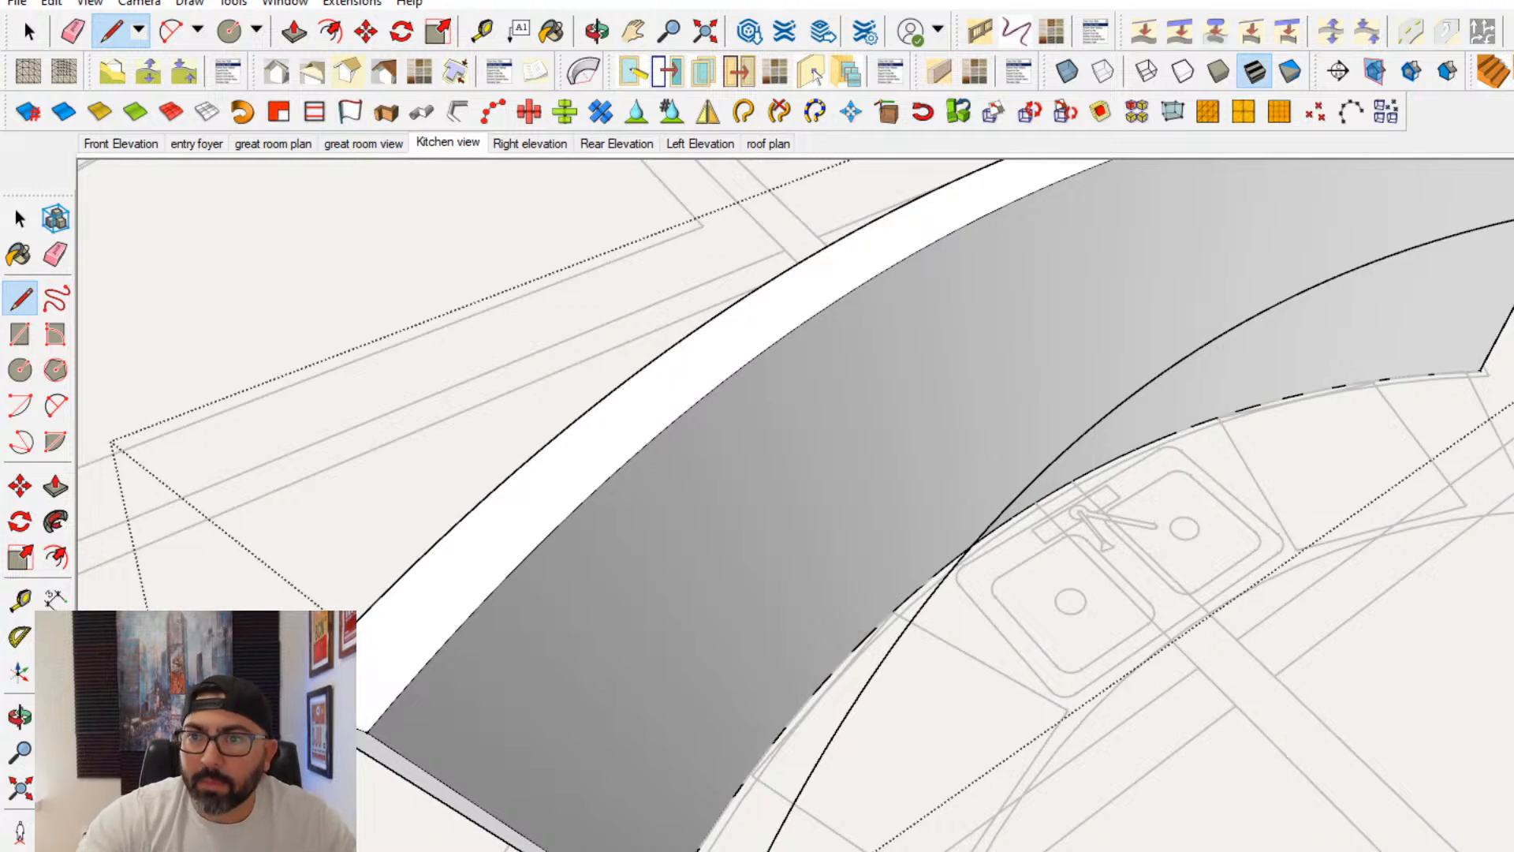
- Try to move the offset curve from the bar wall onto the end of the vertical line
key(space)
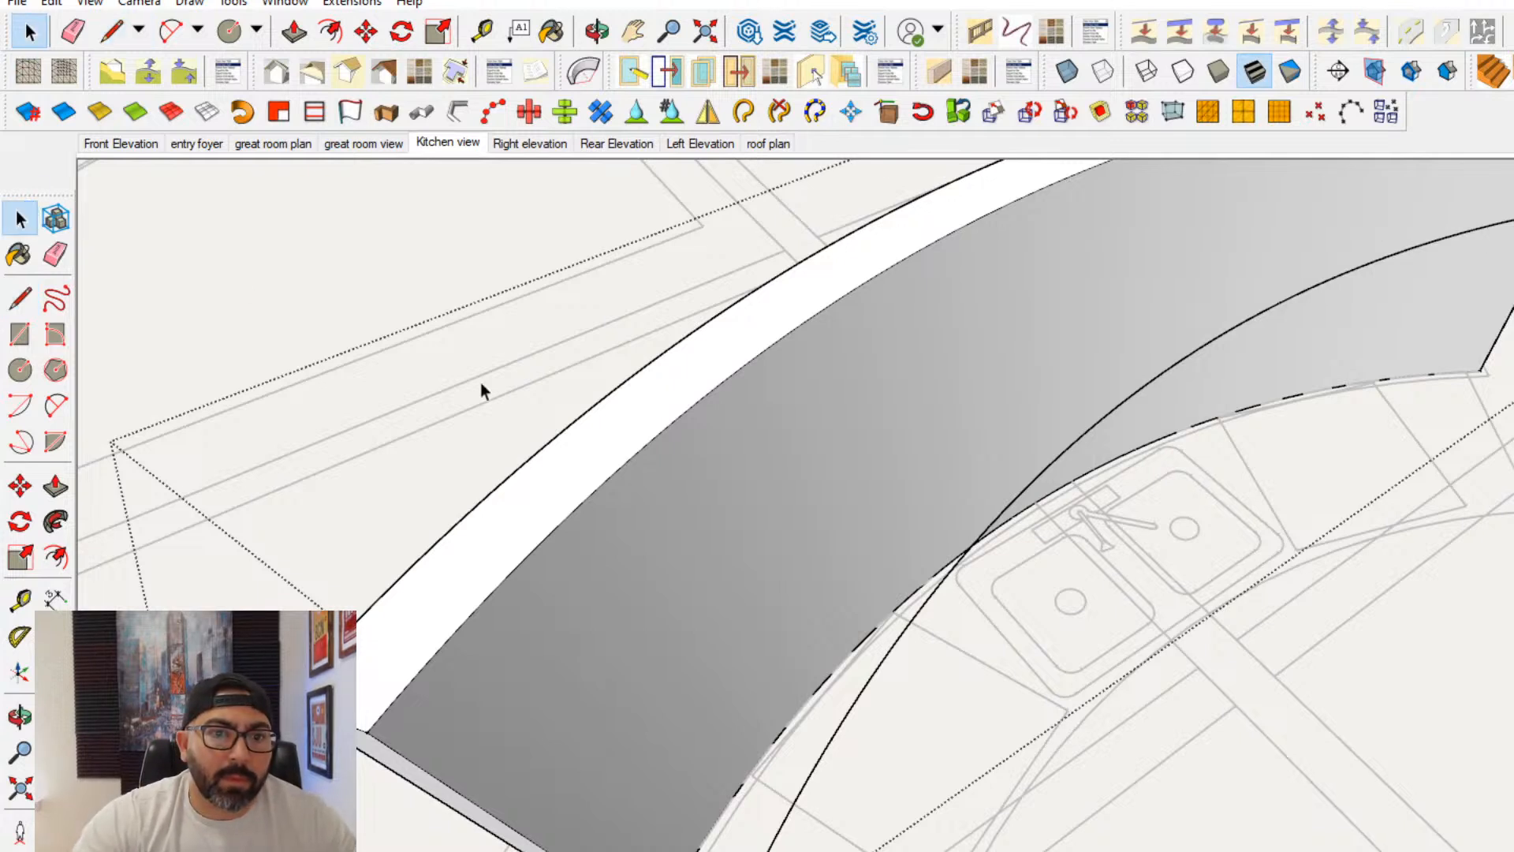
click(812, 769)
middle_drag(783, 700, 718, 606)
click(19, 485)
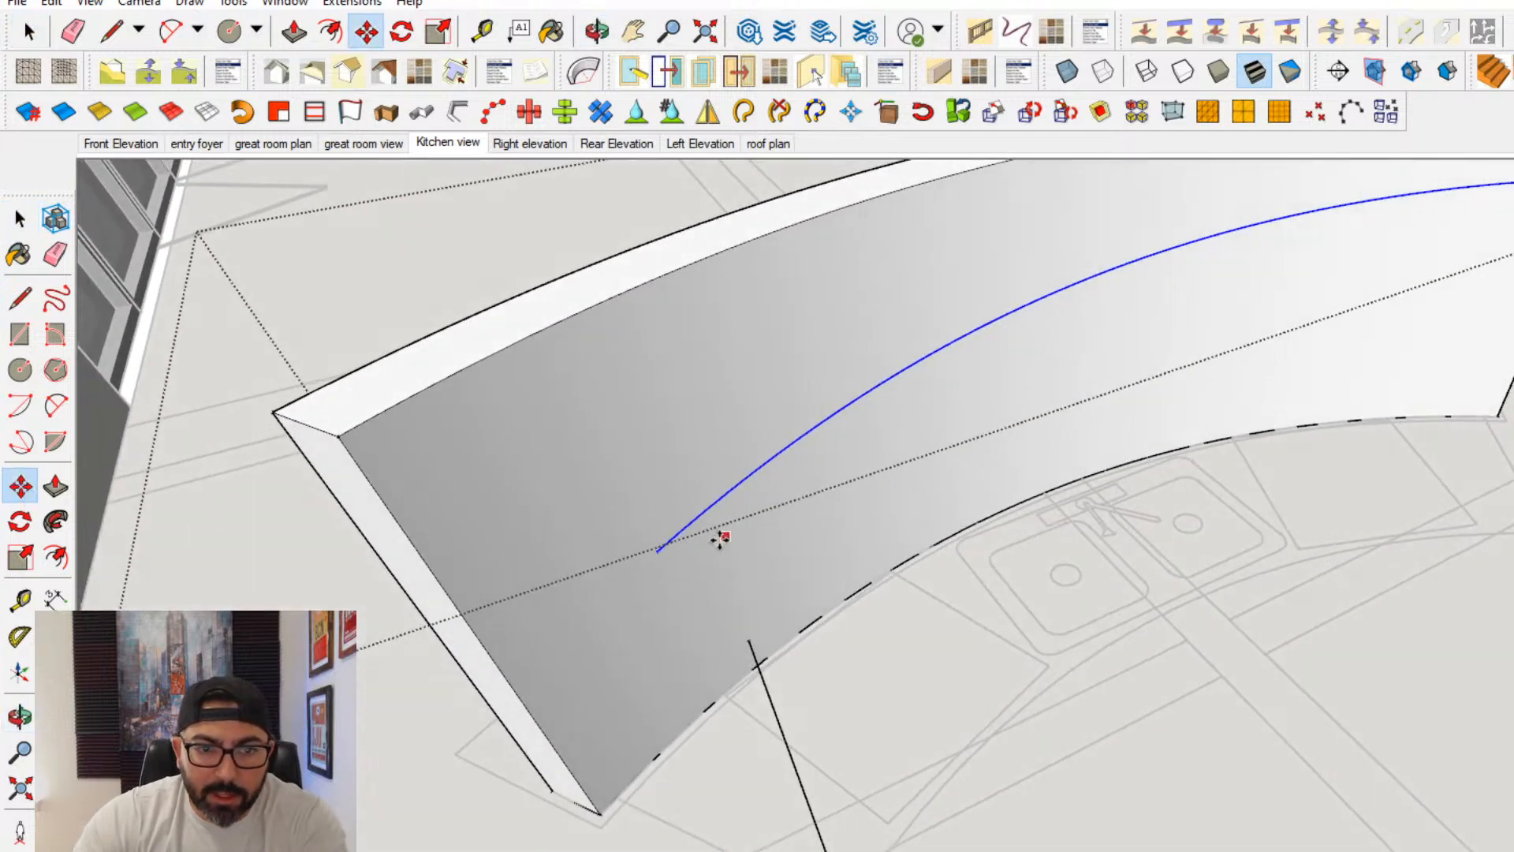
click(721, 520)
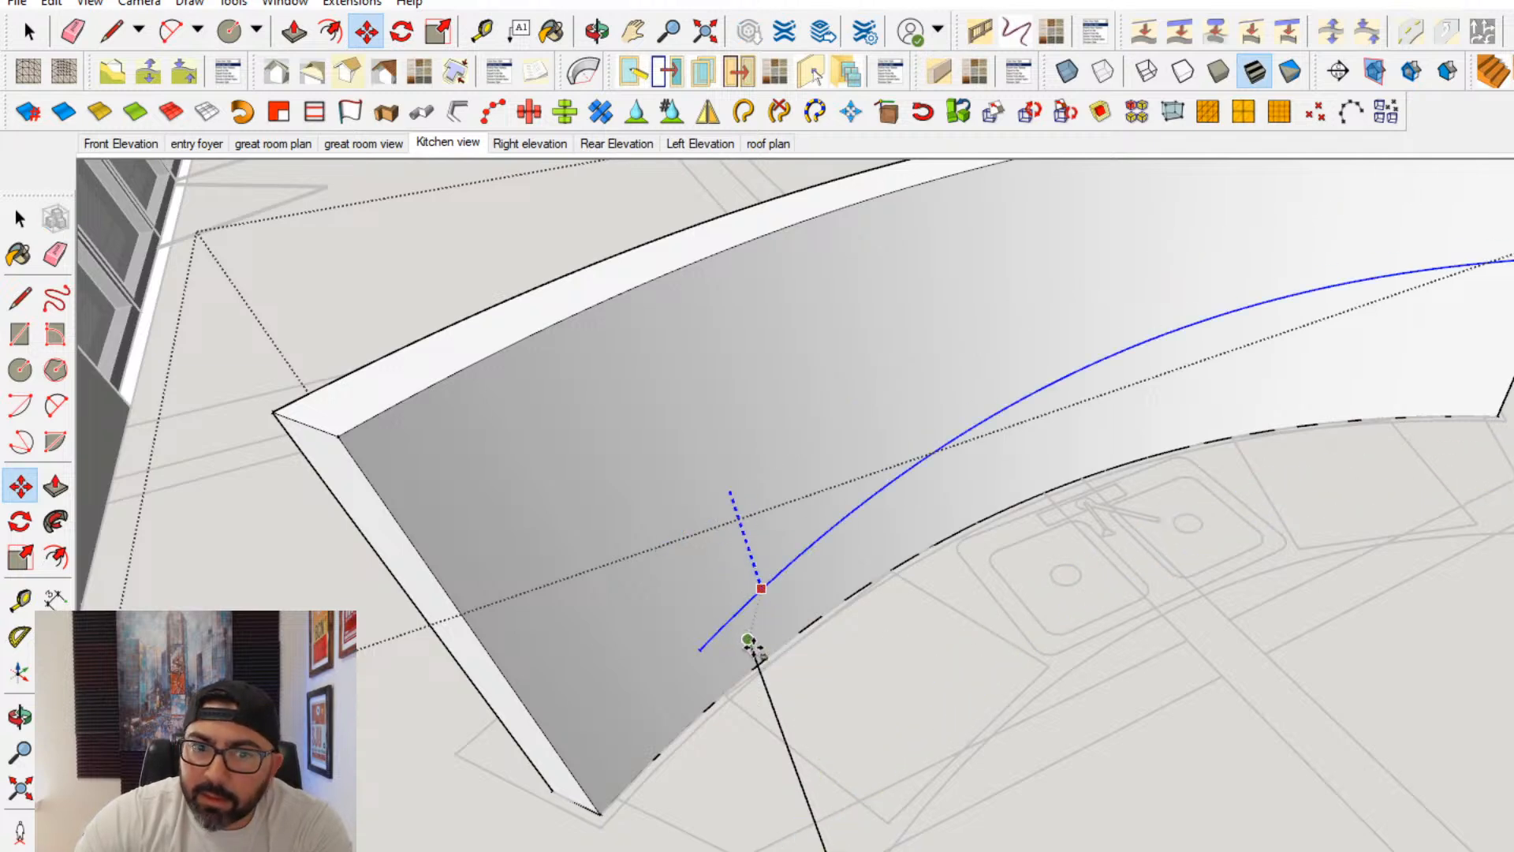
middle_drag(757, 642, 906, 470)
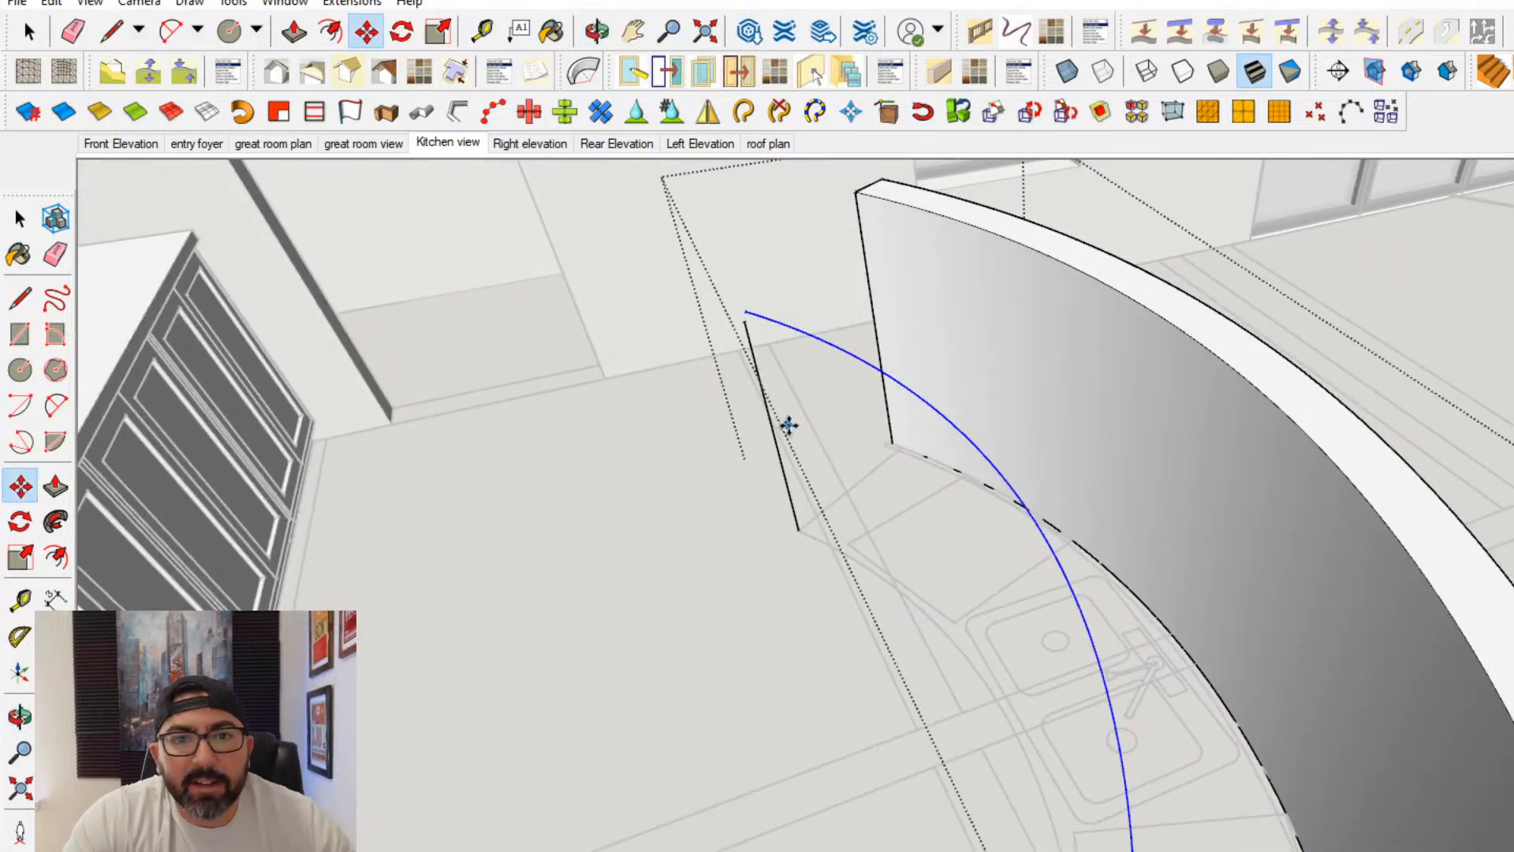
click(852, 354)
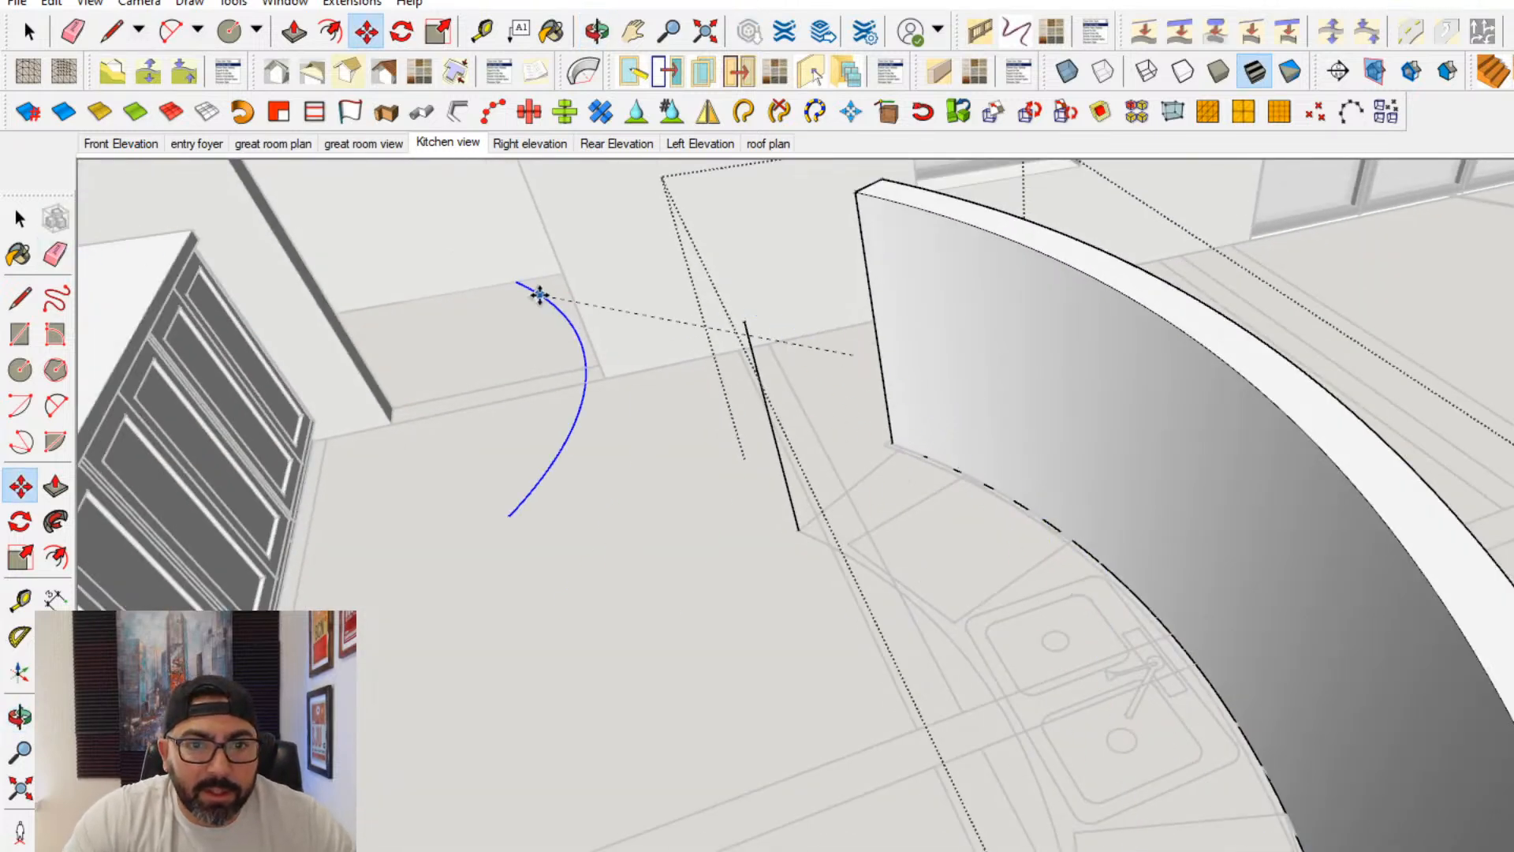
- Erase the vertical line and the curve that was offset from the bar wall
click(55, 254)
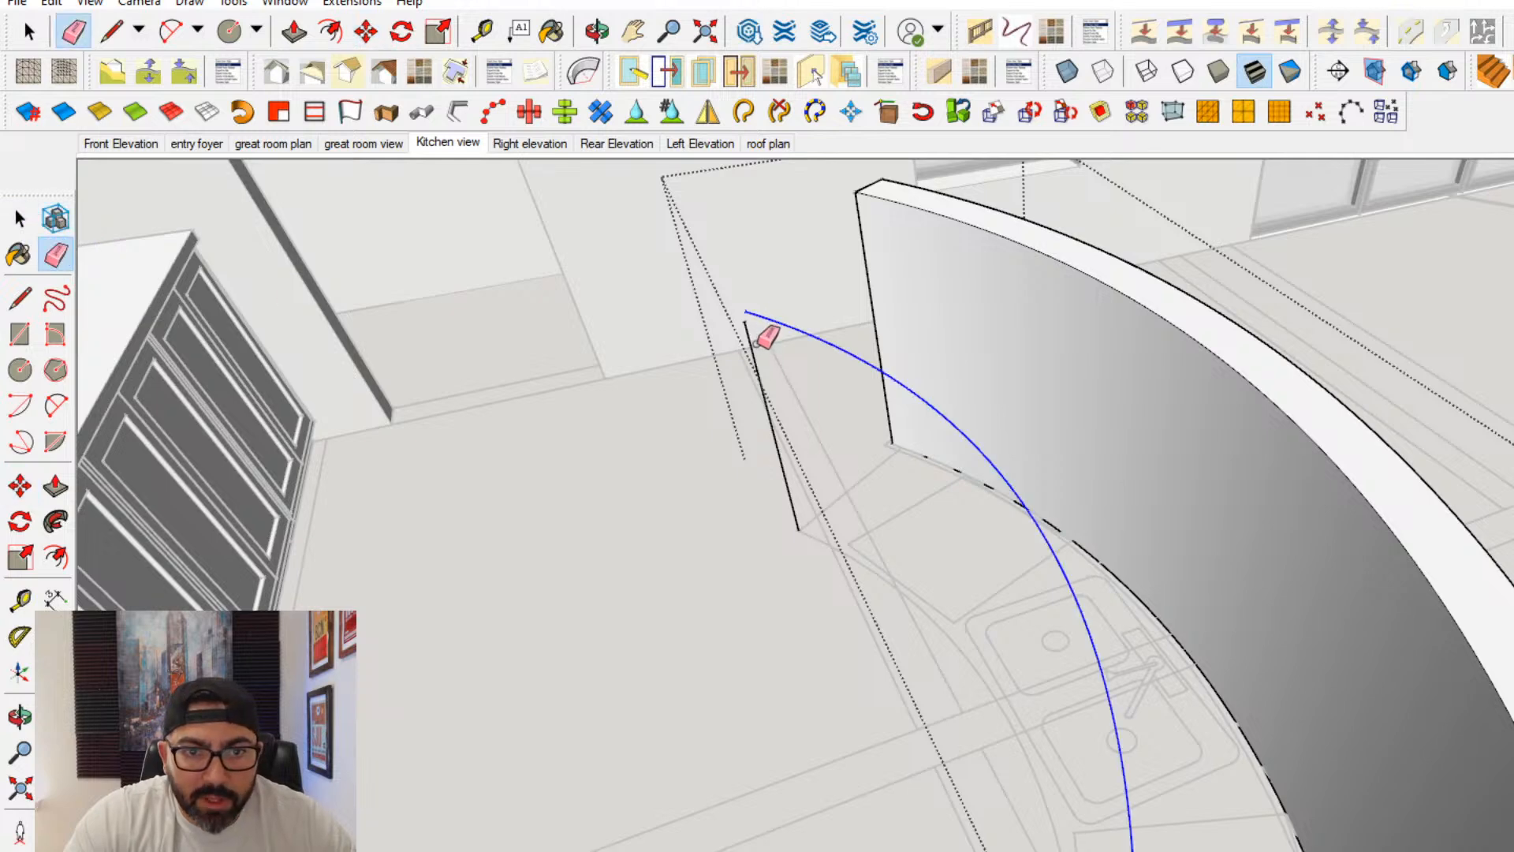
mouse_move(762, 338)
mouse_down()
mouse_move(768, 322)
mouse_move(771, 371)
mouse_up()
mouse_move(779, 388)
middle_down()
mouse_move(975, 649)
mouse_move(1003, 652)
middle_up()
drag(1269, 651, 1206, 645)
click(1217, 641)
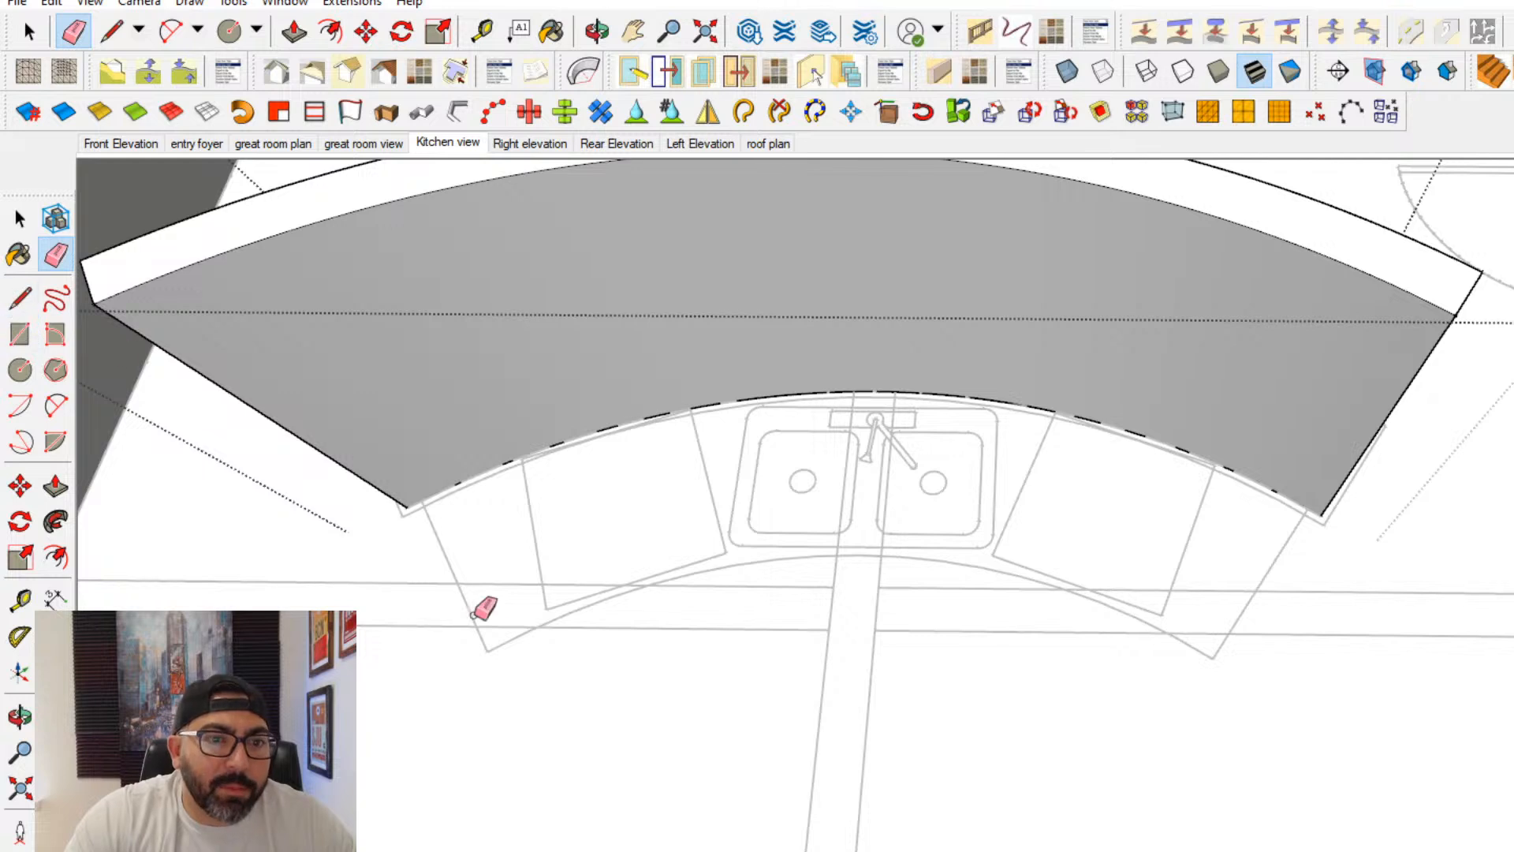
- Outline the sink-side cabinets with straight lines along both ends and across the front corners, closing a face against the bar wall
scroll(467, 589, up, 2)
middle_drag(466, 587, 426, 536)
key(l)
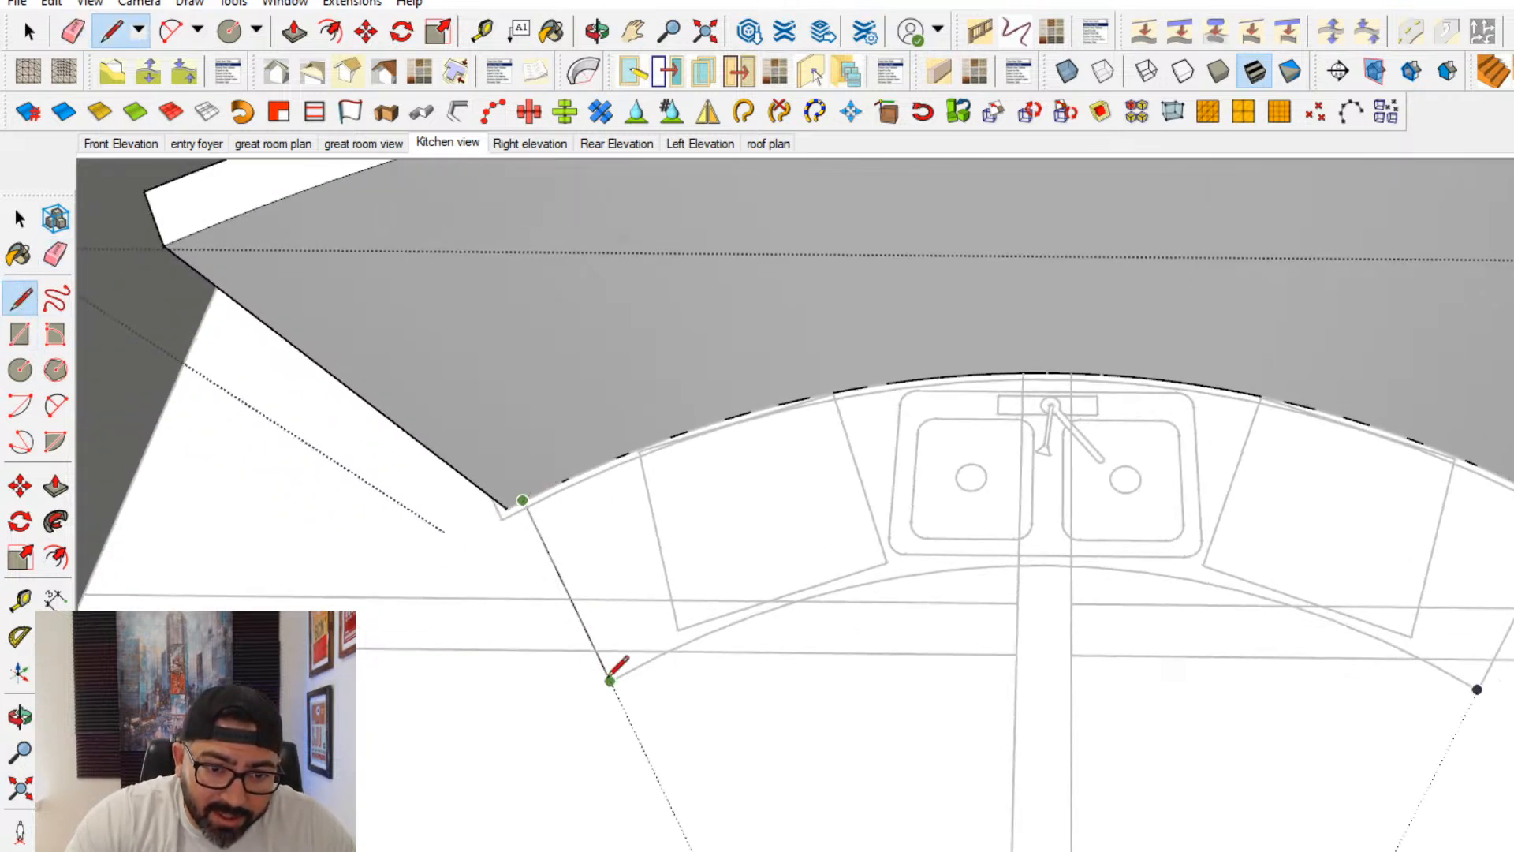
click(611, 680)
click(1477, 689)
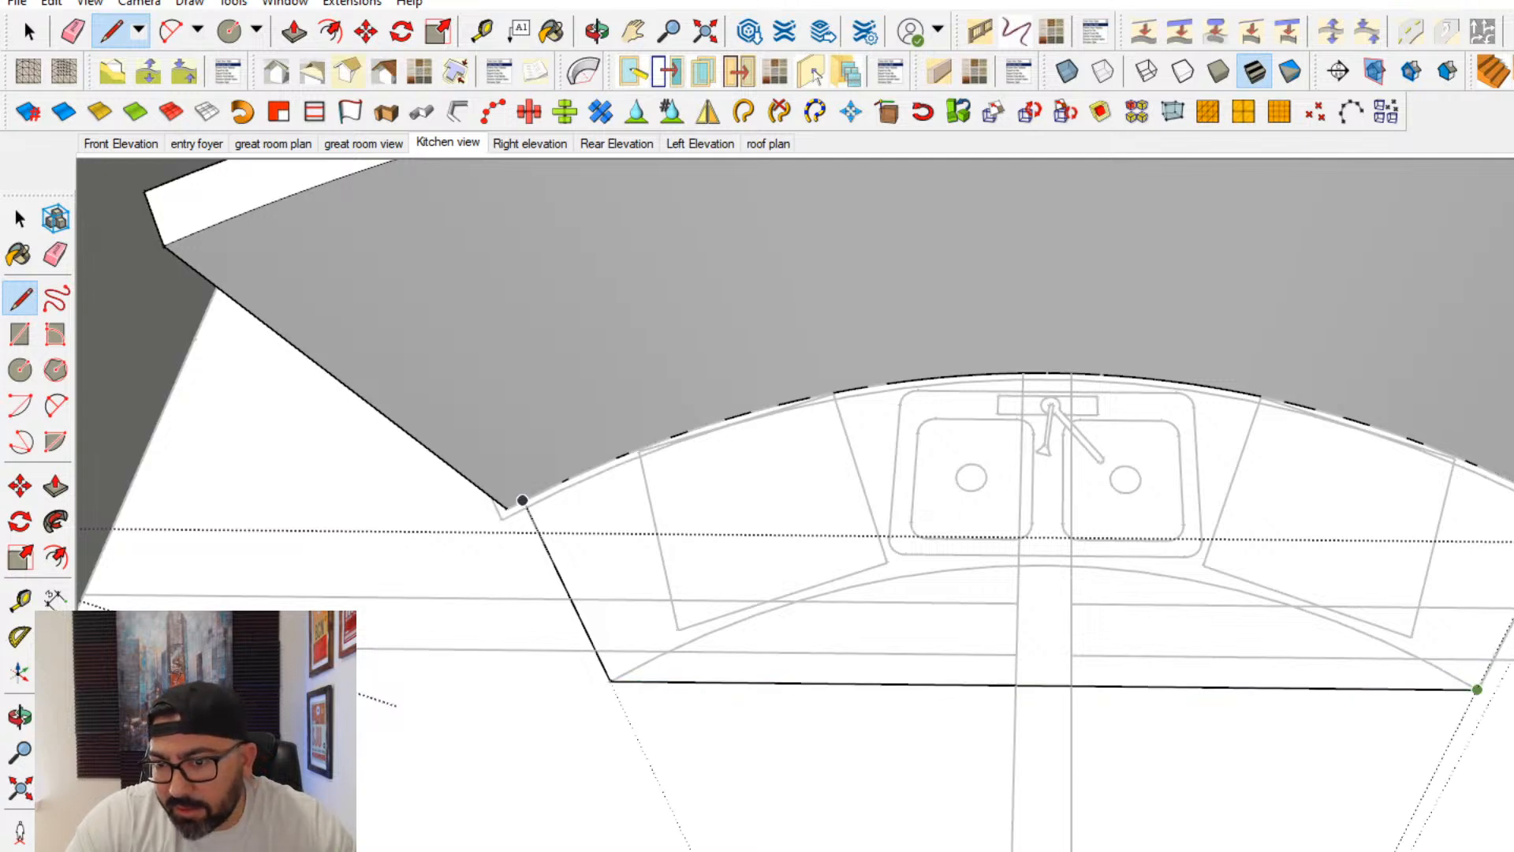
scroll(1506, 473, up, 3)
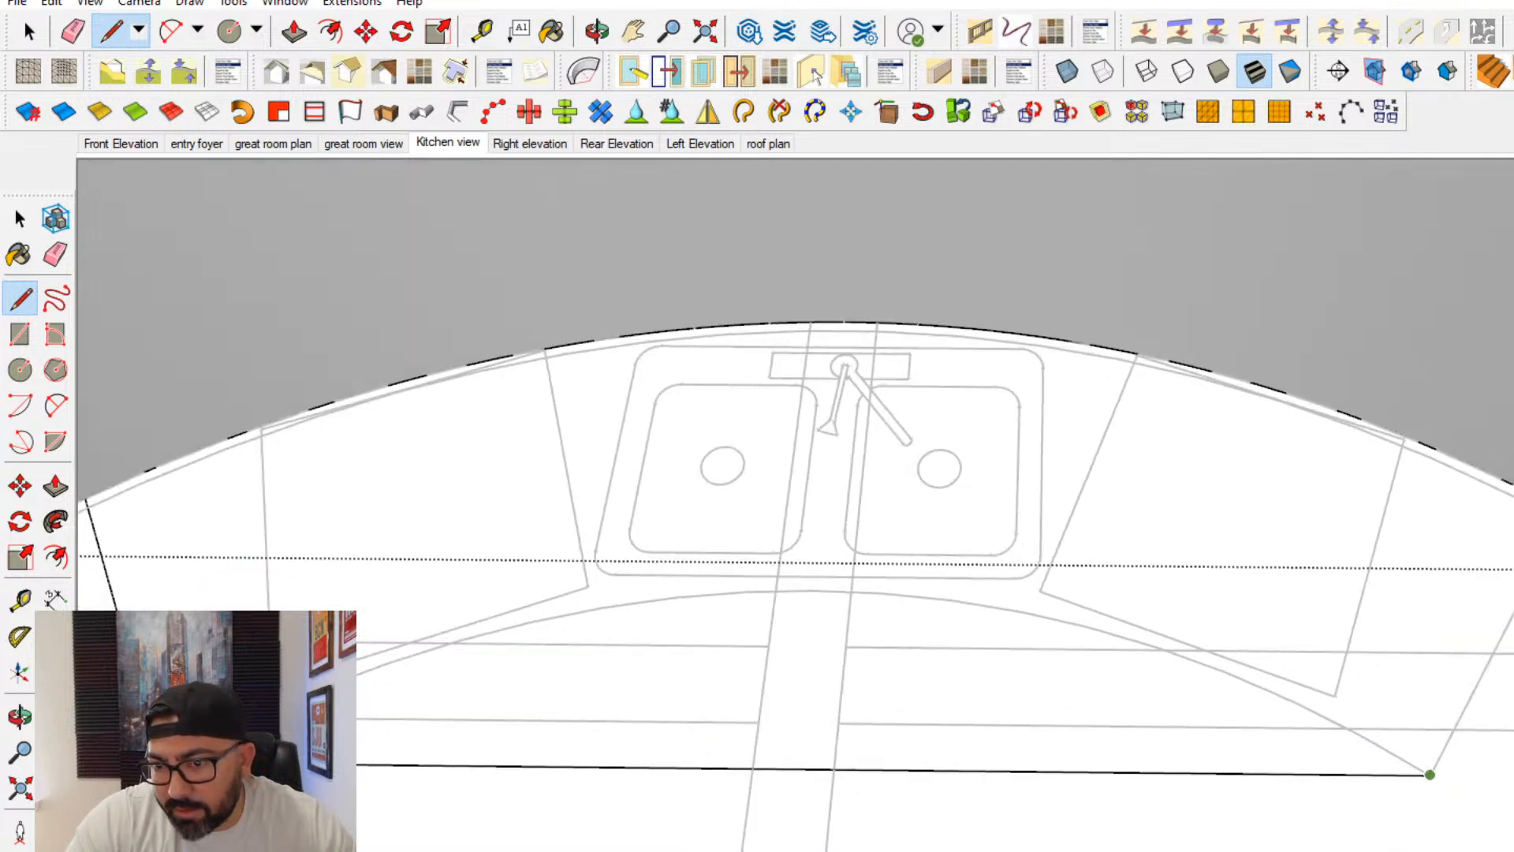
click(1511, 517)
- Draw a 2-point arc between the front corners along the plan's curved cabinet edge, and erase the straight front line
scroll(1433, 549, down, 1)
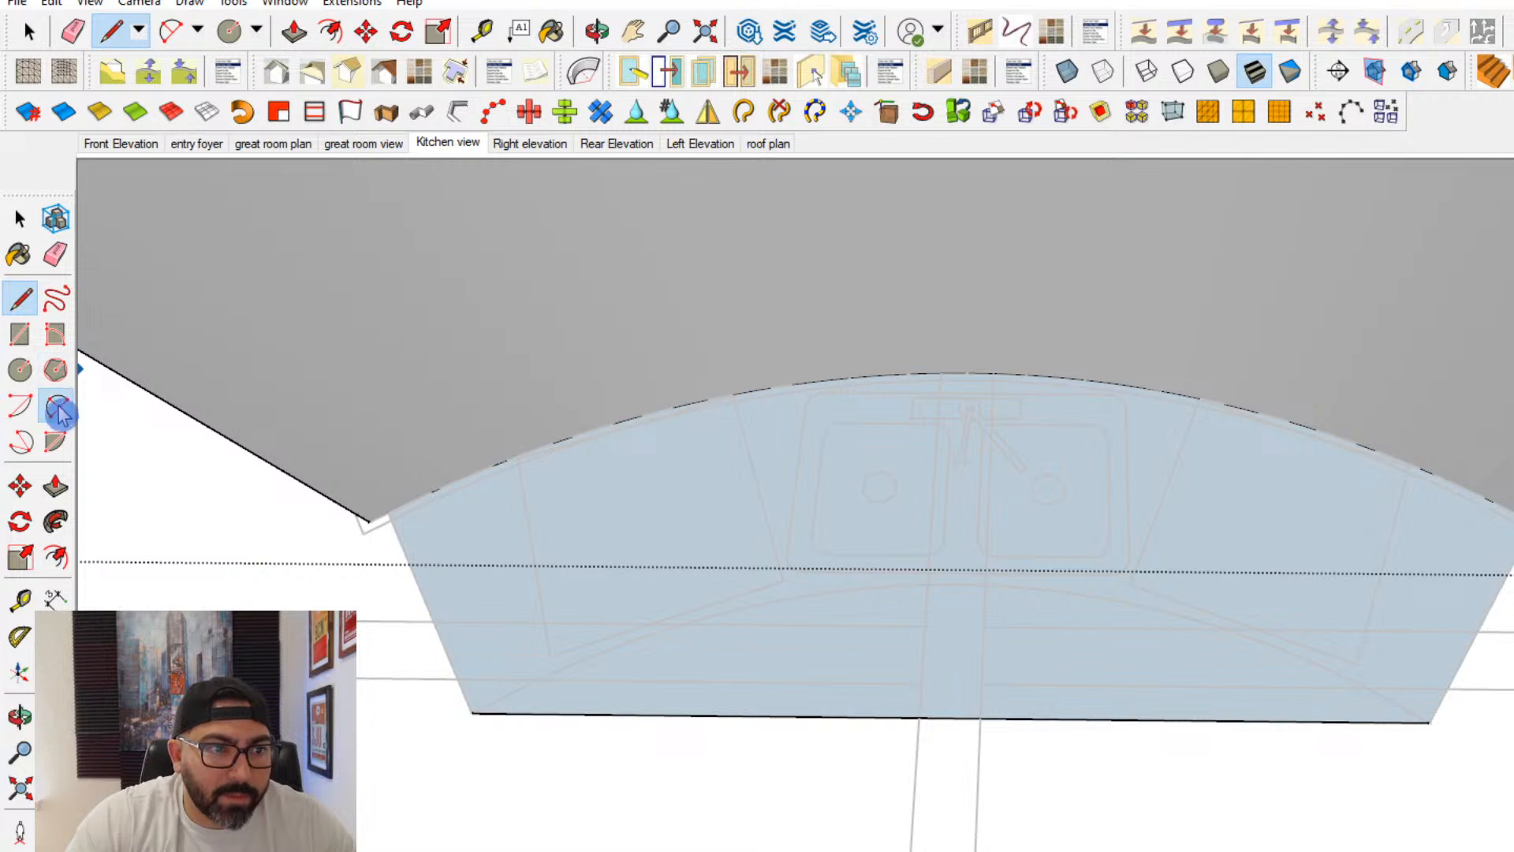
click(471, 712)
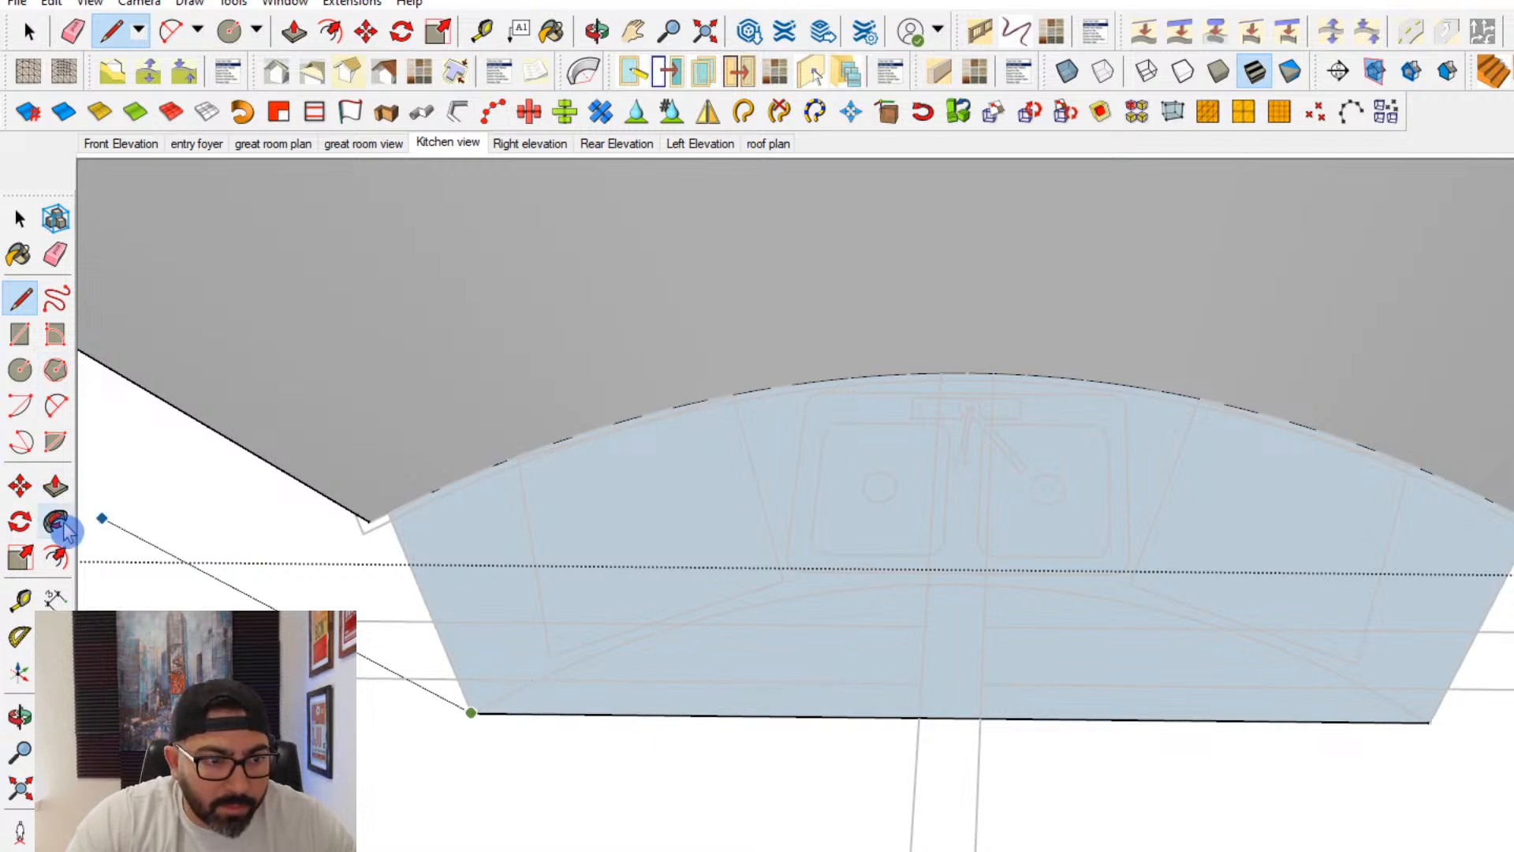
click(58, 408)
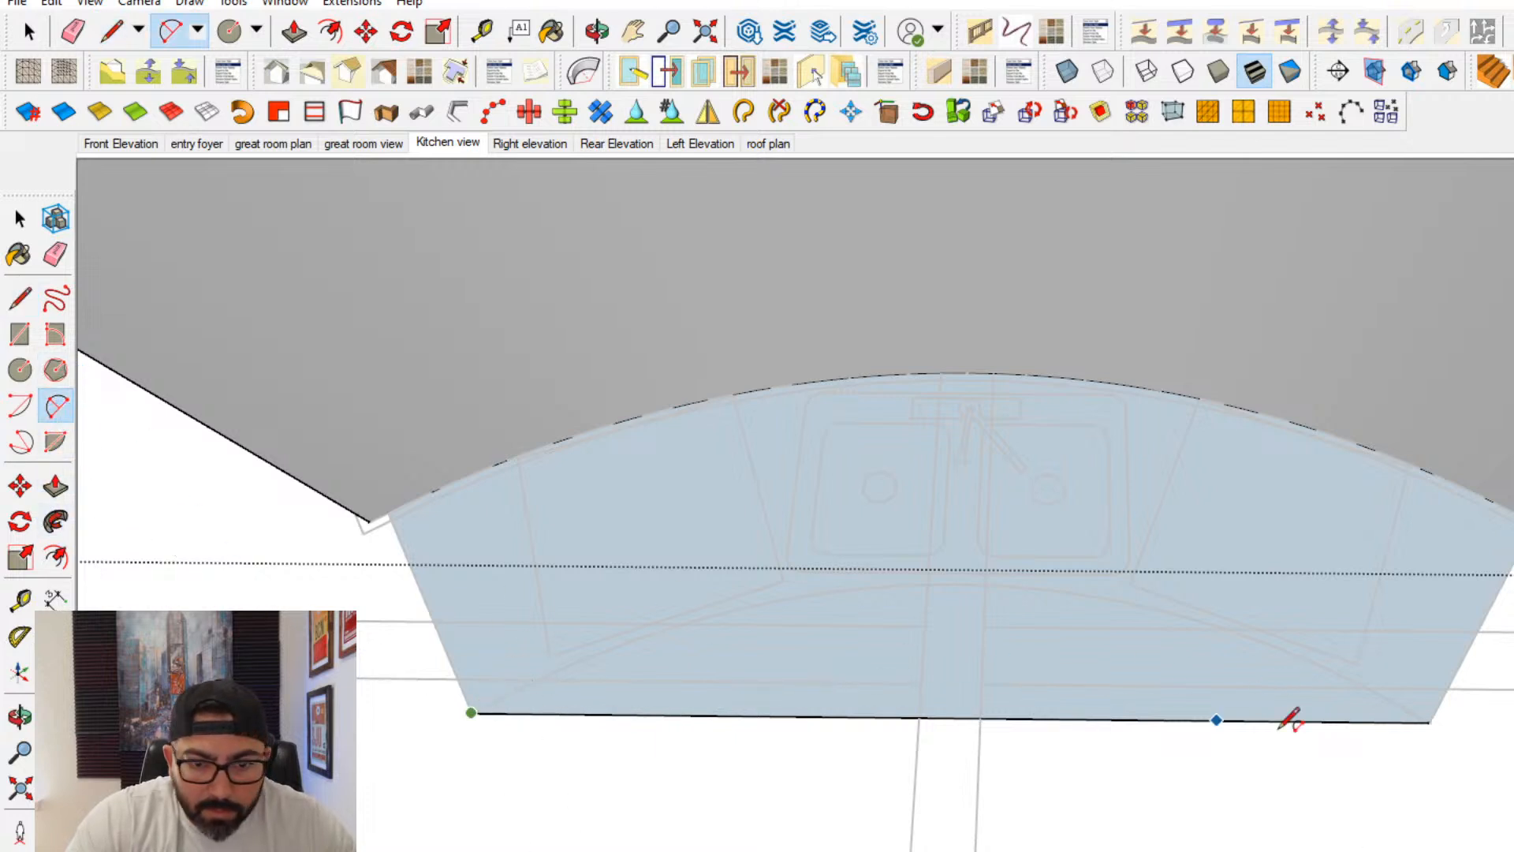
click(1428, 722)
scroll(961, 580, up, 1)
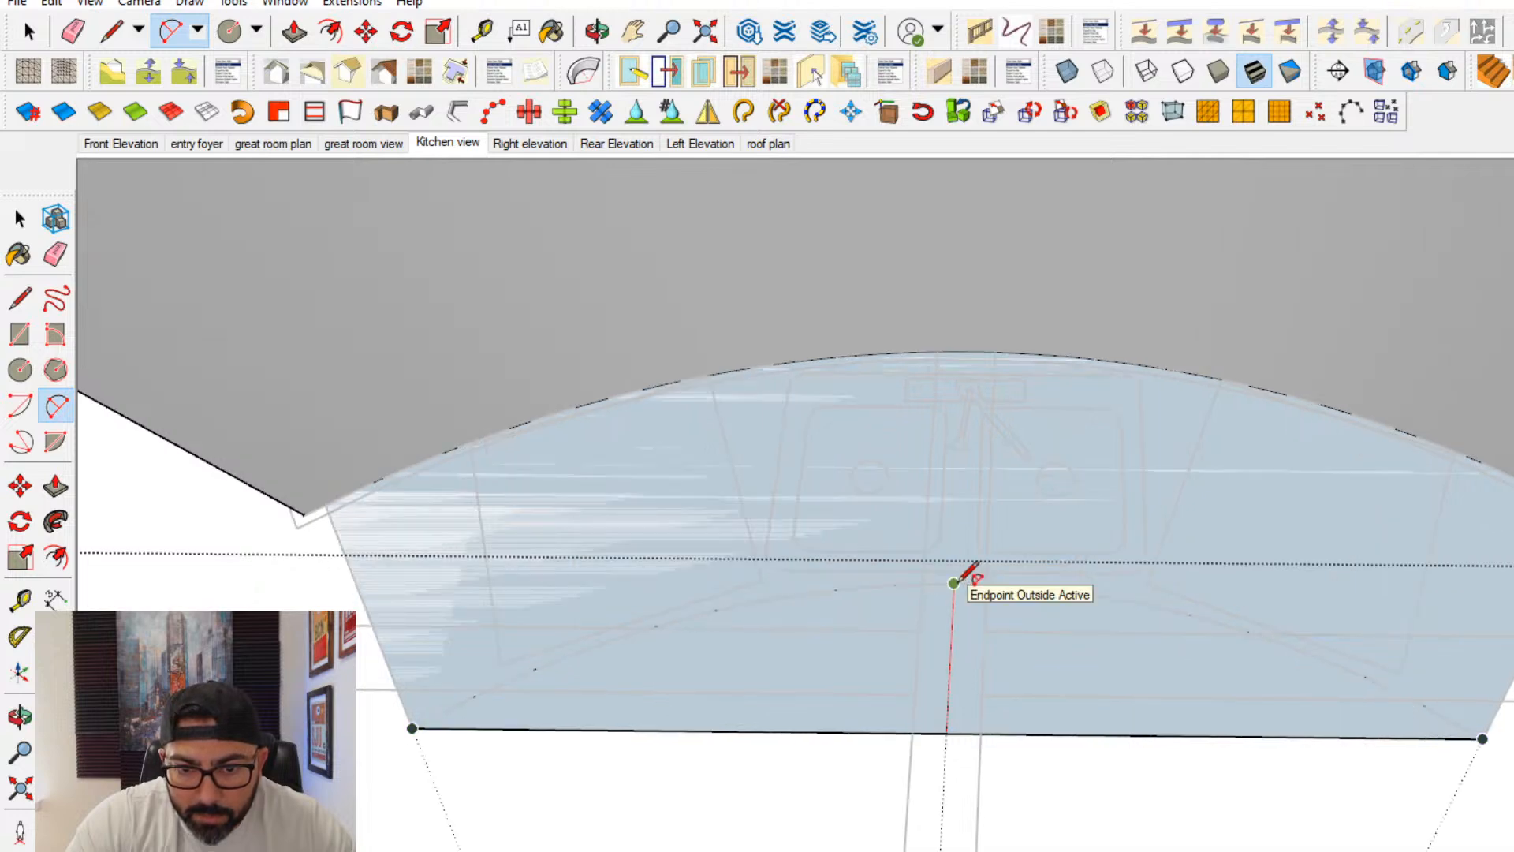
click(957, 580)
shift+middle_drag(915, 599, 917, 704)
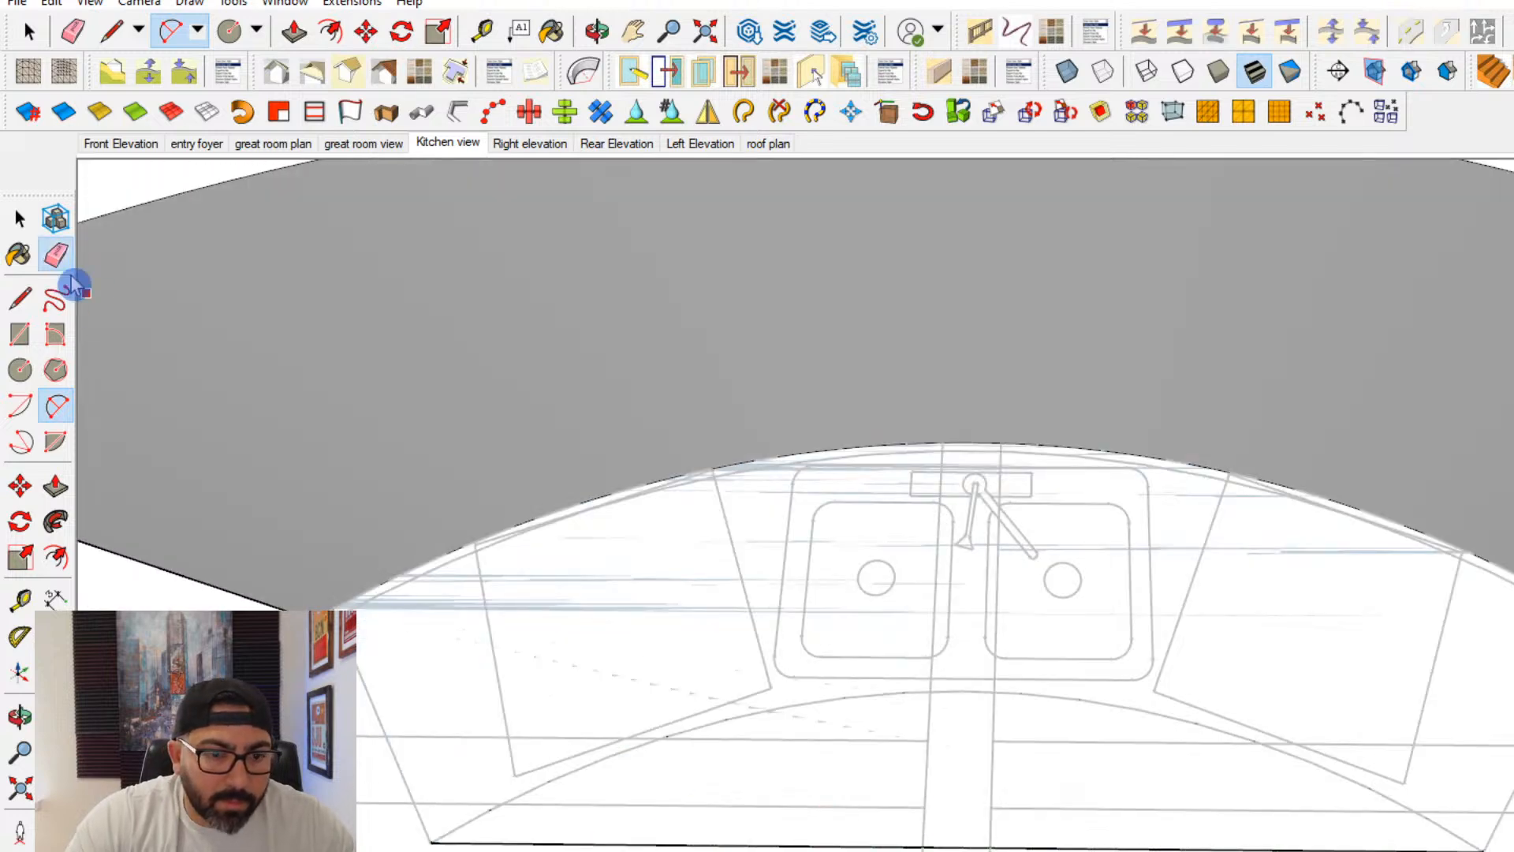
click(55, 254)
click(686, 842)
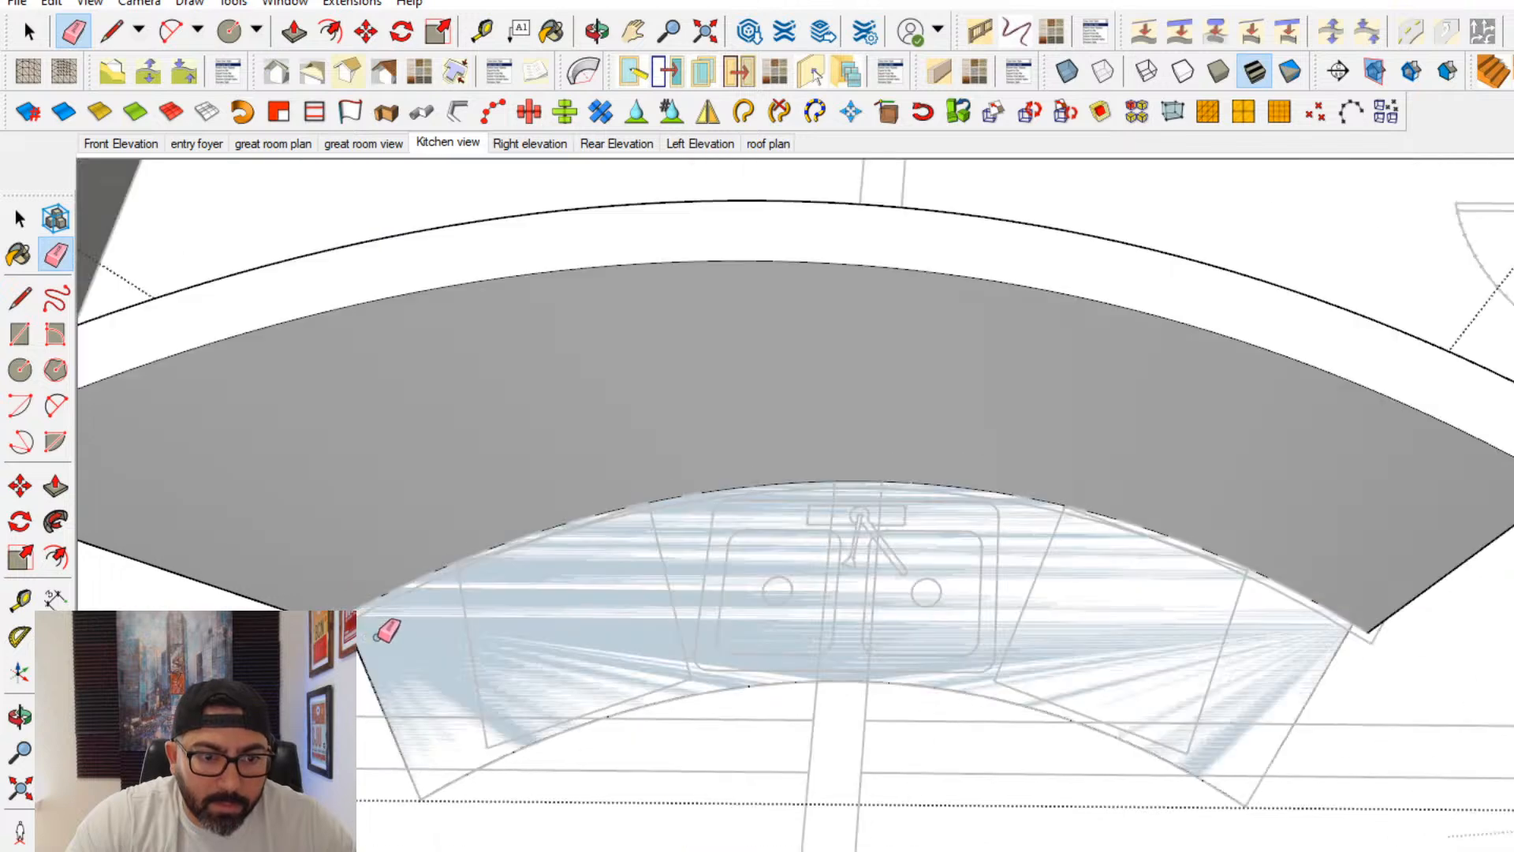
key(p)
click(514, 695)
key(Escape)
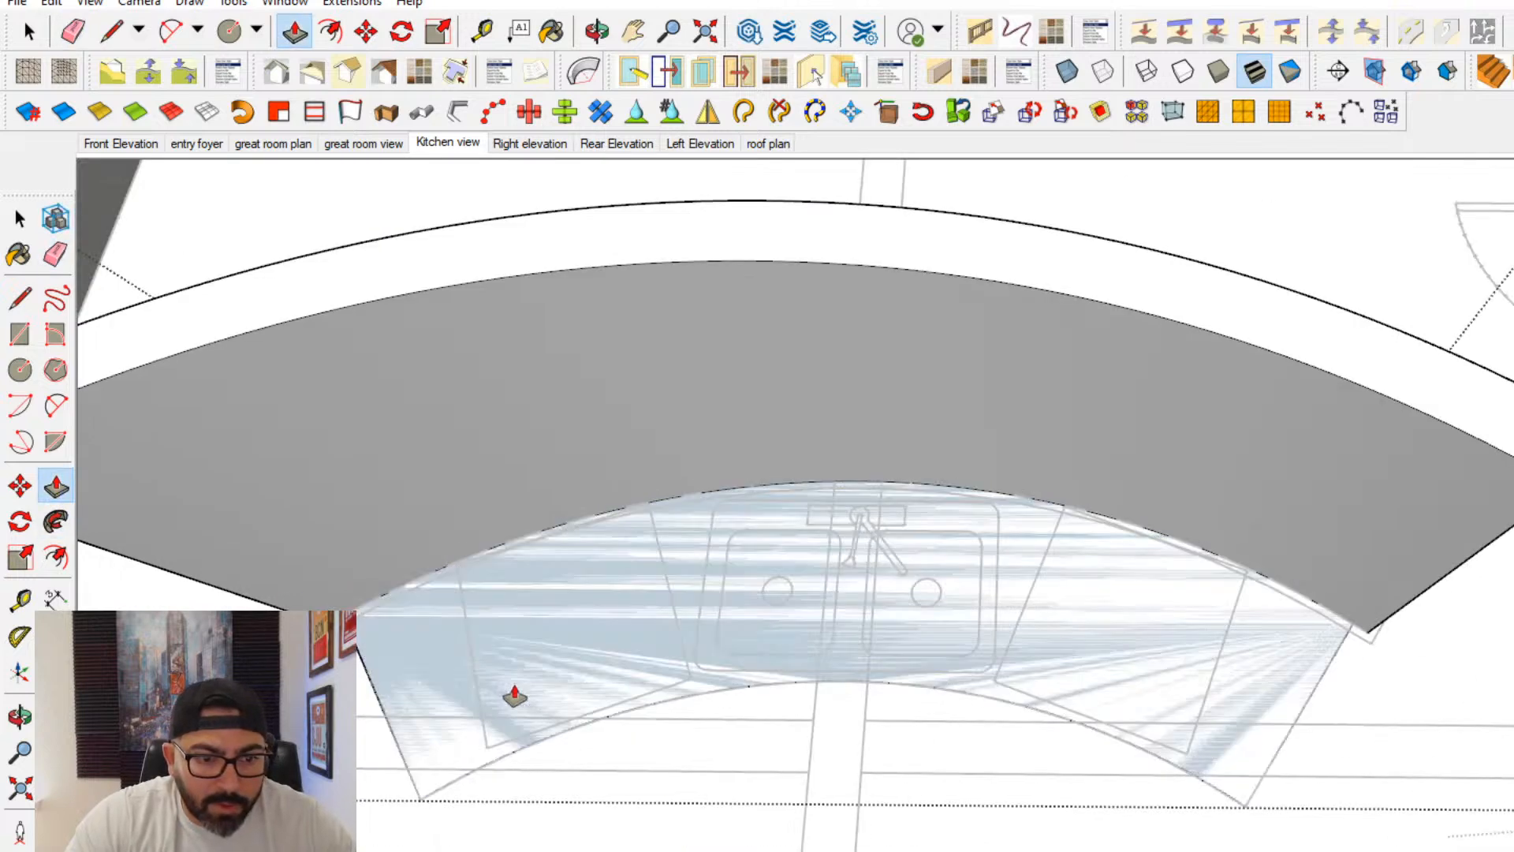
- Offset the front arc slightly inward and extrude the larger face behind it upward into the curved cabinet block
key(space)
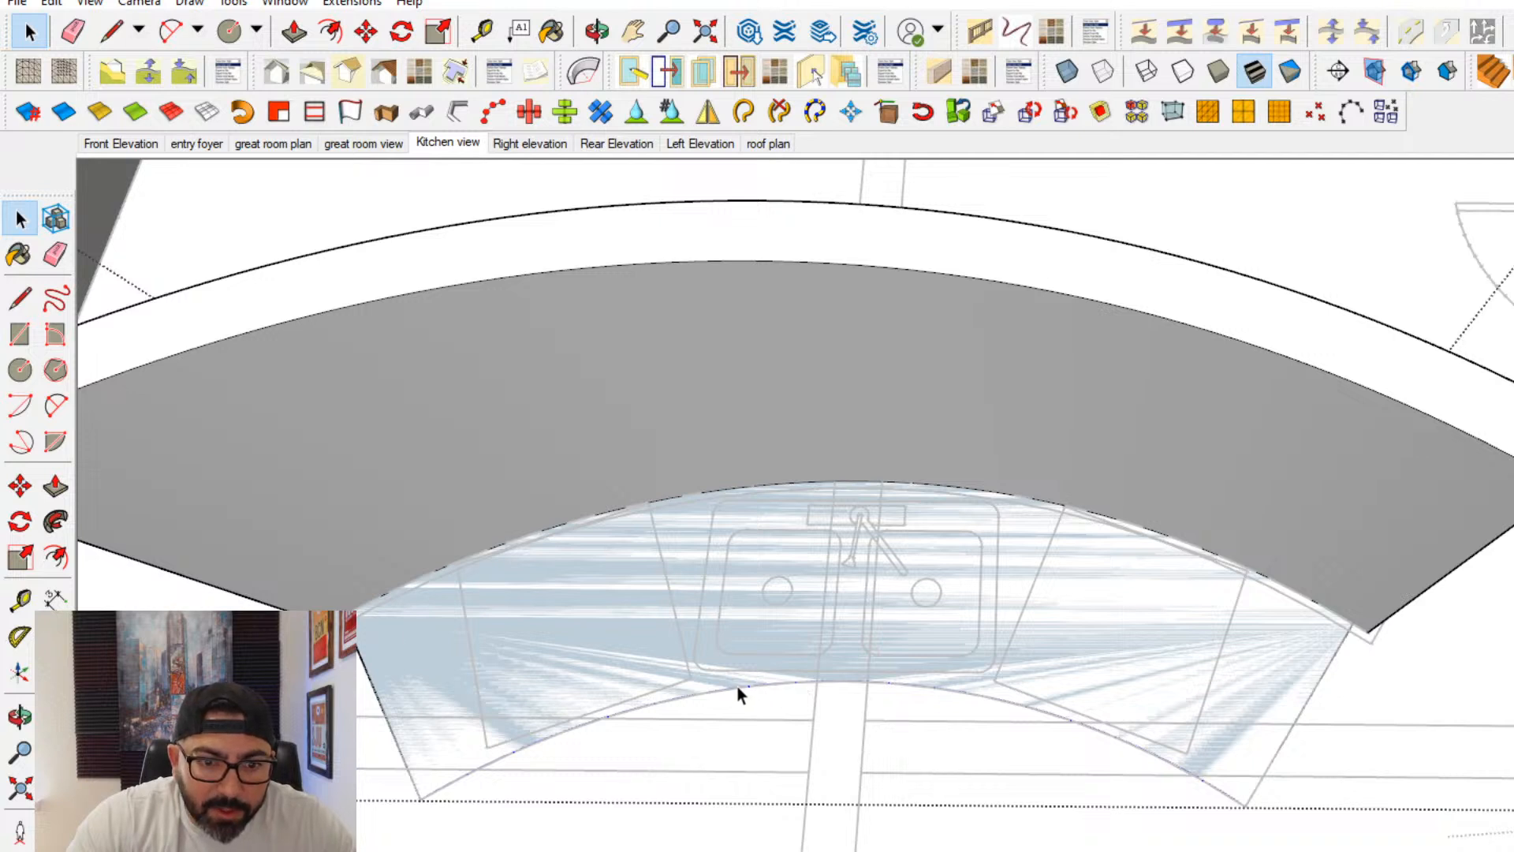
click(56, 558)
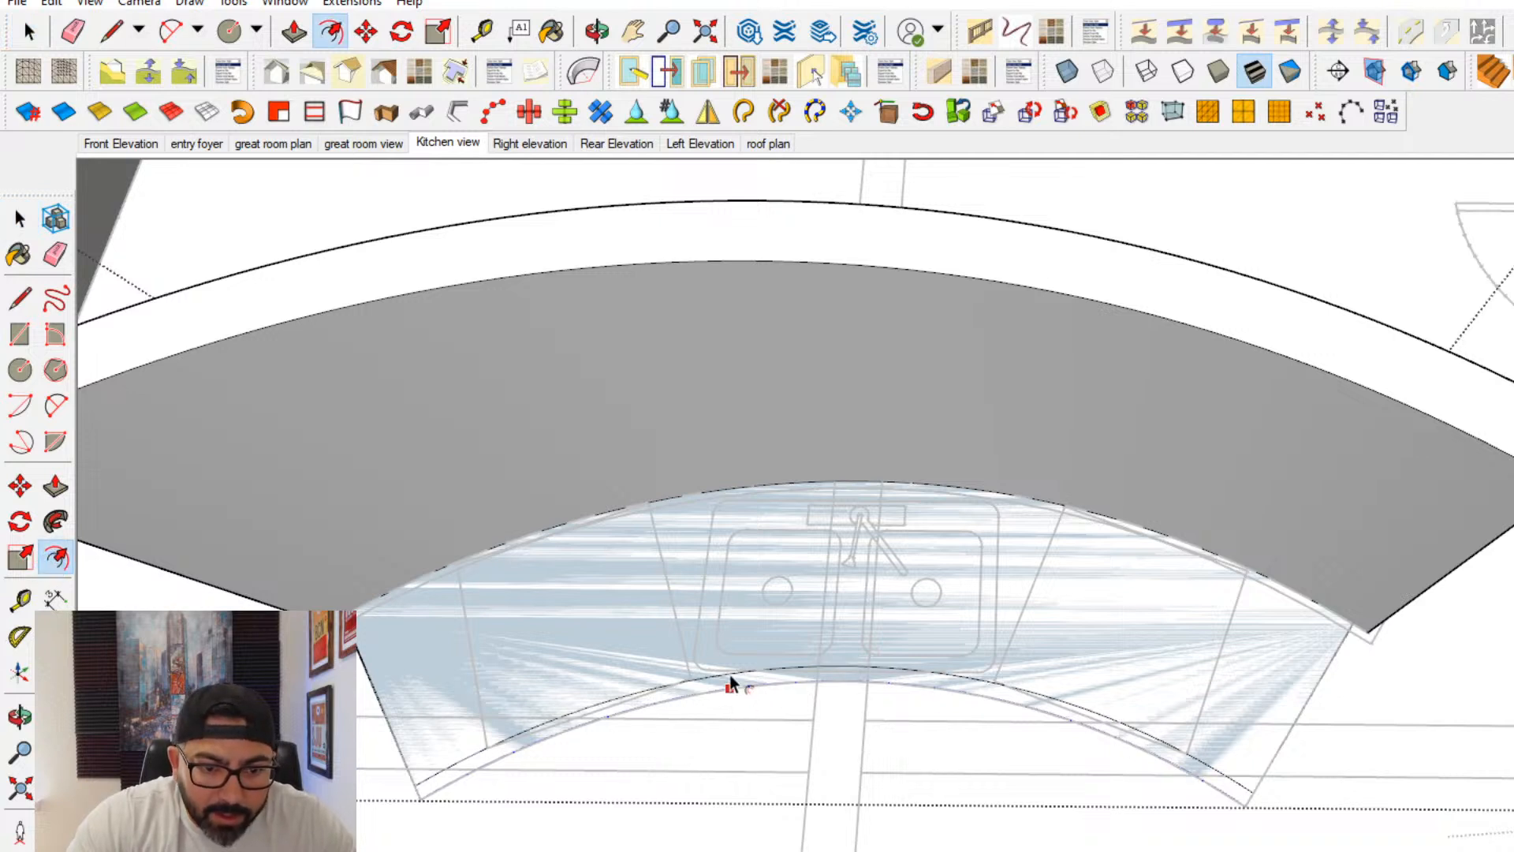
click(56, 486)
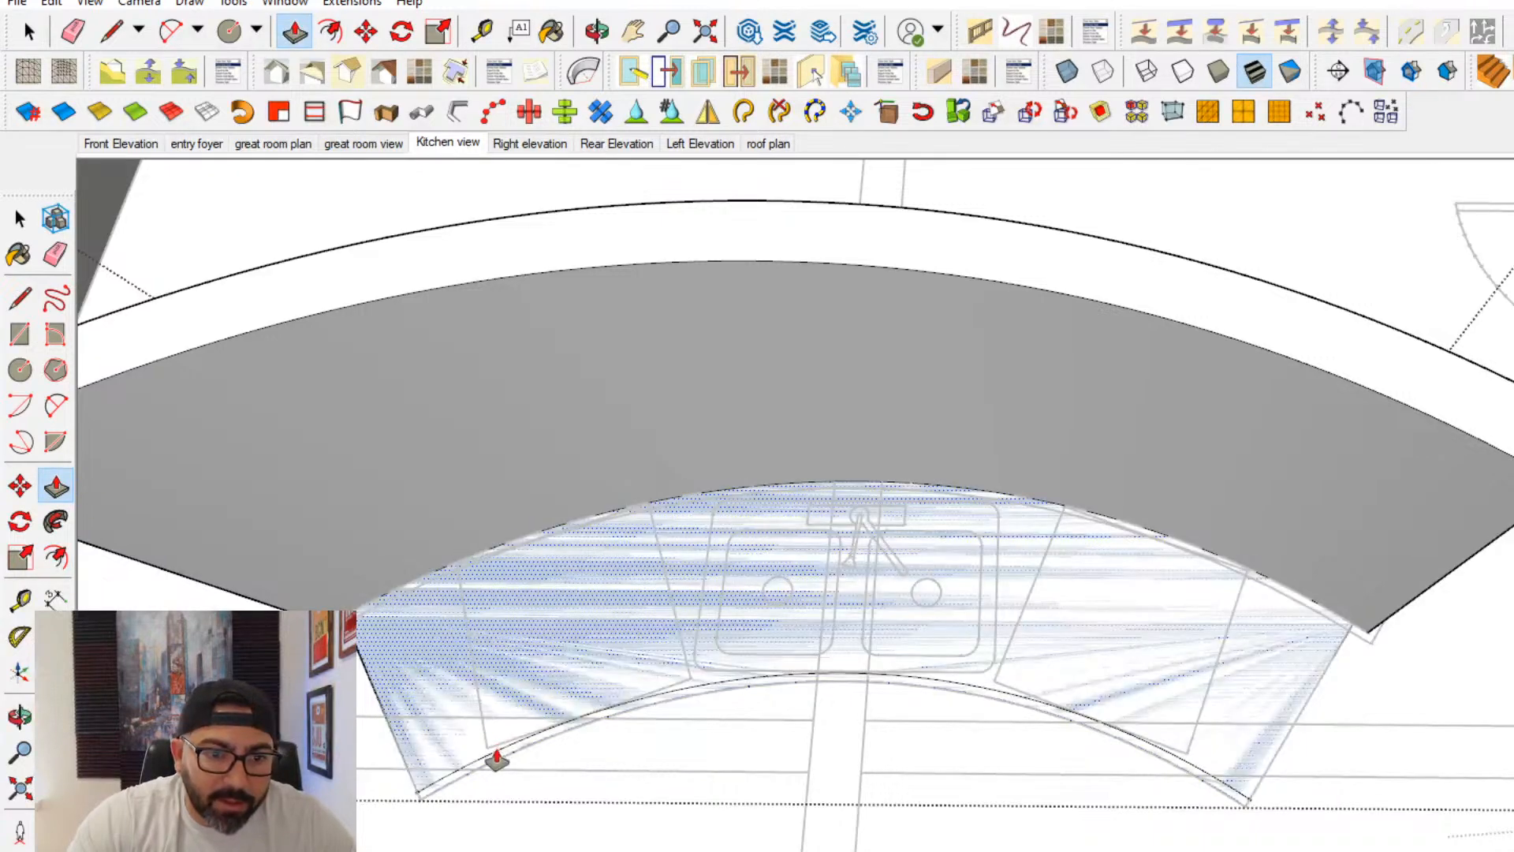
click(489, 749)
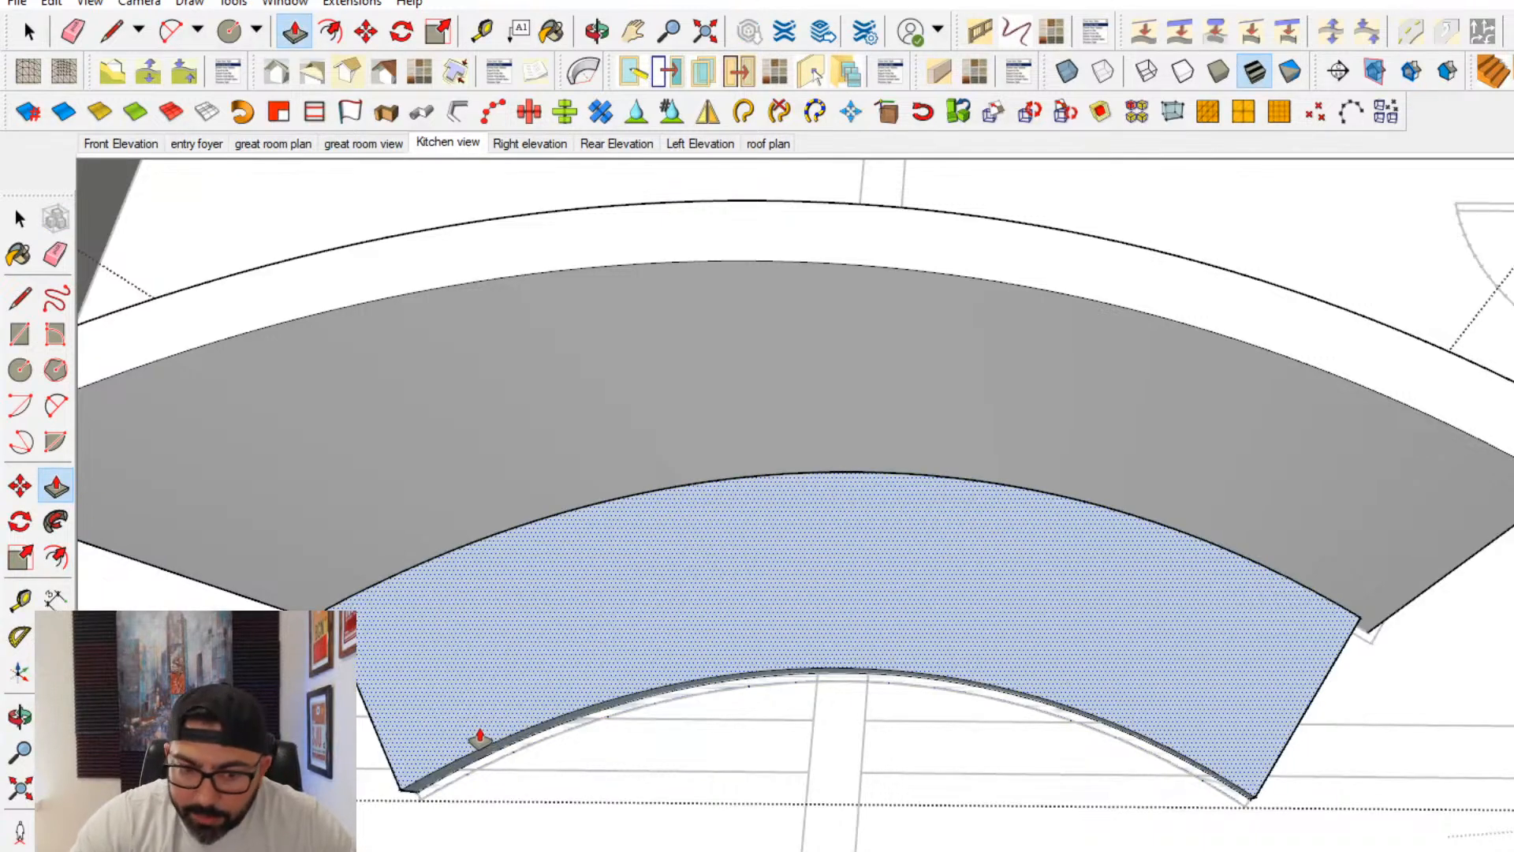
key(Return)
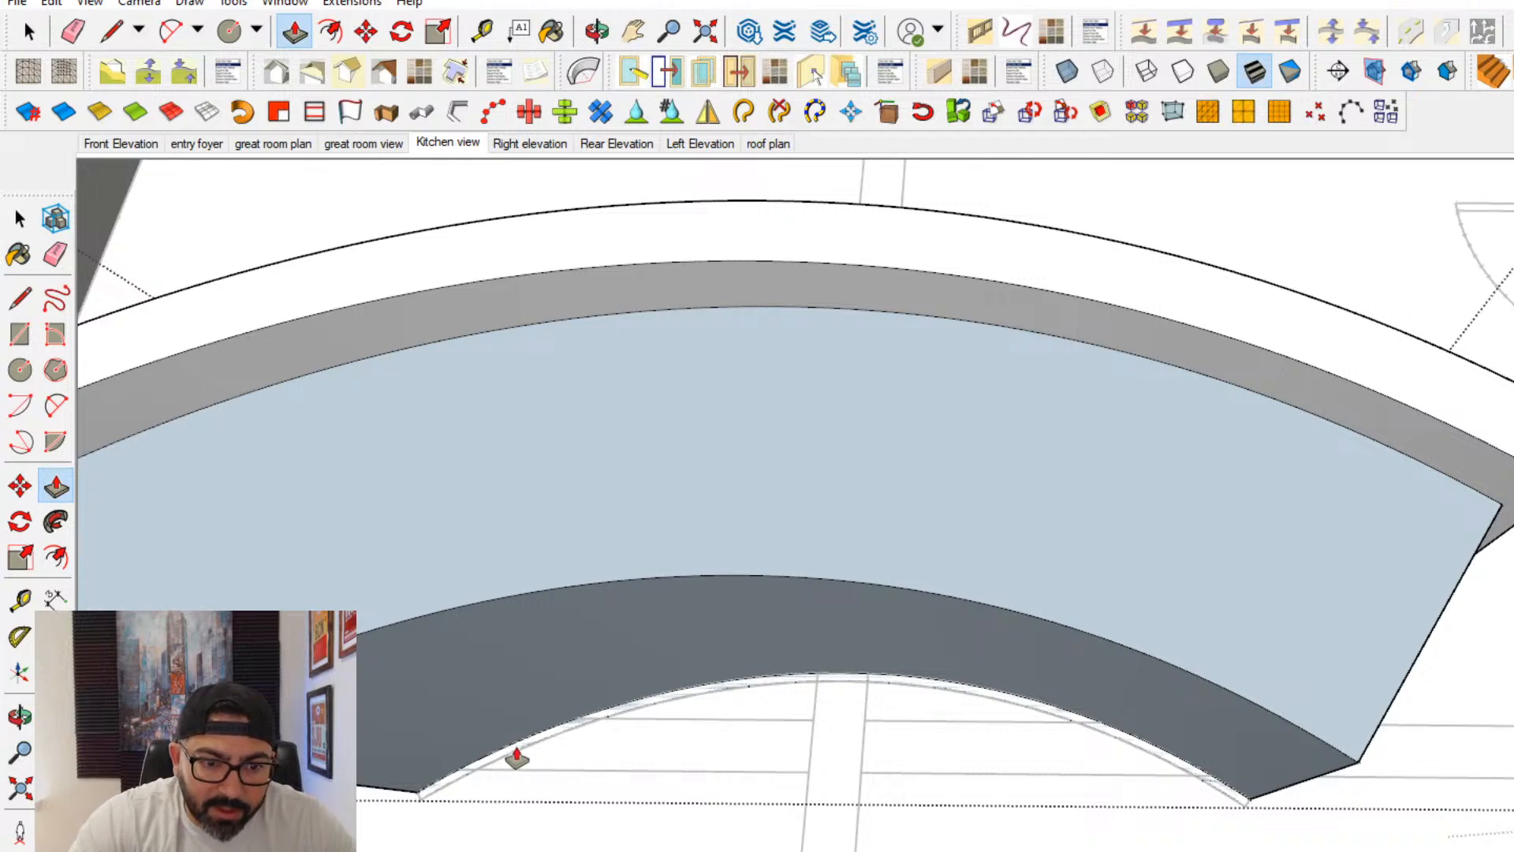
- Extrude the thin curved strip along the front up to the cabinet block's height
key(ctrl+z)
key(ctrl+z)
key(ctrl+z)
middle_drag(1345, 782, 968, 611)
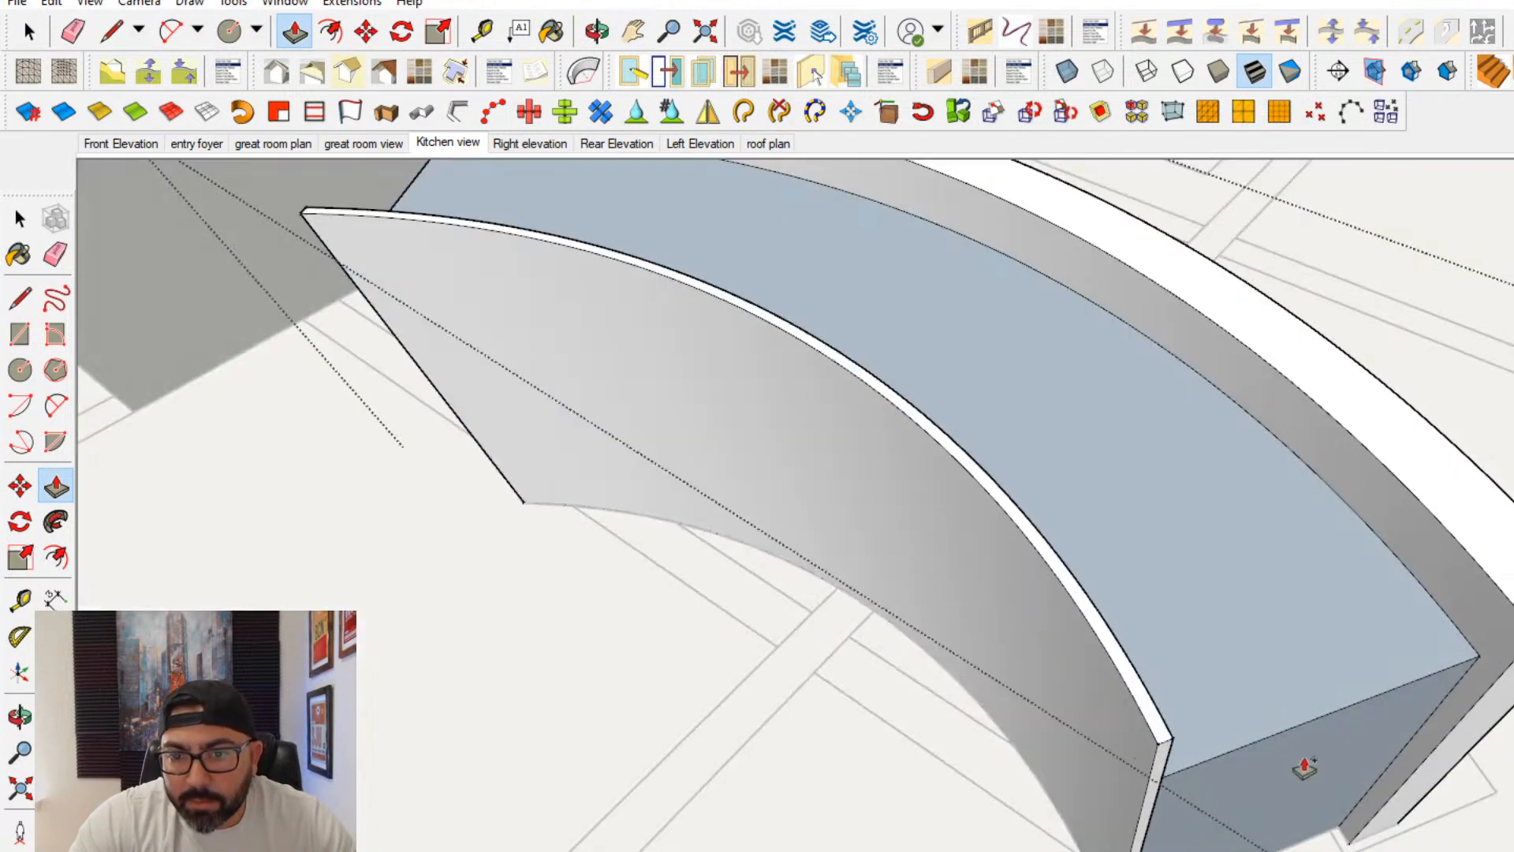
click(1249, 751)
- Erase the edge between the strip and block tops, and form a thin countertop layer along the top with Push/Pull
scroll(1223, 770, up, 1)
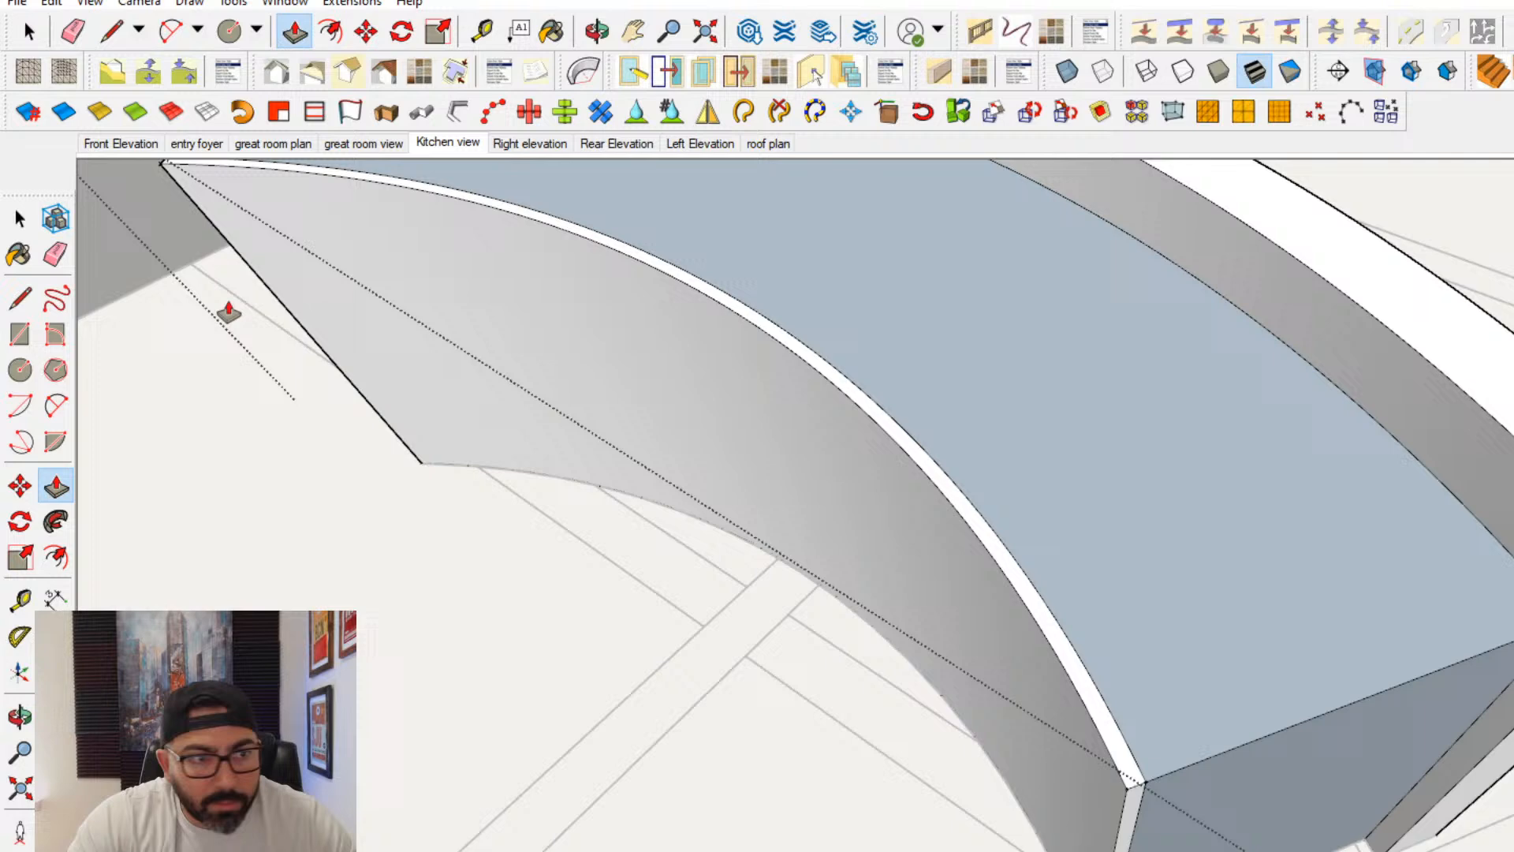
click(53, 264)
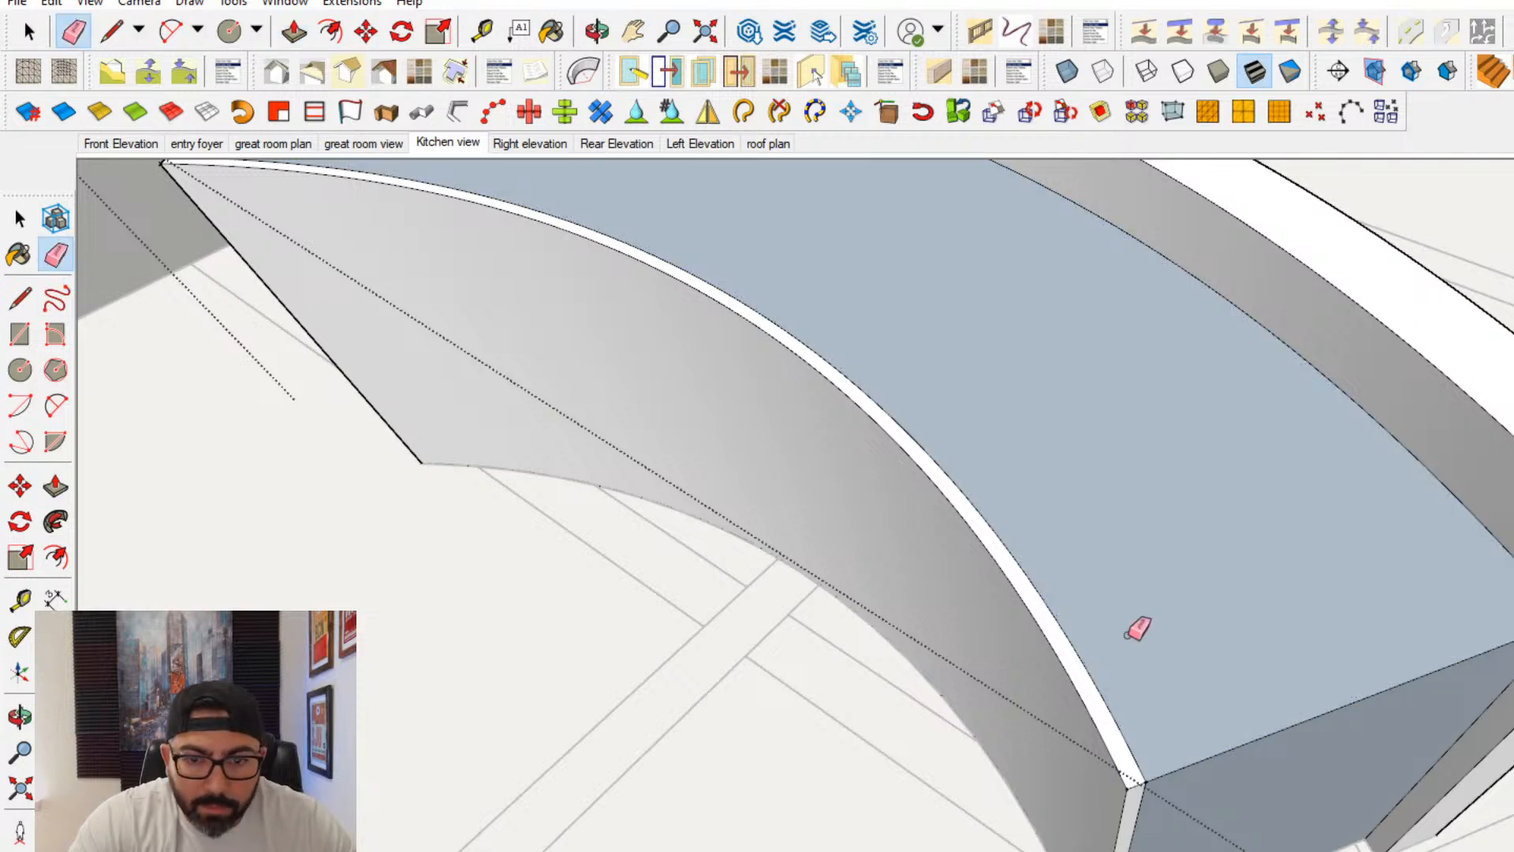
click(1096, 658)
key(p)
middle_drag(1049, 670, 1132, 541)
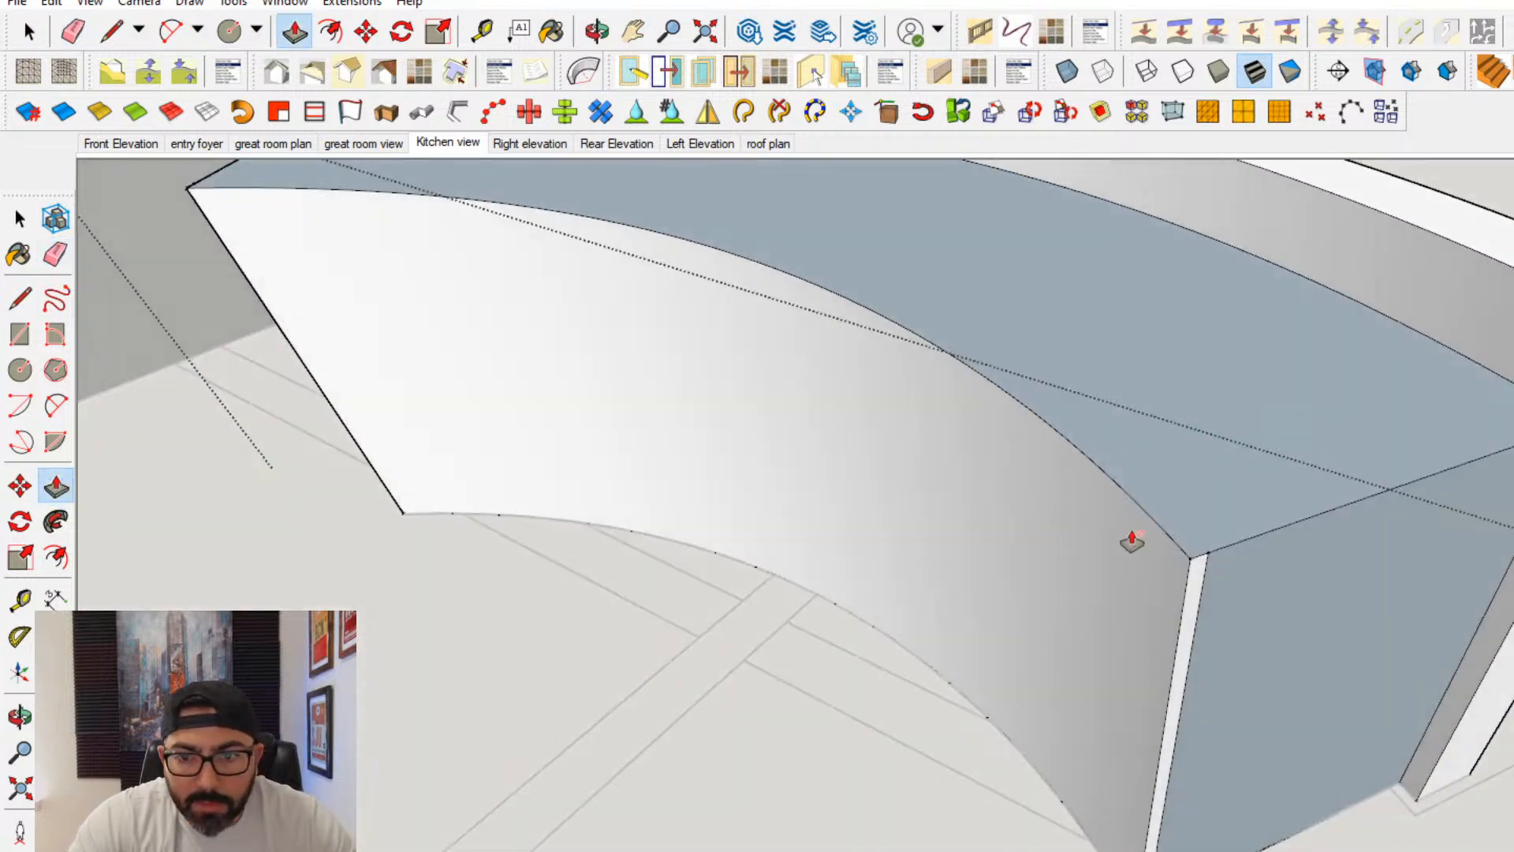
click(1182, 518)
key(ctrl)
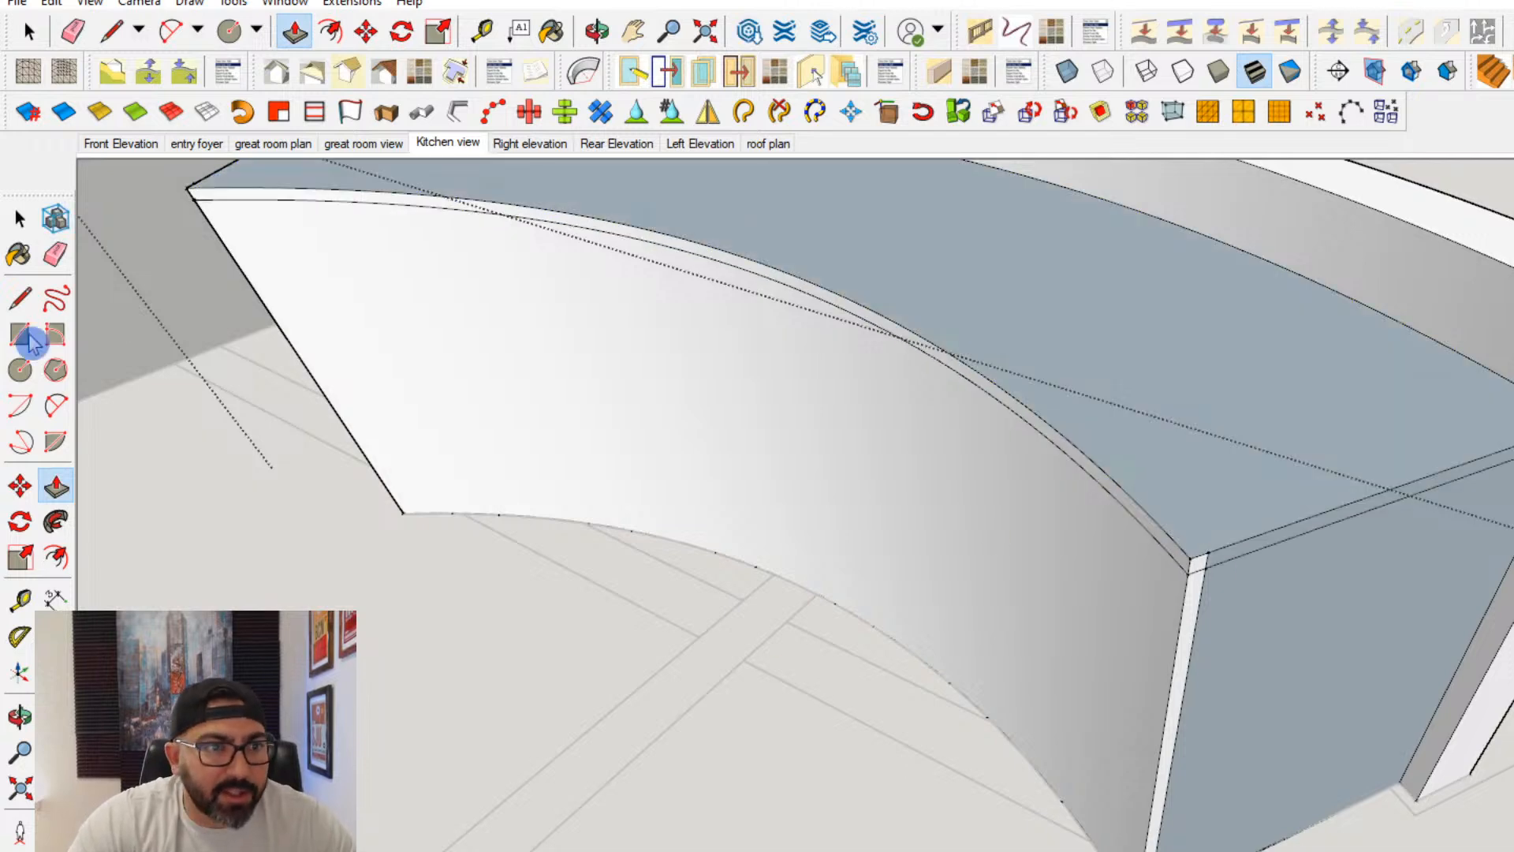
- Try erasing the front vertical edge at the strip's end below the countertop, and undo it
click(54, 251)
scroll(1128, 849, up, 2)
click(1155, 803)
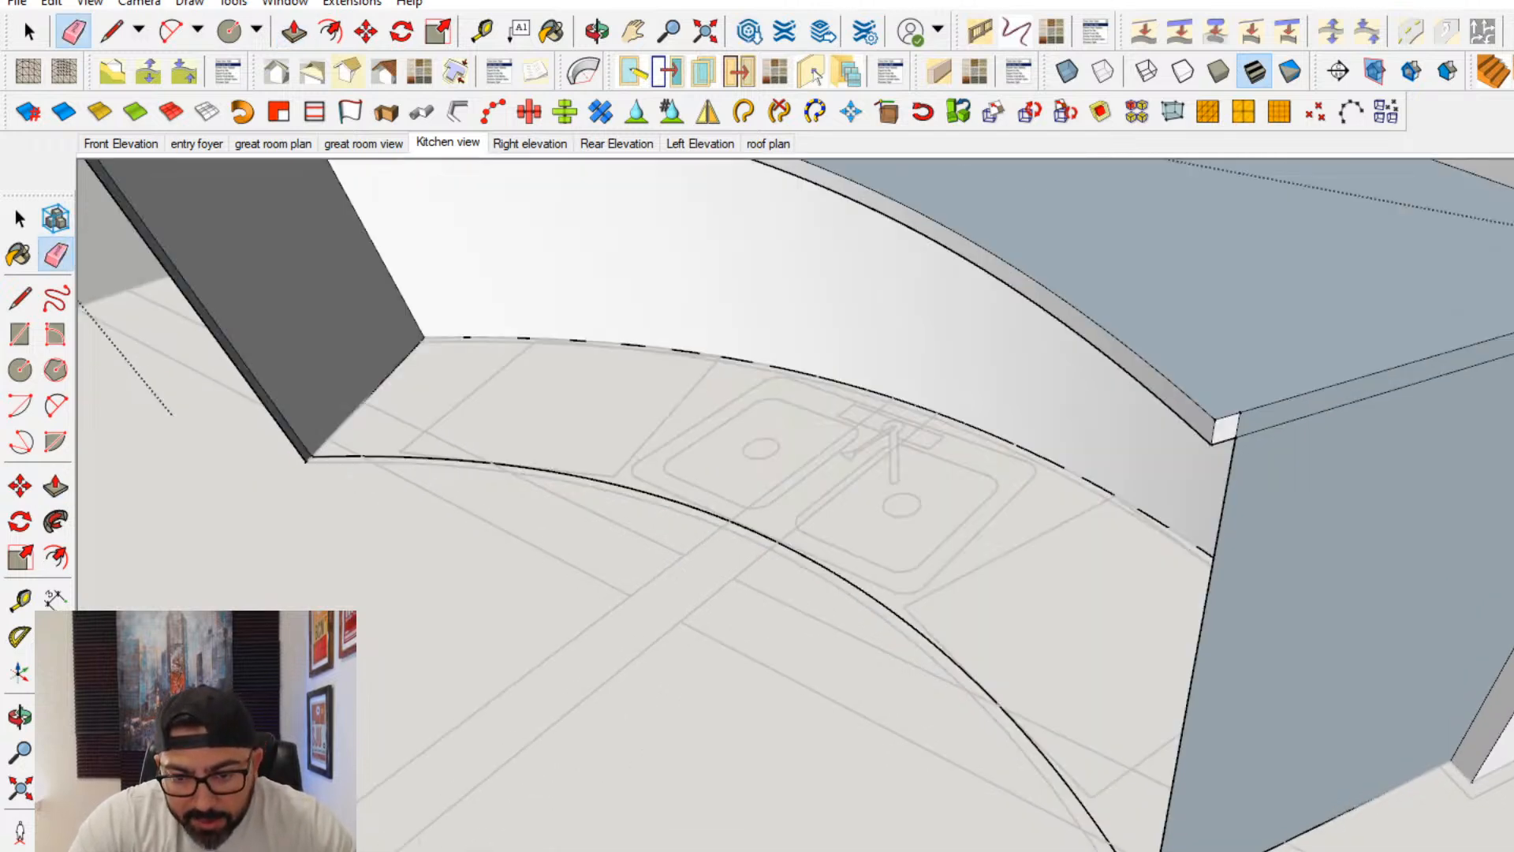
key(ctrl+z)
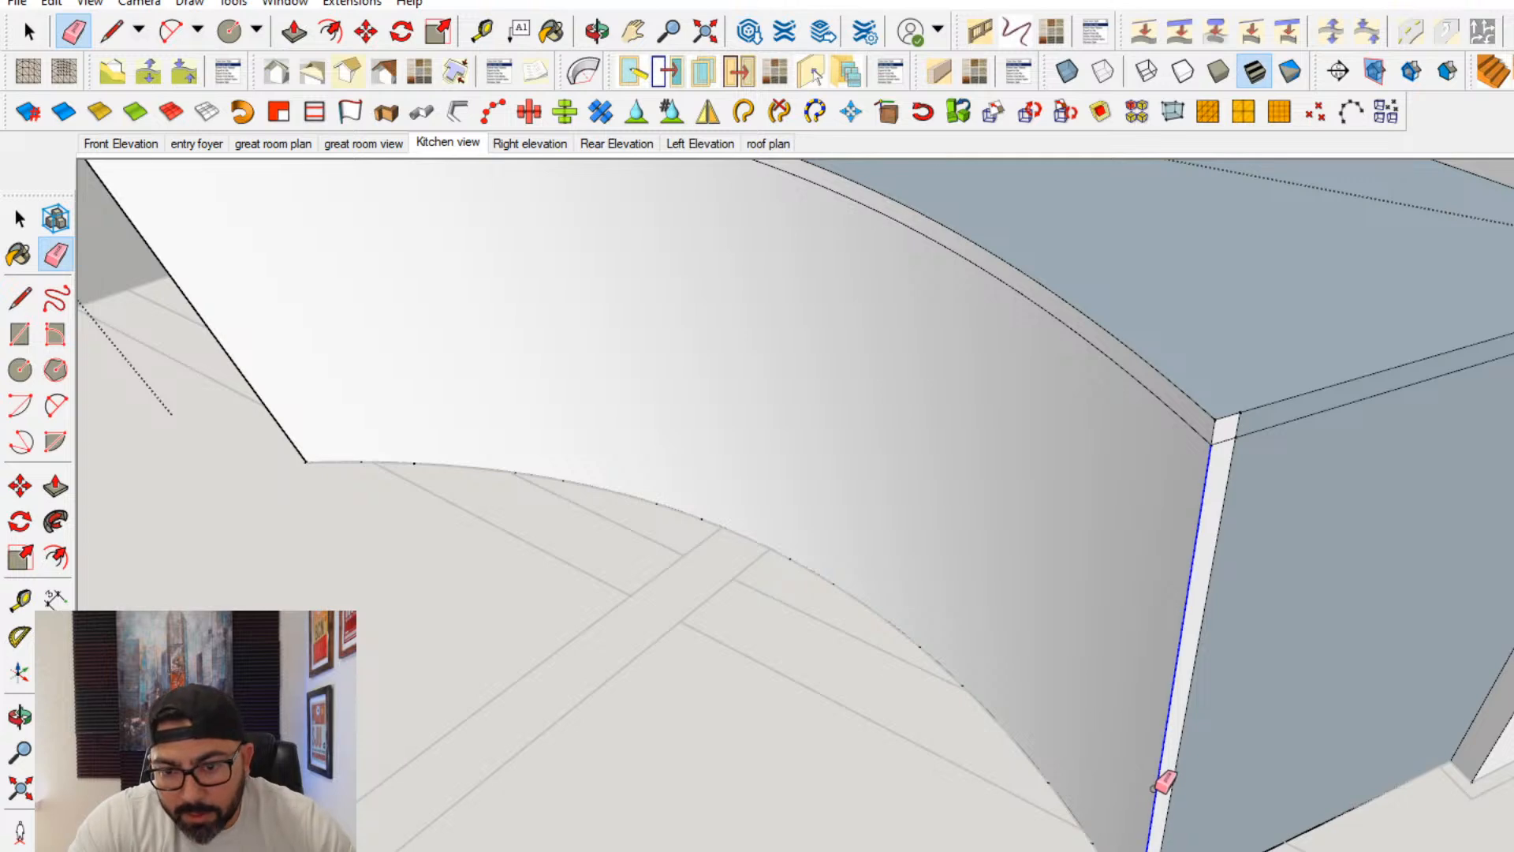
- Delete the strip's curved front face below the countertop and erase its leftover edges so the countertop overhangs
click(1144, 778)
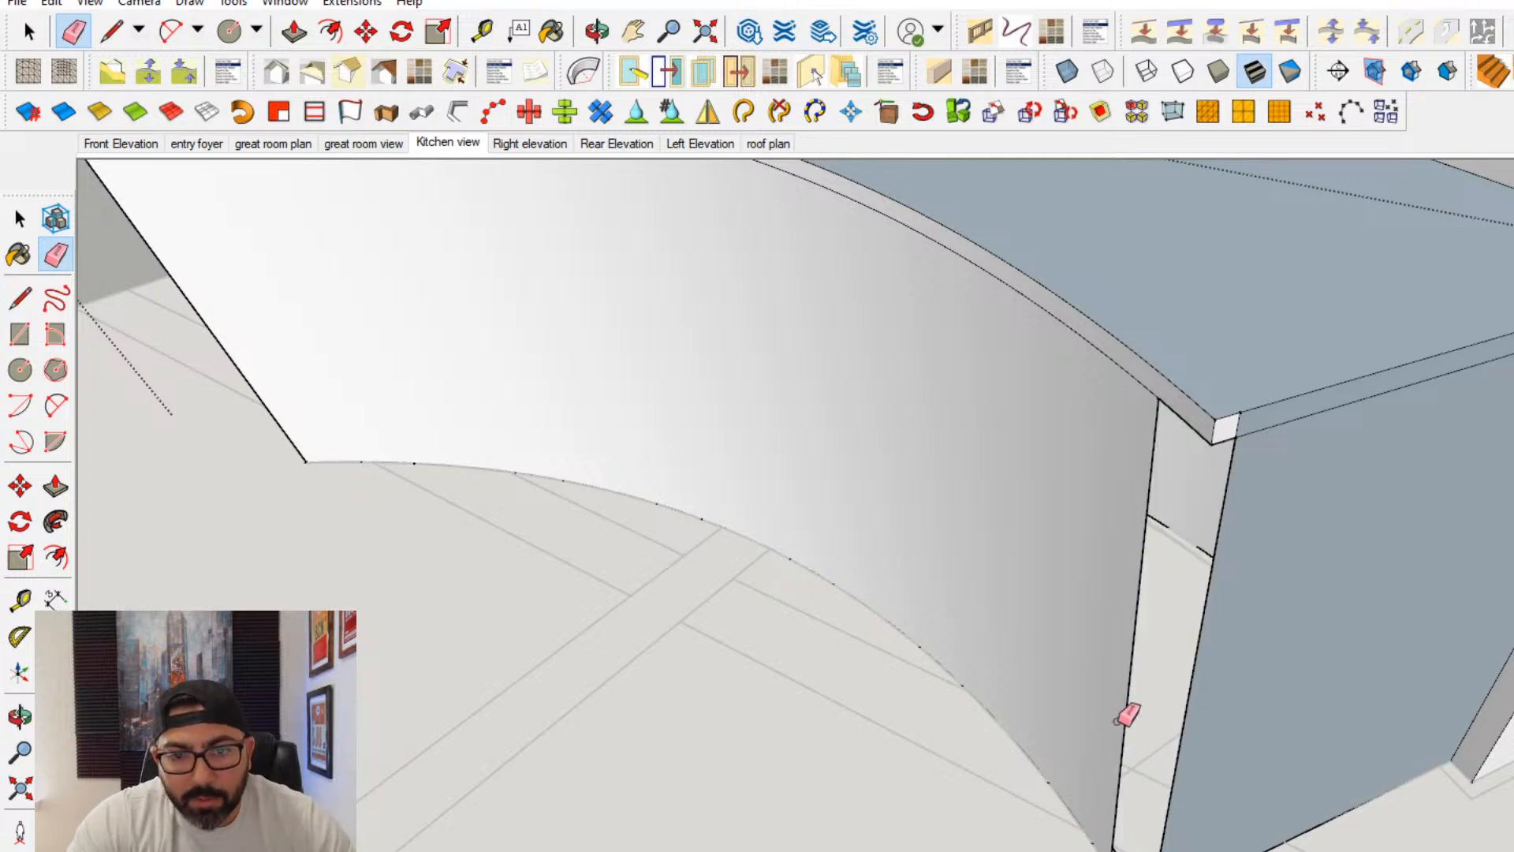
key(space)
click(653, 381)
key(Delete)
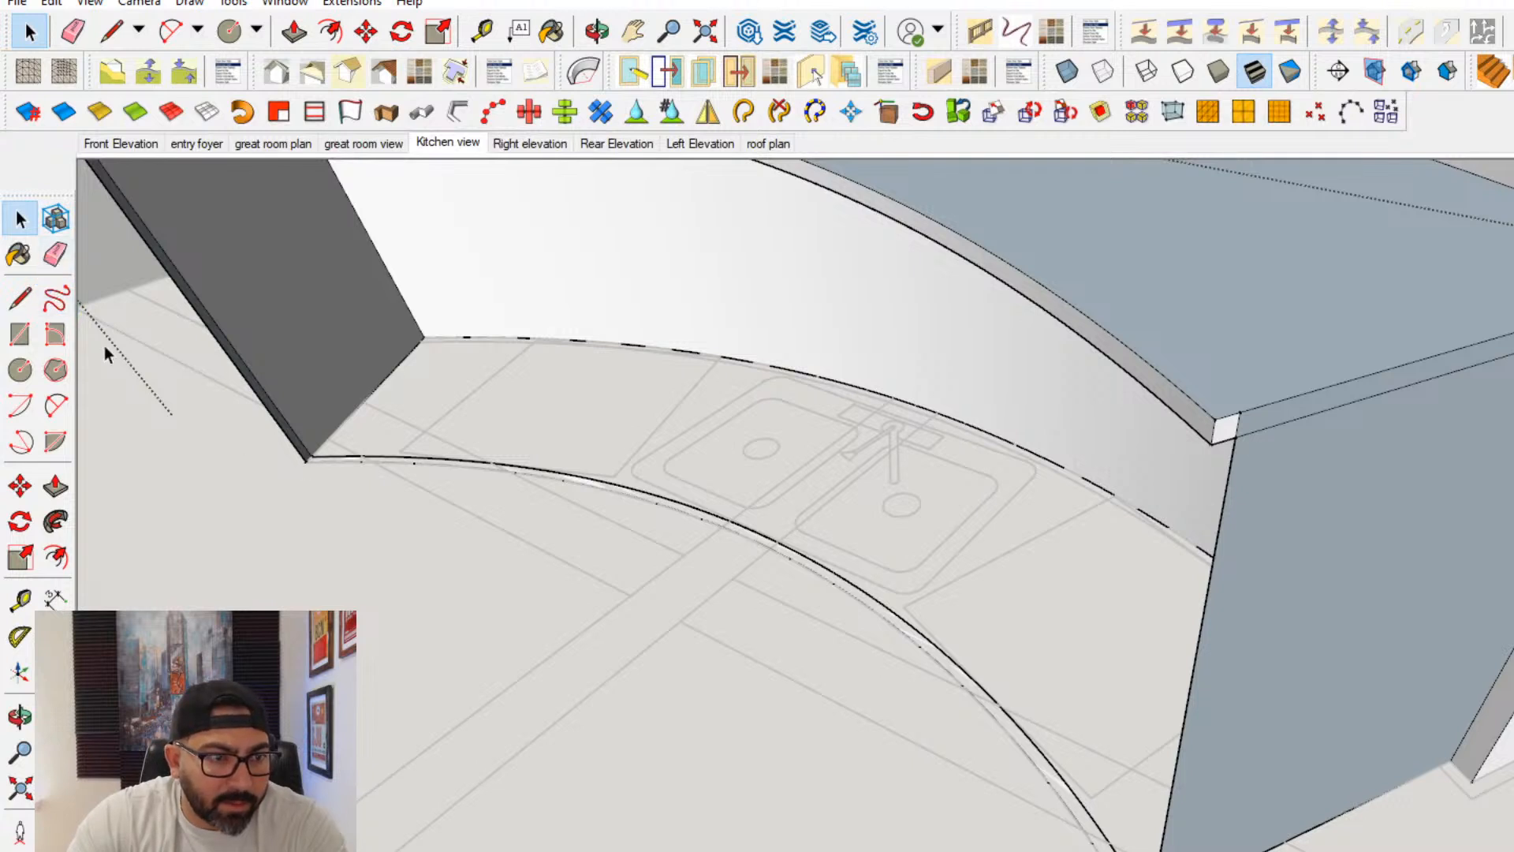
click(55, 254)
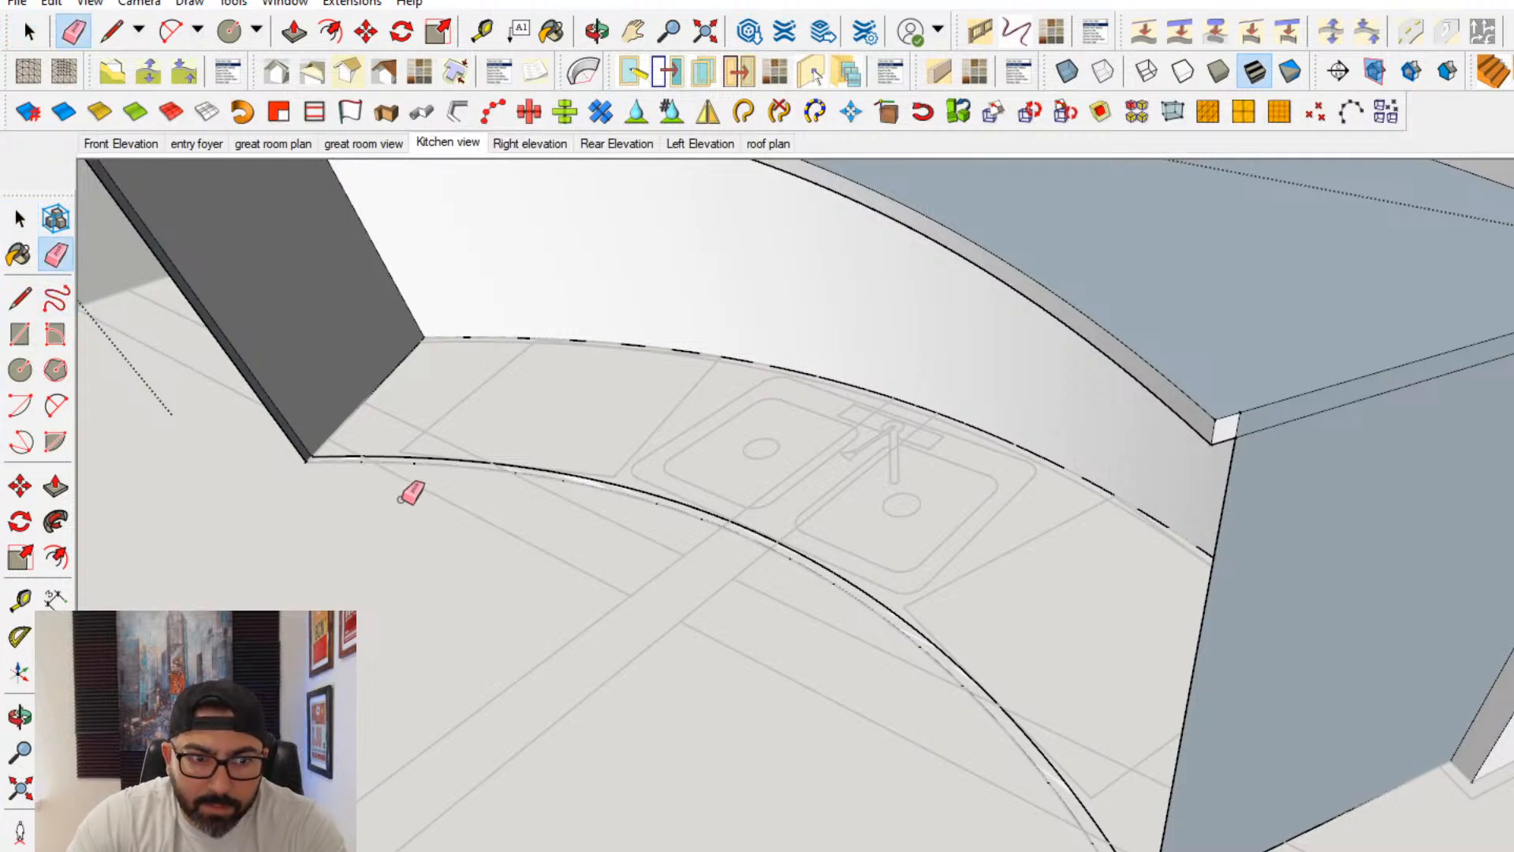
click(314, 459)
- Draw a line along the bottom edge of the island's end panel to close the curved base into a face
click(19, 298)
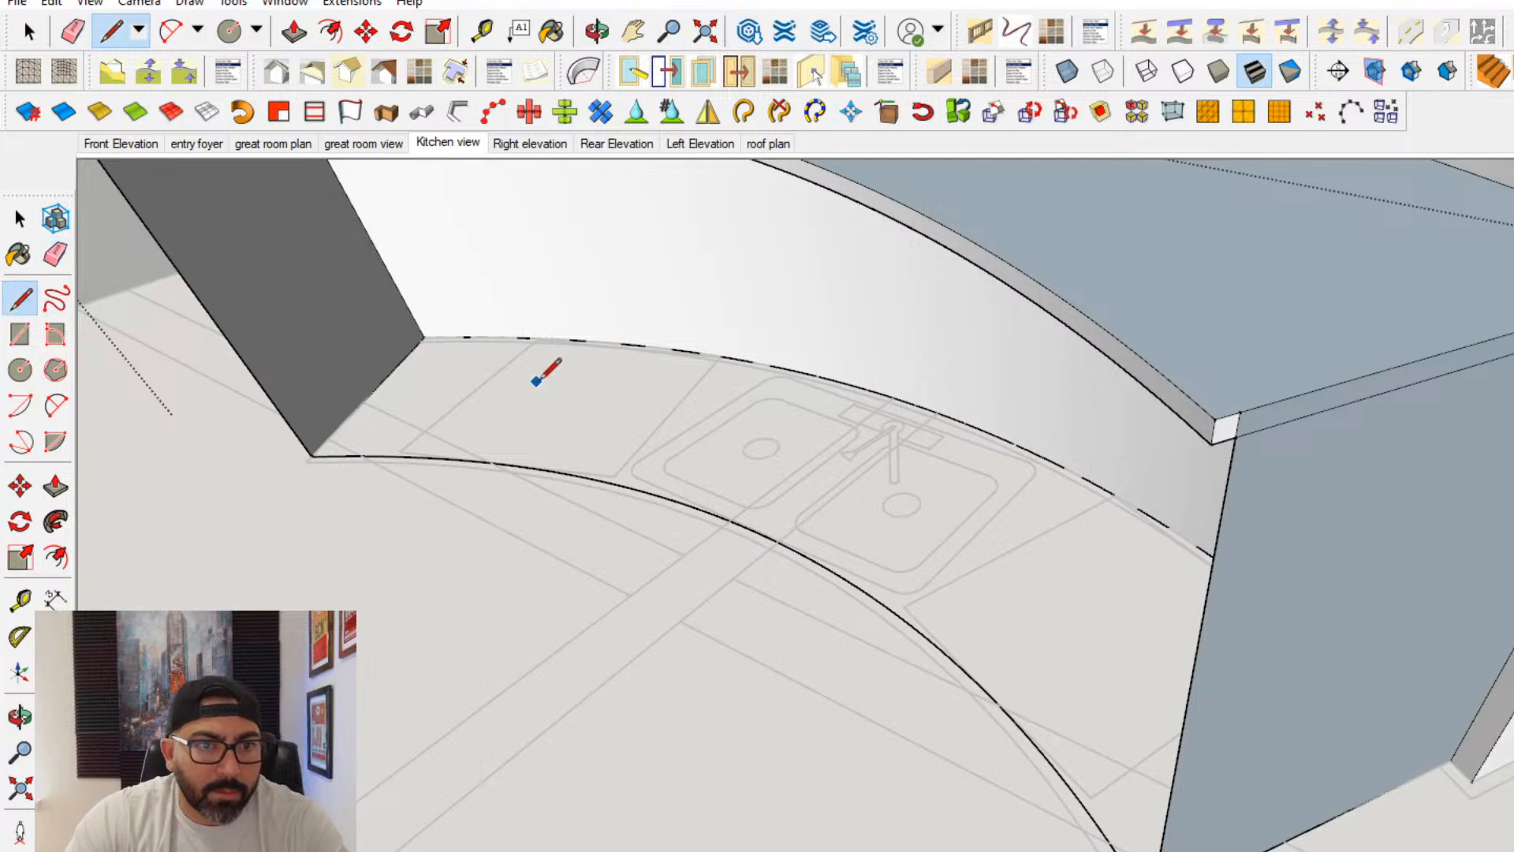
middle_drag(567, 388, 518, 359)
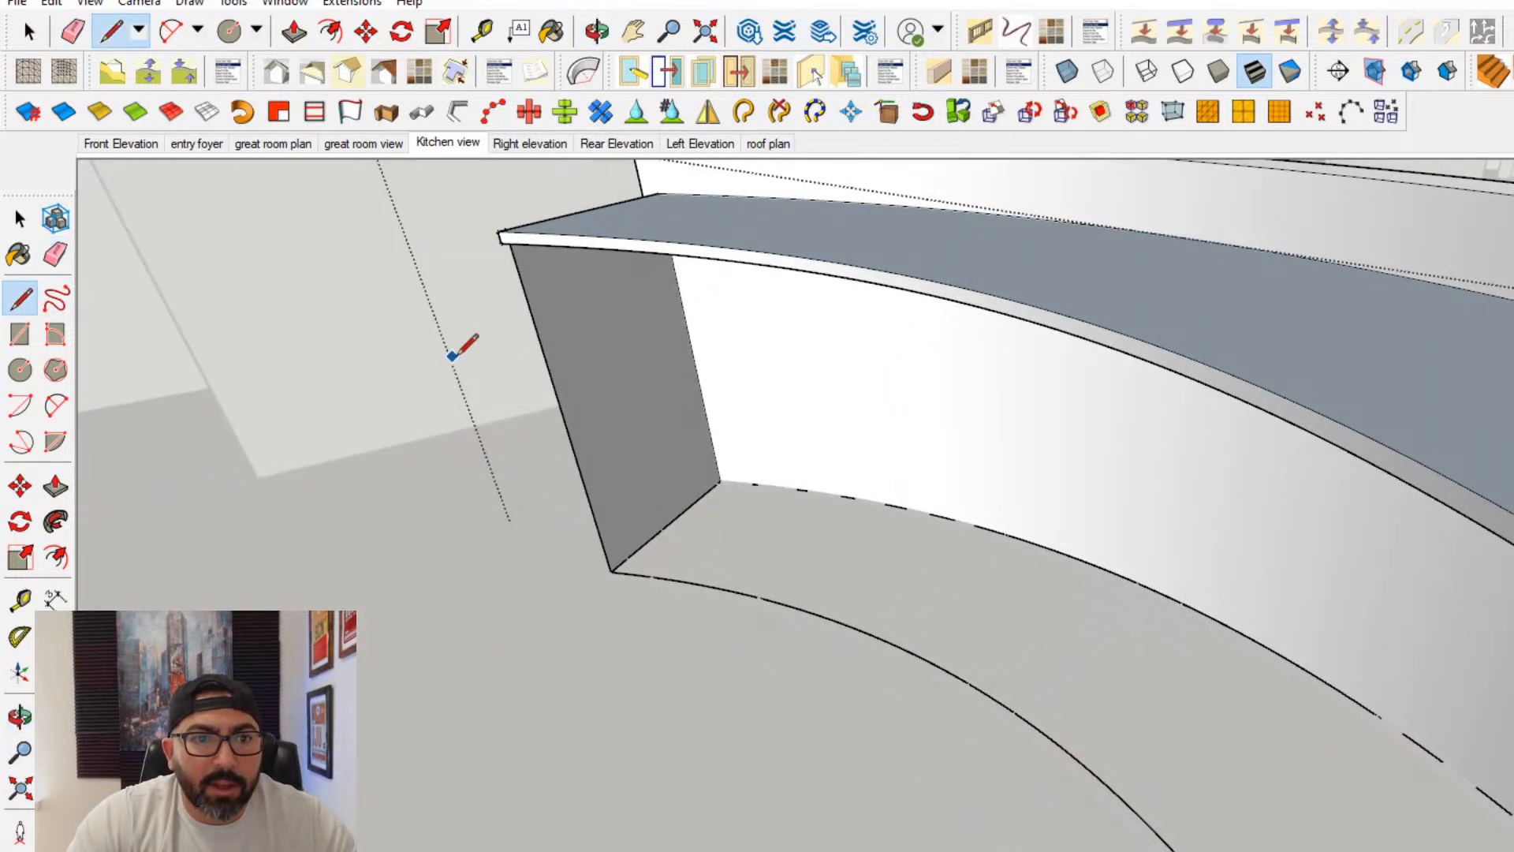
scroll(573, 296, up, 2)
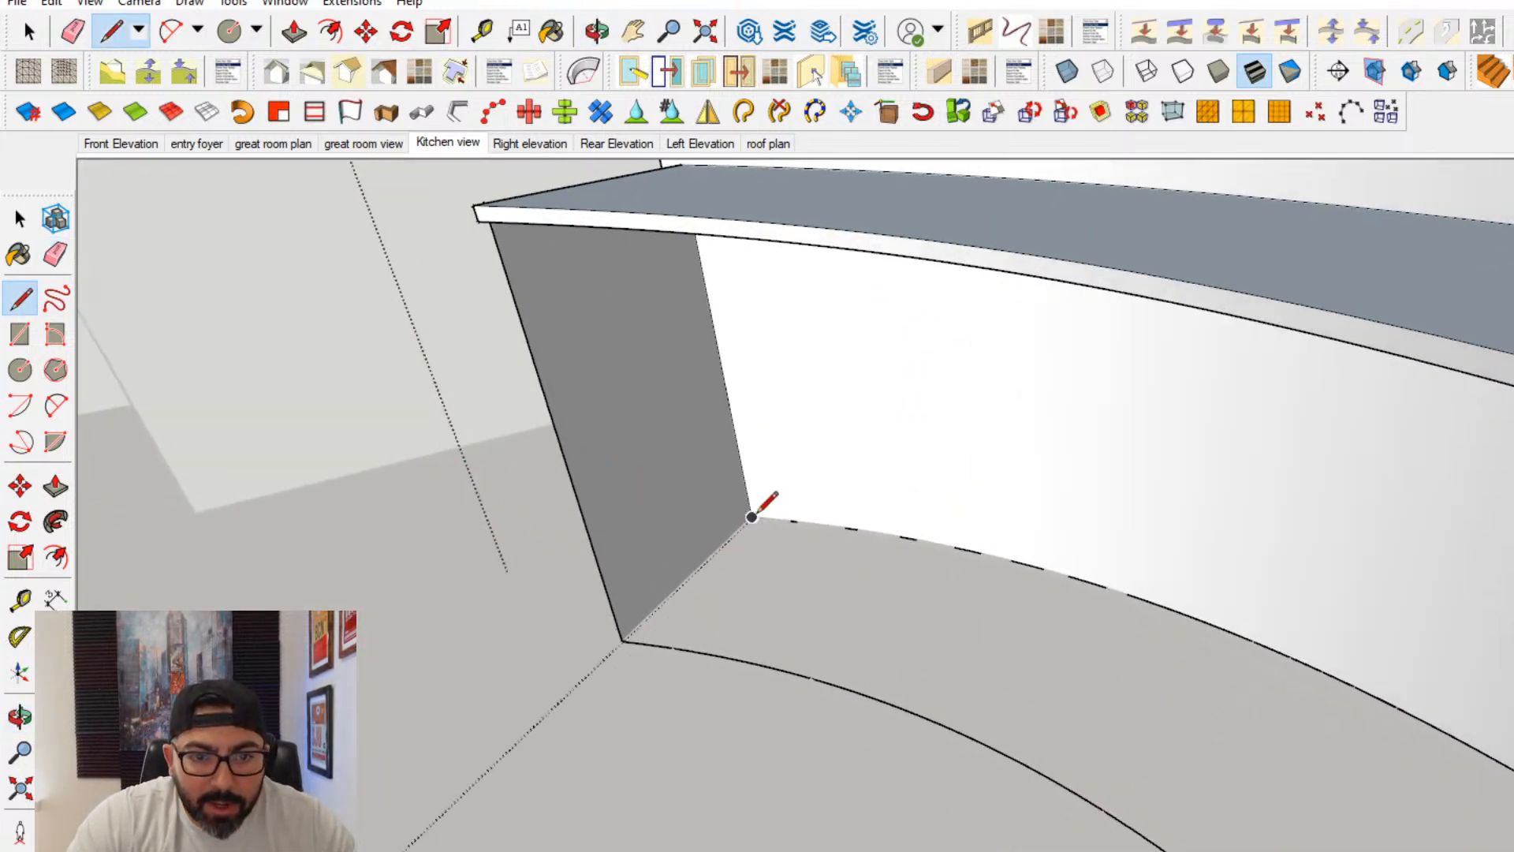
scroll(640, 621, up, 3)
click(613, 648)
scroll(611, 635, up, 3)
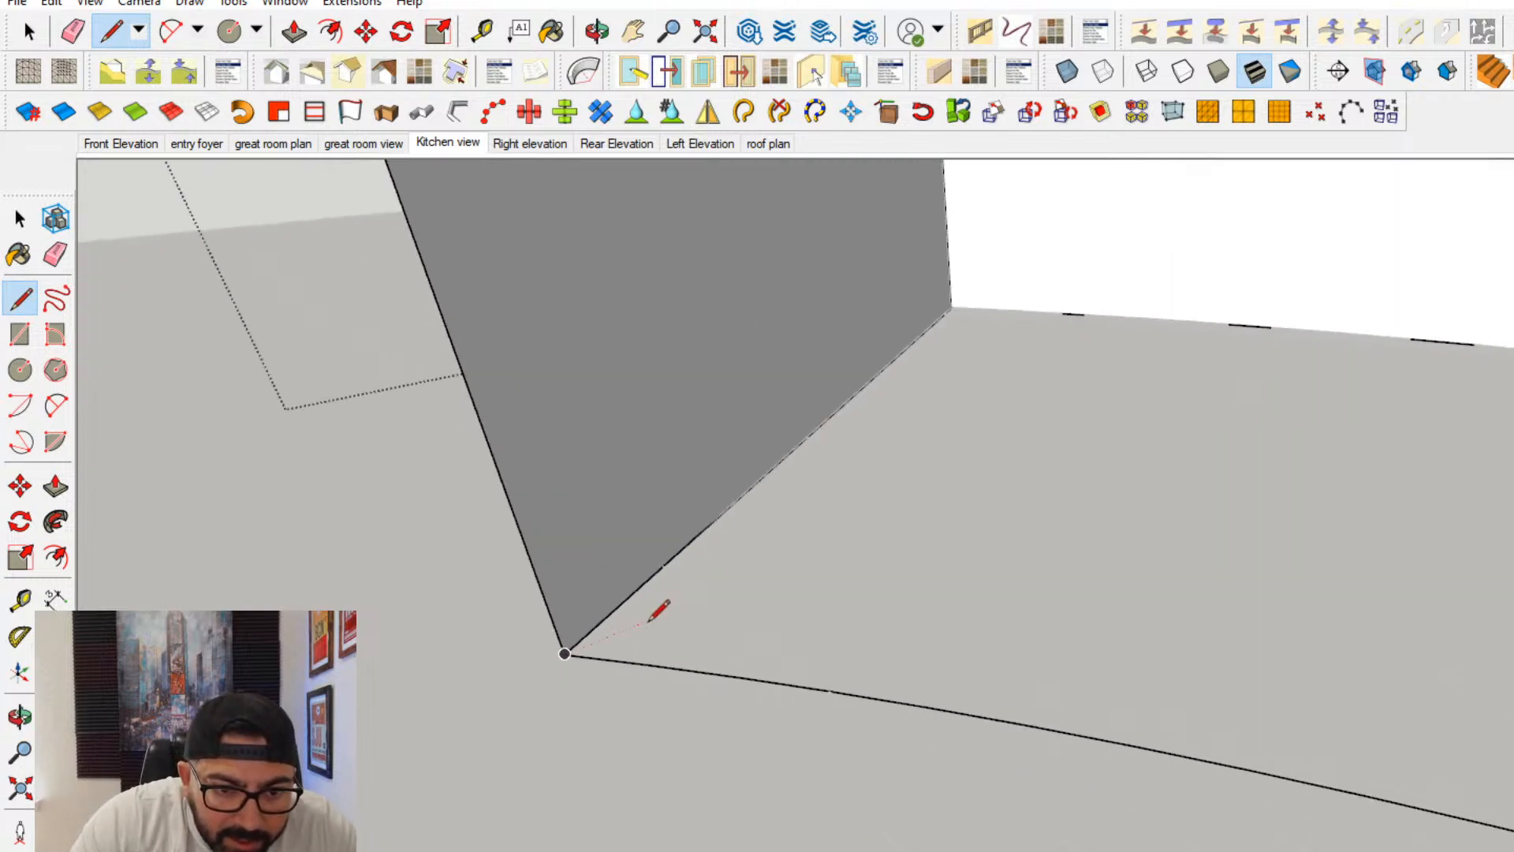
click(565, 653)
scroll(954, 303, up, 2)
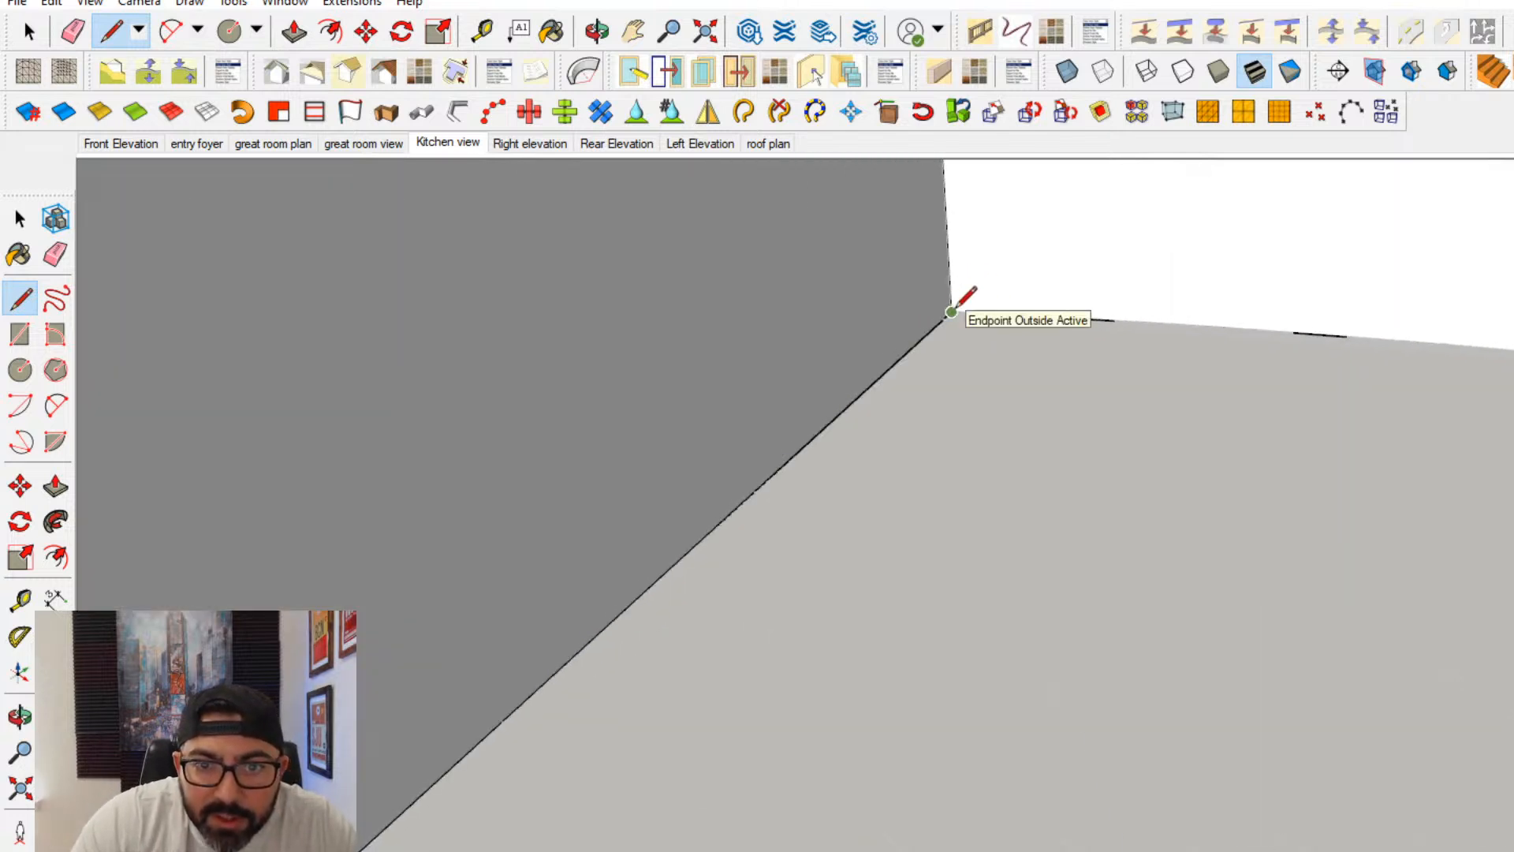
click(951, 313)
scroll(938, 328, down, 4)
scroll(858, 435, down, 2)
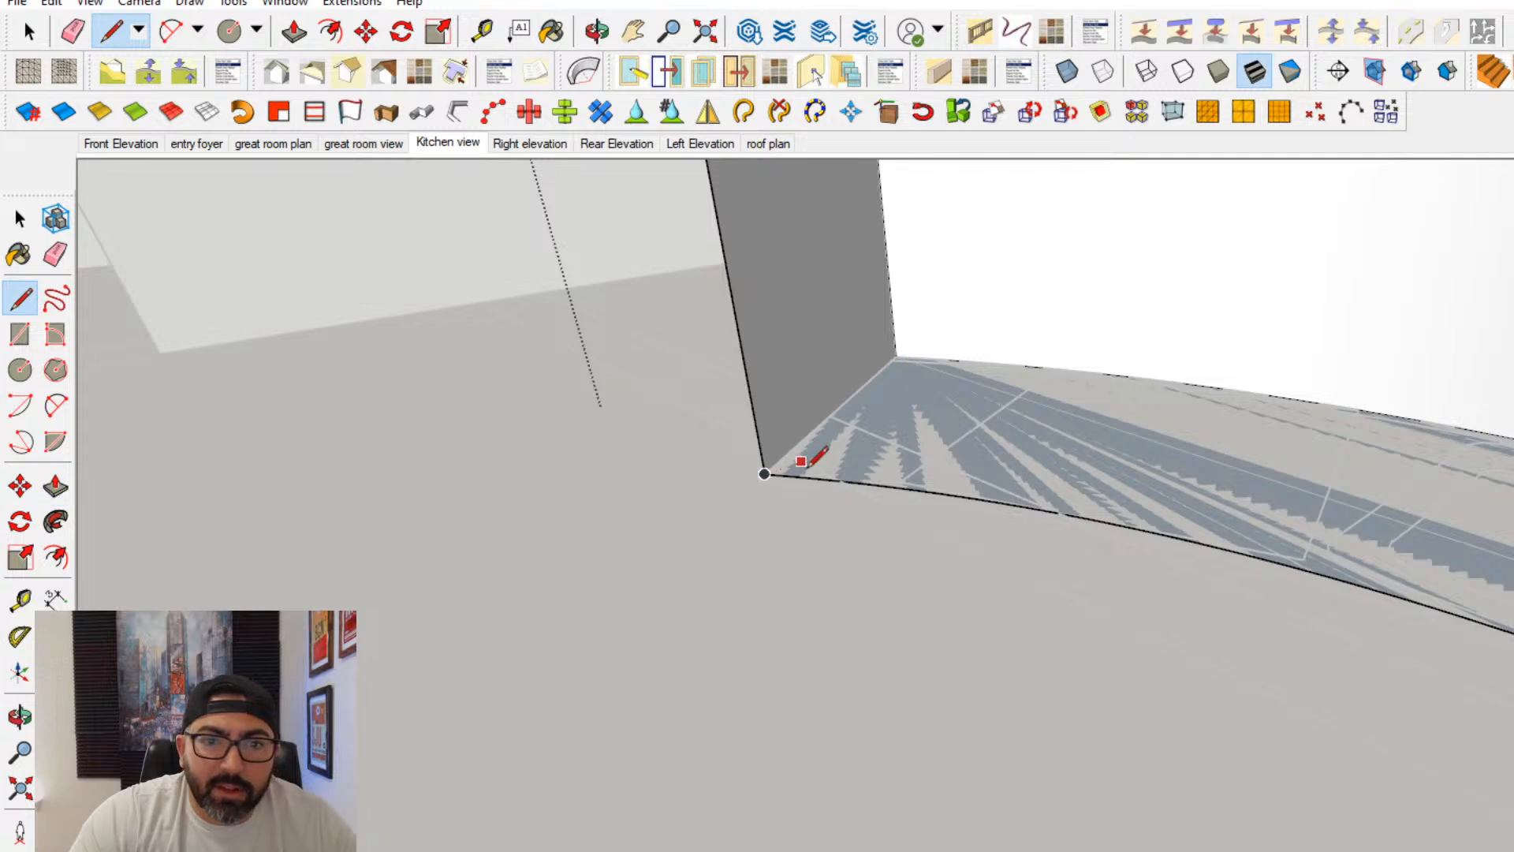
- Push/Pull the curved base face up to the underside of the countertop
click(57, 495)
click(810, 472)
shift+middle_drag(757, 363, 563, 412)
click(536, 238)
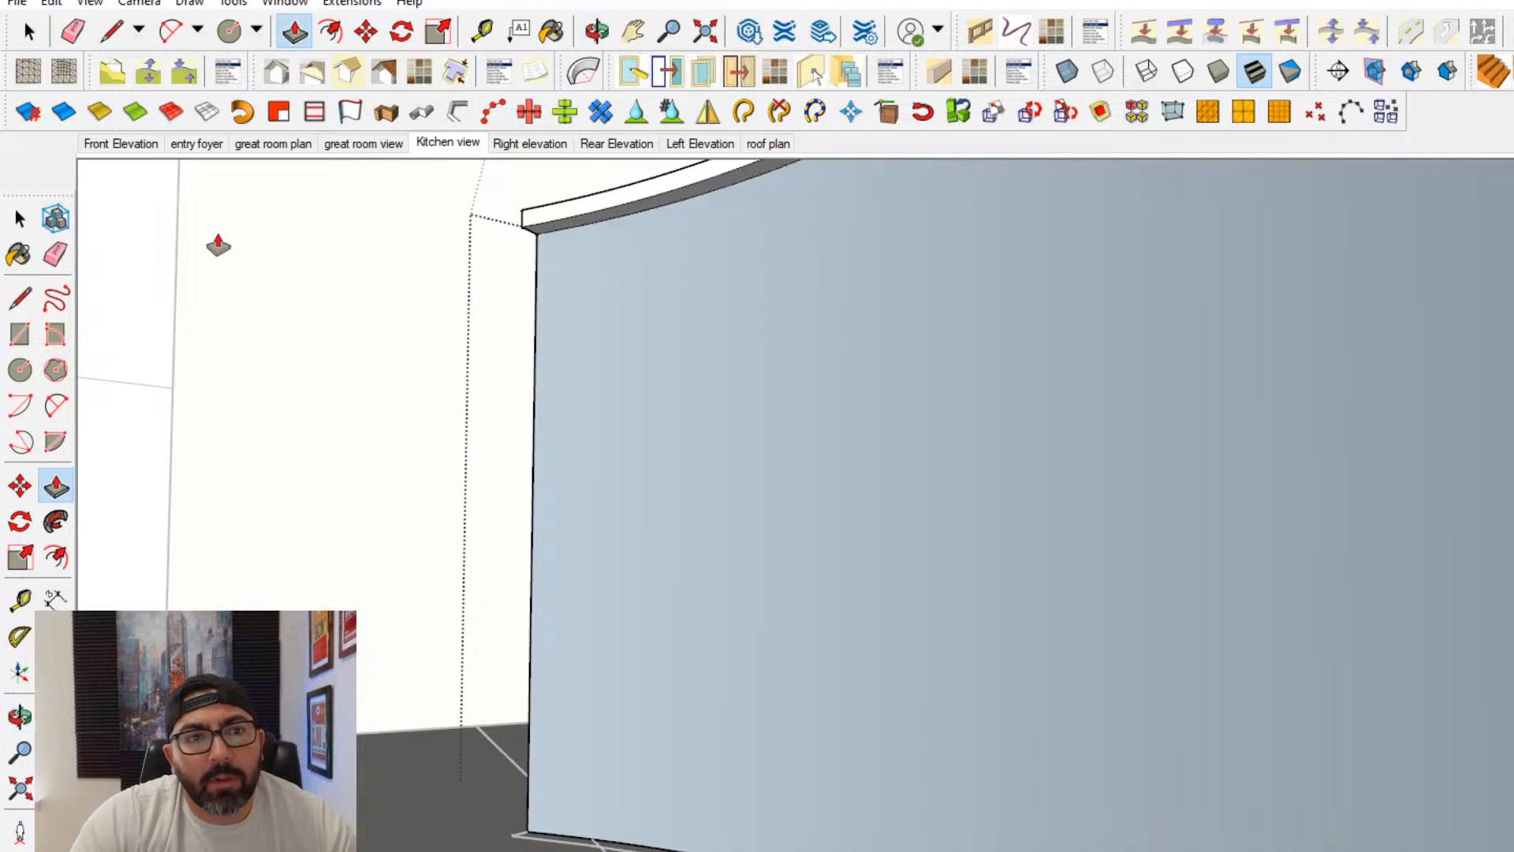
- Erase the bottom edge of the leftover curved front face so the space beneath the countertop is open
click(21, 214)
middle_drag(505, 552, 914, 561)
click(907, 621)
triple_click(878, 627)
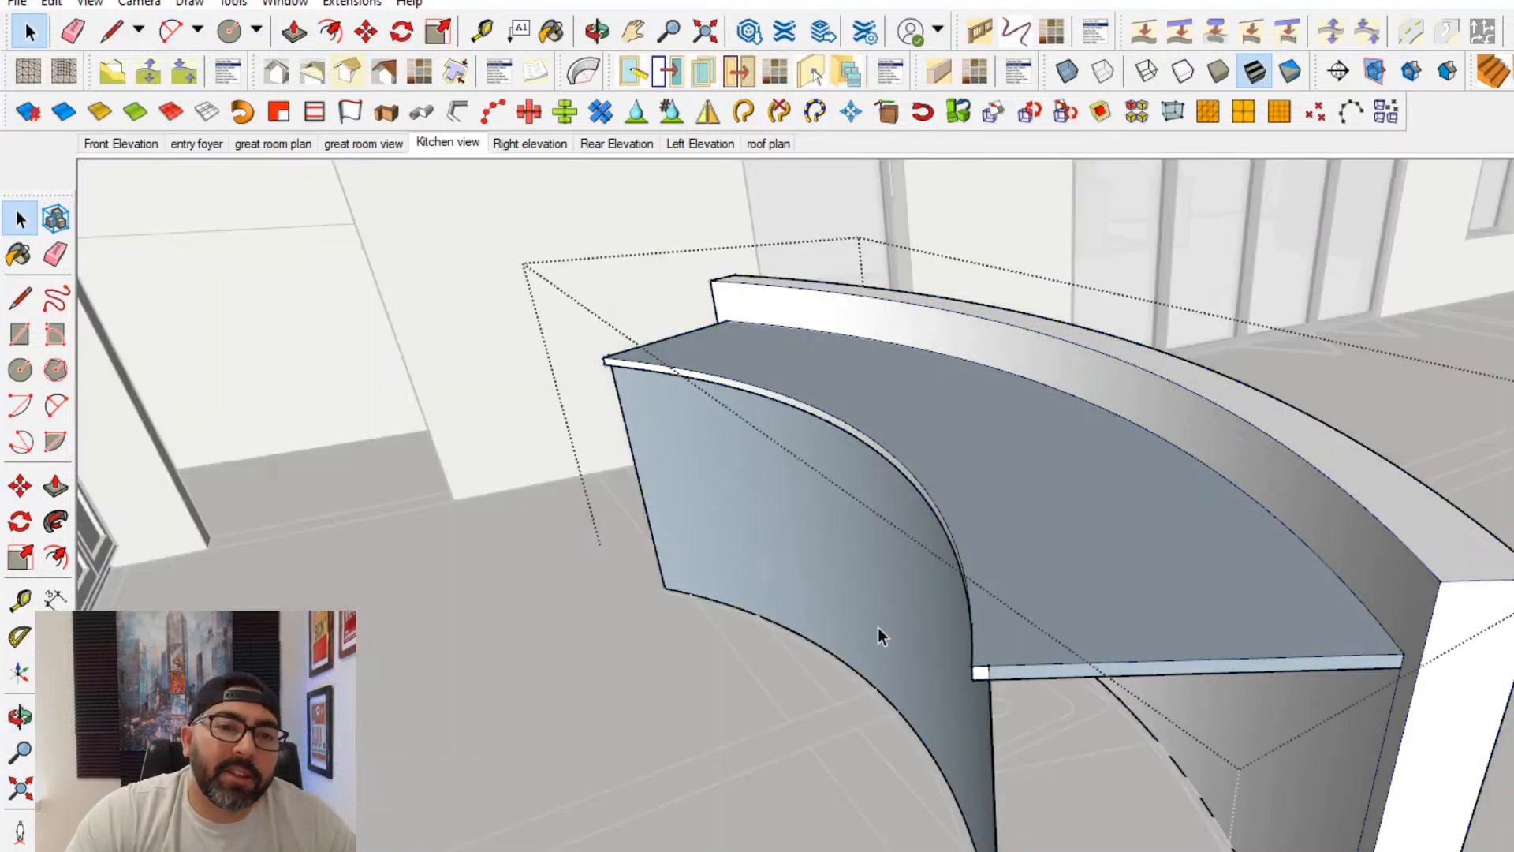
middle_drag(799, 617, 812, 656)
click(811, 656)
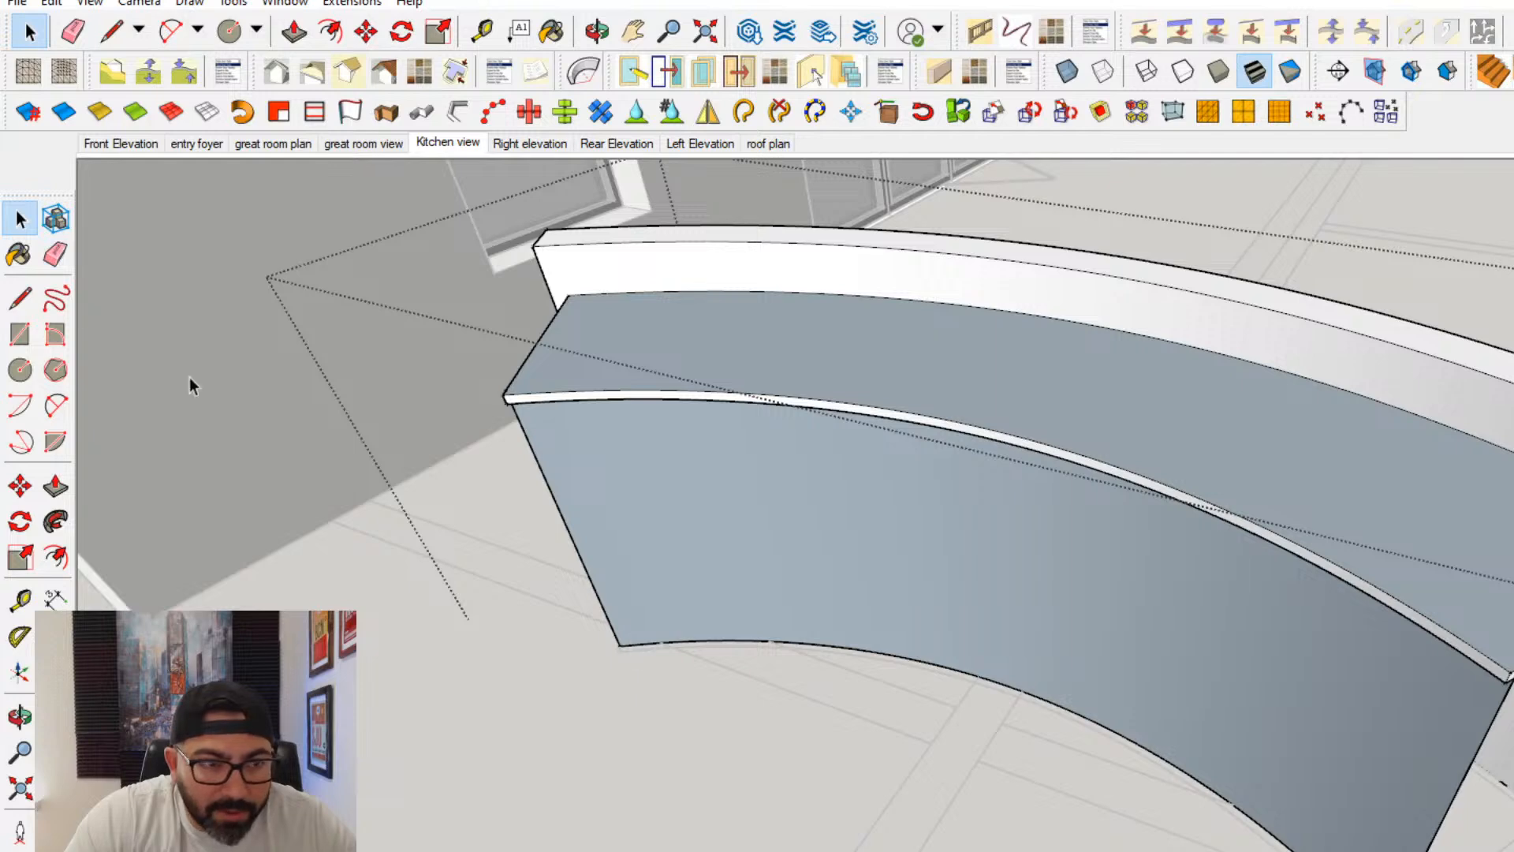
click(56, 254)
click(631, 642)
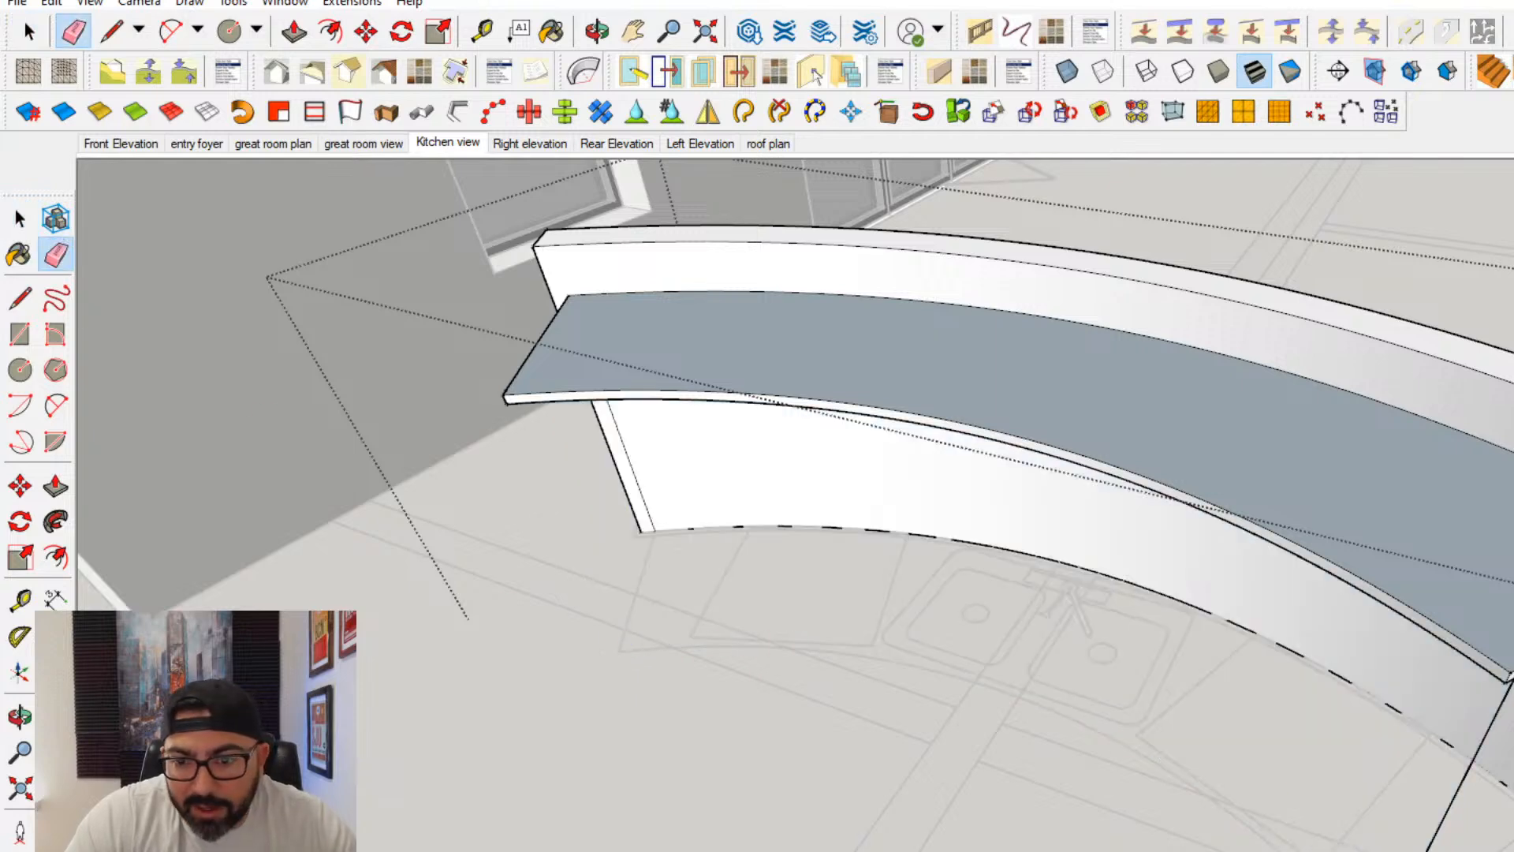
- Draw two adjoining rectangles on the floor plan over the double sink and erase the edge between them
click(20, 334)
scroll(986, 612, up, 5)
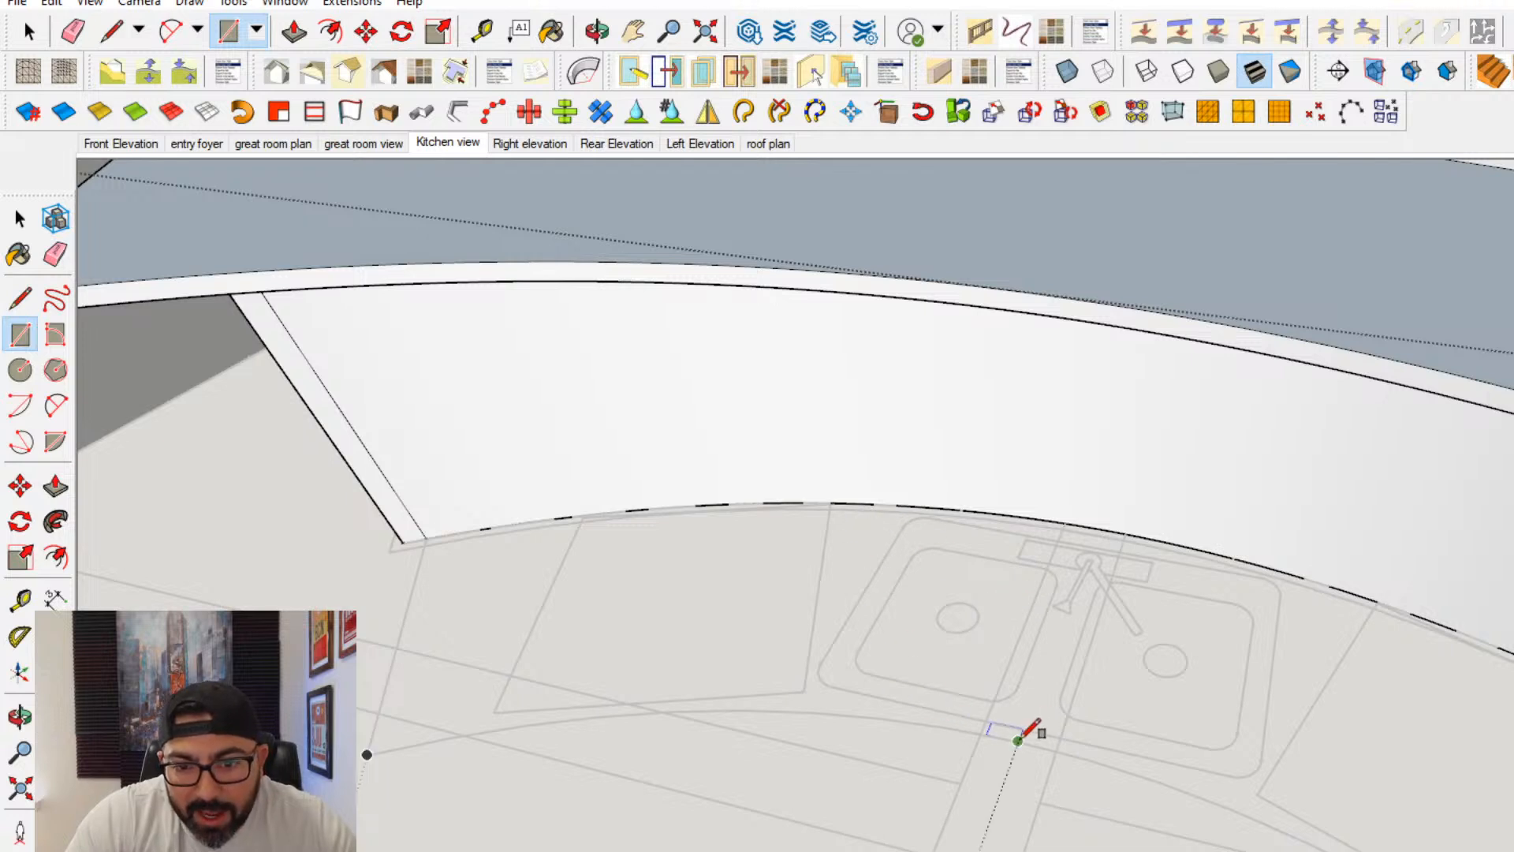
click(1017, 740)
scroll(845, 525, up, 2)
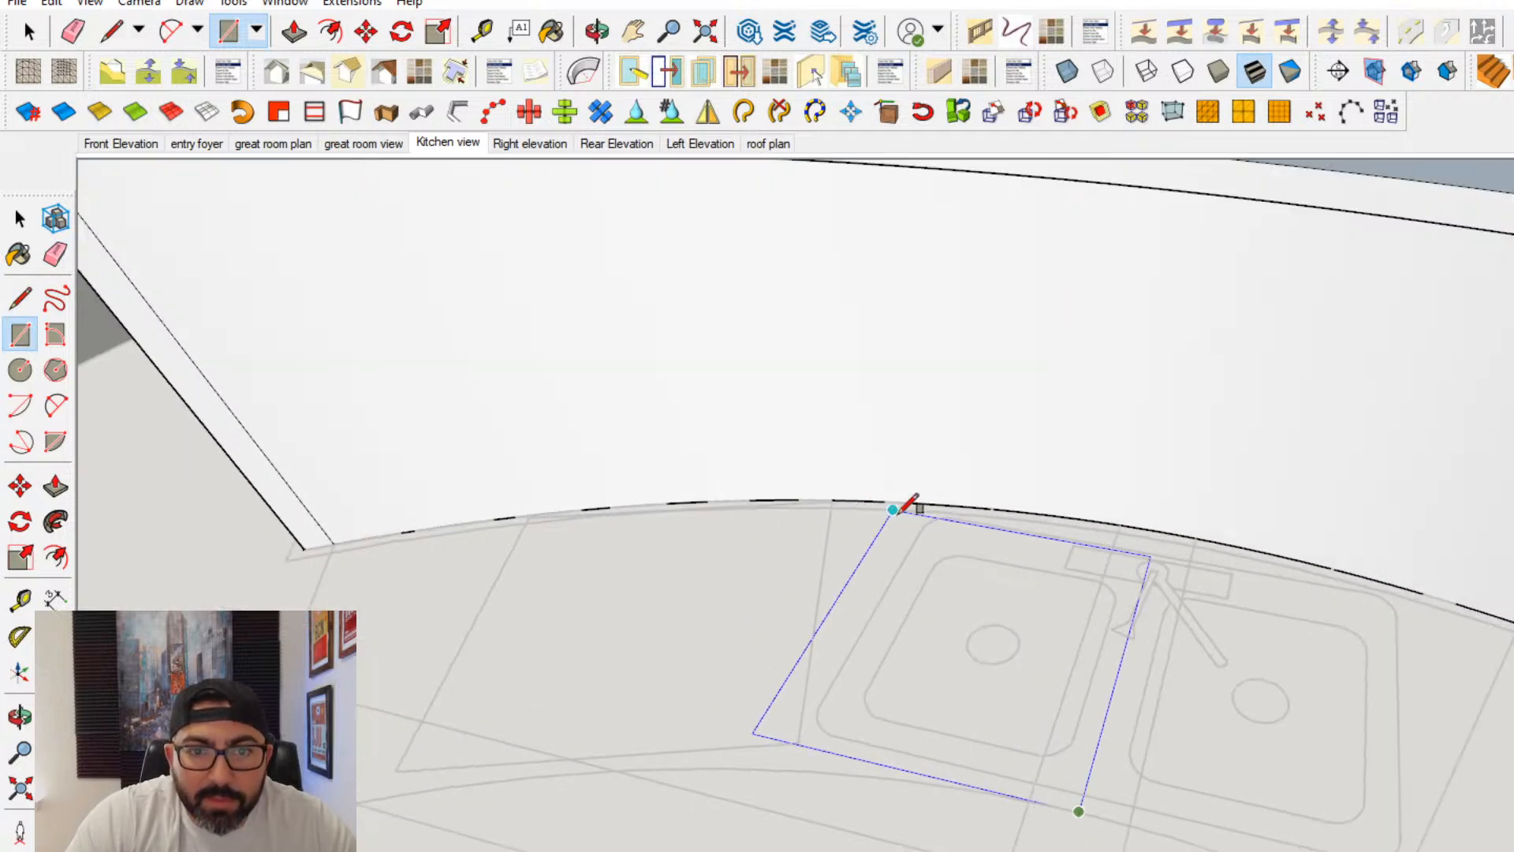
click(893, 508)
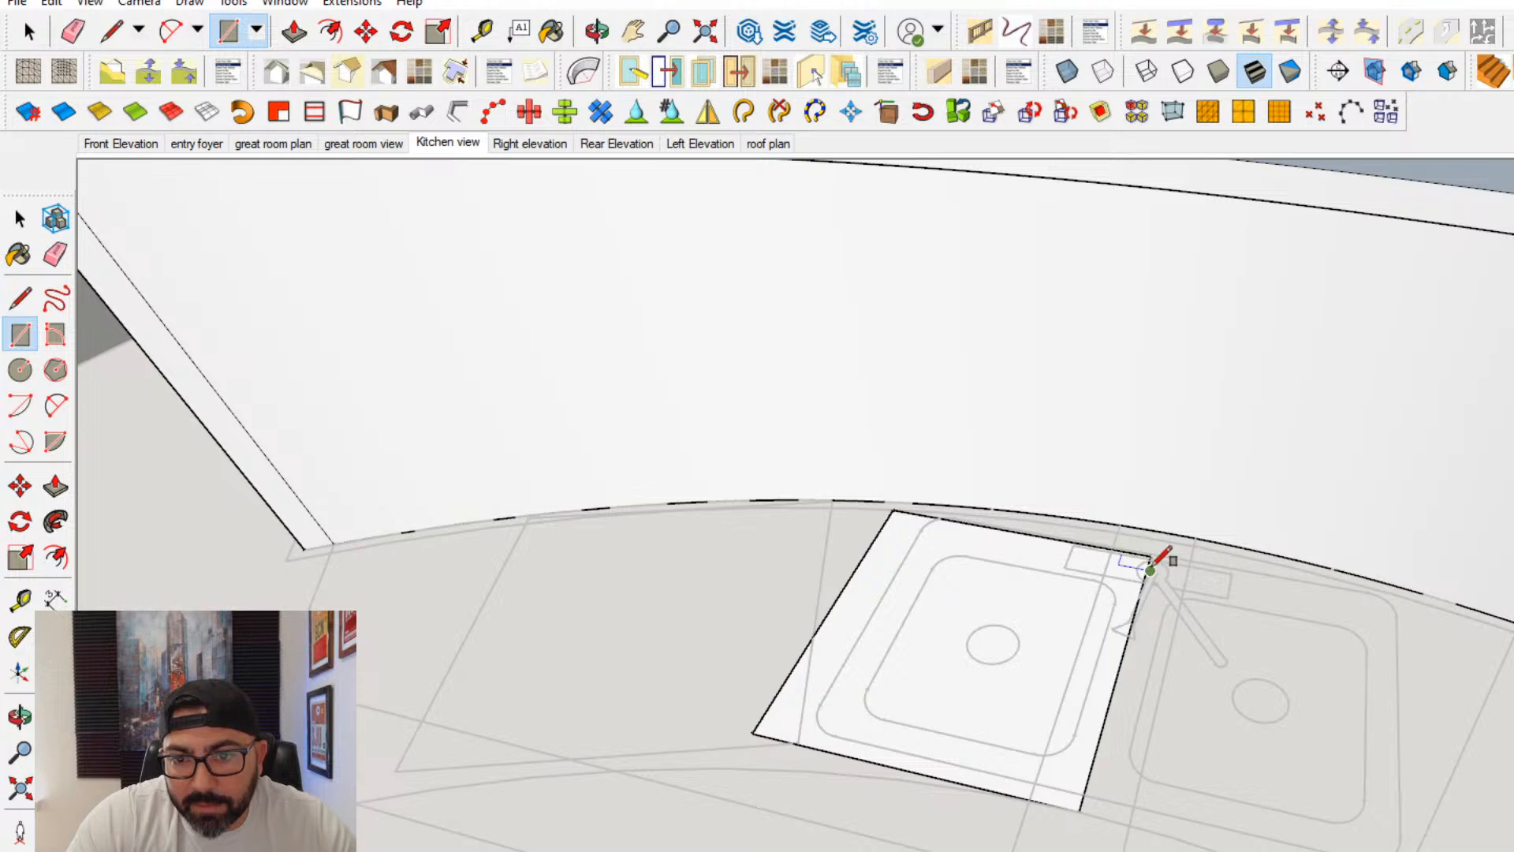
click(1080, 811)
middle_drag(1439, 635, 1342, 679)
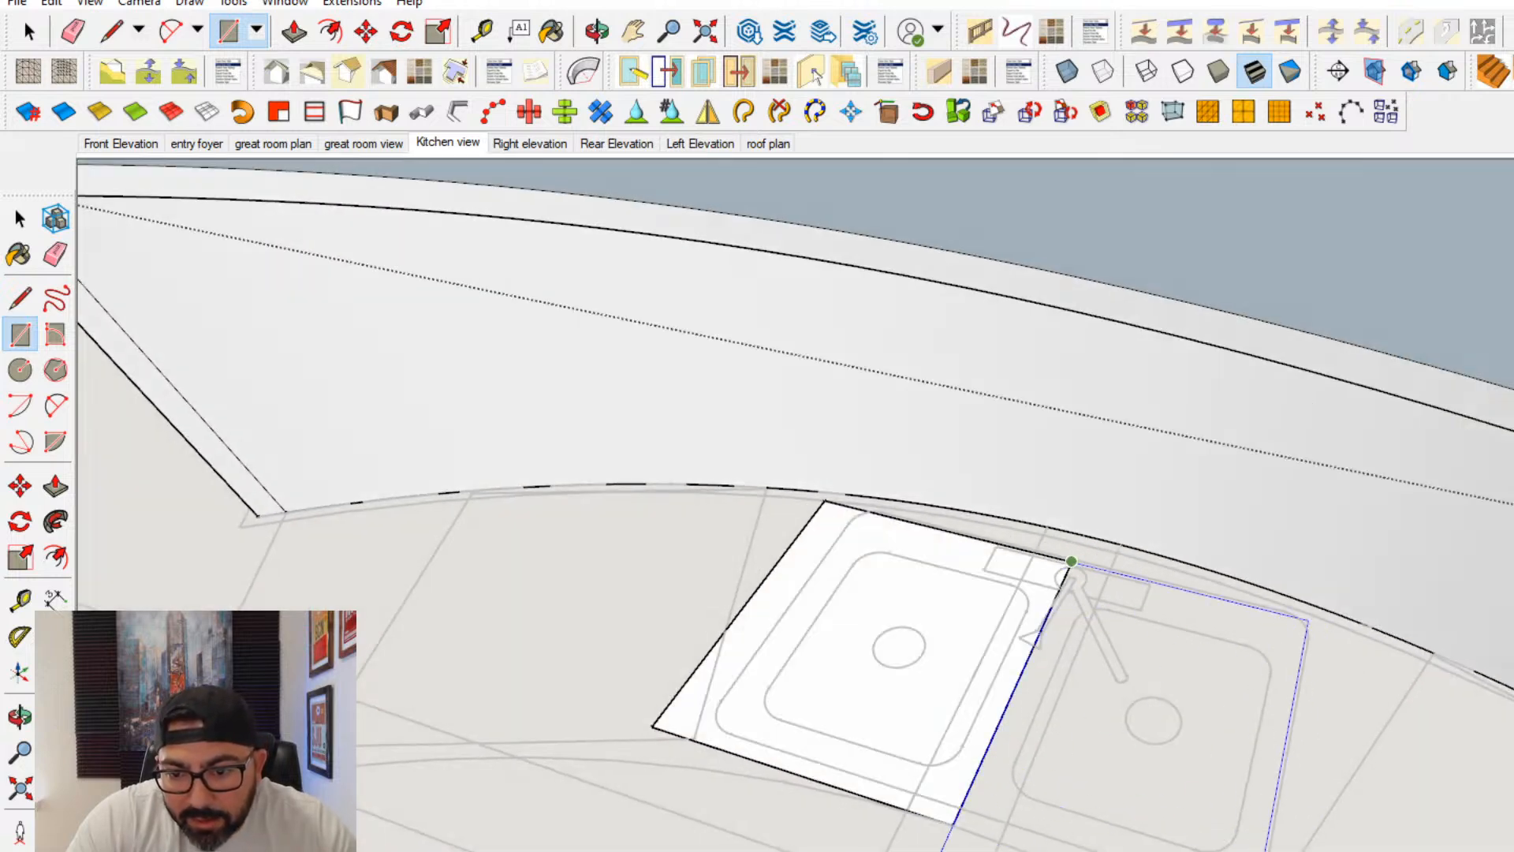
click(1072, 560)
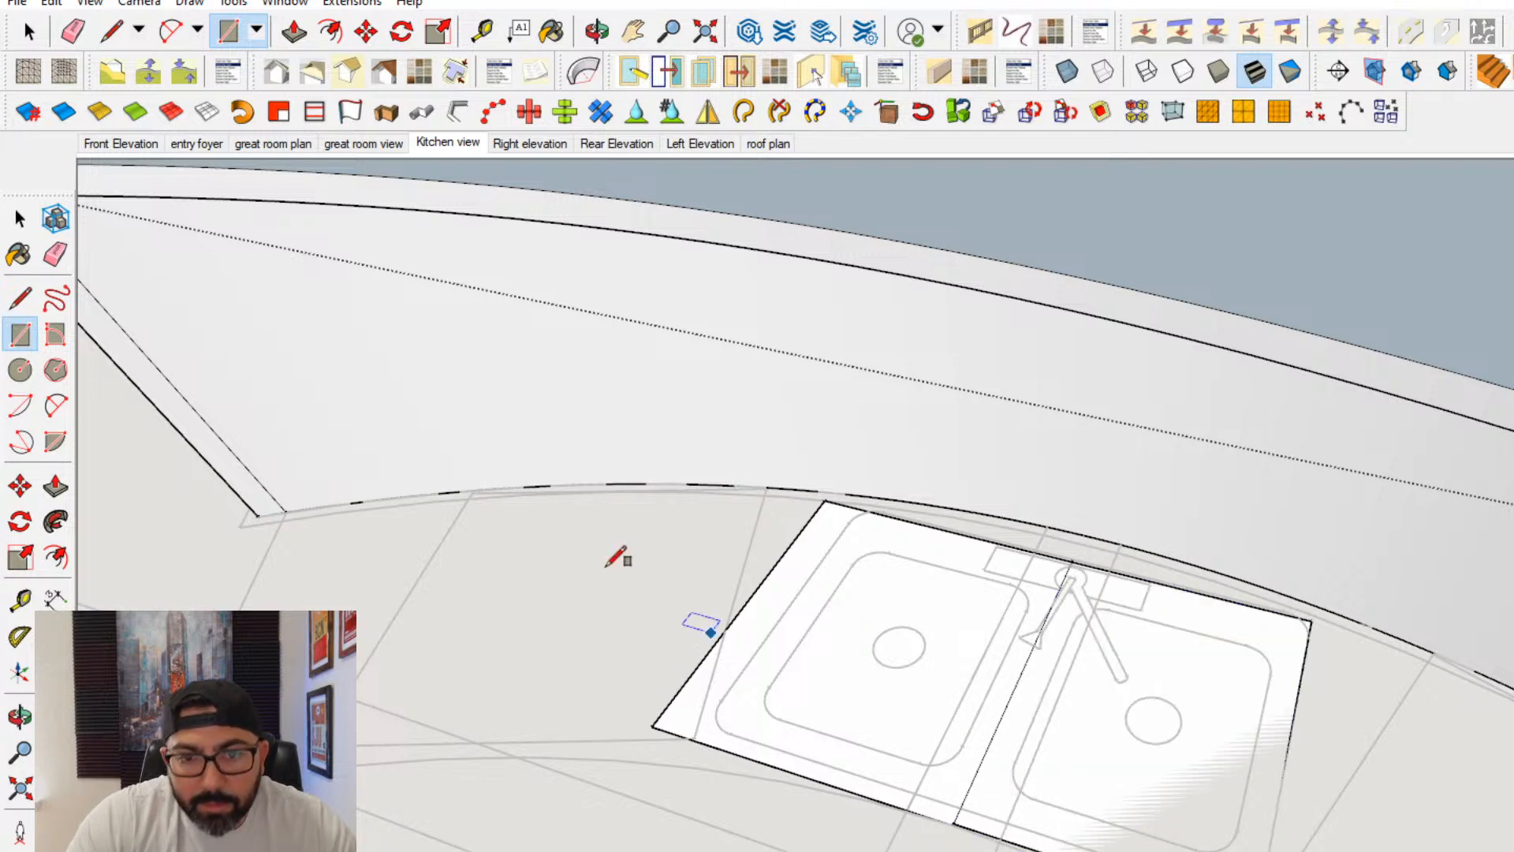
click(55, 254)
click(1003, 694)
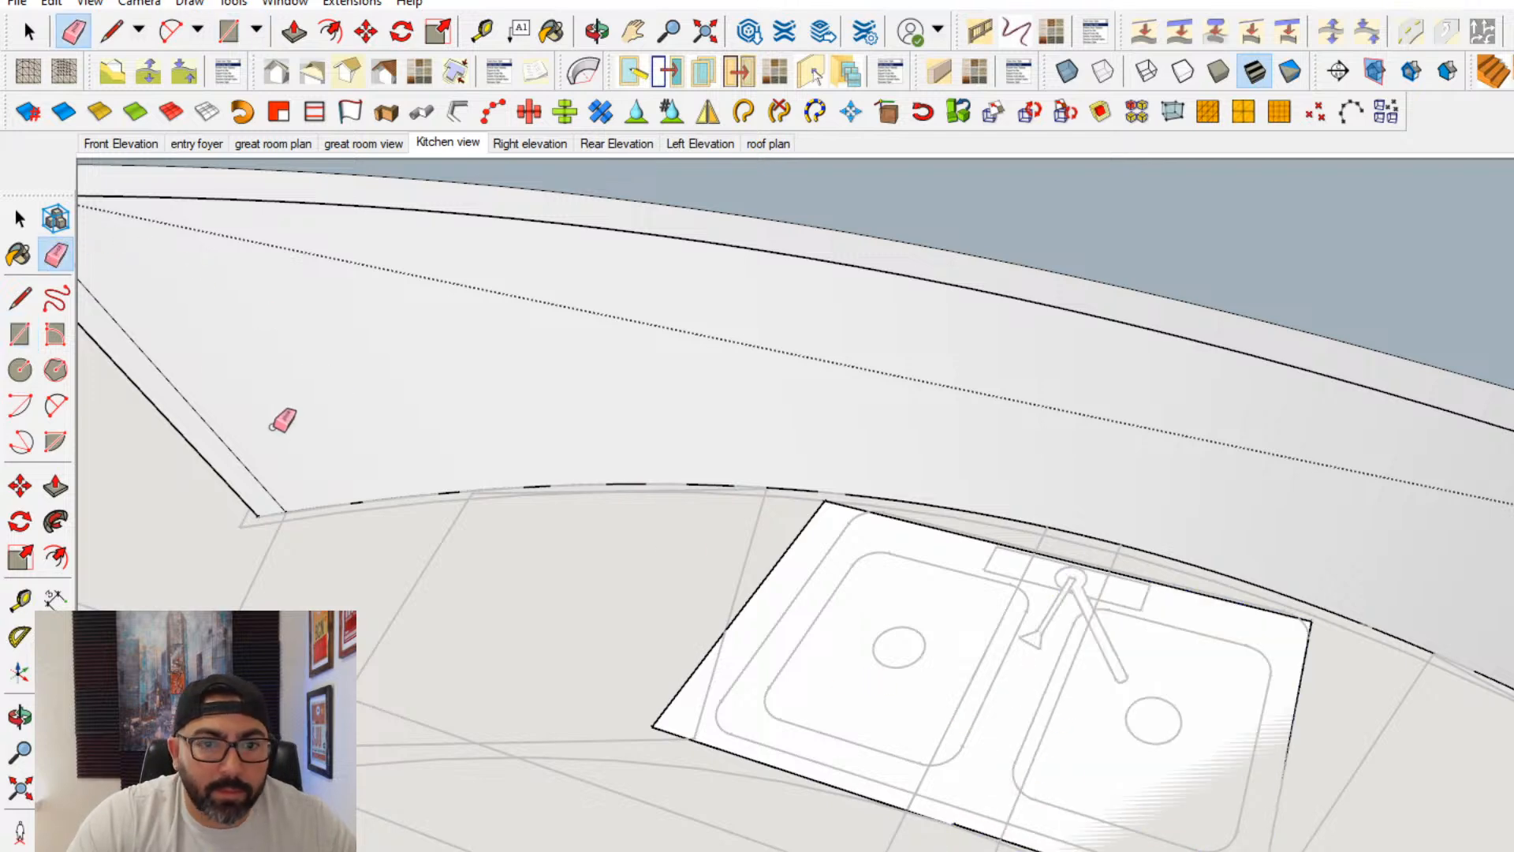
- Group the sink base rectangle and extrude it inside the group up to the countertop's underside
click(20, 219)
right_click(833, 647)
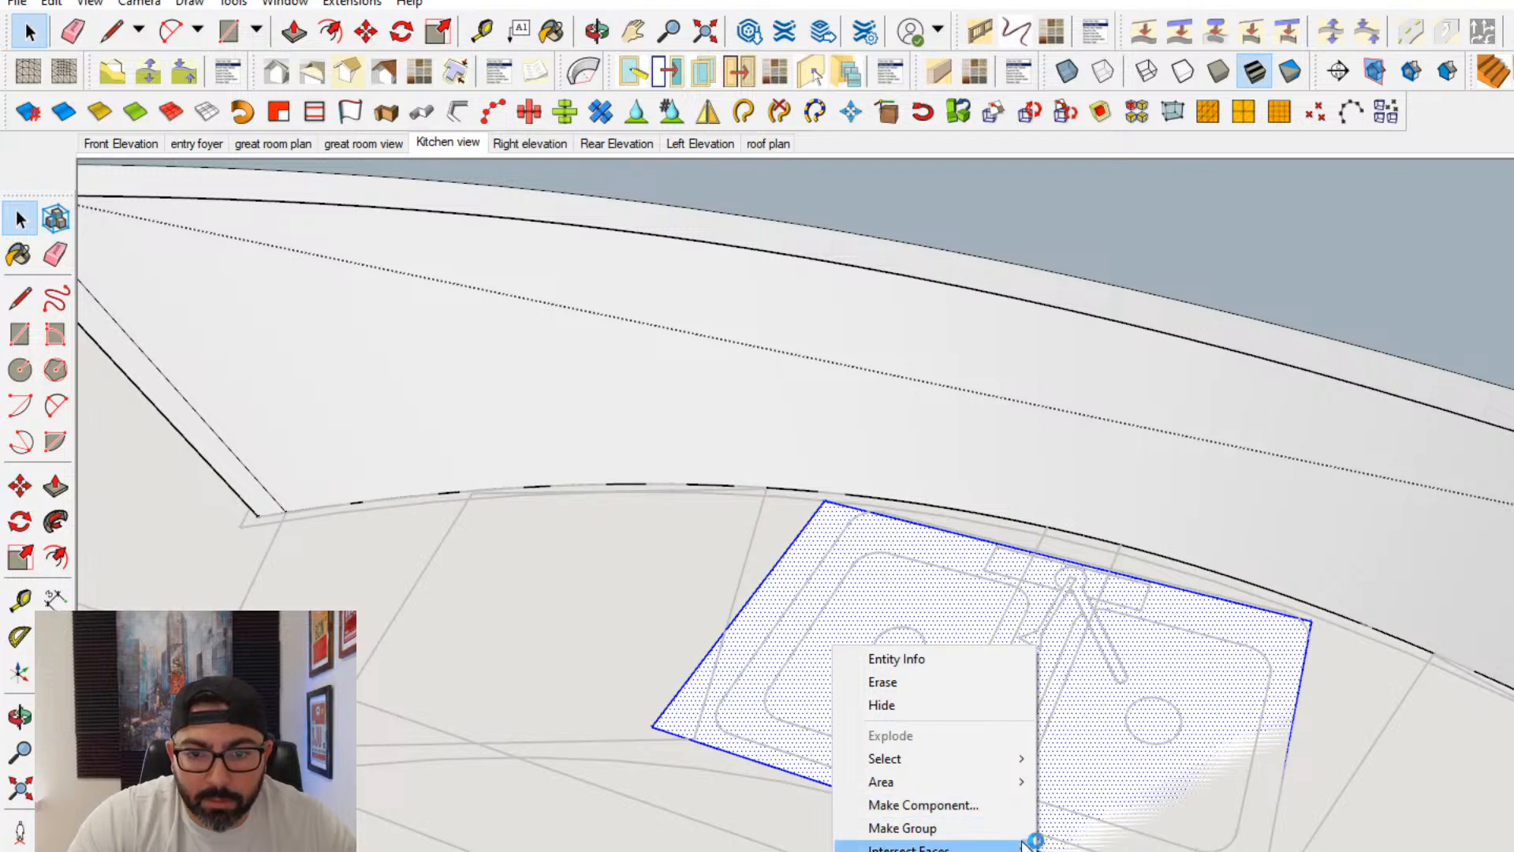
click(957, 829)
double_click(955, 730)
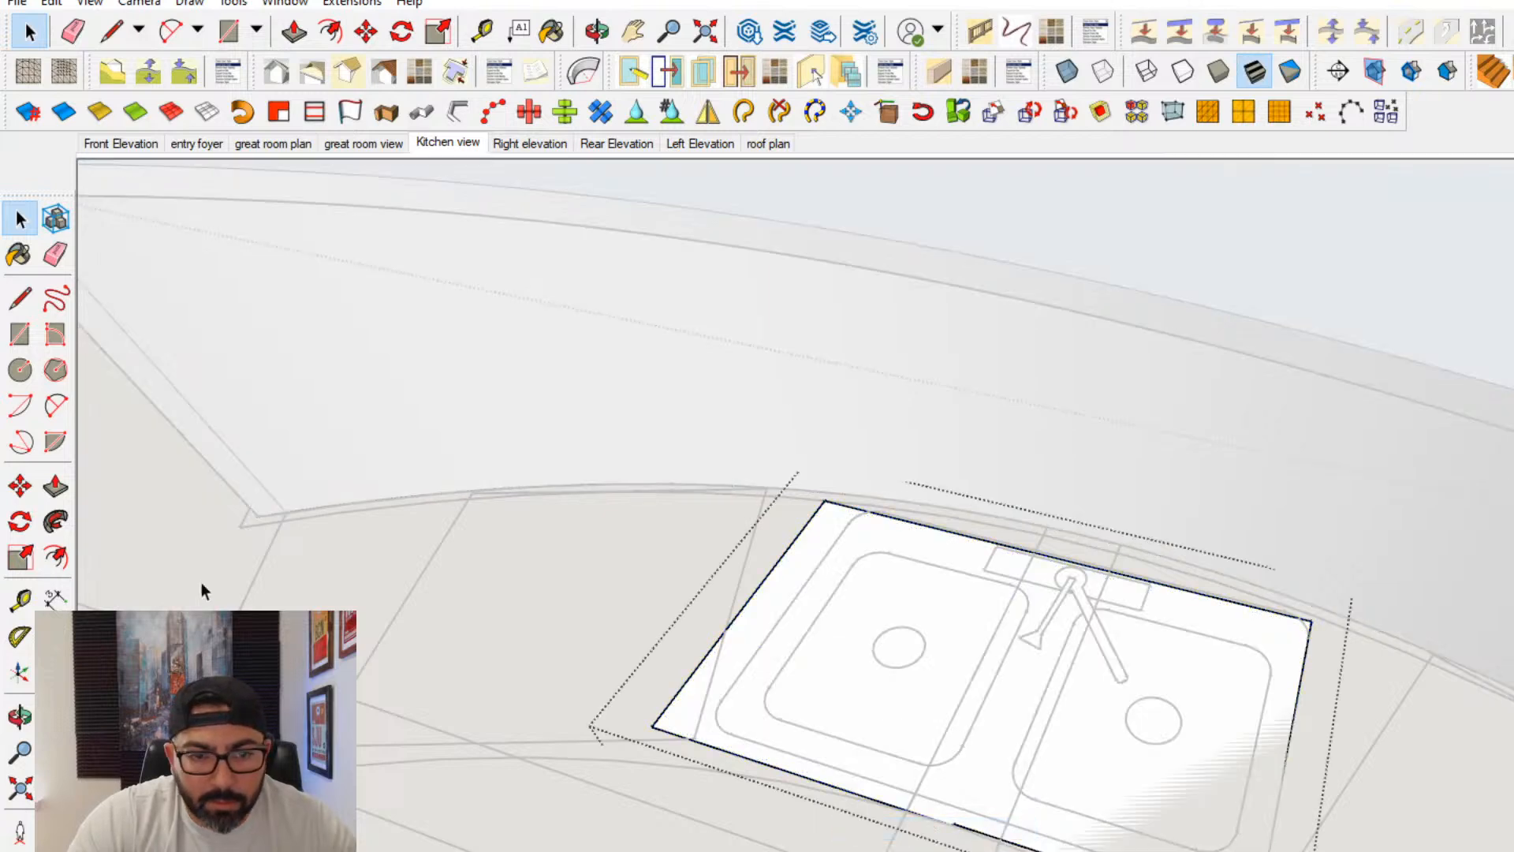
click(56, 491)
click(828, 737)
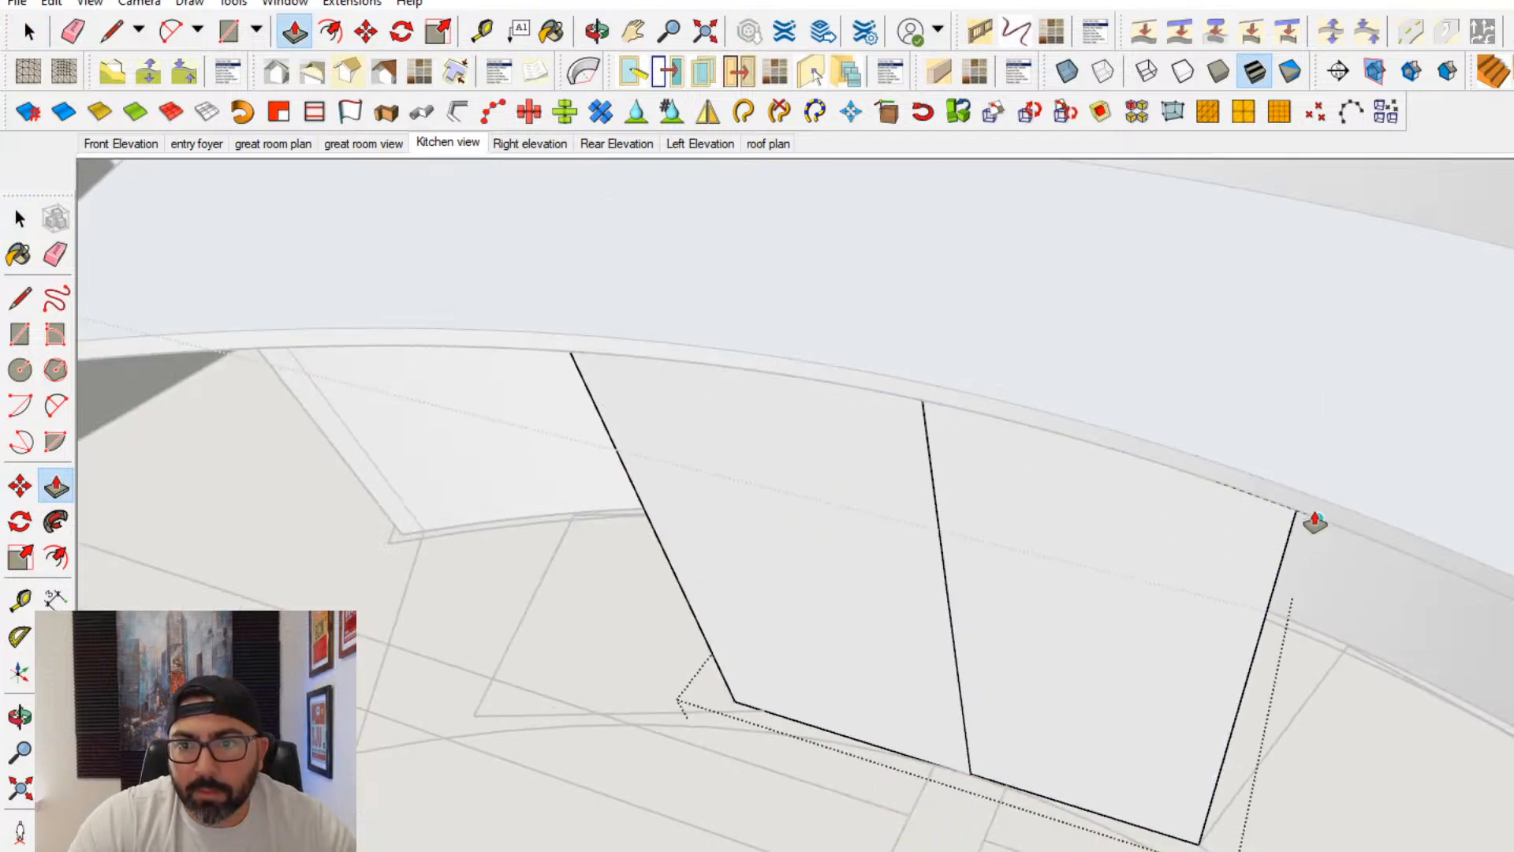
click(1301, 516)
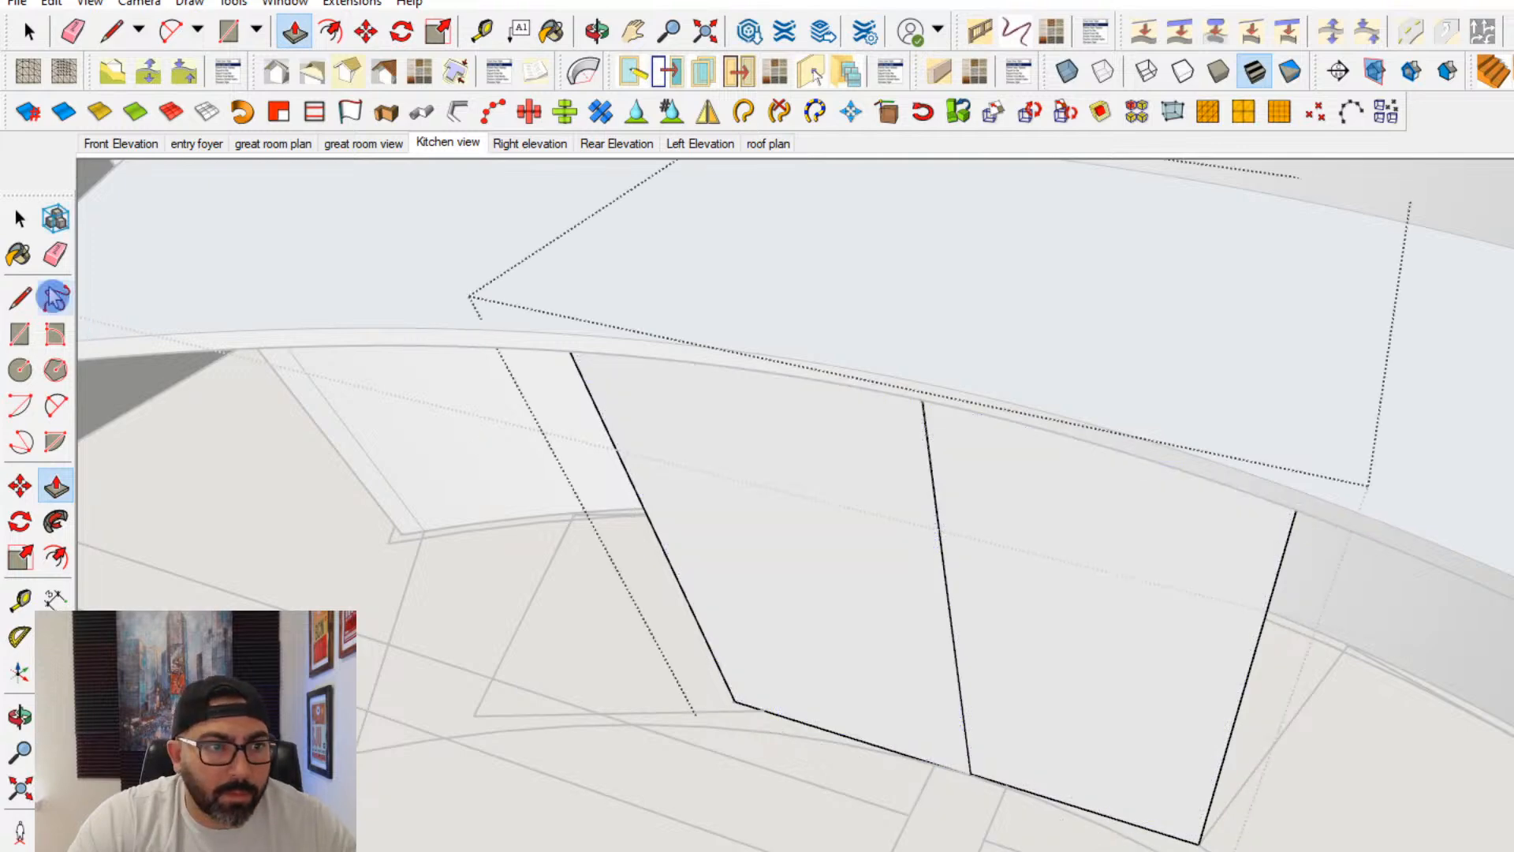
- Push/Pull one half of the sink cabinet's front flush with the other and erase the vertical seam between them
click(55, 253)
click(940, 561)
scroll(915, 590, up, 5)
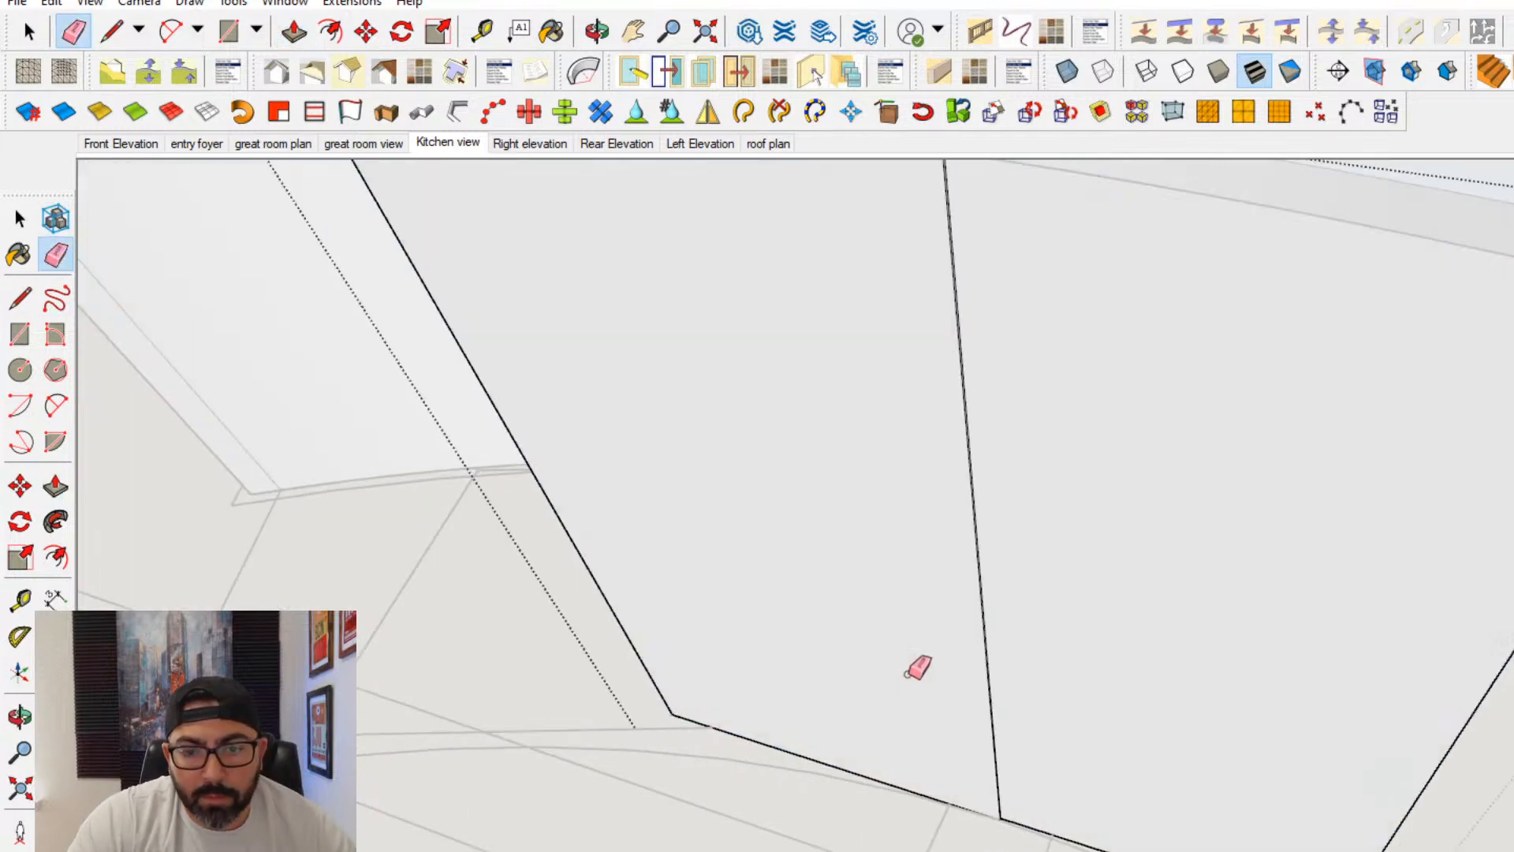
scroll(510, 623, up, 1)
scroll(1011, 806, up, 5)
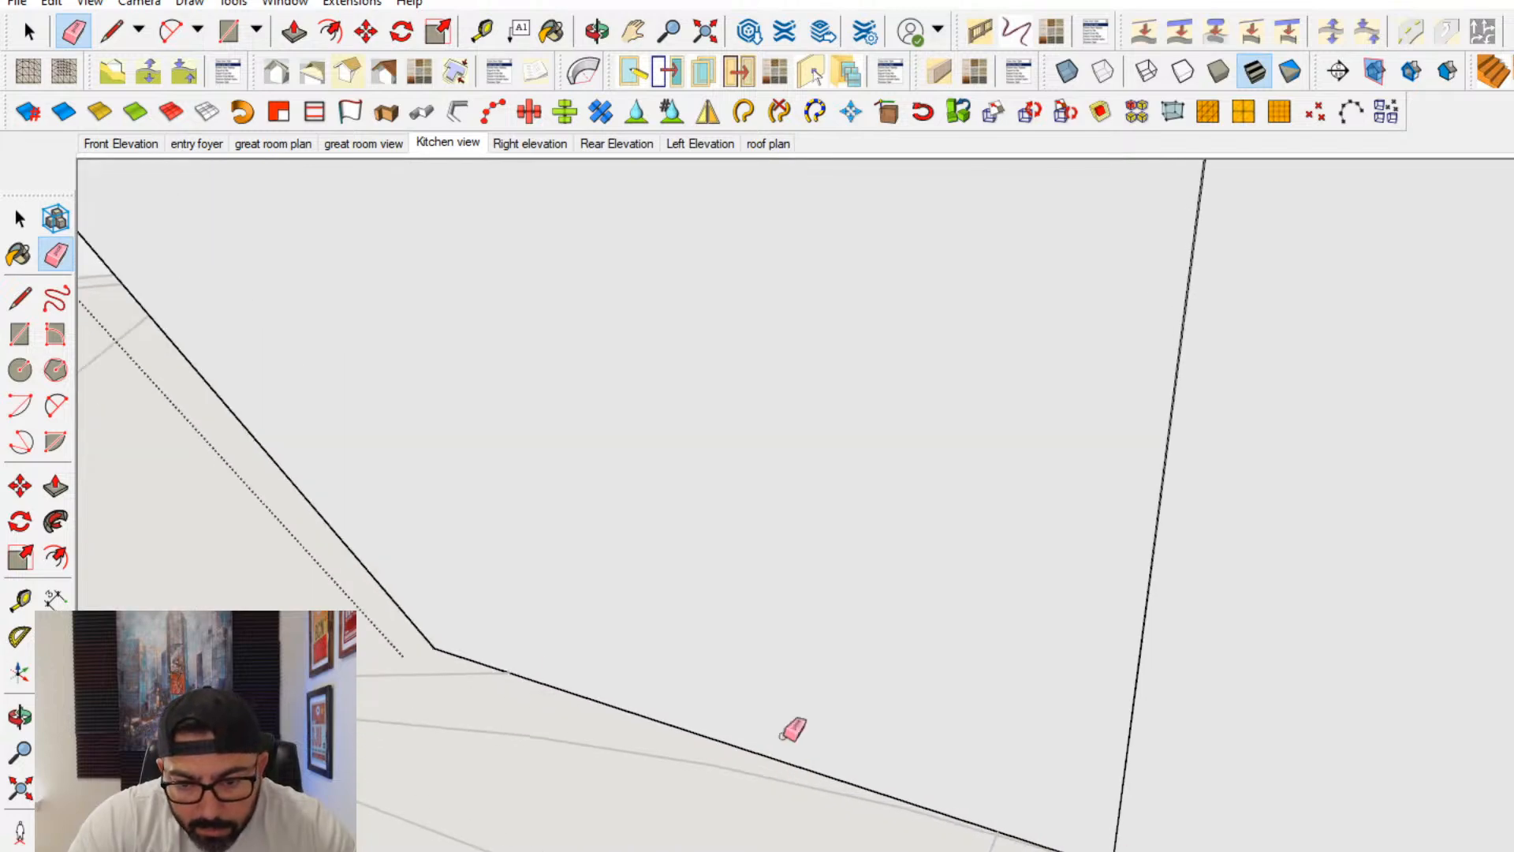
click(55, 487)
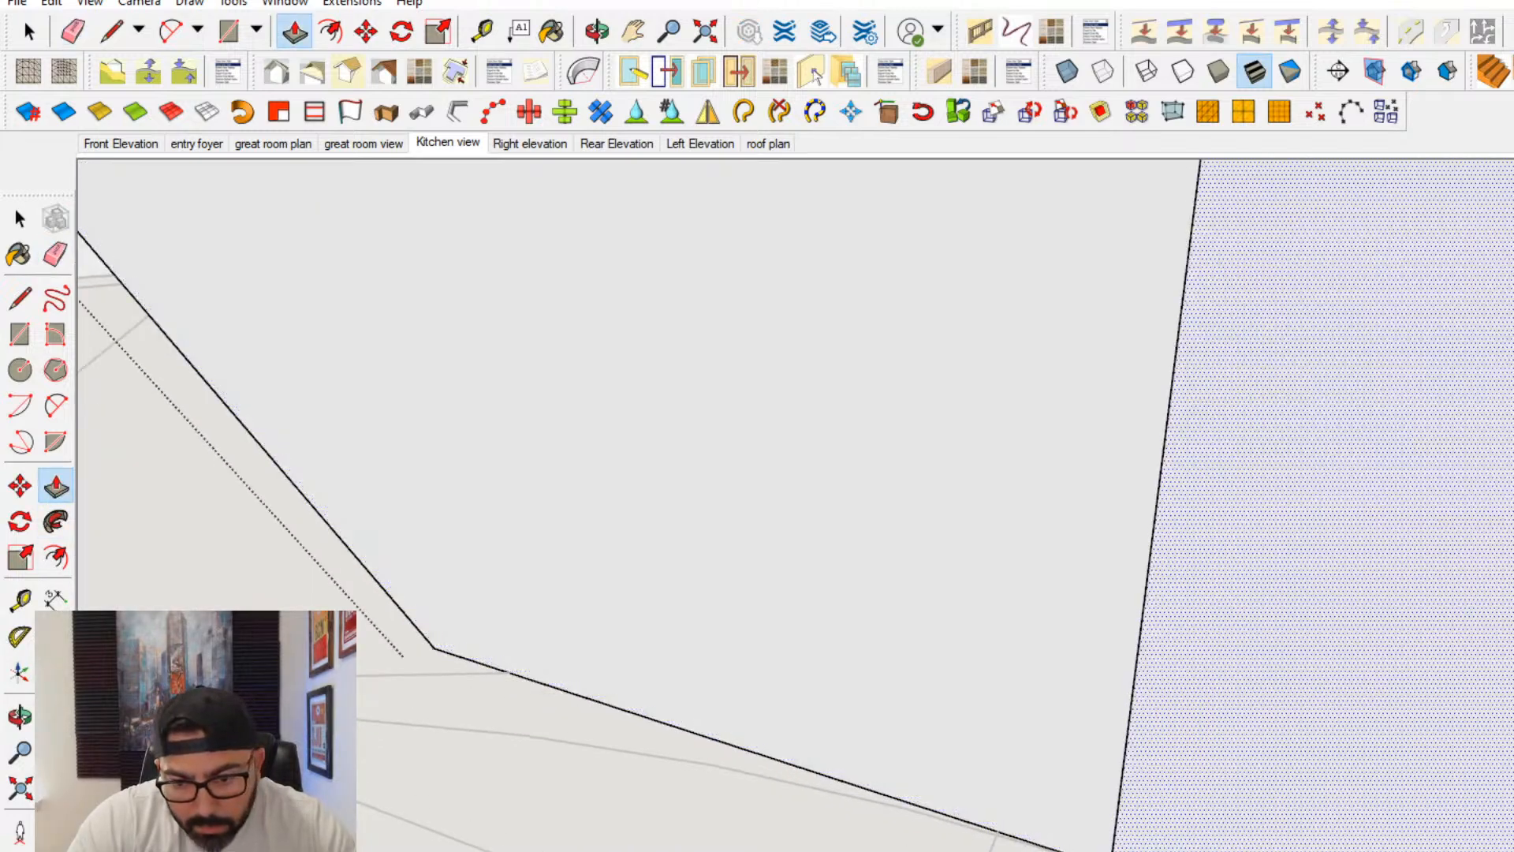
click(955, 825)
middle_drag(957, 824, 163, 348)
click(56, 254)
mouse_move(995, 591)
middle_down()
mouse_move(914, 580)
mouse_move(985, 606)
middle_up()
scroll(904, 585, down, 2)
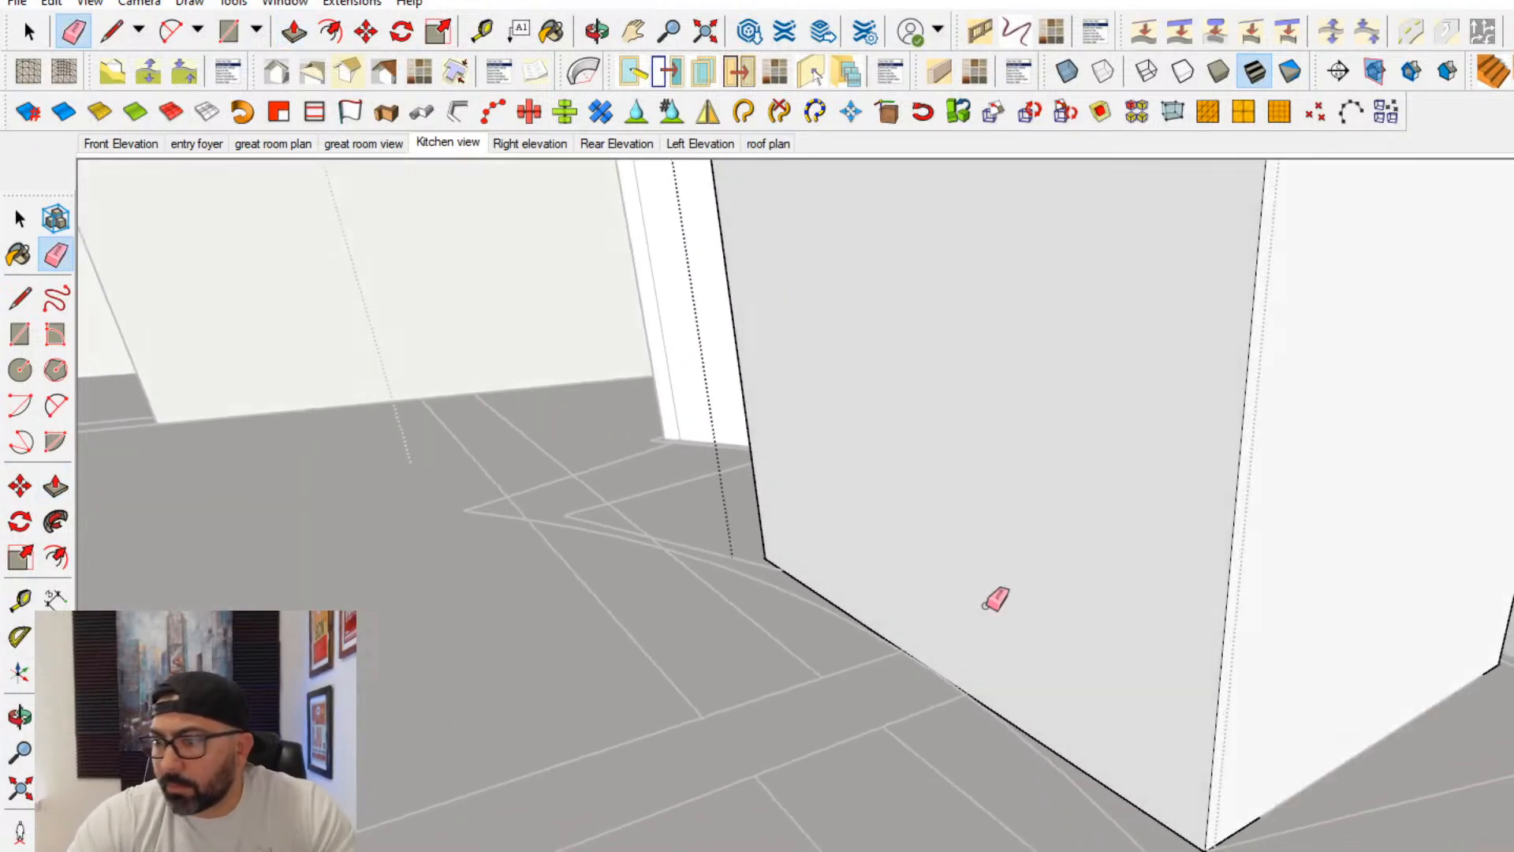
- Draw a line across the sink cabinet's front just above the floor and push the strip below inward as a toe kick
scroll(827, 489, up, 3)
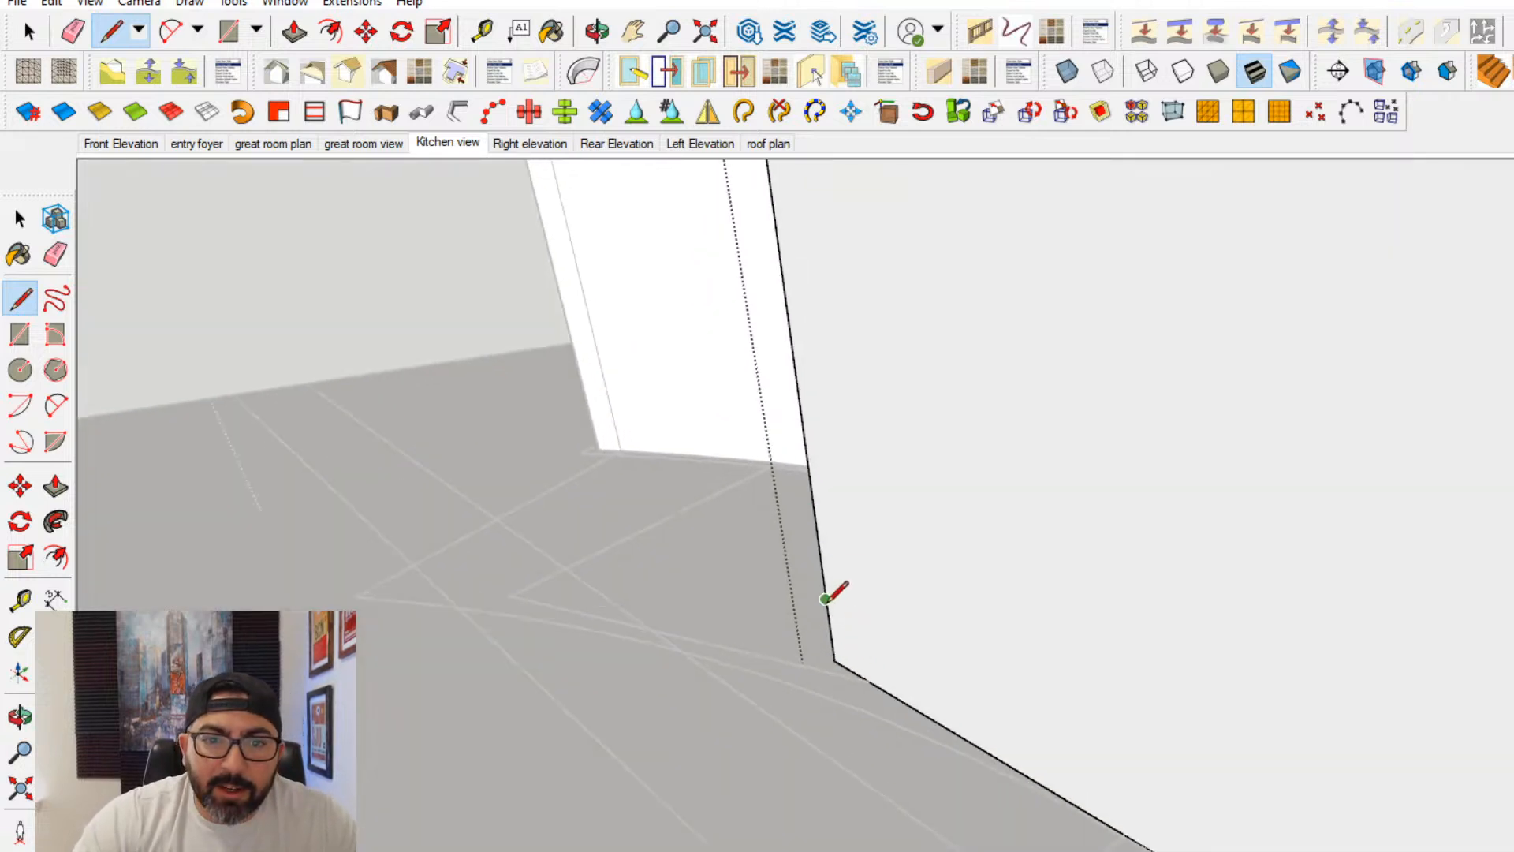
click(825, 599)
scroll(1054, 659, down, 3)
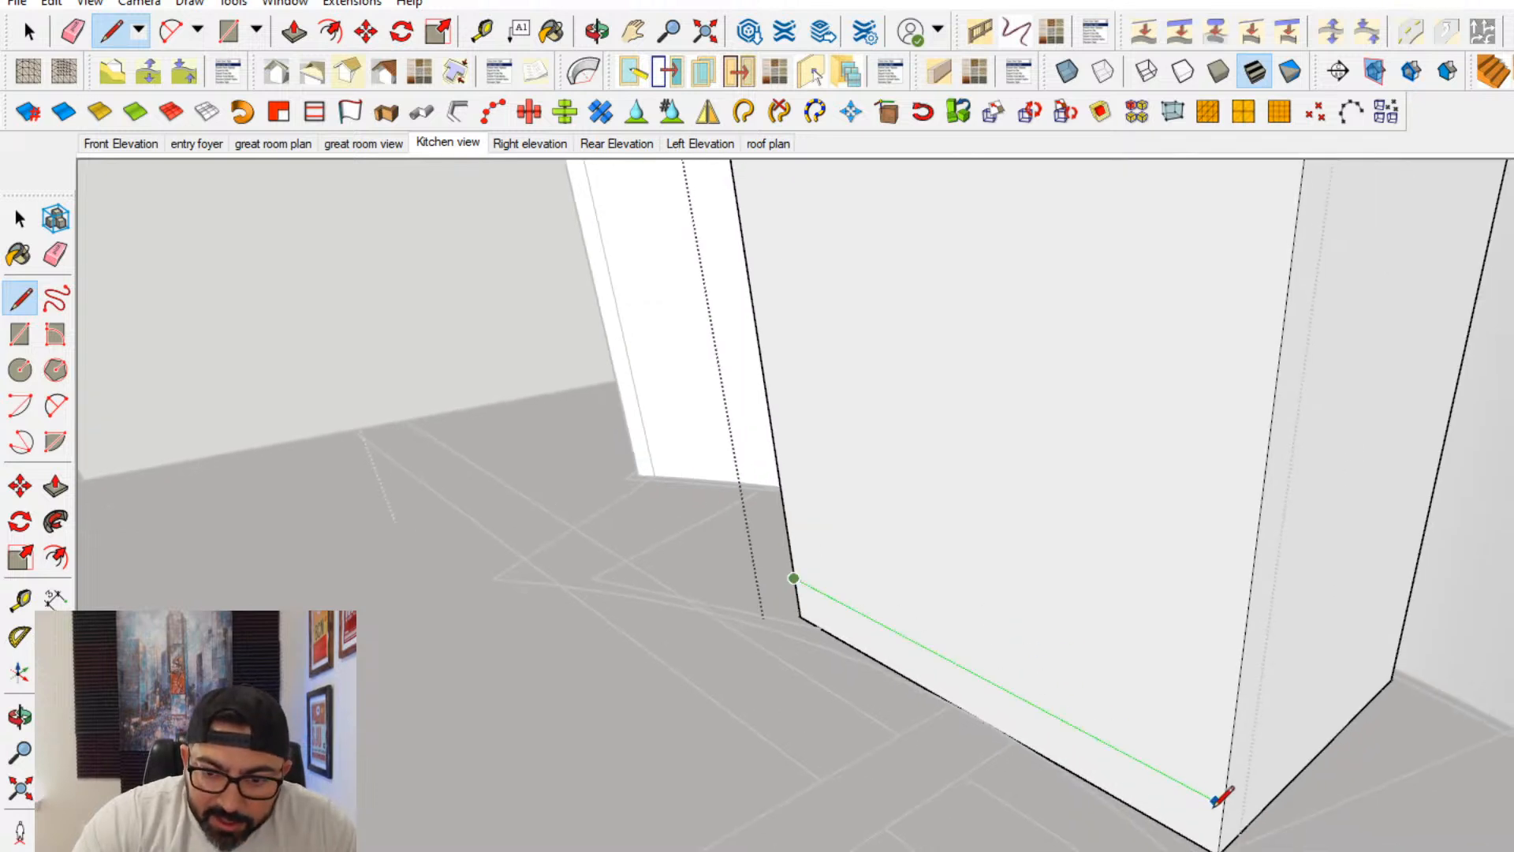
click(1224, 803)
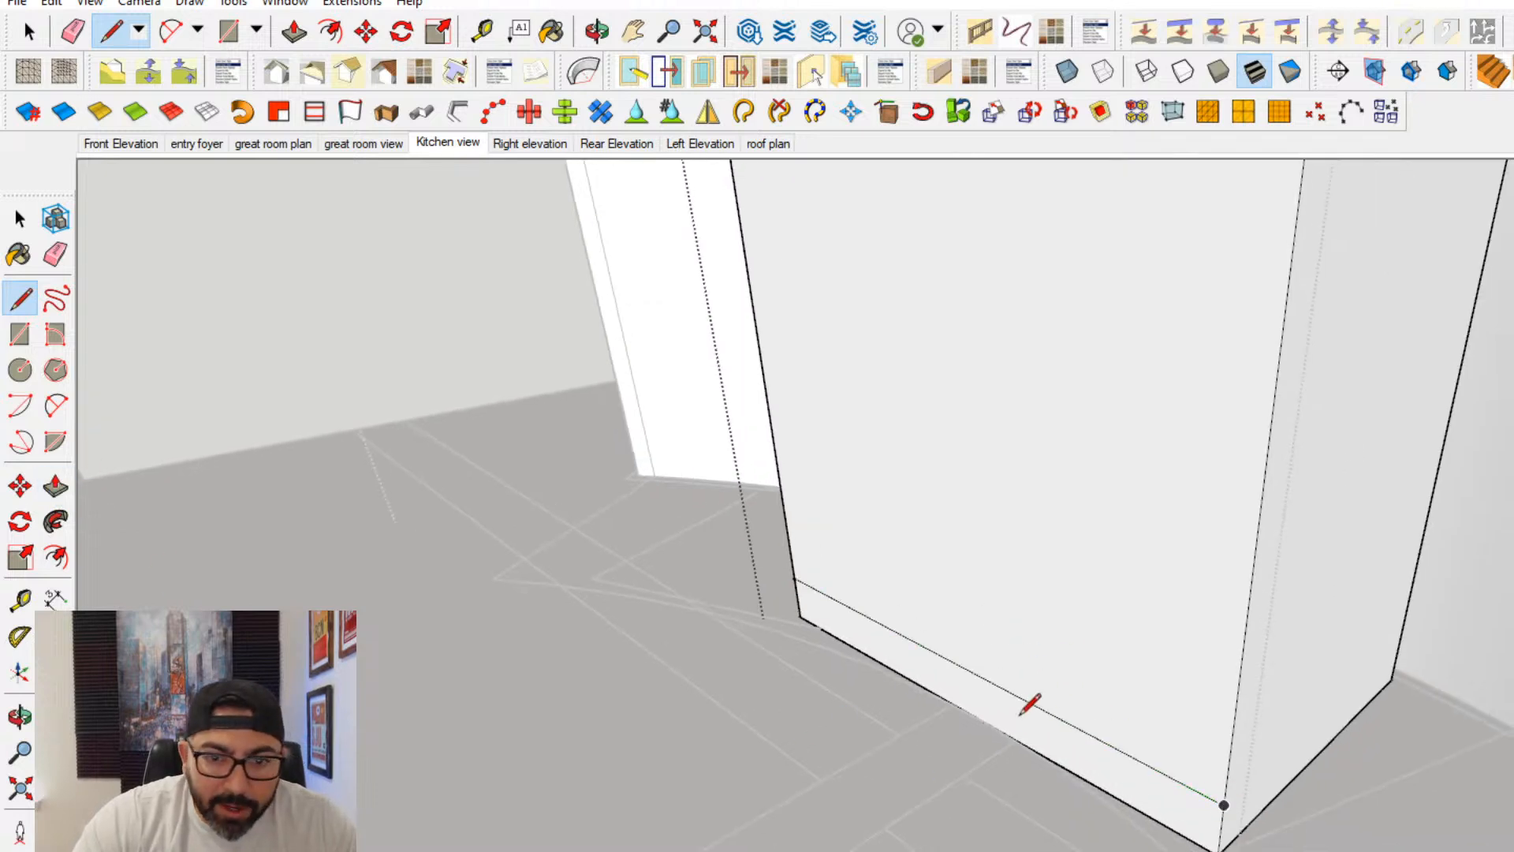
click(55, 486)
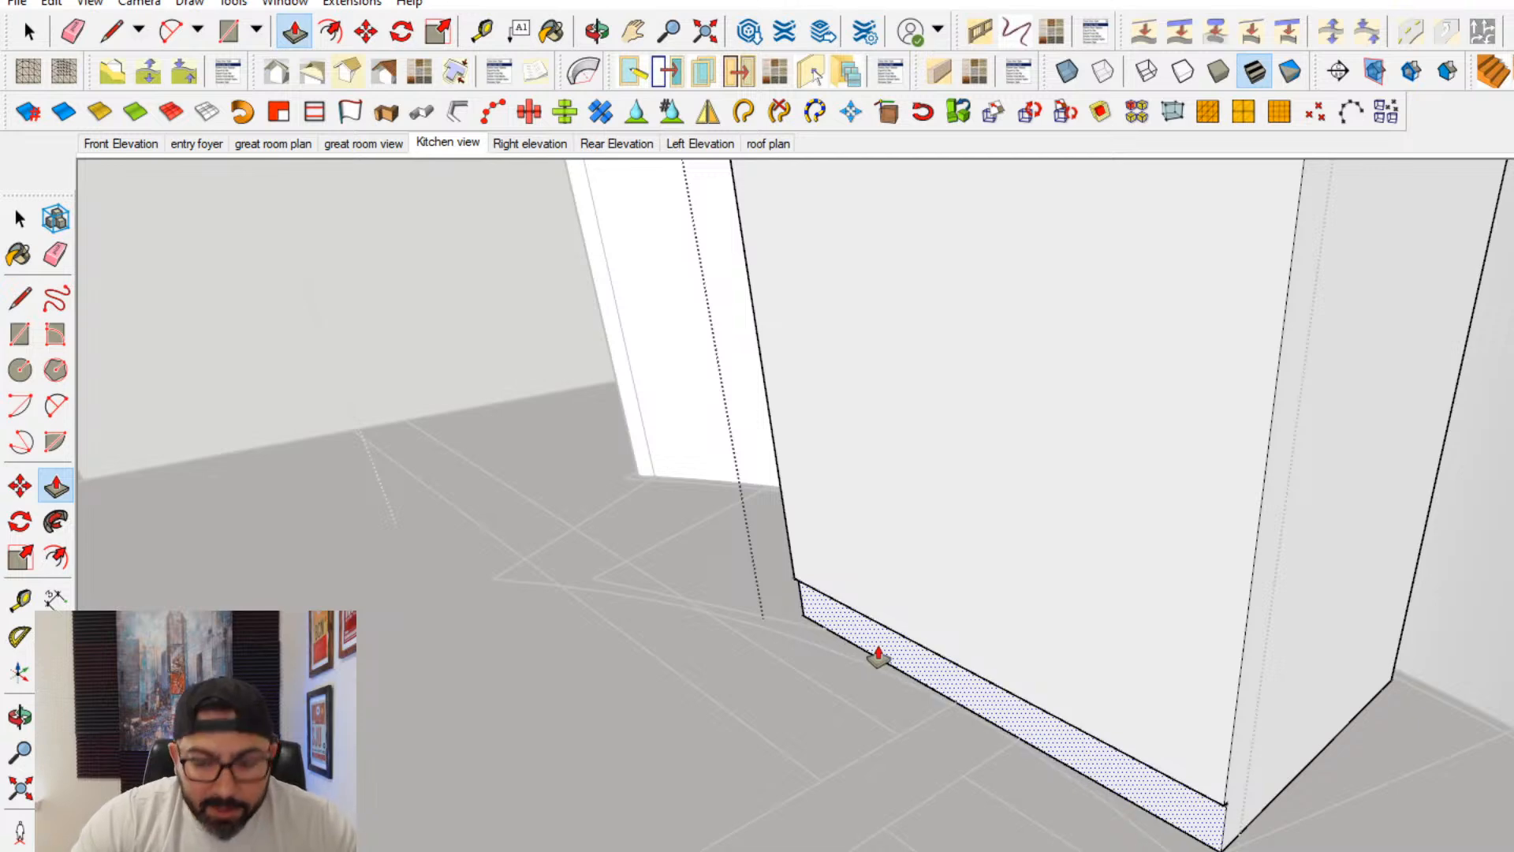
key(space)
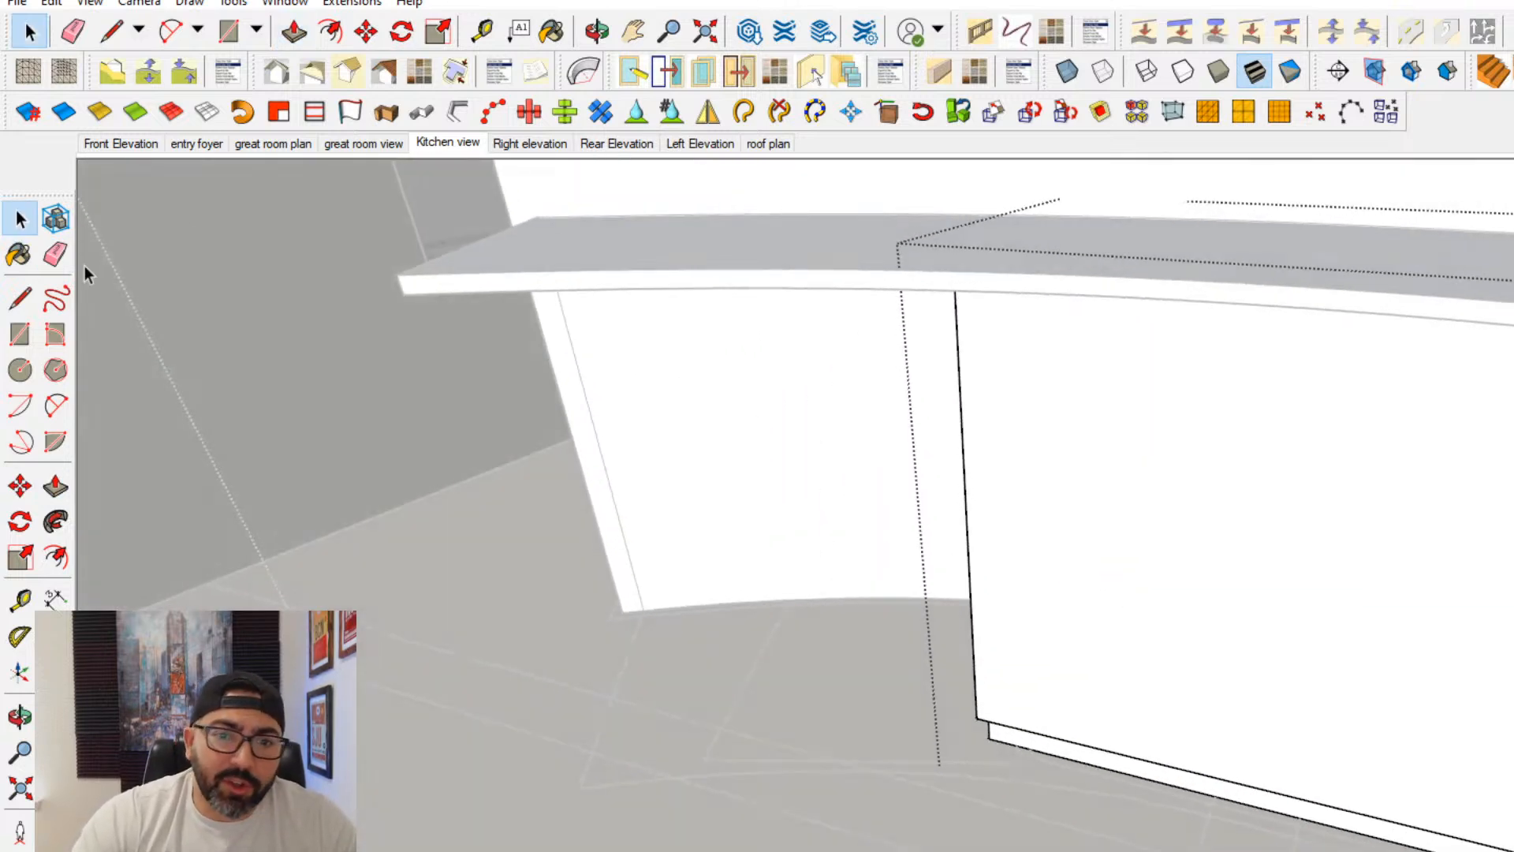
middle_drag(1167, 607, 1243, 765)
key(Escape)
key(Escape)
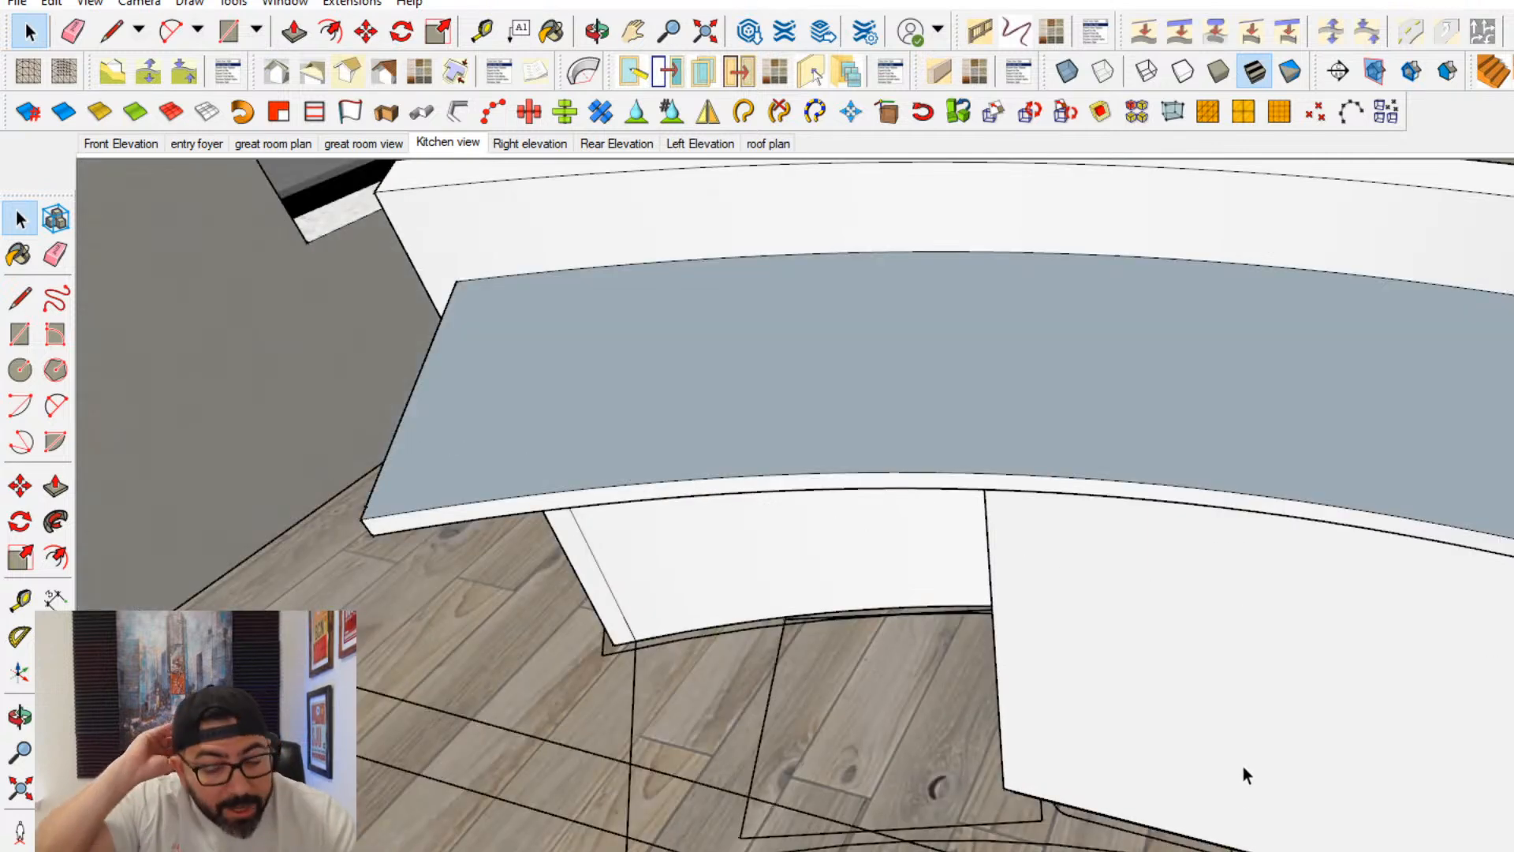
- Push the sink cabinet's end face beside the open part of the island slightly inward to narrow the cabinet
mouse_move(1207, 714)
middle_down()
mouse_move(1376, 687)
mouse_move(1279, 697)
middle_up()
click(52, 501)
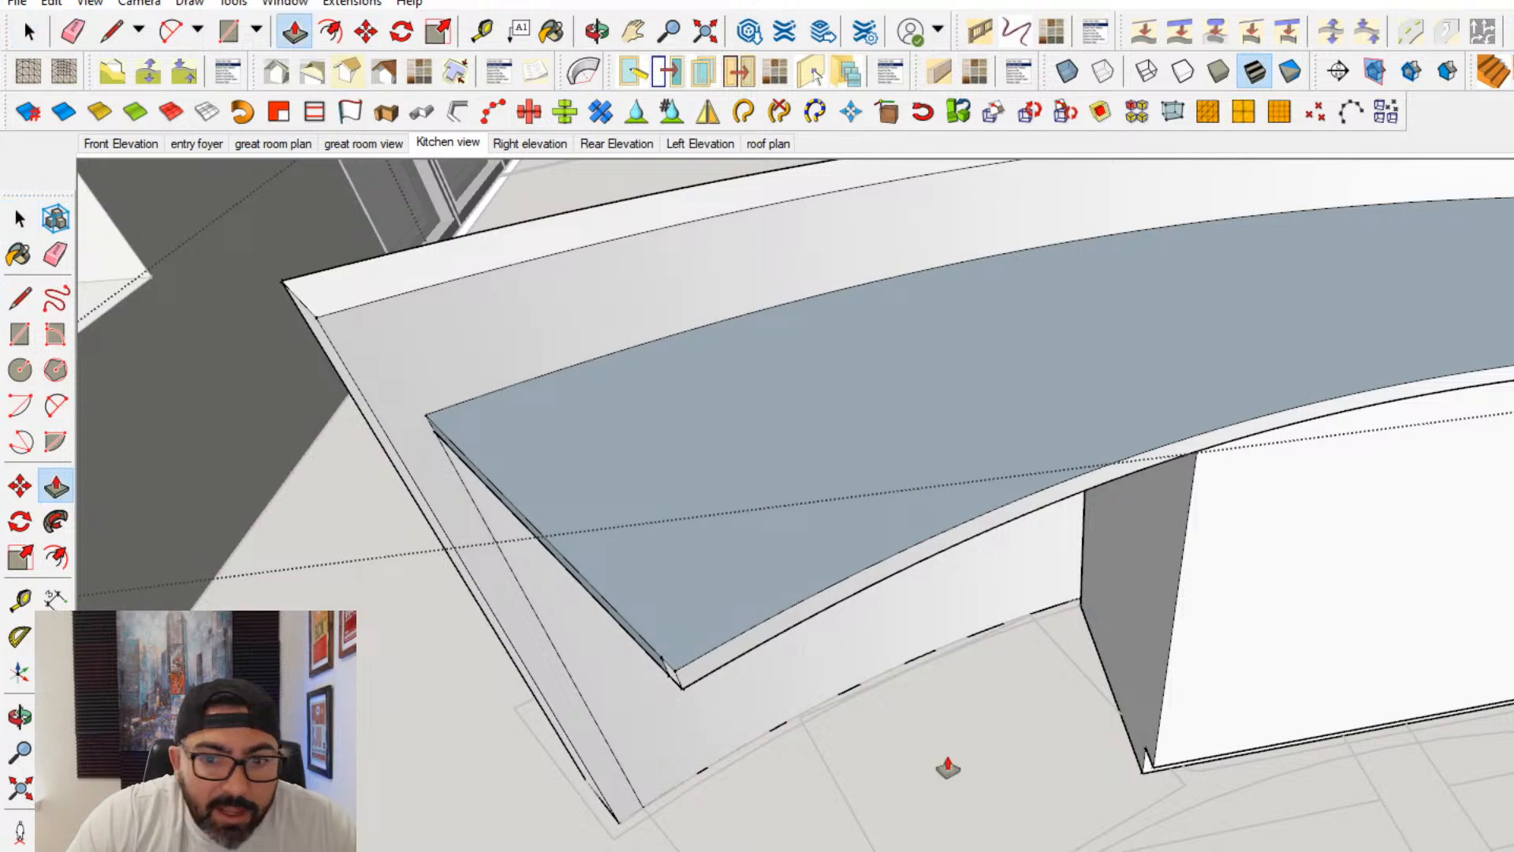
scroll(1140, 750, up, 3)
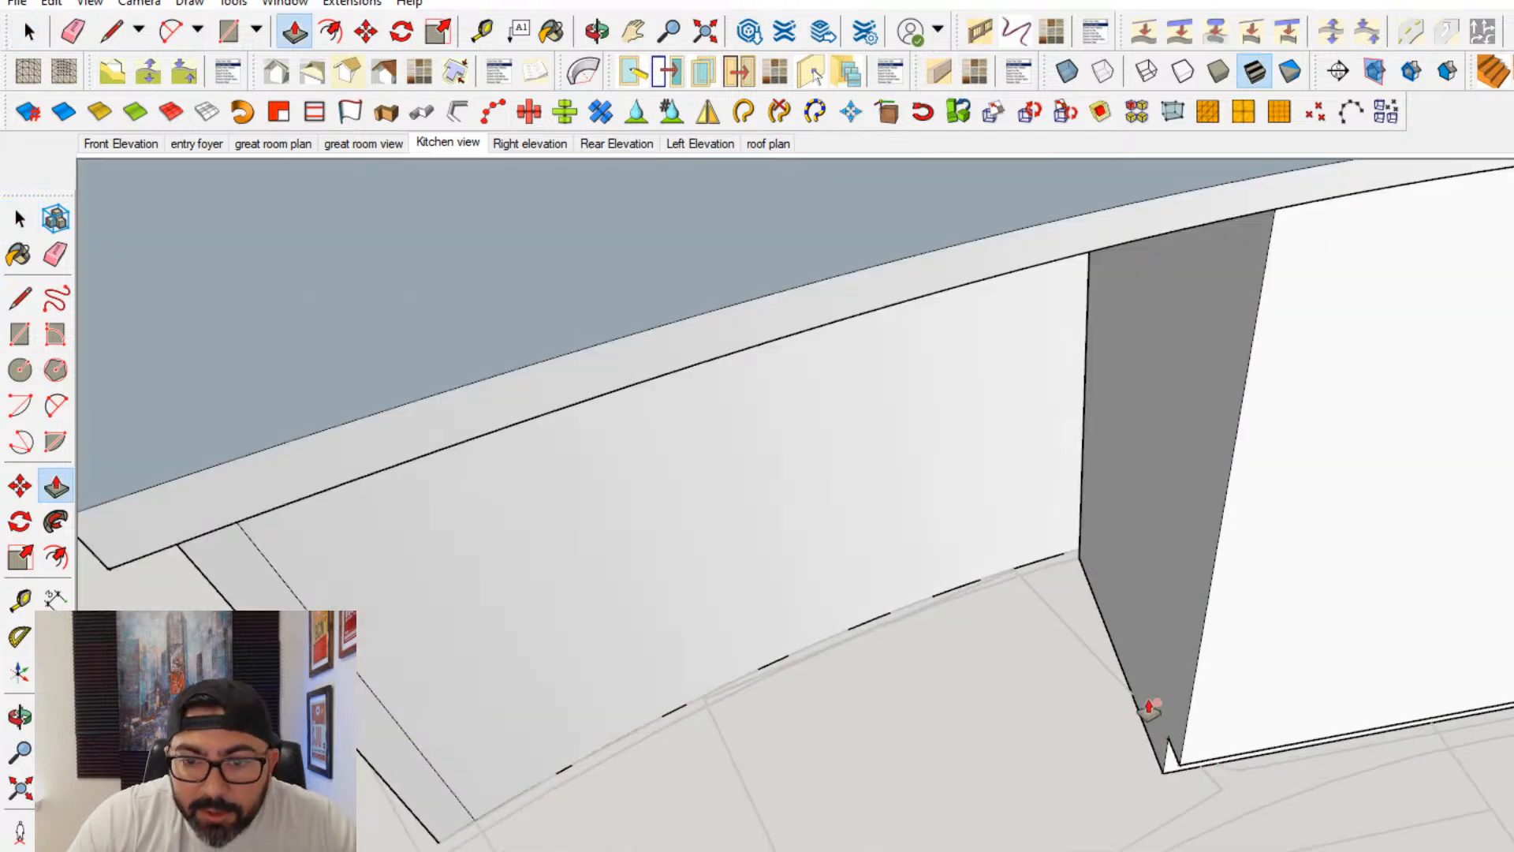
click(21, 219)
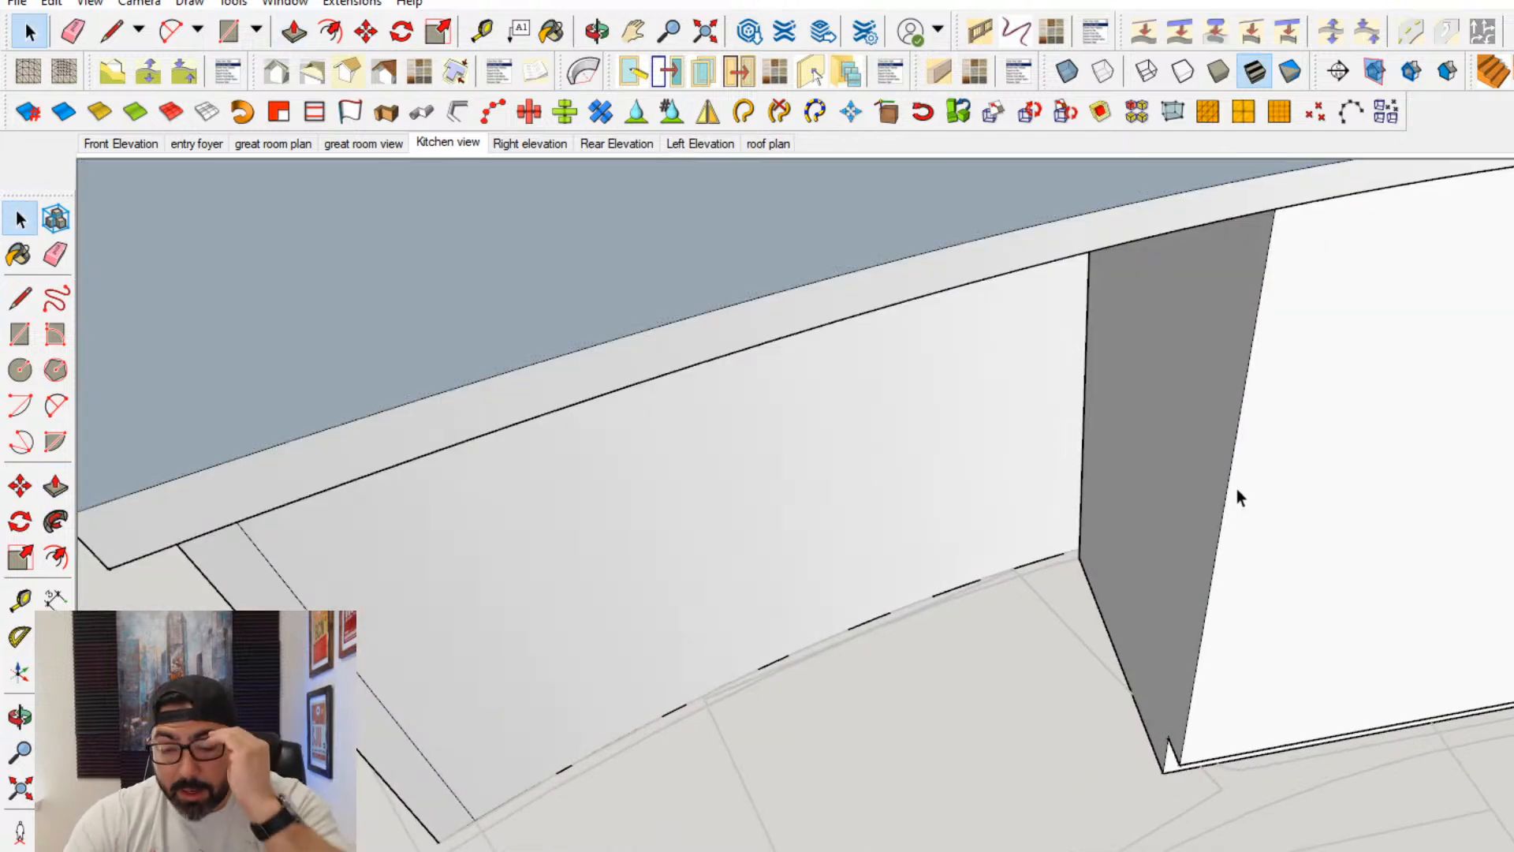
click(1165, 591)
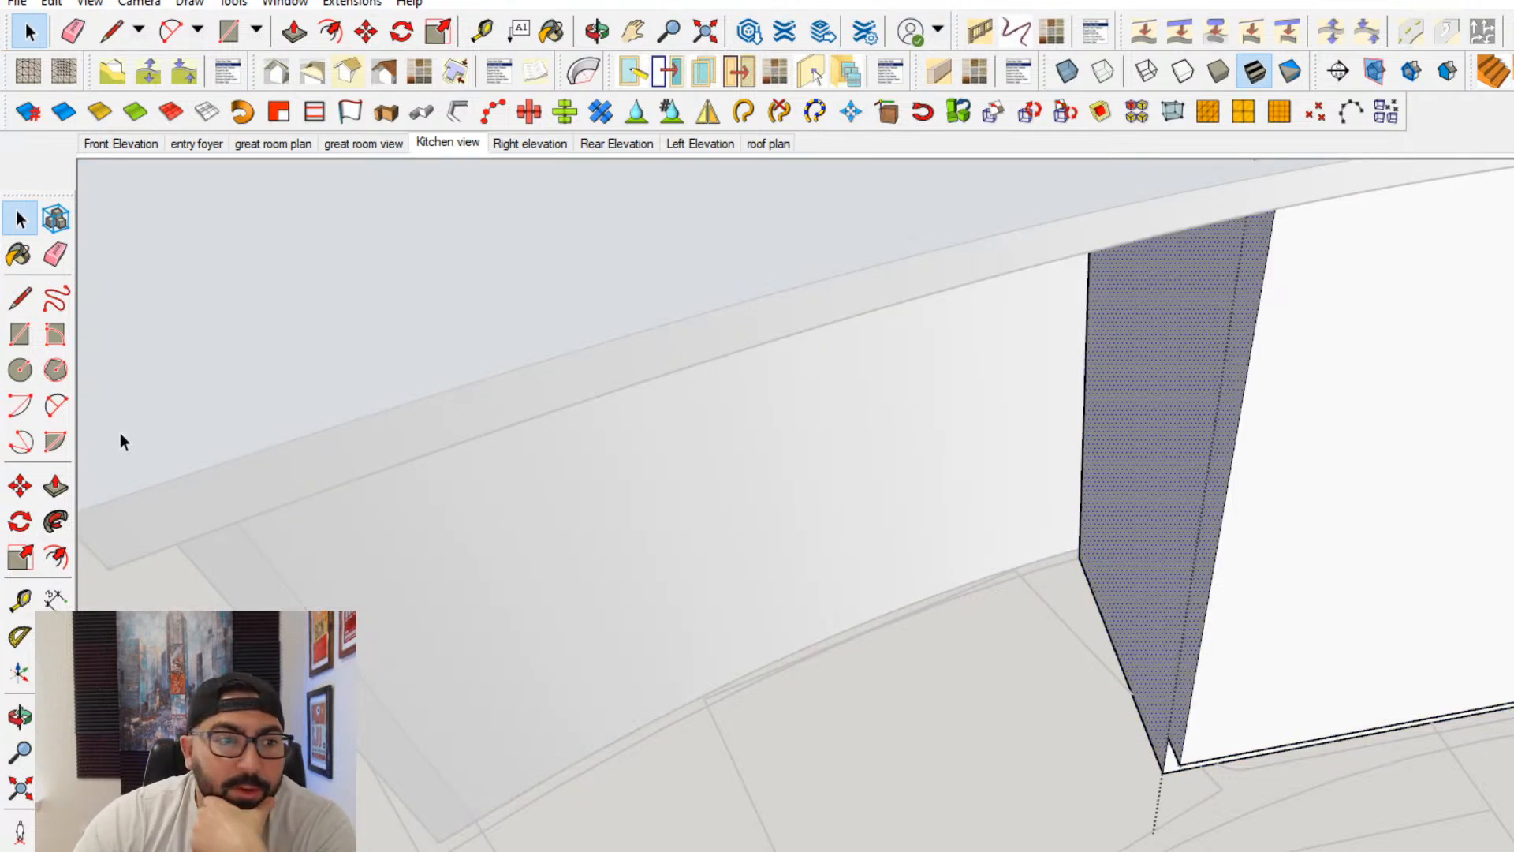
click(55, 487)
click(1137, 733)
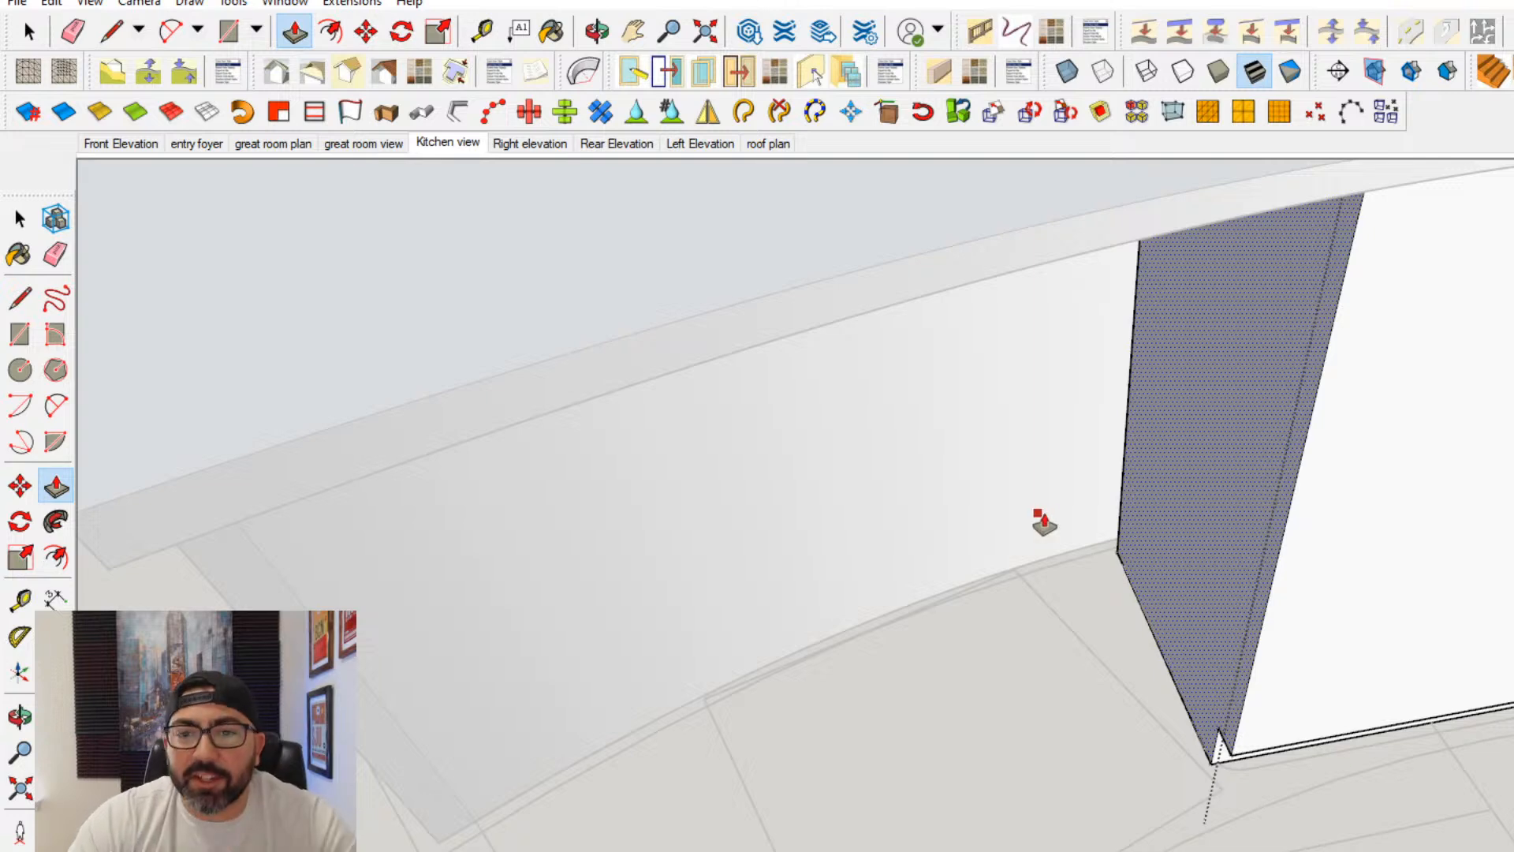
- Try to move a copy of the sink base cabinet along the island into the open area beside it
middle_drag(1189, 561, 369, 549)
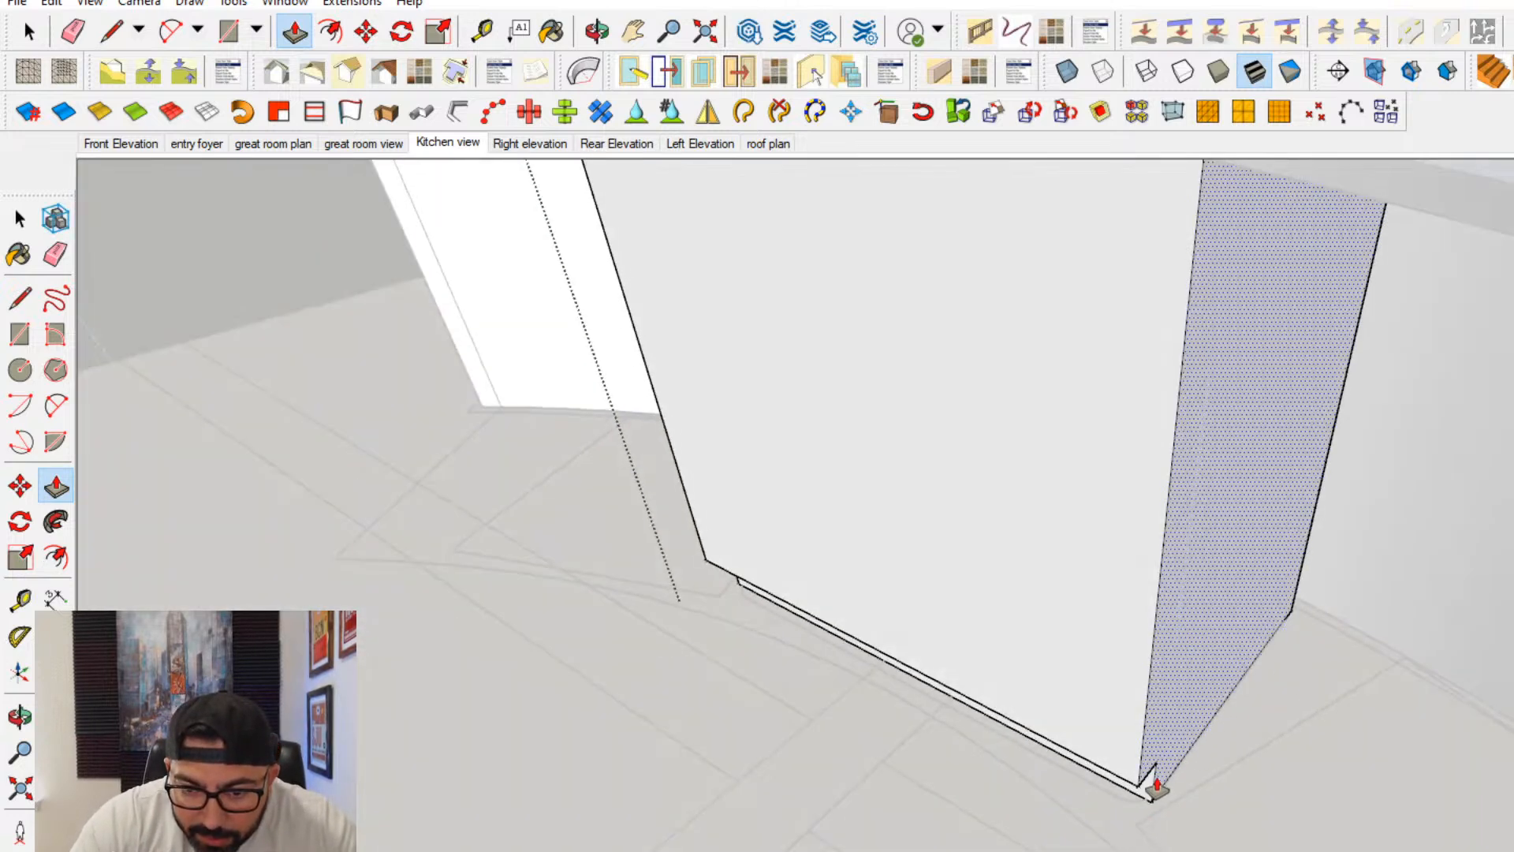
shift+middle_drag(390, 544, 825, 686)
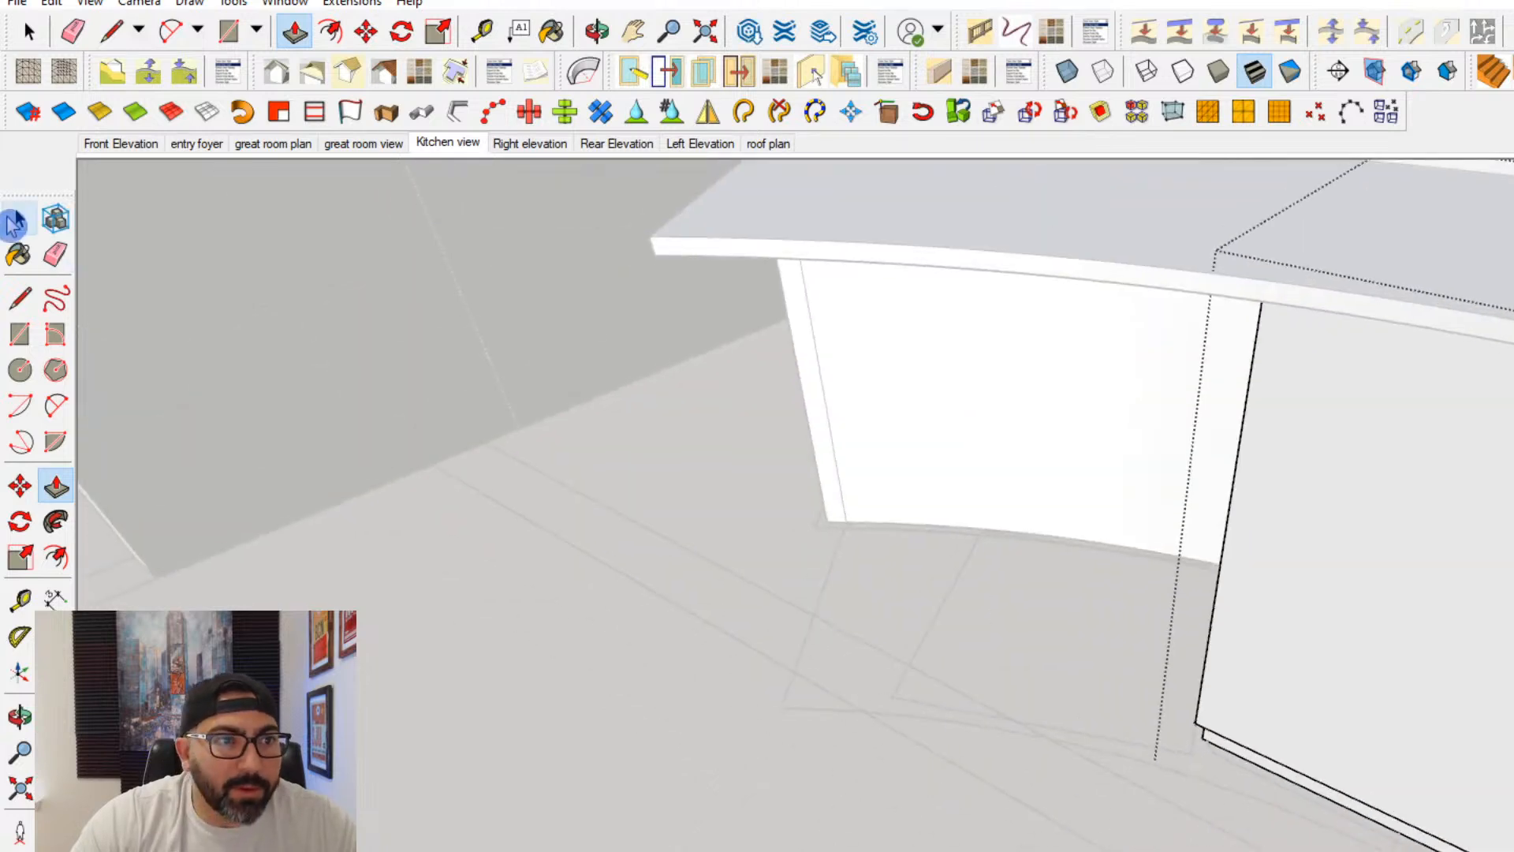
click(14, 224)
click(946, 465)
shift+middle_drag(1190, 524, 1336, 576)
click(1336, 575)
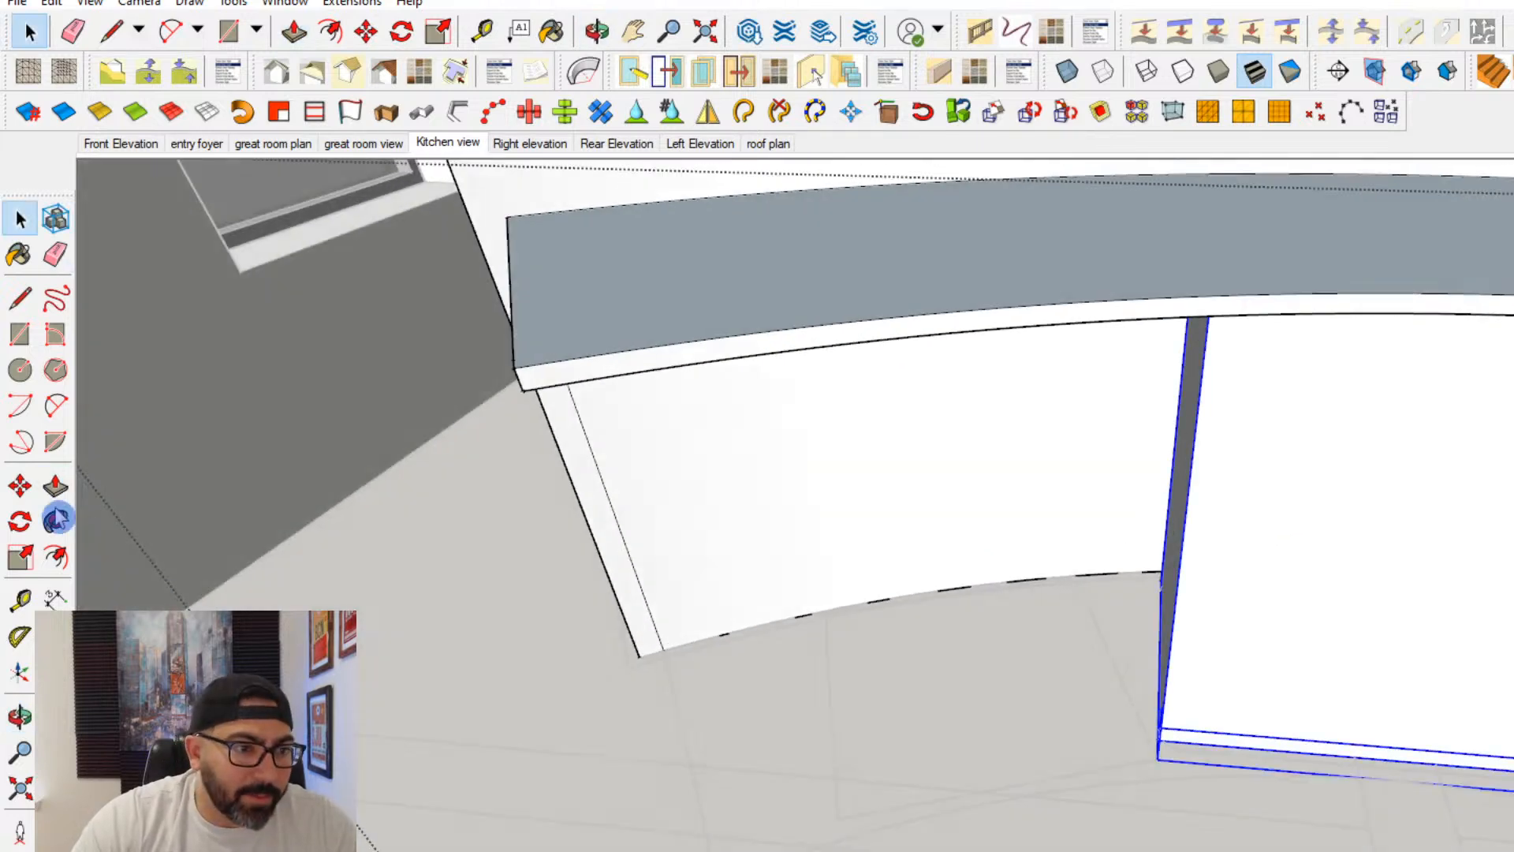
click(20, 486)
scroll(631, 683, up, 3)
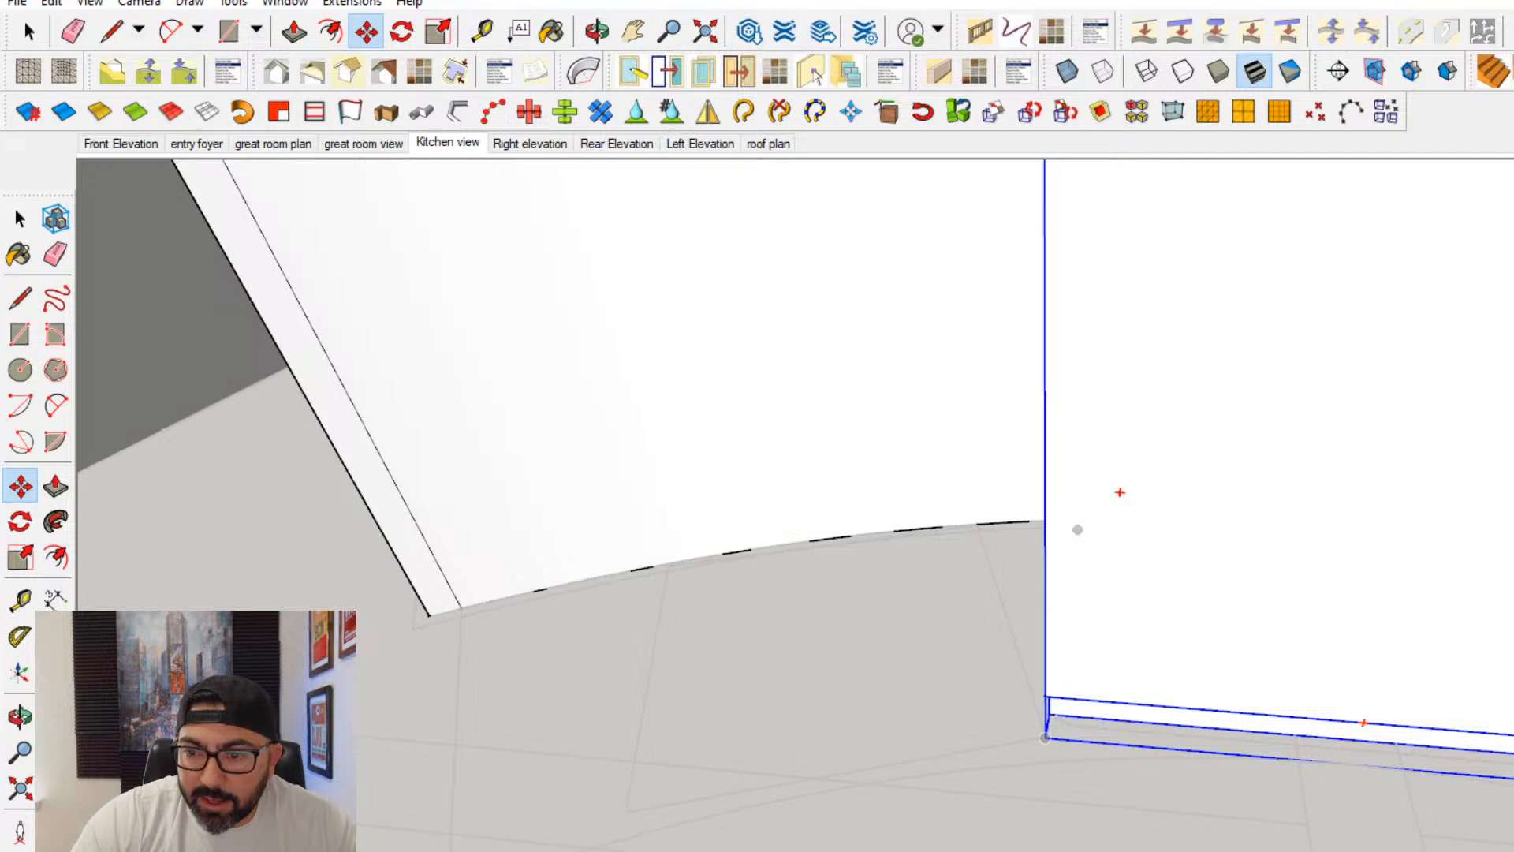
key(ctrl)
click(1510, 761)
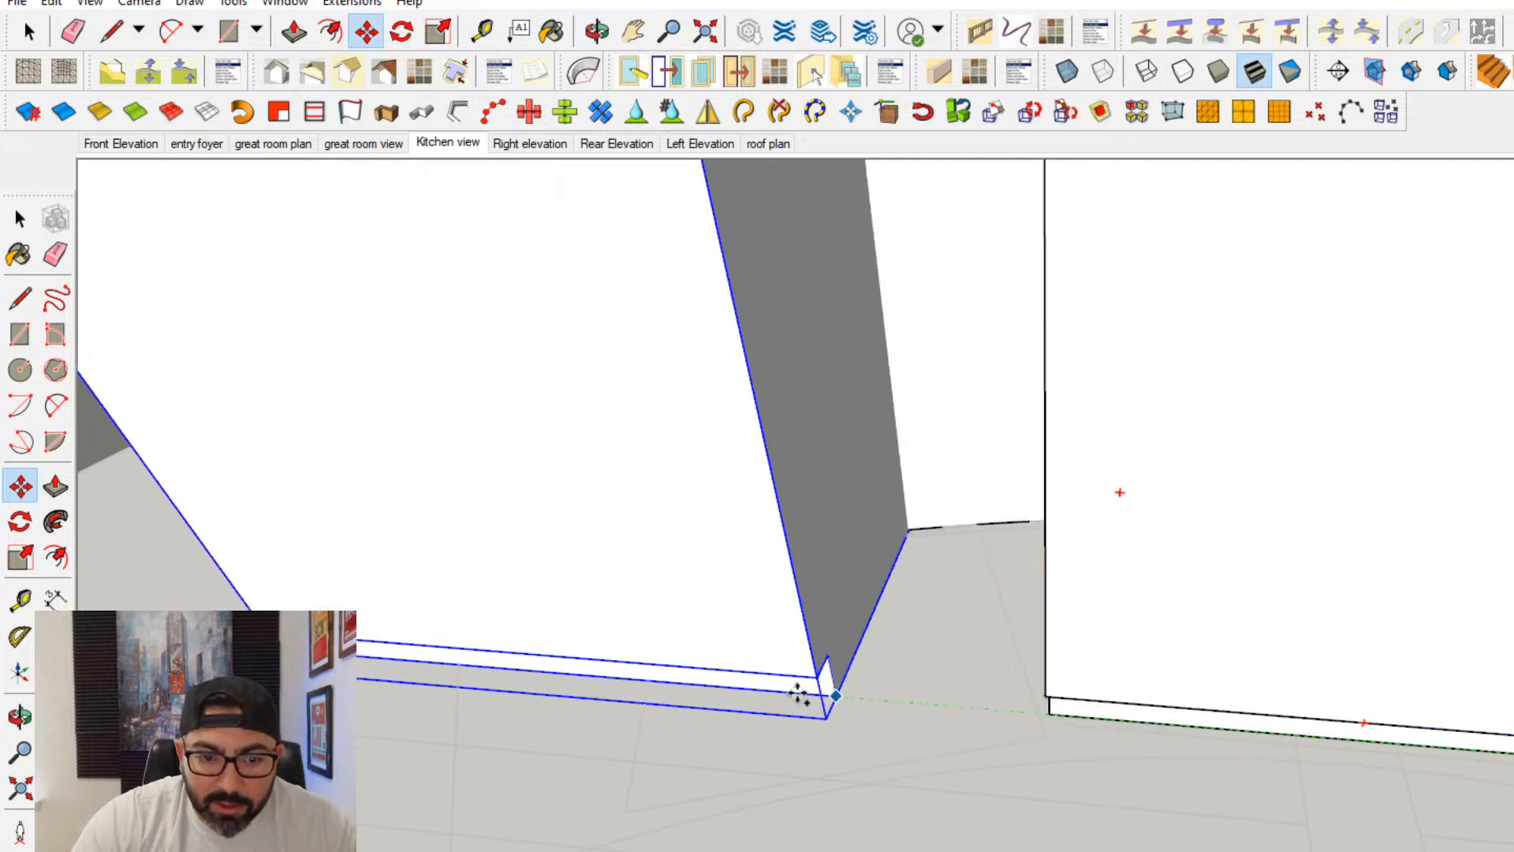
middle_drag(802, 694, 1012, 674)
key(Escape)
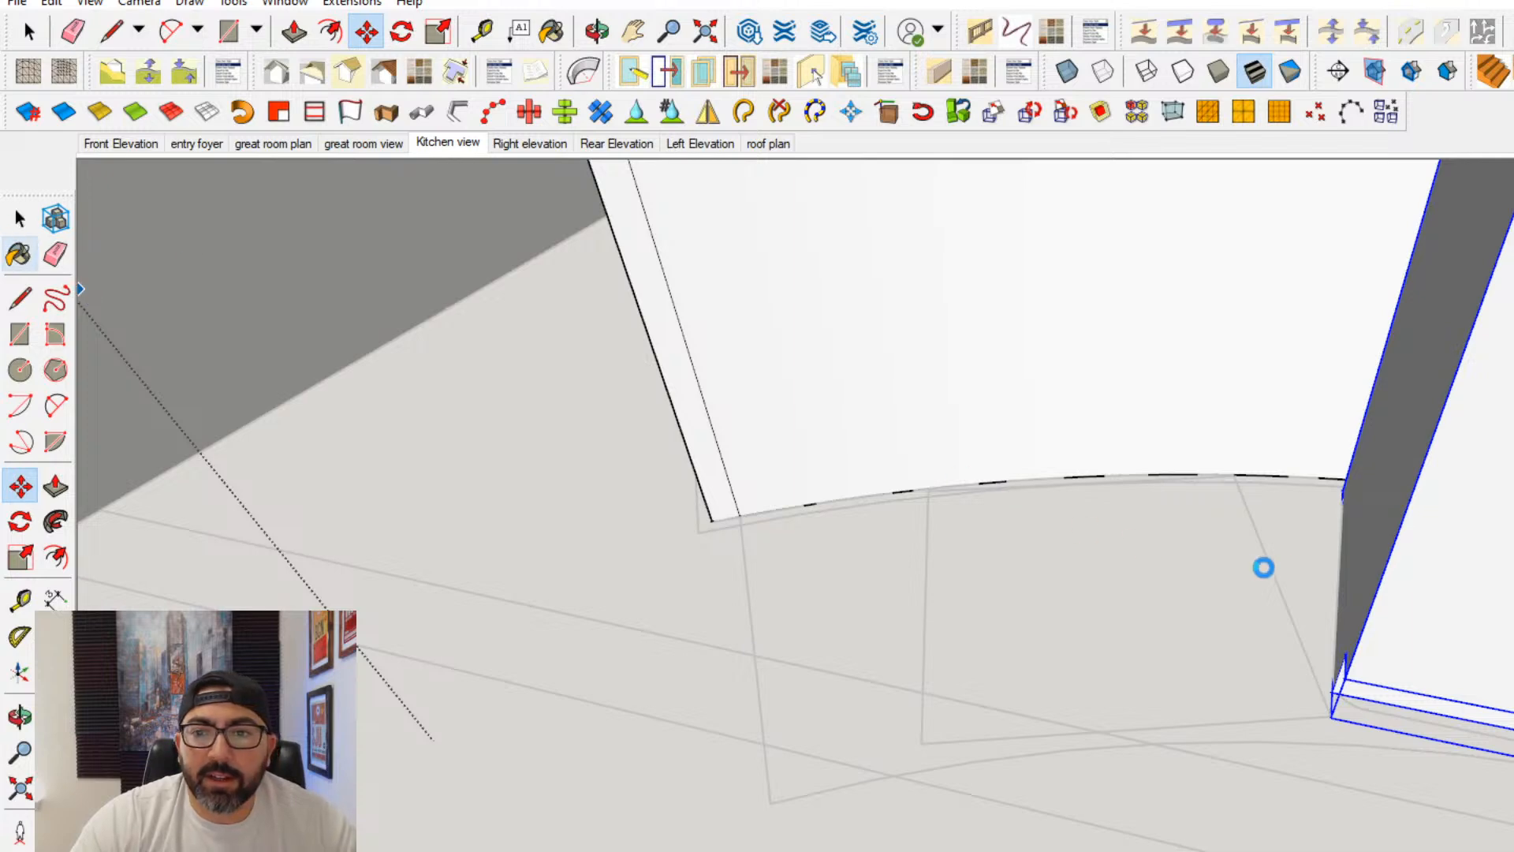
key(space)
middle_drag(1294, 560, 1364, 513)
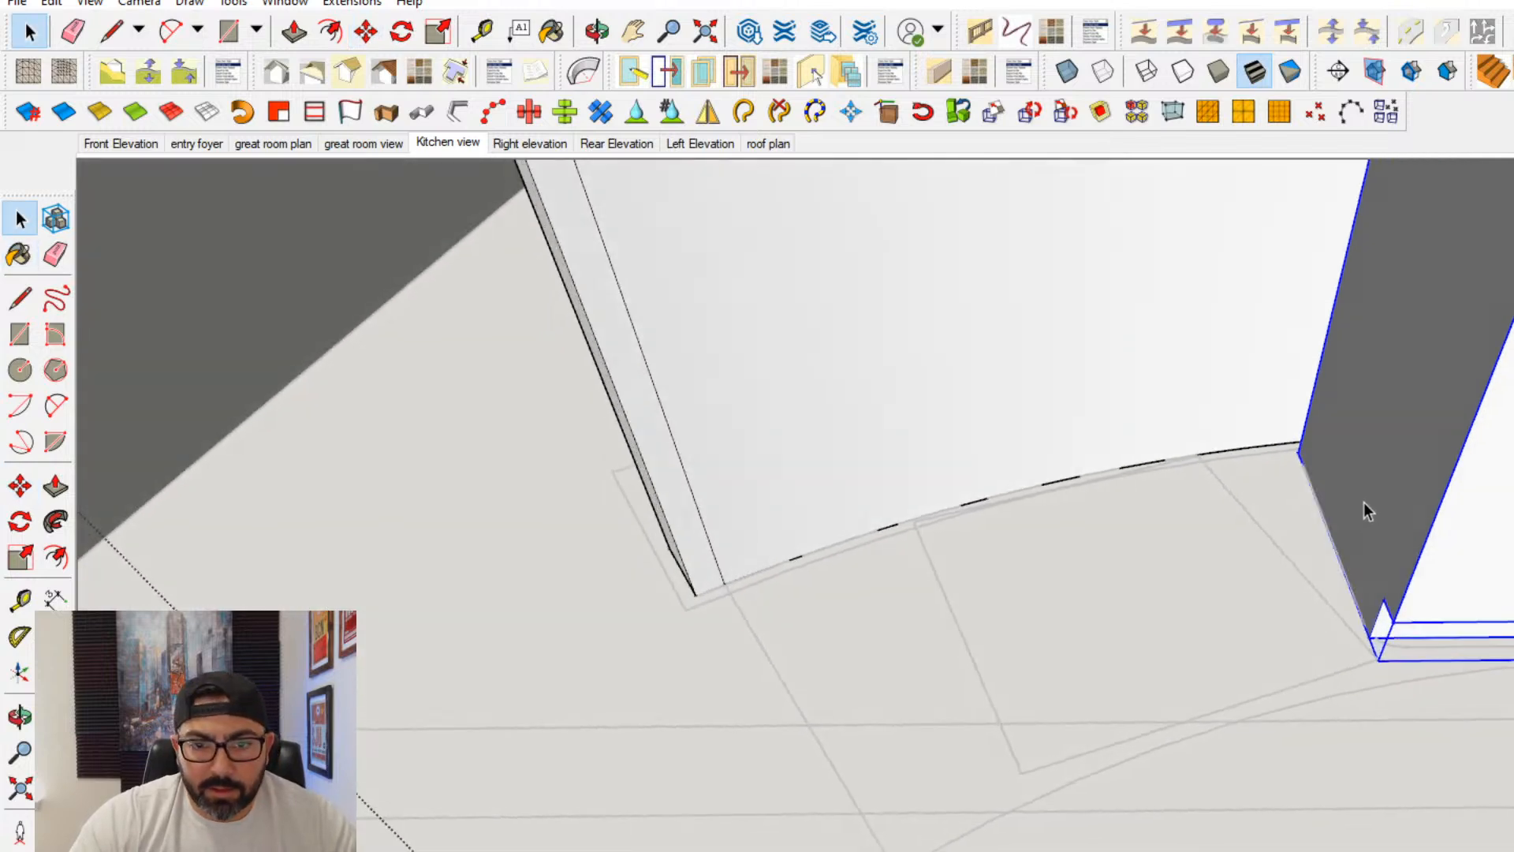
- Try to trace the end cabinet's footprint with lines over the floor plan outline
click(20, 298)
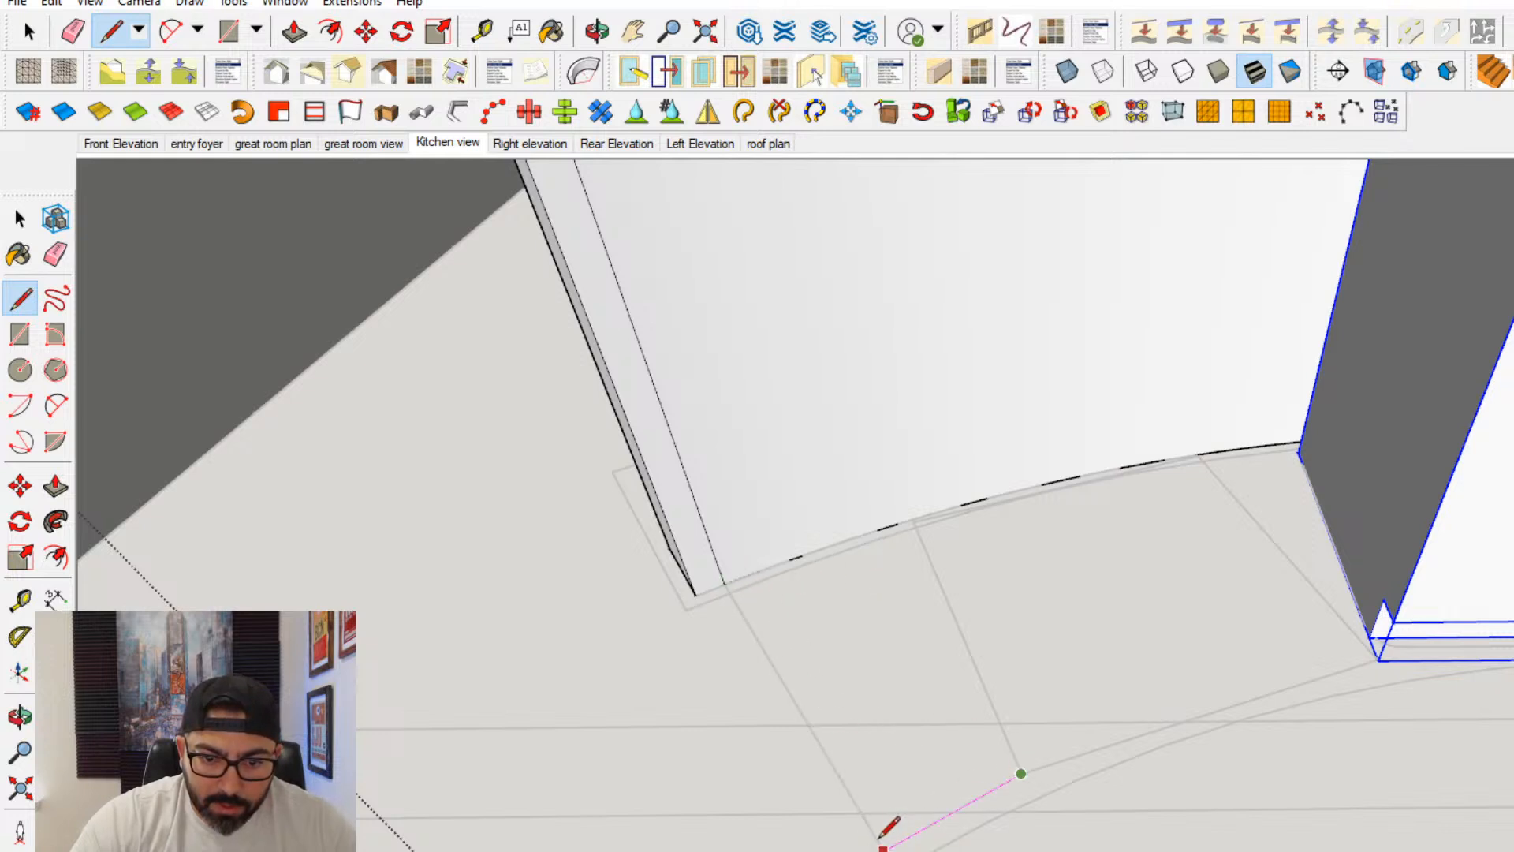
scroll(879, 839, up, 2)
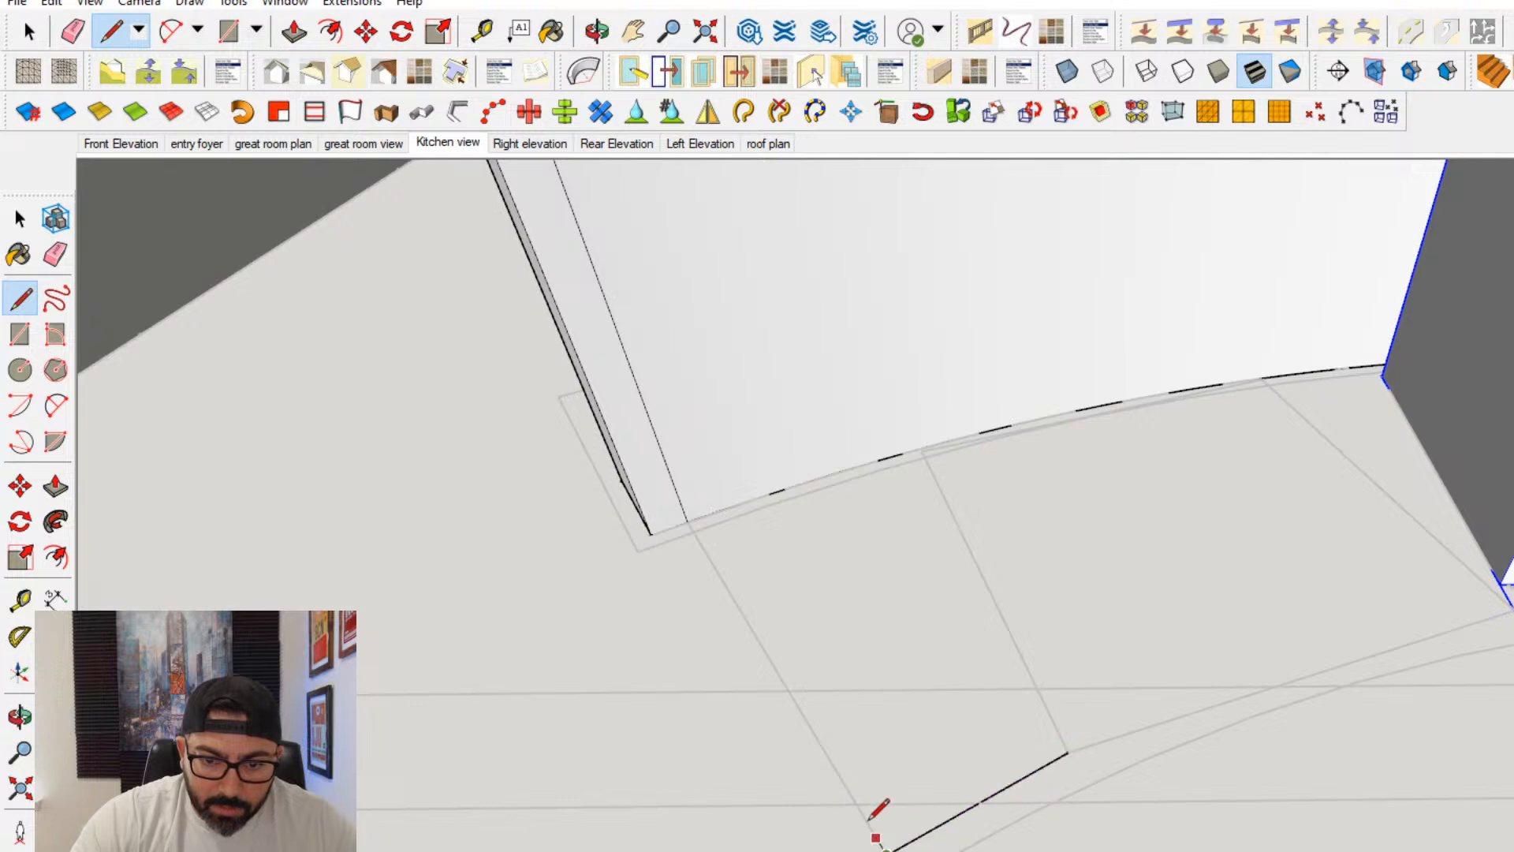
click(868, 820)
scroll(693, 513, up, 2)
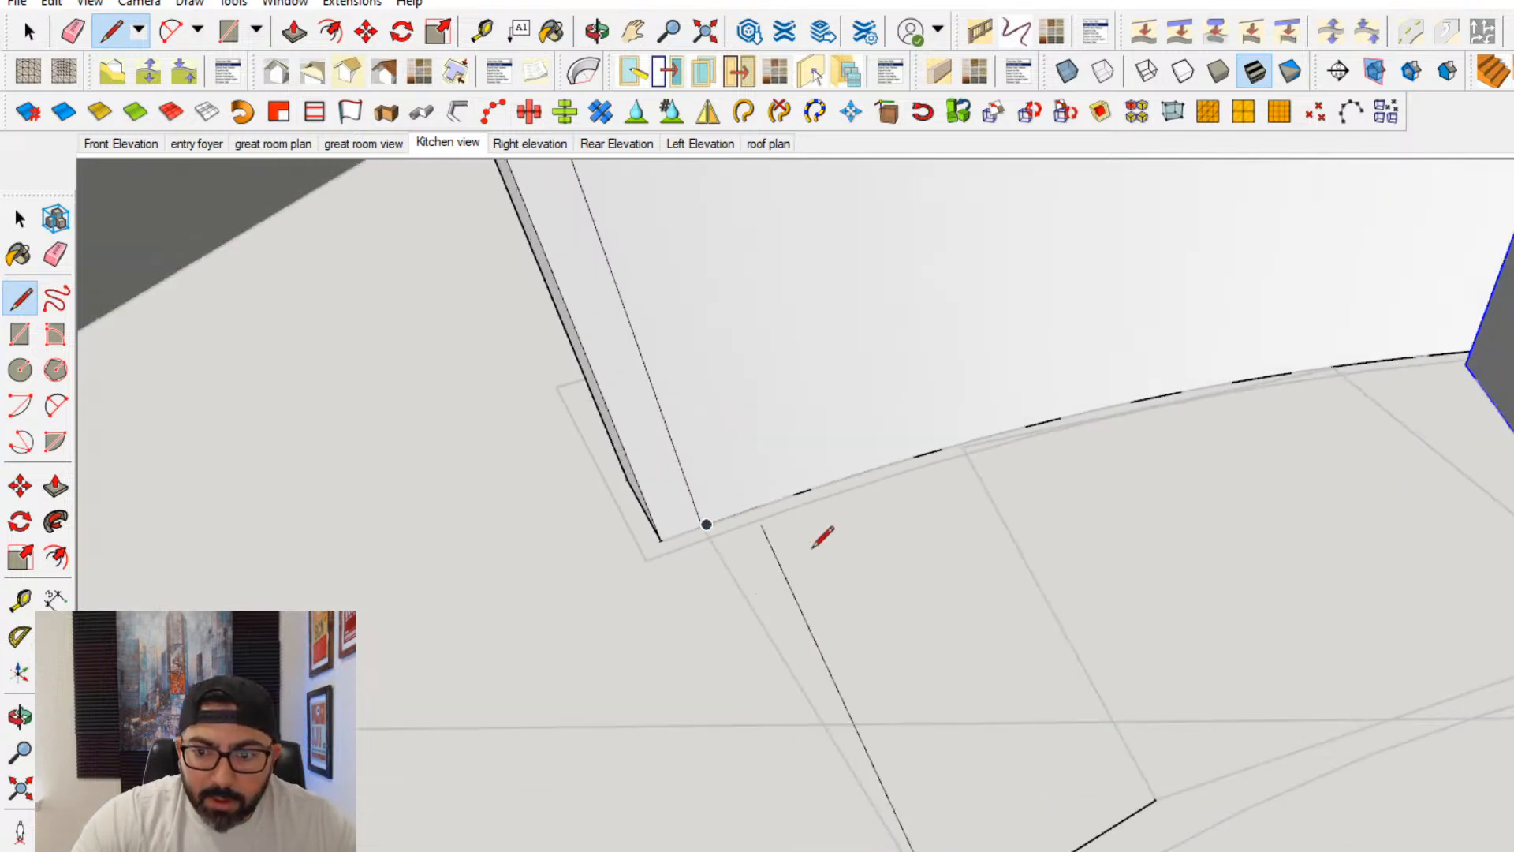
middle_drag(812, 548, 1057, 846)
key(Escape)
key(space)
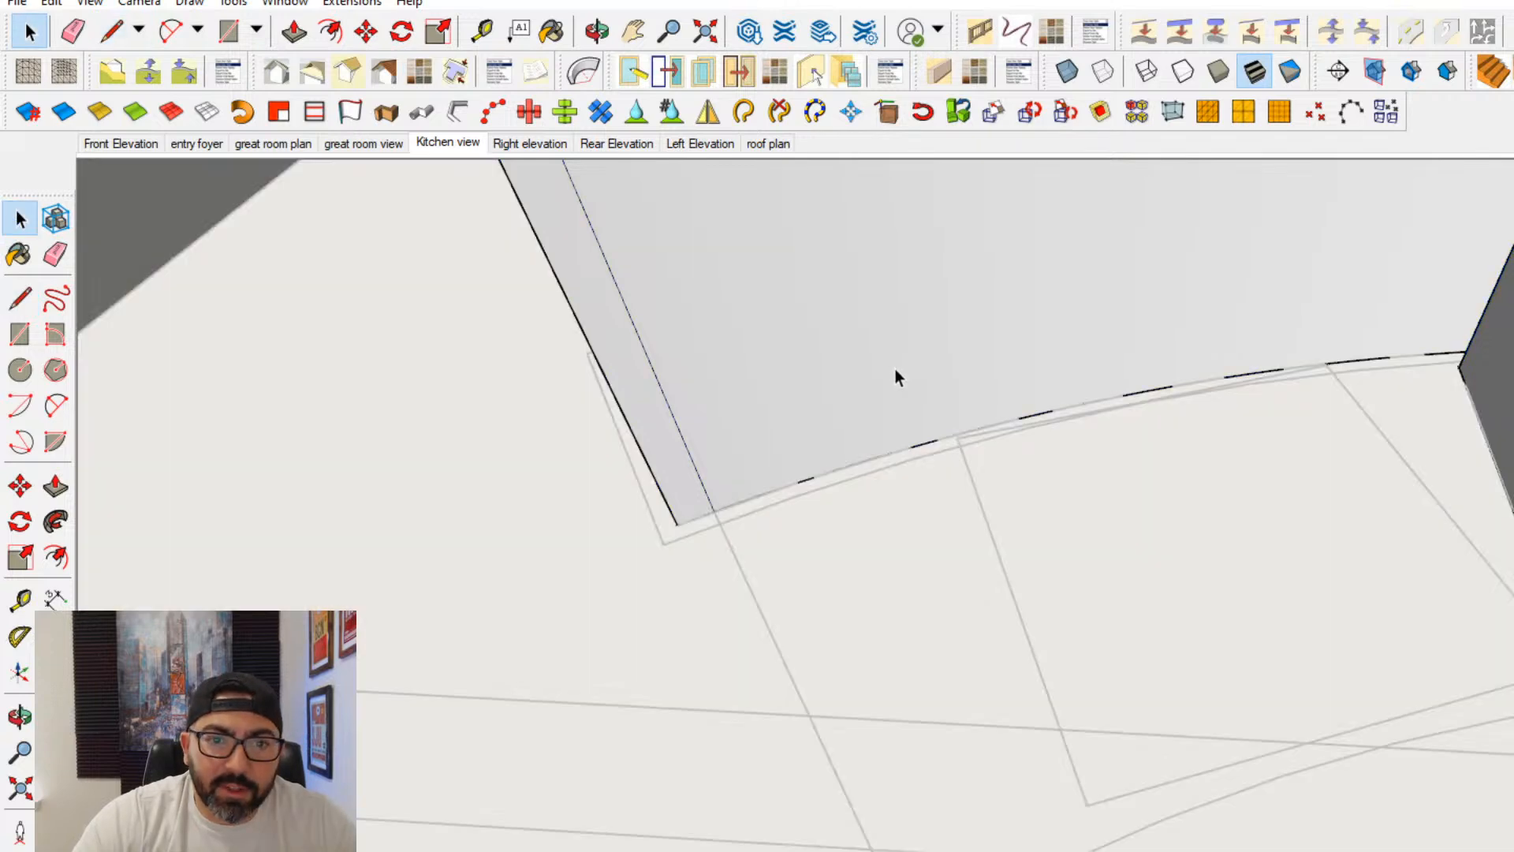
click(896, 371)
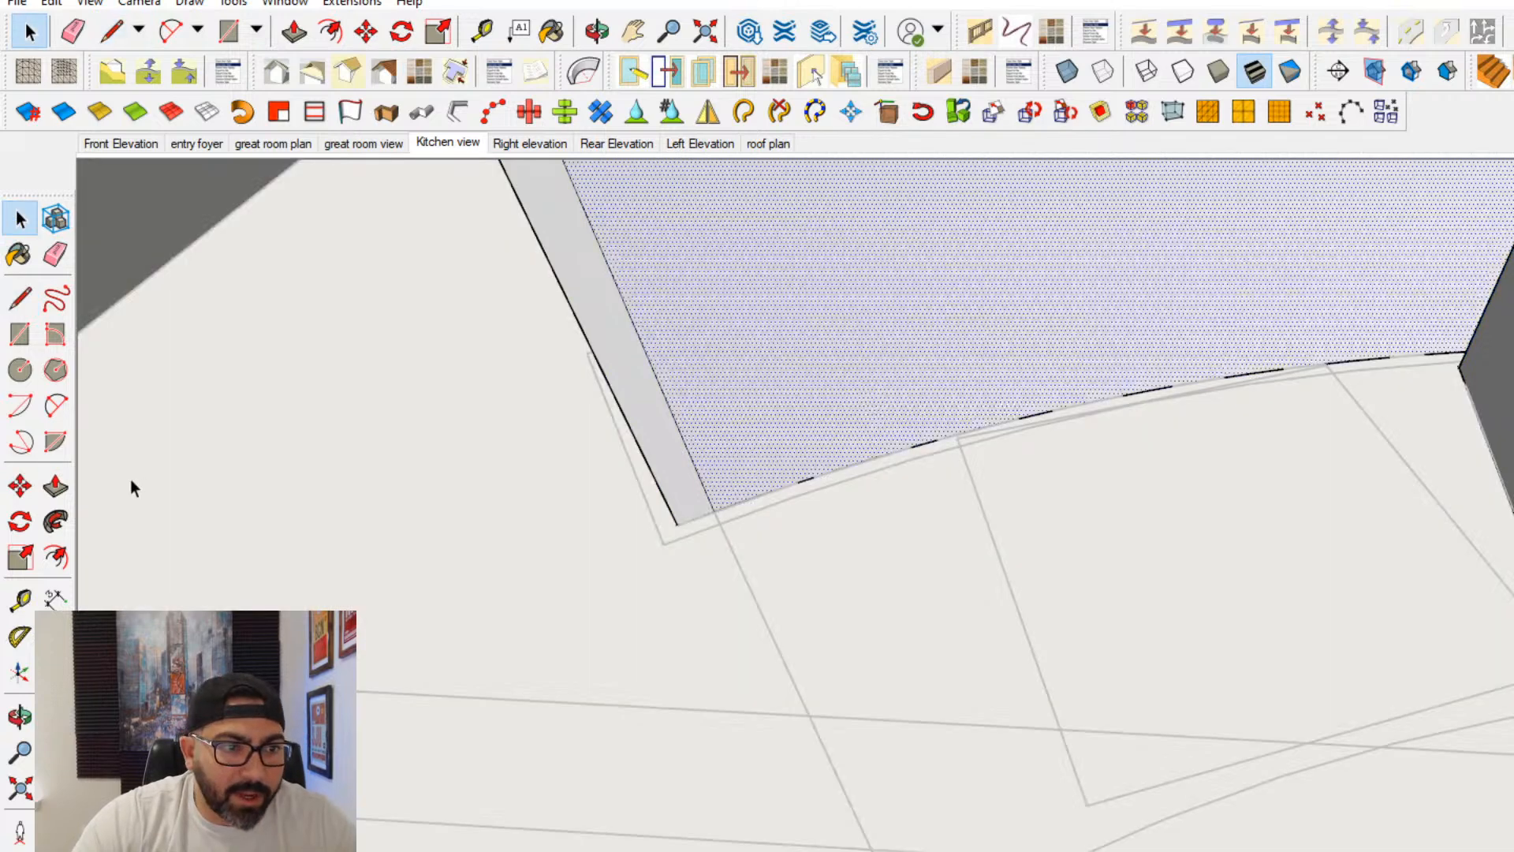
middle_drag(621, 497, 1112, 568)
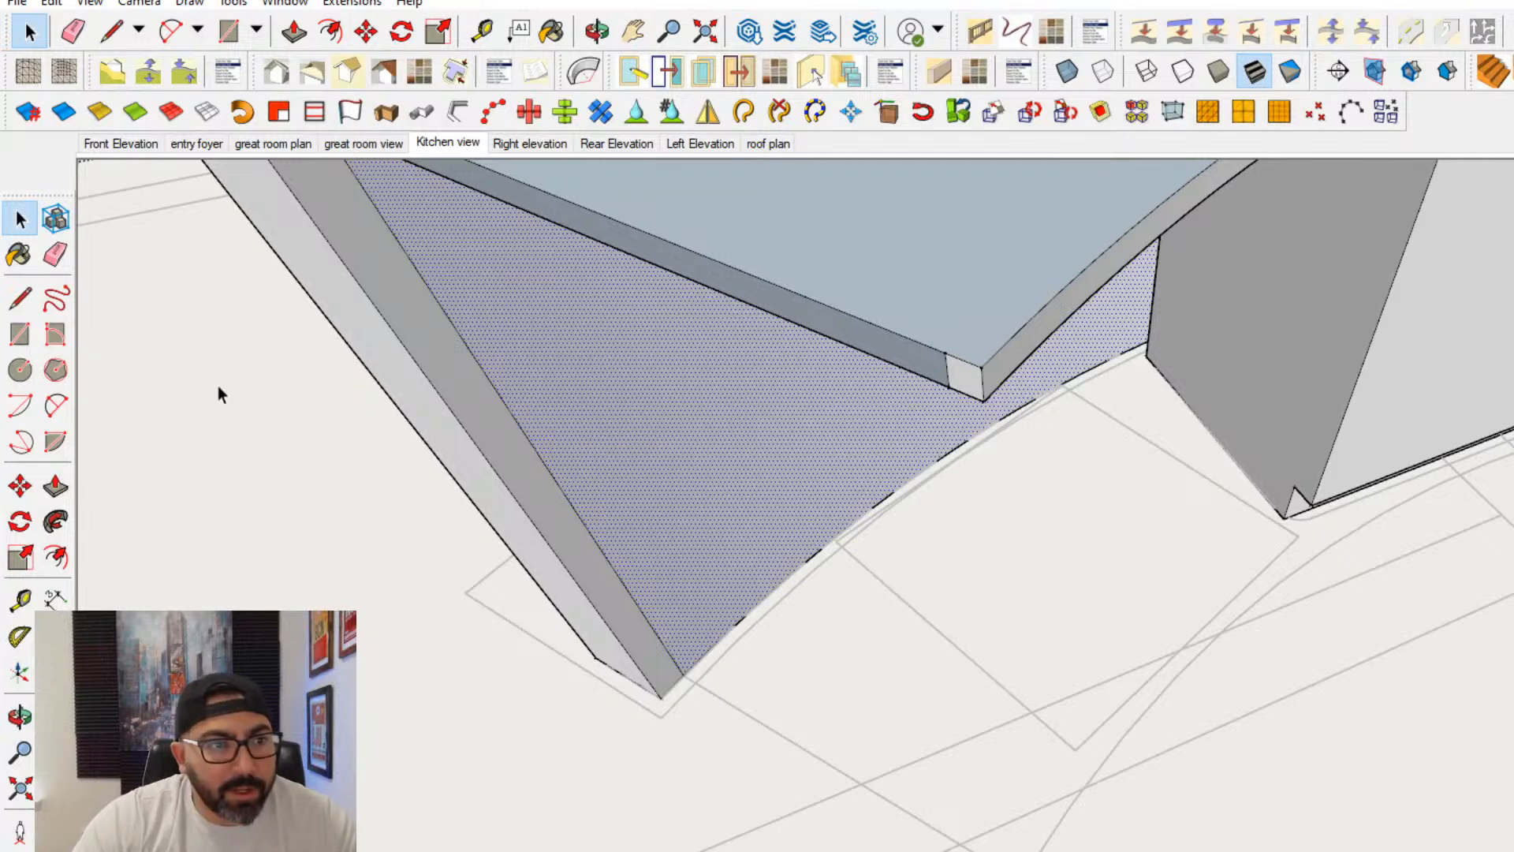
click(21, 298)
mouse_move(906, 505)
middle_down()
mouse_move(1014, 533)
mouse_move(1111, 537)
middle_up()
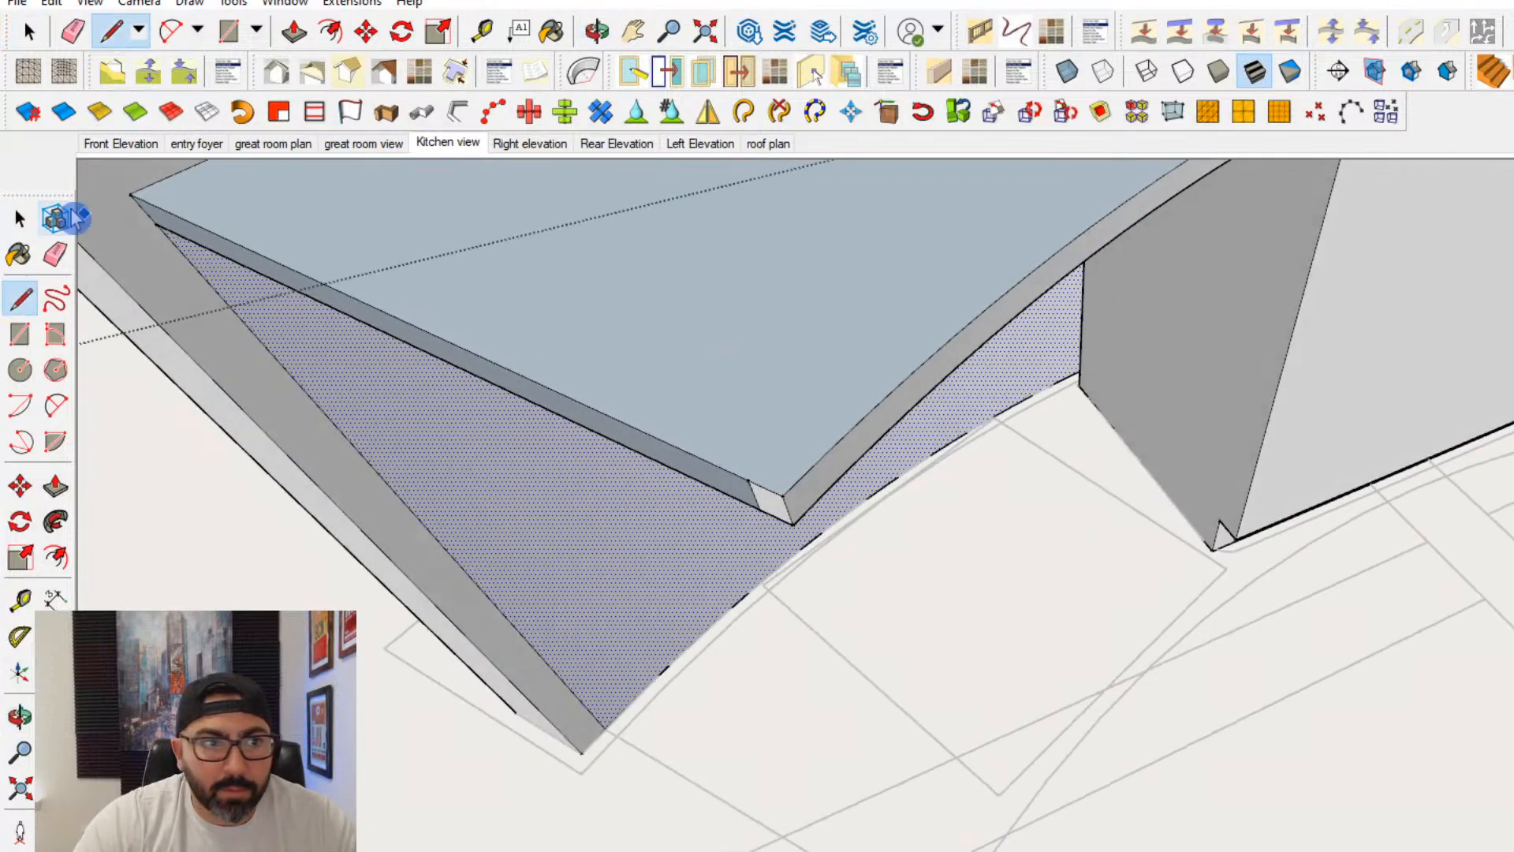
- Inside the sink cabinet's group, rotate a copy of its end face about the front floor corner to follow the adjoining angled plan line
click(17, 215)
click(1174, 468)
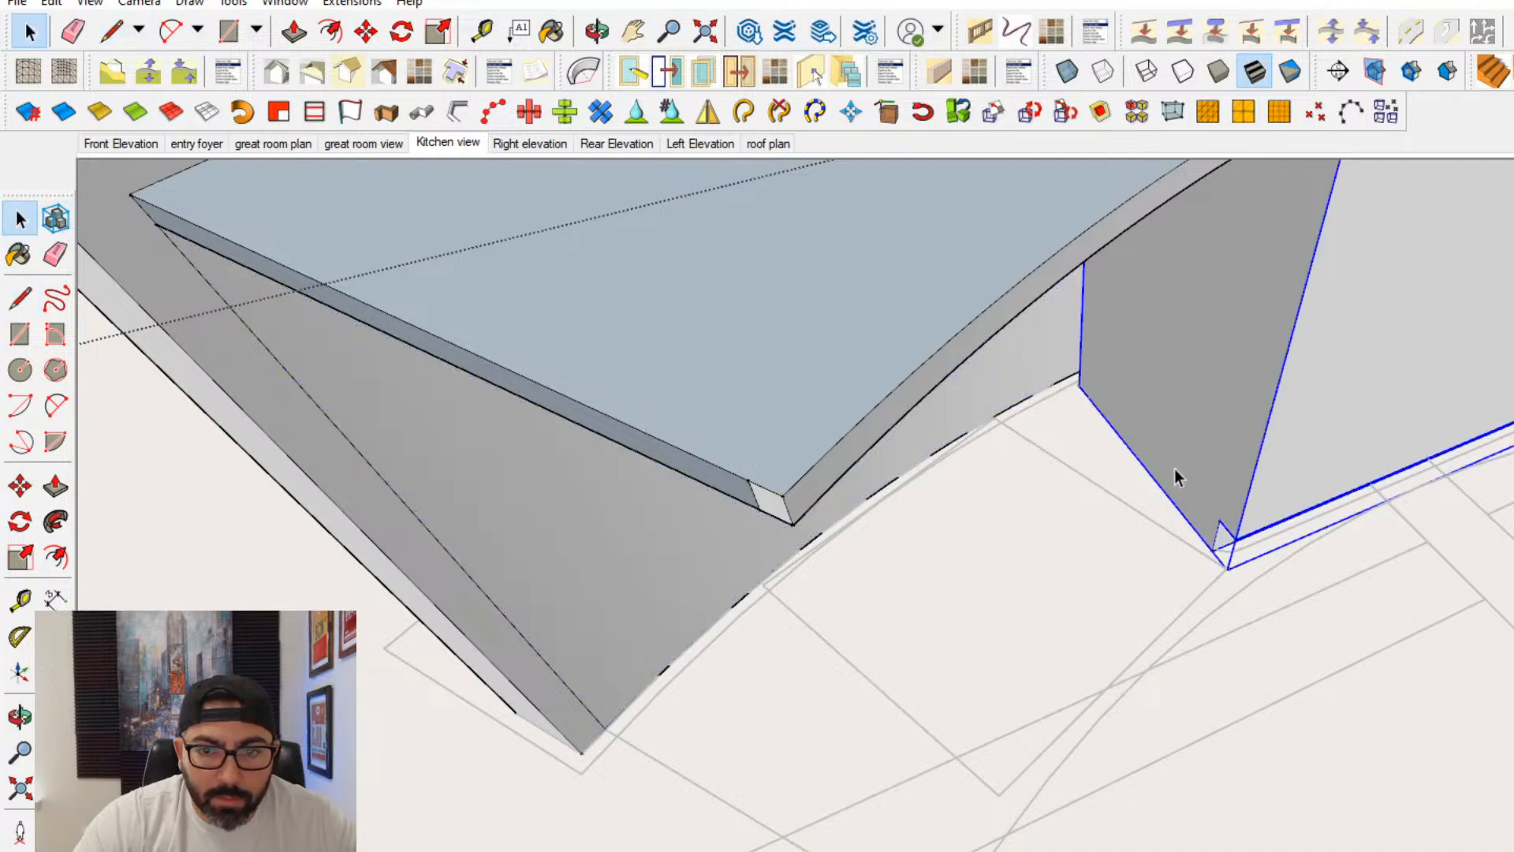
click(1195, 476)
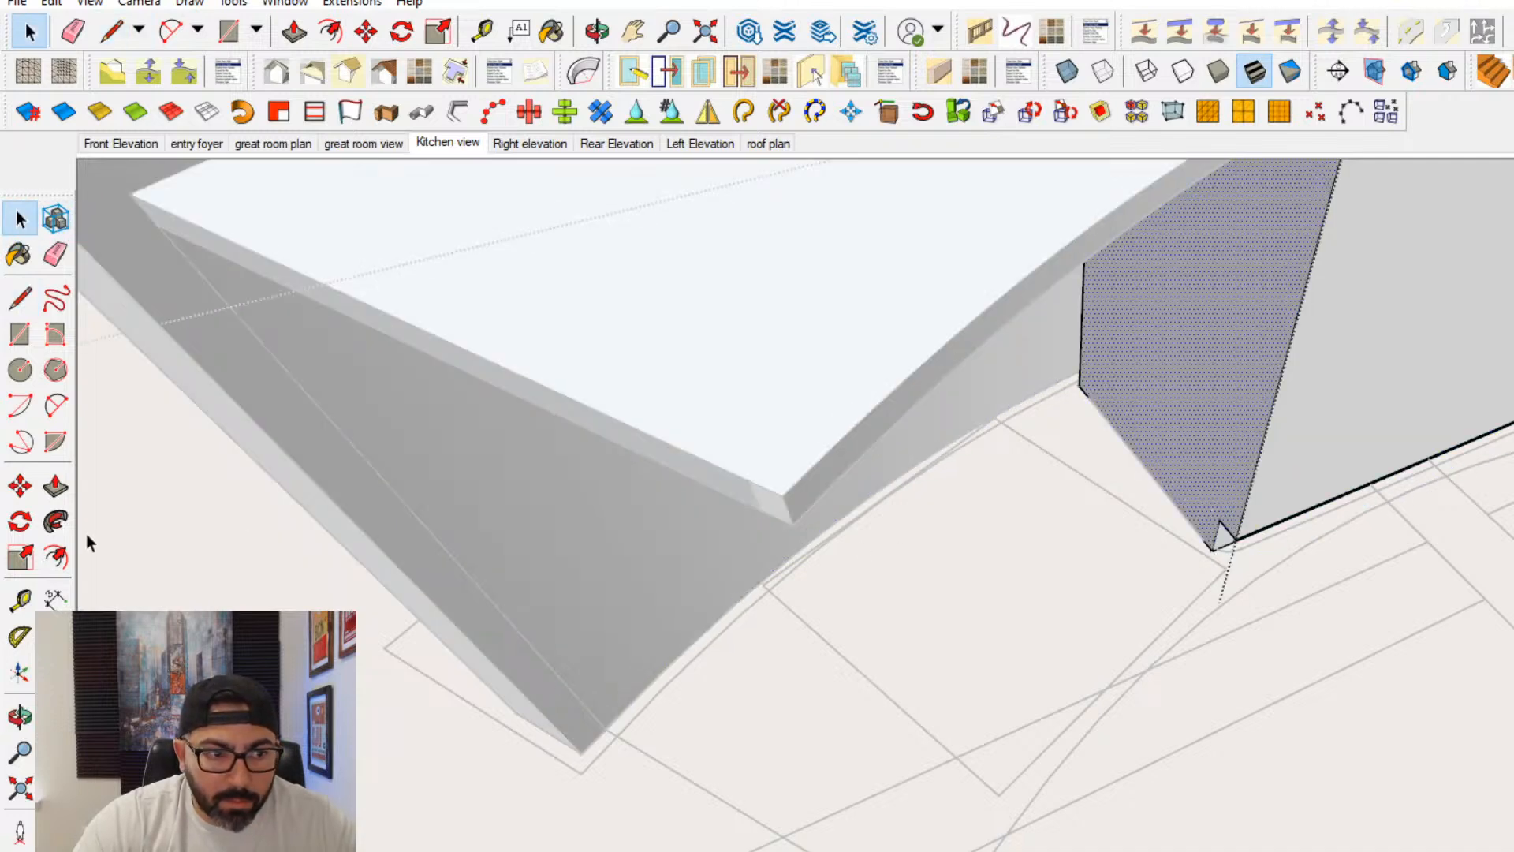
click(20, 521)
click(1212, 549)
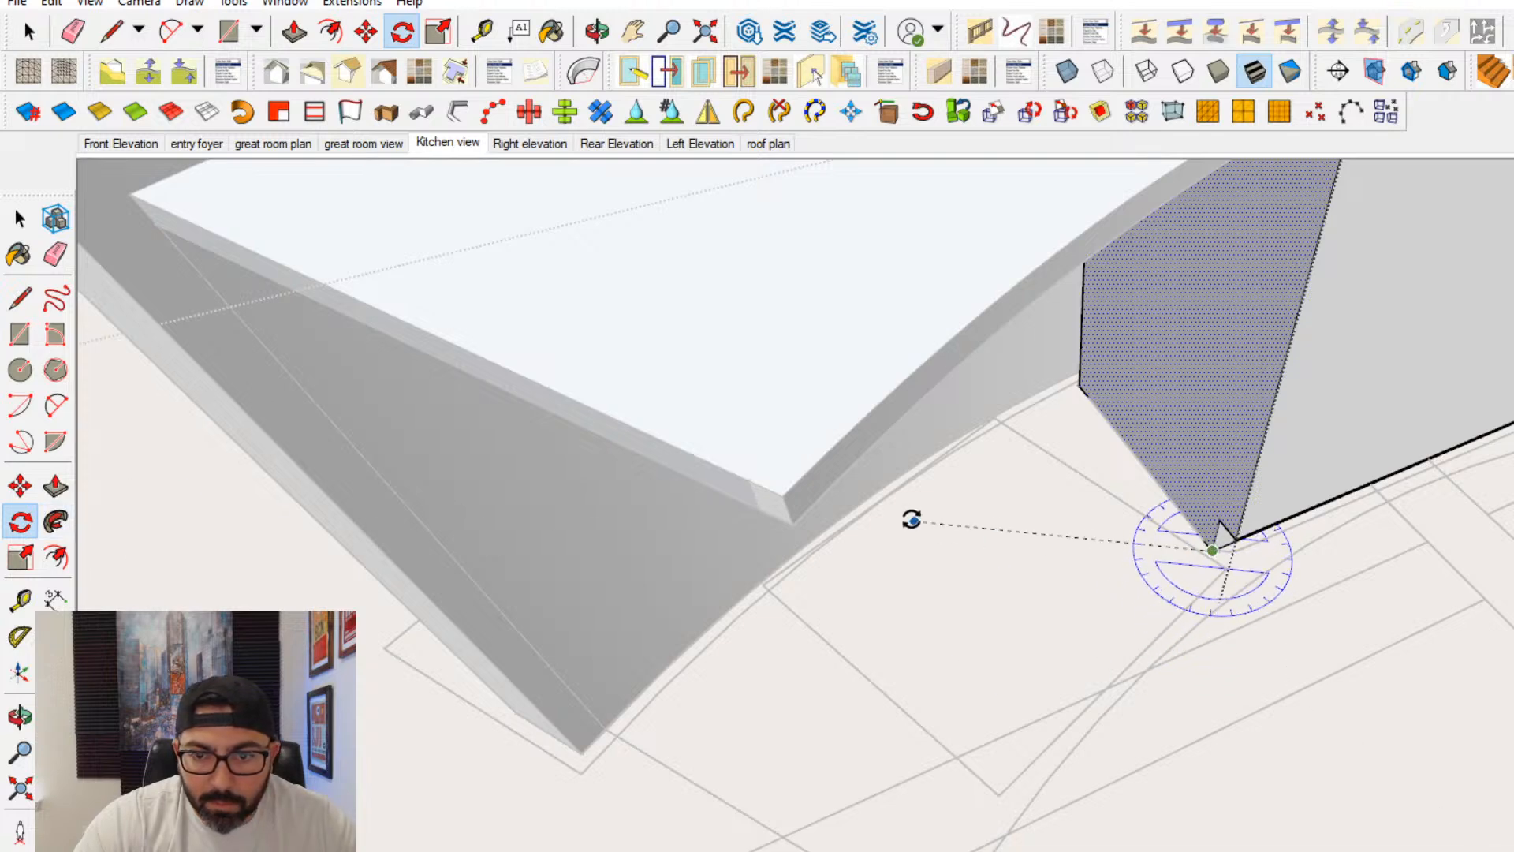
click(894, 503)
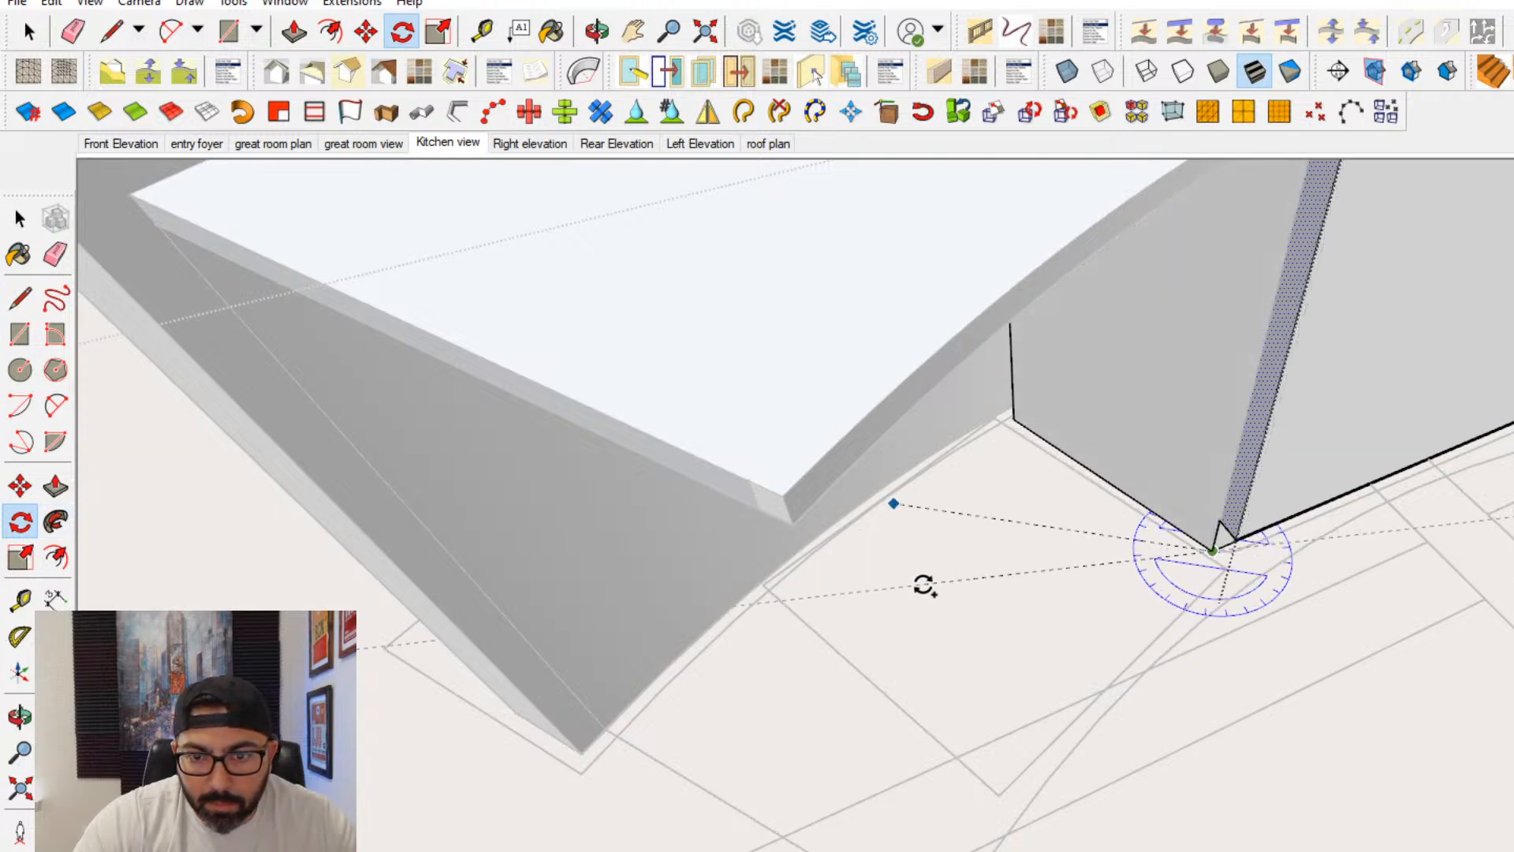
key(Escape)
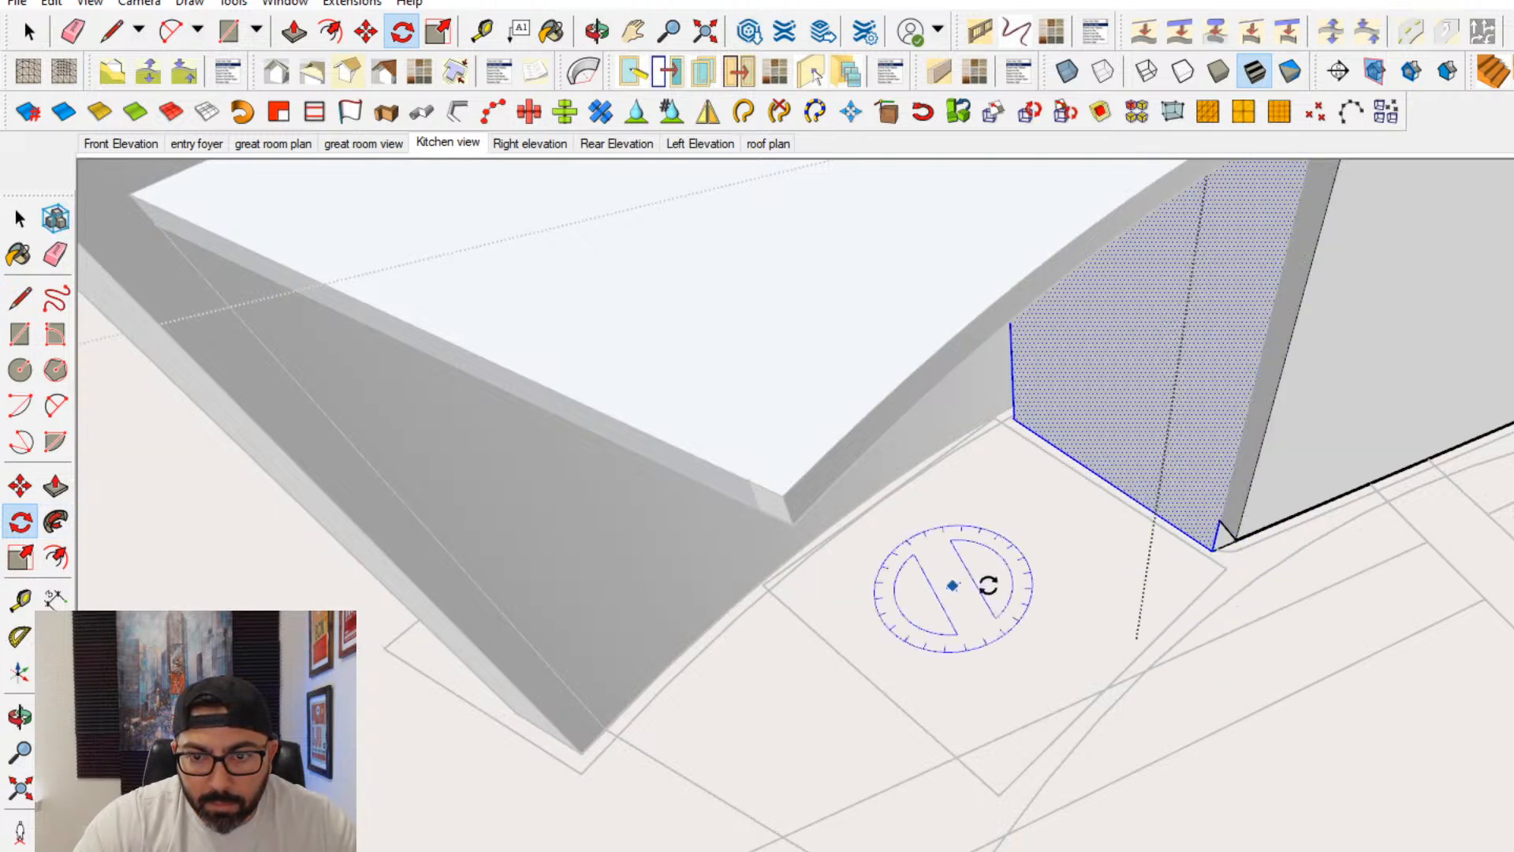
- Copy the rotated panel to the next front corner of the plan outline and rotate it to follow that cabinet division line
click(20, 486)
click(1212, 557)
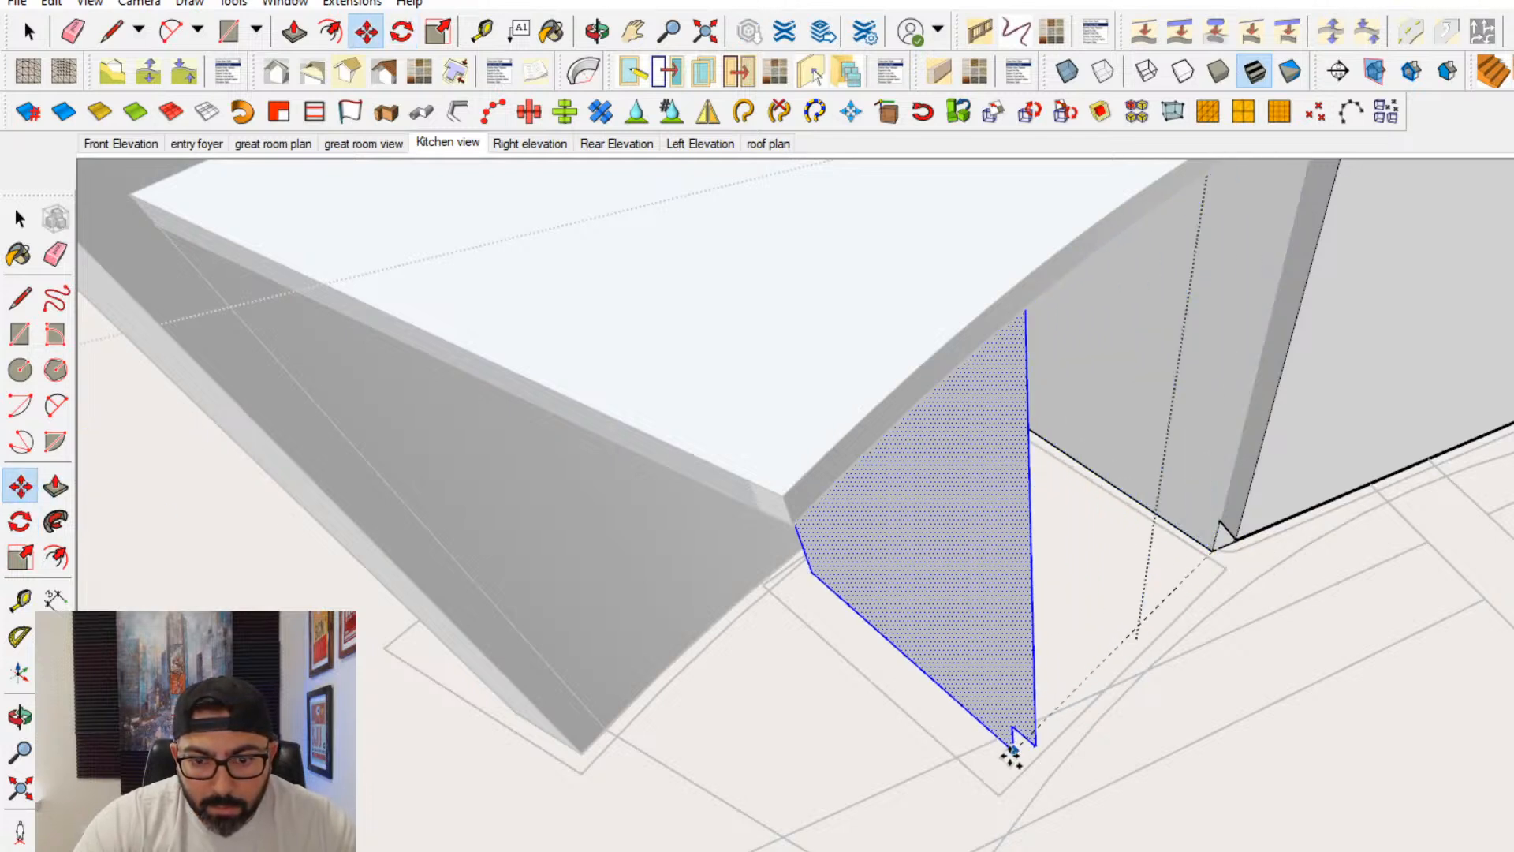
click(992, 788)
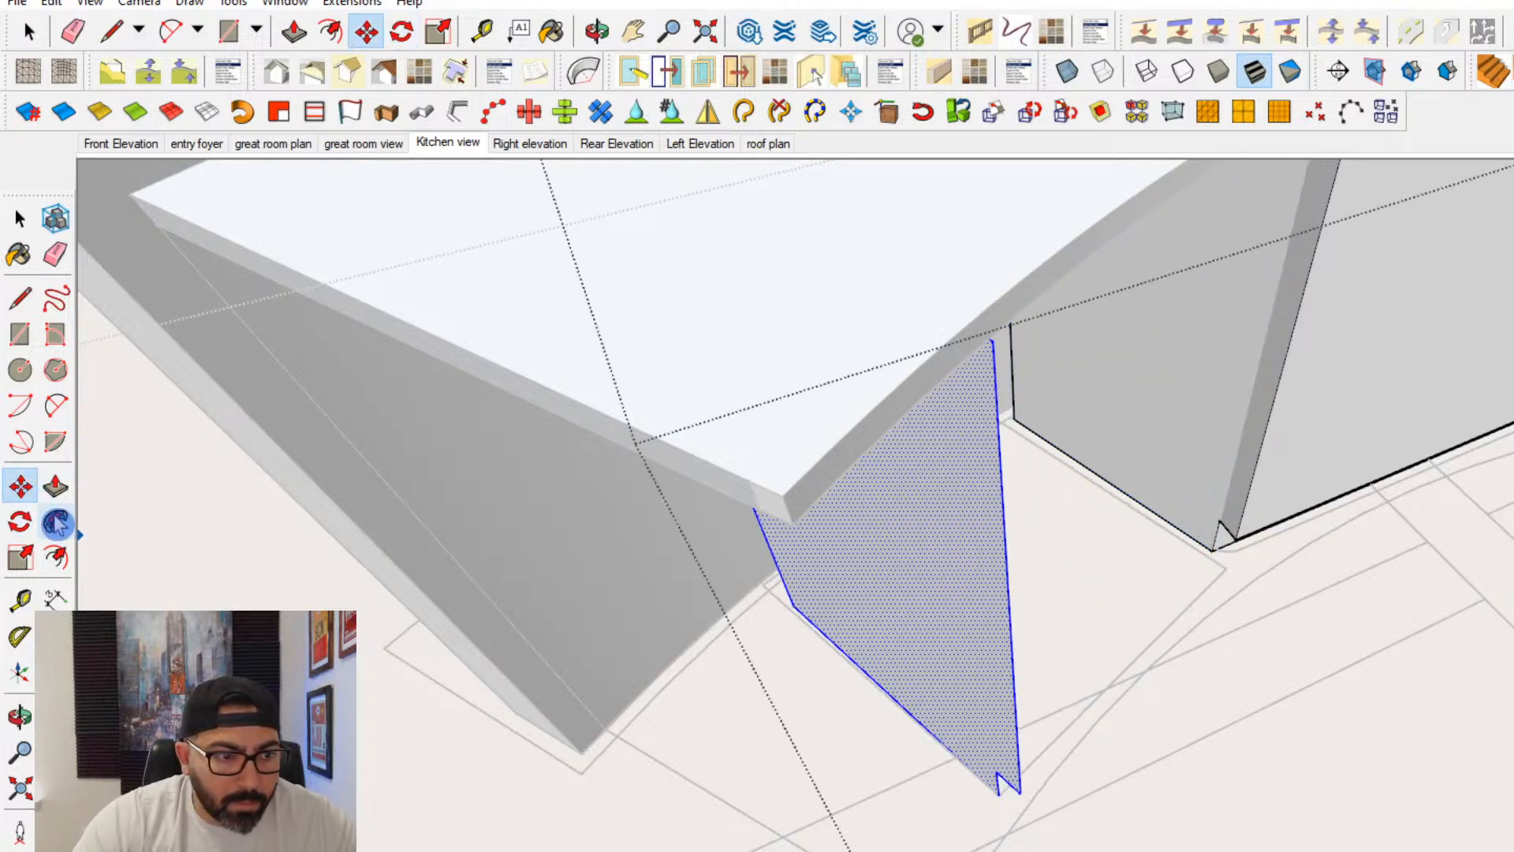
click(20, 521)
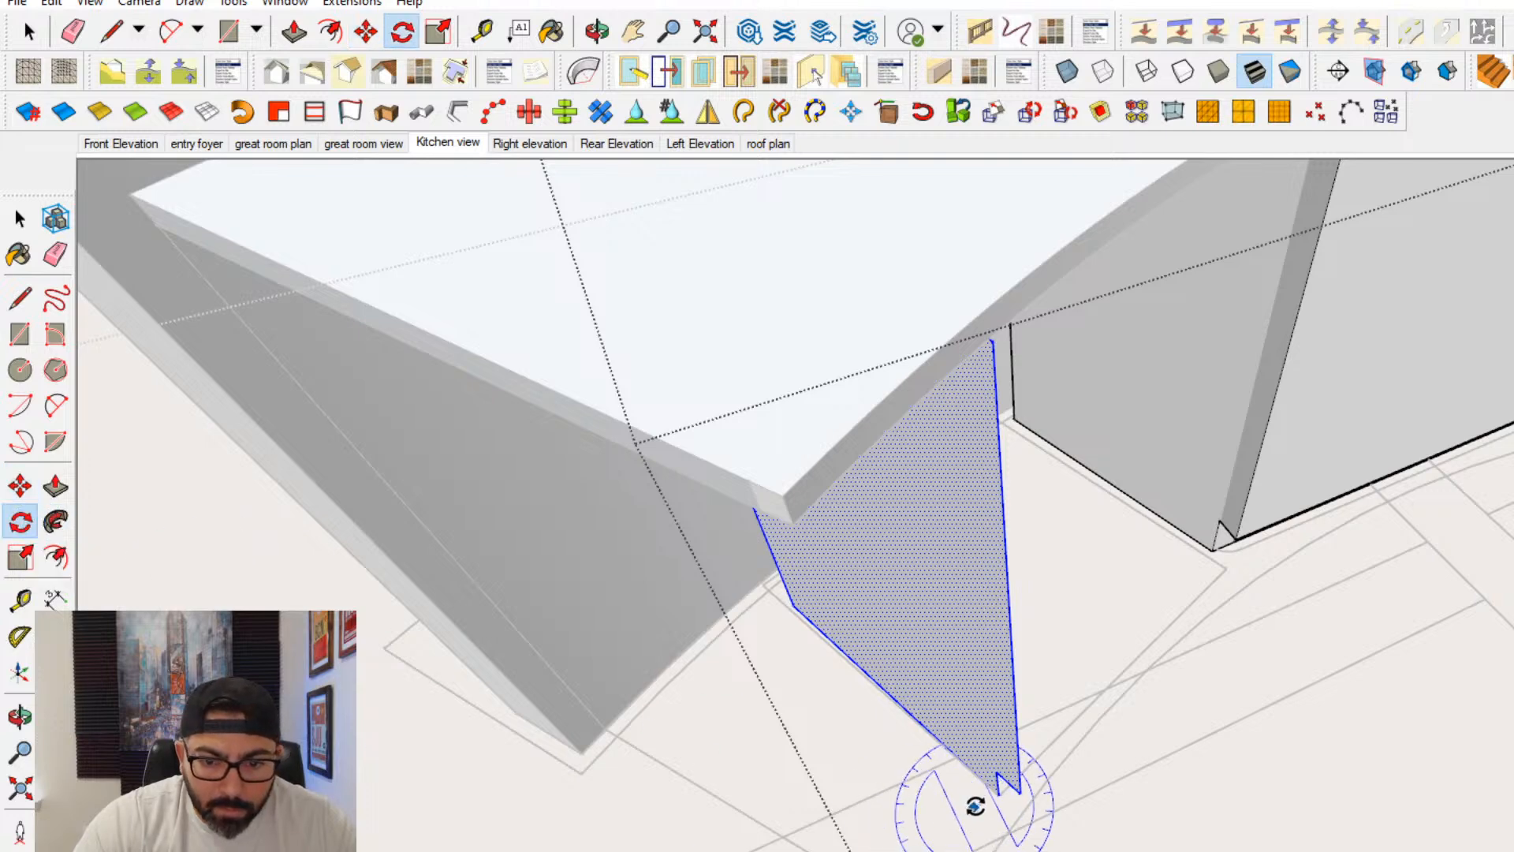
scroll(803, 607, up, 5)
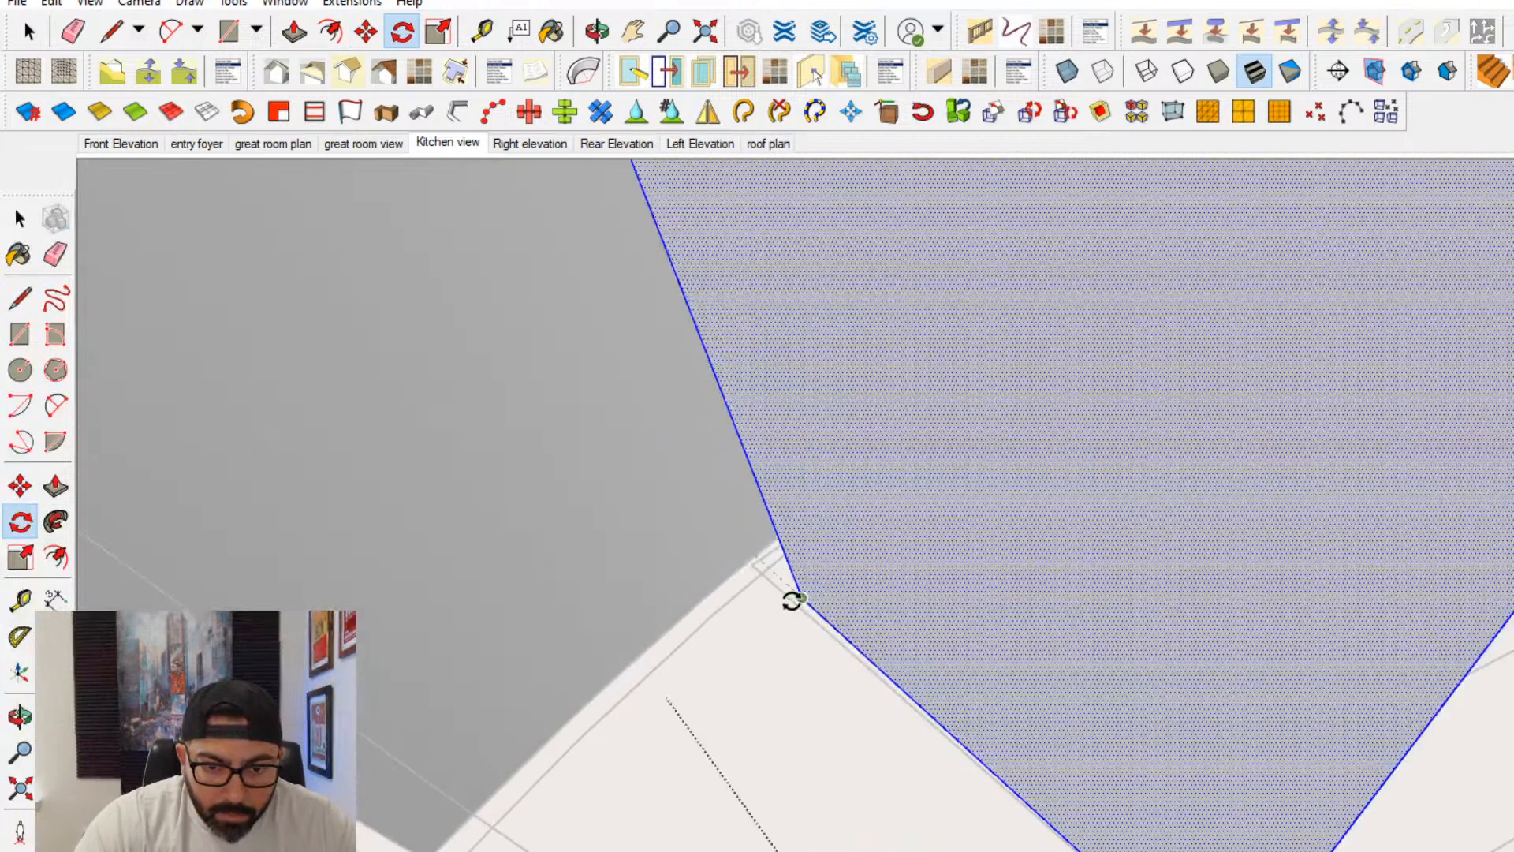
scroll(792, 603, down, 5)
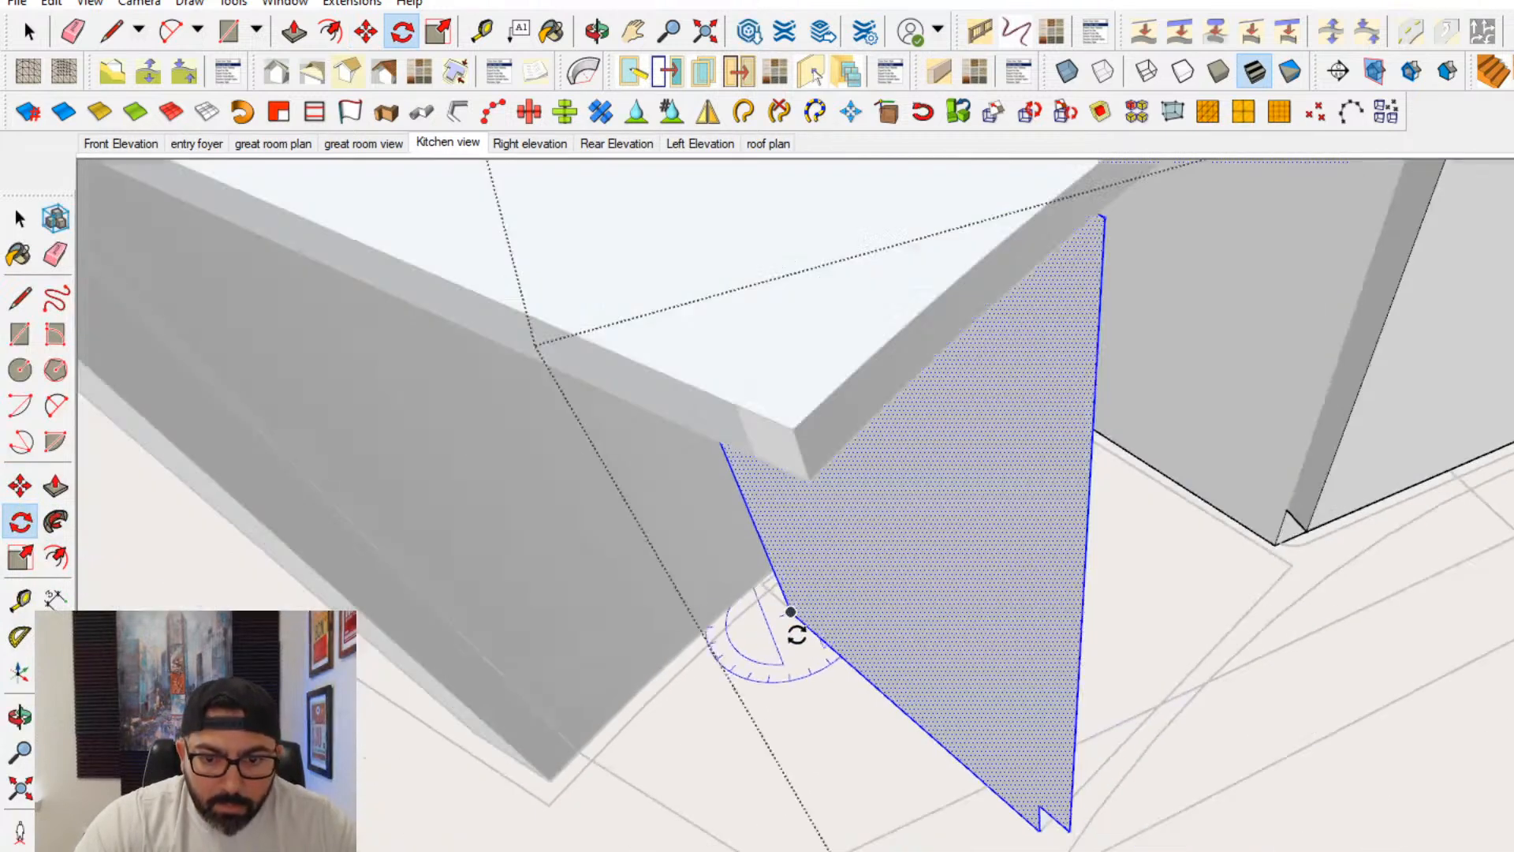
- Copy the panel again and place its back floor corner at the inner corner of the island's end wall
click(17, 491)
scroll(878, 703, up, 3)
click(1112, 795)
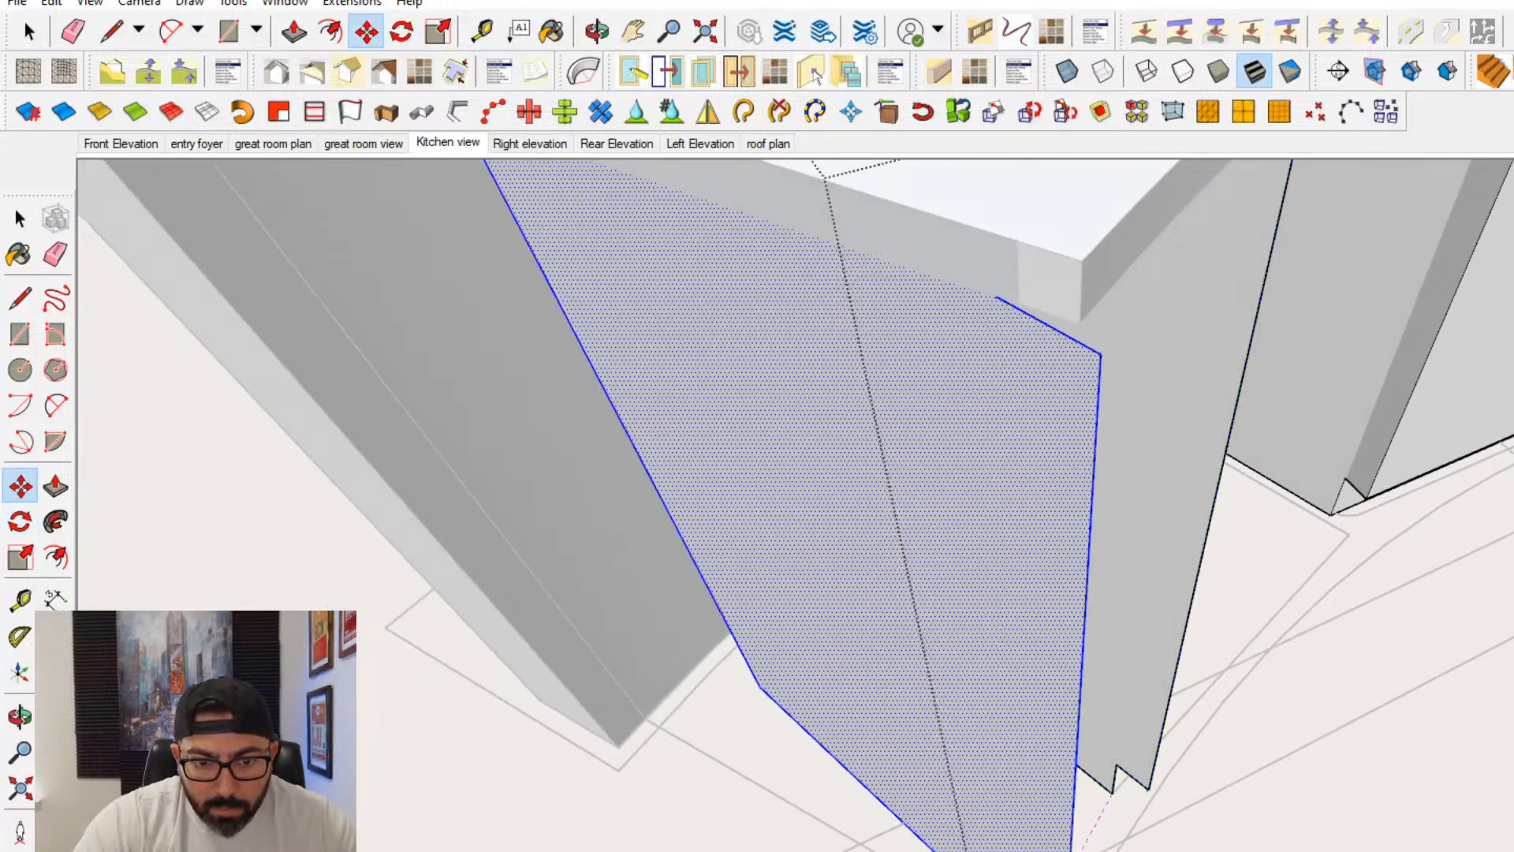
click(730, 695)
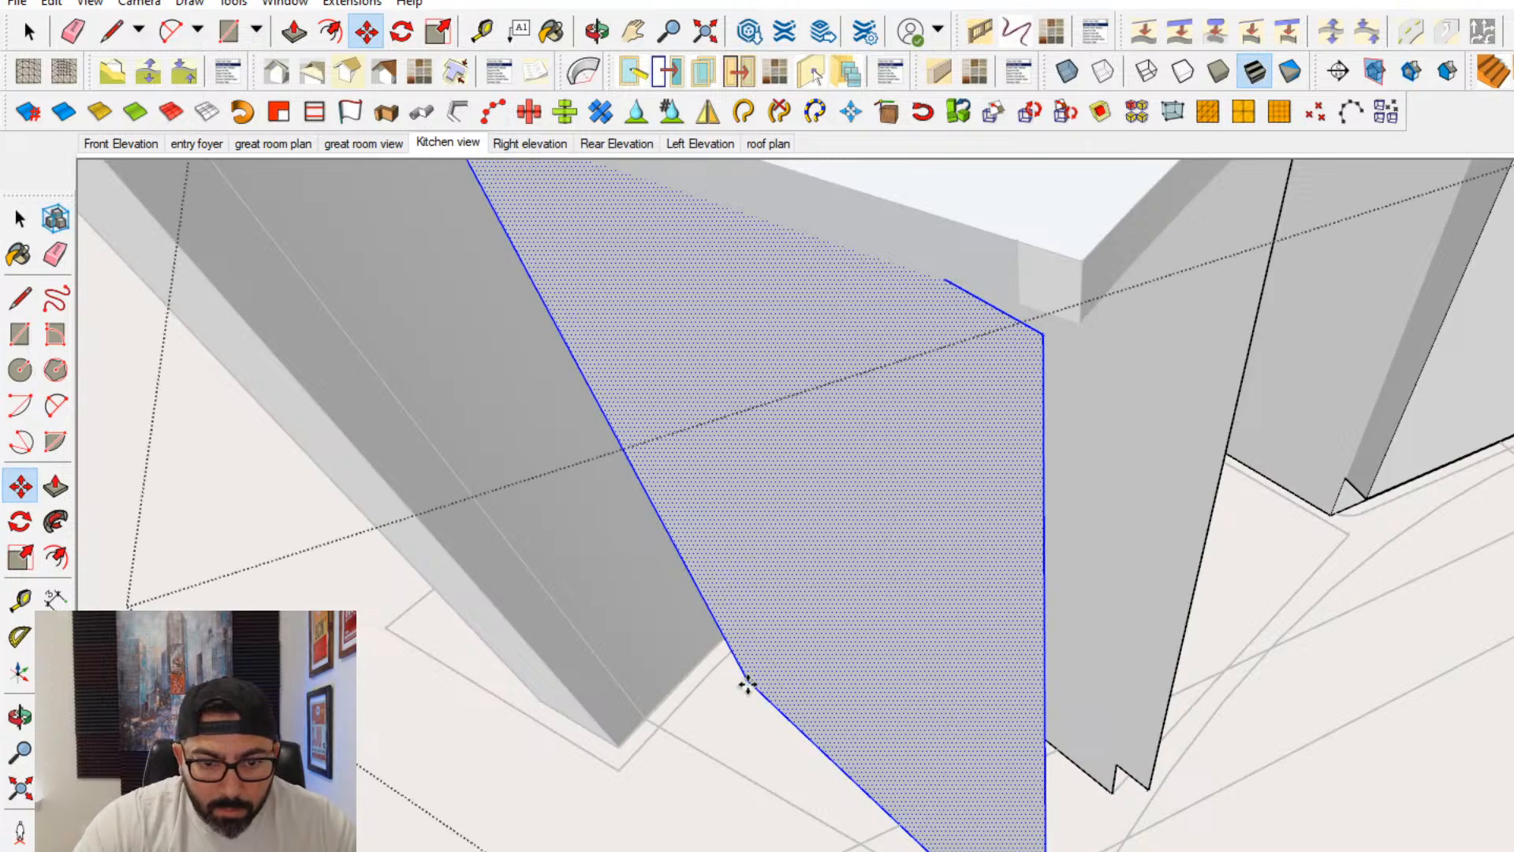
click(747, 683)
click(647, 715)
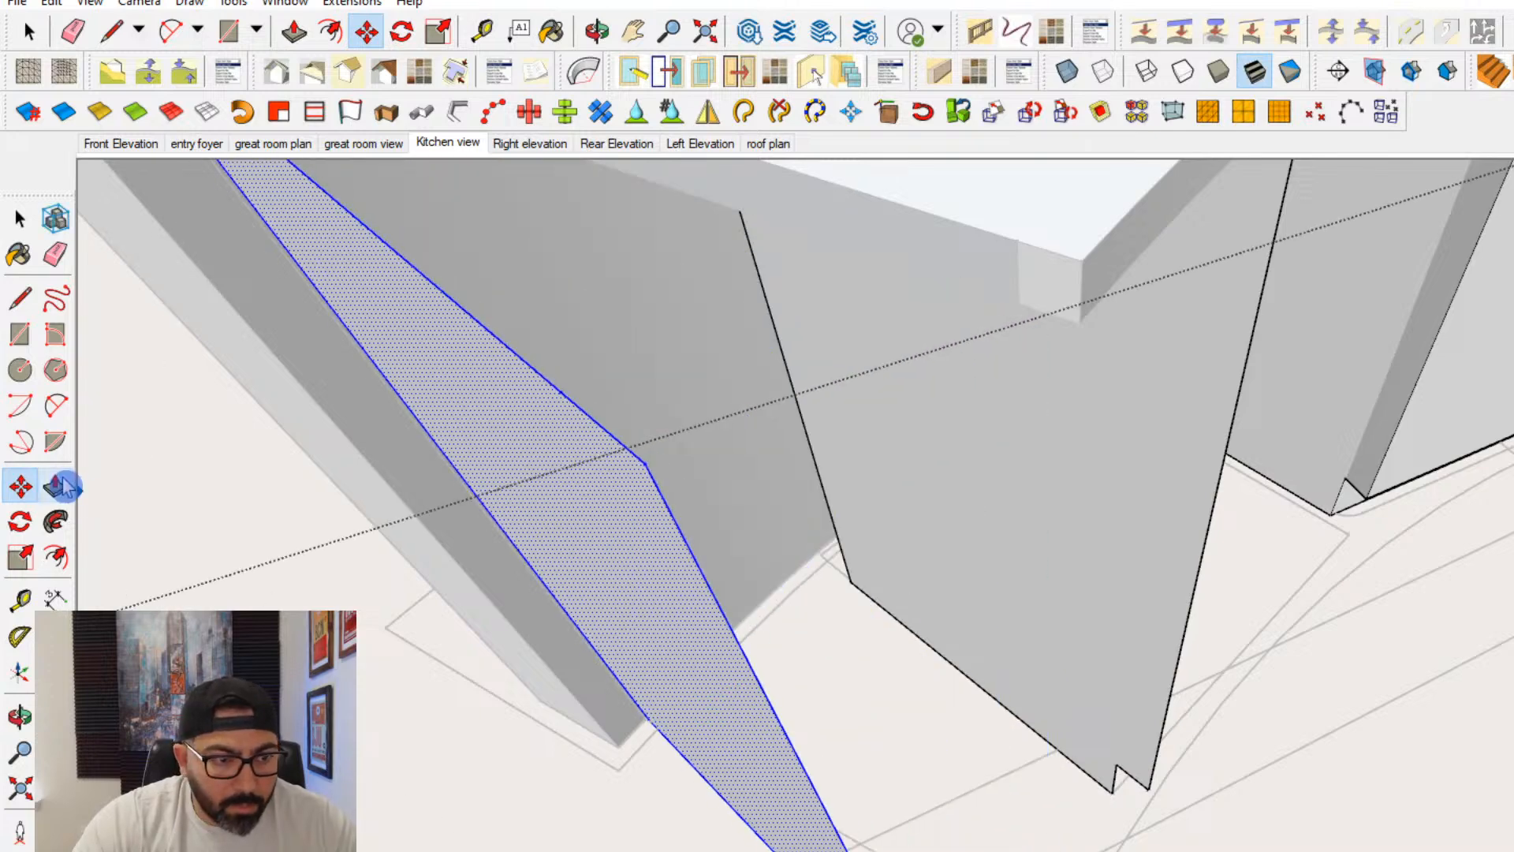
- Rotate the end panel about its back floor corner so it follows the plan's outer cabinet line
click(22, 521)
middle_drag(315, 611, 820, 670)
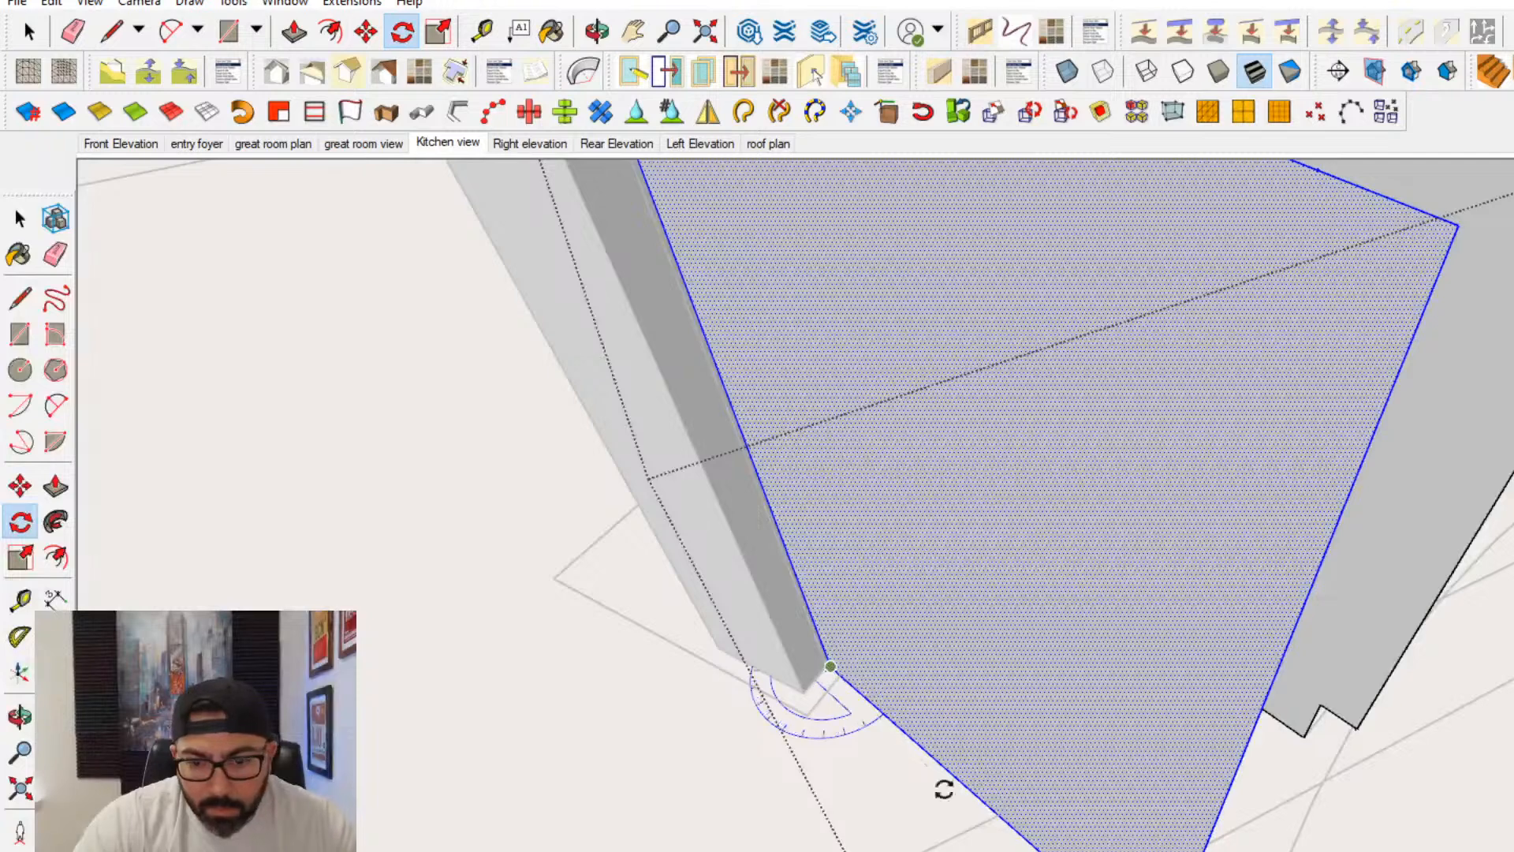
click(1104, 850)
click(1176, 845)
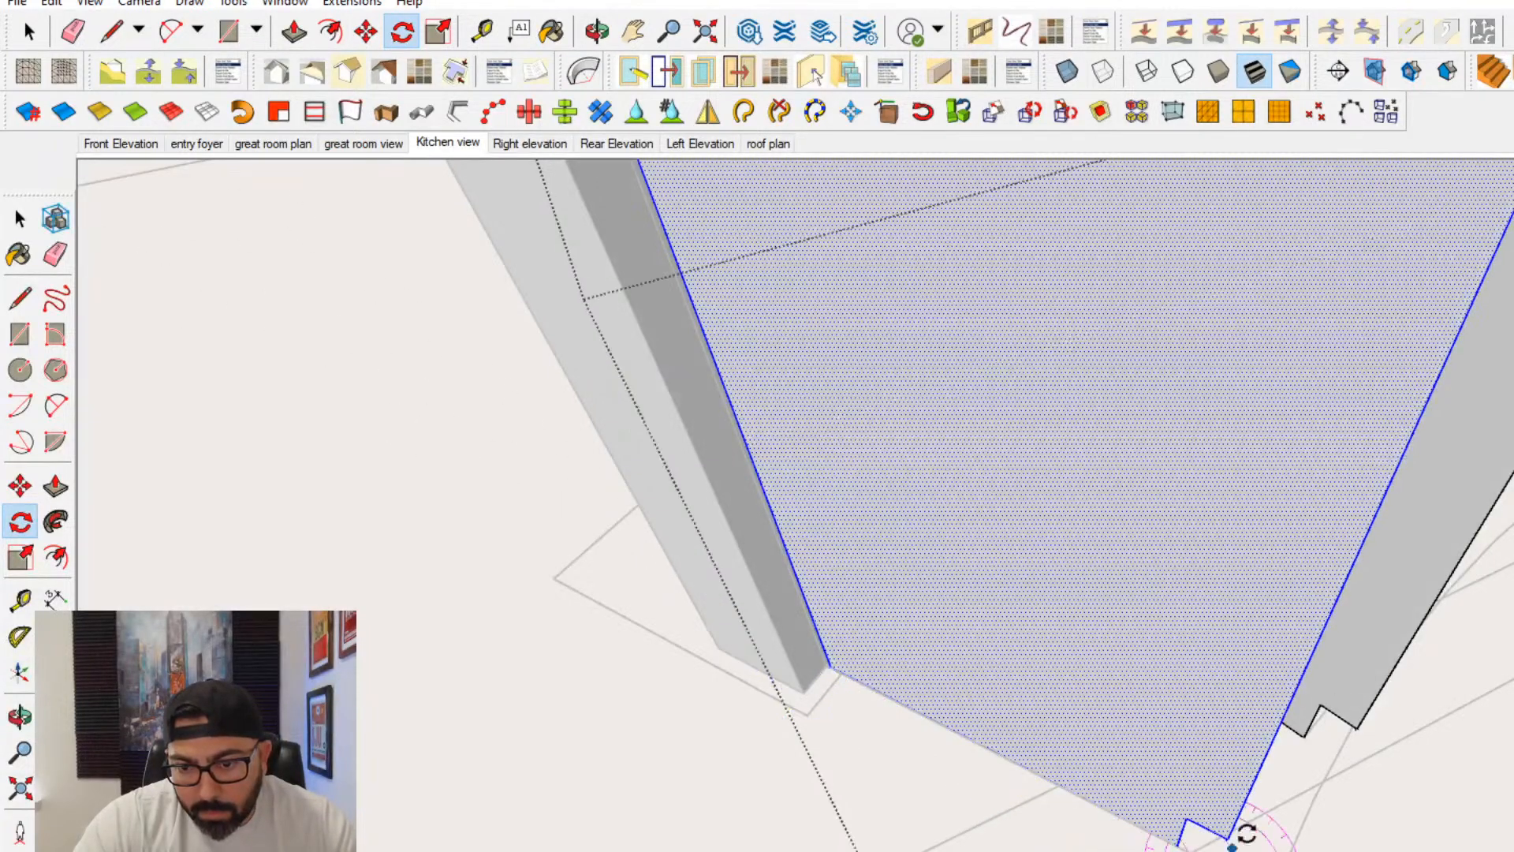
middle_drag(1242, 834, 970, 757)
key(space)
- Move the middle panel so its back floor corner sits on the matching corner of the plan outline
middle_drag(1017, 663, 1088, 651)
click(1085, 650)
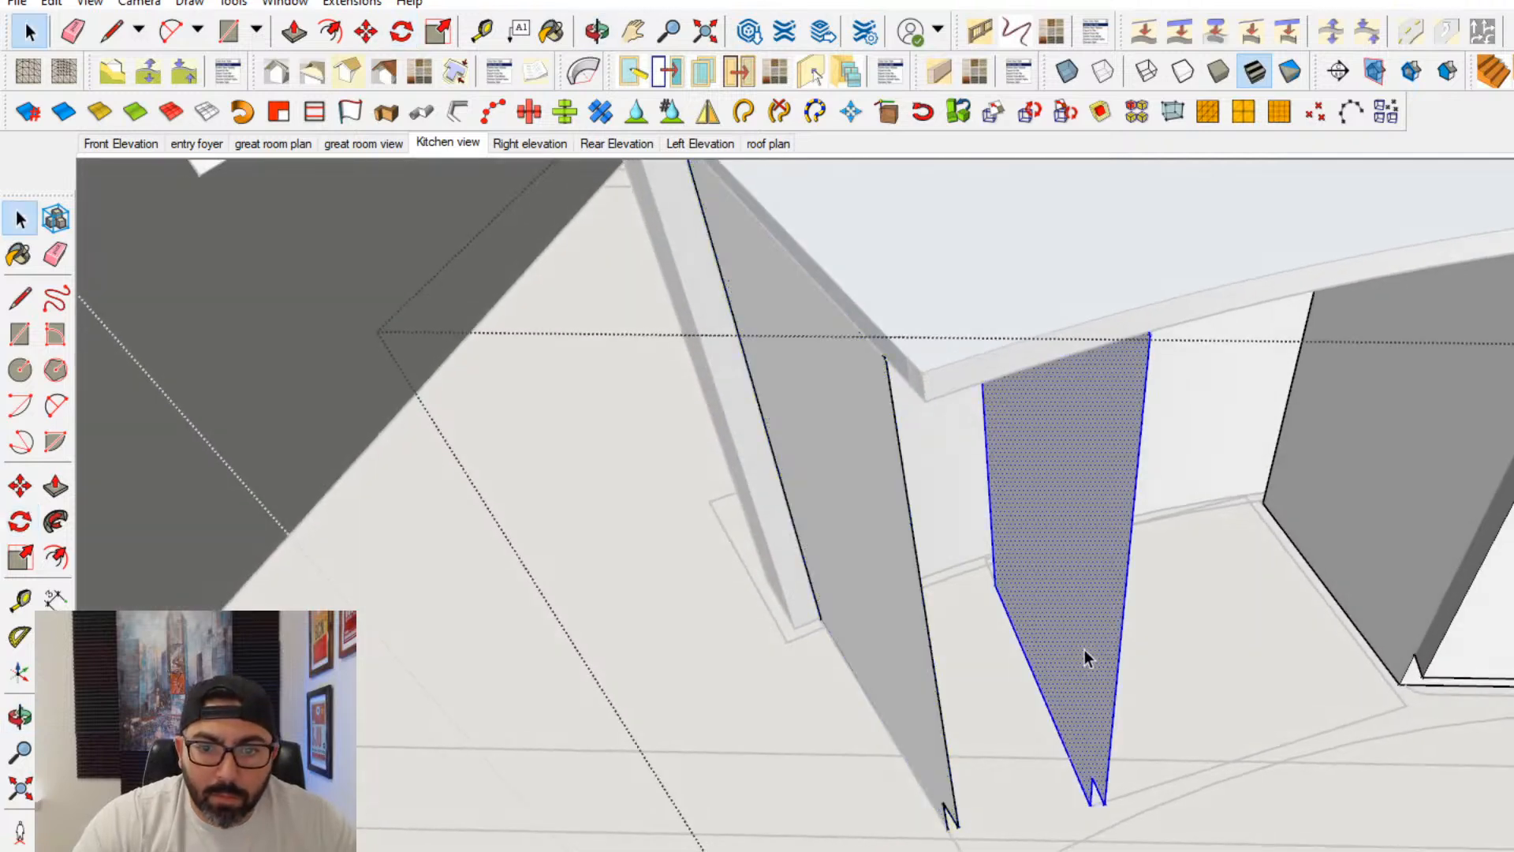
scroll(1012, 572, up, 4)
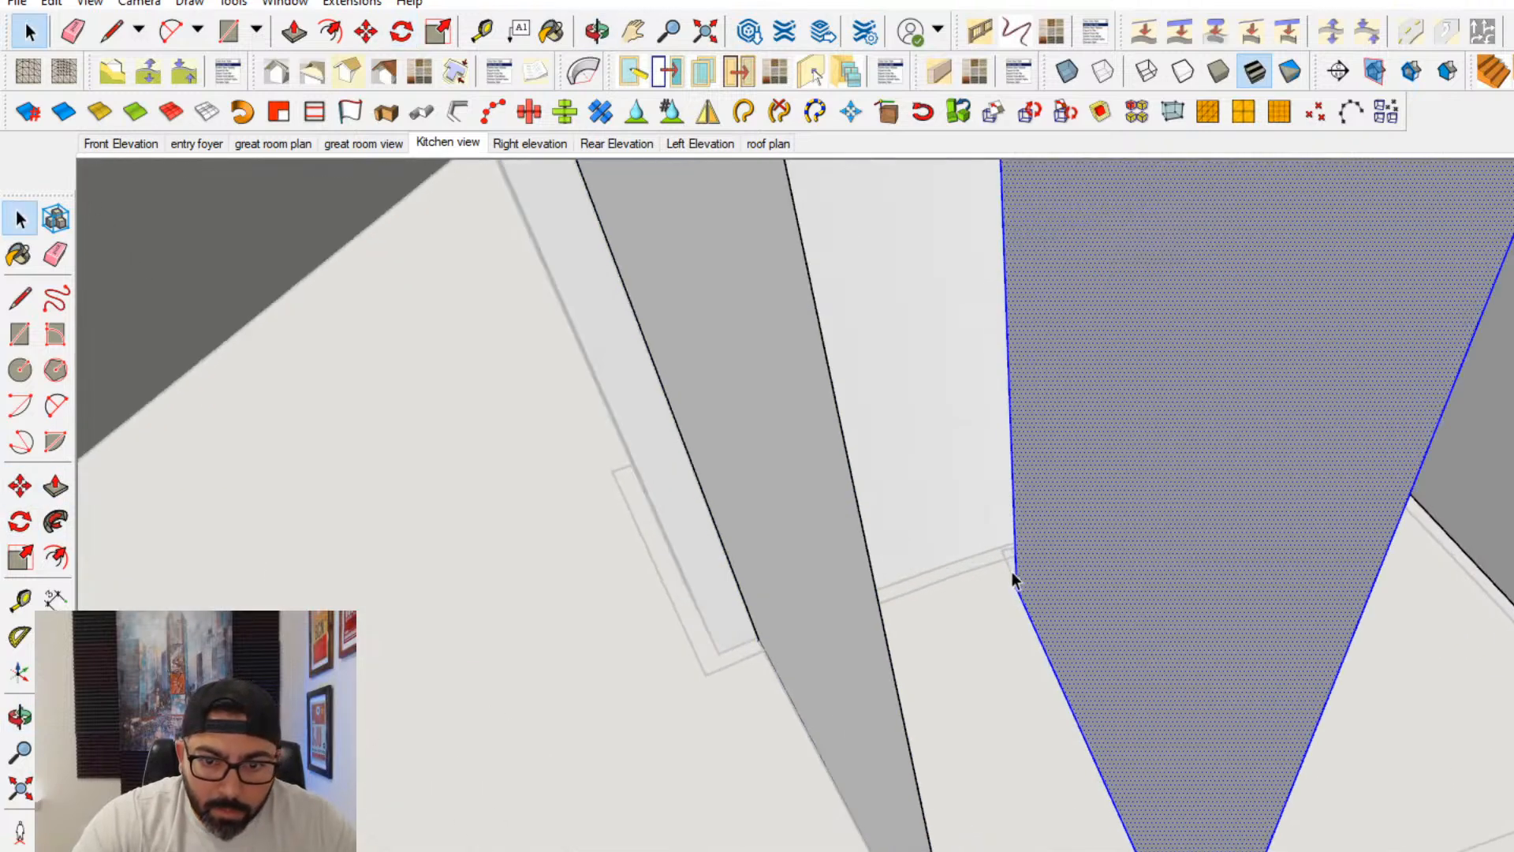
click(21, 487)
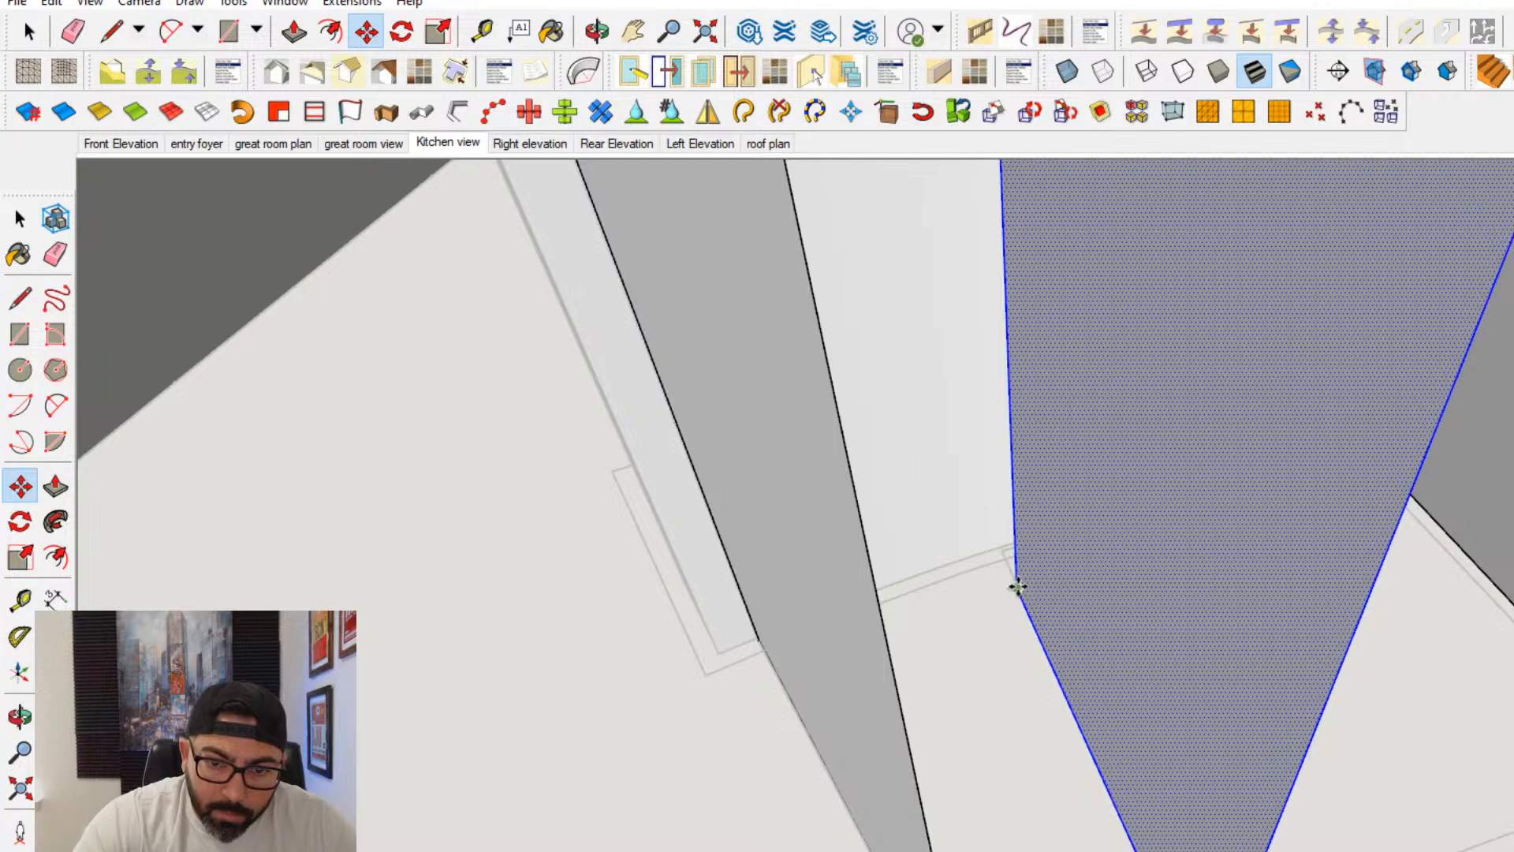
click(1017, 587)
click(1002, 551)
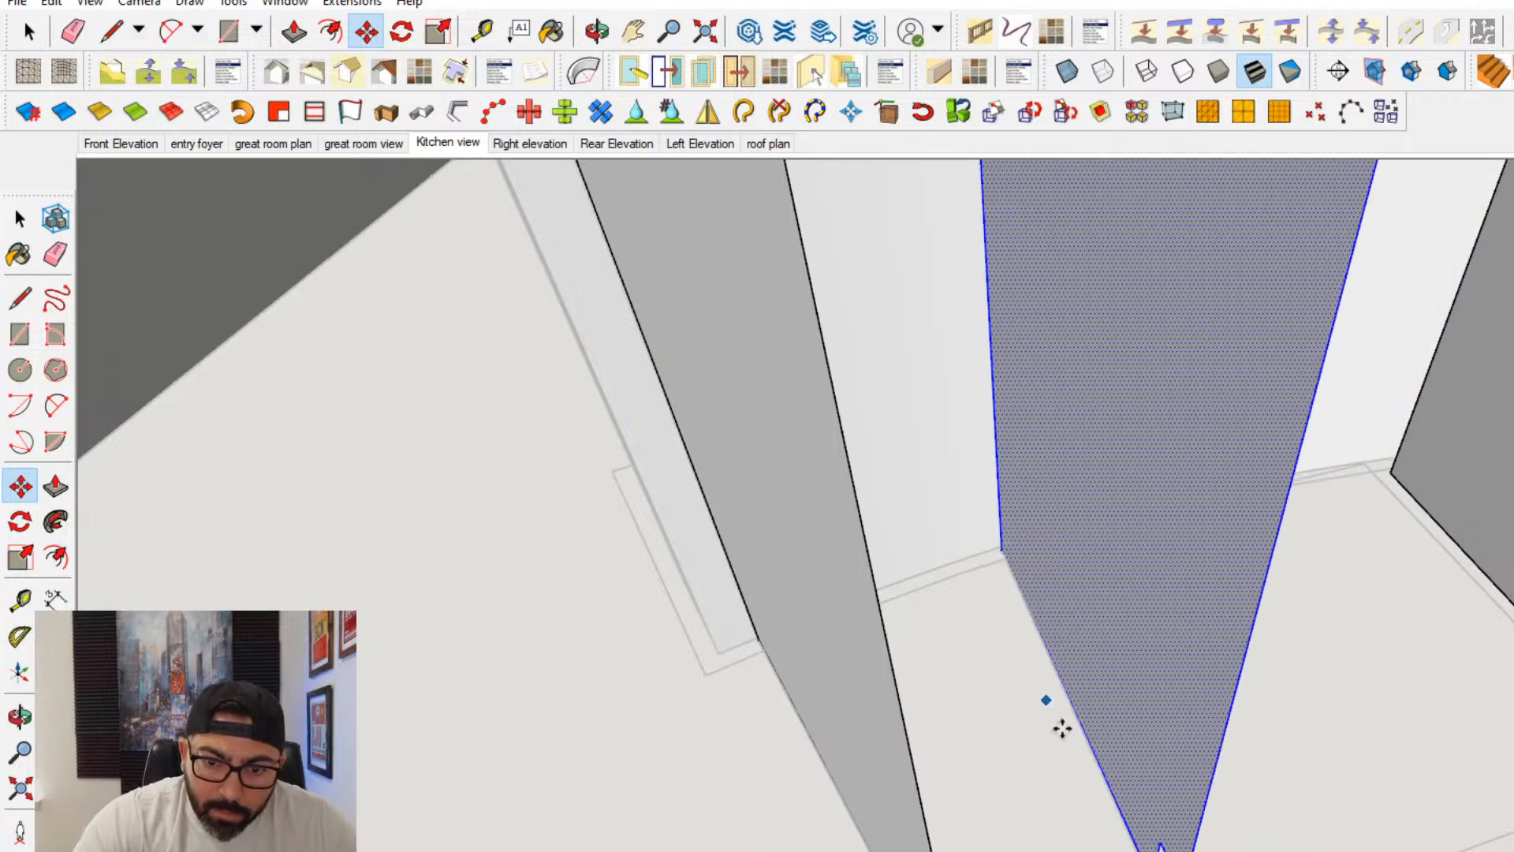
- Draw rectangles for the toe kick face and the front face between the two panels of the island's end cabinet
scroll(1080, 741, down, 3)
scroll(727, 702, down, 2)
click(20, 333)
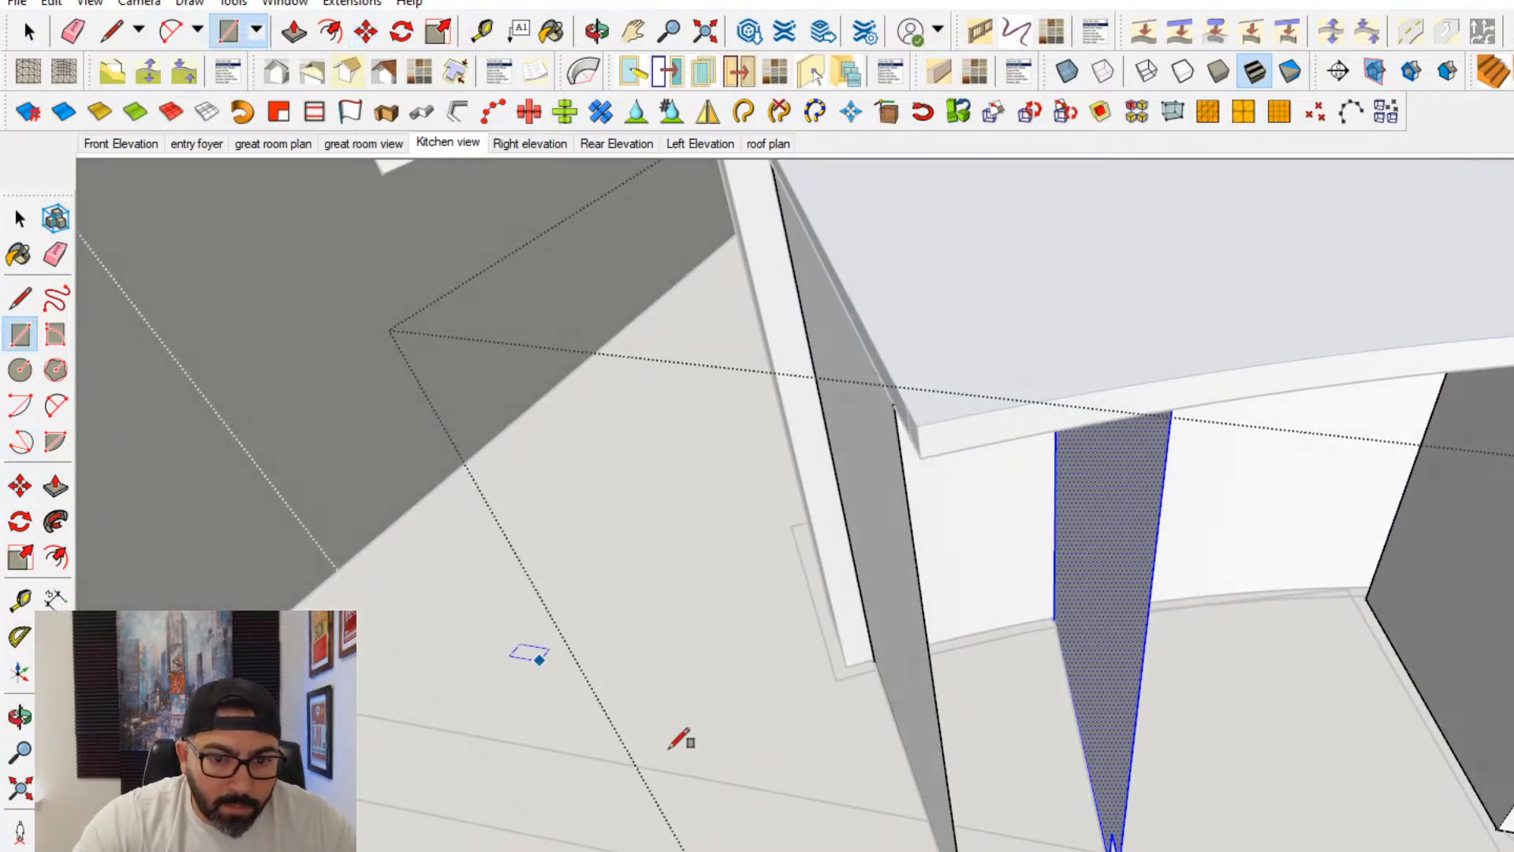
middle_drag(668, 748, 757, 698)
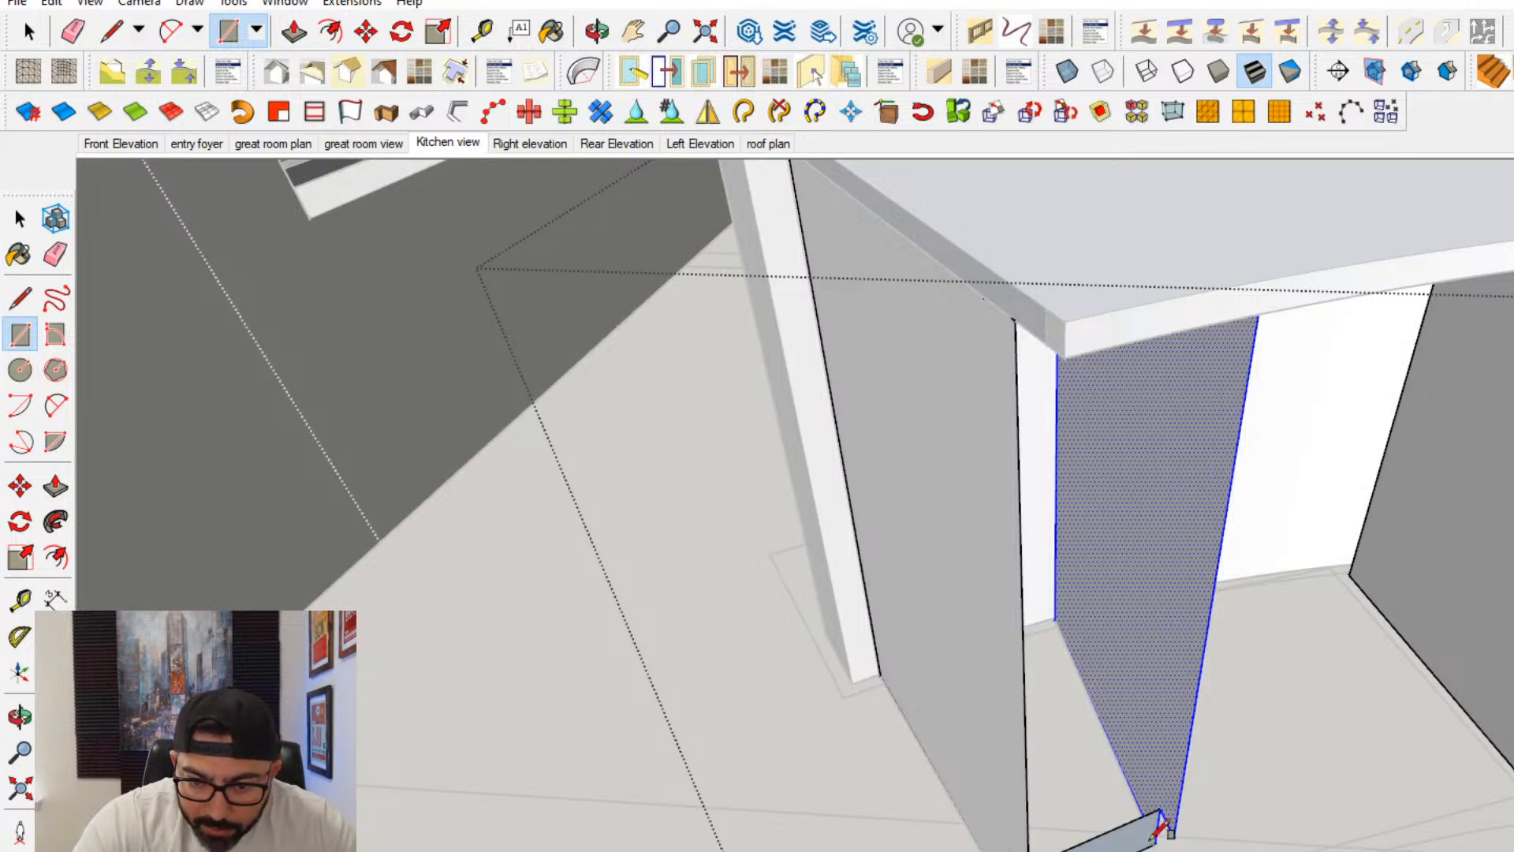
middle_drag(1149, 787, 960, 726)
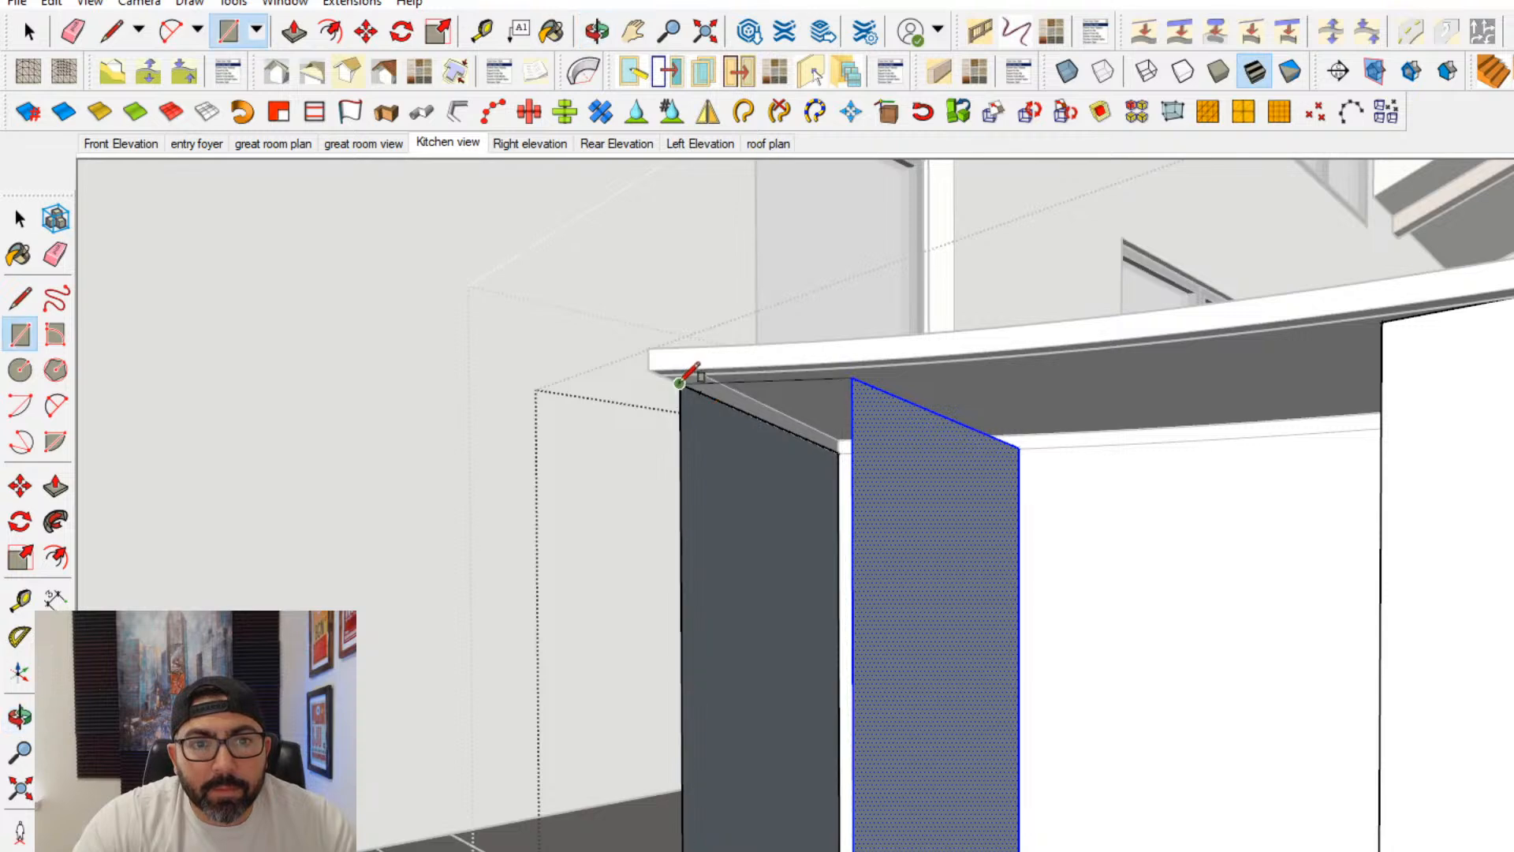
click(20, 218)
middle_drag(919, 585, 1022, 548)
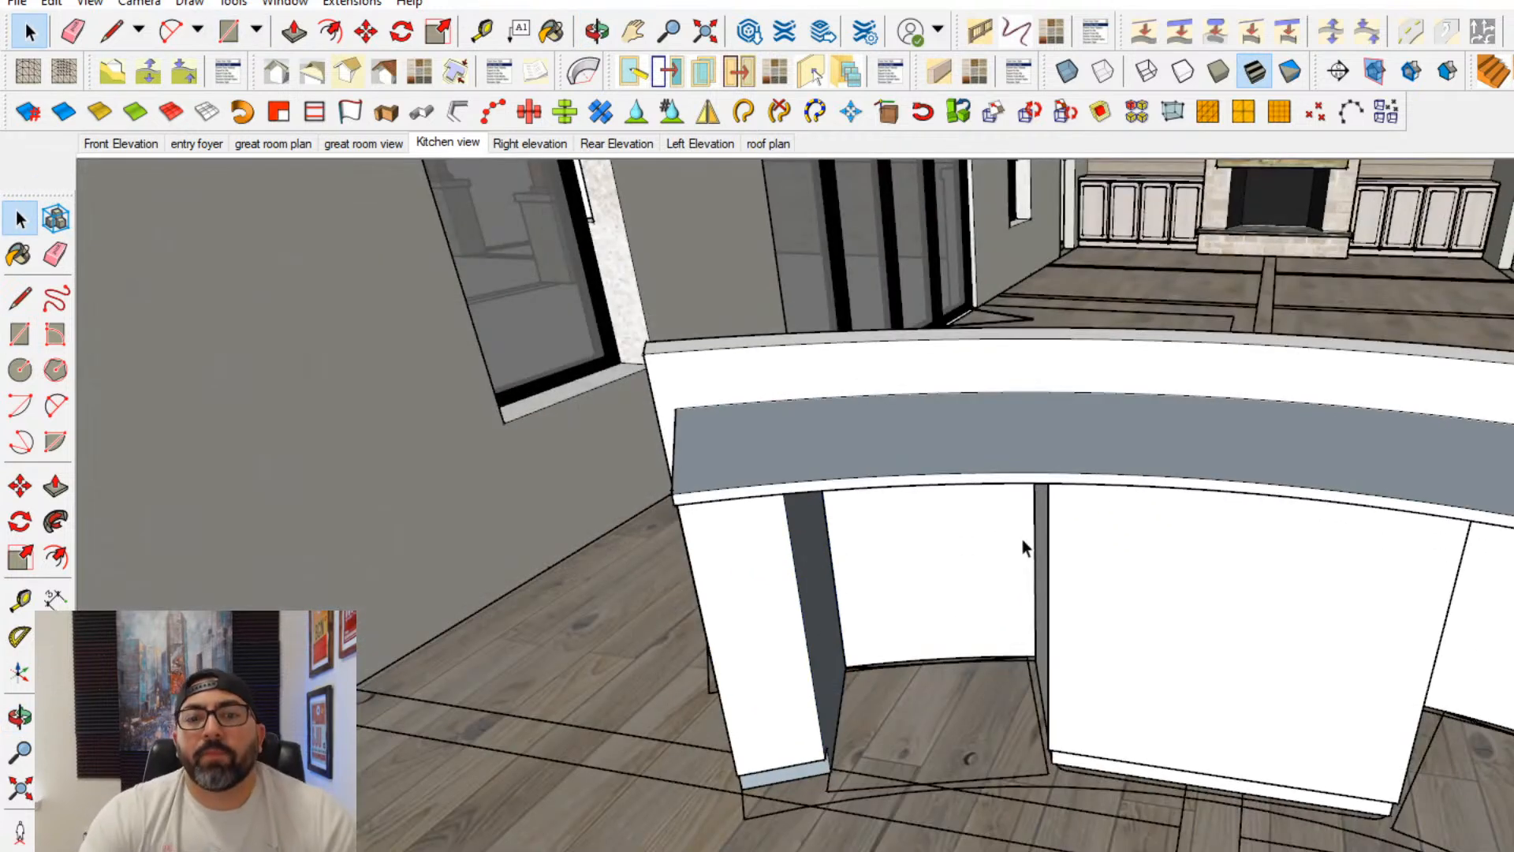
- Open the base cabinet group, select all of the end cabinet's front, toe kick and side panel geometry, and make it a group
middle_drag(977, 664, 676, 629)
middle_drag(427, 641, 735, 628)
double_click(707, 639)
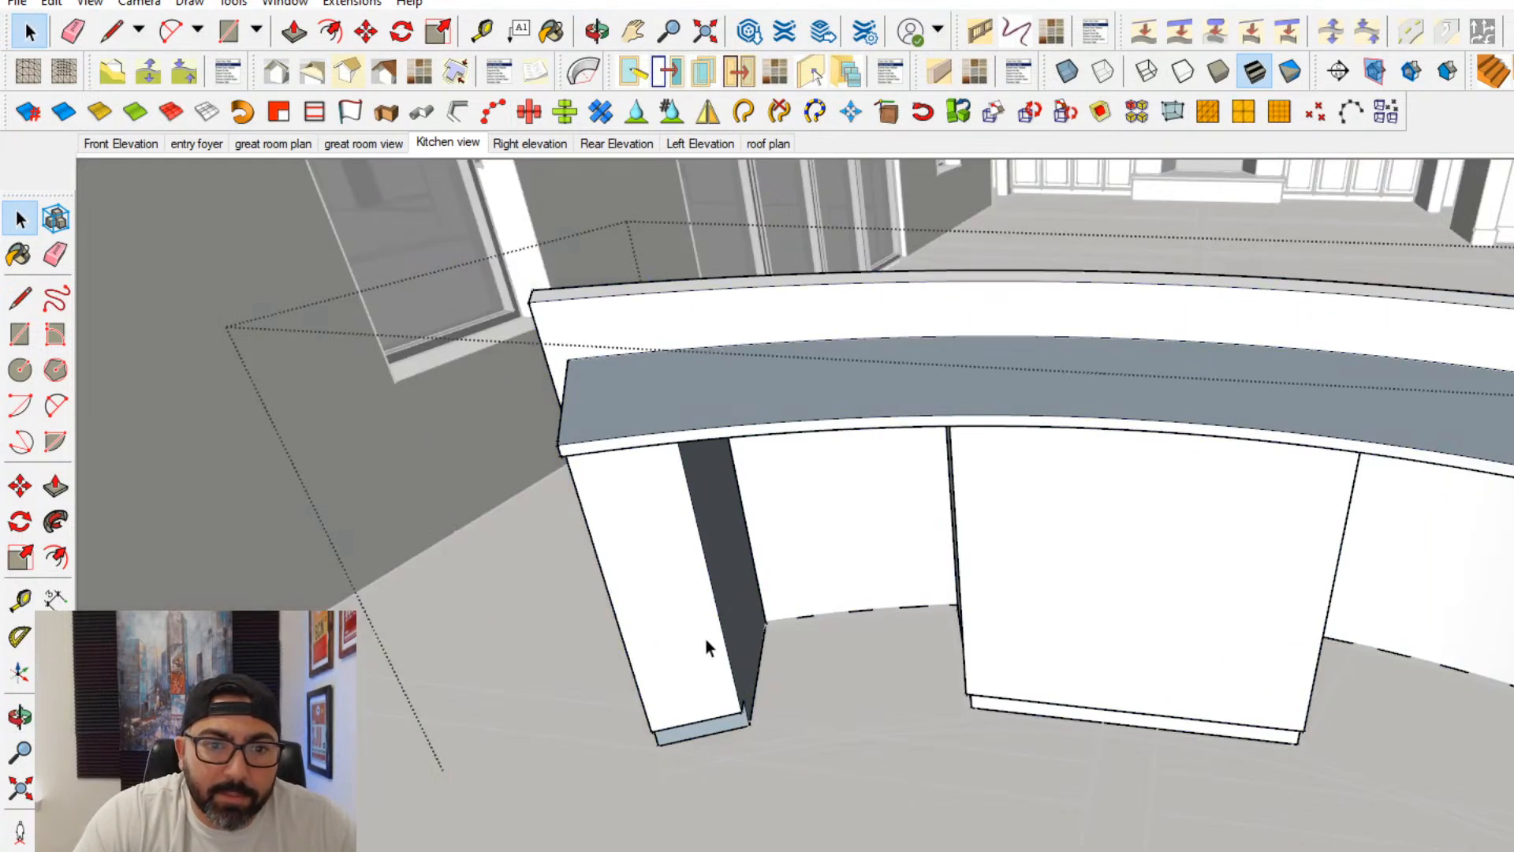
click(706, 640)
triple_click(707, 641)
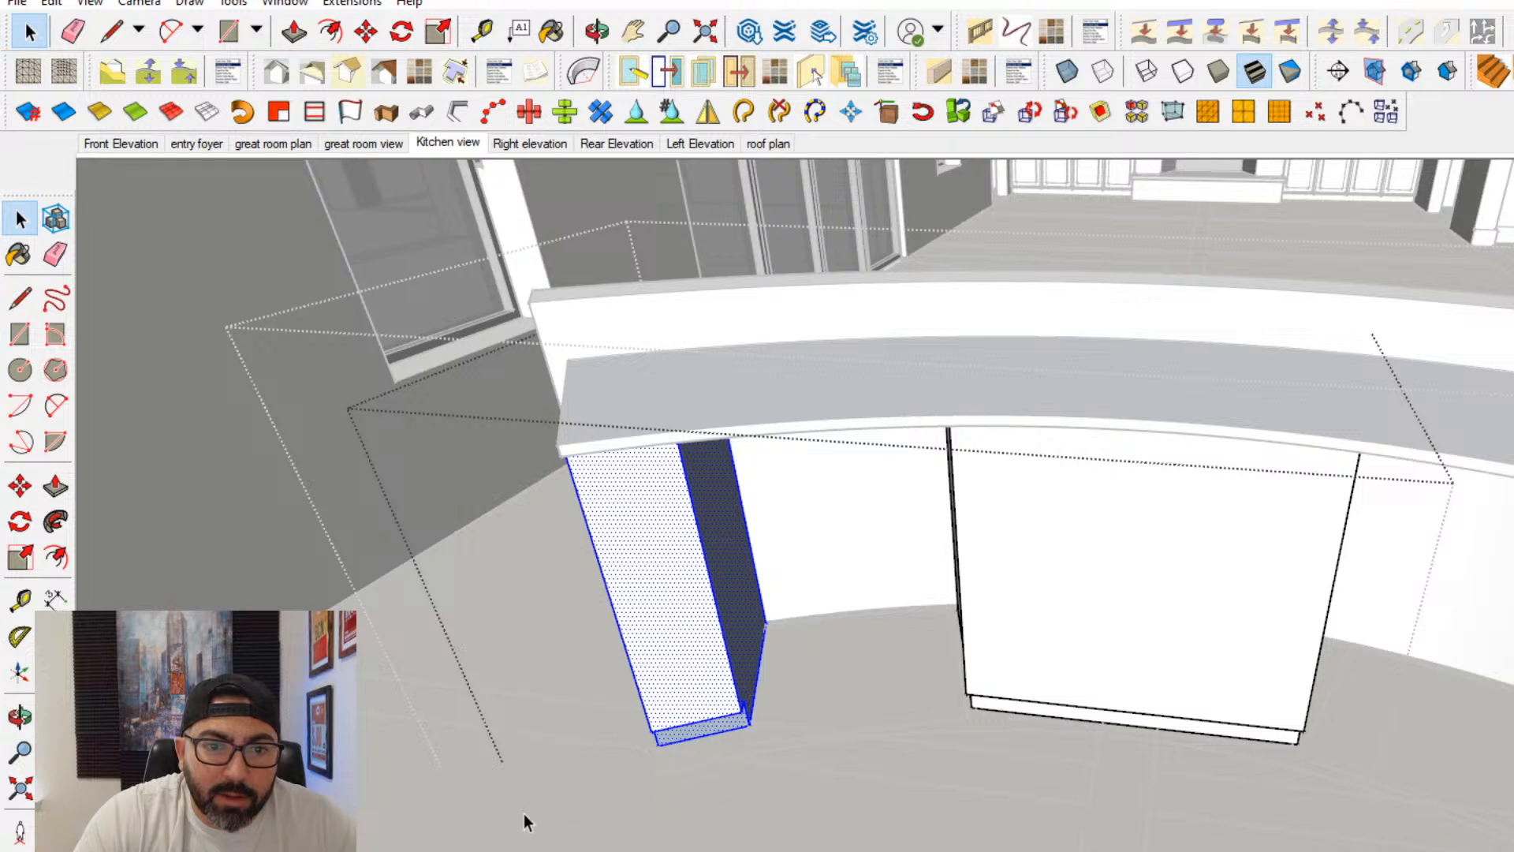
drag(507, 826, 942, 314)
right_click(669, 581)
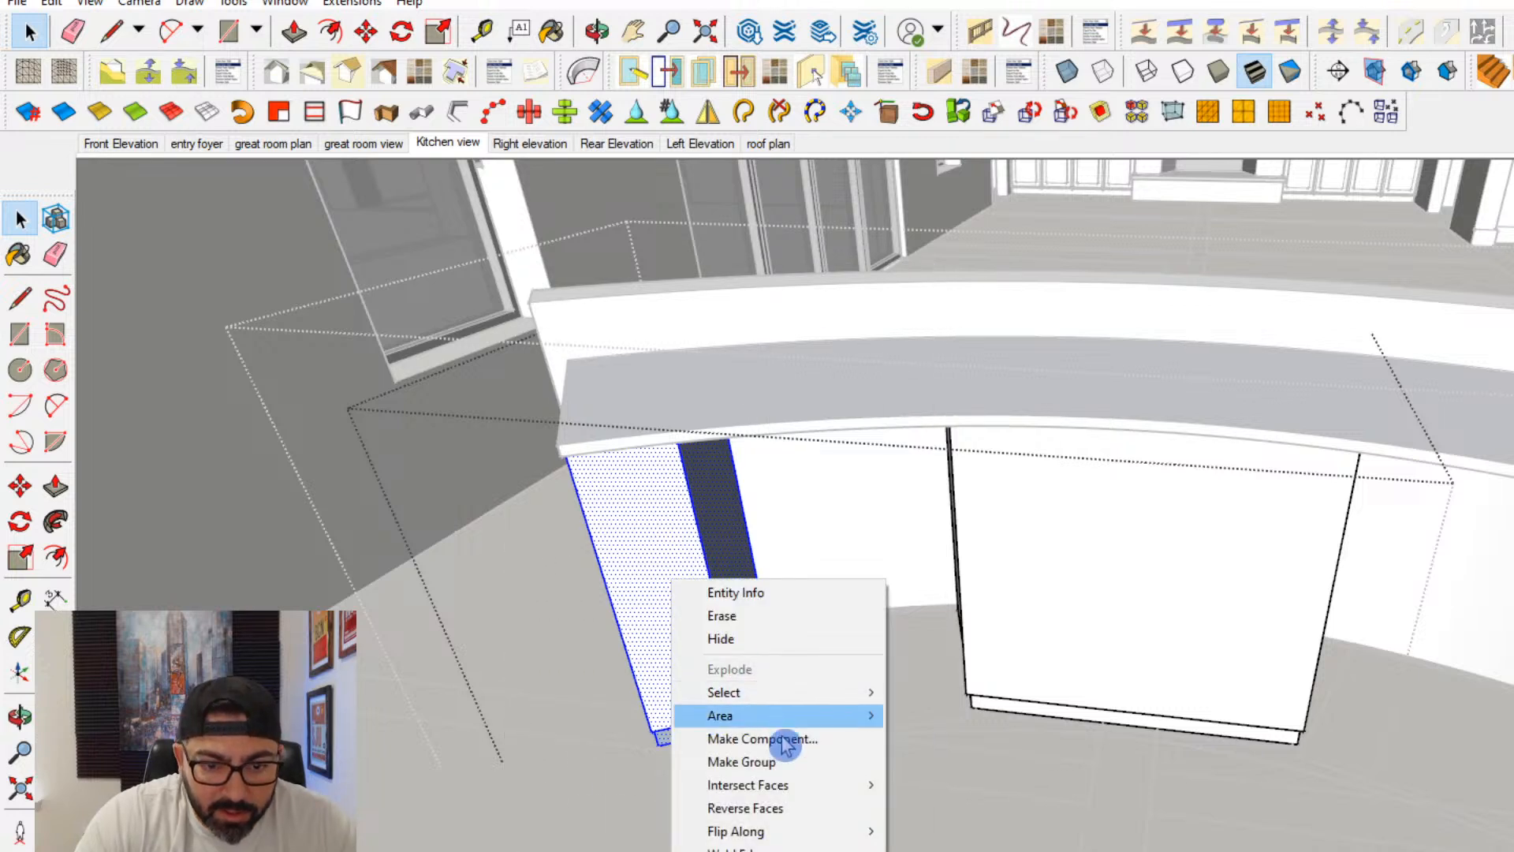
click(765, 762)
- Copy the grouped end cabinet by its front floor corner to the opposite end of the island
click(20, 486)
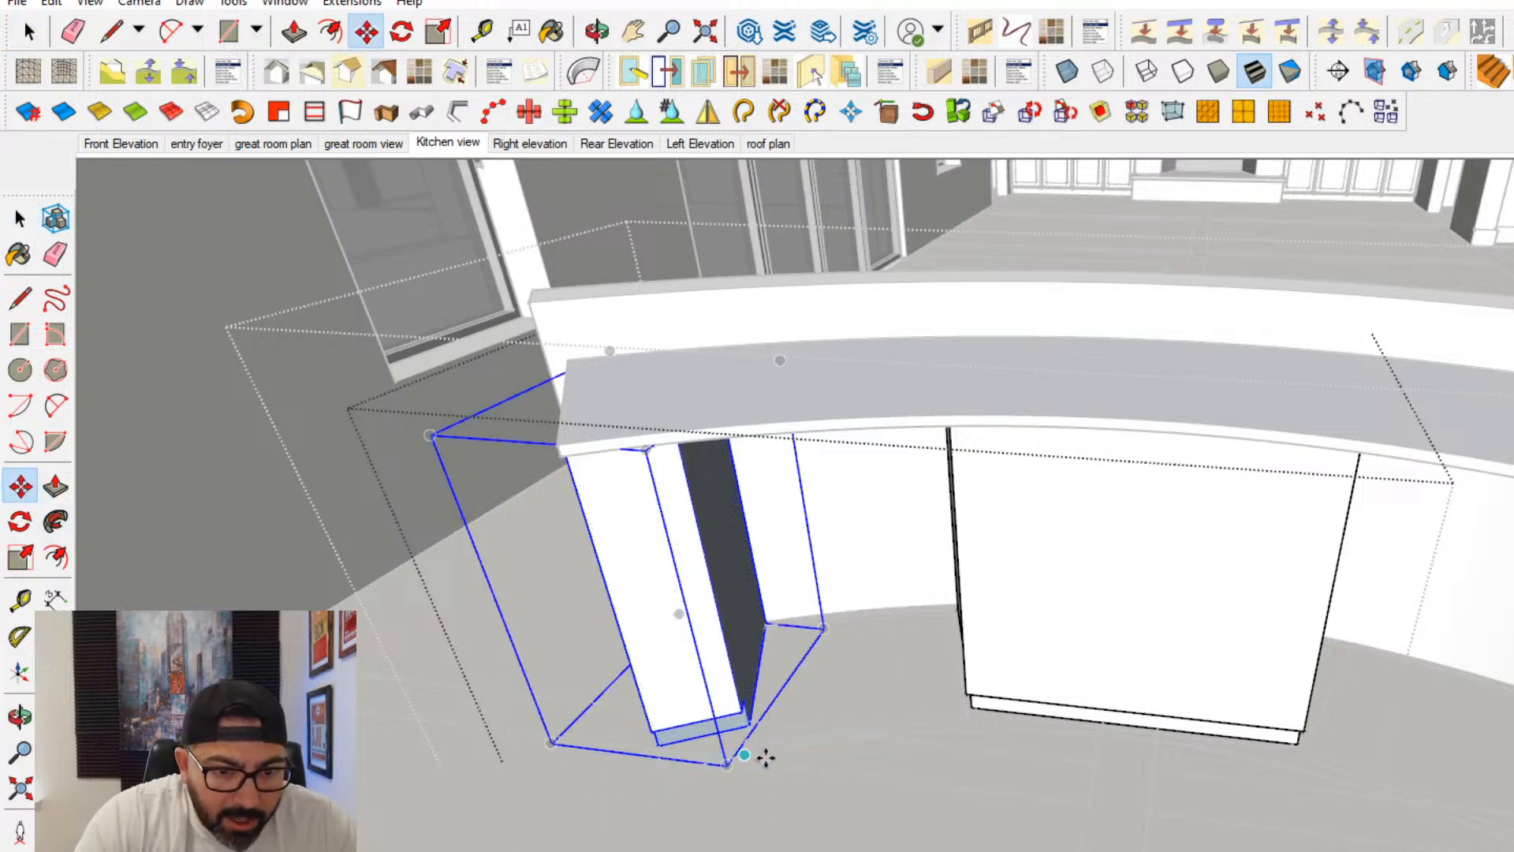
click(659, 745)
shift+middle_drag(1277, 781, 852, 749)
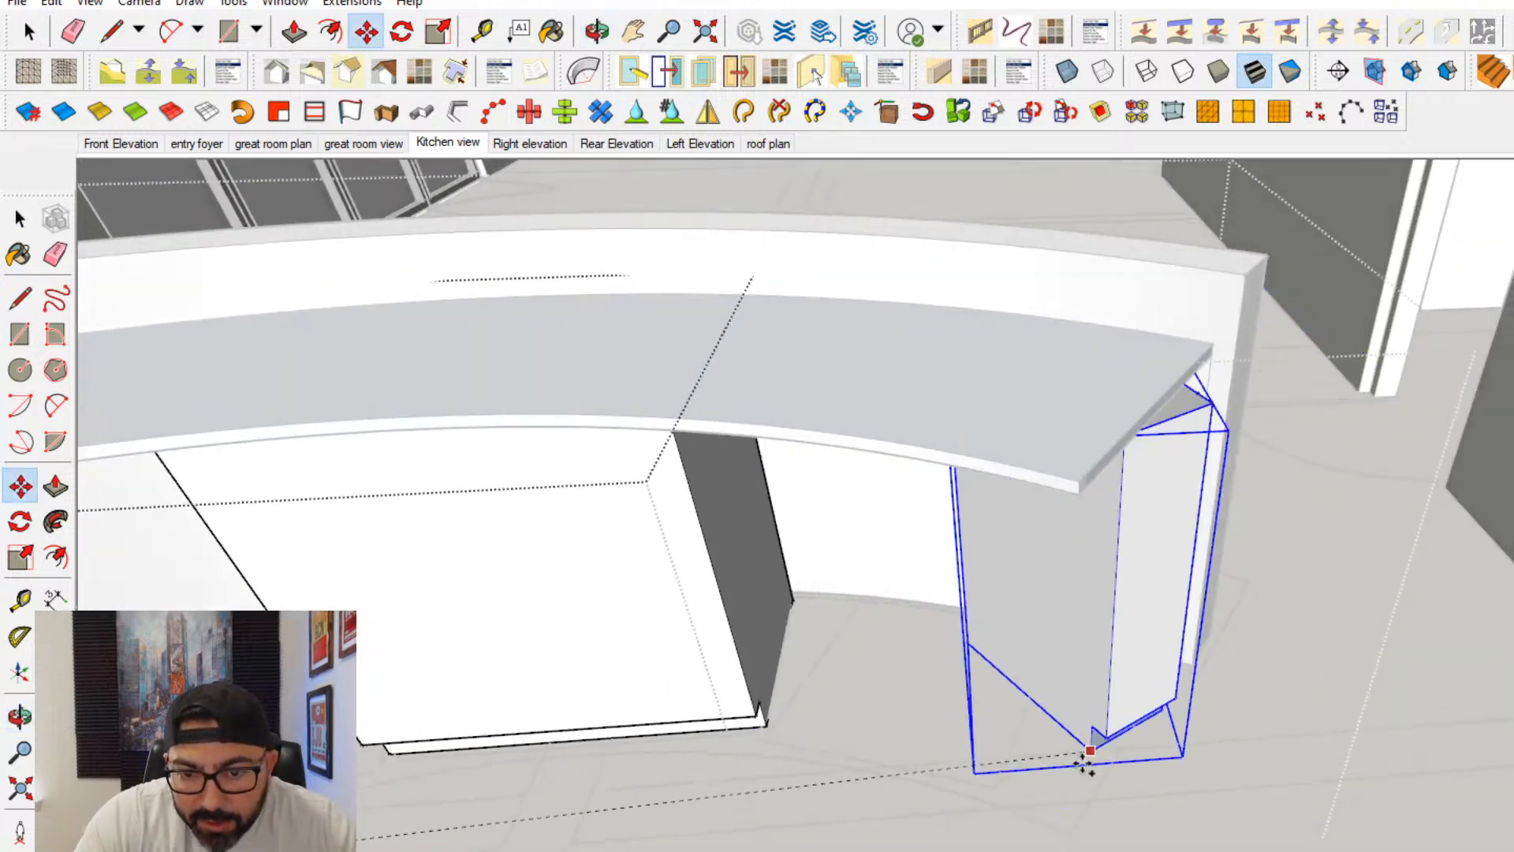
click(995, 781)
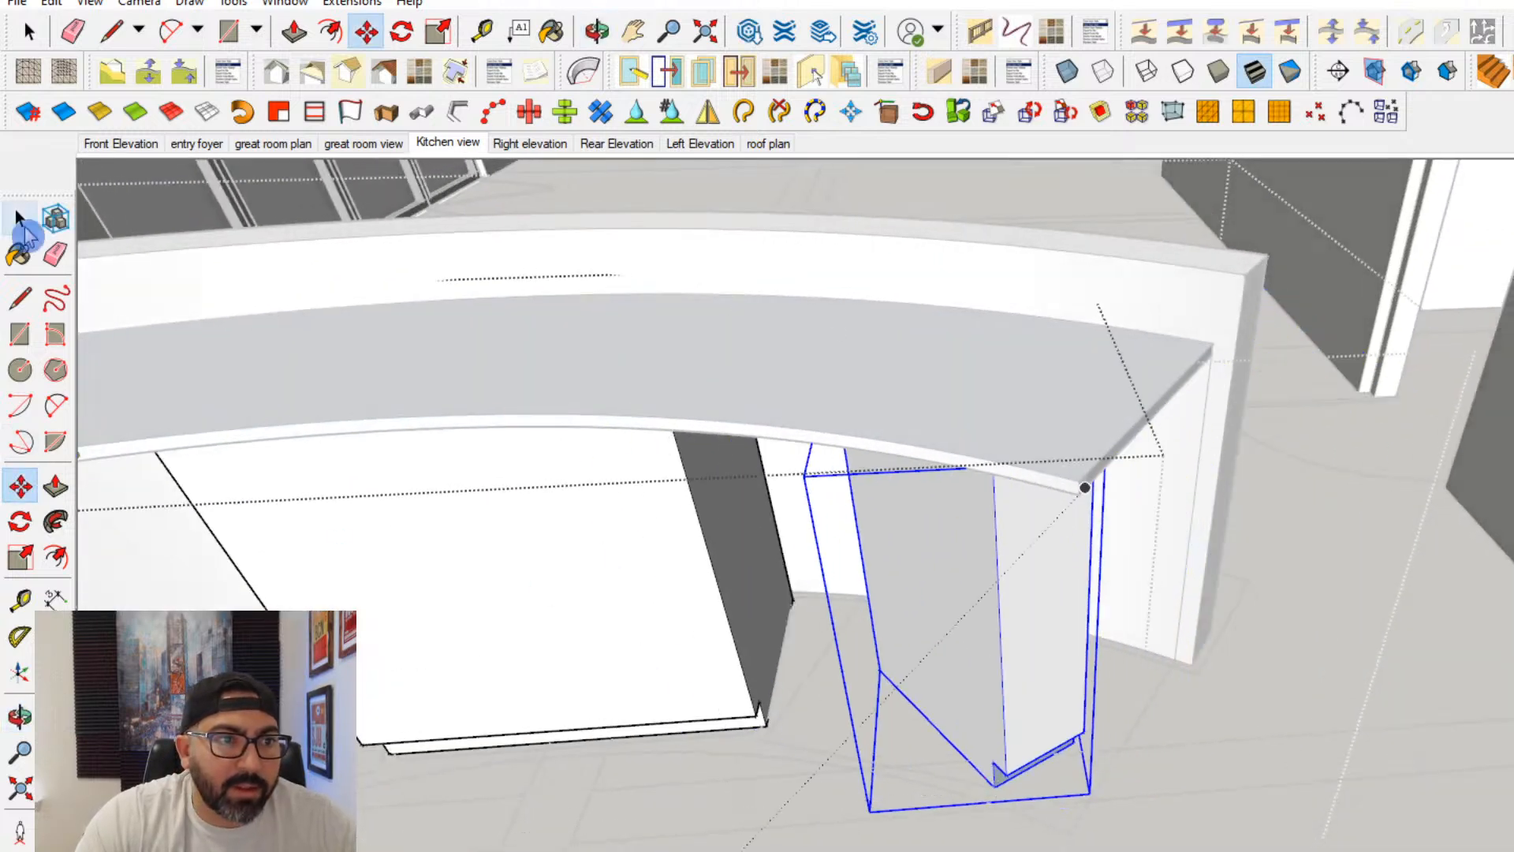
- Flip the copied end cabinet along the group's green axis
click(19, 219)
right_click(1013, 665)
mouse_move(1042, 544)
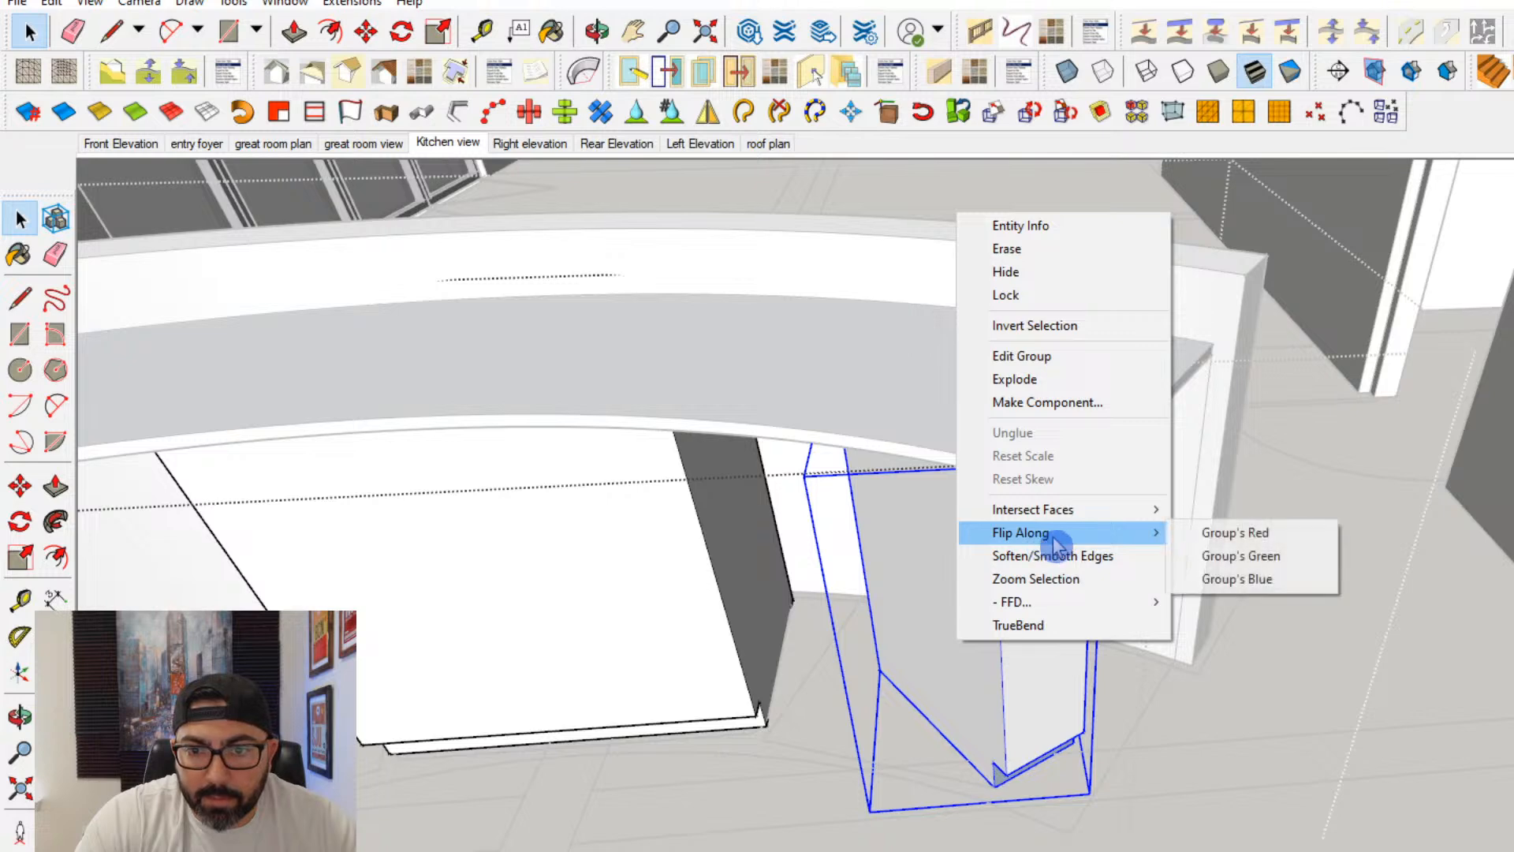
click(1254, 555)
- Move the flipped end cabinet by its back floor corner onto the matching plan corner at the curved back wall
click(20, 487)
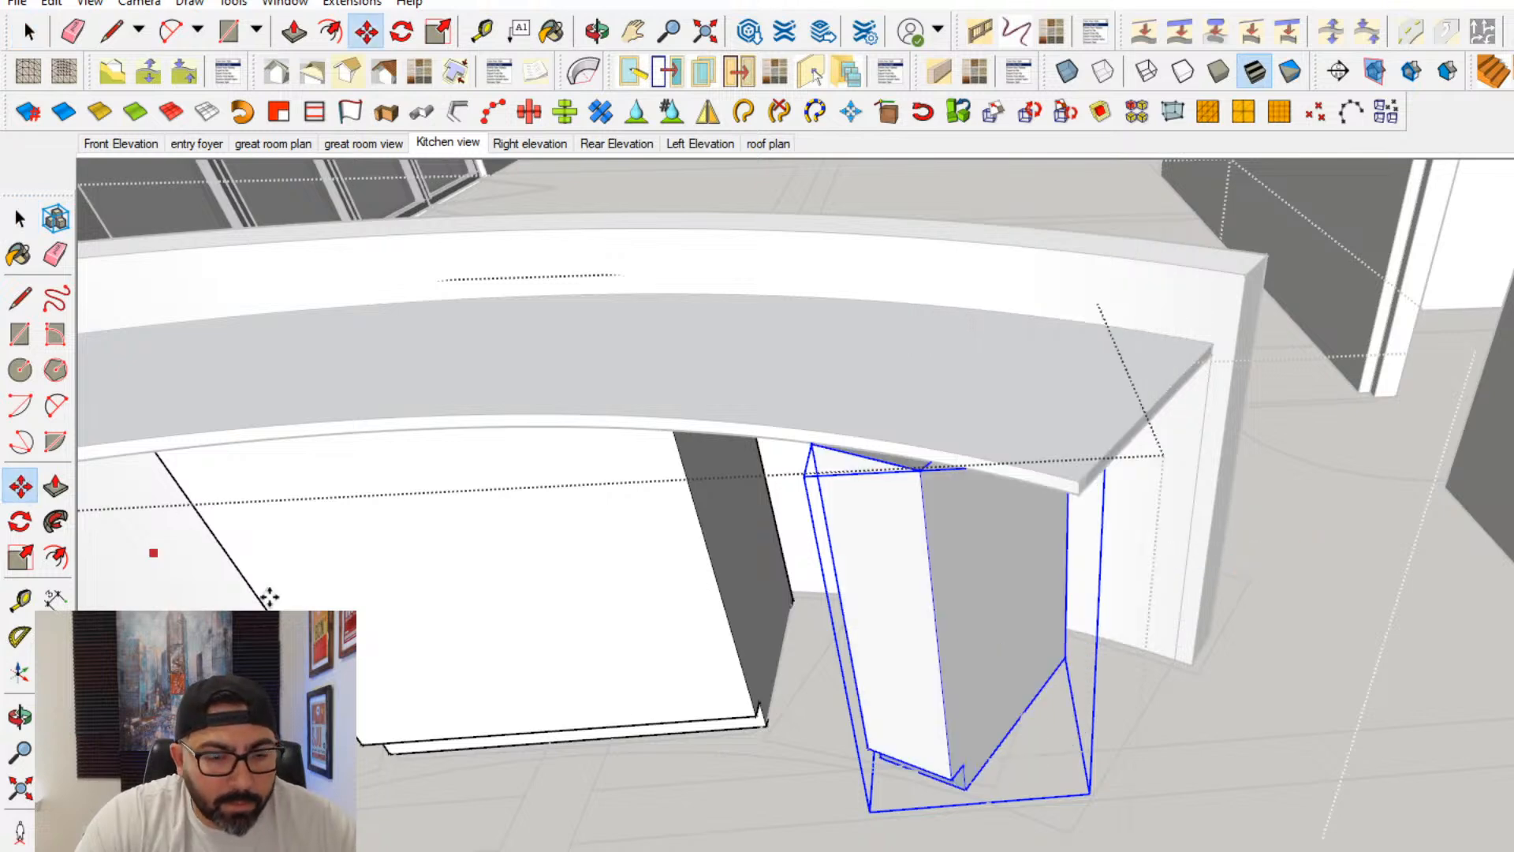
scroll(957, 785, up, 6)
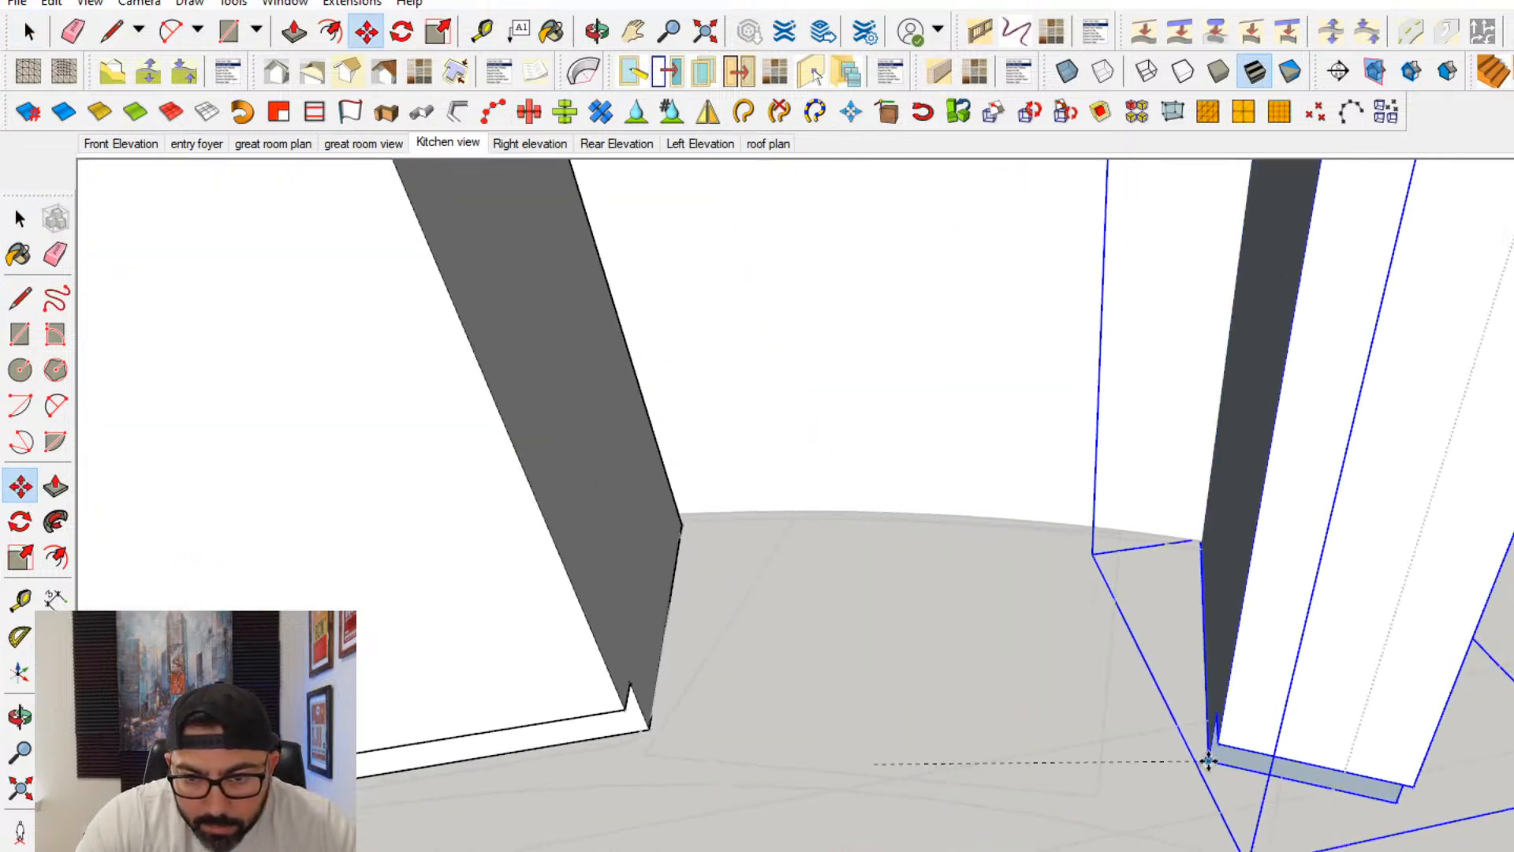
click(1207, 779)
middle_drag(1182, 781, 1206, 547)
scroll(1149, 502, up, 1)
click(1149, 502)
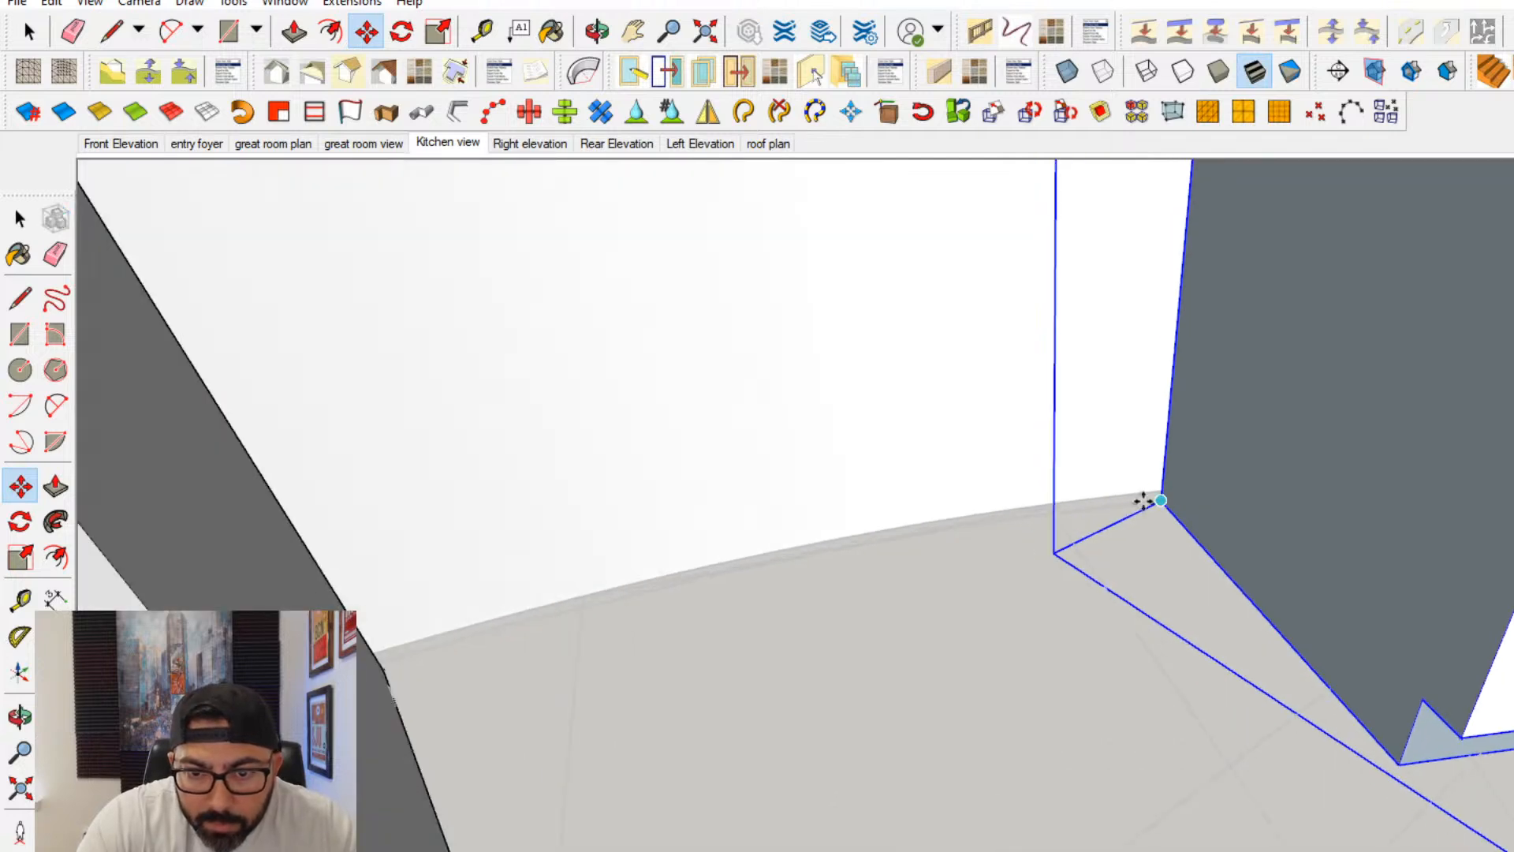
click(1039, 503)
middle_drag(1366, 686, 1431, 794)
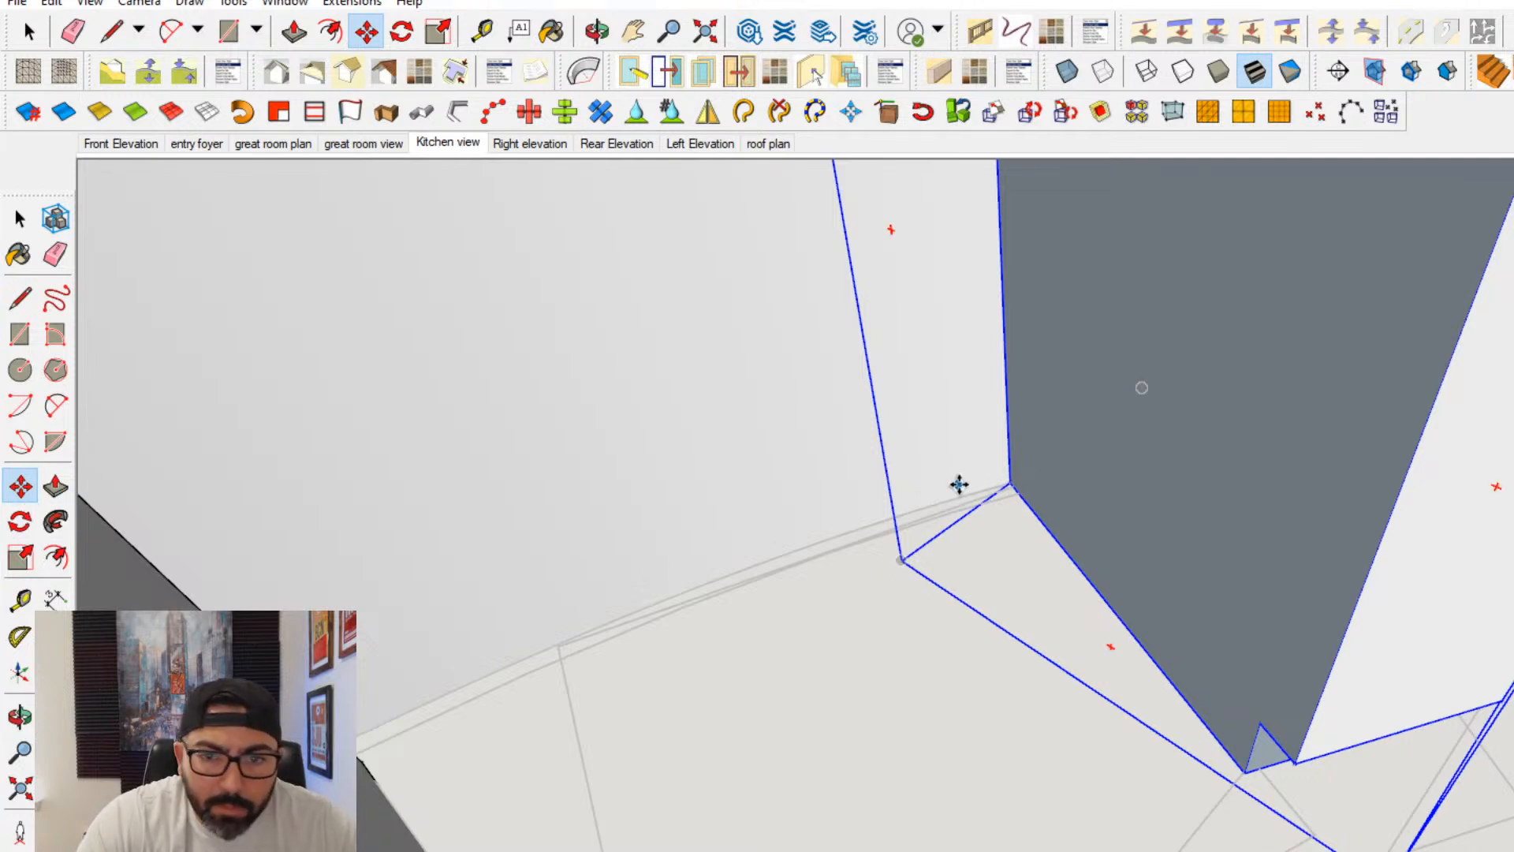
- Rotate the flipped end cabinet about its back floor corner so its side panel follows the plan's cabinet division line
click(20, 522)
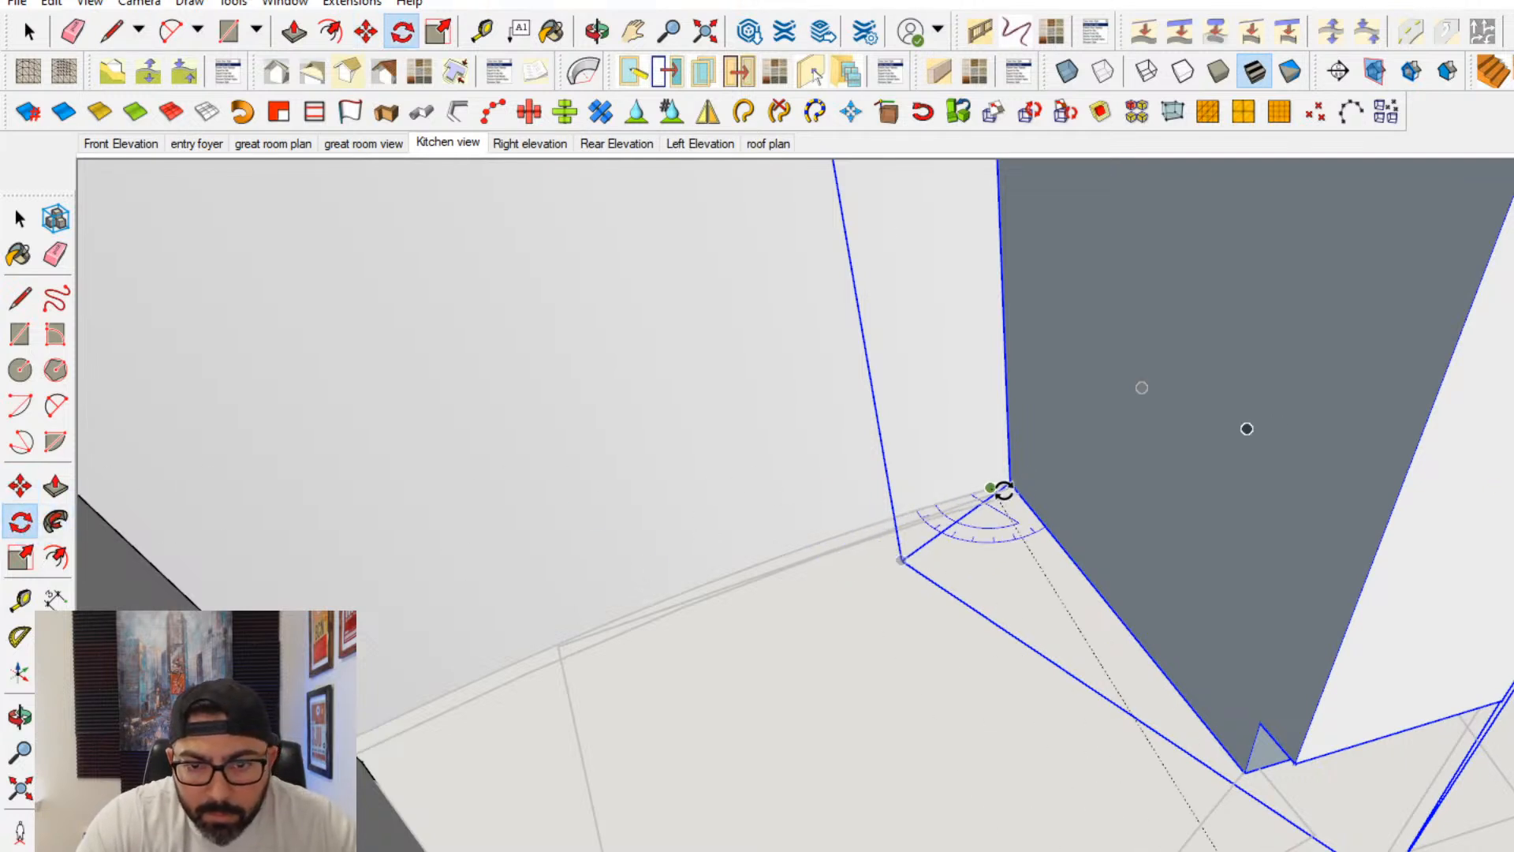
click(1256, 770)
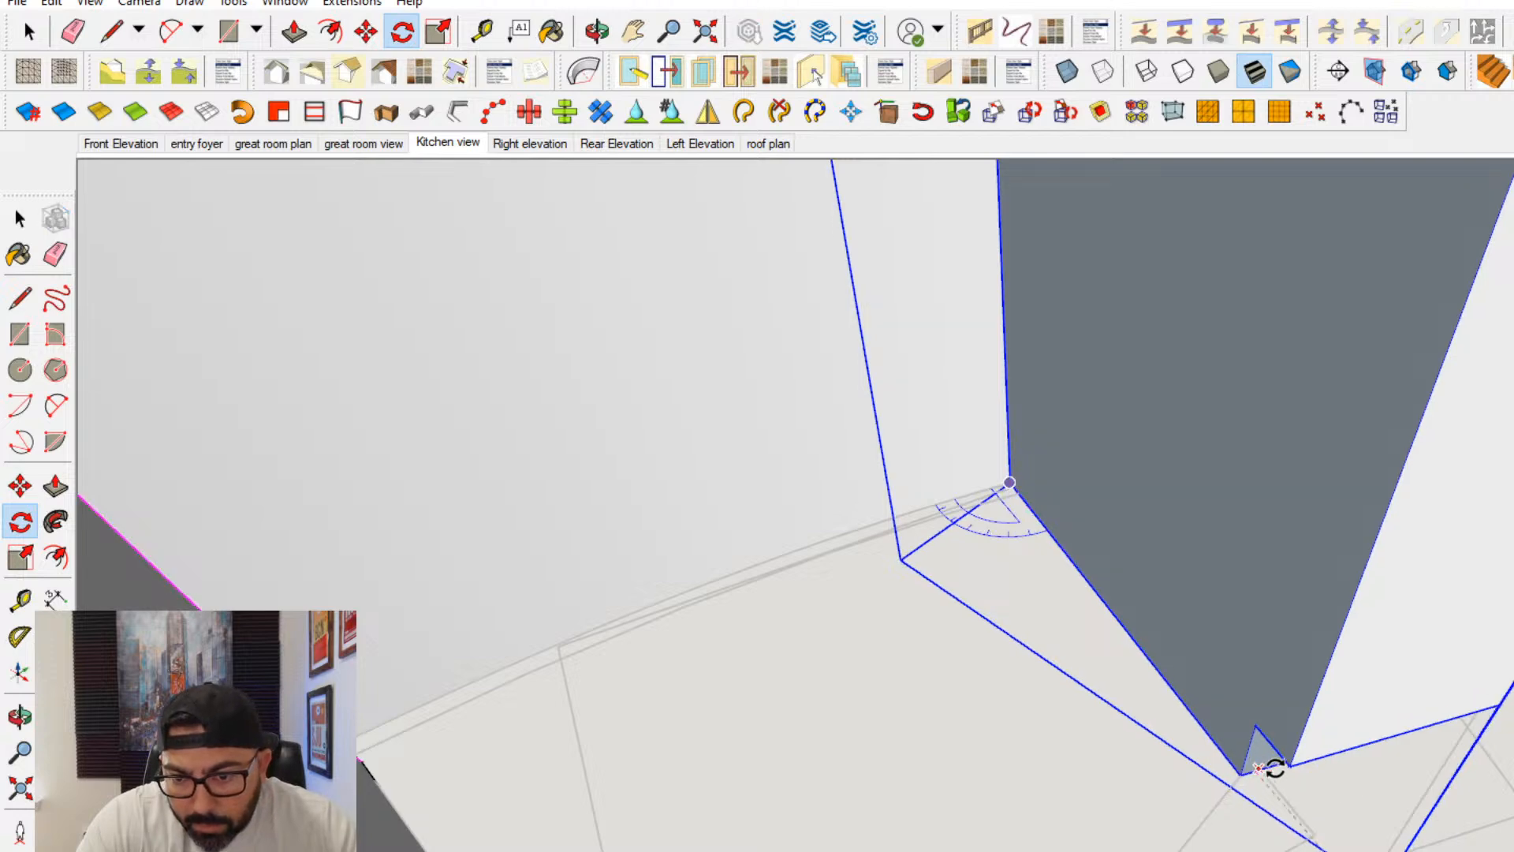
click(1315, 834)
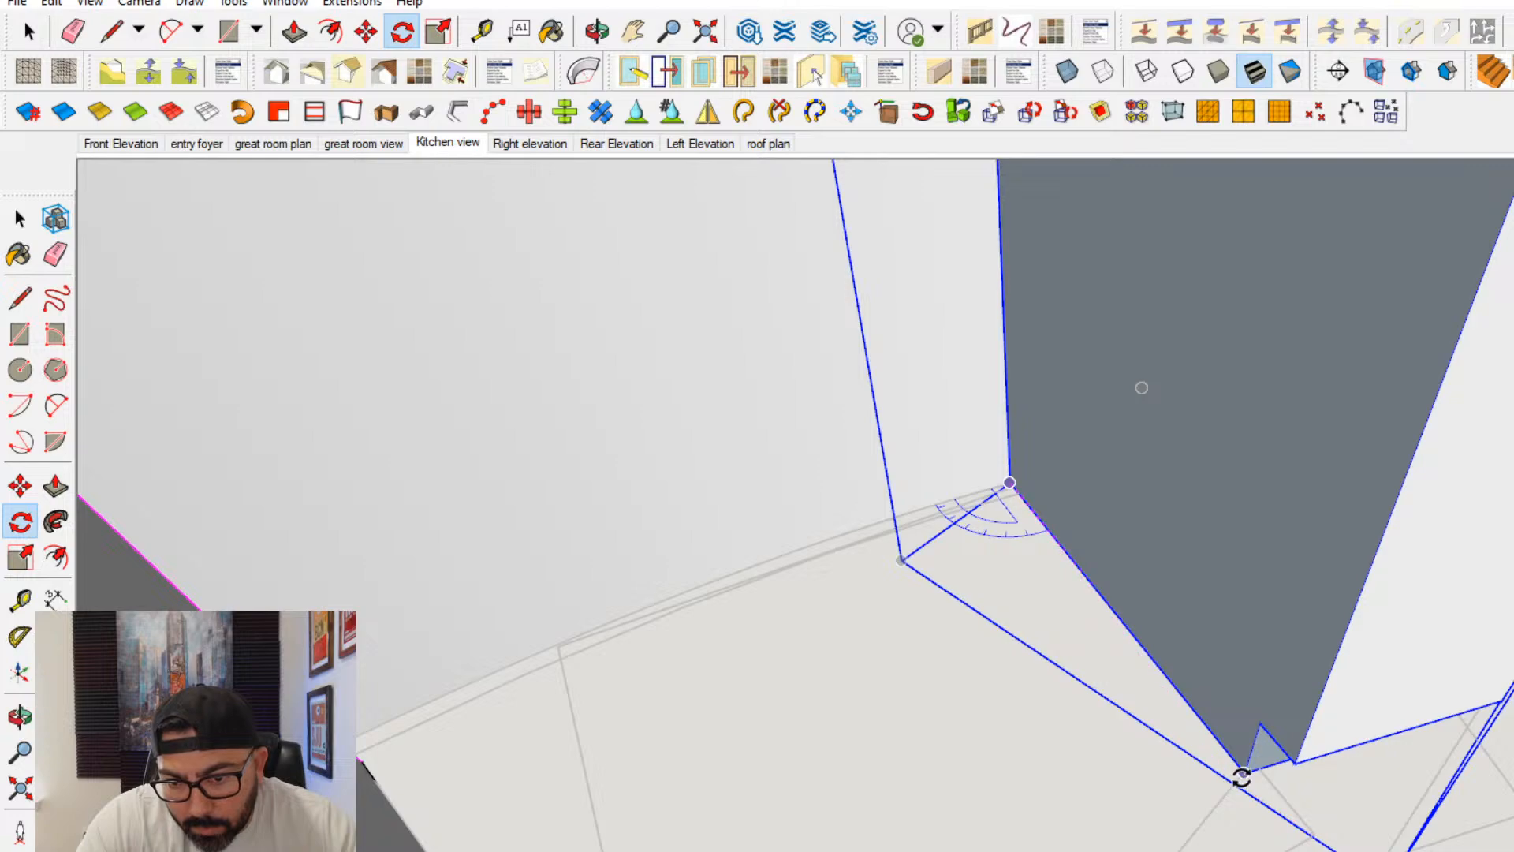
click(1242, 777)
click(1264, 771)
scroll(1262, 773, down, 3)
middle_drag(1262, 789, 353, 761)
click(20, 218)
click(688, 594)
middle_drag(688, 594, 883, 638)
- Open 3D Warehouse and search for DISHWASHER
click(282, 4)
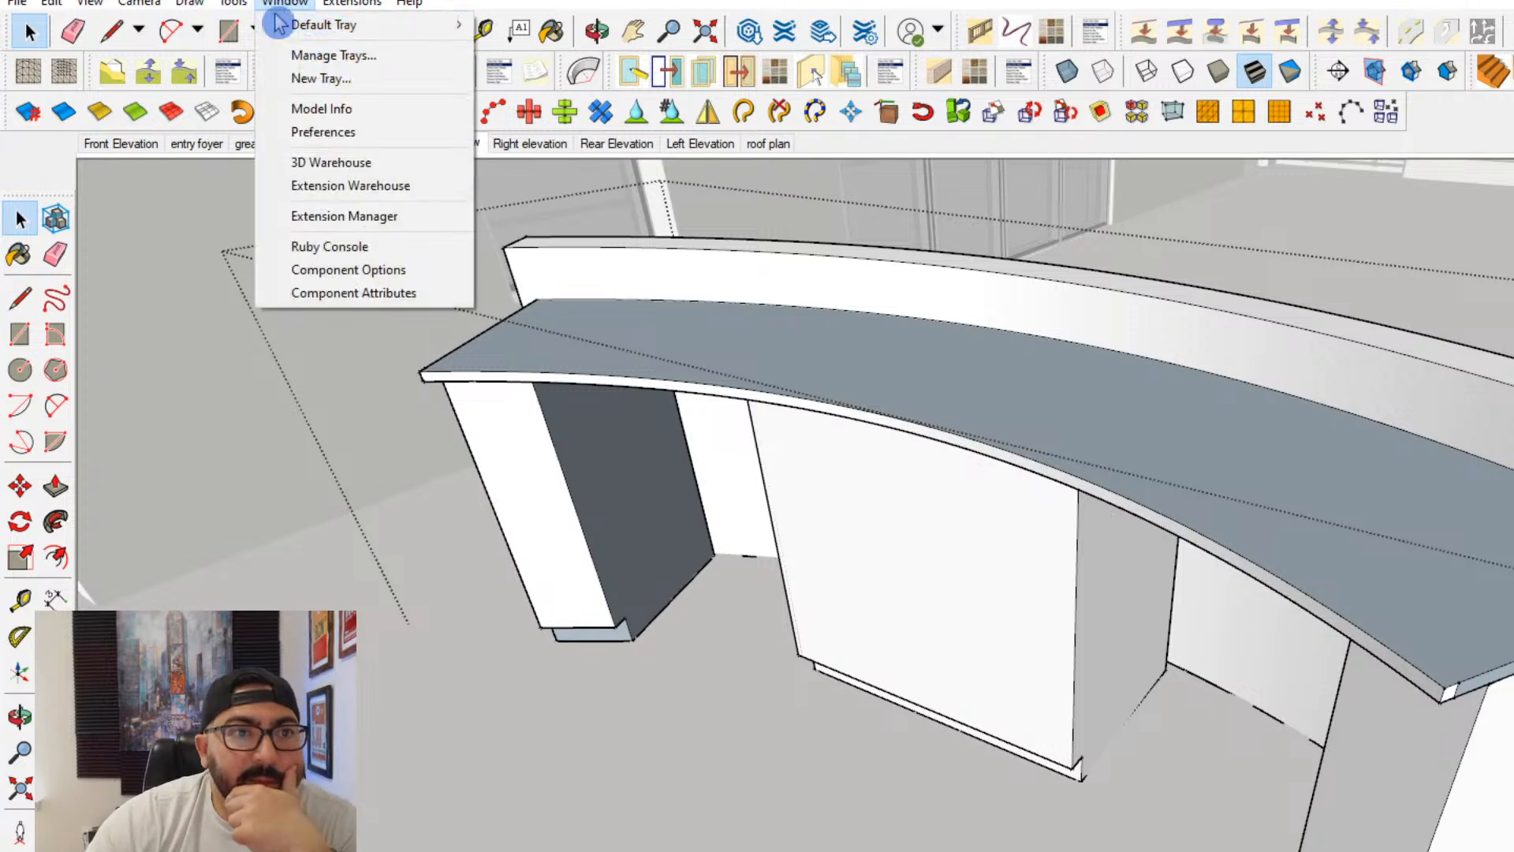
click(344, 161)
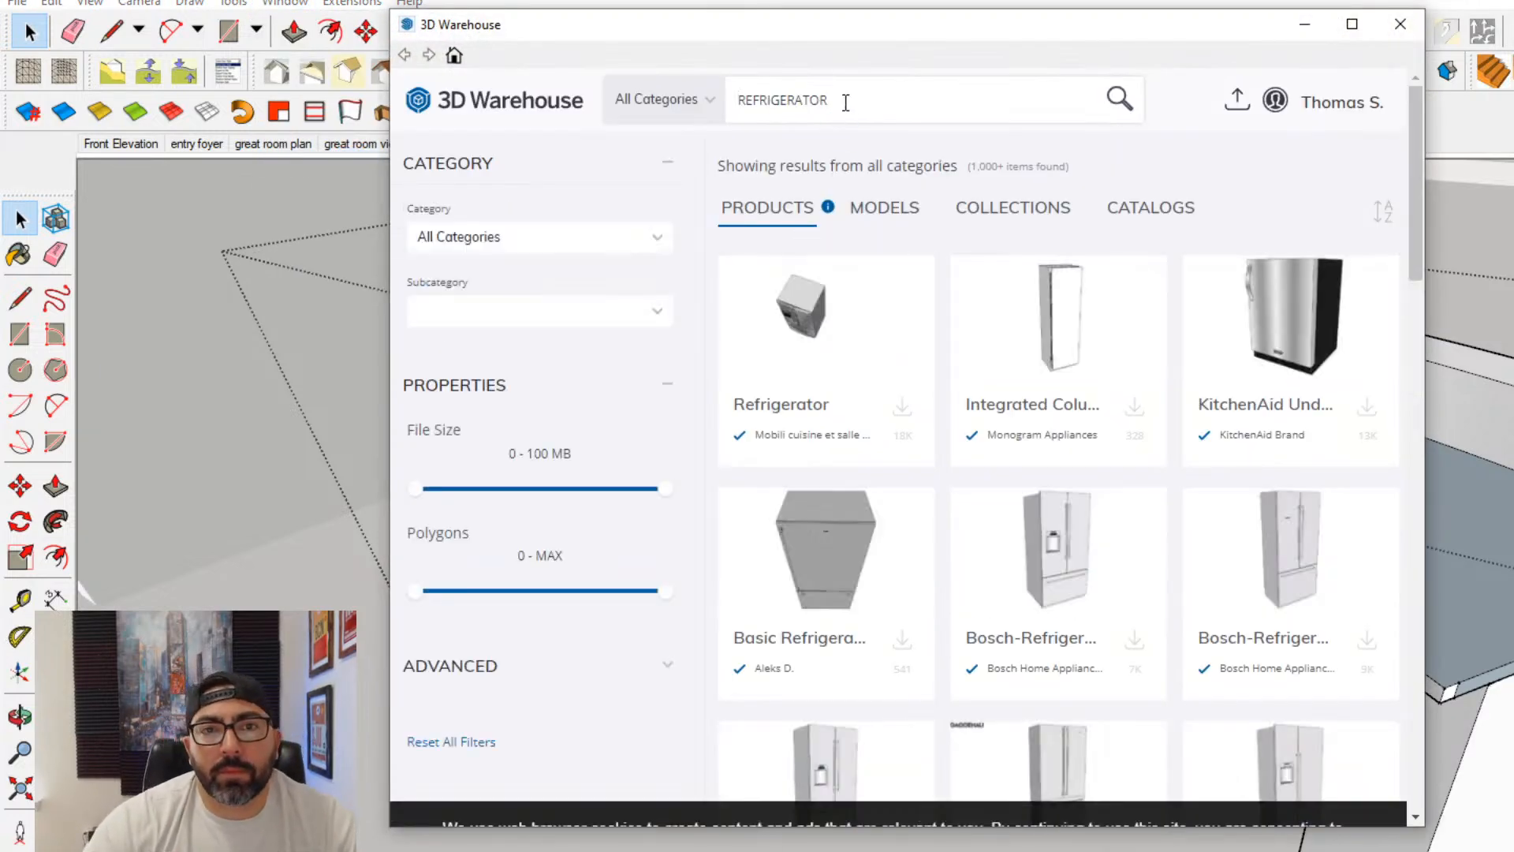
double_click(841, 100)
text(DI)
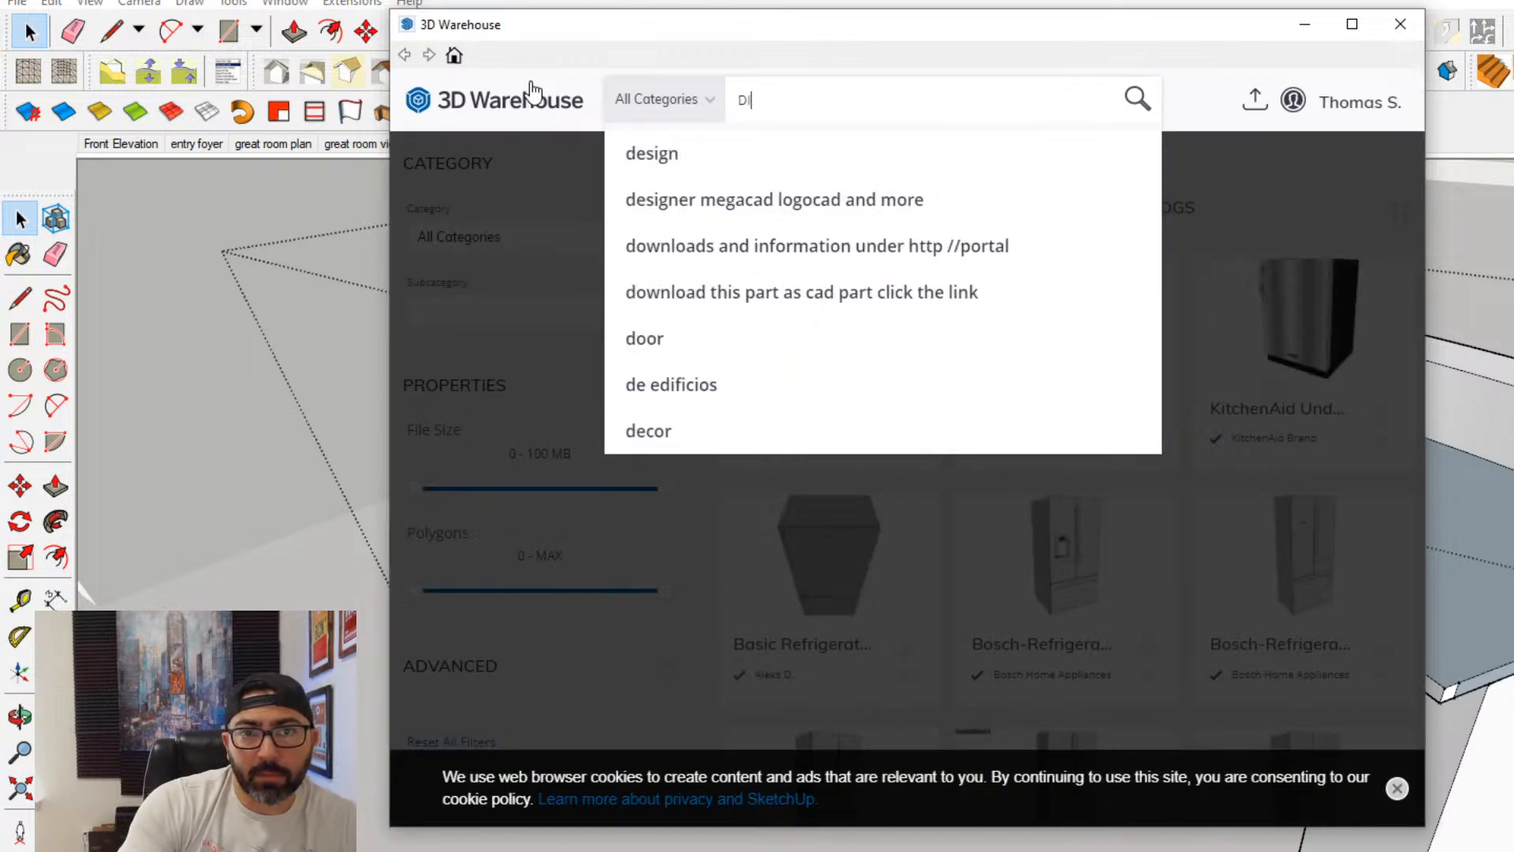
text(SHWASHER)
key(Return)
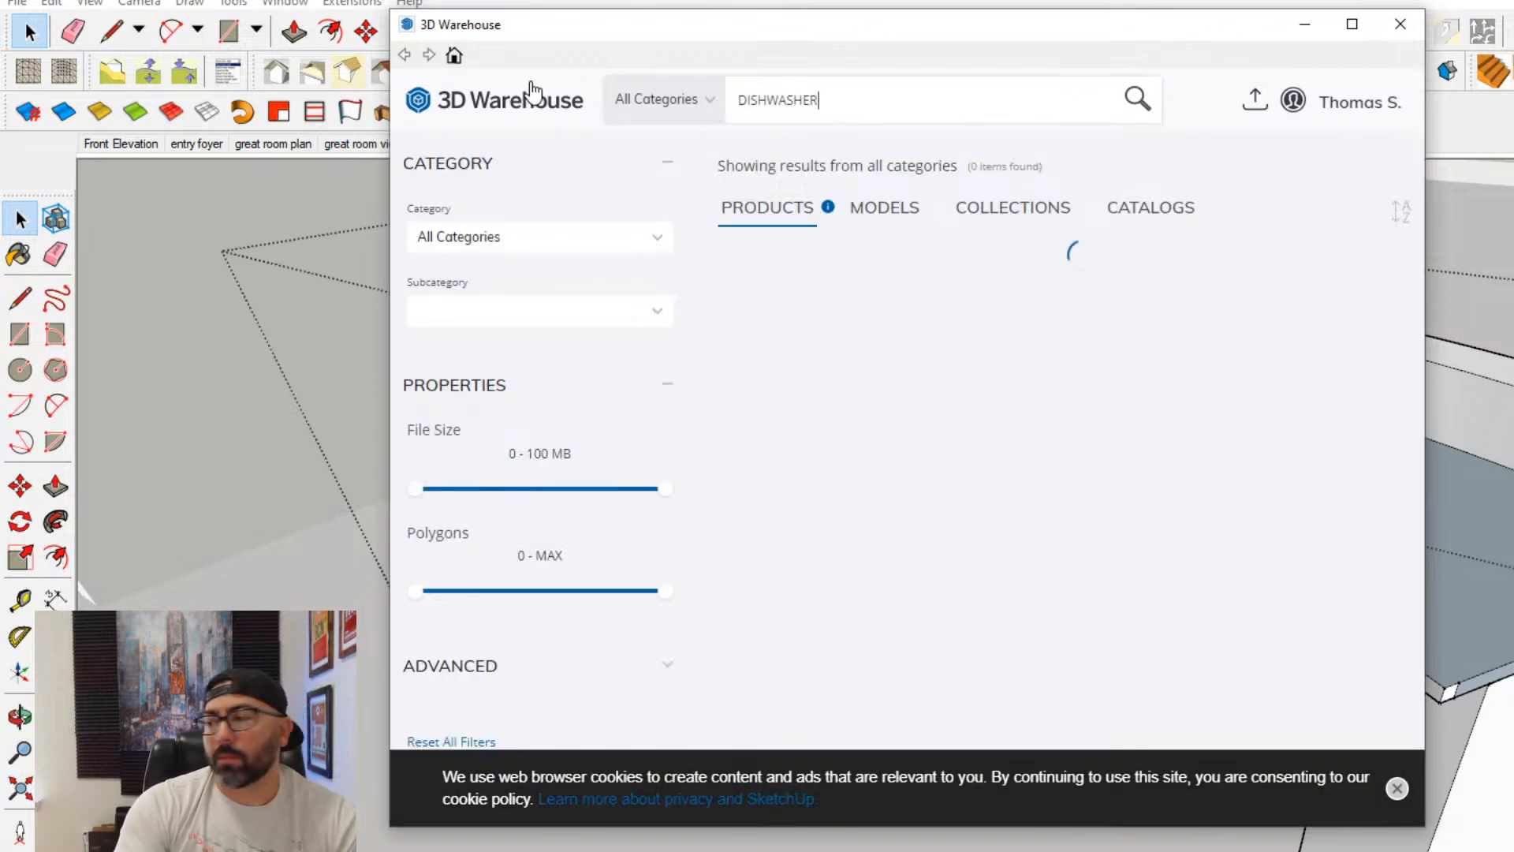
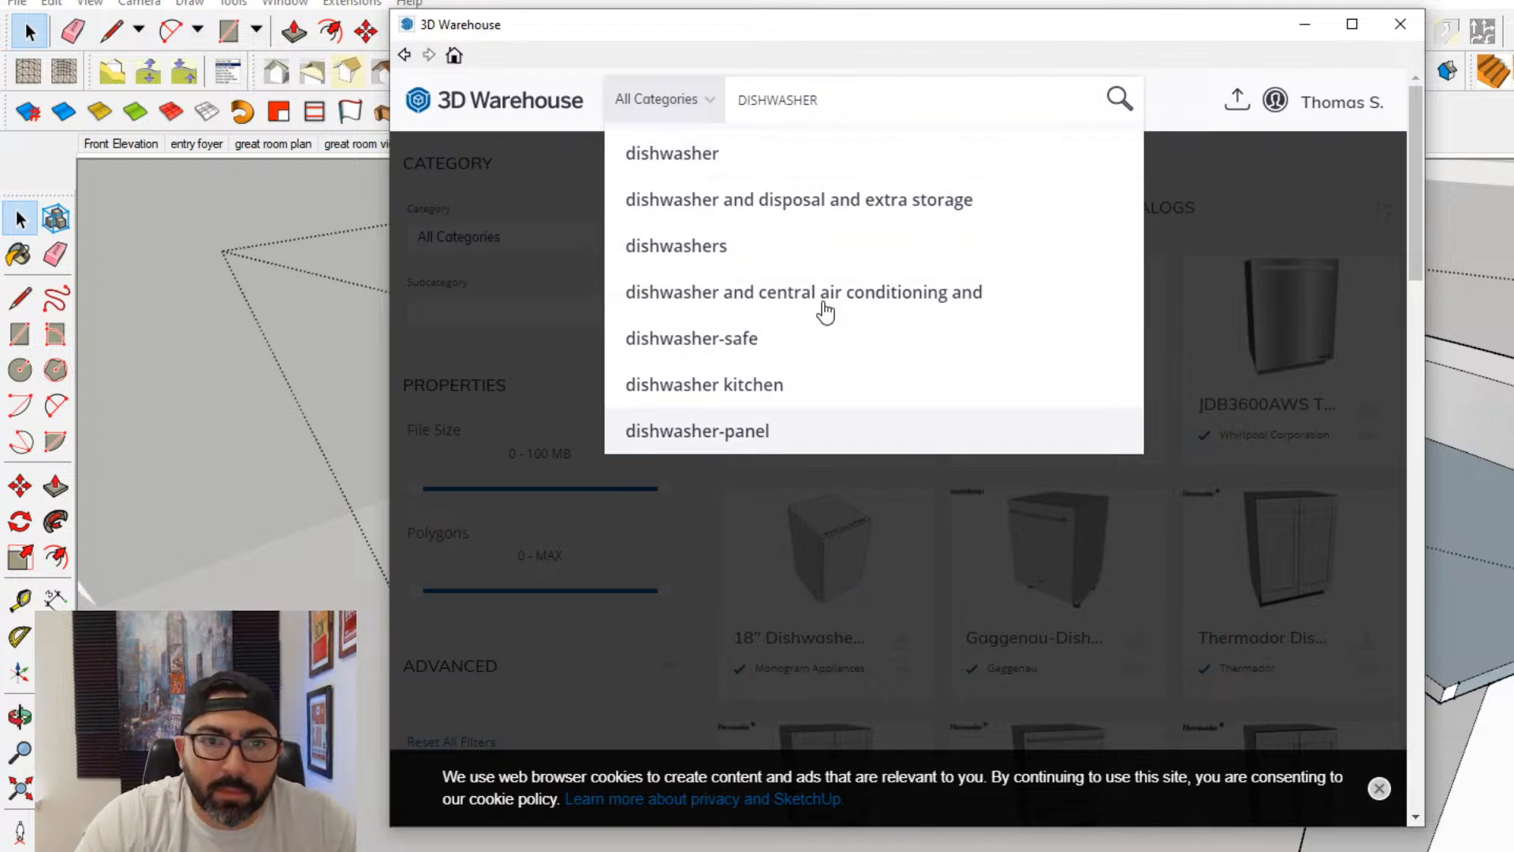
- Search 3D Warehouse for dishwasher, download the KitchenAid Dishwasher into the model, and place it at the curved island
click(785, 154)
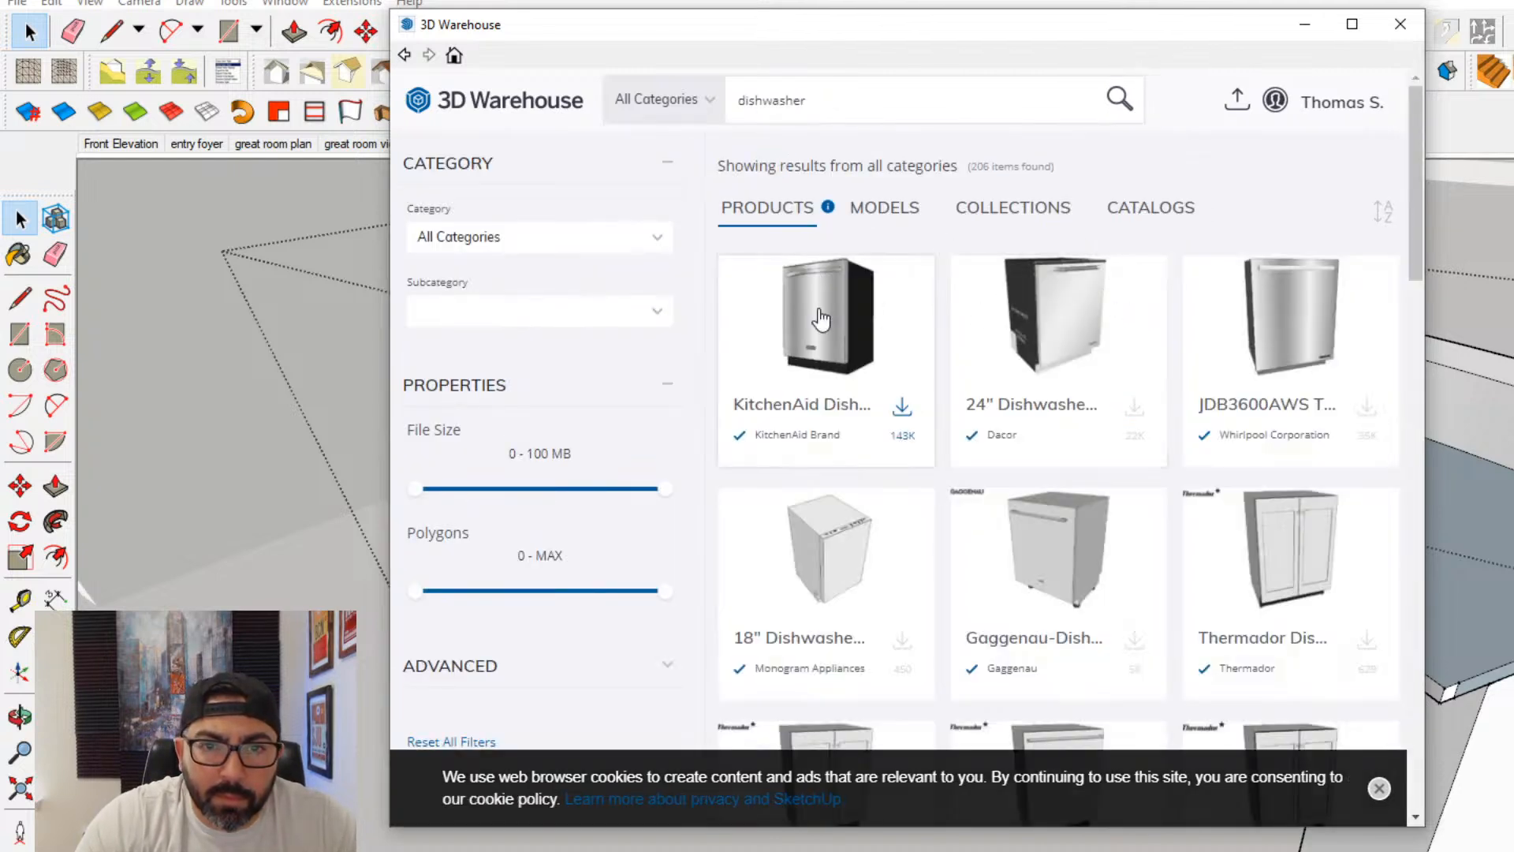
click(824, 311)
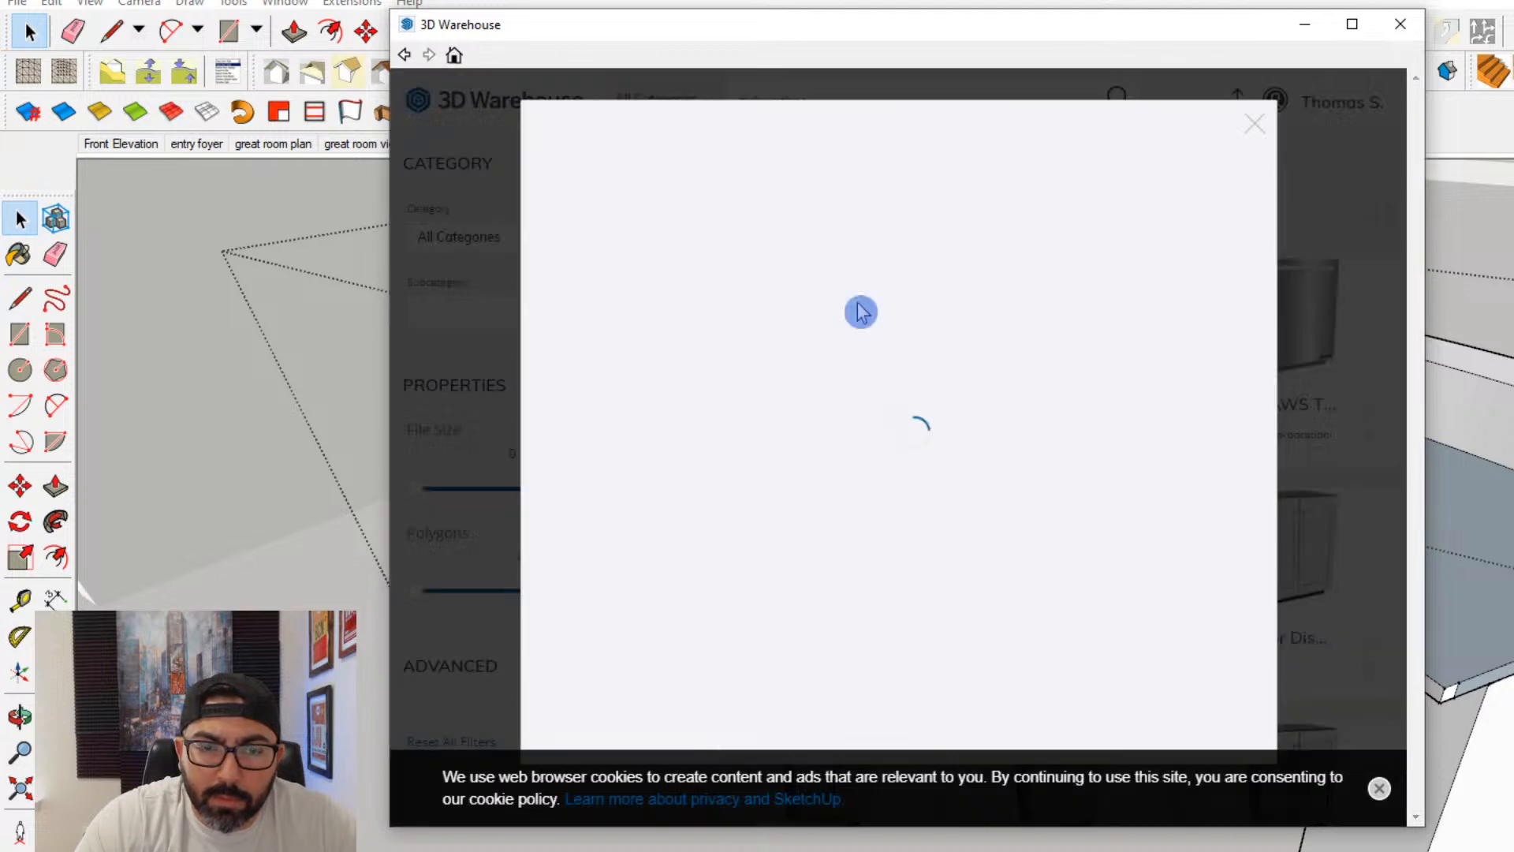
click(1111, 539)
click(855, 473)
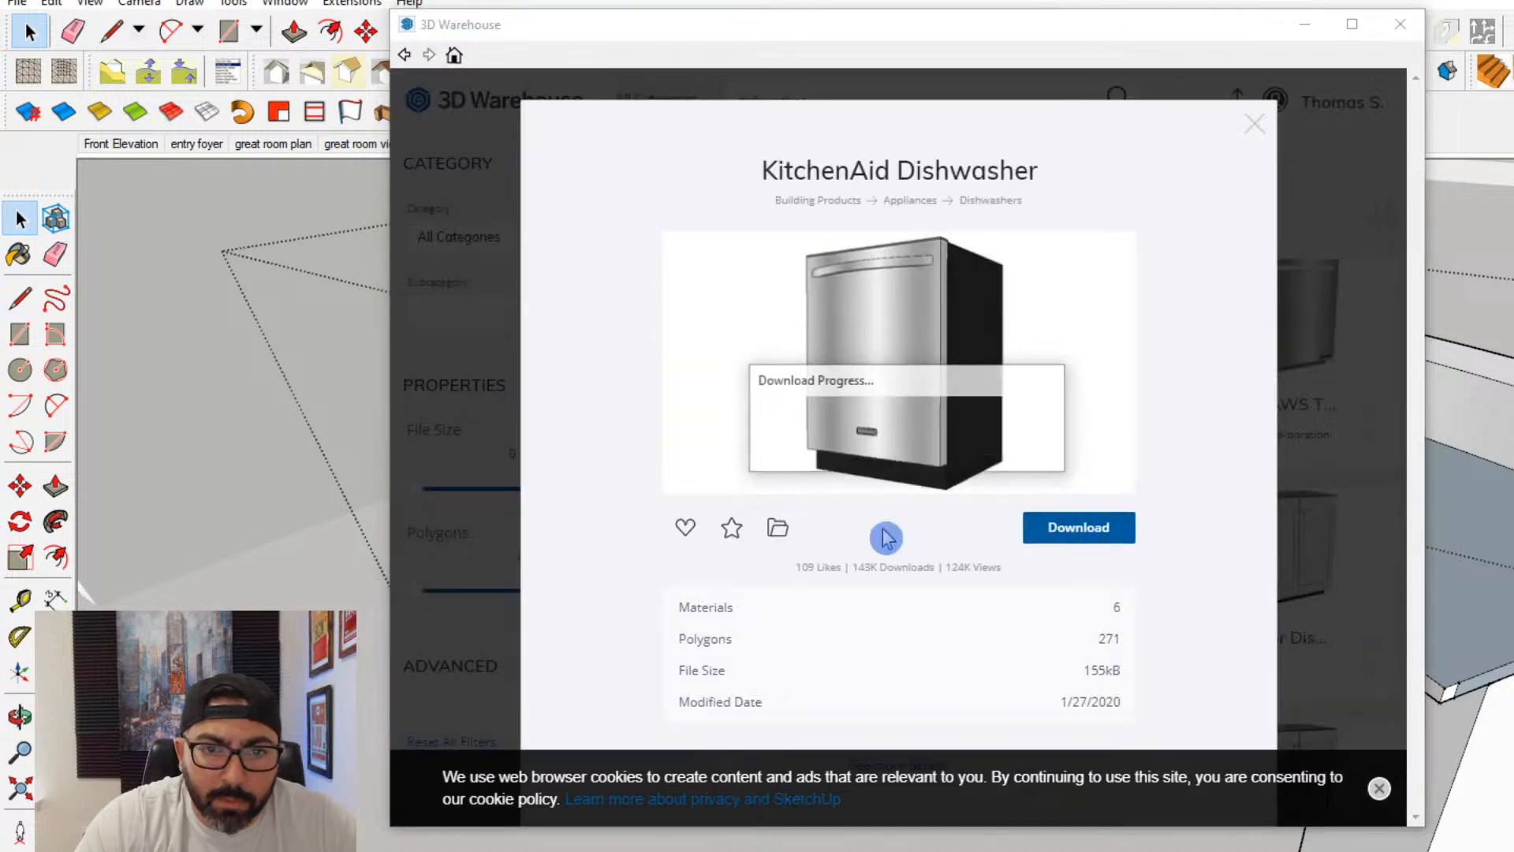
click(631, 815)
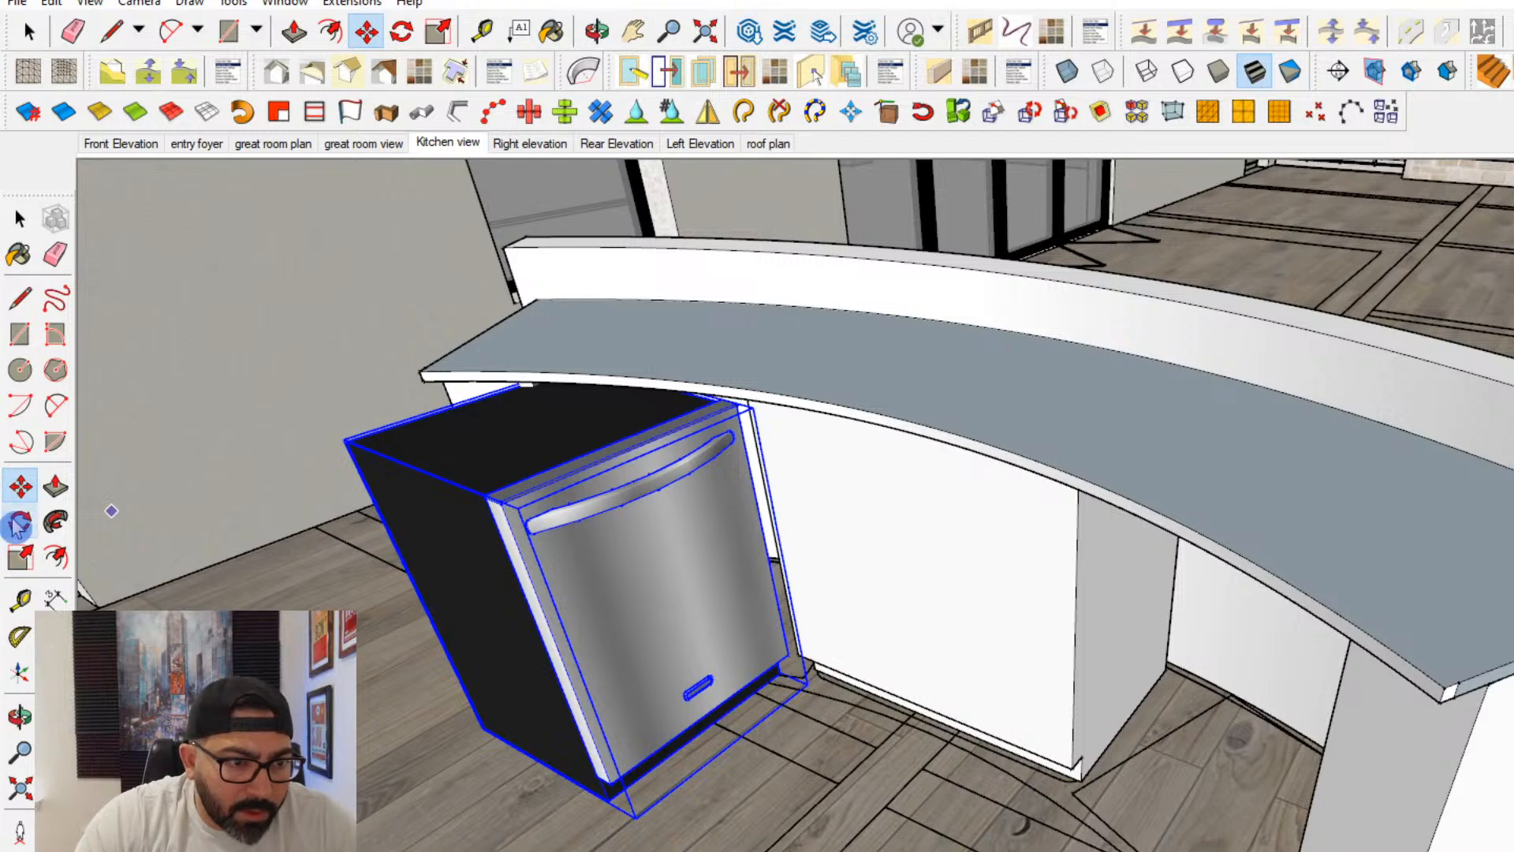
- Rotate the dishwasher on the floor plane so its front faces out of the curved island
key(q)
click(704, 759)
click(808, 810)
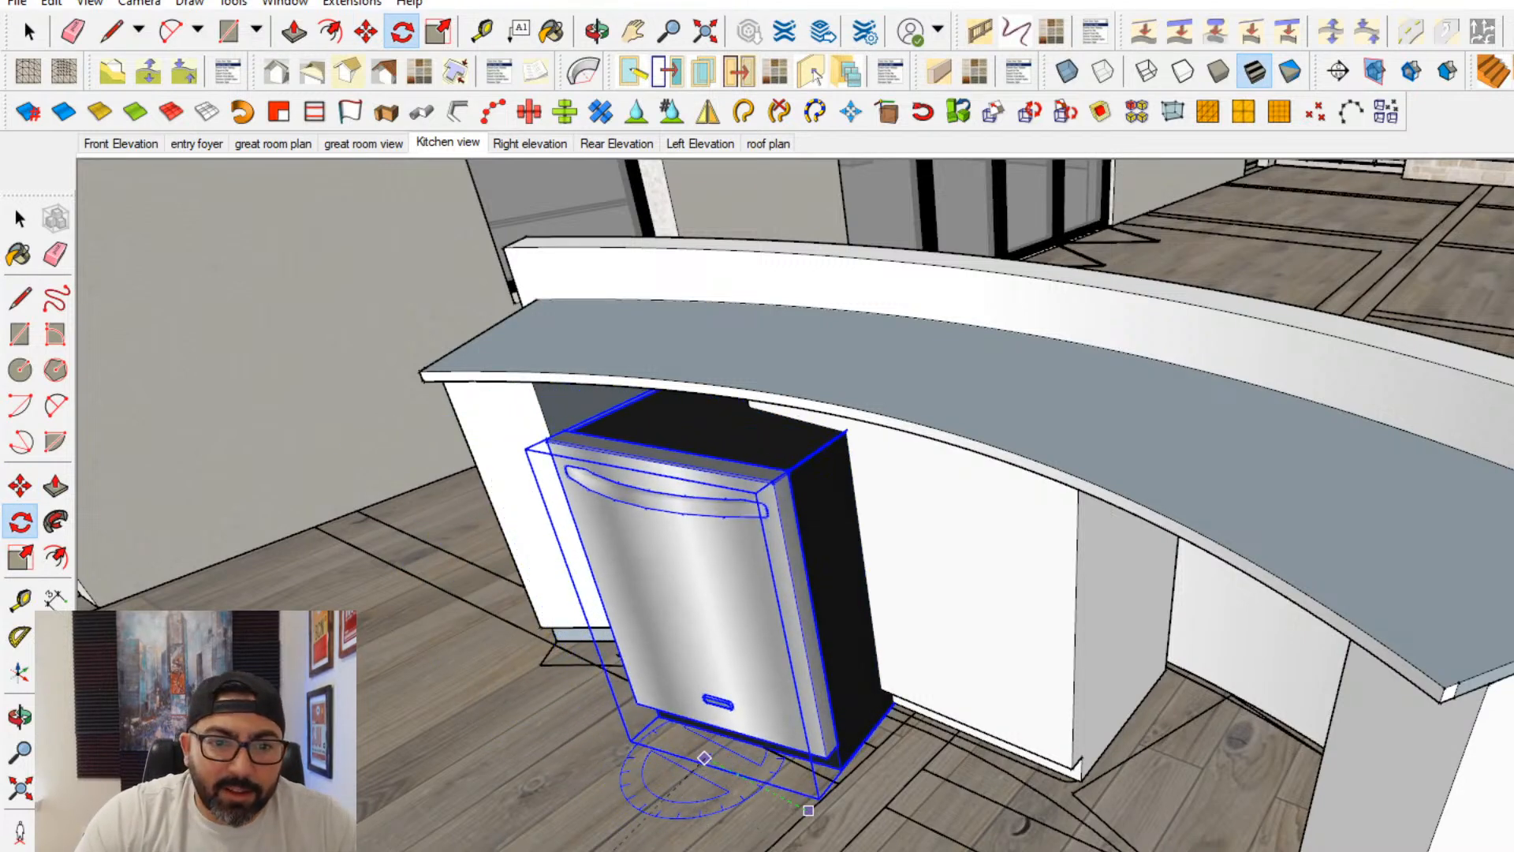
click(615, 849)
- Move the dishwasher into the island opening beside the end cabinet, snapping its base to the toe-kick corner
click(20, 486)
middle_drag(521, 670, 834, 744)
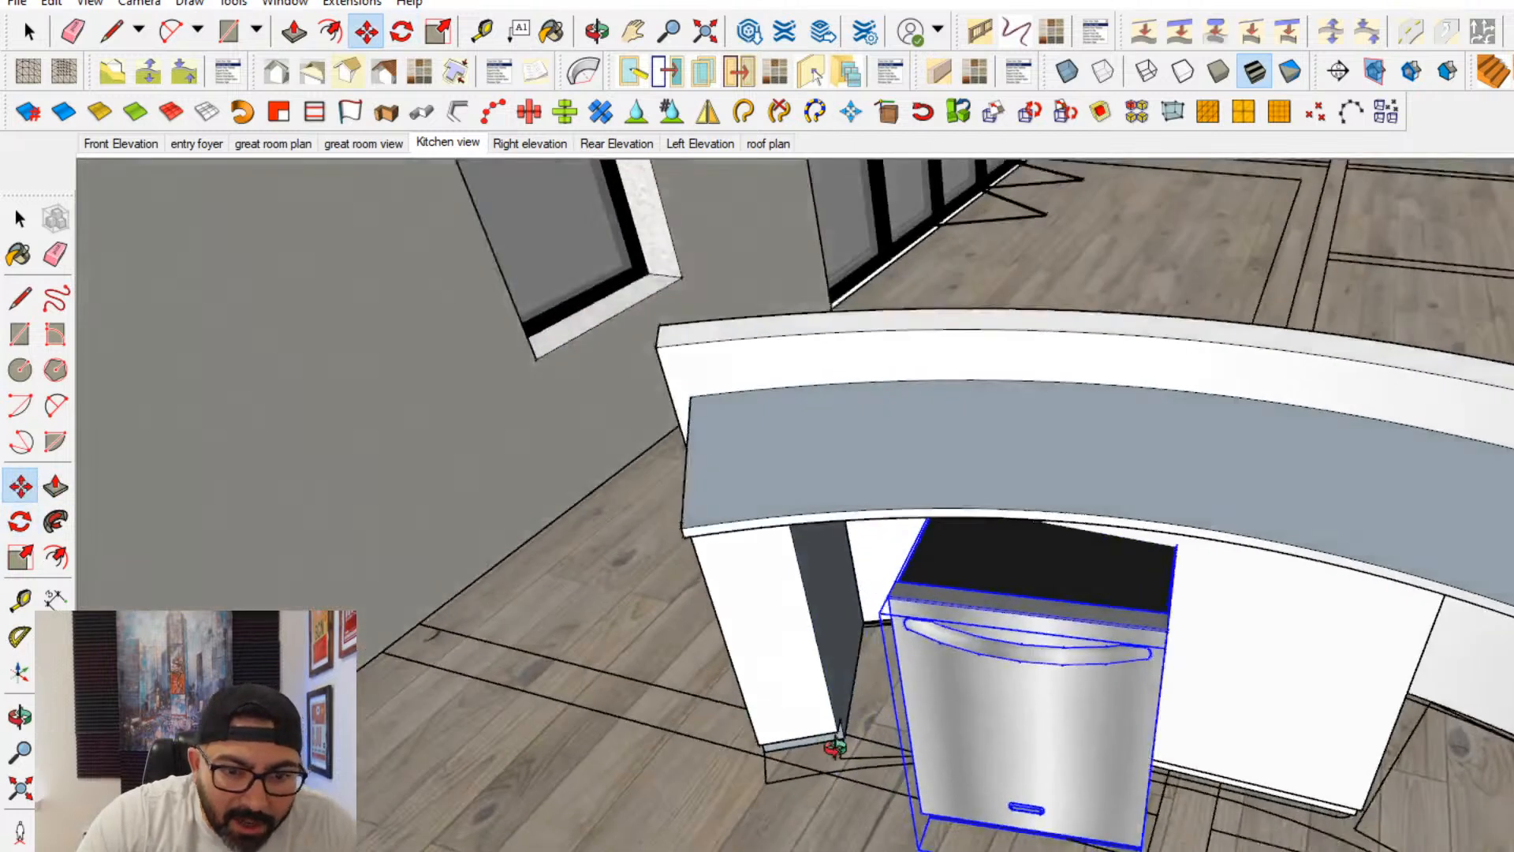
scroll(867, 780, up, 5)
scroll(867, 781, up, 5)
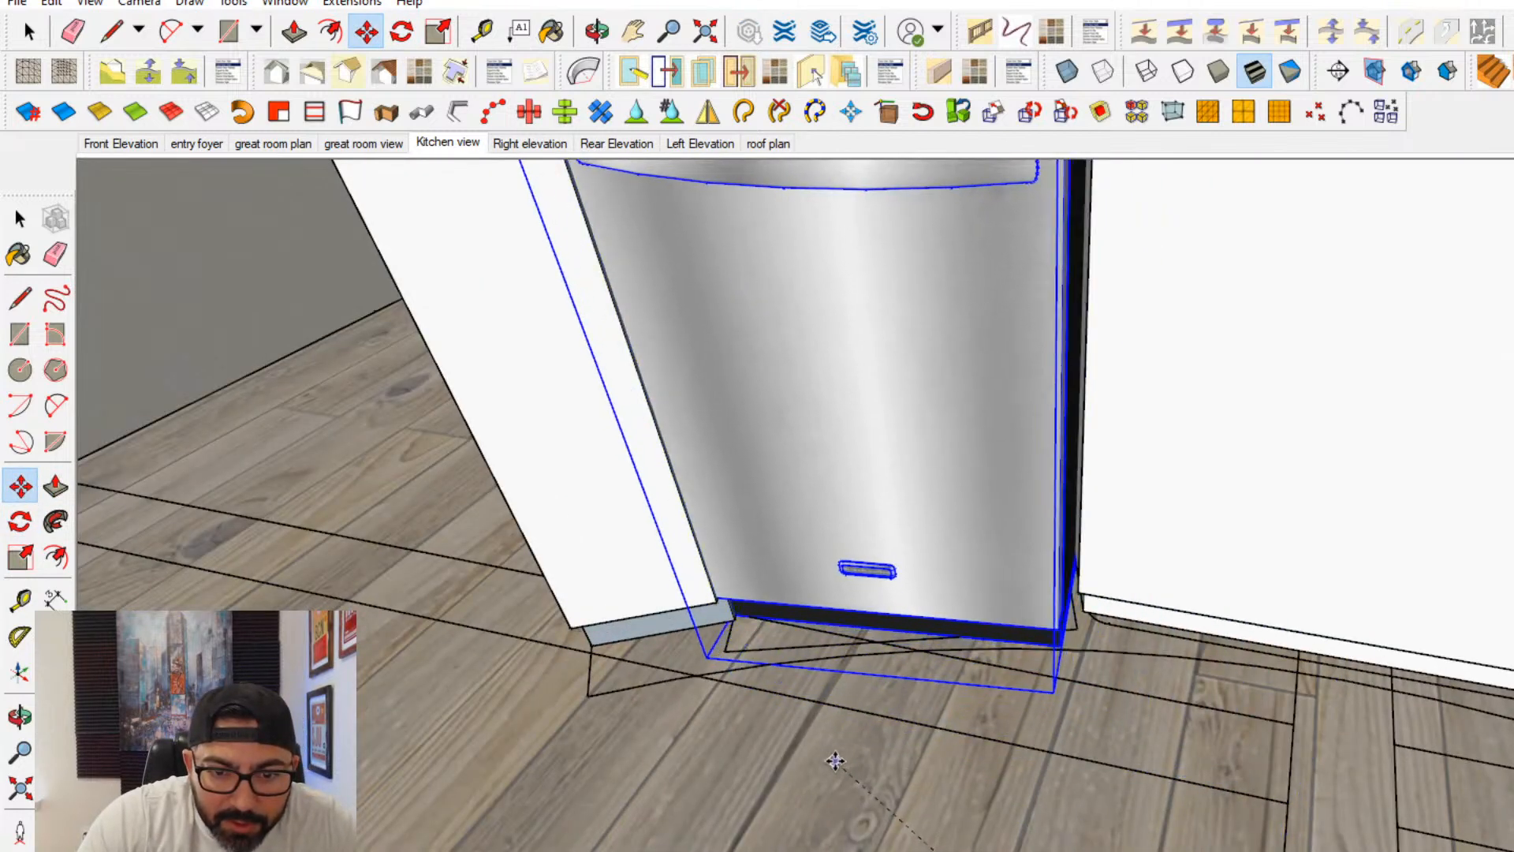
- Rotate the dishwasher about its base corner to line its front up with the island opening
click(20, 521)
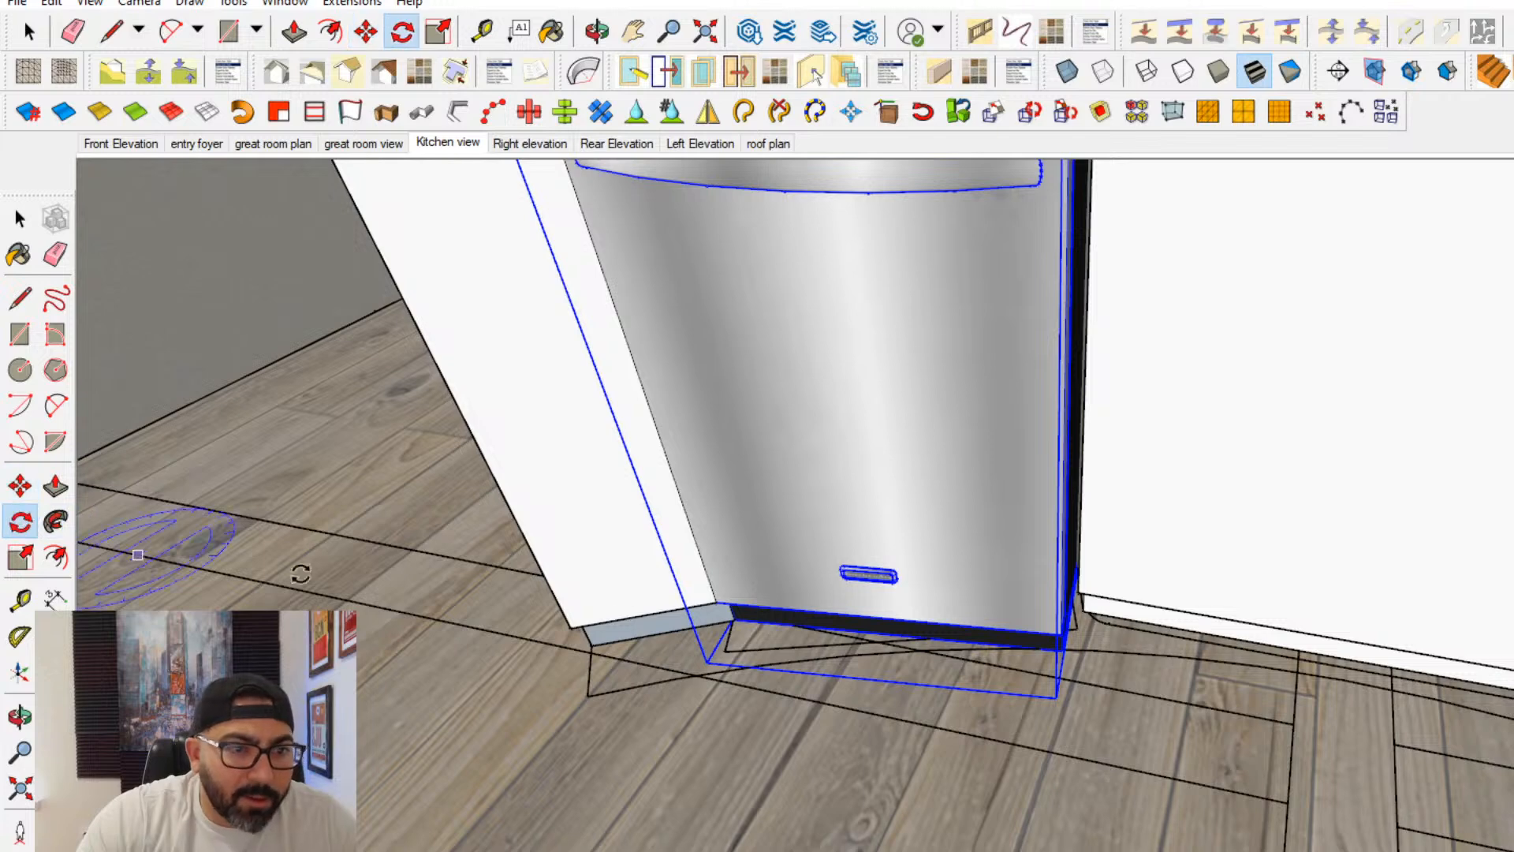
click(1010, 847)
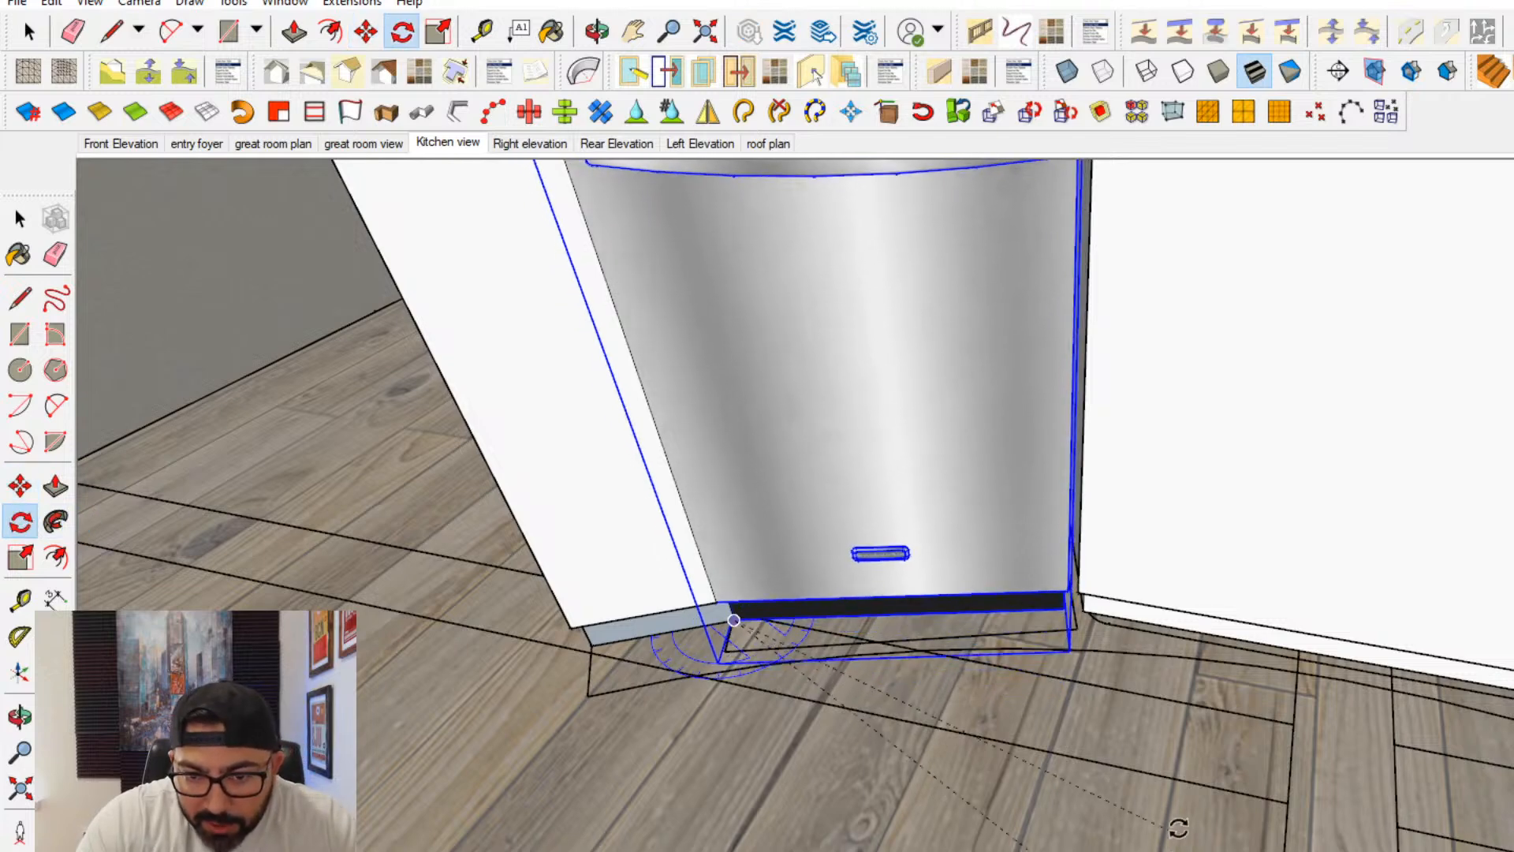
click(1179, 836)
- Move the dishwasher slightly so it sits centred between the two cabinets of the opening
shift+middle_drag(828, 727, 847, 796)
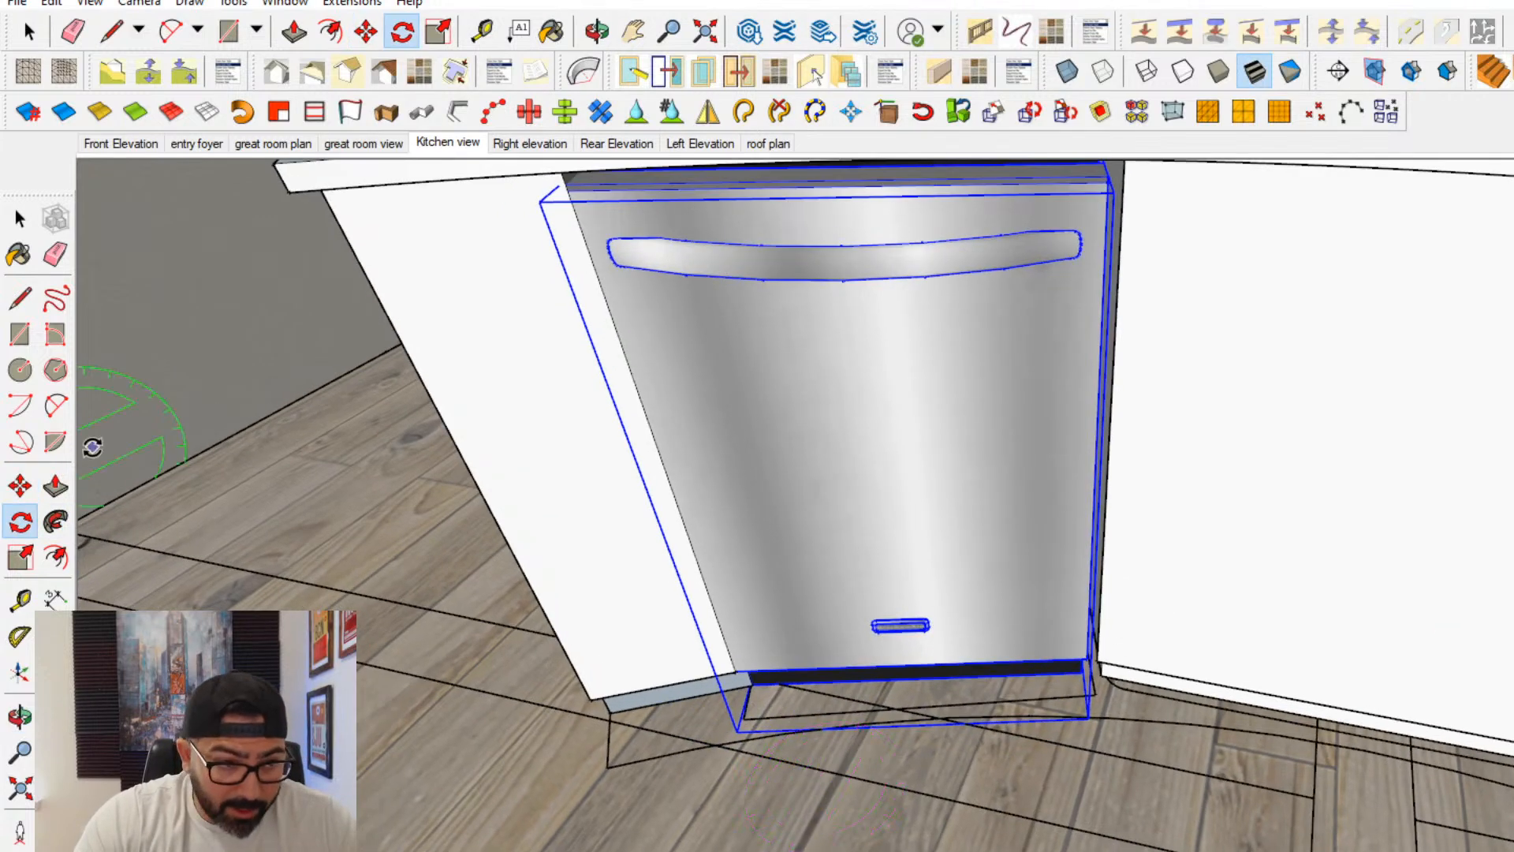
shift+middle_drag(985, 755, 994, 818)
scroll(989, 818, up, 2)
click(20, 479)
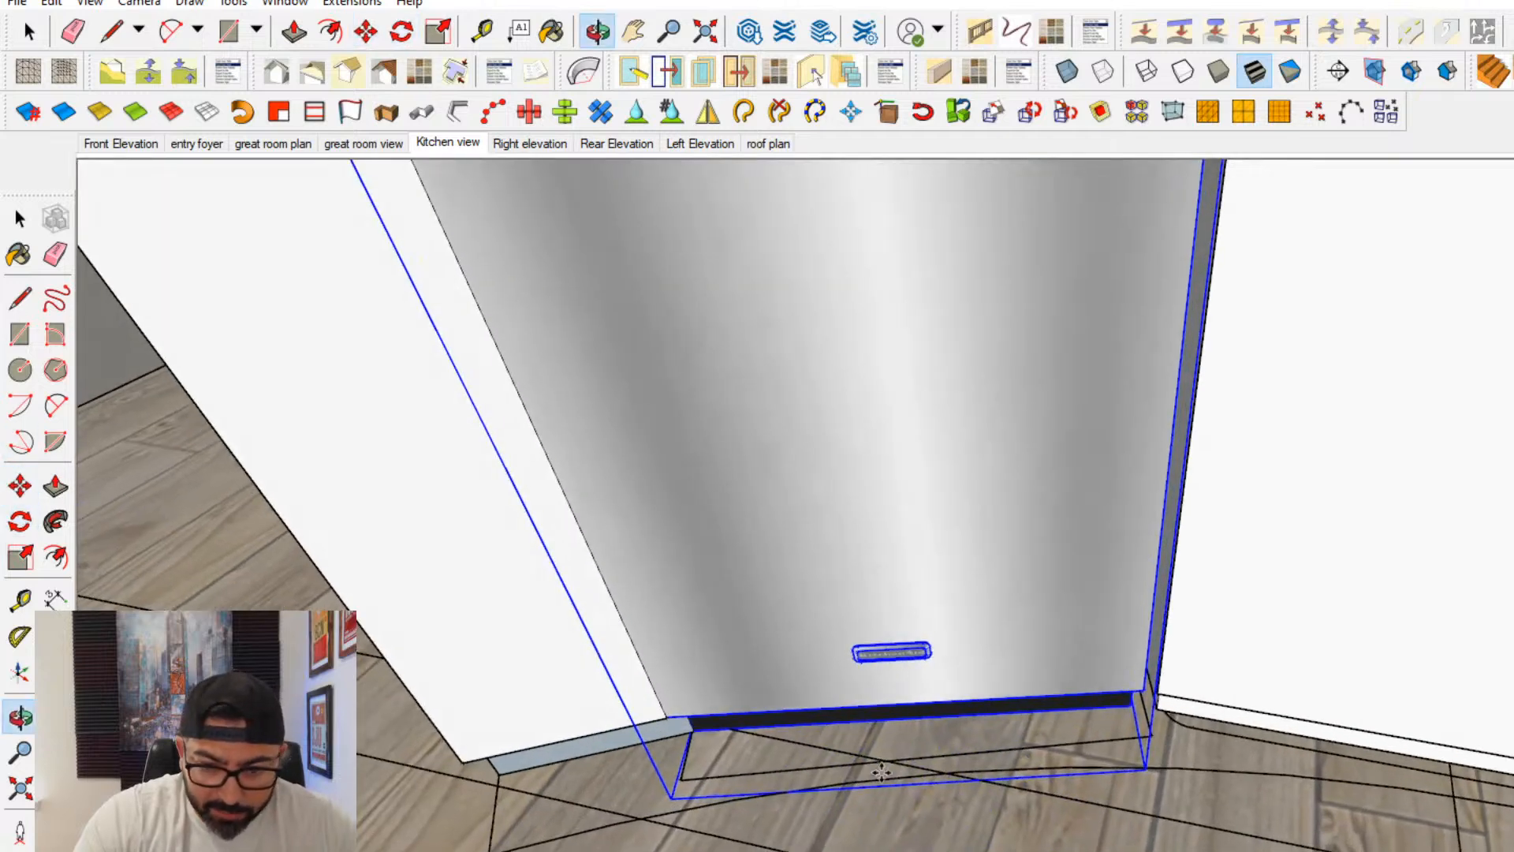
scroll(897, 748, up, 2)
click(933, 724)
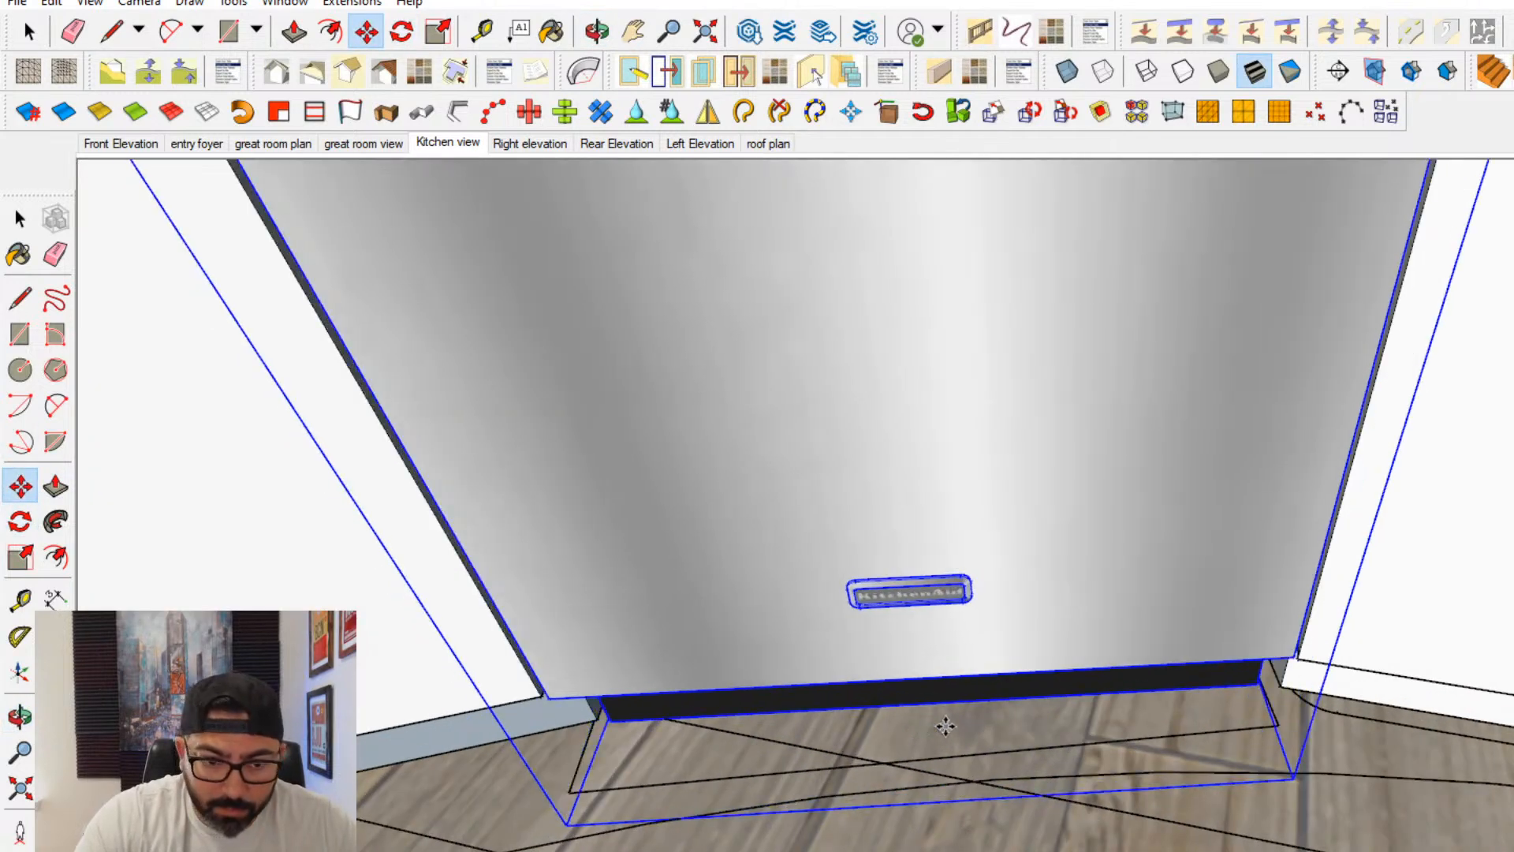
- Copy the dishwasher from its base corner into the opening at the opposite end of the curved island
scroll(645, 720, down, 2)
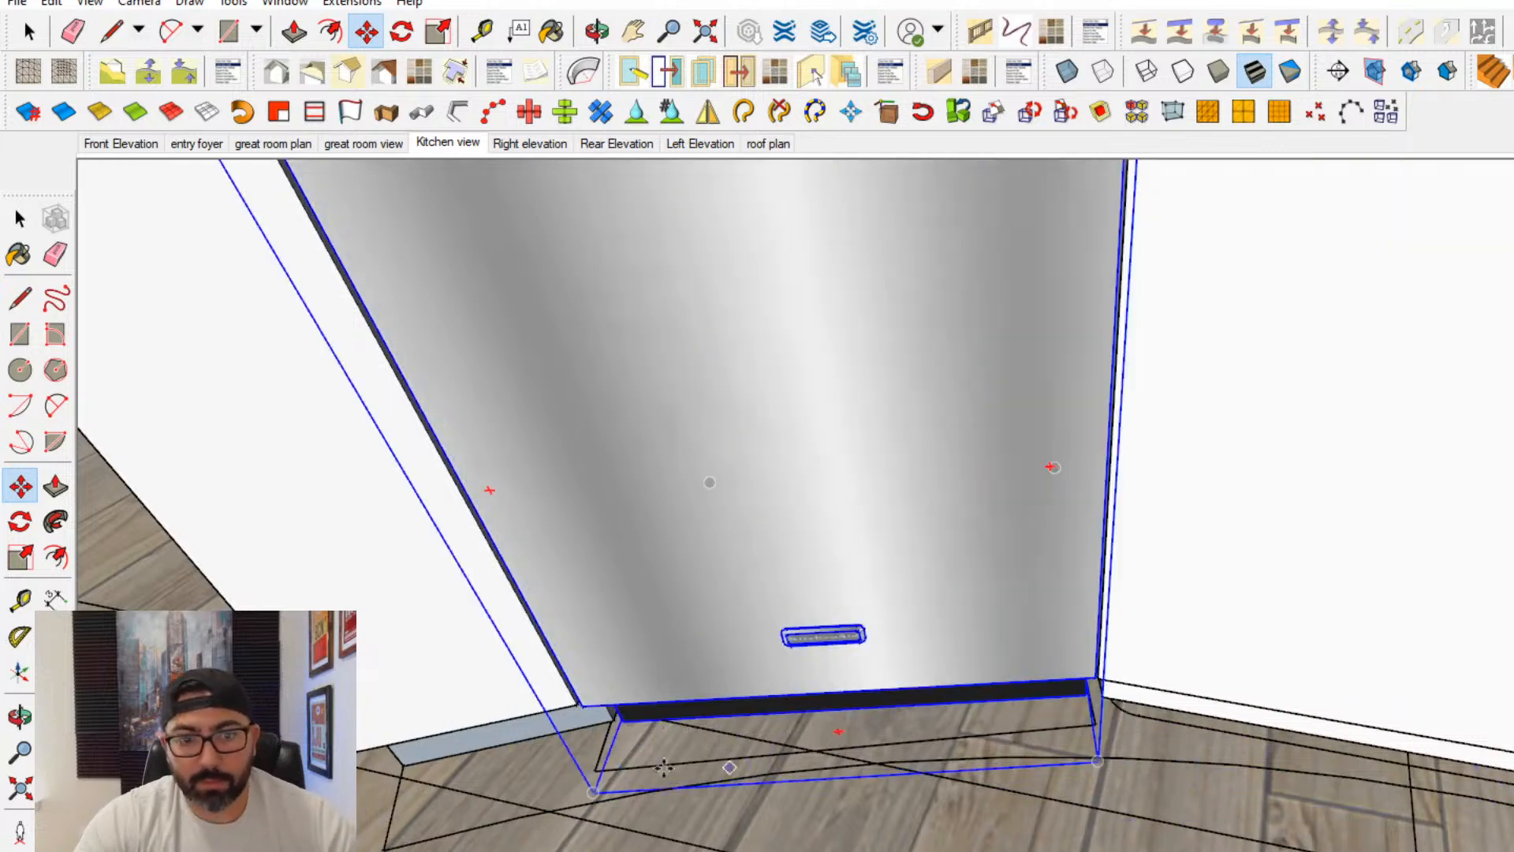
key(ctrl)
click(623, 719)
scroll(781, 731, down, 3)
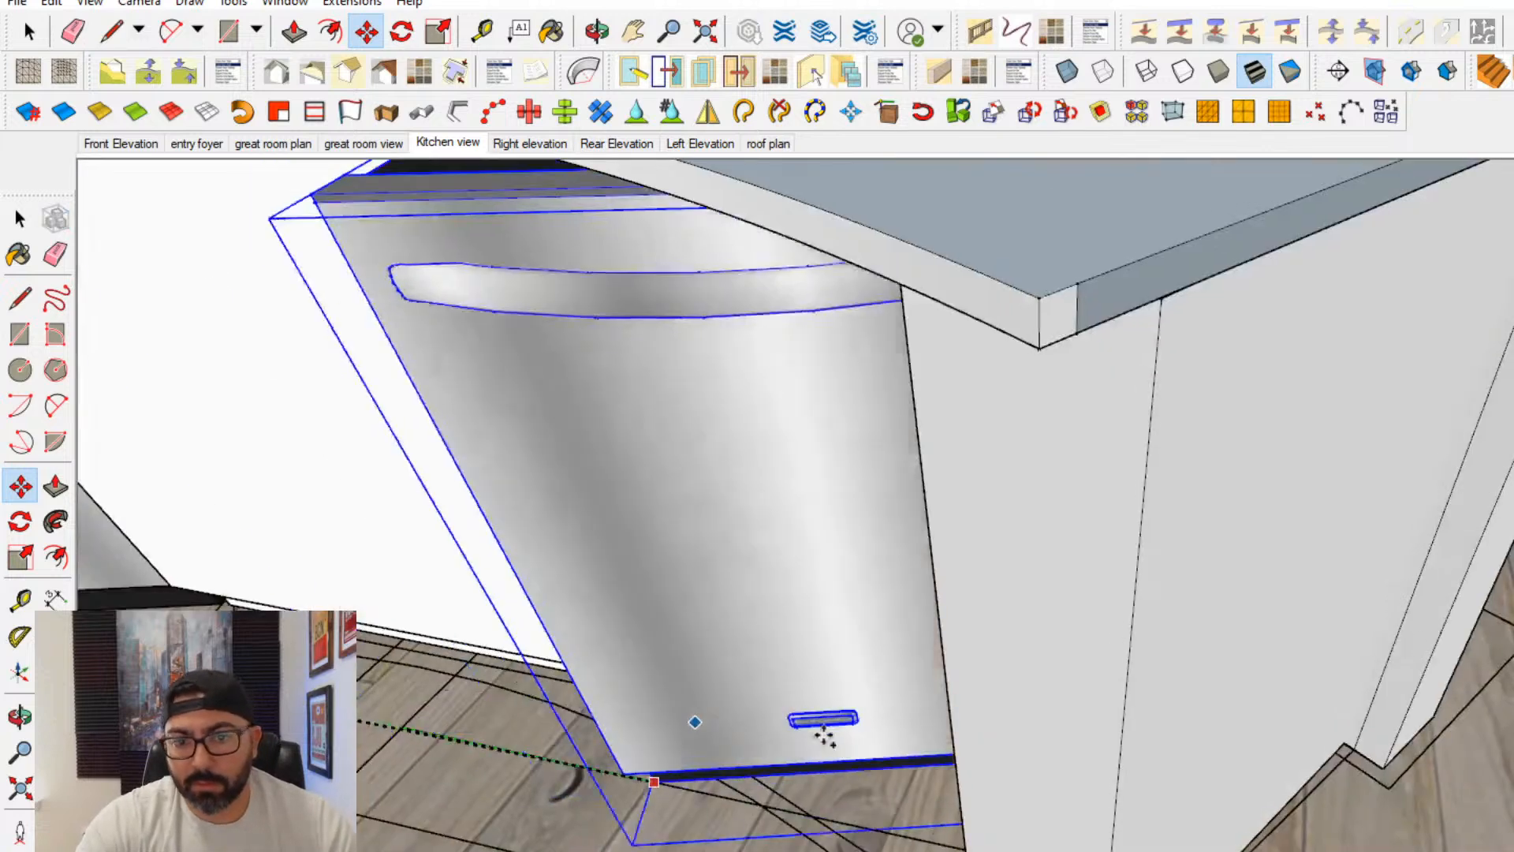
scroll(821, 733, up, 2)
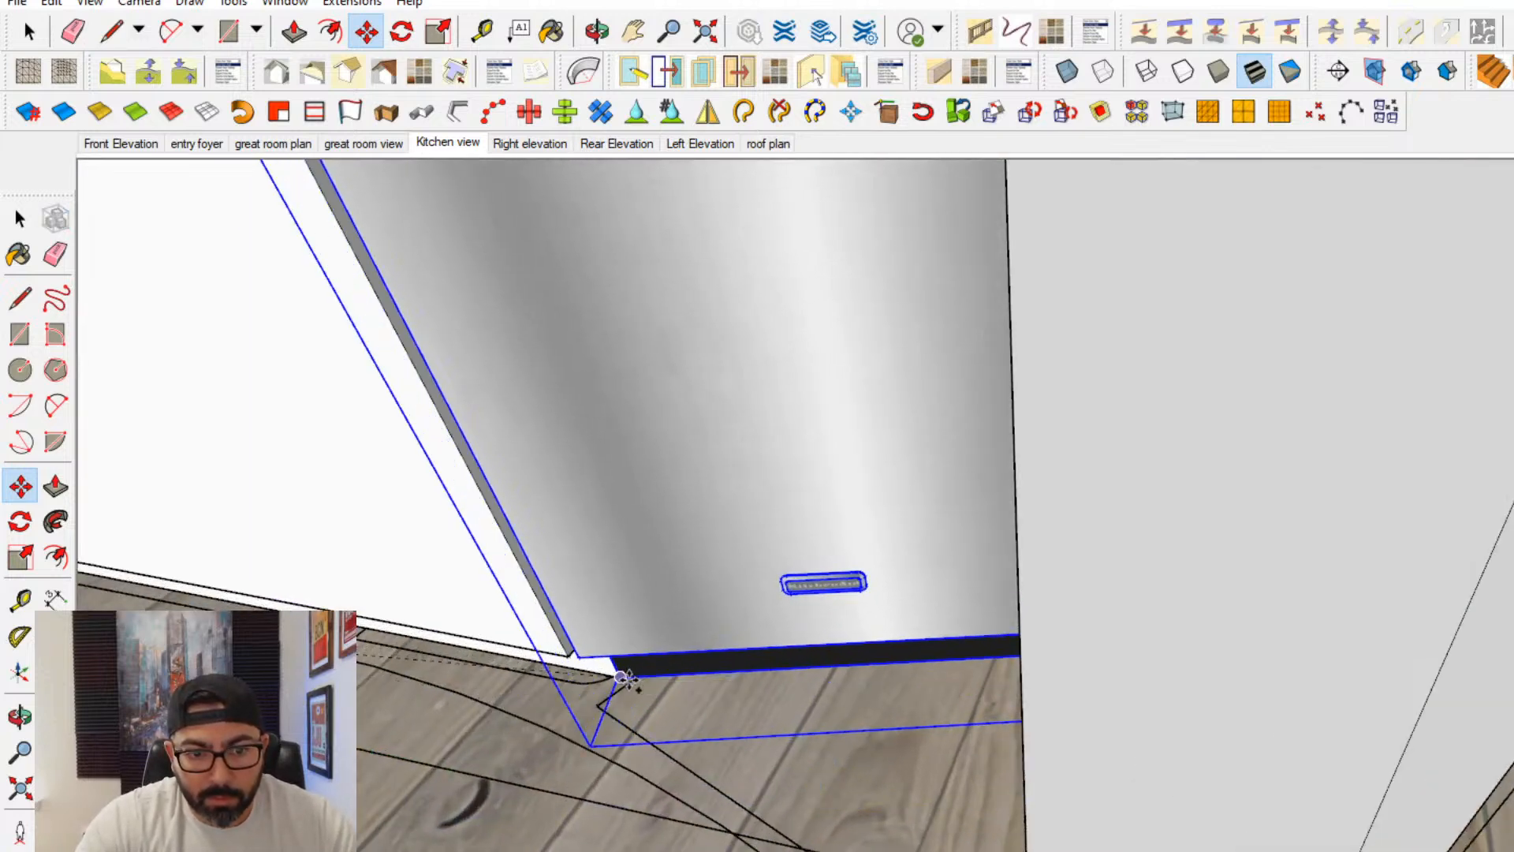
click(623, 677)
- Rotate the copied dishwasher about its base corner to align its front with the second island opening
key(q)
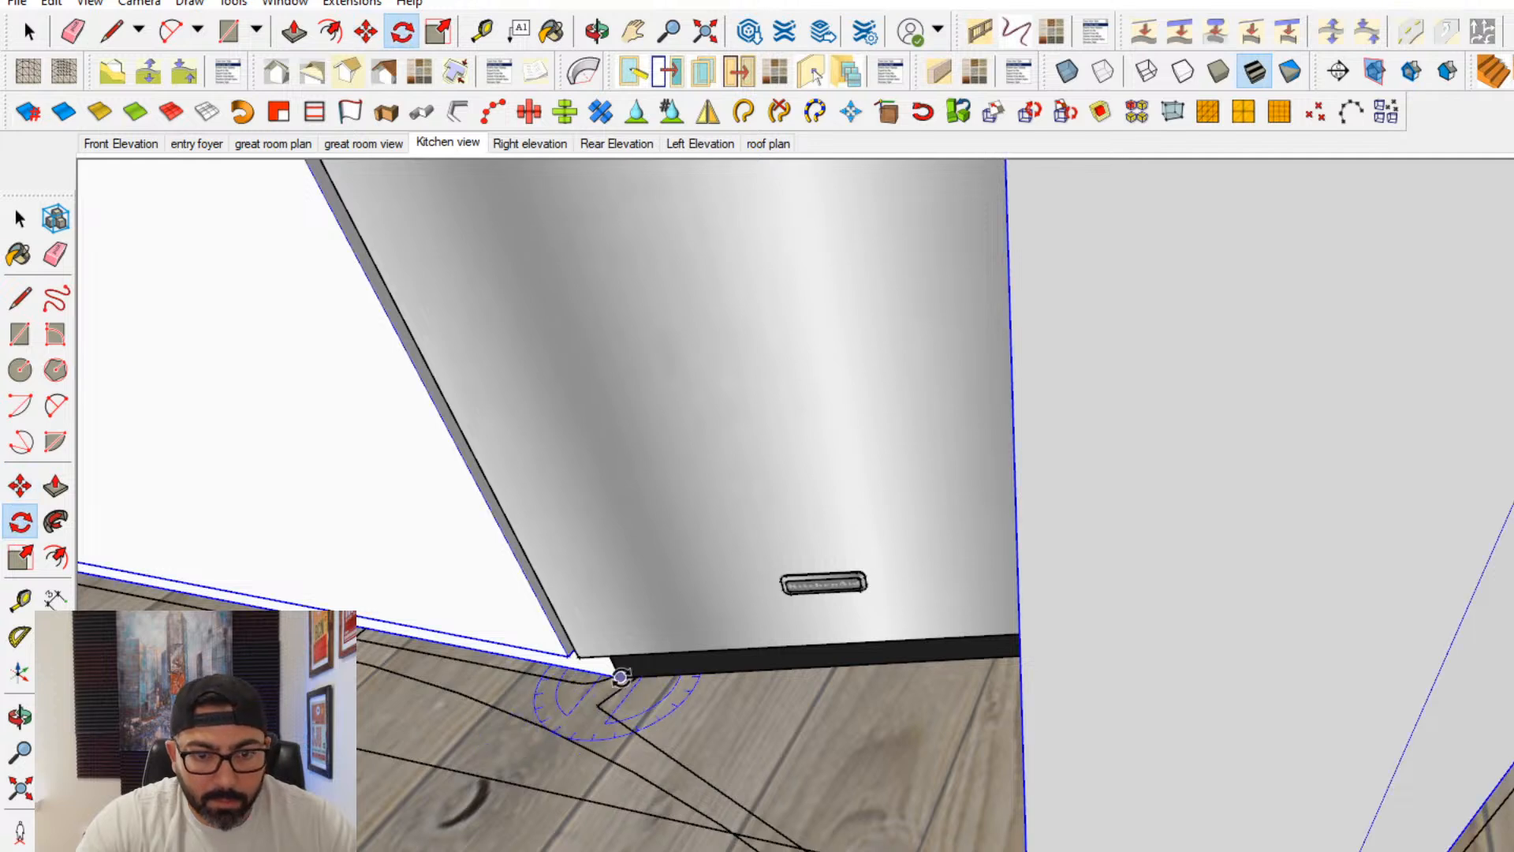
click(20, 220)
click(491, 482)
click(21, 524)
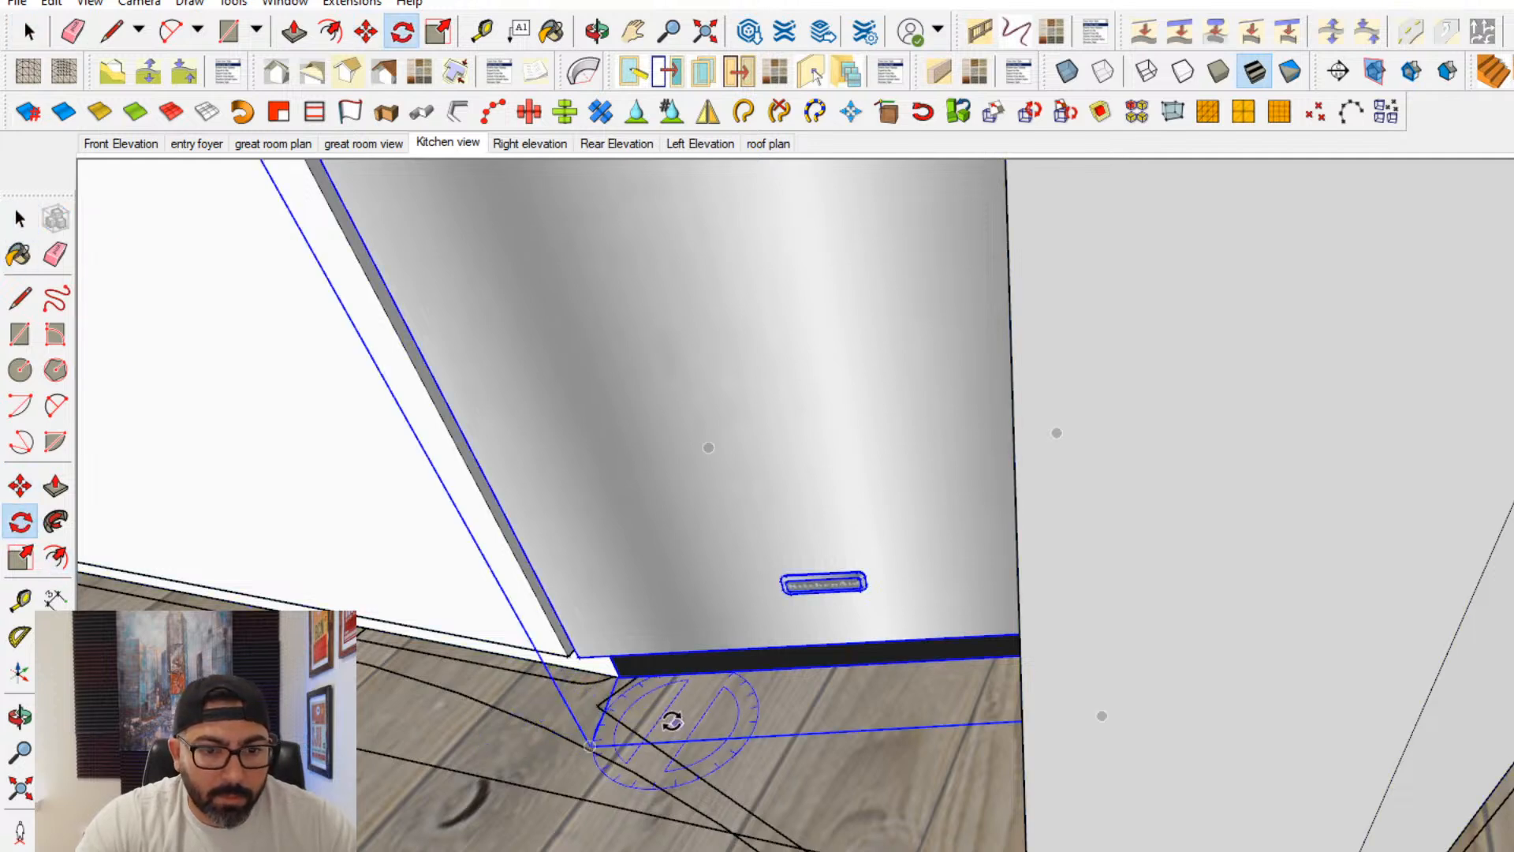
click(619, 678)
middle_drag(619, 688, 1196, 770)
scroll(1196, 771, down, 2)
click(1296, 801)
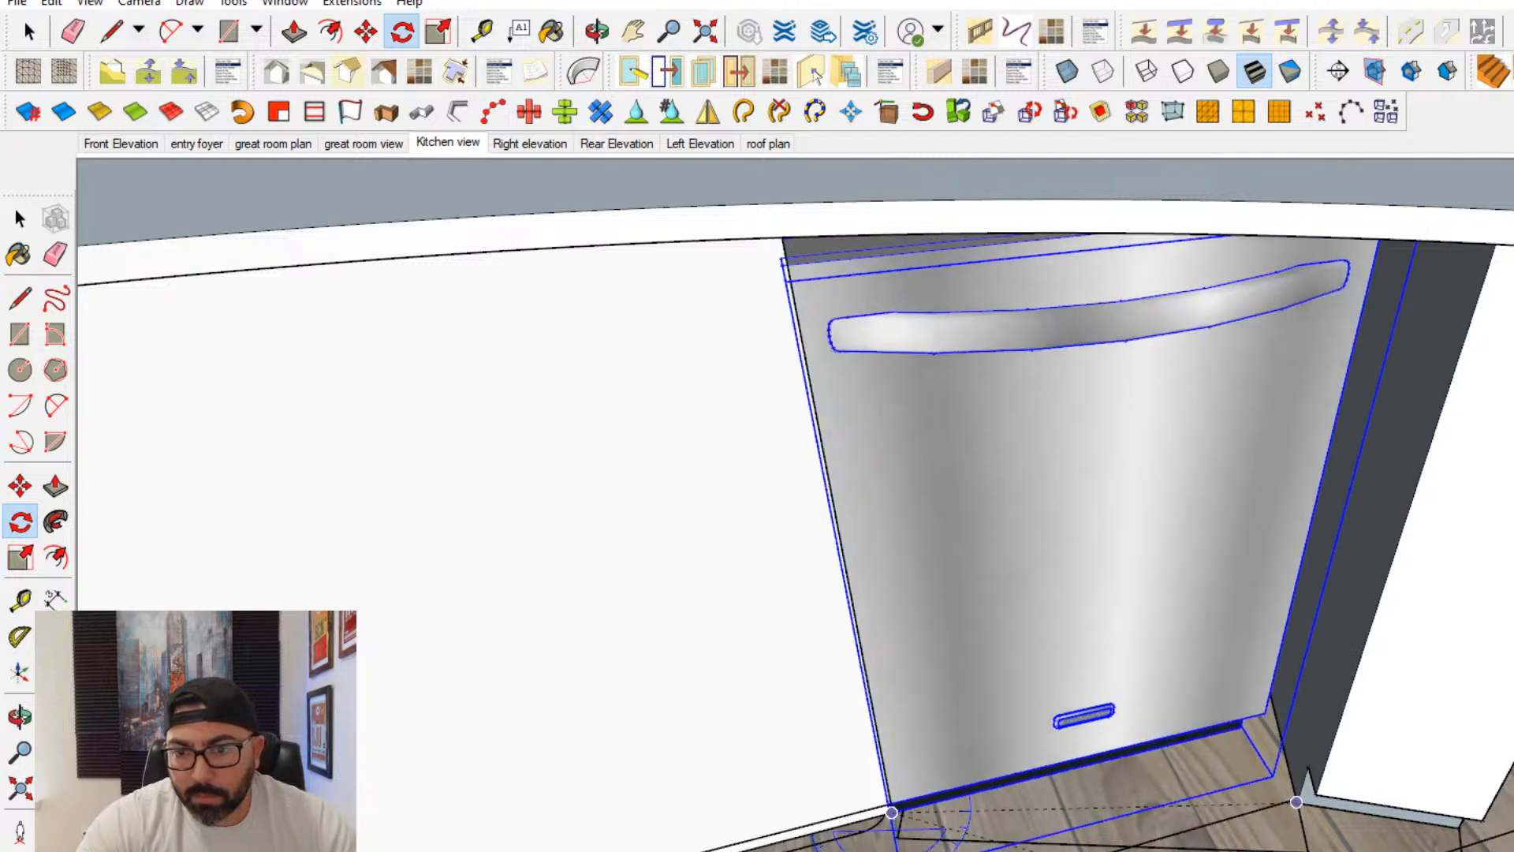
shift+middle_drag(1261, 850, 1182, 734)
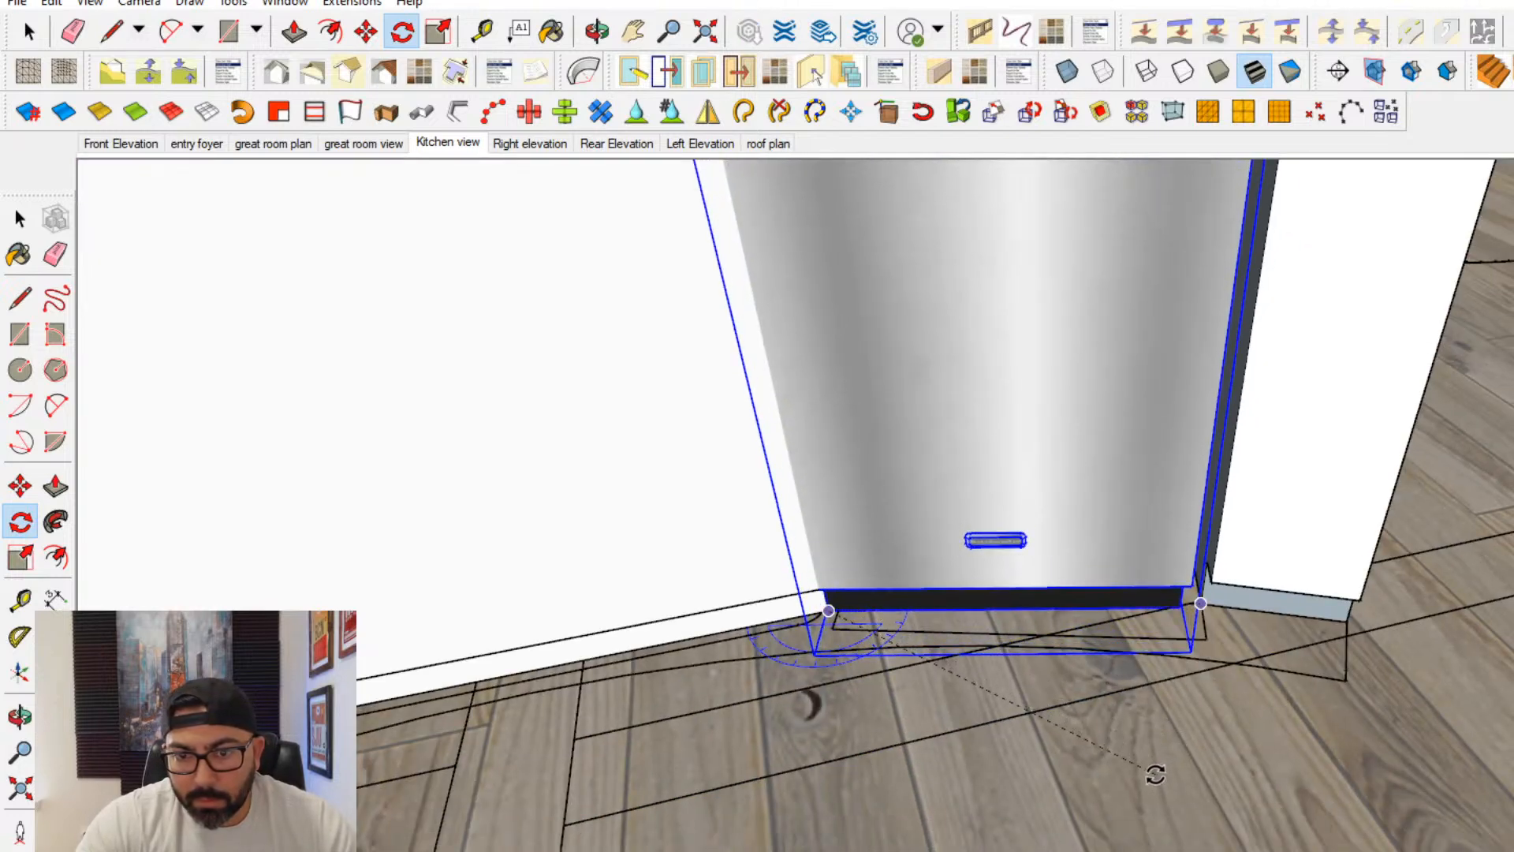
click(1156, 774)
- Shift the copied dishwasher slightly sideways to centre it between the neighbouring cabinets
click(21, 487)
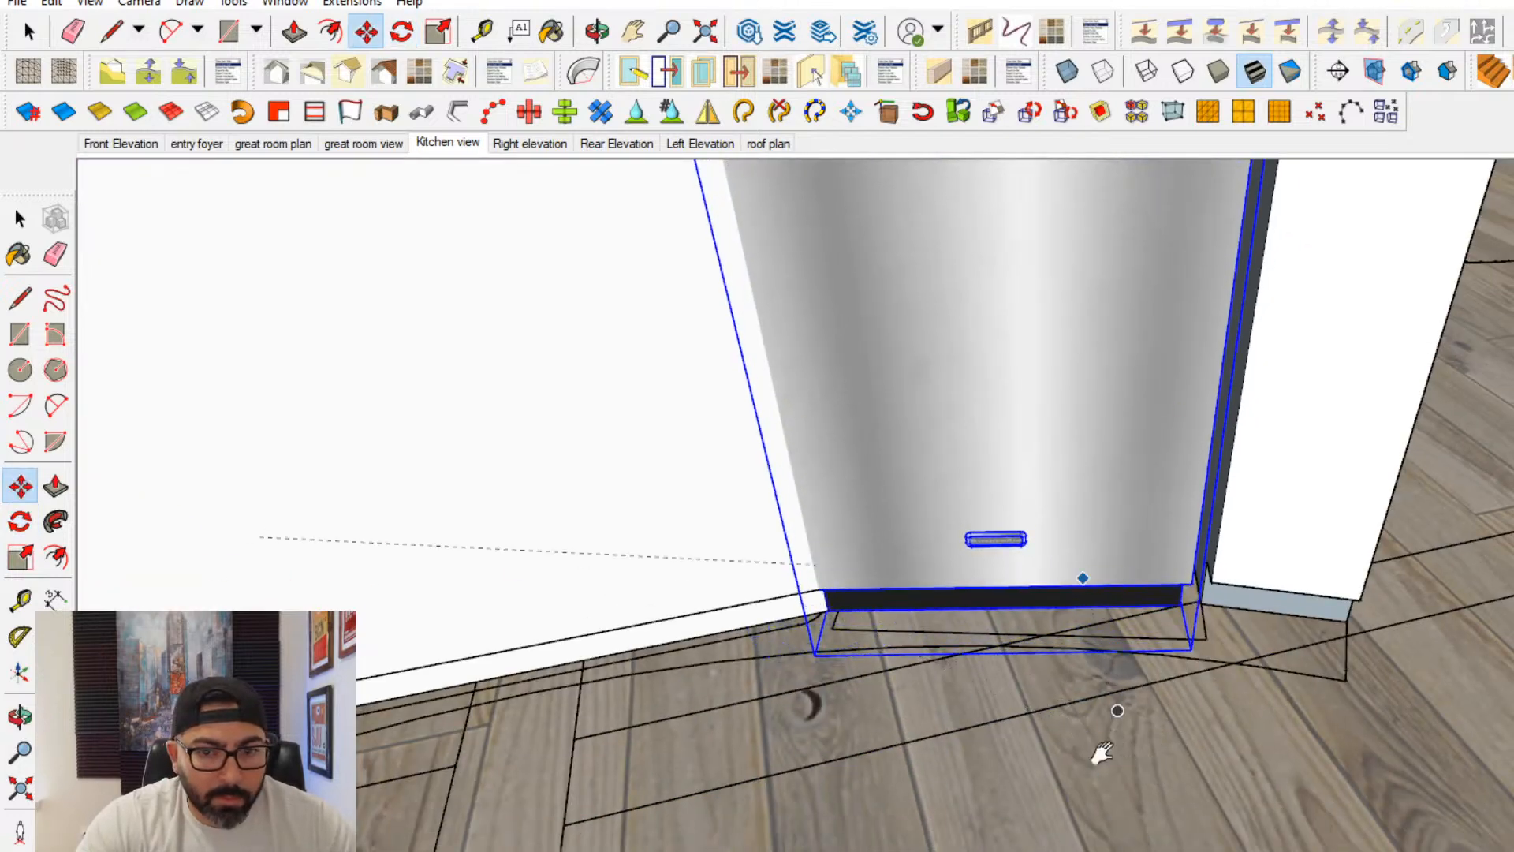
scroll(1098, 719, up, 3)
scroll(941, 671, up, 2)
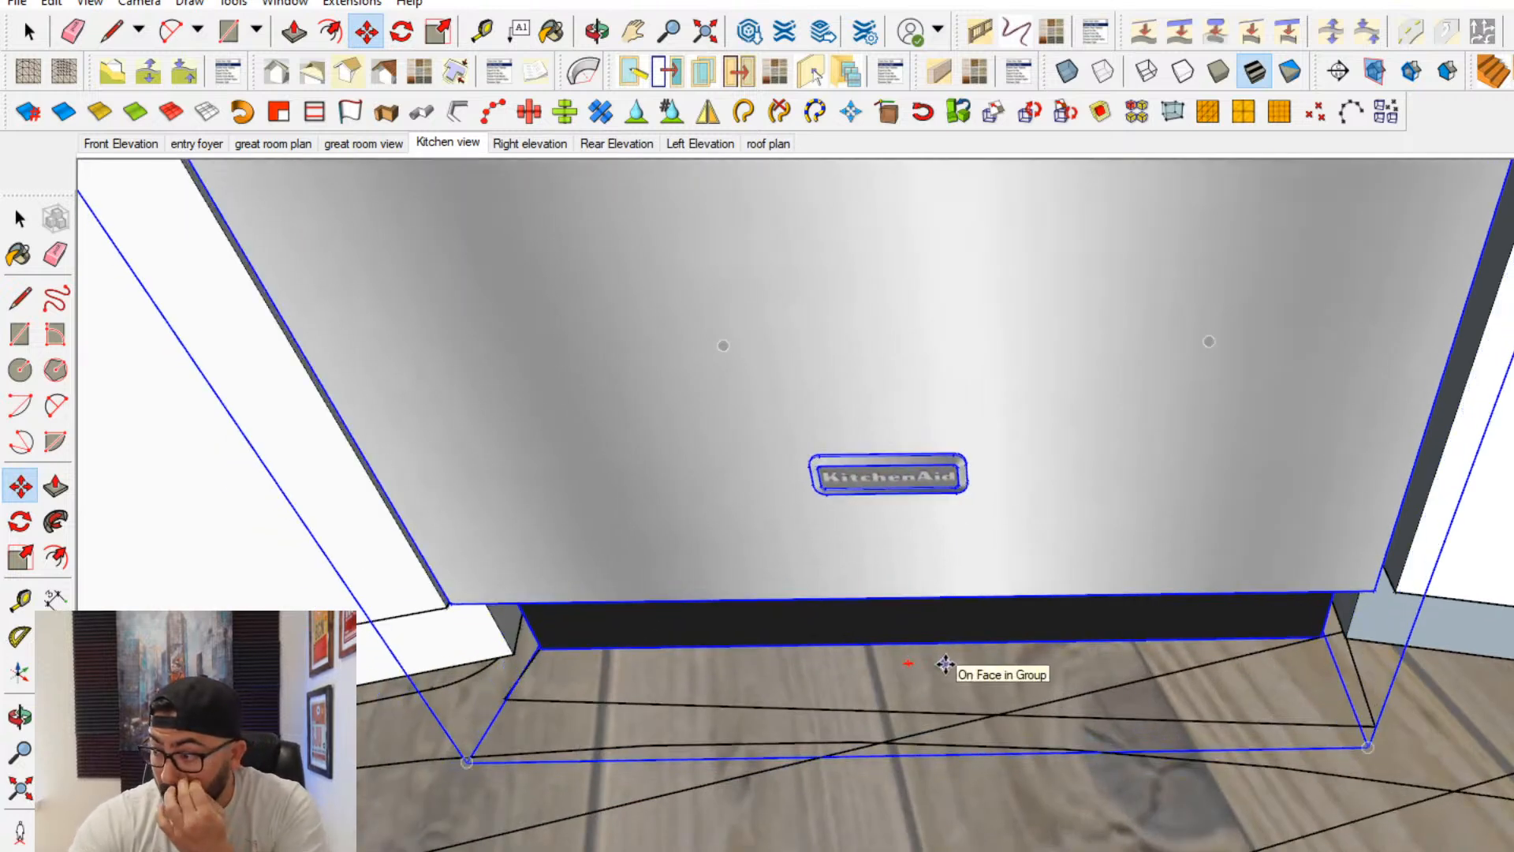
click(22, 221)
- Open the island group and make the top face of its curved raised wall, with its edges, a separate group
scroll(967, 594, down, 3)
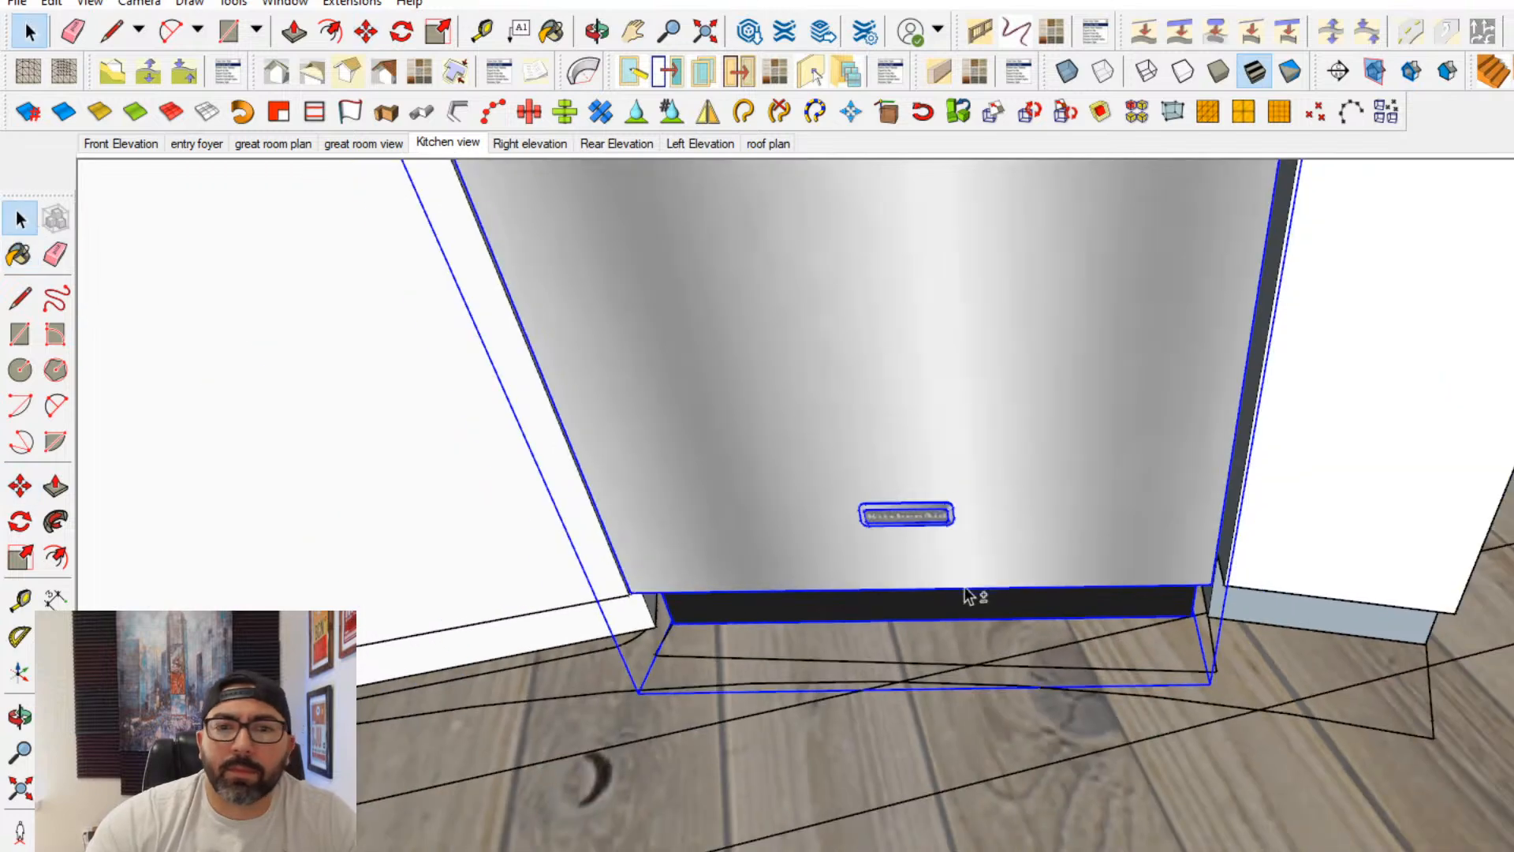
middle_drag(966, 595, 1198, 784)
scroll(1400, 848, down, 2)
scroll(1399, 847, down, 4)
middle_drag(1400, 847, 362, 694)
middle_drag(638, 607, 764, 780)
double_click(760, 787)
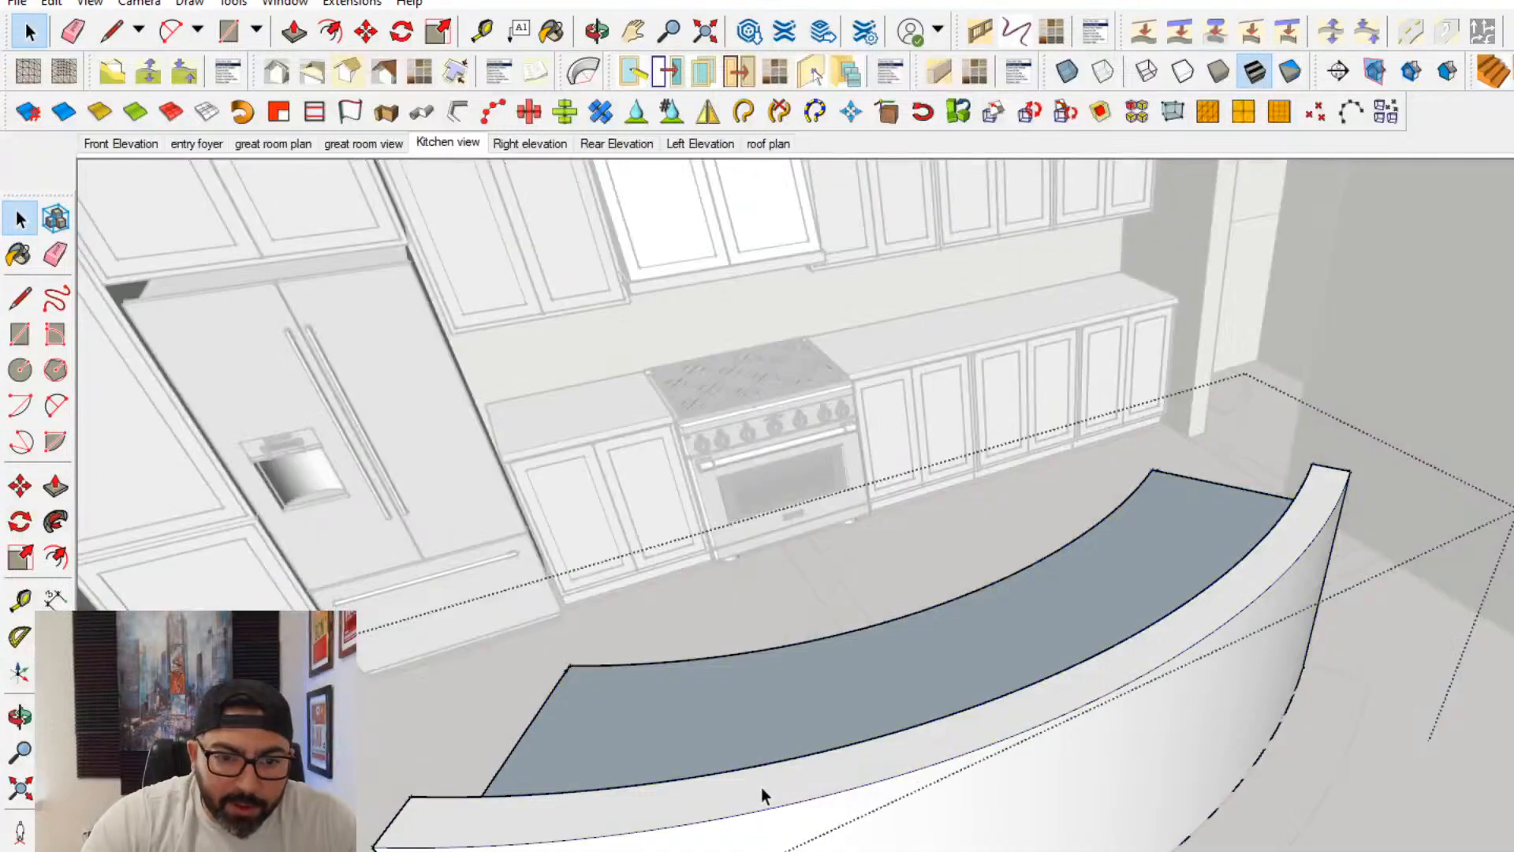
click(749, 784)
double_click(747, 783)
right_click(748, 784)
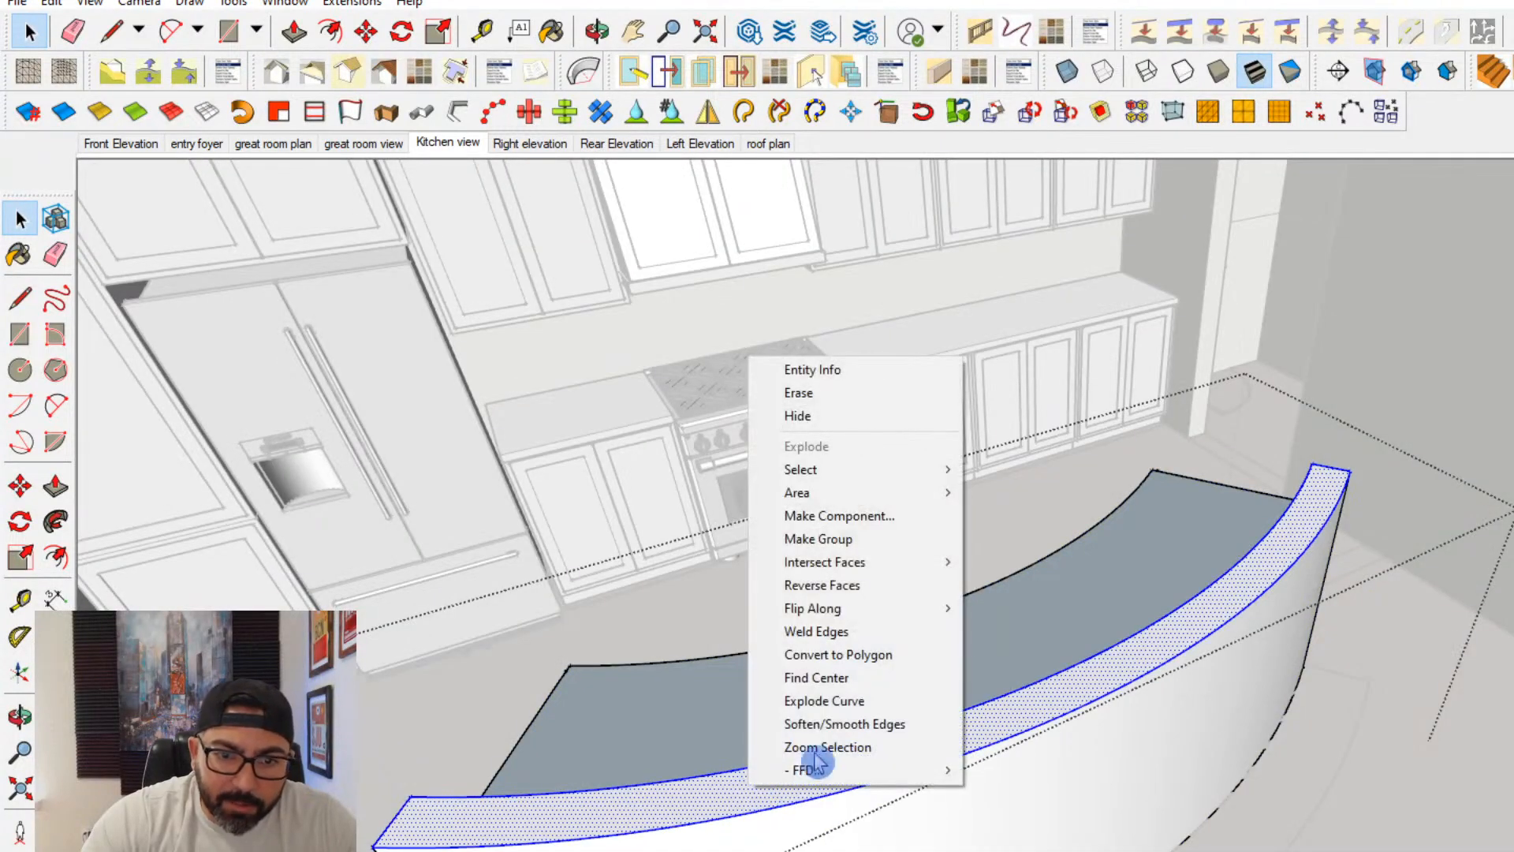
click(848, 542)
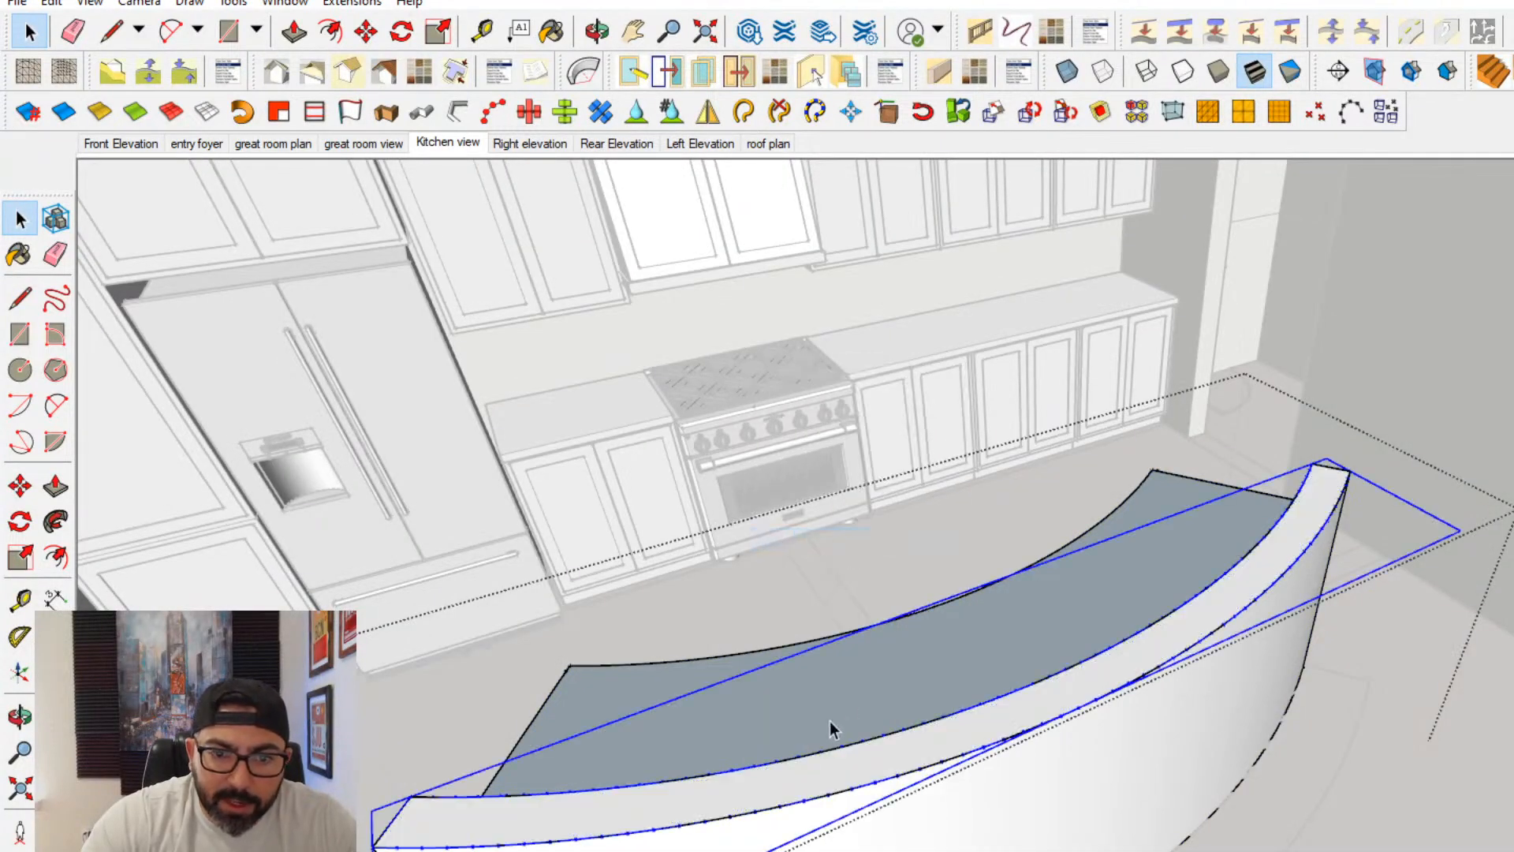
- Inside the new group, offset the curved top face slightly outward to form an overhang around the raised wall
double_click(760, 779)
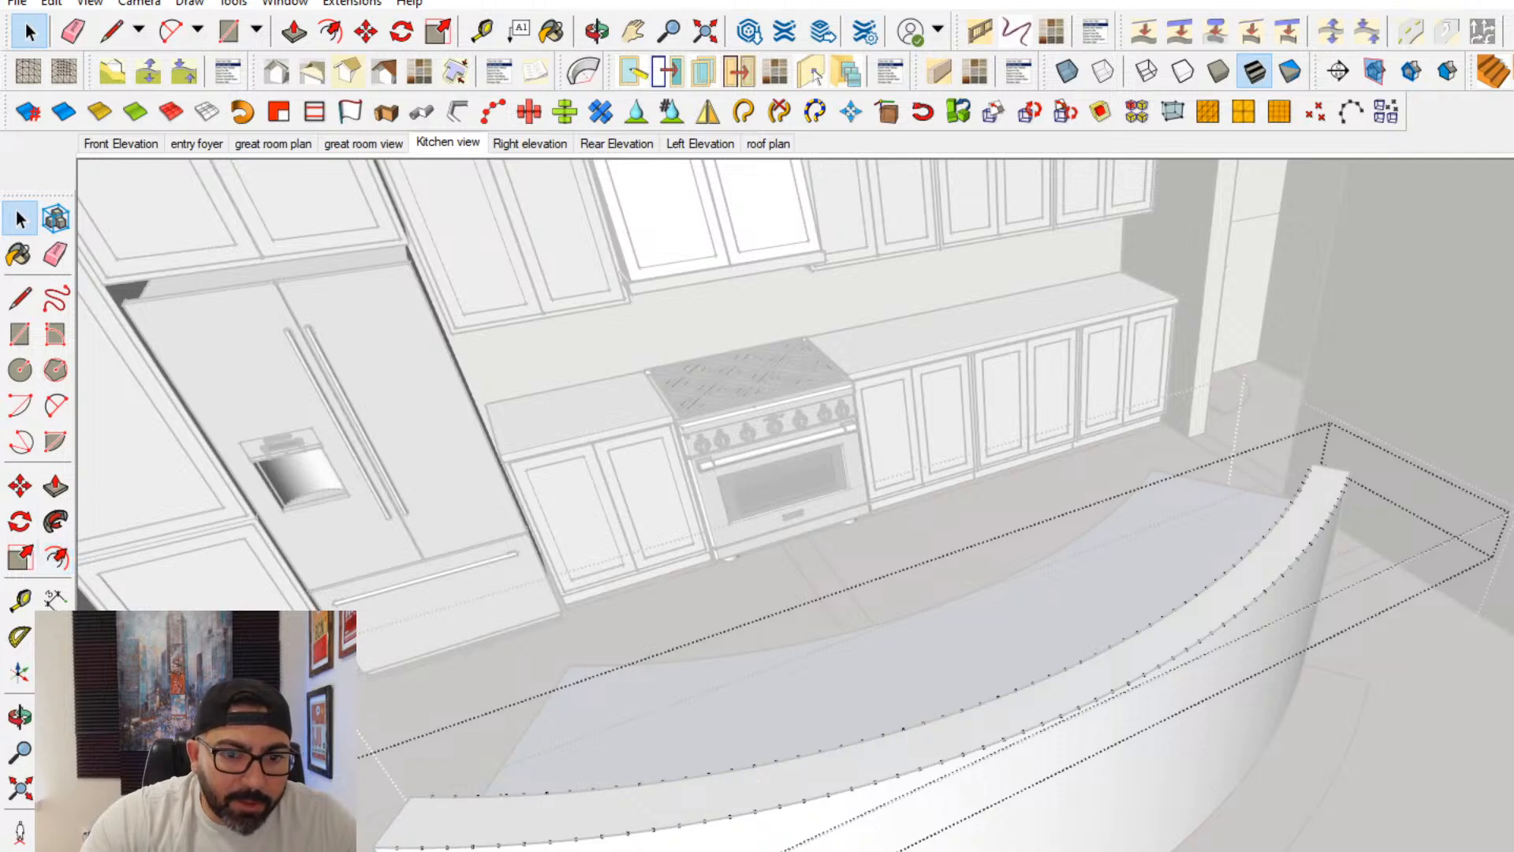
click(686, 792)
middle_drag(671, 749, 722, 796)
key(f)
click(745, 773)
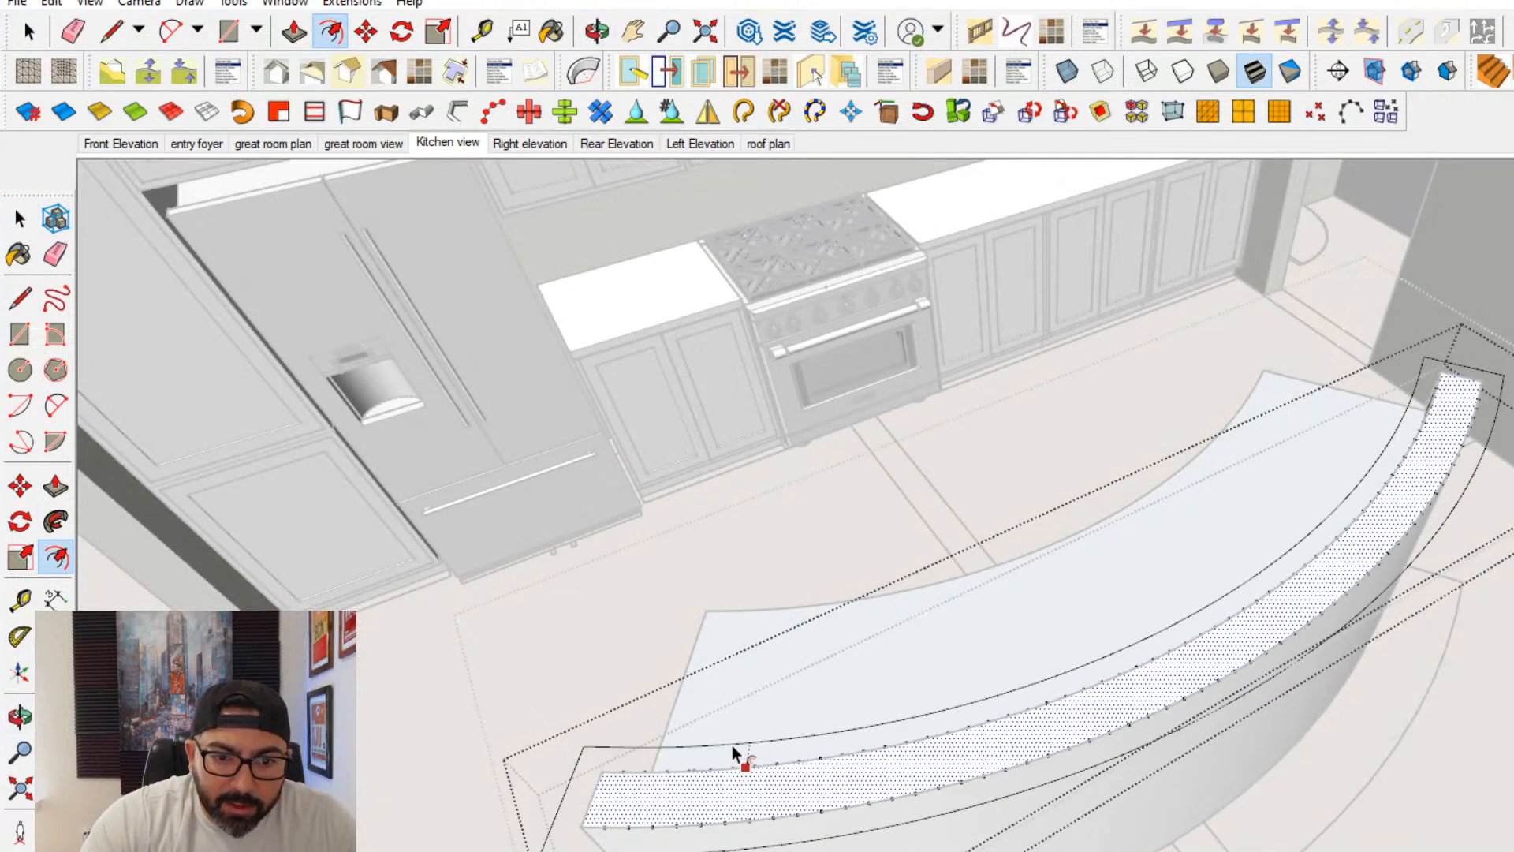
click(731, 745)
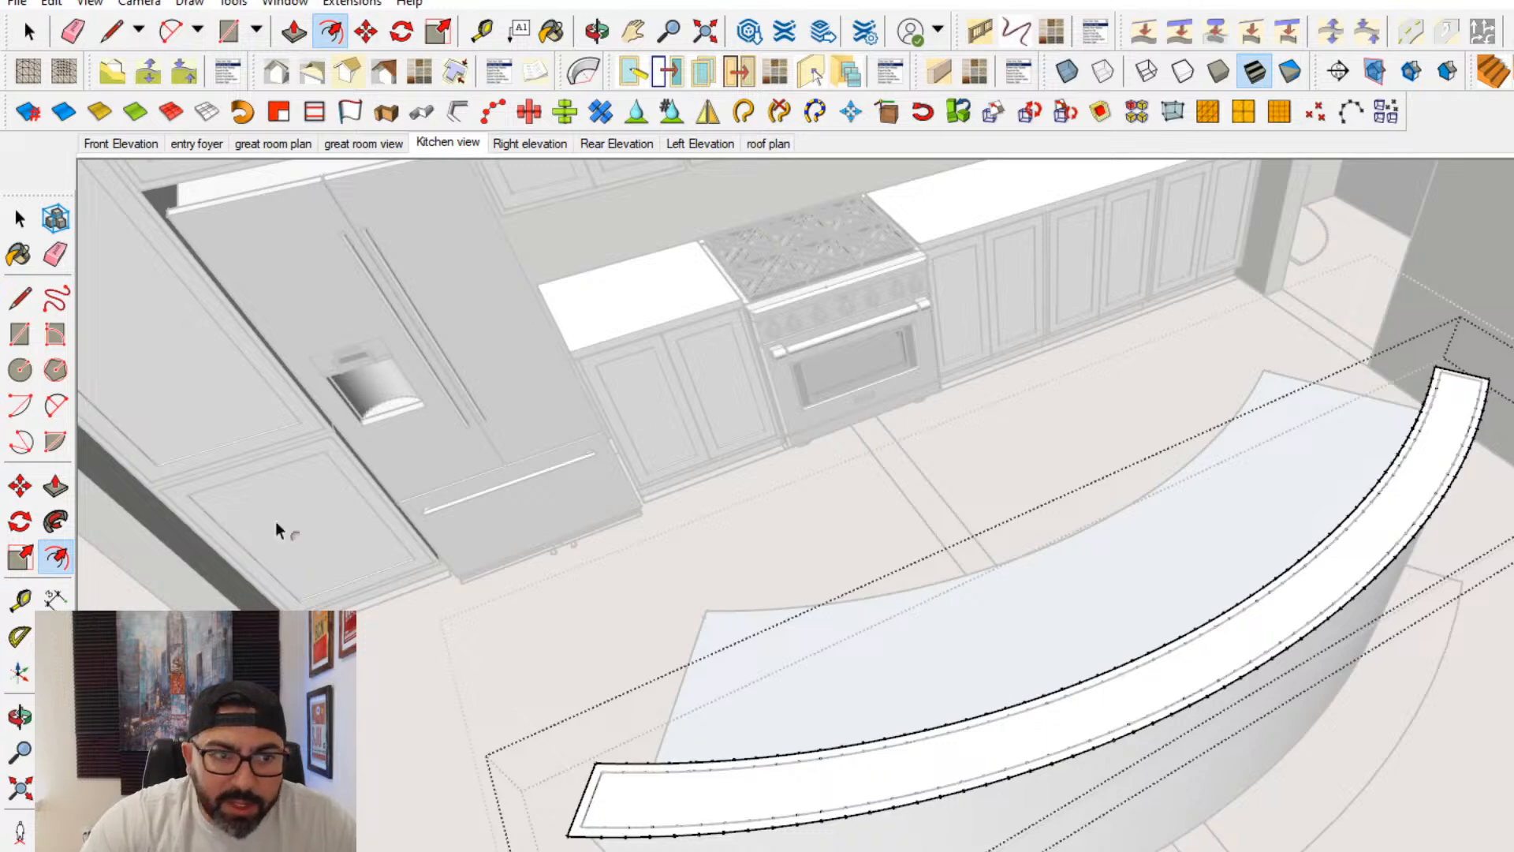
- Exit the overhang group, reopen the island group, and offset the front curve of the raised wall's top outward
click(20, 219)
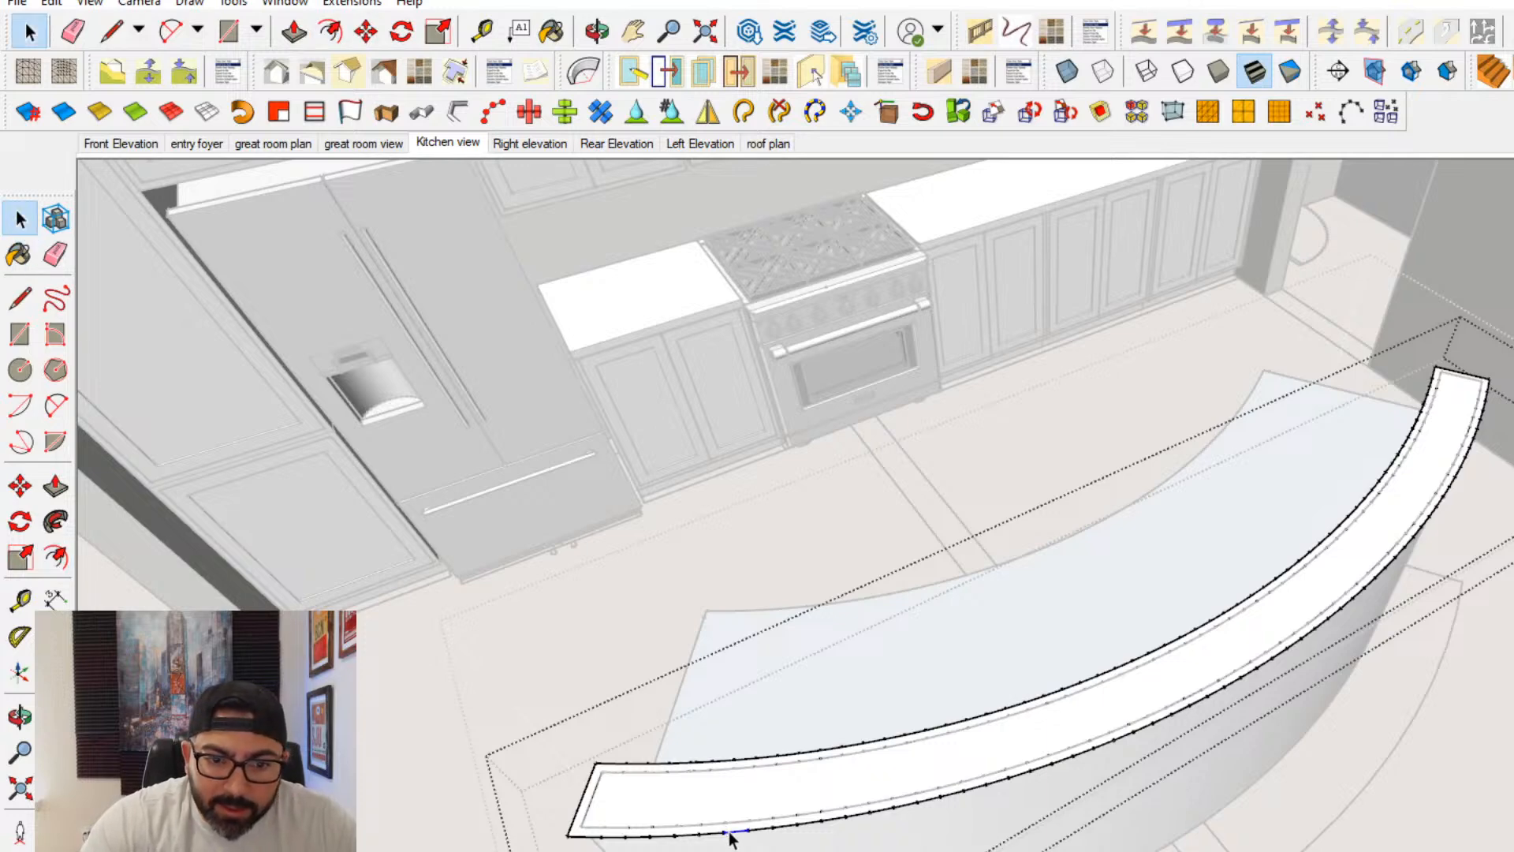
double_click(729, 834)
middle_drag(876, 836, 757, 847)
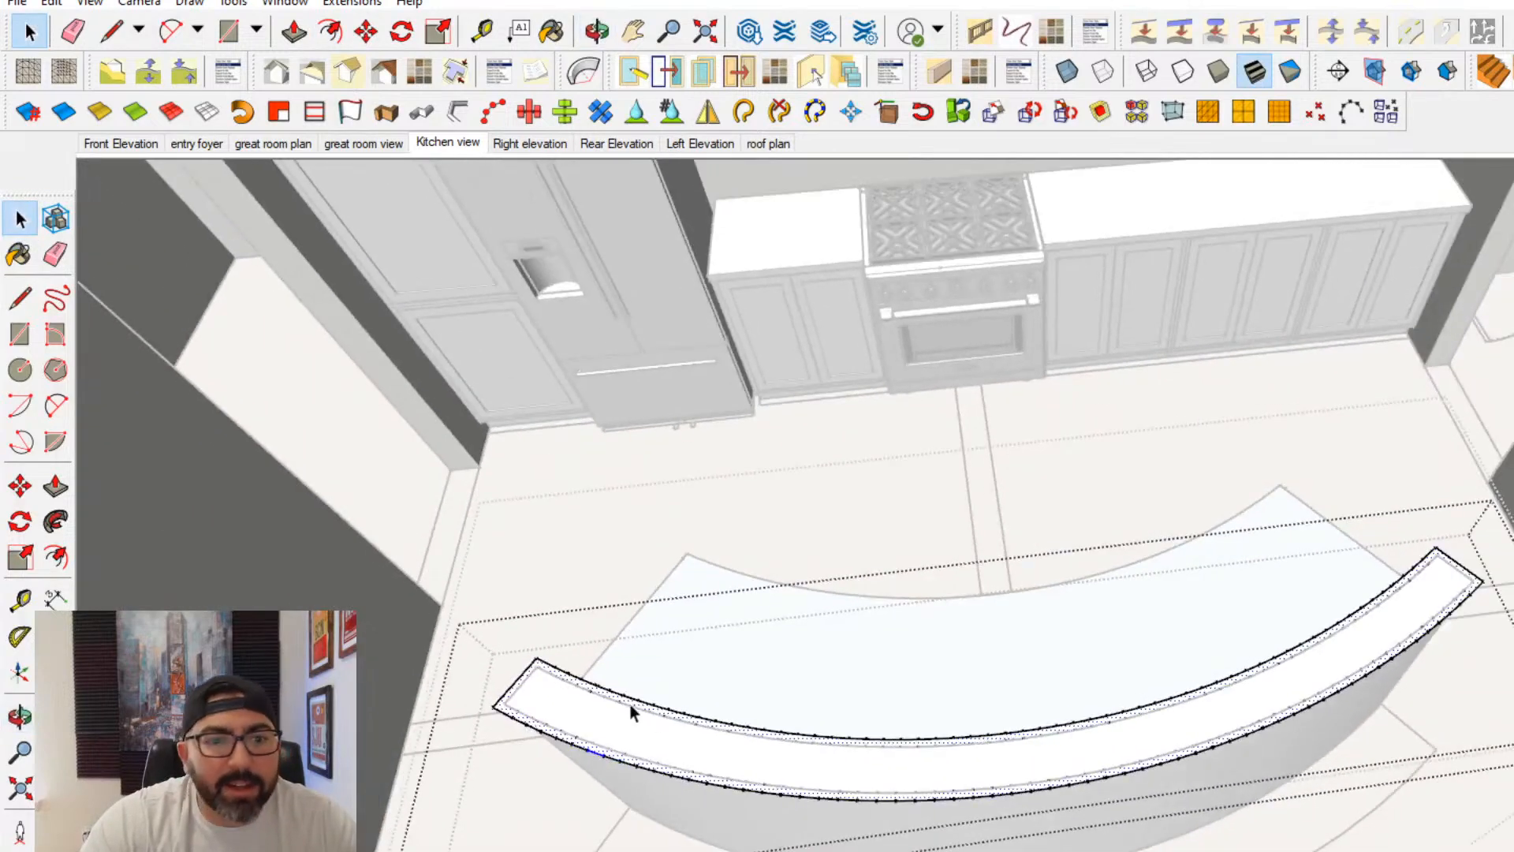
click(130, 505)
click(126, 505)
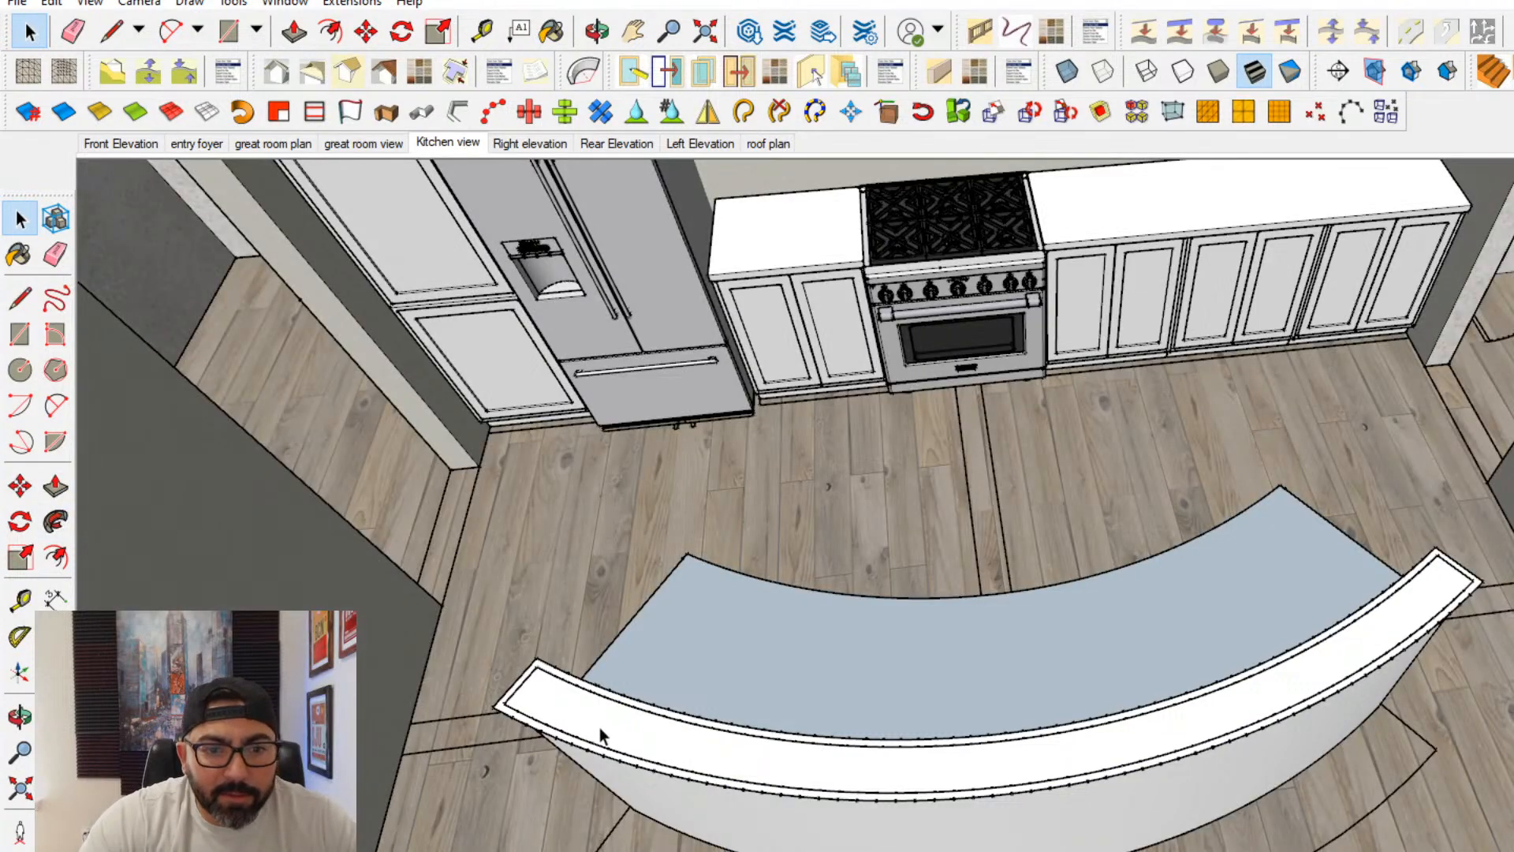
double_click(613, 755)
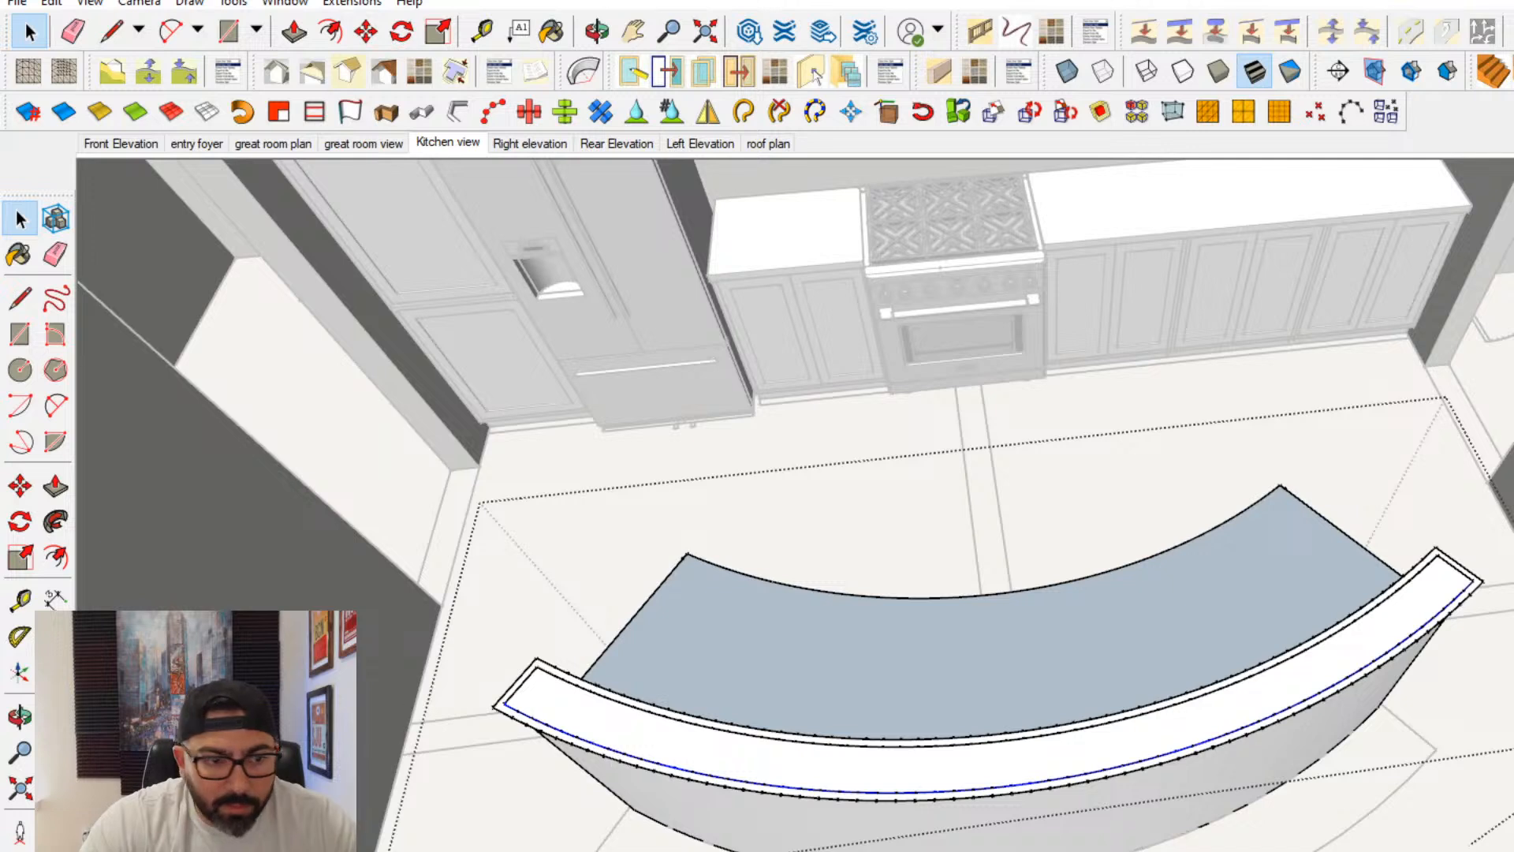
click(55, 557)
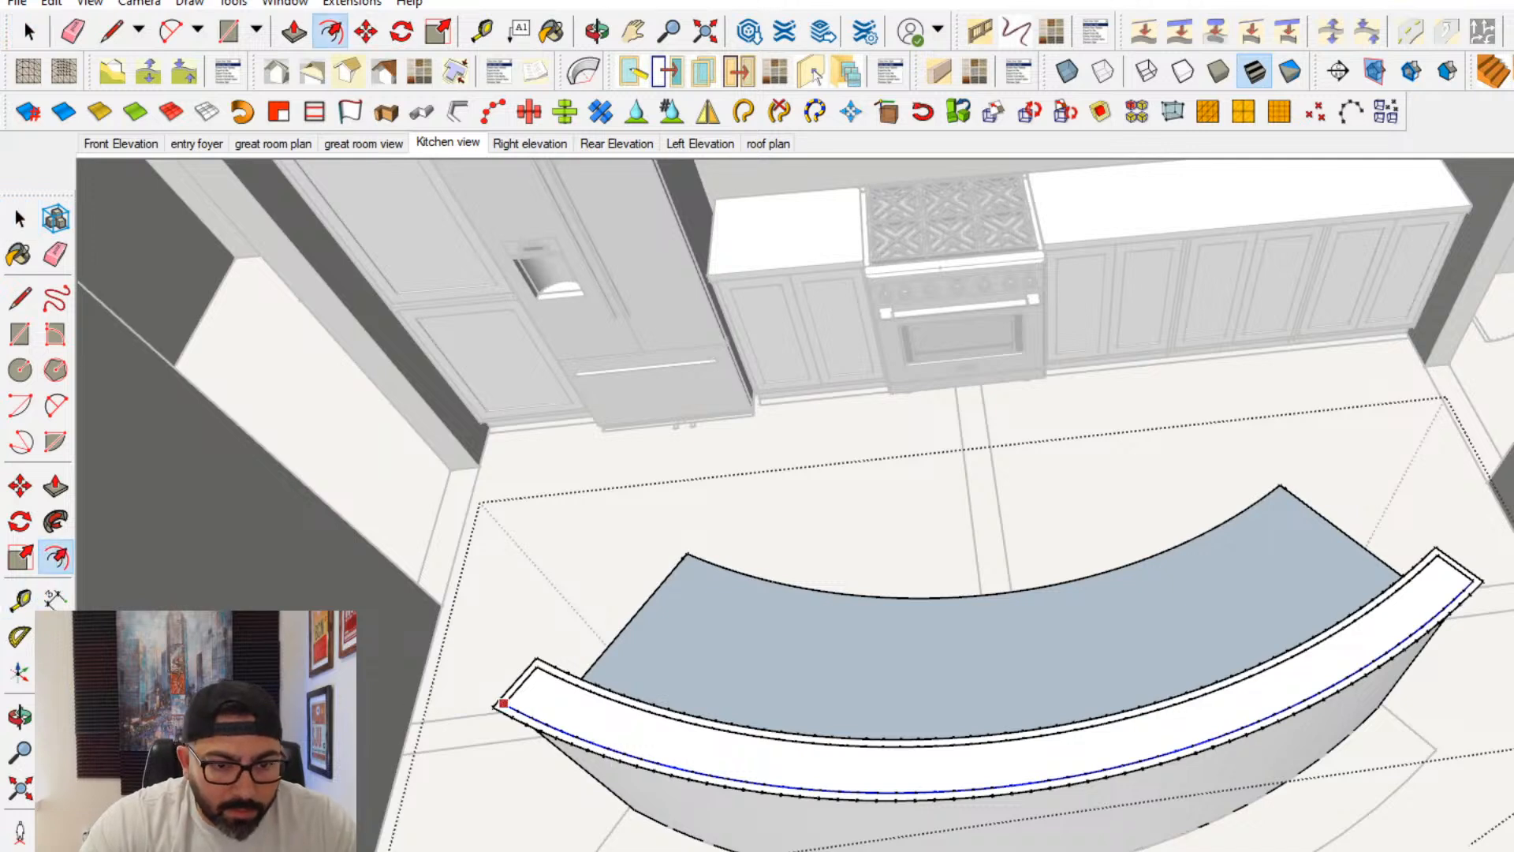
click(607, 733)
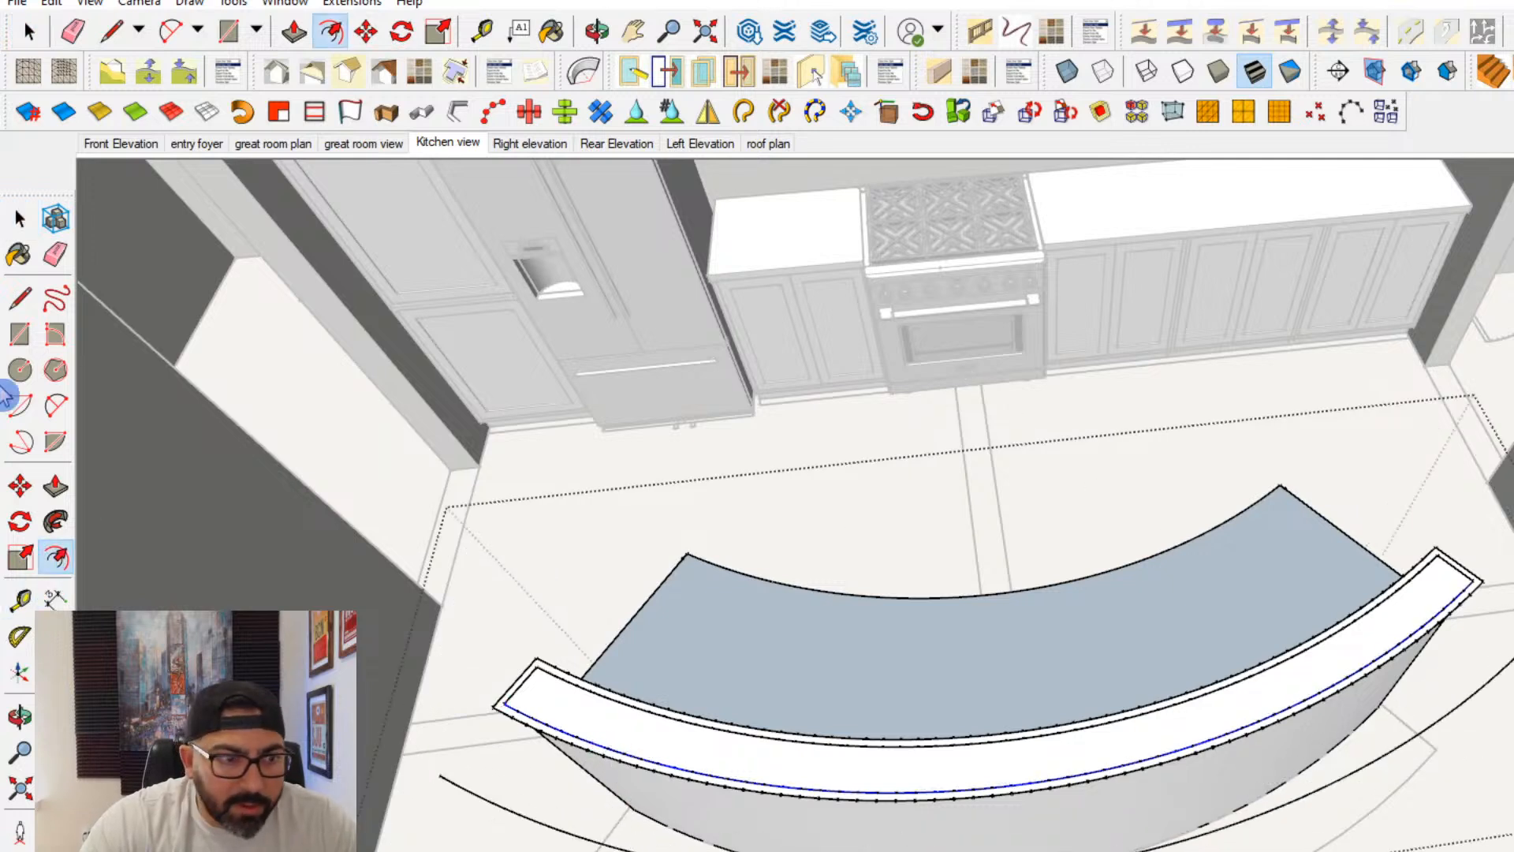
- Draw lines extending both ends of the overhang out to the offset front curve and erase the excess line ends
click(20, 298)
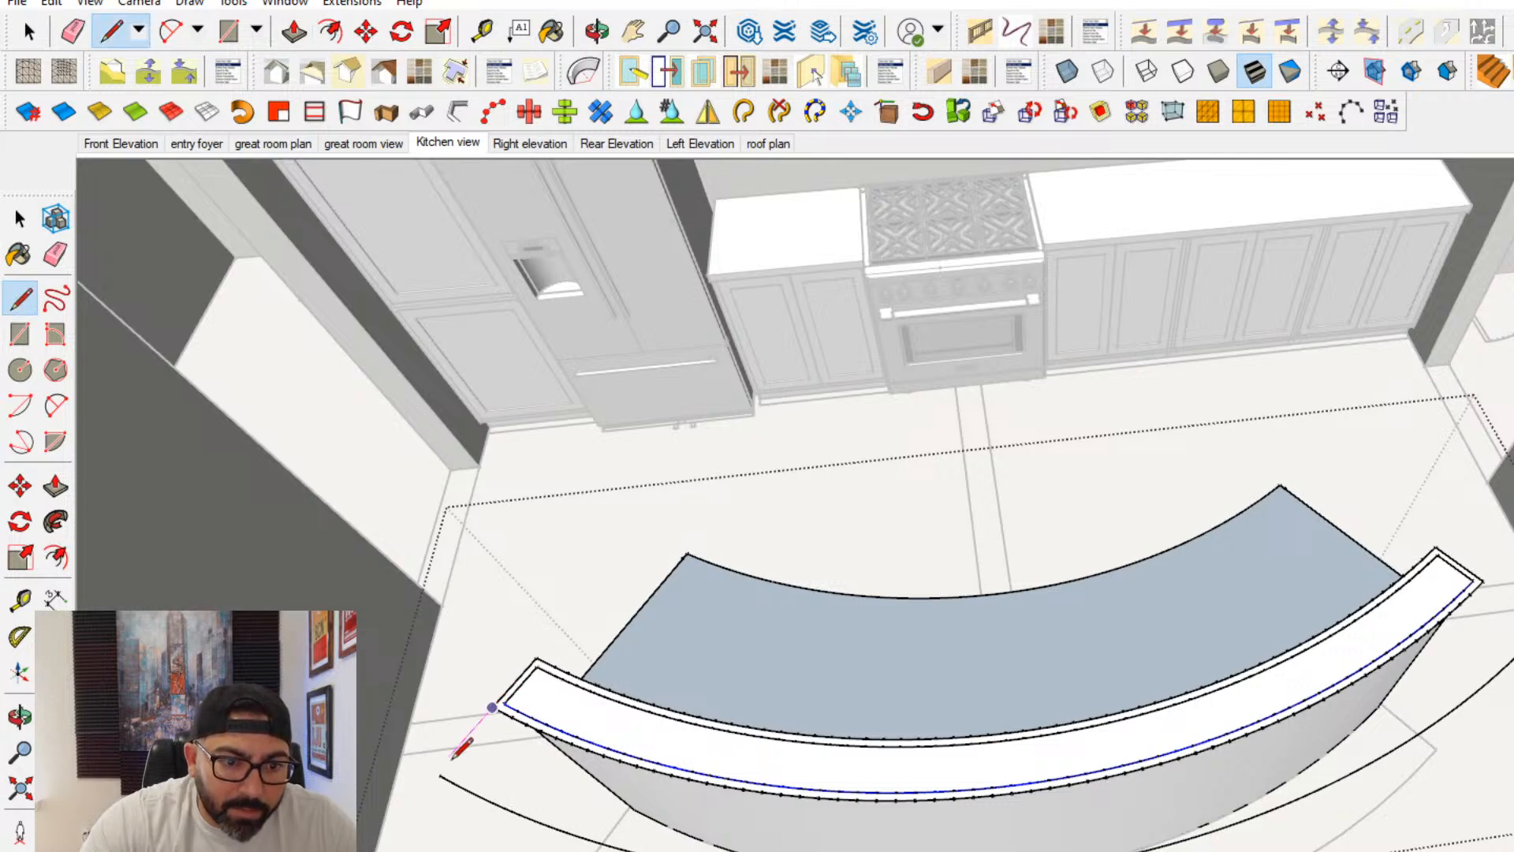
click(440, 775)
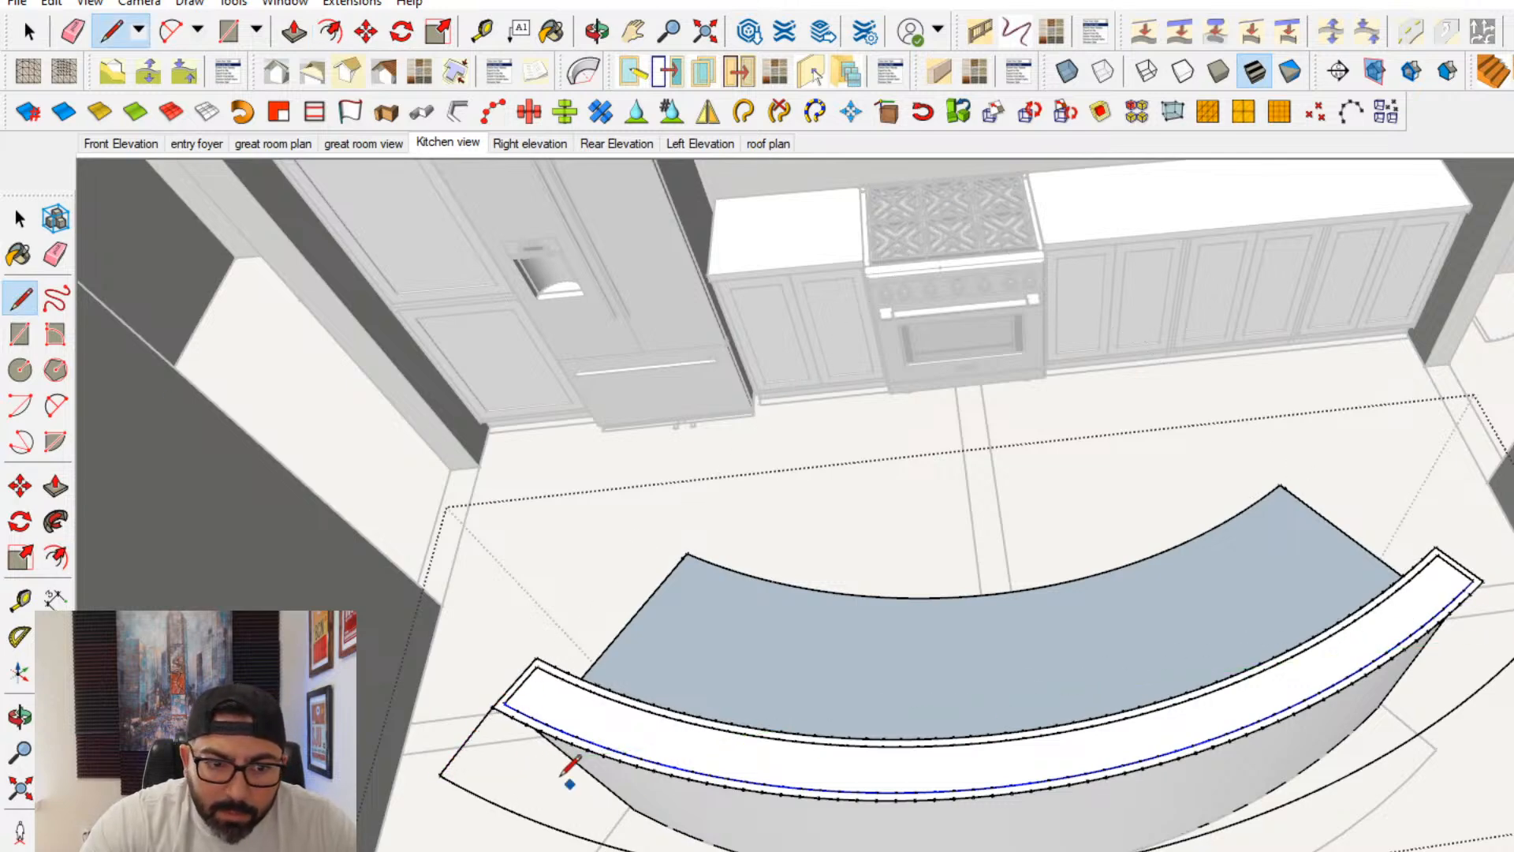
scroll(563, 773, up, 2)
click(539, 611)
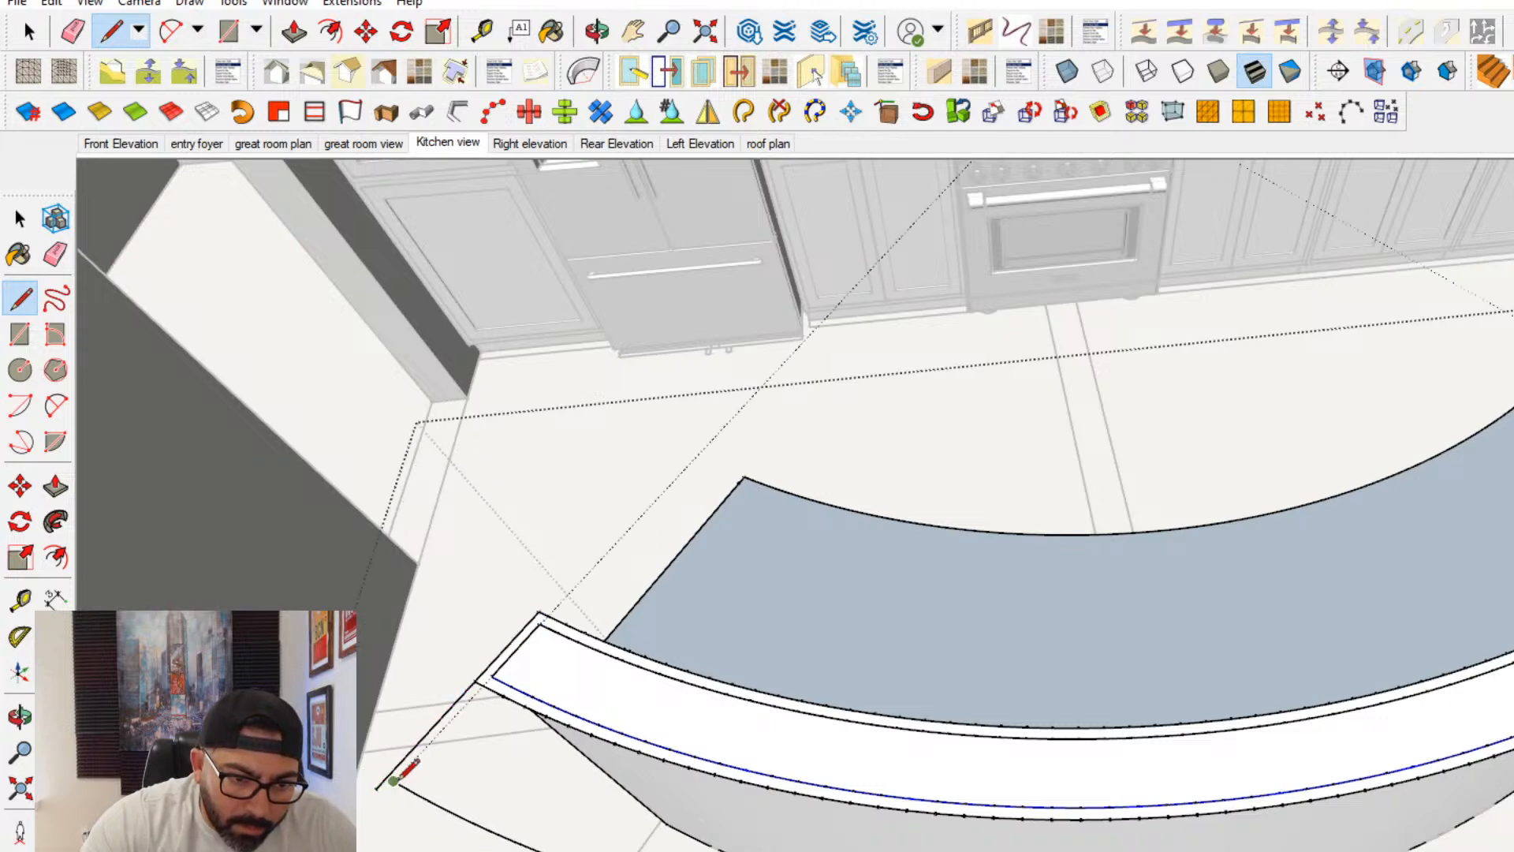
scroll(377, 779, up, 2)
scroll(390, 771, up, 2)
scroll(392, 769, down, 1)
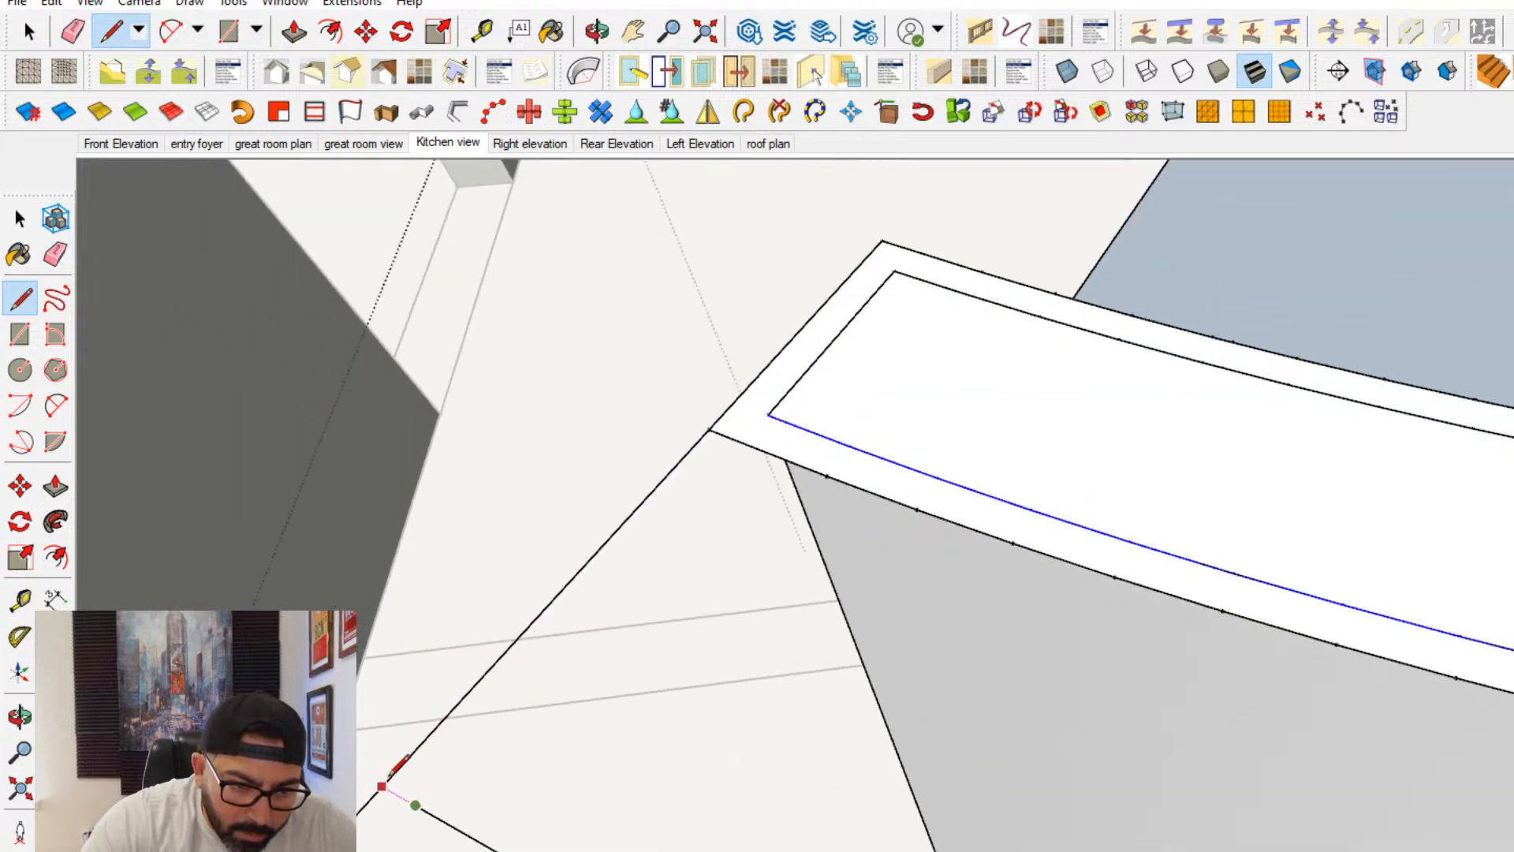
scroll(386, 783, down, 4)
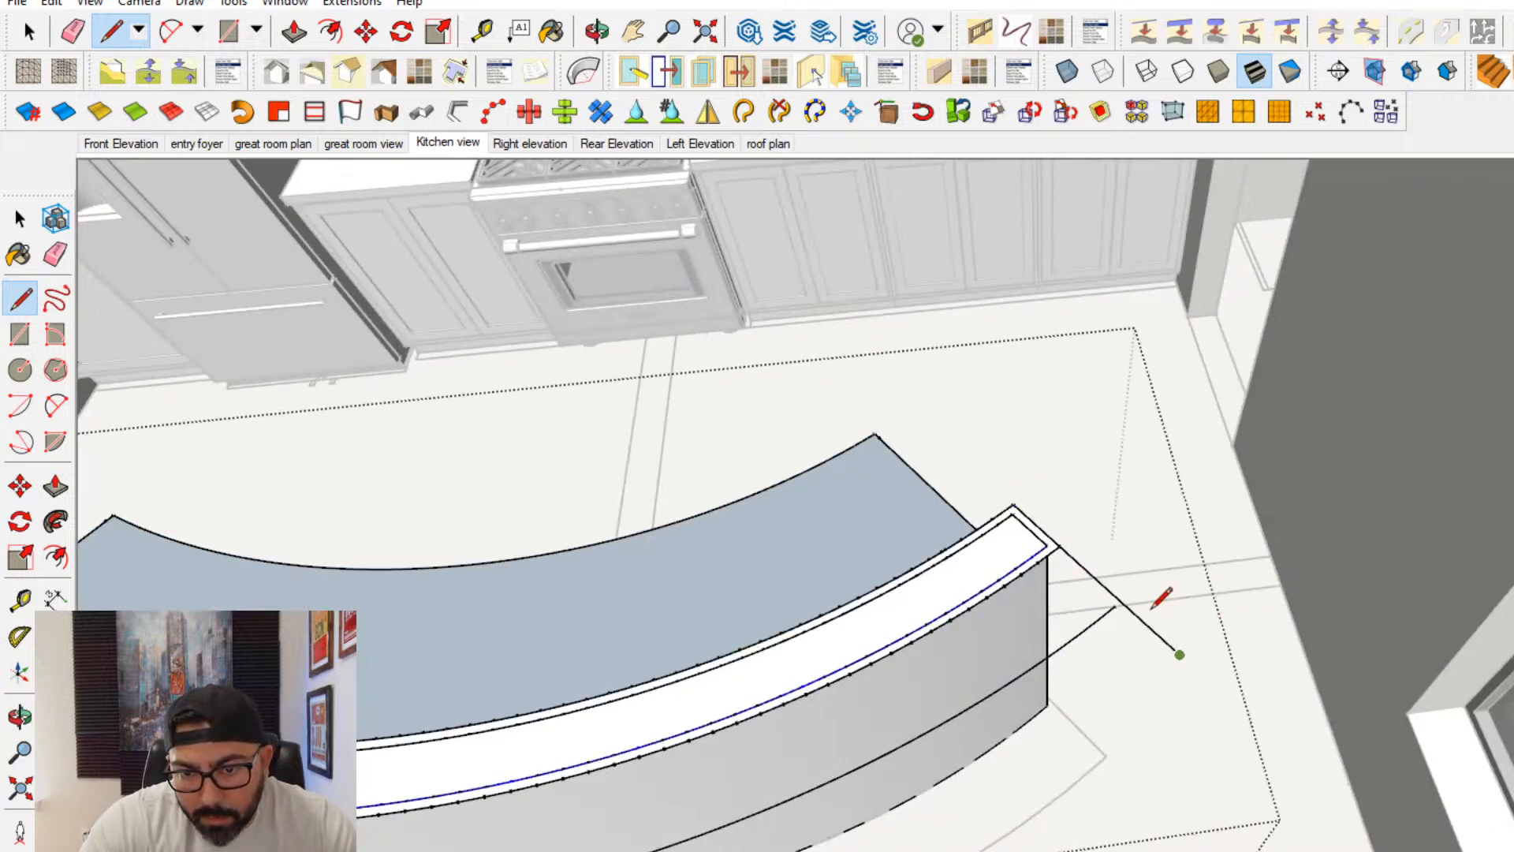
scroll(1088, 600, up, 3)
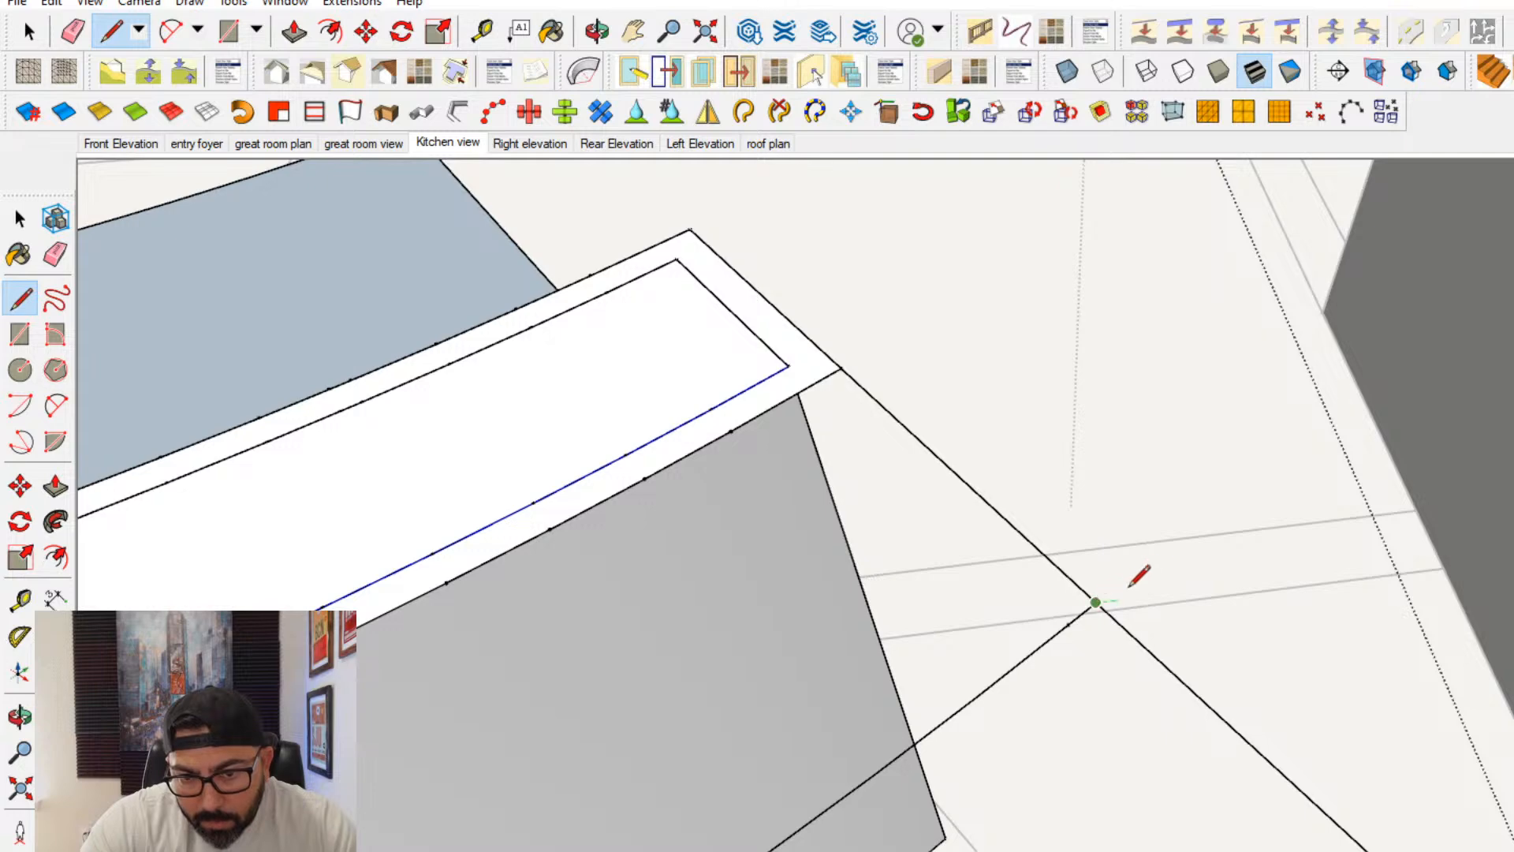
scroll(1138, 575, down, 4)
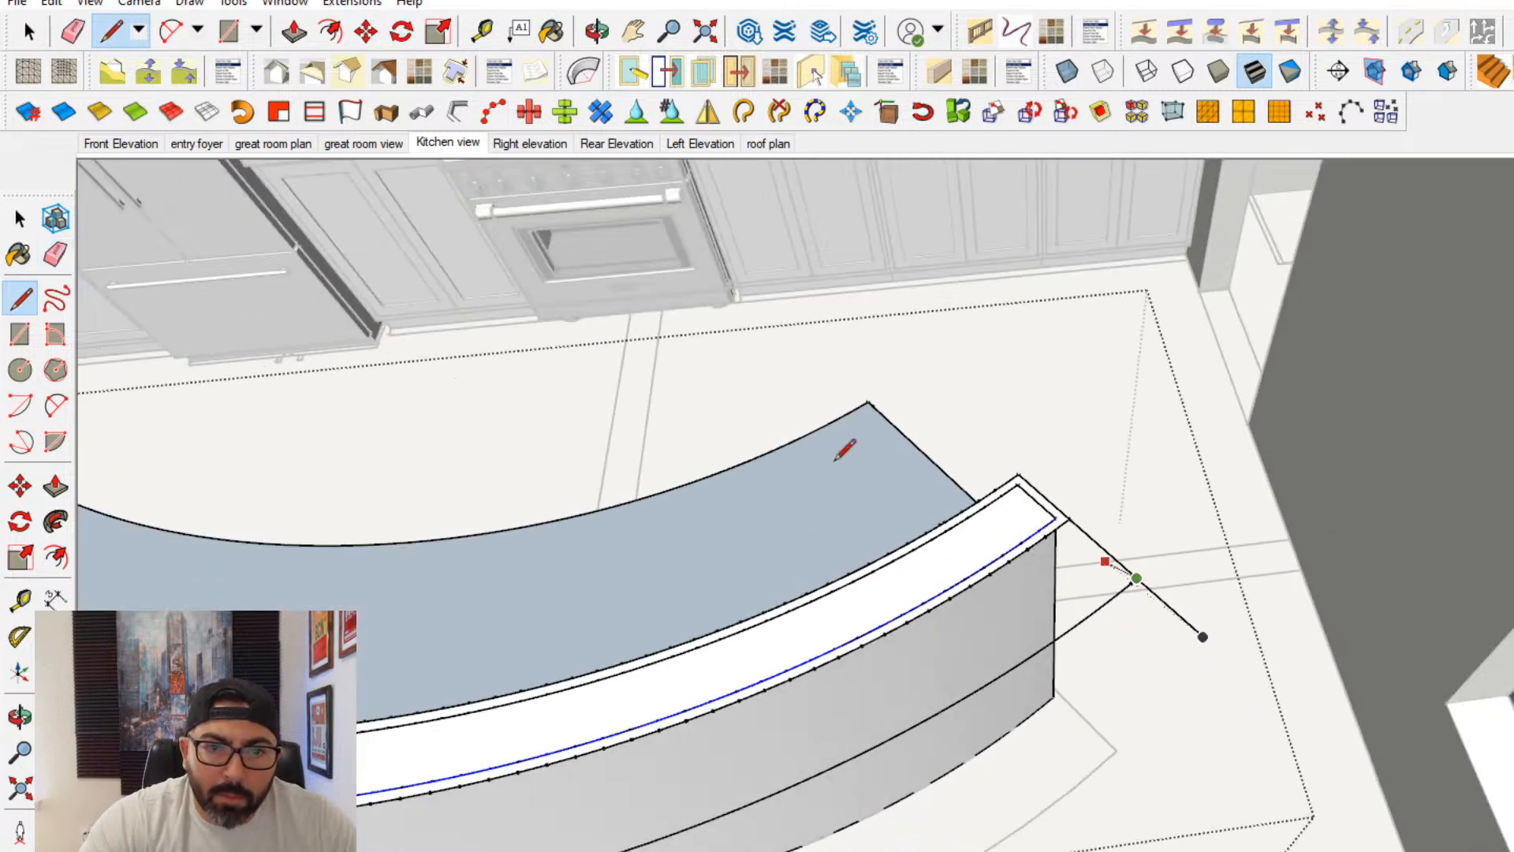
click(55, 254)
middle_drag(1155, 599, 524, 619)
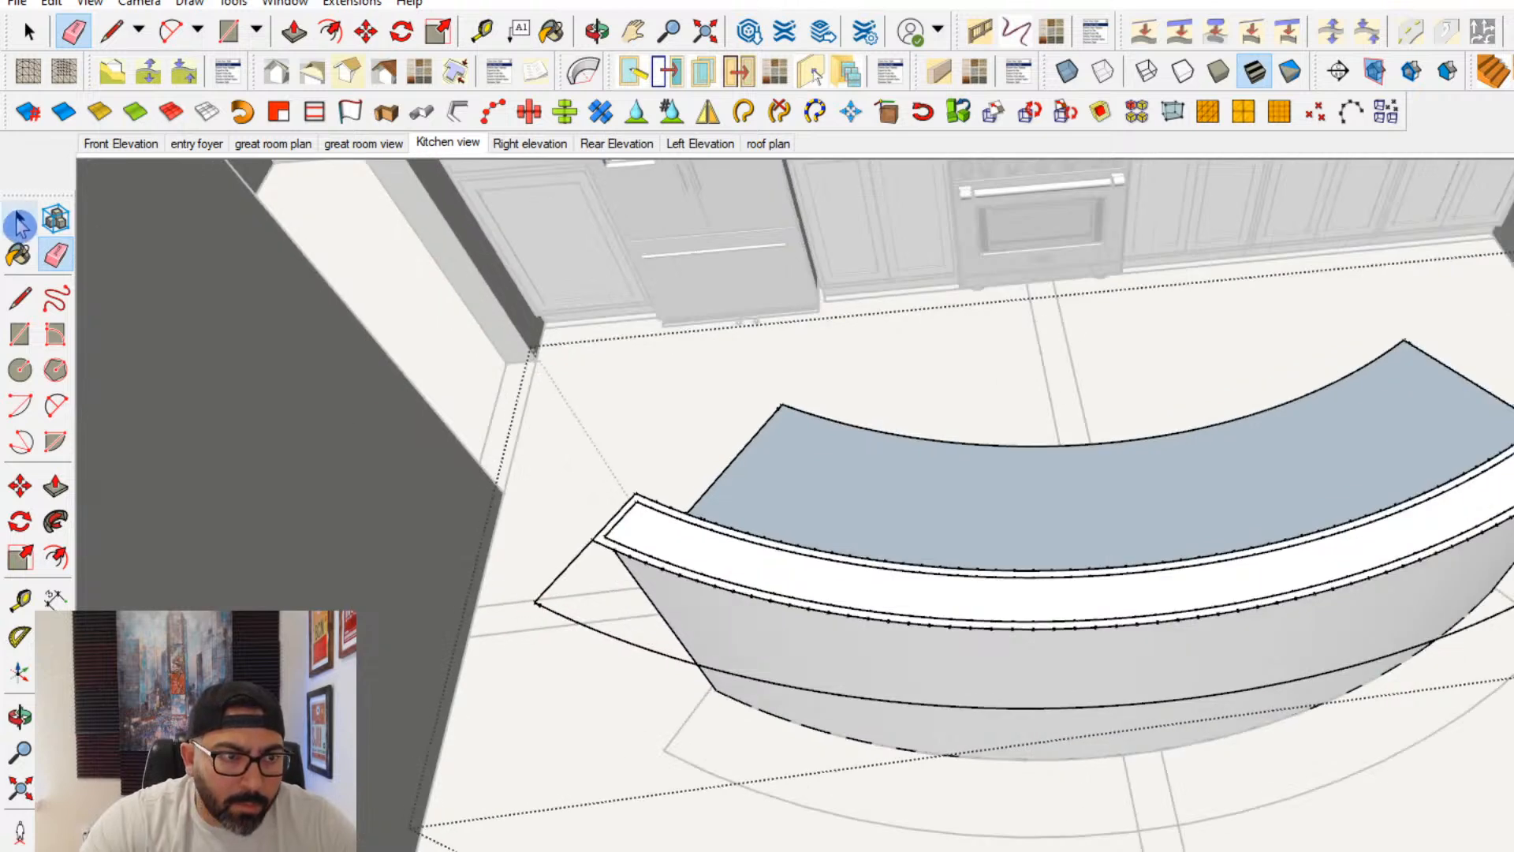
- Cut the offset front curve with its end lines and paste them in place inside the raised bar top group
key(space)
click(649, 559)
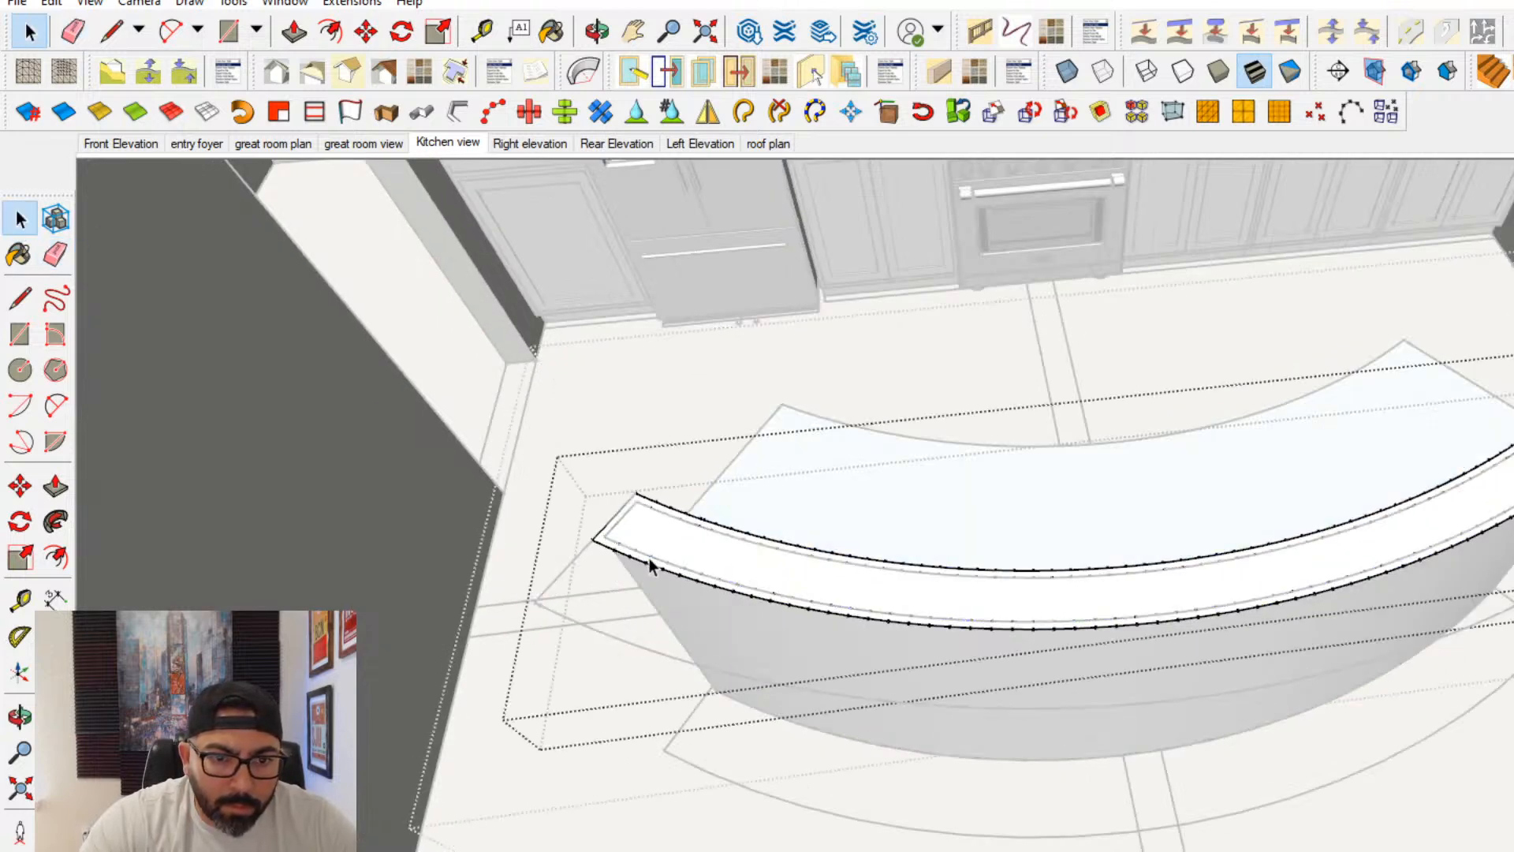
click(571, 563)
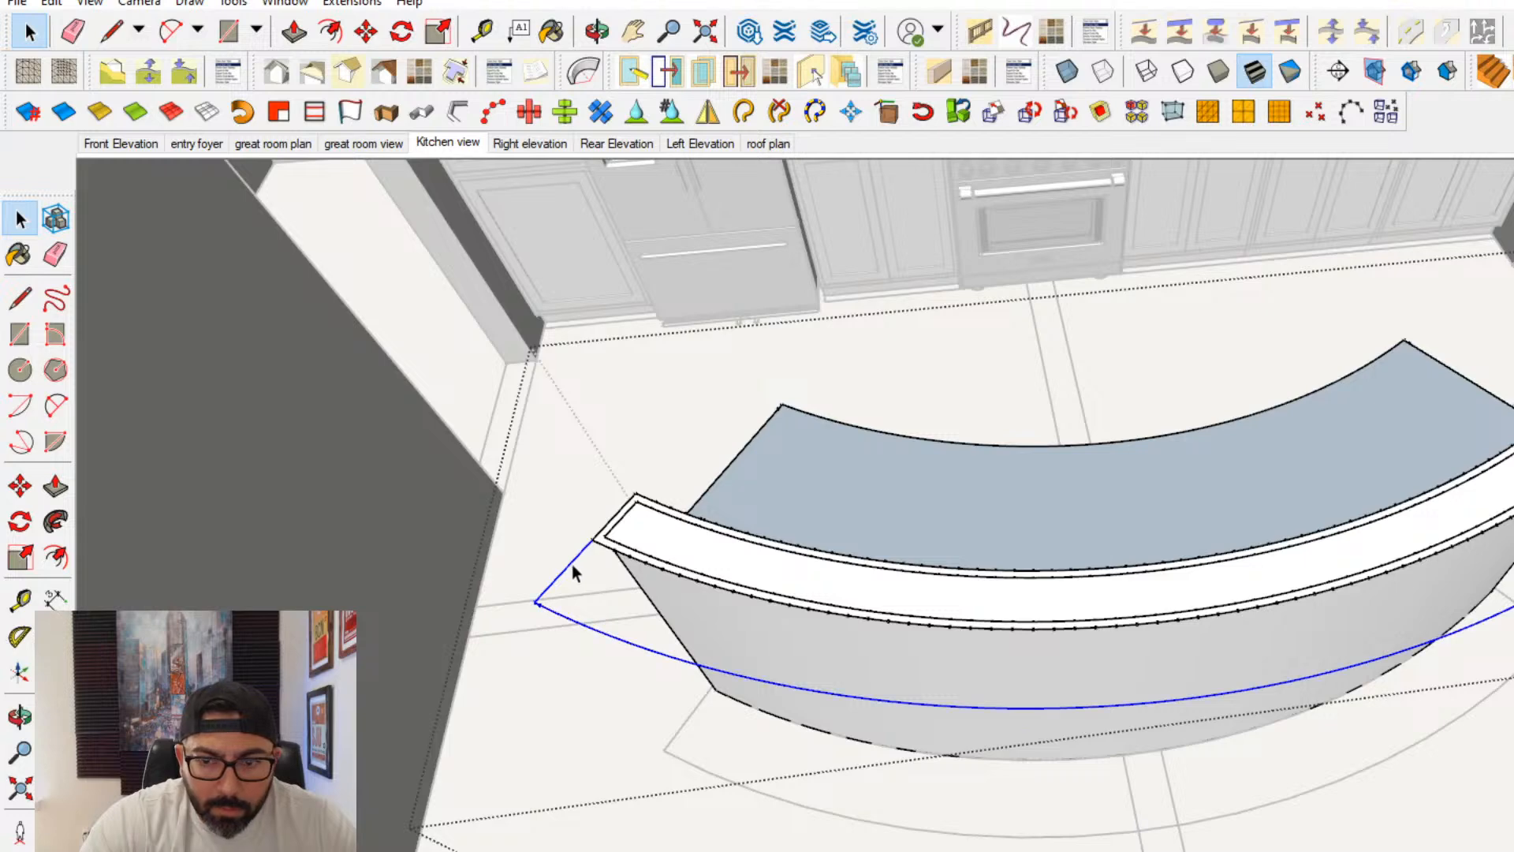
click(52, 6)
click(88, 92)
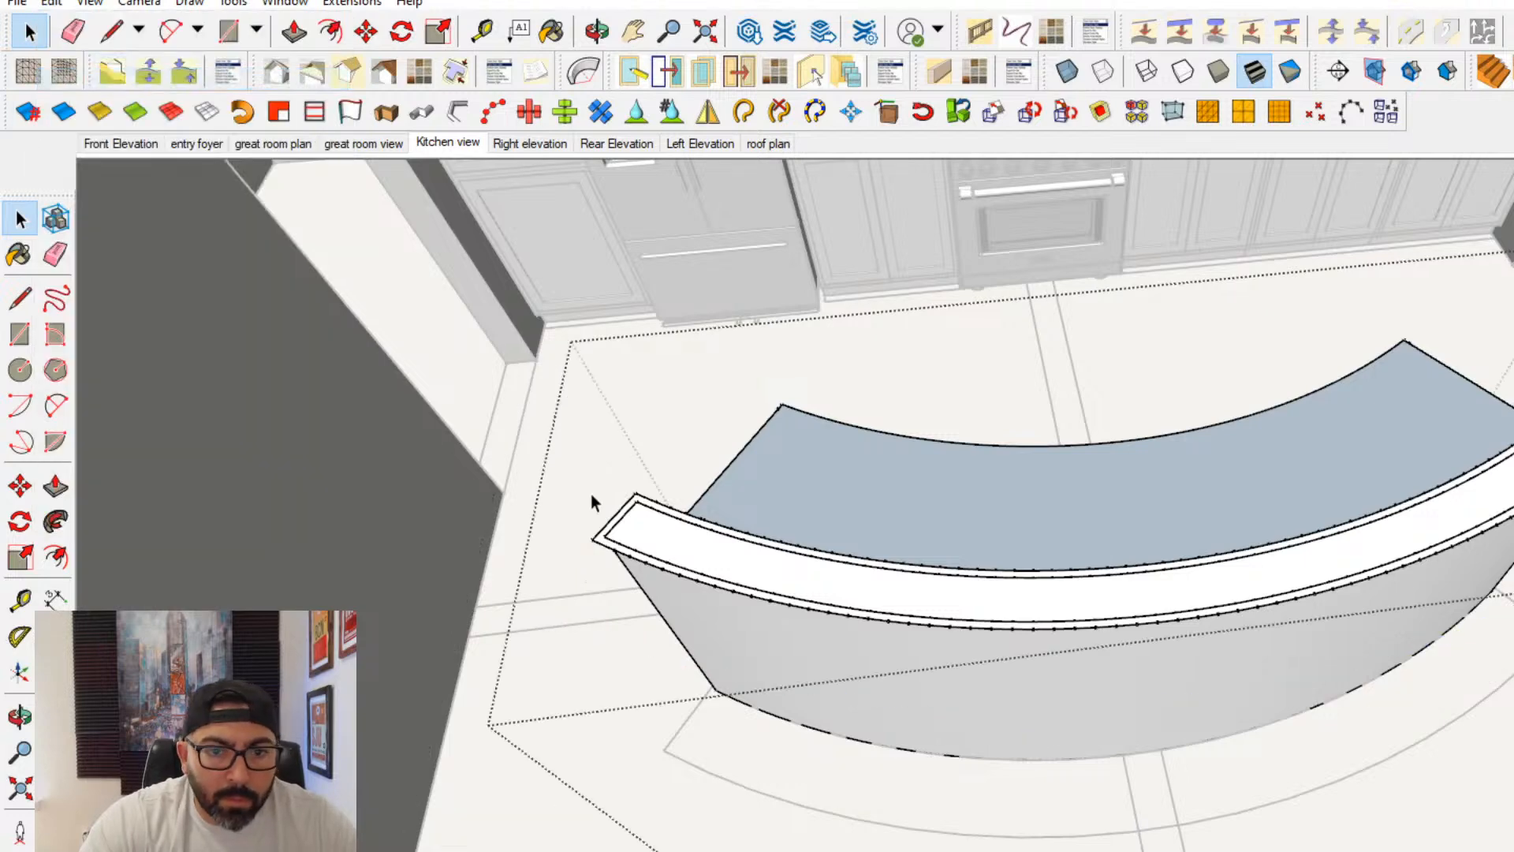
triple_click(605, 538)
key(Escape)
key(Escape)
double_click(602, 542)
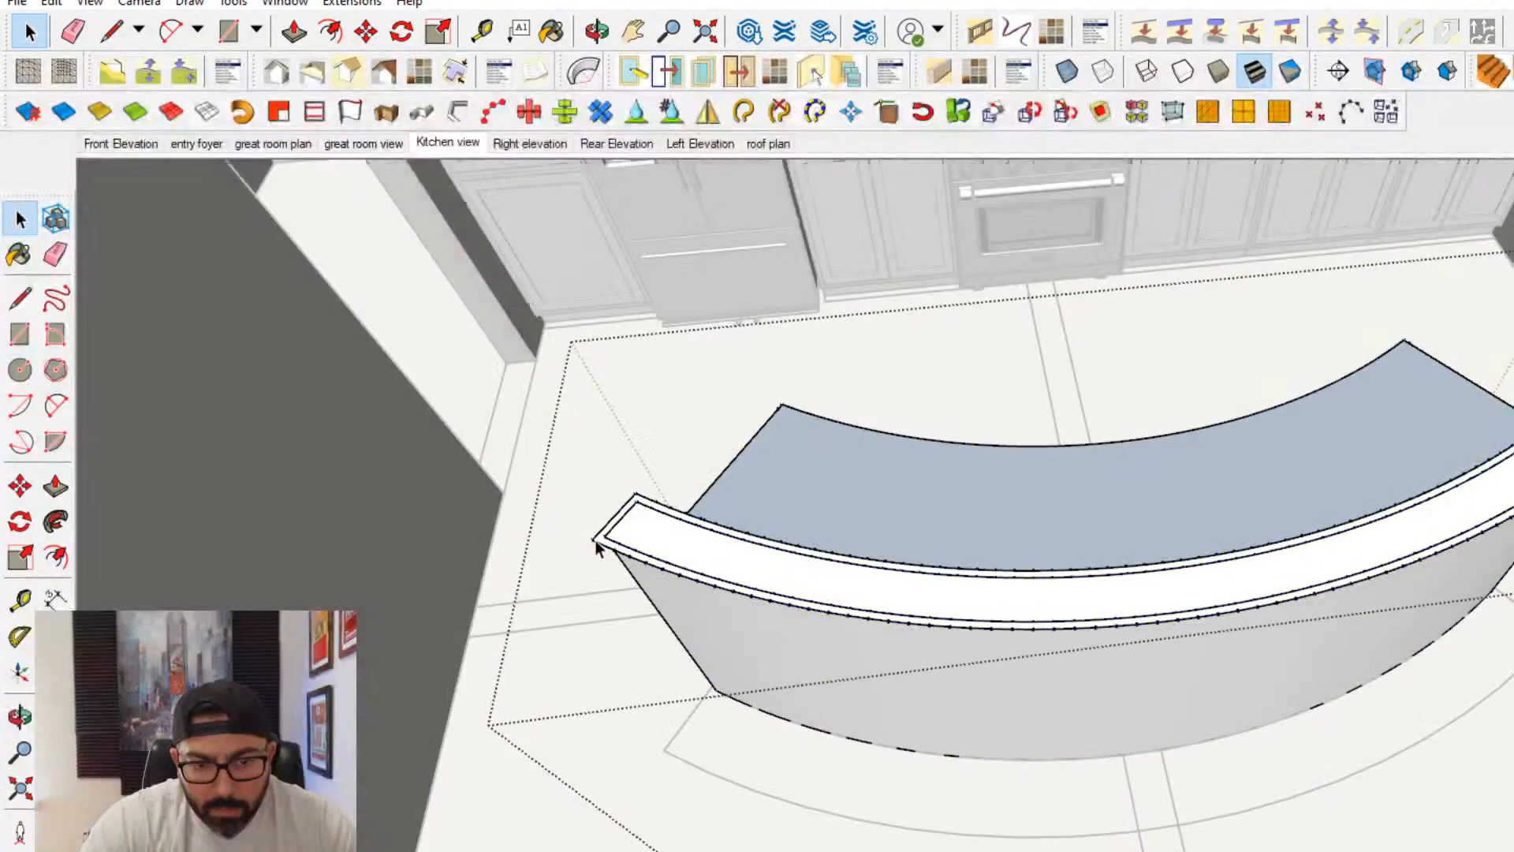
triple_click(597, 541)
click(52, 7)
click(87, 143)
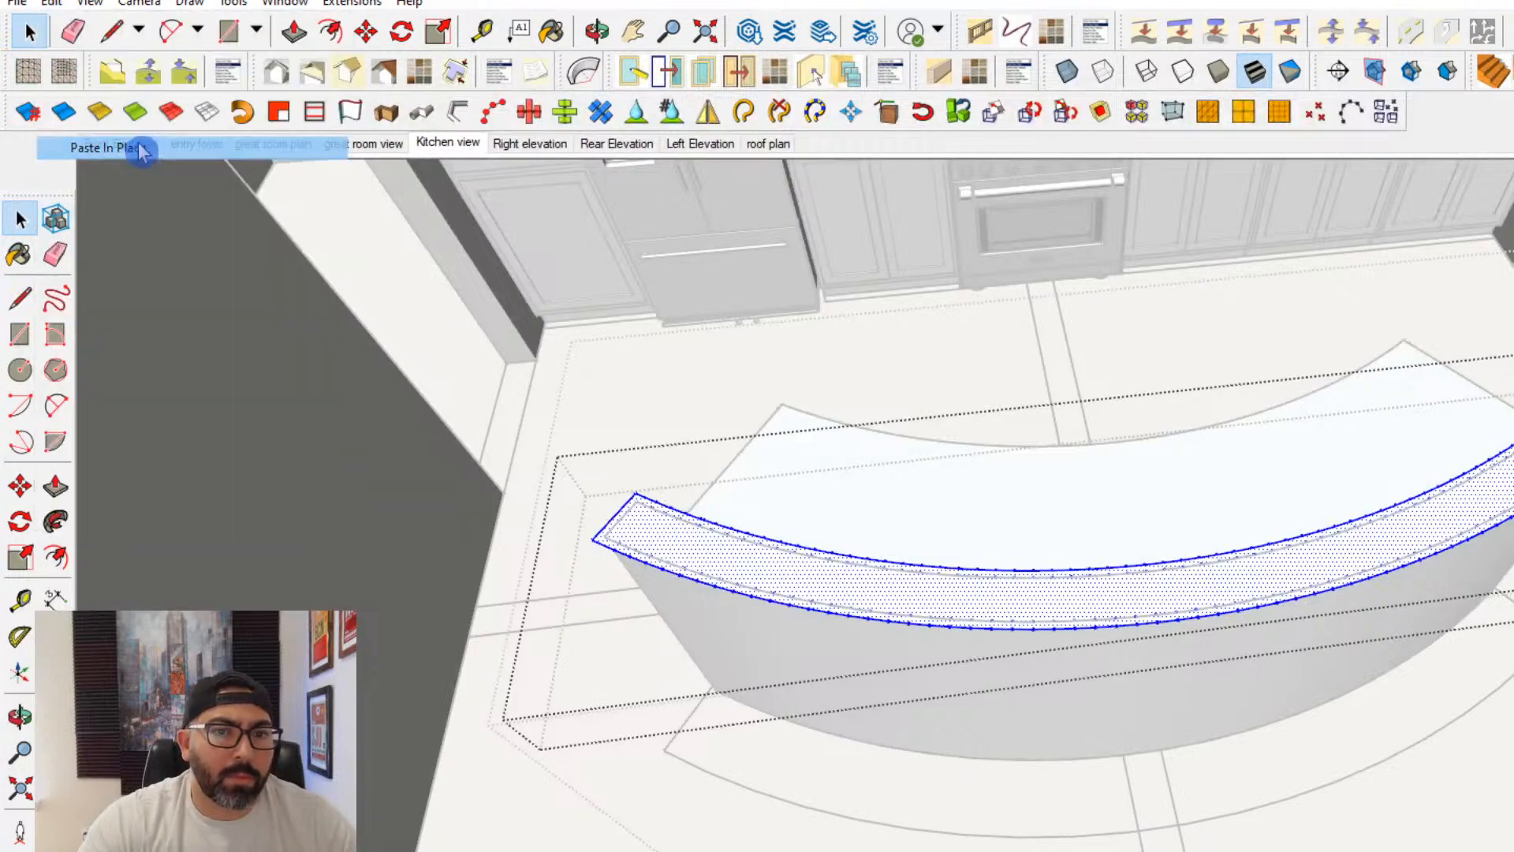
- Trace the end edge of the extended outline with a line to close the bar top face
click(17, 307)
scroll(520, 521, up, 2)
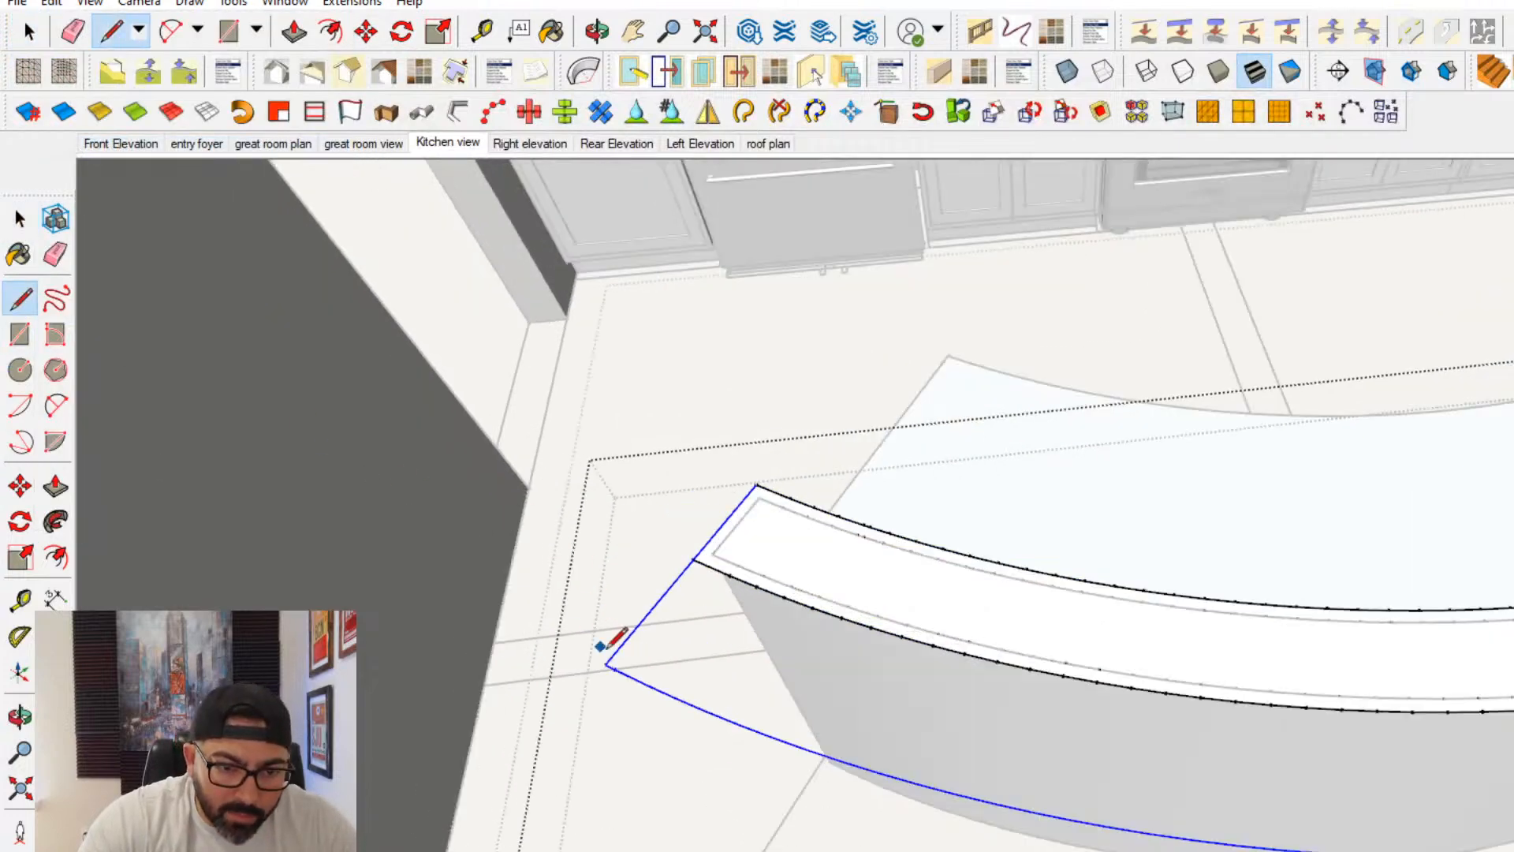
click(692, 559)
scroll(701, 552, down, 3)
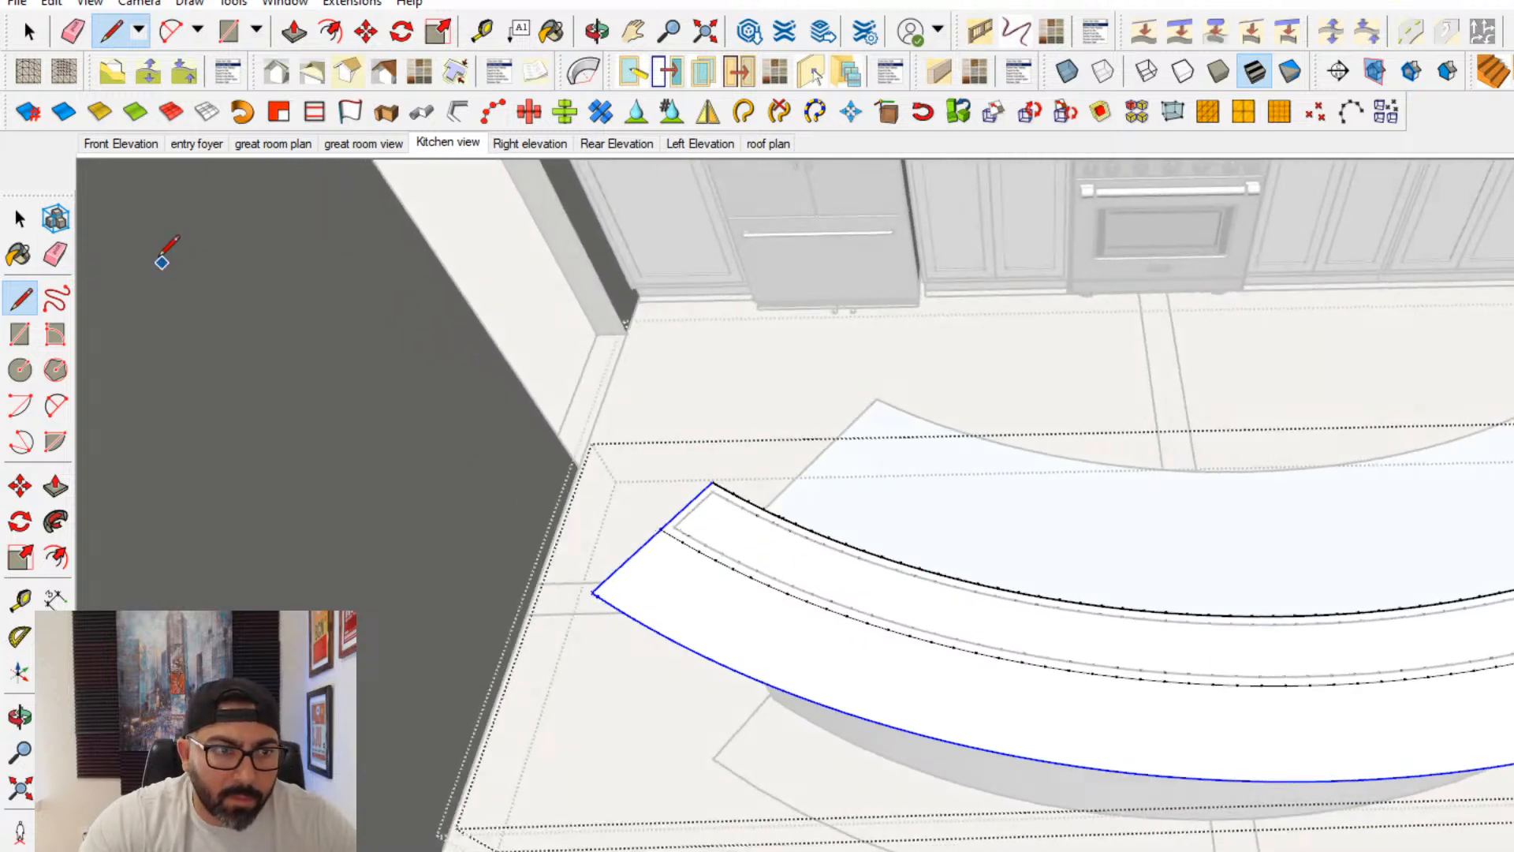
- Erase the leftover inner curves and edges so the bar top becomes one continuous curved face
click(55, 254)
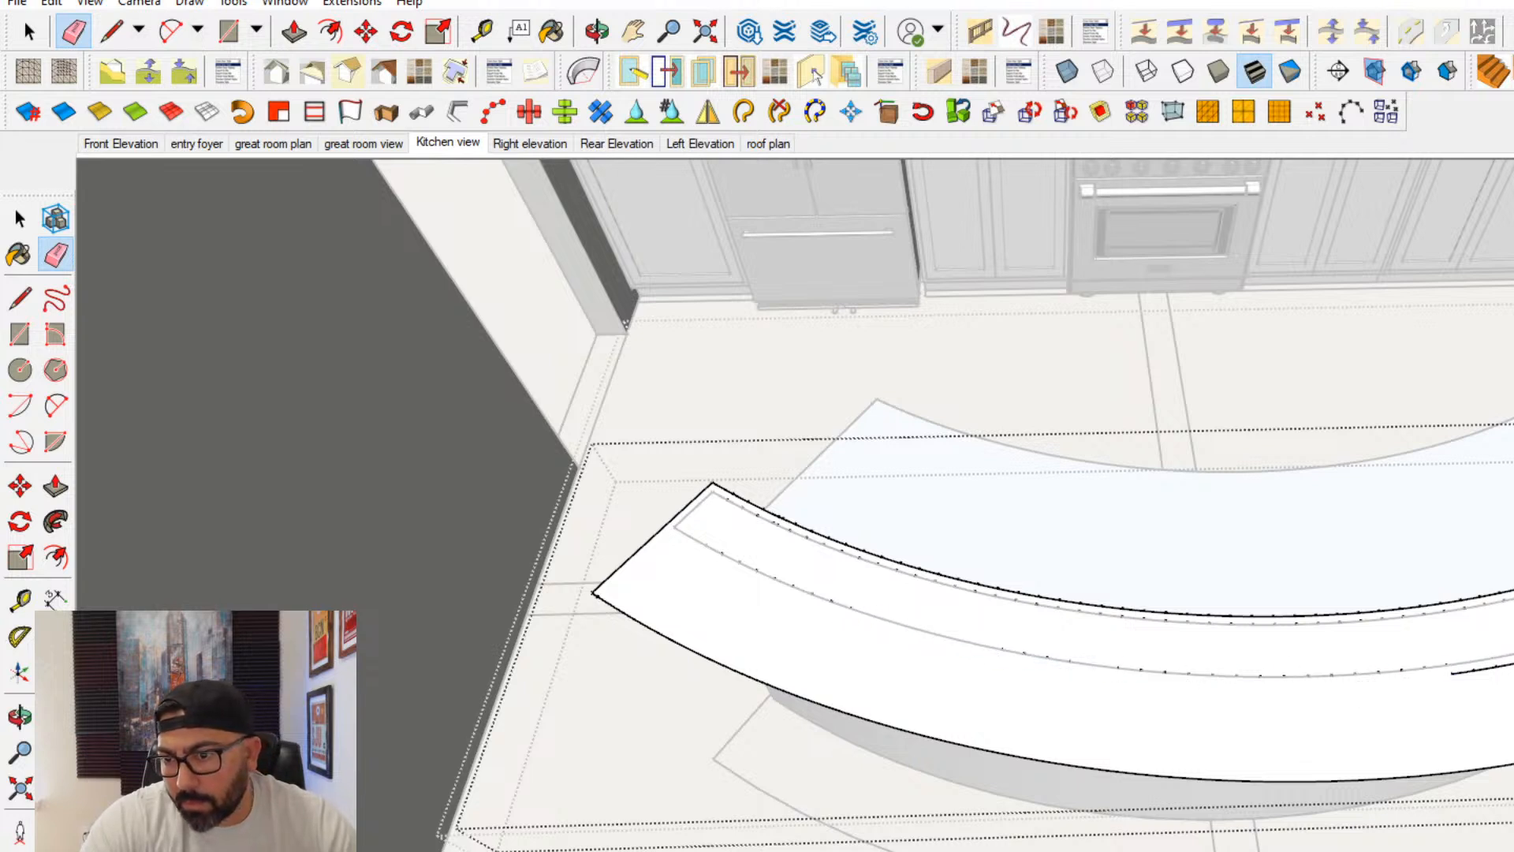
middle_drag(1465, 669, 1325, 704)
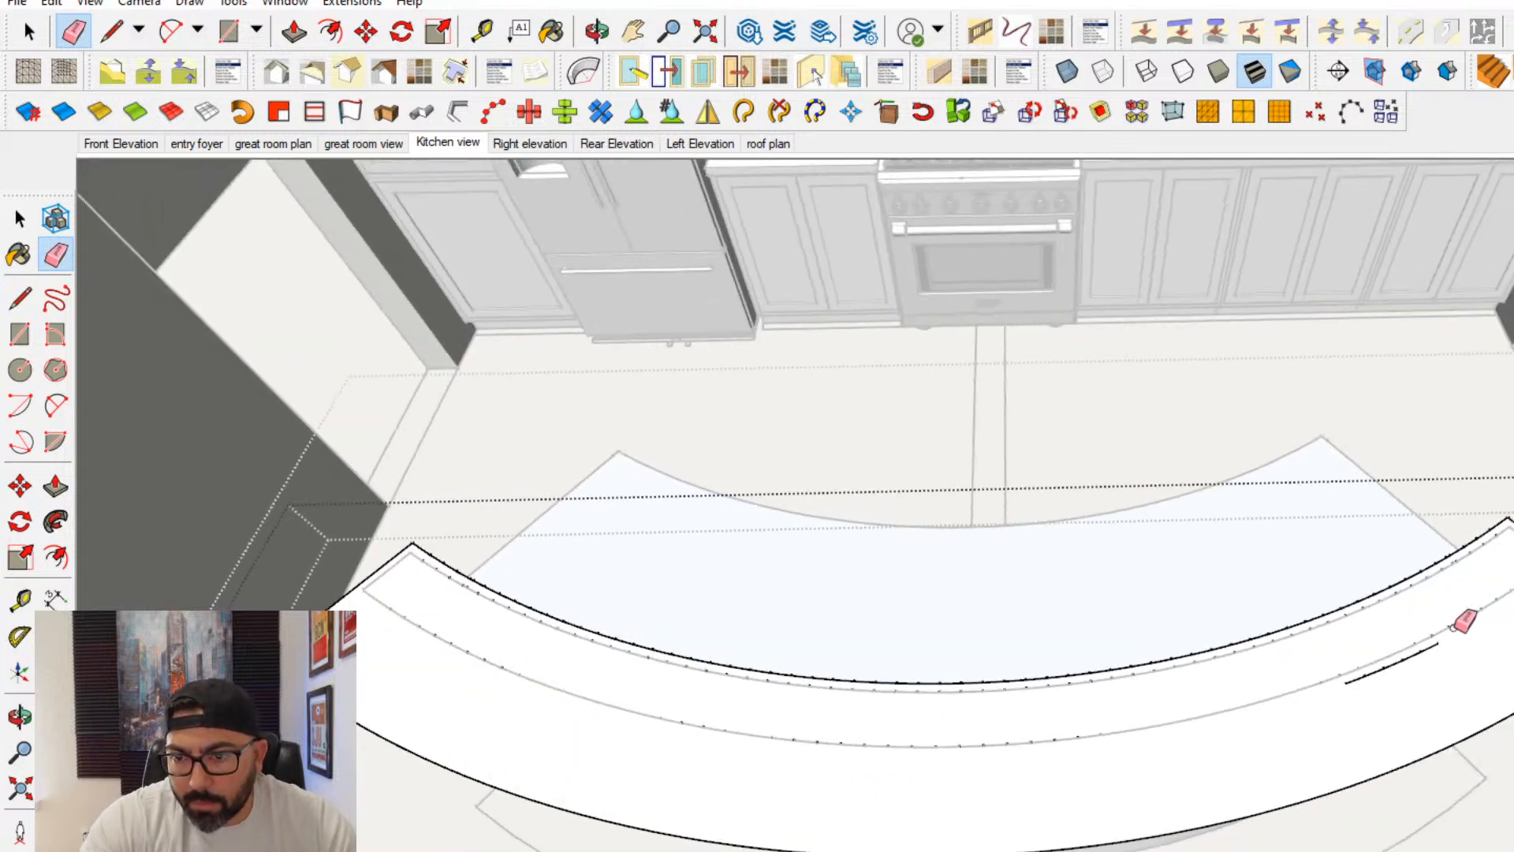
scroll(1405, 655, down, 1)
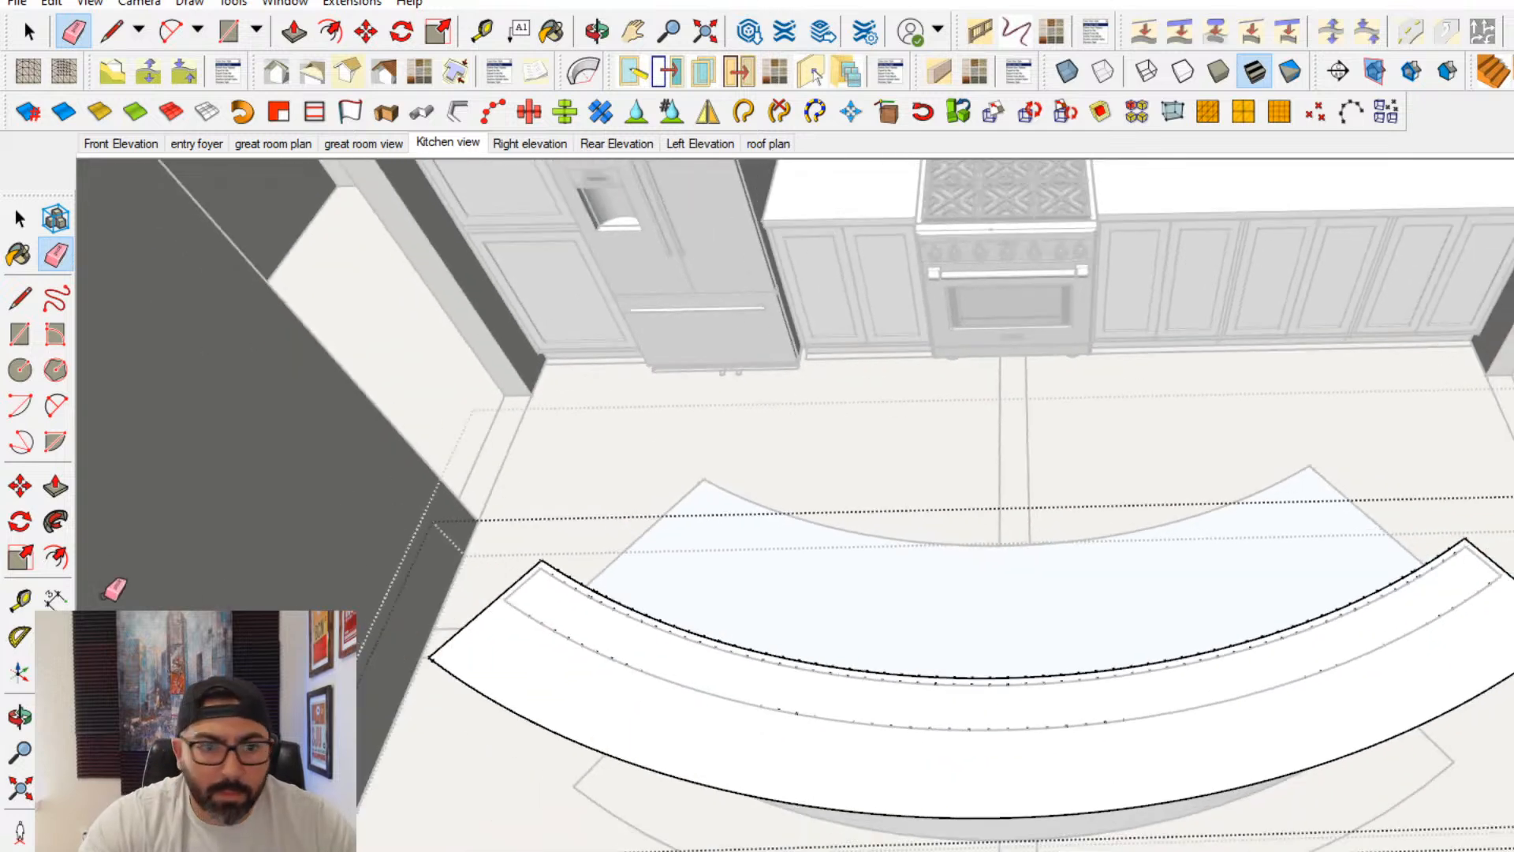
middle_drag(706, 690, 635, 664)
shift+middle_drag(523, 580, 586, 579)
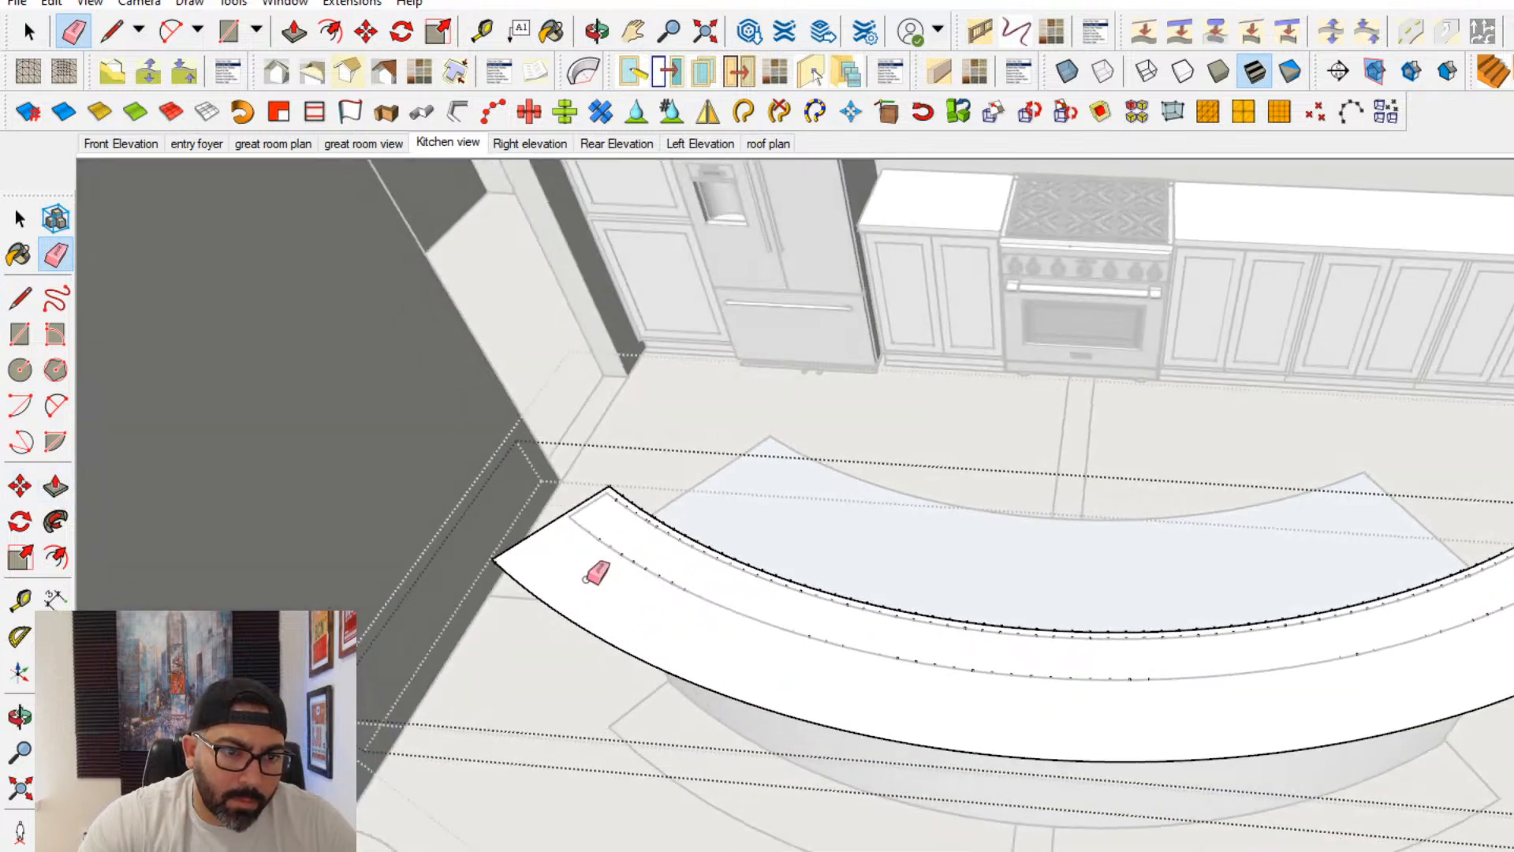
- Push/Pull the merged curved bar top face upward to give it thickness
click(55, 486)
click(628, 635)
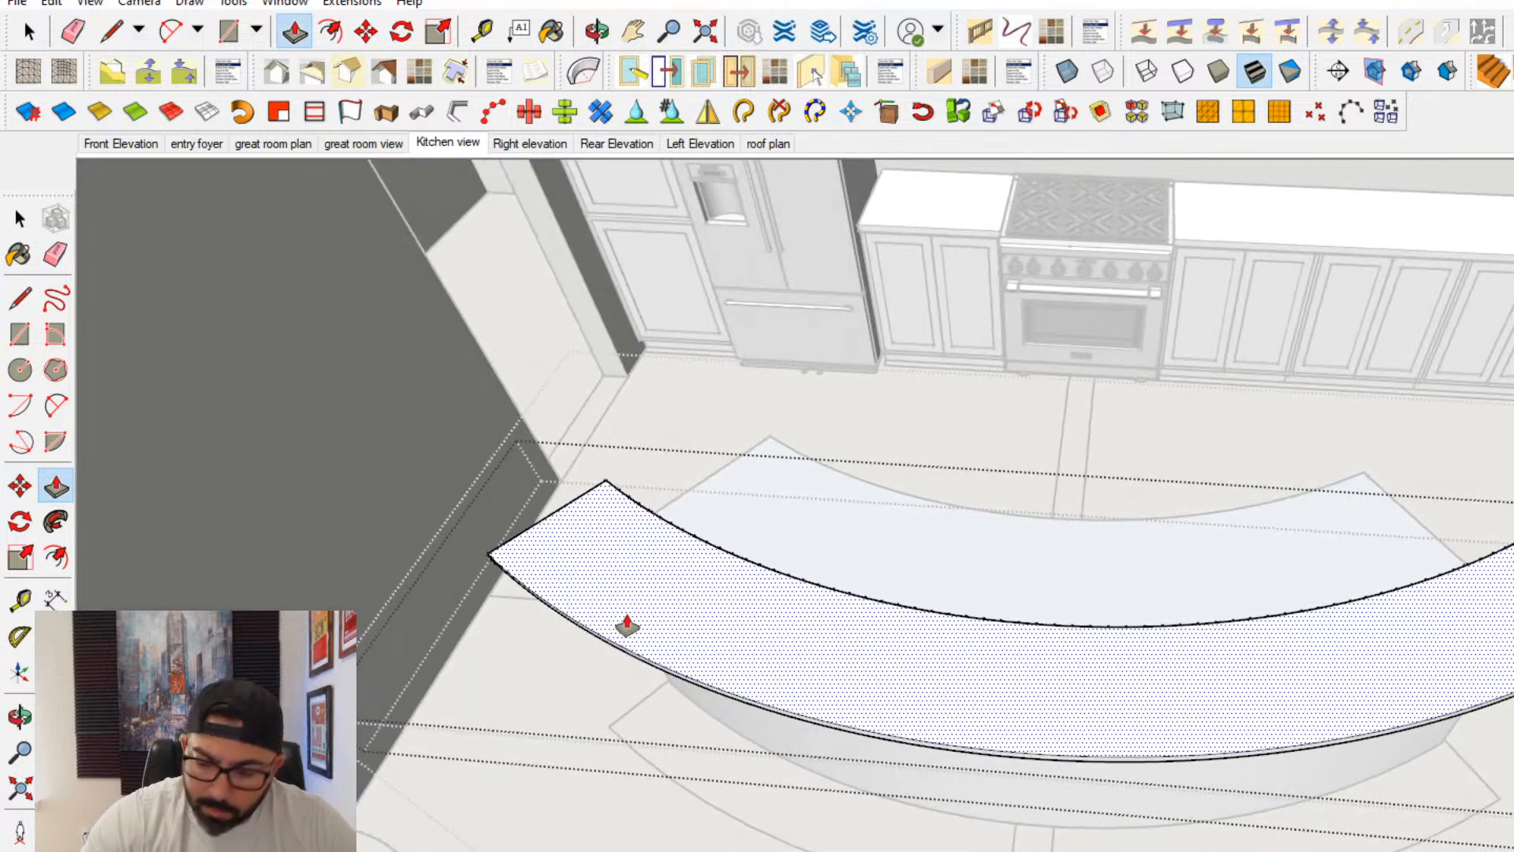
click(627, 625)
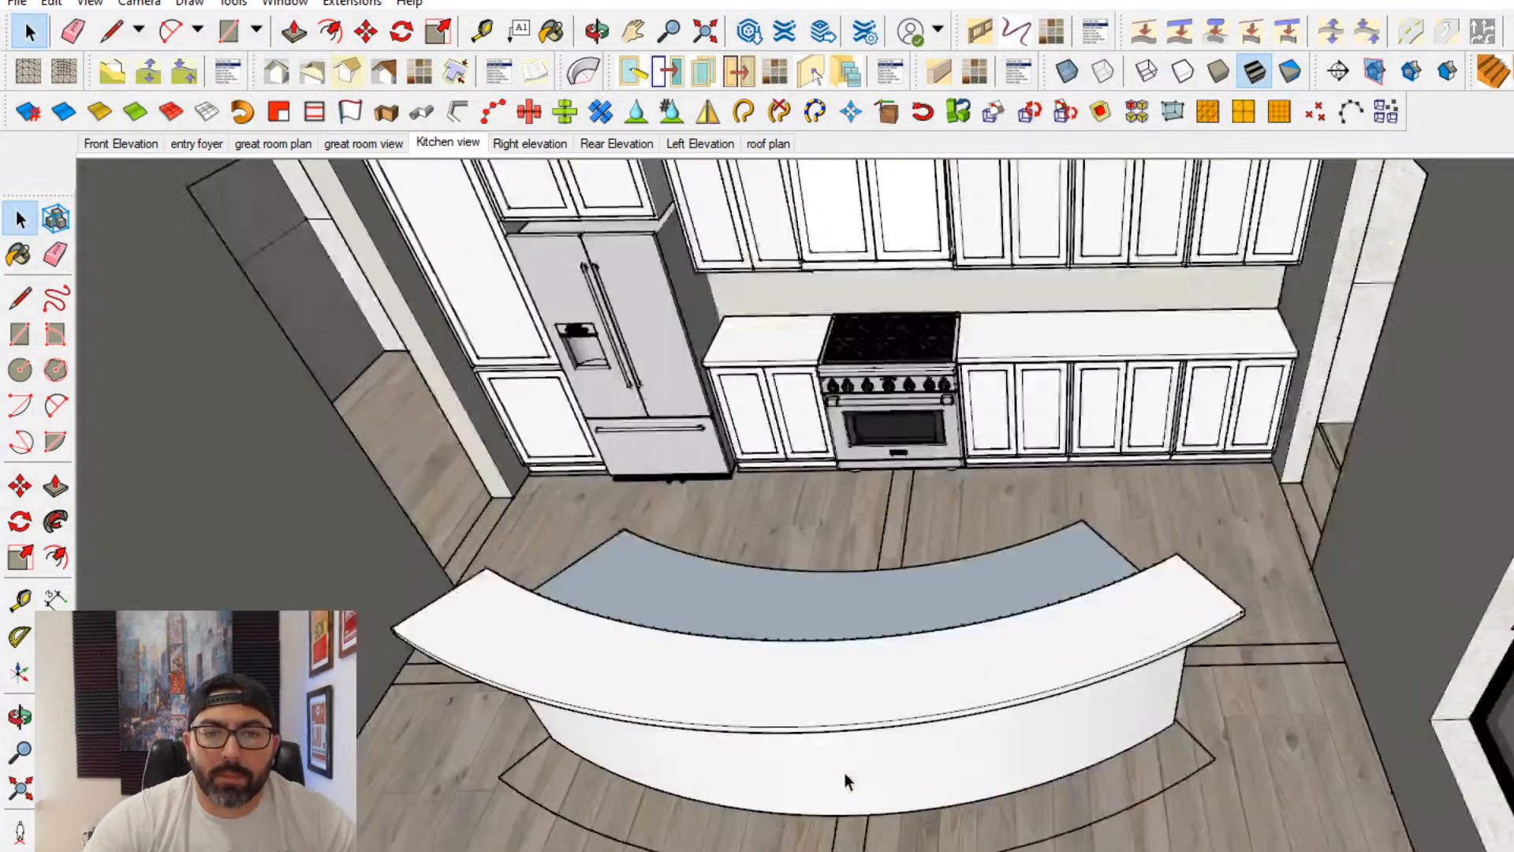
- Open the nested island cabinet group for editing on the kitchen side, at the front between the two dishwashers
mouse_move(846, 781)
middle_down()
mouse_move(997, 541)
mouse_move(1077, 703)
mouse_move(1030, 666)
mouse_move(1056, 521)
mouse_move(1172, 693)
mouse_move(977, 622)
mouse_move(1190, 641)
mouse_move(1121, 709)
mouse_move(1068, 670)
middle_up()
scroll(1030, 666, down, 2)
scroll(1150, 552, down, 1)
scroll(1142, 683, up, 2)
scroll(1064, 650, up, 2)
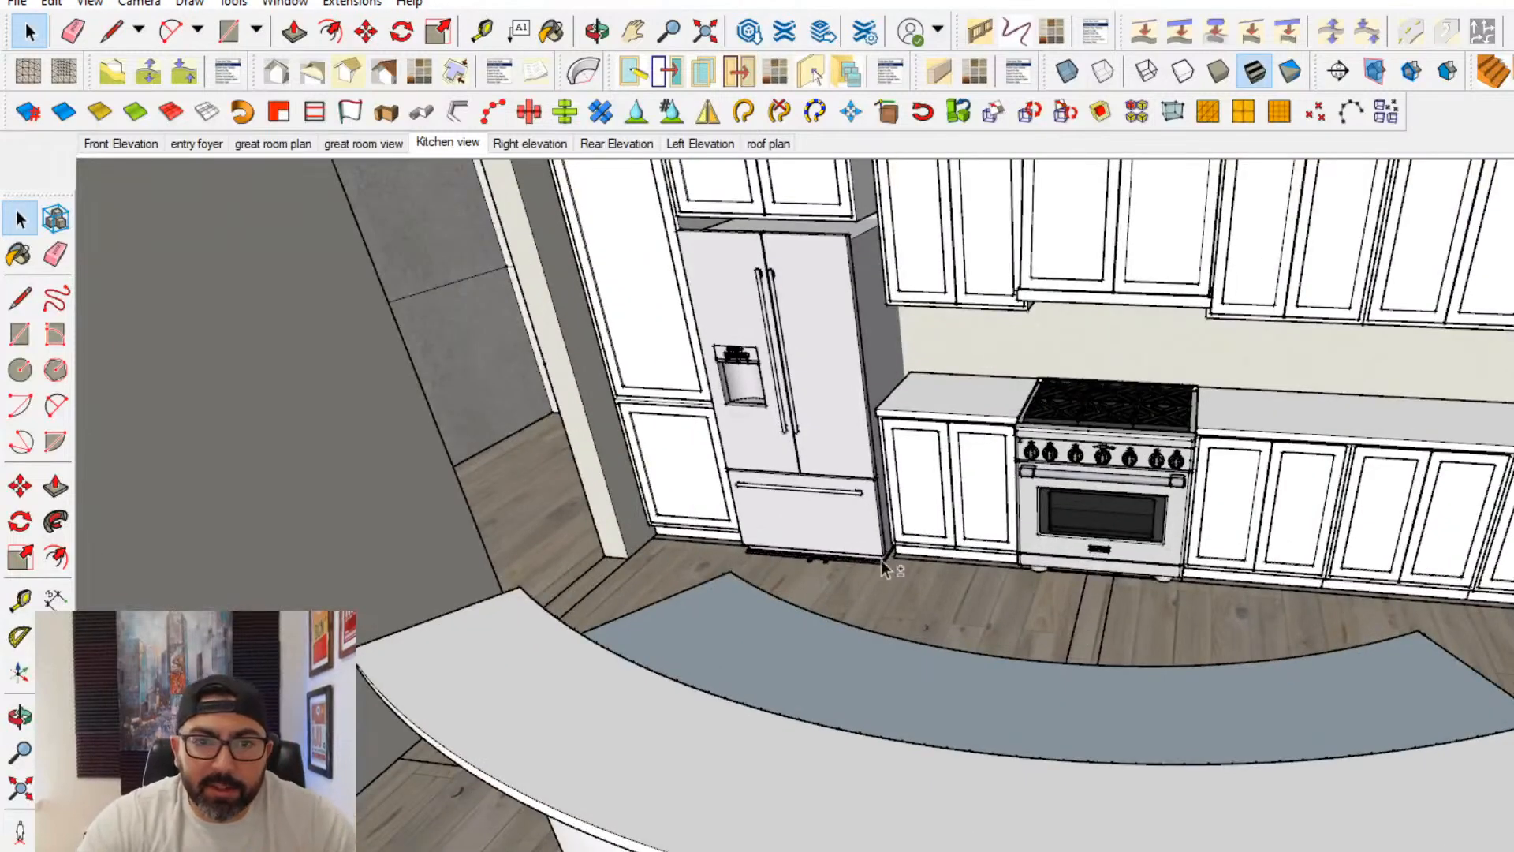
mouse_move(886, 567)
middle_down()
mouse_move(1075, 582)
mouse_move(692, 578)
mouse_move(642, 699)
mouse_move(750, 601)
mouse_move(797, 433)
mouse_move(365, 454)
middle_up()
scroll(953, 466, up, 2)
middle_drag(952, 467, 715, 404)
double_click(791, 636)
click(784, 635)
double_click(786, 637)
click(770, 629)
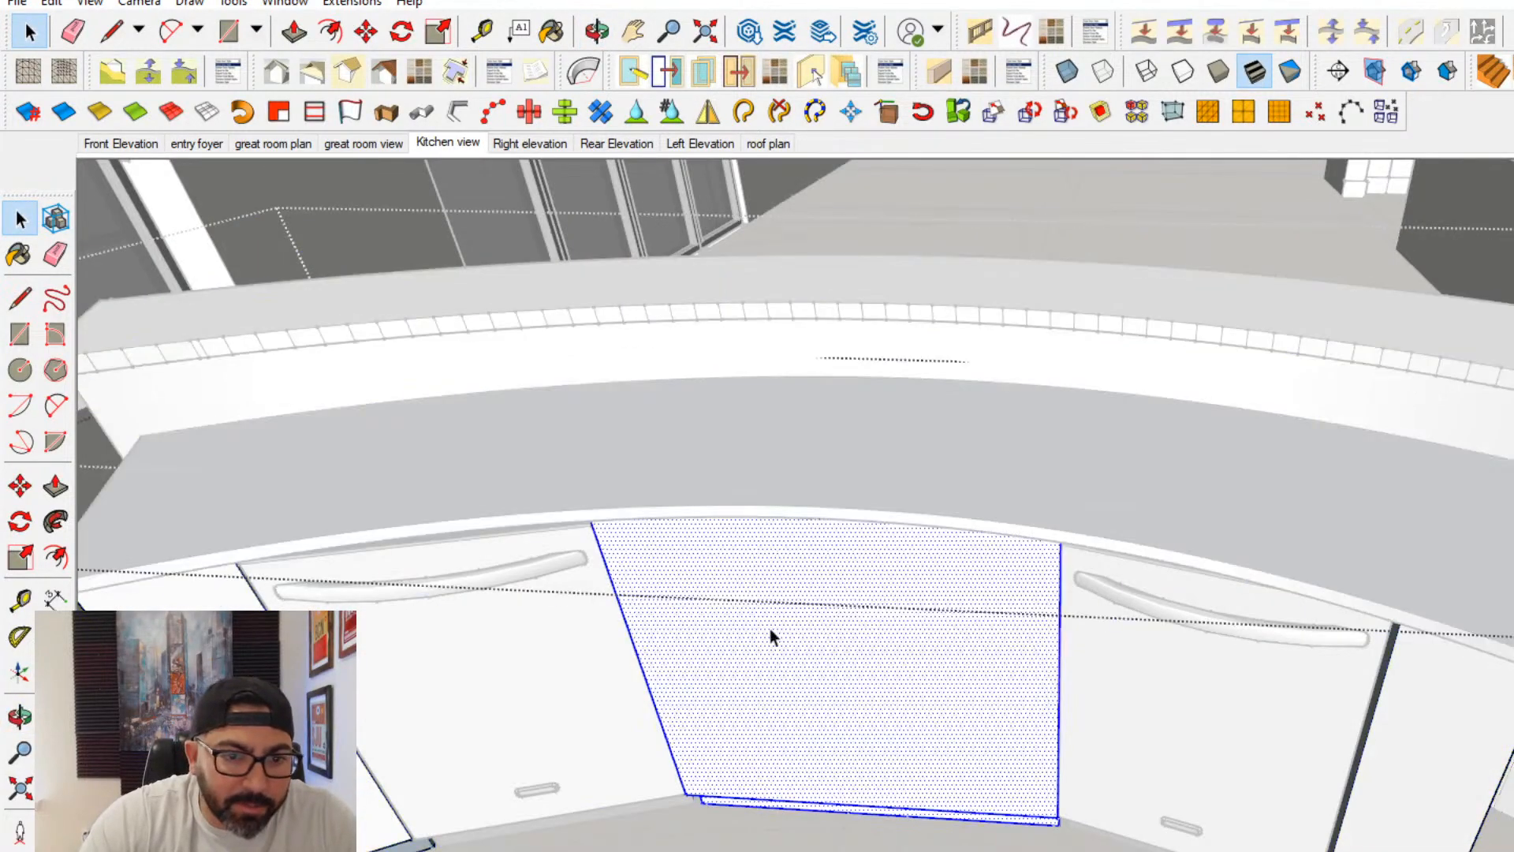
- Draw a rectangle from the upper corner of the central cabinet front to its middle, dividing it into two equal door faces
click(18, 334)
scroll(719, 608, up, 4)
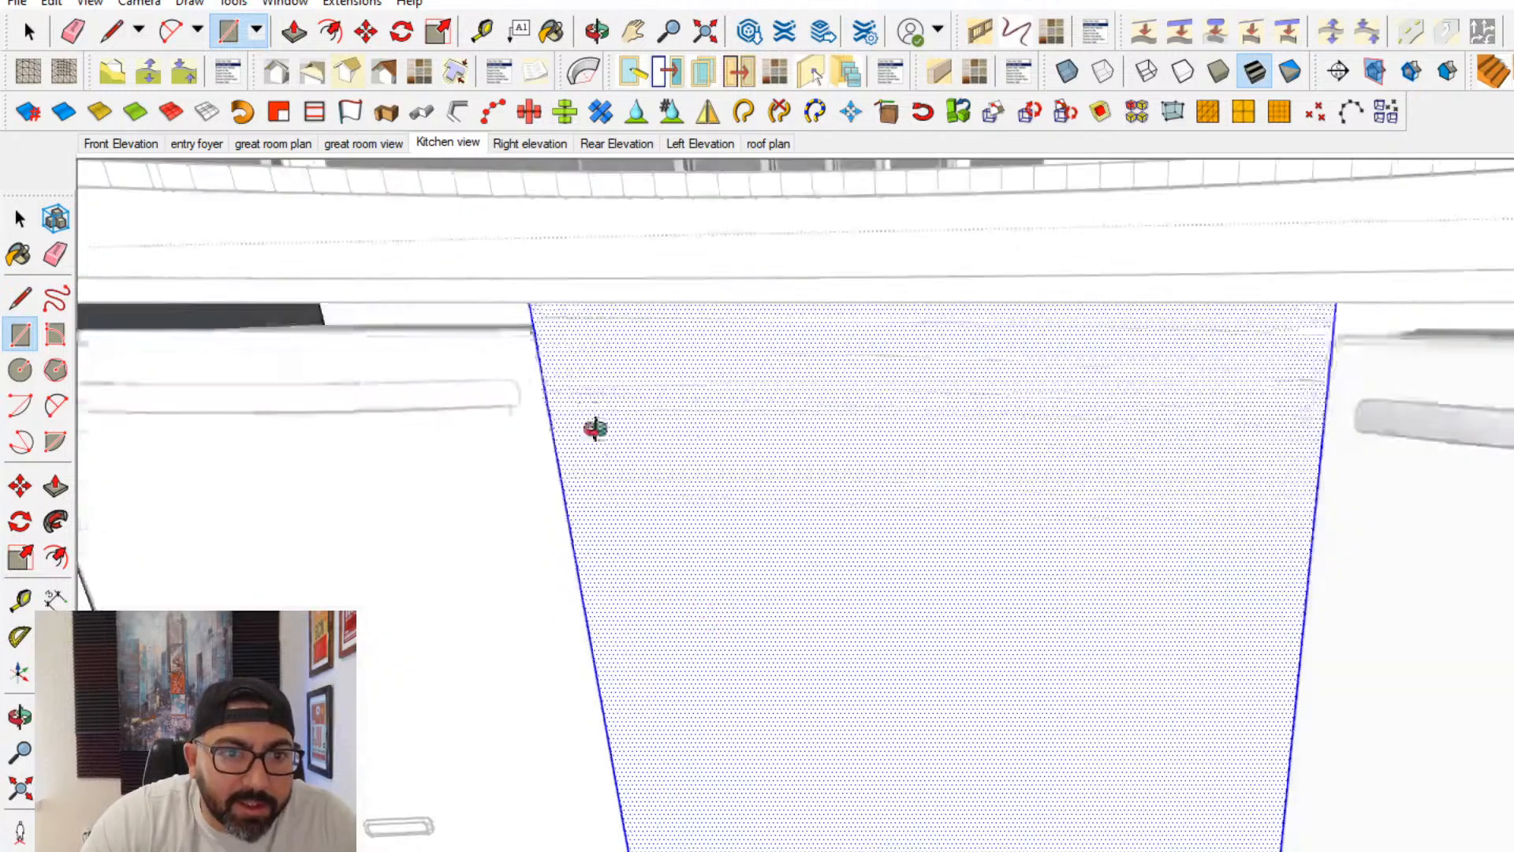
middle_drag(619, 447, 612, 315)
click(585, 289)
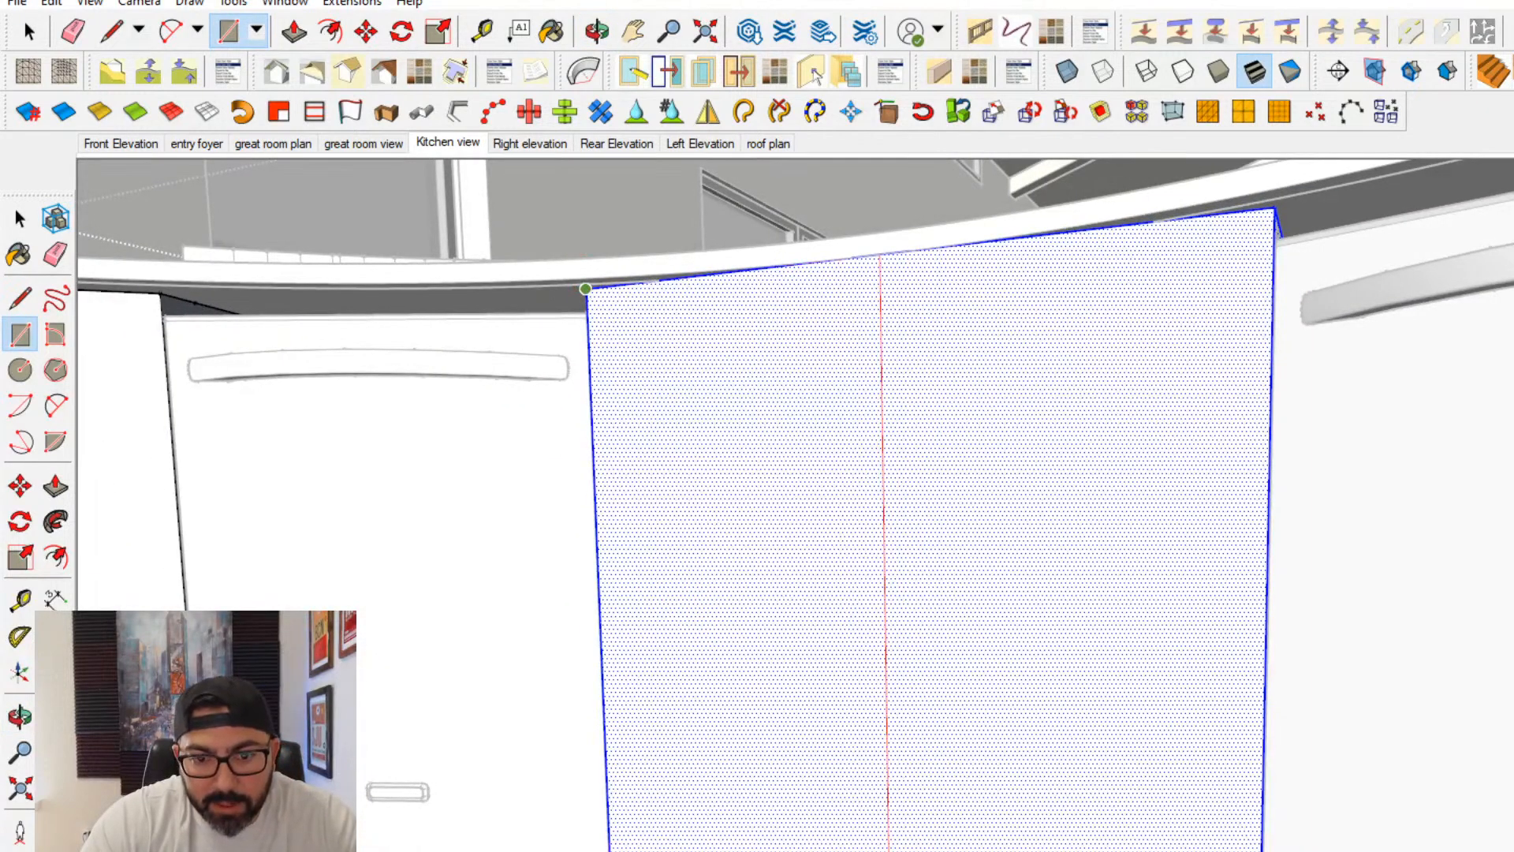
click(890, 850)
- Offset the outlines of both central cabinet door faces inward by .75
shift+middle_drag(111, 713, 716, 735)
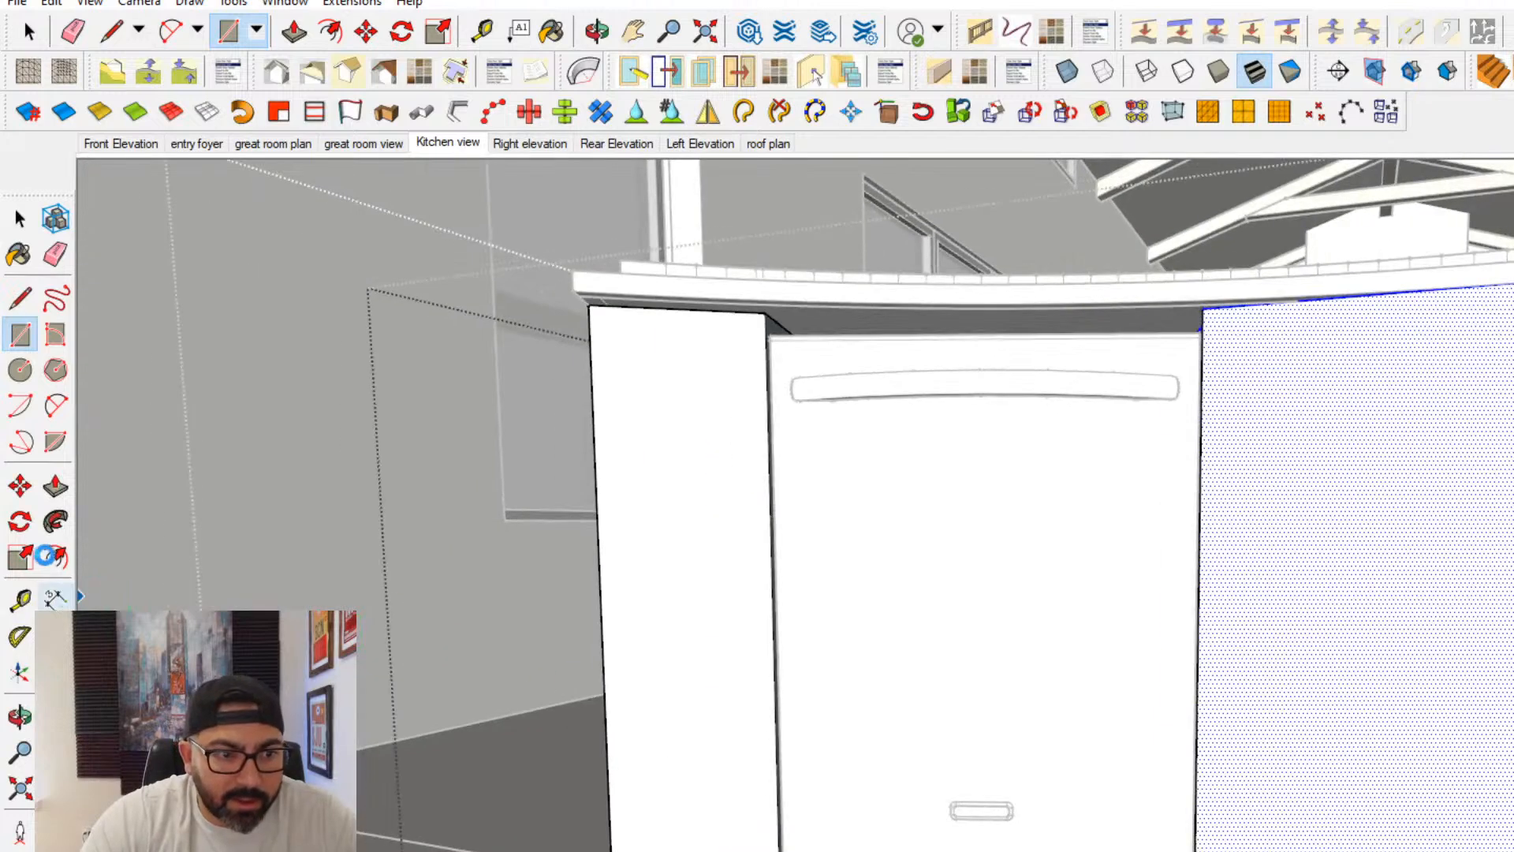
click(56, 559)
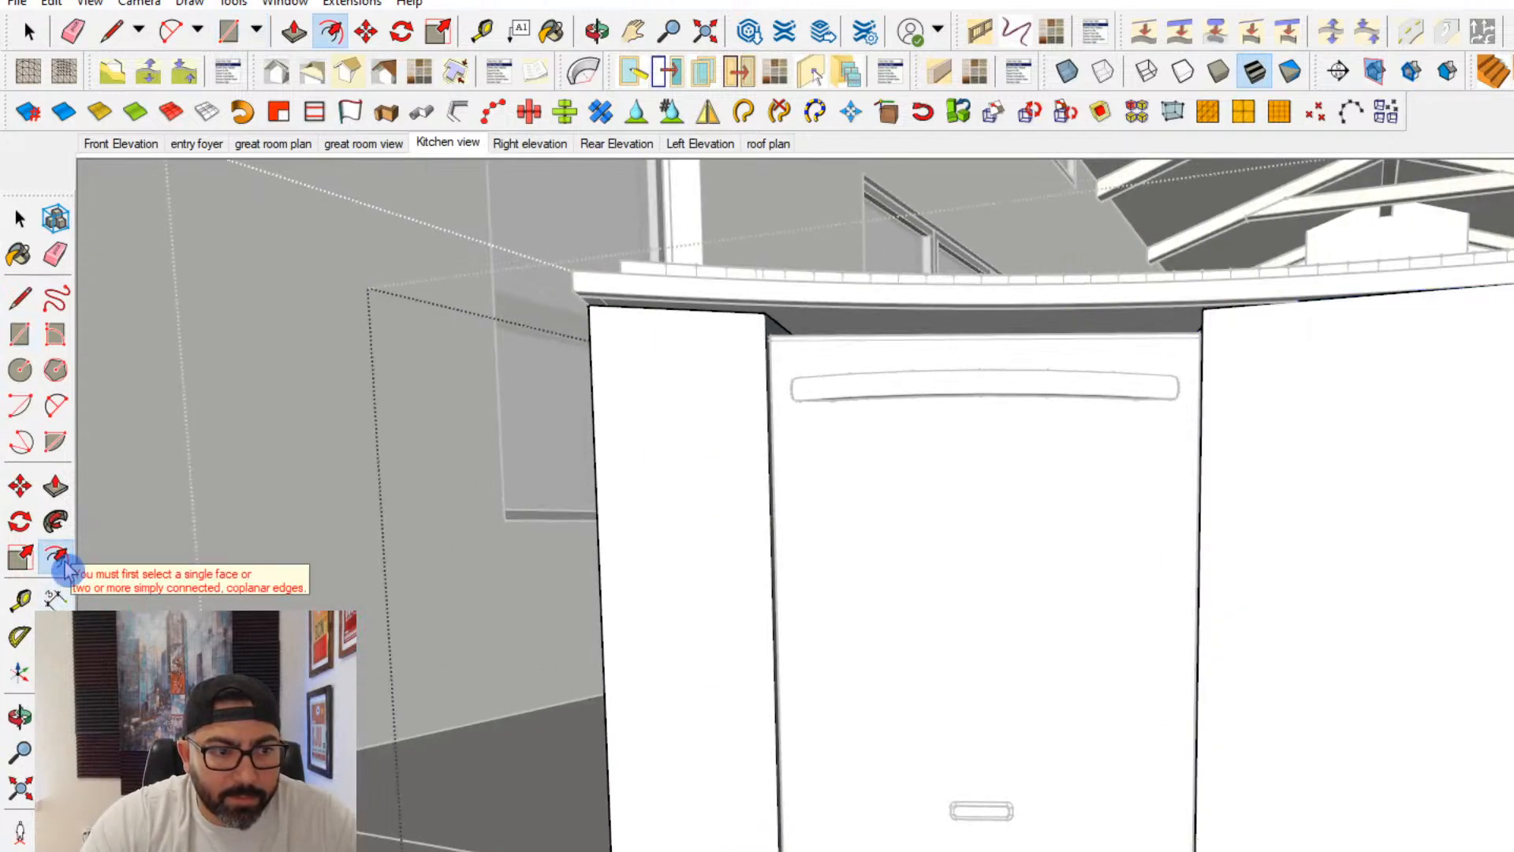
click(1465, 717)
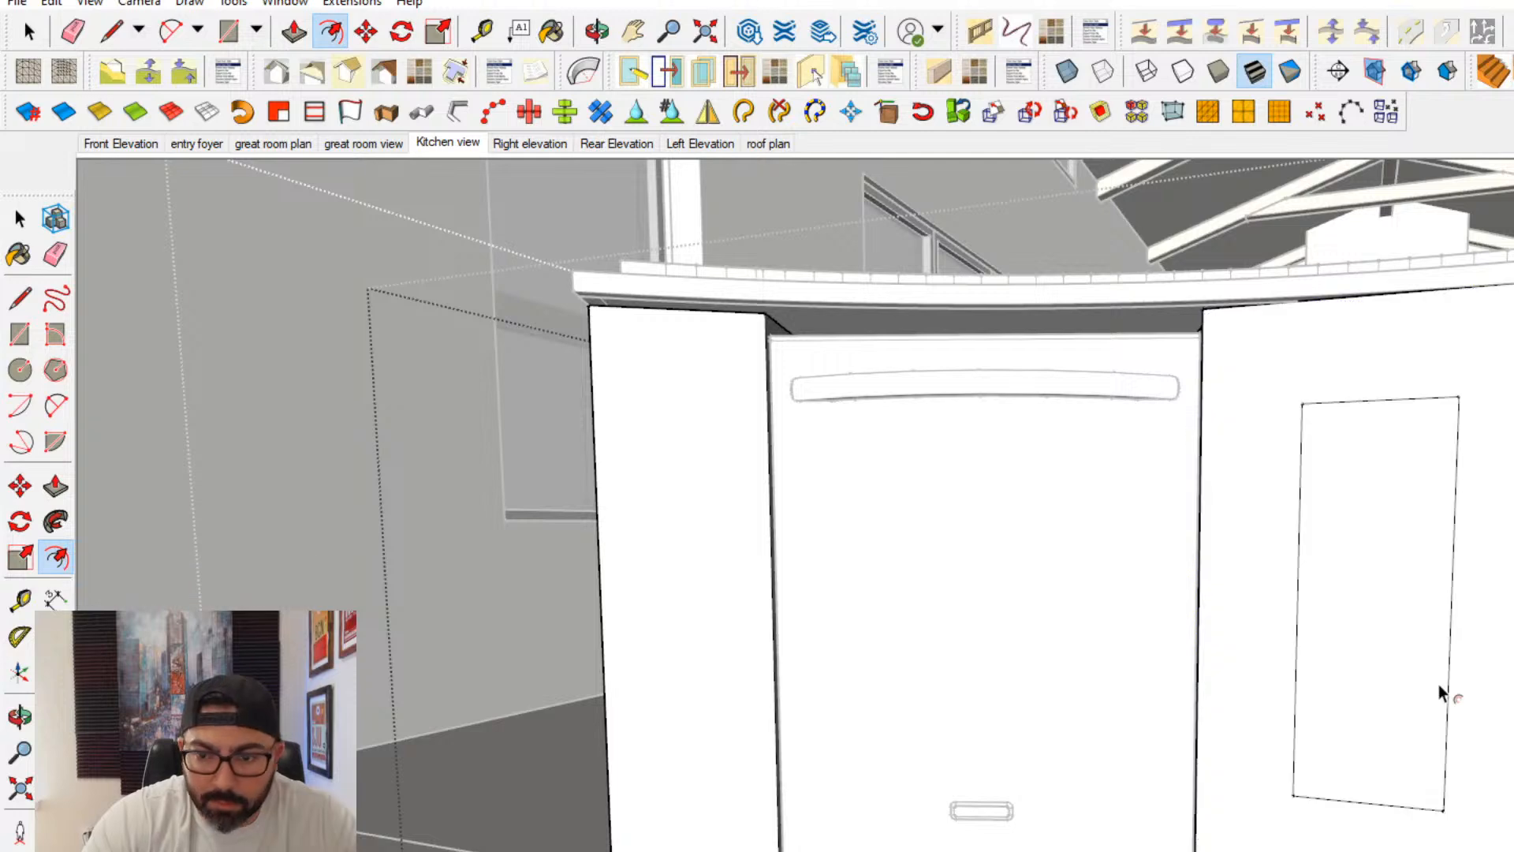
text(.75)
key(Return)
shift+middle_drag(1438, 684, 1161, 683)
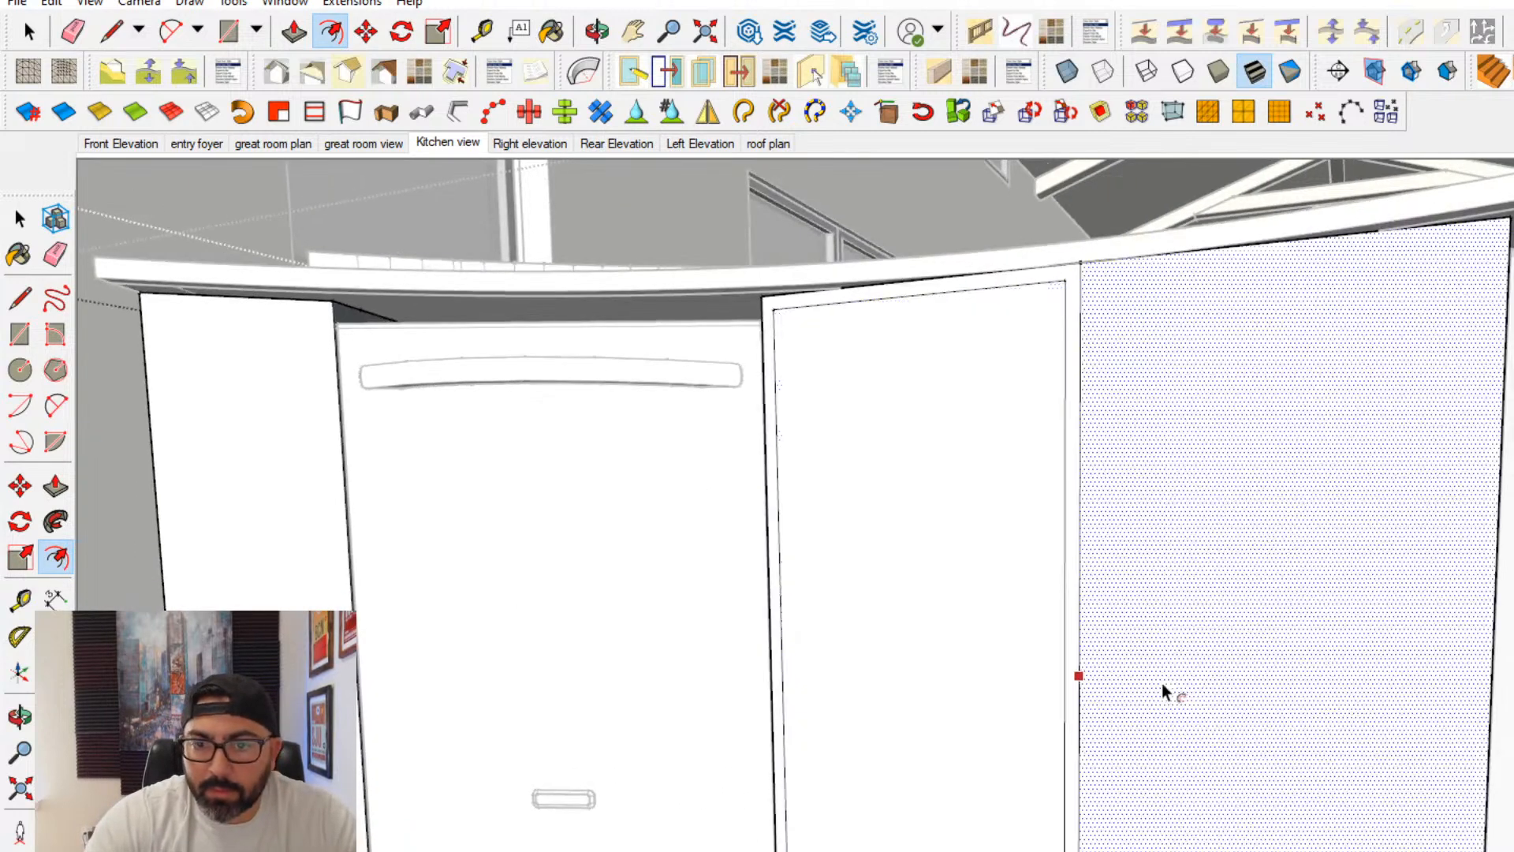
double_click(1164, 682)
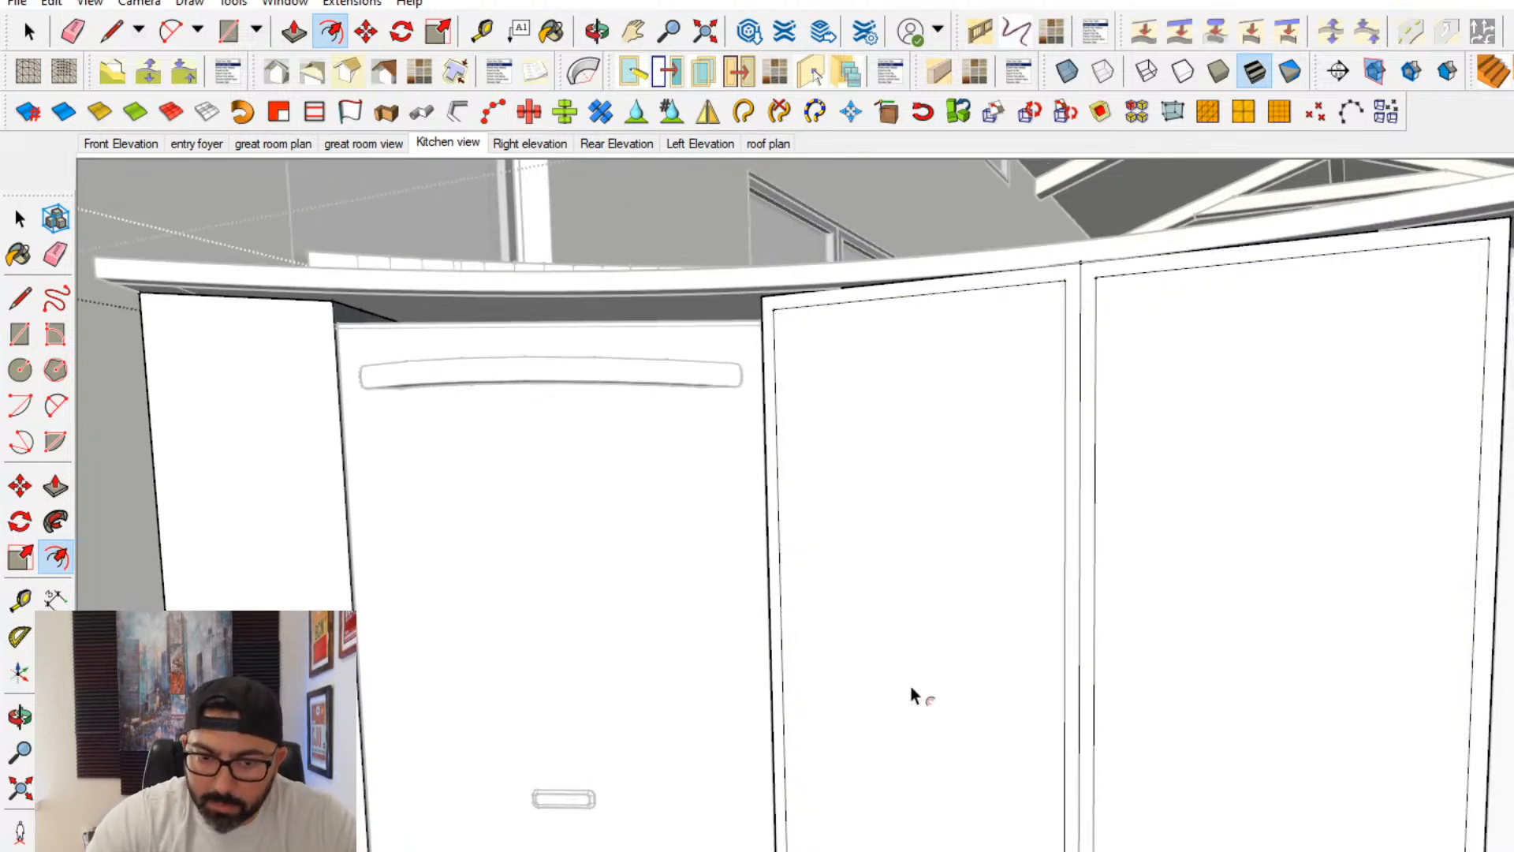
- Offset both door outlines slightly inward for a narrow gap, and offset them further in to outline the centre panels
click(851, 689)
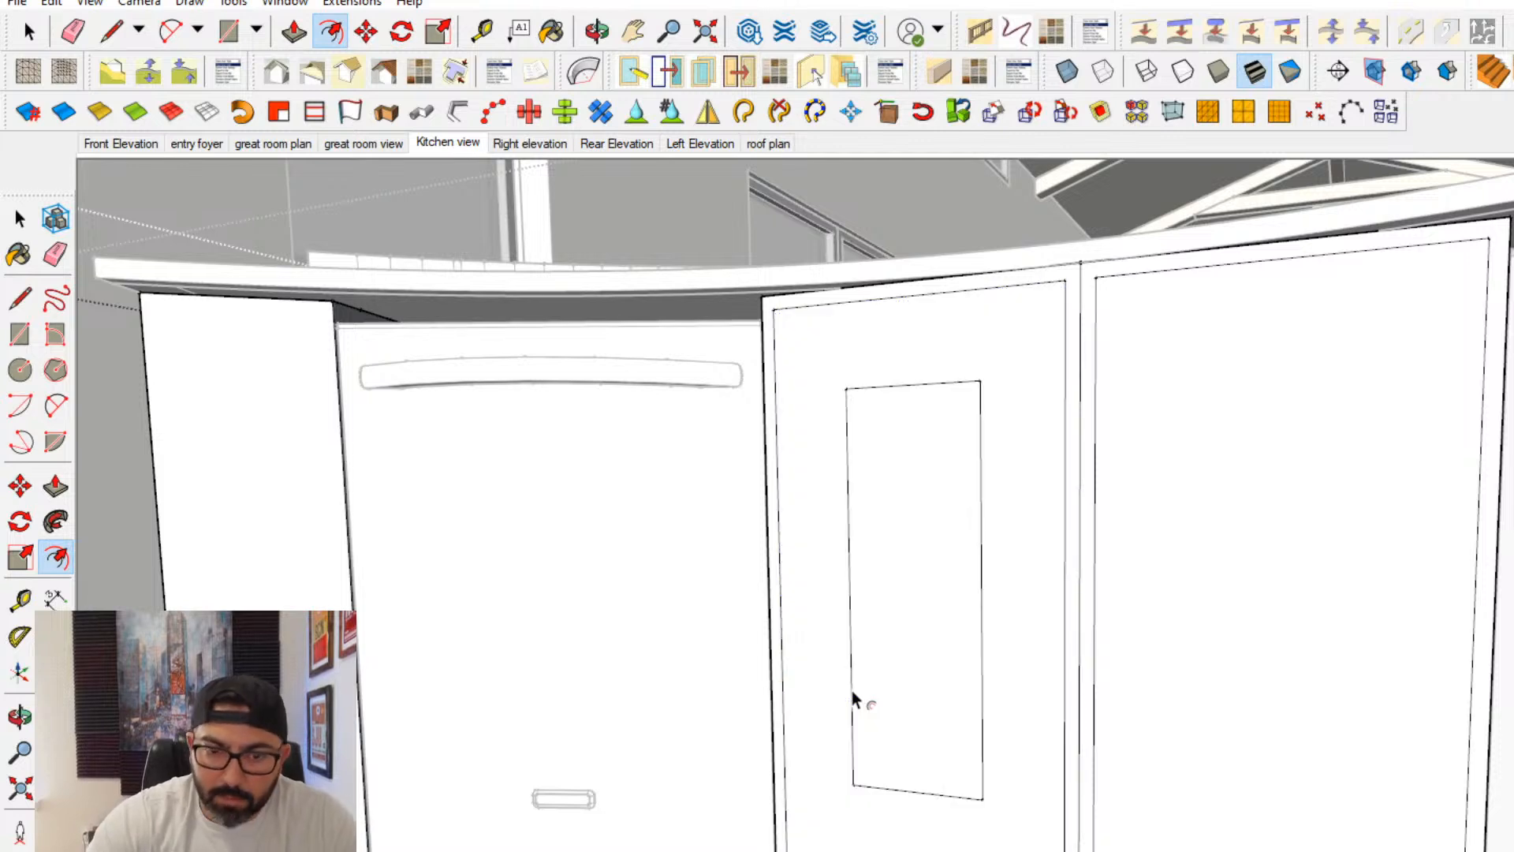
click(852, 689)
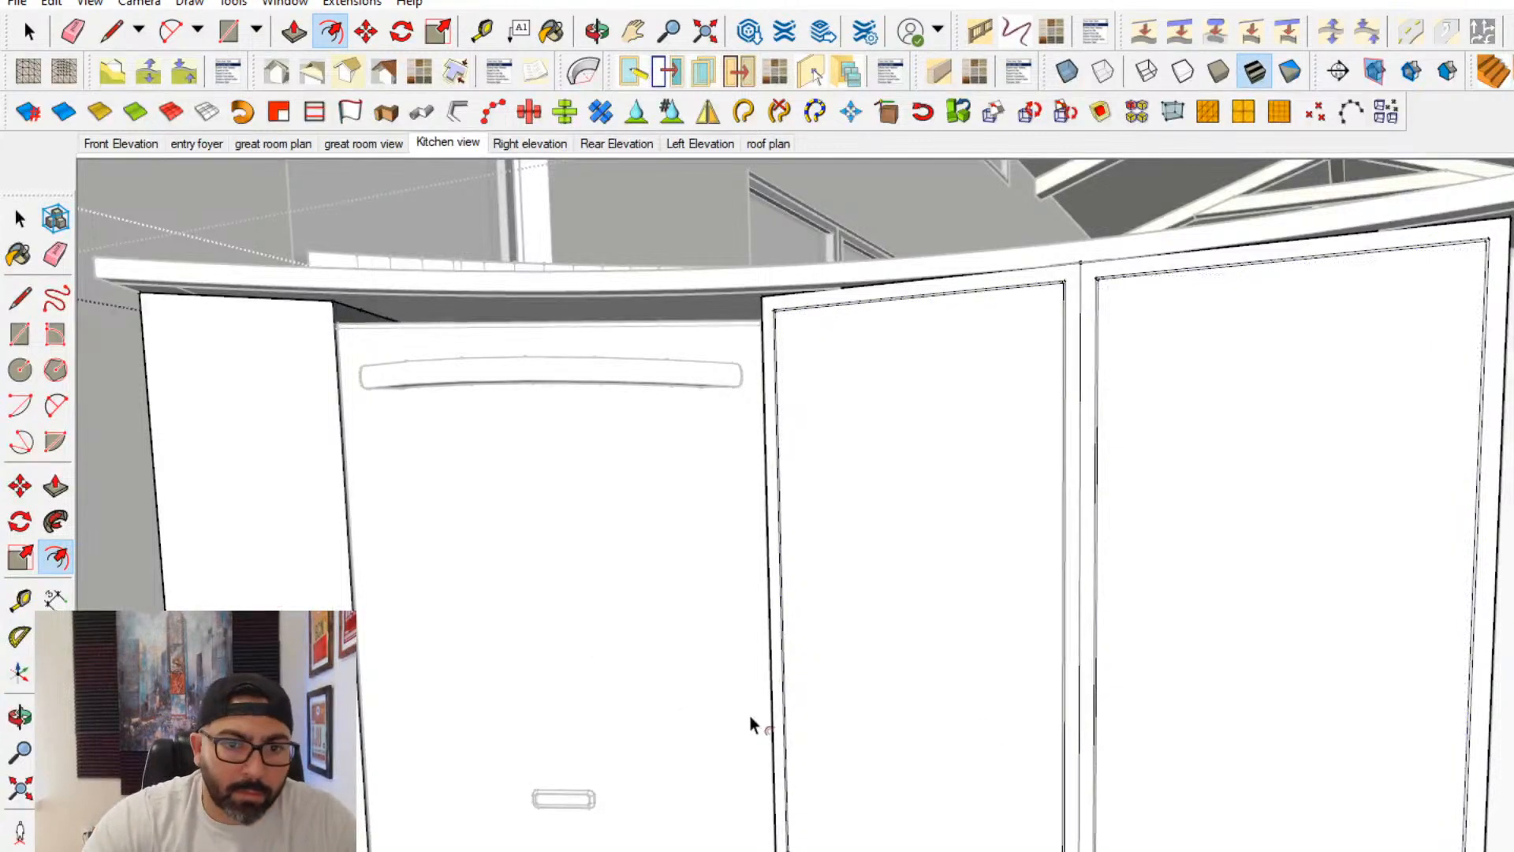
click(784, 708)
click(1023, 725)
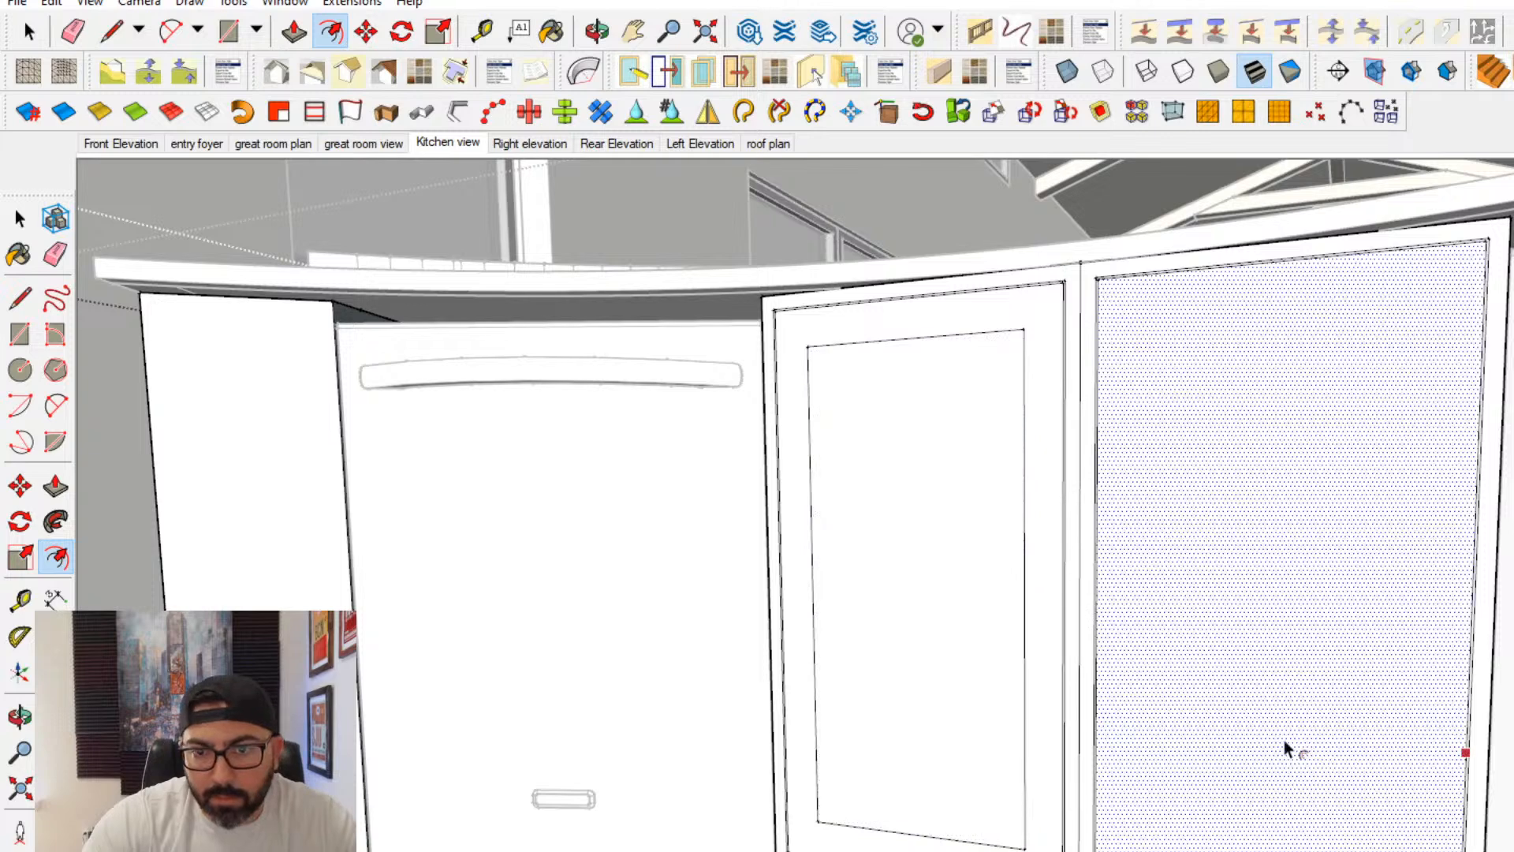
double_click(1285, 741)
- Recess the centre panel of the left-hand cabinet door with Push/Pull
click(56, 486)
middle_drag(802, 717, 890, 798)
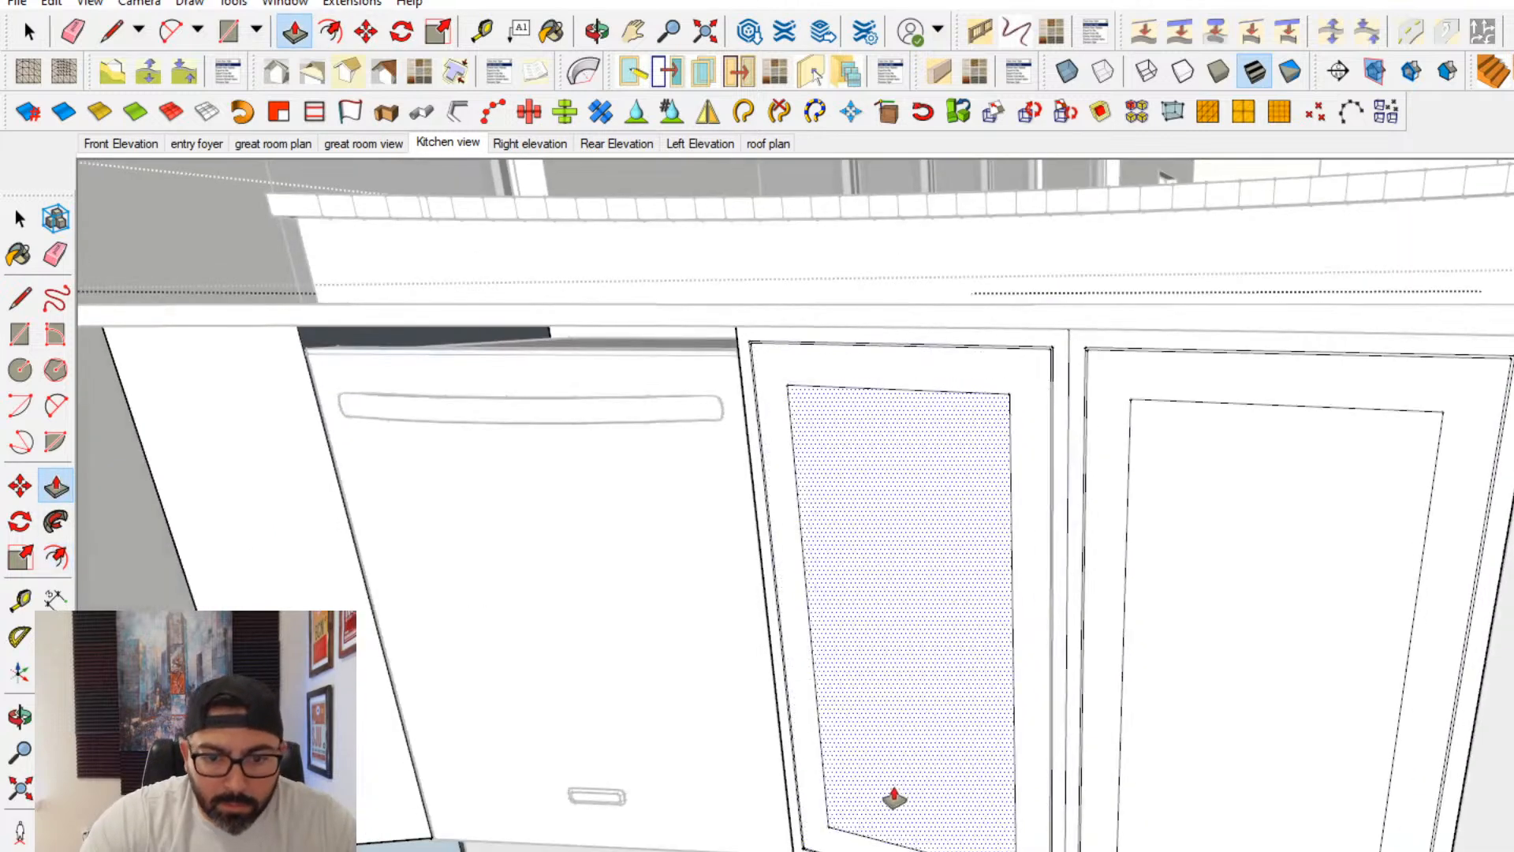
key(Return)
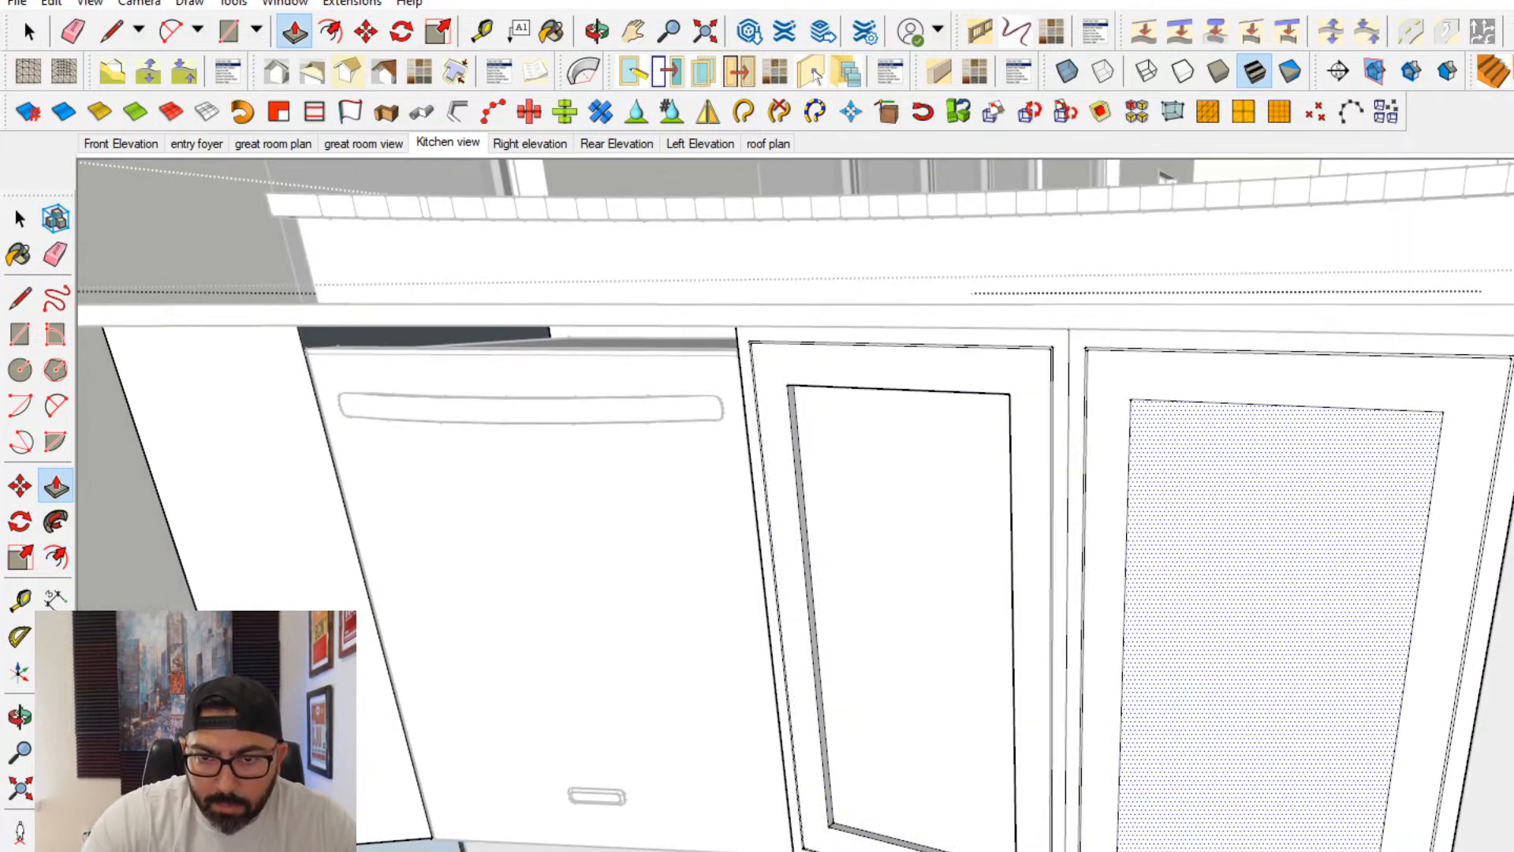
- Recess the centre panel of the right-hand cabinet door and the narrow gap around its frame with Push/Pull, matching the left-hand door
double_click(1206, 764)
middle_drag(1182, 749, 1020, 794)
scroll(946, 599, up, 2)
scroll(907, 516, up, 2)
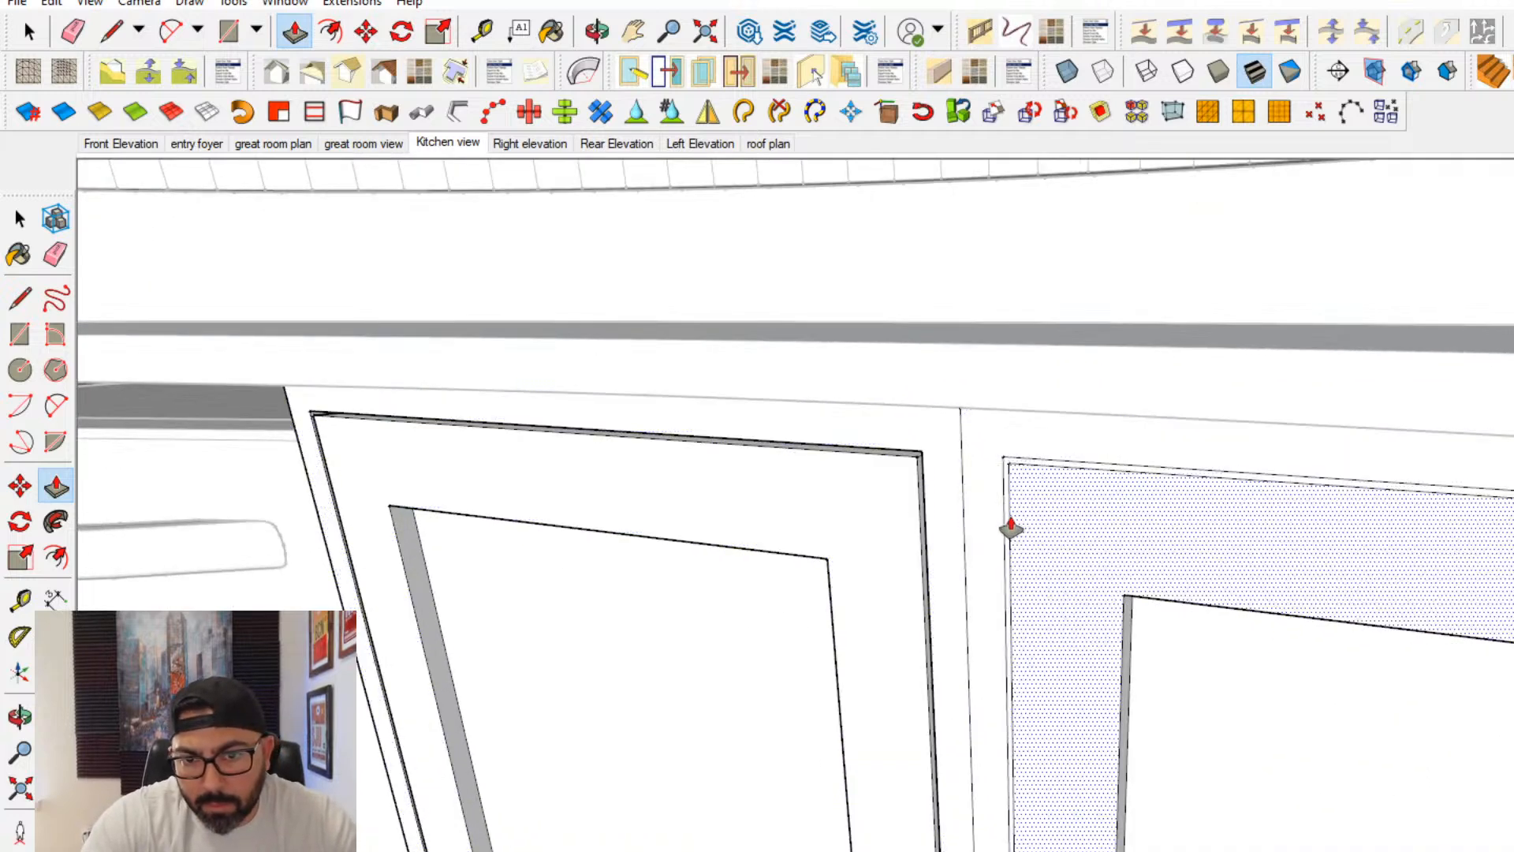
double_click(1008, 527)
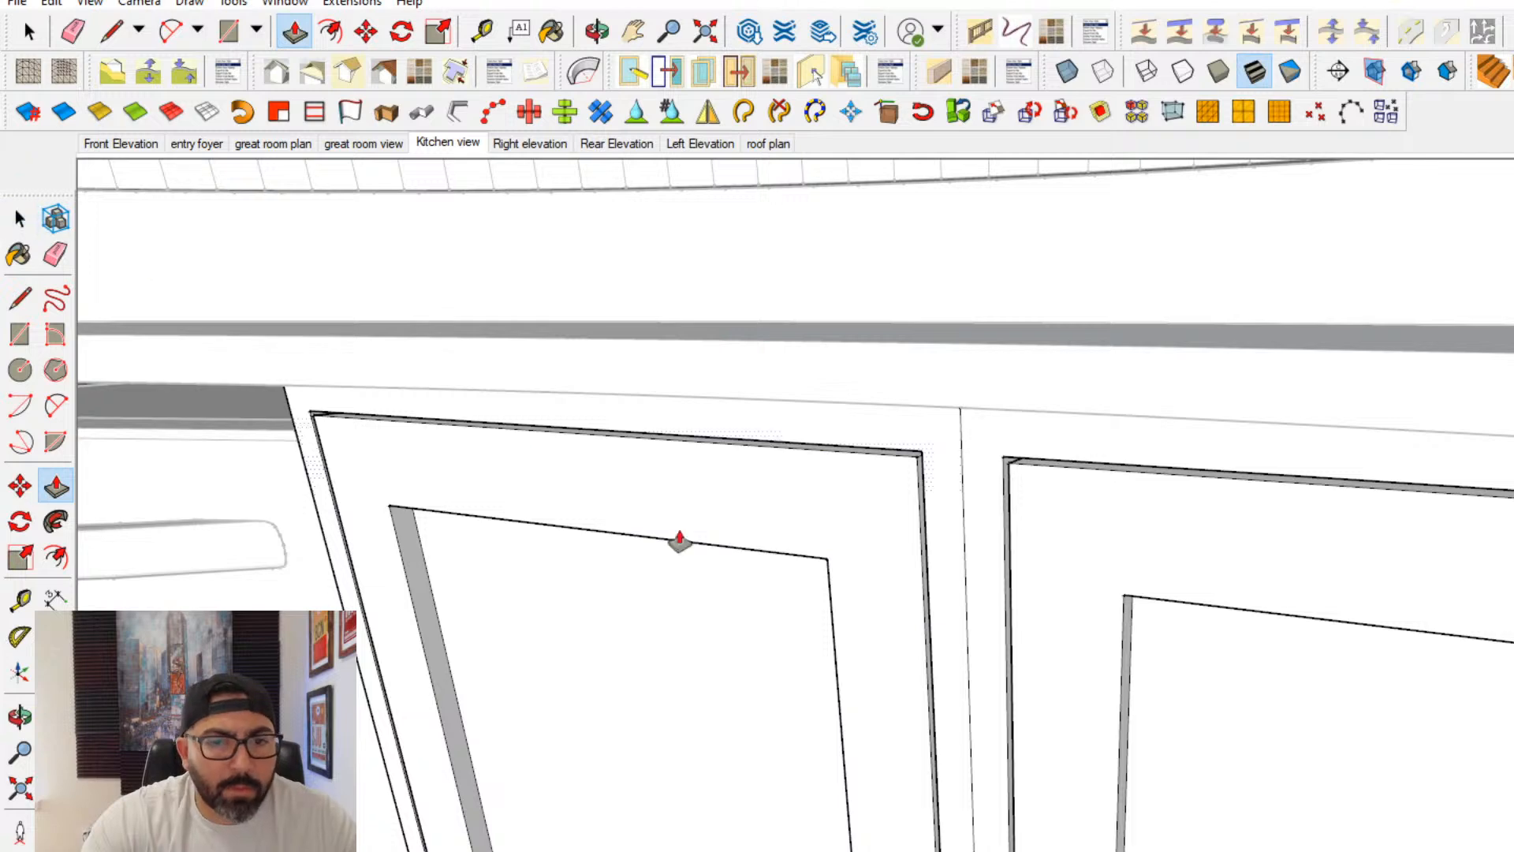
scroll(933, 629, down, 4)
scroll(956, 625, down, 1)
- Offset the outline of the island's right-hand end panel inward twice for a frame and centre panel, and apply the door recess with Push/Pull
middle_drag(1180, 736, 985, 640)
click(56, 558)
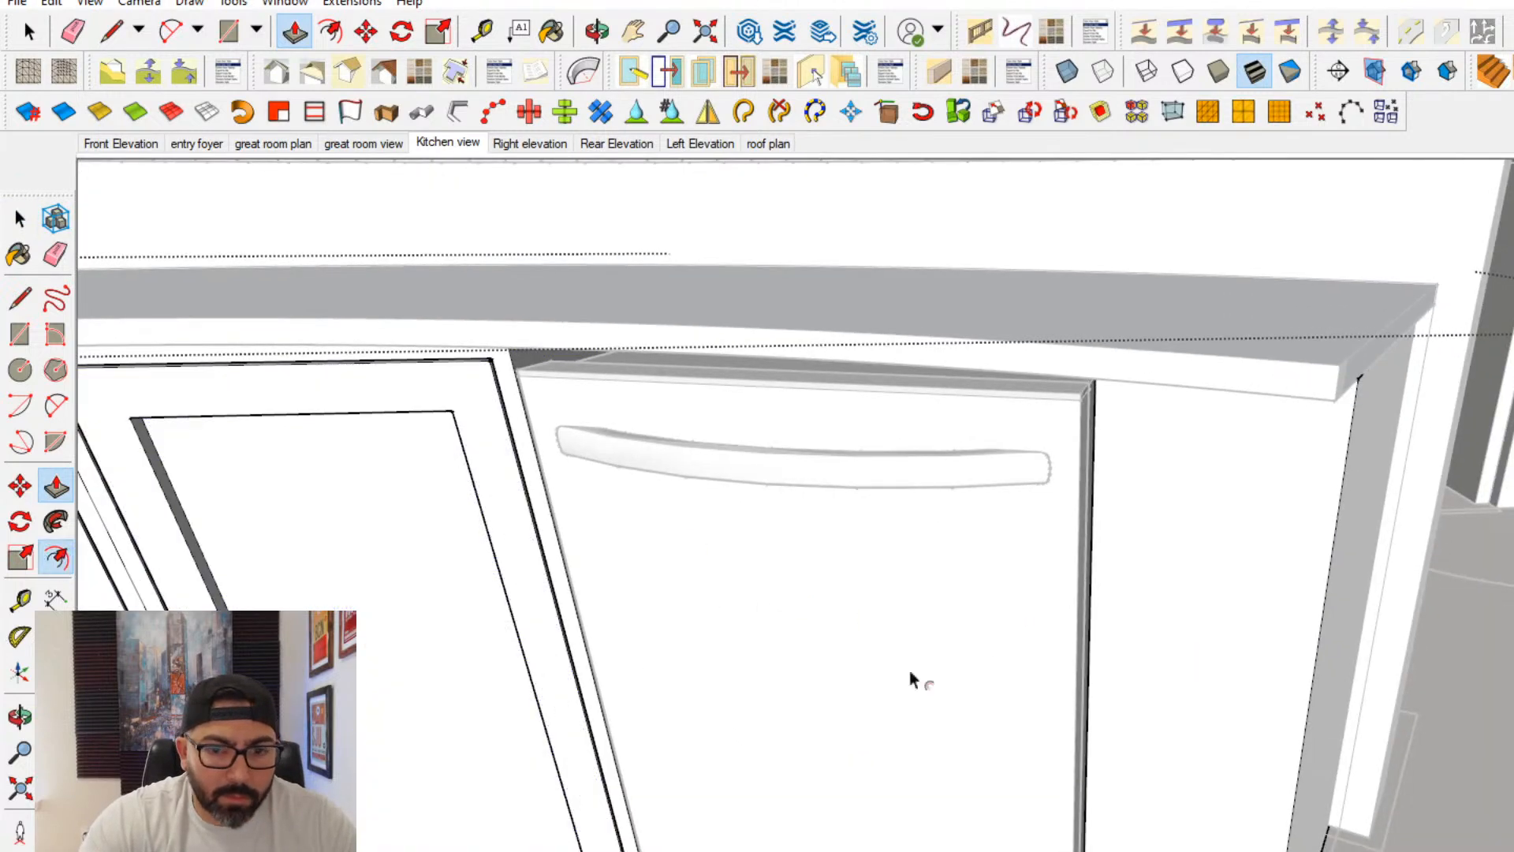
middle_drag(913, 679, 1004, 720)
click(12, 220)
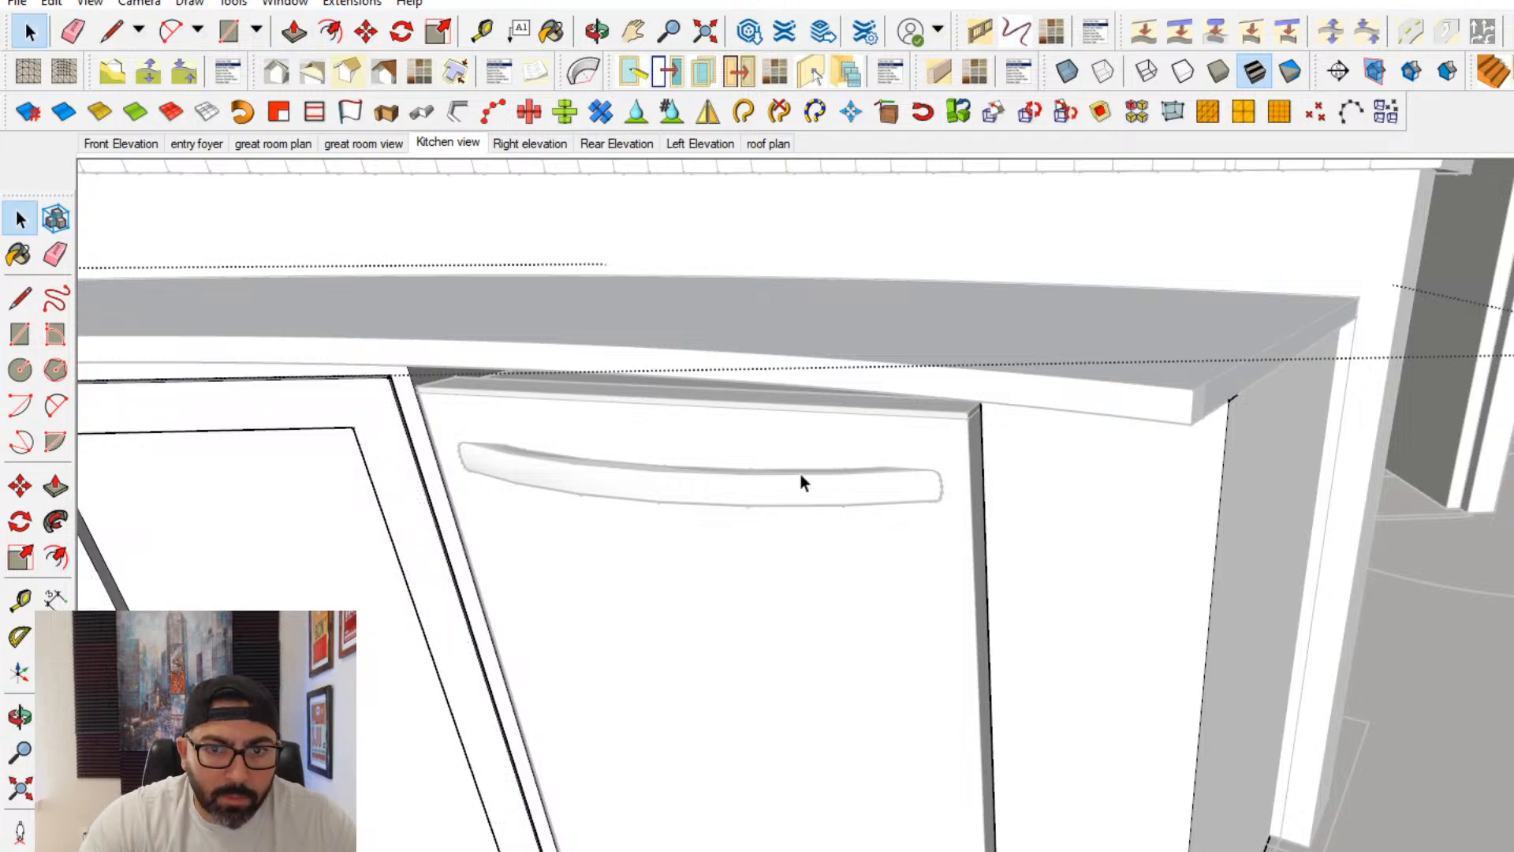
click(1025, 524)
click(56, 559)
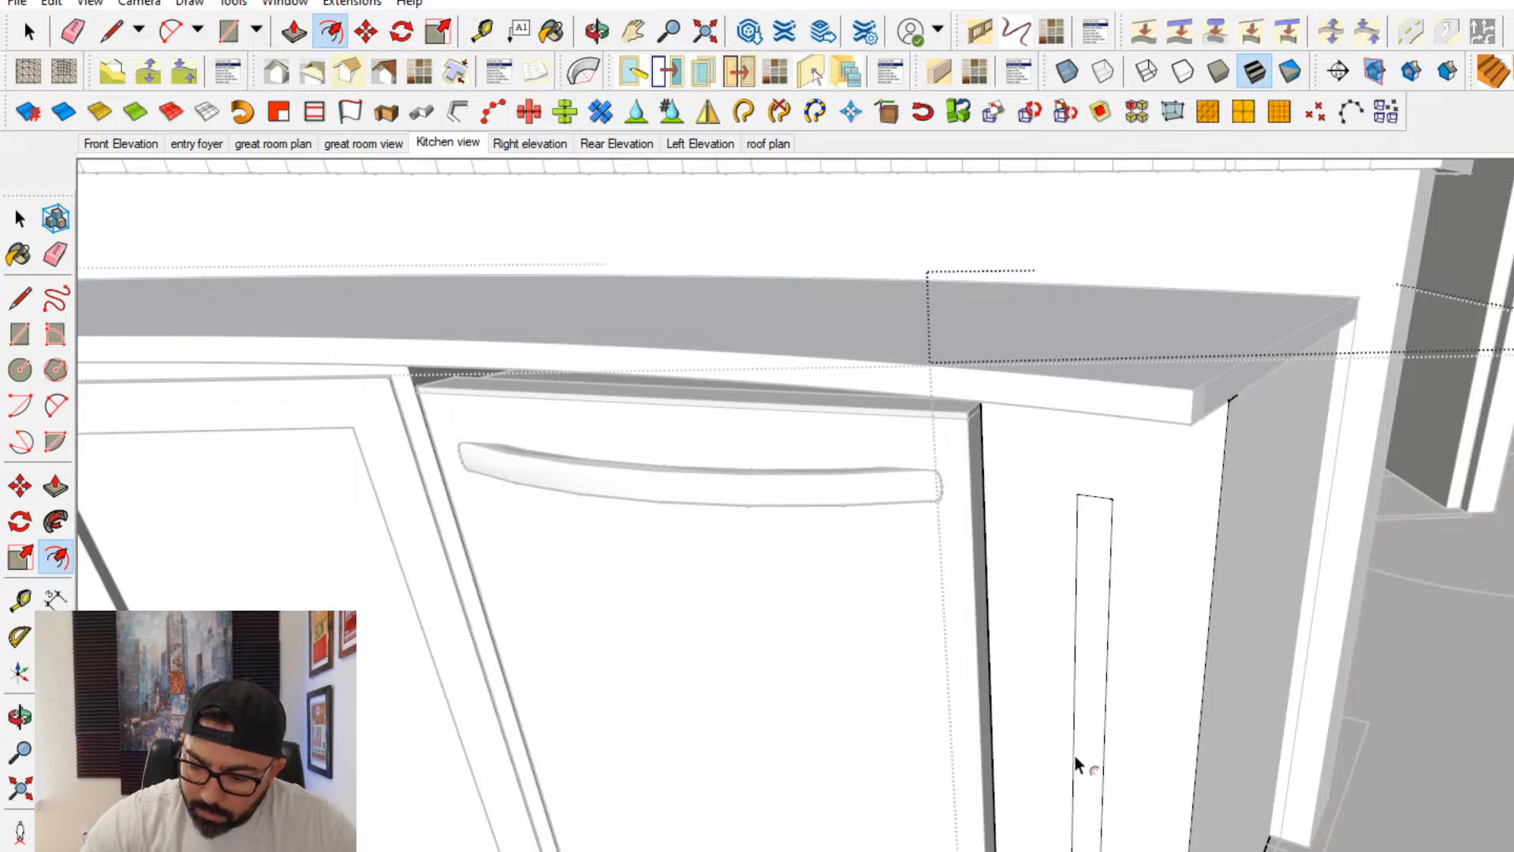
drag(1077, 763, 1061, 757)
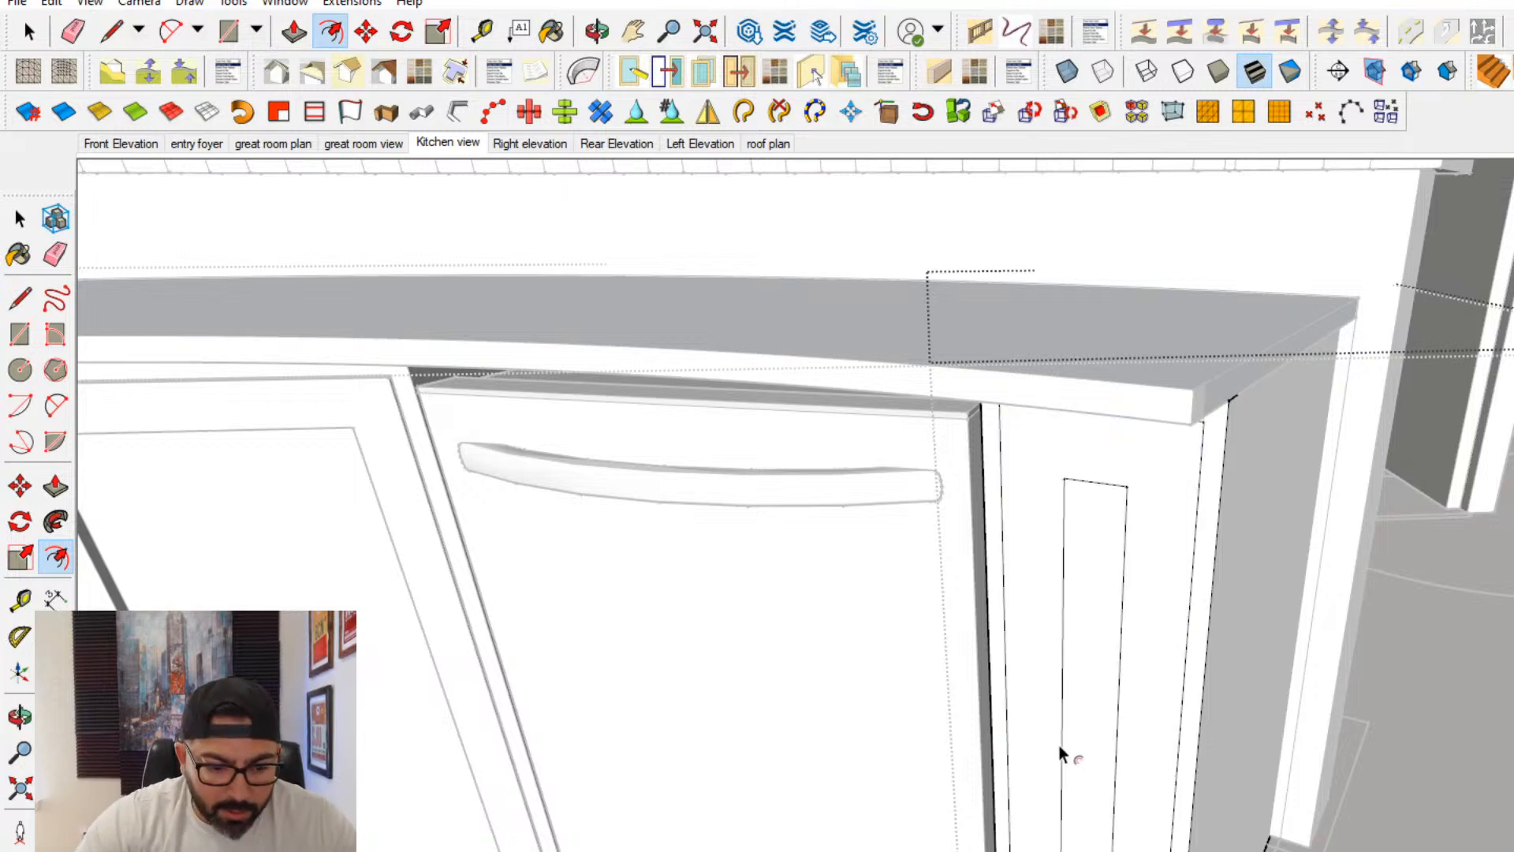
click(56, 486)
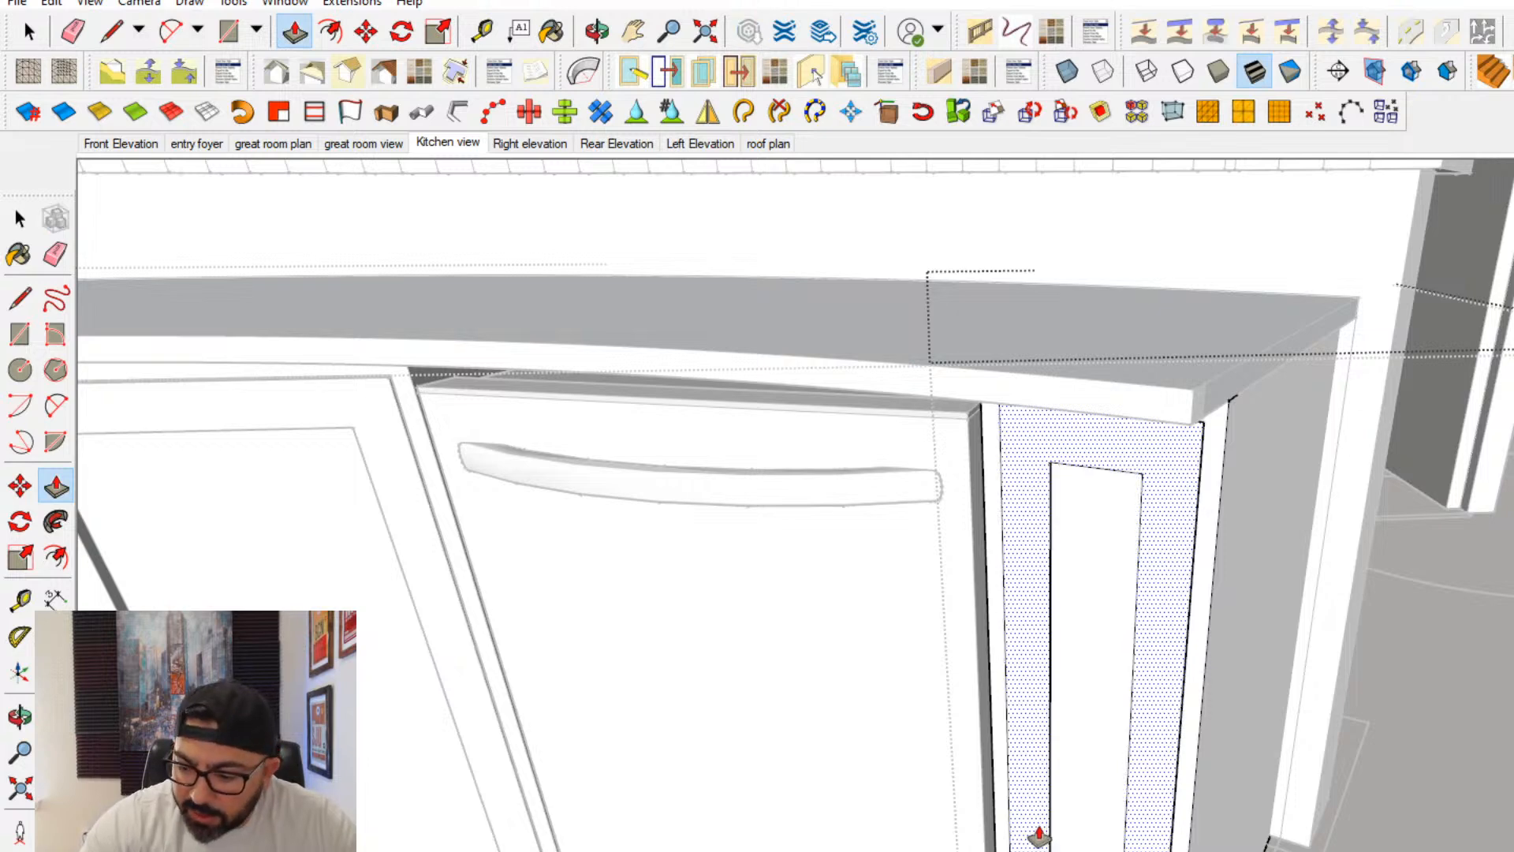
- Offset the left-hand end panel beside the dishwasher inward twice for a frame and centre panel, and apply the same Push/Pull recess
middle_drag(197, 714, 907, 757)
key(space)
middle_drag(907, 694, 854, 664)
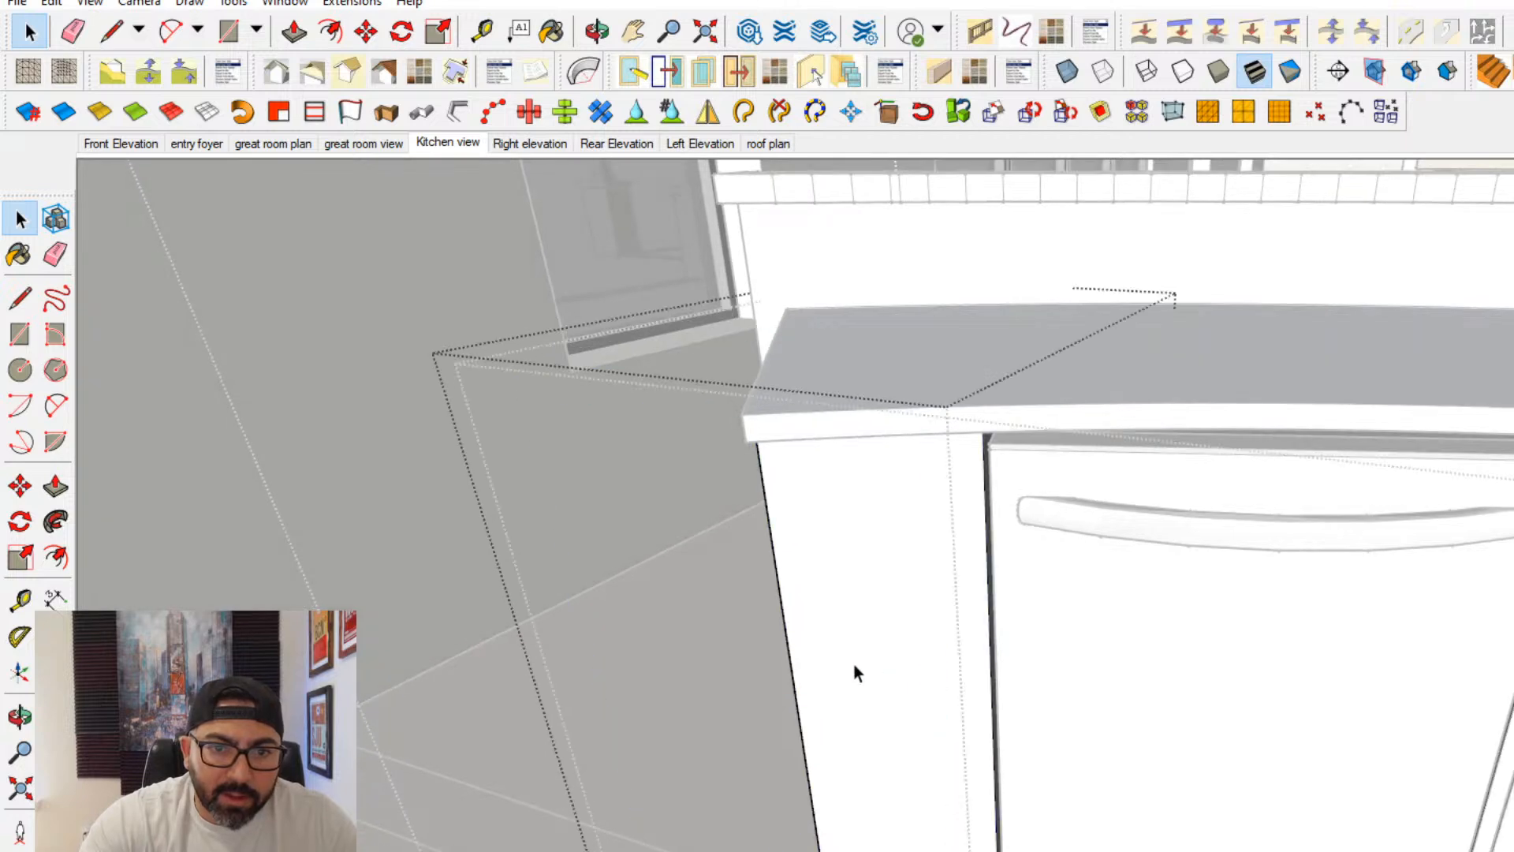
click(852, 666)
click(55, 557)
click(949, 815)
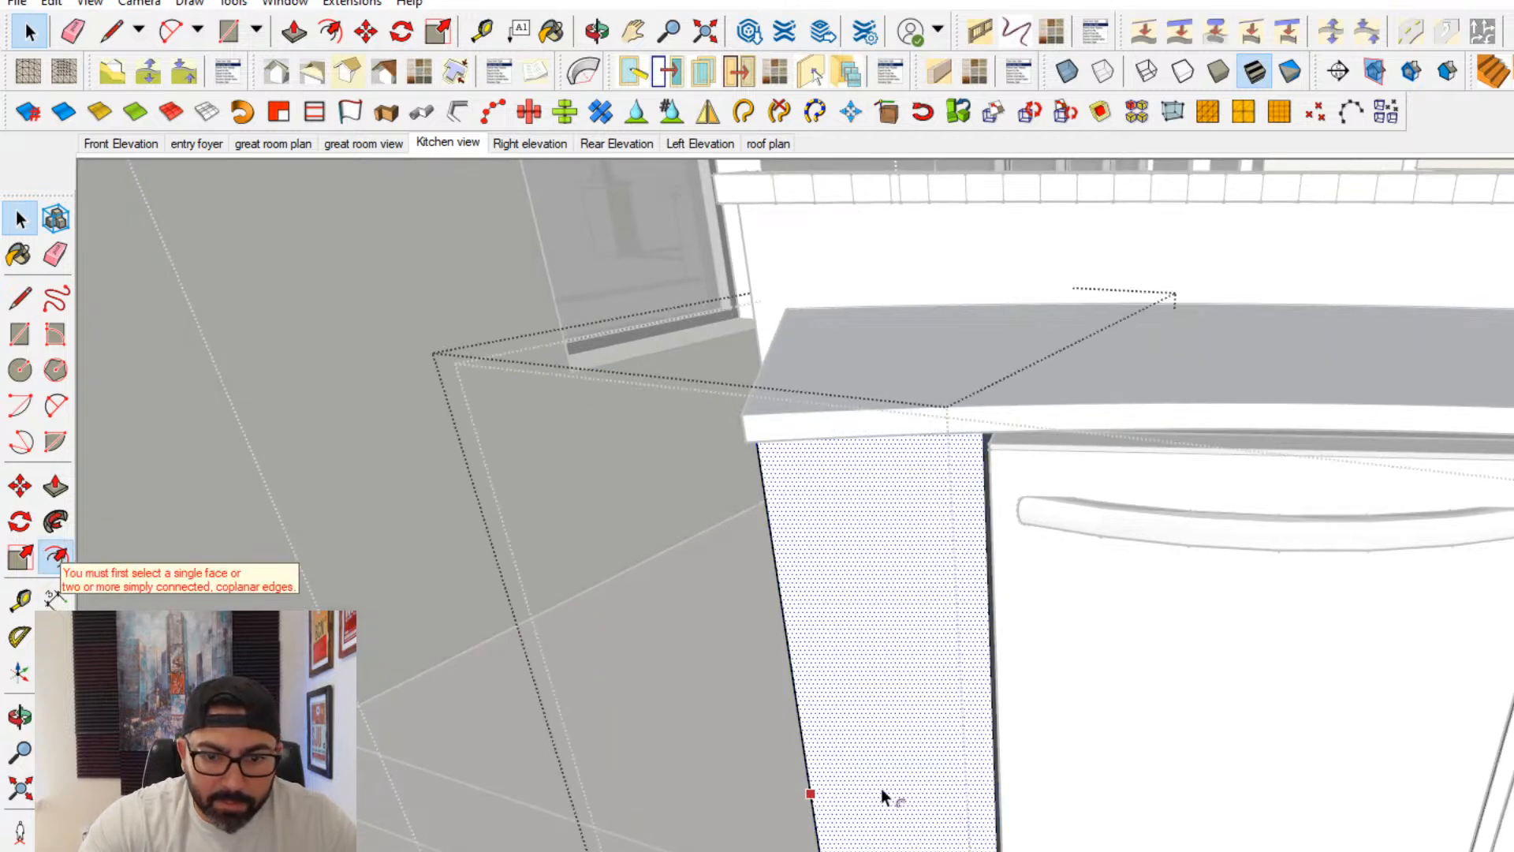
click(889, 795)
click(870, 777)
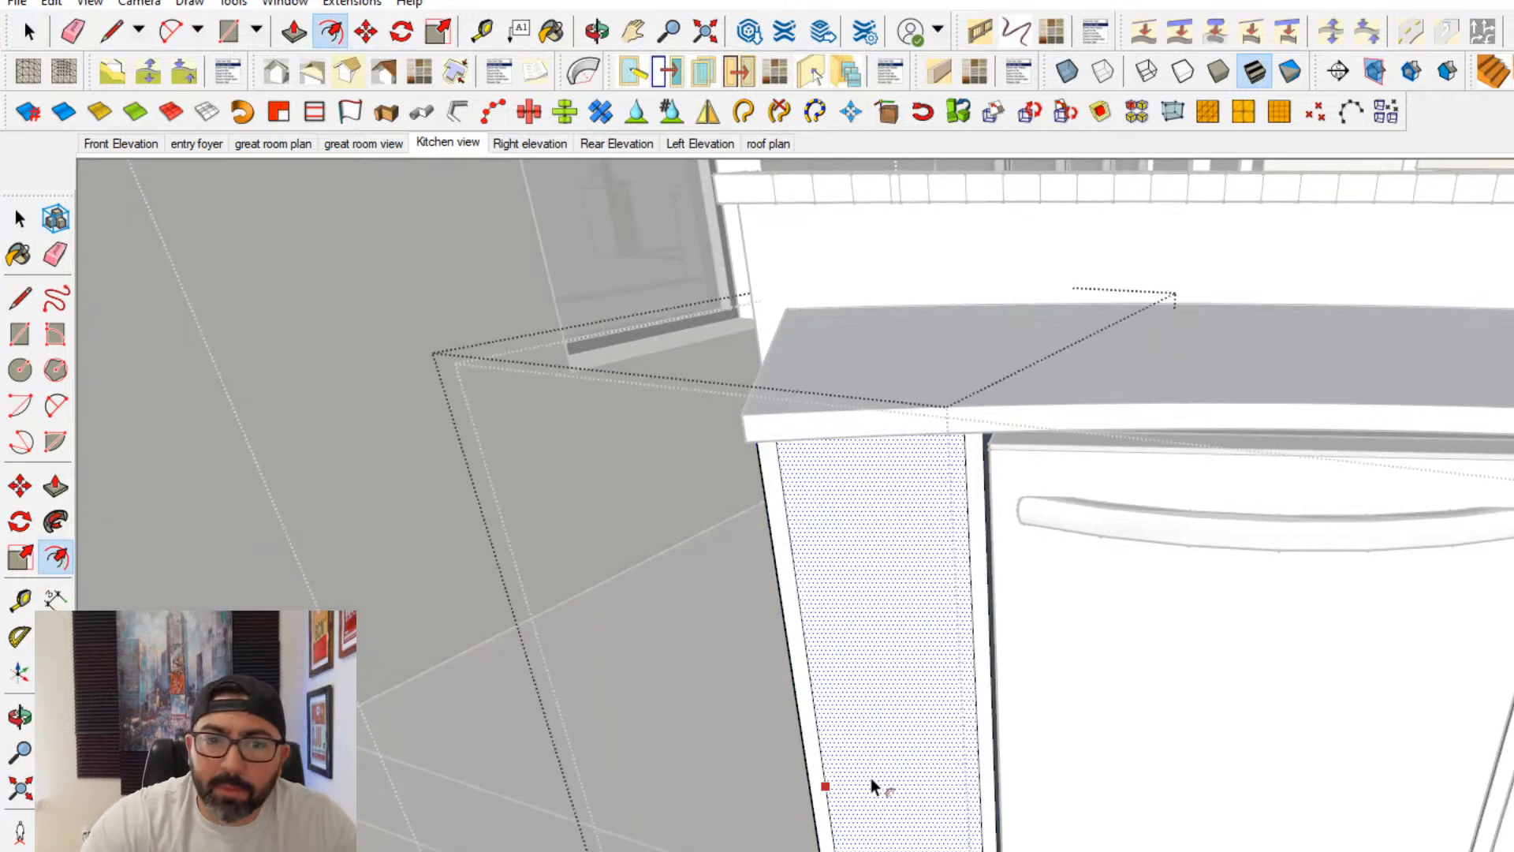
click(883, 774)
key(Return)
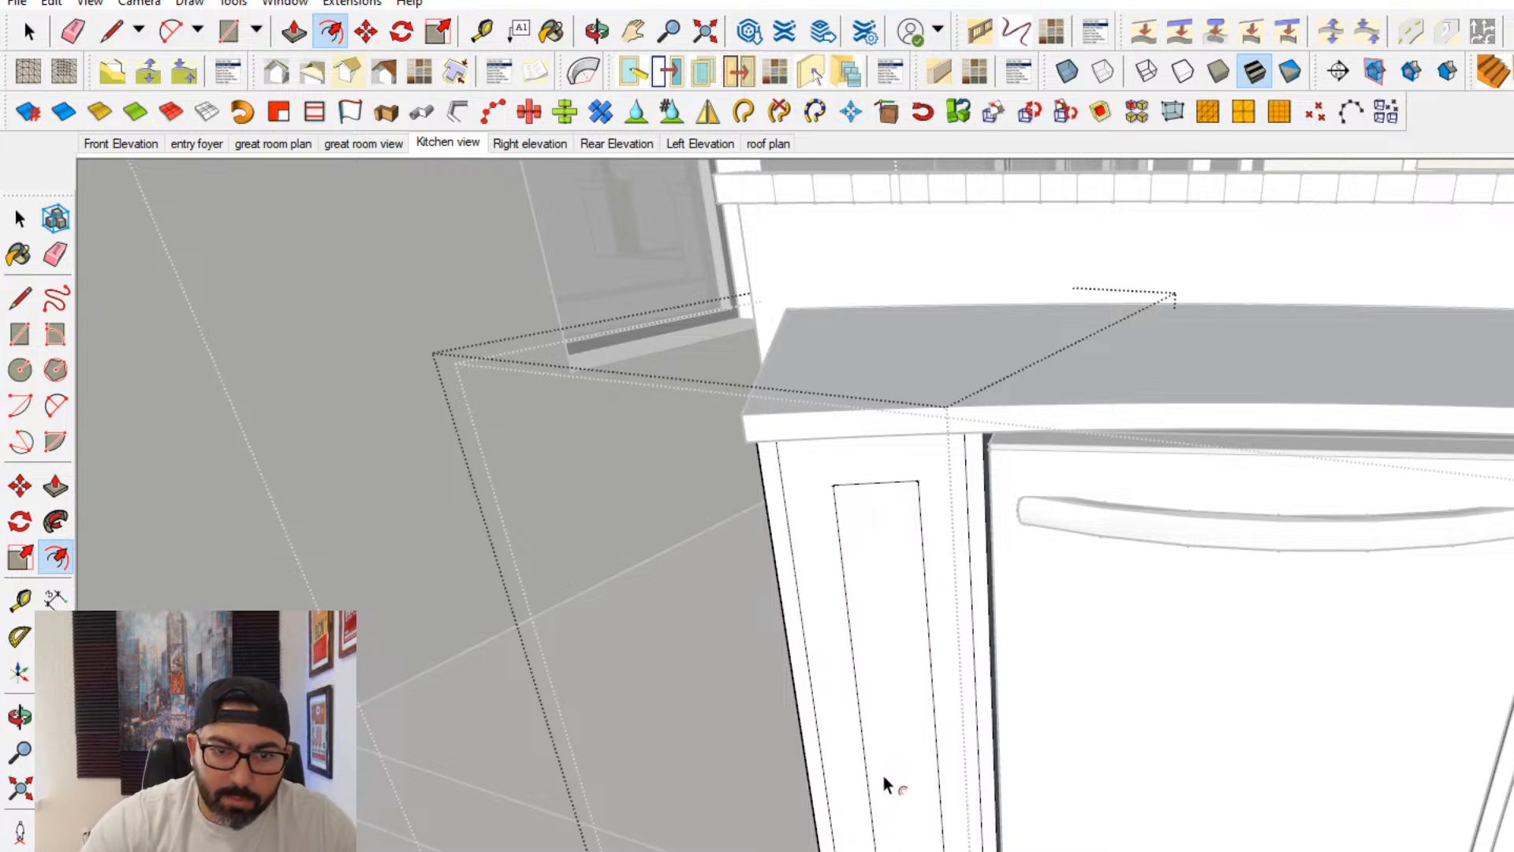
click(57, 487)
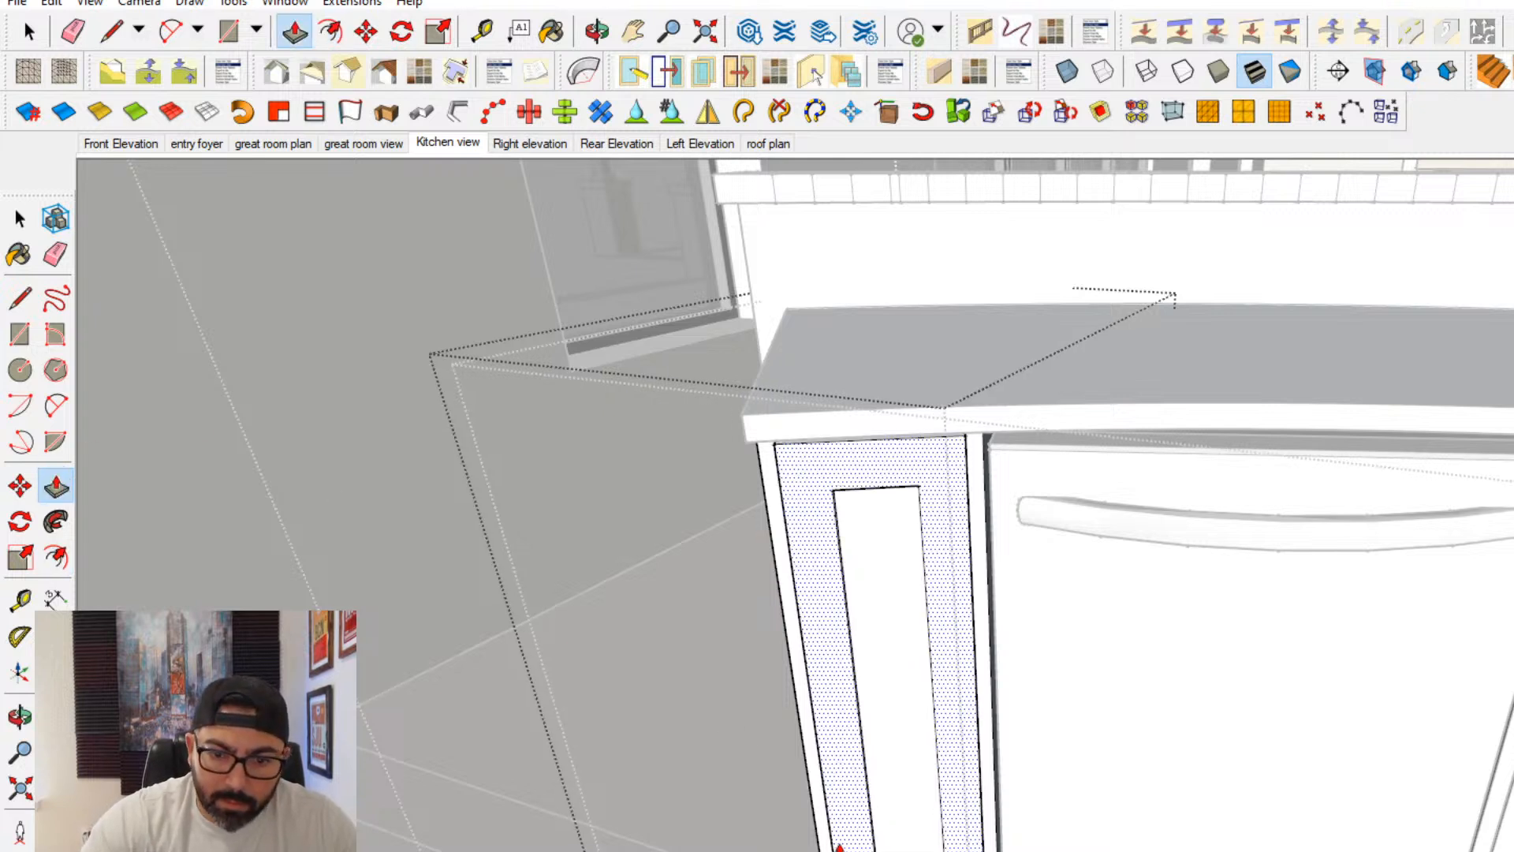
key(Return)
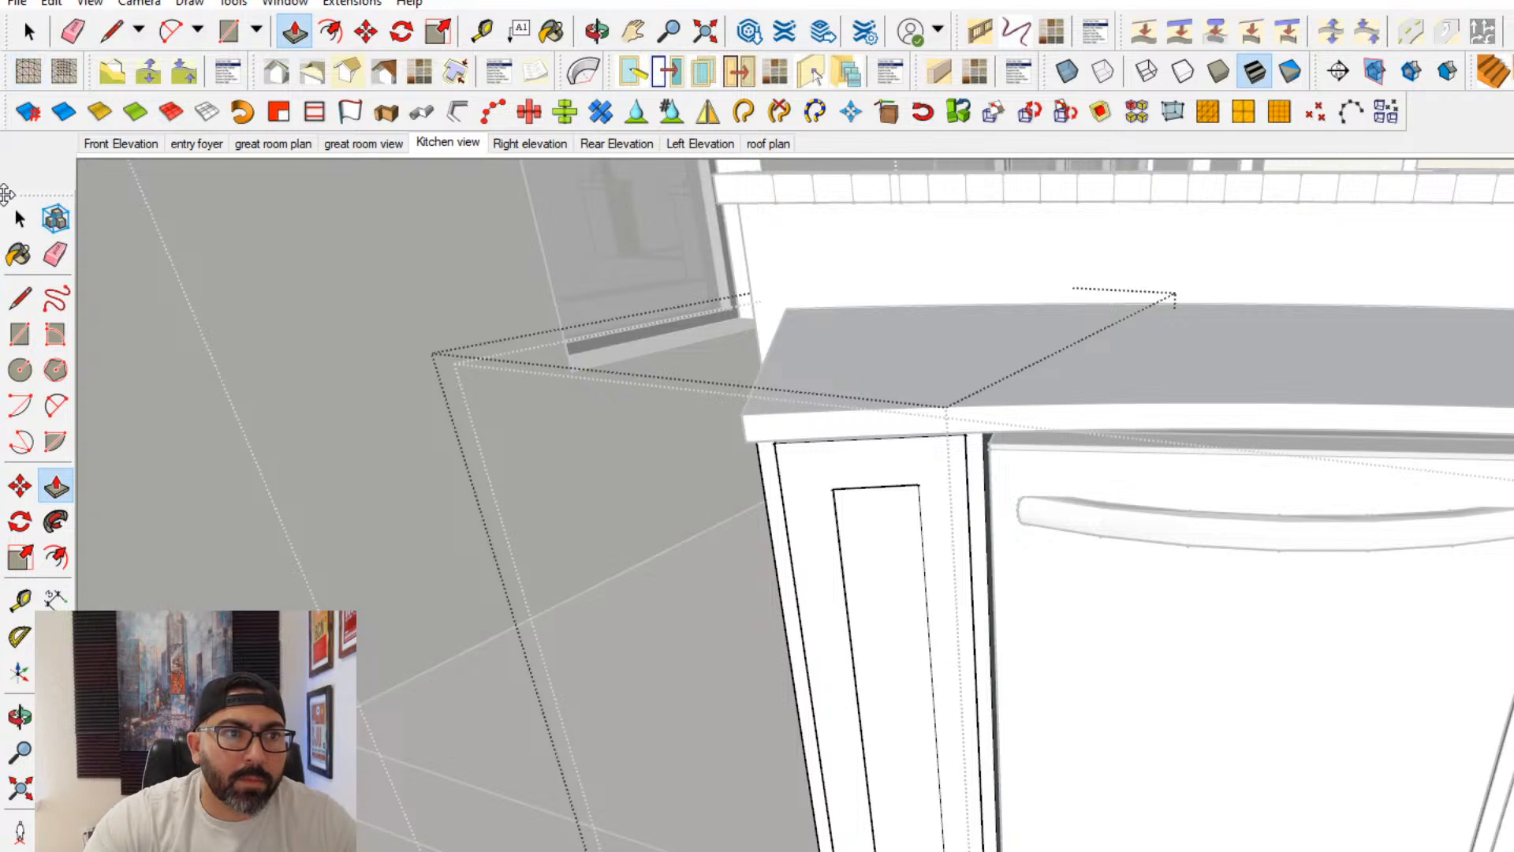
click(17, 217)
key(Escape)
- Draw a rectangle for the sink opening on the curved countertop behind the two central cabinet doors
key(Escape)
scroll(1167, 737, down, 3)
middle_drag(1196, 740, 907, 631)
key(Escape)
scroll(1040, 626, down, 2)
middle_drag(1041, 626, 977, 820)
scroll(1137, 520, up, 4)
middle_drag(1137, 521, 694, 534)
click(1161, 636)
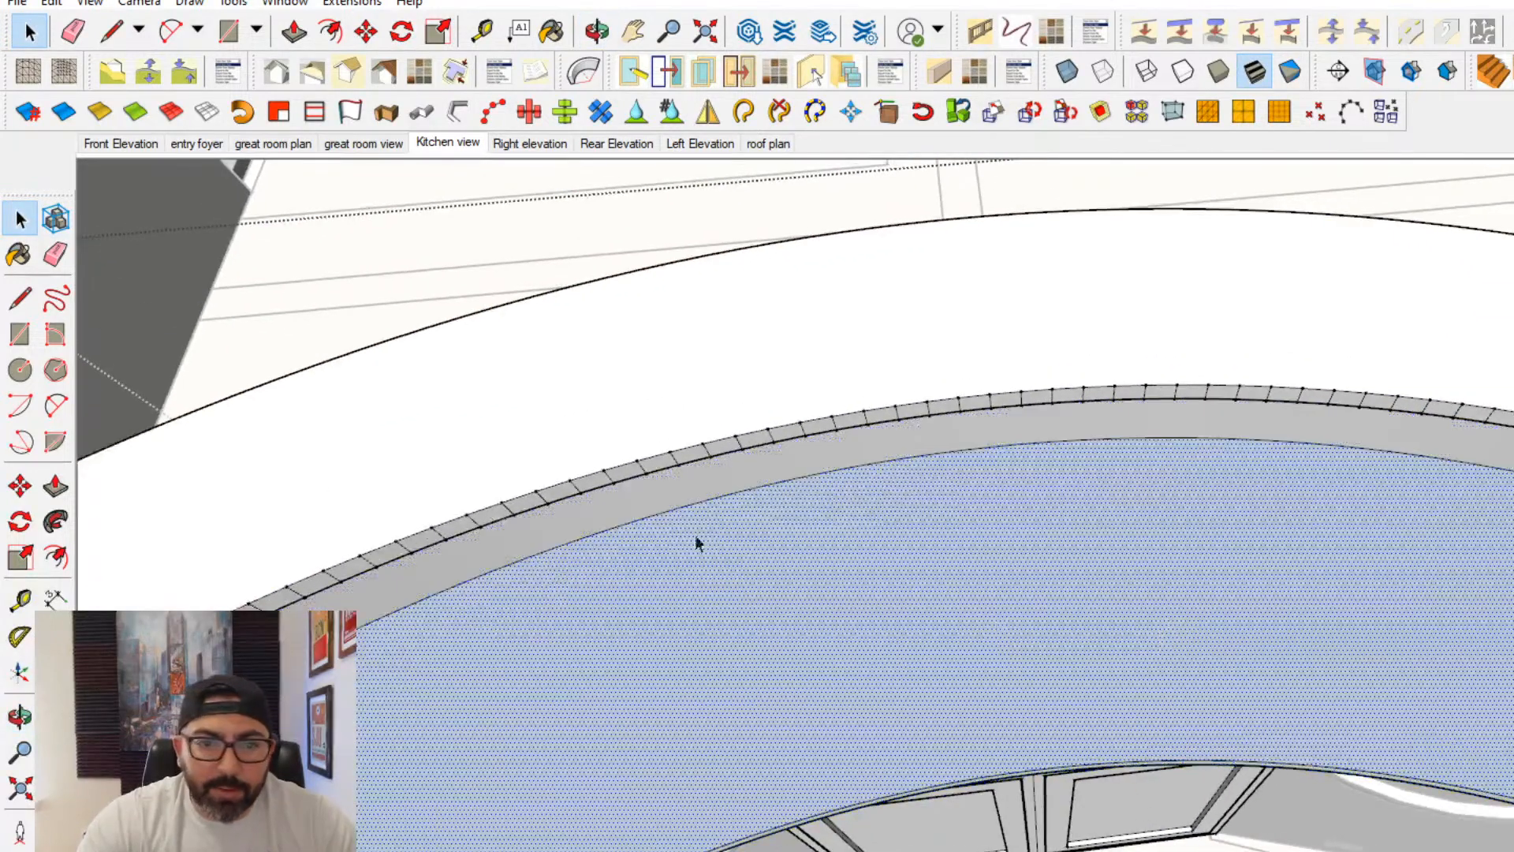
click(30, 344)
click(841, 554)
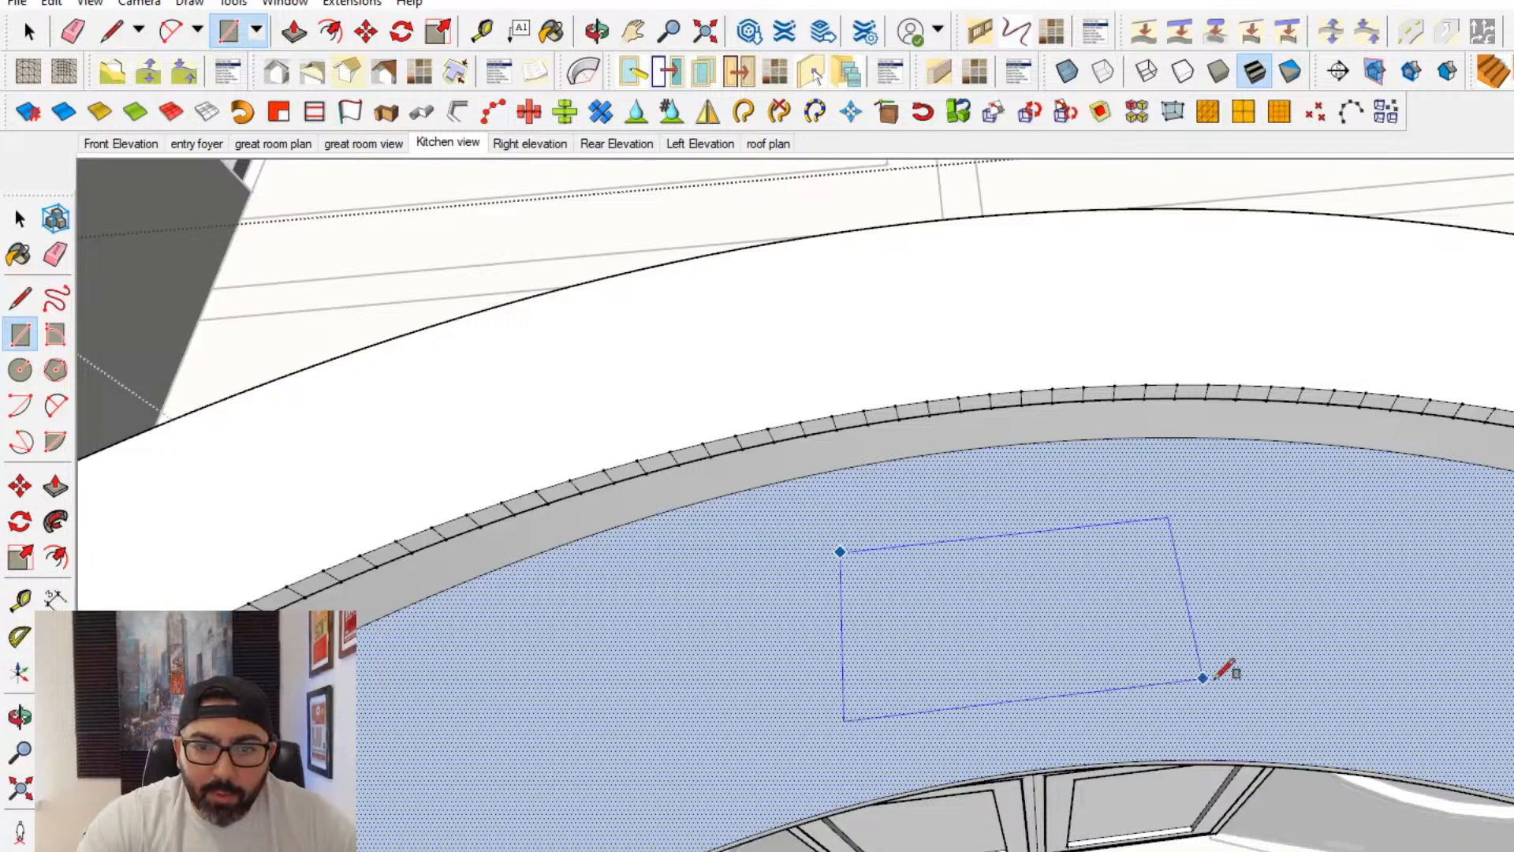
click(1191, 672)
- Push the rectangle down through the countertop thickness to cut the sink opening
click(57, 487)
scroll(978, 614, up, 2)
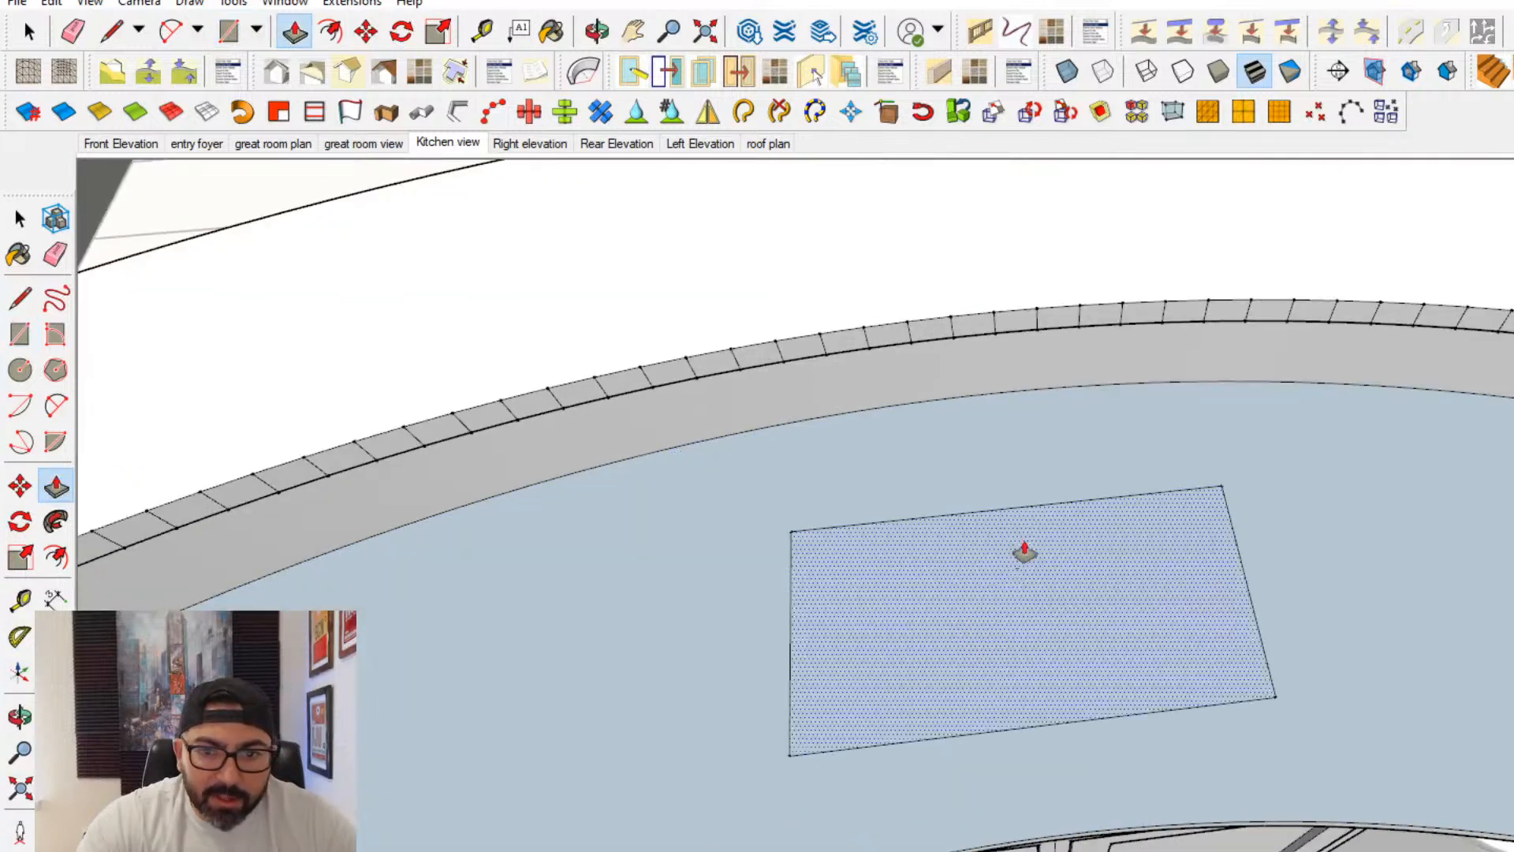
click(1027, 545)
click(991, 613)
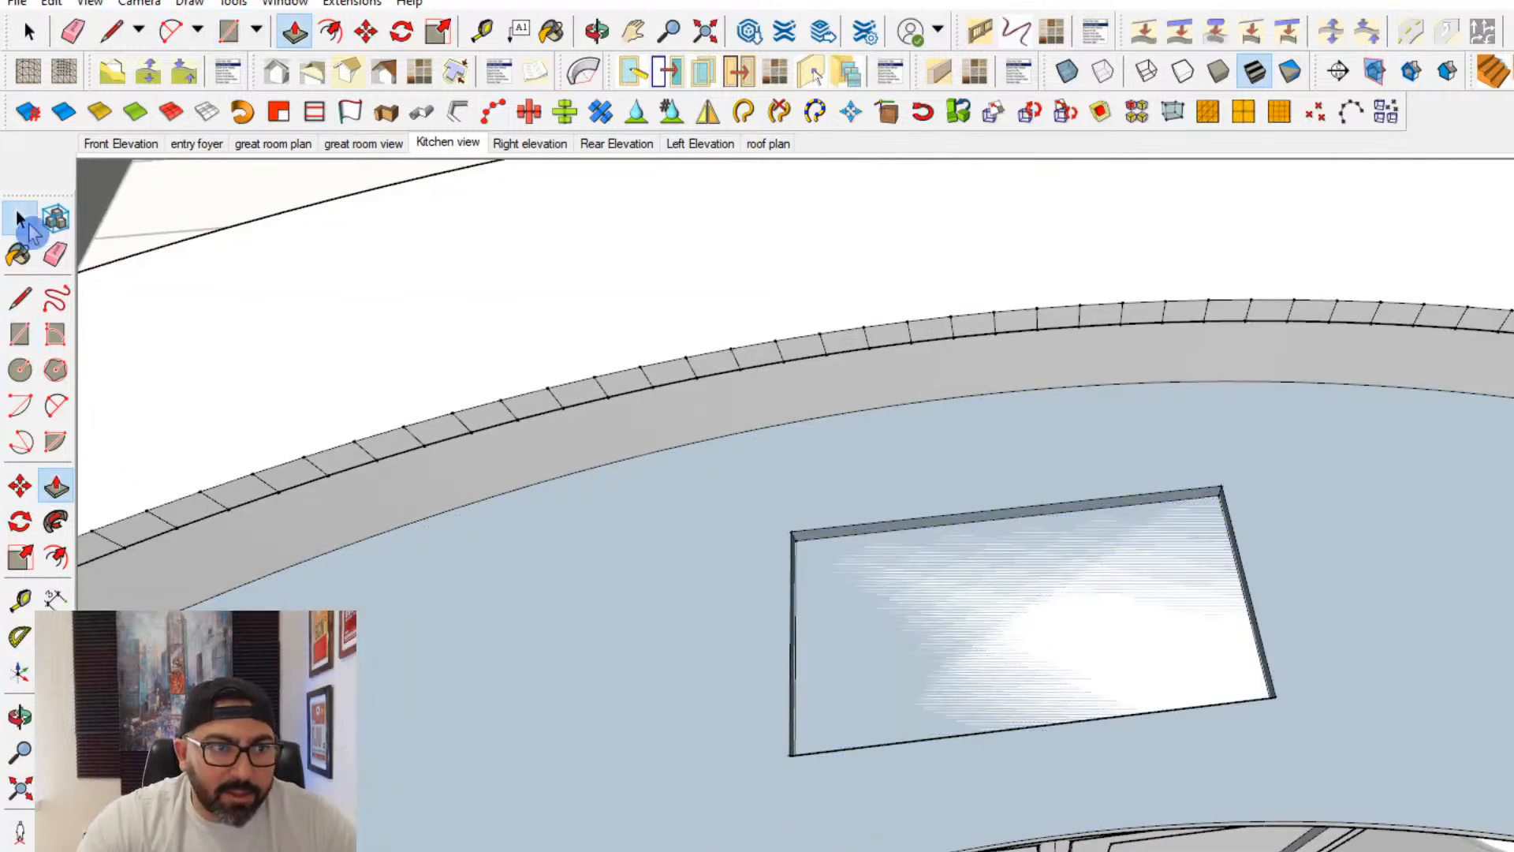
click(21, 218)
double_click(702, 560)
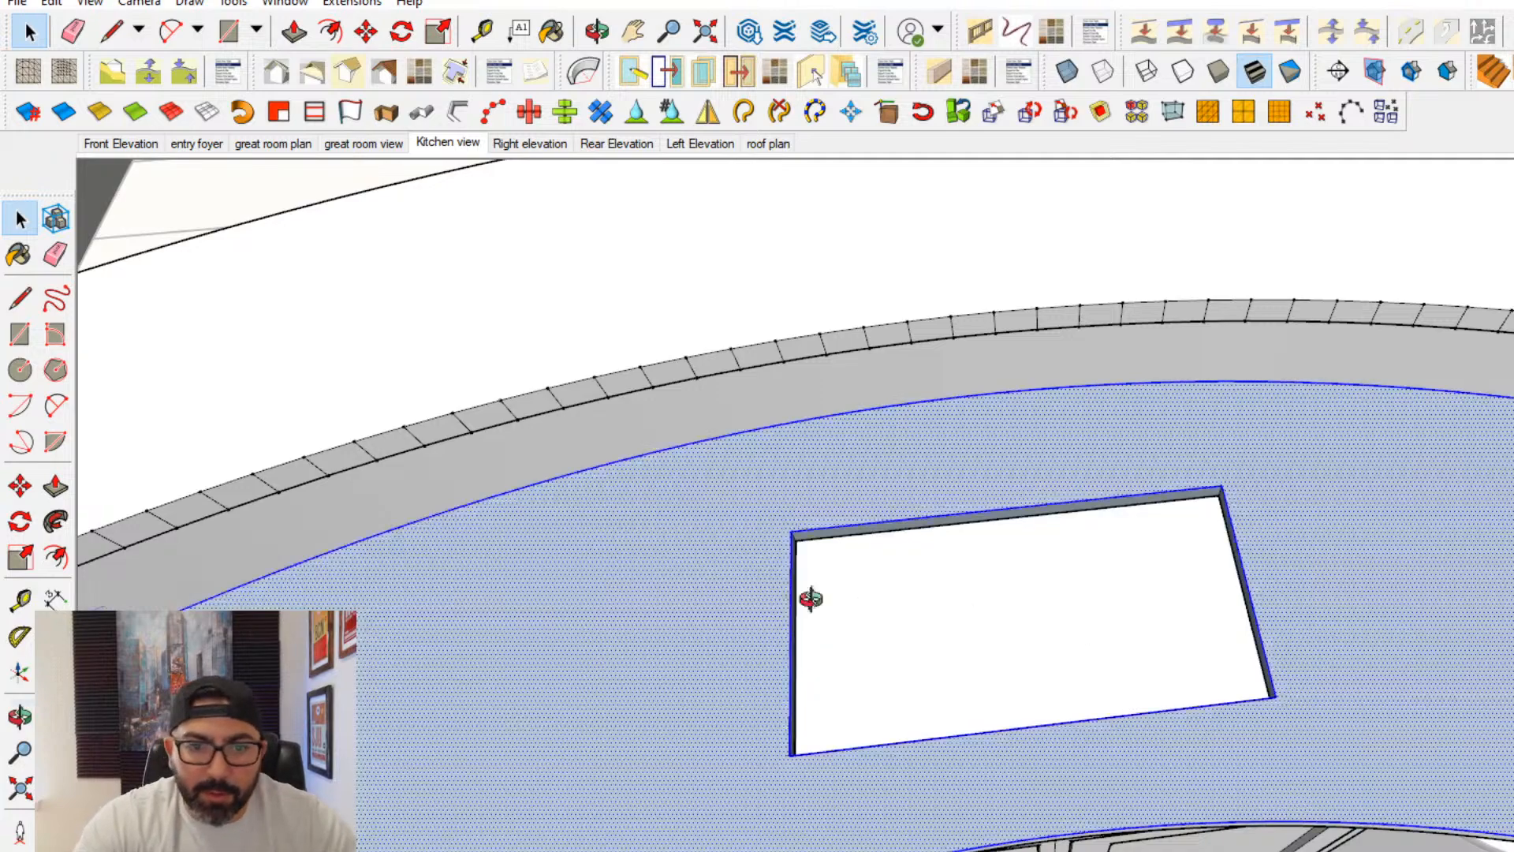
middle_drag(811, 598, 609, 443)
triple_click(621, 446)
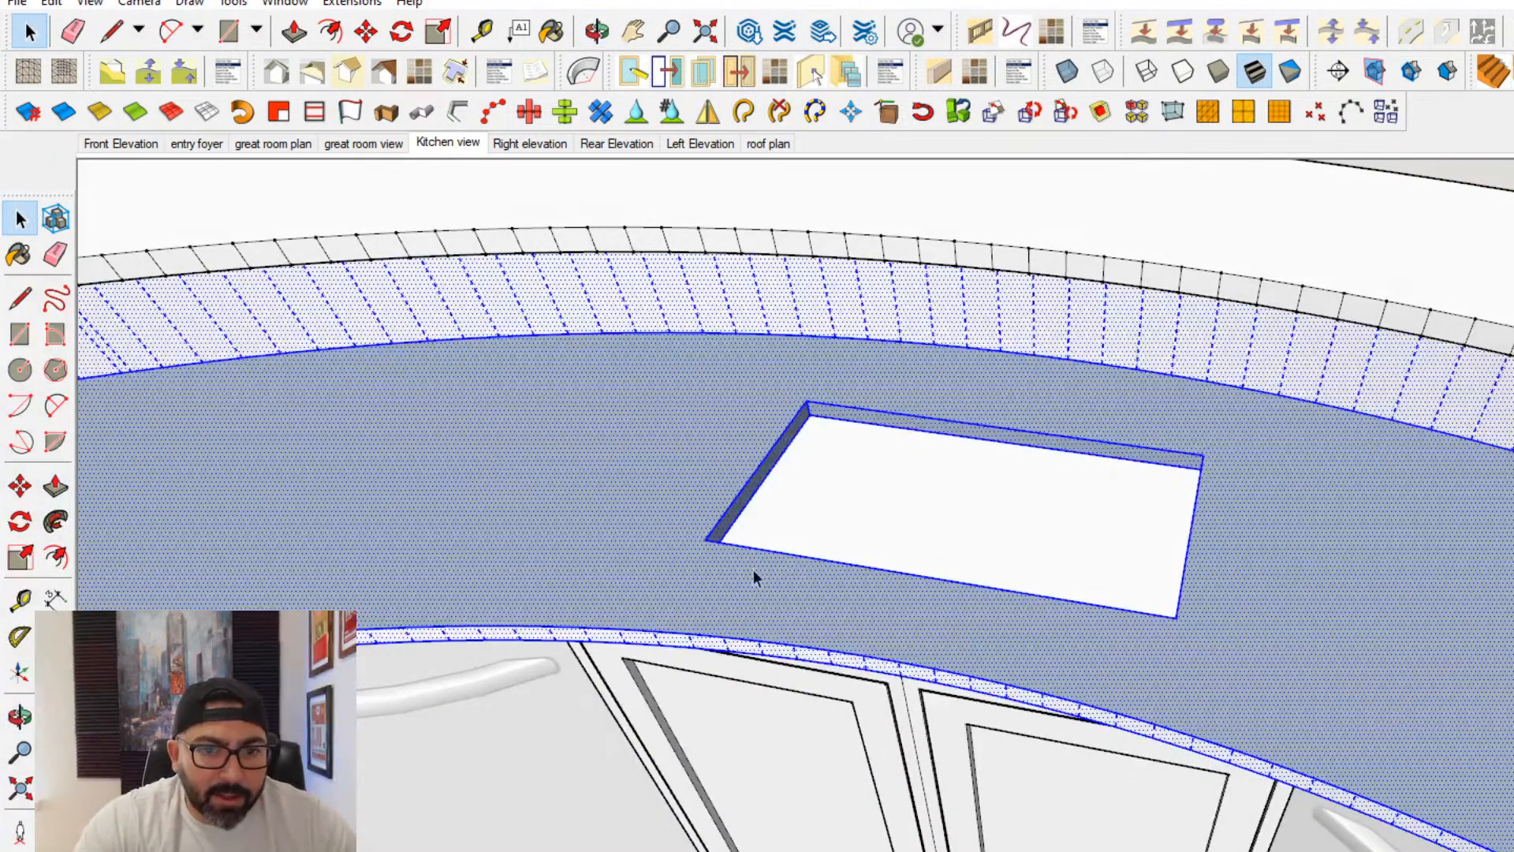
scroll(753, 569, up, 1)
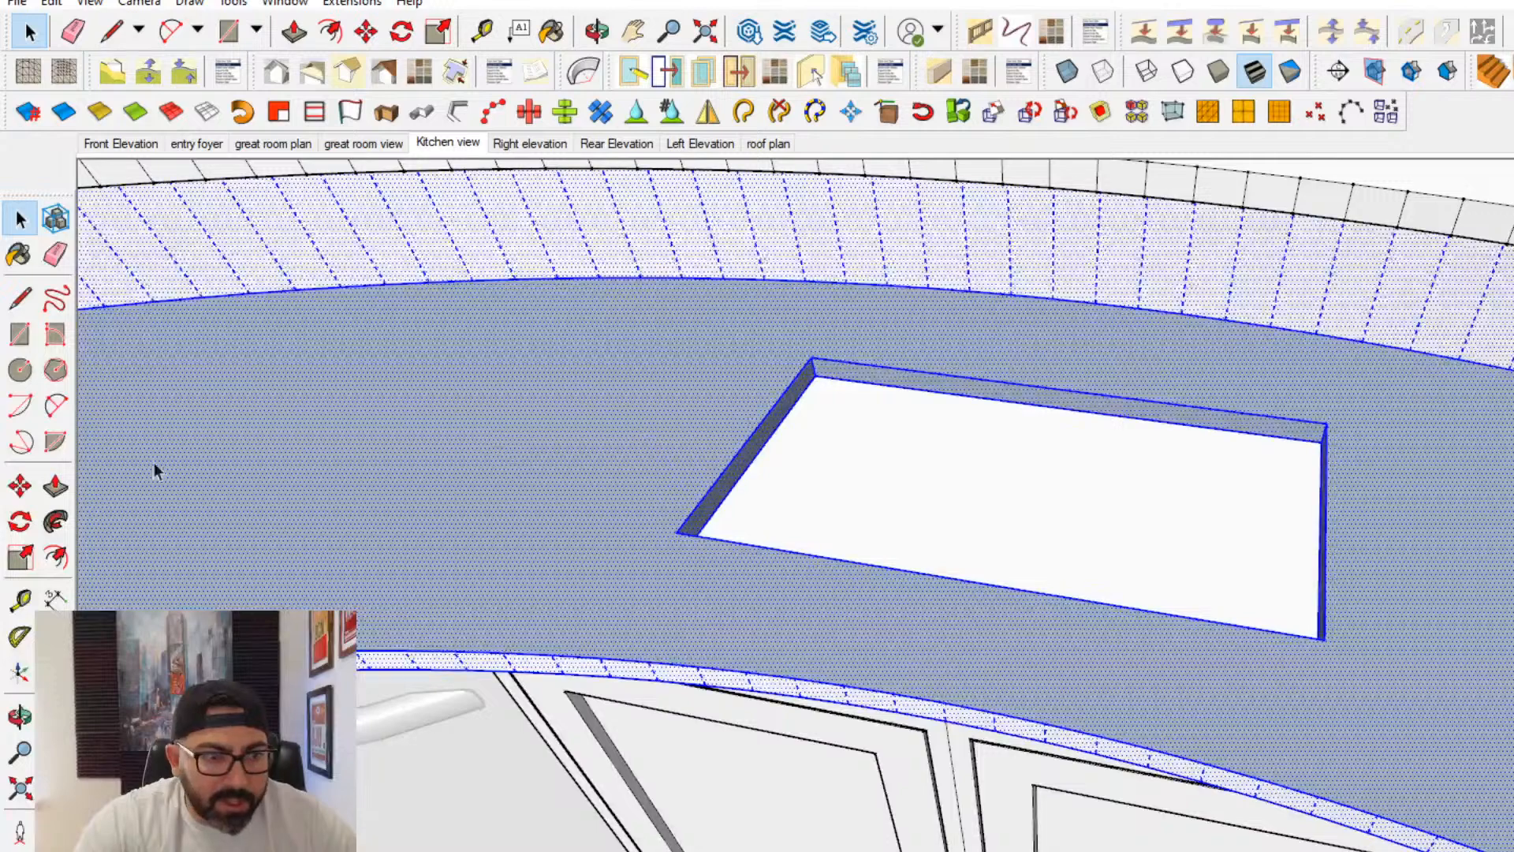
key(Escape)
- Delete the cabinet's top face beneath the countertop's sink opening
scroll(1098, 592, down, 2)
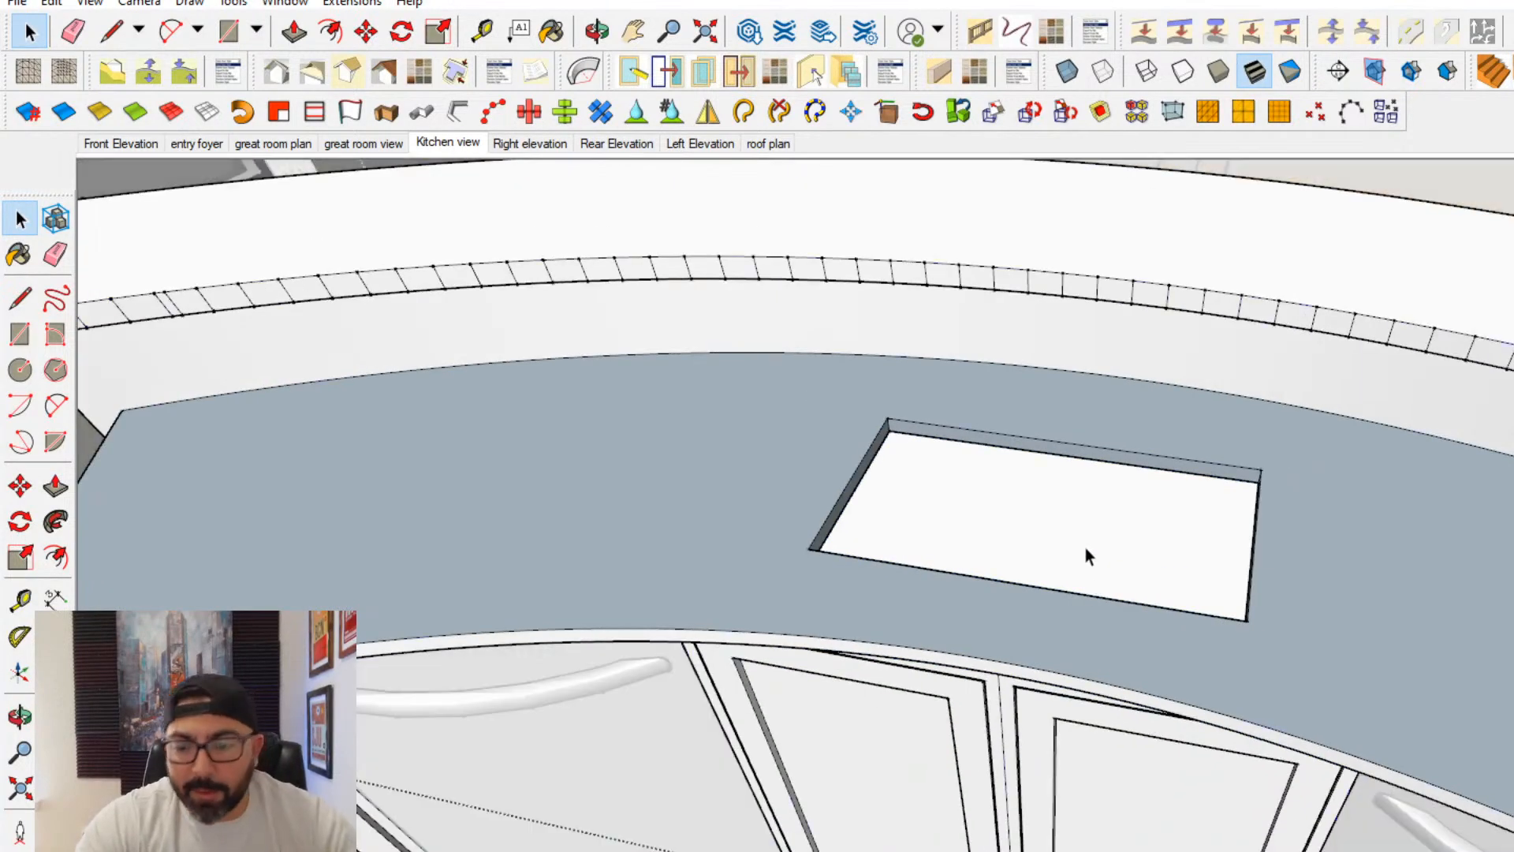
double_click(1085, 546)
middle_drag(1082, 542, 1104, 585)
click(1104, 584)
key(Delete)
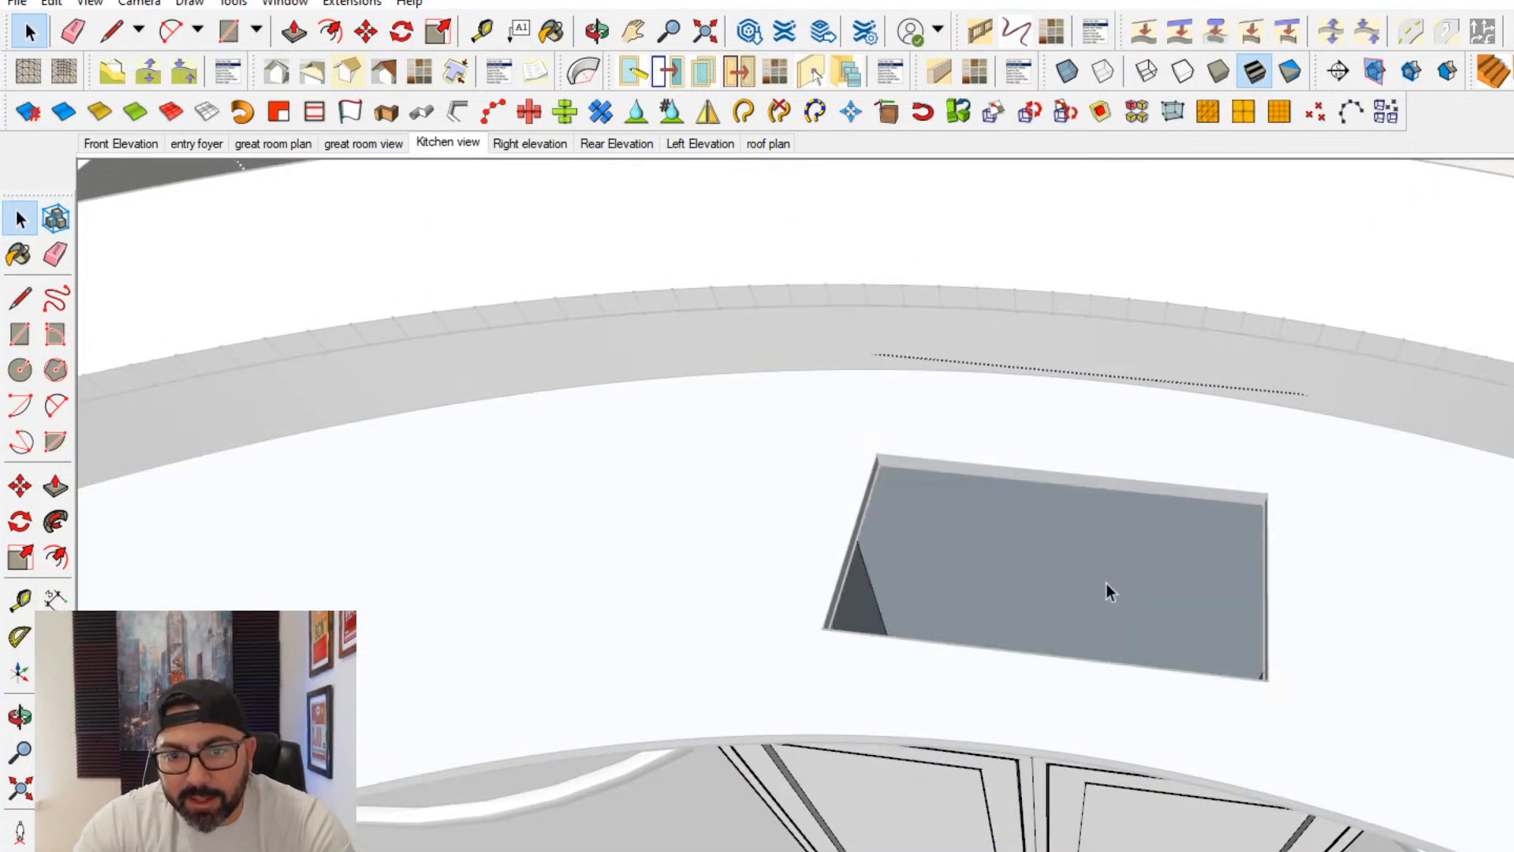
key(Escape)
- Open the 3D Warehouse and search it for KITCHEN SINK
click(222, 4)
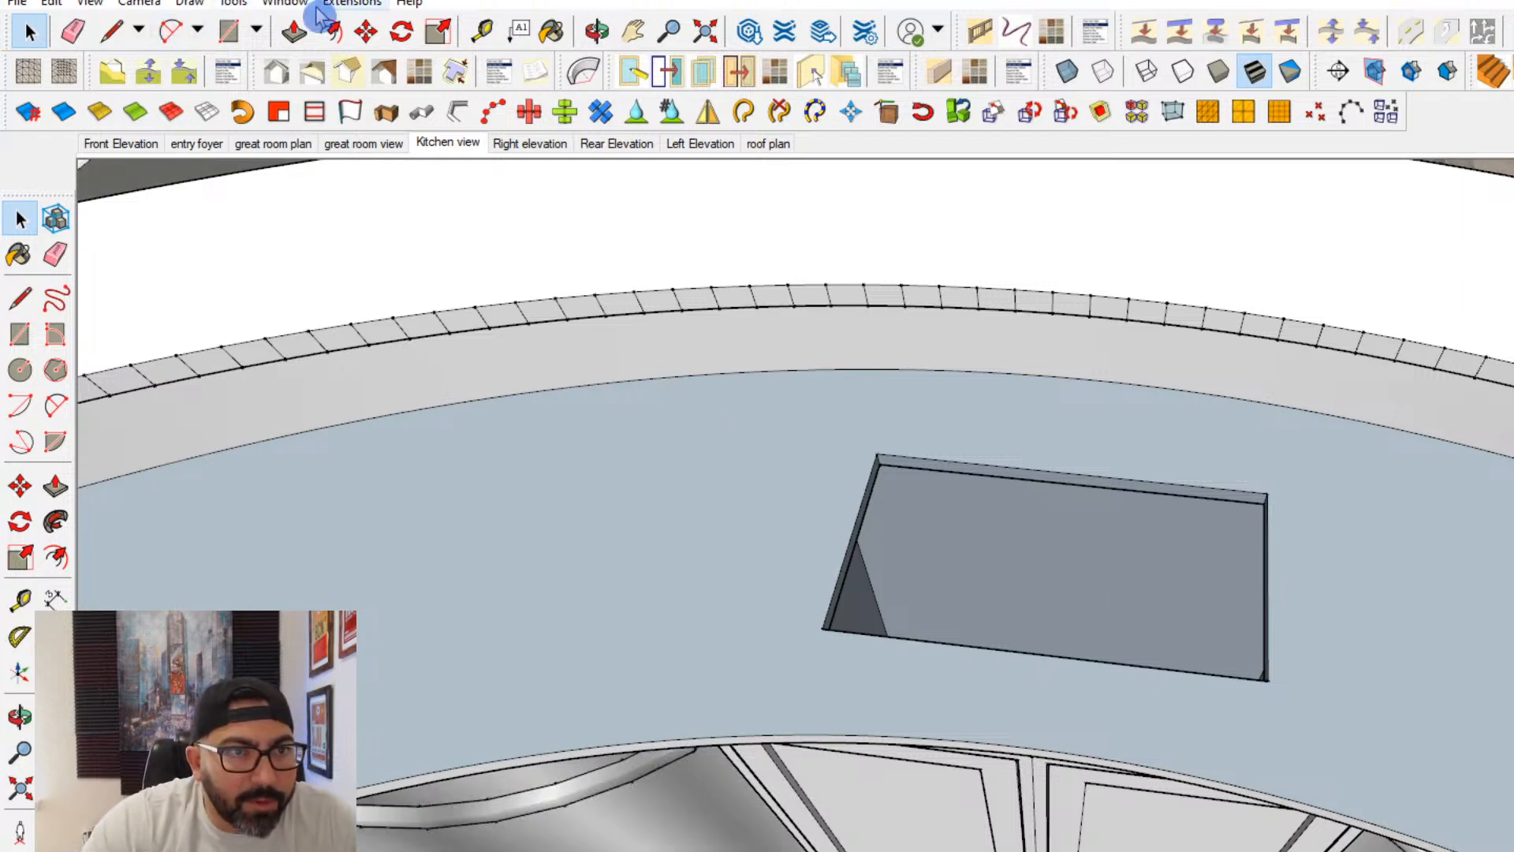
click(311, 6)
click(339, 160)
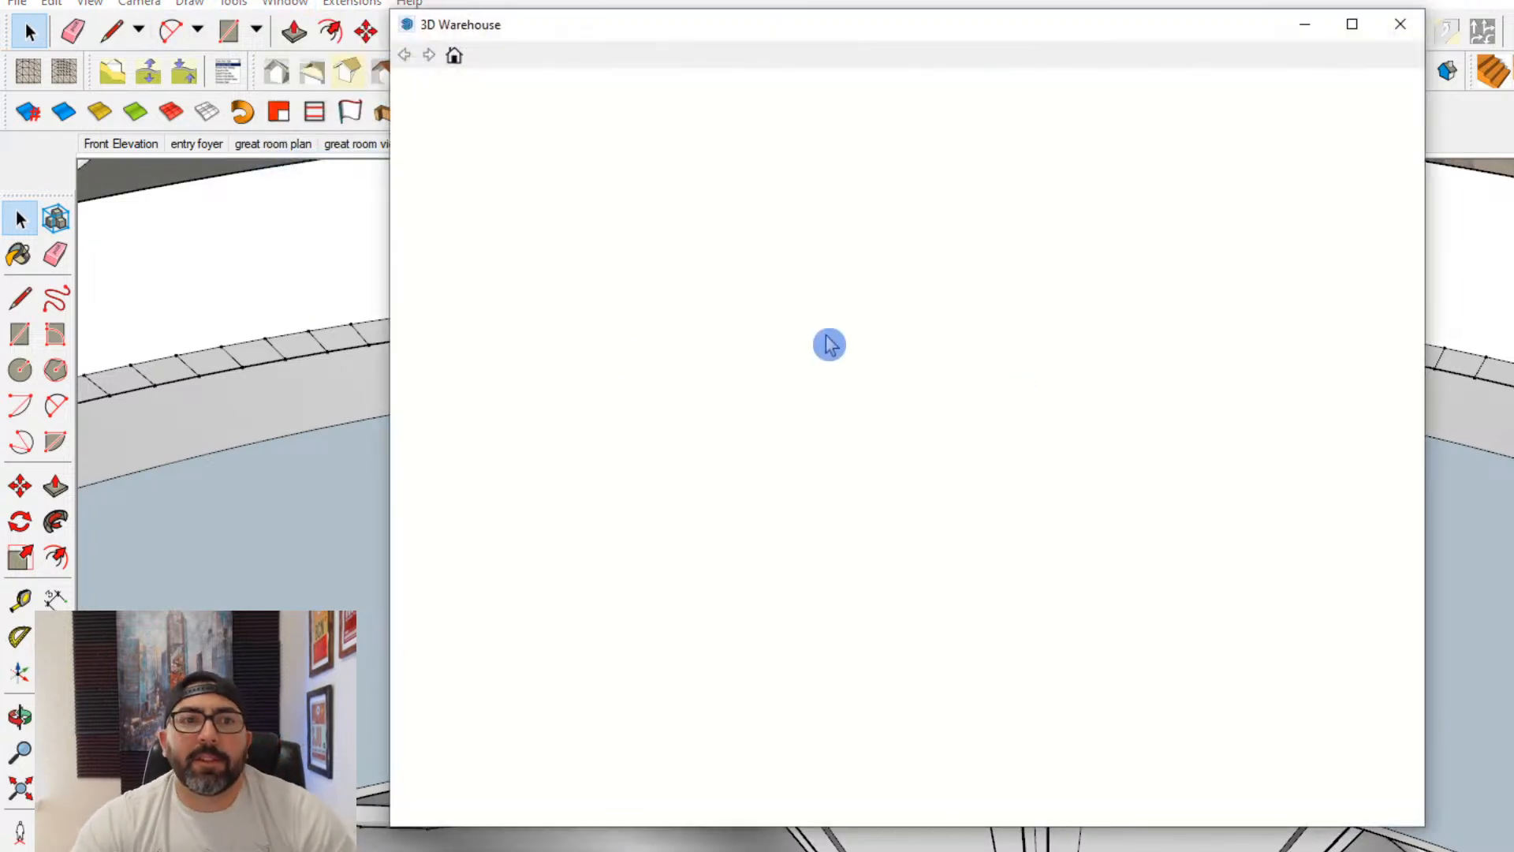
key(BackSpace)
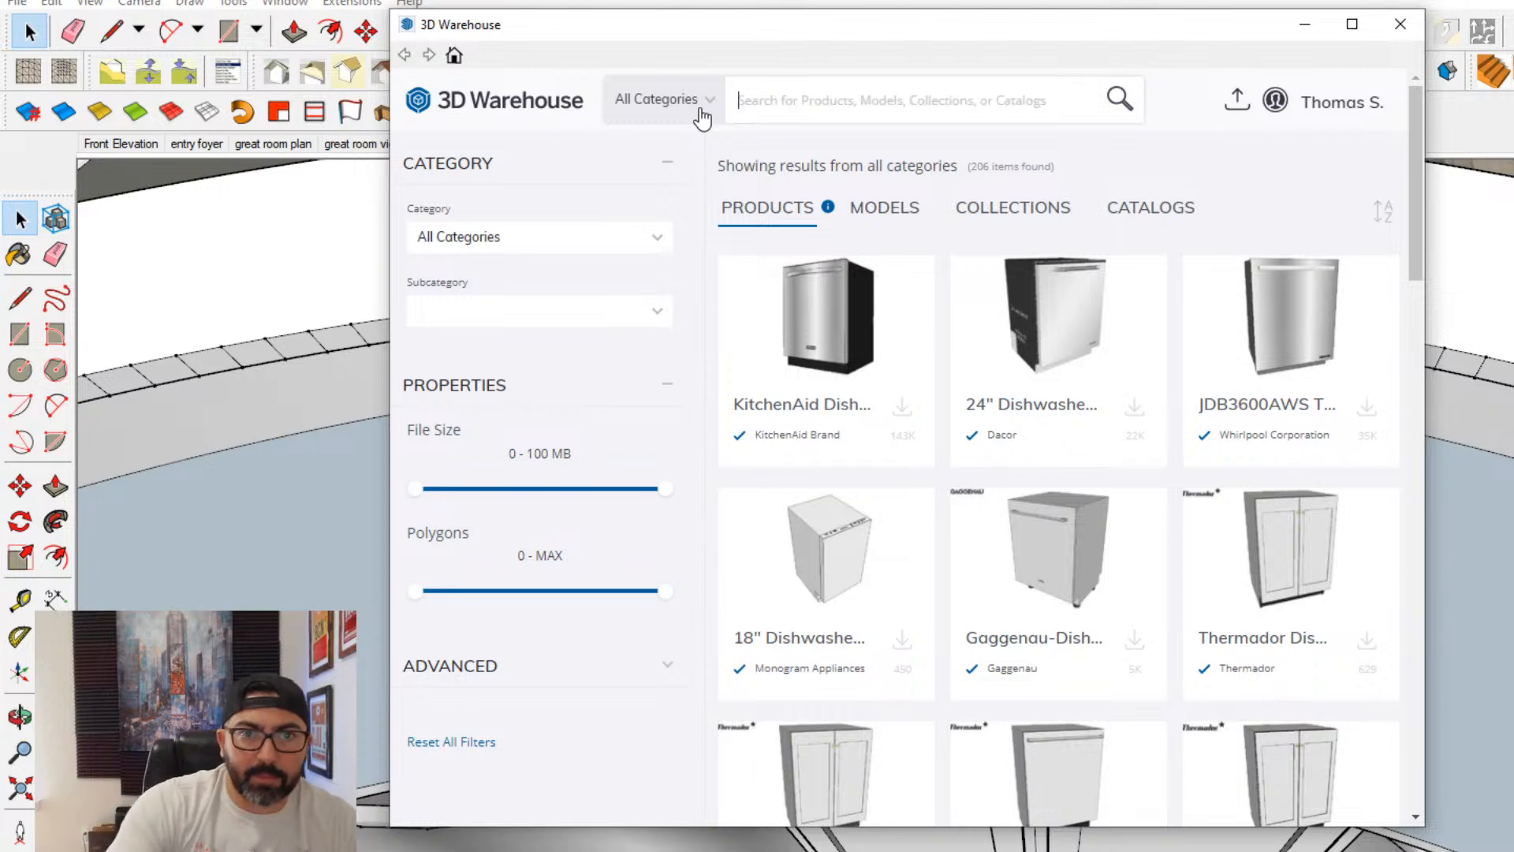
text(KITCHEN S)
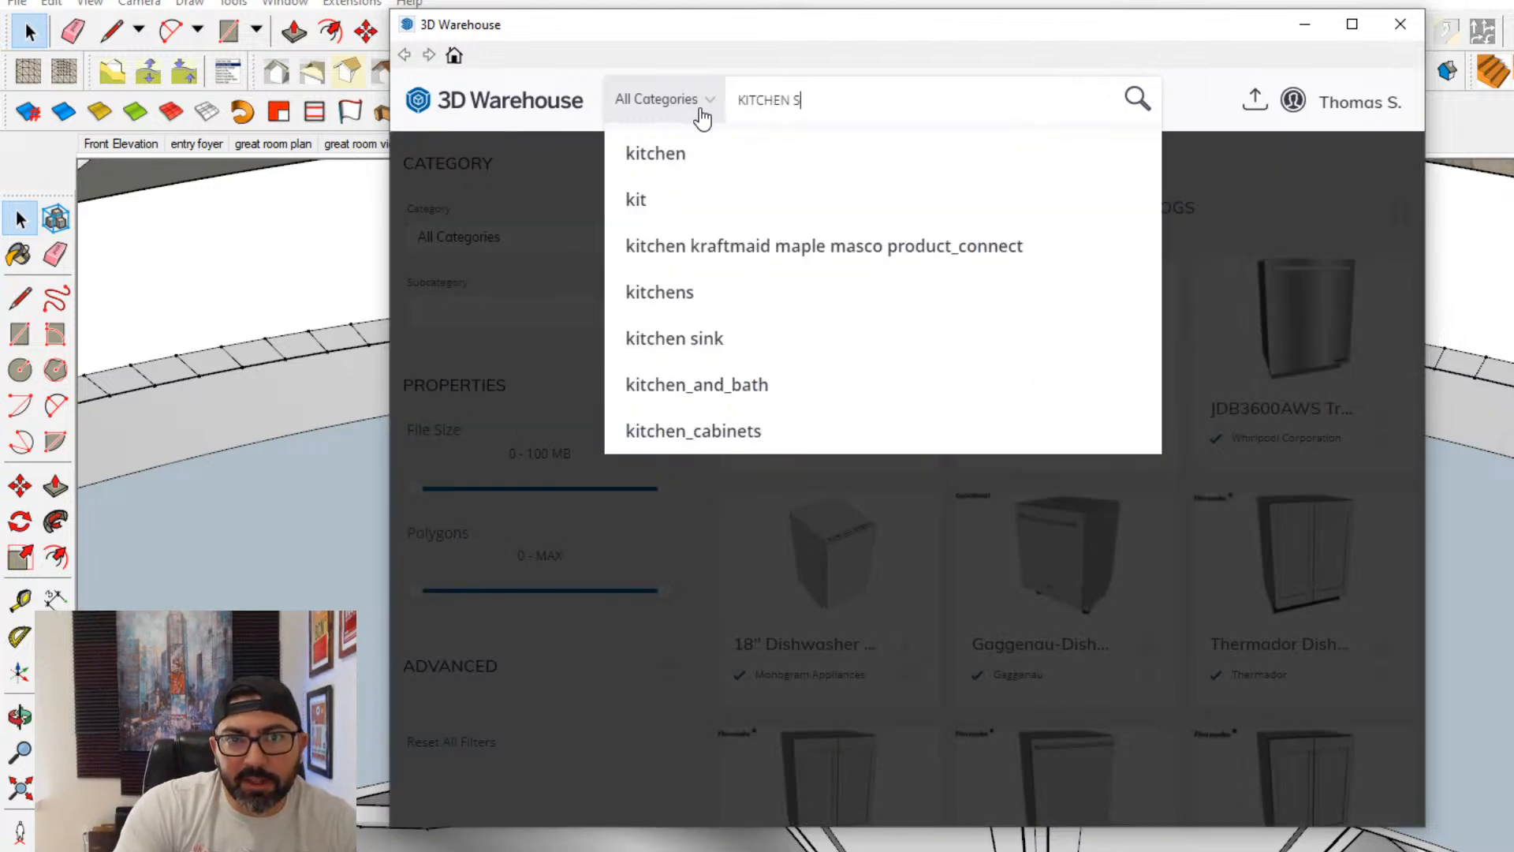
text(INK)
key(Return)
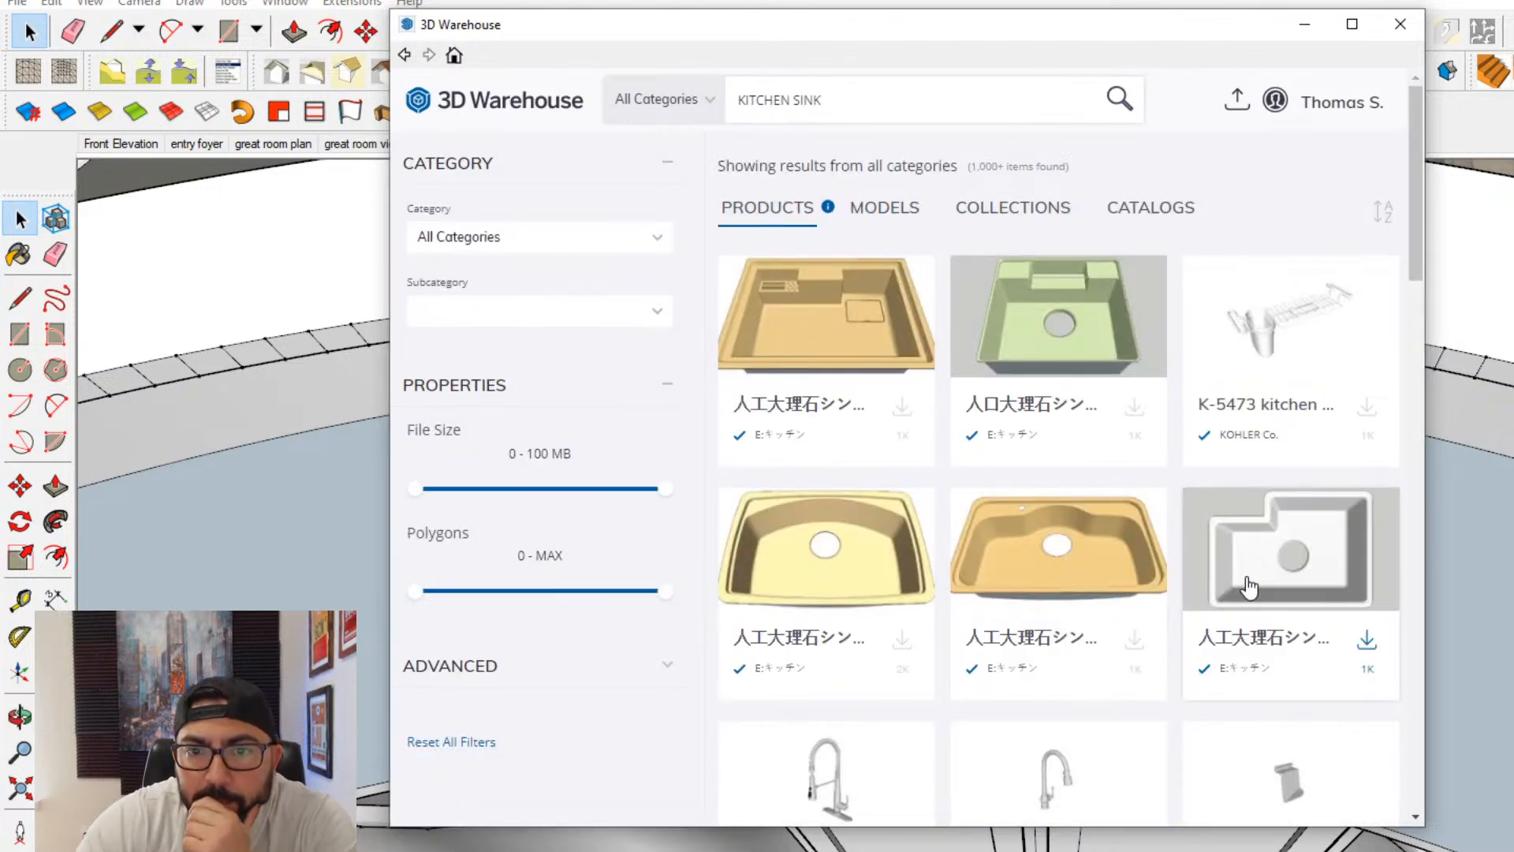
- Browse the sink products and models, and load the rectangular double-basin Kitchen Sink model directly into the current model
scroll(1247, 586, down, 5)
scroll(1246, 584, down, 3)
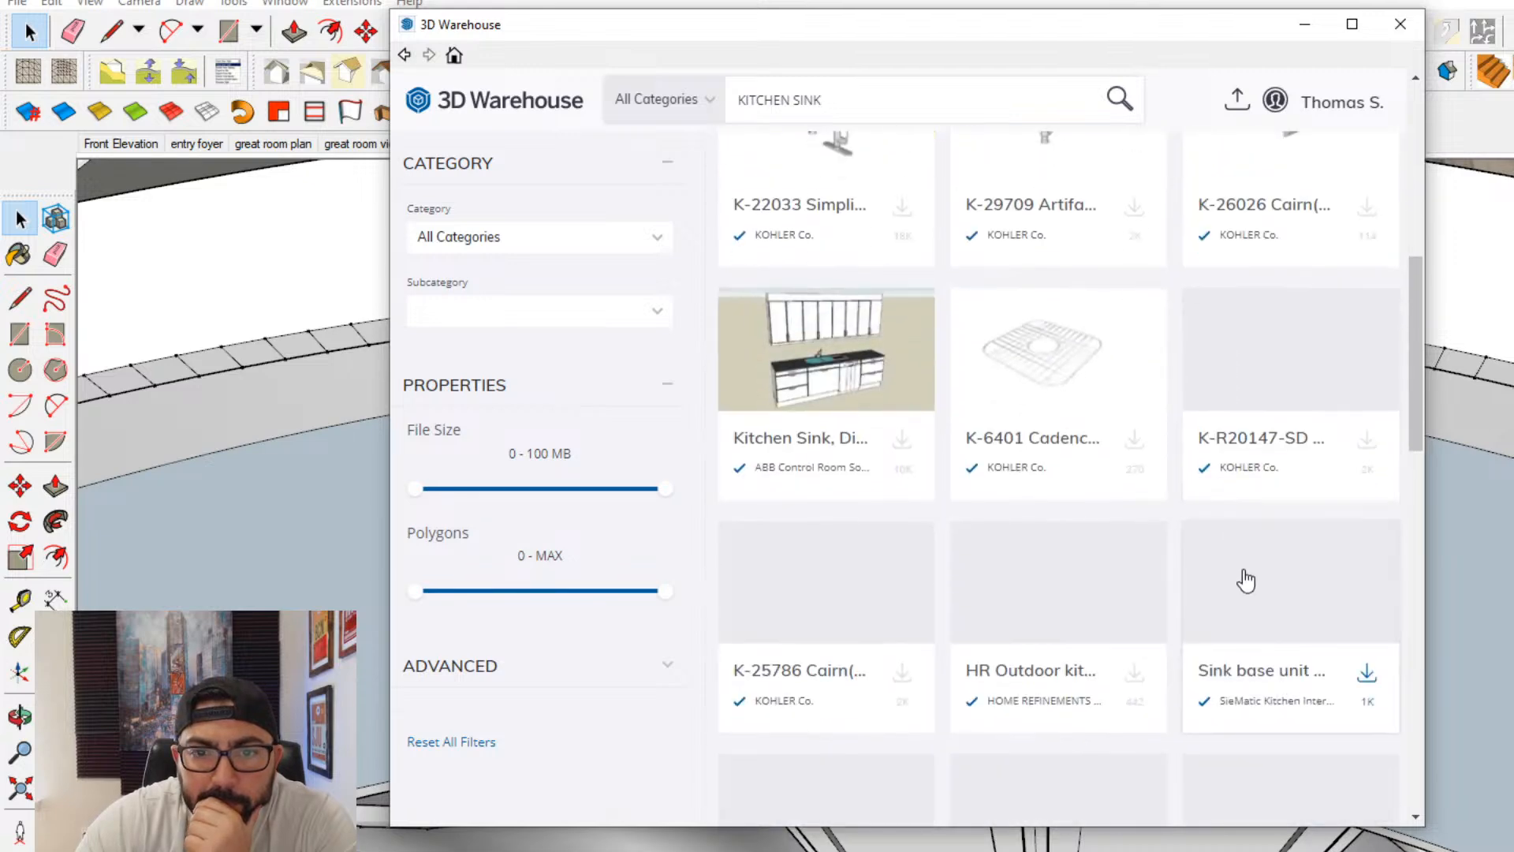
scroll(1424, 405, down, 3)
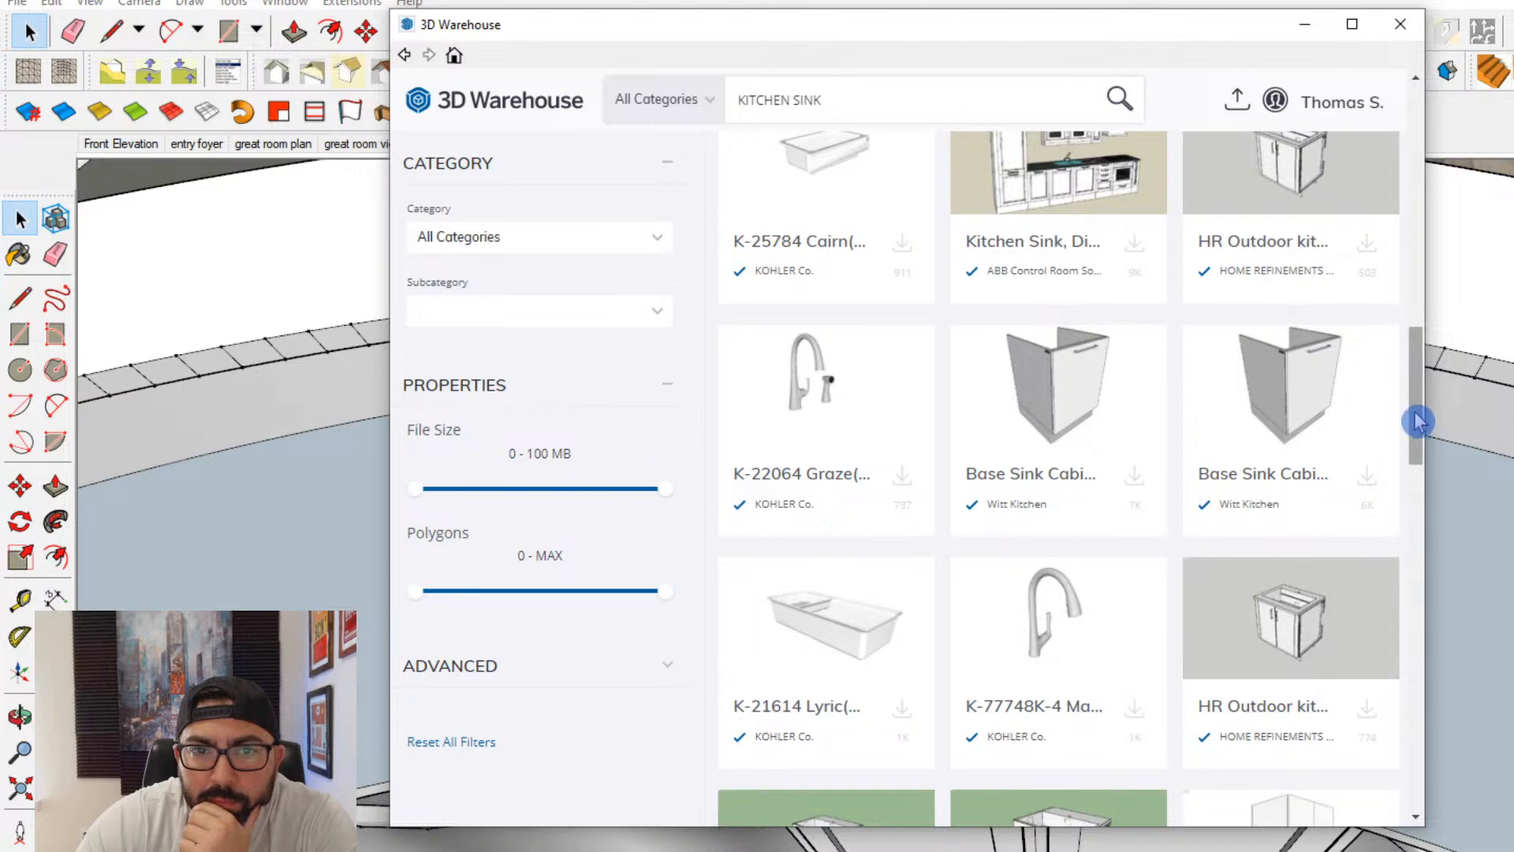
drag(1417, 421, 1417, 175)
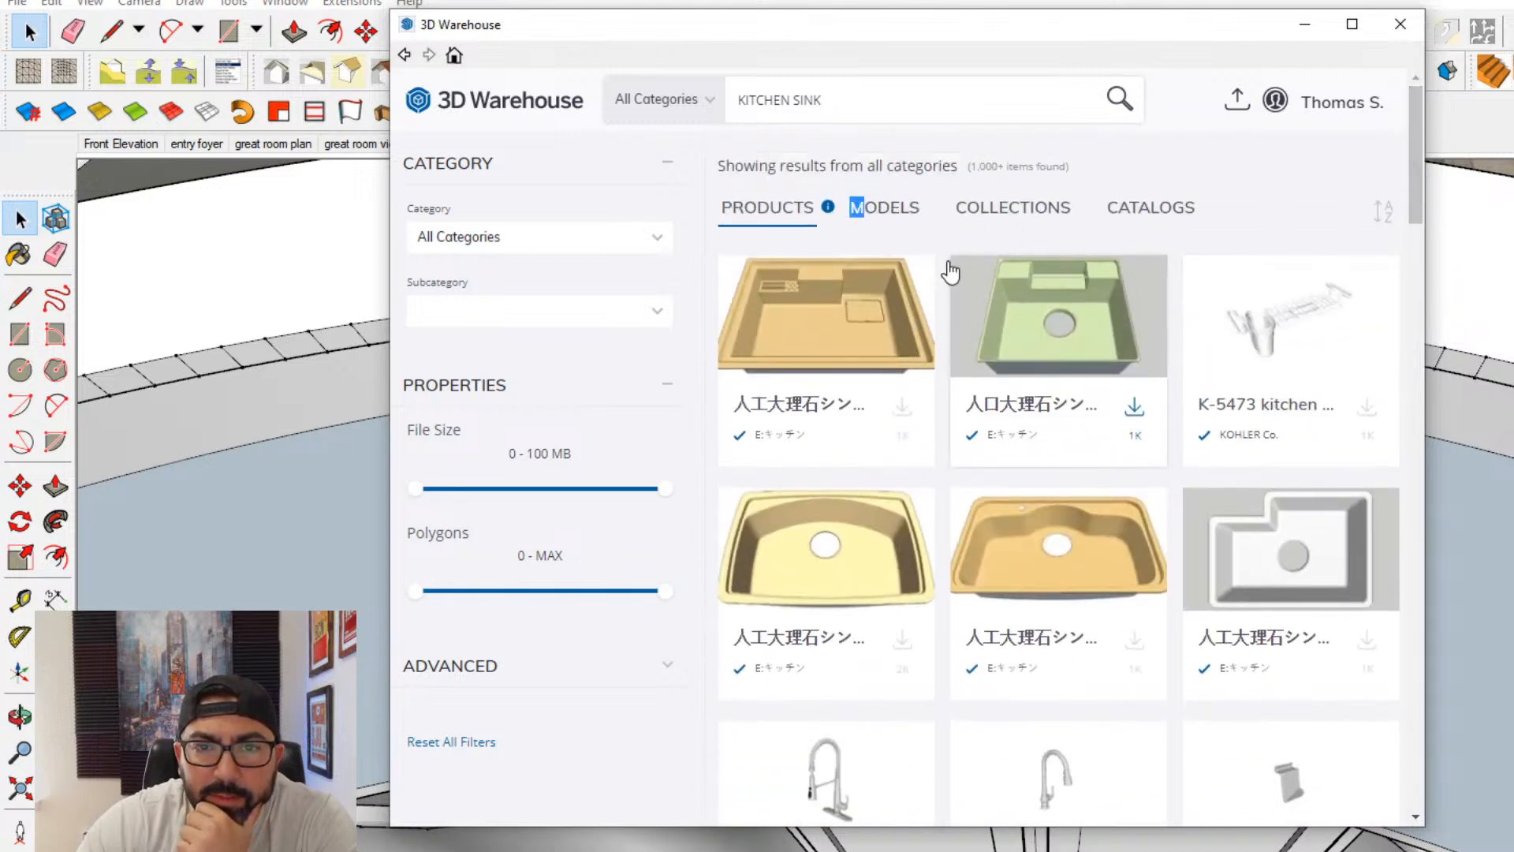
click(897, 217)
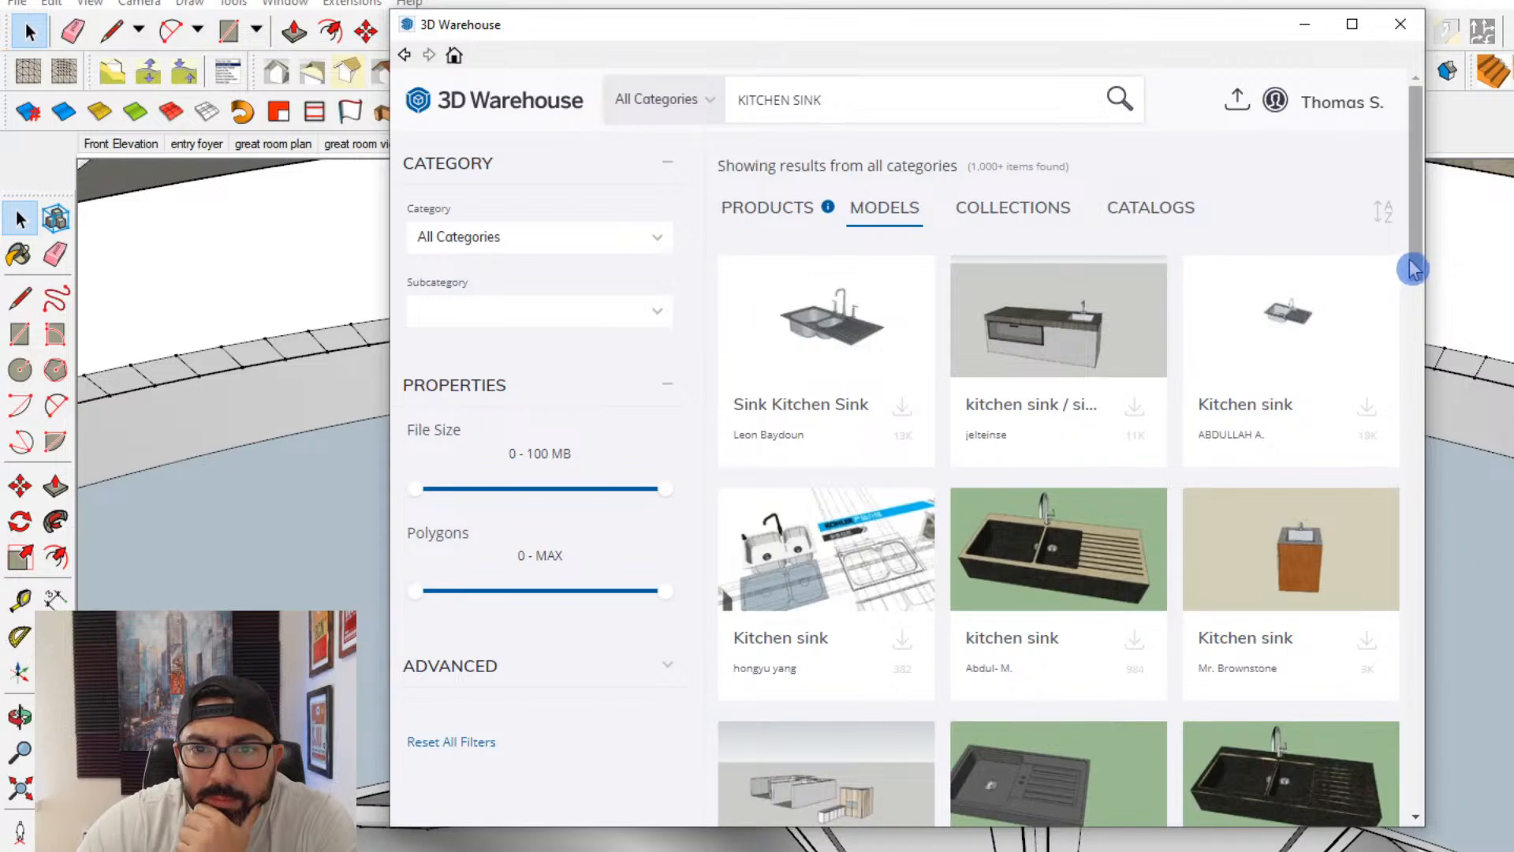
drag(1412, 269, 1427, 797)
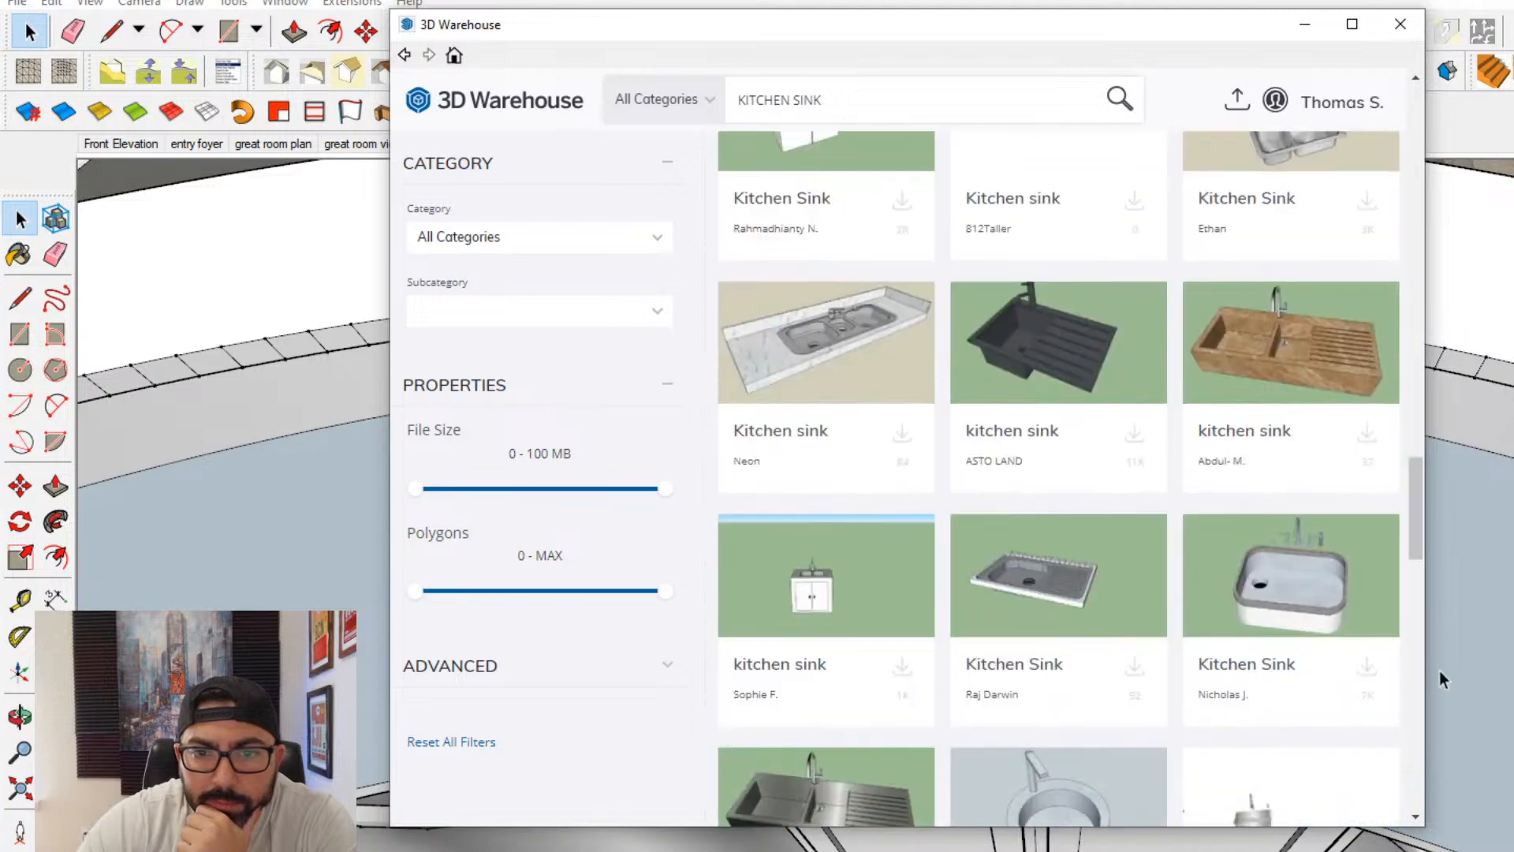
drag(1416, 525, 1424, 636)
click(845, 483)
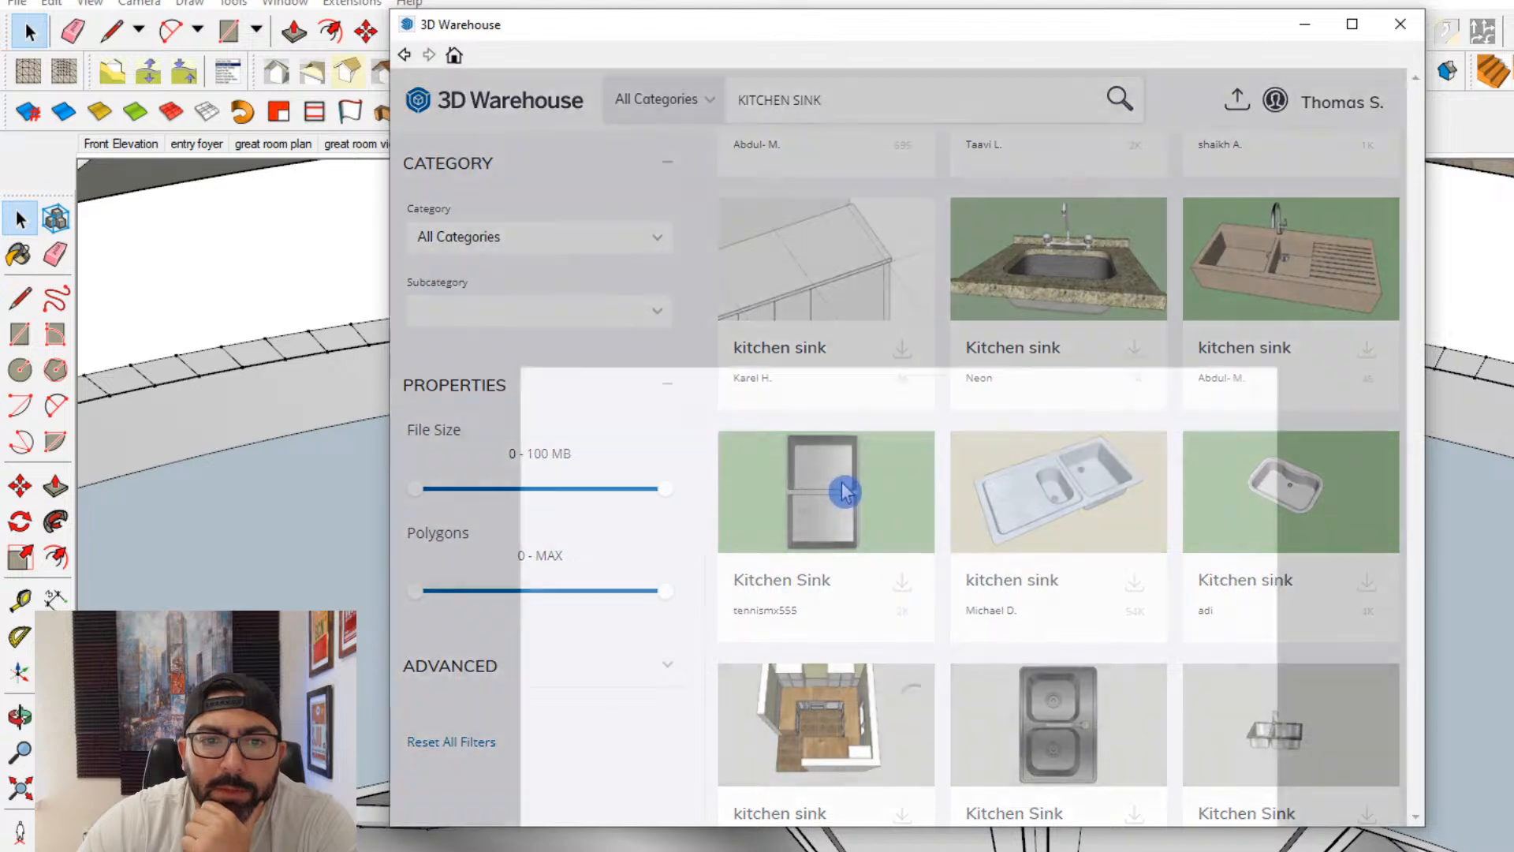
click(1101, 507)
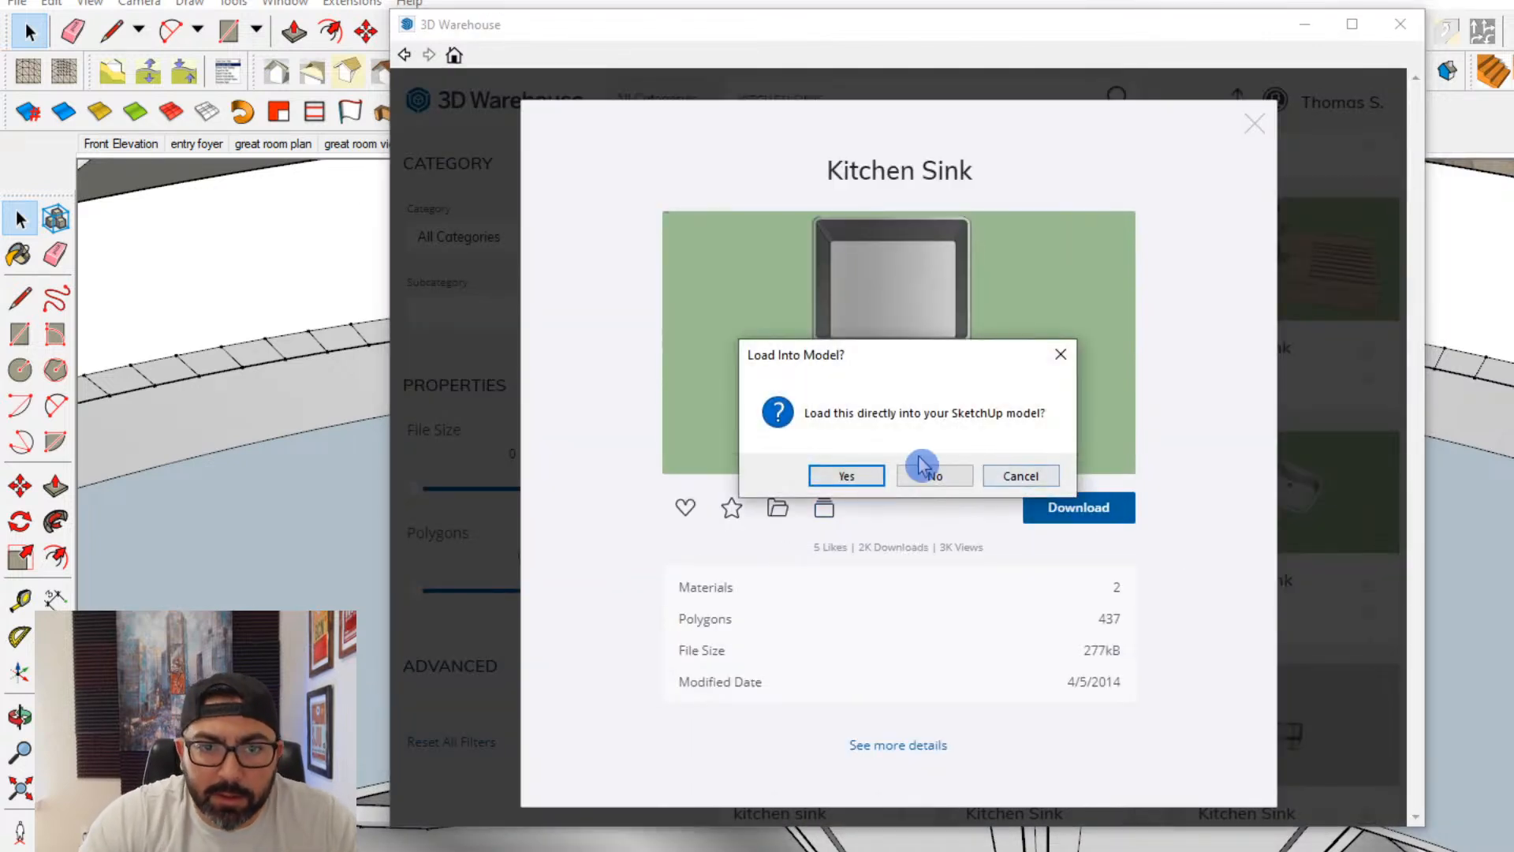
click(842, 476)
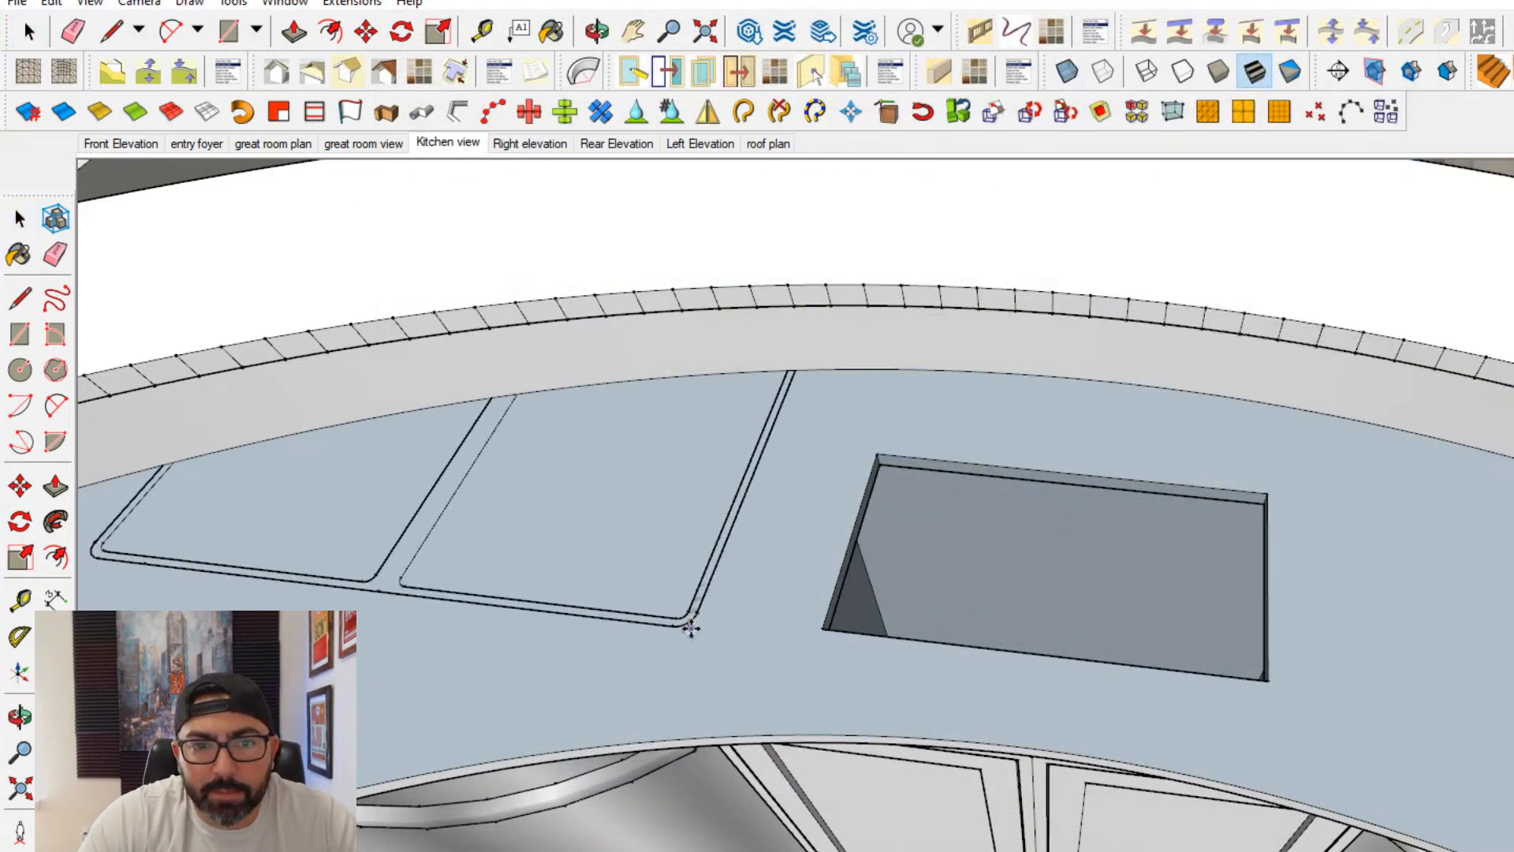
- Move the double-basin sink over the countertop opening and scale it down from two opposite corners
click(851, 500)
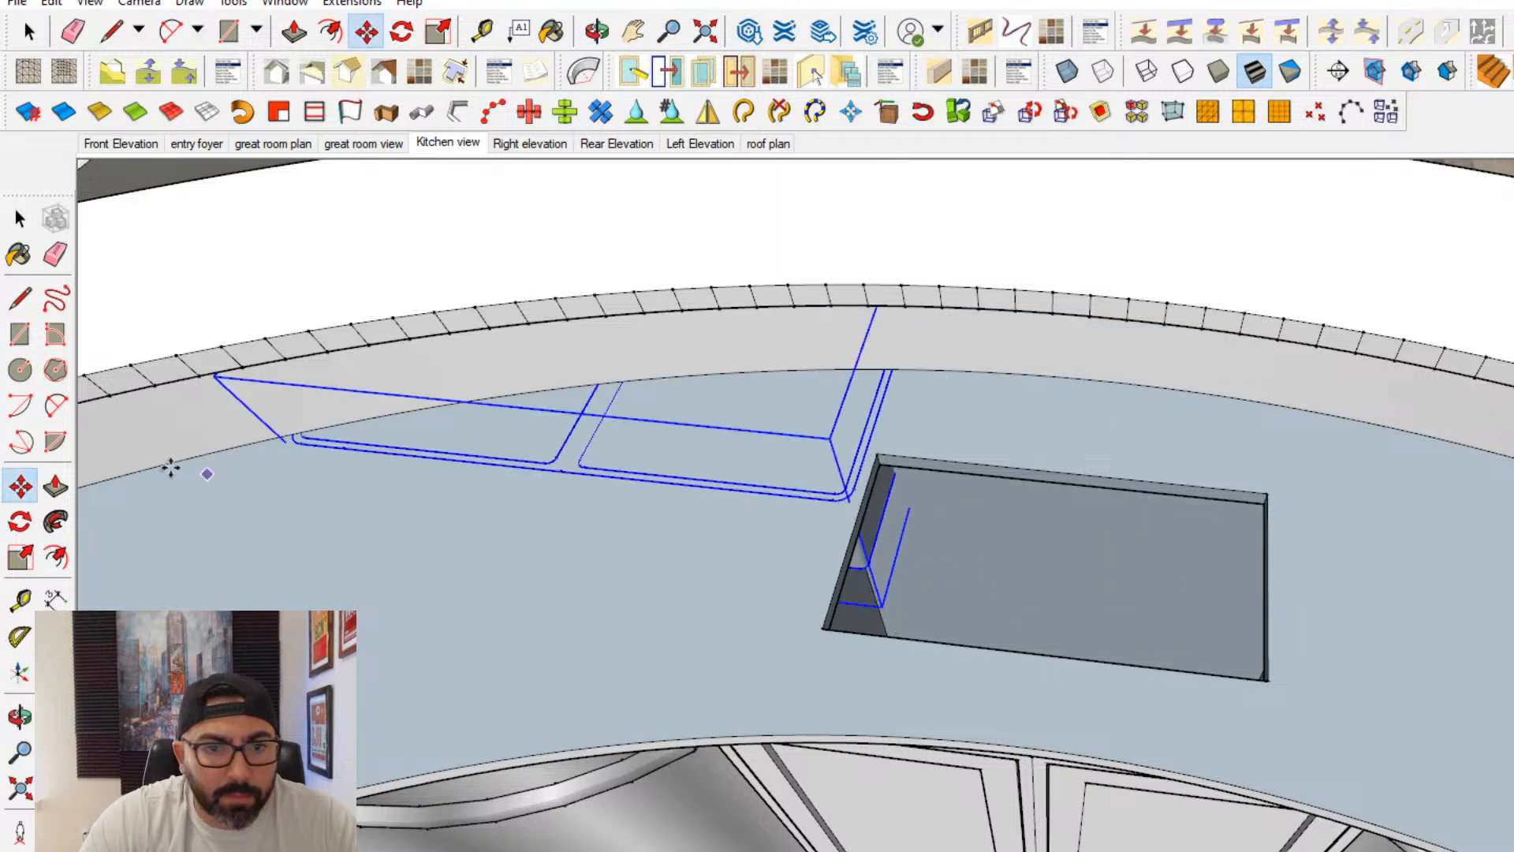
click(404, 470)
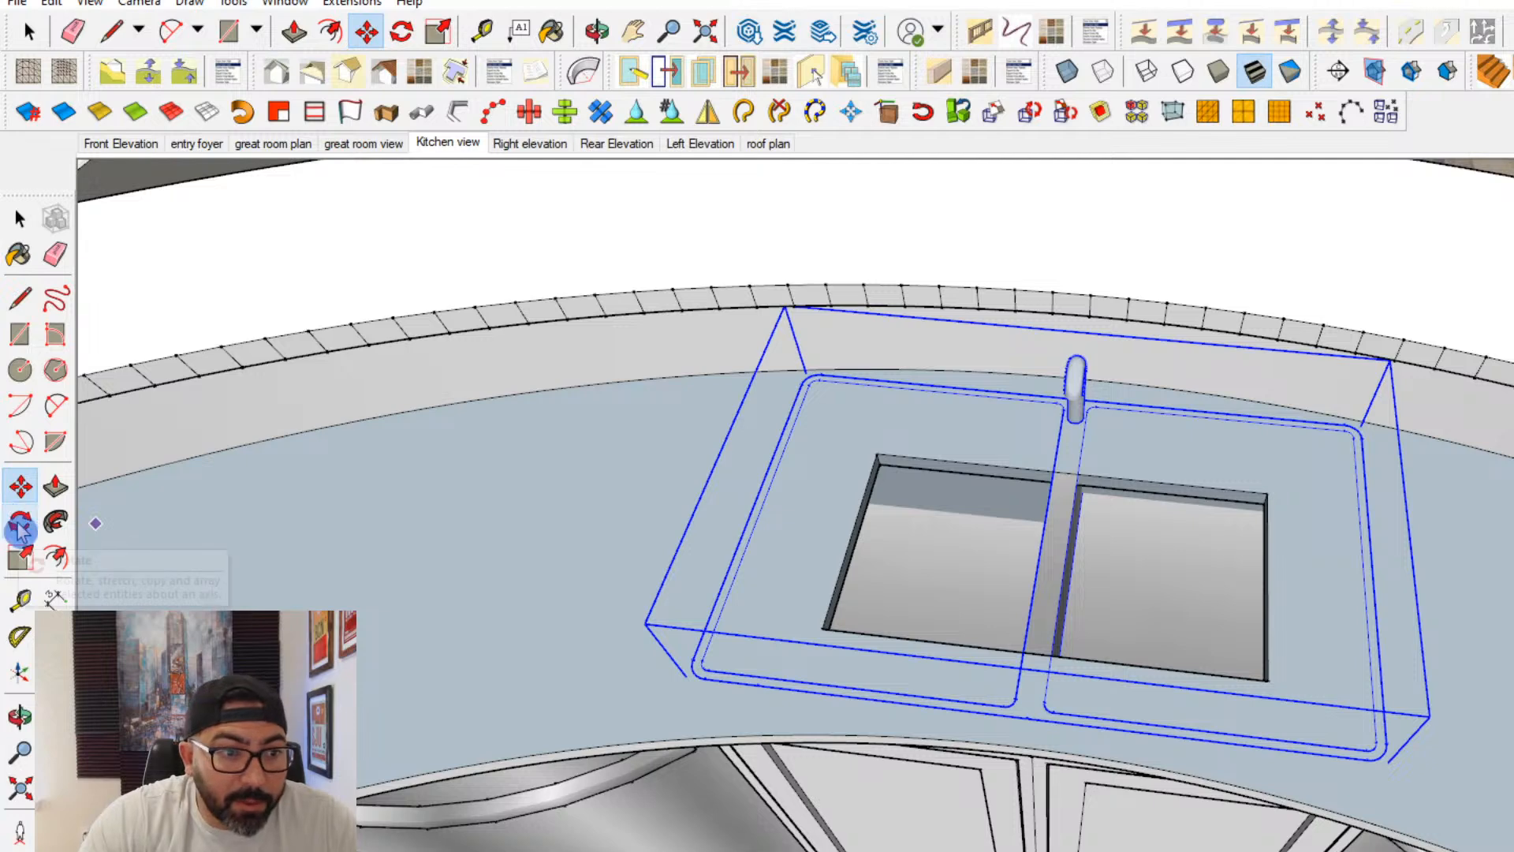
click(21, 558)
drag(783, 305, 820, 345)
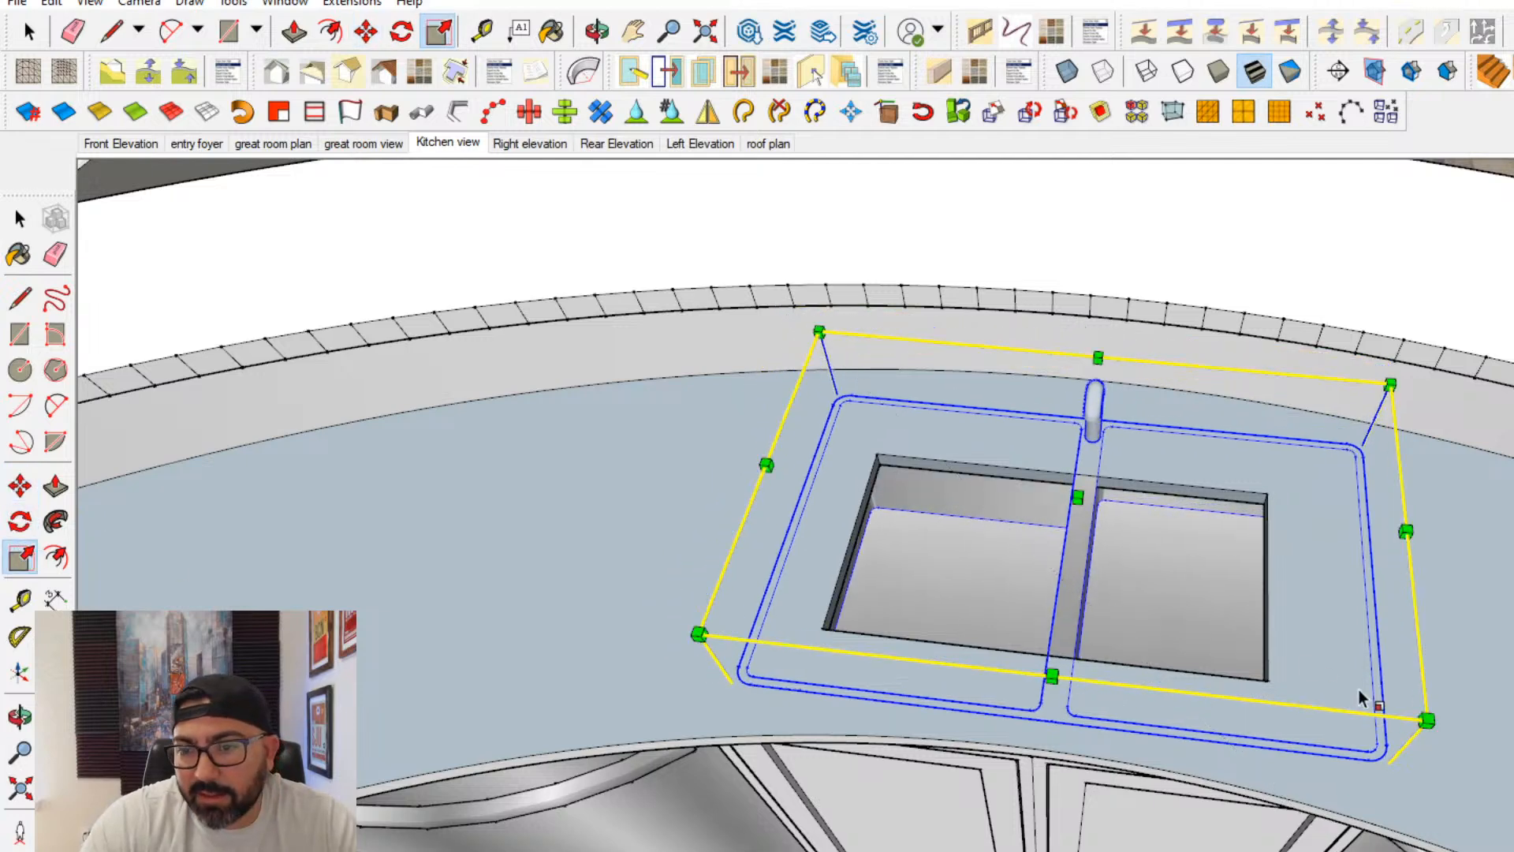
drag(1427, 721, 1376, 693)
- Move the sink sideways so the midpoint of its front edge aligns with the joint between the two cabinet doors below
click(20, 487)
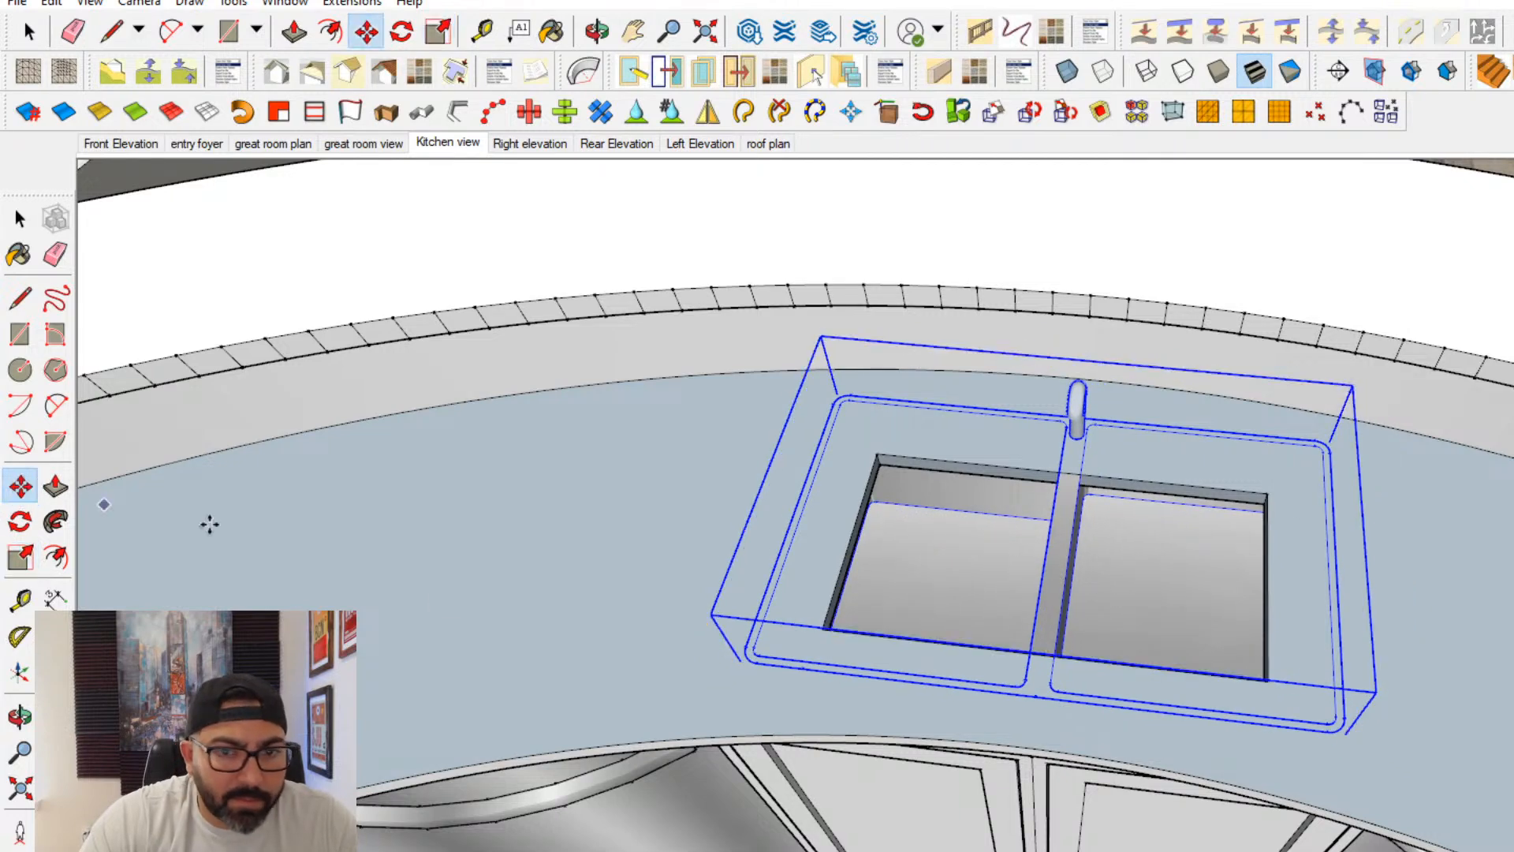
click(1035, 698)
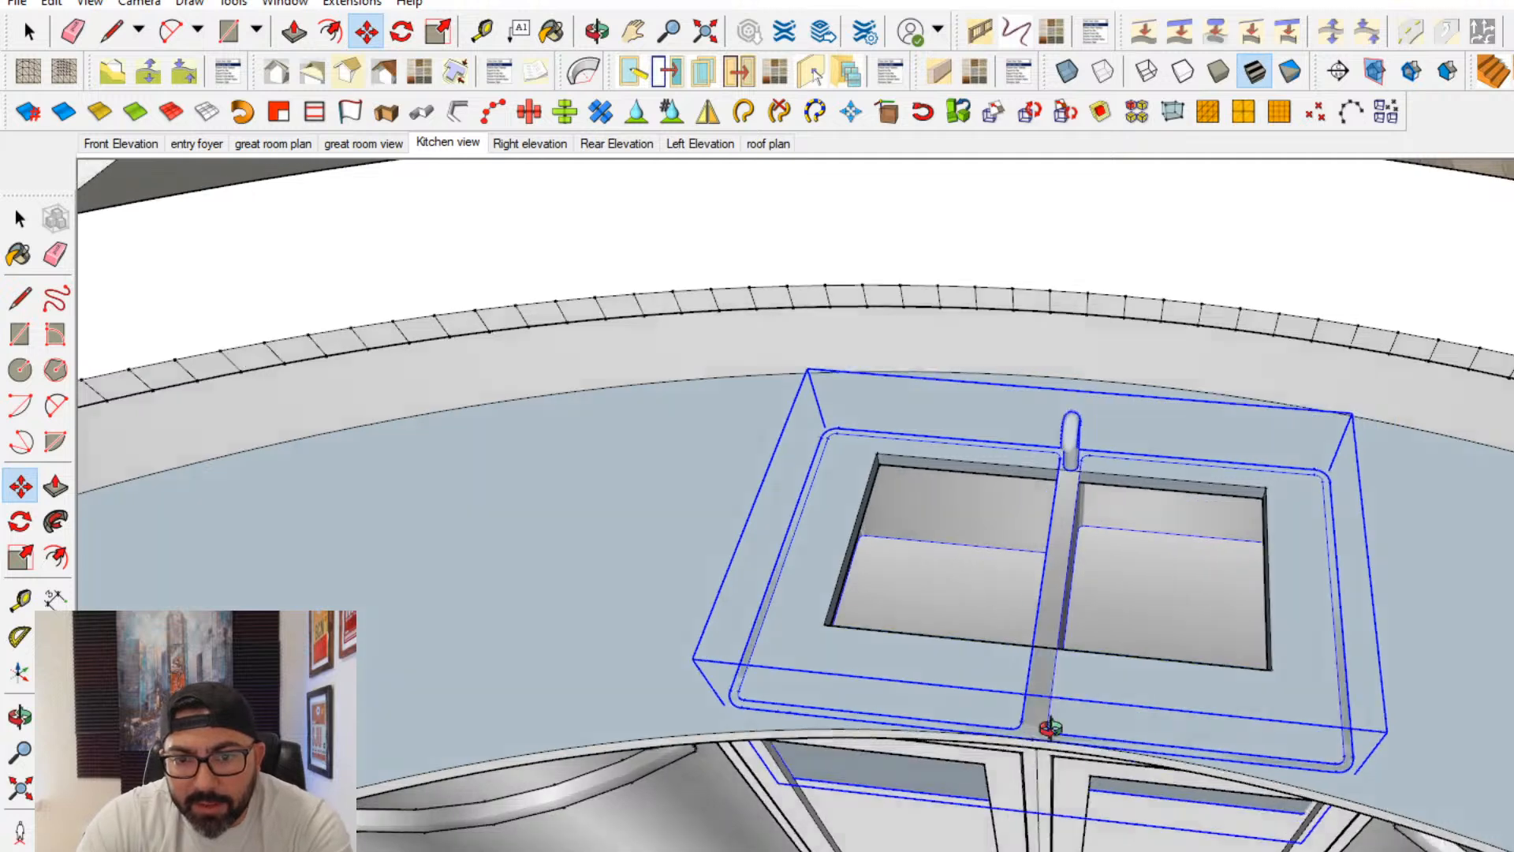
middle_drag(1051, 726, 1044, 612)
key(Left)
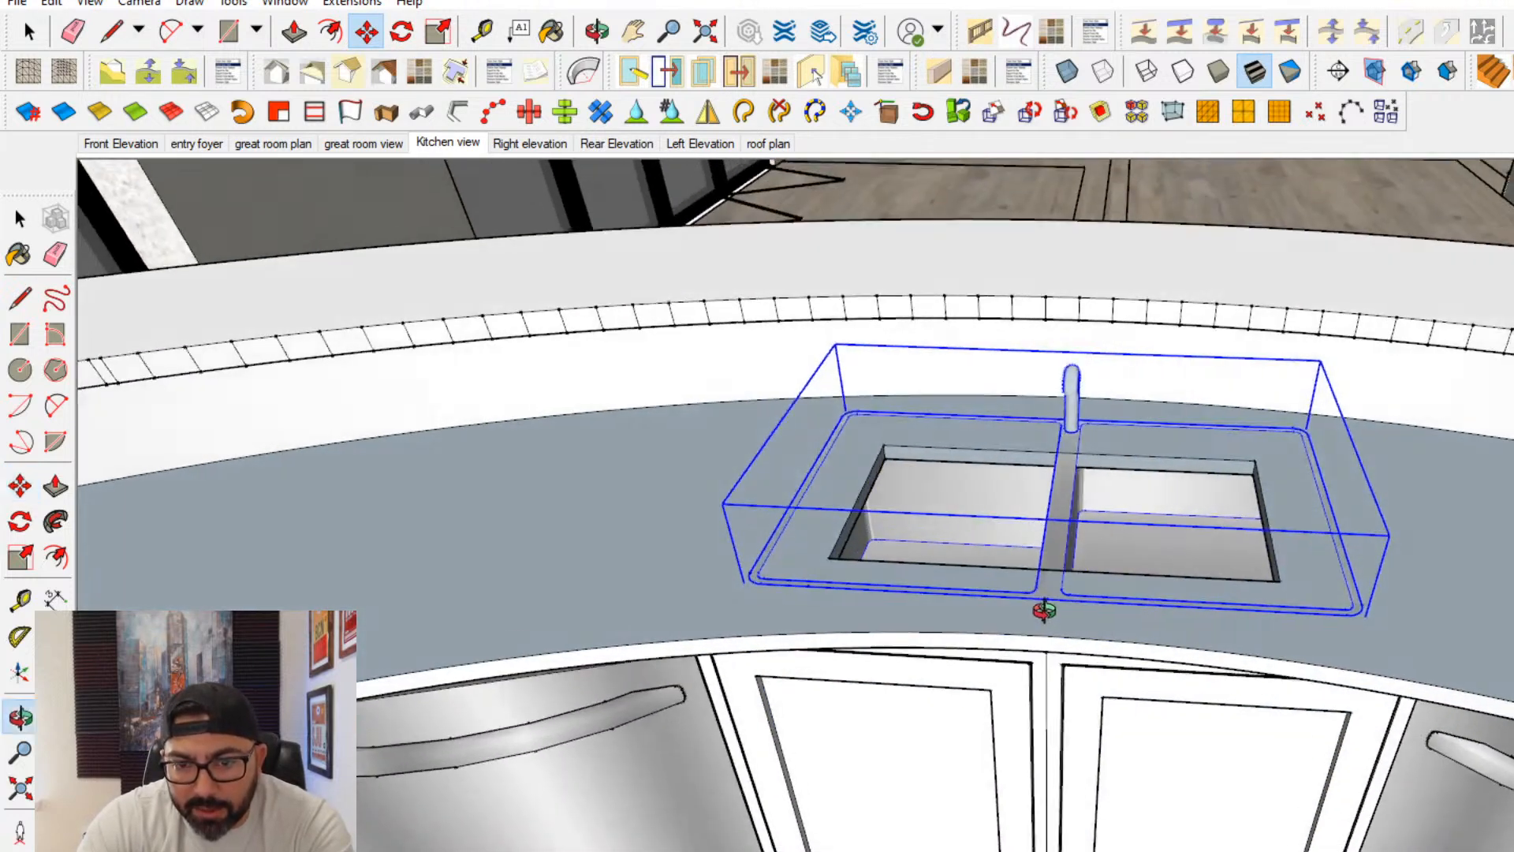
scroll(1073, 656, up, 3)
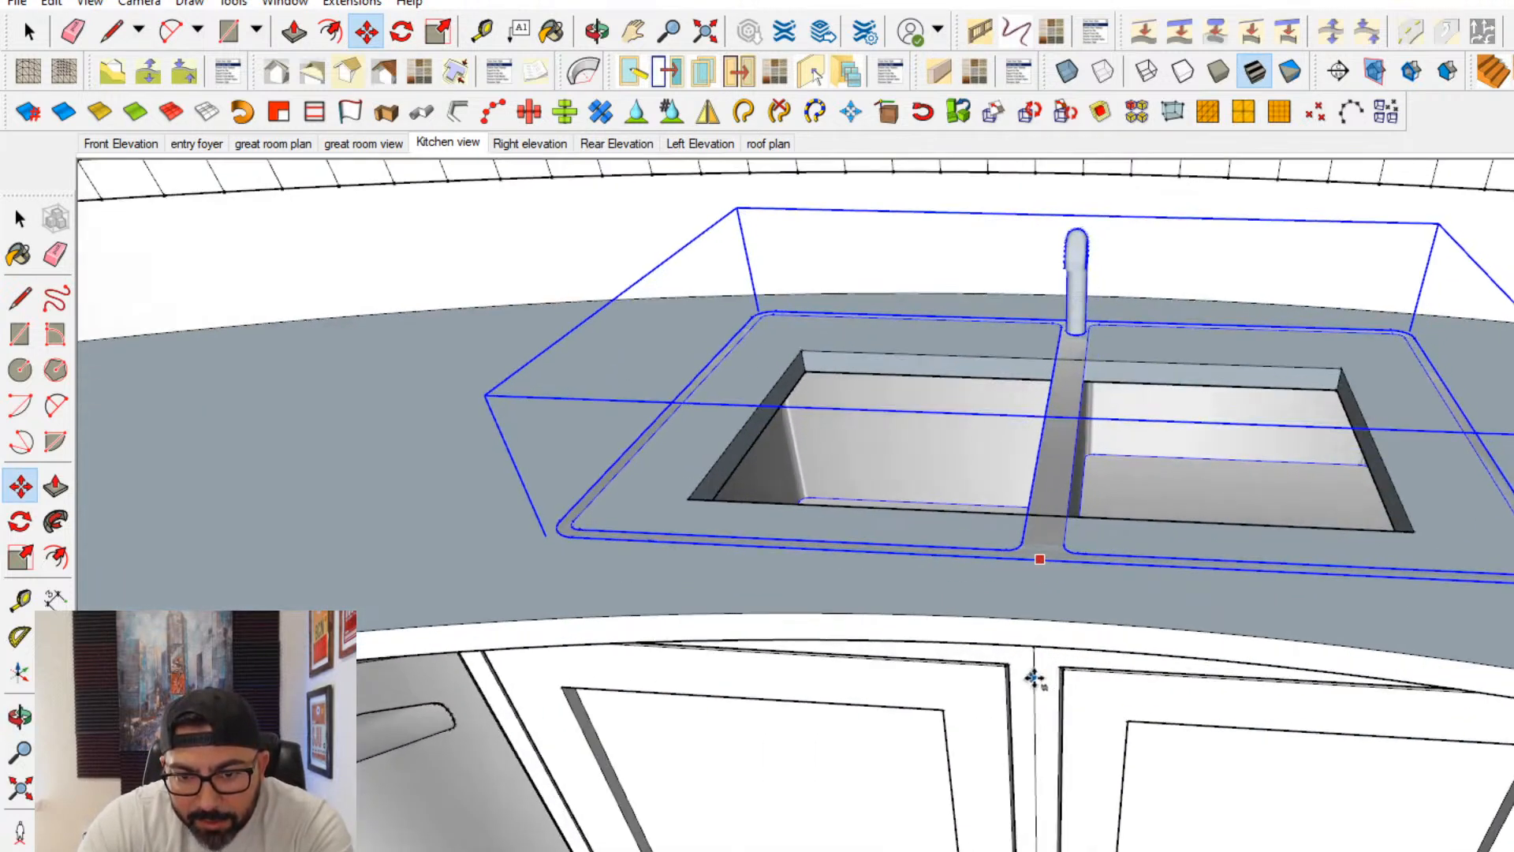
middle_drag(1036, 693, 930, 367)
scroll(995, 473, up, 2)
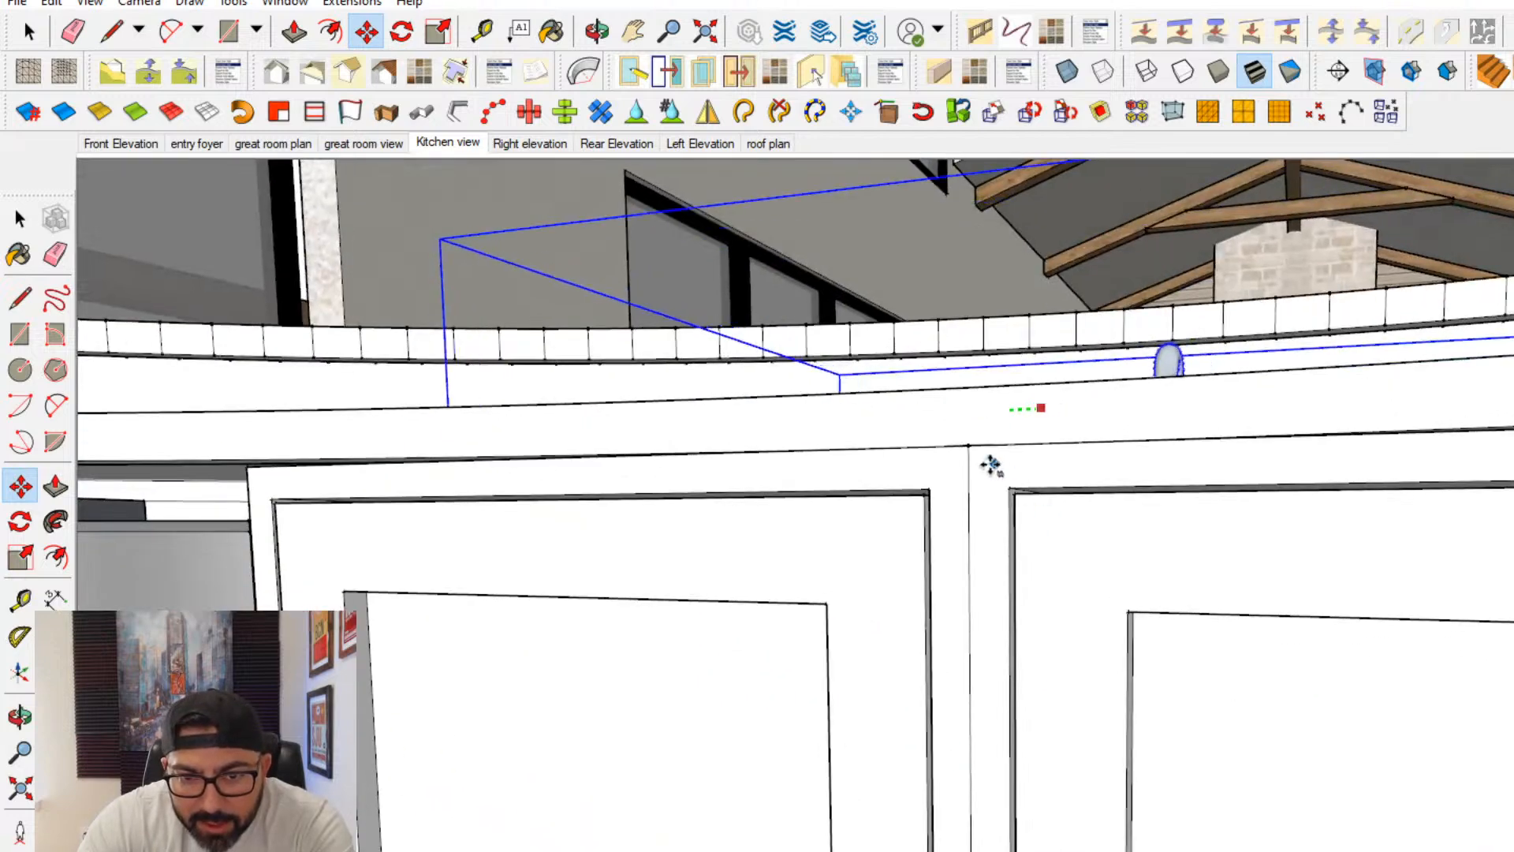
middle_drag(969, 454, 1359, 724)
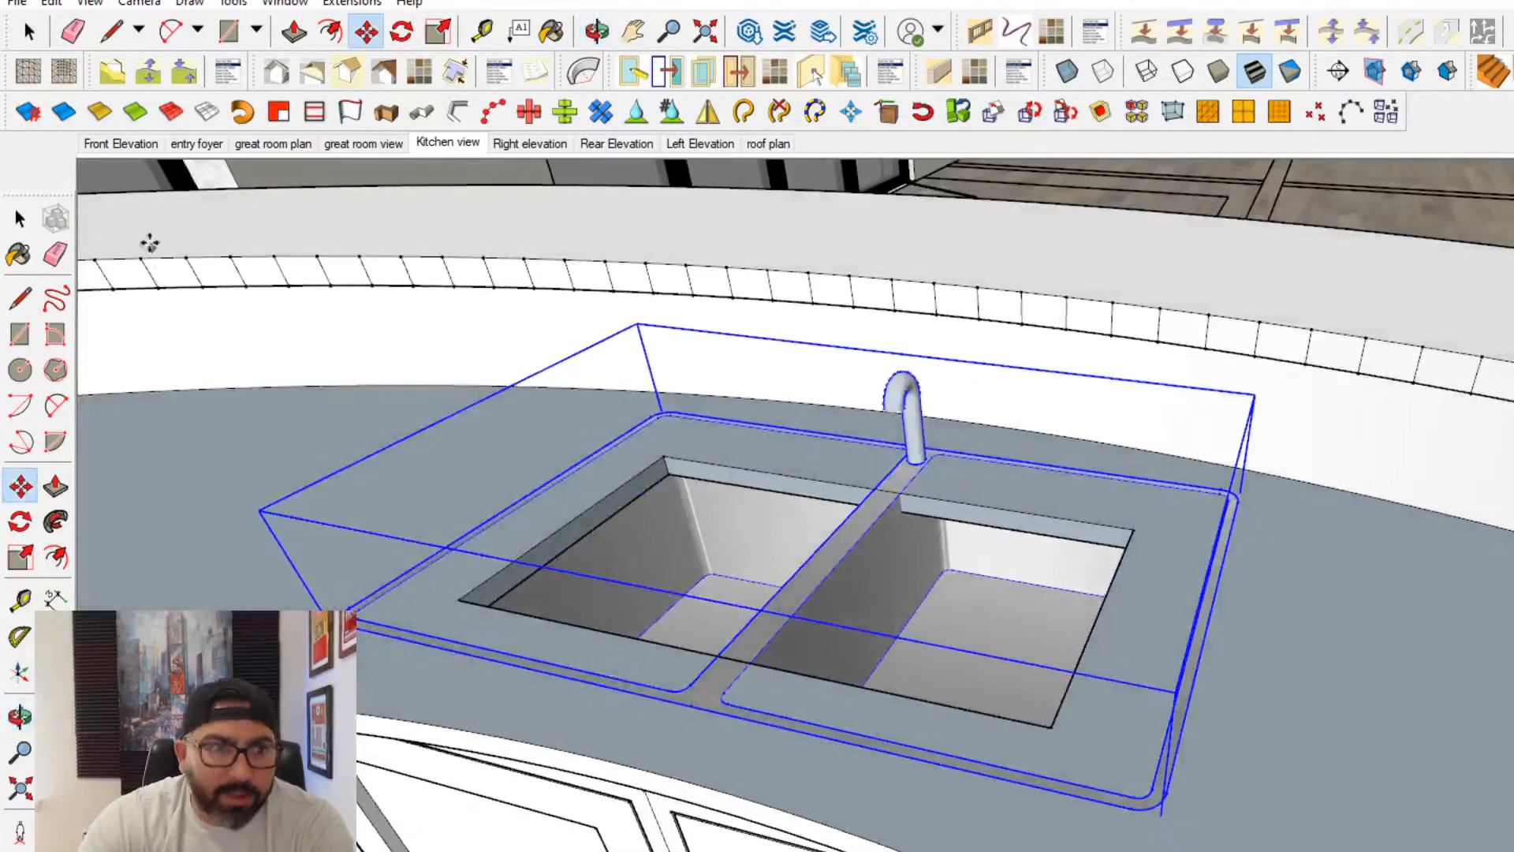
- Open the countertop for editing and push the sink opening's left side face outward to the sink's rim
click(26, 218)
triple_click(415, 489)
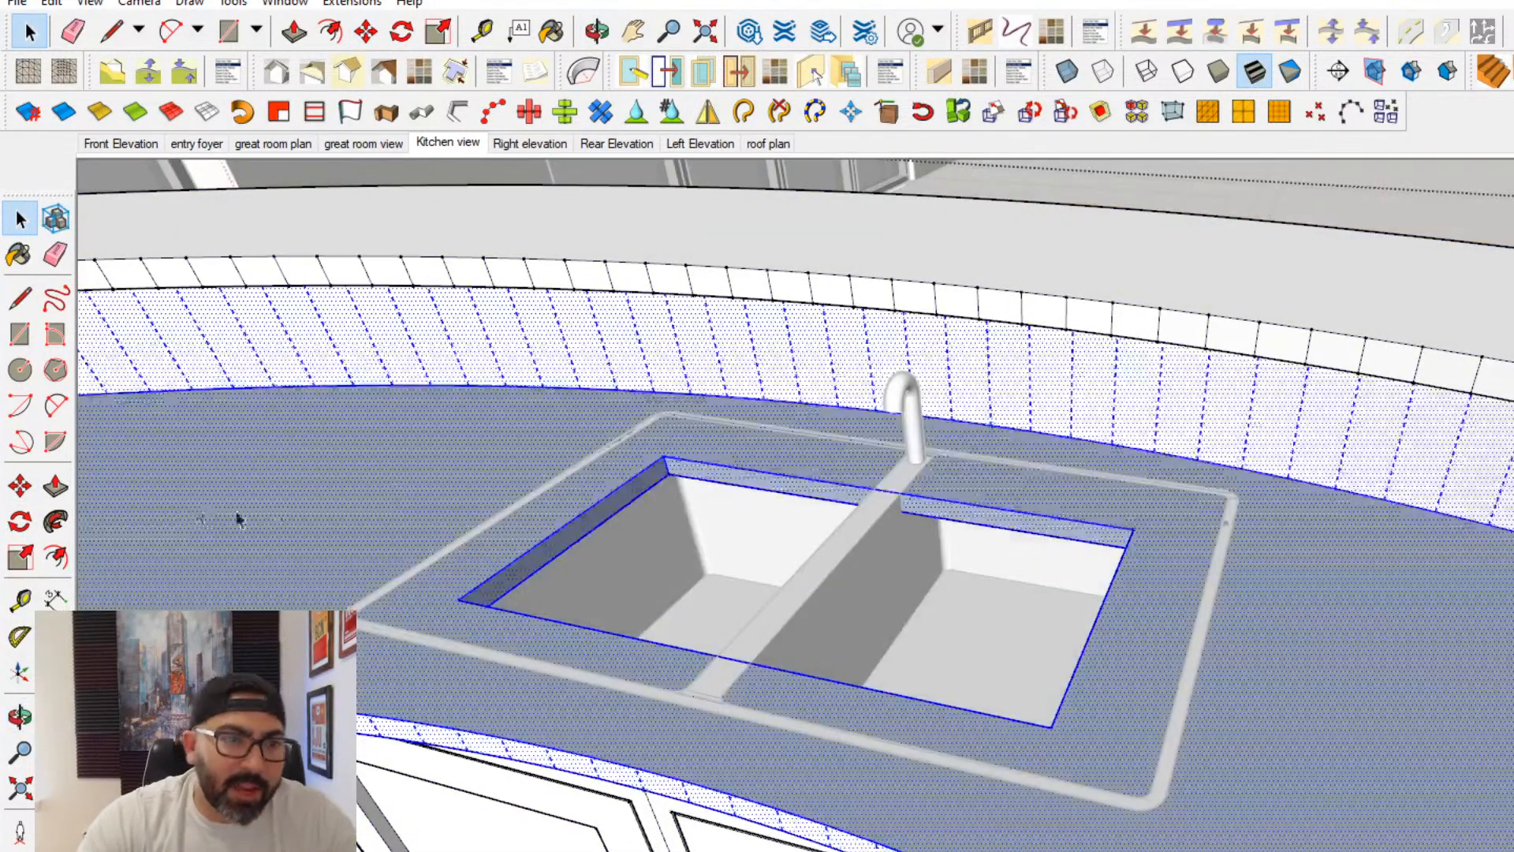
click(55, 488)
scroll(615, 595, up, 4)
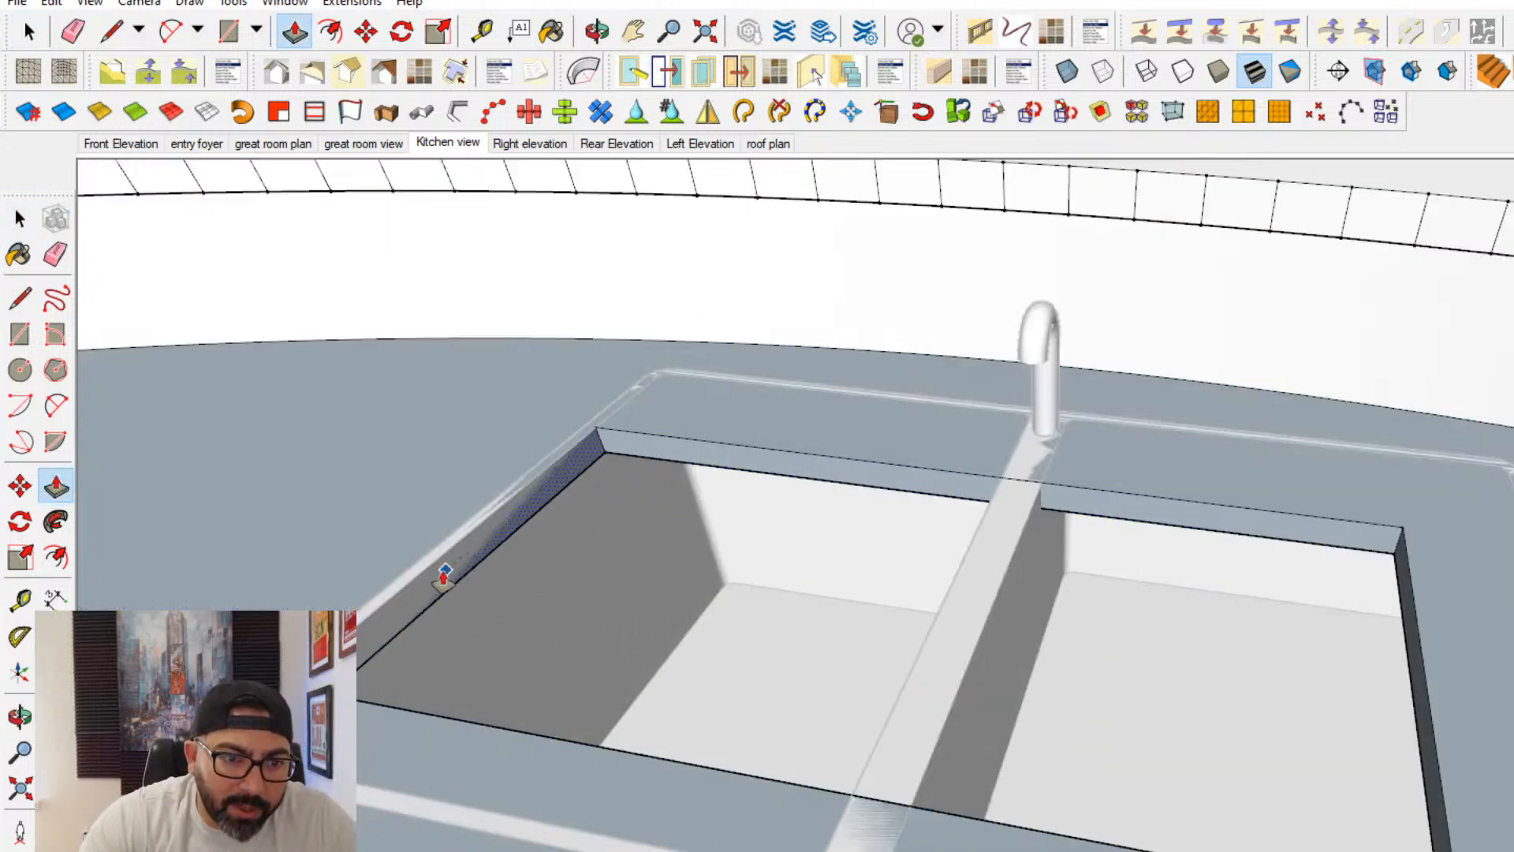
scroll(540, 551, down, 2)
scroll(507, 524, up, 4)
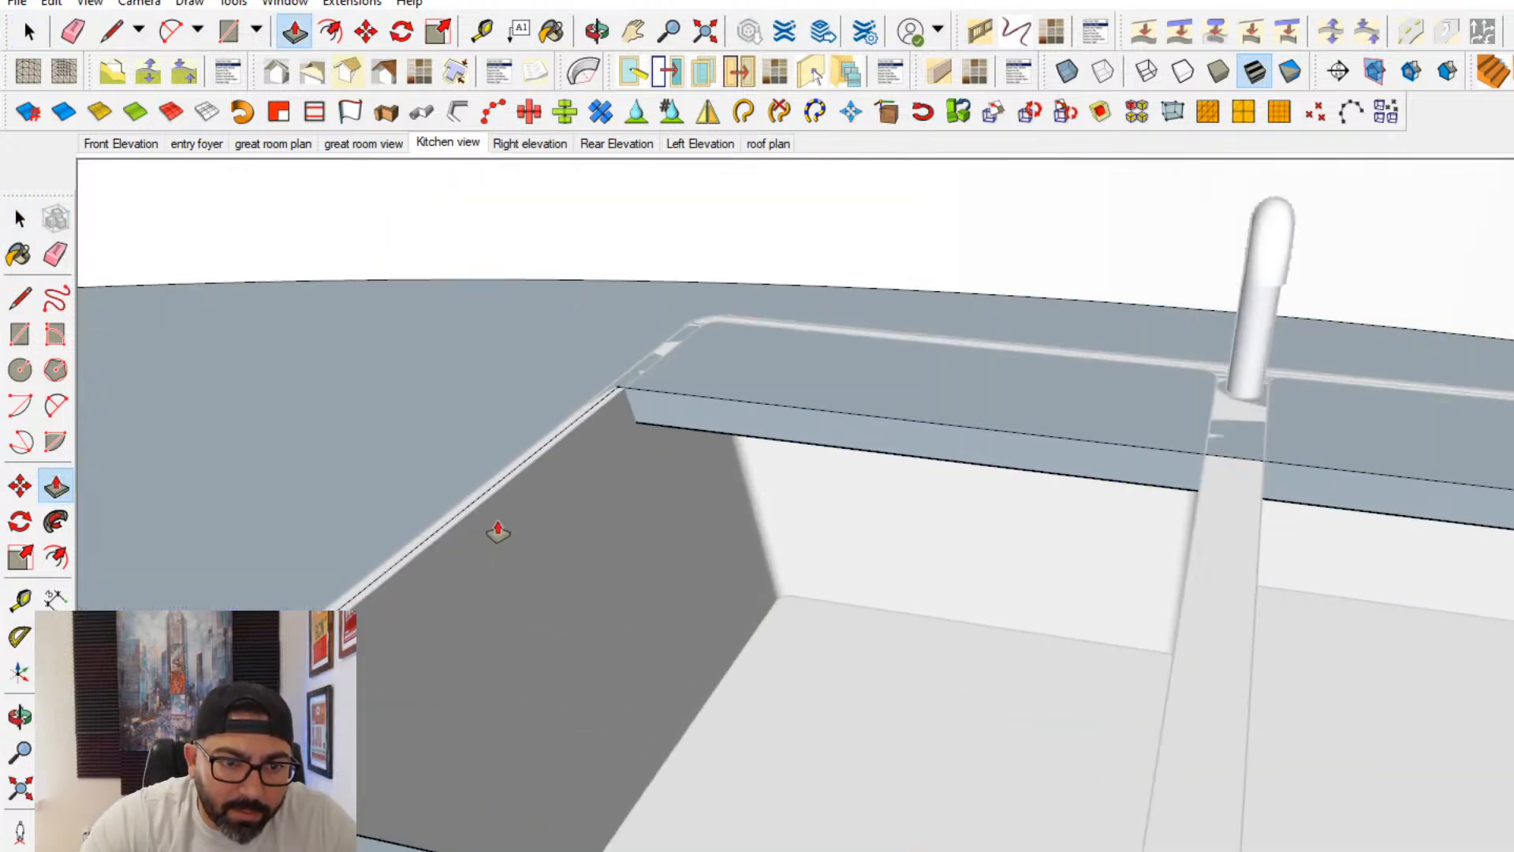
shift+middle_drag(495, 533, 750, 669)
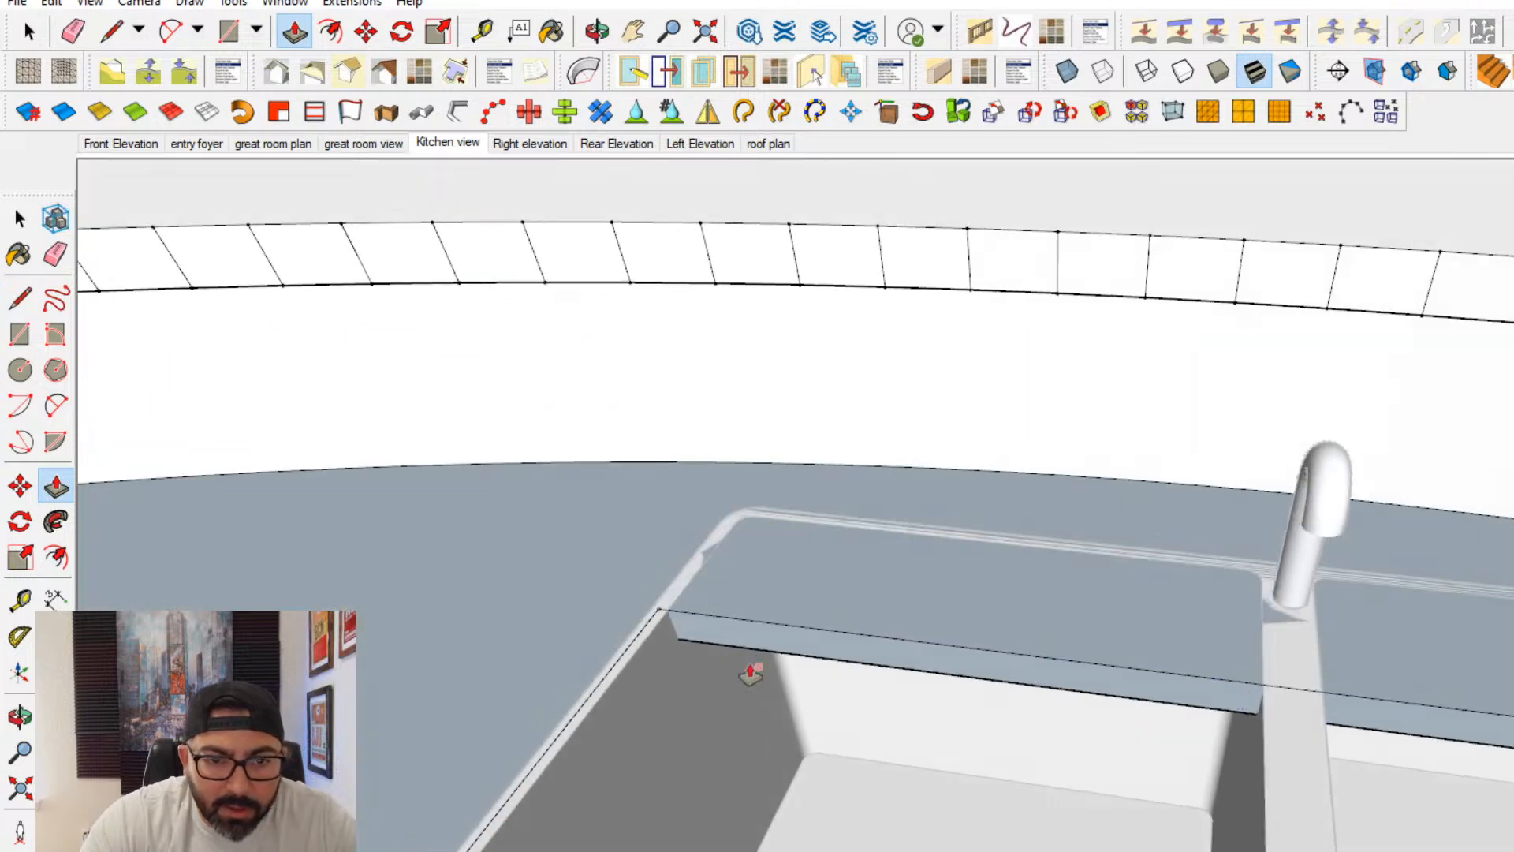
- Push the opening's back face, behind the faucet, outward to the sink's rear rim
click(770, 652)
click(820, 540)
scroll(820, 542, up, 1)
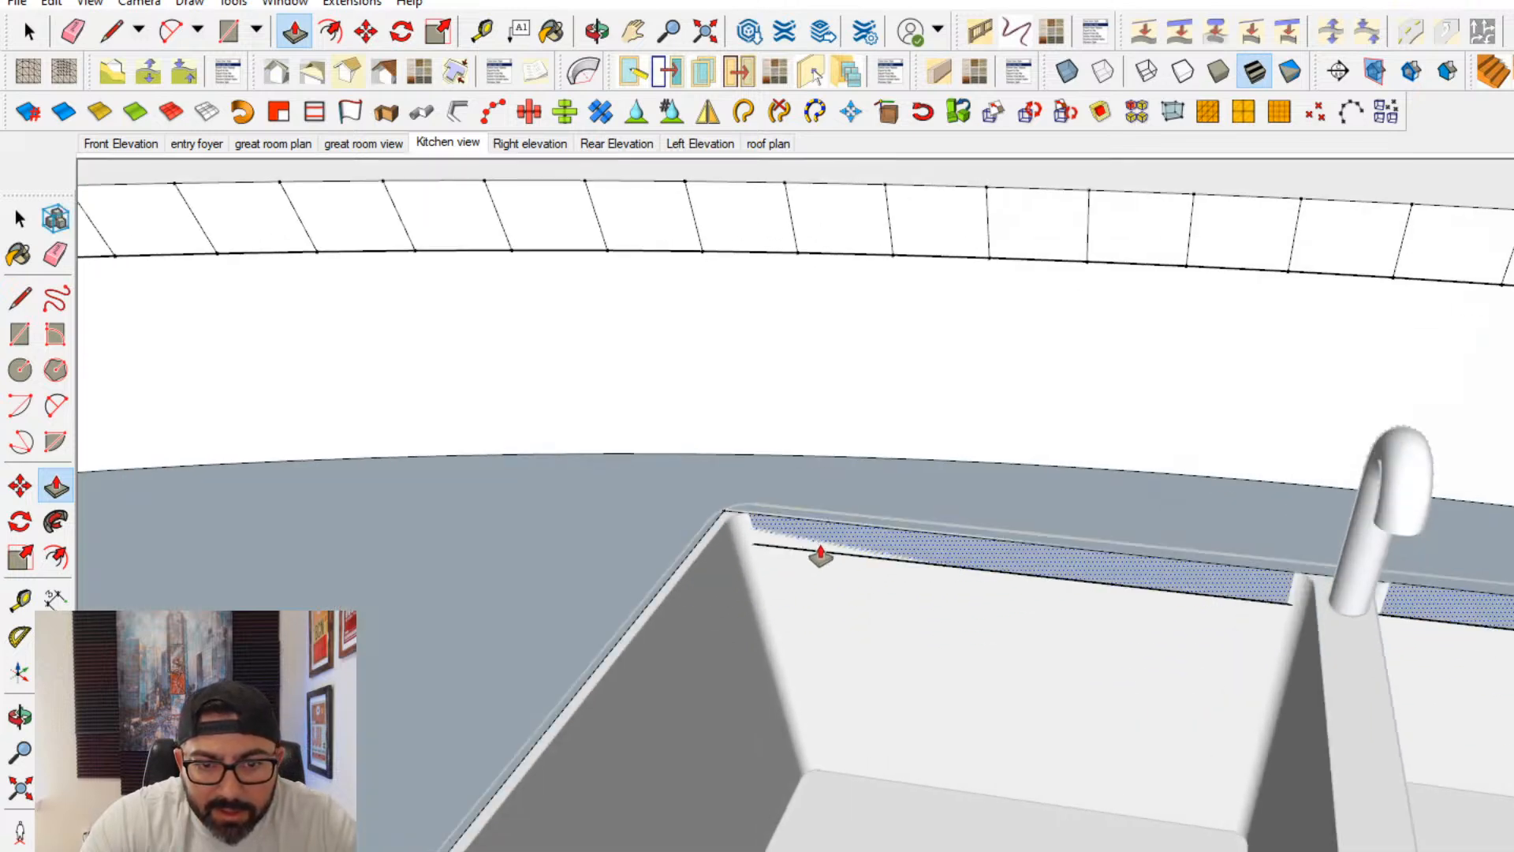
click(820, 555)
click(820, 548)
middle_drag(820, 547, 1236, 655)
shift+middle_drag(1235, 655, 928, 660)
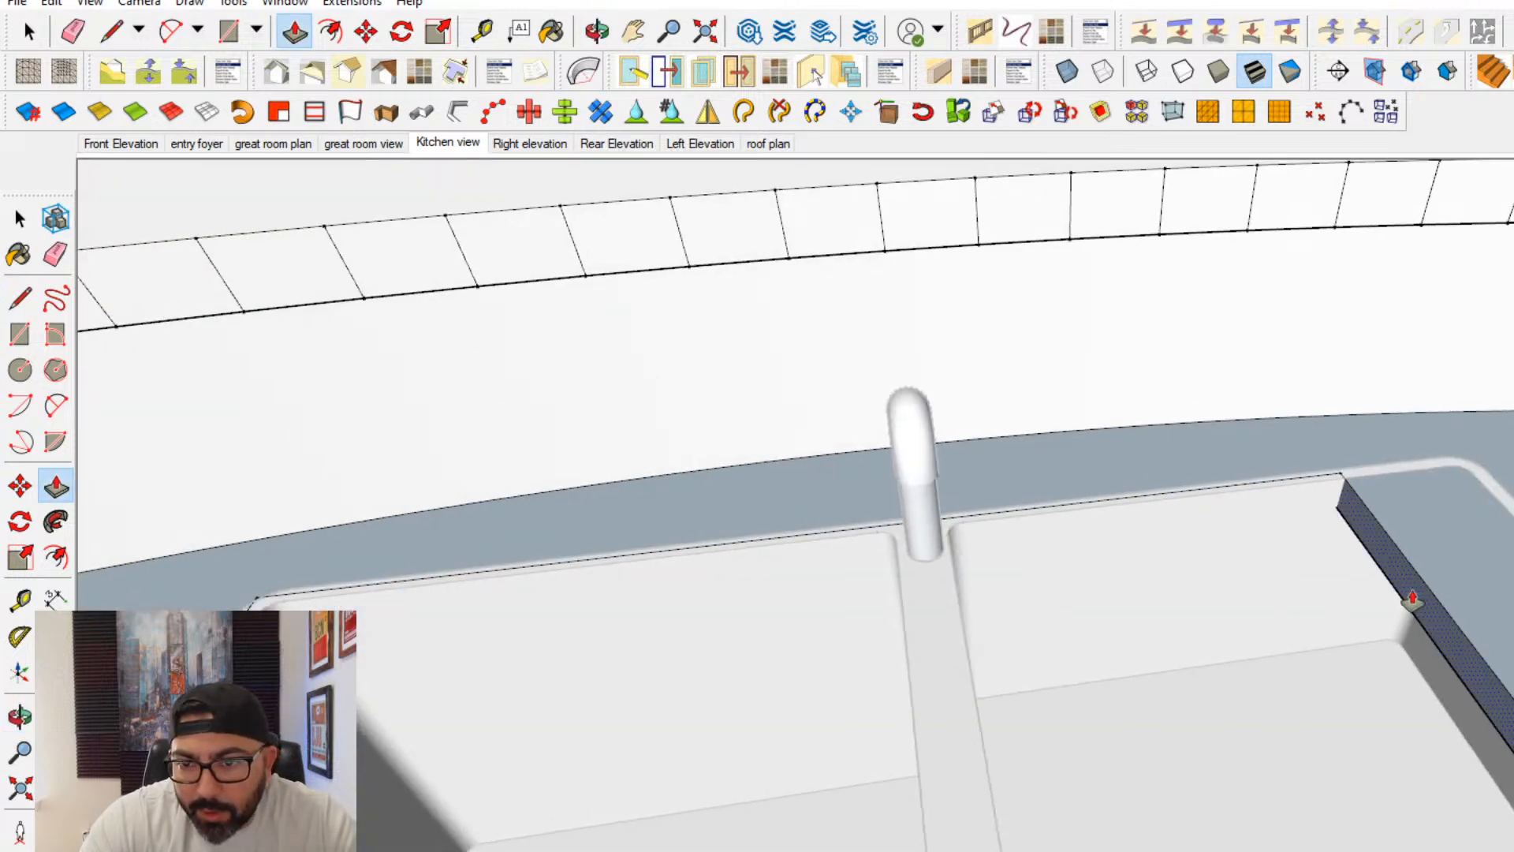
- Push the opening's right side face and front face outward to the sink's rim
click(1413, 601)
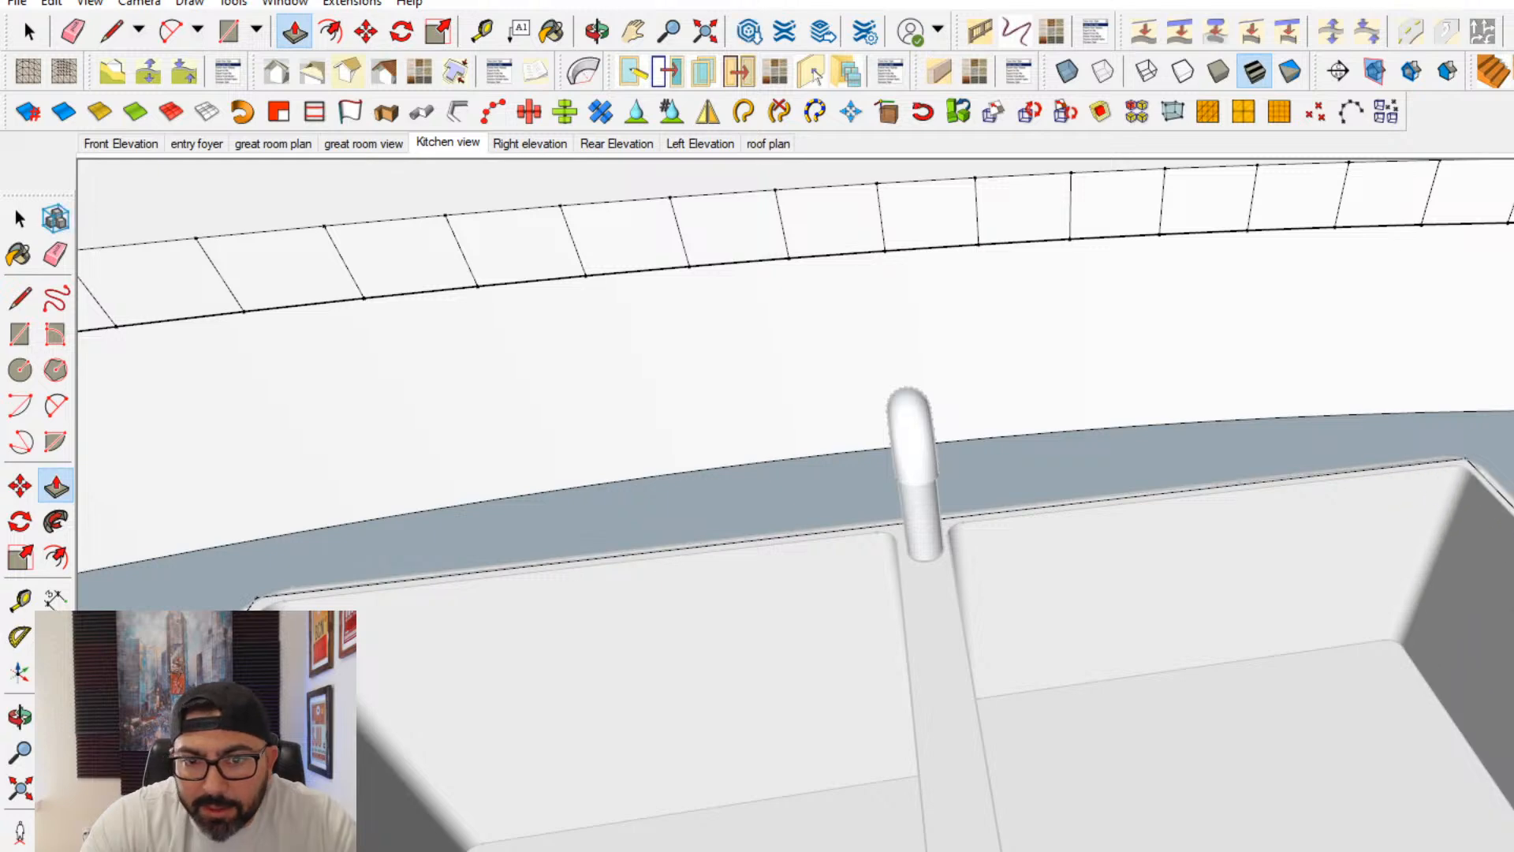
middle_drag(1182, 552, 720, 575)
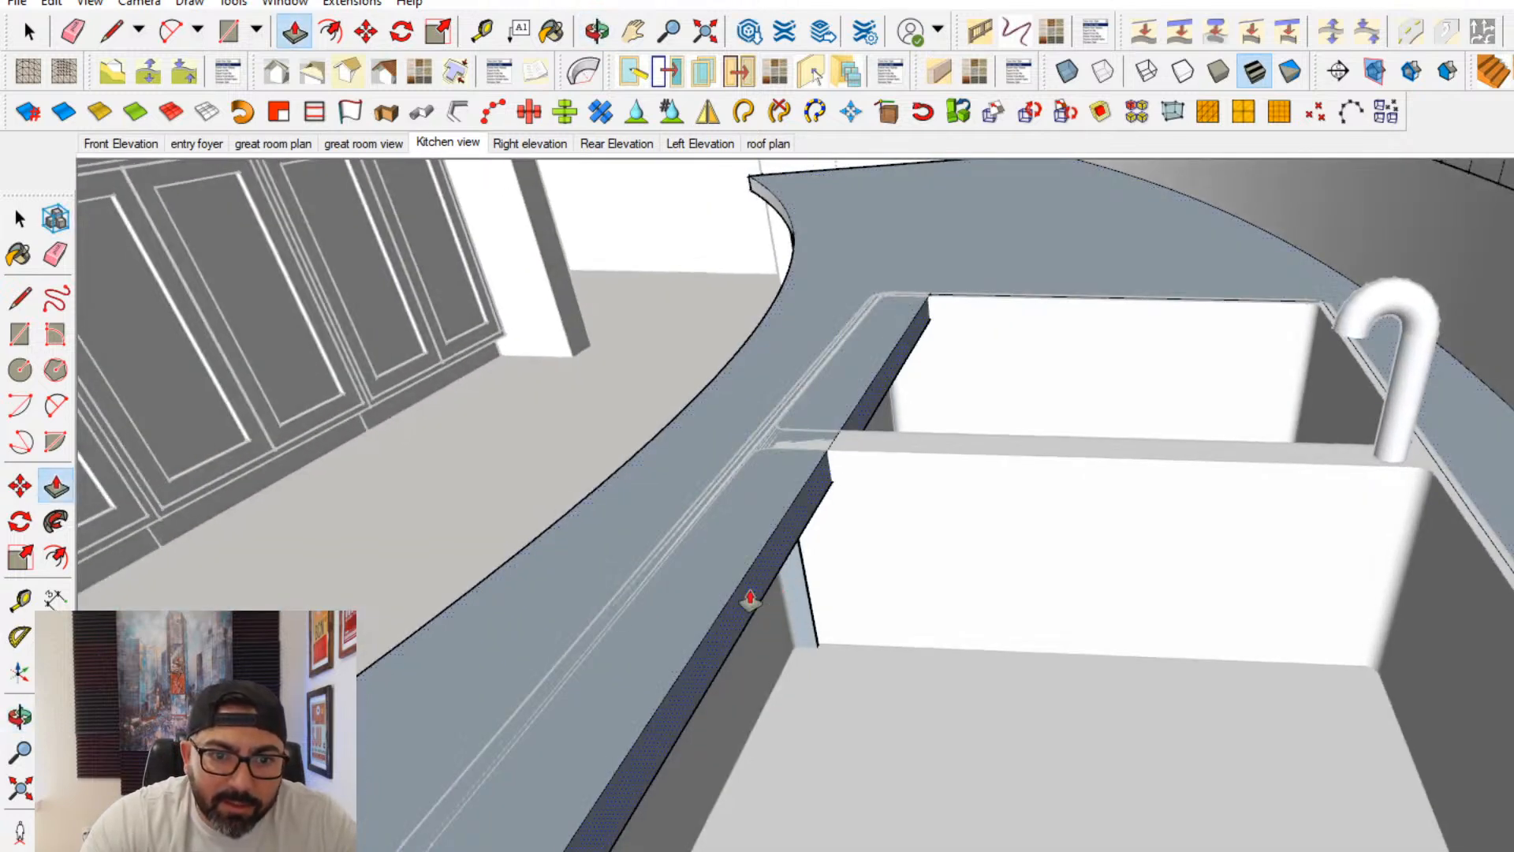
click(750, 599)
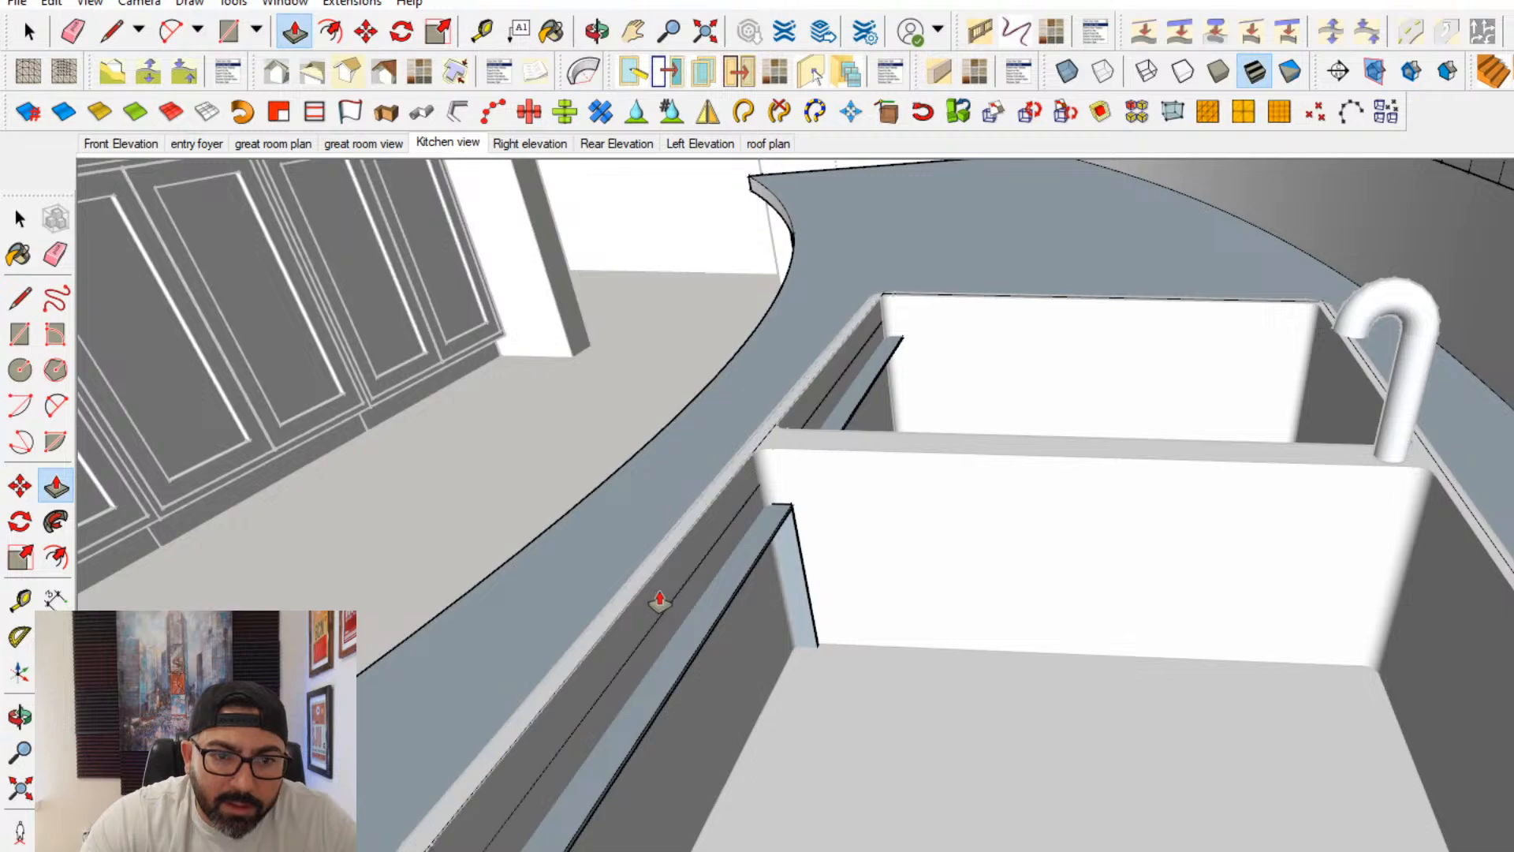
click(660, 603)
mouse_move(660, 603)
middle_down()
mouse_move(1227, 597)
mouse_move(678, 612)
middle_up()
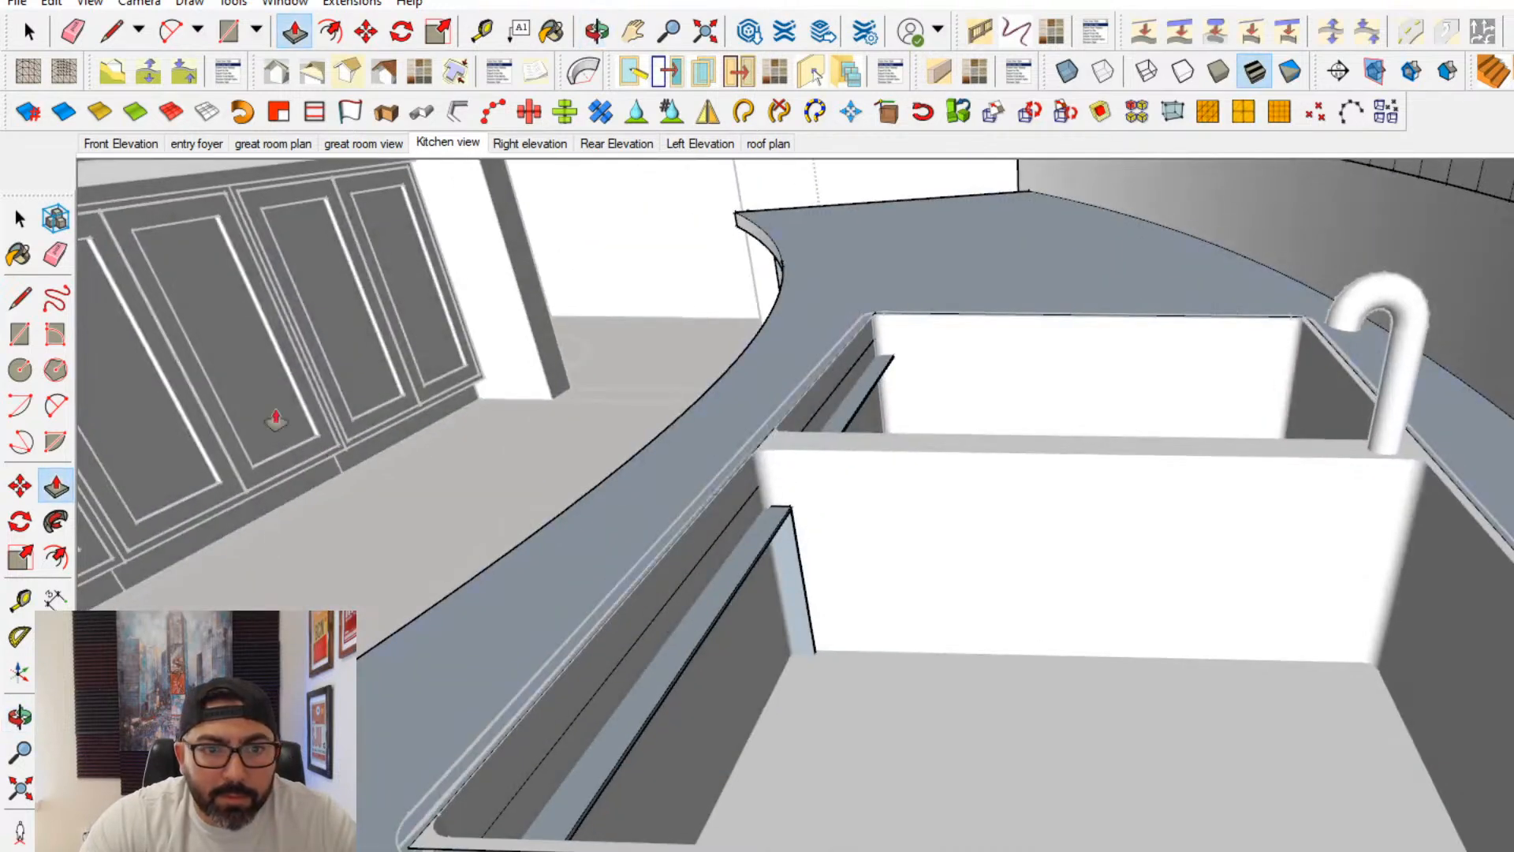
- Scale the sink from its back edge to reduce its front-to-back depth
click(19, 218)
click(1075, 514)
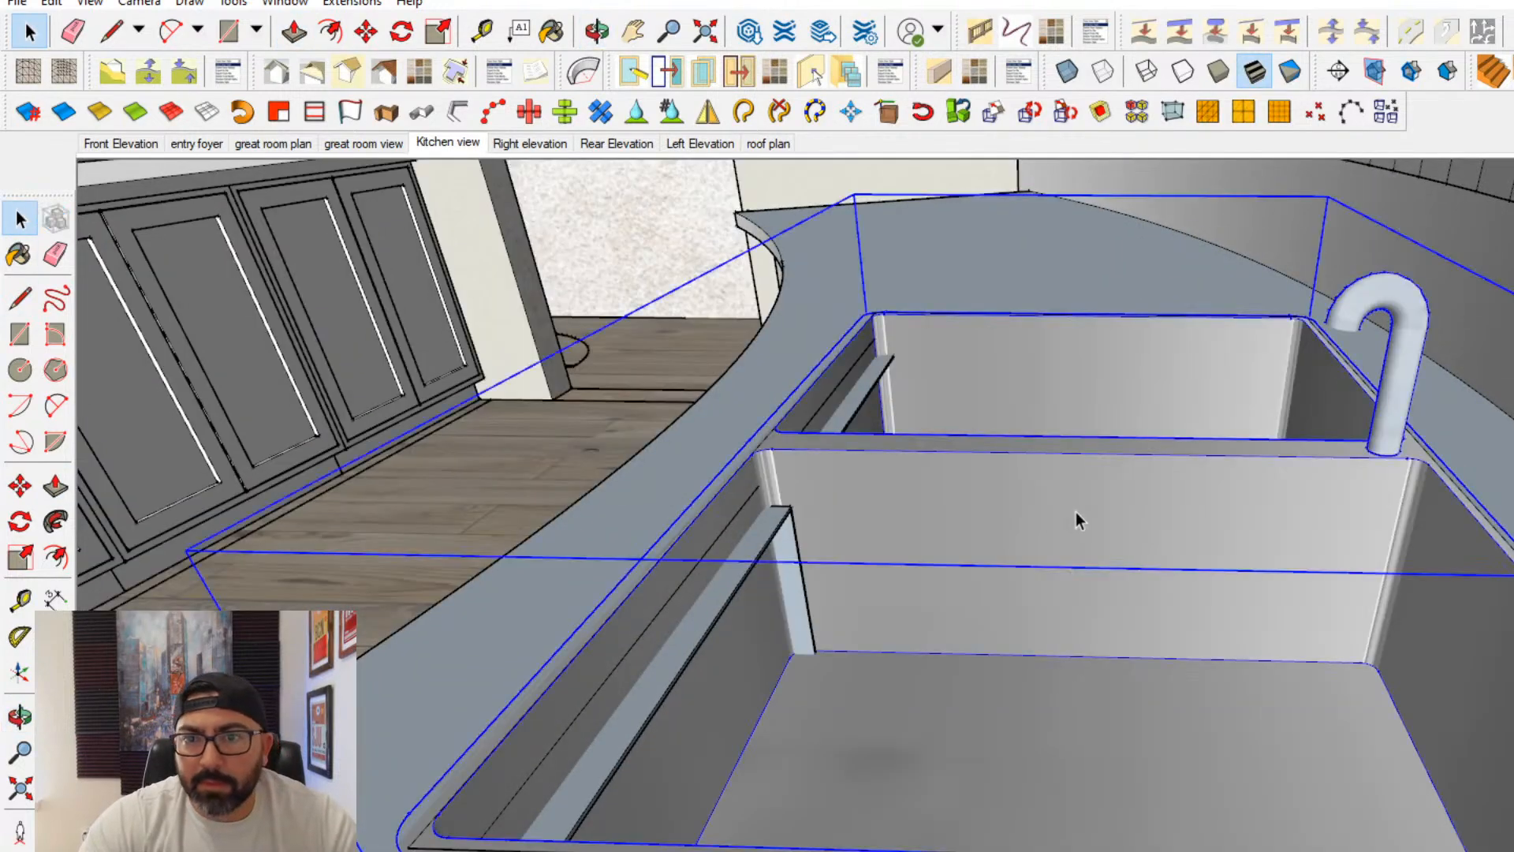
scroll(1076, 515, down, 5)
middle_drag(1023, 555, 188, 569)
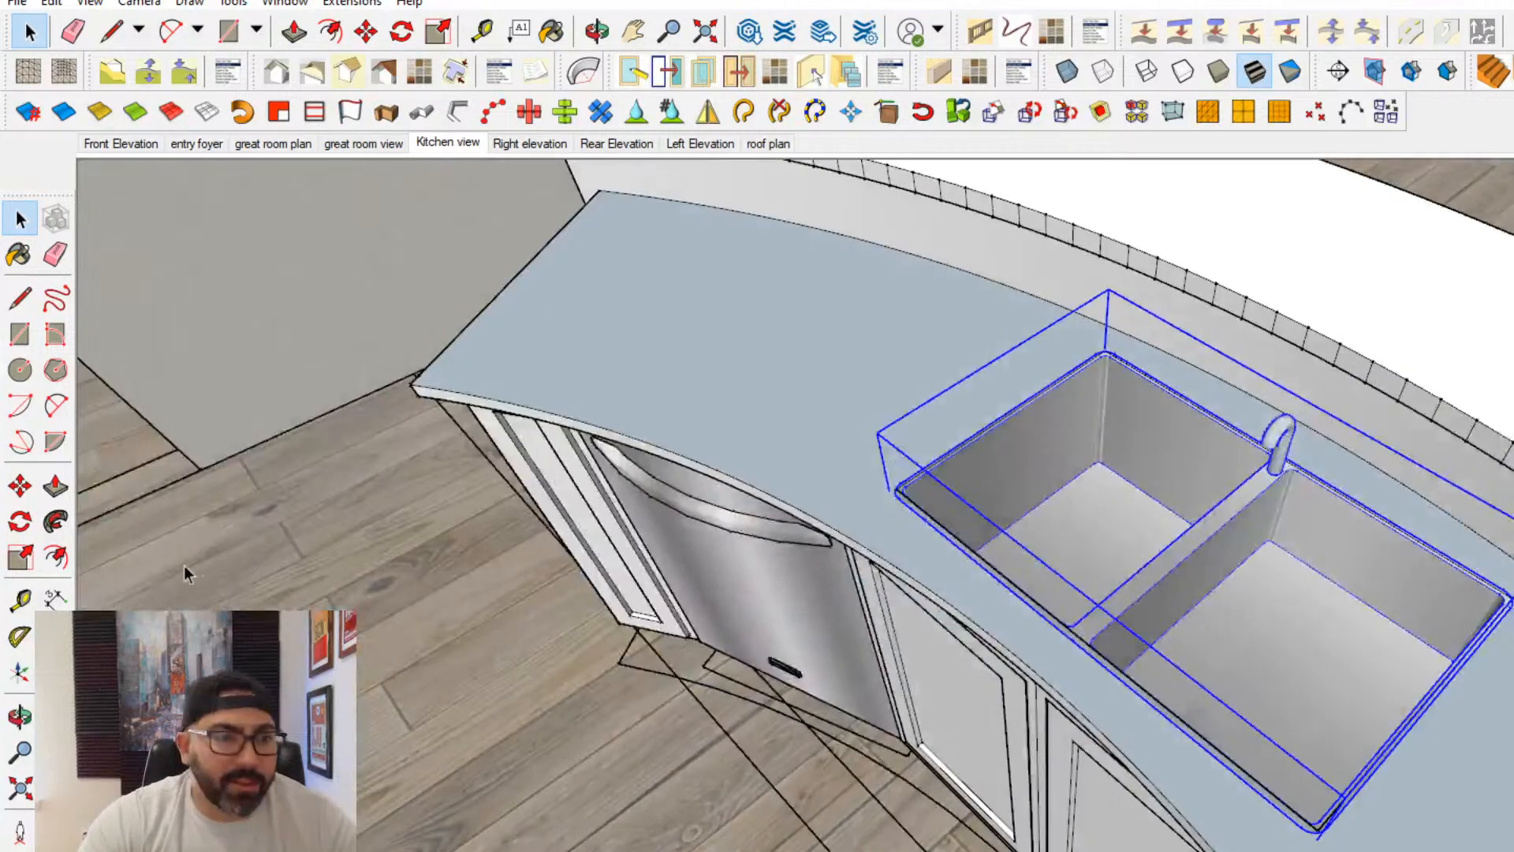
click(21, 559)
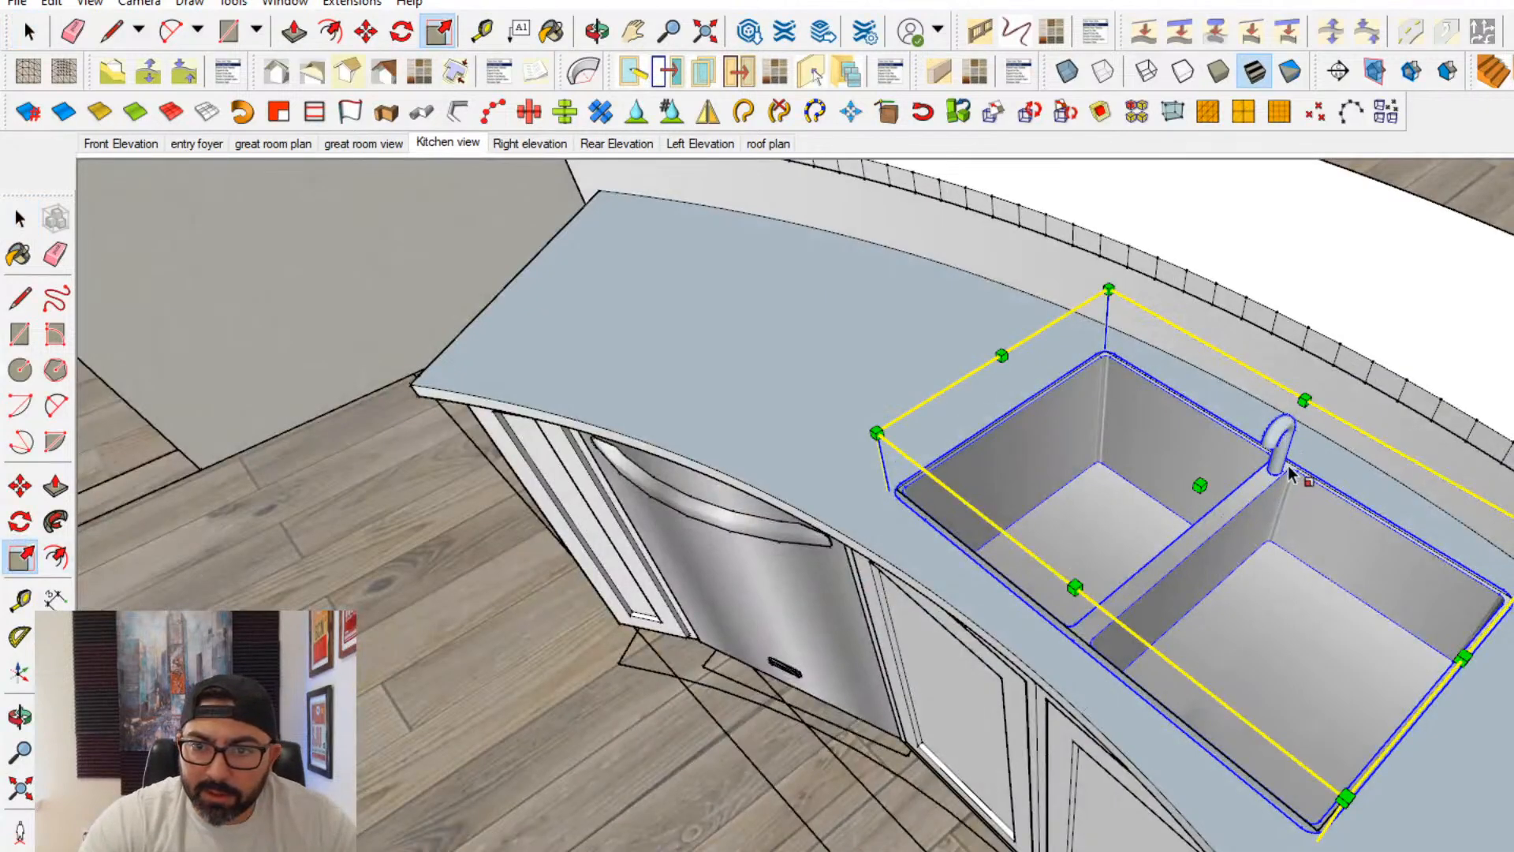
drag(1278, 488, 1252, 512)
middle_drag(1251, 513, 1022, 527)
- Reopen the countertop for editing and push the opening's back face forward to the resized sink's rear rim
click(21, 220)
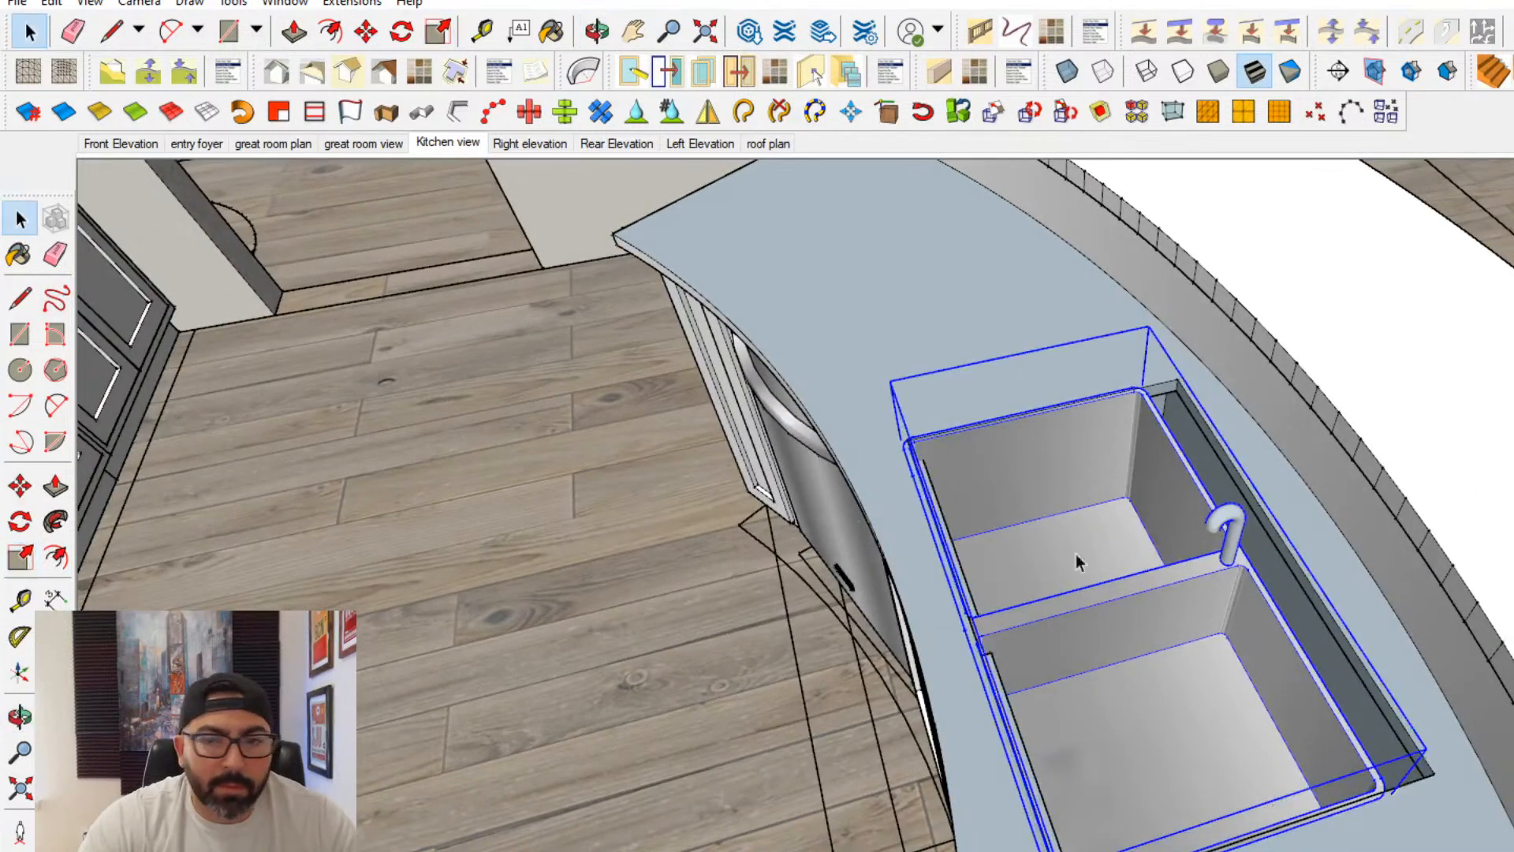
scroll(1321, 533, up, 2)
triple_click(1319, 533)
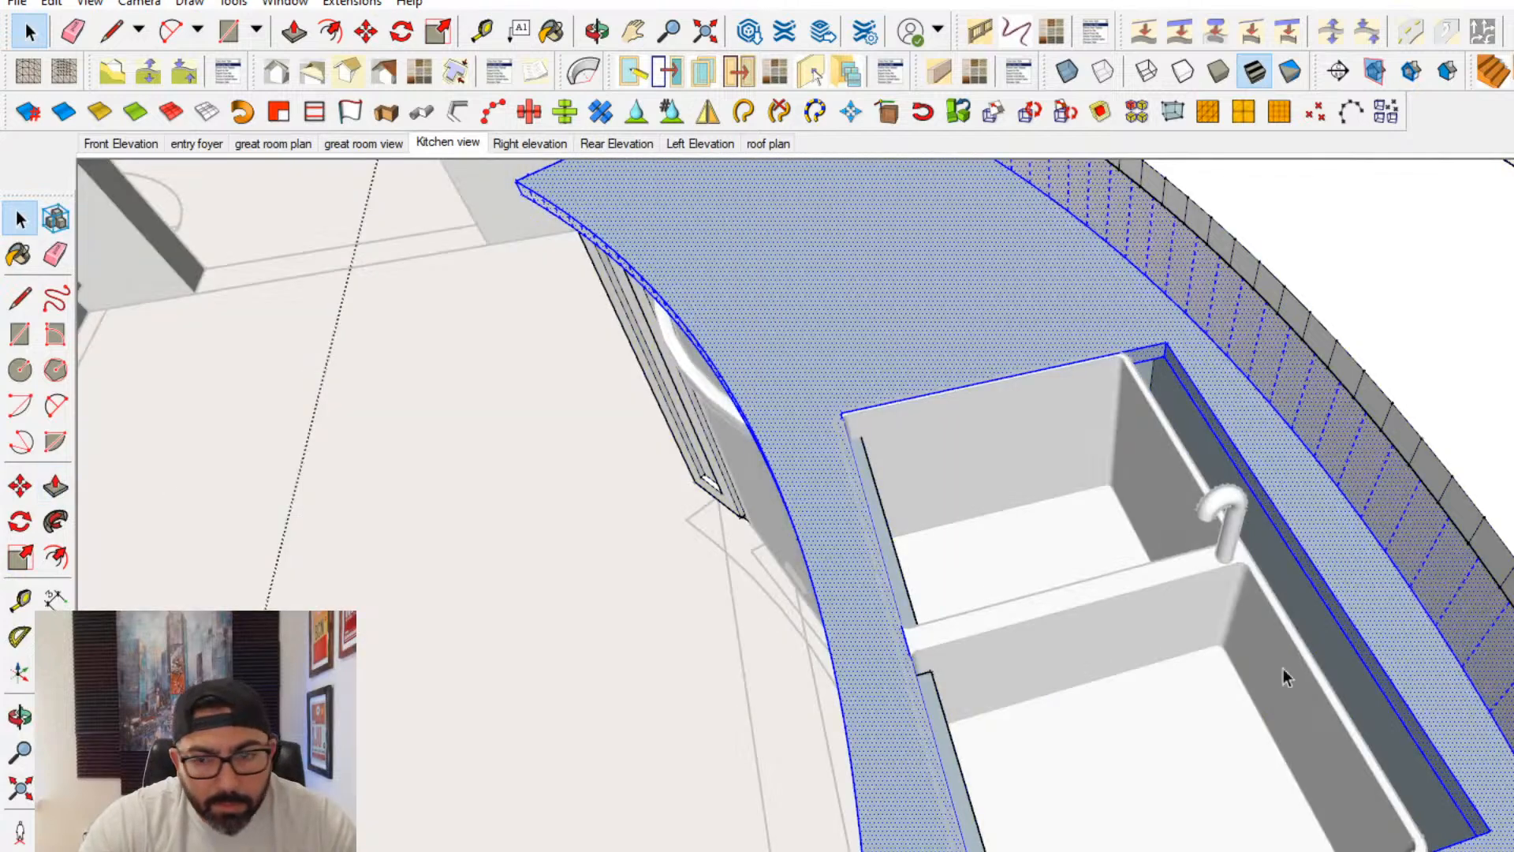
scroll(1285, 676, up, 2)
click(55, 486)
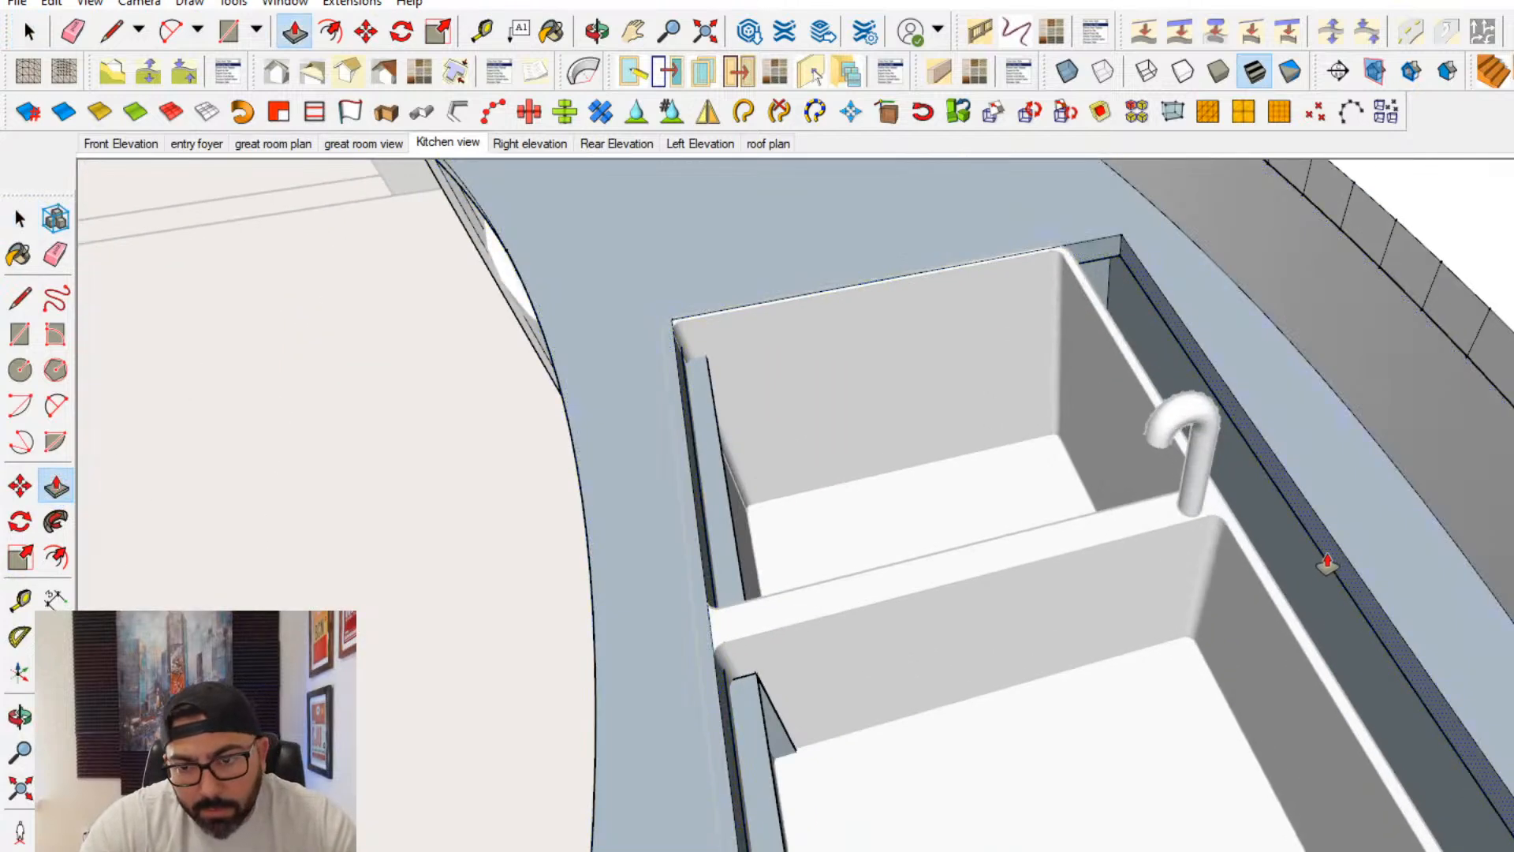
click(1317, 544)
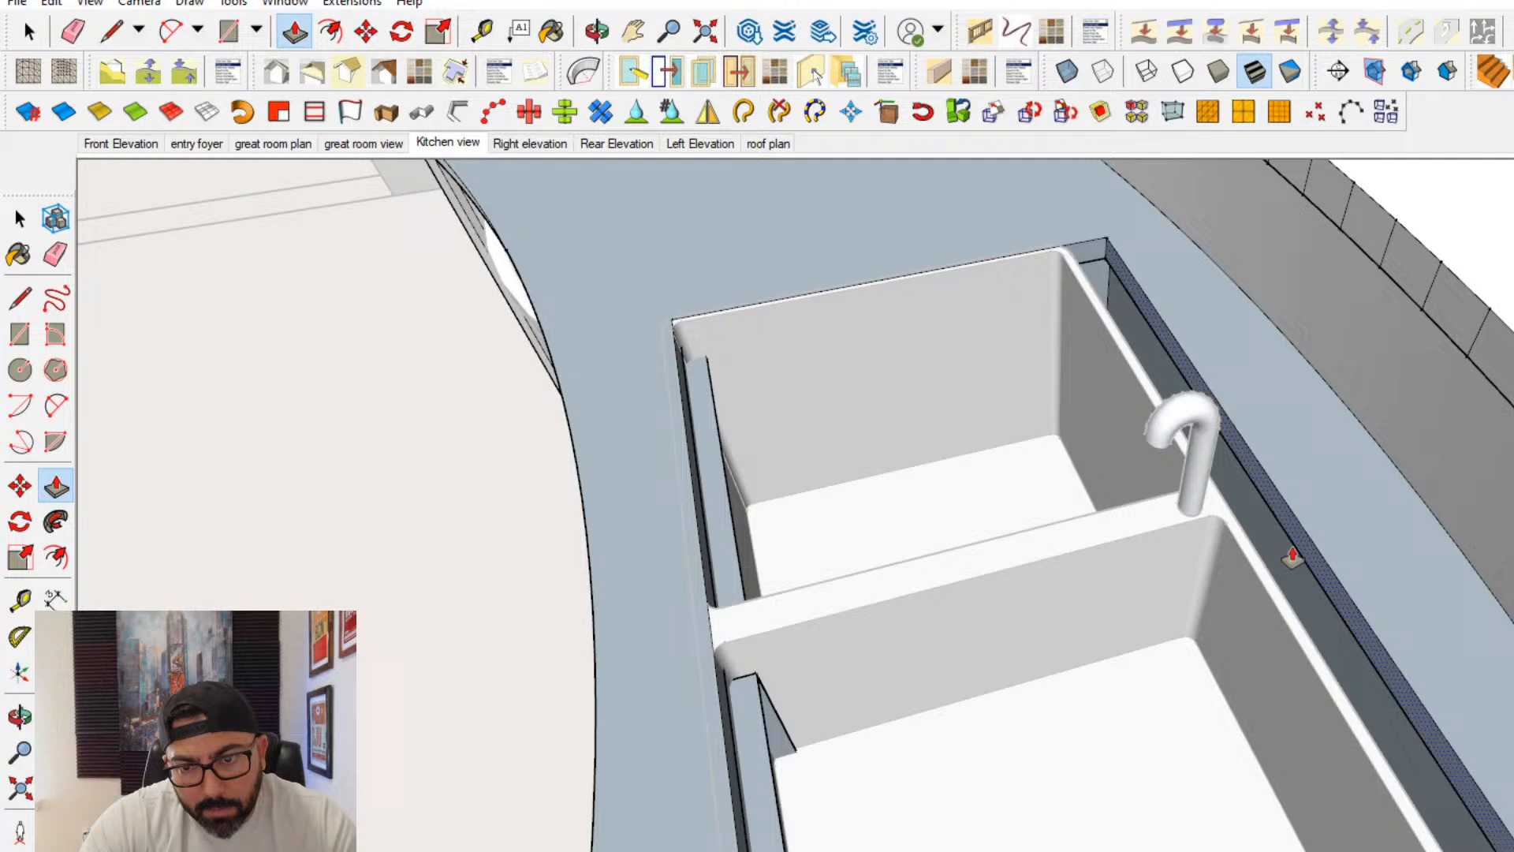
click(1235, 573)
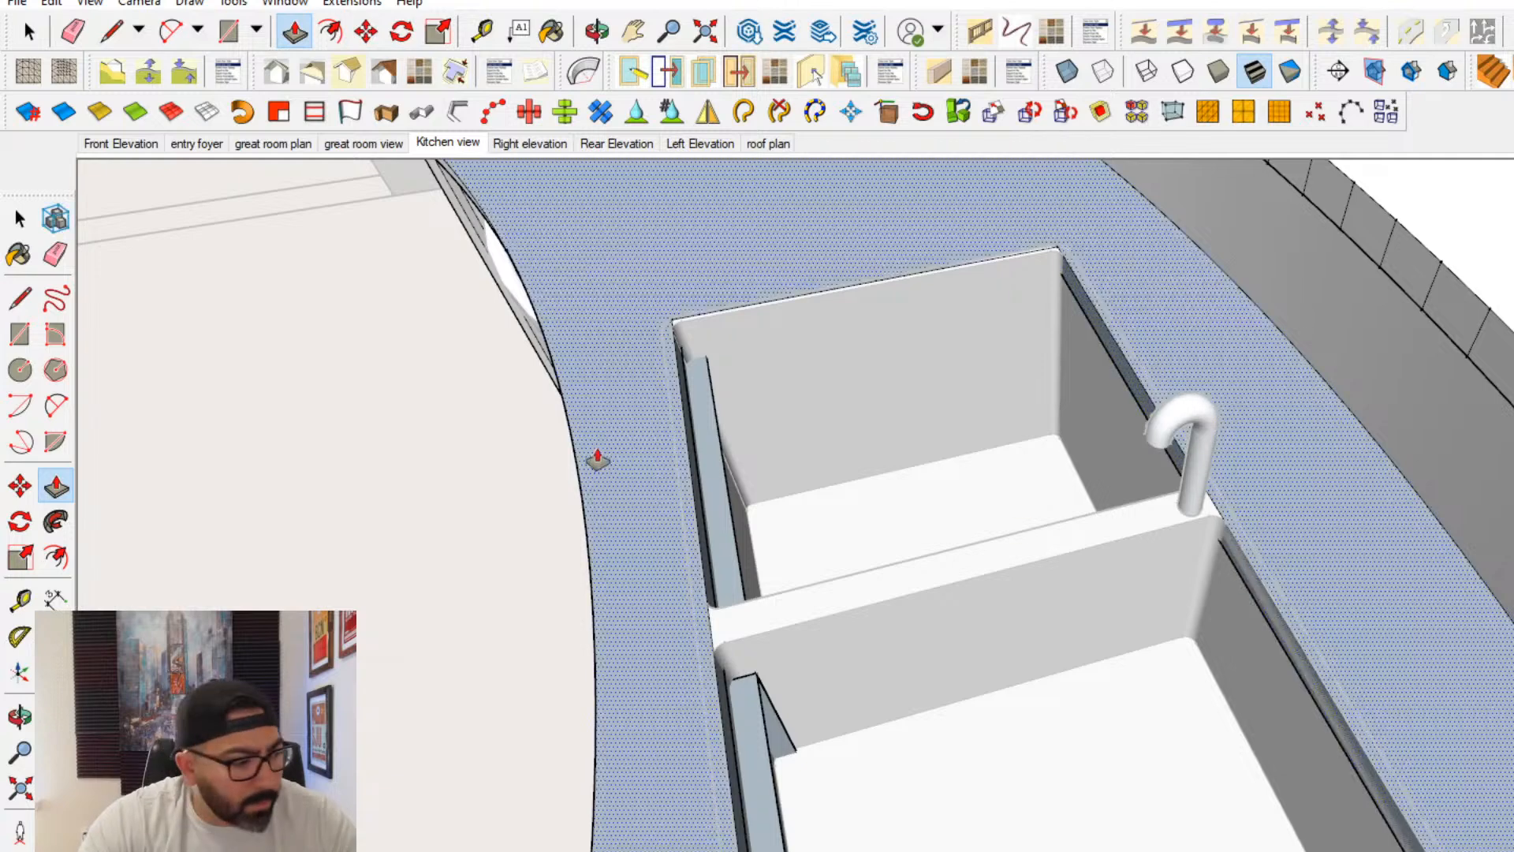
- Push the opening's left side face inward so it sits just inside the sink's rim
scroll(764, 473, up, 4)
double_click(765, 450)
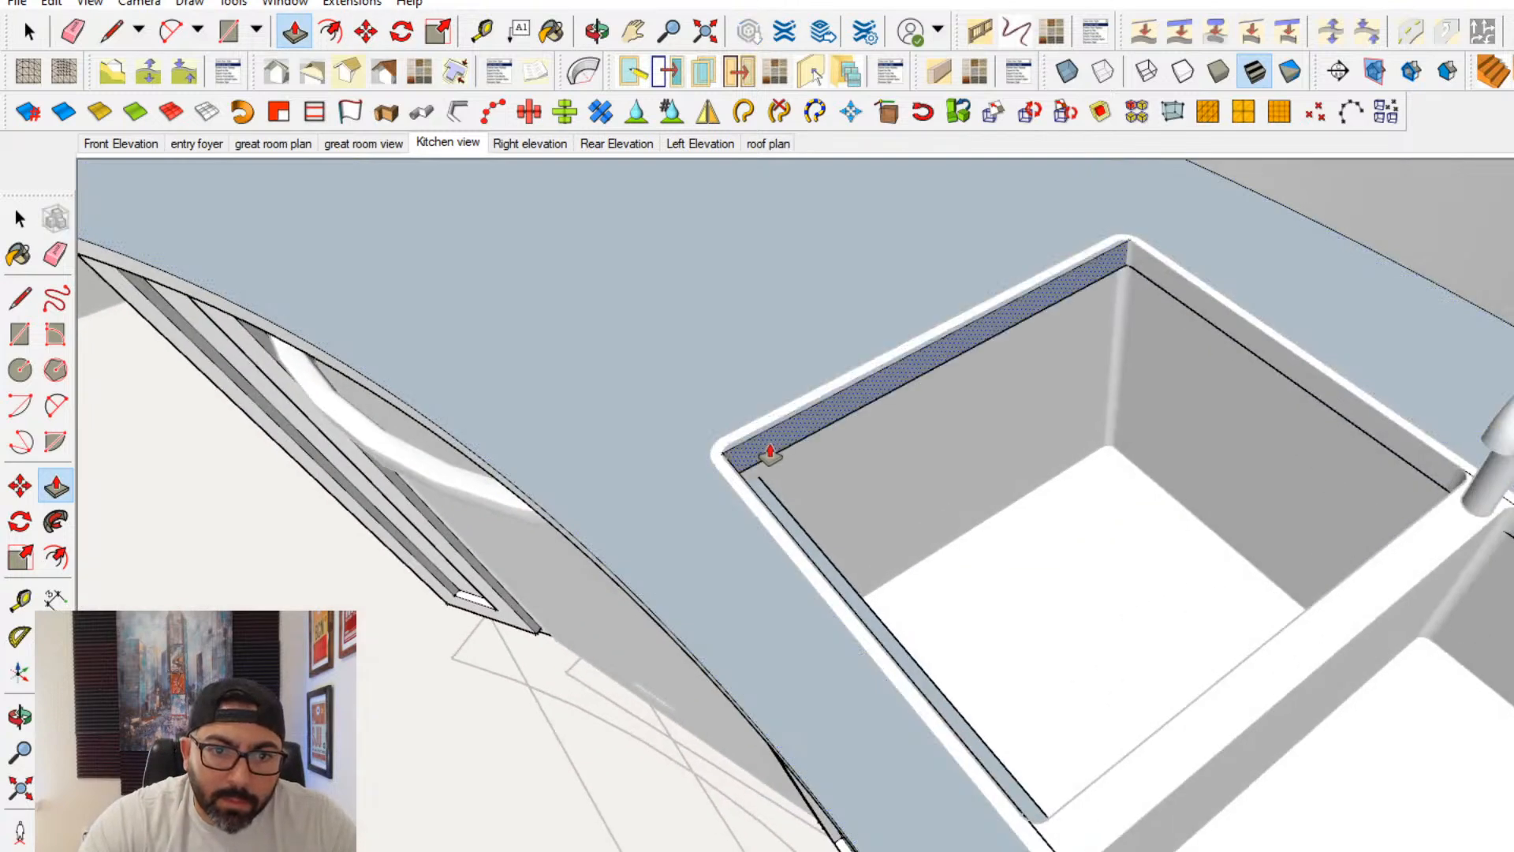
middle_drag(769, 453, 1277, 606)
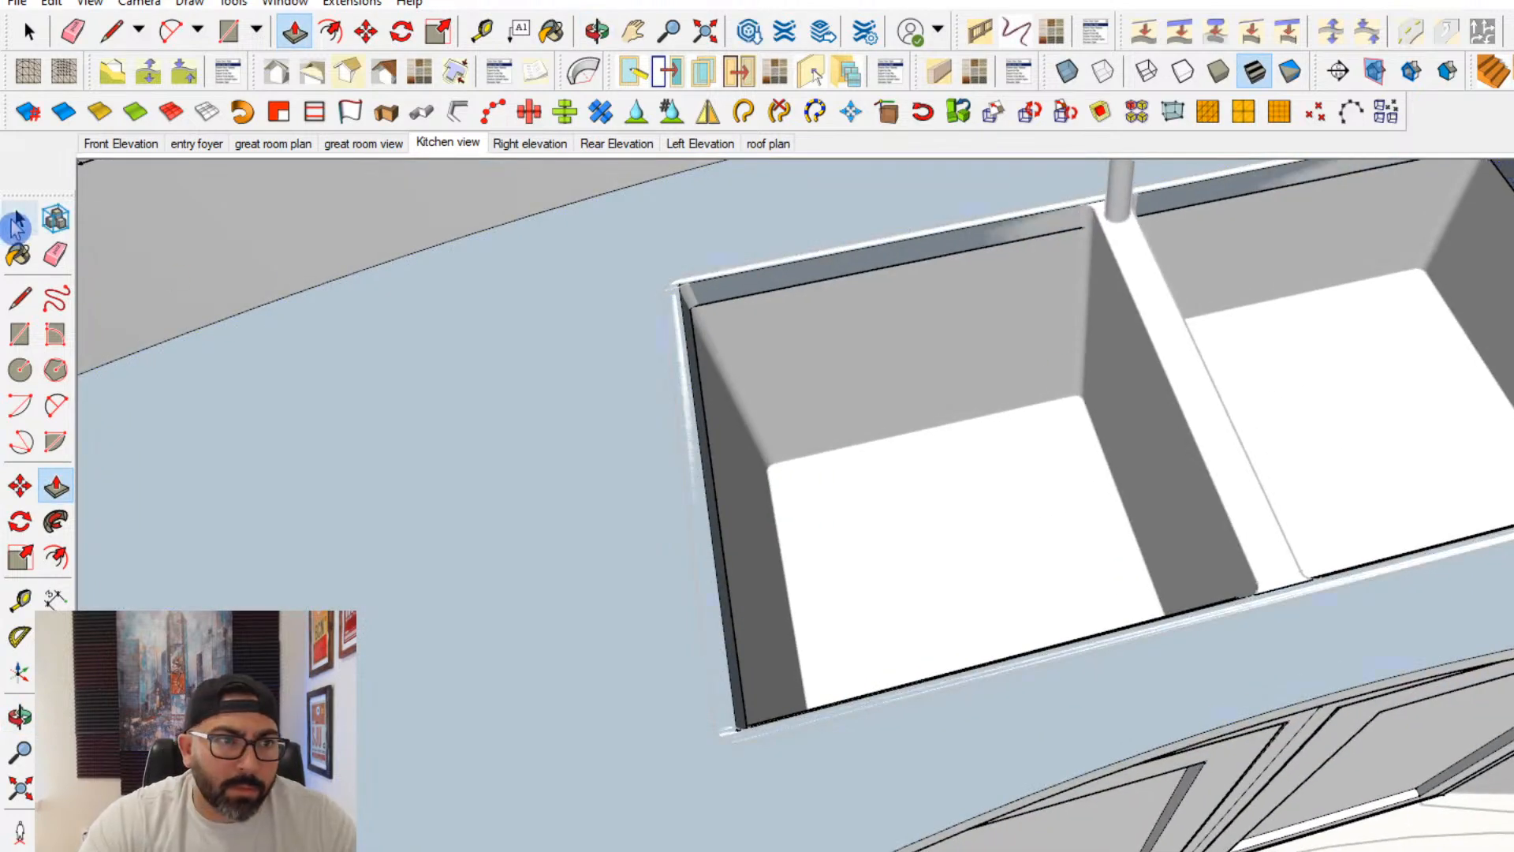
- Open the sink component for editing and delete its faucet
click(17, 225)
scroll(851, 533, down, 3)
middle_drag(852, 534, 1125, 321)
click(1067, 395)
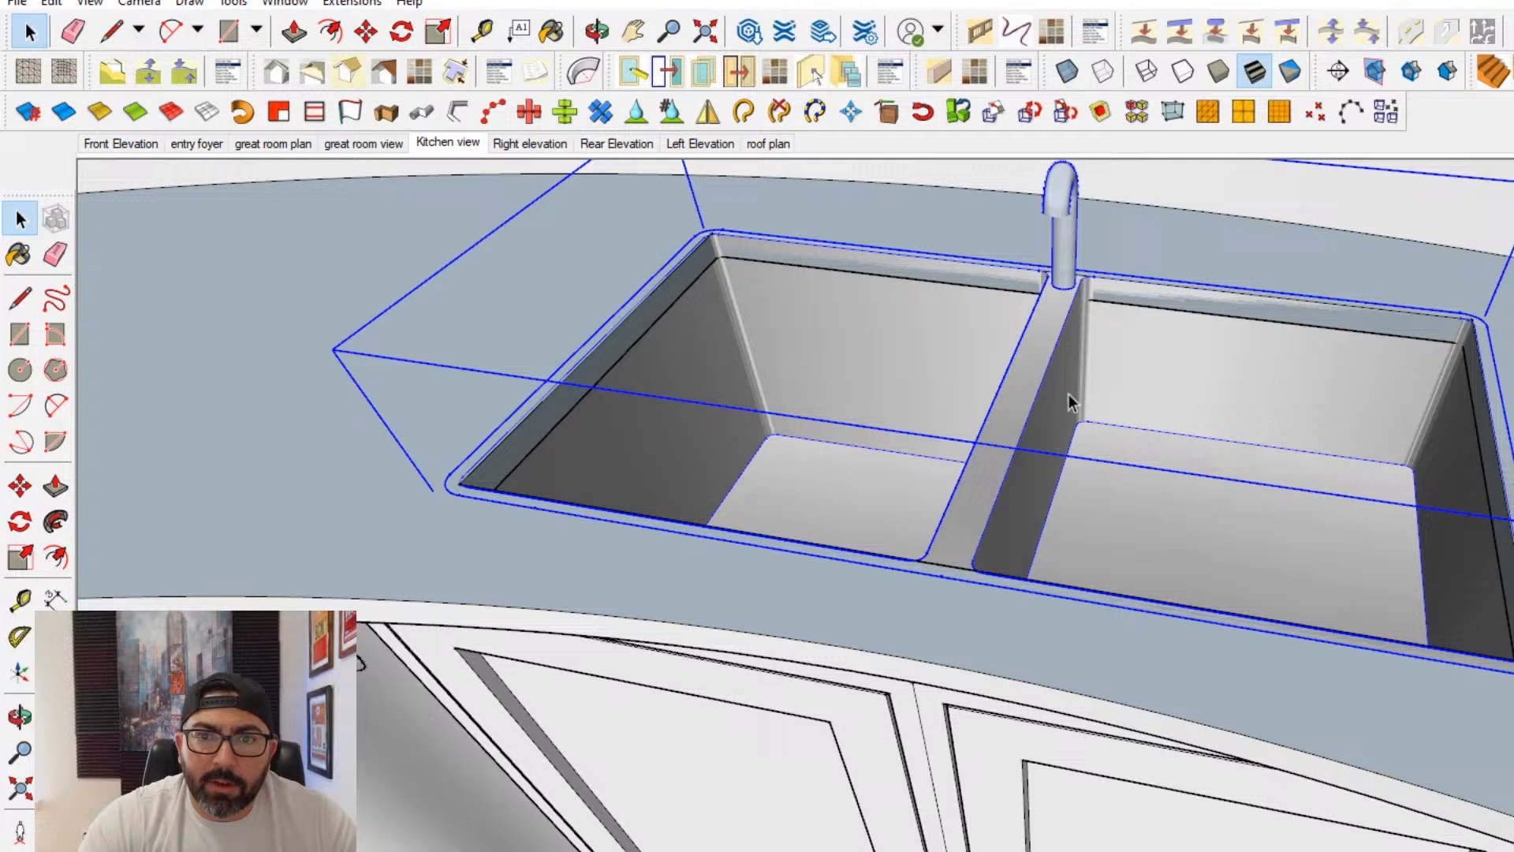
double_click(1067, 235)
click(1067, 235)
key(Delete)
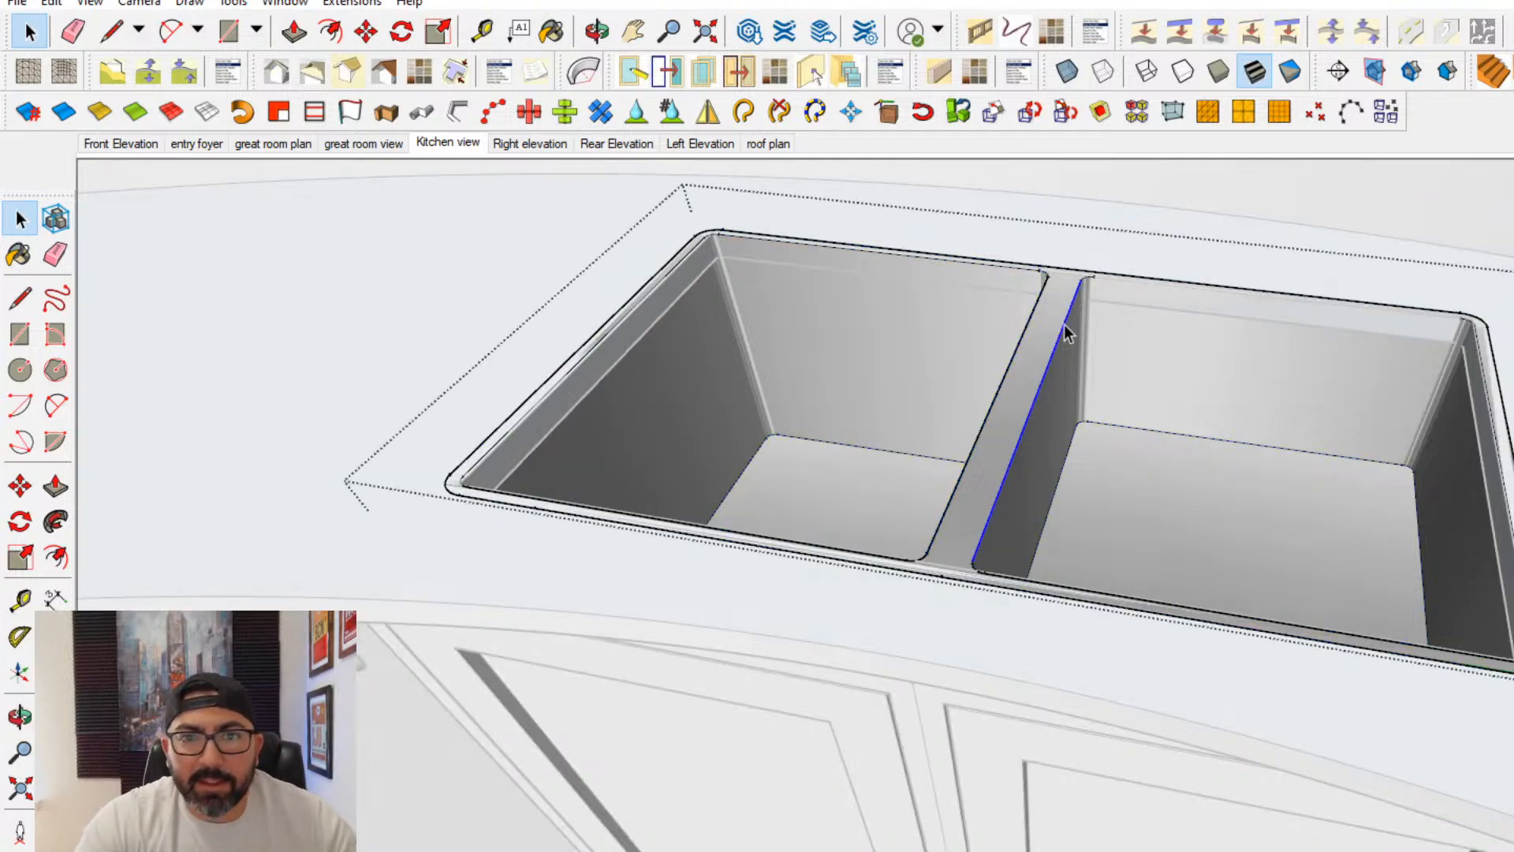
key(Escape)
click(55, 486)
scroll(722, 268, up, 2)
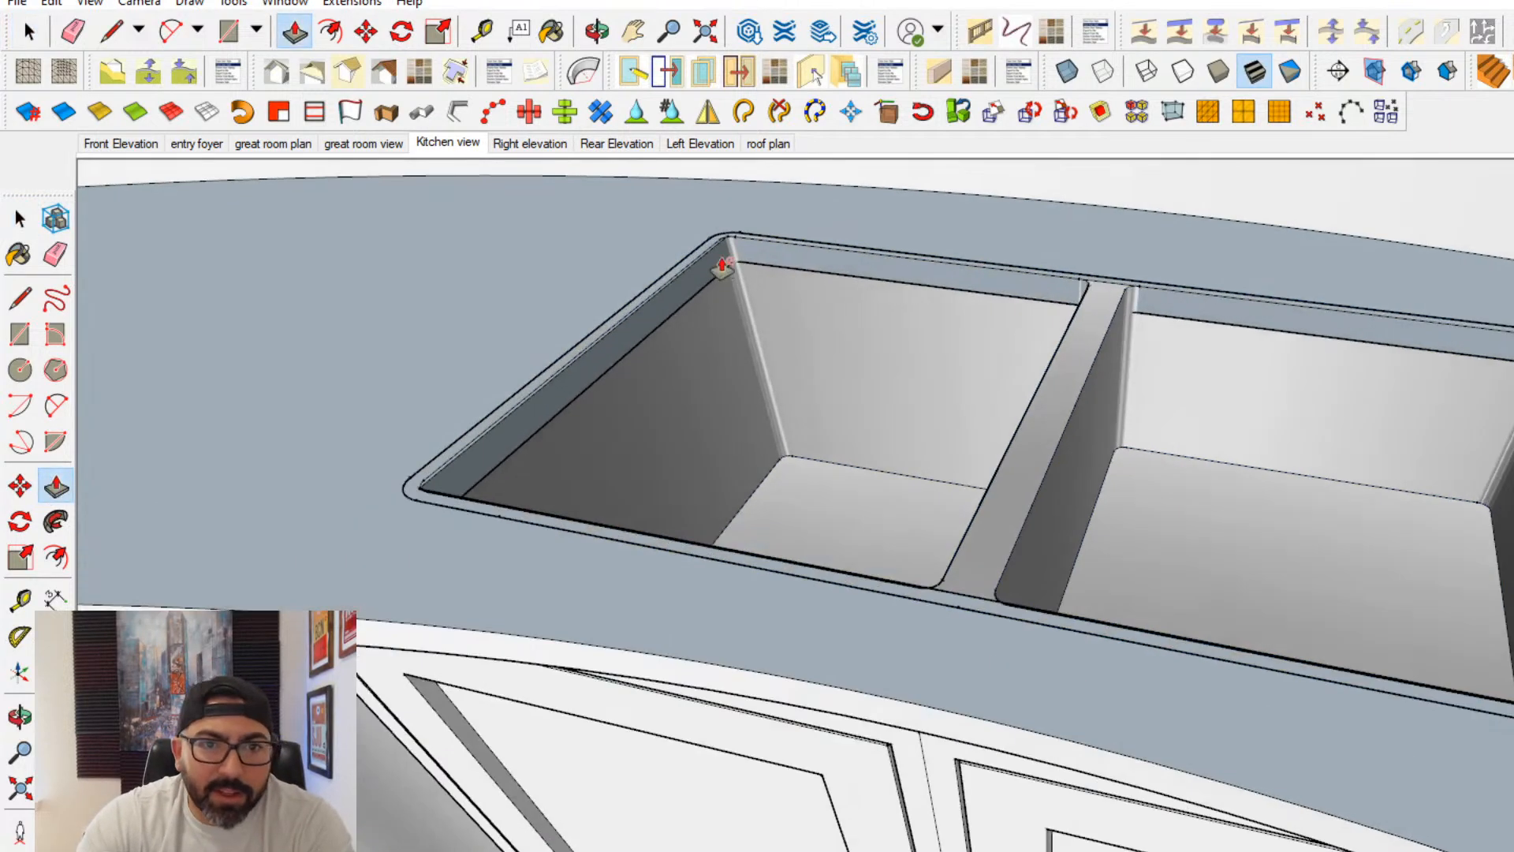
key(space)
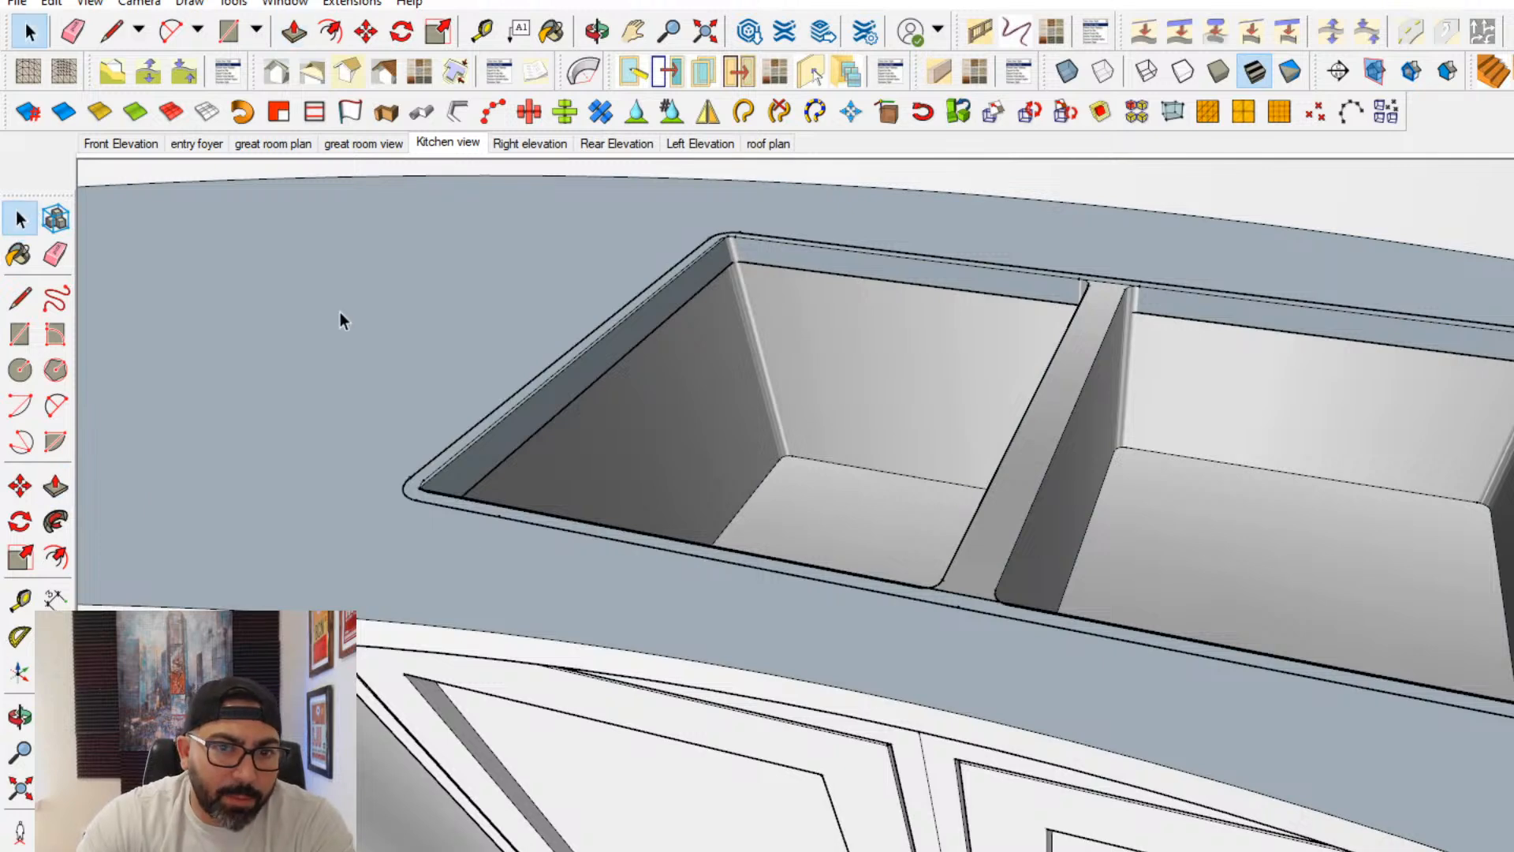
- Try to lower the sink straight down along the vertical axis, and erase stray geometry at its front corner
click(1043, 489)
scroll(714, 262, up, 2)
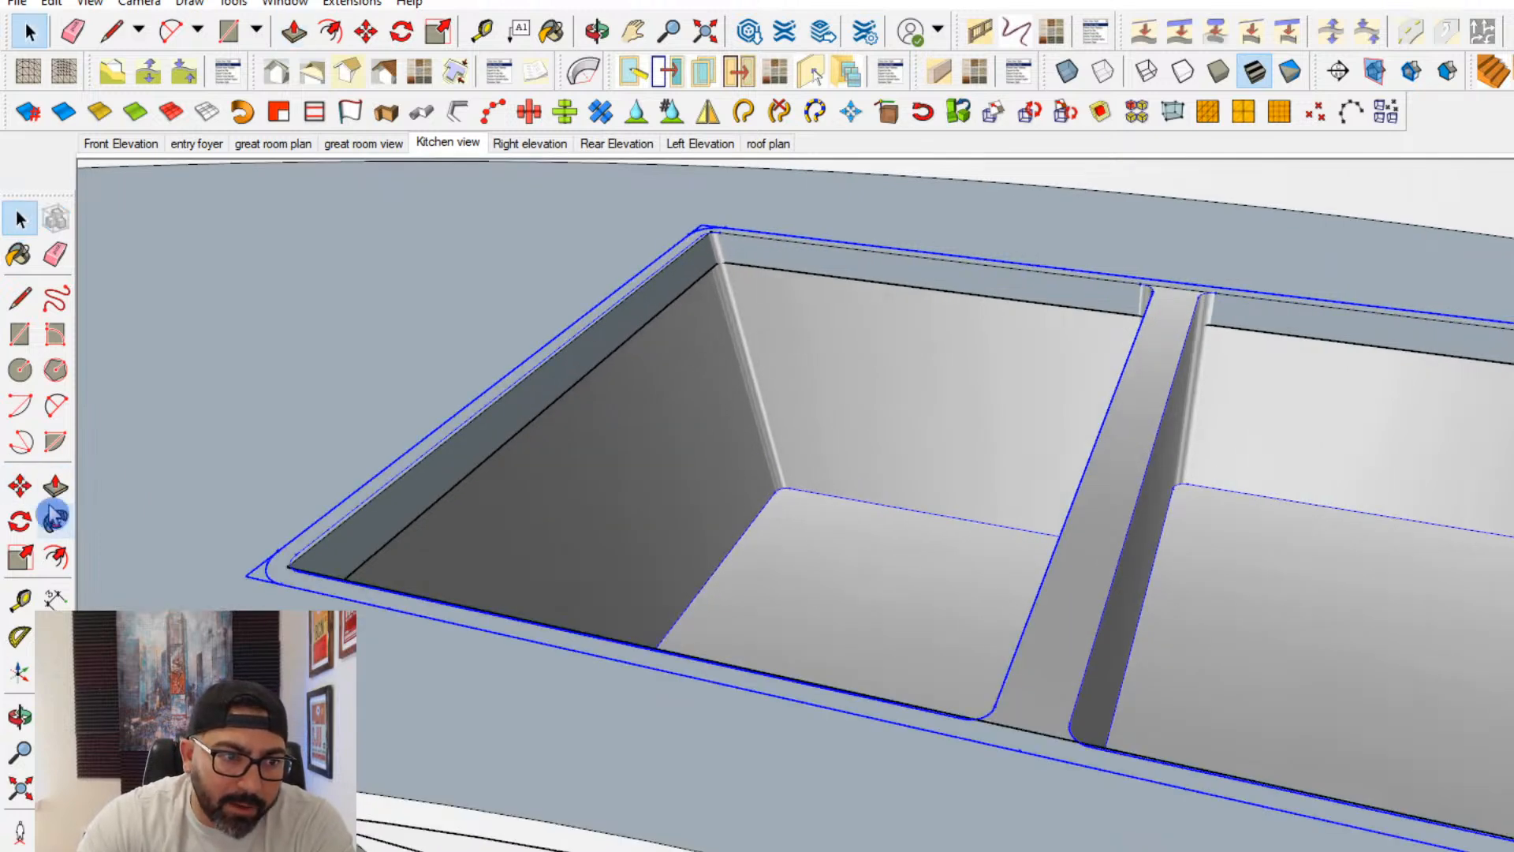
click(21, 487)
click(582, 342)
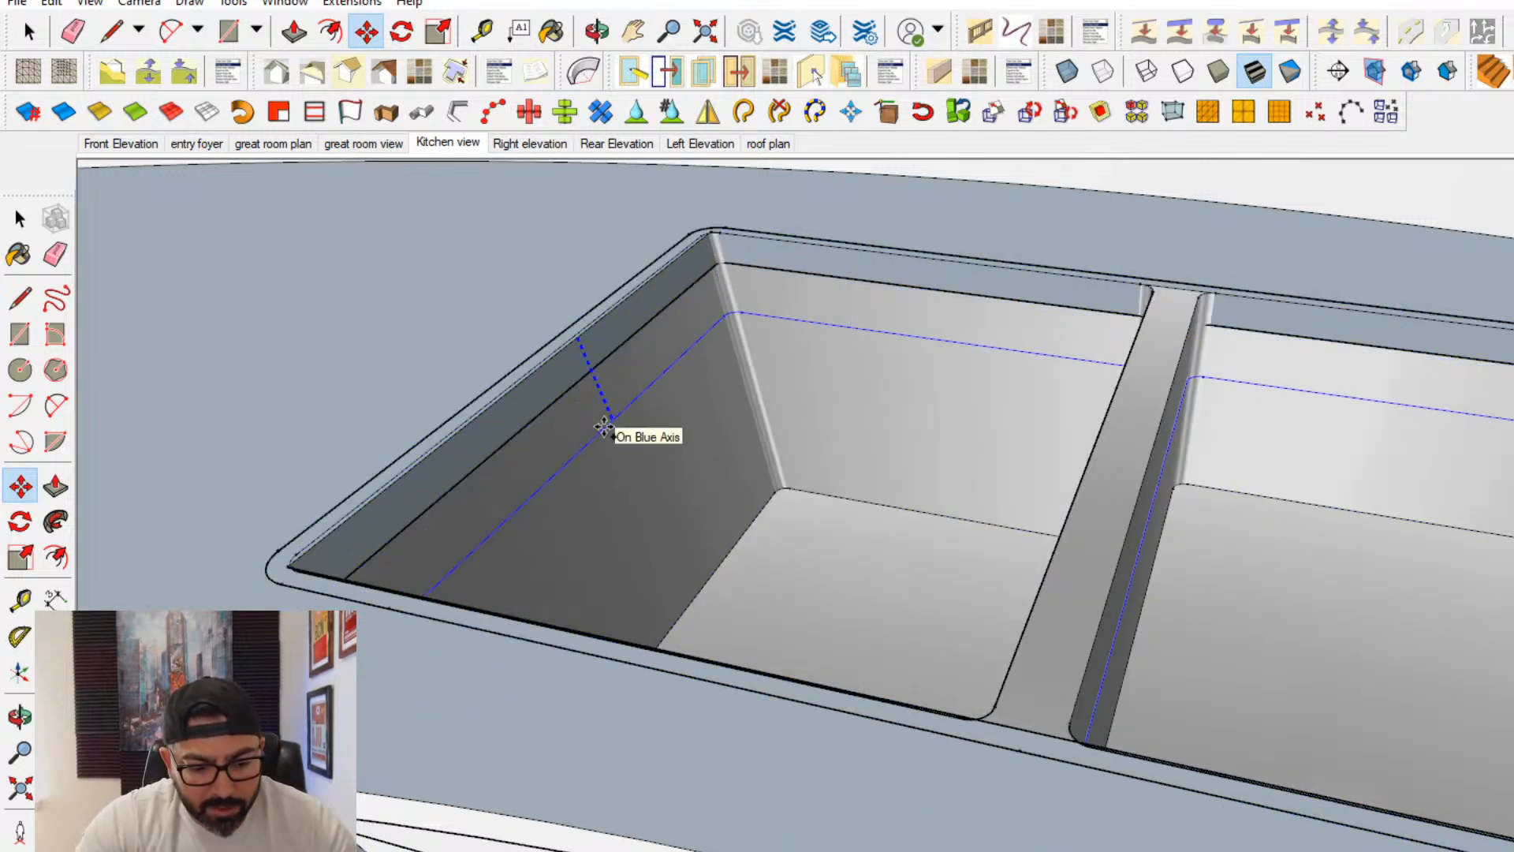
click(604, 427)
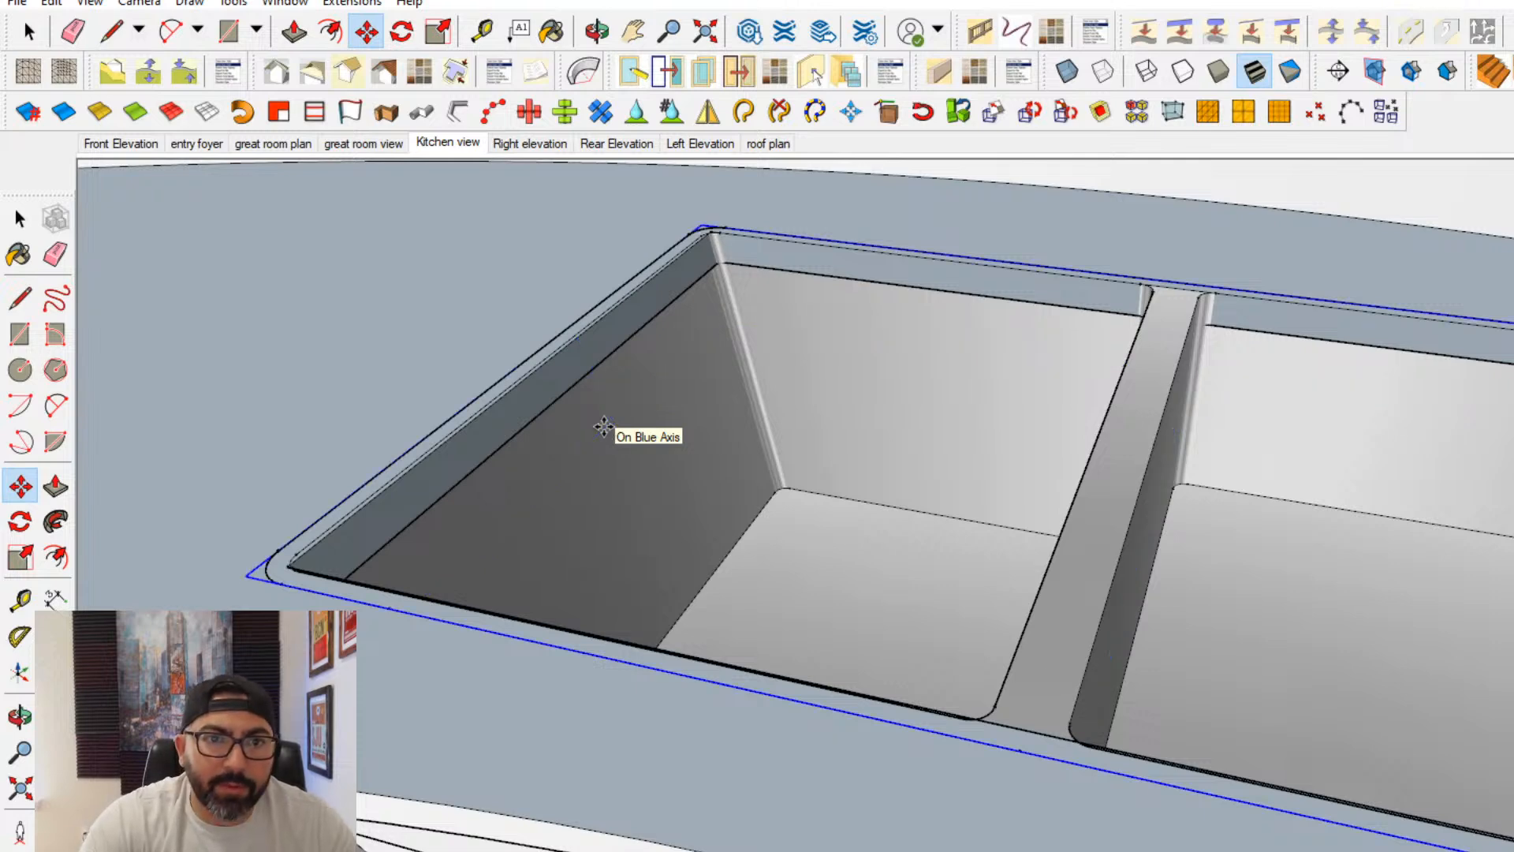
click(55, 254)
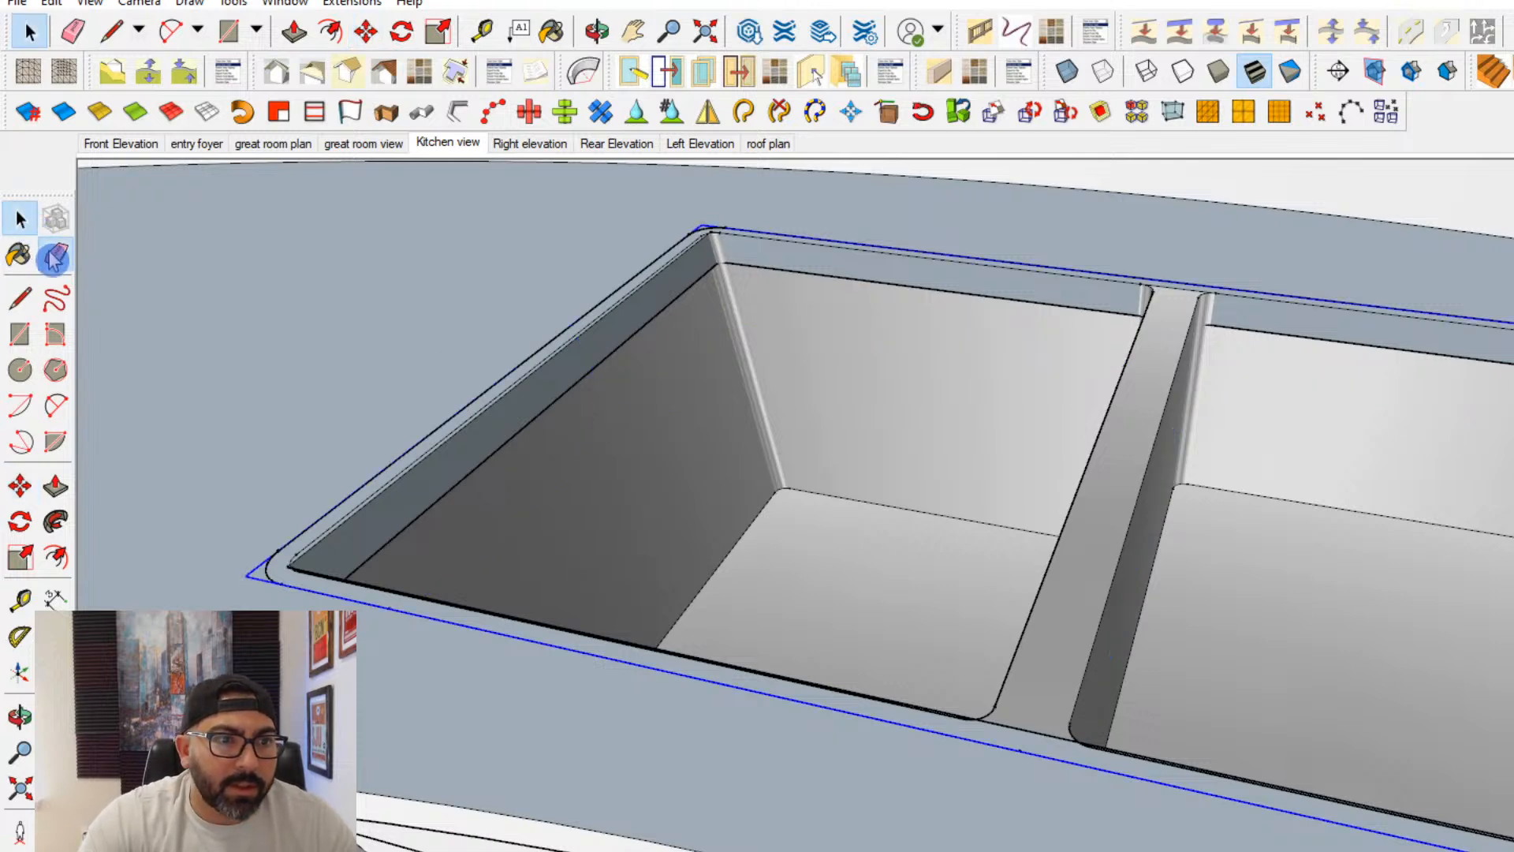
click(276, 566)
scroll(285, 561, down, 5)
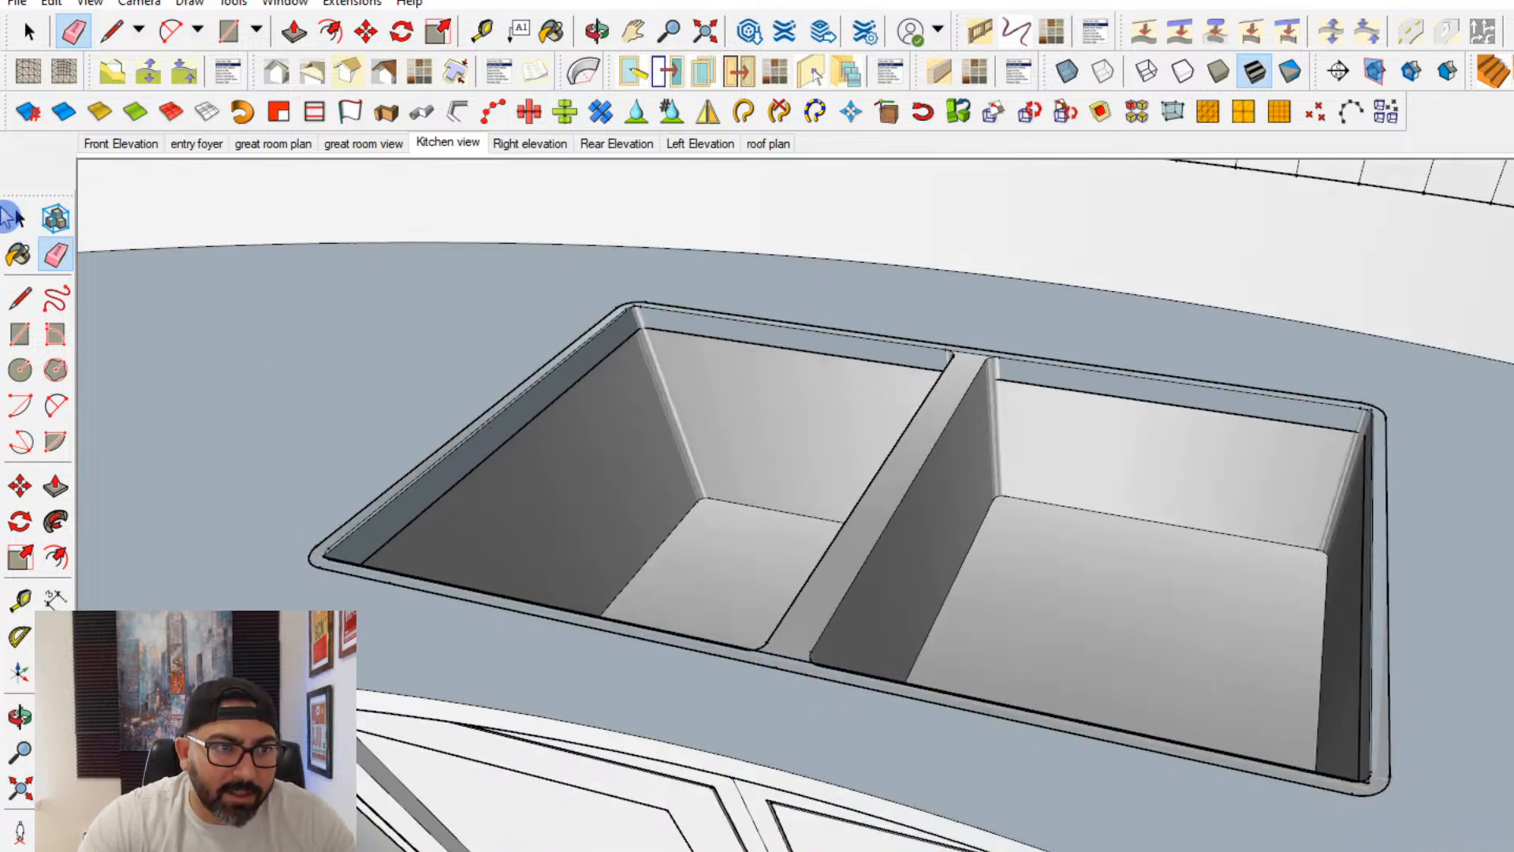
click(20, 219)
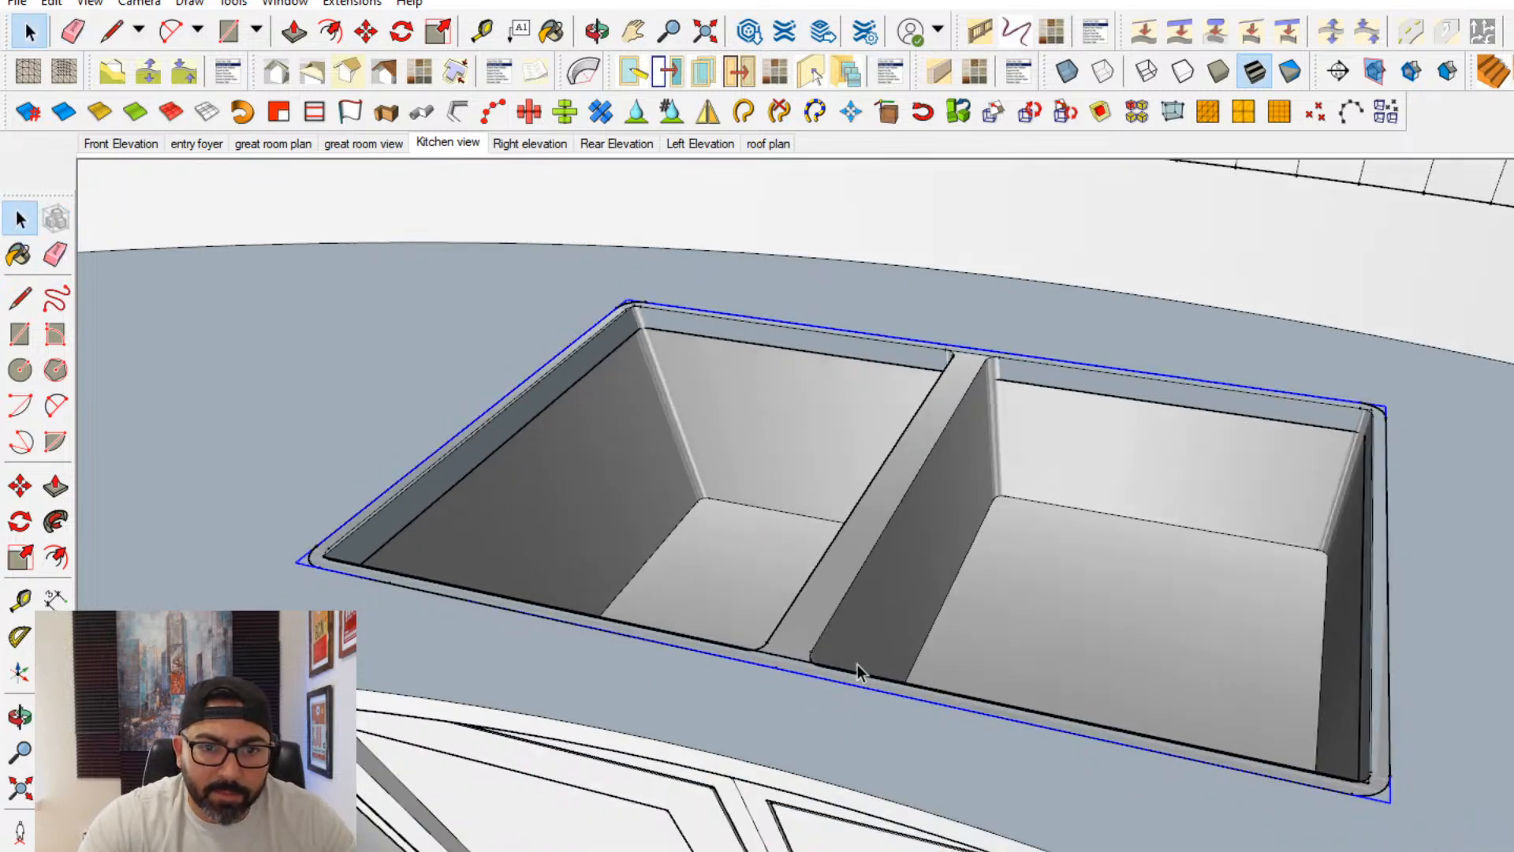
click(20, 487)
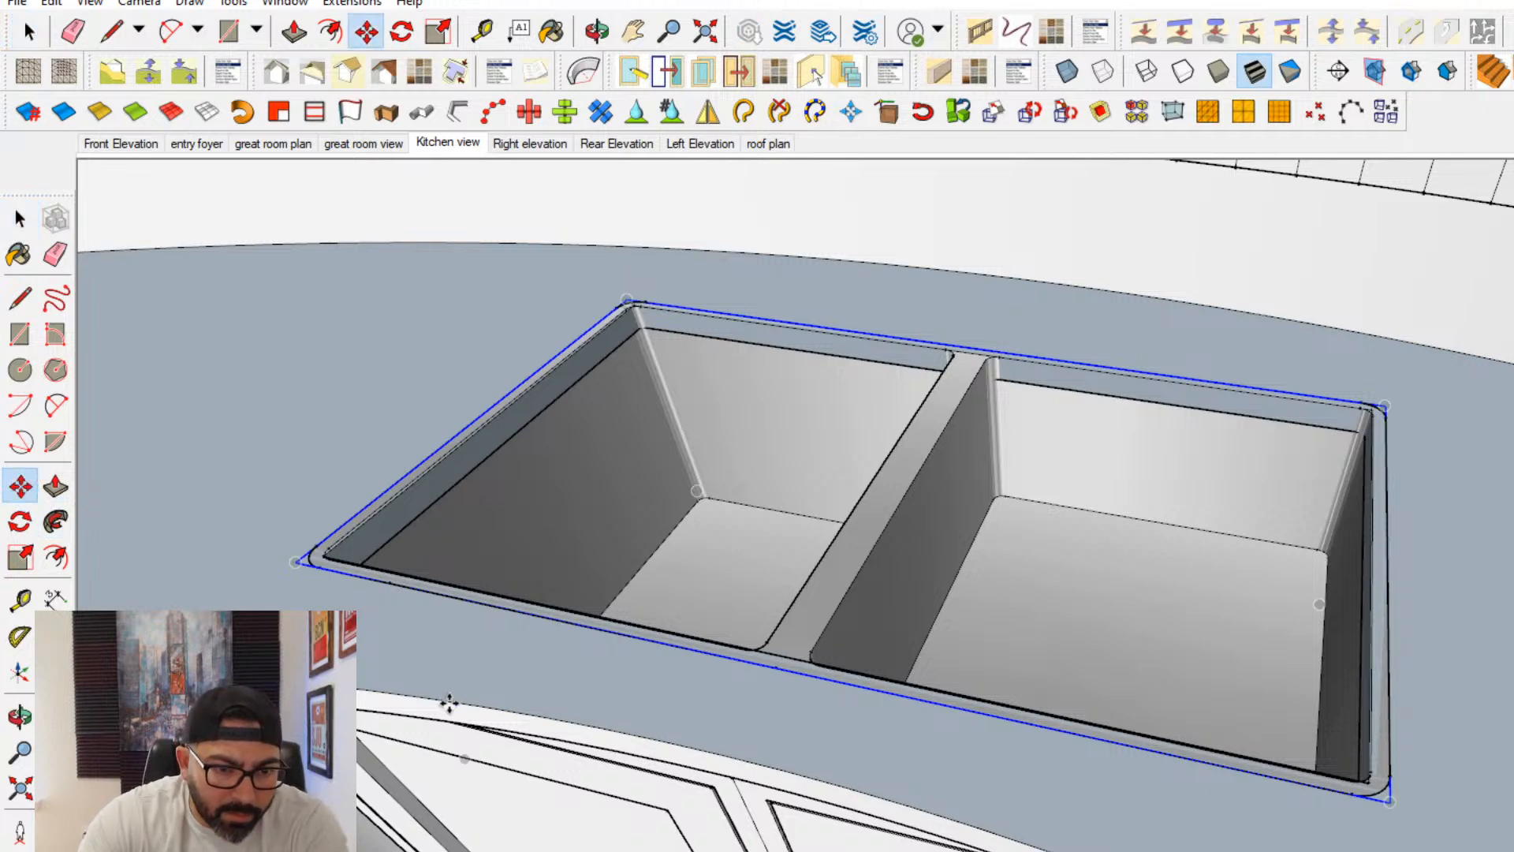
click(449, 702)
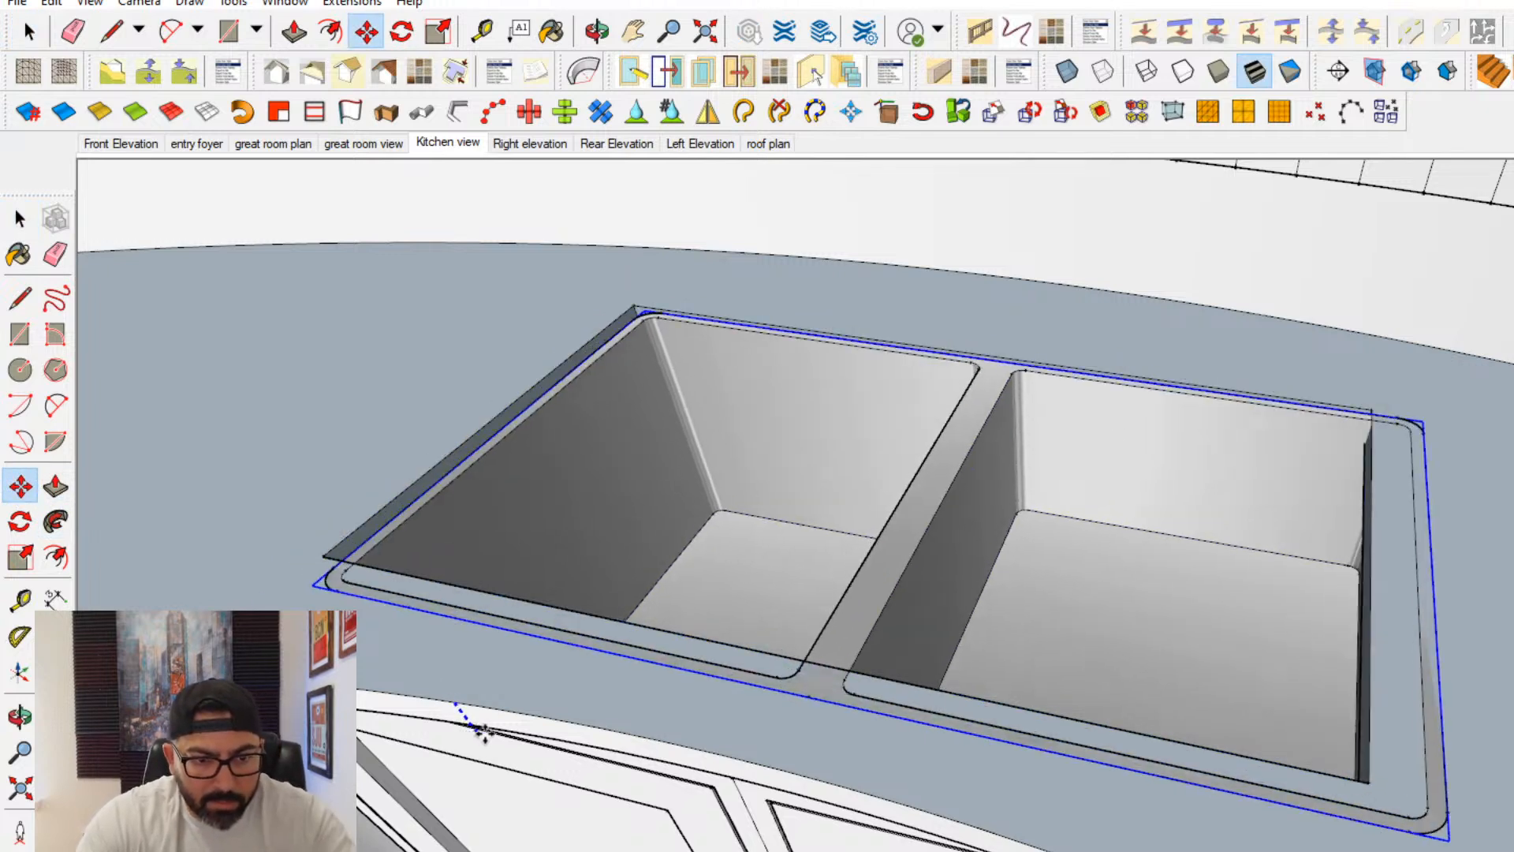
scroll(524, 768, down, 3)
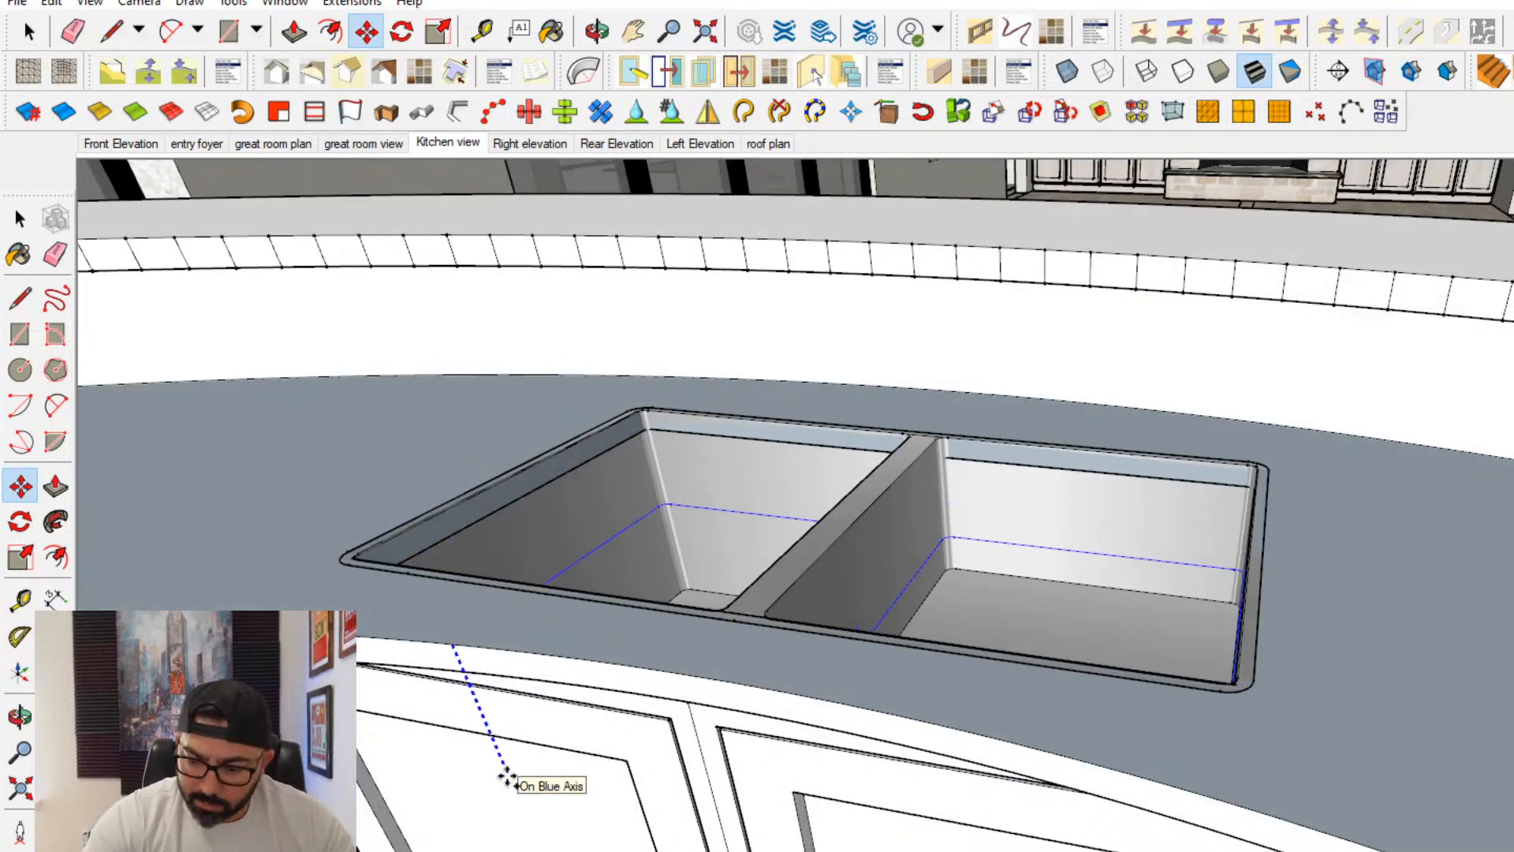
key(Escape)
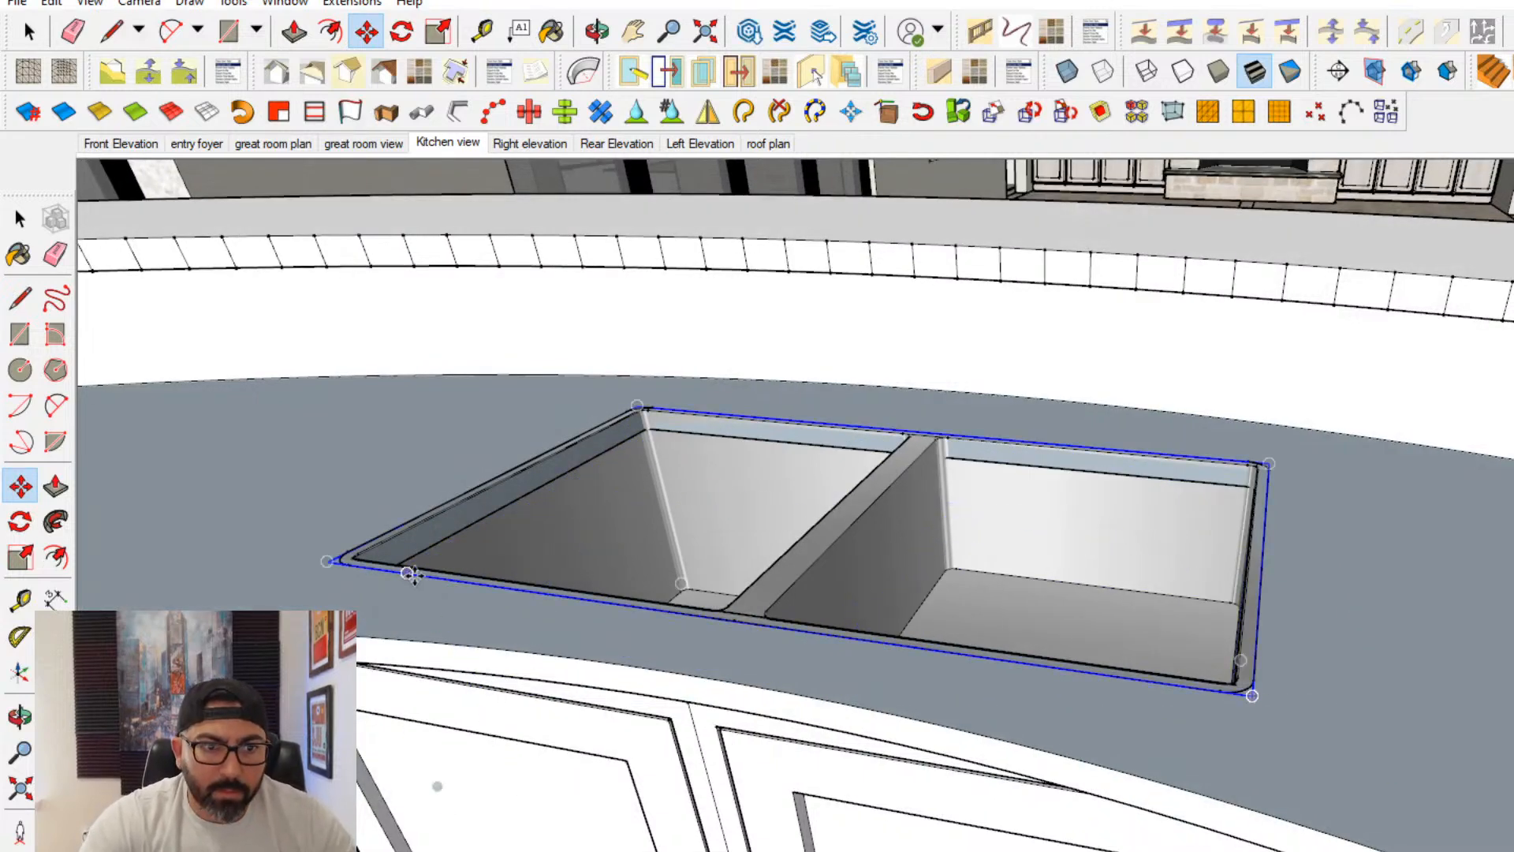
key(space)
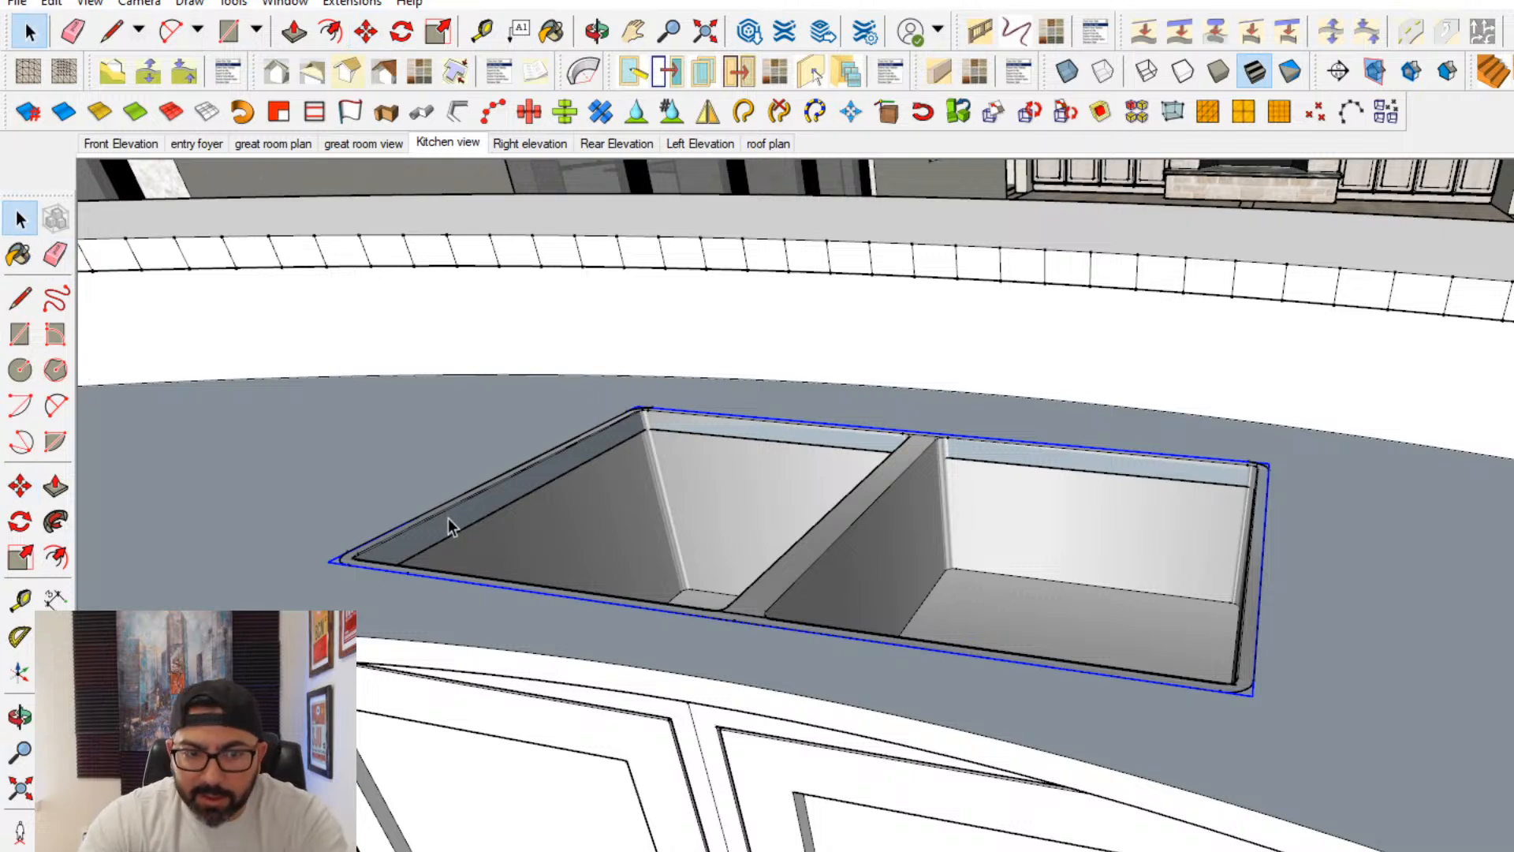
- Try deleting the sink from the countertop opening, and undo the deletion
click(447, 518)
scroll(372, 547, up, 5)
scroll(355, 557, down, 5)
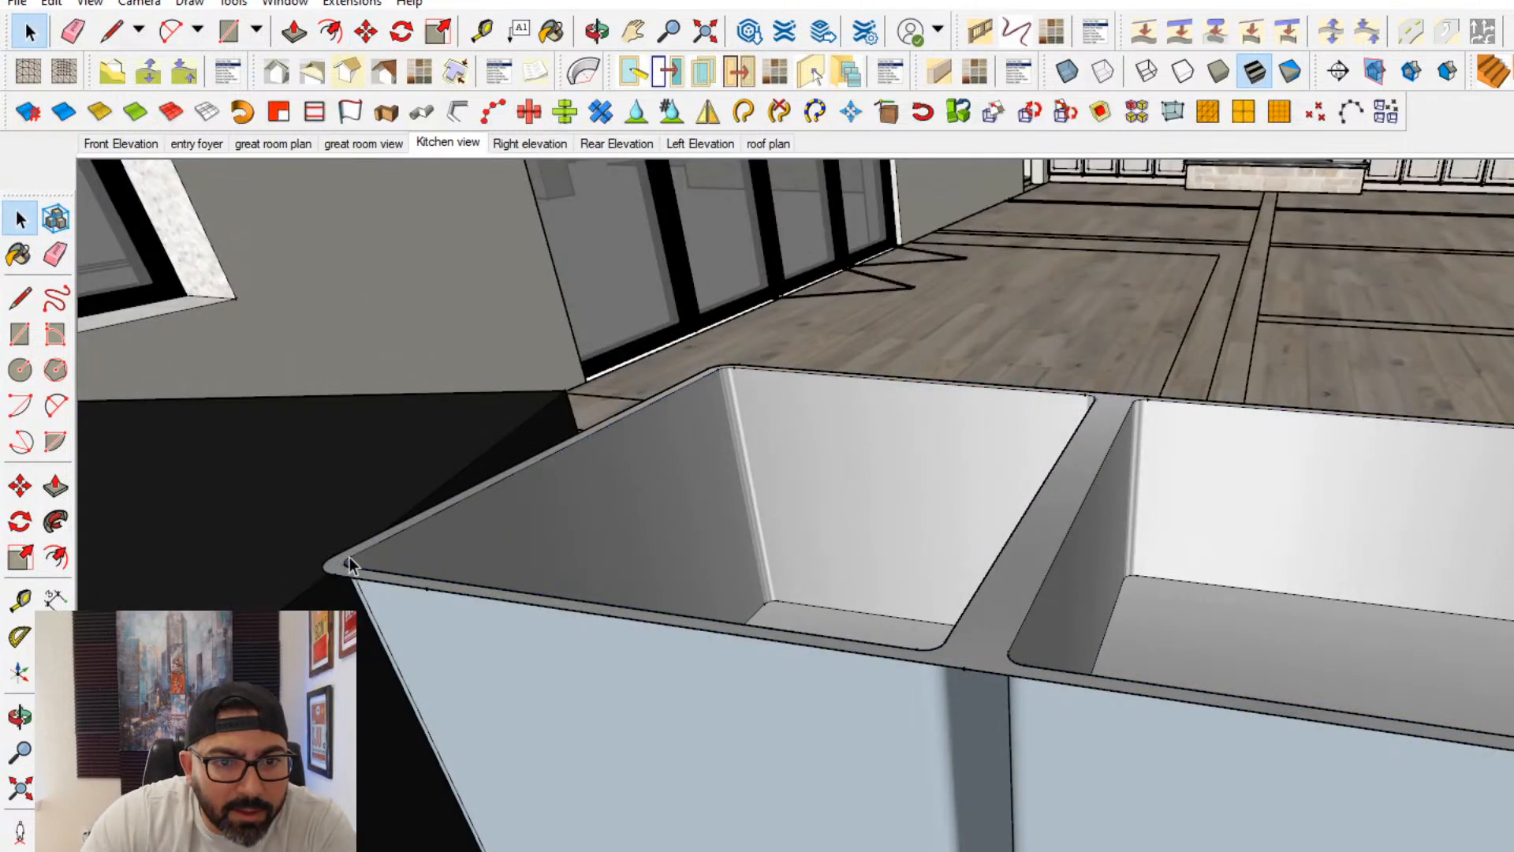
scroll(347, 560, up, 5)
click(333, 566)
key(x)
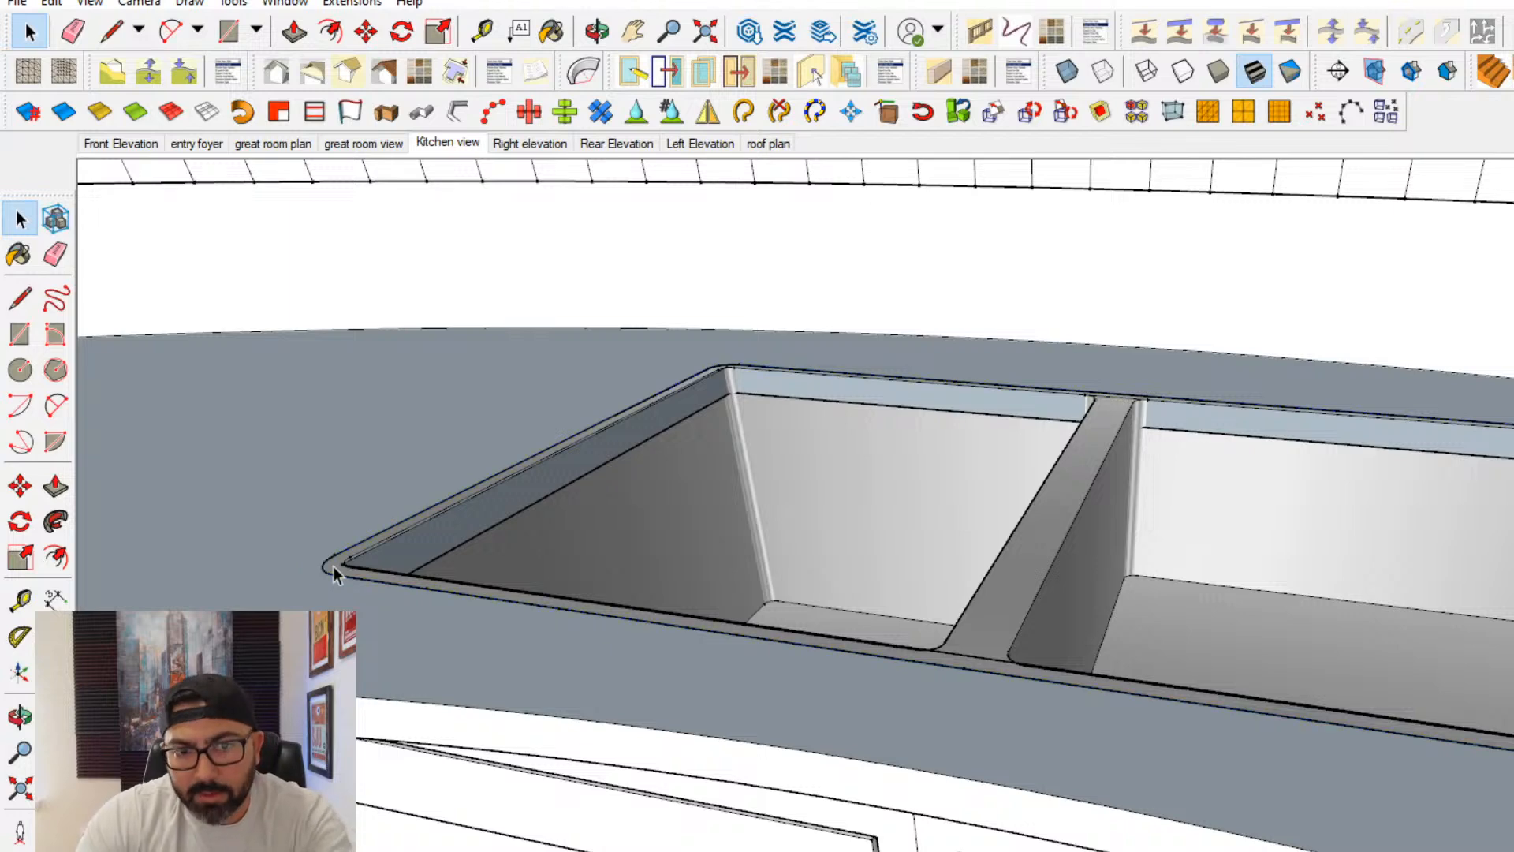
key(Delete)
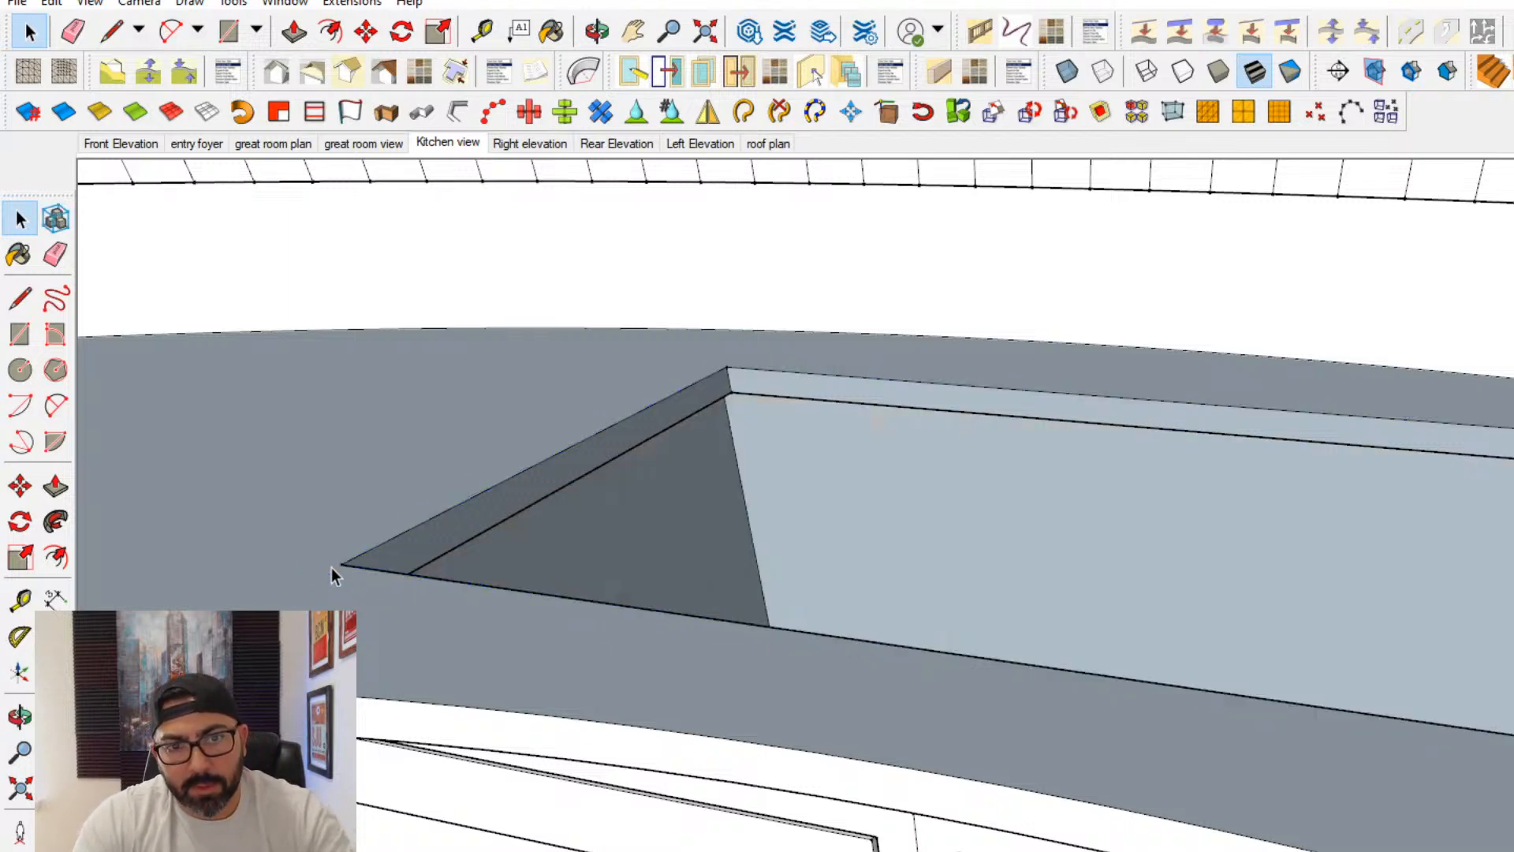
key(ctrl+z)
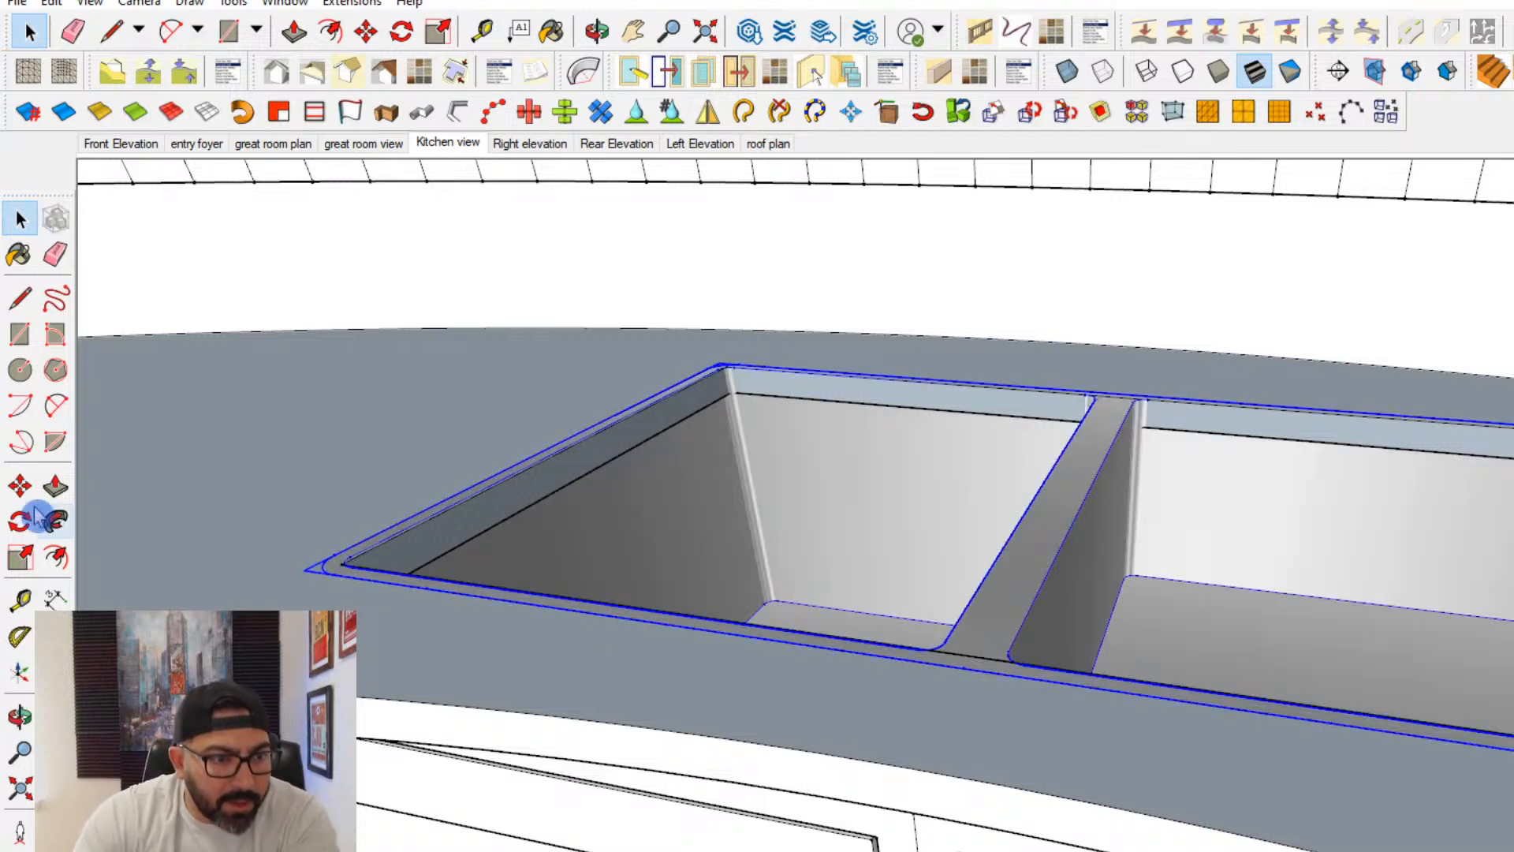
- Move the sink straight down so its rim sits beneath the countertop as an undermount
click(20, 484)
click(421, 701)
key(ctrl)
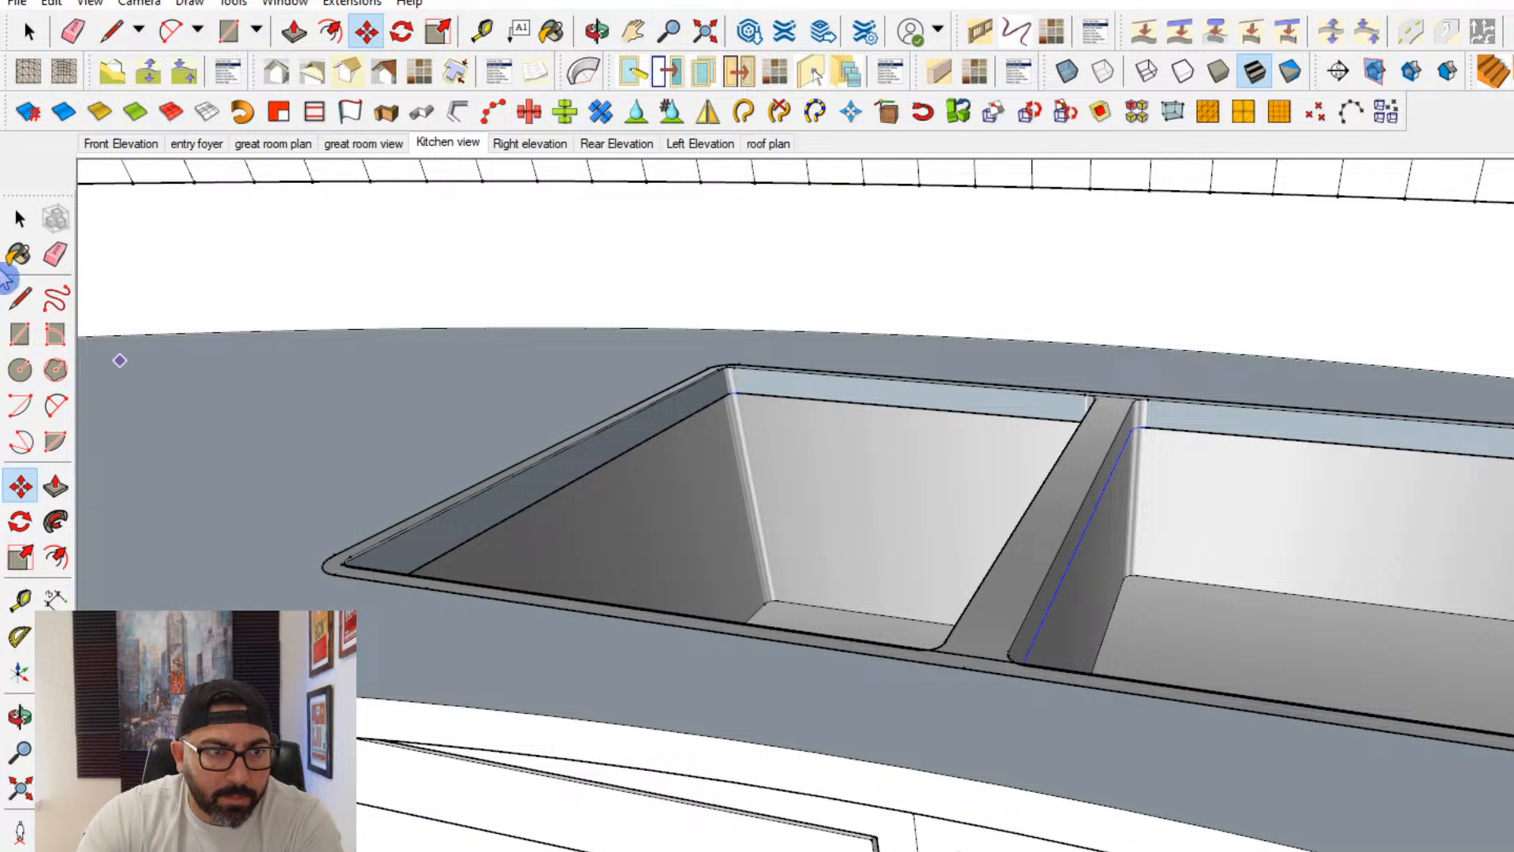
key(space)
click(333, 569)
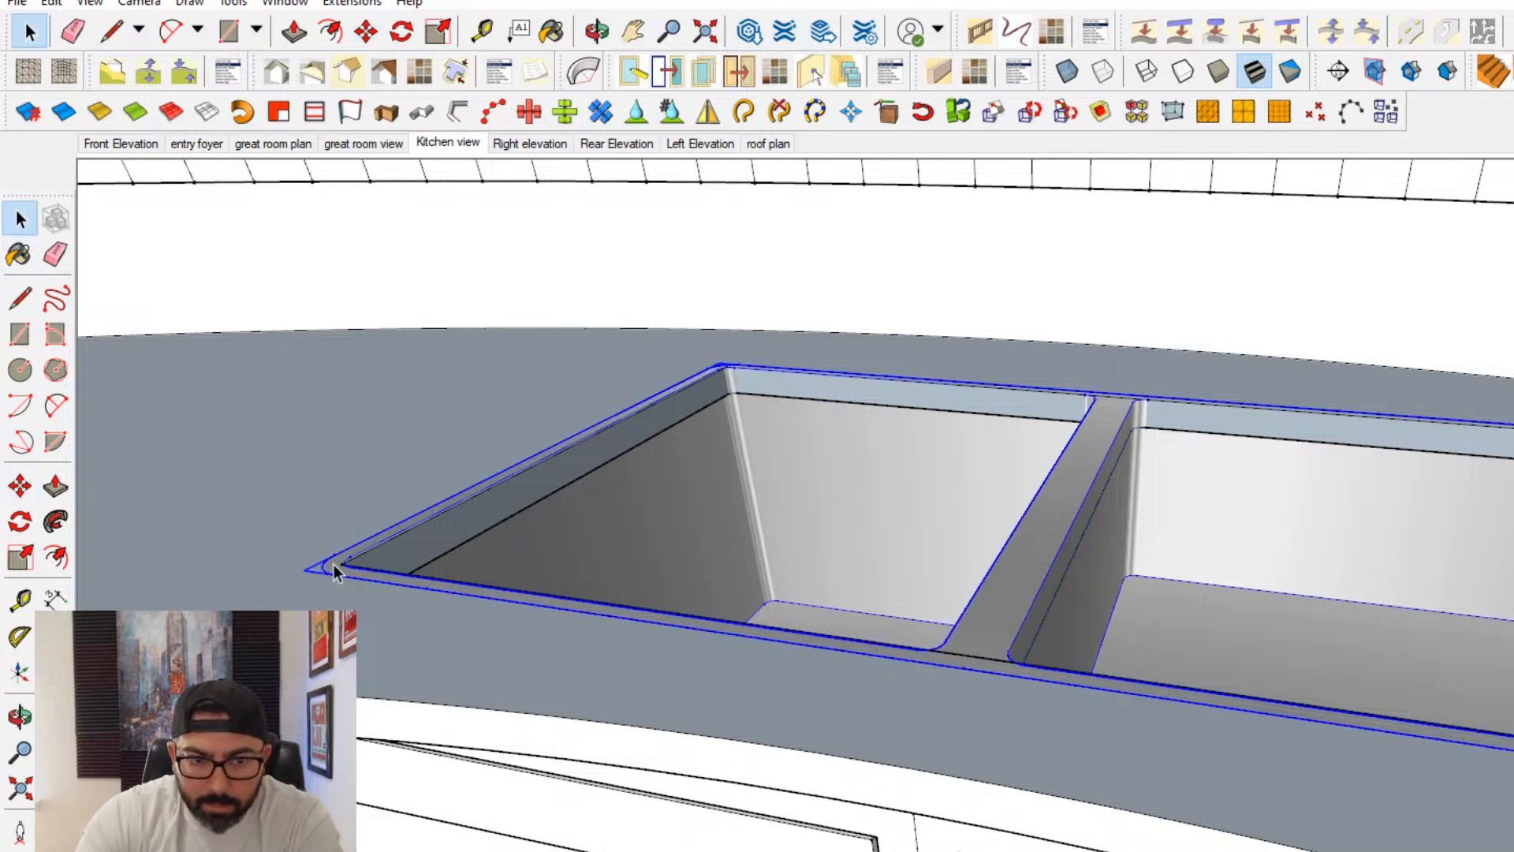
scroll(525, 575, down, 3)
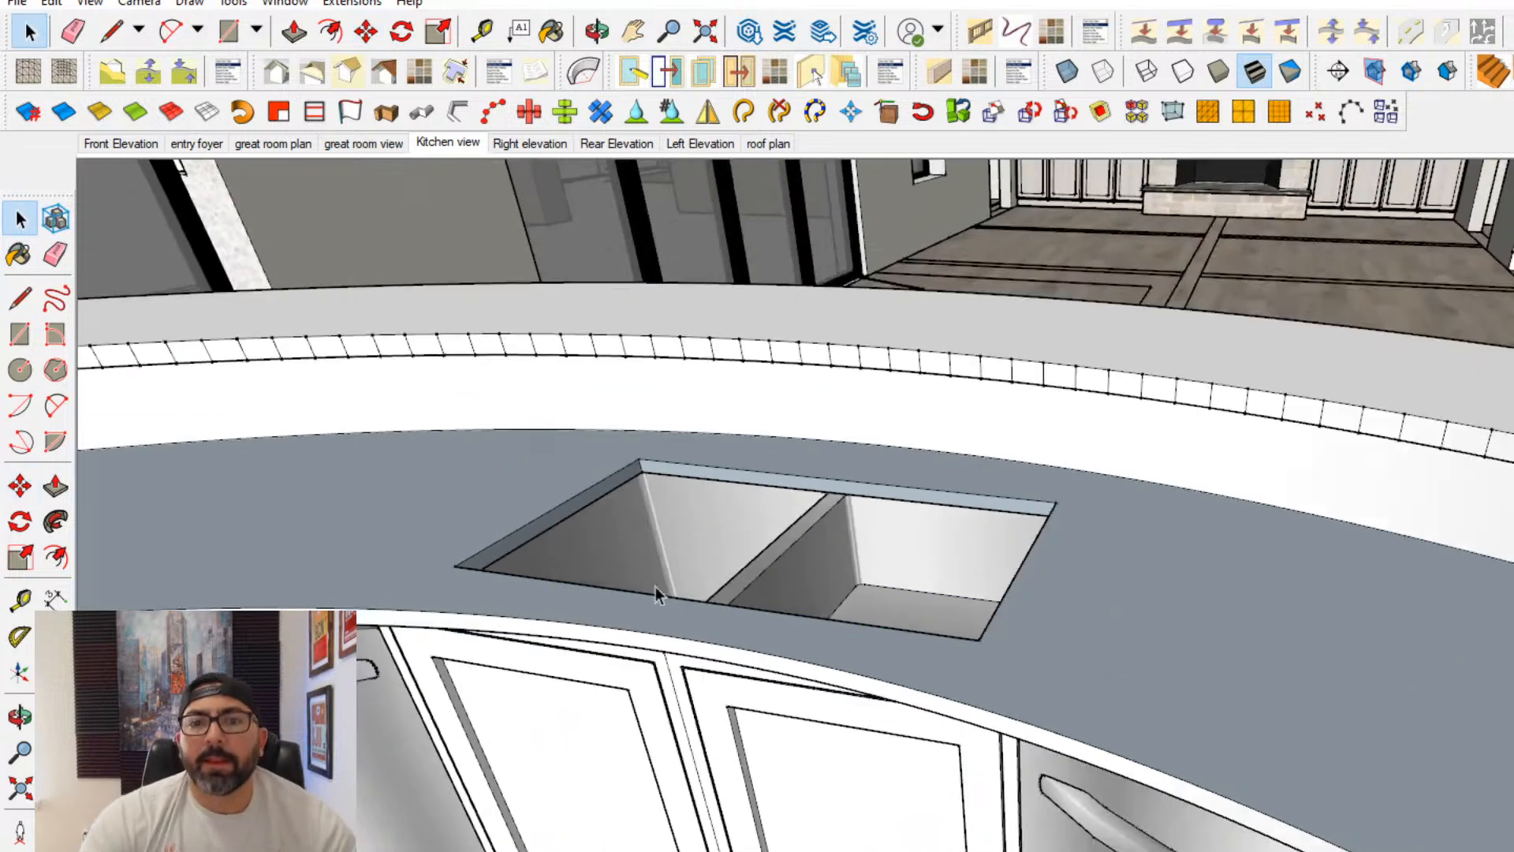
- Open the 3D Warehouse and search for FAUCET models
middle_drag(656, 593, 685, 623)
click(285, 2)
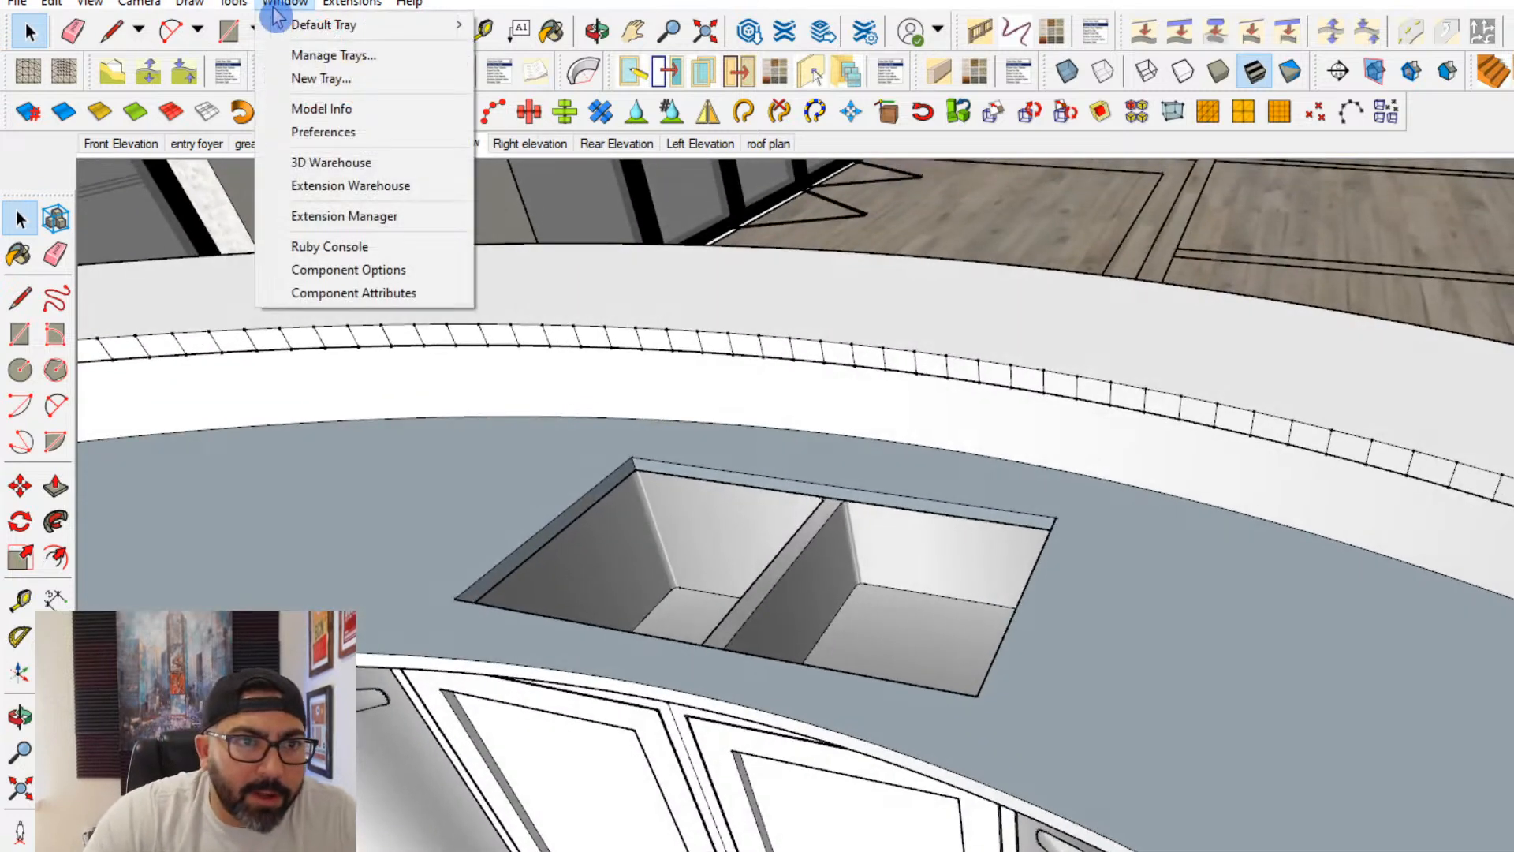
click(338, 158)
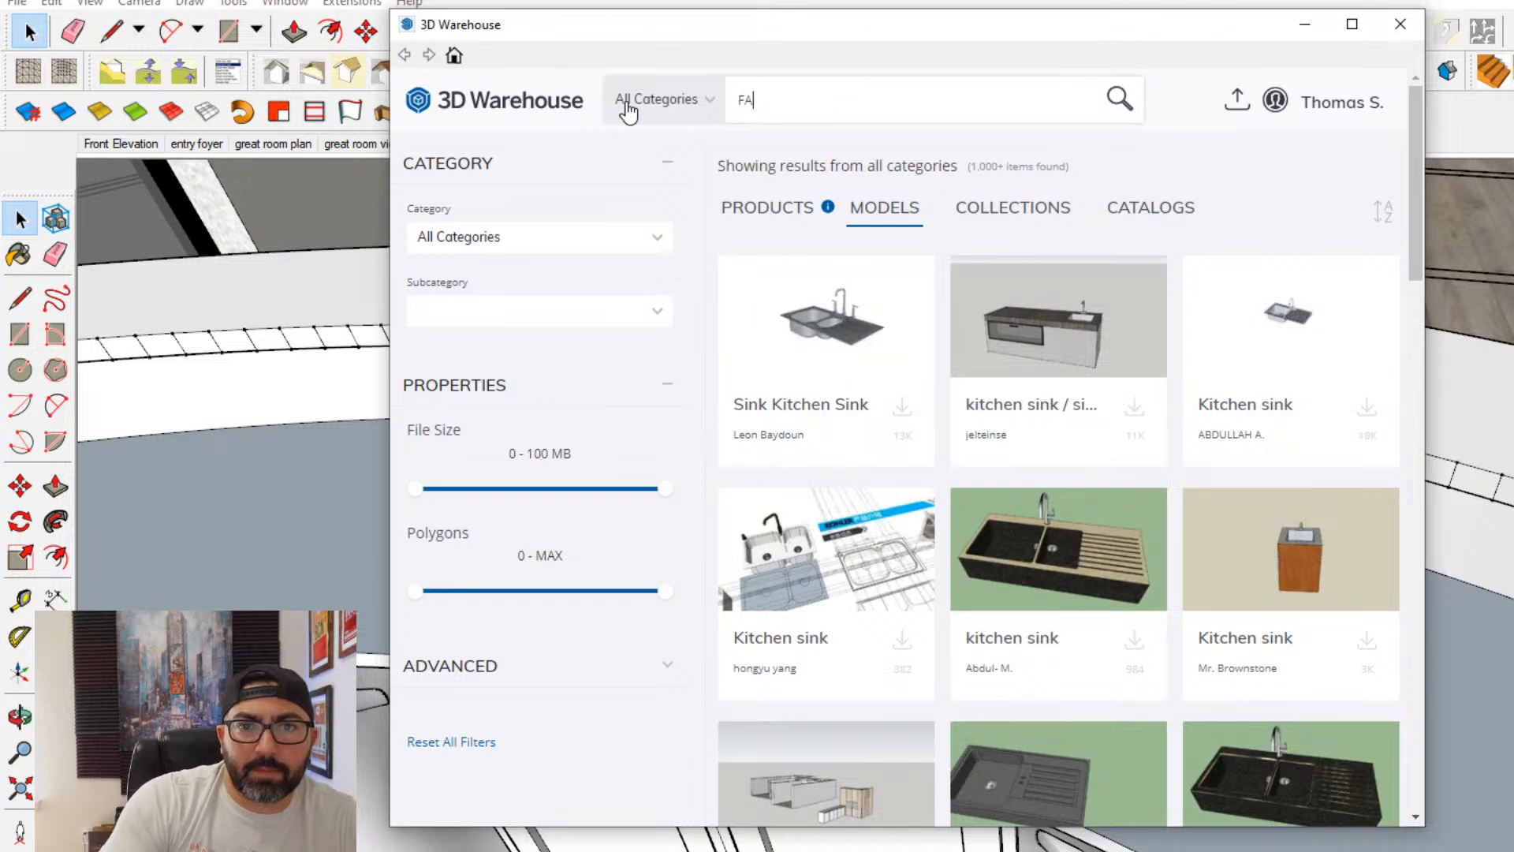
text(T)
key(Return)
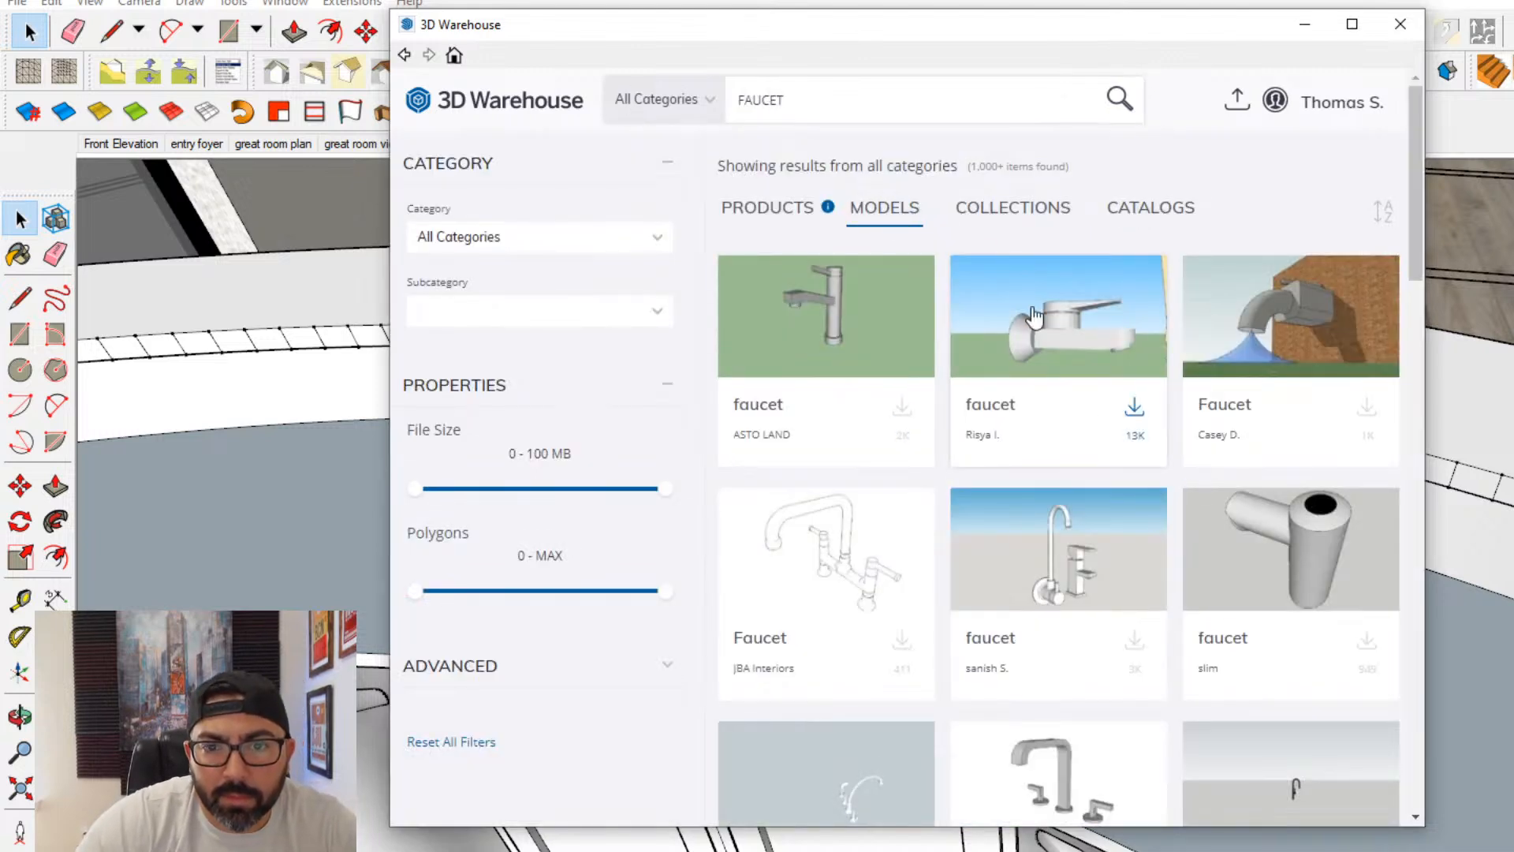
- Pick the curved chrome gooseneck kitchen faucet from the search results and load it directly into the model
scroll(1167, 497, down, 3)
scroll(1186, 497, down, 3)
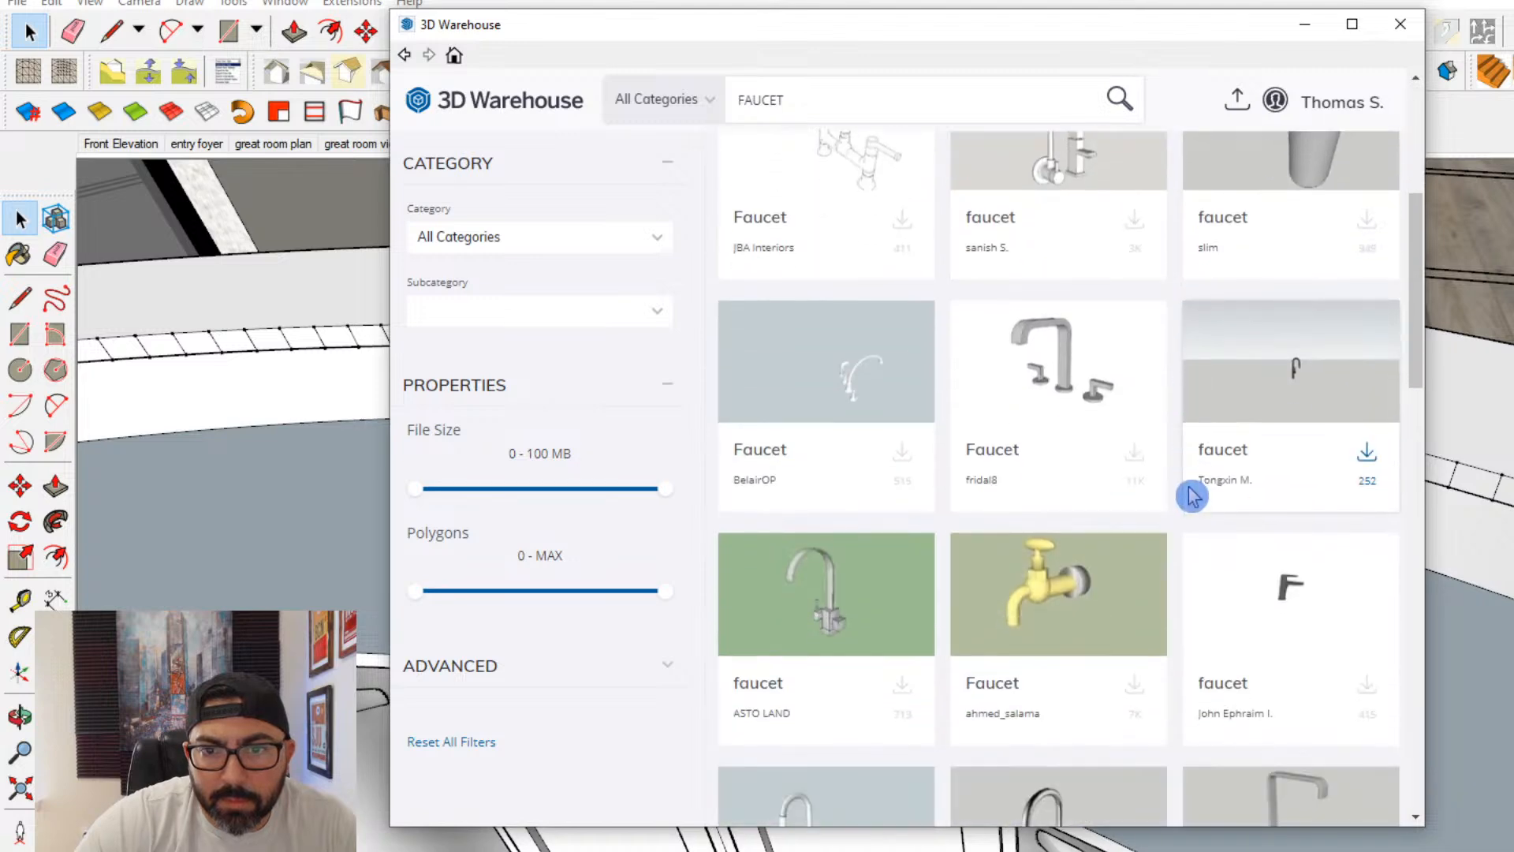
scroll(1208, 474, down, 3)
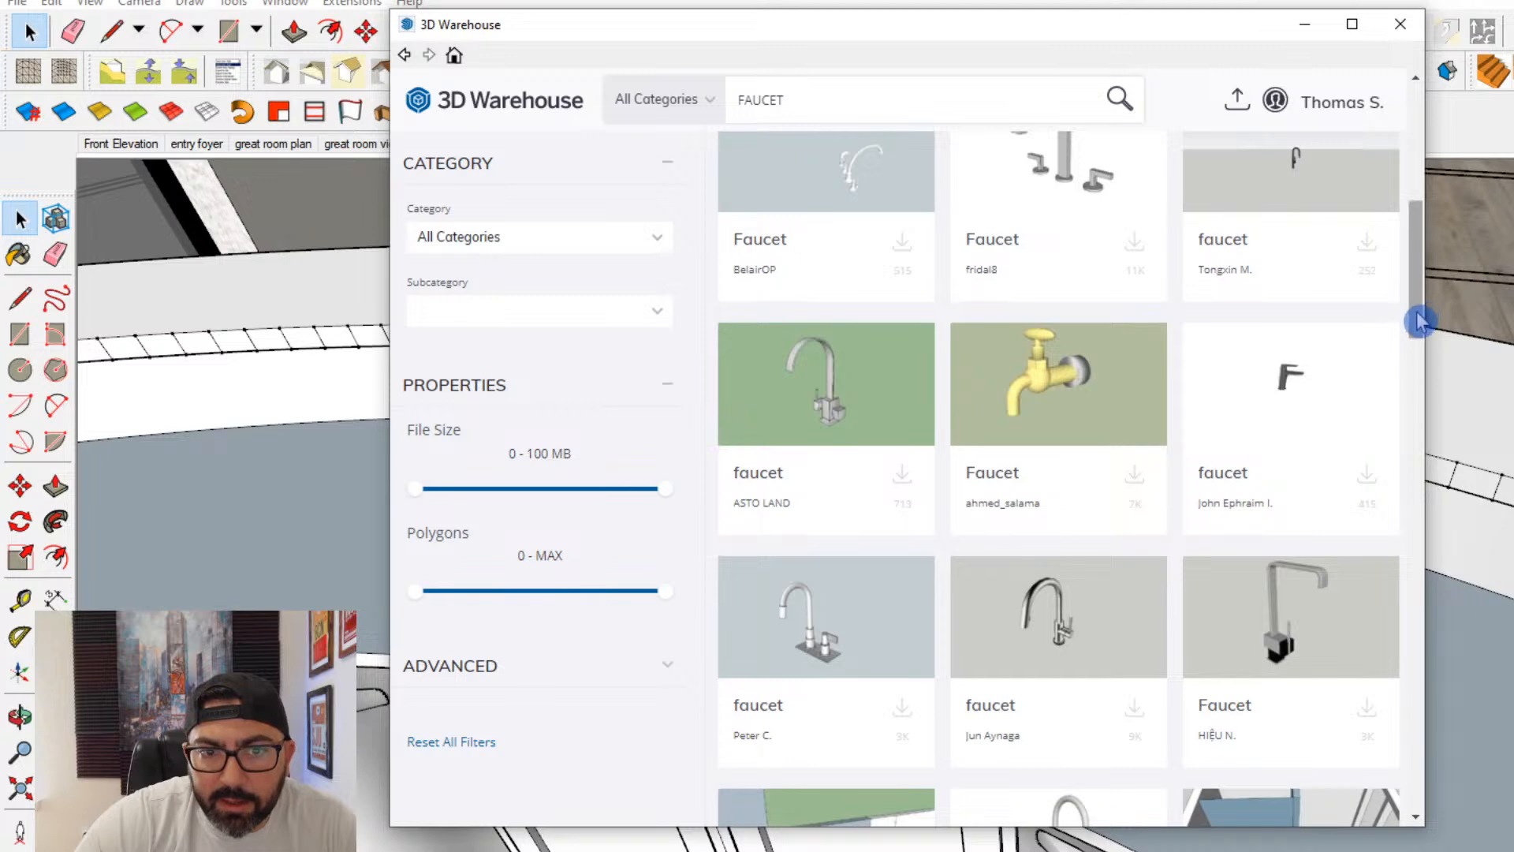
drag(1418, 321, 1417, 362)
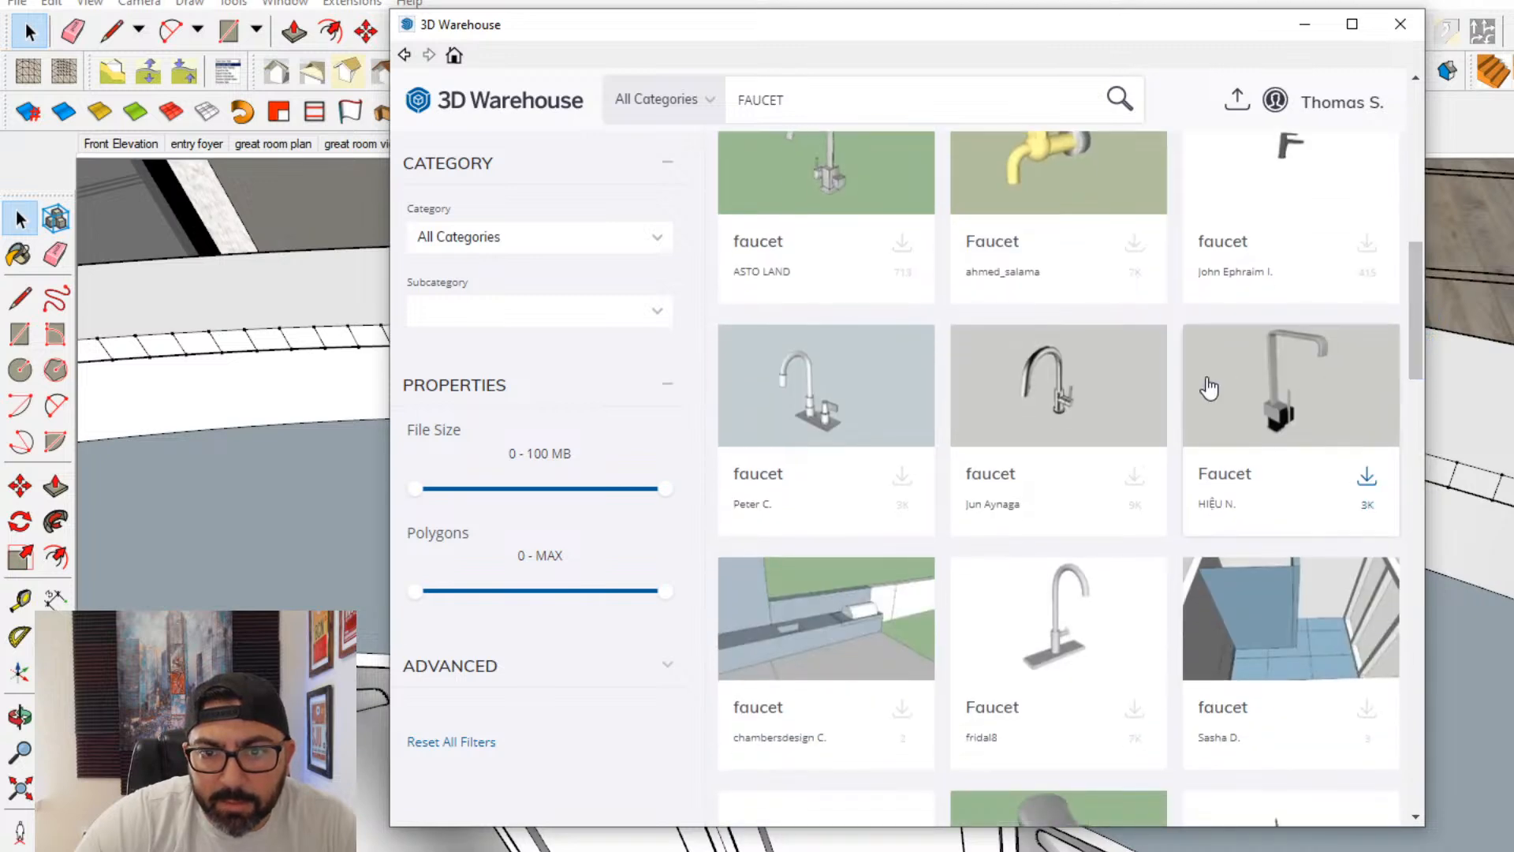
click(1066, 377)
click(1064, 536)
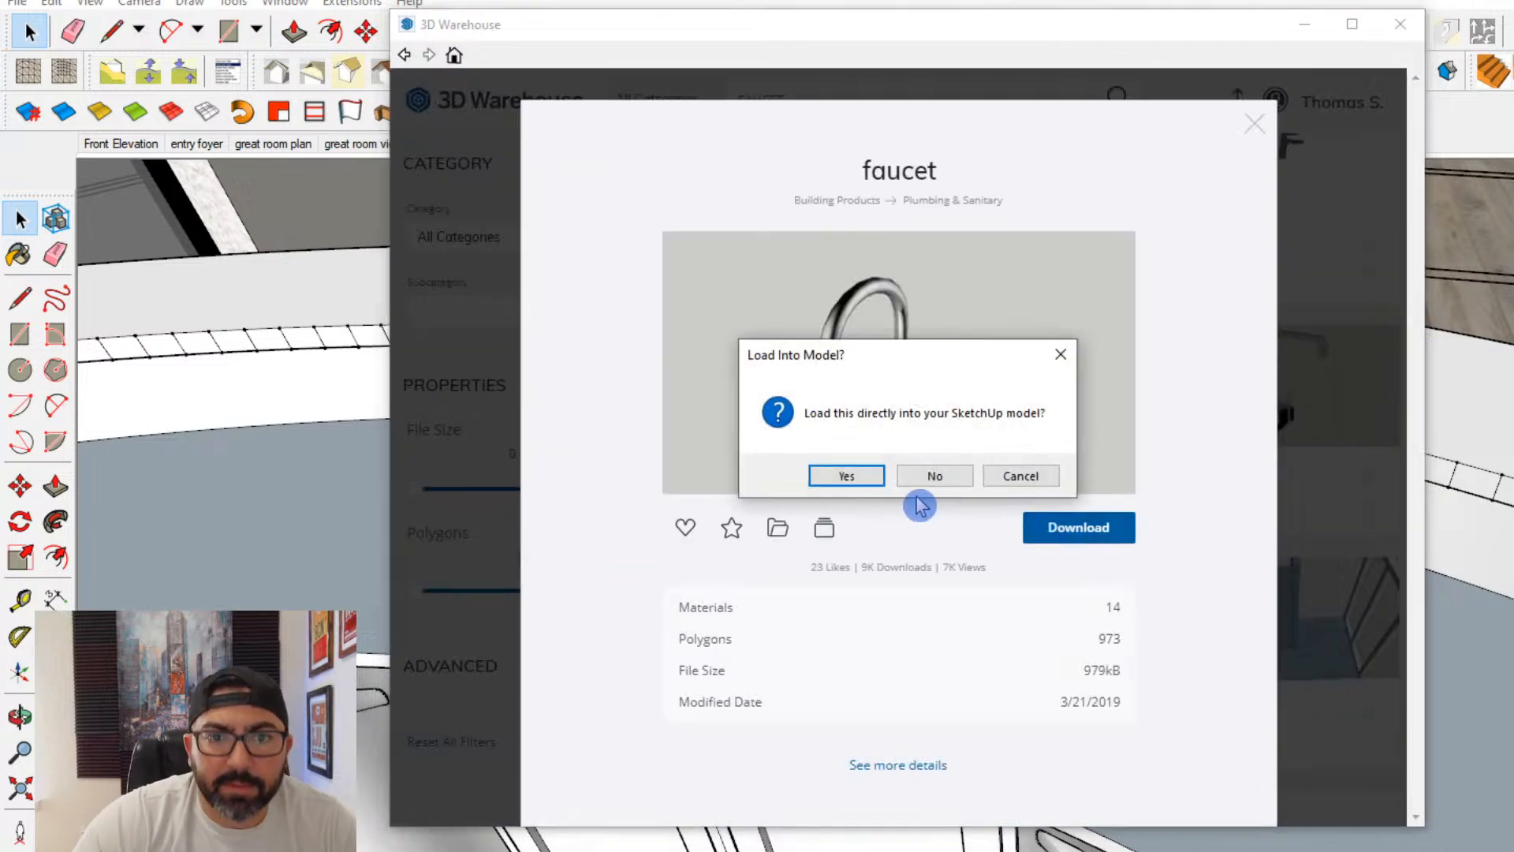
click(857, 475)
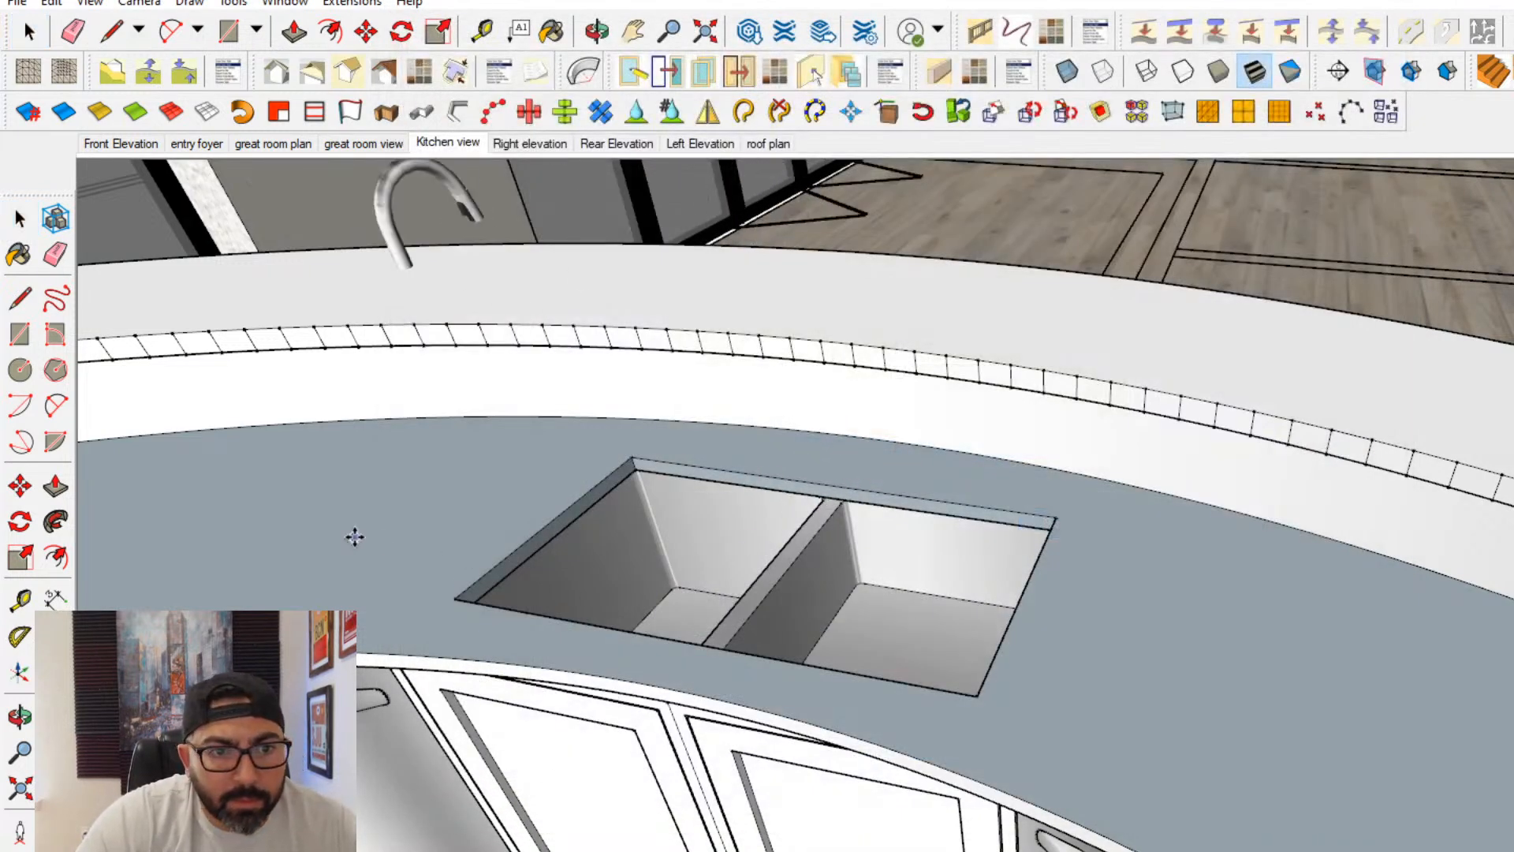
- Place the faucet on the countertop behind the sink, in line with the divider between the two basins
click(290, 602)
key(ctrl+z)
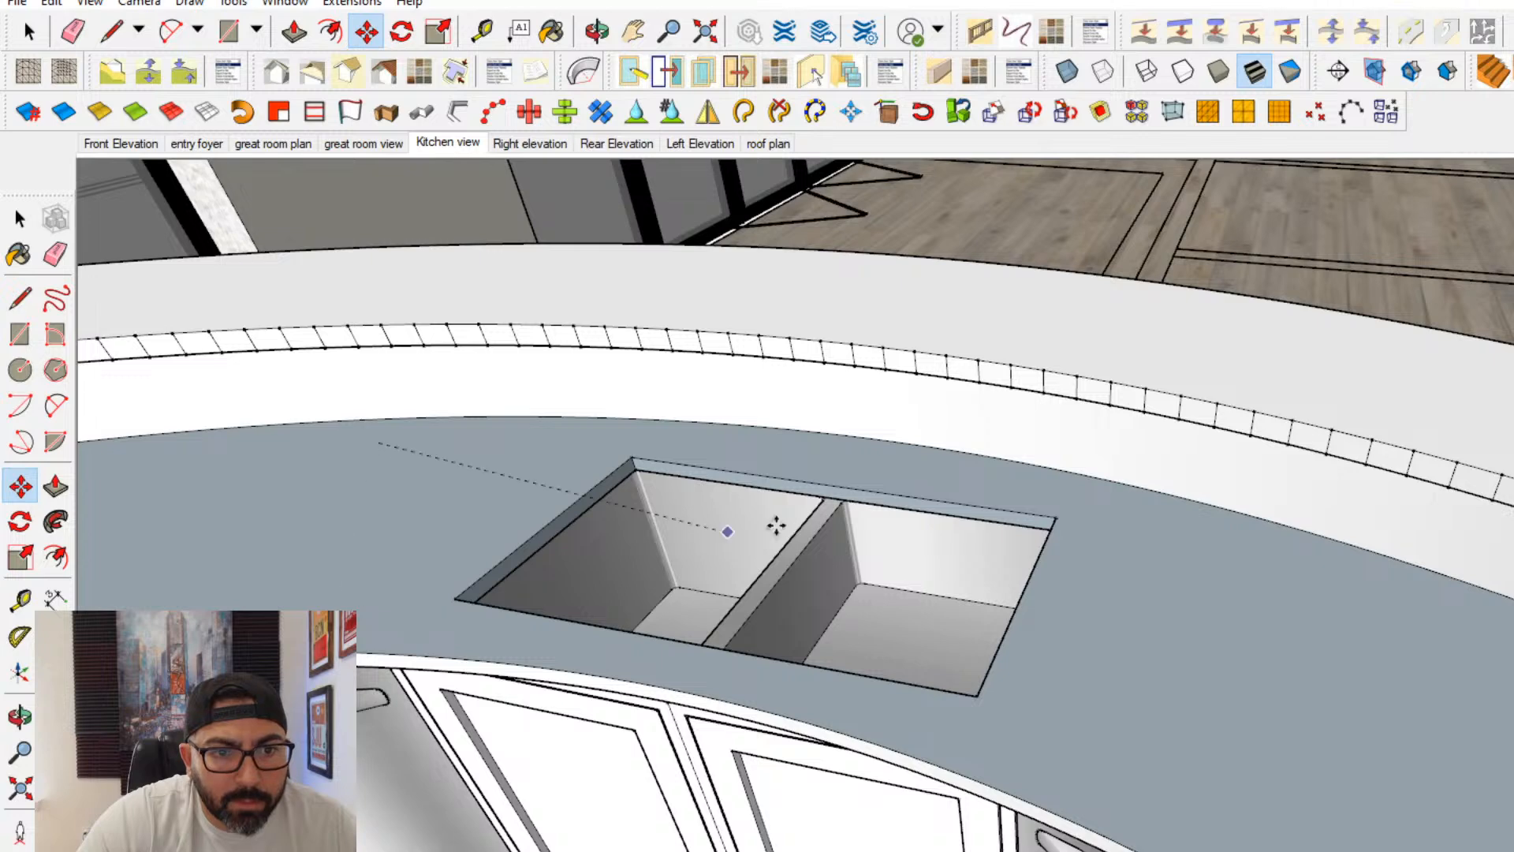
scroll(608, 321, down, 3)
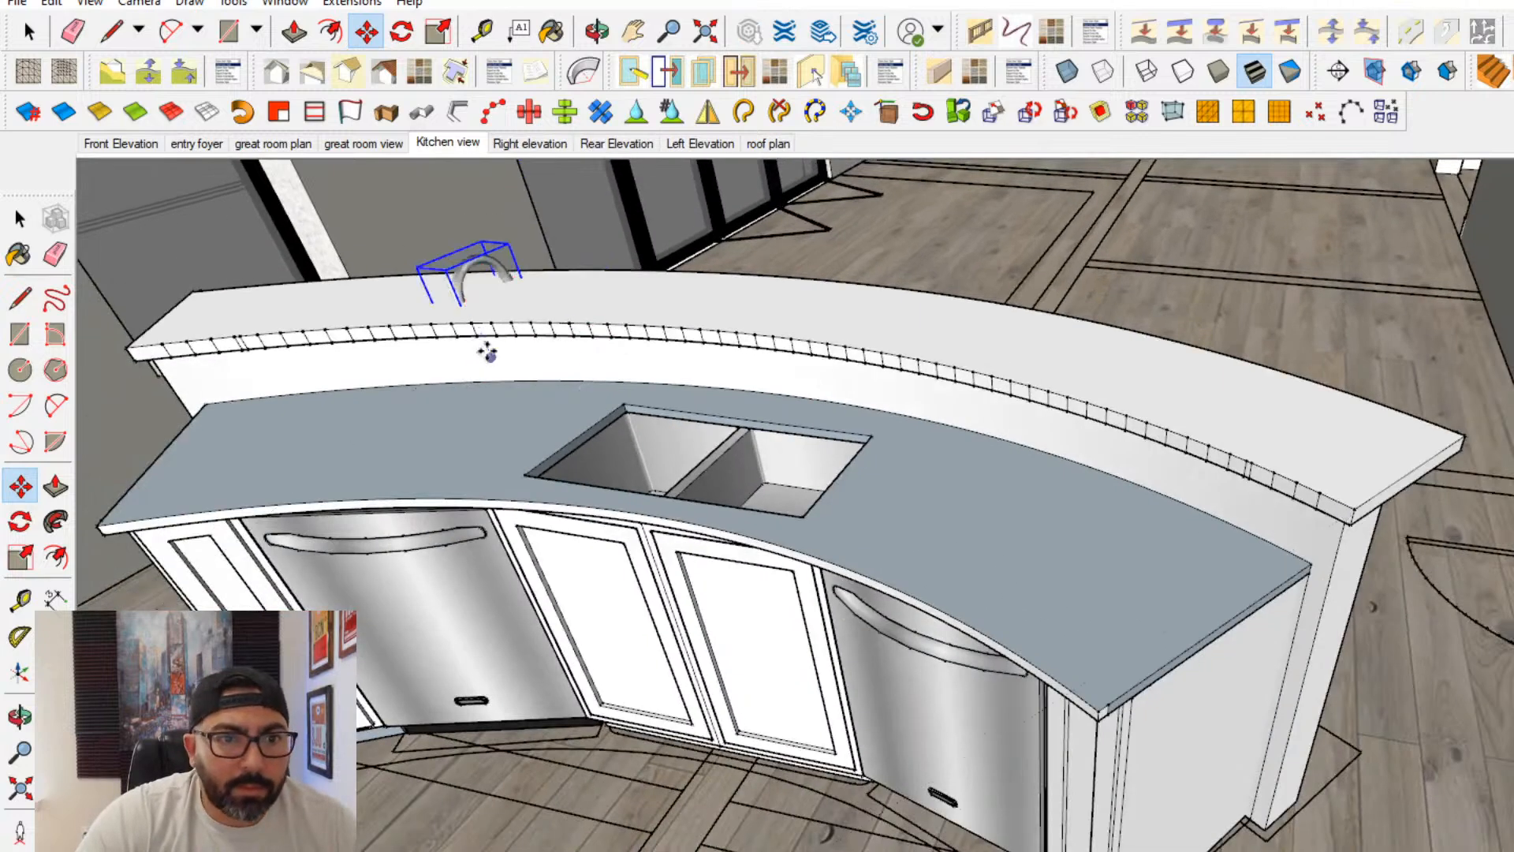
scroll(619, 410, up, 5)
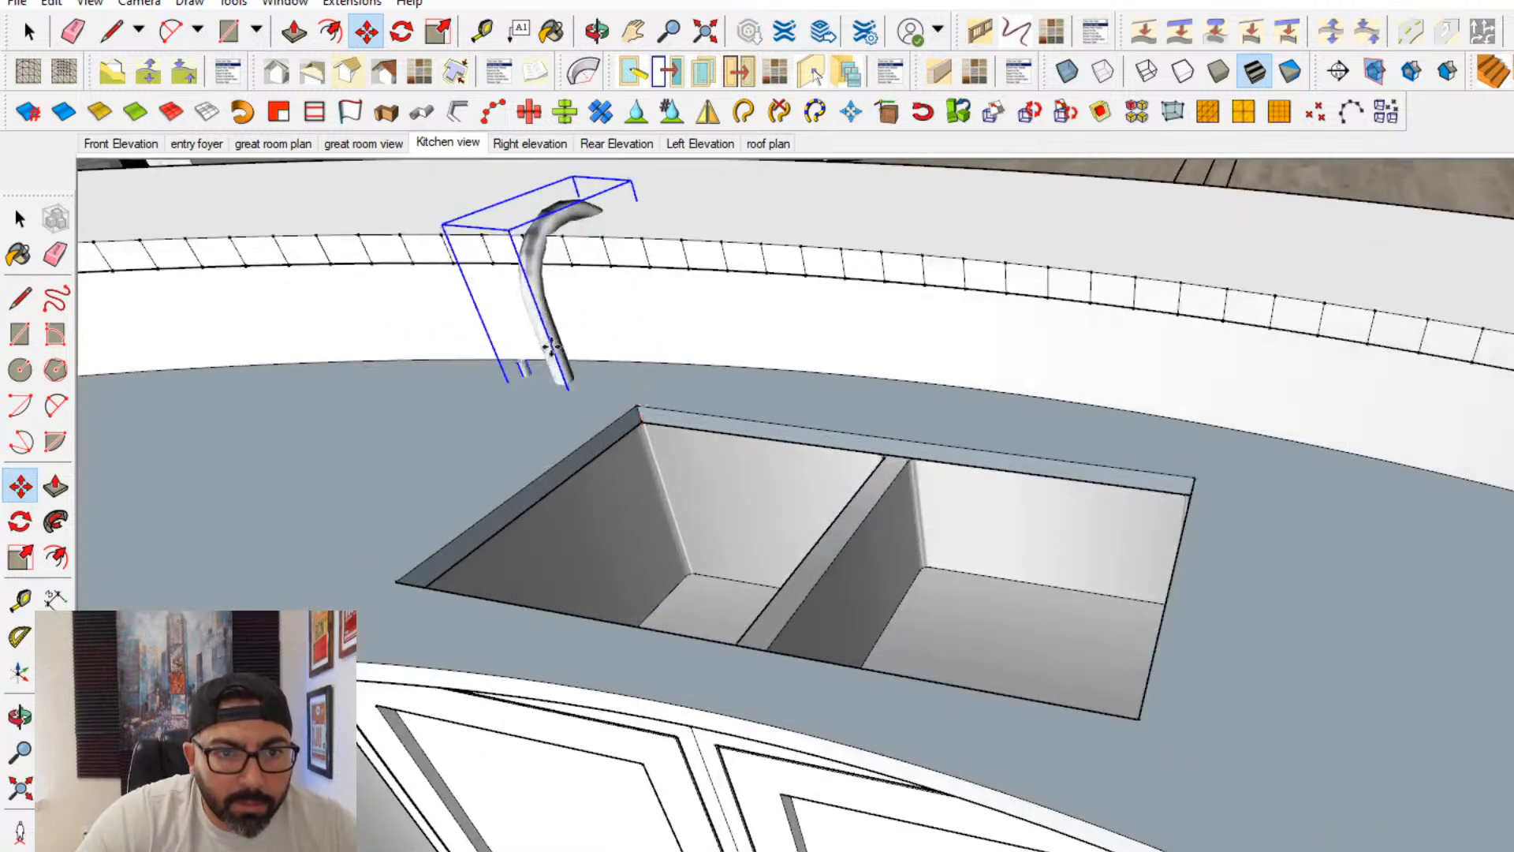
scroll(611, 401, up, 4)
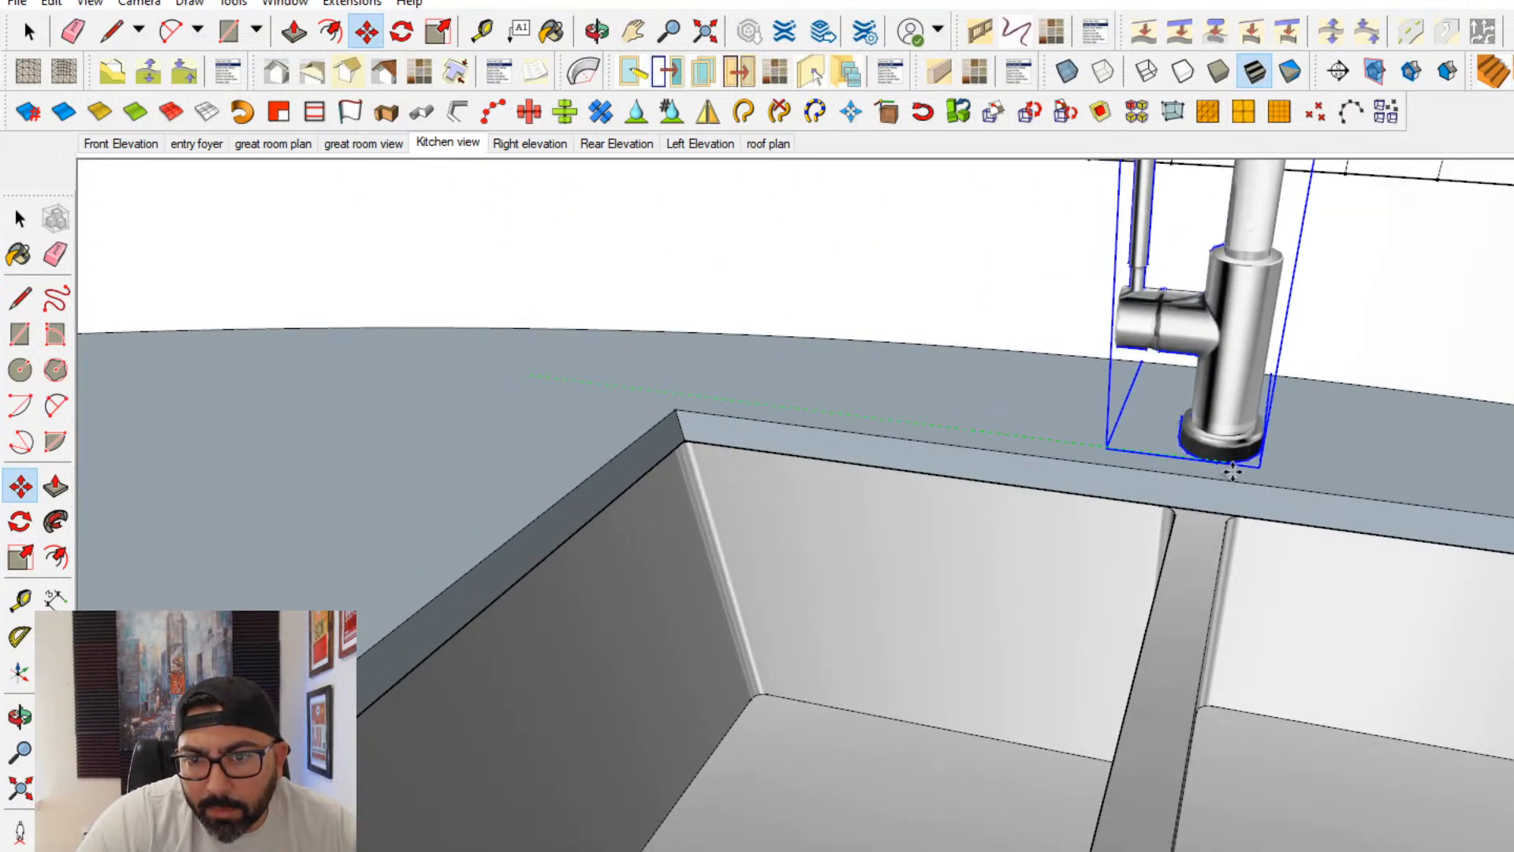
- Rotate the faucet 180 degrees so its spout faces the basins, and position its base on the countertop behind the divider
click(17, 520)
scroll(1122, 534, up, 3)
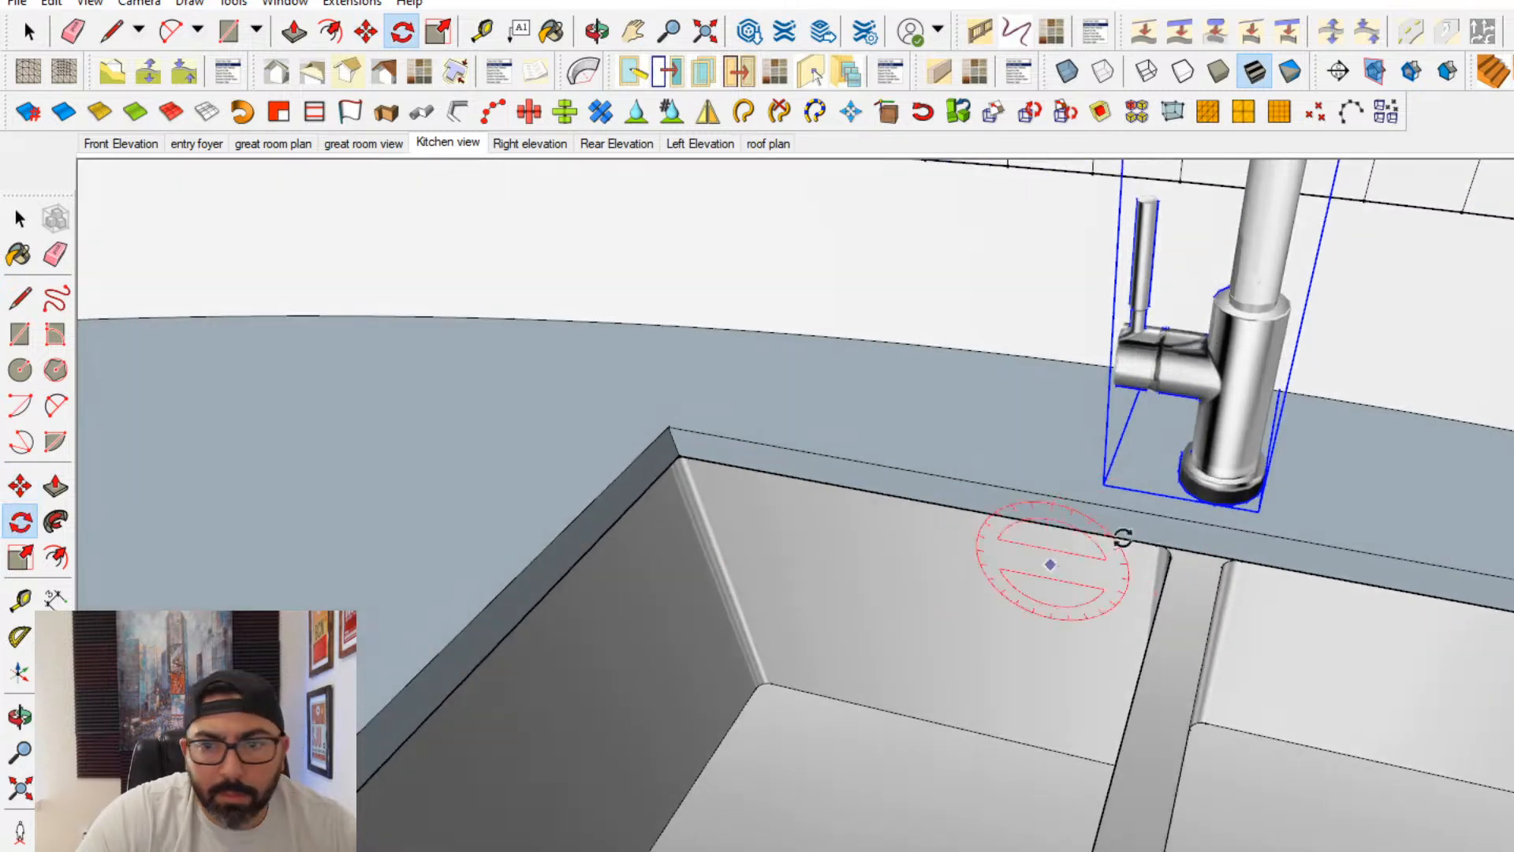
click(1332, 495)
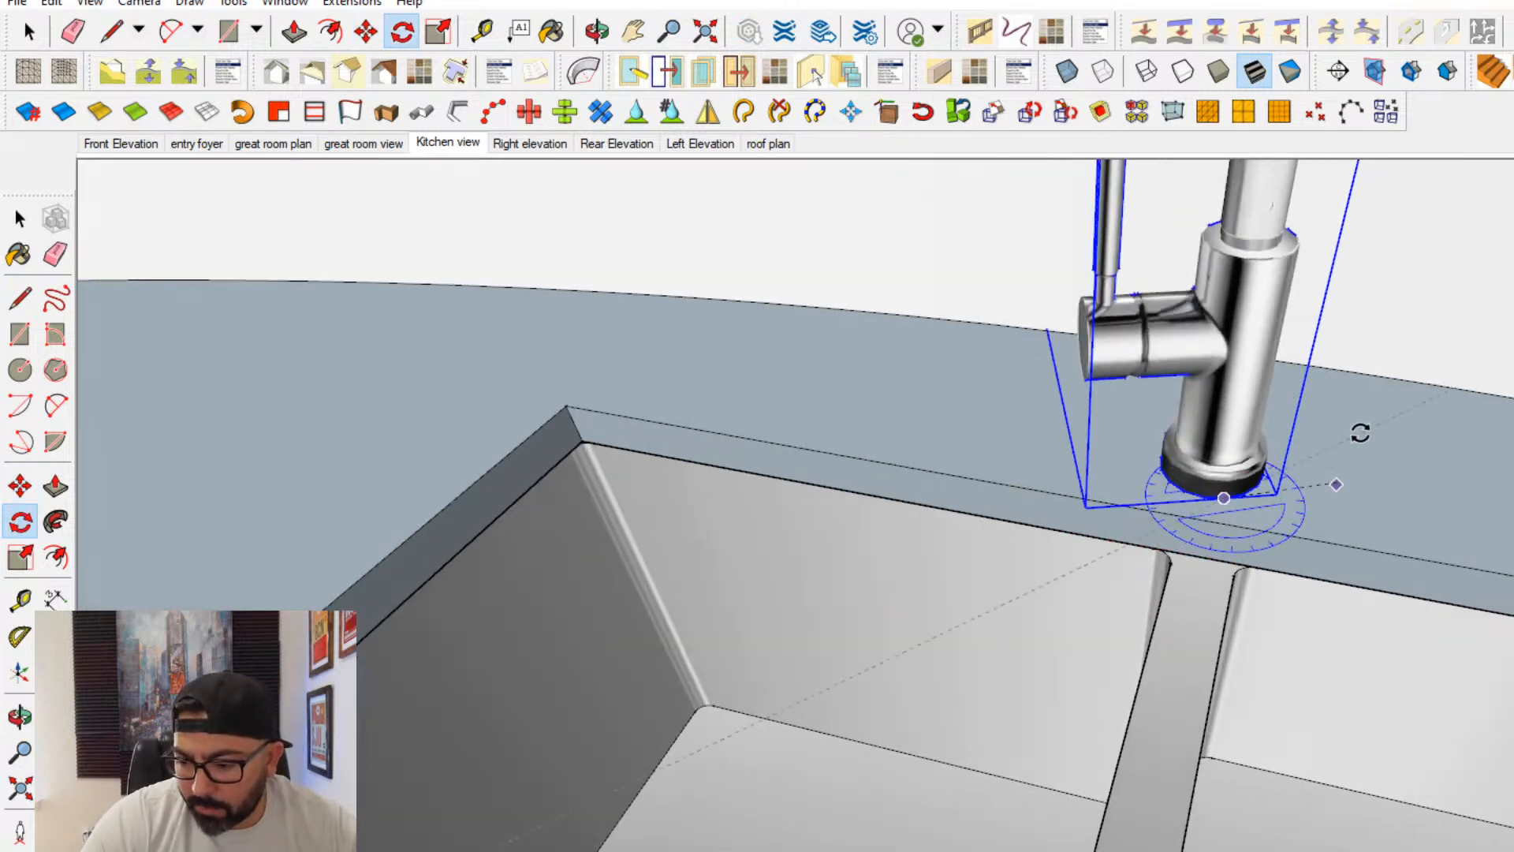
text(180)
key(Return)
middle_drag(1265, 357, 505, 555)
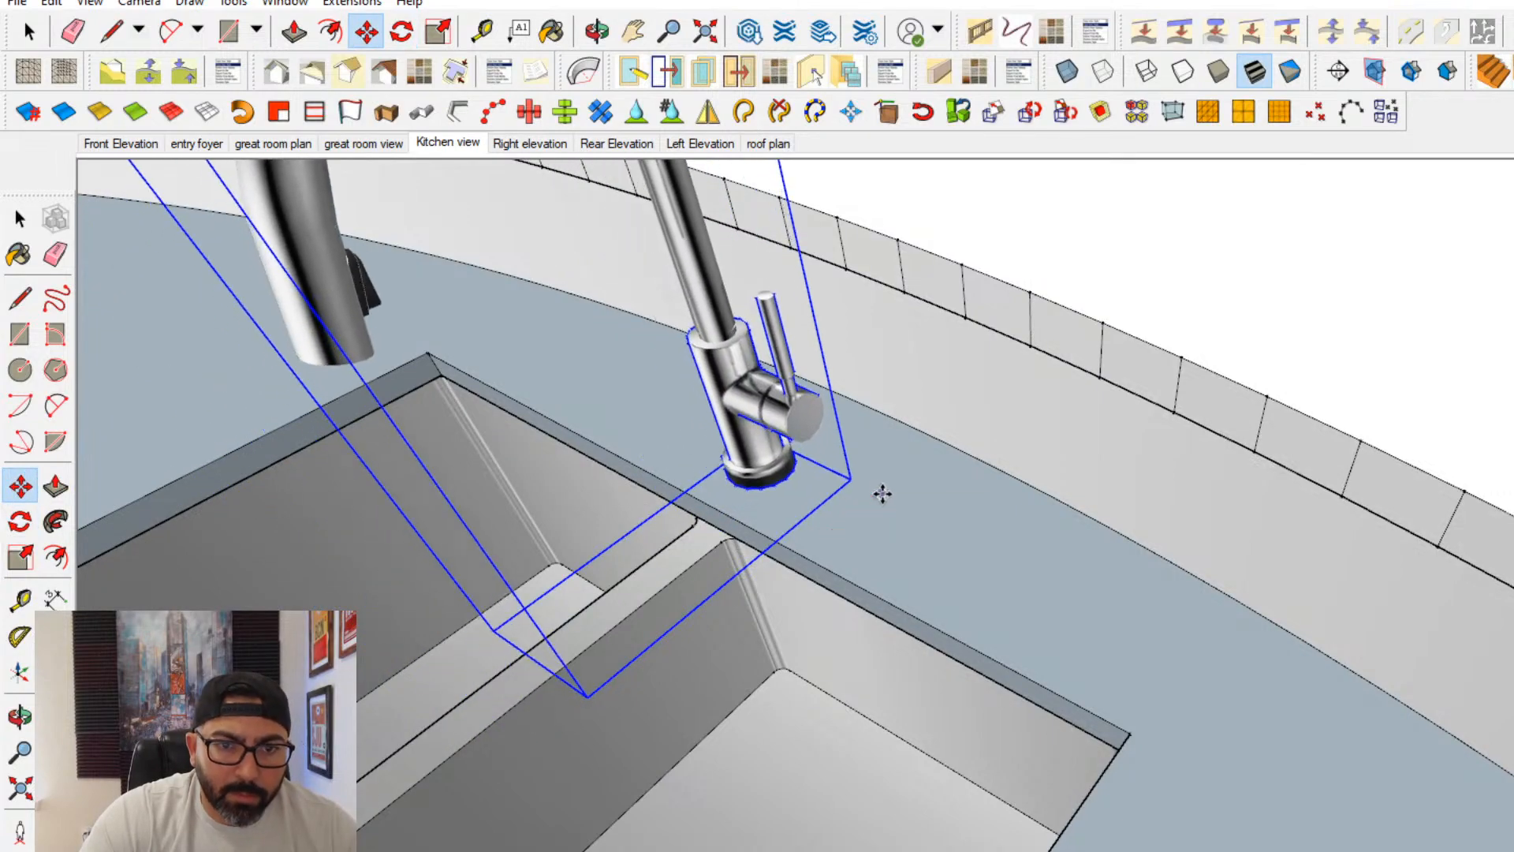
scroll(883, 497, down, 3)
middle_drag(910, 494, 552, 358)
- Delete the horizontal edge across the wall seen through the kitchen doorway and paint that wall with the cream wall finish
click(20, 218)
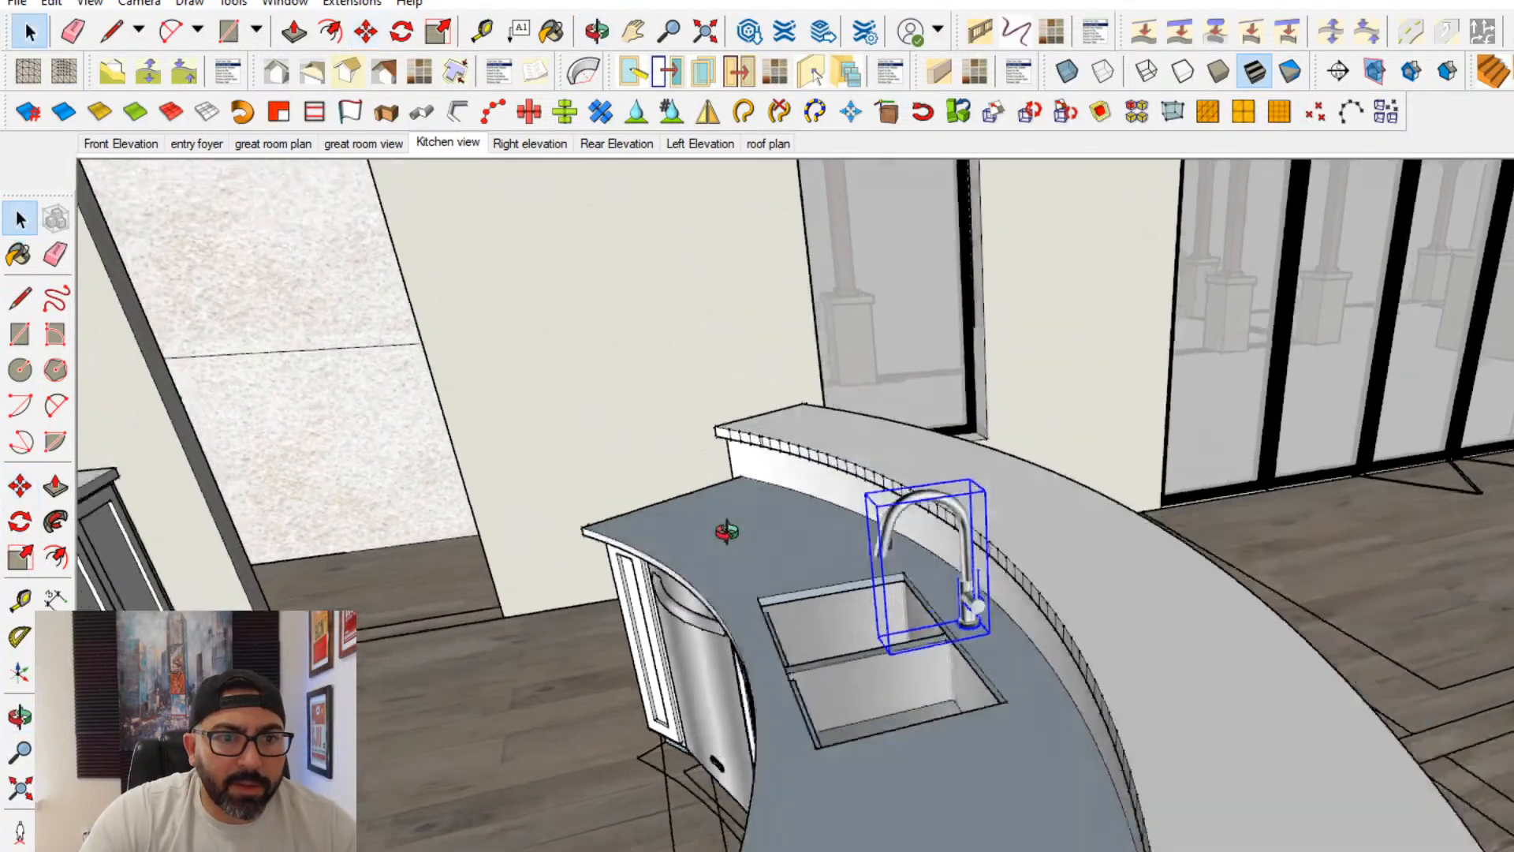
double_click(513, 307)
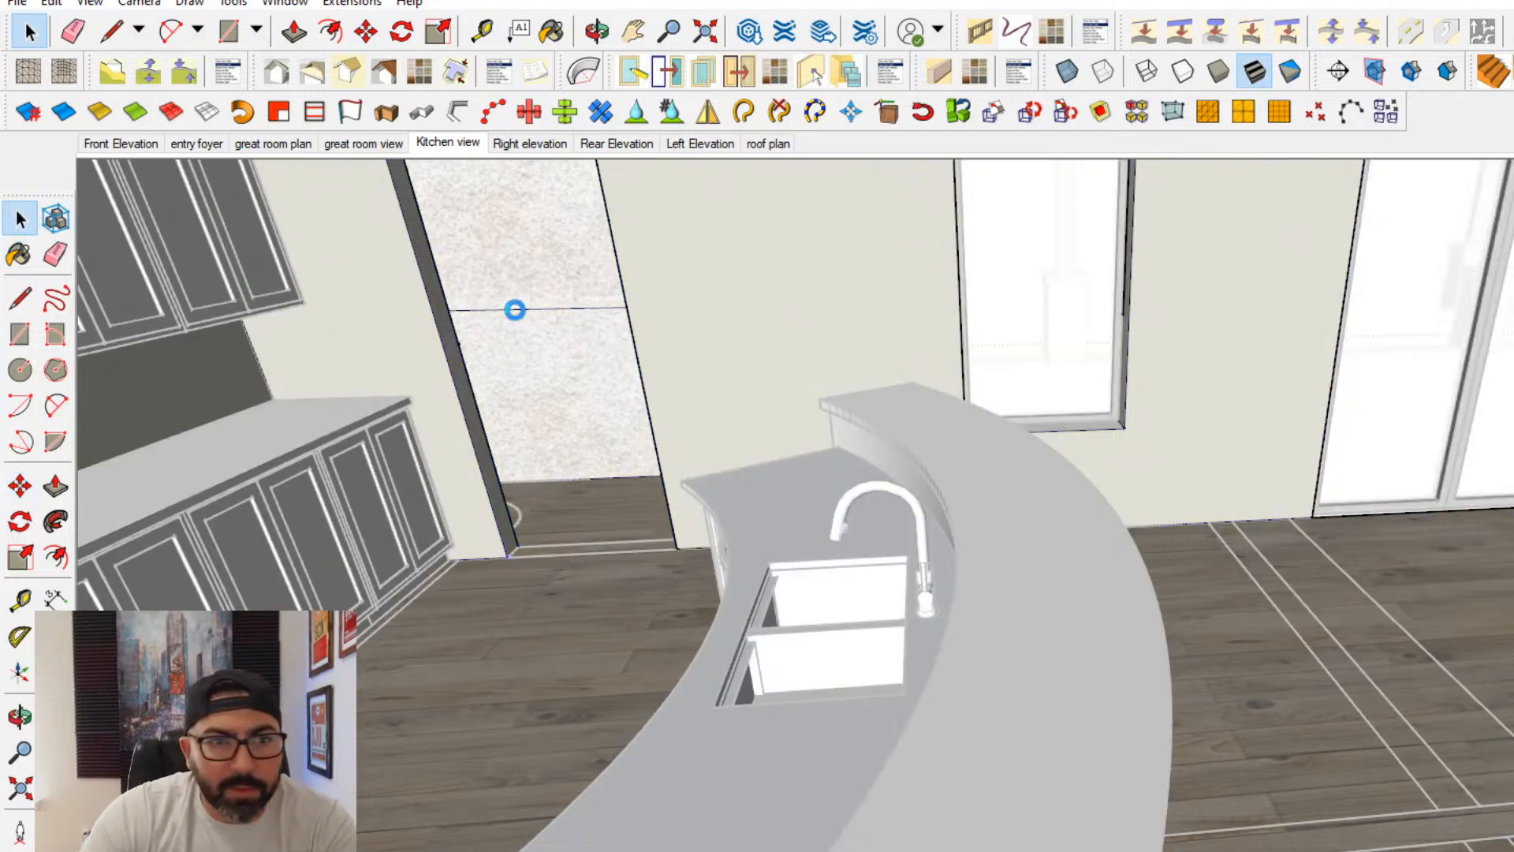
key(Delete)
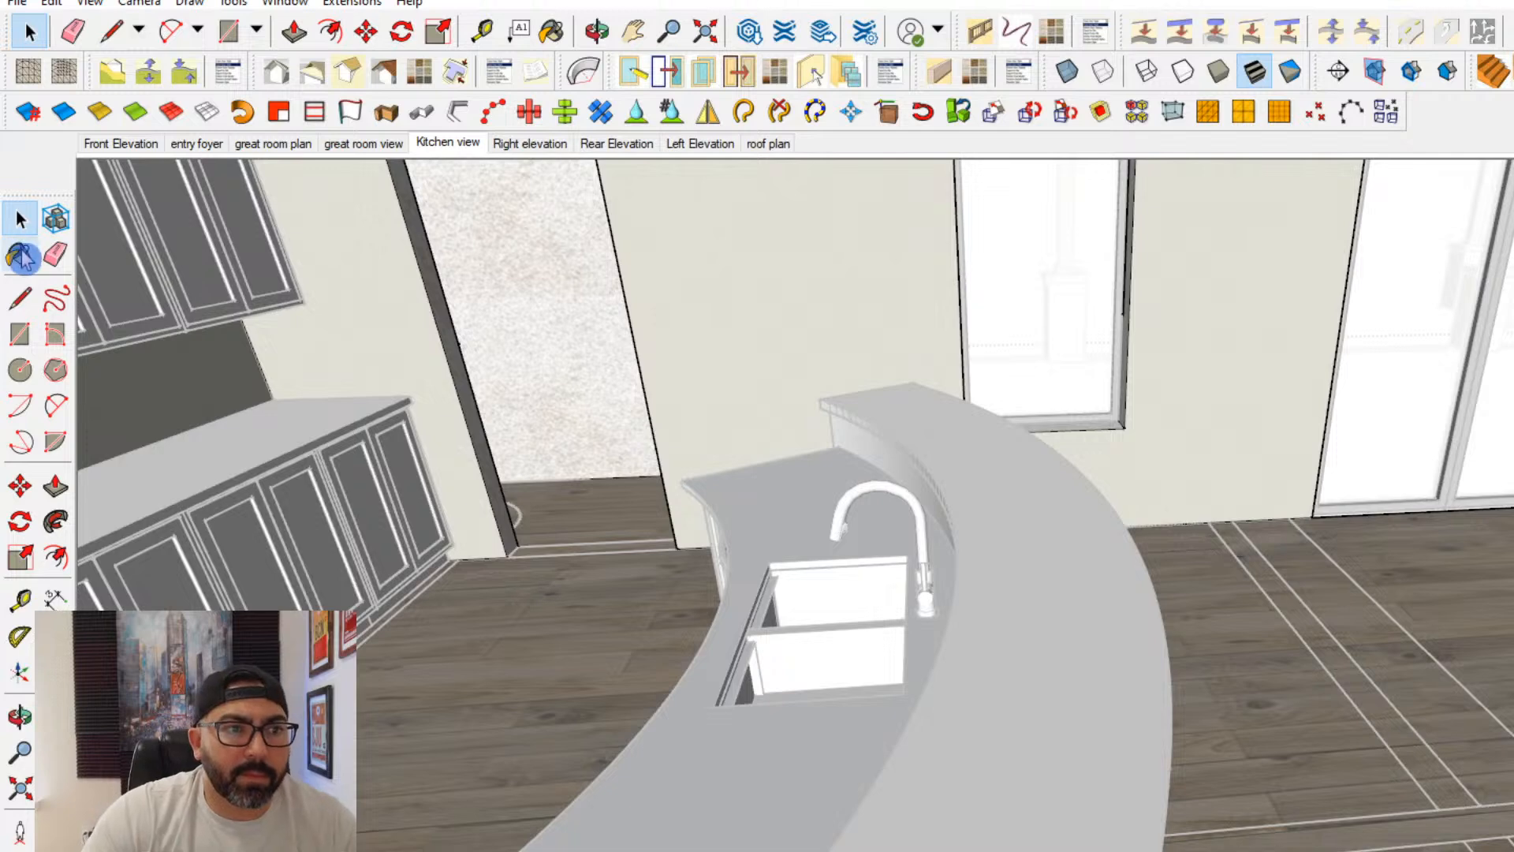
click(560, 295)
- Paint the side faces of the doorway beside the kitchen cabinets with the cream wall finish
scroll(574, 284, up, 3)
mouse_move(581, 280)
middle_down()
mouse_move(963, 469)
mouse_move(835, 478)
mouse_move(713, 399)
mouse_move(699, 433)
mouse_move(258, 402)
middle_up()
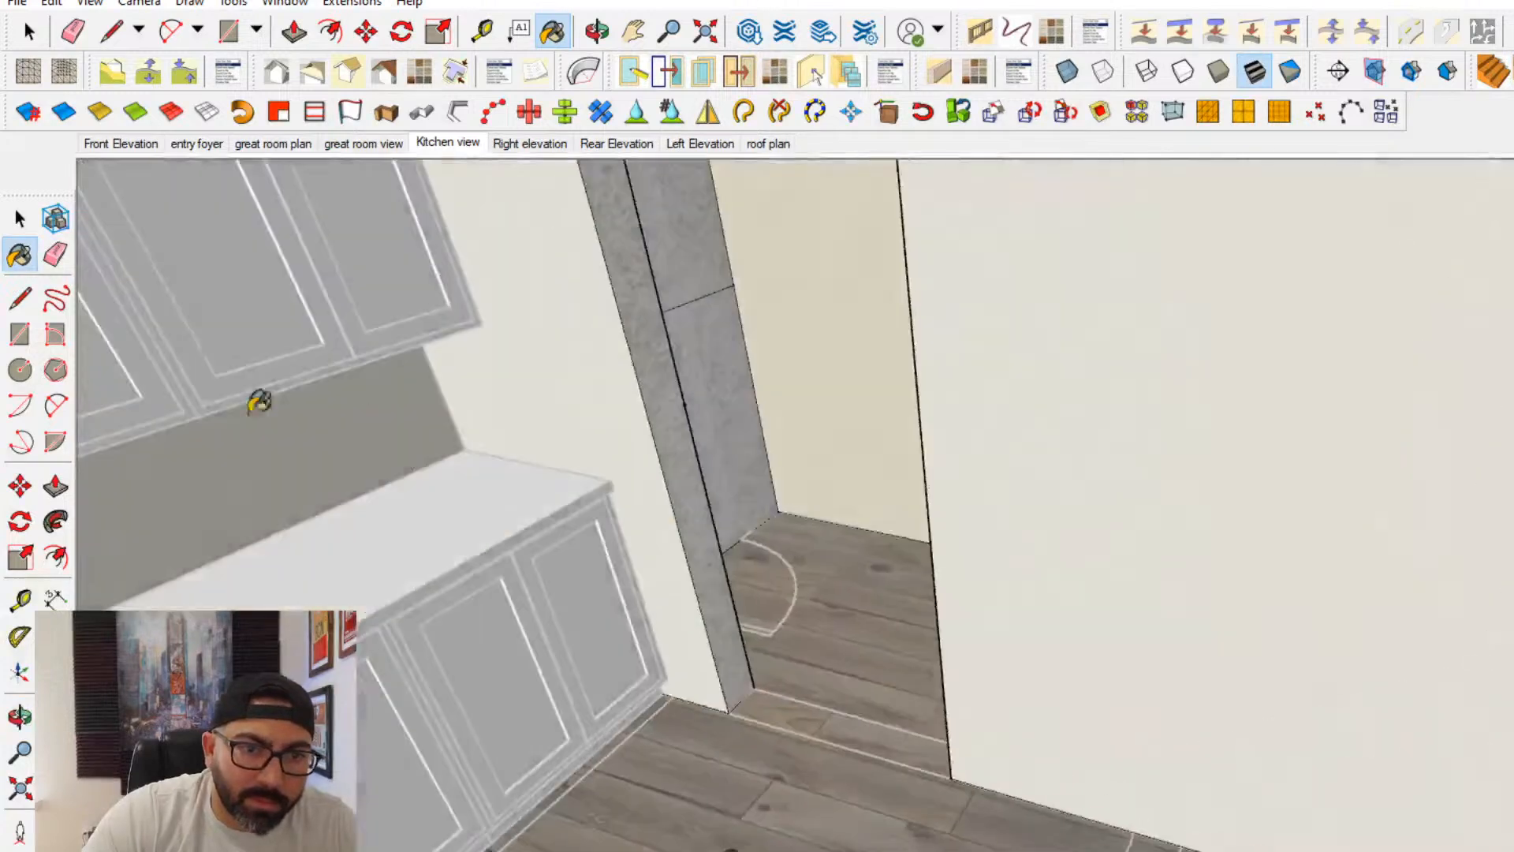
click(662, 309)
click(693, 294)
click(714, 323)
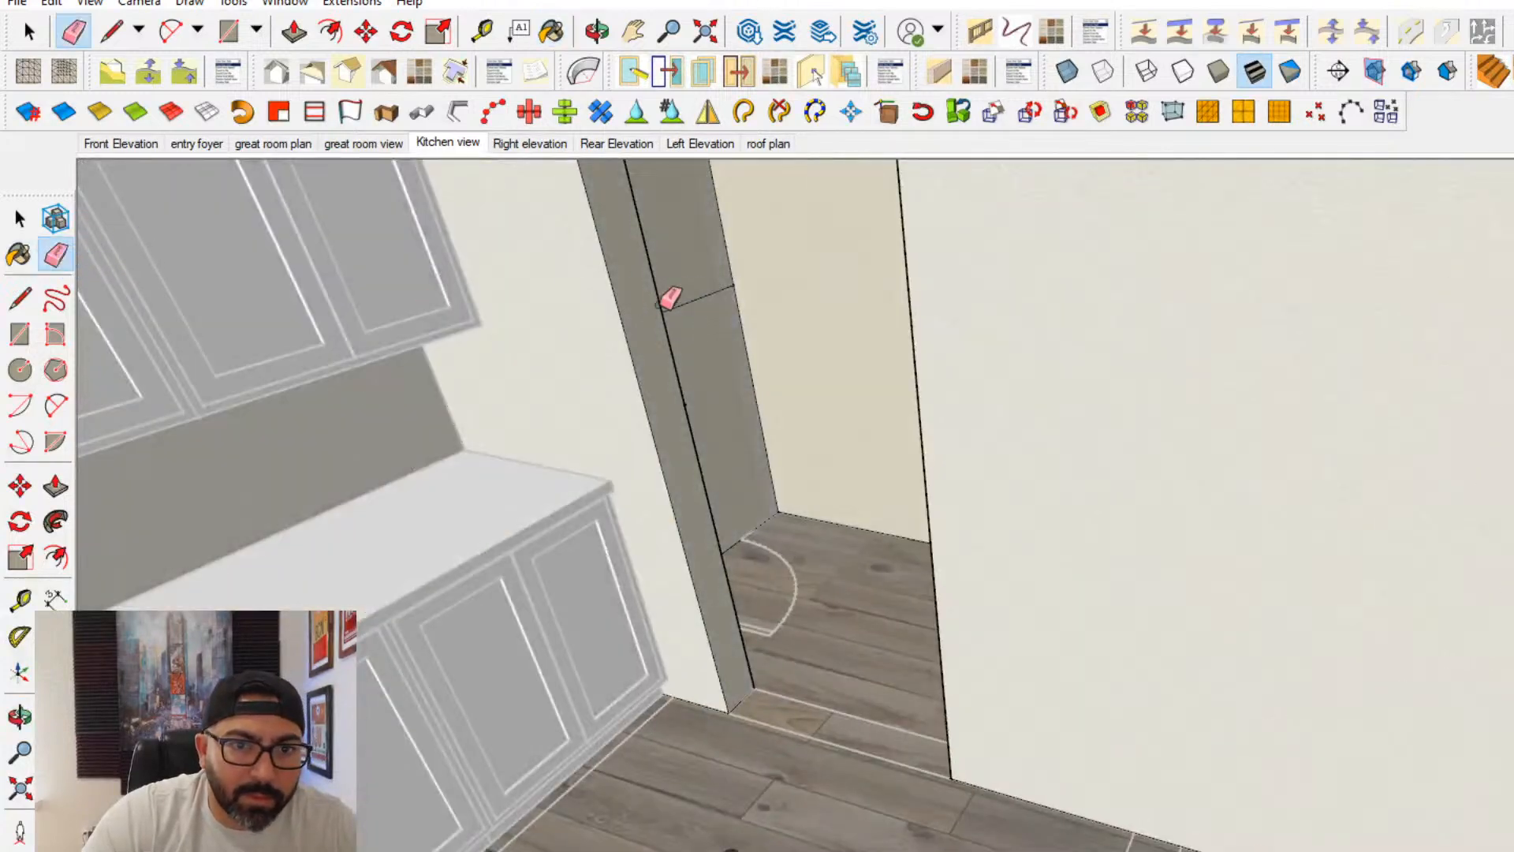
mouse_move(702, 363)
middle_down()
mouse_move(1173, 395)
mouse_move(924, 352)
middle_up()
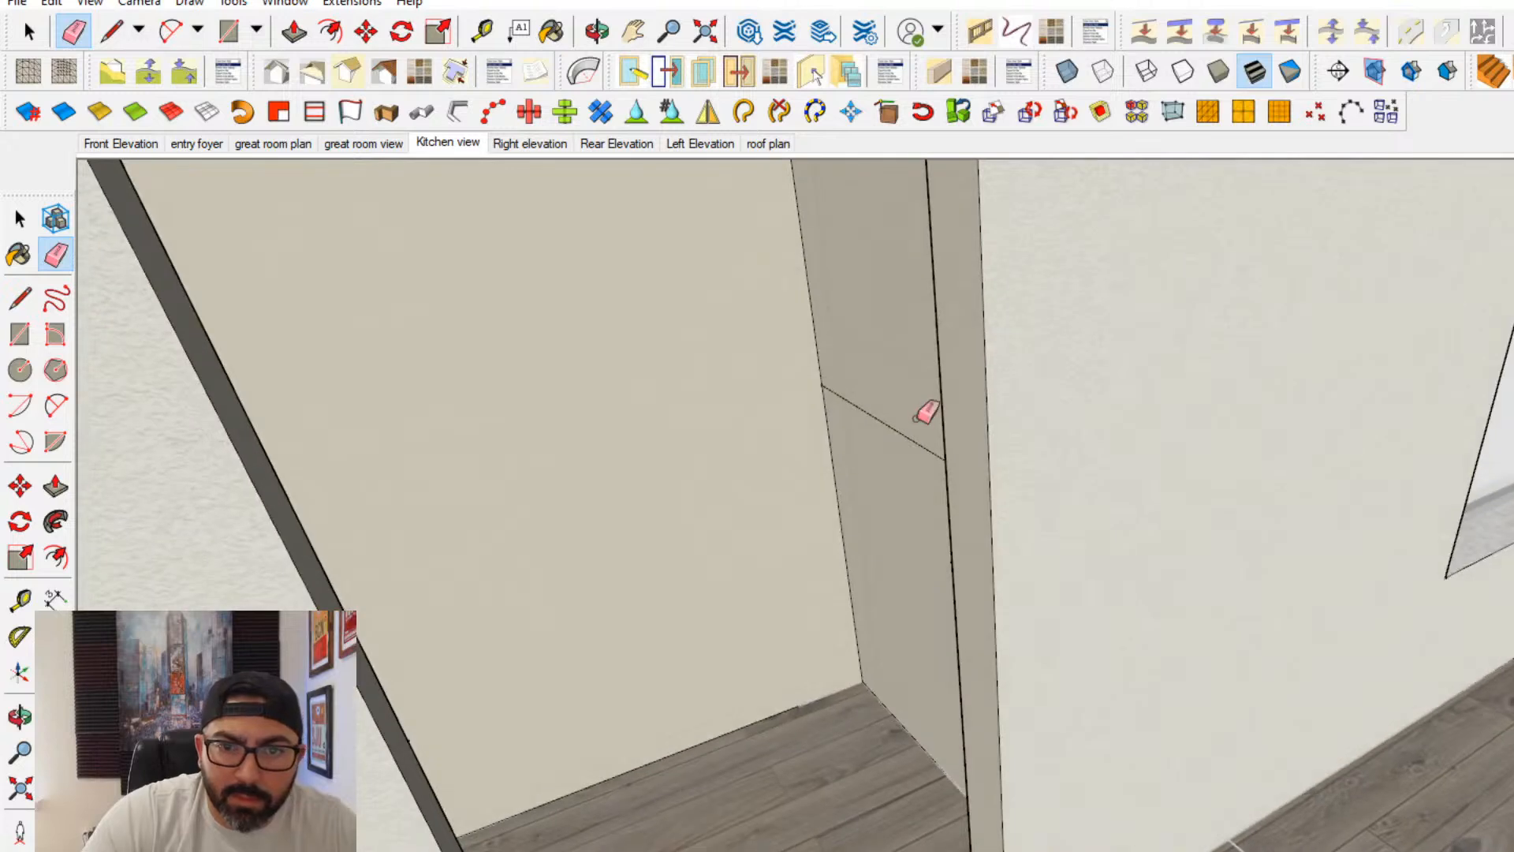
click(27, 229)
- Move the kitchen window through the wall thickness so its frame sits closer to the room-side wall face
scroll(1186, 579, down, 3)
middle_drag(1186, 579, 1115, 750)
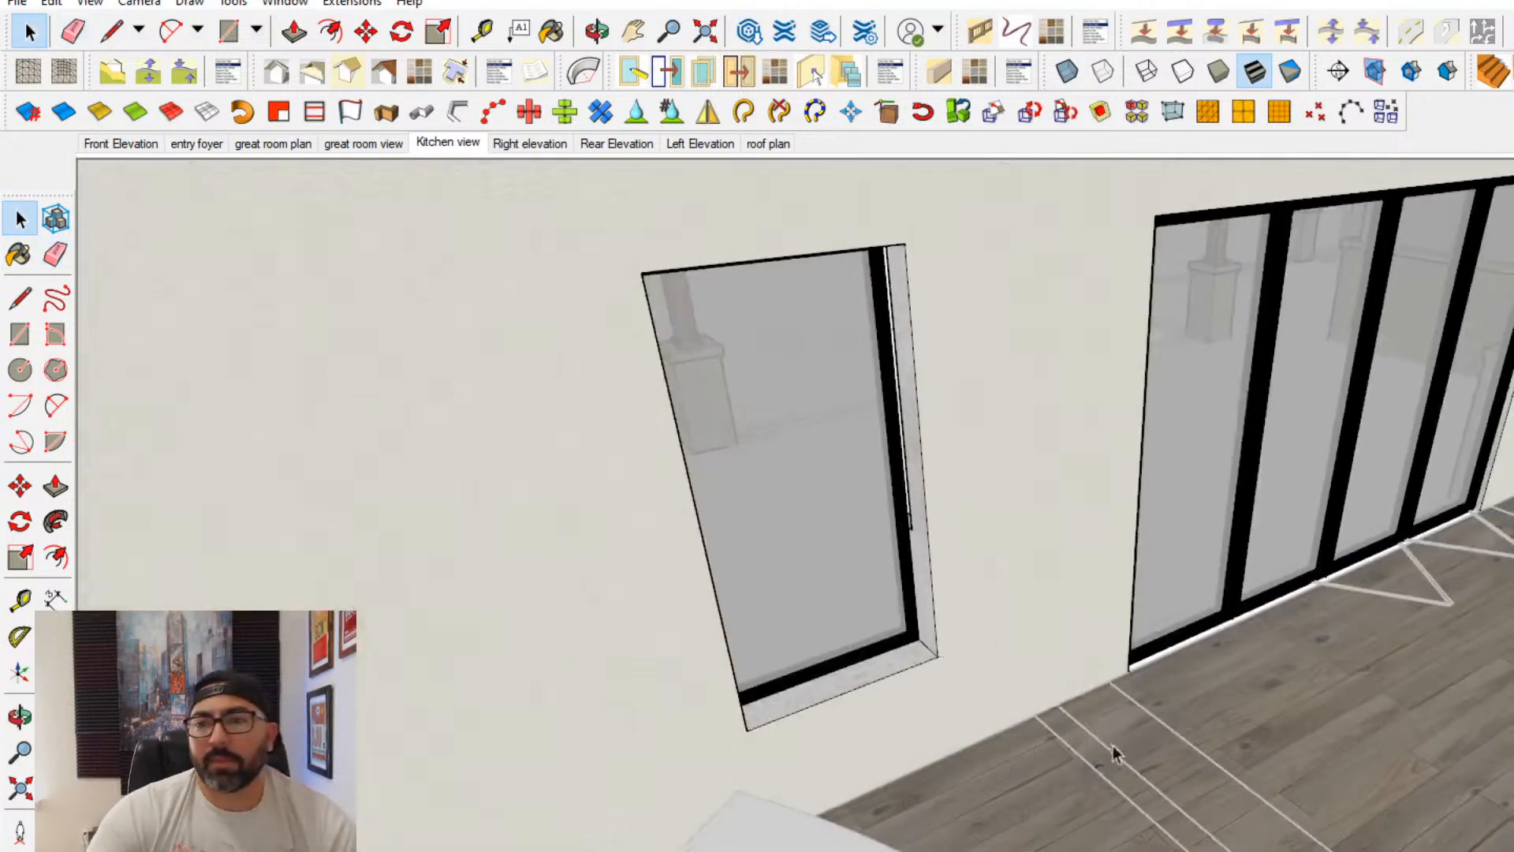
scroll(1088, 686, up, 2)
mouse_move(1067, 649)
shift+middle_down()
mouse_move(1003, 622)
mouse_move(1371, 593)
mouse_move(1033, 544)
shift+middle_up()
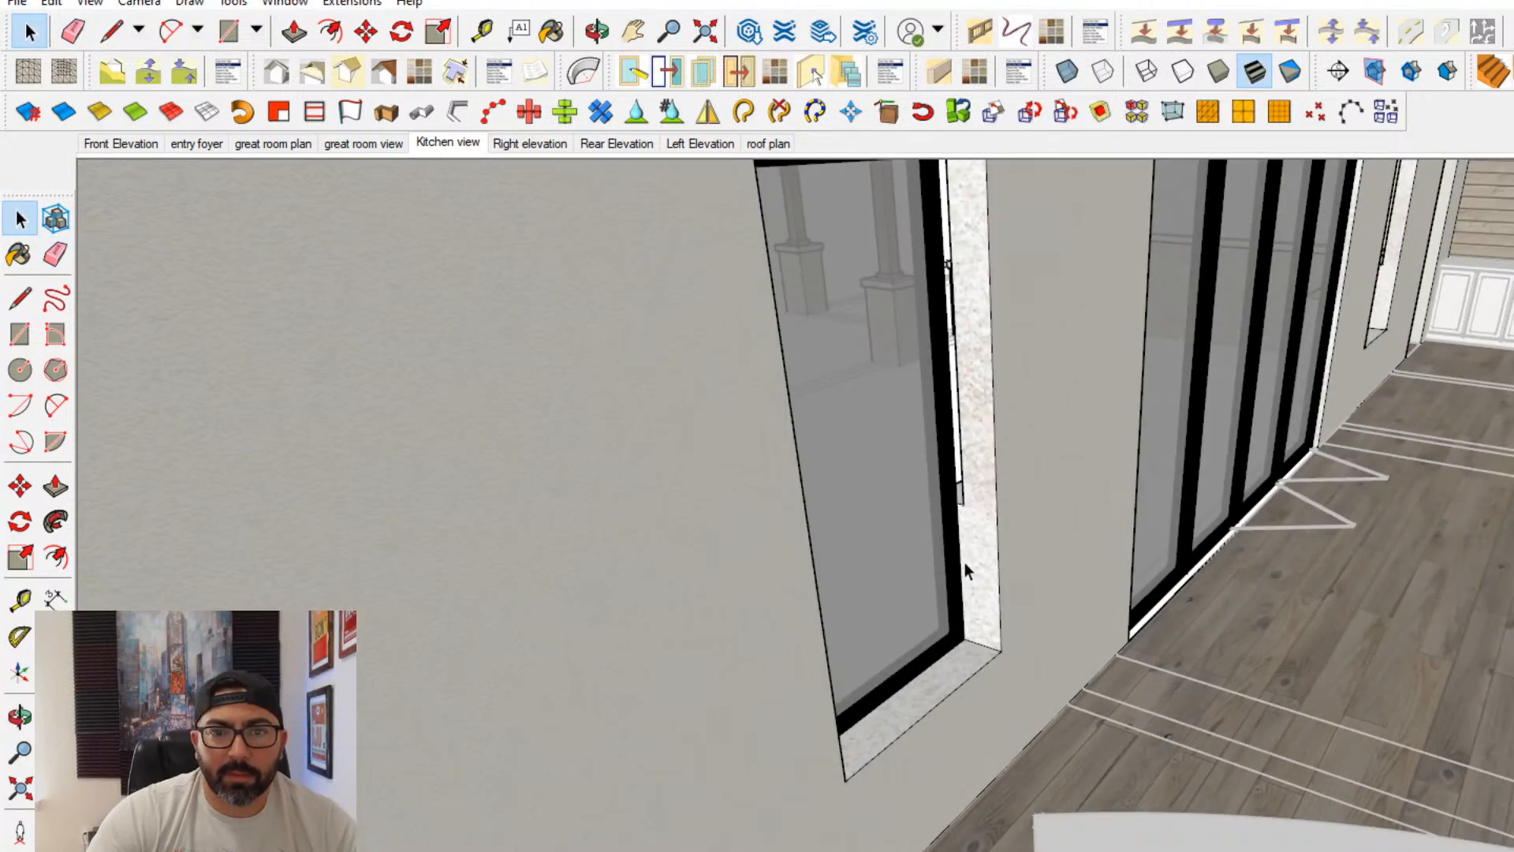
click(20, 488)
scroll(969, 639, up, 3)
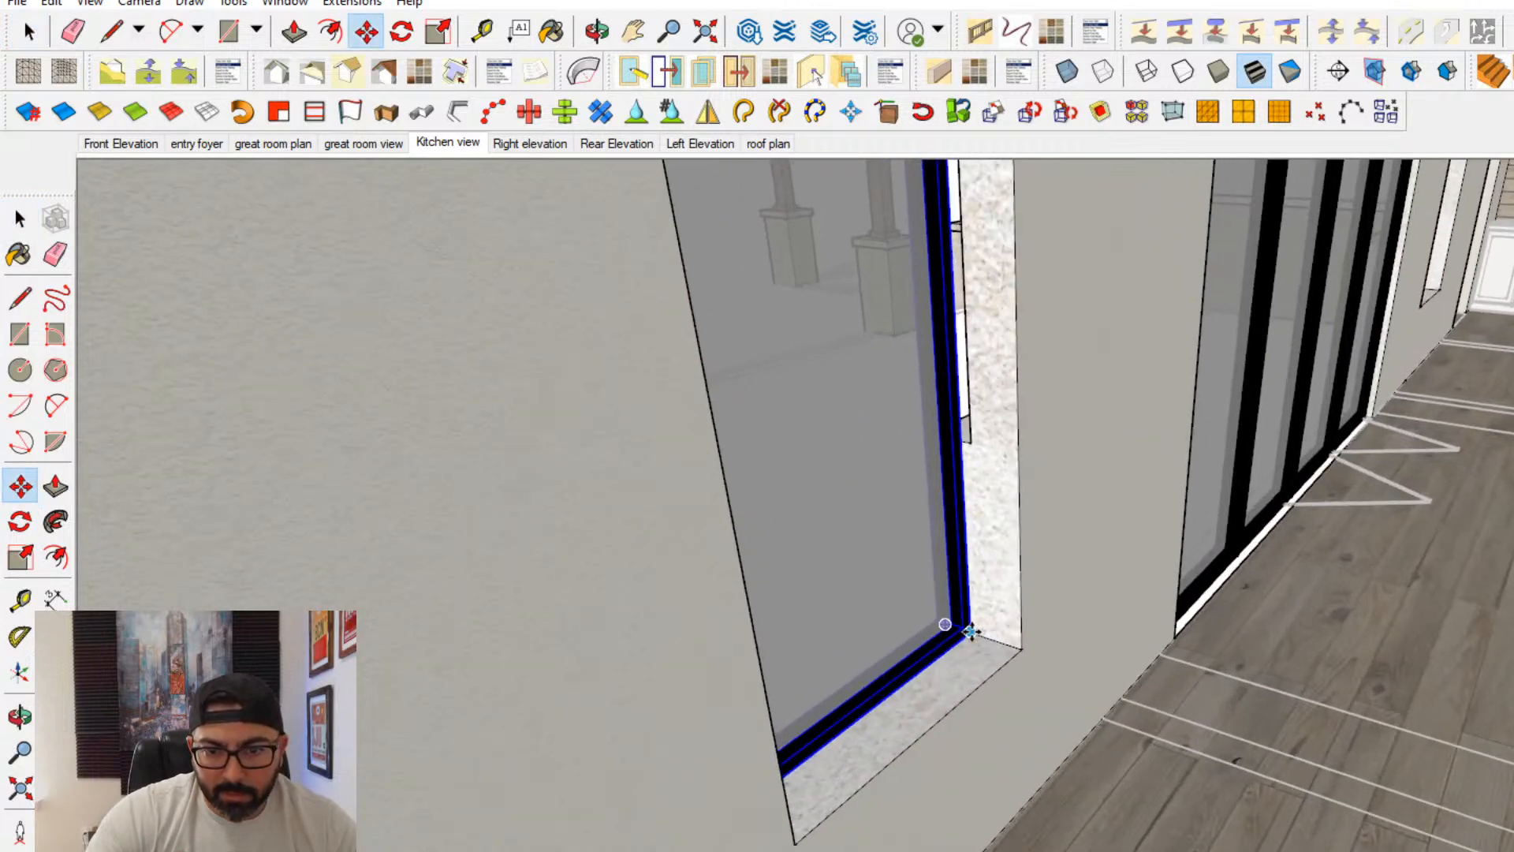
click(970, 631)
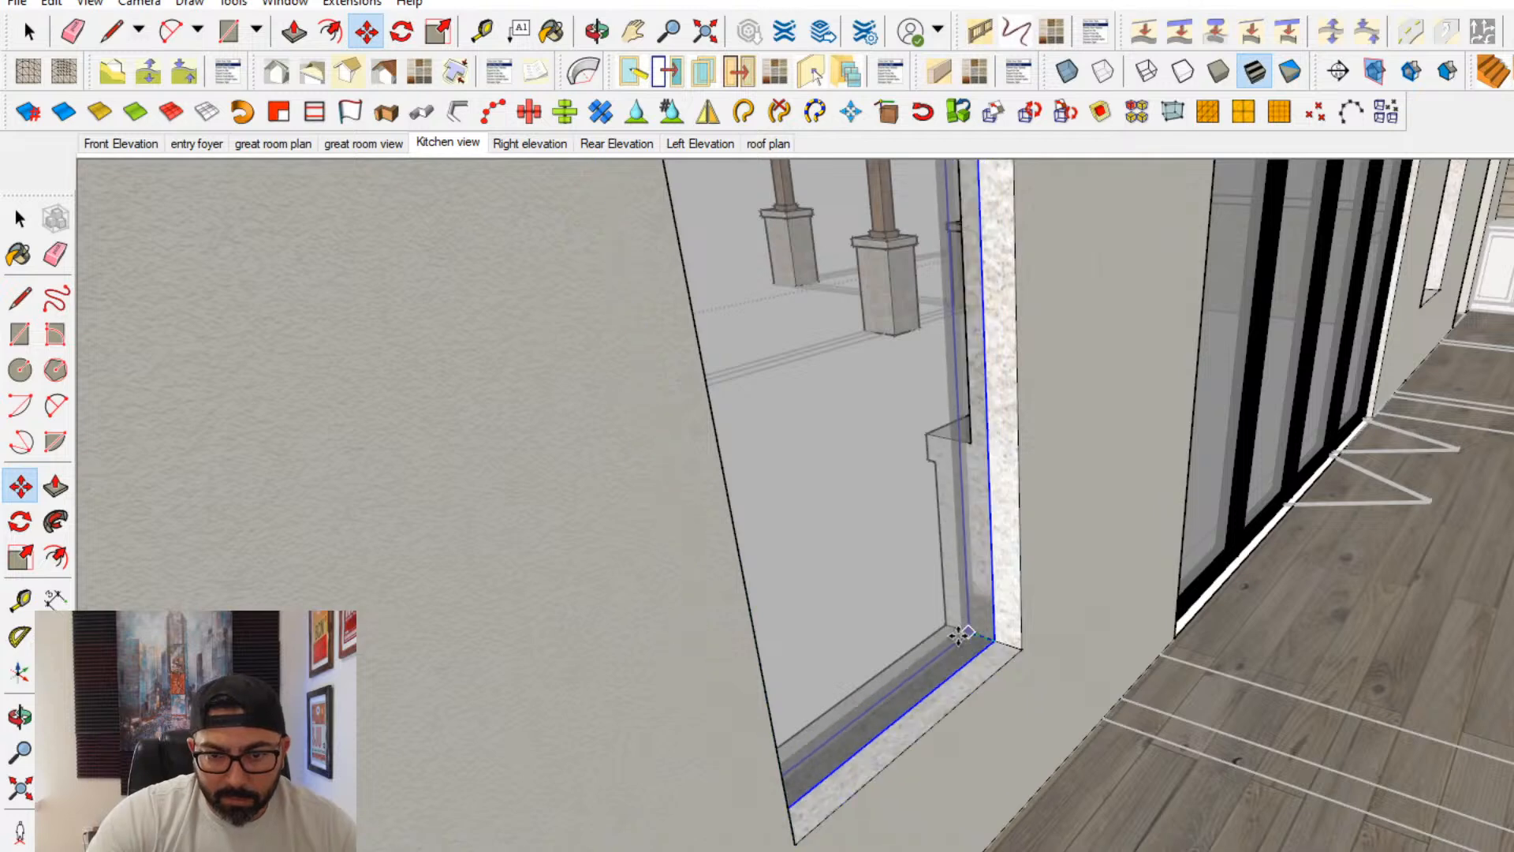
click(944, 625)
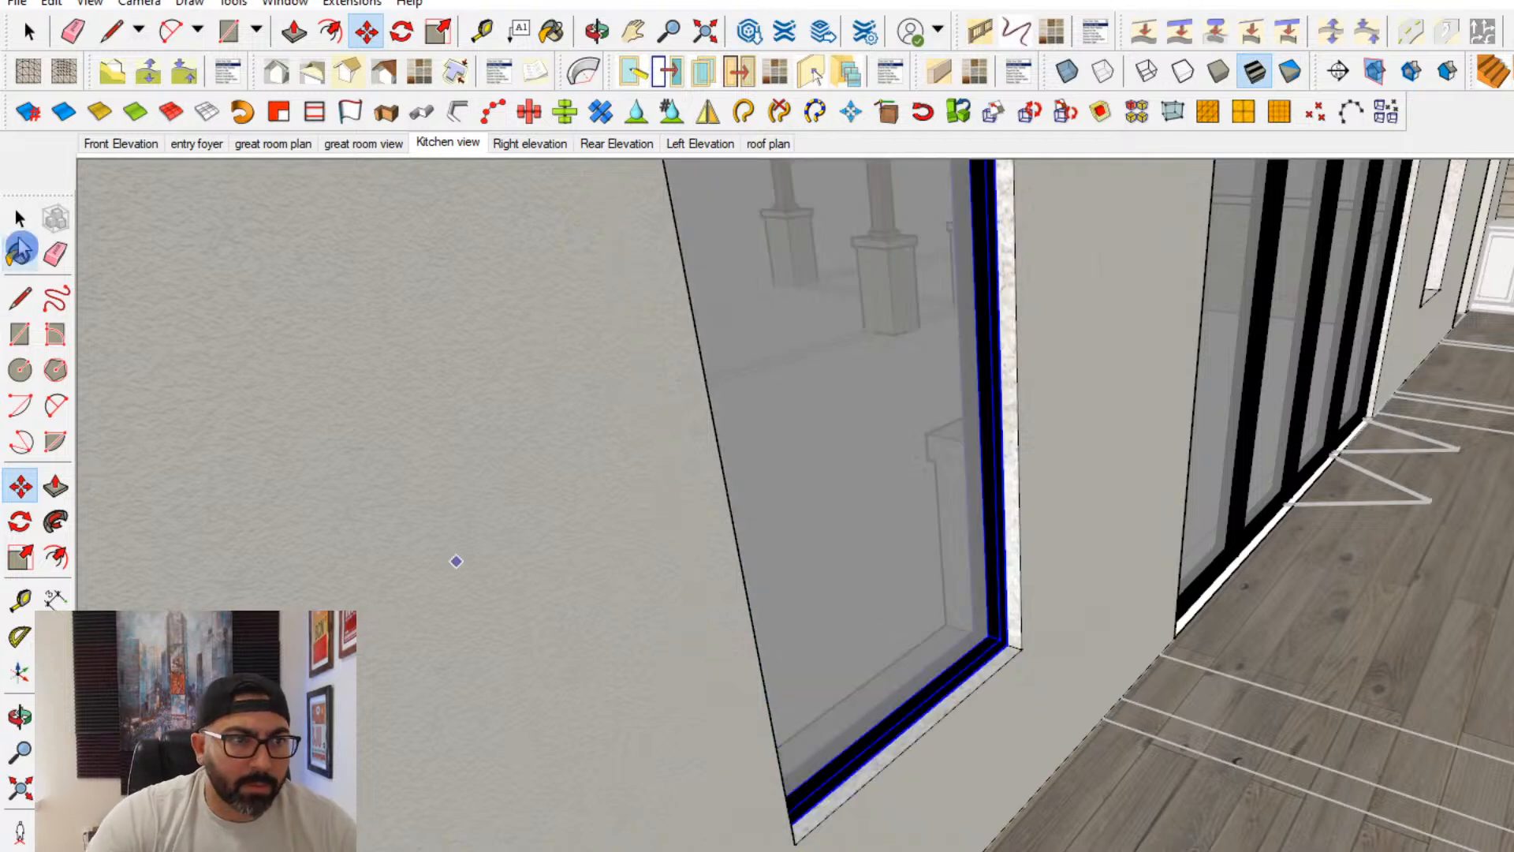
- Open the exterior wall for editing and paint the inner faces of the kitchen window and sliding door openings with the wall finish
click(410, 502)
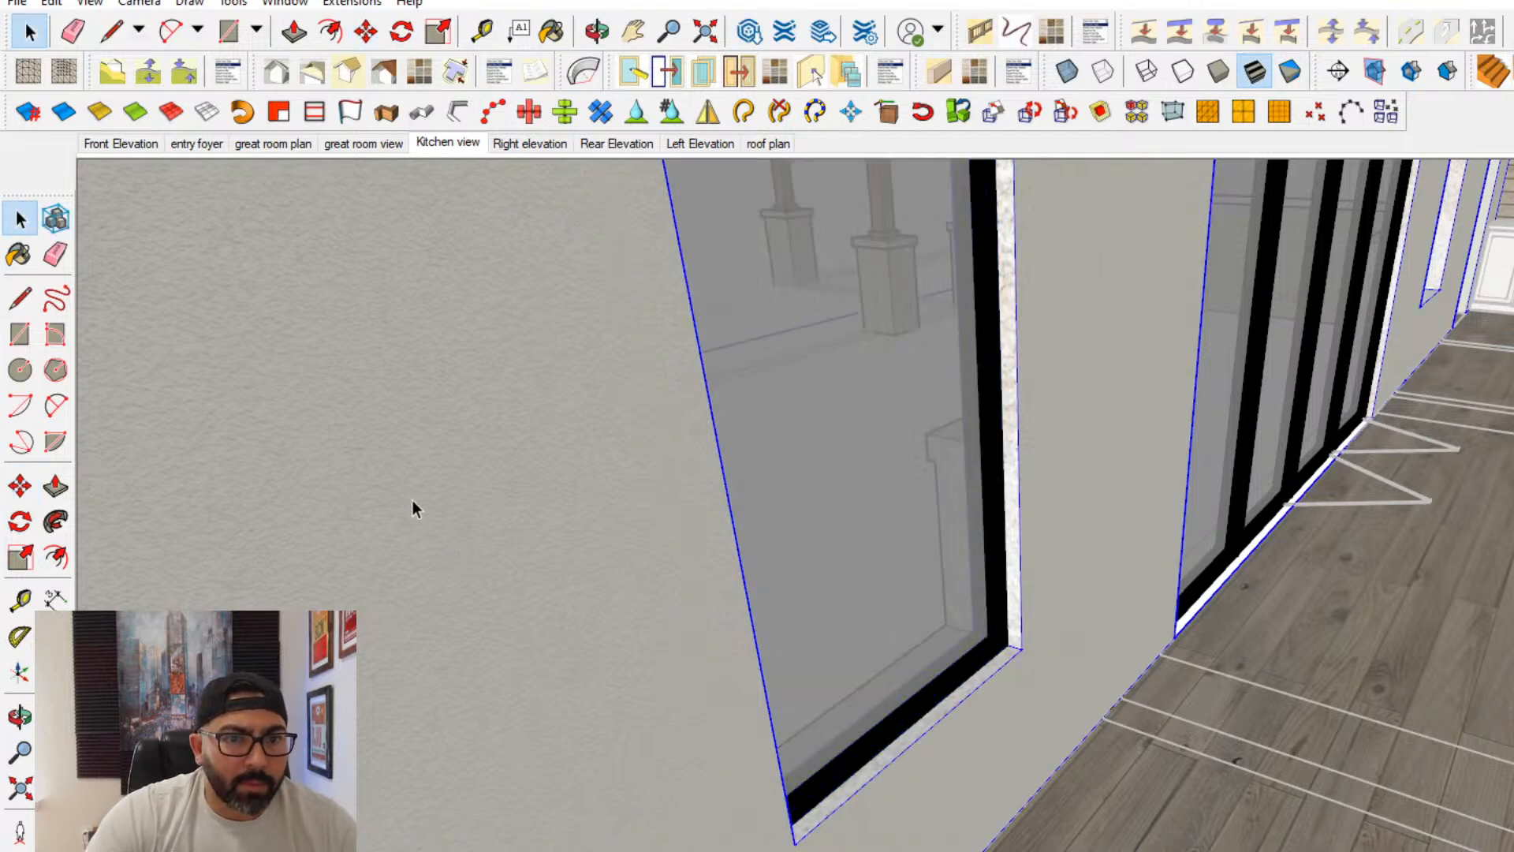
click(413, 502)
click(19, 255)
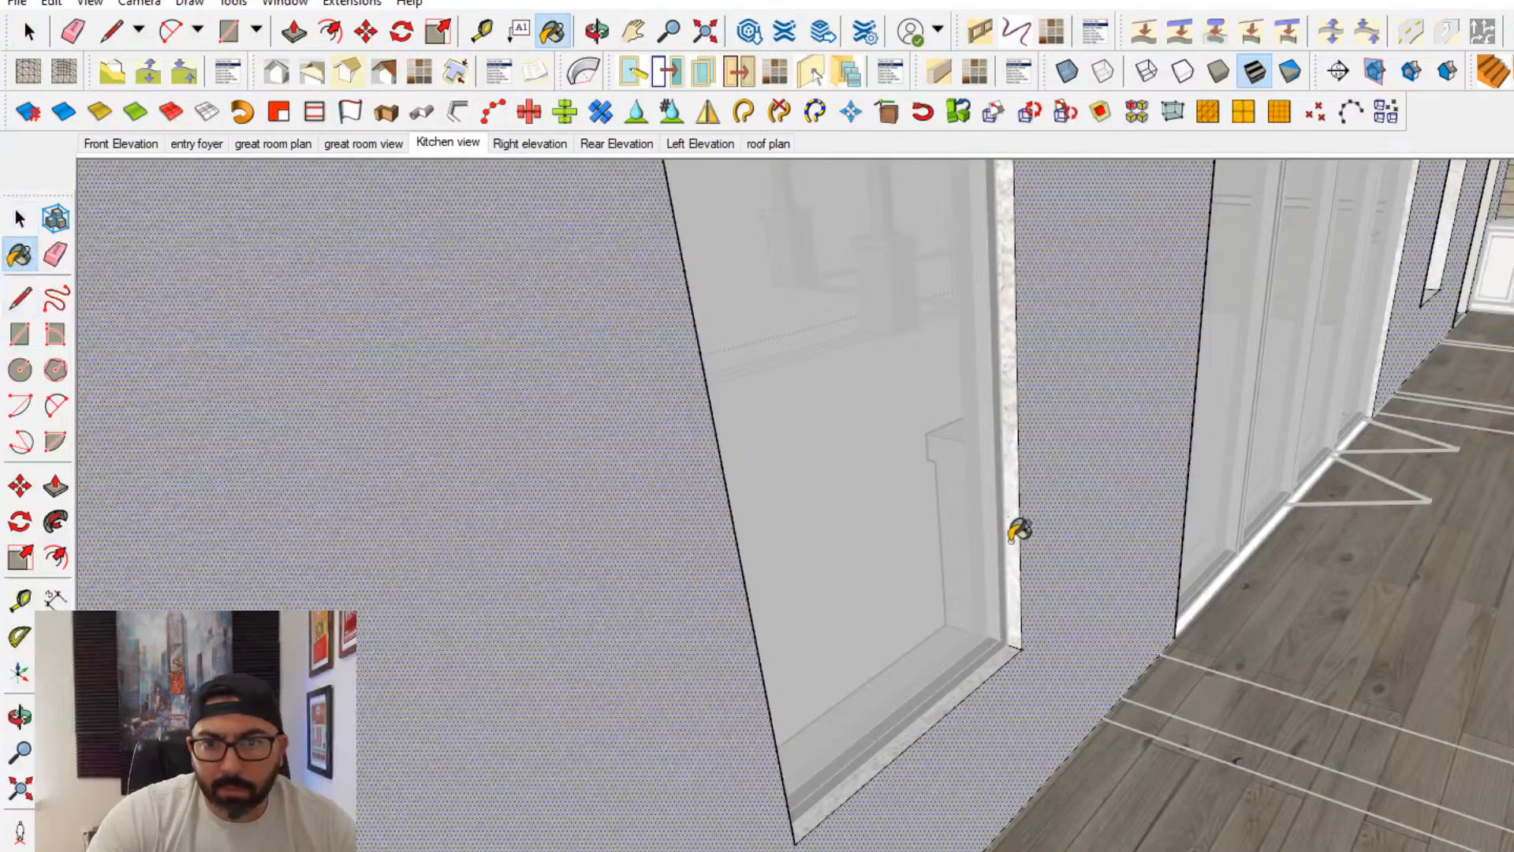
mouse_move(992, 629)
middle_down()
mouse_move(990, 649)
mouse_move(515, 649)
mouse_move(692, 541)
mouse_move(828, 505)
mouse_move(820, 548)
middle_up()
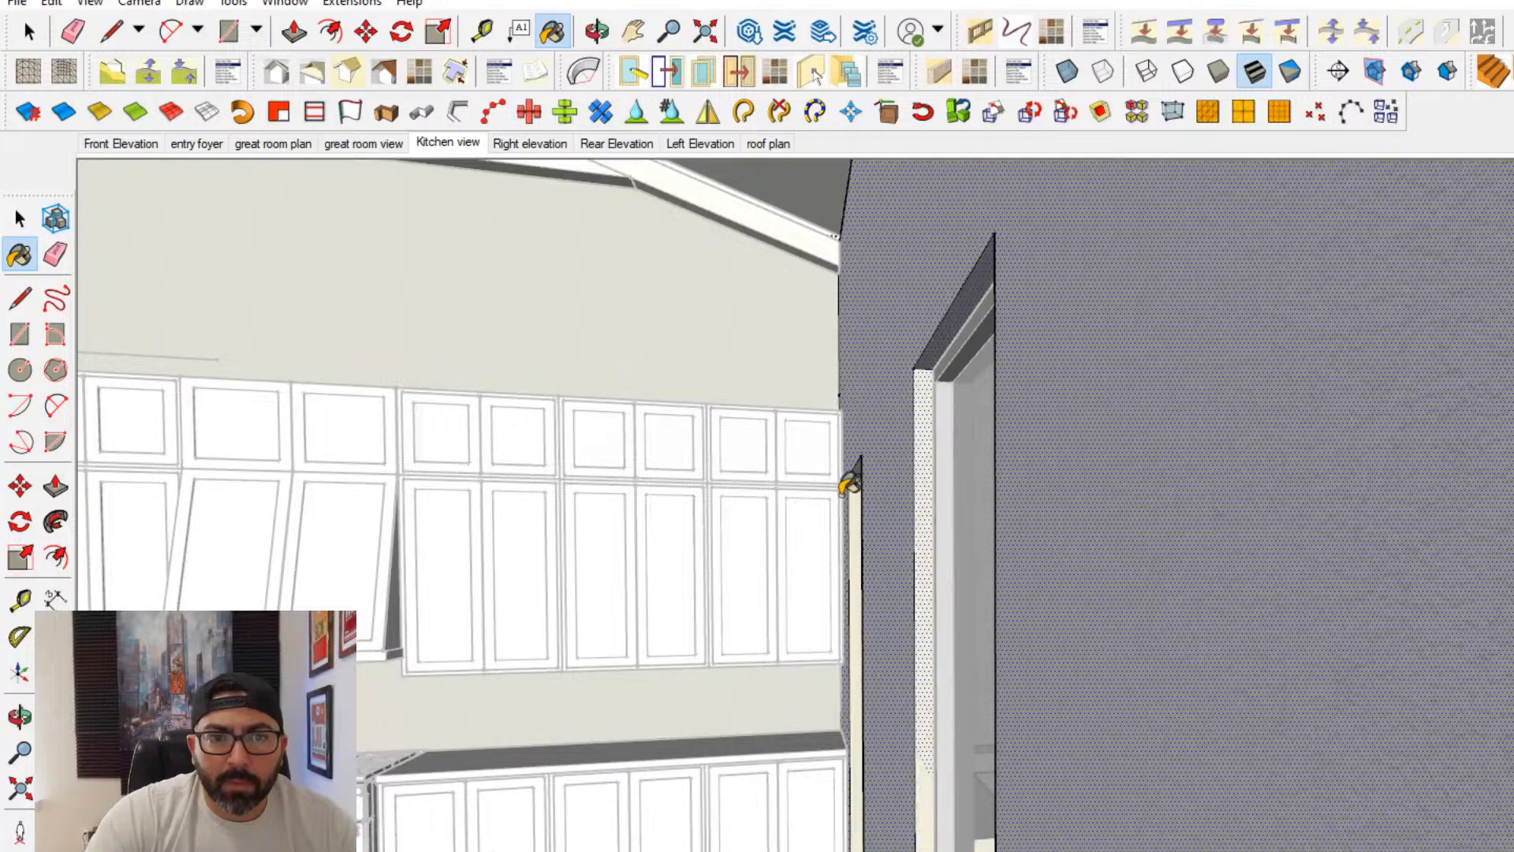
mouse_move(843, 494)
middle_down()
mouse_move(1294, 662)
mouse_move(519, 433)
mouse_move(286, 296)
middle_up()
scroll(966, 211, up, 2)
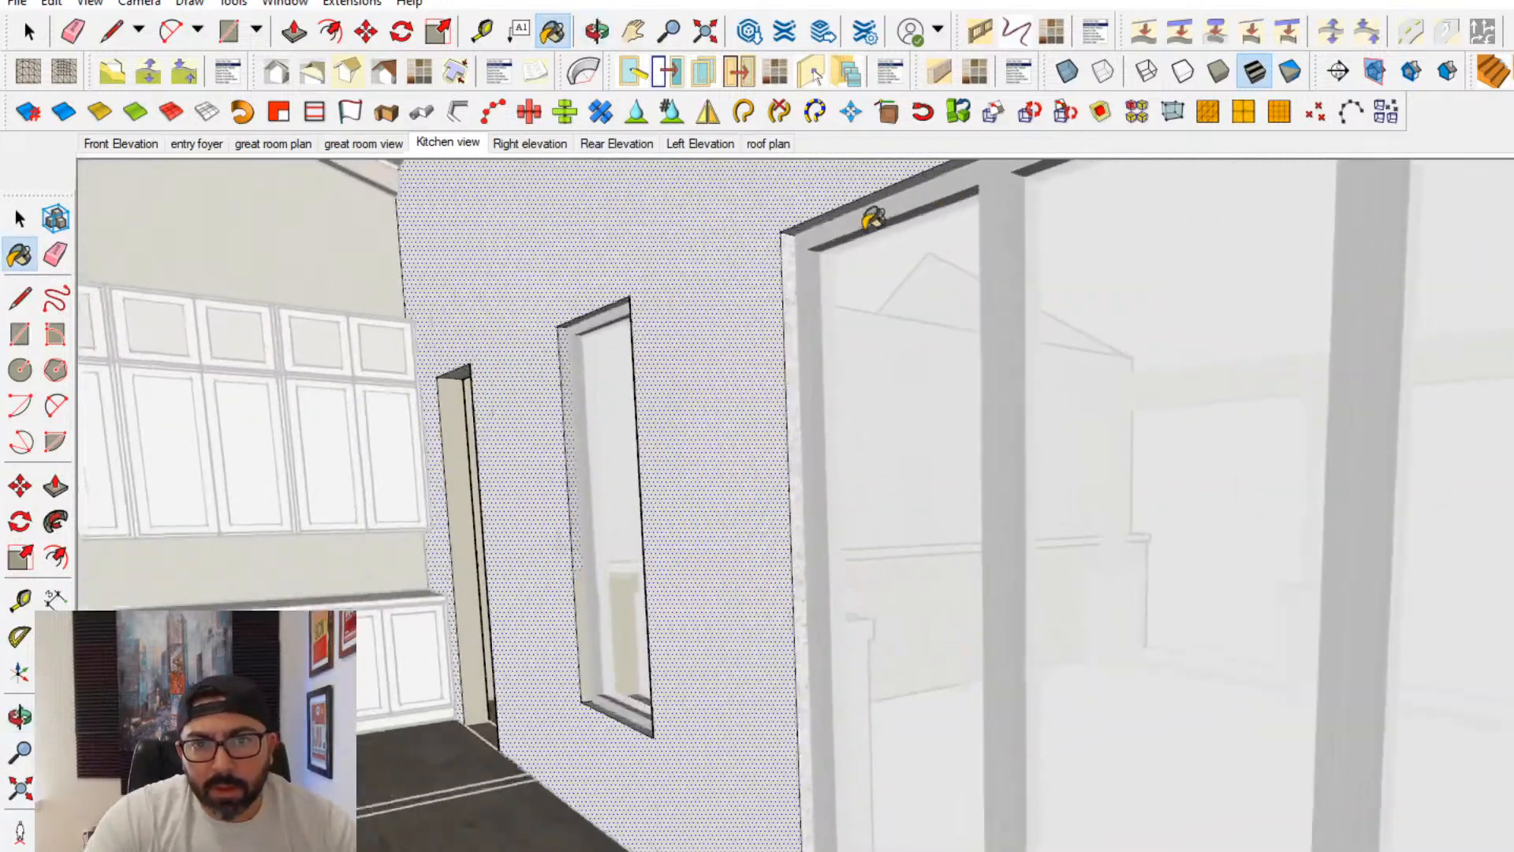
middle_drag(873, 219, 765, 213)
click(710, 255)
- Paint the sliding door's far jamb, the second window's jamb and the inner faces of the far doorway with the wall finish
mouse_move(692, 251)
middle_down()
mouse_move(484, 381)
mouse_move(102, 403)
middle_up()
scroll(1491, 442, up, 3)
mouse_move(985, 544)
middle_down()
mouse_move(1040, 395)
mouse_move(1217, 298)
middle_up()
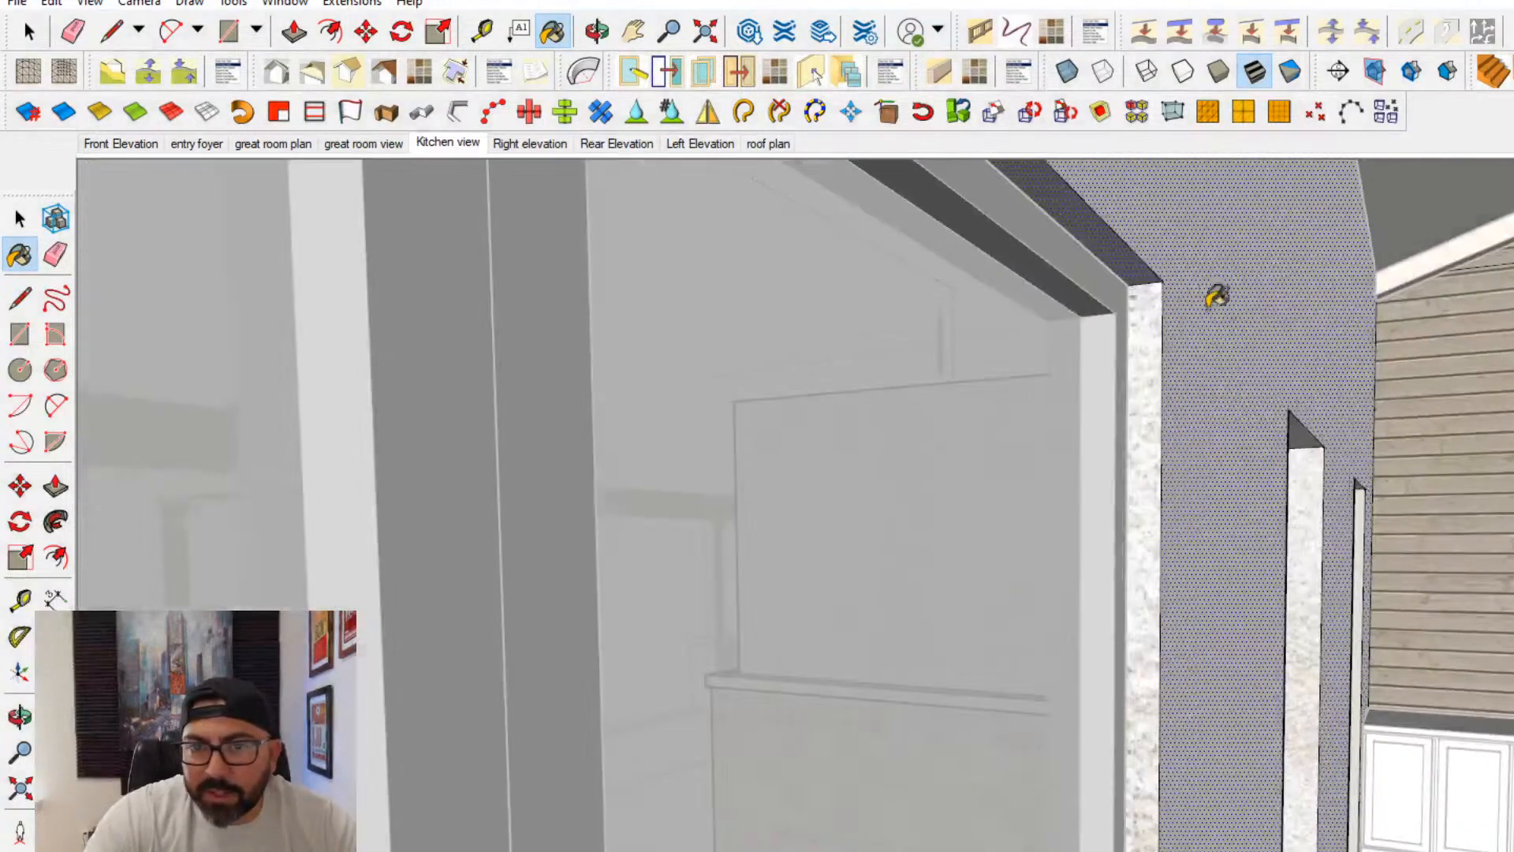
click(1140, 306)
click(1306, 460)
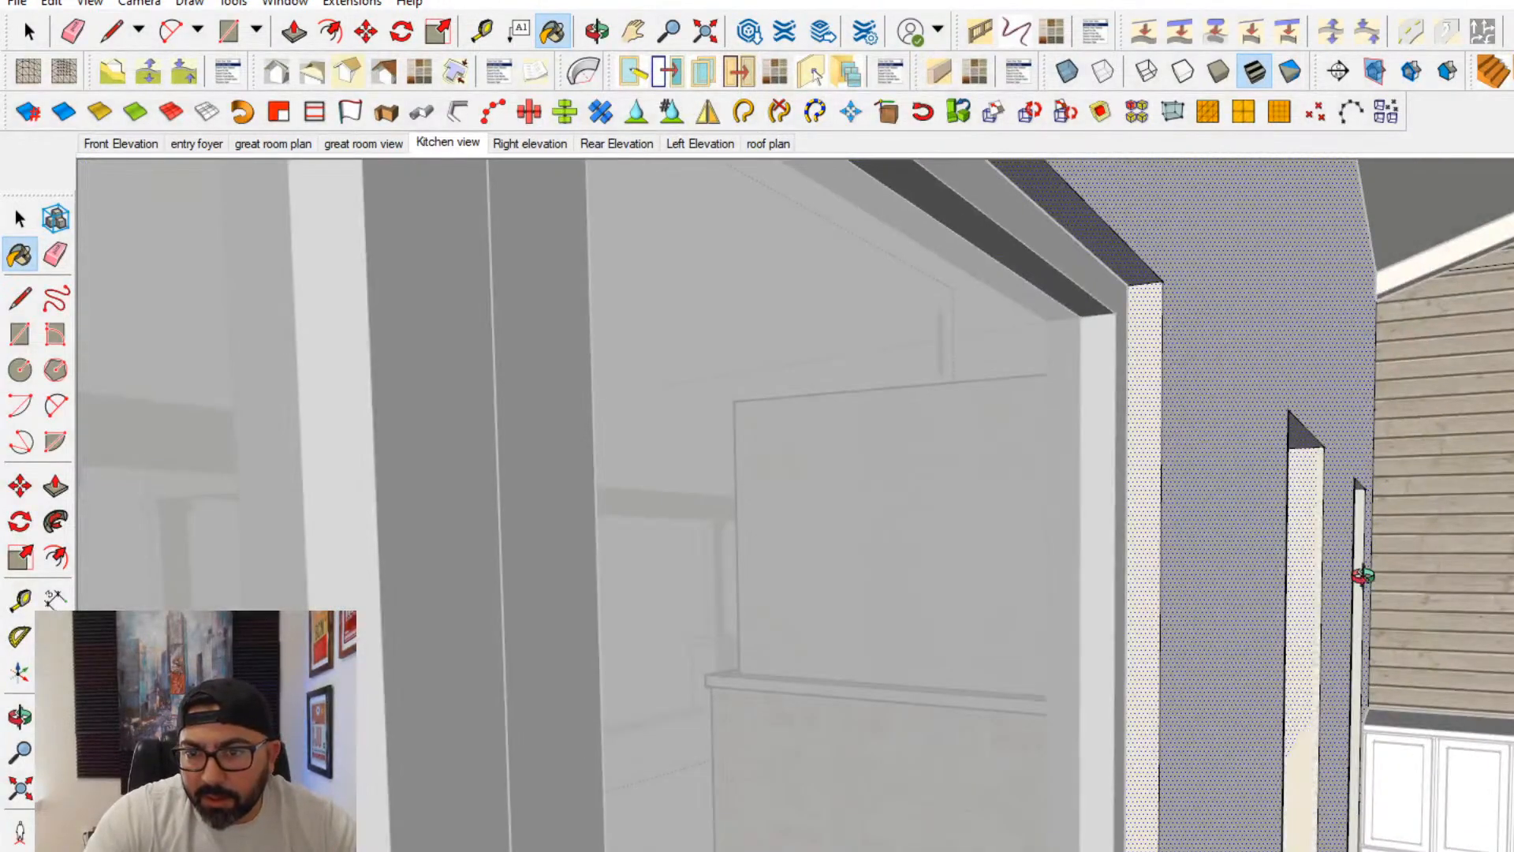
middle_drag(1364, 576, 1271, 612)
scroll(1271, 610, up, 2)
click(1277, 597)
click(1254, 620)
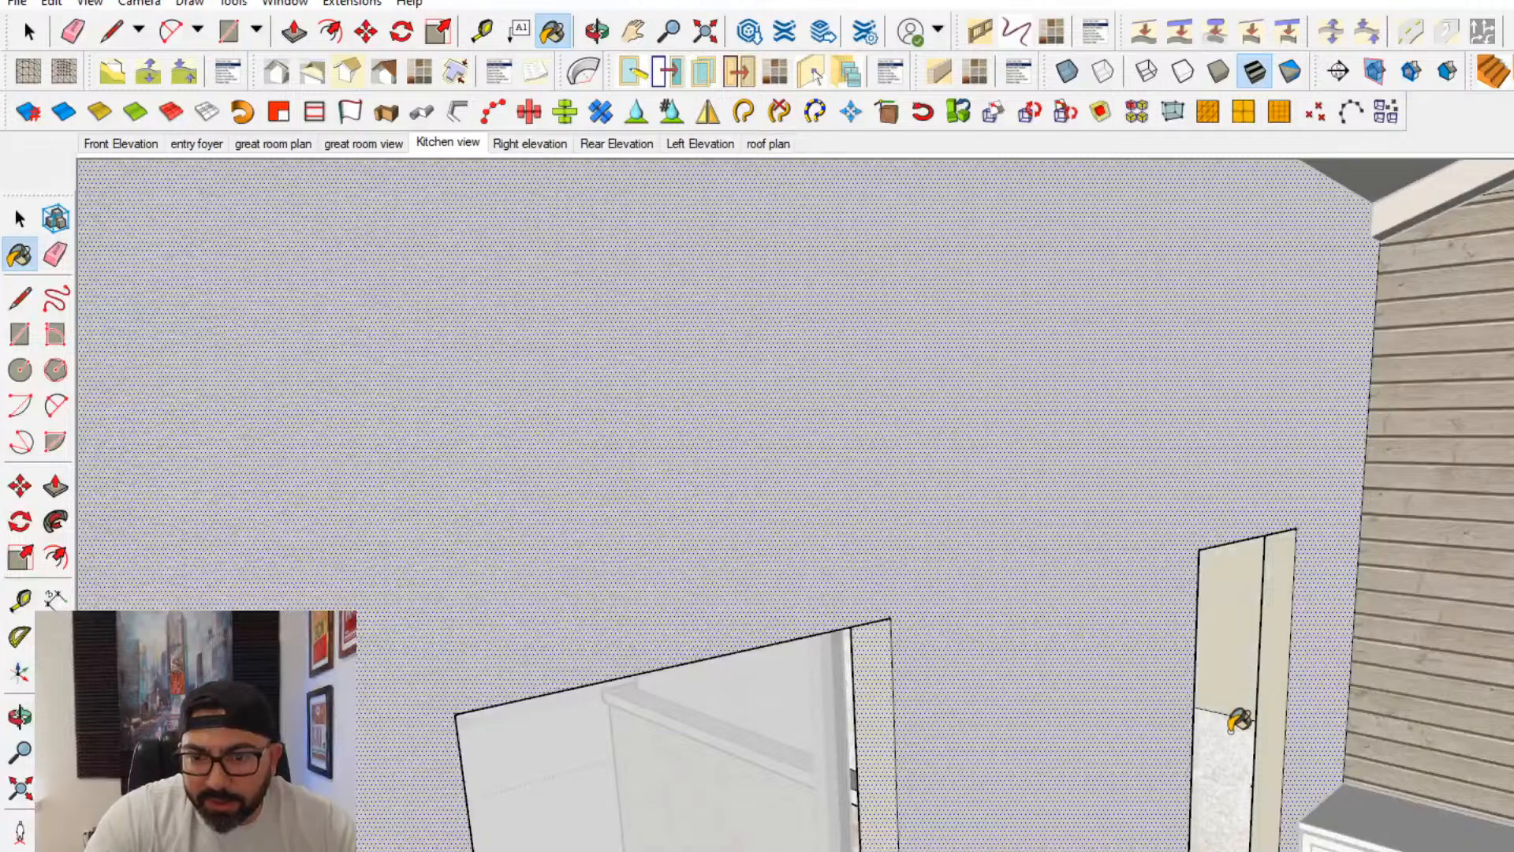
click(1237, 718)
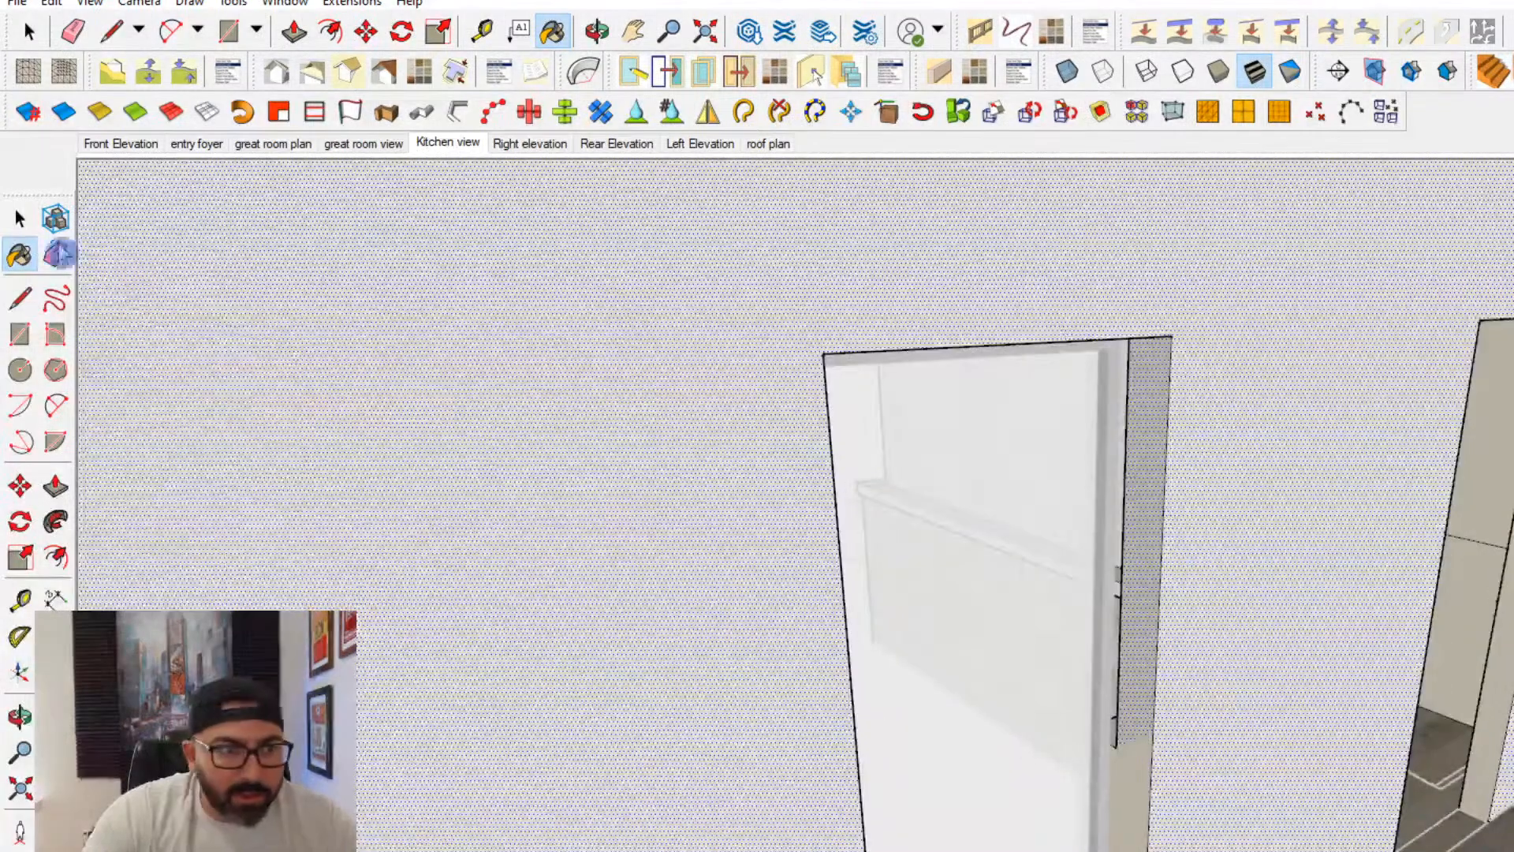
- Move the window near the far doorway through the wall thickness so its frame sits closer to the room-side wall face
click(19, 218)
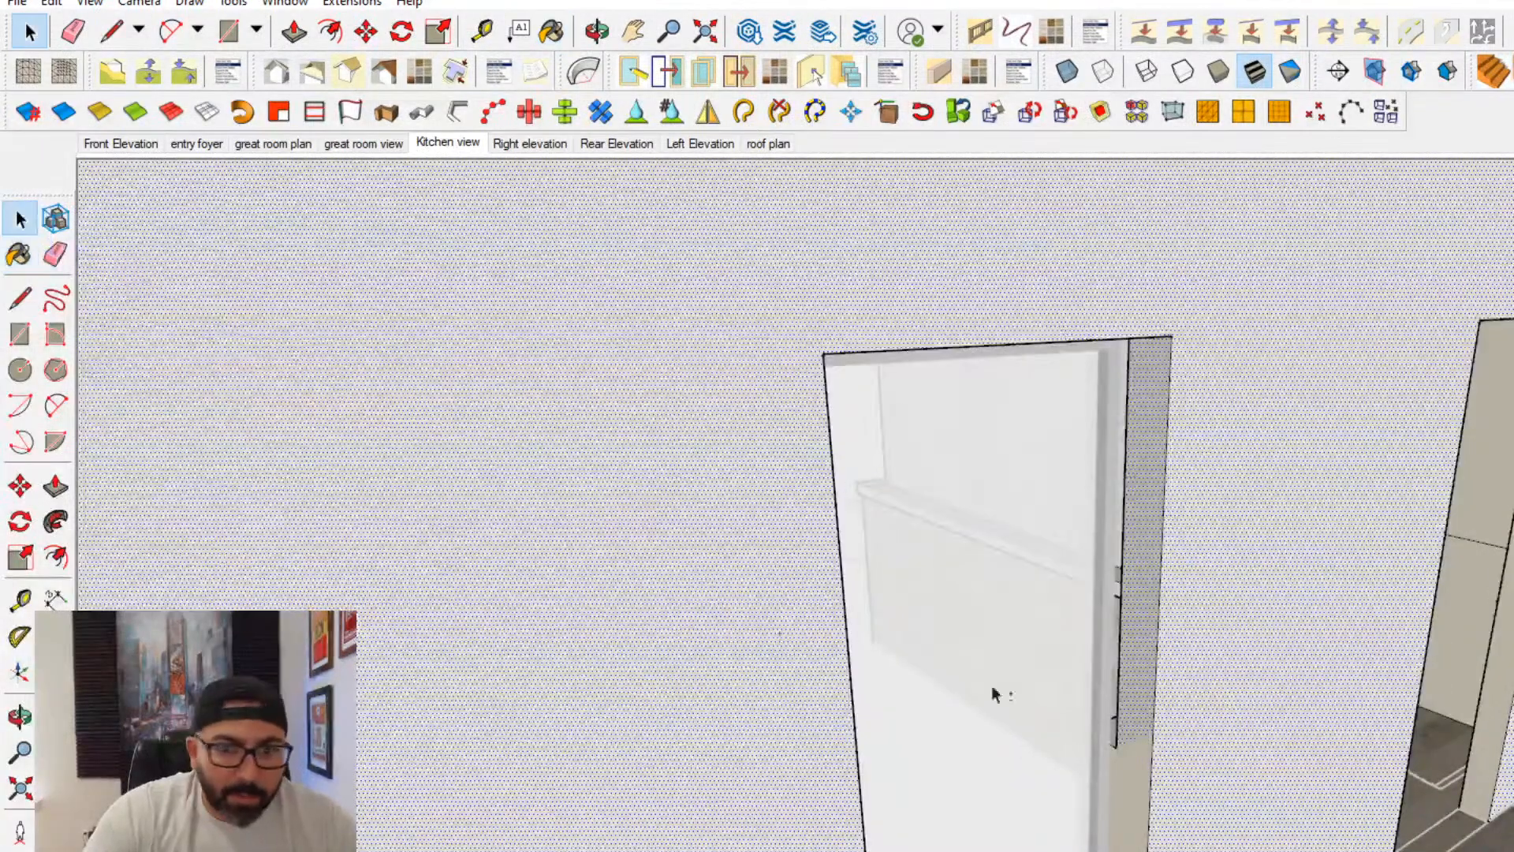
middle_drag(995, 693, 841, 750)
click(544, 800)
scroll(544, 799, up, 2)
middle_drag(544, 800, 827, 719)
click(815, 680)
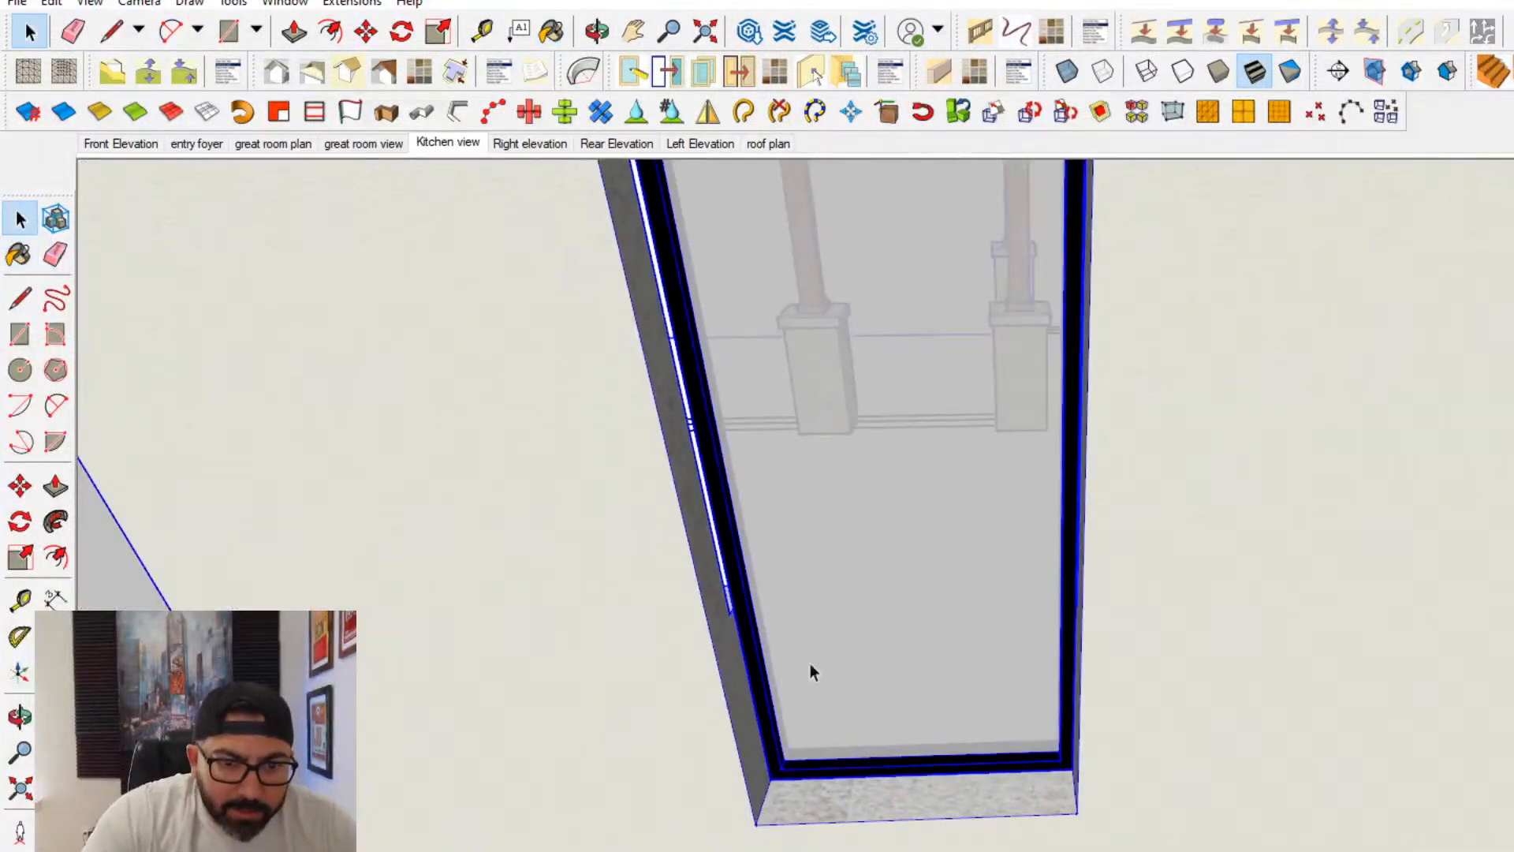
double_click(911, 667)
click(915, 669)
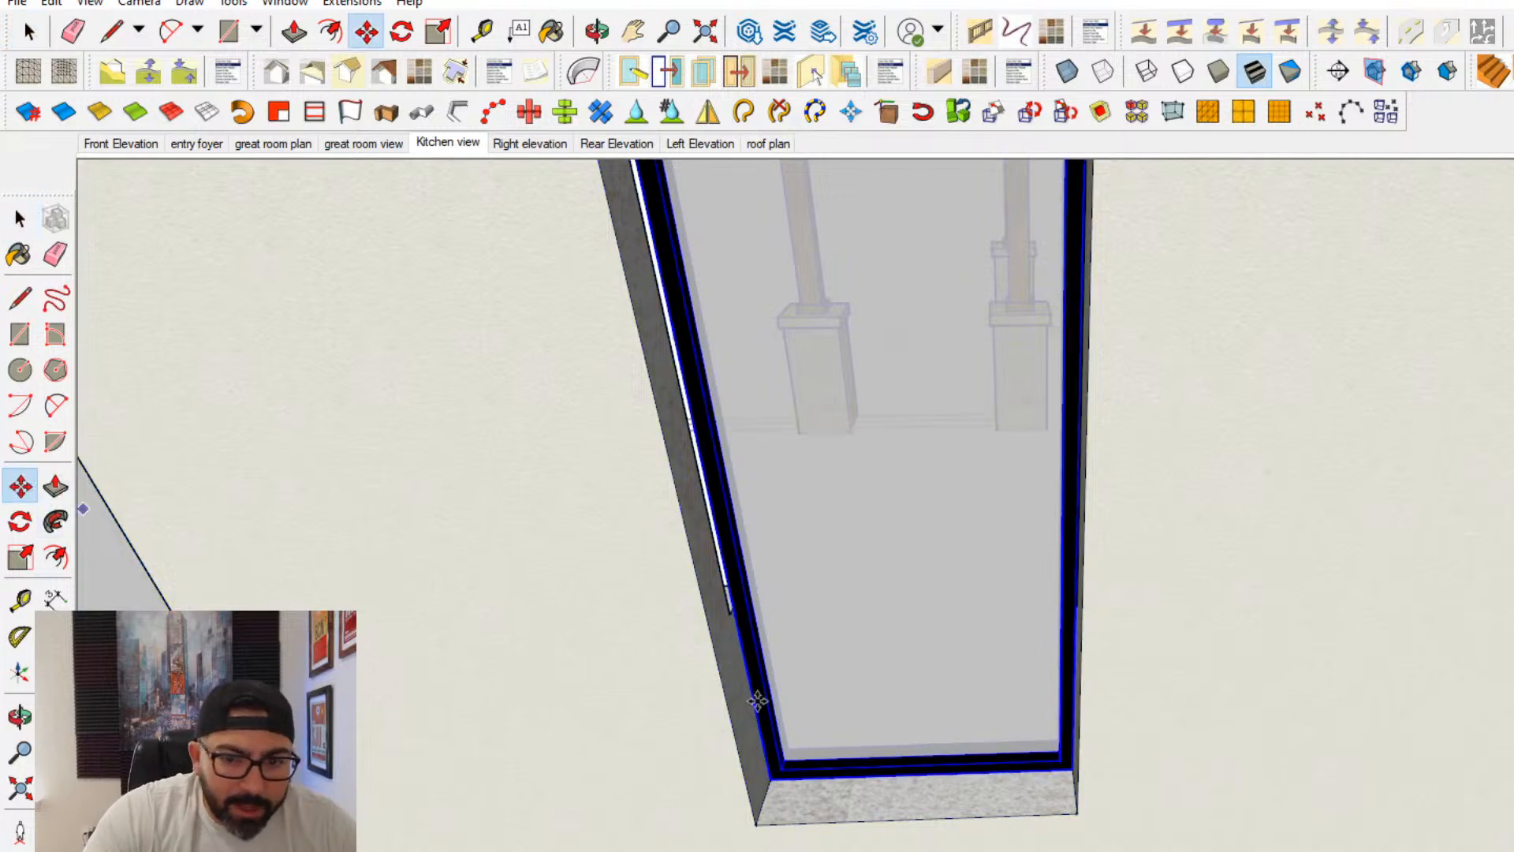
middle_drag(757, 700, 1099, 775)
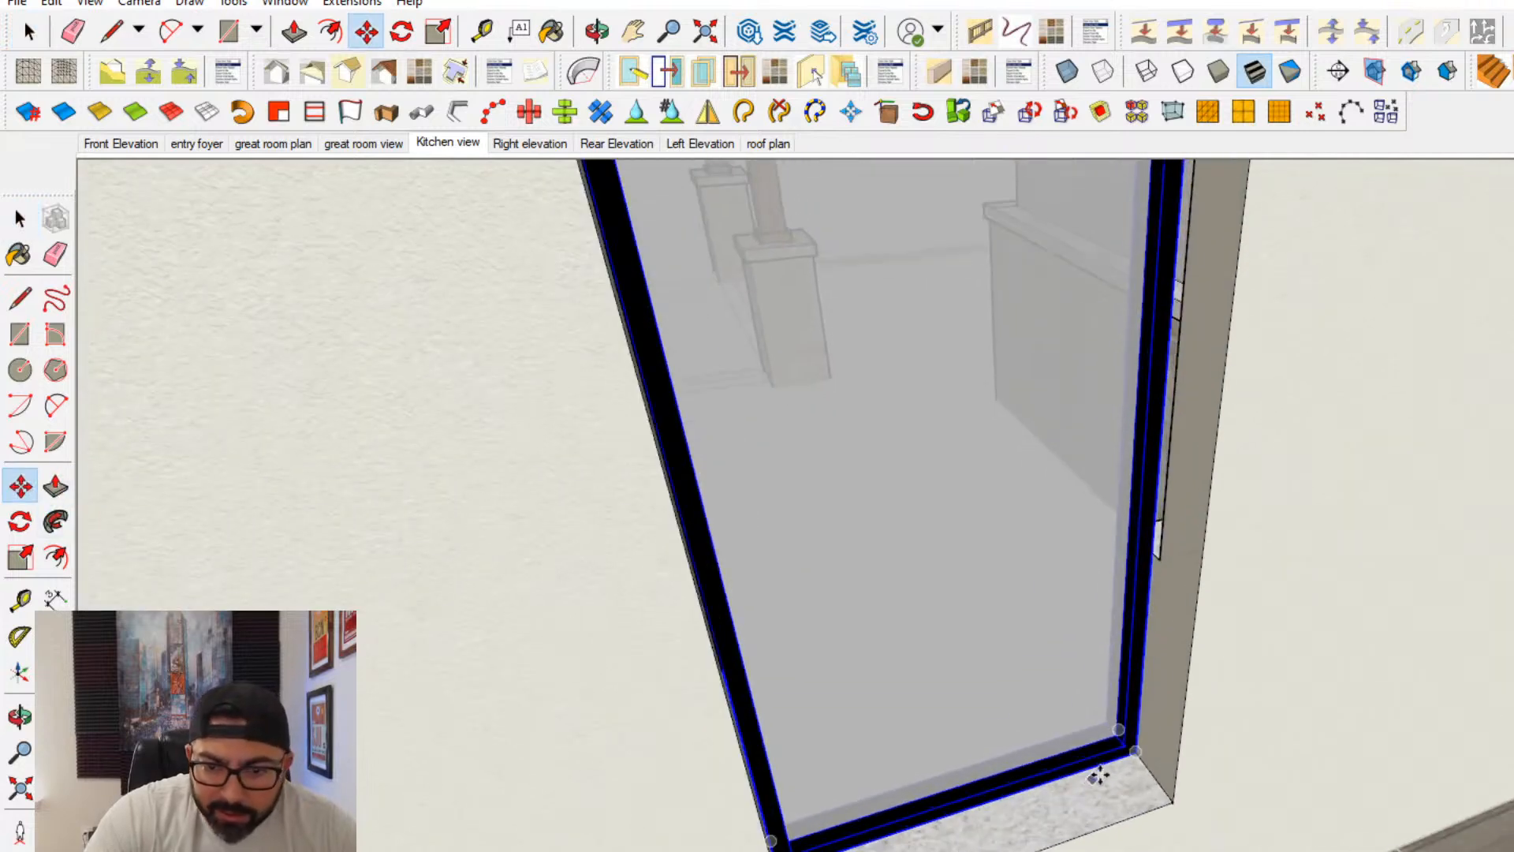
click(1139, 761)
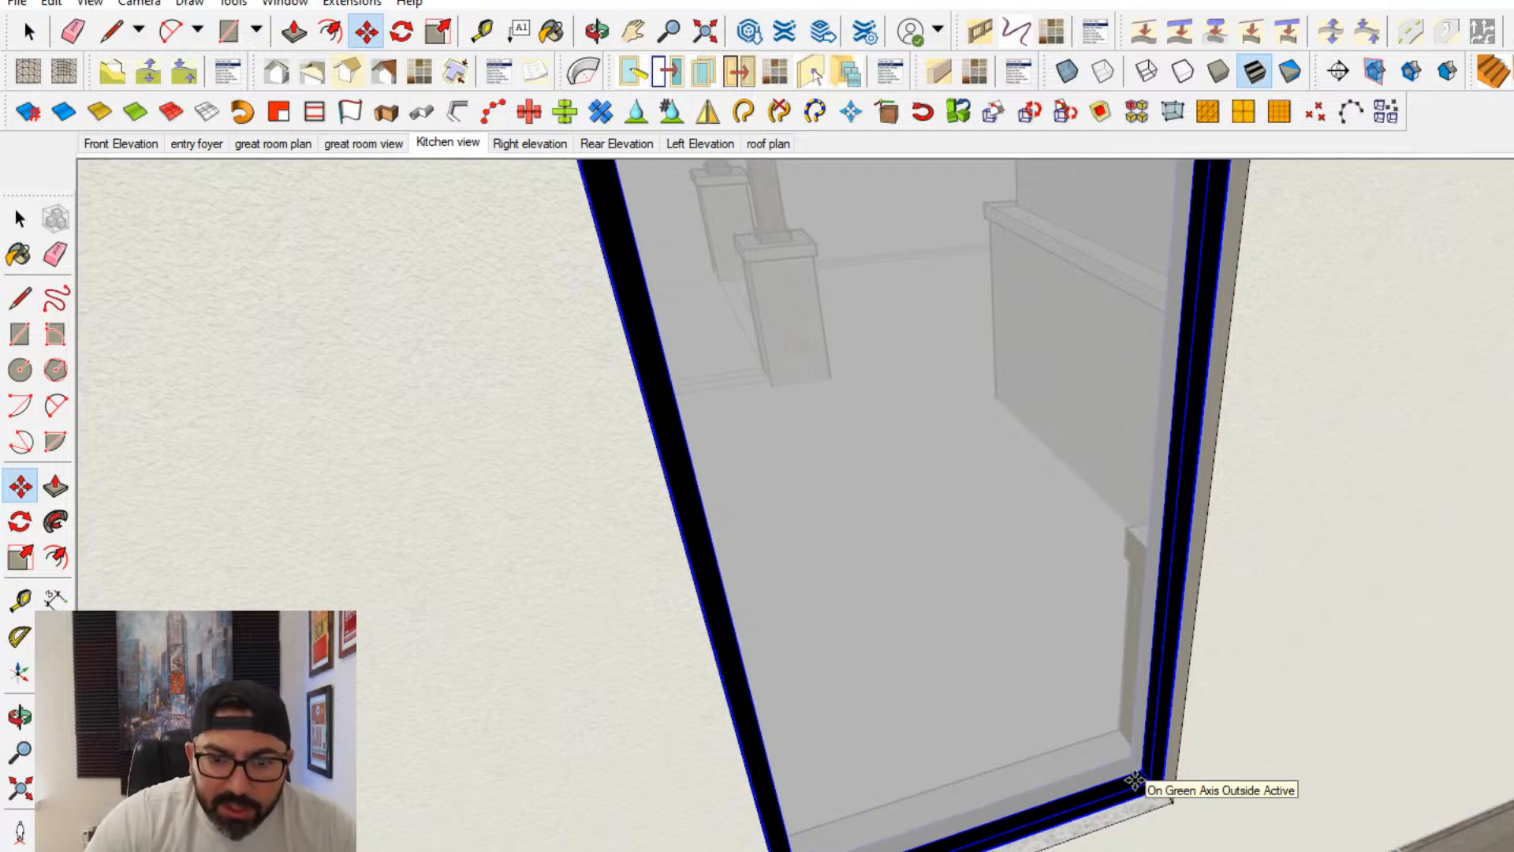
middle_drag(980, 828, 1120, 816)
- Open the wall for editing again and paint the sill of the window near the far doorway with the wall finish
double_click(1190, 820)
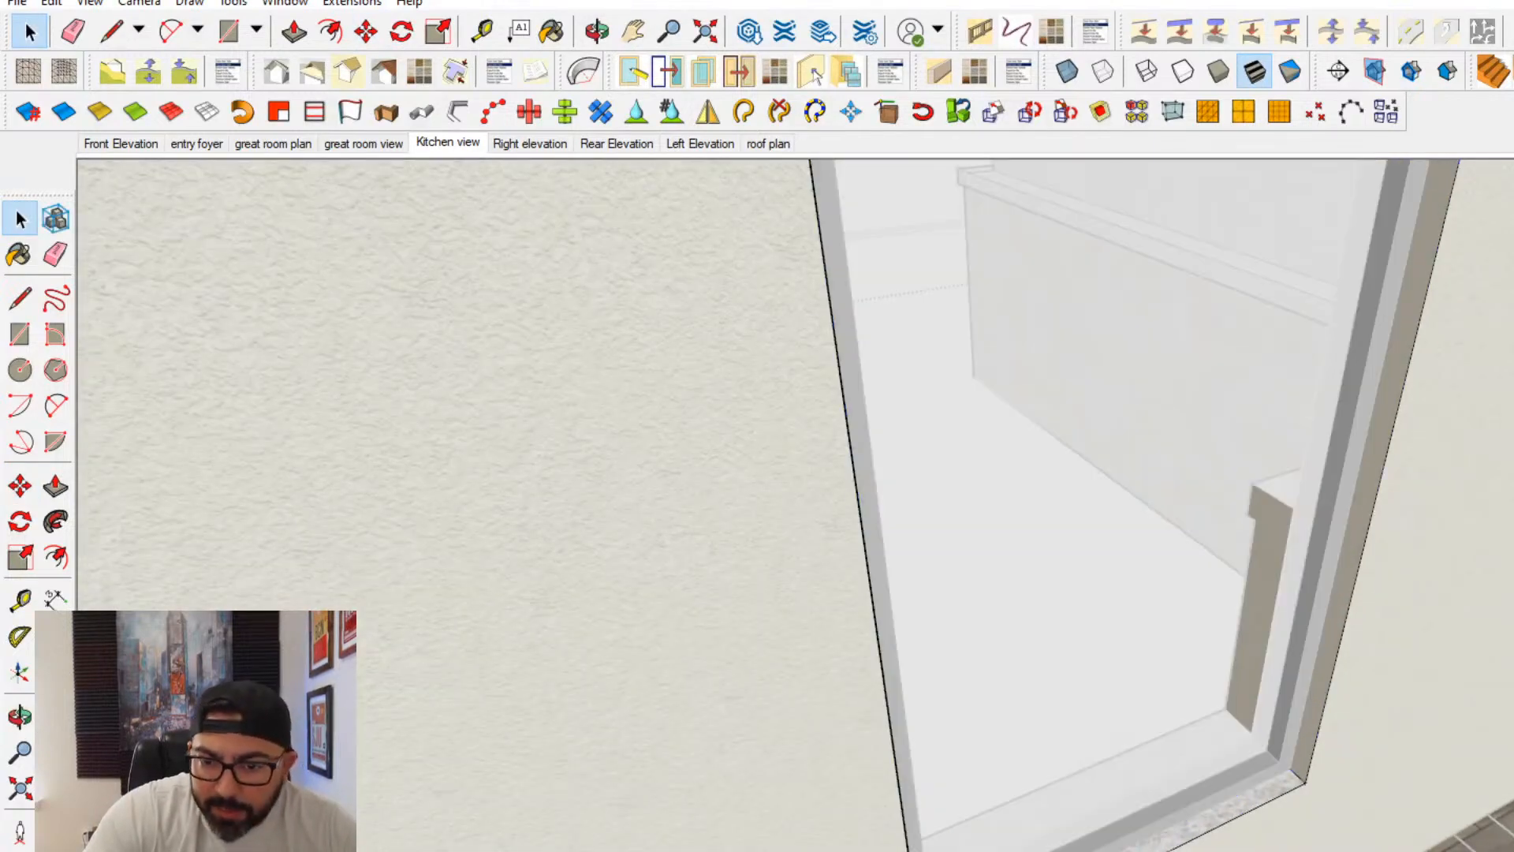
triple_click(1190, 820)
click(1197, 828)
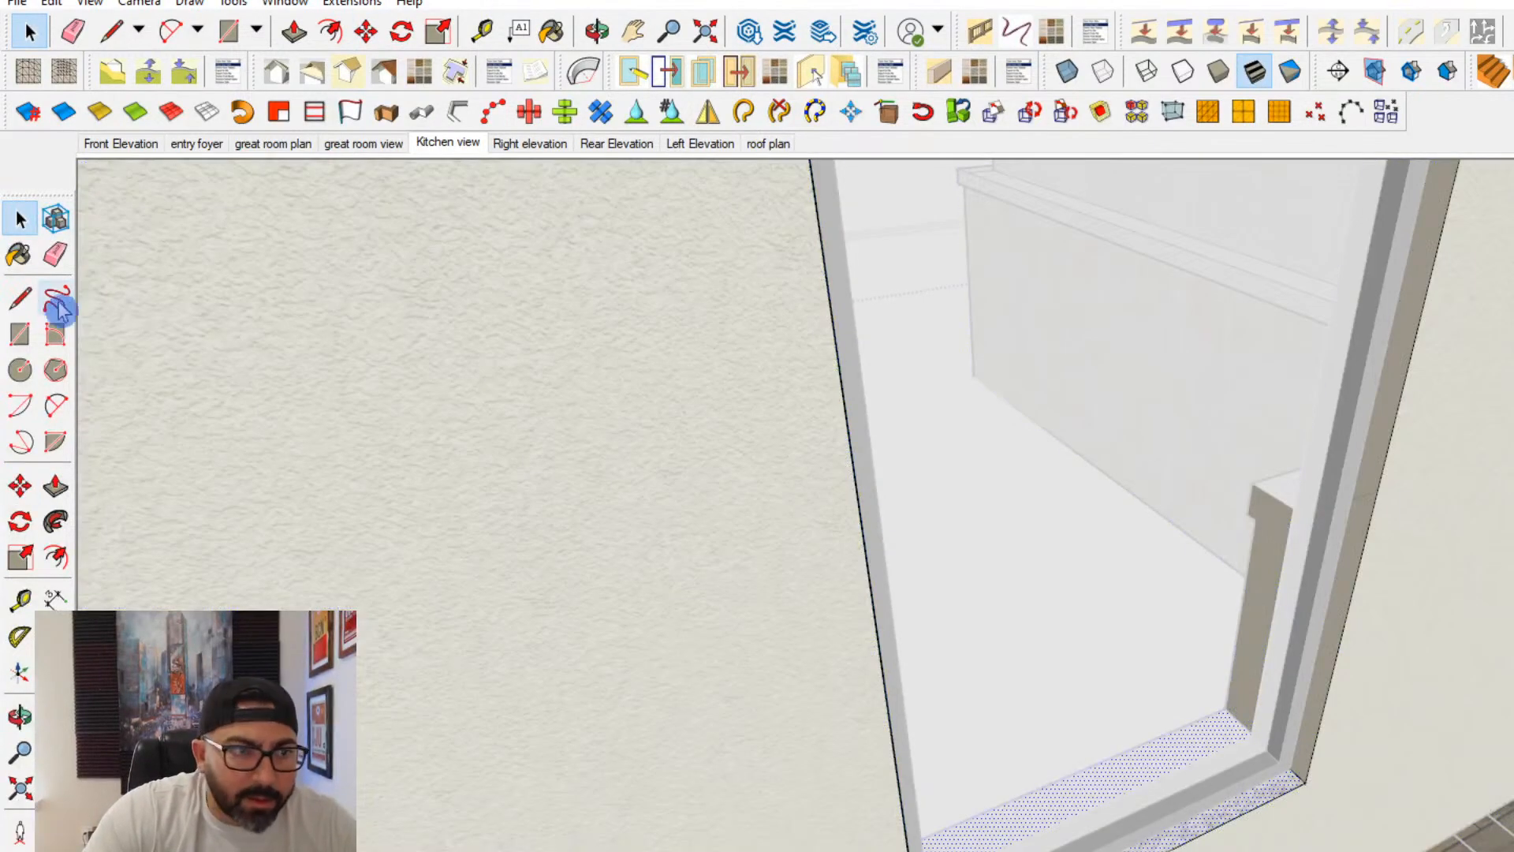
click(1220, 801)
mouse_move(1272, 798)
middle_down()
mouse_move(551, 760)
mouse_move(493, 654)
middle_up()
- Paint the remaining jamb and the head faces of the far doorway with the cream wall finish
mouse_move(1268, 583)
shift+middle_down()
mouse_move(1226, 759)
mouse_move(1056, 729)
shift+middle_up()
click(1047, 728)
click(1032, 641)
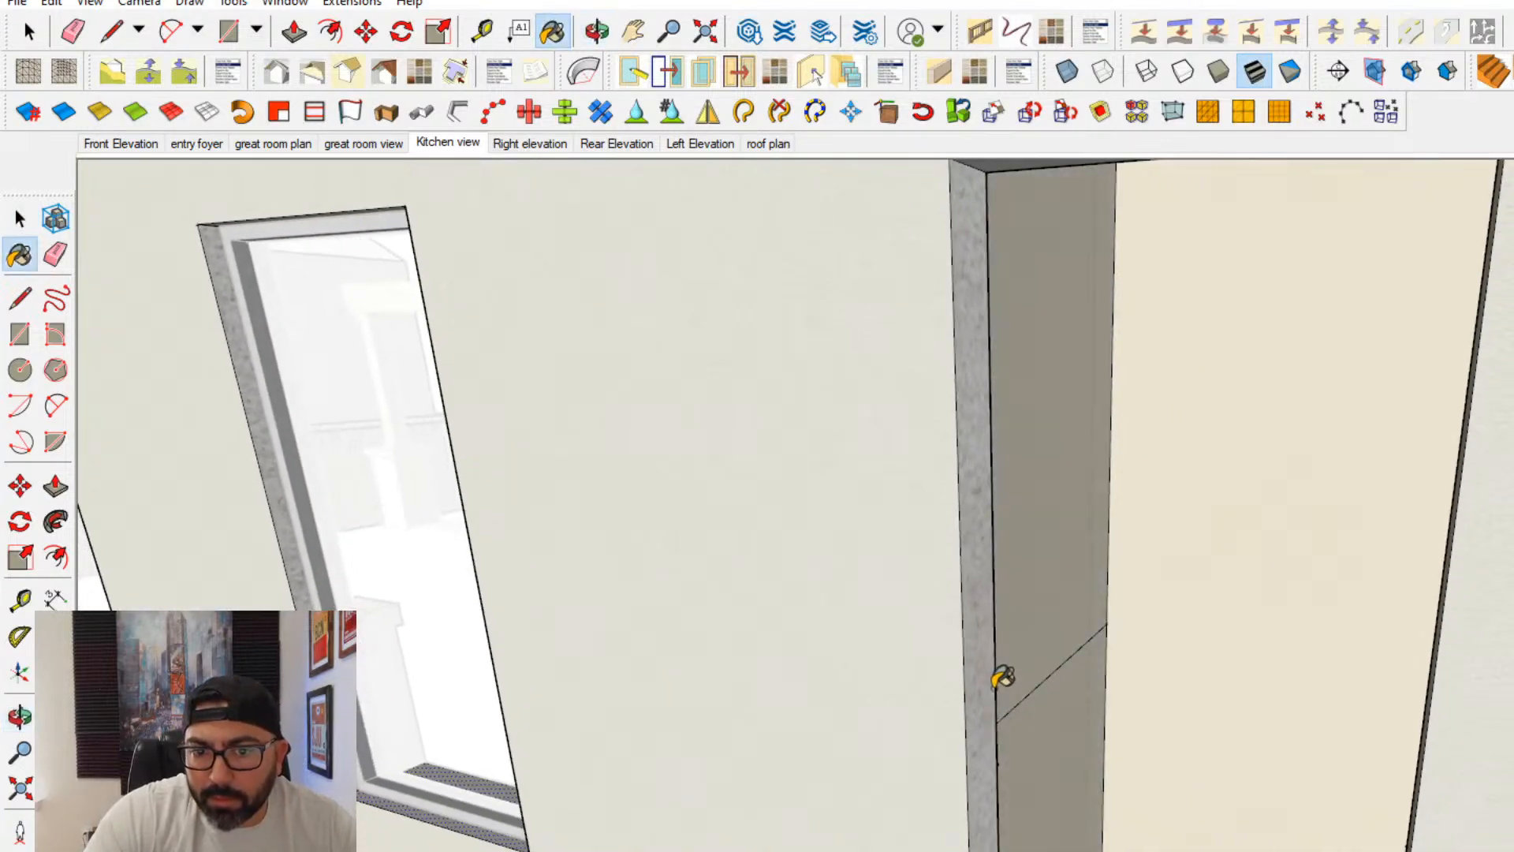
click(996, 685)
mouse_move(1160, 592)
middle_down()
mouse_move(1383, 594)
mouse_move(1167, 448)
middle_up()
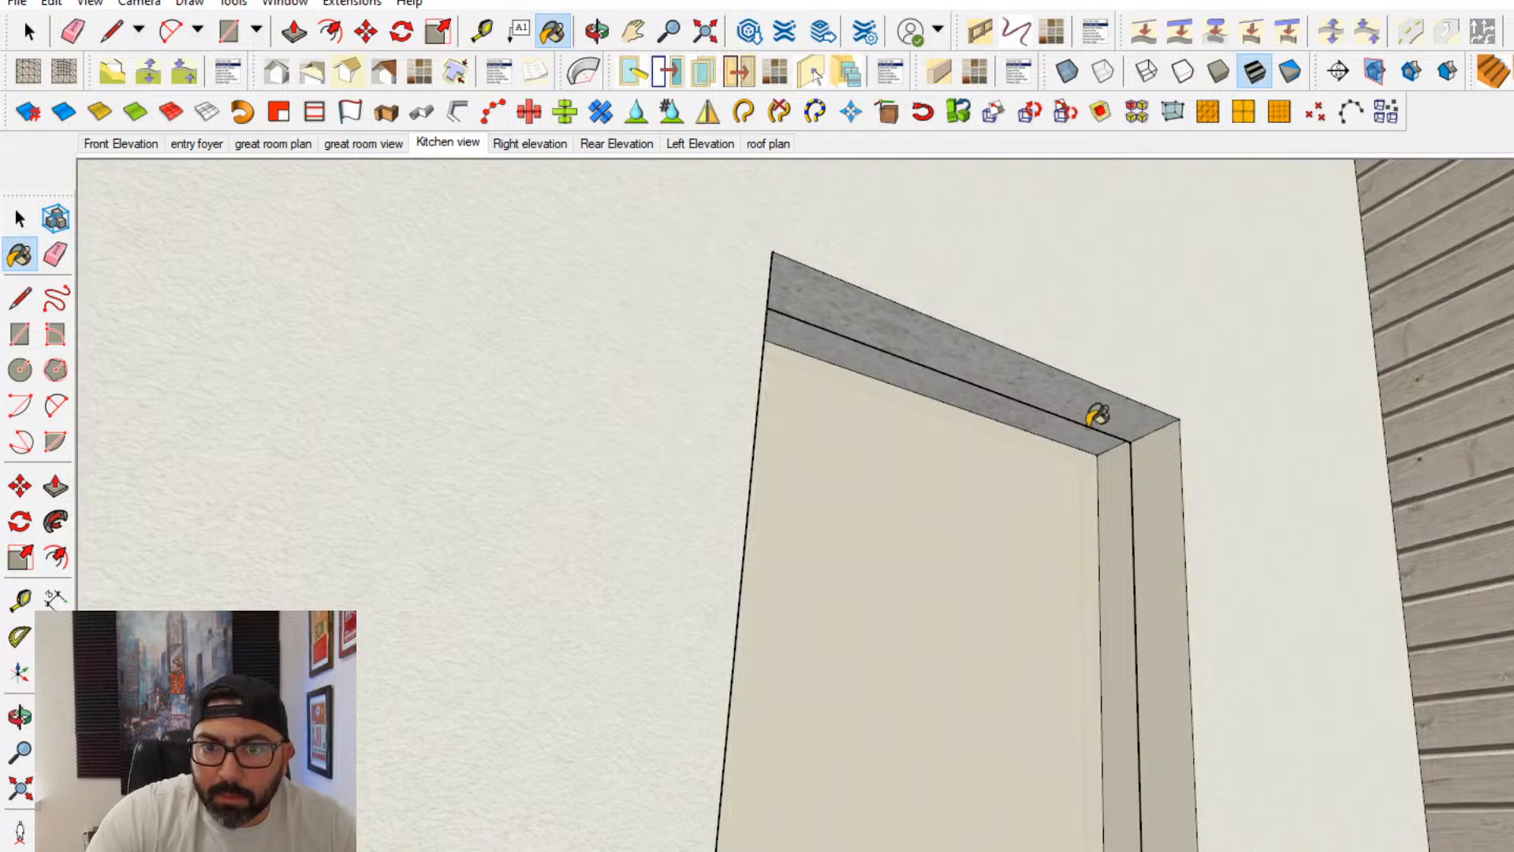
click(1035, 423)
click(843, 305)
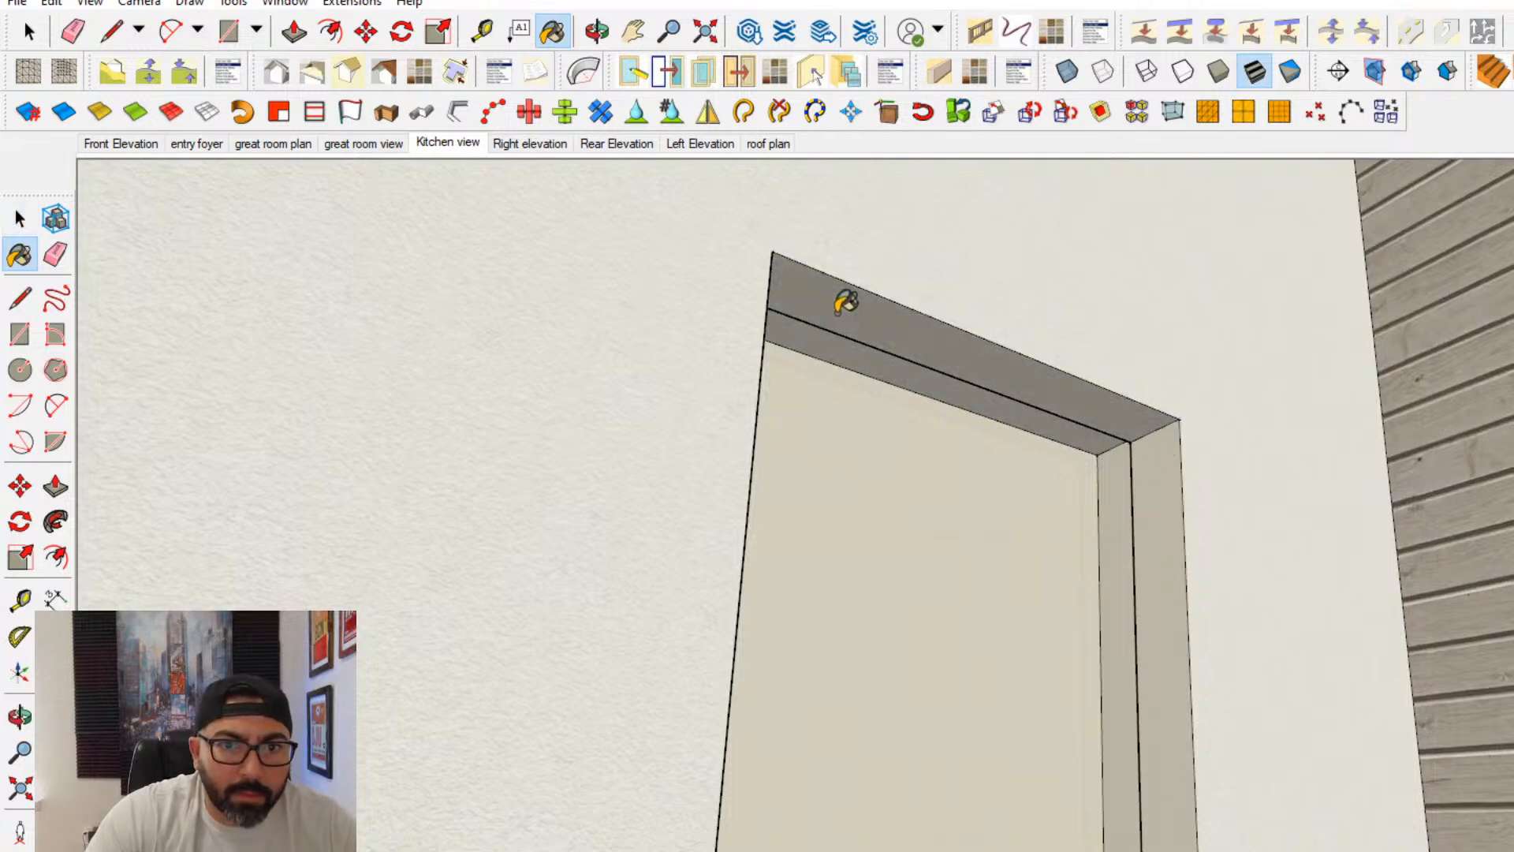
- Examine the painted openings, repositioned windows, curved island and kitchen cabinets from around the great room and kitchen
middle_drag(790, 467, 1143, 730)
scroll(1145, 727, down, 5)
middle_drag(1230, 694, 1273, 534)
scroll(1193, 521, down, 2)
scroll(1273, 543, down, 8)
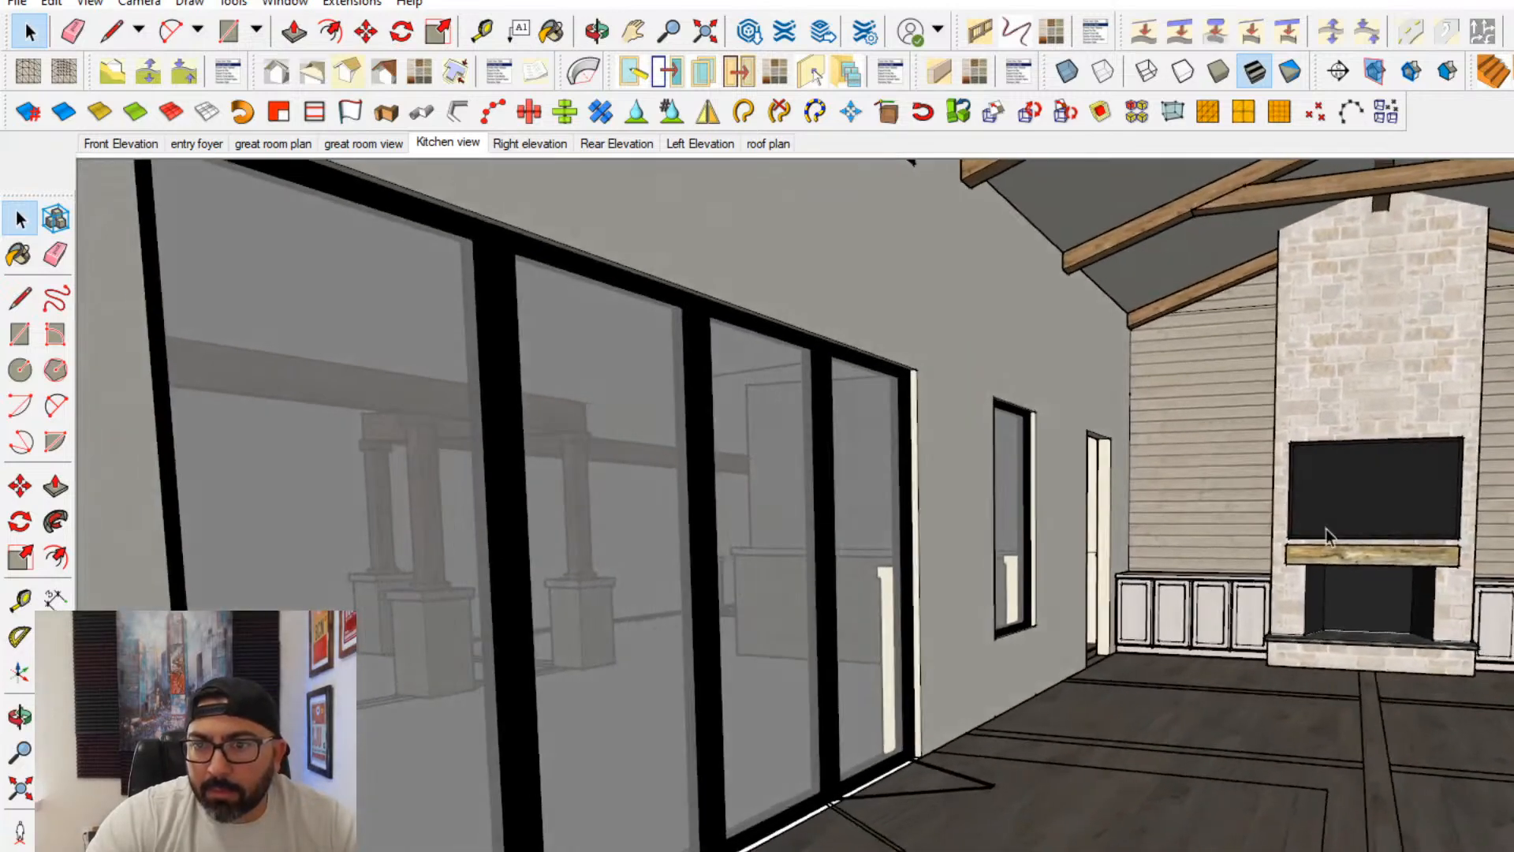
scroll(1294, 544, down, 3)
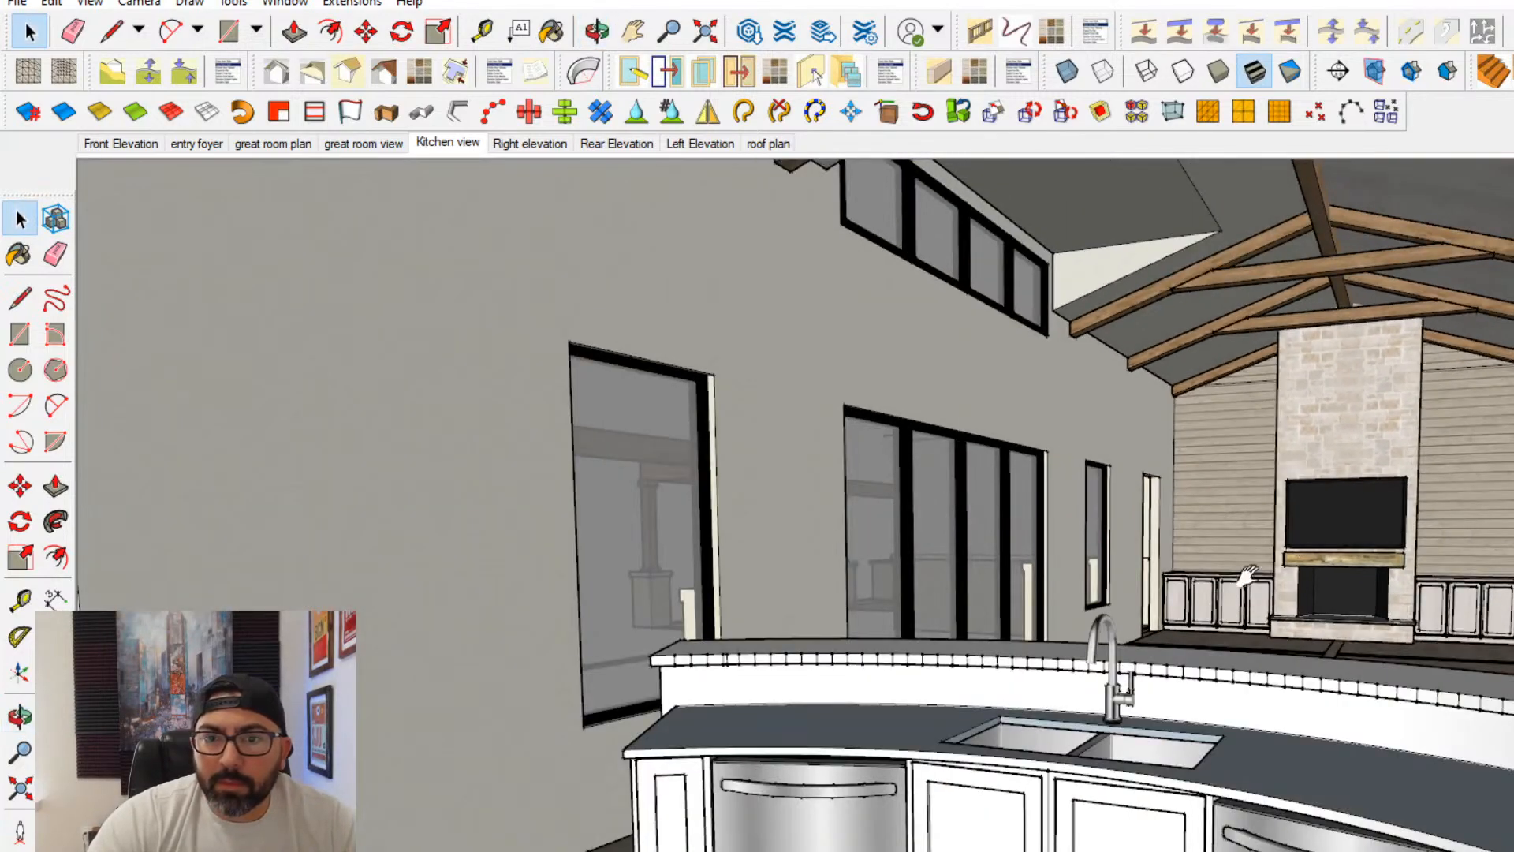
shift+middle_drag(1247, 575, 1230, 505)
middle_drag(1230, 505, 1261, 659)
shift+middle_drag(1262, 658, 1390, 647)
scroll(1372, 608, down, 3)
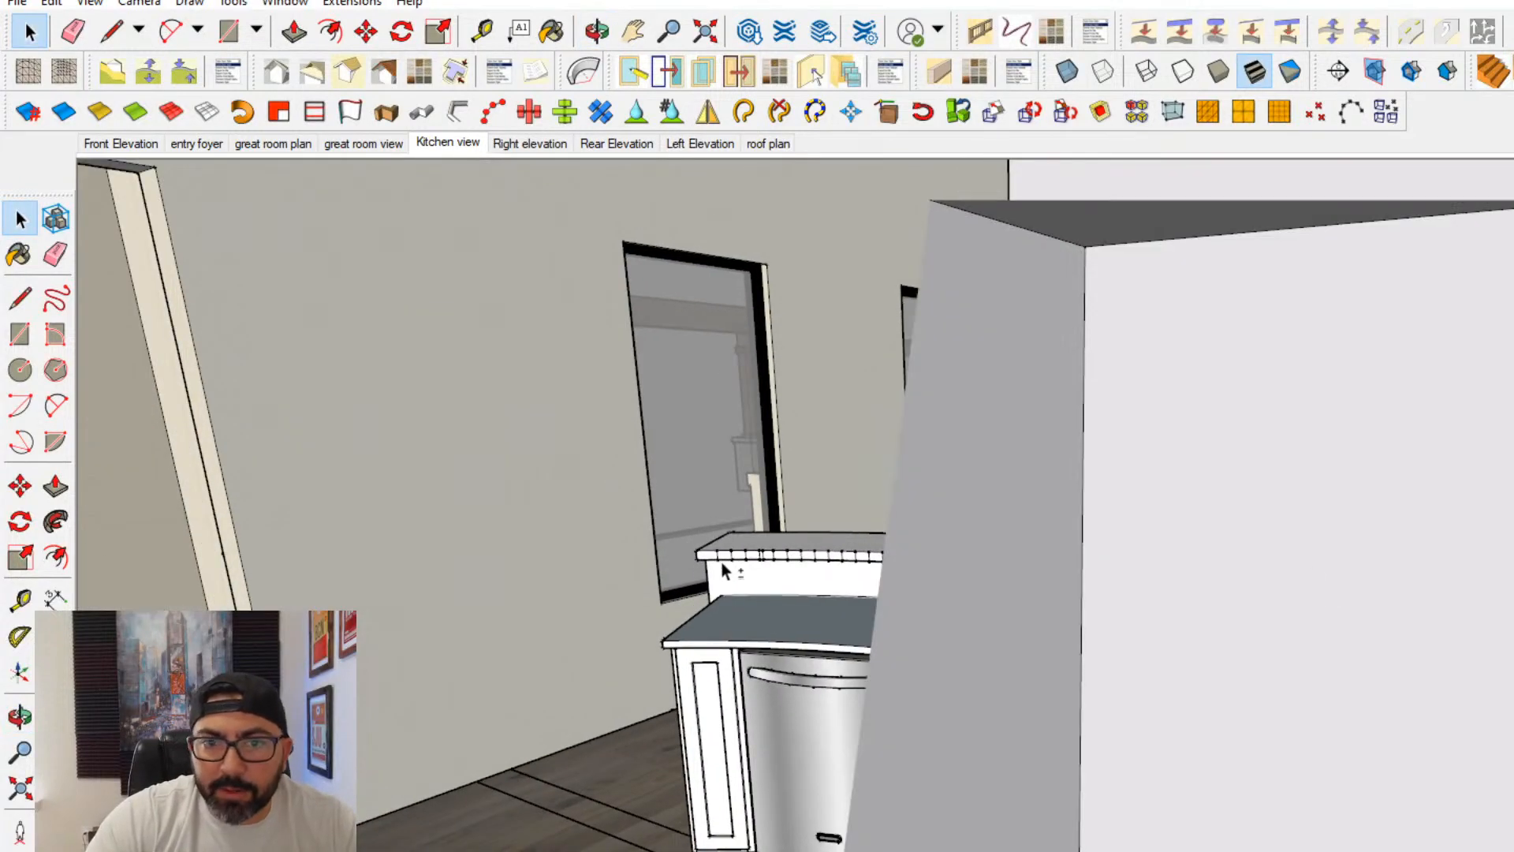
scroll(724, 563, up, 2)
mouse_move(933, 565)
shift+middle_down()
mouse_move(1038, 546)
mouse_move(962, 545)
mouse_move(951, 564)
shift+middle_up()
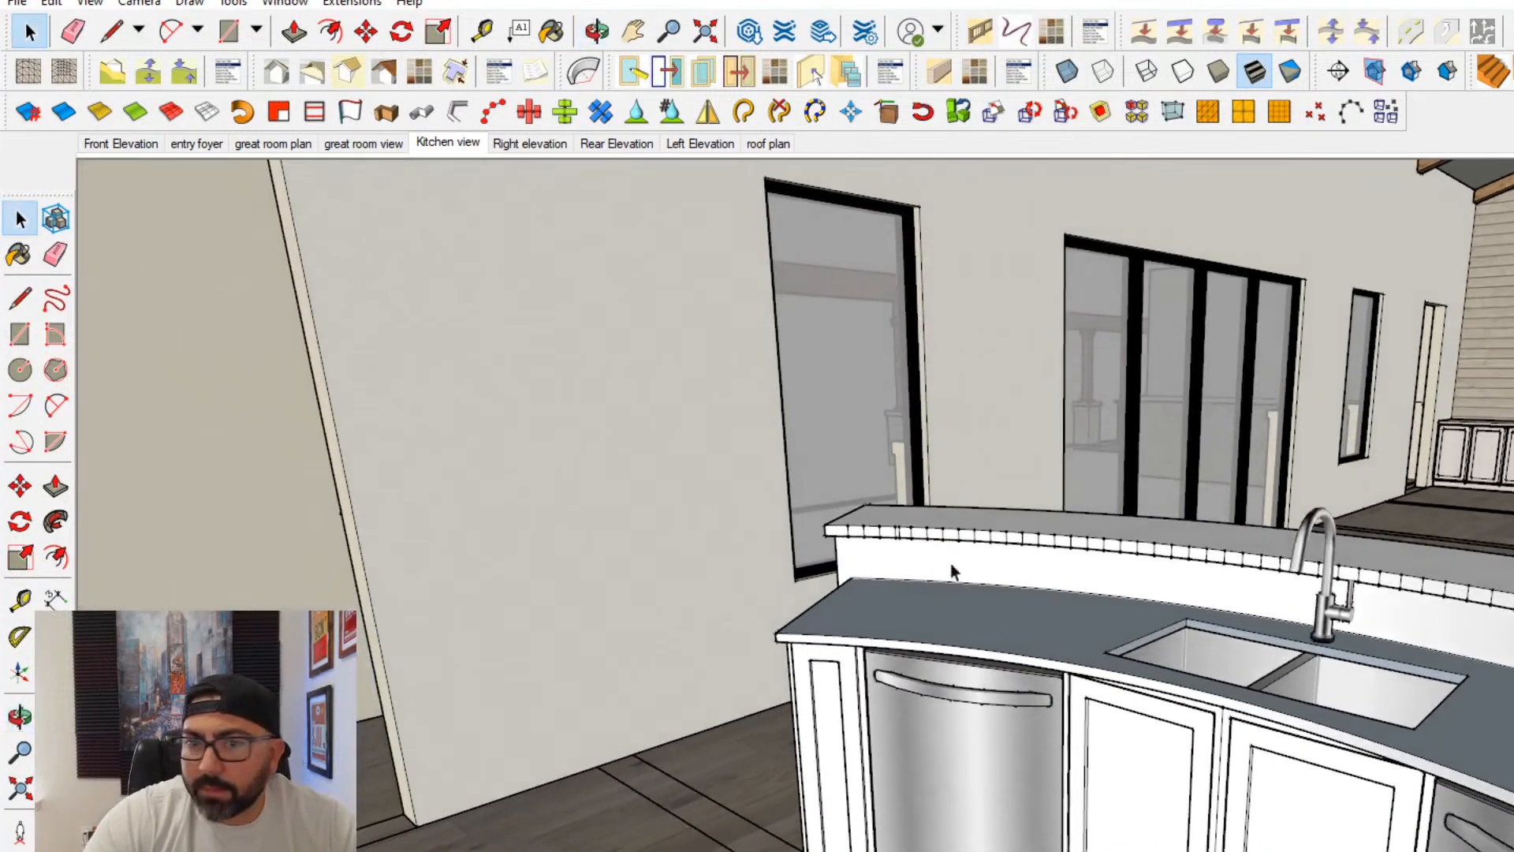
scroll(1126, 484, down, 2)
shift+middle_drag(1126, 485, 788, 619)
scroll(1129, 629, up, 3)
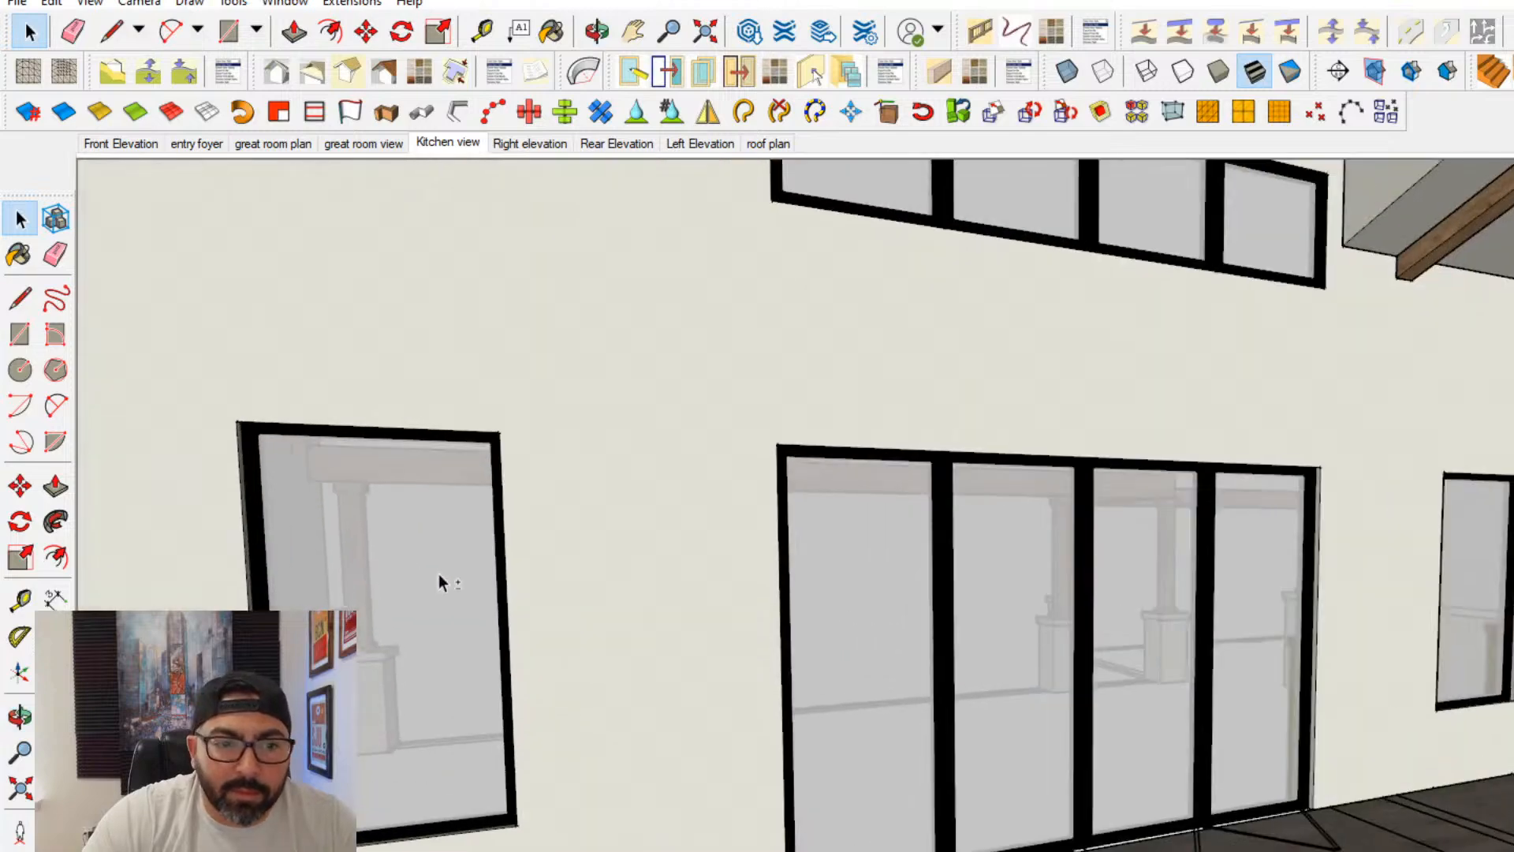
middle_drag(439, 582, 891, 625)
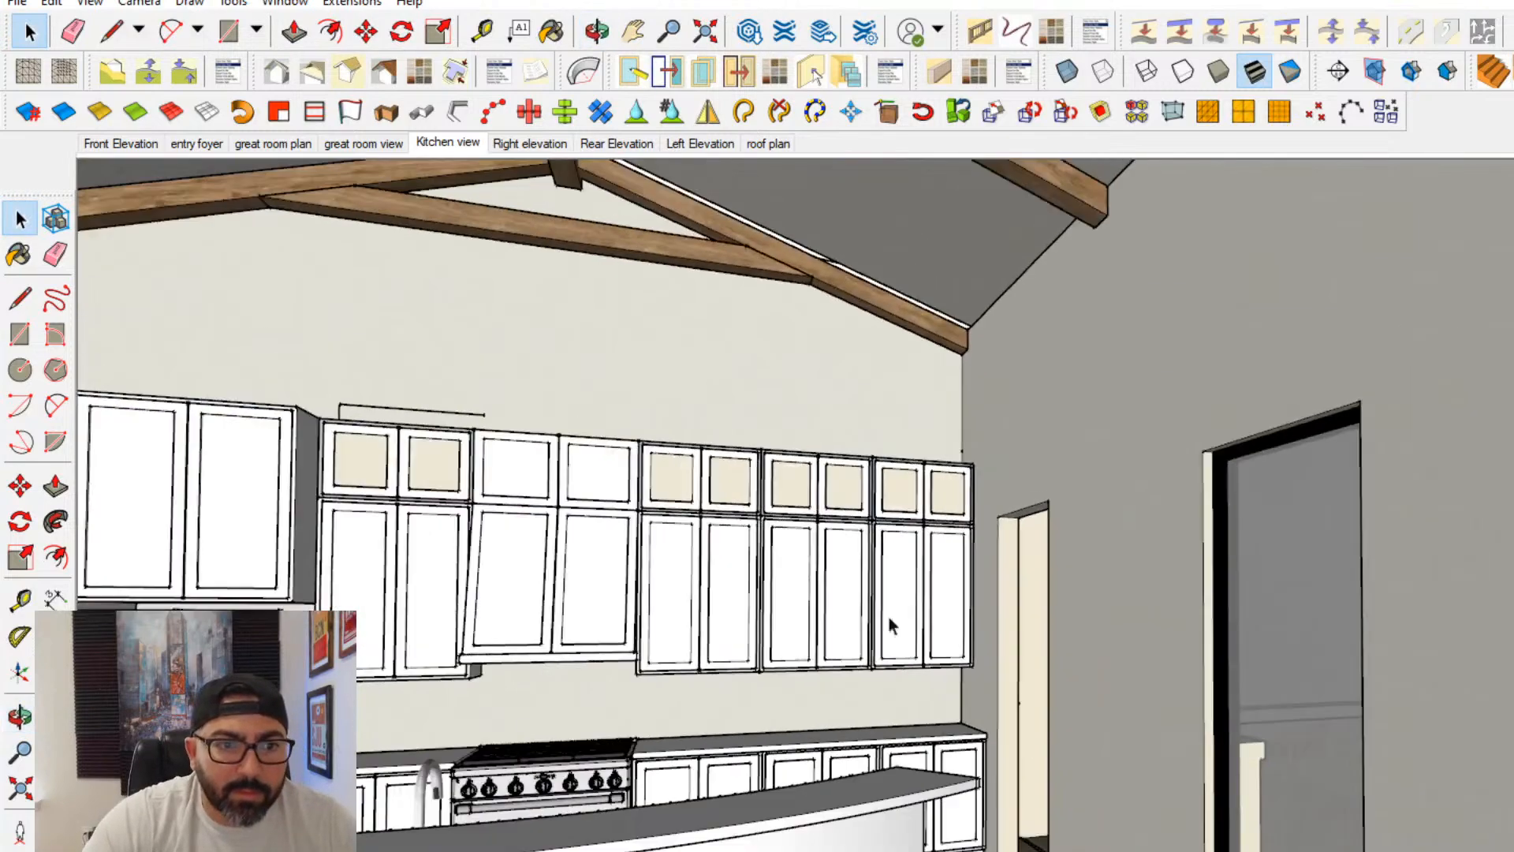
scroll(789, 619, down, 5)
middle_drag(776, 618, 753, 647)
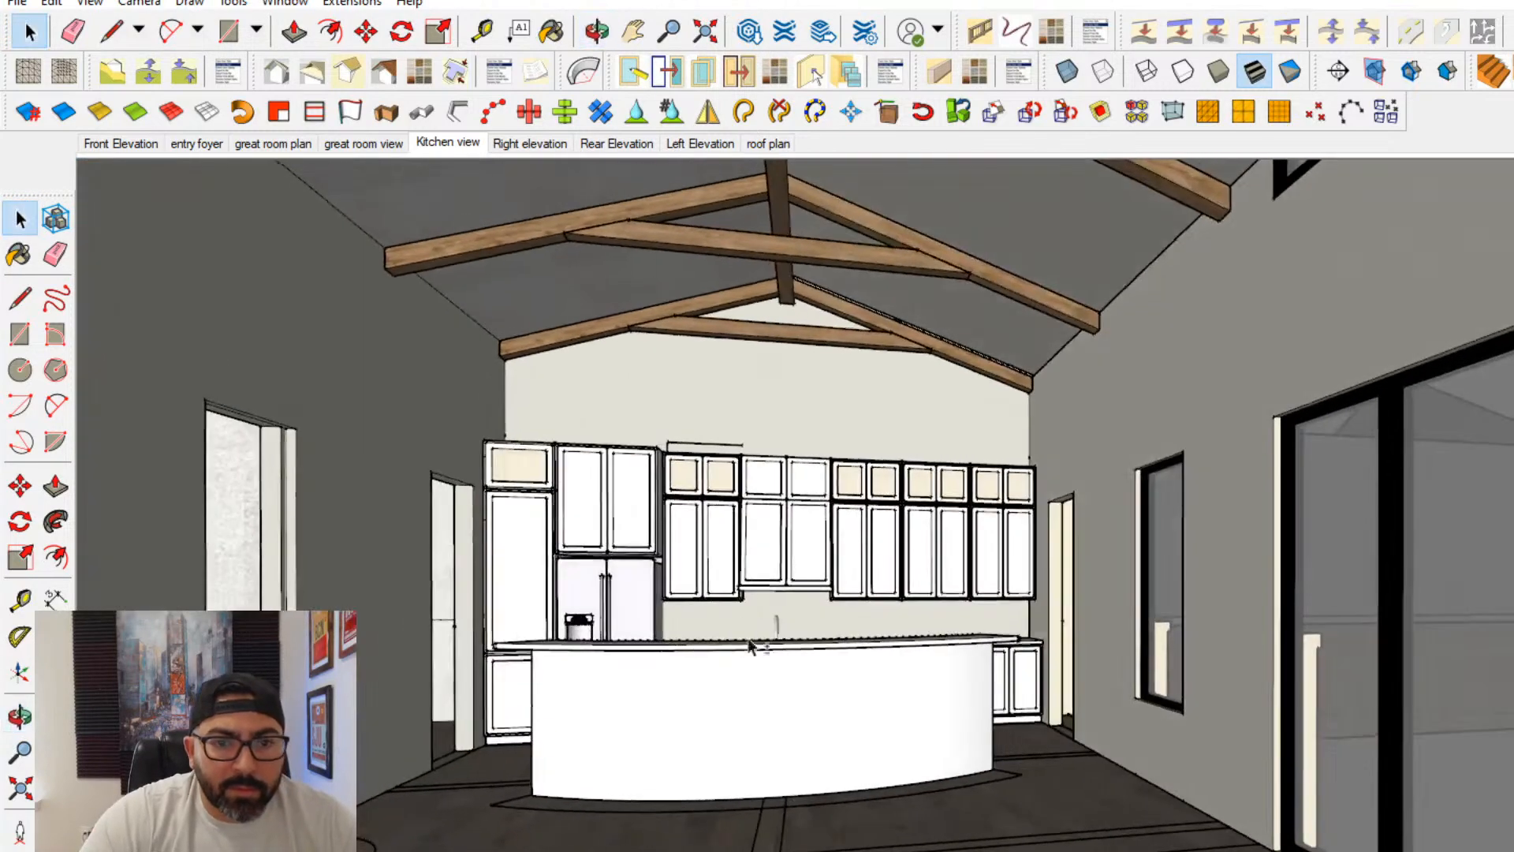
- Open the kitchen island for editing and paint its curved front face with the fireplace's stone material
double_click(764, 731)
click(790, 657)
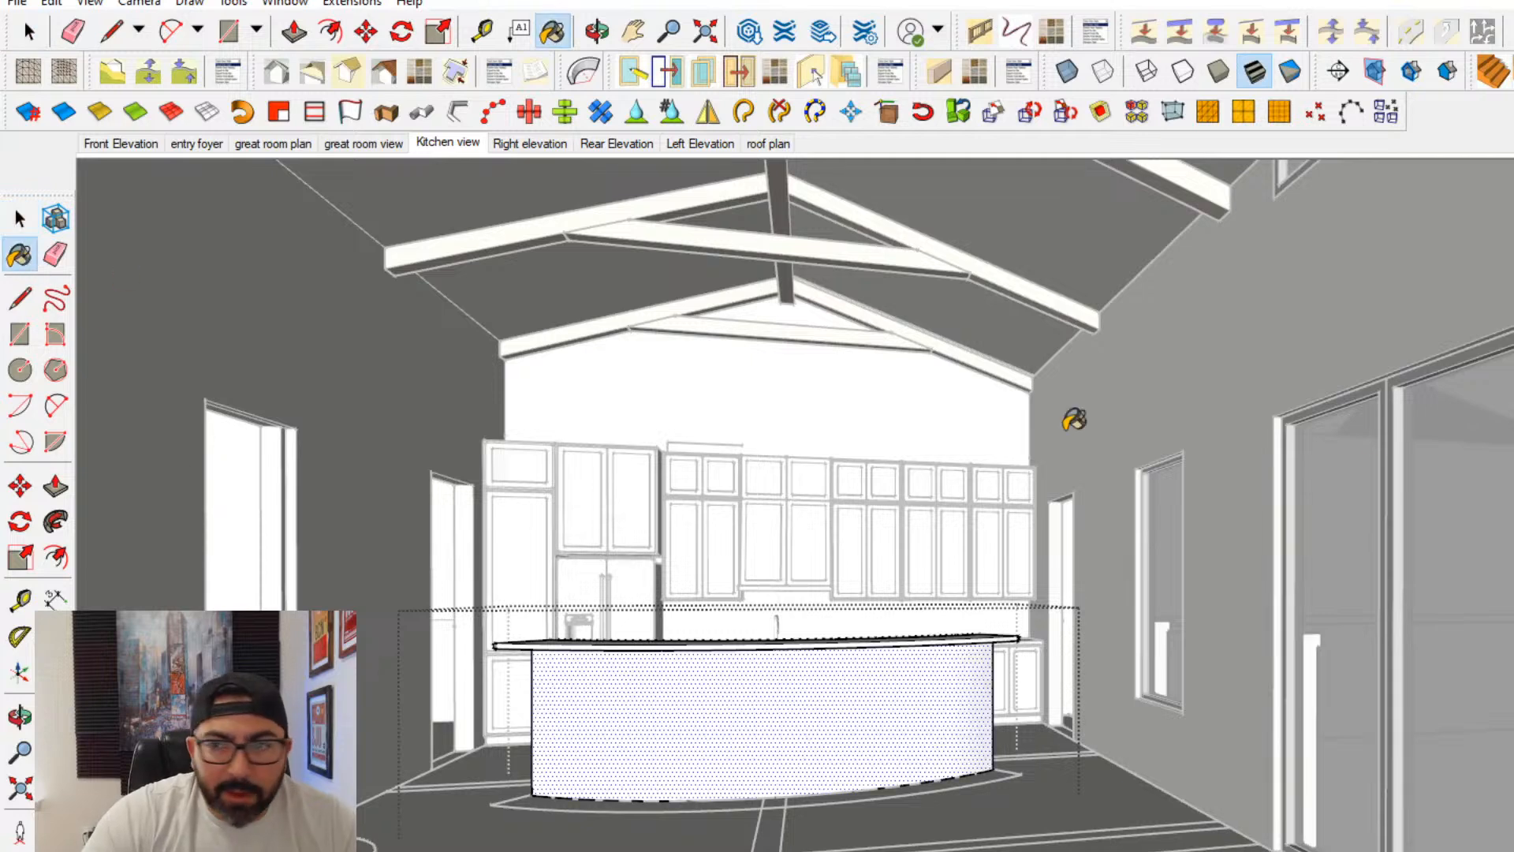
scroll(978, 734, up, 3)
mouse_move(976, 734)
shift+middle_down()
mouse_move(862, 746)
mouse_move(1426, 828)
mouse_move(713, 764)
mouse_move(1060, 805)
mouse_move(1167, 800)
shift+middle_up()
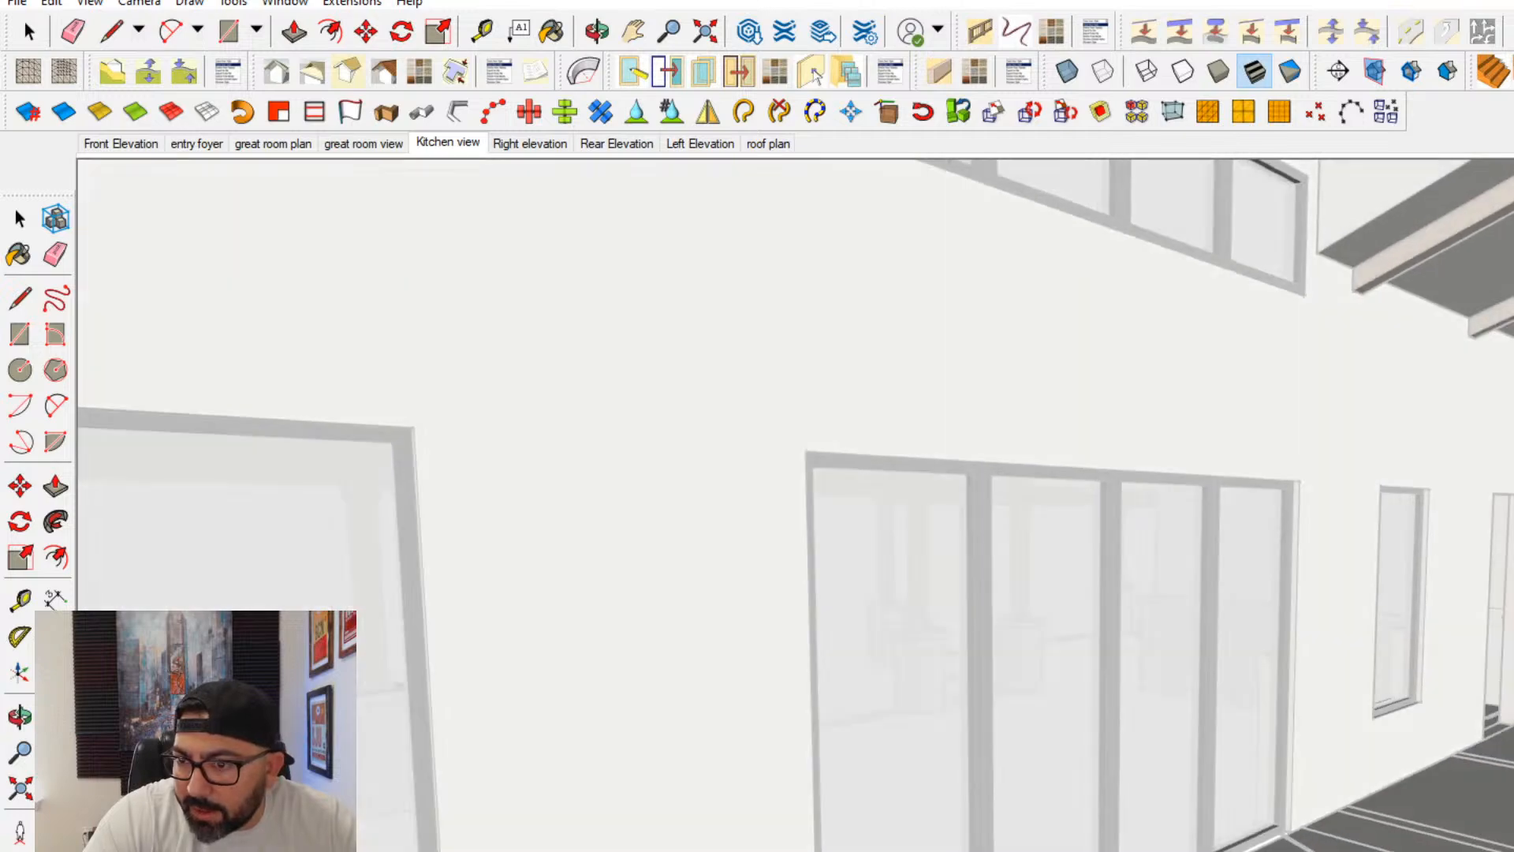
key(b)
mouse_move(829, 669)
middle_down()
mouse_move(936, 649)
mouse_move(1491, 694)
middle_up()
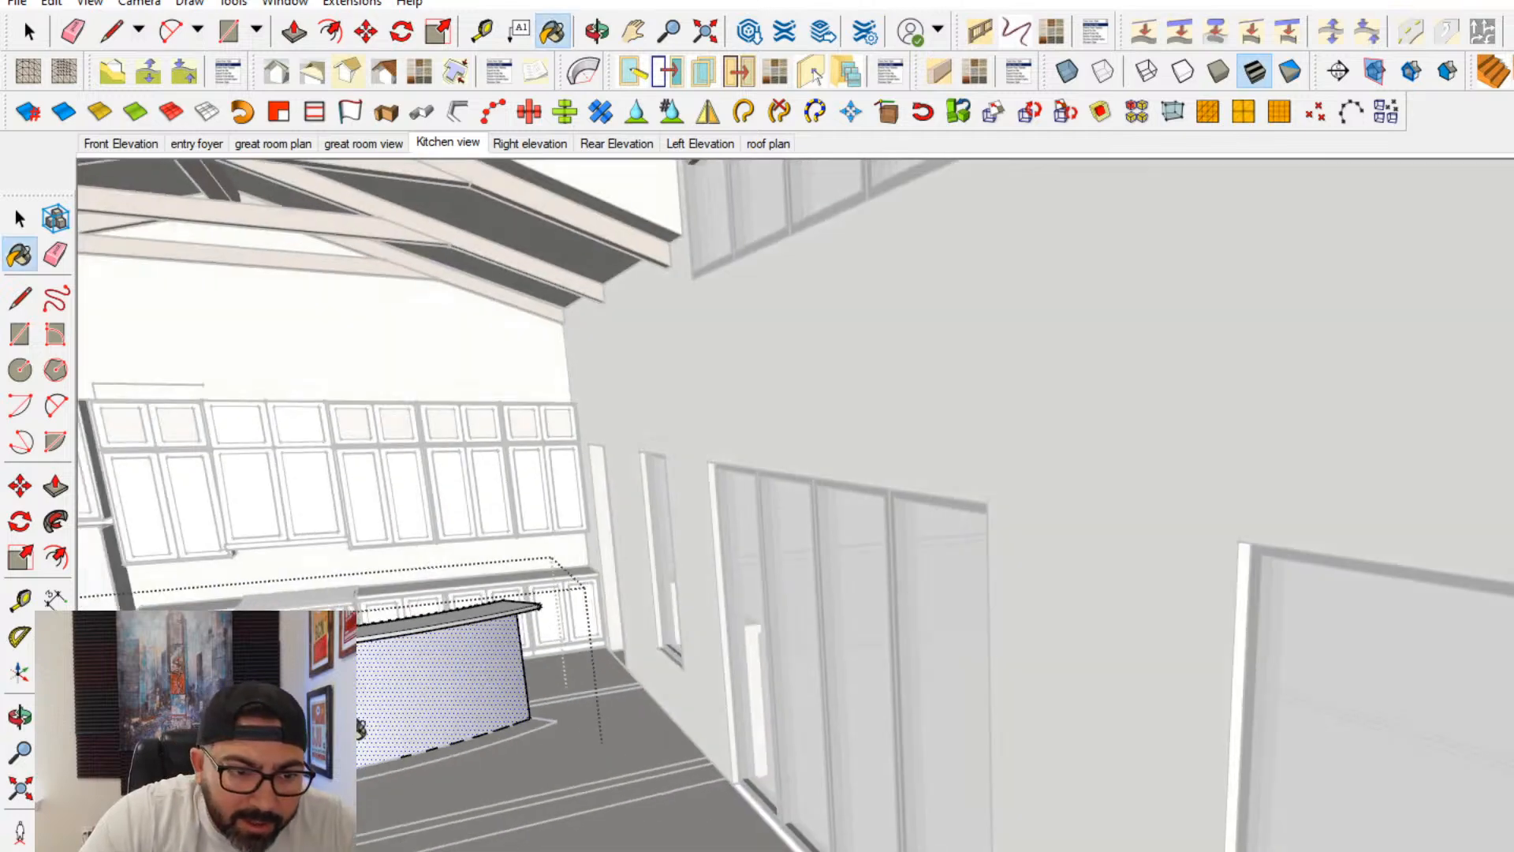
click(355, 728)
middle_drag(359, 727, 828, 675)
scroll(574, 654, up, 6)
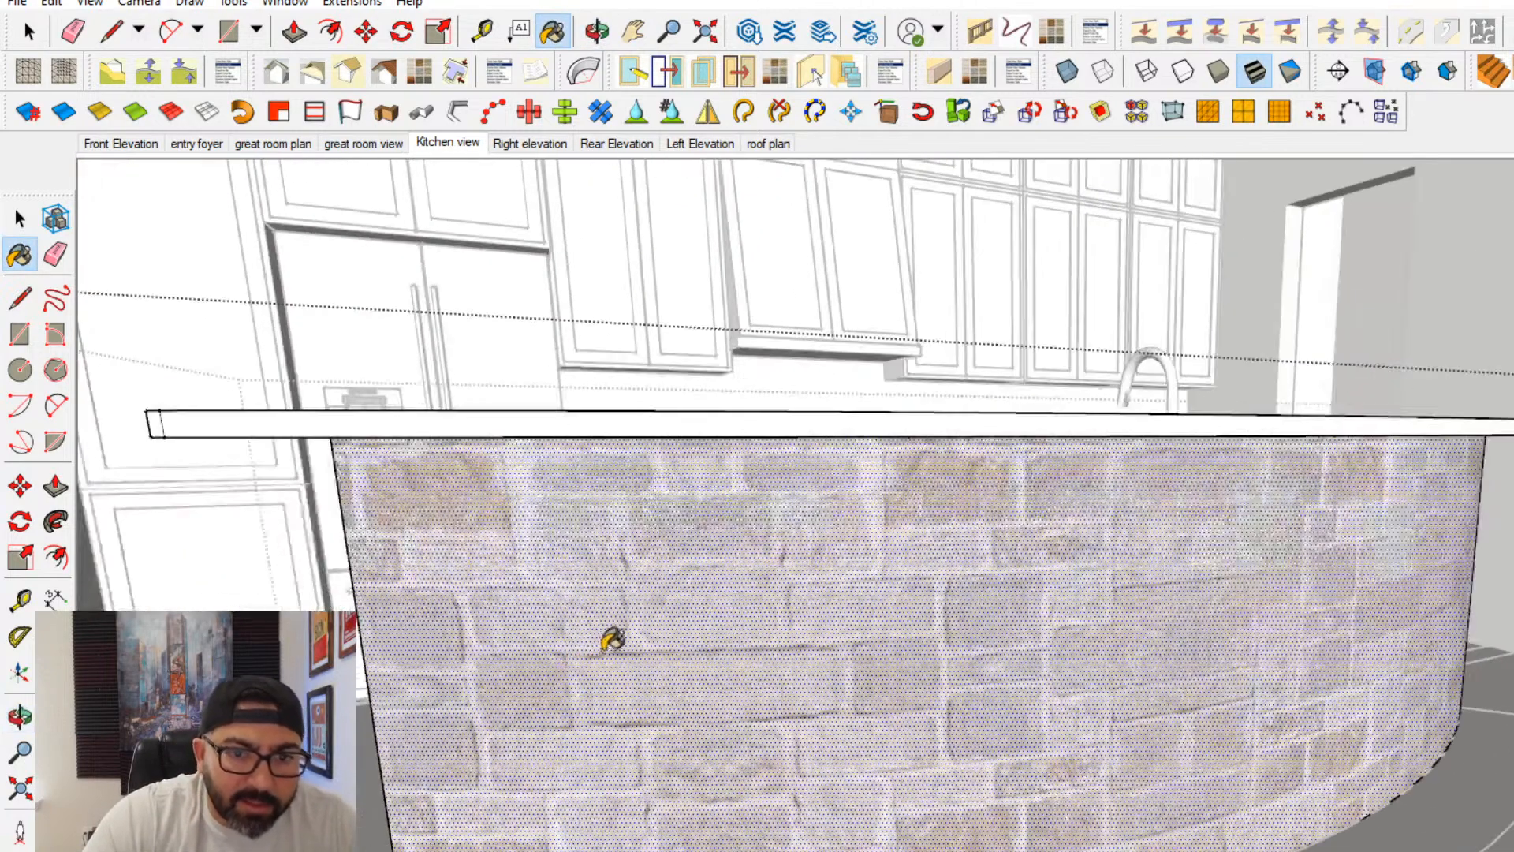
- Paint the island's inner raised bar face and end faces with the same stone, then finish editing the island
middle_drag(612, 640, 1339, 523)
click(1264, 481)
middle_drag(628, 473, 875, 537)
shift+middle_drag(480, 500, 1008, 567)
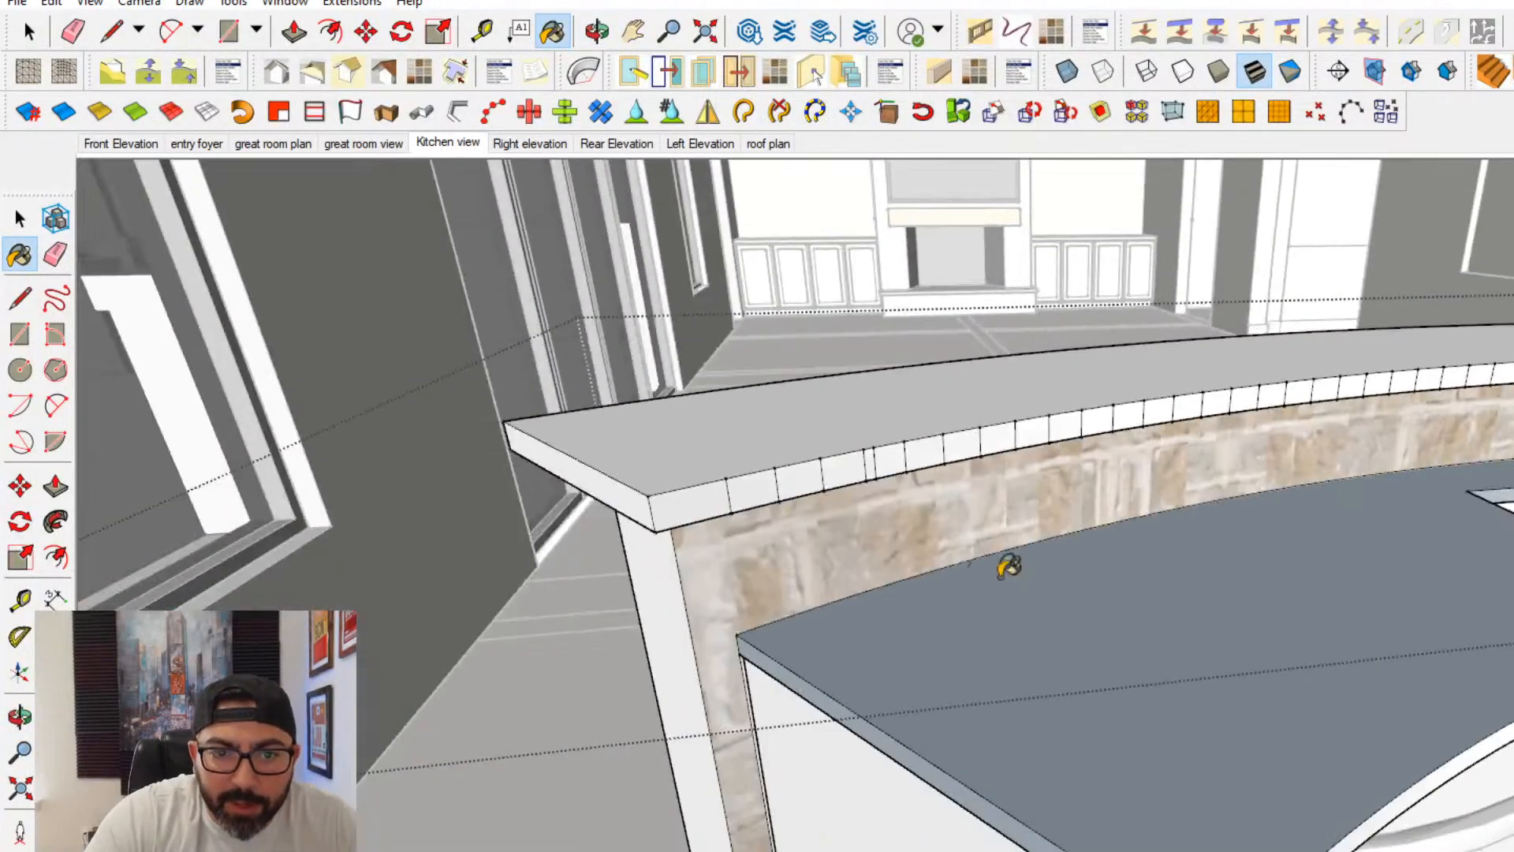
click(670, 607)
click(21, 221)
click(205, 260)
- Examine the stone-clad island, ceiling trusses and fireplace wall from around the great room
scroll(1078, 502, down, 2)
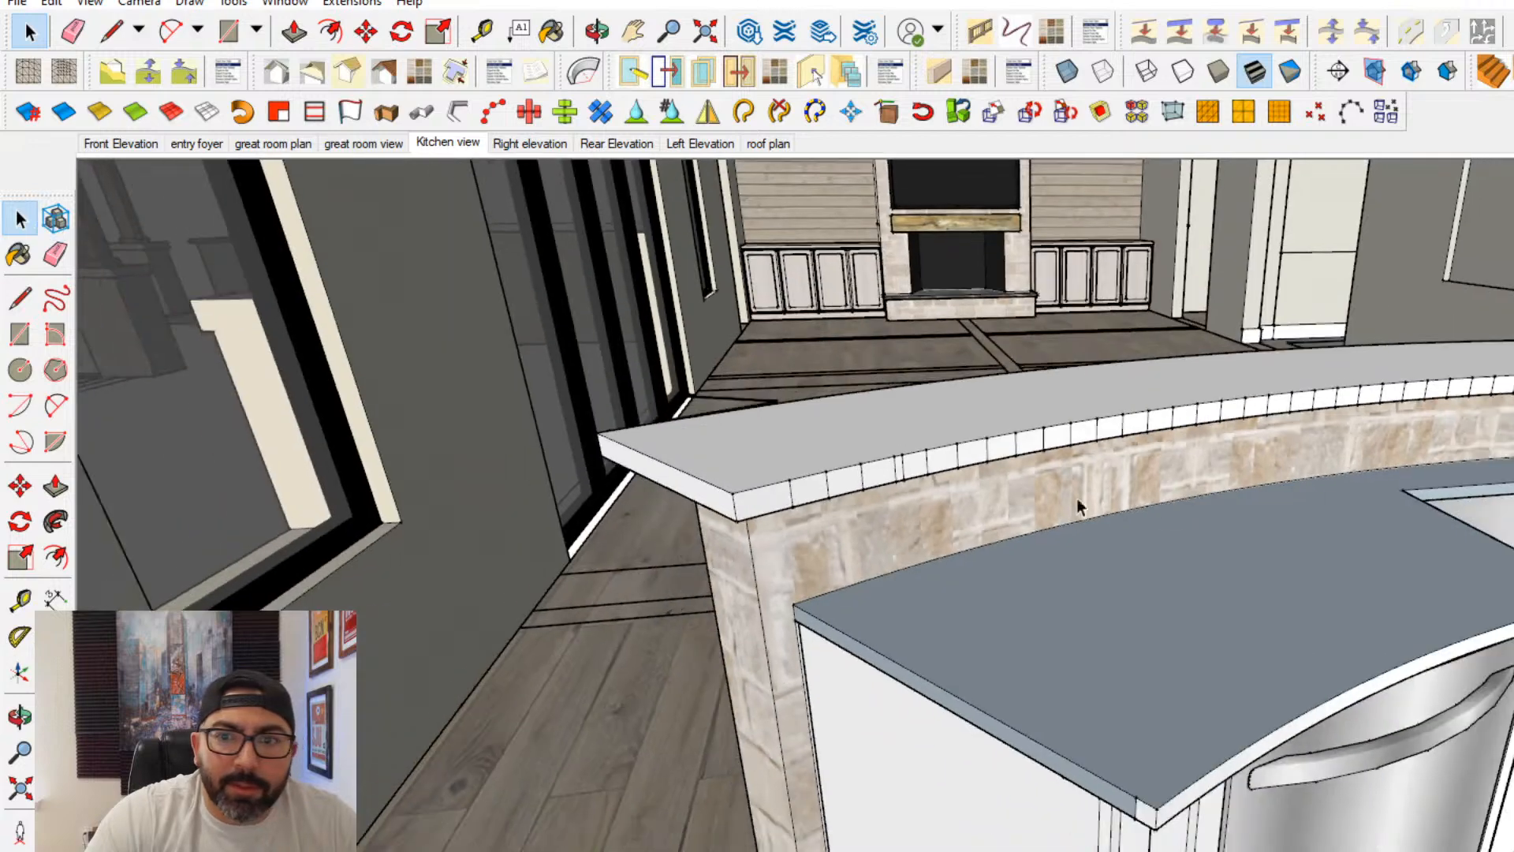
shift+middle_drag(1077, 502, 996, 558)
scroll(963, 540, down, 3)
scroll(1002, 465, up, 3)
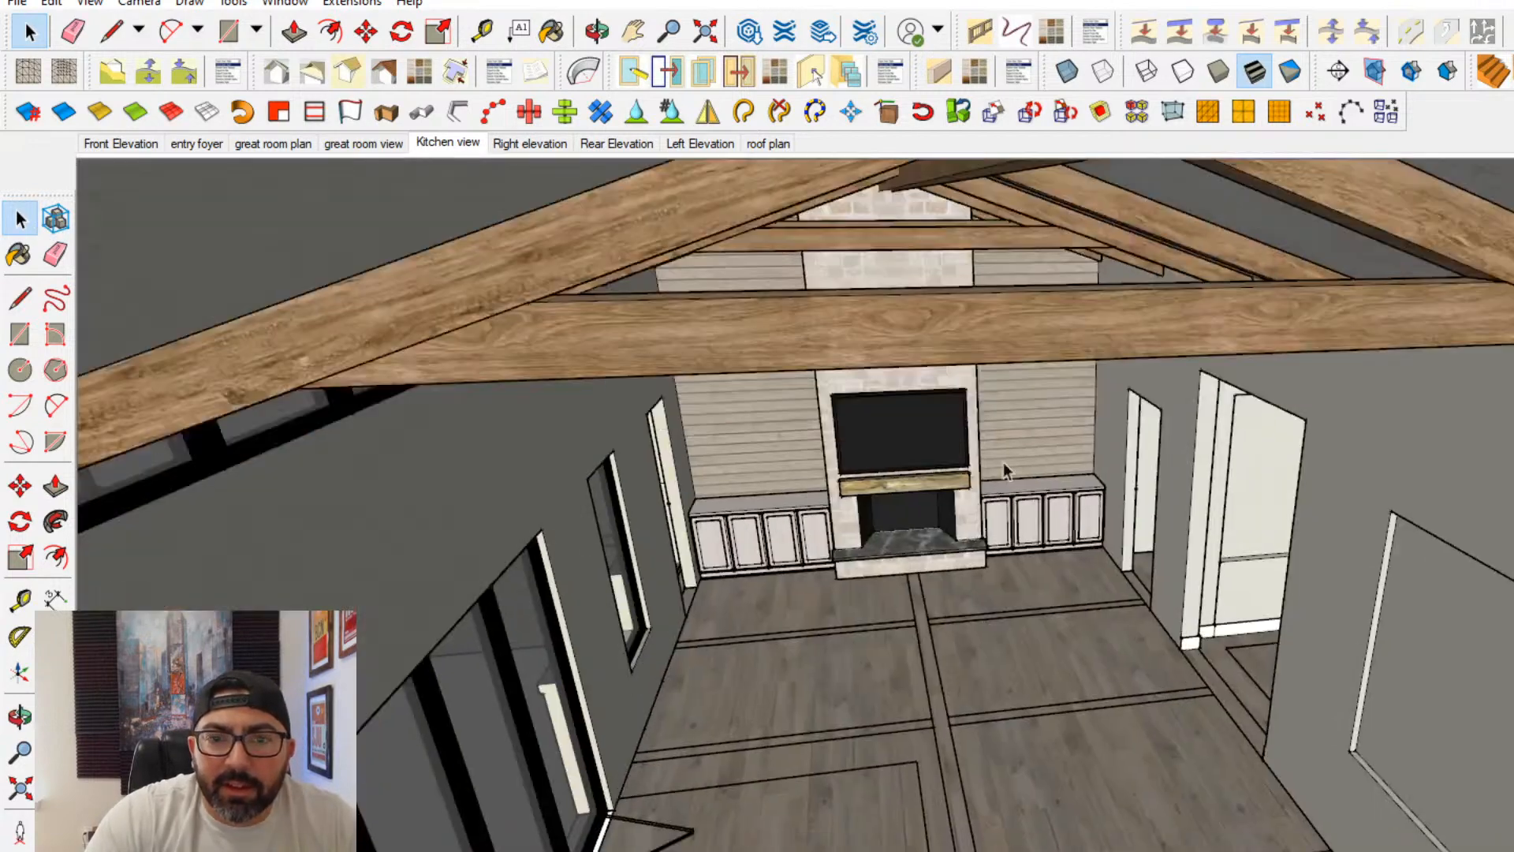
middle_drag(1003, 462, 954, 292)
scroll(1275, 531, up, 4)
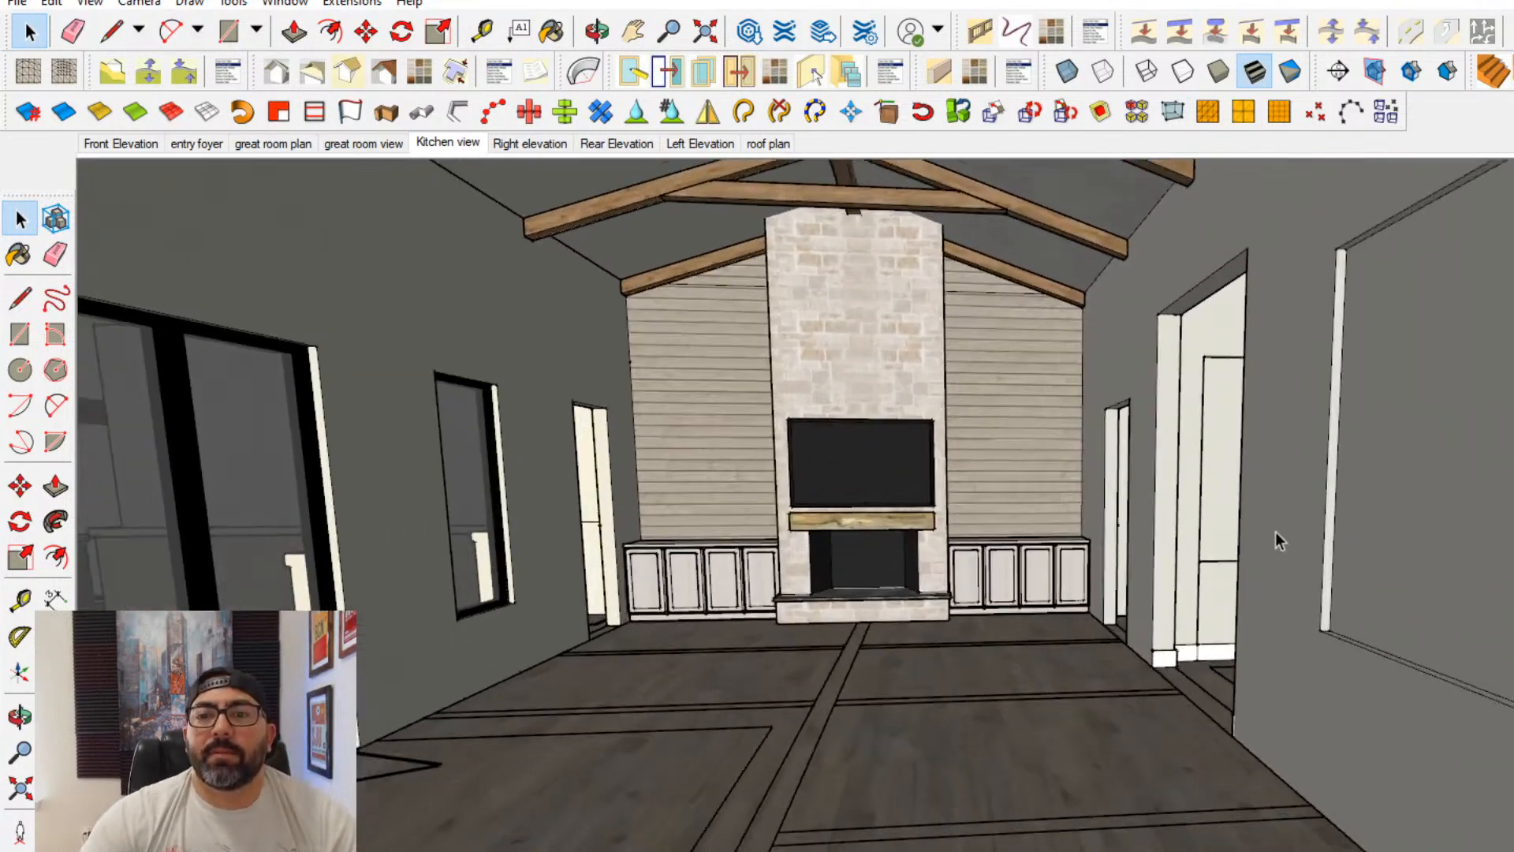
mouse_move(1343, 562)
middle_down()
mouse_move(1412, 551)
mouse_move(1321, 557)
middle_up()
shift+middle_drag(1188, 504, 1233, 517)
scroll(1148, 501, down, 1)
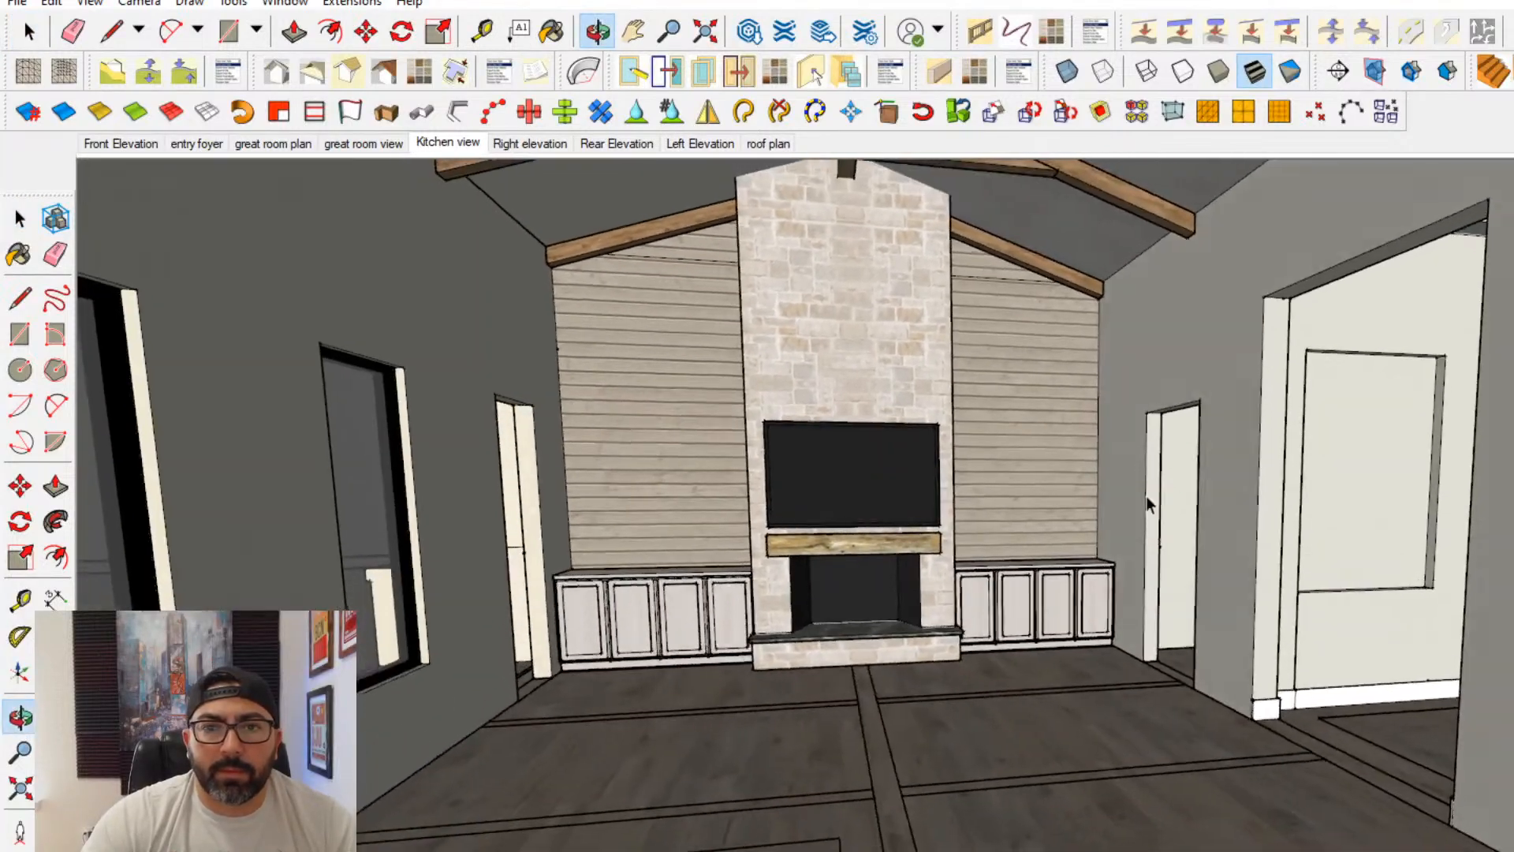
scroll(1132, 498, up, 1)
middle_drag(1015, 458, 1114, 496)
mouse_move(1393, 551)
middle_down()
mouse_move(1091, 541)
mouse_move(1474, 567)
mouse_move(1349, 527)
middle_up()
scroll(1502, 575, up, 3)
- Open the fireplace for editing, draw a tall rectangle on the chimney above the TV and push it in as a shallow recess
middle_drag(1230, 569, 429, 551)
shift+middle_drag(453, 470, 636, 632)
scroll(581, 415, up, 2)
double_click(582, 415)
middle_drag(581, 413, 598, 523)
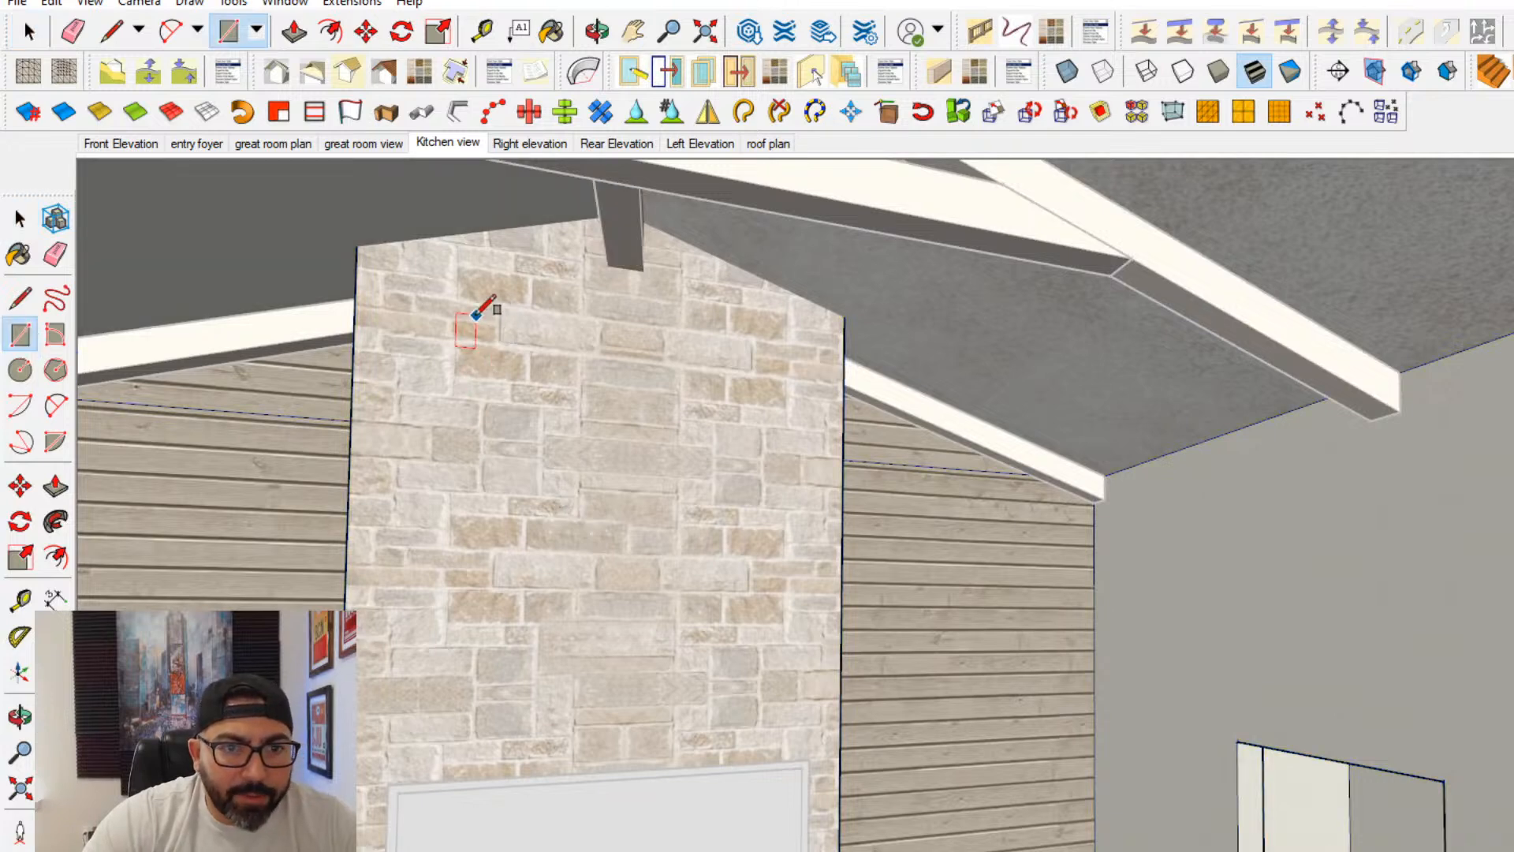
click(55, 487)
click(569, 525)
key(Return)
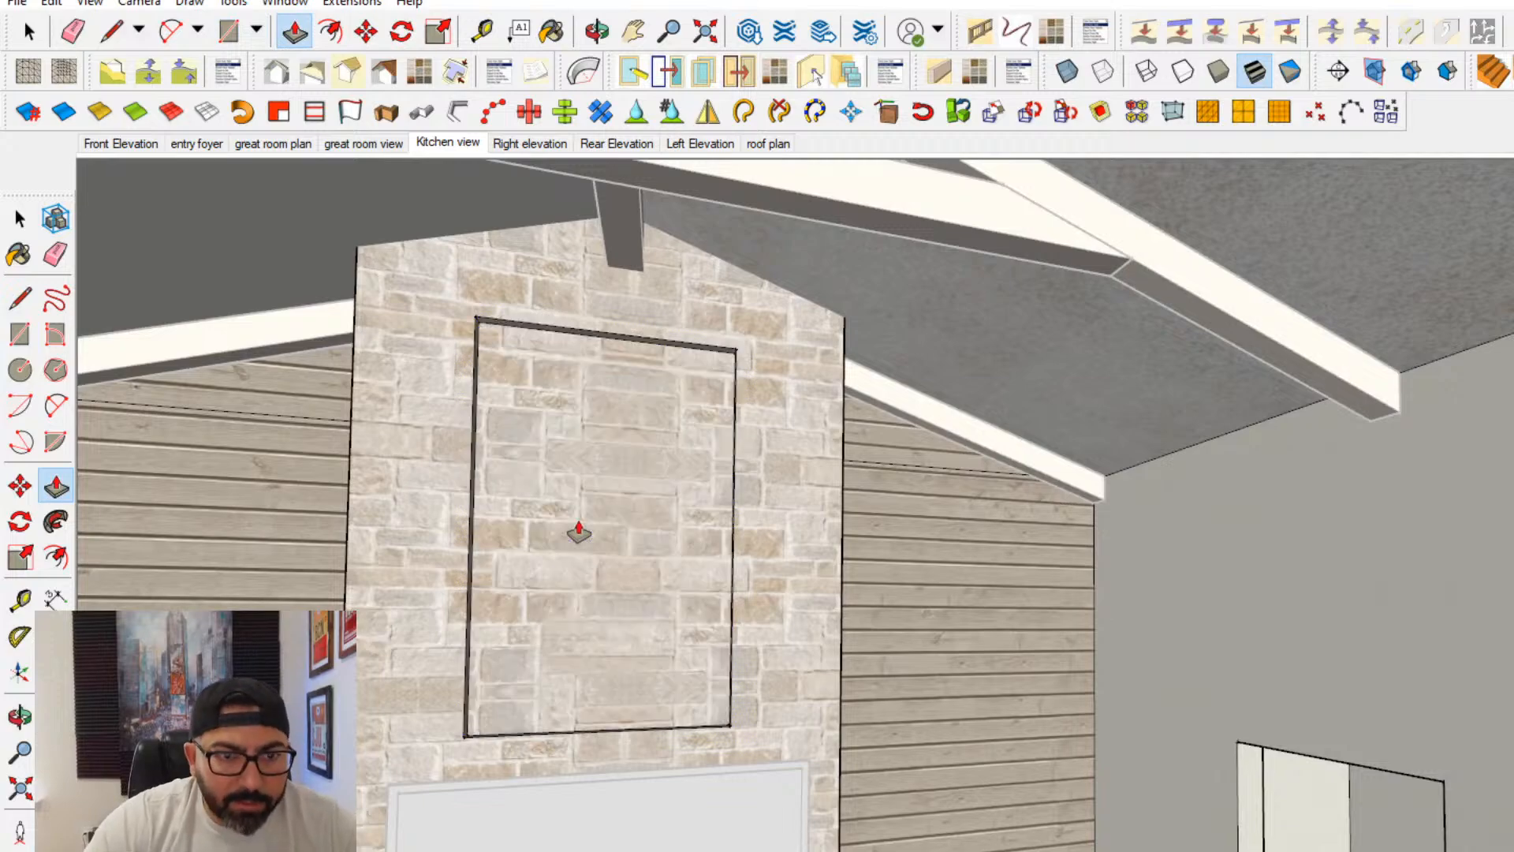
- Push the side faces of the chimney recess, using the mantel's midpoint as reference, to center it above the TV
shift+middle_drag(579, 533, 855, 451)
scroll(915, 627, up, 3)
click(892, 619)
scroll(891, 619, down, 3)
scroll(855, 451, down, 1)
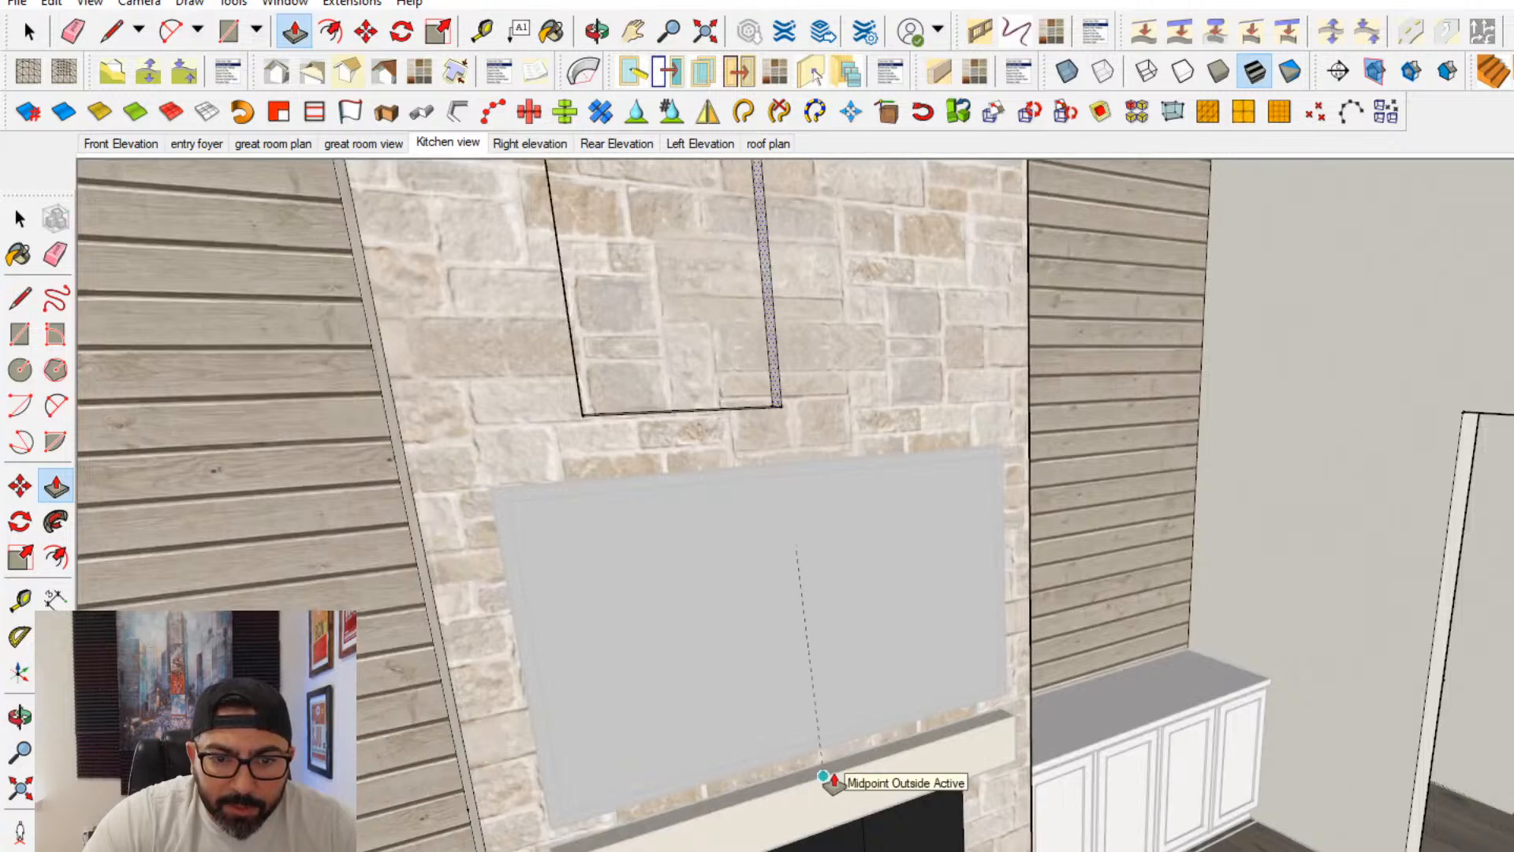
middle_drag(833, 781, 623, 505)
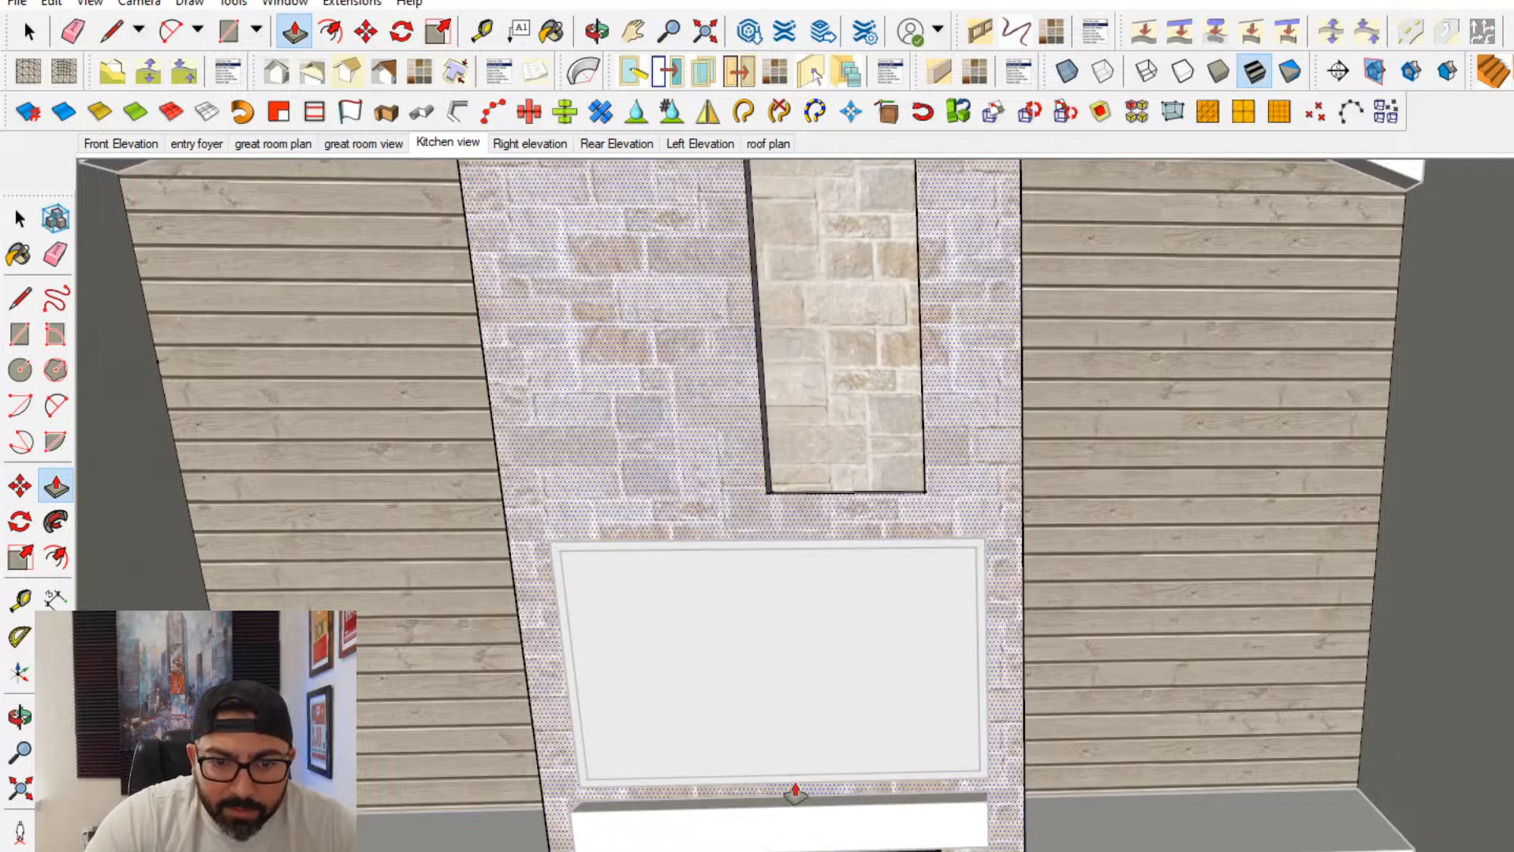
middle_drag(777, 485, 970, 490)
key(Escape)
scroll(954, 528, down, 3)
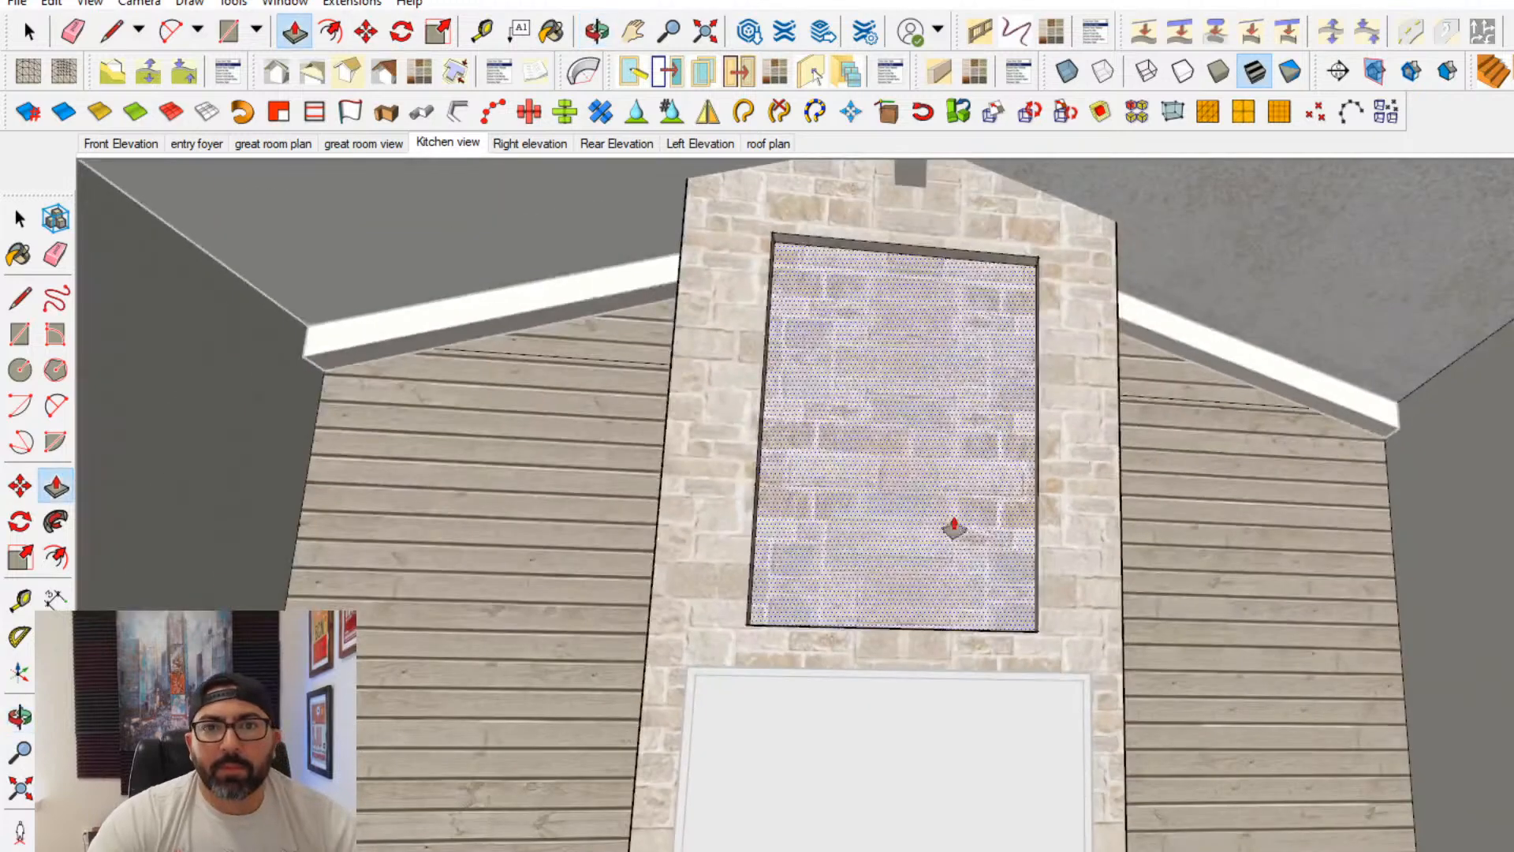
- Examine the chimney recess from around the great room, close the fireplace for editing and review the stone island
scroll(973, 425, down, 2)
middle_drag(973, 426, 980, 503)
scroll(980, 504, down, 3)
scroll(929, 463, up, 3)
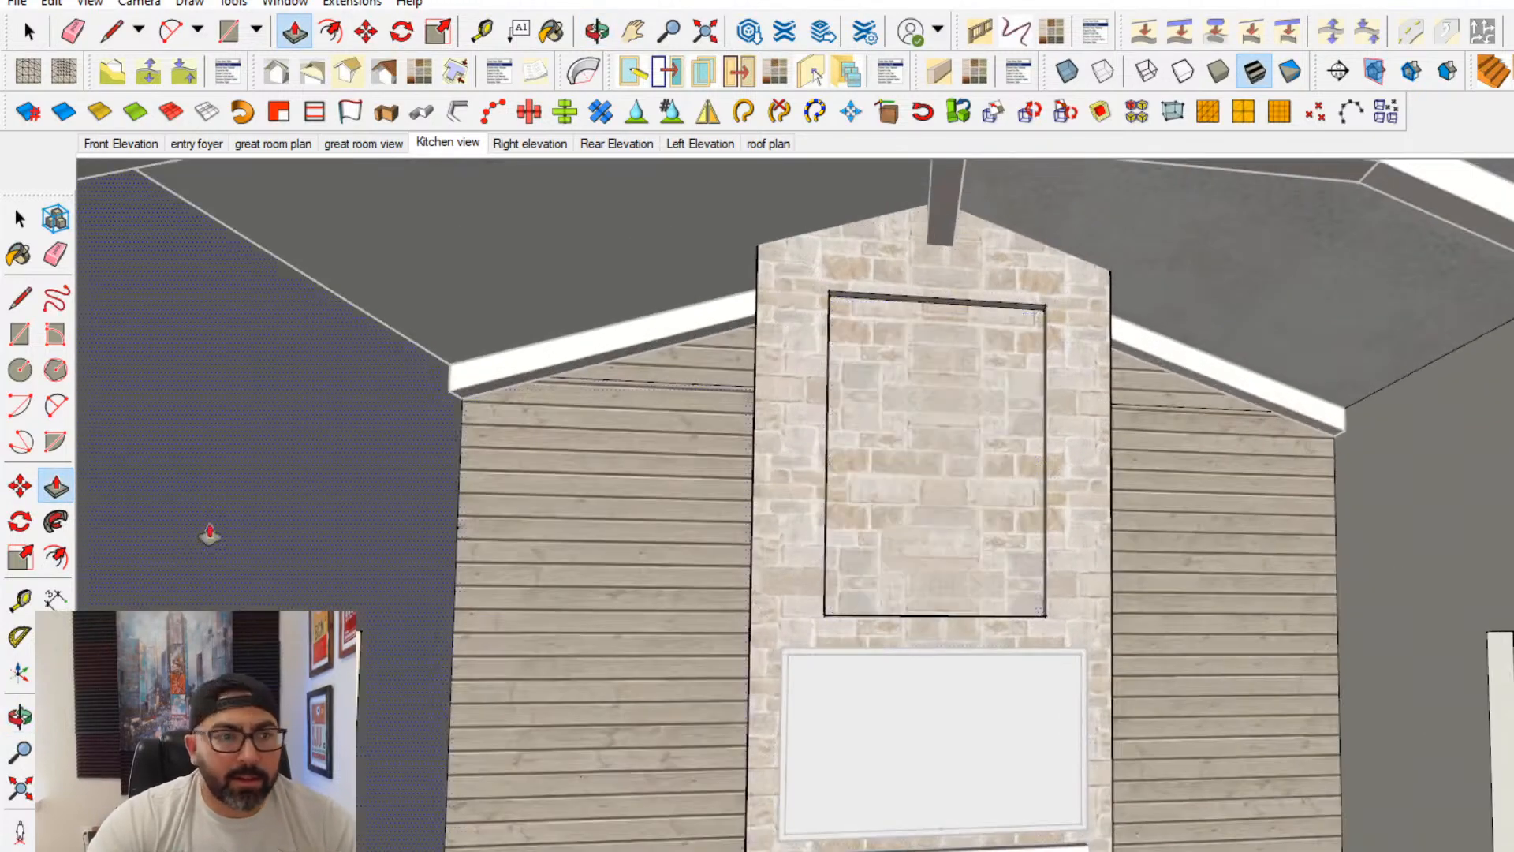
scroll(816, 650, down, 4)
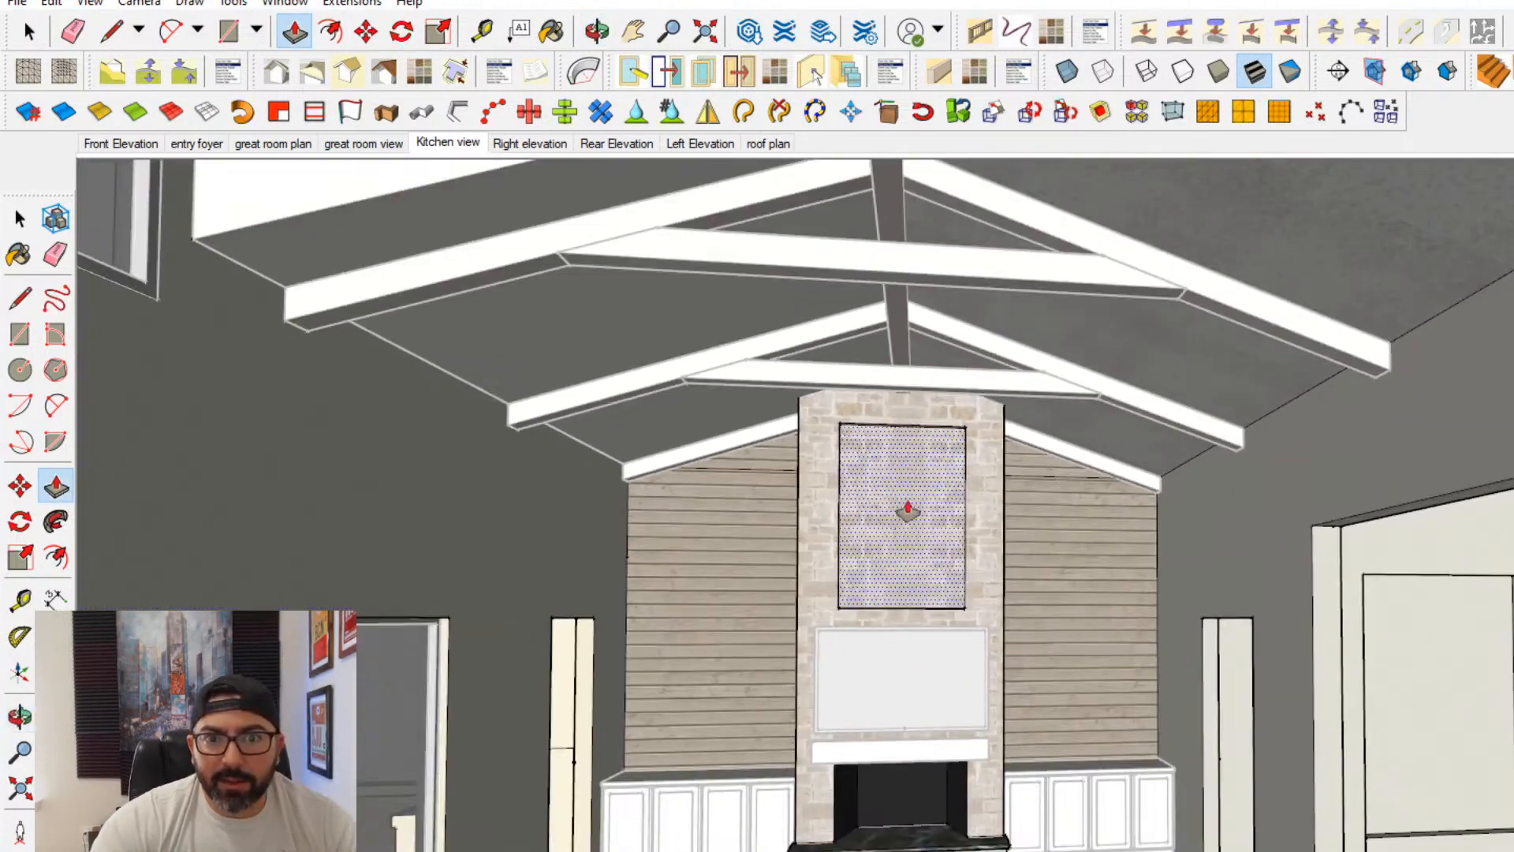
scroll(938, 457, up, 4)
scroll(939, 457, up, 2)
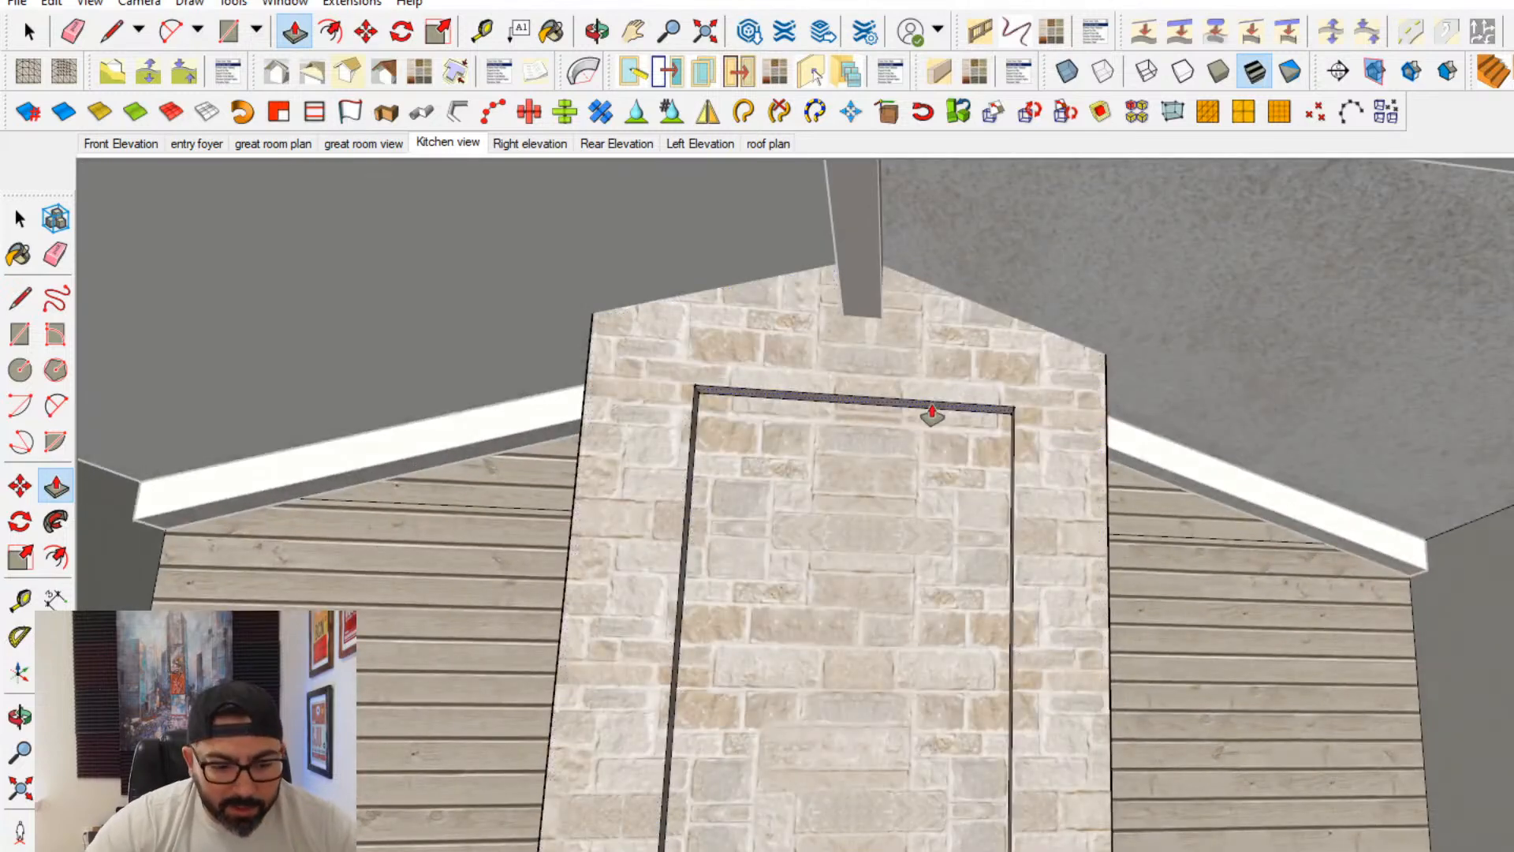
scroll(932, 416, down, 6)
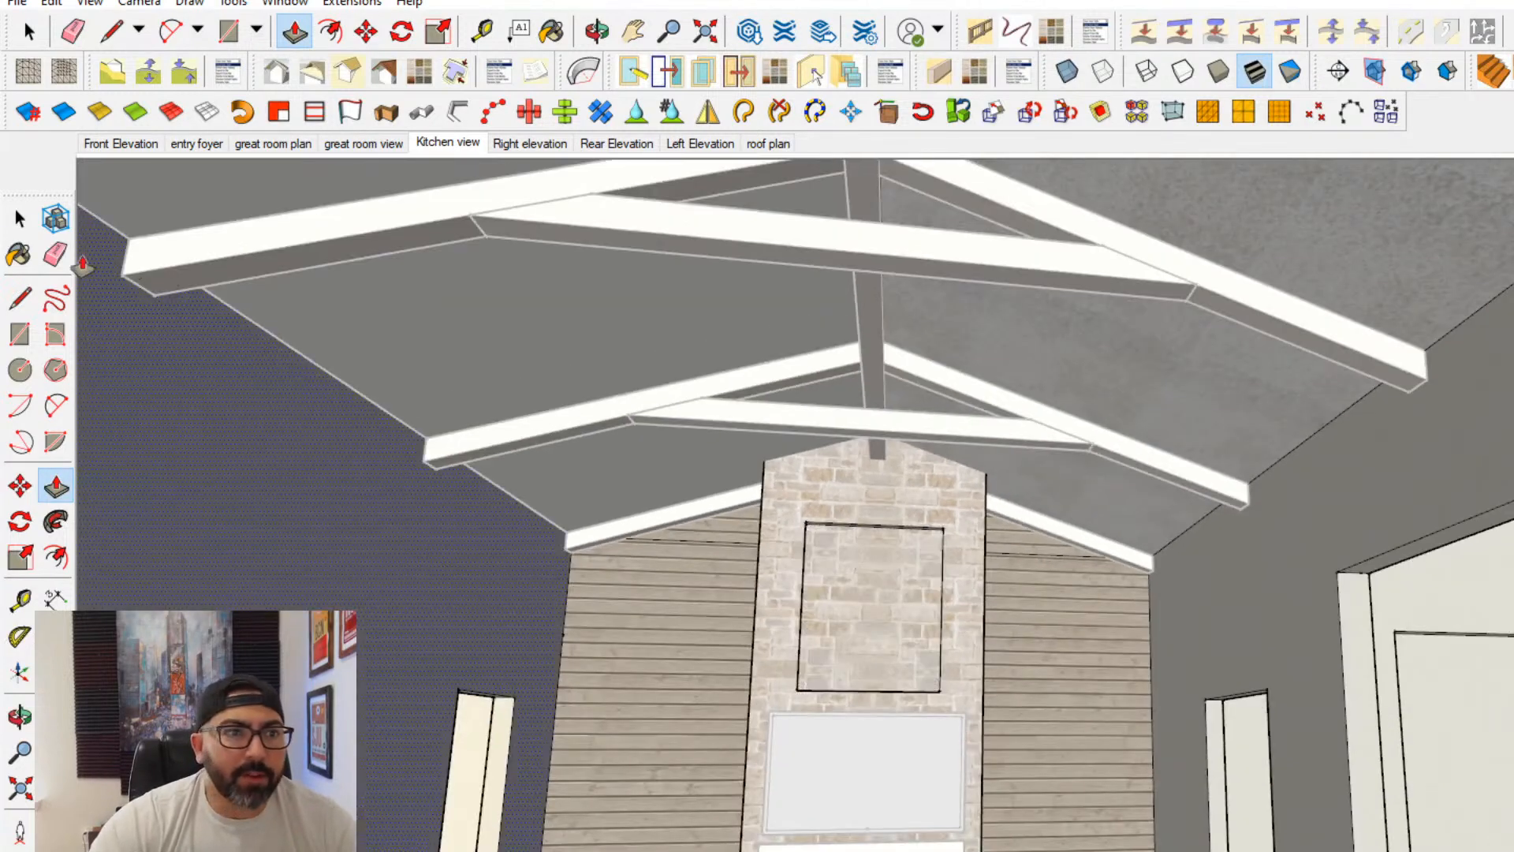
click(435, 400)
middle_drag(859, 504, 895, 592)
shift+middle_drag(895, 591, 921, 500)
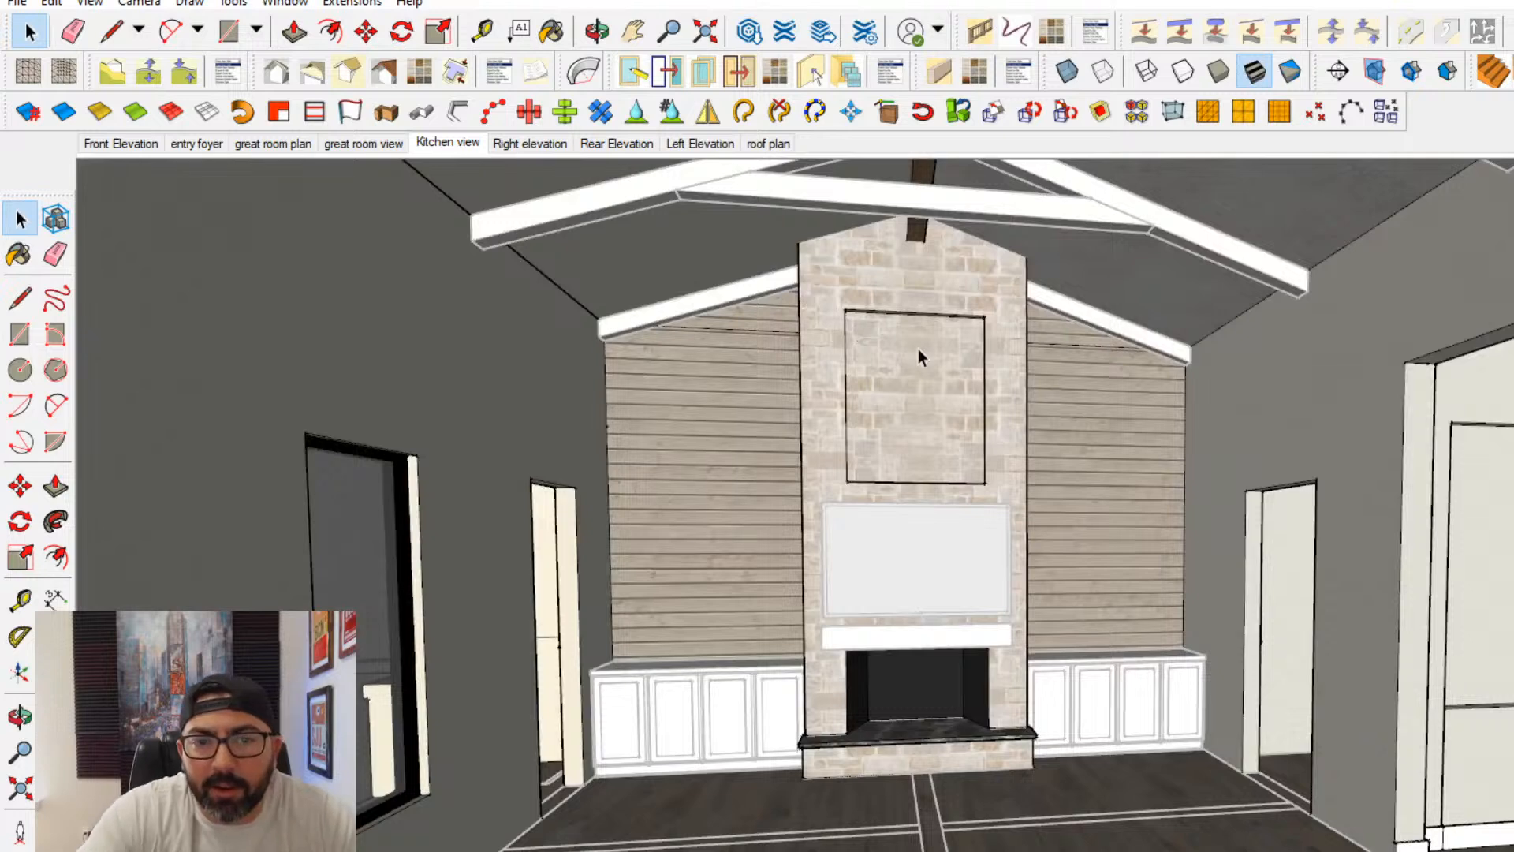
scroll(893, 452, down, 5)
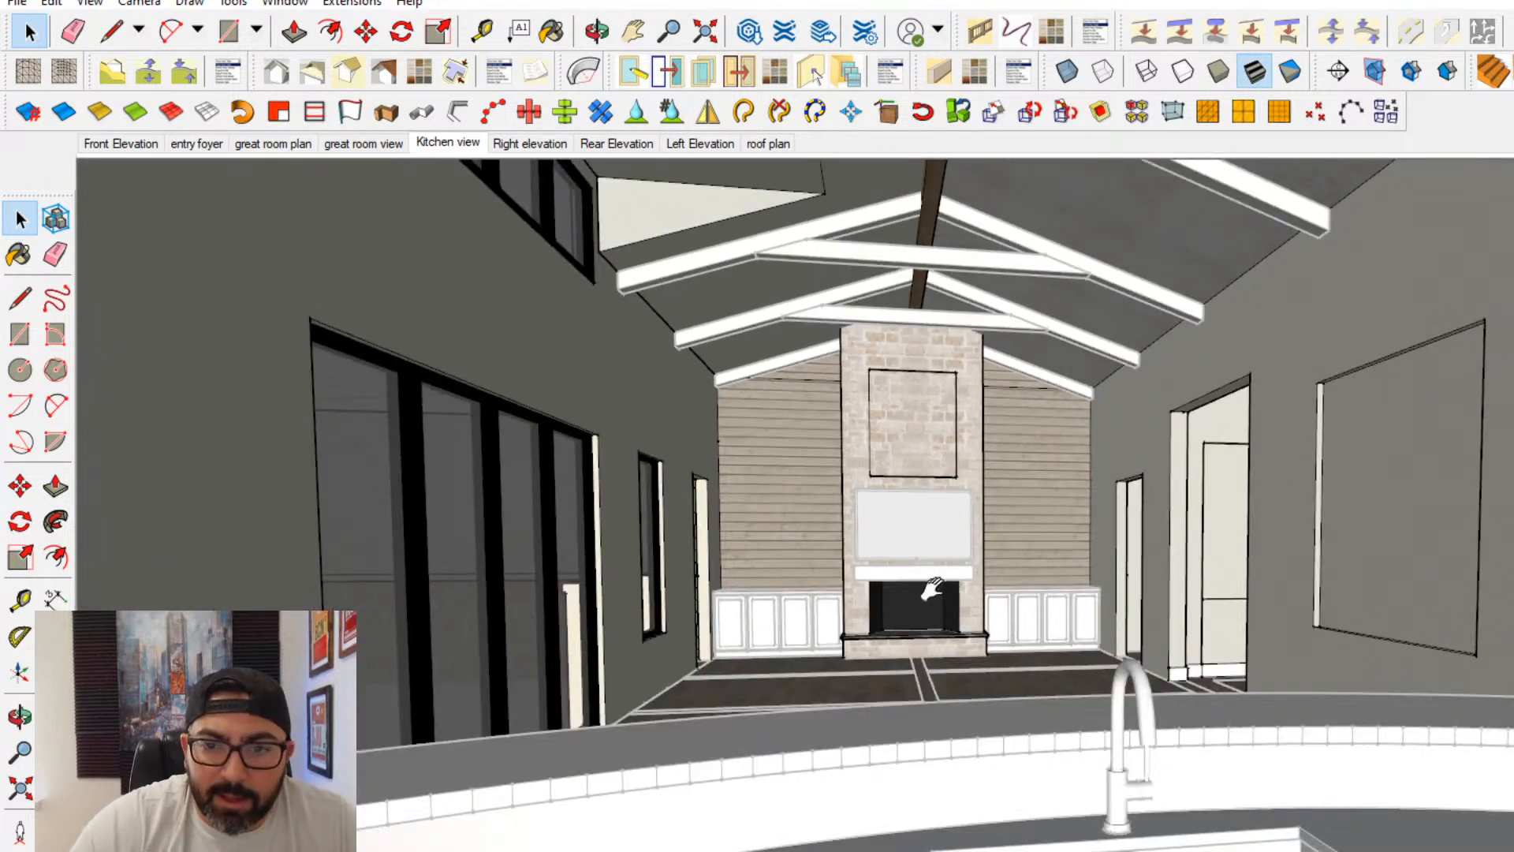
middle_drag(926, 585, 920, 612)
click(1285, 669)
middle_drag(1285, 669, 726, 661)
scroll(205, 718, up, 1)
scroll(236, 698, up, 1)
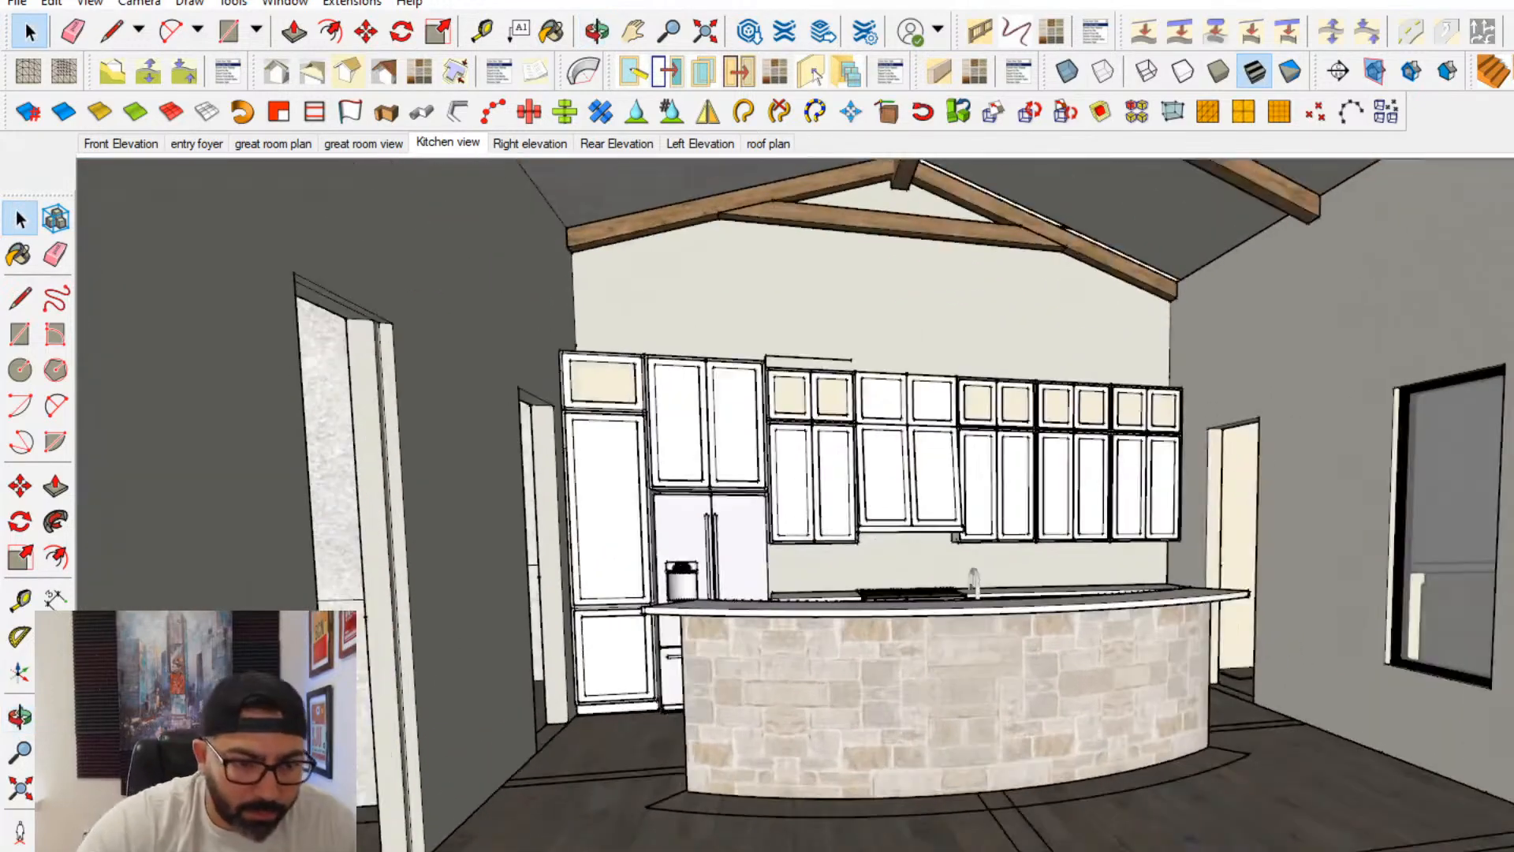
- Open the interior wall for editing and move the brown-framed glass door into the doorway beside the recessed wall panel, aligned to its corner
click(442, 639)
middle_drag(442, 639, 933, 543)
scroll(933, 543, down, 3)
shift+middle_drag(790, 577, 891, 625)
middle_drag(891, 625, 716, 640)
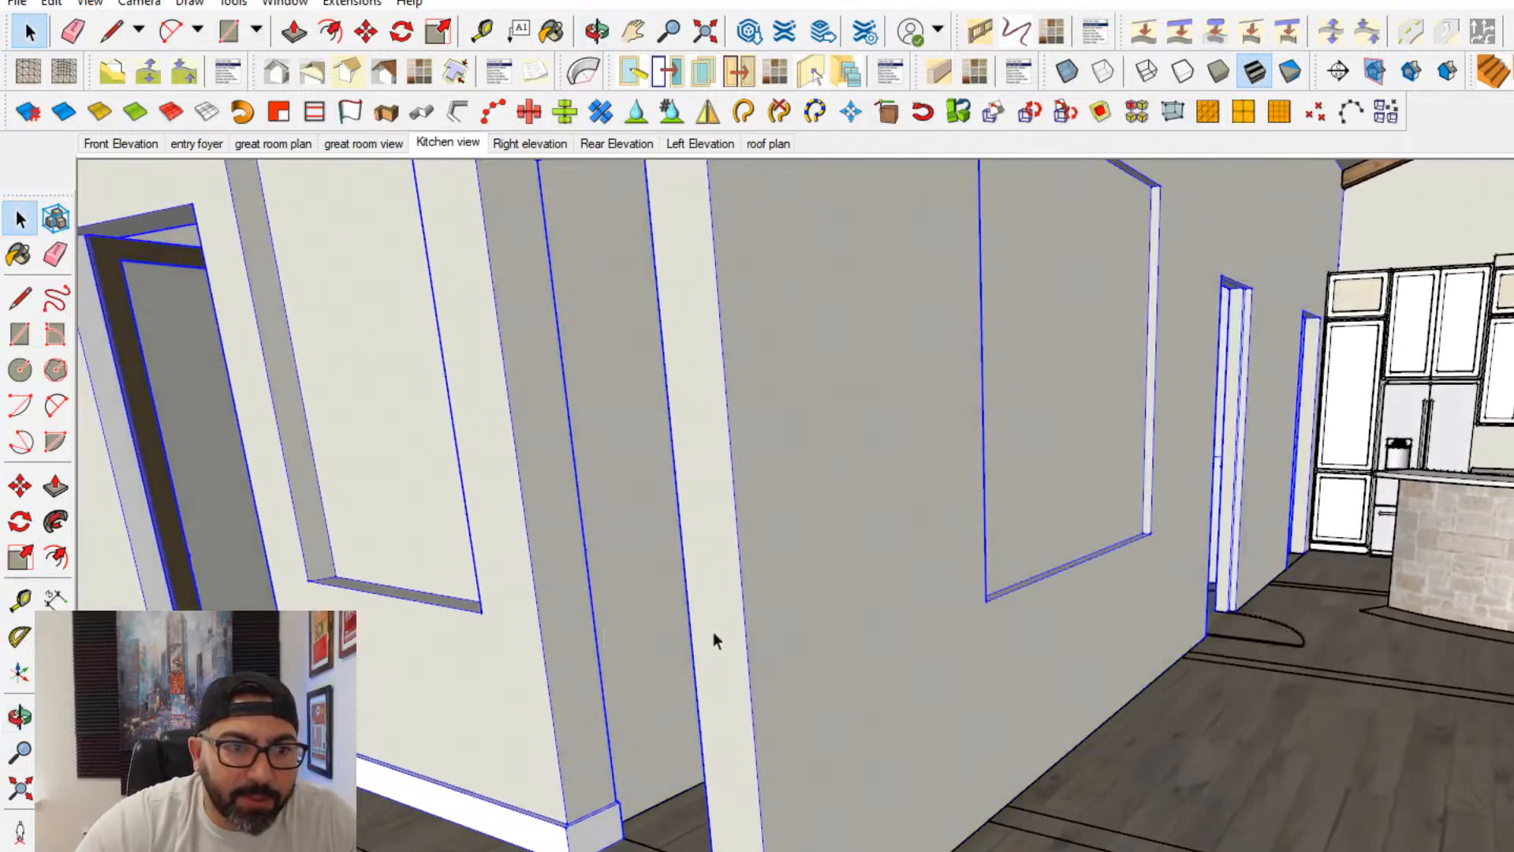
double_click(189, 569)
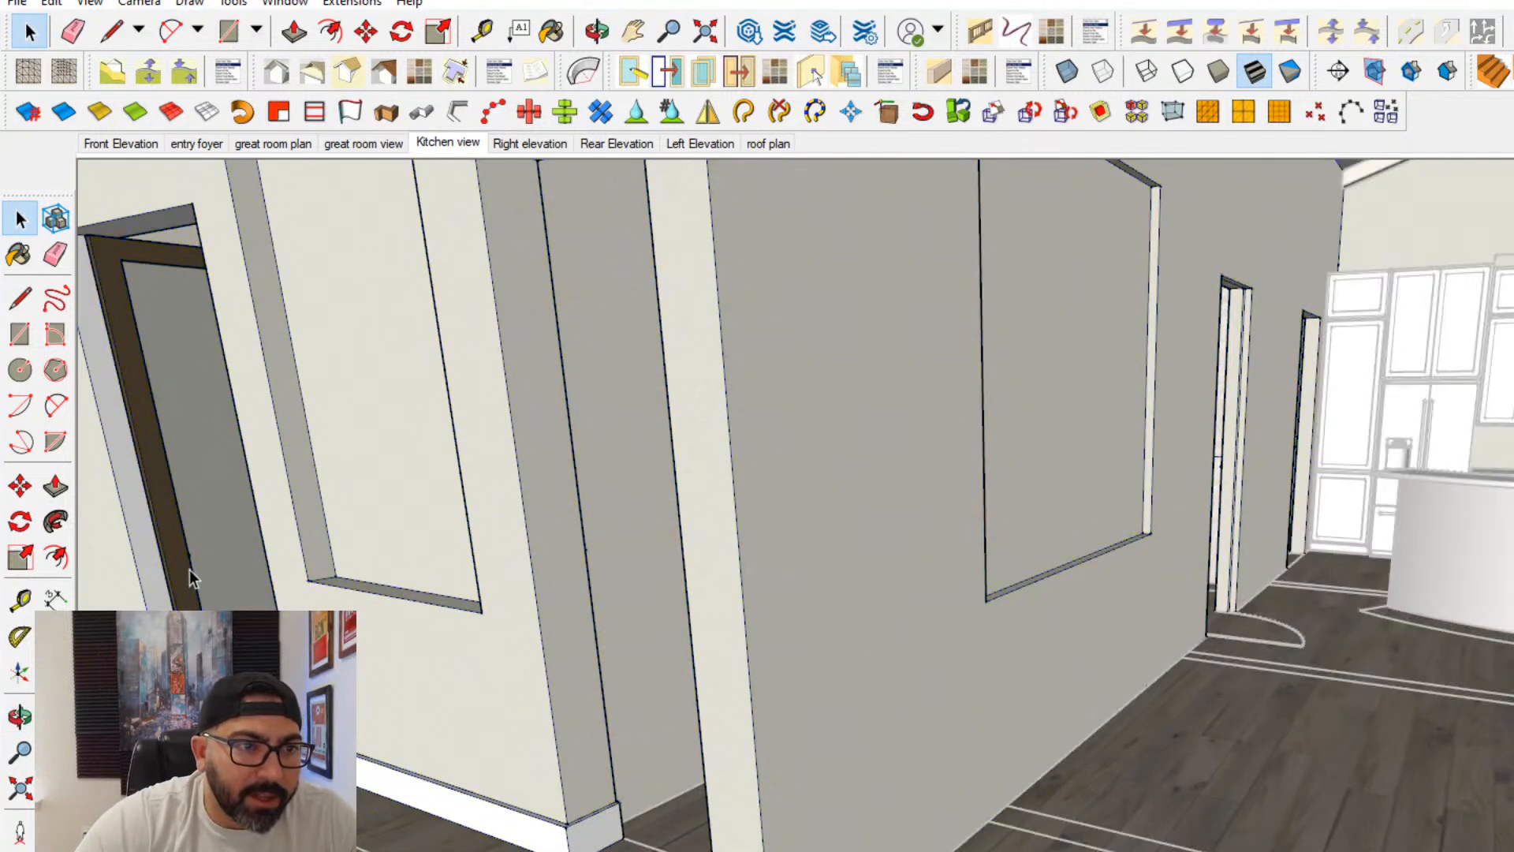
click(190, 570)
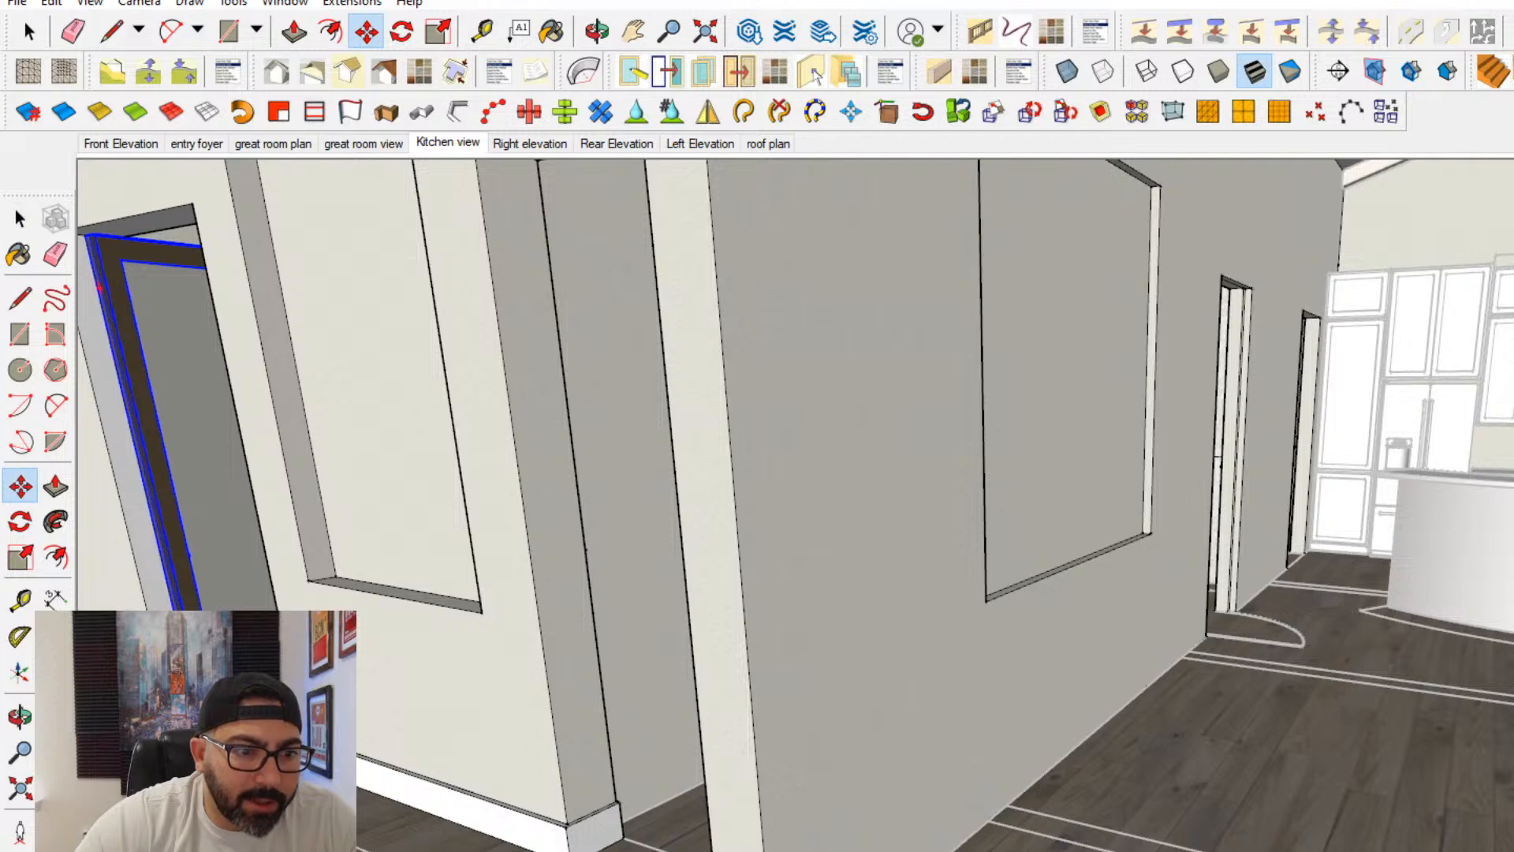
click(211, 746)
middle_drag(828, 670, 663, 834)
shift+middle_drag(1324, 654, 1175, 749)
scroll(1005, 808, up, 6)
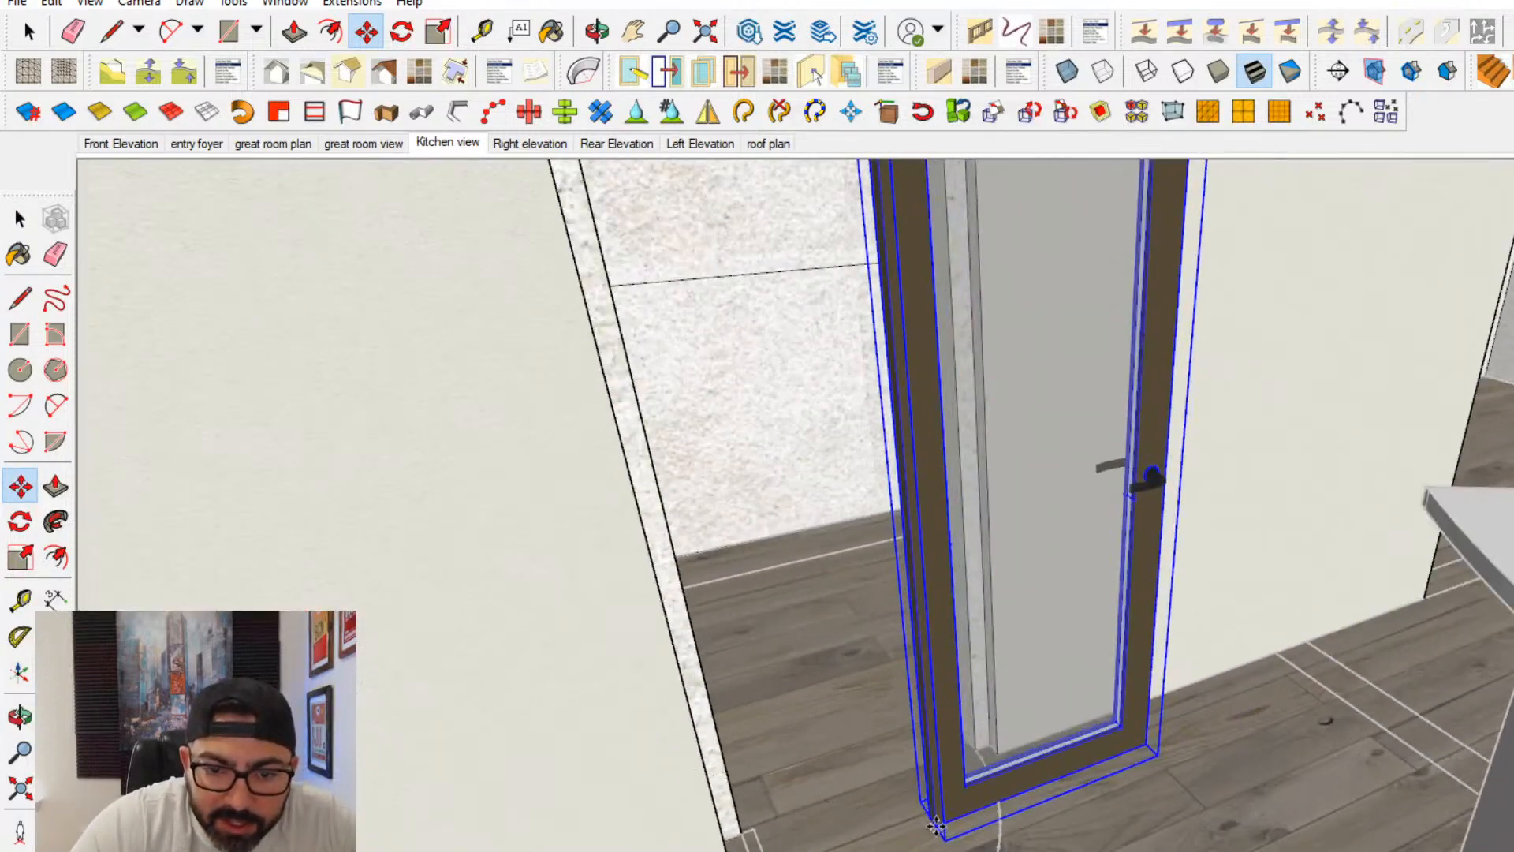
scroll(936, 825, up, 3)
click(934, 825)
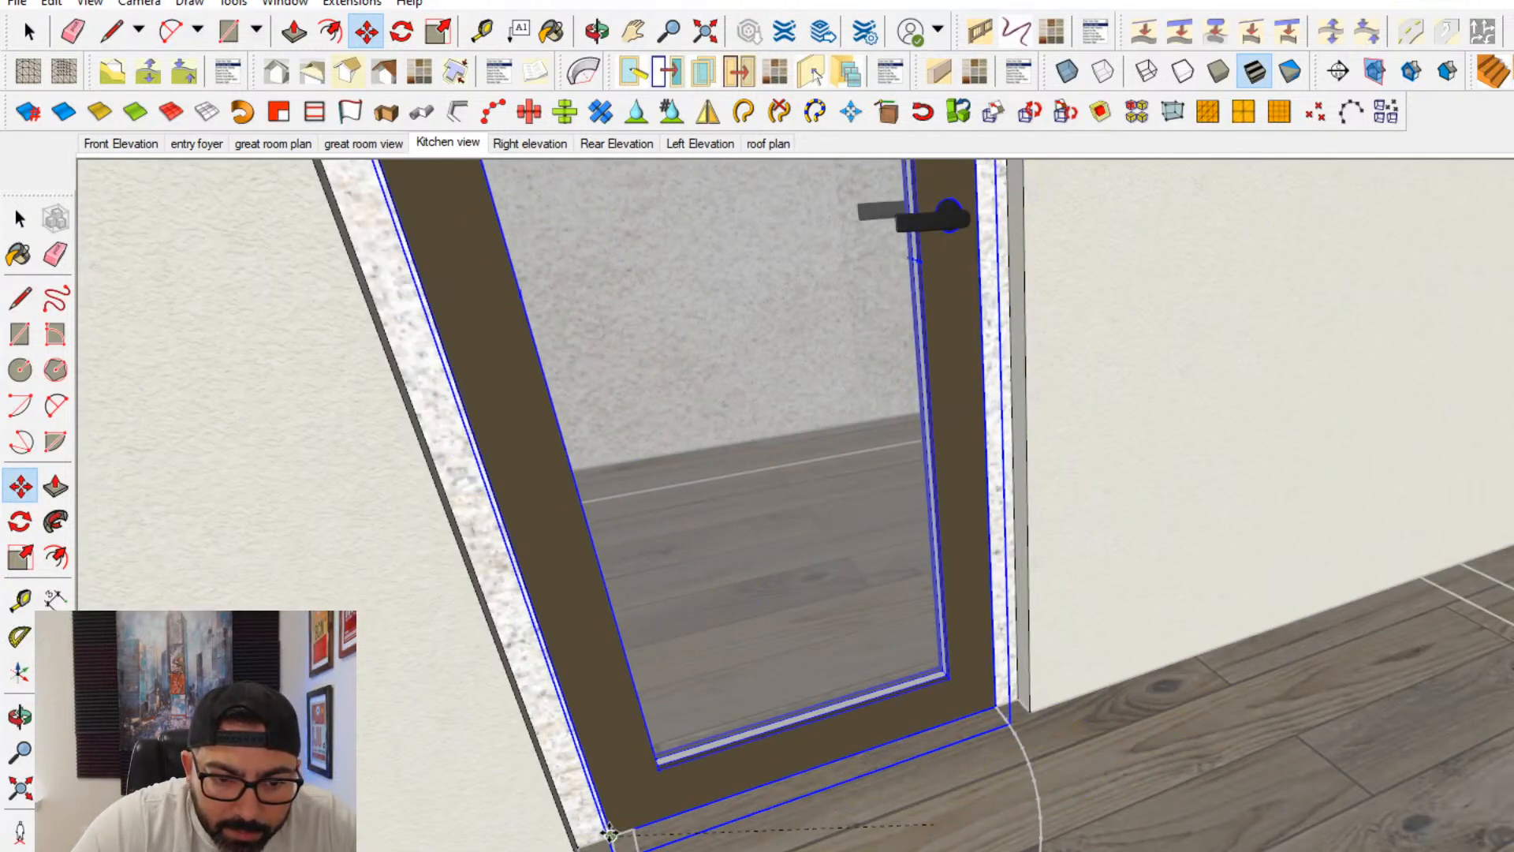
scroll(820, 713, down, 5)
shift+middle_drag(848, 615, 868, 675)
- Paint the textured jamb faces on both sides of the glass door with the cream wall finish
click(1014, 286)
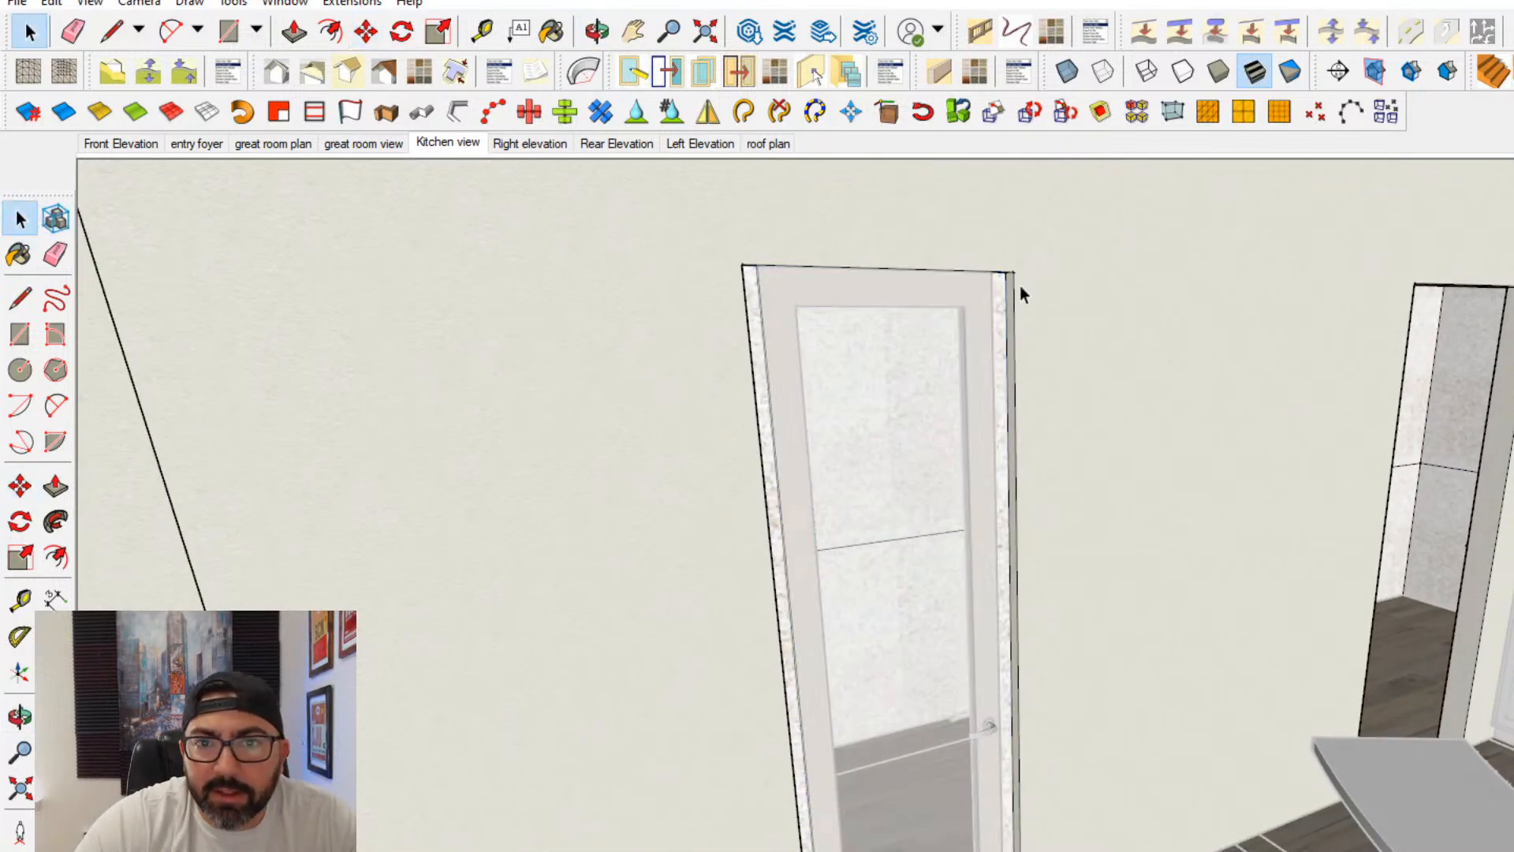
middle_drag(1137, 330, 1175, 291)
click(1176, 291)
click(28, 254)
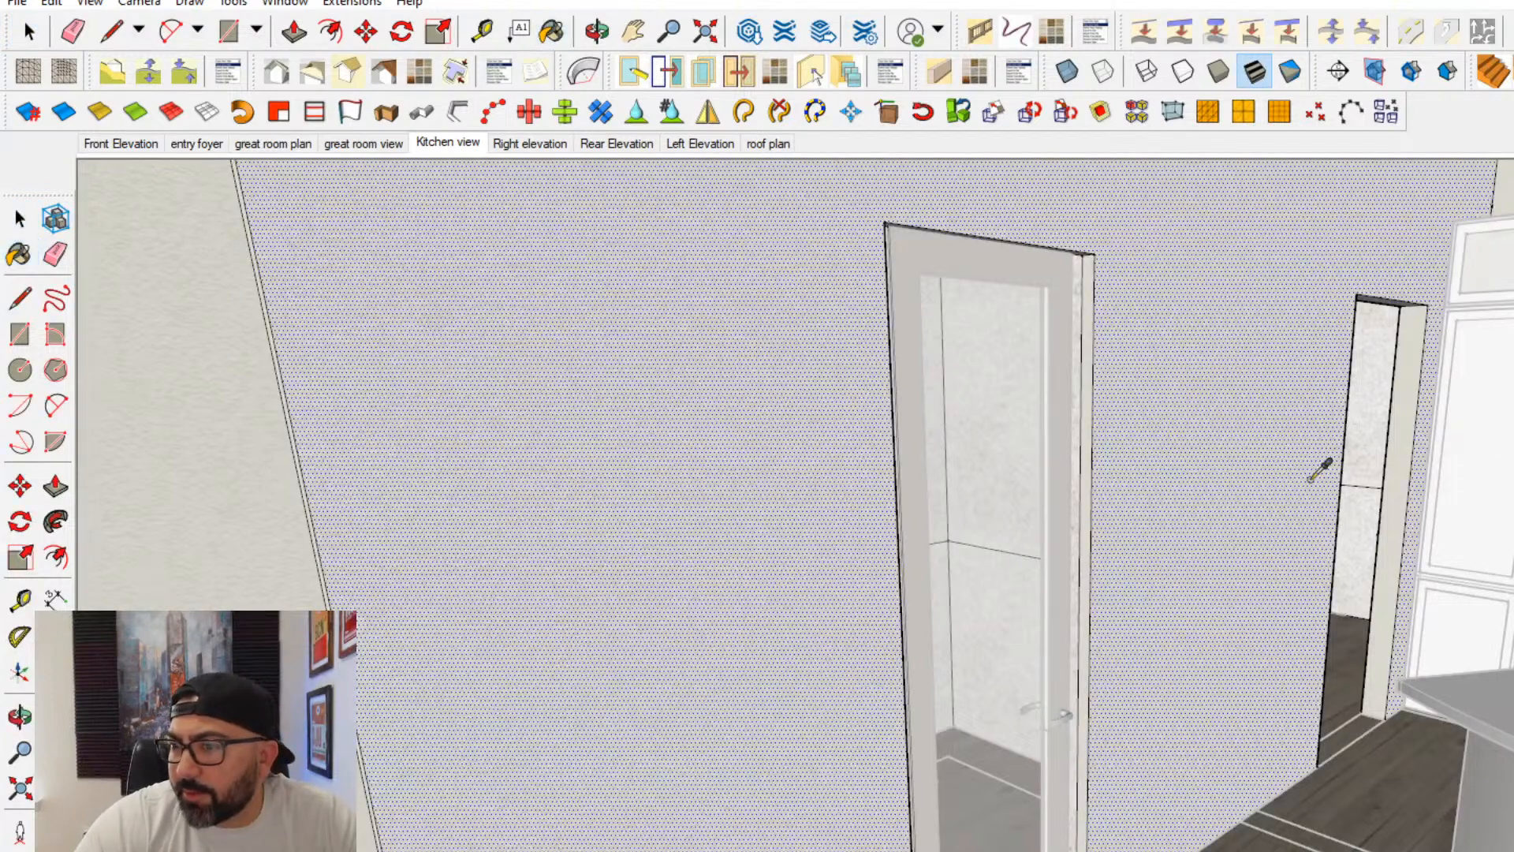
scroll(1228, 362, up, 3)
mouse_move(1087, 390)
middle_down()
mouse_move(967, 229)
mouse_move(1131, 477)
middle_up()
click(1020, 400)
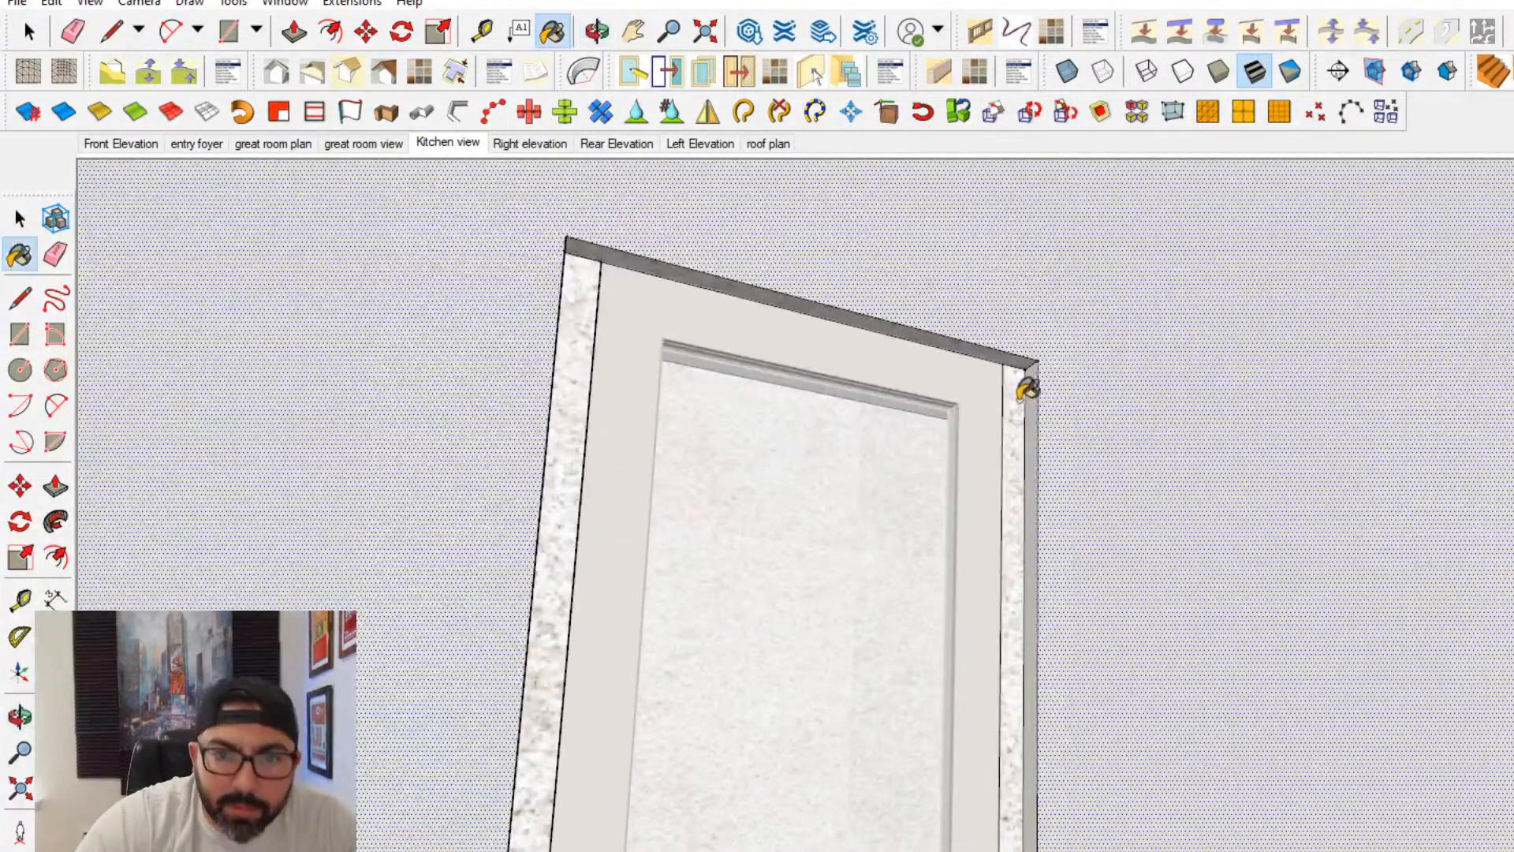
scroll(1027, 388, up, 2)
click(1029, 372)
mouse_move(1027, 339)
middle_down()
mouse_move(328, 243)
mouse_move(436, 298)
middle_up()
click(390, 276)
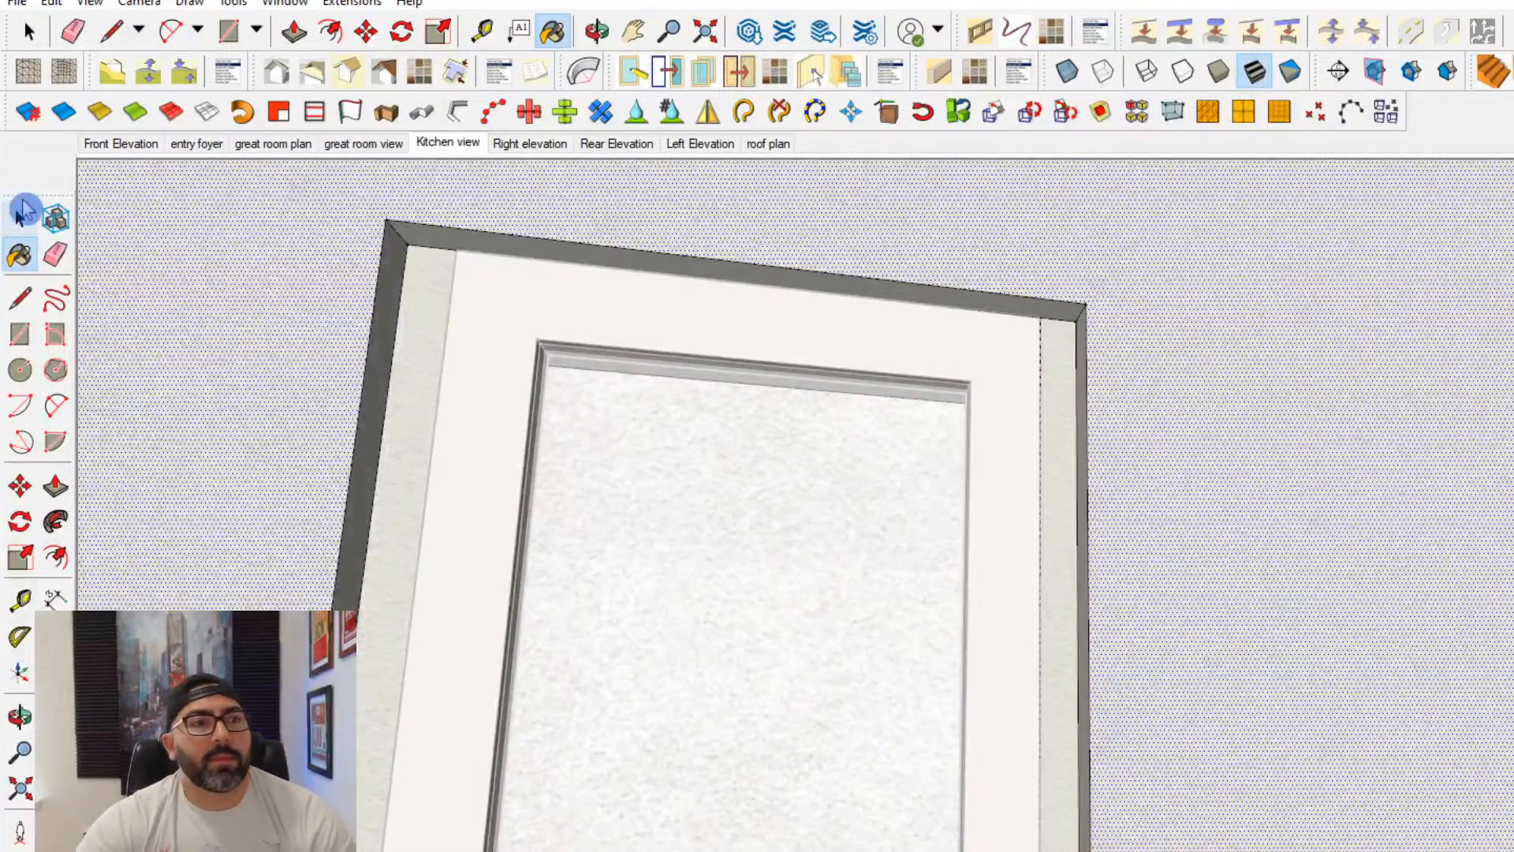
- Paint the room walls behind the glass door with the cream wall finish
click(755, 581)
middle_drag(815, 611, 1055, 680)
middle_drag(885, 652, 741, 733)
shift+middle_drag(741, 734, 898, 589)
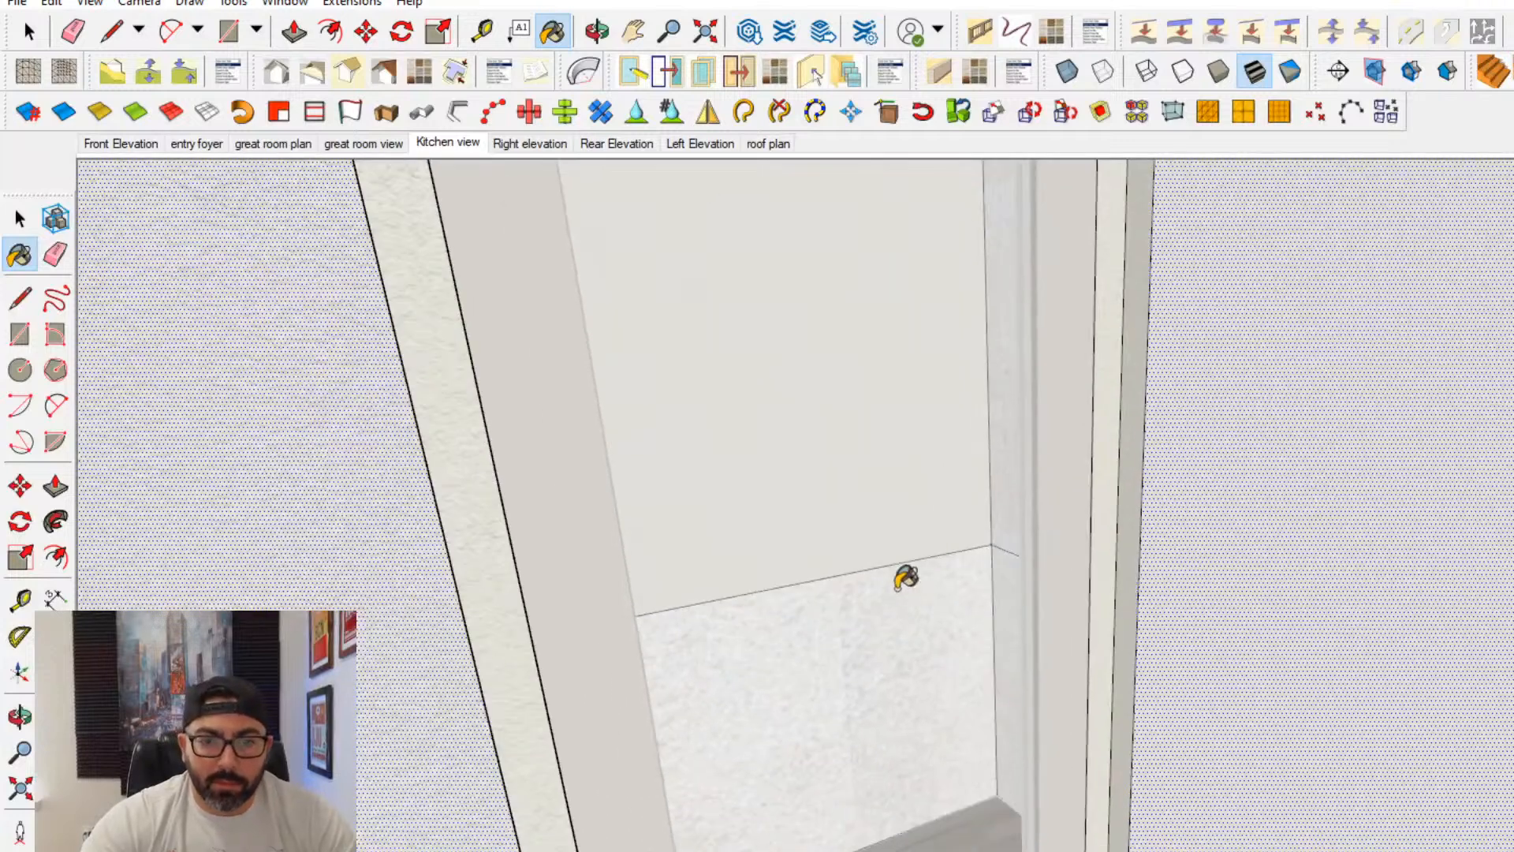
middle_drag(1003, 493, 331, 582)
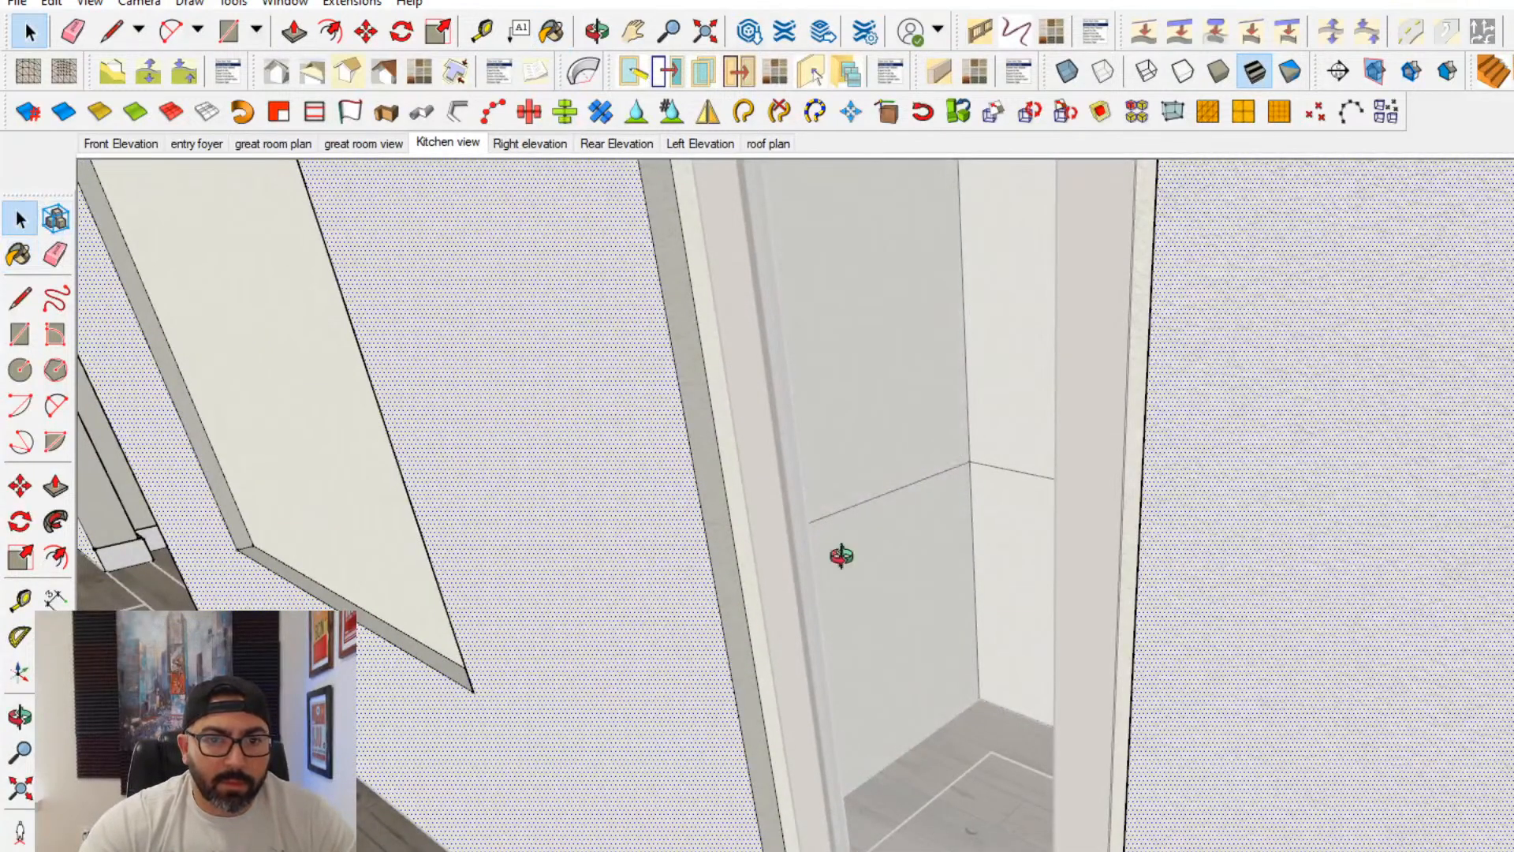
middle_drag(841, 555, 1125, 601)
right_click(1121, 588)
click(1169, 622)
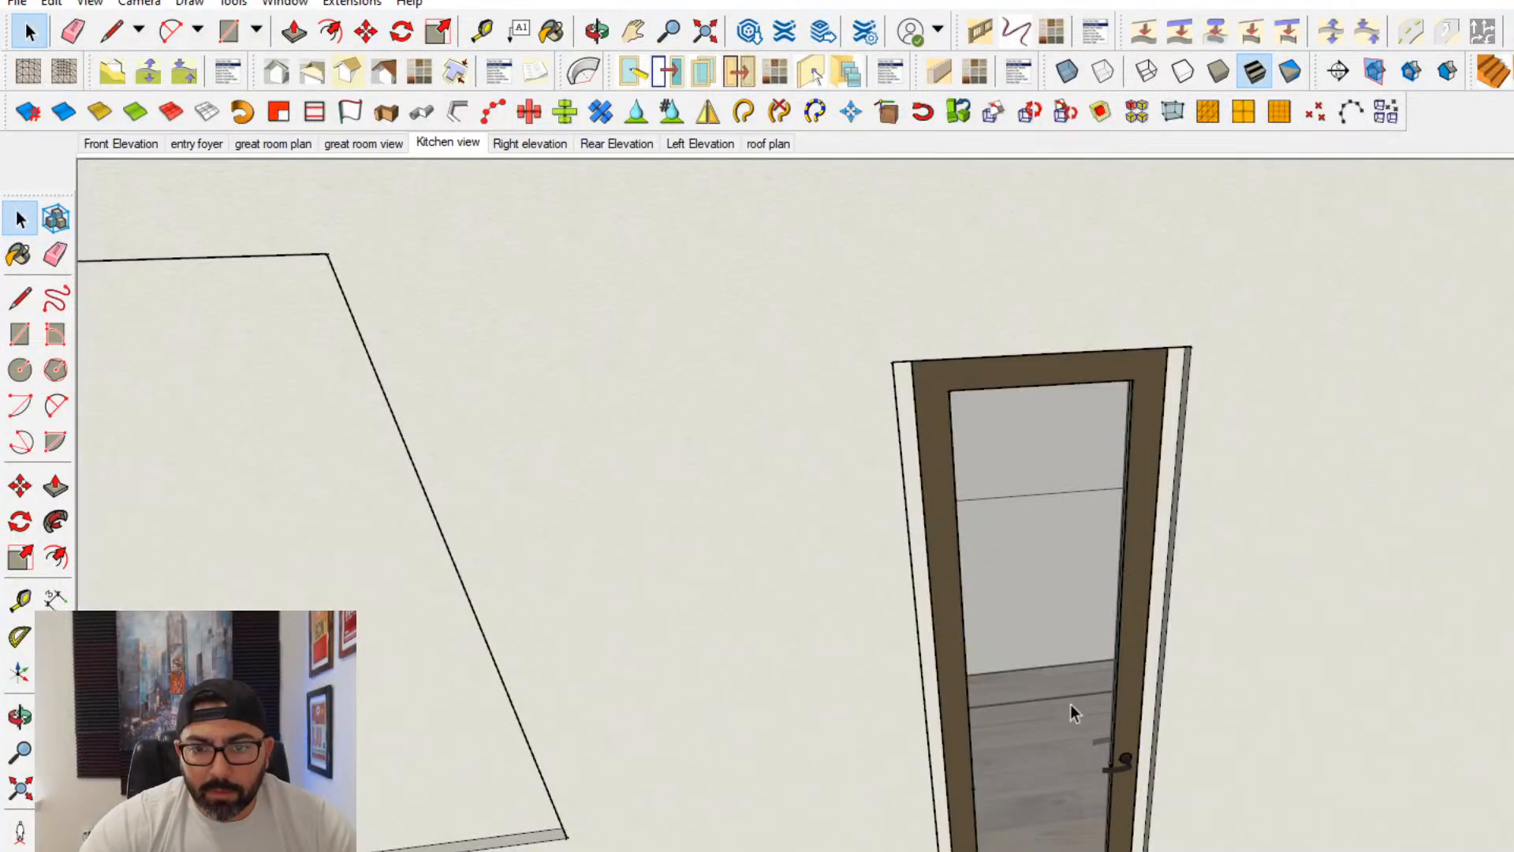
middle_drag(1071, 704, 1448, 519)
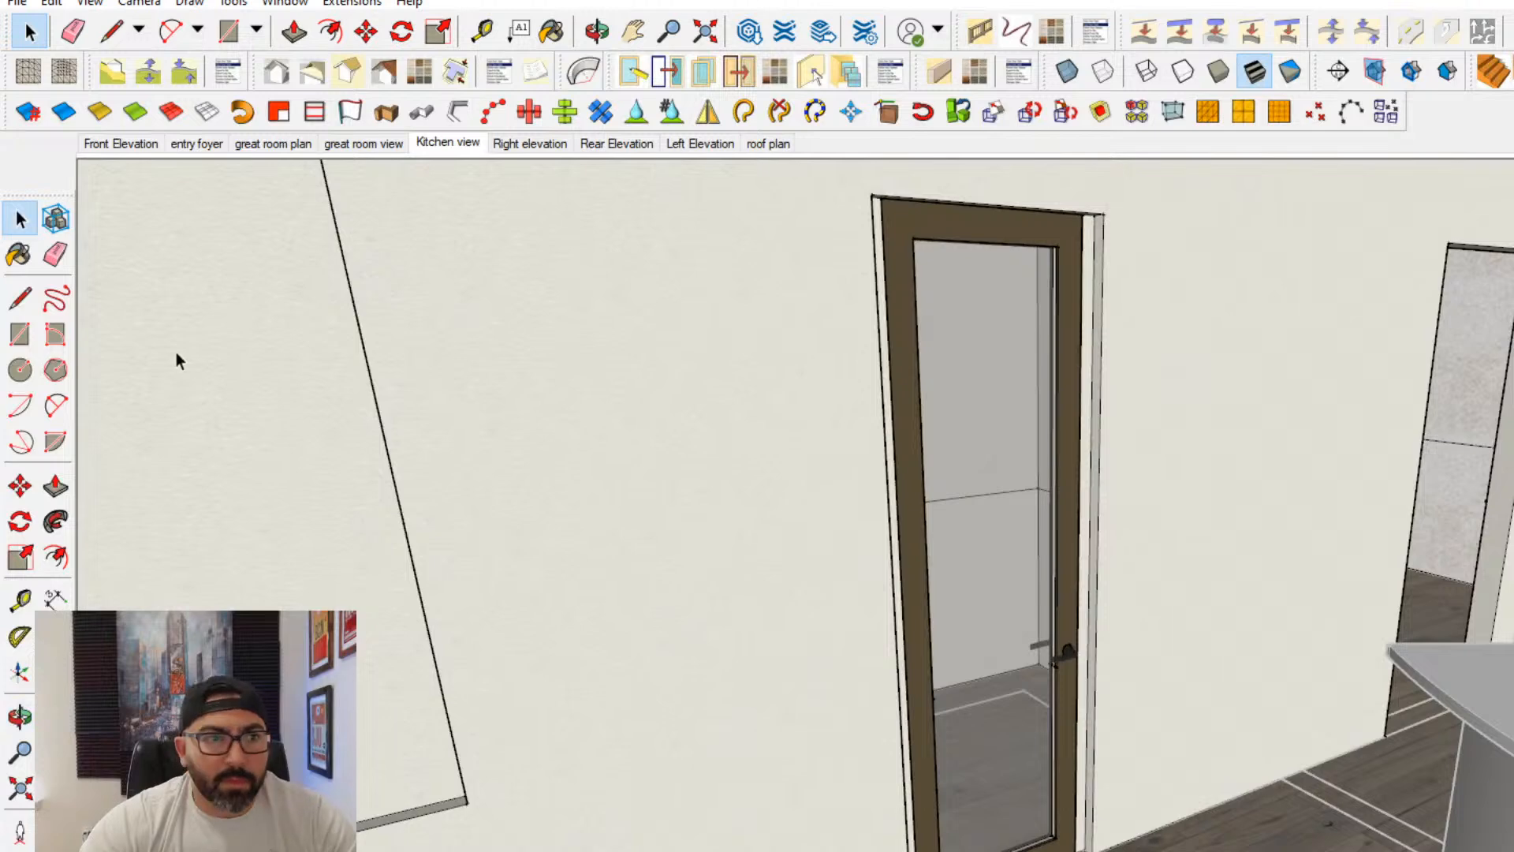
- Paint the walls behind the open doorway near the kitchen cabinets with the cream wall finish and close the interior wall for editing
click(30, 253)
middle_drag(1246, 505, 1386, 513)
click(1362, 493)
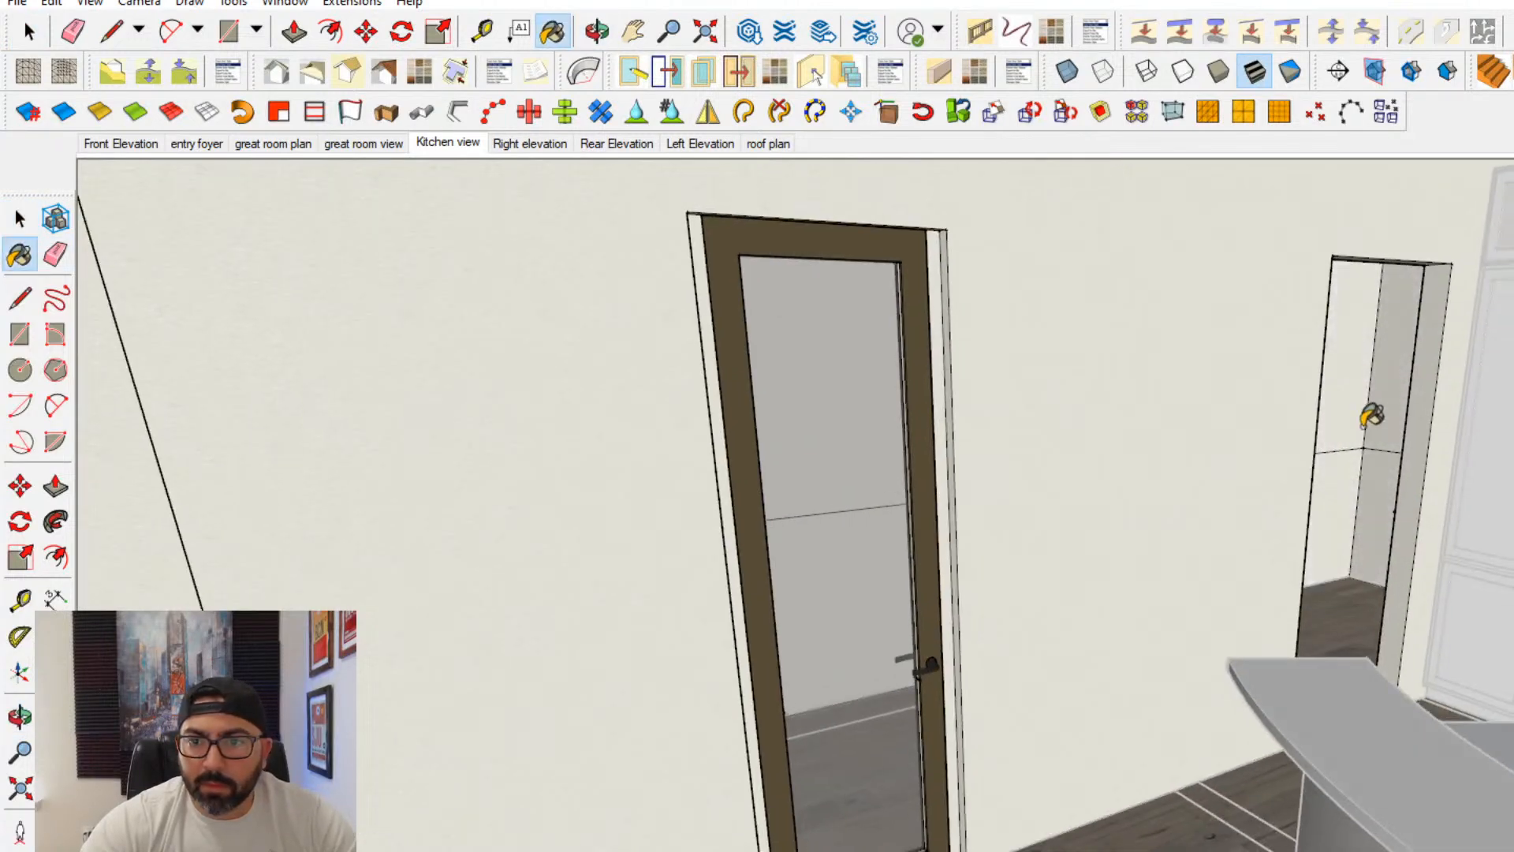
click(20, 220)
click(810, 556)
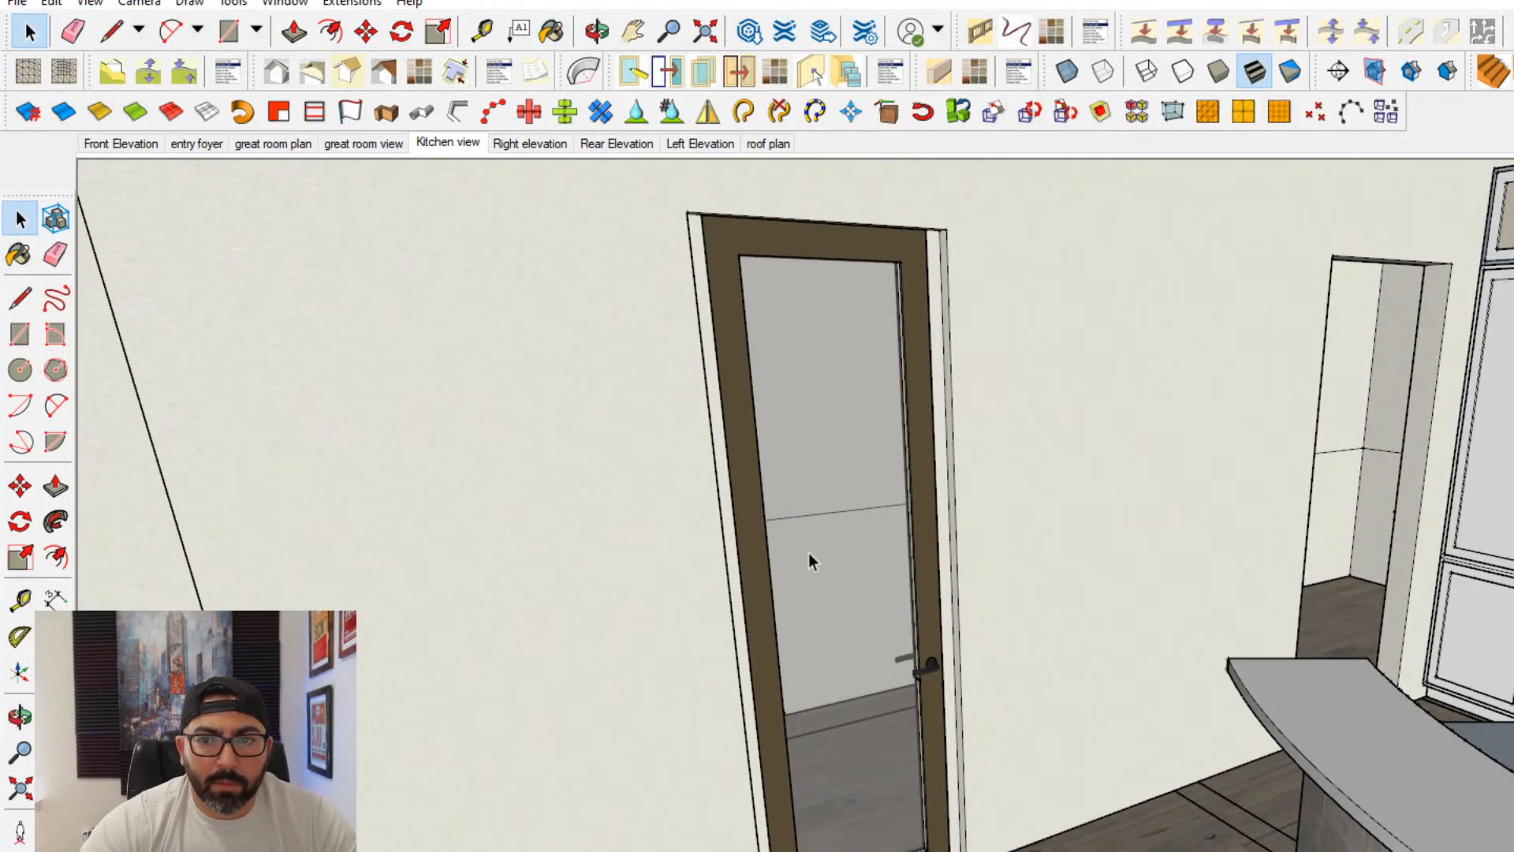
- Open the ceiling surface for editing and move its end edge out to the wall corner so it closes the gap along the wall
shift+middle_drag(810, 557, 1186, 699)
key(space)
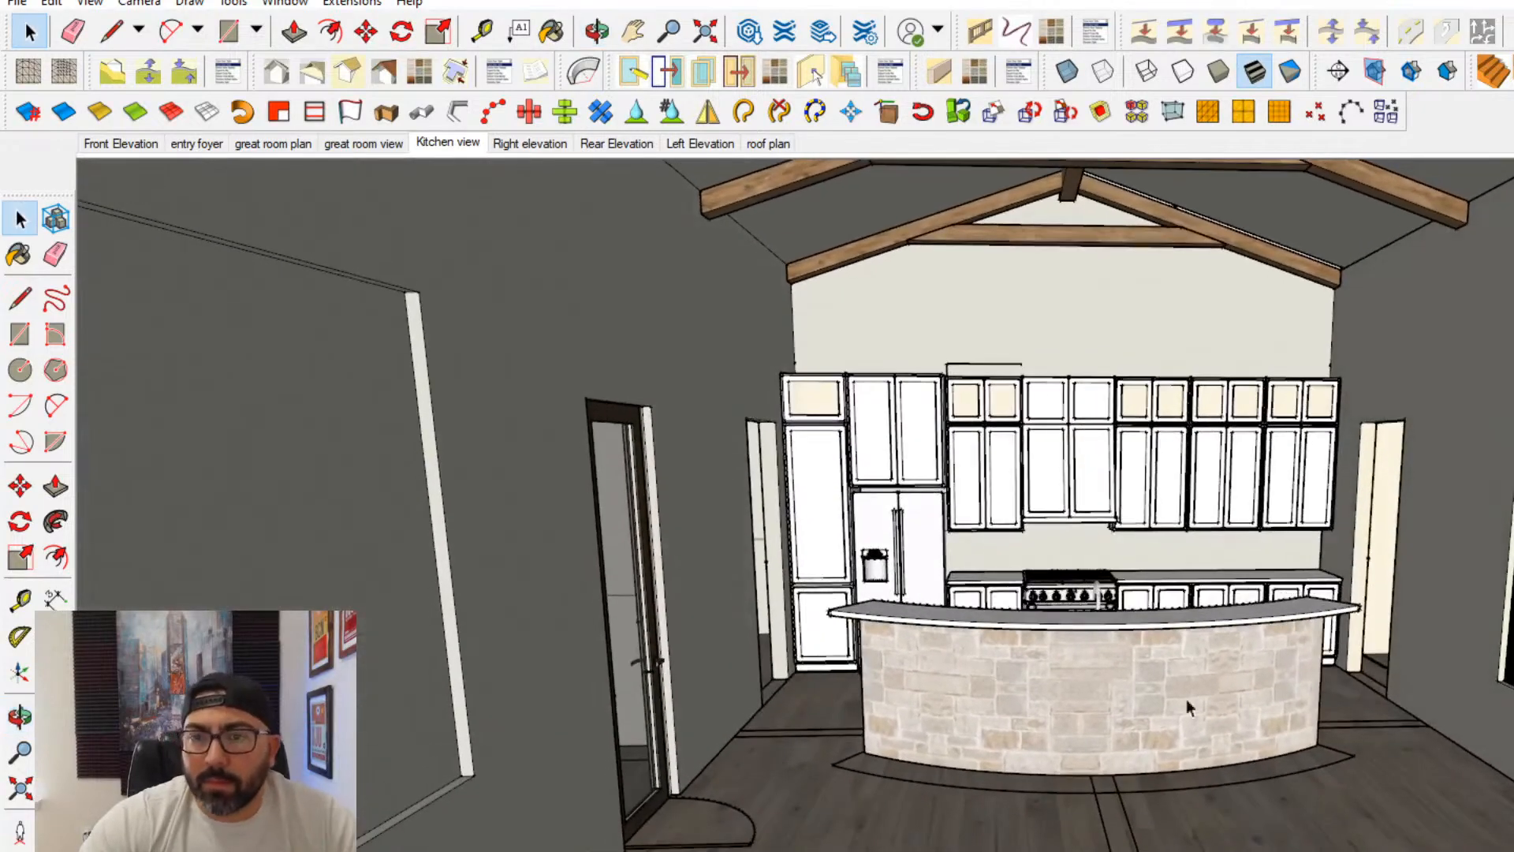
middle_drag(1312, 691, 1226, 600)
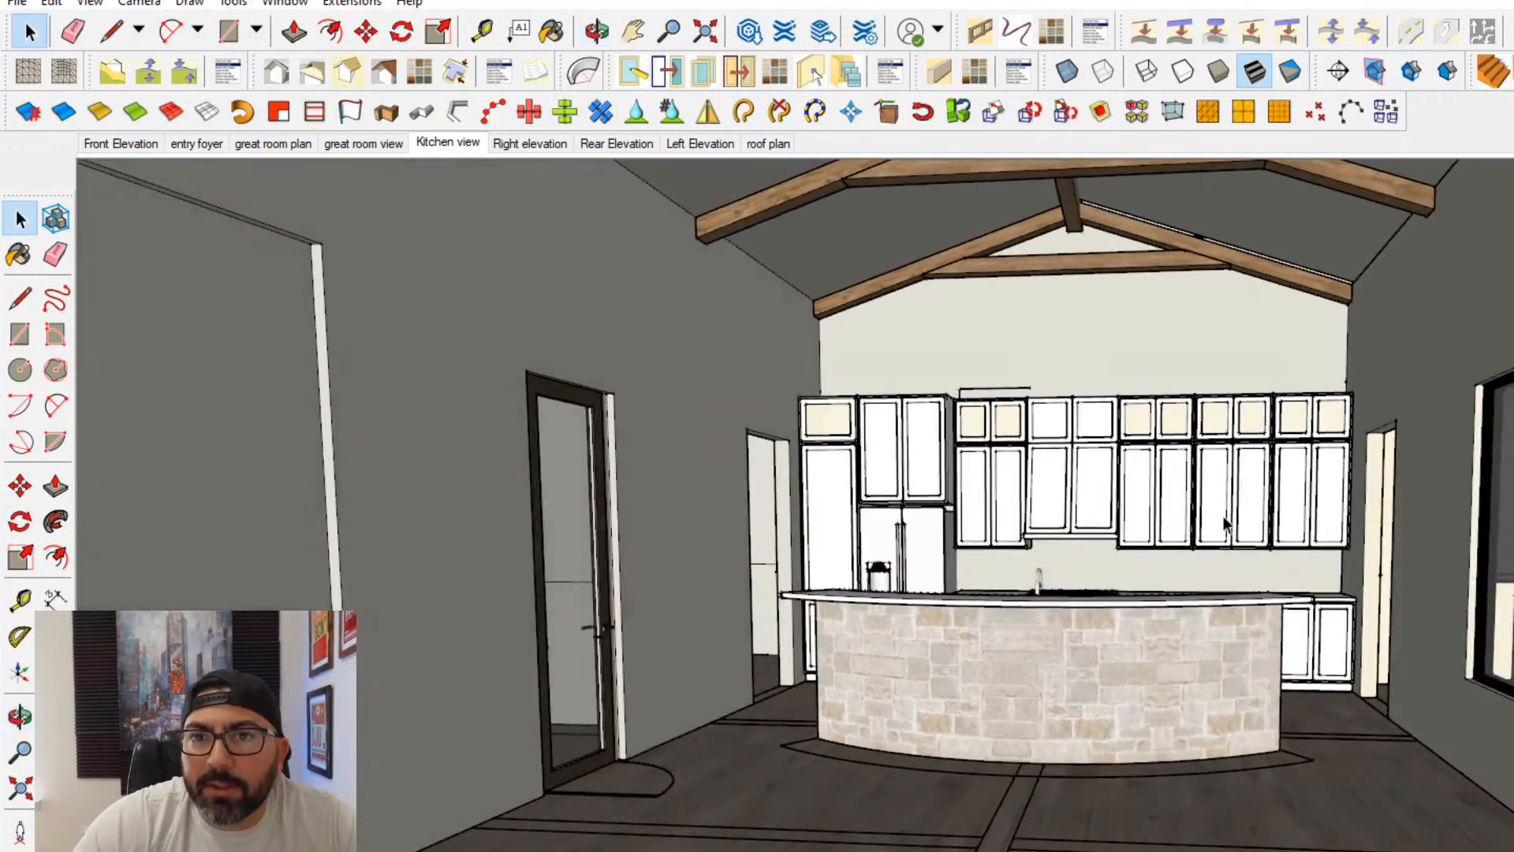
shift+middle_drag(1208, 446, 1207, 519)
scroll(1142, 281, up, 8)
middle_drag(1227, 381, 812, 472)
click(744, 300)
click(812, 472)
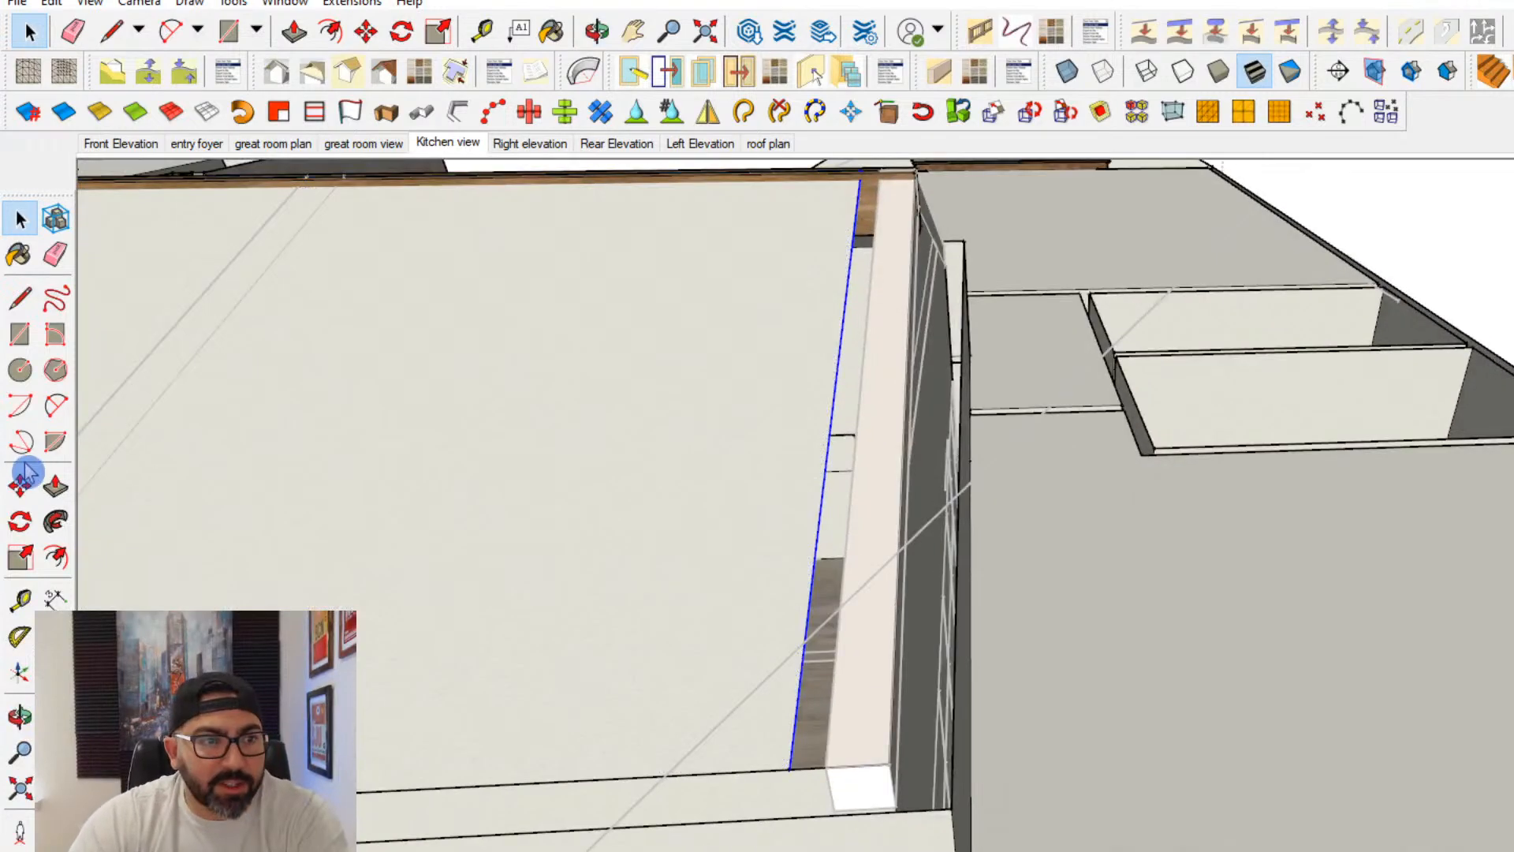
middle_drag(770, 719, 360, 672)
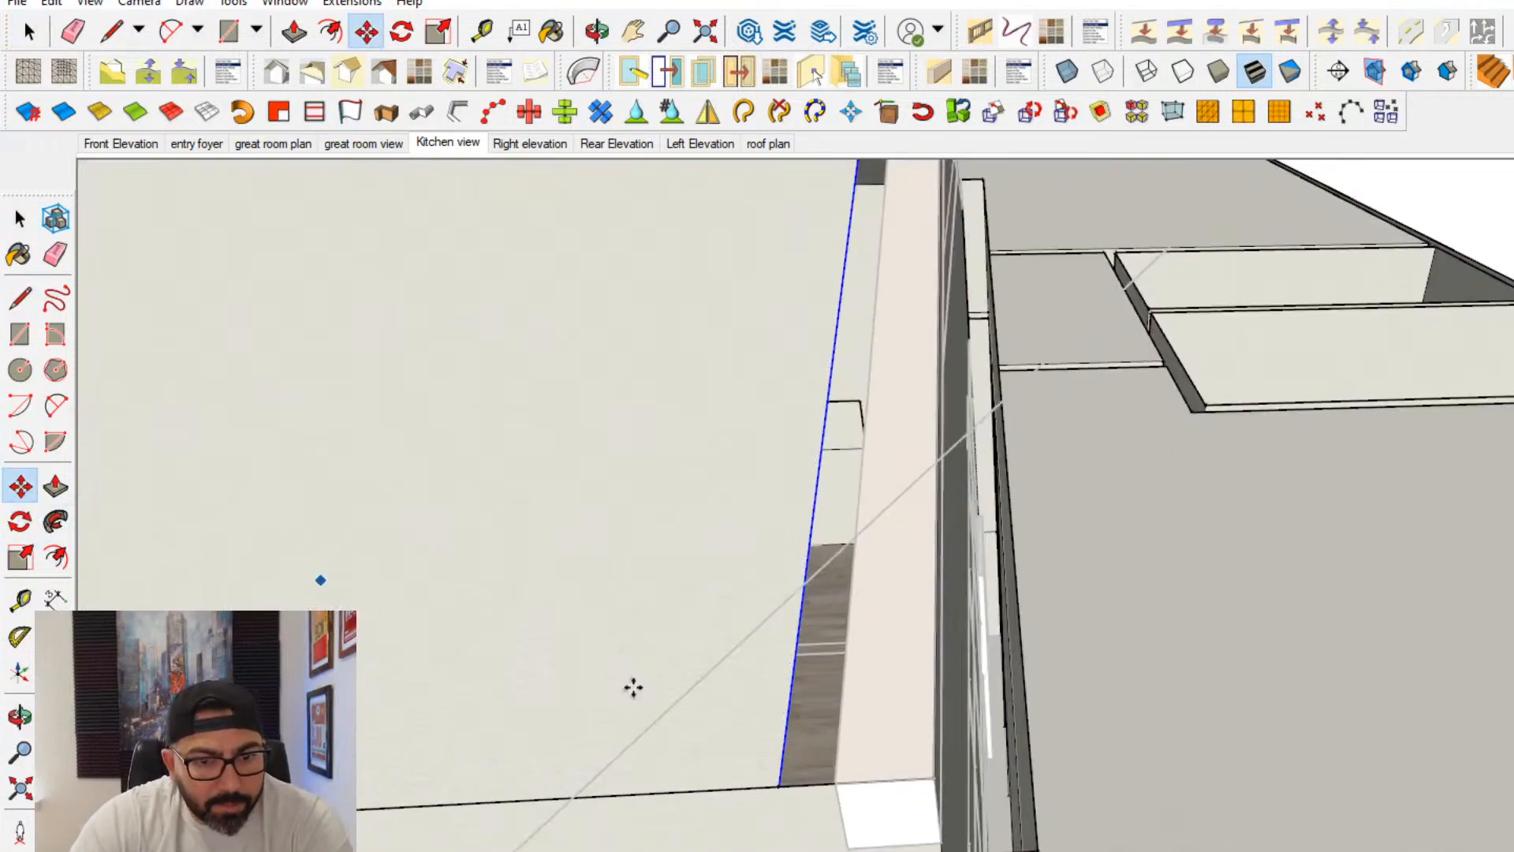
click(782, 749)
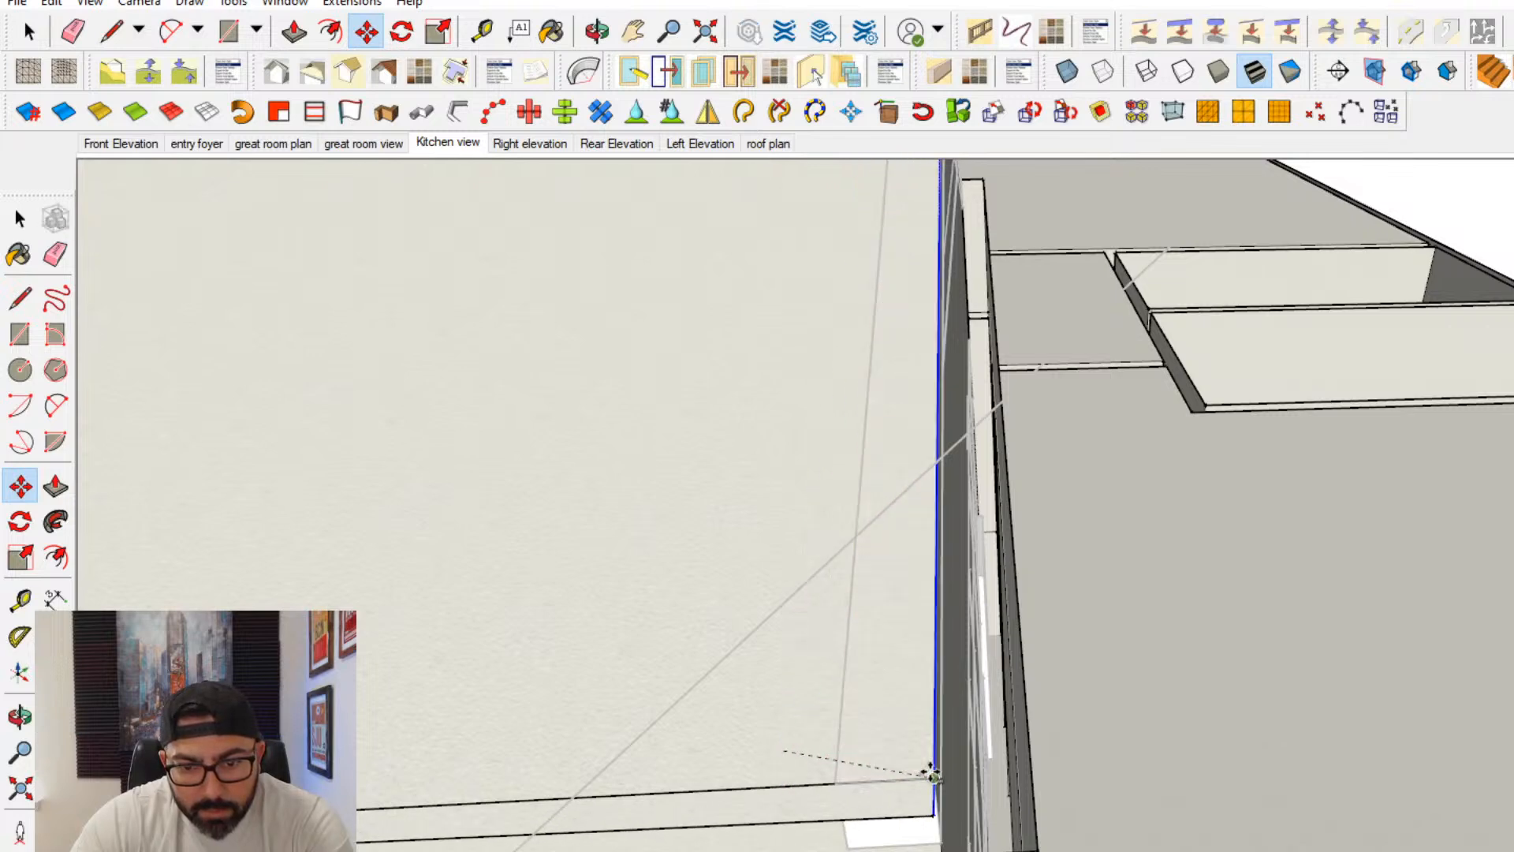
click(933, 771)
click(22, 220)
scroll(802, 664, down, 3)
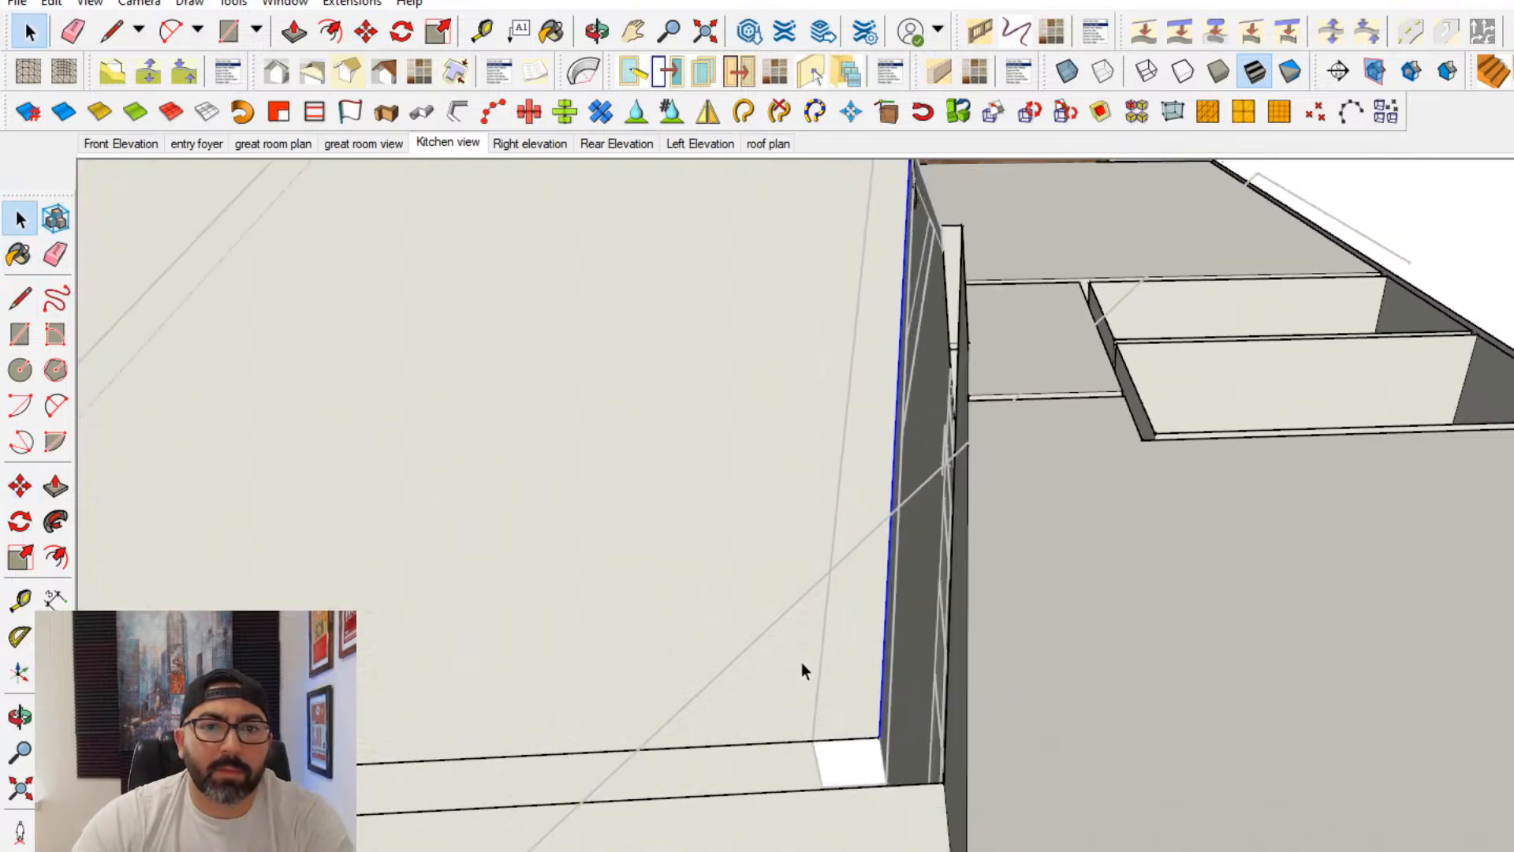
key(Escape)
- Examine the sloped ceiling panels, roof beams and surrounding room ceilings from above the house
scroll(804, 663, down, 4)
shift+middle_drag(817, 660, 394, 714)
middle_drag(1194, 611, 1102, 560)
scroll(1101, 556, up, 2)
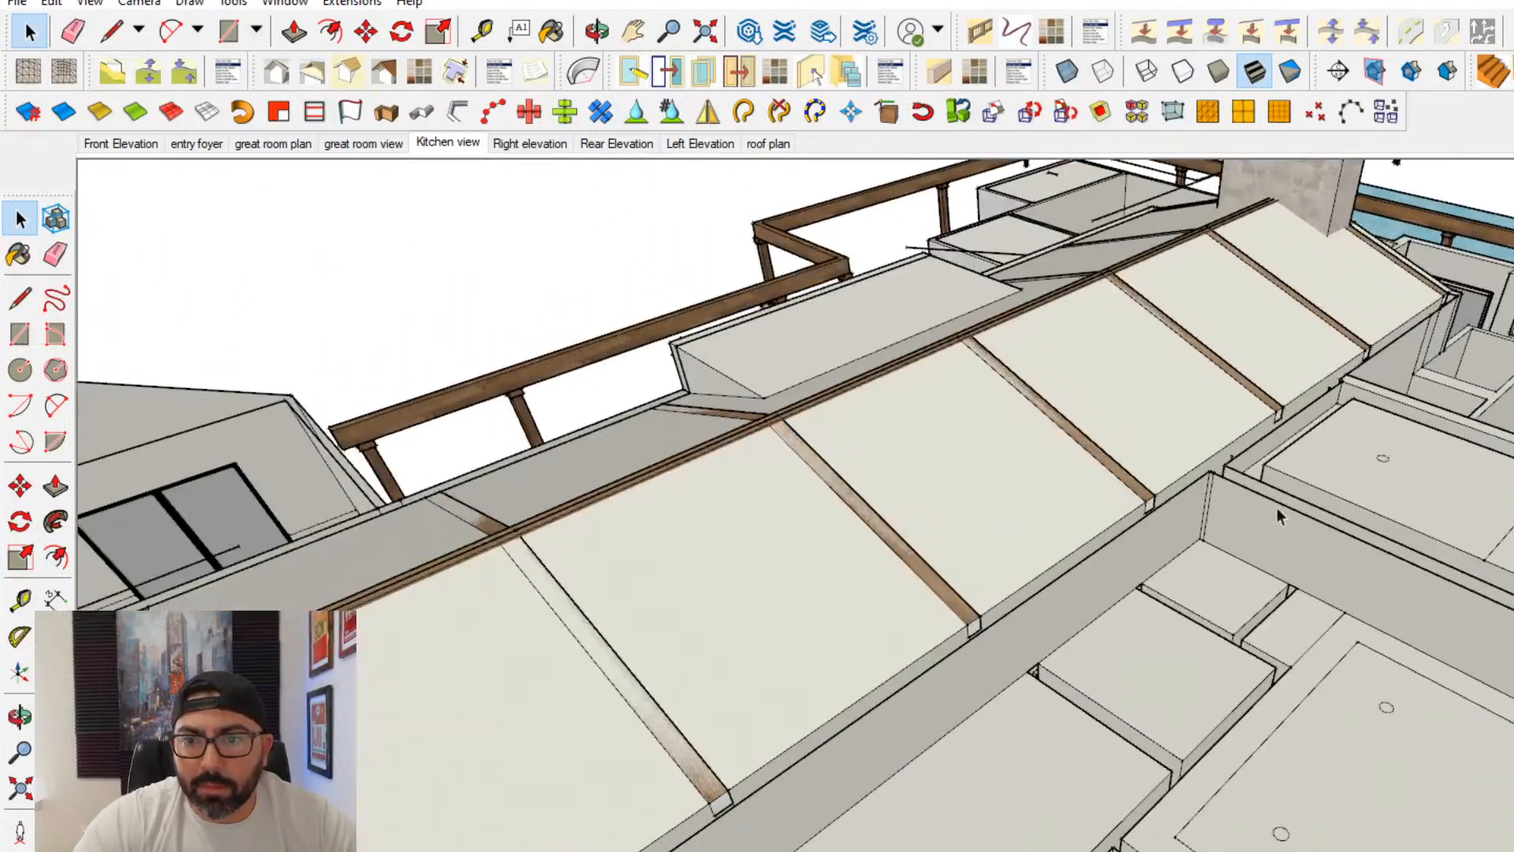
scroll(1279, 516, down, 3)
scroll(1023, 695, up, 4)
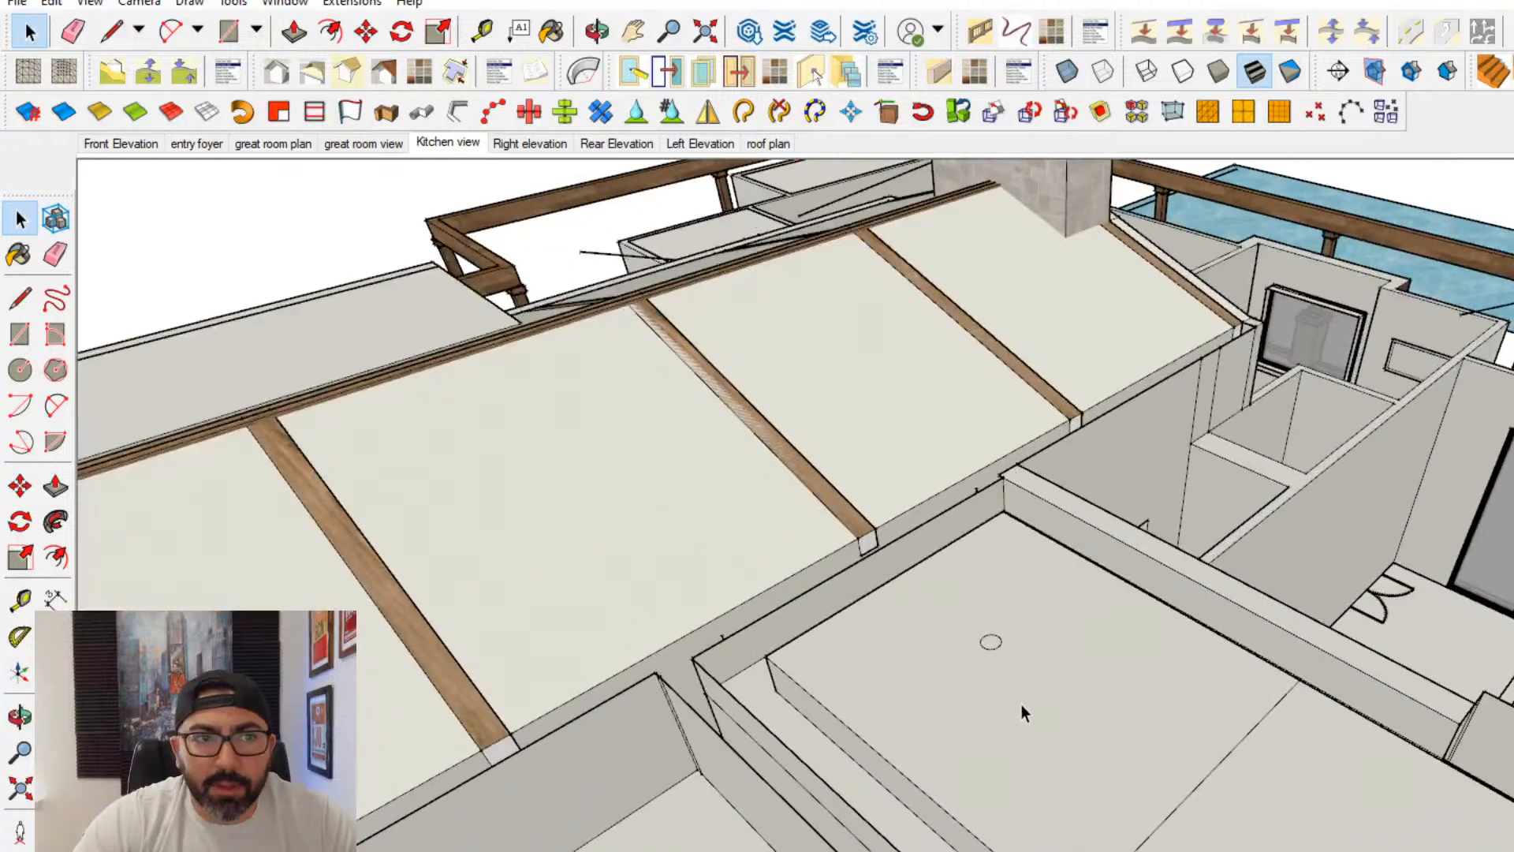
middle_drag(1092, 701, 793, 463)
scroll(794, 462, down, 2)
click(462, 134)
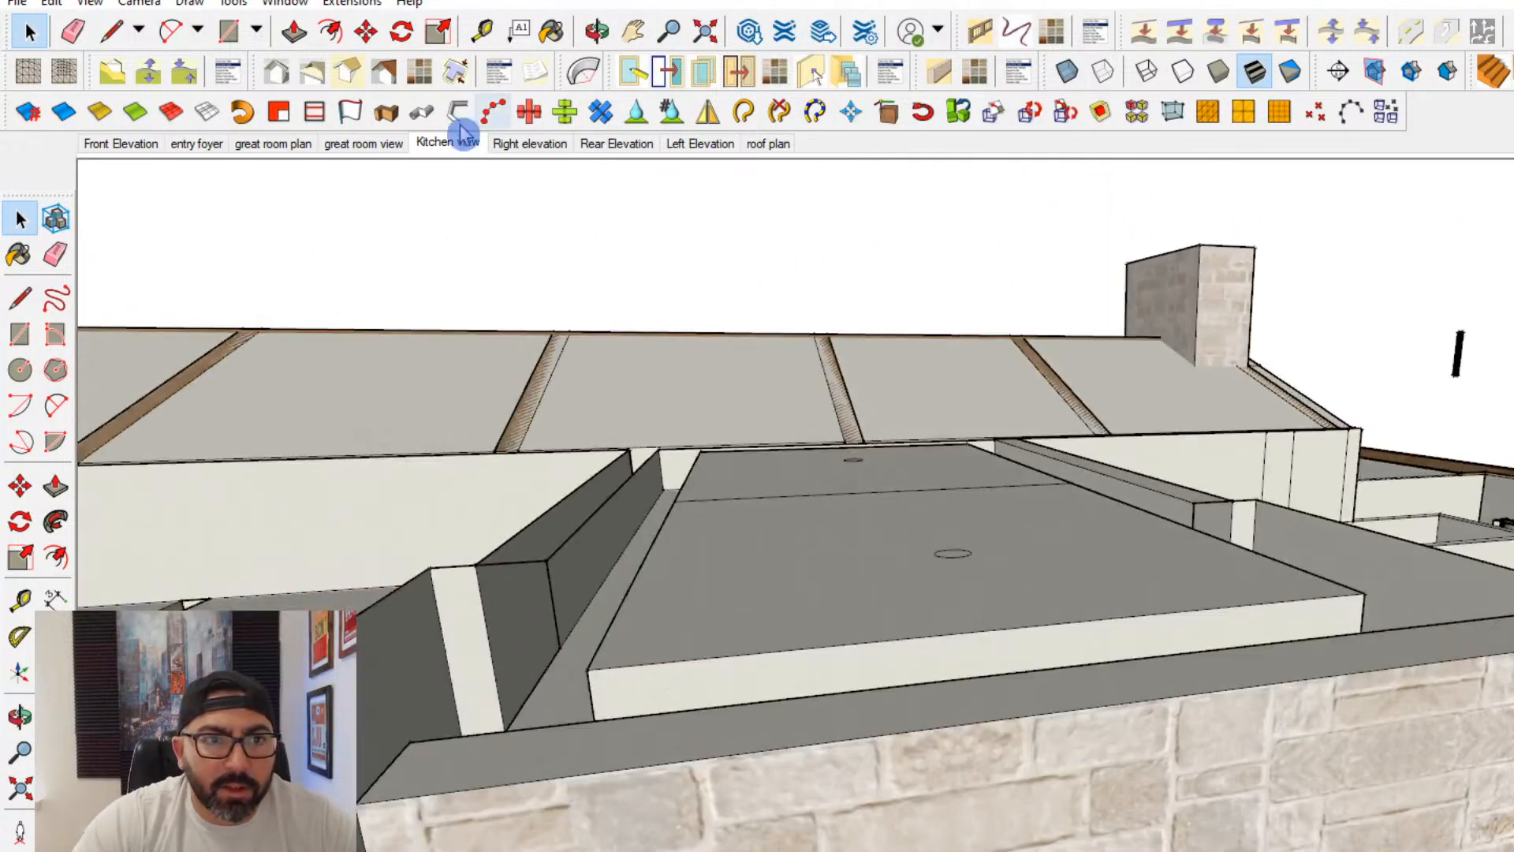
- Show the entry foyer view and examine the great room's fireplace wall, recessed wall panel, glass door and kitchen doorway
click(204, 145)
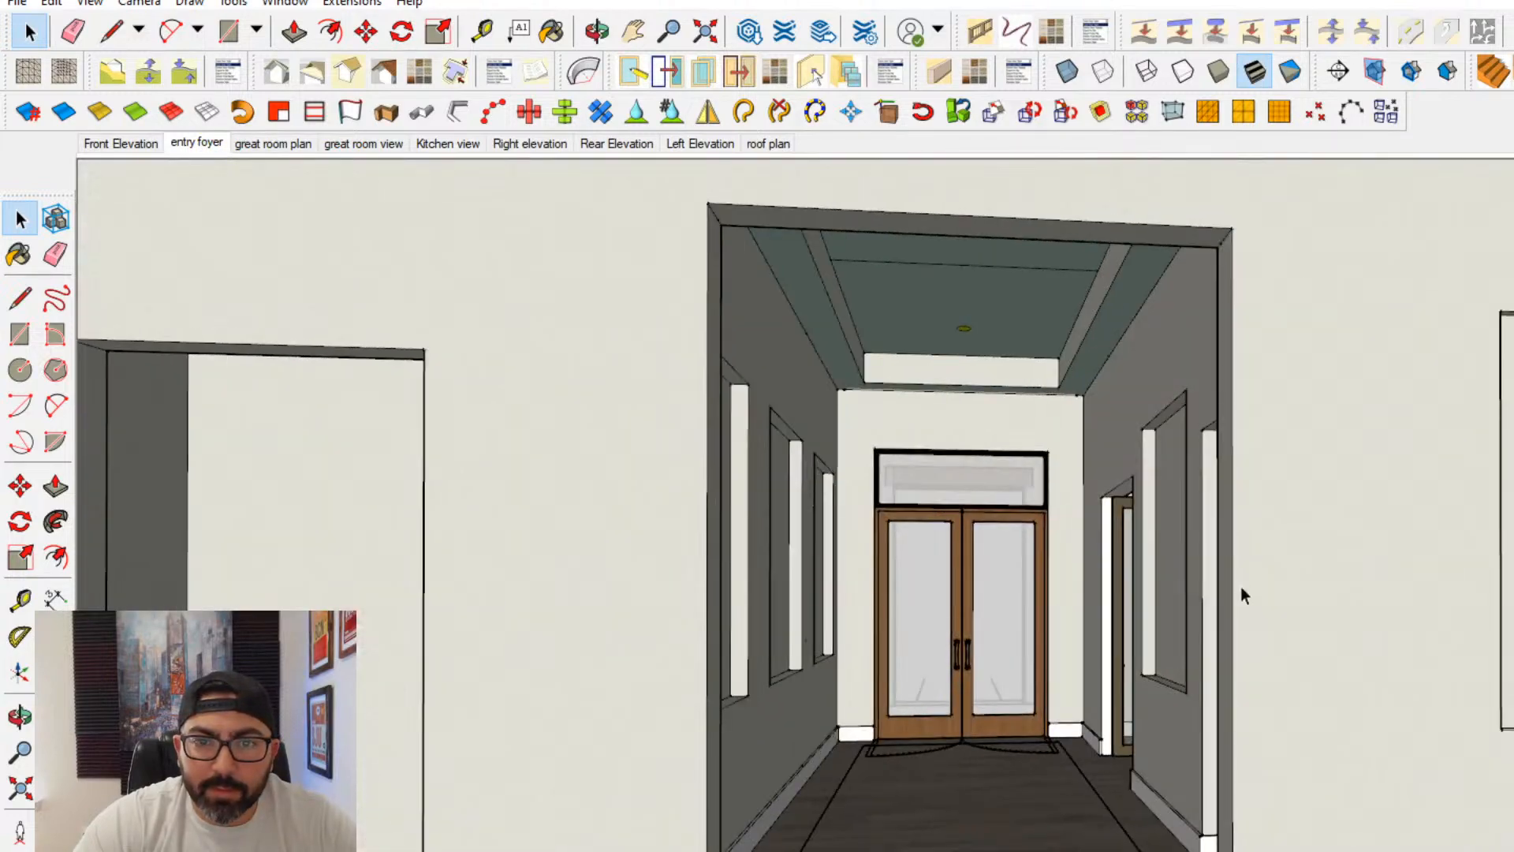
middle_drag(1242, 595, 976, 652)
shift+middle_drag(418, 607, 674, 572)
shift+middle_drag(579, 579, 631, 584)
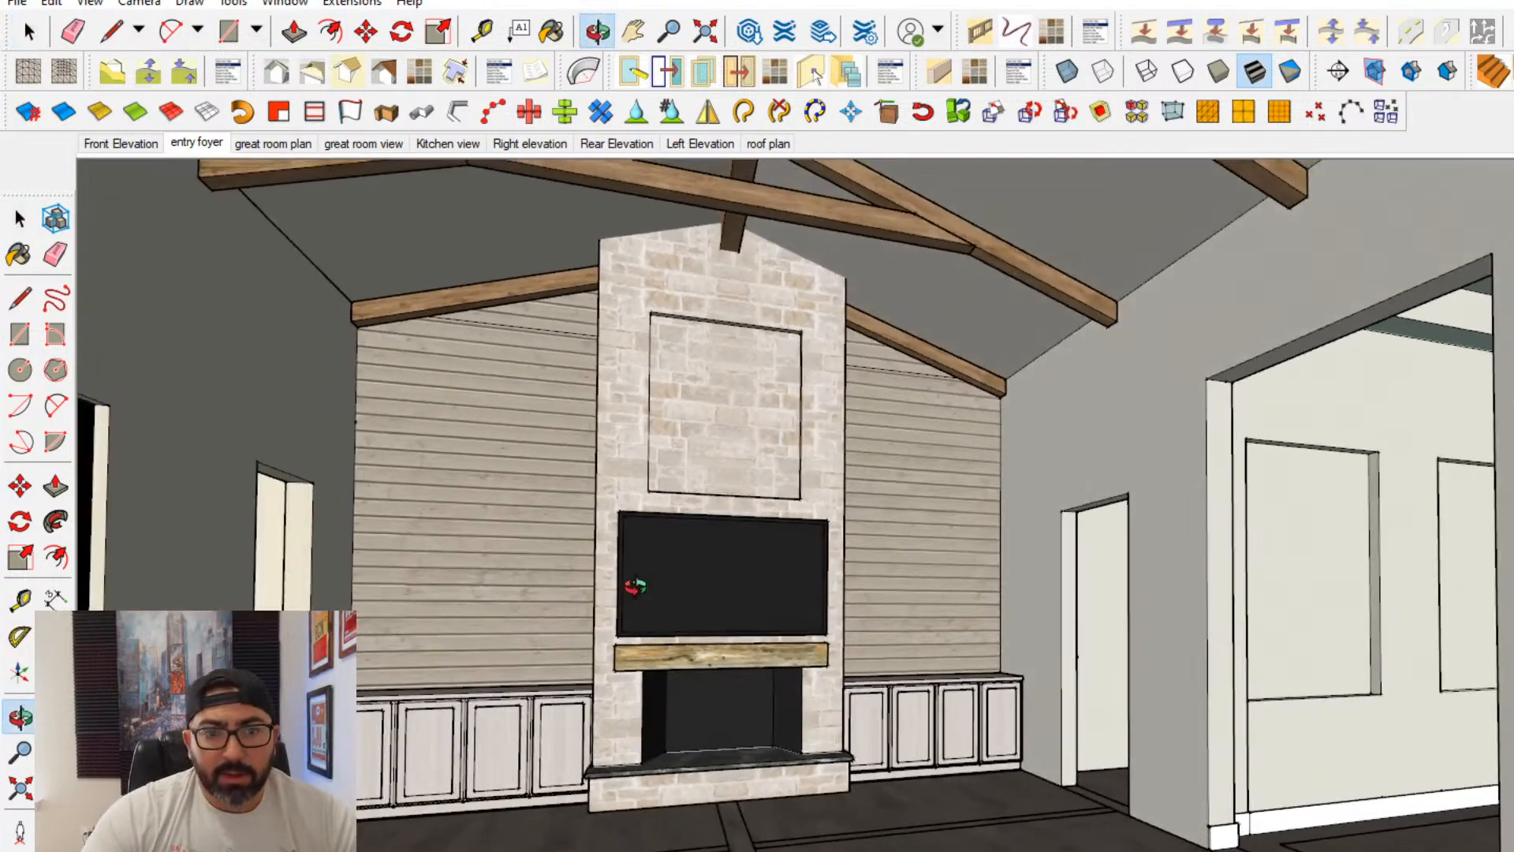
scroll(665, 589, down, 3)
shift+middle_drag(931, 628, 1326, 779)
scroll(1323, 779, down, 8)
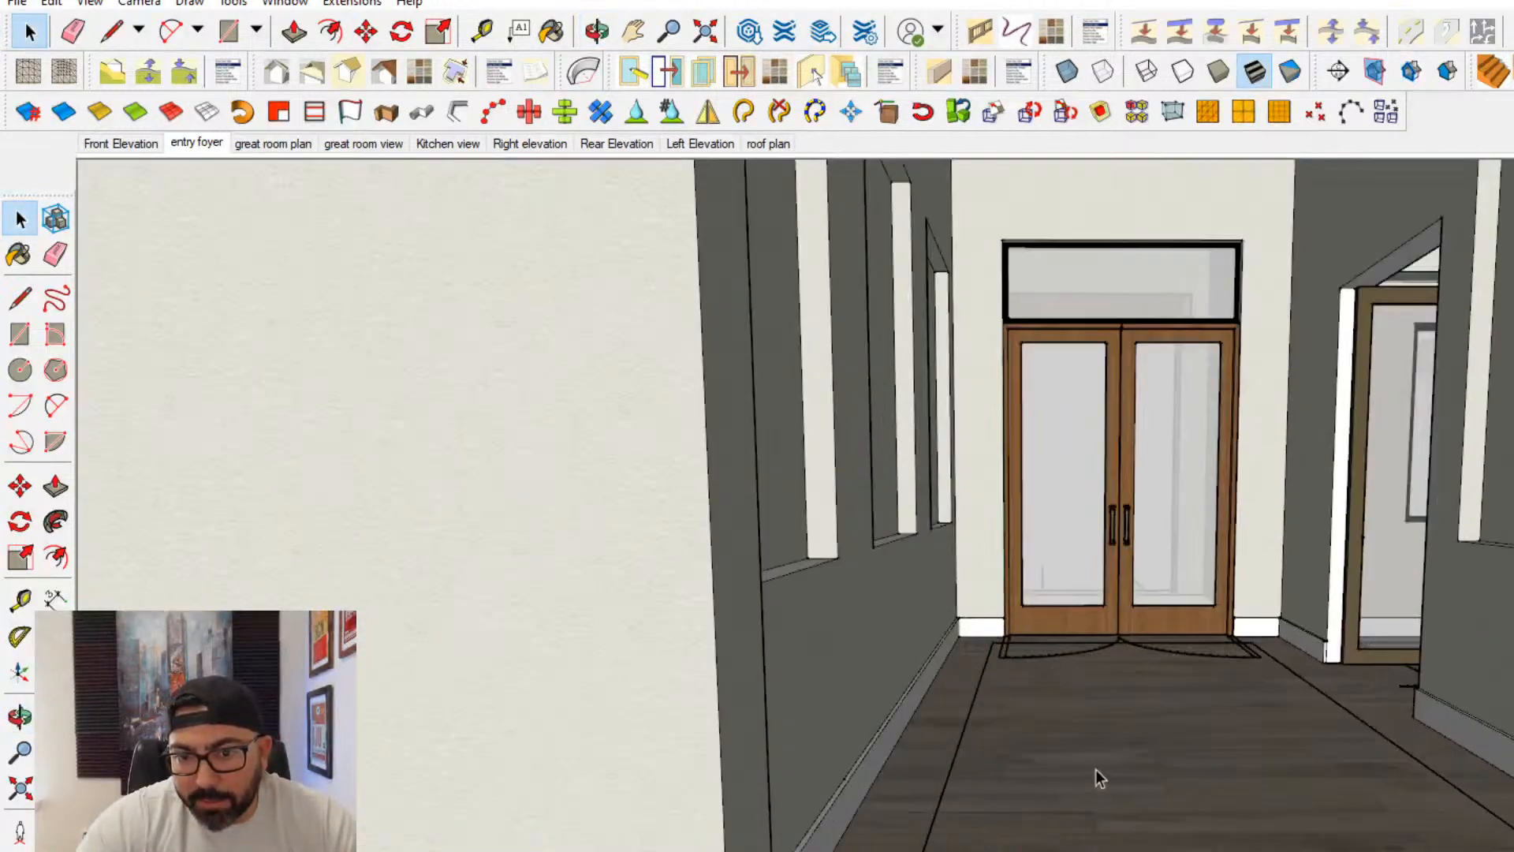
middle_drag(1096, 769, 1001, 759)
middle_drag(1001, 758, 1277, 765)
mouse_move(1277, 765)
shift+middle_down()
mouse_move(878, 801)
mouse_move(1033, 812)
shift+middle_up()
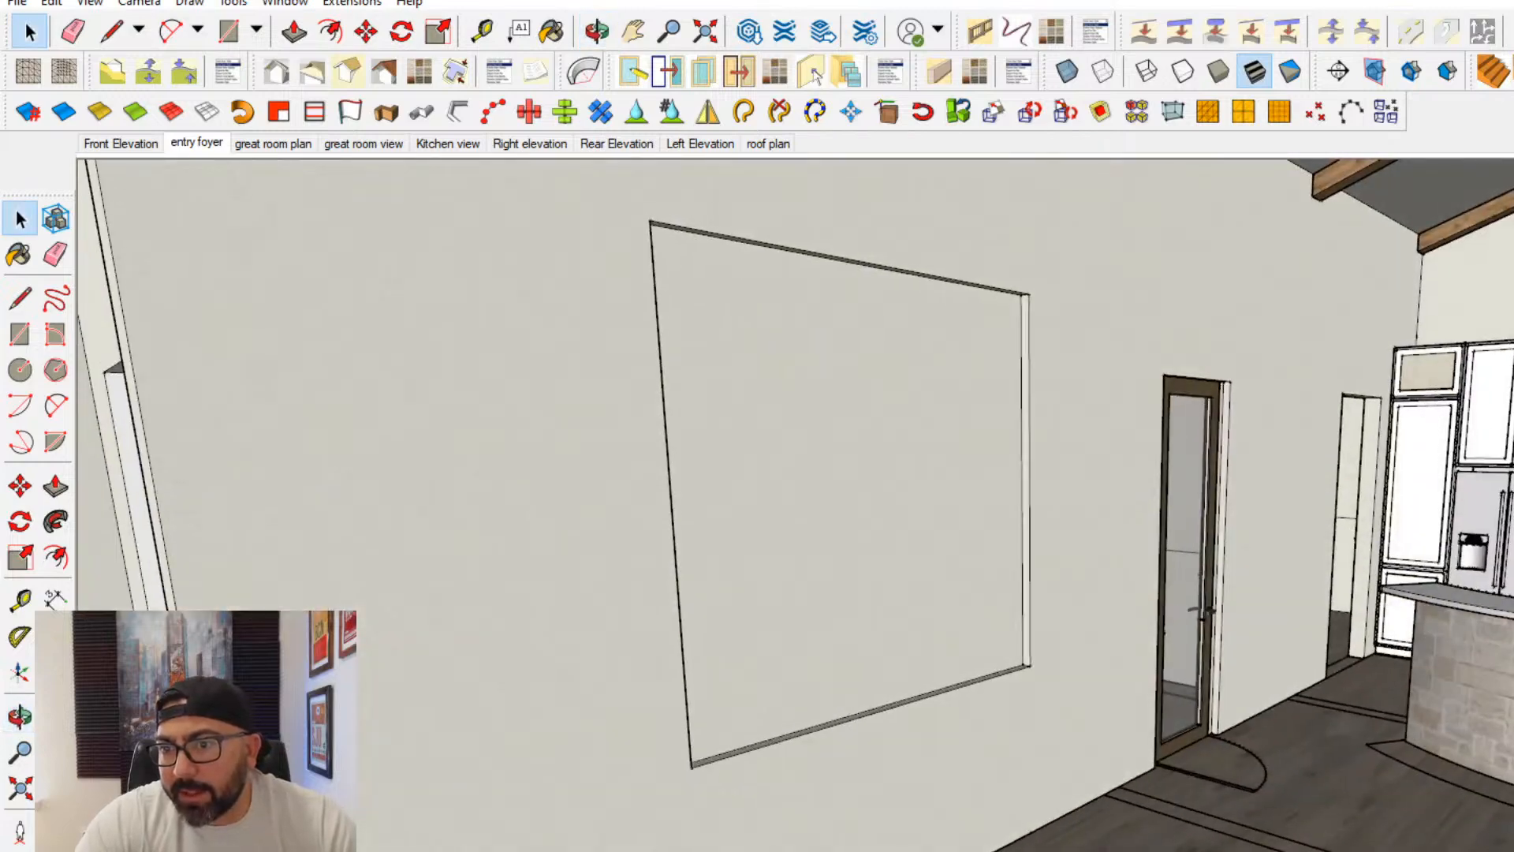
scroll(1033, 813, up, 2)
mouse_move(1459, 655)
shift+middle_down()
mouse_move(1270, 676)
mouse_move(1431, 761)
mouse_move(1173, 774)
mouse_move(1092, 717)
mouse_move(1025, 765)
shift+middle_up()
scroll(1091, 717, up, 3)
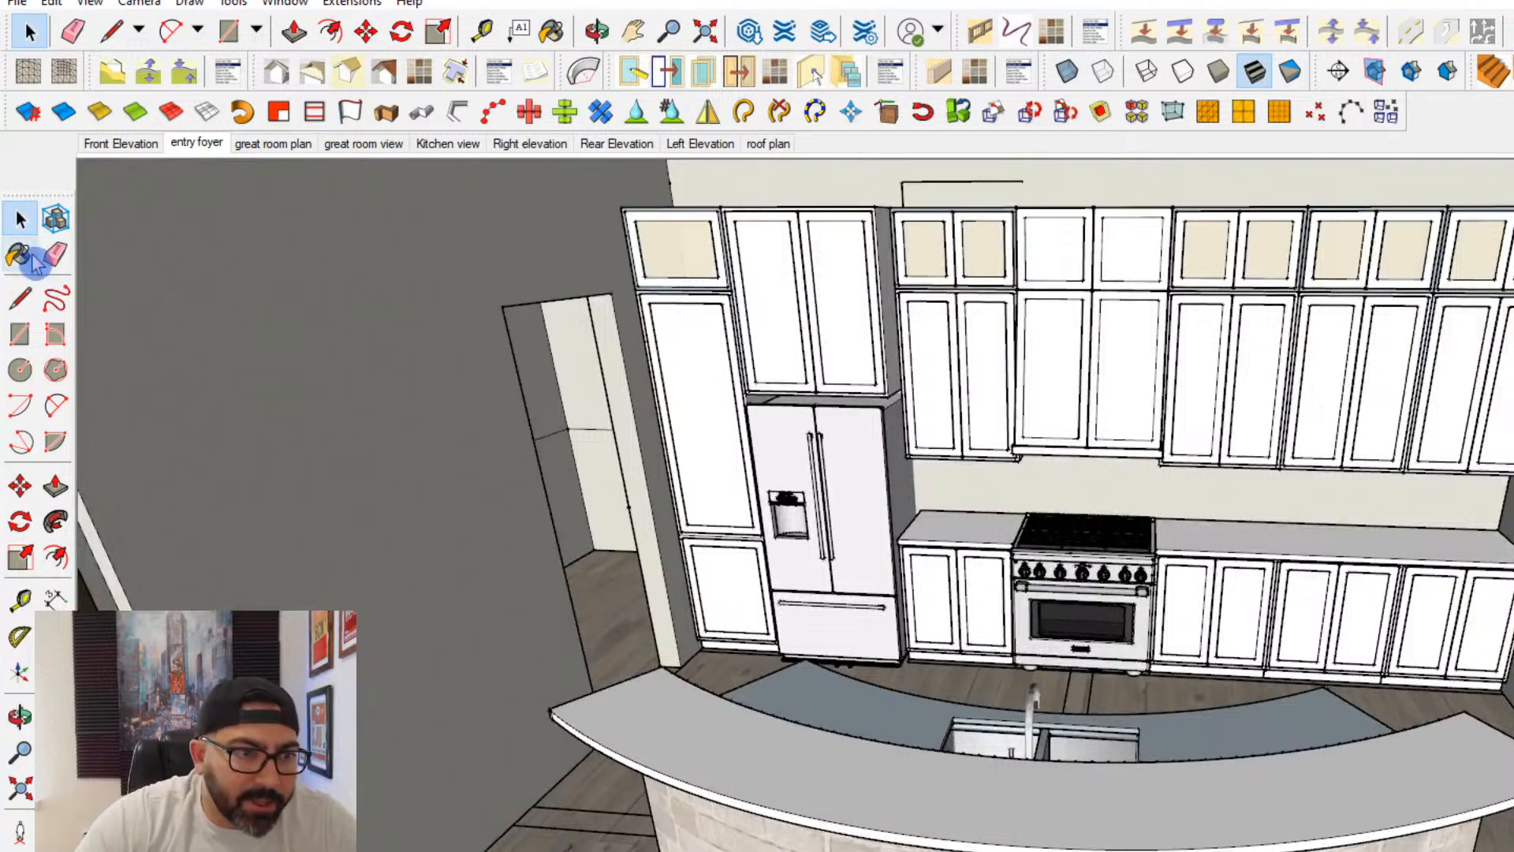
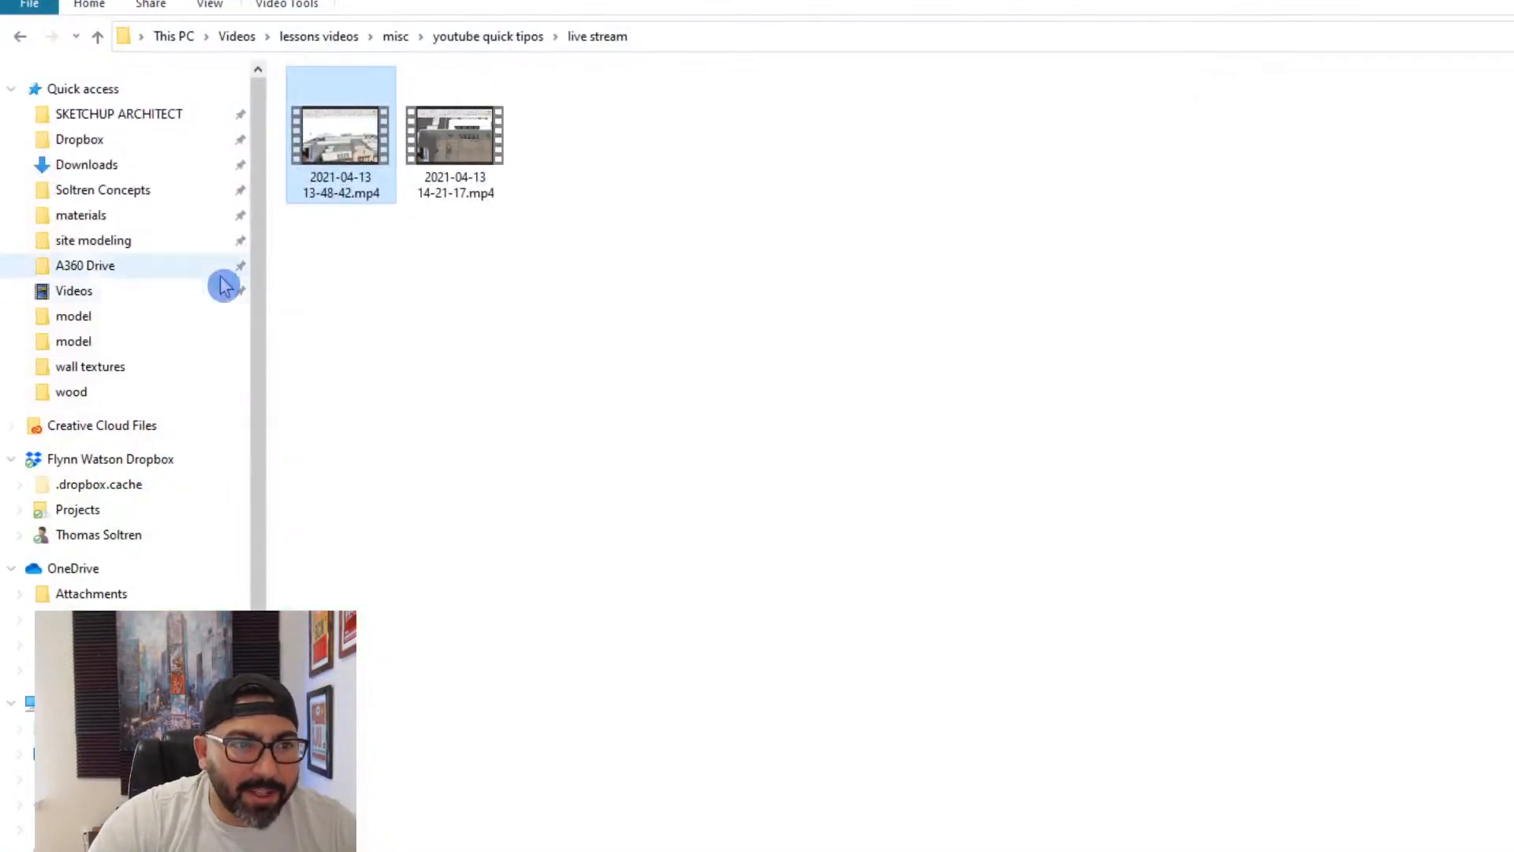
- Browse the external drive's Soltren Design folder to the model folder of the client whose house is being modelled
scroll(128, 494, down, 3)
click(78, 687)
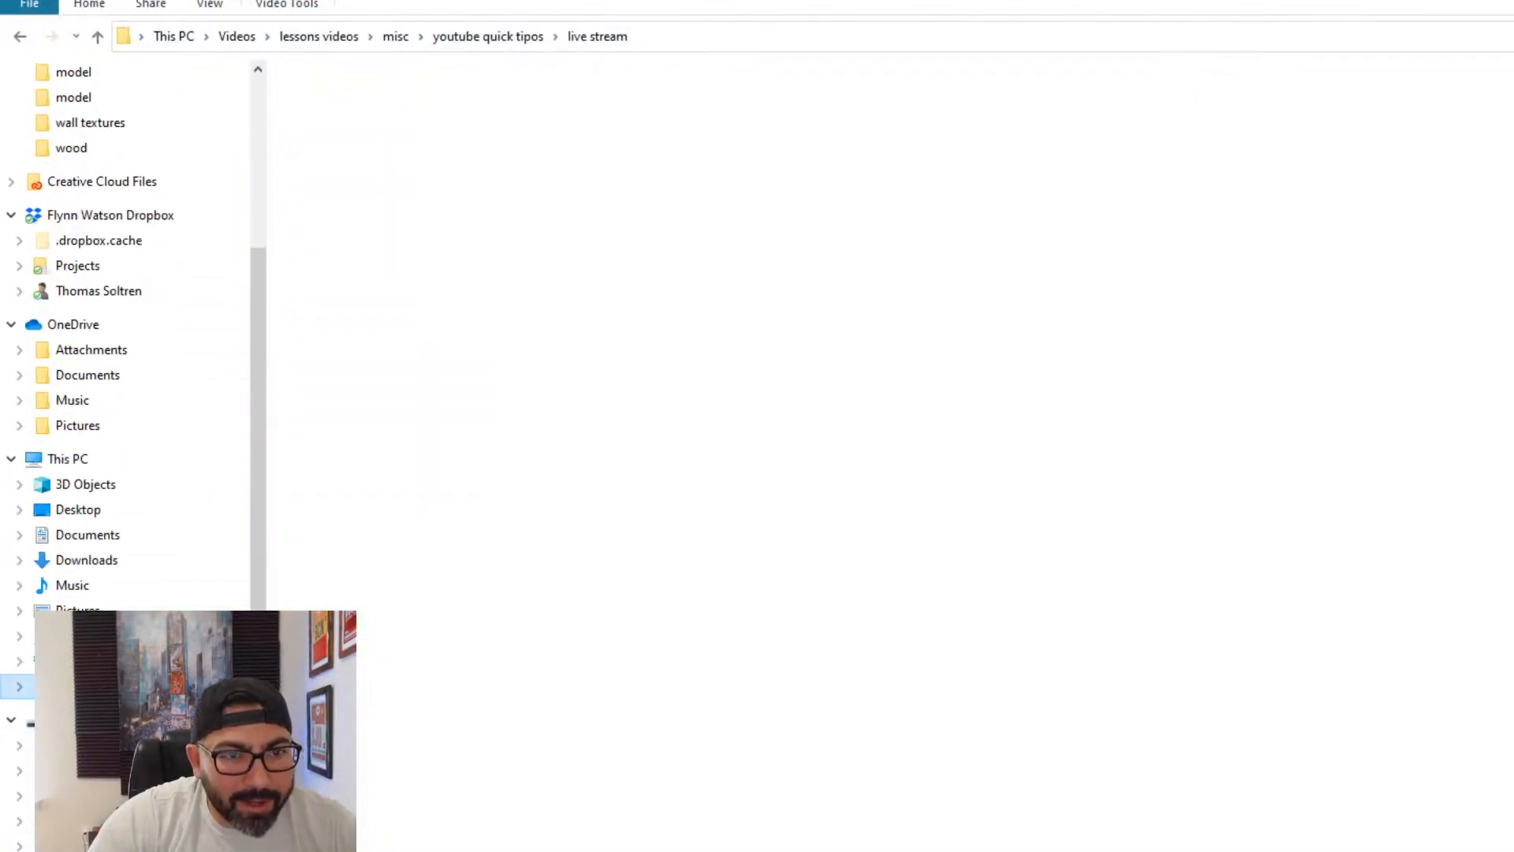
double_click(389, 392)
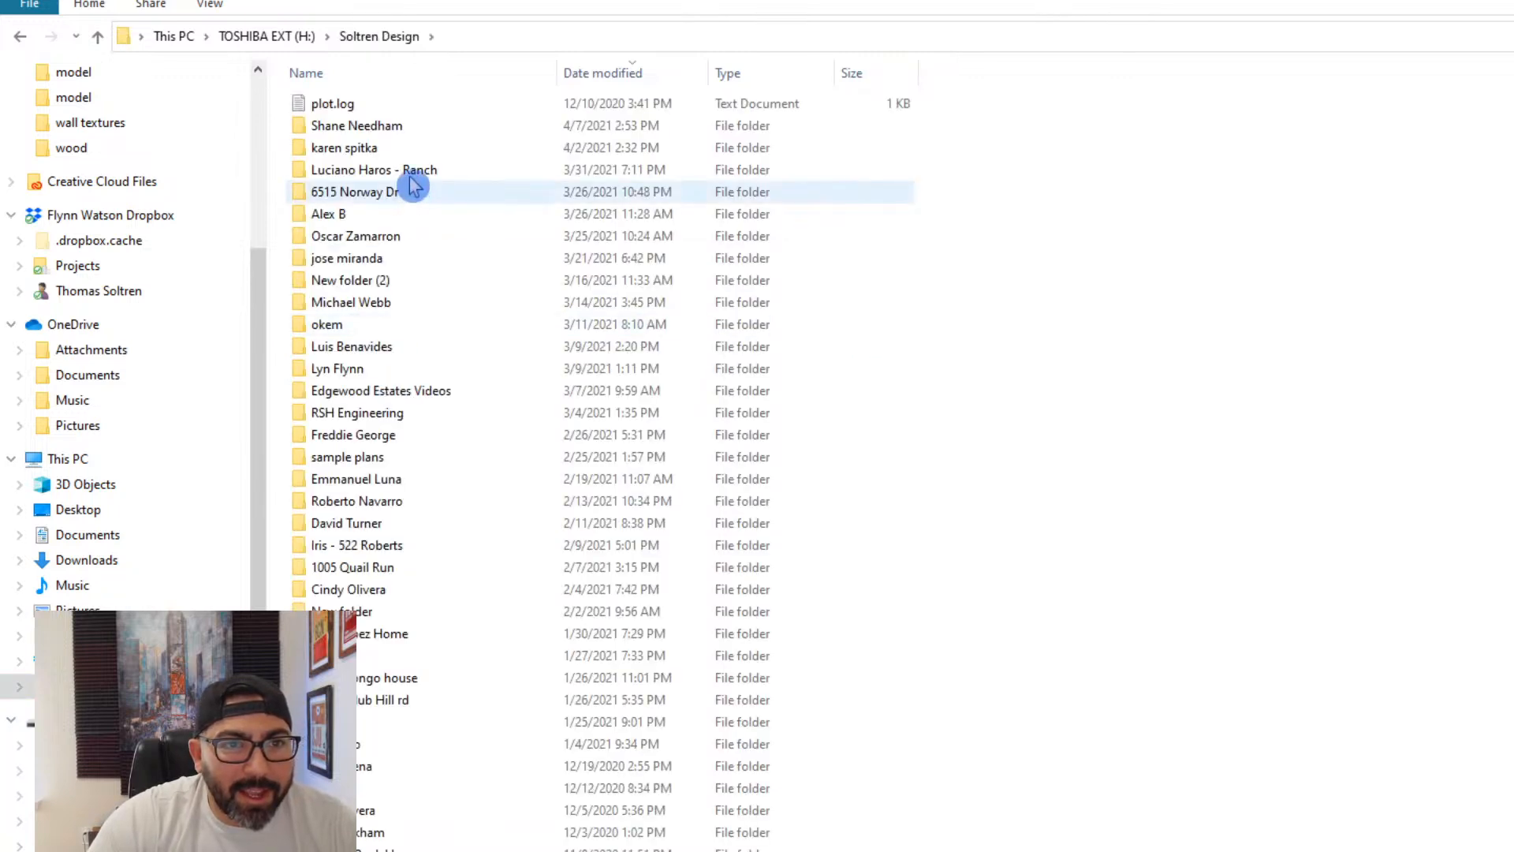
key(r)
key(o)
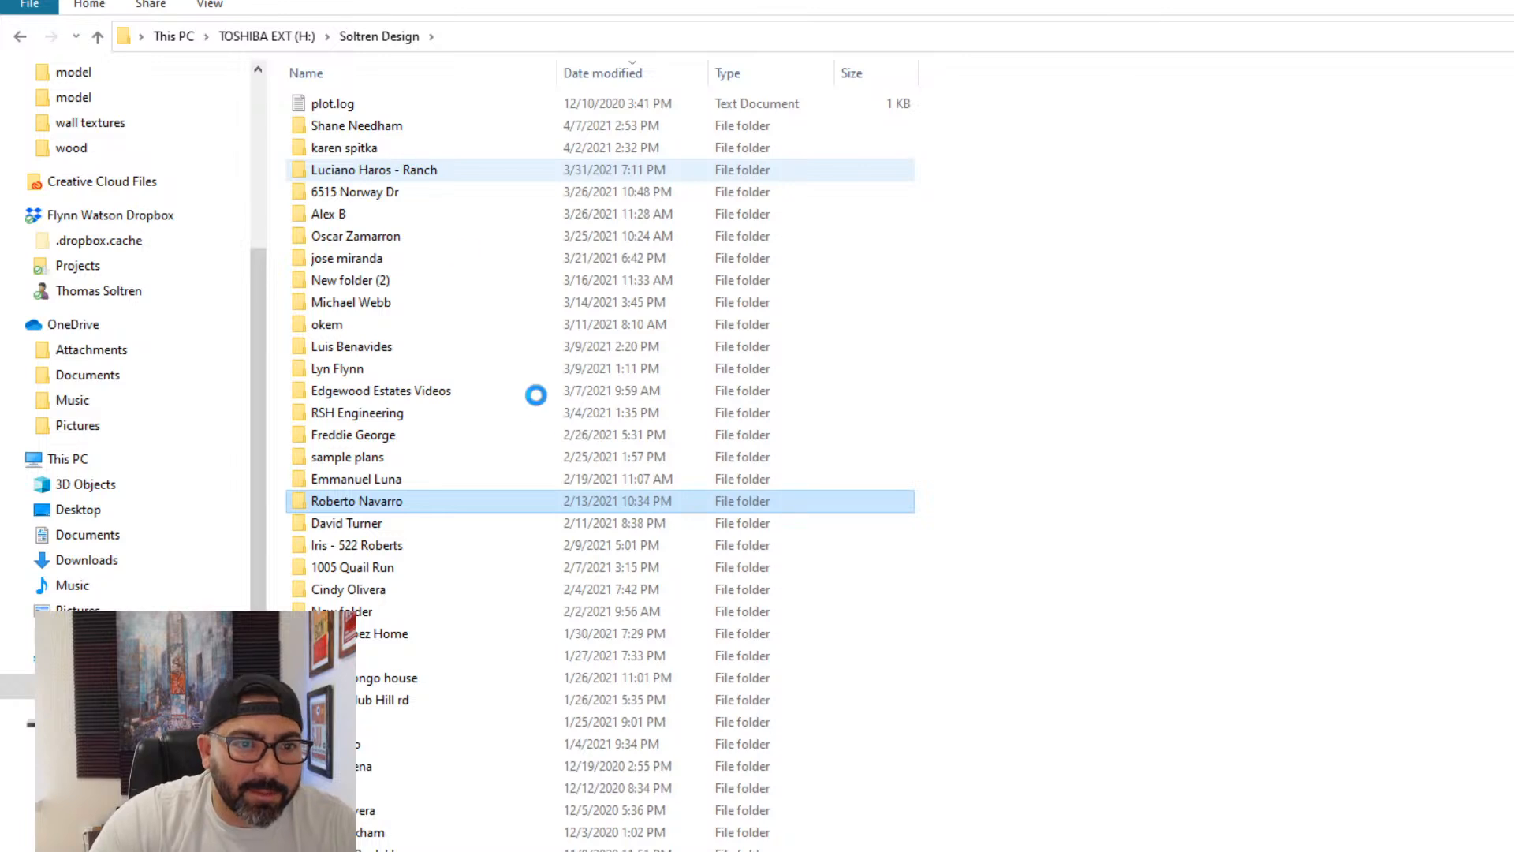
double_click(448, 509)
double_click(359, 169)
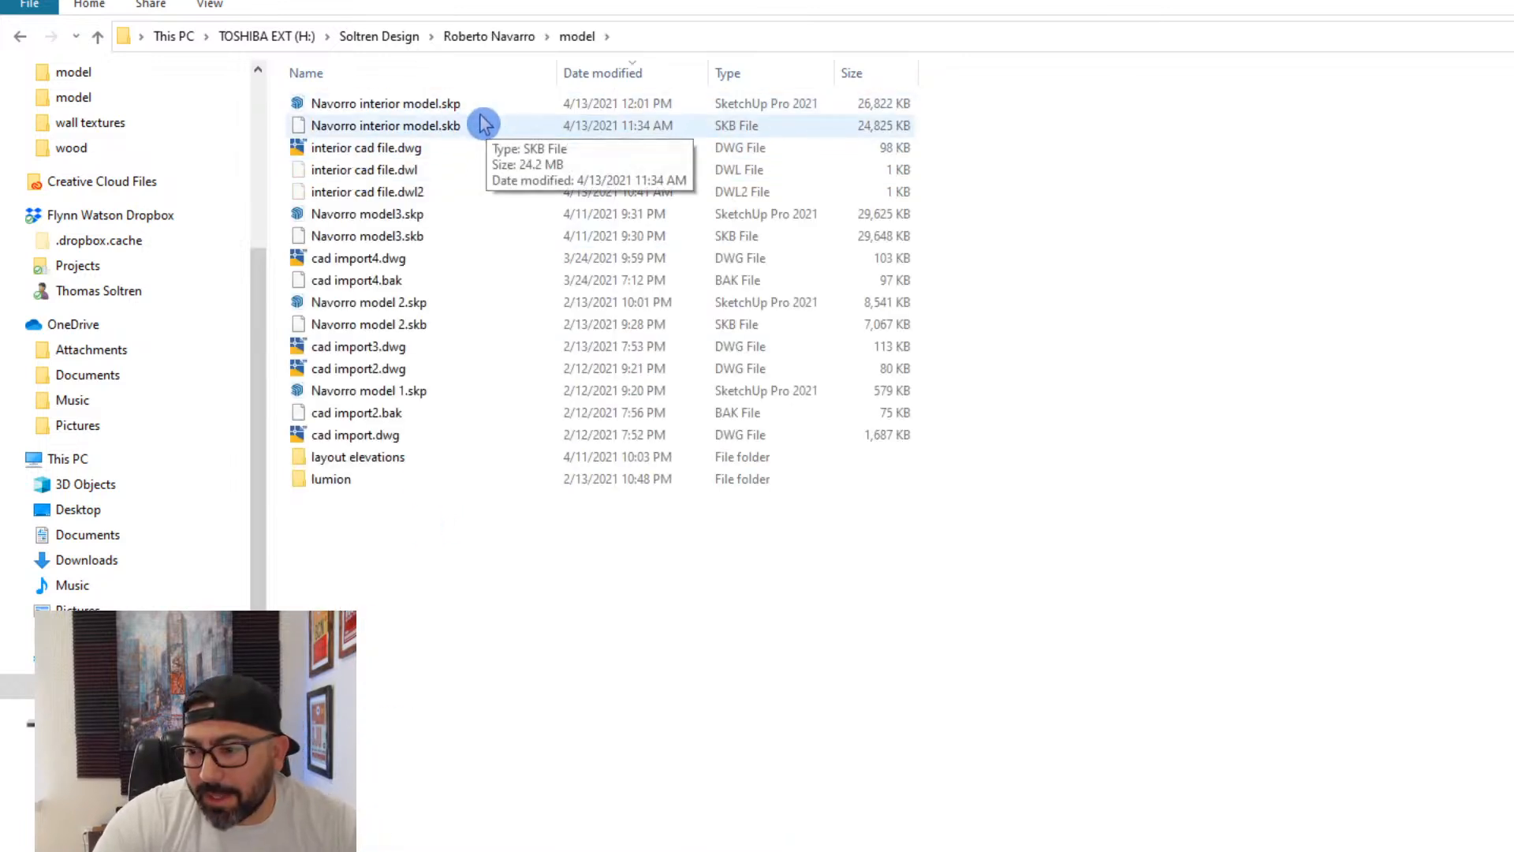
- Open the recovered version of the client's interior model in SketchUp
click(481, 113)
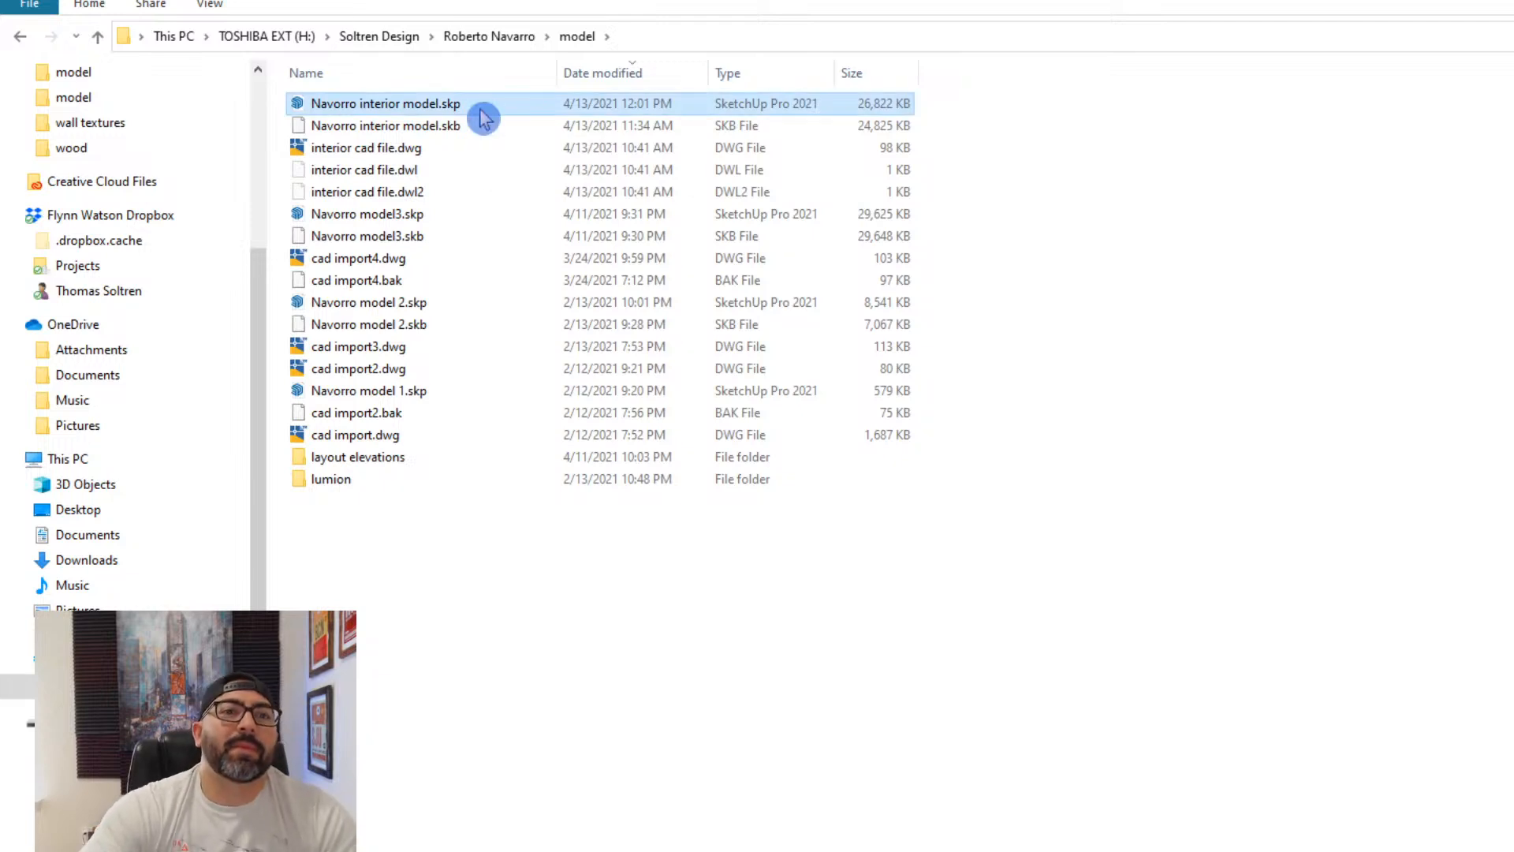
double_click(430, 110)
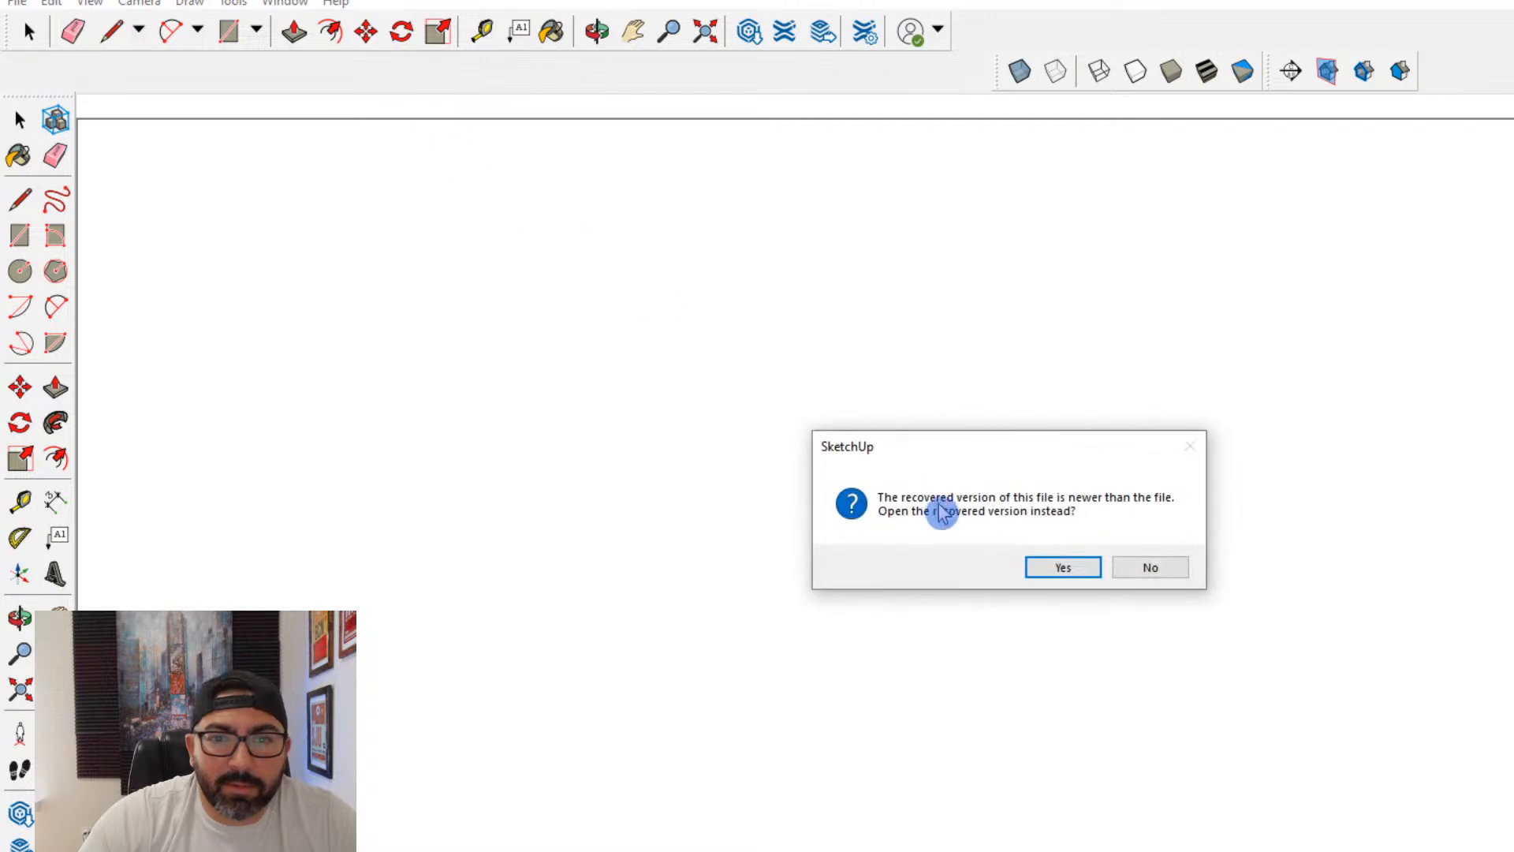
click(1064, 569)
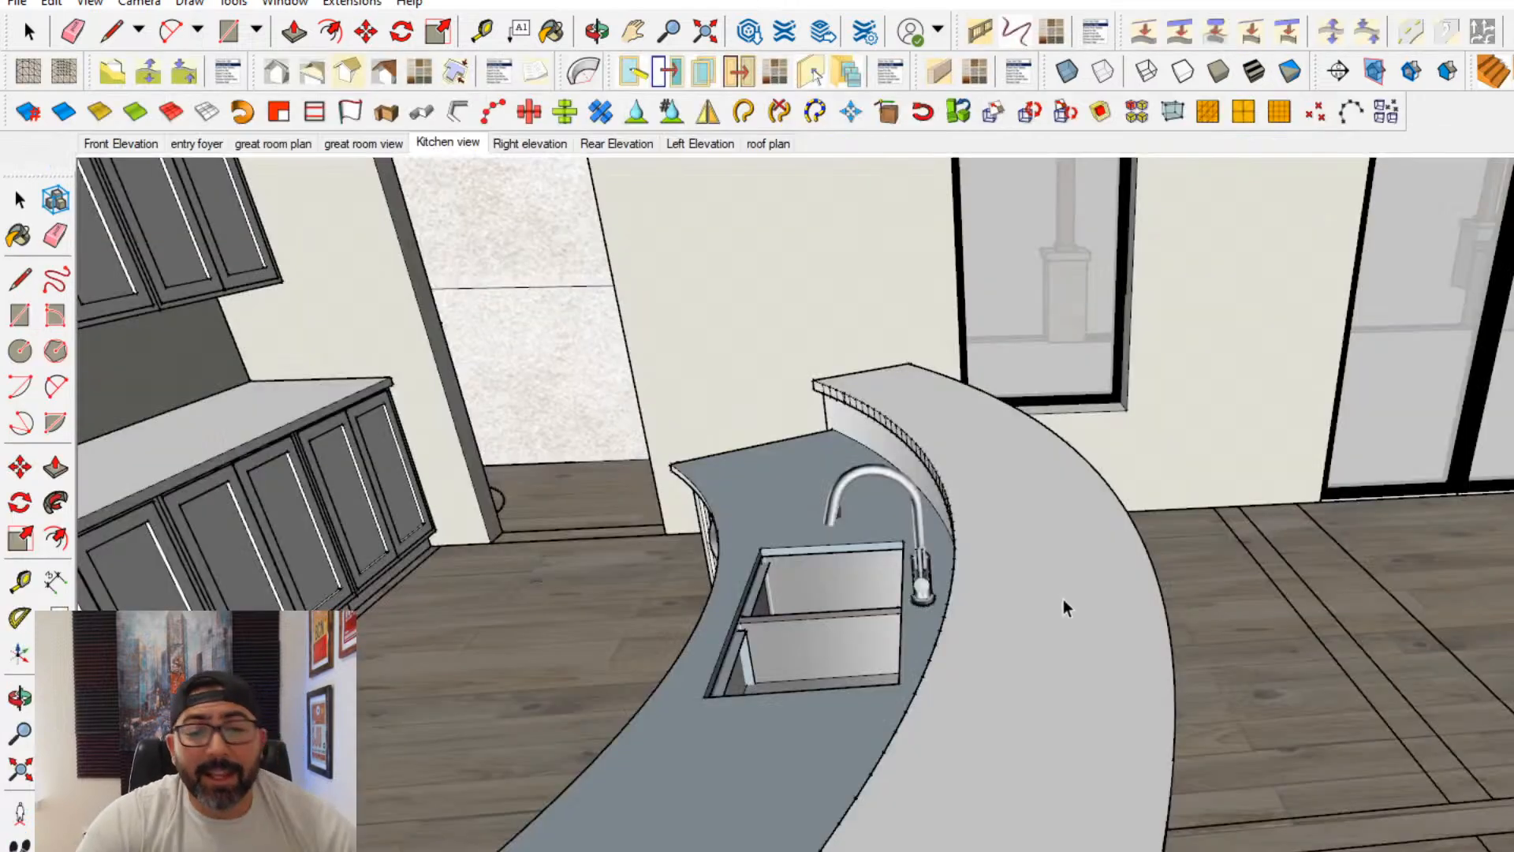
- Open the curved kitchen island for editing and try painting its front face with the stone finish, undoing the last change
middle_drag(1114, 667, 962, 636)
double_click(962, 635)
click(977, 635)
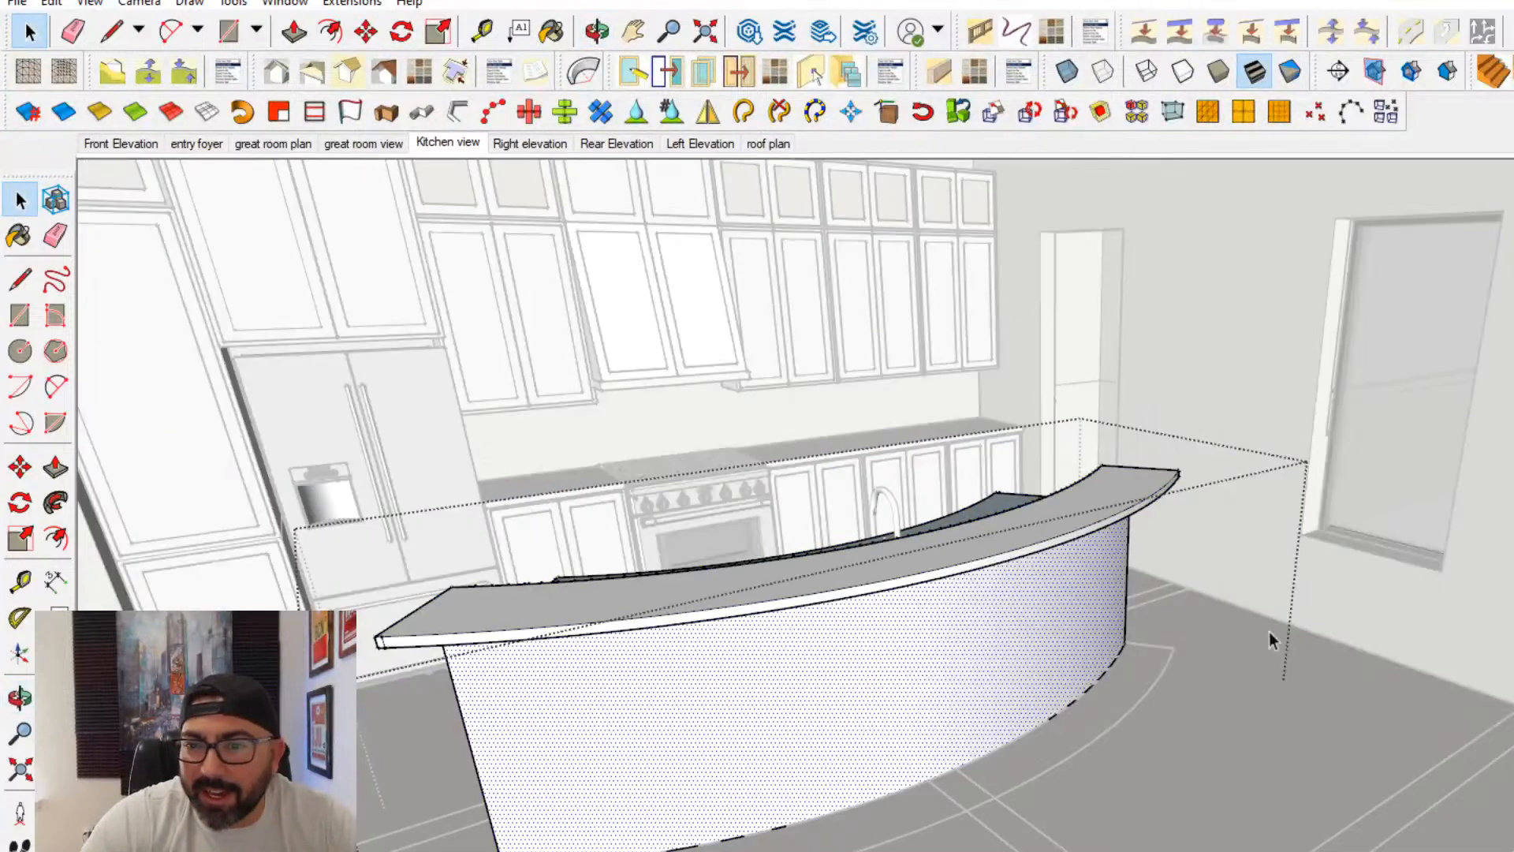
middle_drag(694, 631, 1458, 694)
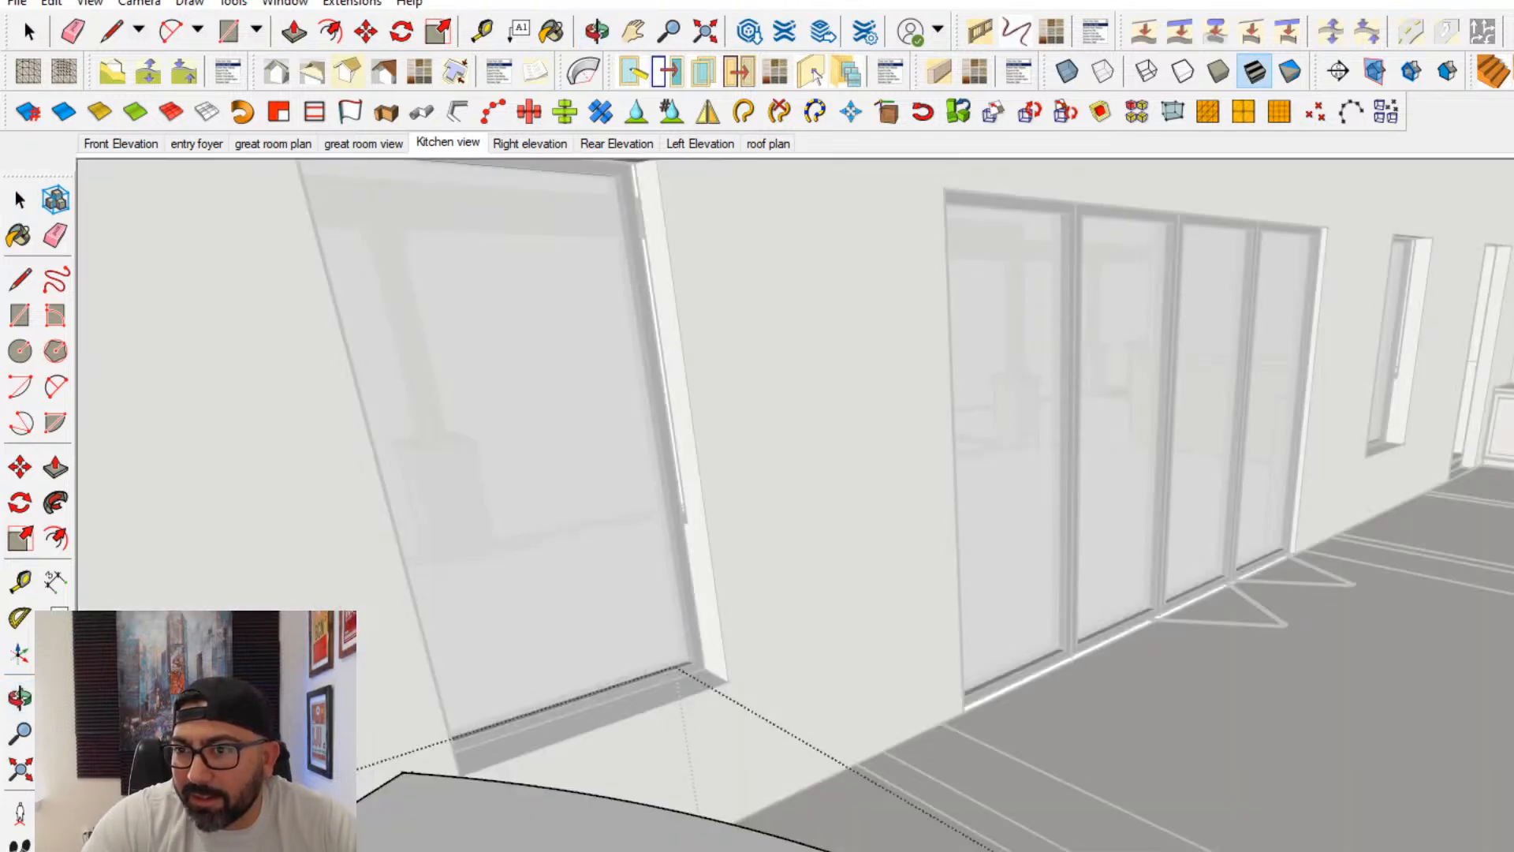
middle_drag(853, 624, 1144, 848)
click(1323, 481)
mouse_move(1467, 500)
middle_down()
mouse_move(818, 363)
mouse_move(58, 500)
mouse_move(902, 662)
mouse_move(1092, 542)
middle_up()
click(1155, 528)
click(1223, 513)
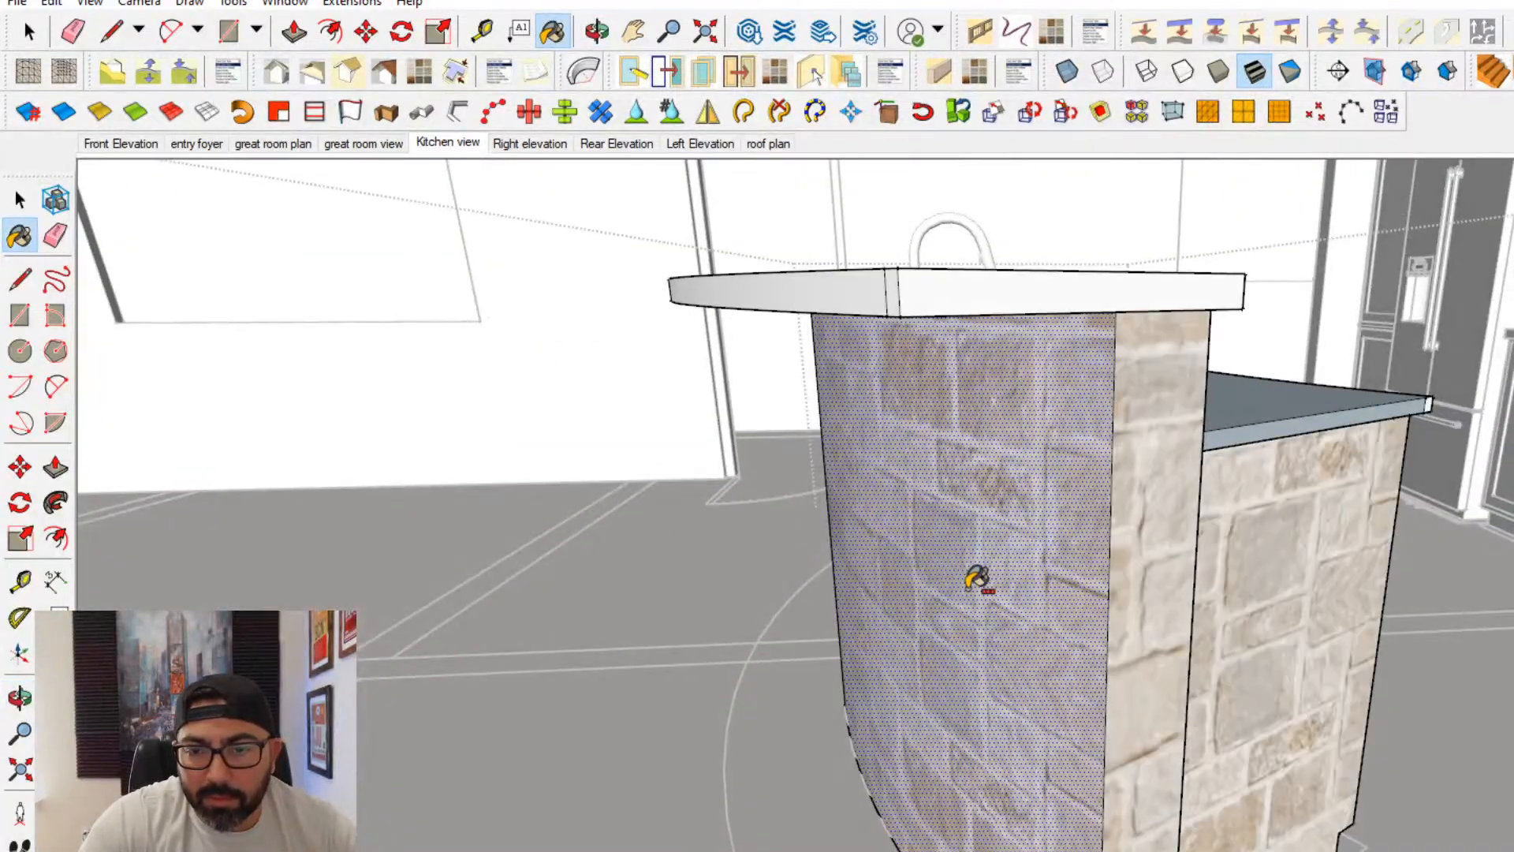
key(ctrl+z)
- Cover the island's curved front with the stone finish and close the island for editing
middle_drag(765, 578, 1264, 591)
middle_drag(757, 504, 1322, 703)
scroll(926, 564, up, 5)
click(1404, 736)
middle_drag(1405, 736, 1067, 655)
scroll(994, 620, down, 4)
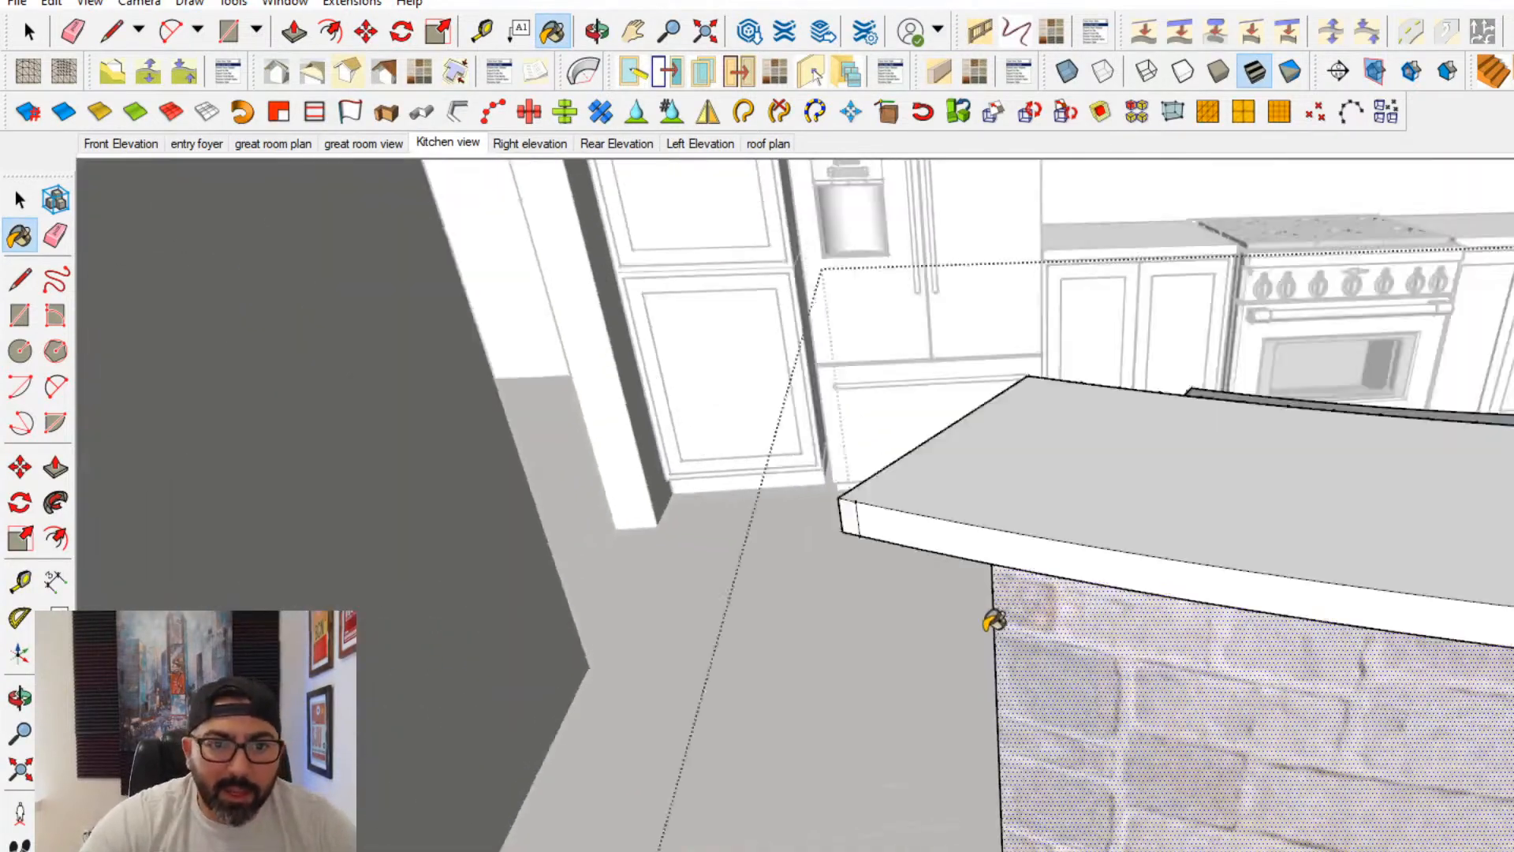
scroll(993, 620, down, 4)
middle_drag(994, 620, 721, 534)
click(146, 307)
- Place the glass door from beside the wood entry doors into the empty doorway near the recessed wall panel
scroll(717, 548, down, 3)
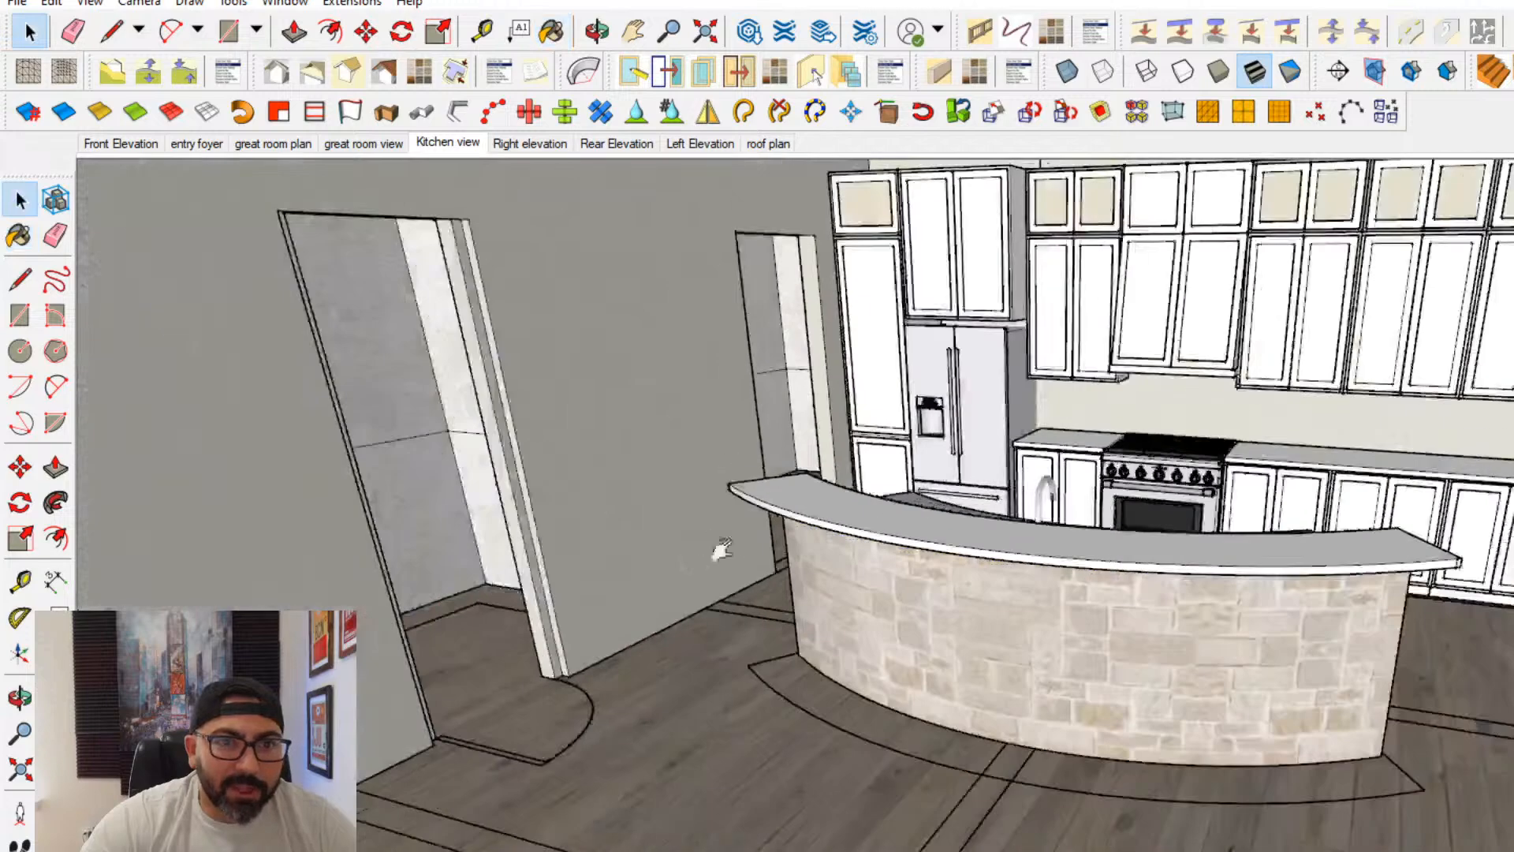
middle_drag(441, 528, 1417, 575)
scroll(1417, 575, down, 1)
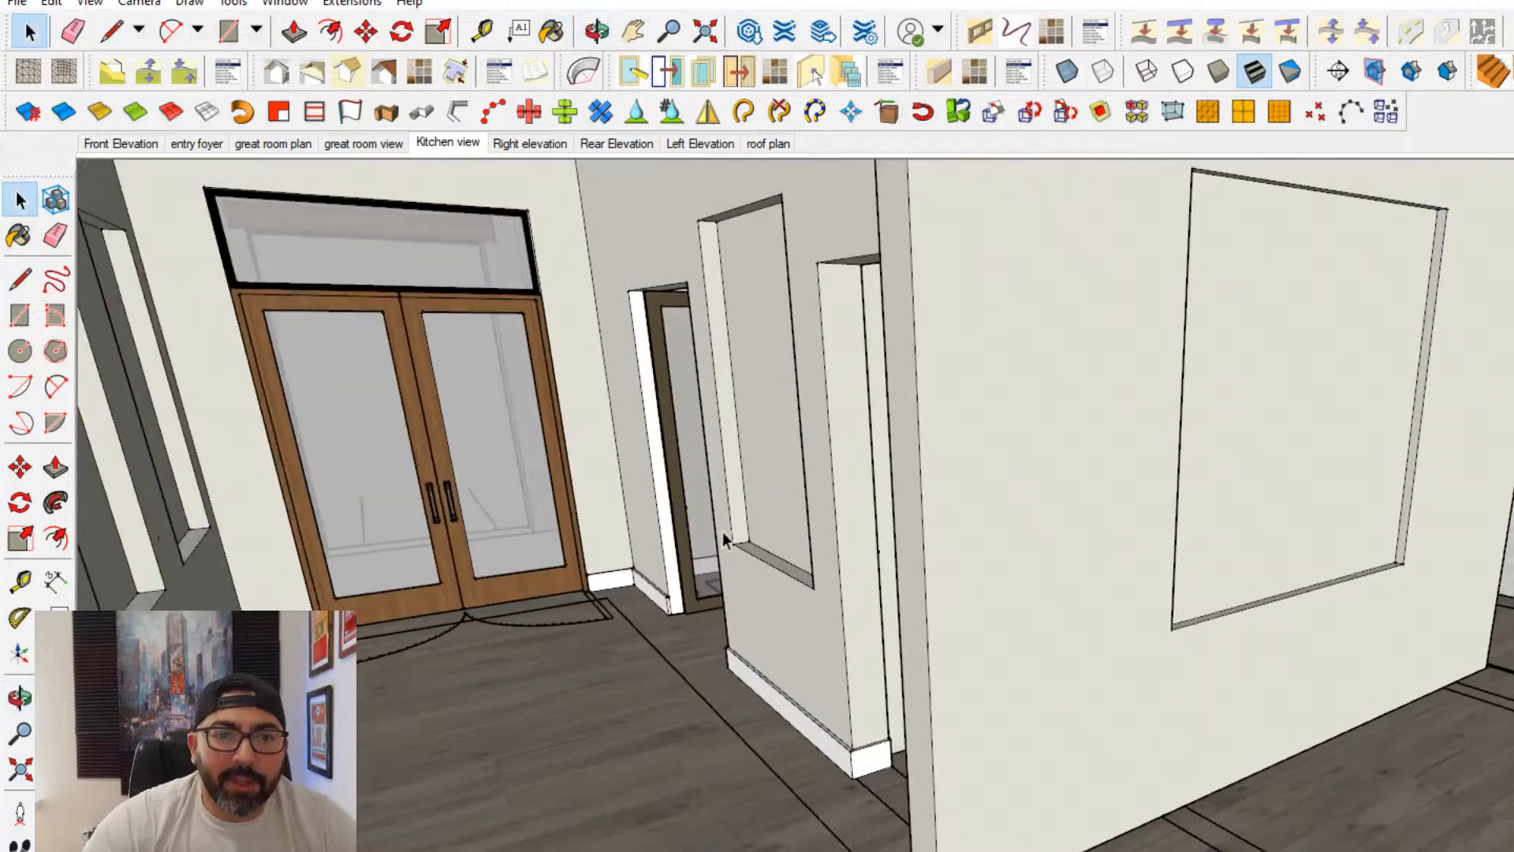
double_click(707, 545)
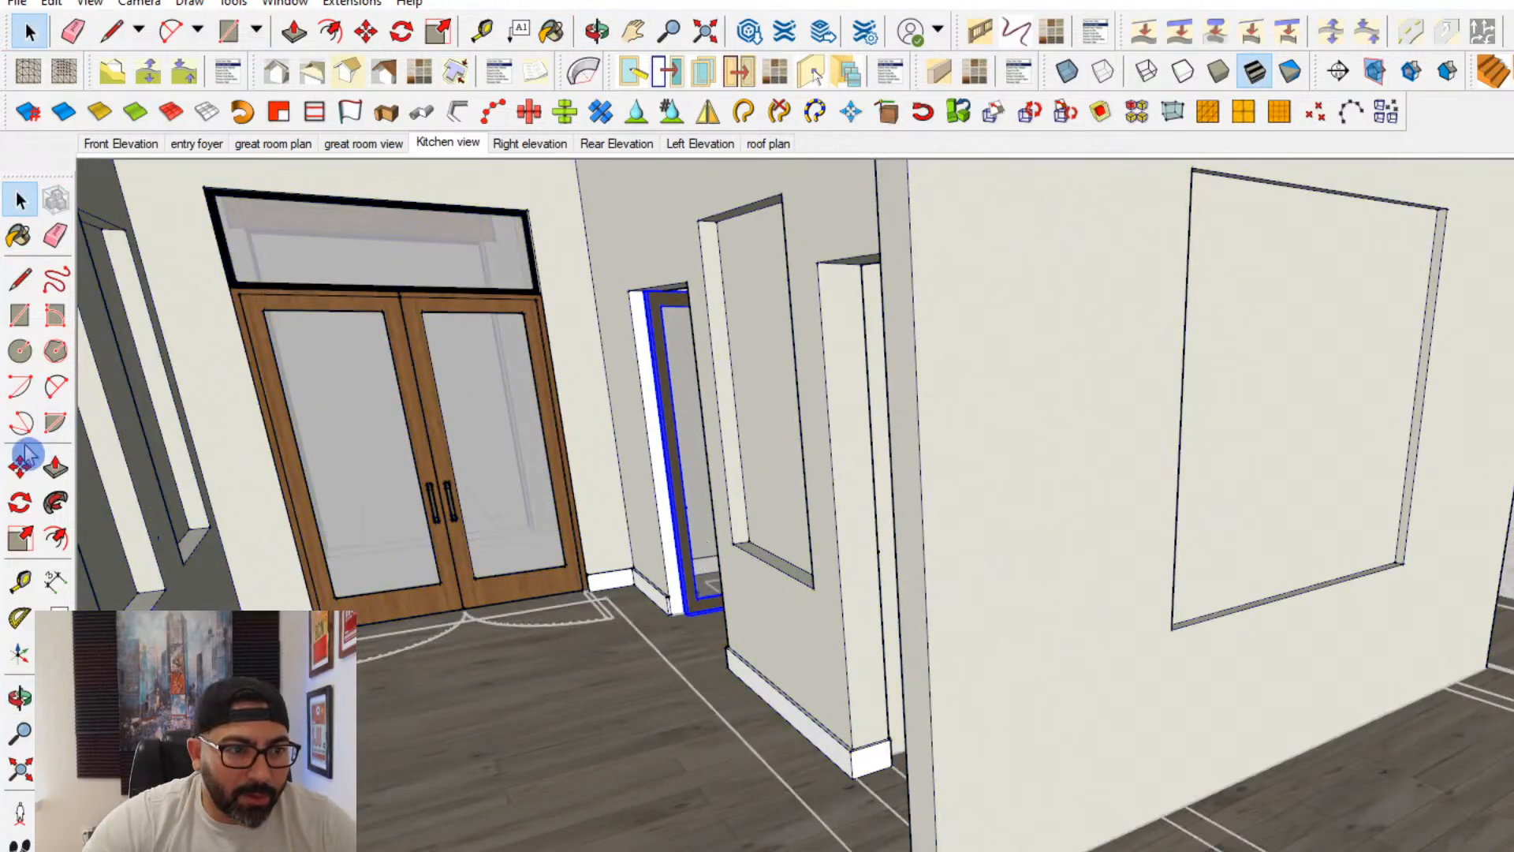
click(11, 478)
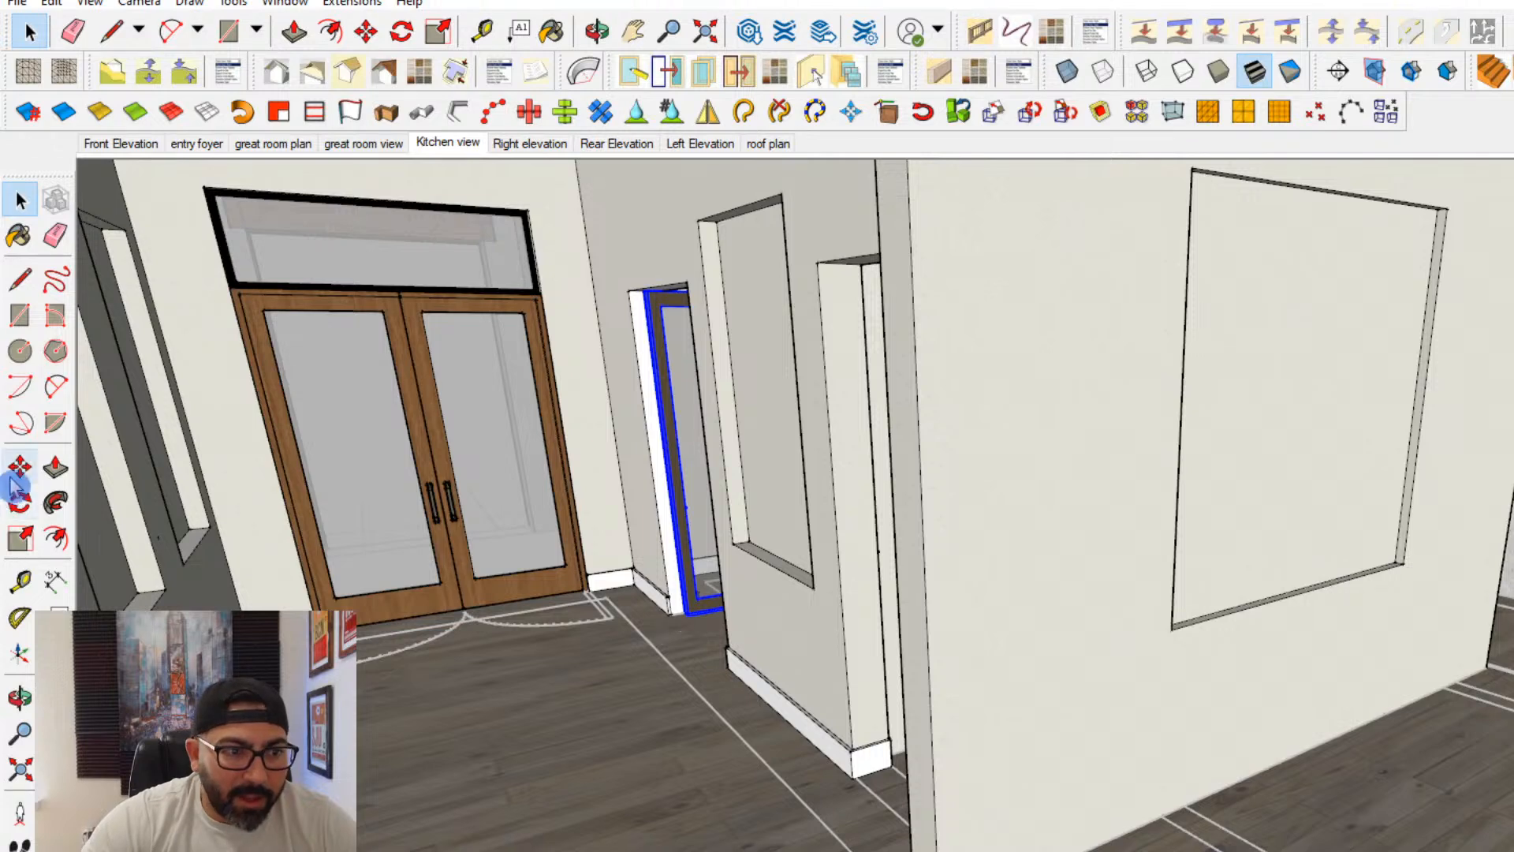
click(684, 616)
shift+middle_drag(1104, 654, 741, 820)
scroll(1262, 796, up, 2)
middle_drag(1253, 813, 1143, 824)
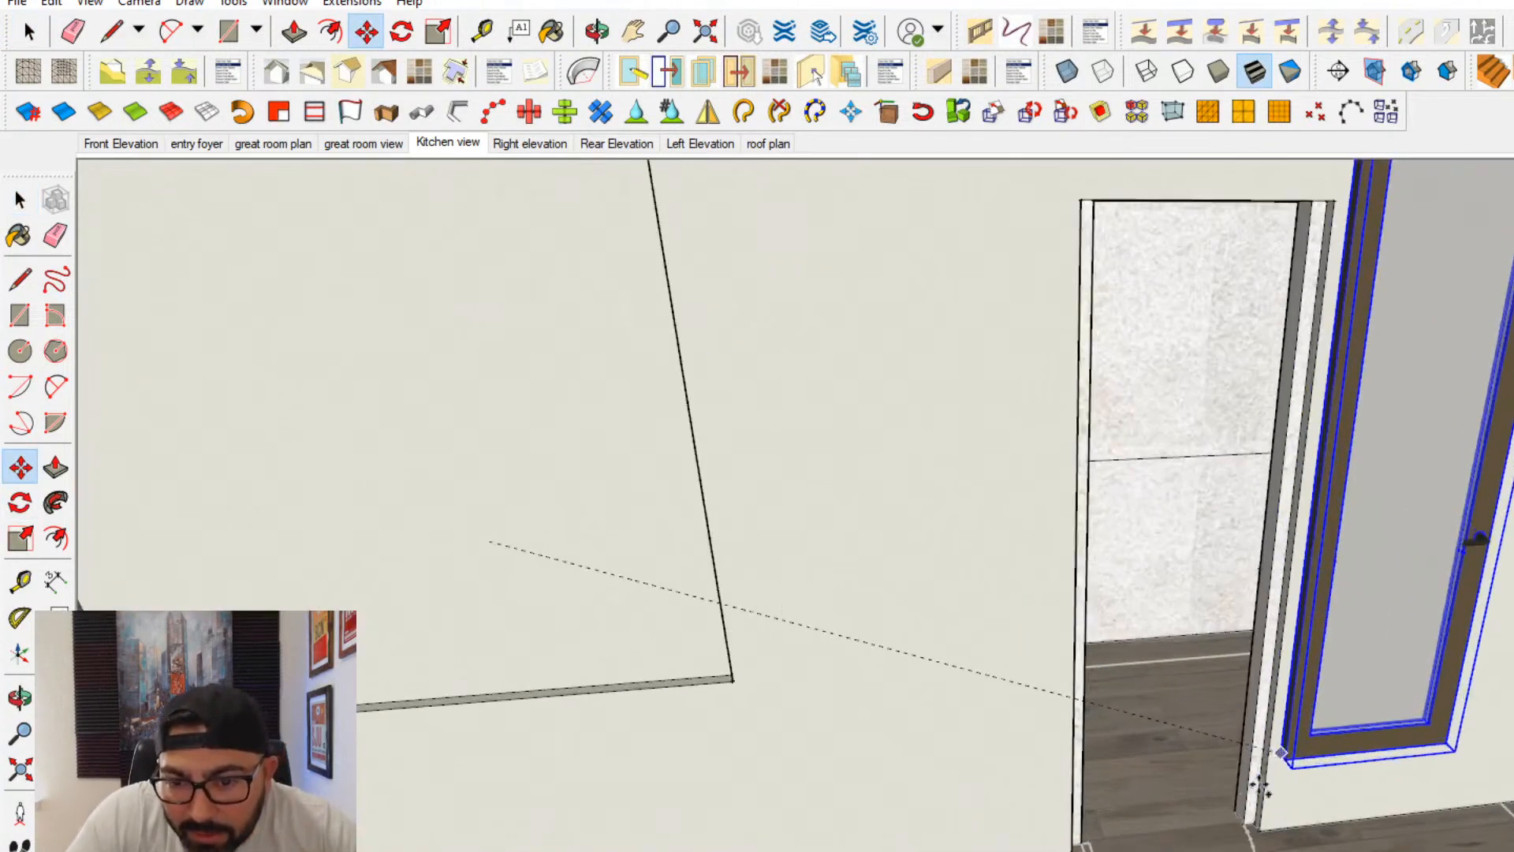
scroll(1262, 781, up, 3)
click(1003, 812)
- Align the placed glass door so that its frame sits between the jambs of the doorway
scroll(1009, 814, up, 3)
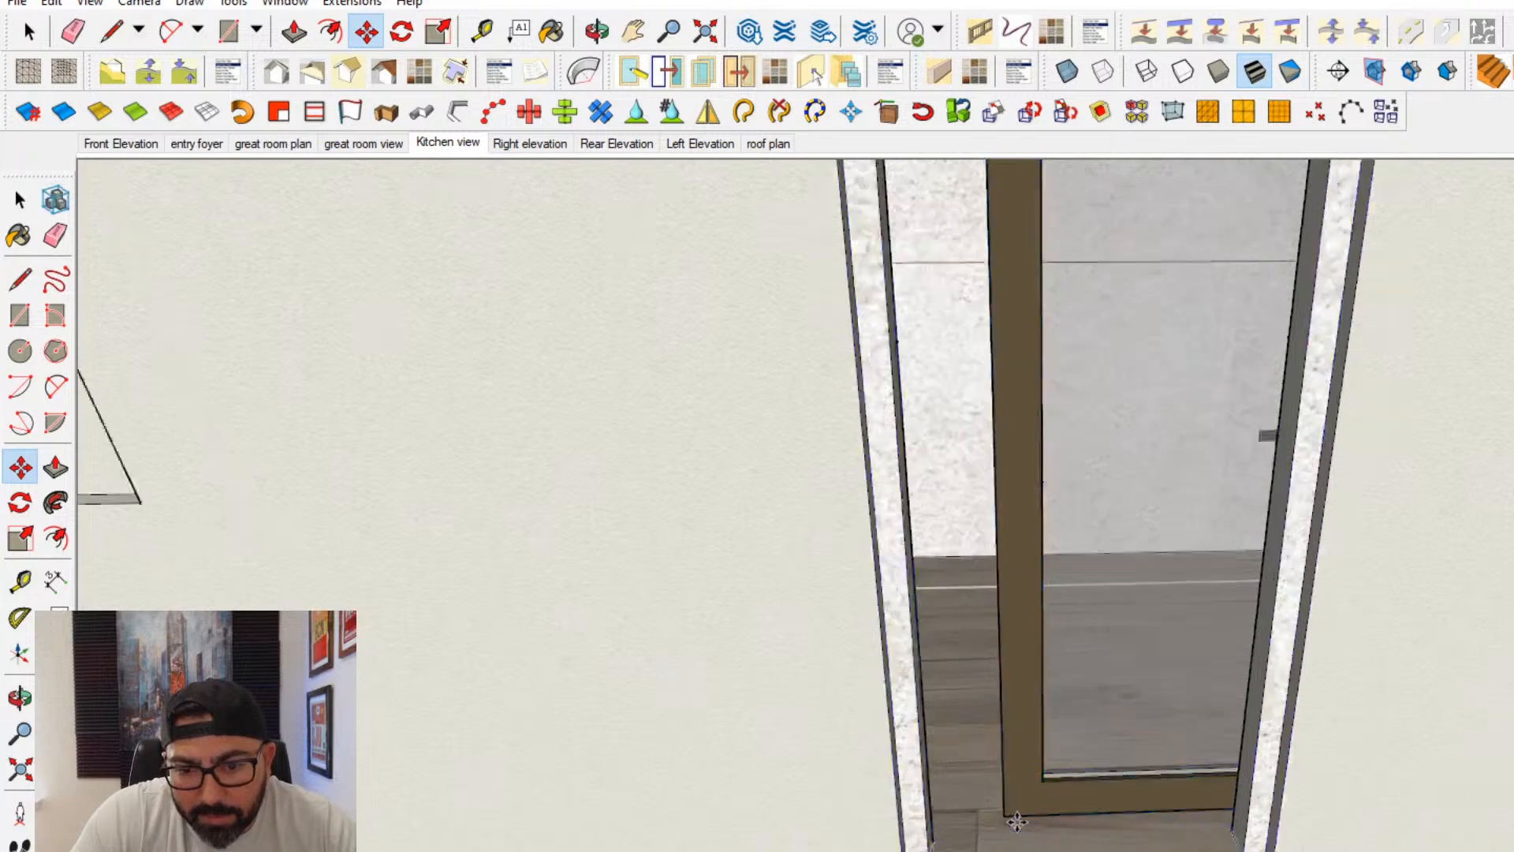
scroll(1009, 813, down, 4)
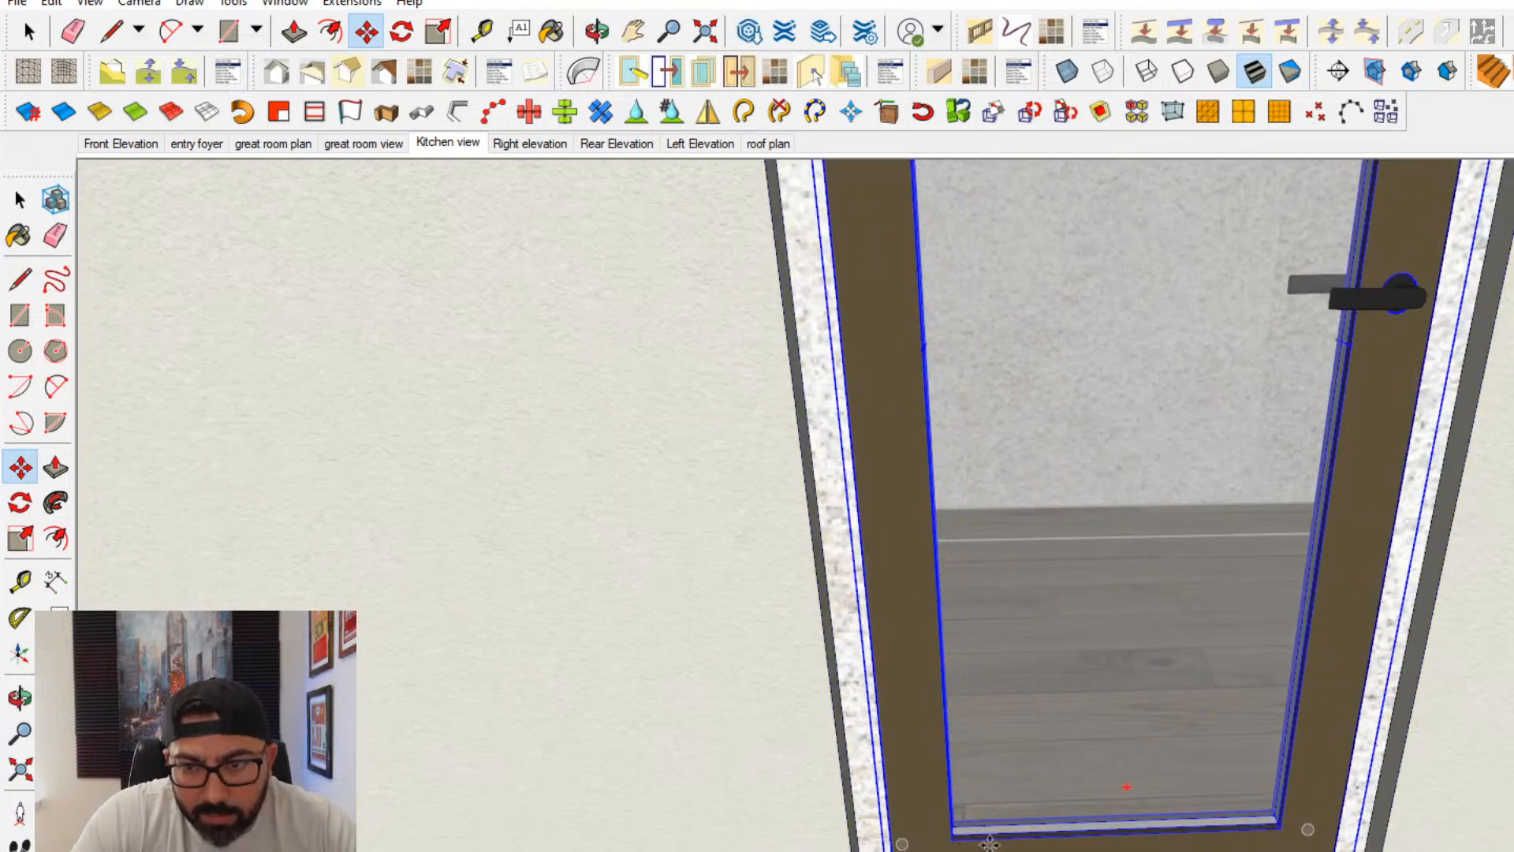
click(20, 199)
scroll(1368, 351, down, 2)
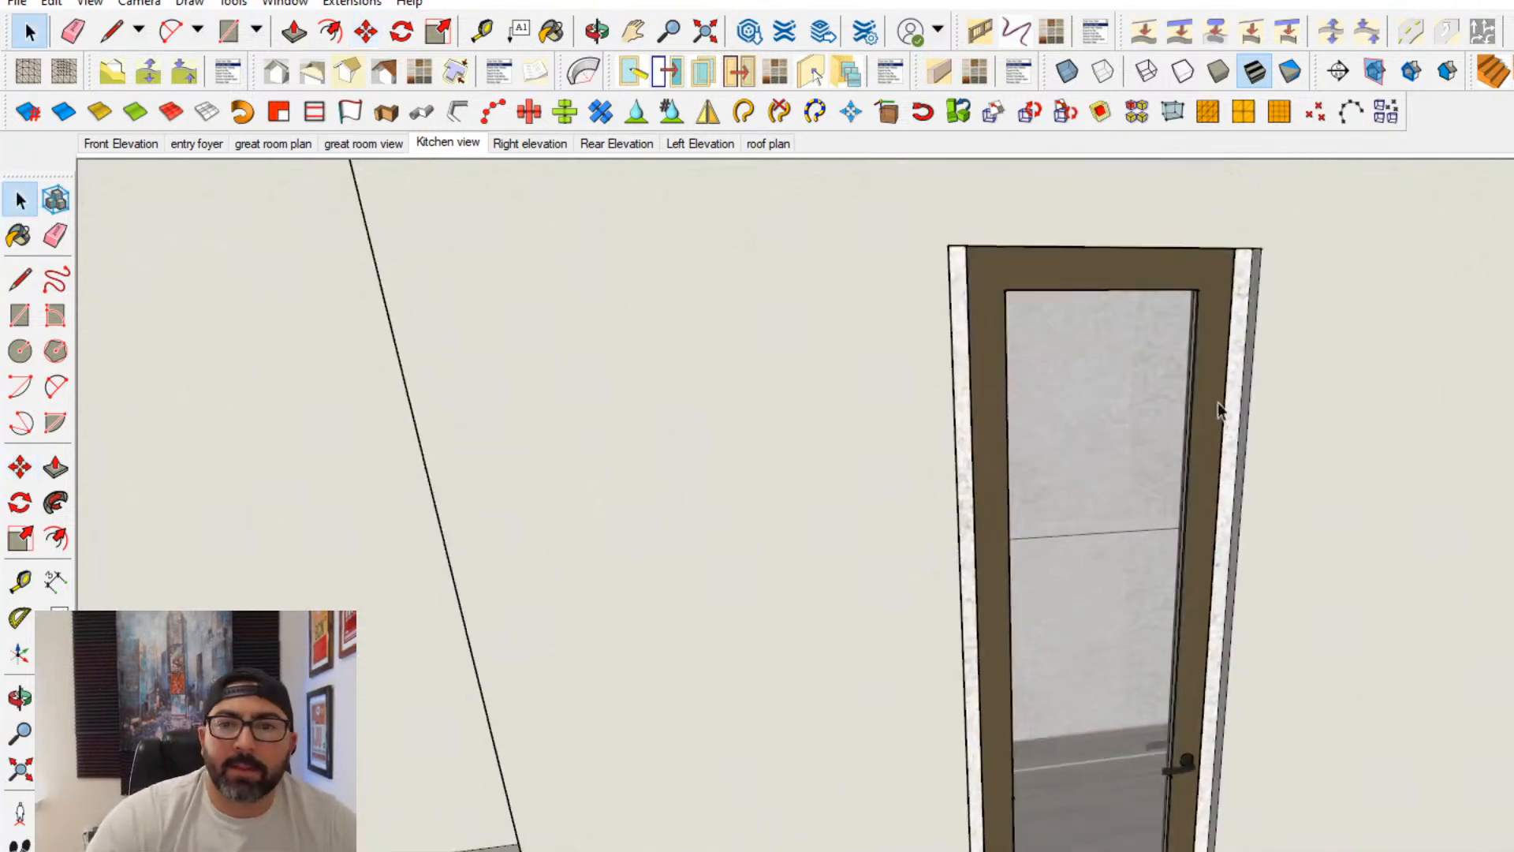
- Open the interior wall for editing and paint the jambs around the glass door with the cream wall finish
click(1366, 351)
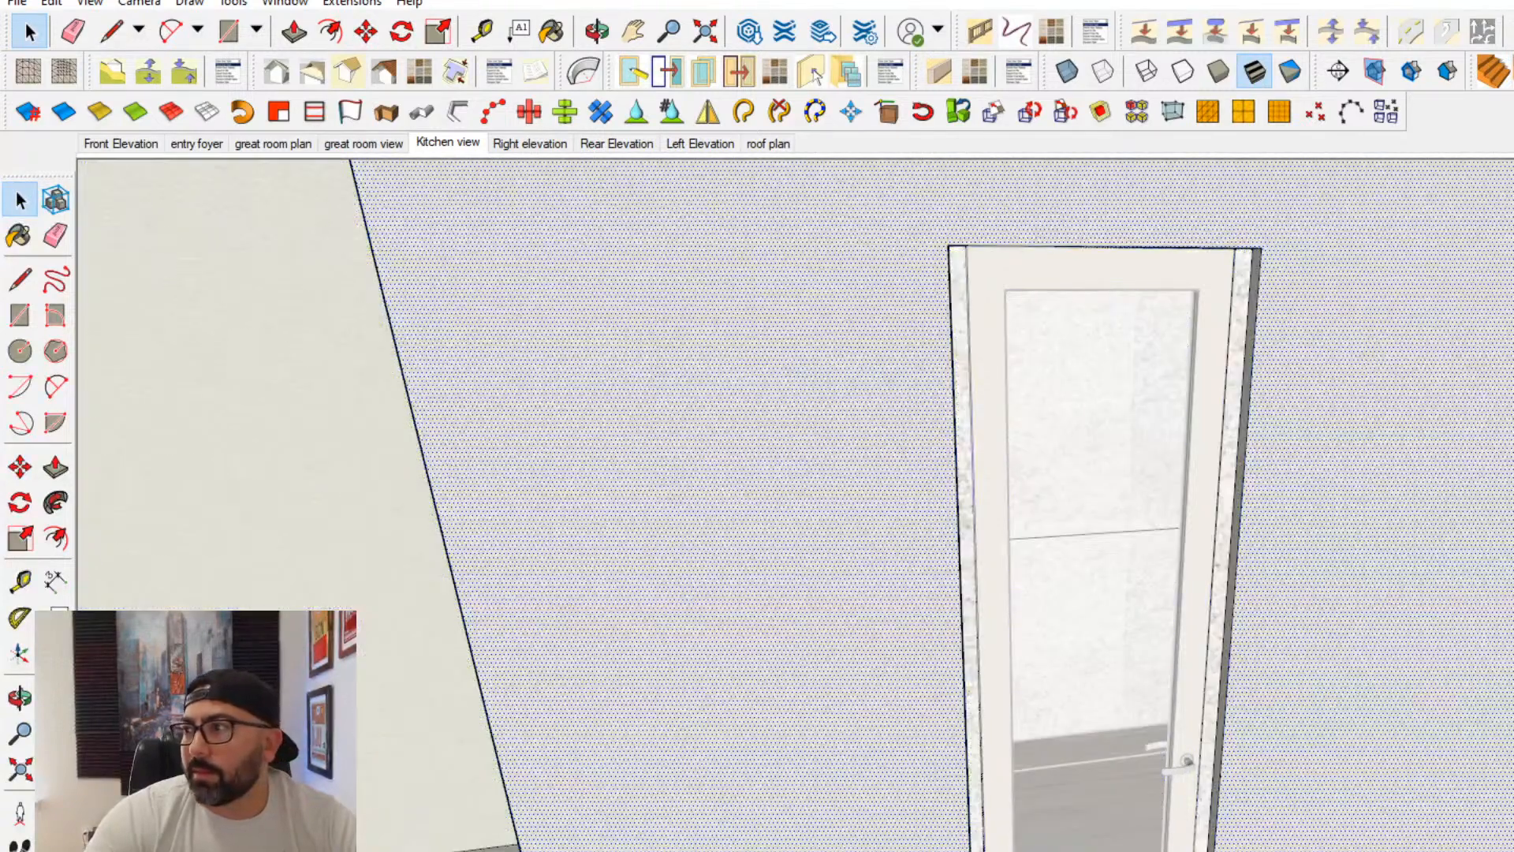
key(b)
scroll(1253, 292, up, 5)
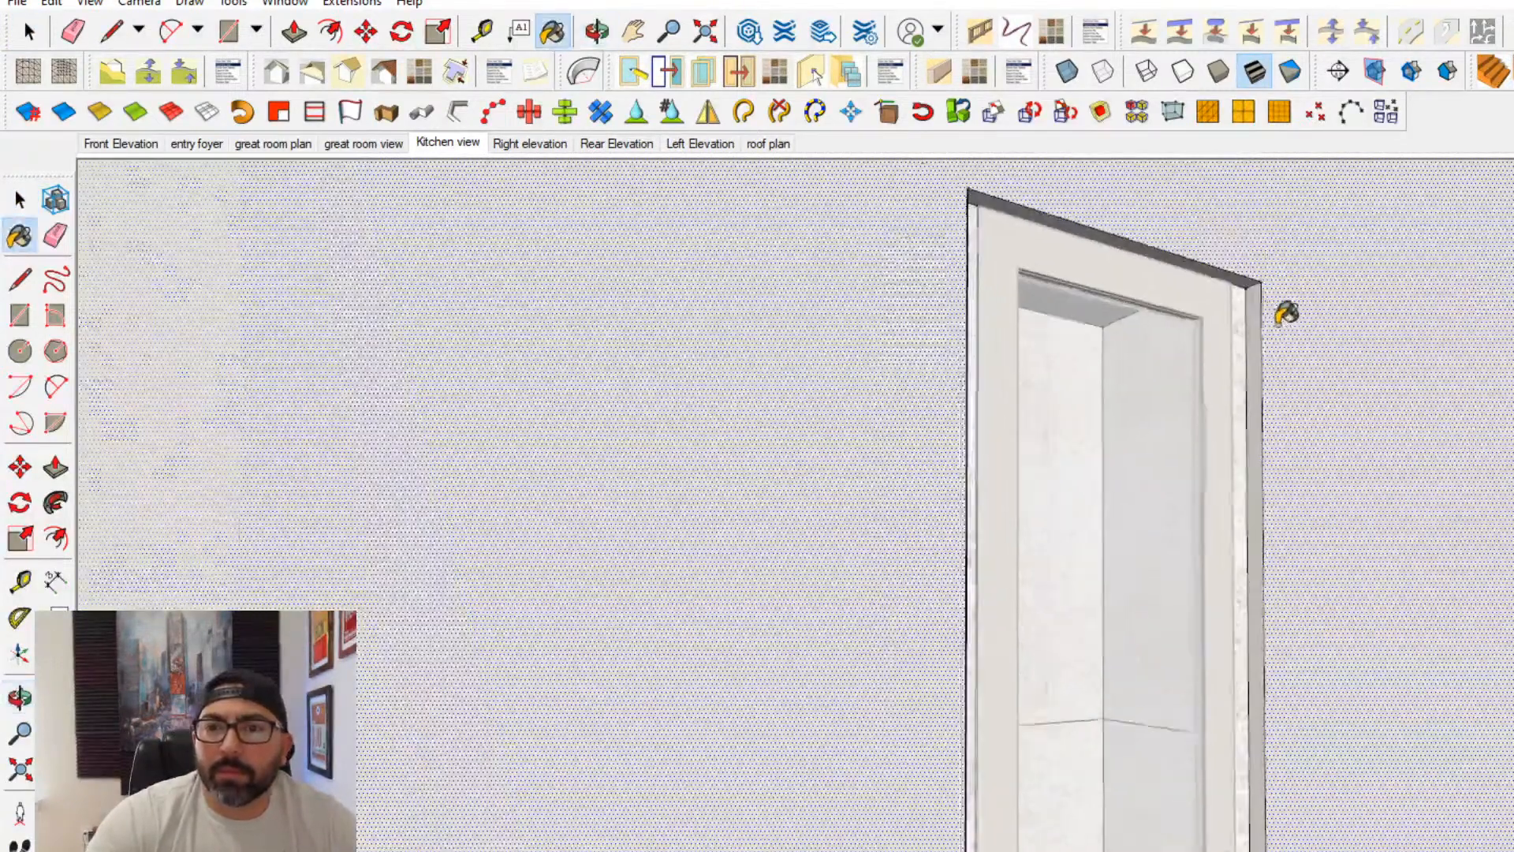
middle_drag(1233, 251, 712, 294)
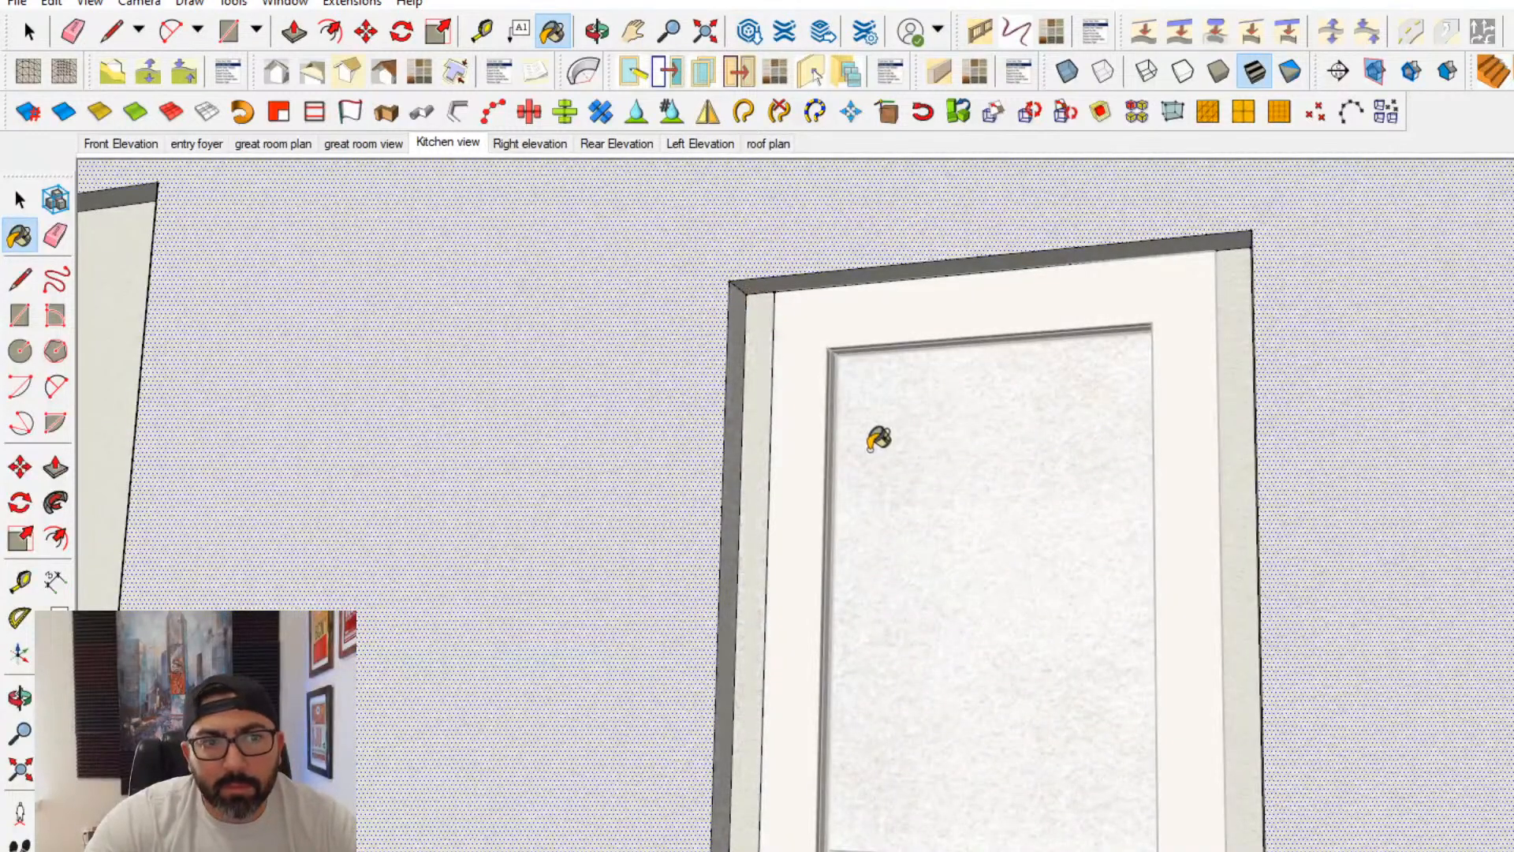
scroll(1109, 652, down, 5)
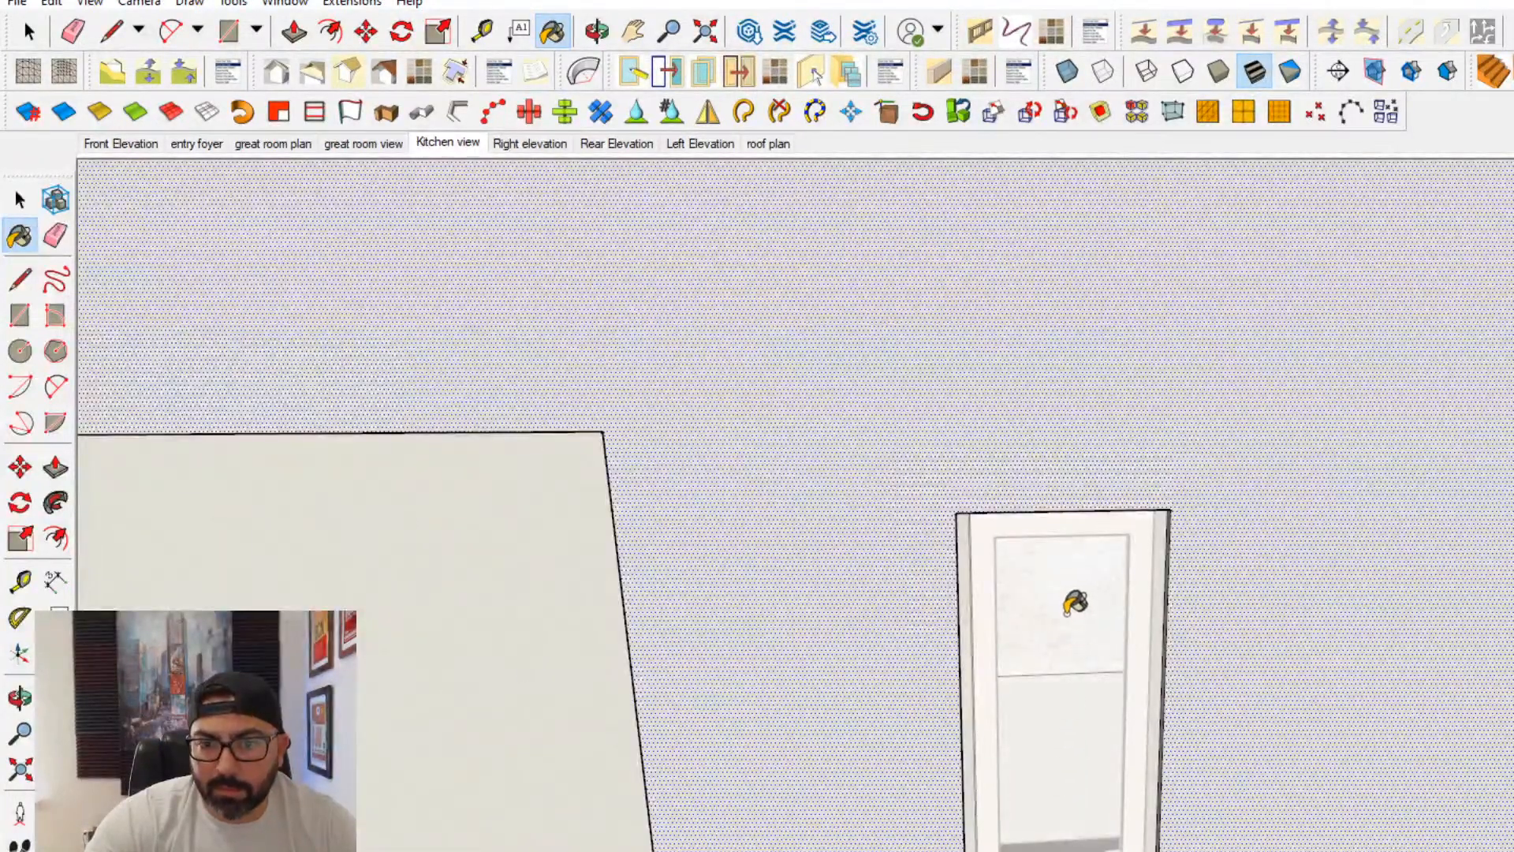
middle_drag(1075, 602, 1308, 591)
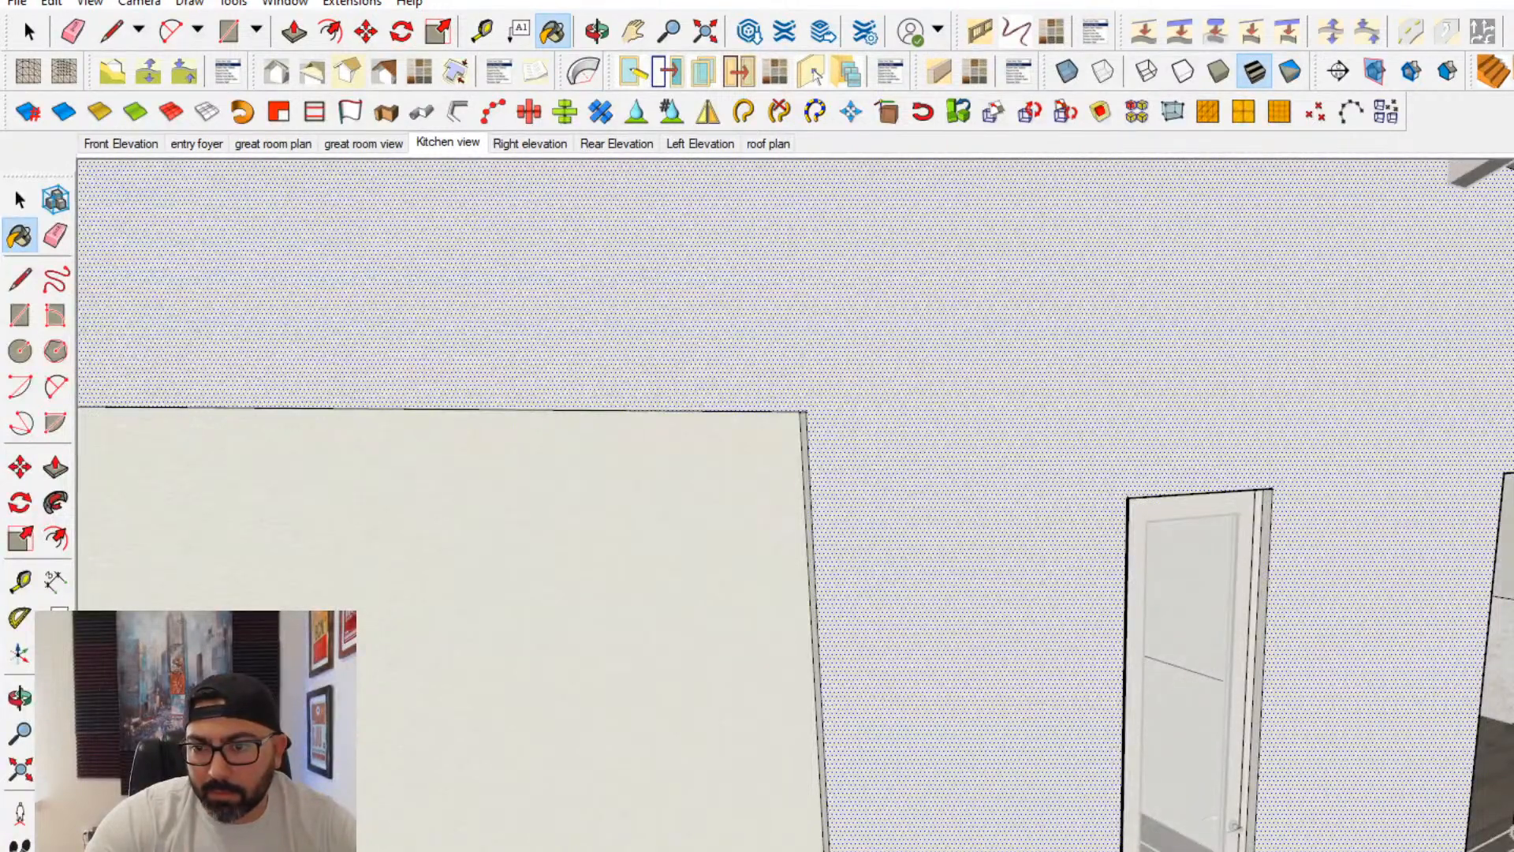
middle_drag(1502, 662, 1305, 577)
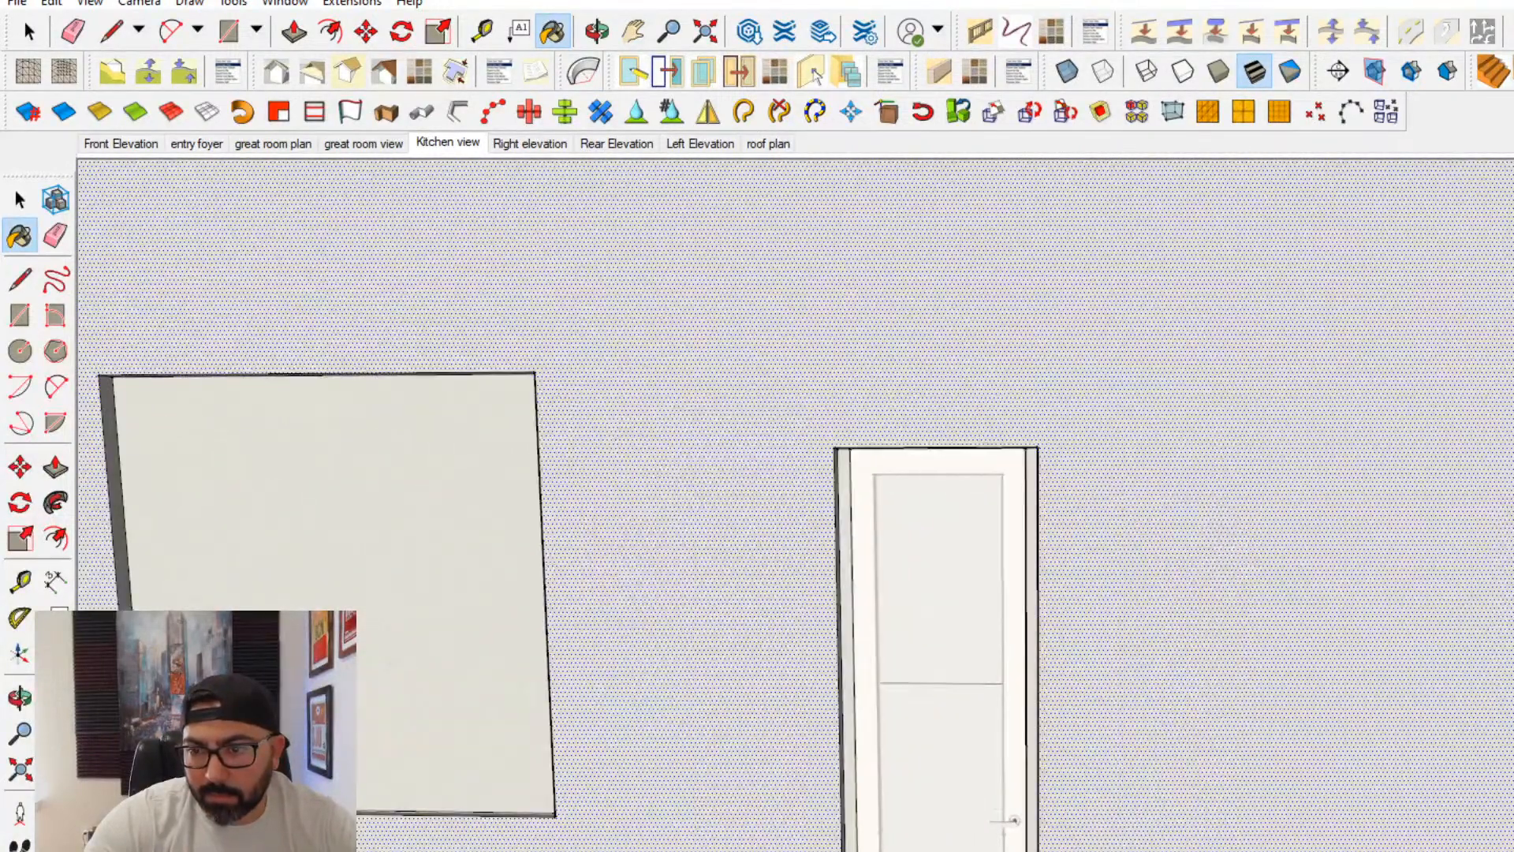
scroll(812, 608, down, 5)
scroll(564, 517, down, 3)
key(space)
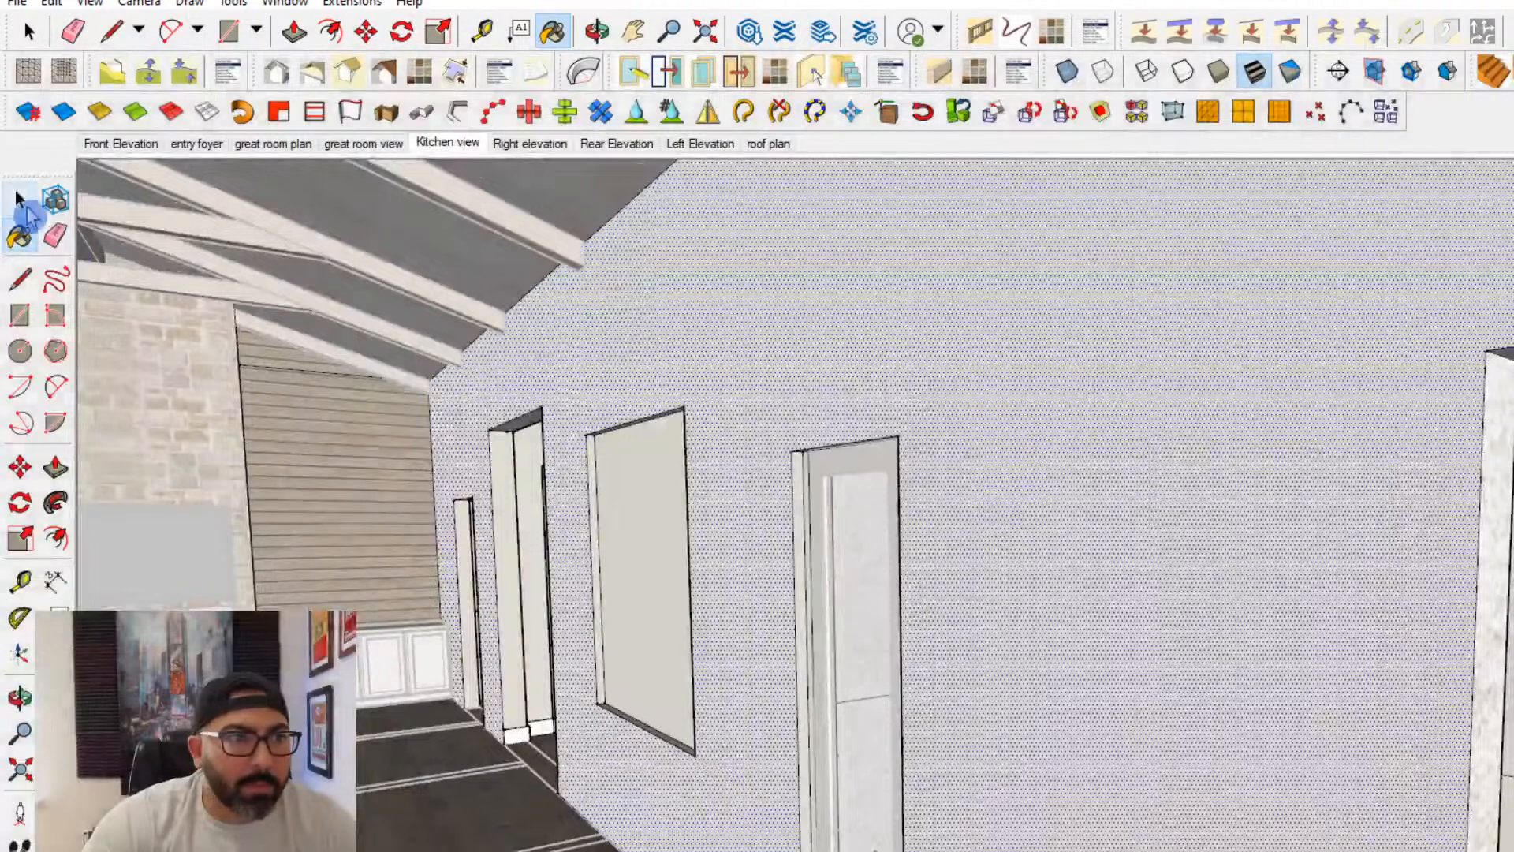
scroll(575, 587, up, 3)
middle_drag(427, 606, 968, 713)
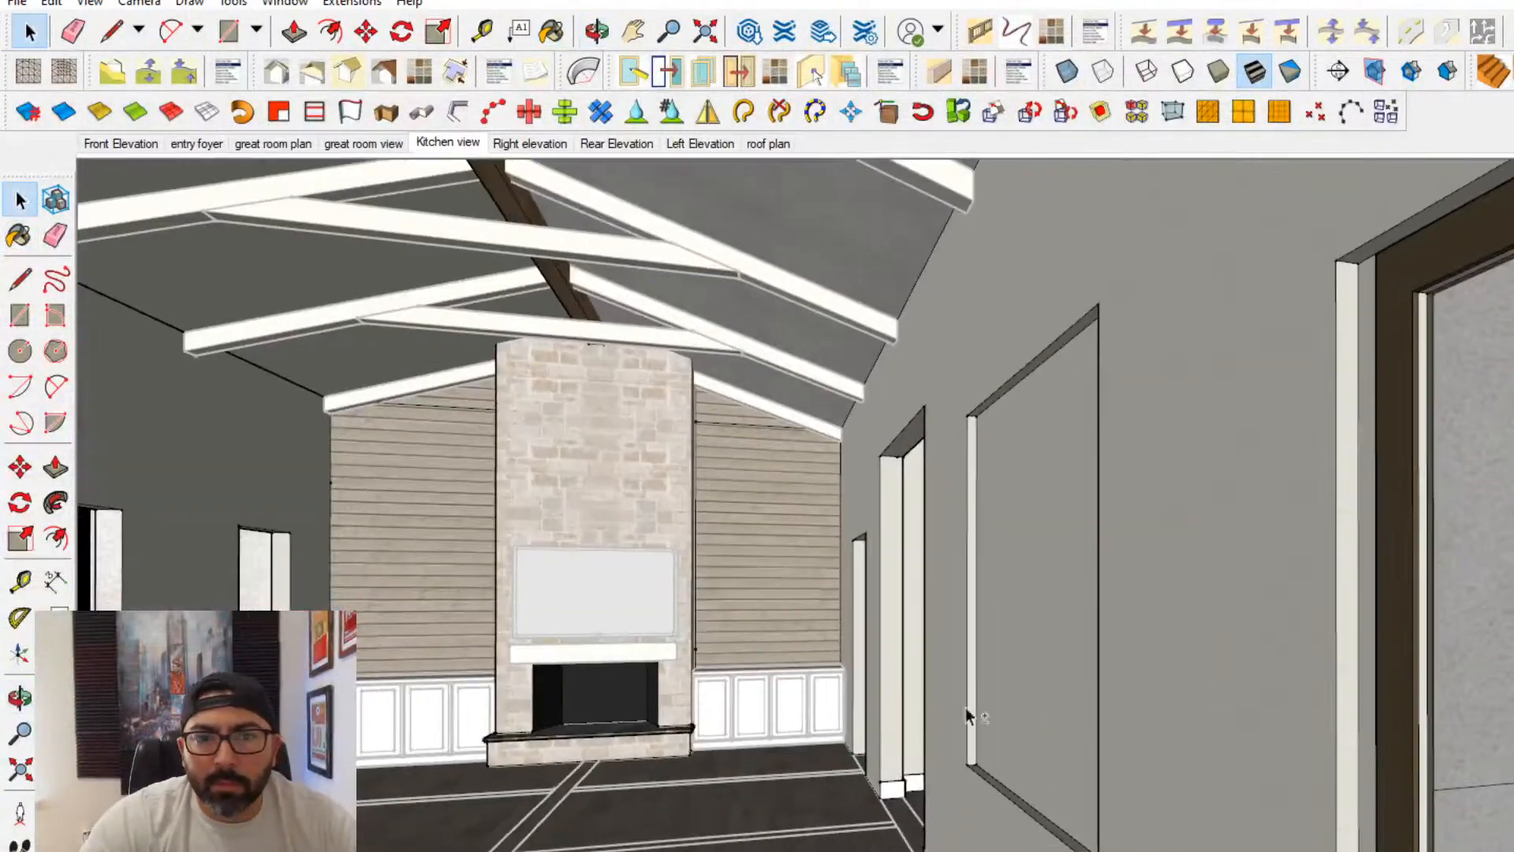
- Save the model over the existing interior model file in the project's model folder, replacing it
click(22, 5)
click(59, 125)
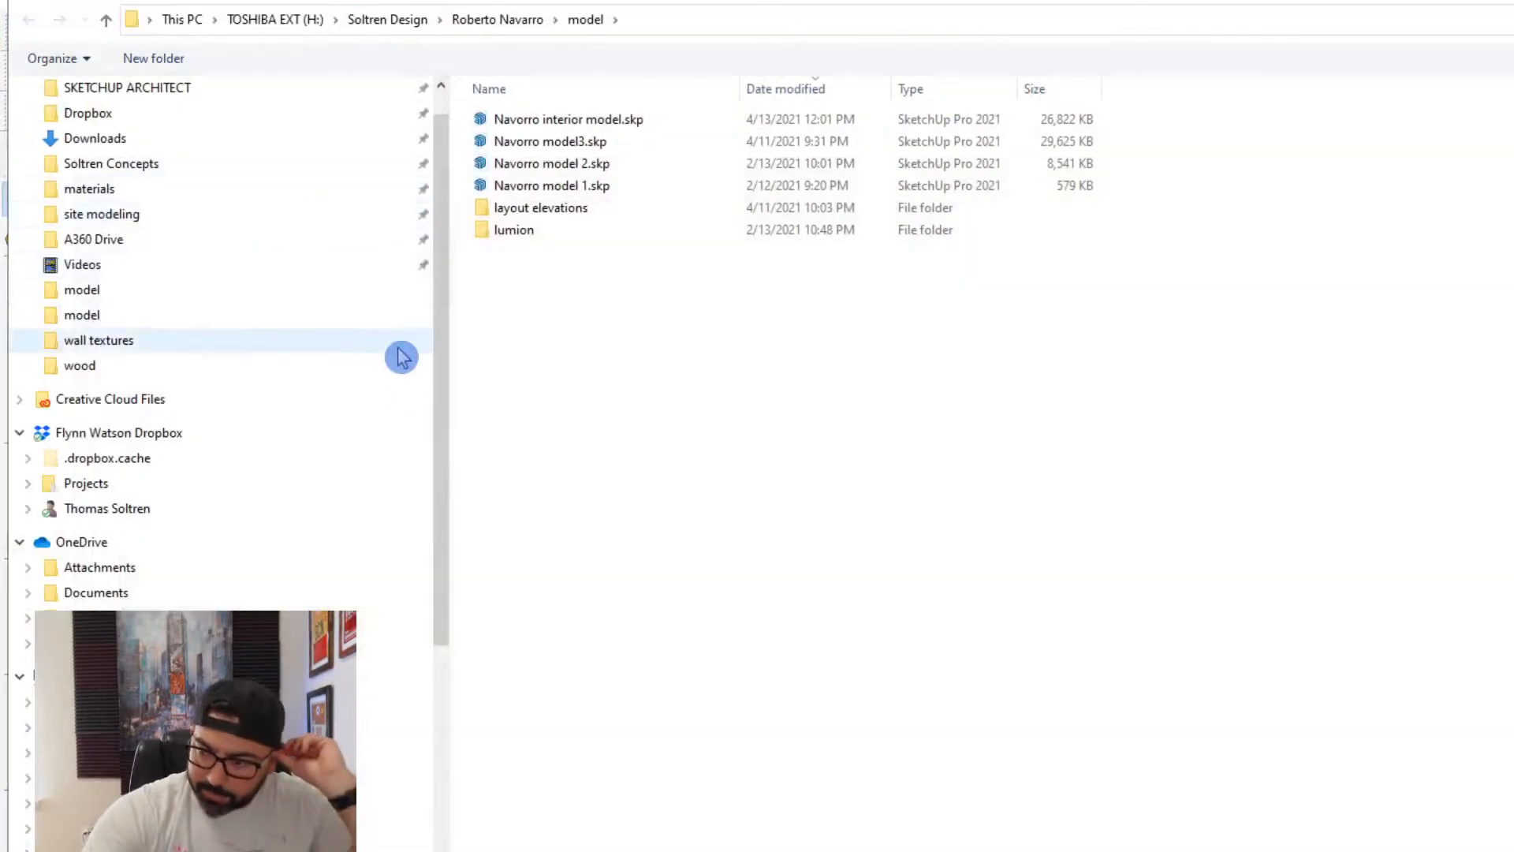
click(569, 123)
click(1456, 773)
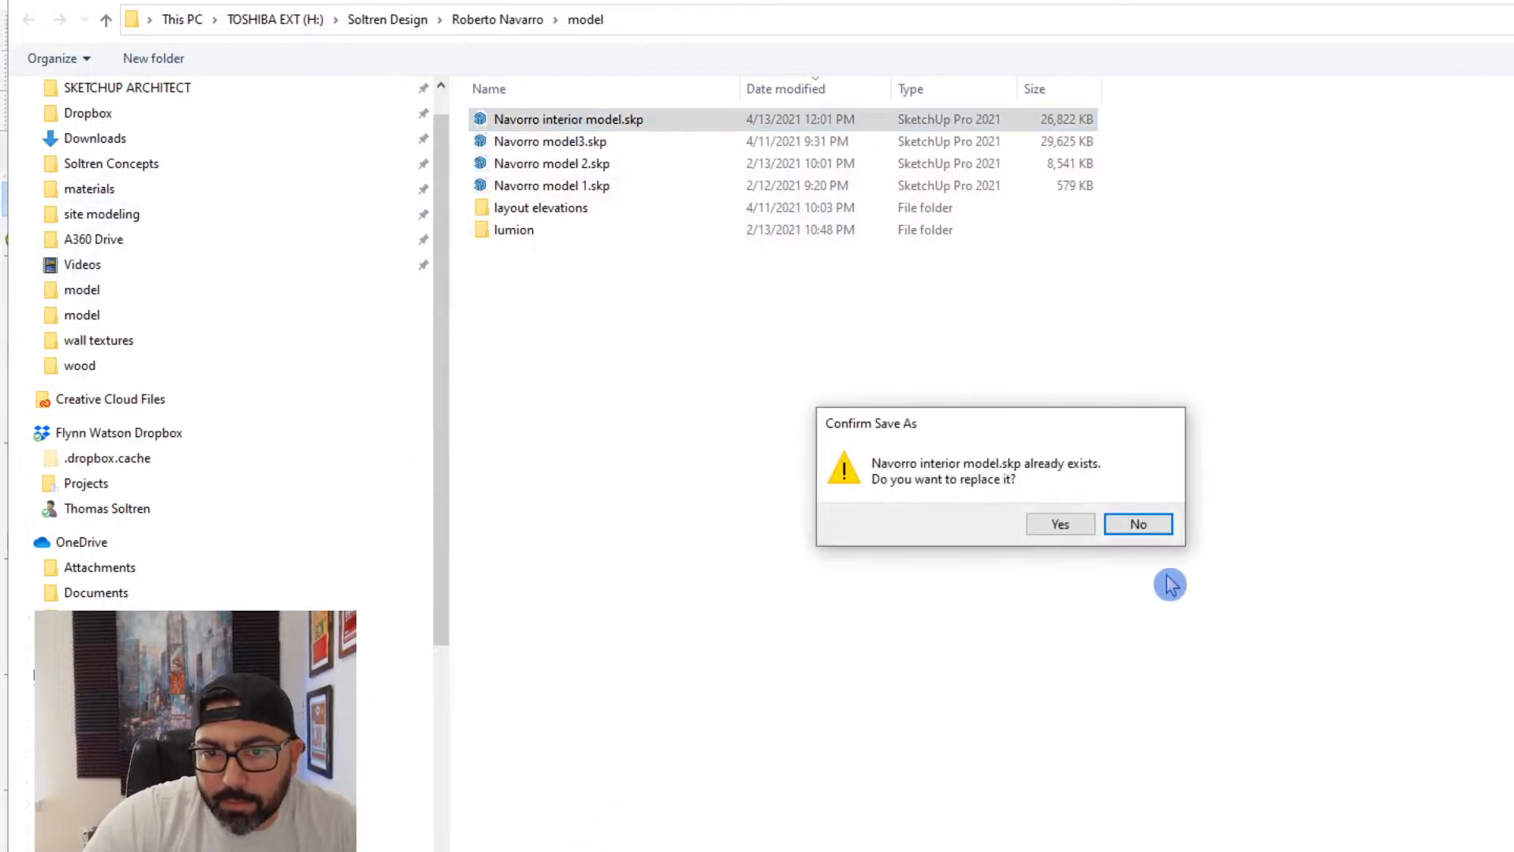
click(1079, 531)
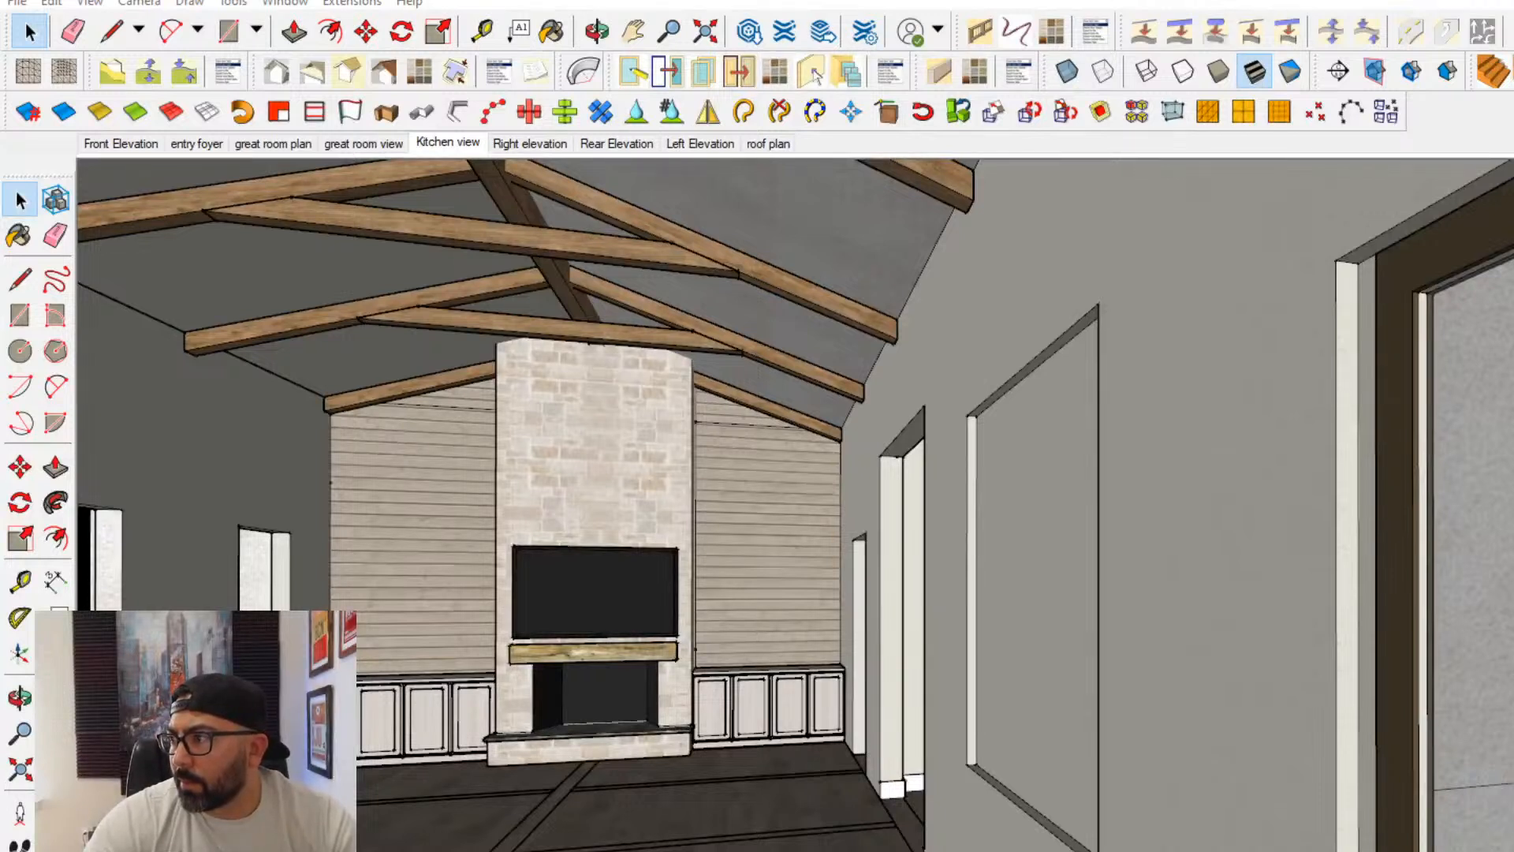
- Start a new material for the kitchen island and look through the wood textures in the materials folder
middle_drag(1293, 688, 741, 591)
scroll(877, 626, down, 1)
scroll(816, 619, down, 1)
scroll(733, 821, up, 4)
mouse_move(771, 838)
middle_down()
mouse_move(822, 754)
mouse_move(851, 749)
middle_up()
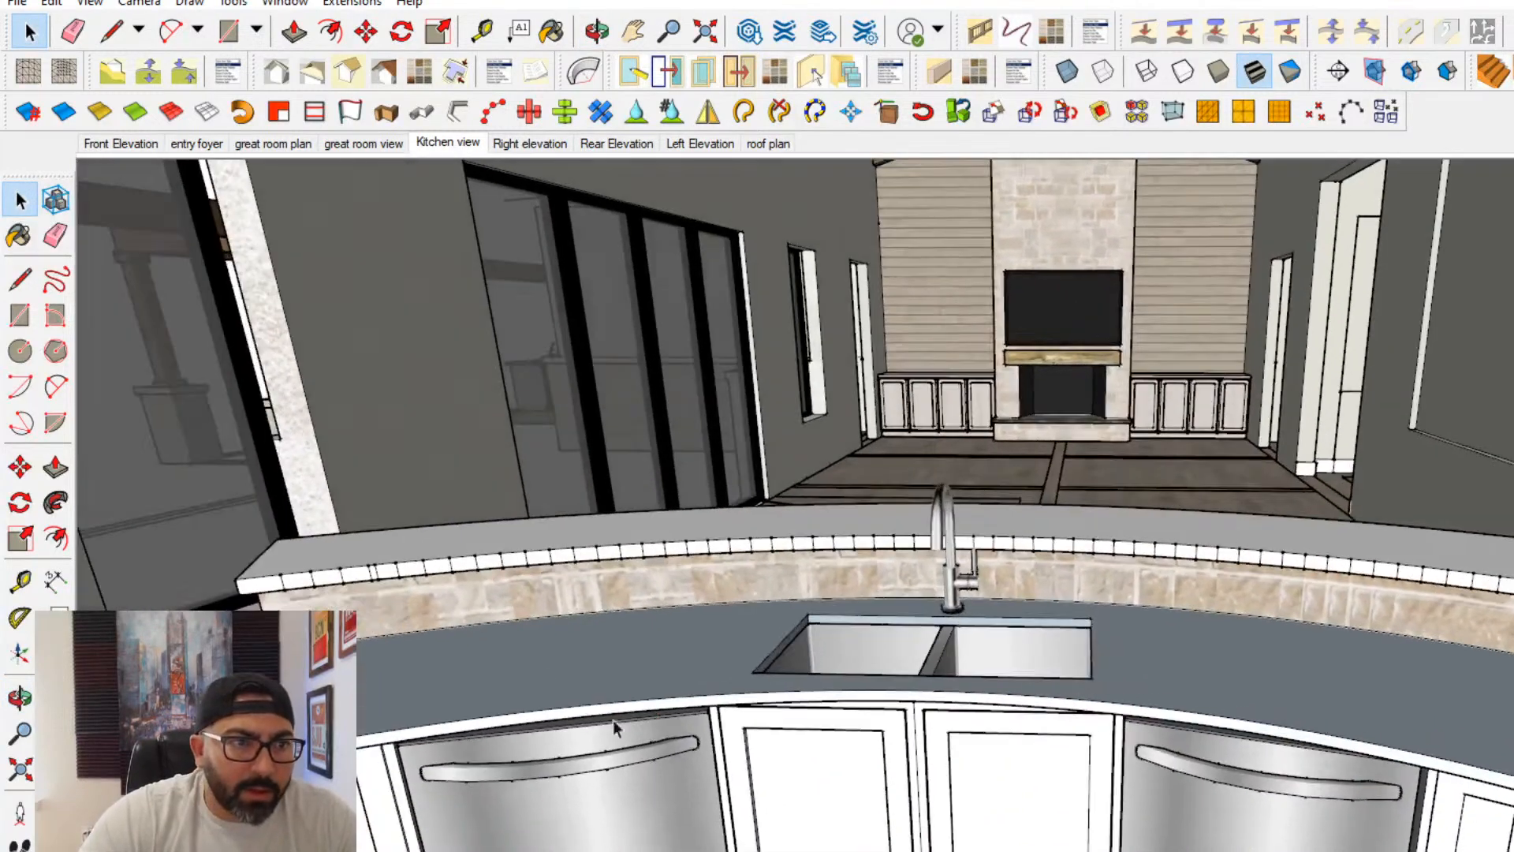
click(20, 235)
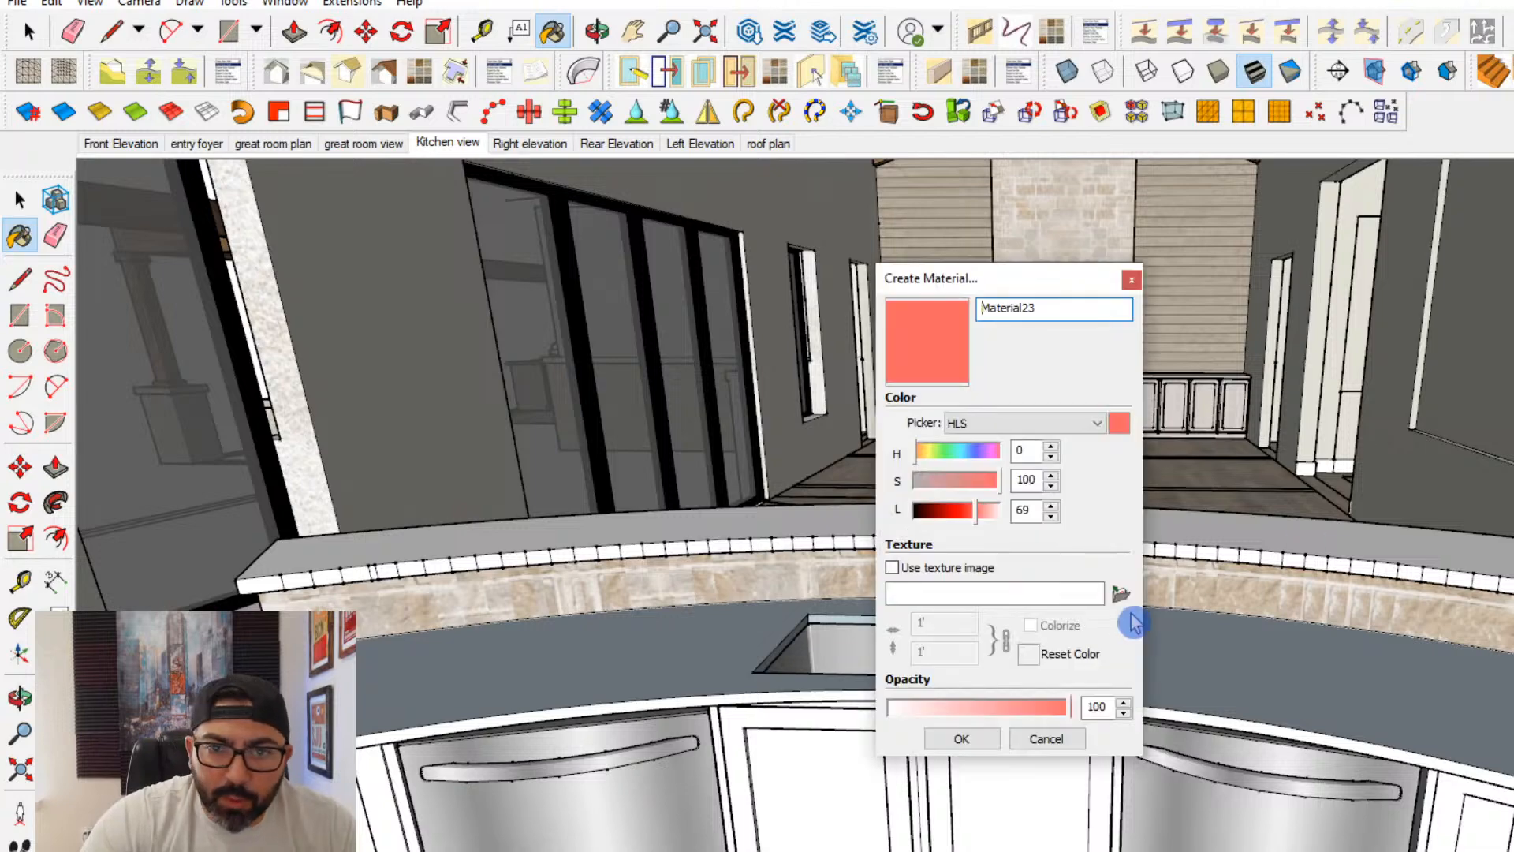
click(1128, 615)
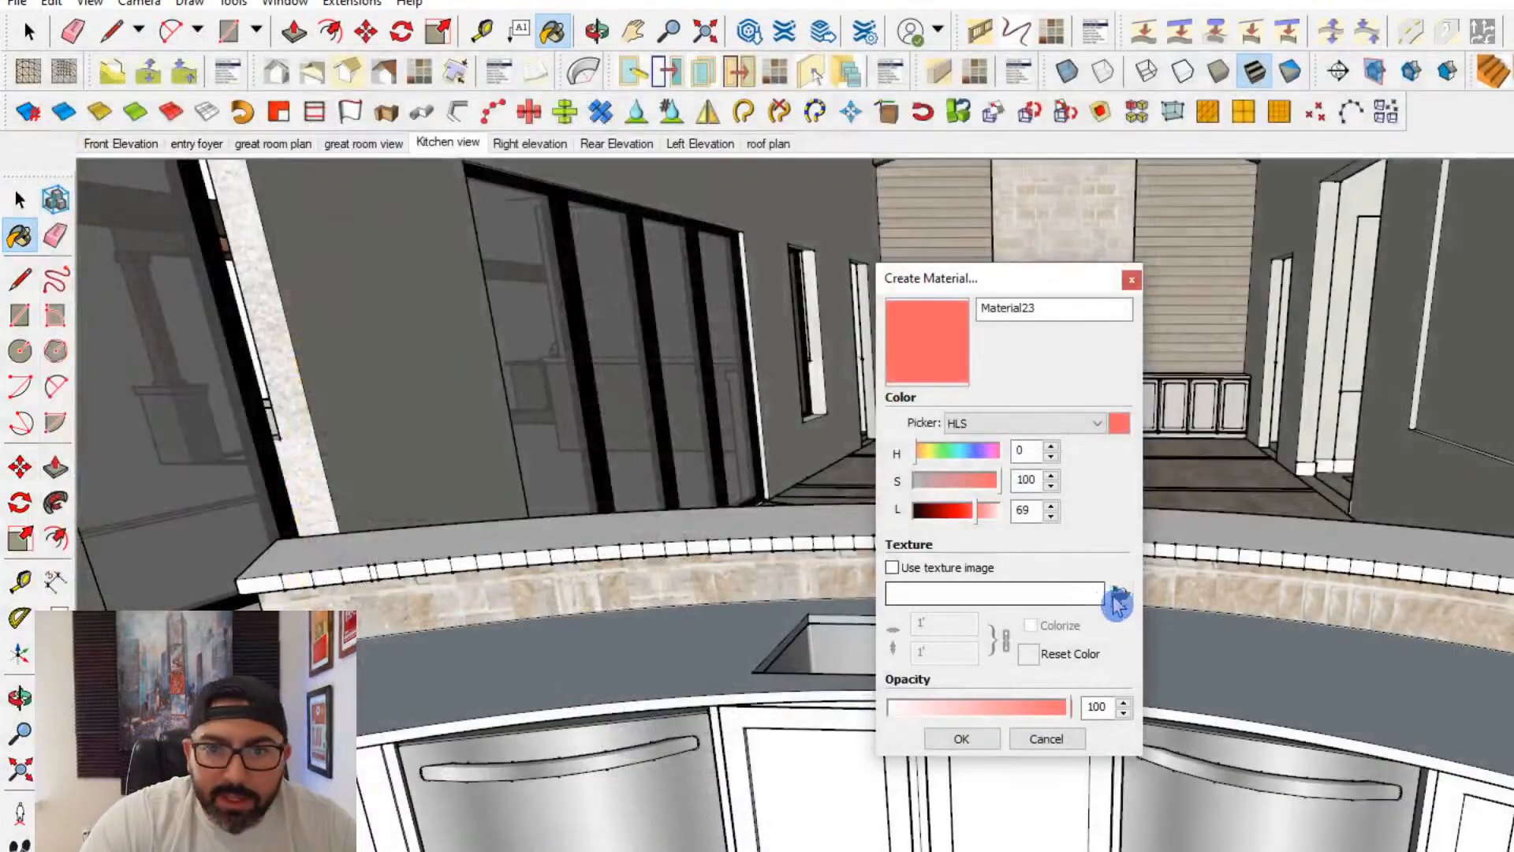
click(1118, 599)
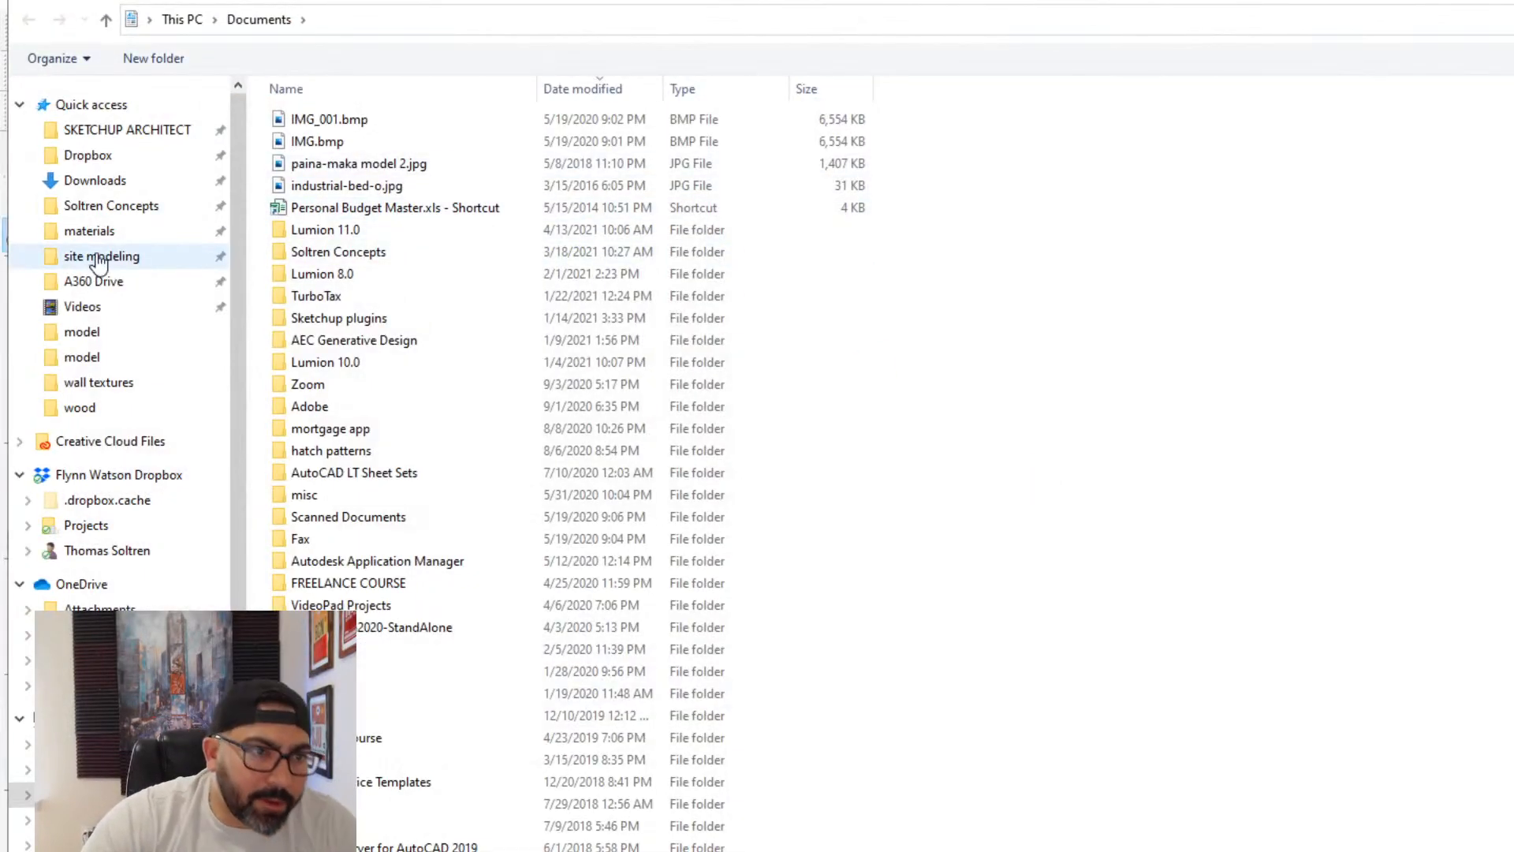
click(142, 236)
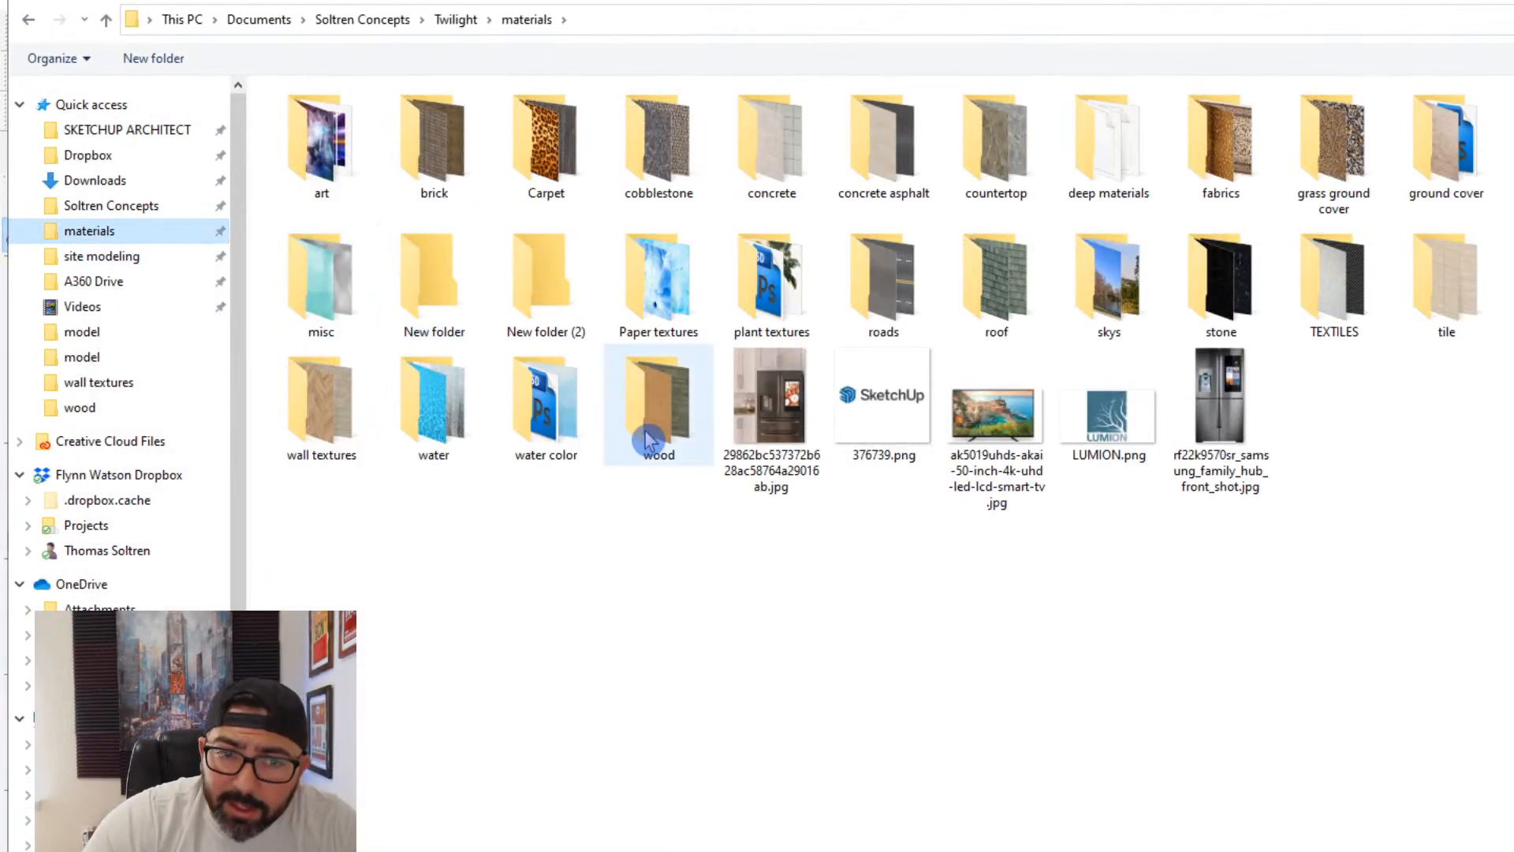
double_click(637, 446)
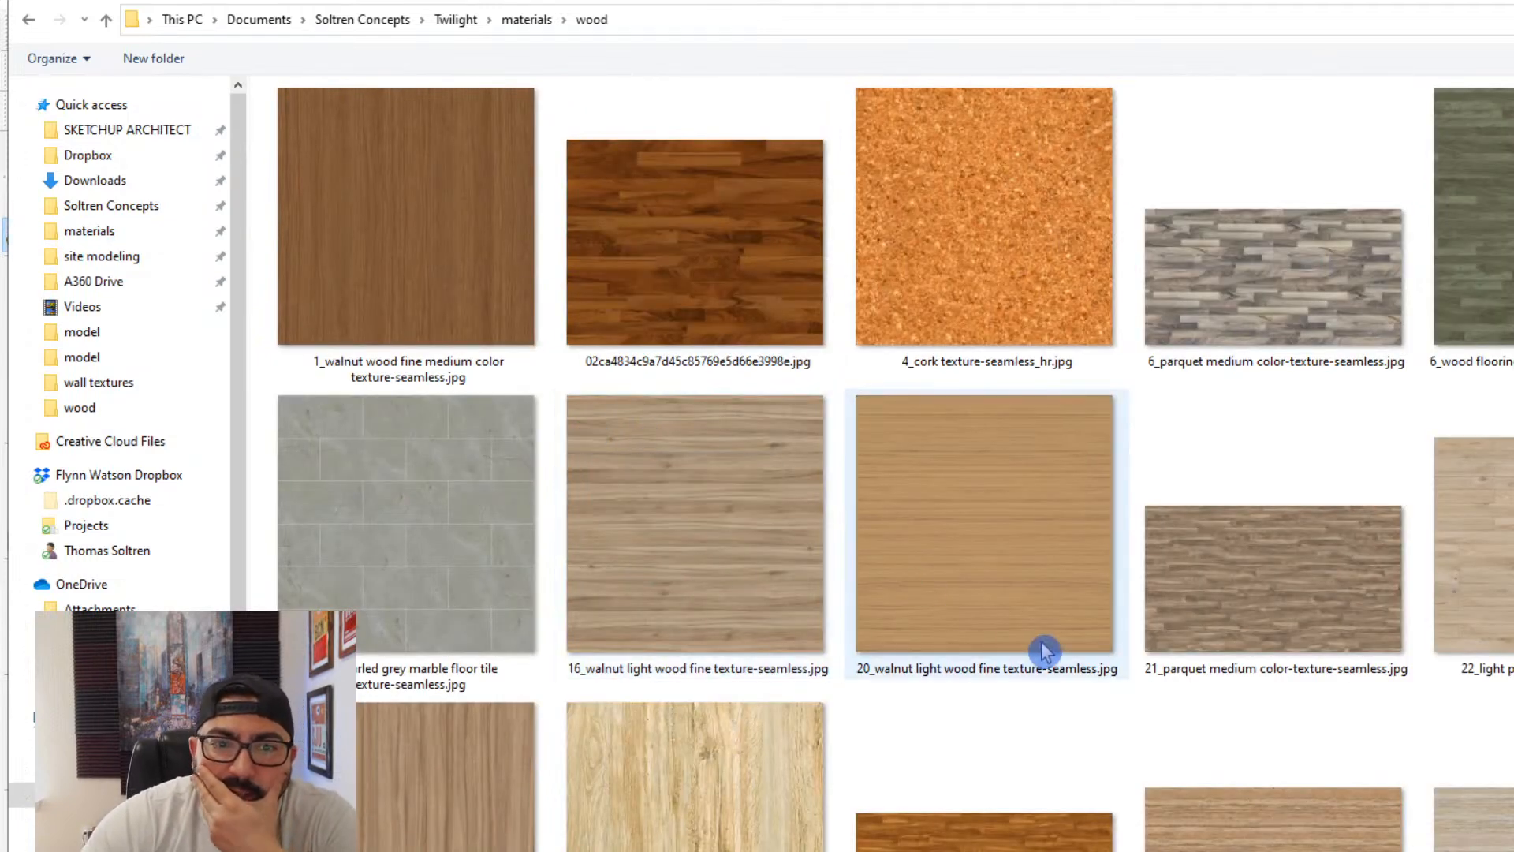
scroll(1049, 634, down, 3)
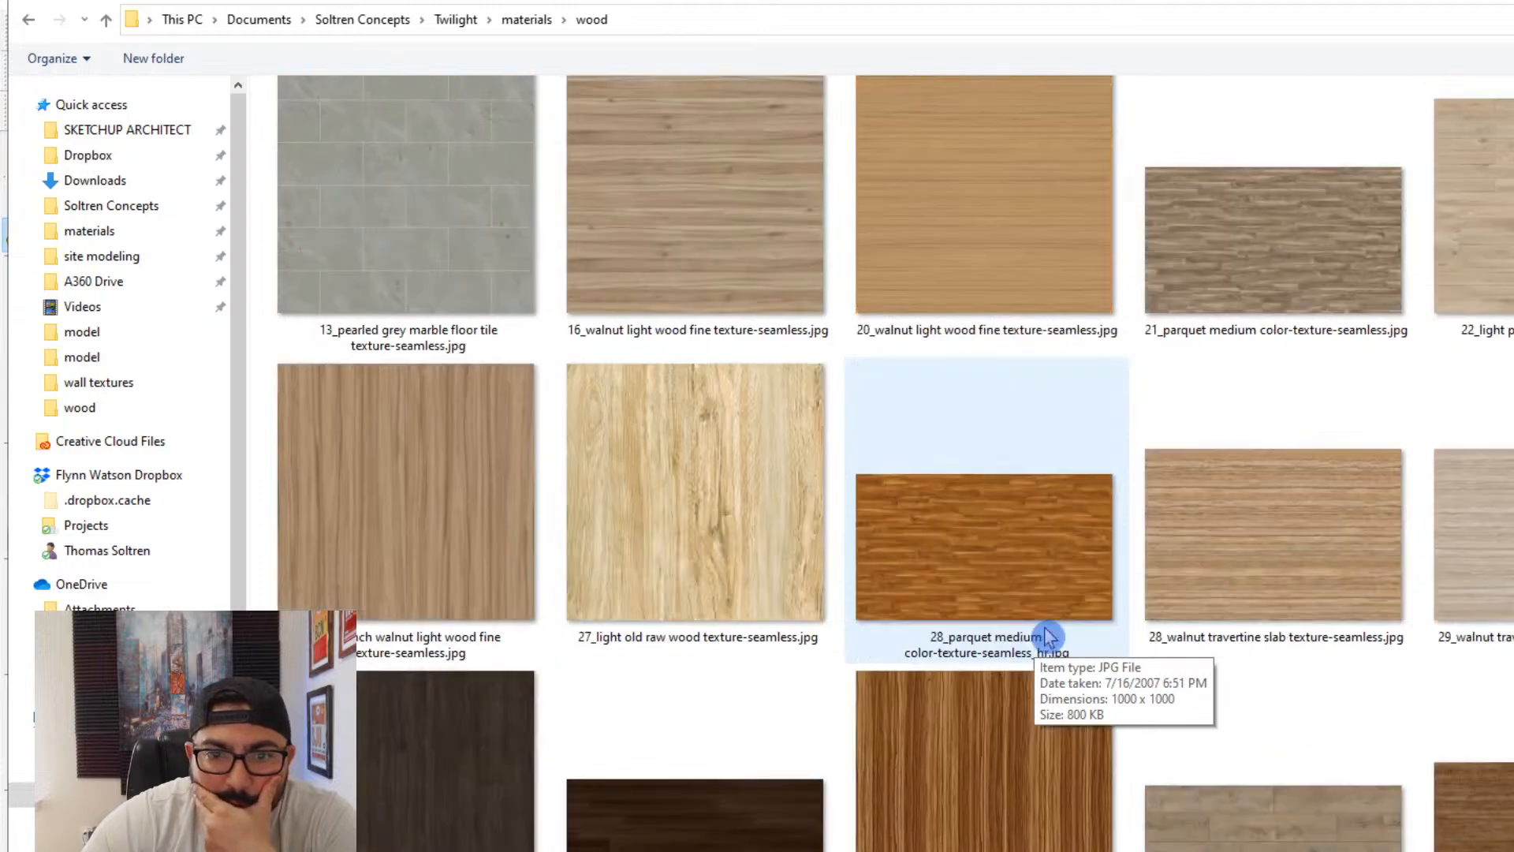
scroll(1041, 633, down, 3)
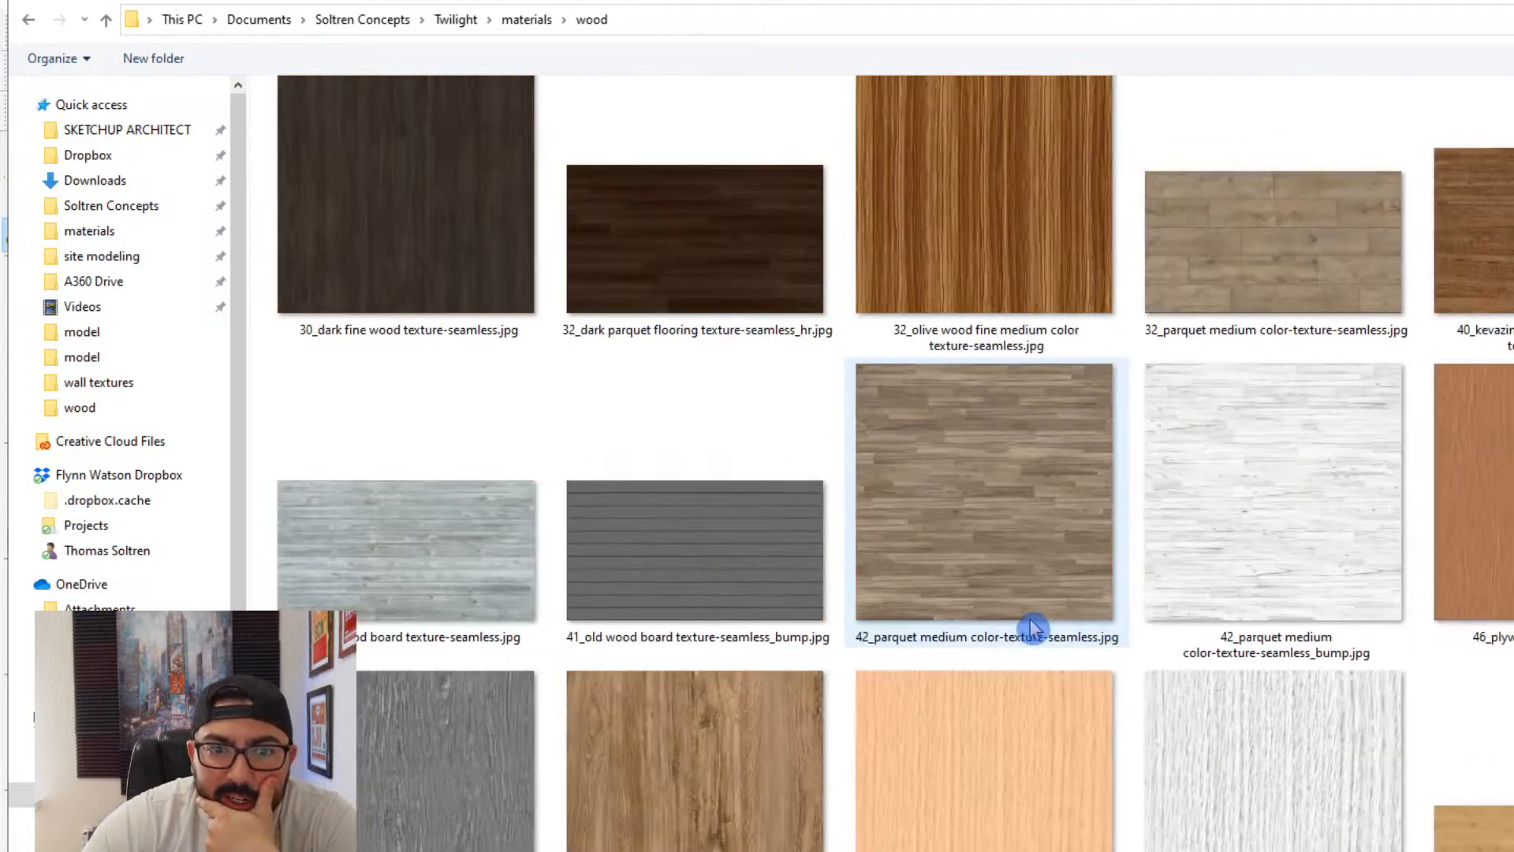
scroll(1033, 629, down, 3)
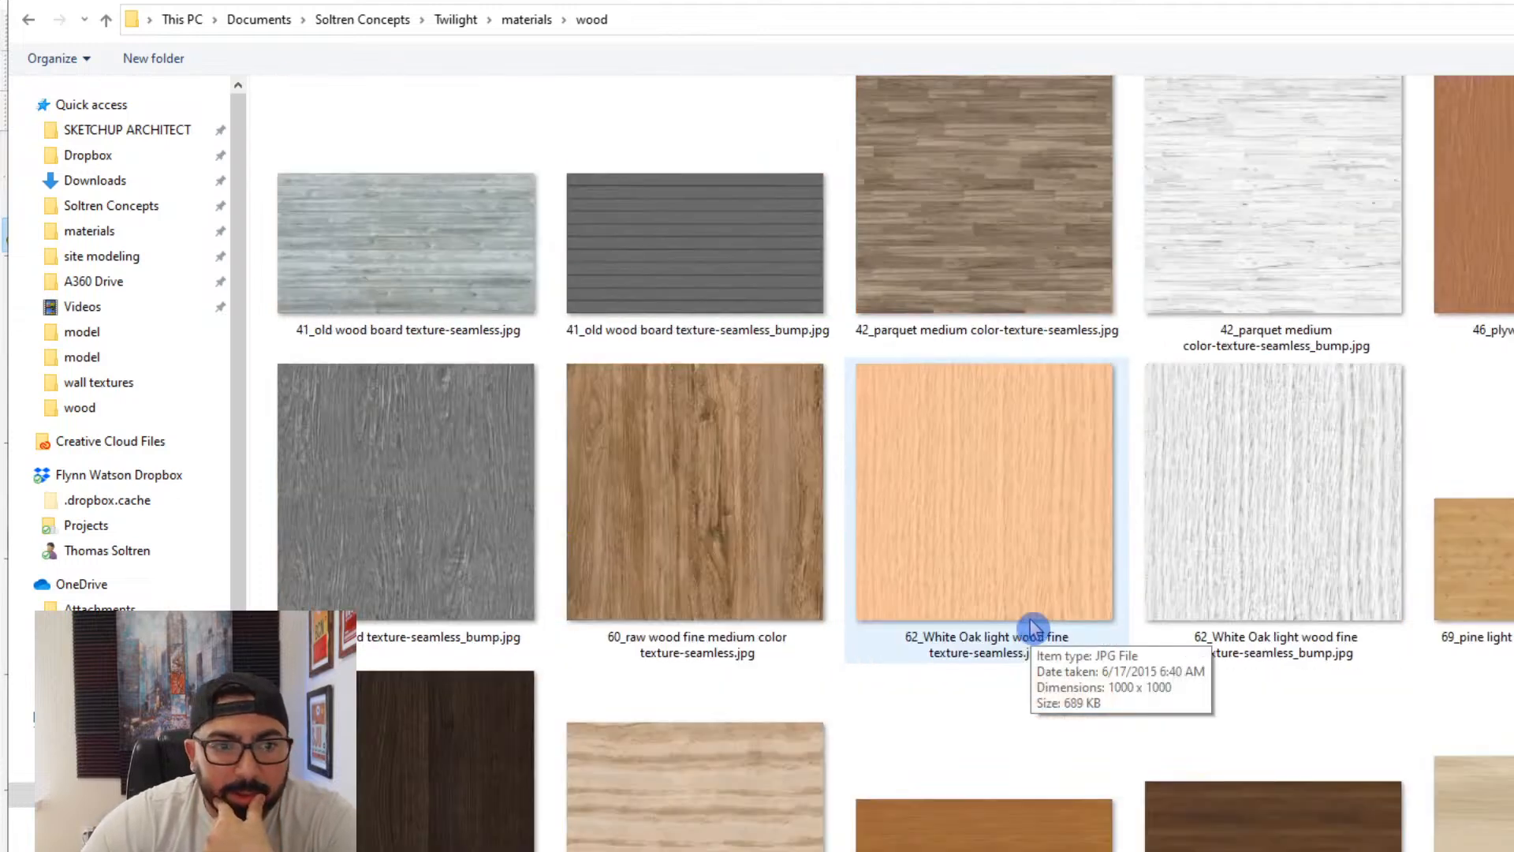
scroll(1033, 628, up, 10)
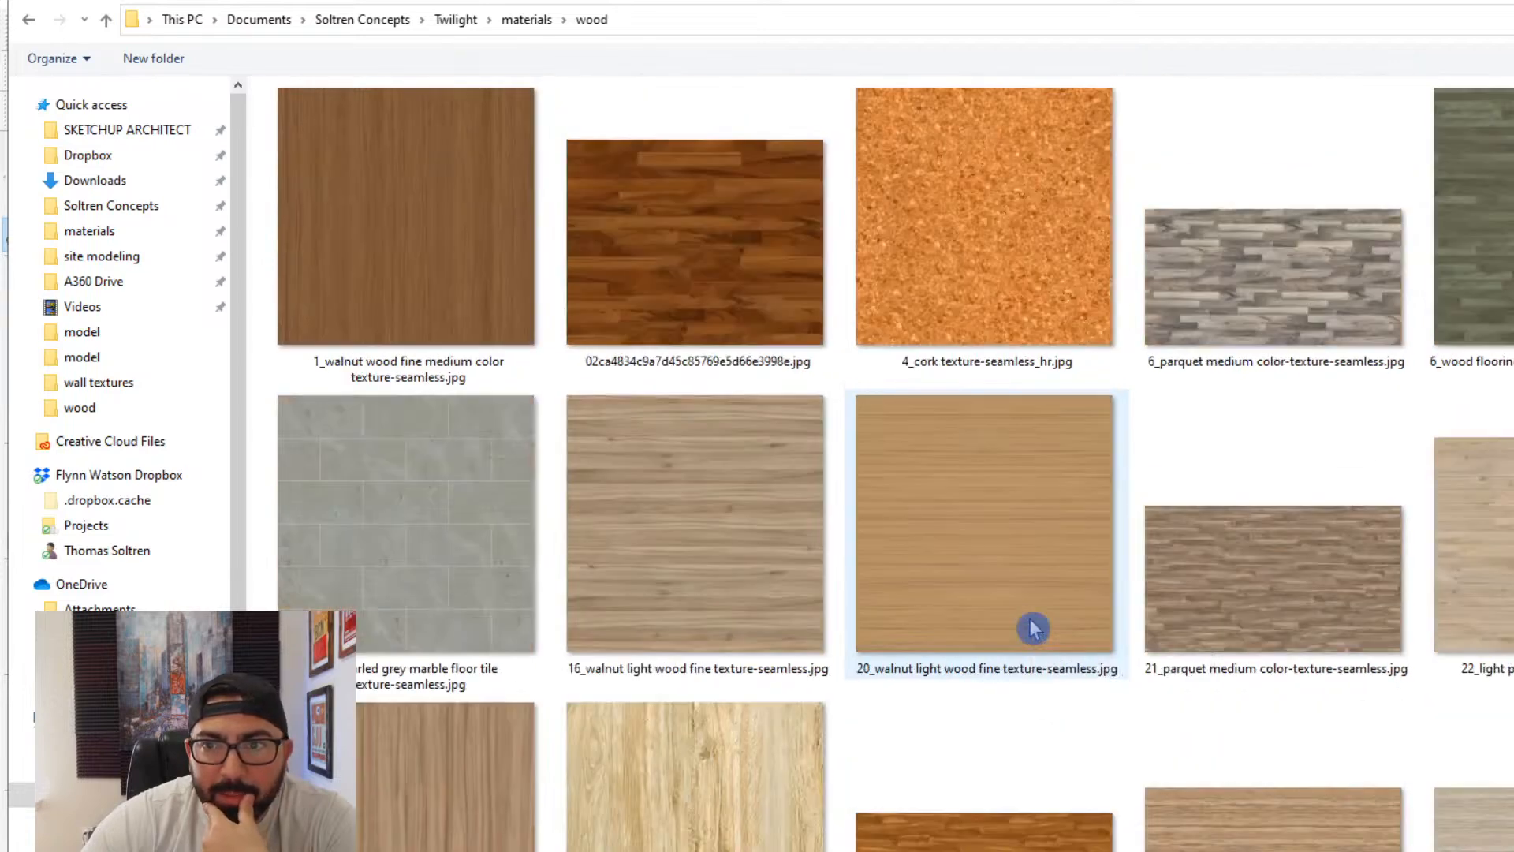
scroll(1033, 629, down, 3)
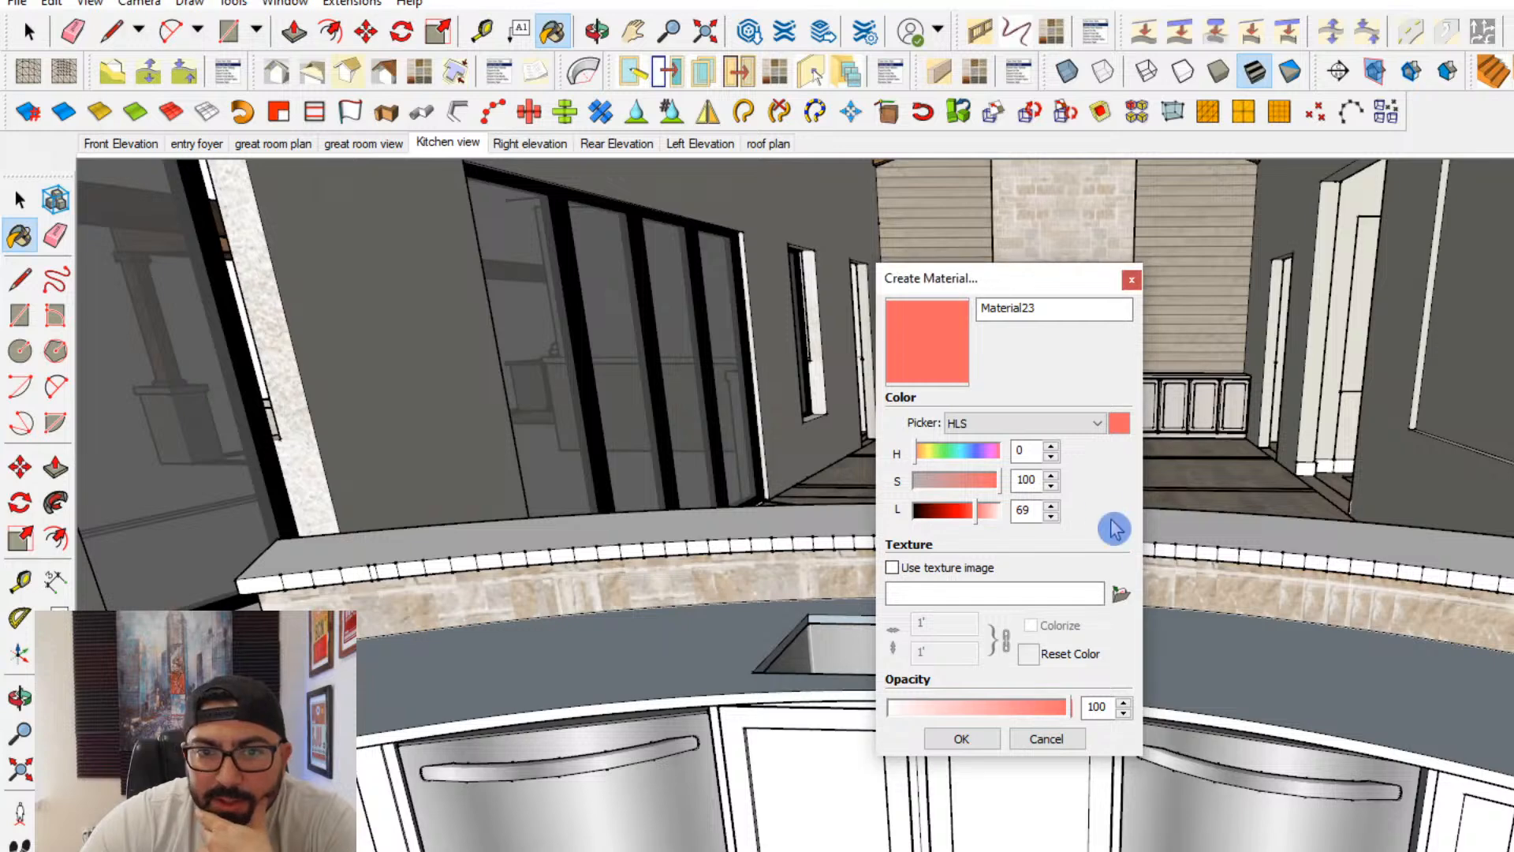
- Try painting the kitchen island with a new plain-colour material with hue 38, and undo the painting
drag(919, 451, 926, 465)
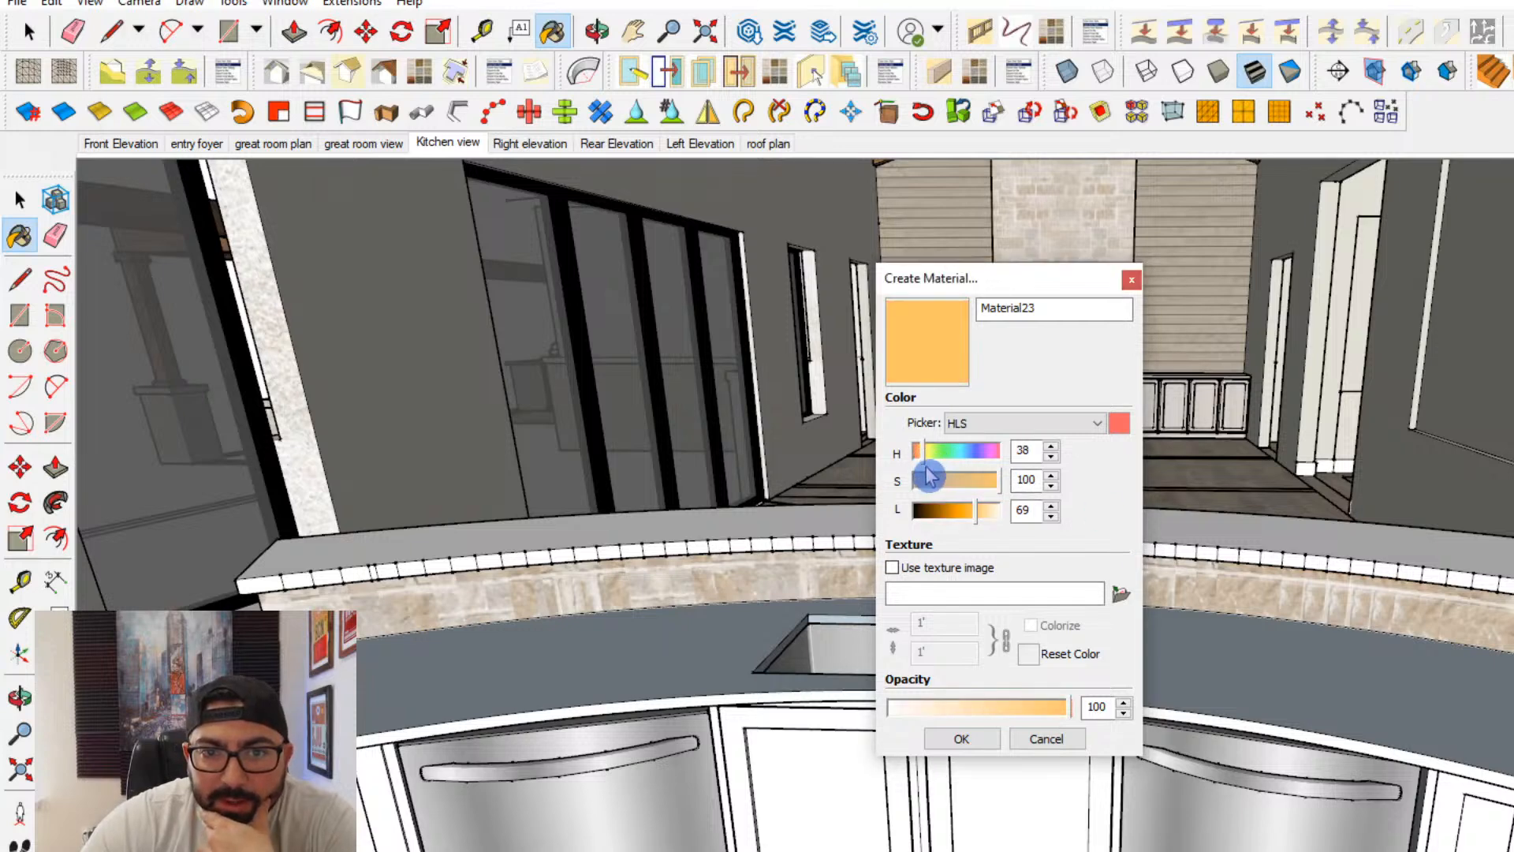
click(924, 479)
click(975, 740)
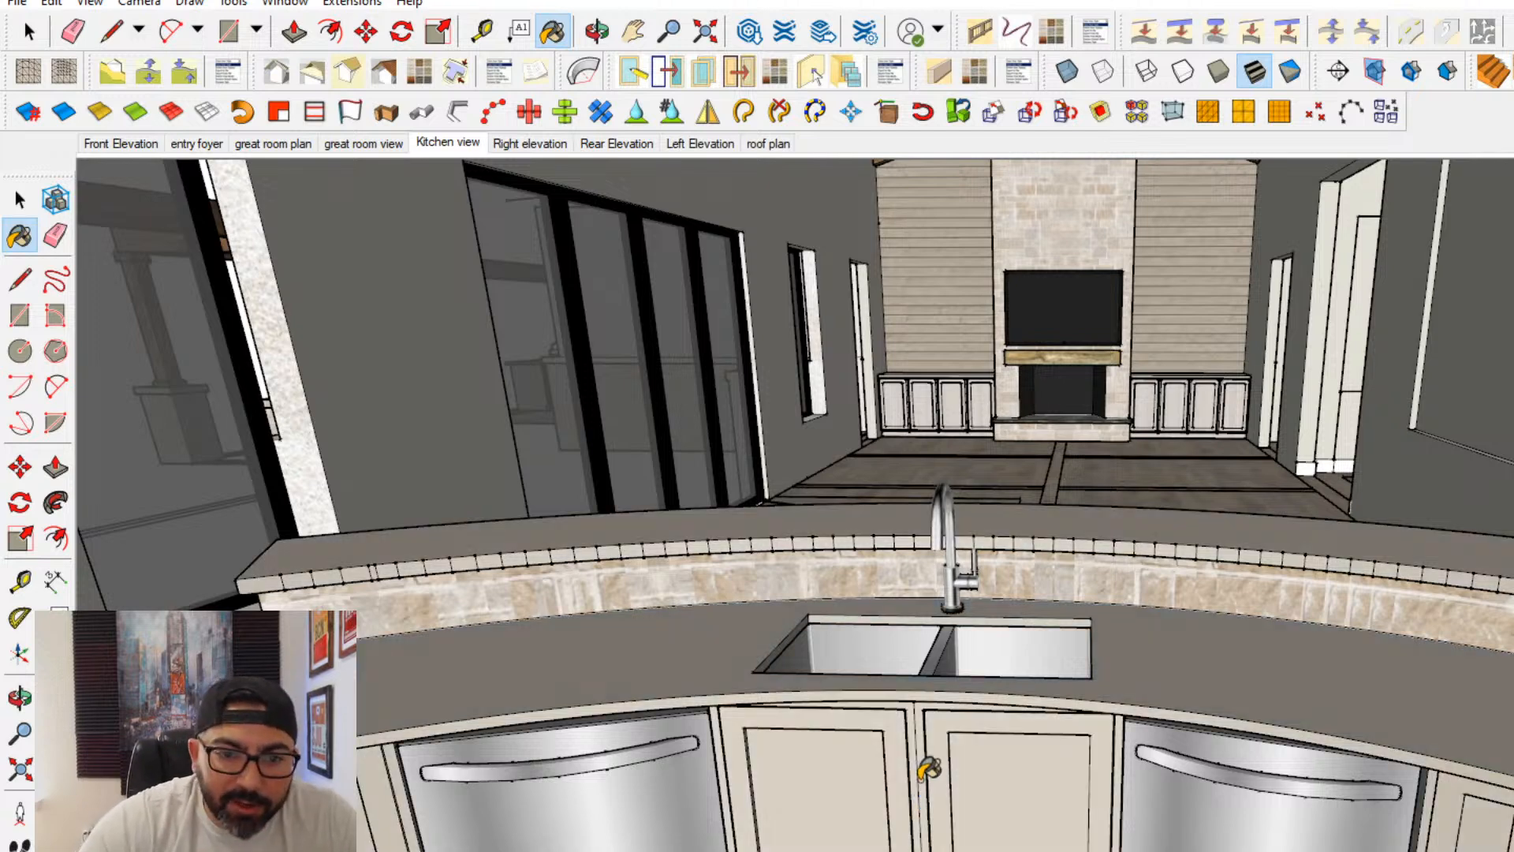
key(ctrl+z)
key(space)
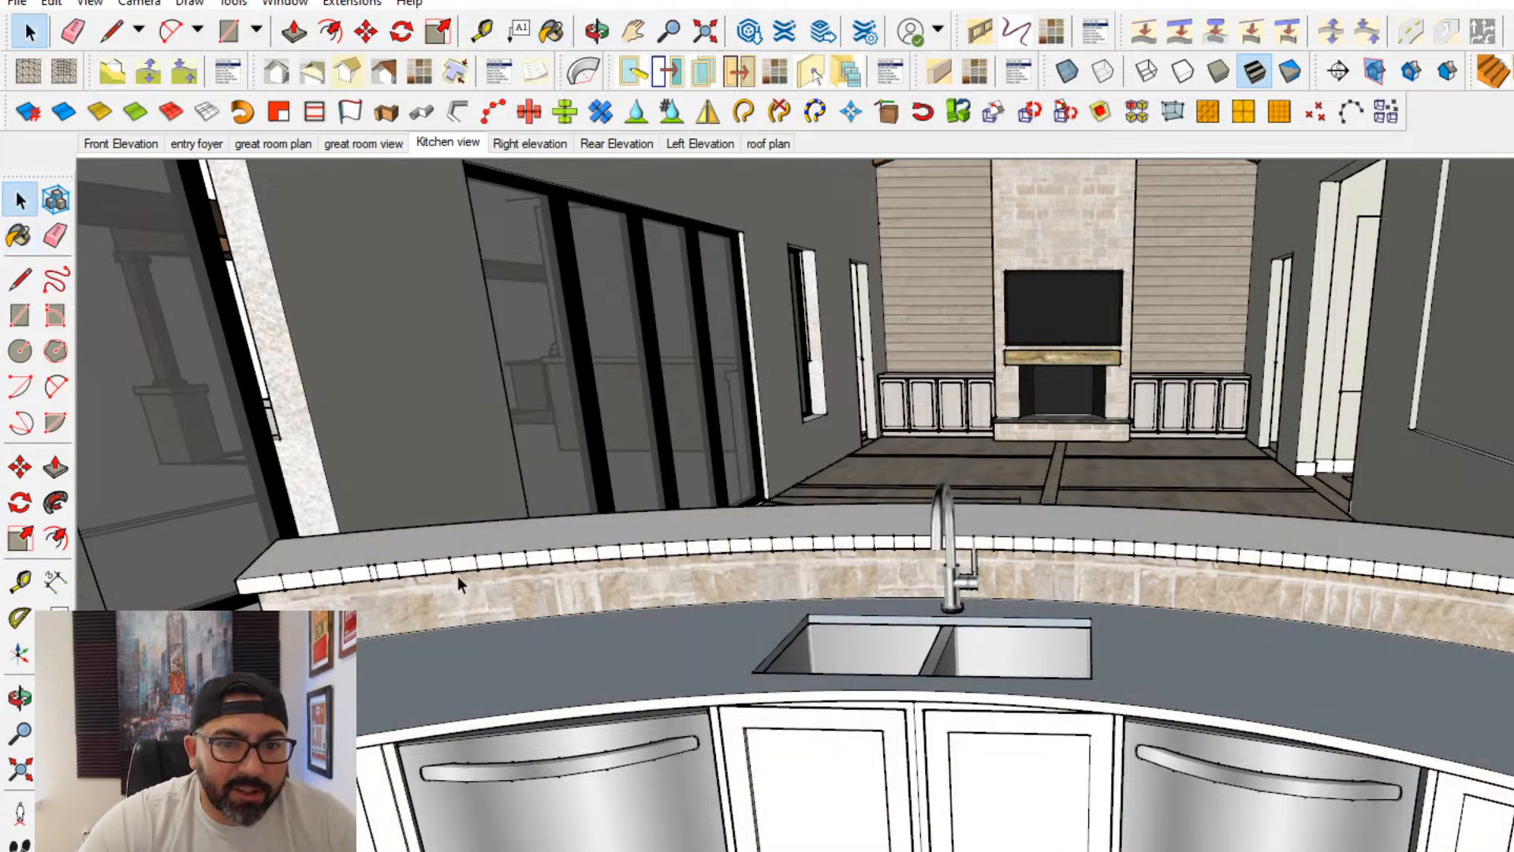
- Select the kitchen island group and paint its cabinets and countertops with a taupe grey finish
click(19, 235)
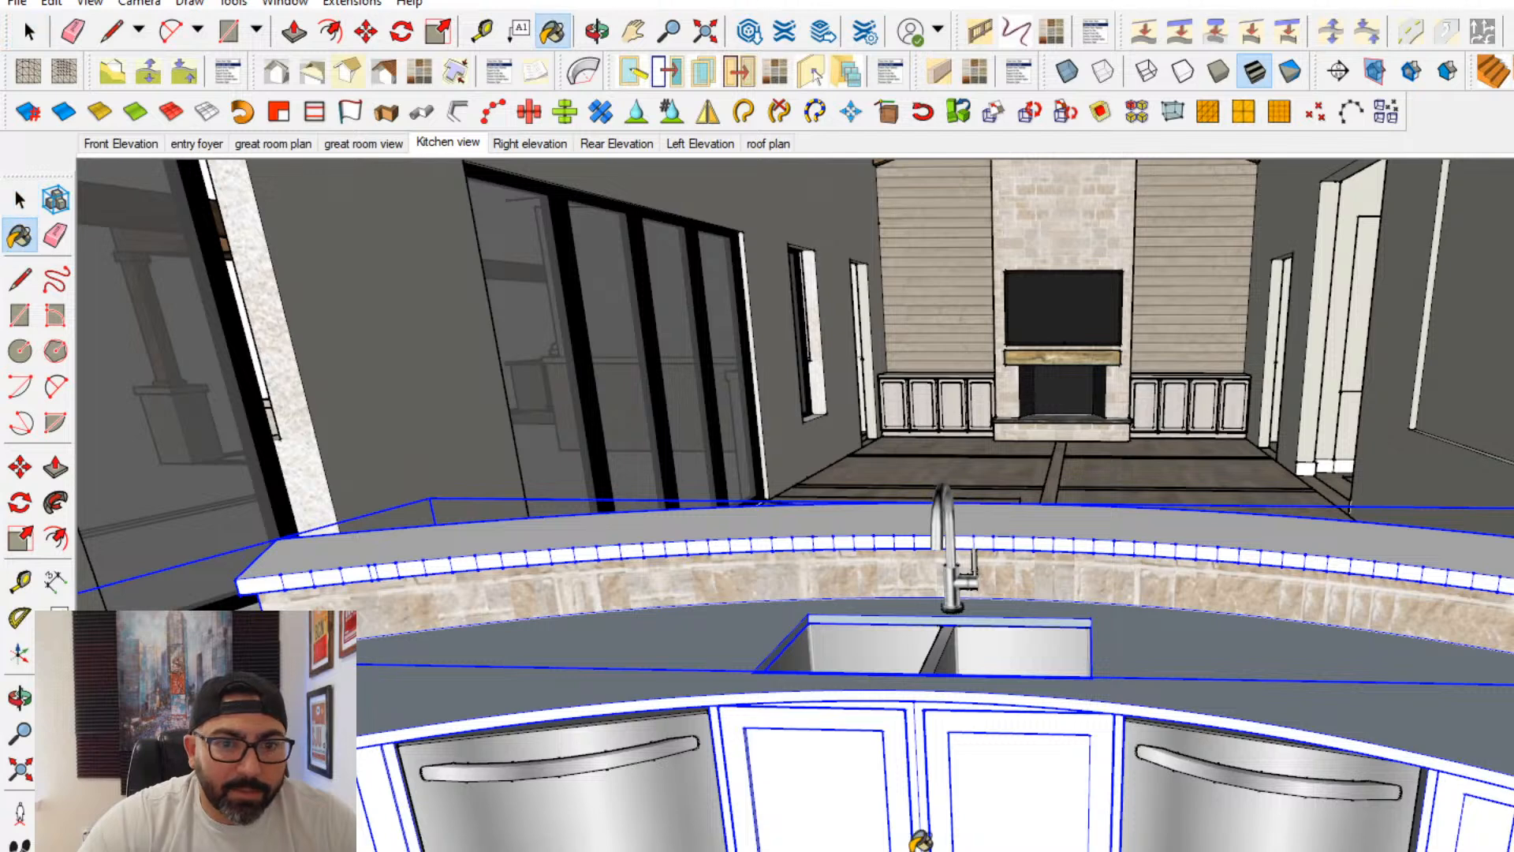
click(914, 838)
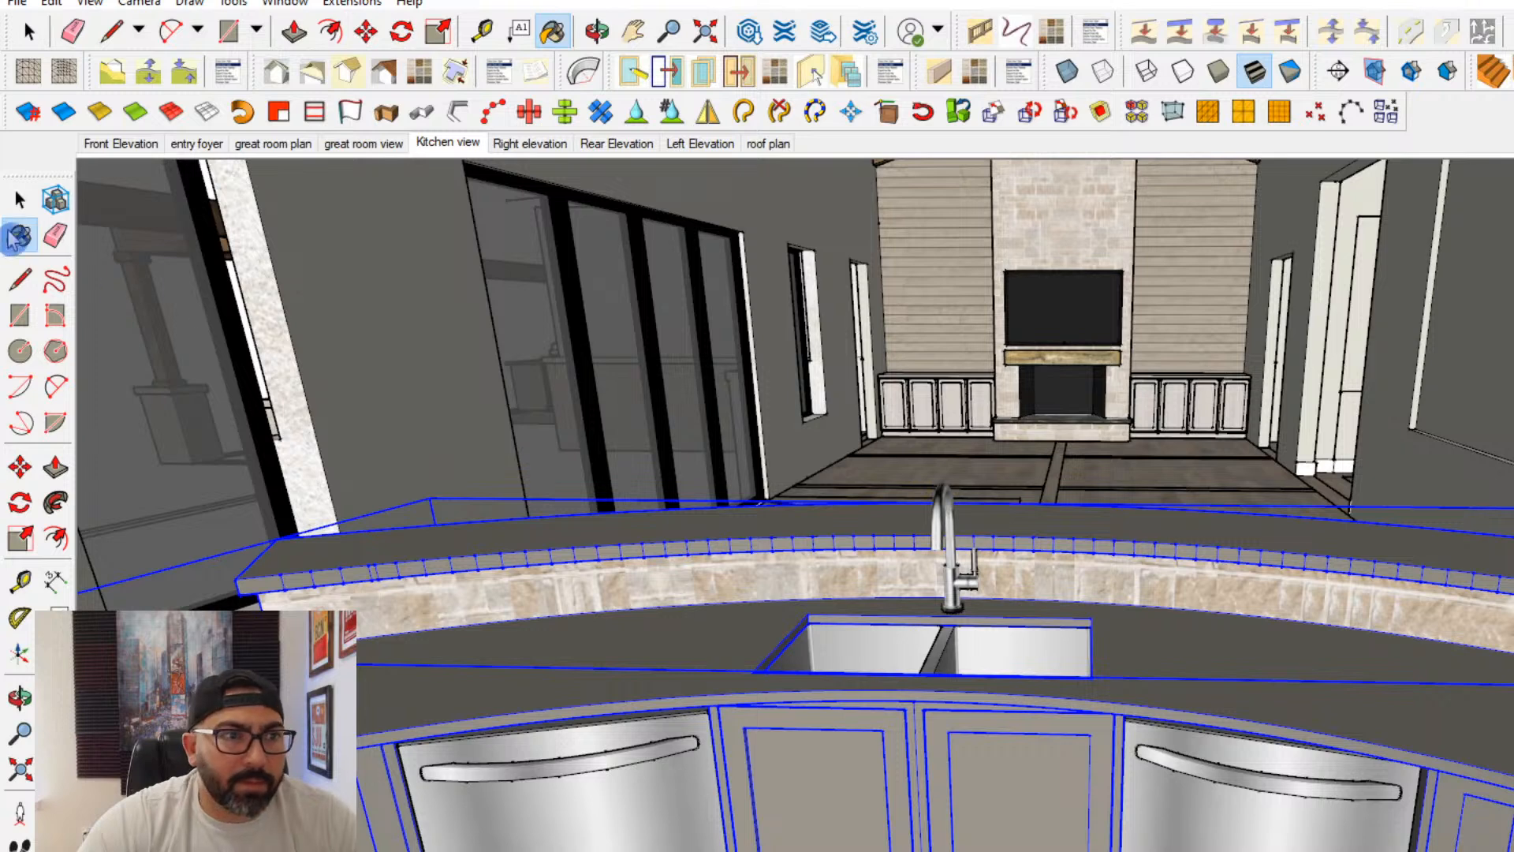
key(space)
- Open the island for editing, select its lower countertop, and start a new material using an image from the countertop textures folder
double_click(593, 656)
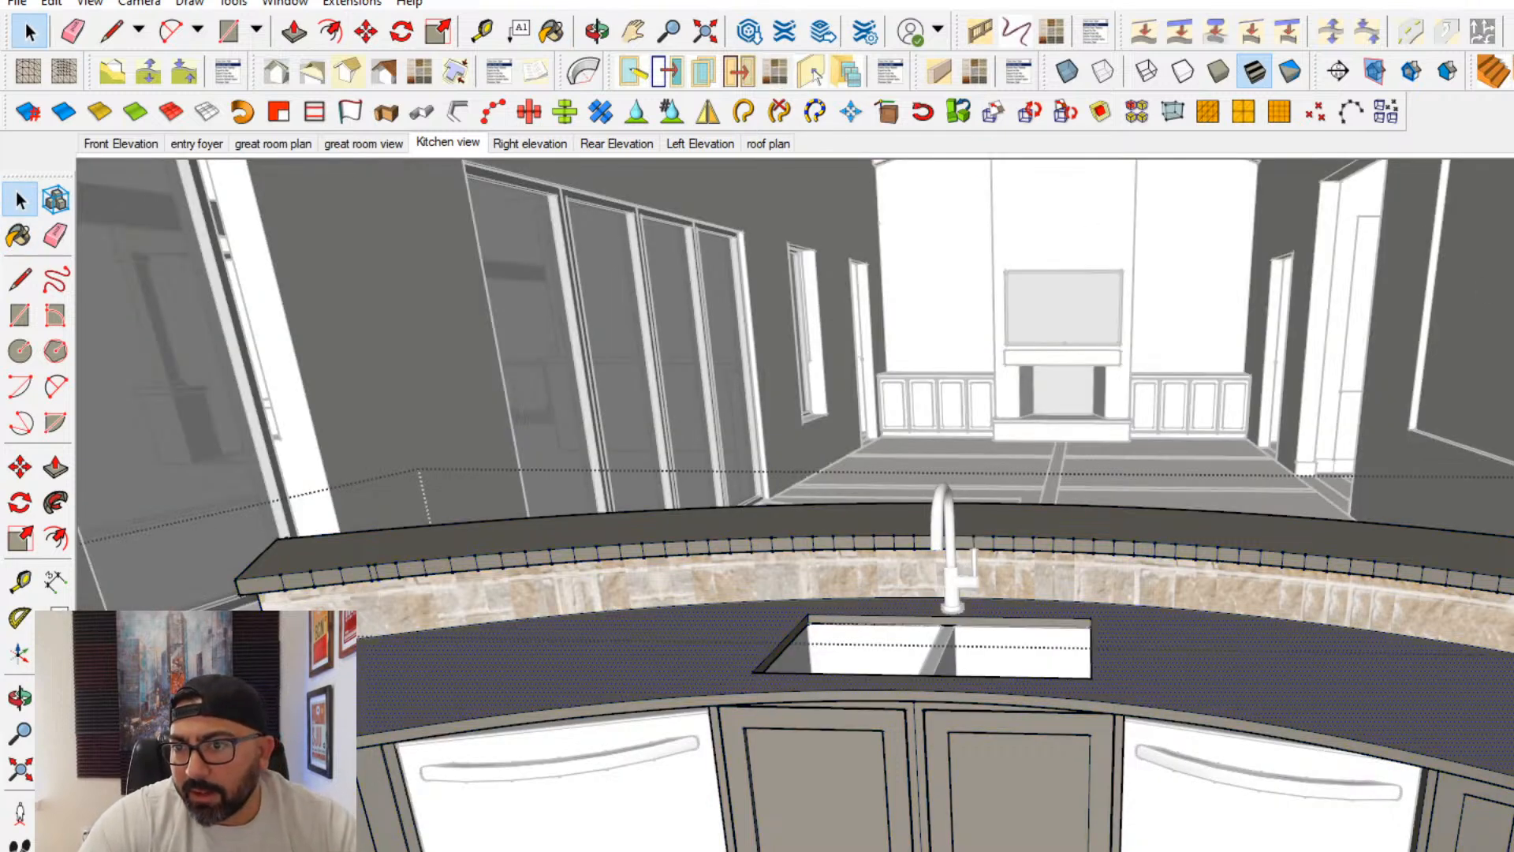
key(b)
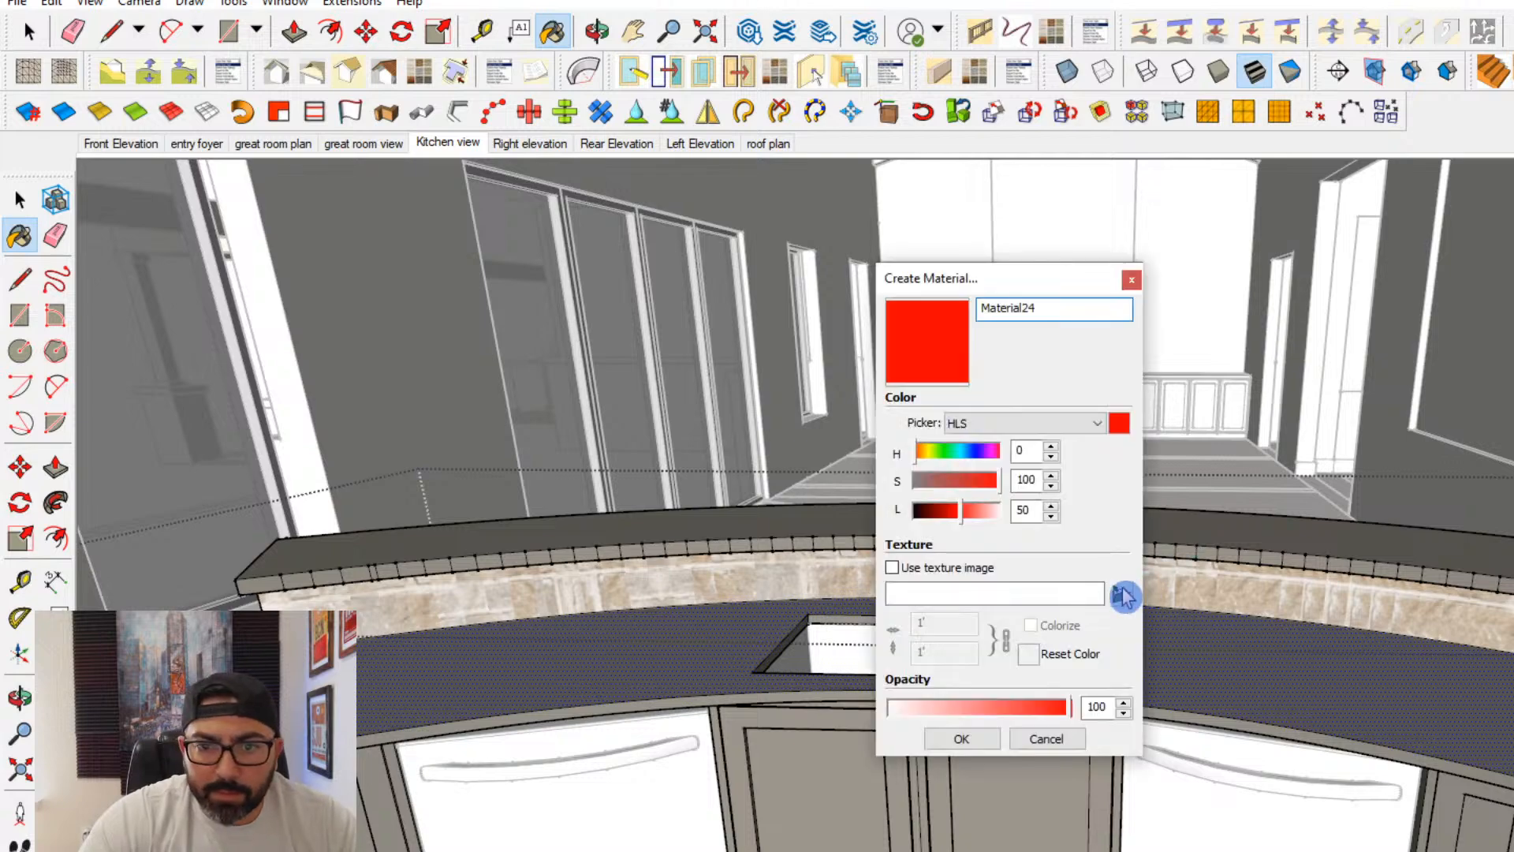
click(1125, 591)
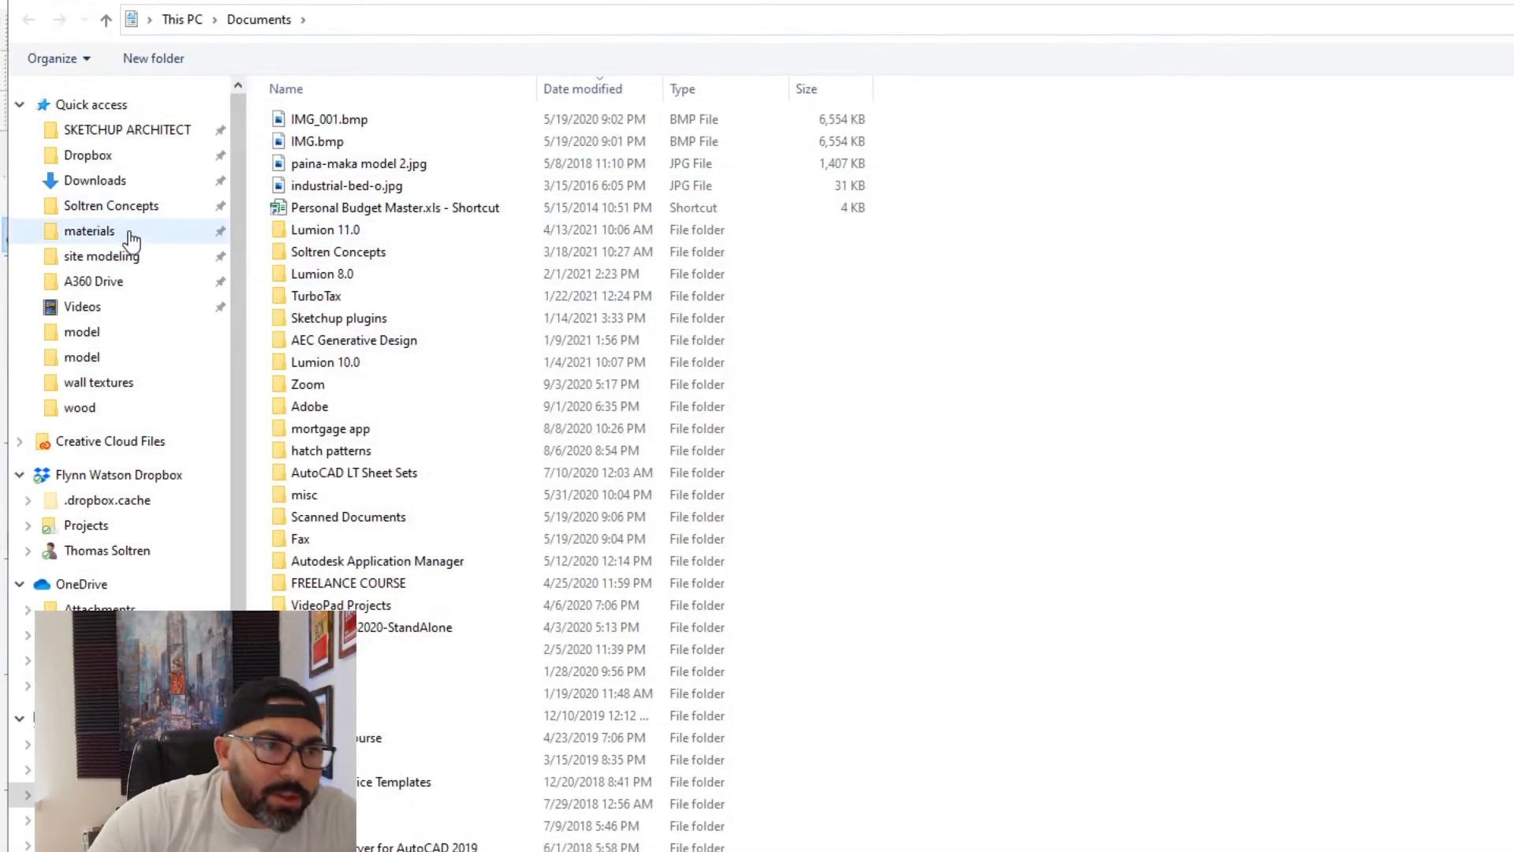
click(110, 233)
click(658, 158)
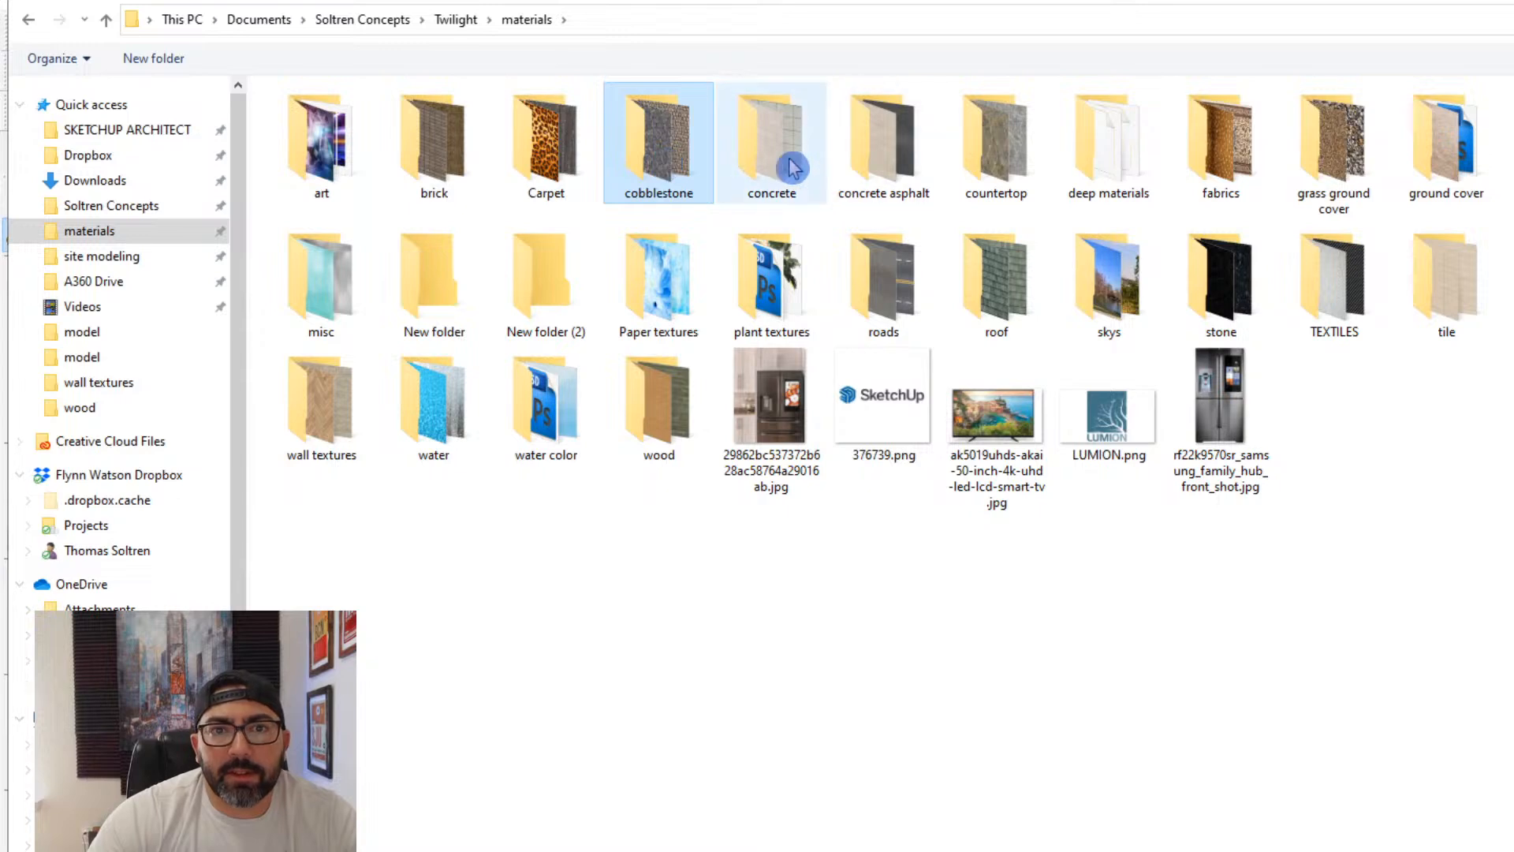
double_click(965, 158)
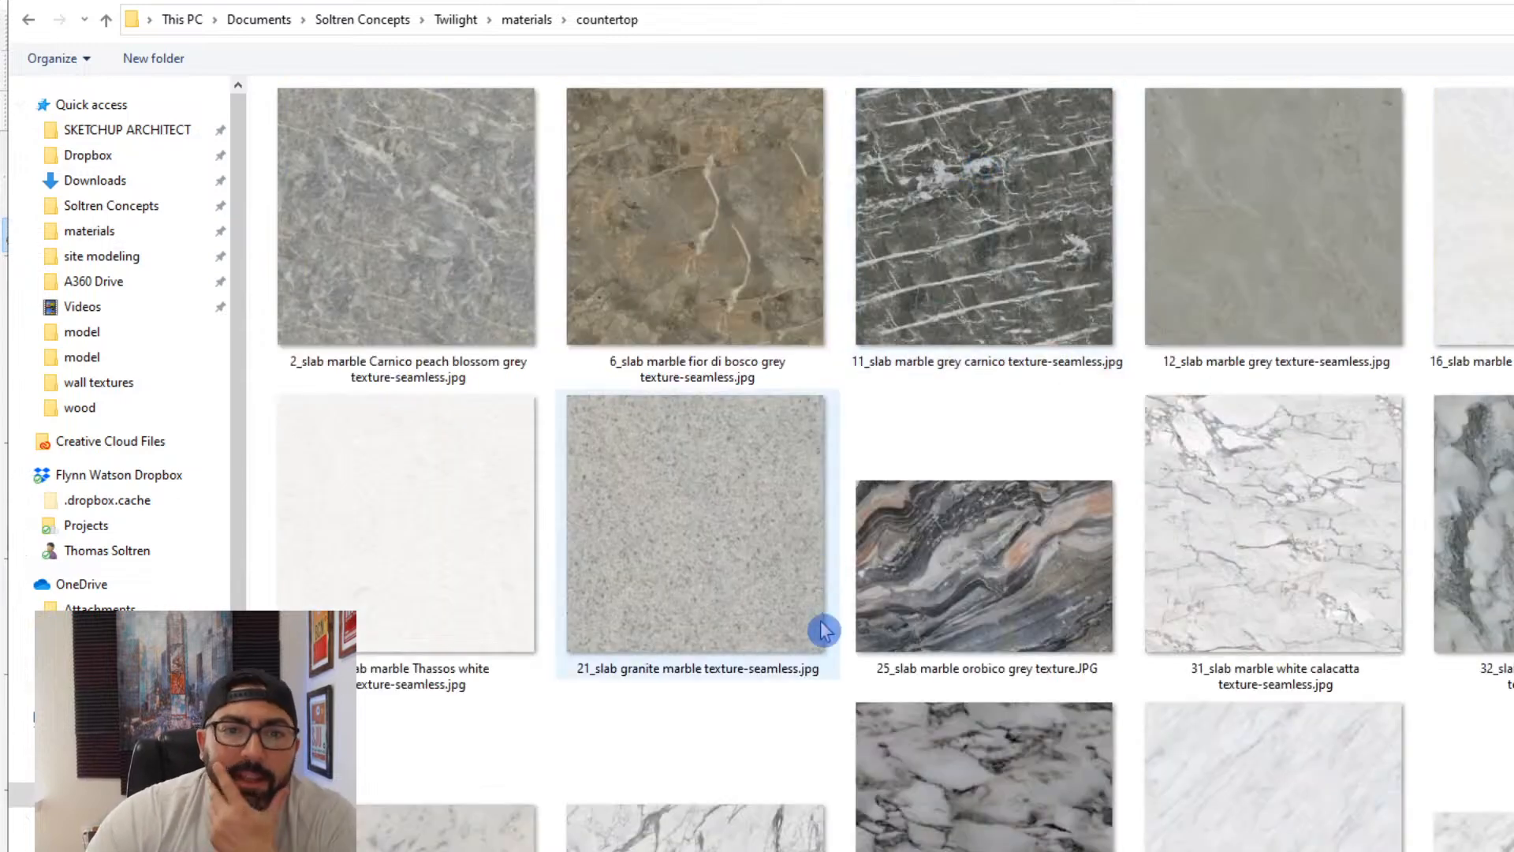
- Look through the countertop textures and load venetian gold granite.jpg as the new material's texture image
scroll(833, 611, down, 3)
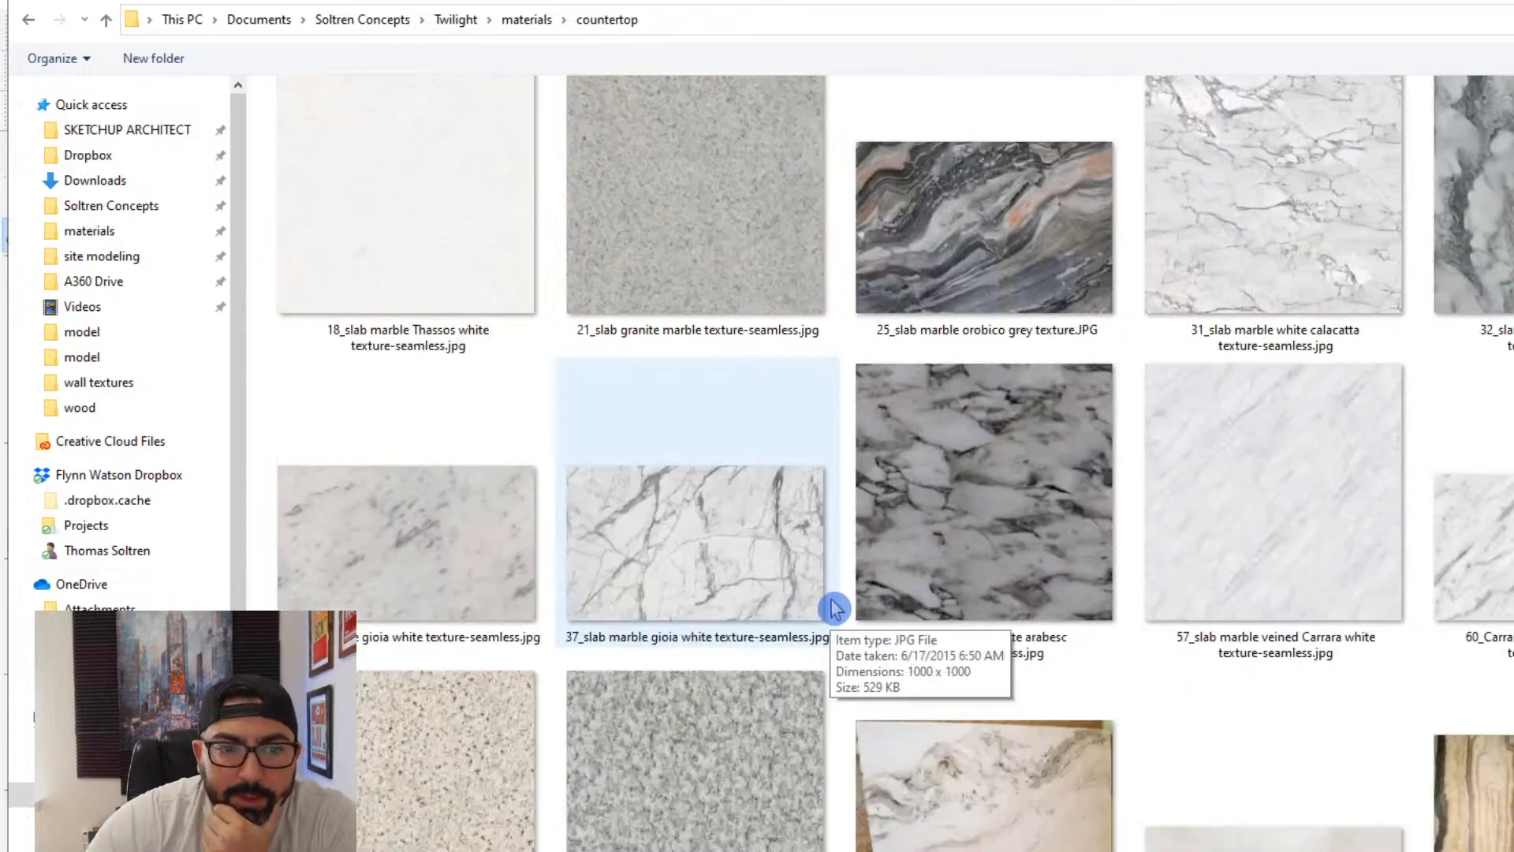
scroll(834, 607, down, 6)
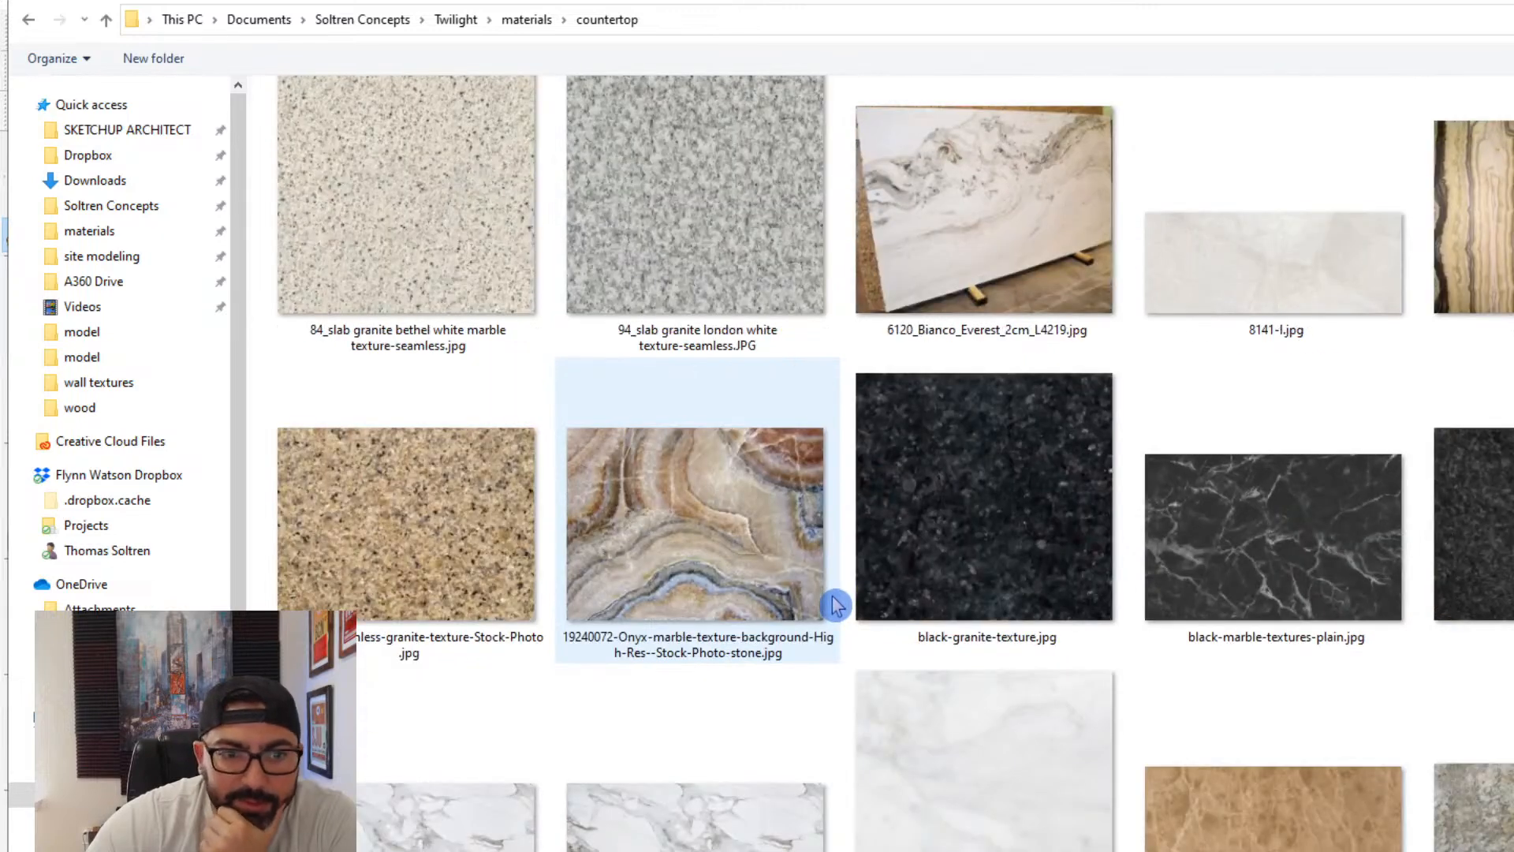
scroll(834, 605, down, 3)
scroll(834, 605, down, 3)
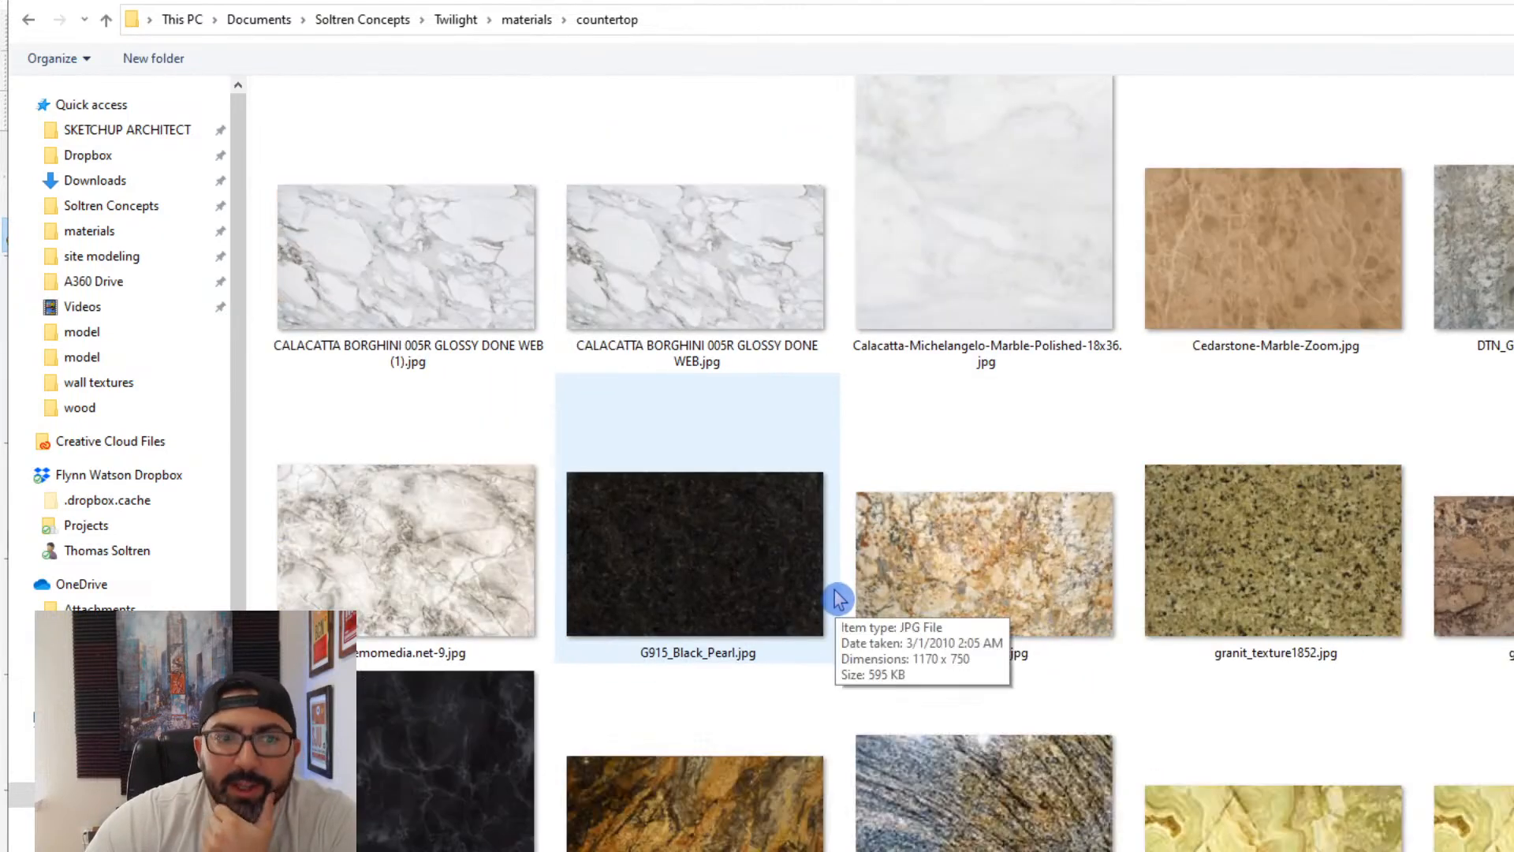
scroll(839, 603, down, 3)
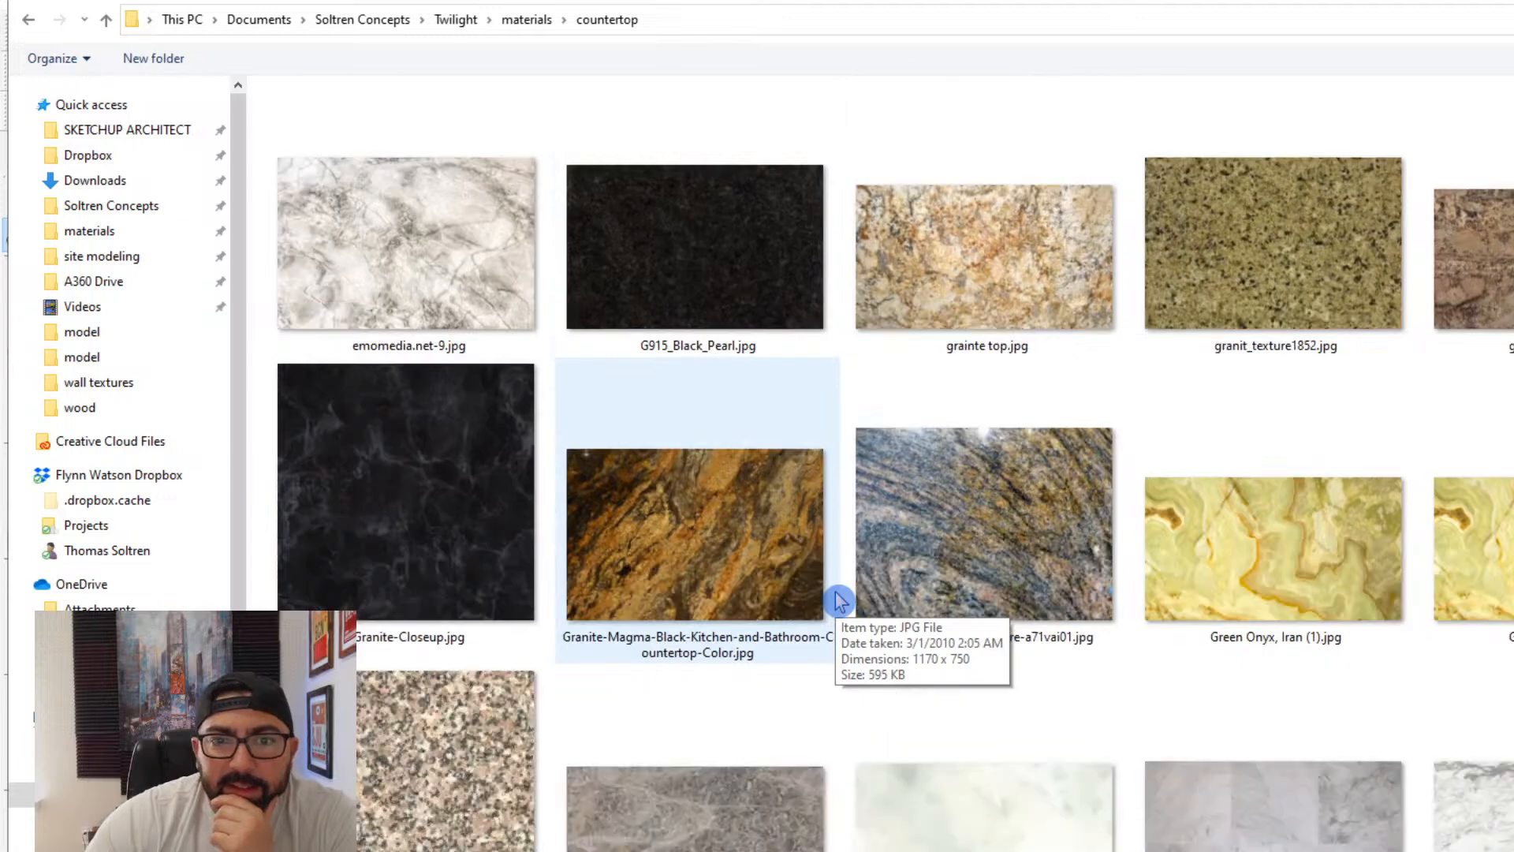
scroll(839, 602, down, 3)
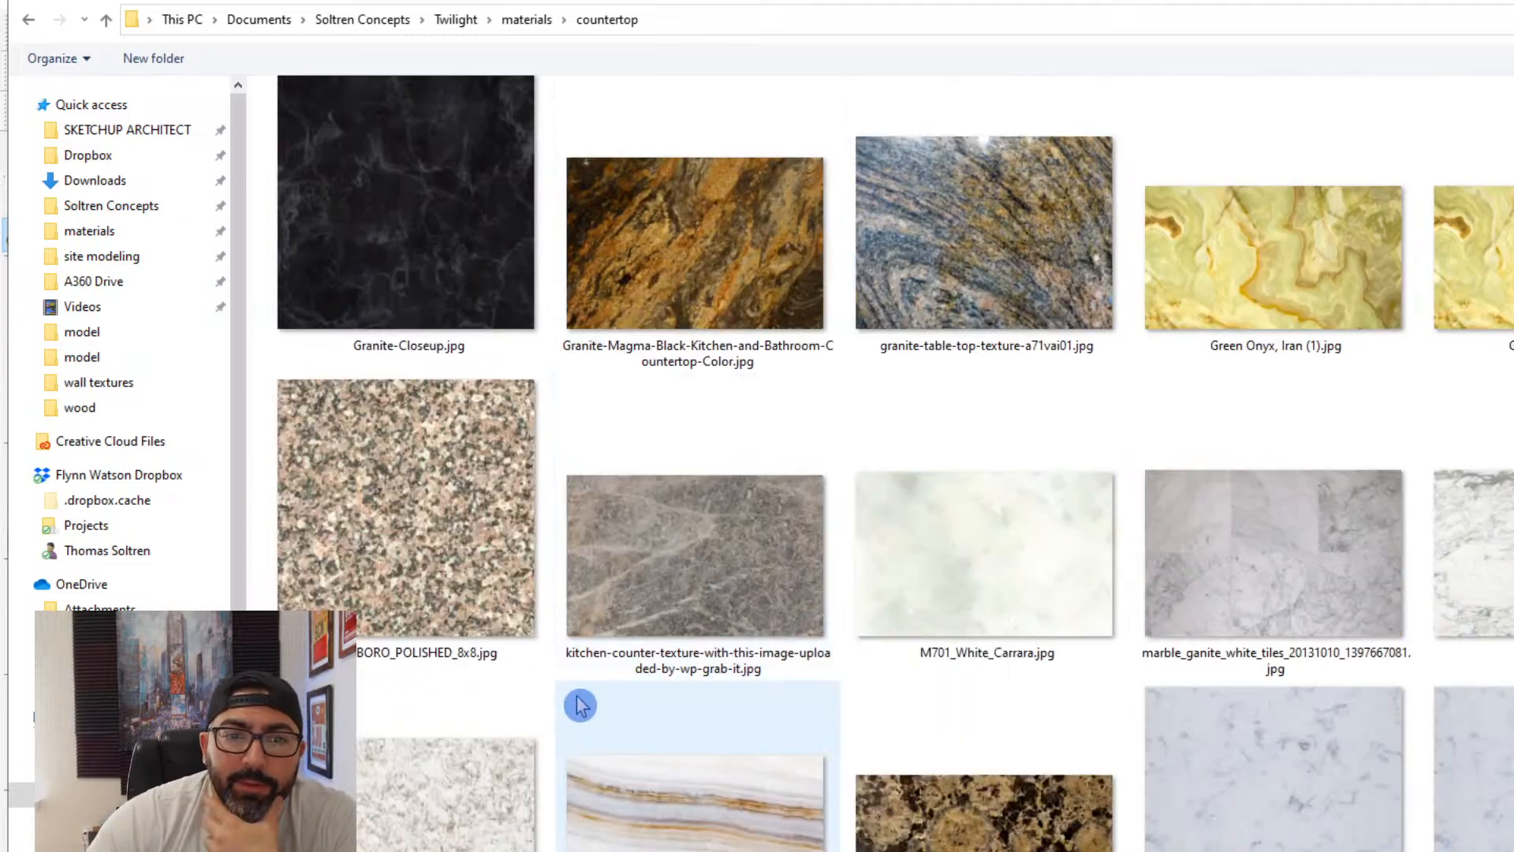
scroll(582, 697, down, 3)
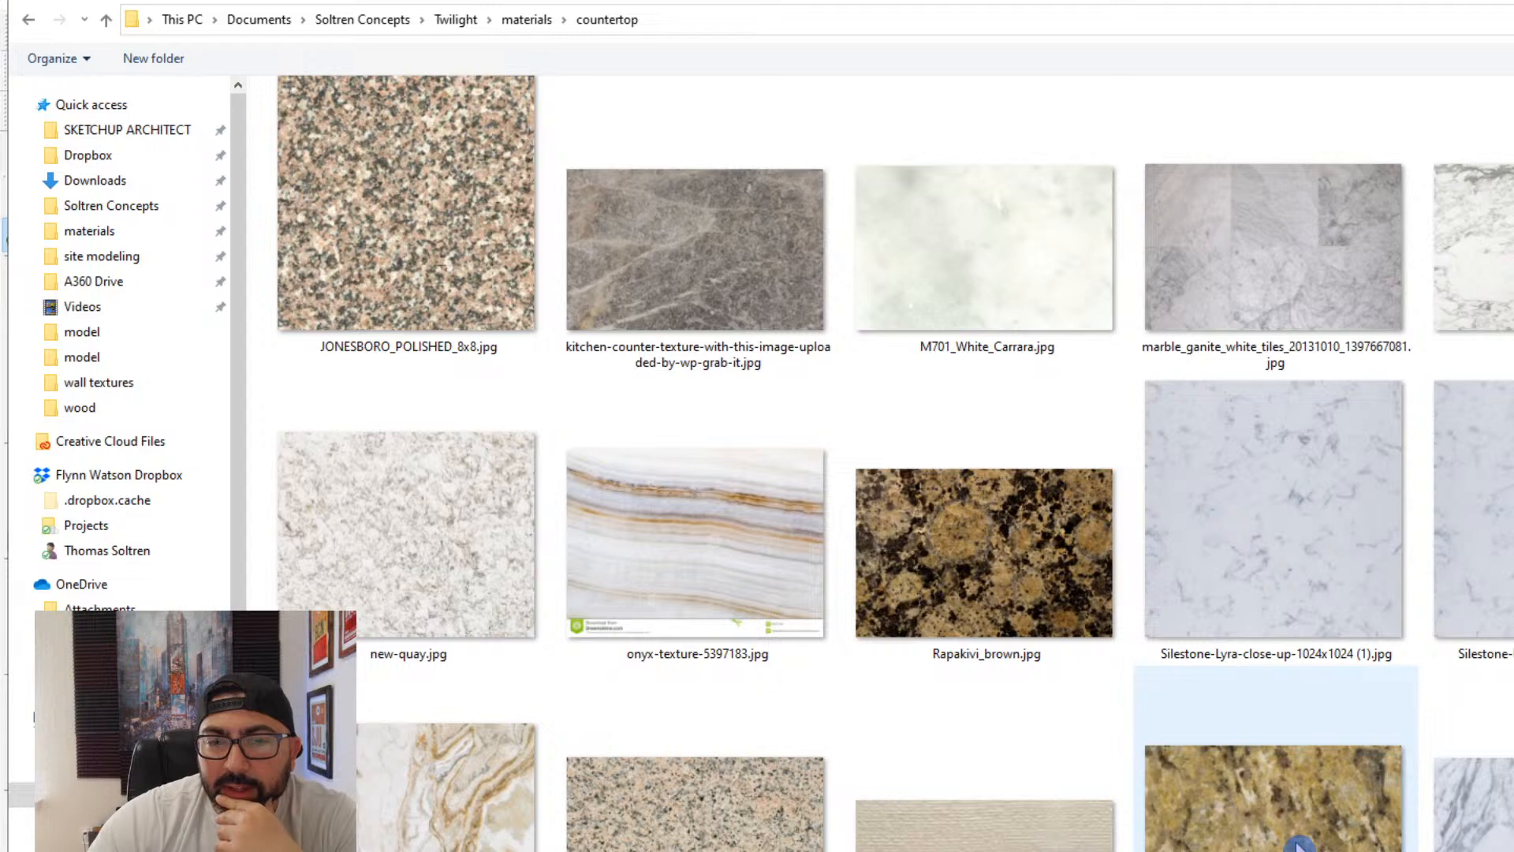
double_click(1289, 838)
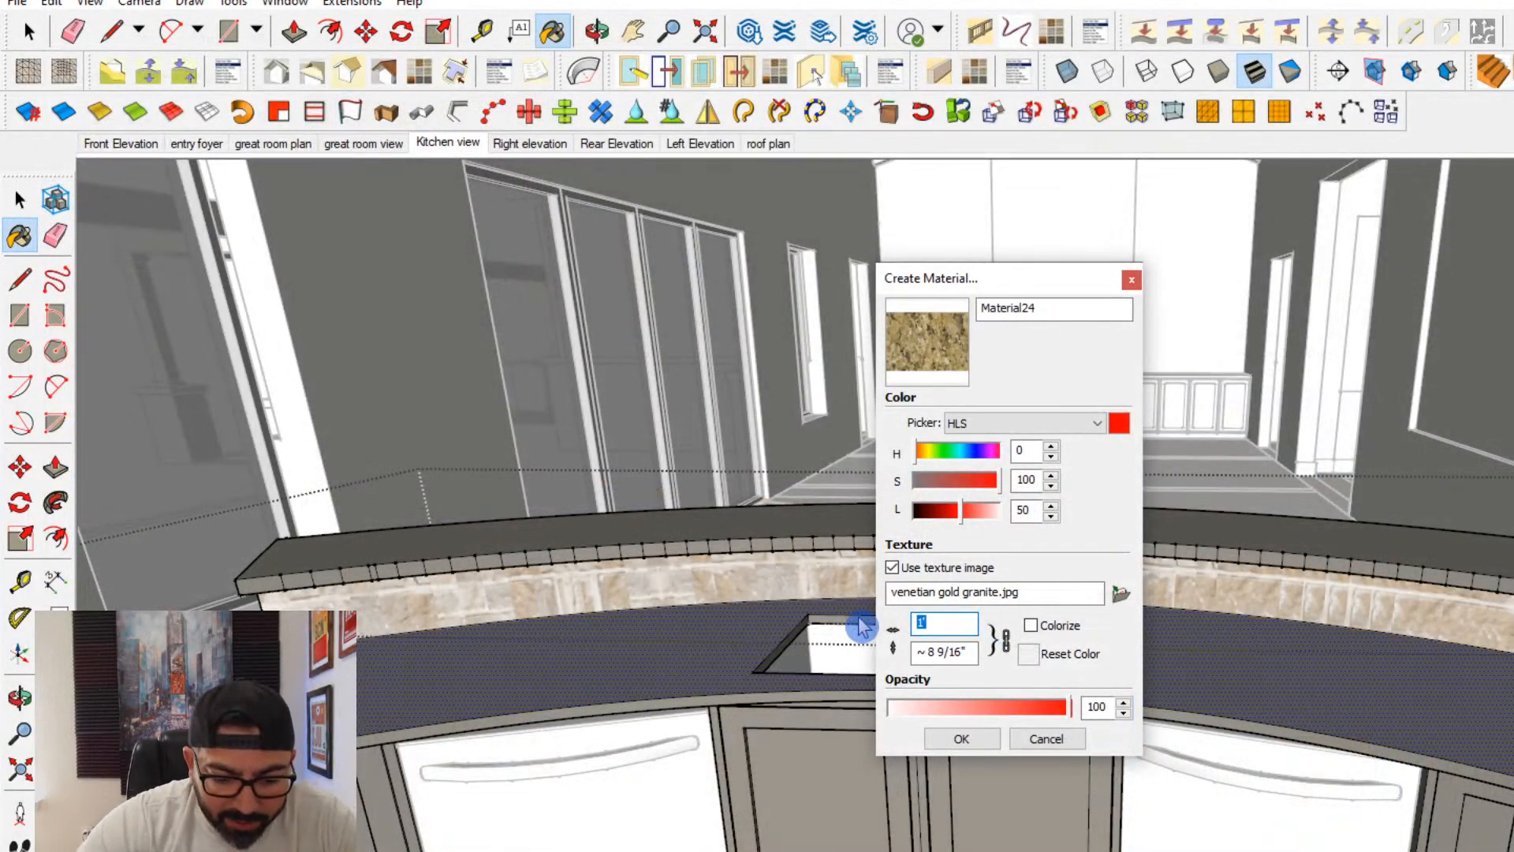
- Set the granite texture's width to 5, create the material, and paint the lower island countertop around the sink with it
text(5)
click(961, 738)
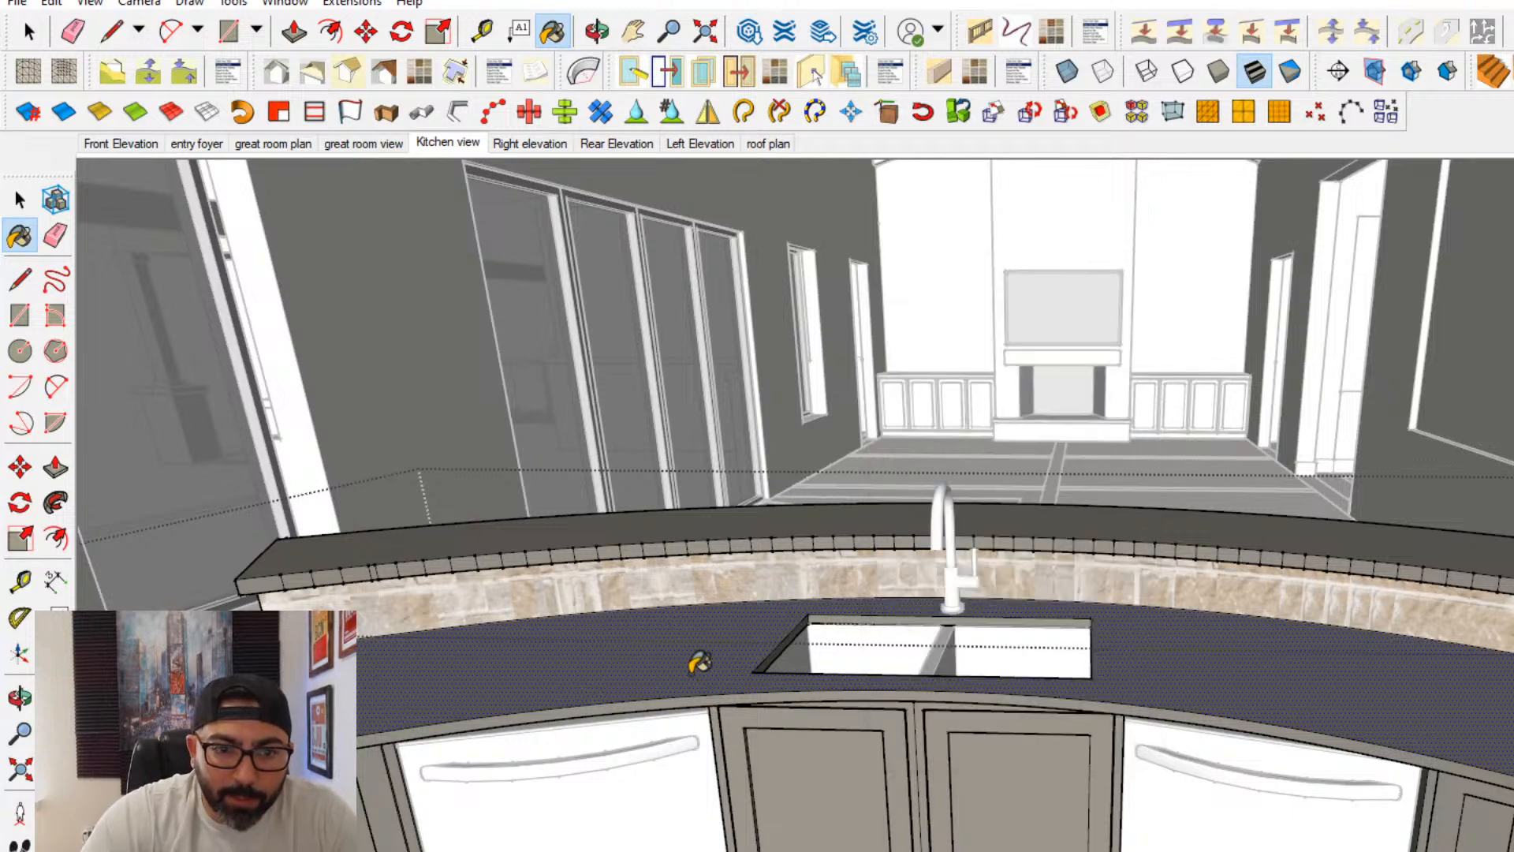
click(711, 682)
mouse_move(722, 690)
middle_down()
mouse_move(1115, 763)
mouse_move(1067, 628)
mouse_move(1133, 589)
middle_up()
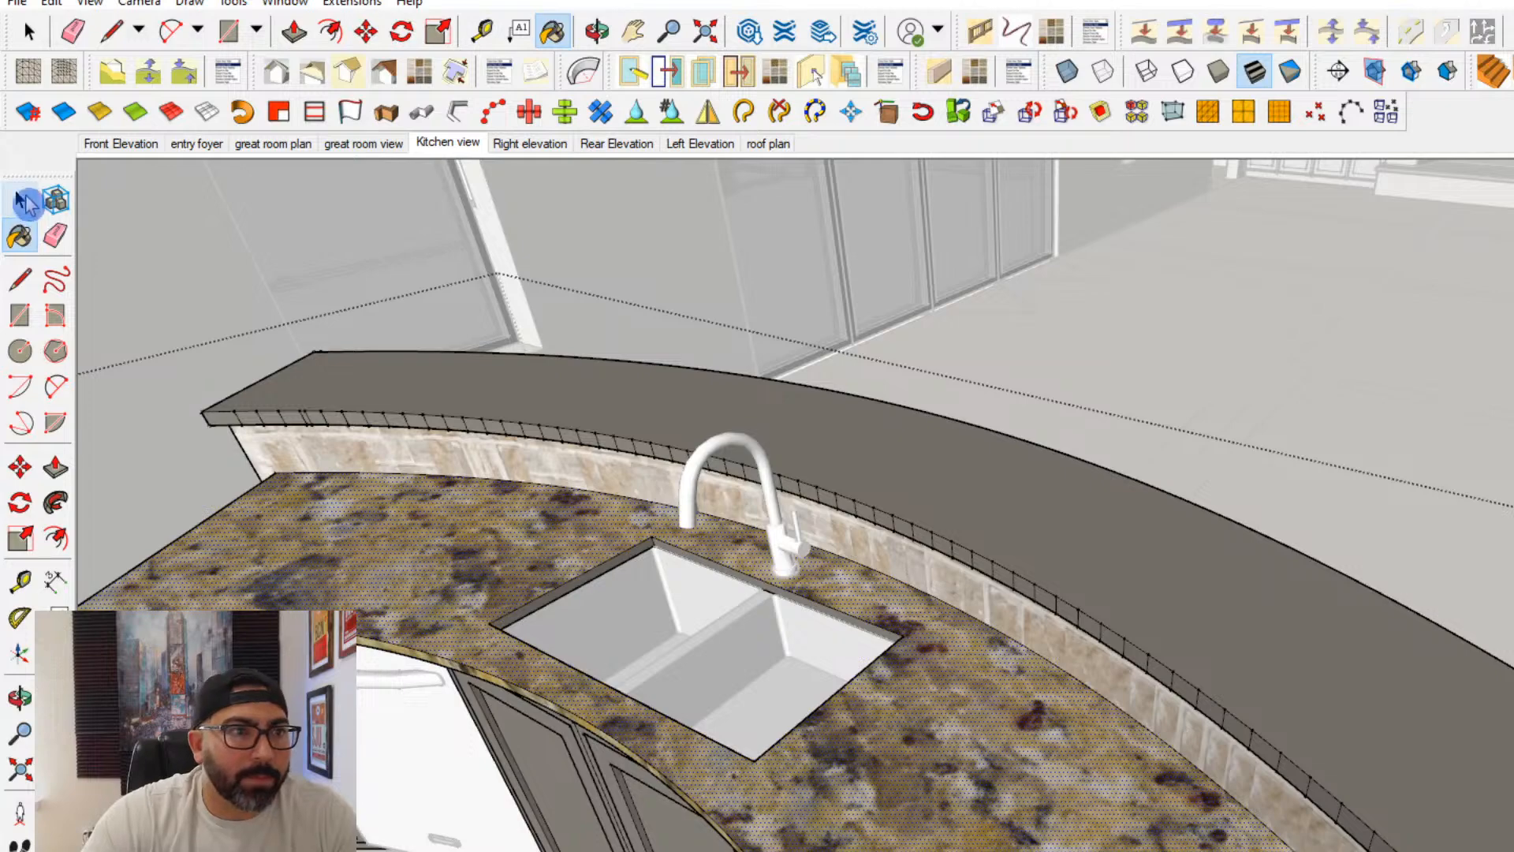
click(20, 199)
- Open the island's raised bar top for editing, select all its geometry, and soften its edges with coplanar softening on
middle_drag(339, 518, 985, 430)
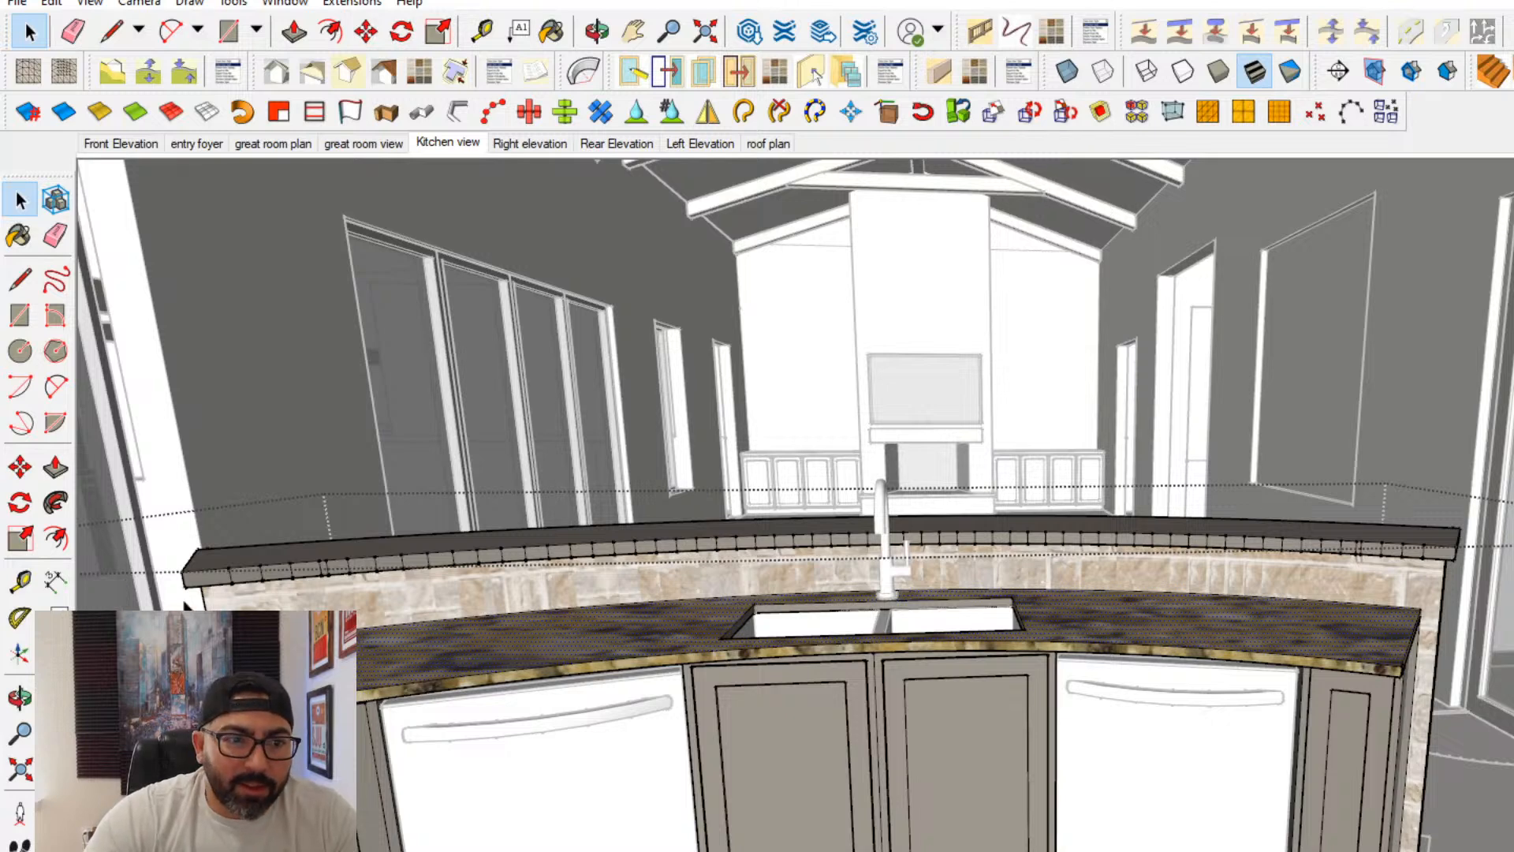
drag(149, 609, 1492, 400)
middle_drag(753, 609, 755, 593)
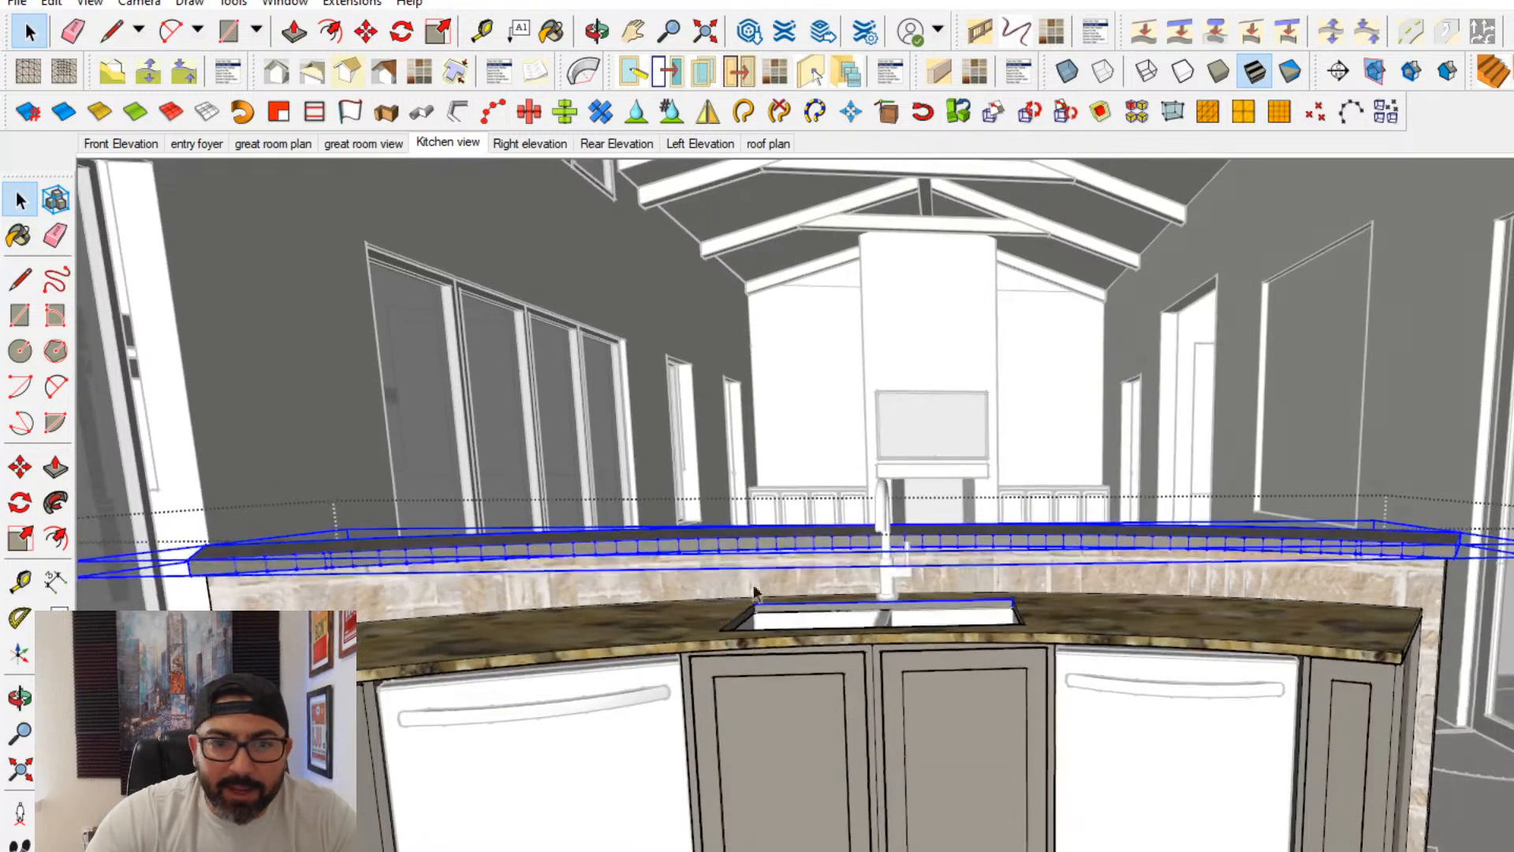
triple_click(551, 547)
key(Escape)
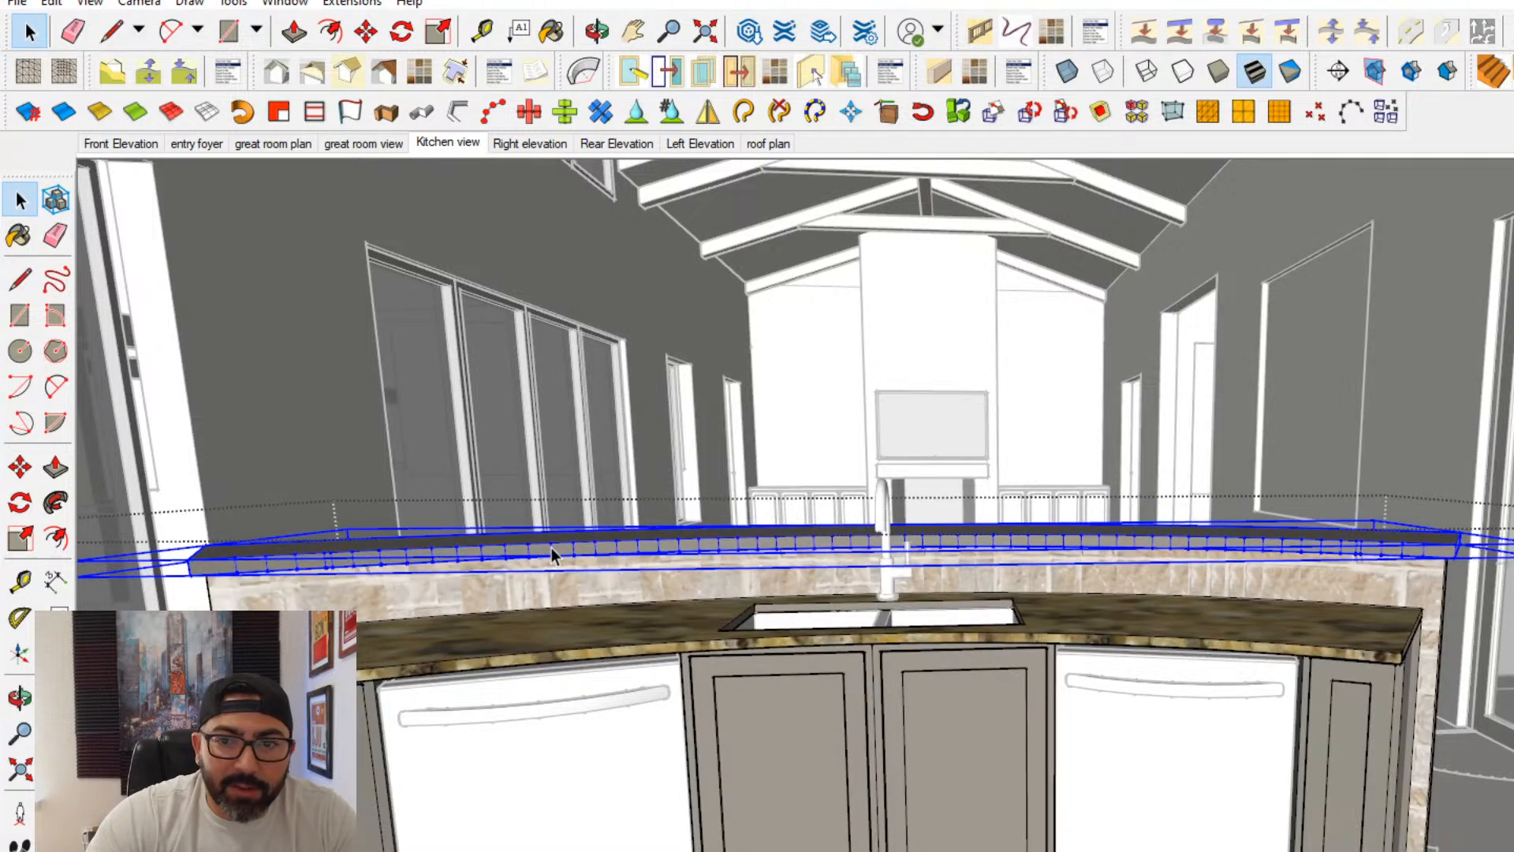
triple_click(551, 547)
right_click(561, 552)
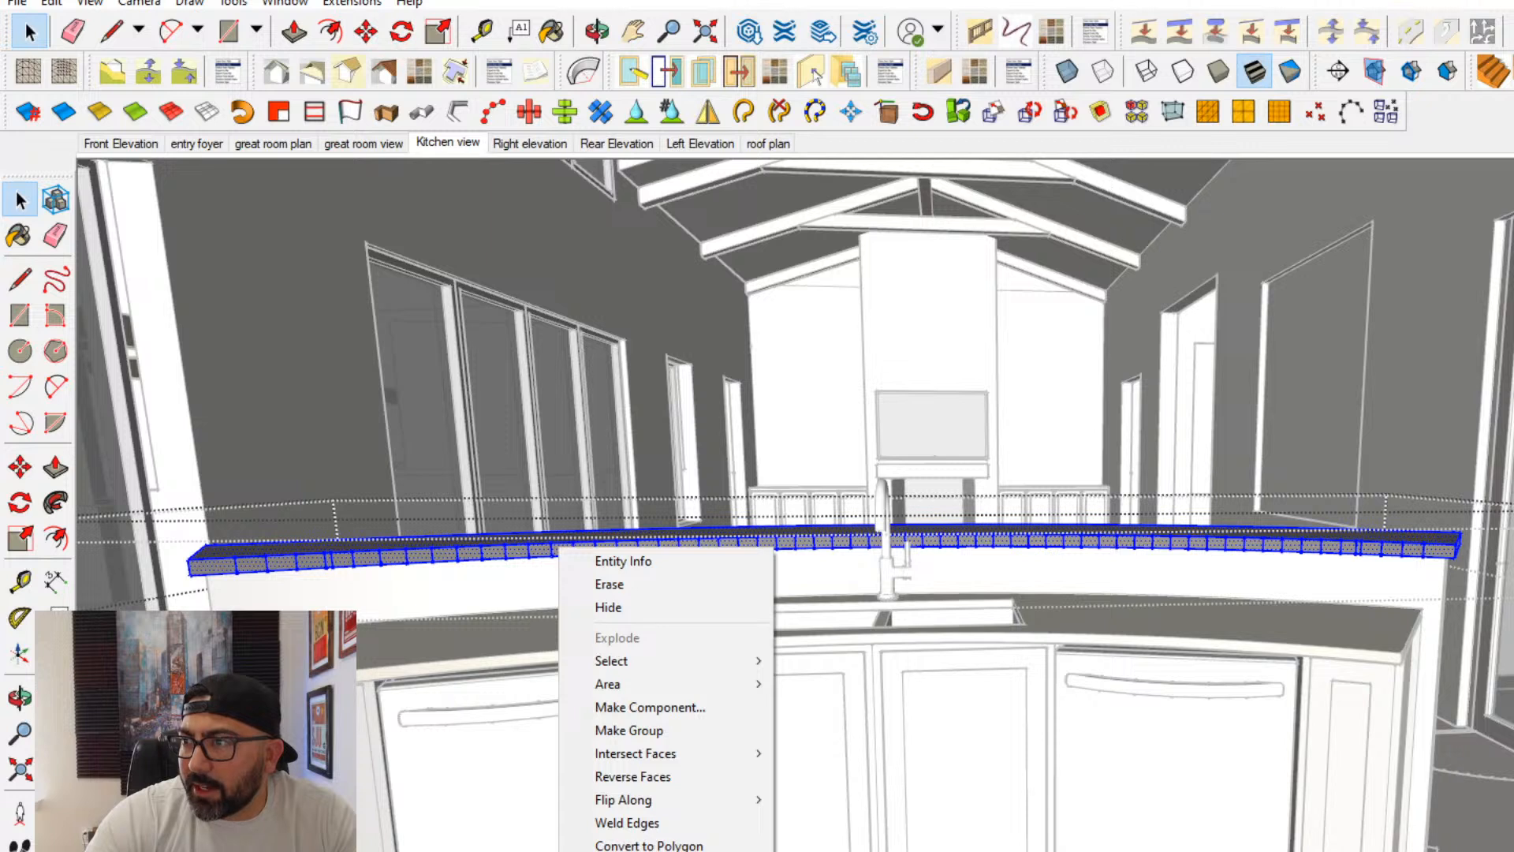
drag(1513, 57, 1506, 57)
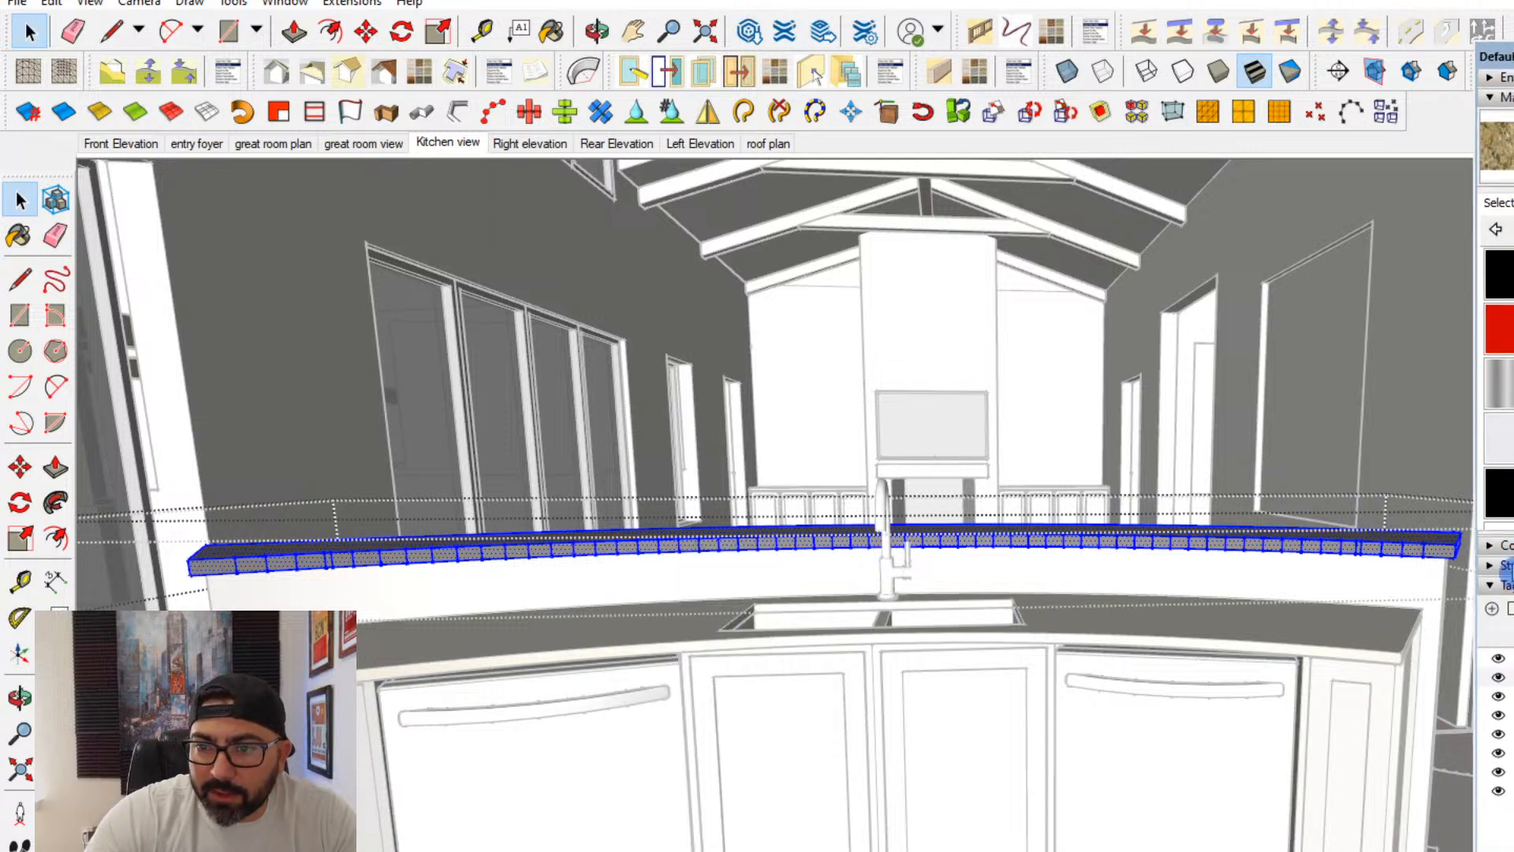
click(1502, 585)
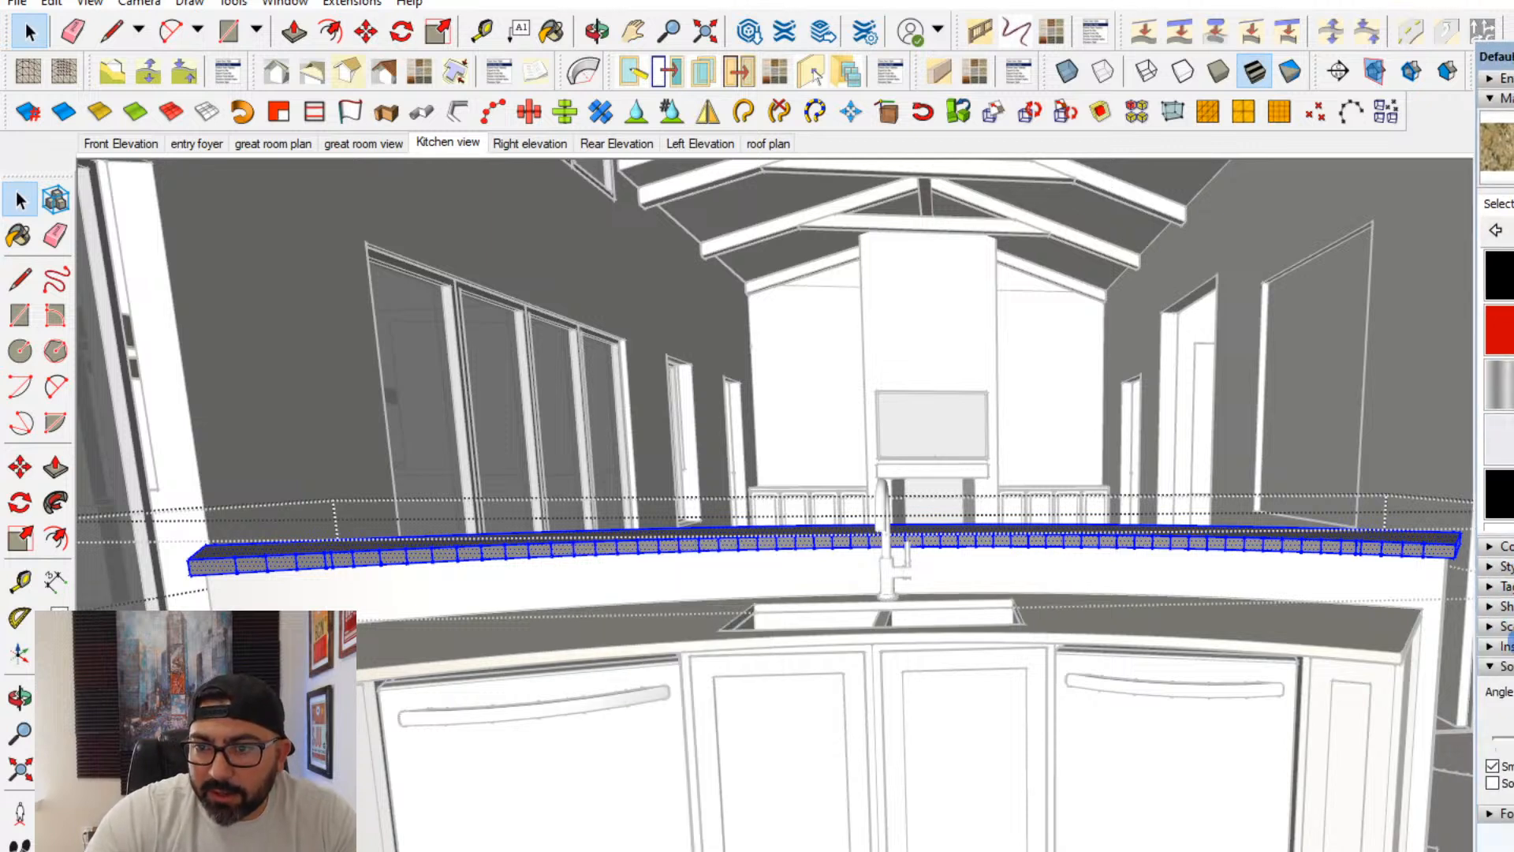
click(1504, 783)
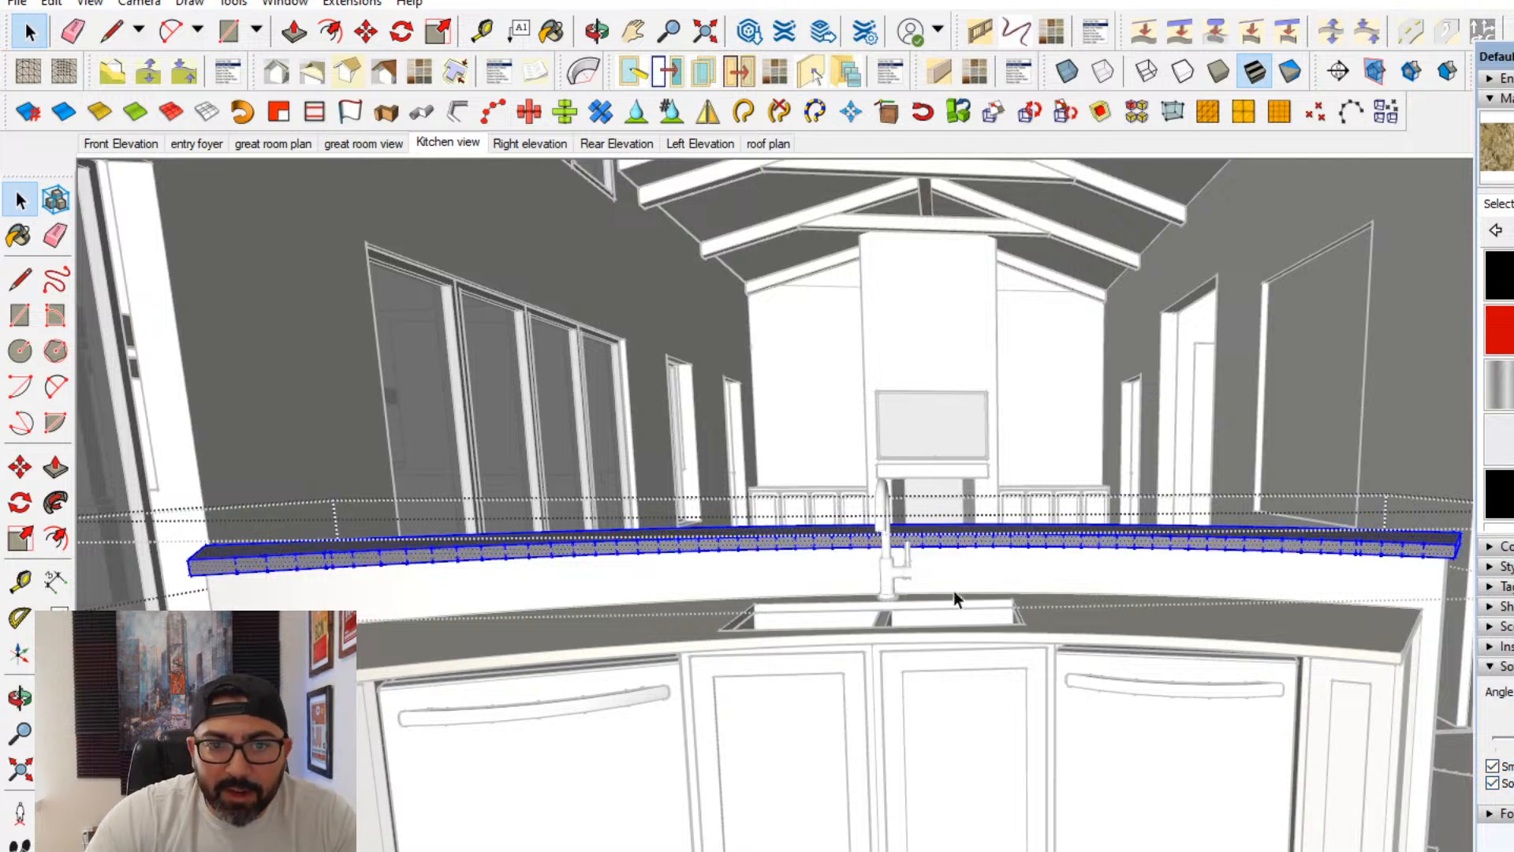
- Paint the top, edge and end faces of the raised bar top with the Venetian gold granite, then leave its group
middle_drag(815, 544, 872, 598)
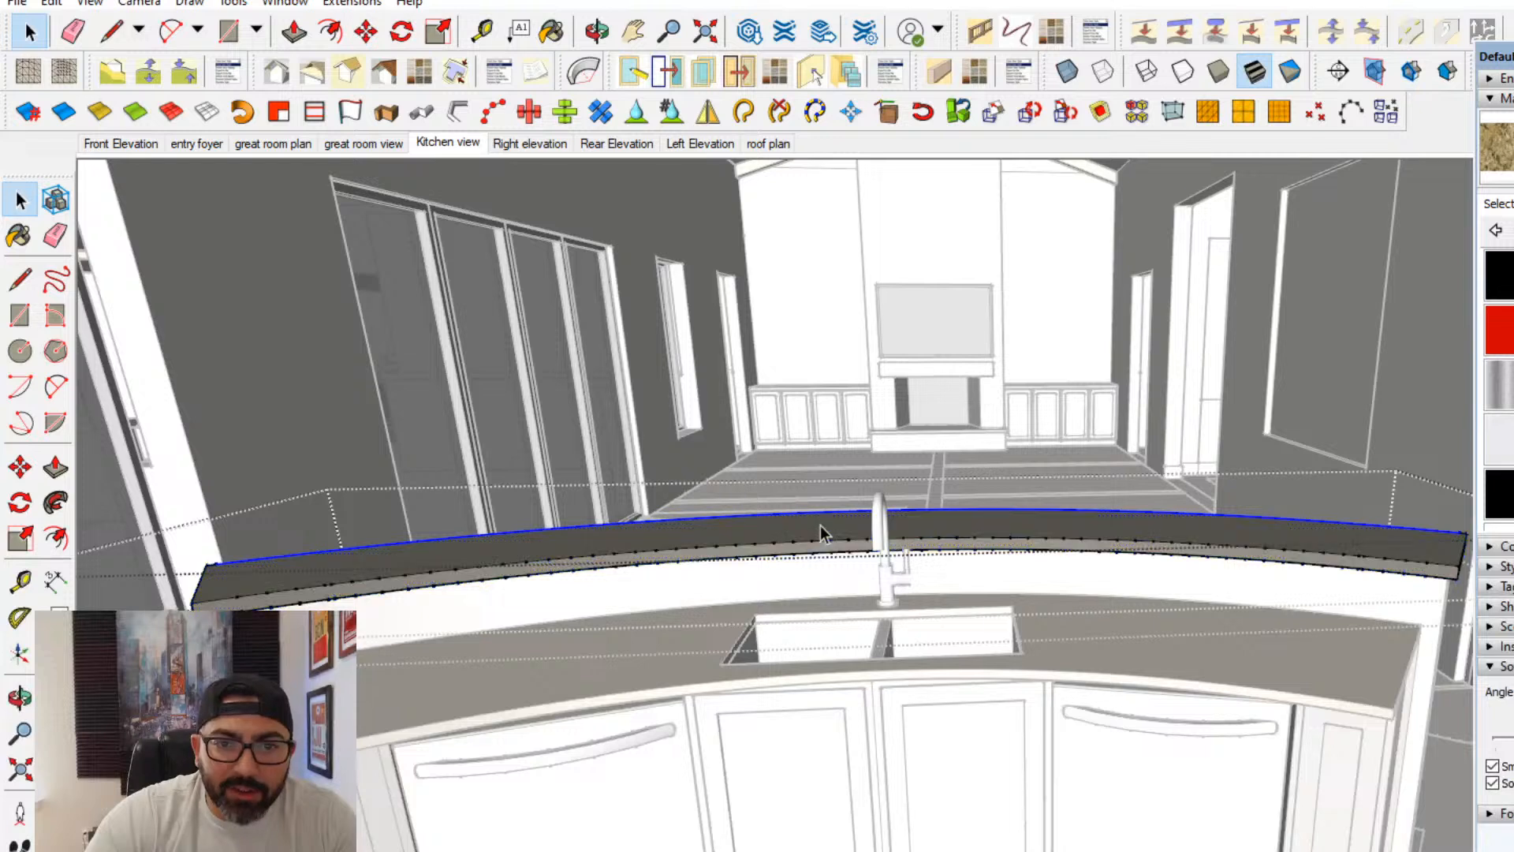
click(1496, 142)
click(1222, 536)
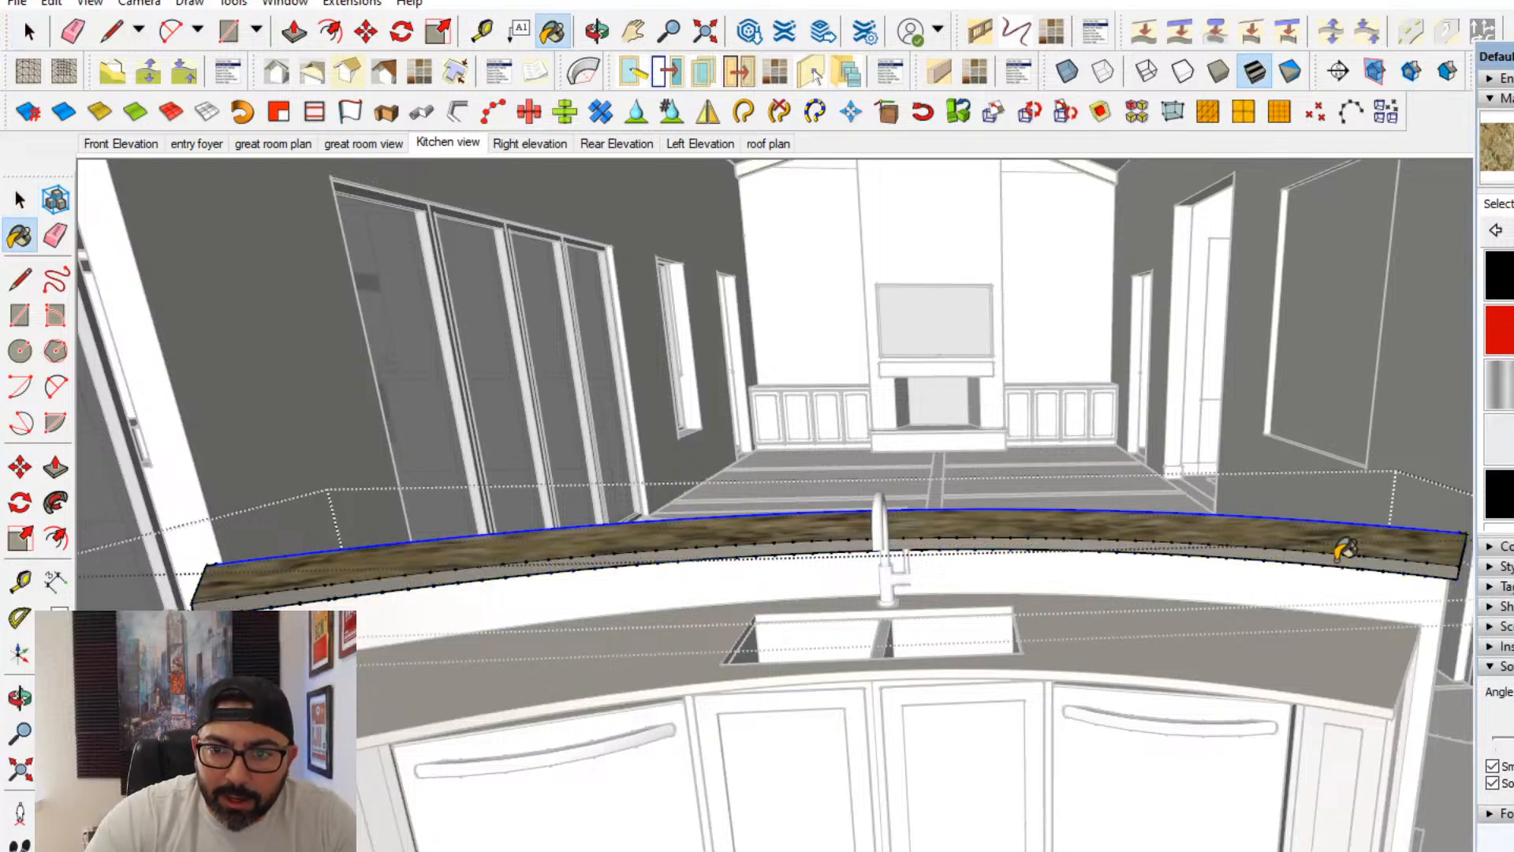
click(1342, 554)
mouse_move(337, 387)
middle_down()
mouse_move(747, 460)
mouse_move(884, 578)
middle_up()
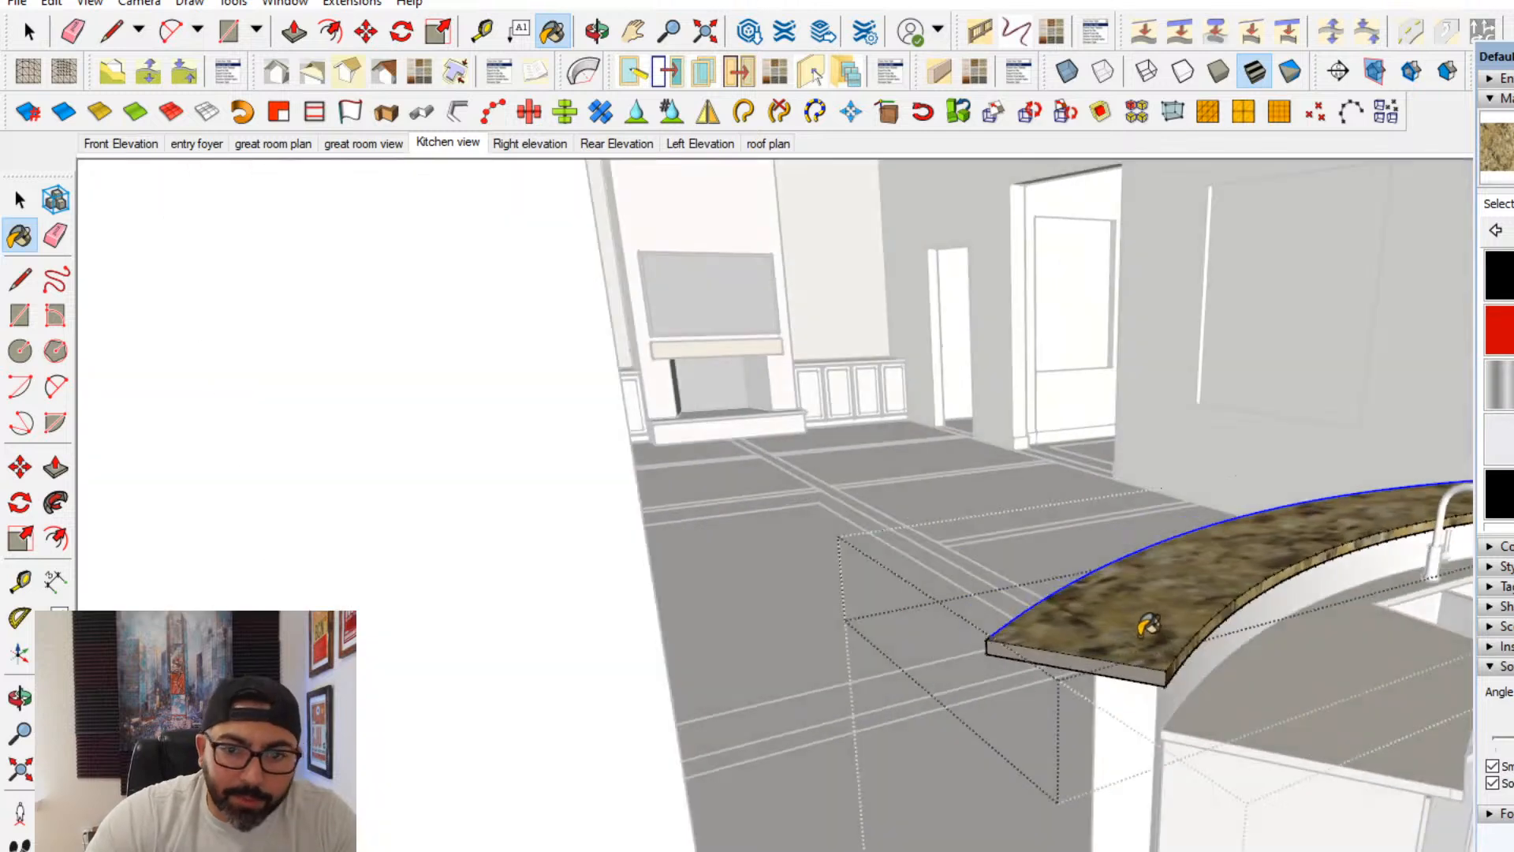
click(27, 199)
middle_drag(209, 321, 985, 604)
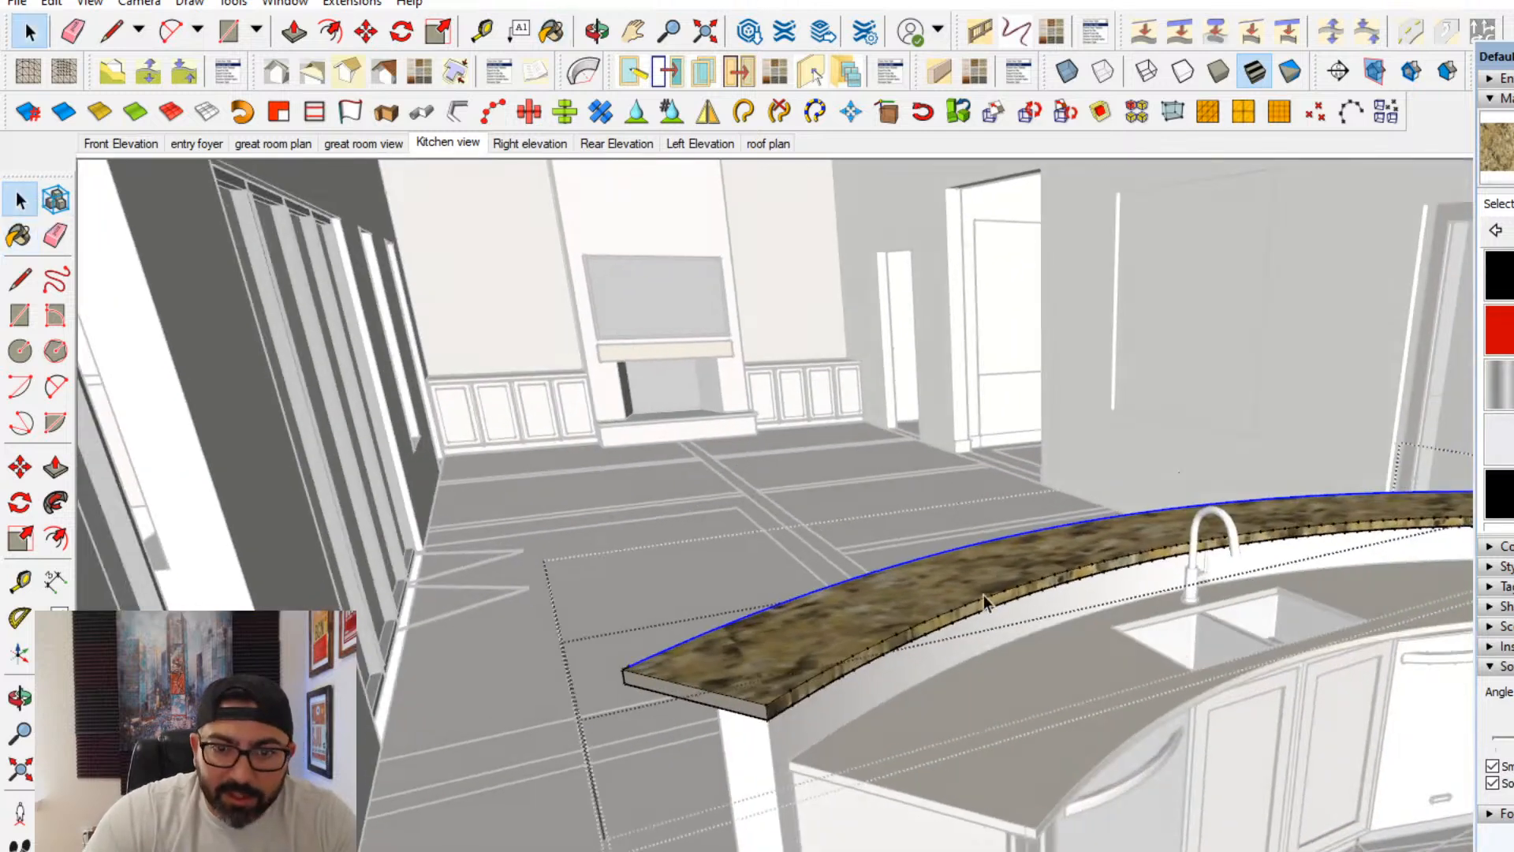
triple_click(978, 595)
key(b)
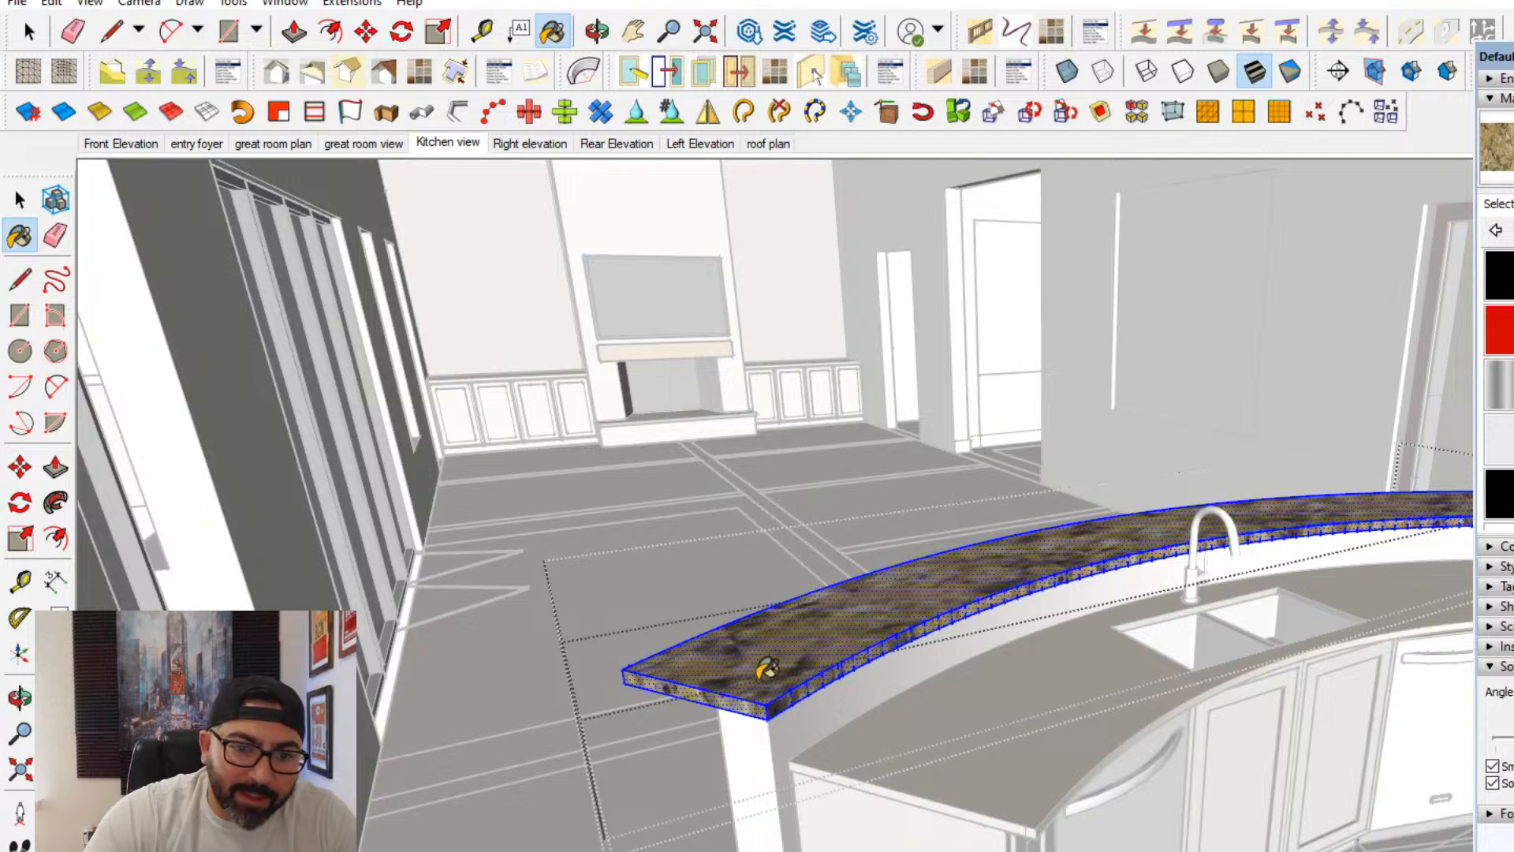
click(19, 202)
click(1172, 585)
mouse_move(1172, 585)
middle_down()
mouse_move(896, 724)
mouse_move(552, 768)
middle_up()
- Edit the Venetian gold granite material to a lighter colour and set its texture size to 60
click(1513, 205)
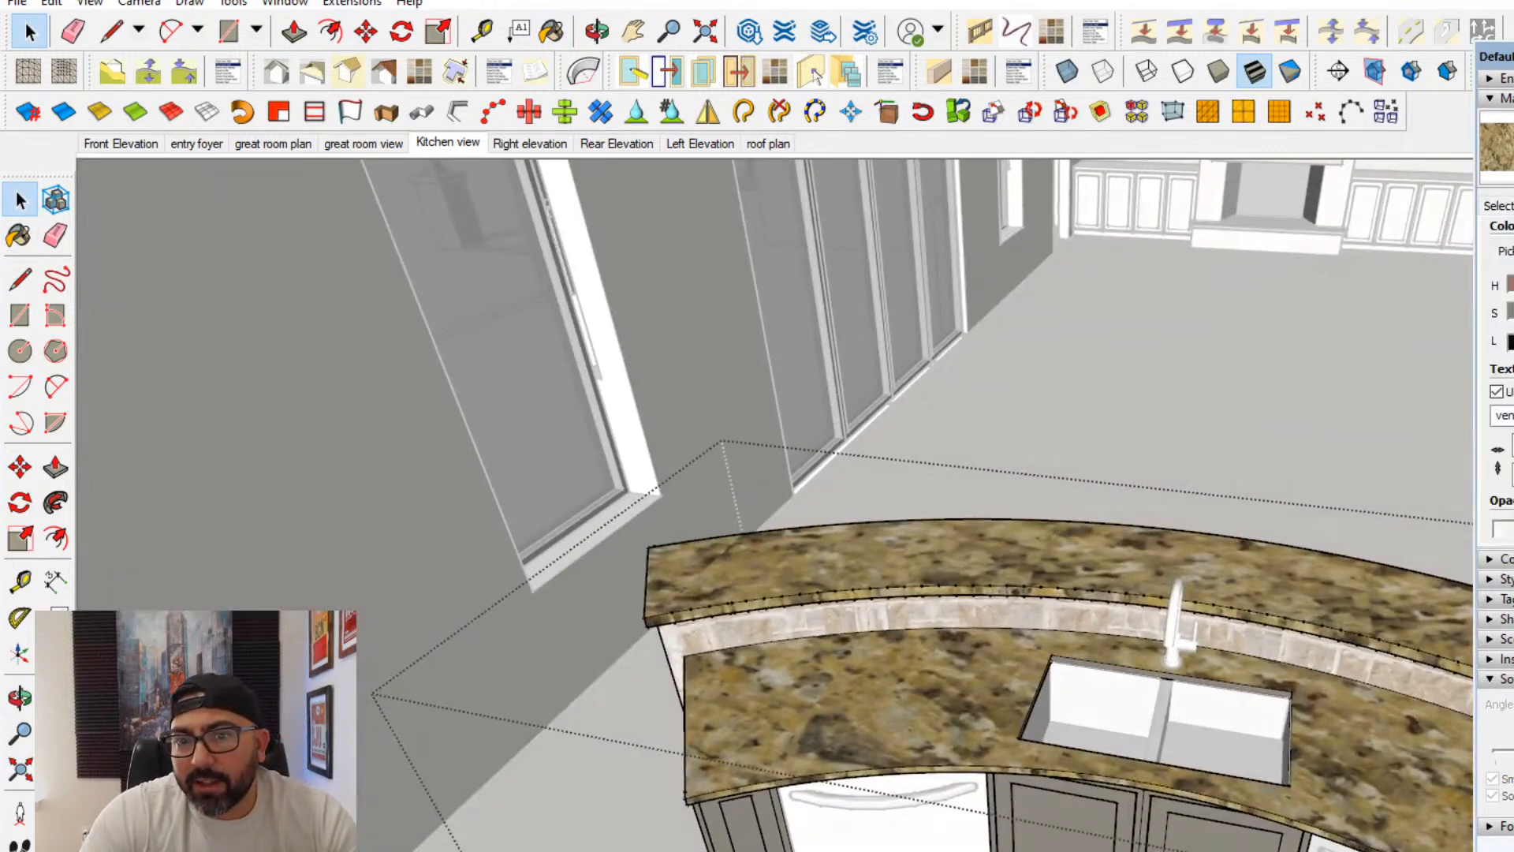
drag(1512, 341, 1513, 340)
click(158, 254)
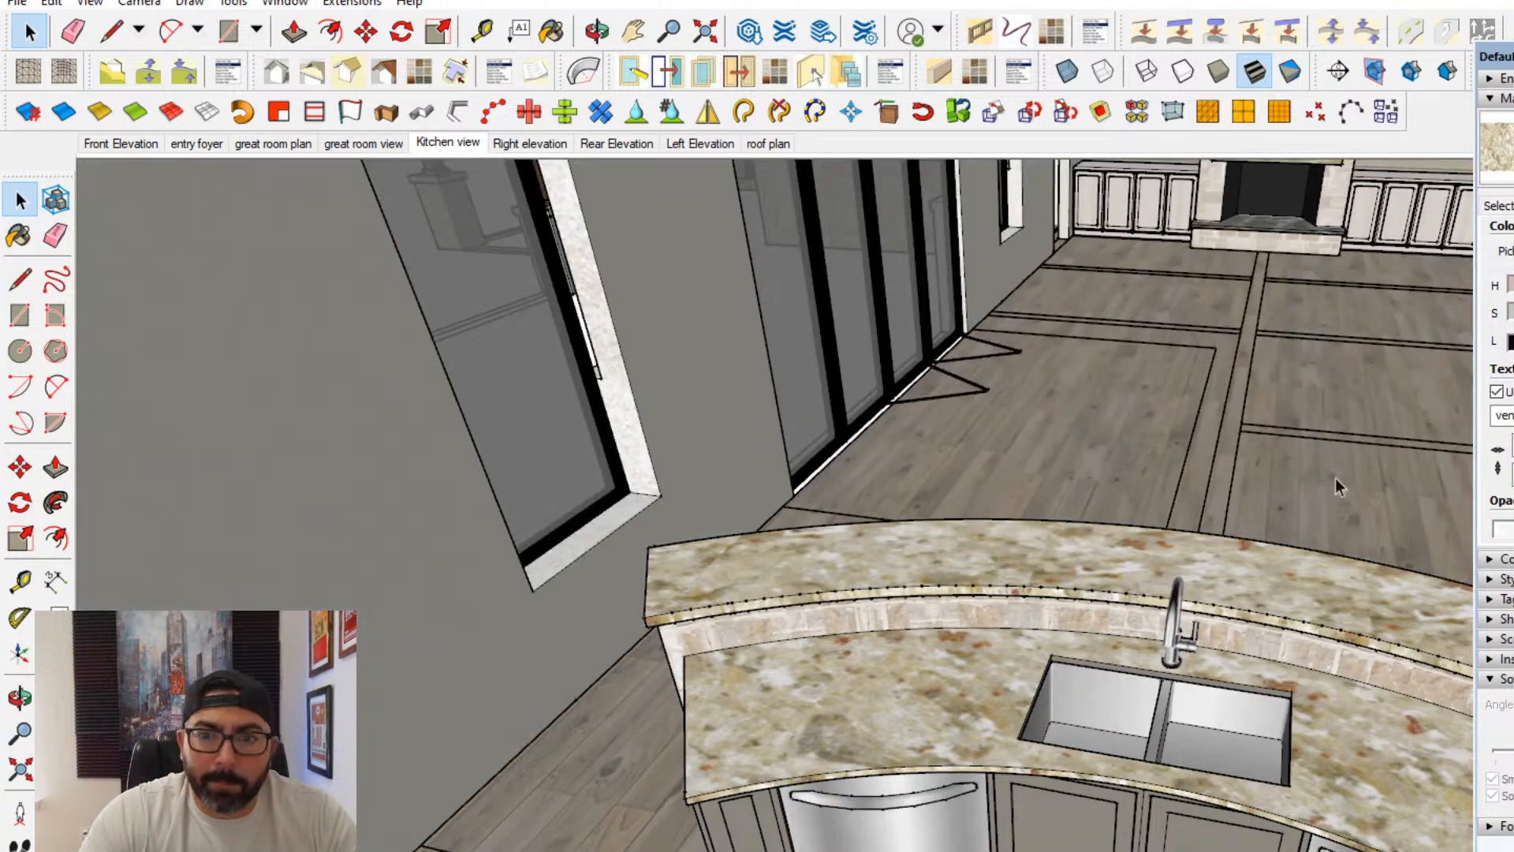
middle_drag(1336, 481, 1175, 719)
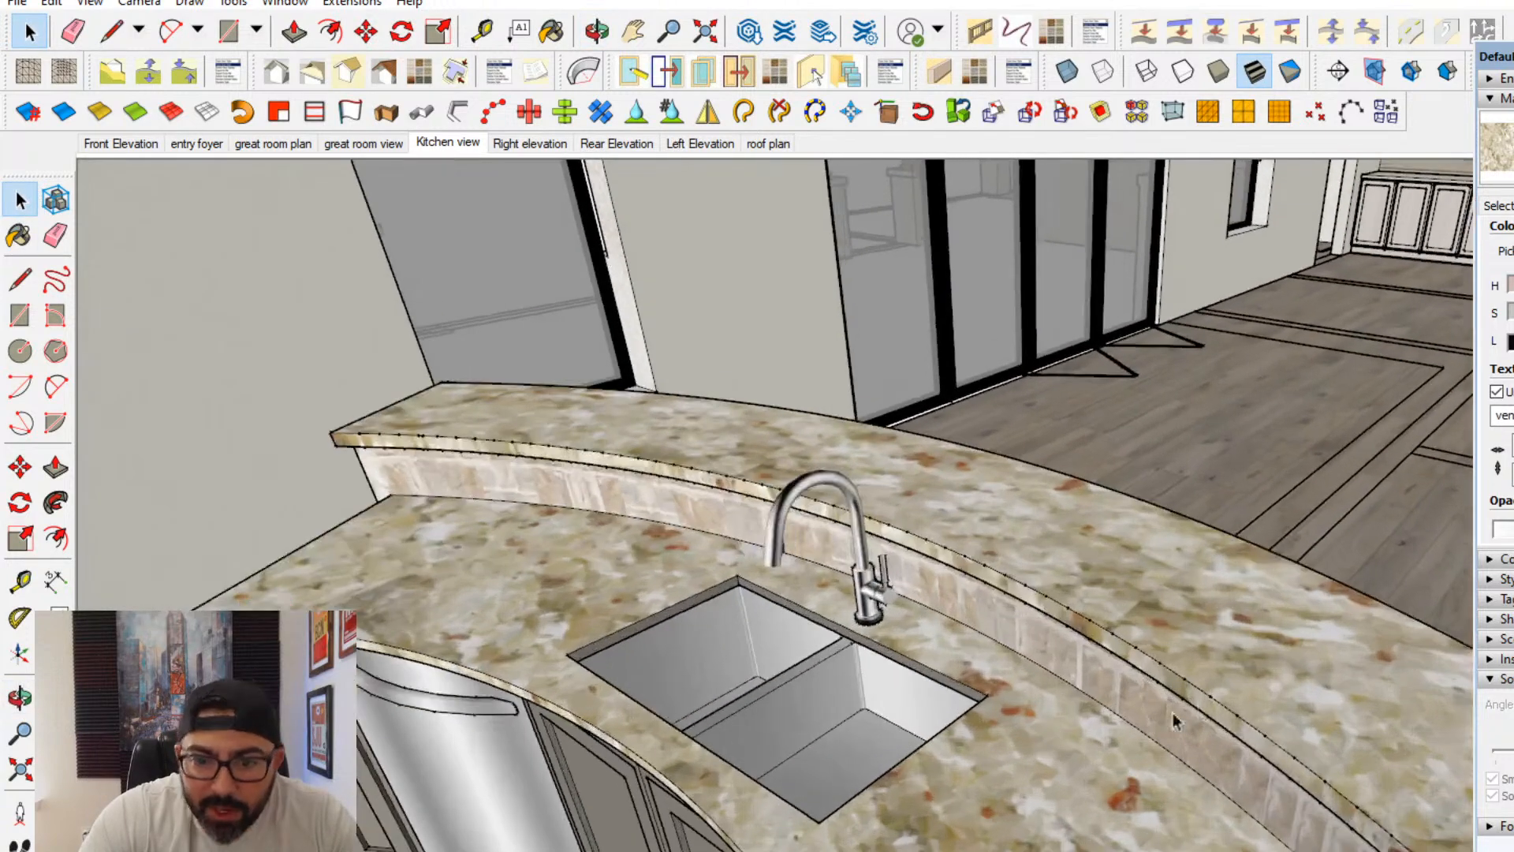
text(60)
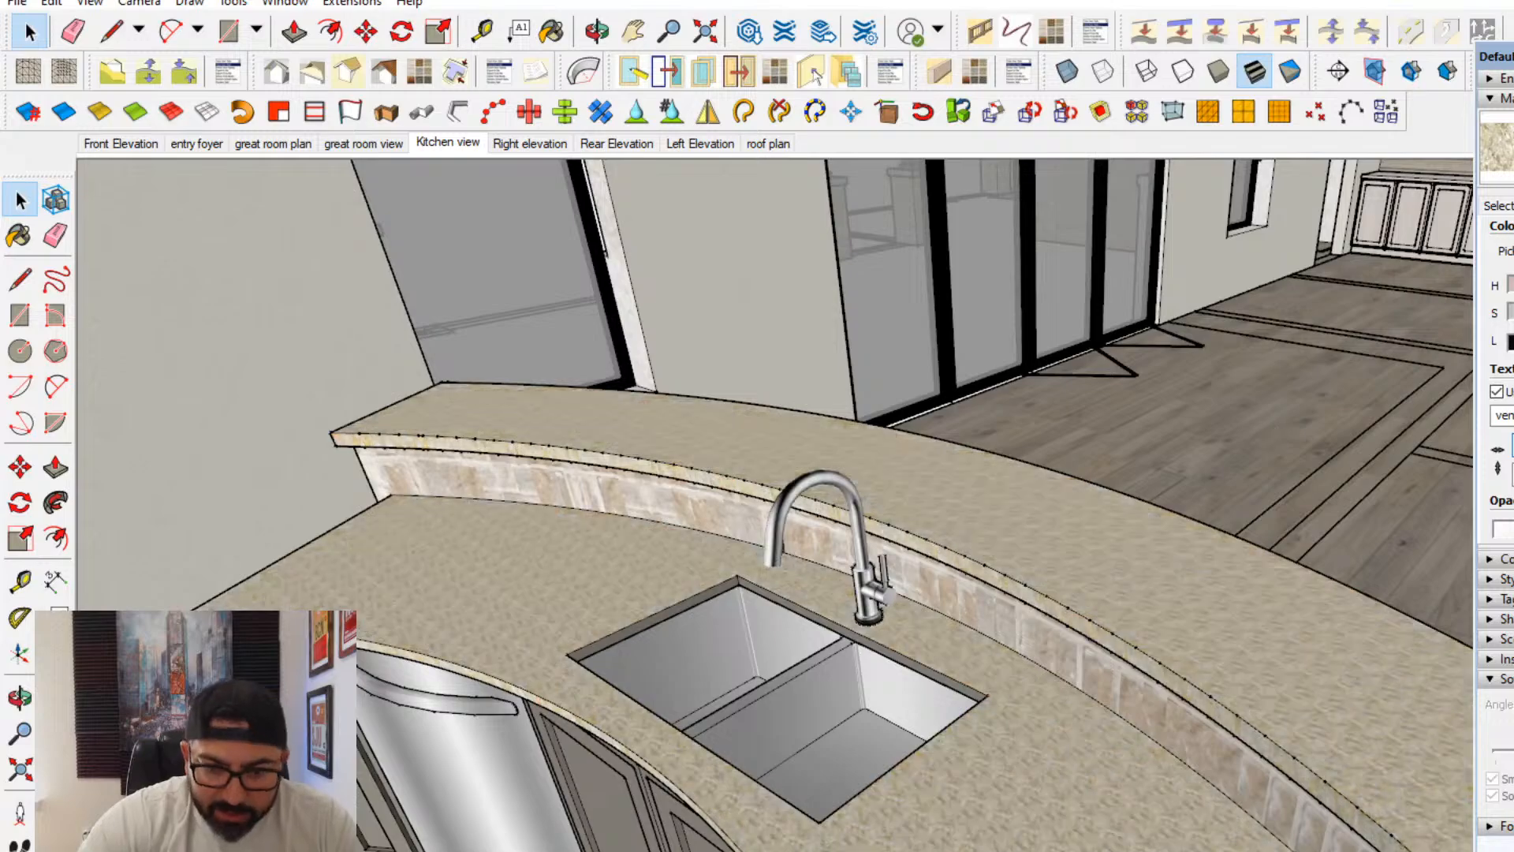
middle_drag(1439, 471, 843, 603)
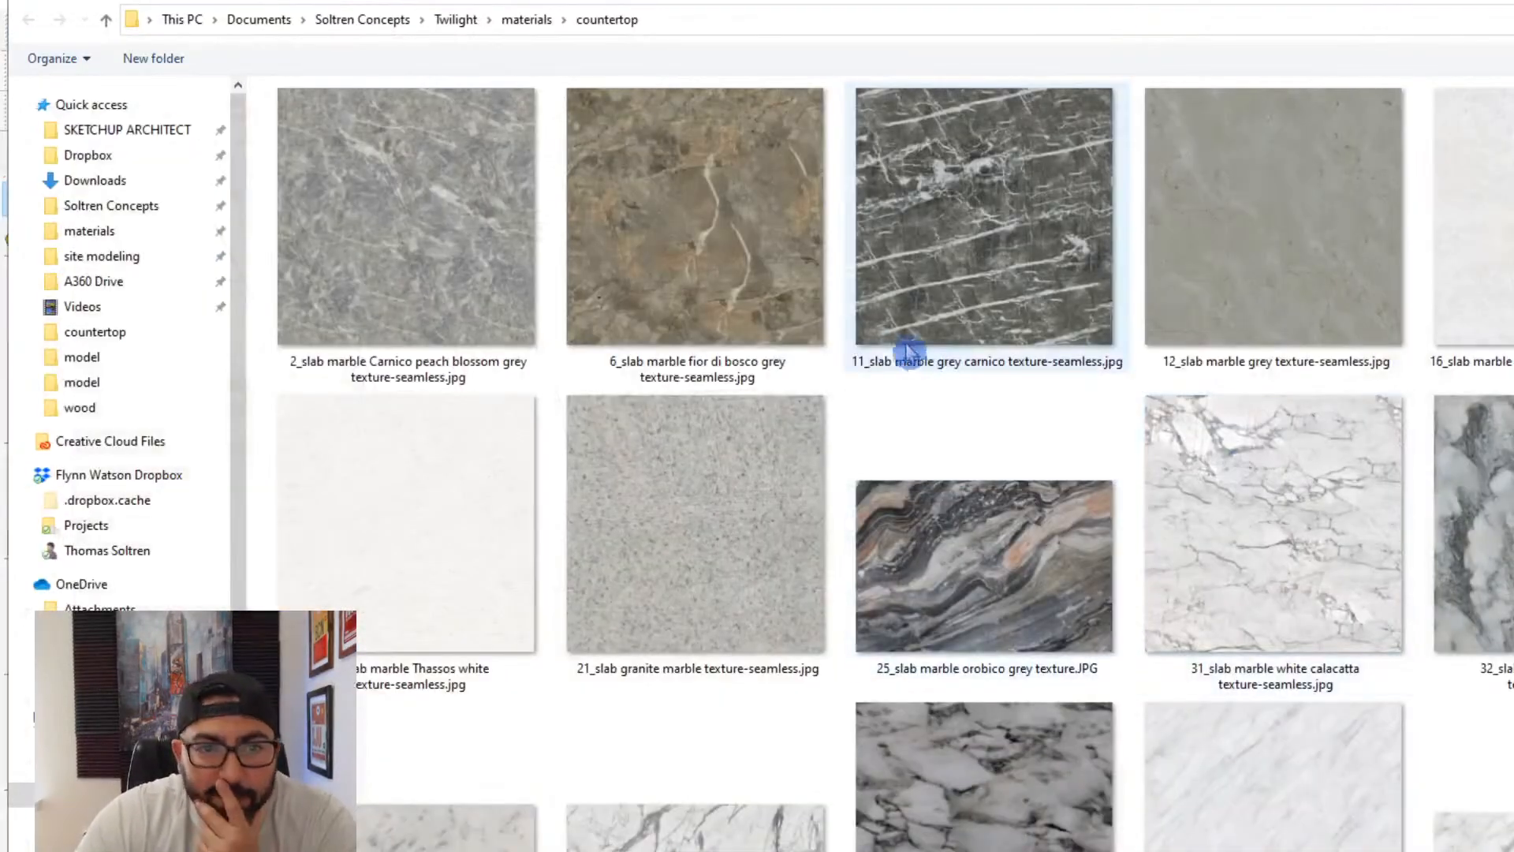
- Try the tan speckled seamless granite stock photo from the countertop folder as the countertop material's texture image
click(820, 300)
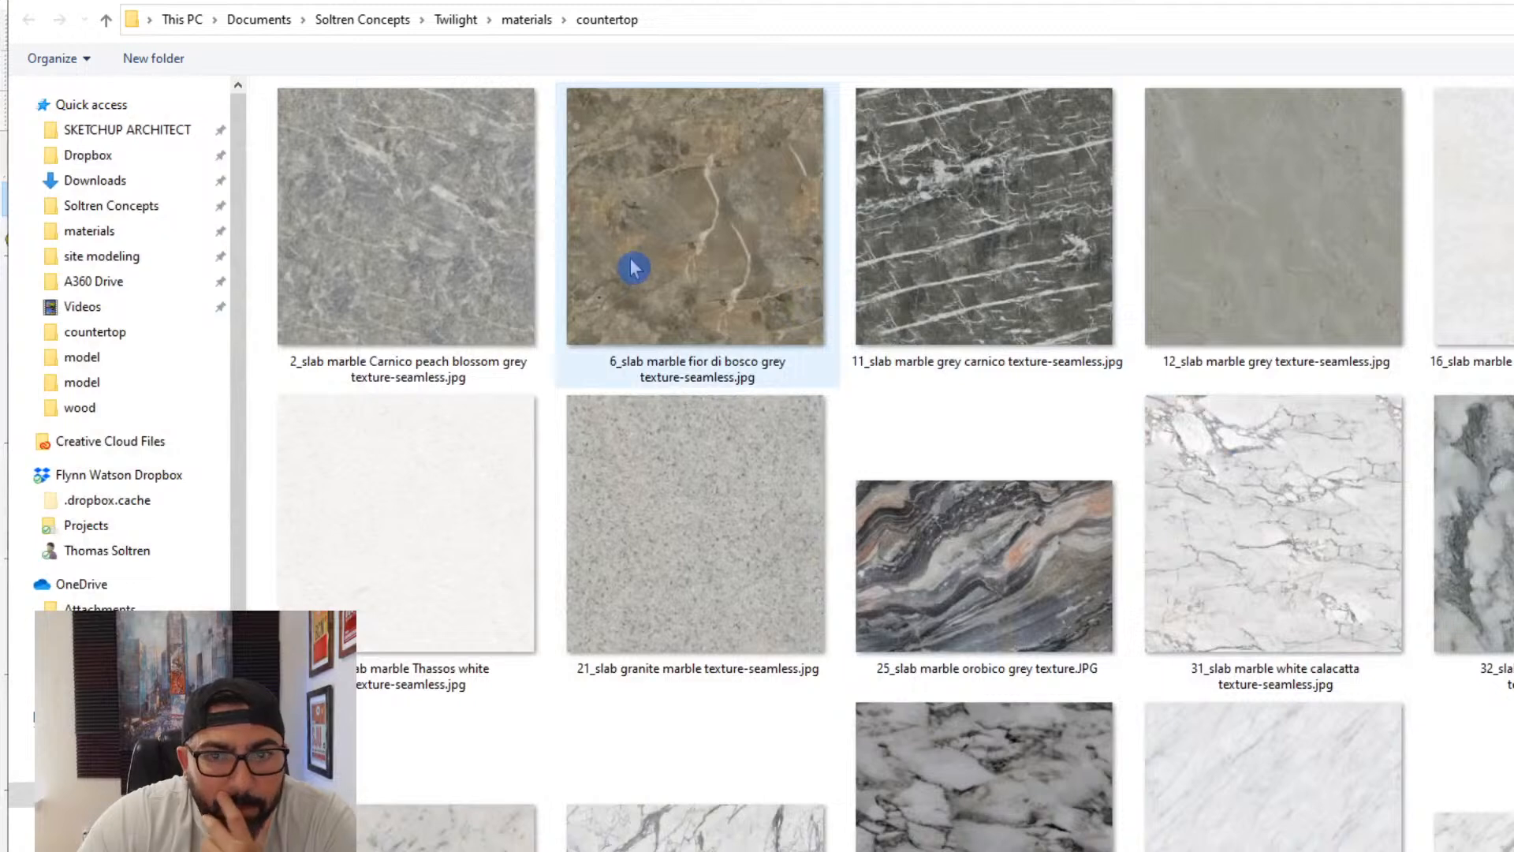
scroll(1179, 512, down, 3)
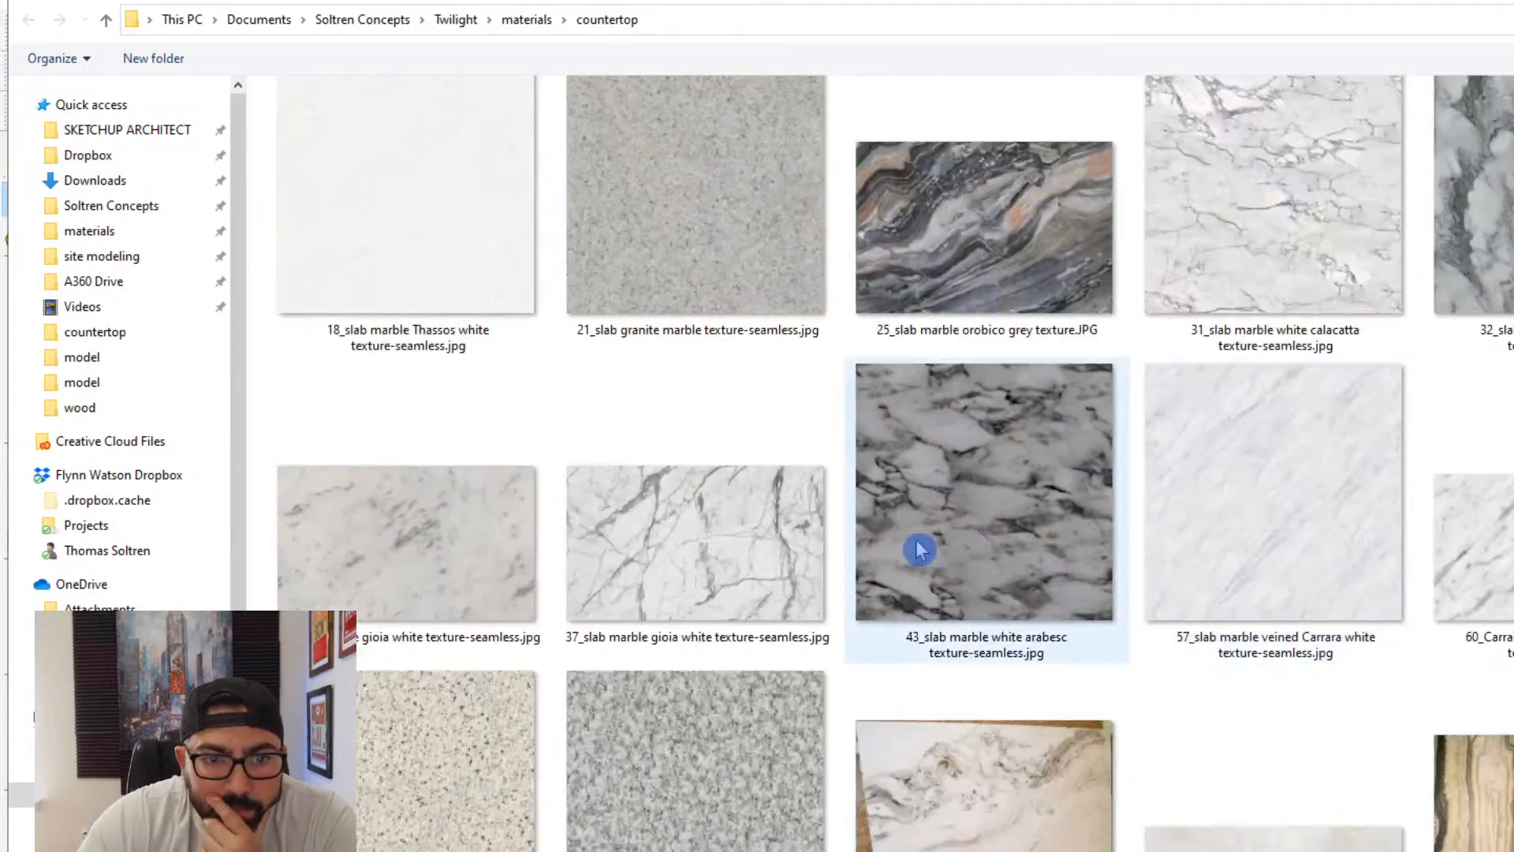
scroll(919, 550, down, 5)
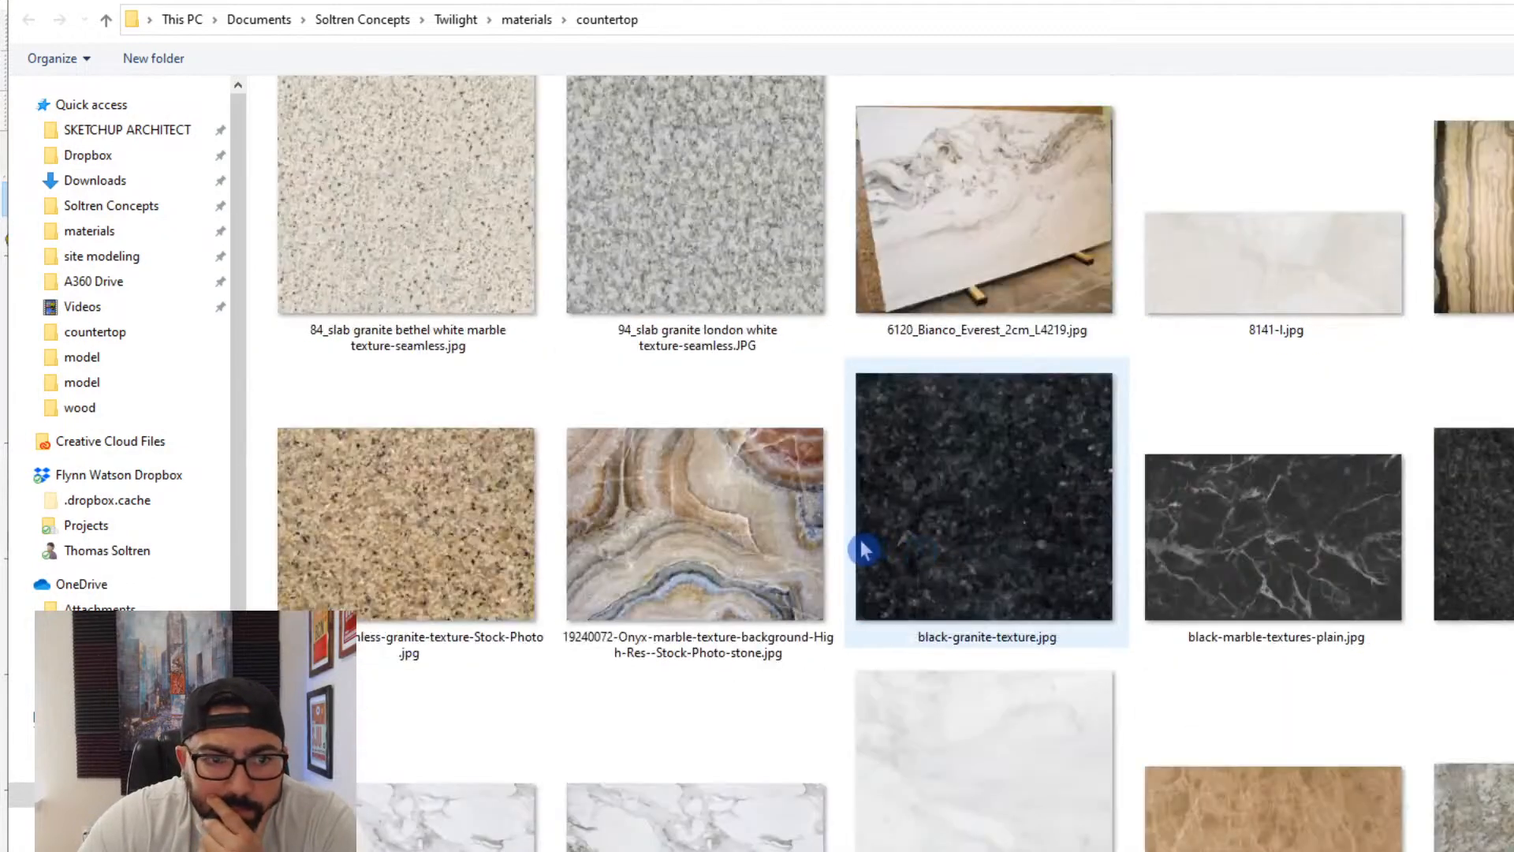
double_click(496, 557)
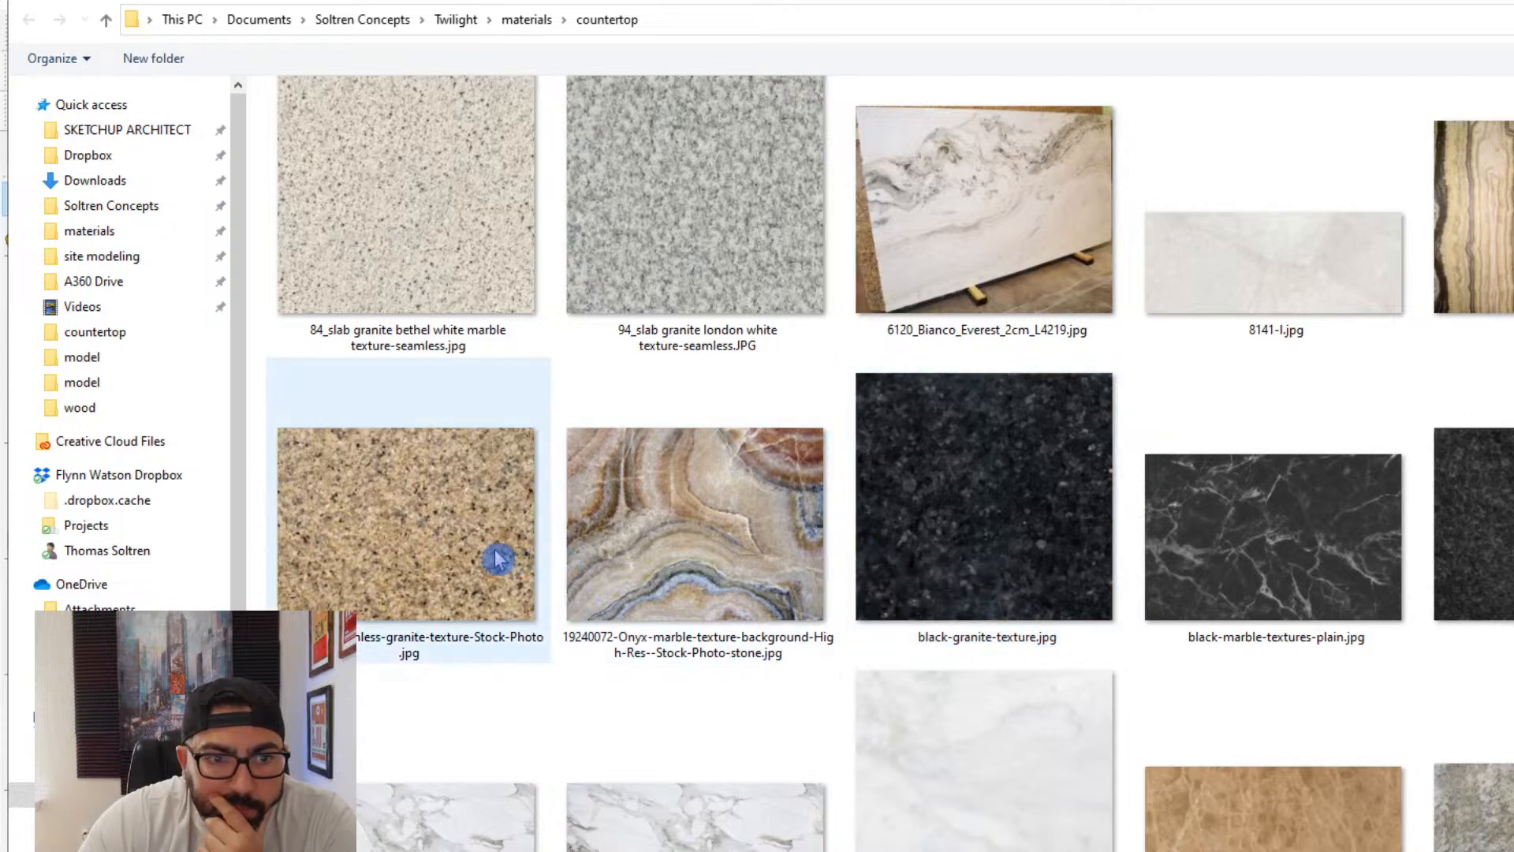
scroll(716, 632, up, 3)
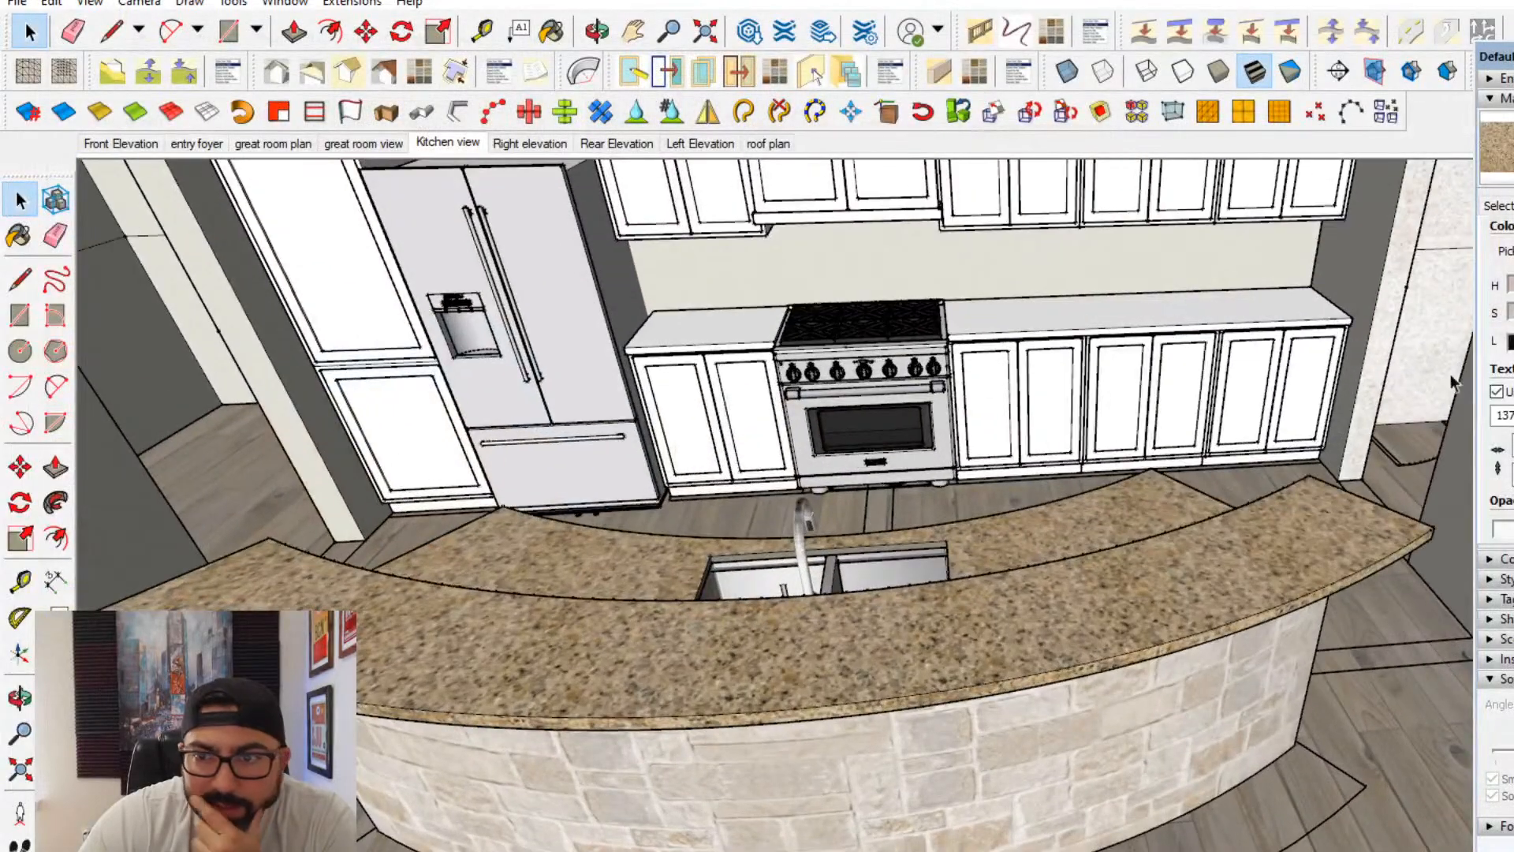
- Try Granite-Magma-Black-Kitchen-and-Bathroom-Countertop-Color.jpg and grainte top.jpg as the countertop material's texture image
drag(1513, 324, 1511, 324)
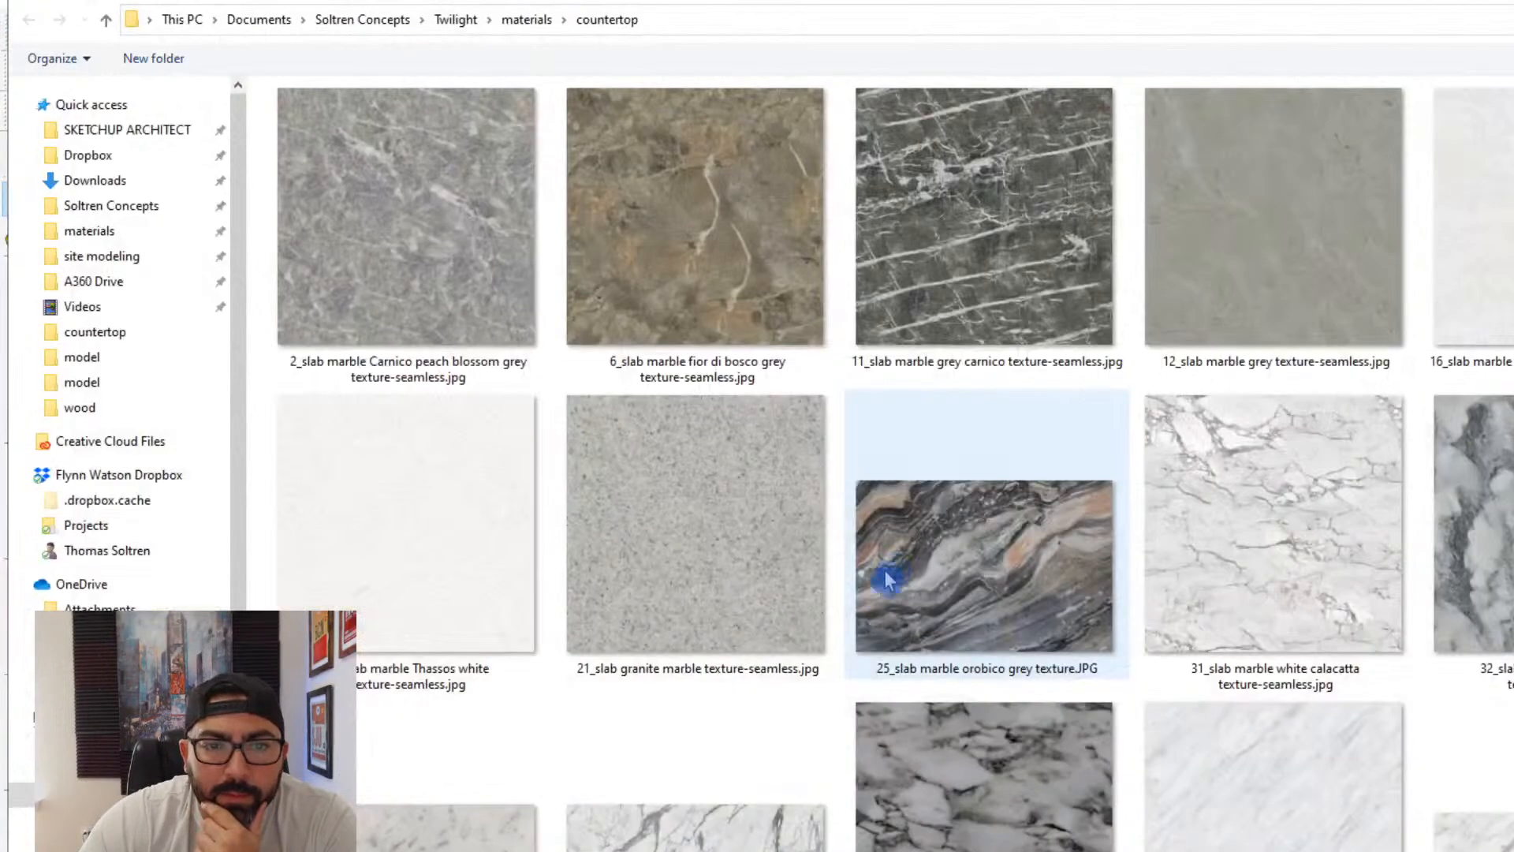
scroll(885, 575, down, 5)
scroll(875, 616, down, 5)
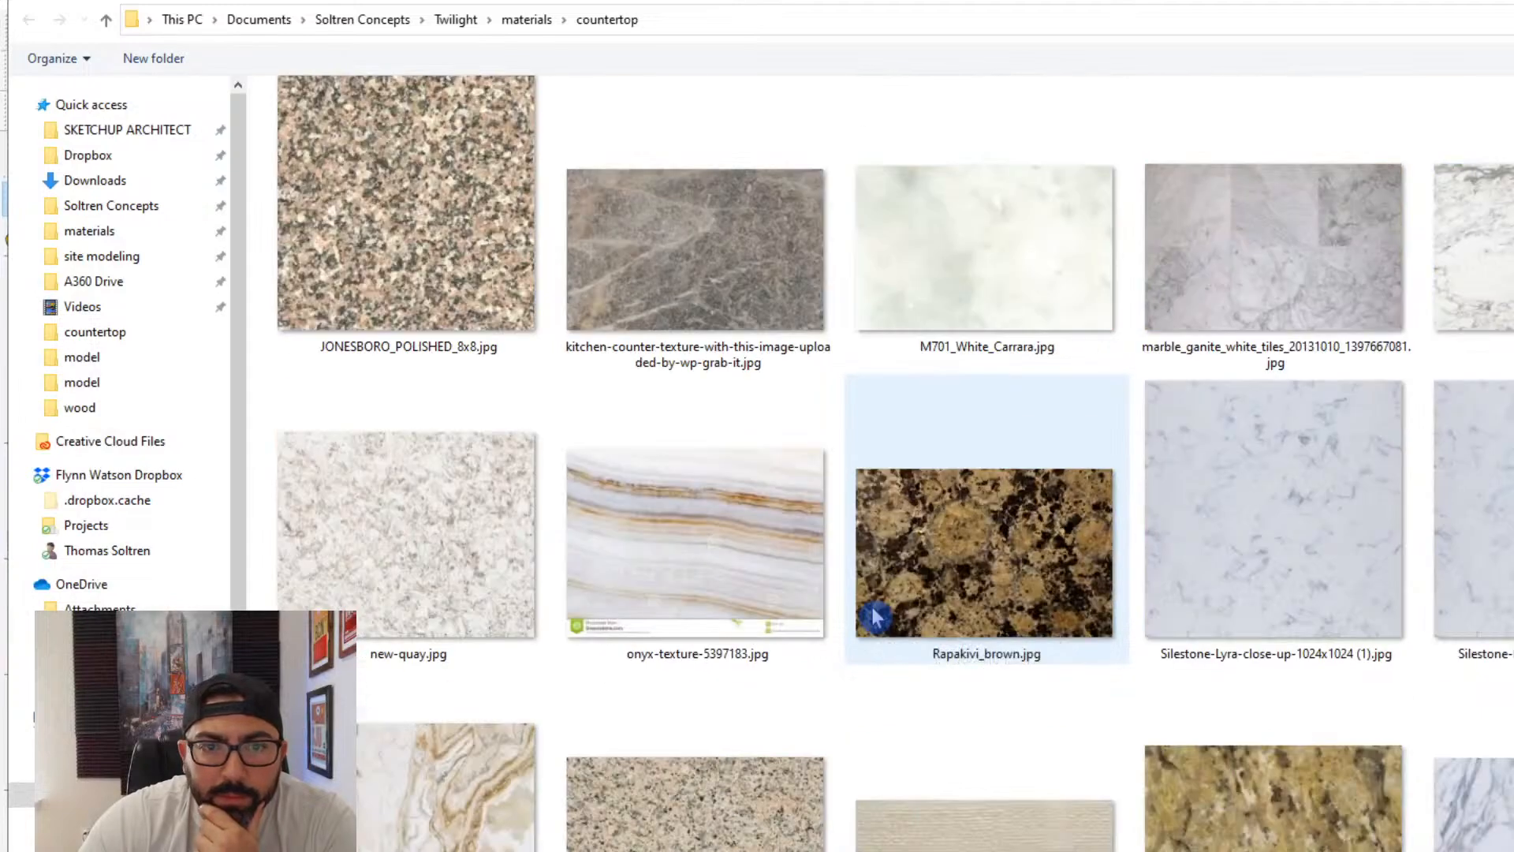
scroll(875, 615, up, 3)
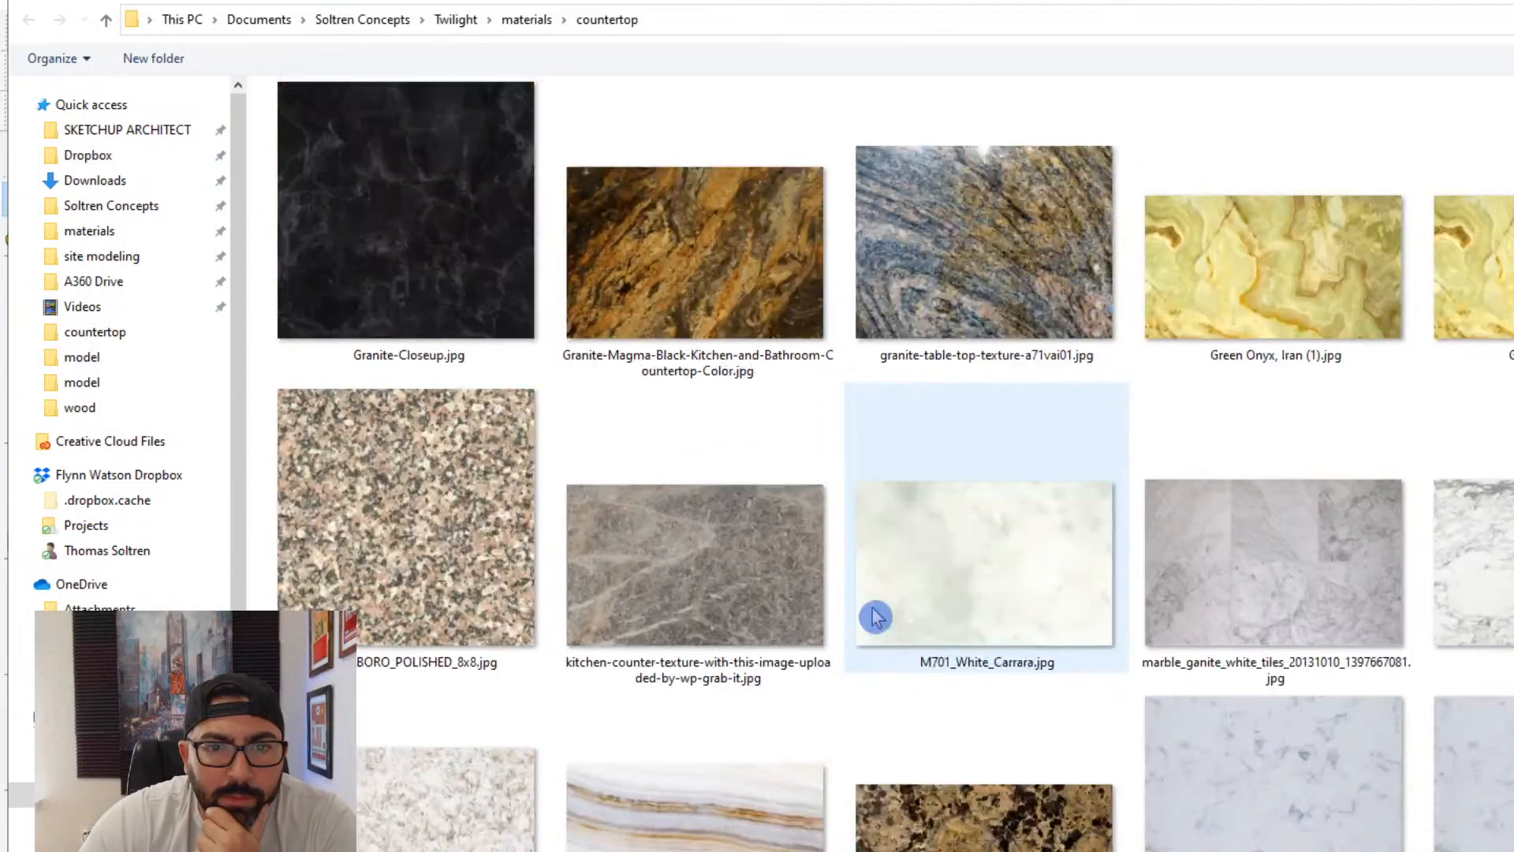
double_click(760, 305)
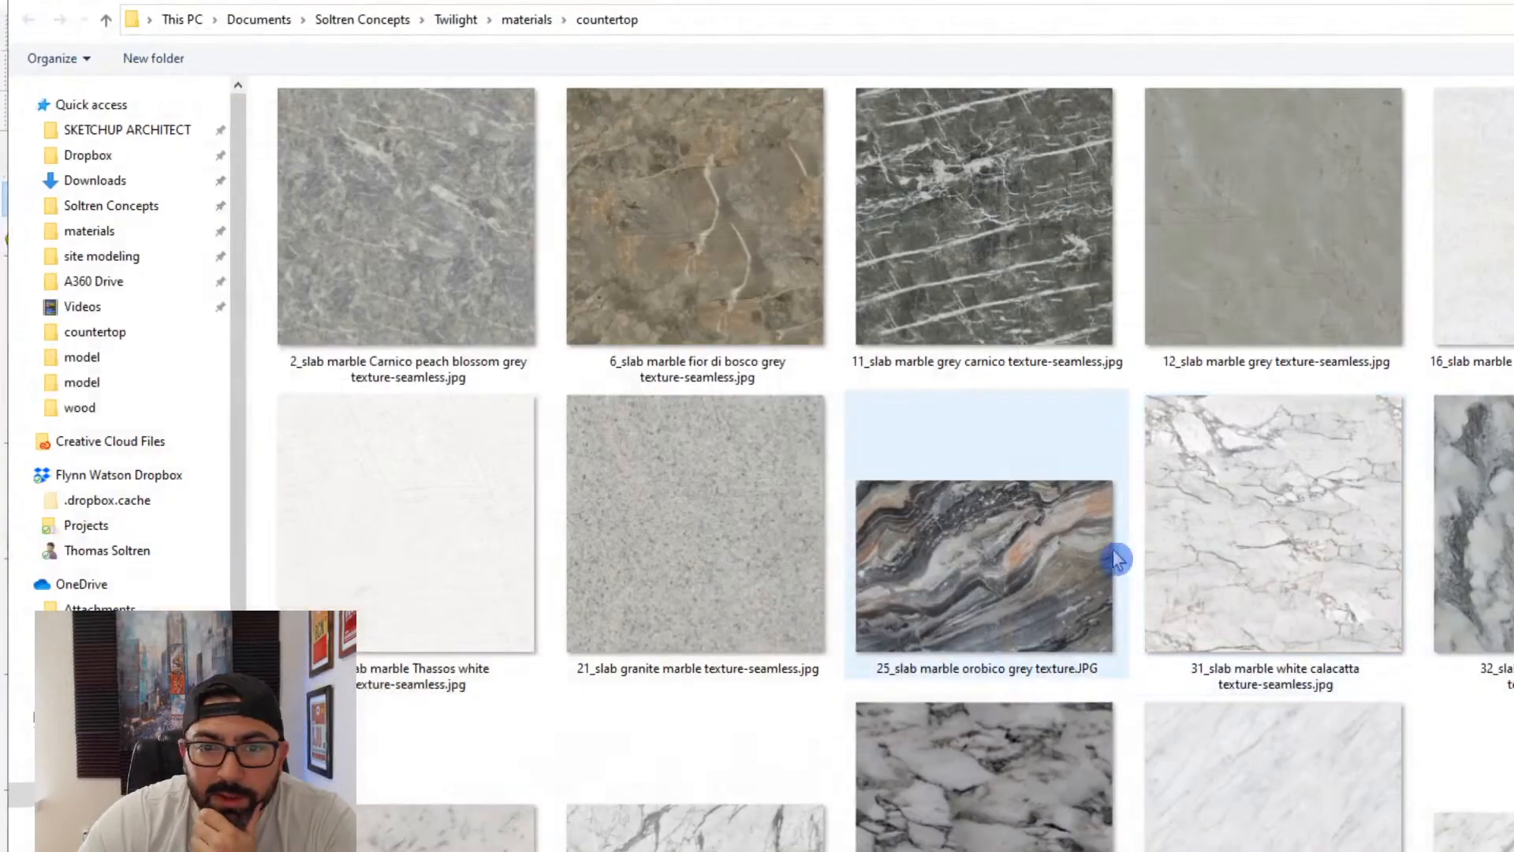
scroll(1108, 583, up, 5)
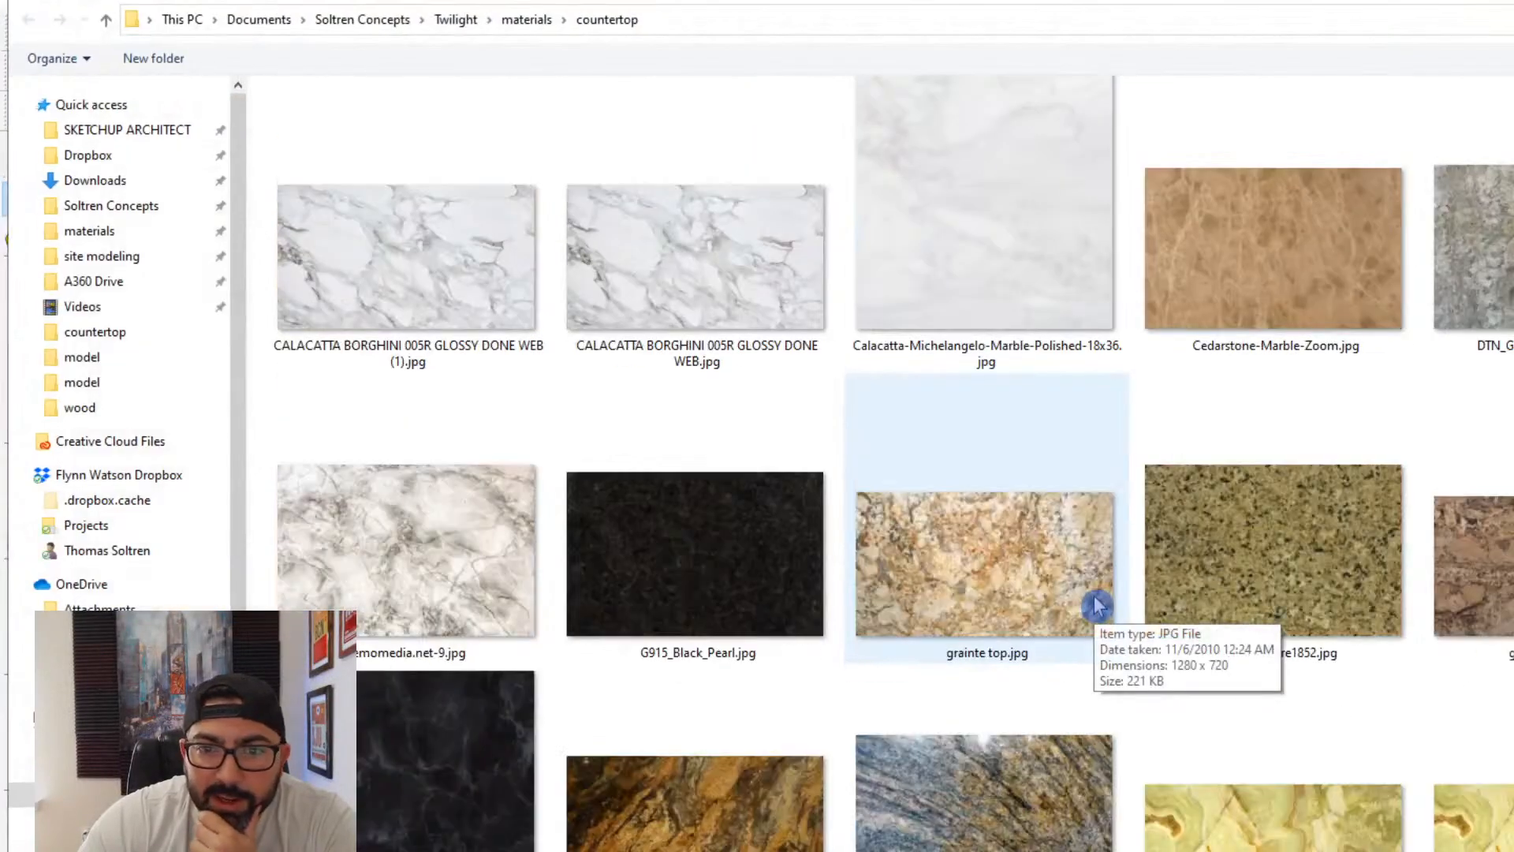
double_click(1038, 601)
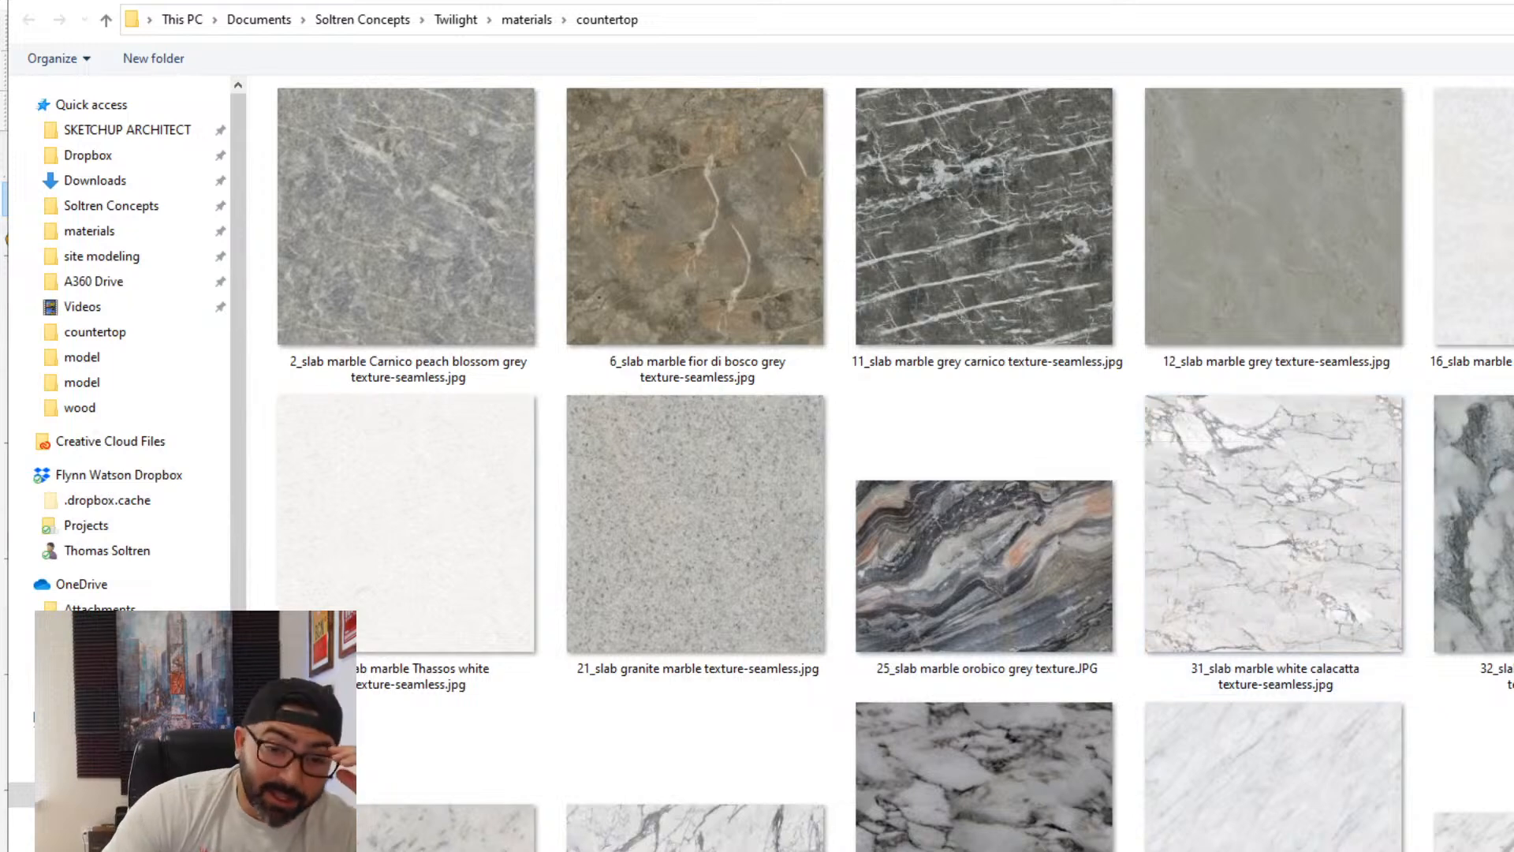
- Browse the countertop textures folder and load new-quay.jpg as the countertop material's texture image
scroll(747, 750, down, 10)
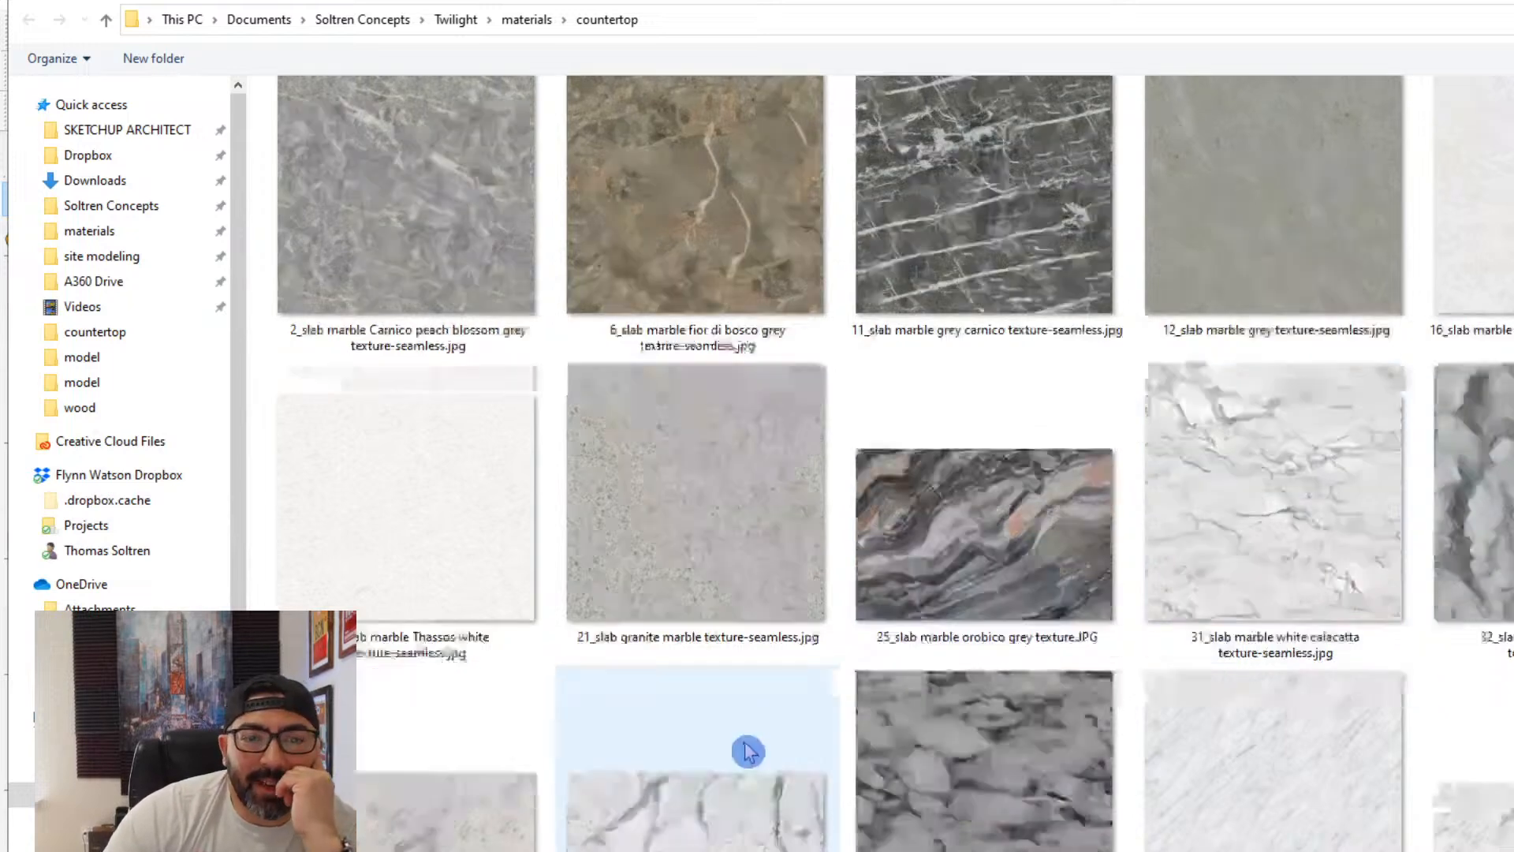
scroll(739, 763, down, 6)
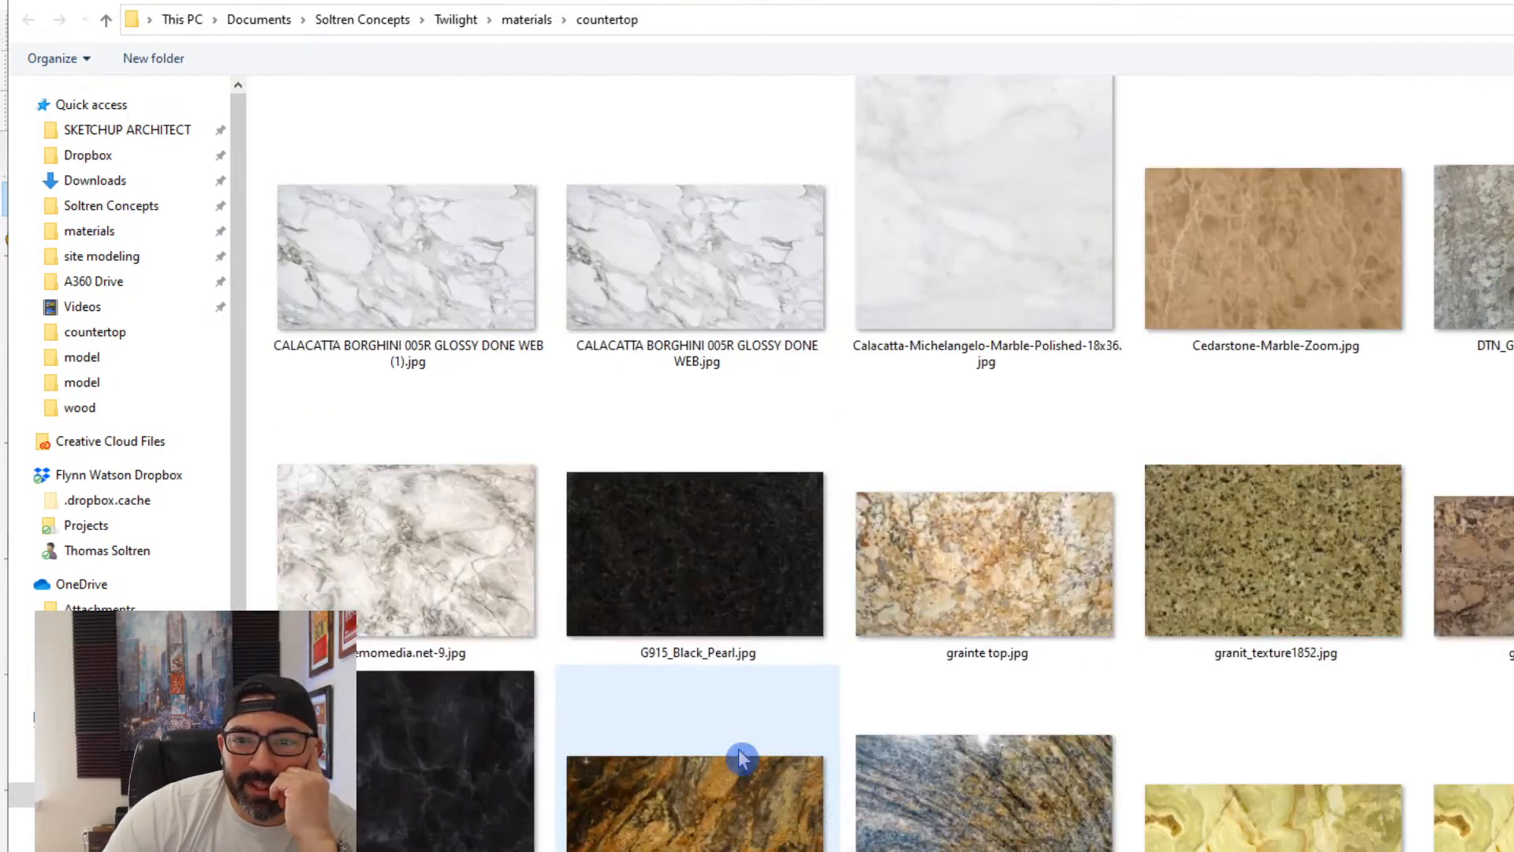
scroll(915, 759, down, 3)
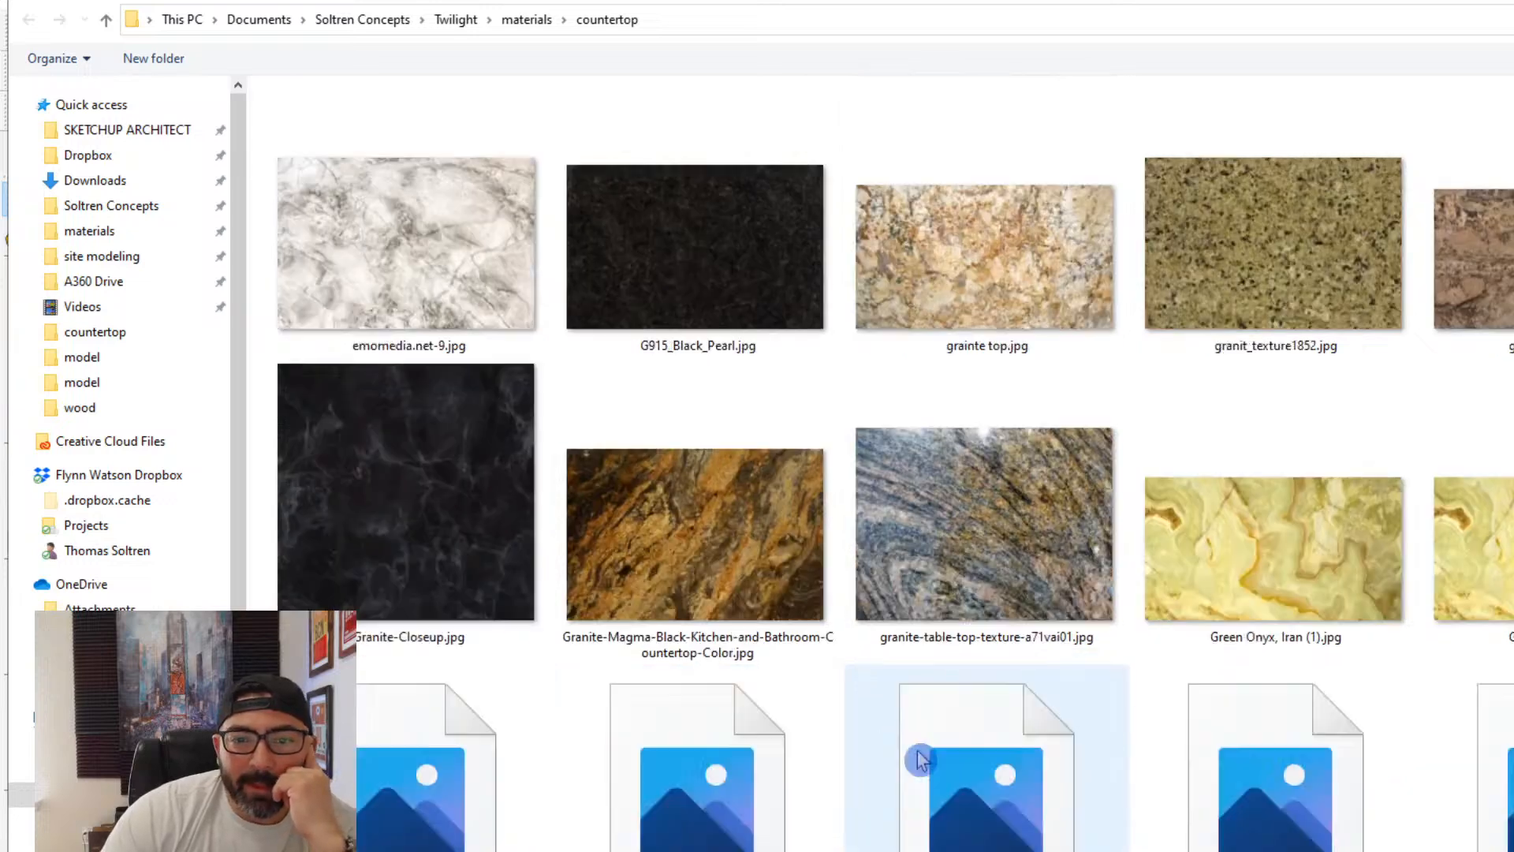
scroll(923, 756, down, 6)
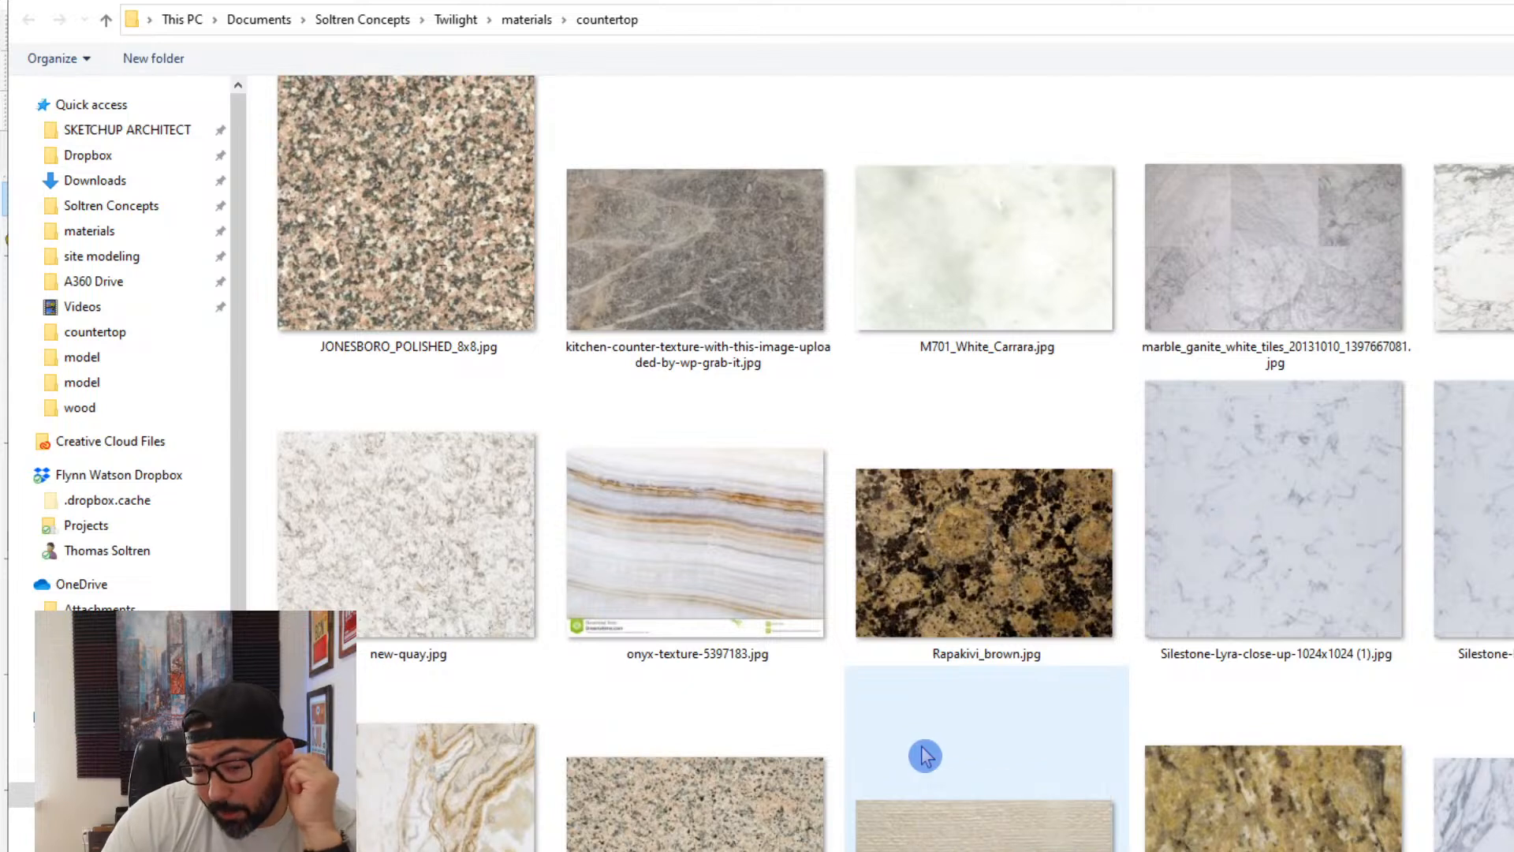
double_click(449, 619)
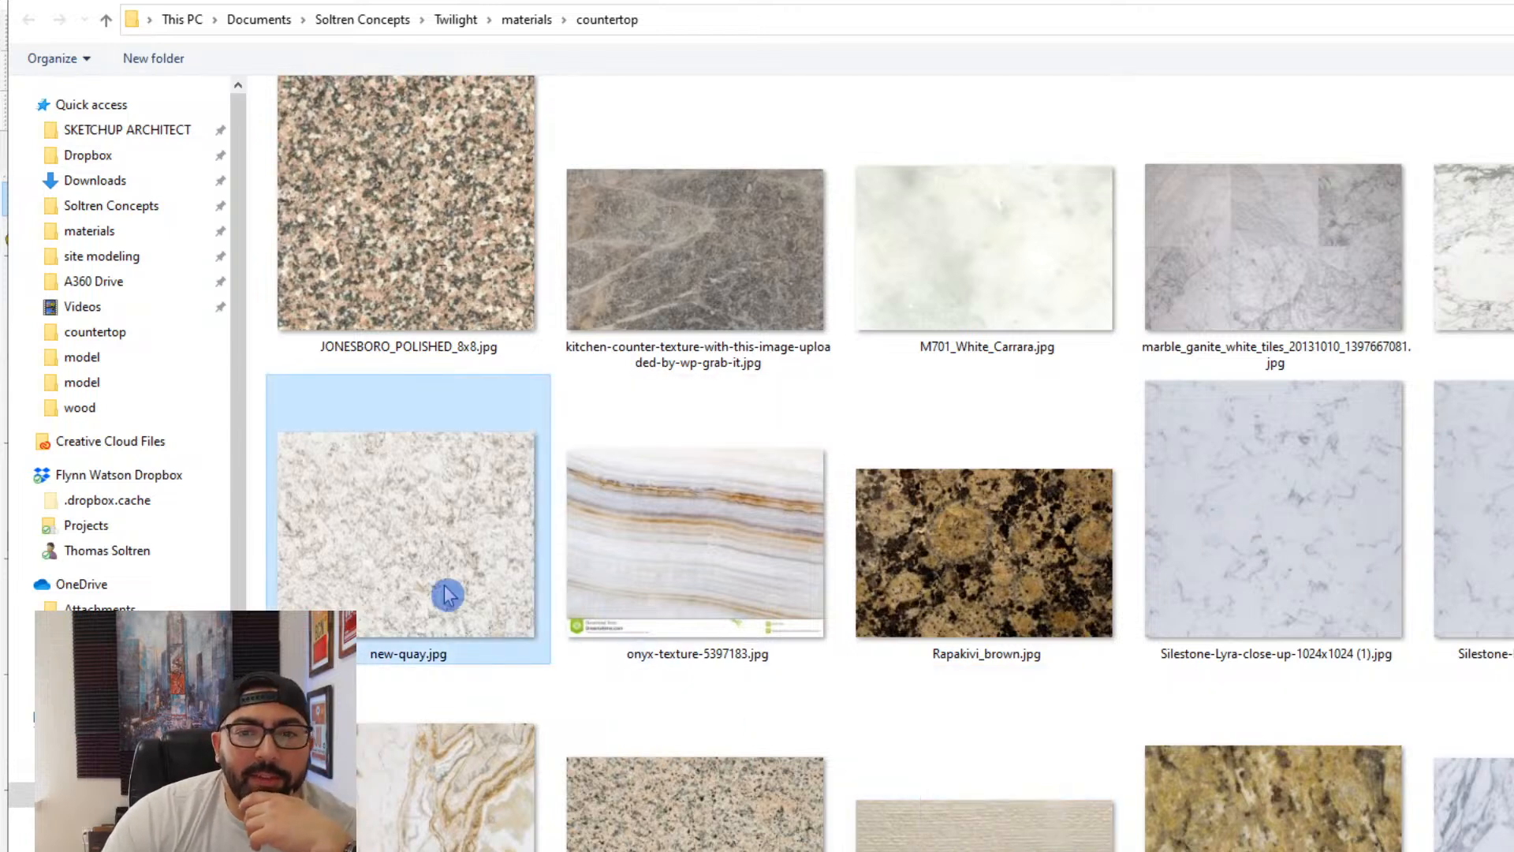
- Set the texture size of the island's new-quay countertop material to 48
middle_drag(863, 650, 907, 797)
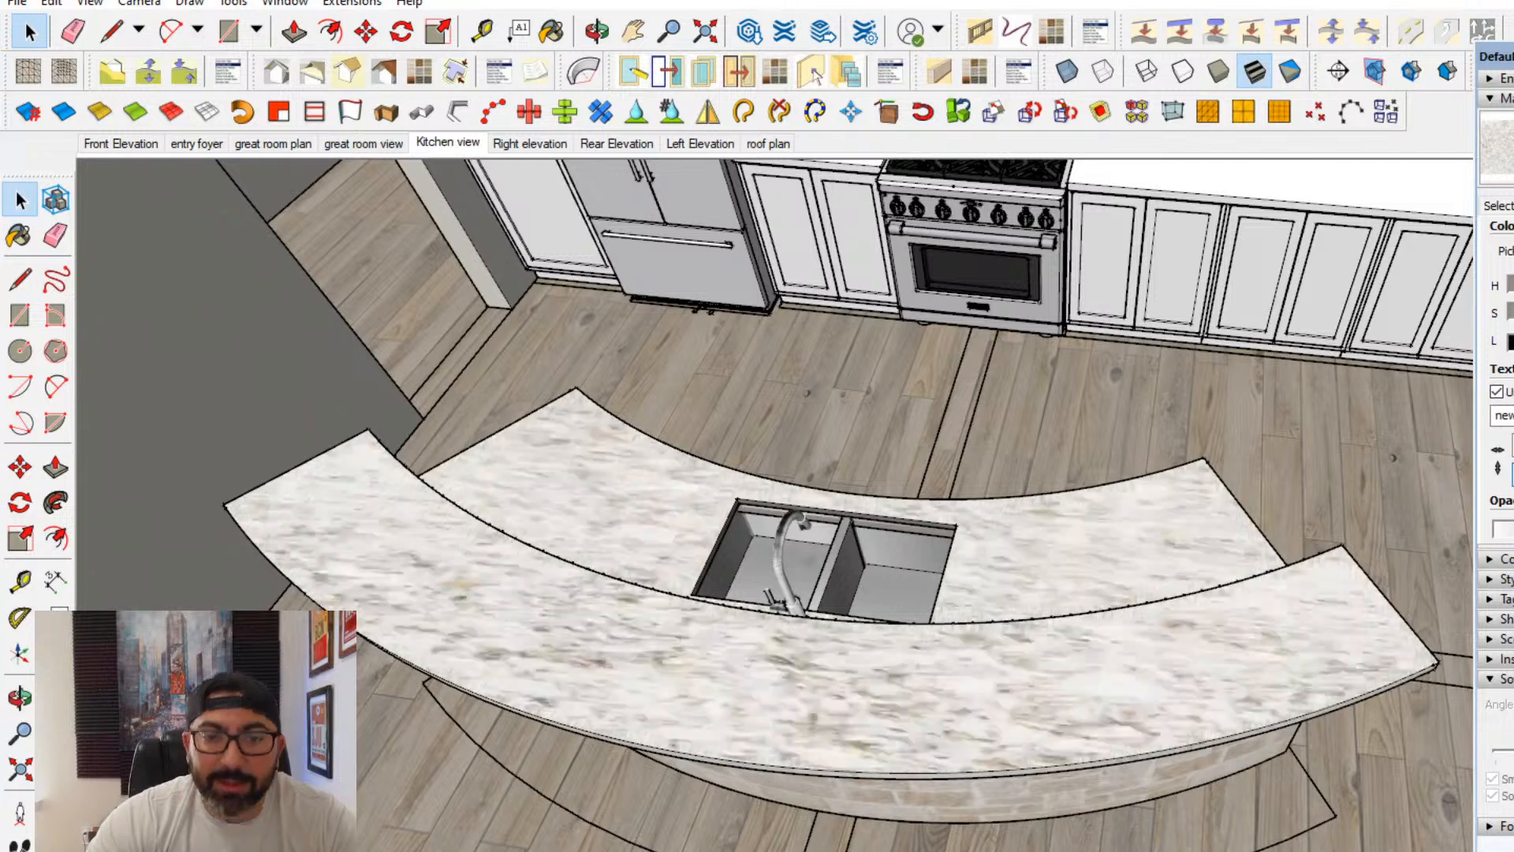
drag(1476, 476, 1458, 482)
text(48)
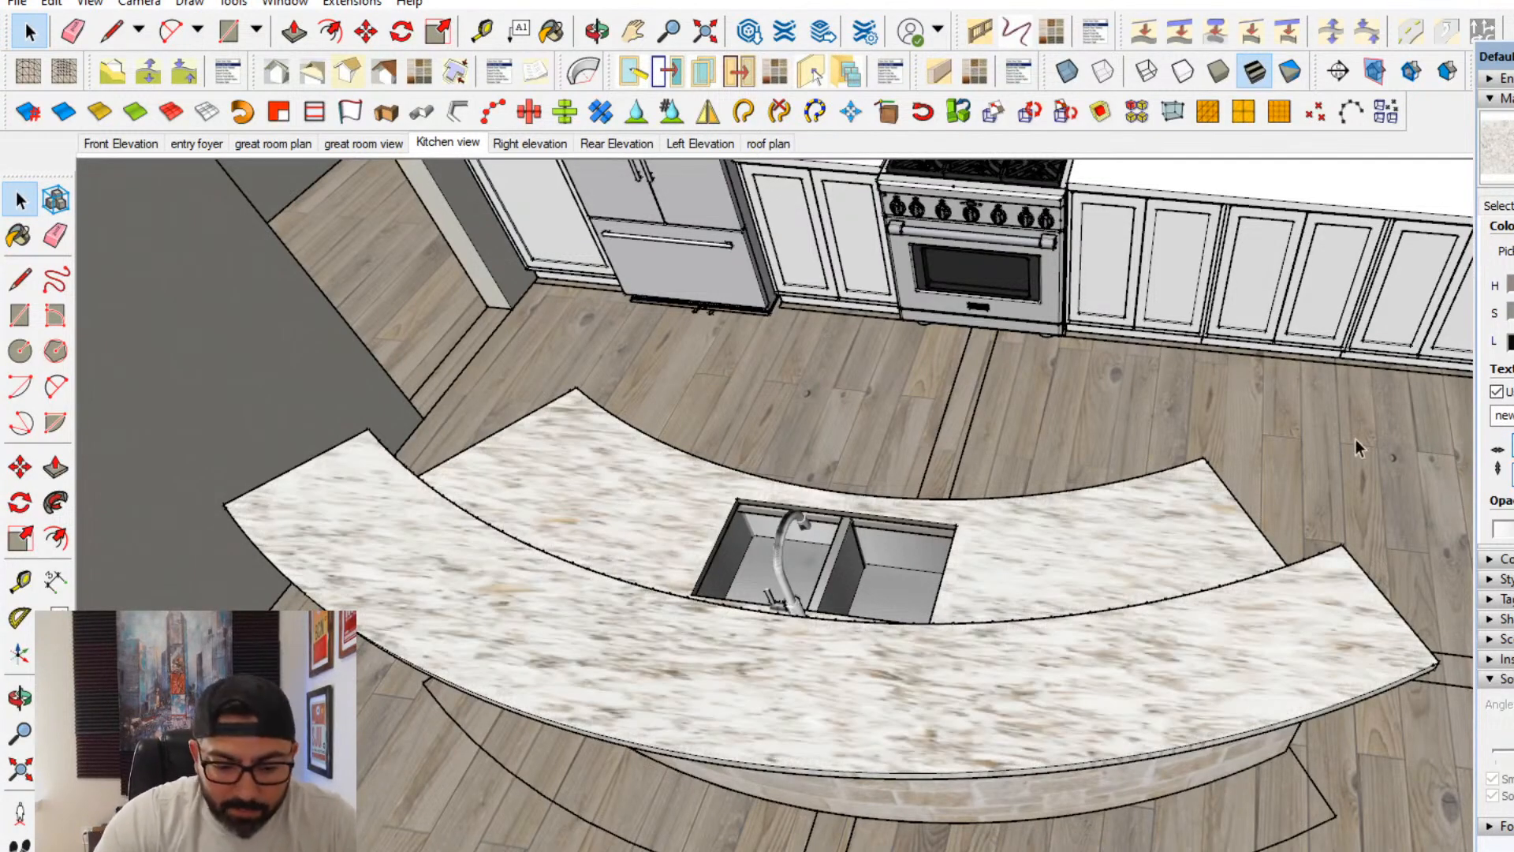
text(96)
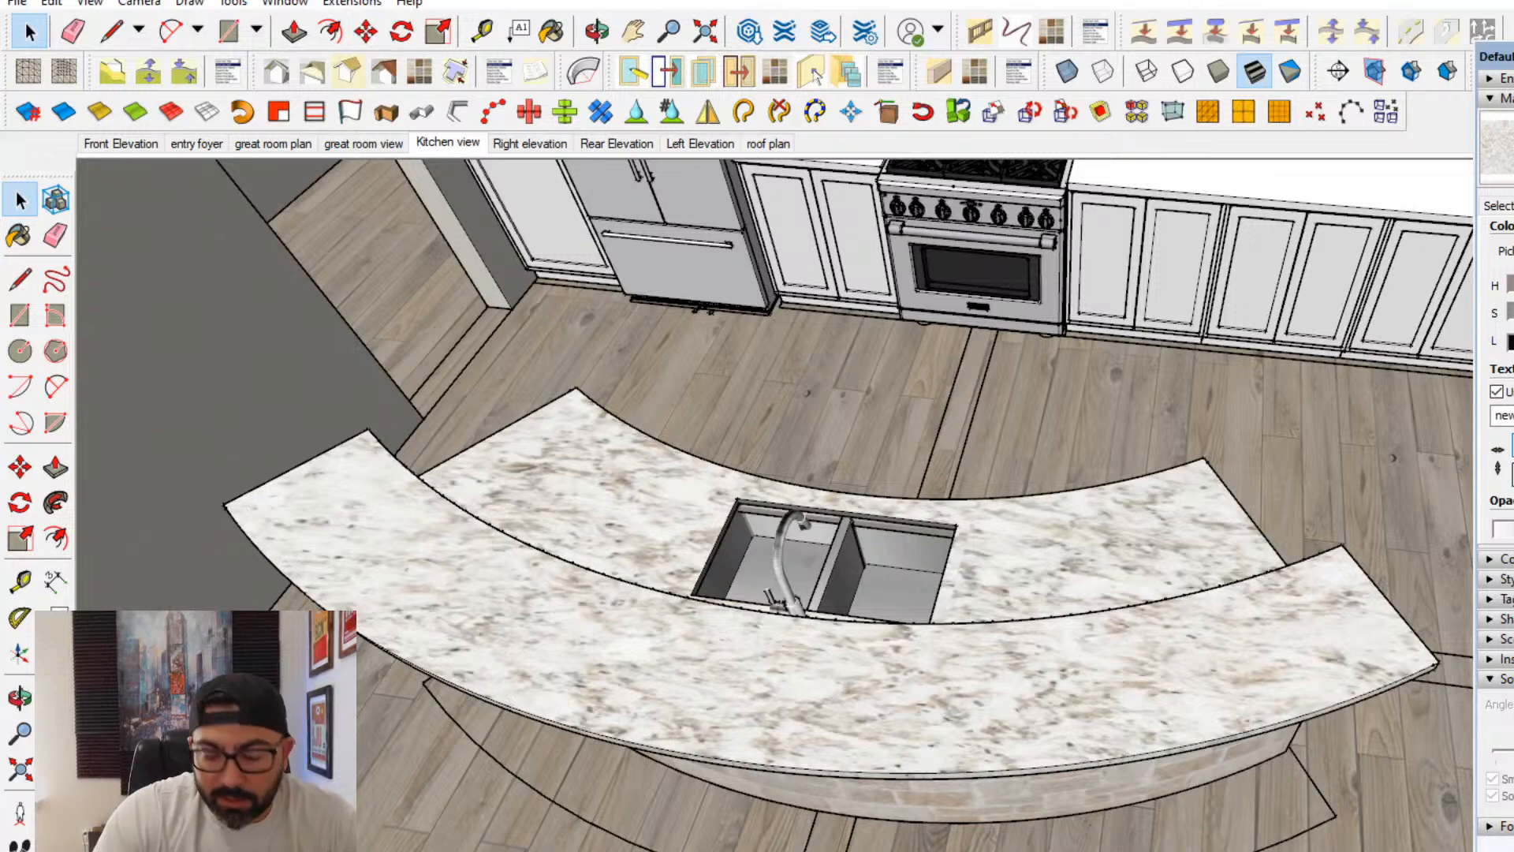
text(72)
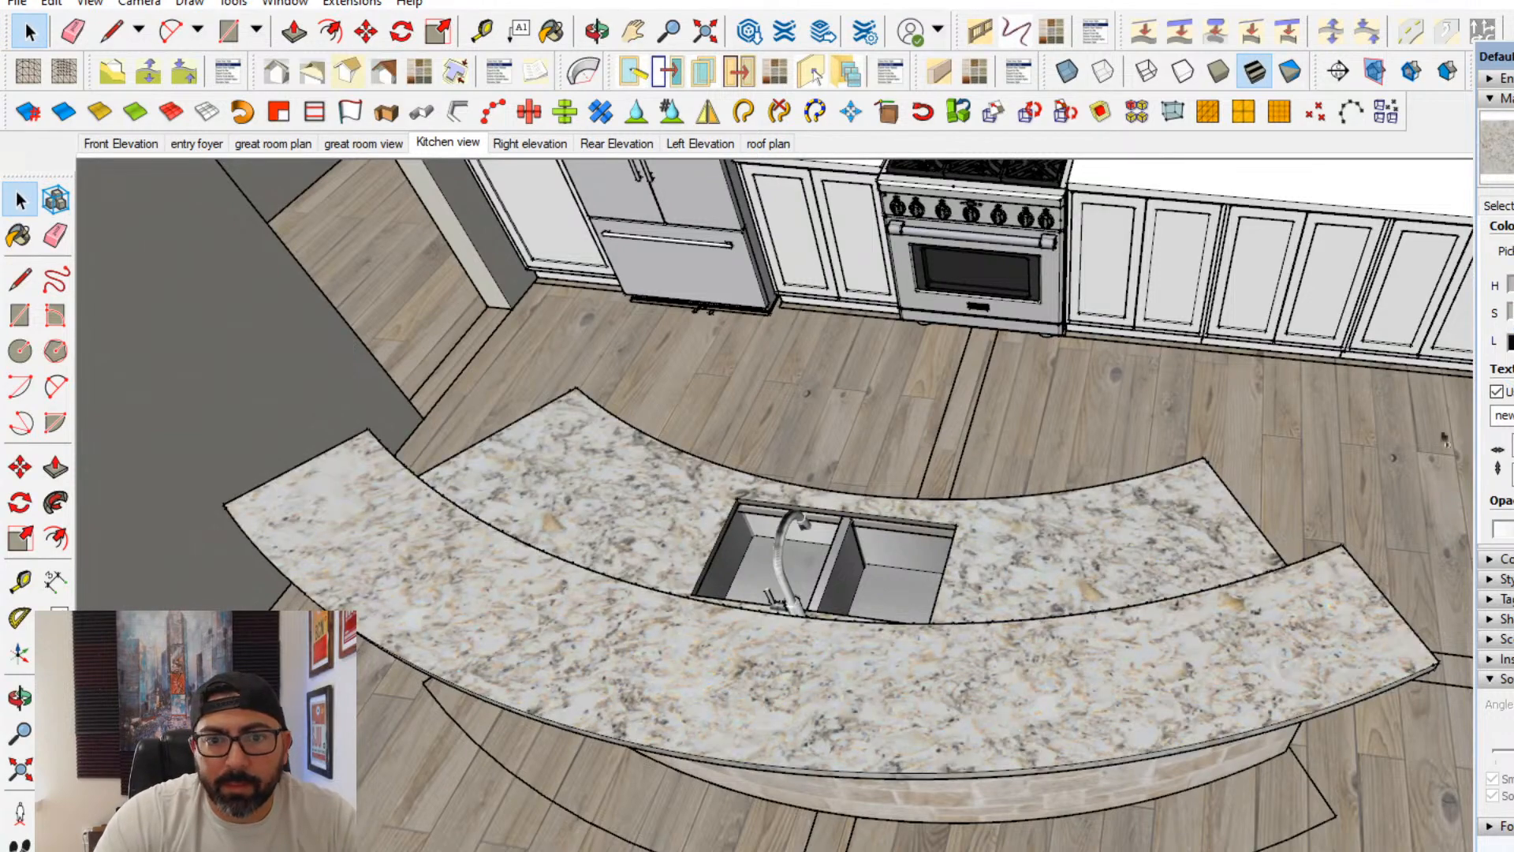
- Paint the countertops on both sides of the range along the back wall with the island's granite material
middle_drag(985, 696, 1167, 694)
click(824, 254)
key(b)
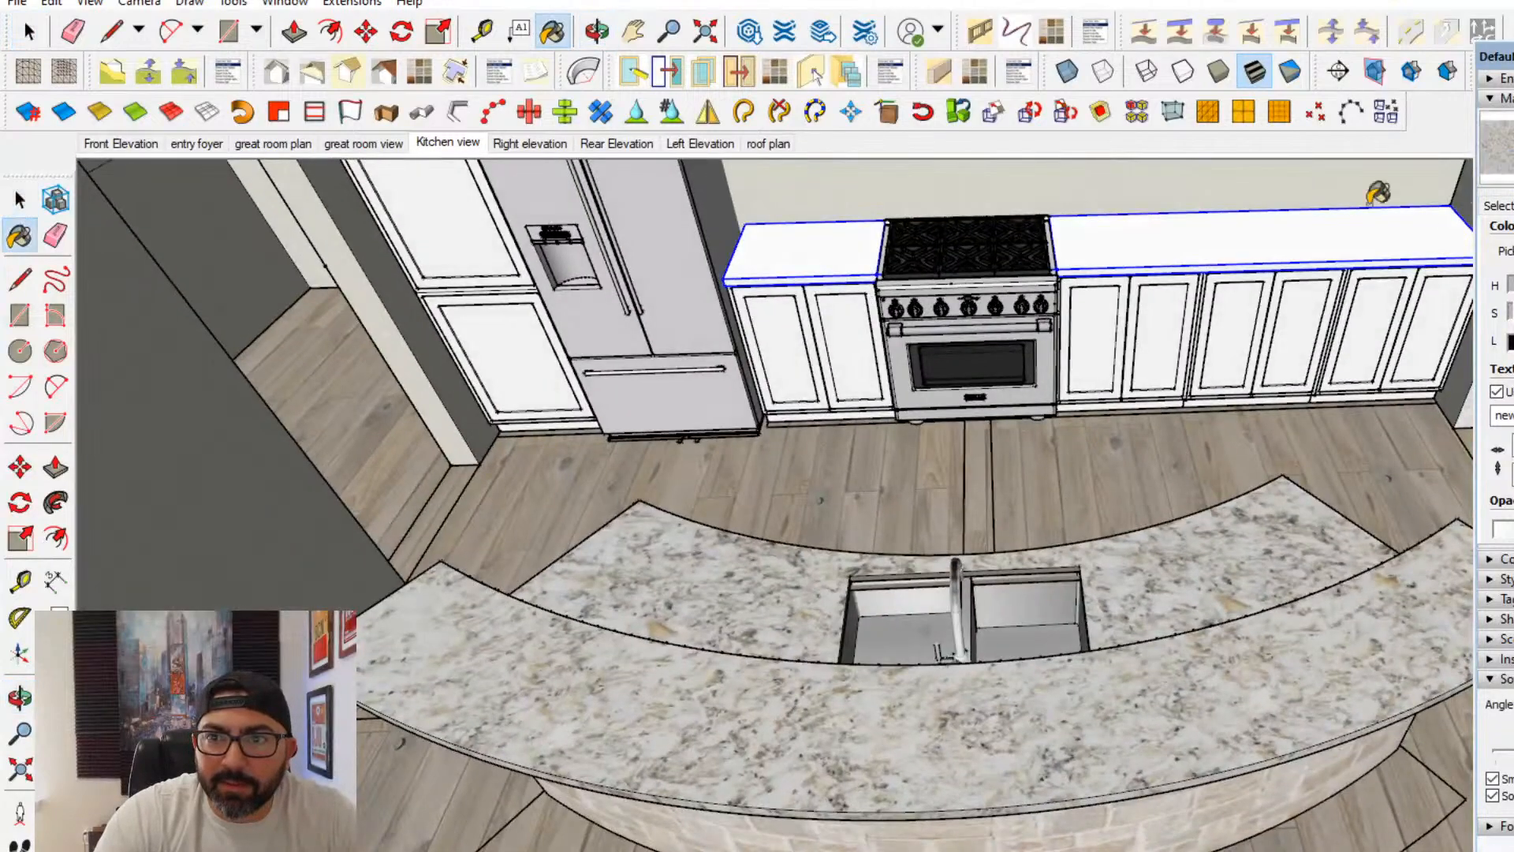
click(1214, 232)
click(20, 200)
mouse_move(796, 512)
middle_down()
mouse_move(962, 347)
mouse_move(978, 442)
mouse_move(870, 366)
middle_up()
scroll(836, 384, up, 5)
double_click(826, 419)
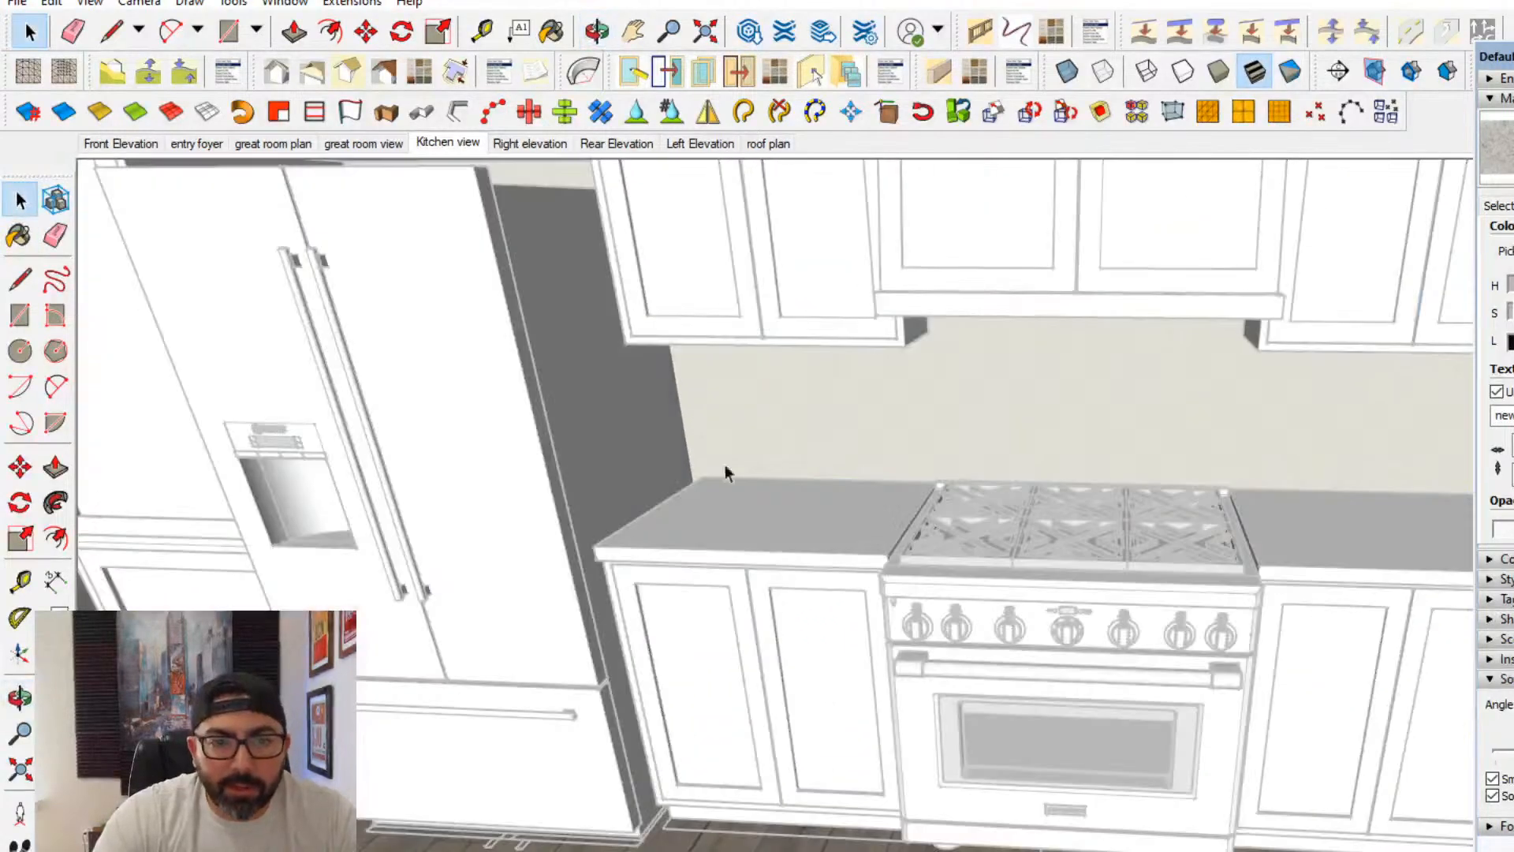
middle_drag(726, 465, 1061, 454)
key(Escape)
middle_drag(749, 555, 636, 456)
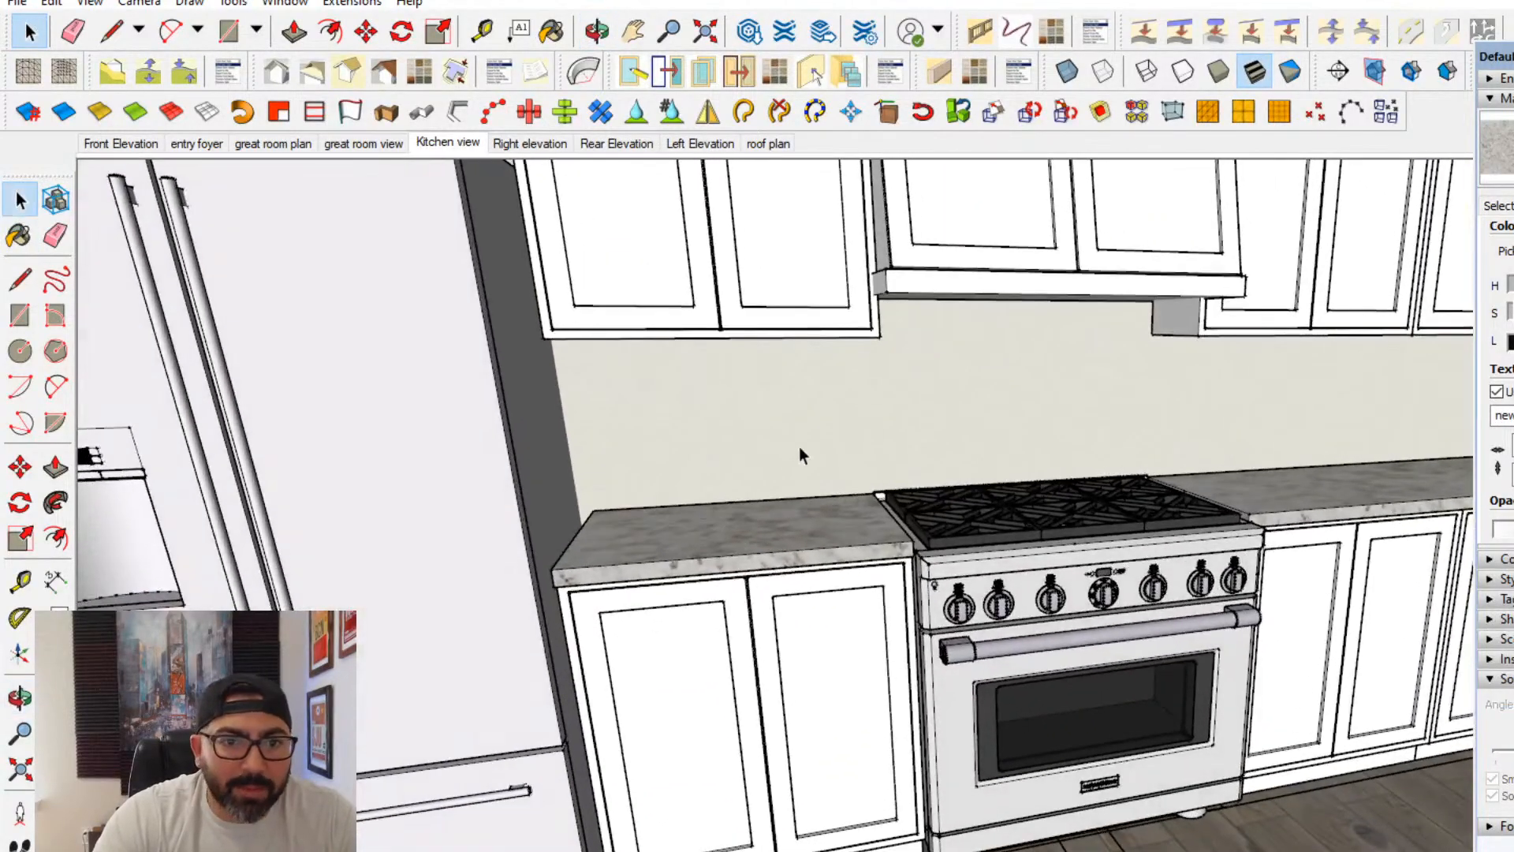
- Inside the back wall group, draw a backsplash rectangle from below the upper cabinets beside the refrigerator to the countertop's far end
double_click(738, 462)
click(20, 316)
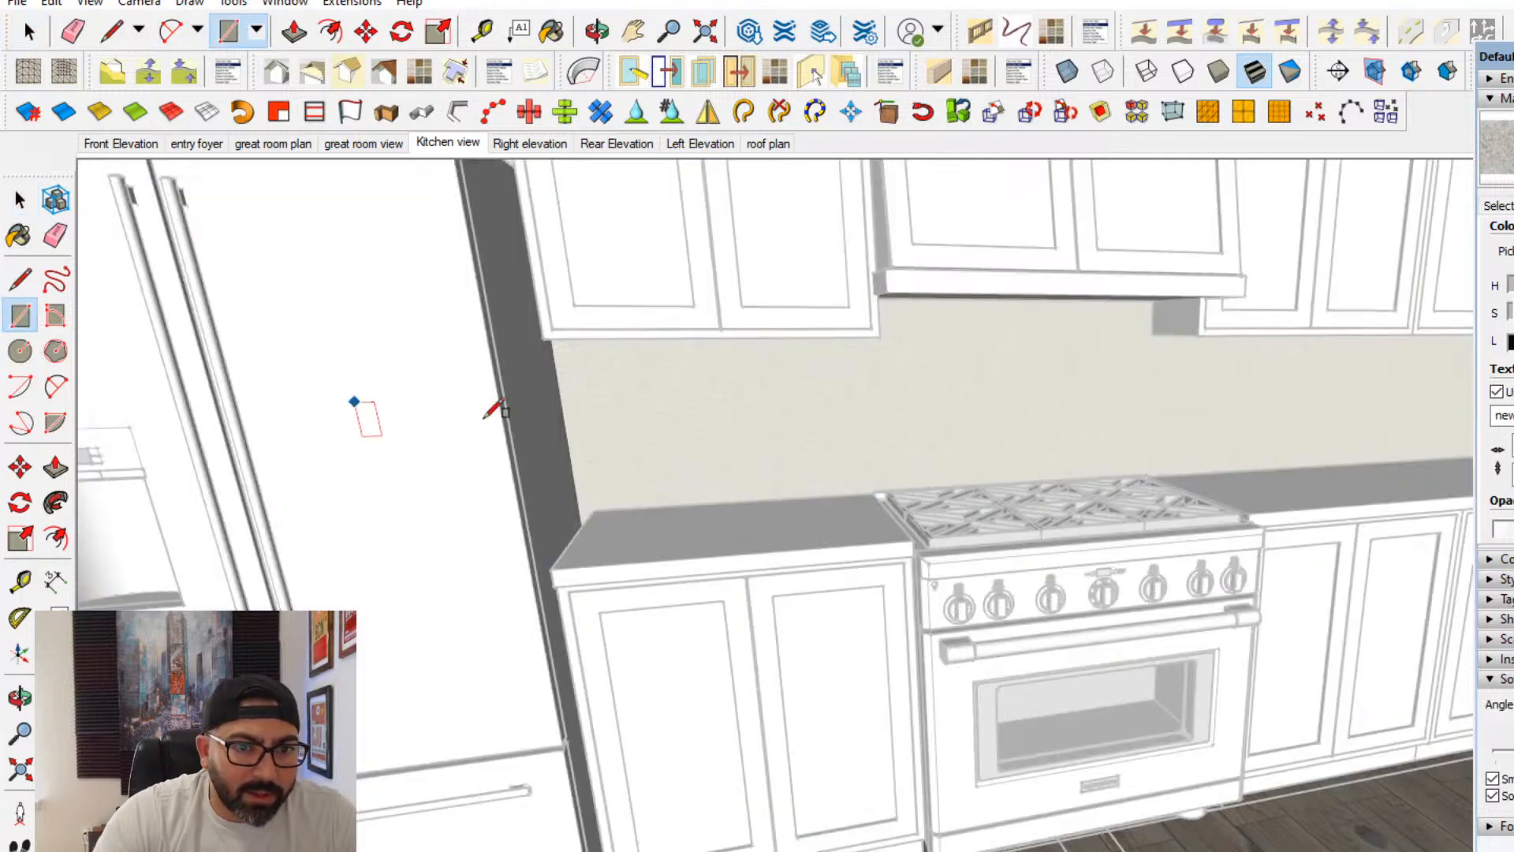
scroll(573, 397, up, 1)
middle_drag(570, 424, 593, 324)
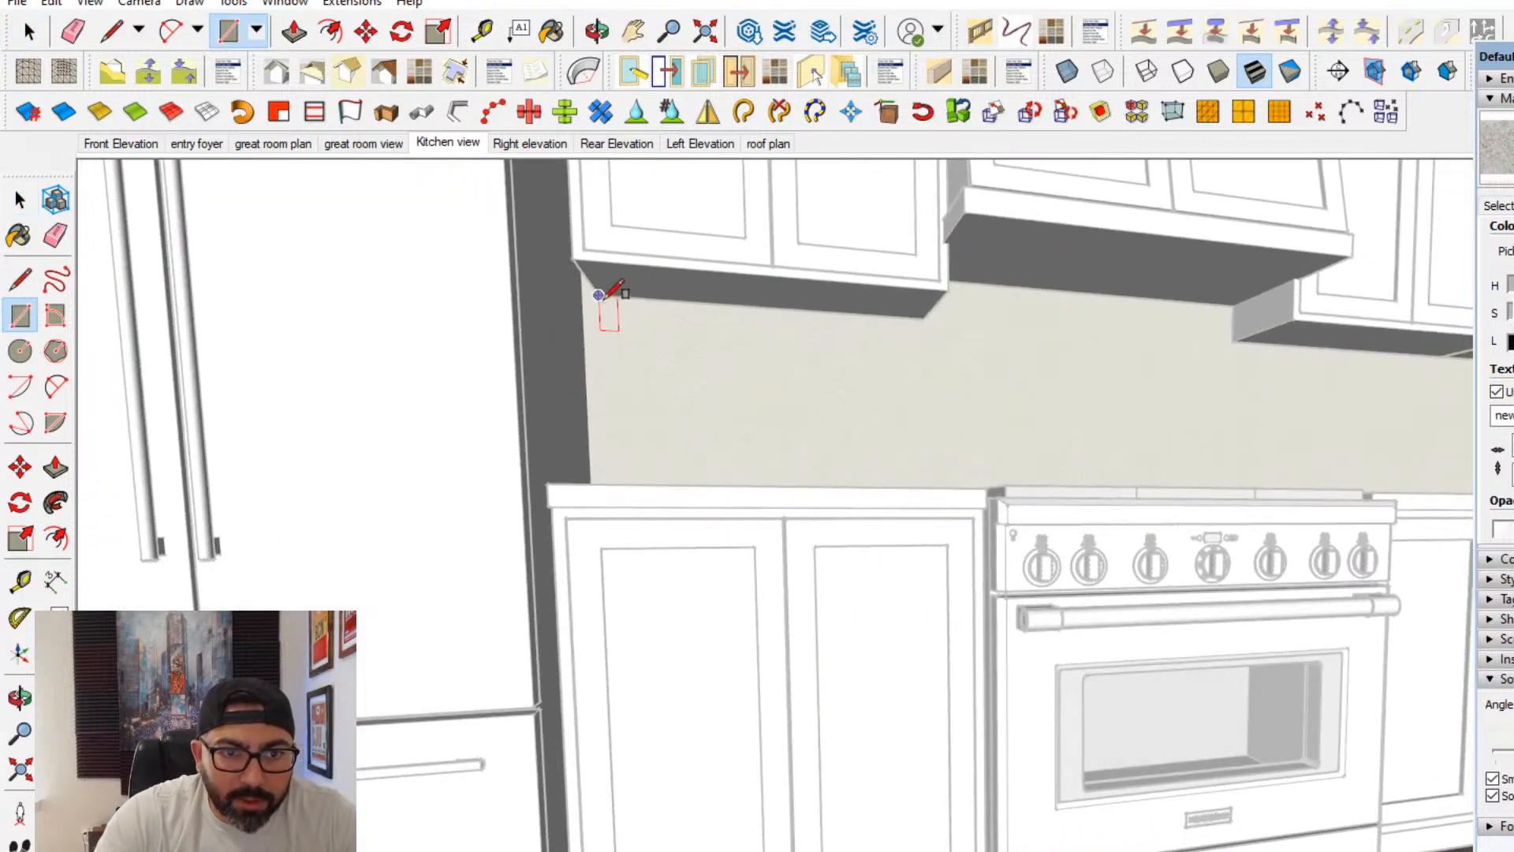
click(598, 295)
middle_drag(882, 380, 182, 694)
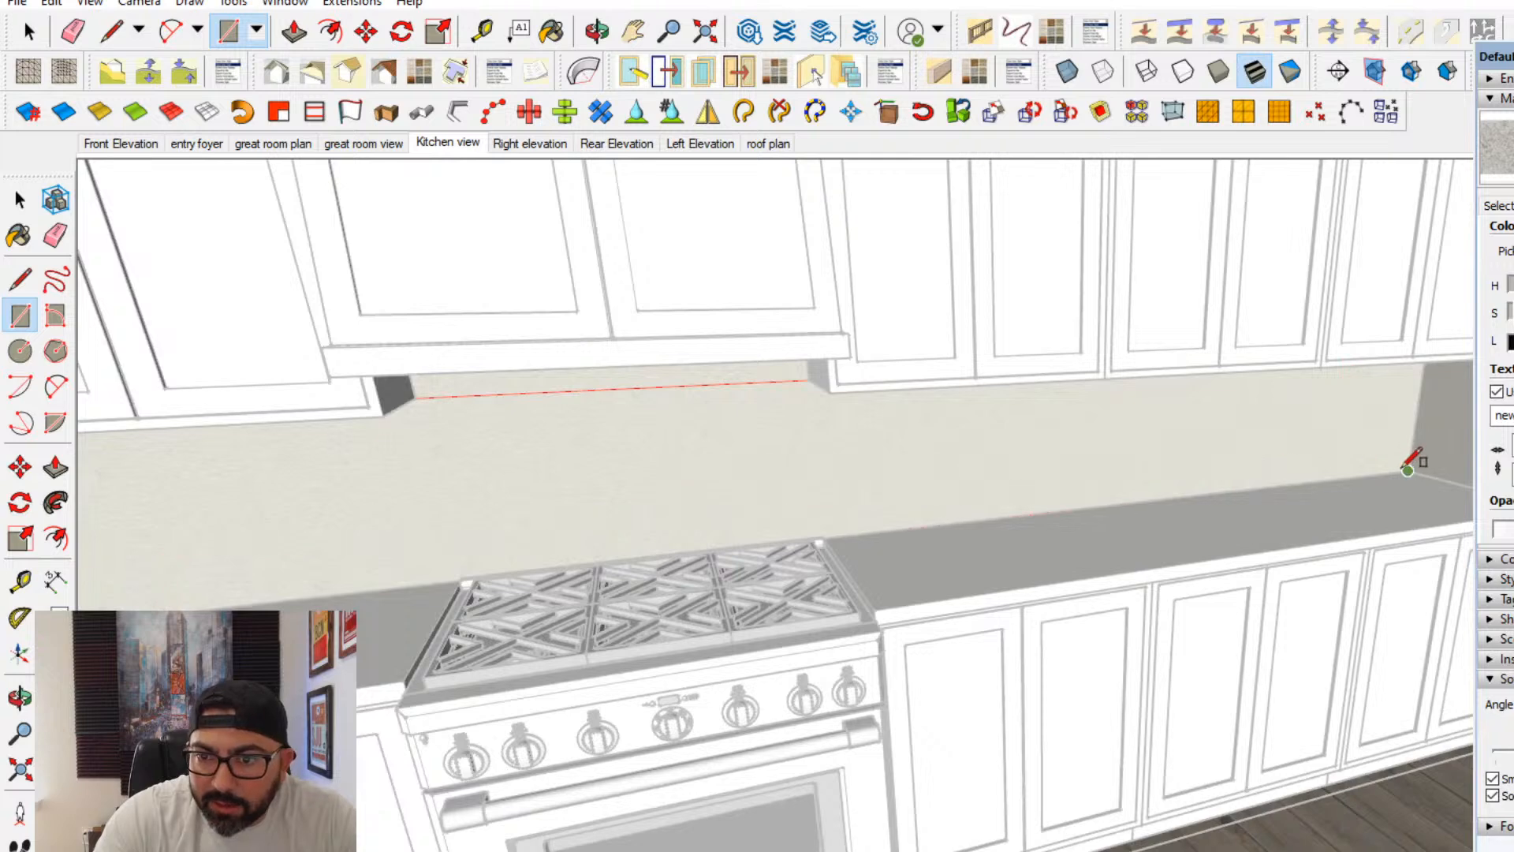
click(1407, 469)
- Select the backsplash rectangle with its edges and make it a group
middle_drag(531, 422, 129, 224)
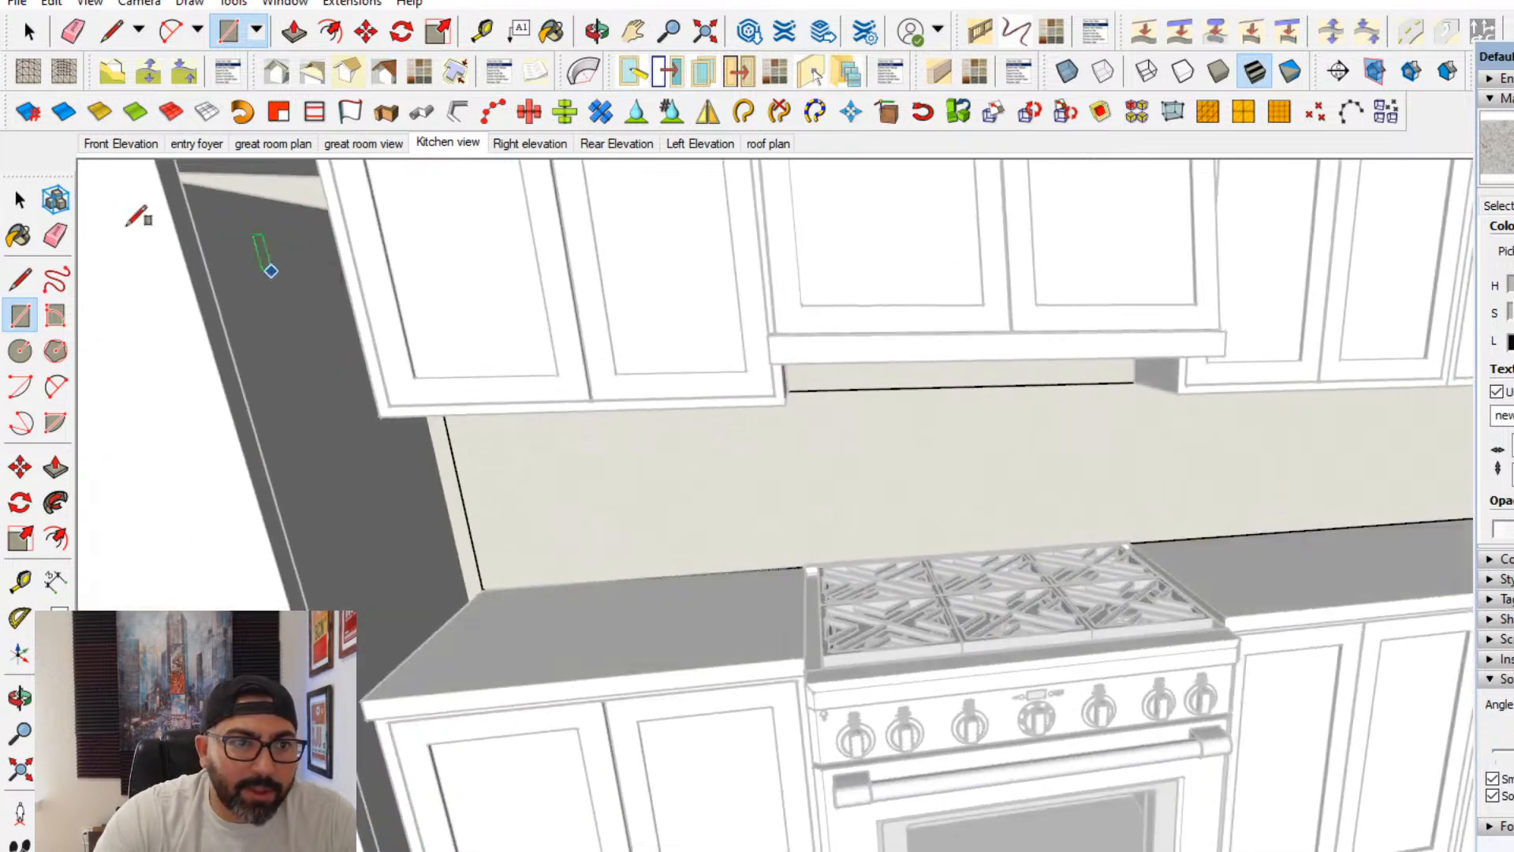
key(space)
double_click(782, 455)
right_click(783, 456)
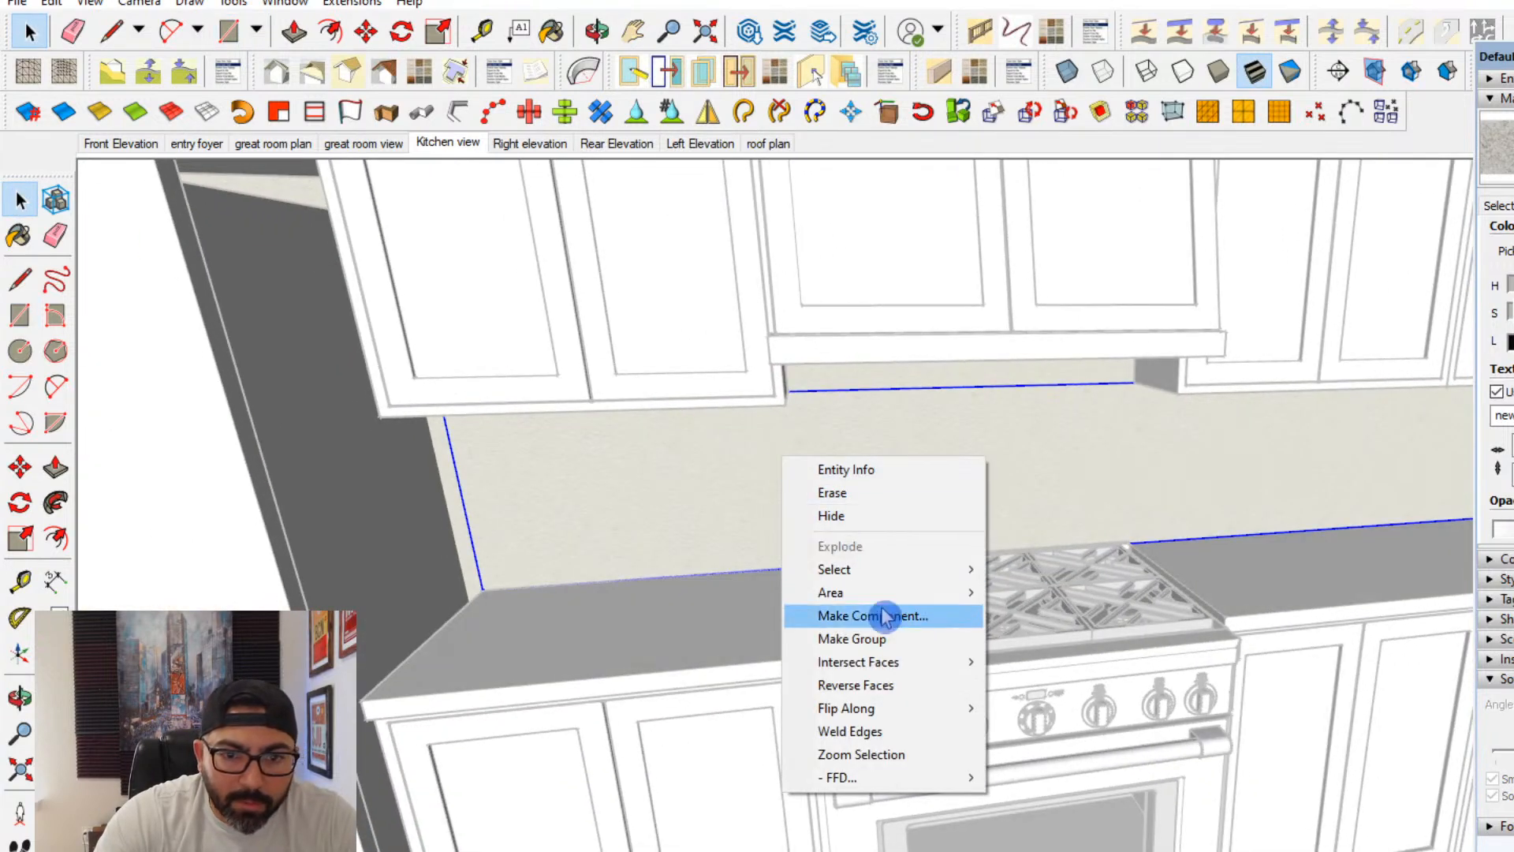
click(852, 638)
- Push/Pull the backsplash slightly out from the wall and raise its top to the underside of the range hood
click(55, 467)
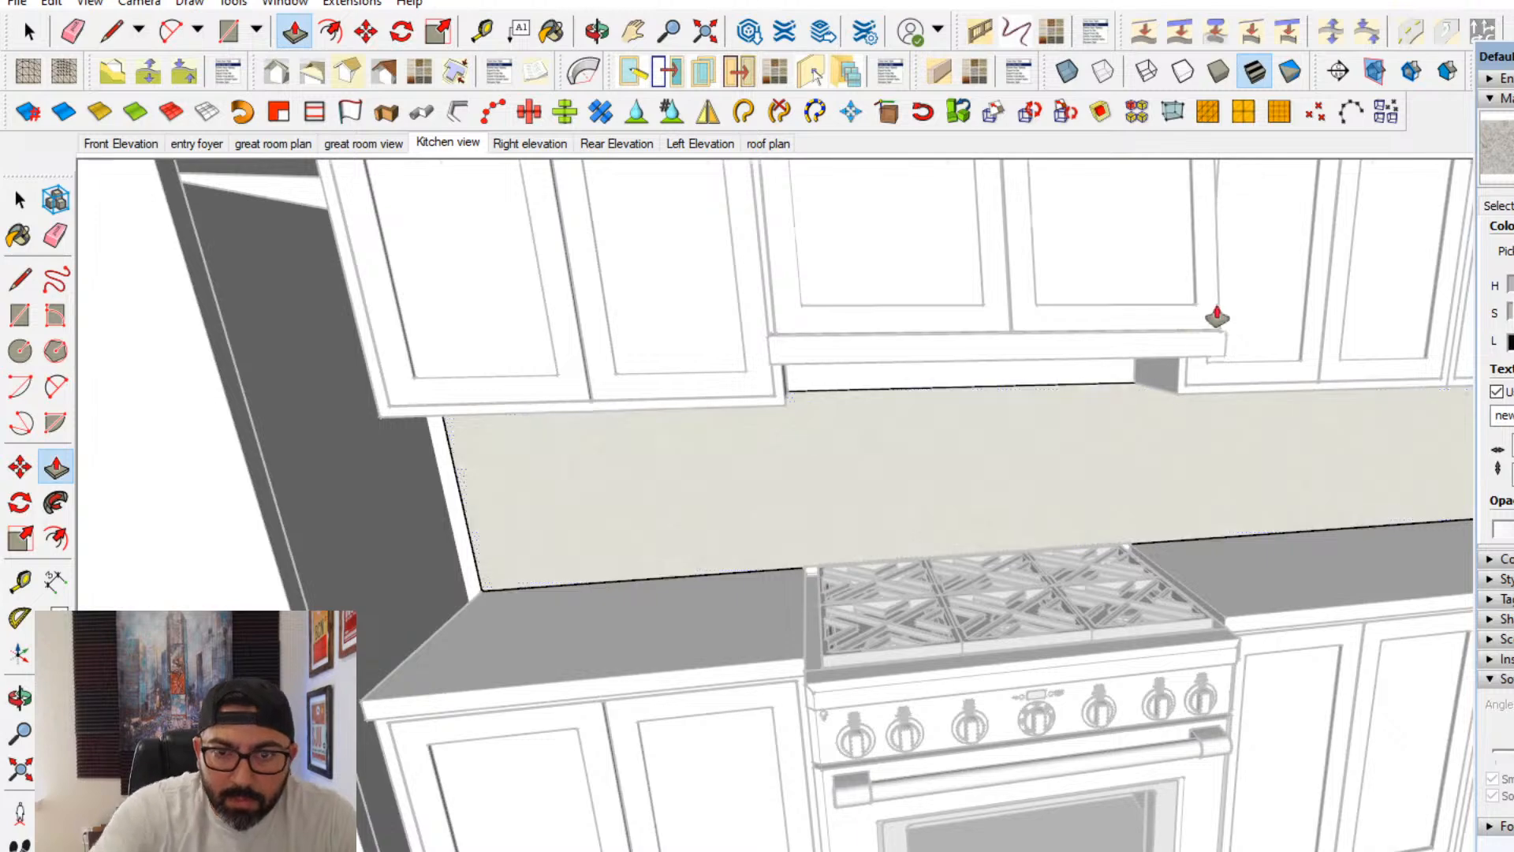
scroll(1115, 395, up, 6)
scroll(1087, 445, up, 2)
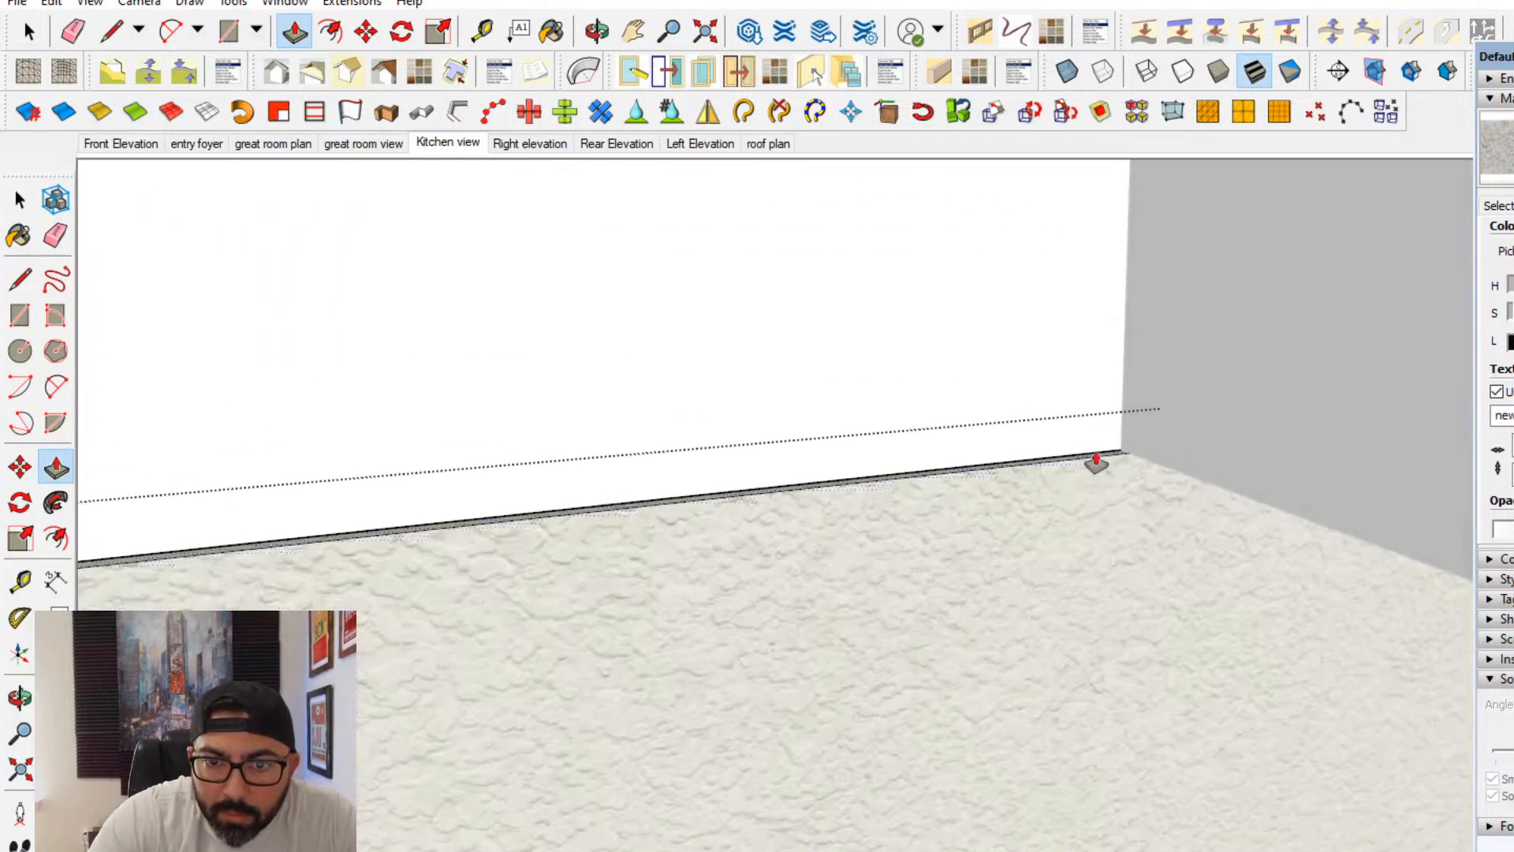
drag(1109, 451, 1129, 231)
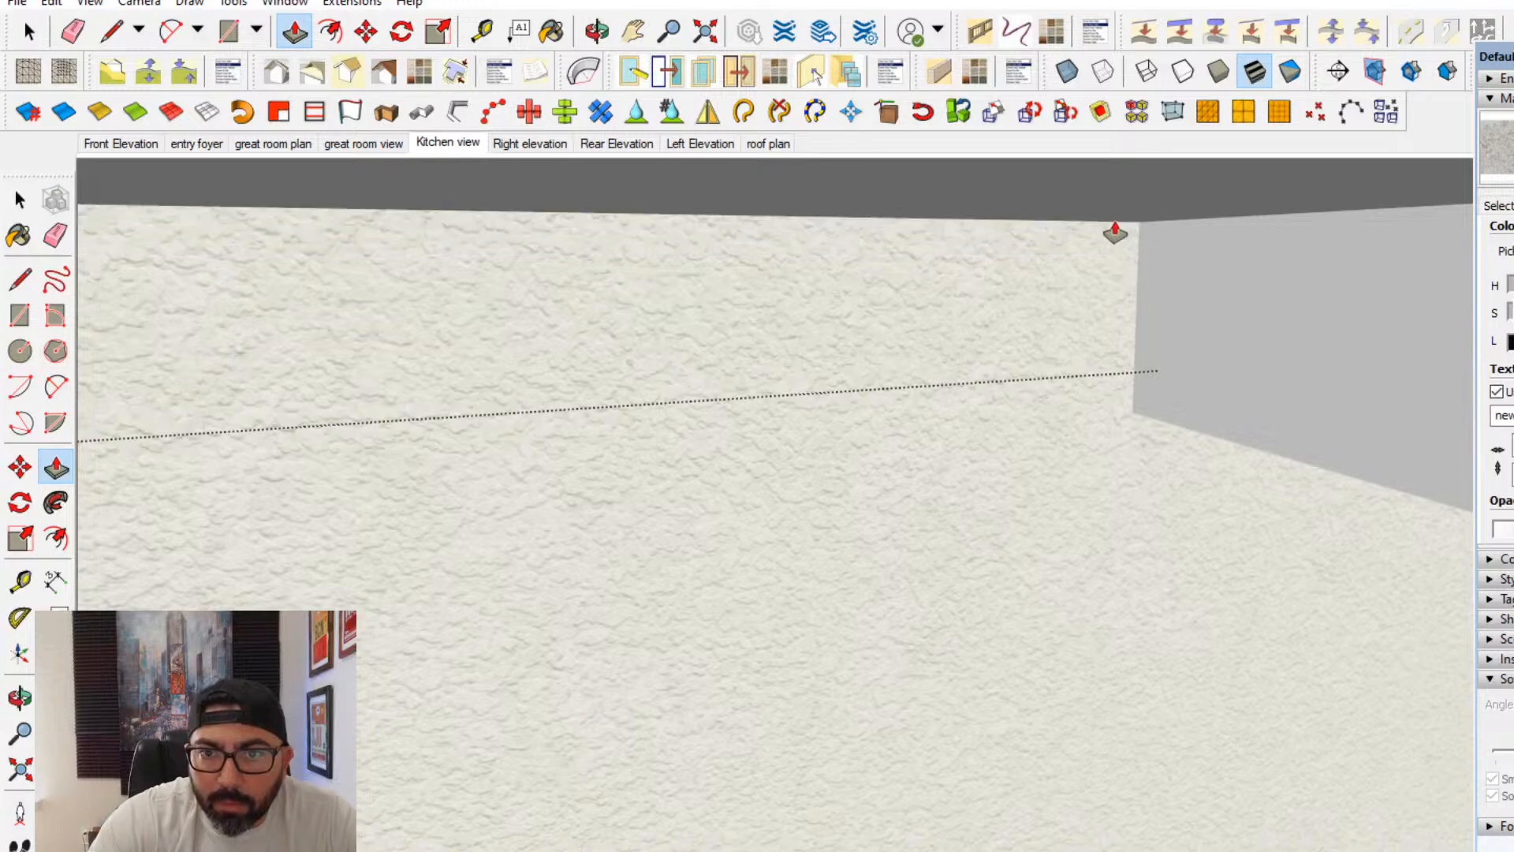
scroll(1115, 237, down, 6)
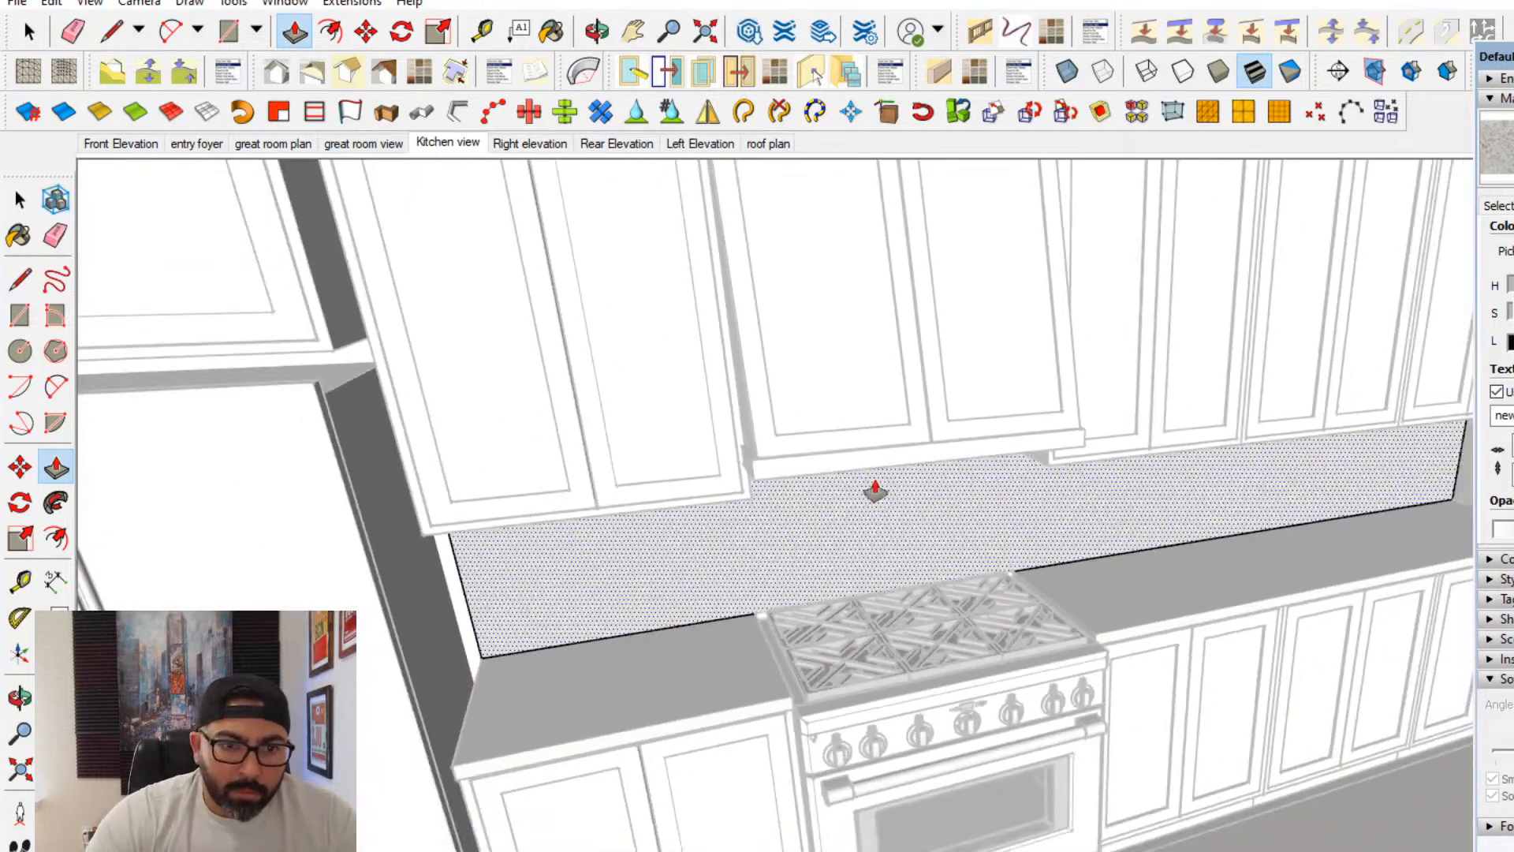
- Try the countertop granite material on the backsplash and check it against the kitchen cabinets
click(19, 235)
click(702, 541)
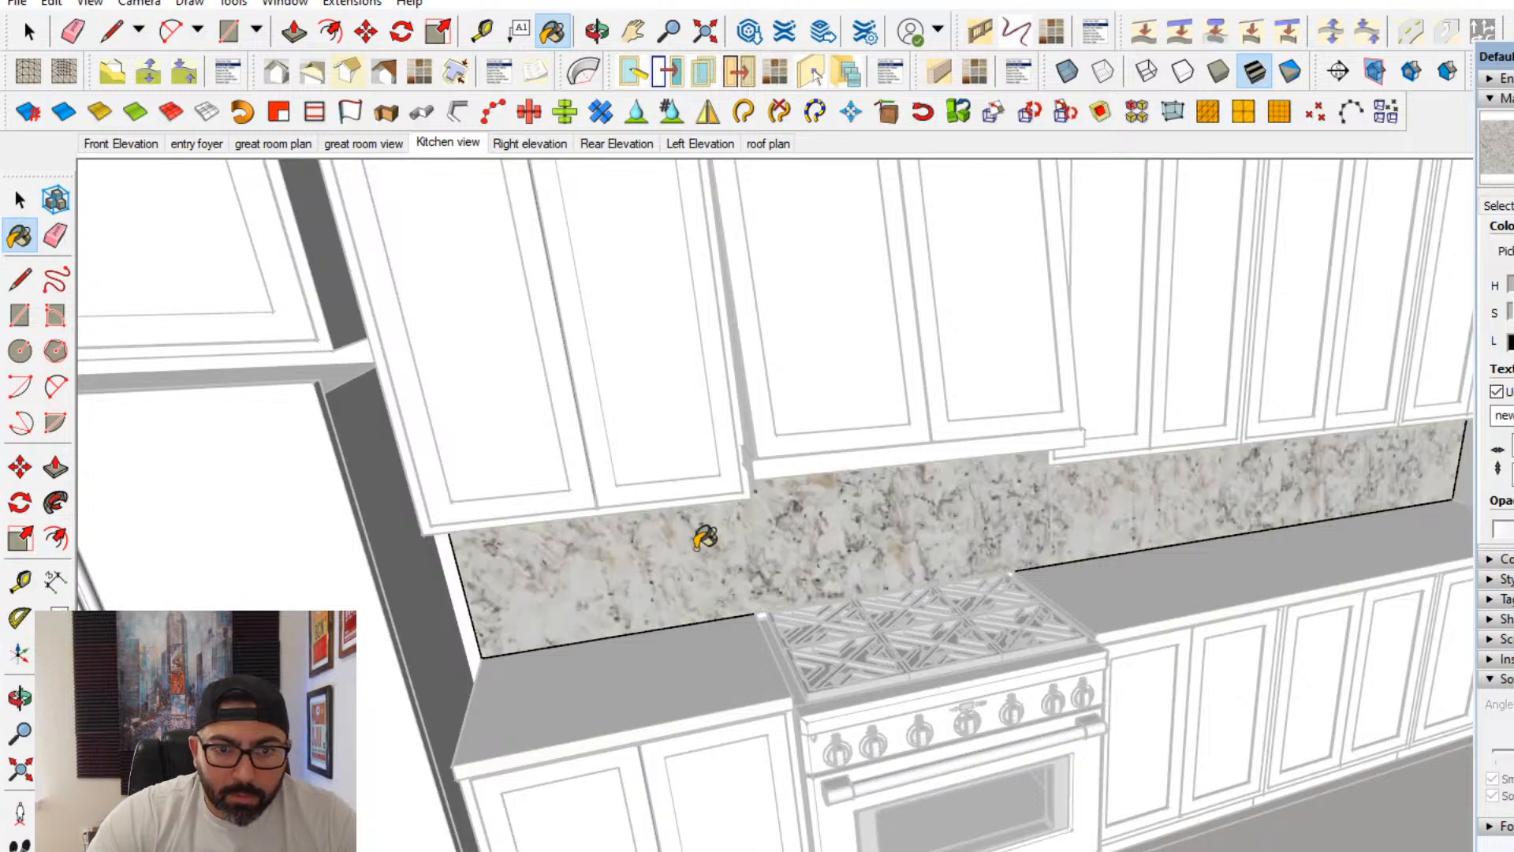
scroll(694, 533, down, 5)
key(space)
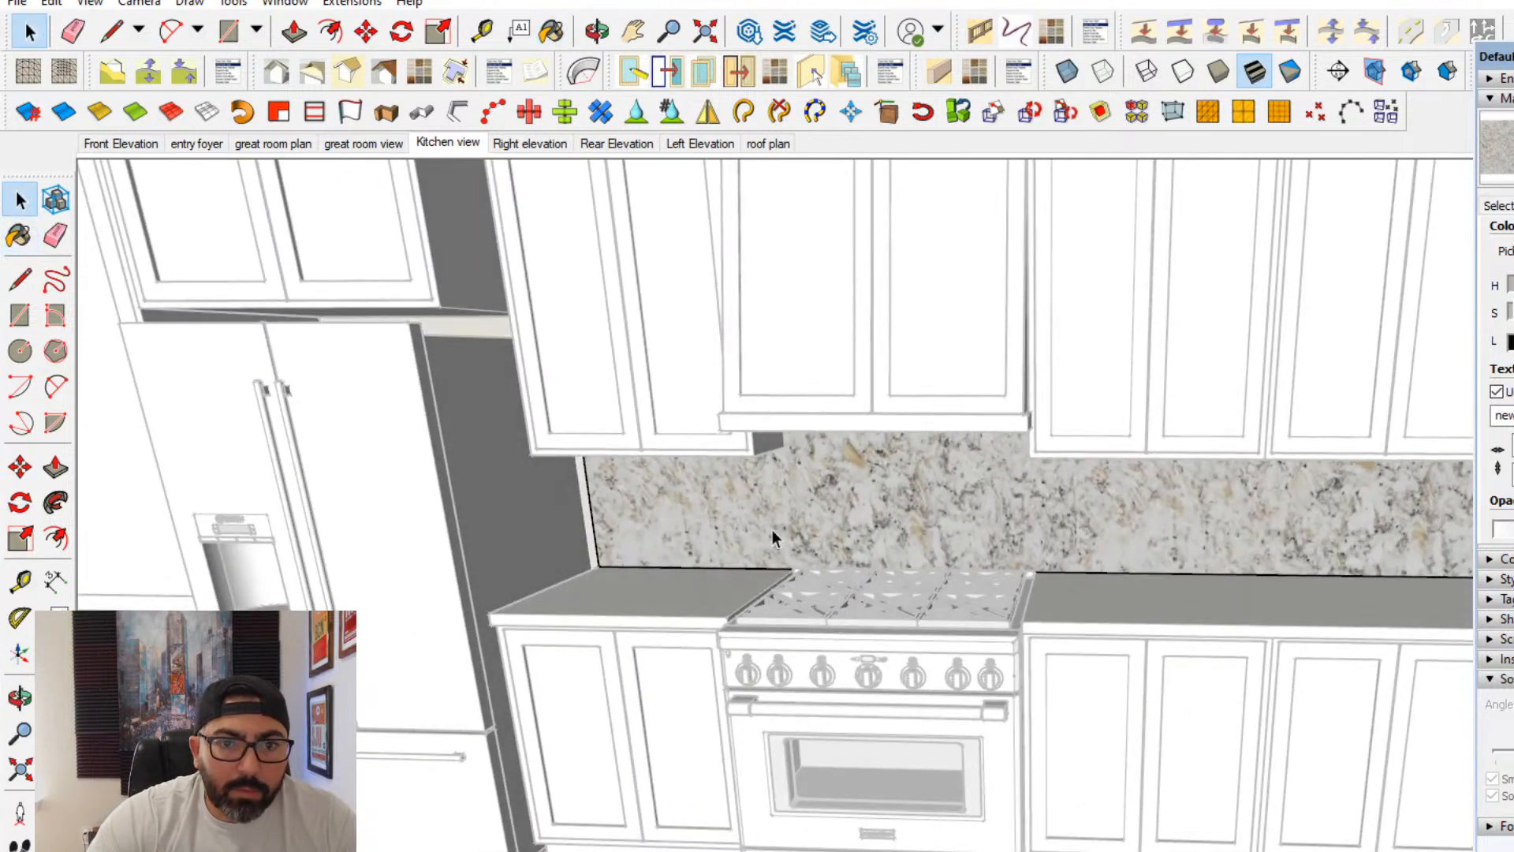
scroll(334, 399, up, 2)
scroll(805, 522, down, 4)
mouse_move(812, 552)
middle_down()
mouse_move(991, 496)
mouse_move(1183, 476)
mouse_move(900, 553)
mouse_move(908, 531)
middle_up()
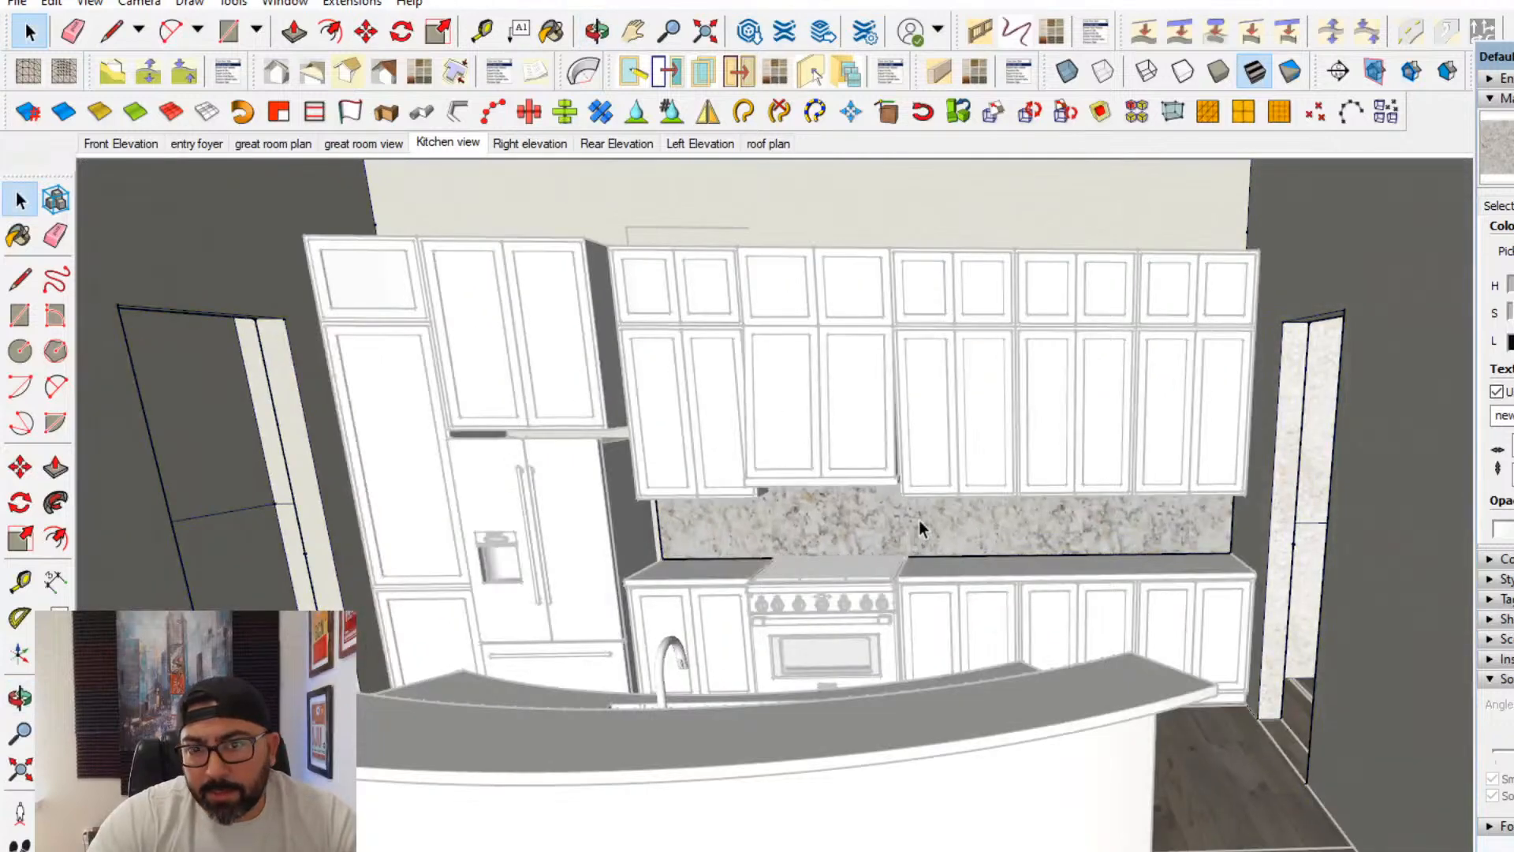
- Select the backsplash face and start a new material, opening the tile folder in materials for its texture image
click(905, 528)
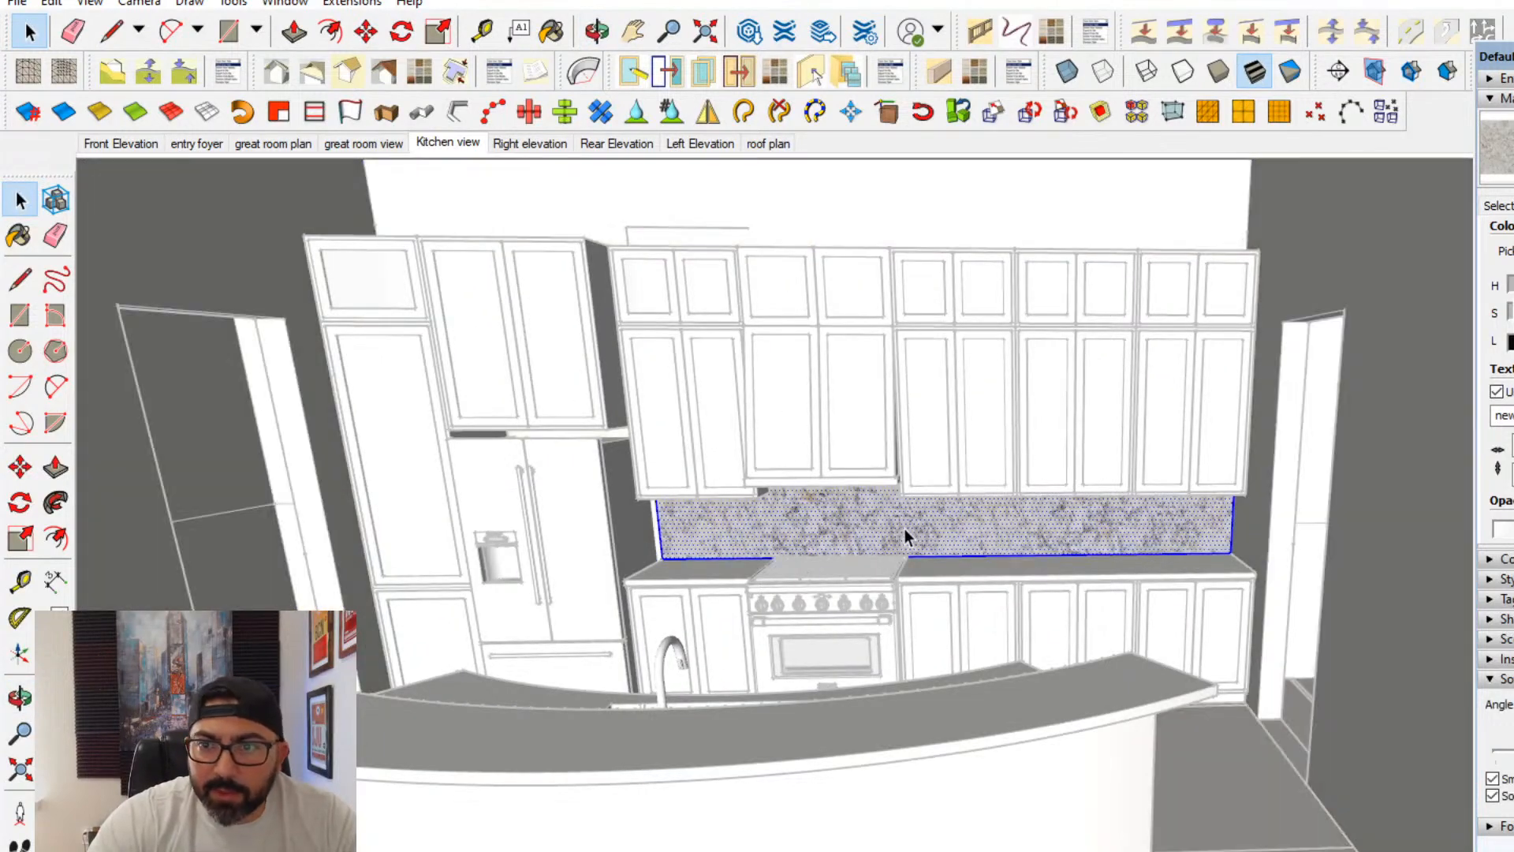
click(1501, 207)
click(1500, 330)
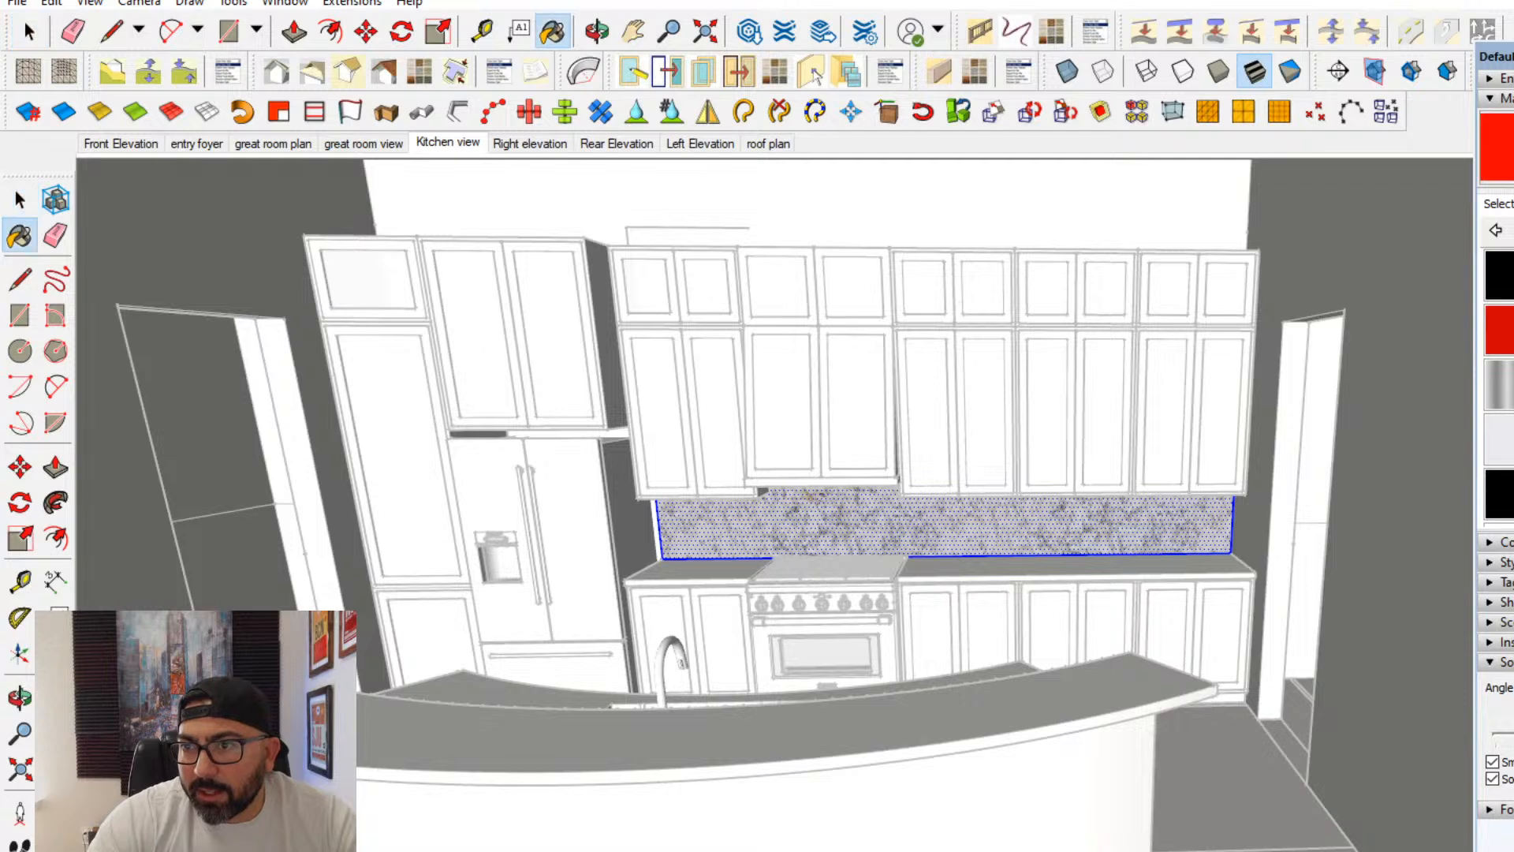
click(1511, 148)
click(1123, 594)
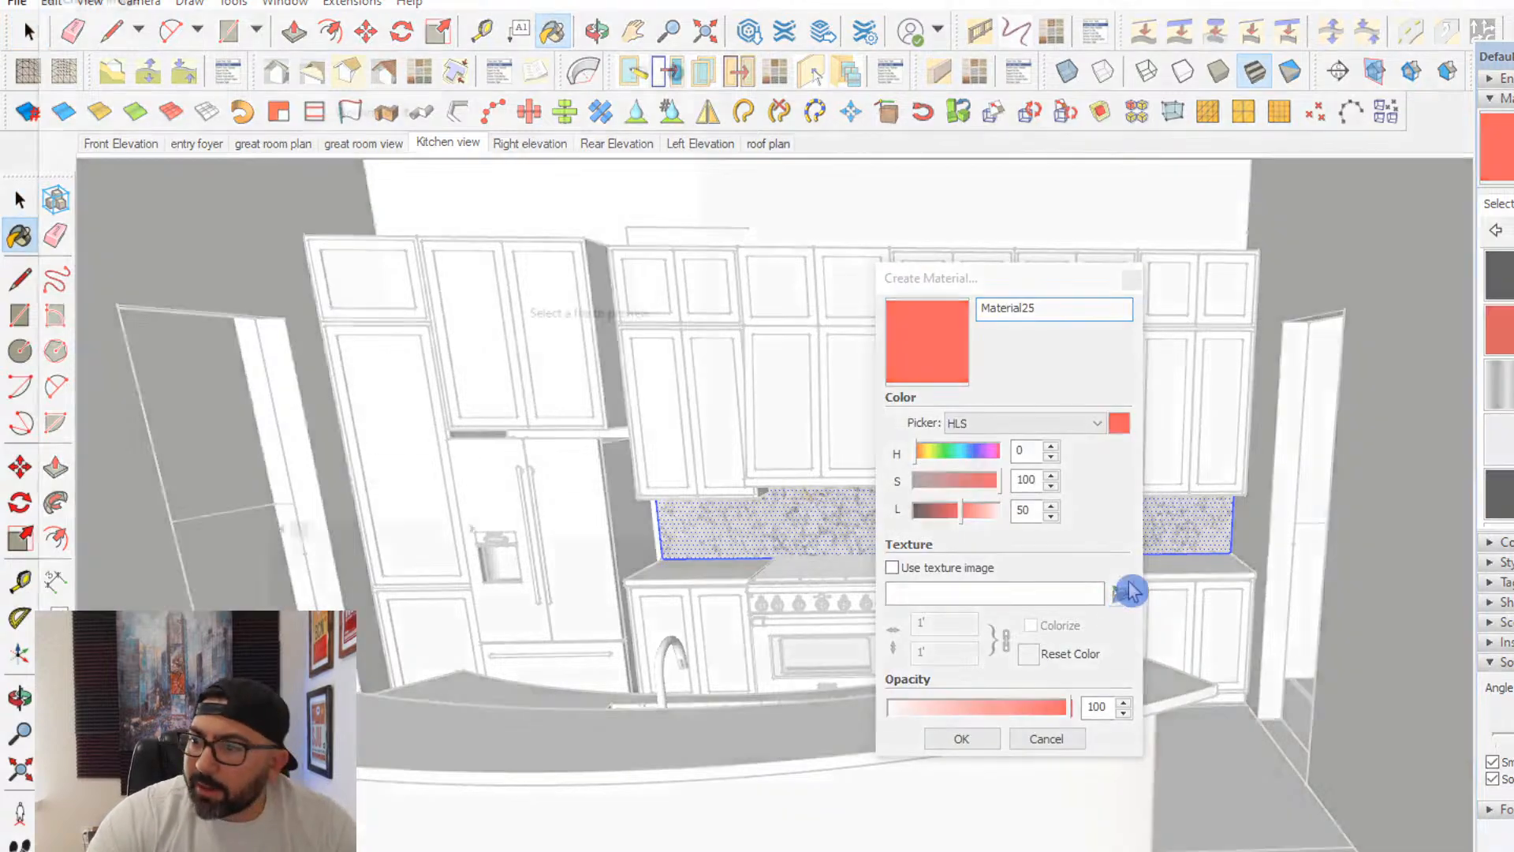
click(527, 19)
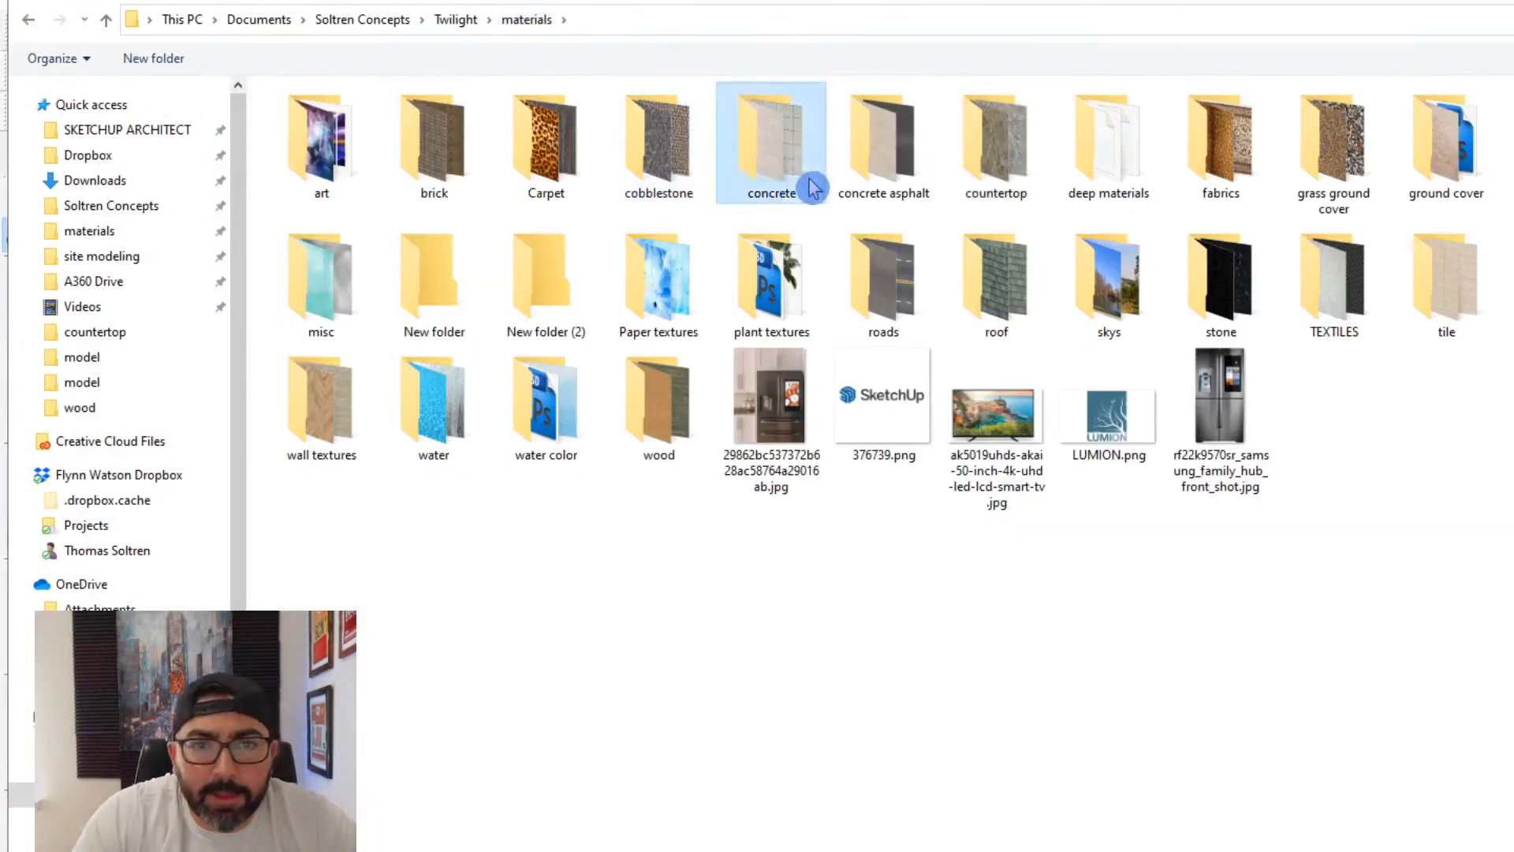
double_click(1444, 288)
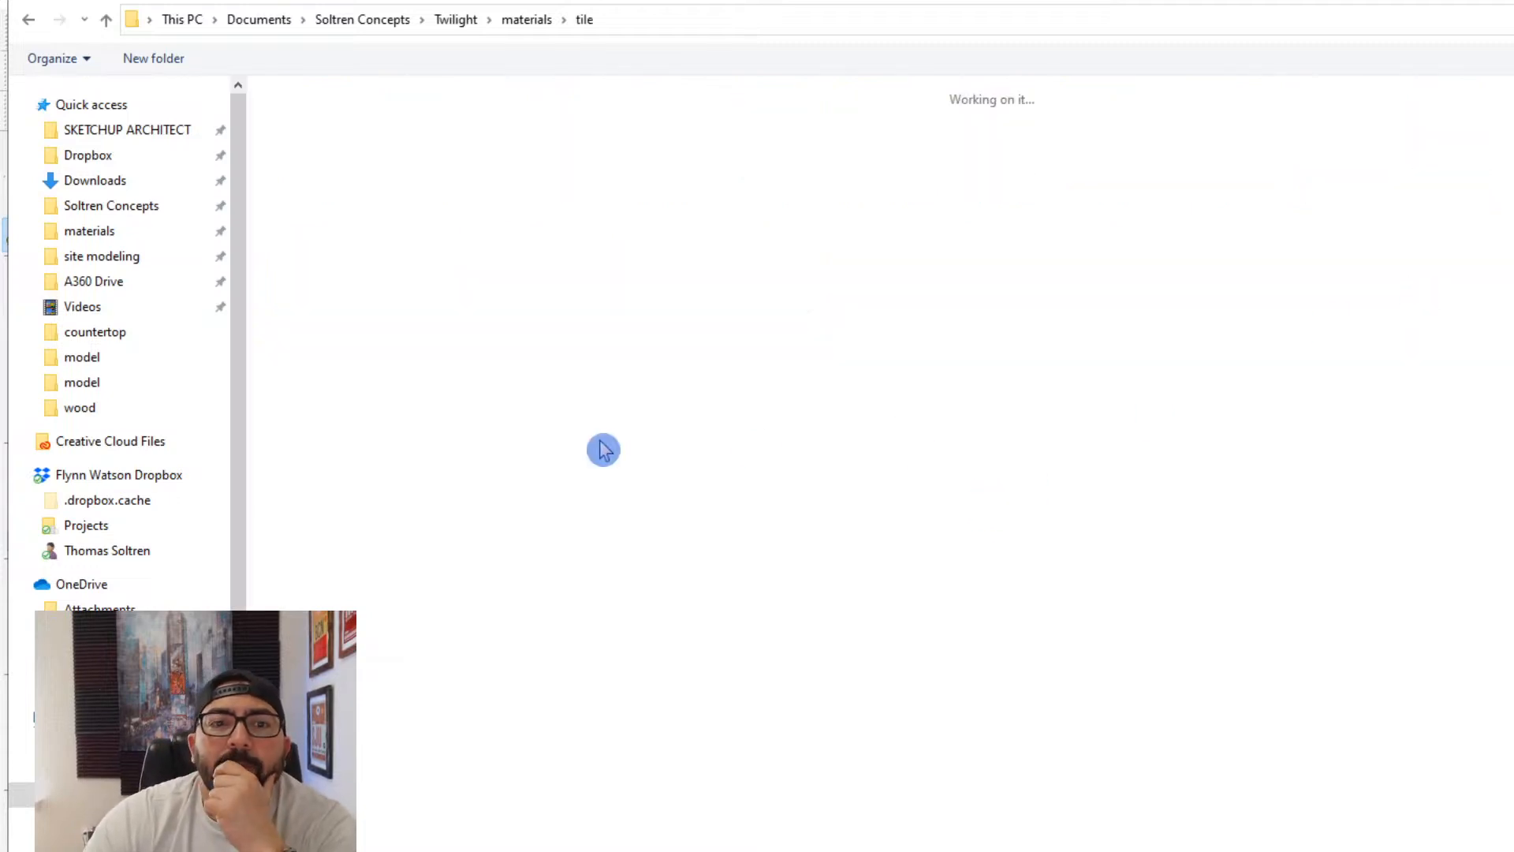
- Search the tile textures and load 60_Roman travertine floor tile texture-seamless_hr.jpg as the new material's texture image
scroll(858, 546, down, 15)
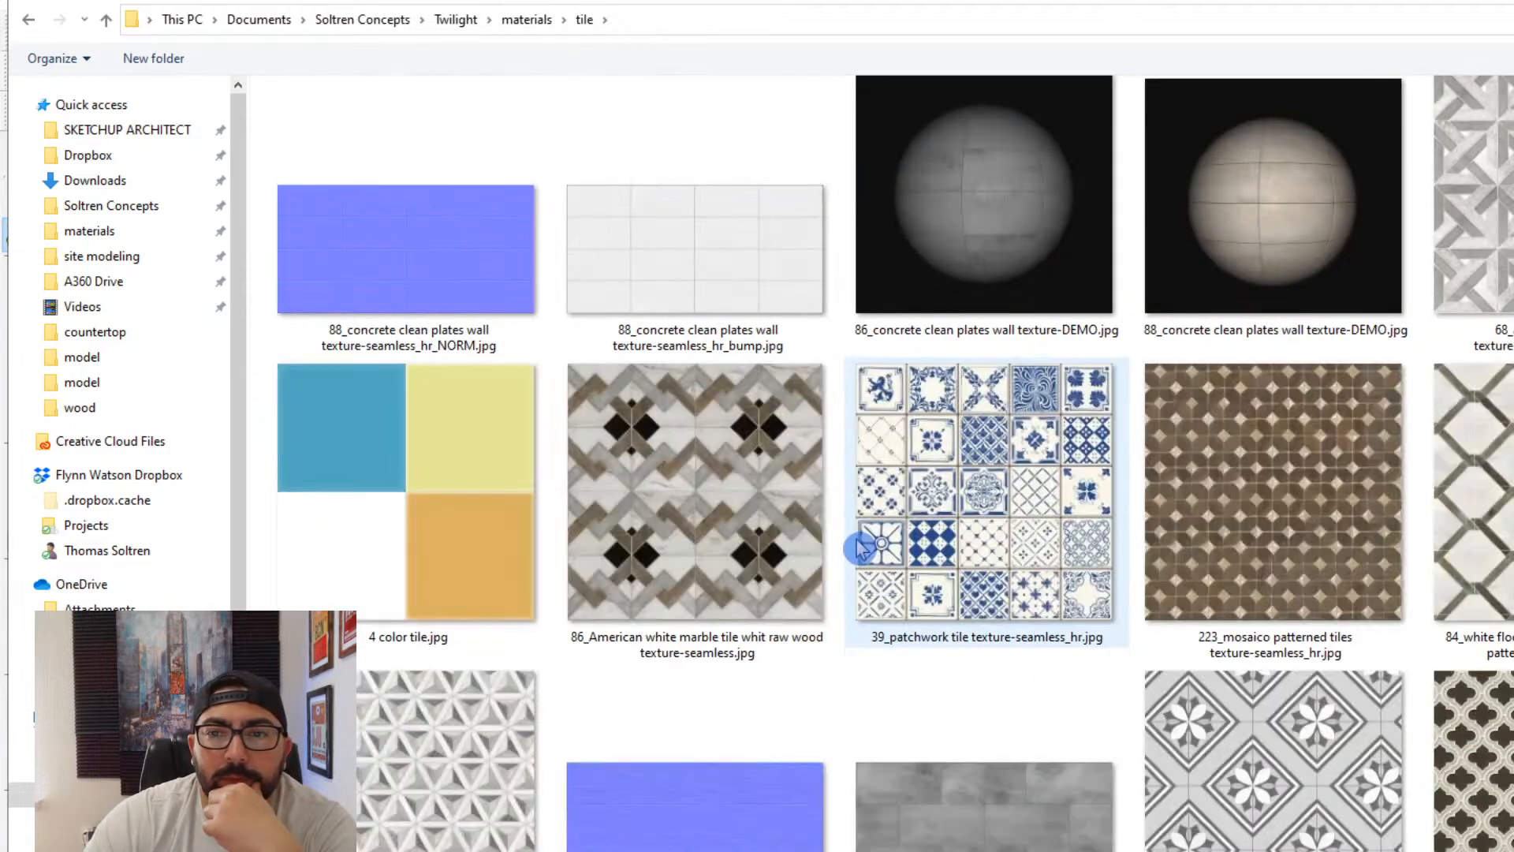
scroll(862, 547, down, 5)
scroll(862, 547, down, 5)
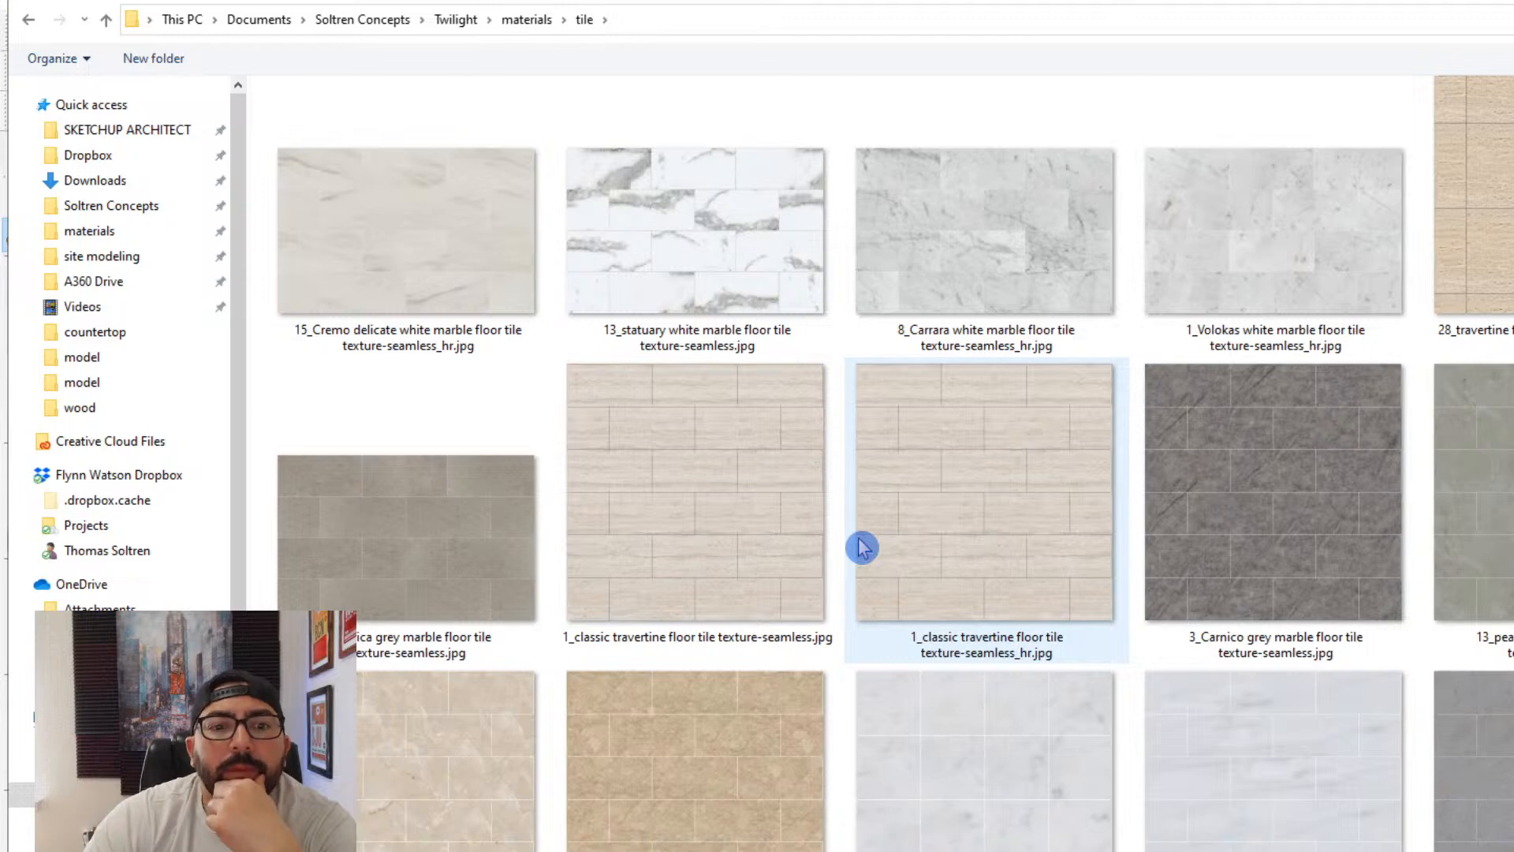
scroll(861, 547, down, 3)
scroll(861, 547, down, 3)
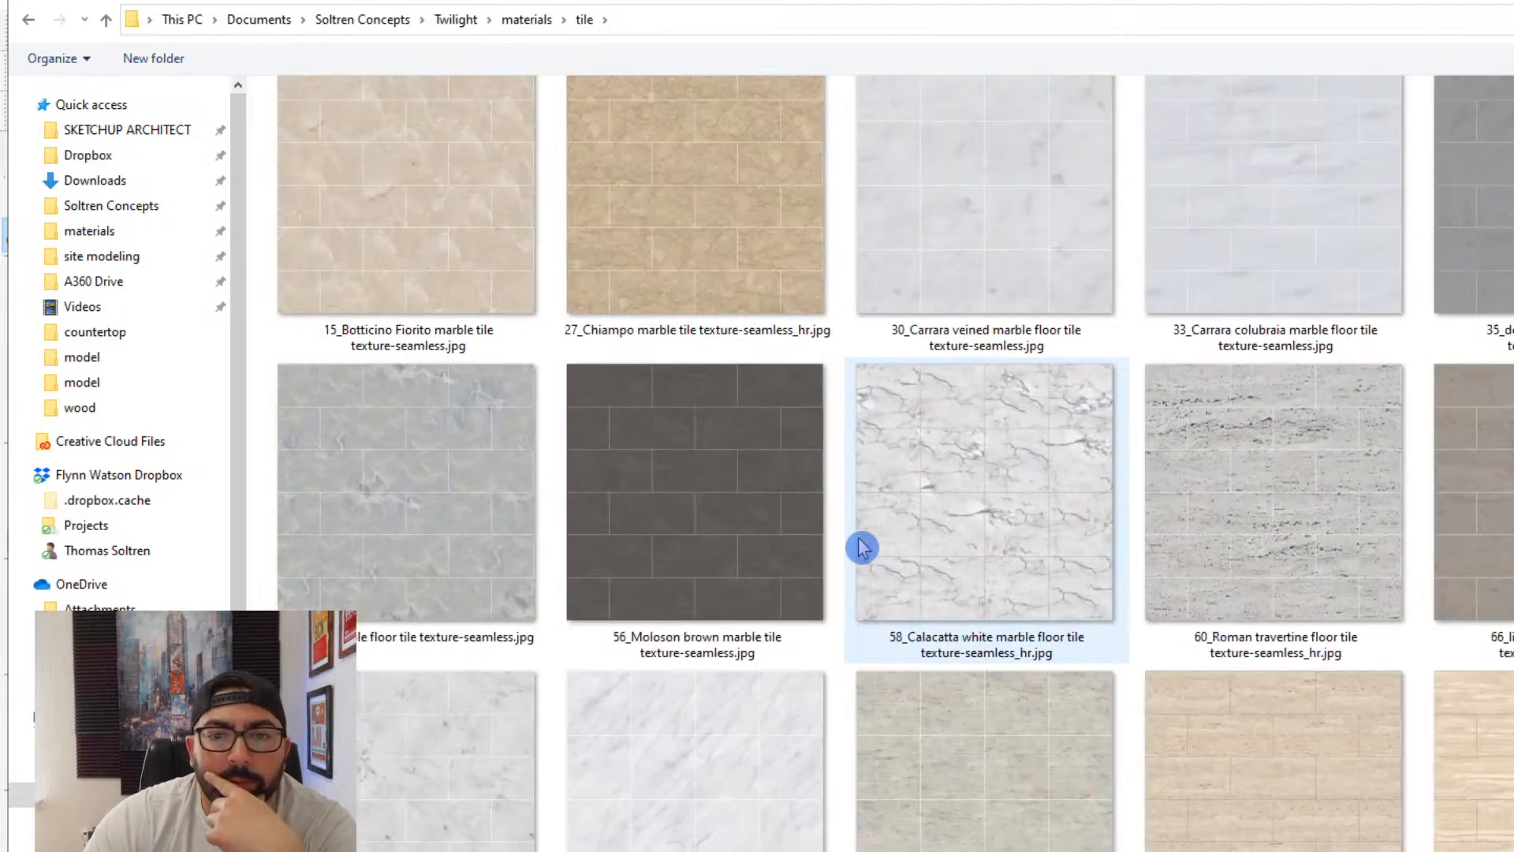
scroll(862, 548, down, 15)
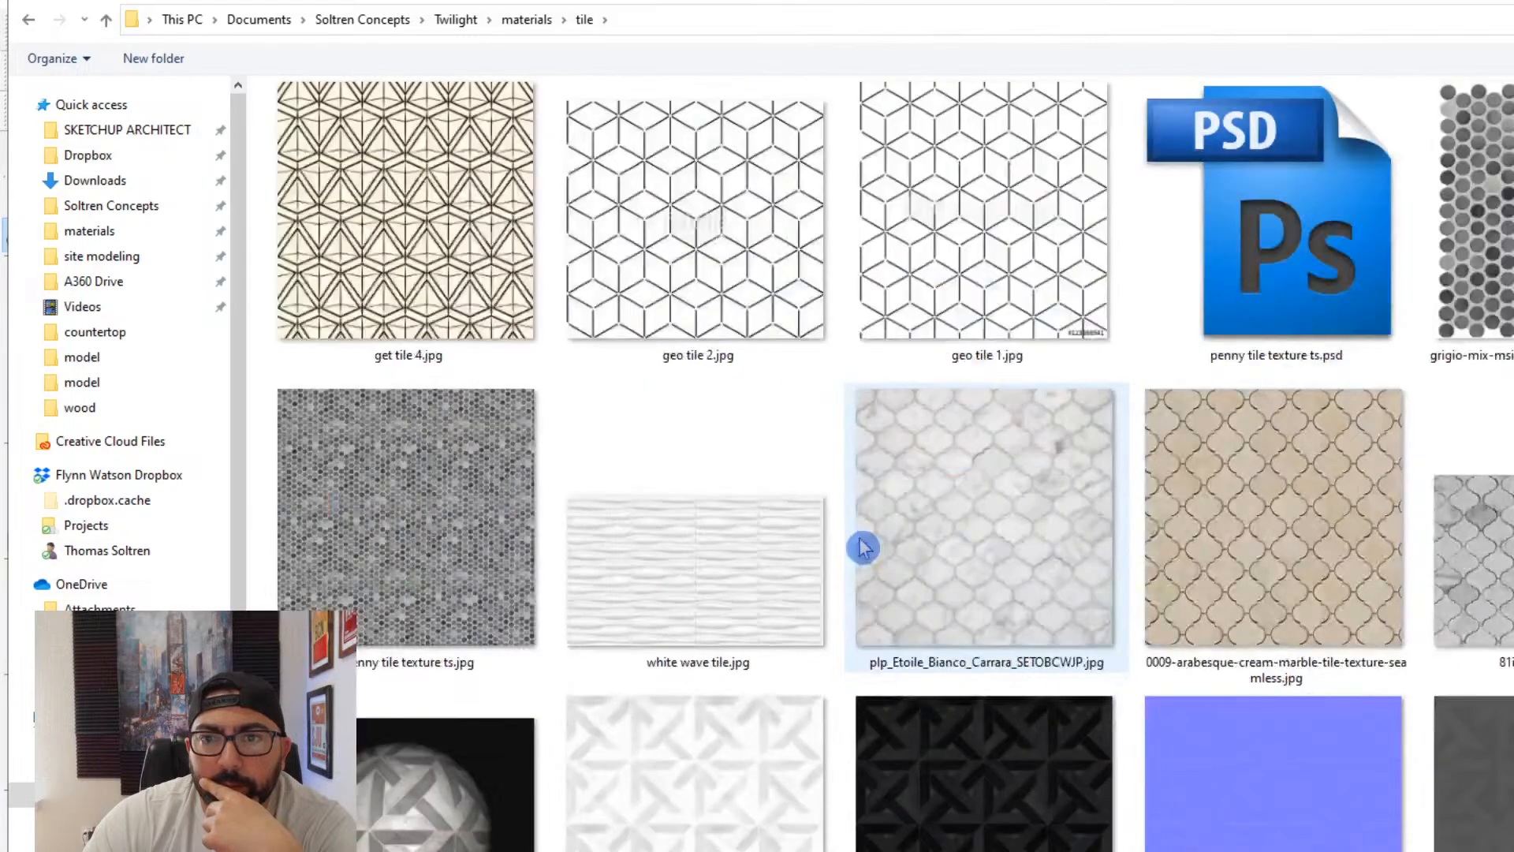
scroll(862, 547, up, 15)
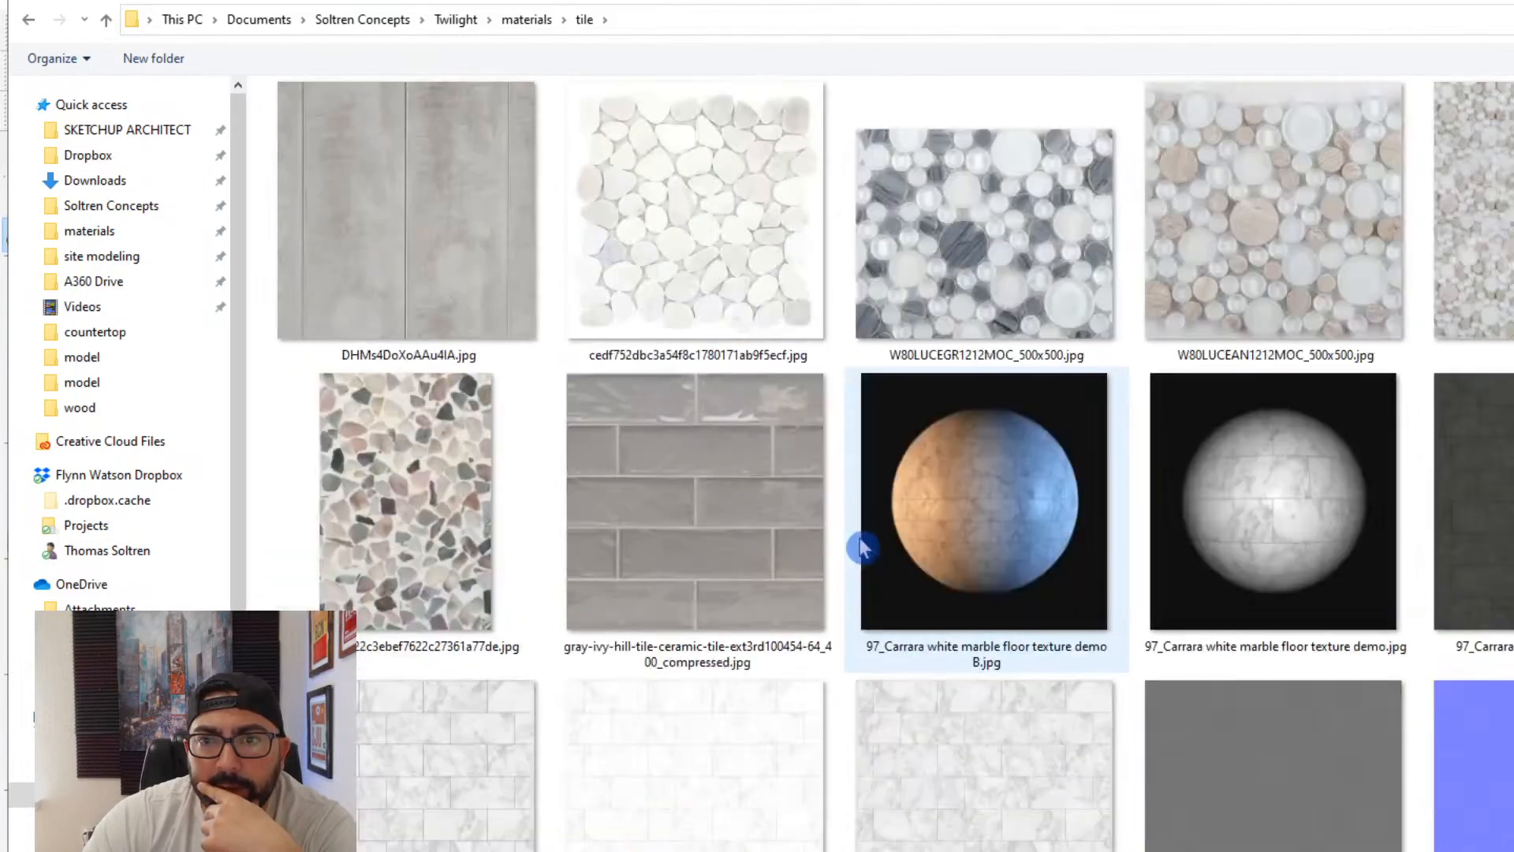
scroll(947, 591, down, 15)
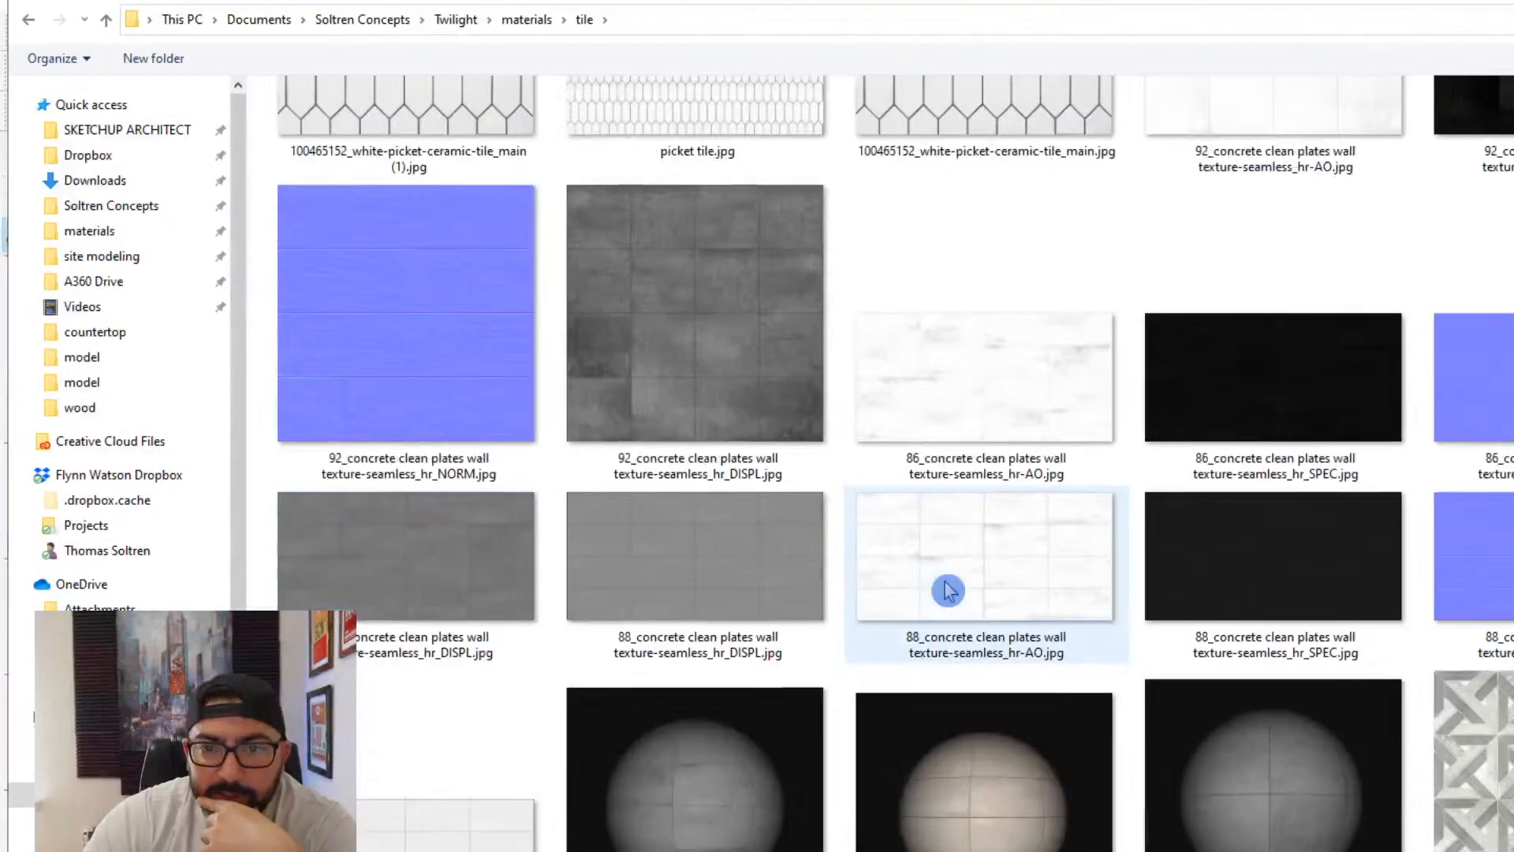
scroll(946, 592, down, 10)
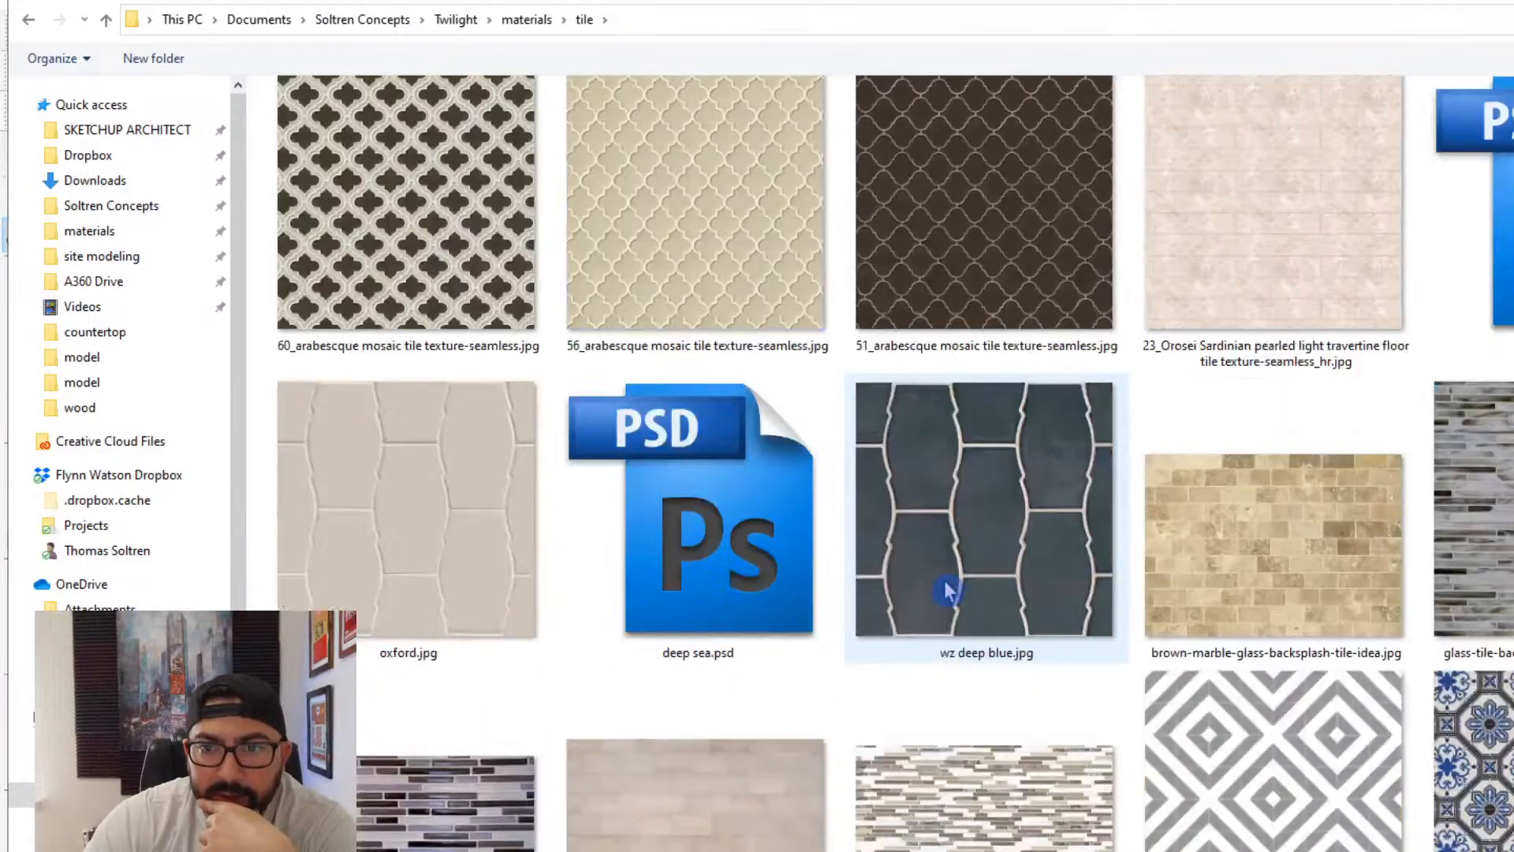
scroll(946, 591, down, 15)
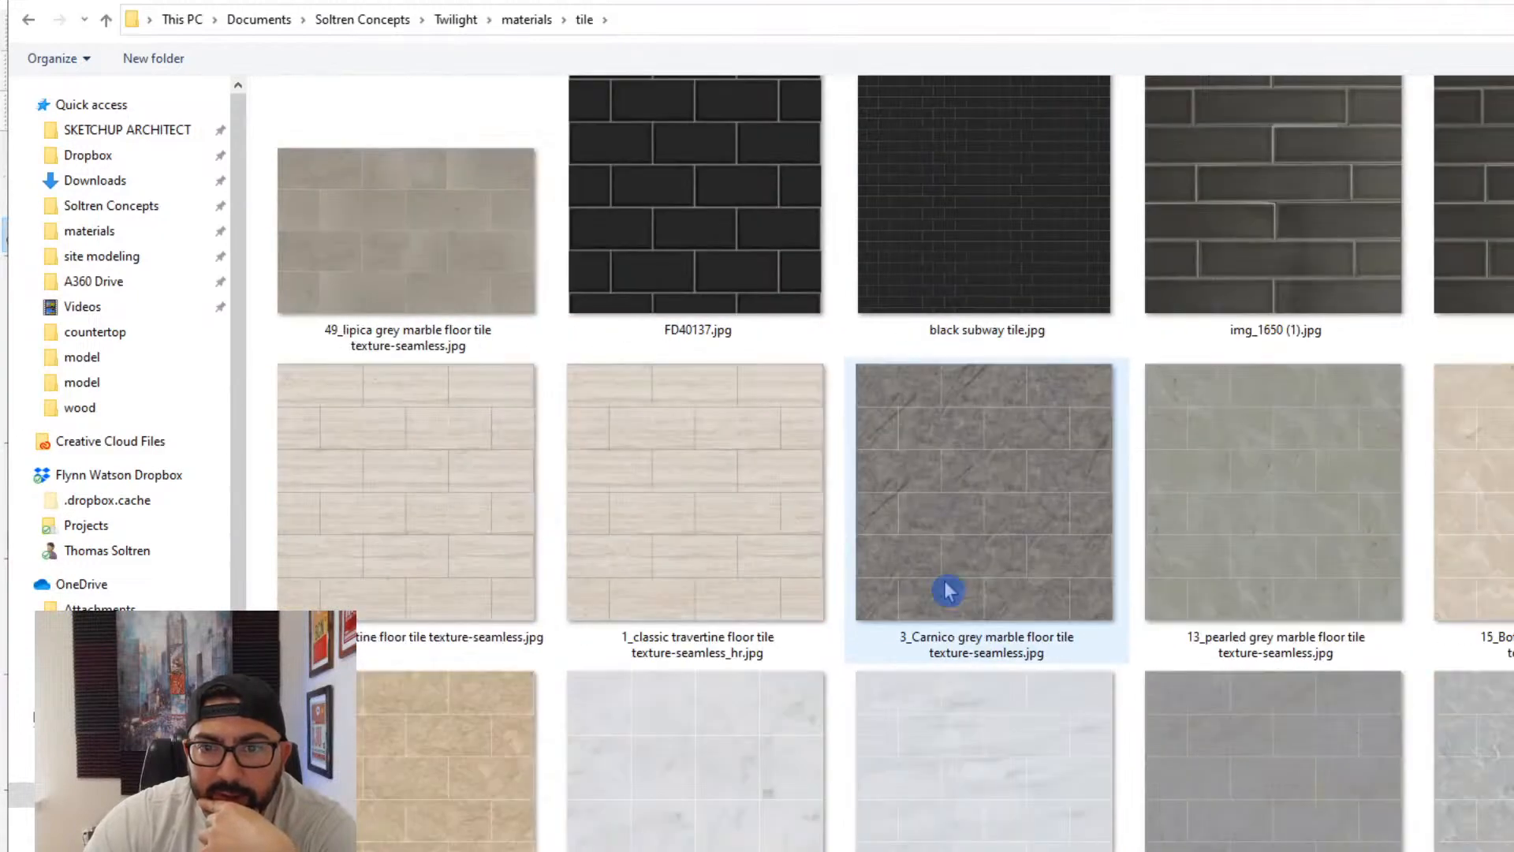
scroll(946, 591, down, 5)
double_click(1007, 500)
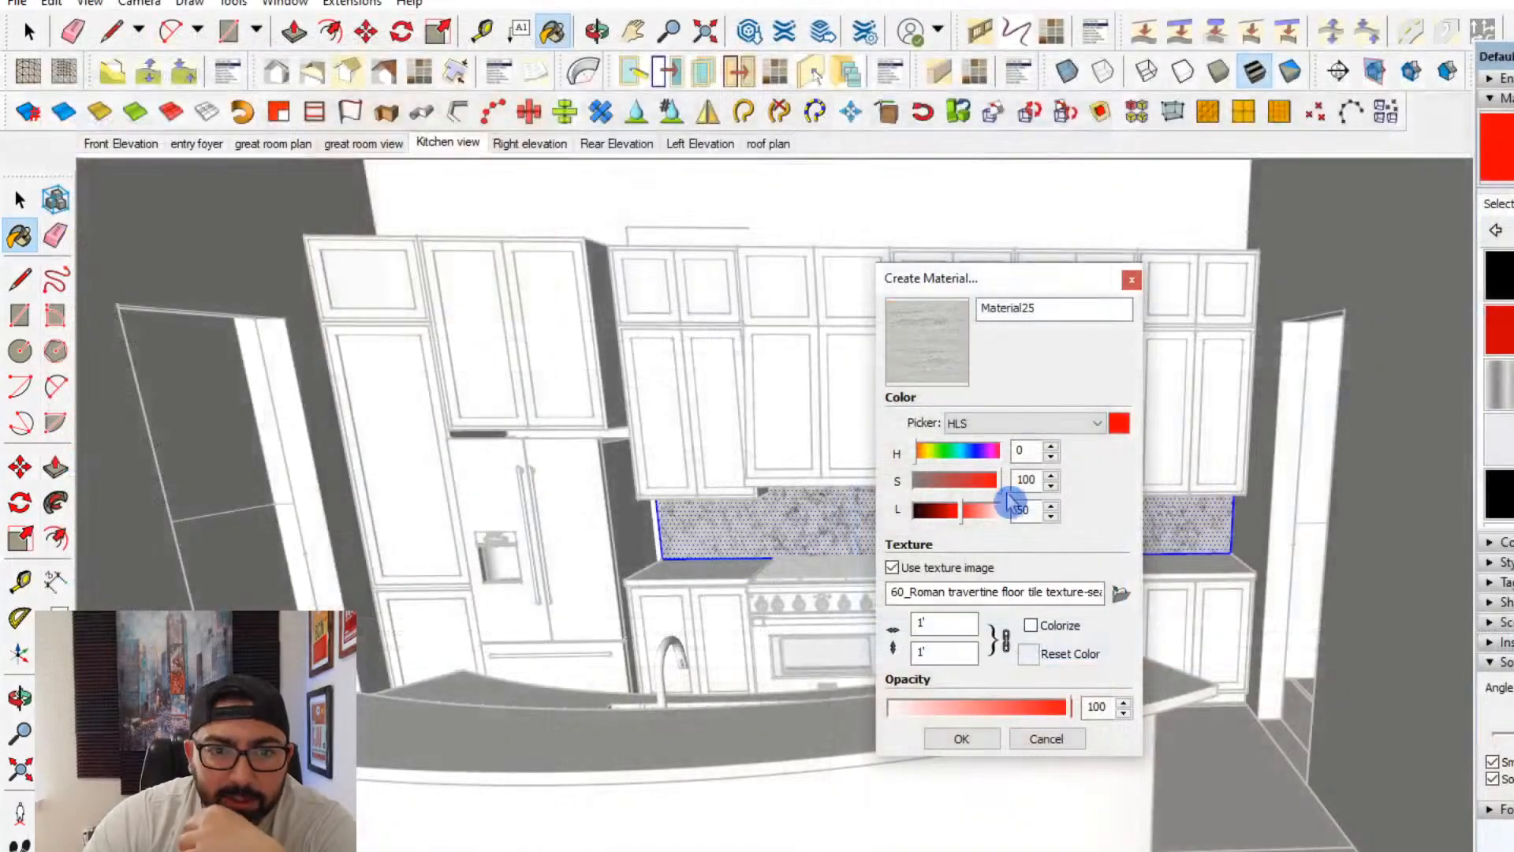
- Create the Roman travertine material with an adjusted texture width and paint the backsplash with it
double_click(942, 624)
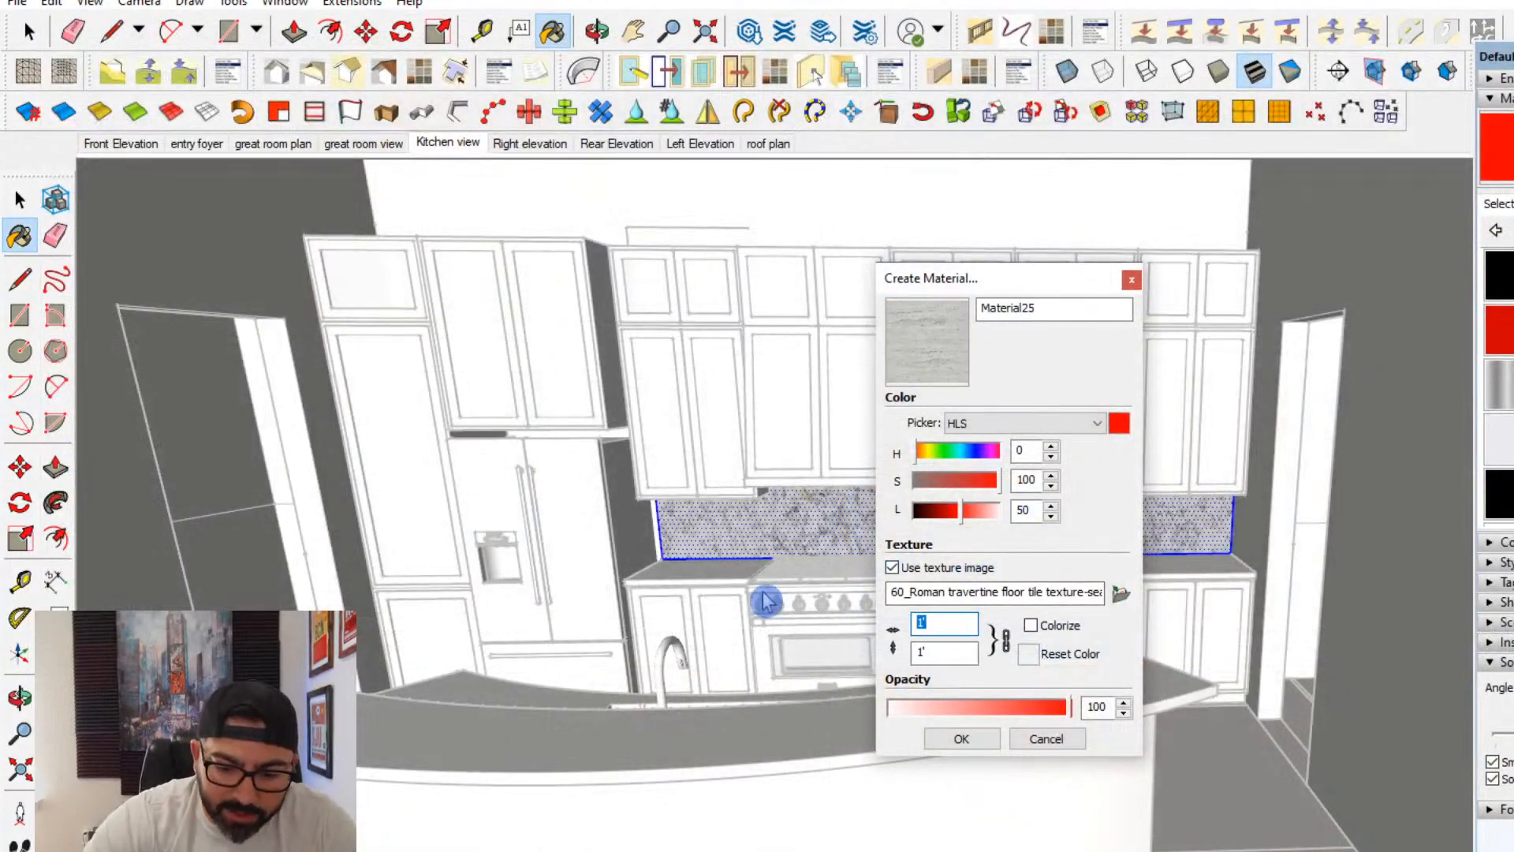
click(961, 738)
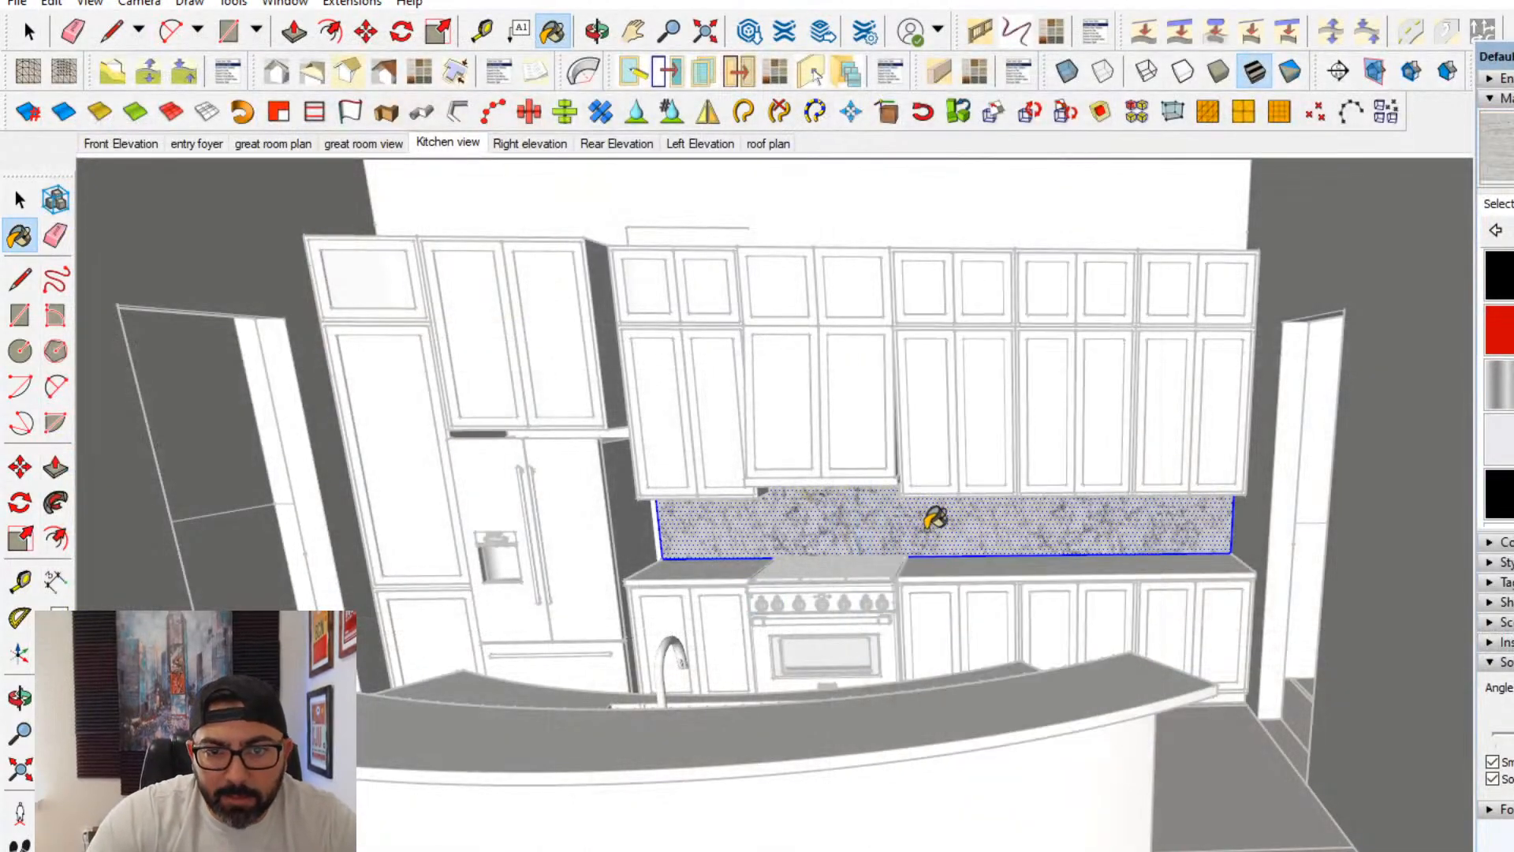
click(1004, 530)
scroll(997, 532, up, 3)
key(space)
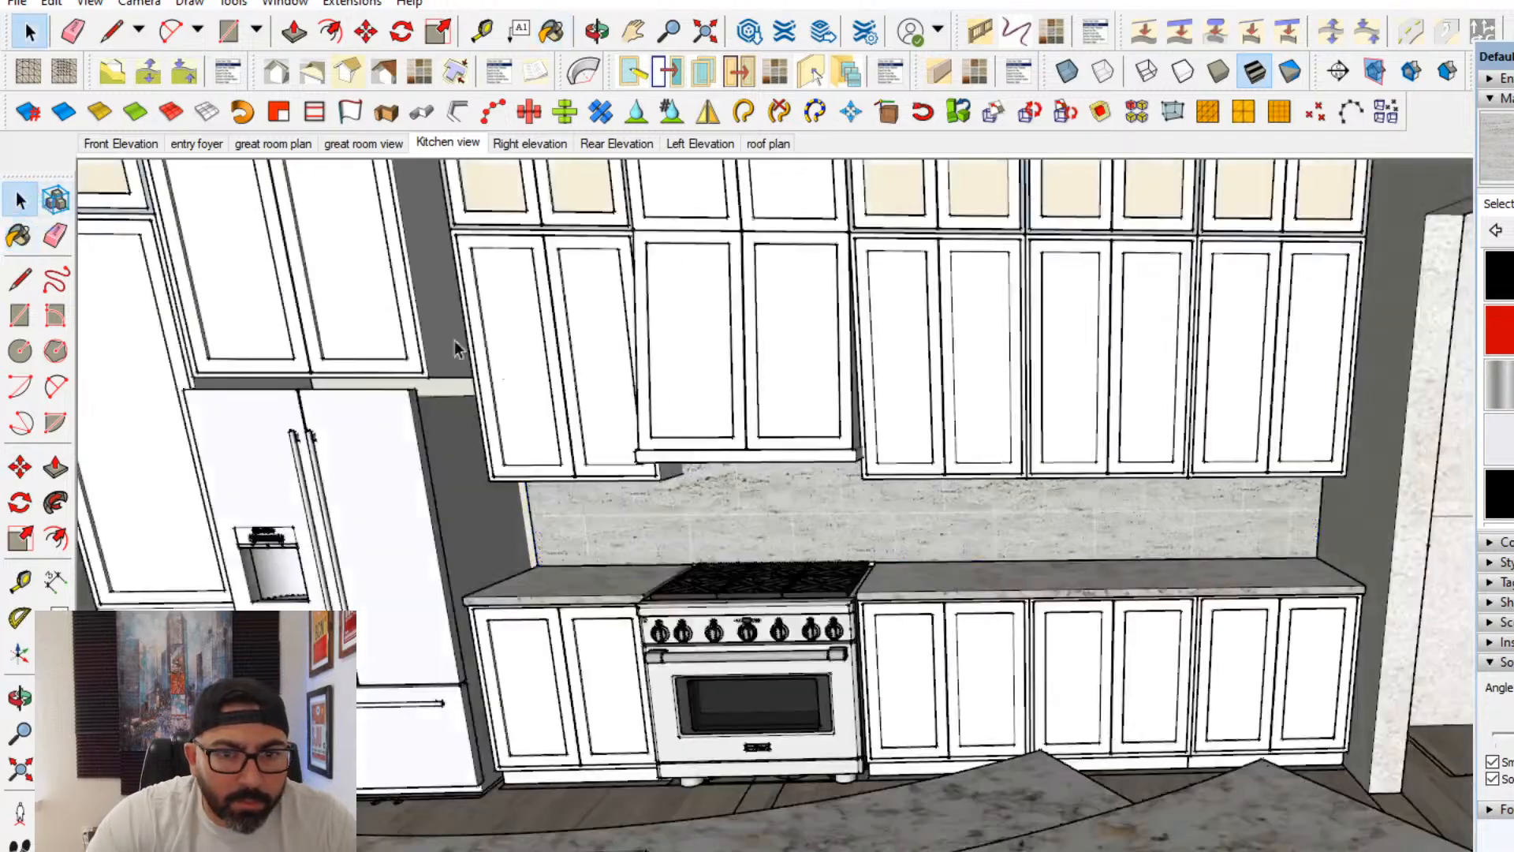
middle_drag(801, 596, 951, 455)
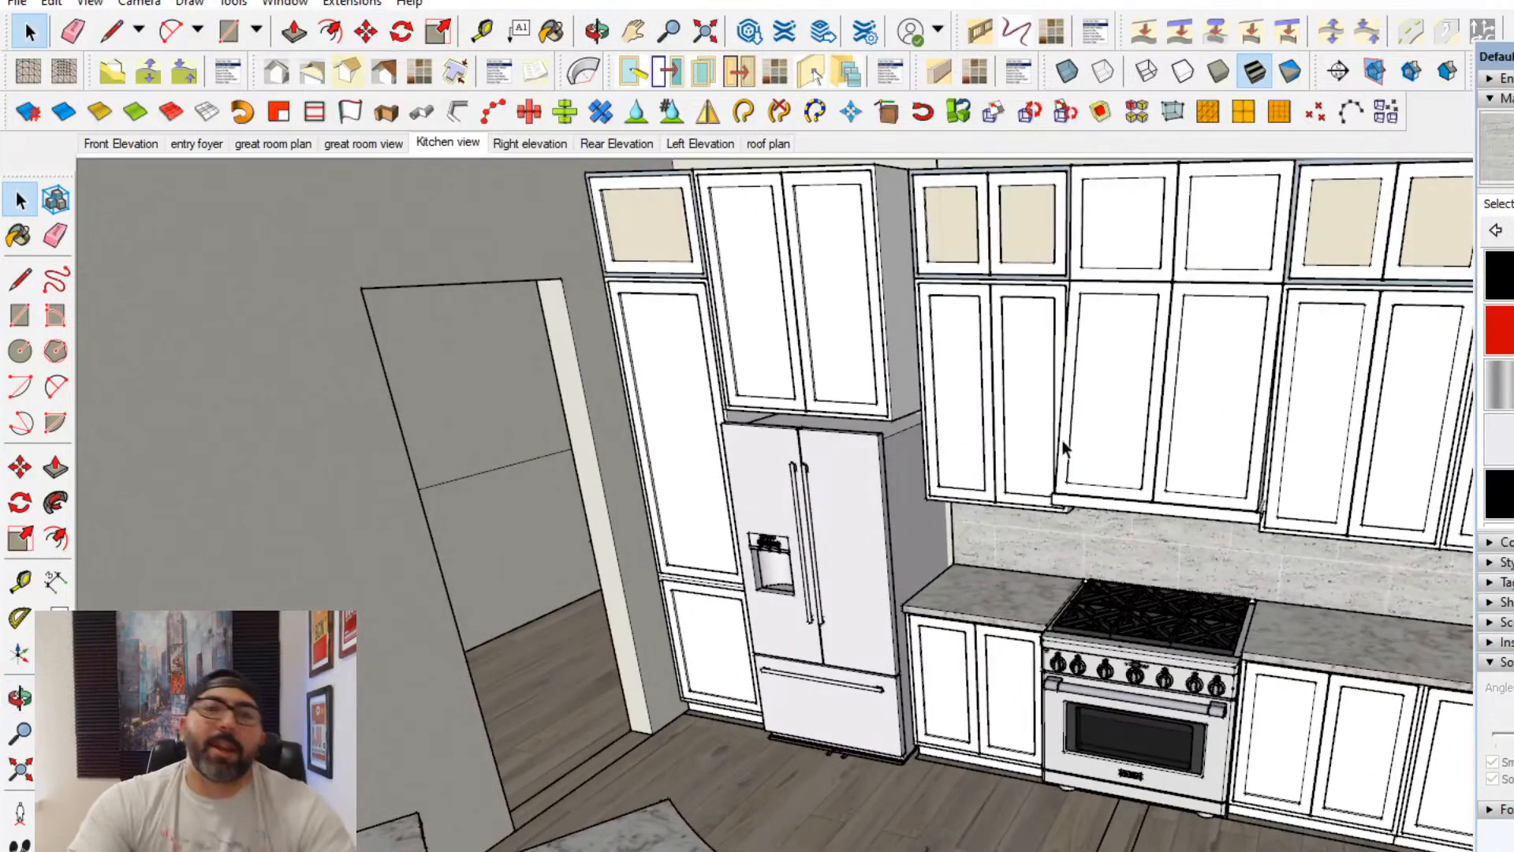
- Paint the pantry, over-refrigerator cabinets and the wall and base cabinets beside the refrigerator with the warm gray material
scroll(779, 695, up, 3)
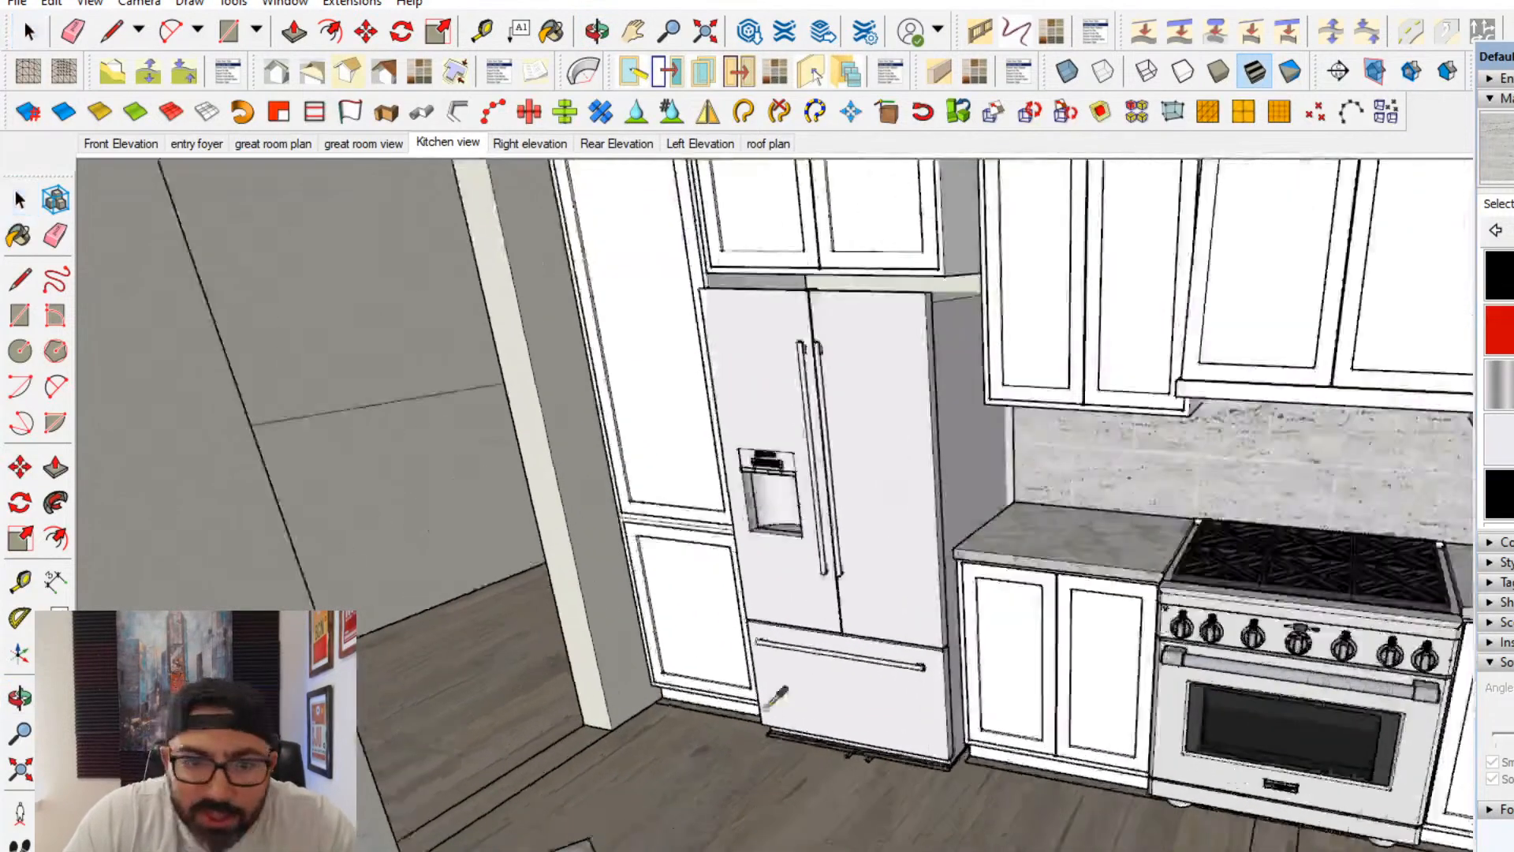
mouse_move(779, 695)
middle_down()
mouse_move(551, 637)
mouse_move(591, 706)
mouse_move(1088, 568)
mouse_move(1095, 544)
middle_up()
click(1156, 301)
mouse_move(958, 466)
middle_down()
mouse_move(922, 507)
mouse_move(1197, 402)
mouse_move(1048, 374)
middle_up()
click(929, 356)
click(764, 355)
middle_drag(763, 355, 885, 342)
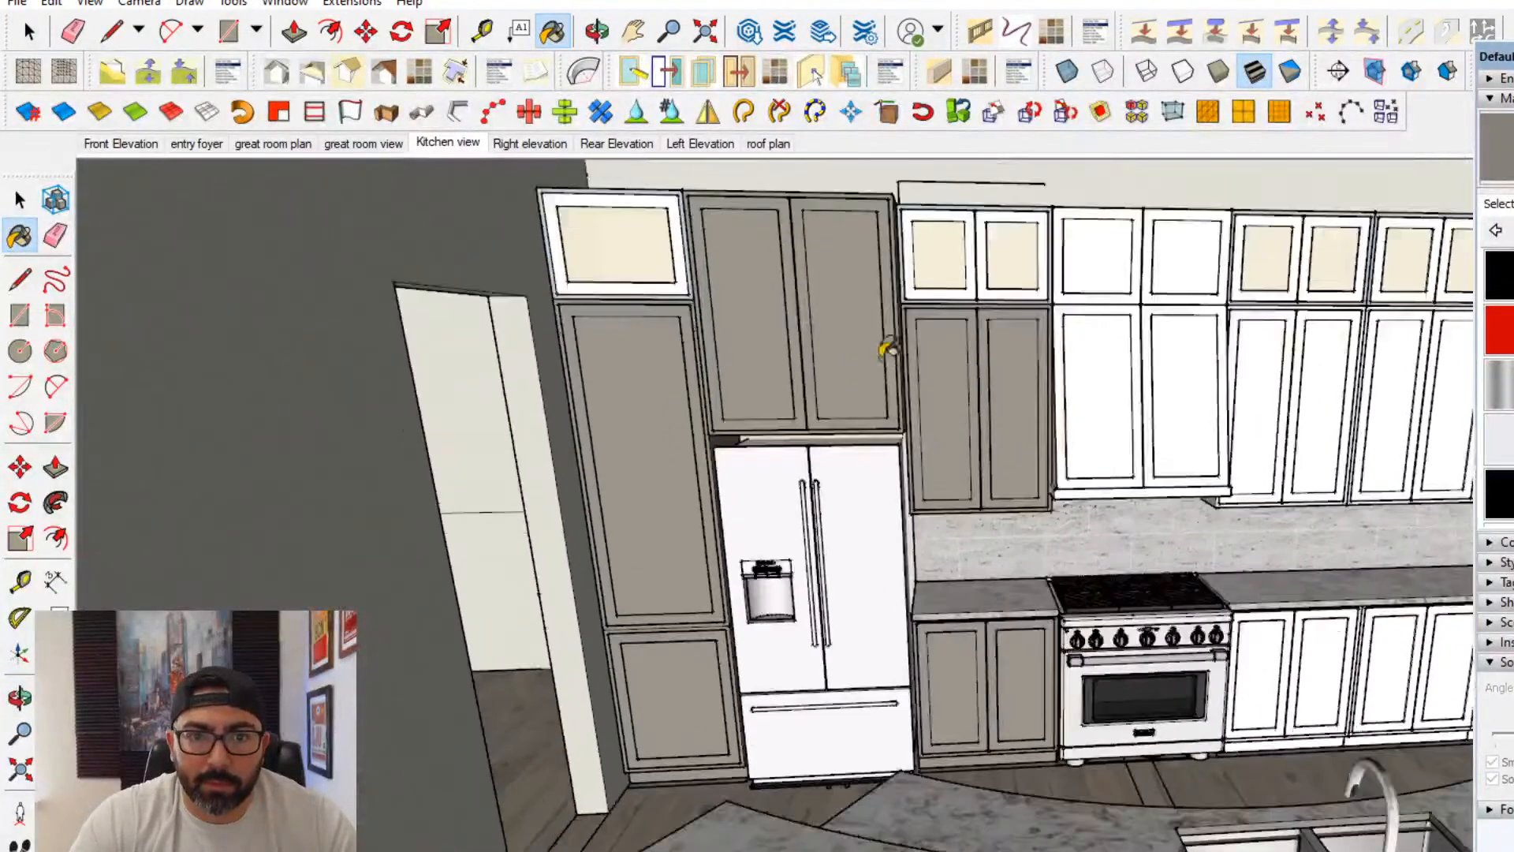
- Paint the upper cabinets above the range and the adjoining uppers, including the glass-front ones, with the same warm gray
click(978, 260)
click(1147, 284)
click(1314, 421)
click(1328, 283)
click(1406, 282)
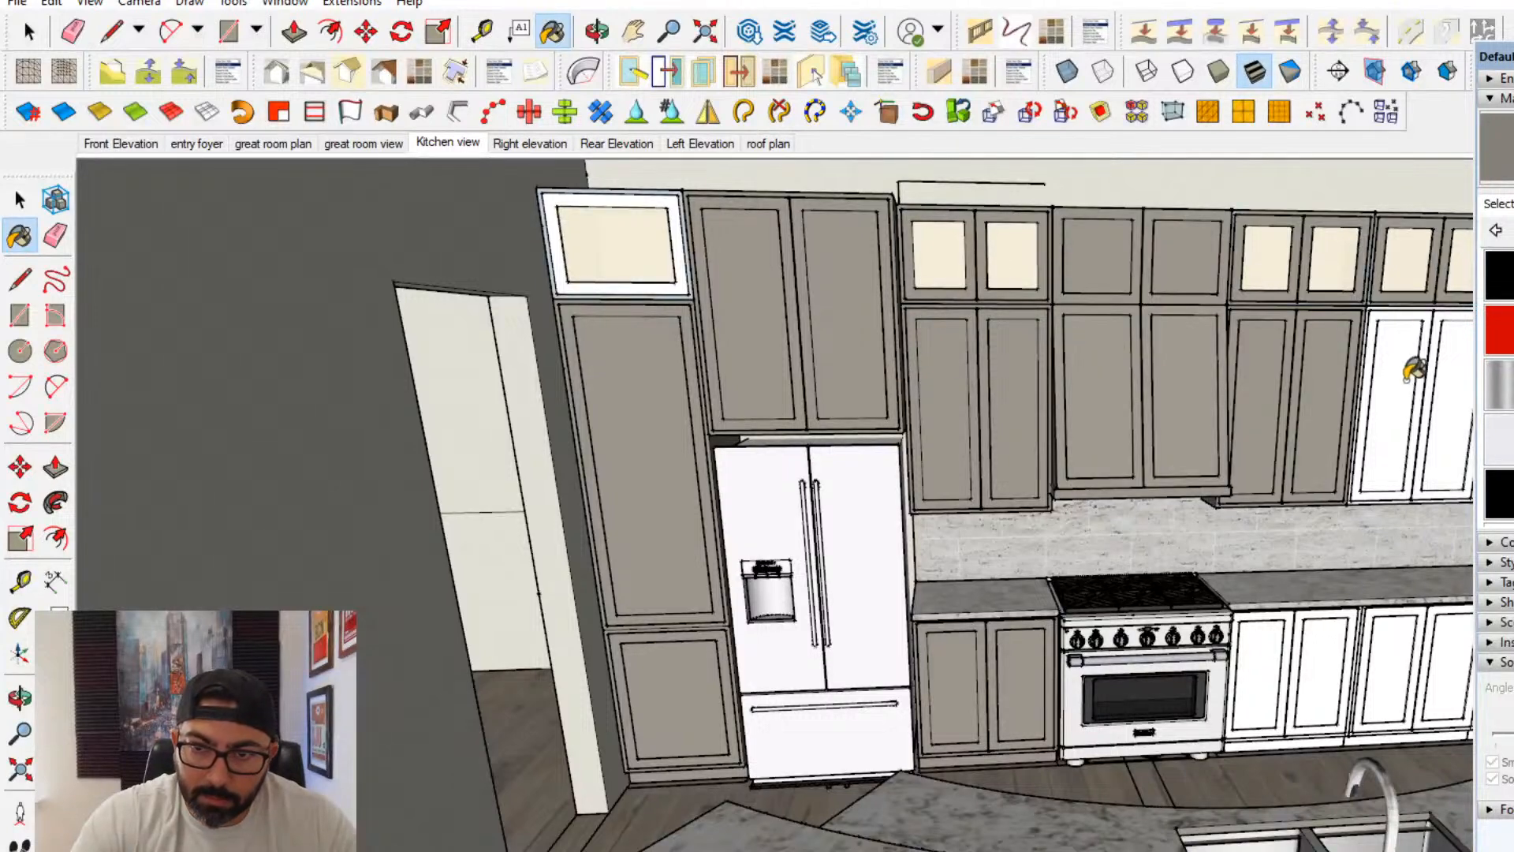
click(1410, 374)
- Paint the base cabinets on the far side of the range, the last wall cabinet and the glass cabinet above the pantry warm gray
click(1369, 696)
click(1303, 692)
middle_drag(1303, 692, 1115, 686)
click(1315, 684)
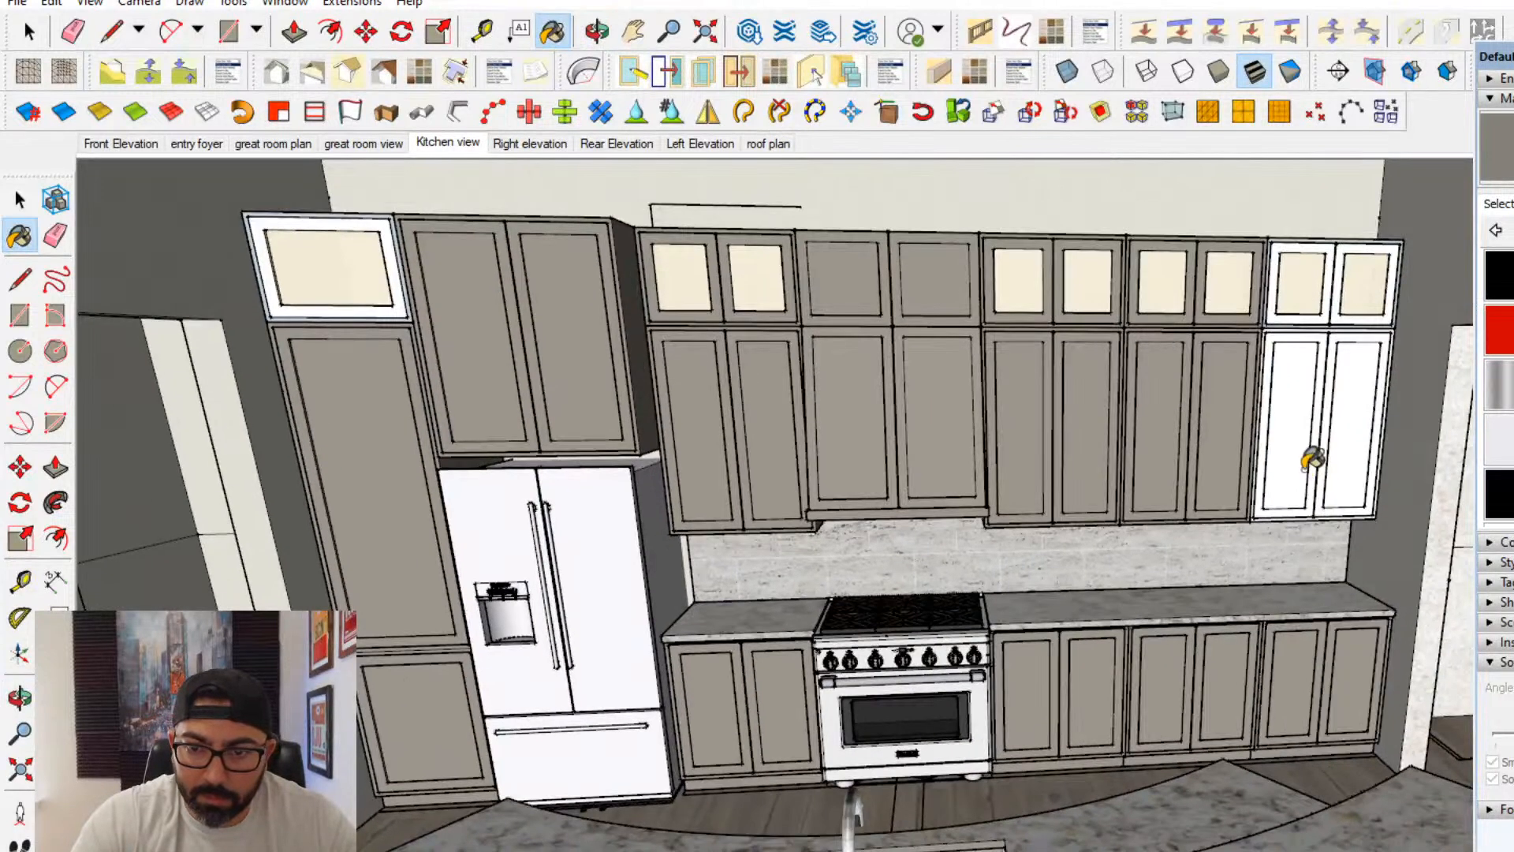
click(1309, 463)
click(354, 313)
scroll(866, 628, down, 2)
middle_drag(868, 631, 870, 618)
scroll(870, 619, down, 2)
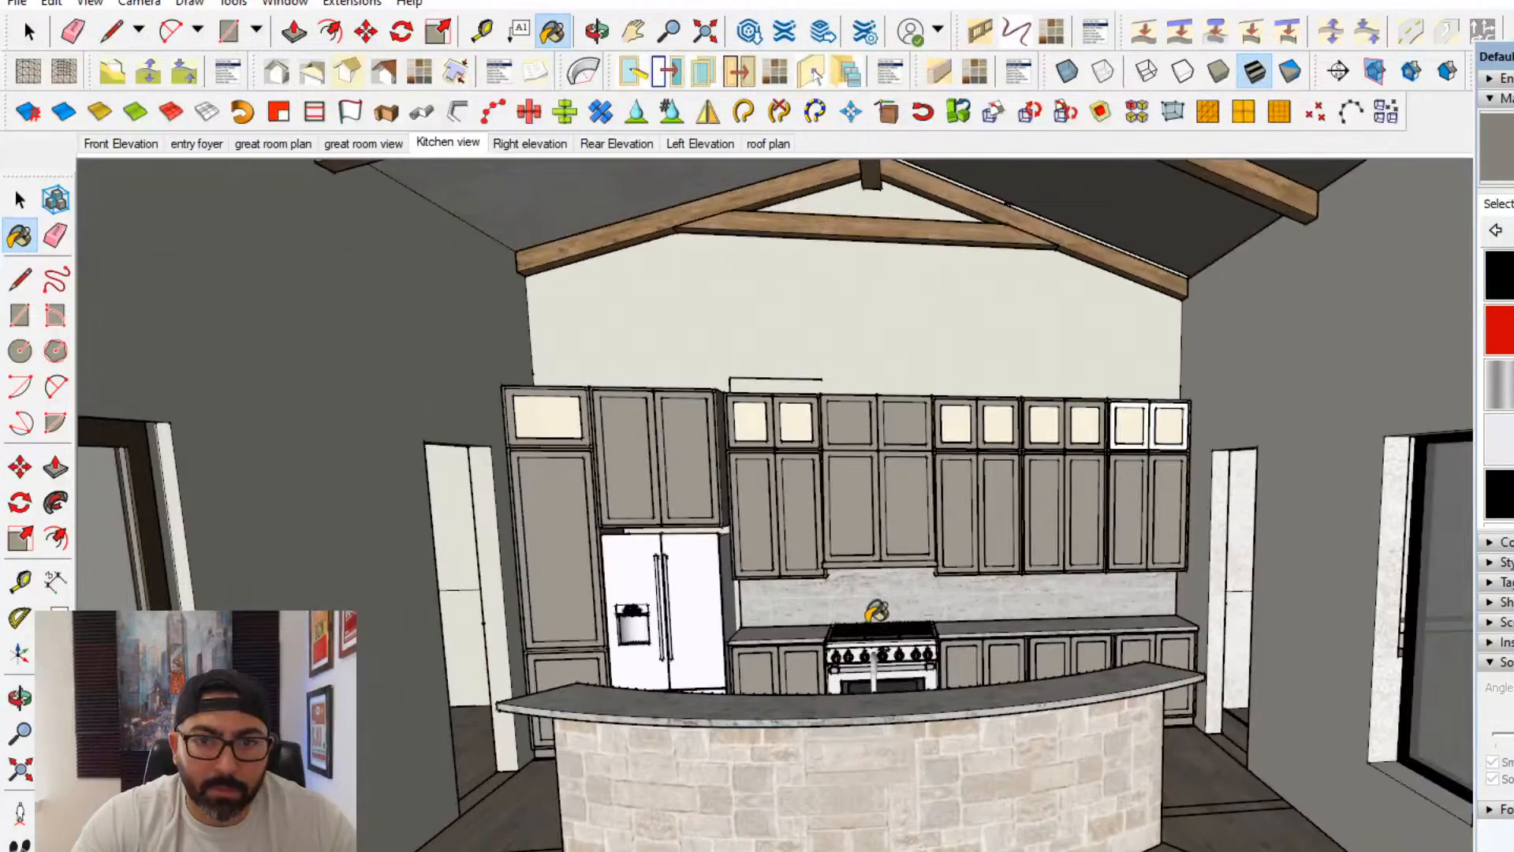
- Open the wall and ceiling group and paint one great room ceiling slope with the pale green sampled from the entry ceiling
click(35, 194)
scroll(734, 595, down, 2)
mouse_move(940, 443)
shift+middle_down()
mouse_move(946, 526)
mouse_move(1048, 345)
mouse_move(941, 540)
mouse_move(1109, 399)
mouse_move(1063, 401)
shift+middle_up()
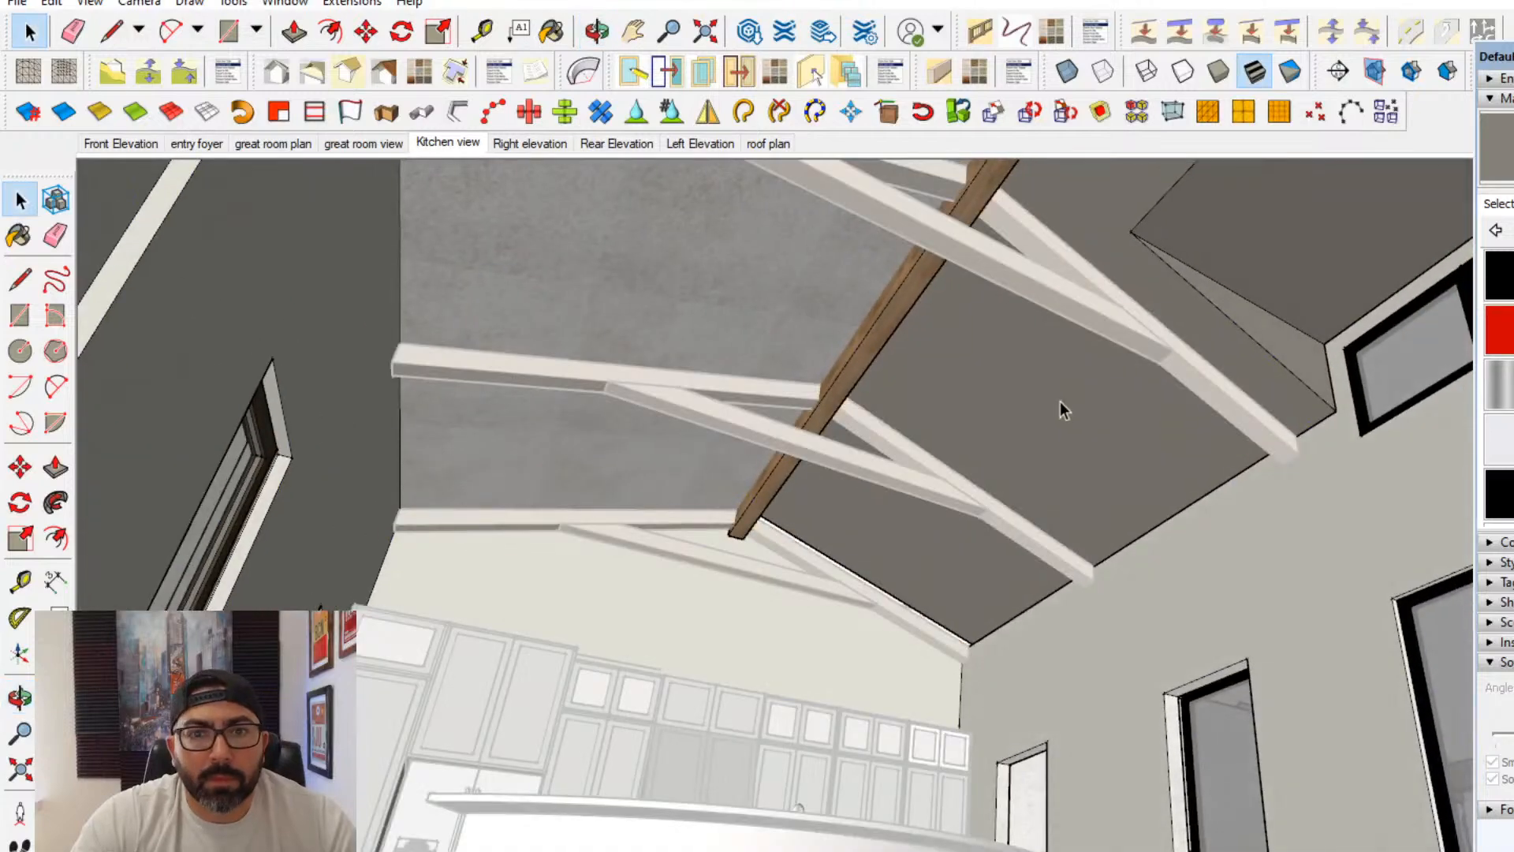
click(1030, 396)
click(808, 301)
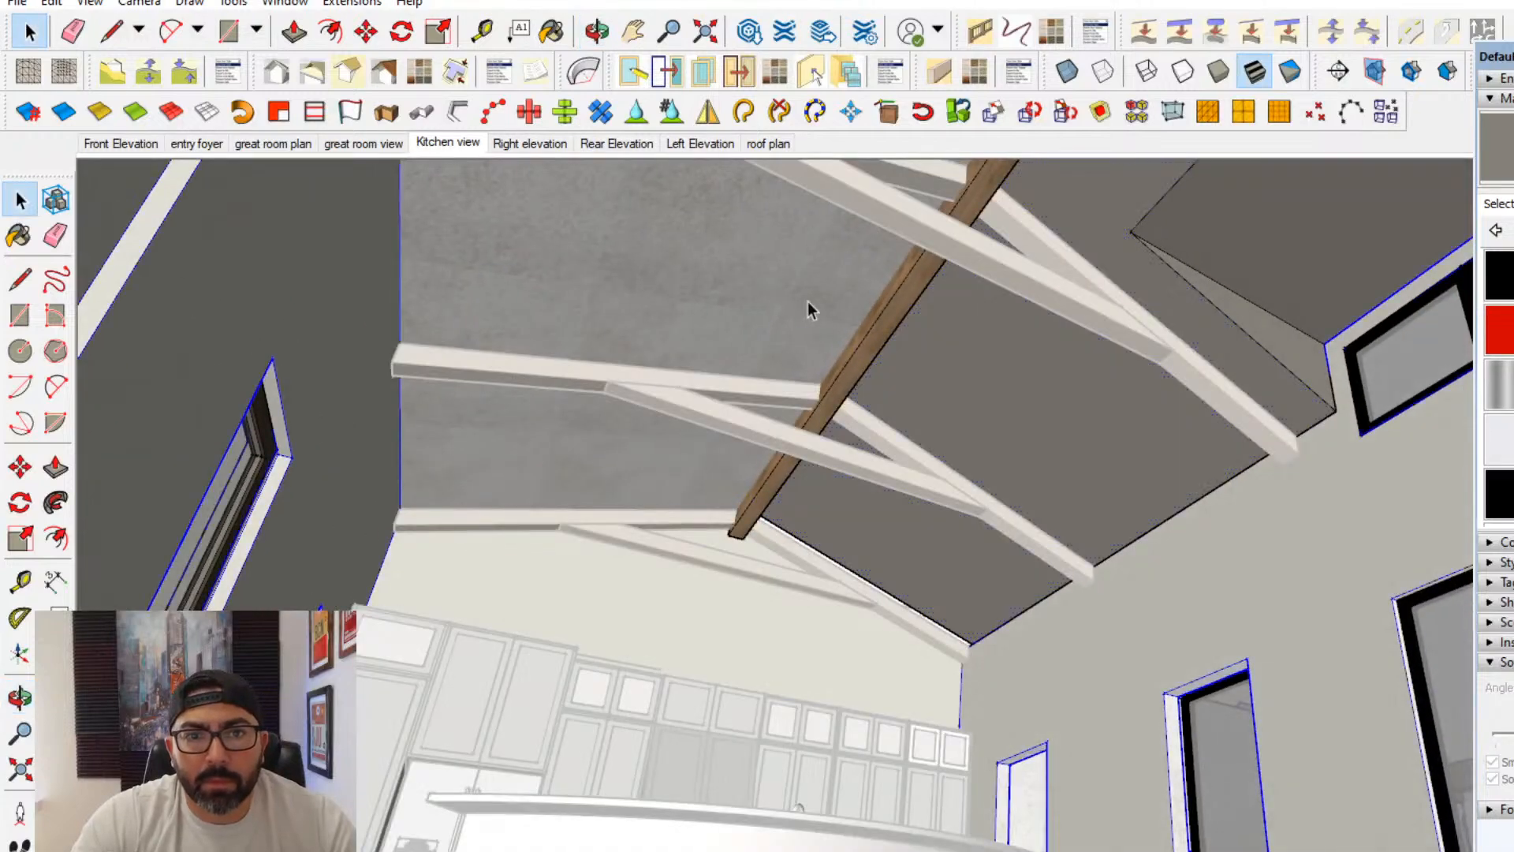
middle_drag(803, 304, 450, 474)
click(414, 213)
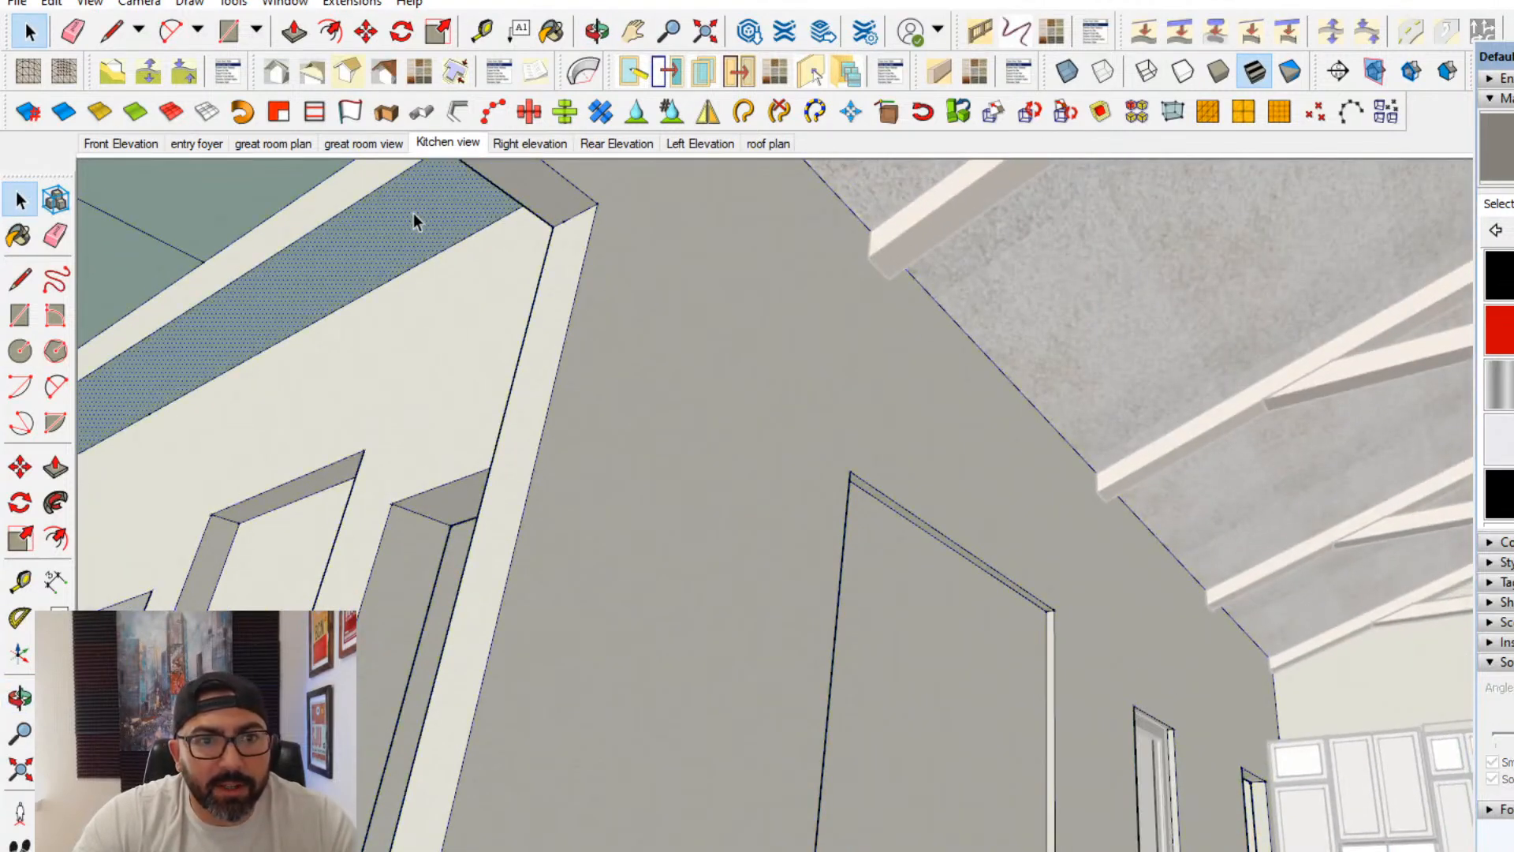
key(p)
click(380, 229)
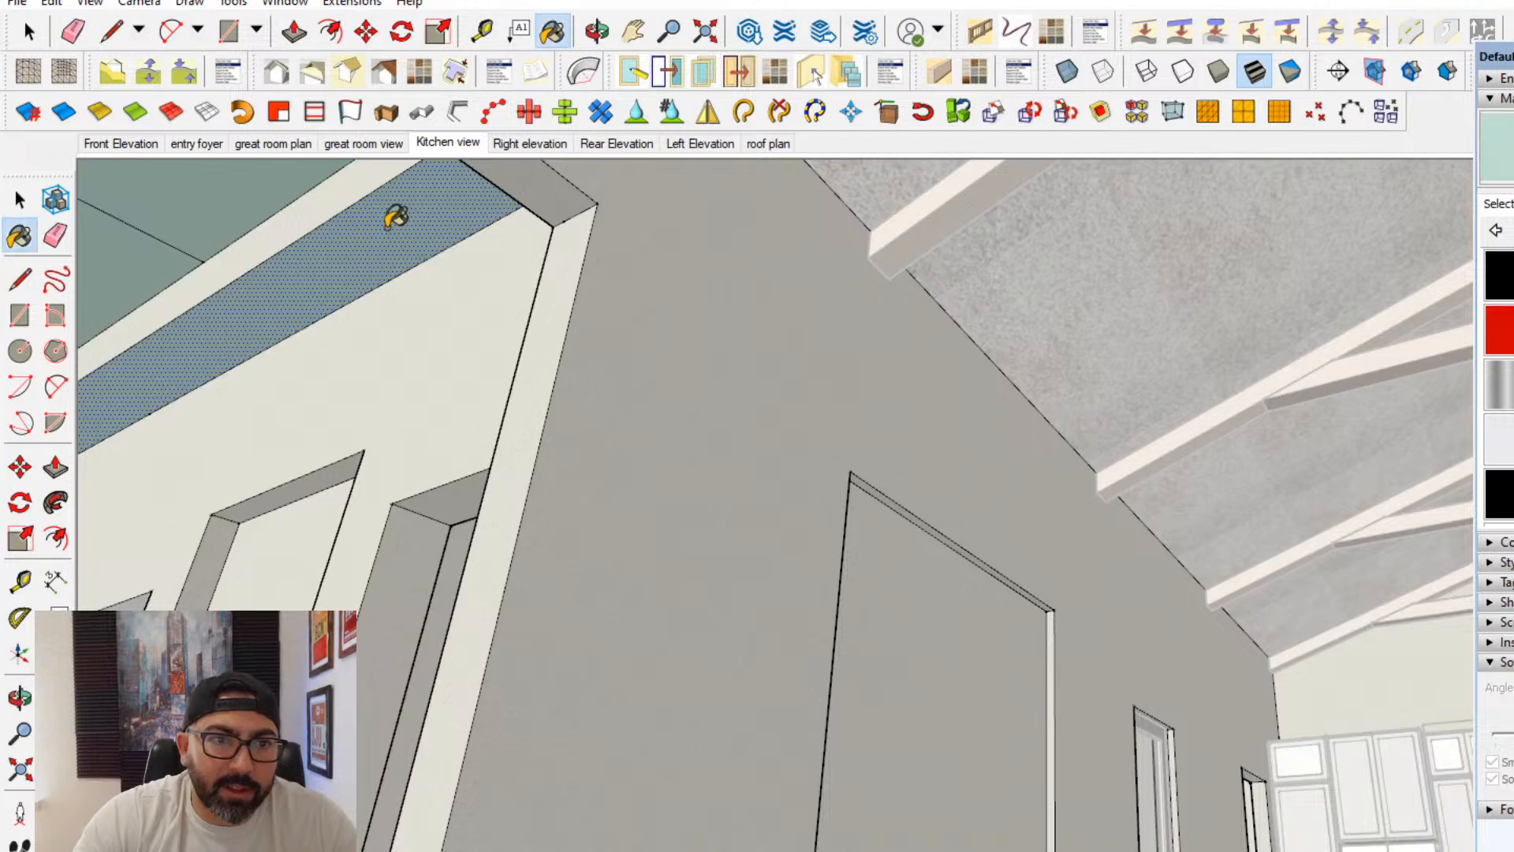
middle_drag(764, 237, 938, 390)
click(1198, 363)
middle_drag(1207, 355, 1312, 276)
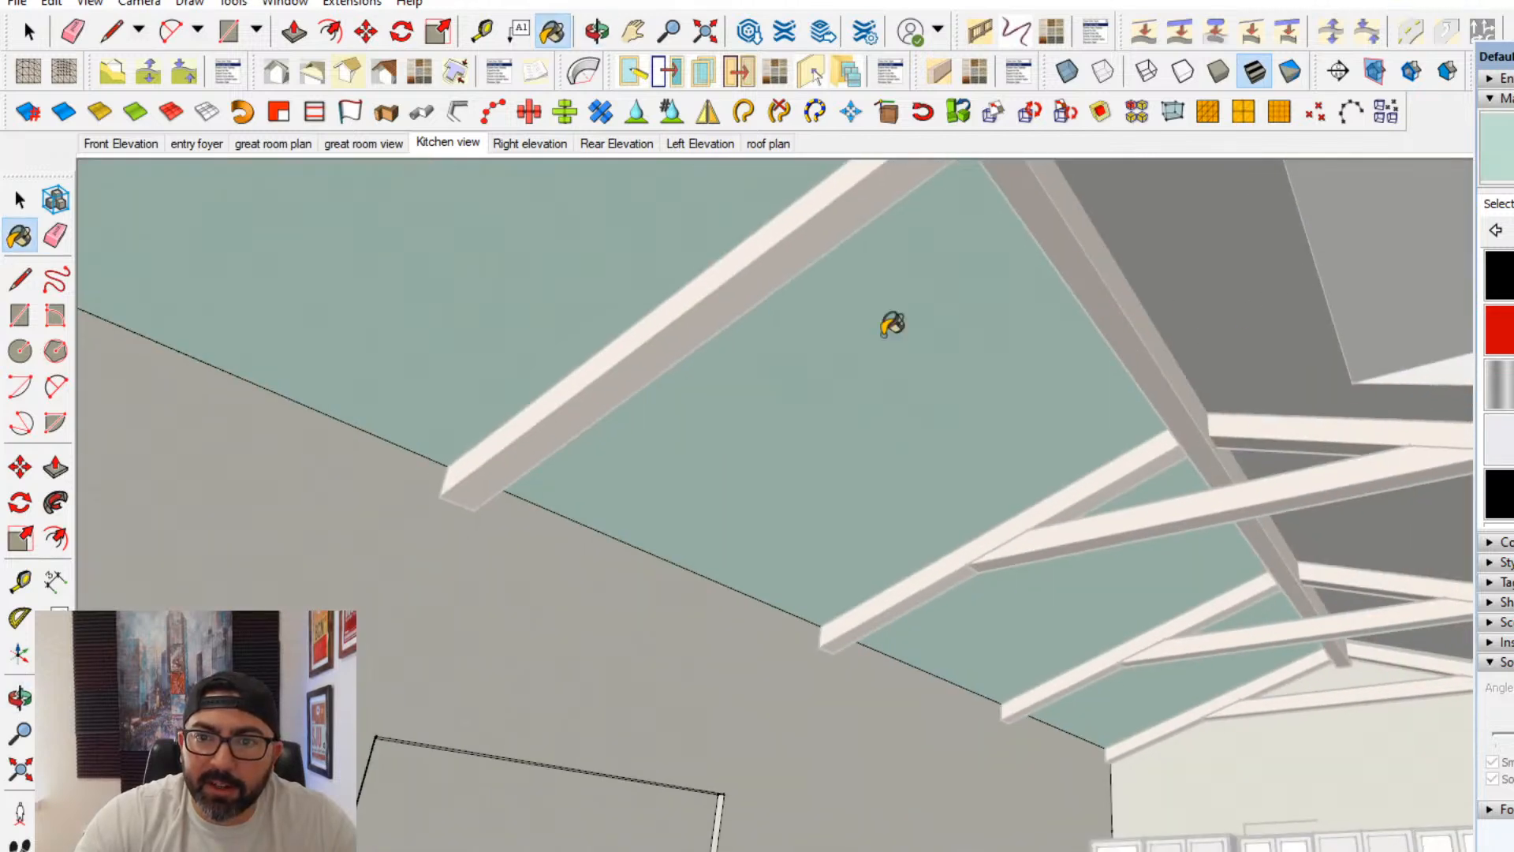
- Paint the opposite slope of the great room's vaulted ceiling with the same pale green material
key(space)
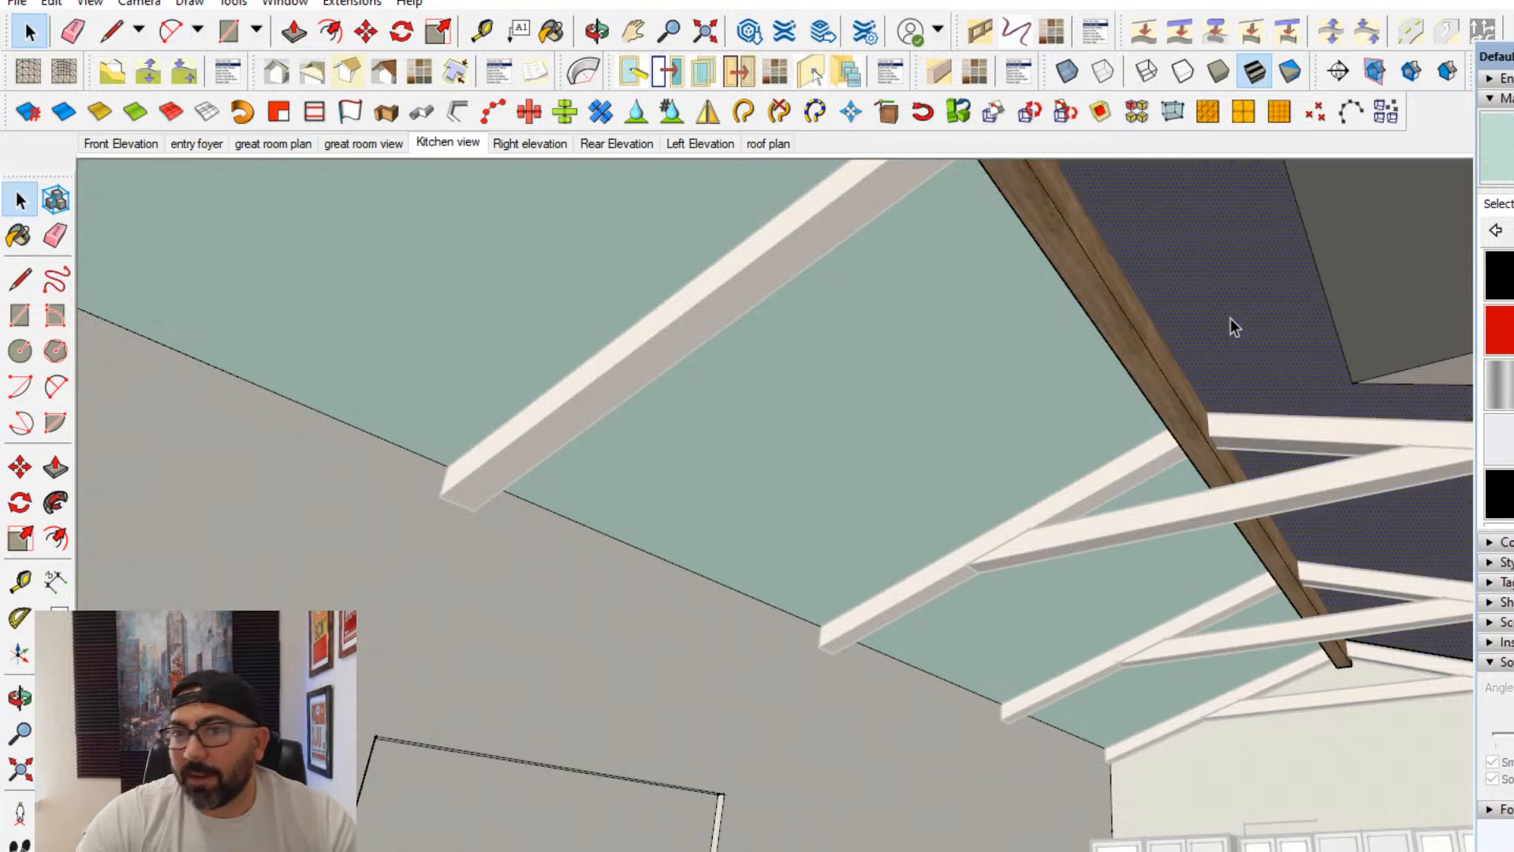
key(o)
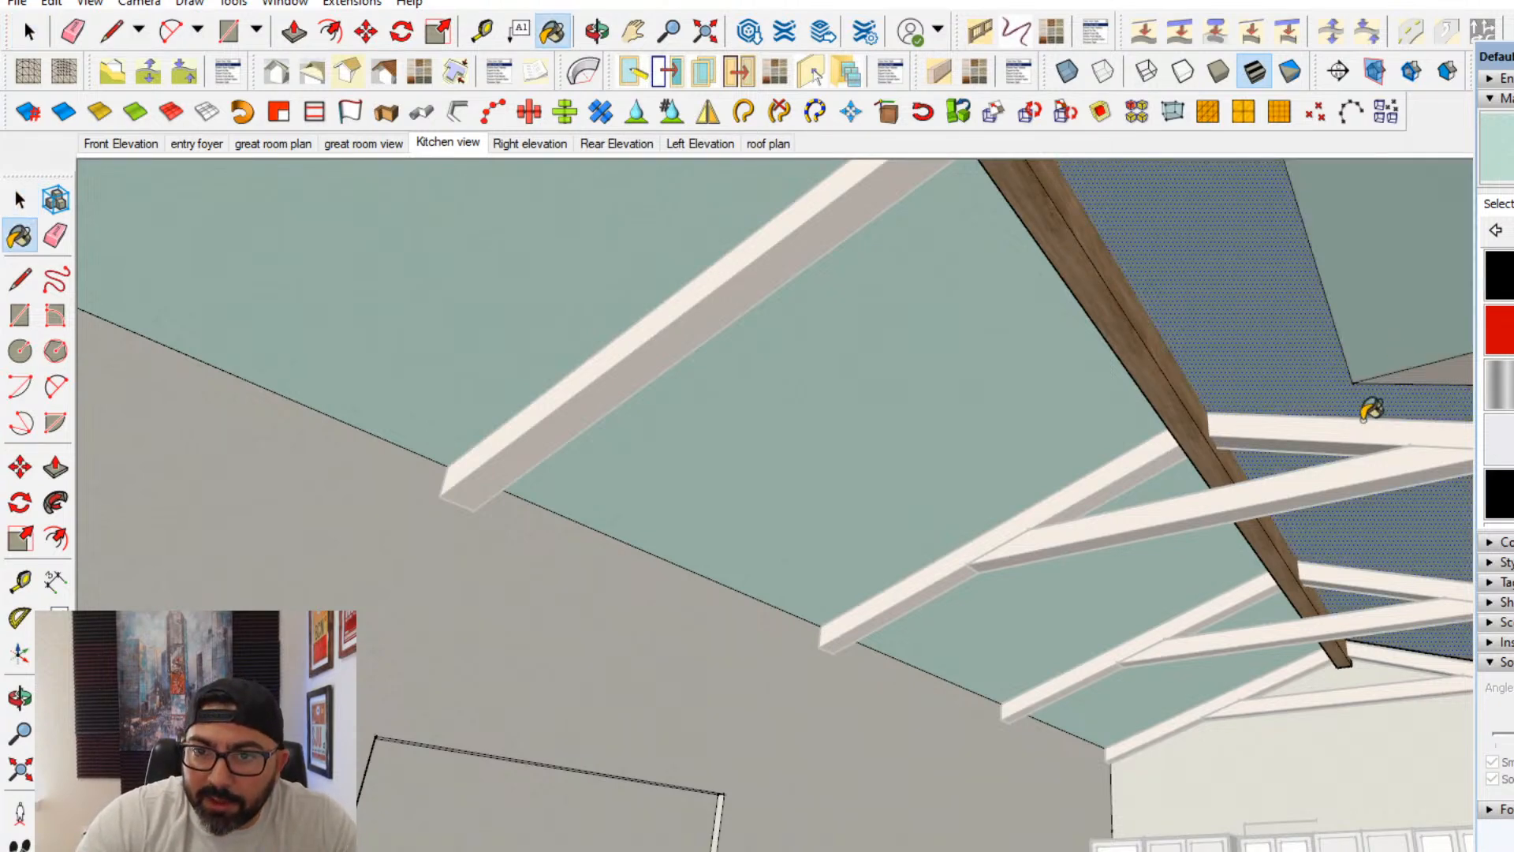
drag(1368, 405, 1005, 329)
click(19, 201)
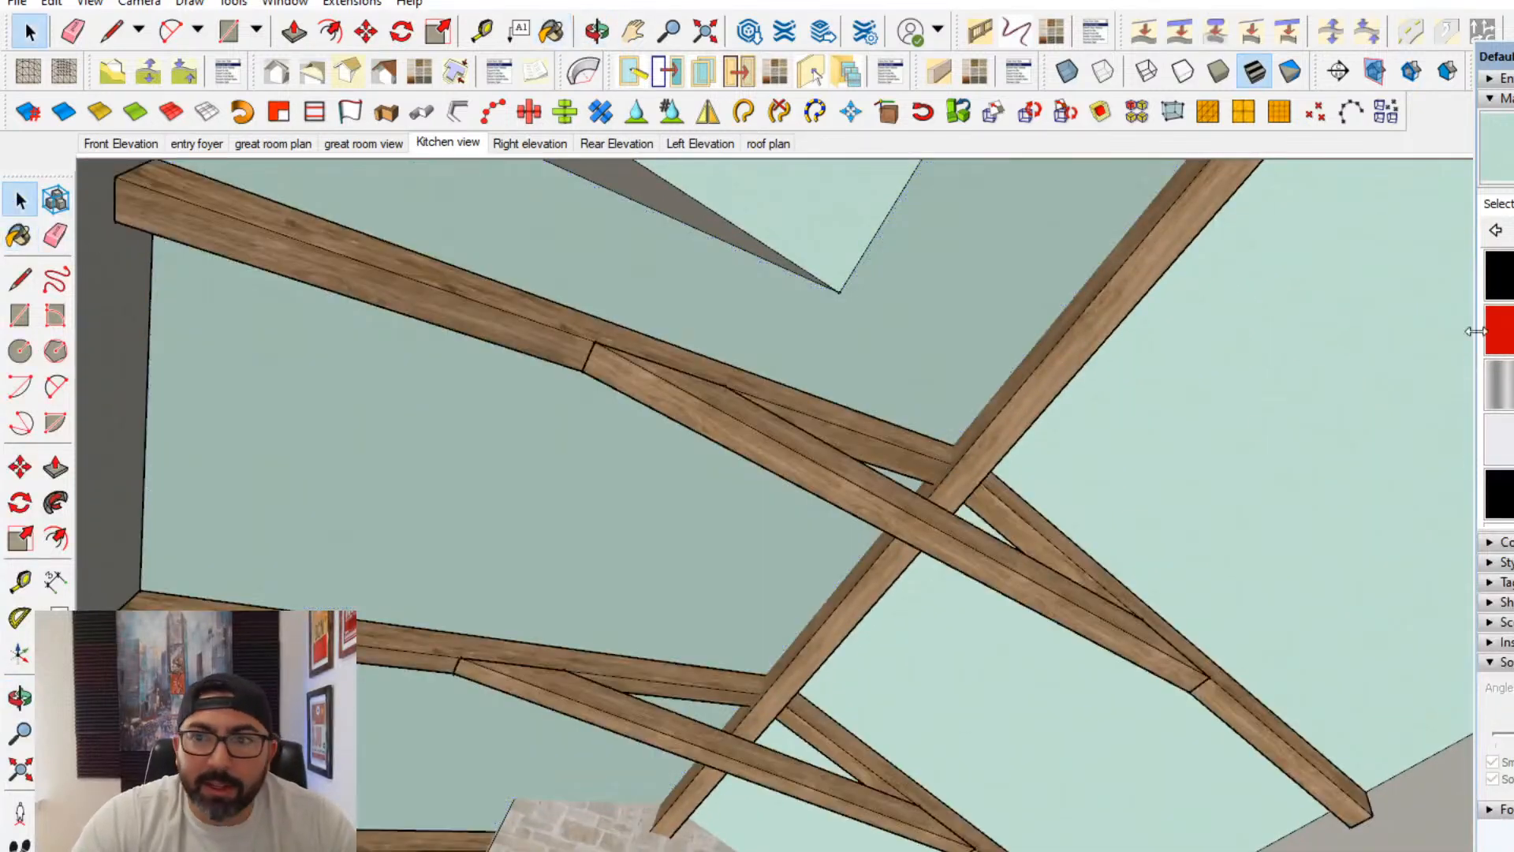
- Edit the ceiling material's color, trying a neutral light gray and going back to pale green
click(1513, 204)
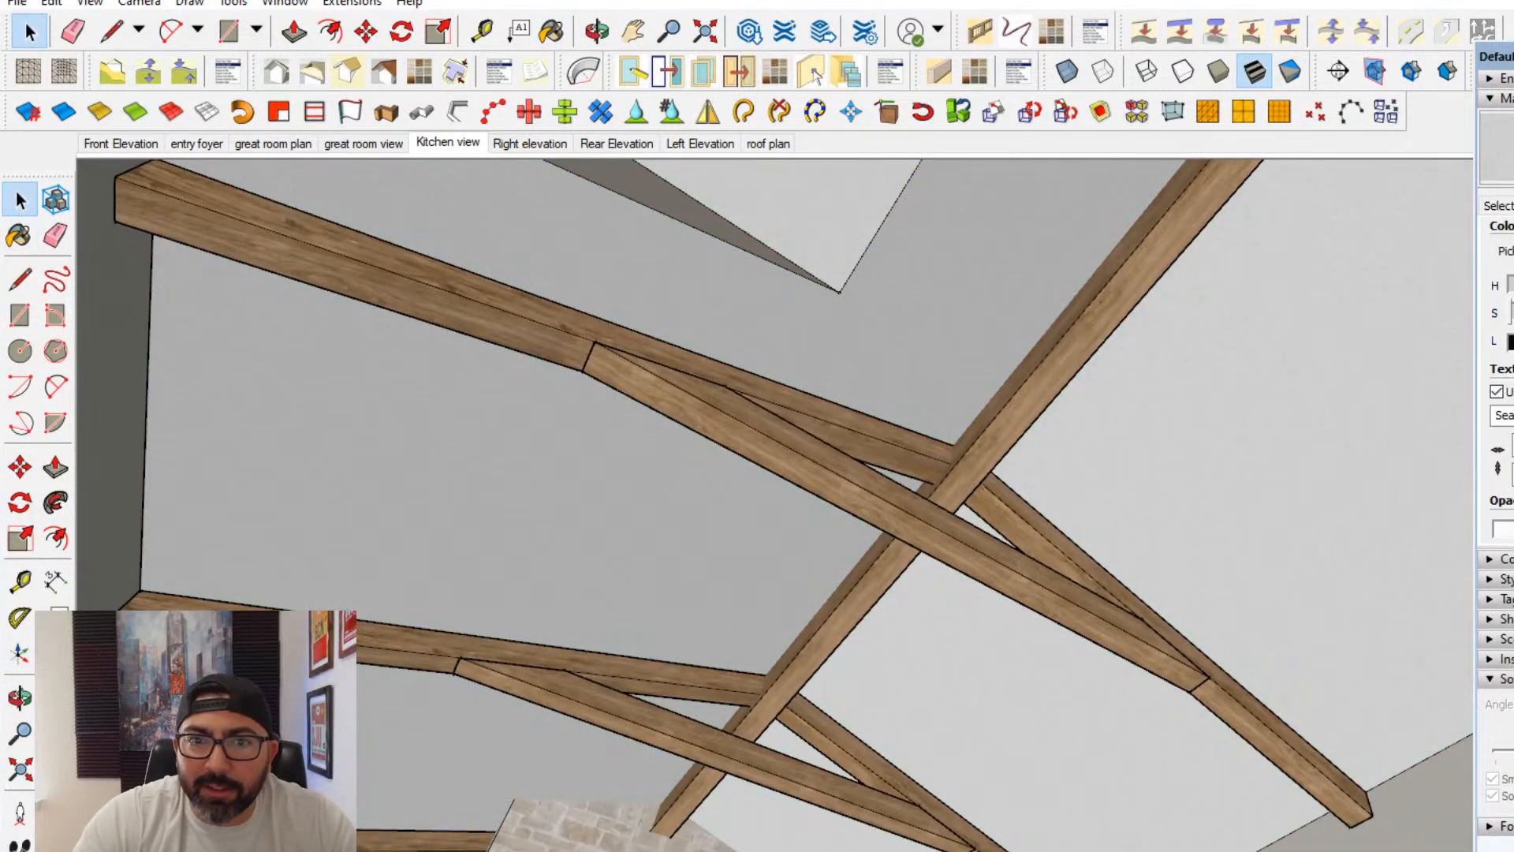
click(1513, 341)
middle_drag(1136, 513, 1048, 481)
scroll(1034, 684, up, 5)
scroll(1142, 481, up, 5)
click(1498, 276)
click(1513, 342)
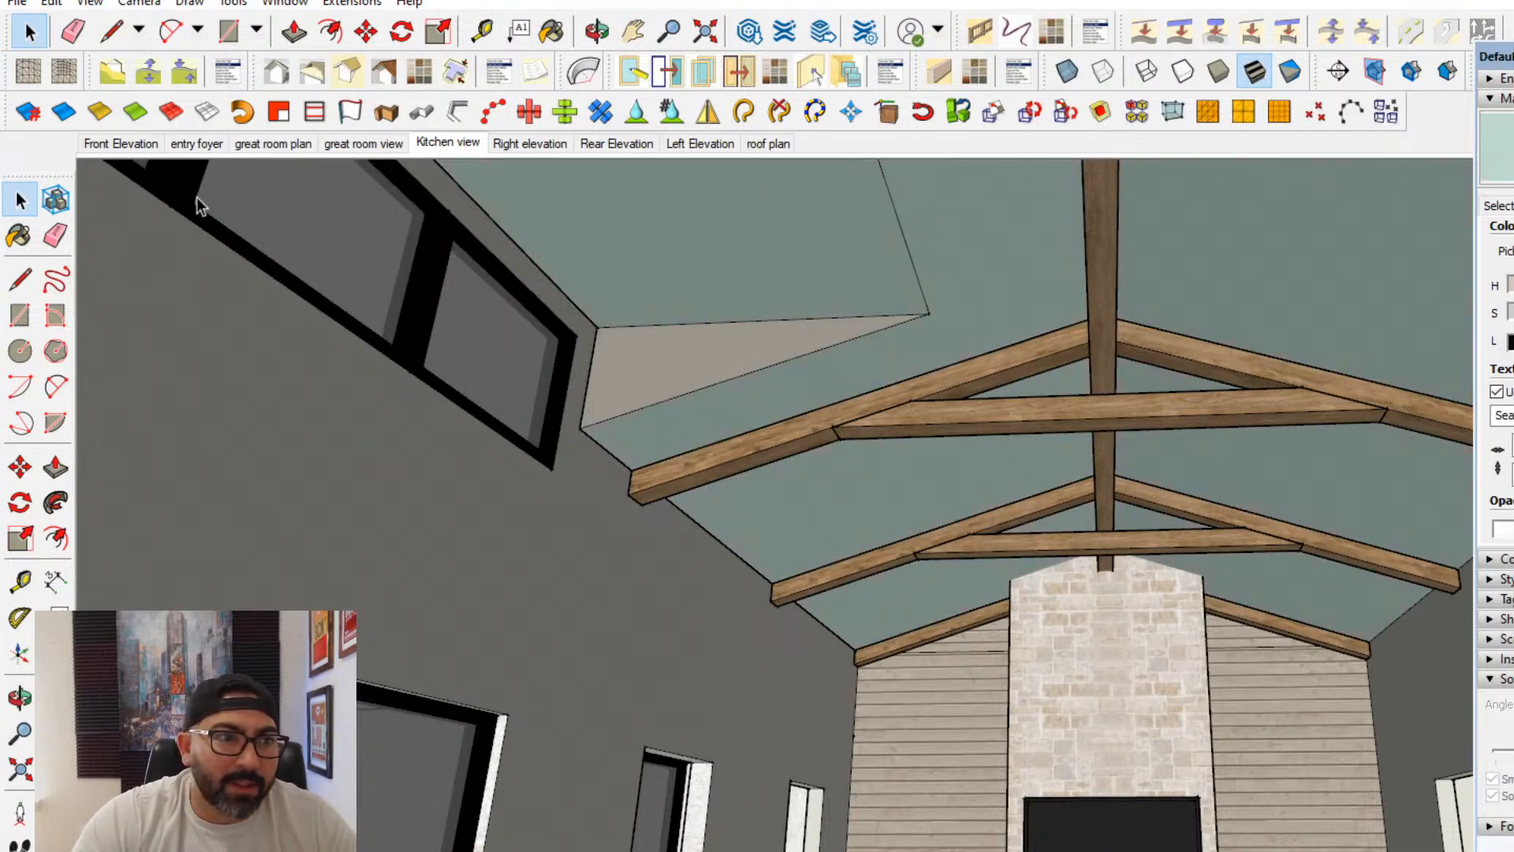
- Open the stone fireplace group and draw an upright rectangle on the chimney face above the black panel
middle_drag(851, 450, 910, 477)
shift+middle_drag(1162, 680, 1078, 602)
scroll(1003, 557, up, 5)
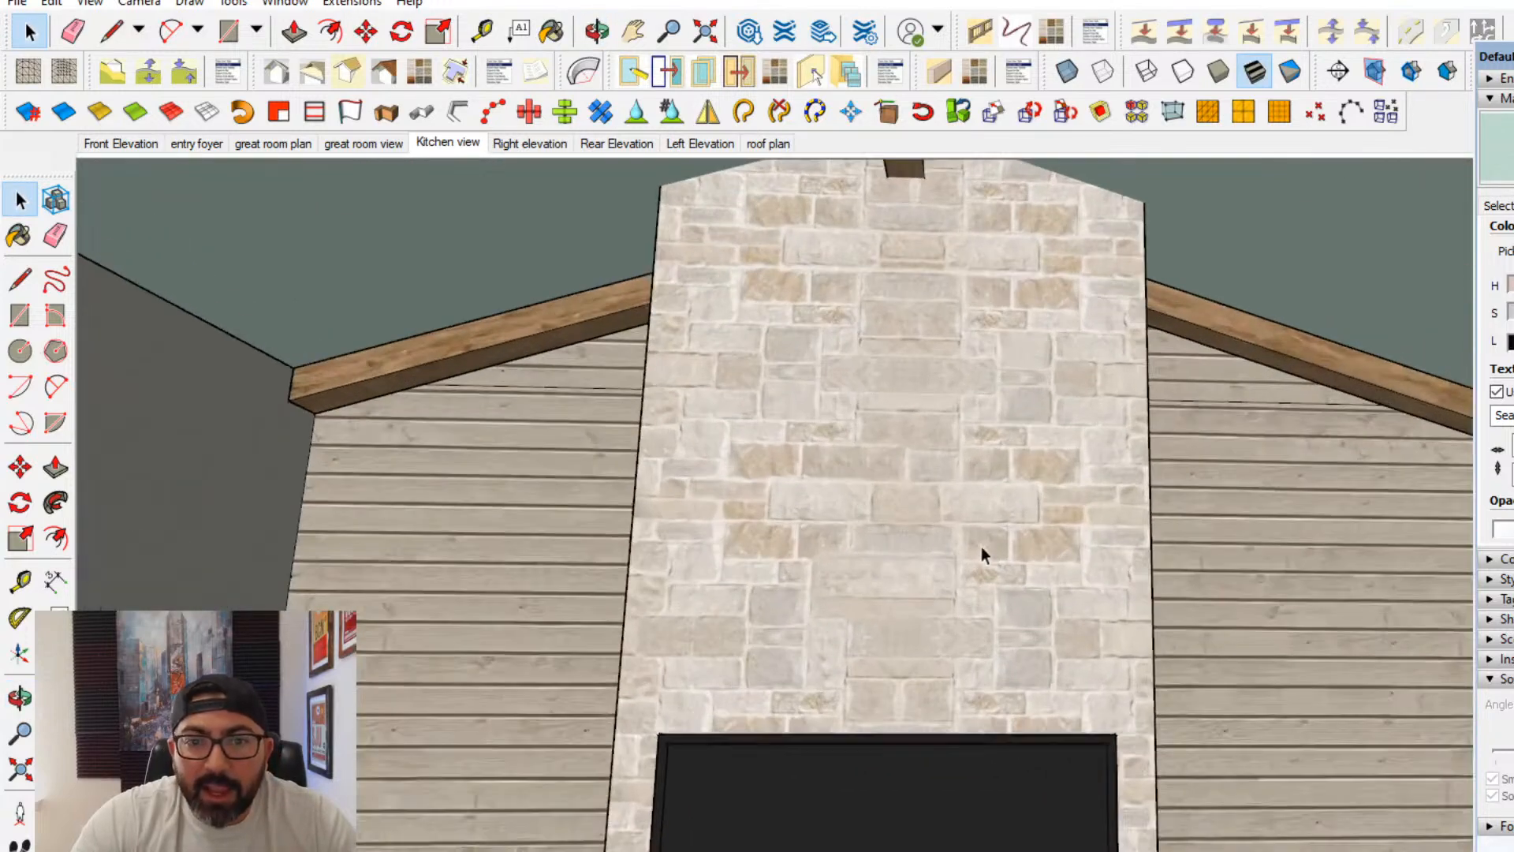
double_click(927, 530)
triple_click(925, 524)
middle_drag(925, 524, 851, 487)
scroll(744, 455, down, 3)
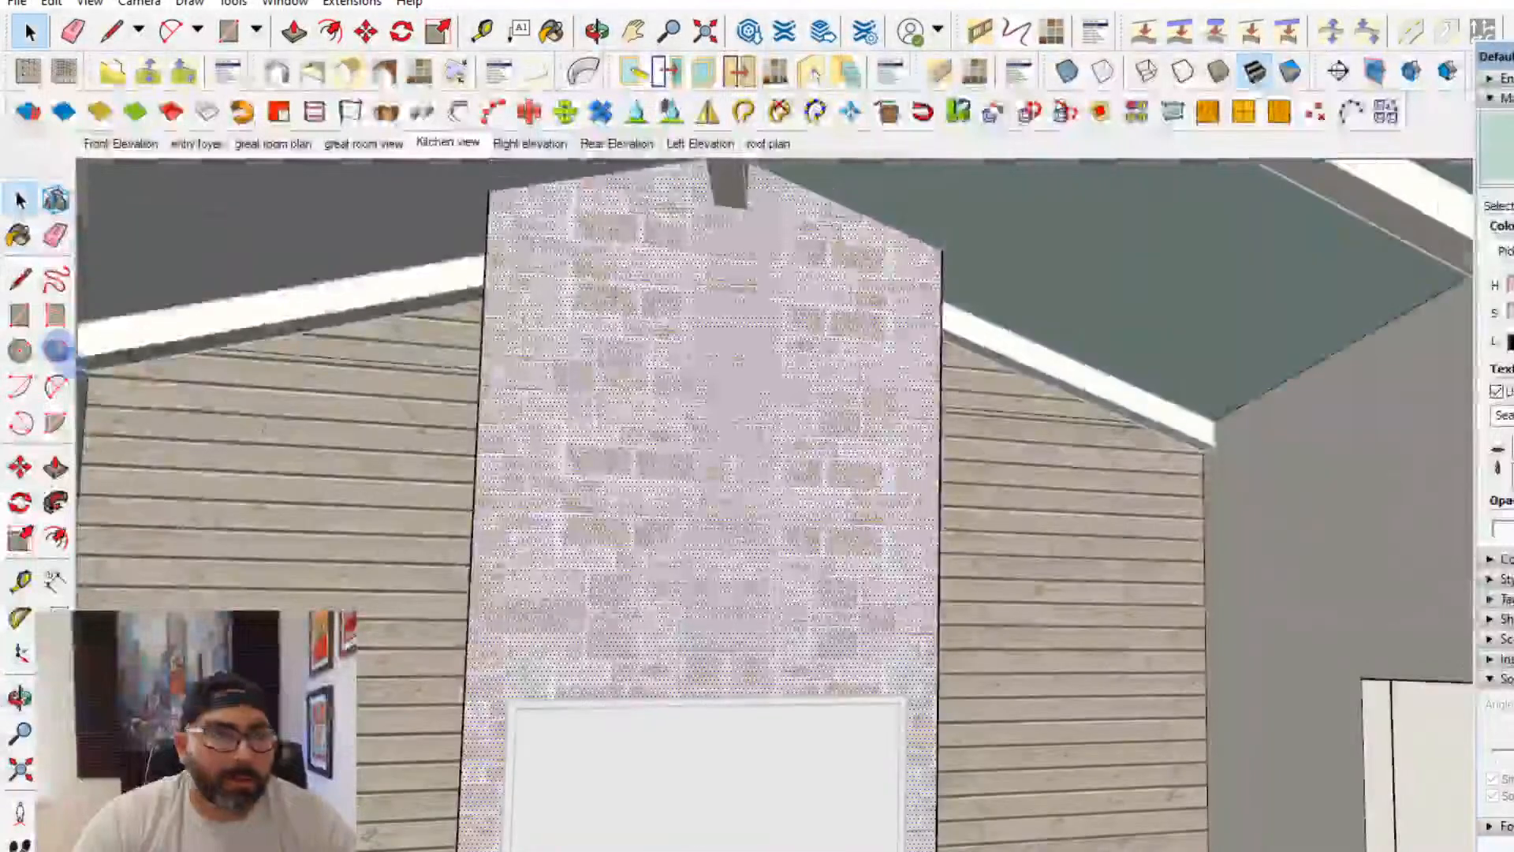
key(r)
click(593, 306)
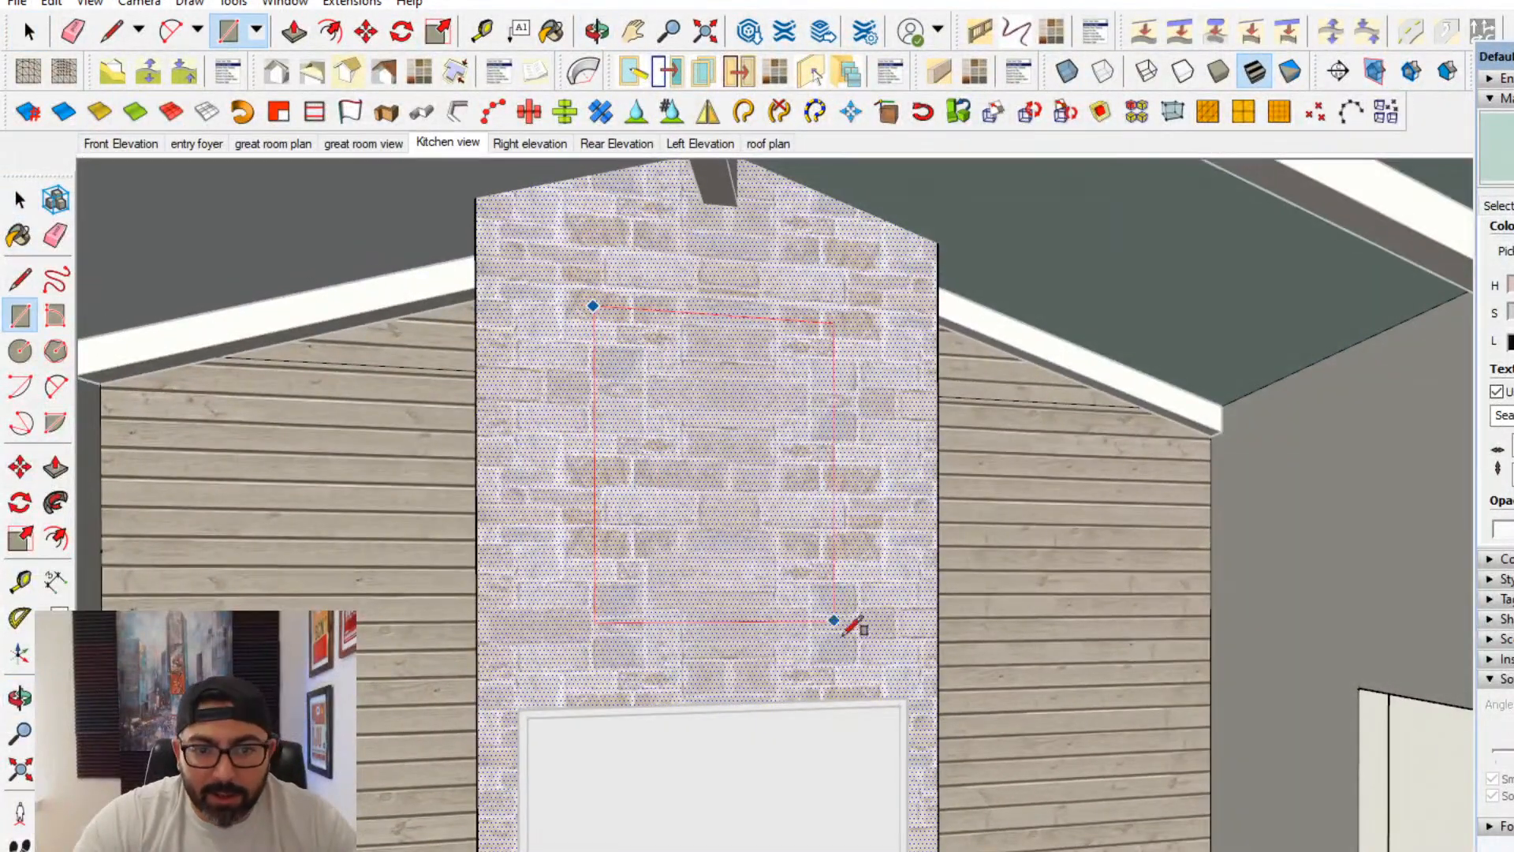
click(851, 668)
- Push the rectangle into the stone chimney with Push/Pull to form a shallow recessed niche
click(55, 469)
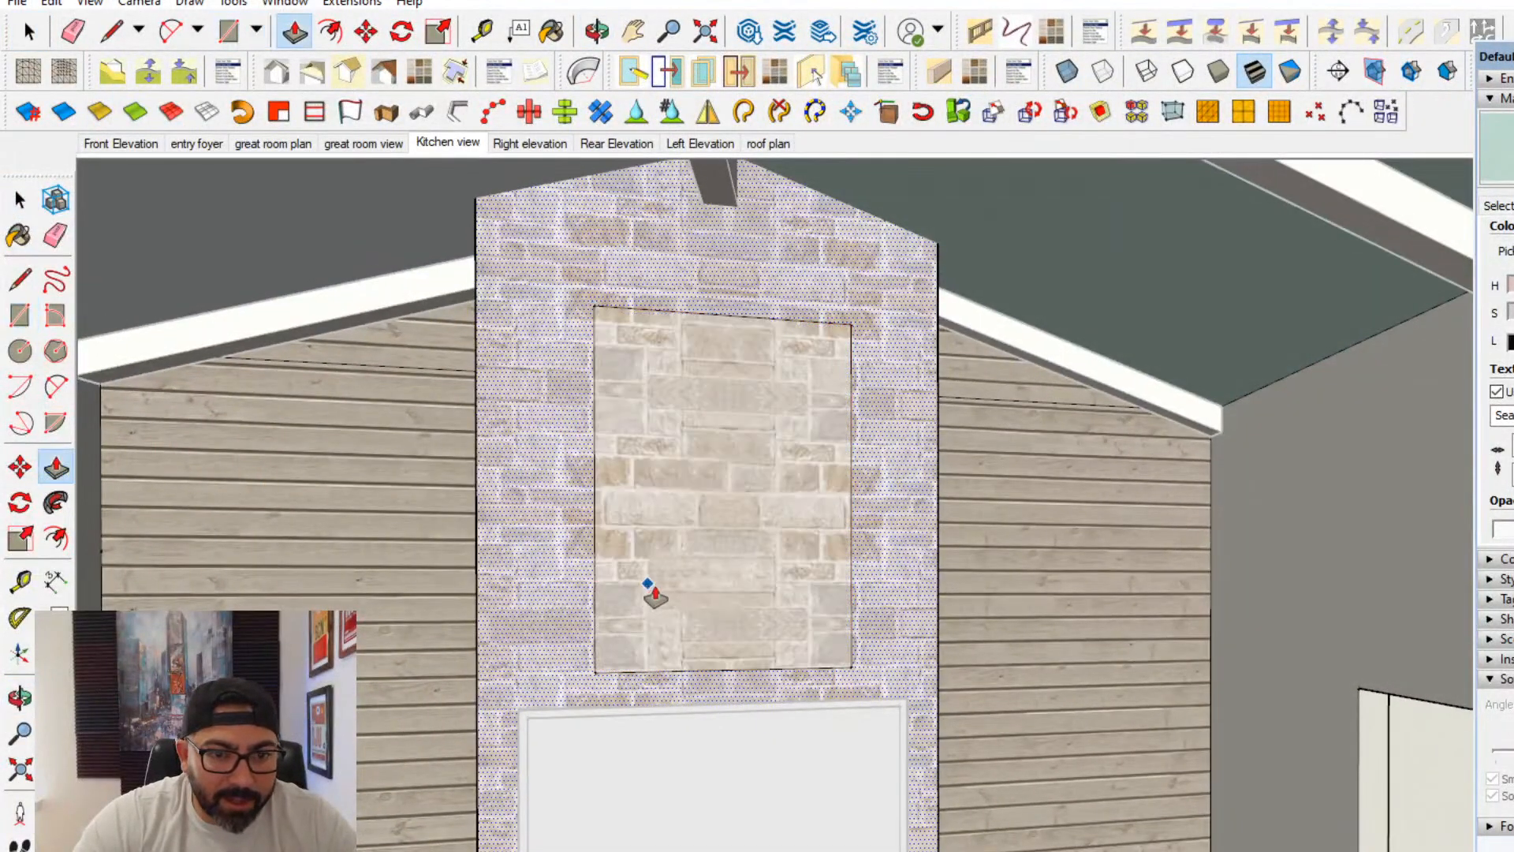
middle_drag(676, 608, 1053, 622)
click(902, 659)
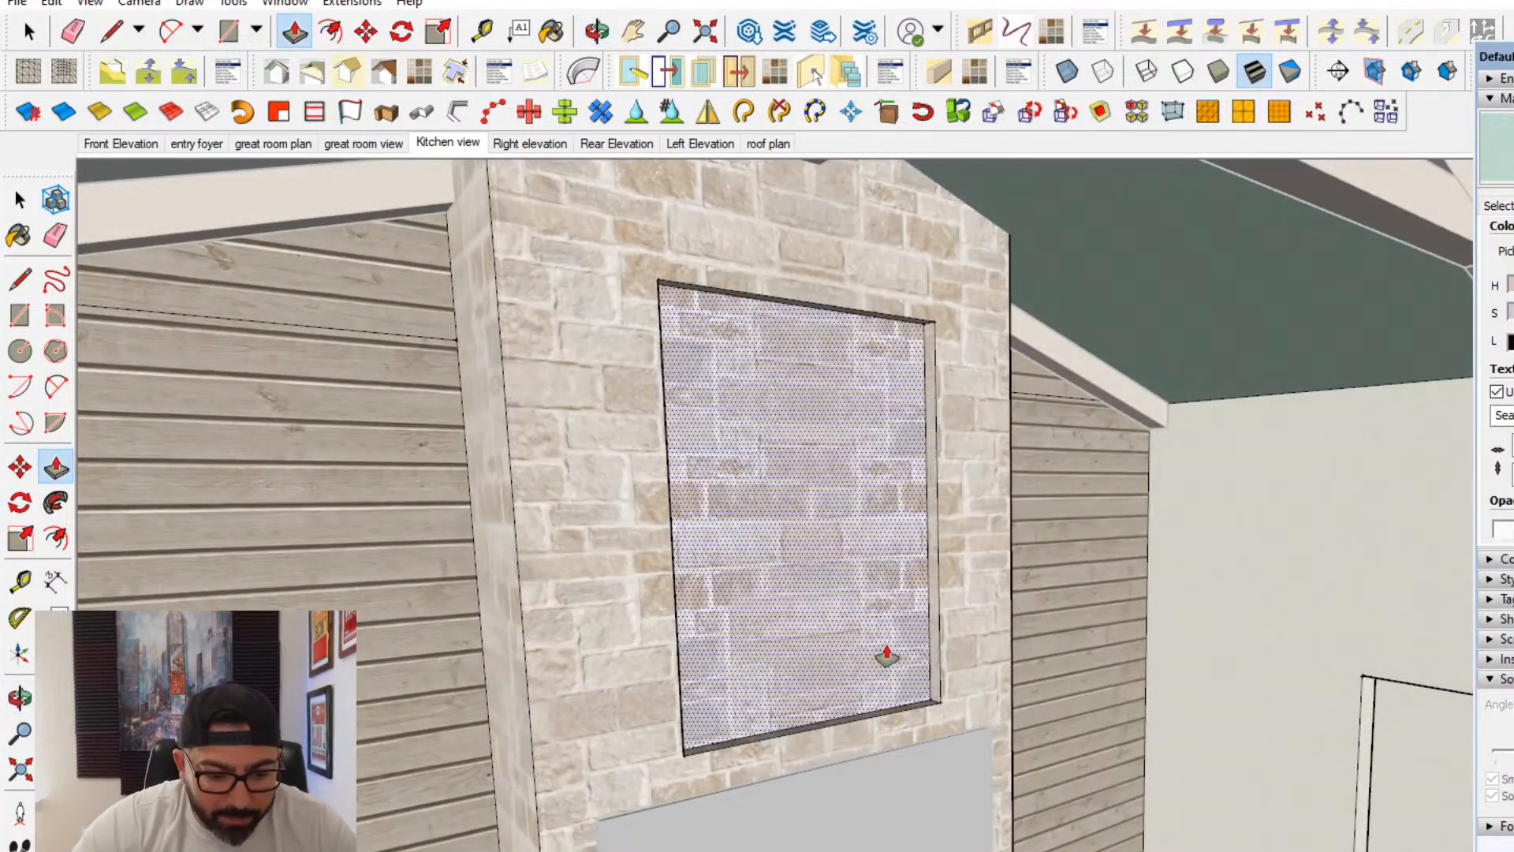
click(887, 656)
- Reposition the niche's right side face relative to the fireplace's centerline with Push/Pull
middle_drag(932, 676, 883, 572)
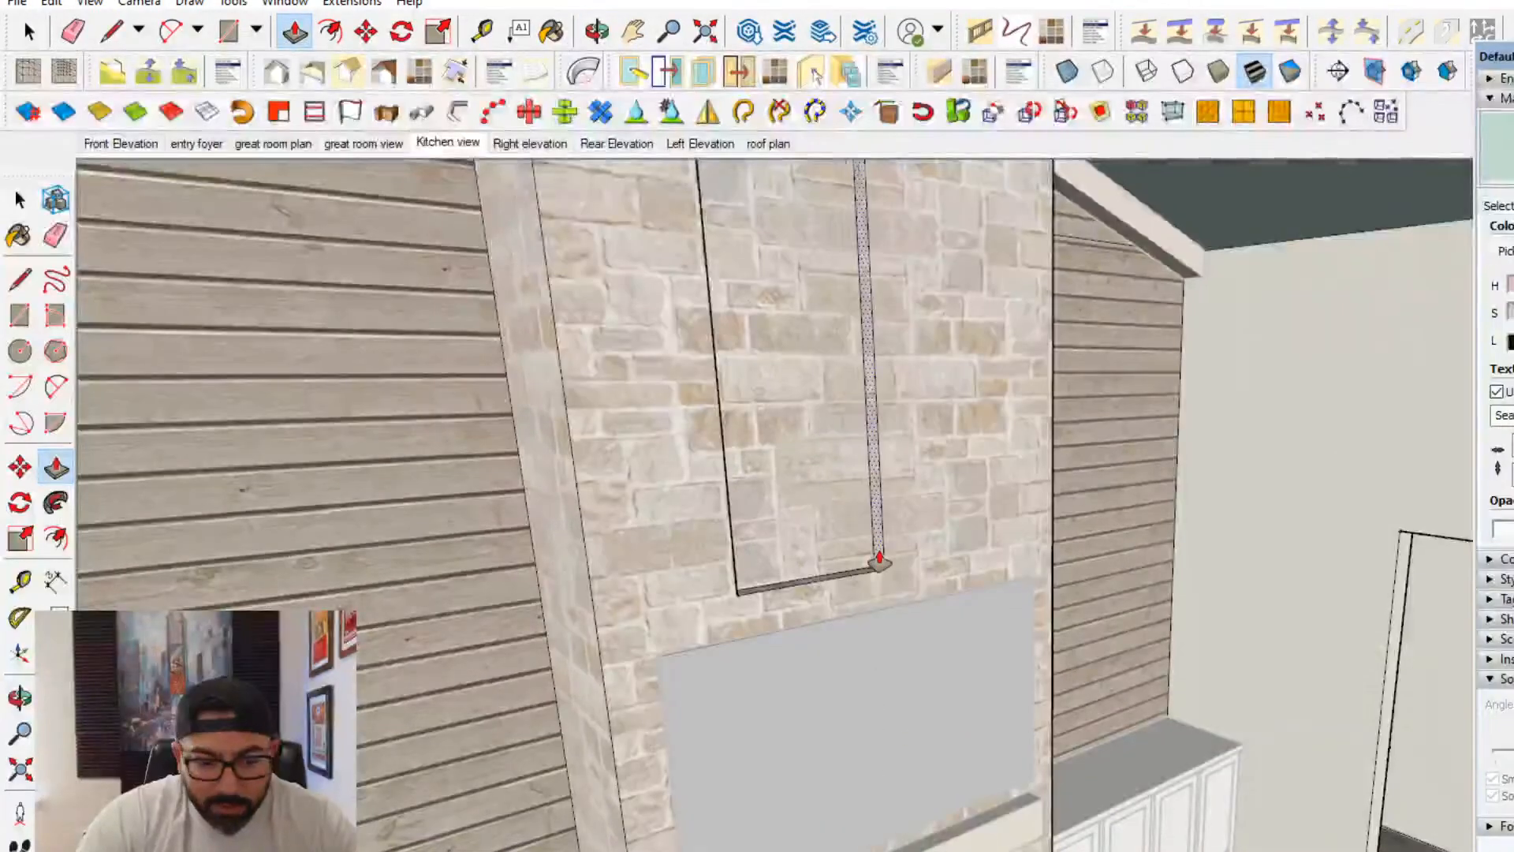
double_click(879, 560)
middle_drag(868, 433, 453, 570)
scroll(724, 533, up, 2)
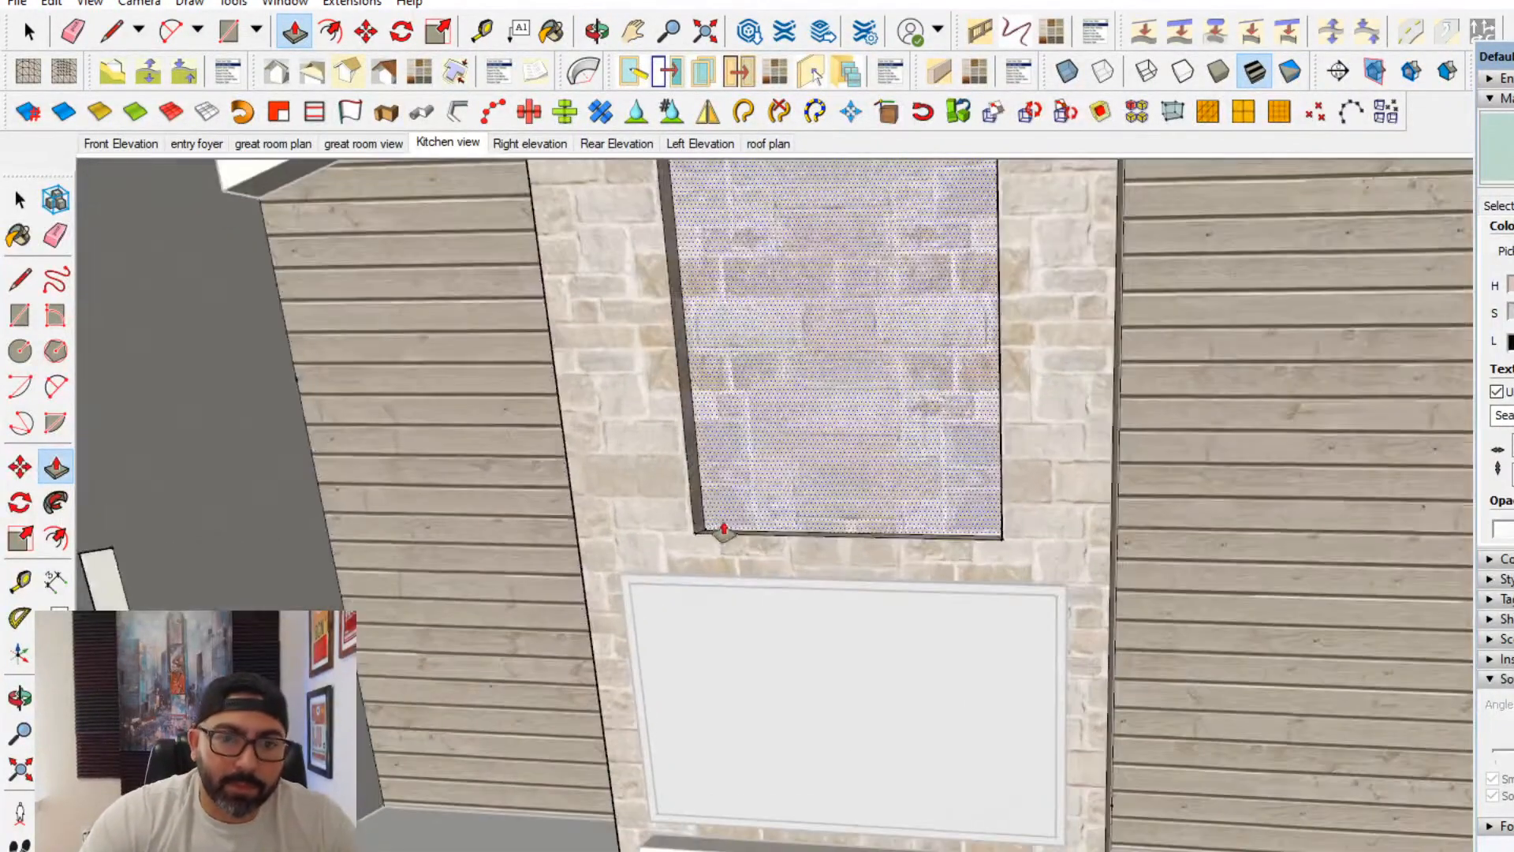
- Push the niche's left side face to the fireplace's centerline and pull it back outward by 24
click(698, 525)
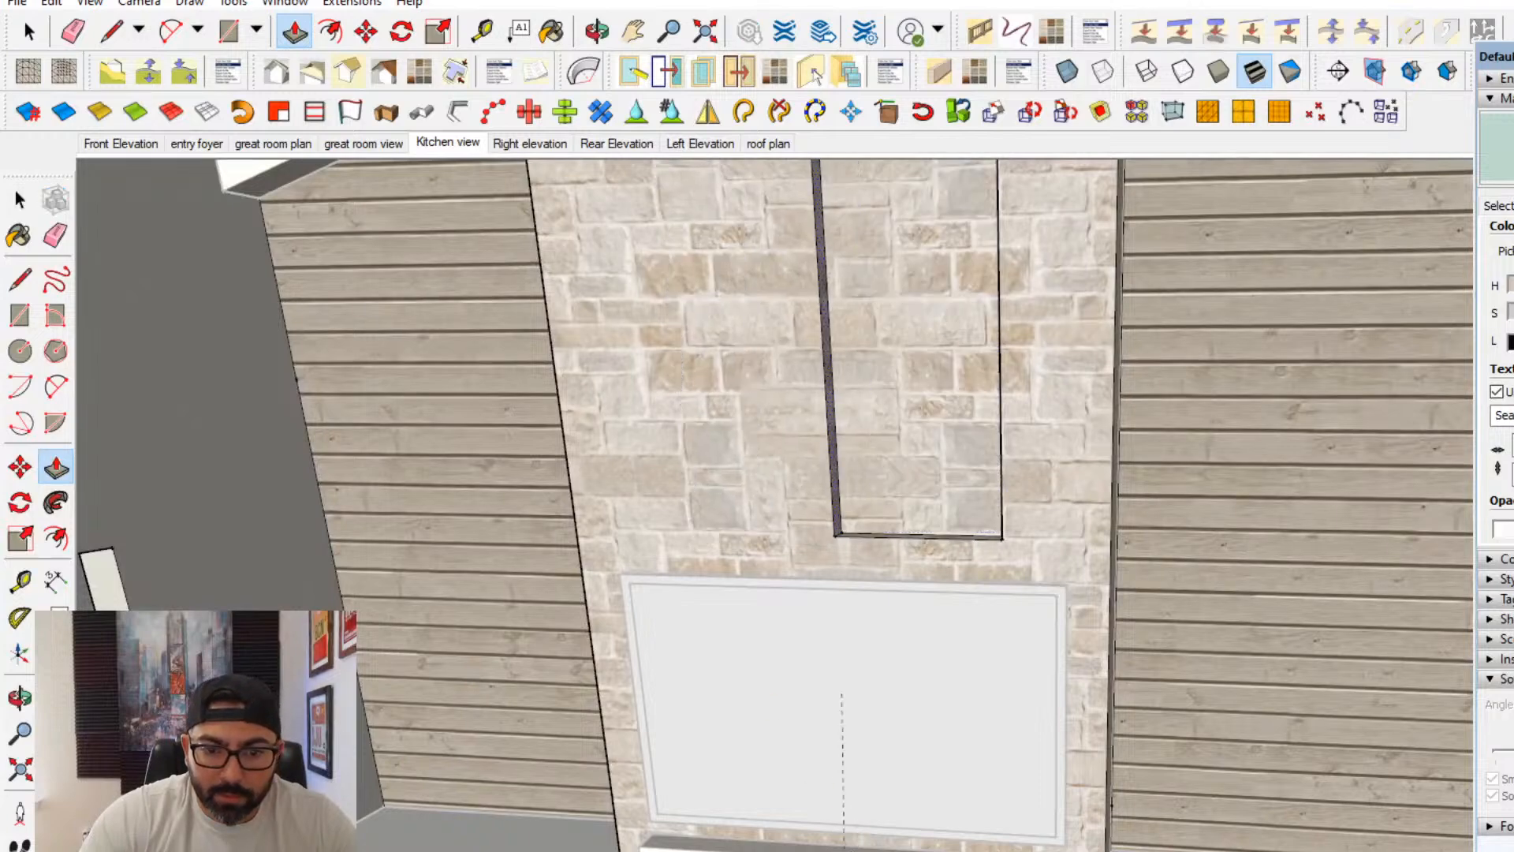
click(844, 849)
middle_drag(792, 540, 771, 525)
click(835, 530)
text(24)
key(Return)
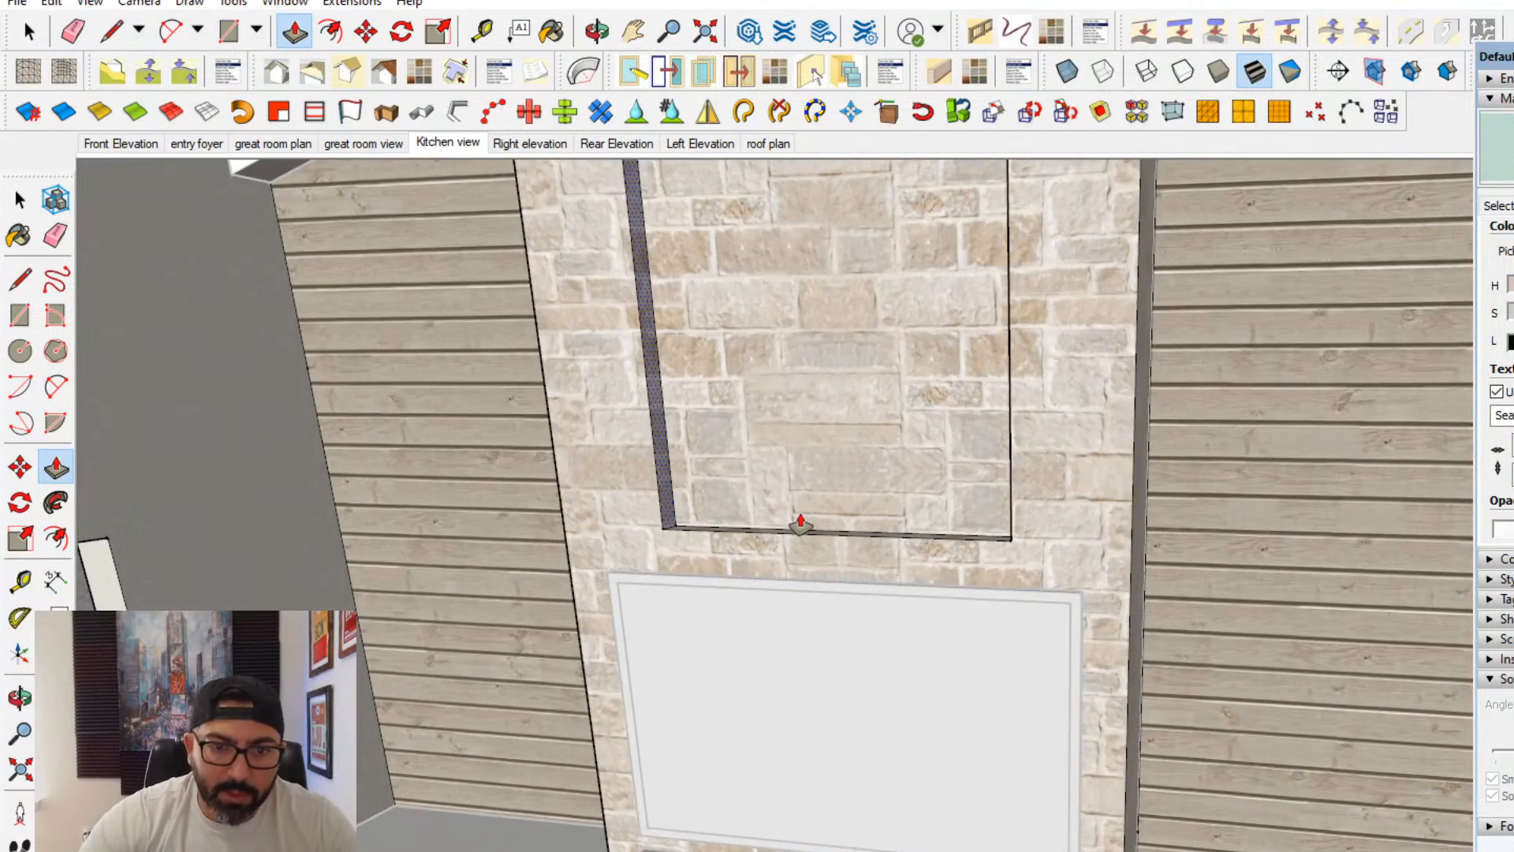
- Lower the top face of the stone niche slightly with Push/Pull
middle_drag(709, 591, 865, 530)
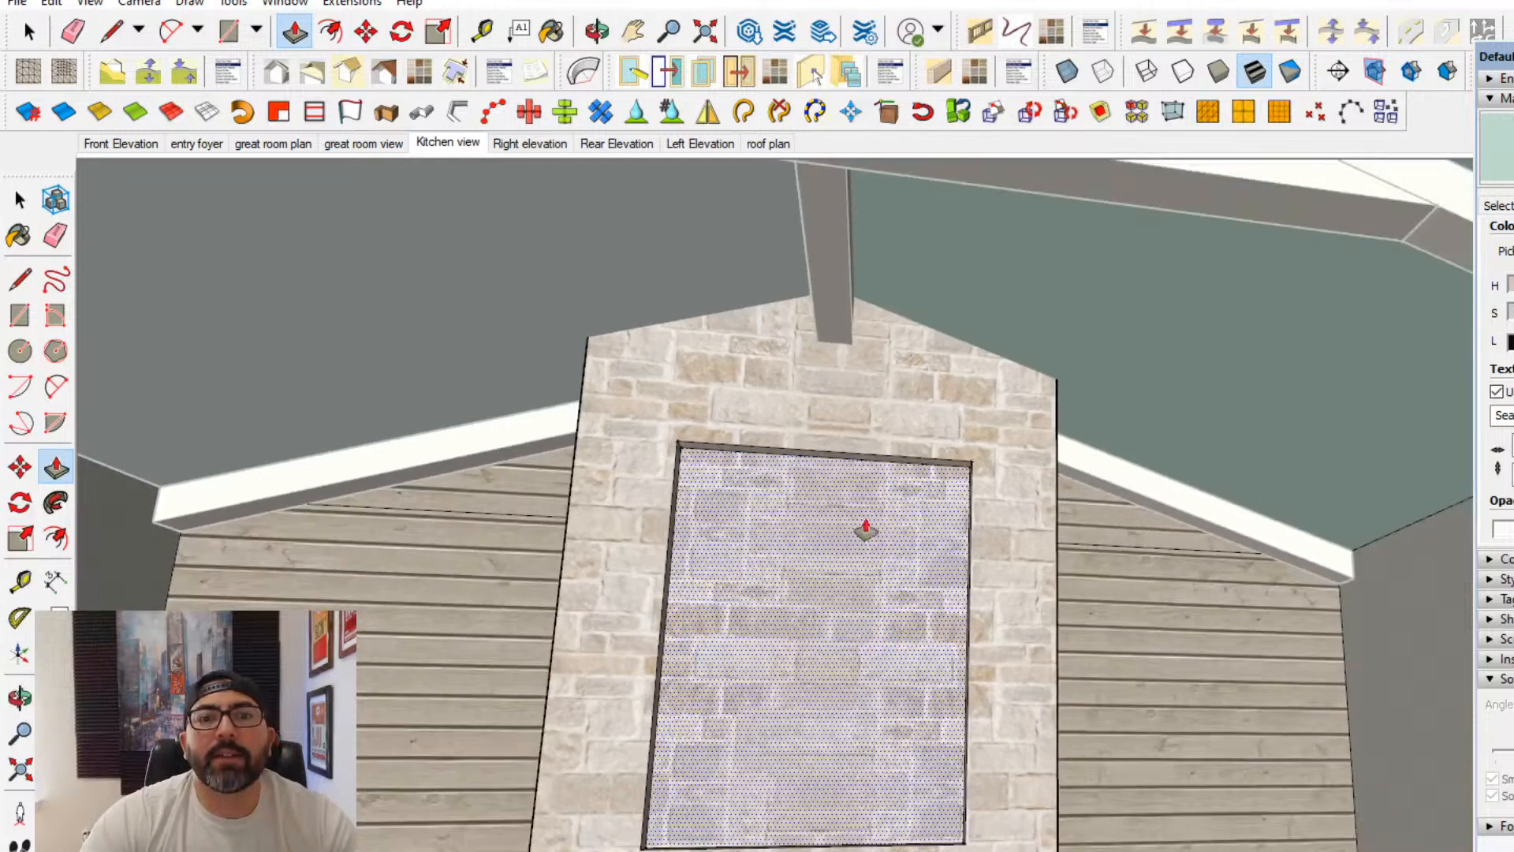
click(895, 471)
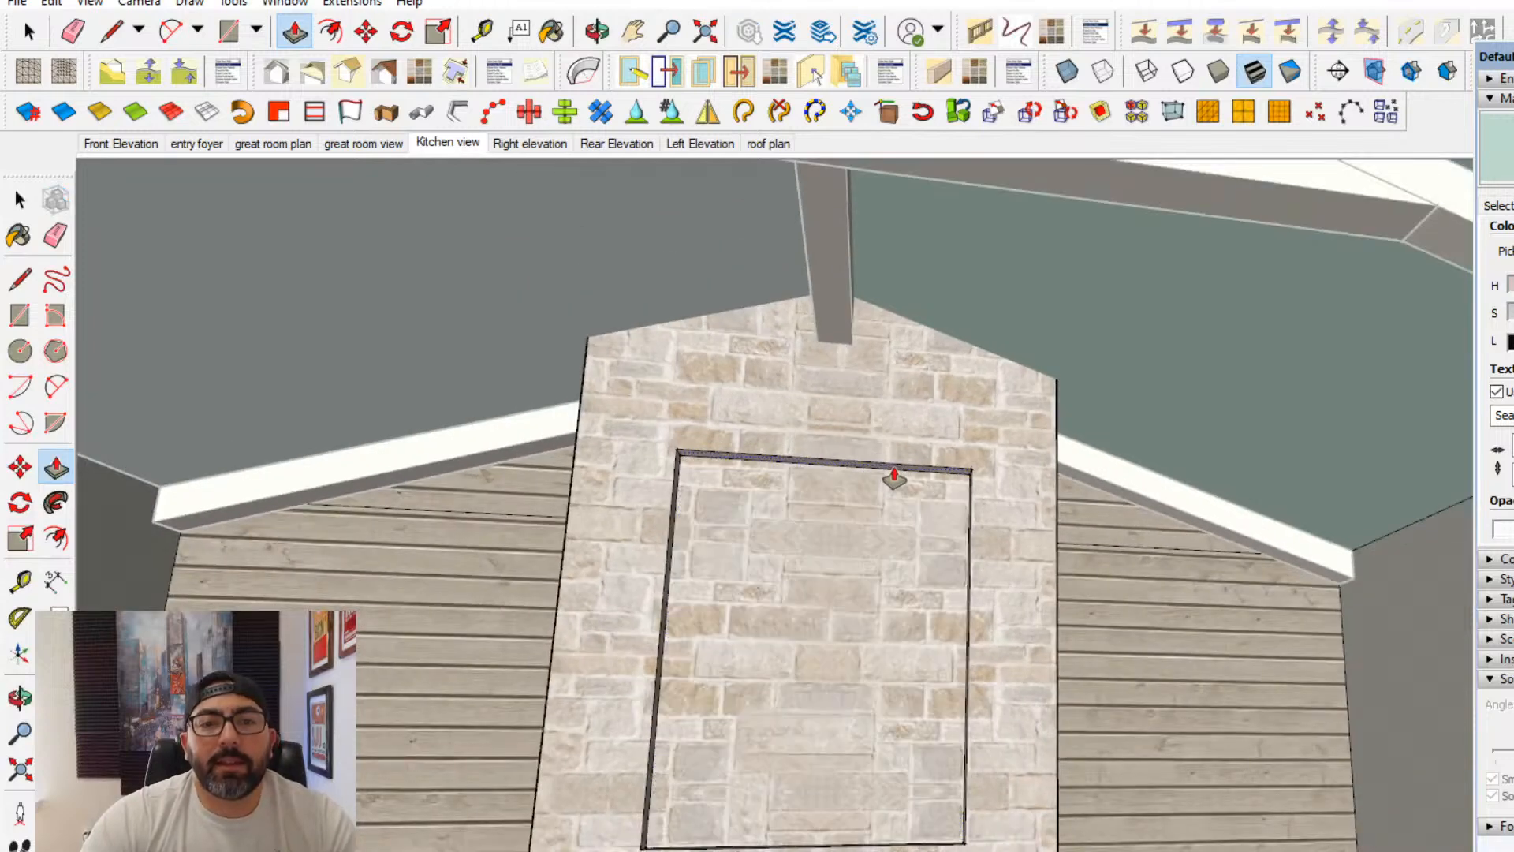
click(892, 483)
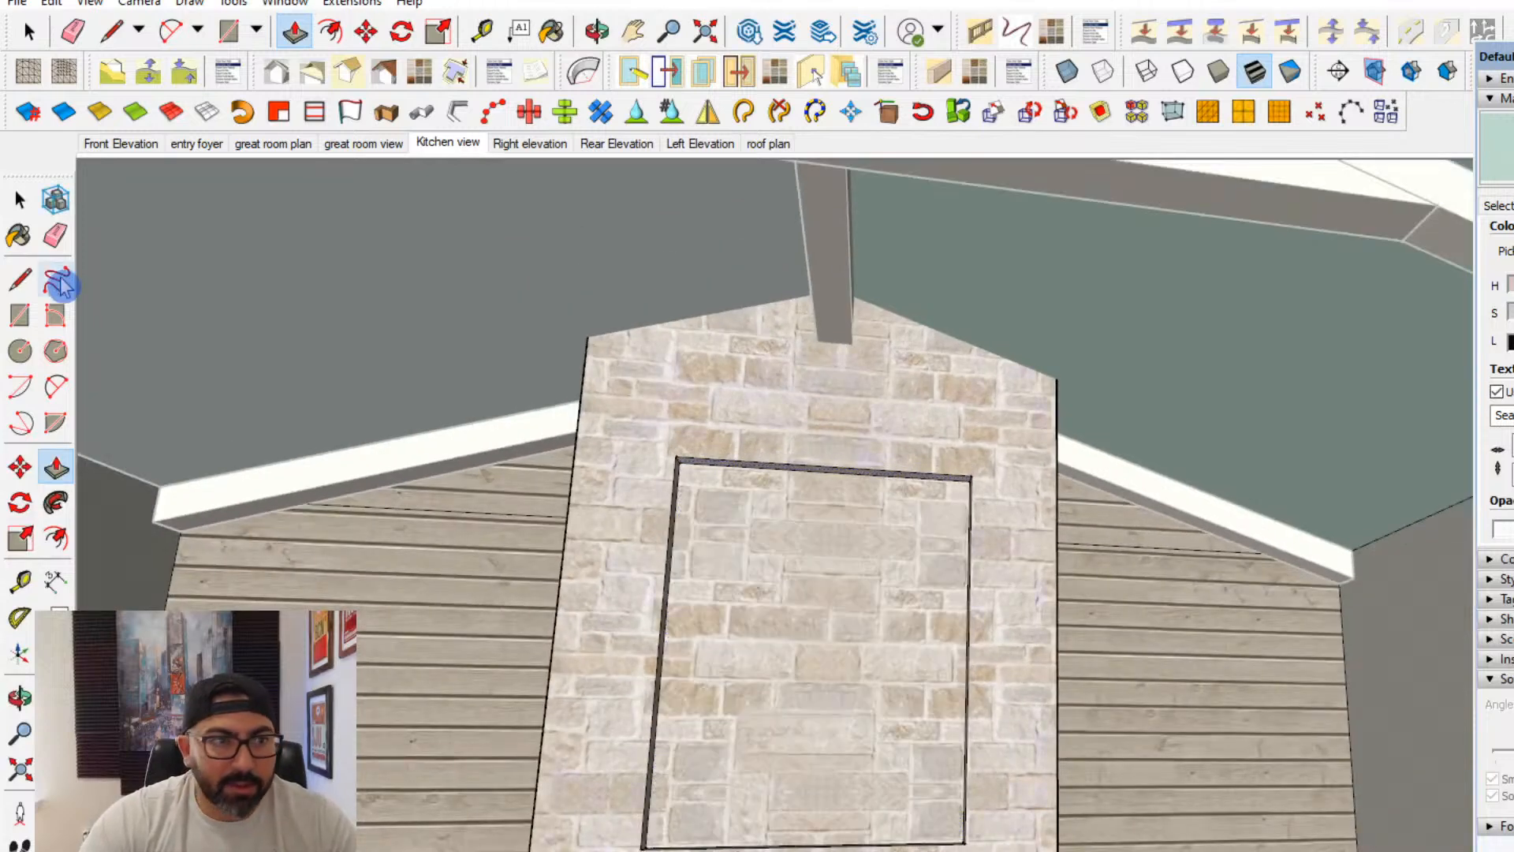
click(27, 202)
- Examine the great room walls, the entry hall openings and niches, and the ceilings from above
middle_drag(718, 709, 895, 595)
scroll(814, 627, down, 4)
scroll(901, 521, down, 5)
middle_drag(895, 595, 1196, 599)
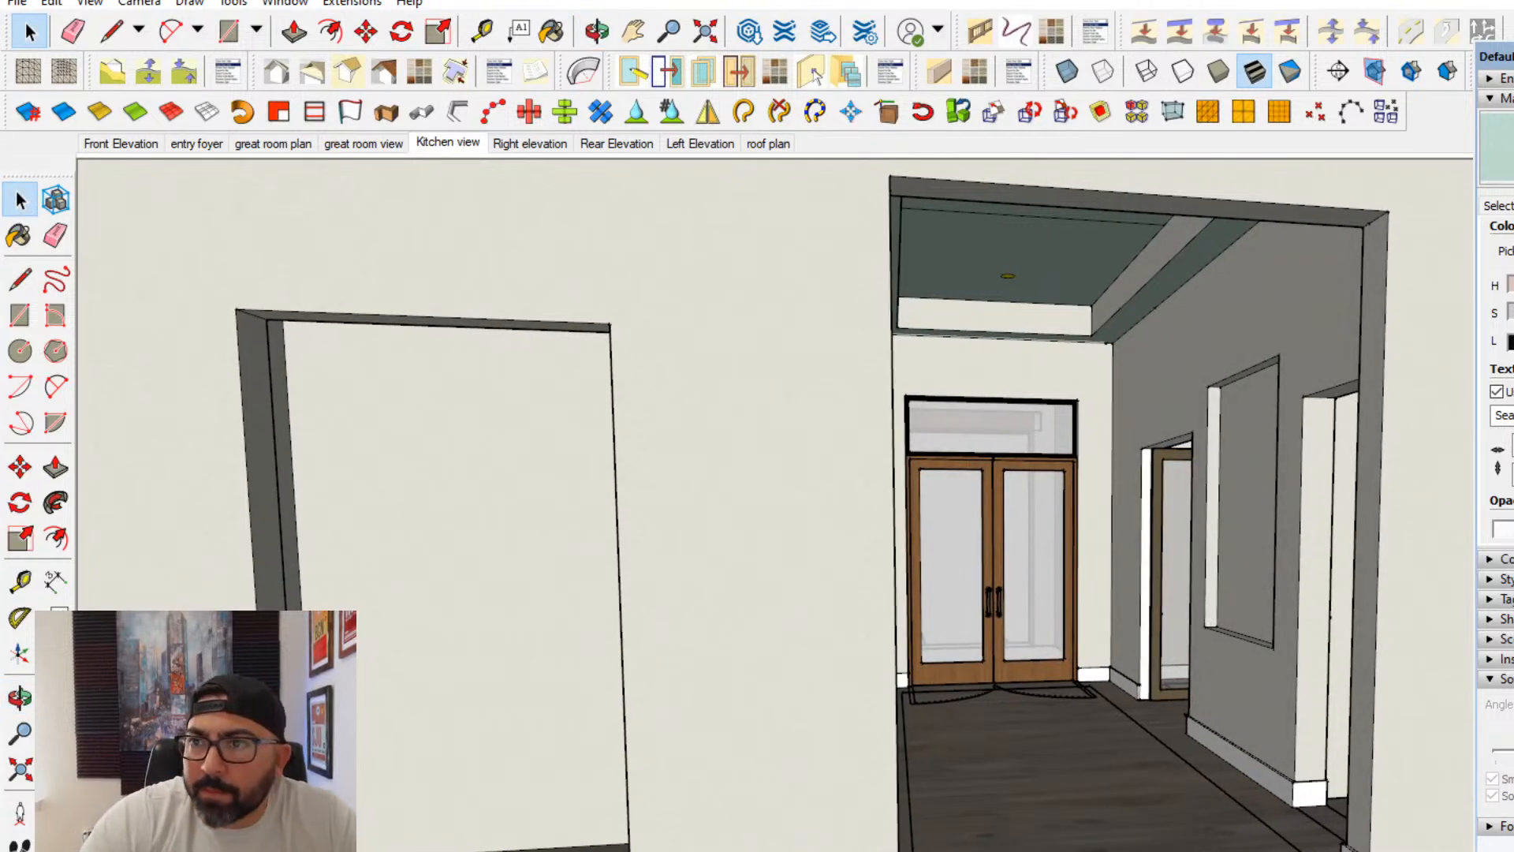
middle_drag(1423, 665, 1142, 629)
scroll(1143, 628, up, 3)
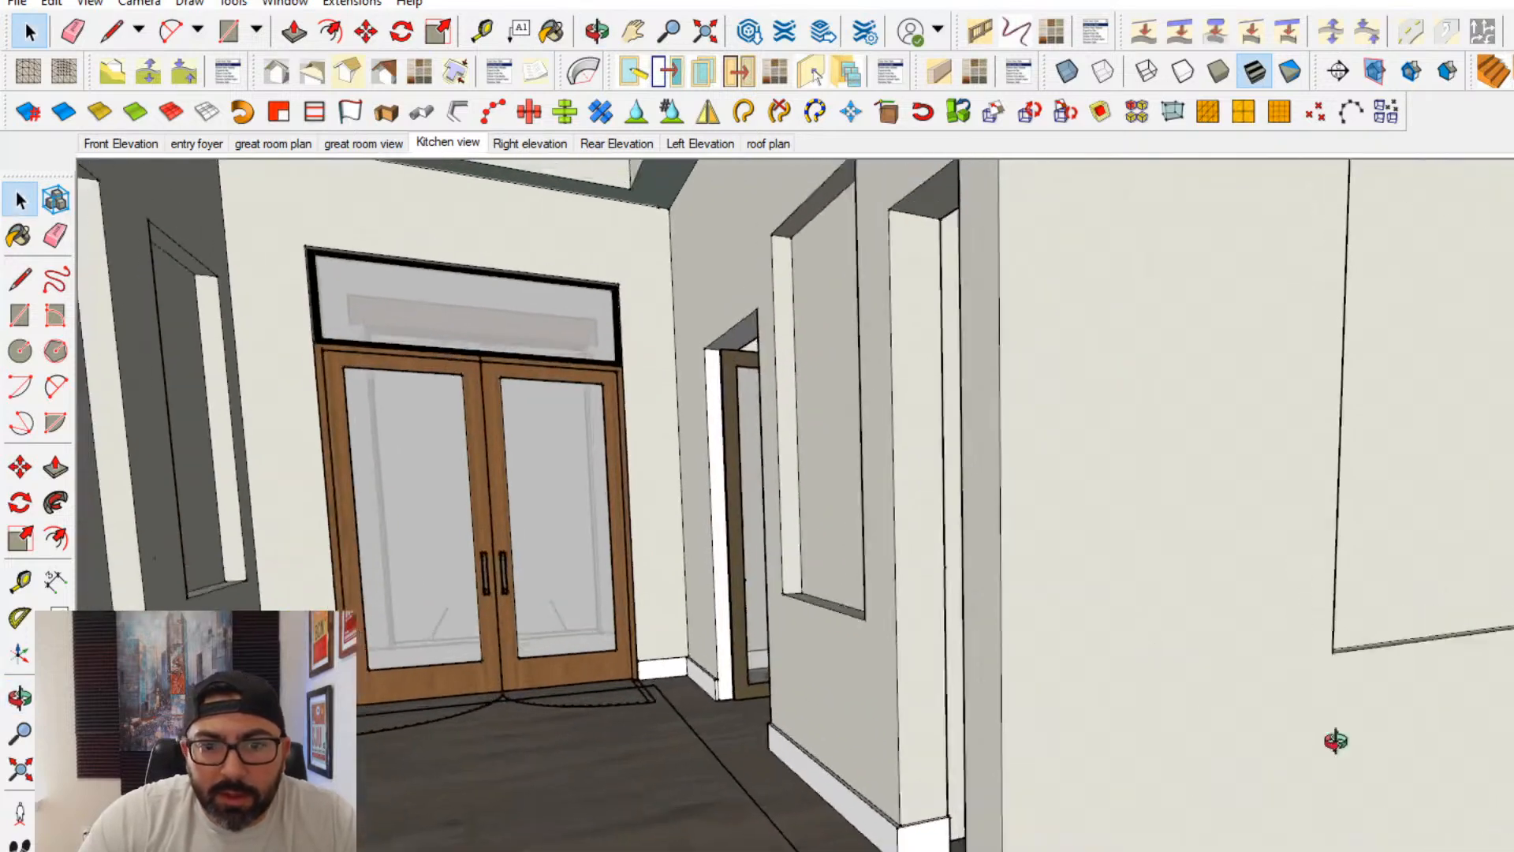
middle_drag(1335, 740, 1235, 530)
scroll(916, 595, down, 5)
scroll(1275, 494, down, 2)
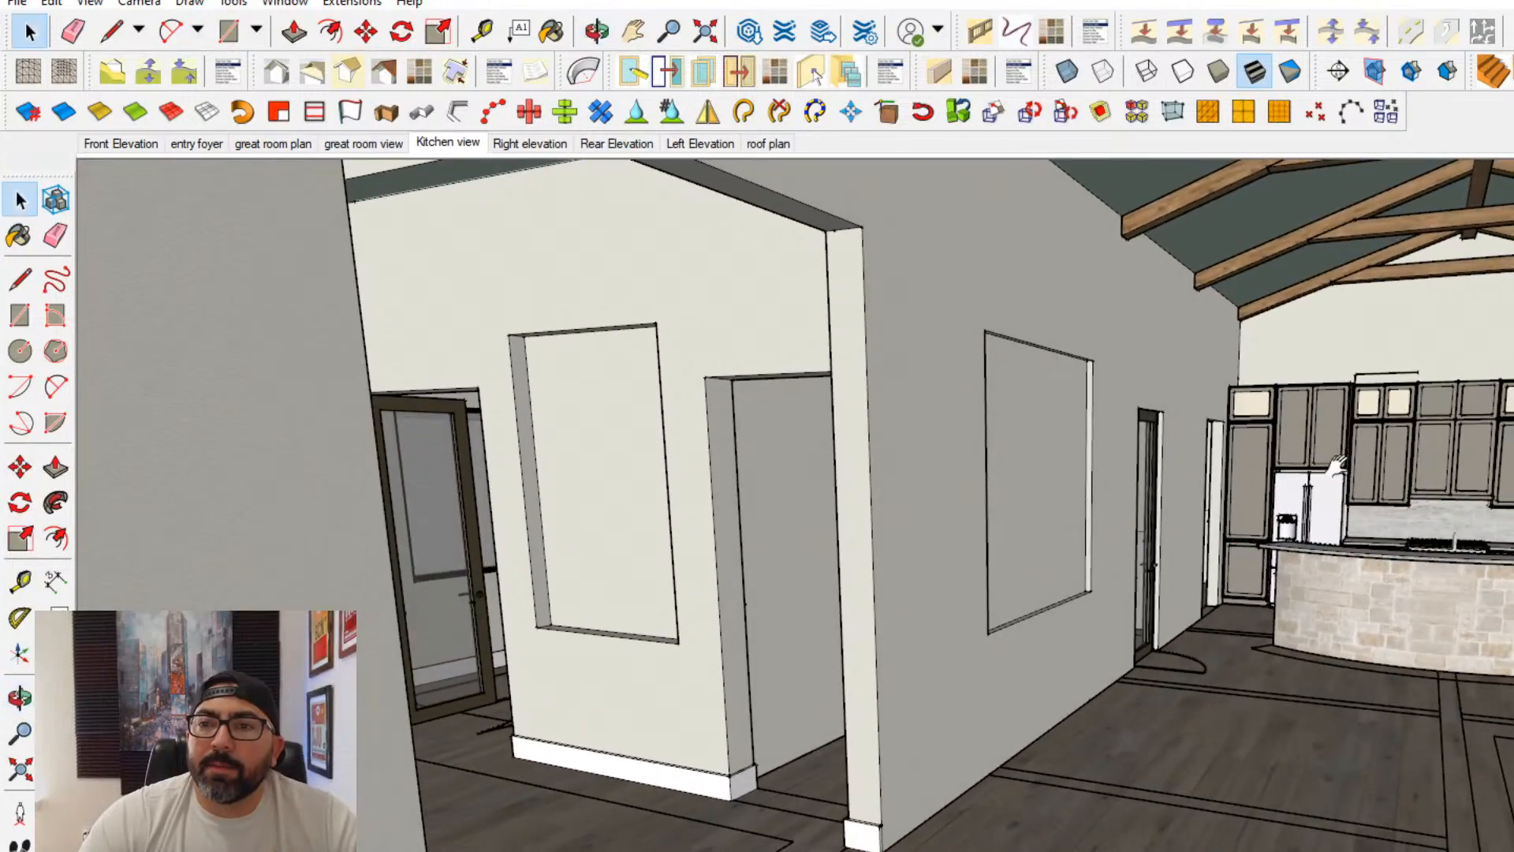
middle_drag(1332, 465, 1332, 777)
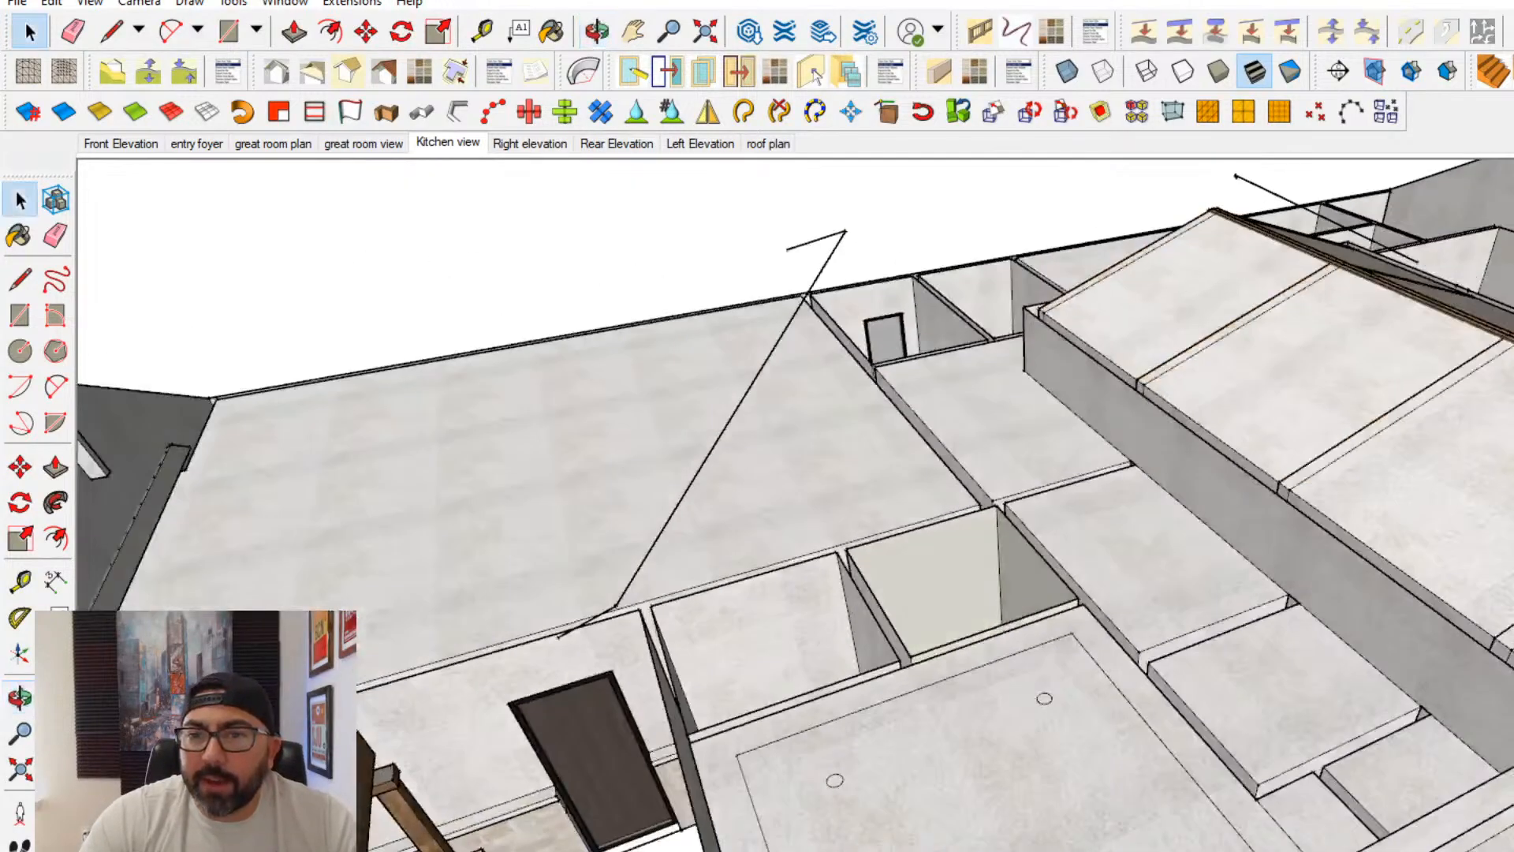
- Open the ceiling geometry from above and draw a line lengthwise across the middle of one great room ceiling slope
scroll(828, 379, up, 3)
middle_drag(828, 378, 1145, 544)
double_click(1041, 397)
double_click(1040, 397)
click(755, 435)
click(20, 278)
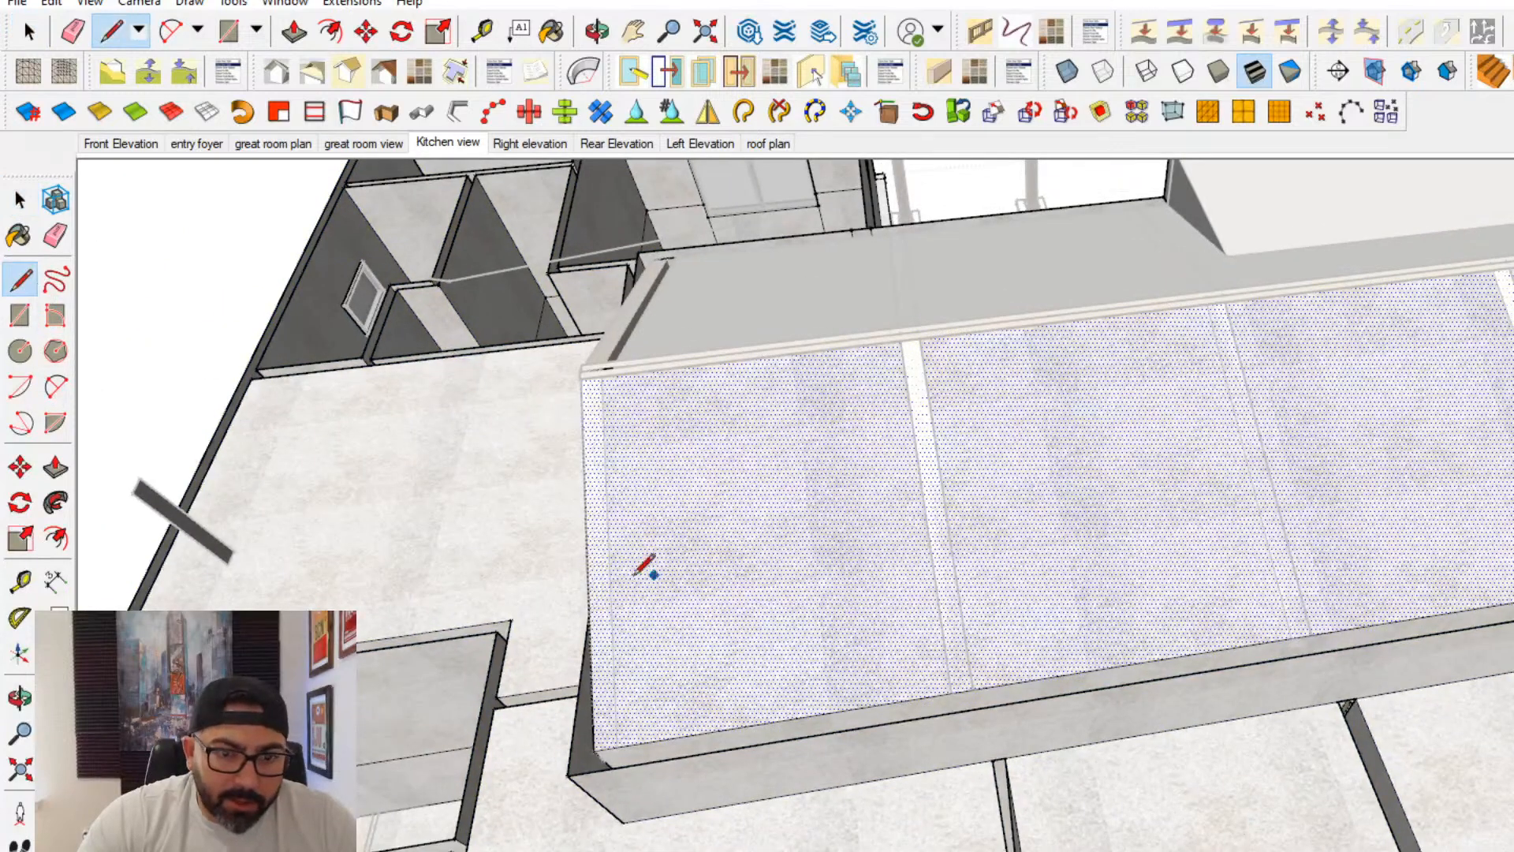
click(609, 546)
scroll(765, 552, down, 2)
shift+middle_drag(753, 578, 323, 679)
click(1512, 467)
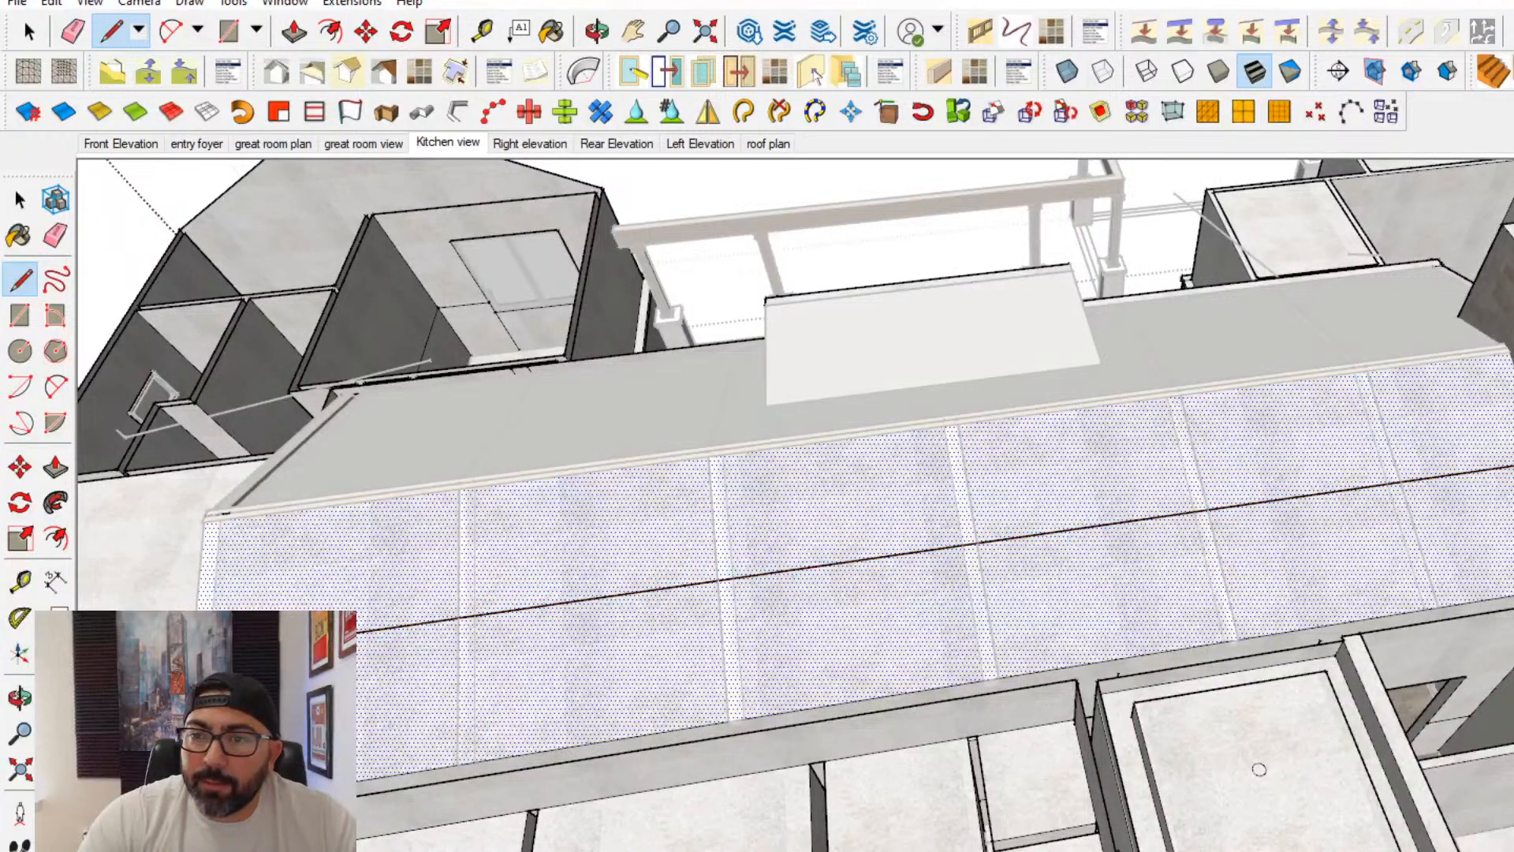
middle_drag(959, 414, 991, 642)
key(Escape)
scroll(501, 573, up, 1)
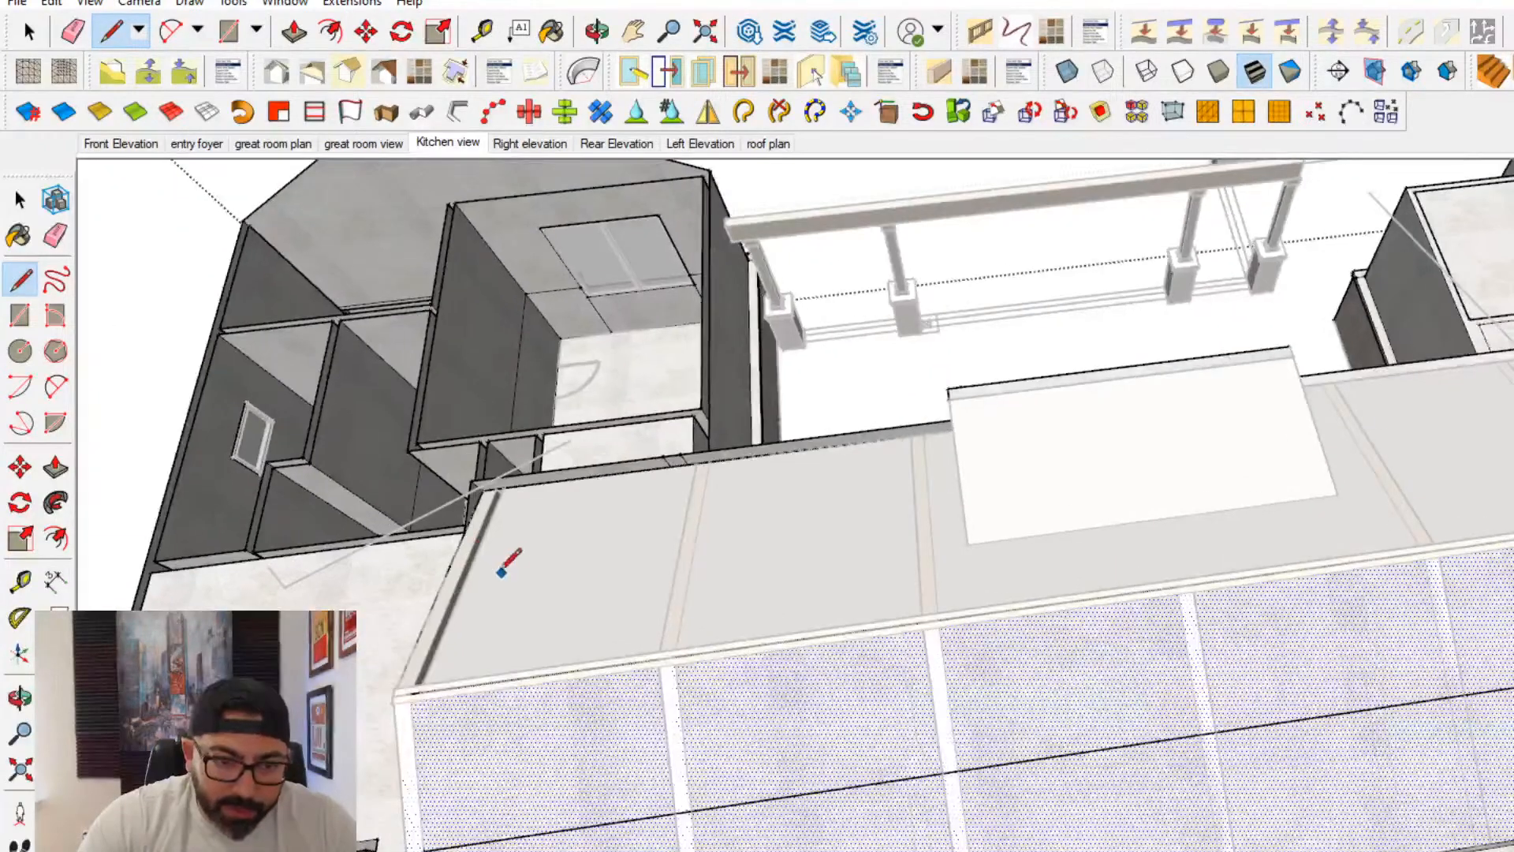
- Cut the great room ceiling slope from its group and paste it in place inside the group holding the opposite slope and walls
click(22, 203)
click(609, 557)
triple_click(595, 556)
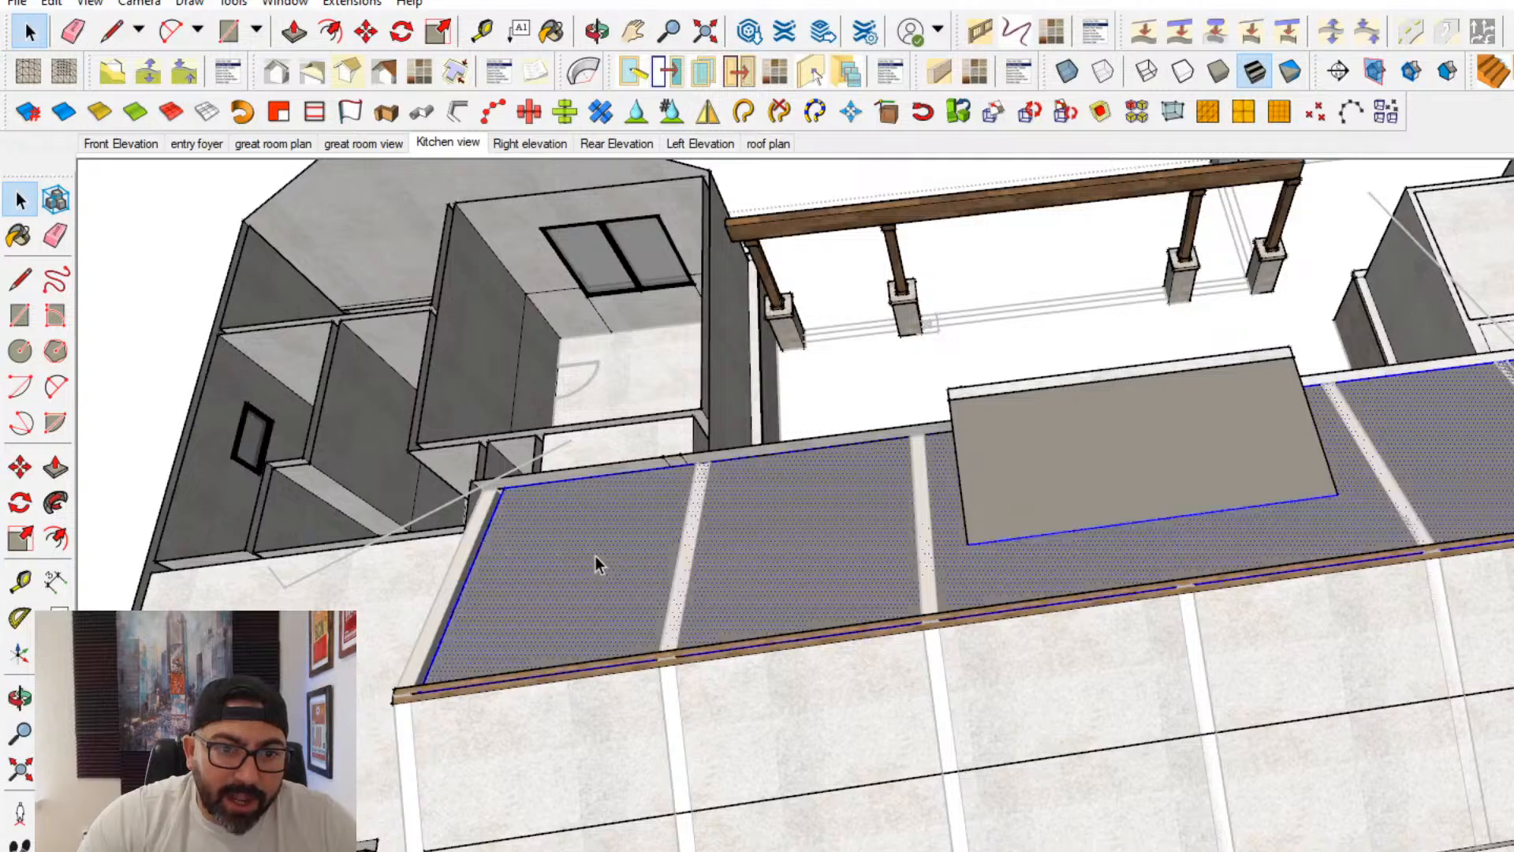
click(62, 3)
click(101, 76)
triple_click(780, 694)
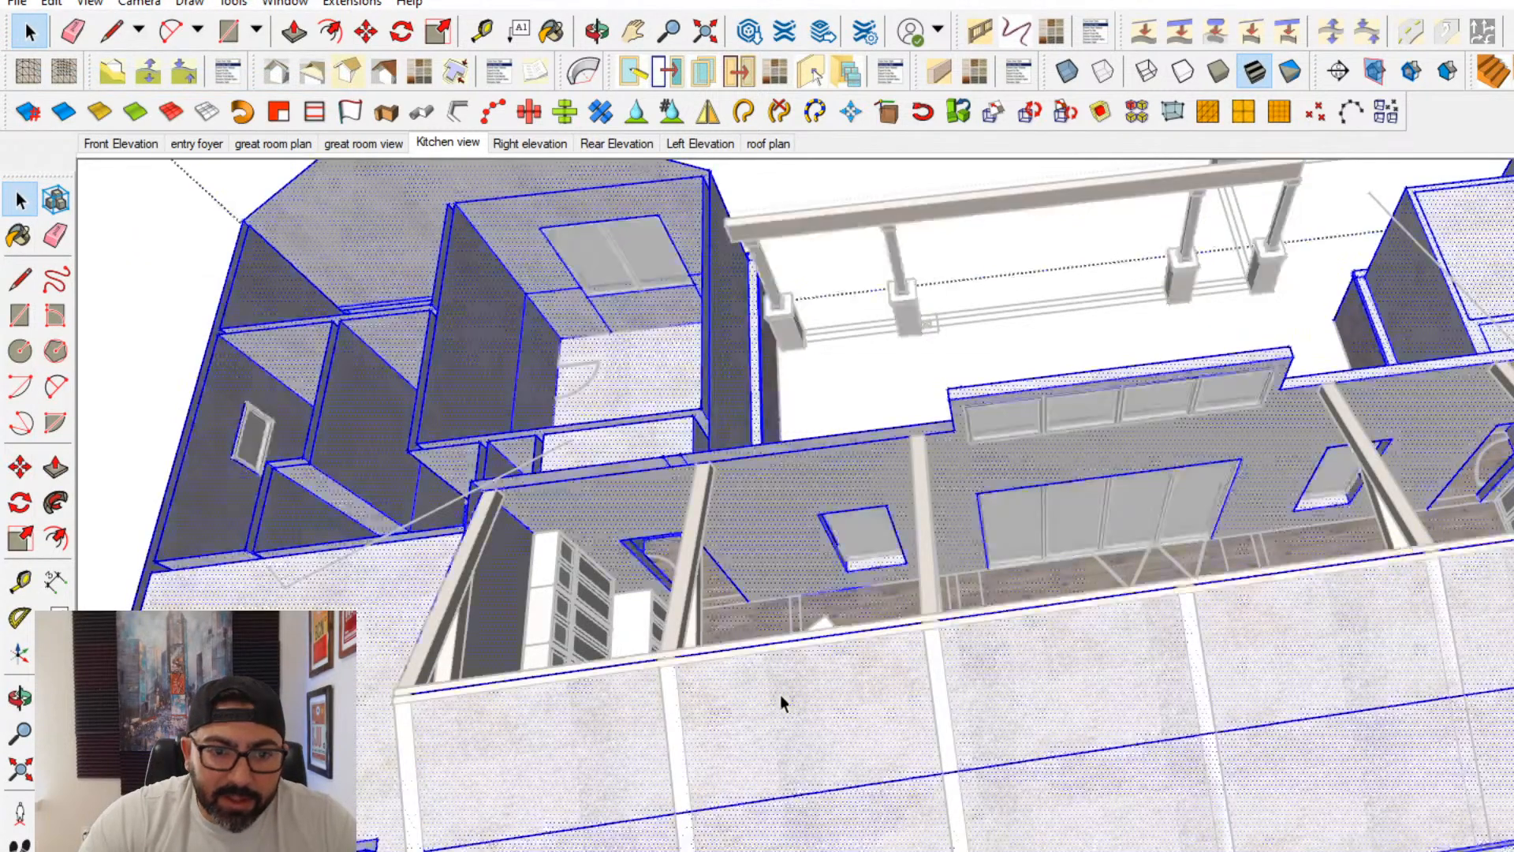
click(713, 746)
click(51, 3)
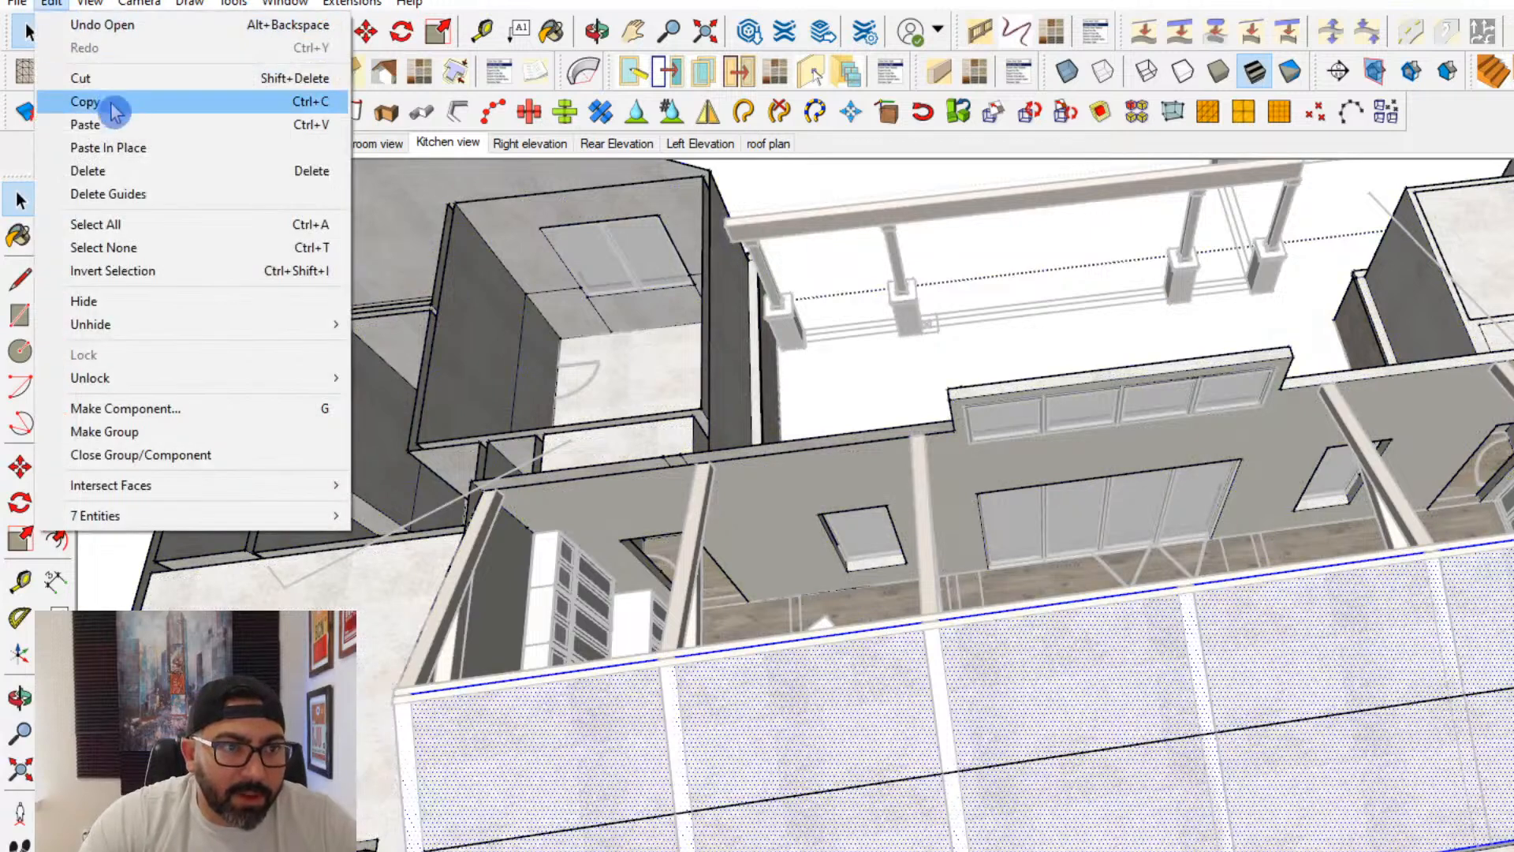
click(119, 148)
click(513, 570)
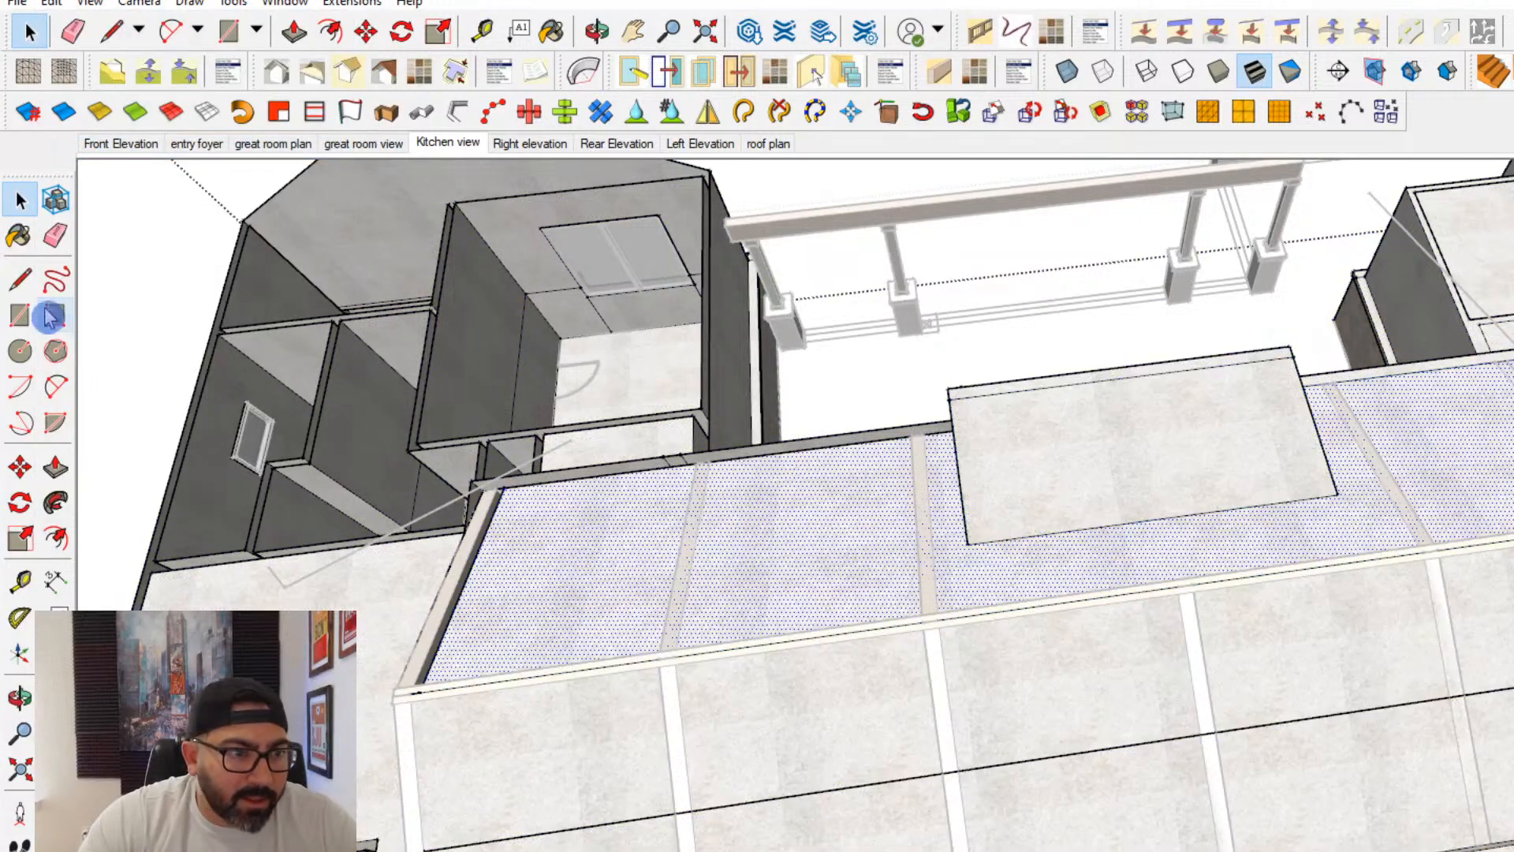
click(20, 281)
click(465, 579)
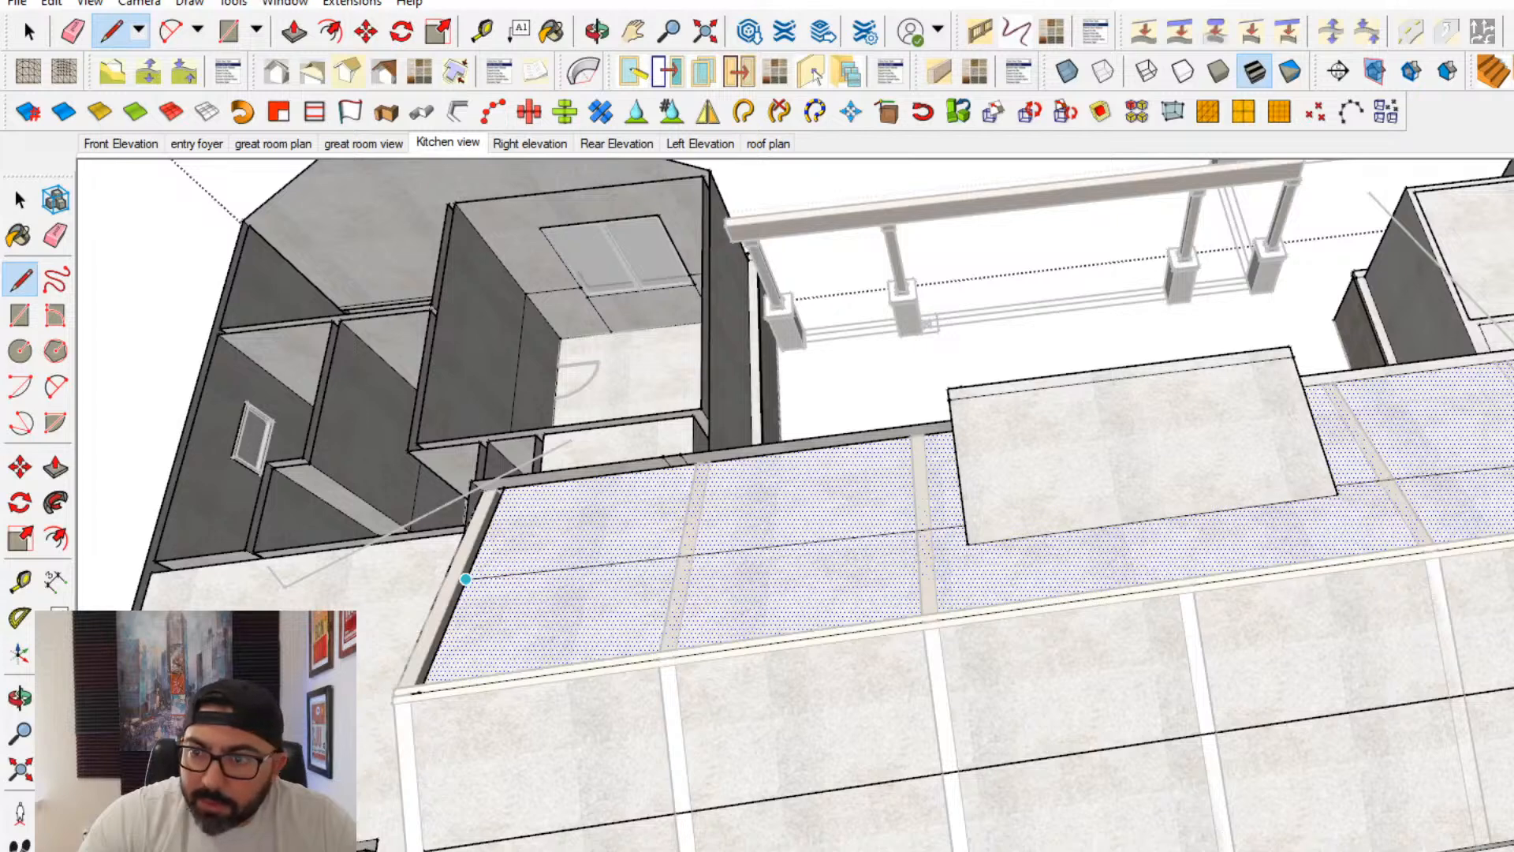
click(1513, 441)
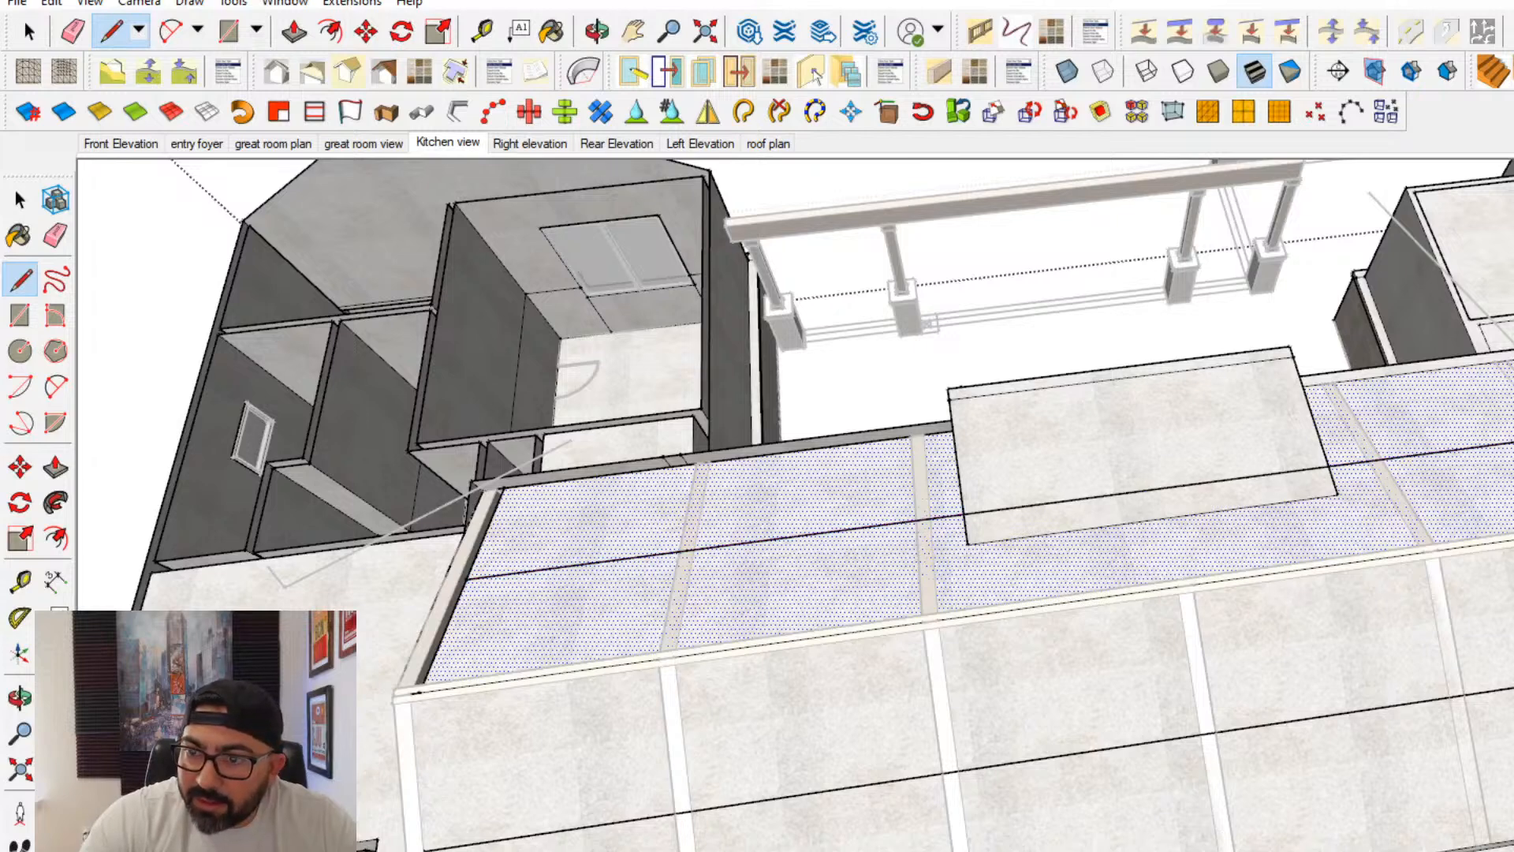
middle_drag(1498, 473, 1122, 592)
key(ctrl+z)
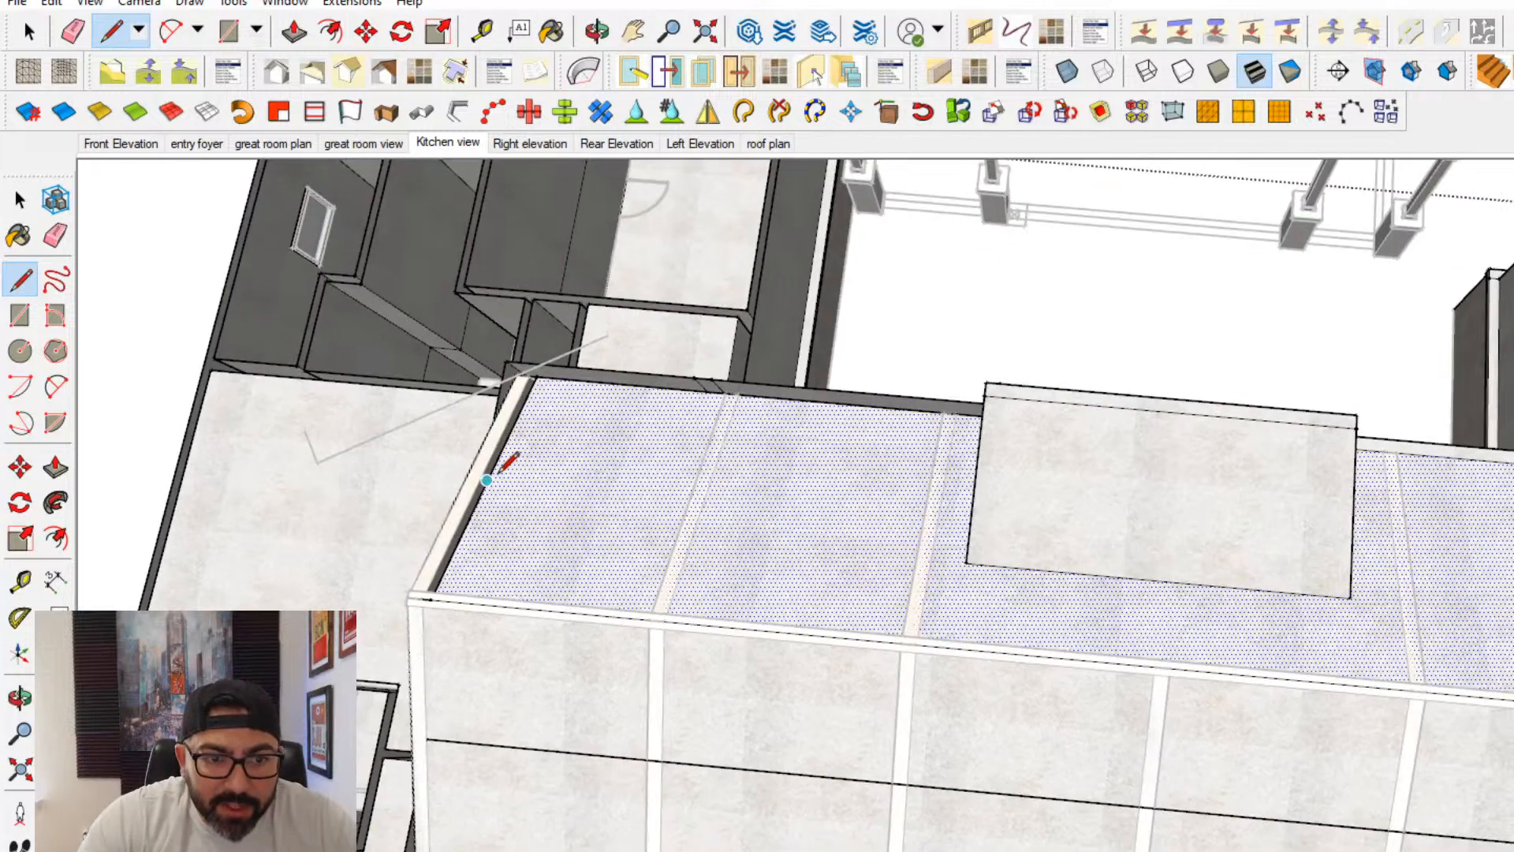
- Draw a line along the red axis lengthwise across the relocated ceiling slope, starting from the midpoint of its end edge
click(486, 479)
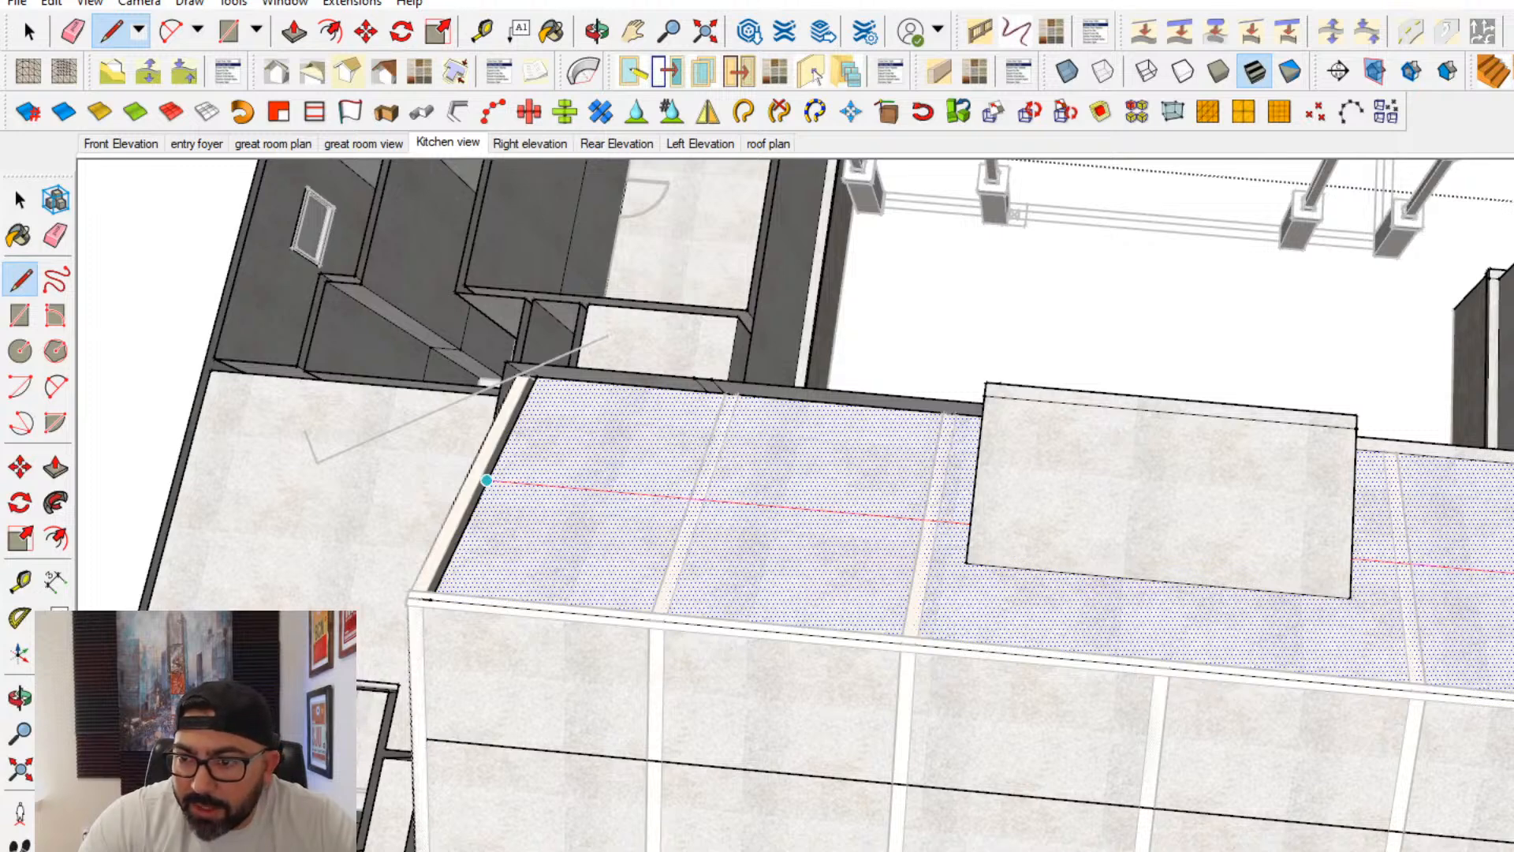
click(1513, 573)
middle_drag(567, 642, 557, 790)
- Split the relocated slope's lengthwise line where the ceiling beams cross it, so each bay has its own segment
click(27, 351)
middle_drag(600, 473, 1402, 593)
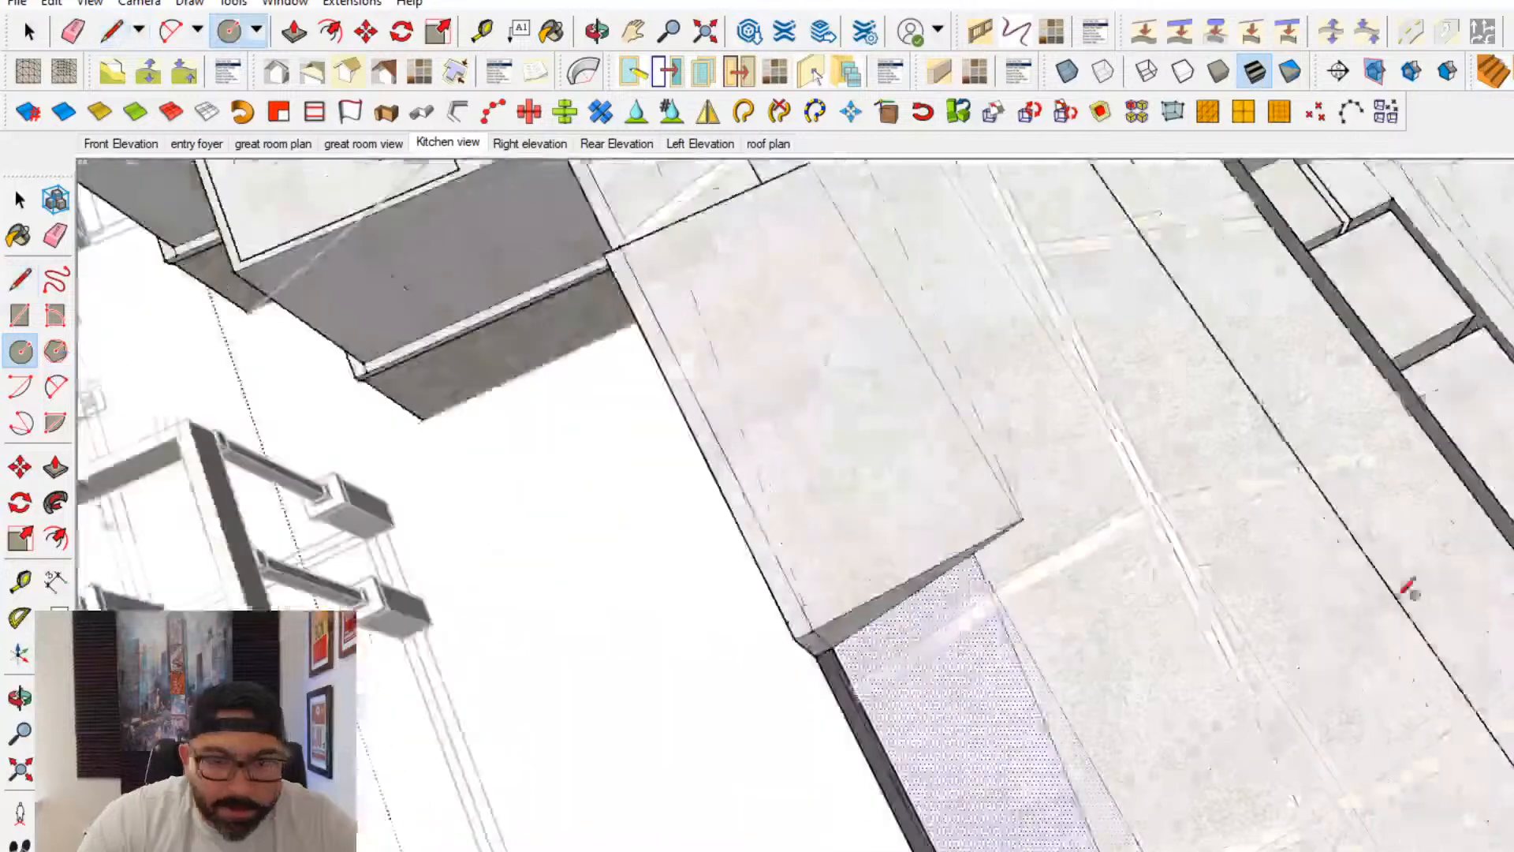
scroll(1156, 801, down, 1)
shift+middle_drag(1156, 801, 1040, 631)
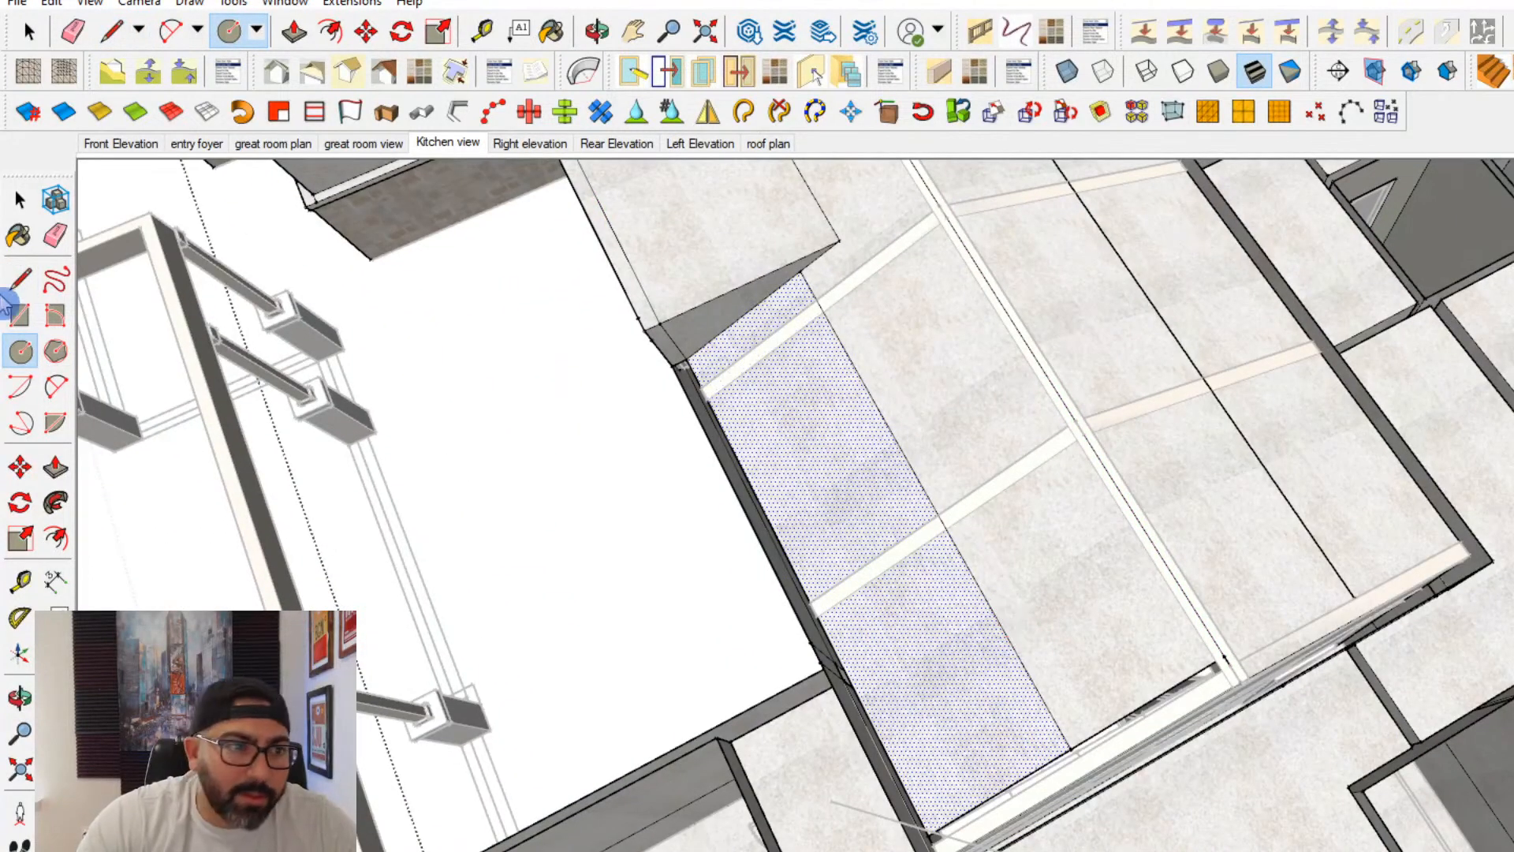
key(l)
scroll(947, 517, up, 2)
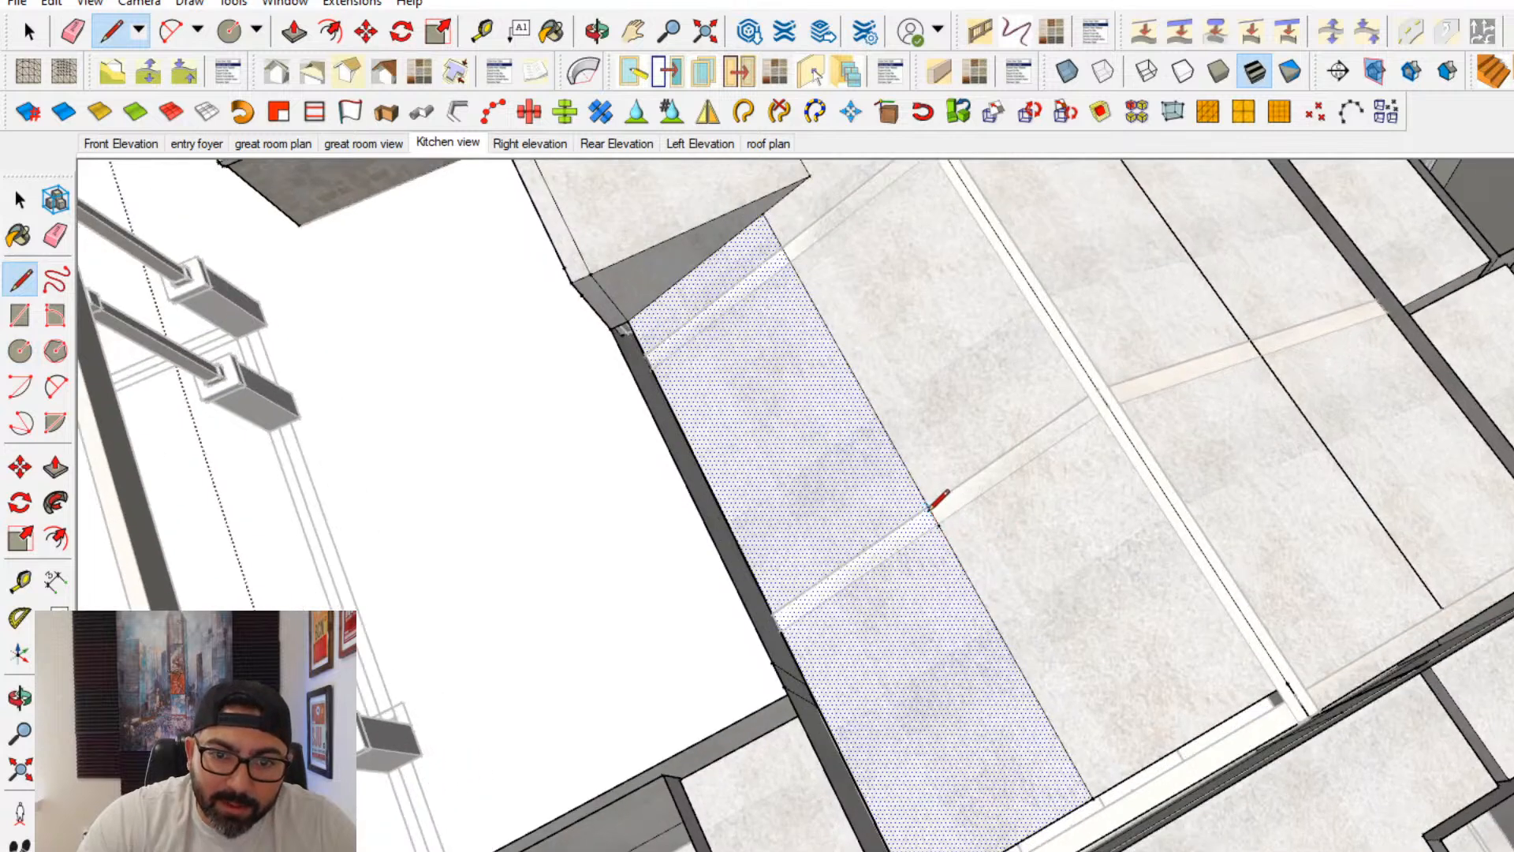
shift+middle_drag(820, 296, 1009, 595)
scroll(1008, 593, up, 1)
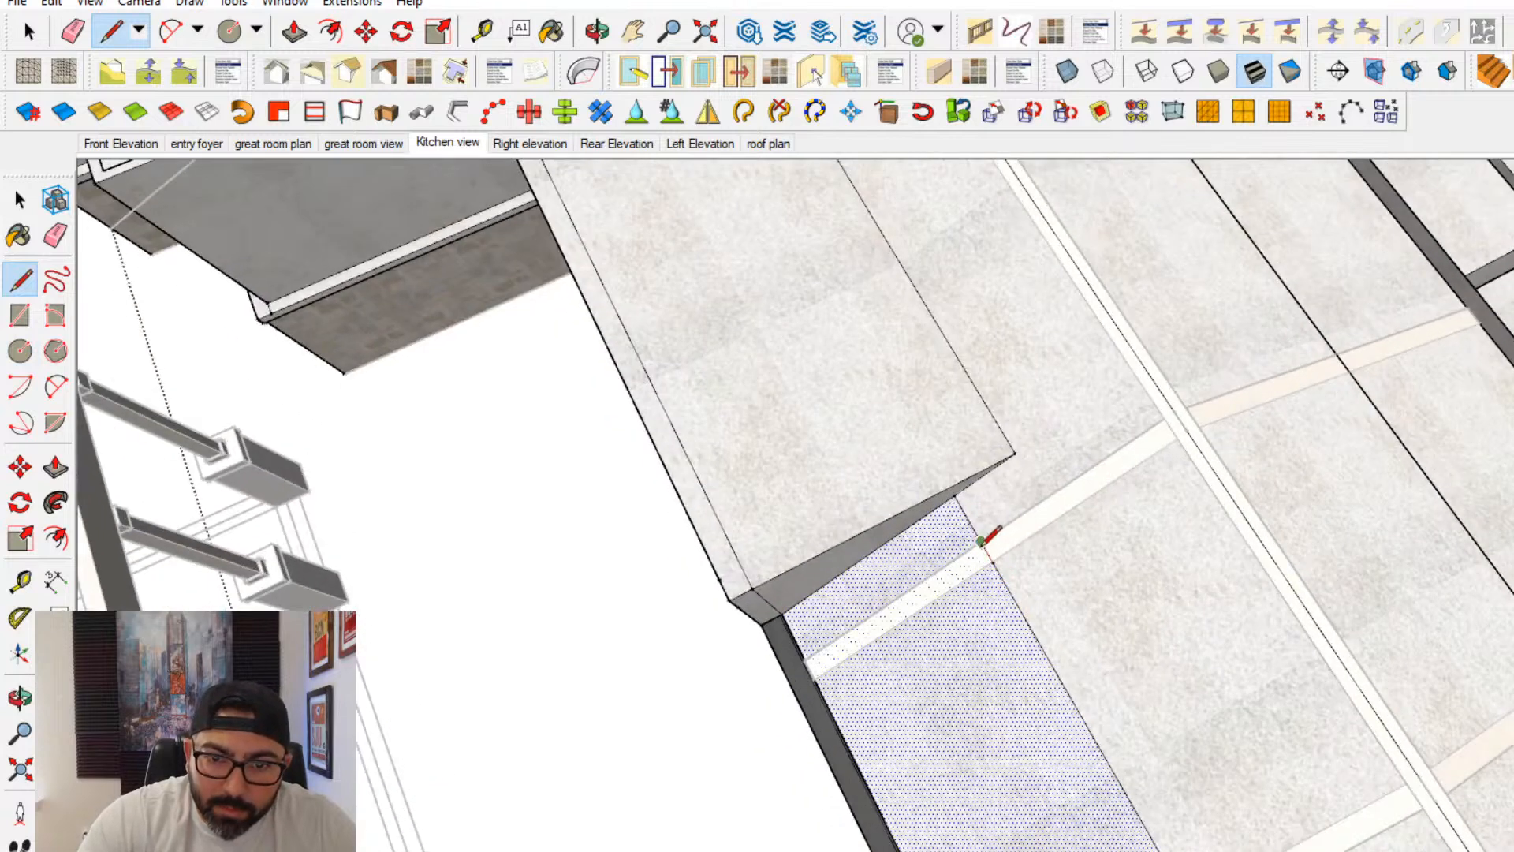
shift+middle_drag(967, 452, 1065, 683)
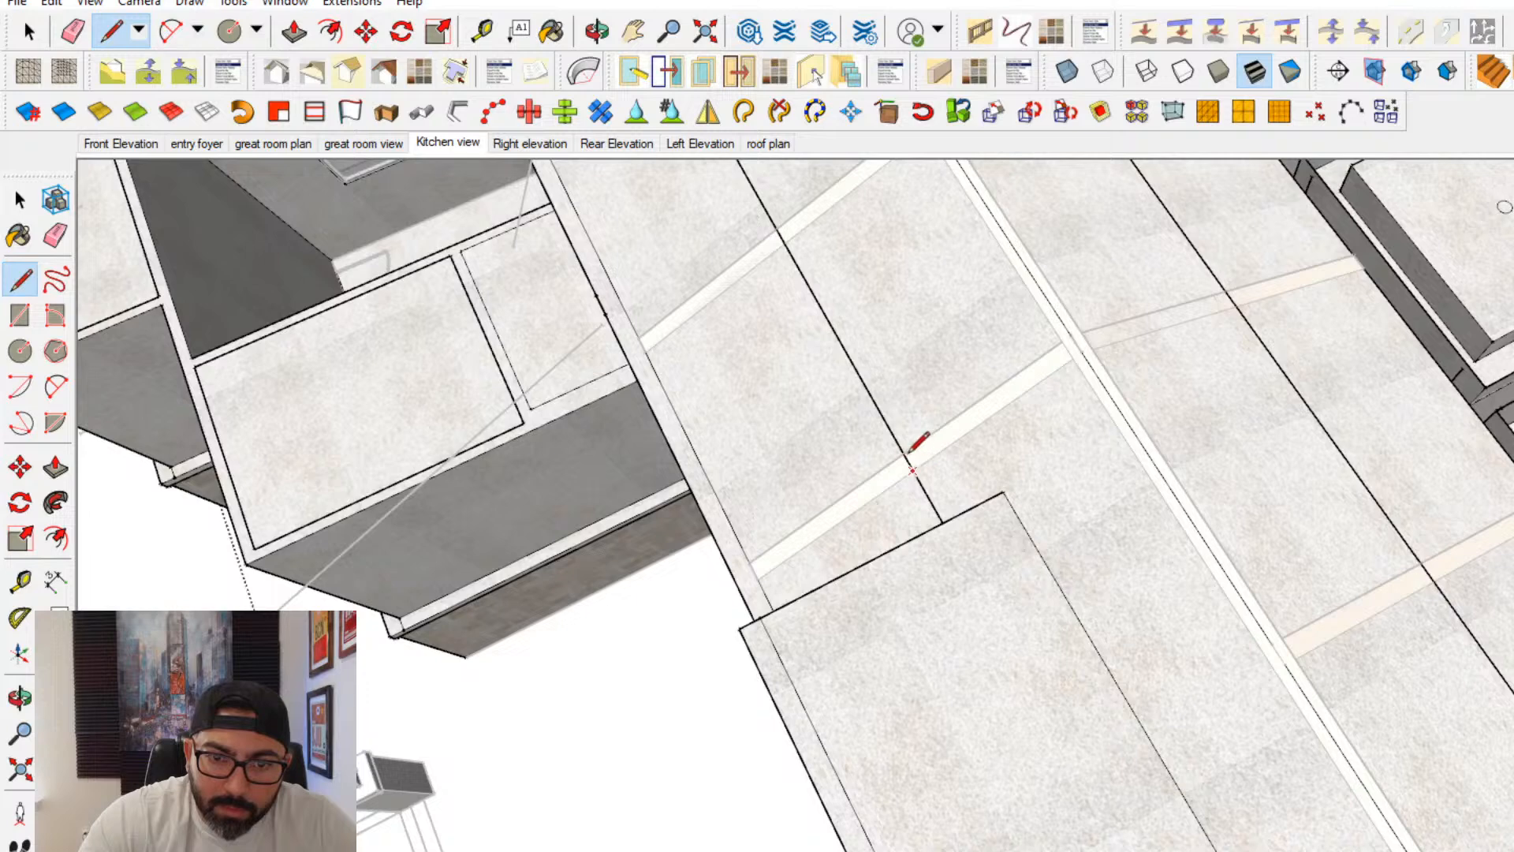
shift+middle_drag(883, 314, 968, 540)
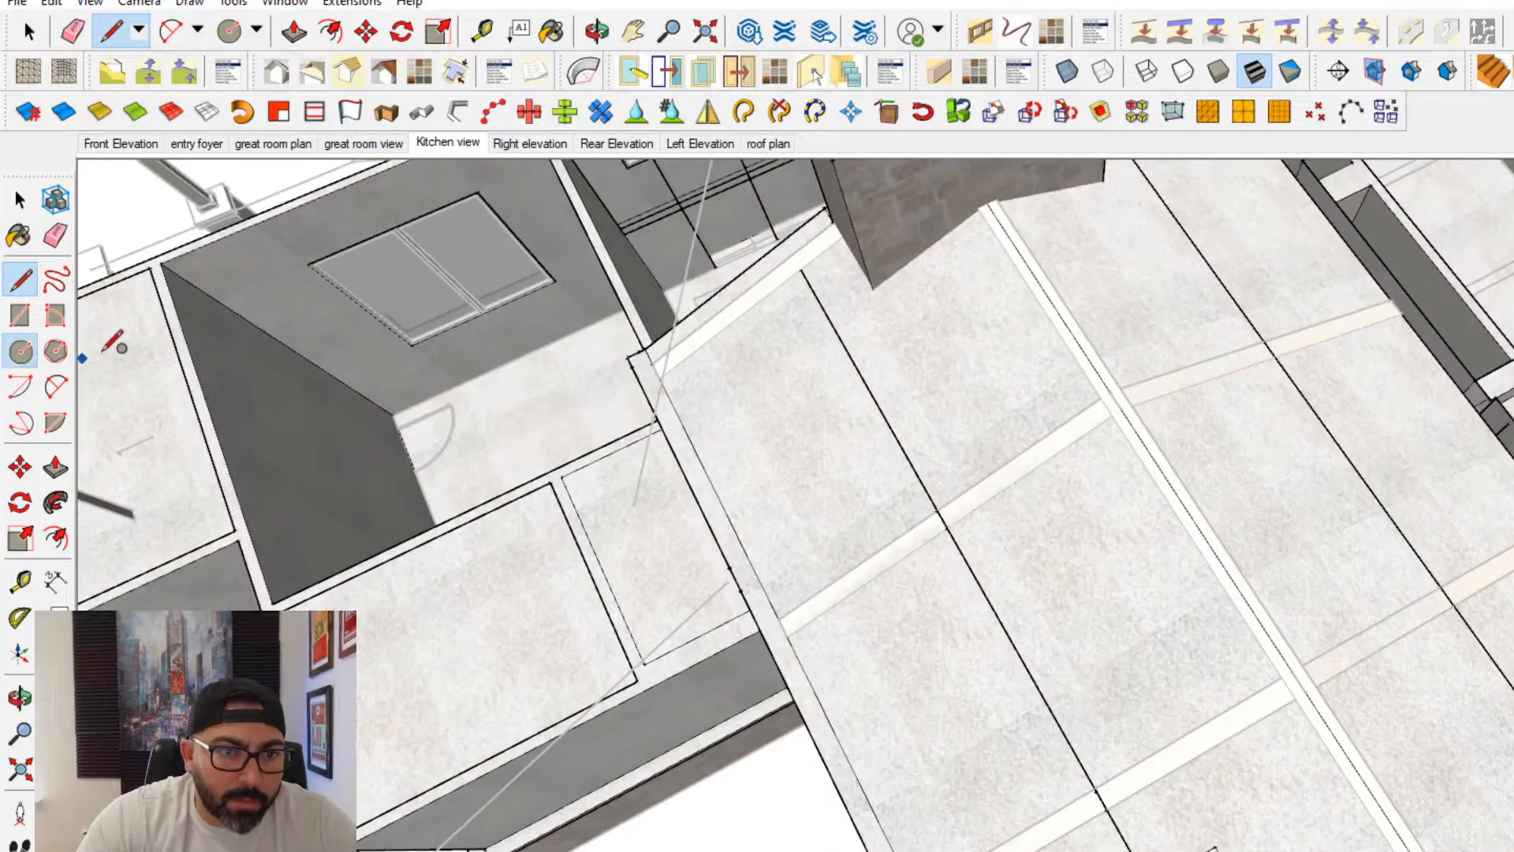
- Draw a circle with a radius of 3 centered on the line segment's midpoint in the end bay beside the stone volume
key(c)
click(866, 385)
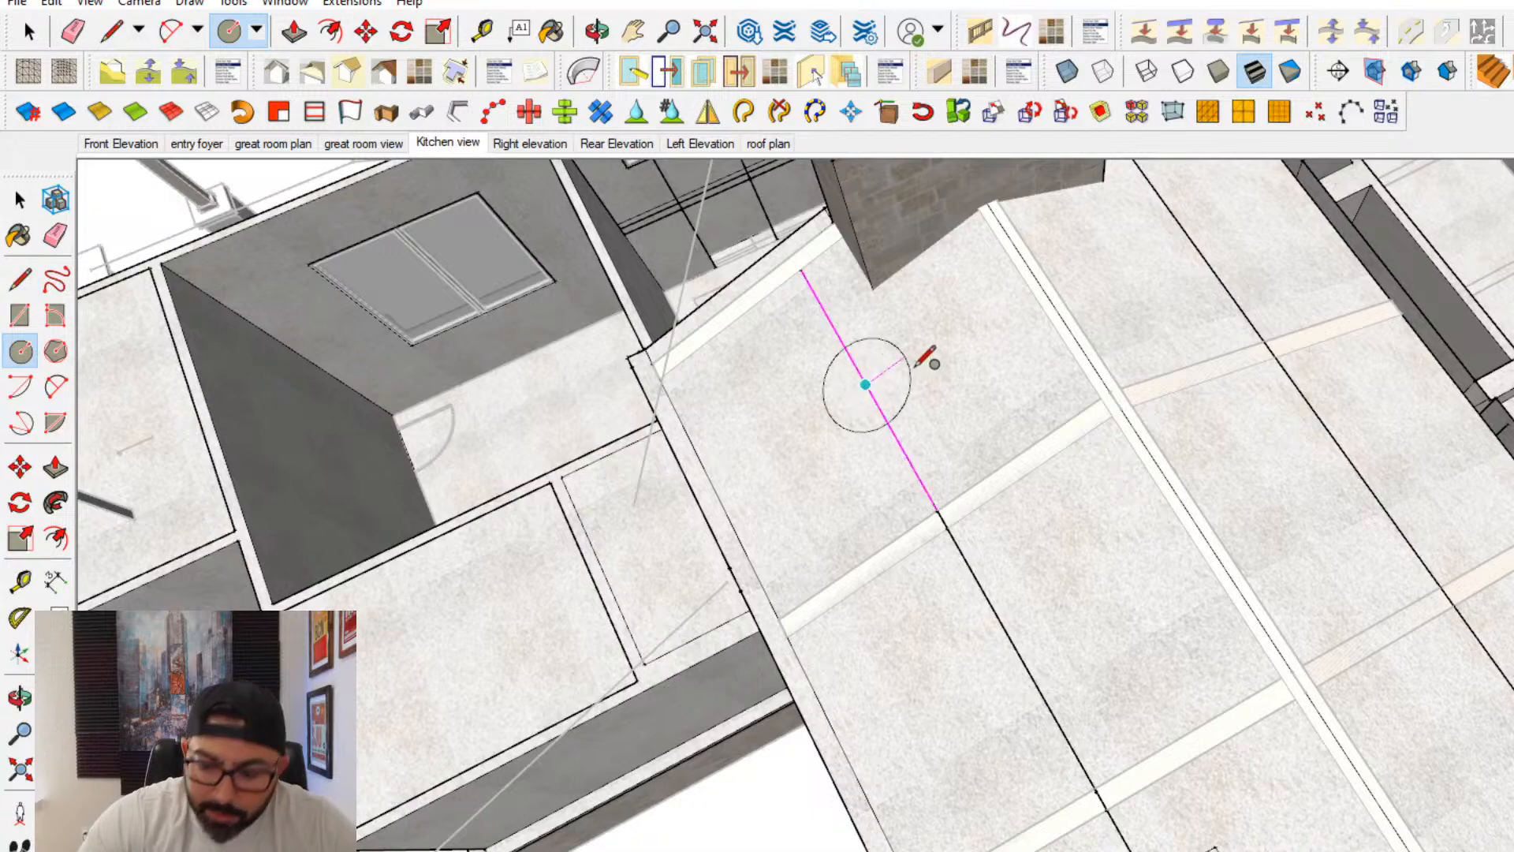
text(3)
key(Return)
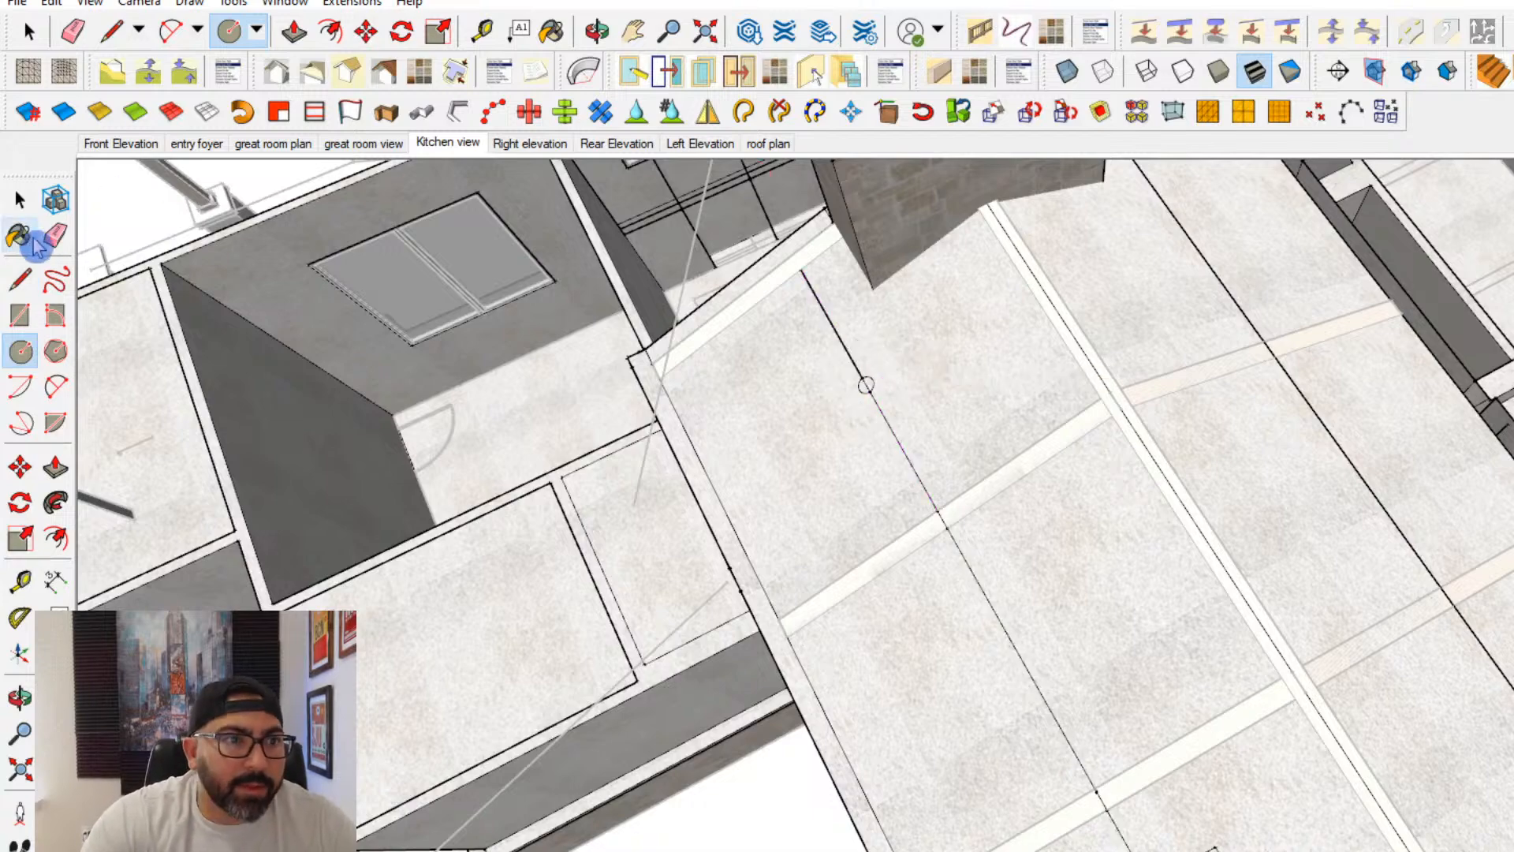
key(e)
scroll(865, 381, up, 6)
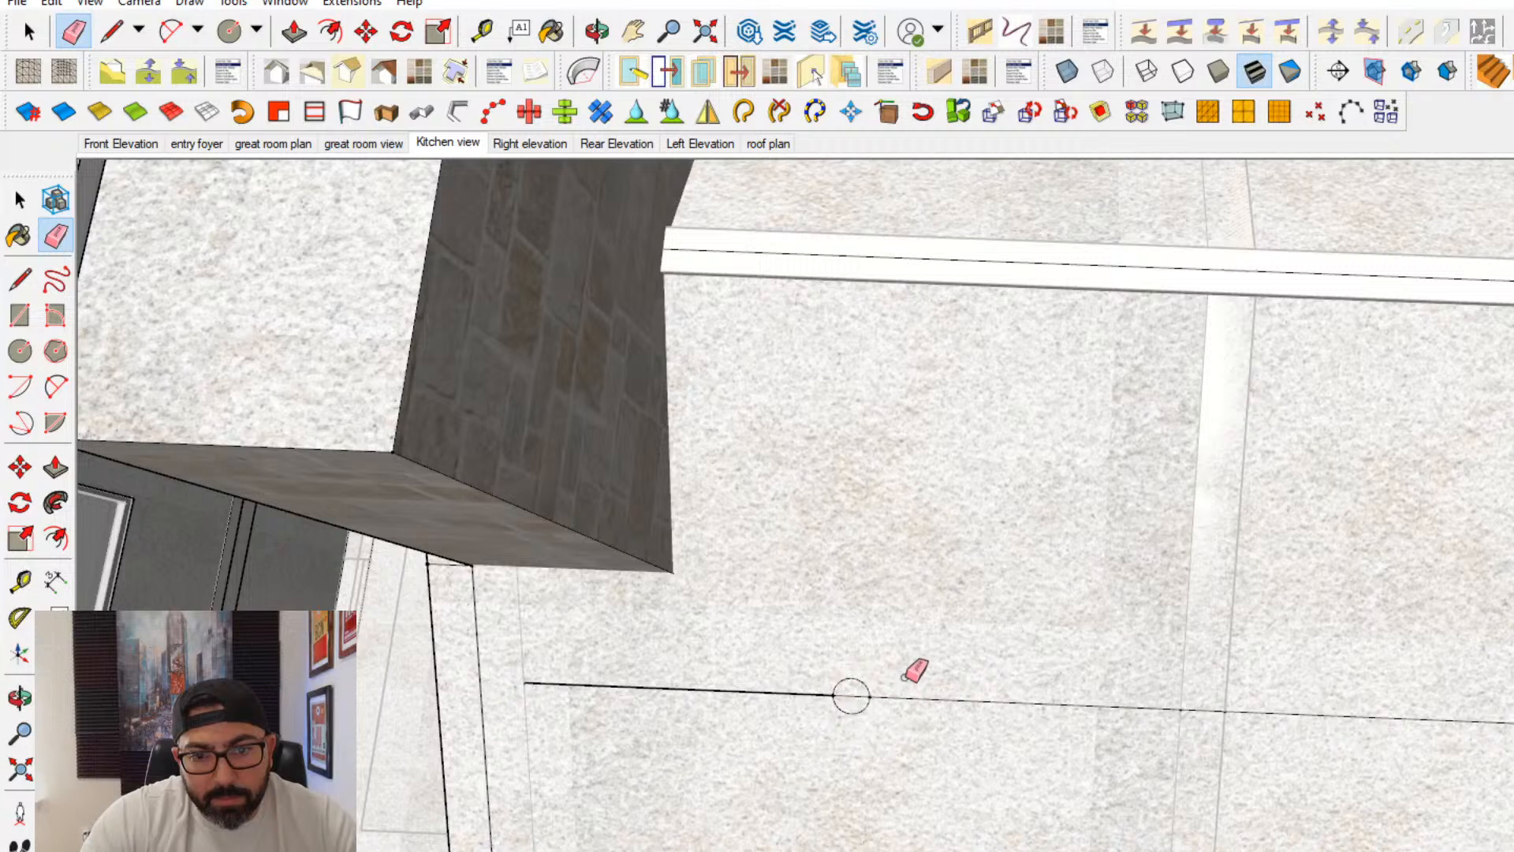
click(19, 200)
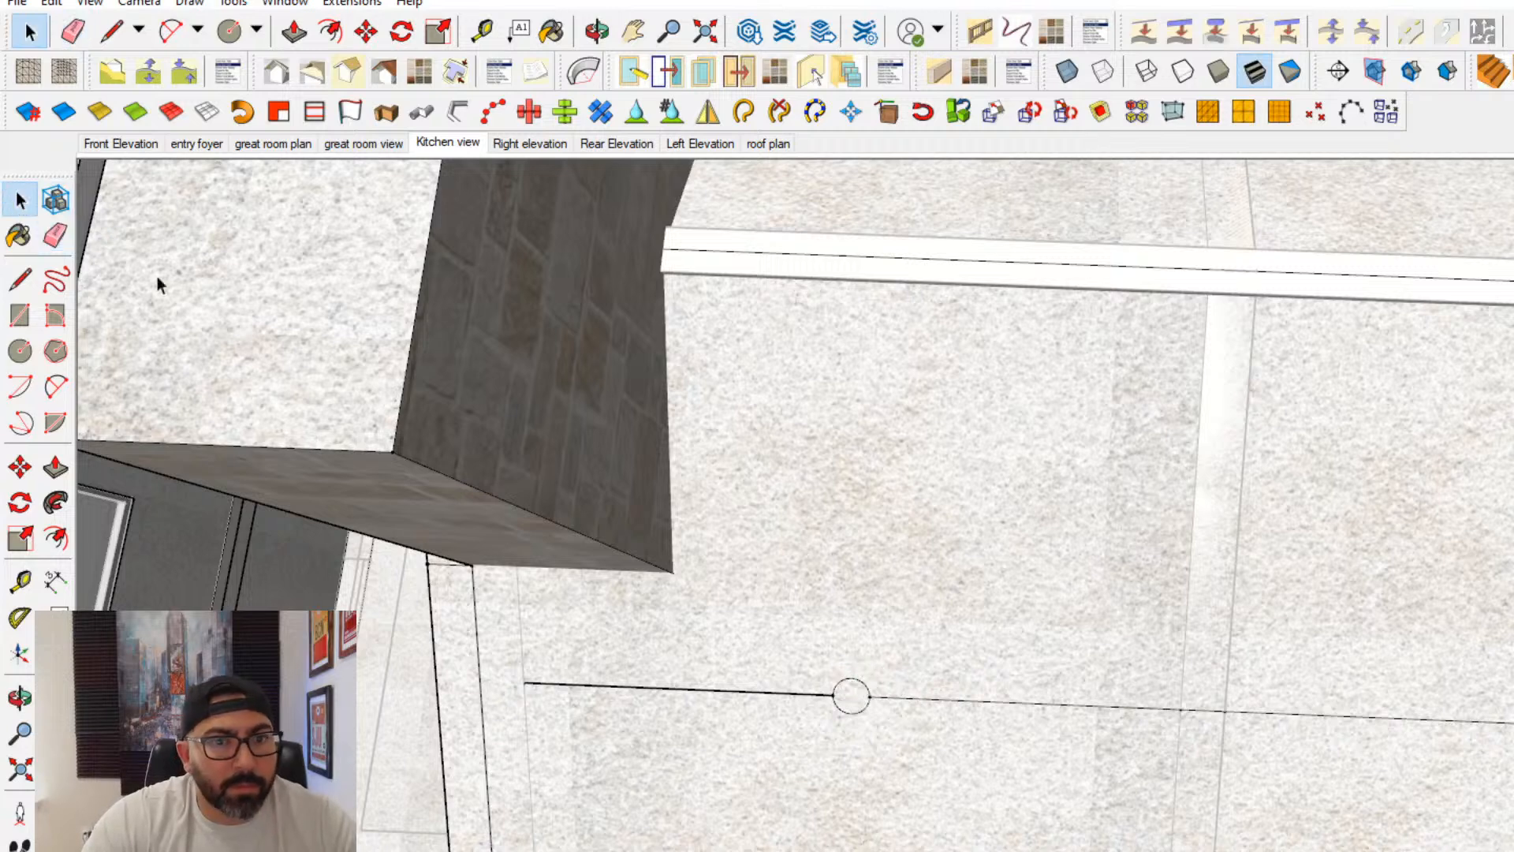
click(20, 467)
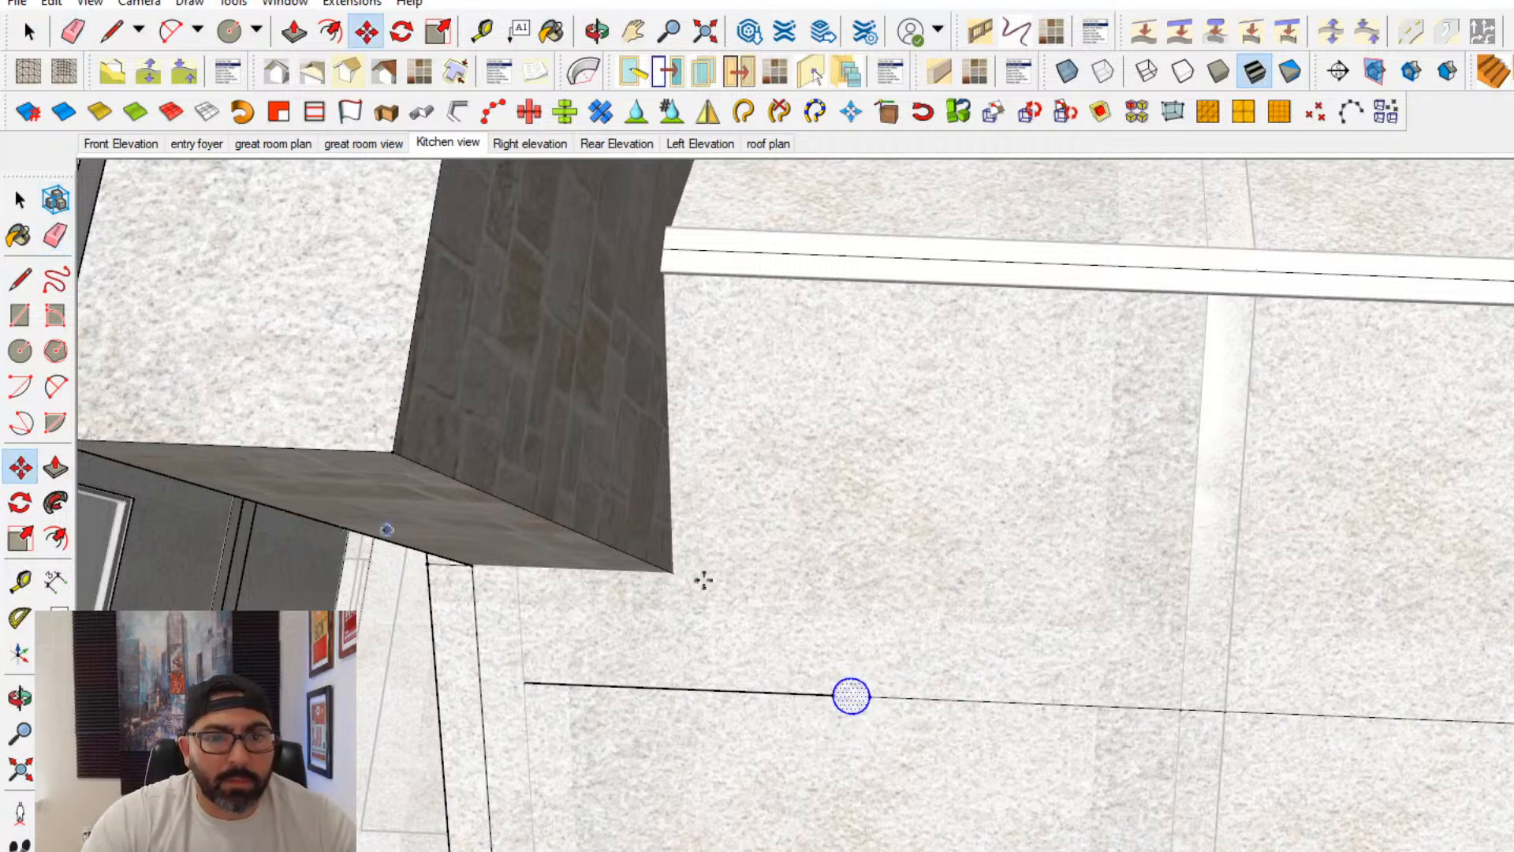
scroll(705, 582, down, 1)
scroll(853, 673, up, 1)
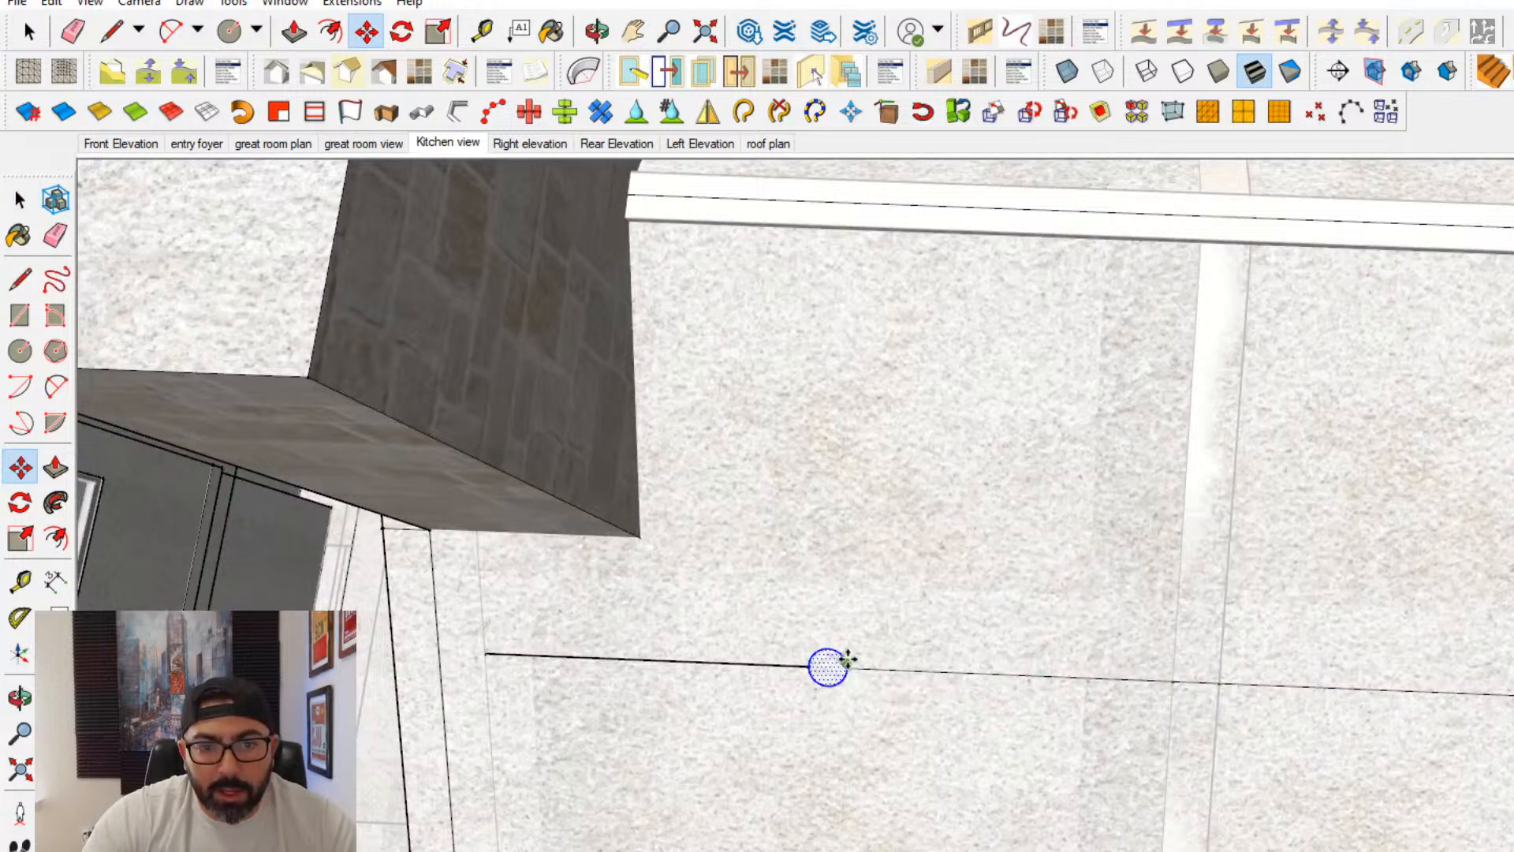
scroll(848, 658, up, 2)
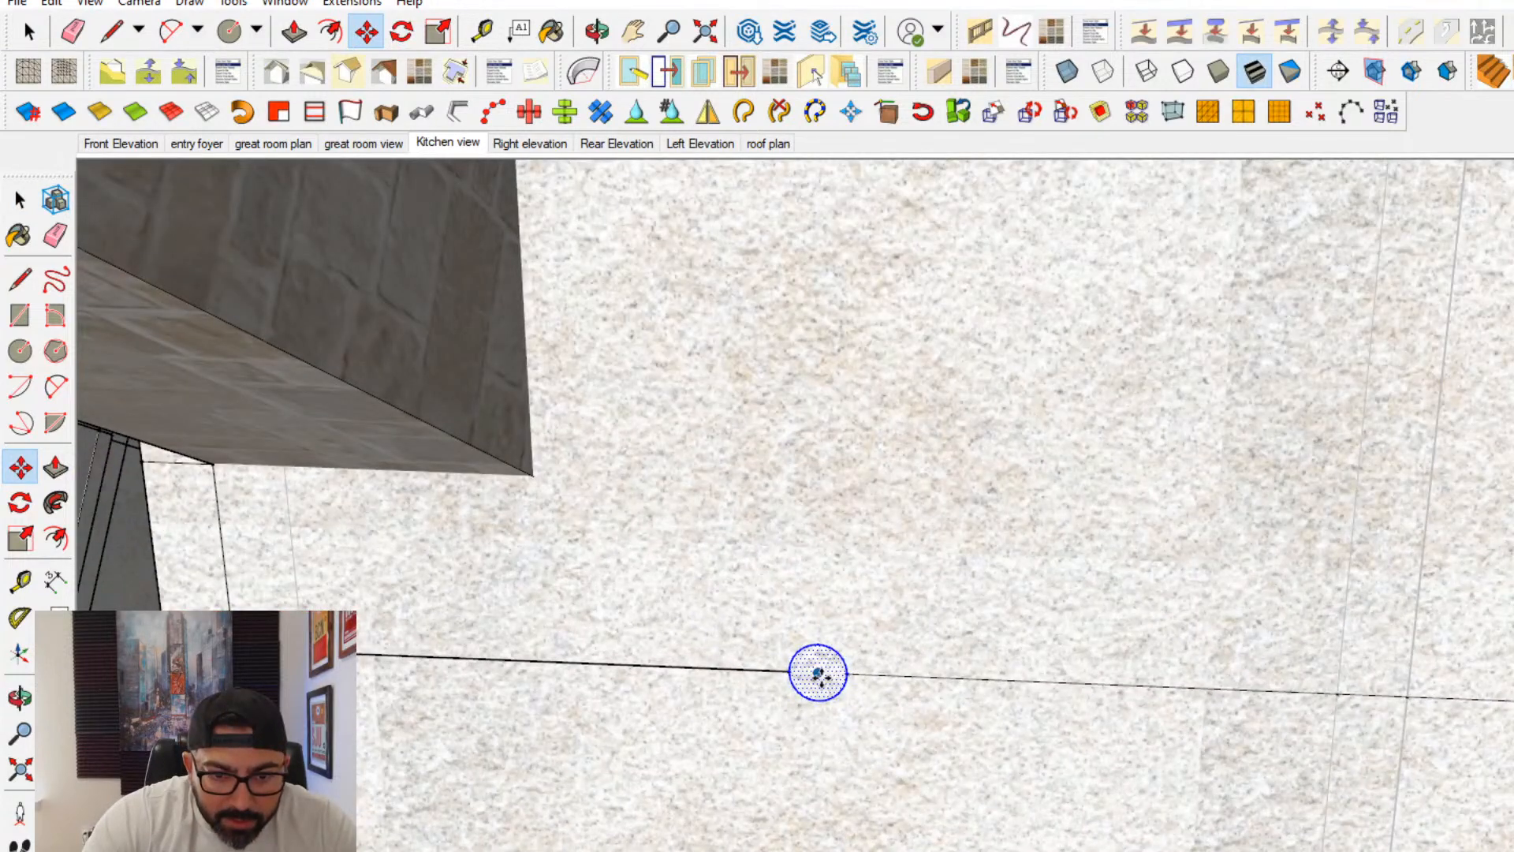
click(818, 673)
scroll(878, 676, down, 2)
scroll(1106, 680, down, 2)
key(ctrl)
shift+middle_drag(1376, 687, 1101, 636)
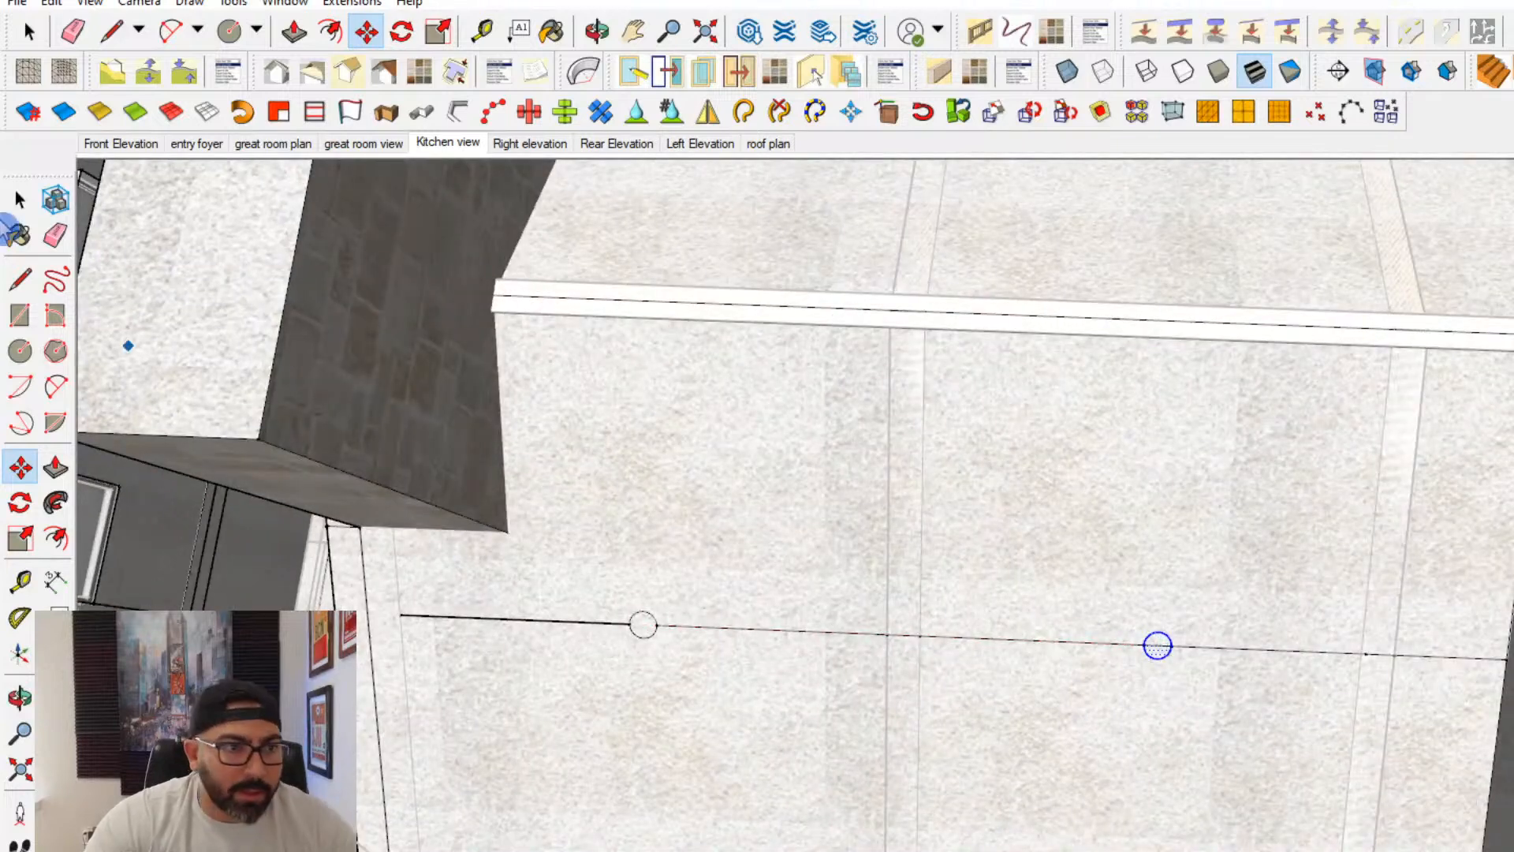
- Copy the circle's face from the end bay to the midpoint of the line segment in the neighboring bay
click(20, 199)
scroll(643, 647, up, 2)
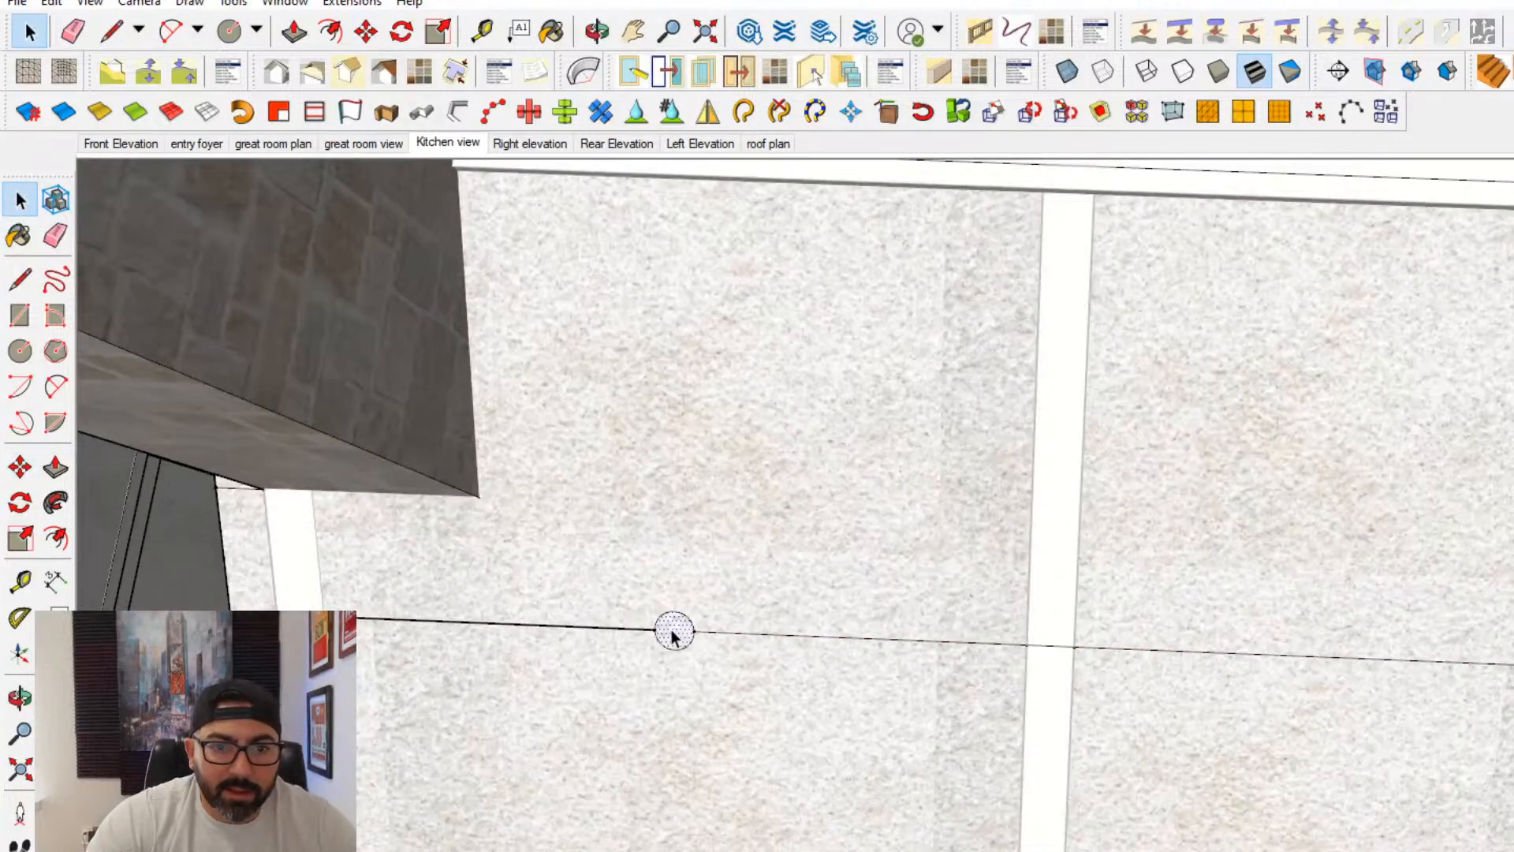
key(m)
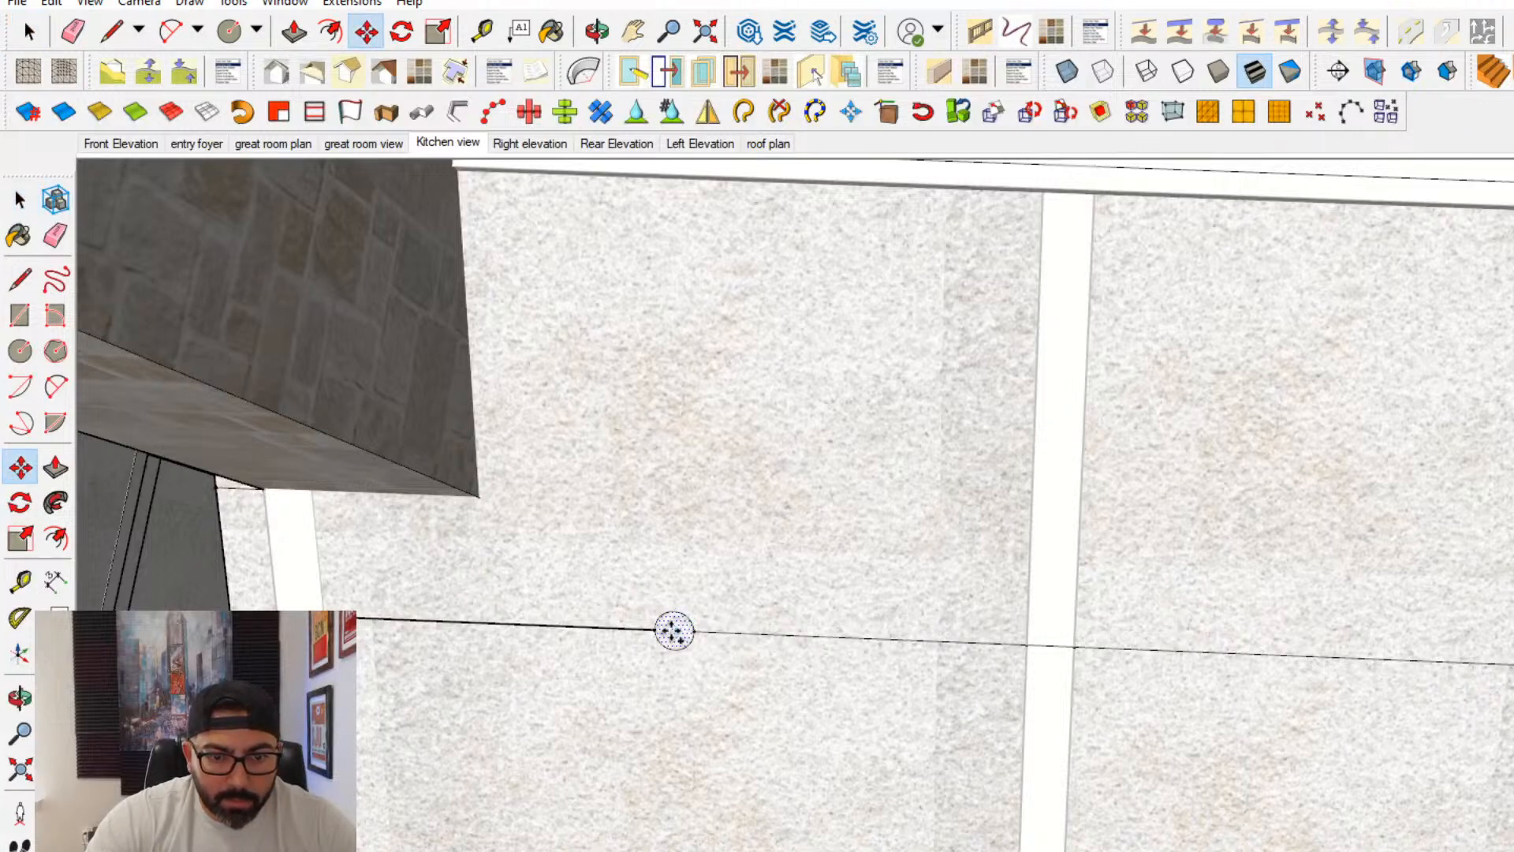
click(671, 631)
scroll(810, 637, down, 2)
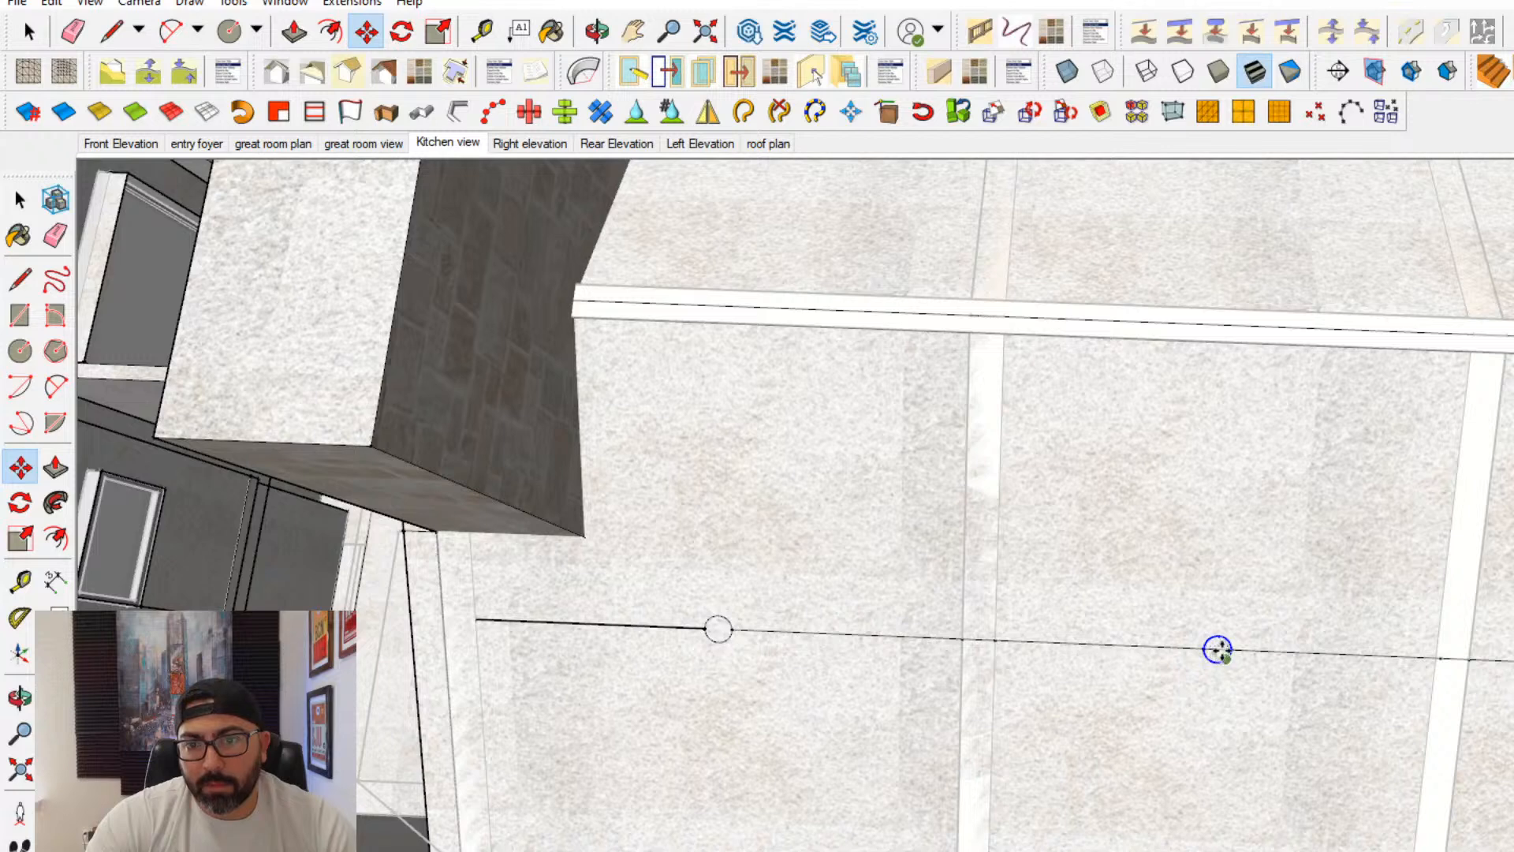
click(1218, 648)
- Copy the circle to the line segment midpoints in the last two bays beyond the raised dormer panel
key(ctrl)
scroll(1244, 649, down, 2)
shift+middle_drag(1076, 633, 330, 576)
scroll(1009, 620, up, 2)
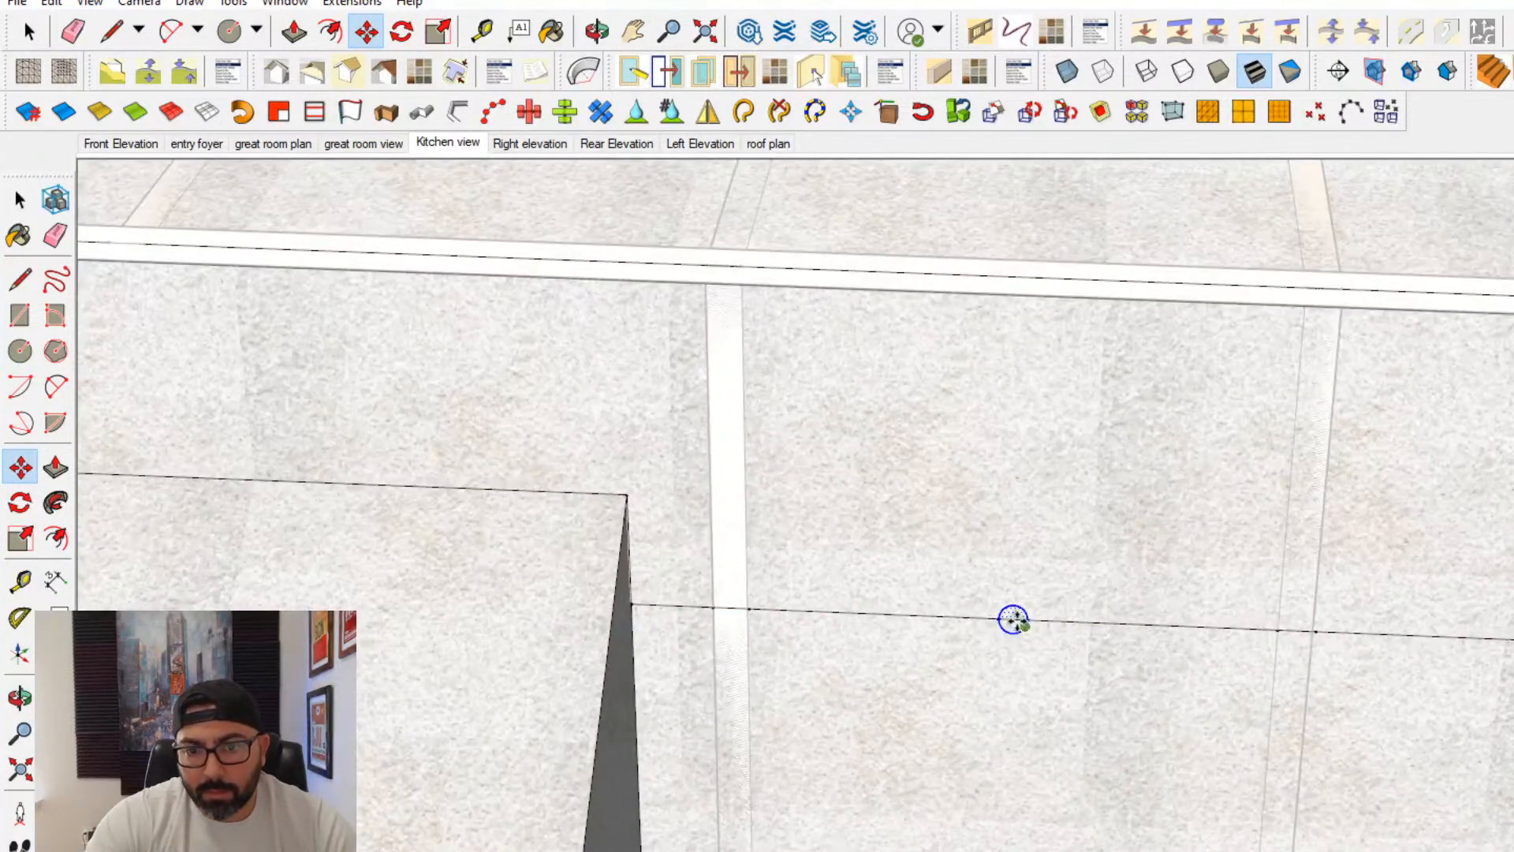
scroll(1057, 619, down, 2)
shift+middle_drag(1244, 616, 1057, 623)
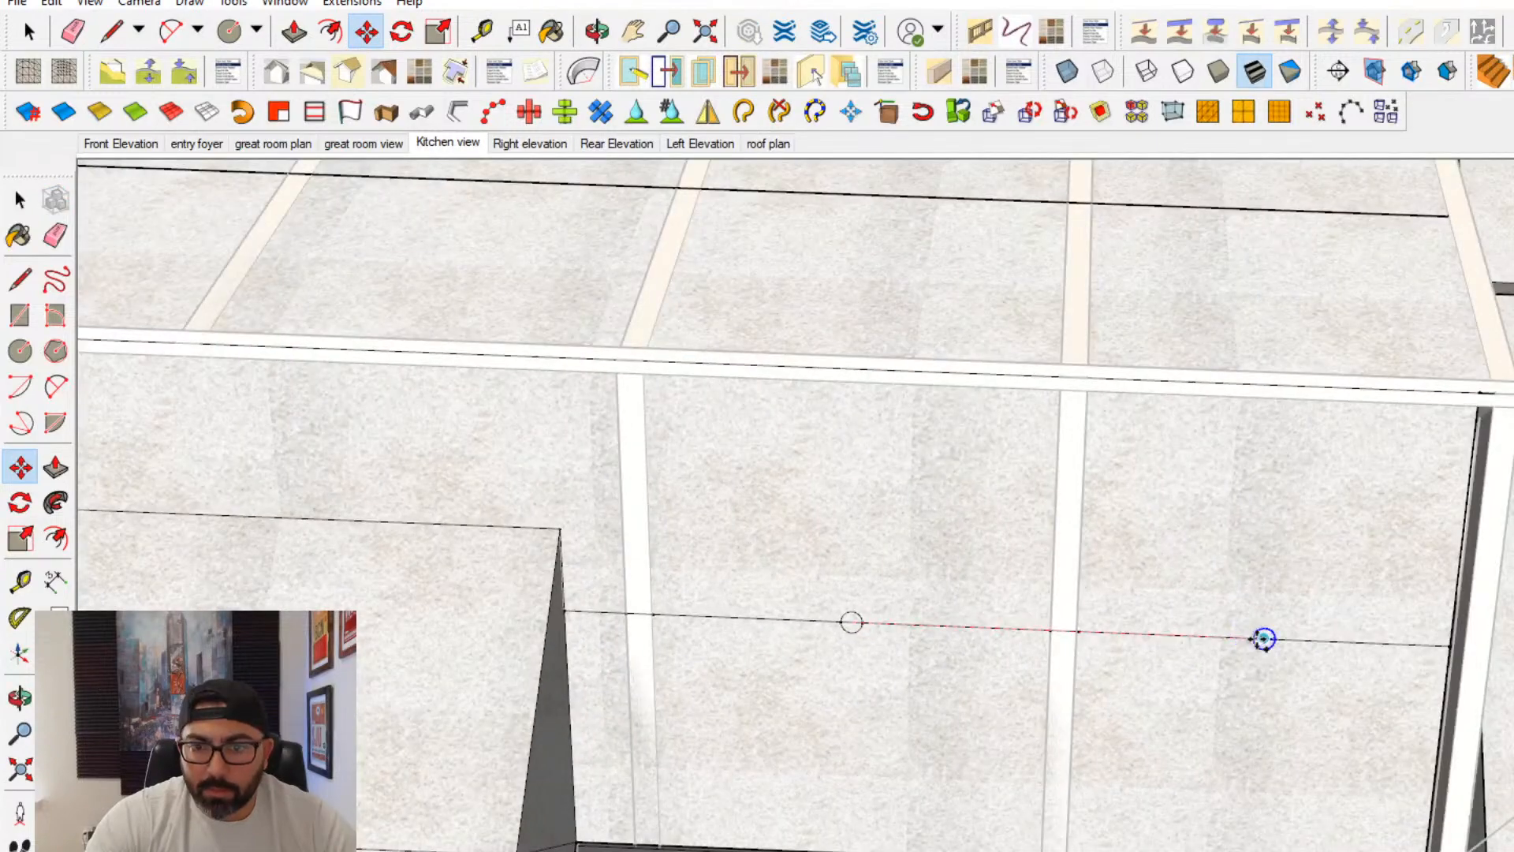
click(1263, 638)
- Split the opposite ceiling slope's lengthwise line where each ceiling beam crosses it, giving every bay its own segment
middle_drag(1247, 628, 153, 617)
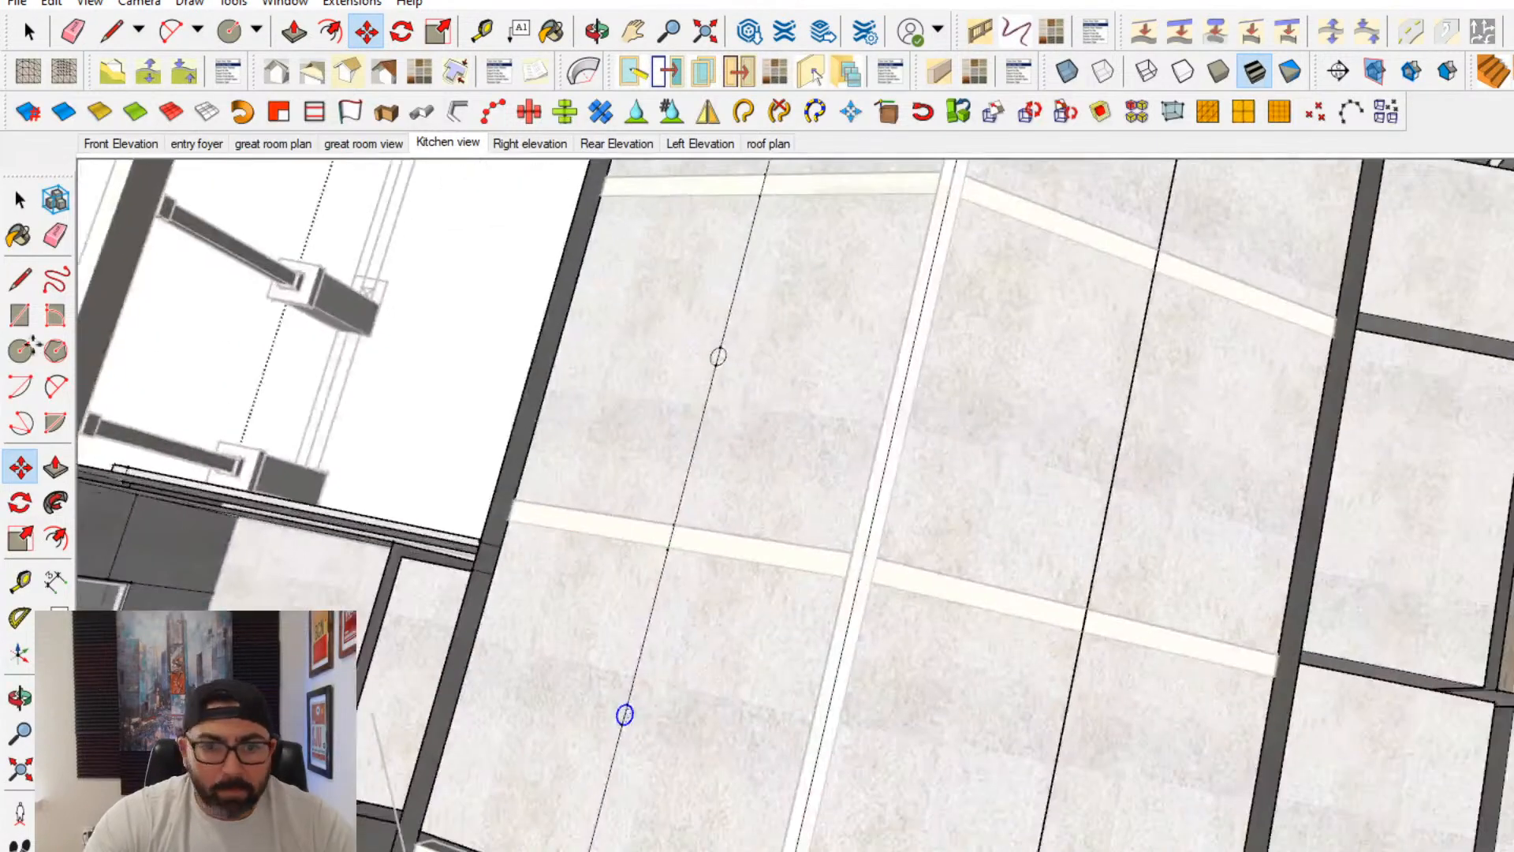
click(17, 200)
shift+middle_drag(1128, 709, 858, 617)
double_click(778, 636)
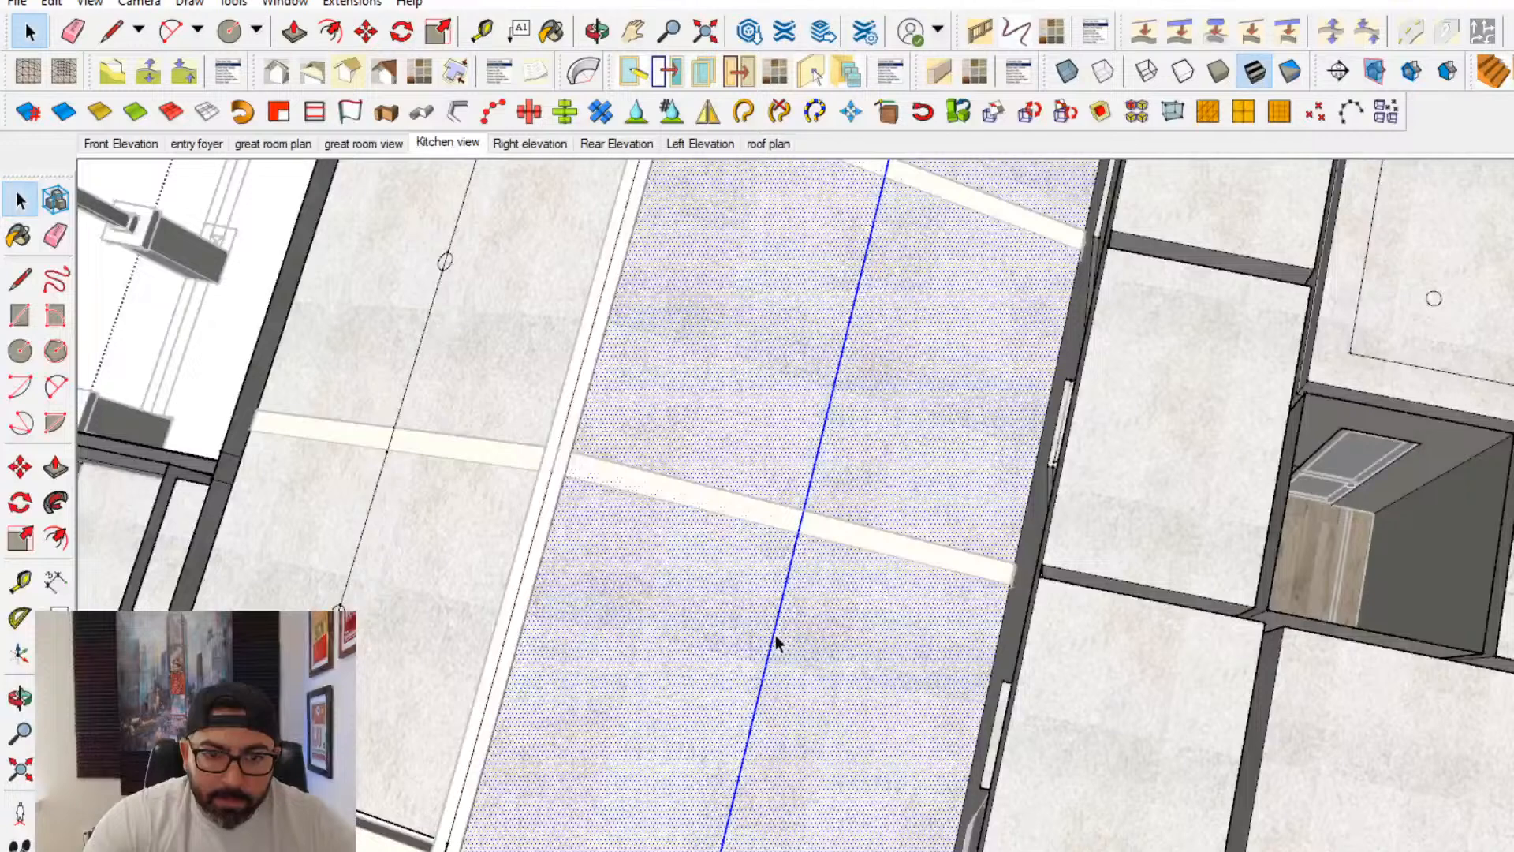
click(774, 636)
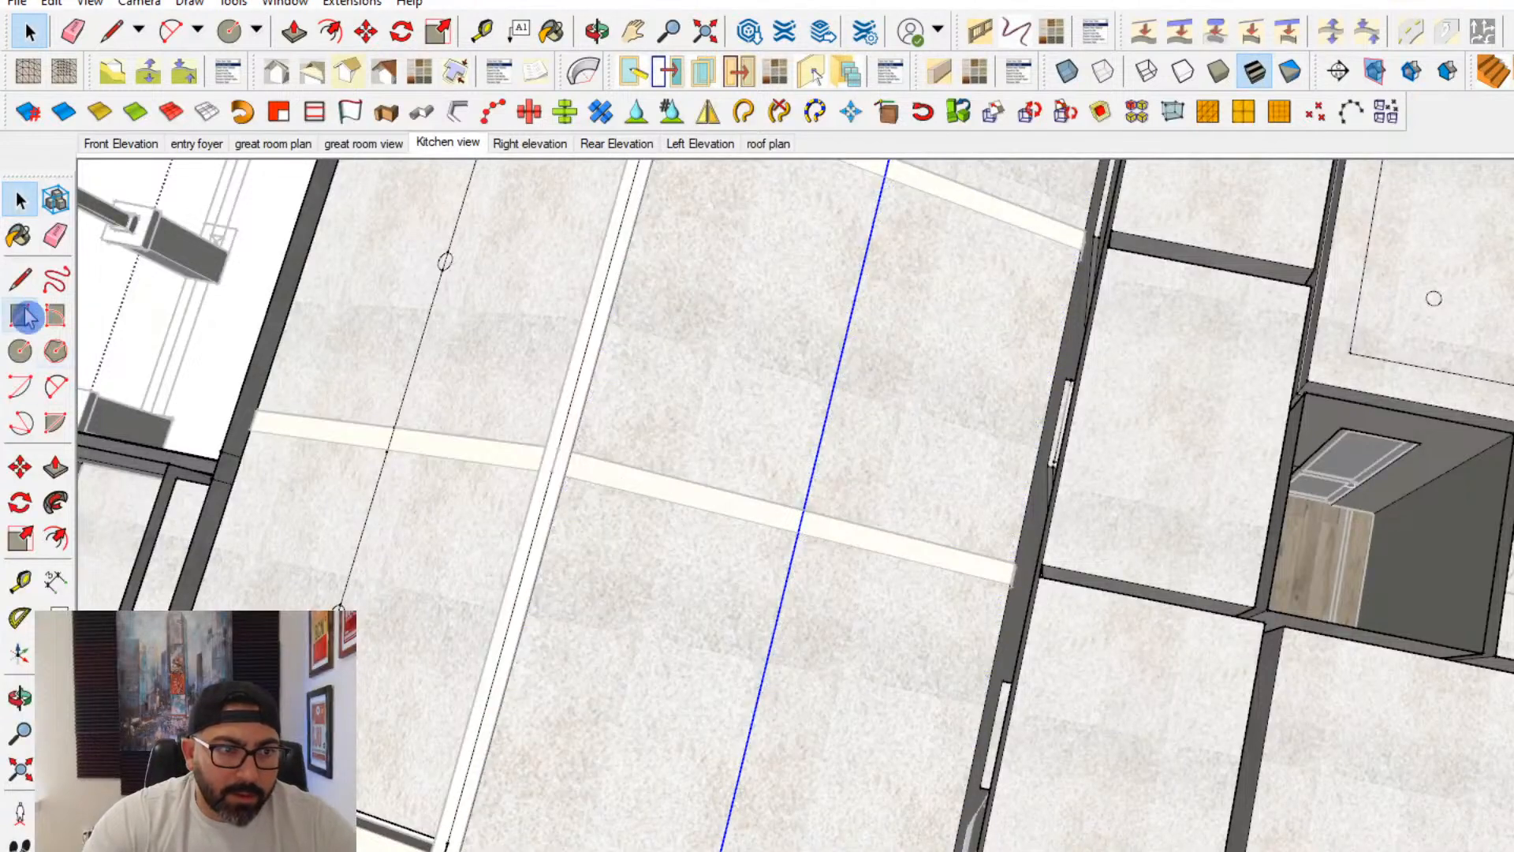
click(19, 279)
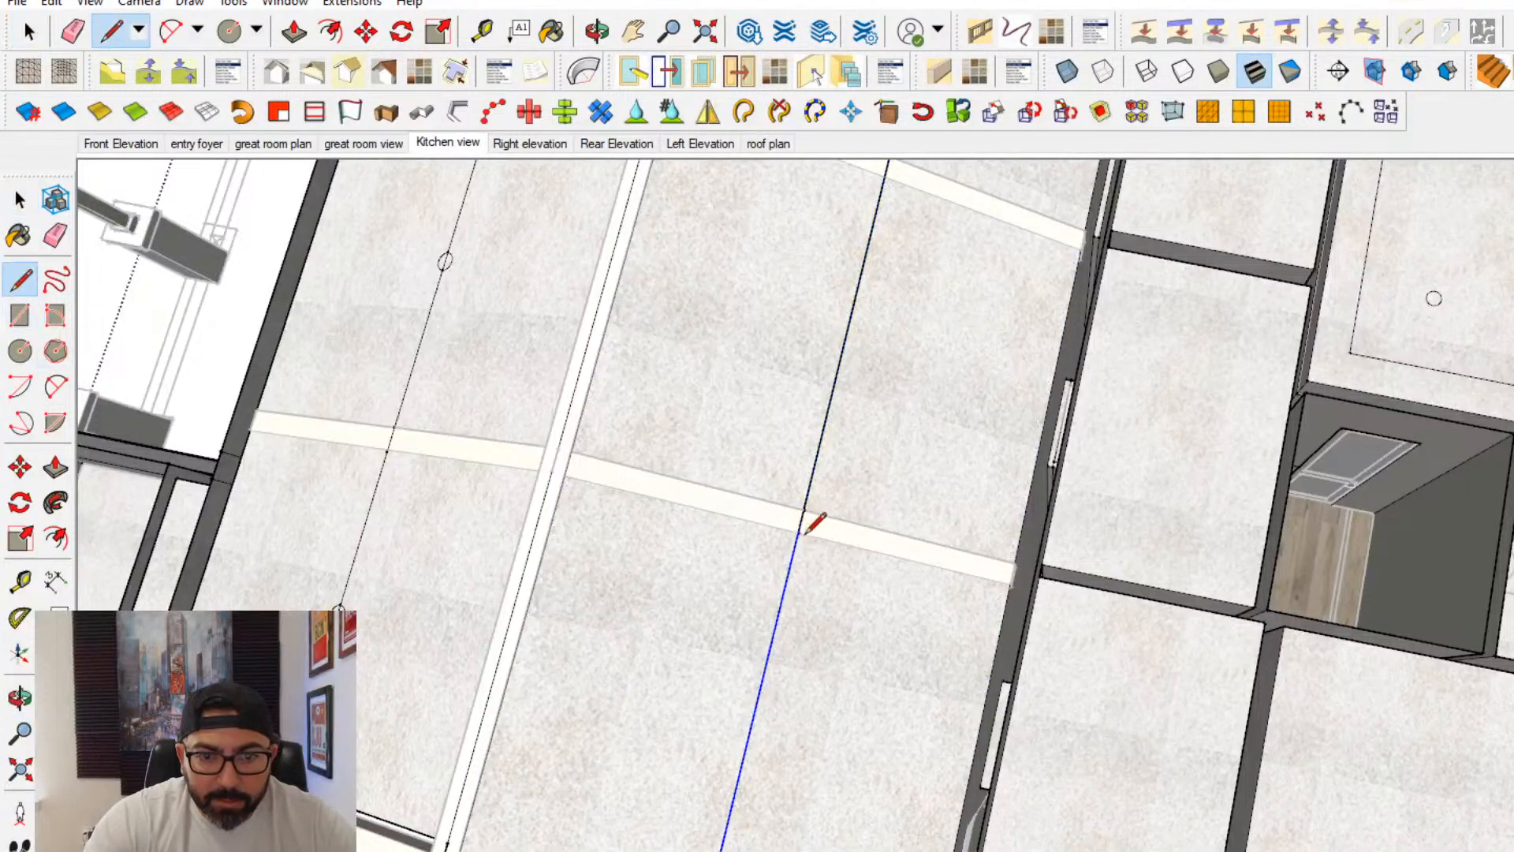
shift+middle_drag(832, 408, 740, 706)
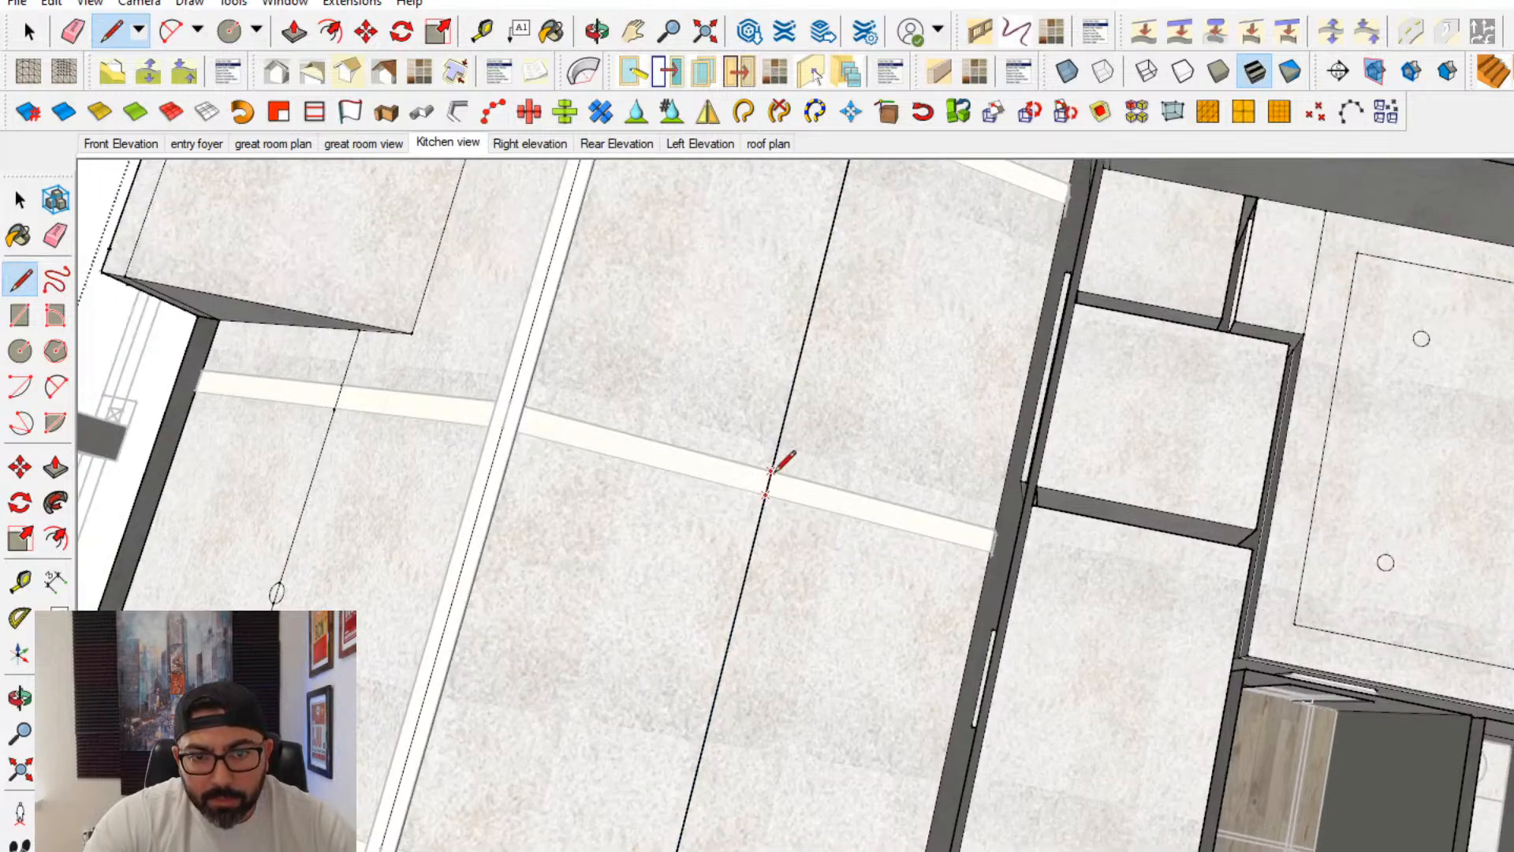
click(772, 473)
shift+middle_drag(801, 360, 740, 667)
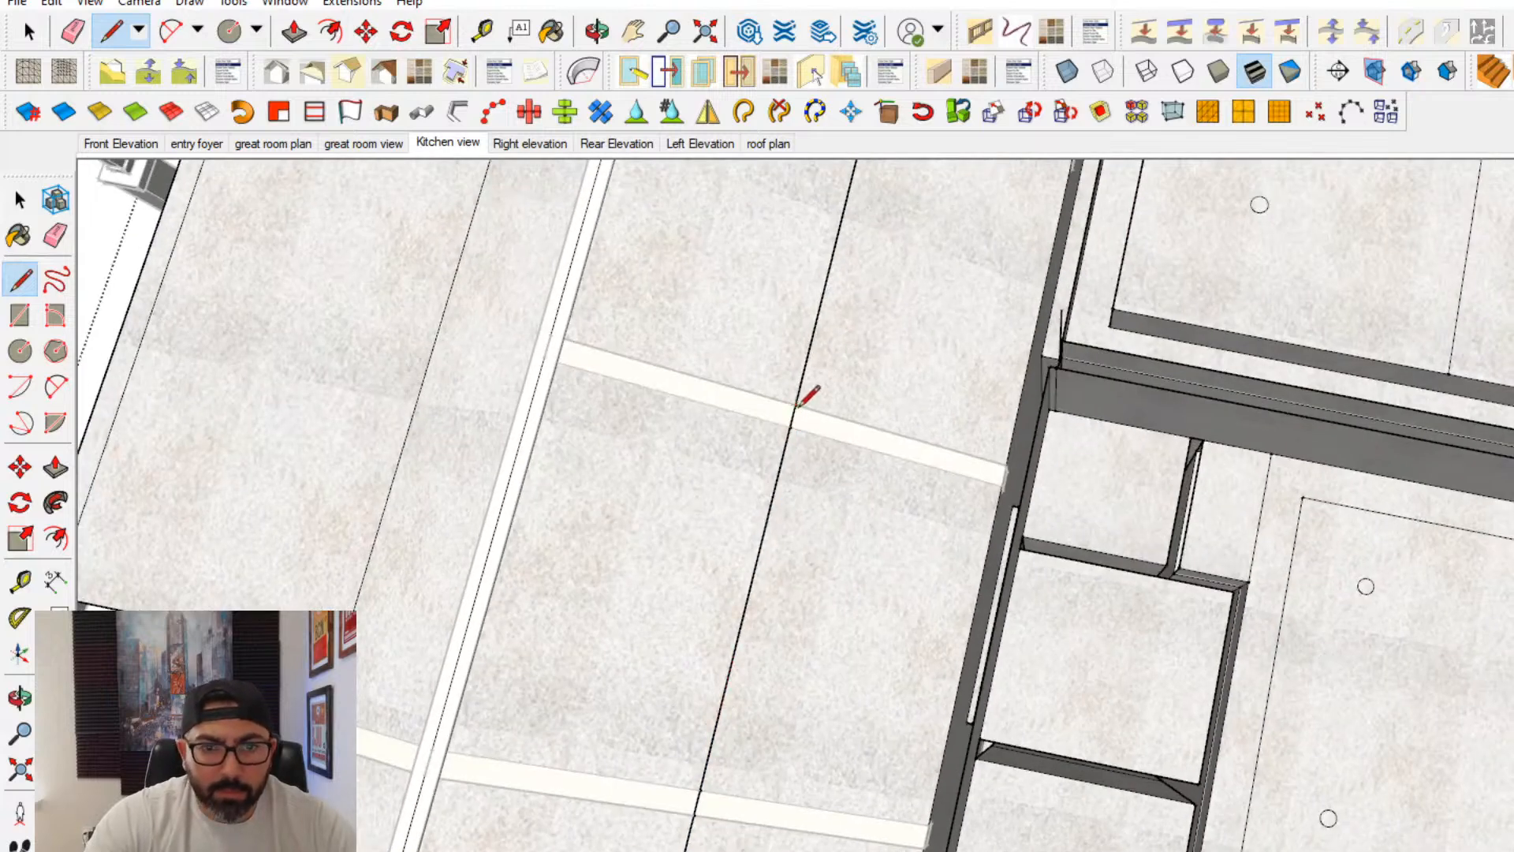
shift+middle_drag(797, 408, 705, 789)
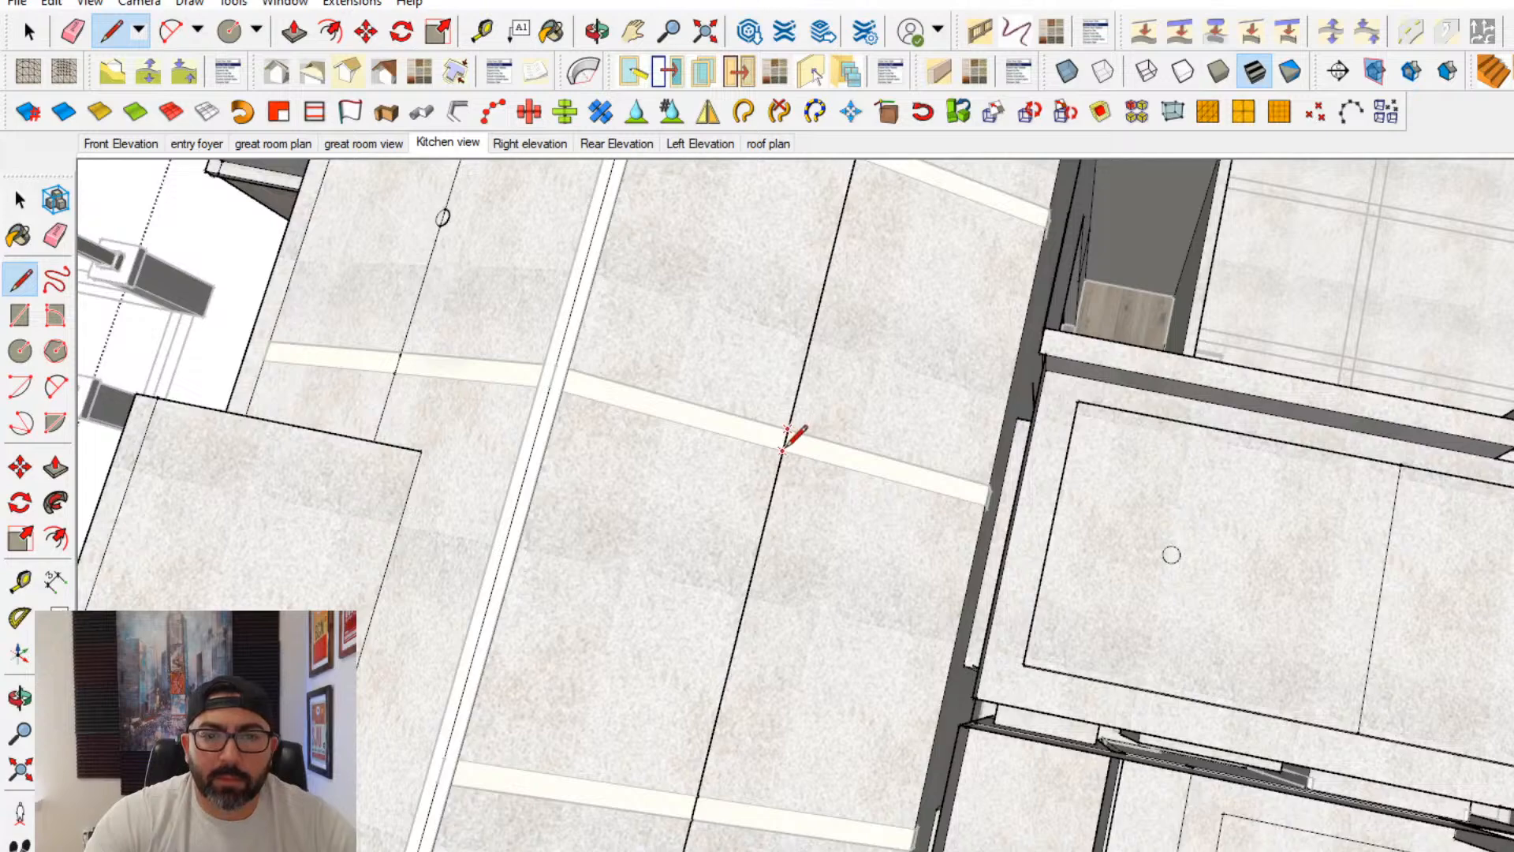
shift+middle_drag(903, 316, 845, 455)
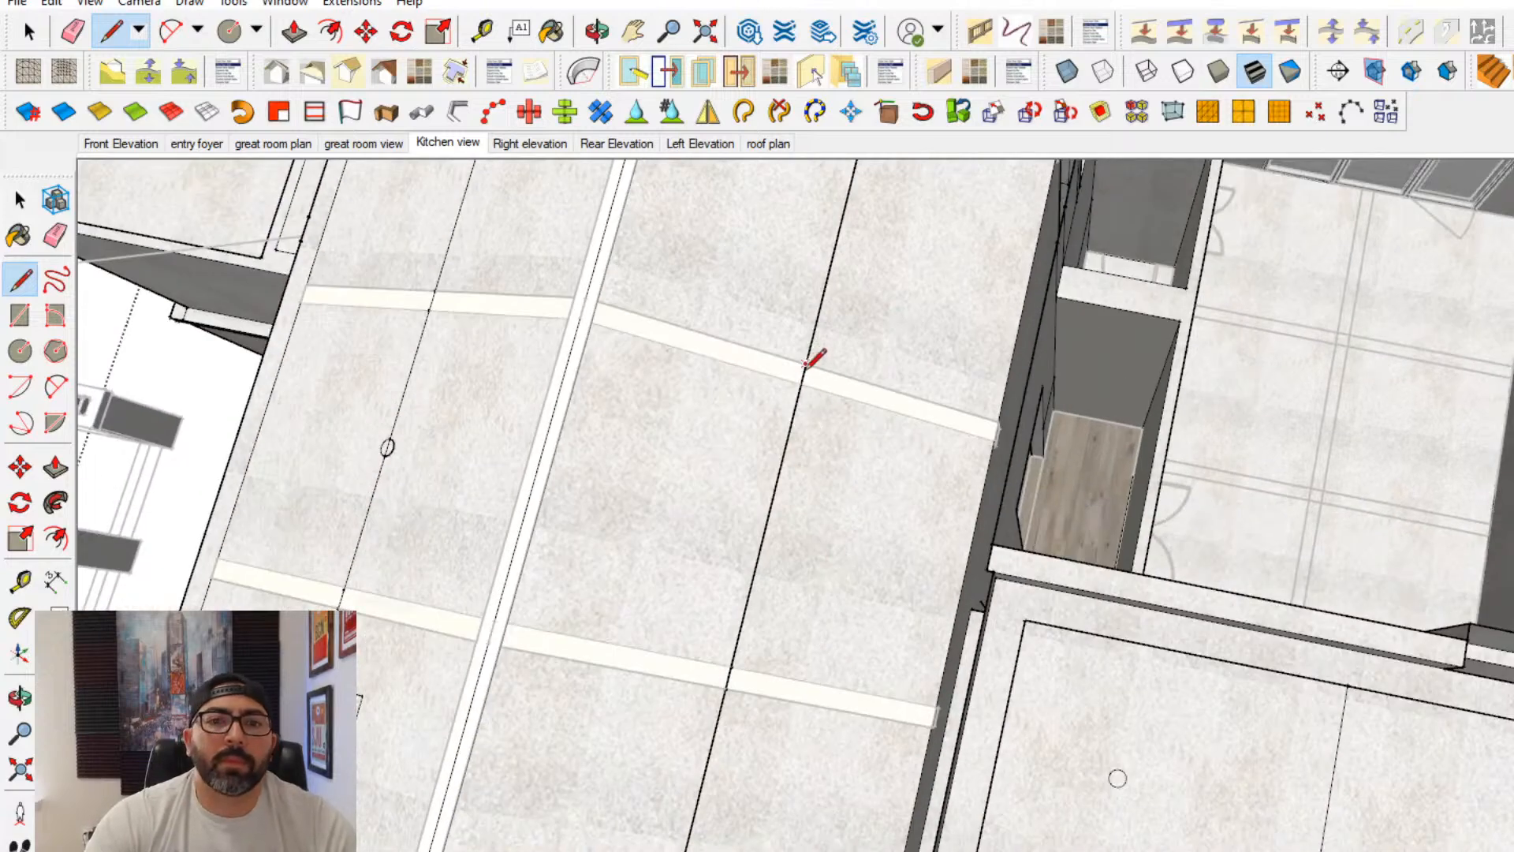
middle_drag(806, 363, 351, 425)
- Draw small circles centered on the line segments' midpoints in the opposite slope's first two bays, starting beside the stone volume
click(20, 352)
scroll(741, 401, down, 2)
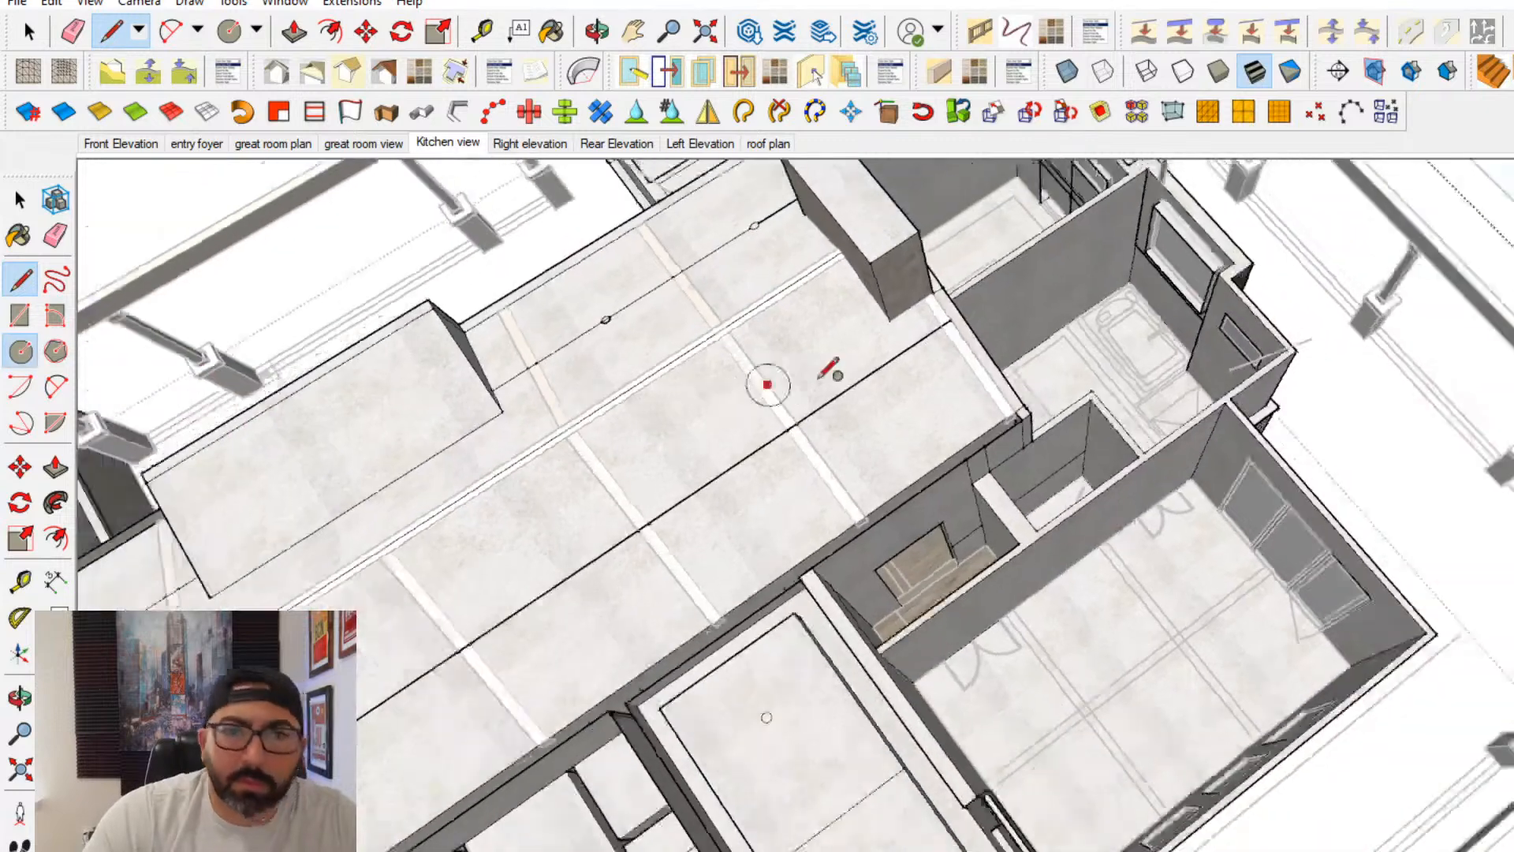
click(874, 371)
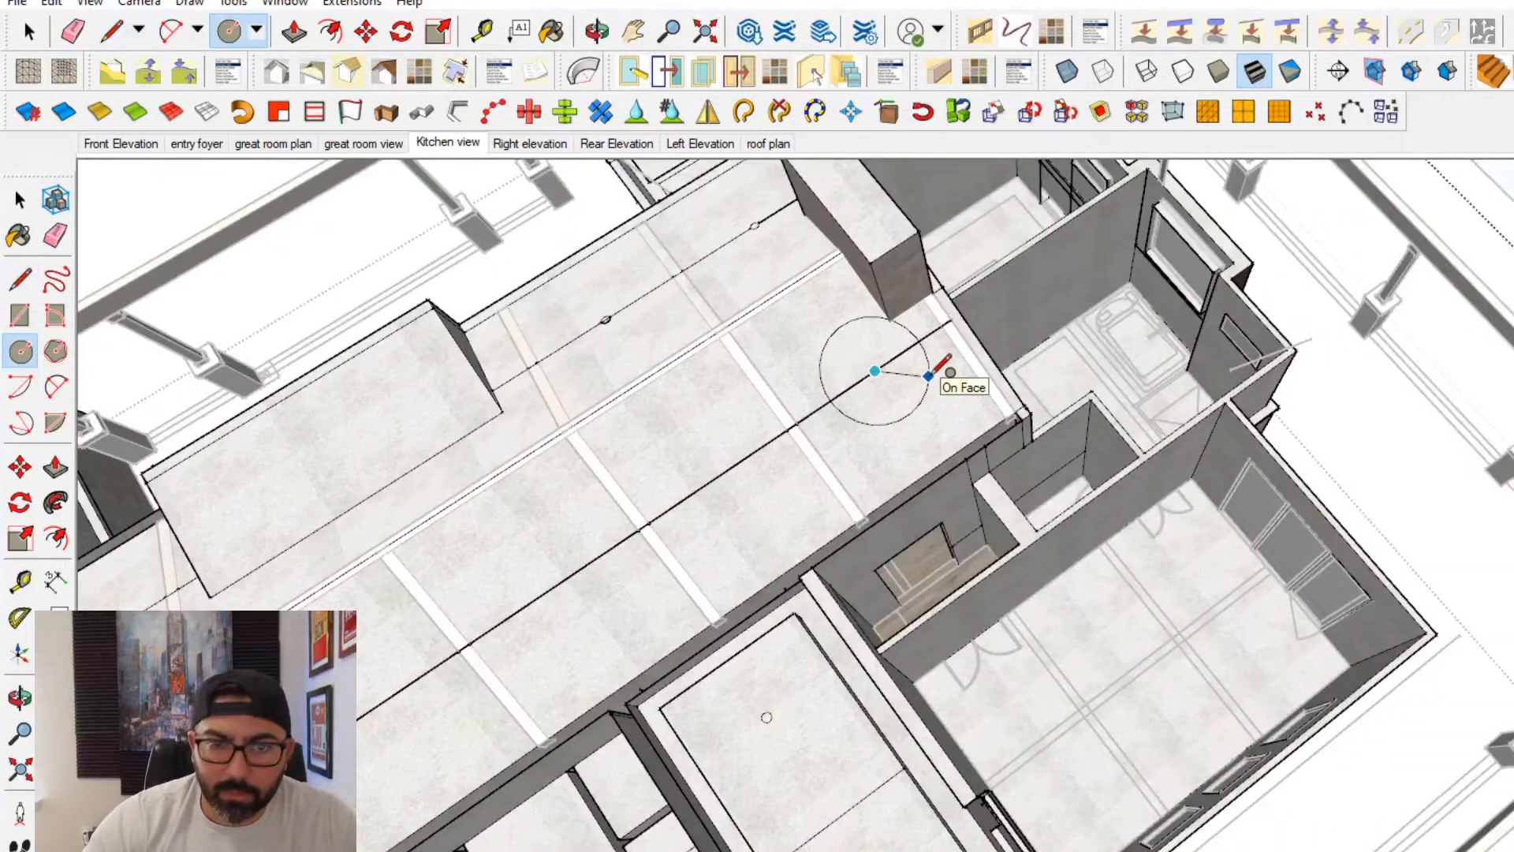
key(Return)
scroll(745, 503, up, 2)
click(710, 468)
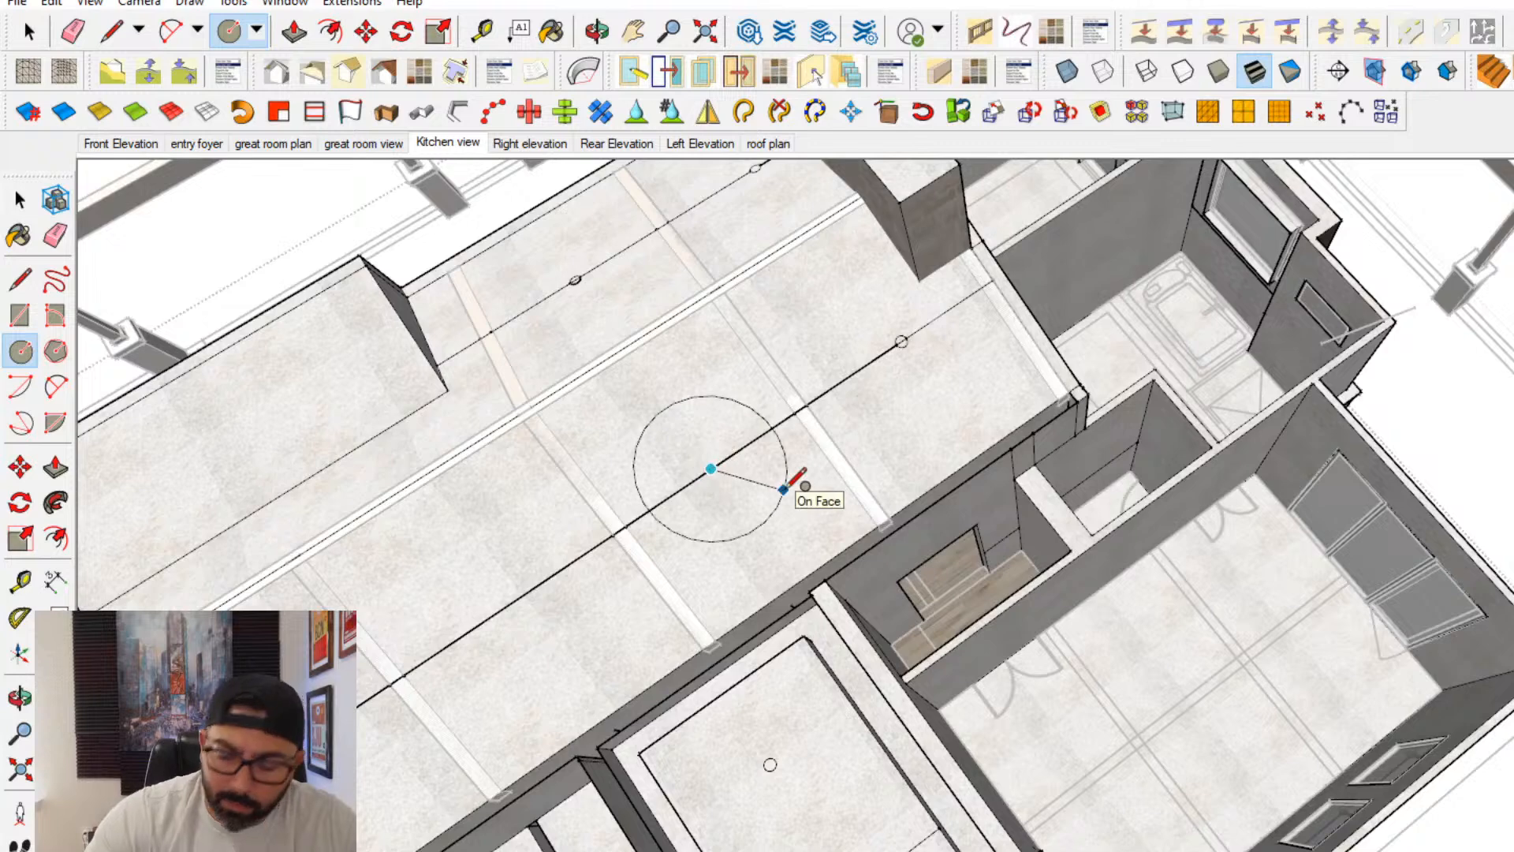
key(Return)
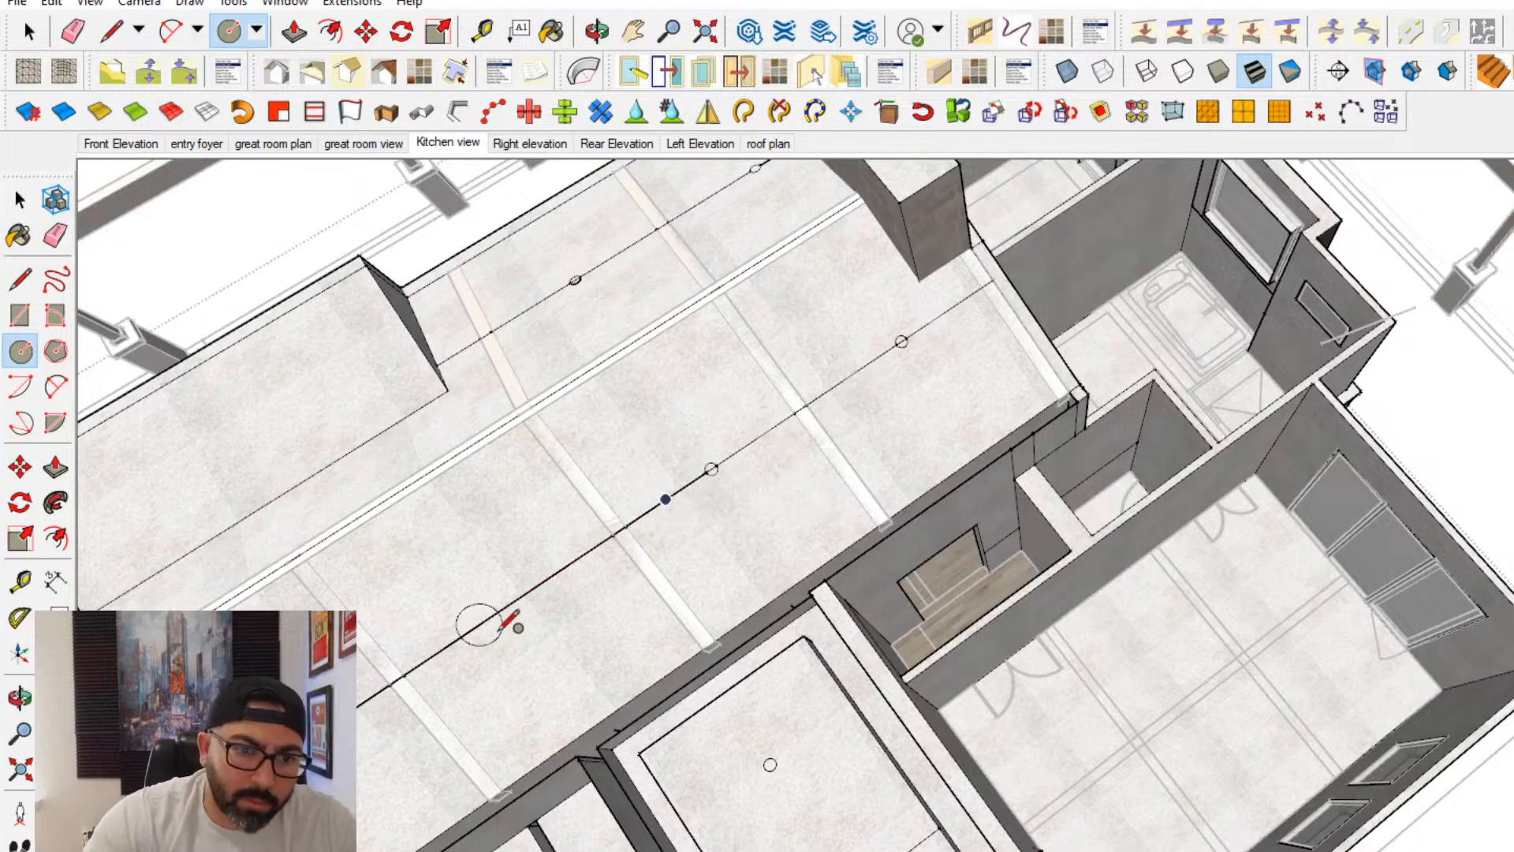
- Draw the same small circle at the segment midpoints in the third and fourth bays from the stone volume
click(510, 603)
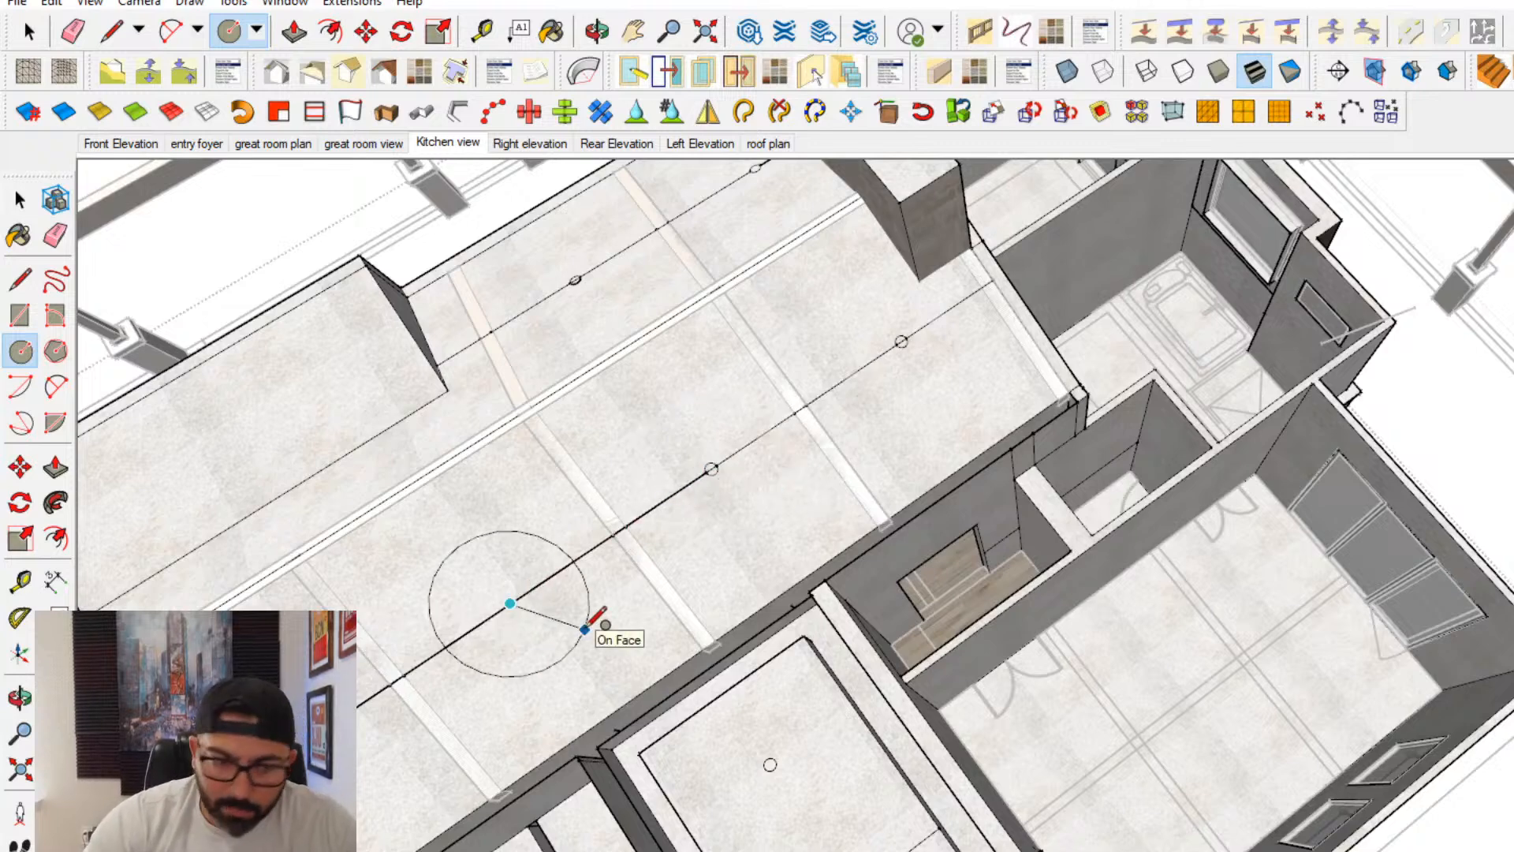
key(Return)
scroll(699, 463, up, 2)
click(683, 550)
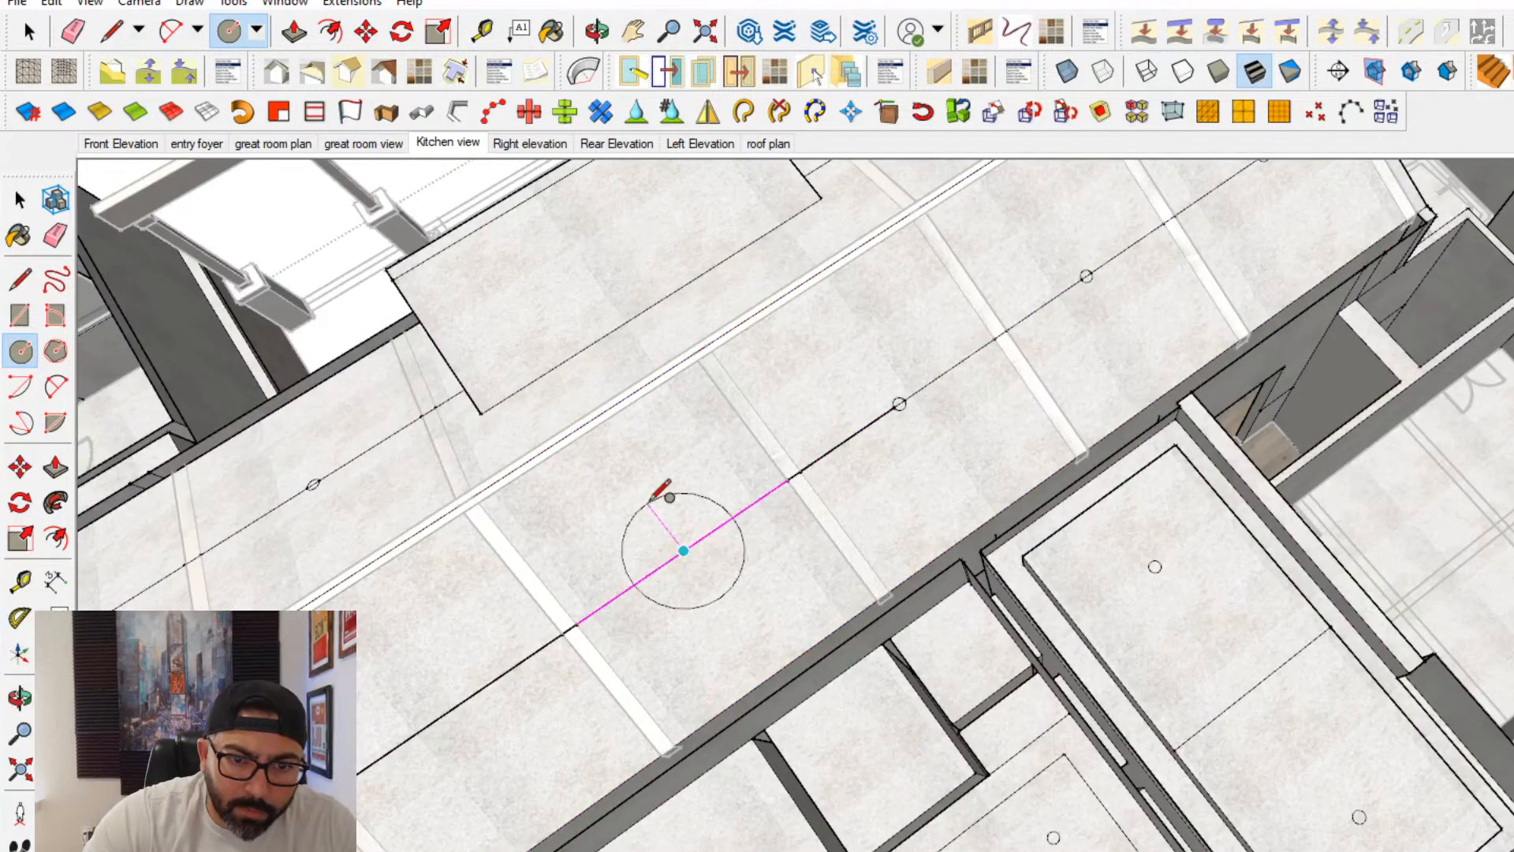
key(Return)
- Draw the same small circle at the segment midpoints in the slope's last two bays, farthest from the stone volume
shift+middle_drag(418, 698, 732, 533)
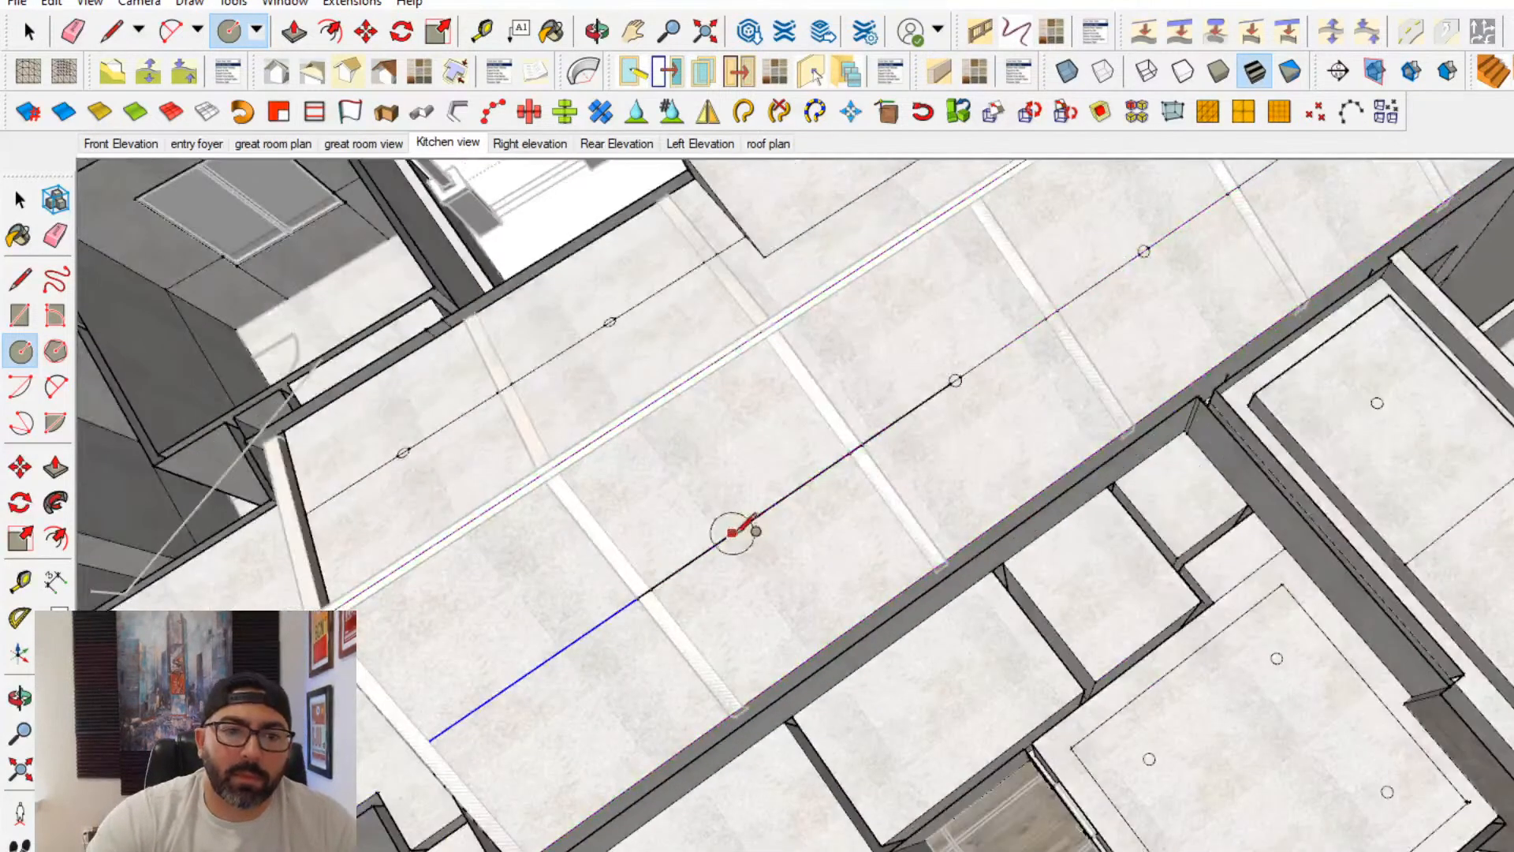
click(751, 519)
key(Return)
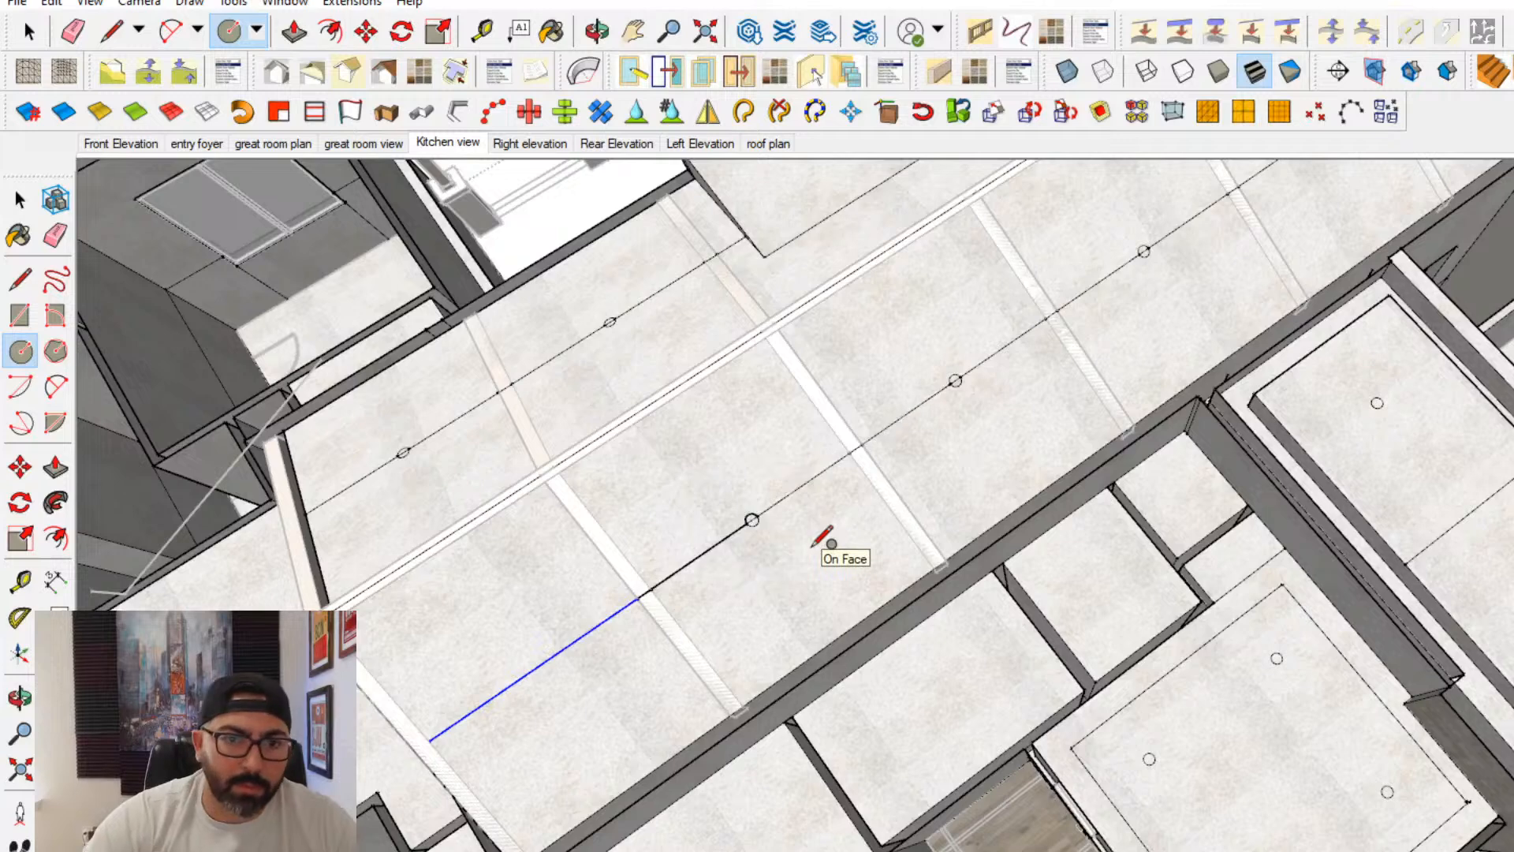
scroll(619, 631, up, 2)
click(506, 678)
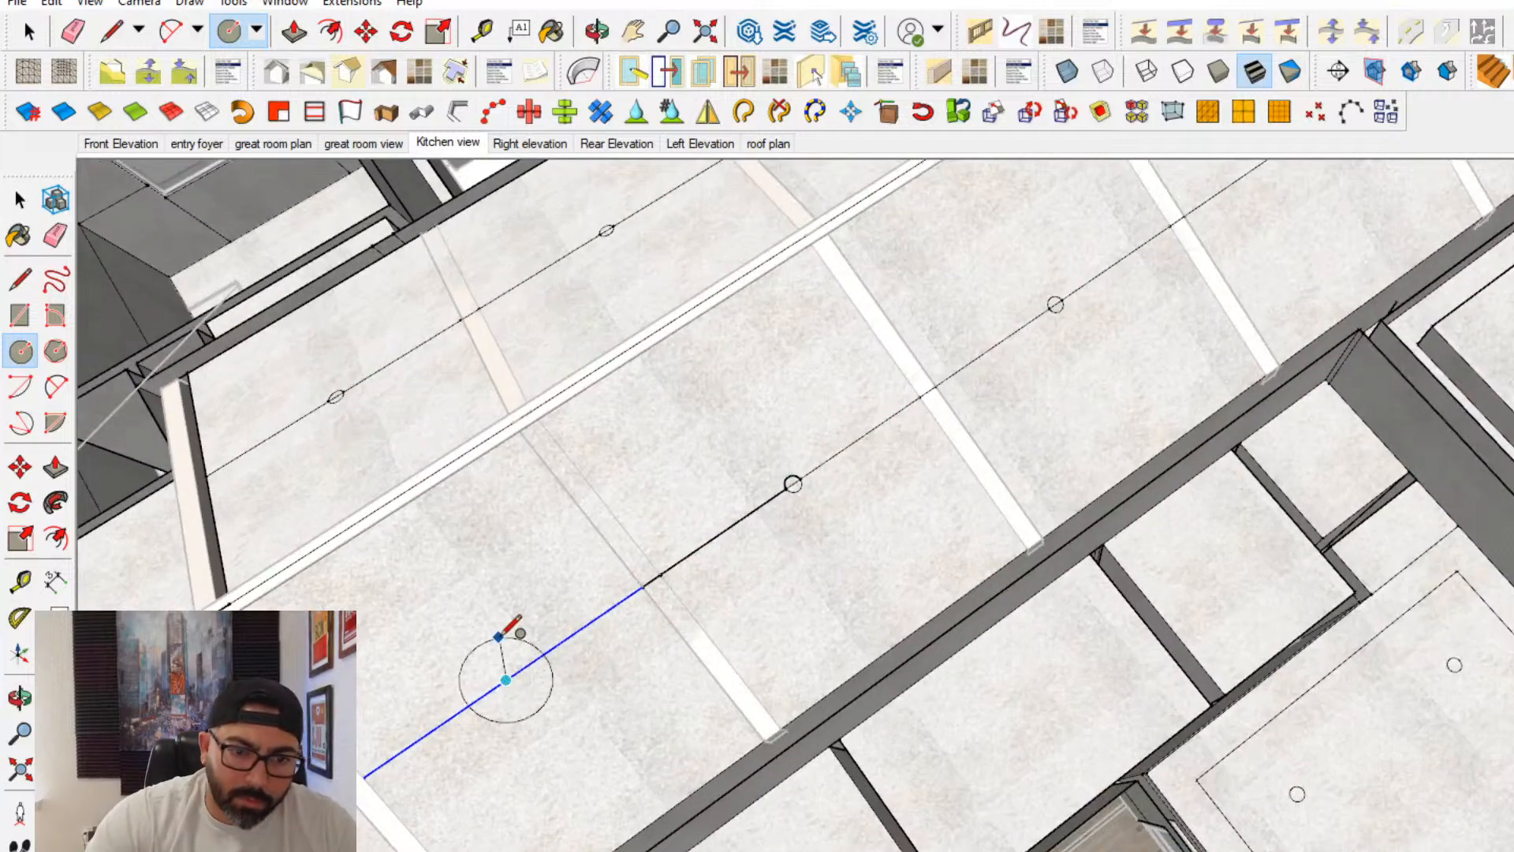
key(Return)
- Erase the construction line segments around the circles in the two bays farthest from the stone volume
click(55, 235)
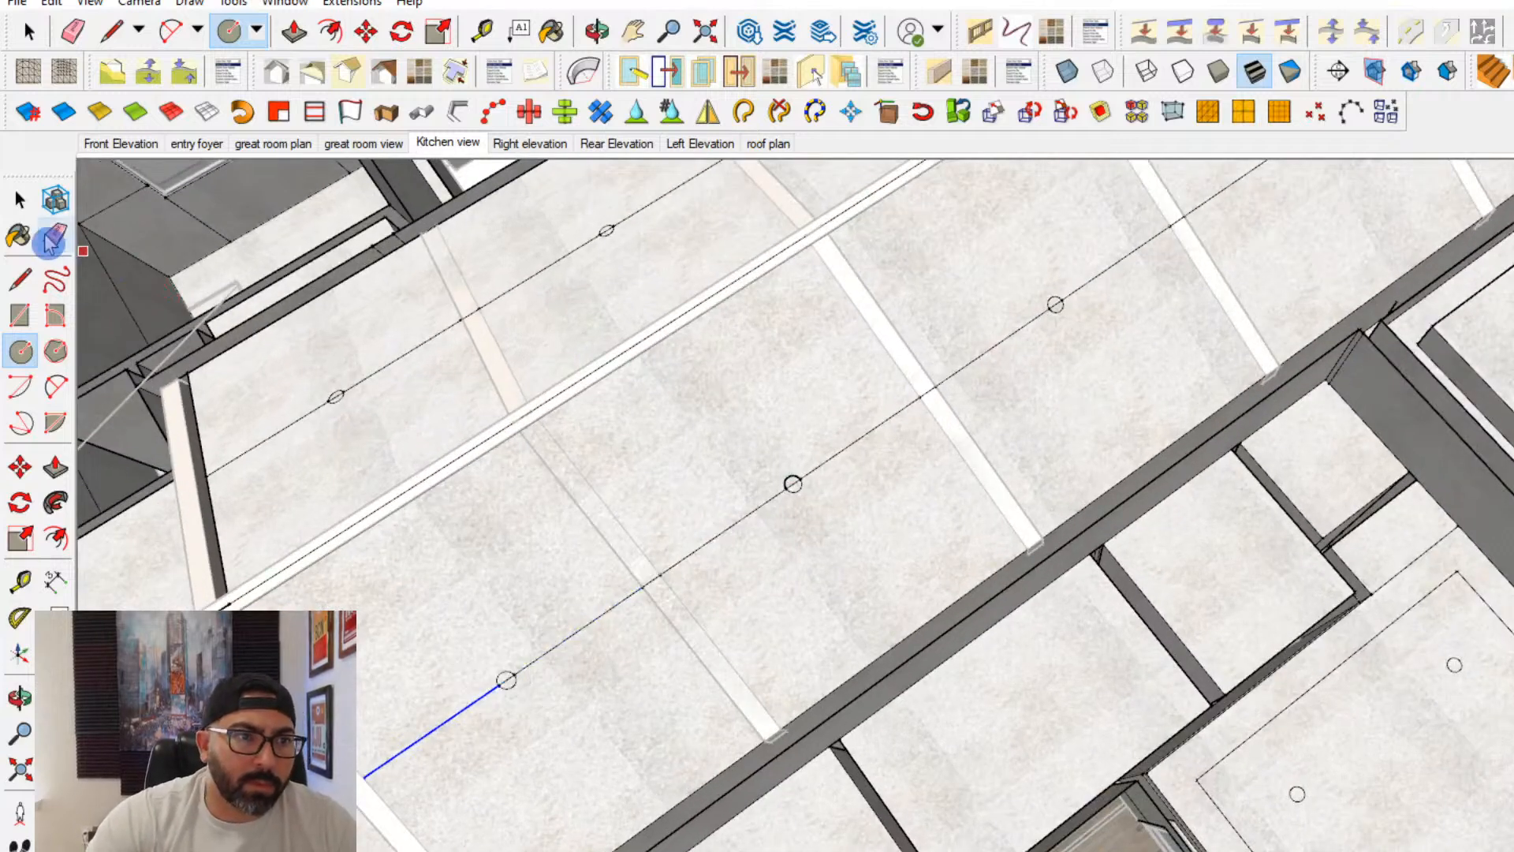
scroll(536, 667, up, 2)
scroll(524, 673, up, 1)
click(526, 664)
click(465, 704)
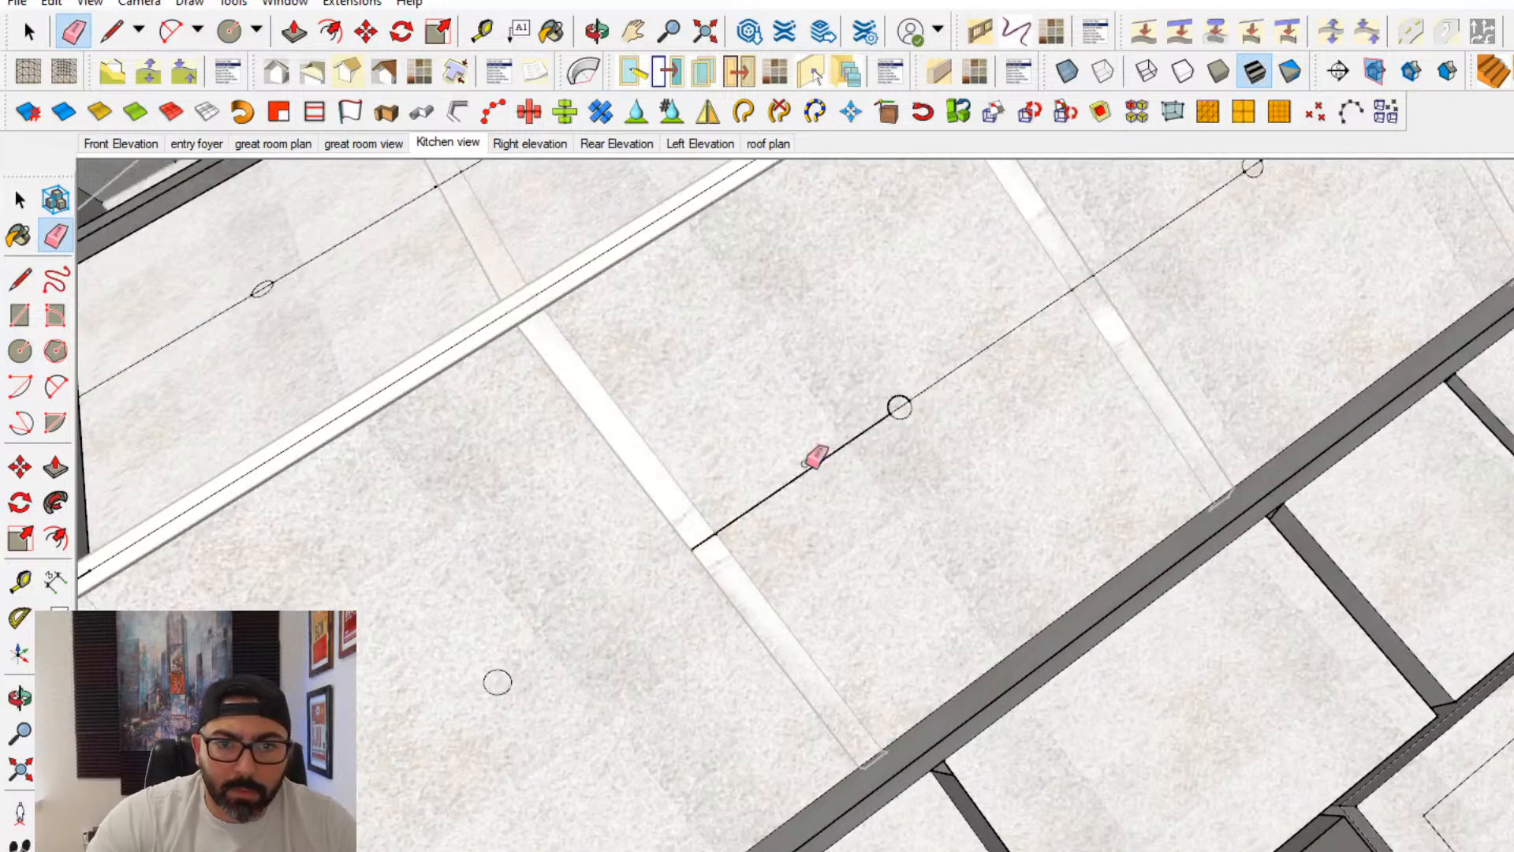
click(804, 471)
click(929, 388)
- Erase the construction line segments around the circles in the slope's two middle bays
shift+middle_drag(1230, 185, 1015, 372)
click(932, 450)
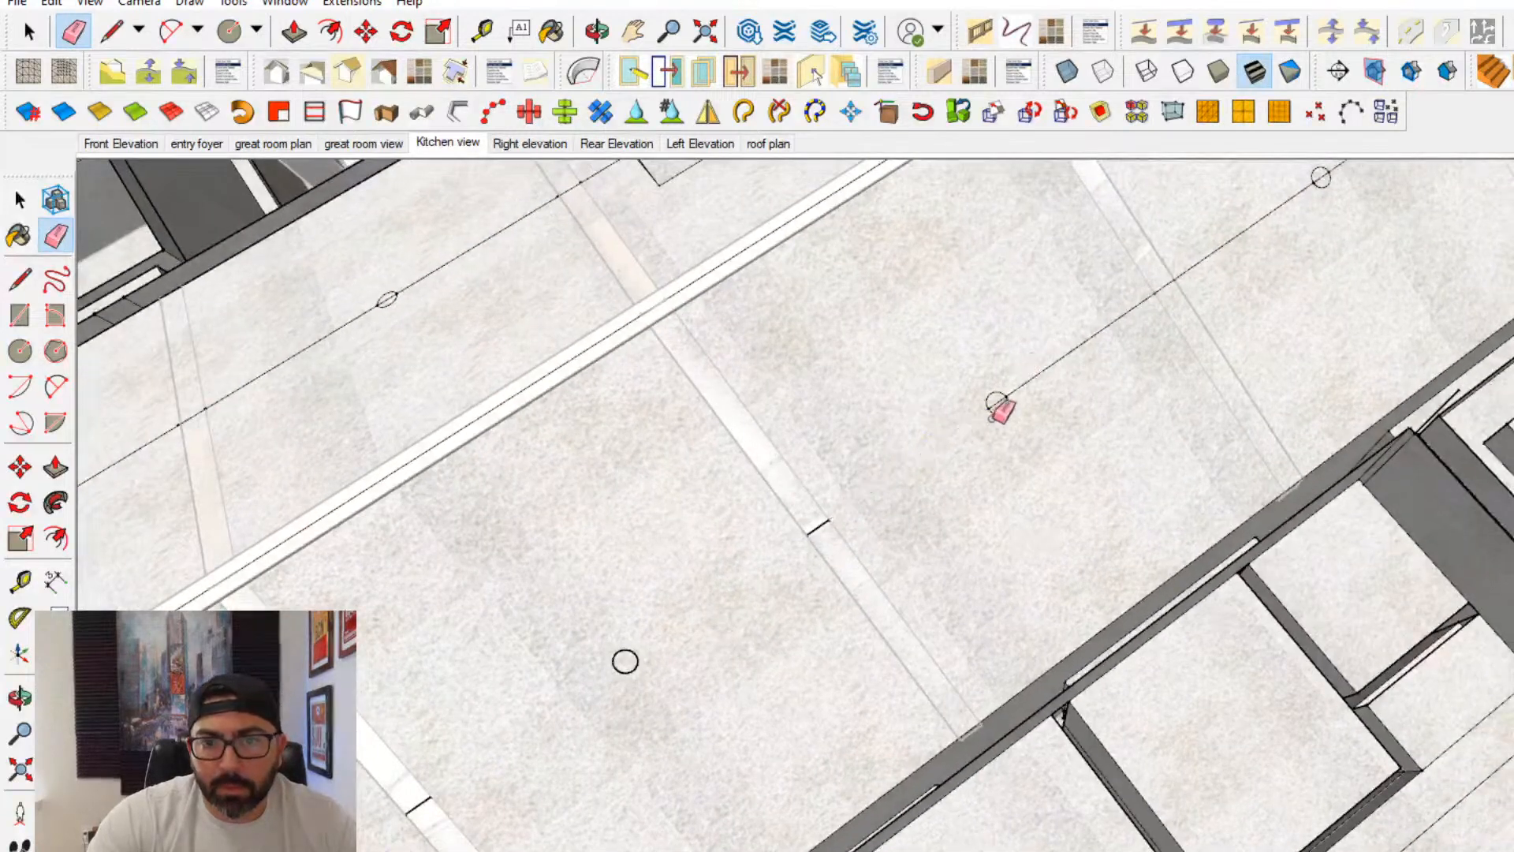
scroll(999, 400, up, 2)
click(1057, 359)
shift+middle_drag(1092, 409, 899, 501)
click(817, 469)
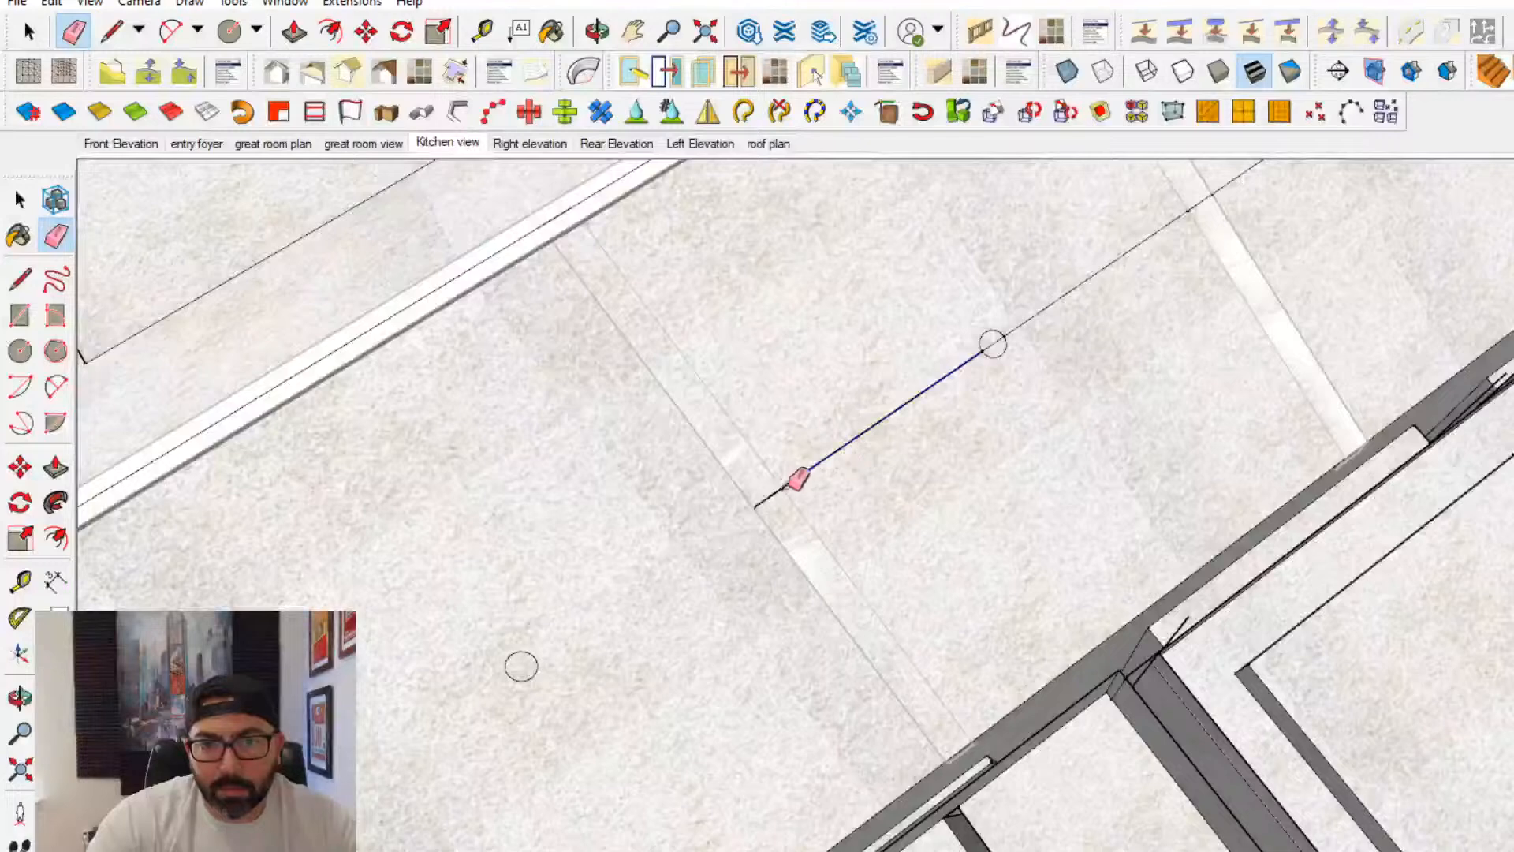
shift+middle_drag(1213, 210, 971, 425)
click(988, 391)
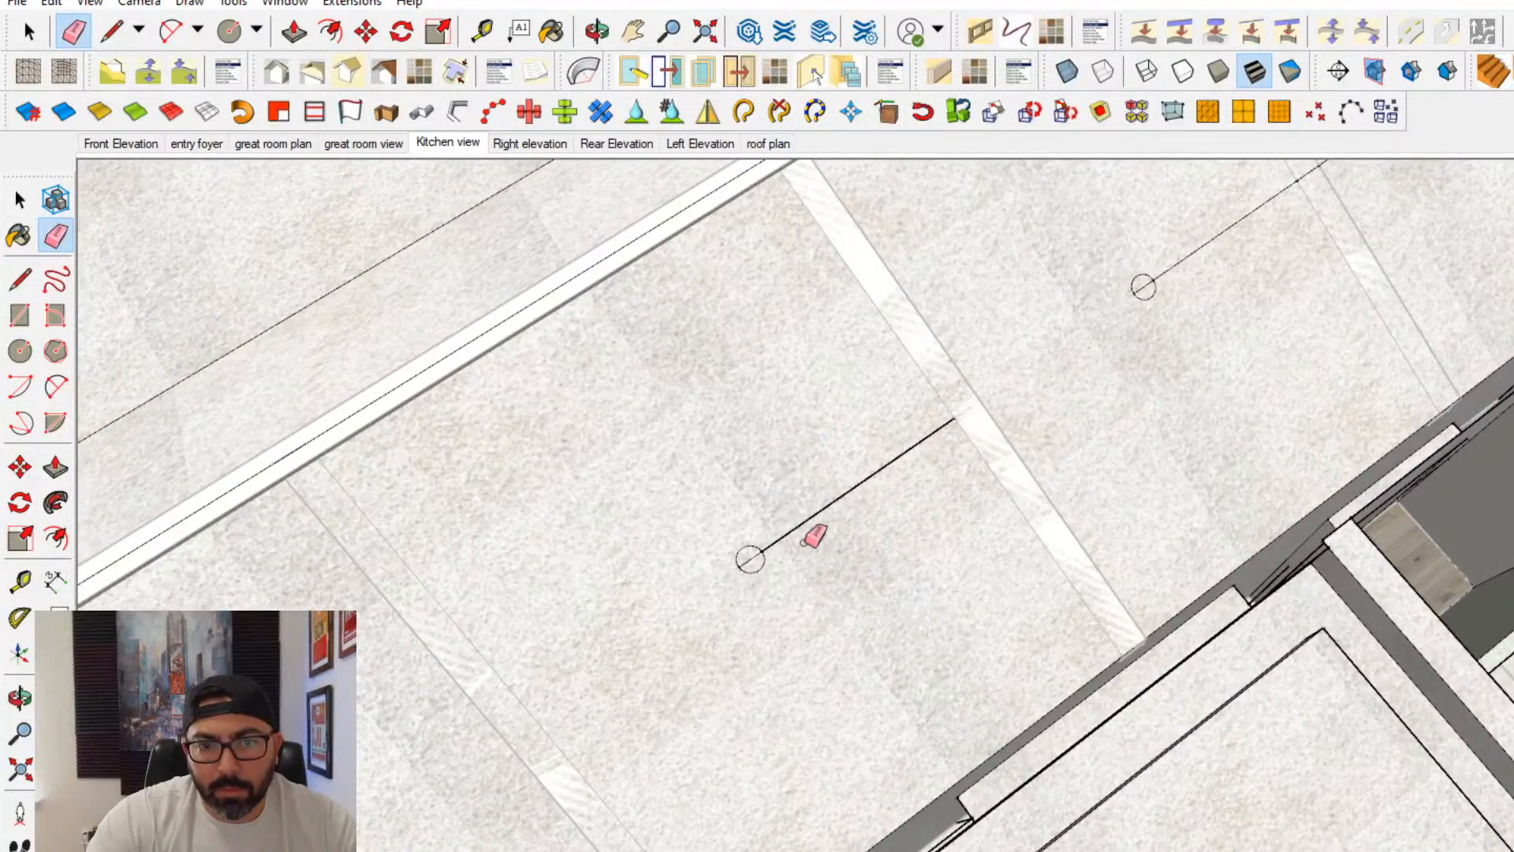
click(784, 538)
- Erase the remaining construction line on this slope around the circles in the two bays nearest the stone volume
shift+middle_drag(1136, 303, 885, 566)
scroll(877, 566, up, 1)
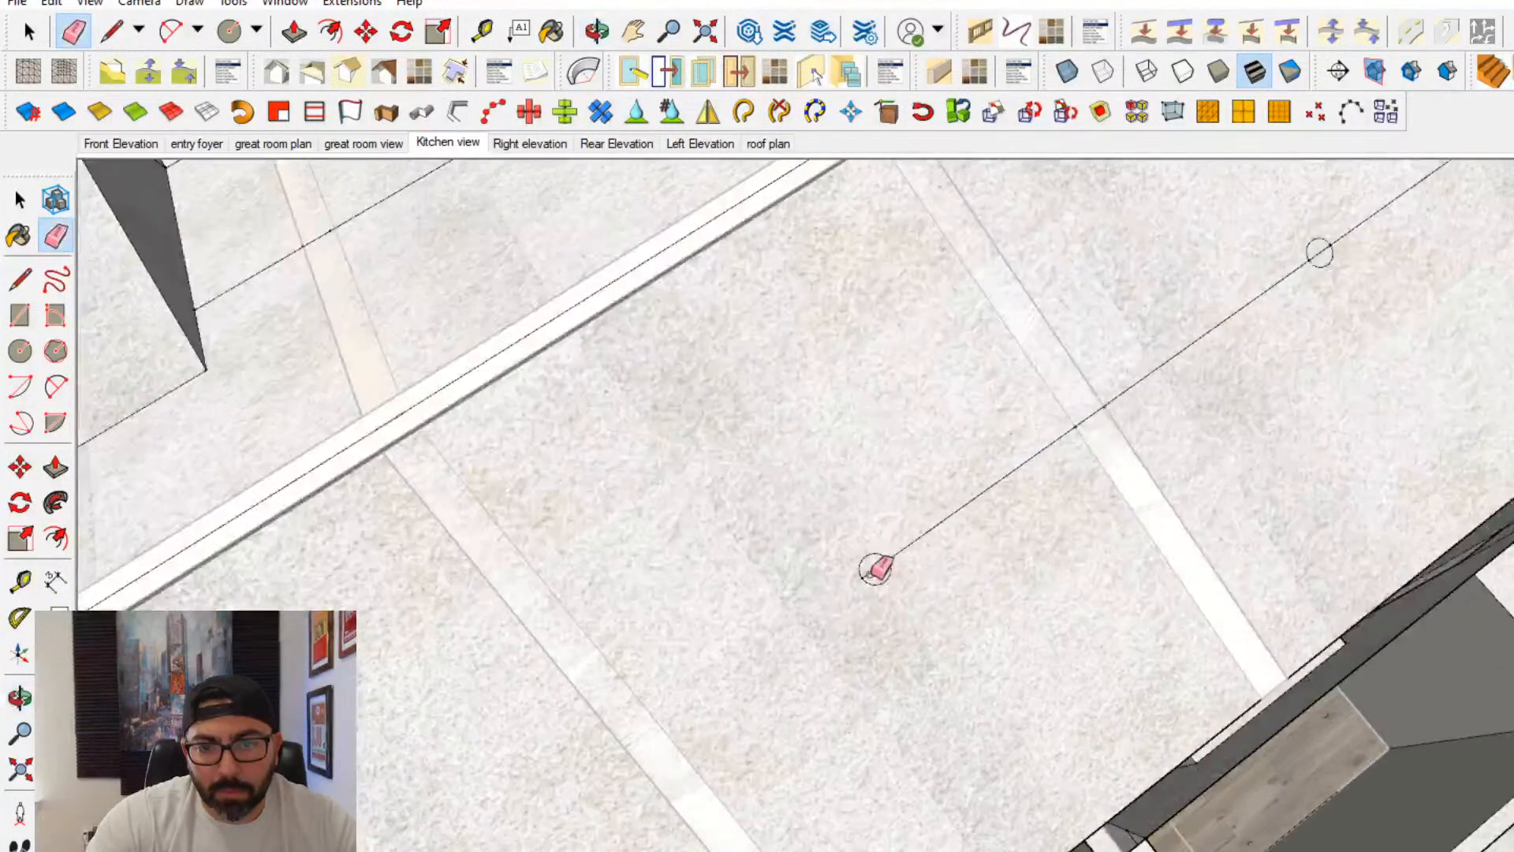
click(907, 544)
shift+middle_drag(1120, 392, 1078, 446)
click(1078, 448)
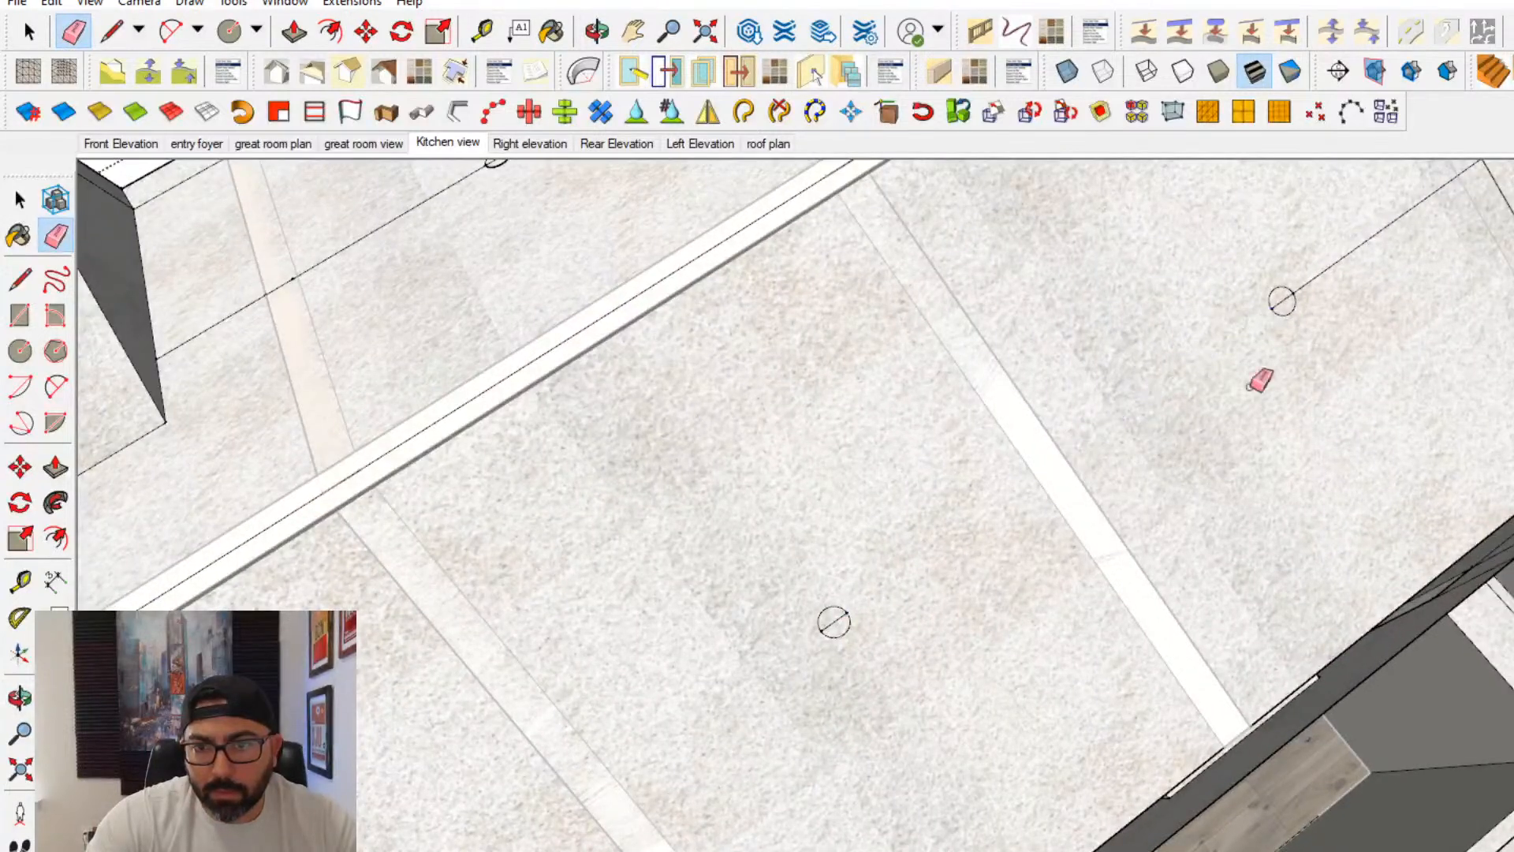
click(1279, 304)
click(1309, 283)
scroll(1293, 363, down, 2)
- On the dormer-side slope, erase the construction line segments around the two circles between the stone volume and the raised dormer panel
shift+middle_drag(1062, 323, 1178, 602)
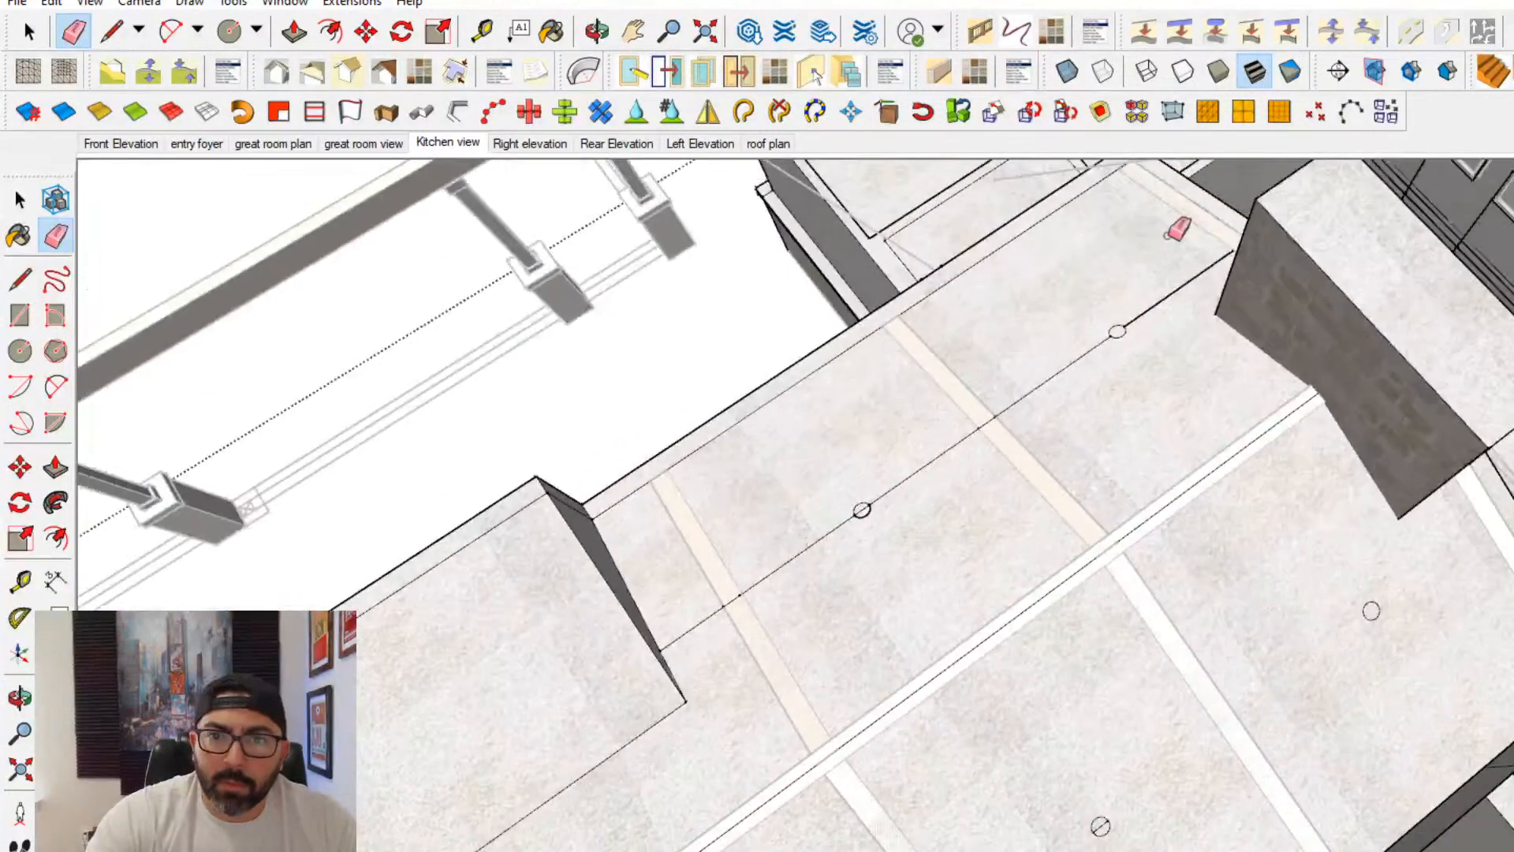
scroll(1167, 237, up, 1)
click(1148, 337)
click(1045, 409)
scroll(806, 572, up, 3)
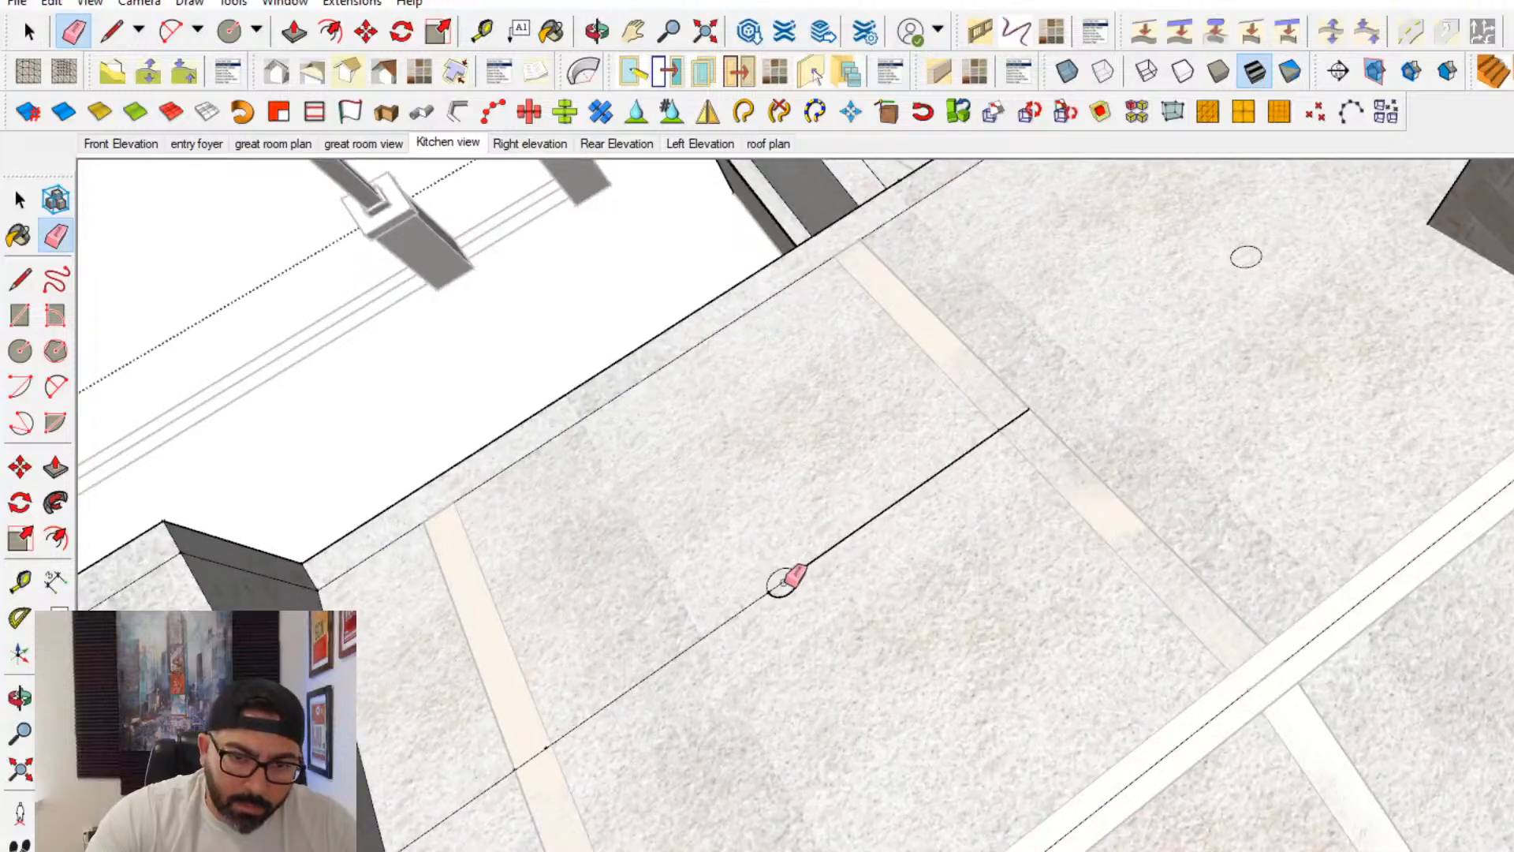
click(827, 552)
drag(769, 600, 607, 706)
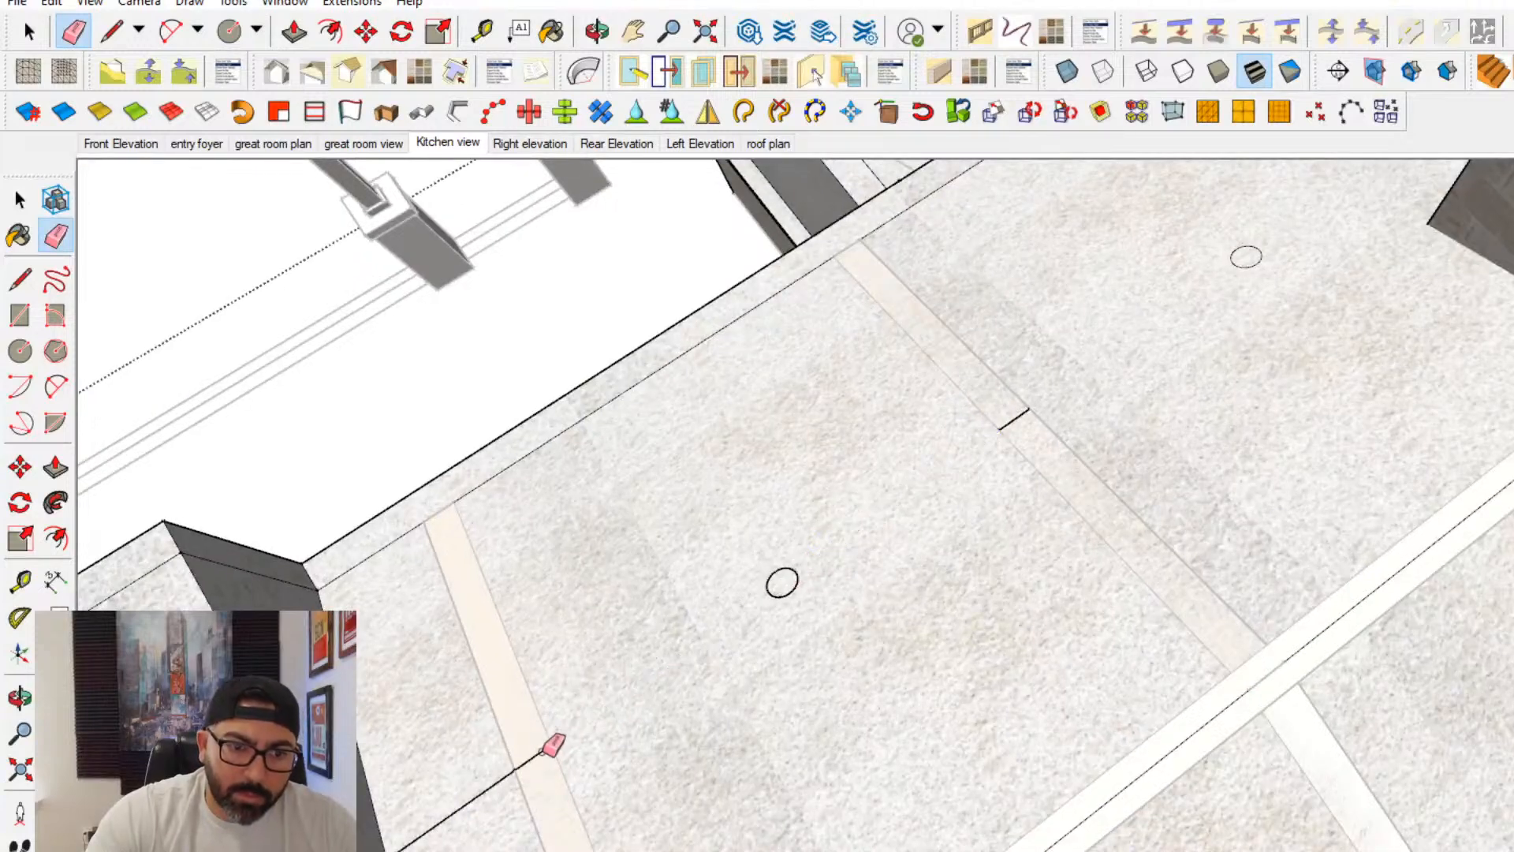
- Erase the leftover construction line beside the raised dormer panel and through the two circles beyond it
drag(450, 783, 488, 831)
mouse_move(489, 833)
shift+middle_down()
mouse_move(1044, 189)
mouse_move(1070, 209)
shift+middle_up()
drag(608, 636, 525, 677)
scroll(588, 605, down, 2)
shift+middle_drag(587, 606, 1066, 329)
scroll(1167, 357, up, 2)
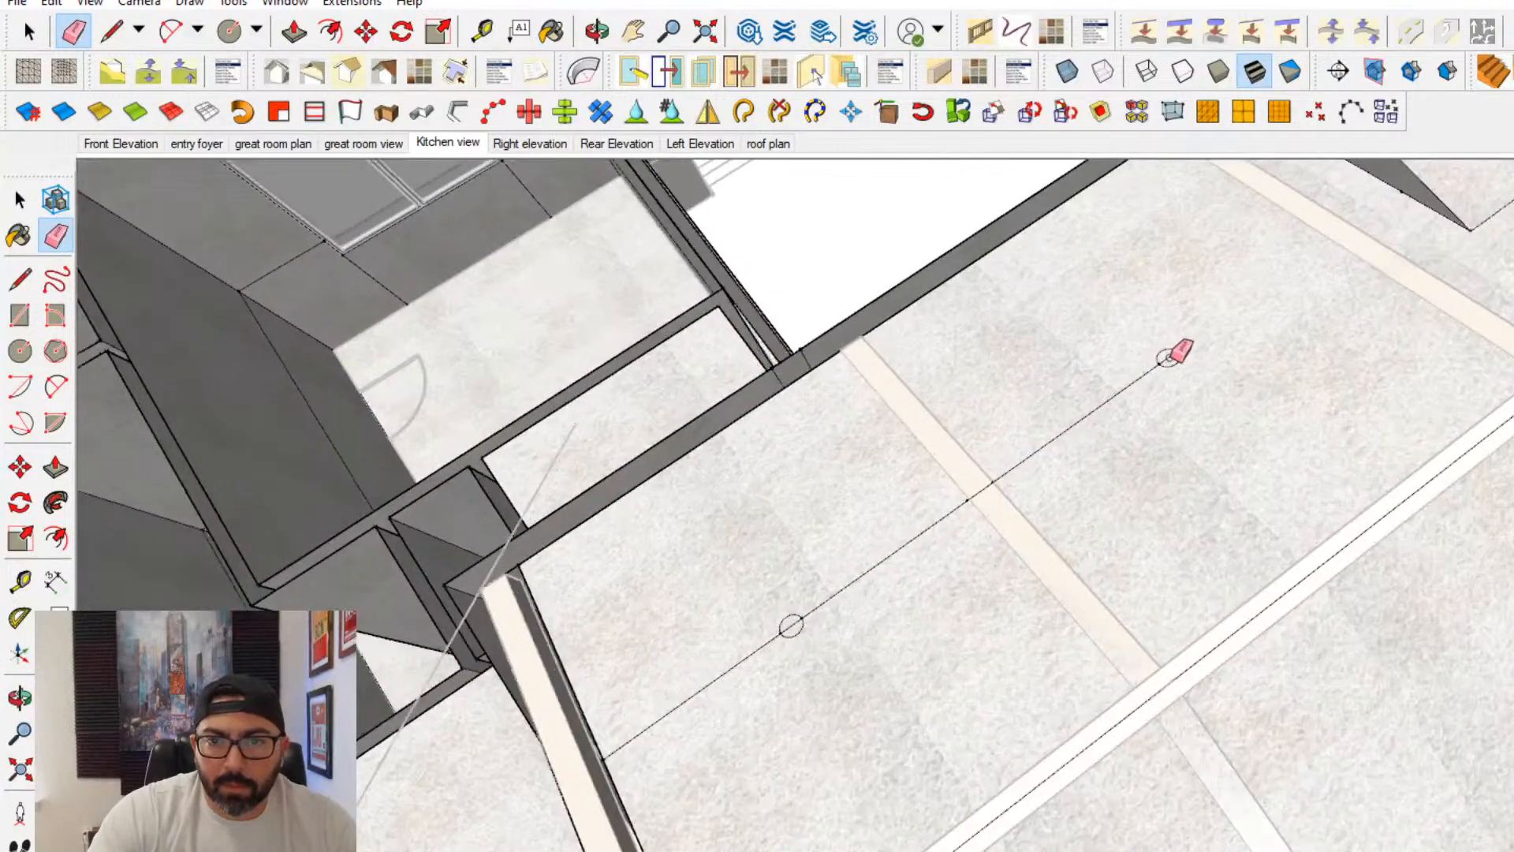
drag(1127, 390, 748, 656)
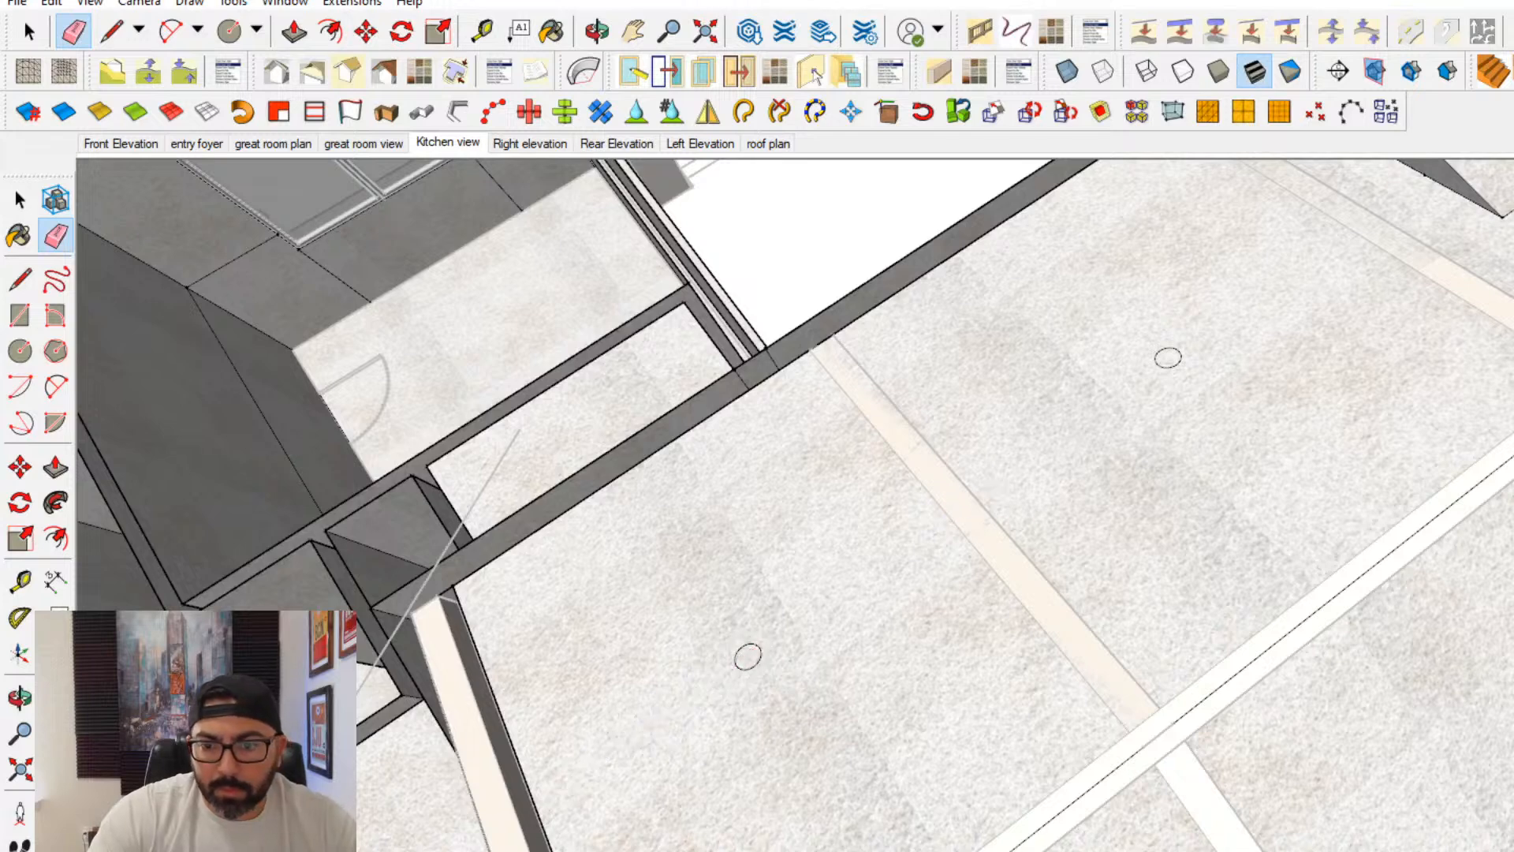
- From below the ceiling, paint the two circles nearest the stone fireplace on the lighter slope yellow
middle_drag(1135, 520, 1477, 589)
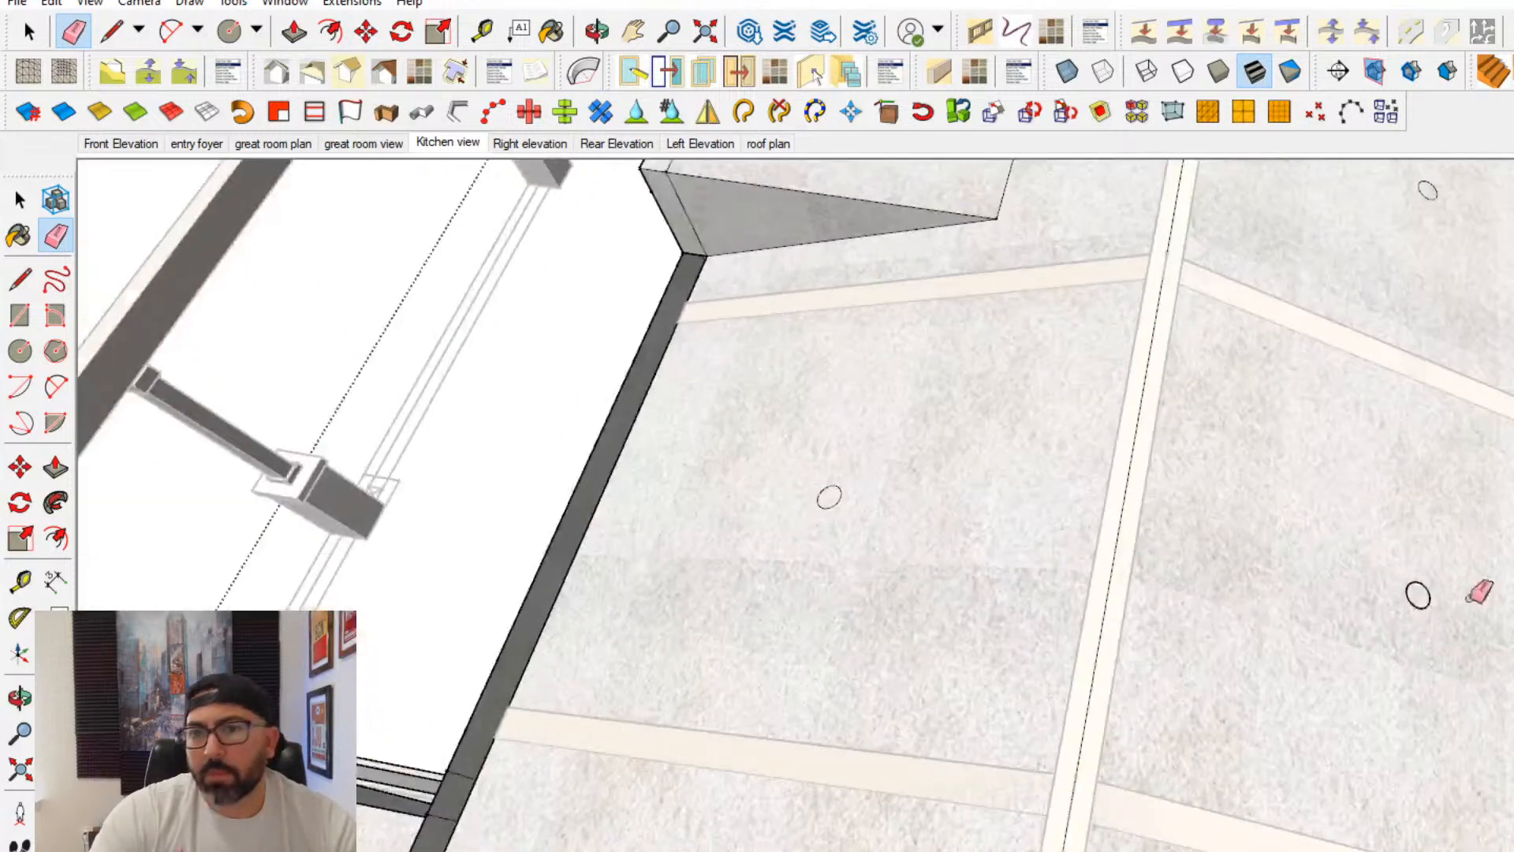
click(17, 199)
mouse_move(796, 426)
middle_down()
mouse_move(912, 797)
mouse_move(996, 300)
mouse_move(1071, 683)
mouse_move(1075, 838)
mouse_move(1061, 845)
middle_up()
scroll(1071, 683, up, 2)
scroll(1123, 665, up, 2)
scroll(824, 552, down, 1)
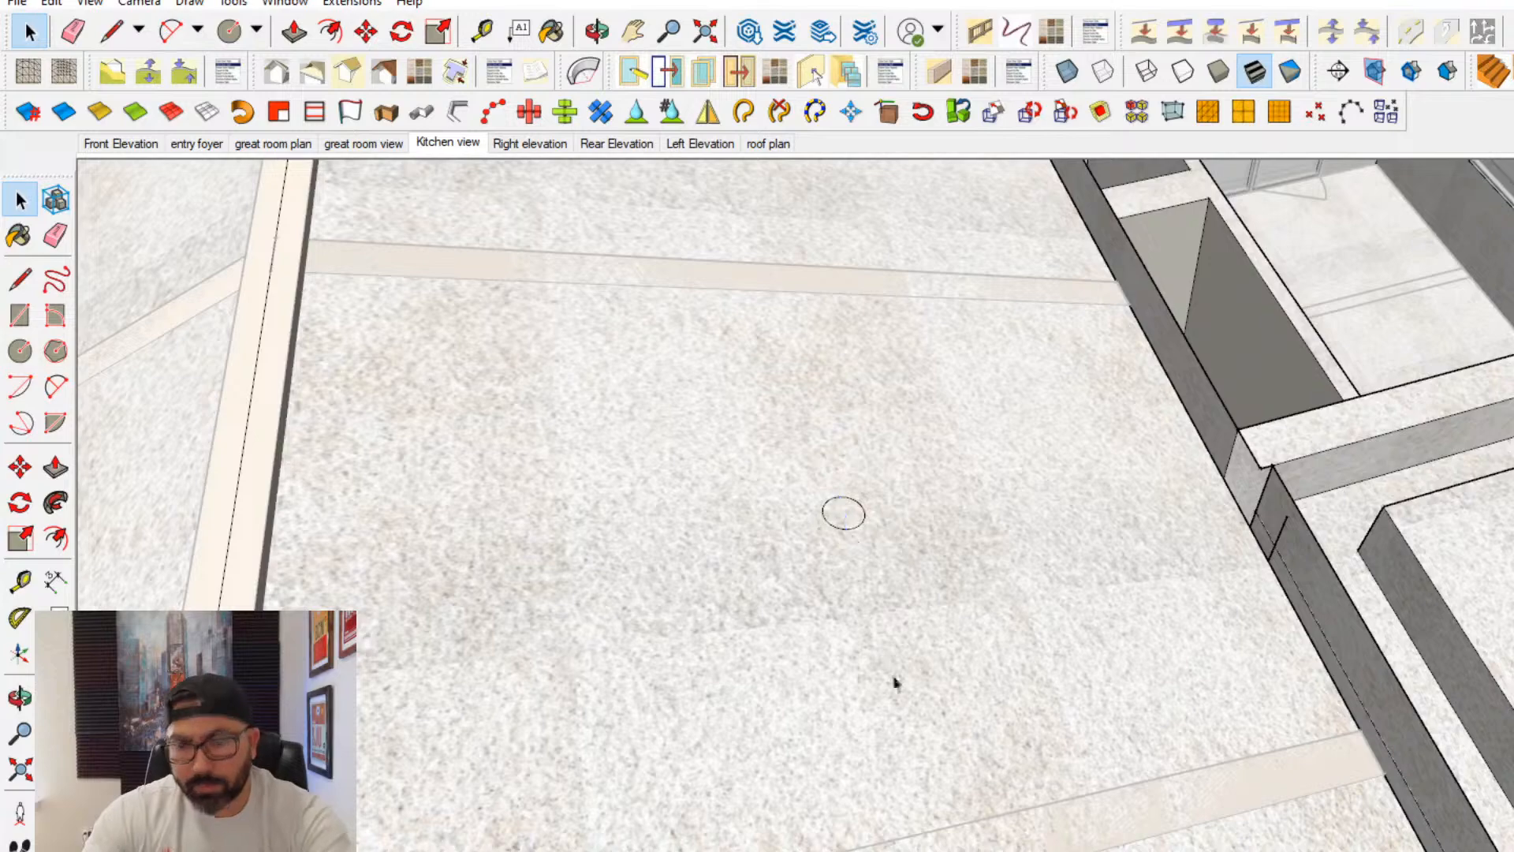
middle_drag(896, 683, 1062, 4)
middle_drag(980, 585, 1104, 441)
mouse_move(1251, 622)
shift+middle_down()
mouse_move(1236, 430)
mouse_move(1164, 389)
shift+middle_up()
click(30, 236)
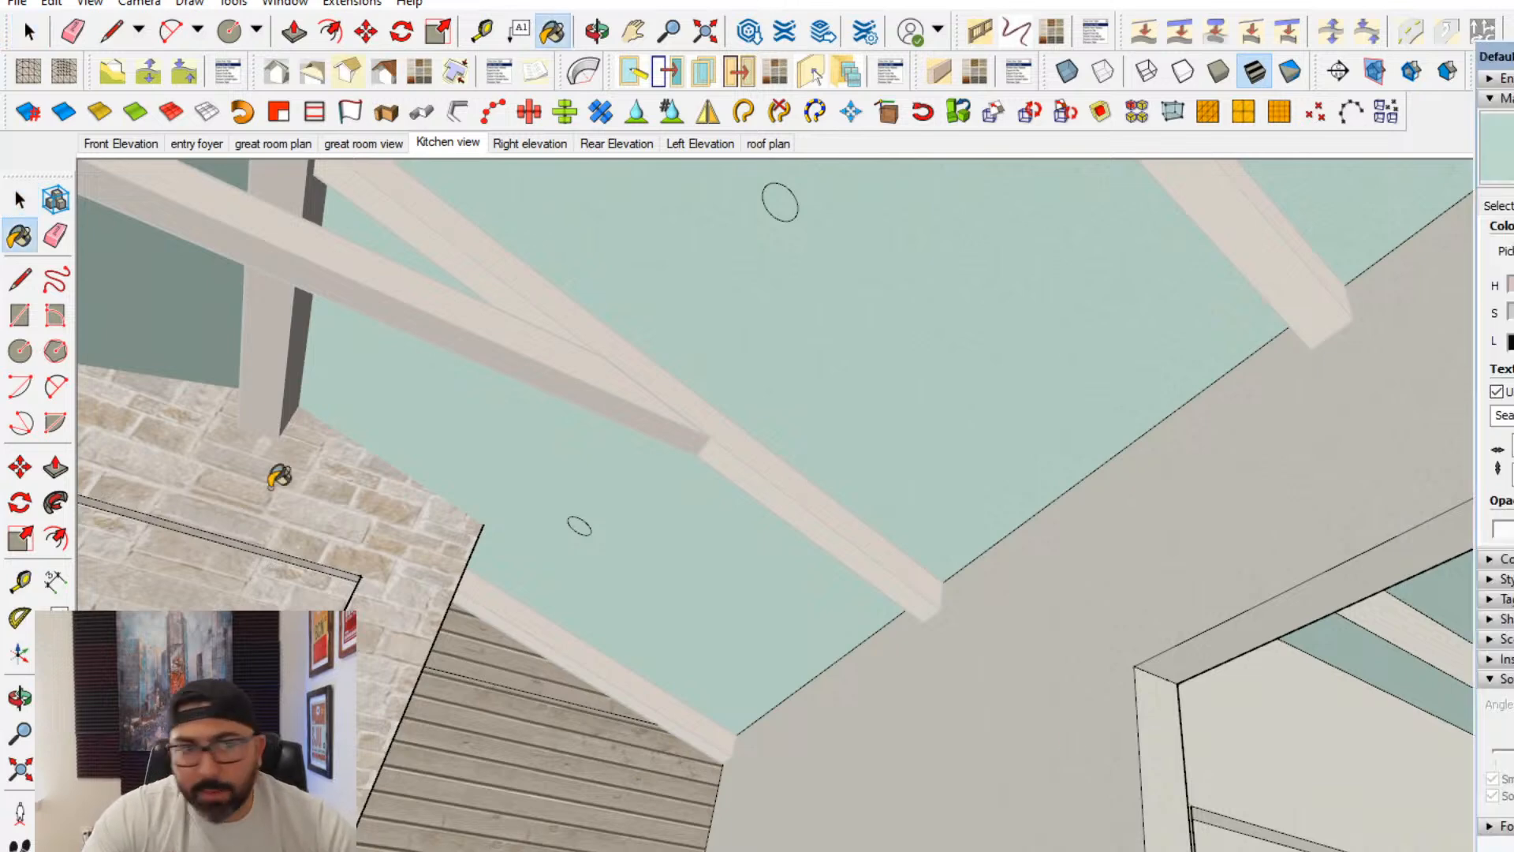
click(1502, 204)
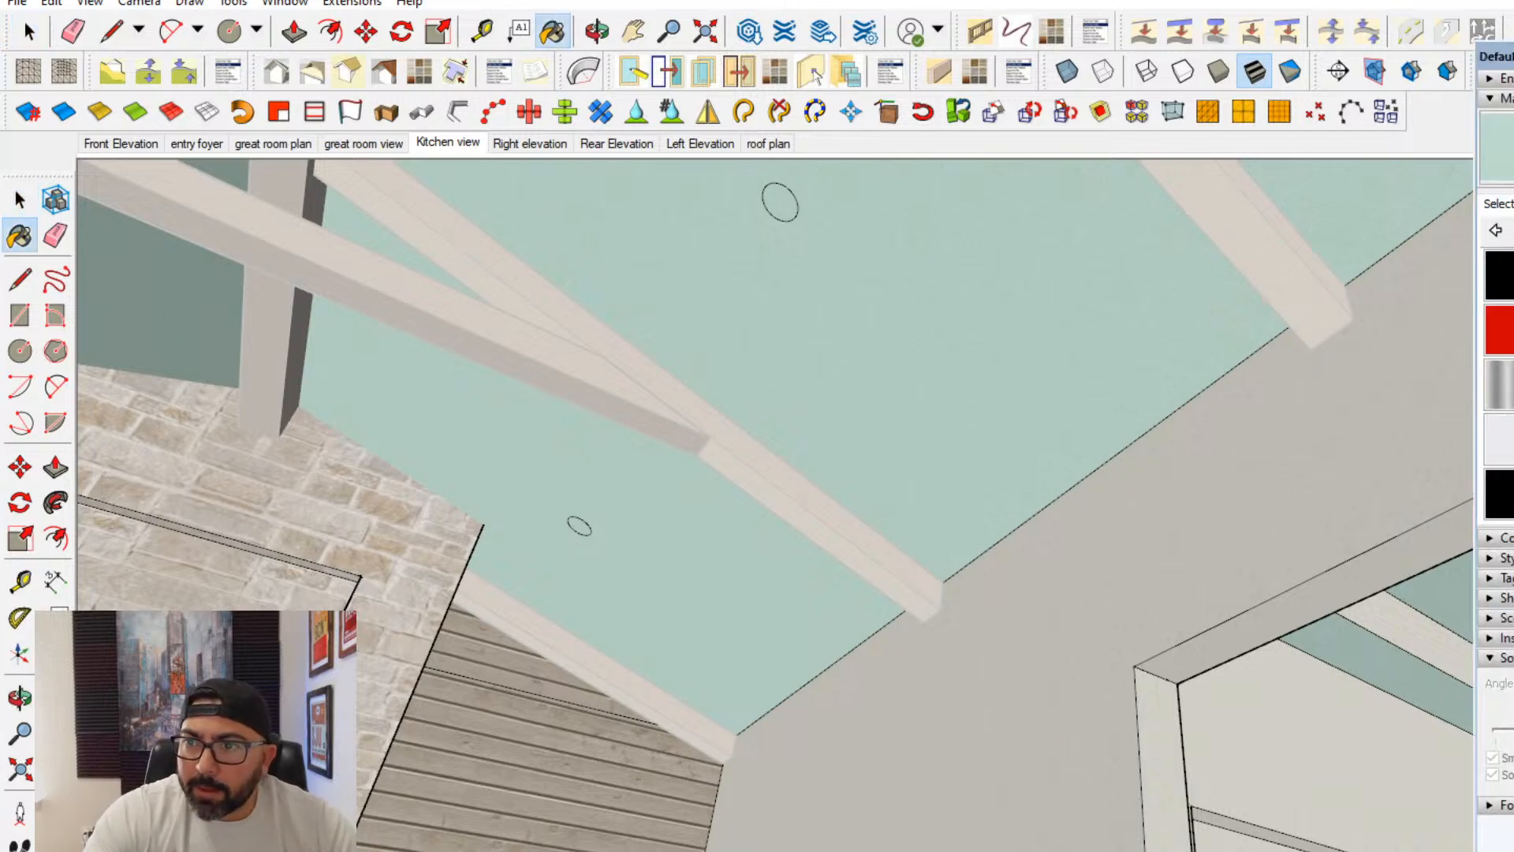
middle_drag(1451, 323, 960, 393)
alt+click(1215, 423)
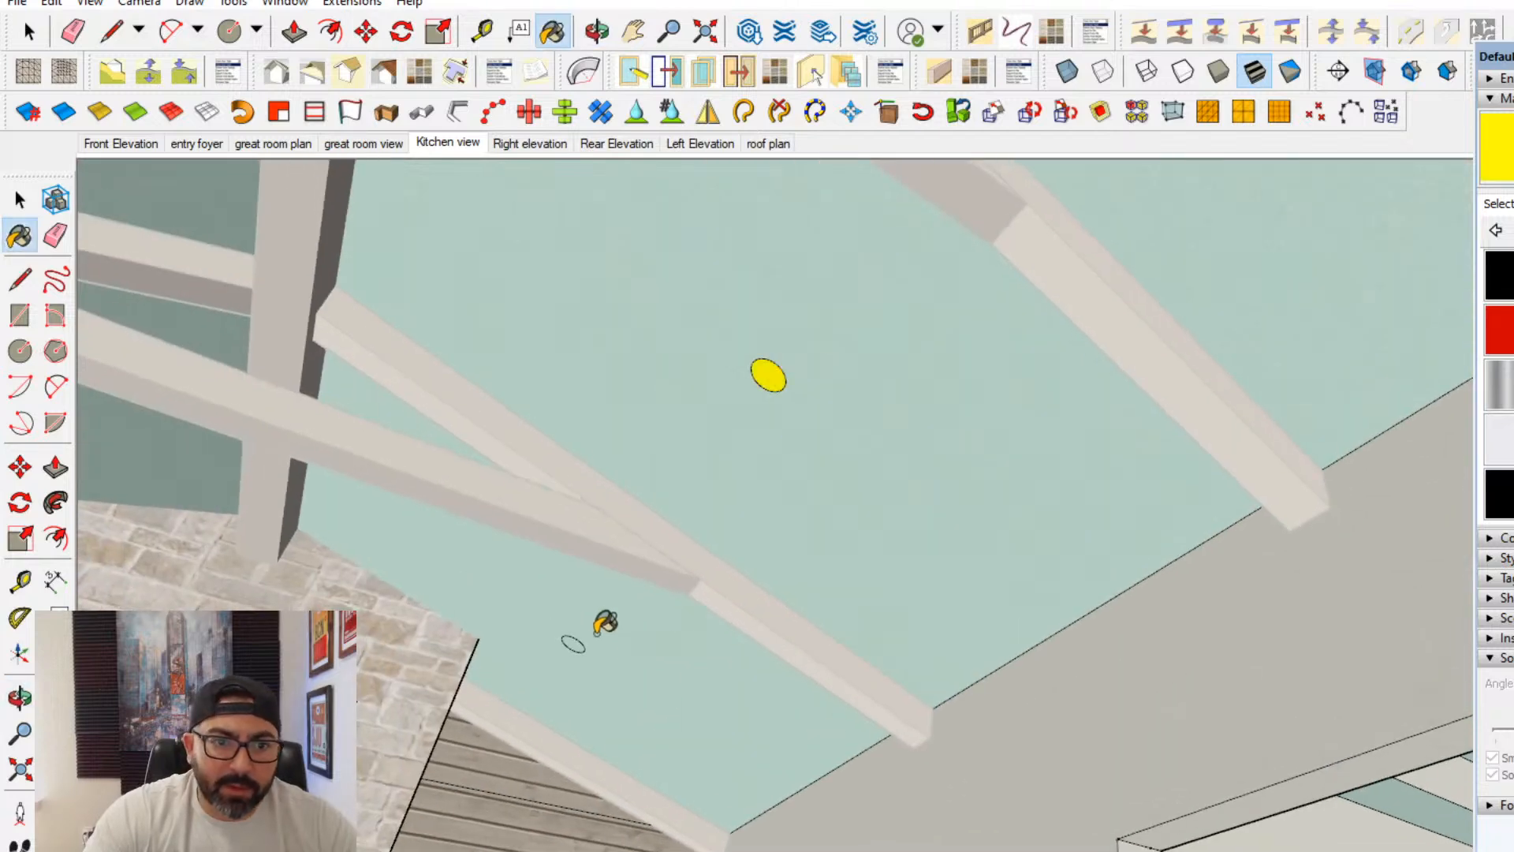
click(579, 633)
- Paint the dormer-side circle in the bay nearest the stone fireplace yellow
mouse_move(580, 633)
middle_down()
mouse_move(737, 470)
mouse_move(1130, 297)
mouse_move(1242, 446)
middle_up()
scroll(724, 613, up, 2)
click(749, 618)
middle_drag(955, 448, 807, 541)
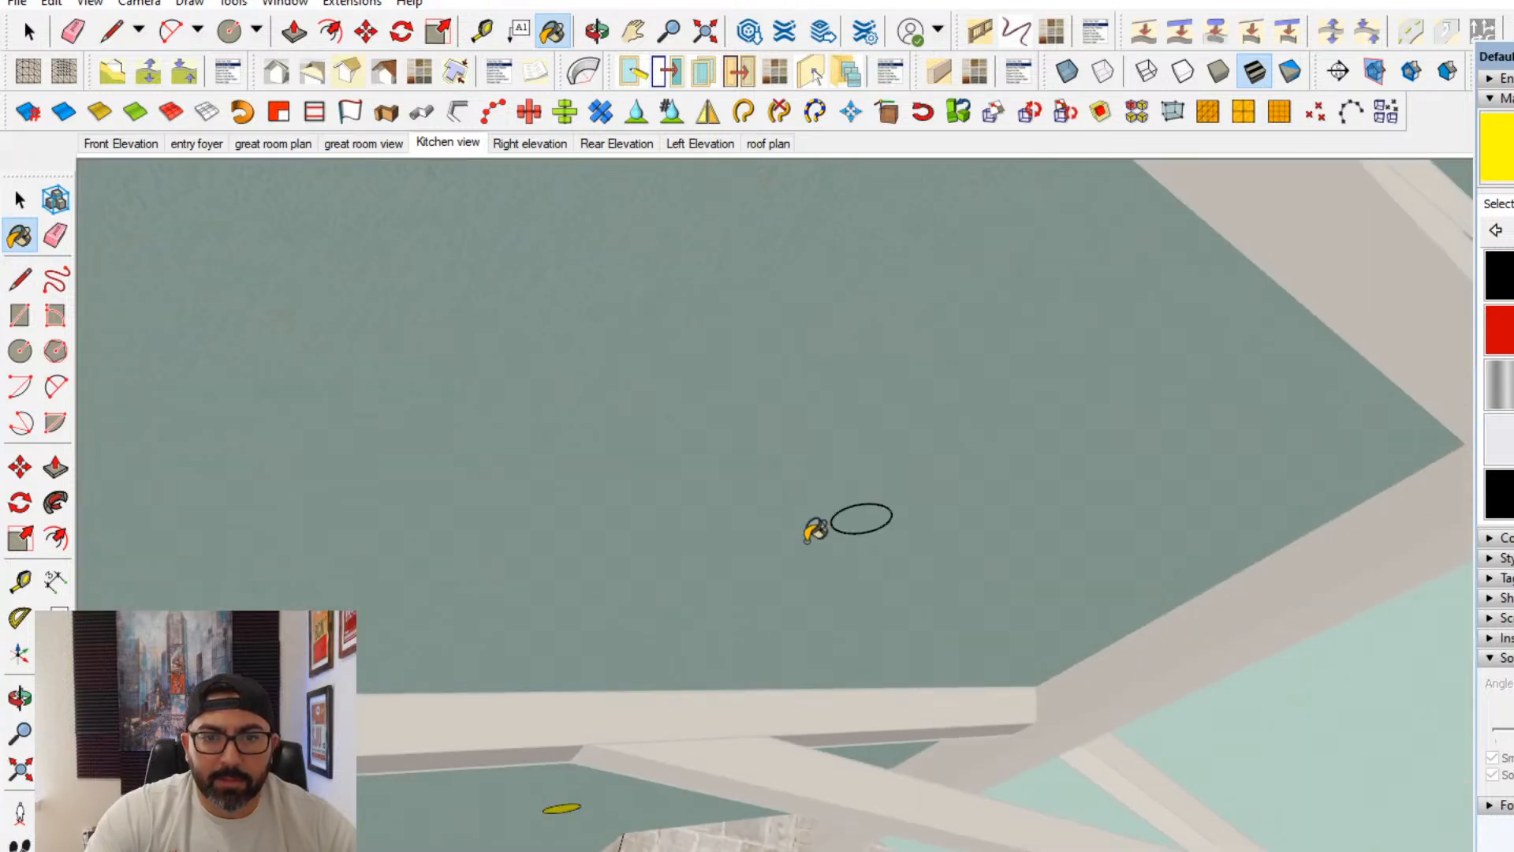
- Try to paint the dormer-side circle in the second bay from the stone fireplace yellow, and undo the fill
click(872, 525)
mouse_move(887, 517)
middle_down()
mouse_move(847, 493)
mouse_move(1031, 465)
mouse_move(555, 490)
mouse_move(341, 314)
mouse_move(873, 395)
mouse_move(581, 487)
mouse_move(1009, 612)
middle_up()
key(ctrl+z)
- Paint the circles in the kitchen-end bay yellow on both ceiling slopes
scroll(1009, 611, up, 2)
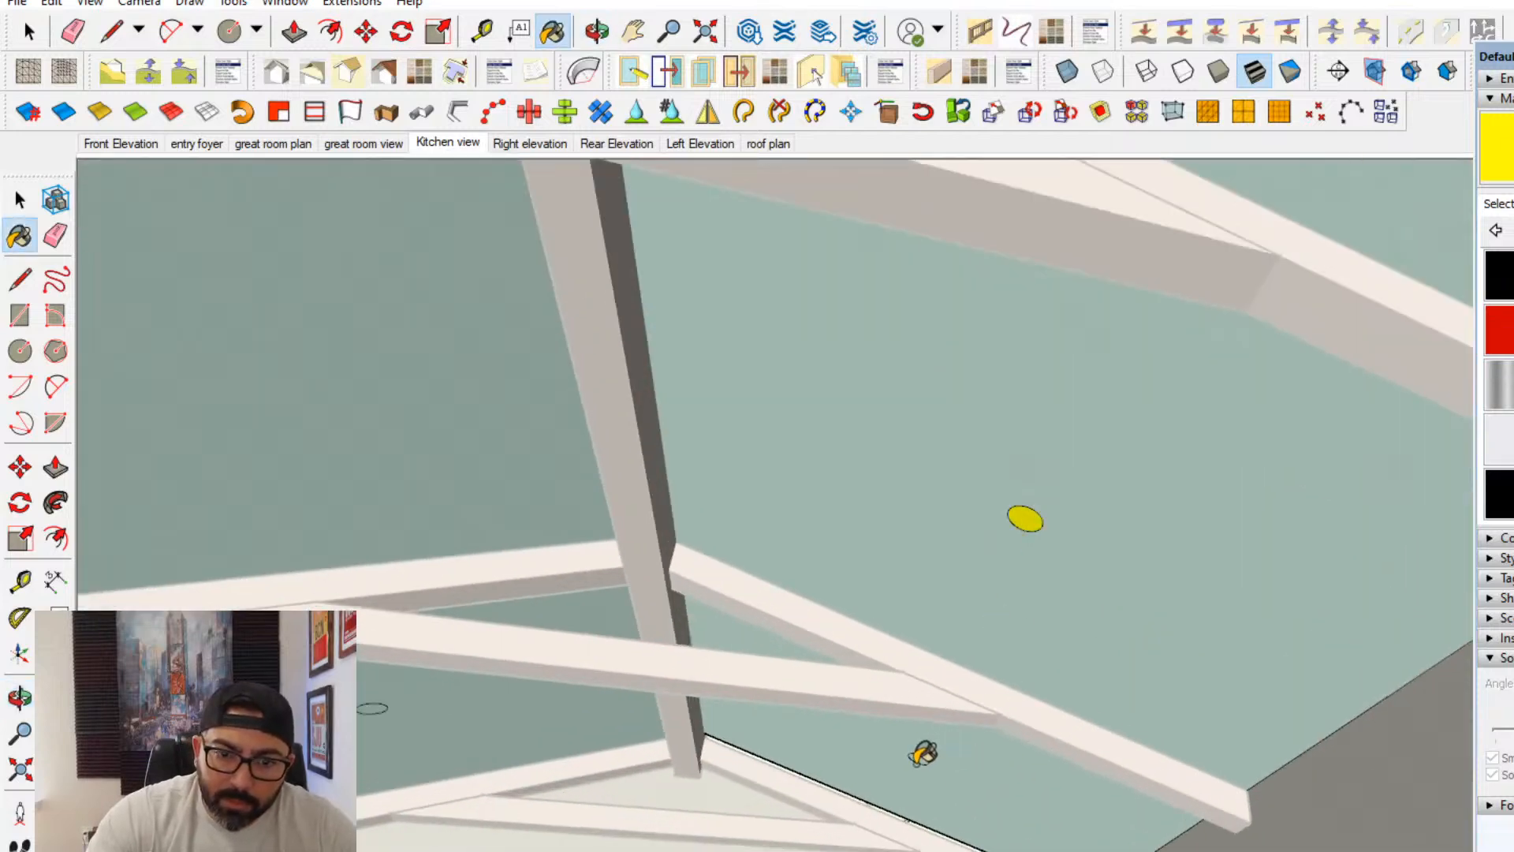
click(915, 760)
middle_drag(717, 757, 957, 533)
scroll(753, 484, up, 1)
click(725, 477)
scroll(733, 476, down, 2)
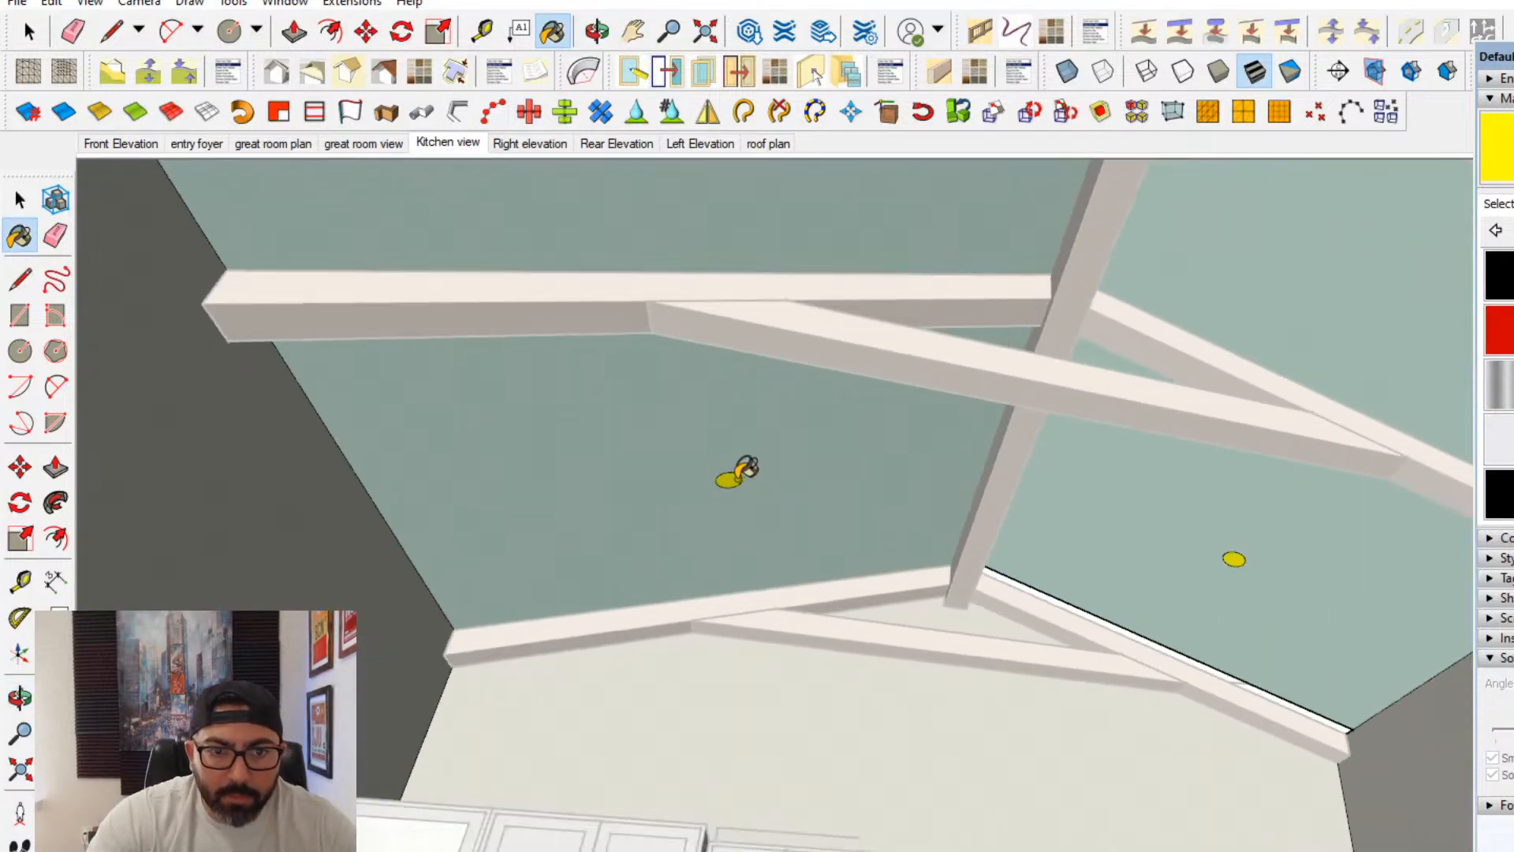
- Try to paint the circle one bay in from the kitchen end, on the slope opposite the dormer, and undo the fill
shift+middle_drag(733, 477, 754, 621)
click(759, 544)
scroll(759, 544, down, 2)
scroll(758, 544, up, 2)
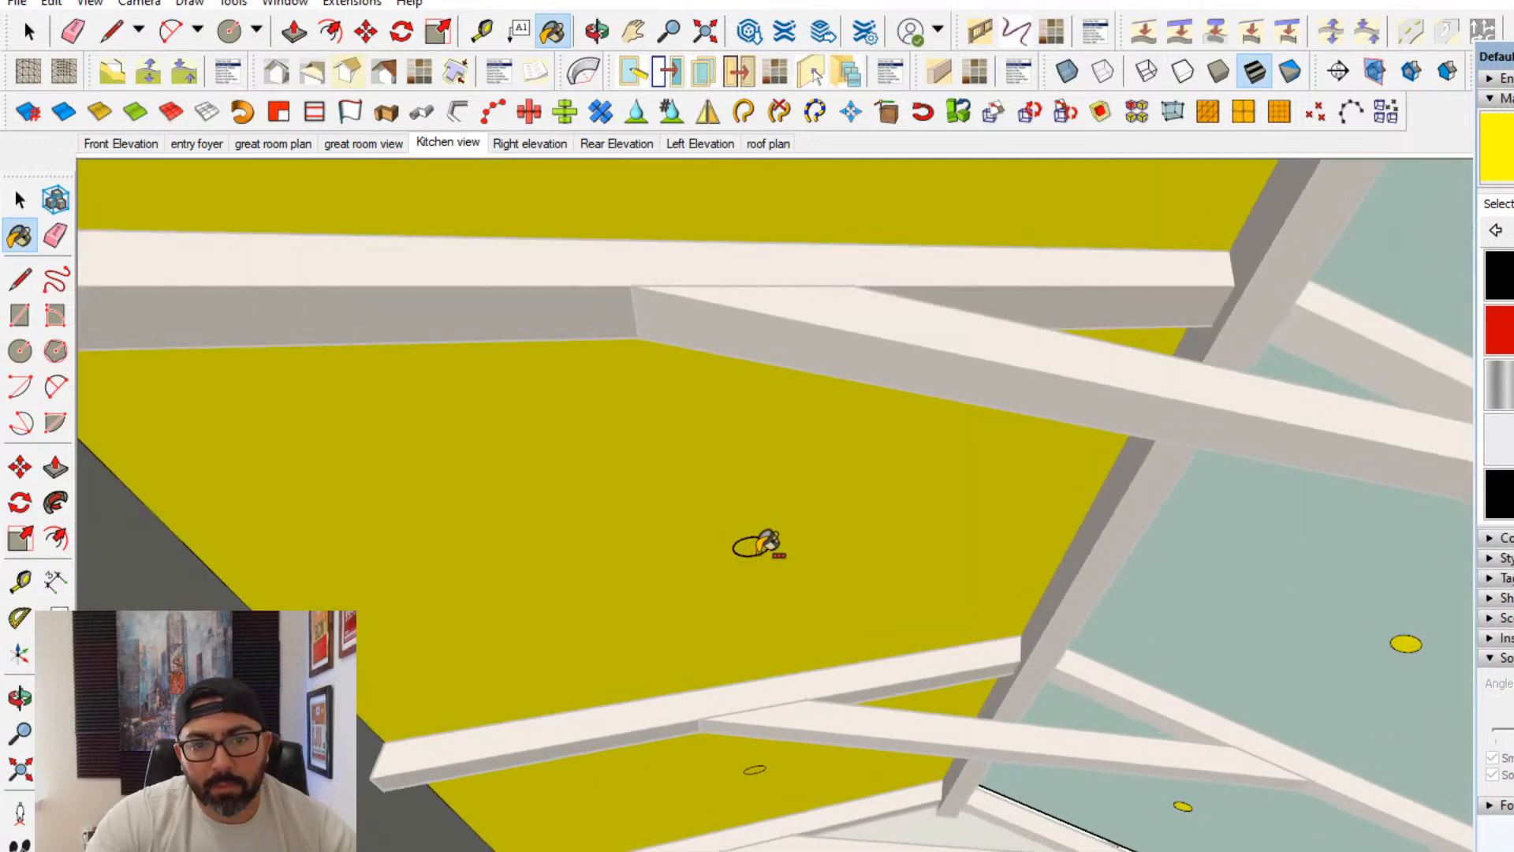
scroll(754, 542, down, 2)
key(ctrl+z)
scroll(788, 536, up, 4)
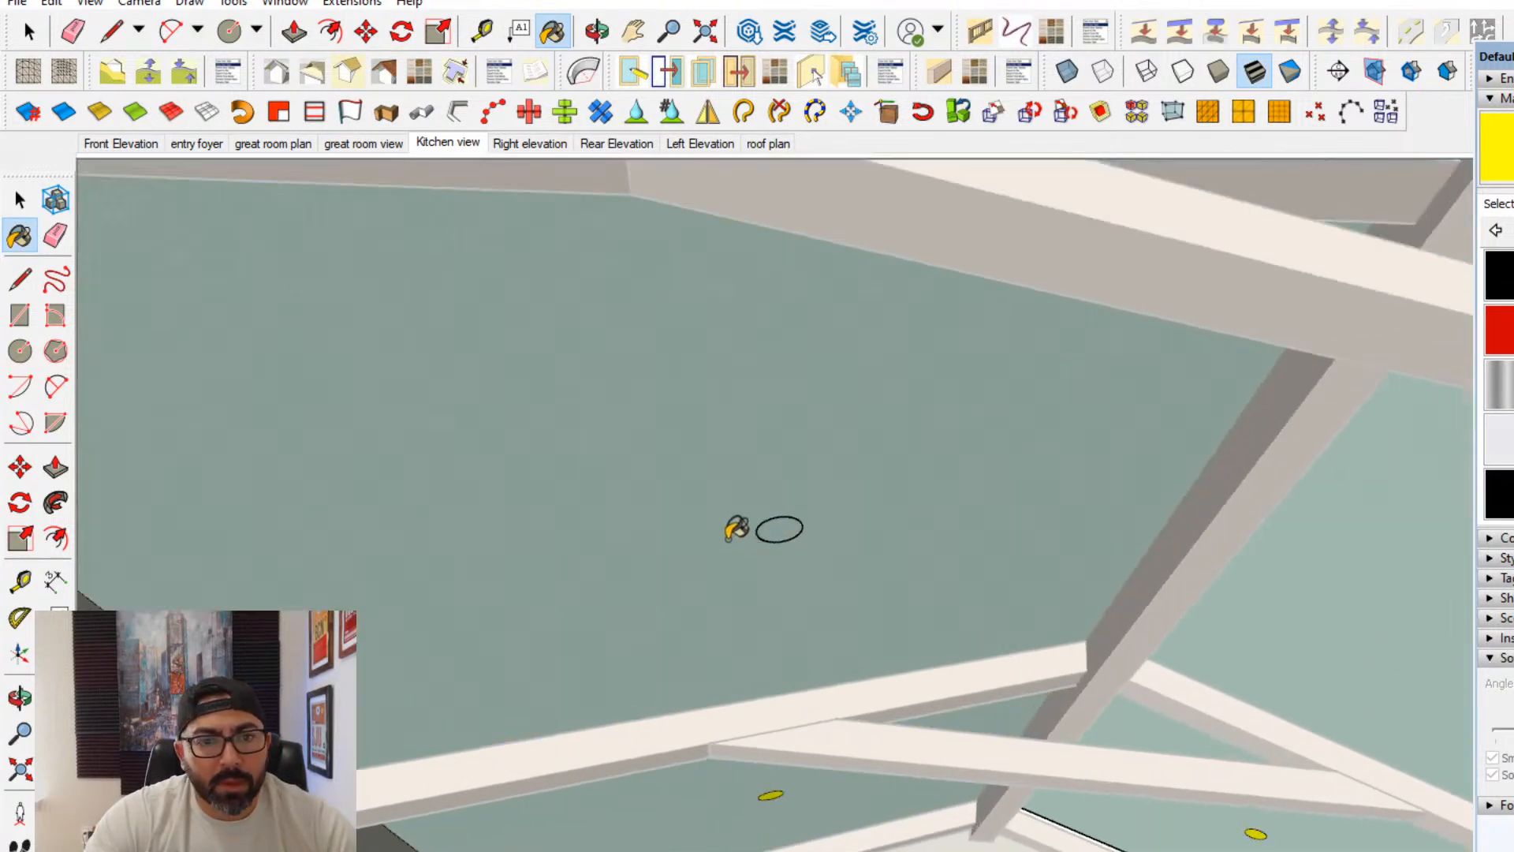
- Try to make the unpainted circle a separate face with a line across its diameter, and undo the changes
key(l)
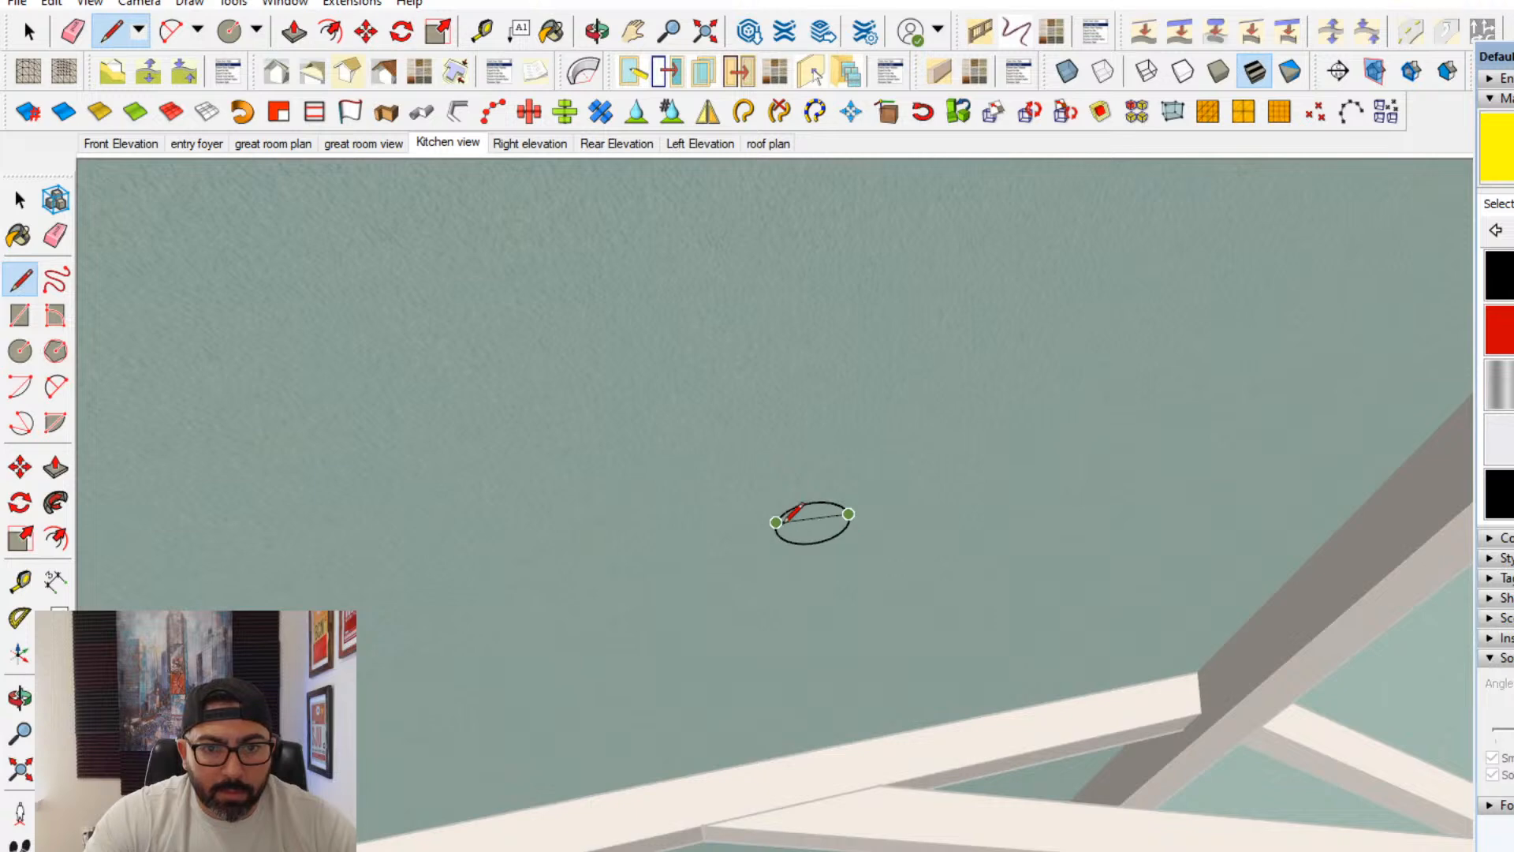
scroll(893, 573, up, 4)
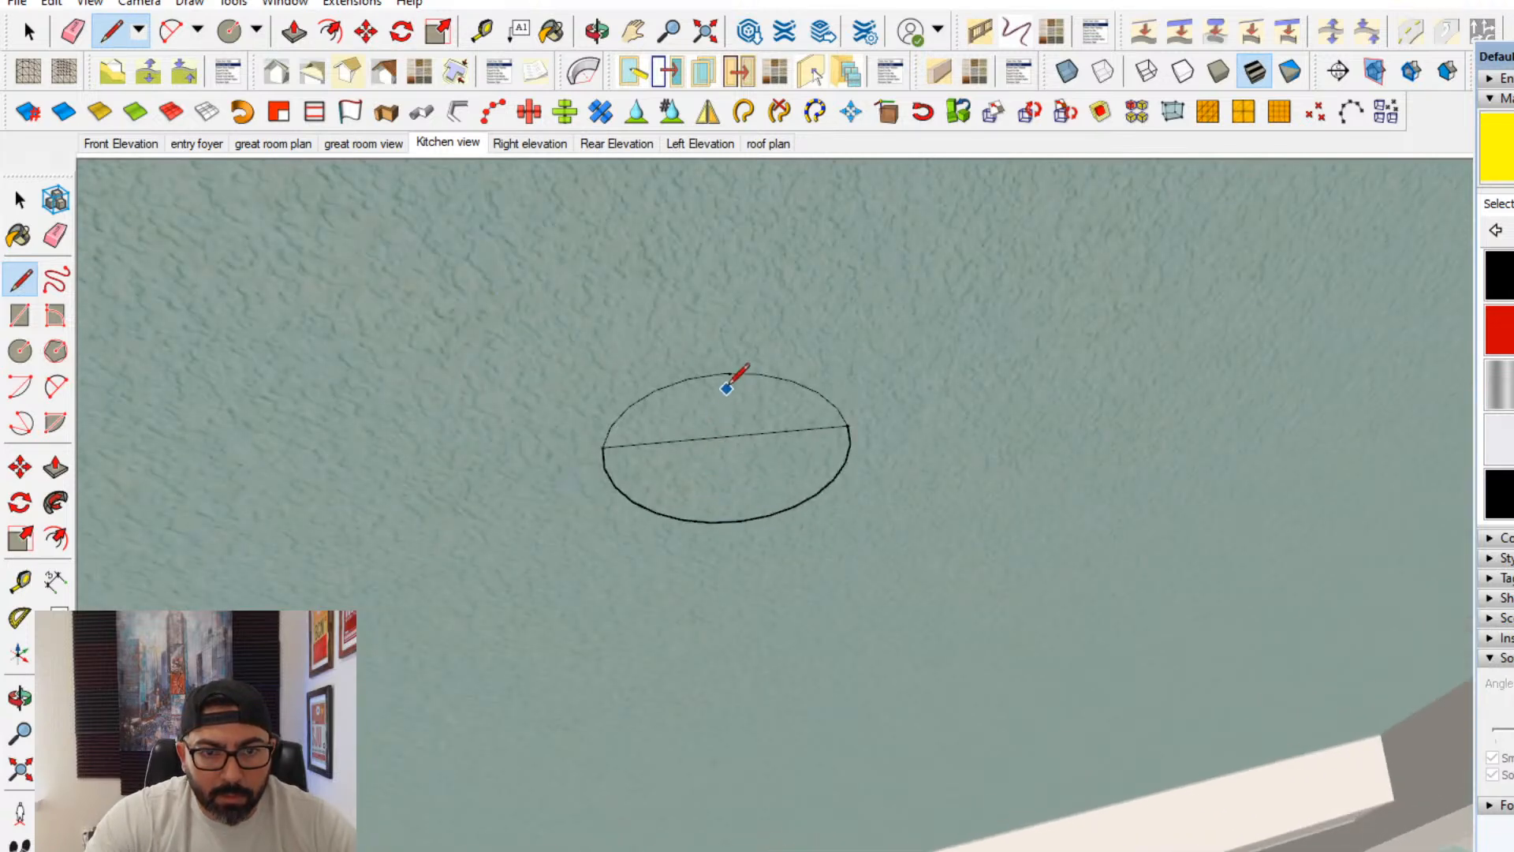
click(735, 520)
middle_drag(872, 593, 319, 252)
key(ctrl+z)
key(ctrl+z)
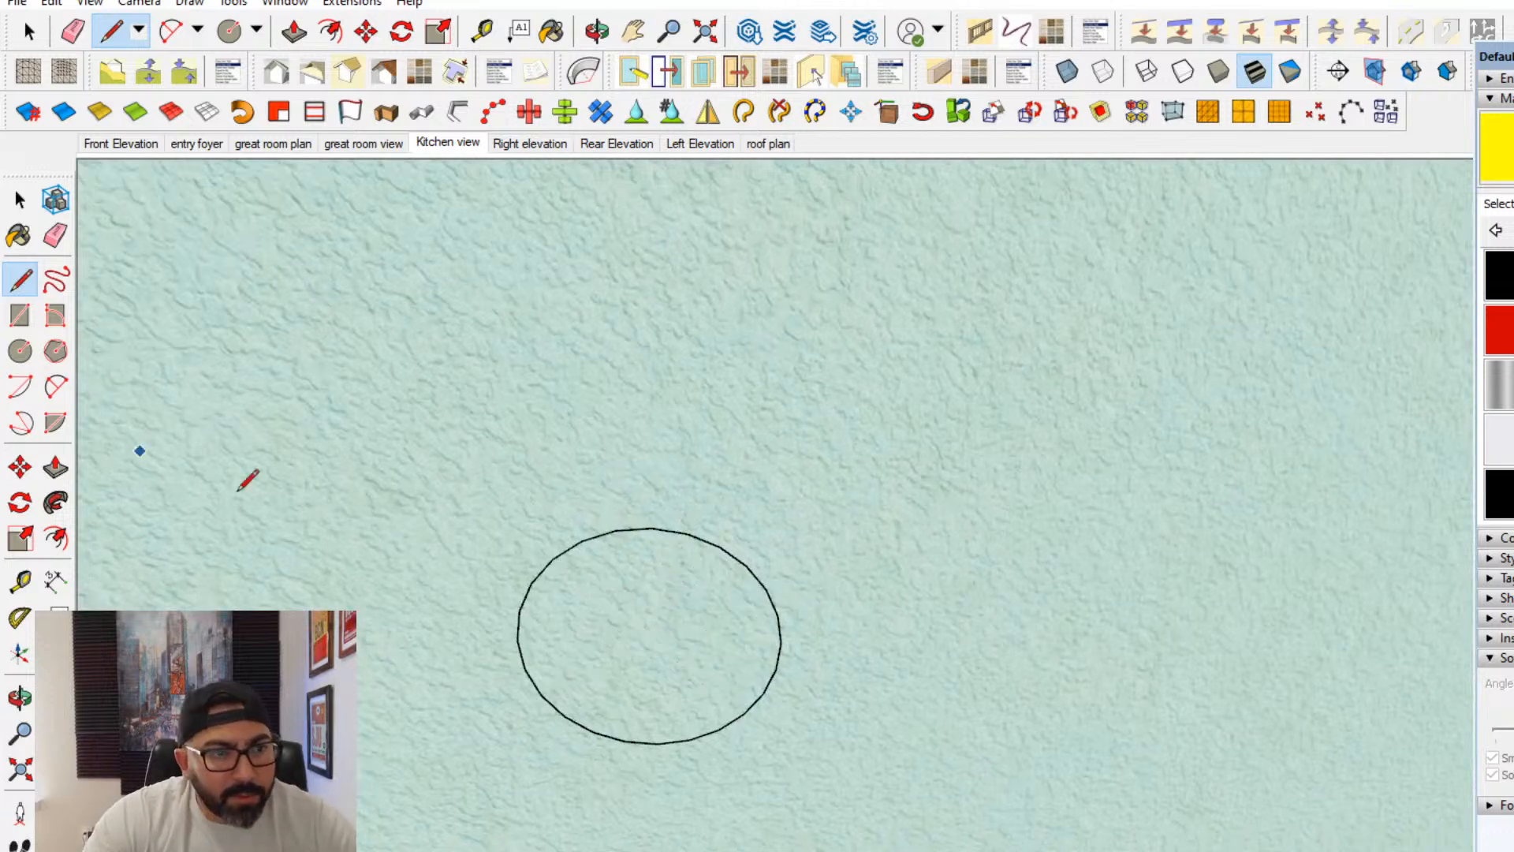
- Try again with crossing lines and a radius inside the same circle, and undo them
scroll(703, 550, up, 2)
click(726, 539)
click(574, 763)
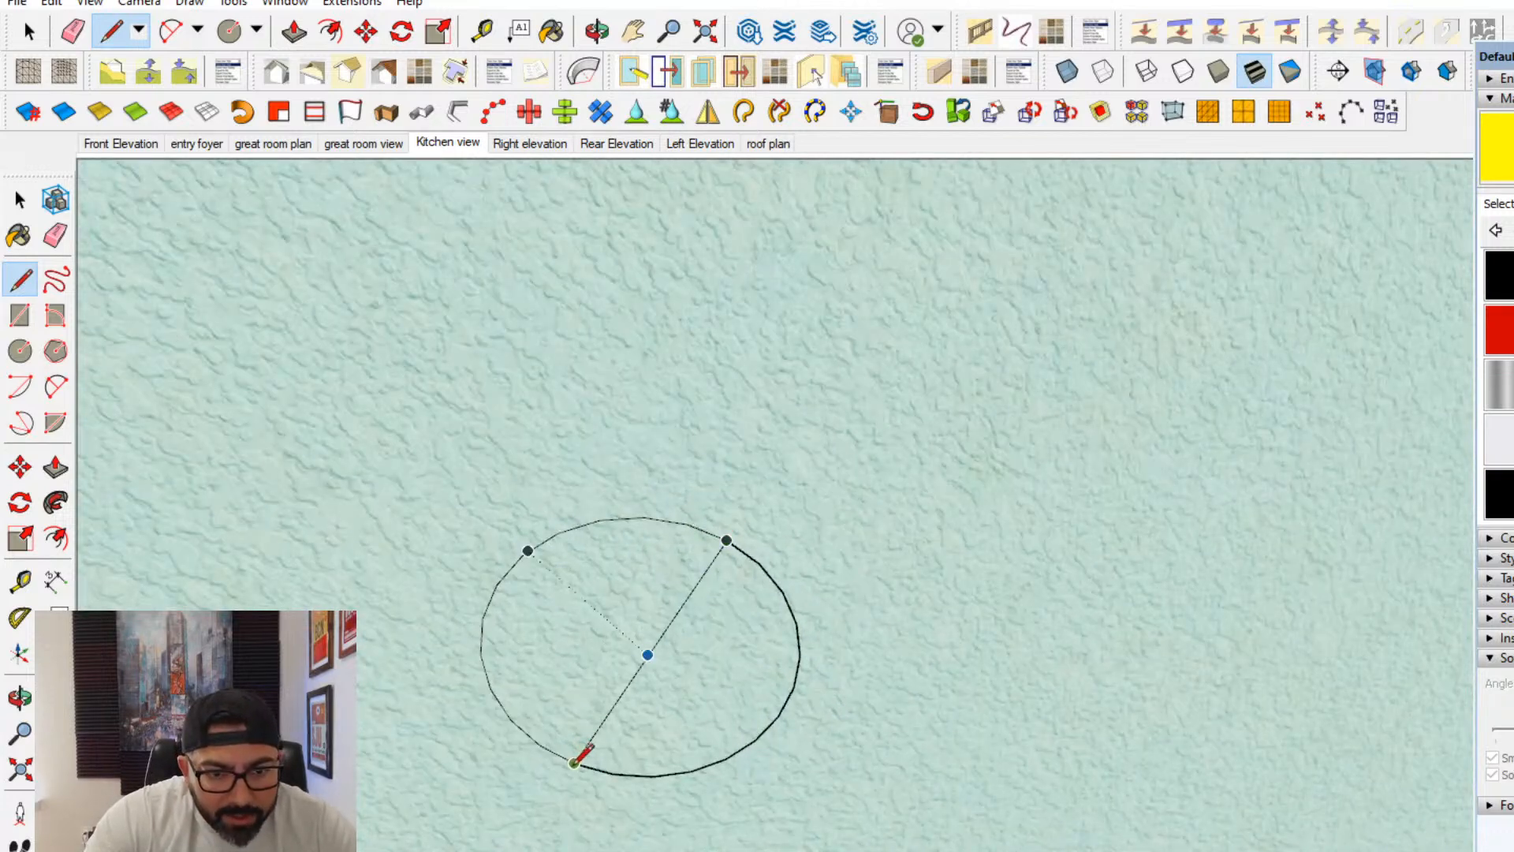
shift+middle_drag(575, 762, 674, 627)
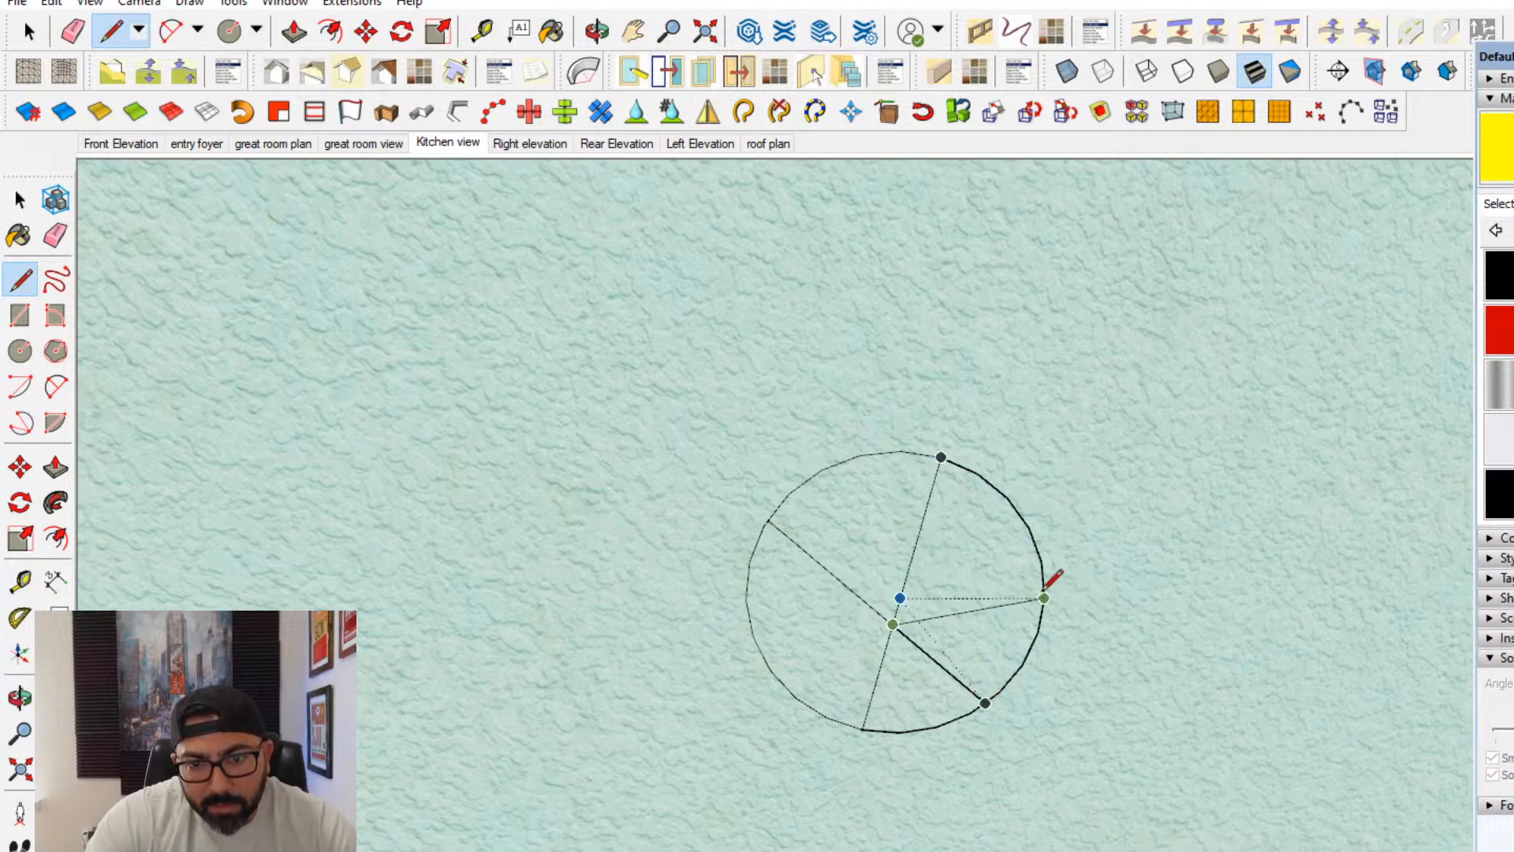
click(1044, 597)
scroll(1092, 641, down, 2)
key(ctrl+z)
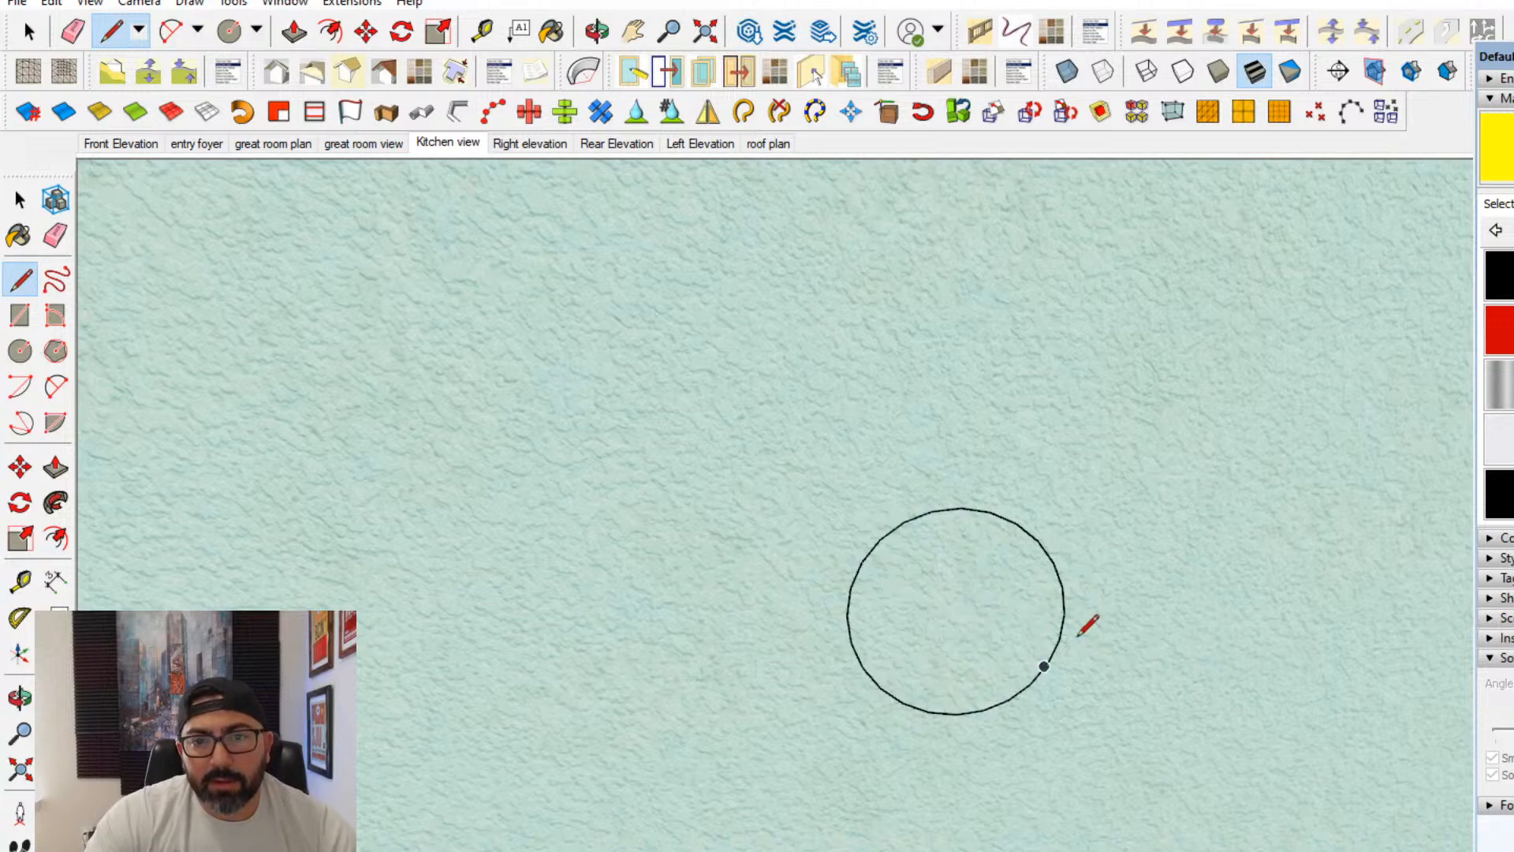
- Erase the unfillable circle one bay in from the kitchen end on the slope opposite the dormer
click(57, 230)
click(1049, 563)
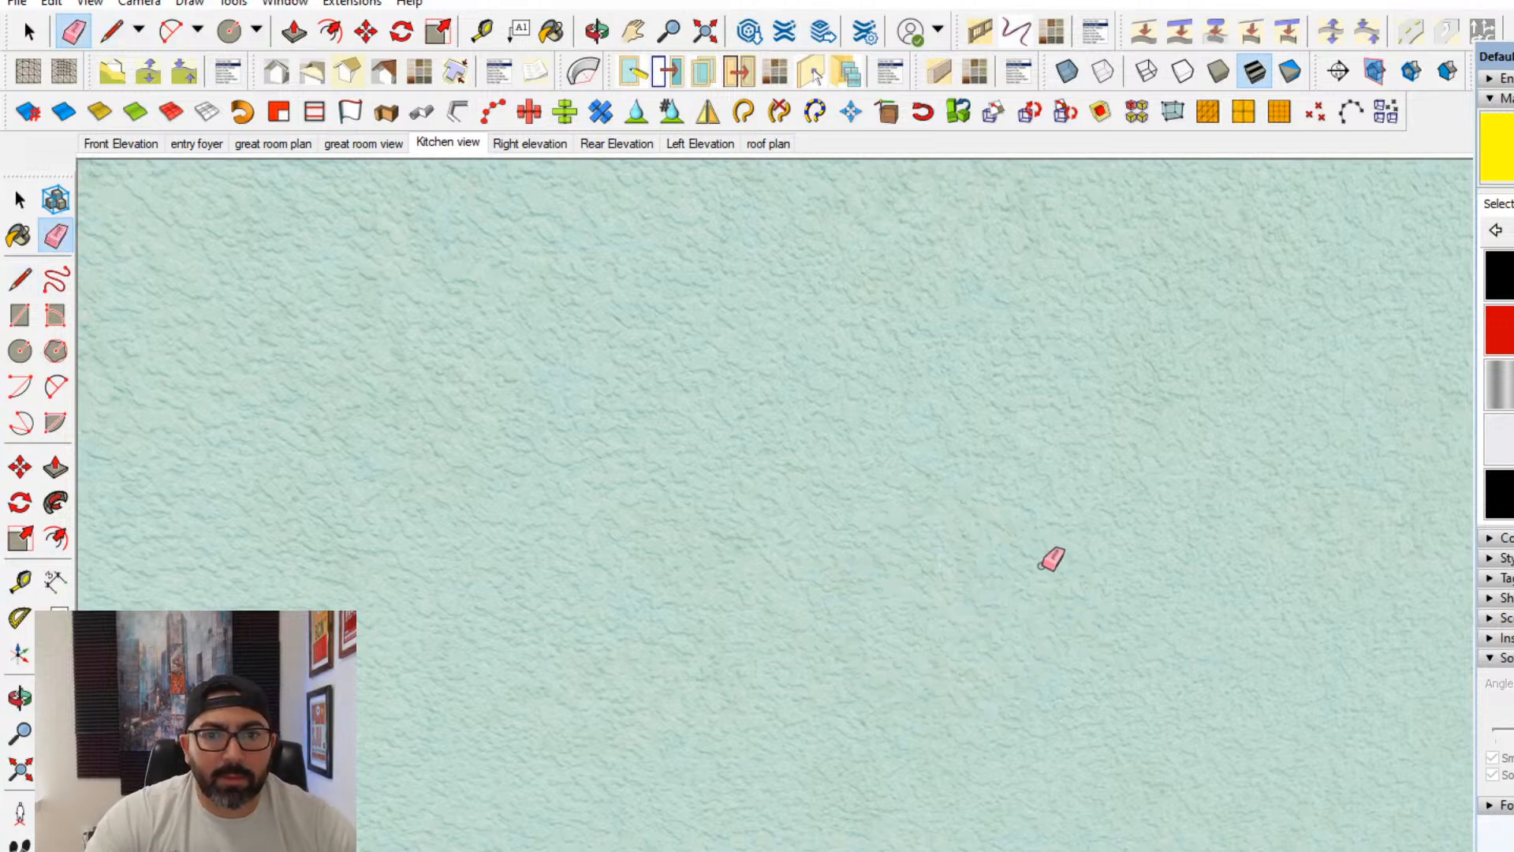
scroll(584, 487, down, 2)
- Copy the kitchen-end bay's circle into the neighbouring empty bay, using the beam corners at the wall as reference points
click(19, 204)
scroll(986, 647, down, 4)
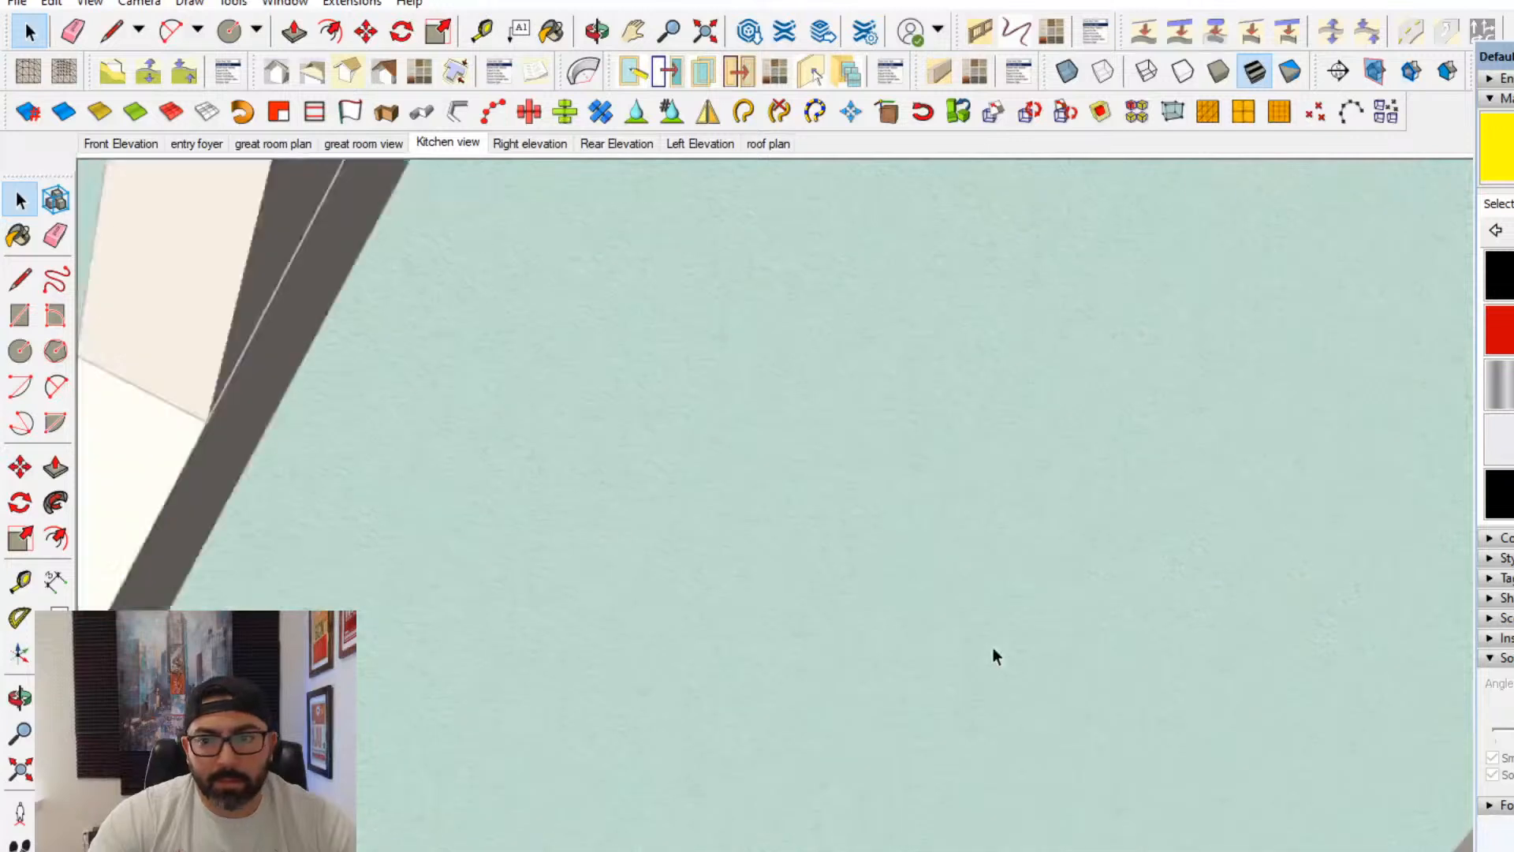
mouse_move(977, 638)
middle_down()
mouse_move(676, 372)
mouse_move(811, 463)
mouse_move(929, 457)
mouse_move(1186, 507)
middle_up()
shift+middle_drag(1389, 474, 1192, 509)
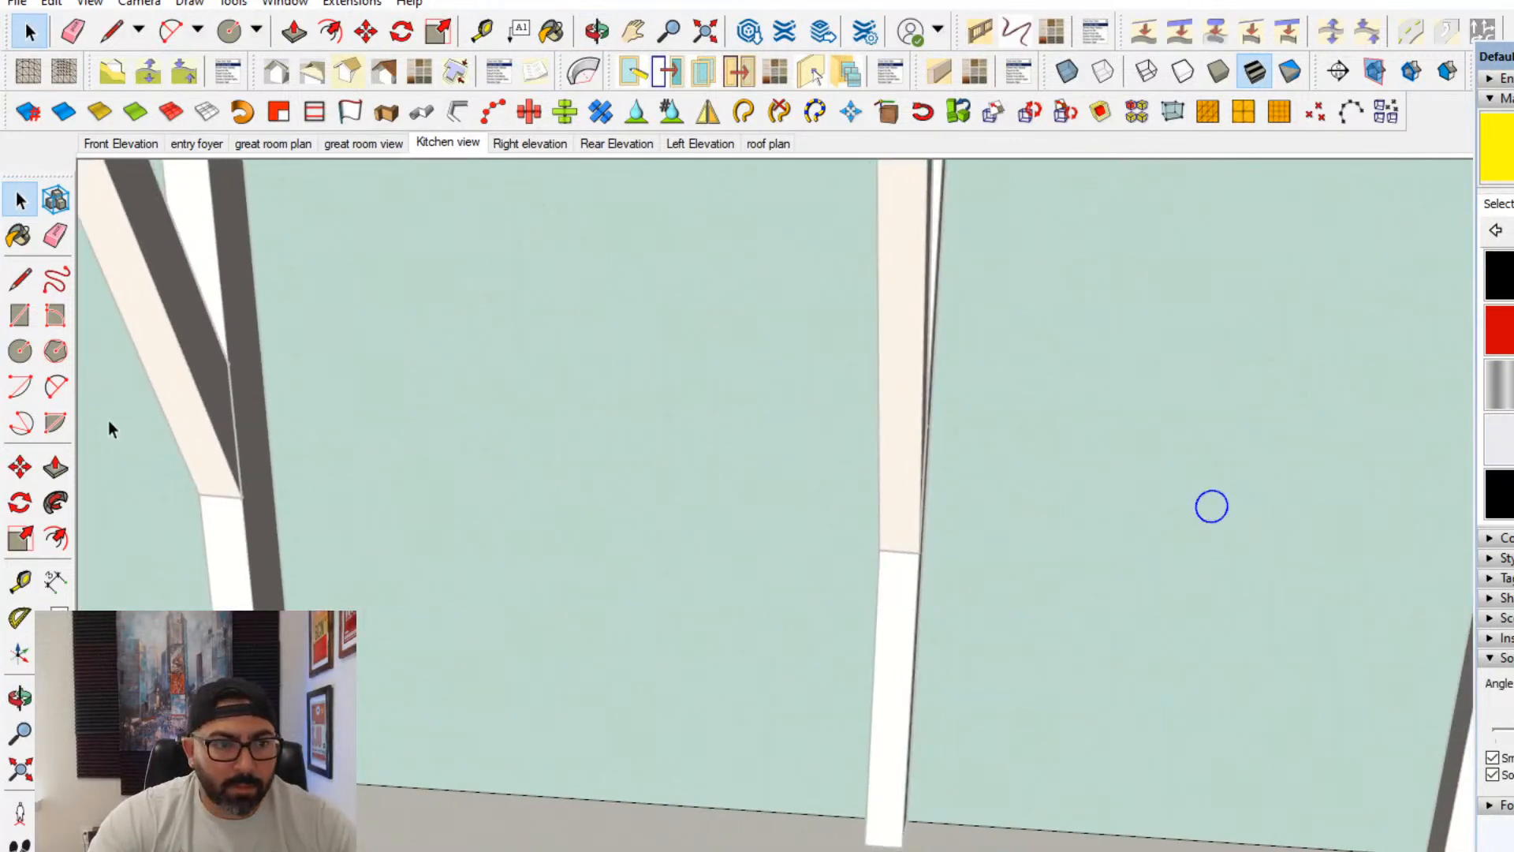
click(22, 473)
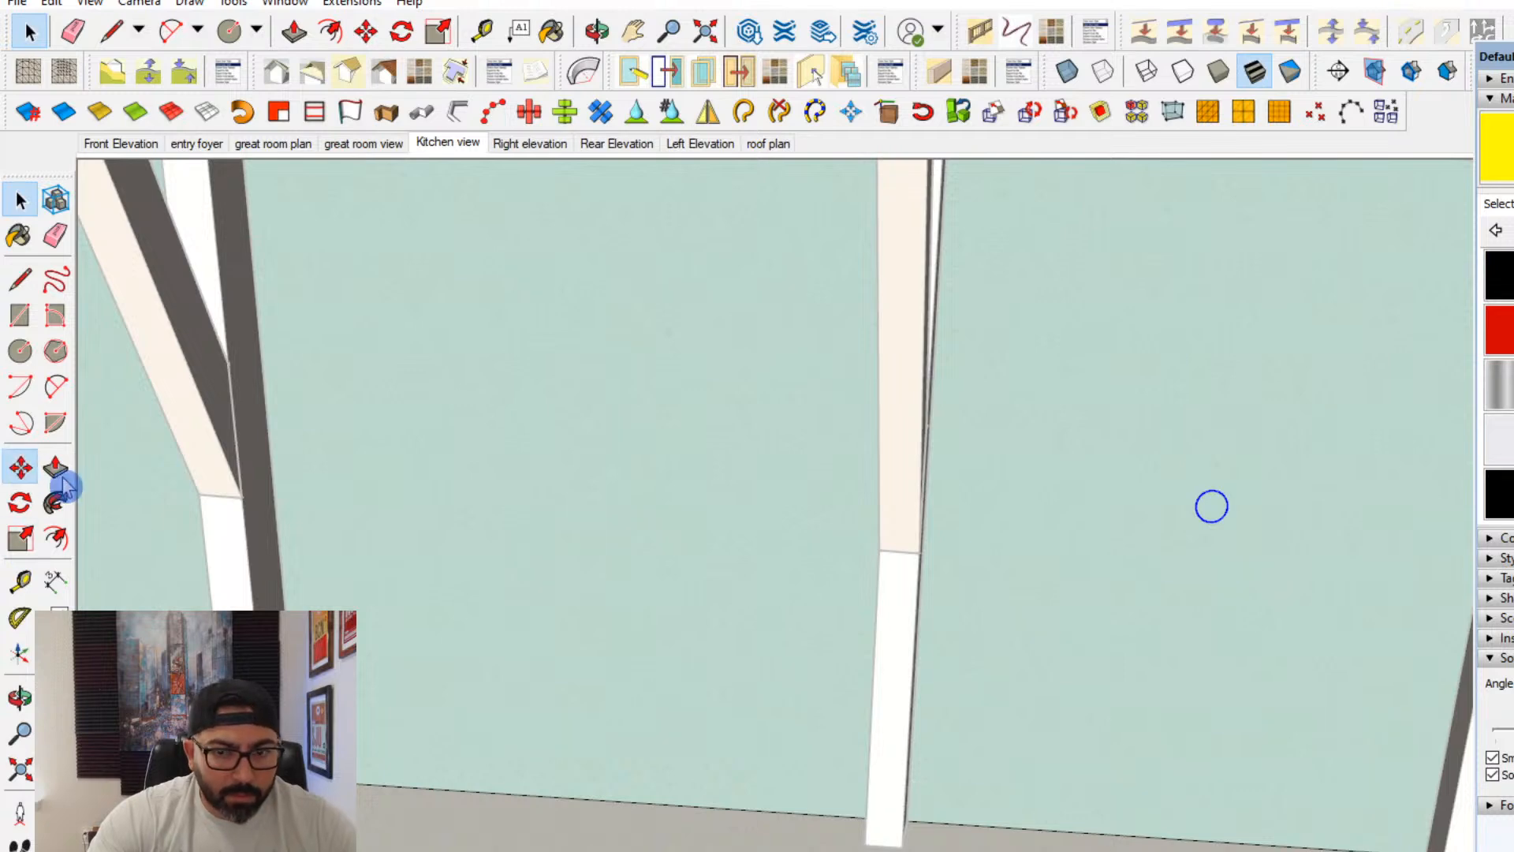
middle_drag(1175, 777, 1246, 821)
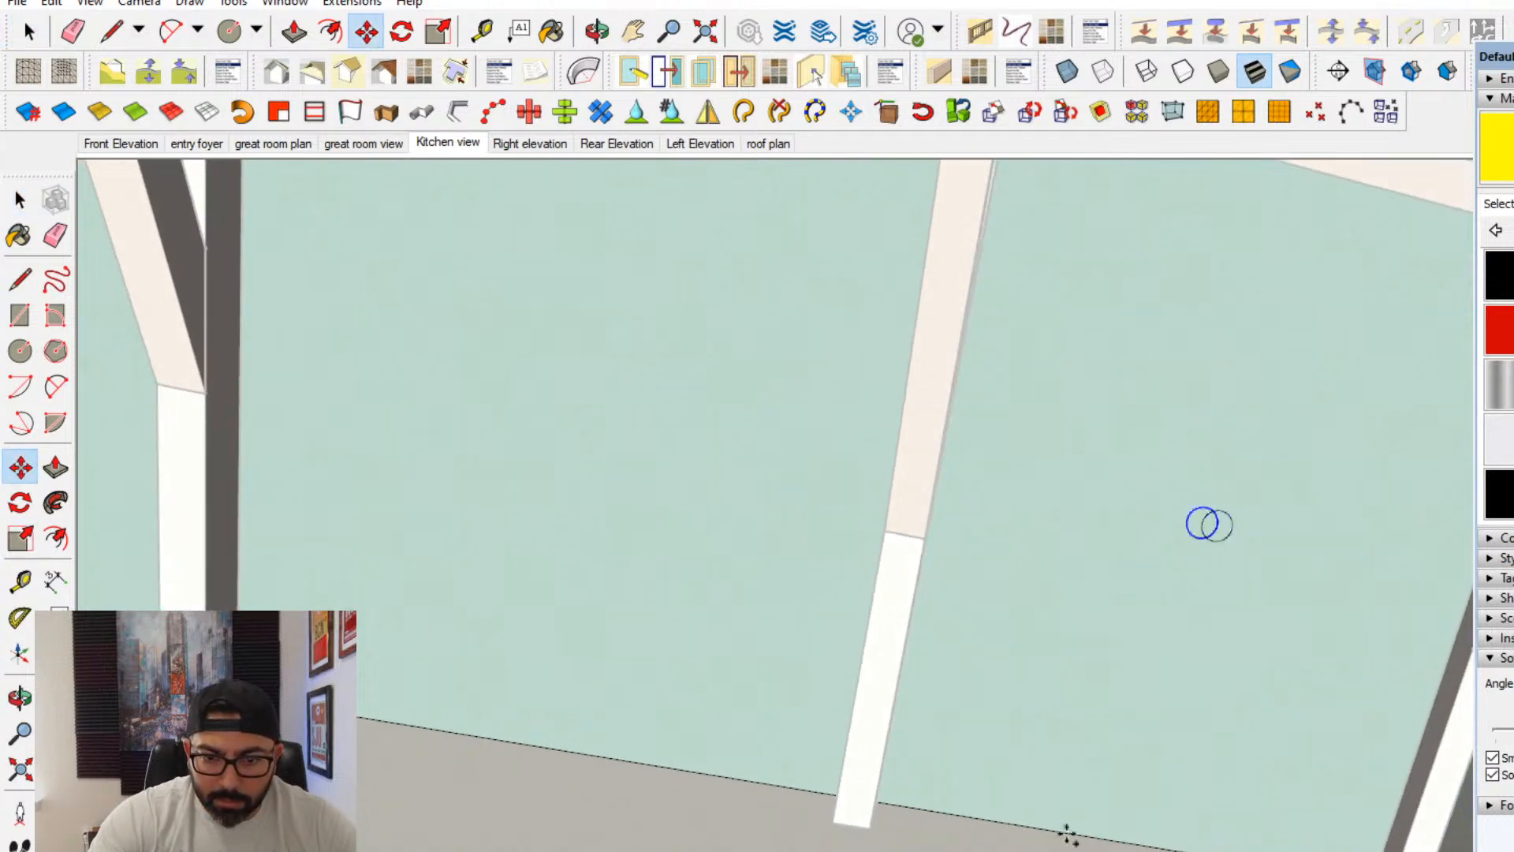
middle_drag(1064, 826, 843, 746)
click(718, 643)
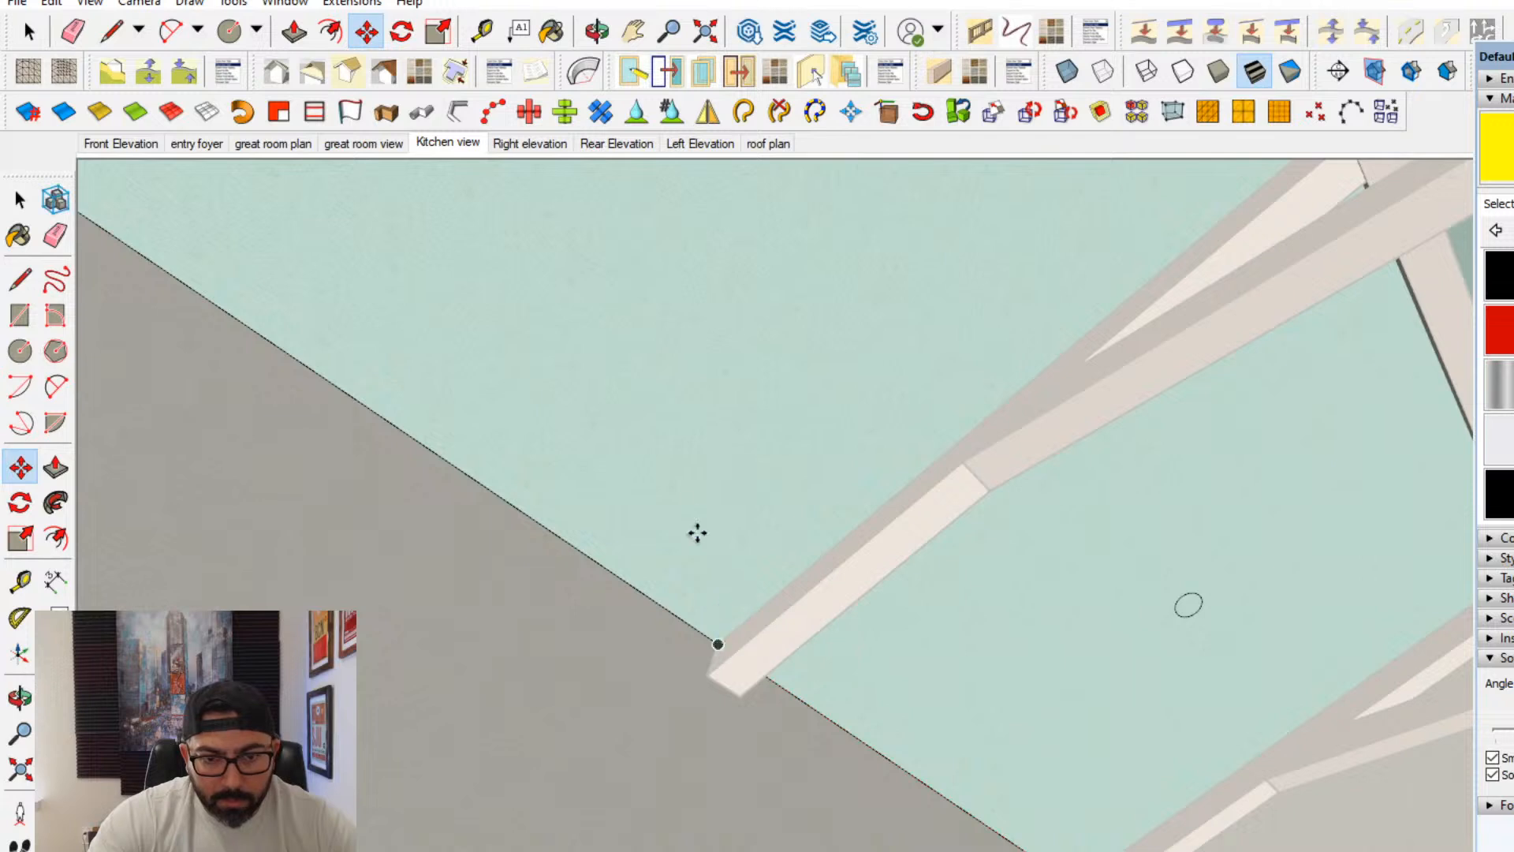
- Paint the copied circle and the kitchen-end circle on this slope yellow
middle_drag(710, 575, 431, 412)
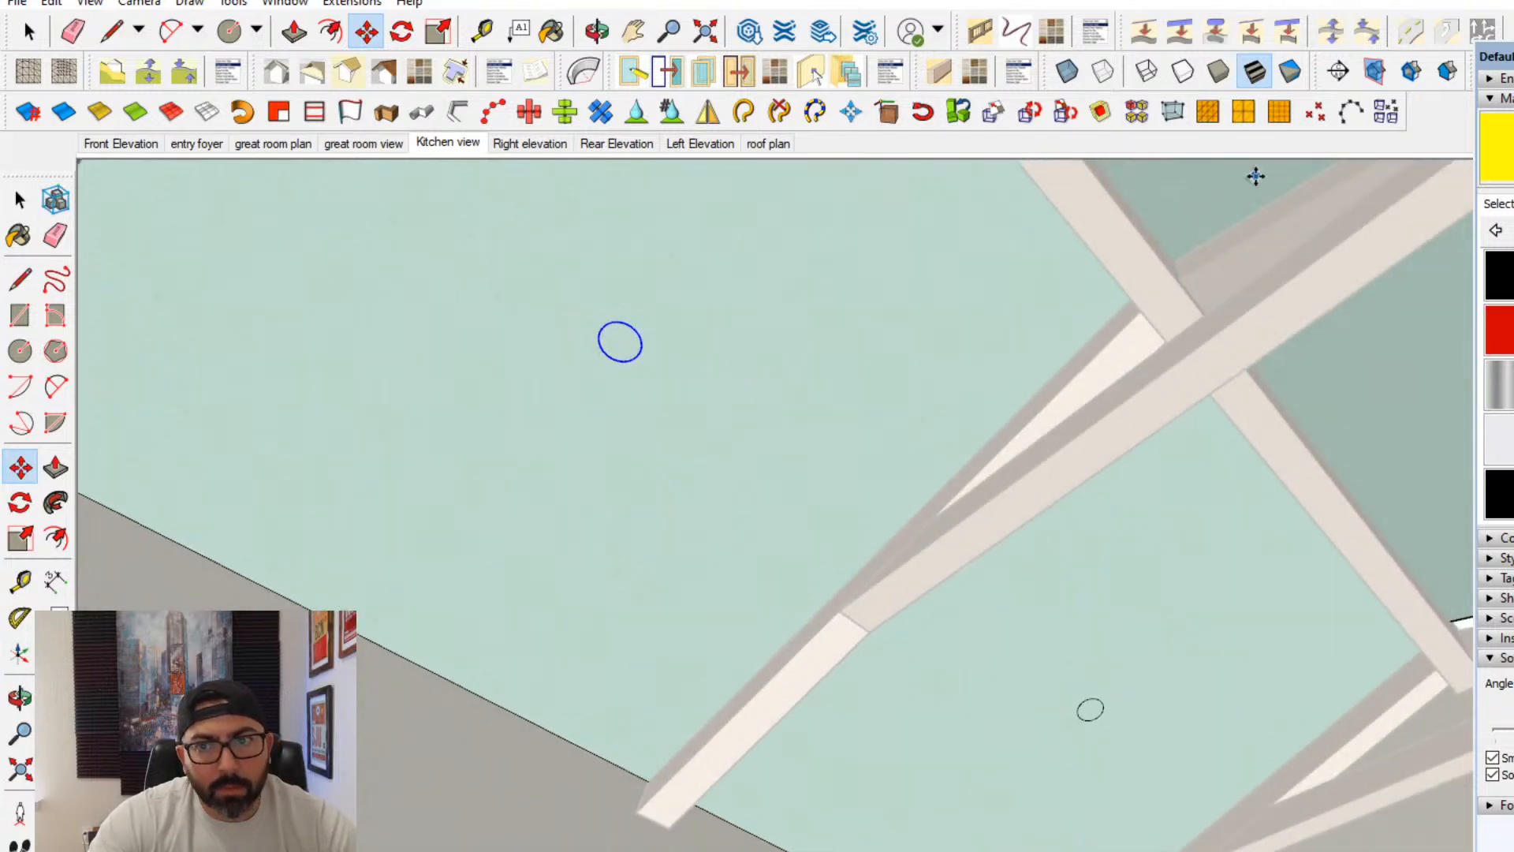
click(1484, 172)
click(620, 344)
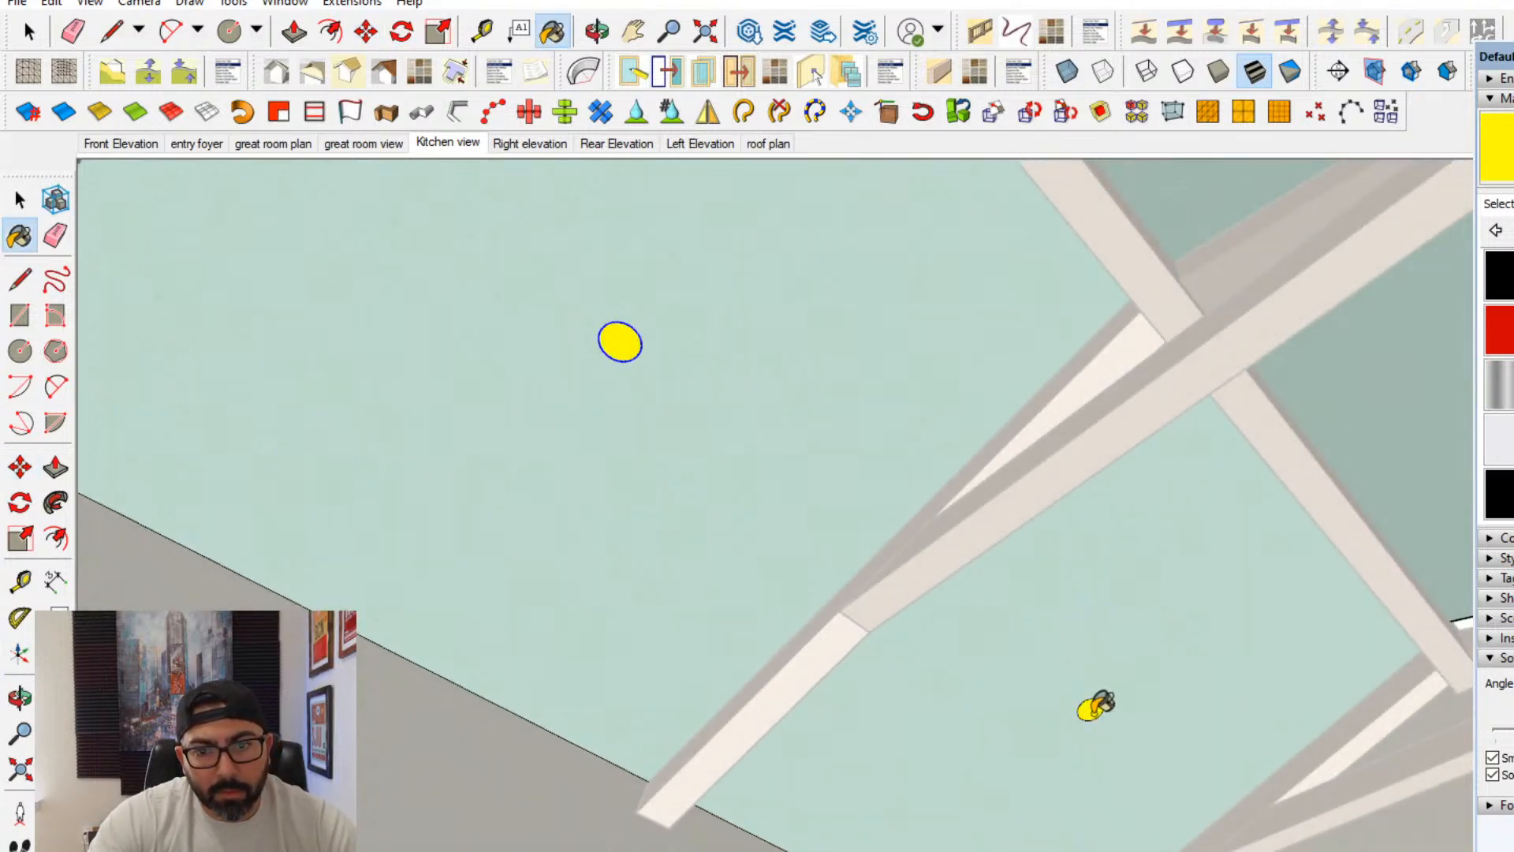
- Erase the unpainted circle in the dormer-side bay second from the stone fireplace
mouse_move(669, 585)
middle_down()
mouse_move(464, 666)
mouse_move(142, 514)
mouse_move(815, 254)
mouse_move(820, 576)
mouse_move(433, 619)
mouse_move(902, 409)
mouse_move(744, 433)
middle_up()
scroll(820, 576, up, 2)
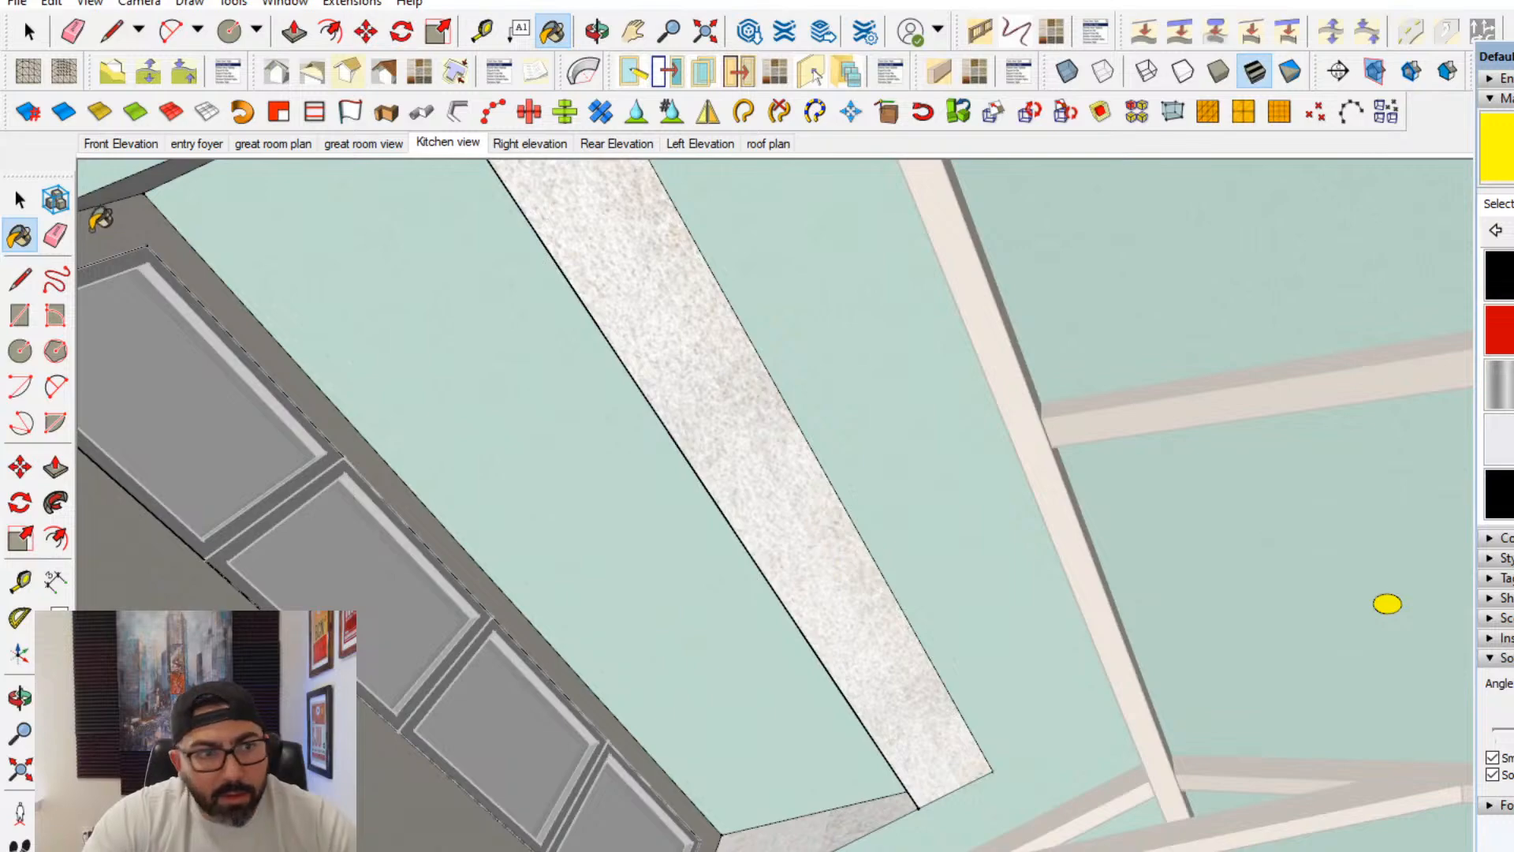
key(e)
click(600, 323)
mouse_move(622, 352)
middle_down()
mouse_move(634, 424)
mouse_move(936, 622)
mouse_move(886, 740)
middle_up()
scroll(865, 512, down, 3)
scroll(823, 518, up, 3)
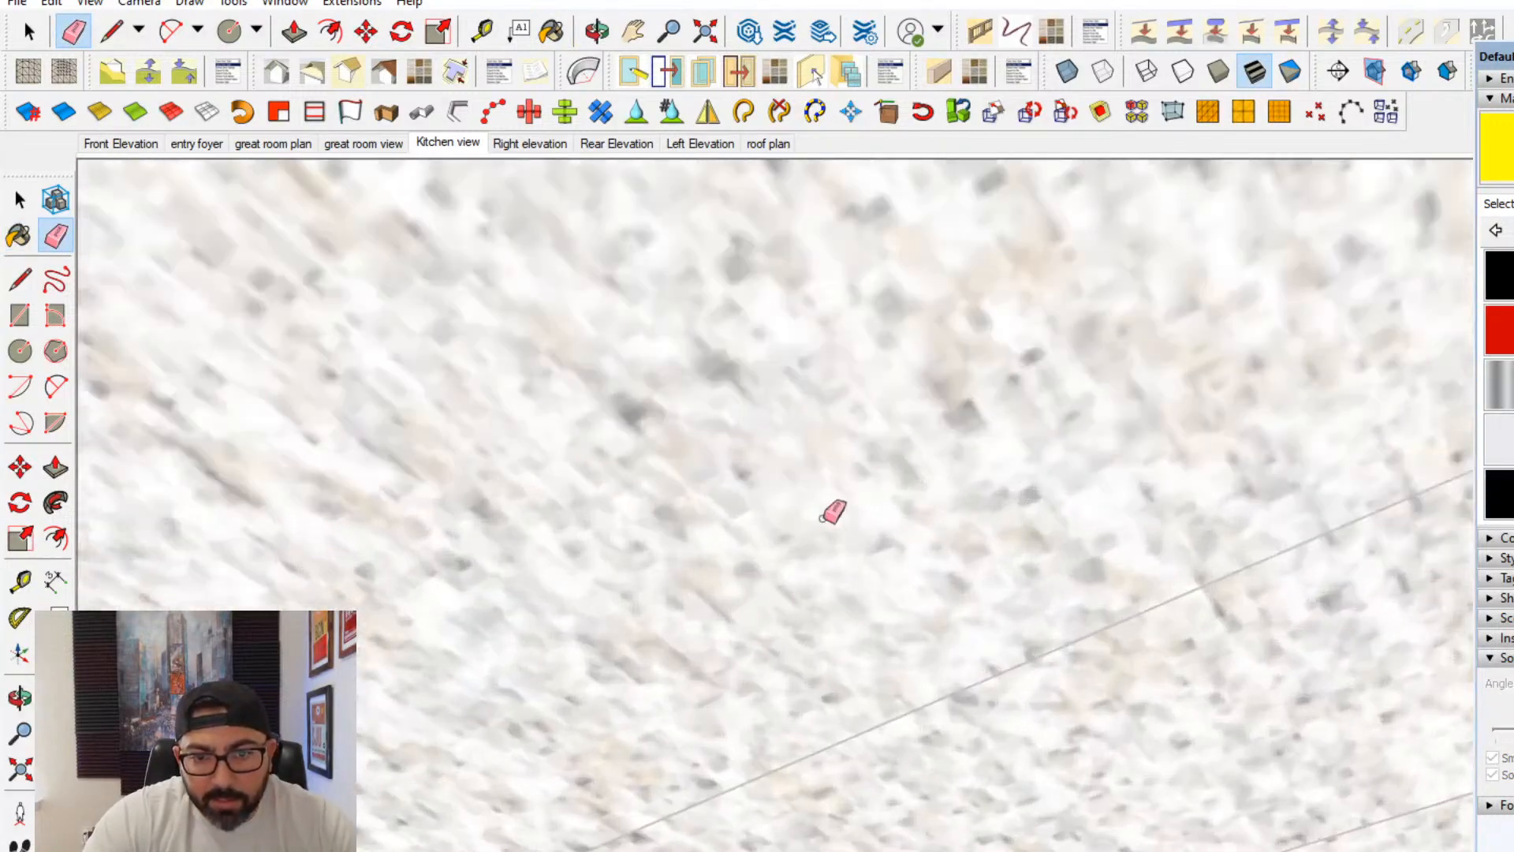
scroll(822, 518, up, 4)
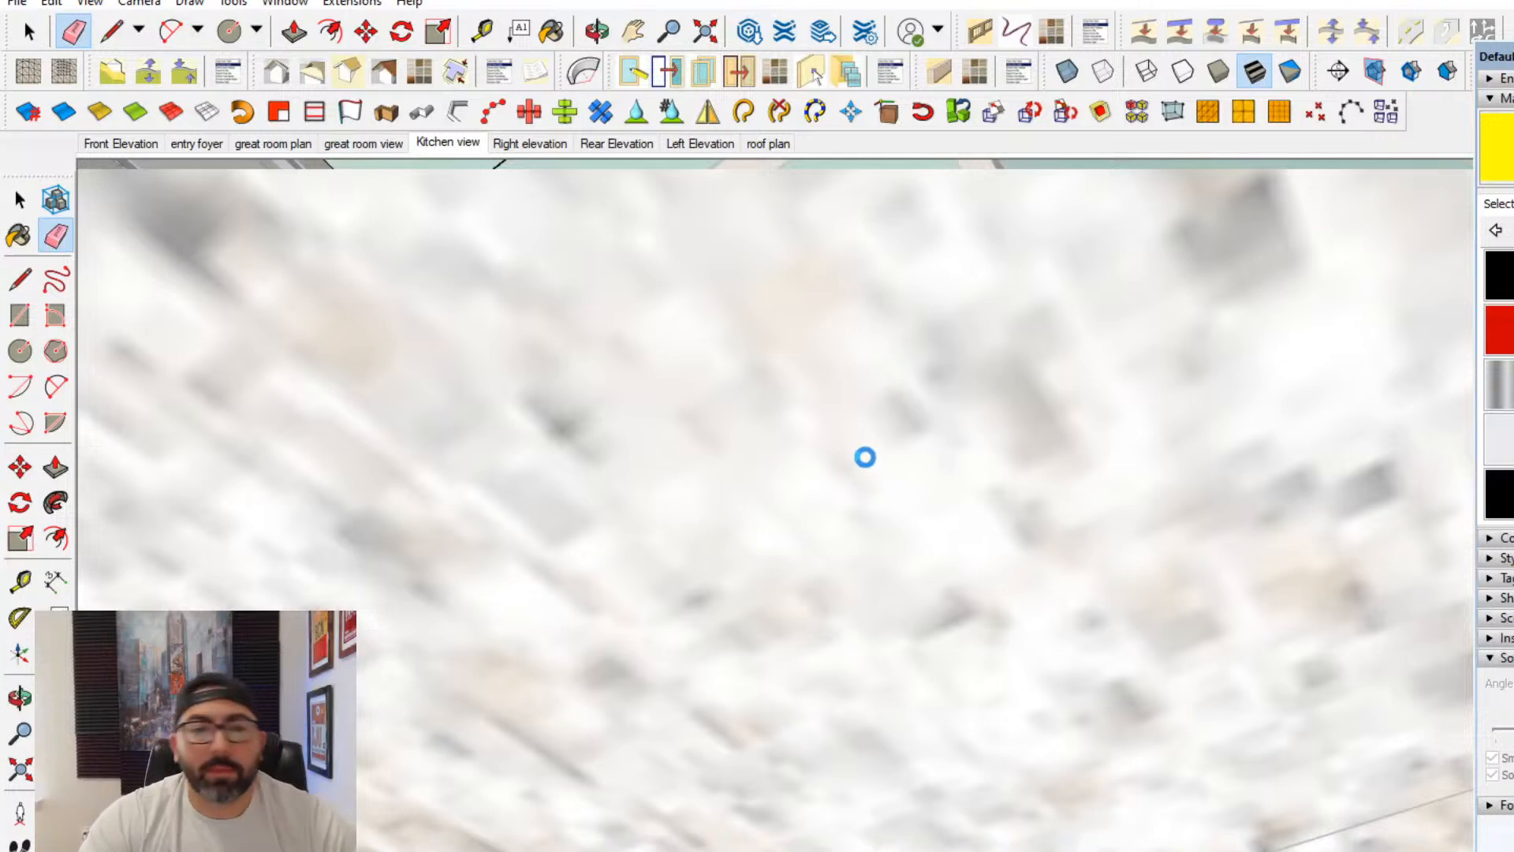
scroll(906, 483, up, 1)
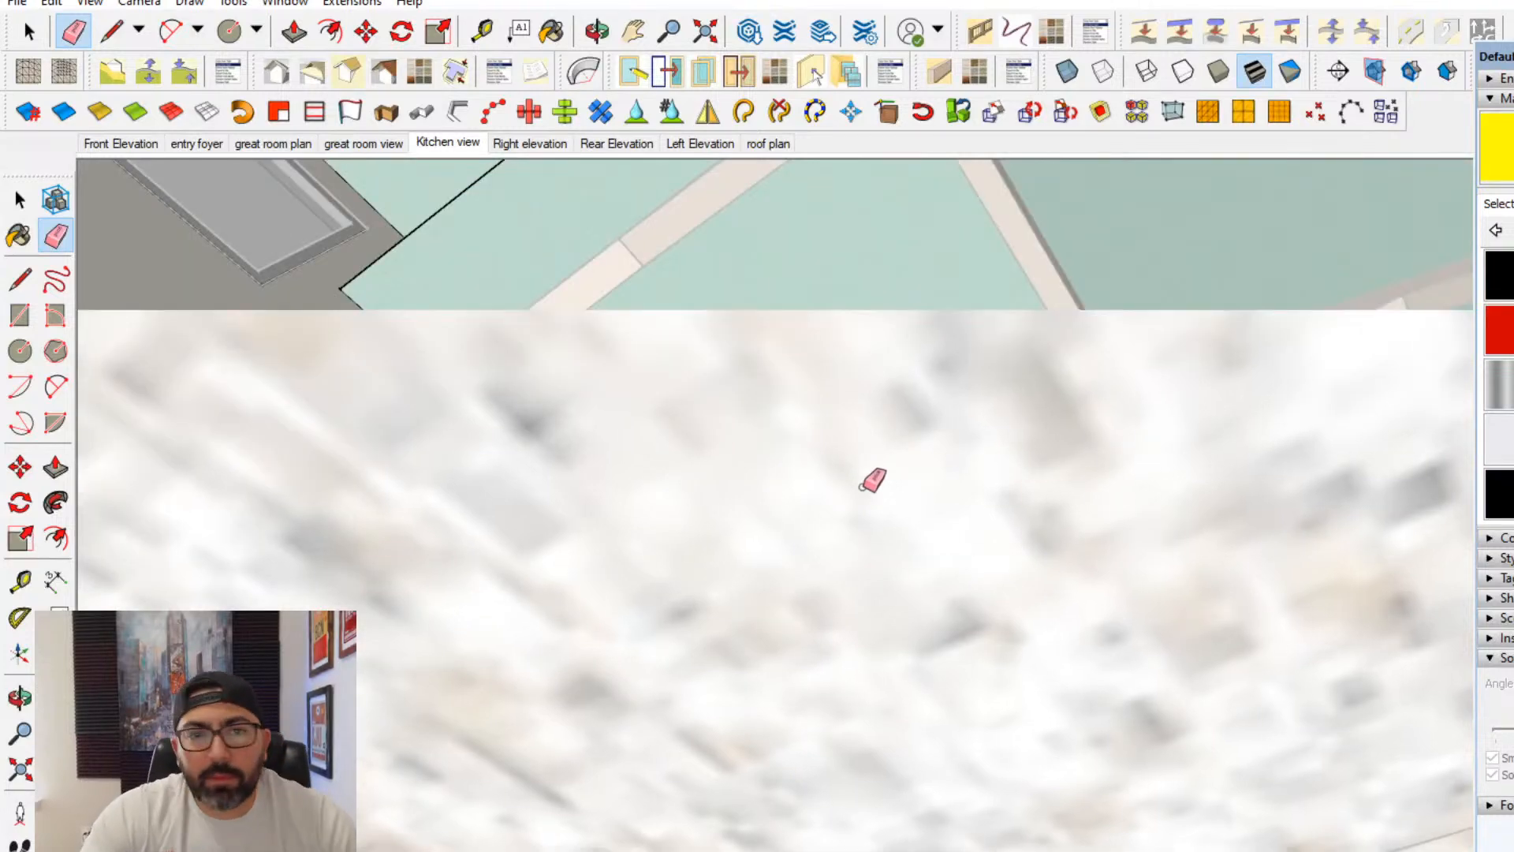
scroll(875, 316, down, 5)
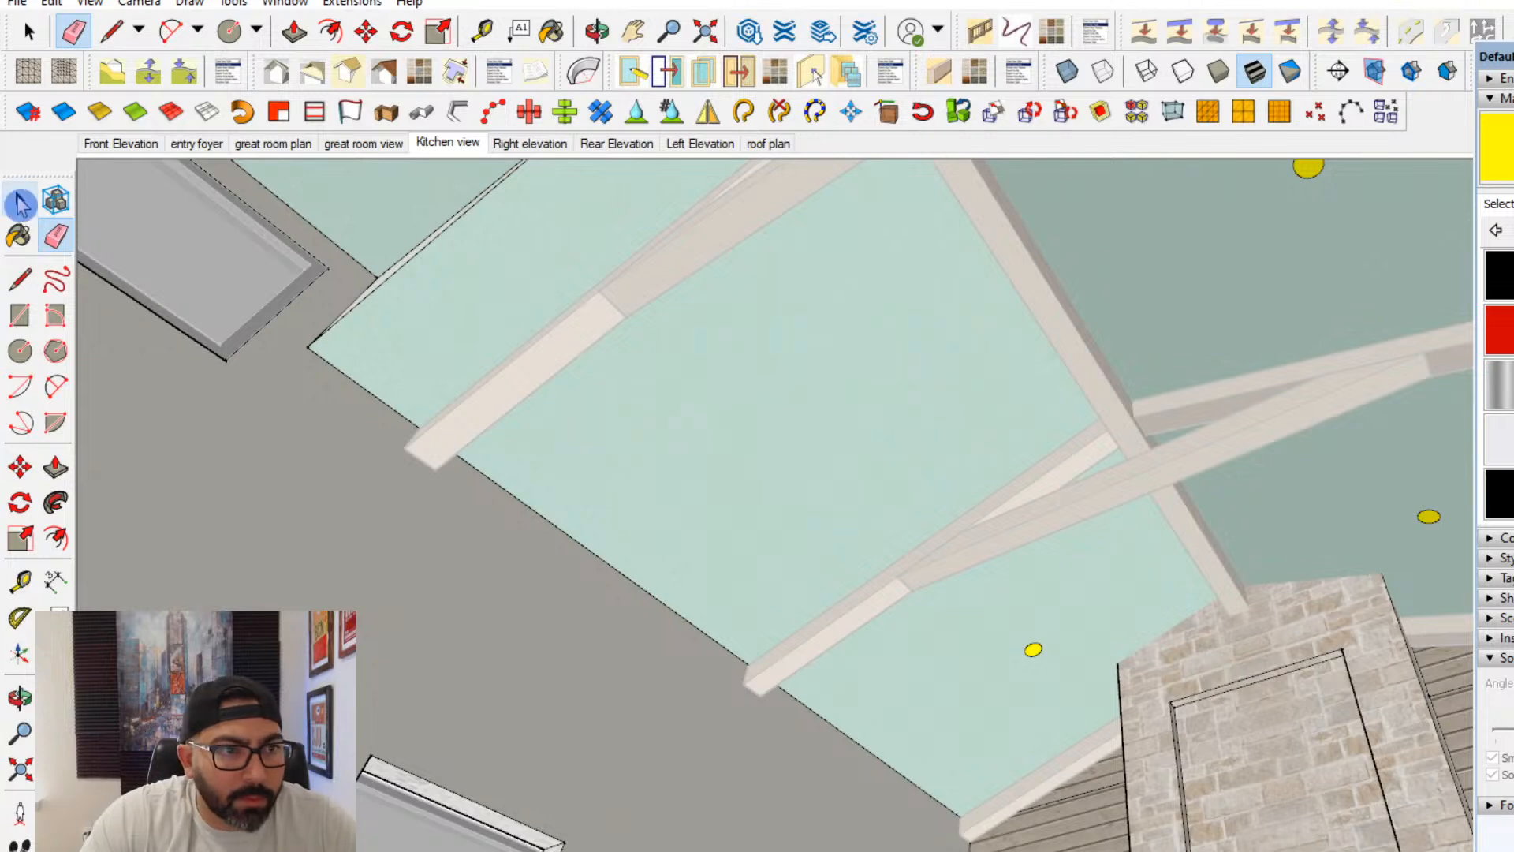
- Copy the yellow circle from the dormer-side bay beside the stone fireplace into the neighbouring empty bay
click(20, 203)
scroll(1068, 693, up, 5)
middle_drag(1004, 620, 189, 509)
scroll(897, 563, down, 2)
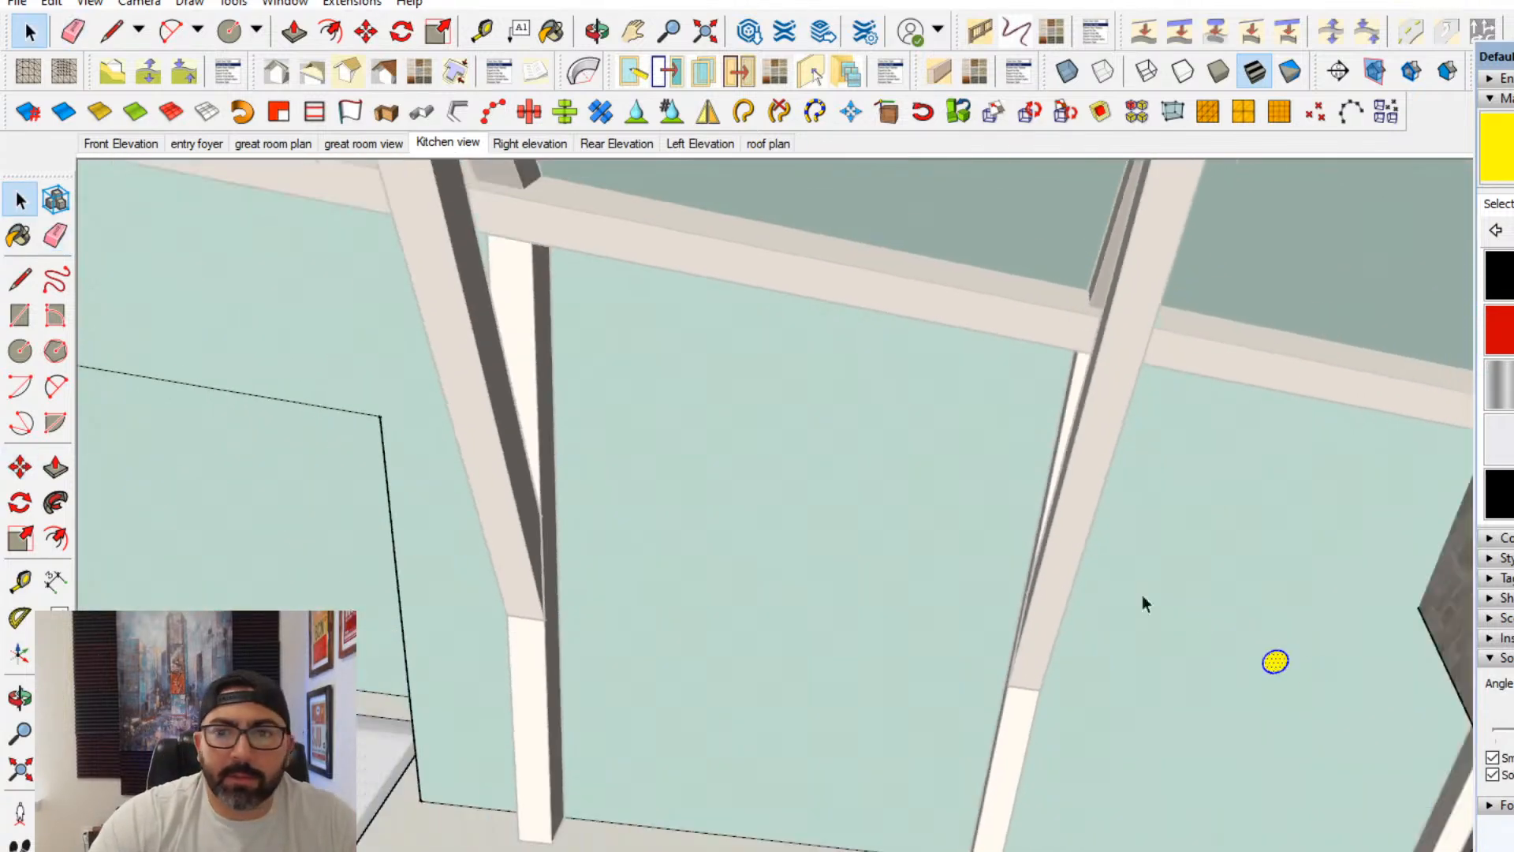
click(20, 468)
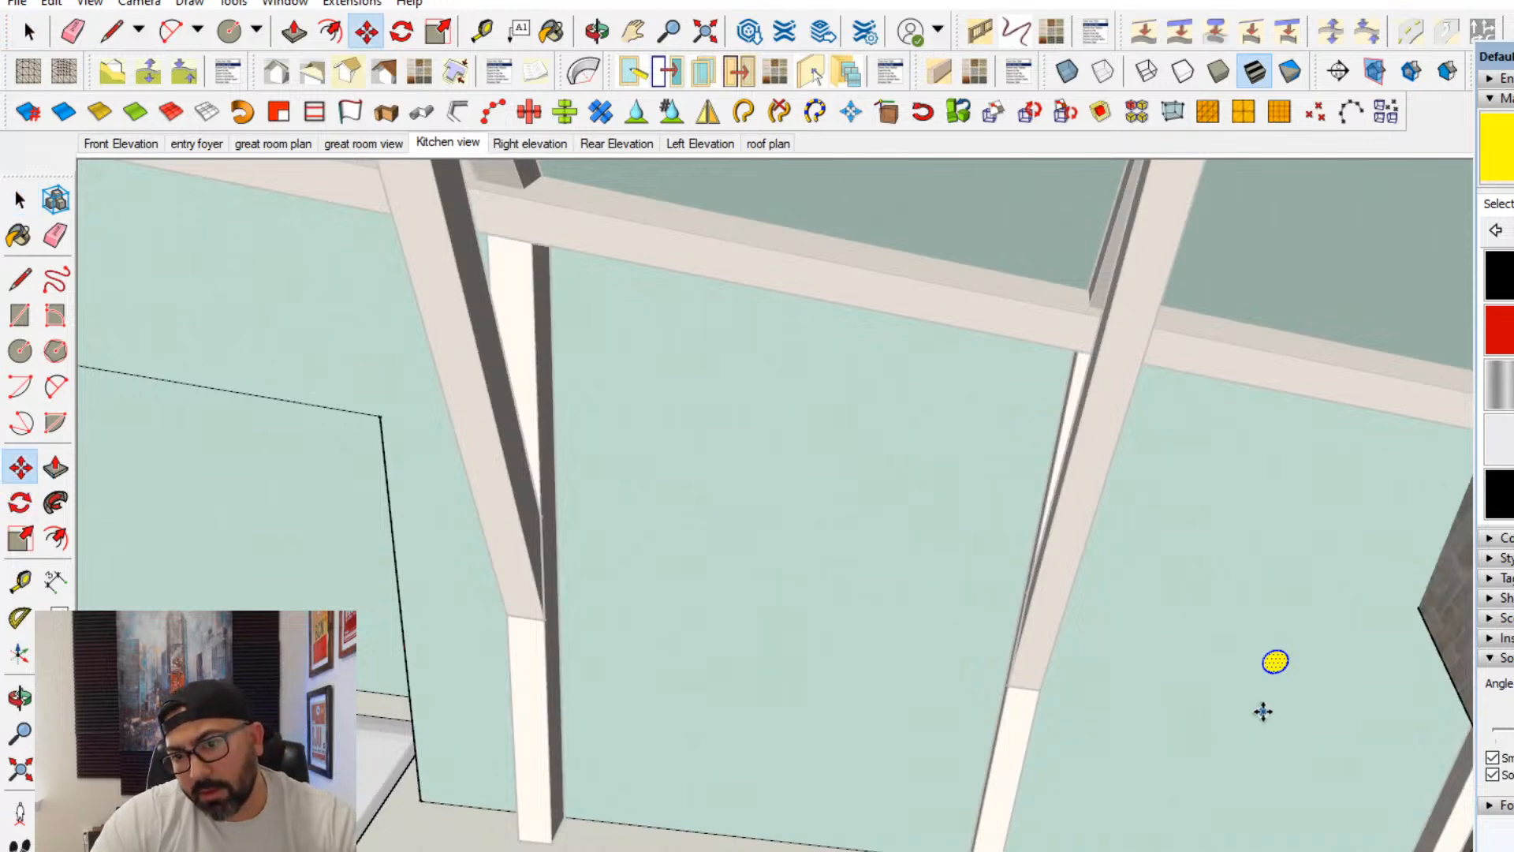
key(ctrl)
middle_drag(1104, 850, 933, 838)
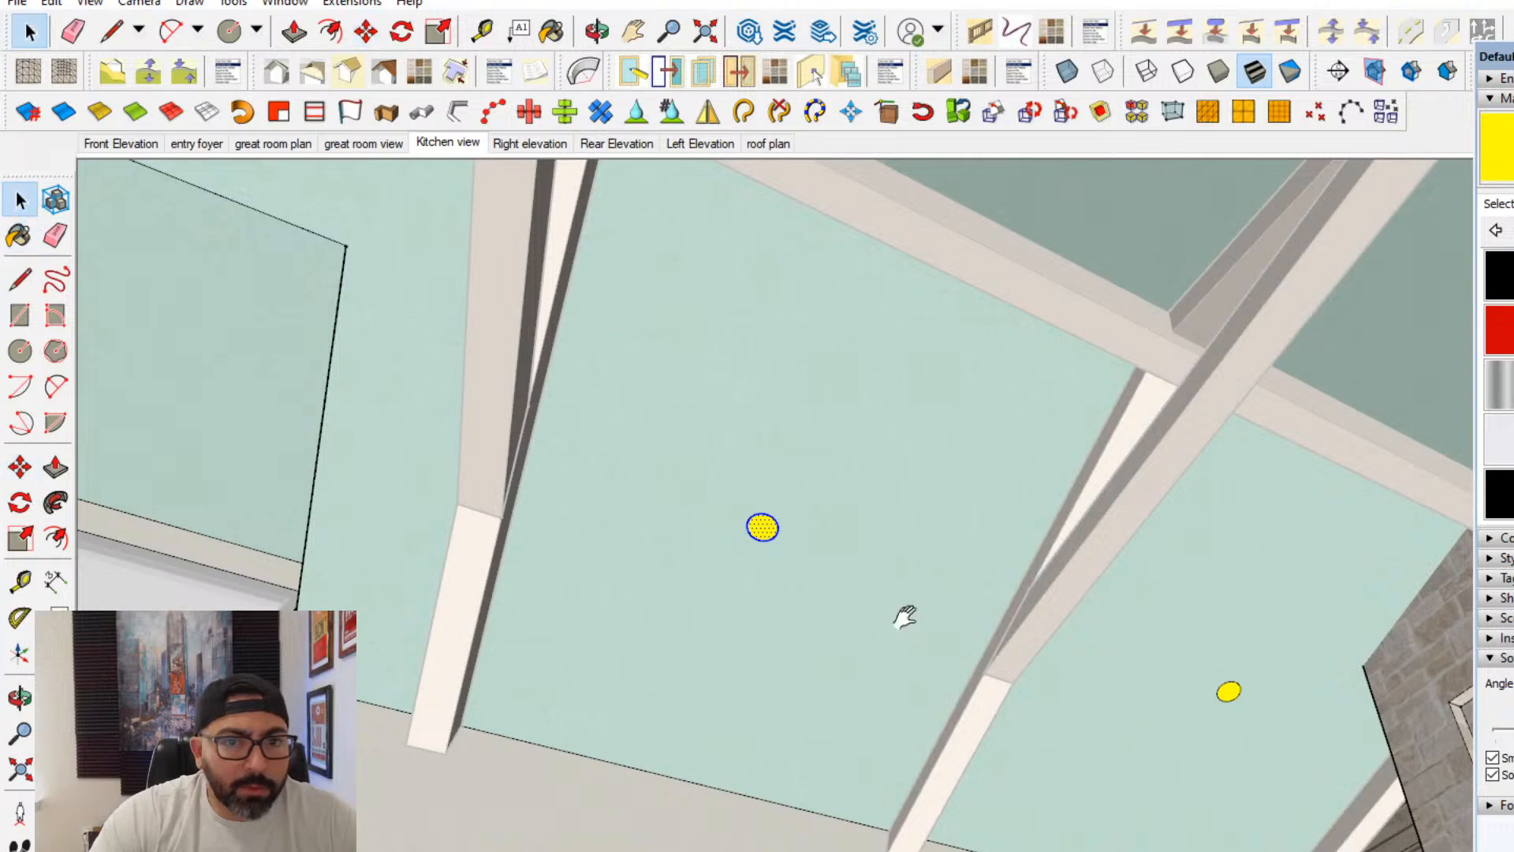
- Paint the remaining dormer-side circle in the kitchen-end bay yellow
middle_drag(903, 616, 777, 594)
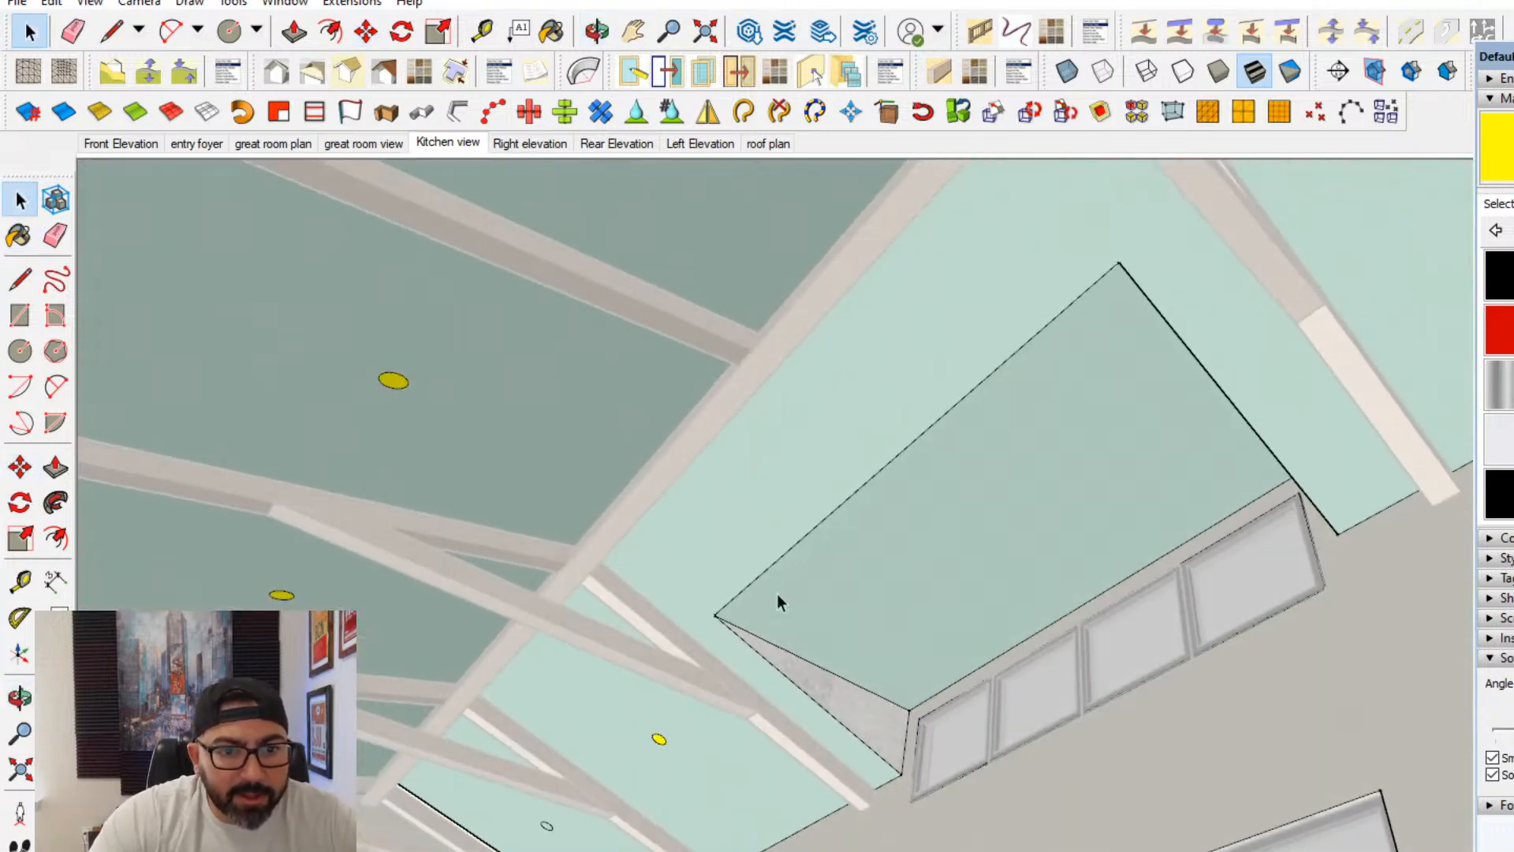
scroll(544, 824, up, 7)
mouse_move(531, 814)
middle_down()
mouse_move(291, 580)
mouse_move(449, 781)
mouse_move(626, 686)
mouse_move(400, 636)
mouse_move(764, 546)
mouse_move(666, 642)
mouse_move(851, 736)
mouse_move(576, 709)
middle_up()
key(b)
click(335, 588)
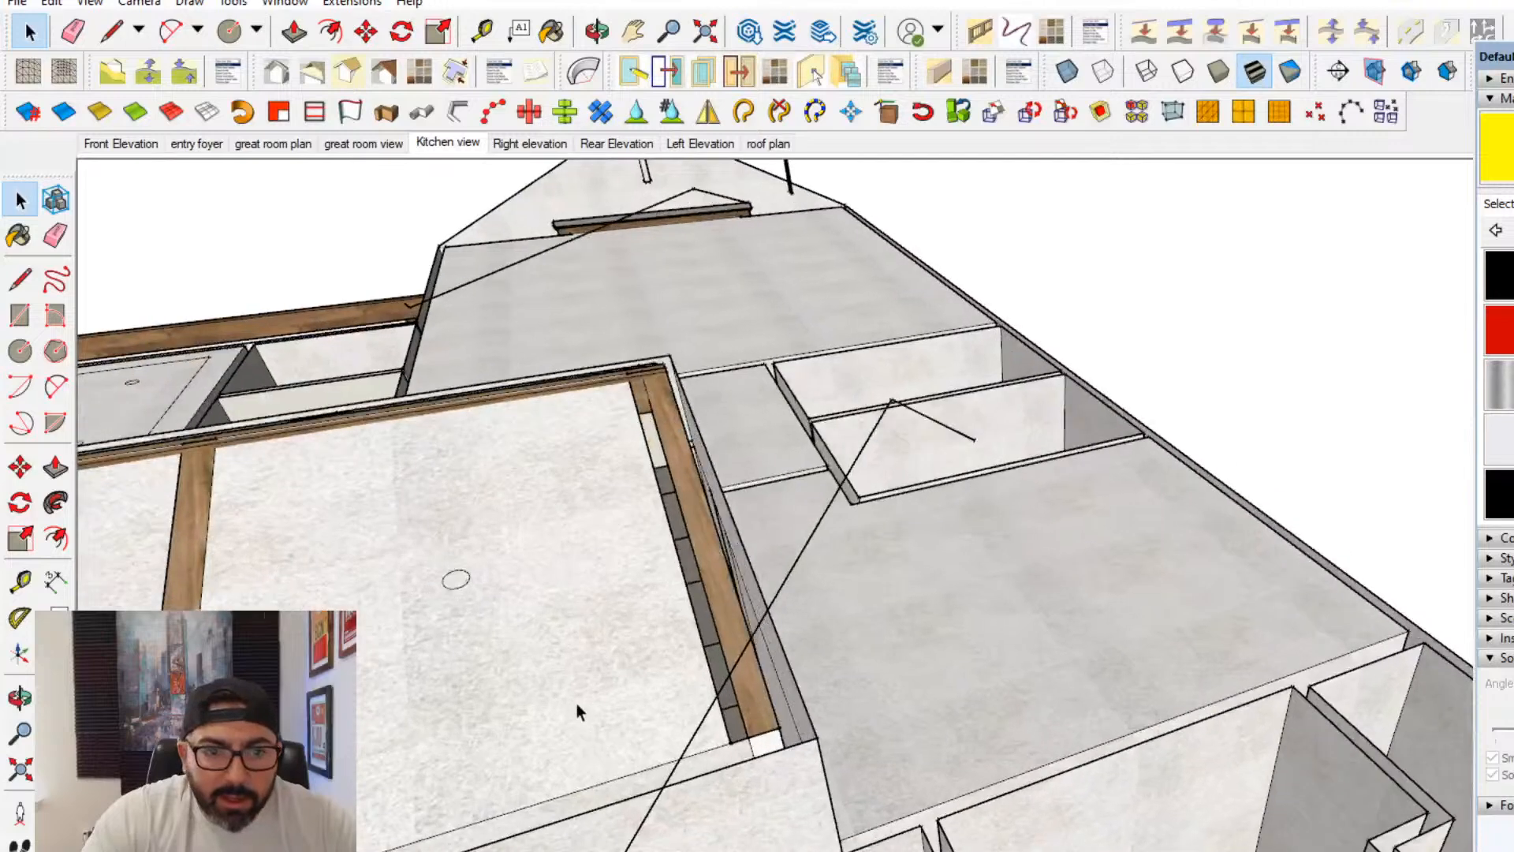
- From above, open the ceiling for editing and move its end edge outward over the end beam to close the gap
double_click(580, 702)
double_click(580, 702)
middle_drag(767, 736, 724, 793)
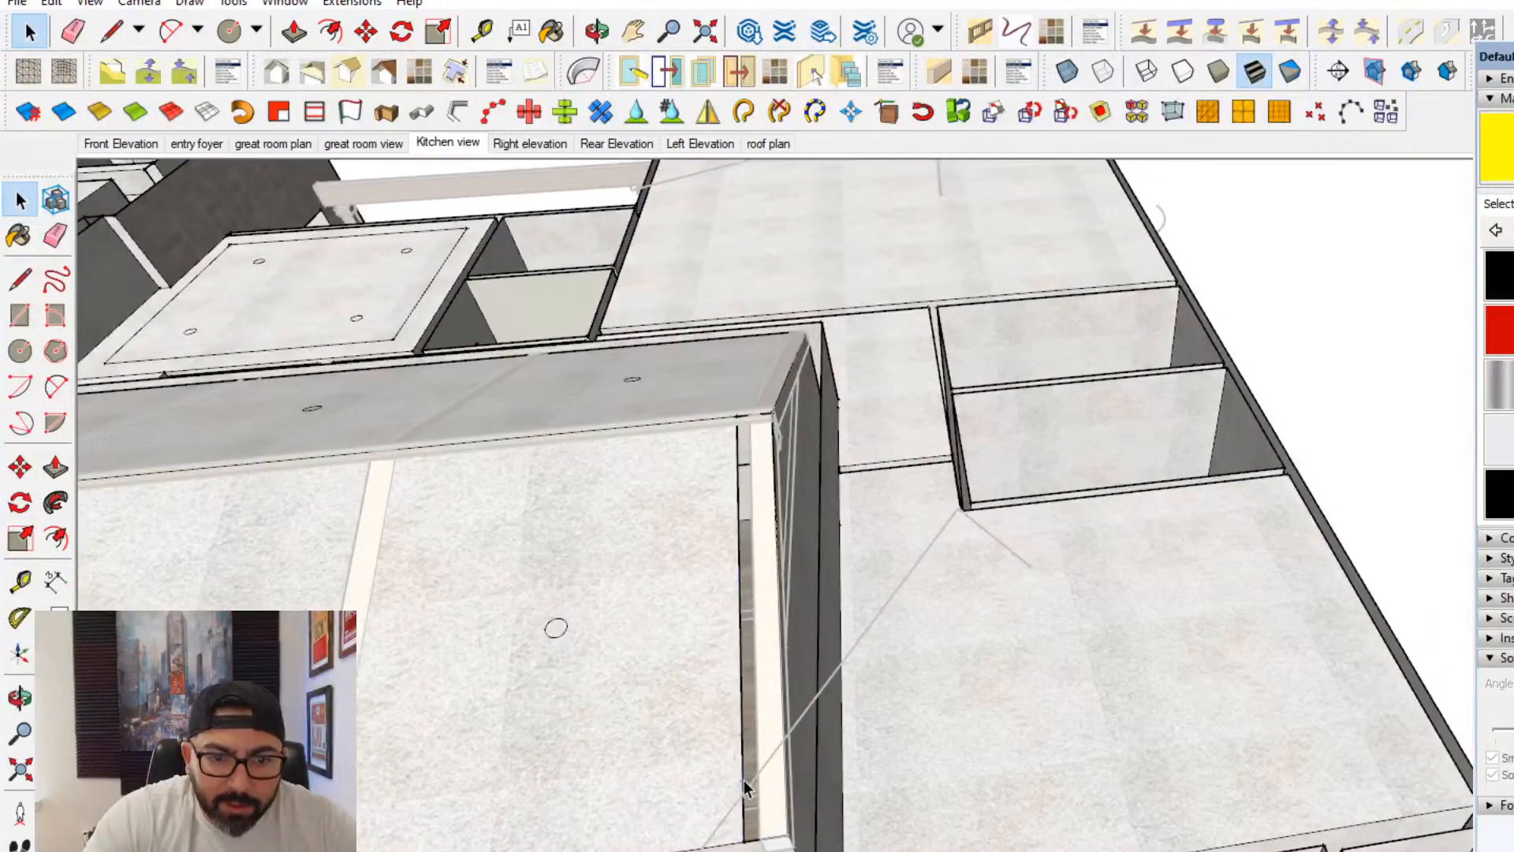
click(20, 468)
scroll(679, 841, up, 1)
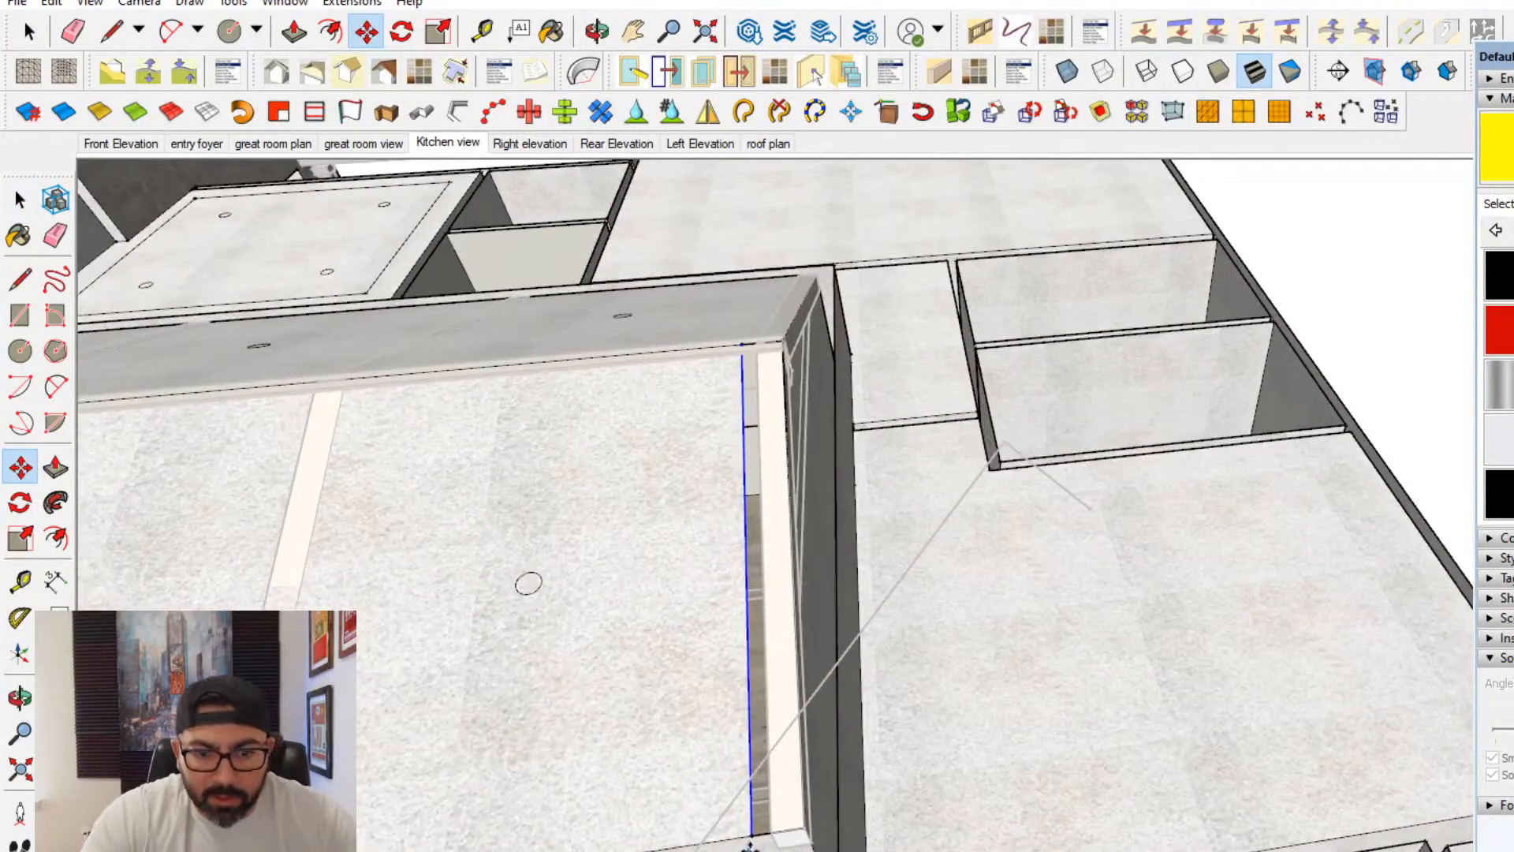
click(801, 828)
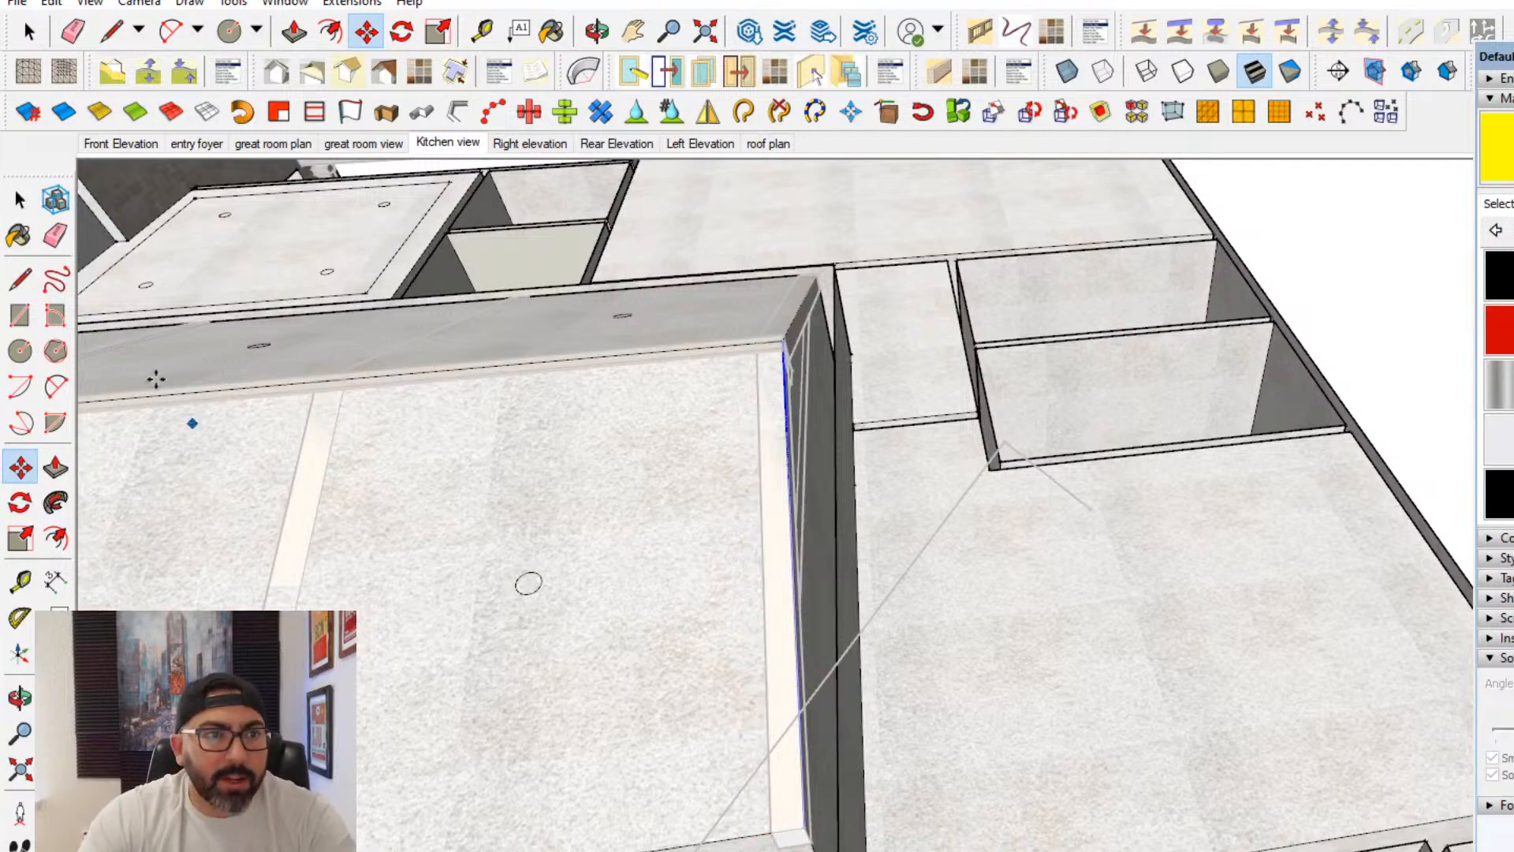
- Finish editing the ceiling, return to the interior view towards the kitchen and save the model
click(21, 201)
scroll(746, 616, down, 3)
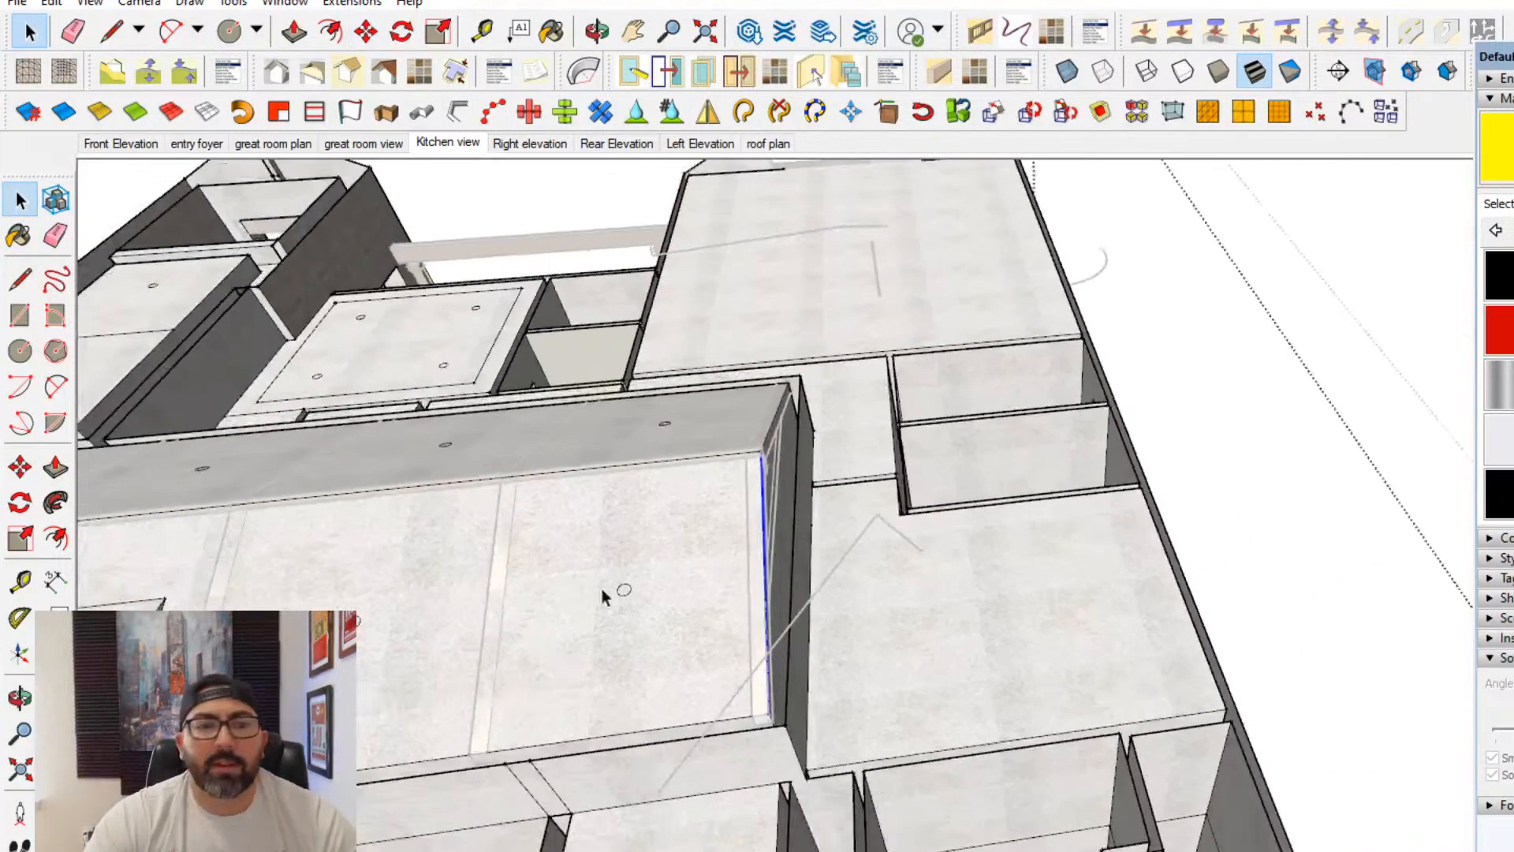
middle_drag(602, 588, 971, 464)
click(1105, 527)
scroll(880, 669, up, 5)
key(space)
scroll(934, 493, up, 2)
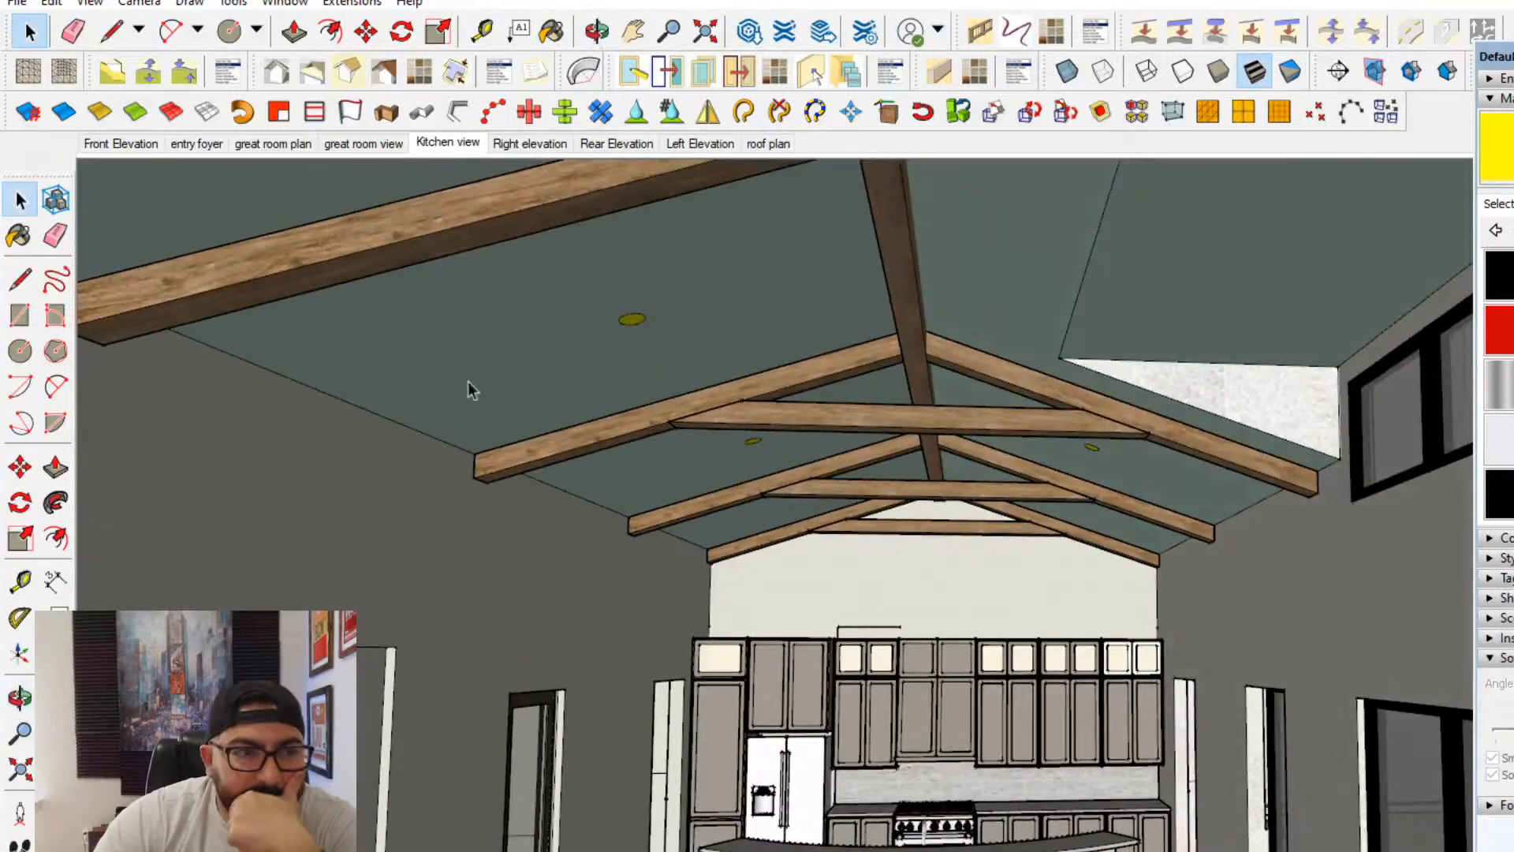
click(18, 4)
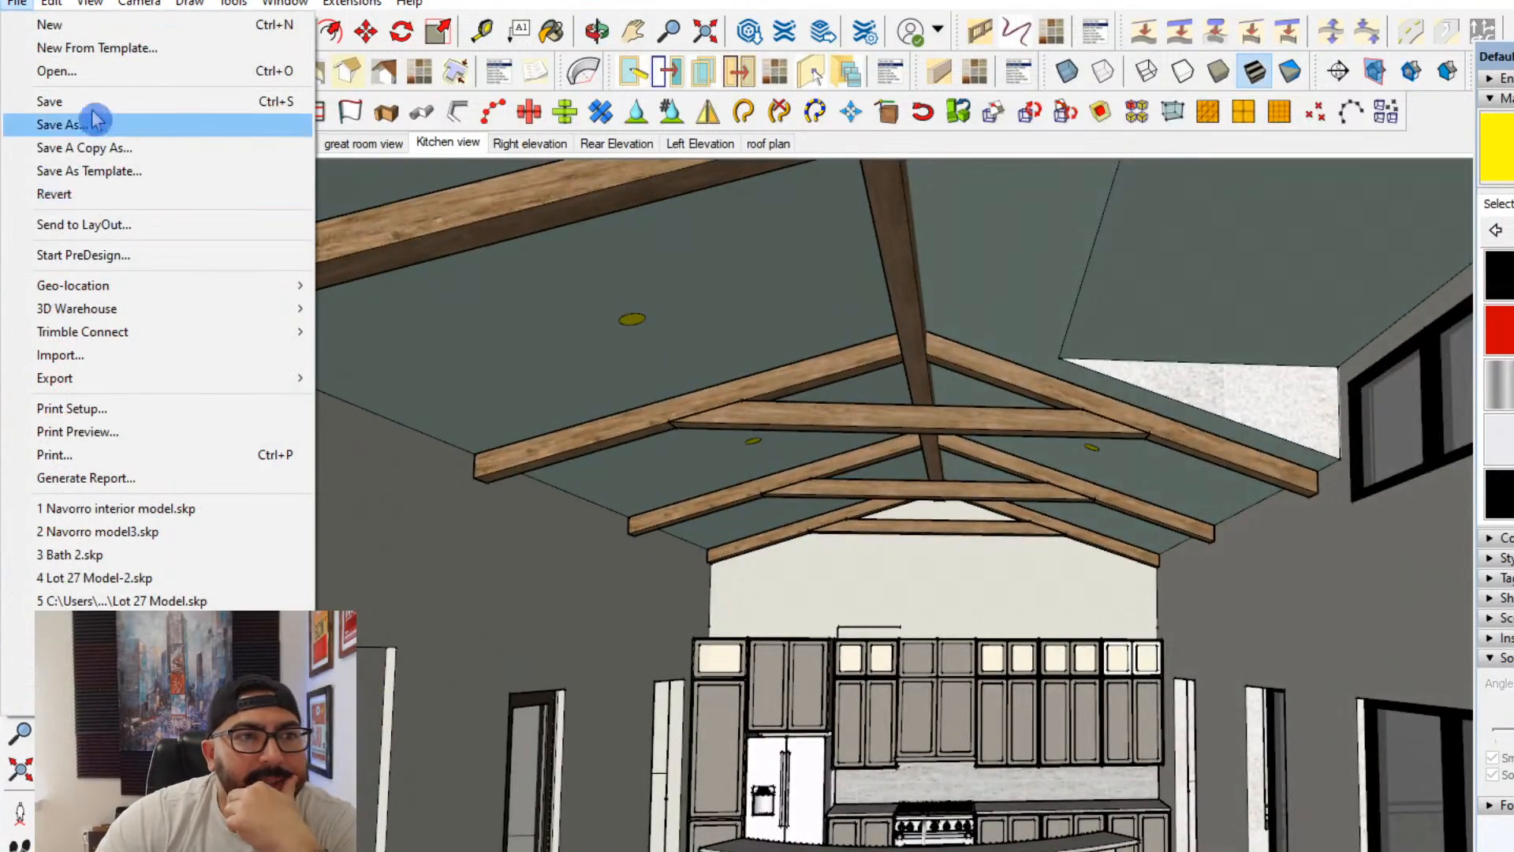
click(93, 110)
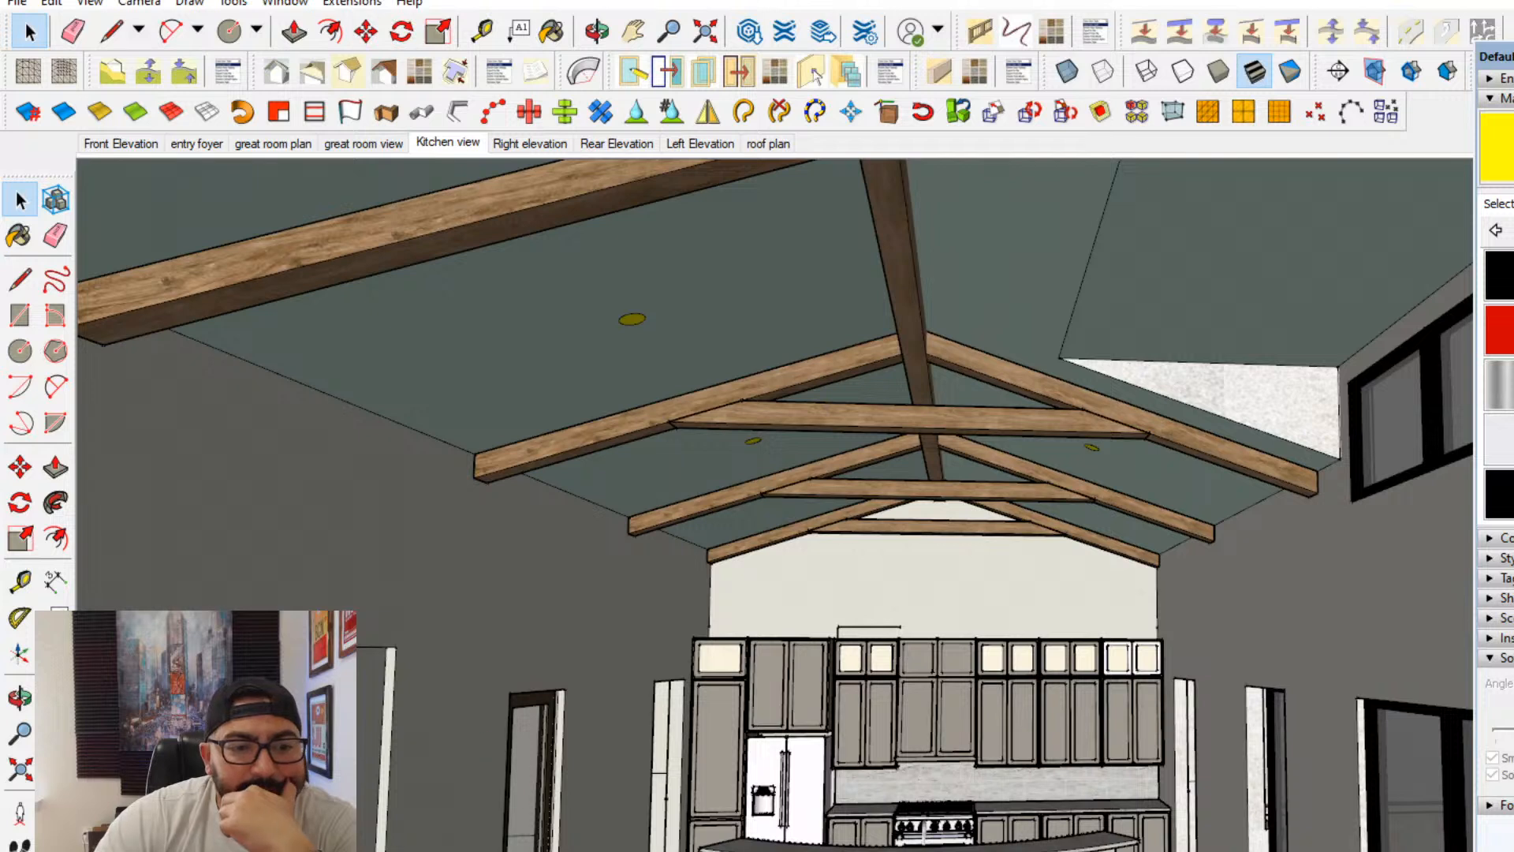
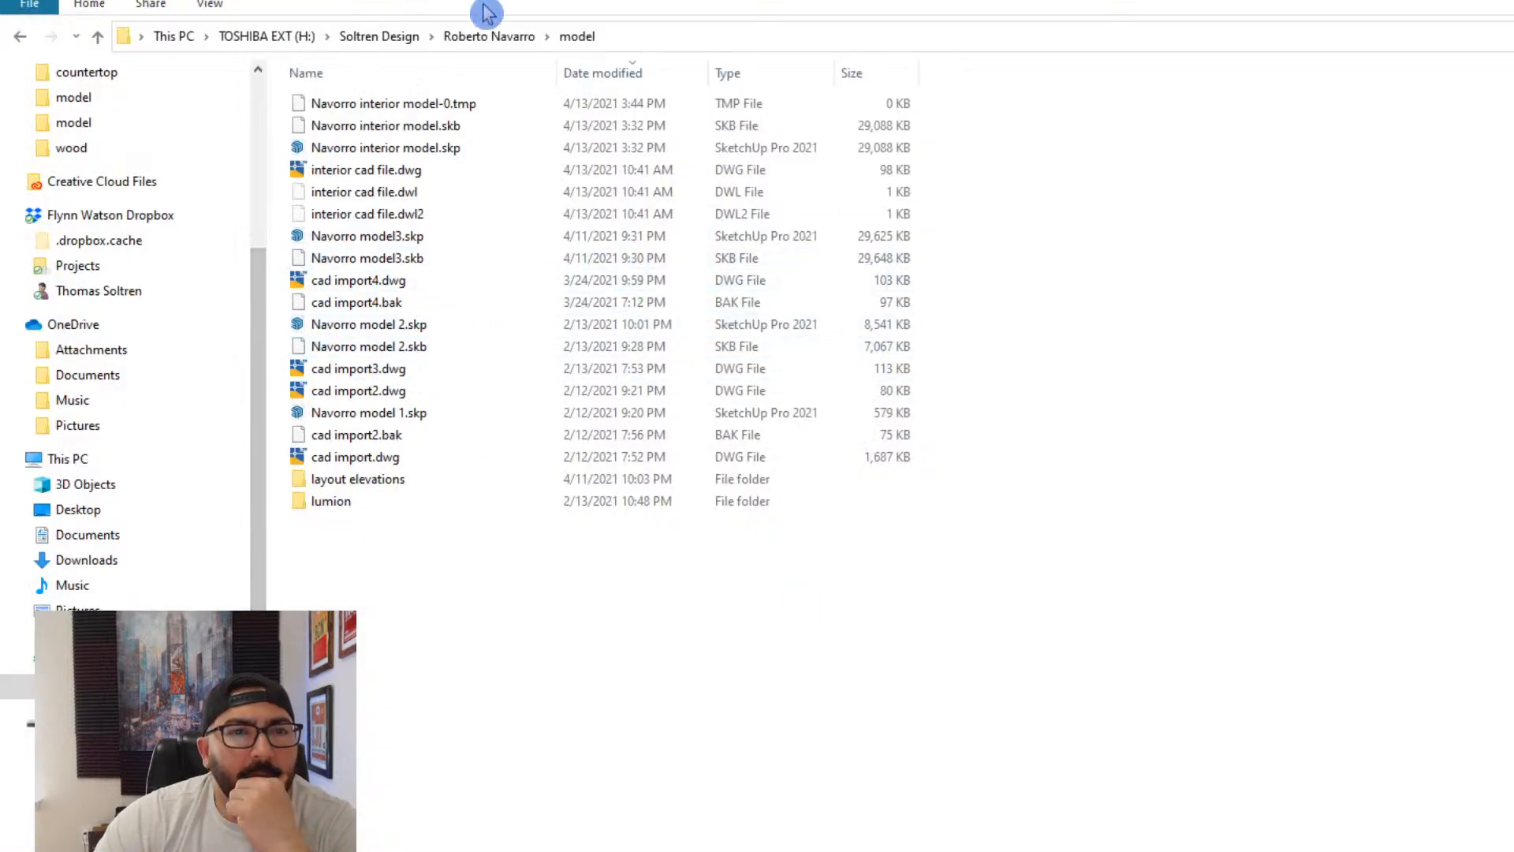
- Browse from the site modeling folder through interior furnishings to the lighting folder
scroll(158, 220, up, 2)
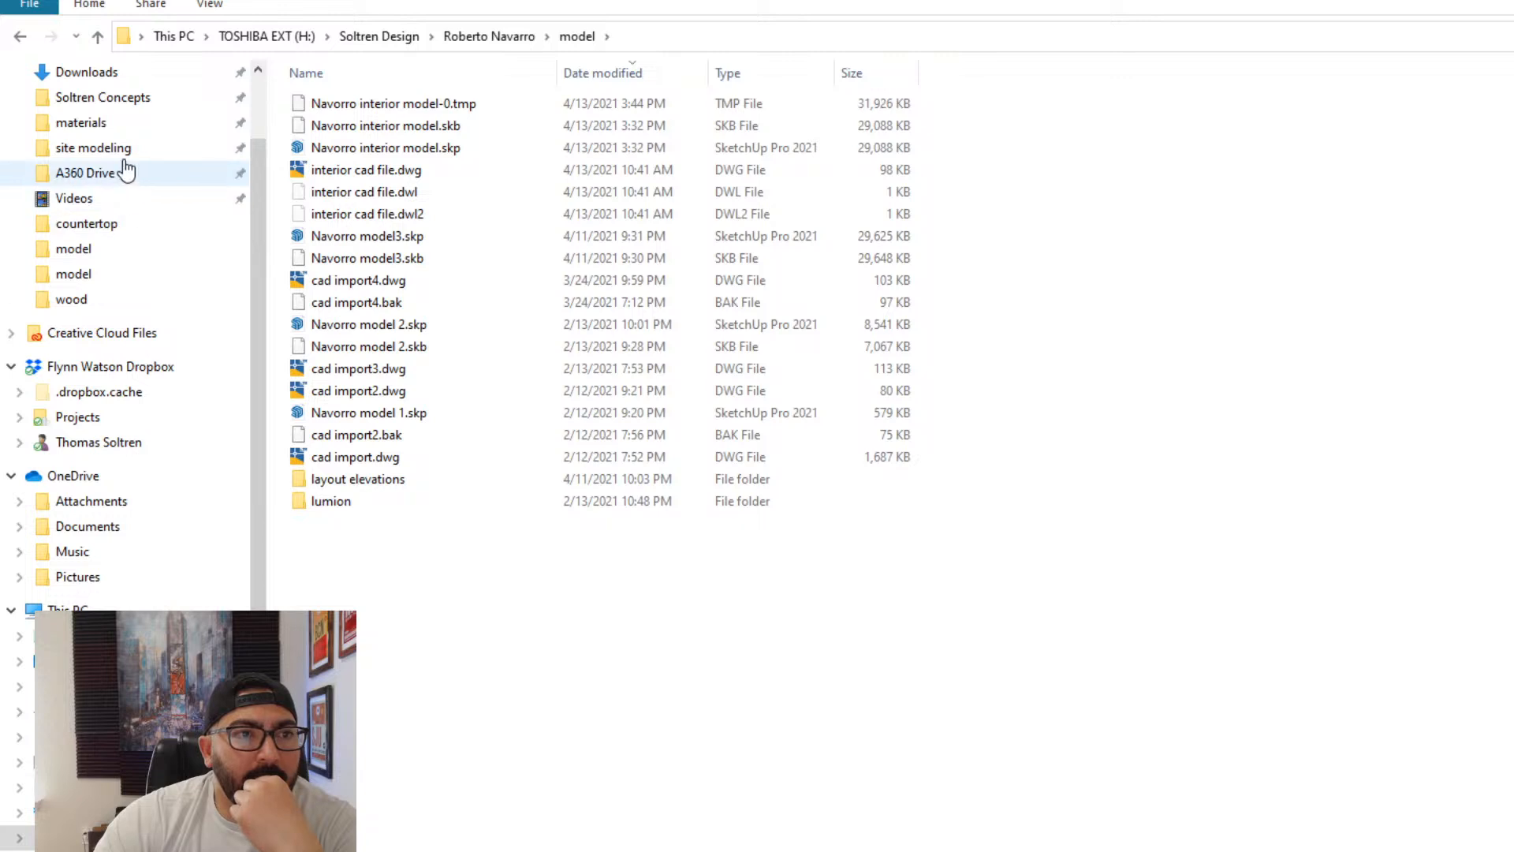
click(95, 149)
double_click(352, 291)
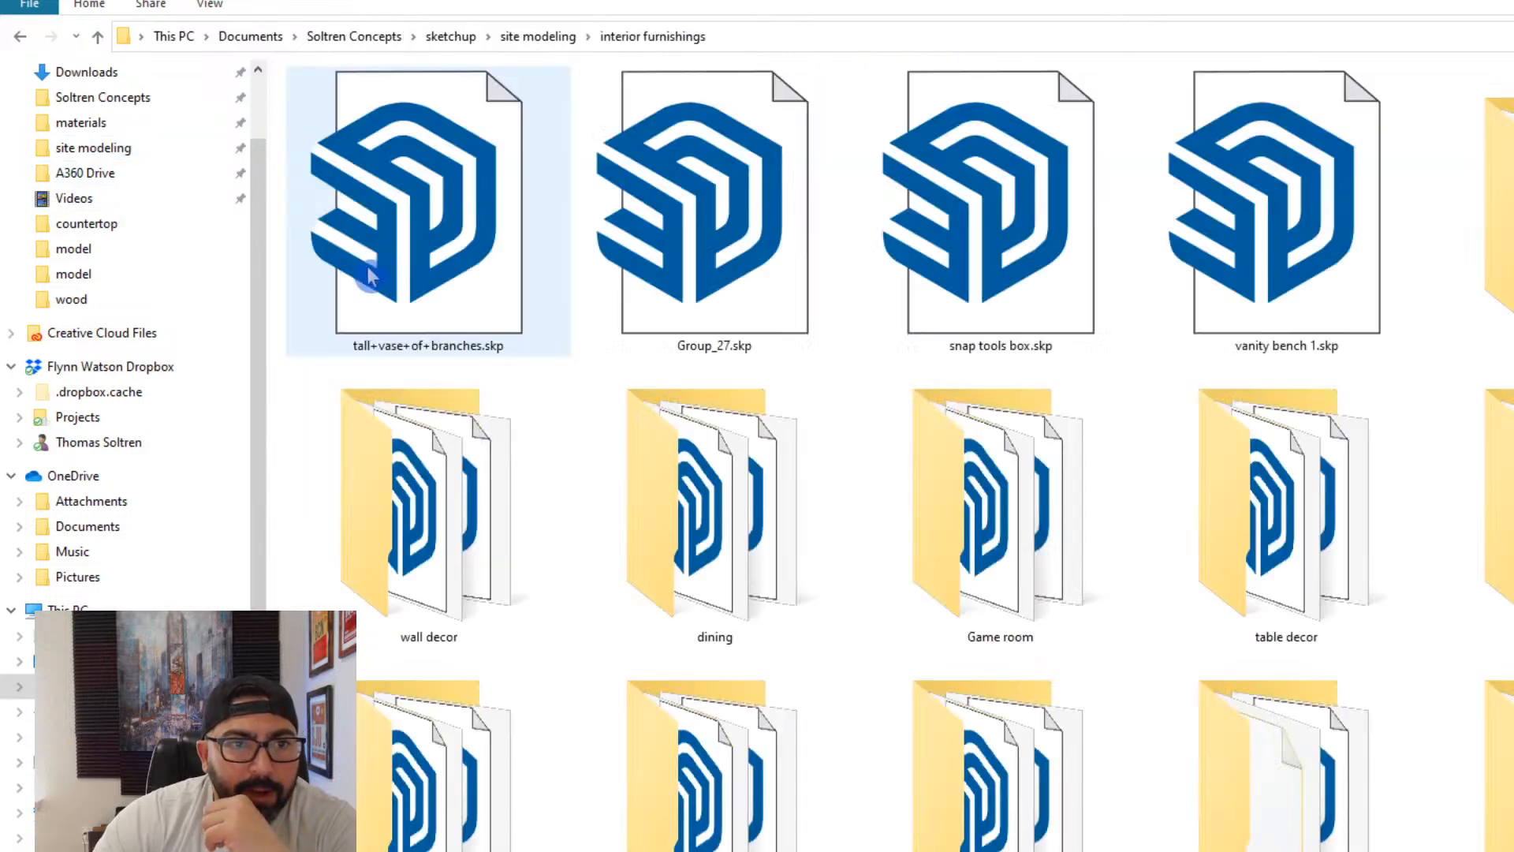
click(798, 514)
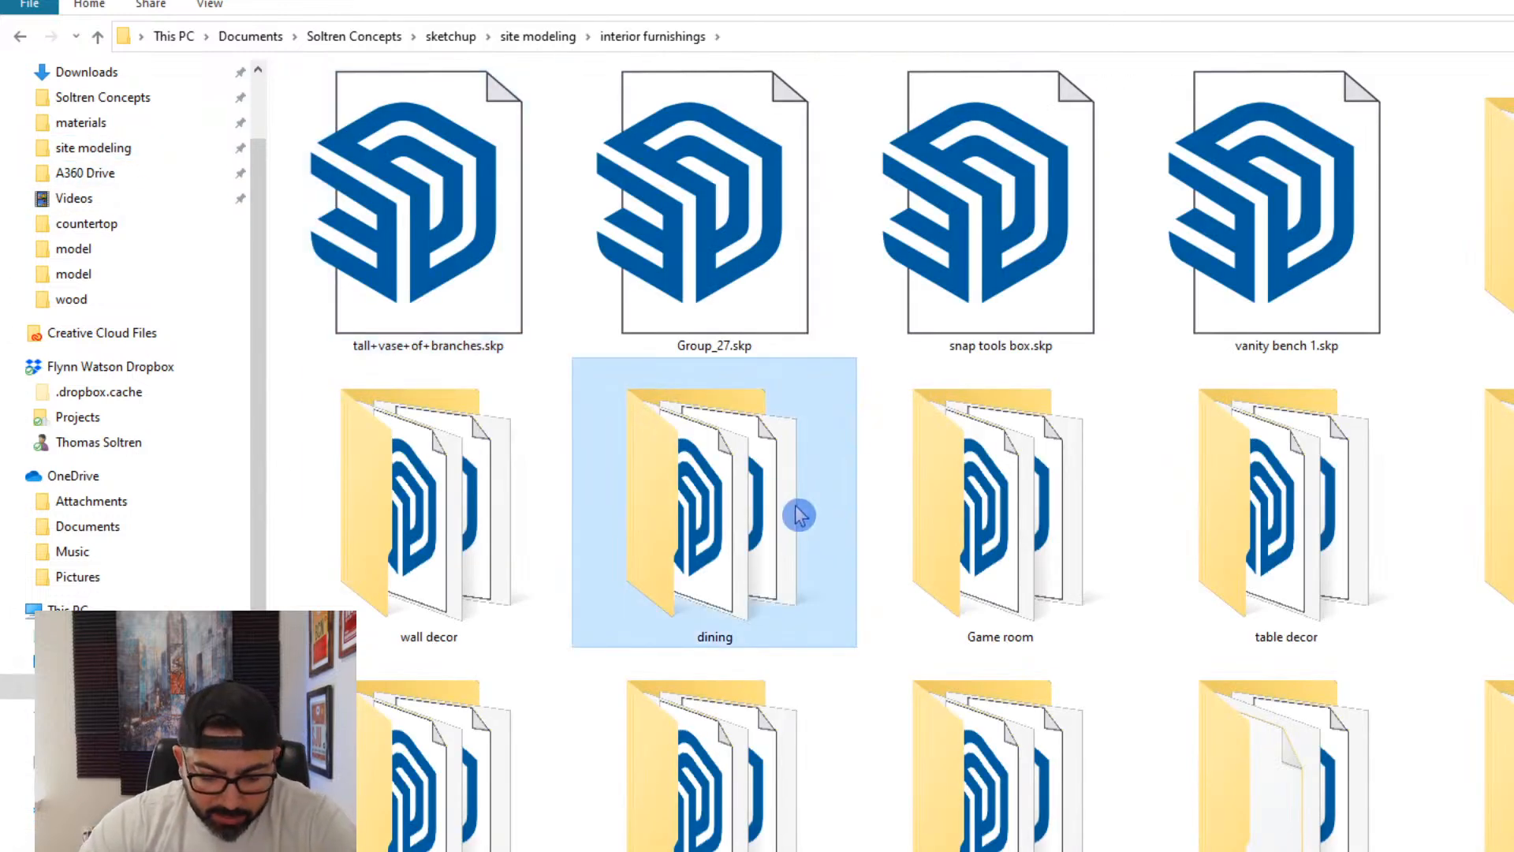
key(l)
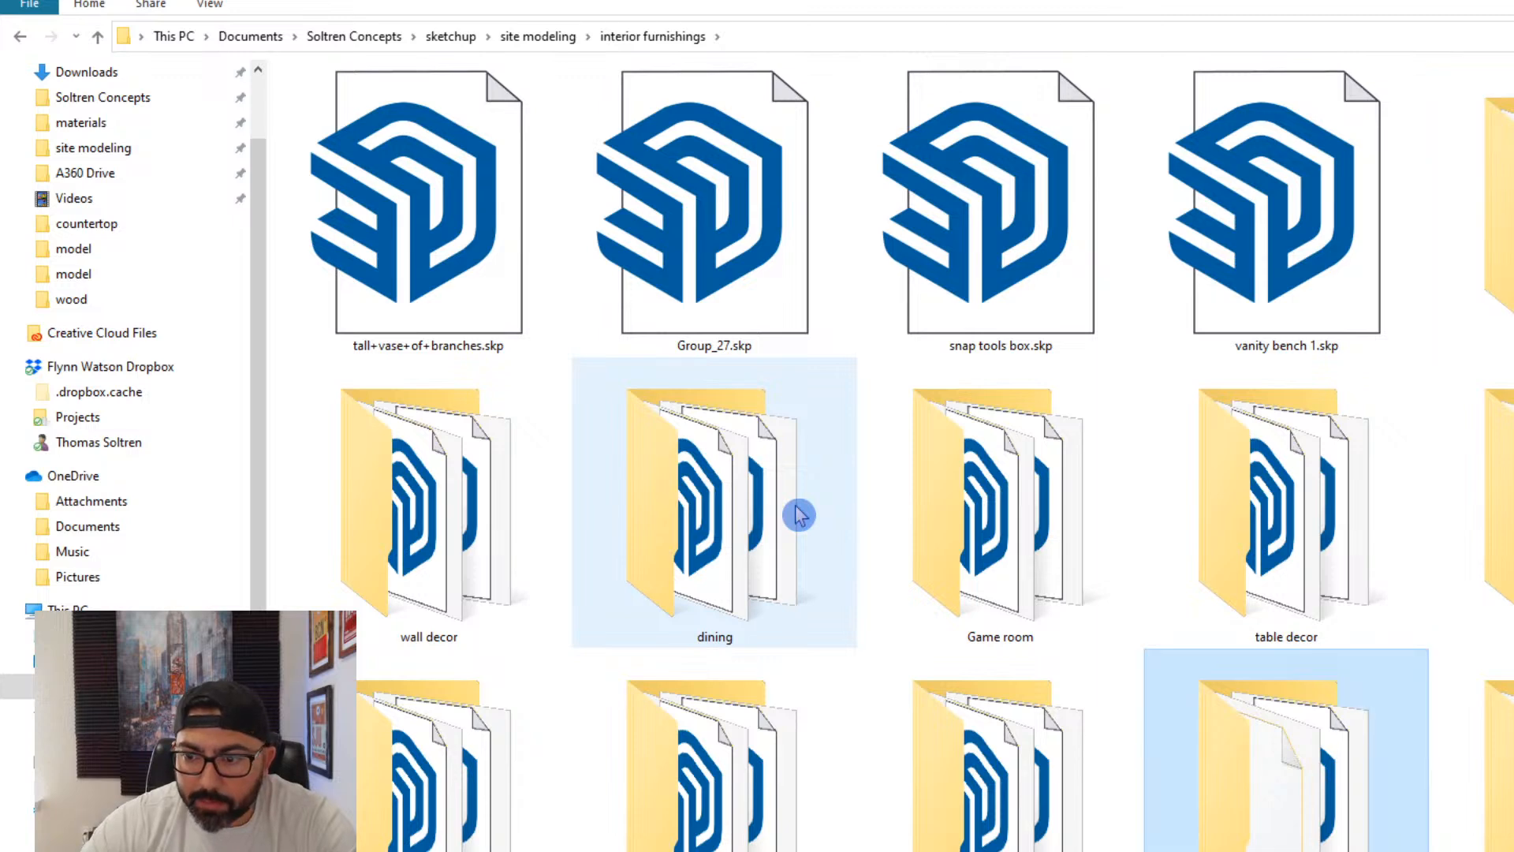
key(l)
key(Return)
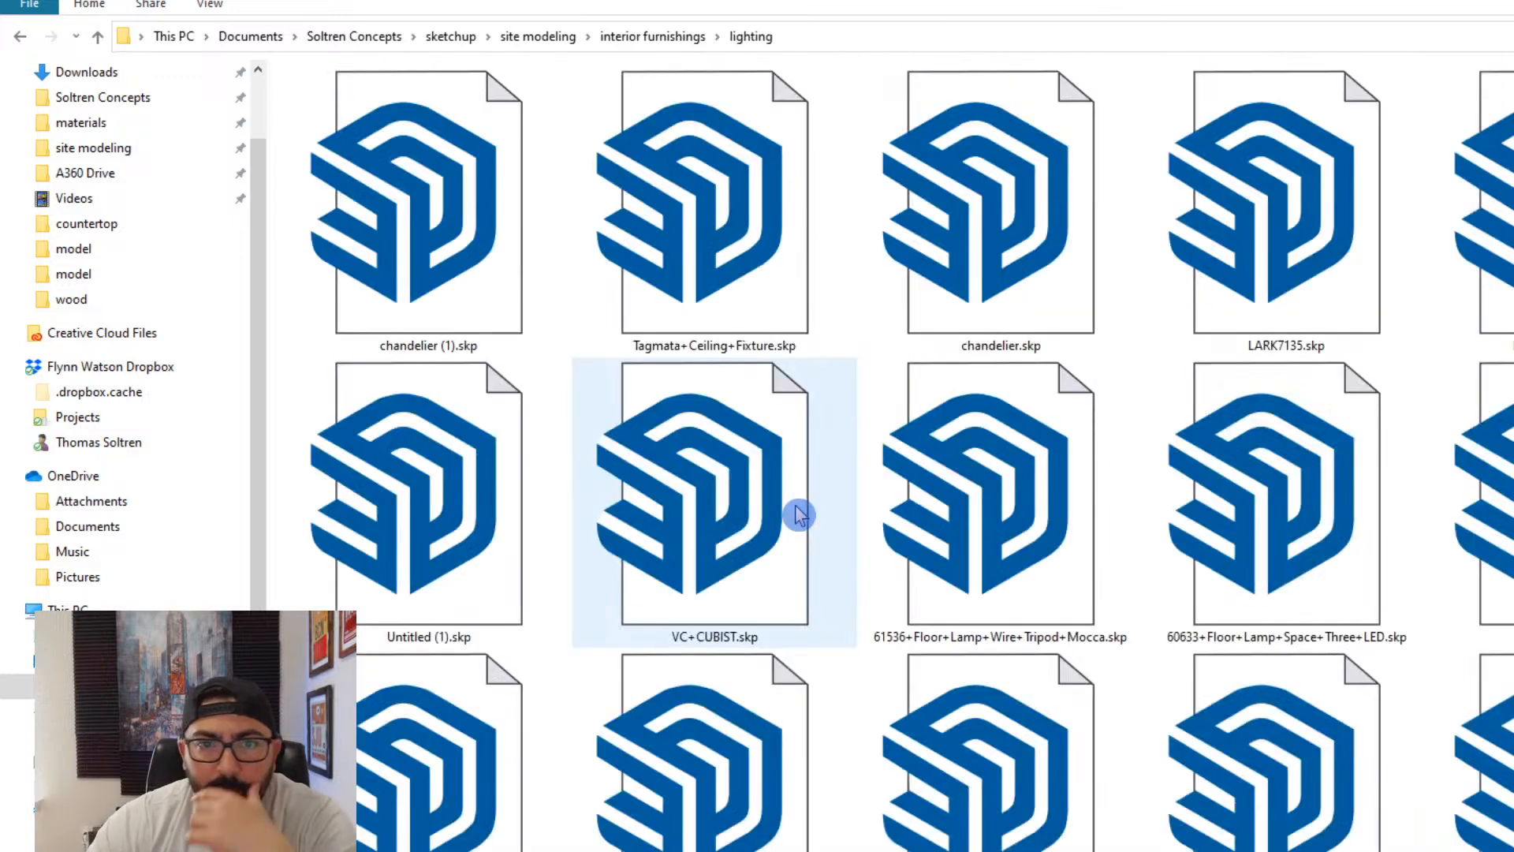
- Open the Crestar 56 ceiling fan, the Bedroom Fan and one more lighting file in SketchUp Pro 2021
scroll(865, 436, down, 10)
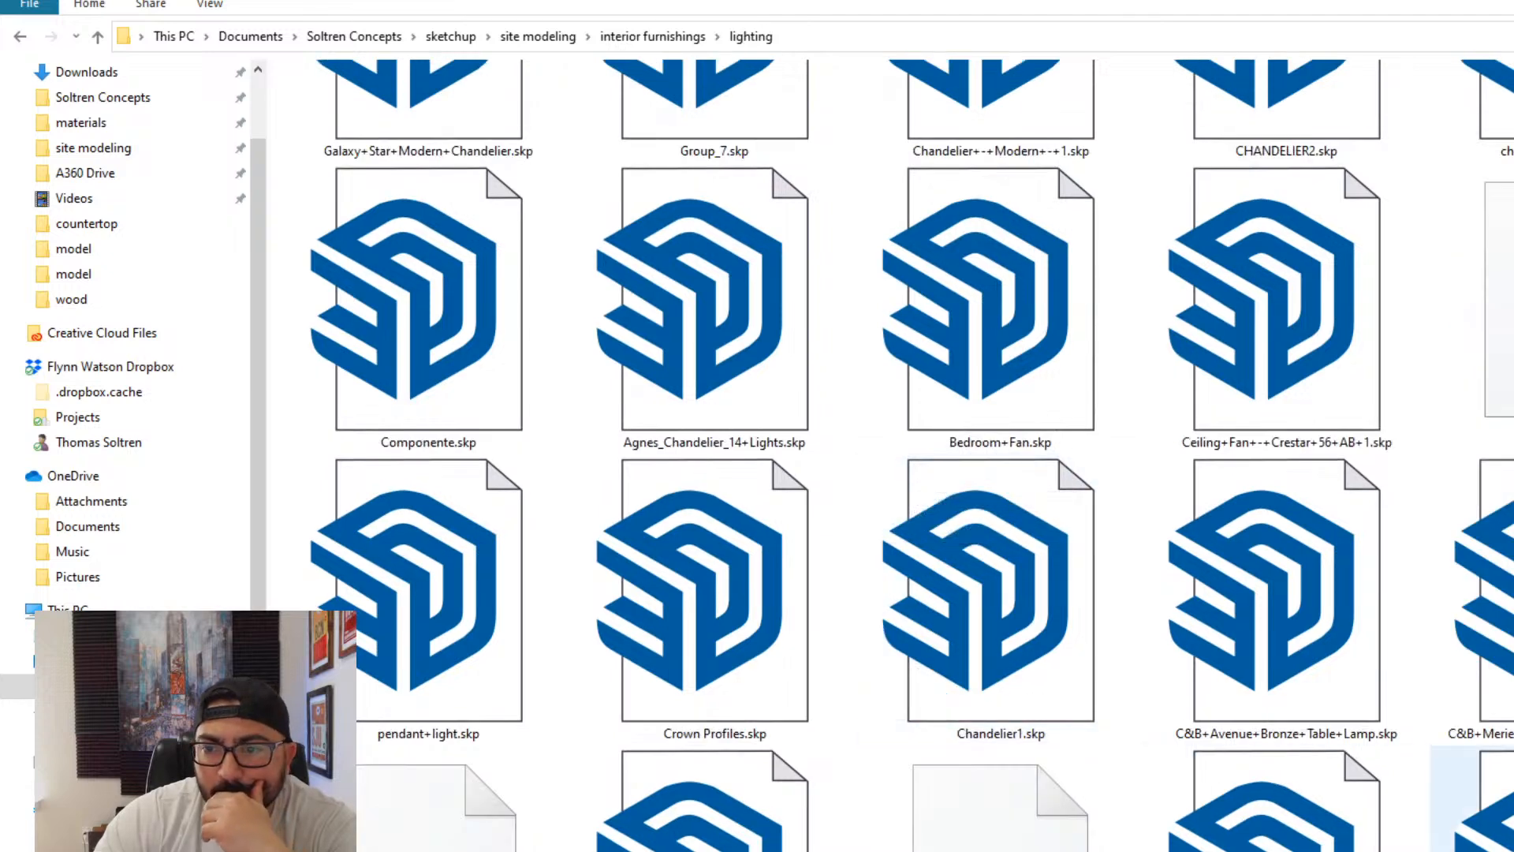
scroll(909, 455, up, 5)
scroll(909, 455, down, 5)
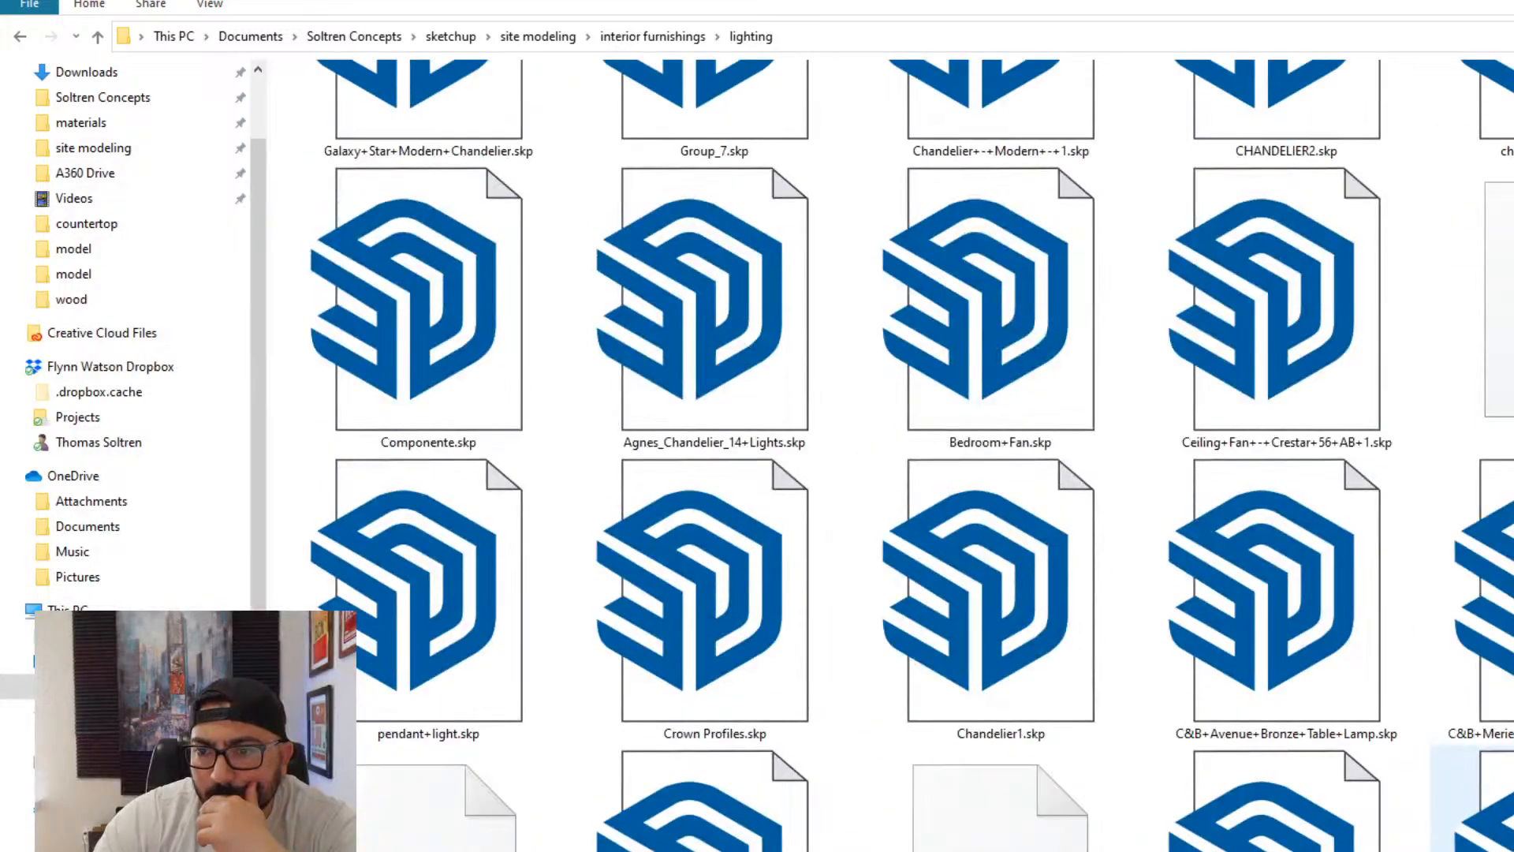
click(1313, 386)
right_click(1355, 403)
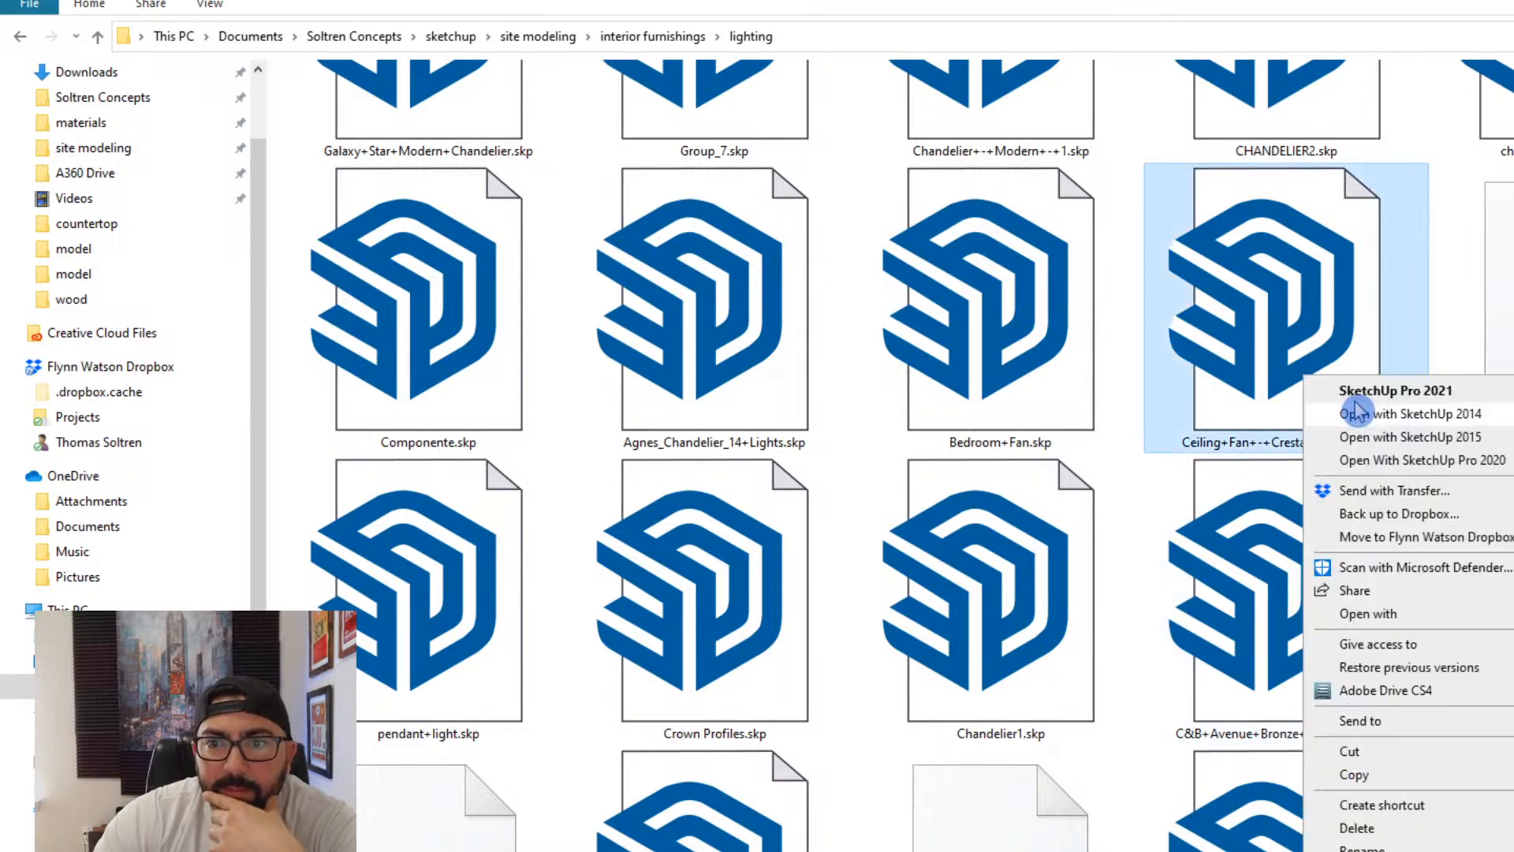
click(1382, 392)
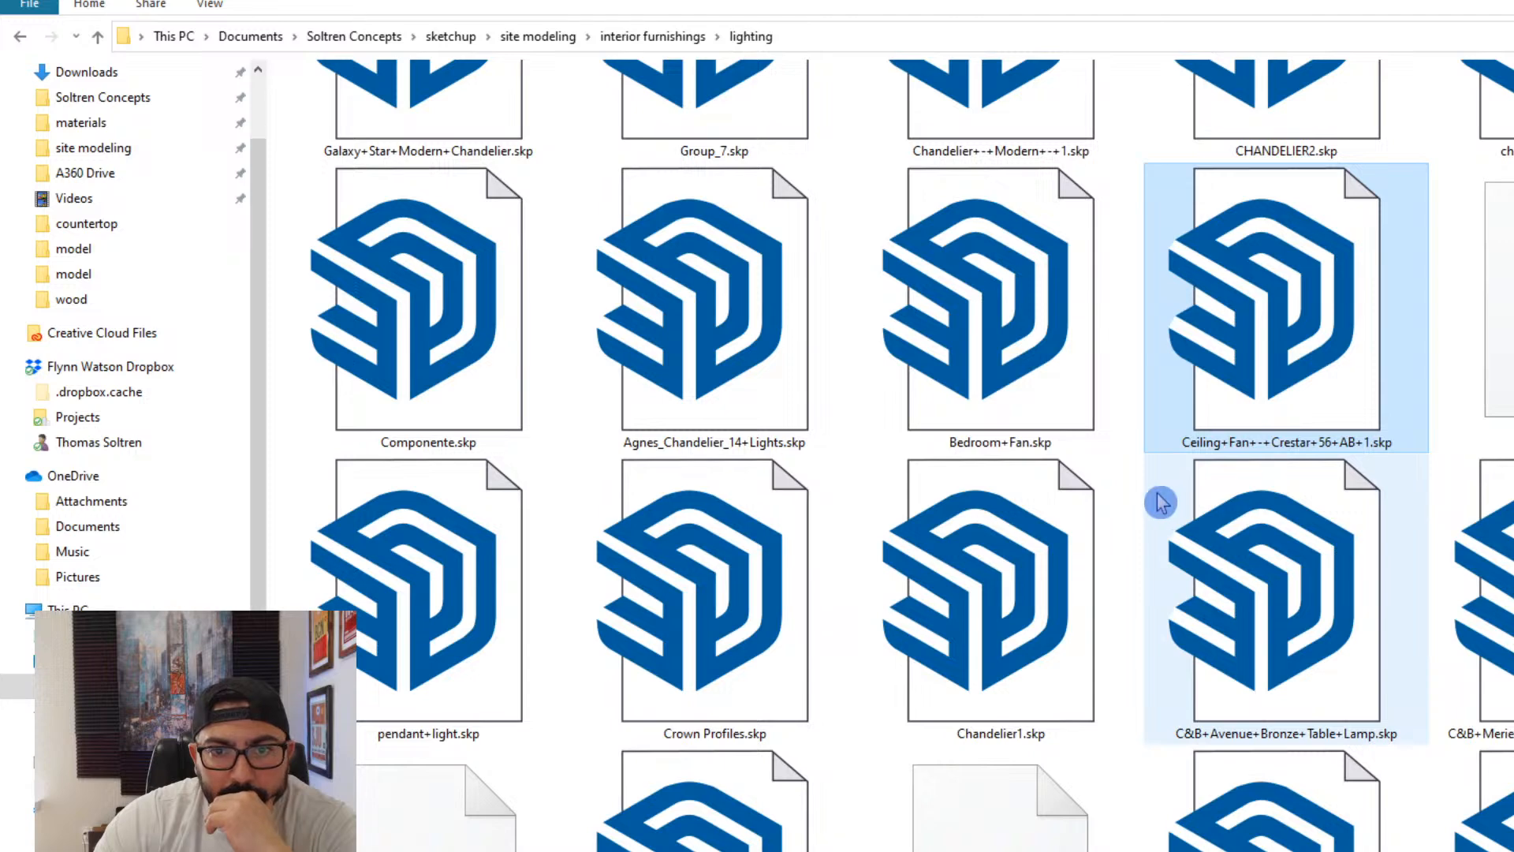
right_click(1033, 347)
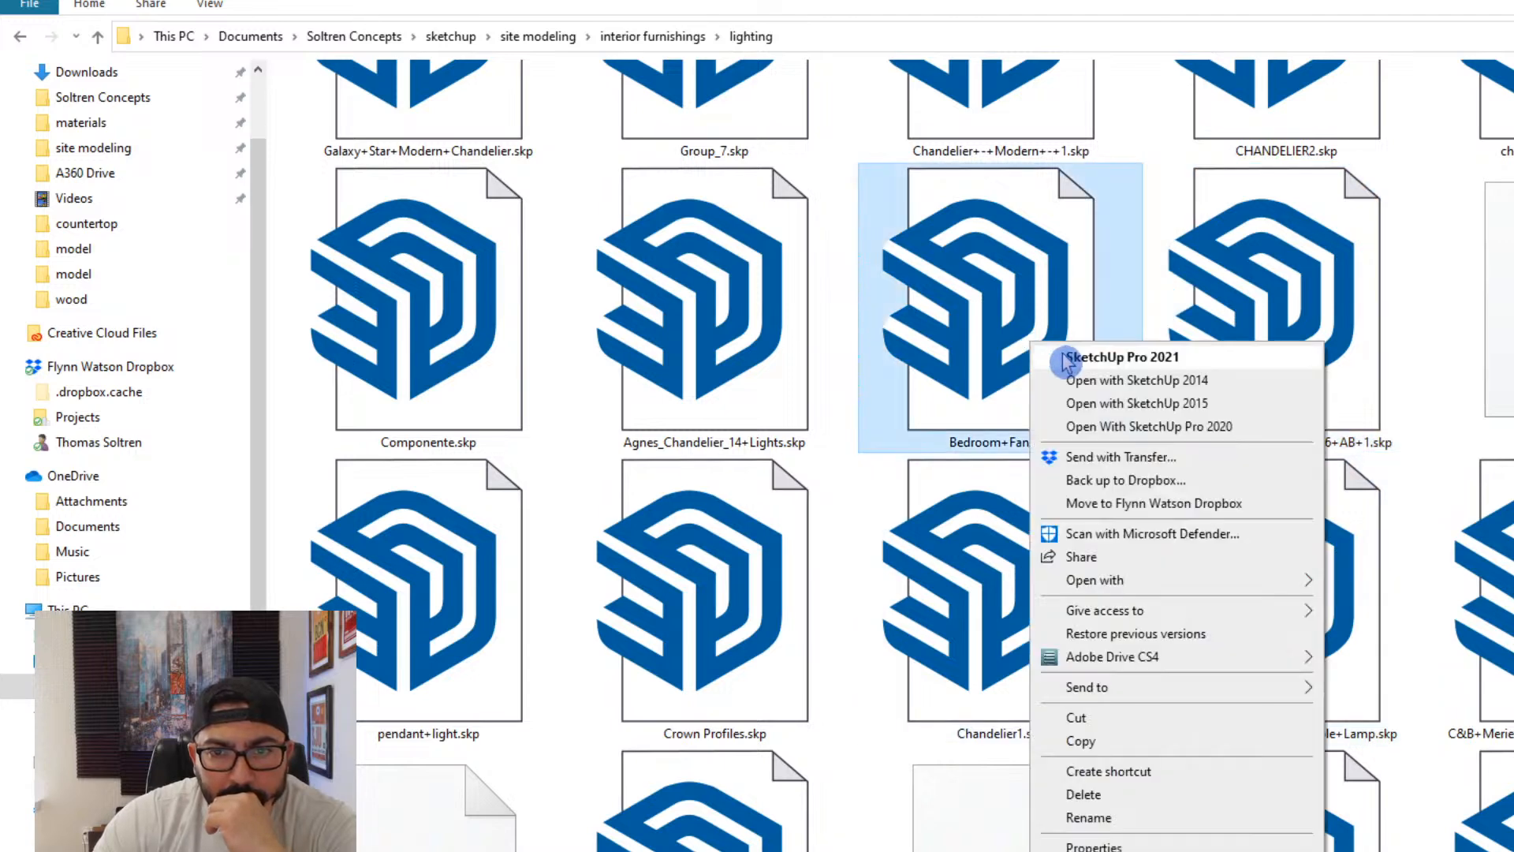
click(1066, 359)
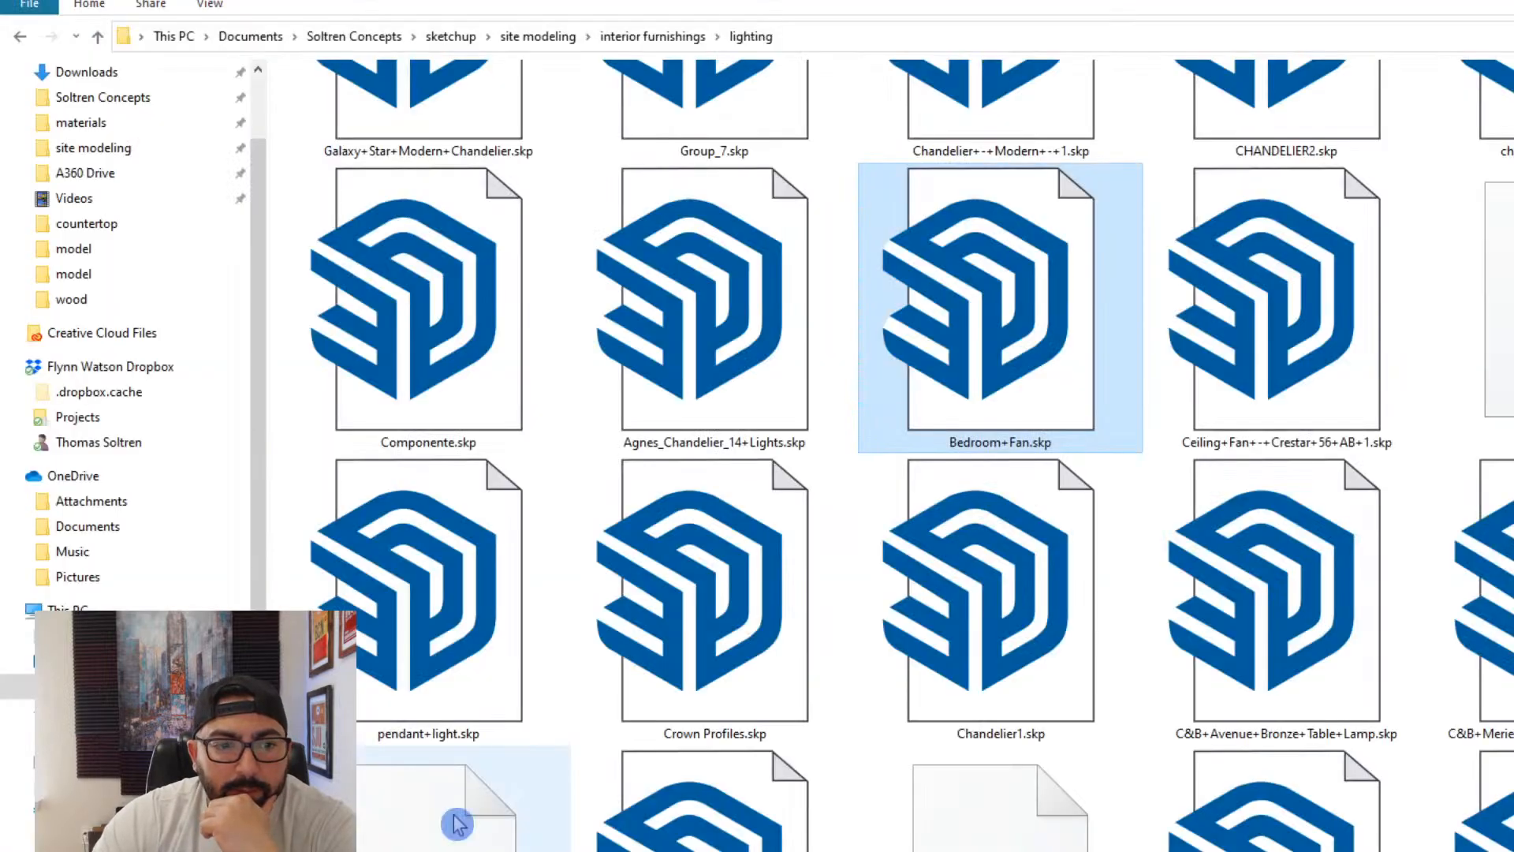
right_click(450, 654)
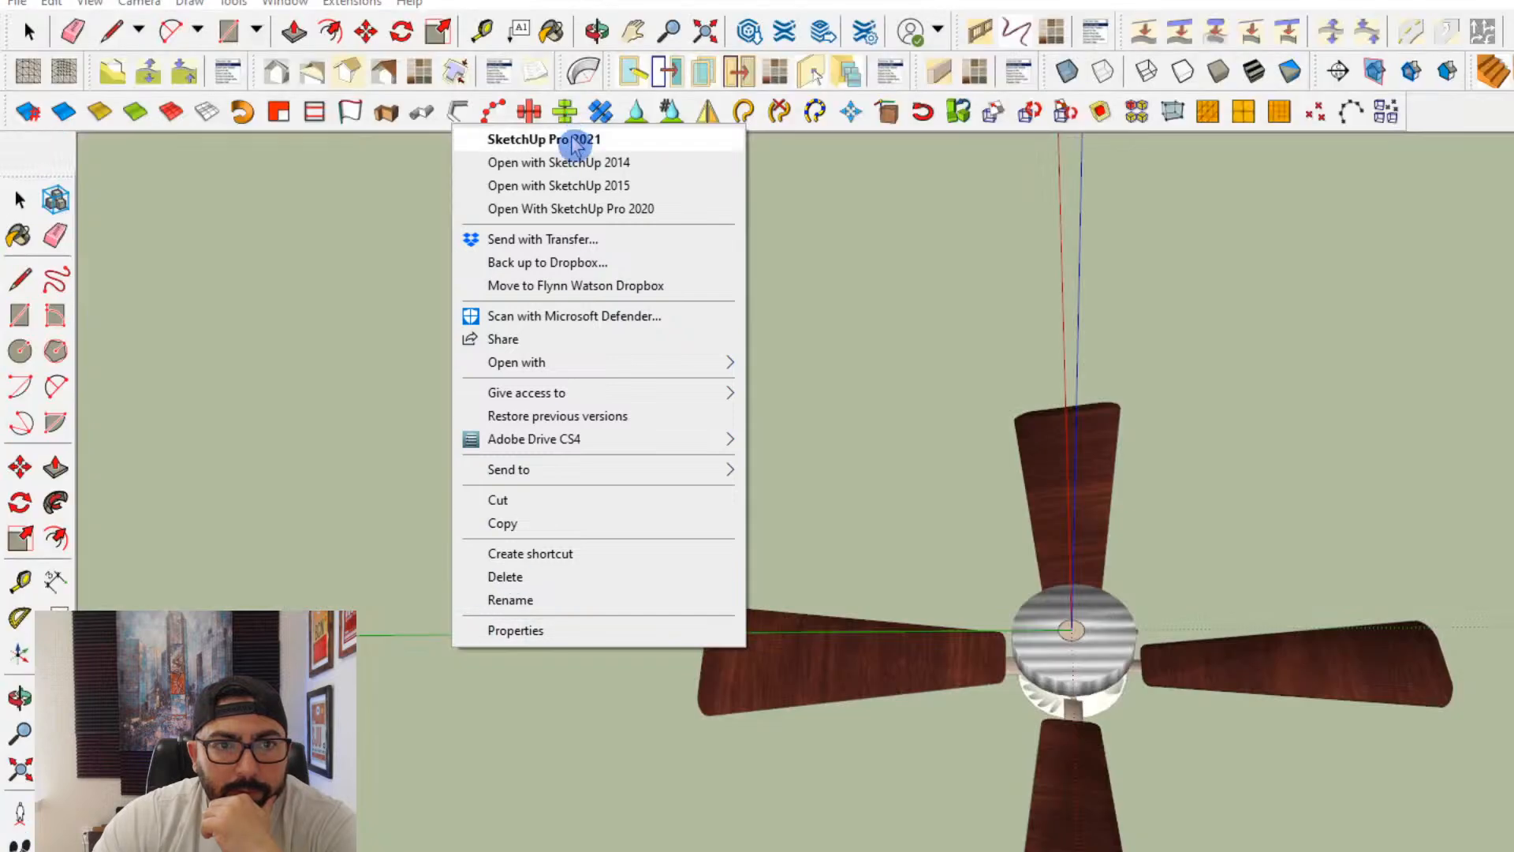
click(573, 140)
- Dismiss the file version notices and examine the opened fans and the chandelier from several angles to compare them
click(1112, 593)
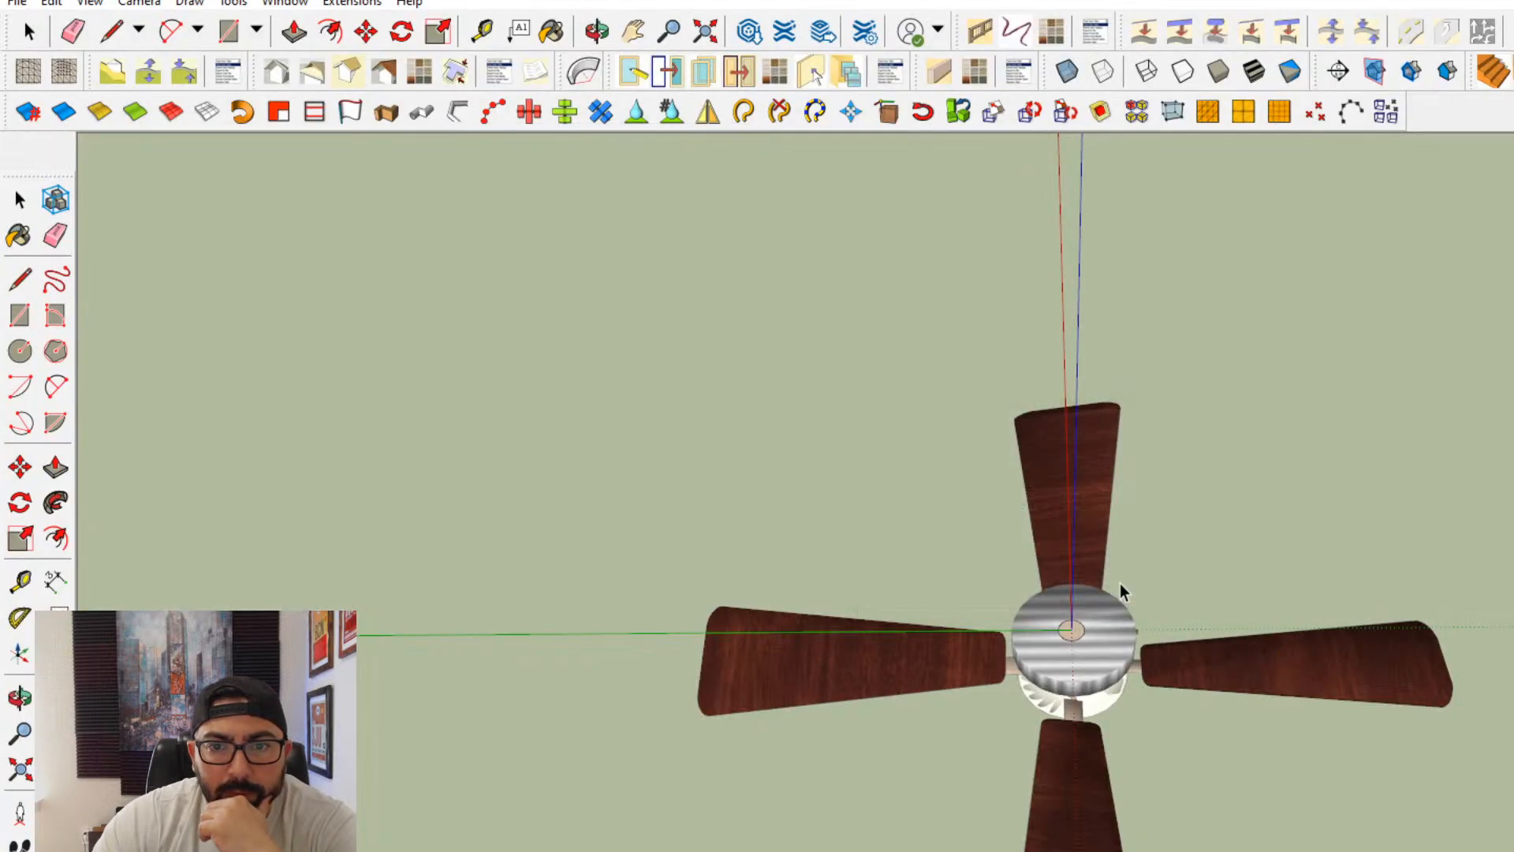
scroll(1175, 733, down, 5)
middle_drag(1351, 581, 1097, 759)
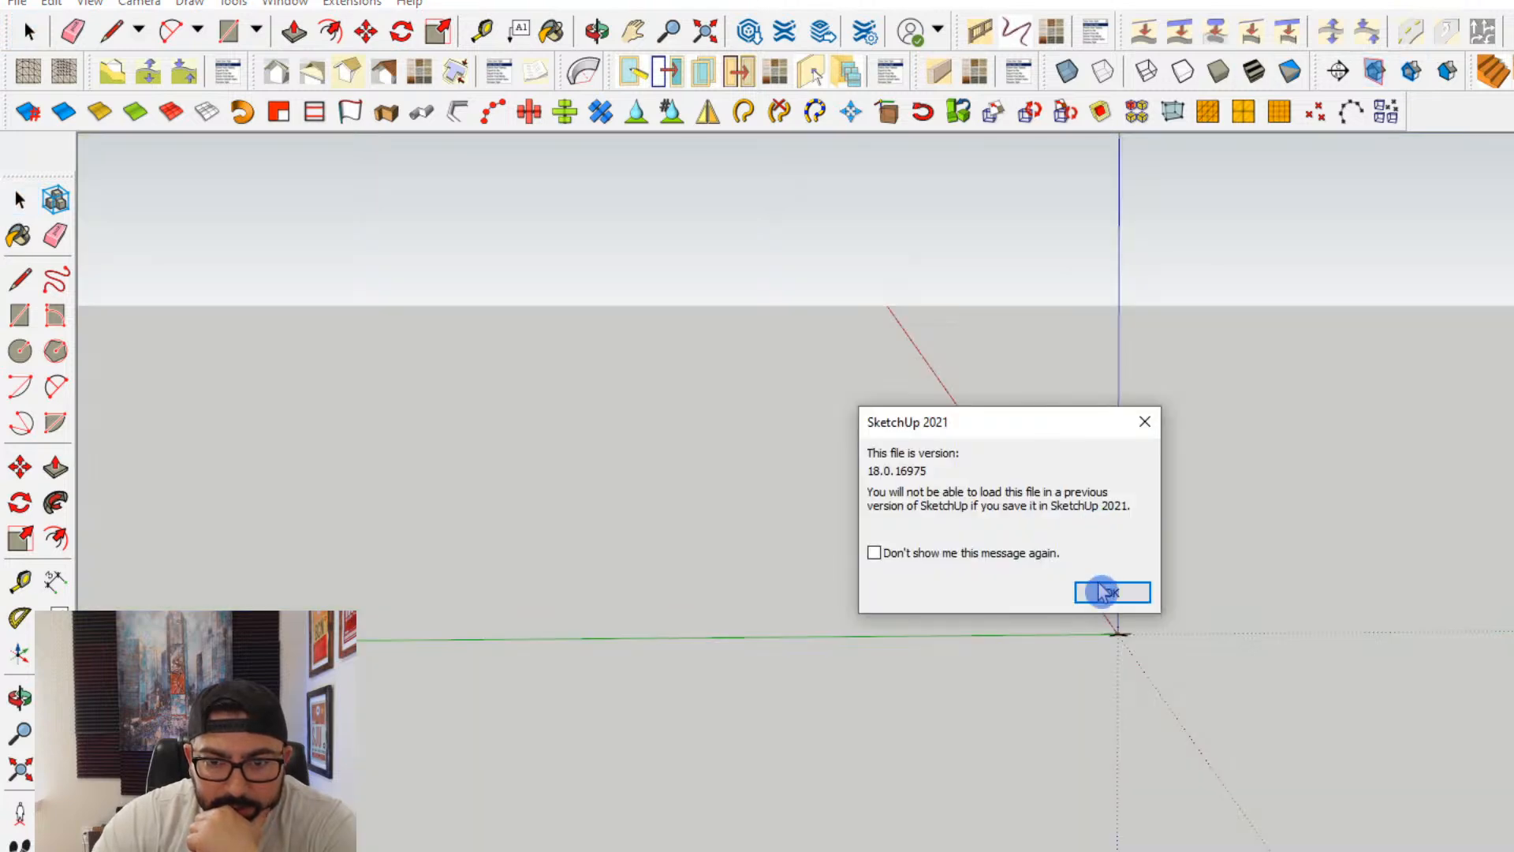
click(1112, 593)
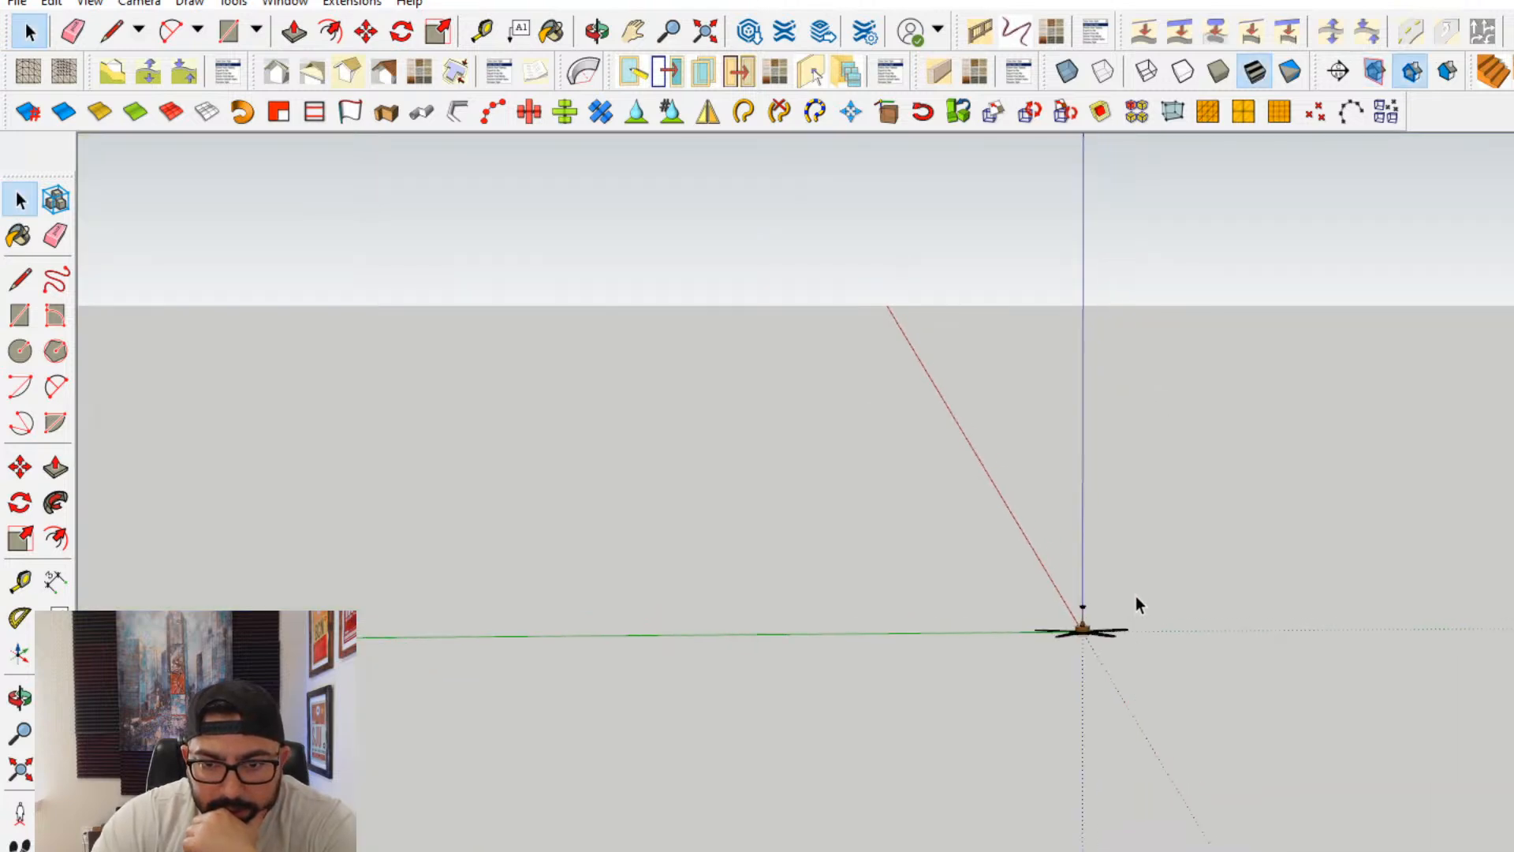
scroll(1057, 693, up, 5)
middle_drag(1037, 649, 828, 298)
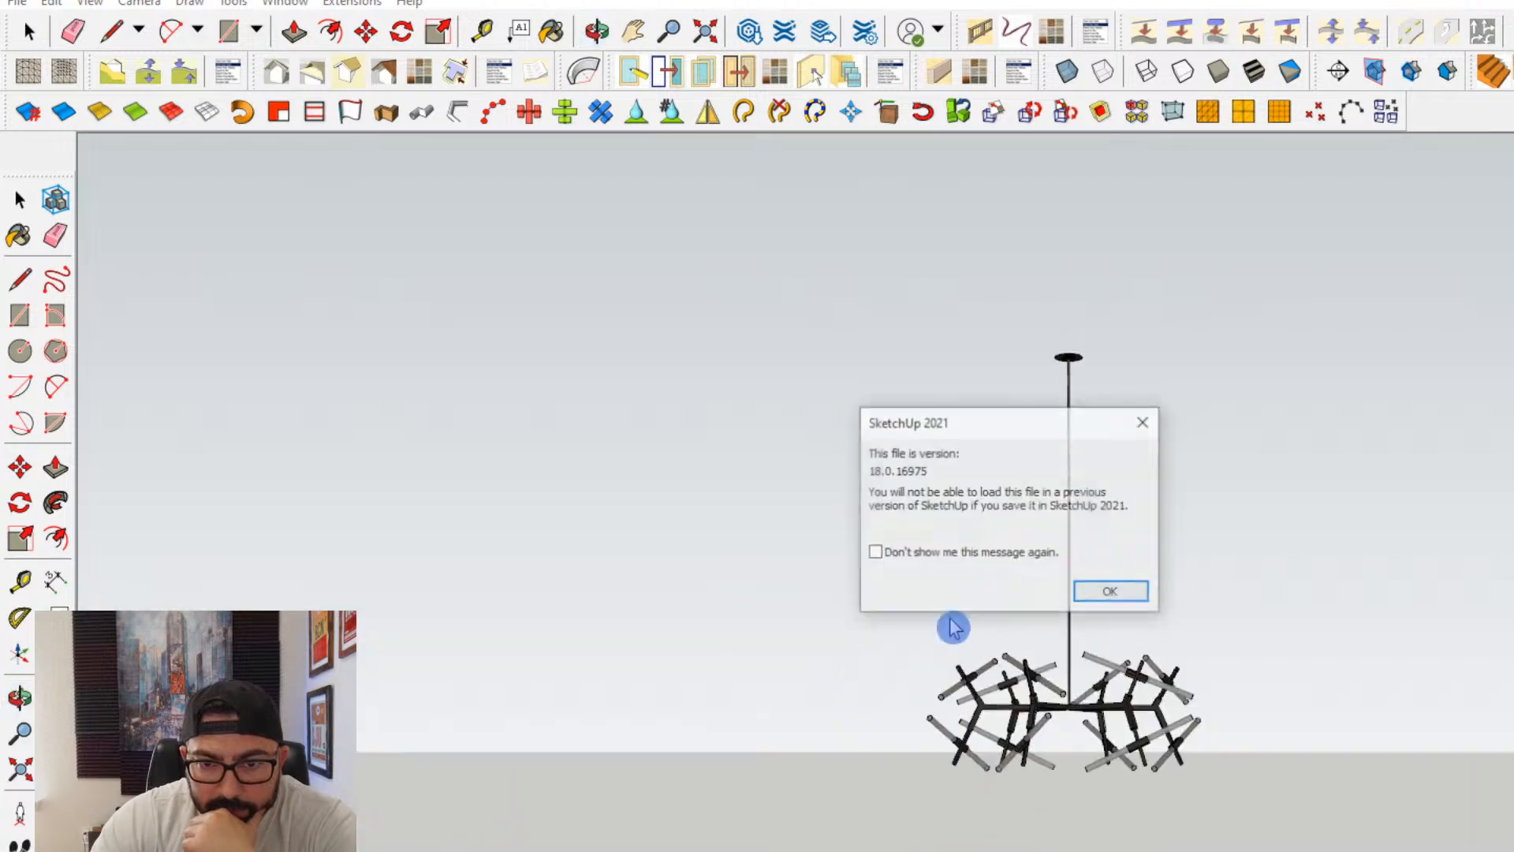
click(1107, 597)
mouse_move(1109, 606)
middle_down()
mouse_move(1048, 671)
mouse_move(977, 702)
middle_up()
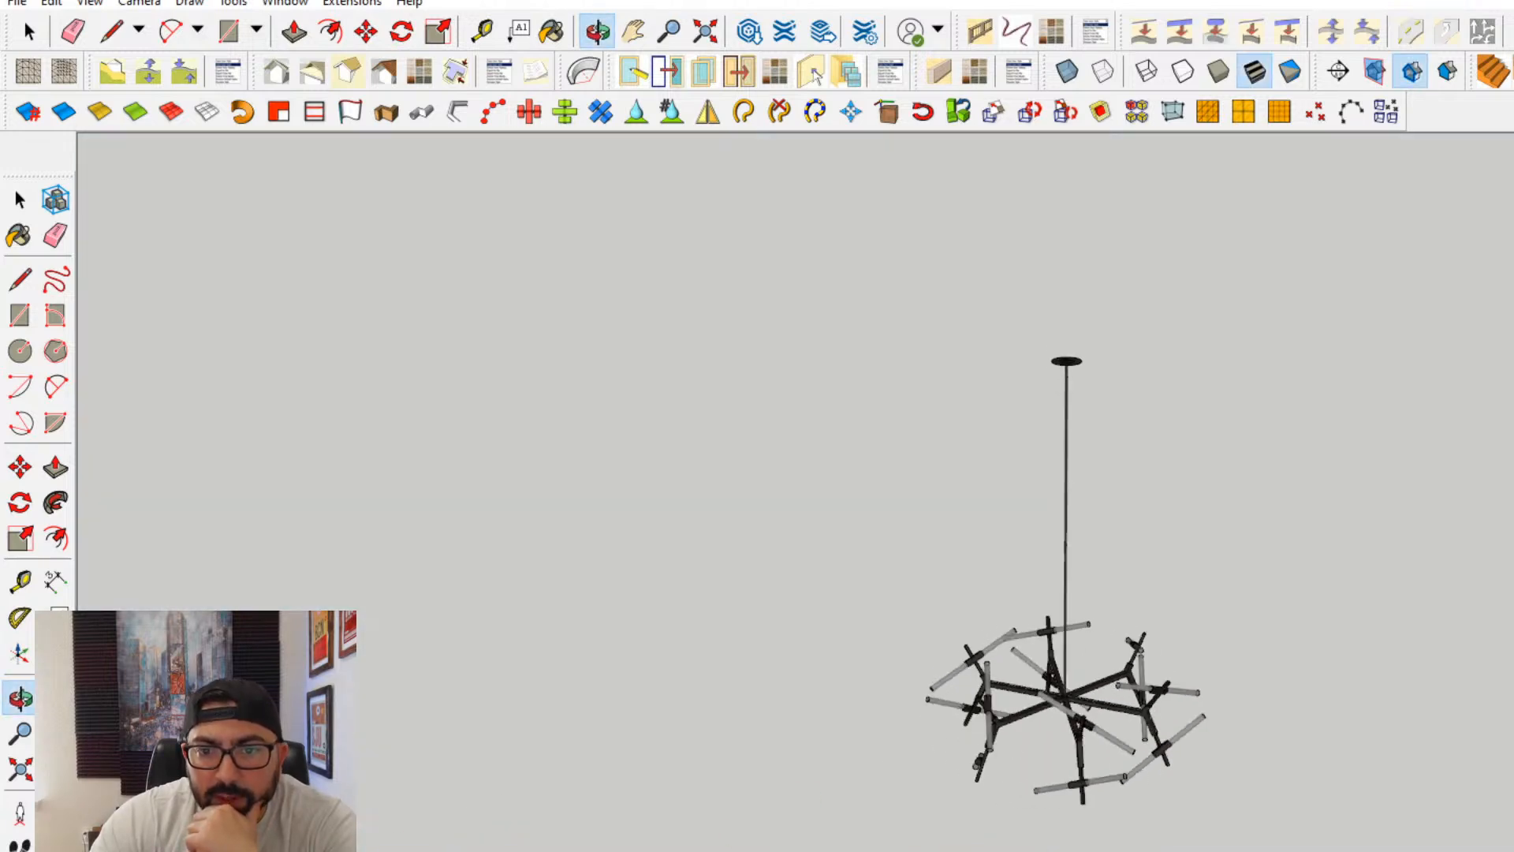
key(space)
click(1066, 718)
key(Delete)
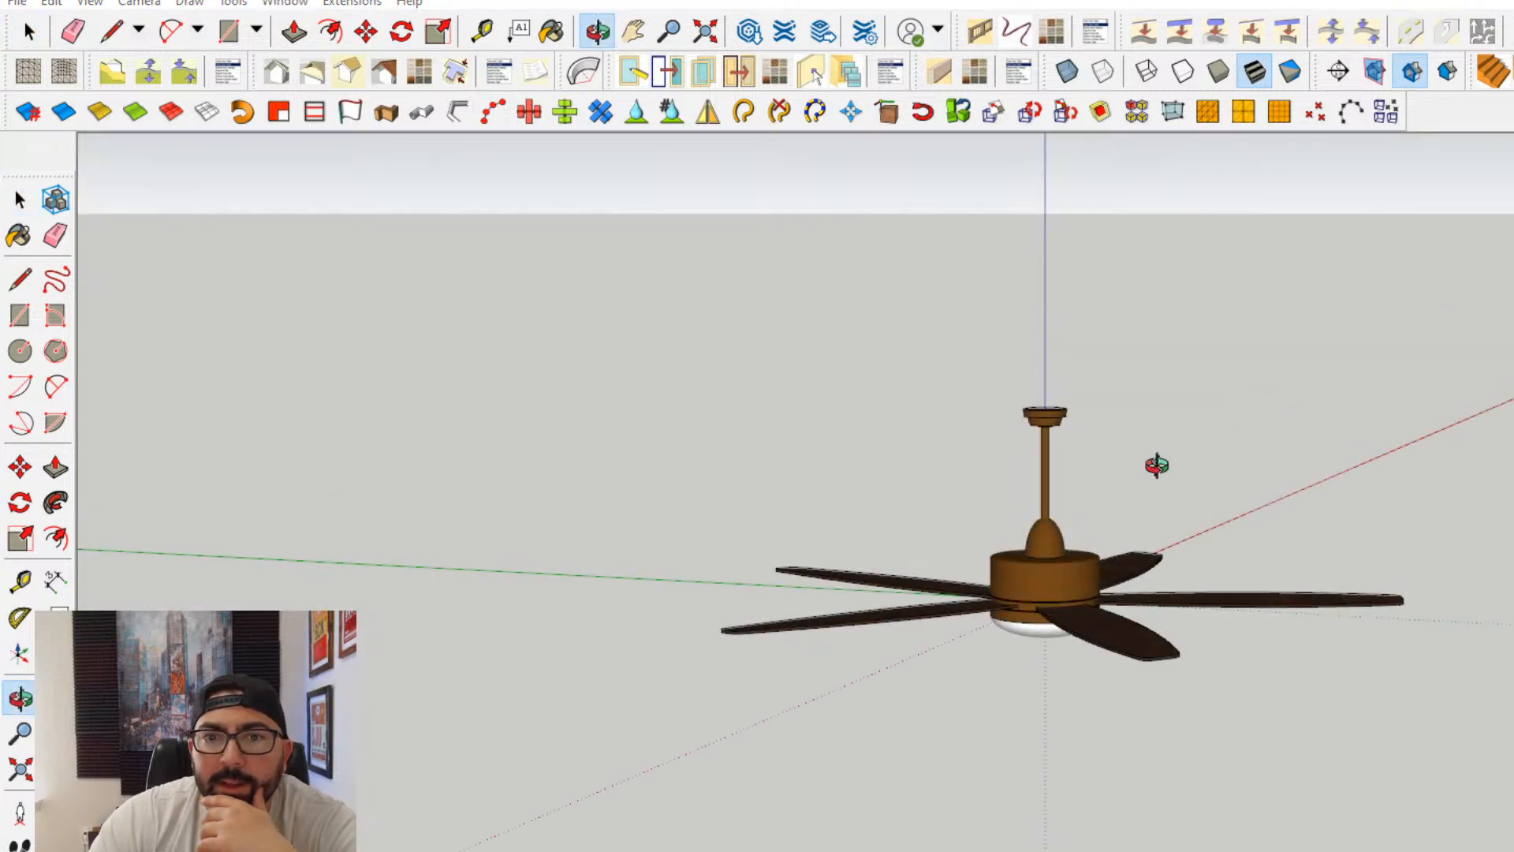
drag(1157, 465, 912, 329)
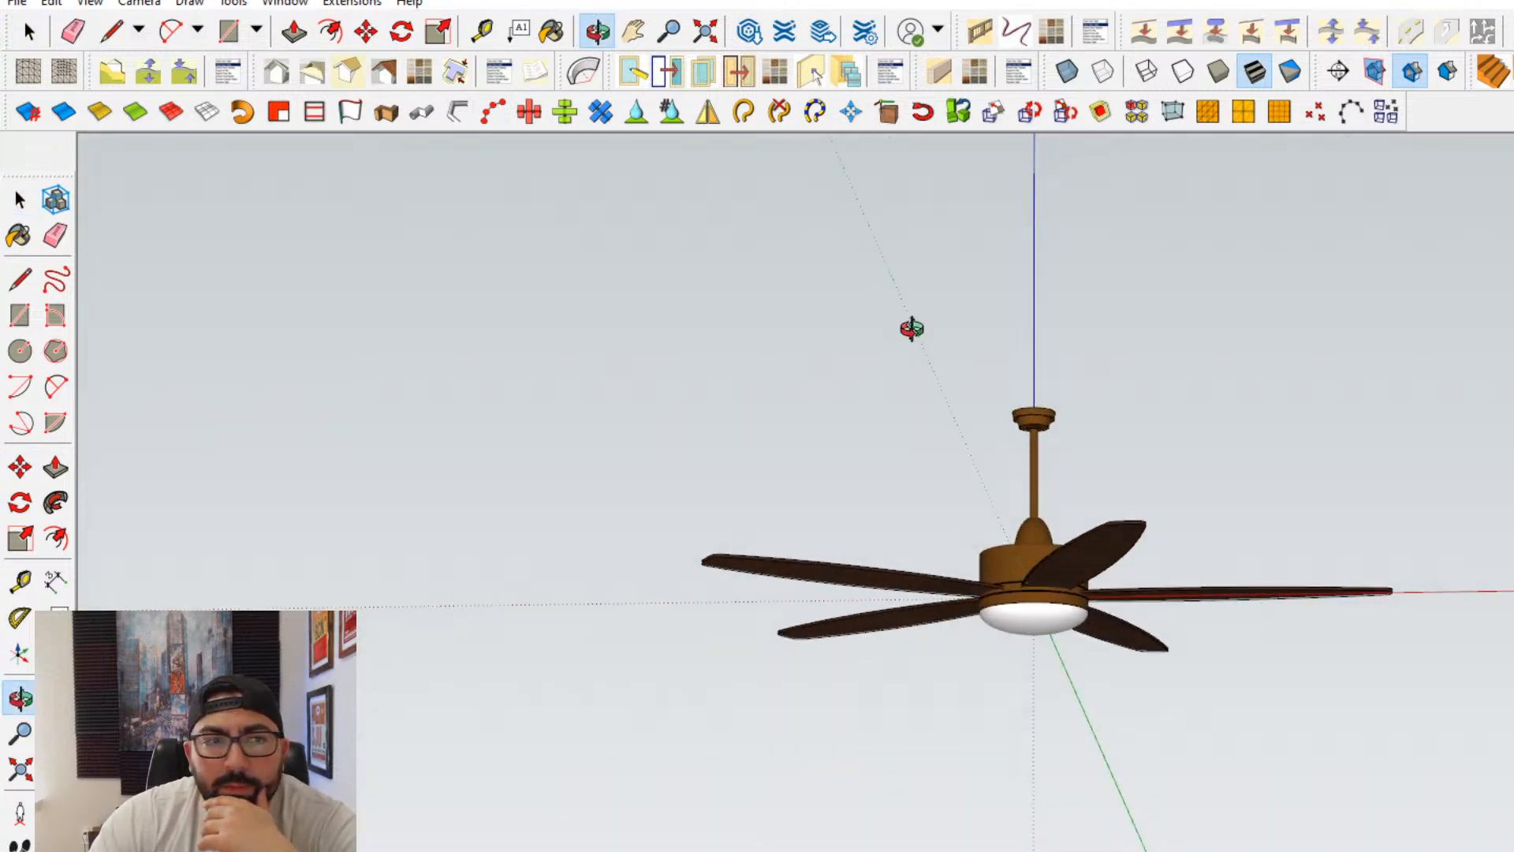
- Copy the bronze ceiling fan with dark blades and a white light to the clipboard
key(space)
click(1048, 566)
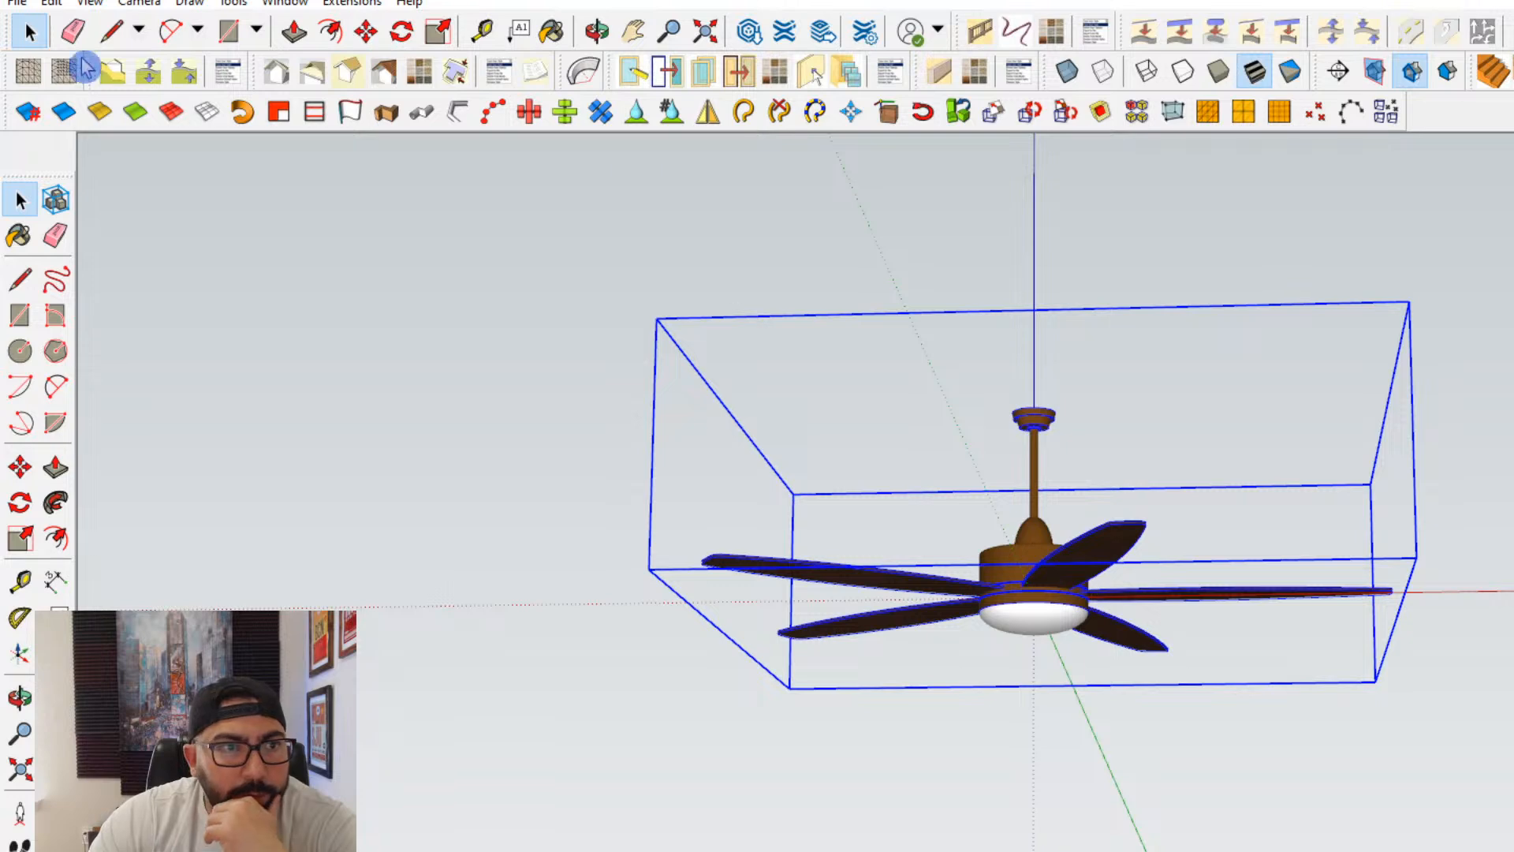
click(51, 3)
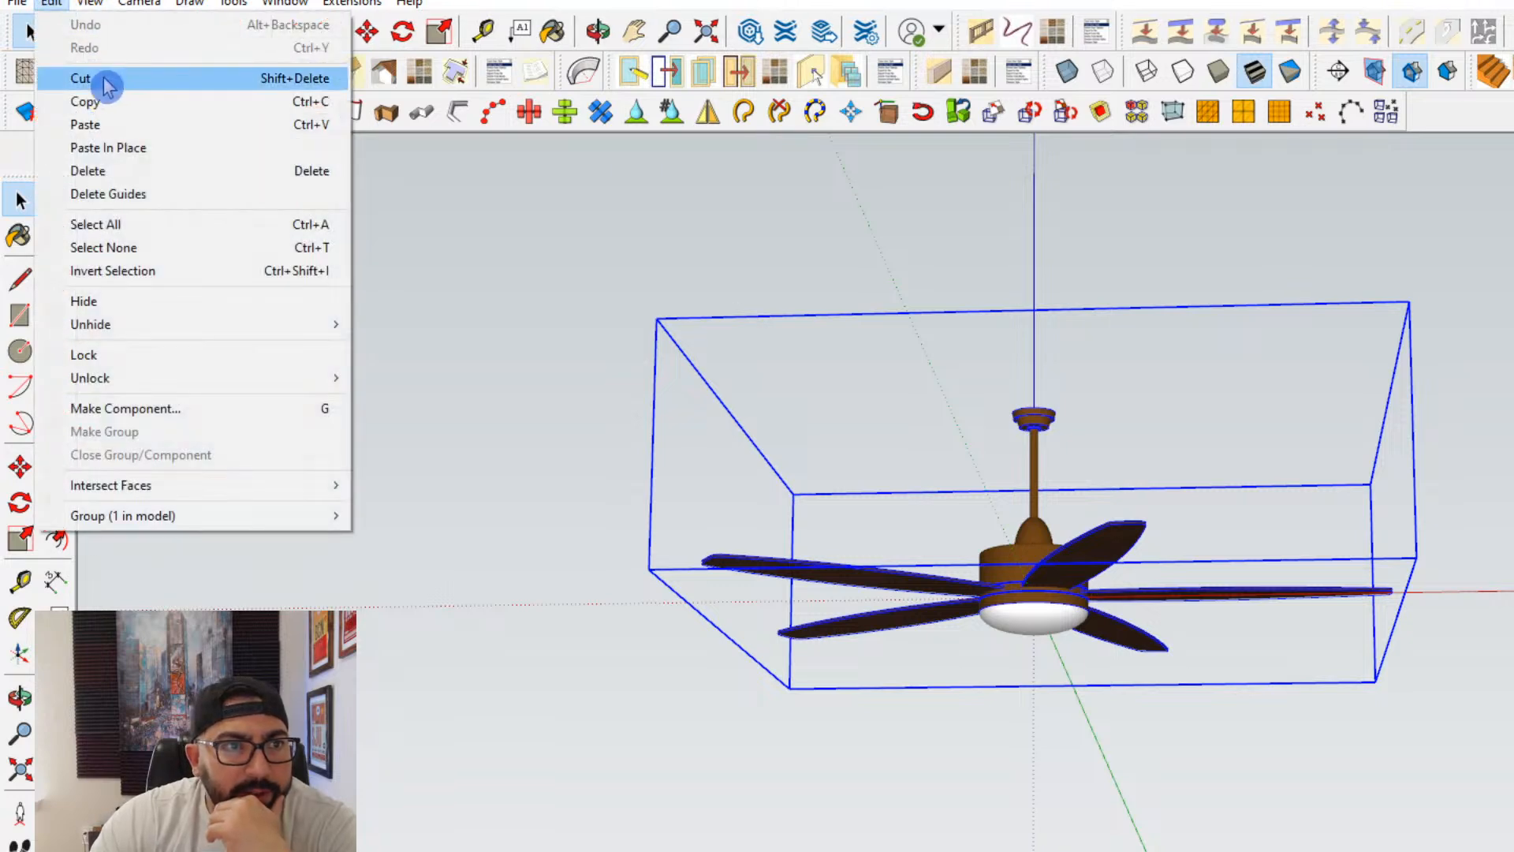
click(84, 101)
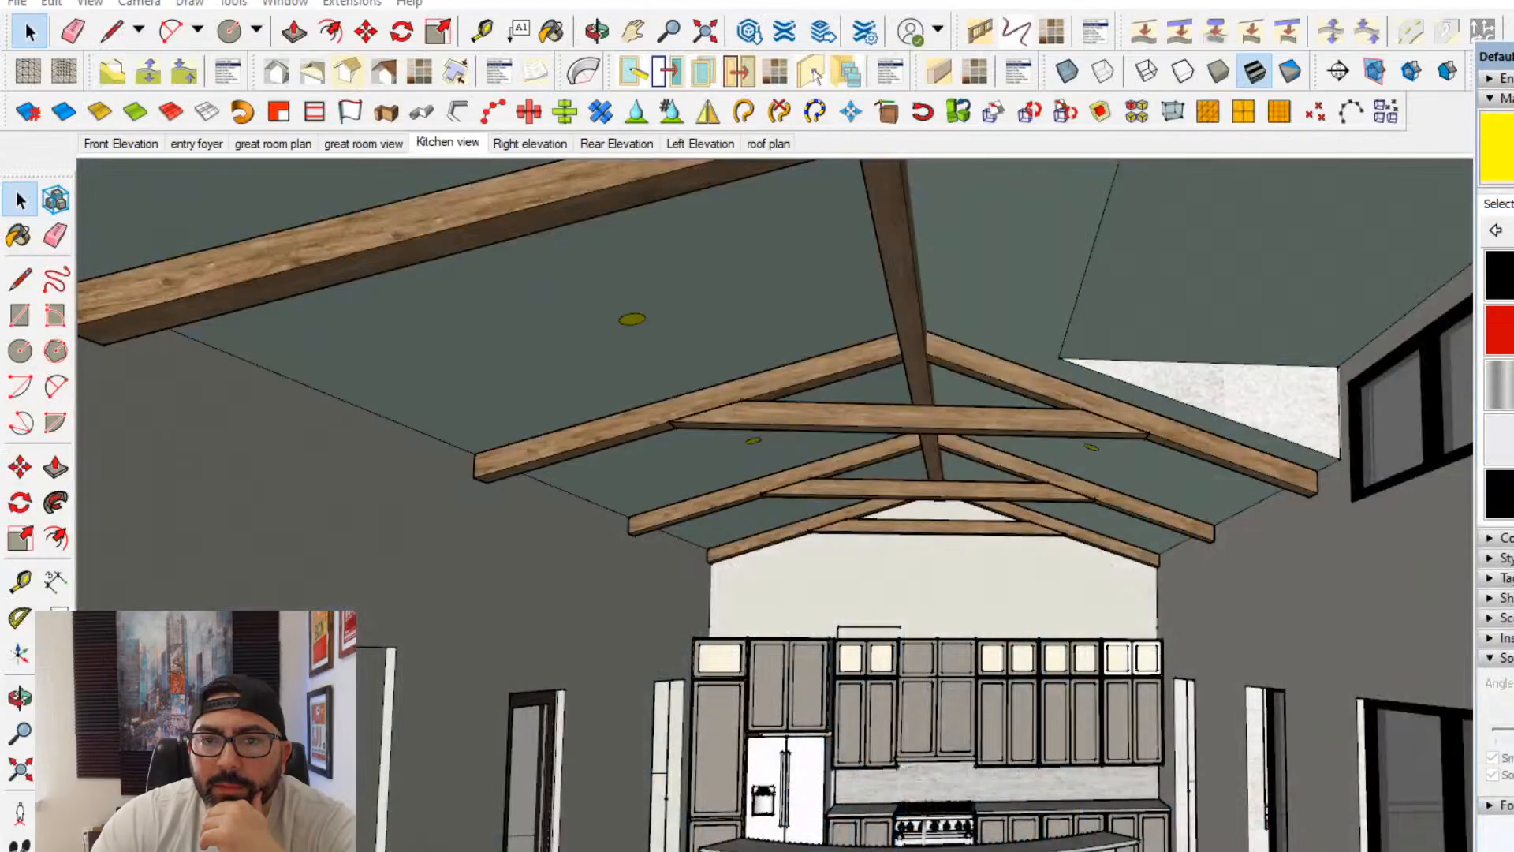
- Paste the ceiling fan into the interior model and place it in front of the stone fireplace, near the ceiling
click(51, 2)
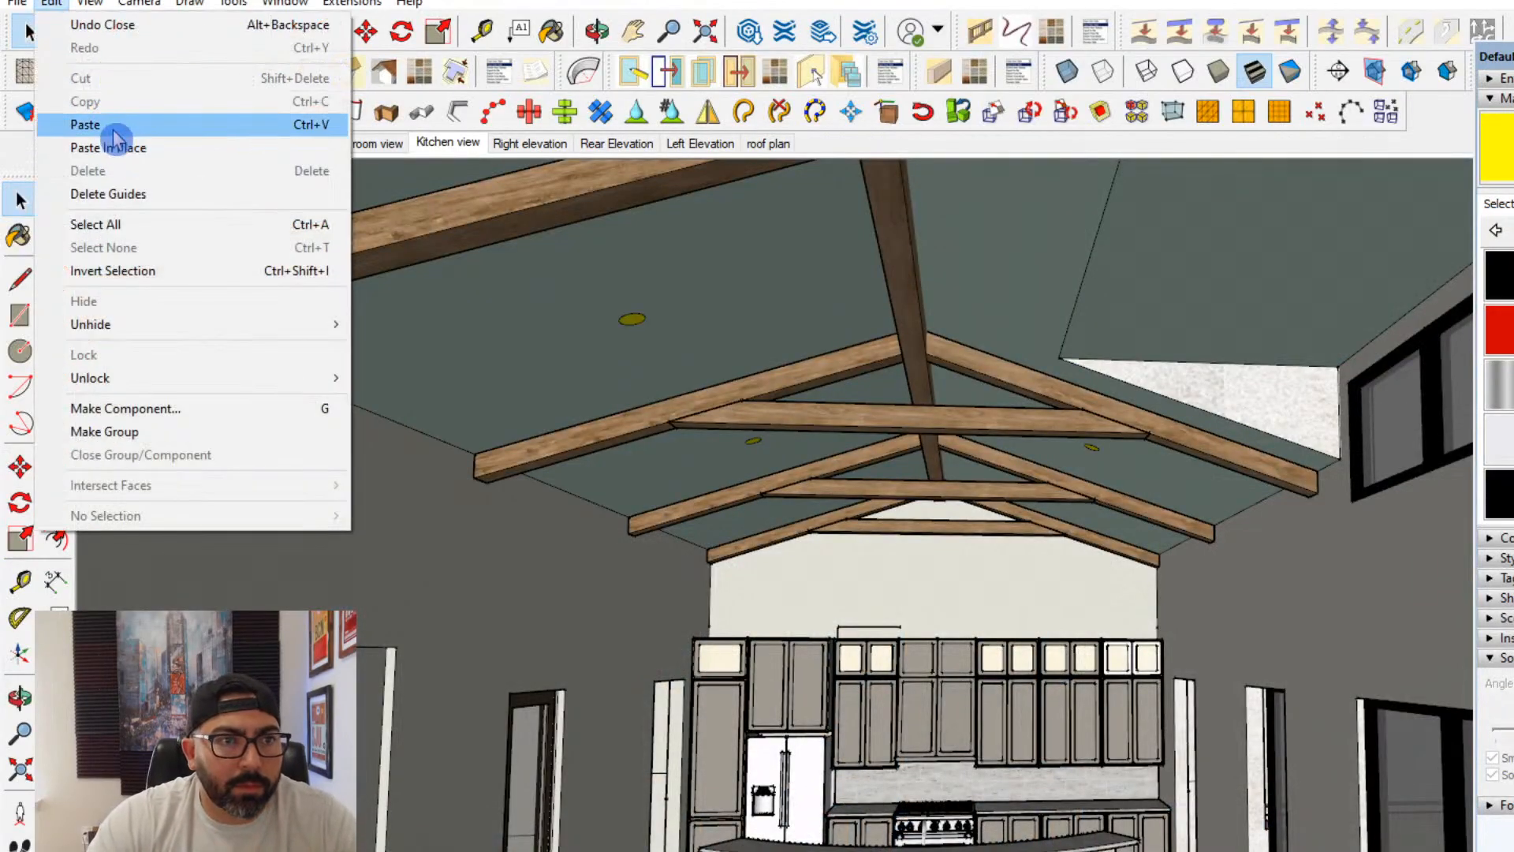
click(111, 132)
middle_drag(750, 522, 1195, 401)
scroll(601, 544, up, 3)
middle_drag(602, 544, 394, 615)
shift+middle_drag(394, 615, 556, 355)
scroll(747, 646, up, 4)
shift+middle_drag(556, 355, 758, 737)
scroll(680, 371, up, 3)
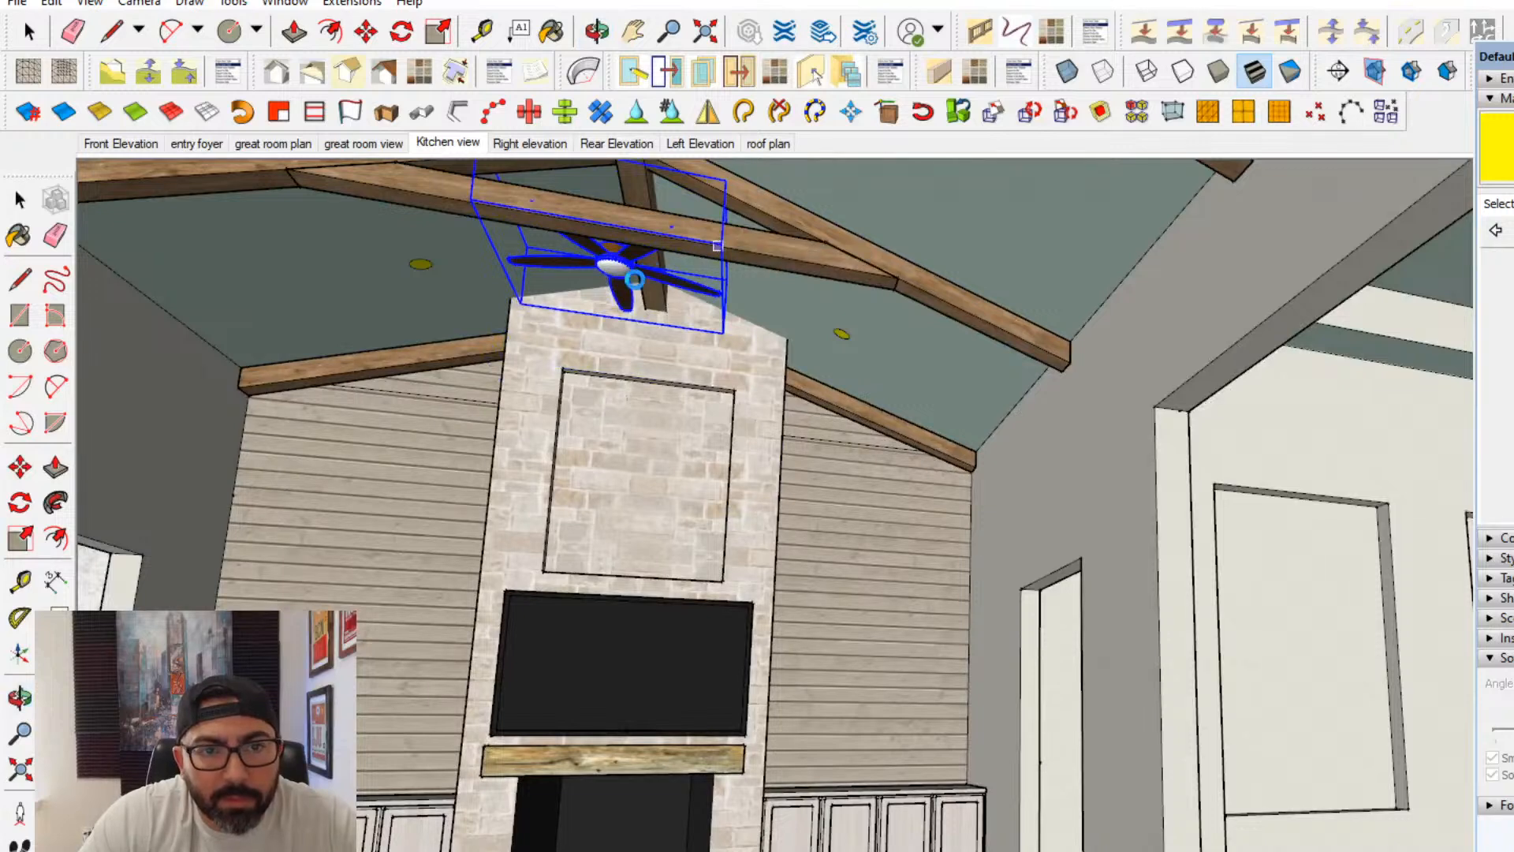
scroll(636, 276, up, 2)
click(636, 276)
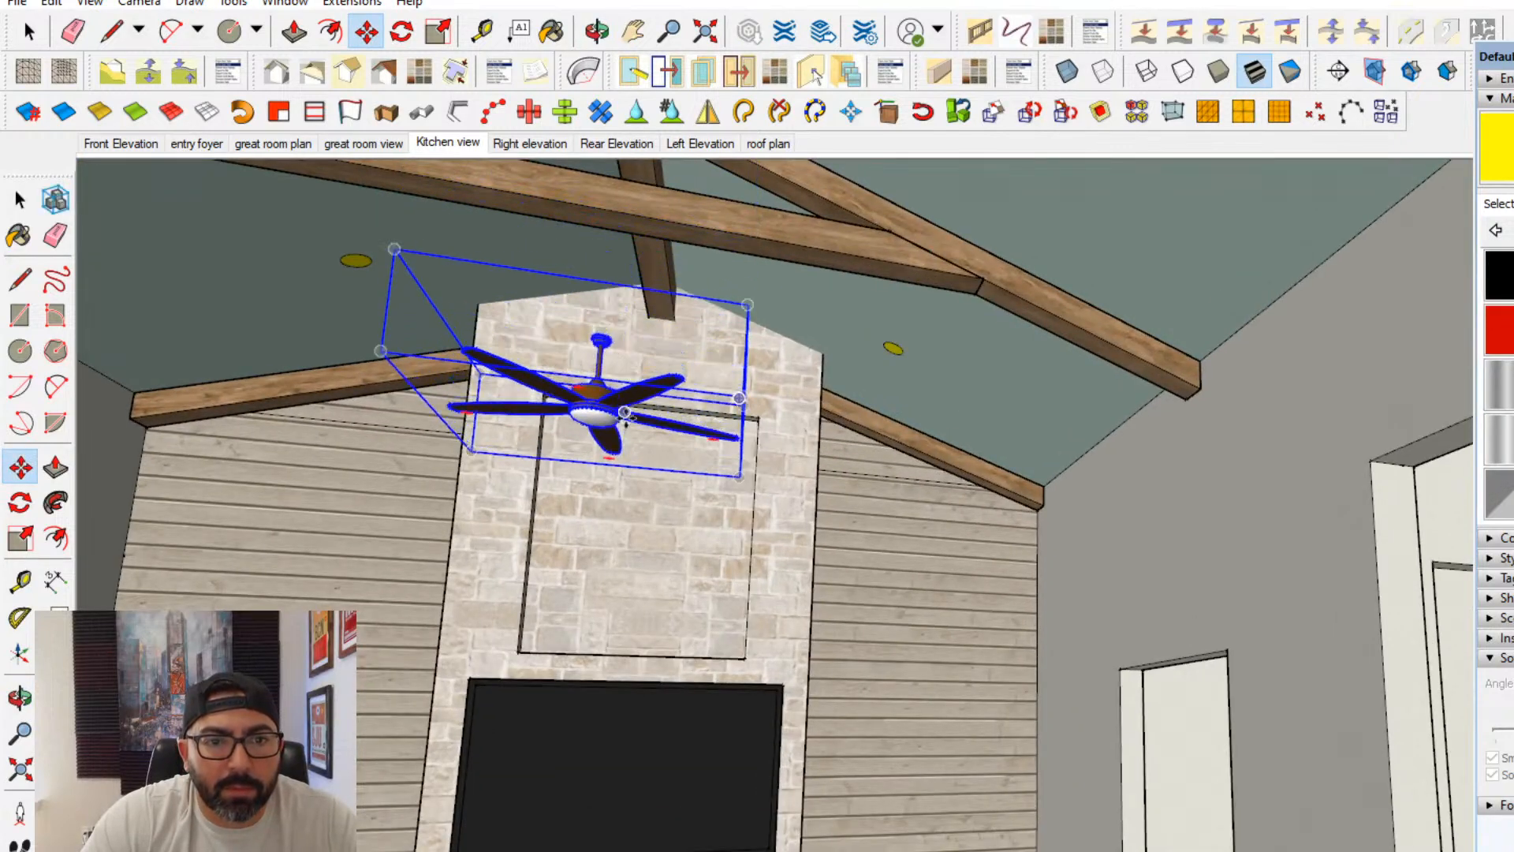
- Move the ceiling fan so its mount meets the truss crossbeam in front of the stone fireplace, and check its position from around the great room
click(625, 418)
scroll(591, 323, up, 3)
scroll(585, 315, up, 2)
scroll(659, 339, down, 3)
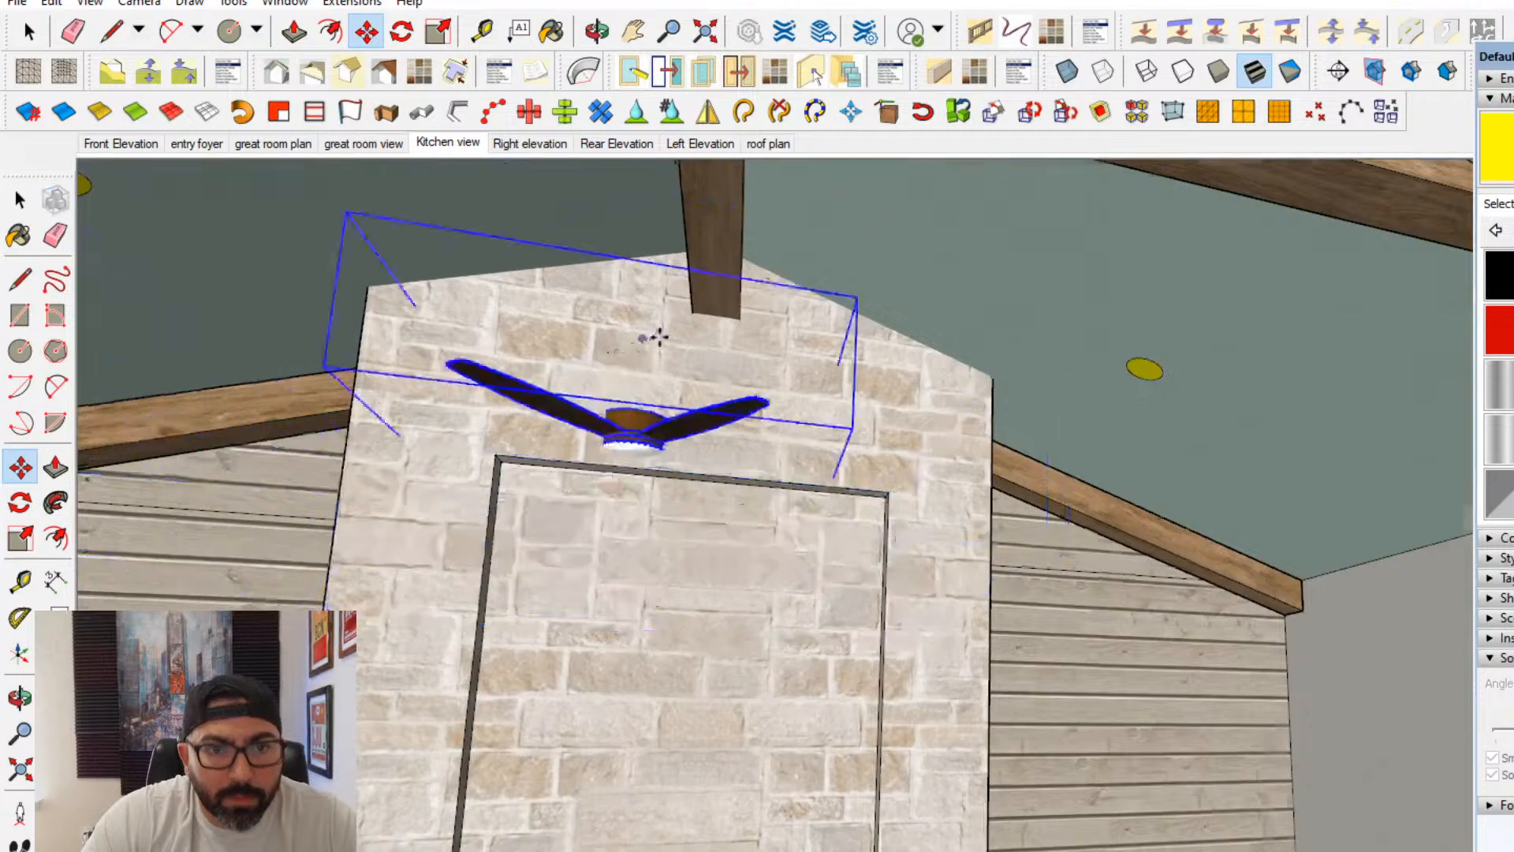
scroll(710, 422, up, 3)
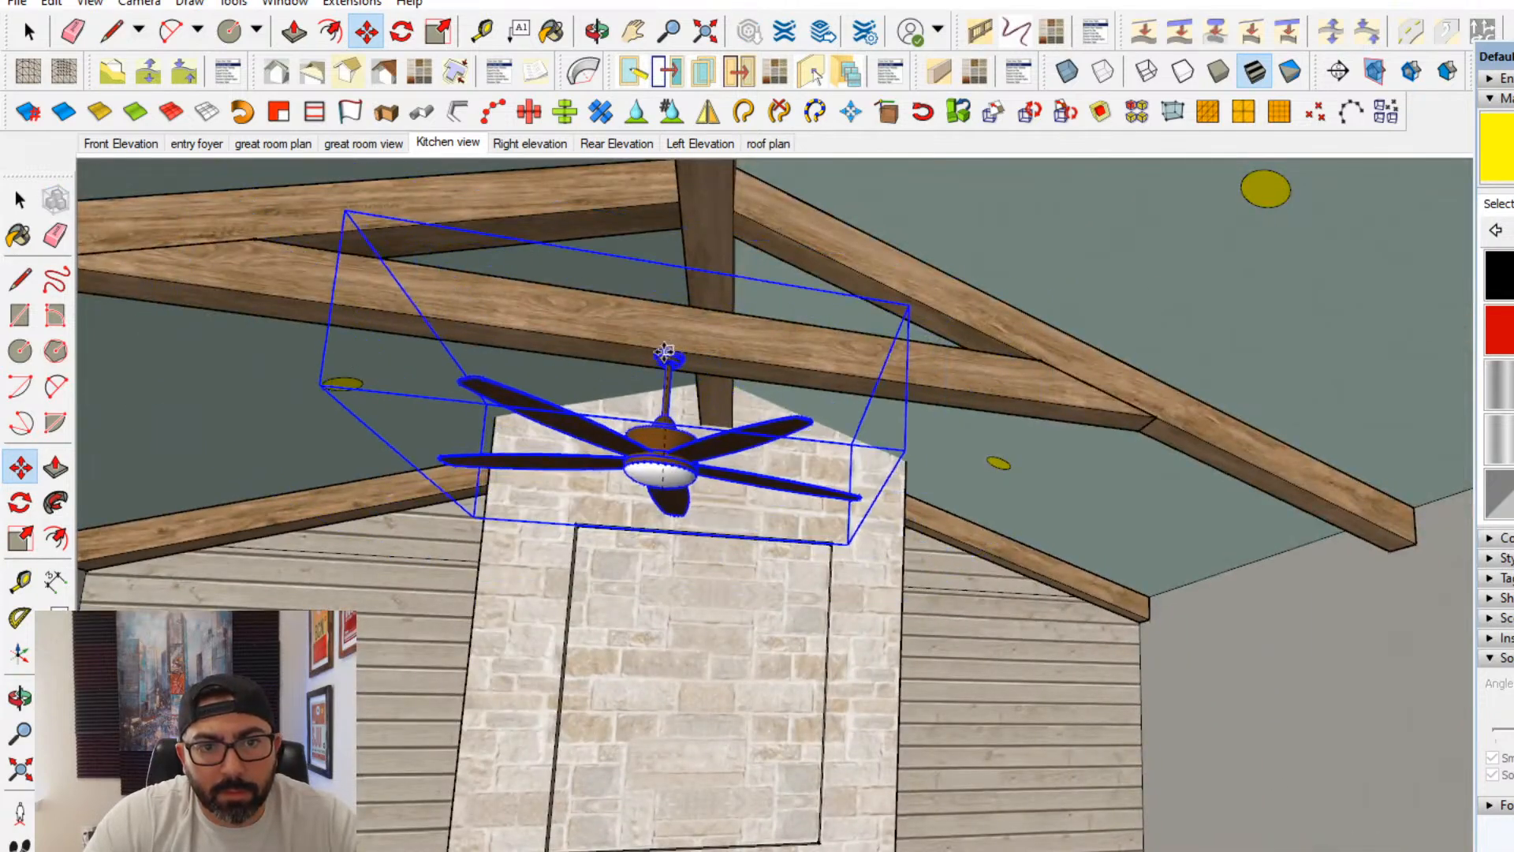
middle_drag(674, 351, 1203, 622)
scroll(621, 381, up, 4)
scroll(713, 442, up, 2)
scroll(865, 465, up, 3)
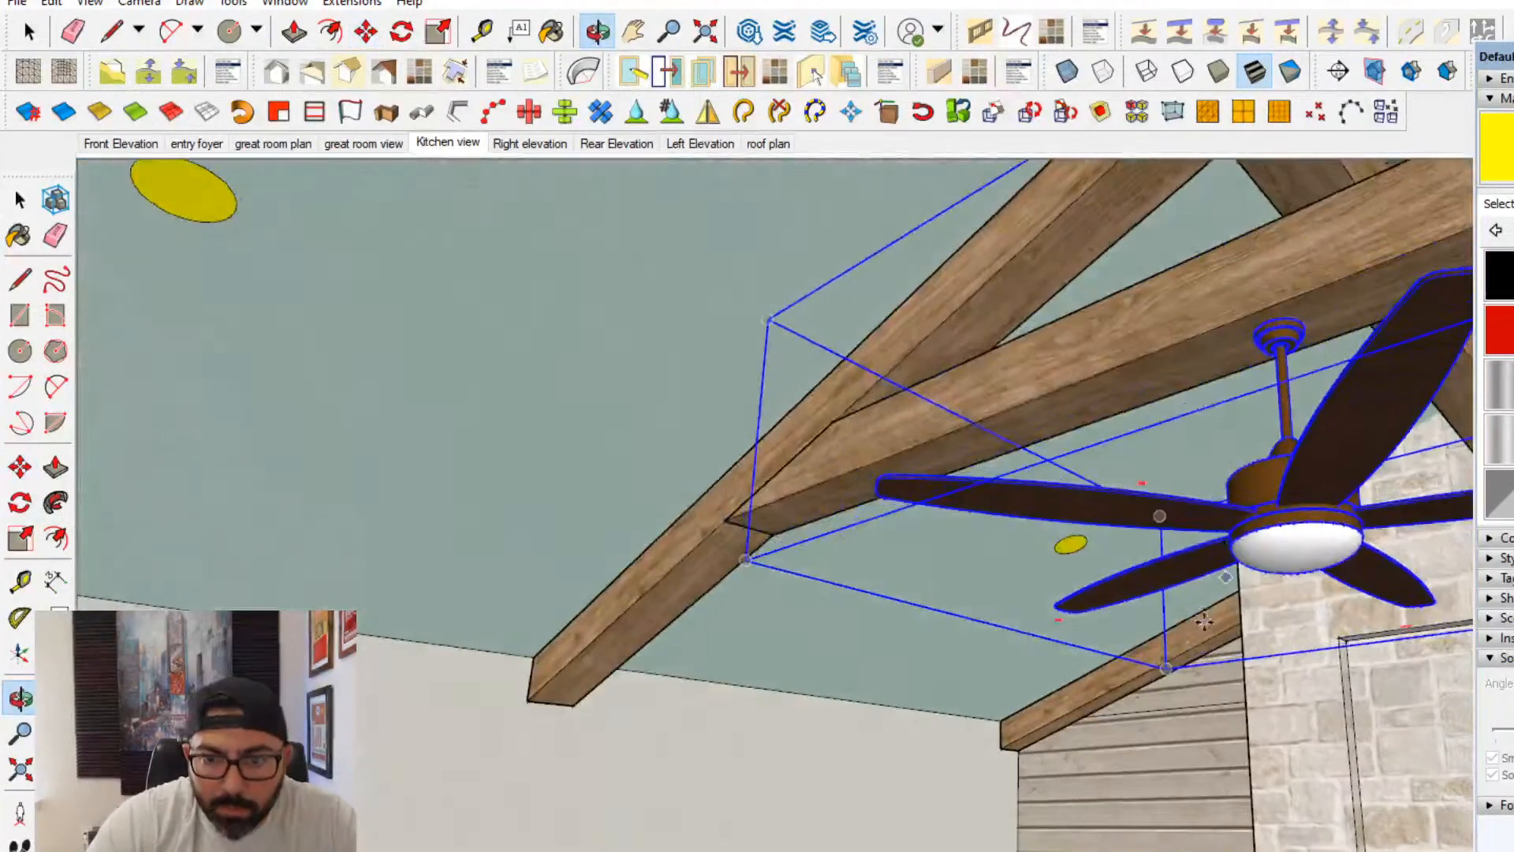
scroll(1054, 598, down, 2)
middle_drag(1054, 598, 1068, 474)
scroll(1254, 568, down, 2)
scroll(1255, 567, down, 3)
scroll(1086, 473, down, 3)
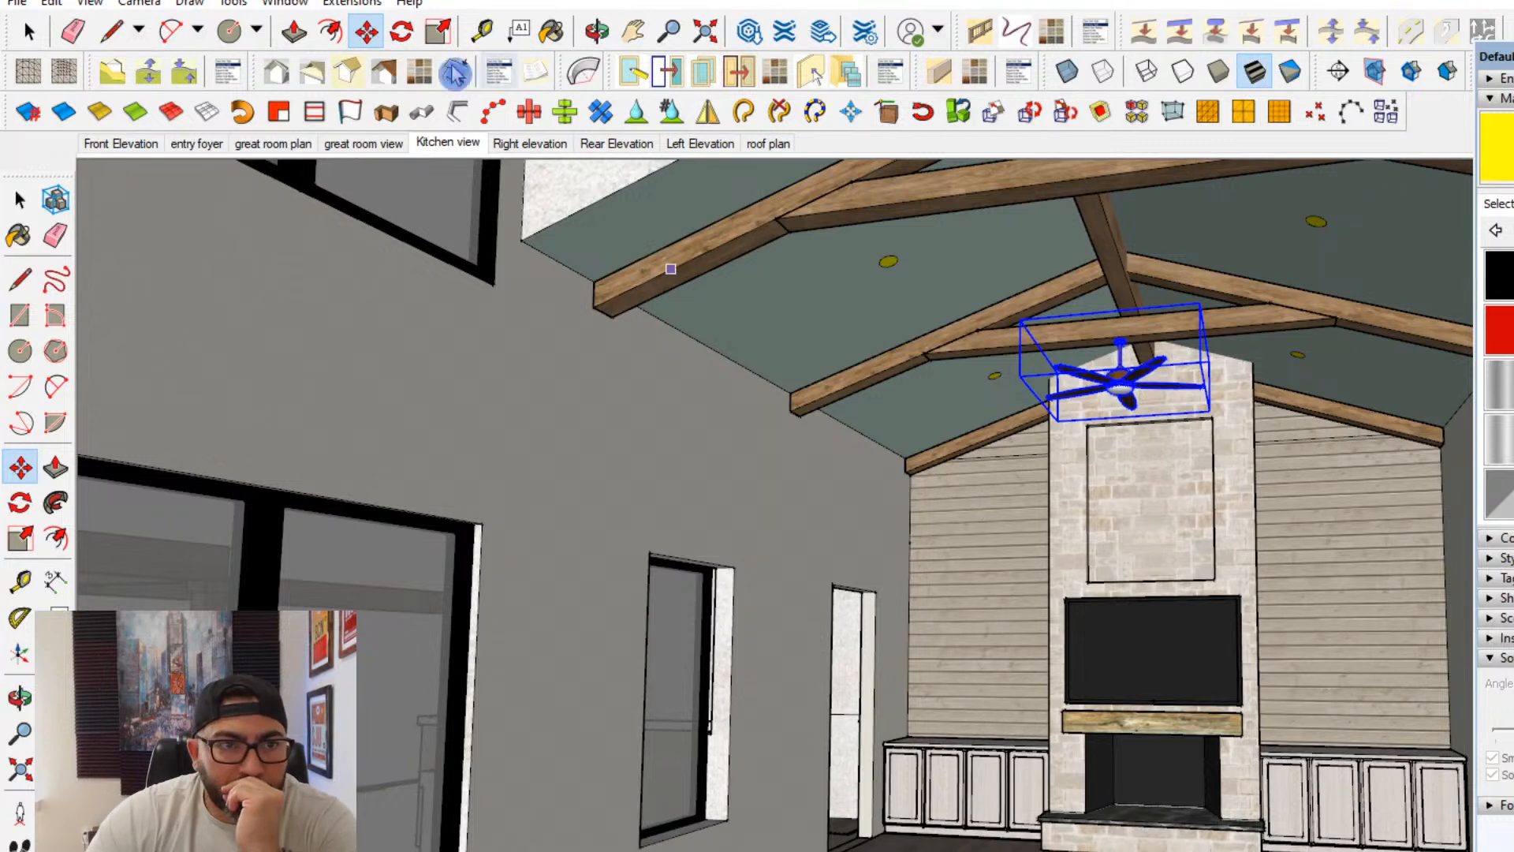
- Open 3D Warehouse and search for PENDANT LIGHT
click(285, 3)
click(331, 158)
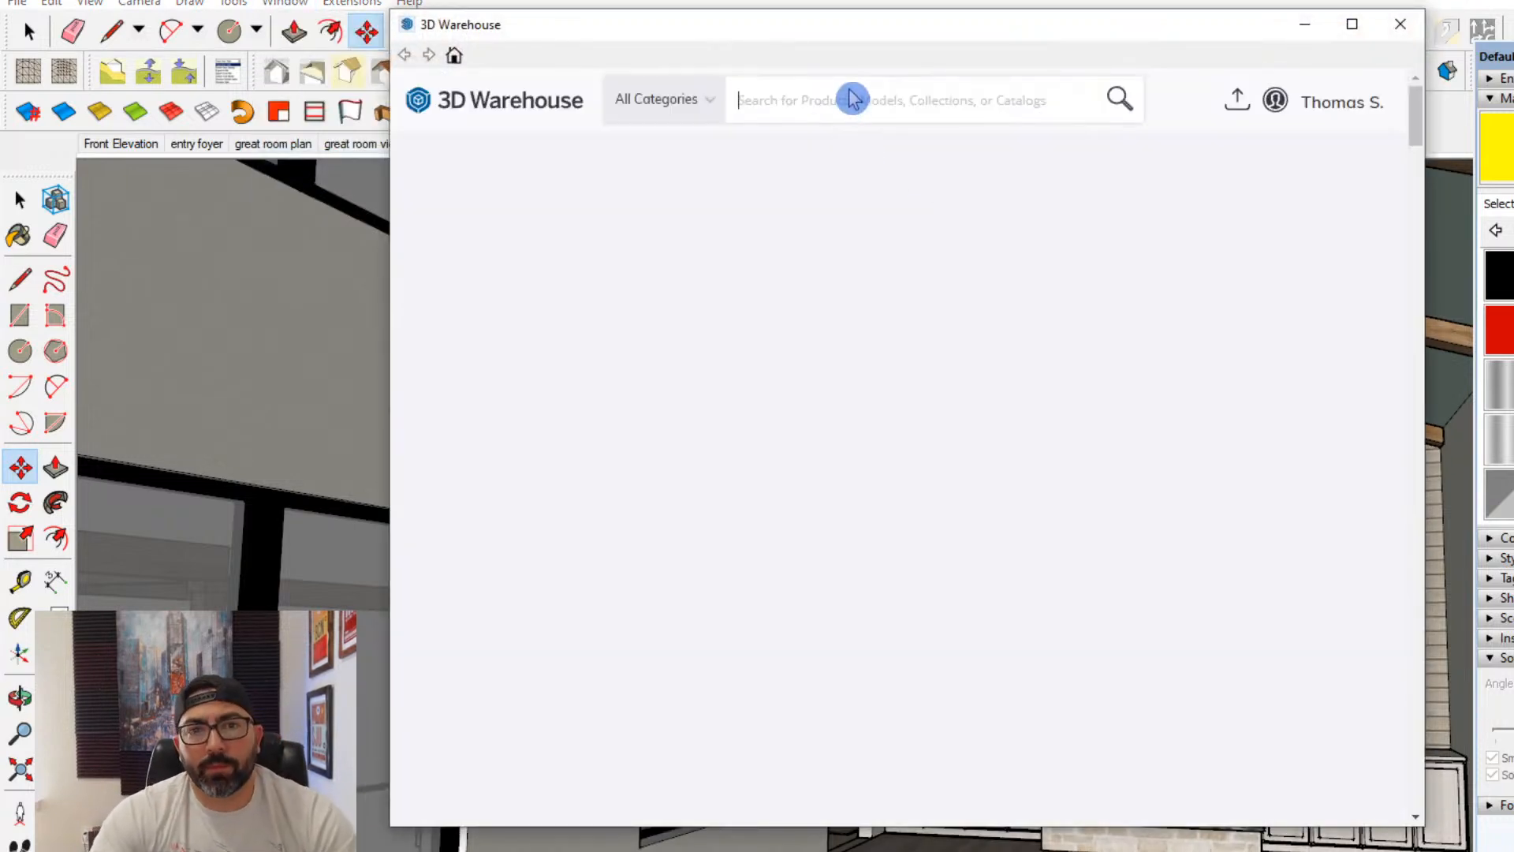
click(852, 95)
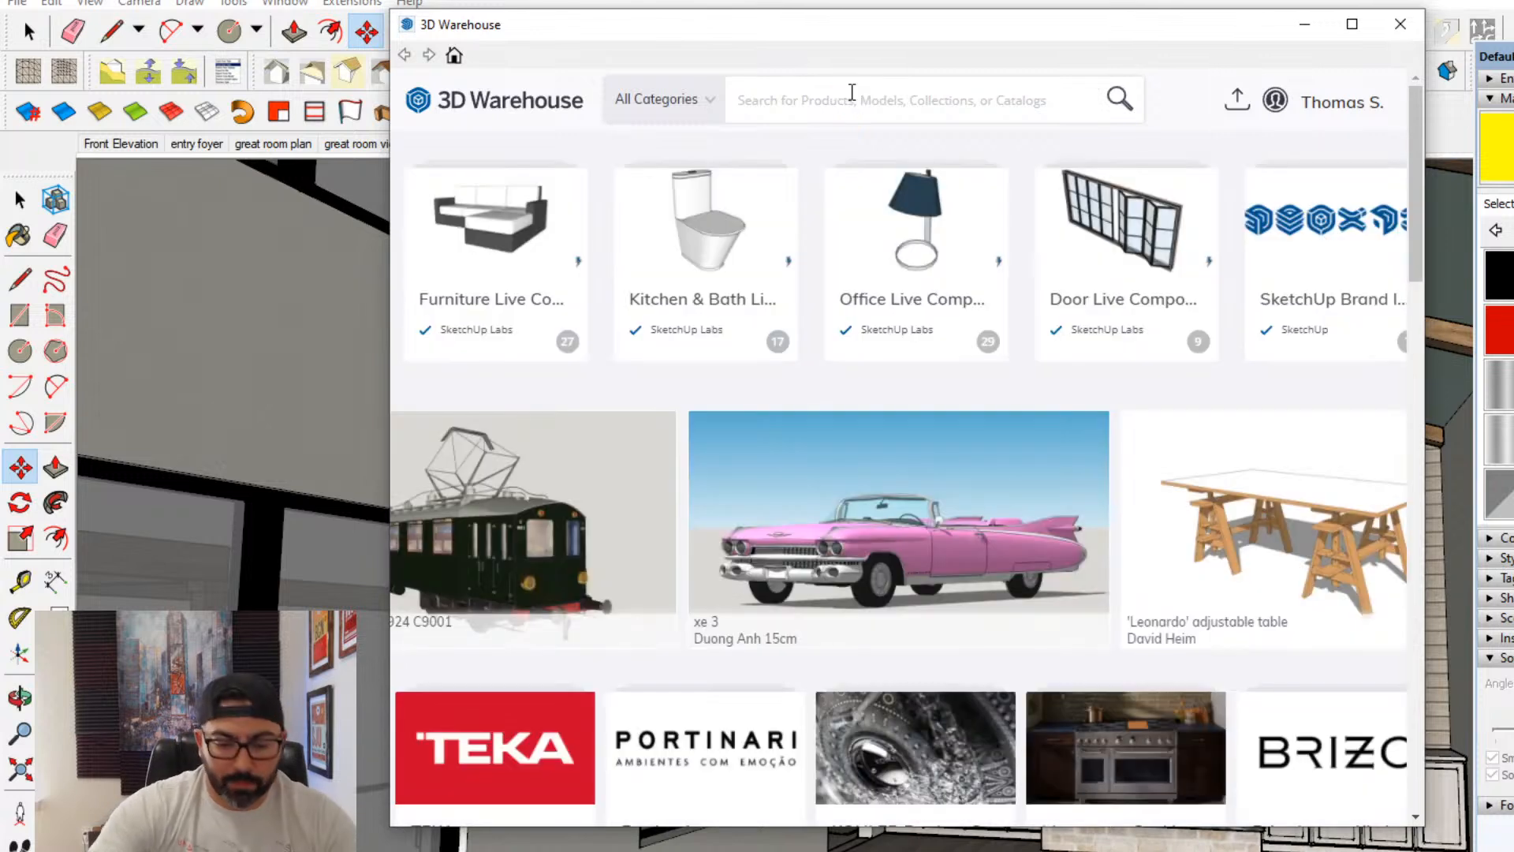
text(PEND)
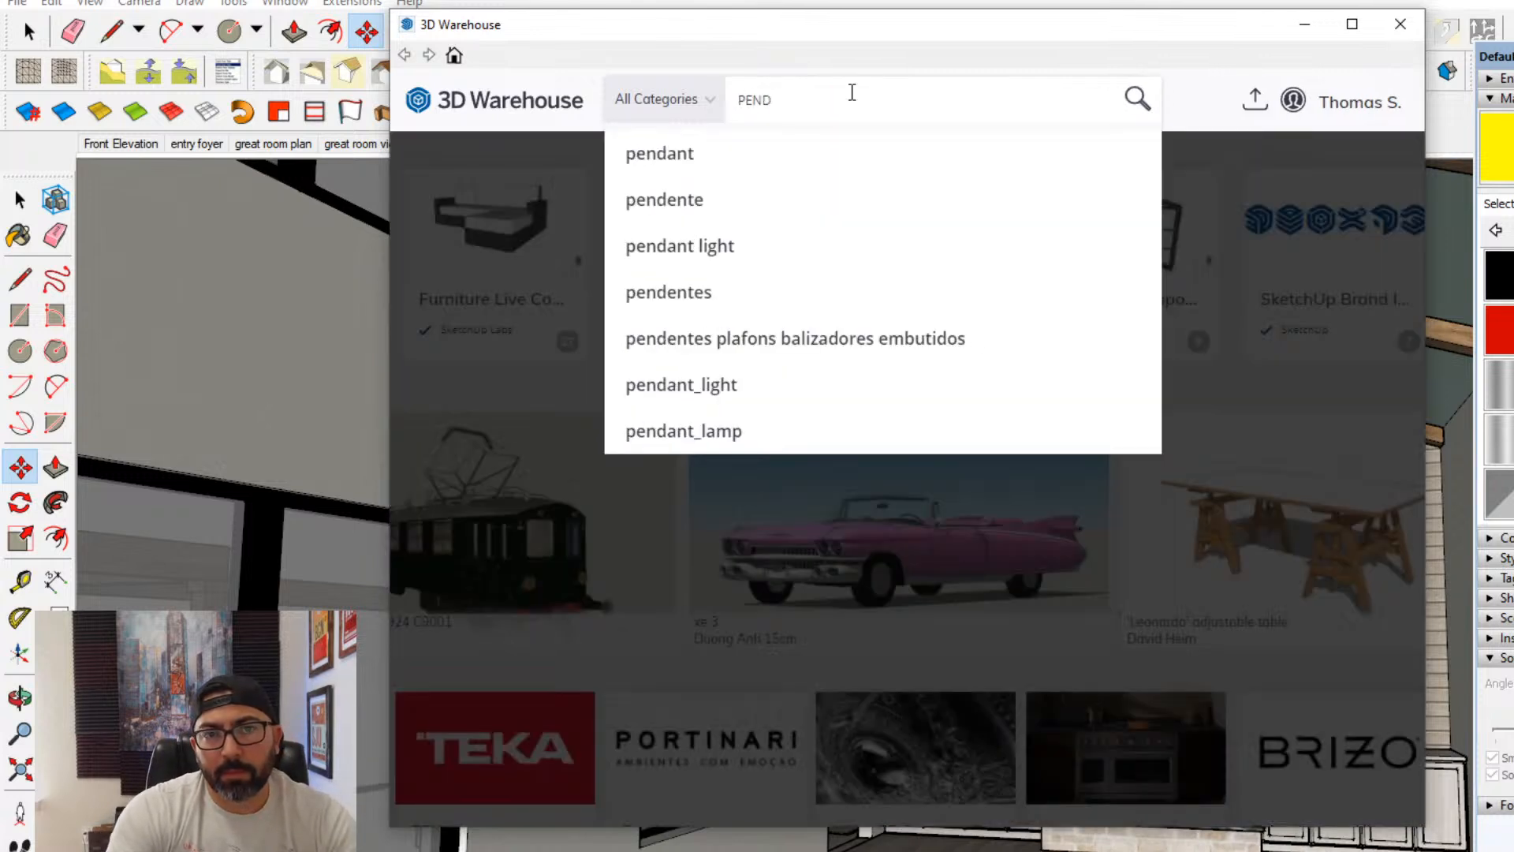
text(ANT LIGHT)
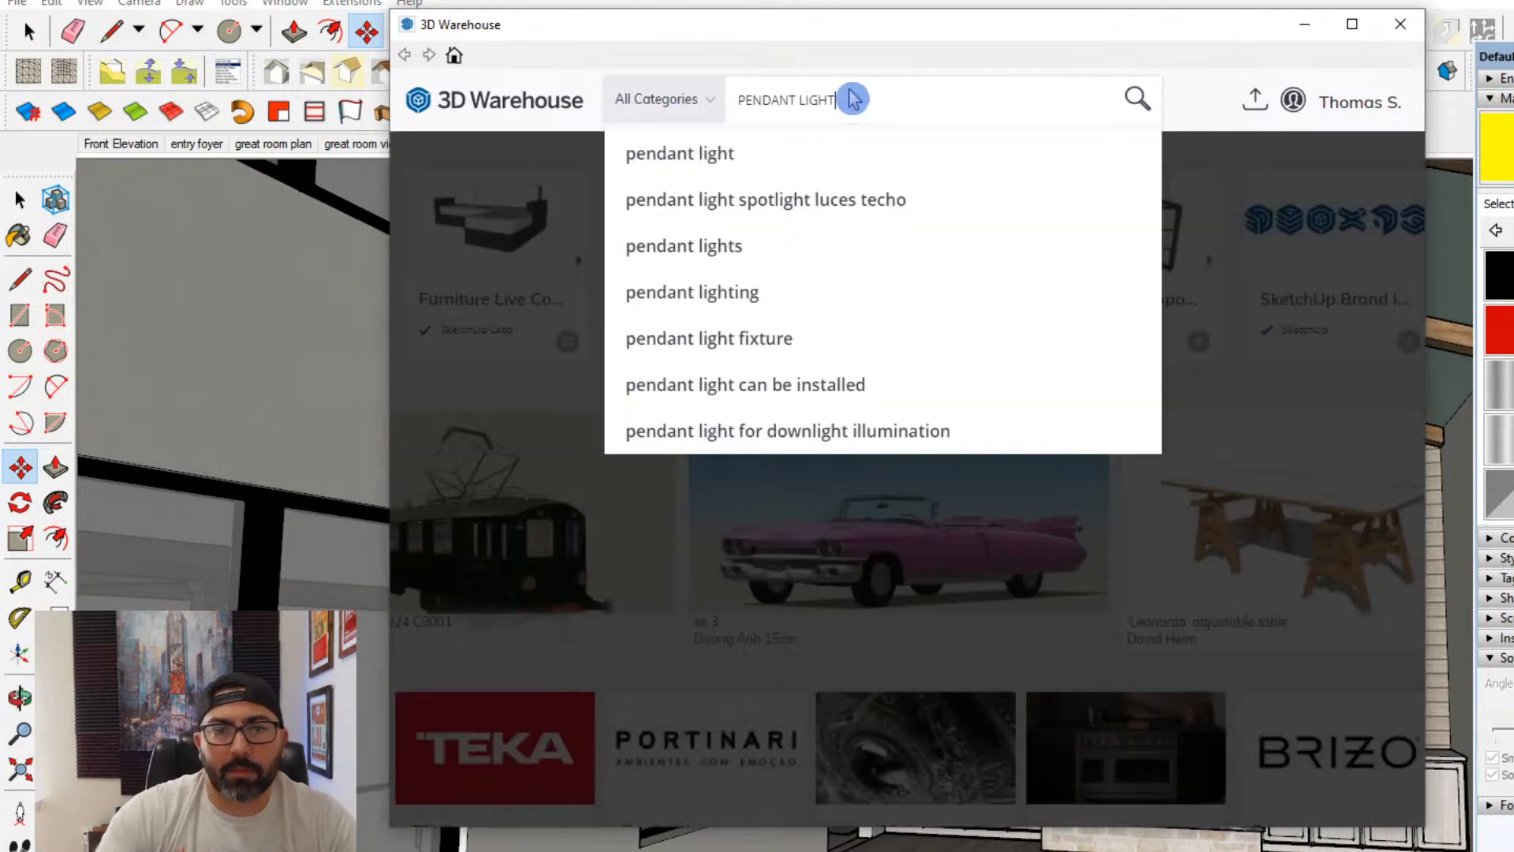
key(Return)
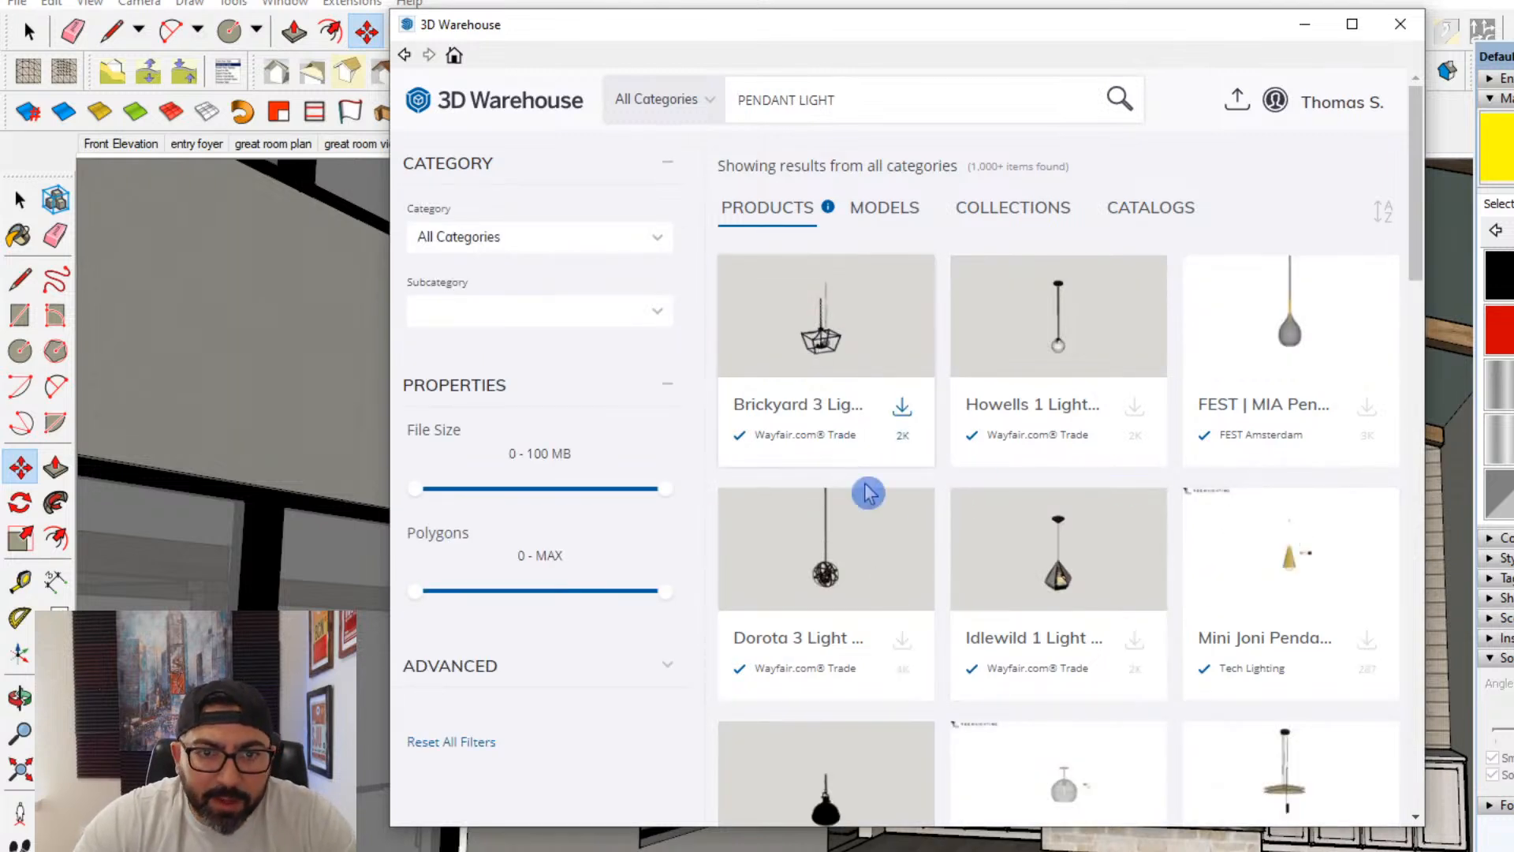
- Browse the pendant light products and inspect the details of the Ventnor 1 Light Mini Pendant
scroll(870, 498, down, 3)
scroll(870, 498, down, 2)
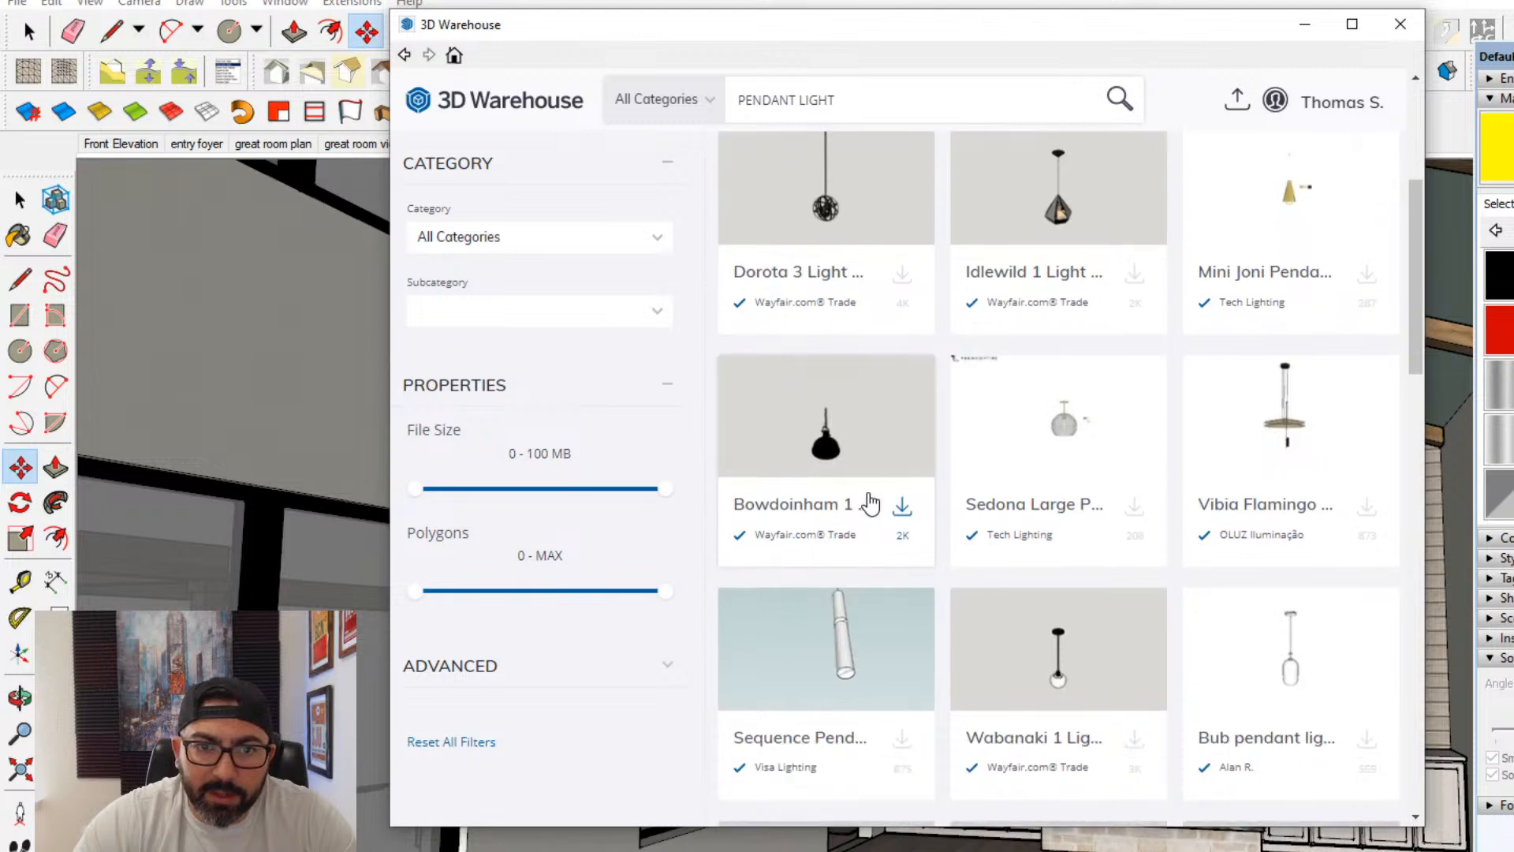
scroll(872, 501, down, 1)
scroll(872, 502, down, 7)
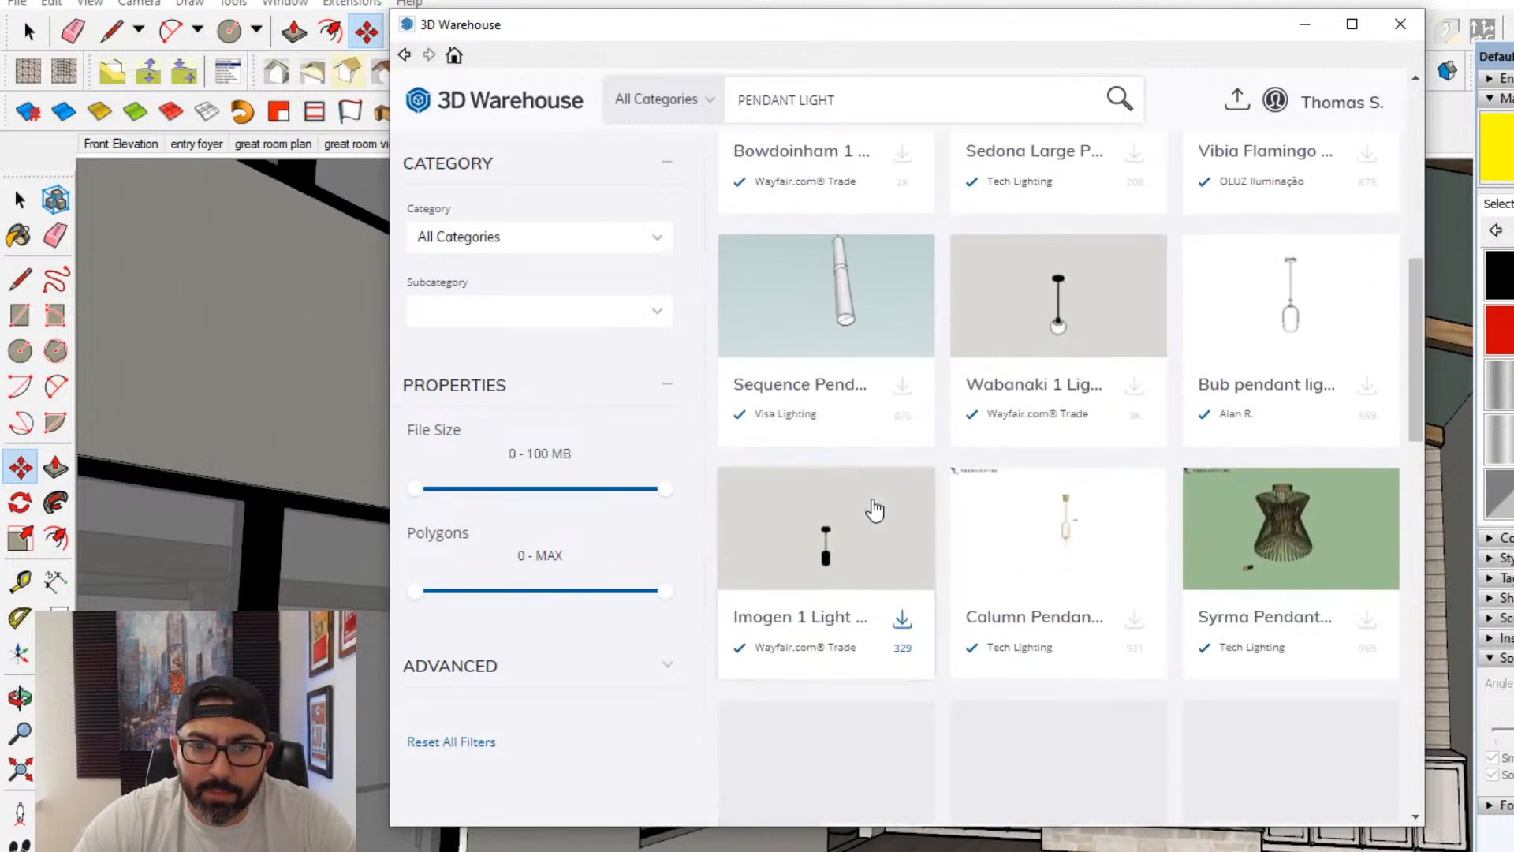
scroll(875, 510, down, 1)
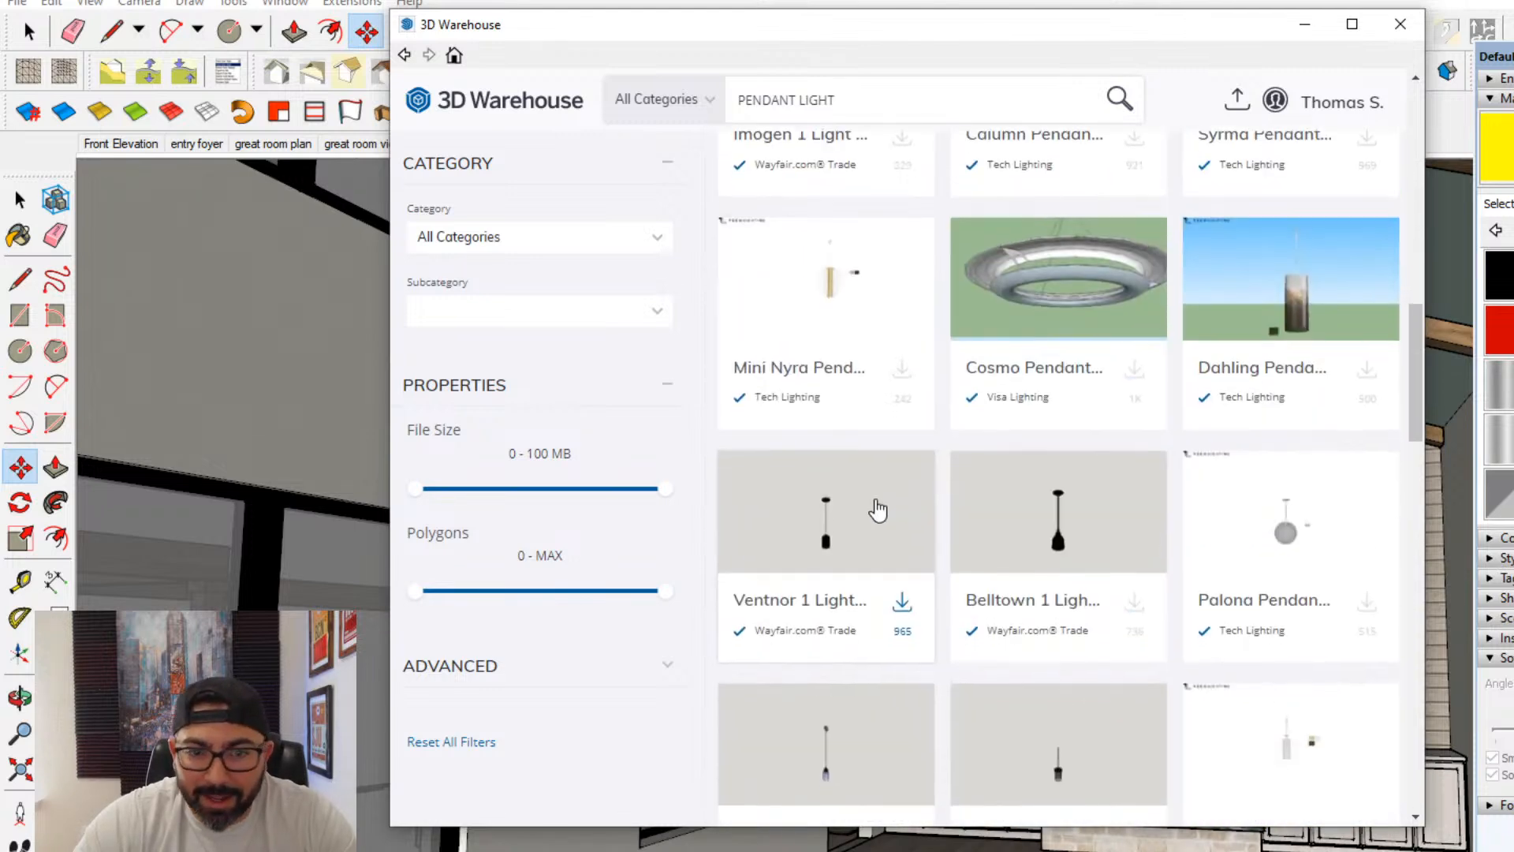
click(827, 448)
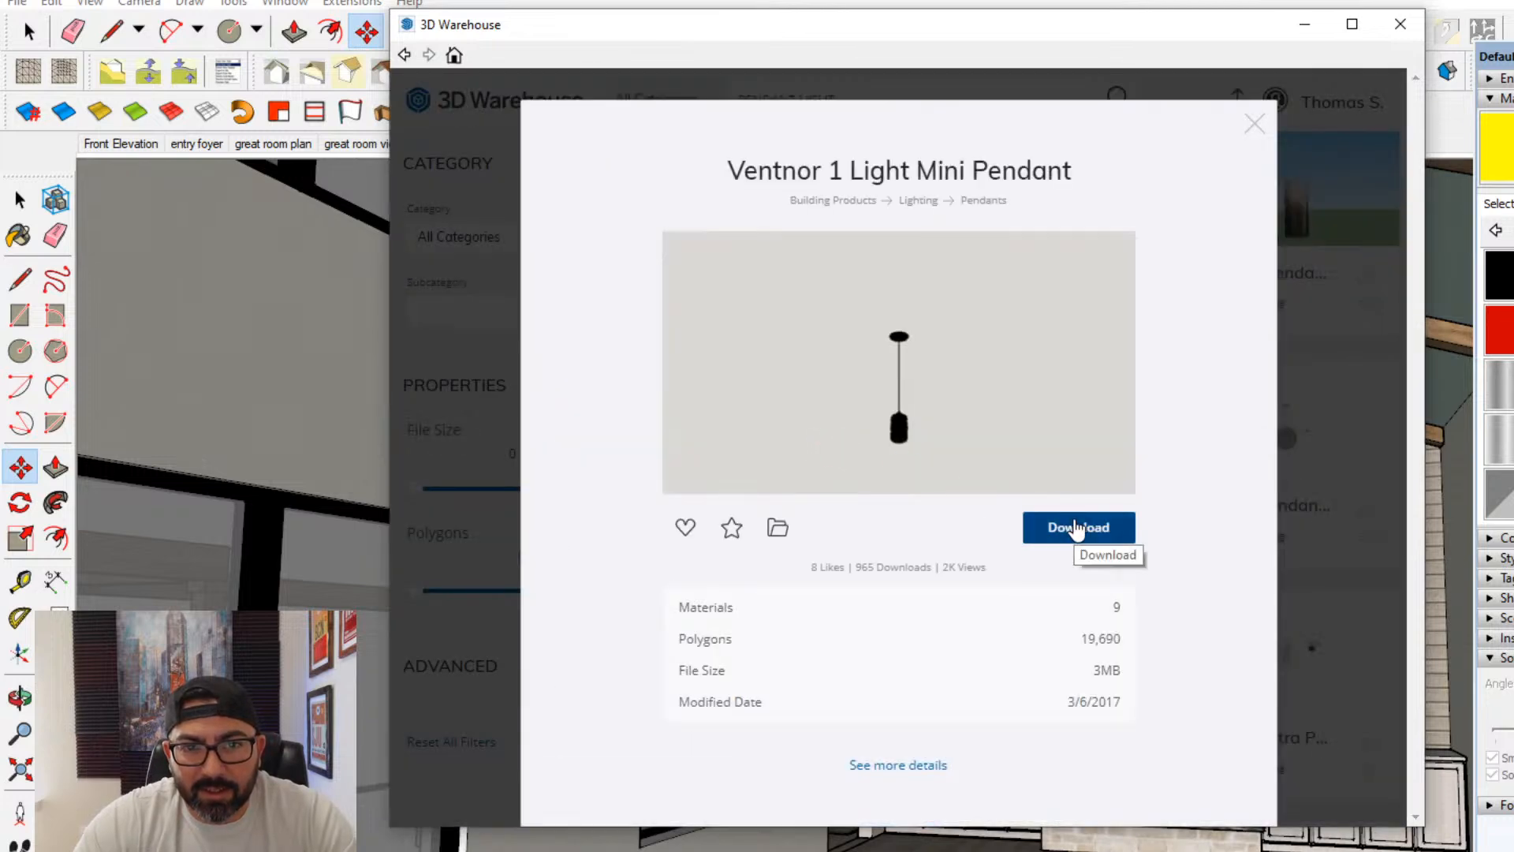
click(1258, 132)
scroll(1140, 516, down, 5)
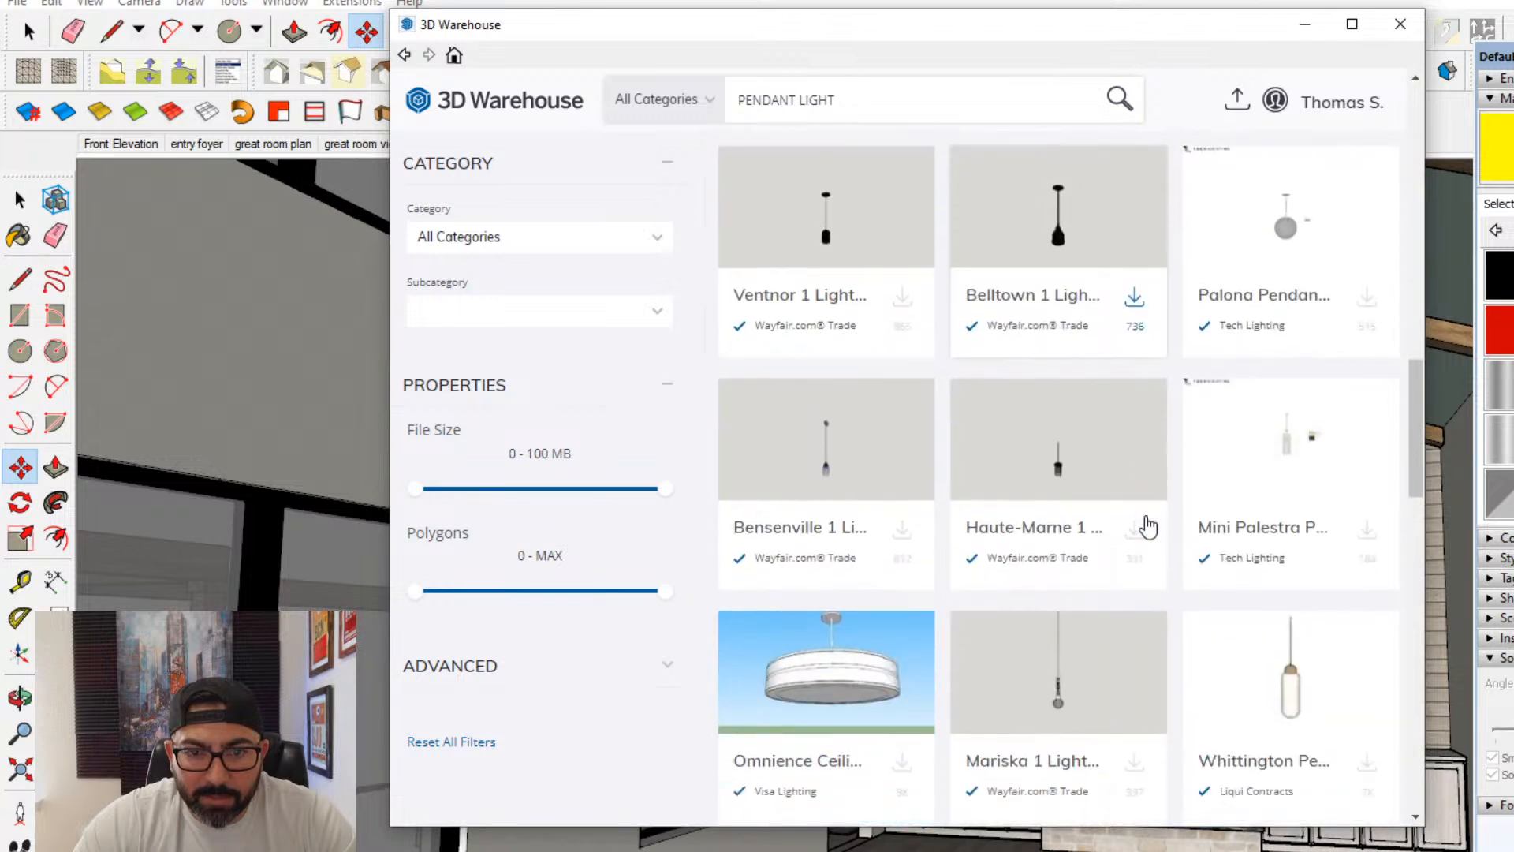
- Enlarge the 3D Warehouse window and look through the remaining pendant light products for a suitable fixture
mouse_move(1394, 90)
click(1351, 25)
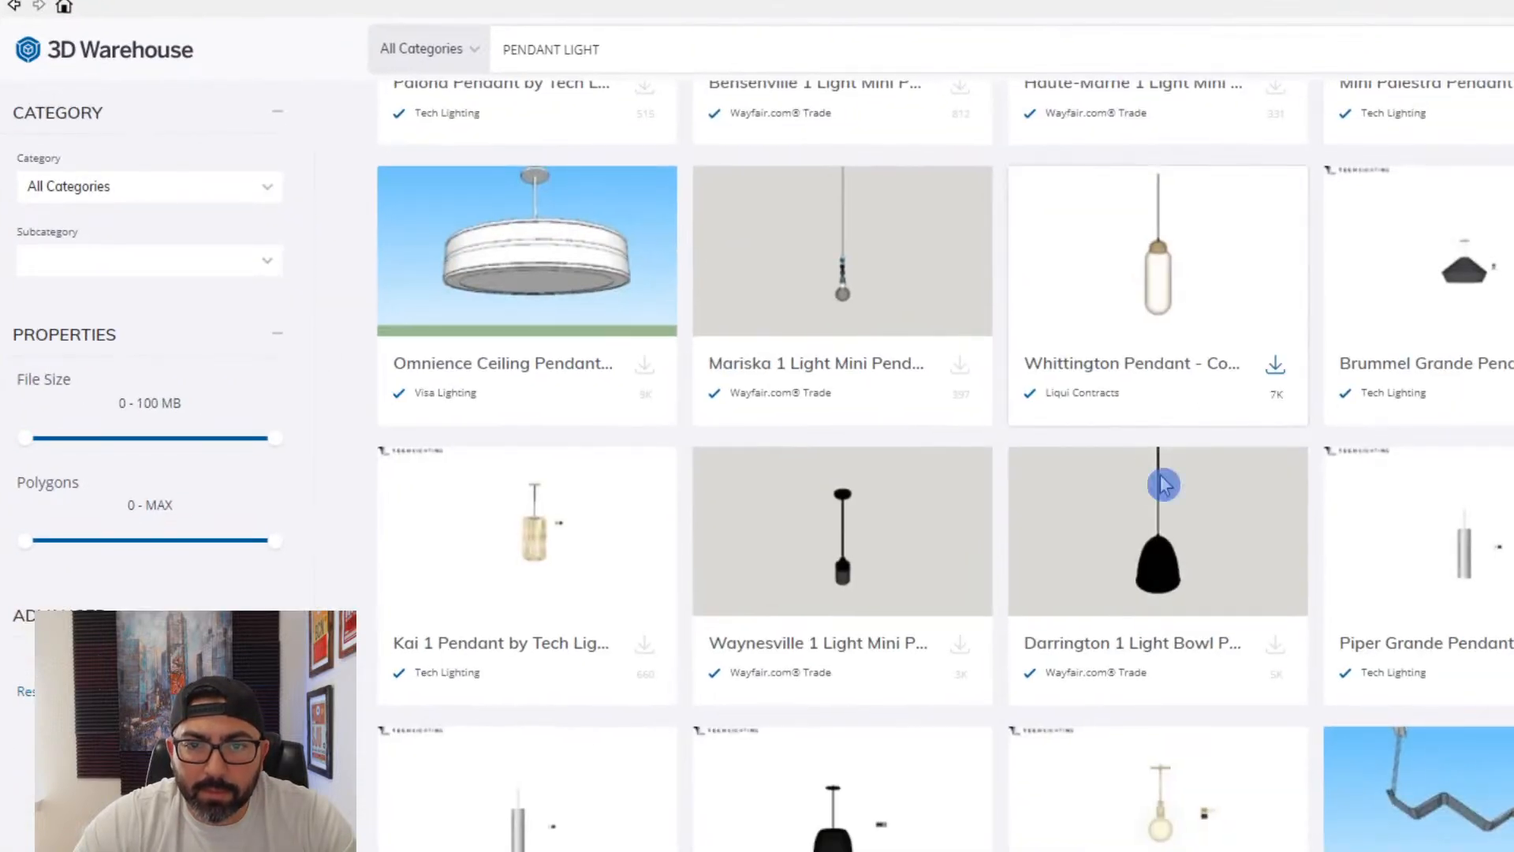
scroll(1143, 606, down, 3)
scroll(1146, 604, down, 12)
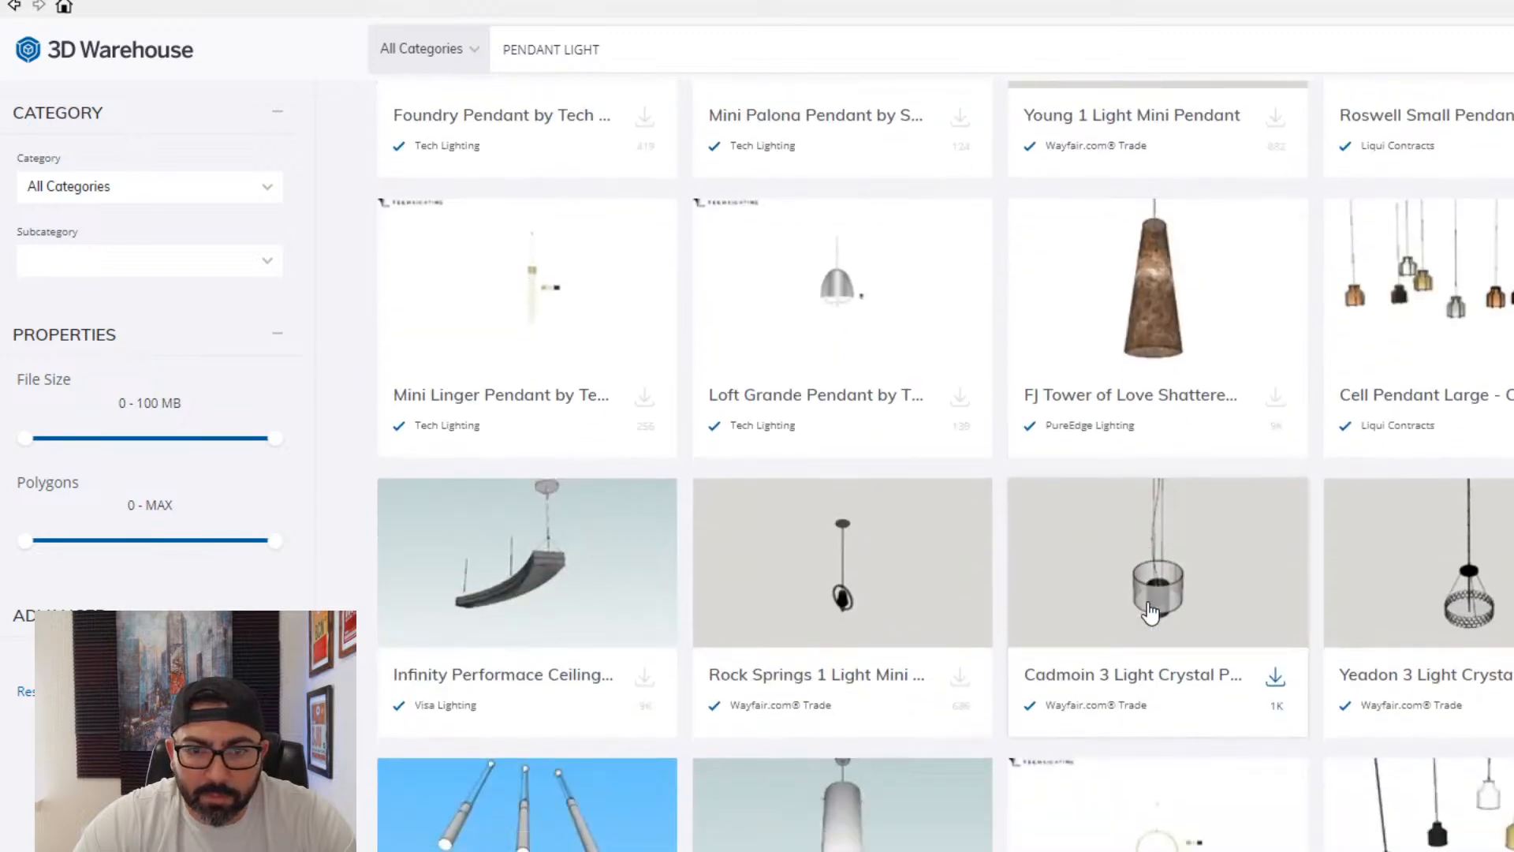
scroll(1150, 612, down, 9)
scroll(1152, 612, down, 9)
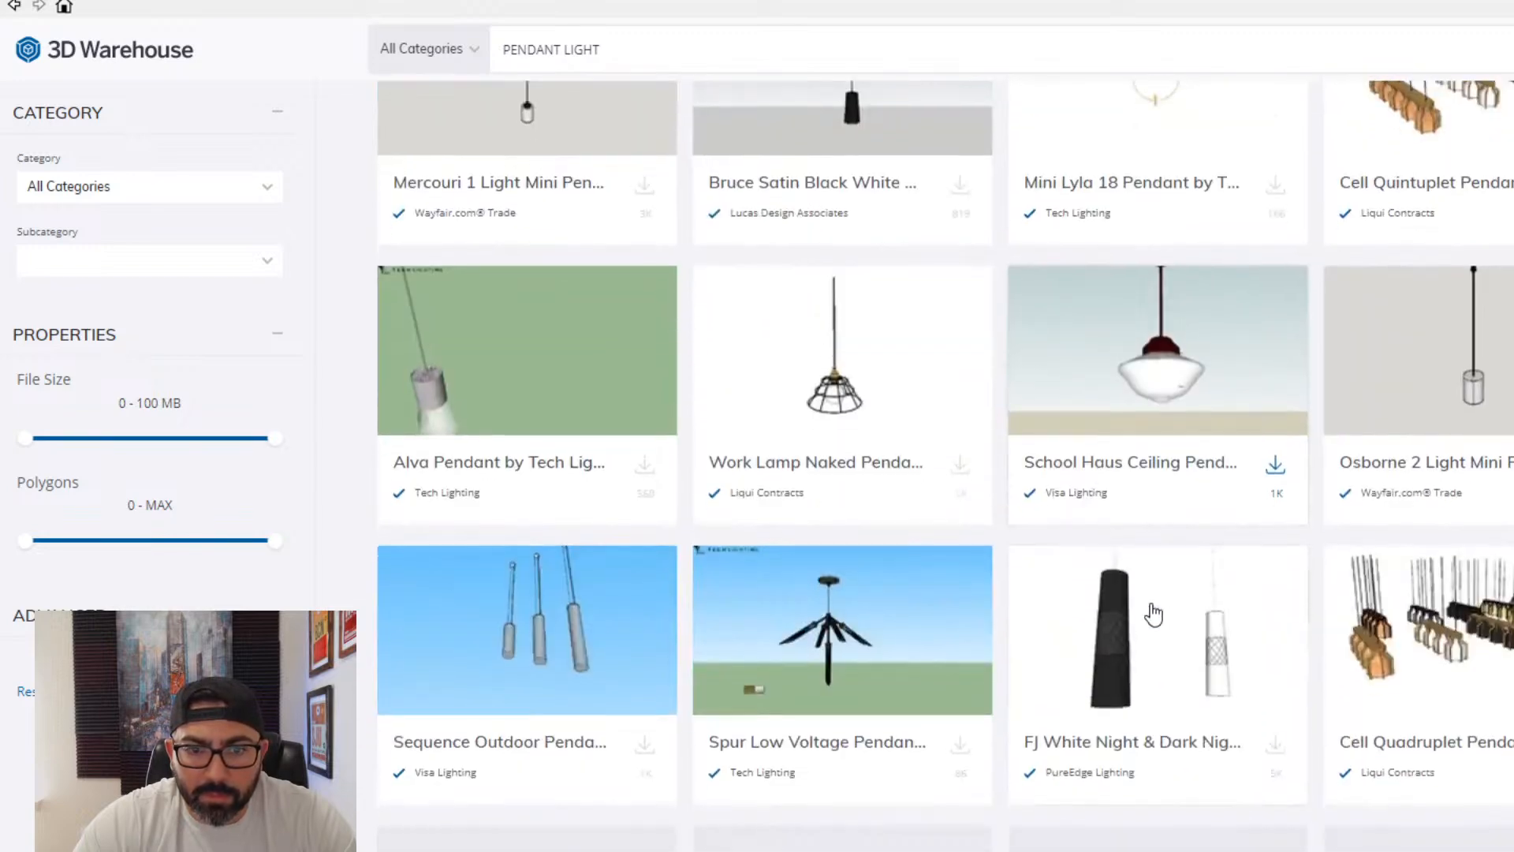
scroll(1158, 615, down, 6)
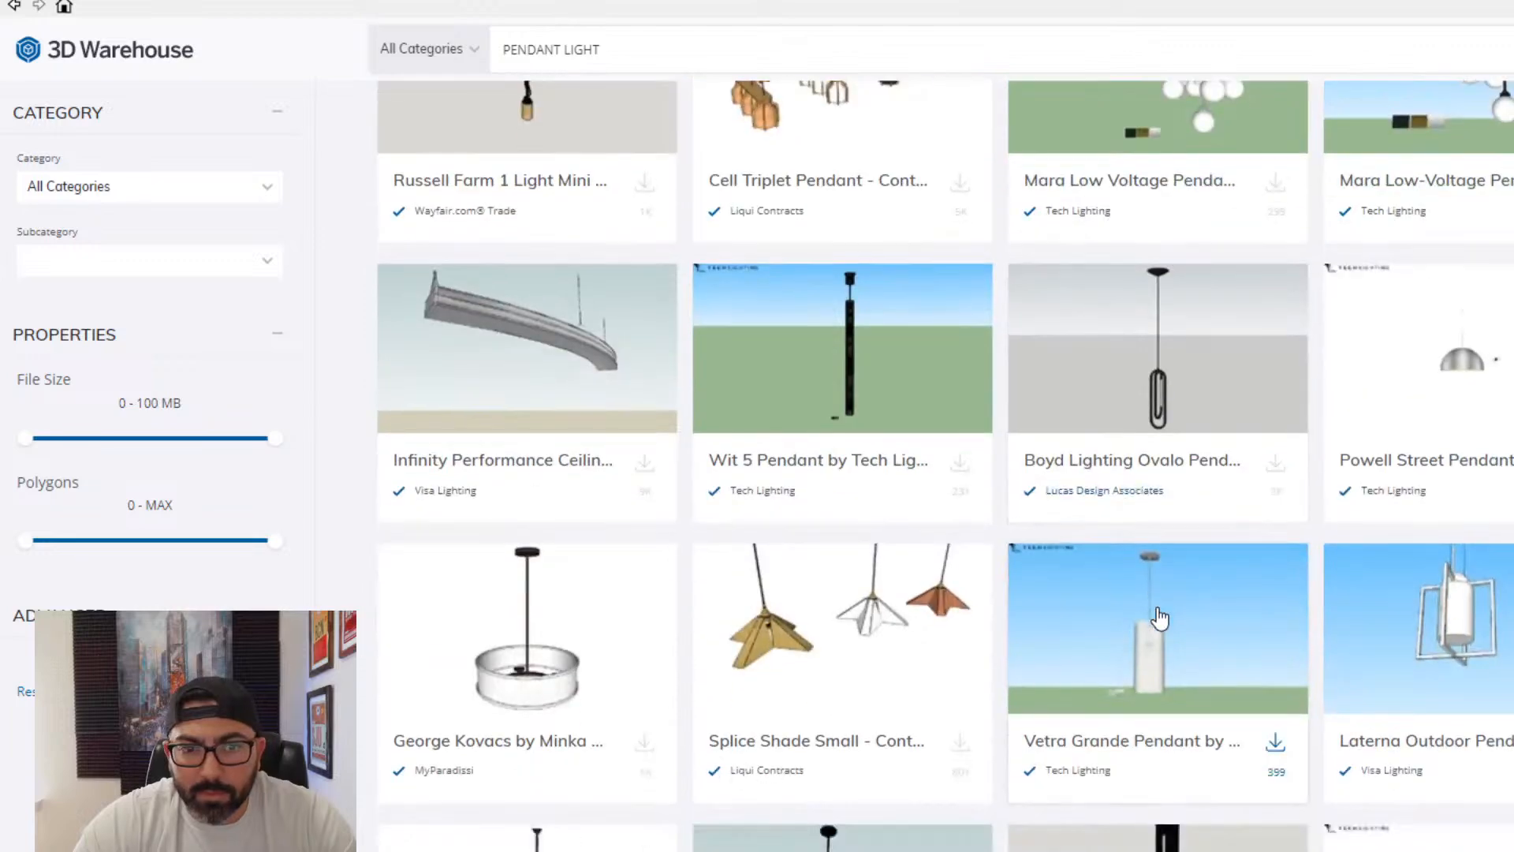
scroll(1170, 619, down, 9)
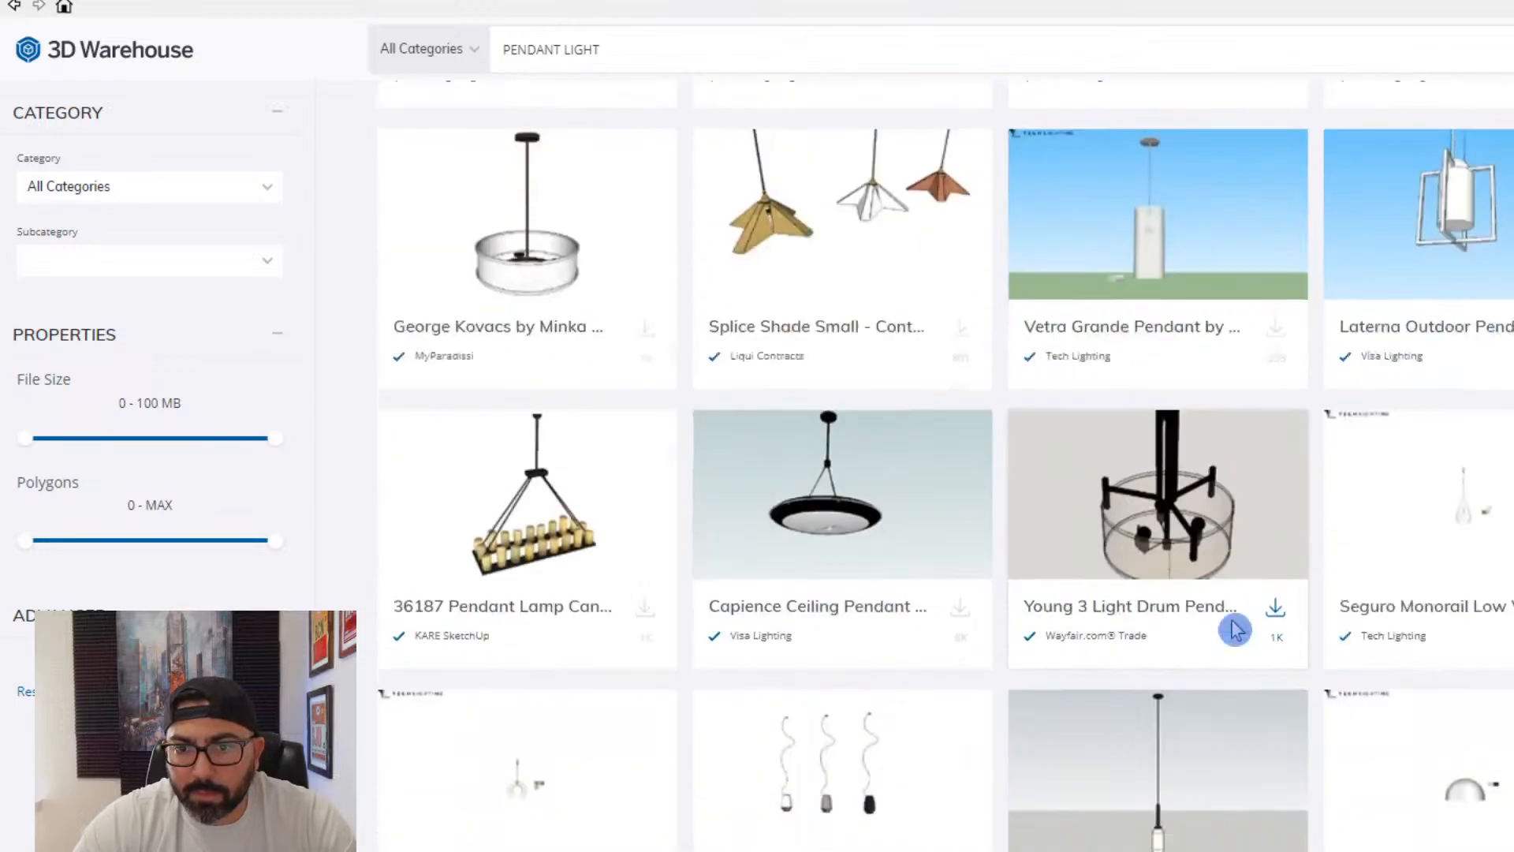
scroll(1236, 663, down, 8)
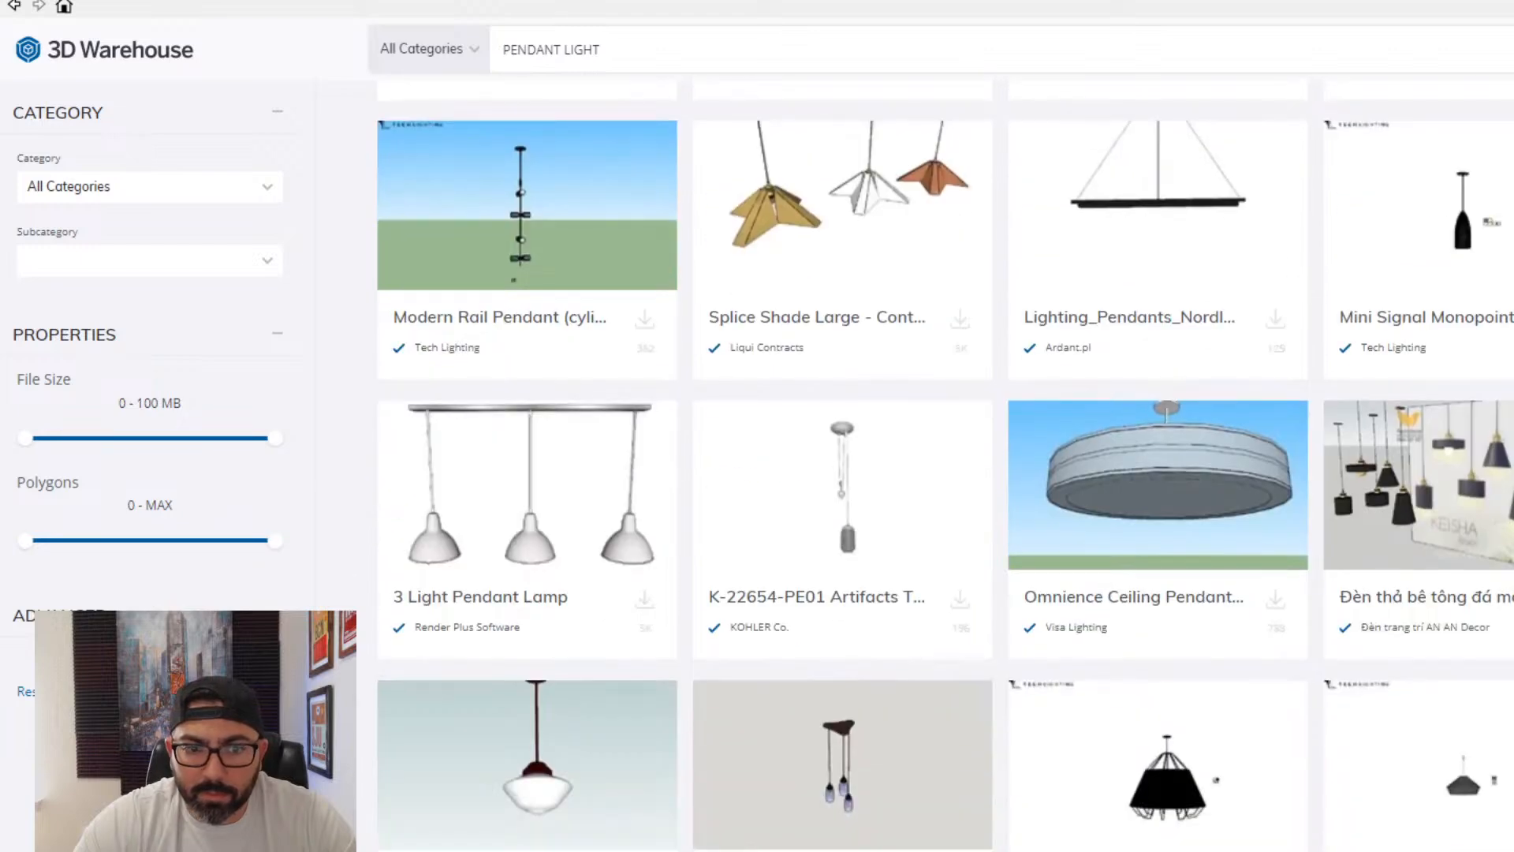
scroll(1502, 765, down, 3)
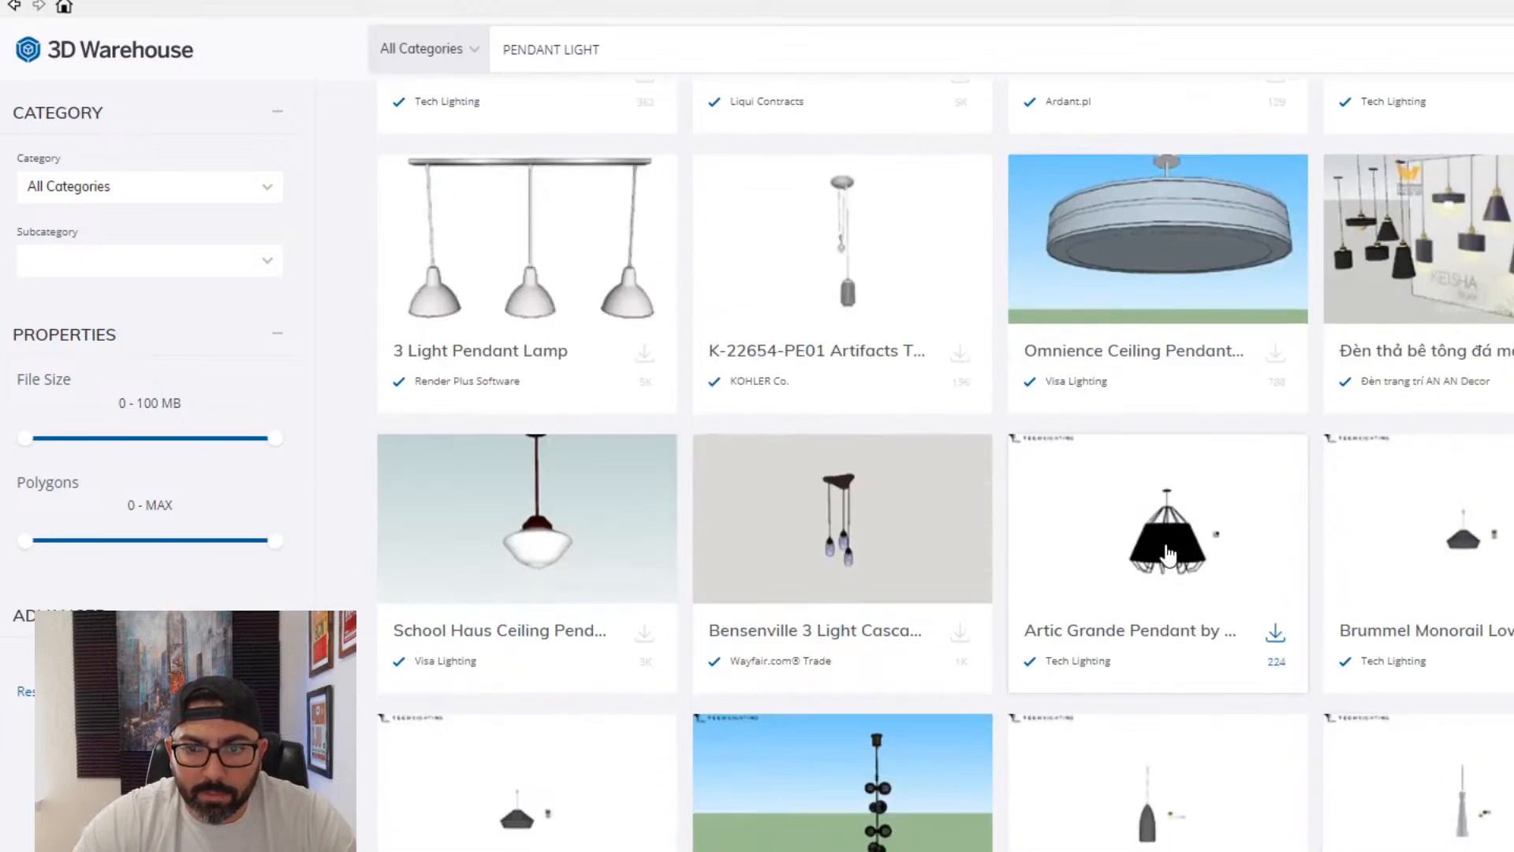
scroll(1170, 554, down, 6)
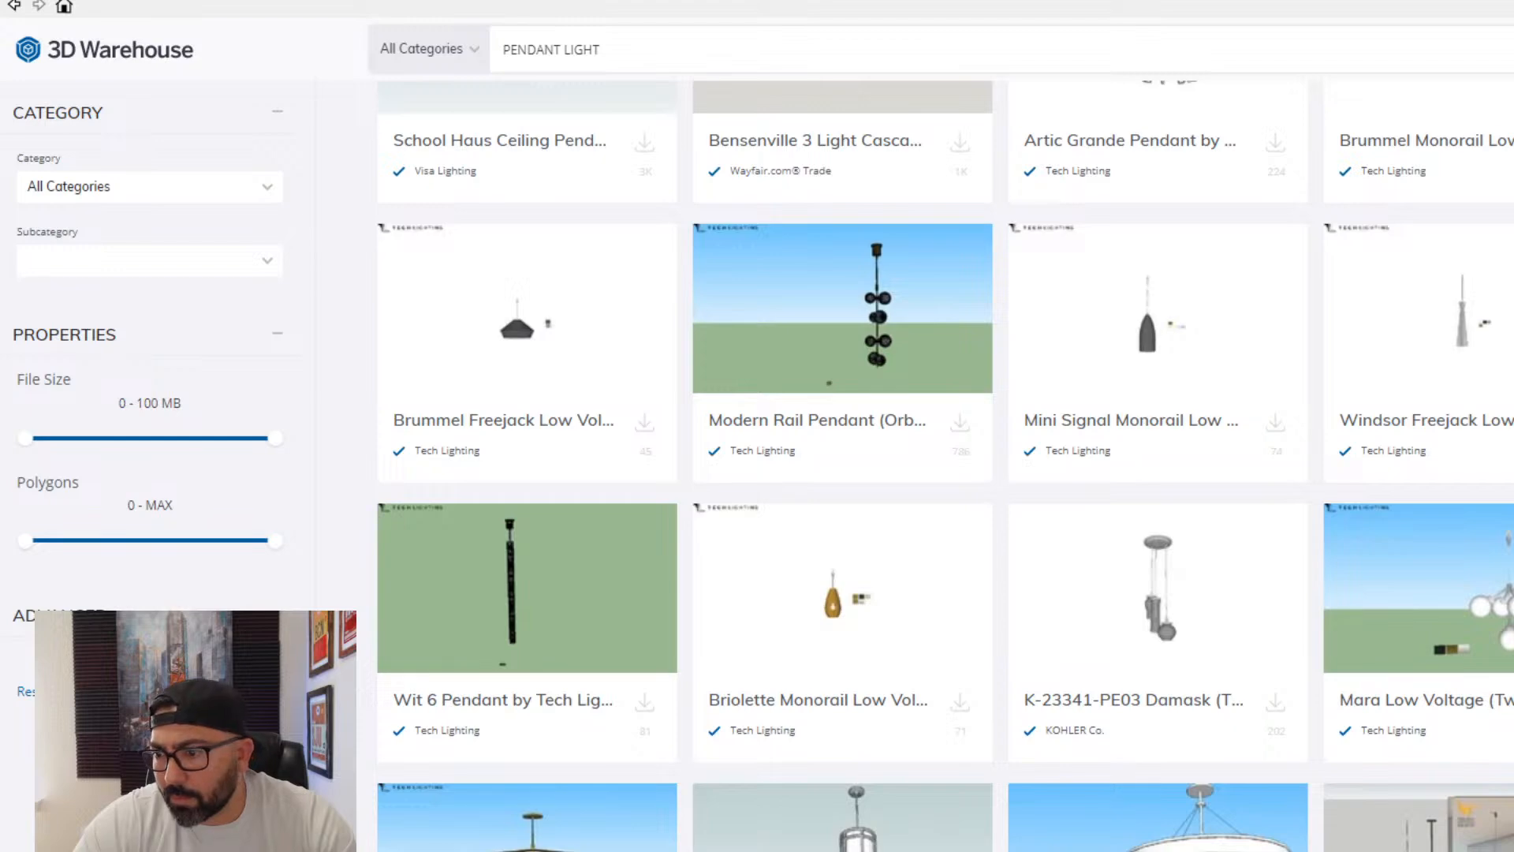
scroll(945, 466, down, 10)
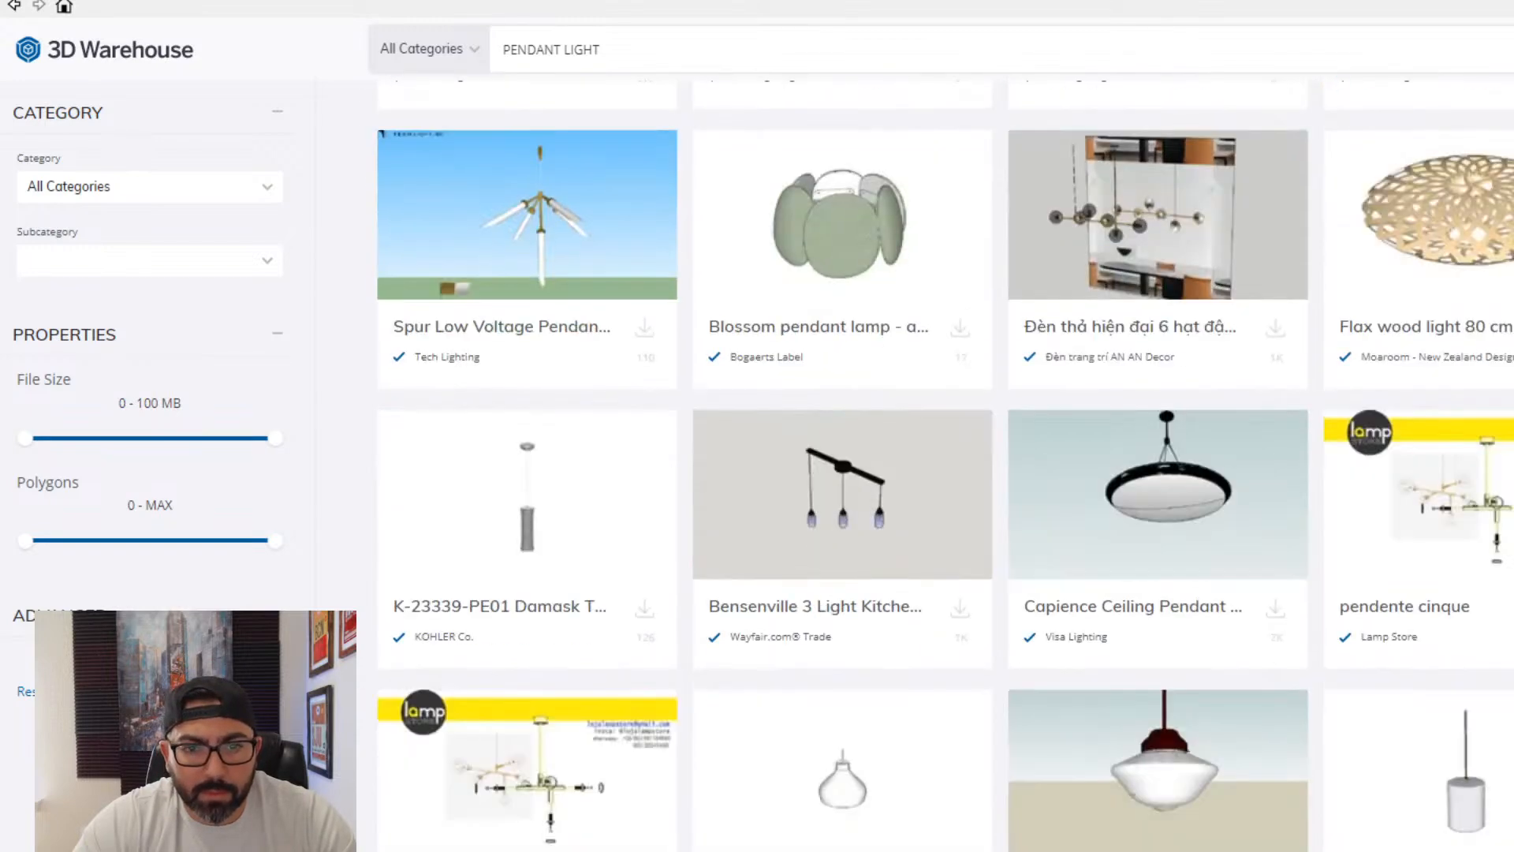
scroll(945, 466, up, 6)
scroll(944, 466, down, 10)
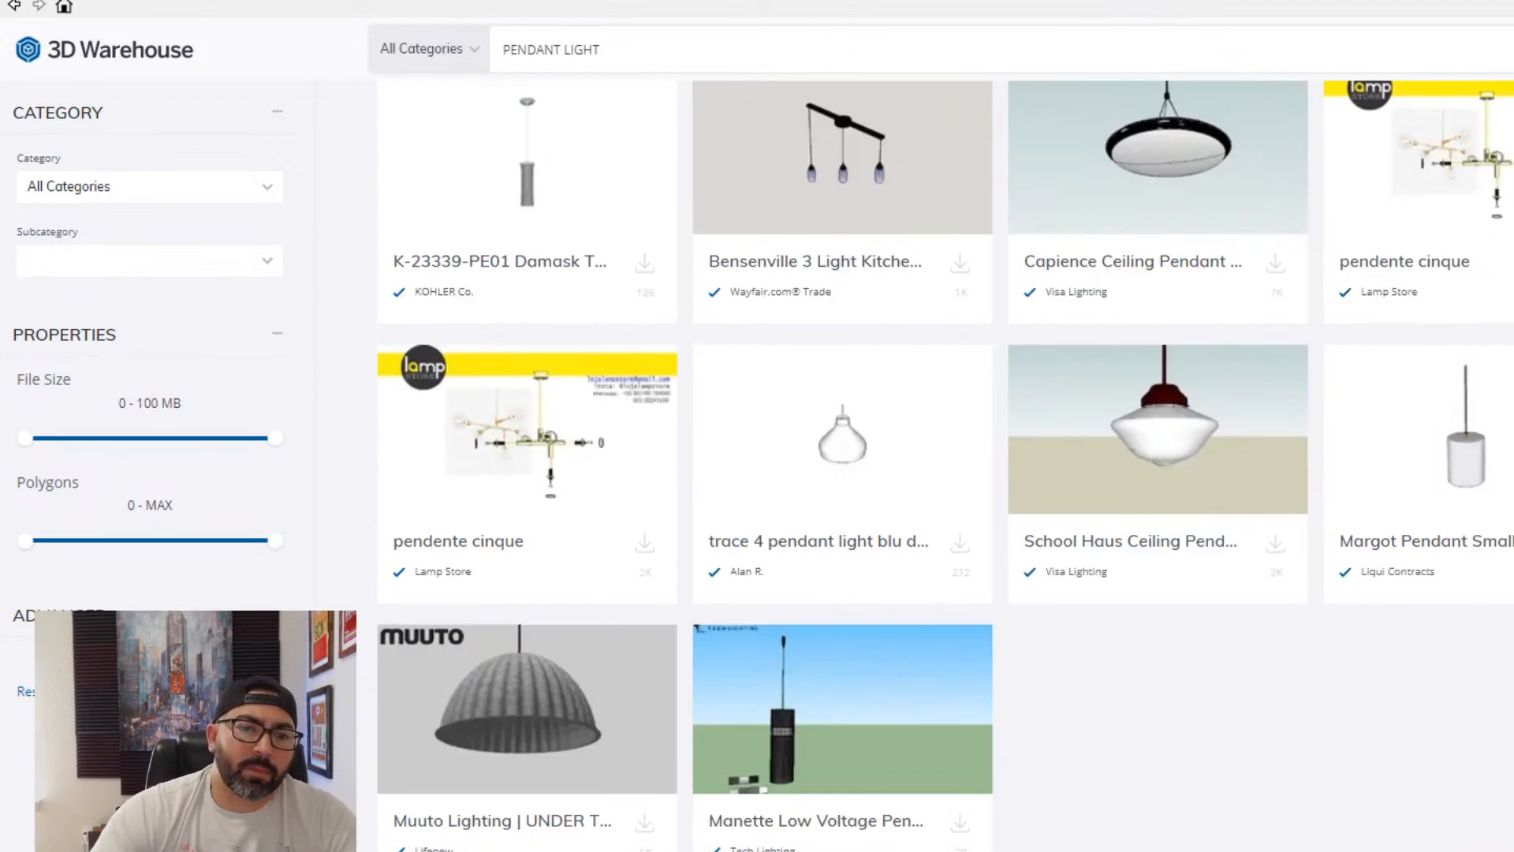
scroll(944, 466, down, 10)
scroll(945, 466, up, 1)
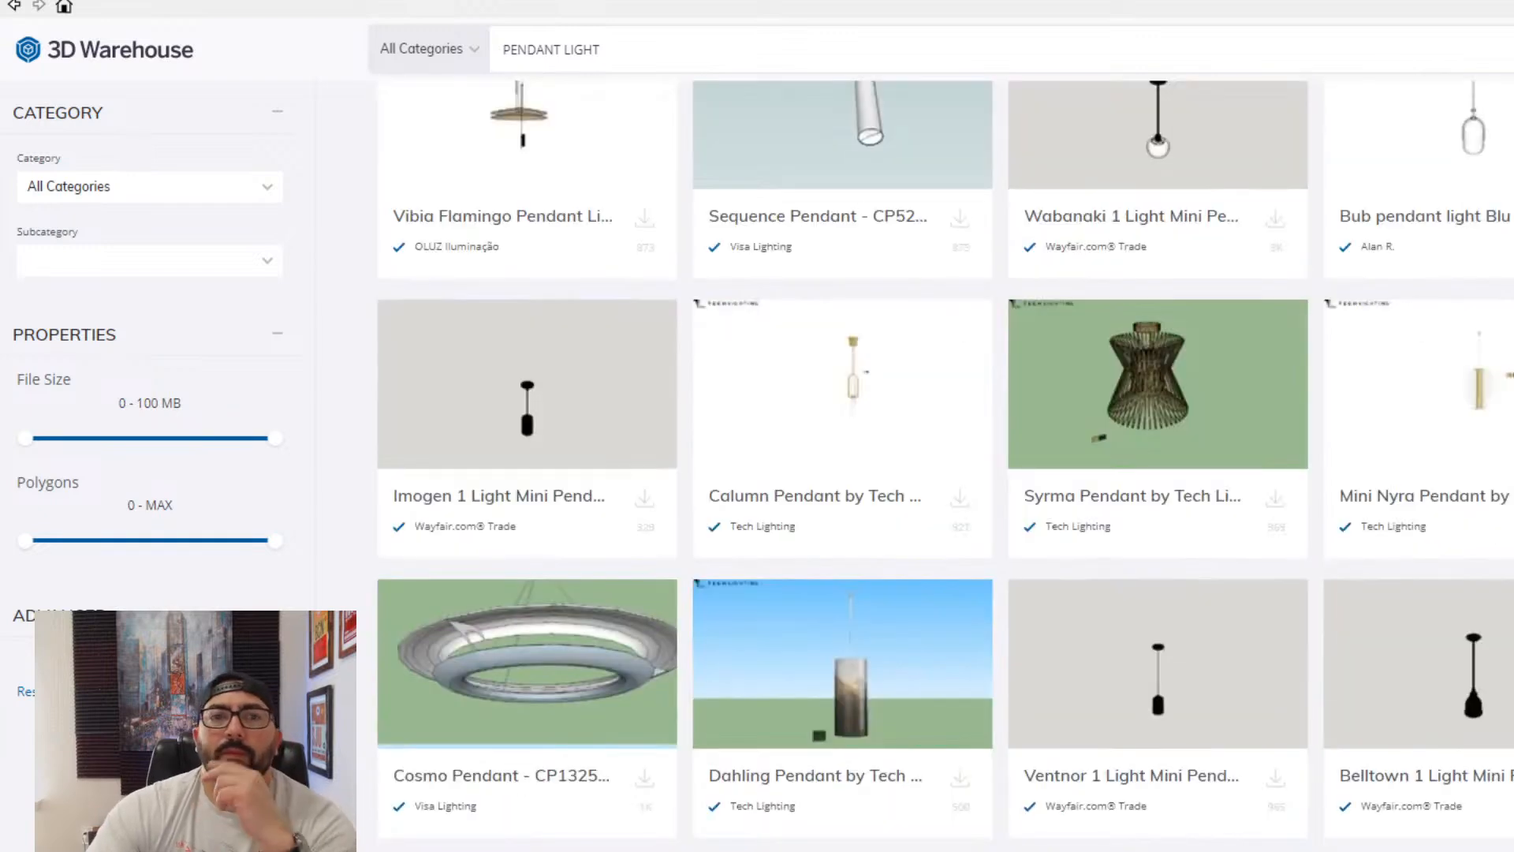
- Inspect the details of the Brickyard 3 Light Foyer Pendant, then leave 3D Warehouse without downloading
scroll(568, 351, up, 15)
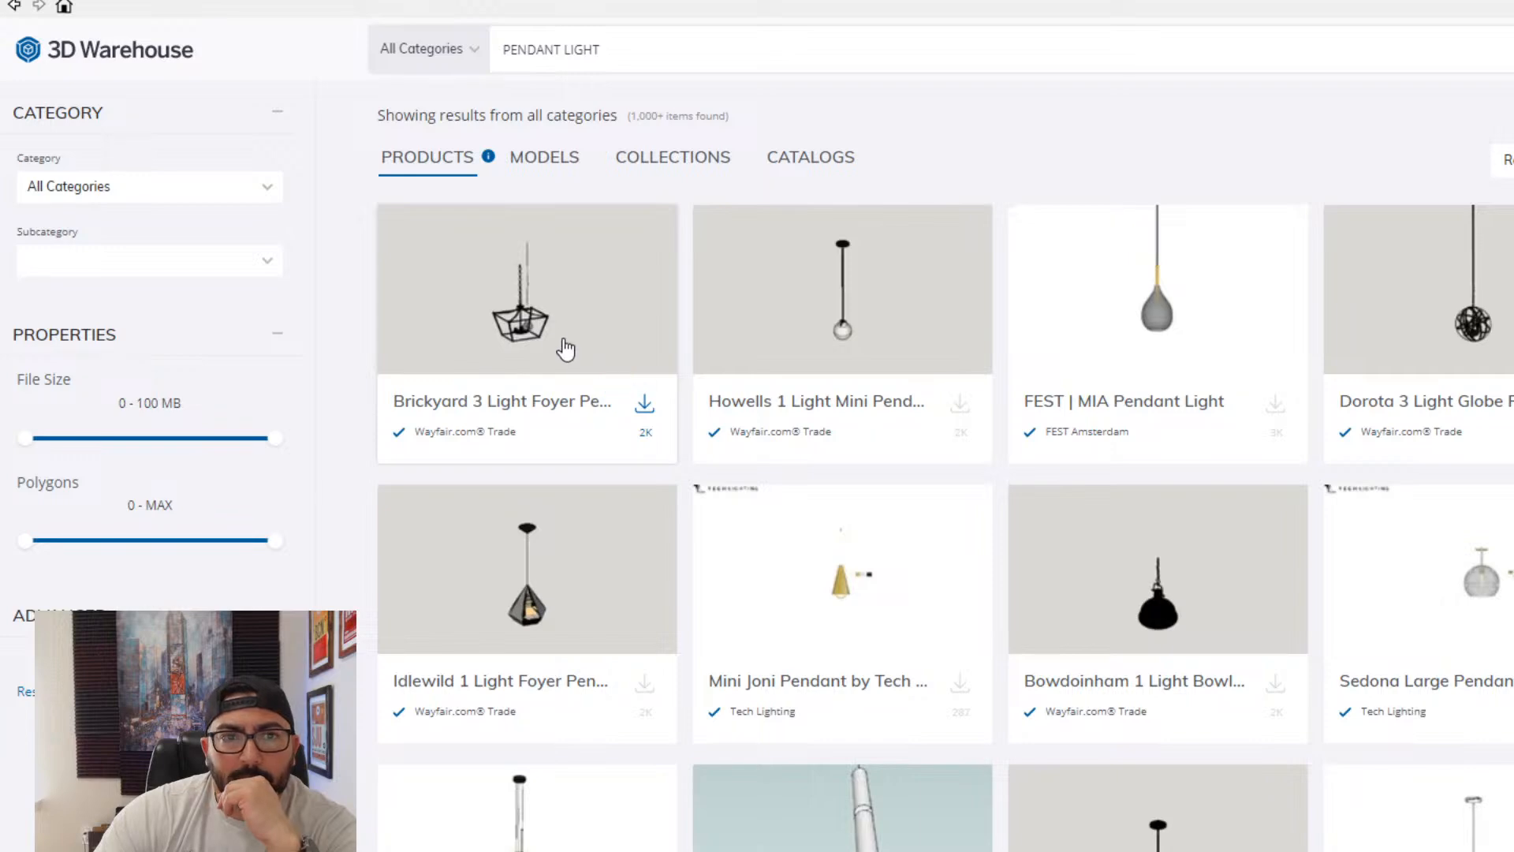
click(566, 349)
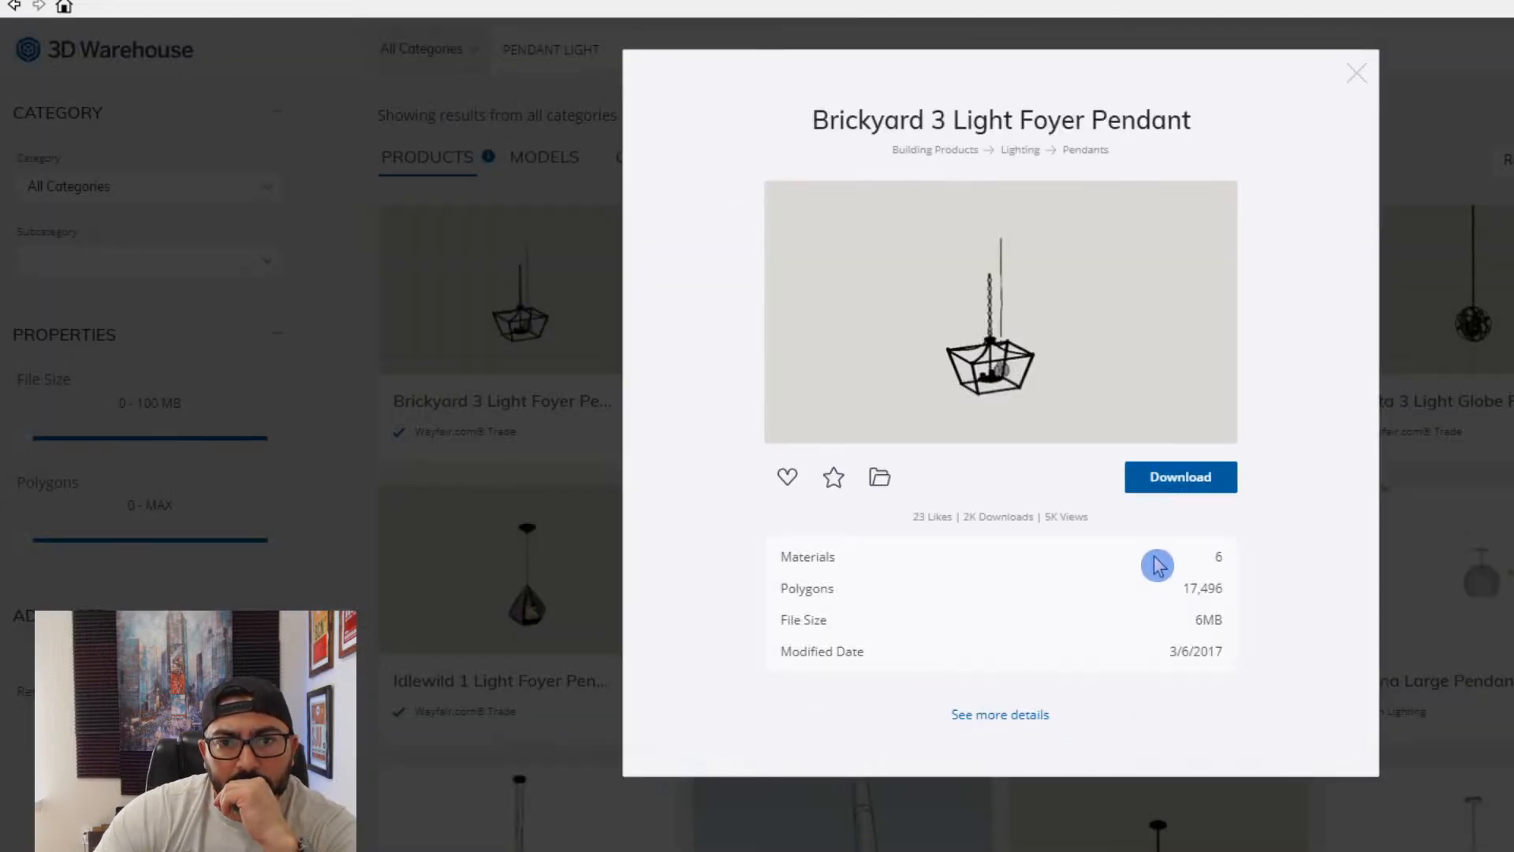
click(1357, 76)
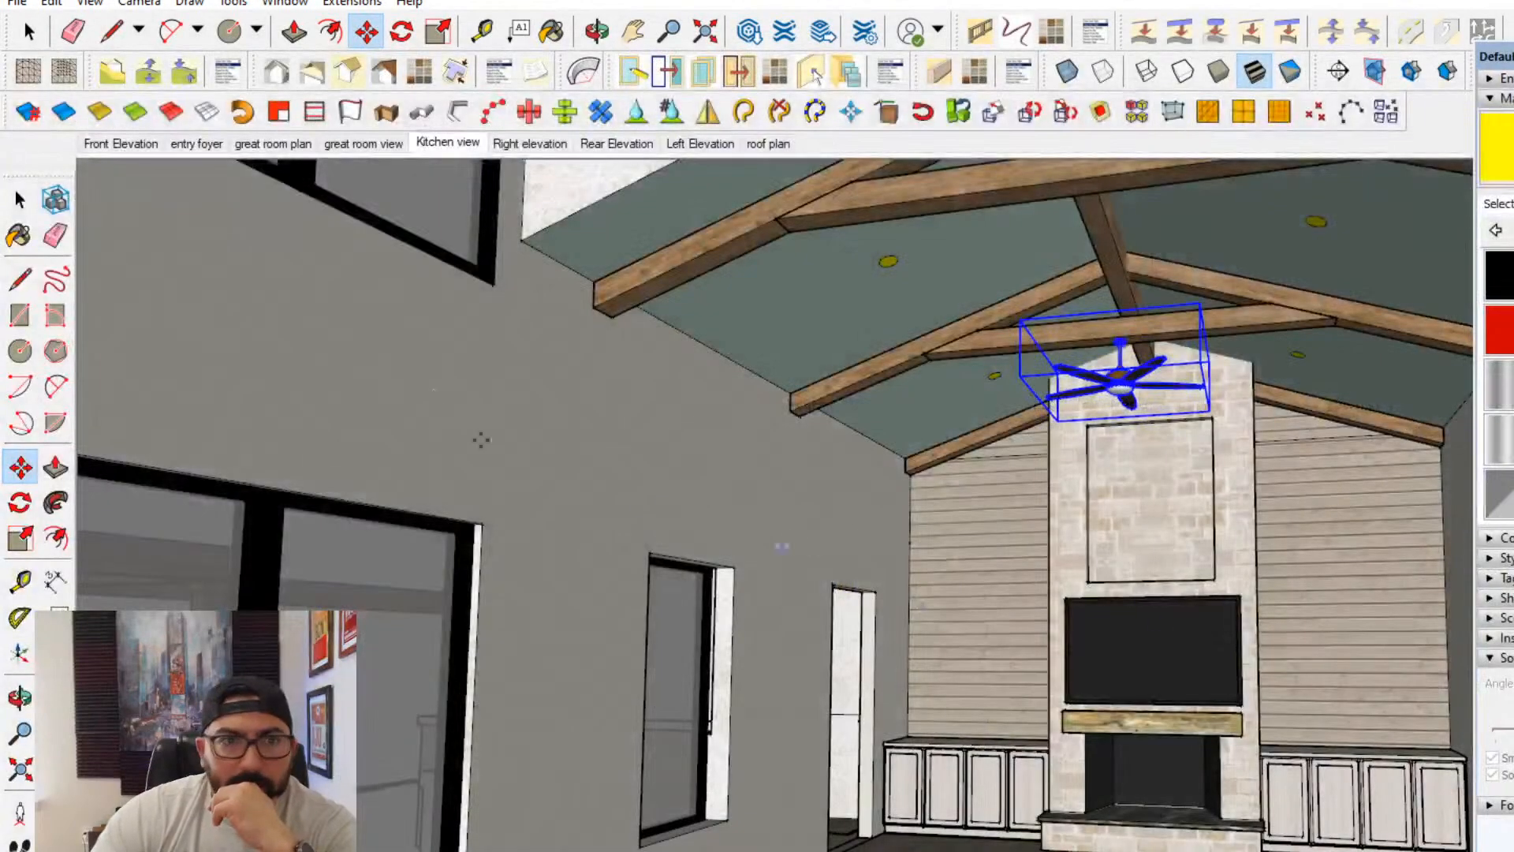
- Start importing a model and open the lighting folder inside interior furnishings
click(17, 3)
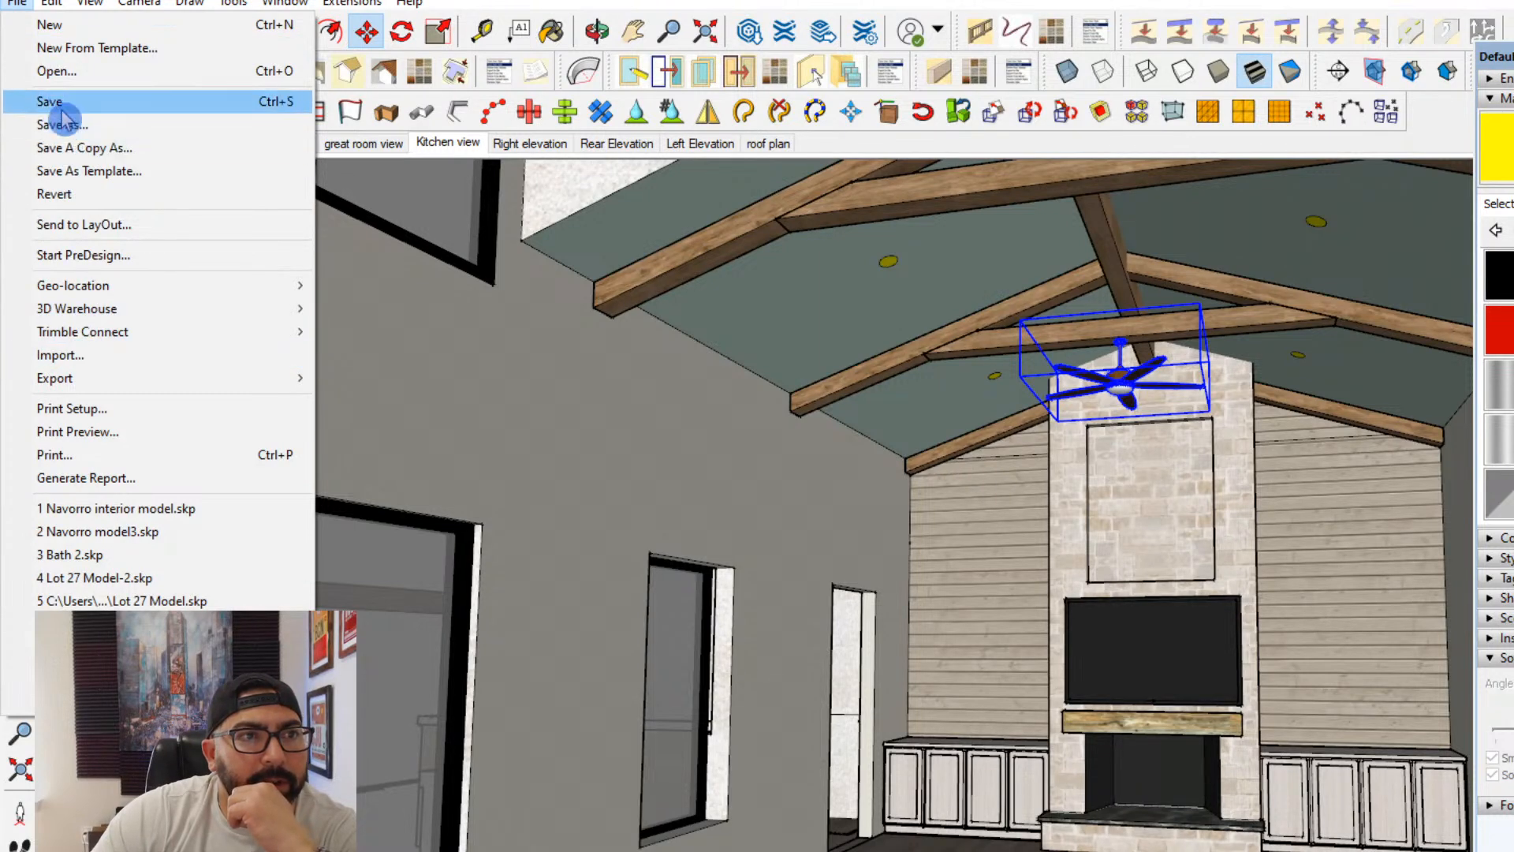
click(77, 354)
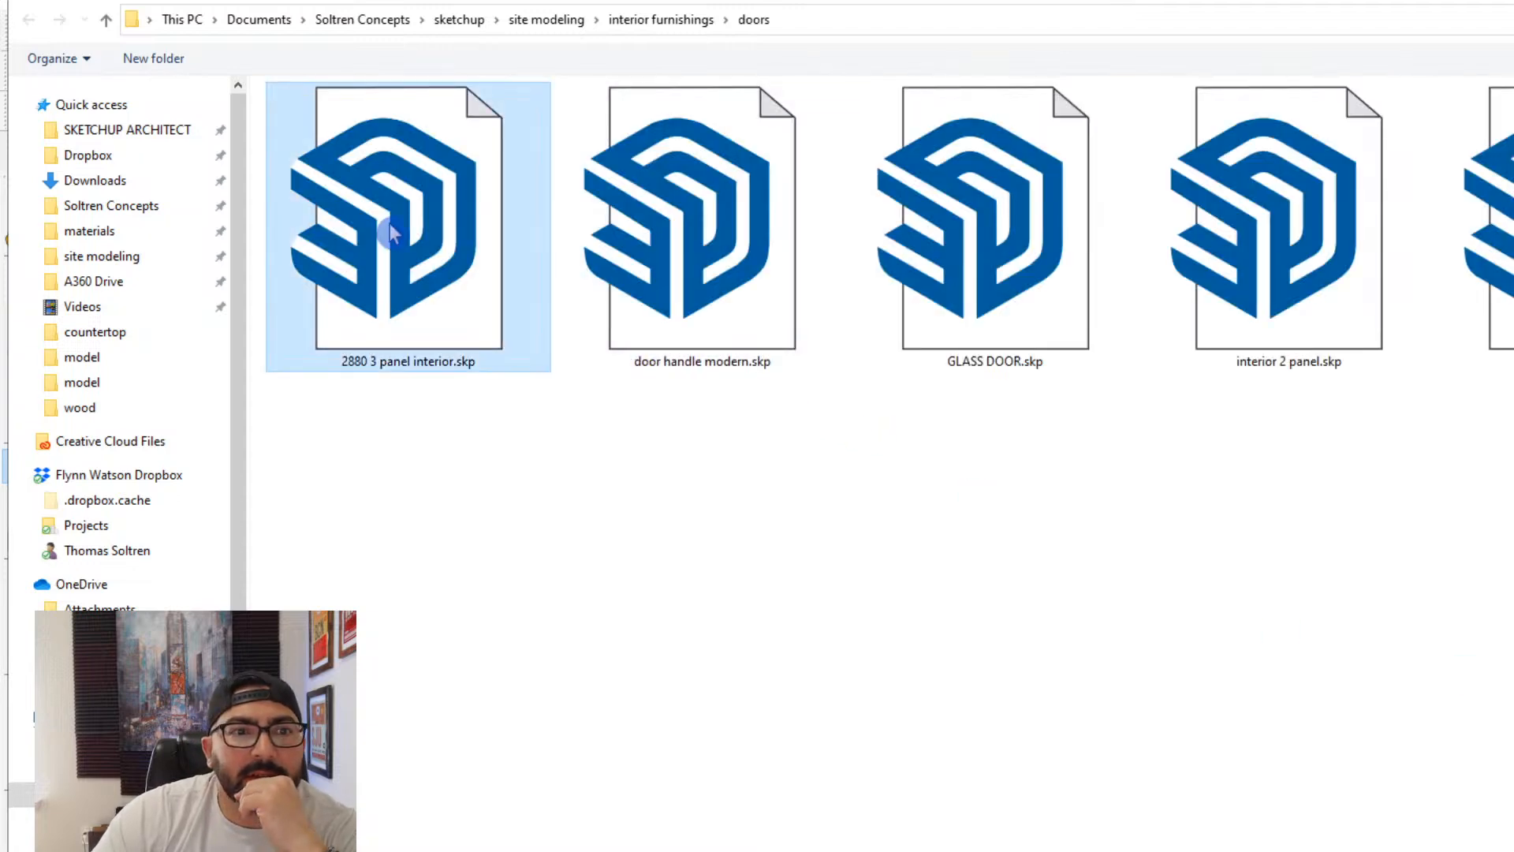
right_click(392, 231)
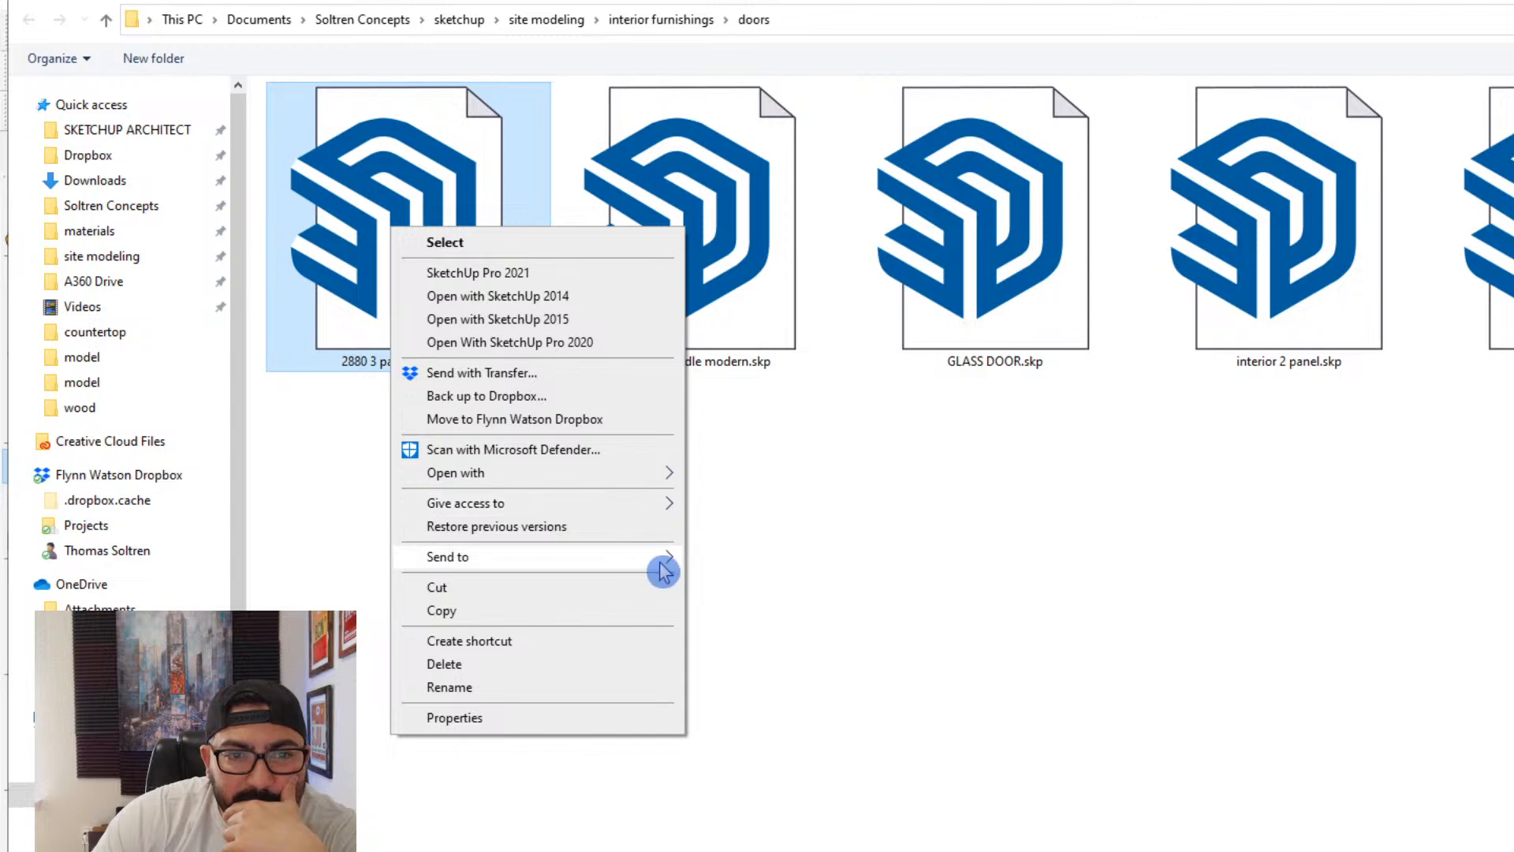
click(1143, 720)
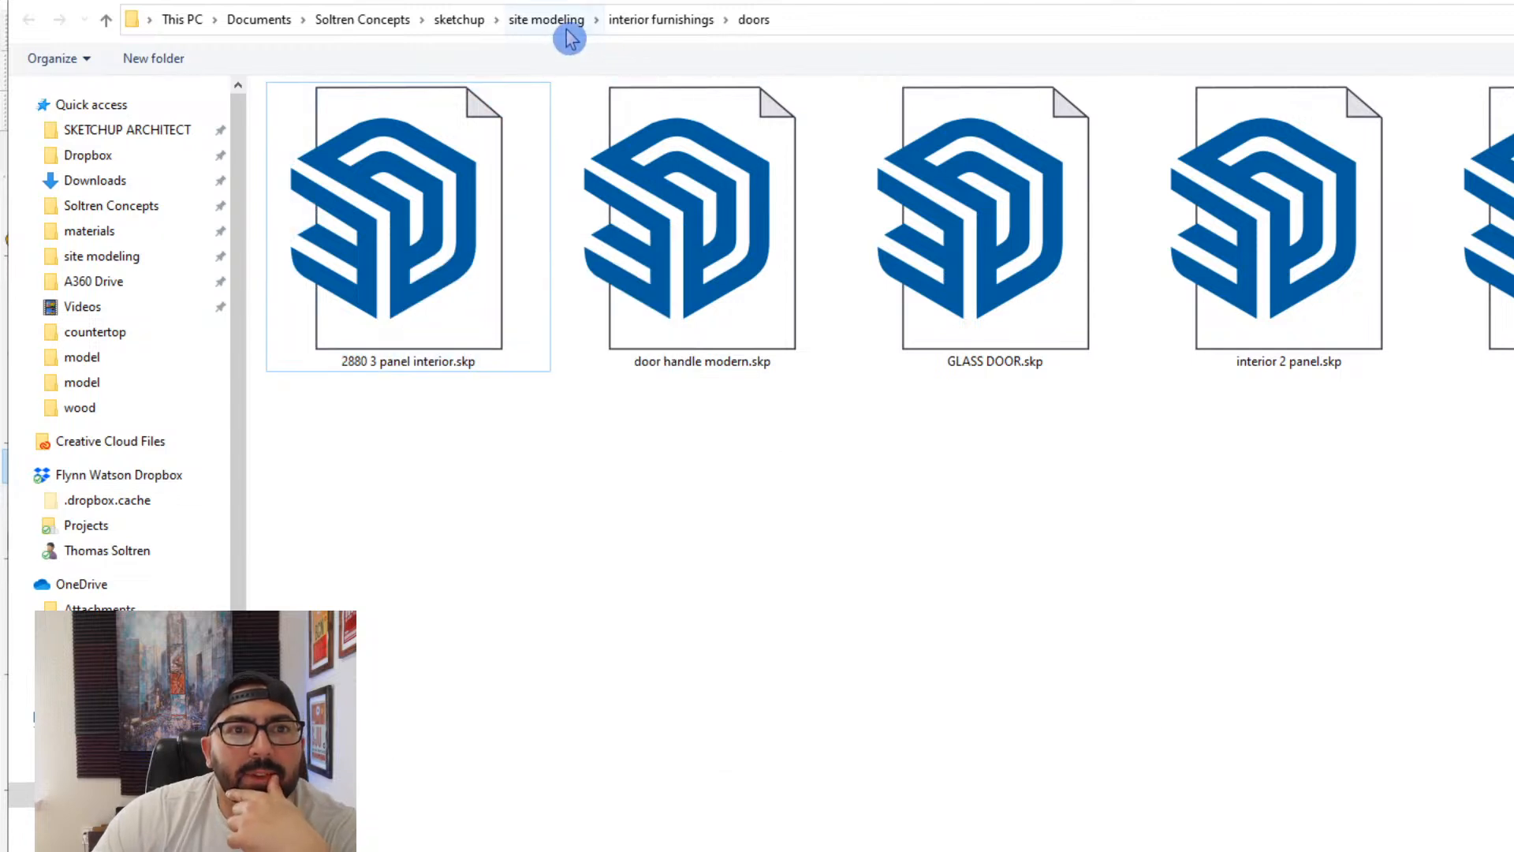
click(609, 31)
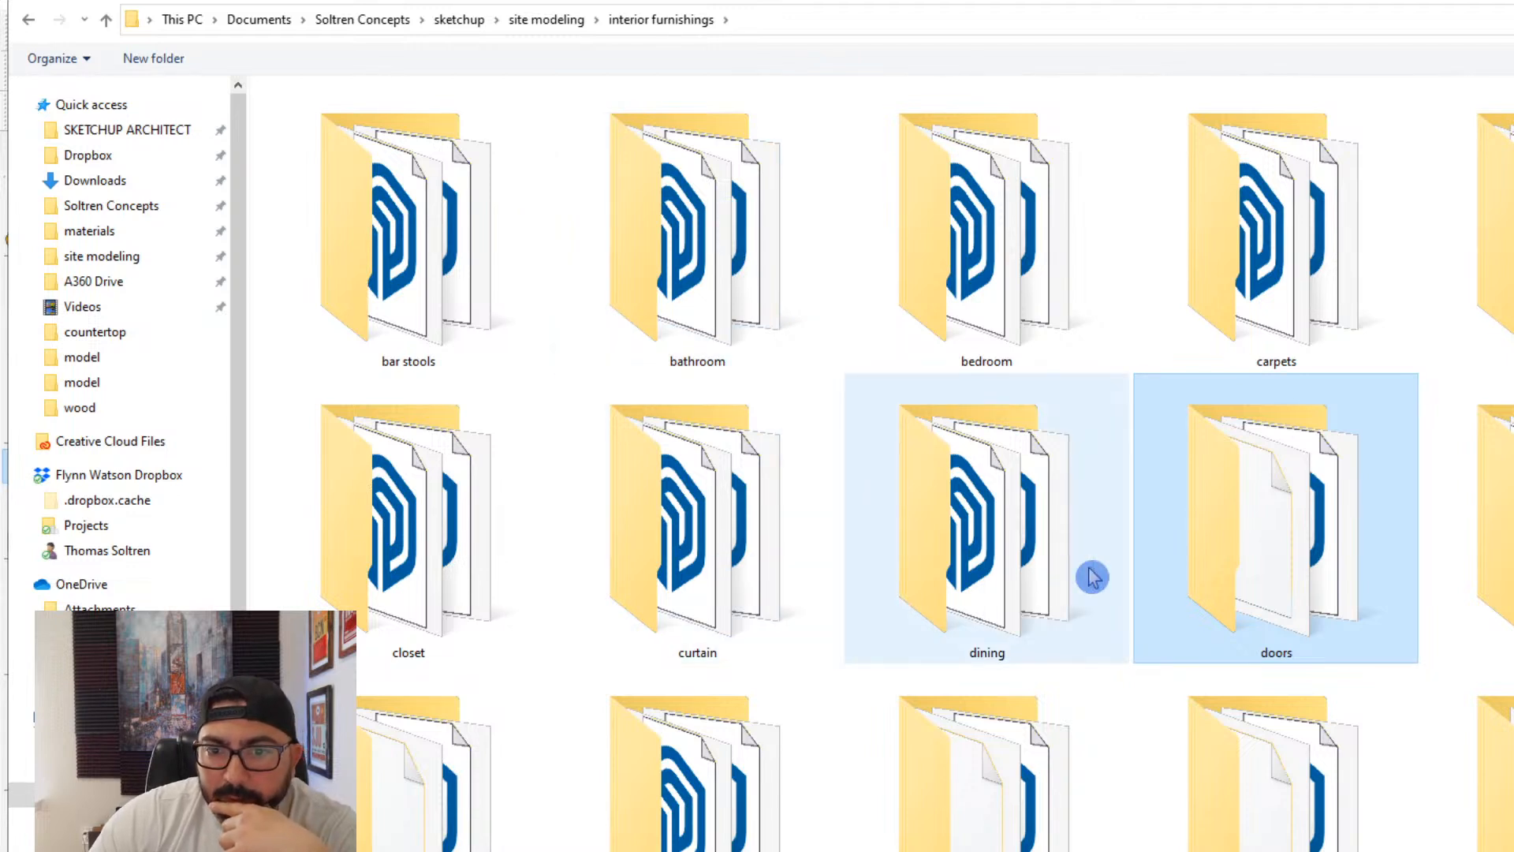
scroll(1092, 577, down, 3)
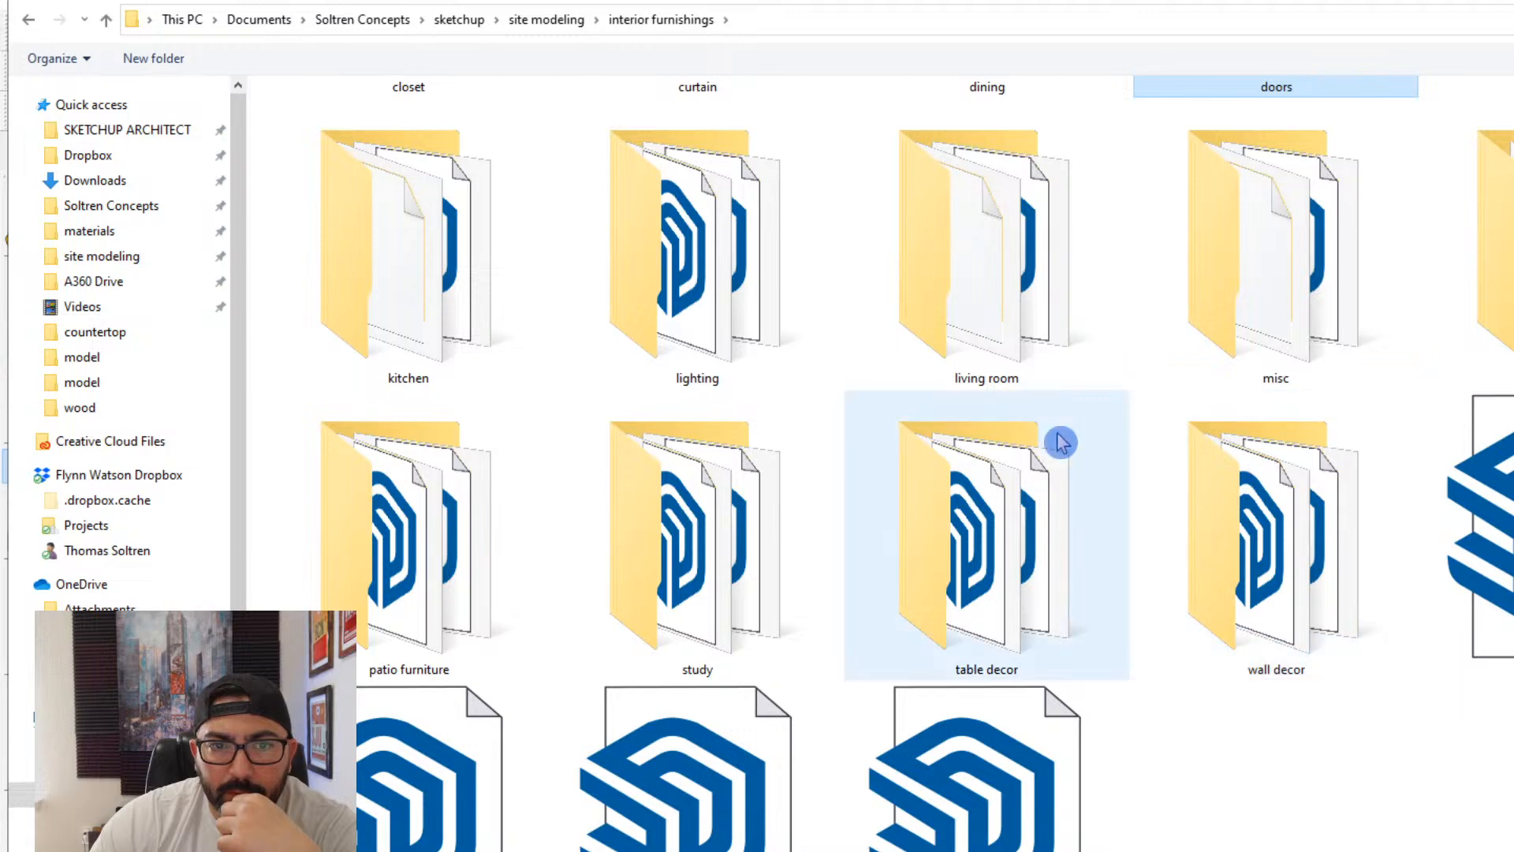
double_click(766, 326)
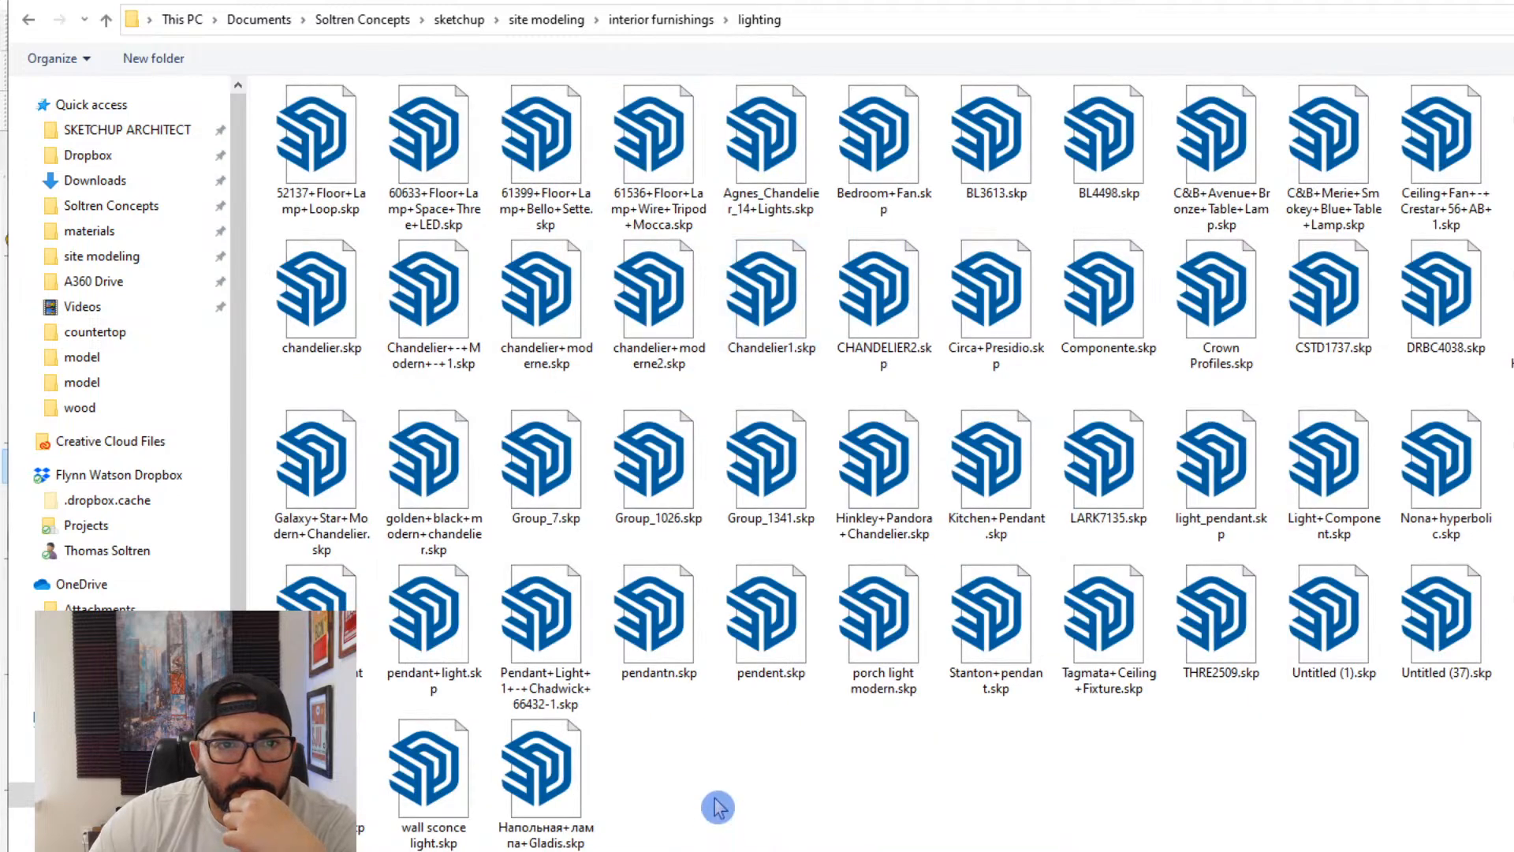
- Import CHANDELIER2.skp from the lighting folder and place the linear chandelier on the great room floor
click(672, 289)
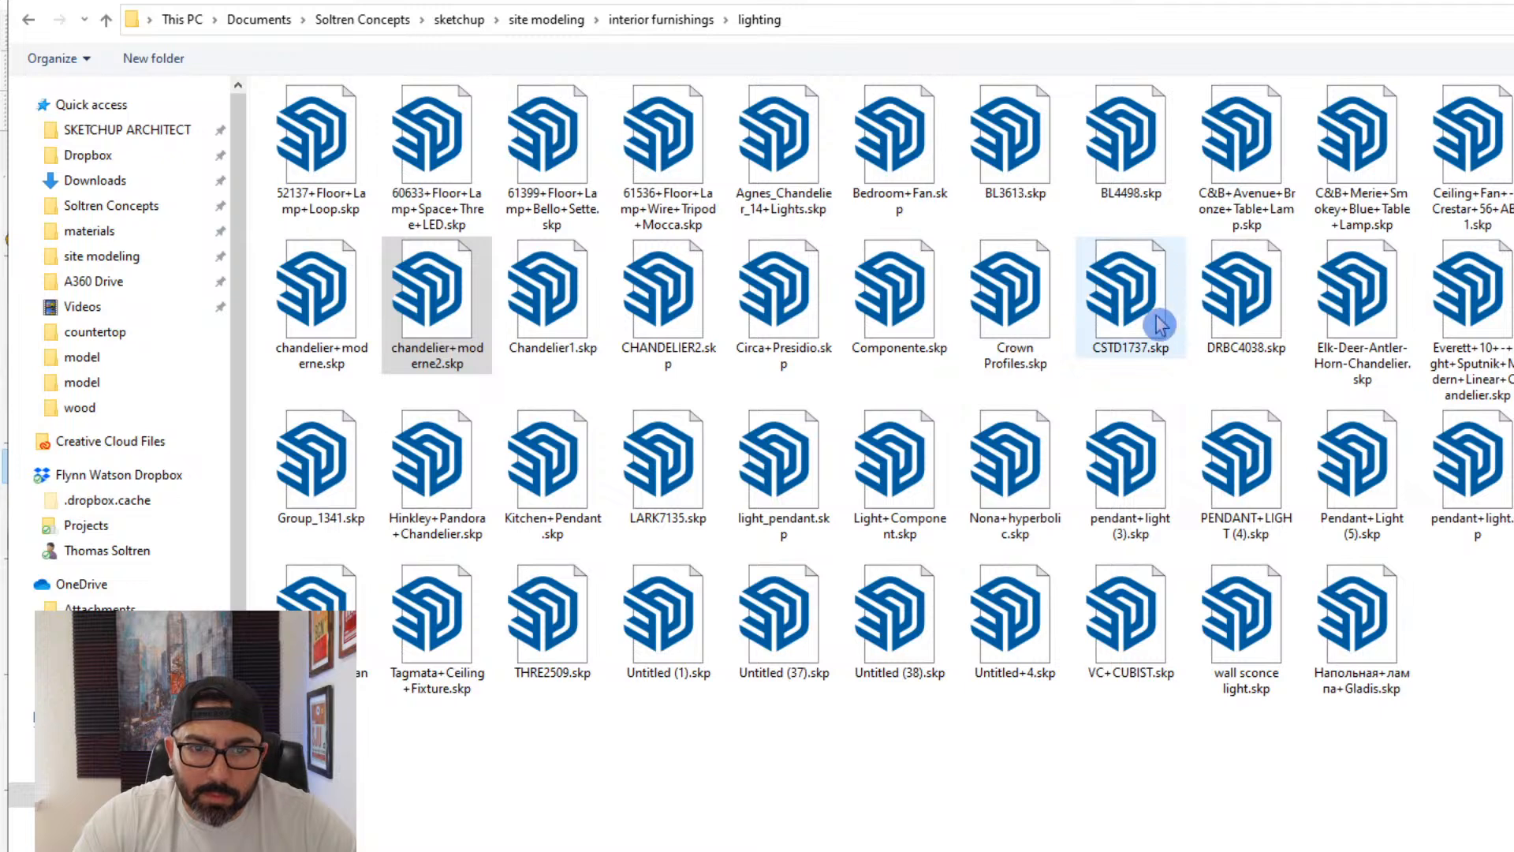
click(561, 311)
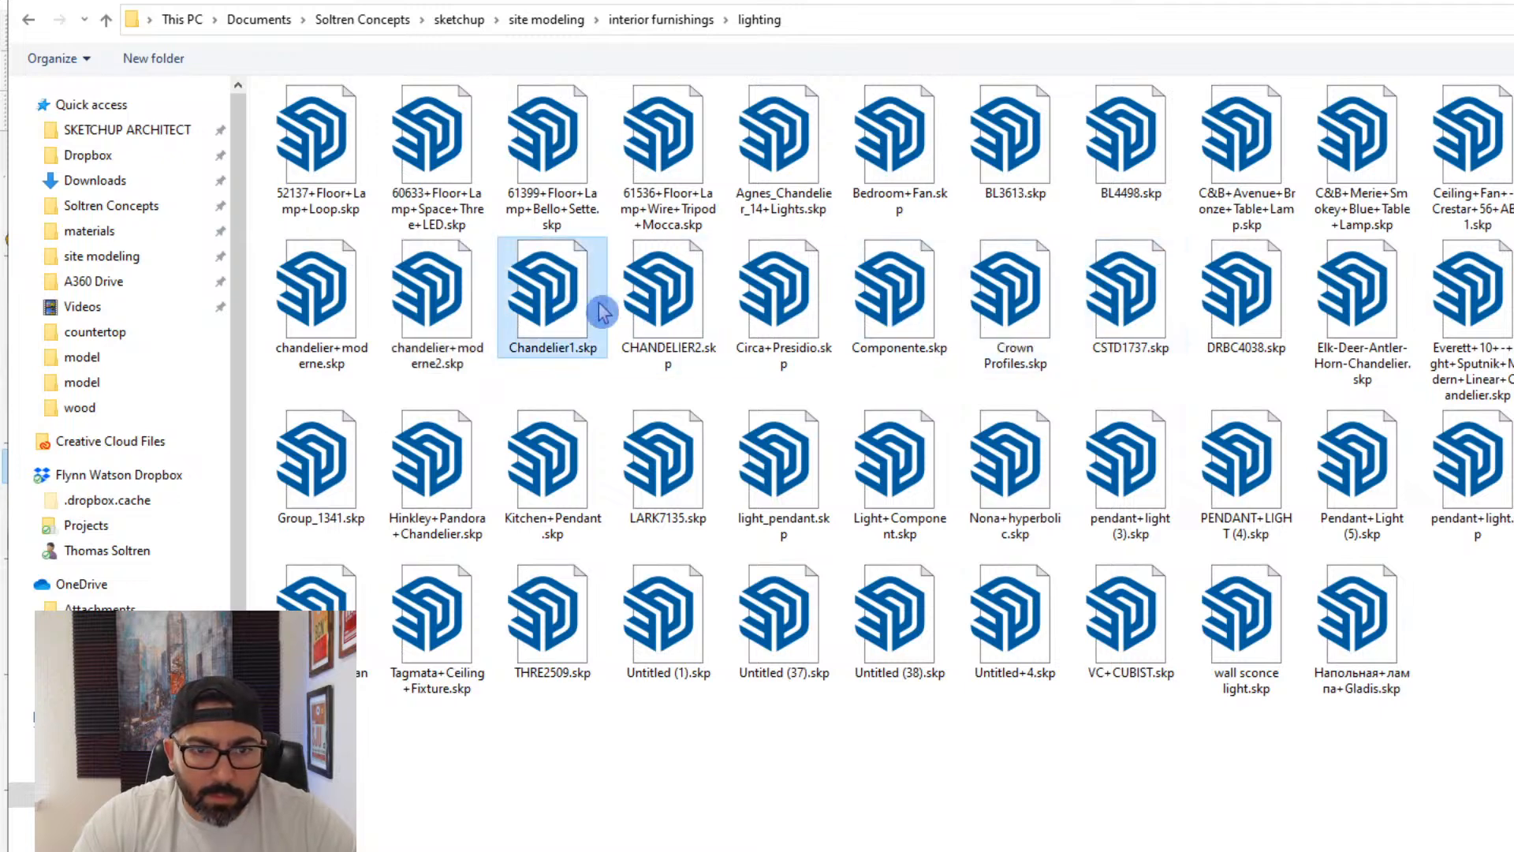
click(674, 307)
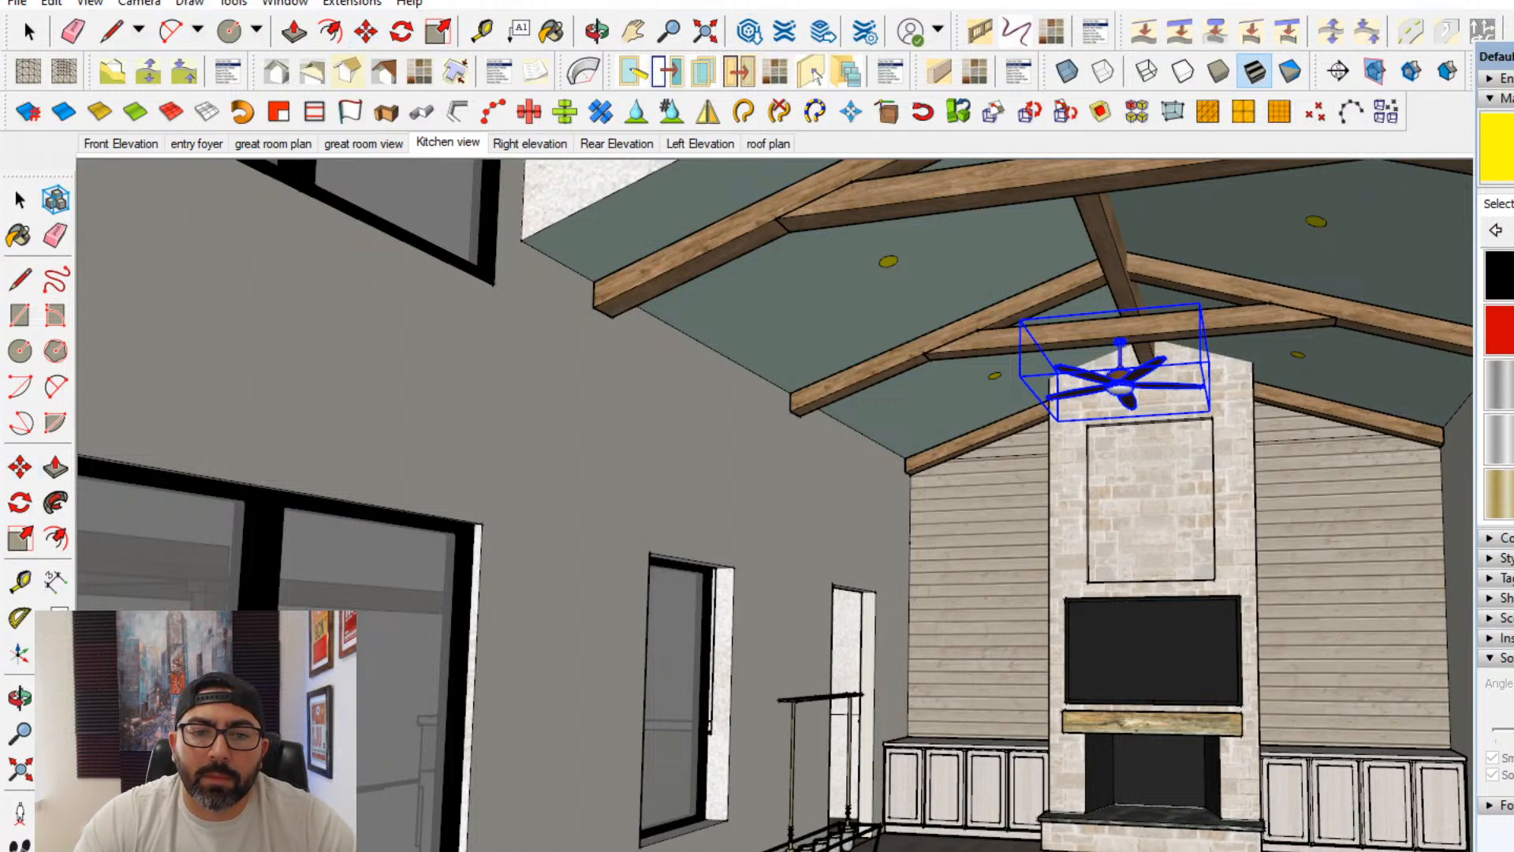
click(796, 840)
- Move the linear chandelier across the great room floor, away from the glass doors and toward the middle of the room
scroll(859, 812, up, 4)
shift+middle_drag(883, 757, 788, 798)
scroll(797, 797, down, 1)
click(1127, 778)
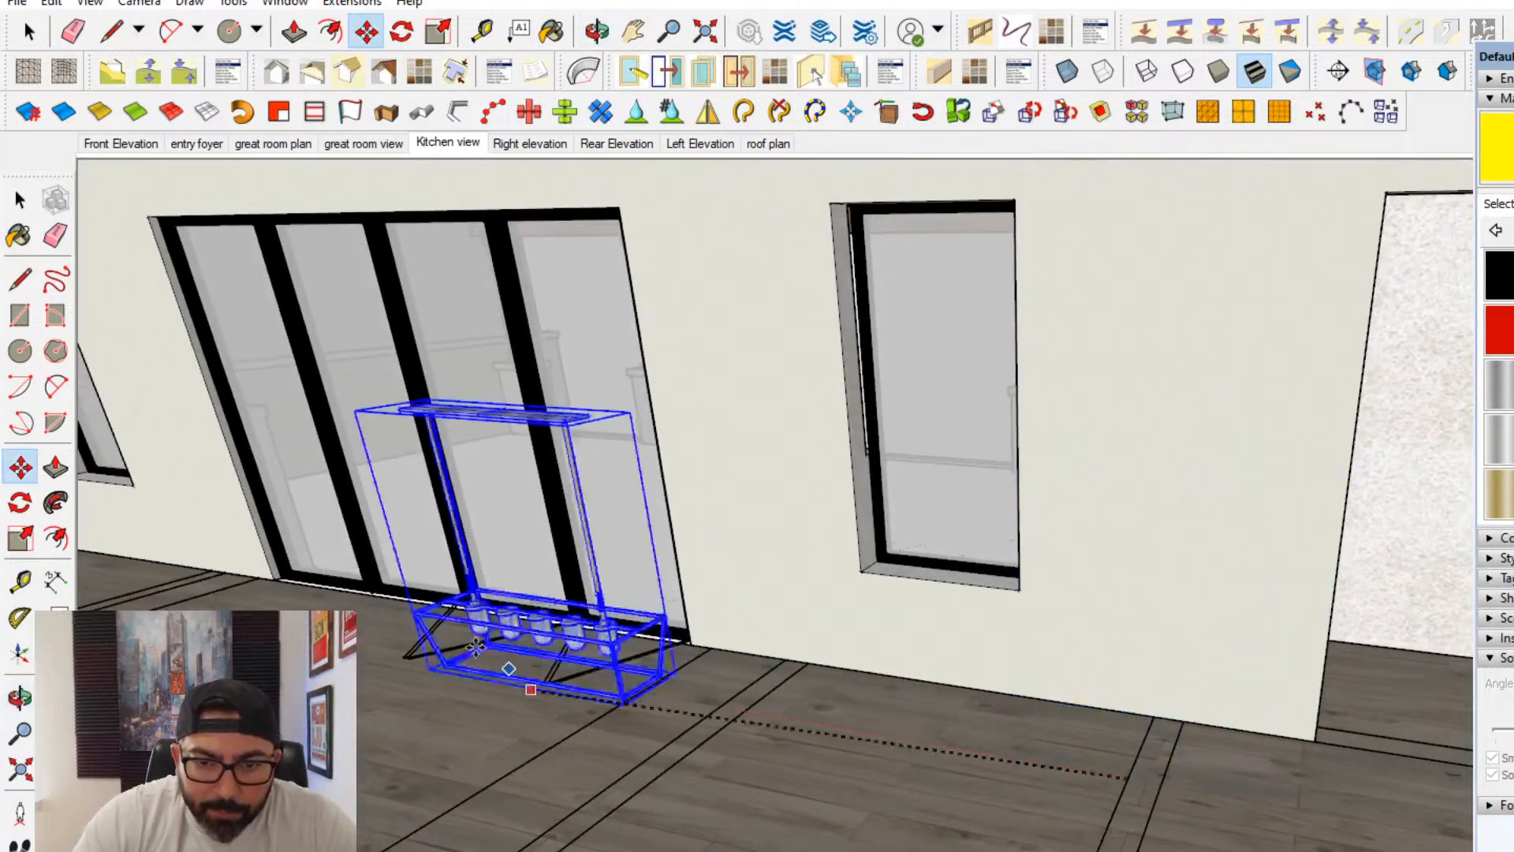
middle_drag(475, 647, 591, 730)
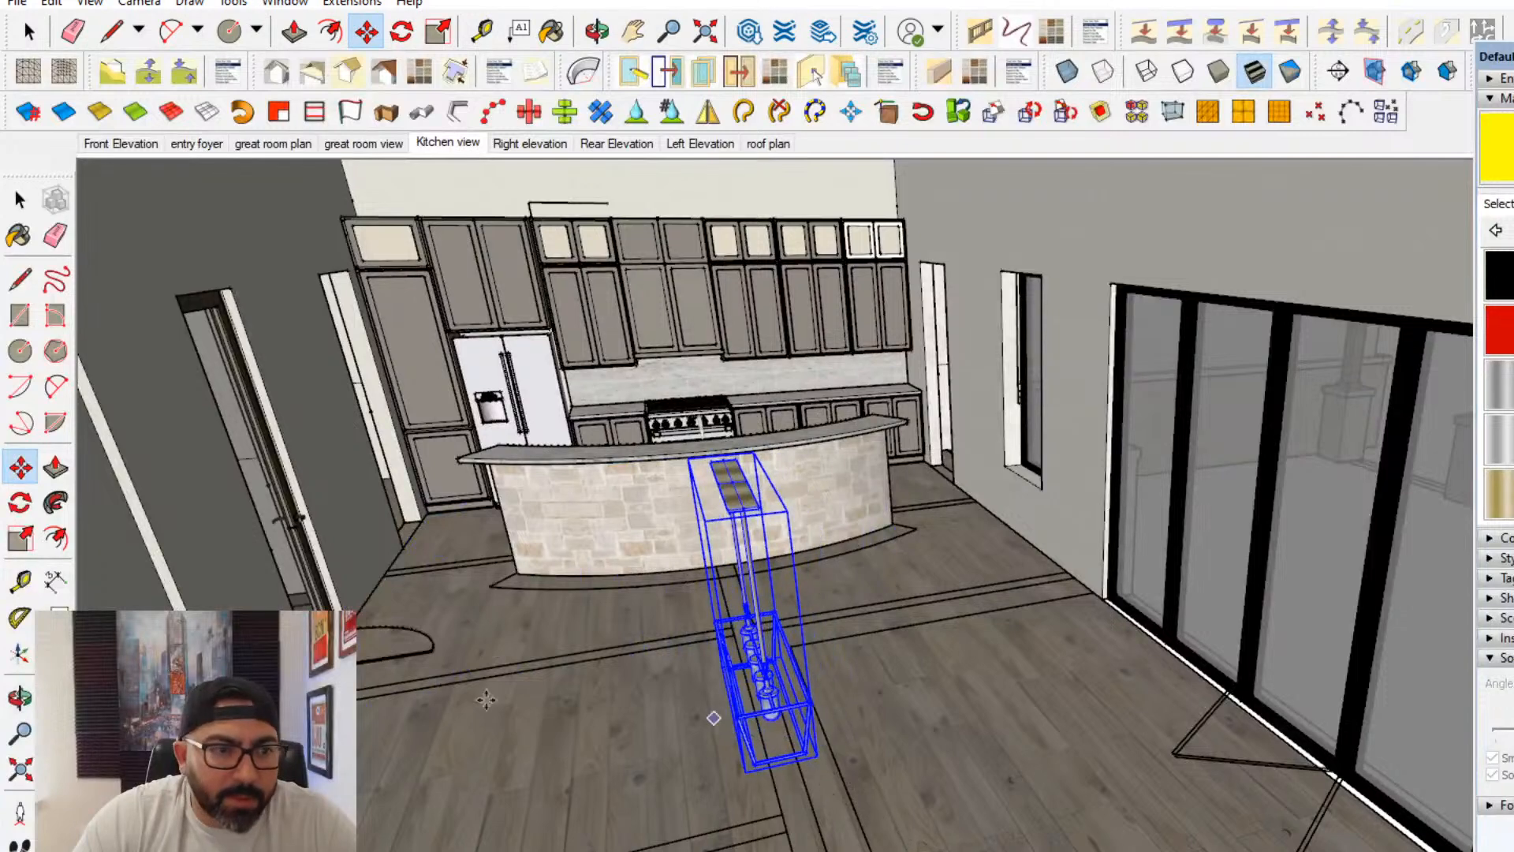
- Rotate the chandelier on the floor so that its long side runs parallel to the kitchen island
click(20, 512)
middle_drag(797, 733, 835, 777)
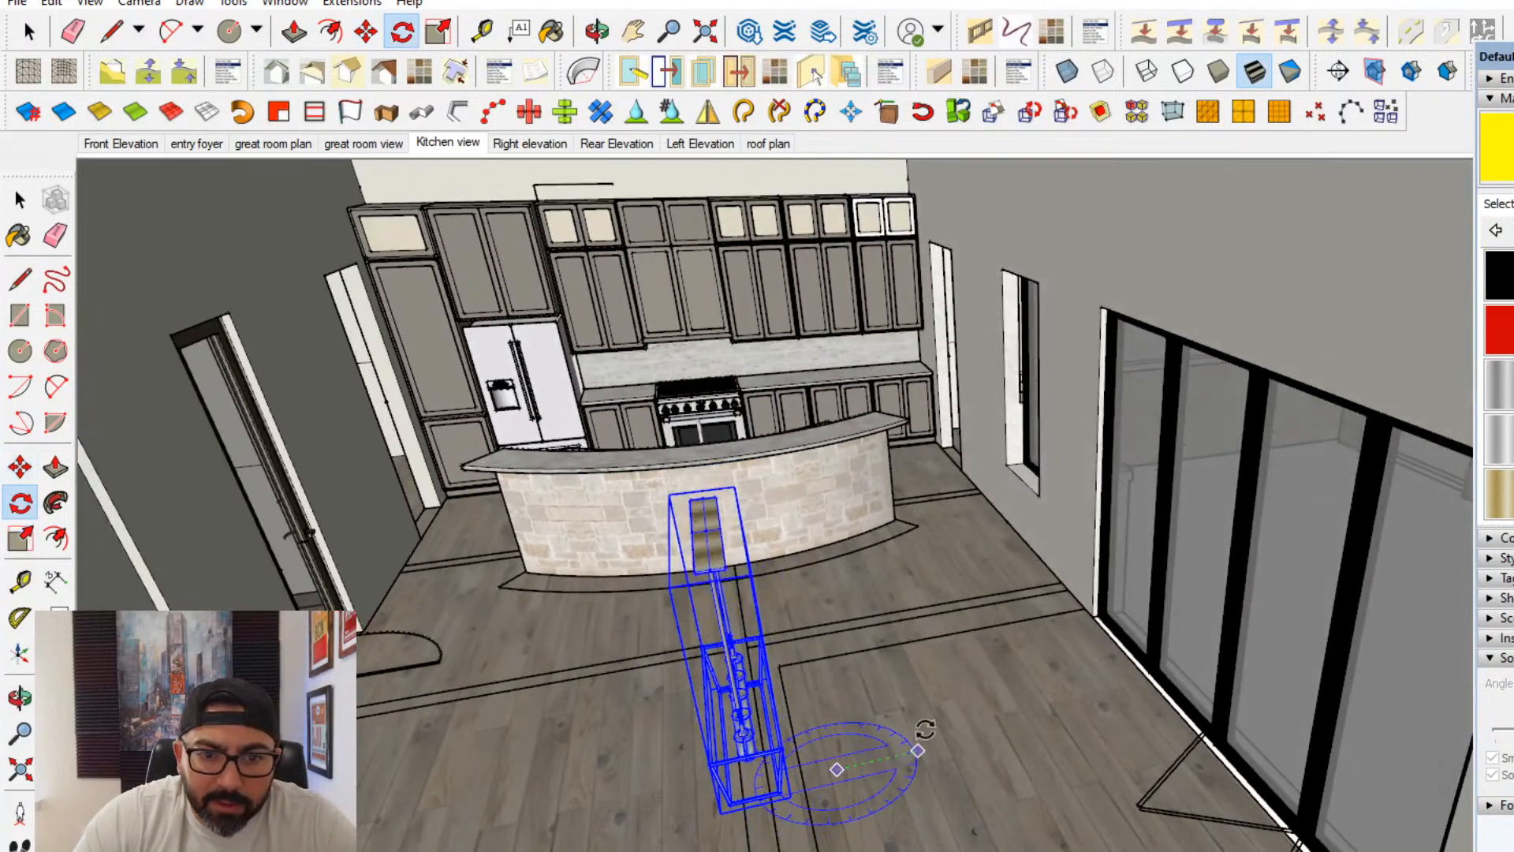
click(926, 675)
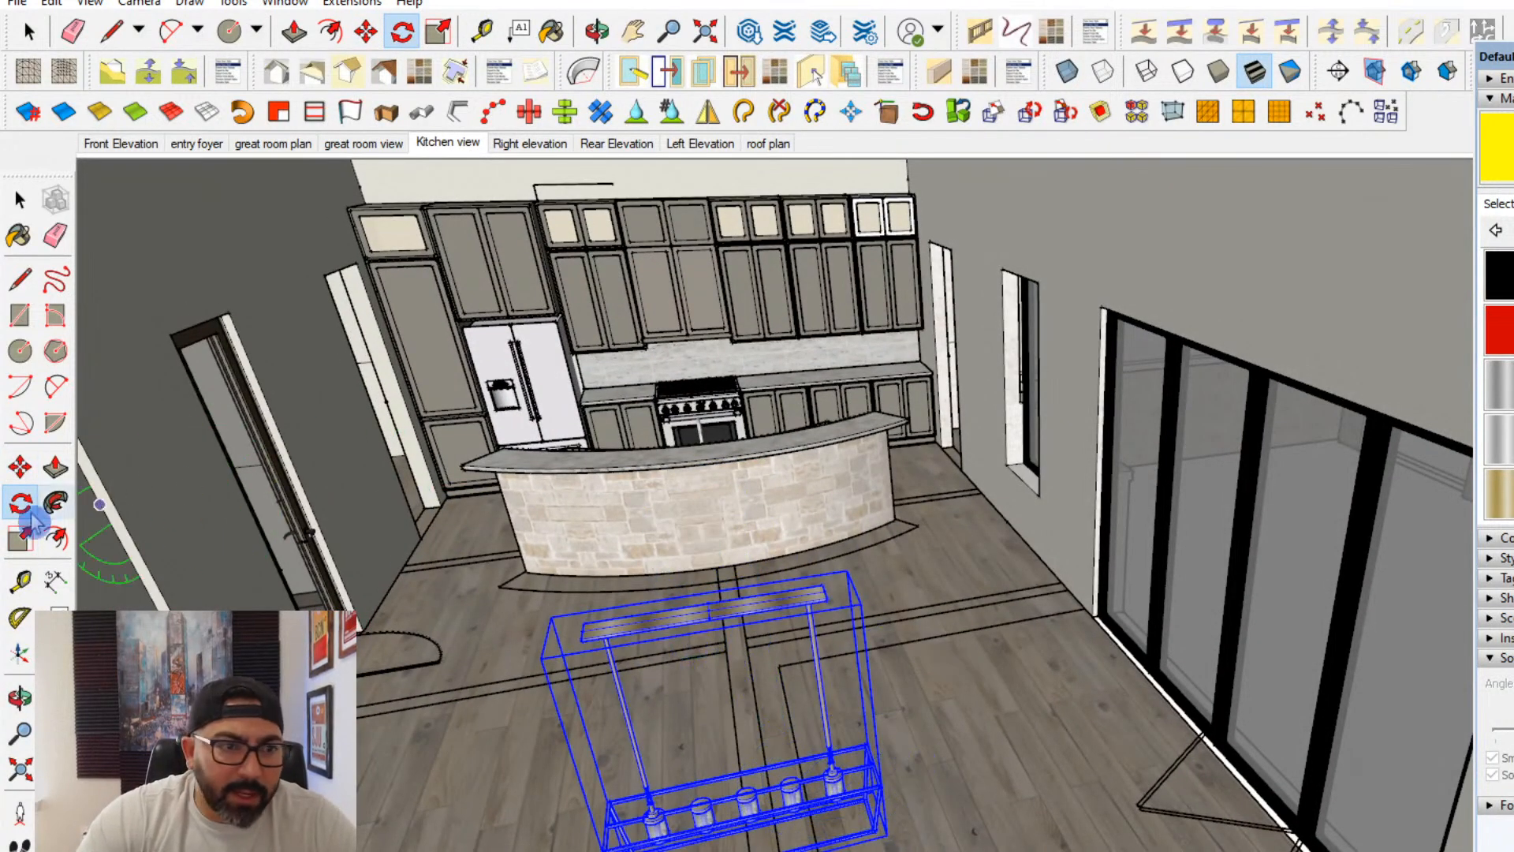
- Move the chandelier over the central floor band so it is centred in front of the kitchen island
click(20, 479)
middle_drag(395, 516, 871, 688)
scroll(1003, 760, up, 3)
scroll(994, 771, down, 10)
middle_drag(986, 778, 1114, 702)
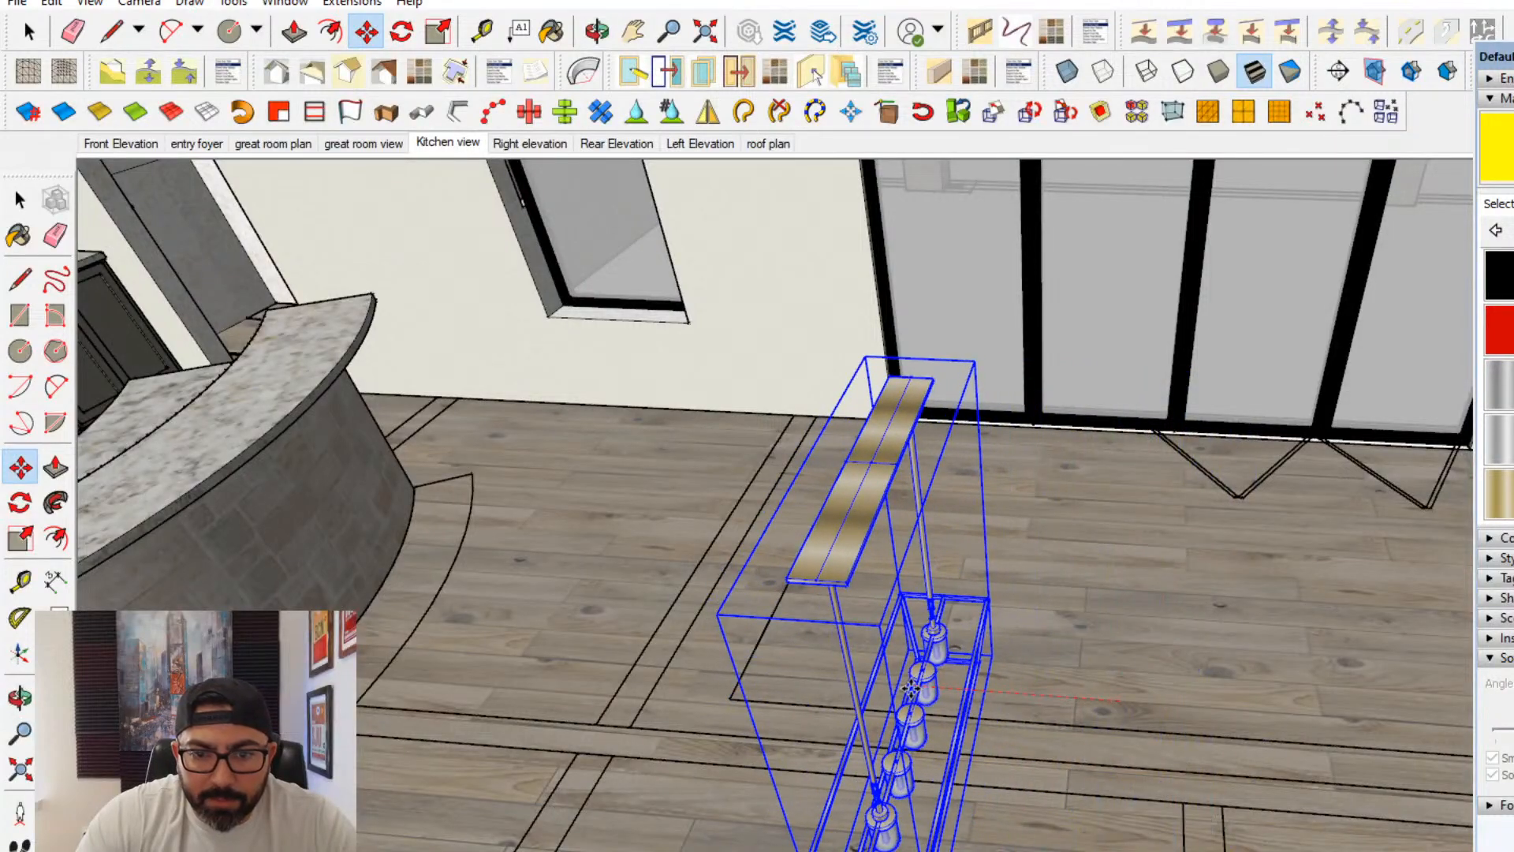
middle_drag(911, 690, 788, 513)
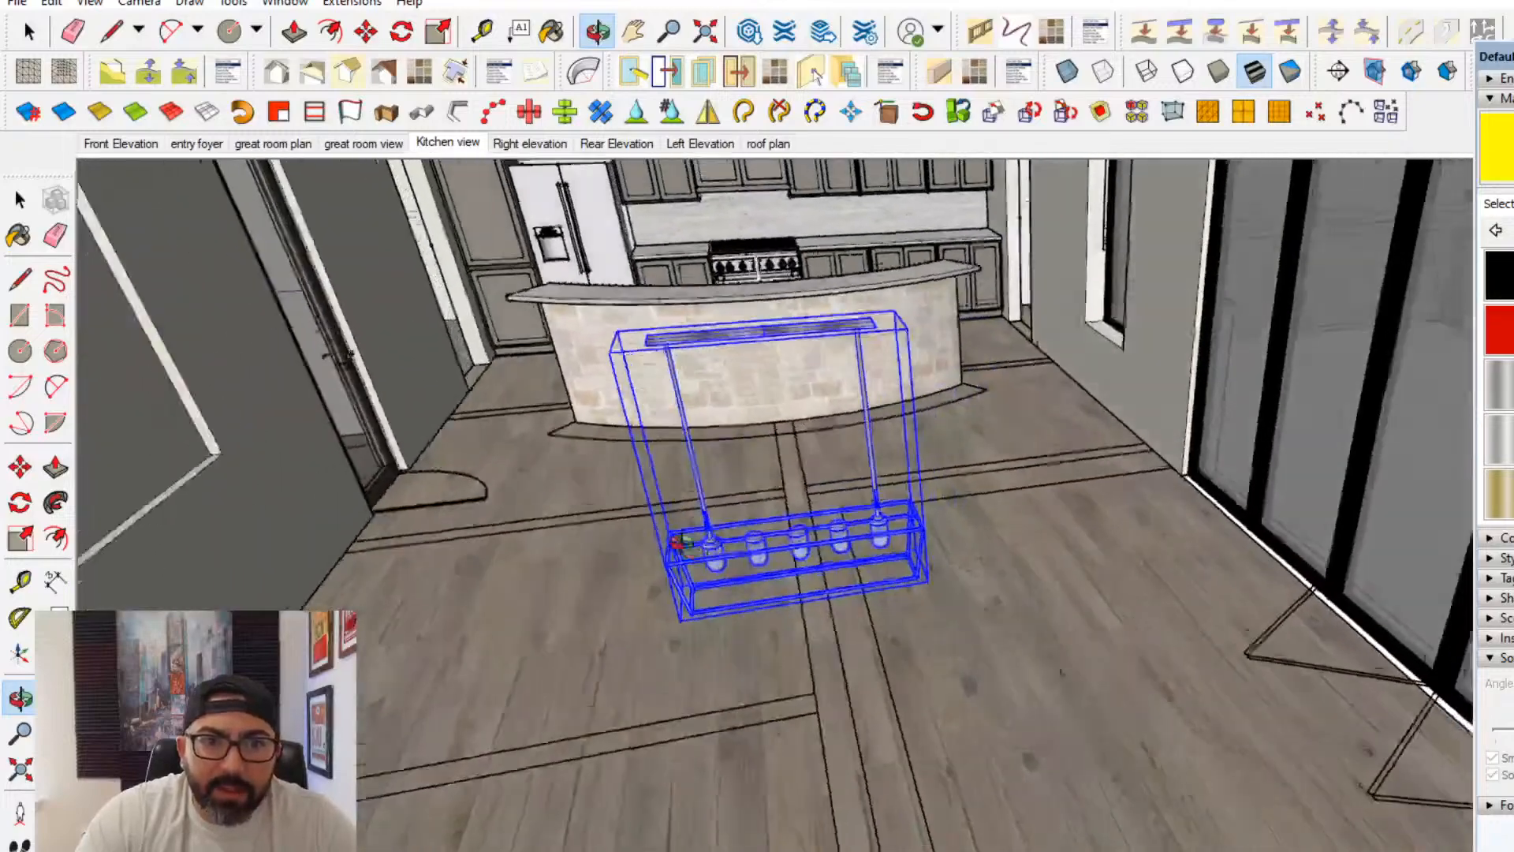
- Move the chandelier up by its top plate and attach it to the underside of the wooden truss beam
middle_drag(677, 544, 809, 345)
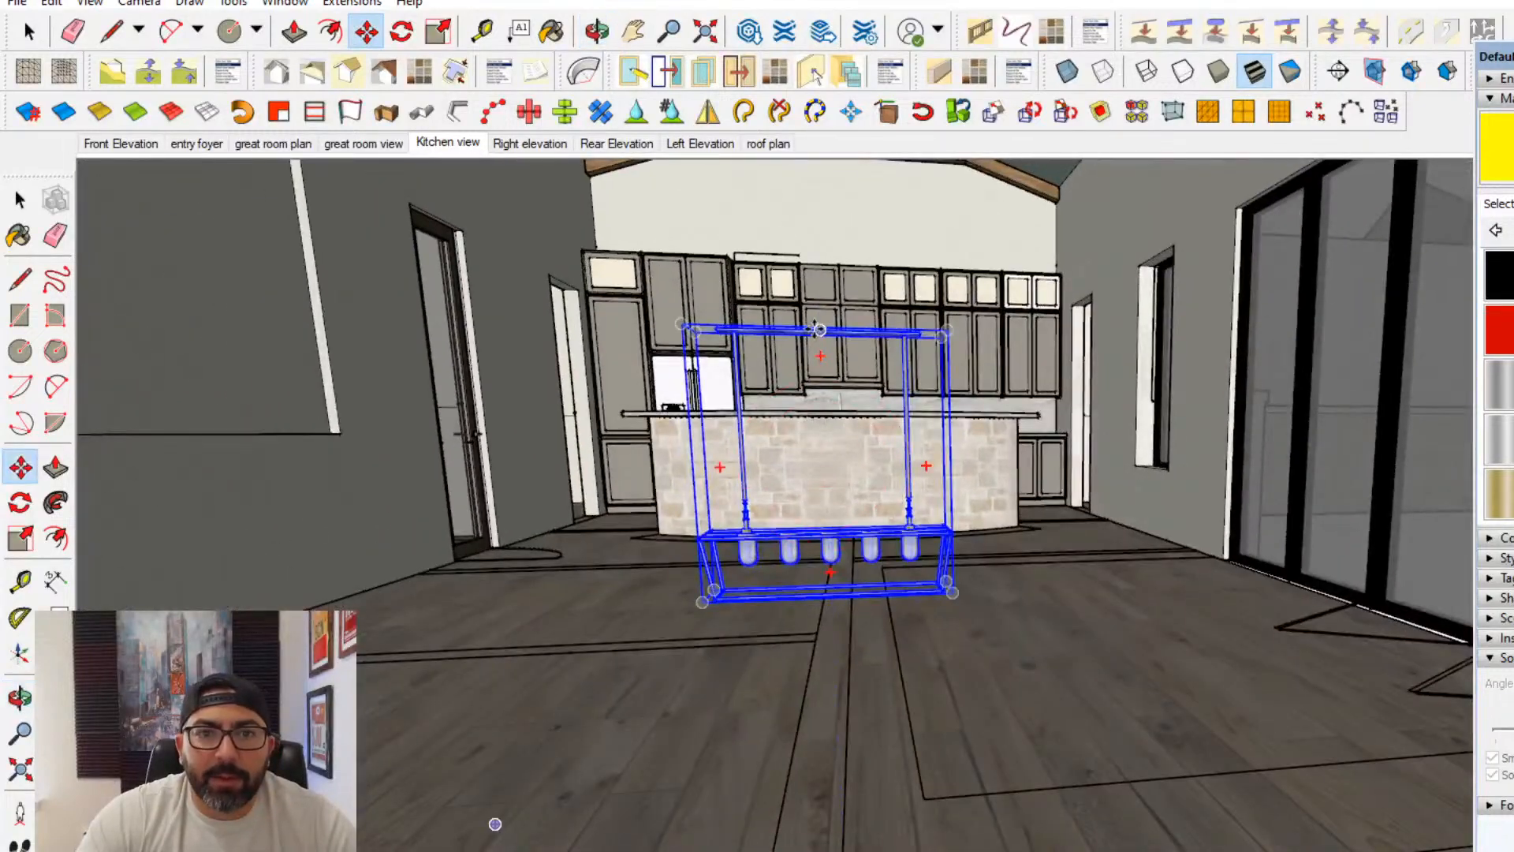
click(817, 330)
scroll(818, 319, down, 5)
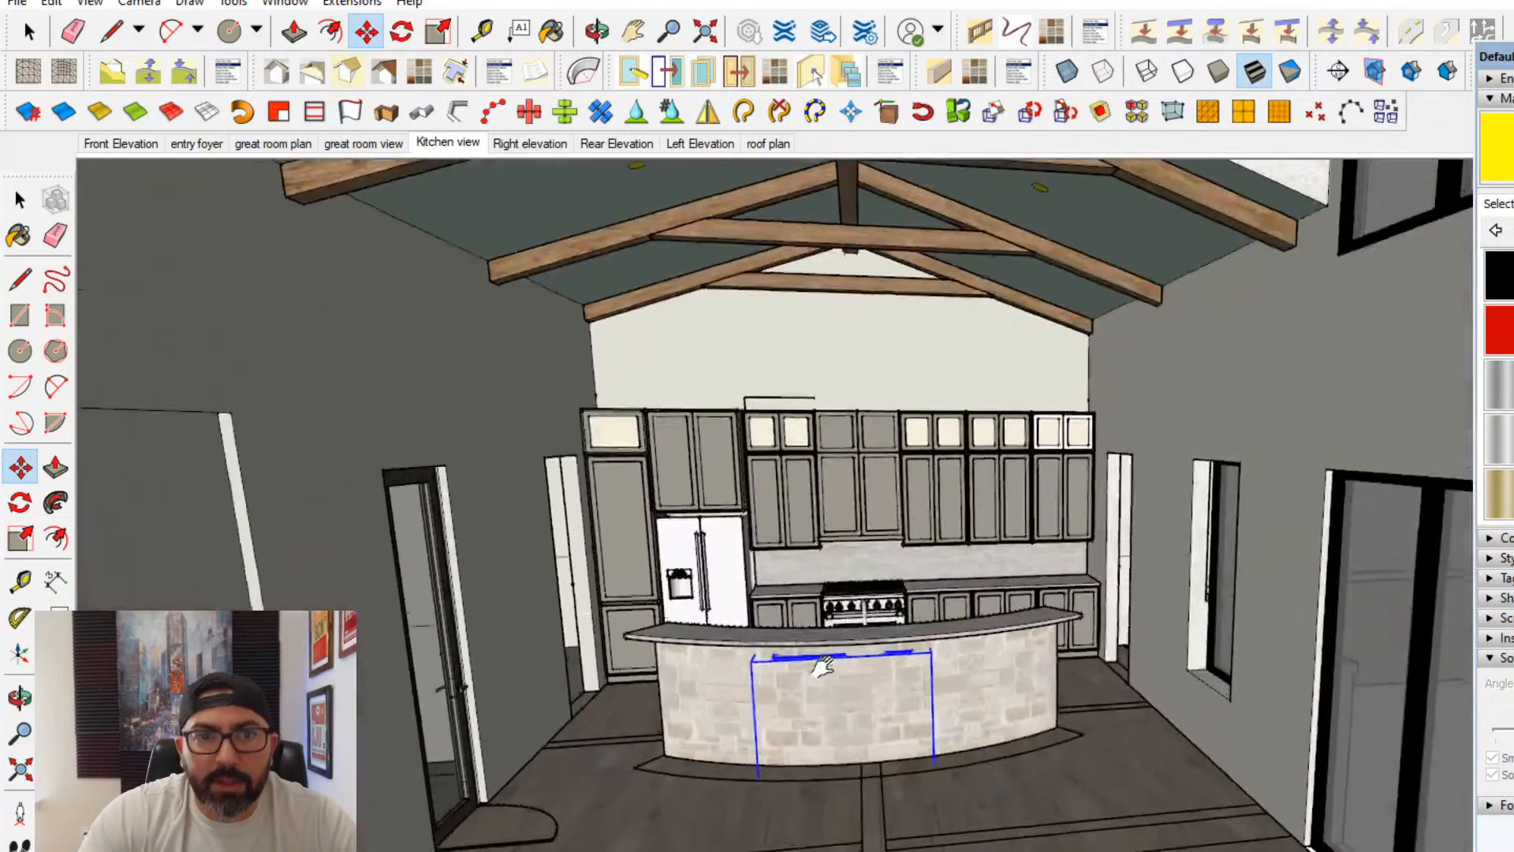
scroll(856, 608, down, 1)
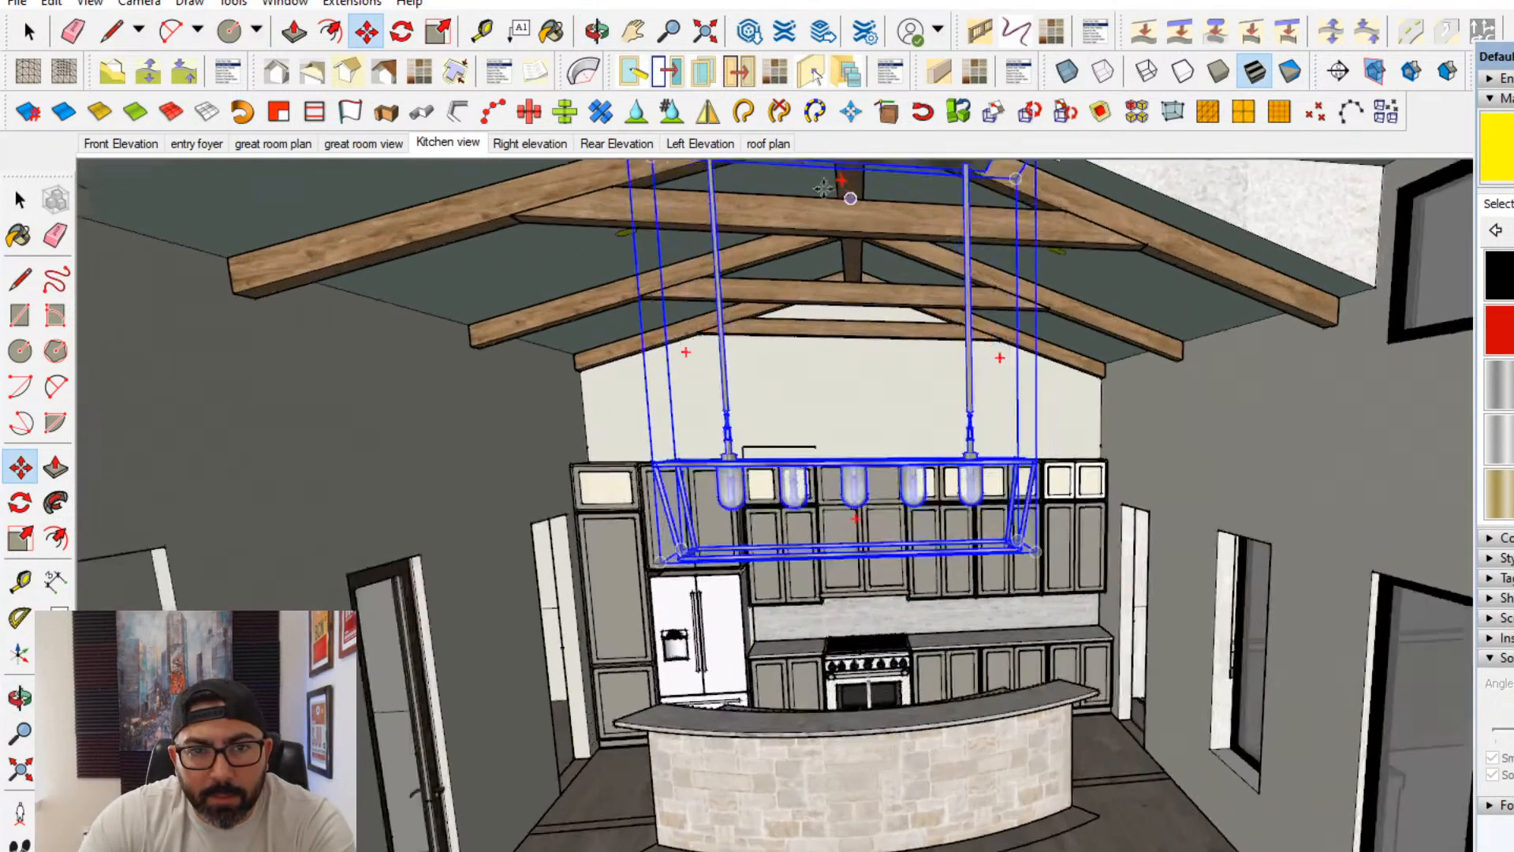
scroll(823, 188, up, 2)
middle_drag(820, 193, 719, 320)
scroll(706, 612, up, 4)
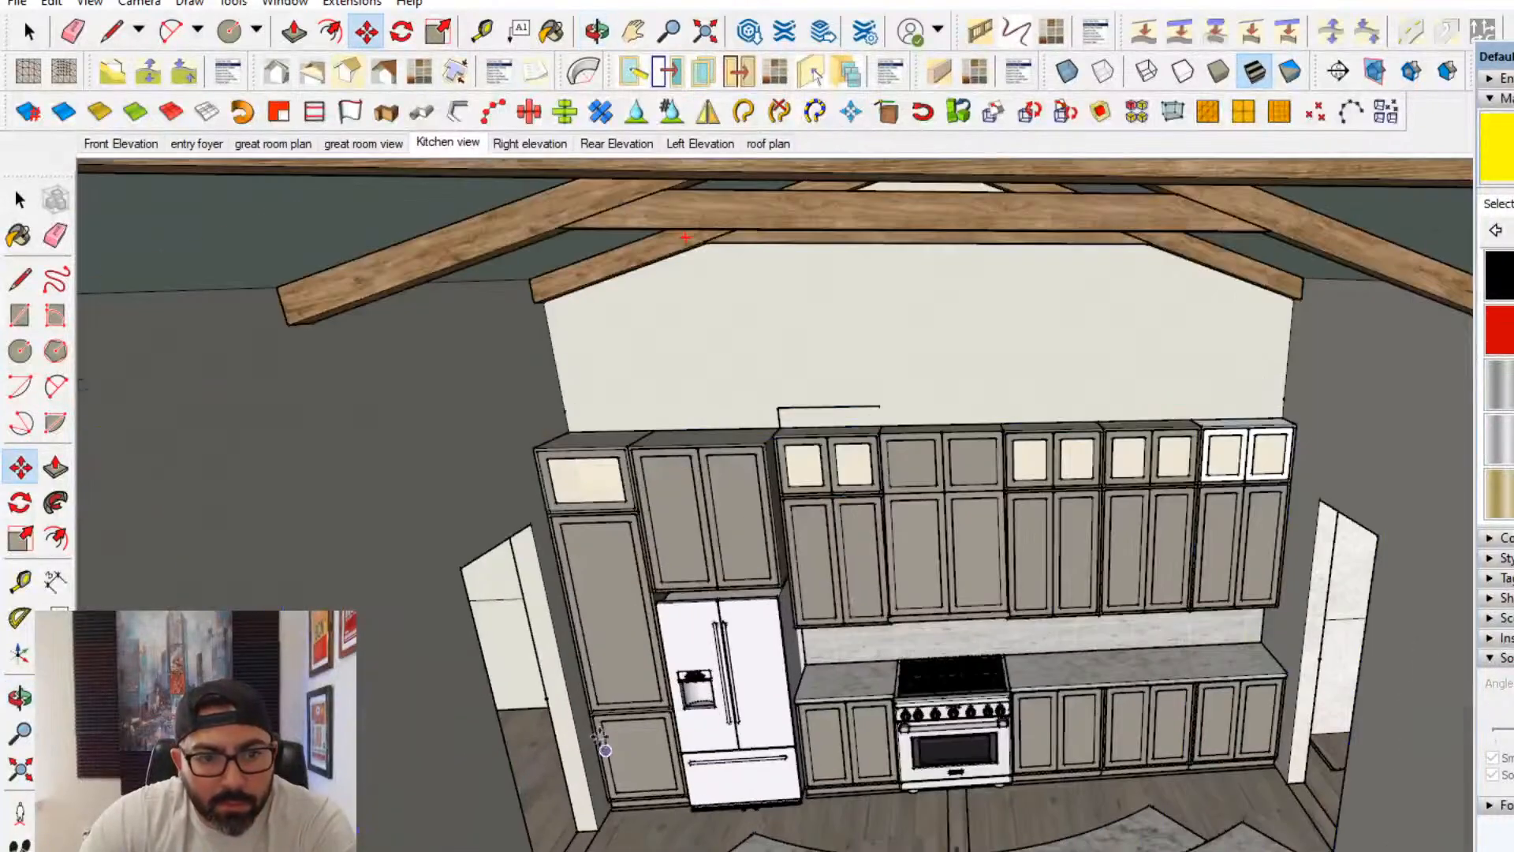
scroll(528, 514, down, 2)
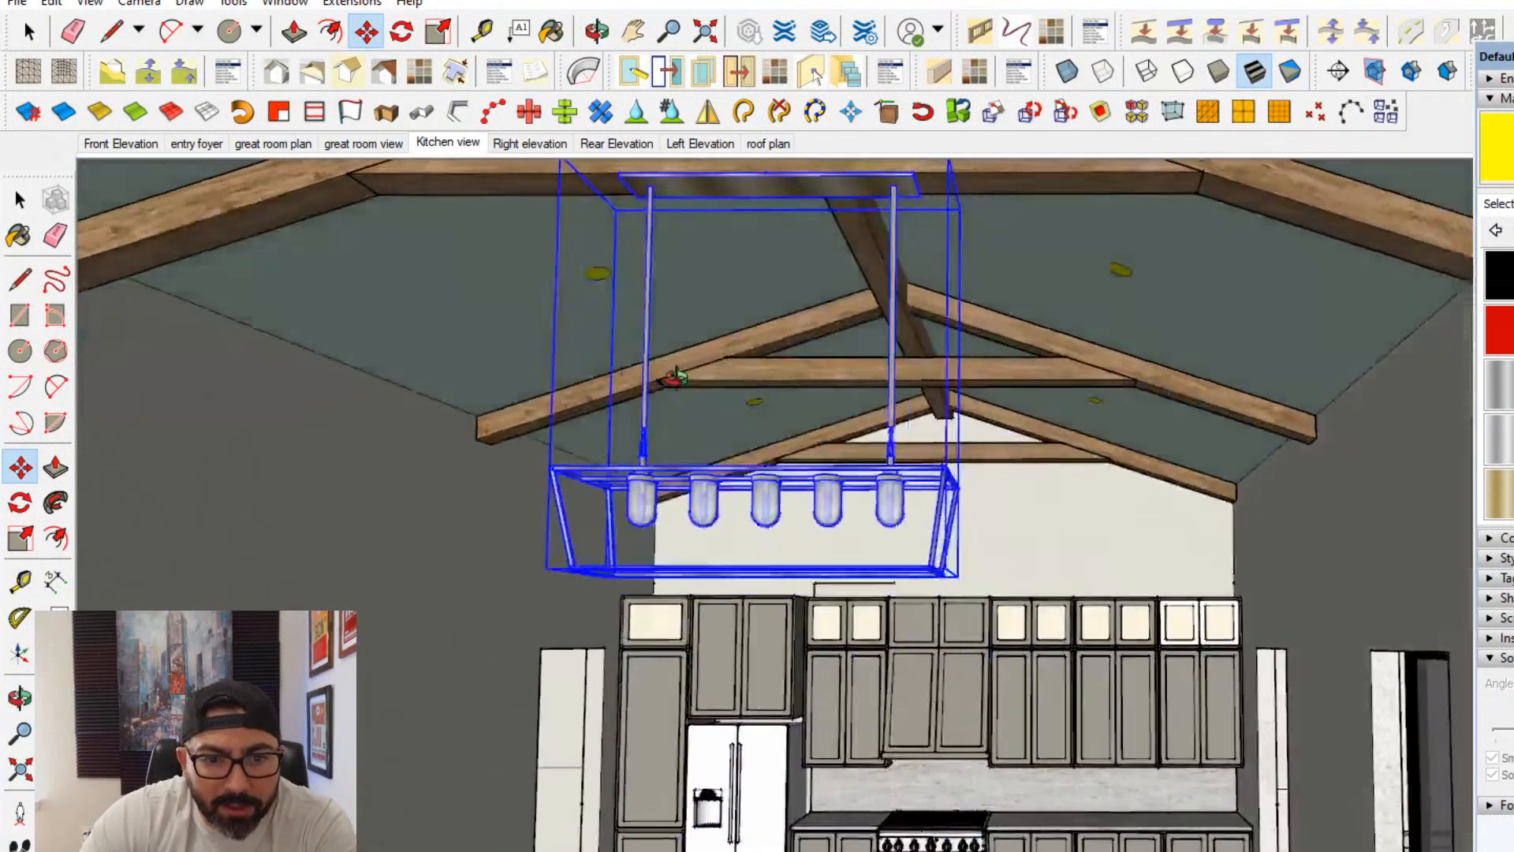
middle_drag(674, 378, 597, 361)
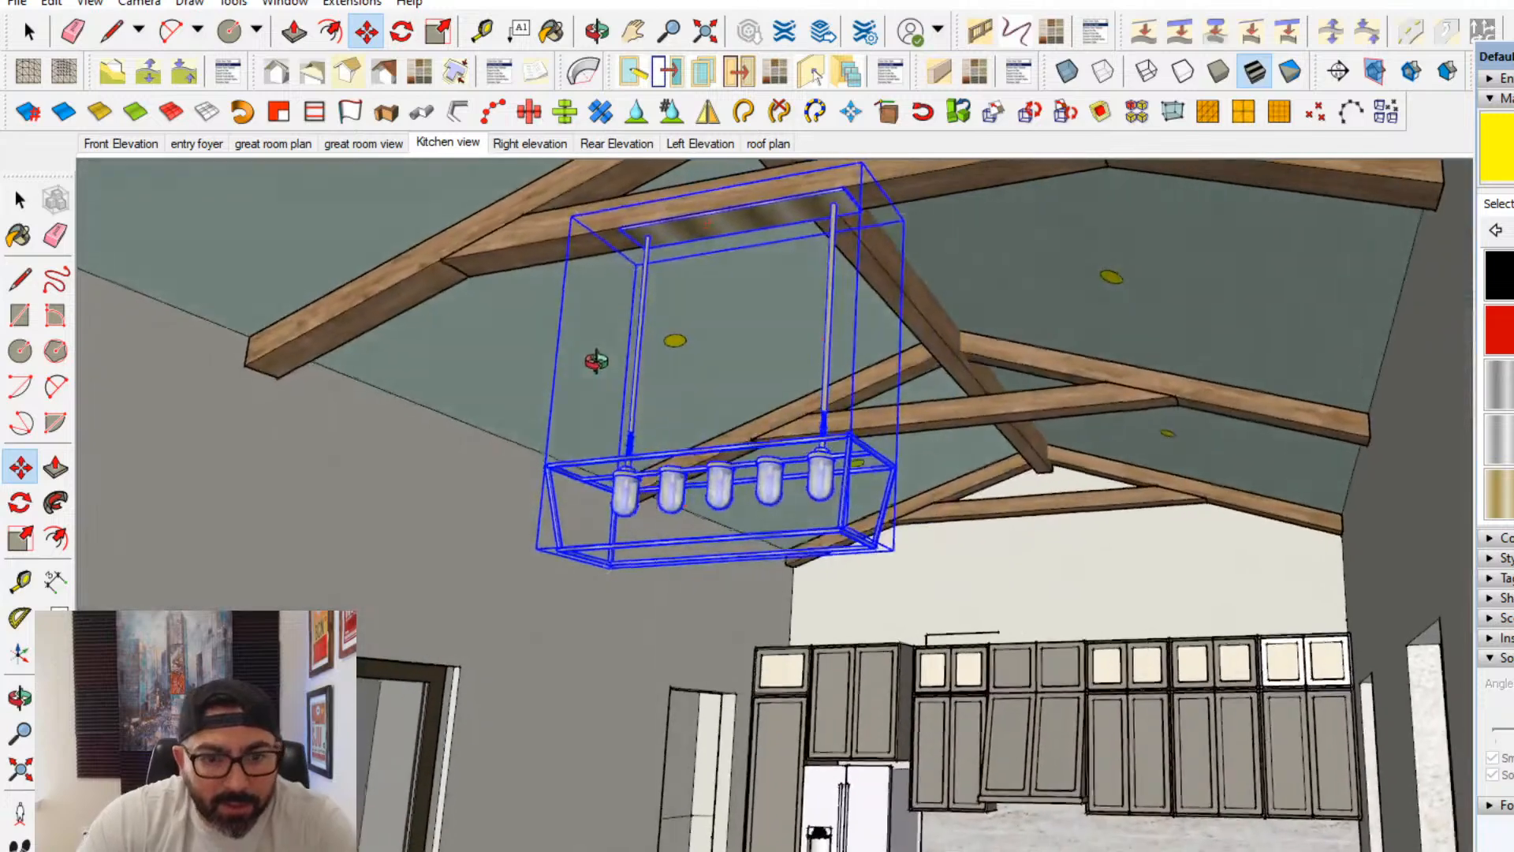
- Examine the hung chandelier's size and position from the kitchen, the fireplace side and the room below
middle_drag(636, 600, 678, 566)
scroll(672, 626, down, 10)
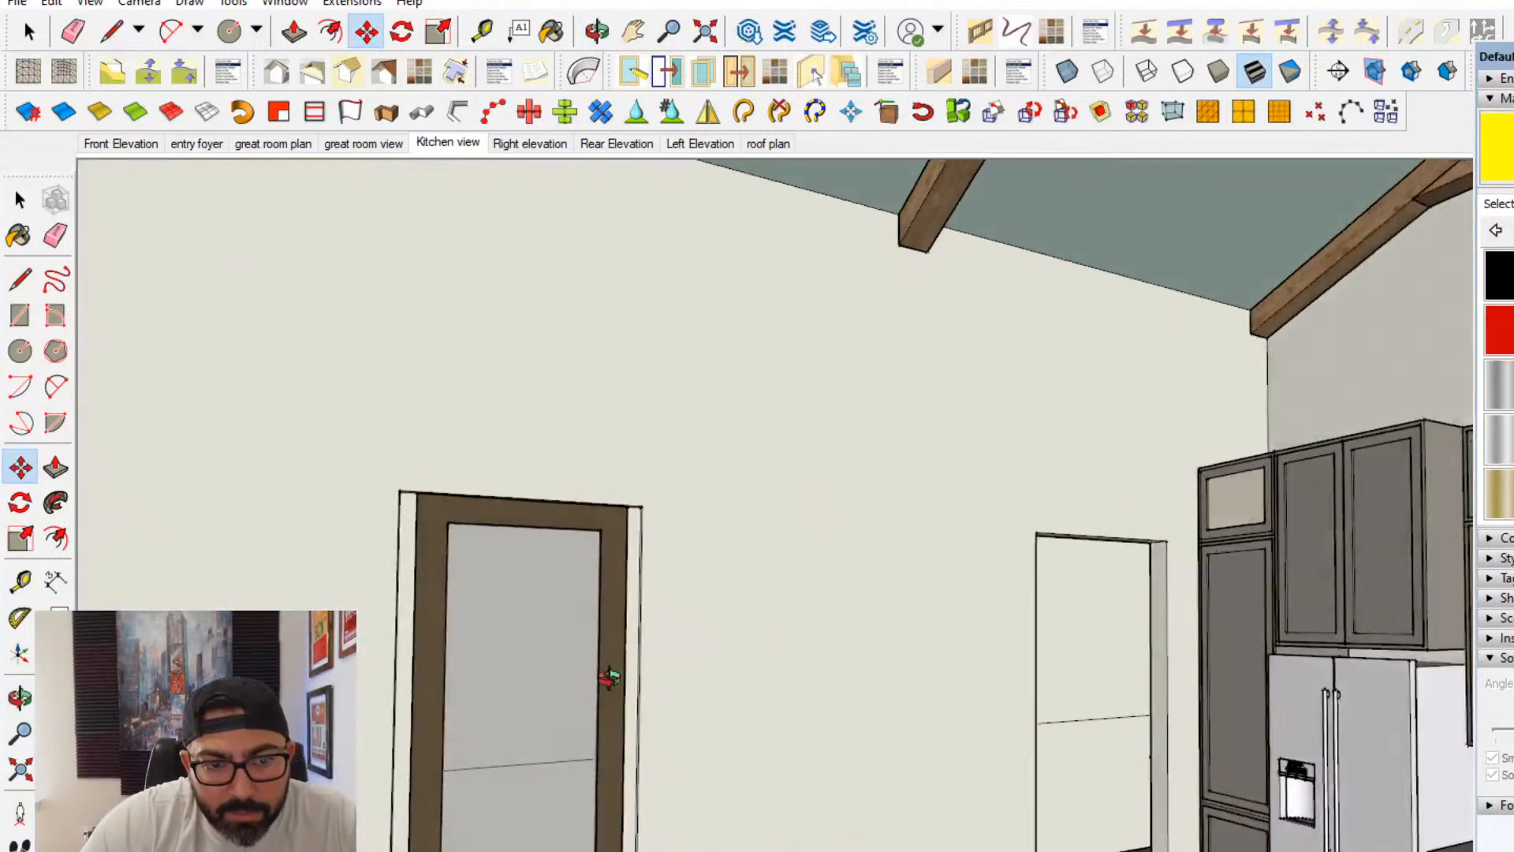
shift+middle_drag(696, 646, 639, 649)
scroll(581, 480, down, 6)
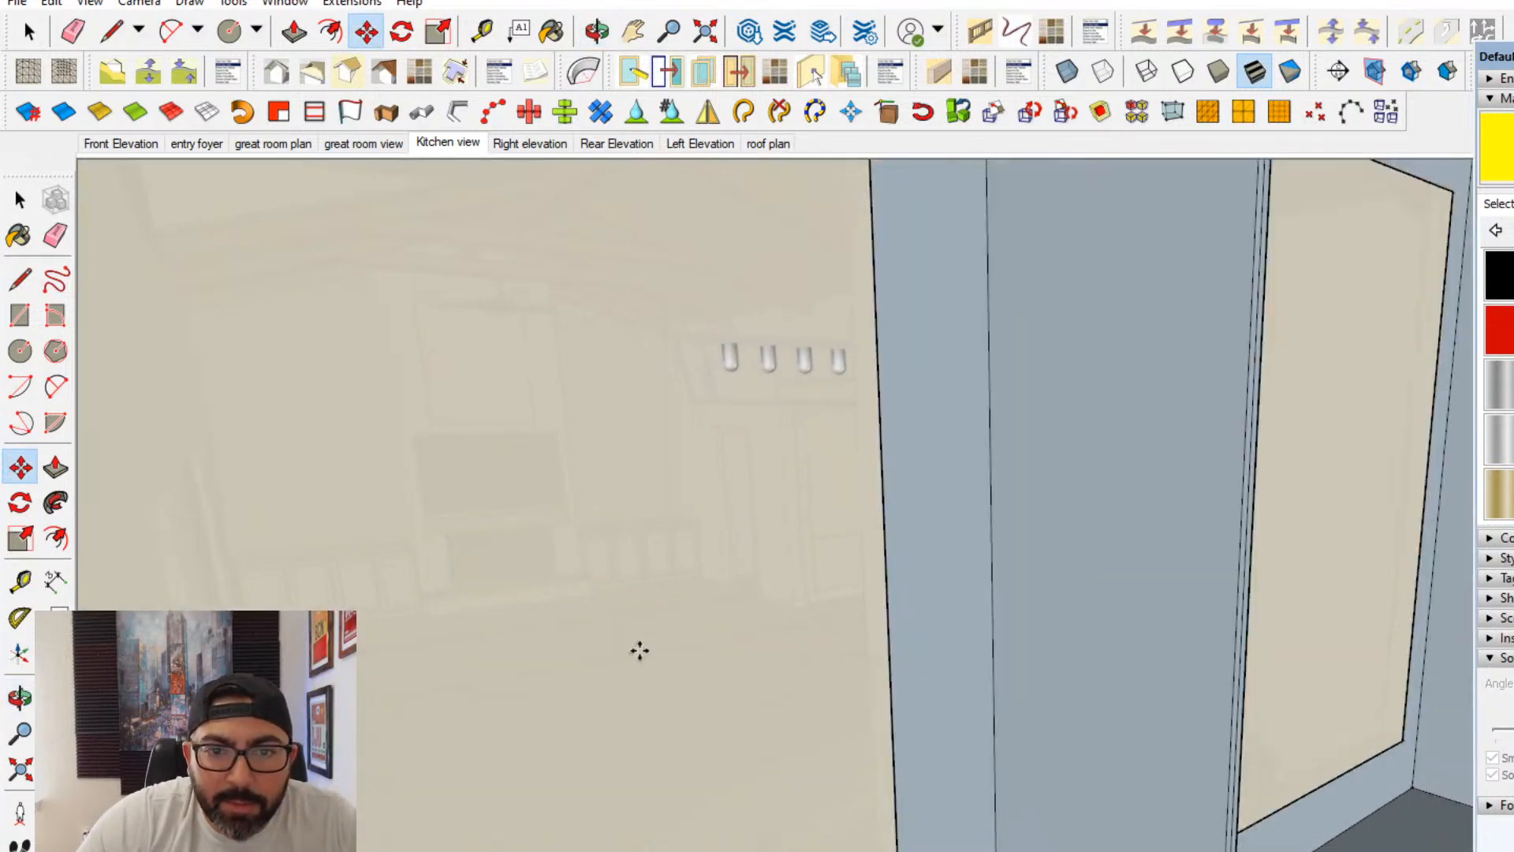
scroll(750, 569, up, 2)
scroll(751, 569, up, 5)
scroll(761, 577, down, 5)
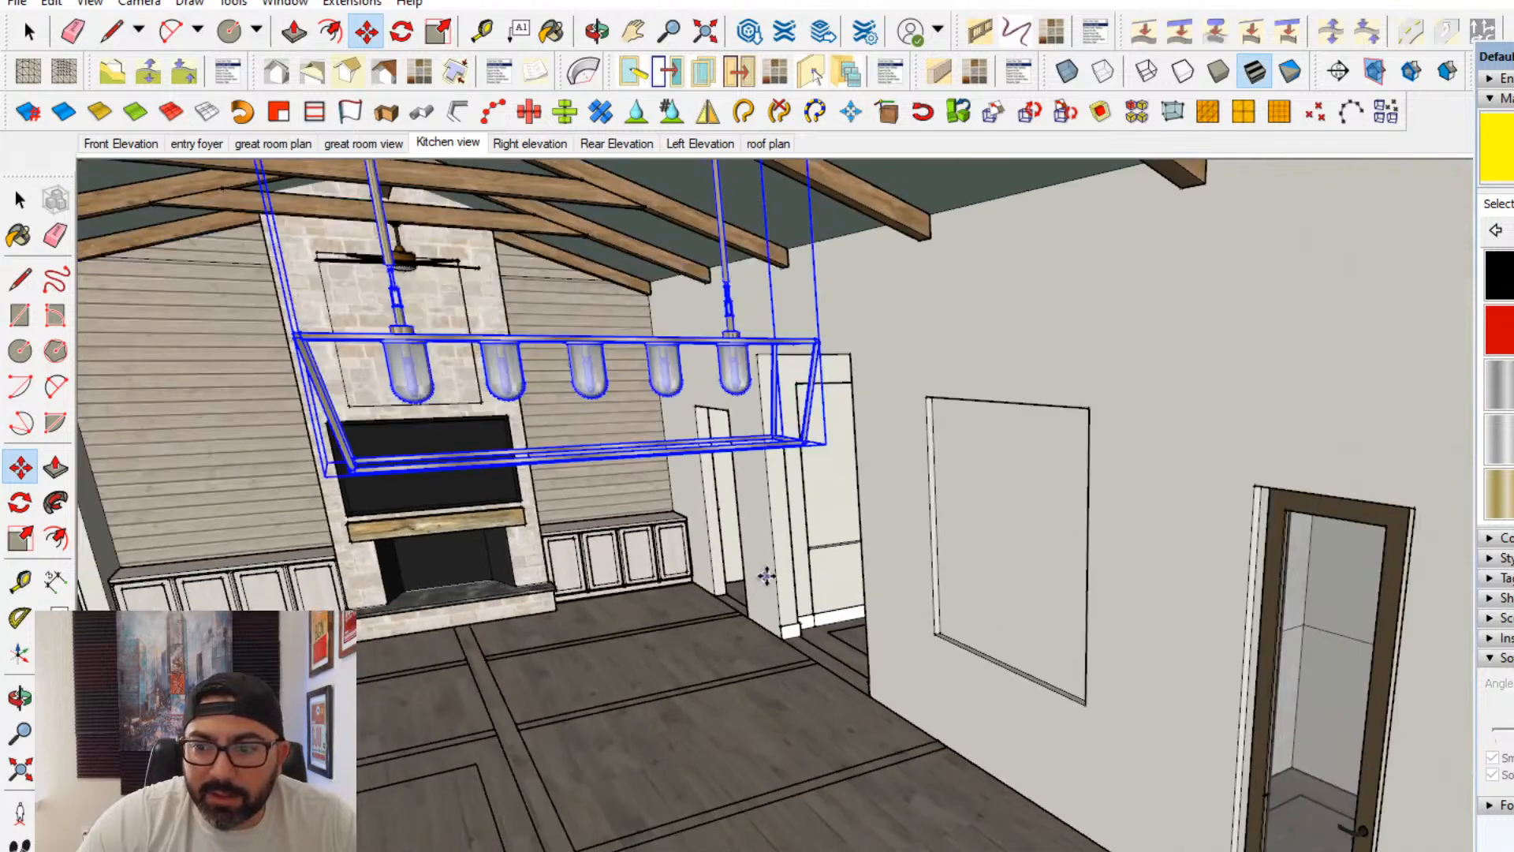
middle_drag(767, 575, 733, 582)
middle_drag(623, 521, 694, 489)
scroll(690, 486, down, 3)
middle_drag(708, 578, 395, 226)
- Return to the Kitchen view scene and erase the linear chandelier from the model
click(465, 149)
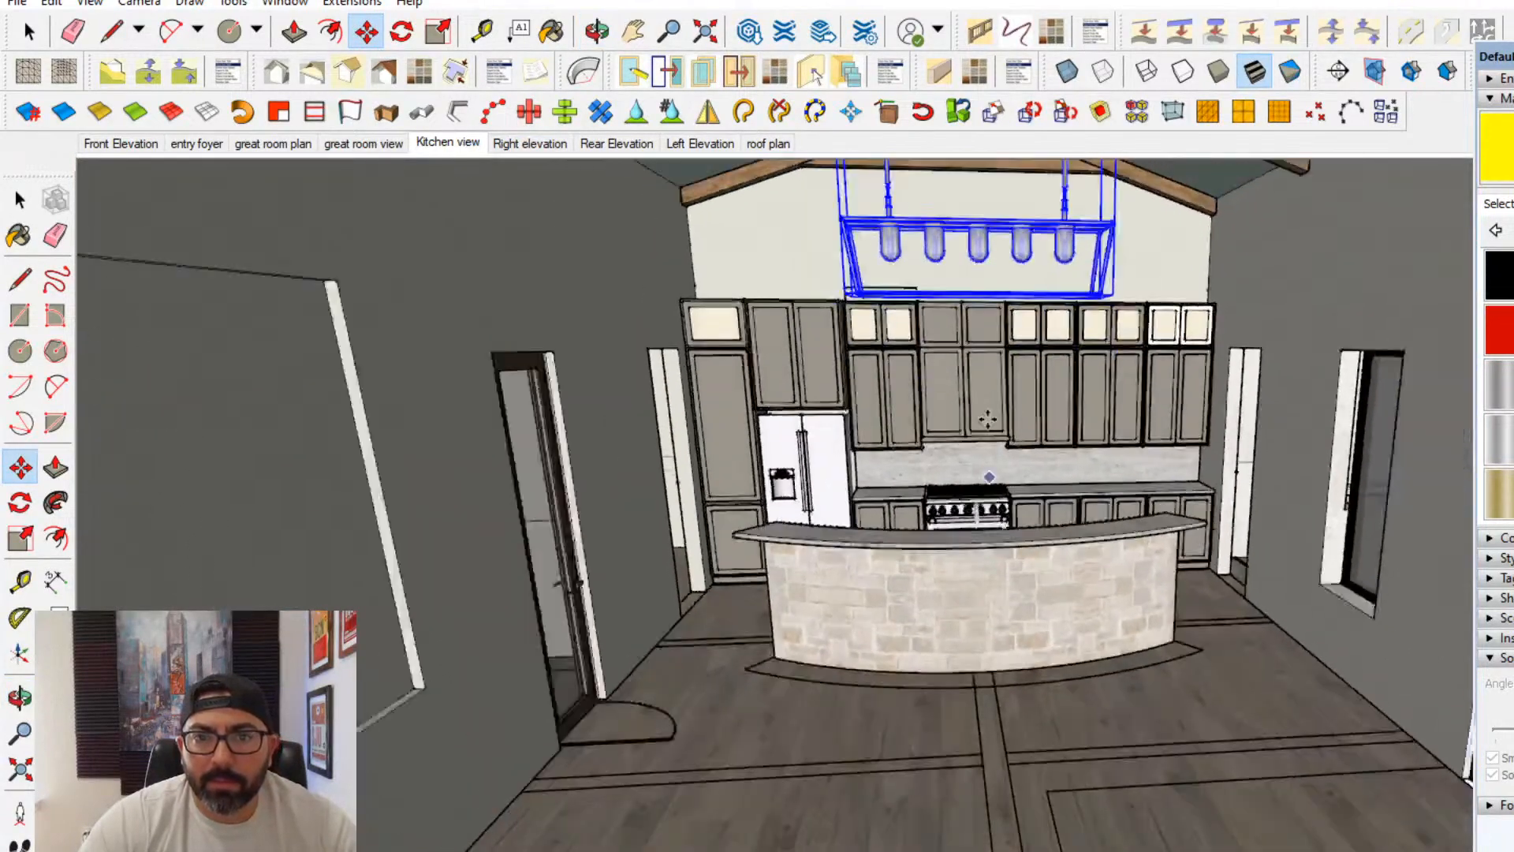
mouse_move(988, 418)
middle_down()
mouse_move(991, 514)
mouse_move(992, 438)
middle_up()
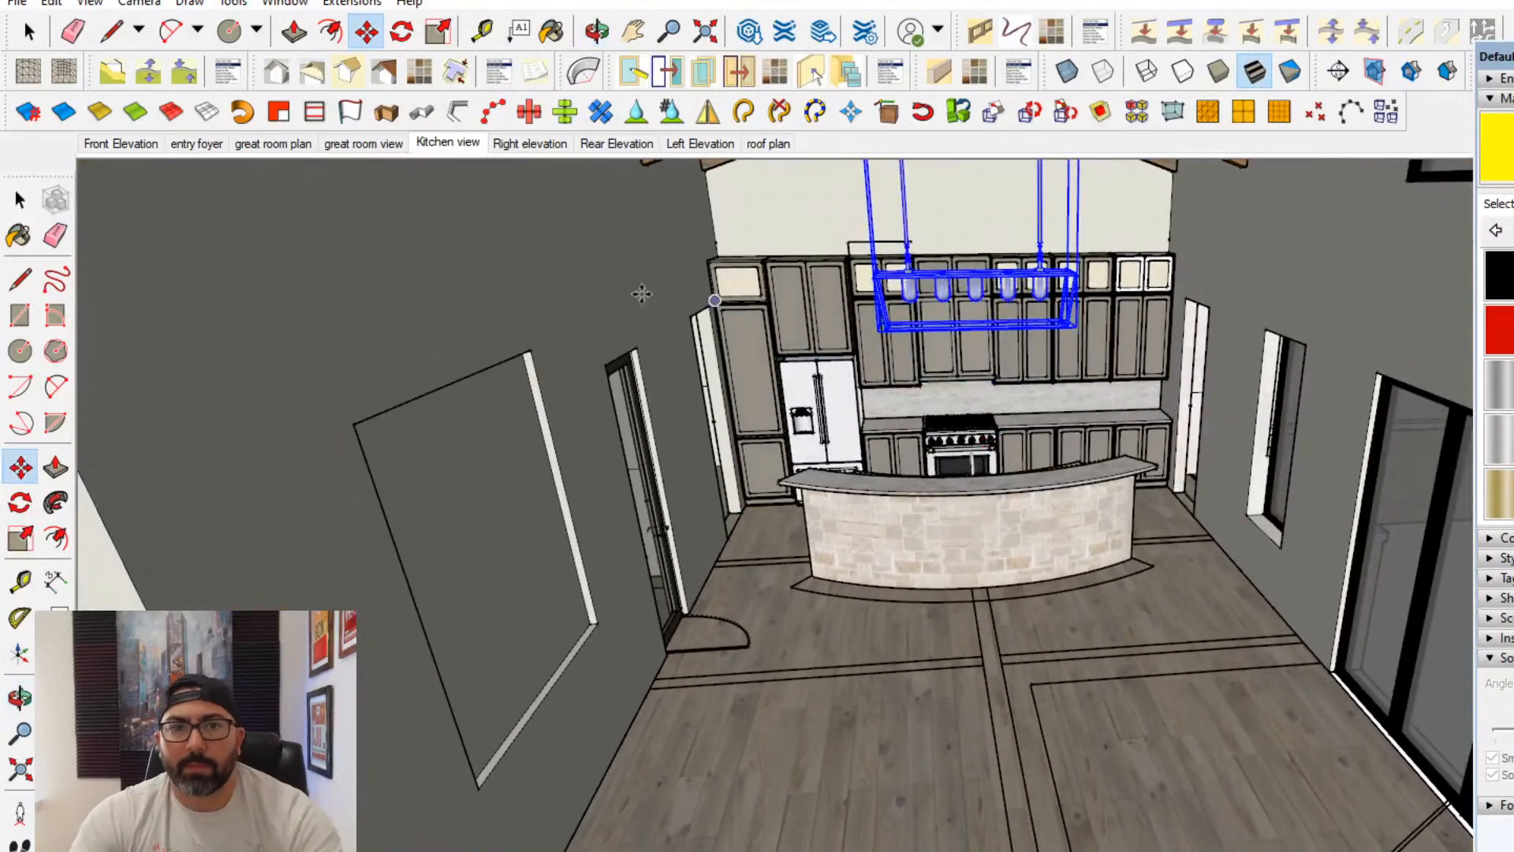
click(55, 234)
click(980, 273)
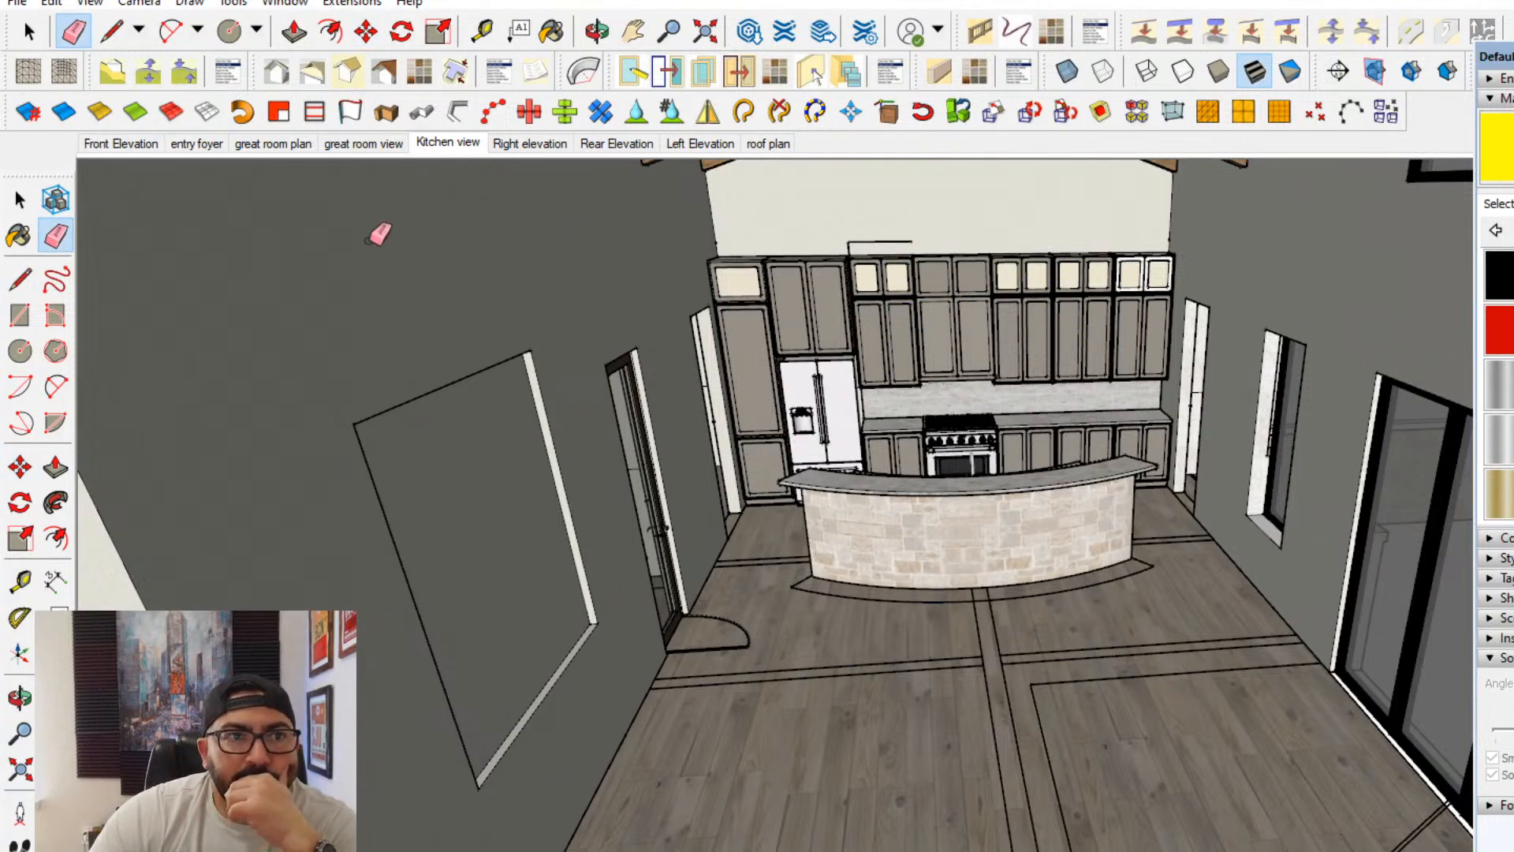
- Open 3D Warehouse and search all categories for BOX PENDANT
click(285, 3)
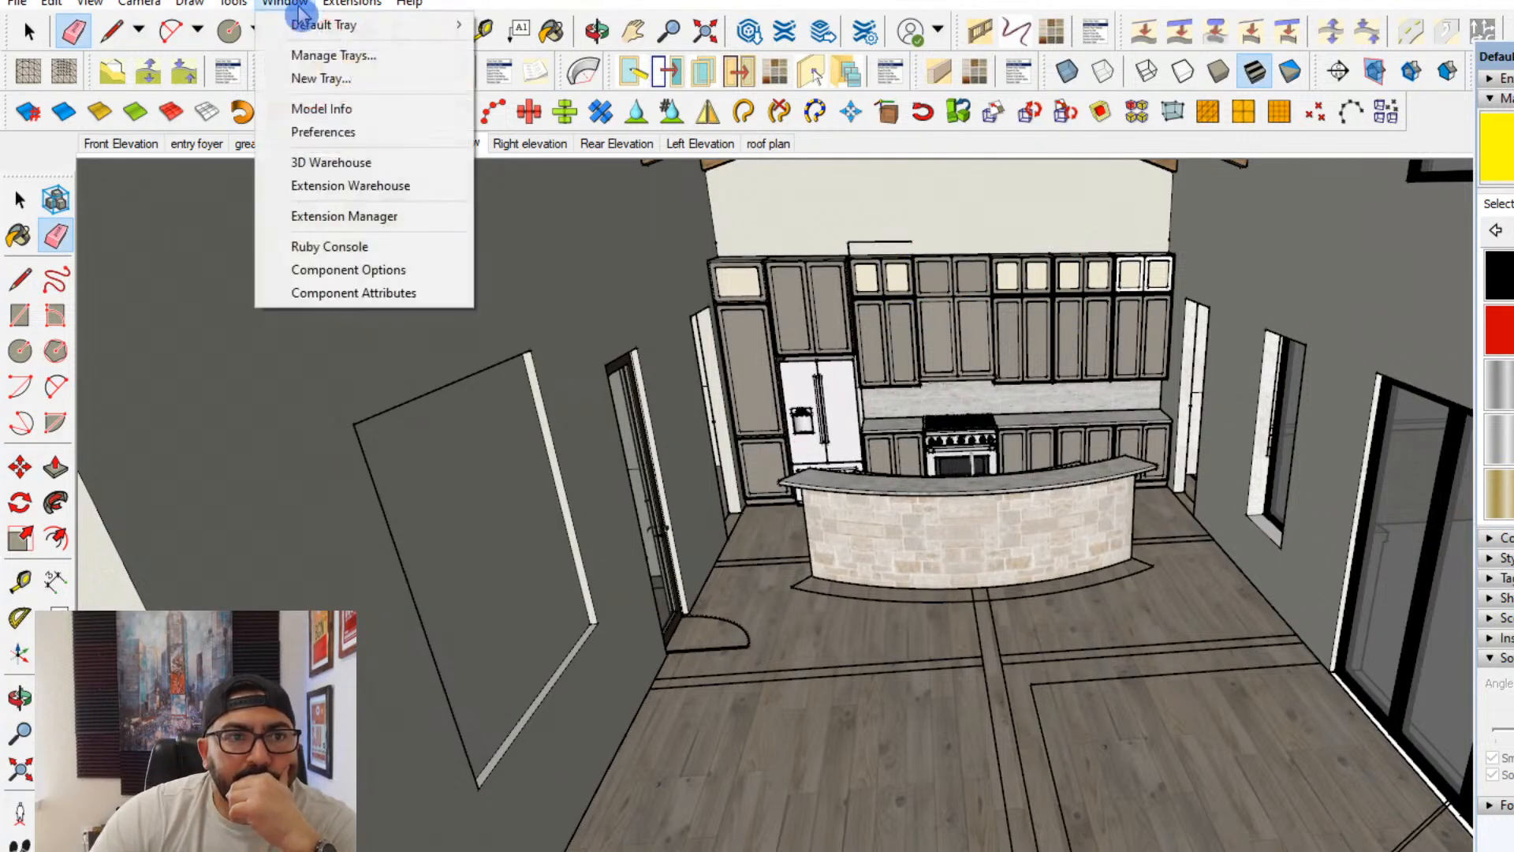
click(339, 163)
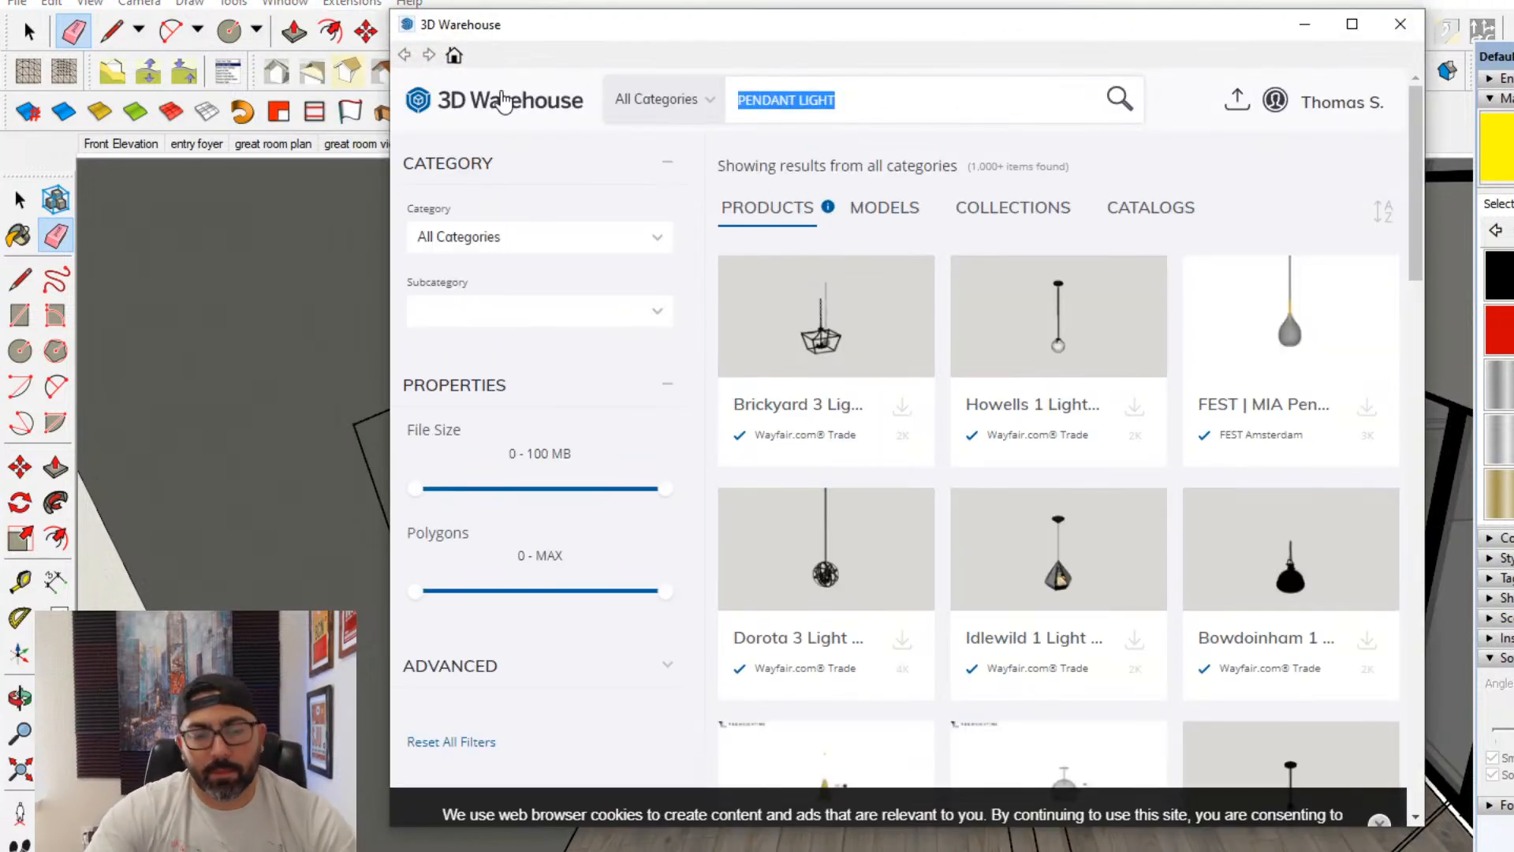
text(BOX M)
key(BackSpace)
text(PEND)
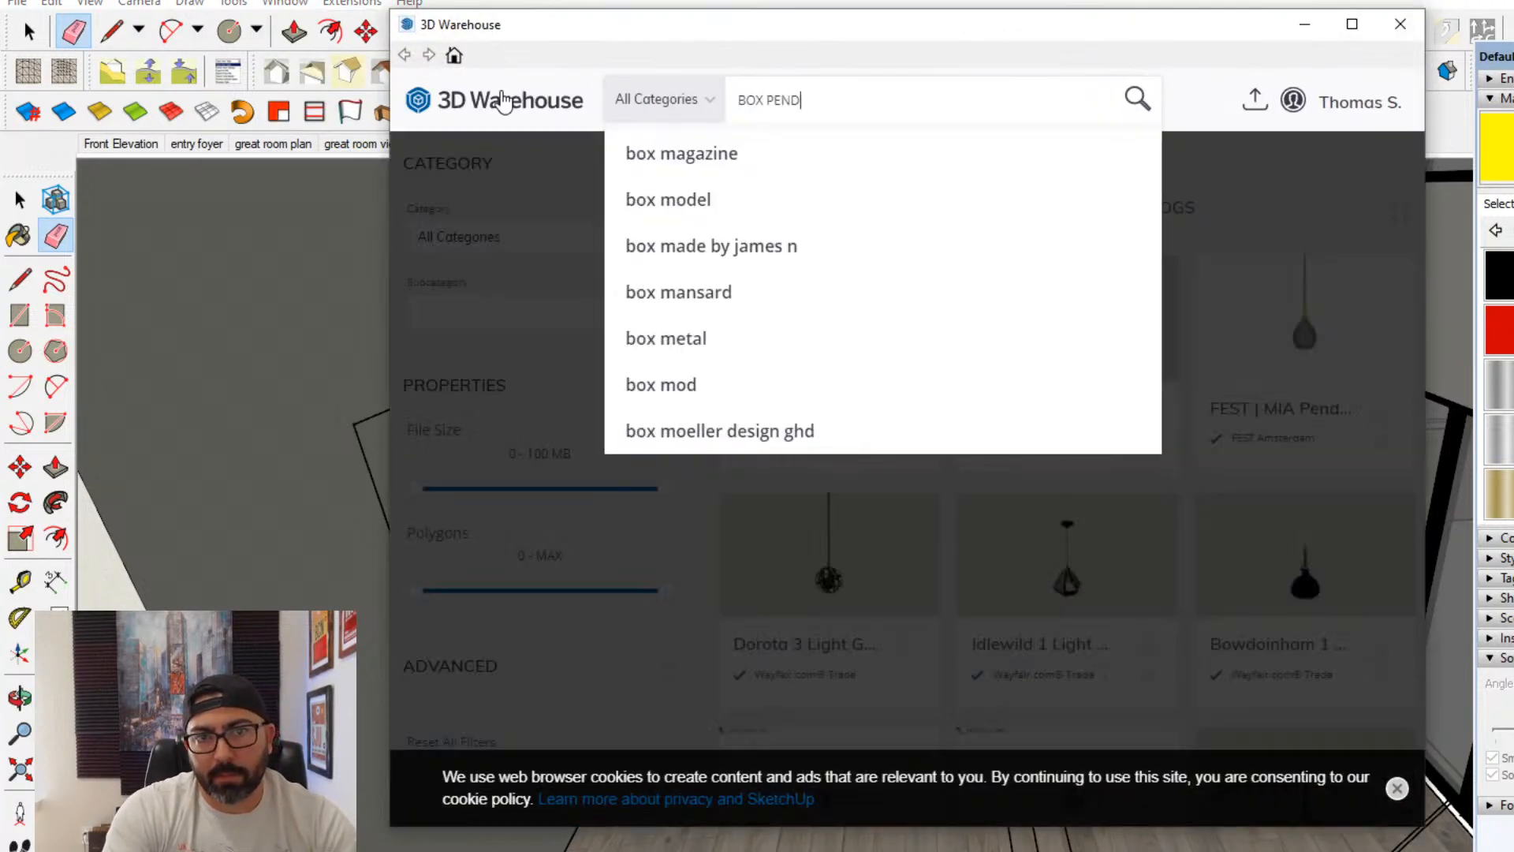
text(ANT)
key(Return)
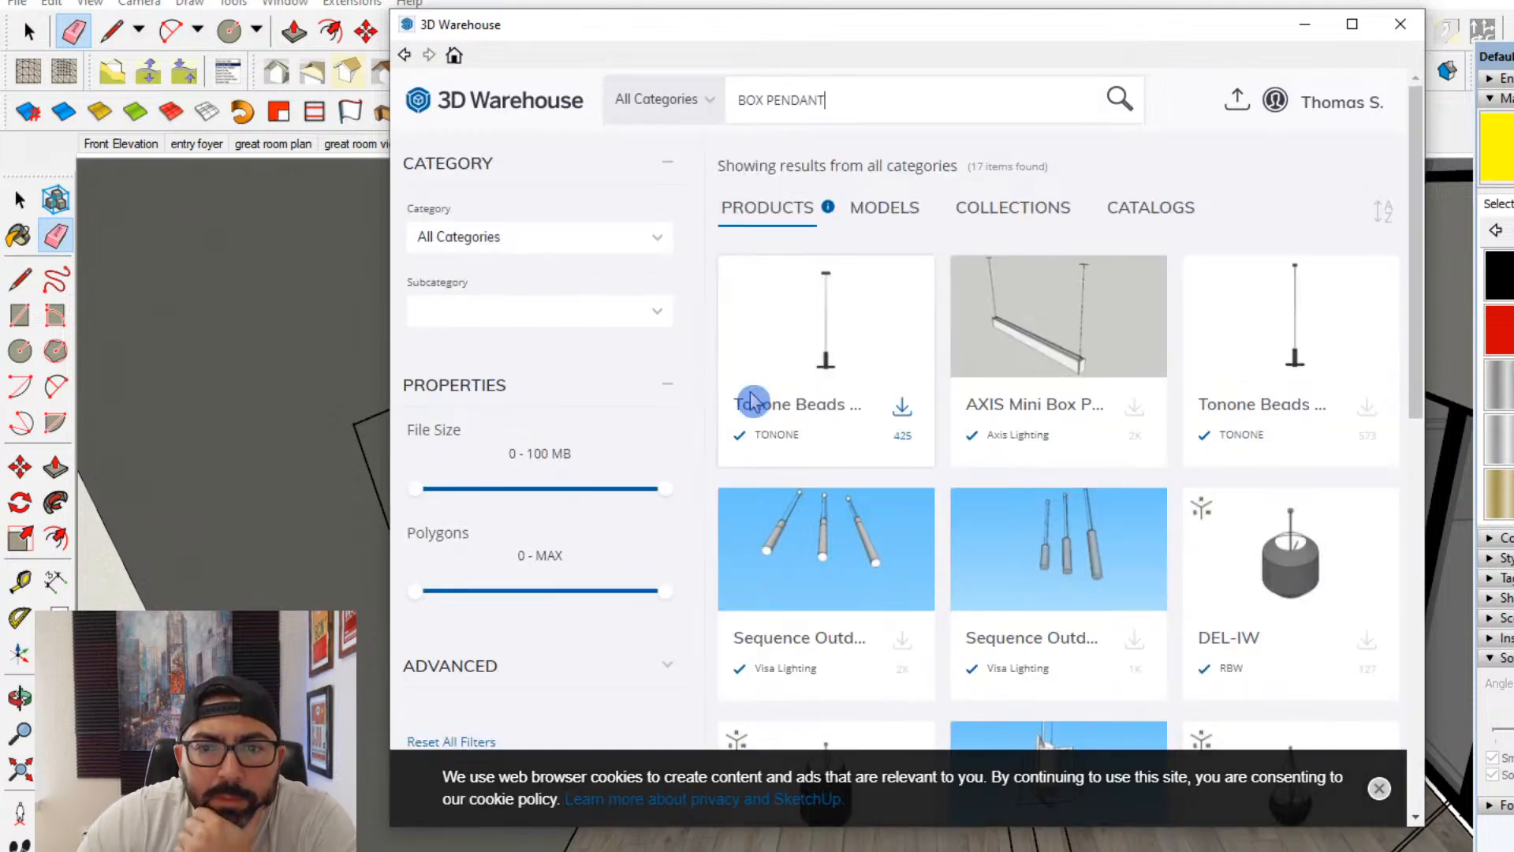
- Look through the box pendant products and models for a suitable fixture, then leave 3D Warehouse without downloading
scroll(1016, 426, down, 10)
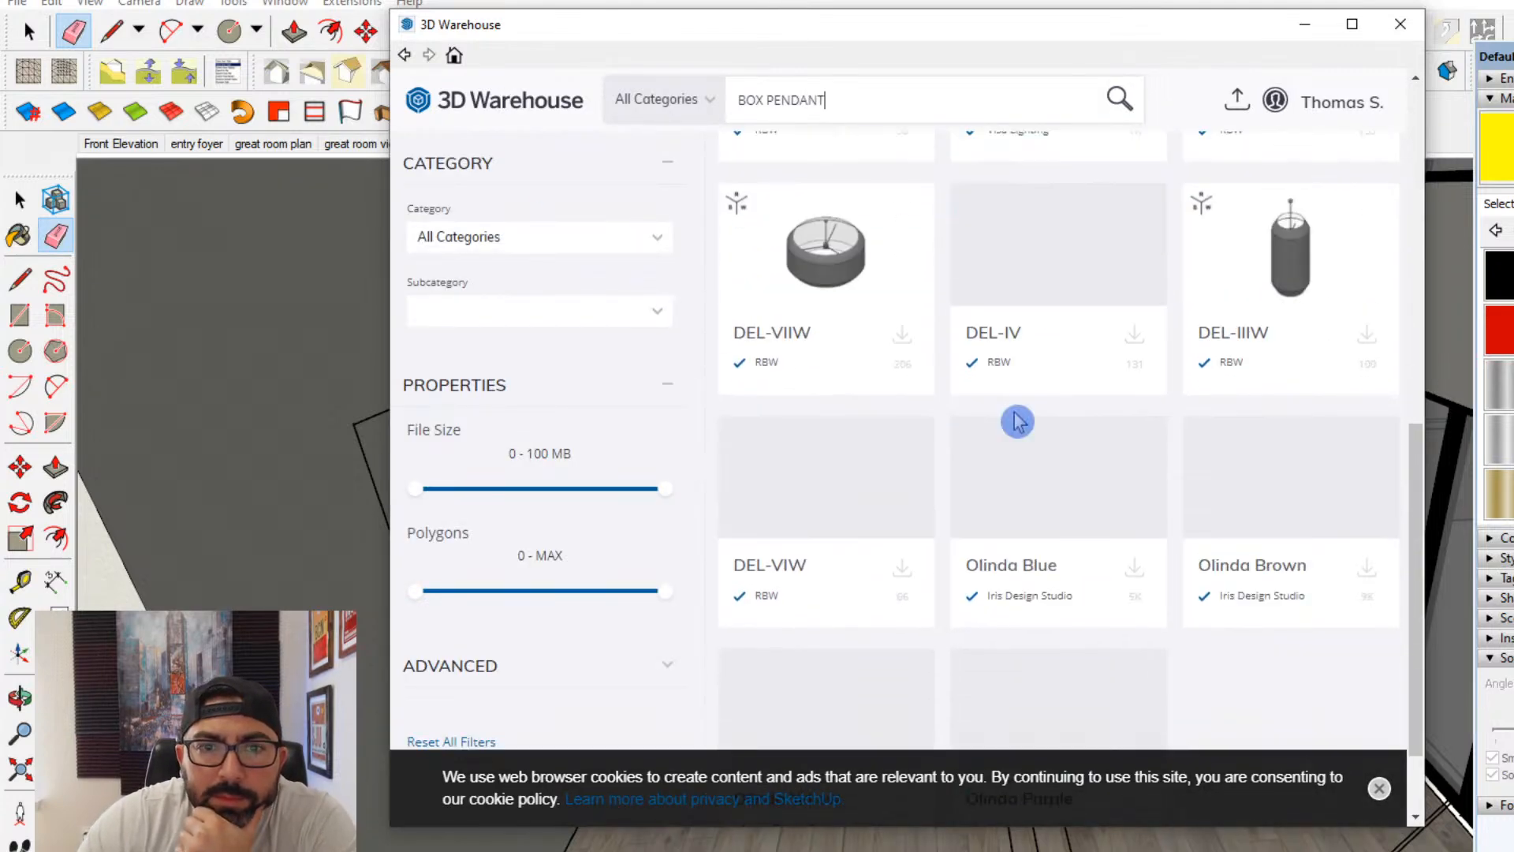
scroll(837, 183, up, 10)
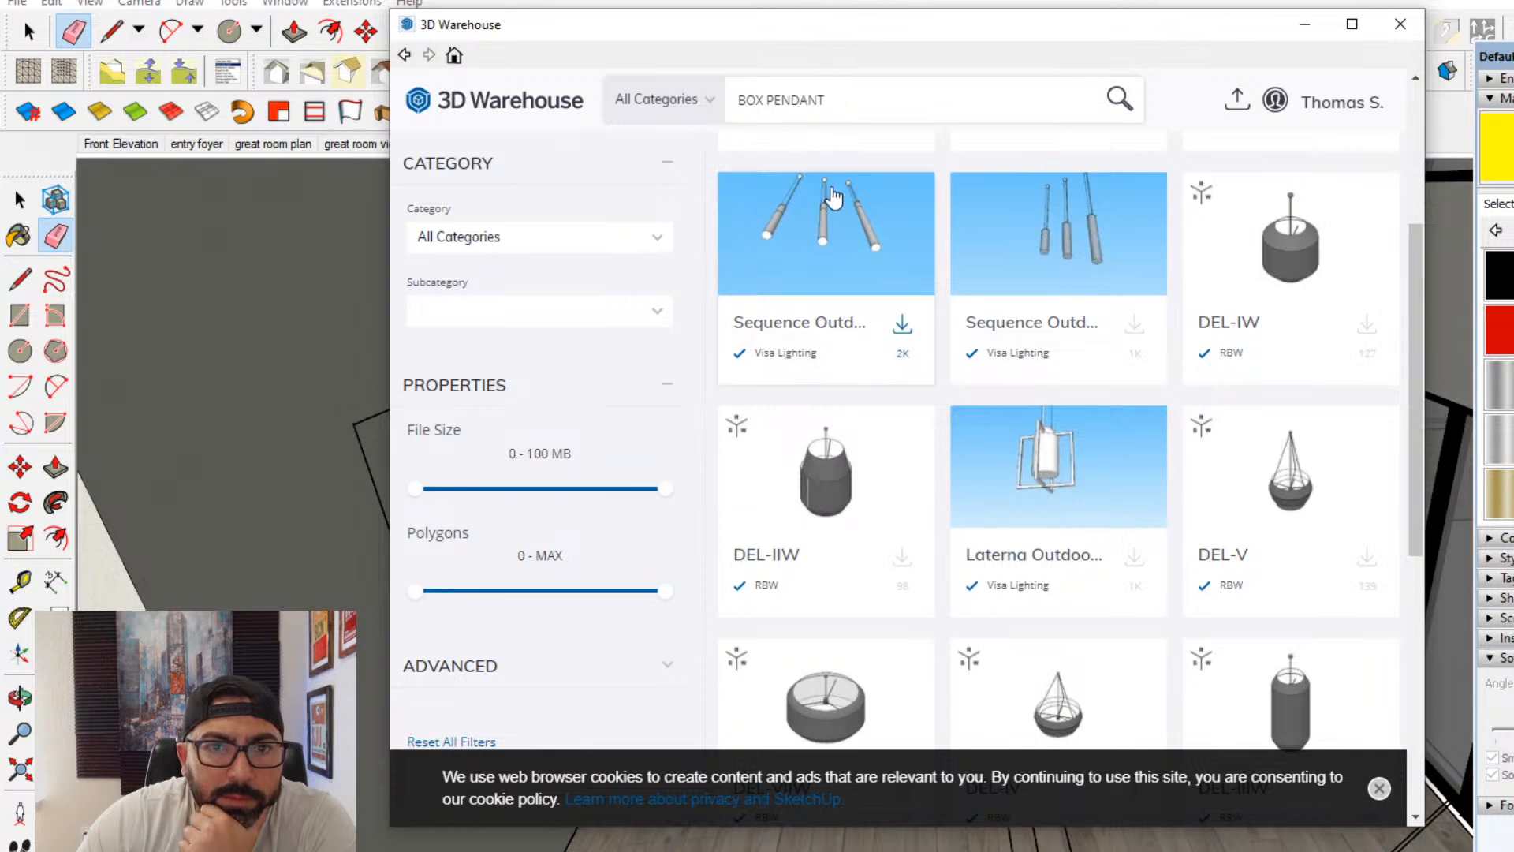
click(880, 161)
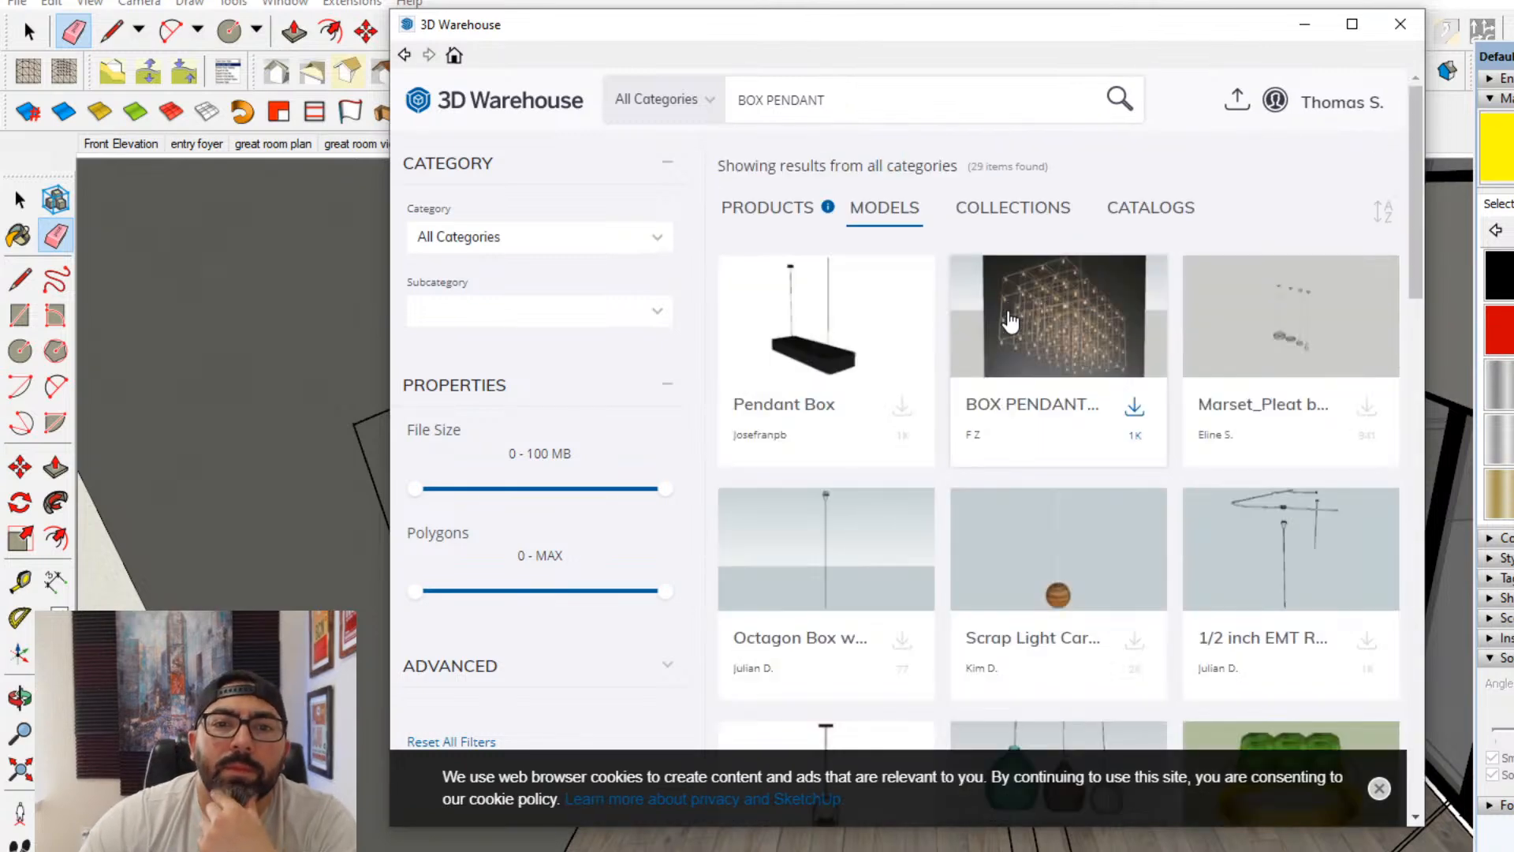
scroll(1048, 416, down, 5)
scroll(1049, 420, down, 3)
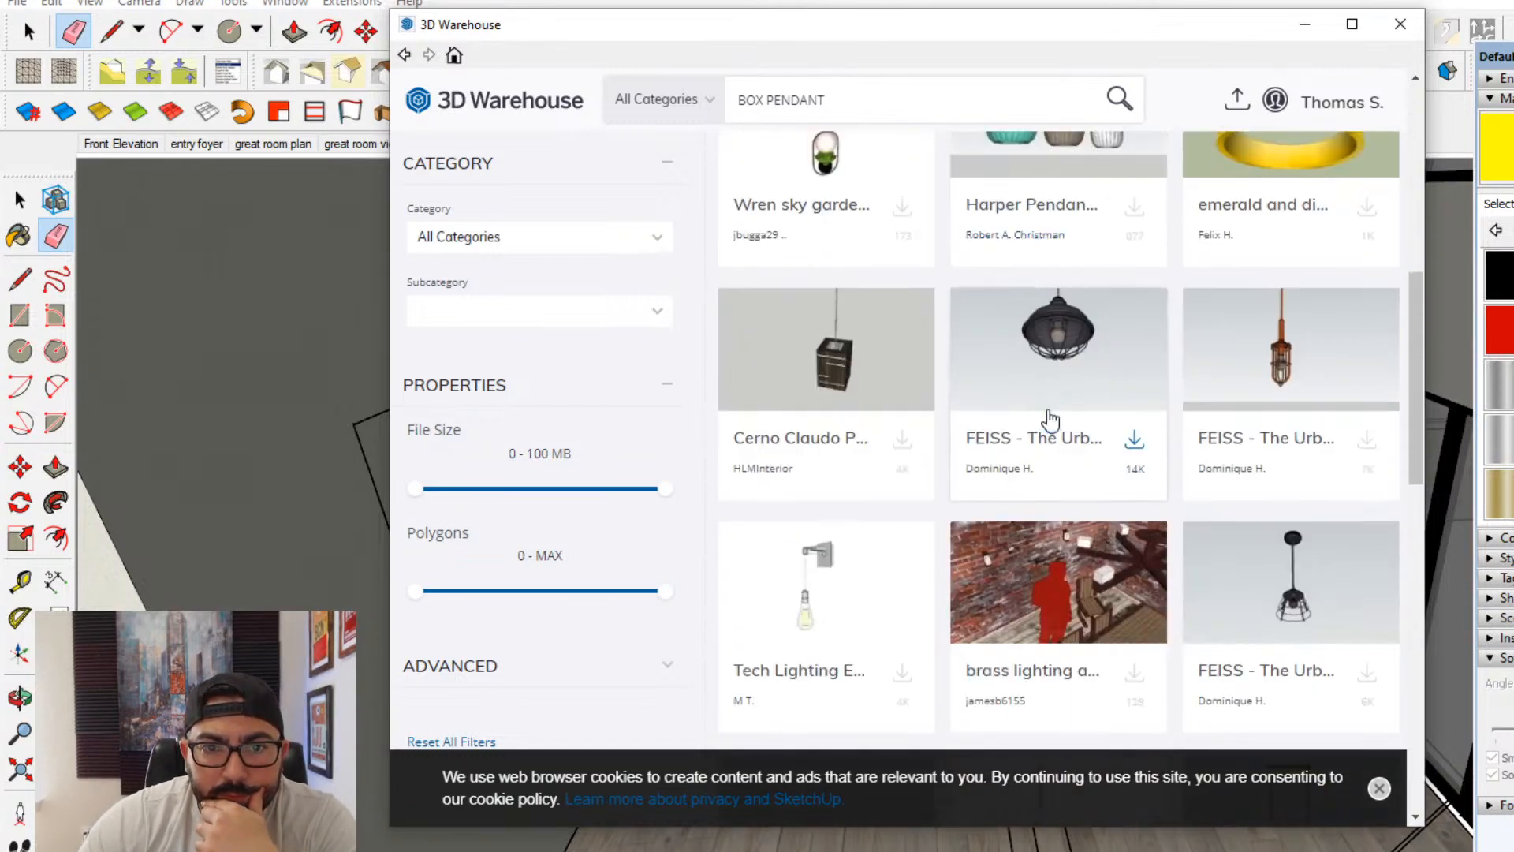
scroll(1049, 420, down, 9)
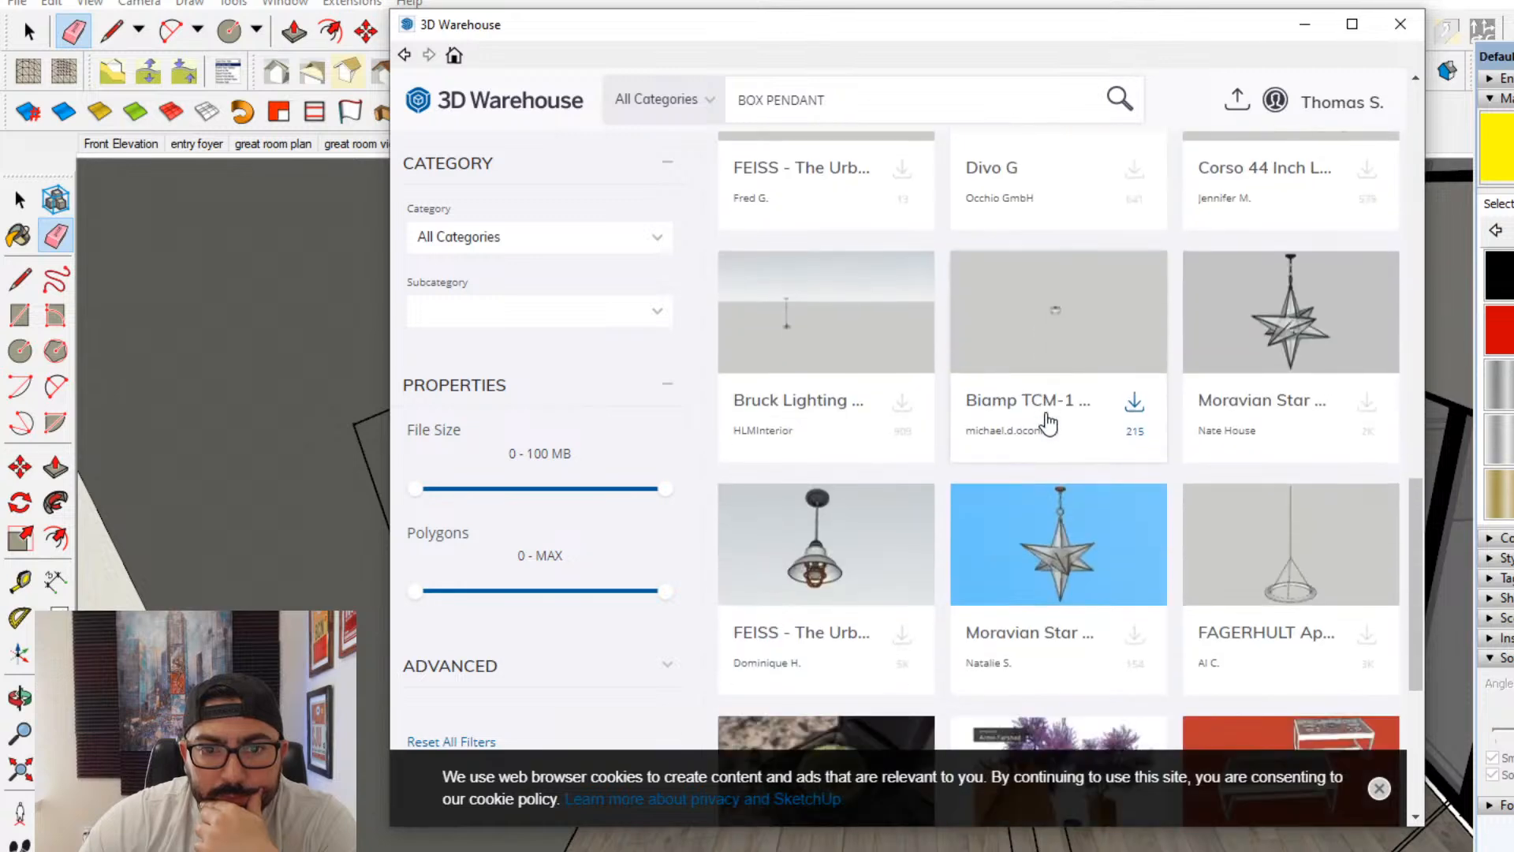
scroll(1048, 423, down, 5)
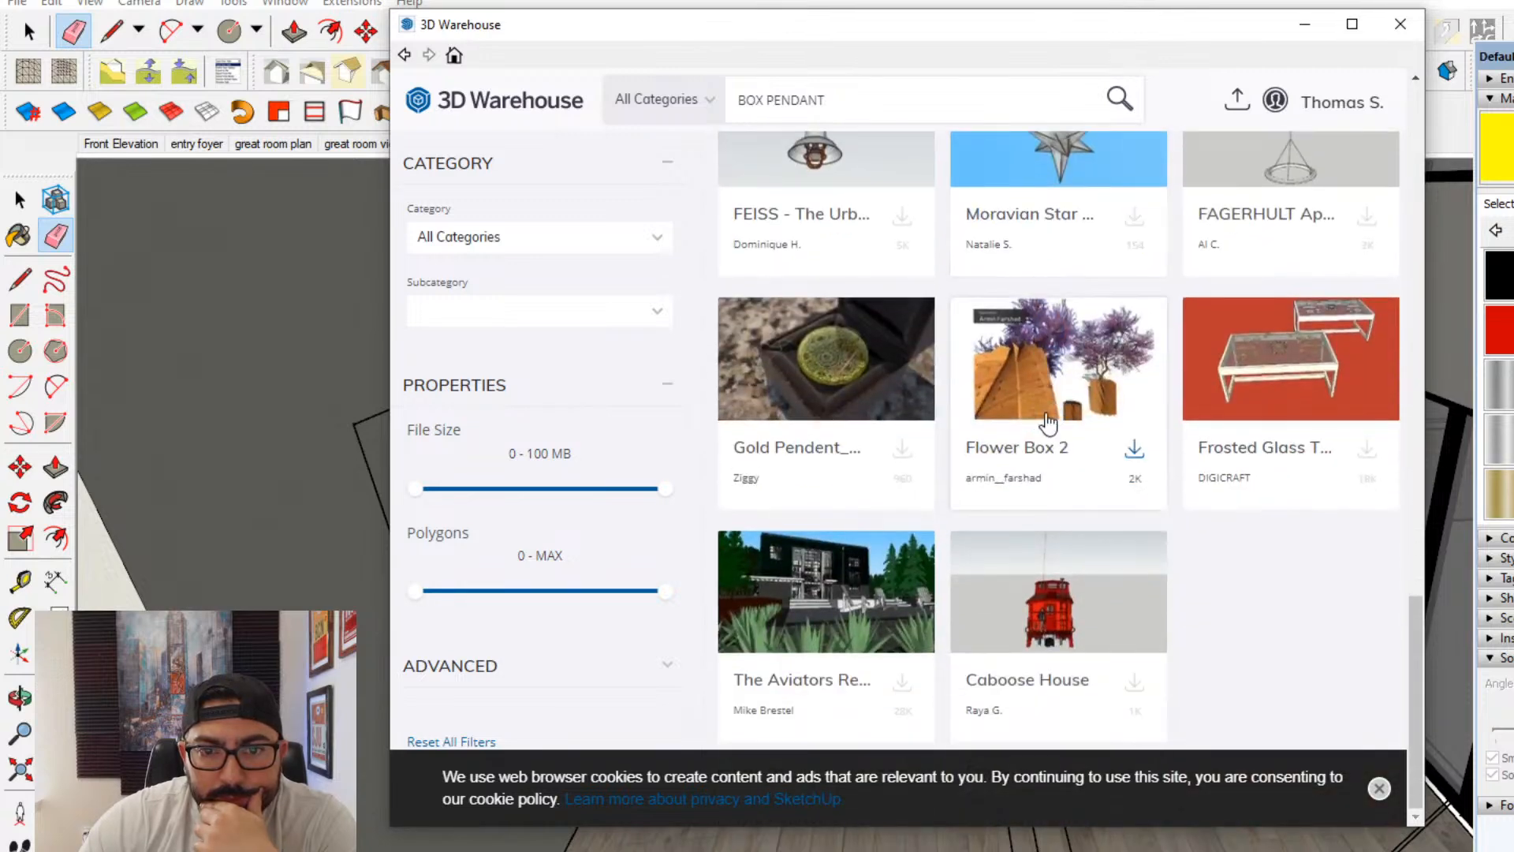
click(1401, 24)
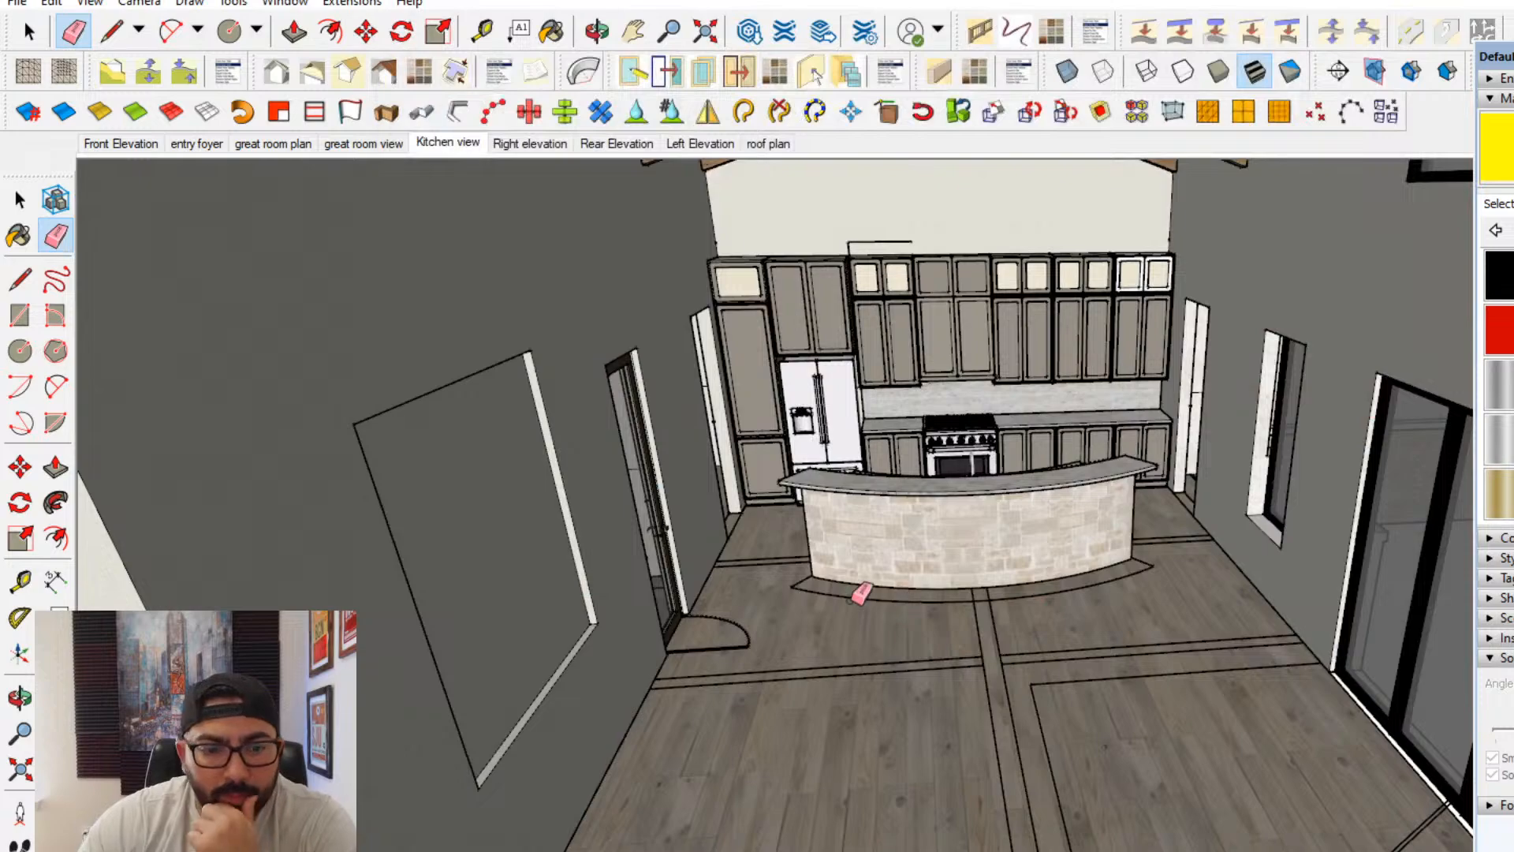
scroll(1000, 662, up, 6)
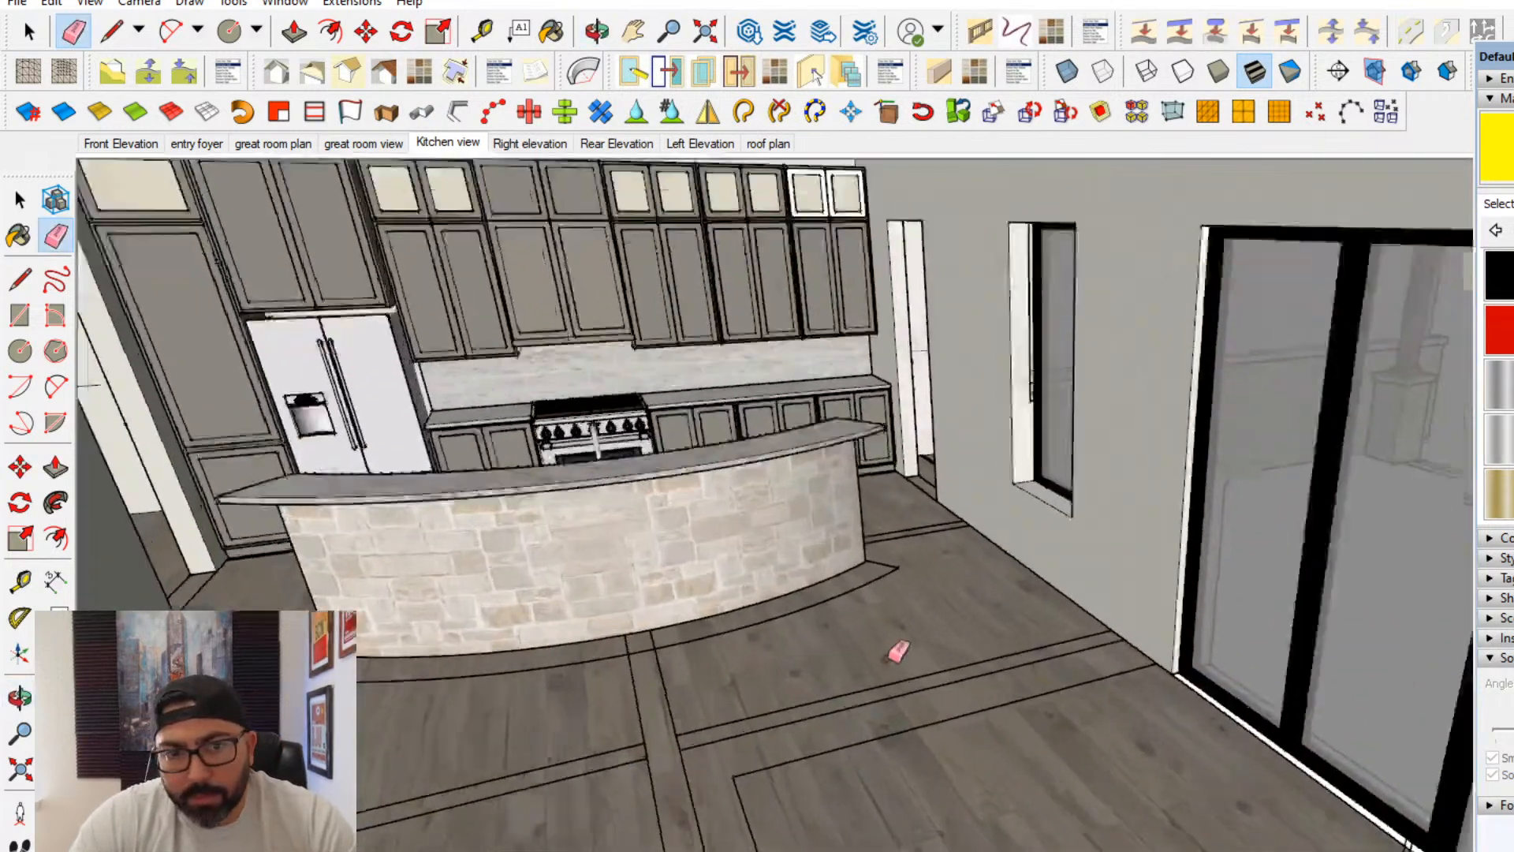
mouse_move(899, 651)
middle_down()
mouse_move(838, 689)
mouse_move(1030, 730)
mouse_move(1156, 689)
mouse_move(1430, 642)
mouse_move(1369, 623)
mouse_move(1365, 605)
middle_up()
scroll(1366, 604, down, 2)
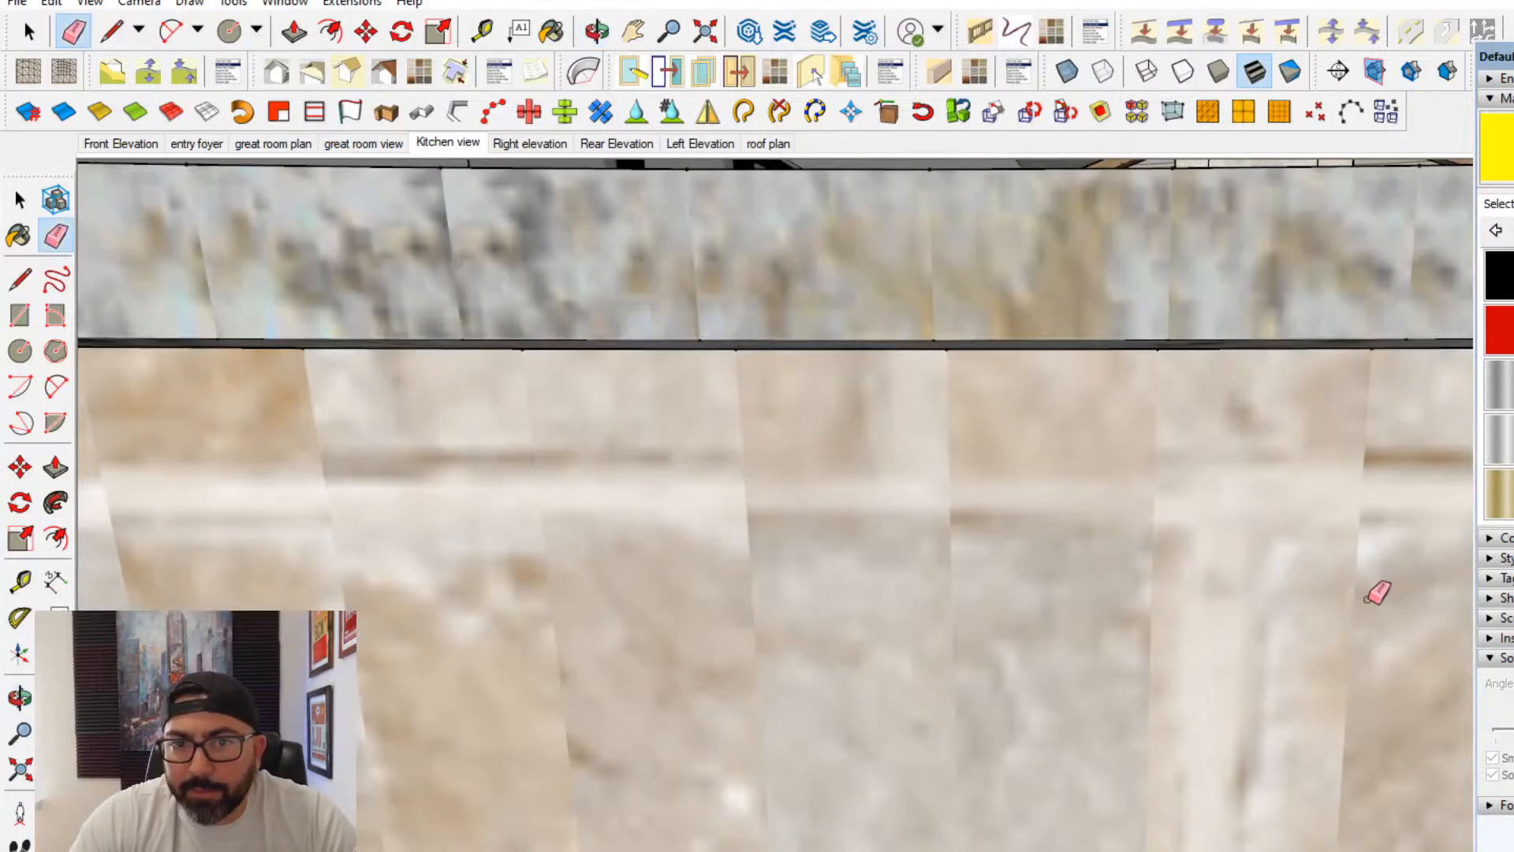
scroll(1021, 694, down, 2)
scroll(1029, 686, down, 5)
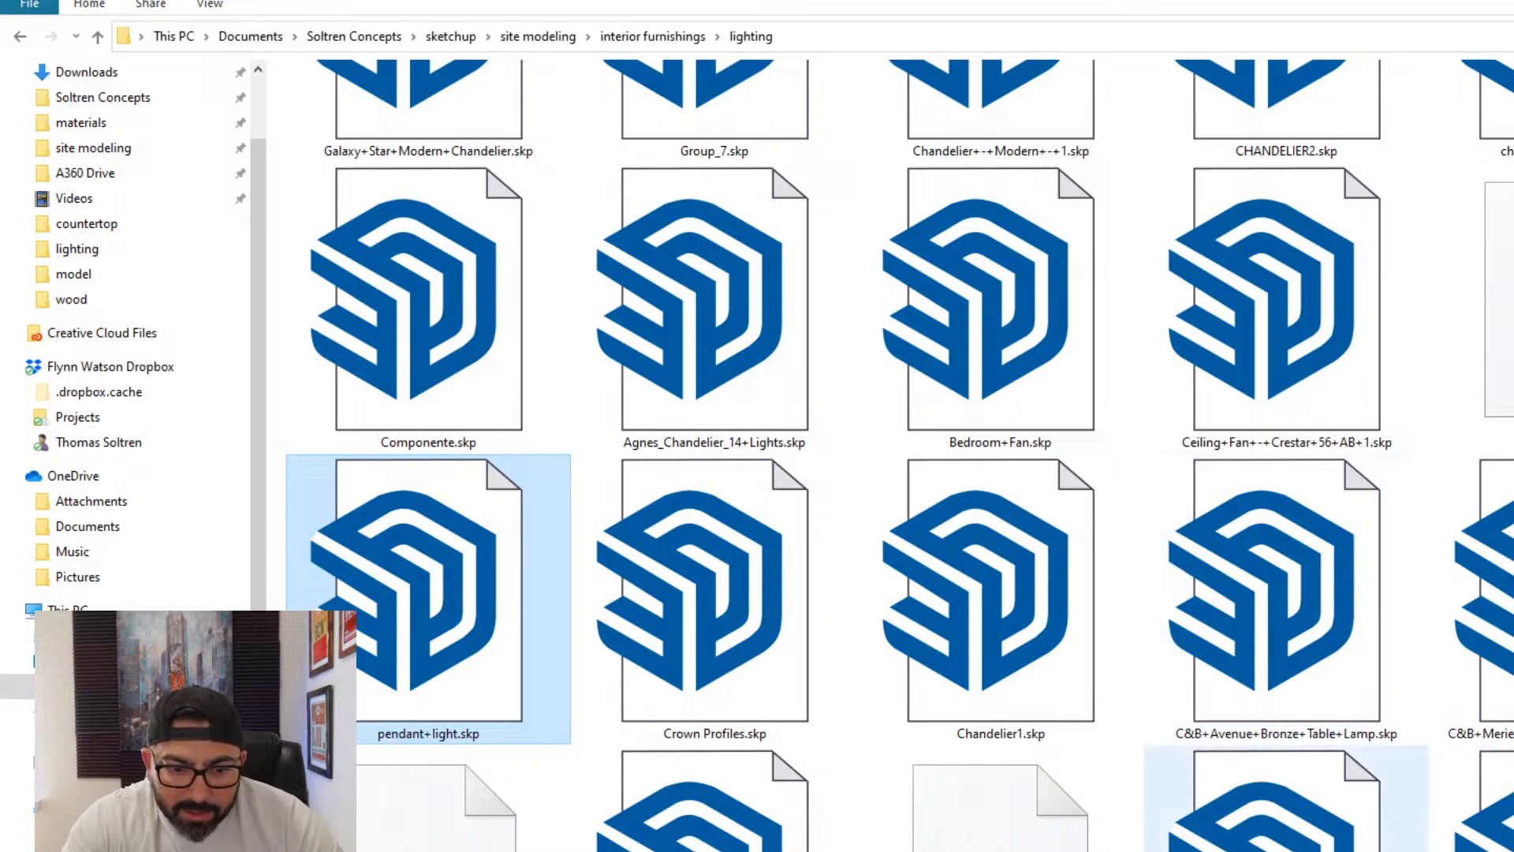
- Open Chandelier1.skp and another fixture file from the lighting folder in SketchUp Pro 2021 to inspect their designs
right_click(782, 349)
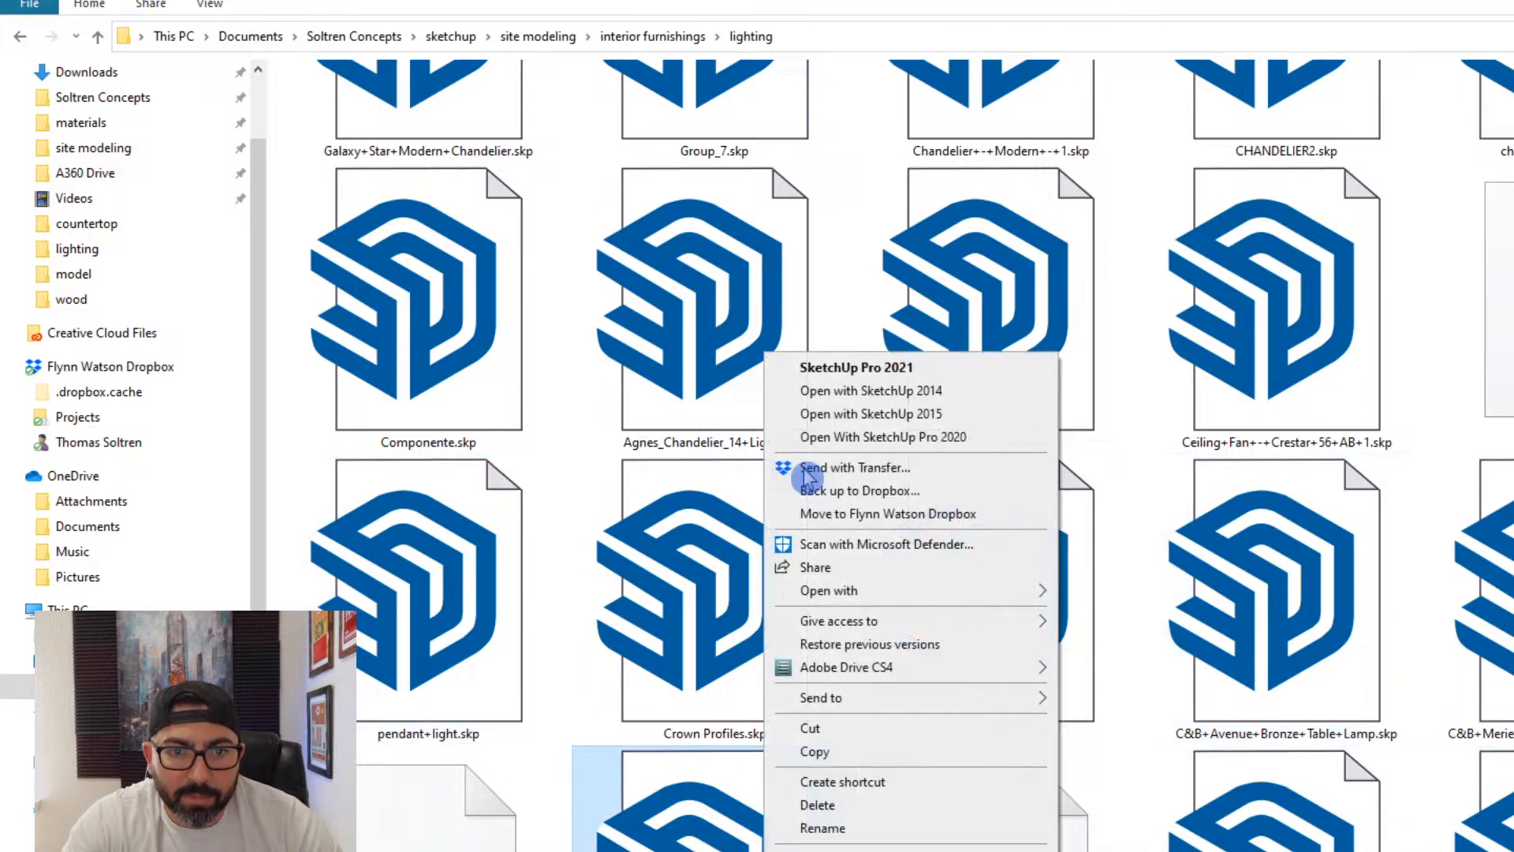
click(842, 371)
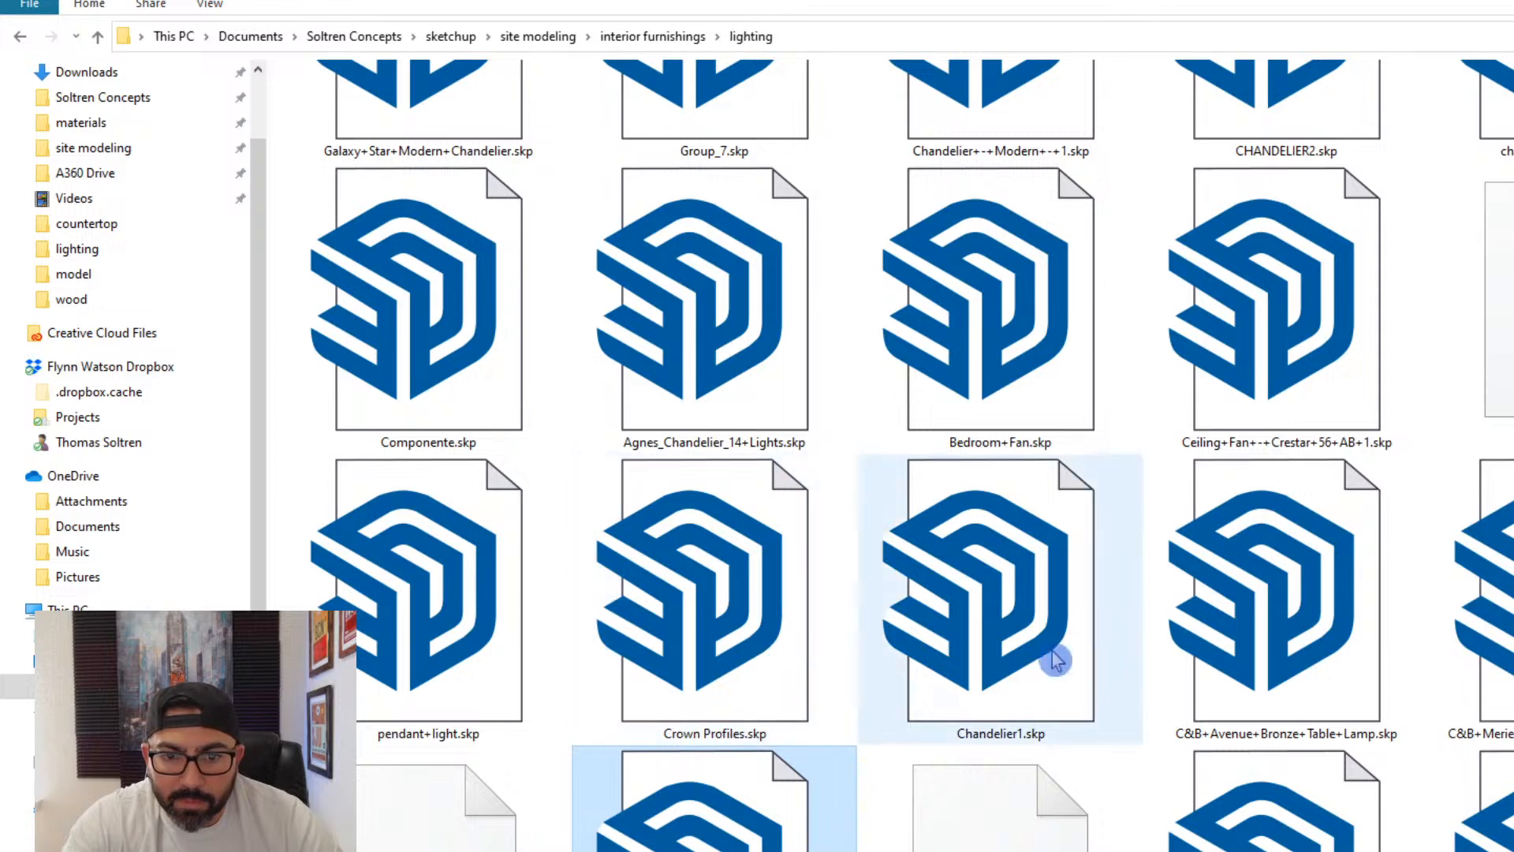
right_click(1024, 580)
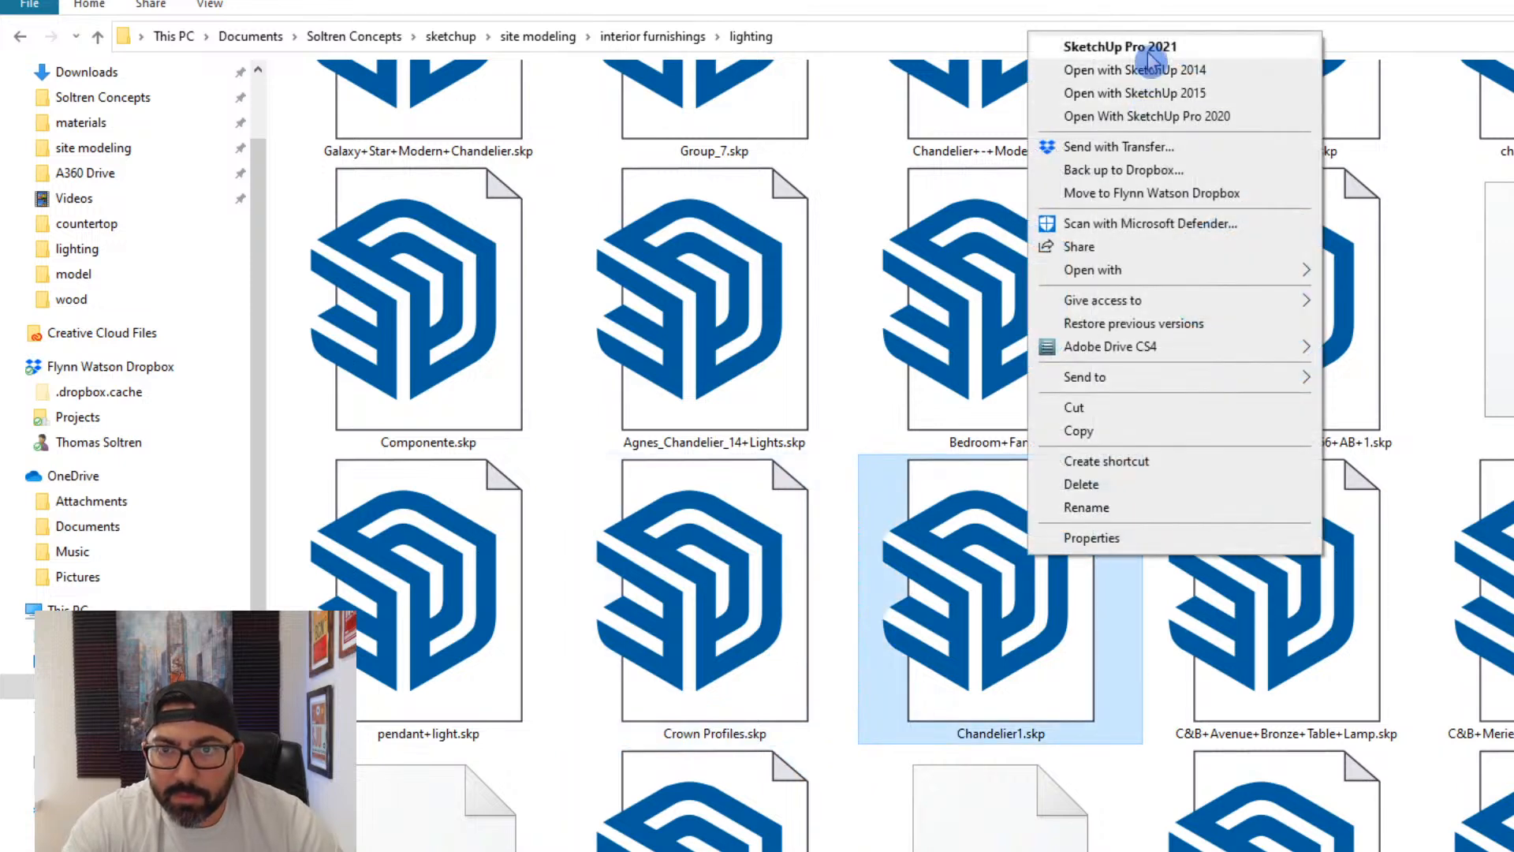
click(1057, 48)
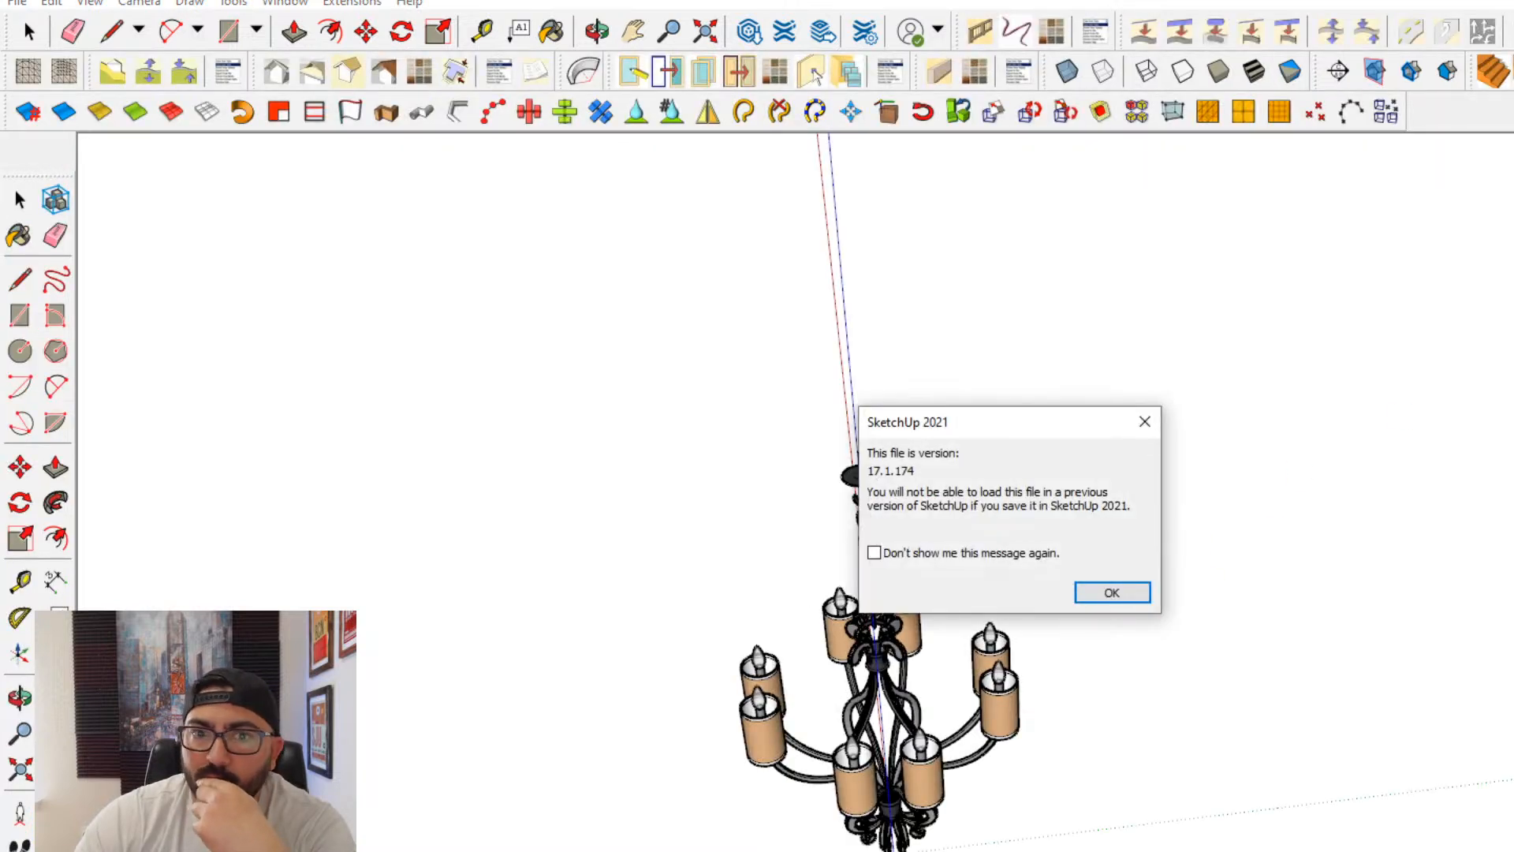
click(1112, 592)
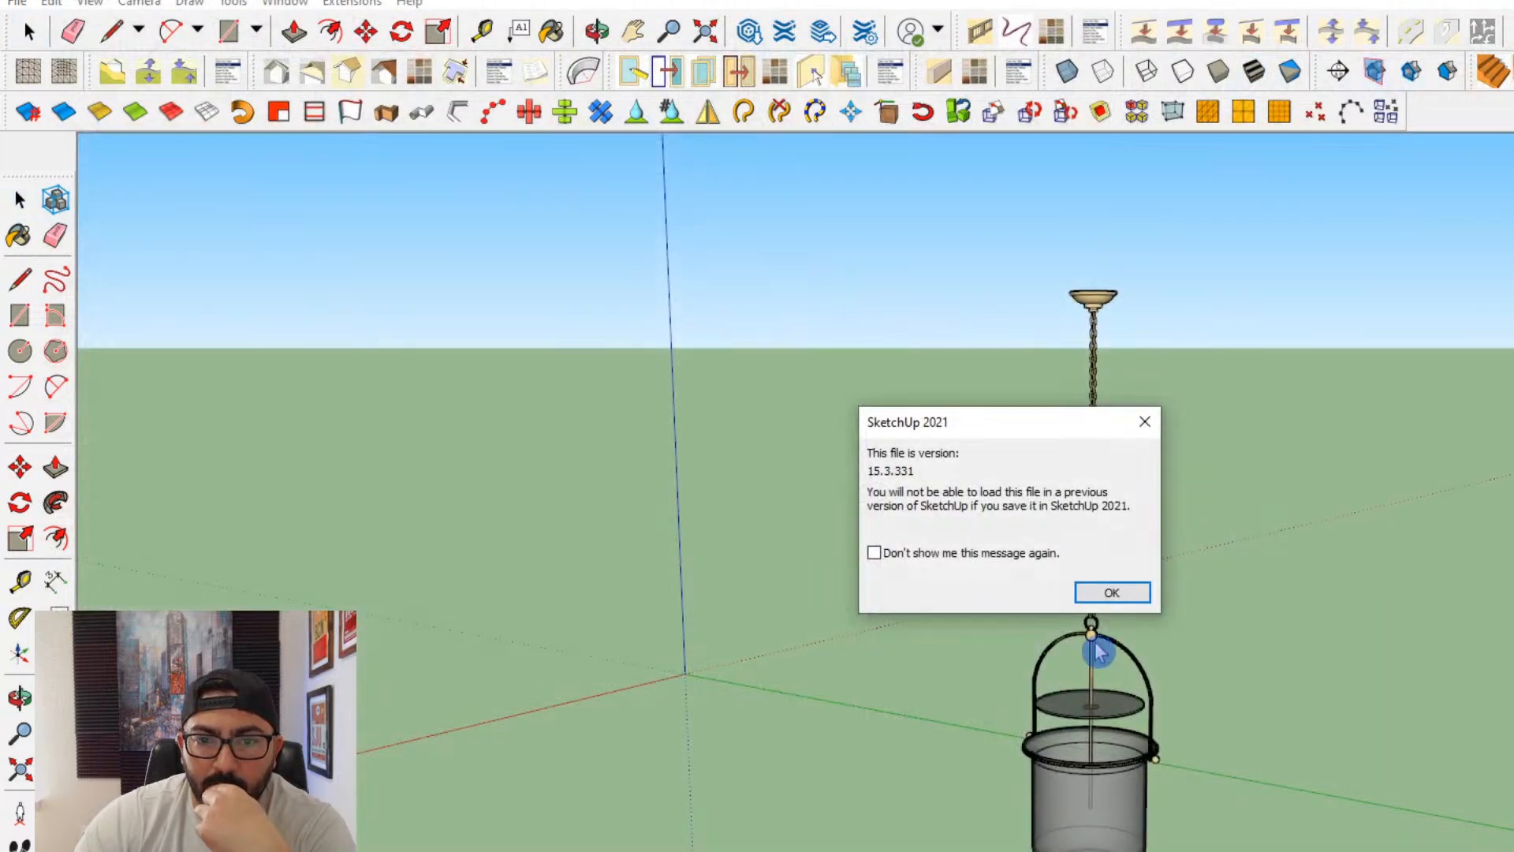
click(1118, 601)
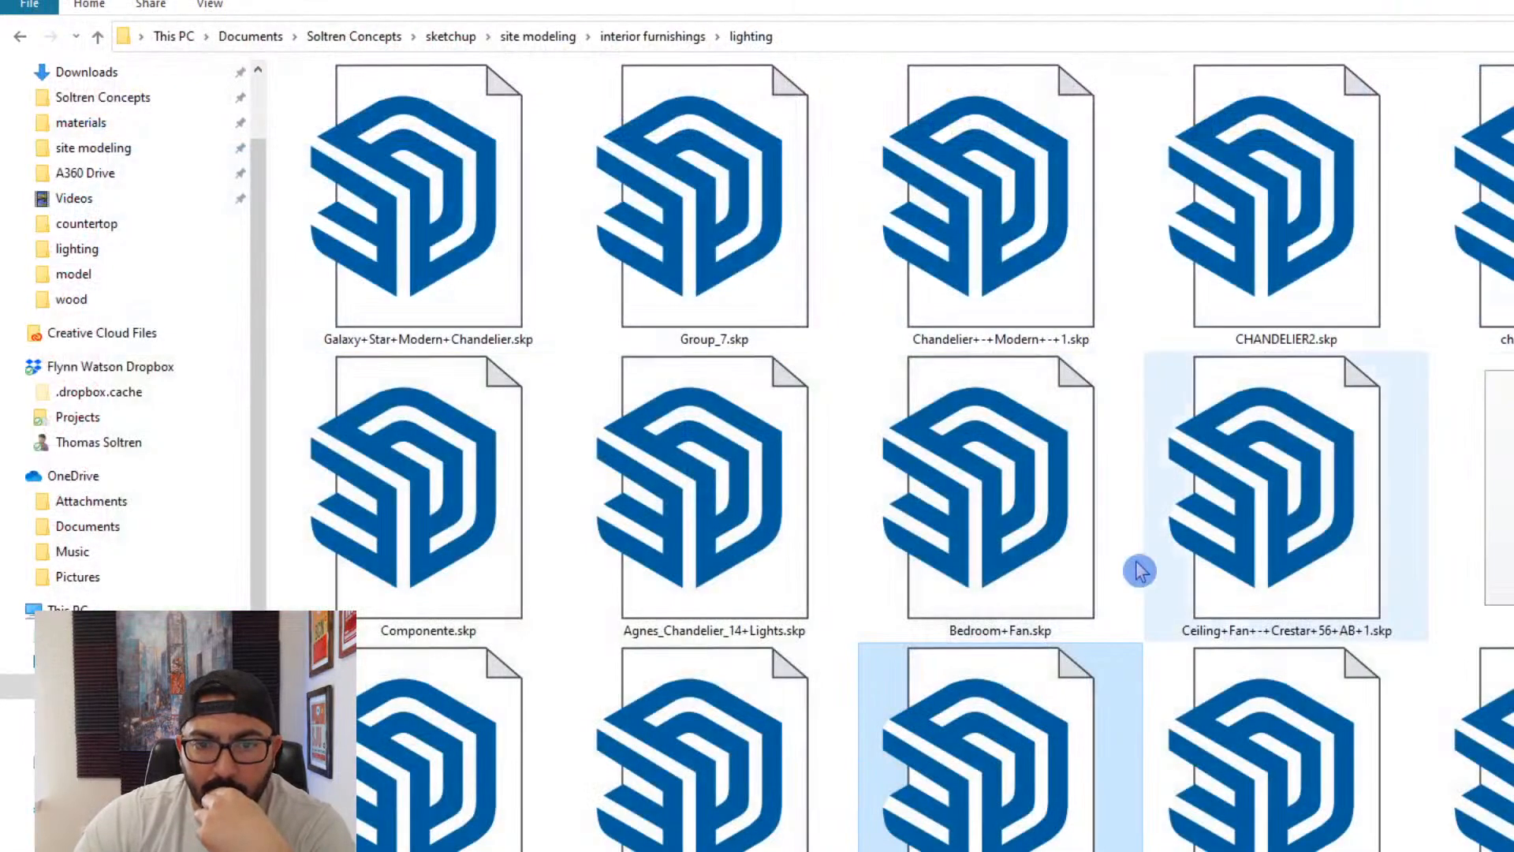
- Open Stanton+pendant.skp from the lighting folder and check the pendant designs as possible kitchen fixtures
scroll(1108, 585, up, 6)
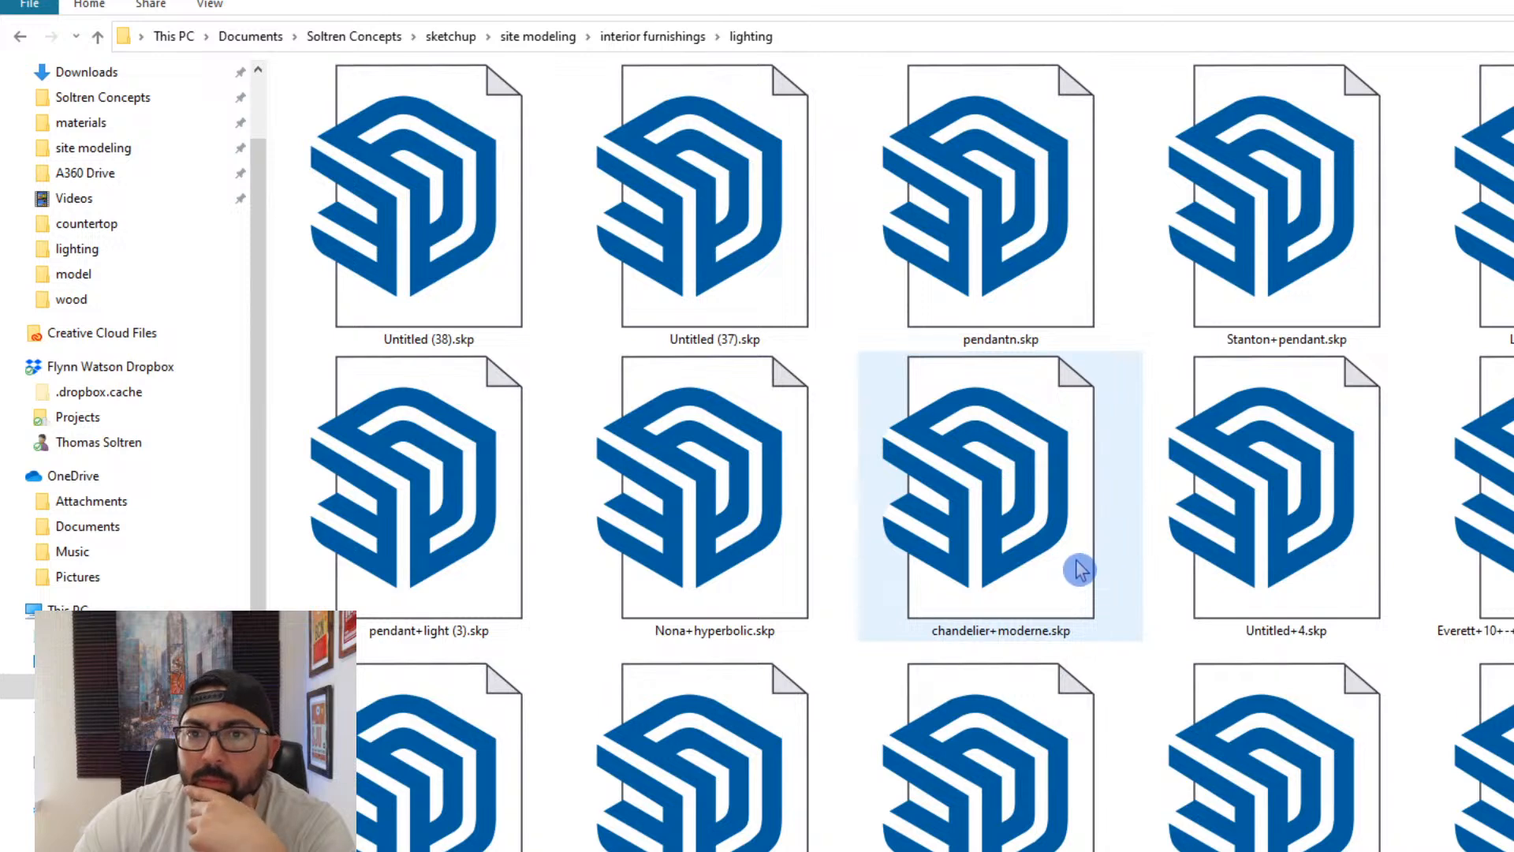
right_click(1249, 237)
click(1309, 256)
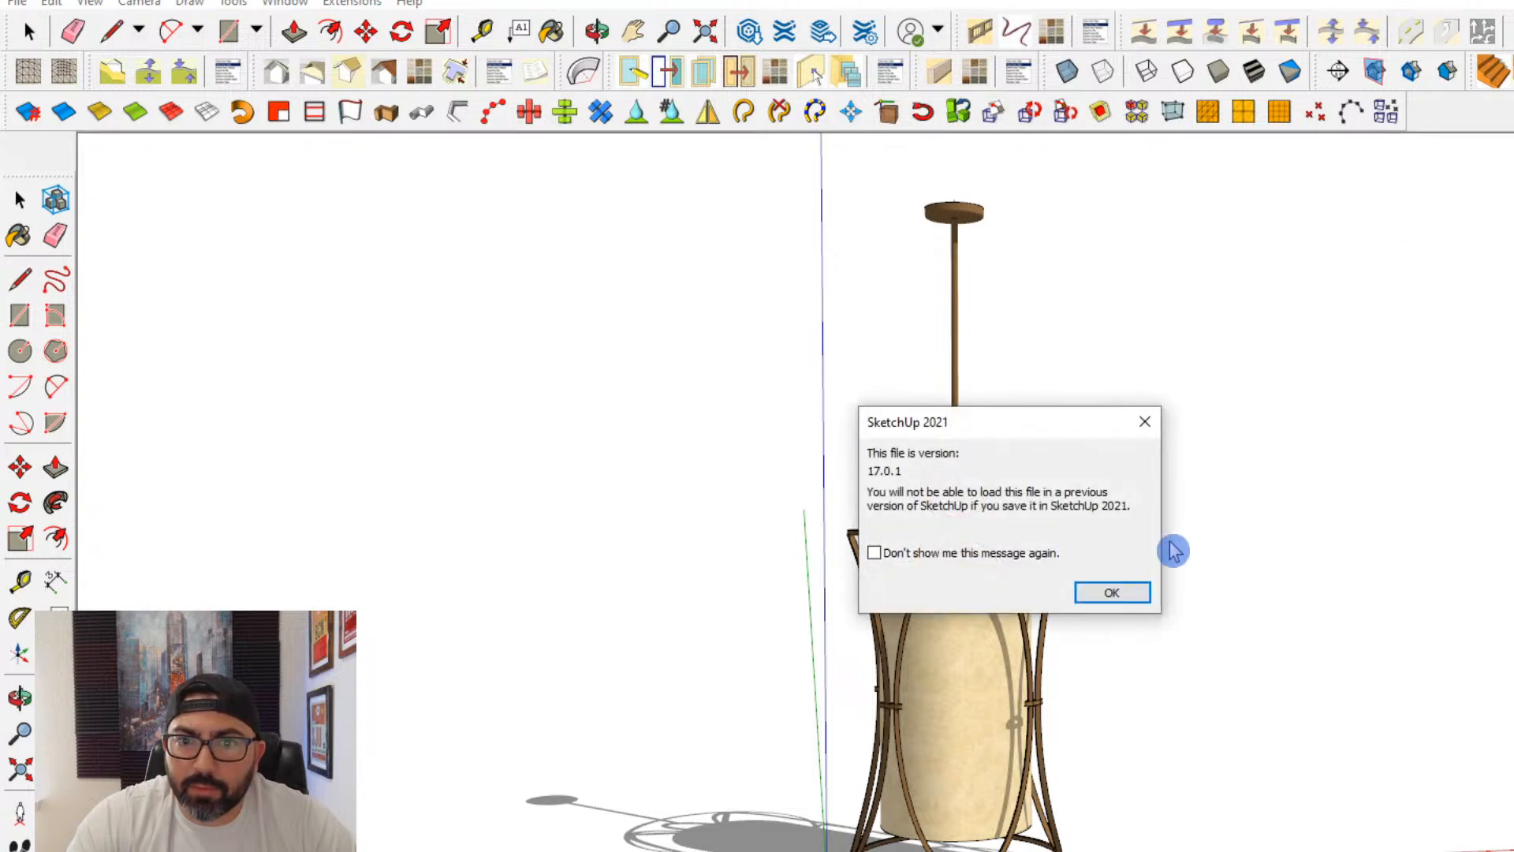
click(1114, 592)
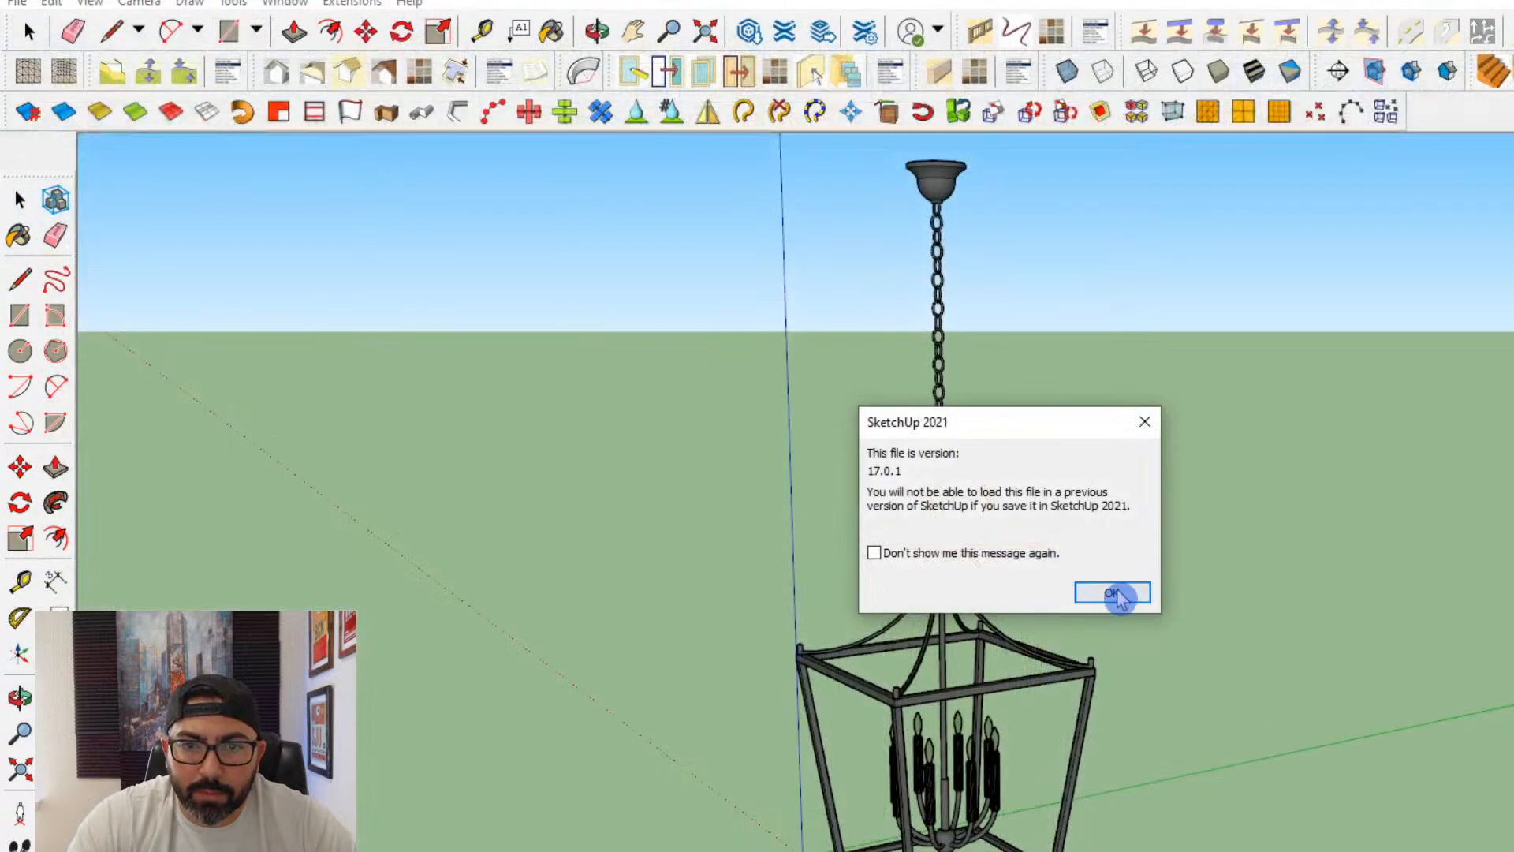
- Group all parts of the caged lantern pendant, including its chain and canopy, and copy the group
click(1118, 591)
click(939, 200)
key(ctrl+a)
scroll(732, 756, down, 3)
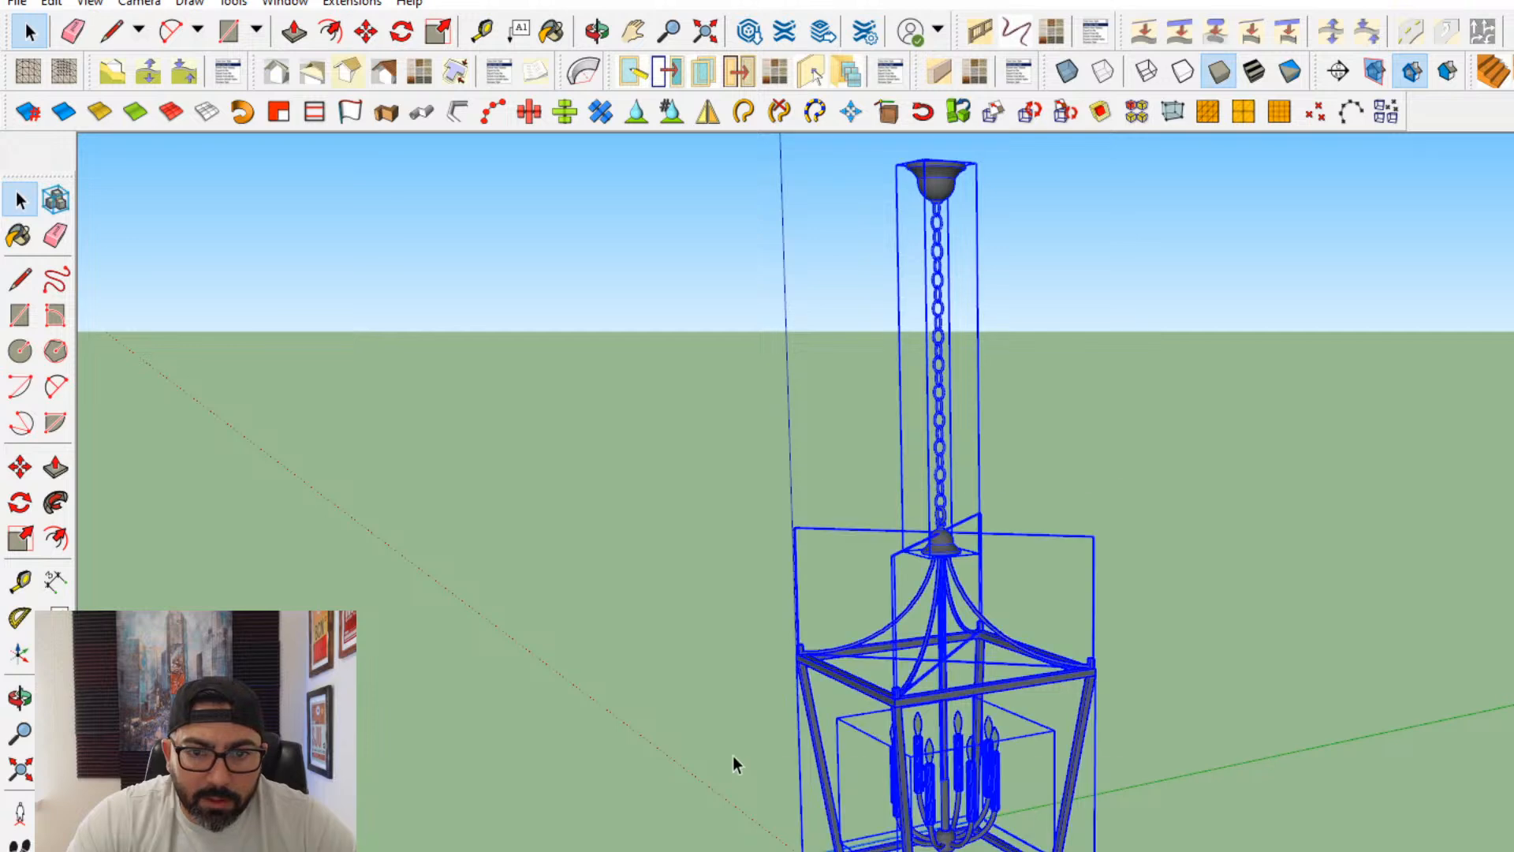
right_click(900, 368)
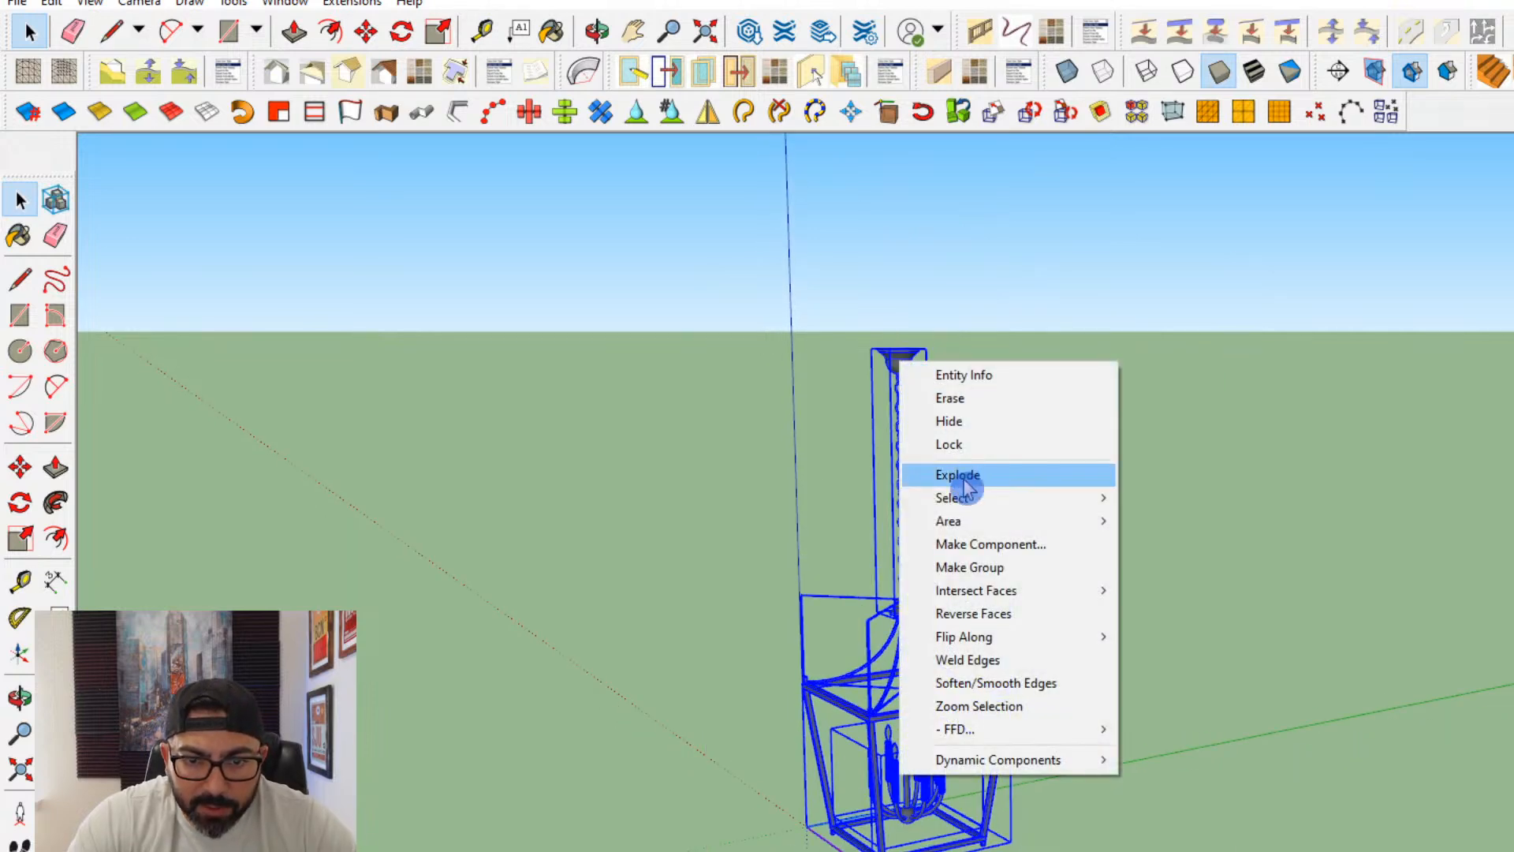
click(970, 565)
click(51, 2)
click(86, 101)
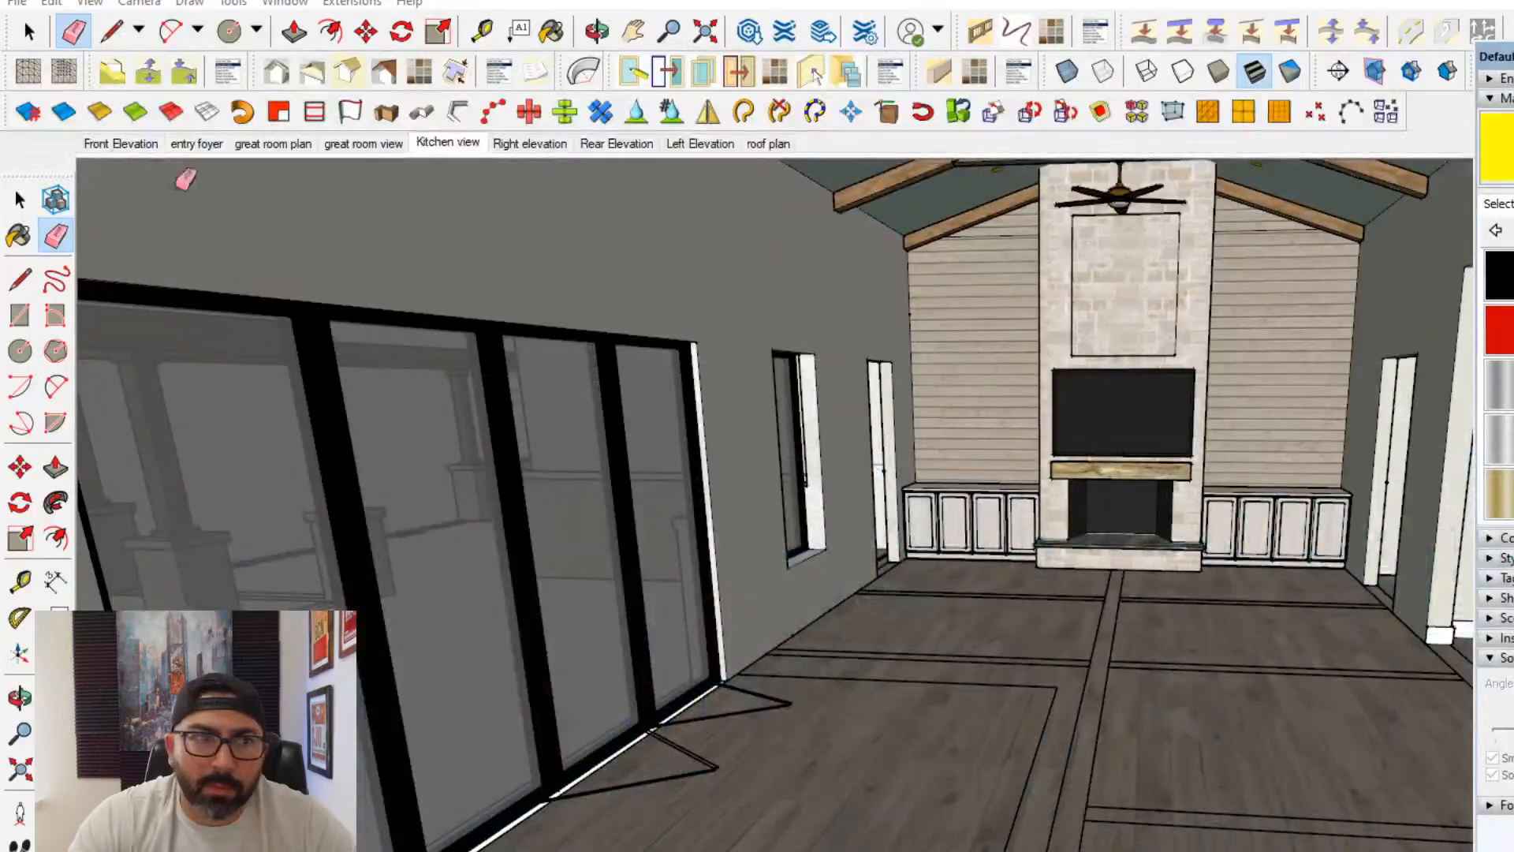
- Paste the lantern pendant into the house model's Kitchen view scene, above the curved island
click(446, 147)
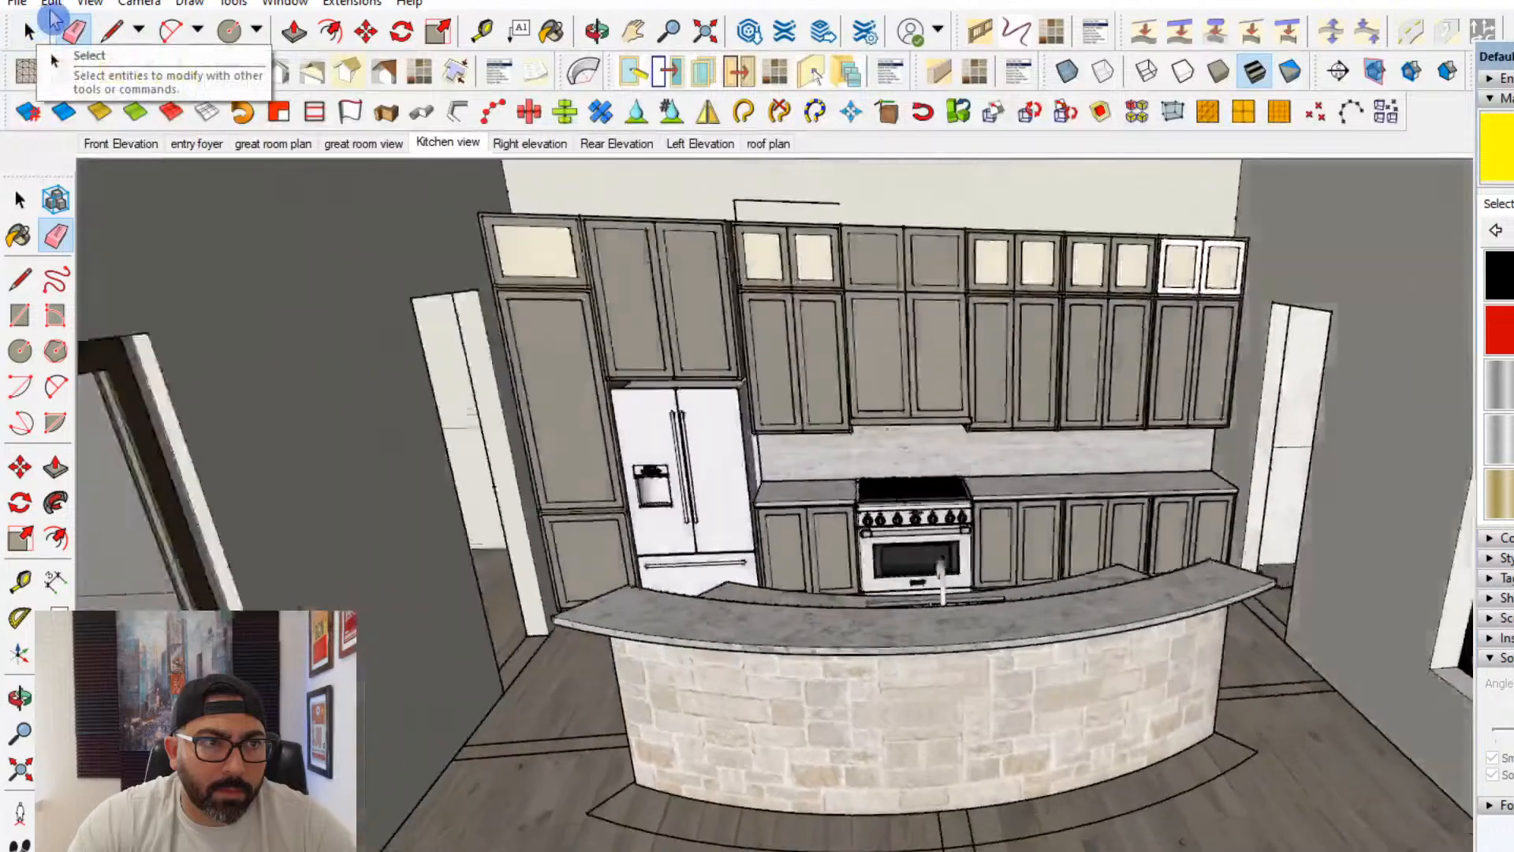
click(52, 4)
click(90, 126)
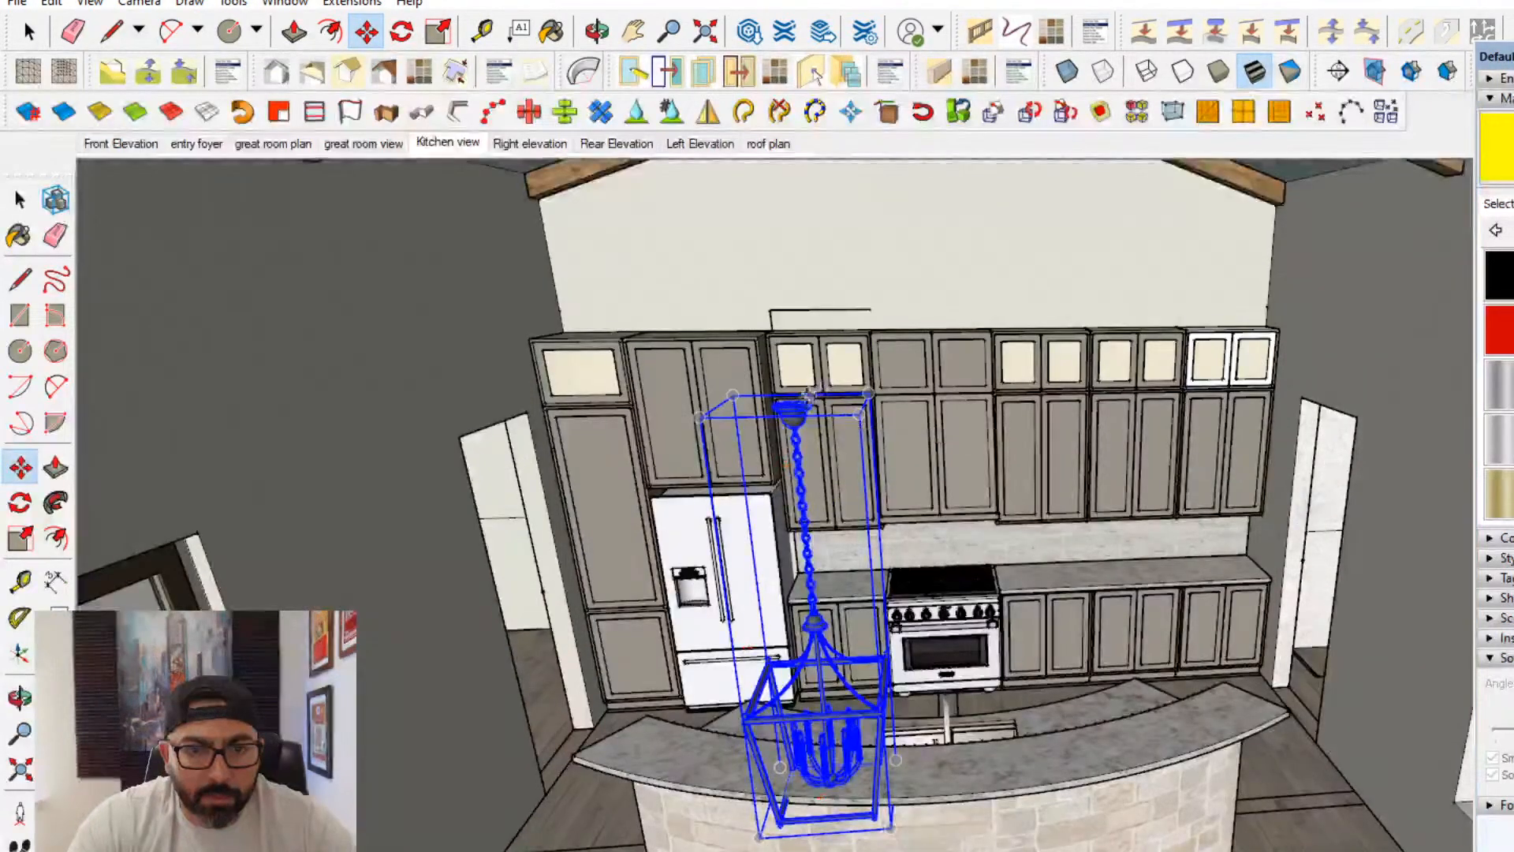
- Move the lantern pendant by its canopy up to the ceiling truss and hang it over the island's refrigerator-side half
click(793, 404)
middle_drag(842, 375, 812, 347)
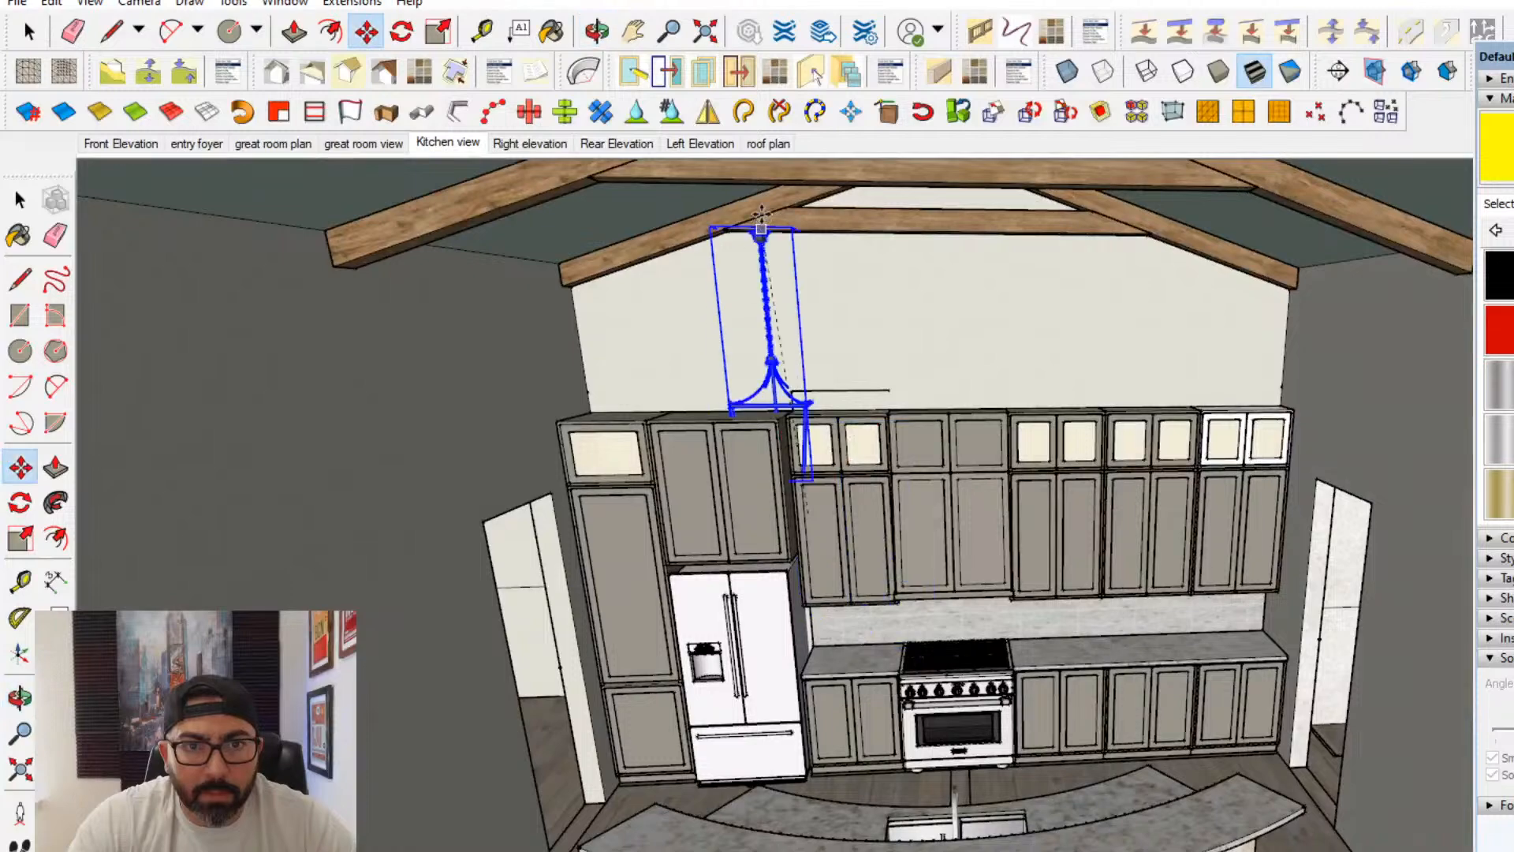
middle_drag(853, 514, 946, 355)
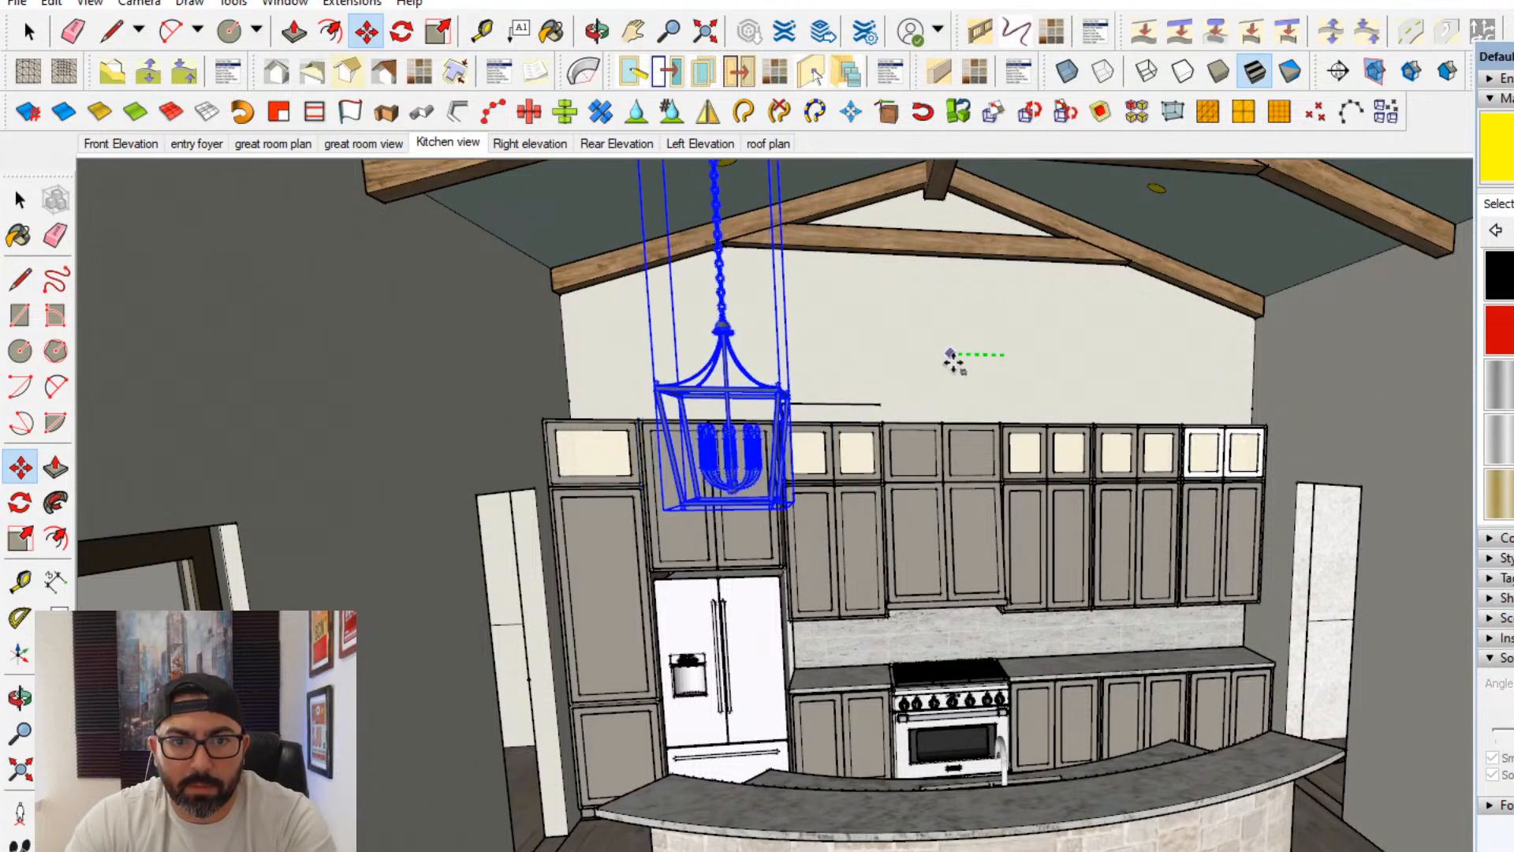
scroll(771, 536, up, 2)
scroll(771, 536, down, 3)
scroll(689, 387, up, 5)
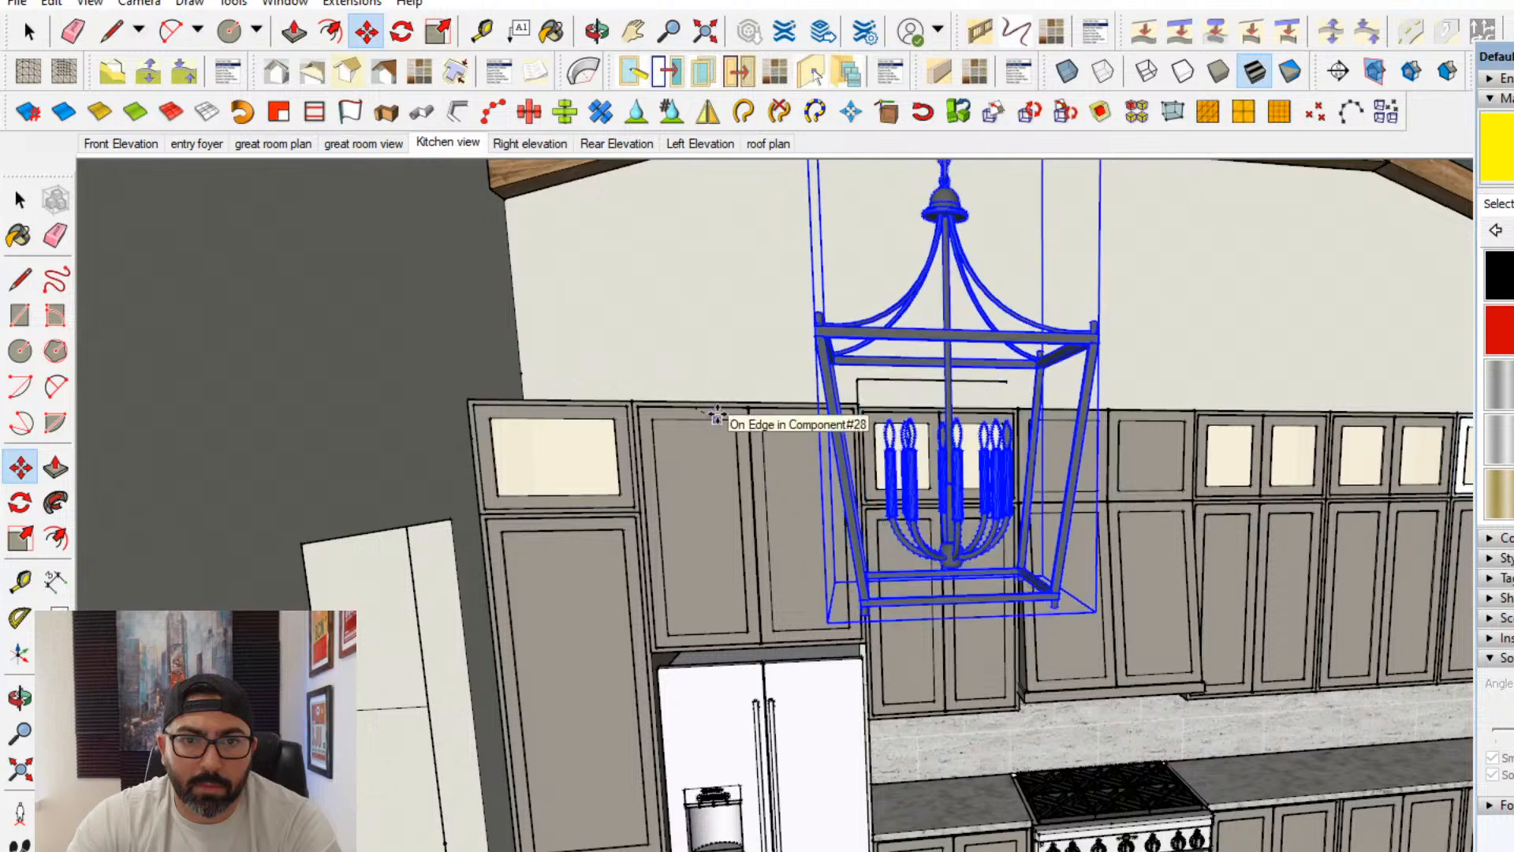
scroll(757, 429, down, 3)
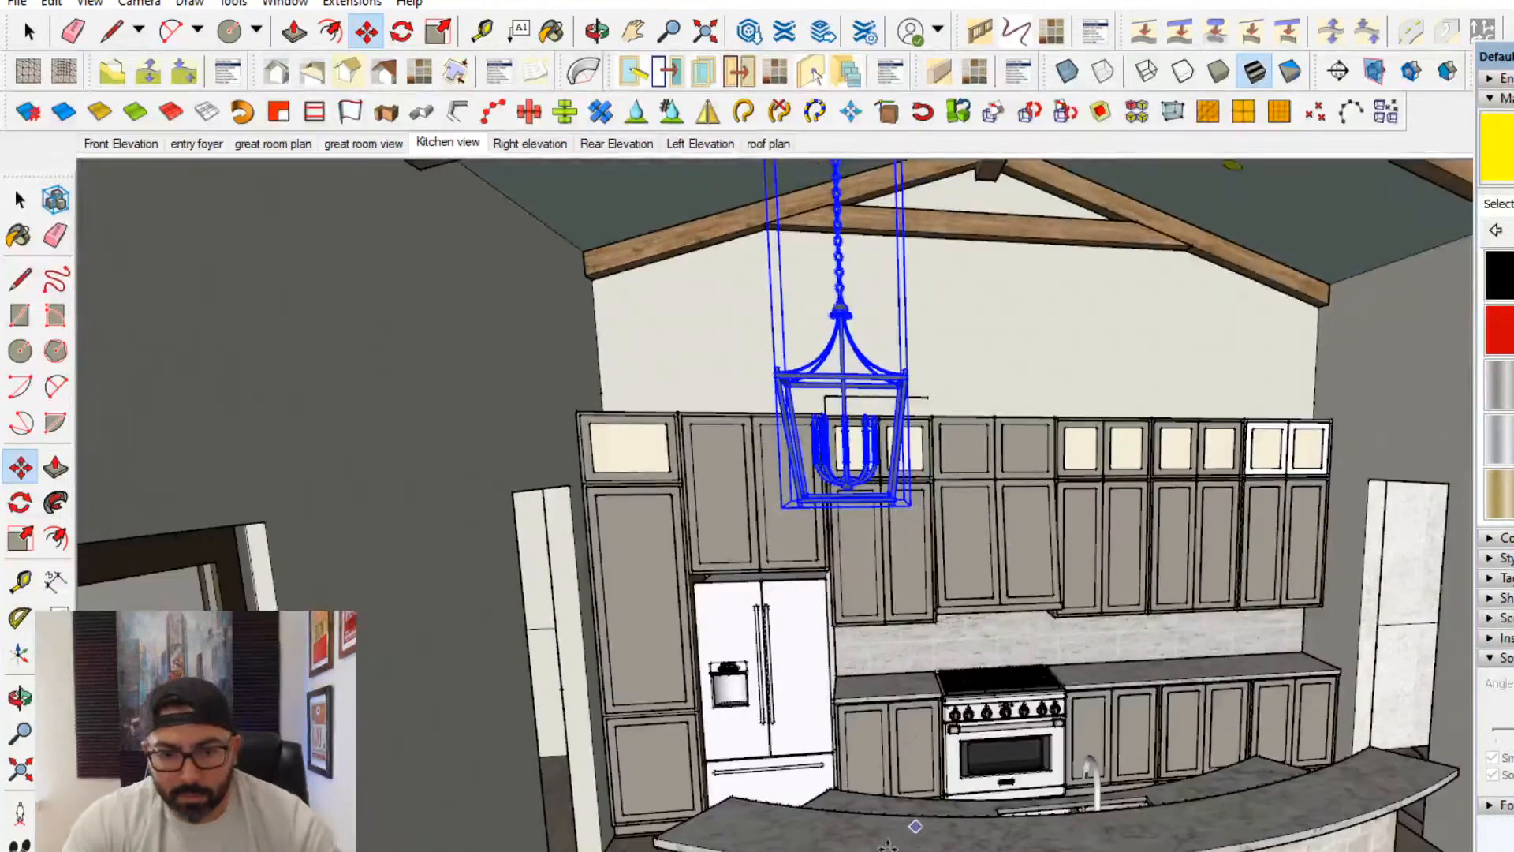
- Copy the lantern pendant sideways along the island to hang a matching second one over the other half
scroll(964, 843, down, 2)
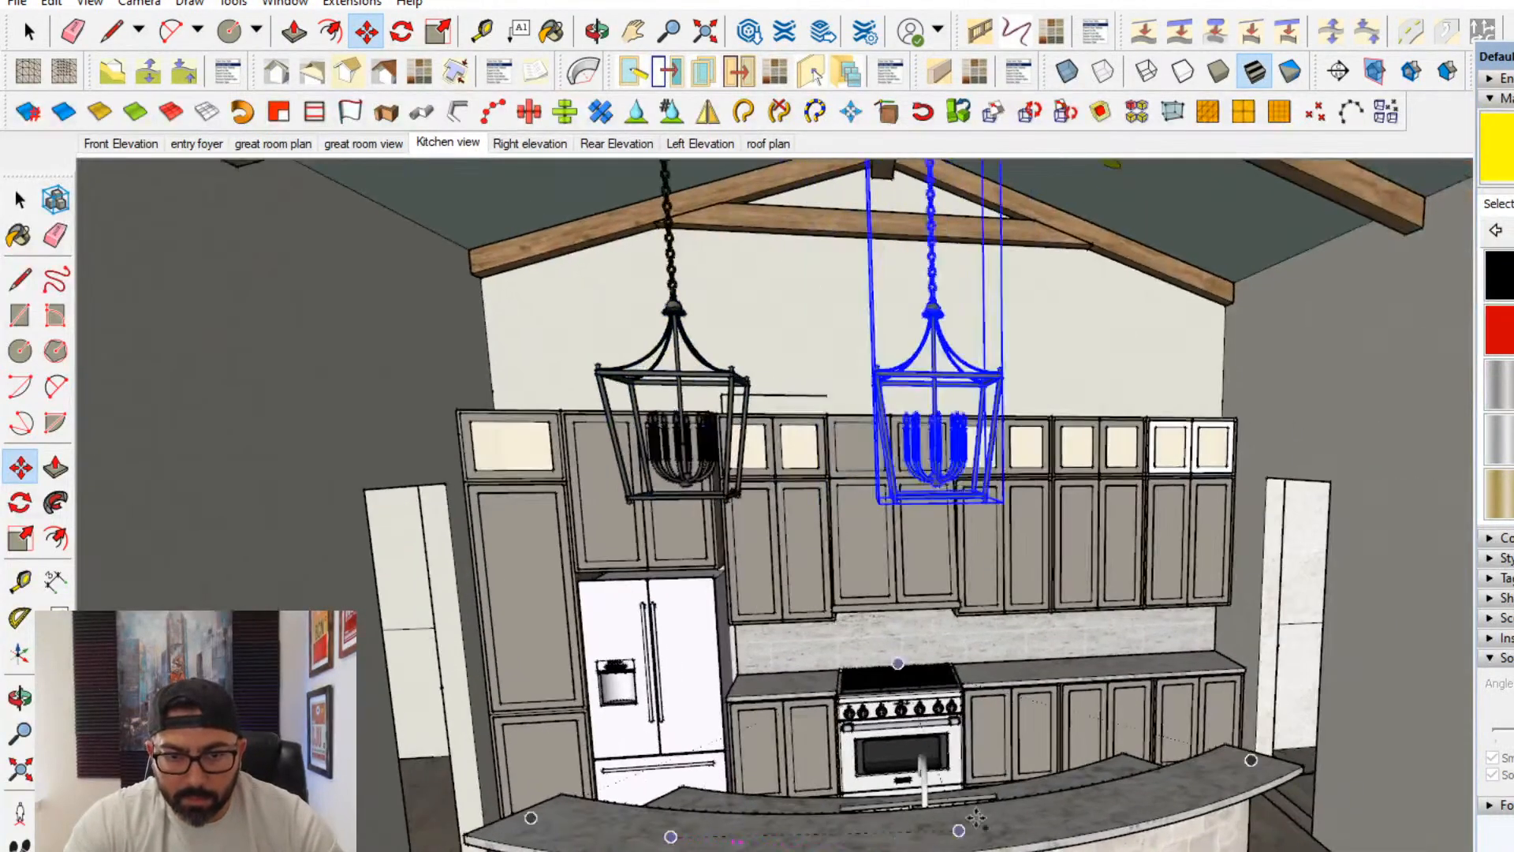
click(1102, 811)
scroll(1101, 809, down, 2)
- Examine the size, height and spacing of the two lantern pendants from the great room and close to the island
middle_drag(1092, 806, 980, 684)
scroll(965, 662, down, 1)
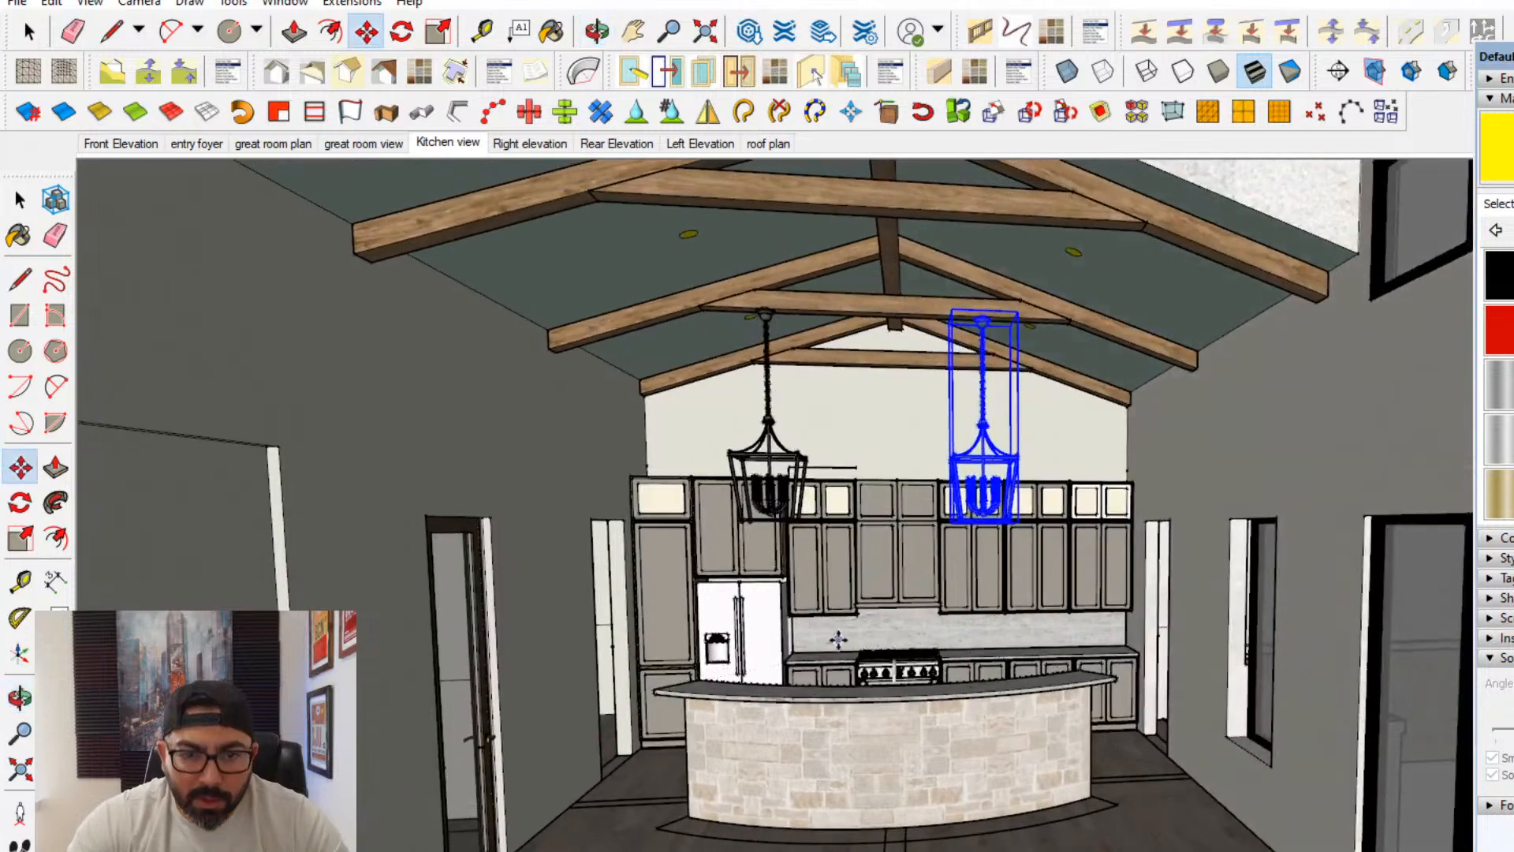
scroll(838, 640, up, 3)
shift+middle_drag(801, 629, 741, 651)
scroll(676, 626, up, 5)
scroll(782, 643, down, 10)
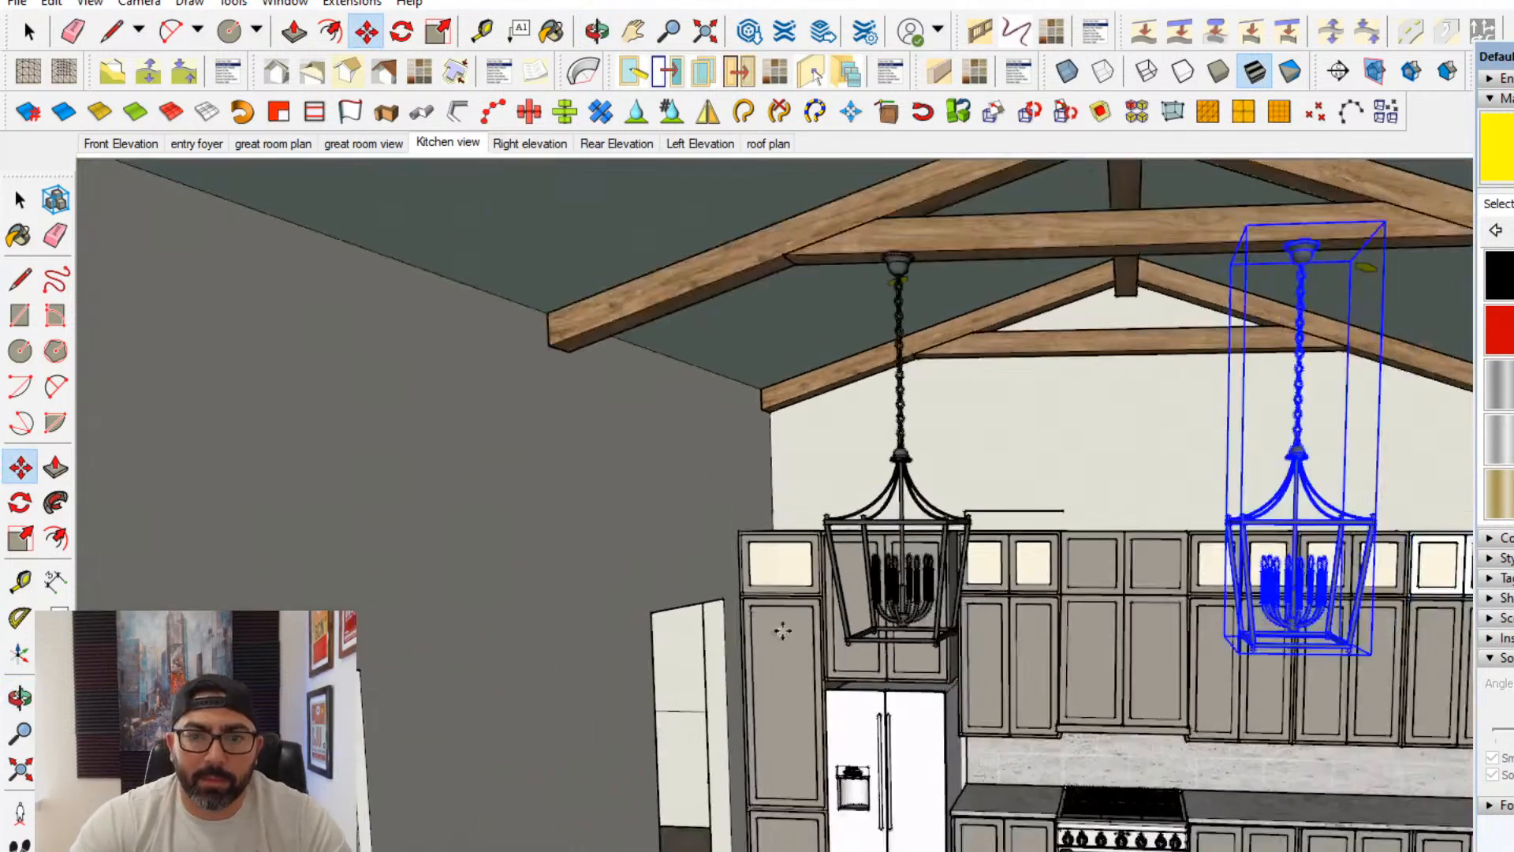
scroll(966, 597, down, 5)
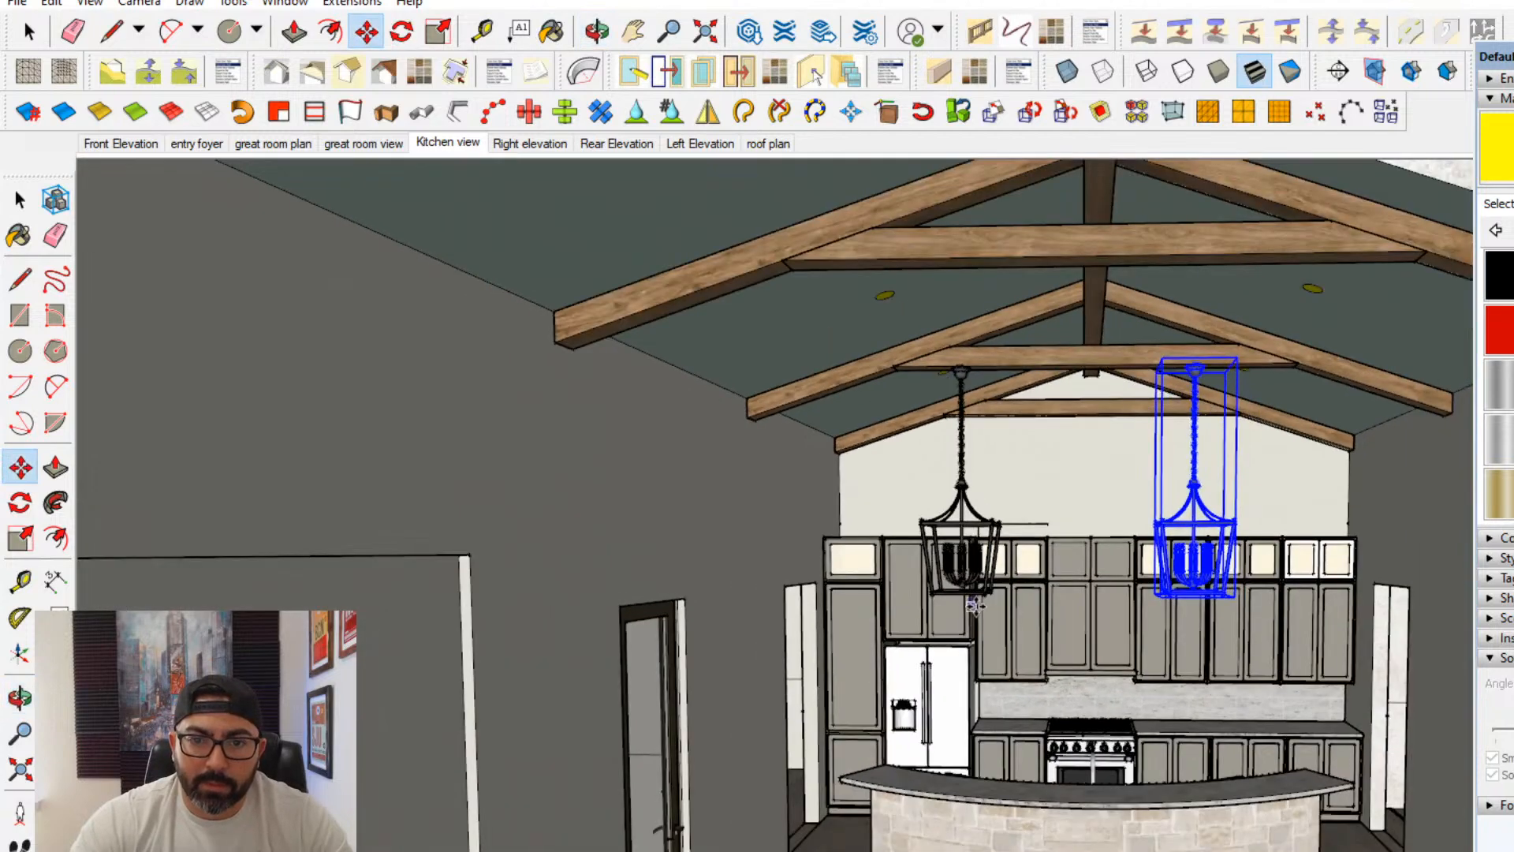
shift+middle_drag(964, 597, 949, 545)
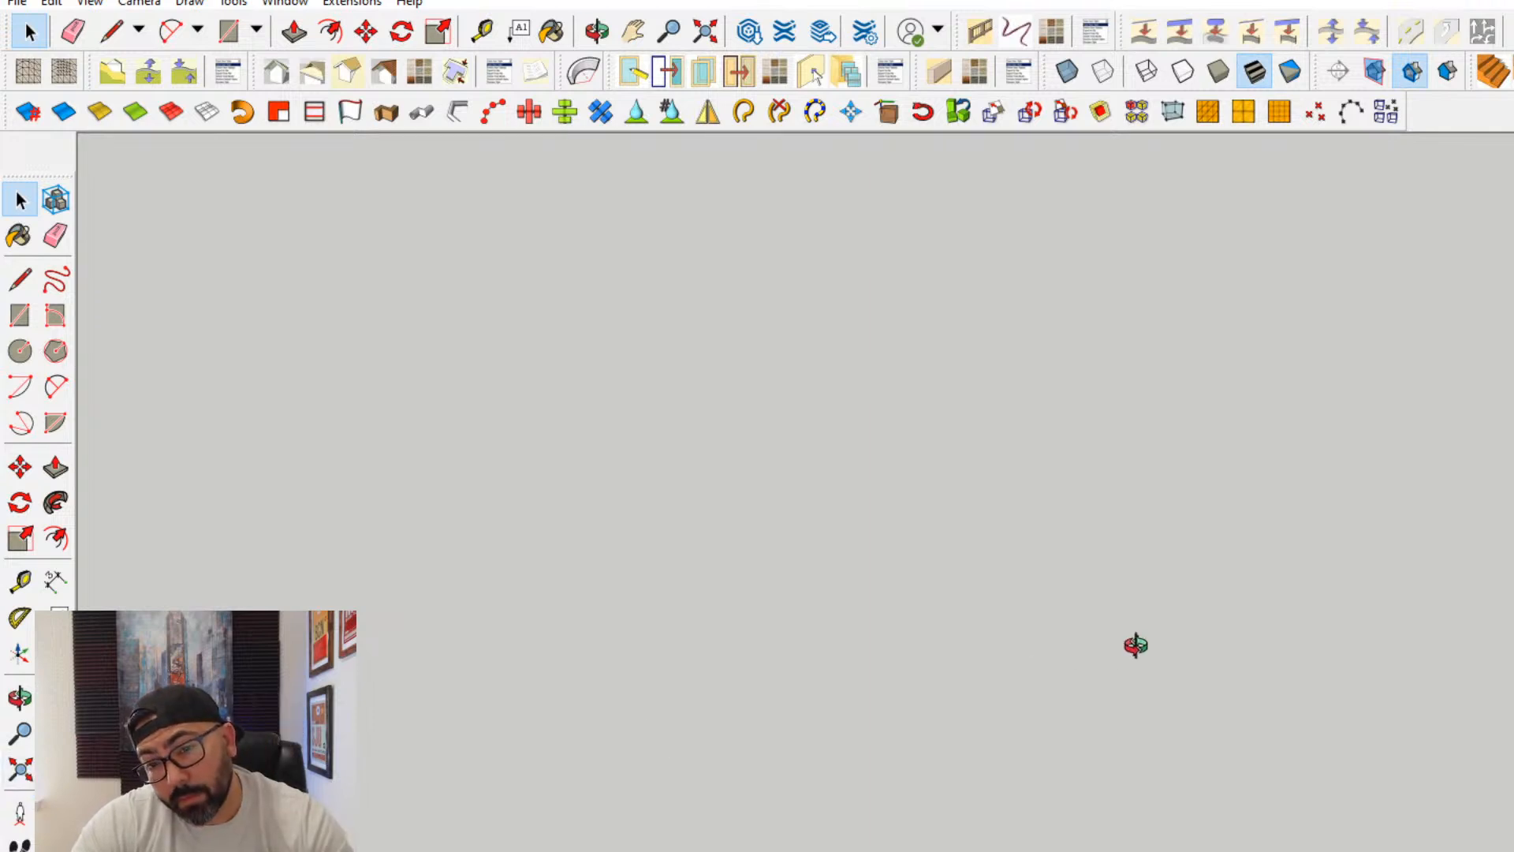
middle_drag(1135, 645, 588, 630)
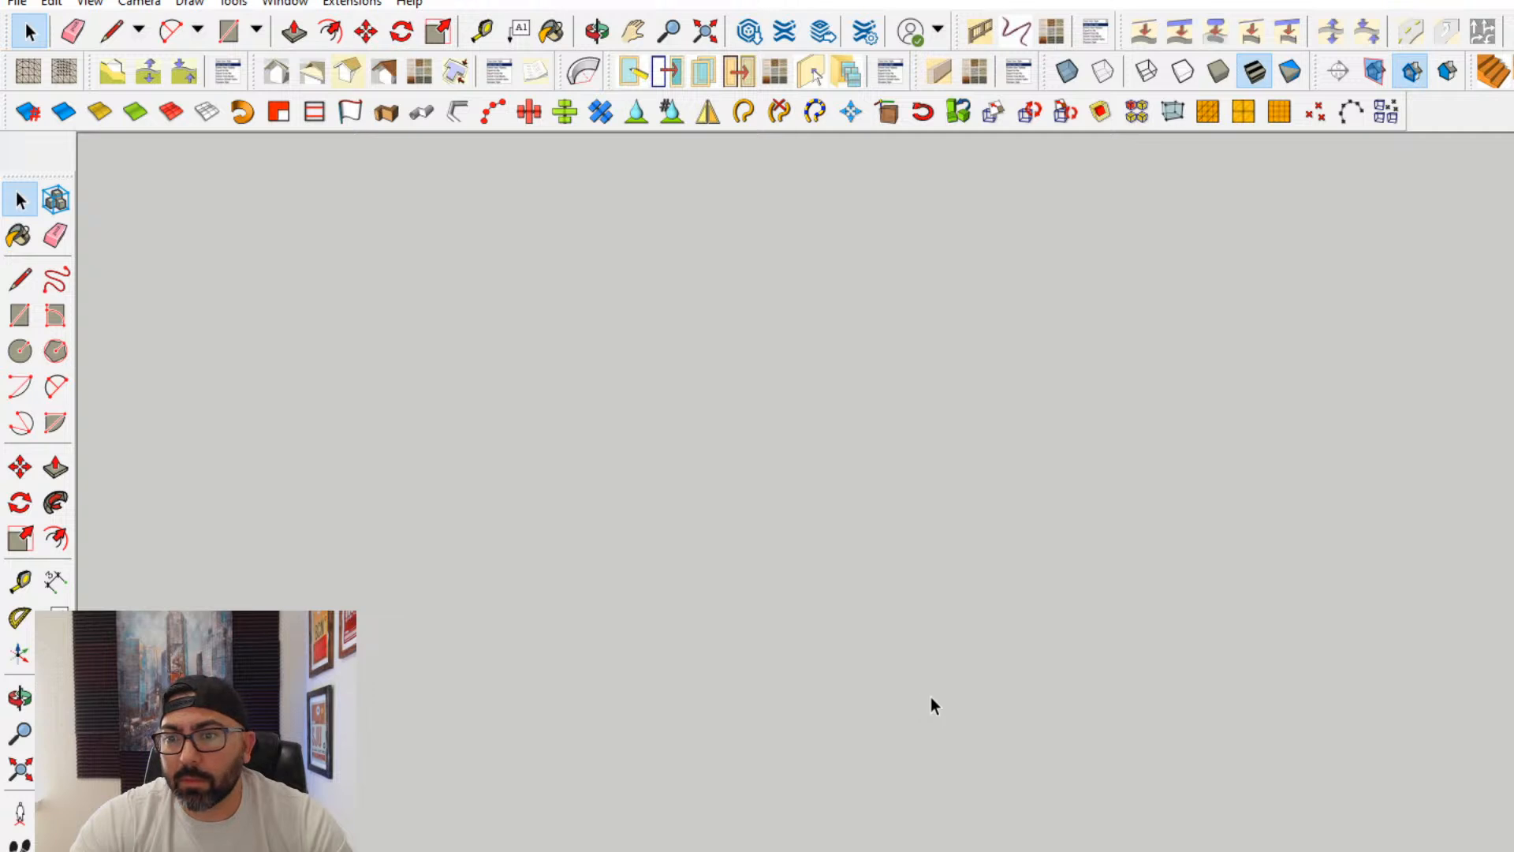
middle_drag(958, 787, 2, 812)
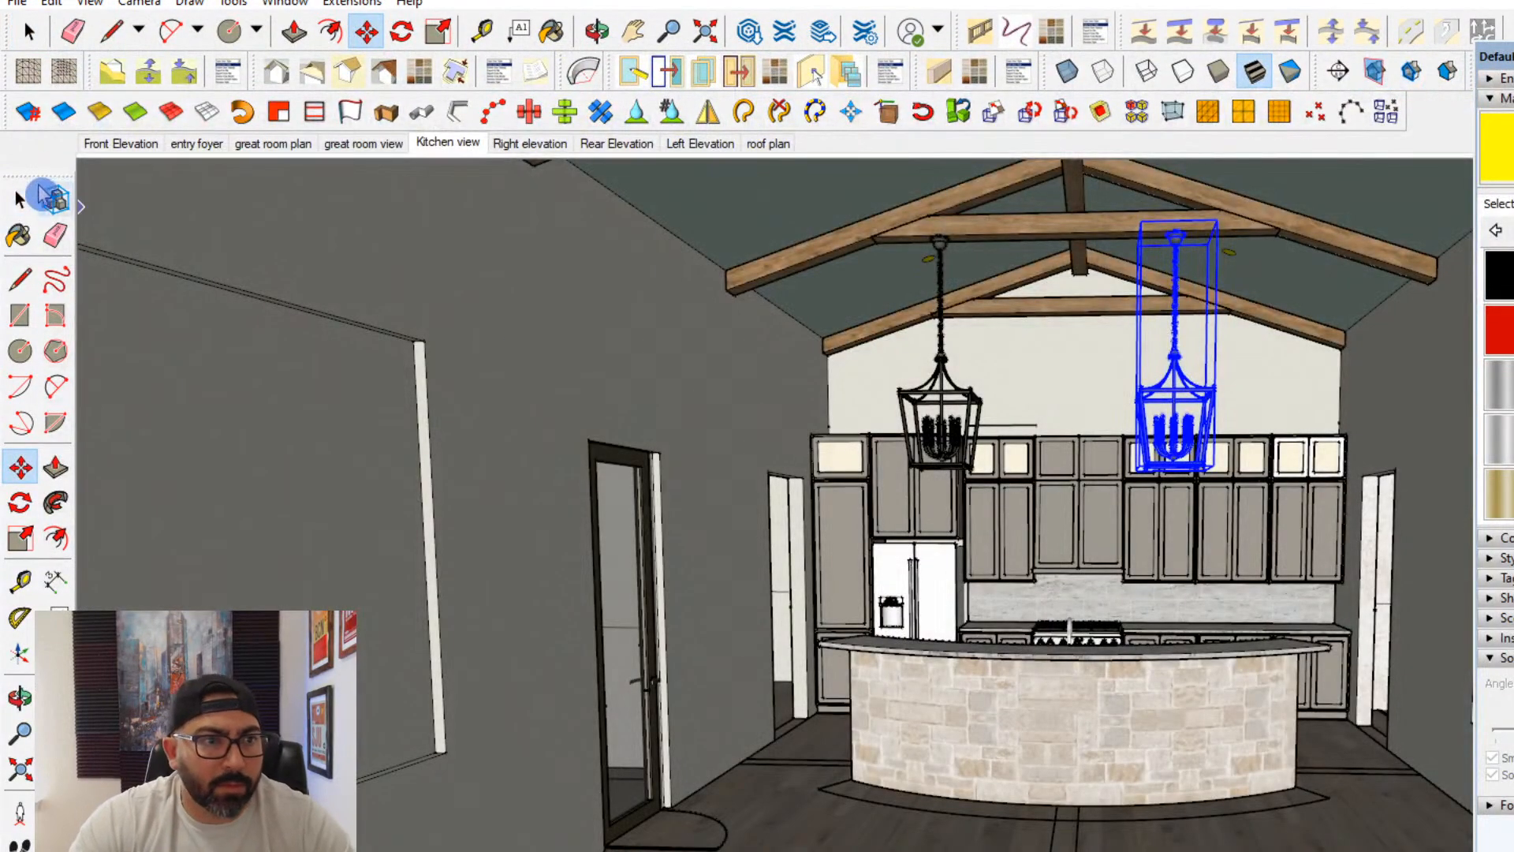
- Examine the great room from the kitchen end towards the fireplace wall and the side openings
click(22, 199)
middle_drag(784, 642, 771, 622)
scroll(779, 595, up, 4)
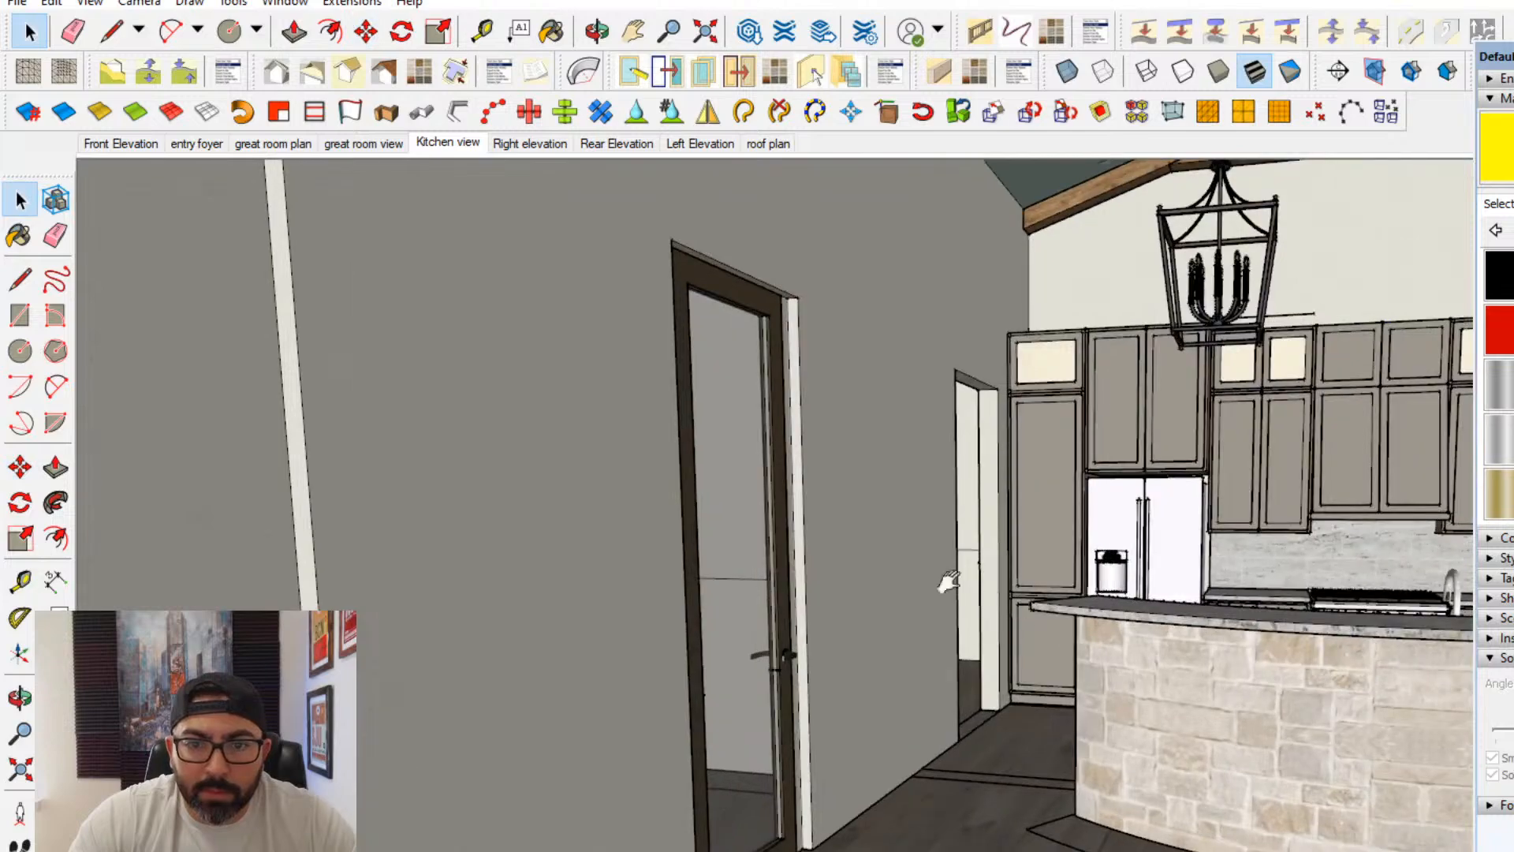
middle_drag(948, 581, 631, 538)
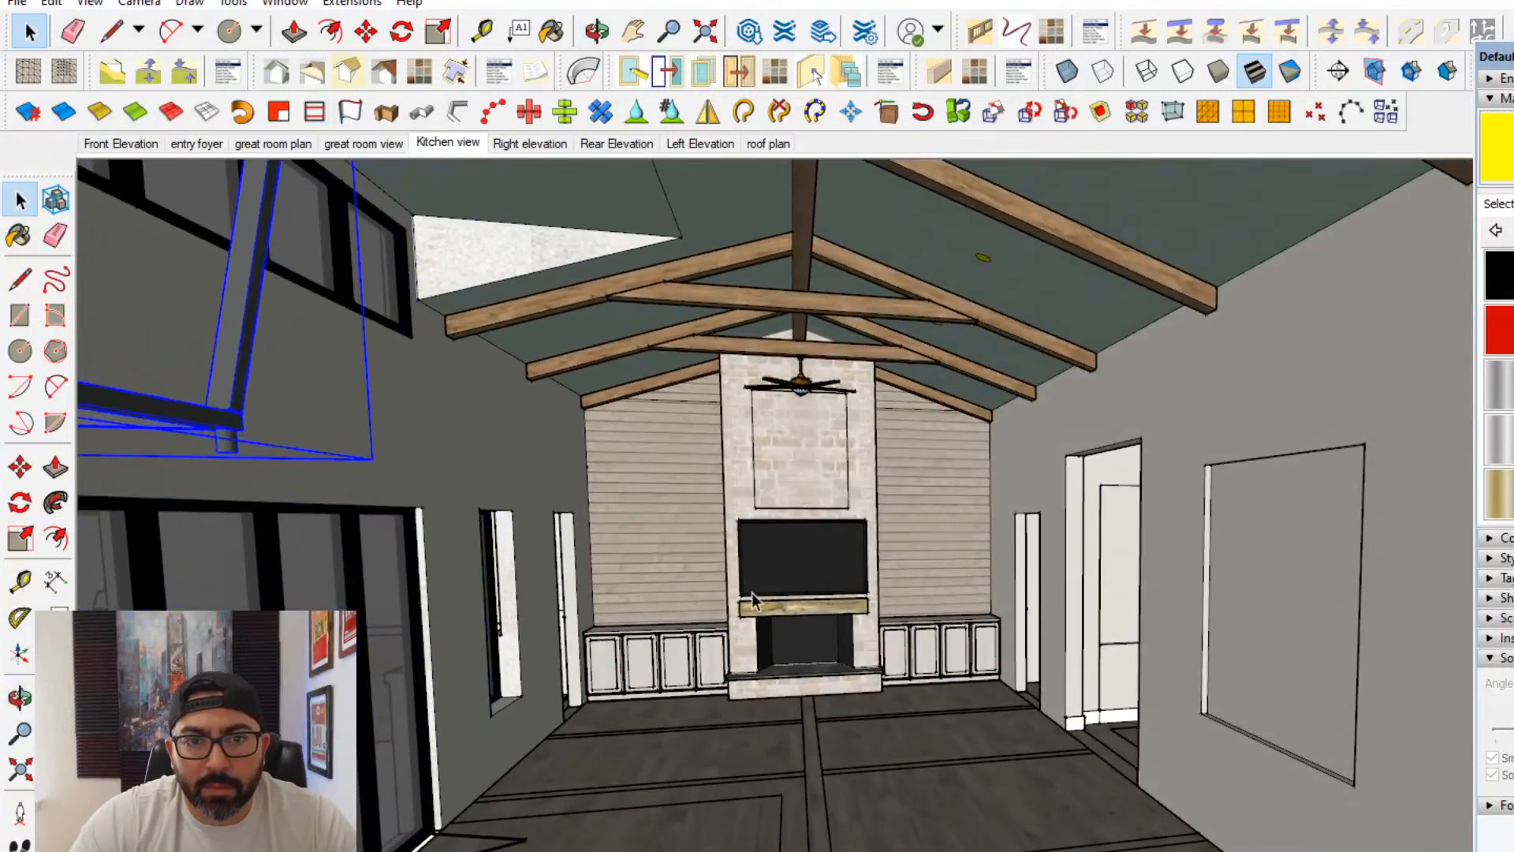
scroll(753, 600, up, 2)
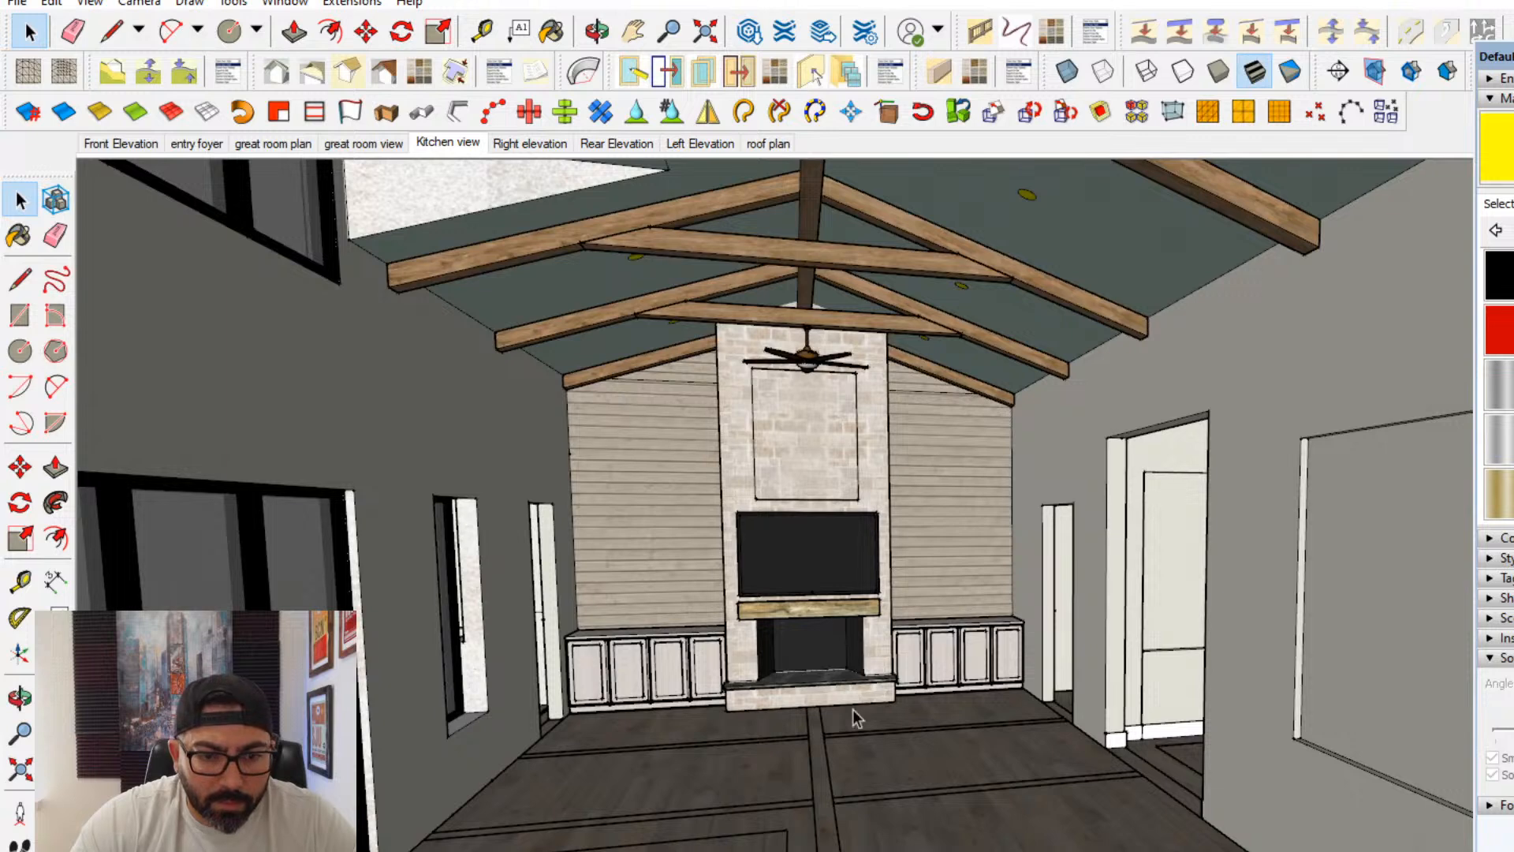
scroll(853, 708, down, 1)
scroll(1056, 632, up, 3)
- Open the wall group for editing and erase the stray vertical edge below the recessed panel seen through the opening
double_click(1170, 737)
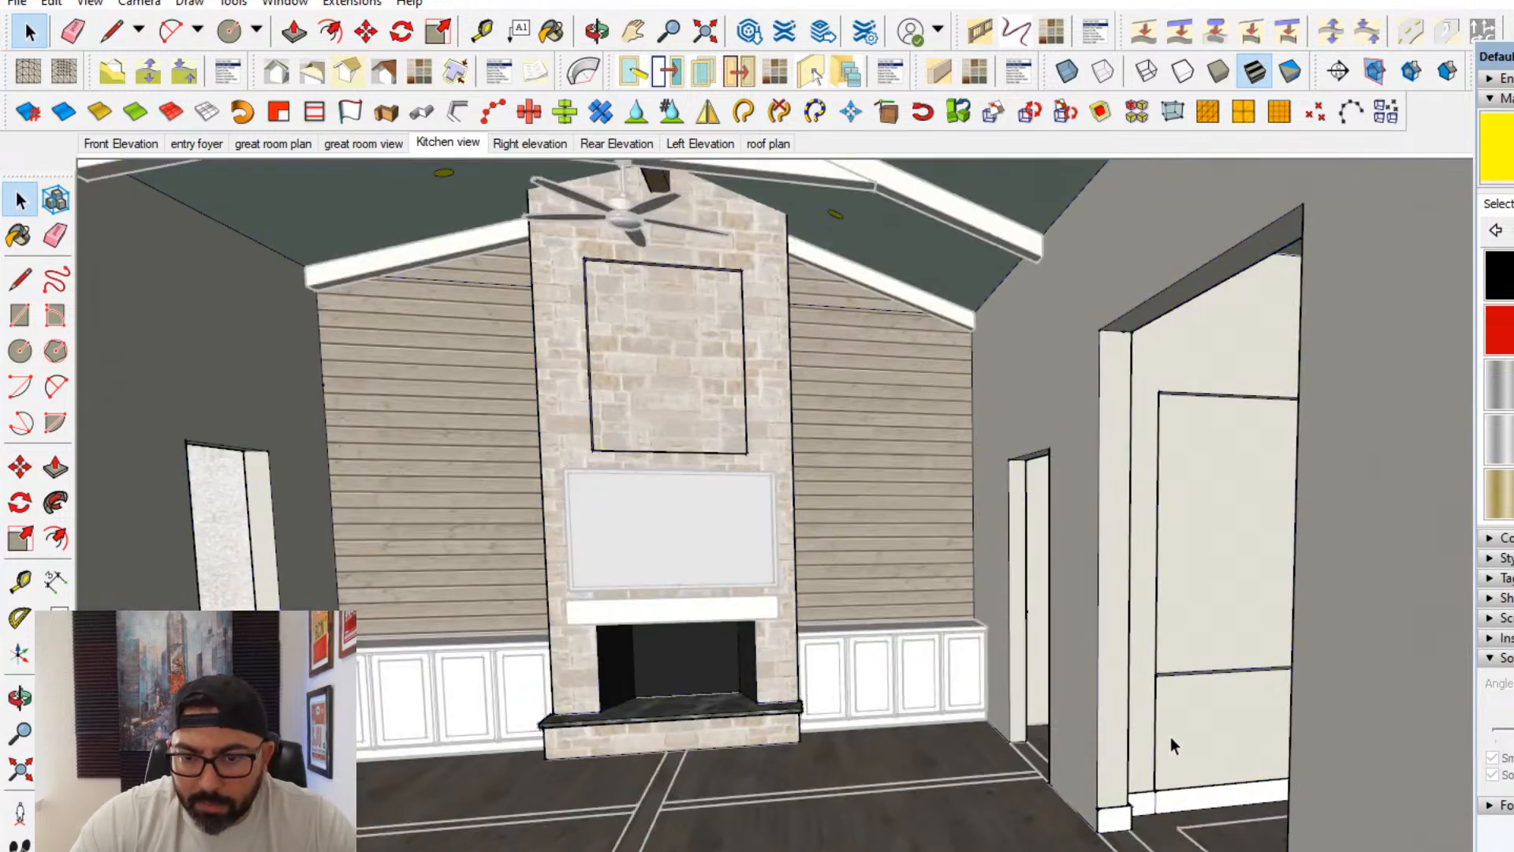
click(56, 235)
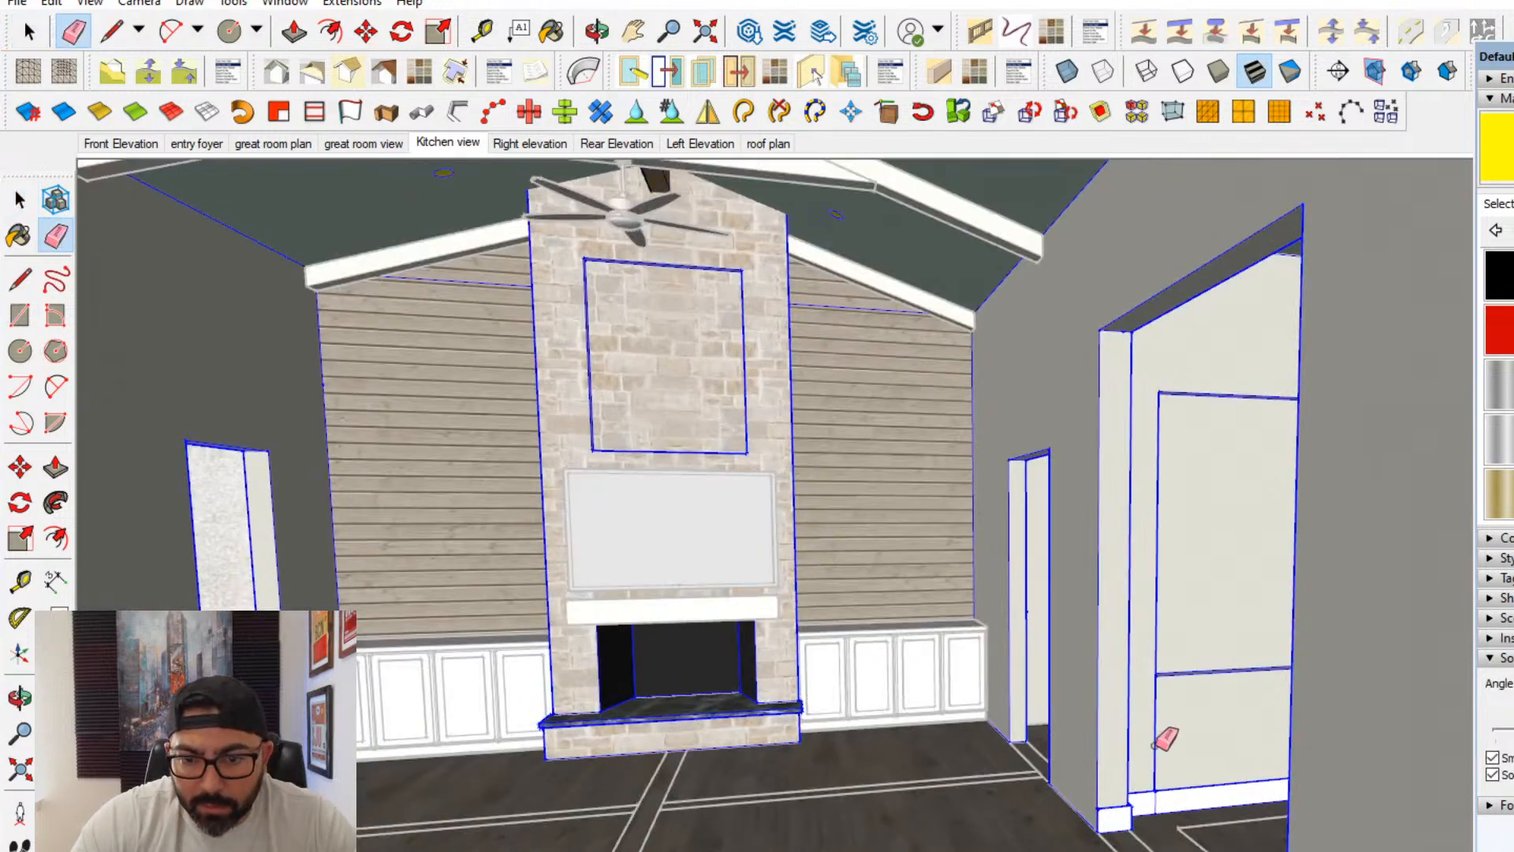
click(1155, 745)
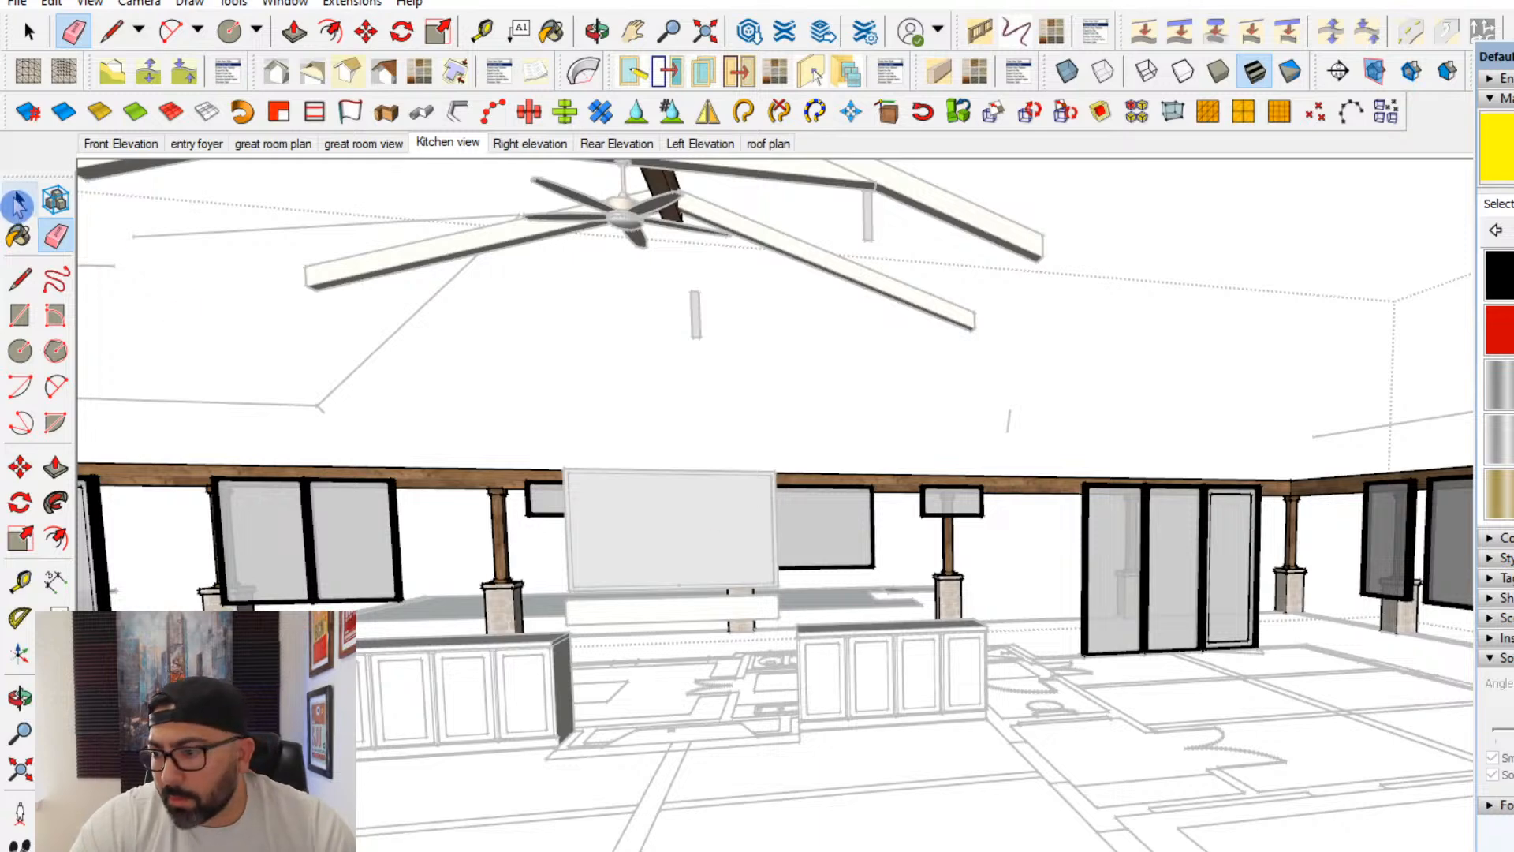
key(ctrl+z)
key(space)
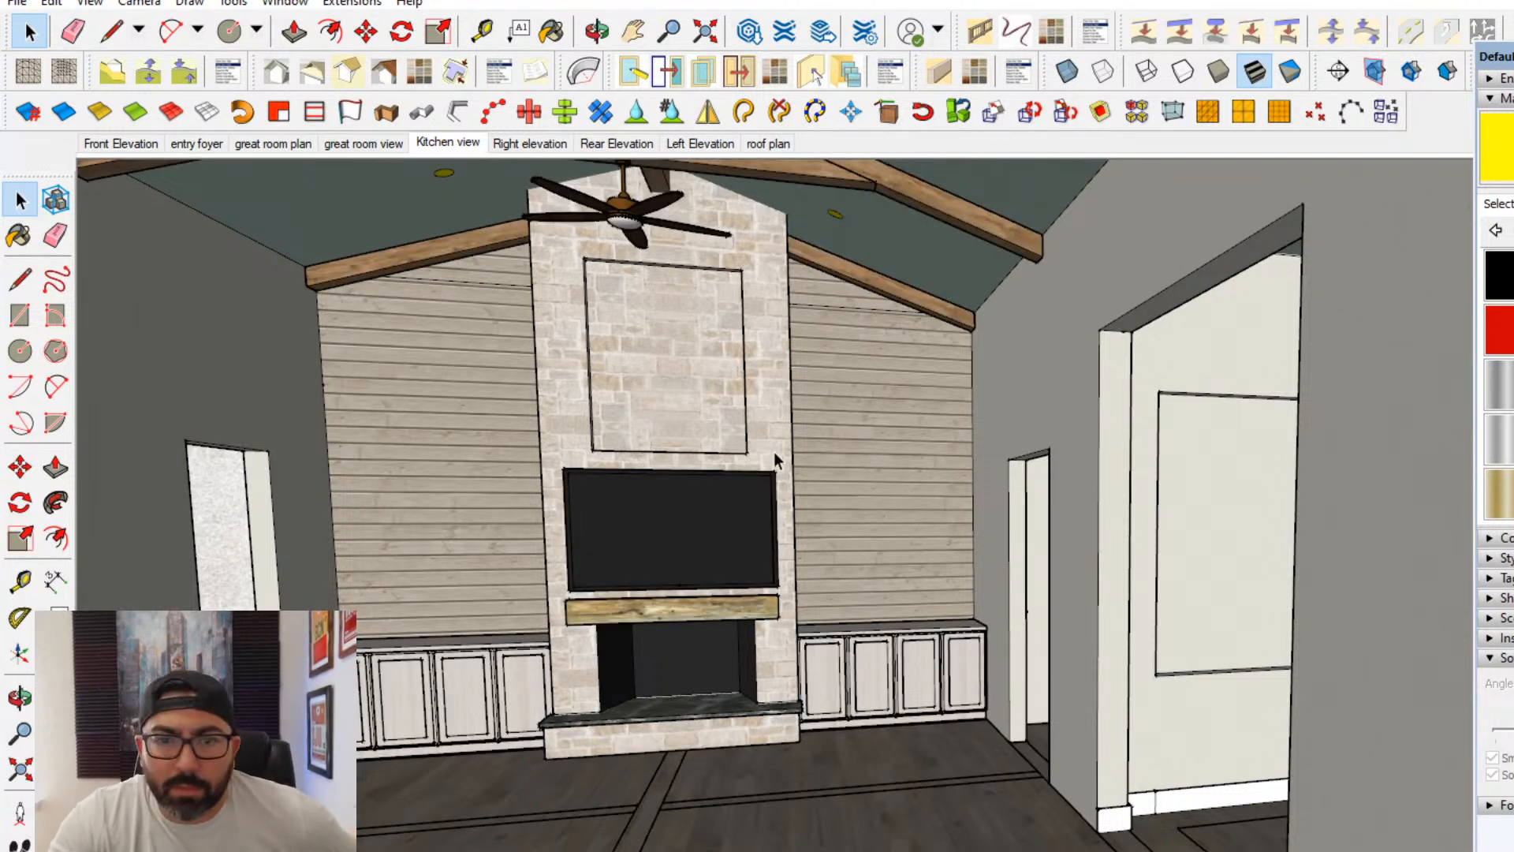
middle_drag(775, 460, 872, 466)
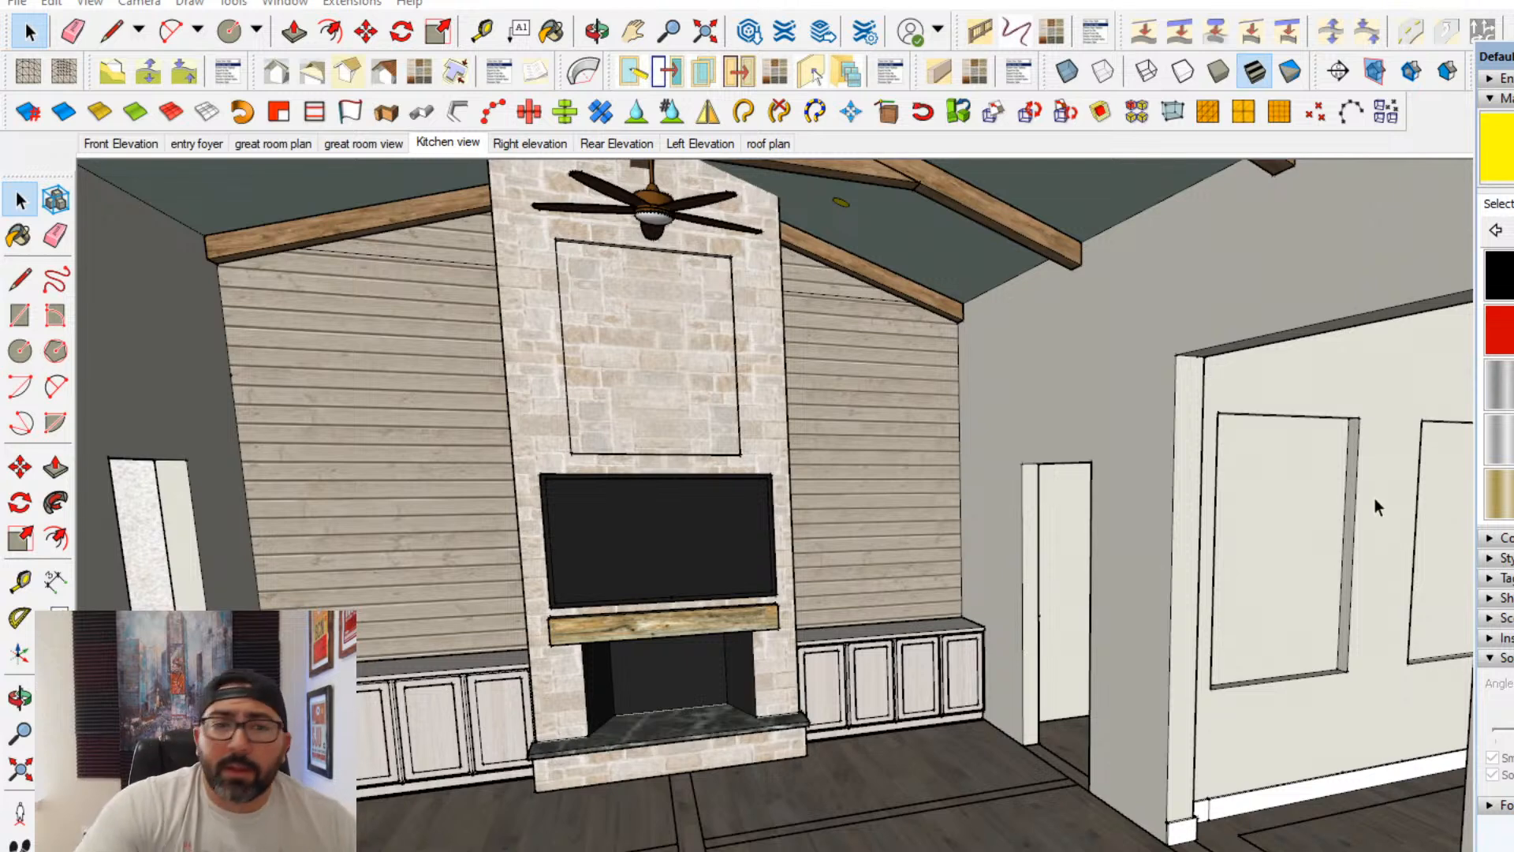
middle_drag(1299, 727, 1125, 702)
drag(1496, 57, 1513, 57)
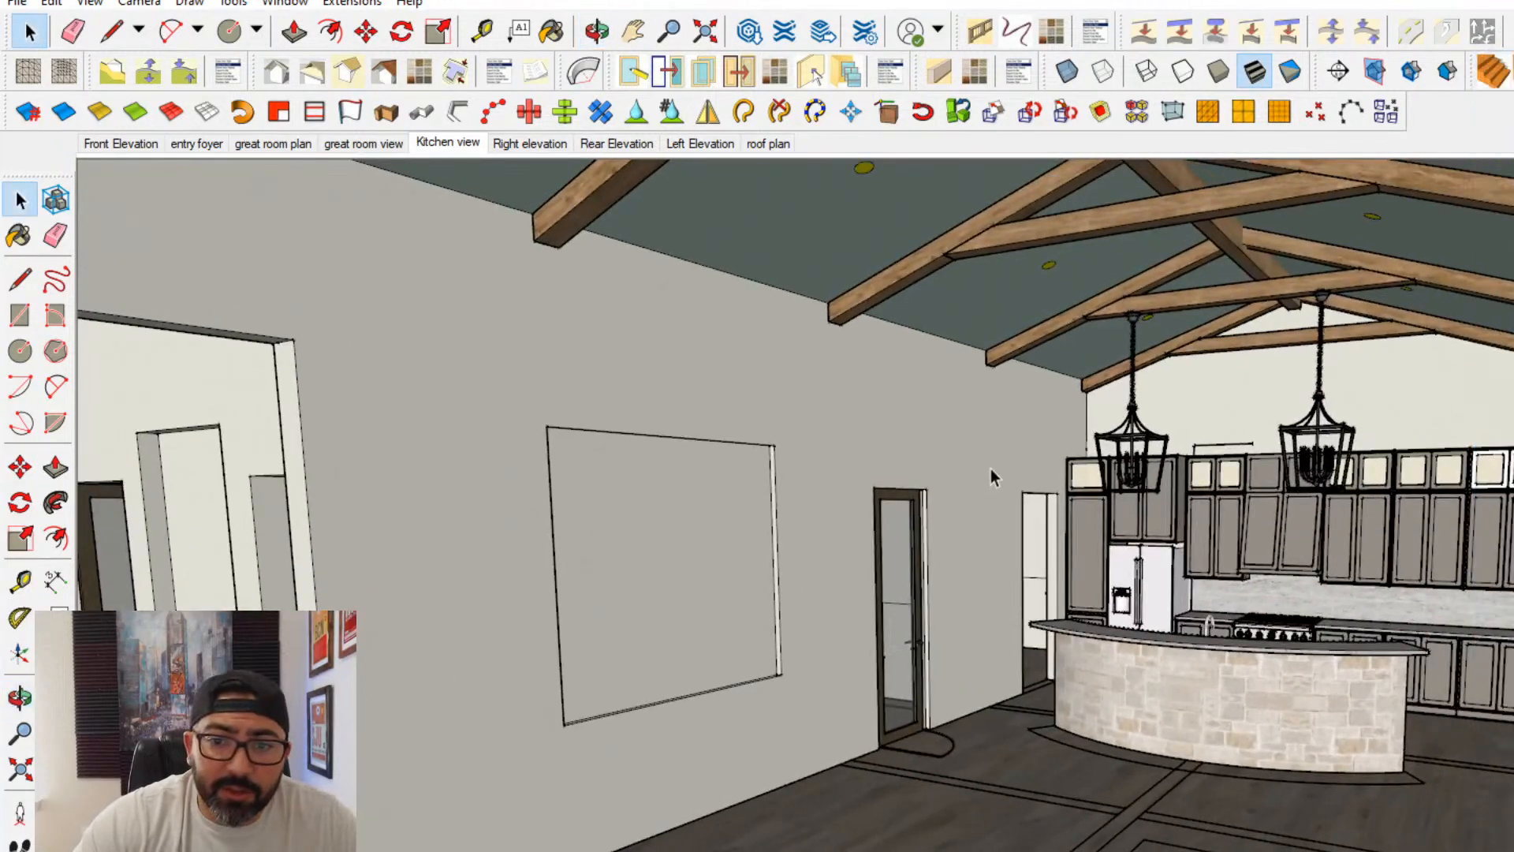
middle_drag(991, 468, 745, 379)
- Save the model under its existing interior model file name in the project's model folder, replacing the earlier version
click(18, 4)
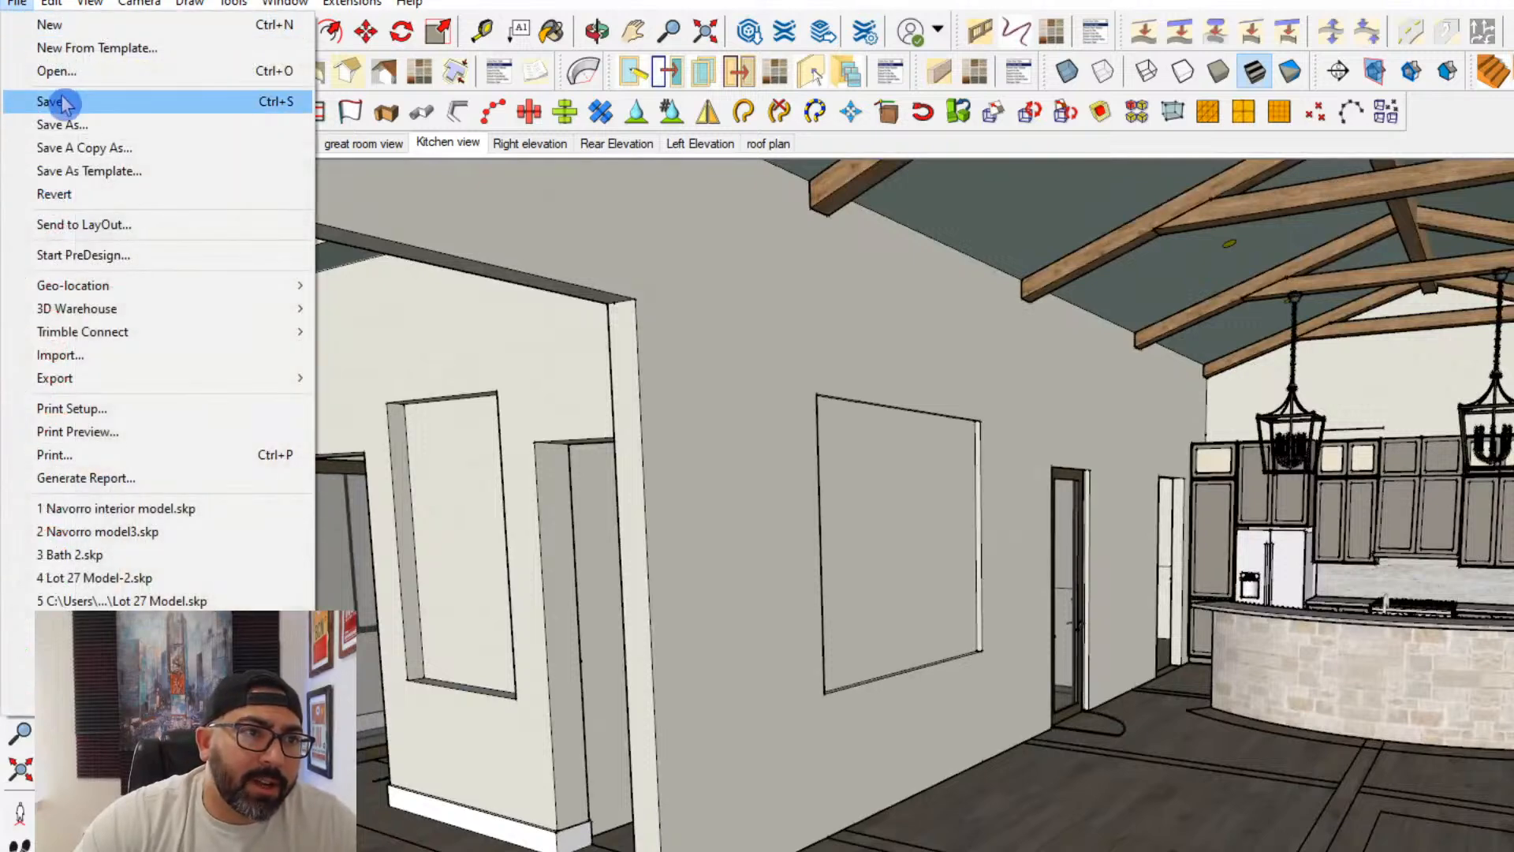
click(69, 125)
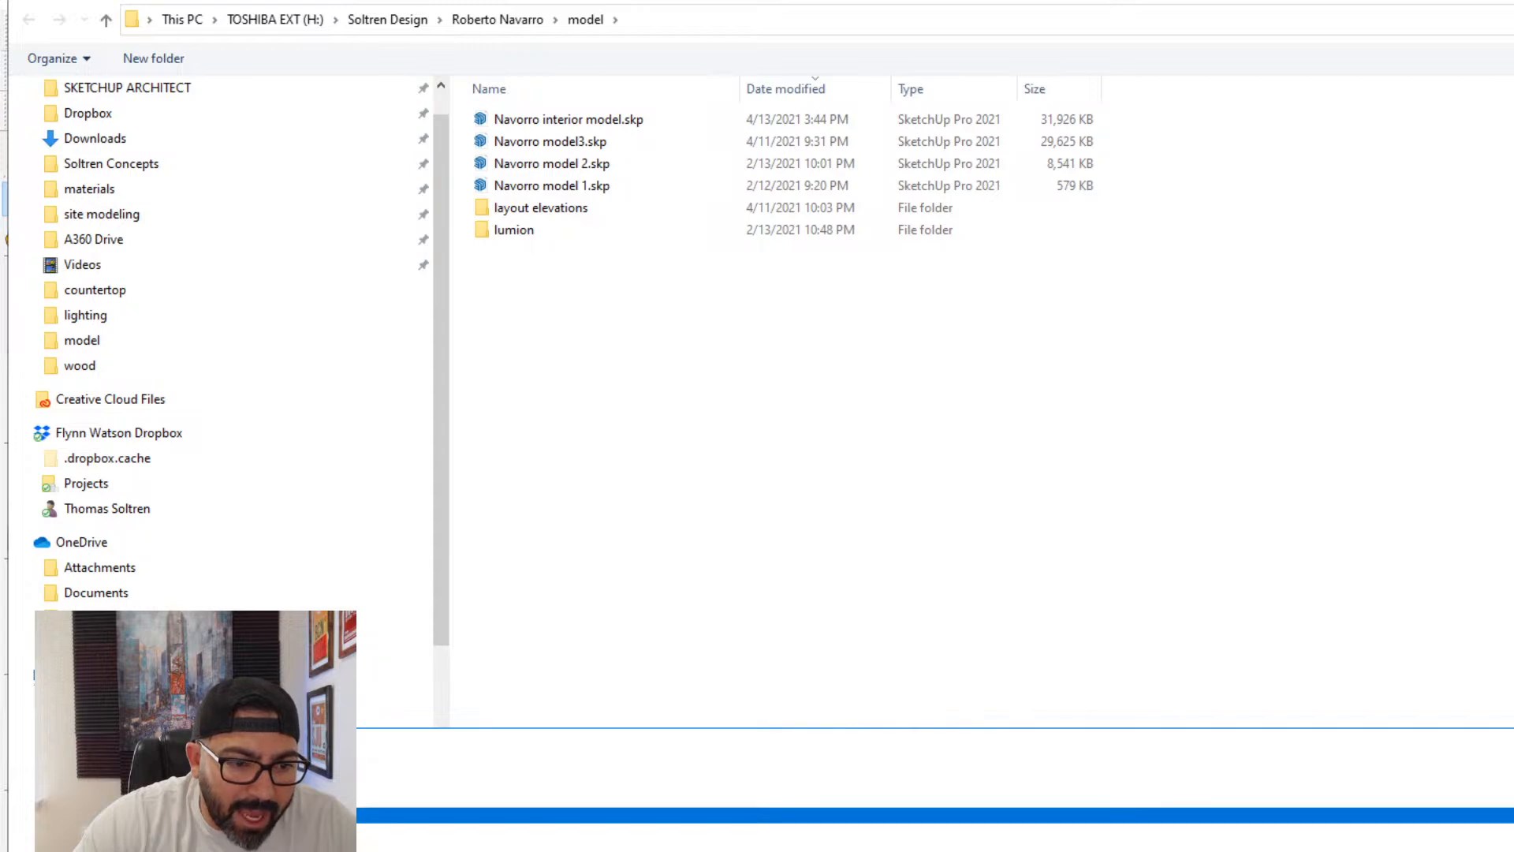
click(237, 832)
key(Return)
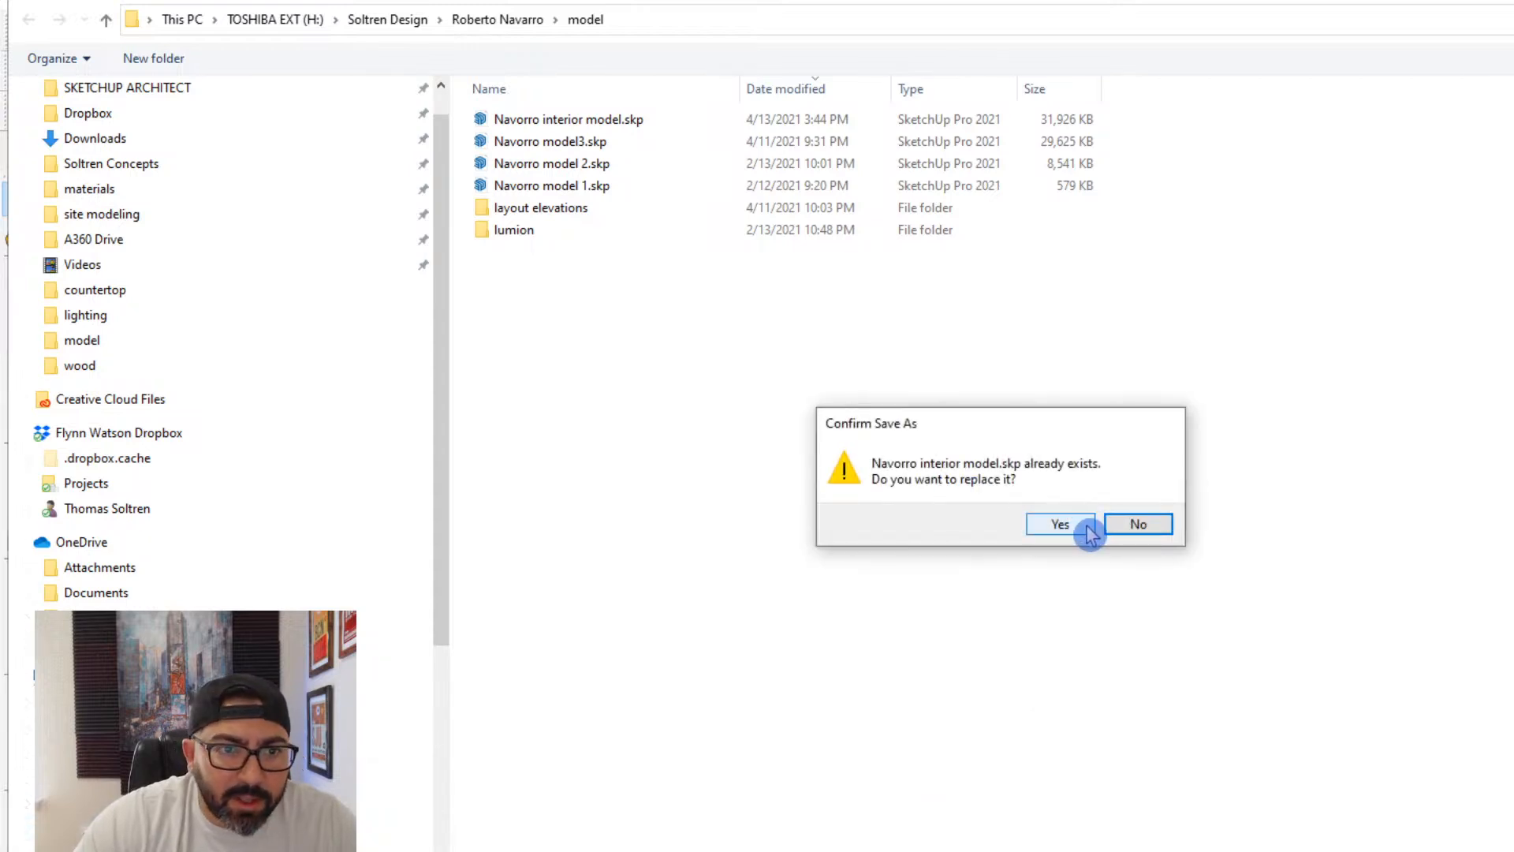
click(1060, 525)
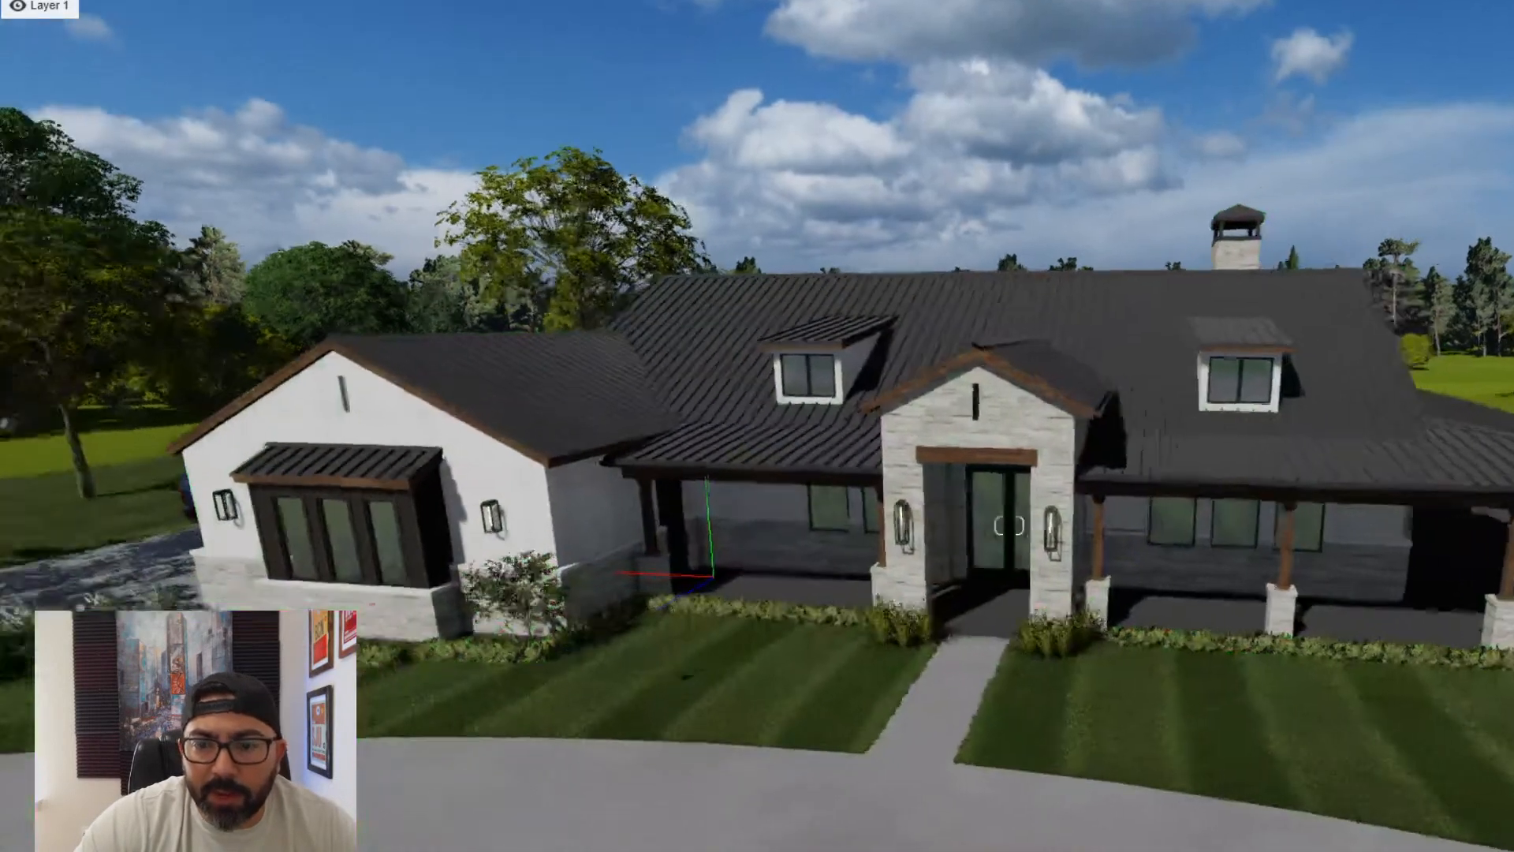
- Switch to Lumion and re-import the placed house from the updated interior model SketchUp file in the model folder
right_drag(1262, 492, 1157, 512)
key(d)
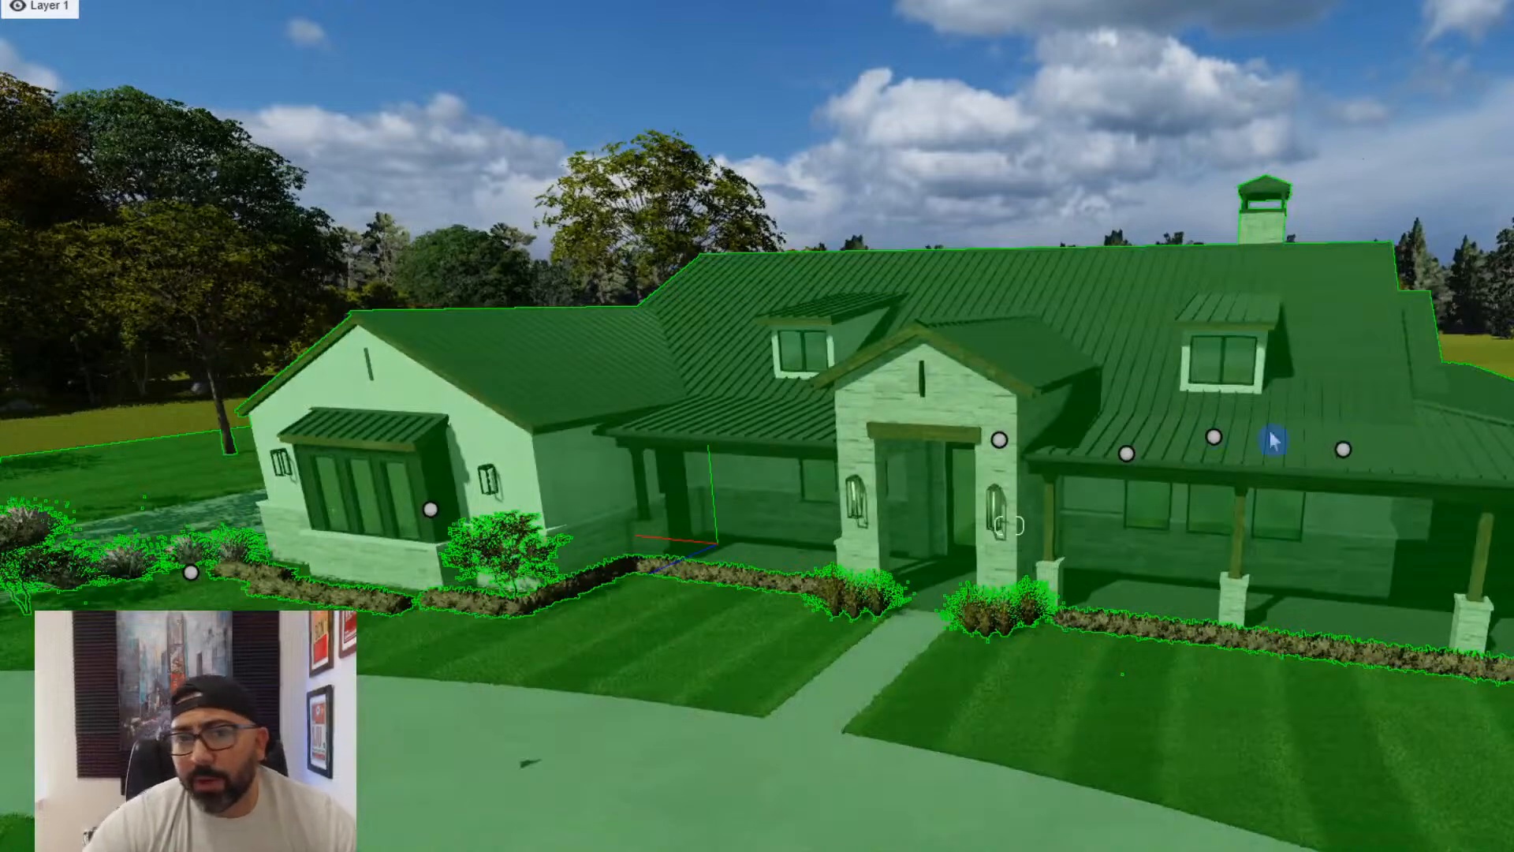
click(1118, 352)
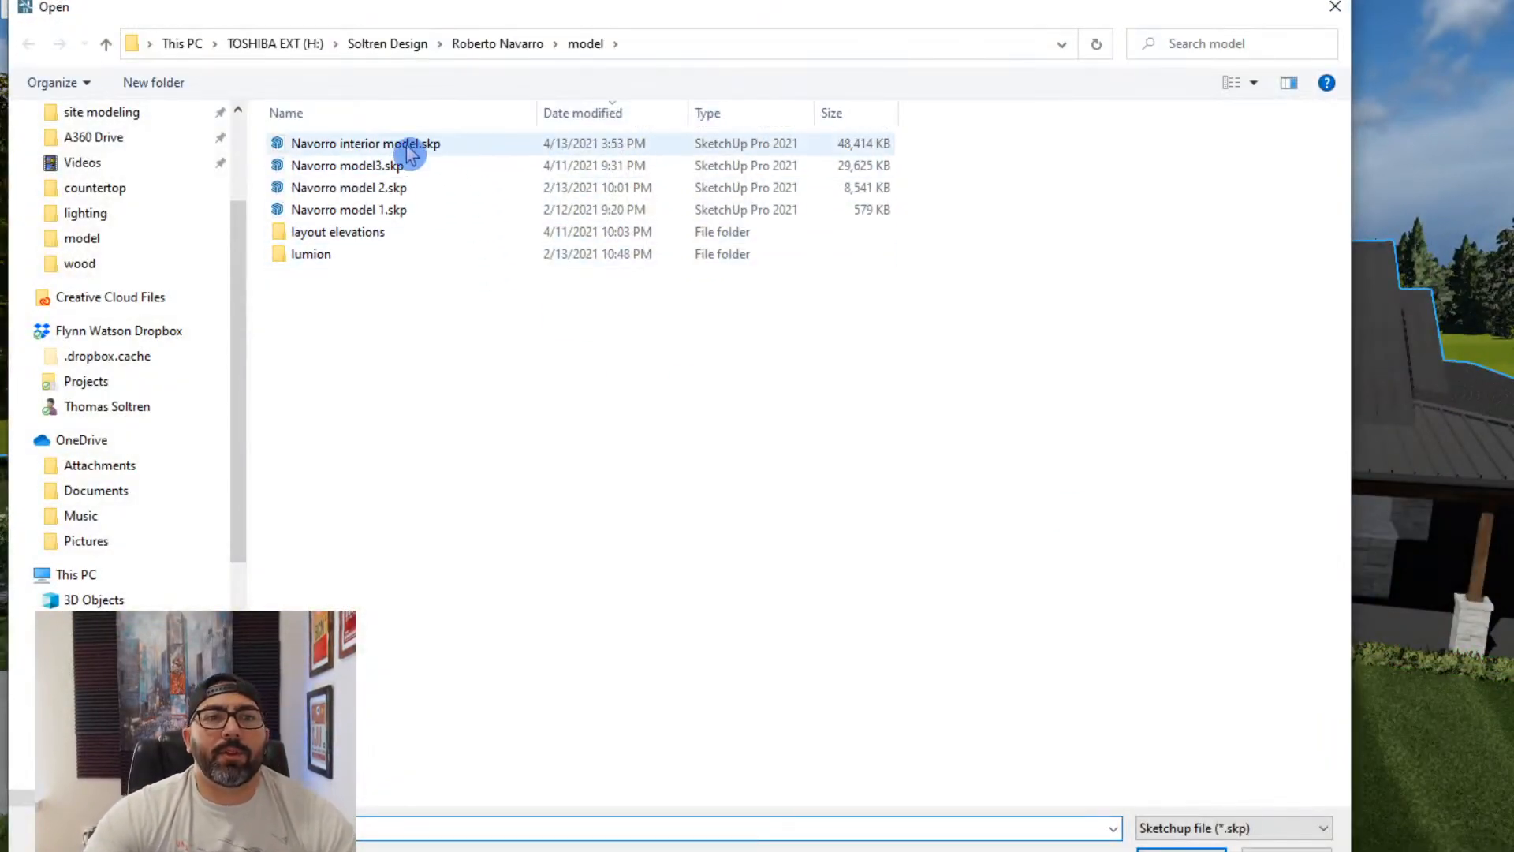
click(407, 150)
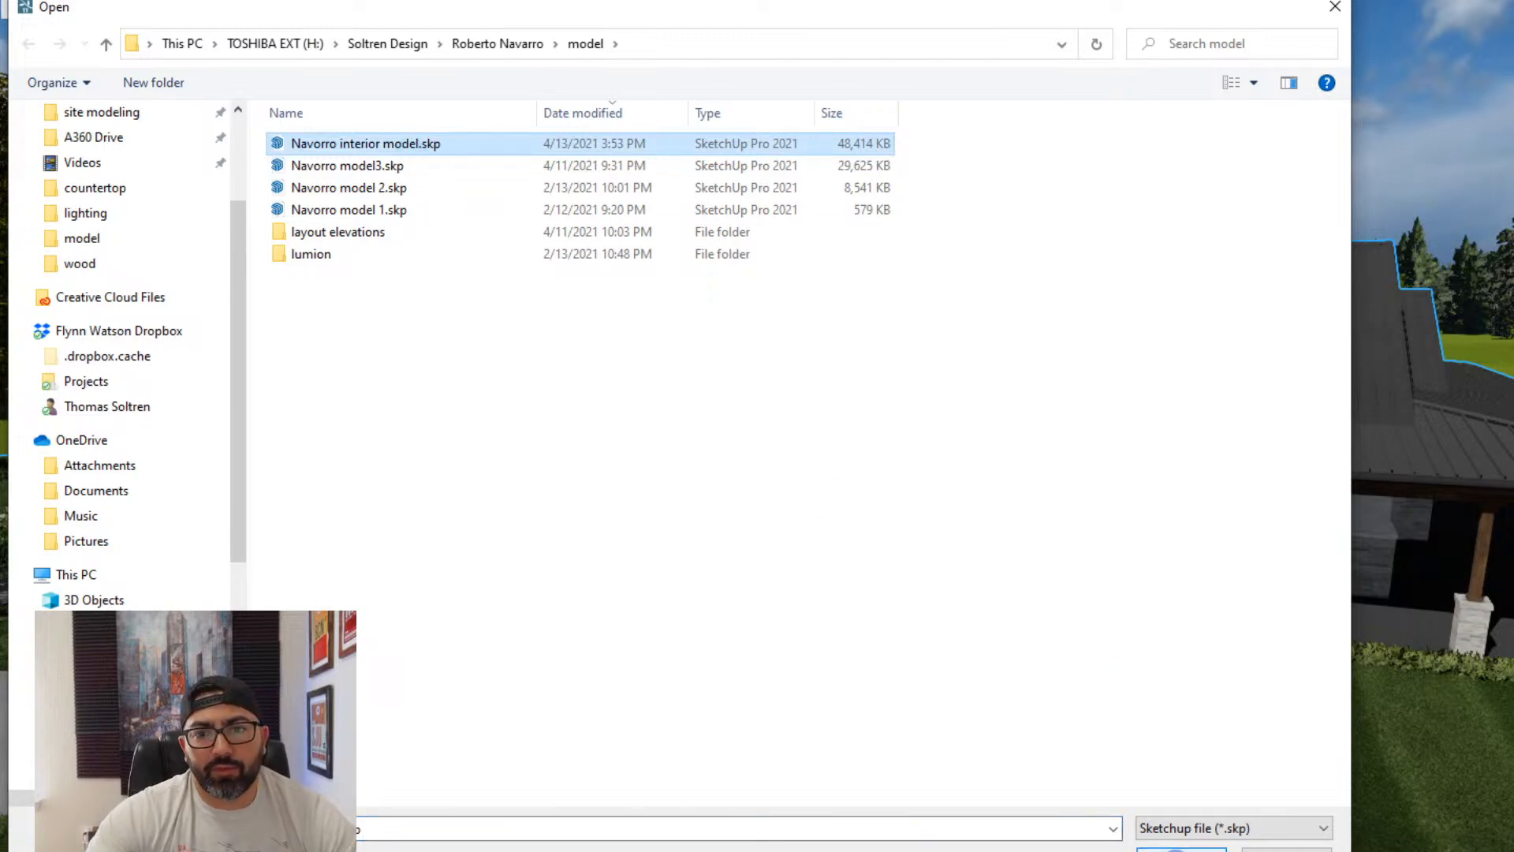
click(1178, 848)
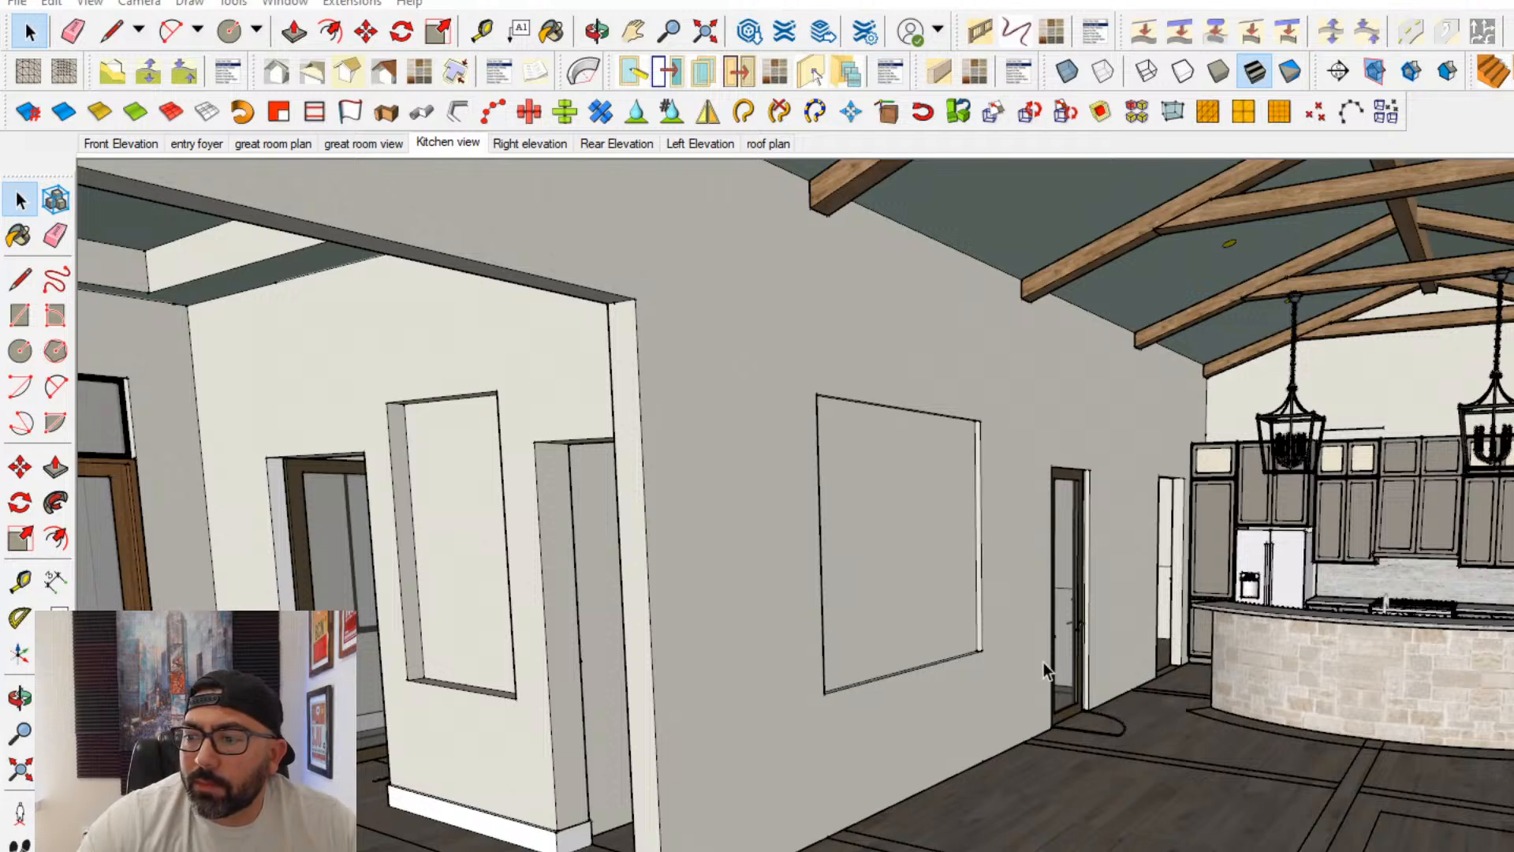
scroll(930, 634, down, 2)
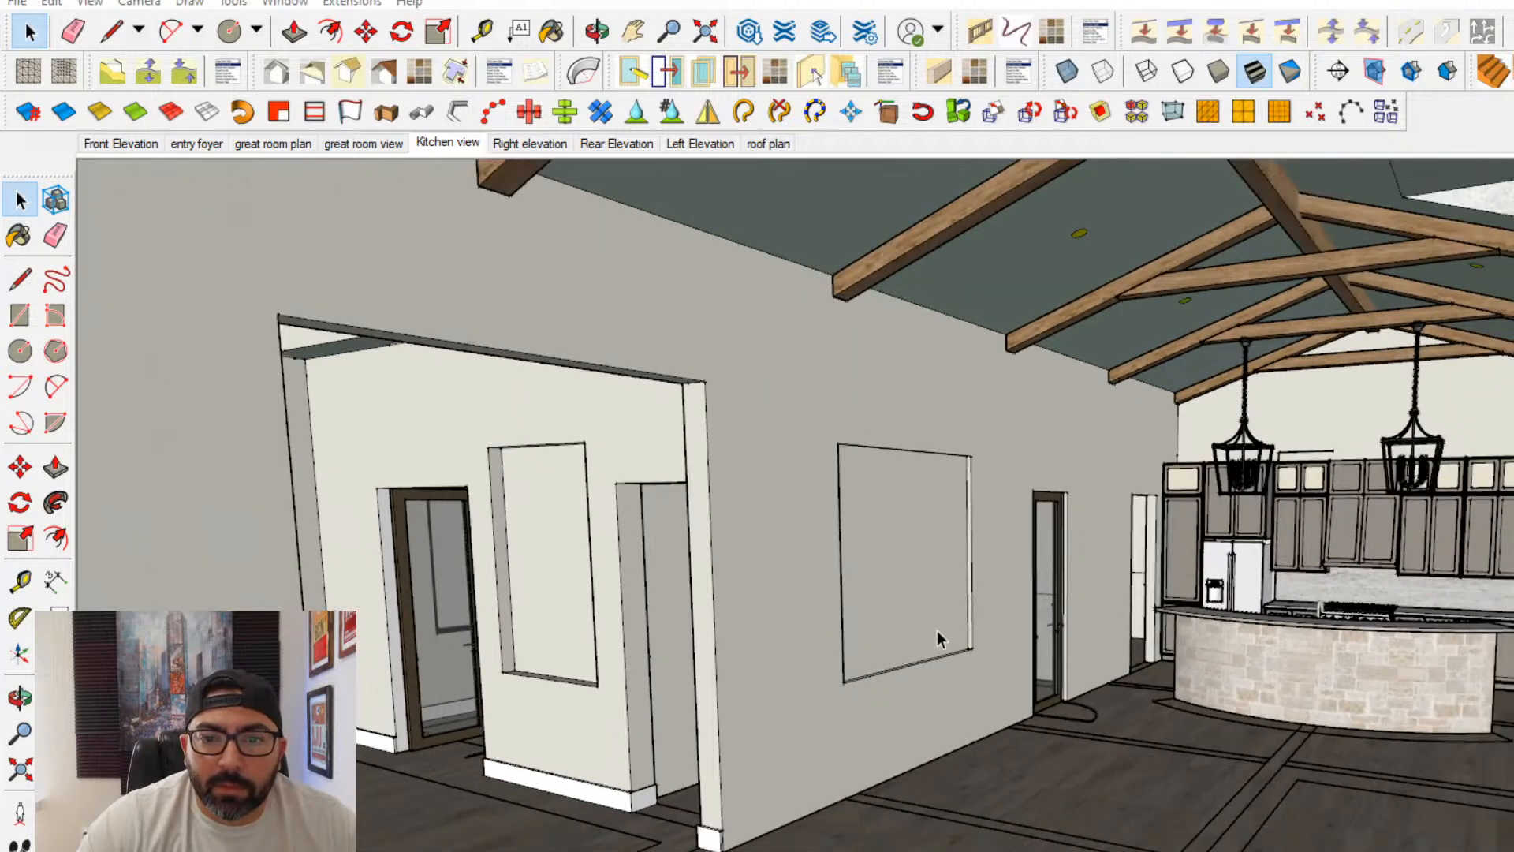
scroll(932, 629, up, 4)
middle_drag(930, 628, 1083, 625)
middle_drag(1268, 645, 470, 625)
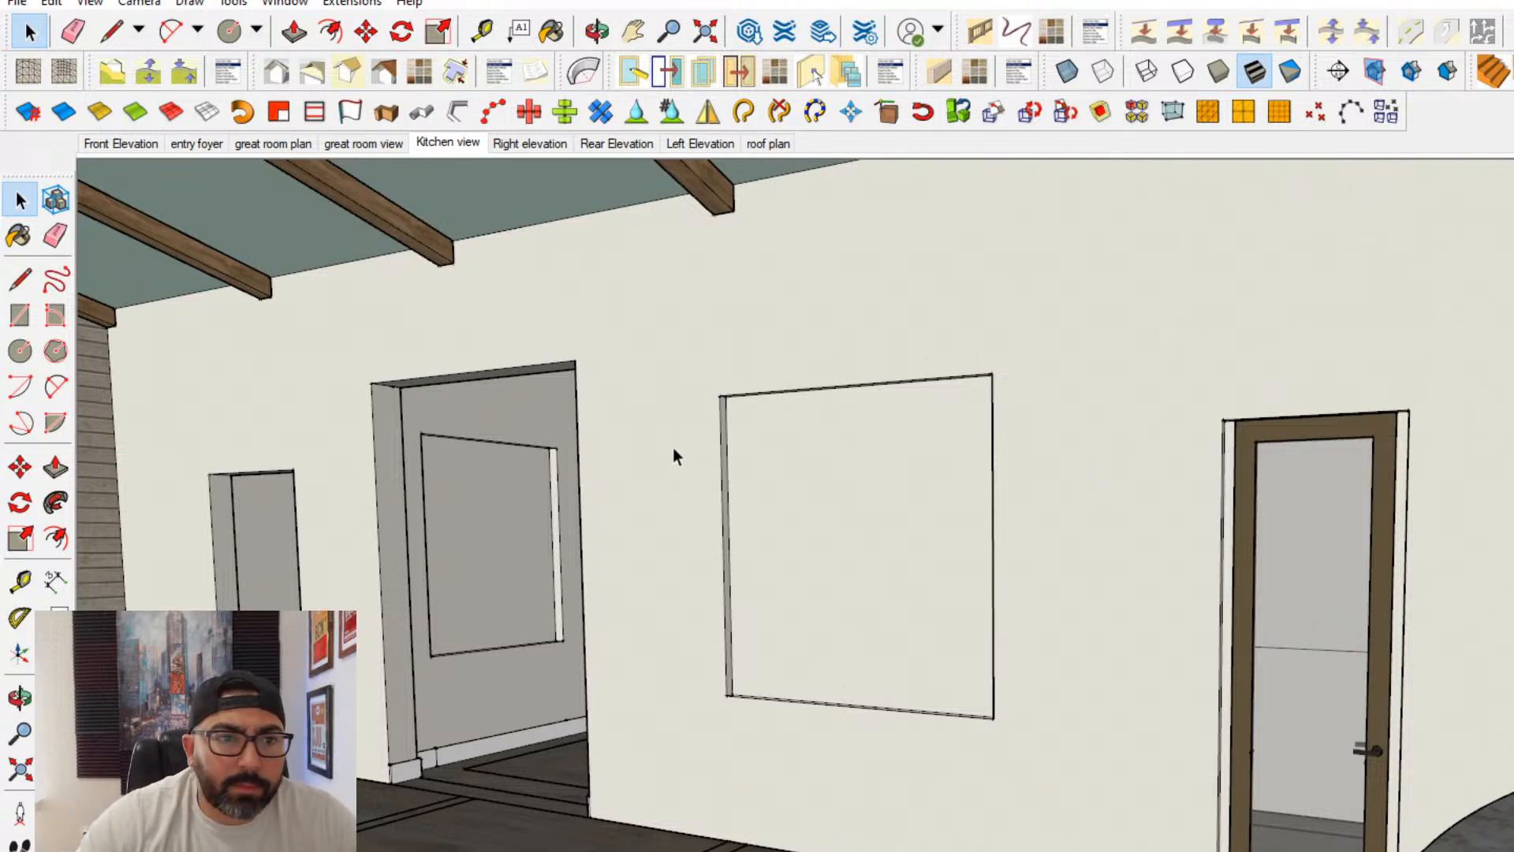
middle_drag(674, 452, 615, 500)
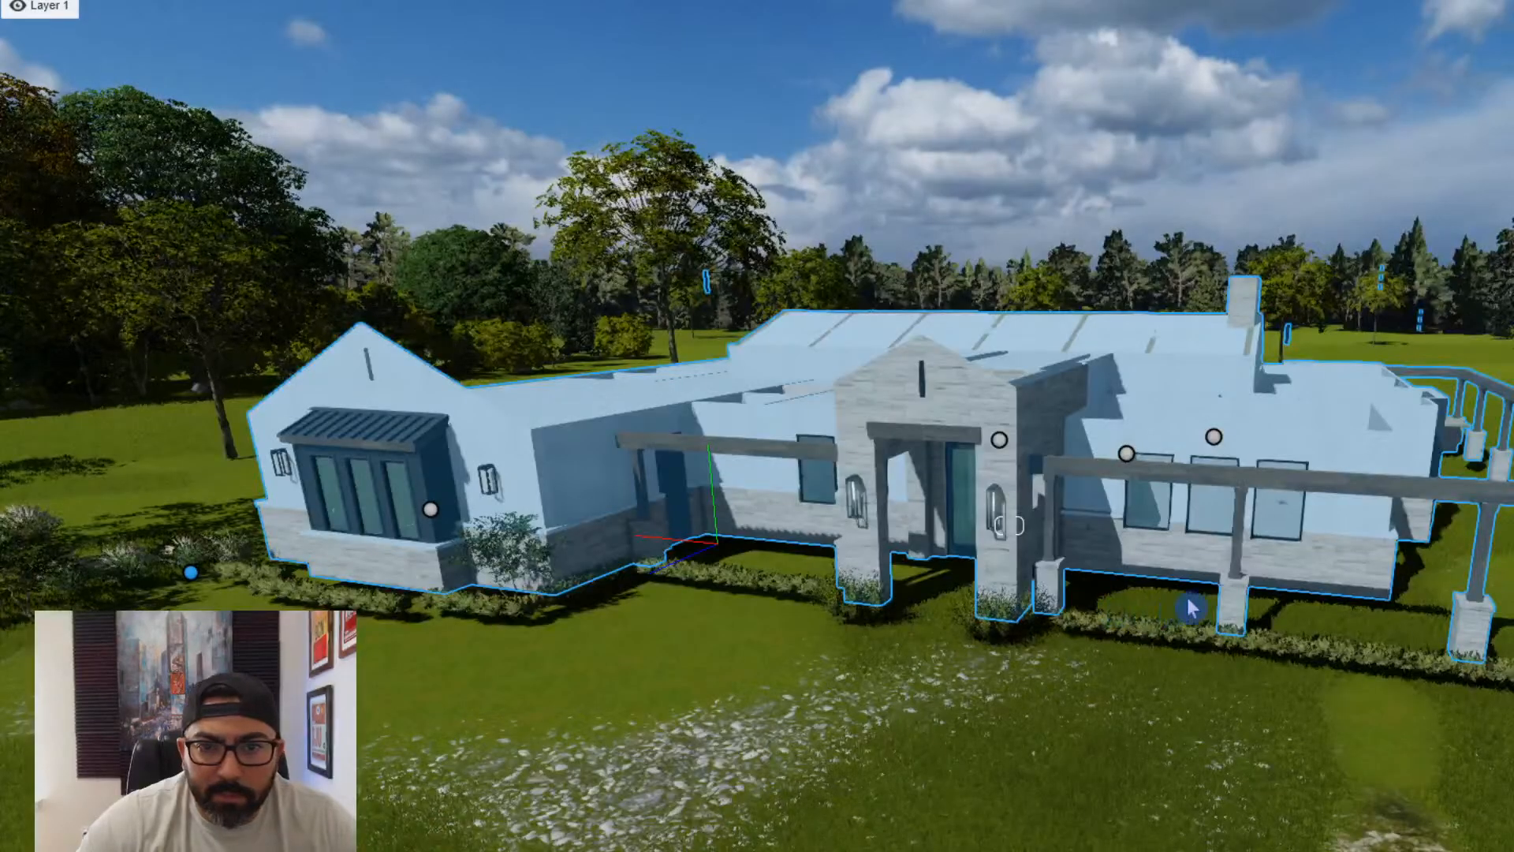
scroll(1192, 604, up, 3)
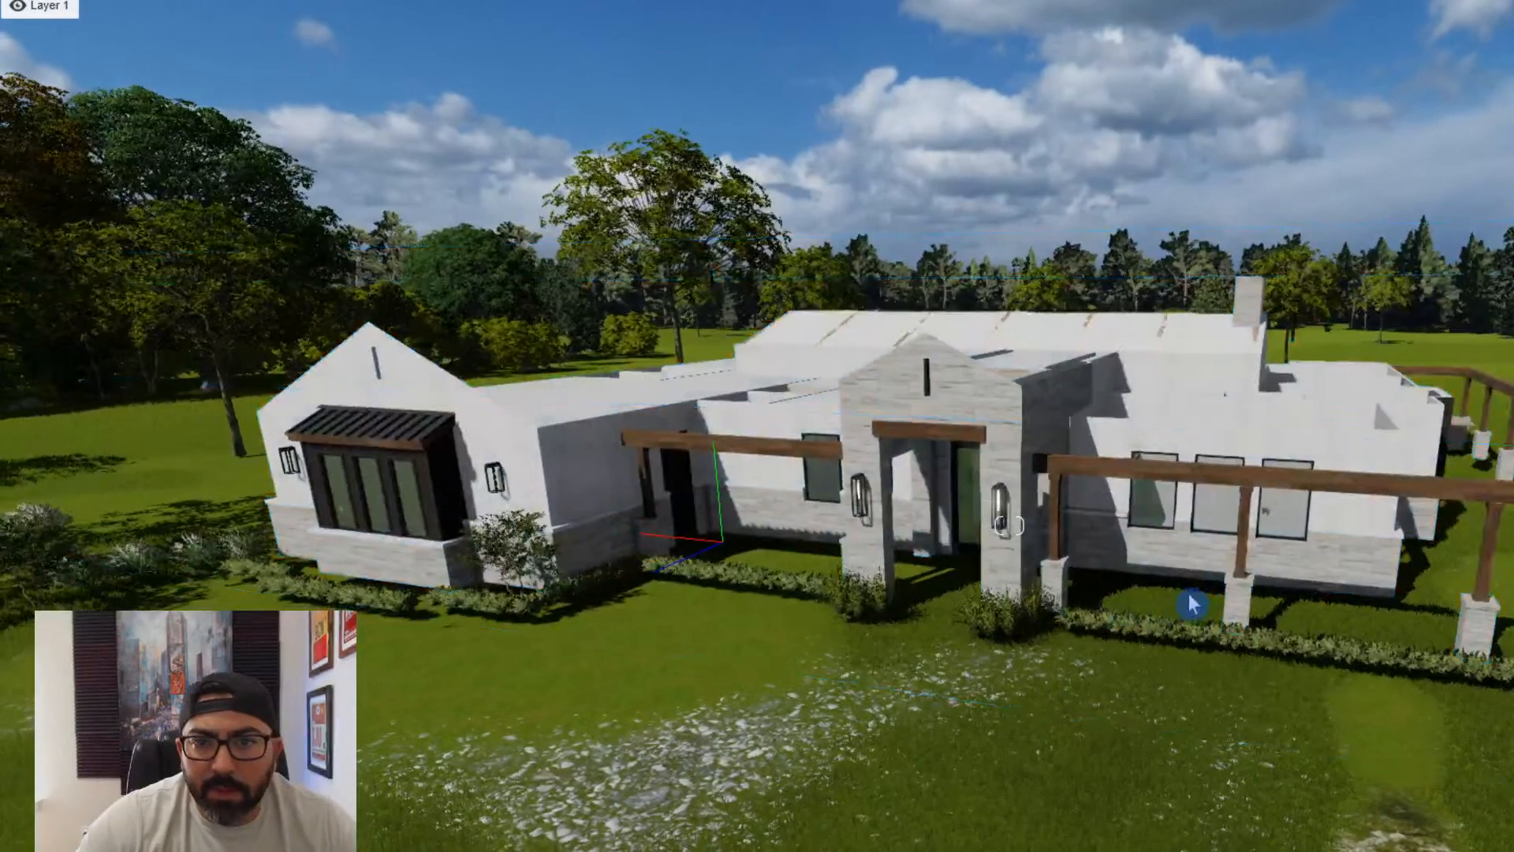
- Enter the house through the front and assign the Standard material to the foyer's ceiling paint surface
scroll(1192, 604, up, 5)
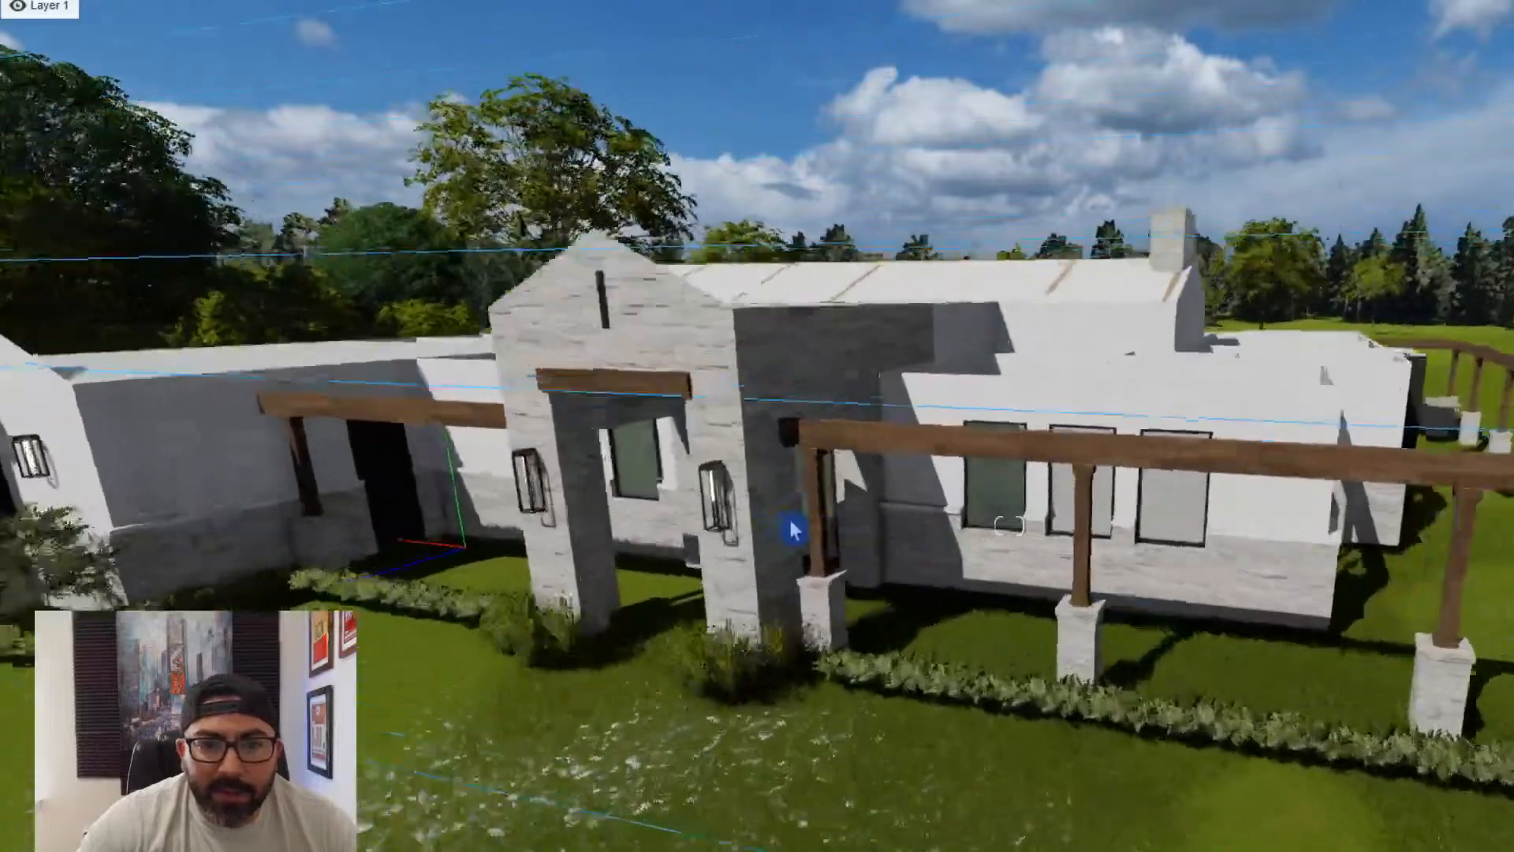
scroll(792, 529, up, 8)
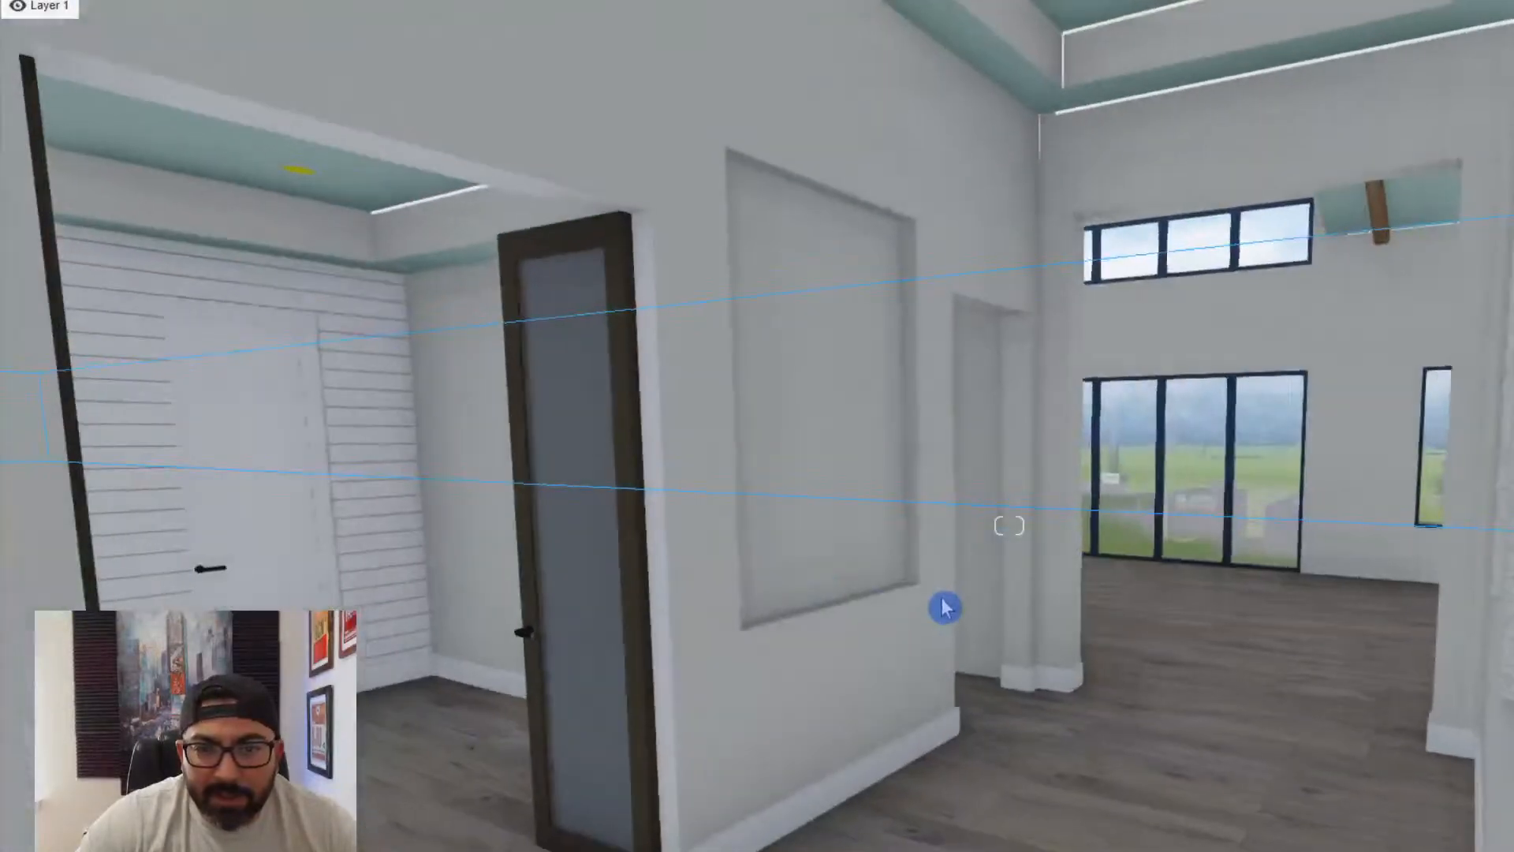
scroll(944, 606, up, 2)
right_drag(943, 597, 481, 591)
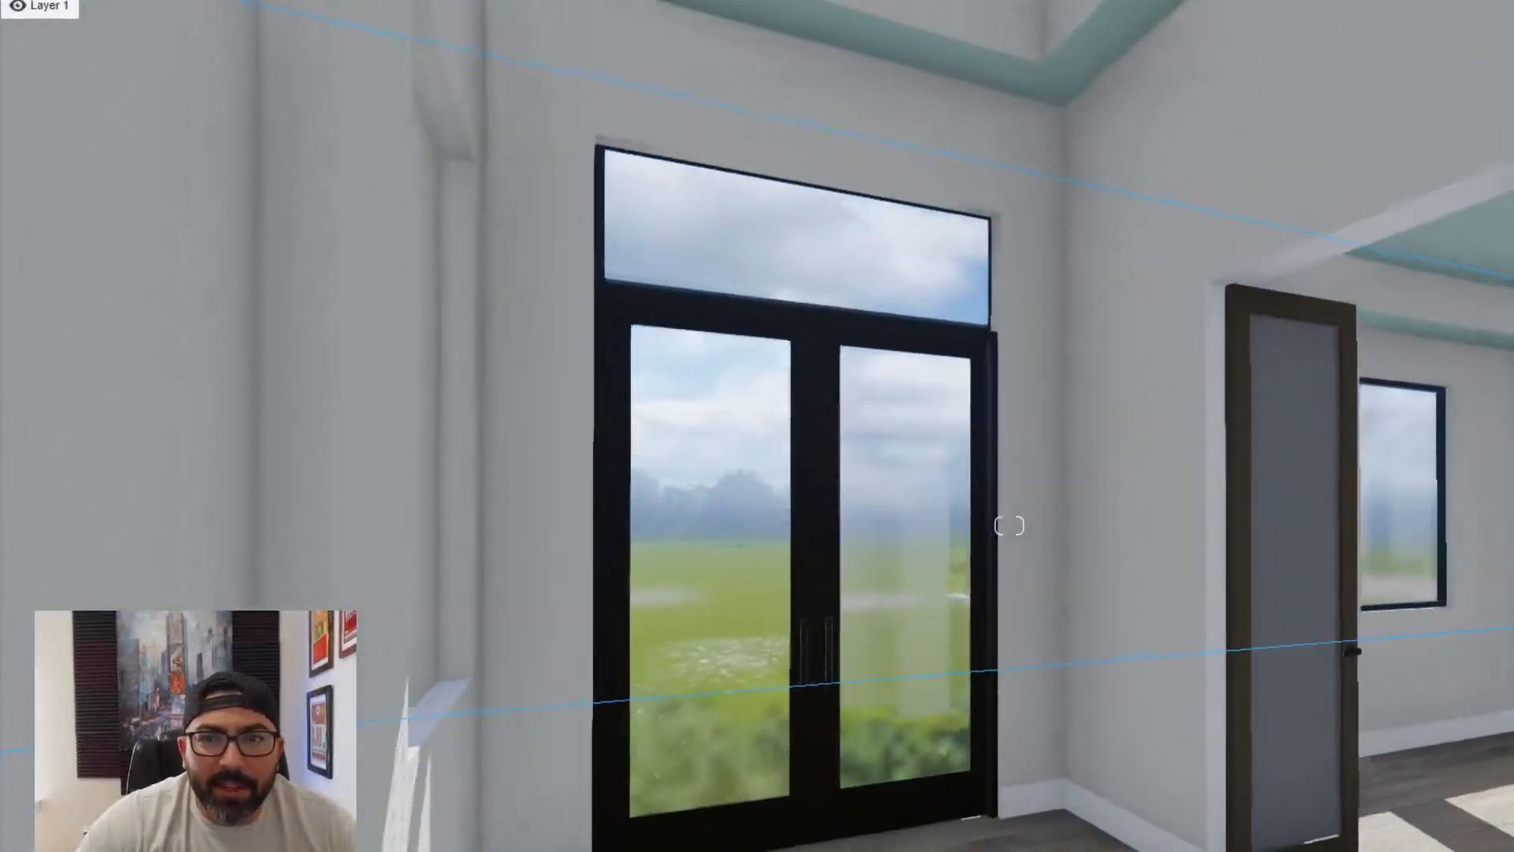
scroll(895, 659, down, 5)
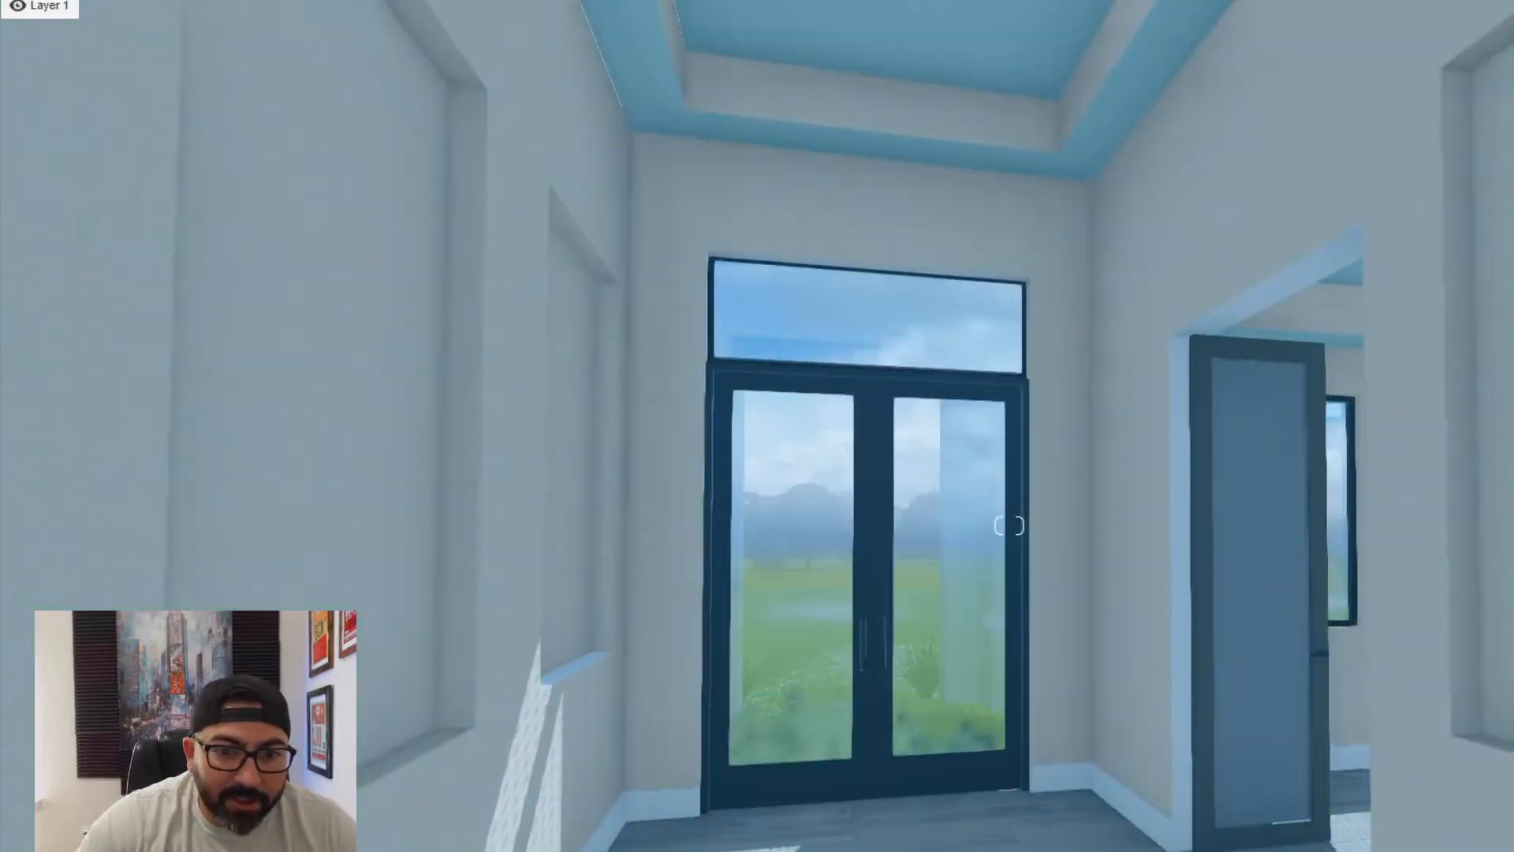
right_drag(717, 376, 717, 358)
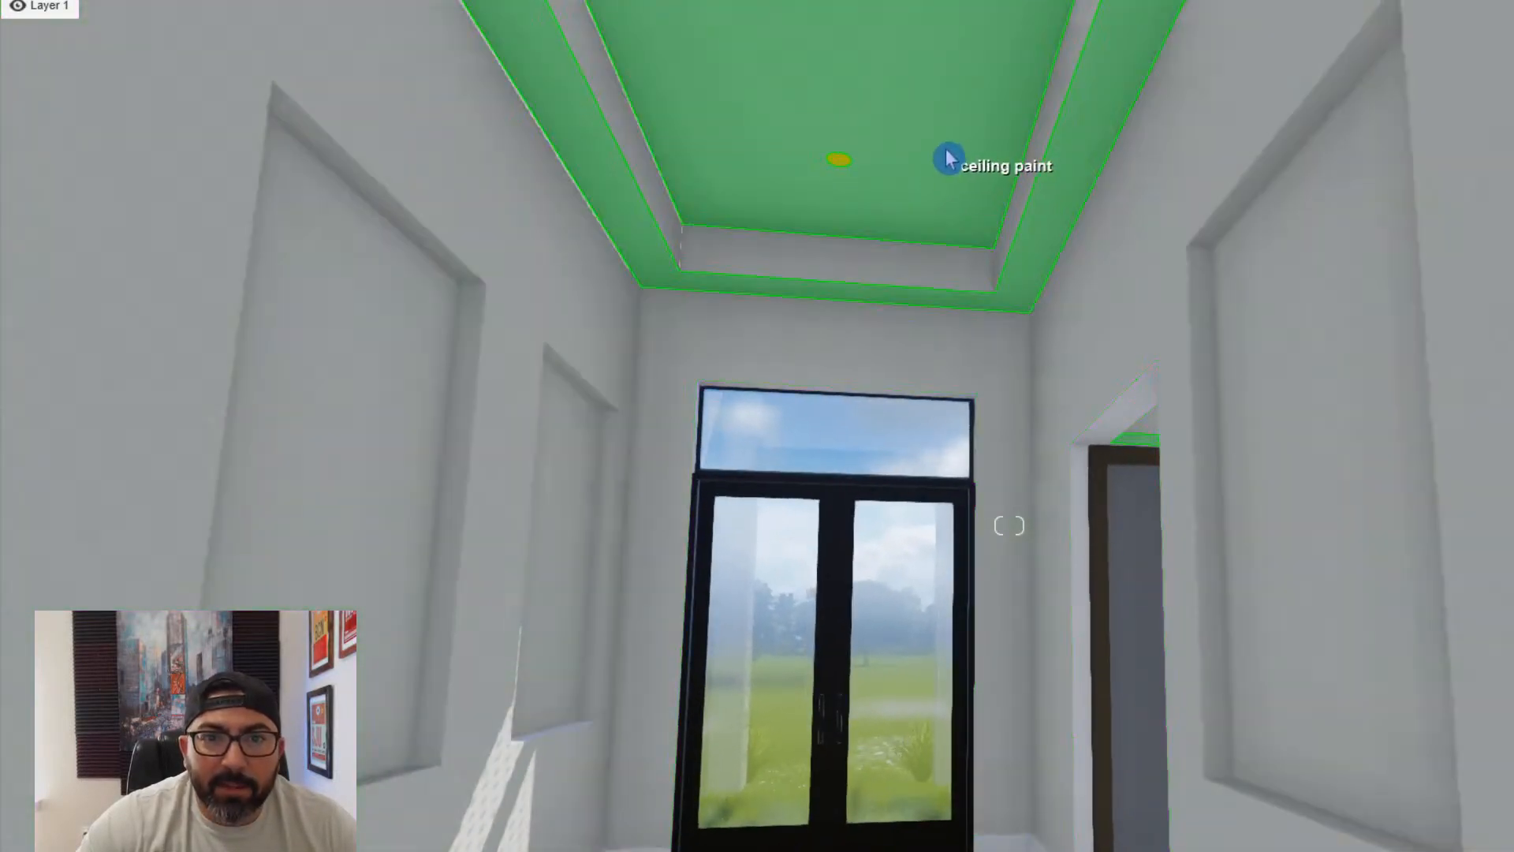
click(948, 161)
click(68, 450)
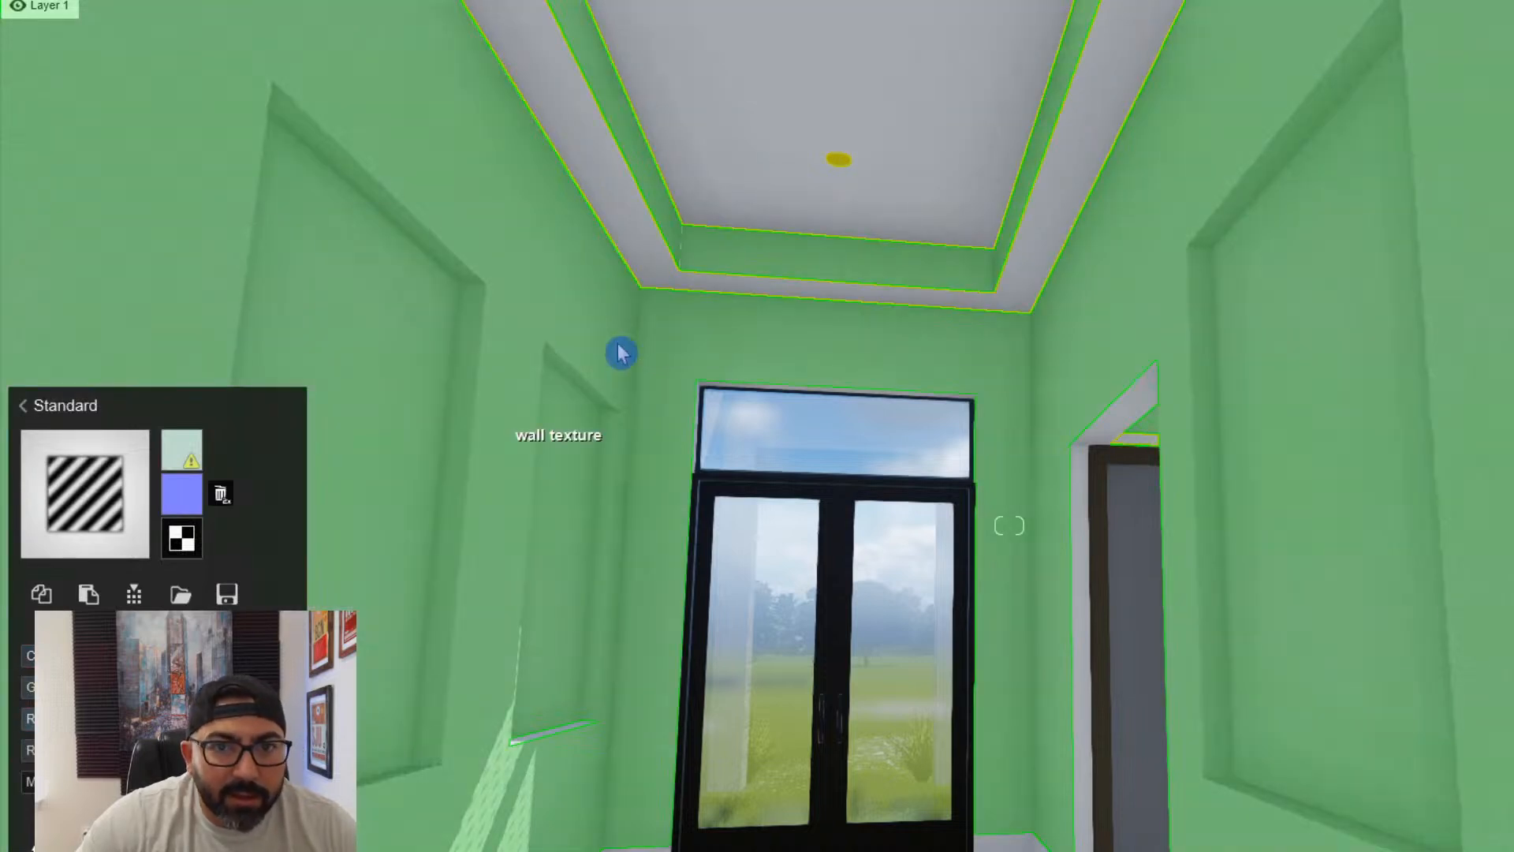
- Assign the Standard material to the yellow recessed light disc in the foyer ceiling and make it glow
key(w)
right_drag(622, 352, 1220, 125)
key(w)
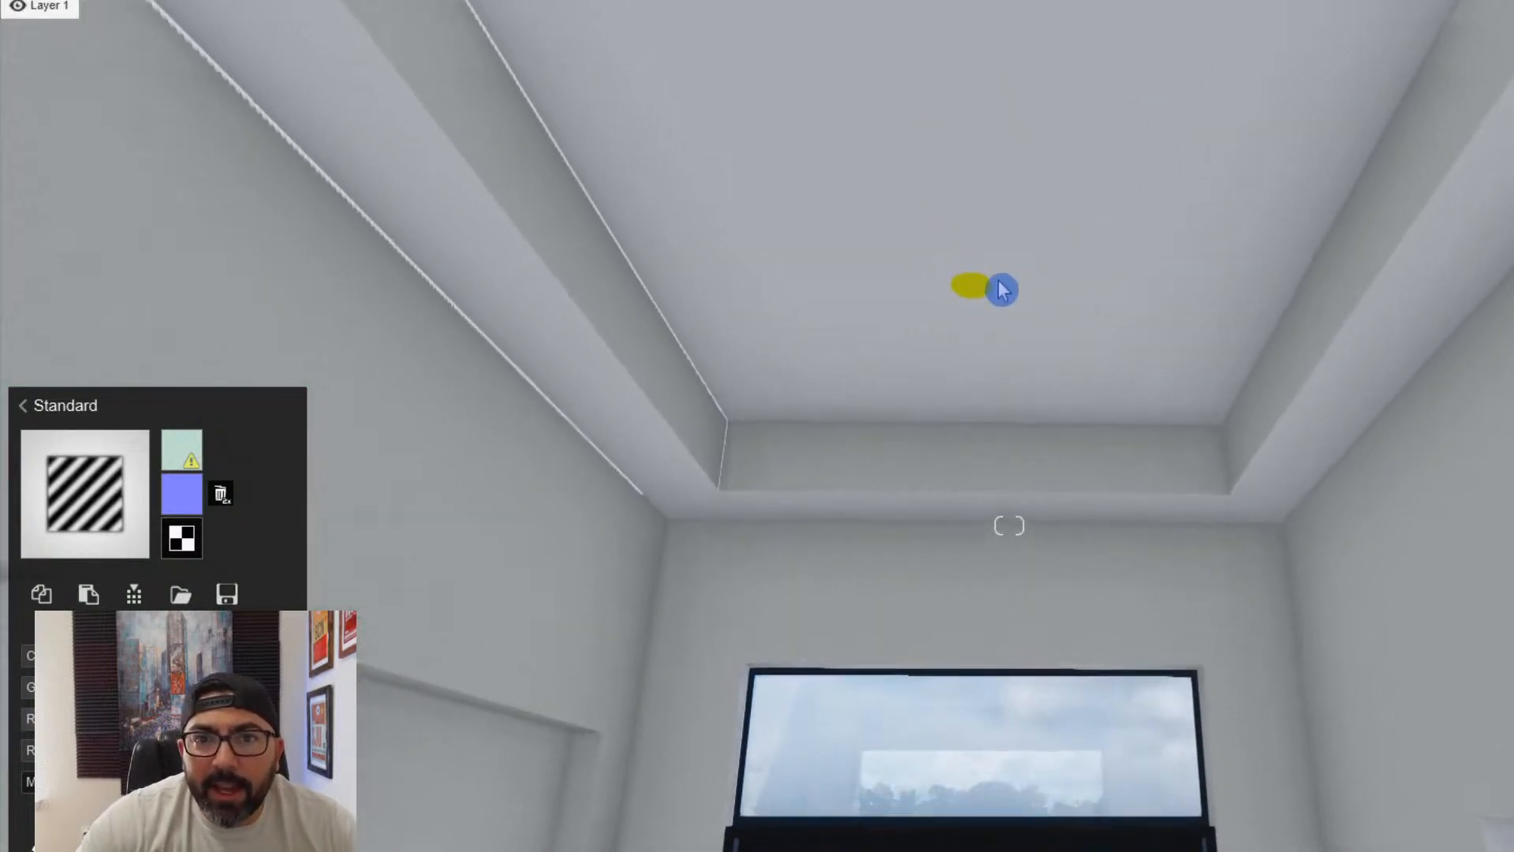
click(977, 301)
click(68, 530)
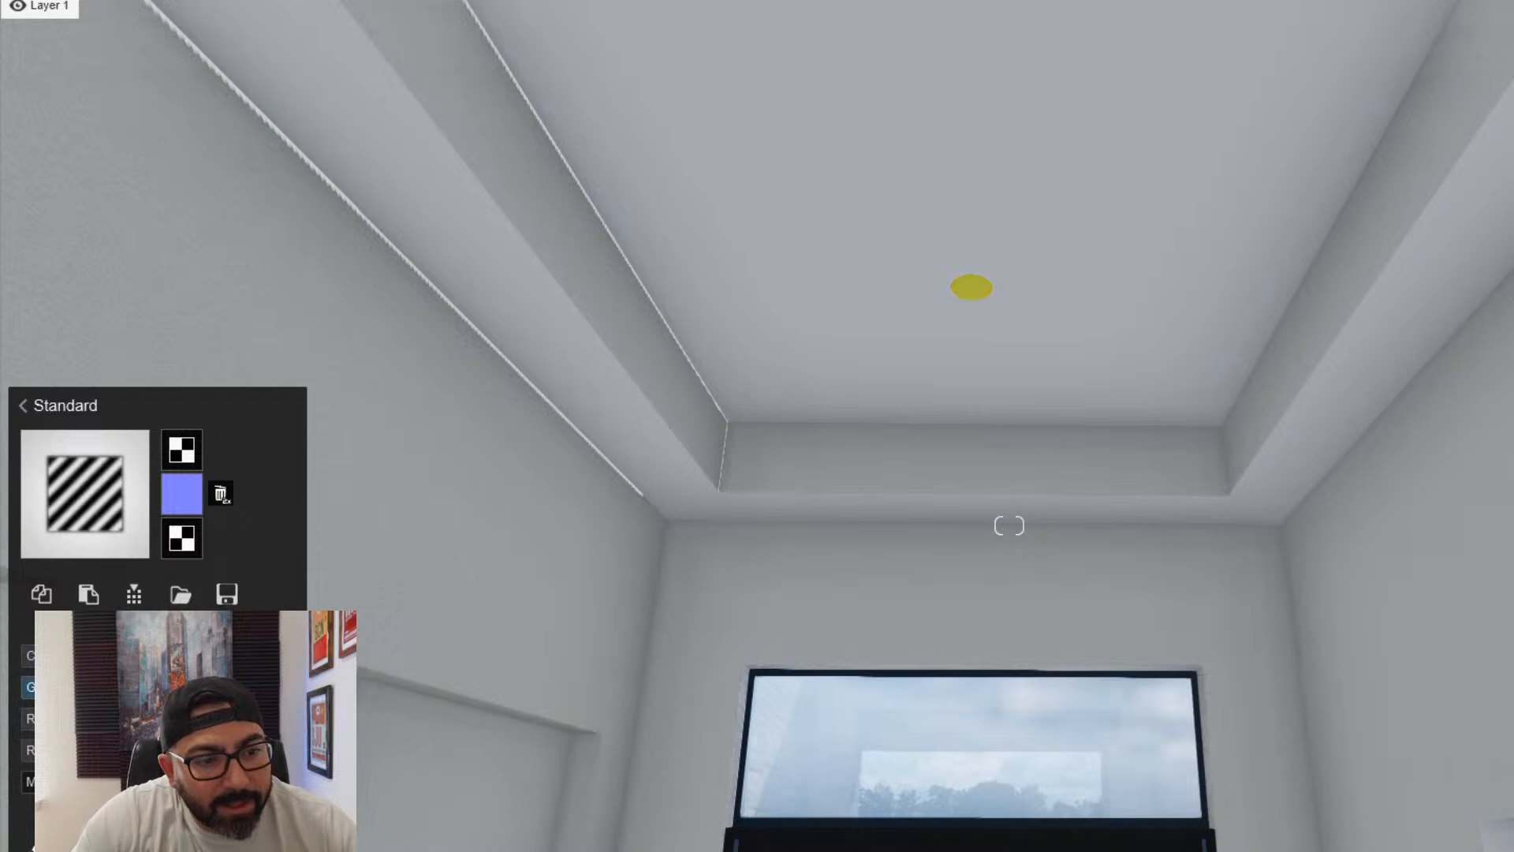
click(158, 719)
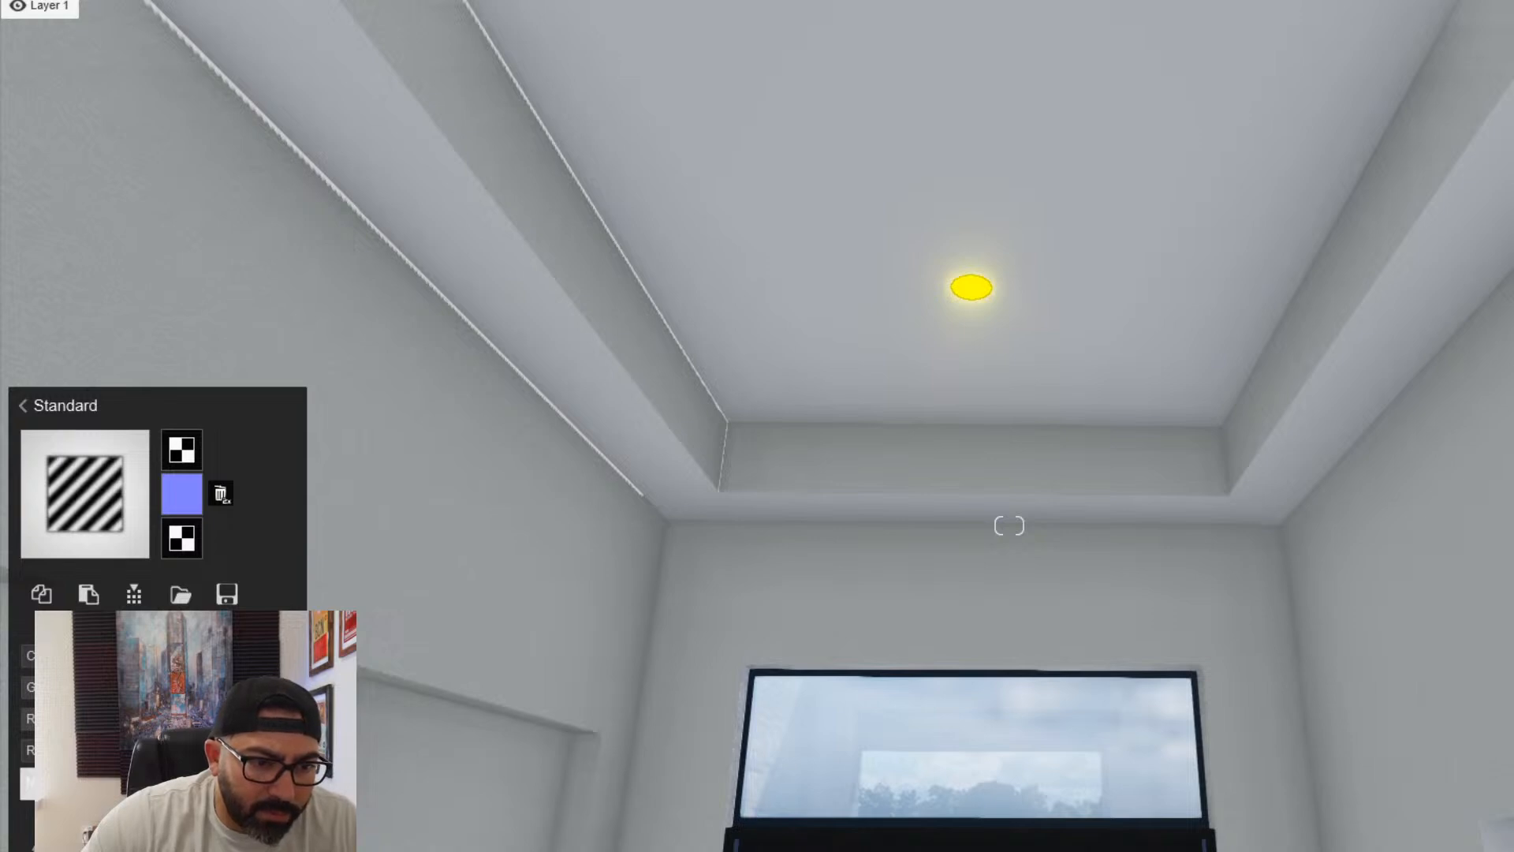
- Recolour the glowing recessed light from yellow to a nearly white orange tint and finish editing its material
click(276, 656)
drag(345, 678, 321, 647)
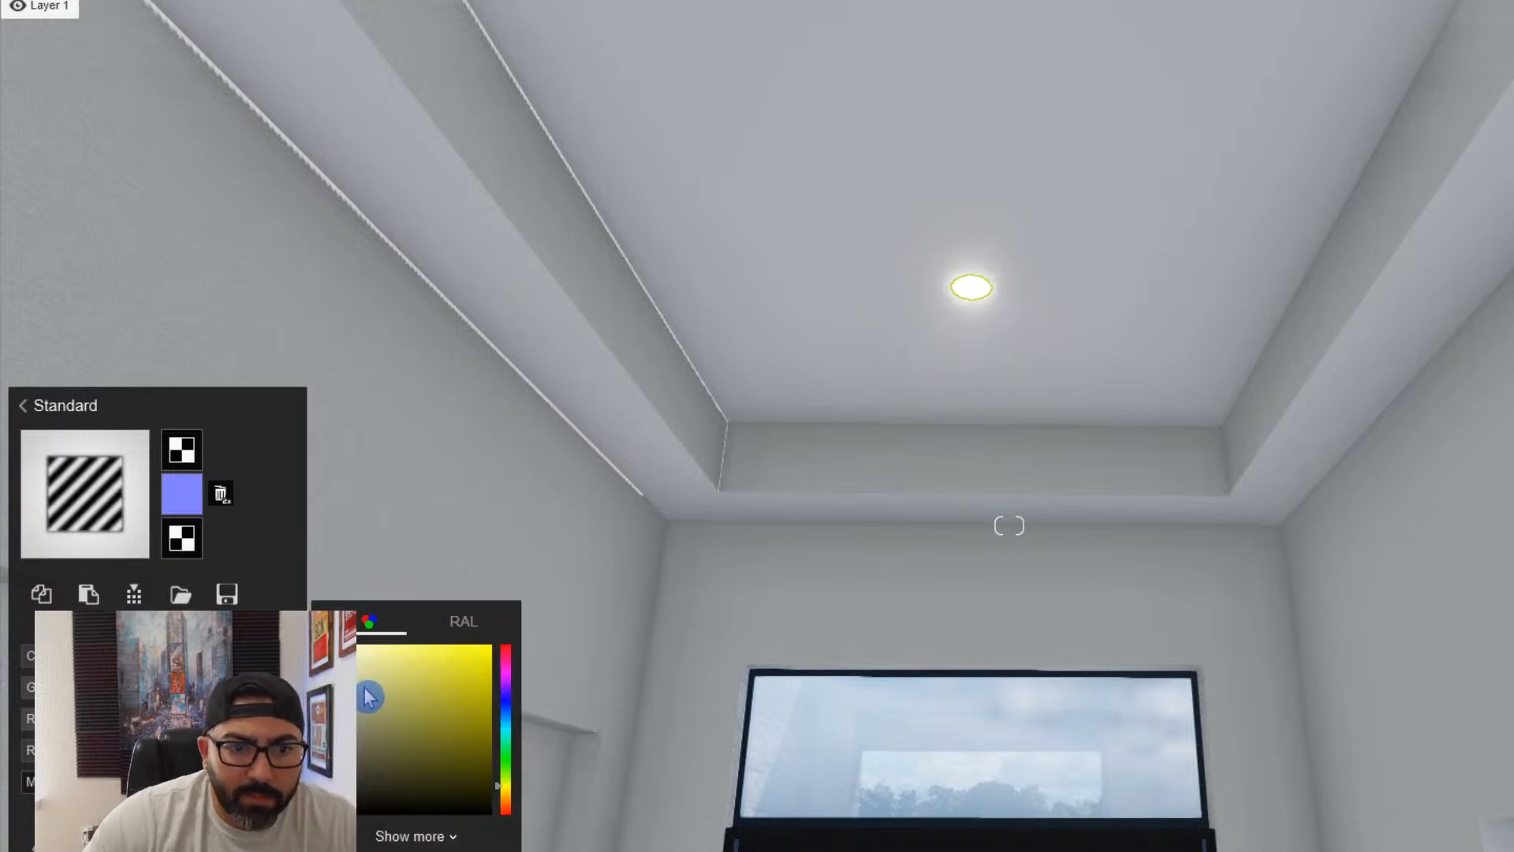
click(505, 797)
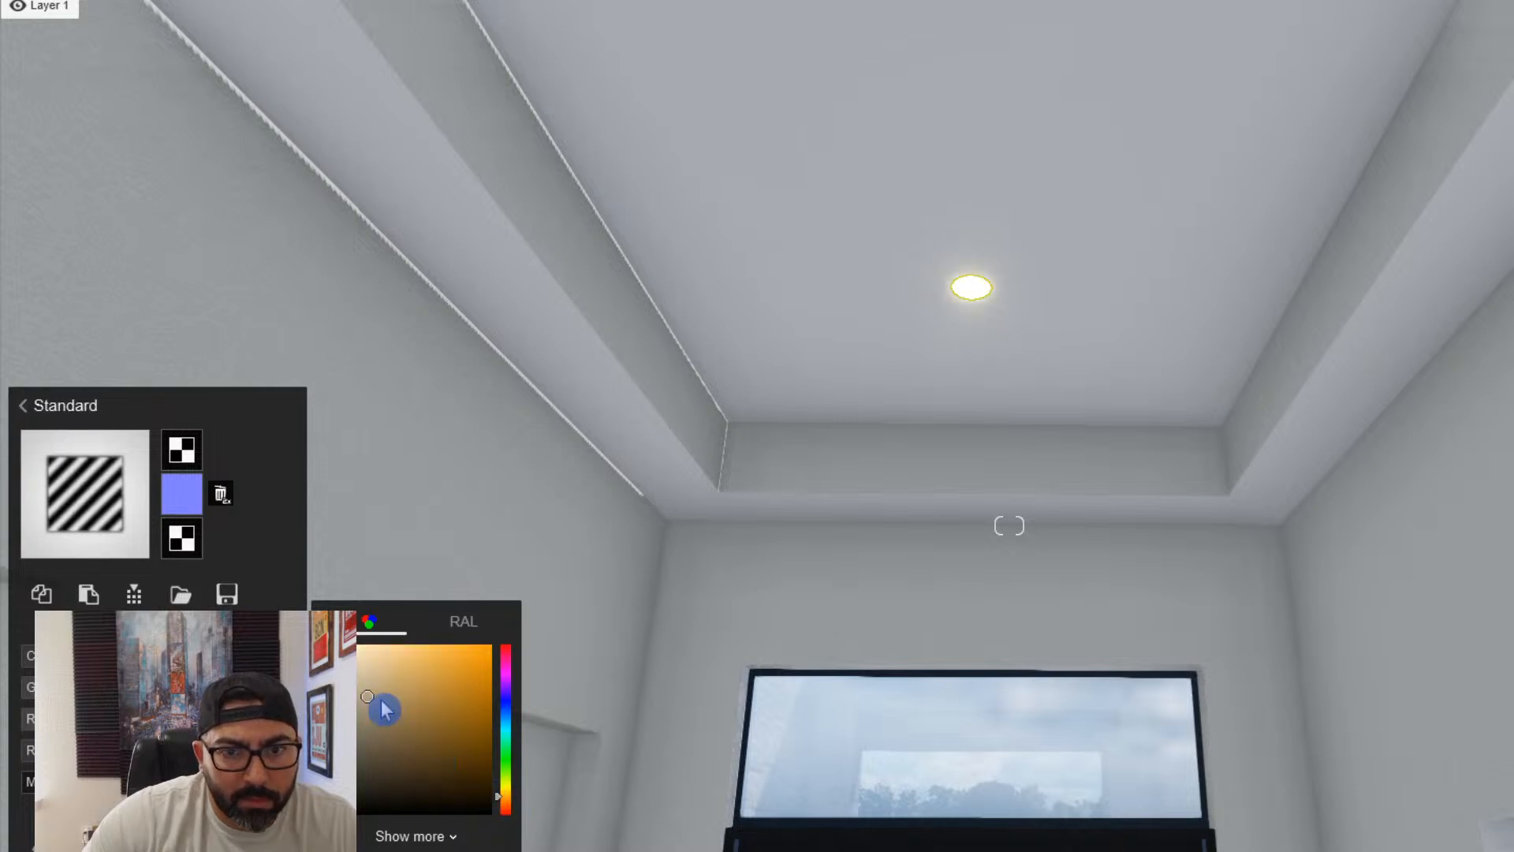
drag(384, 709, 350, 702)
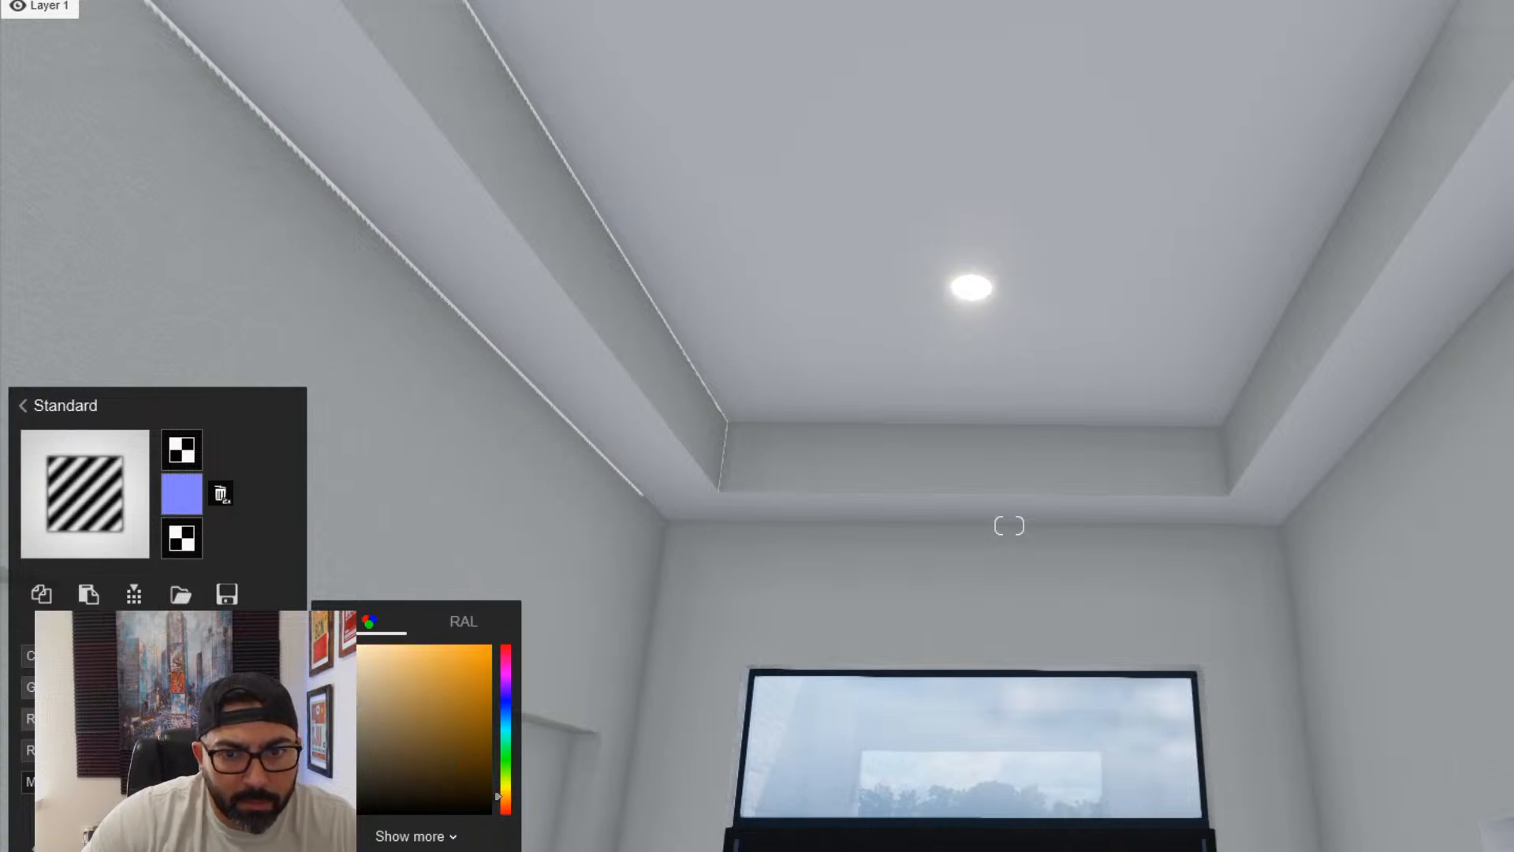
key(s)
right_drag(1010, 525, 1104, 639)
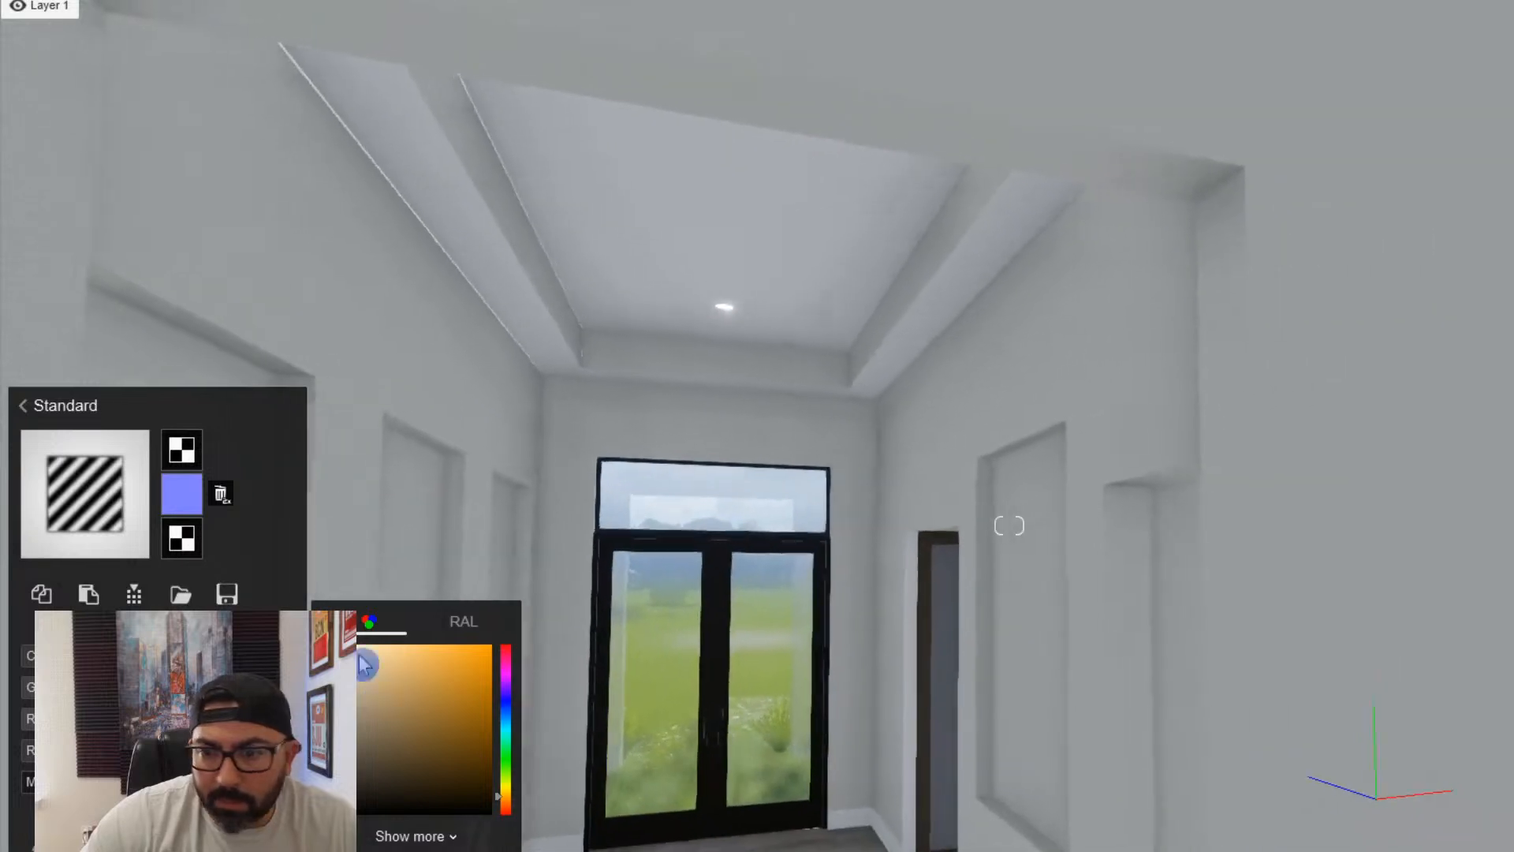
key(Escape)
- Assign the Standard material to the wall texture surfaces around the foyer opening and great room
key(s)
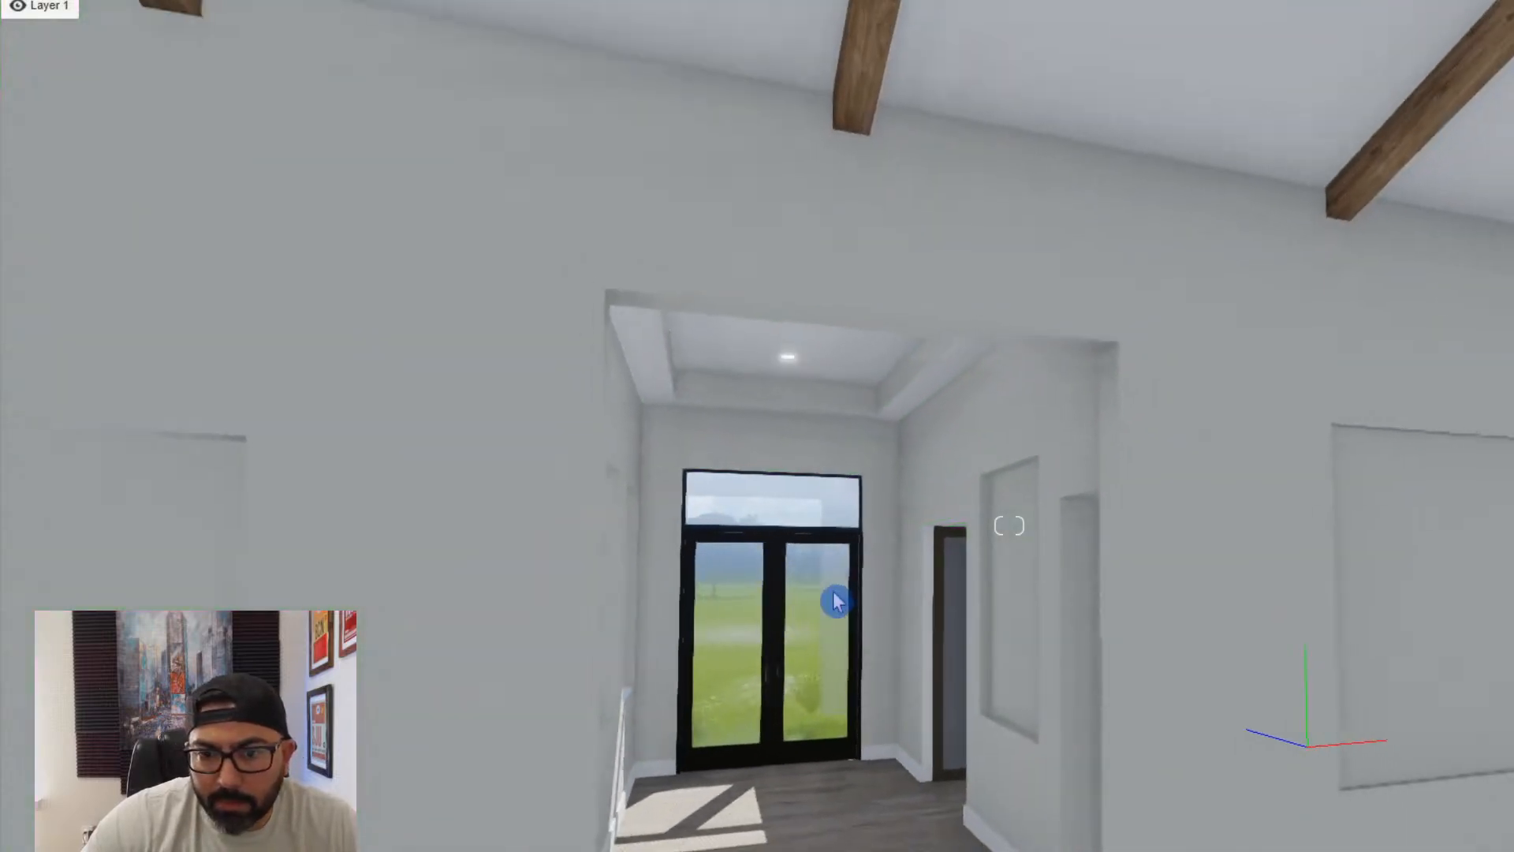
click(1014, 433)
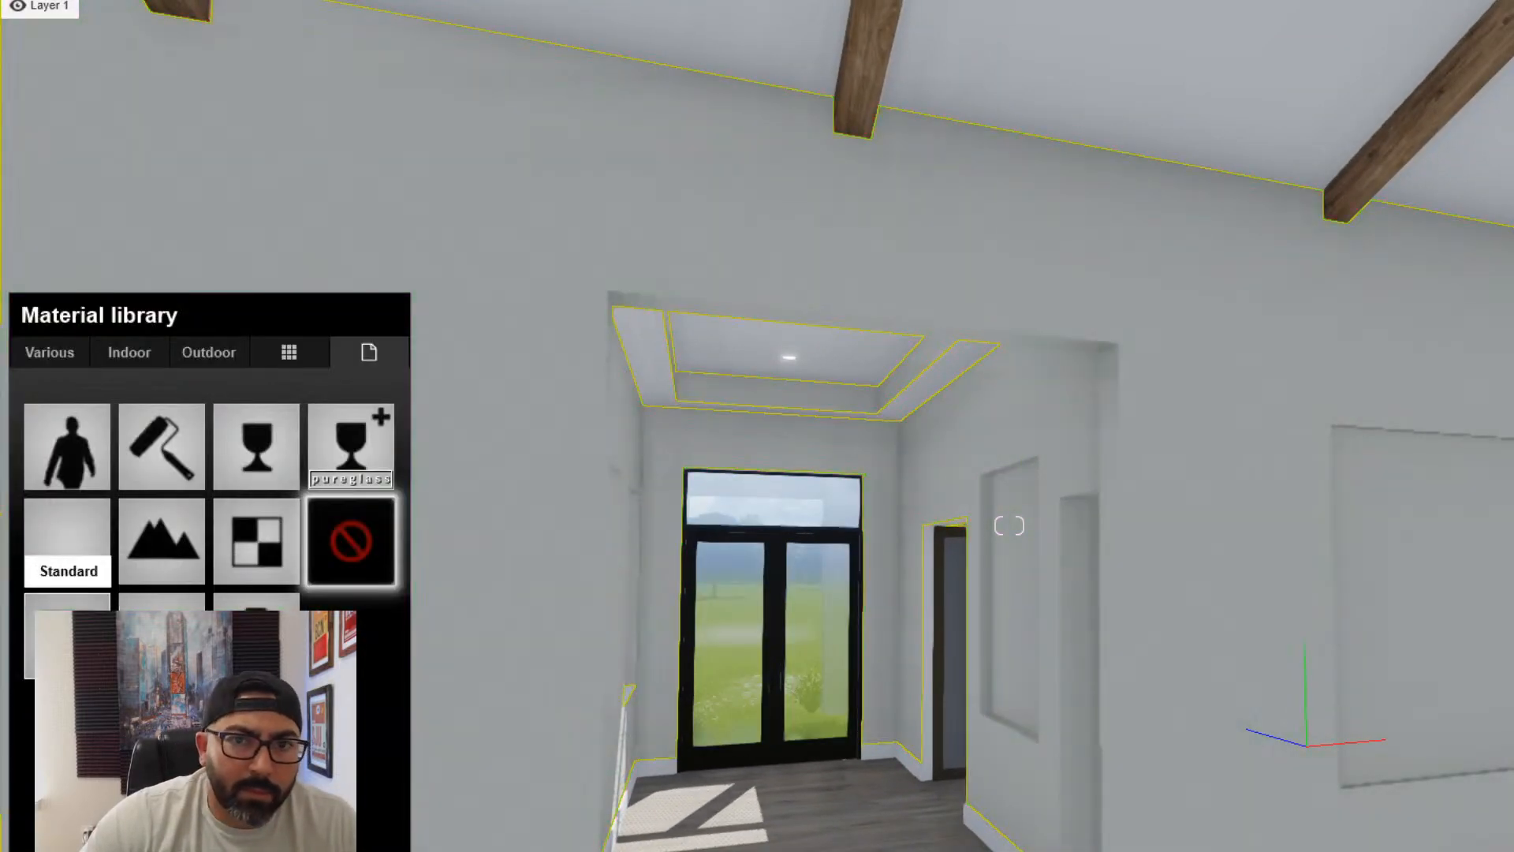
click(68, 541)
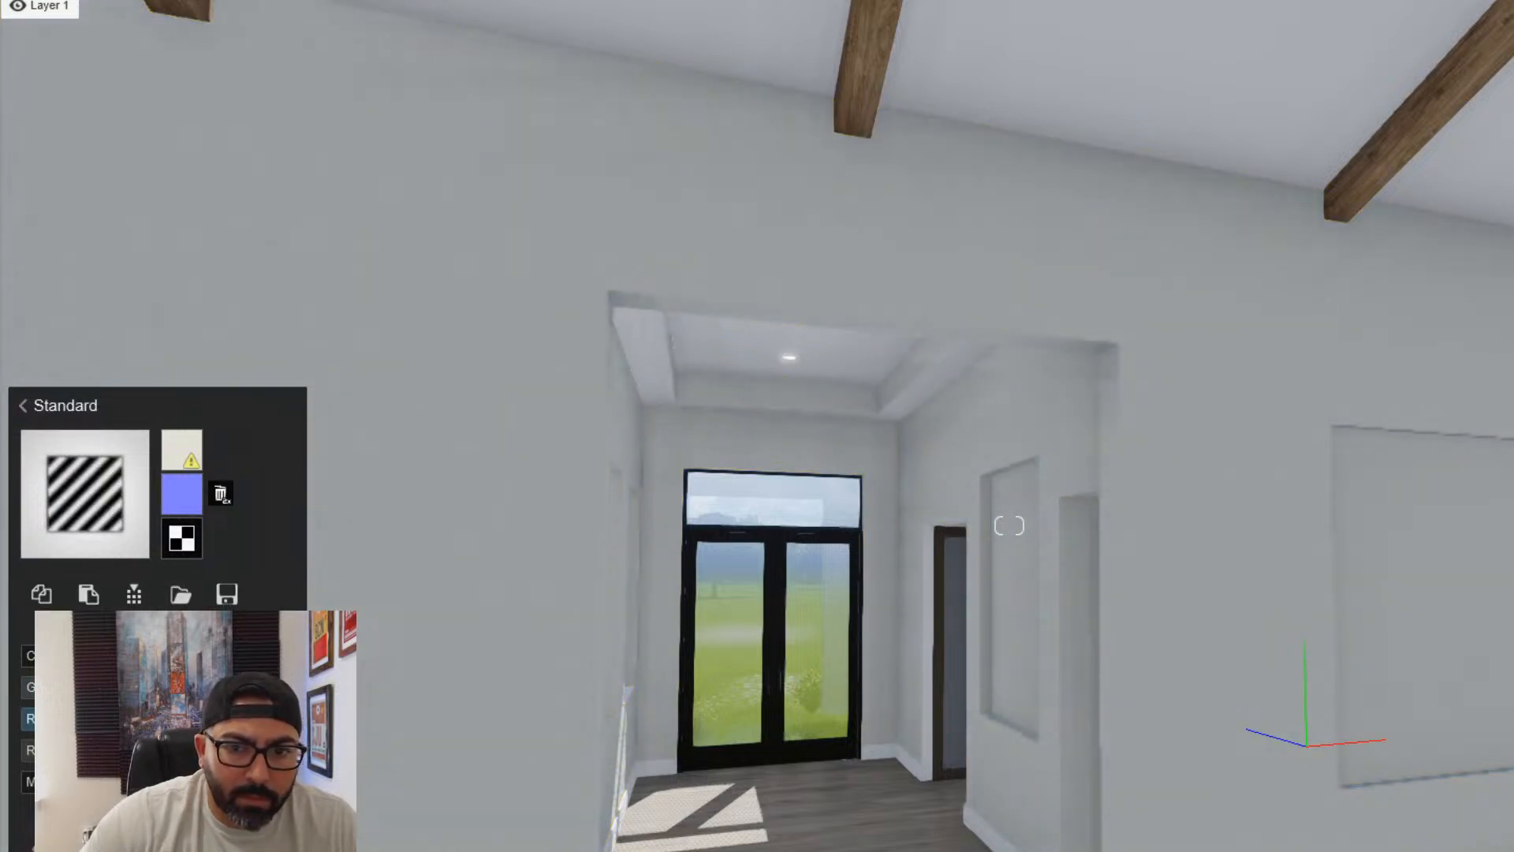
key(Escape)
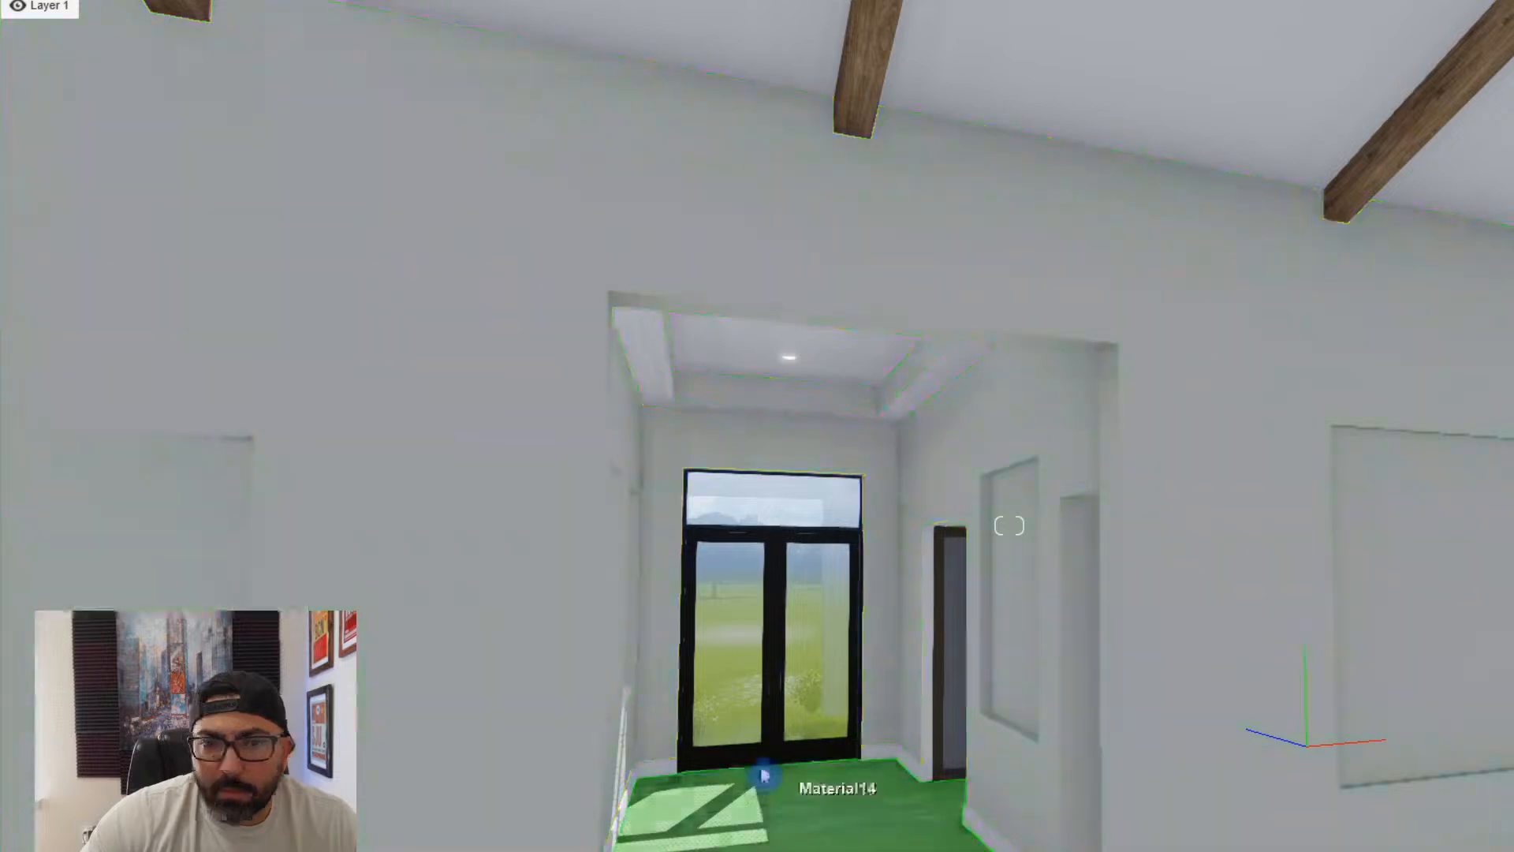
- Review the ceiling paint's Standard material settings from inside the foyer and close them
key(w)
mouse_move(764, 775)
right_down()
mouse_move(685, 661)
mouse_move(707, 731)
right_up()
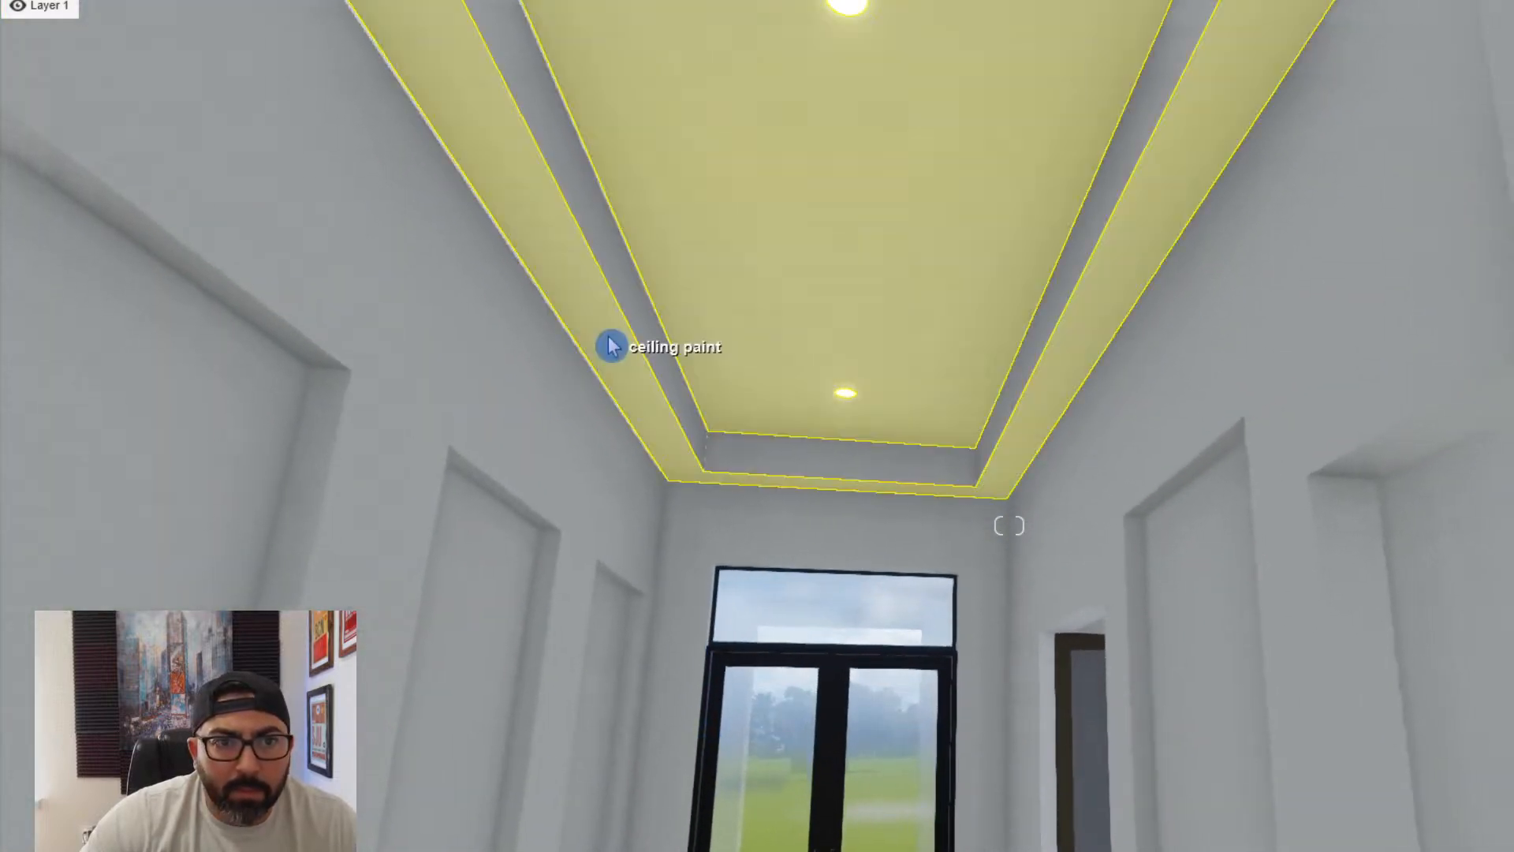
key(s)
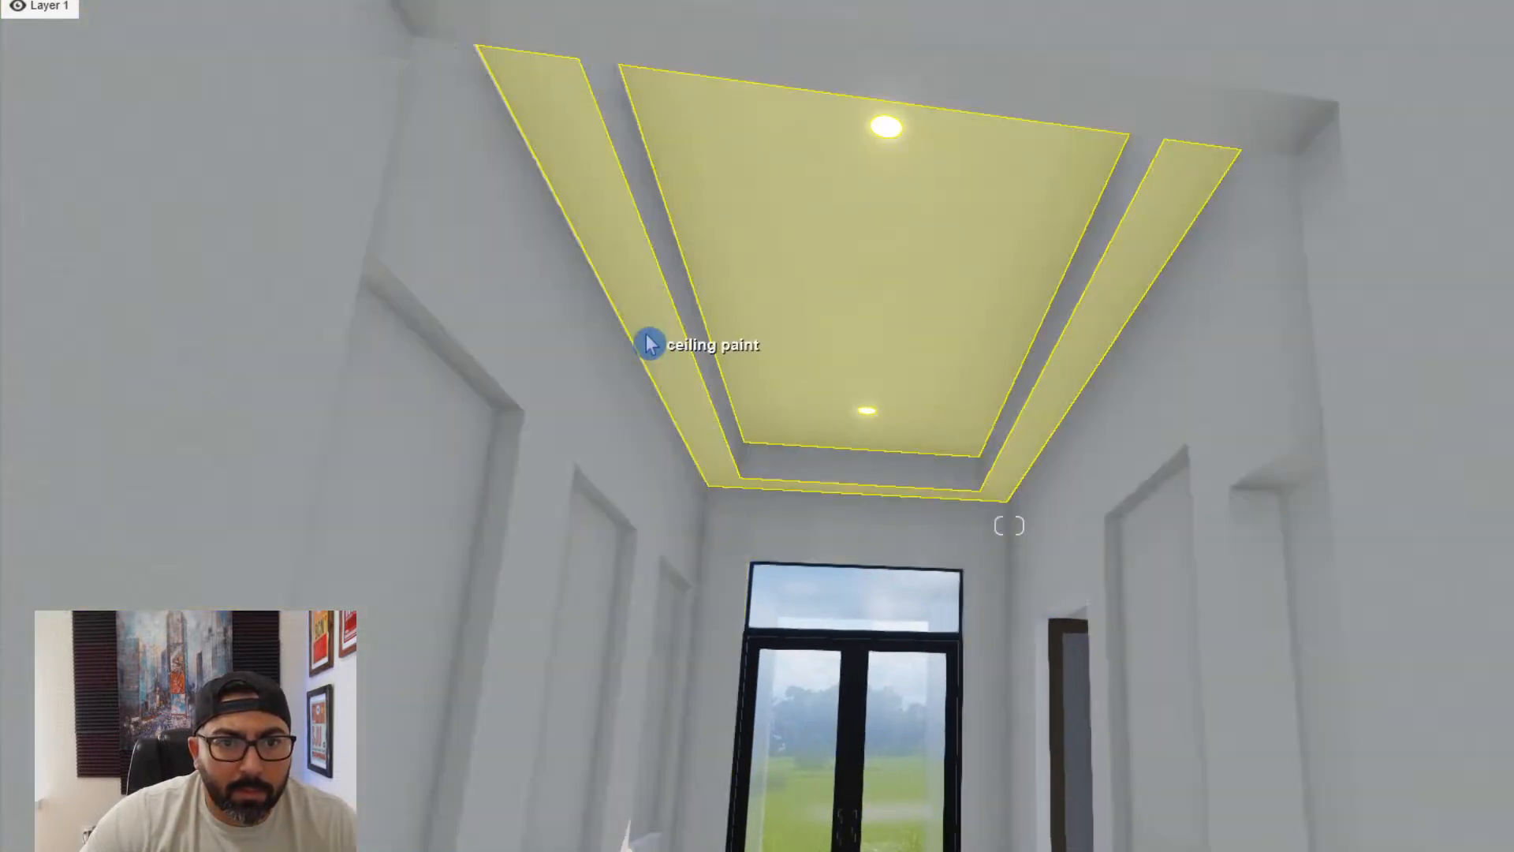
click(649, 345)
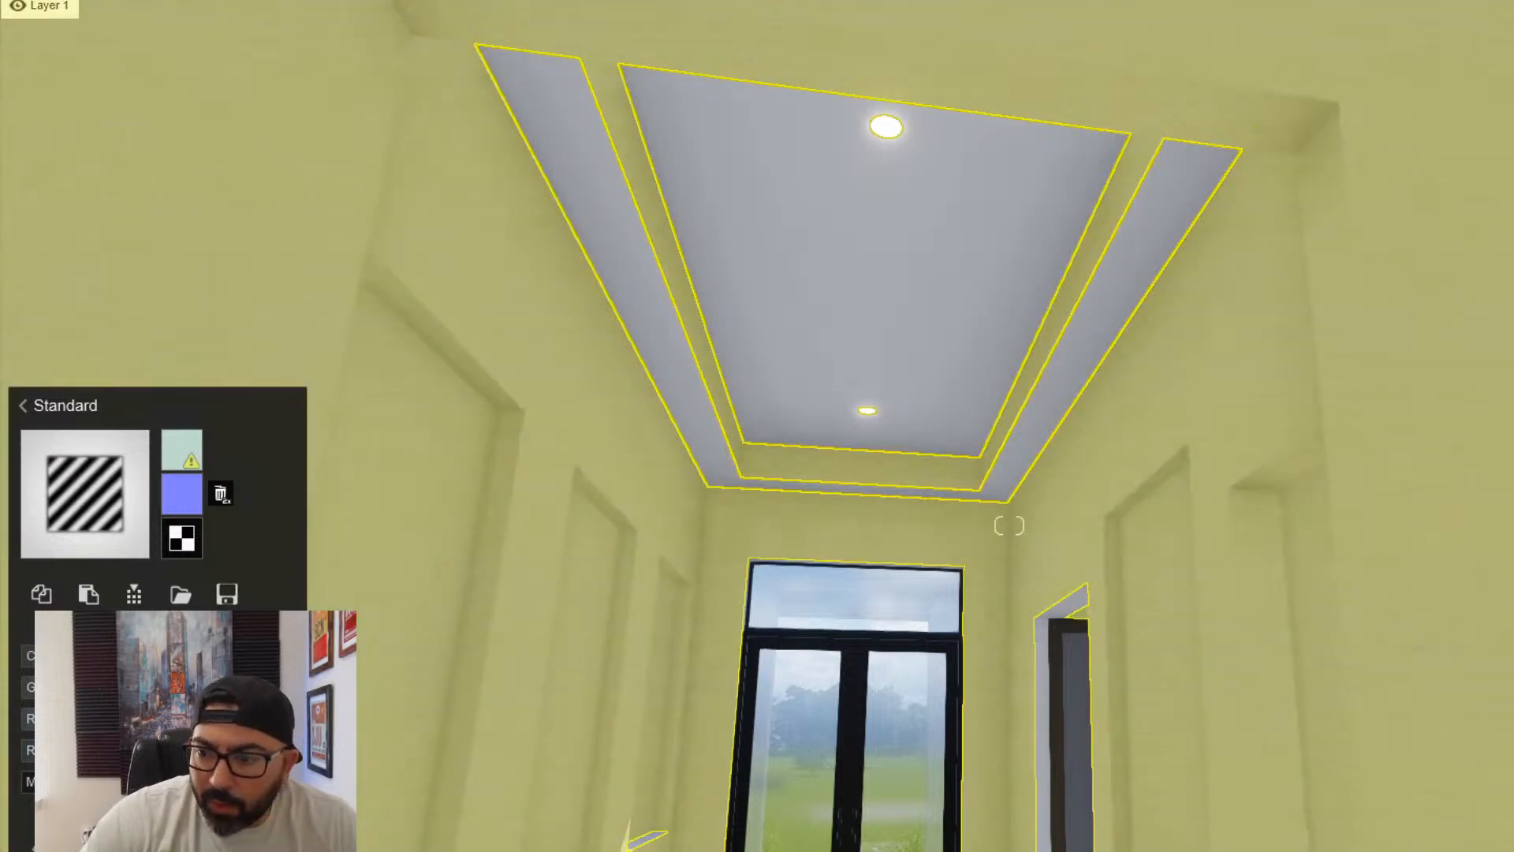
click(1512, 850)
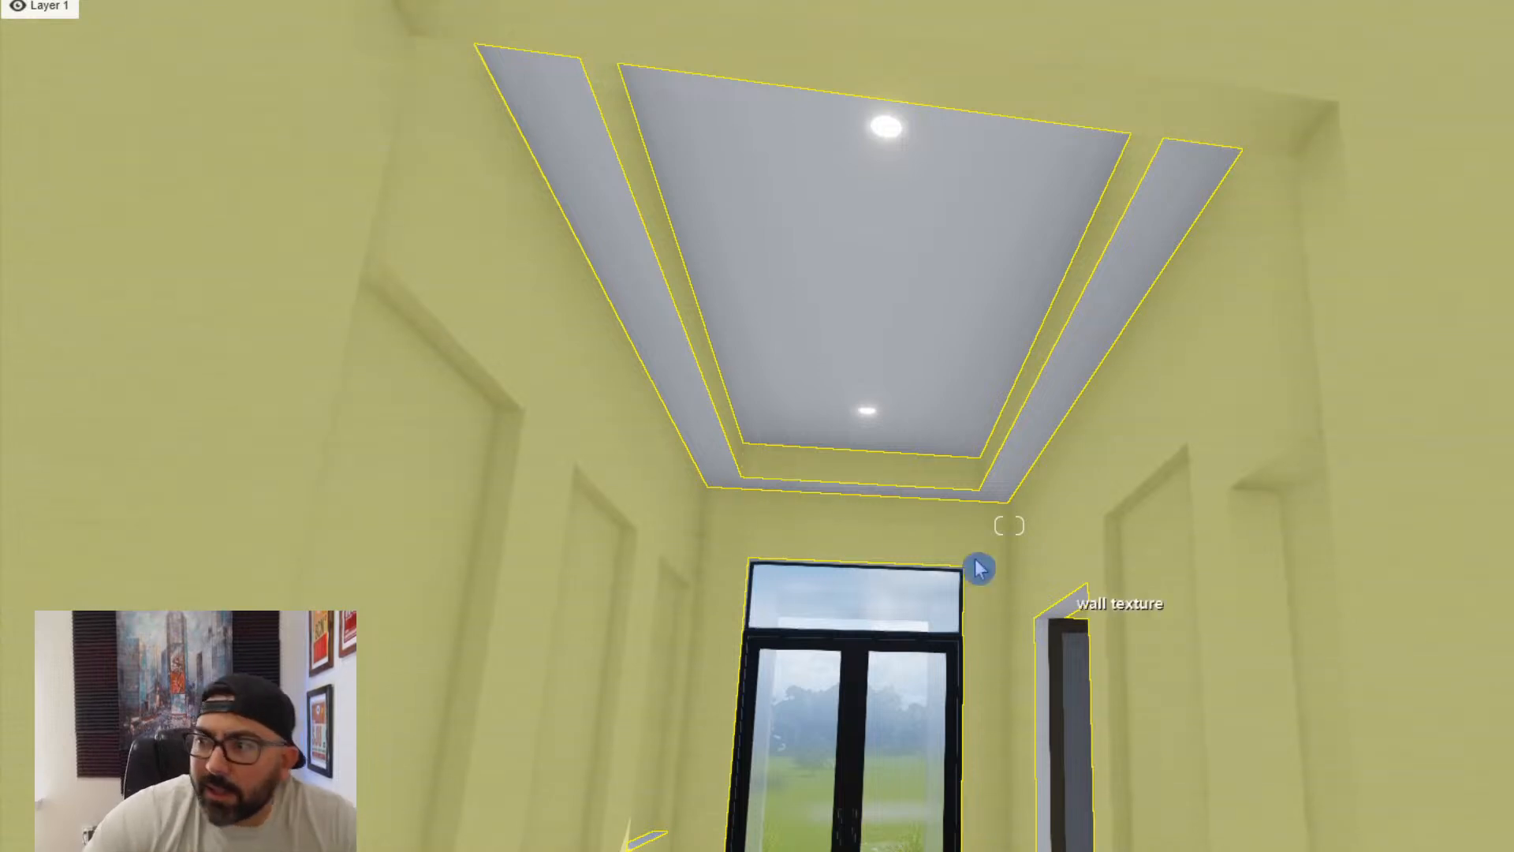
- Browse the imported models library through its categories to the lighting collection
right_drag(738, 526, 663, 616)
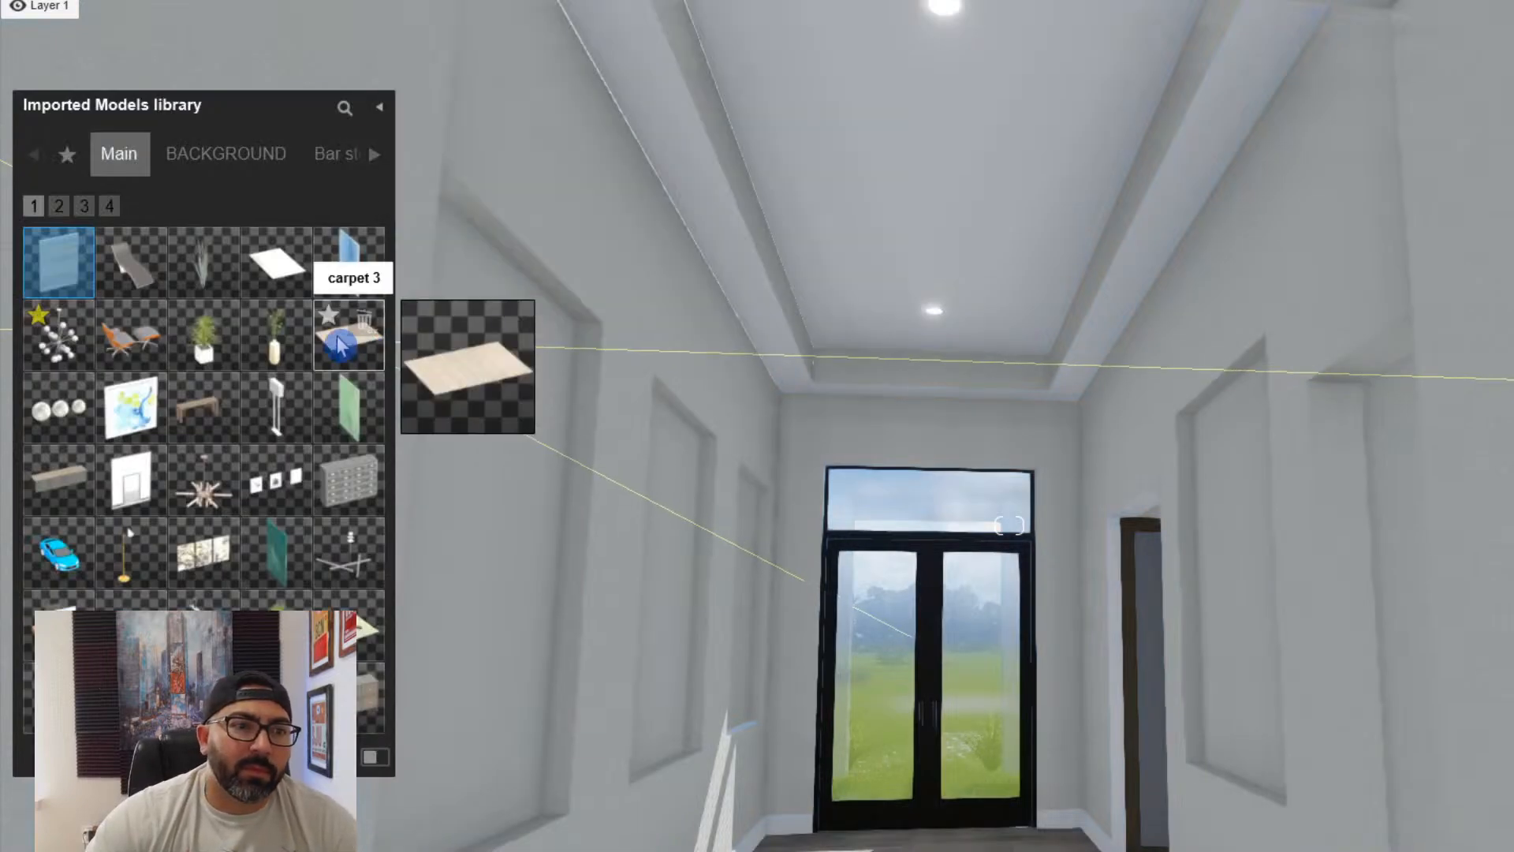
click(375, 156)
click(374, 156)
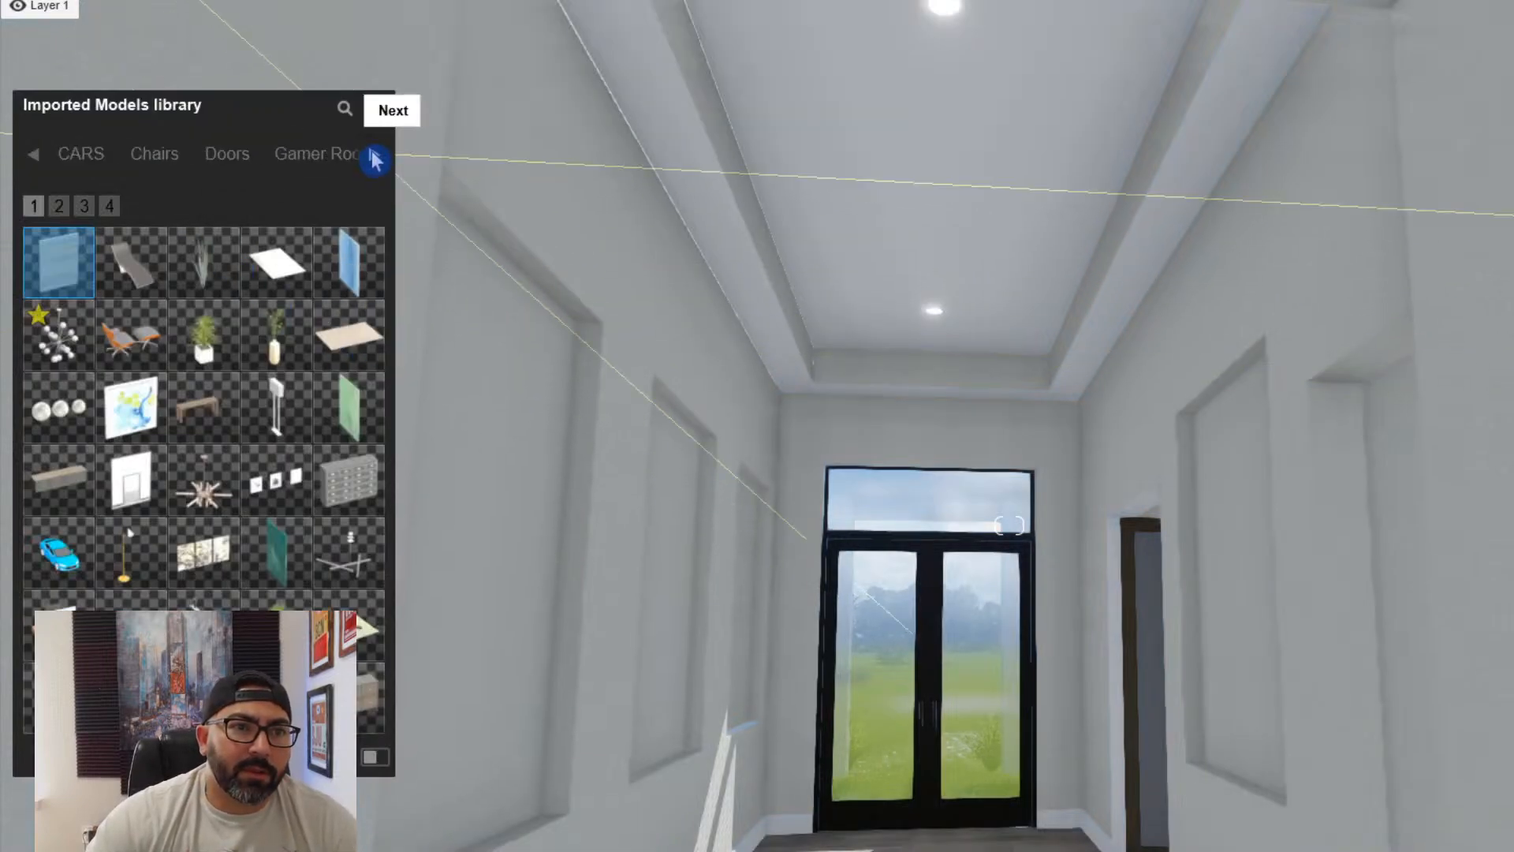
click(375, 155)
click(375, 158)
click(375, 158)
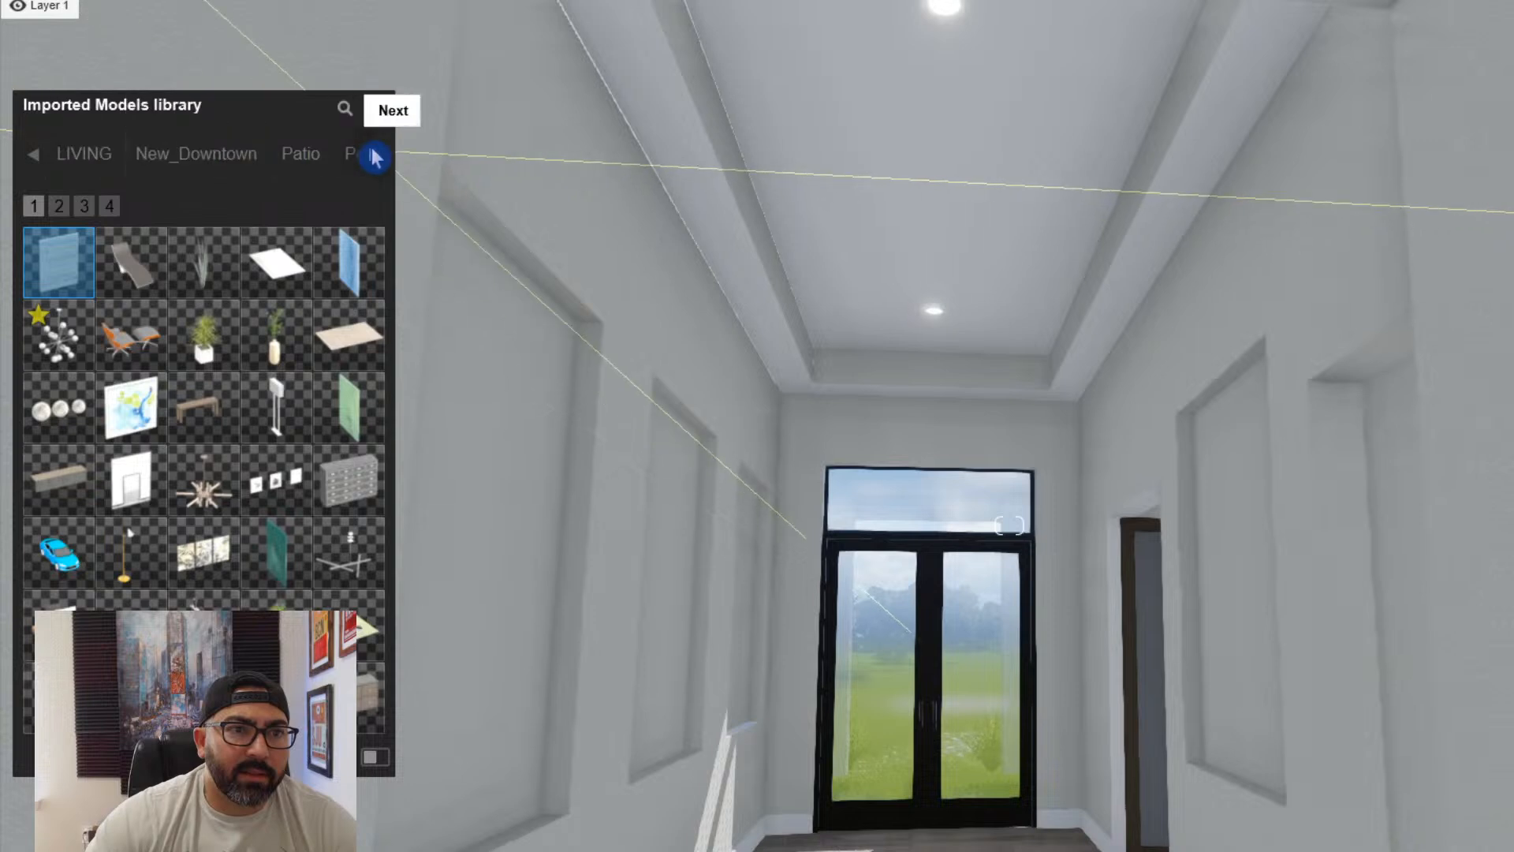
click(377, 160)
click(377, 160)
click(377, 160)
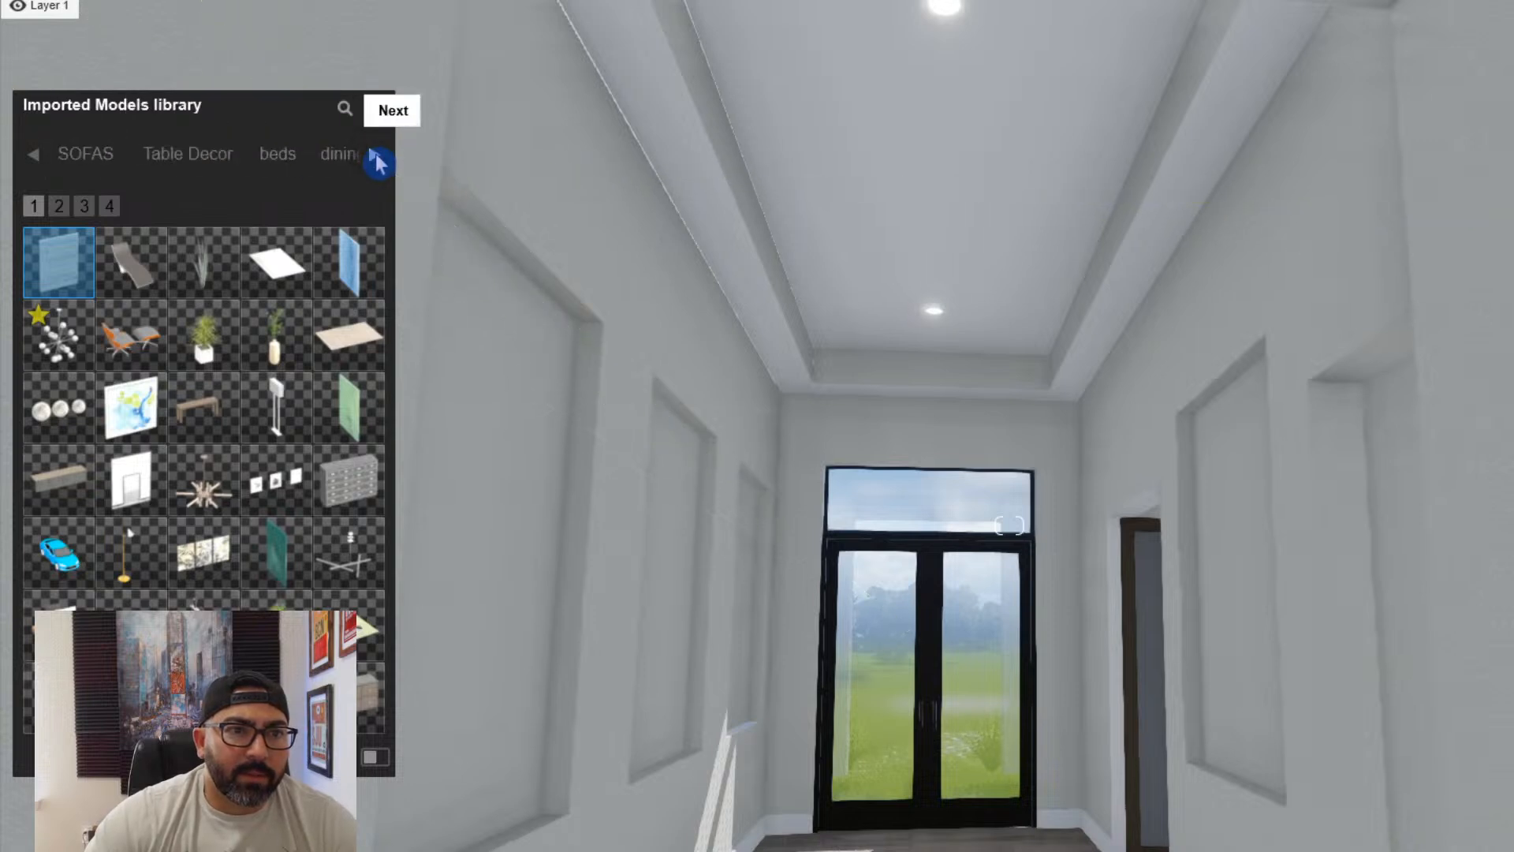
click(377, 160)
click(377, 160)
click(378, 162)
click(222, 160)
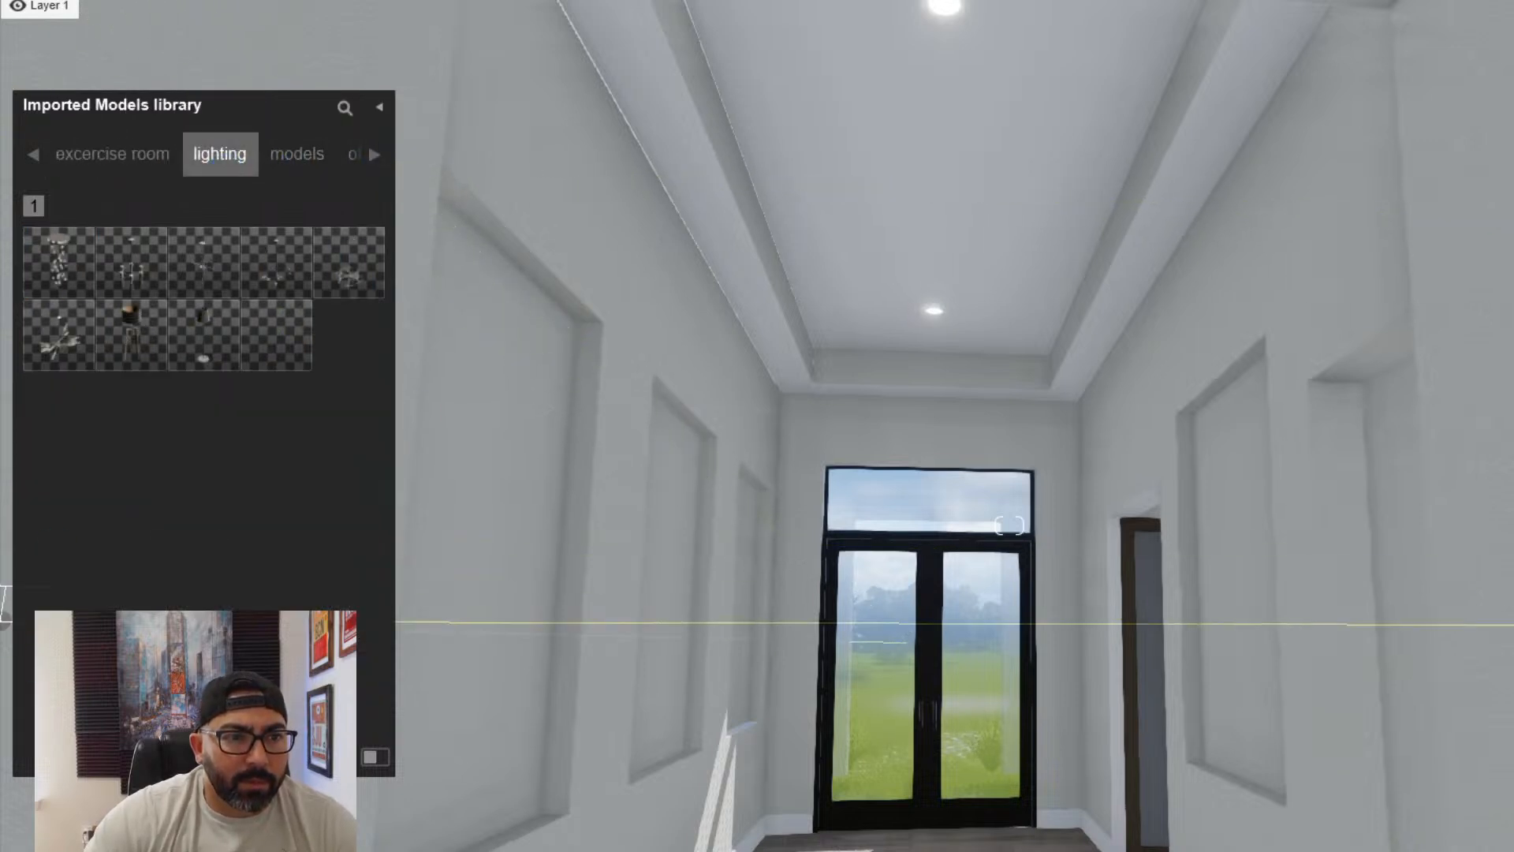
- Place the chandelier+moderne2 model on the foyer's recessed ceiling, centred in front of the entry doors
mouse_move(261, 281)
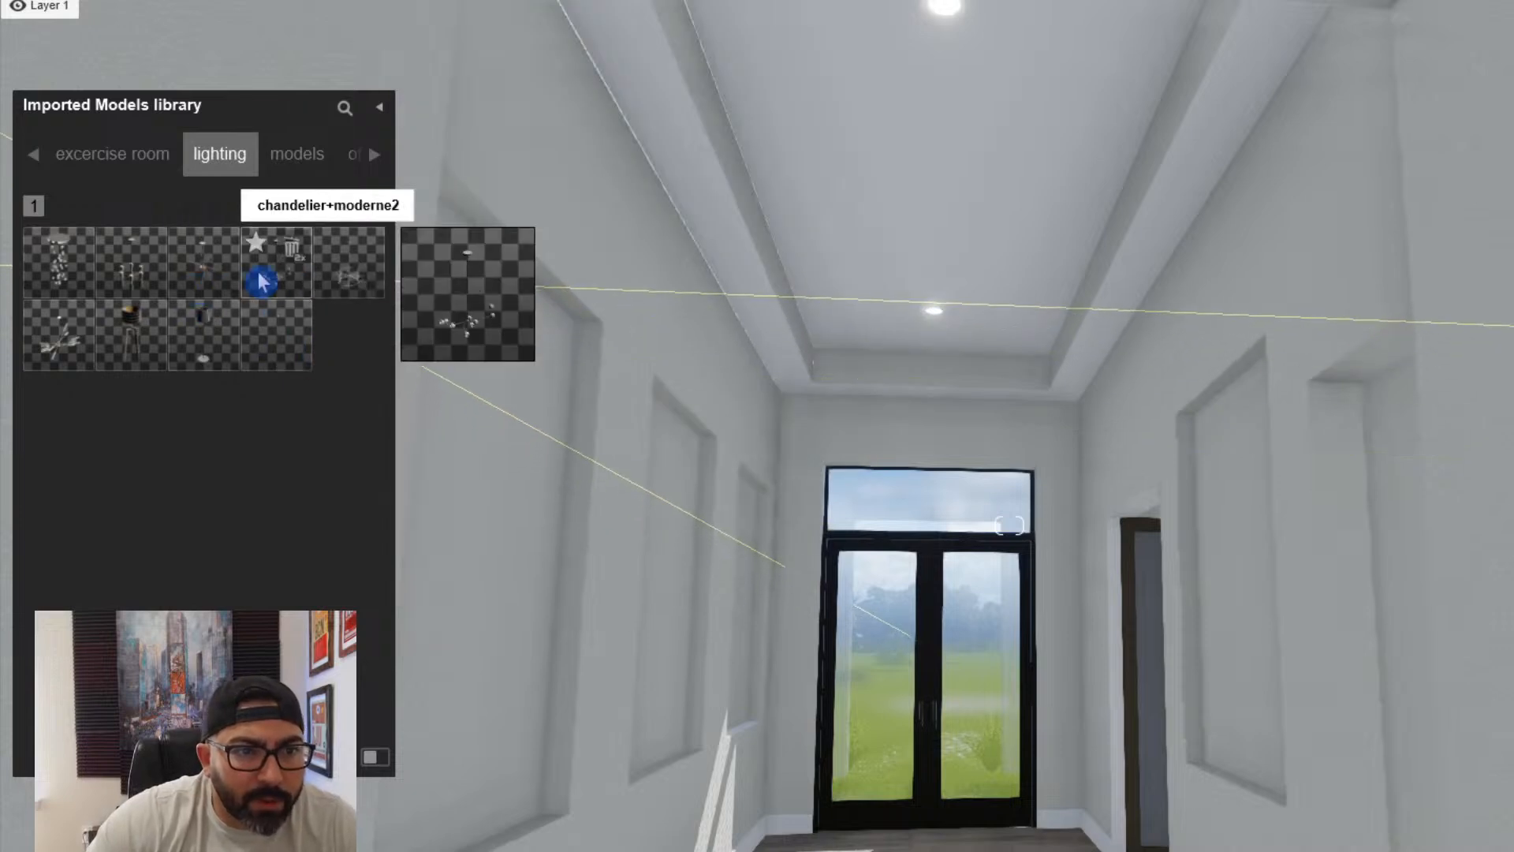
mouse_move(236, 328)
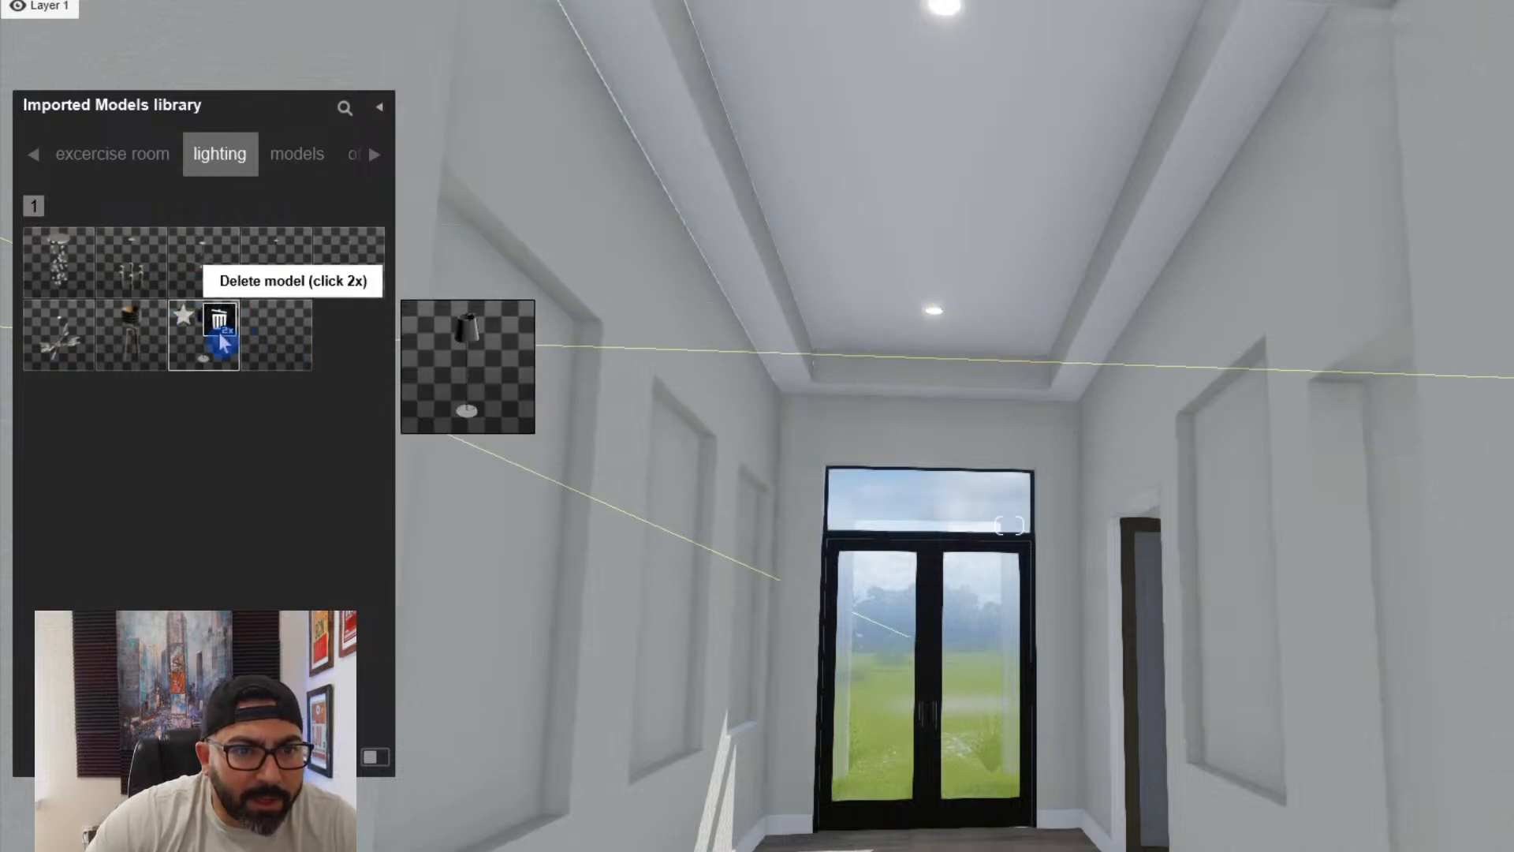
mouse_move(122, 351)
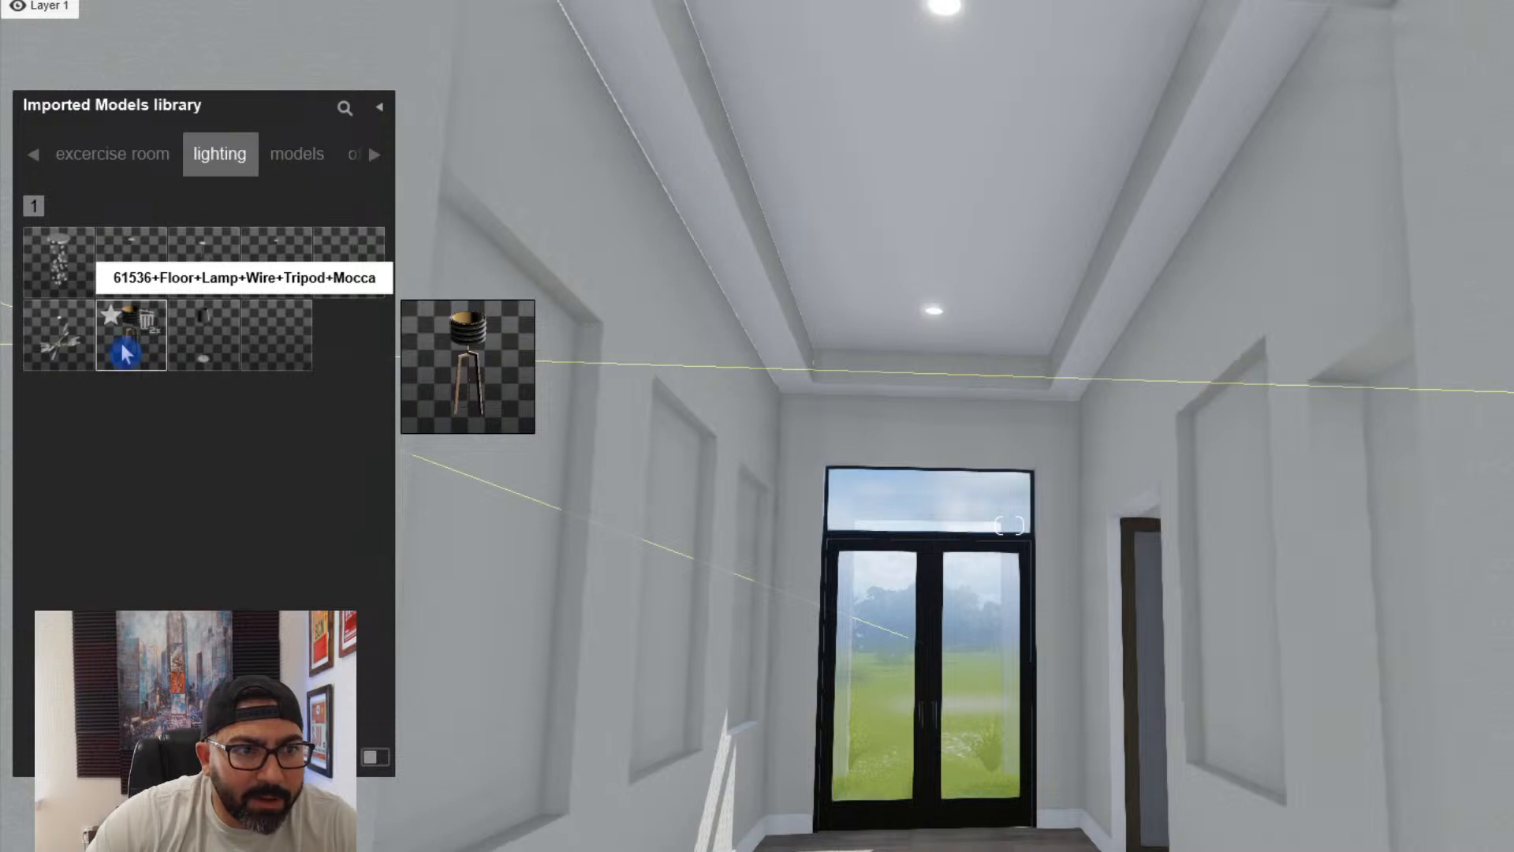
mouse_move(196, 288)
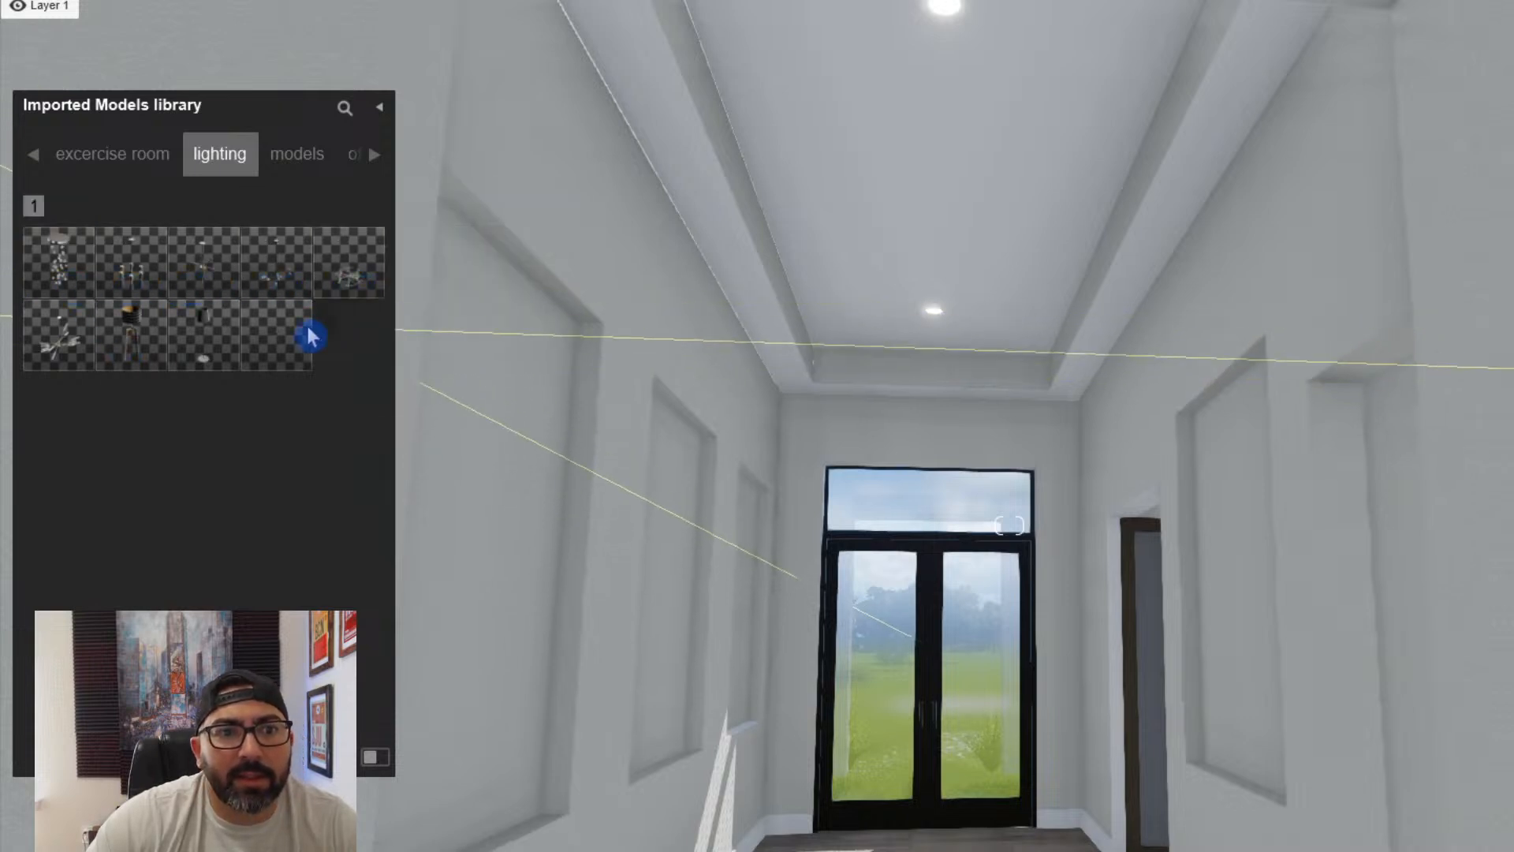
mouse_move(292, 343)
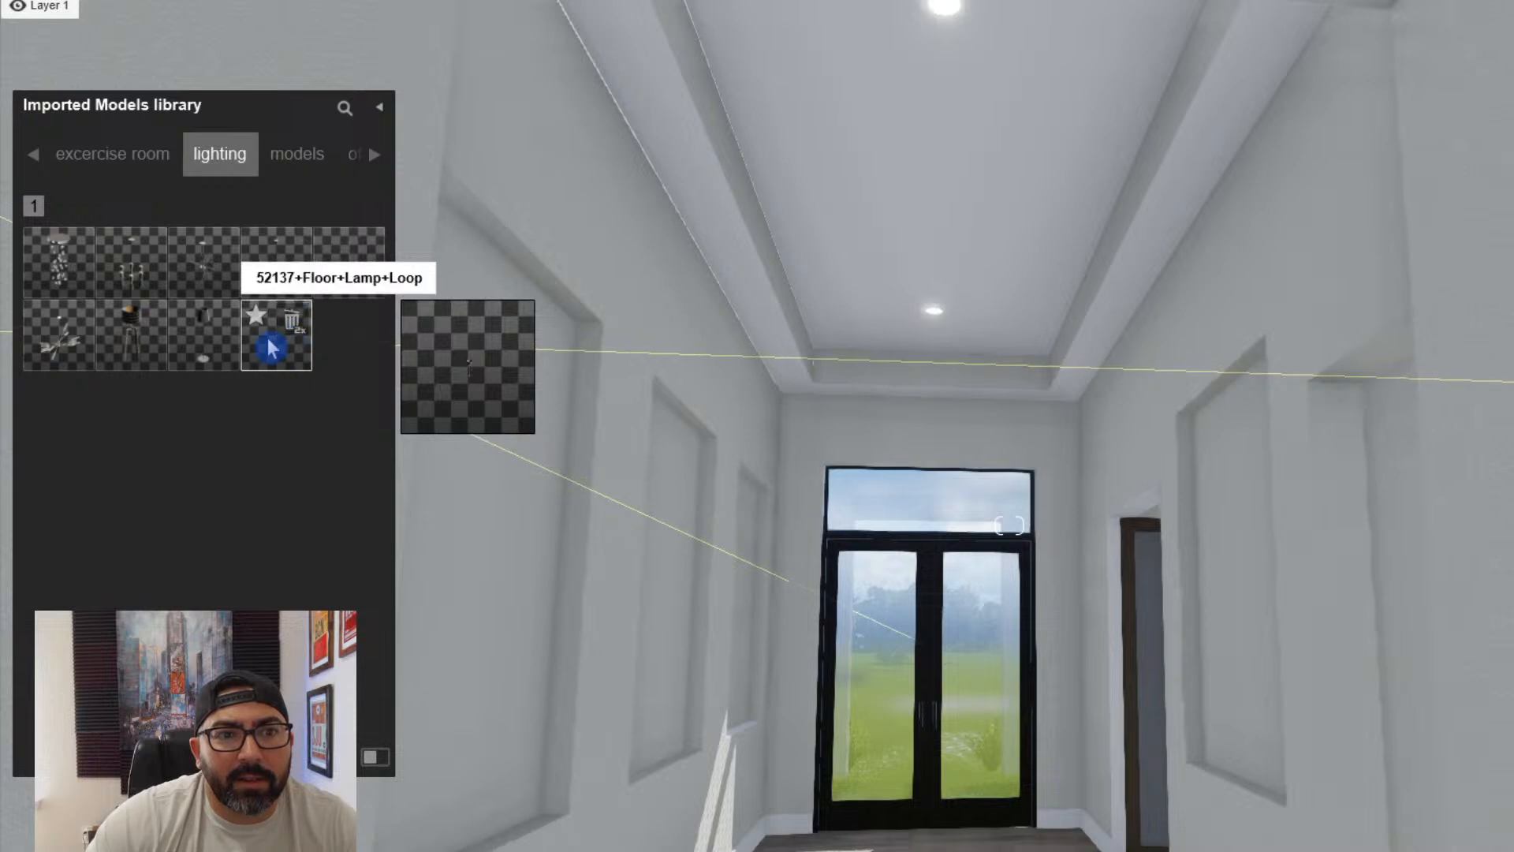
click(278, 294)
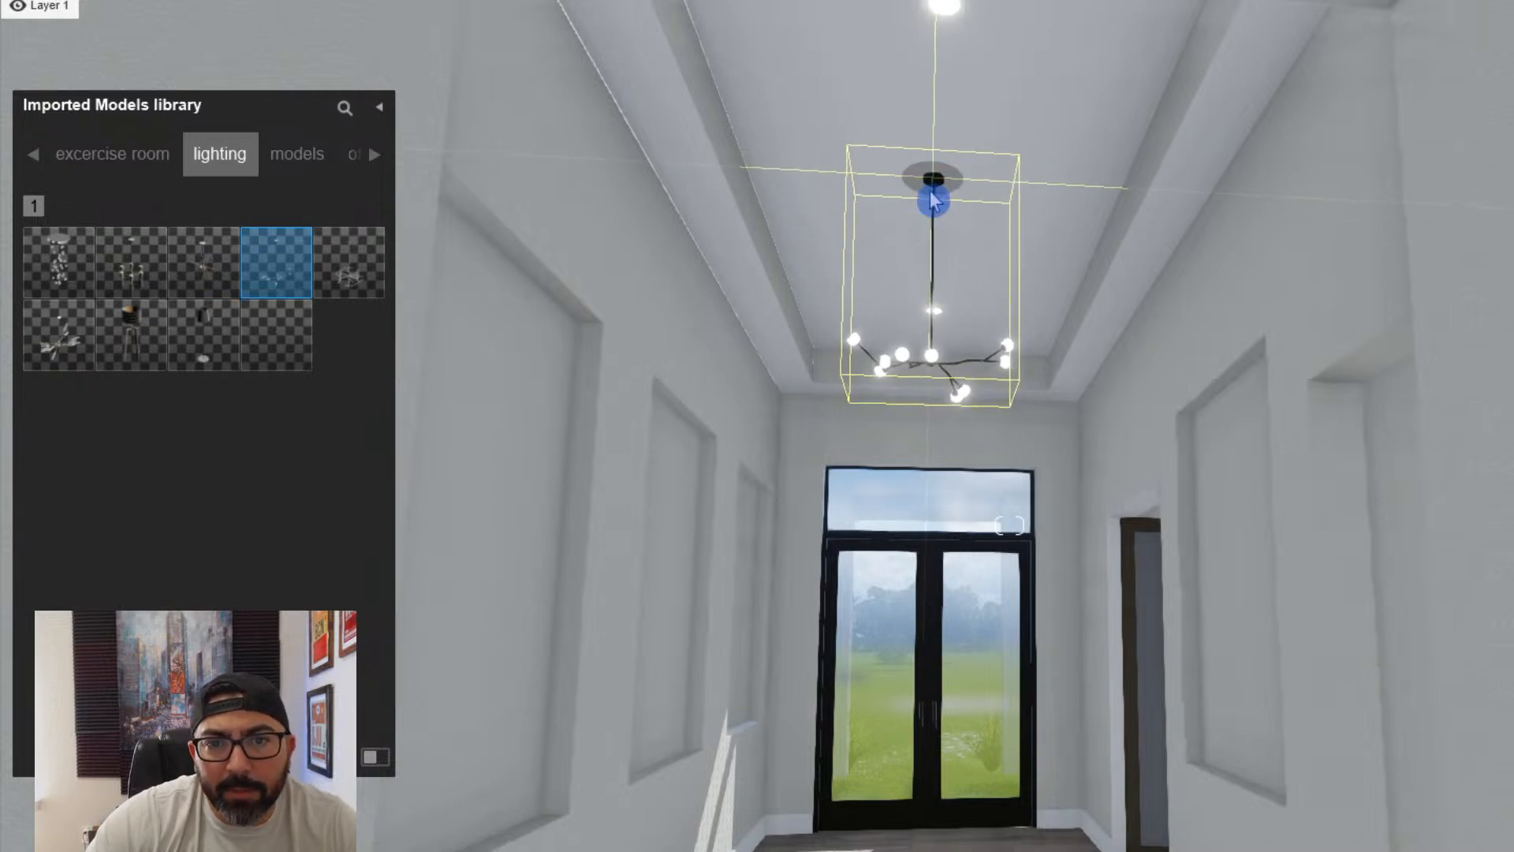
key(s)
right_drag(934, 202, 887, 418)
- Inspect the hanging chandelier, the foyer and its opening towards the great room from several viewpoints
key(w)
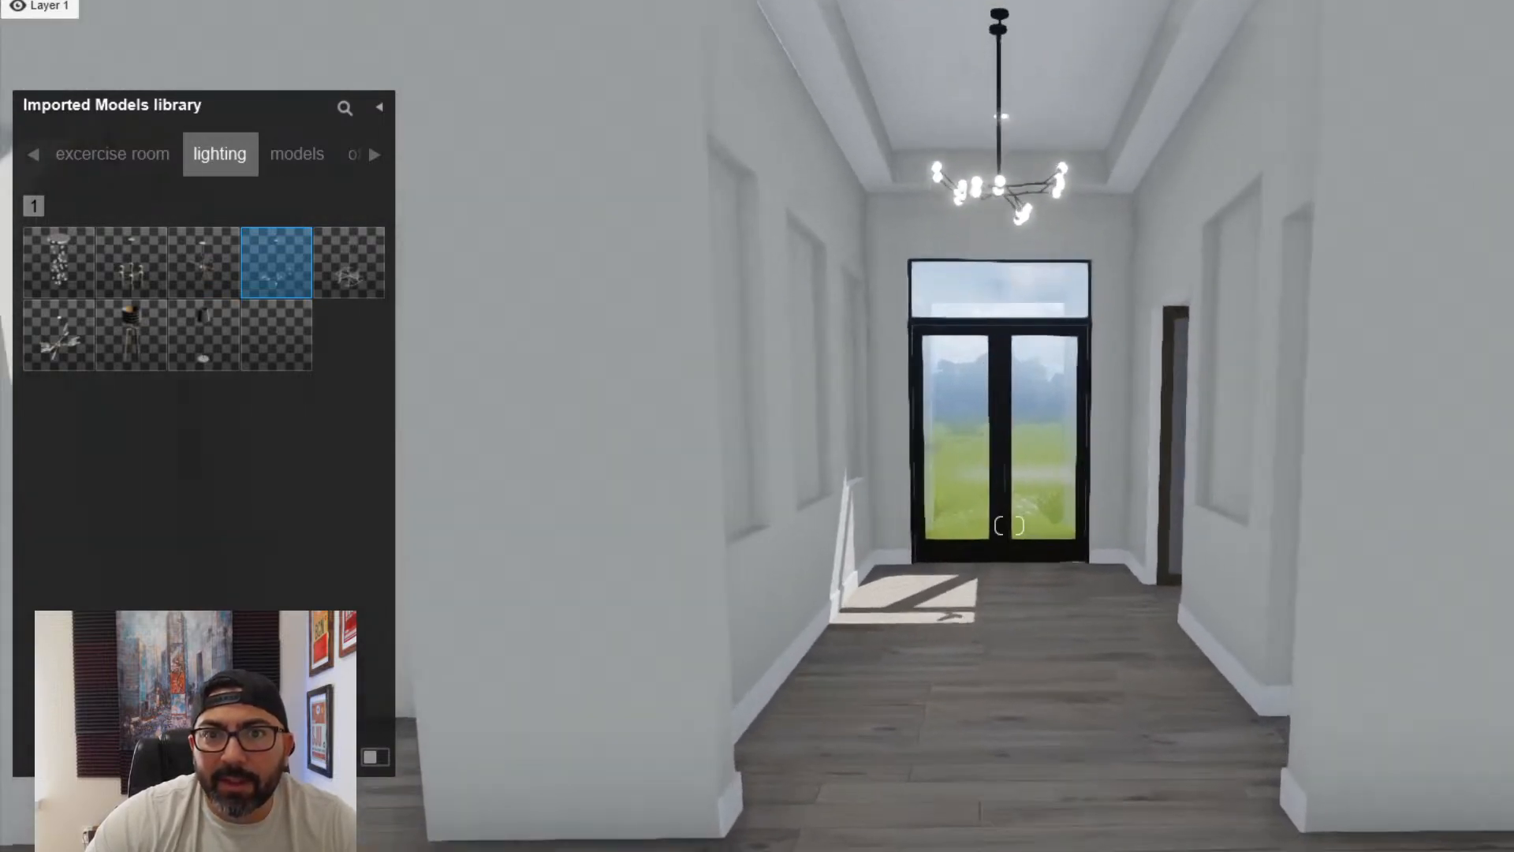
key(w)
right_drag(1167, 316, 992, 244)
key(s)
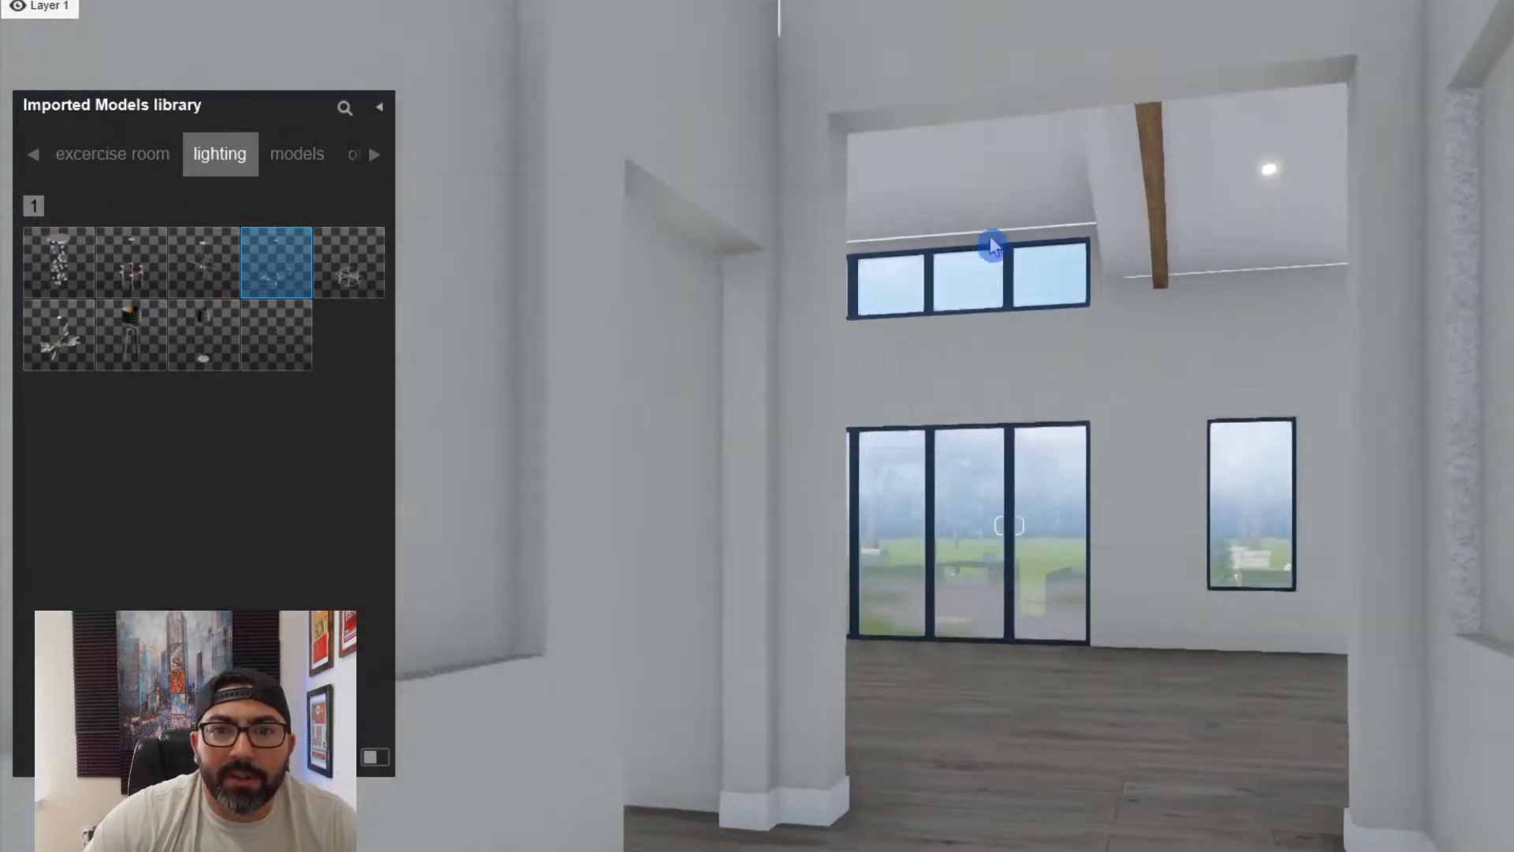
click(1165, 213)
right_drag(1165, 213, 1288, 150)
key(s)
key(w)
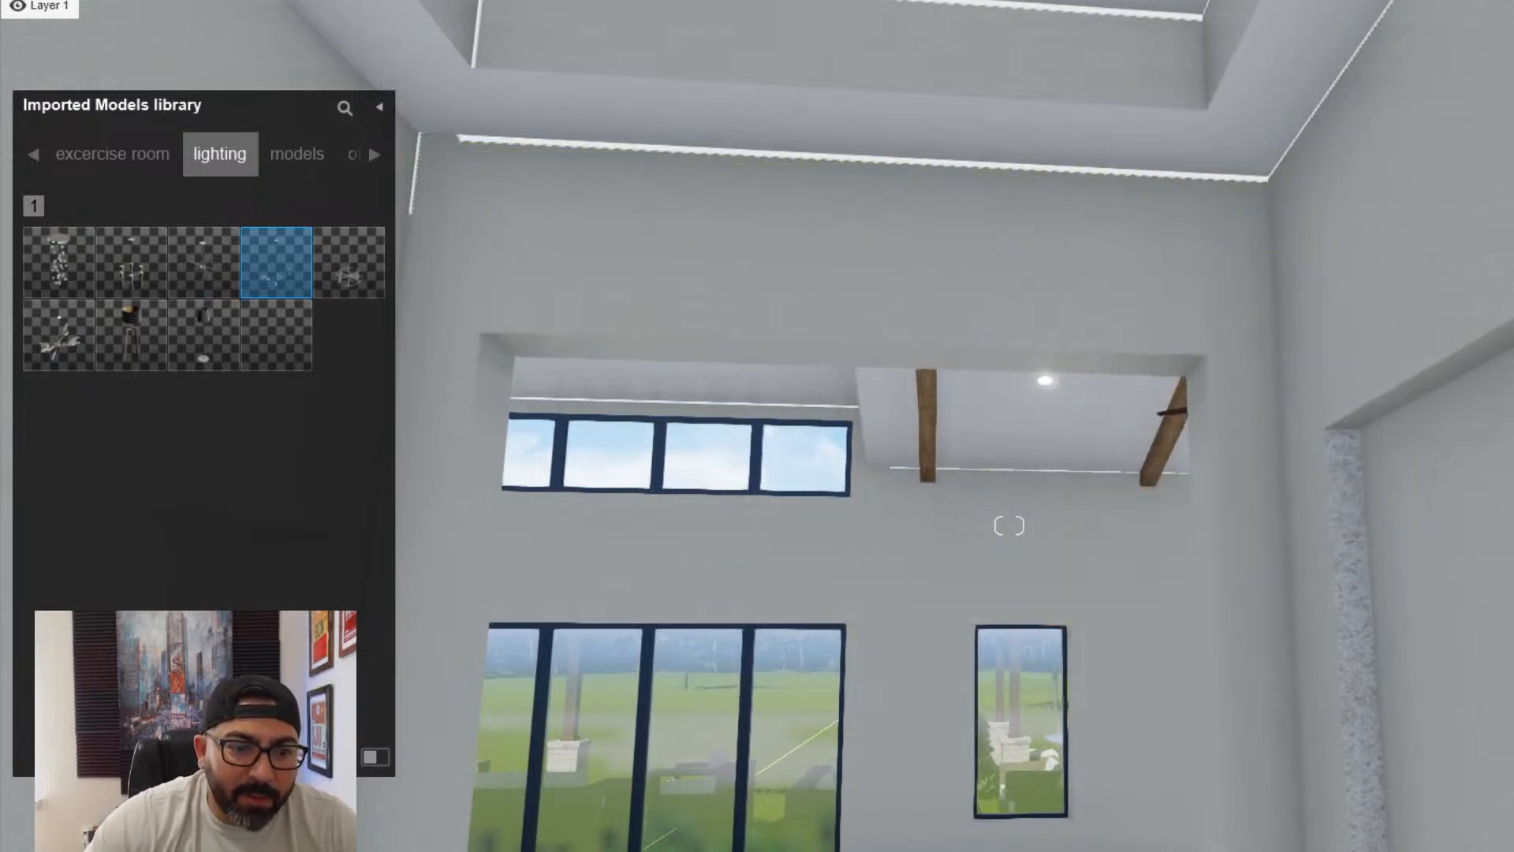
- Assign the Standard material to the great room ceiling fan's light and make it glow with a warm yellow tint
key(w)
right_drag(652, 737, 758, 688)
key(w)
key(q)
key(e)
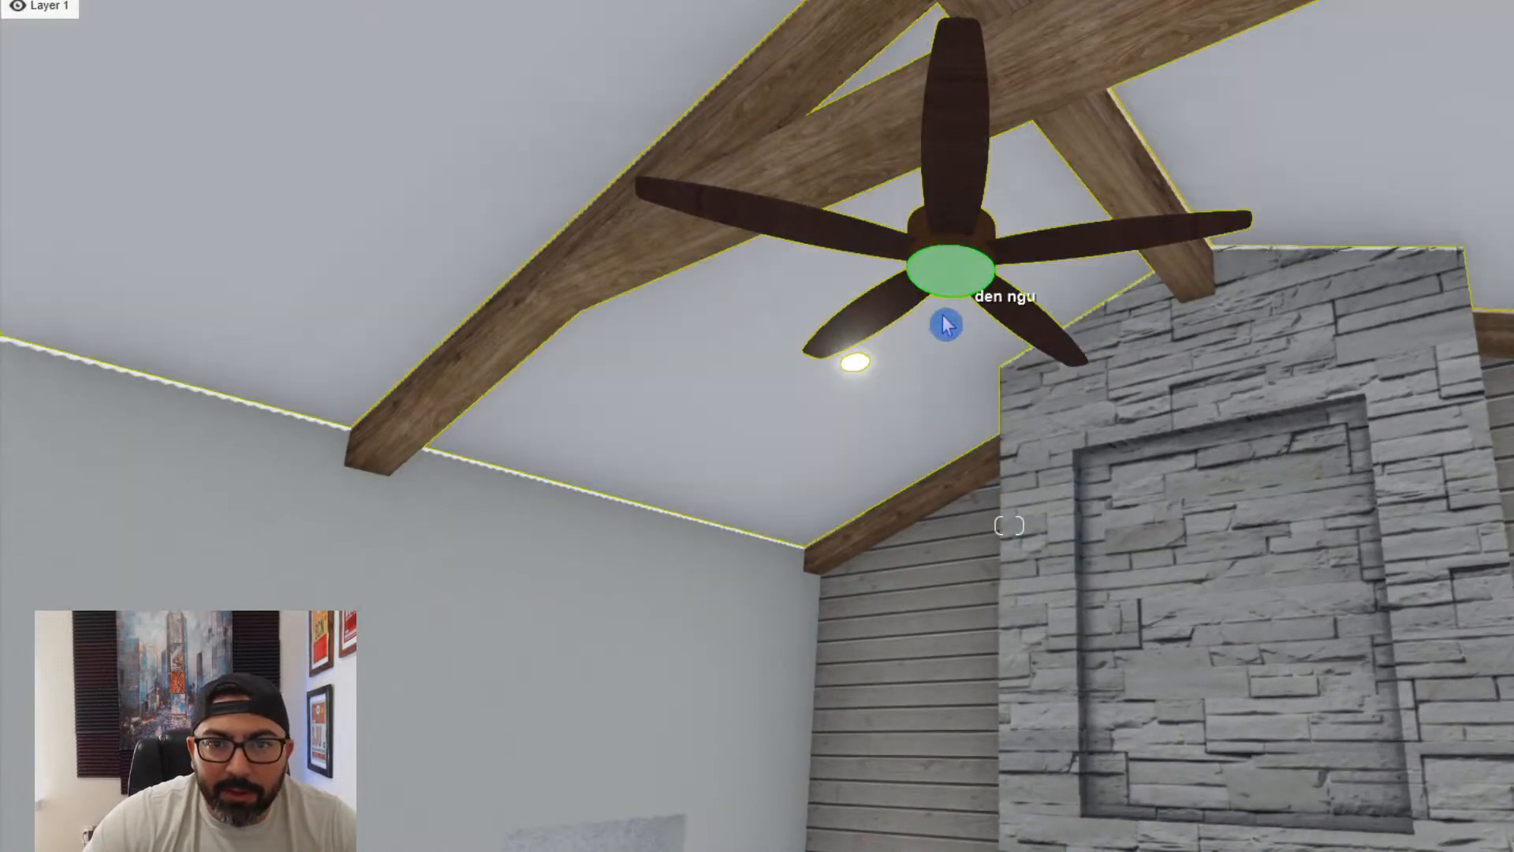
click(950, 270)
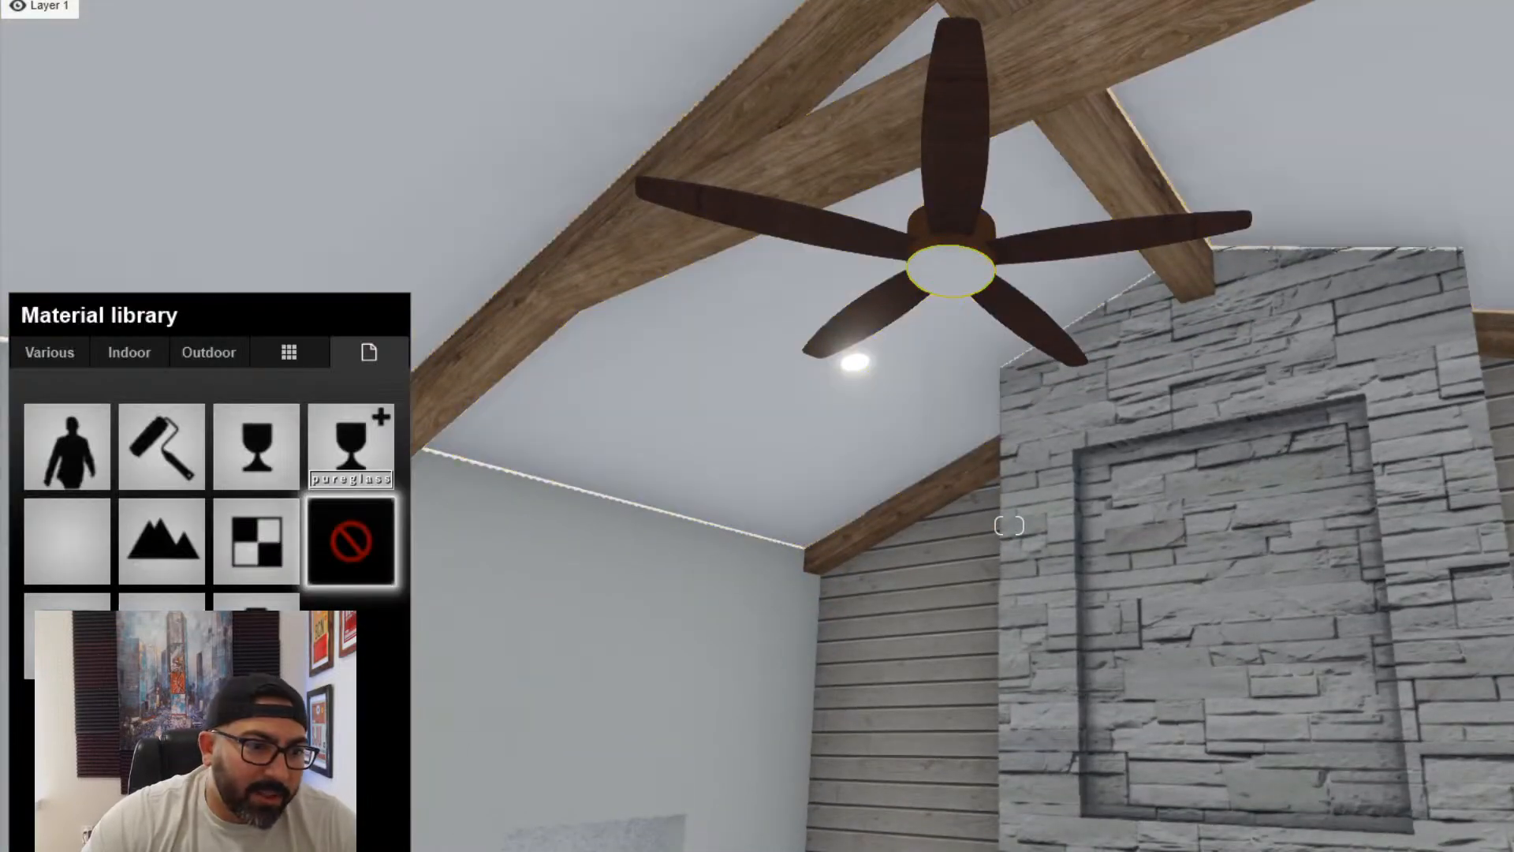
click(67, 637)
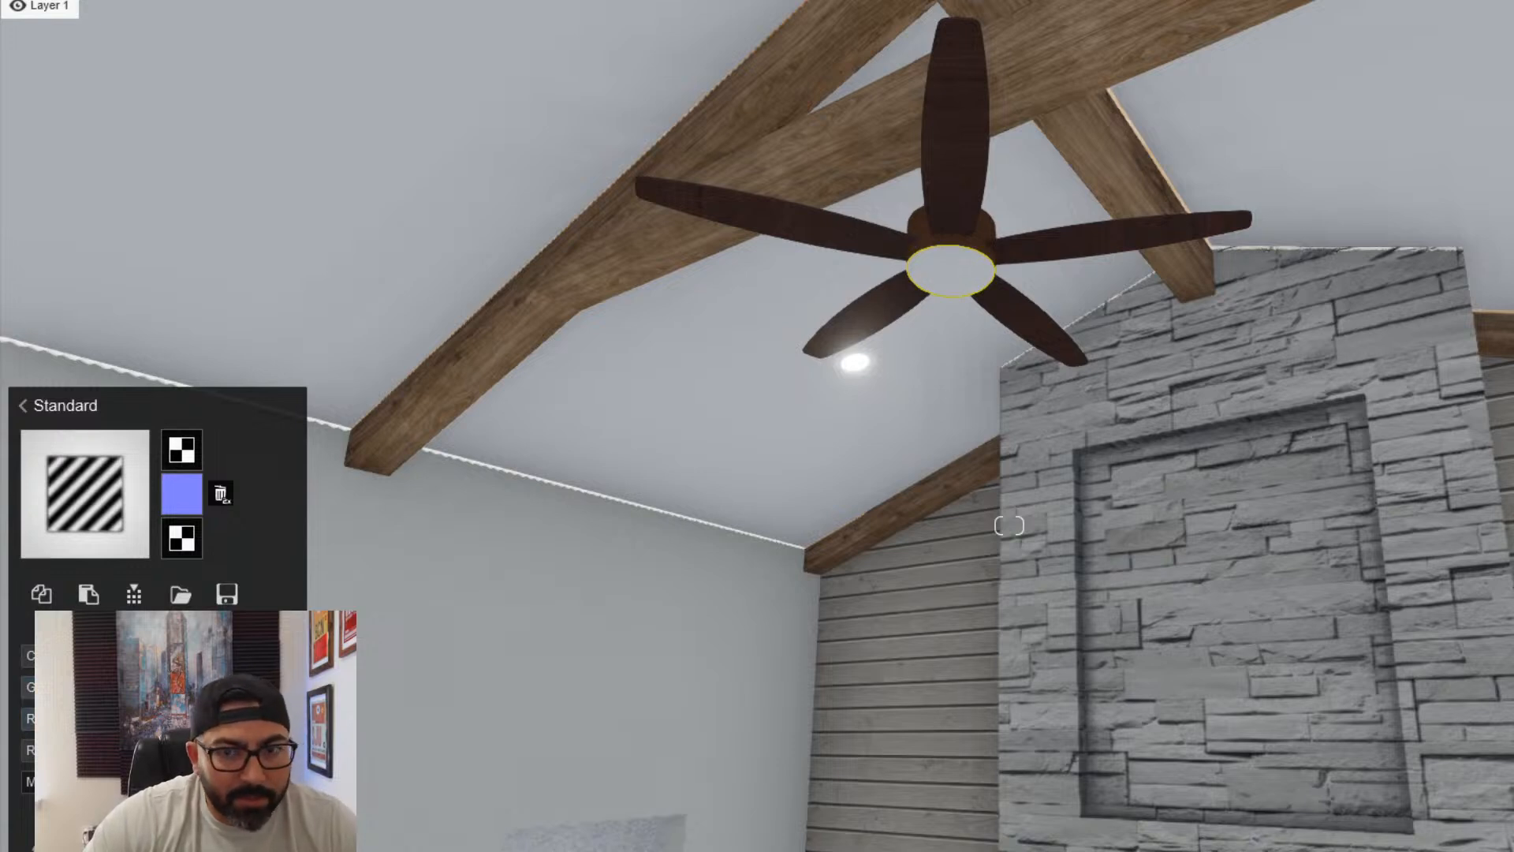
click(277, 655)
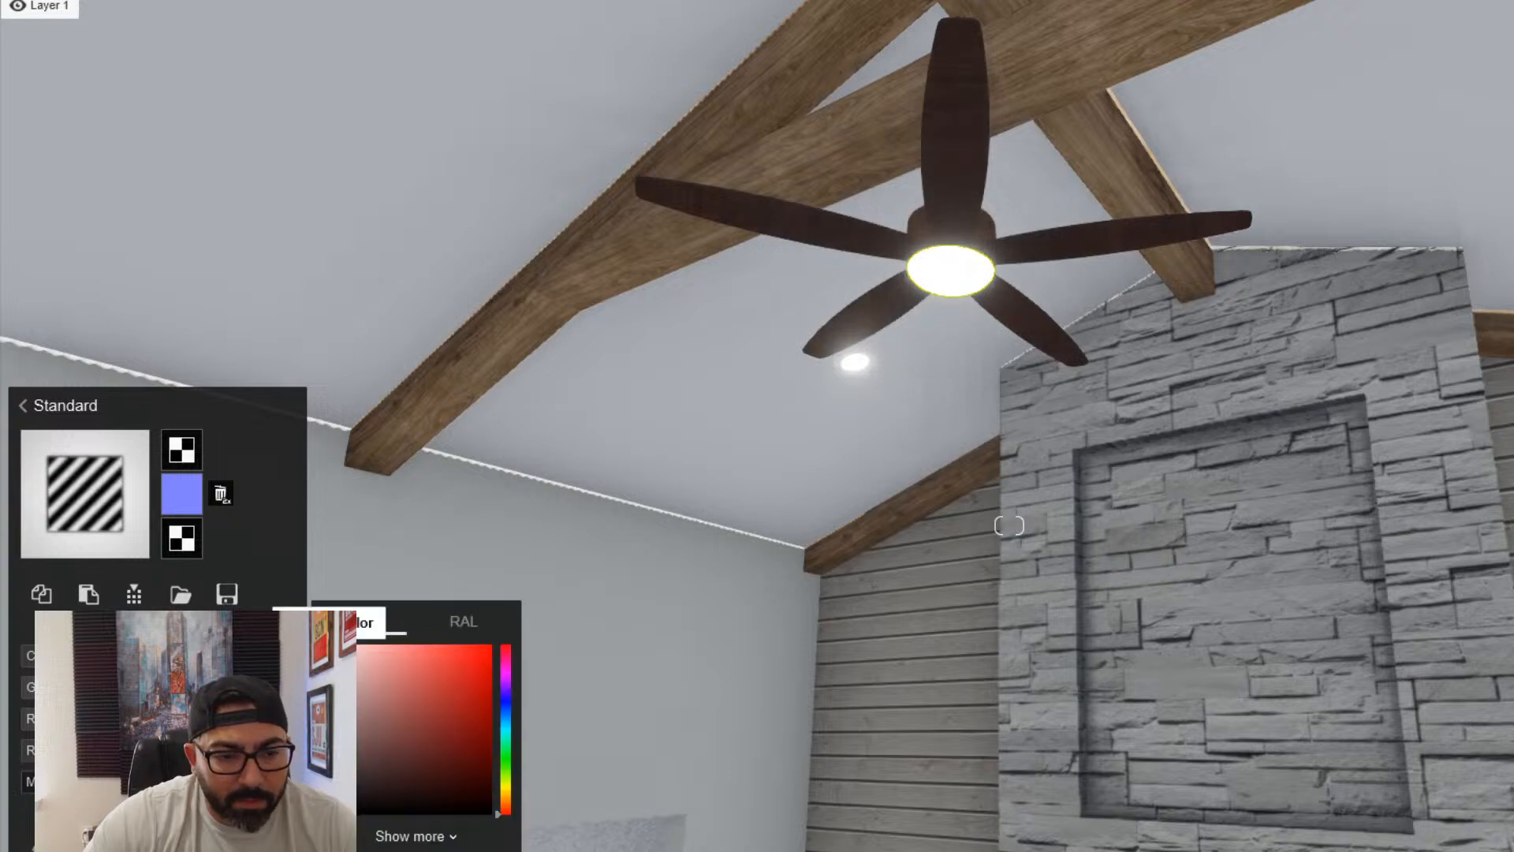
drag(511, 797, 511, 794)
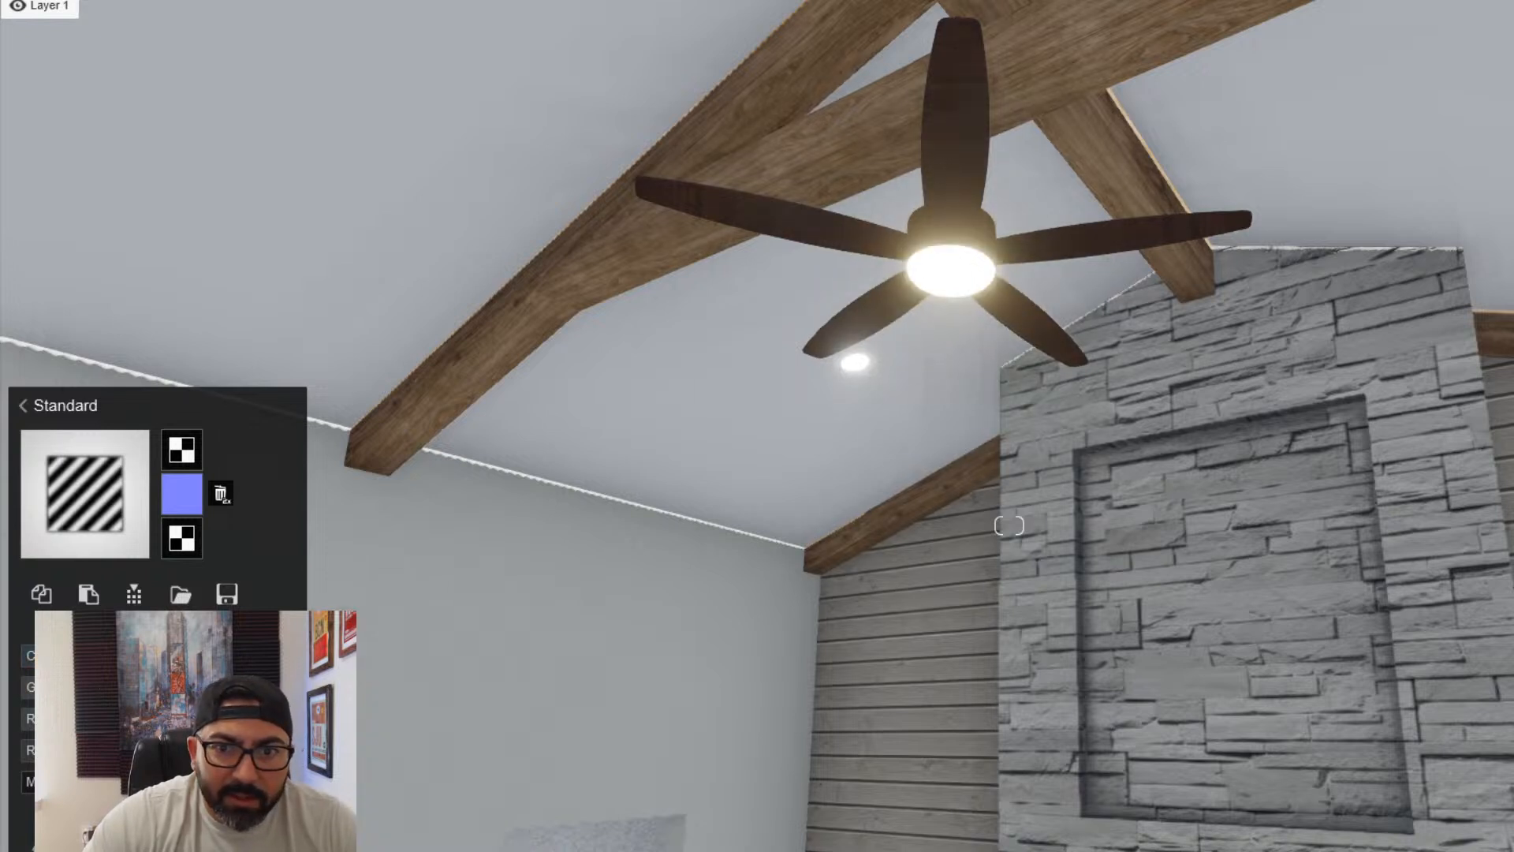
- Restore the fireplace stone's imported texture and reassign the Standard material to it
key(a)
right_drag(607, 481, 683, 548)
key(s)
click(838, 429)
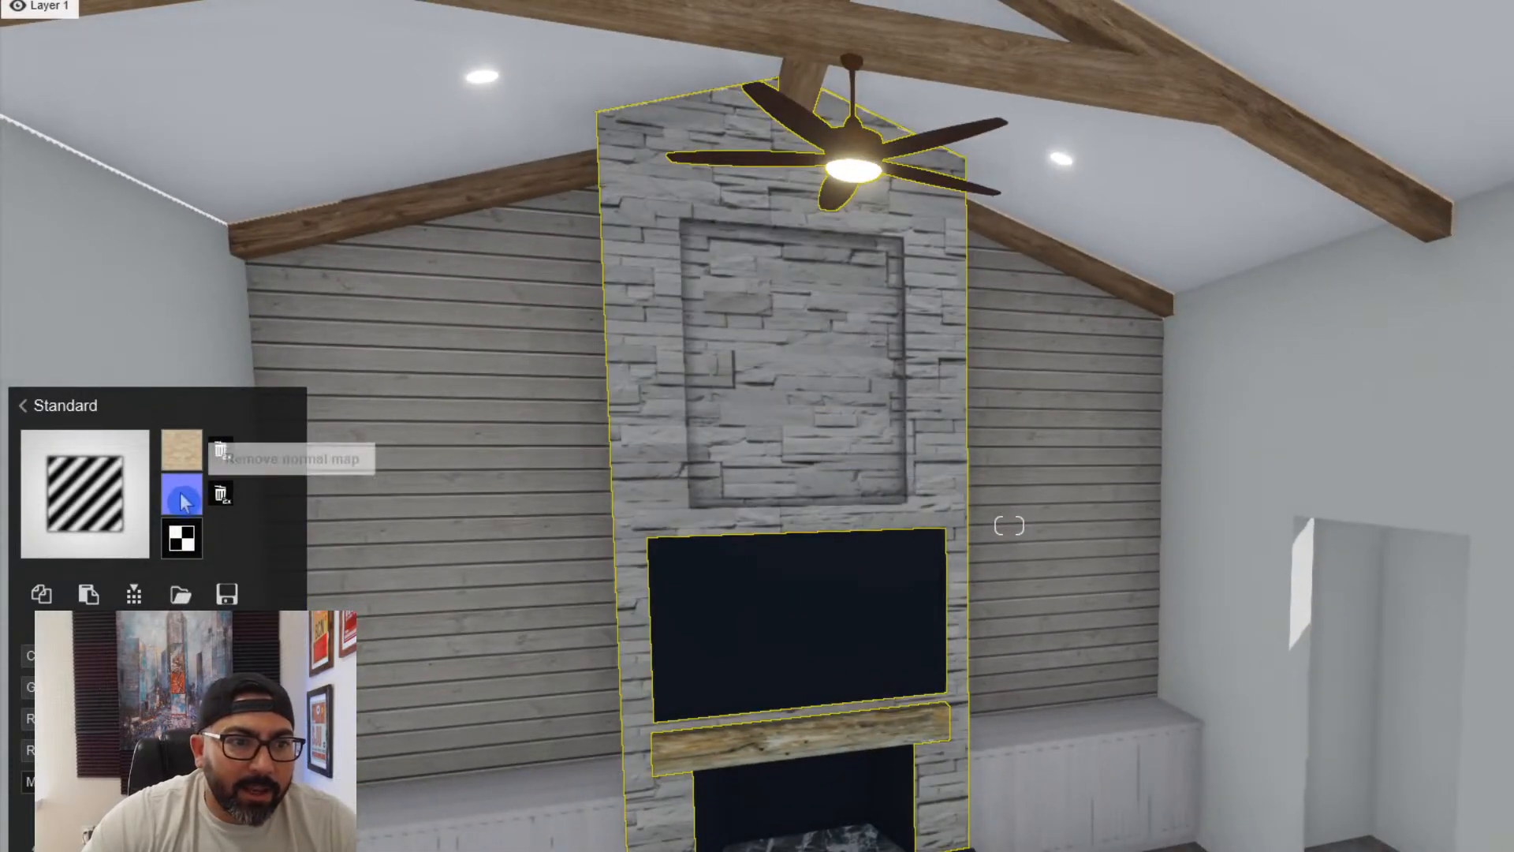
mouse_move(180, 463)
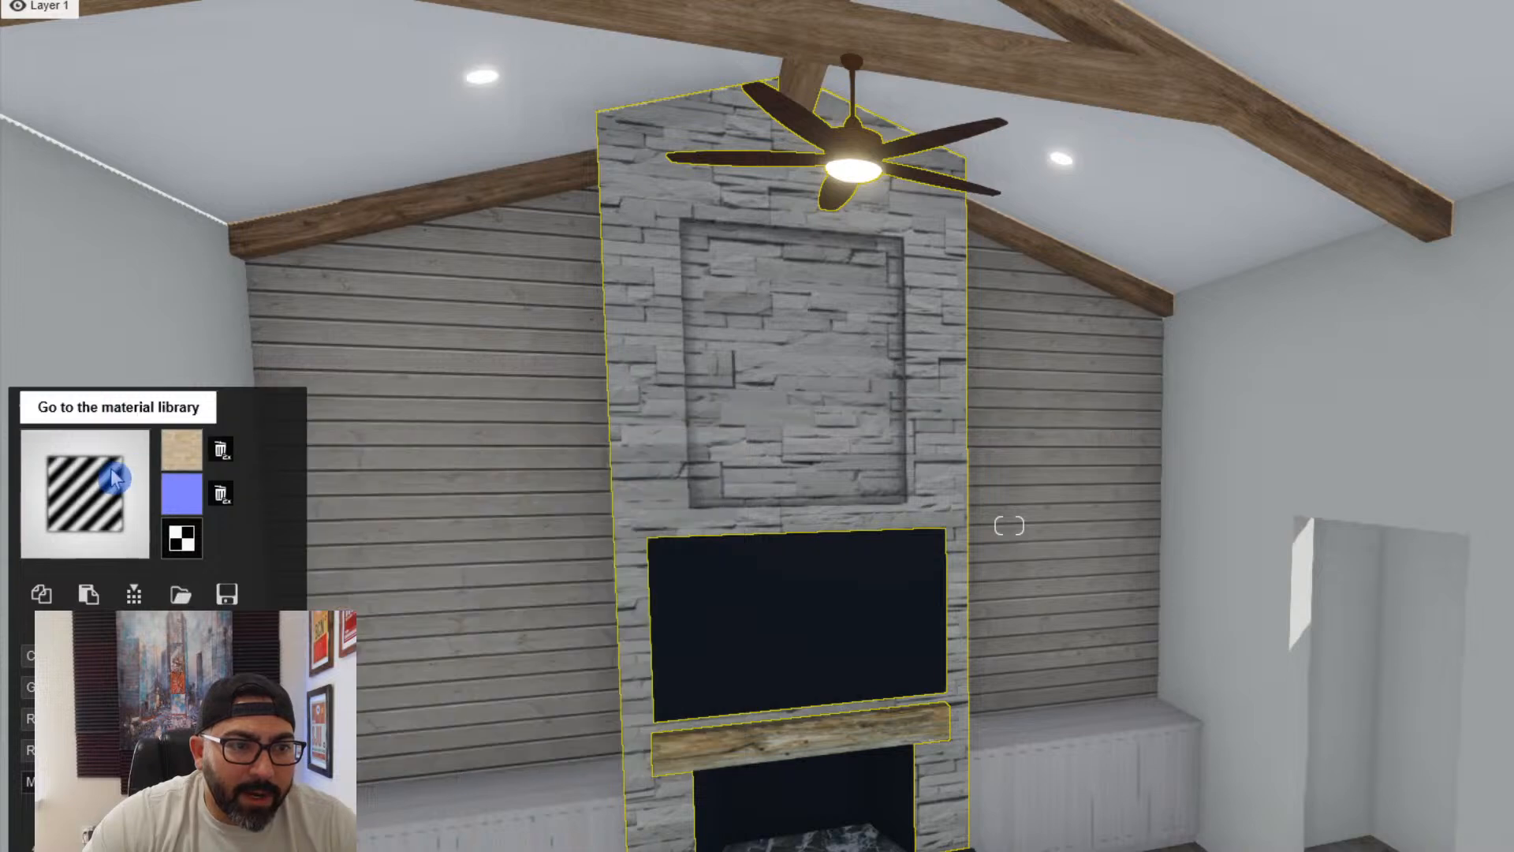
click(111, 481)
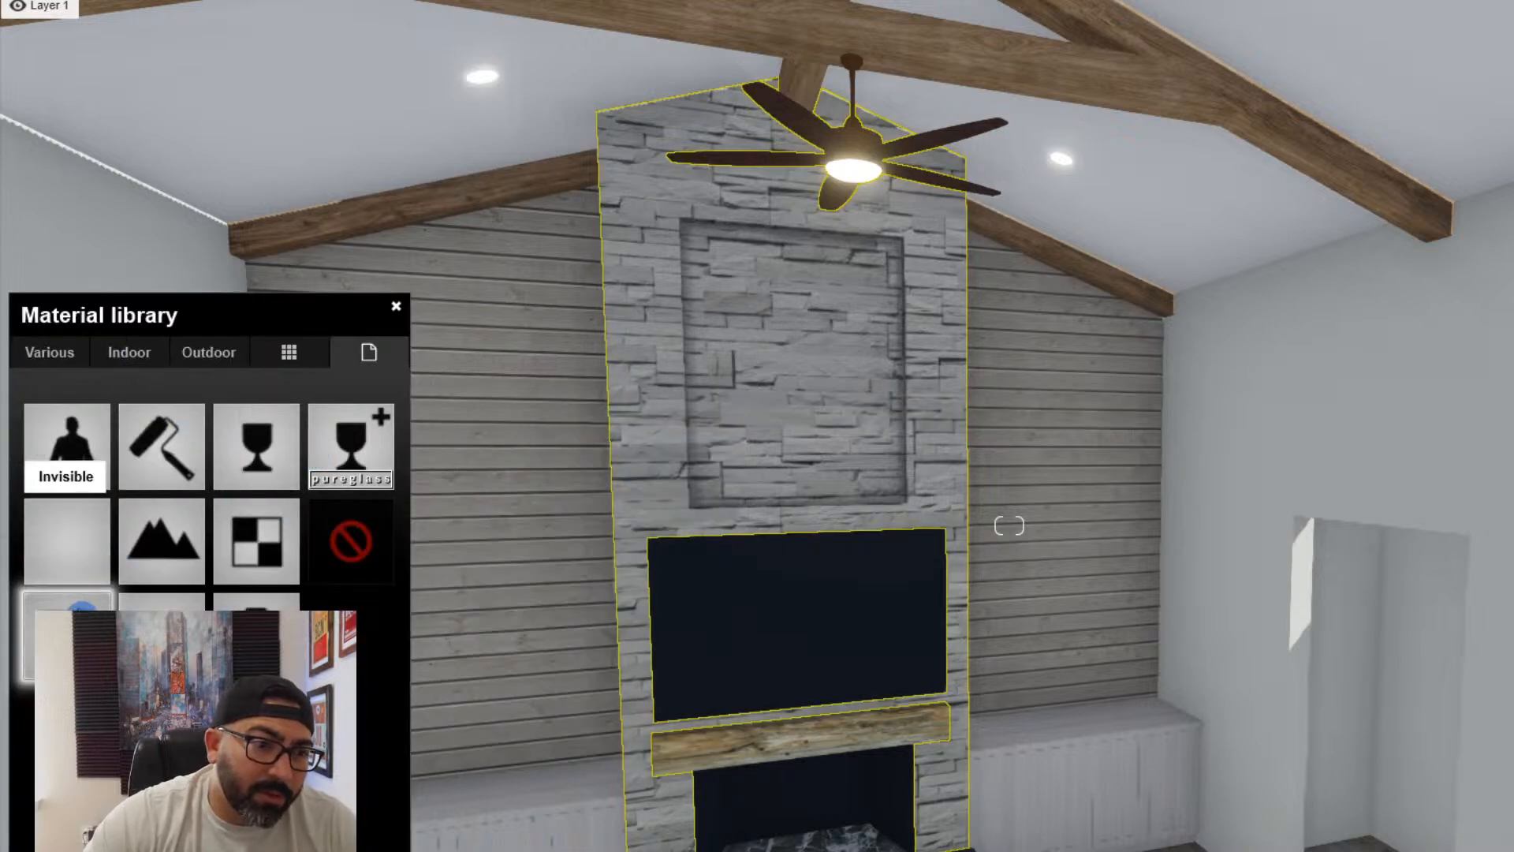
click(364, 529)
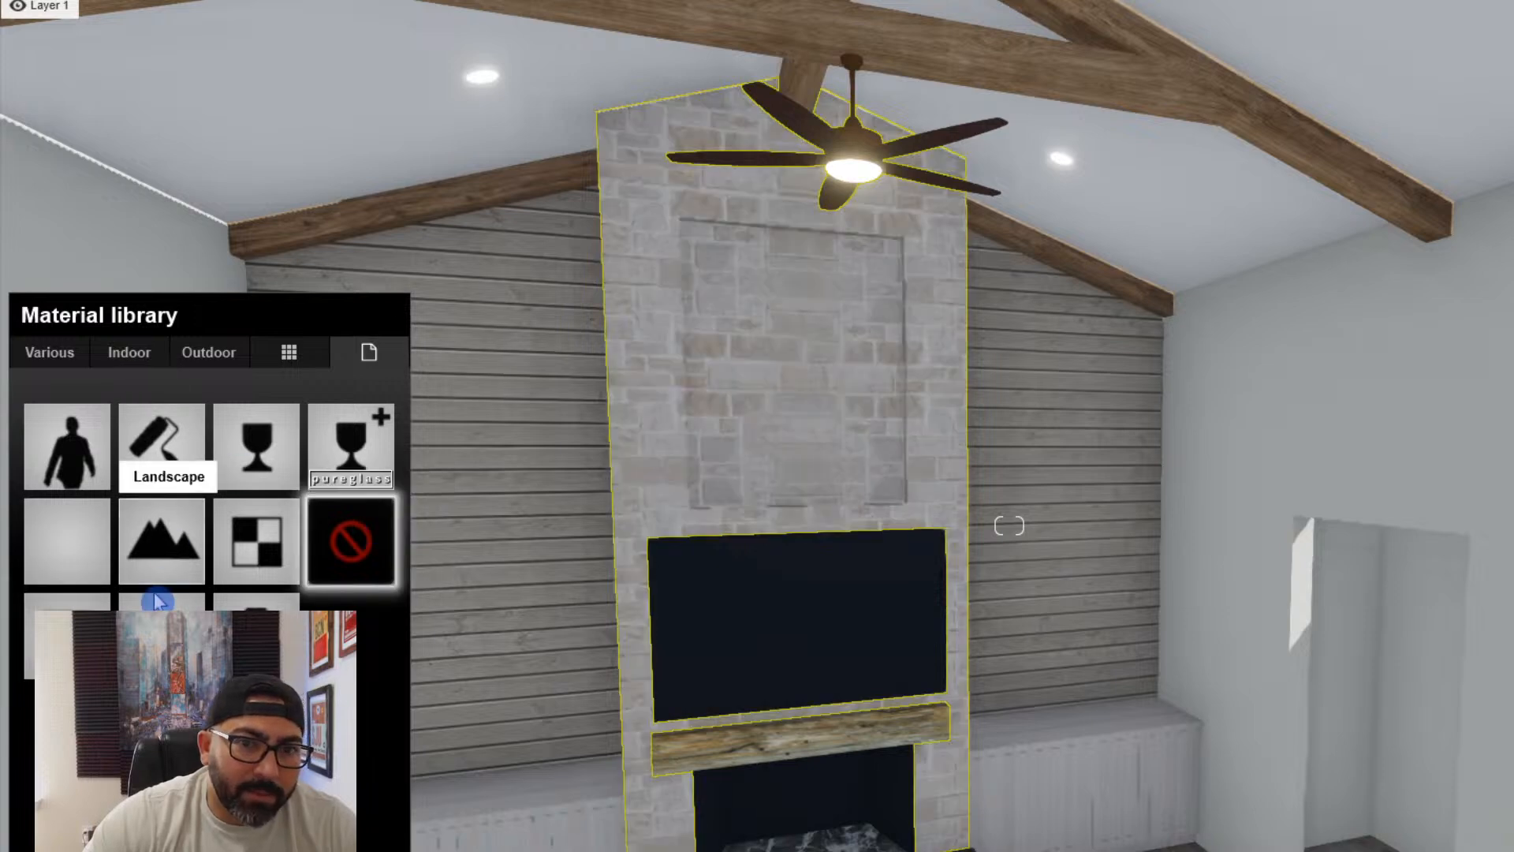
click(78, 628)
click(395, 306)
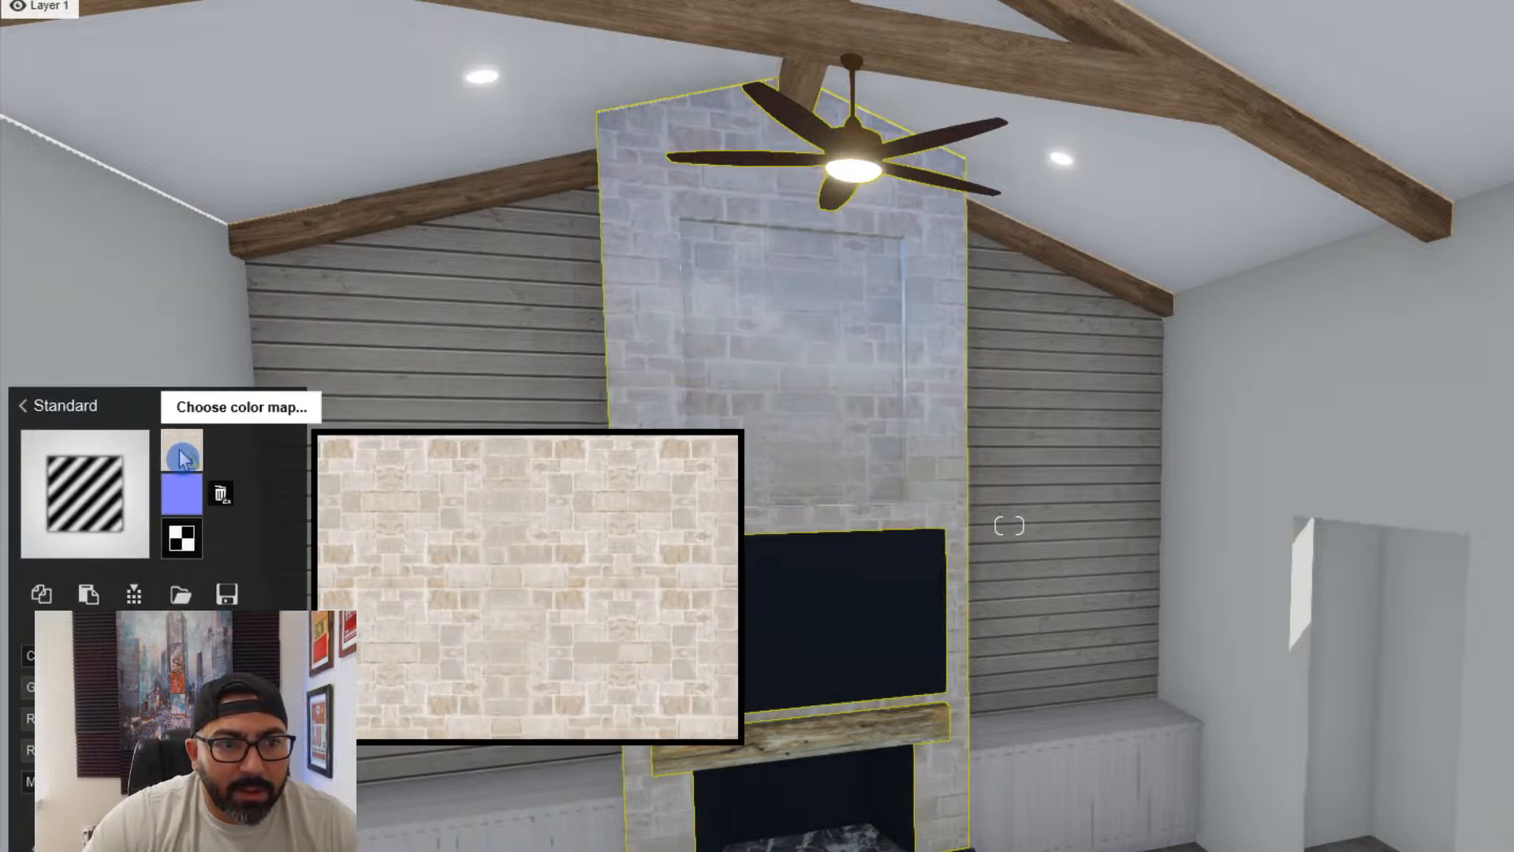
- Load "limestone lueders large texture.jpg" from the stone folder in materials as the fireplace stone's colour map
click(182, 458)
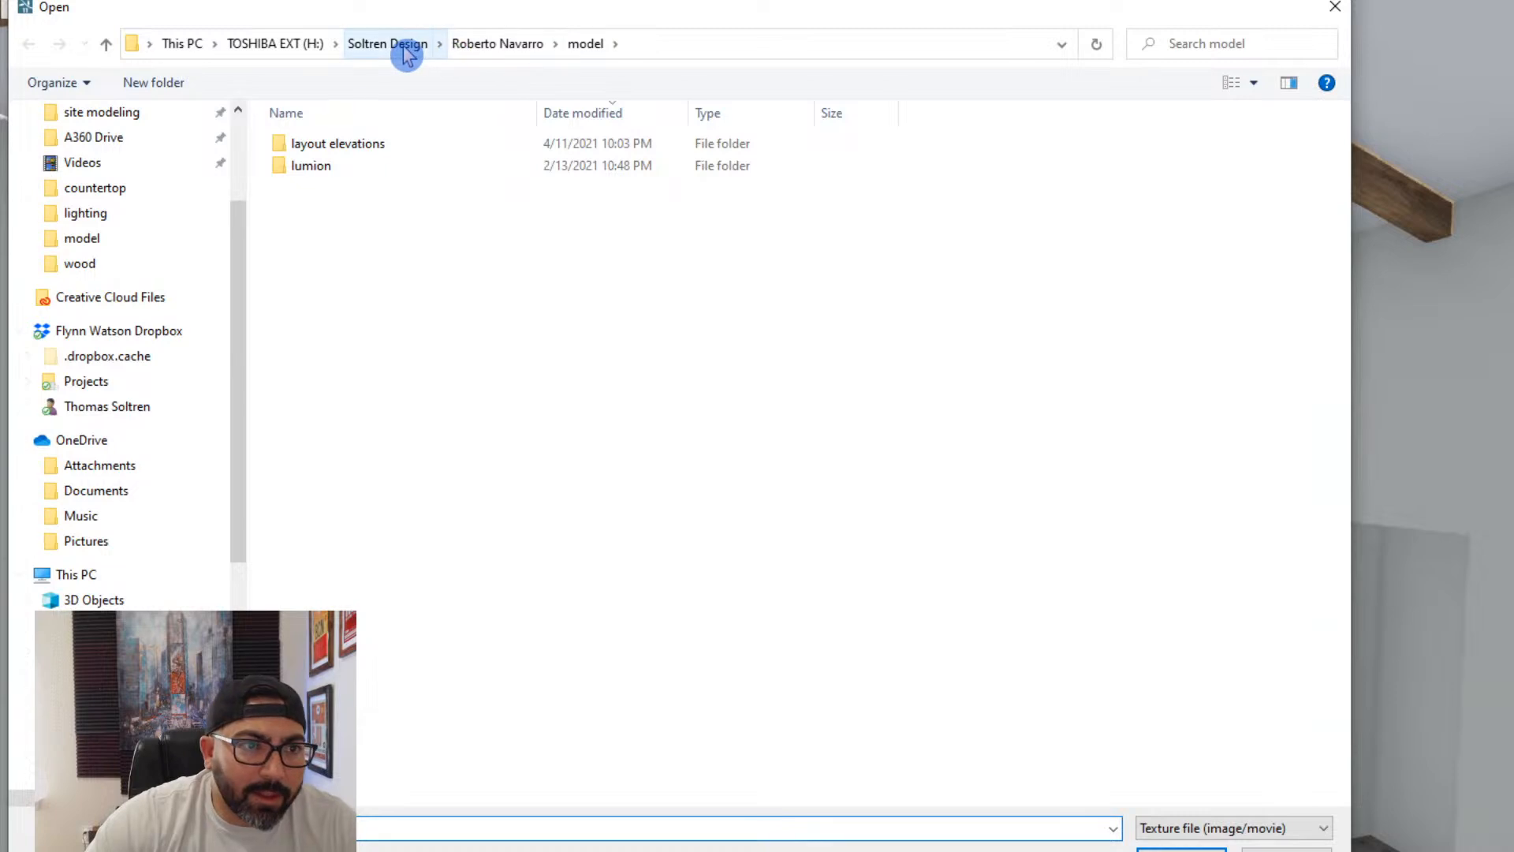
scroll(152, 220, up, 2)
click(193, 213)
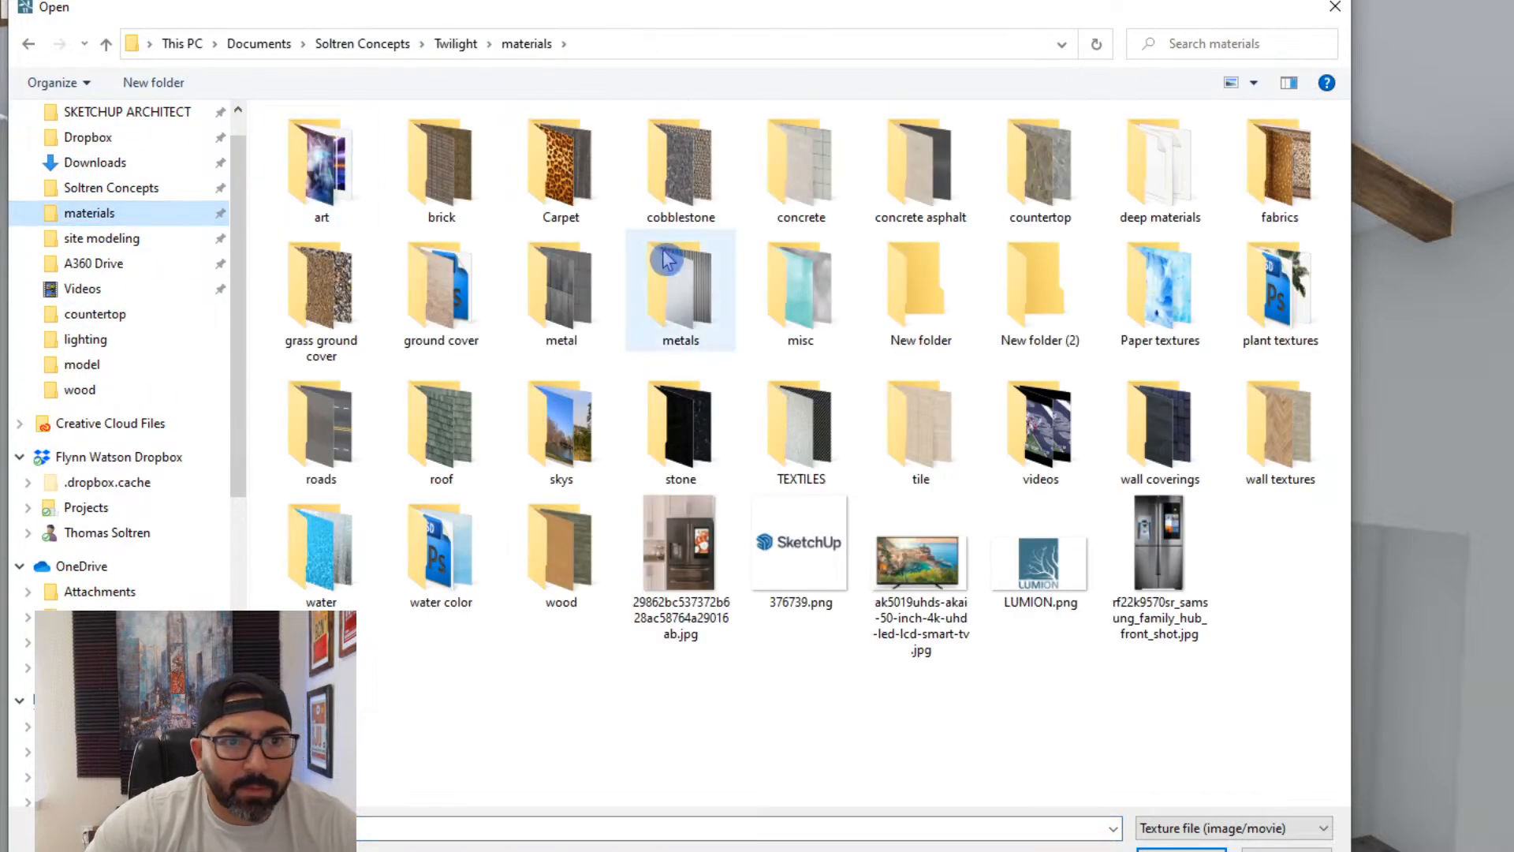
click(672, 282)
key(s)
key(s)
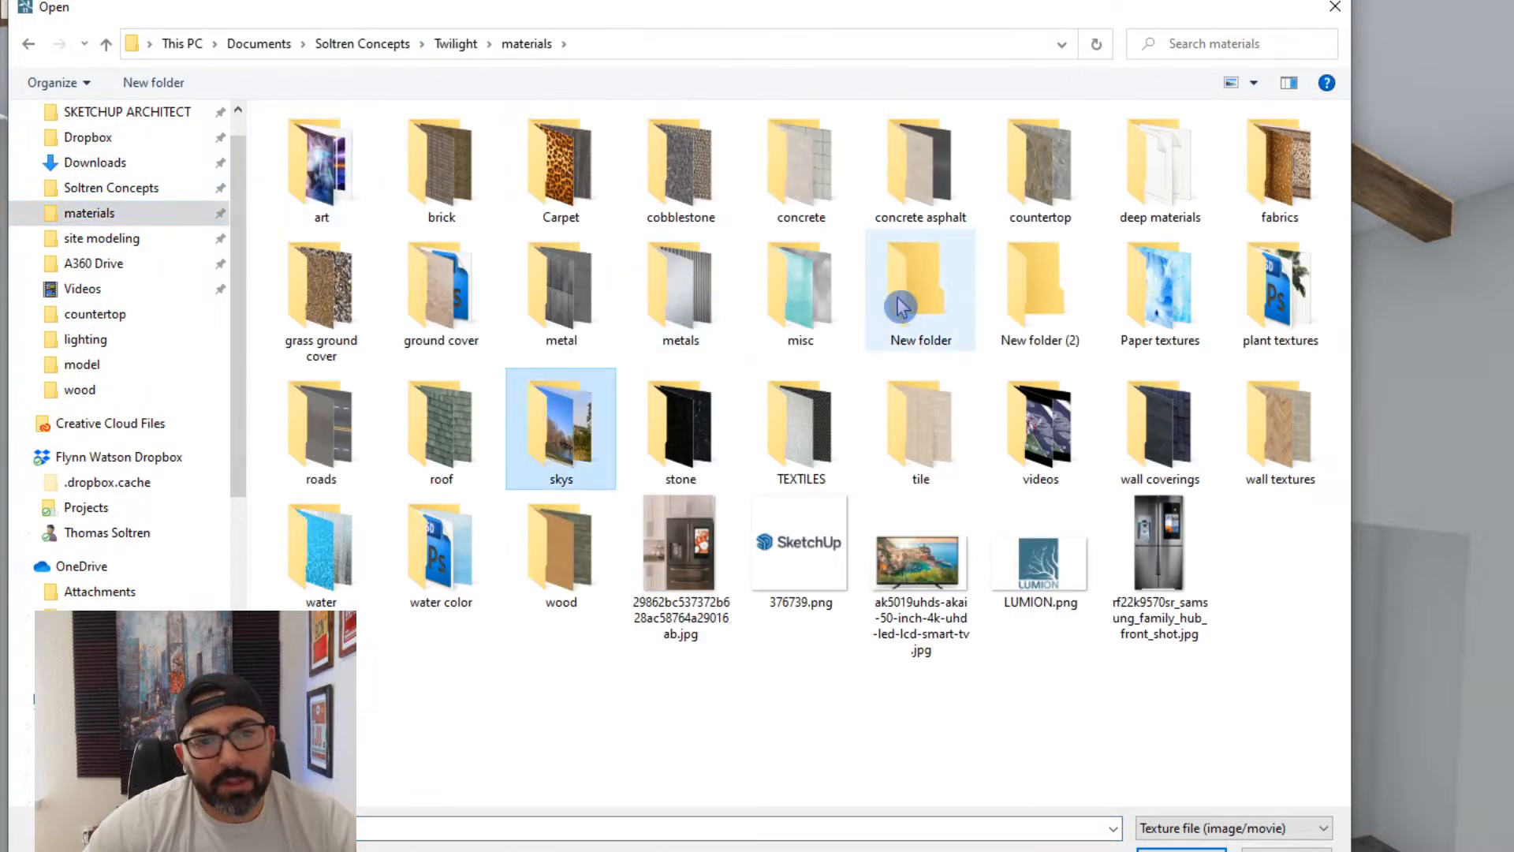
key(Return)
key(l)
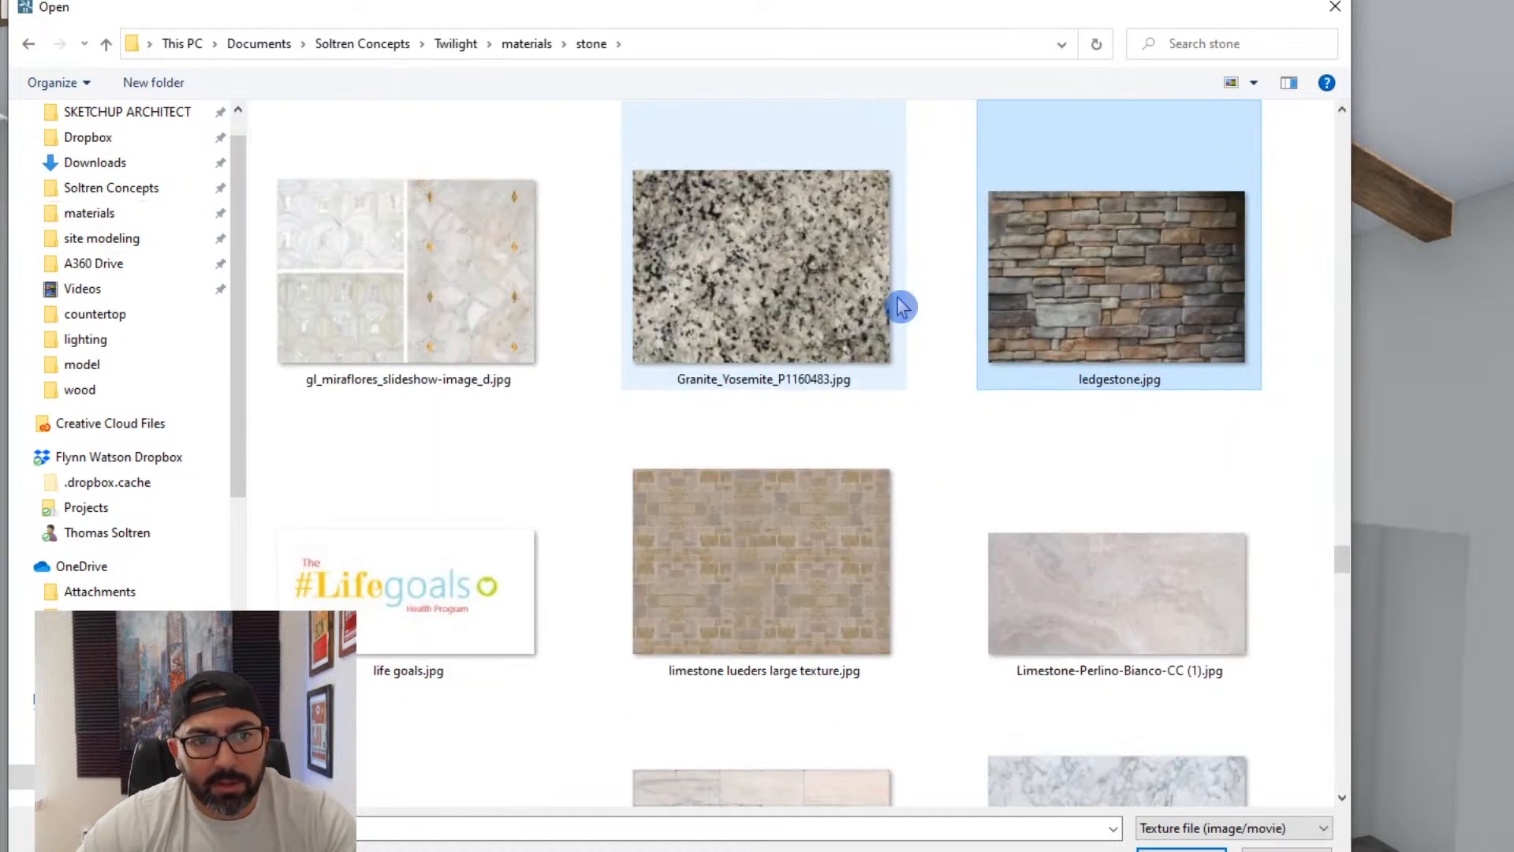
key(l)
key(l)
key(Return)
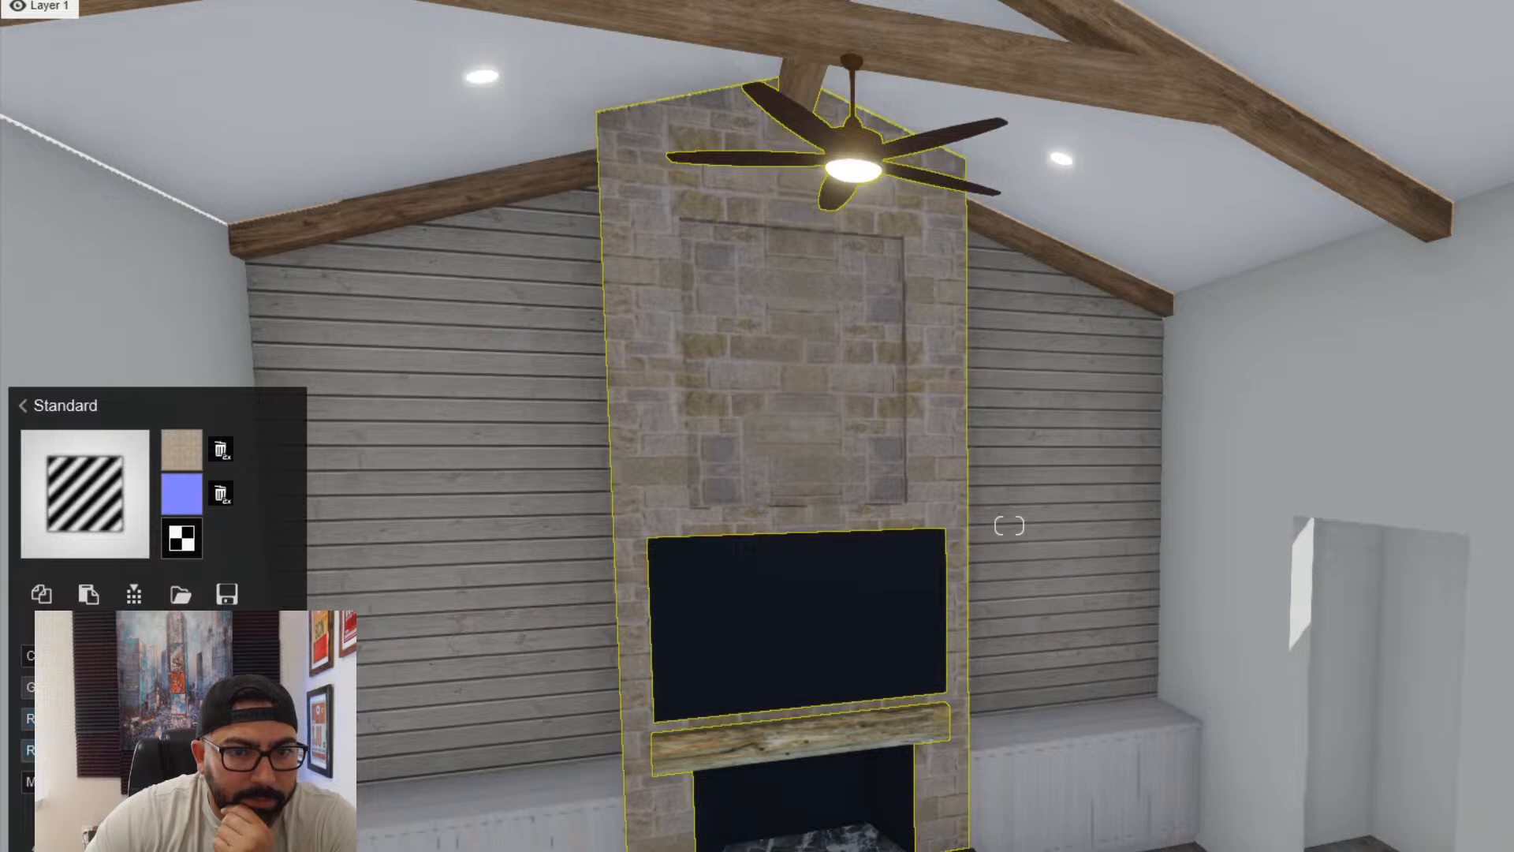
- Adjust the fireplace limestone's colorization using a pale, desaturated yellow-orange tint and review it against the whole fireplace wall
scroll(1010, 526, up, 3)
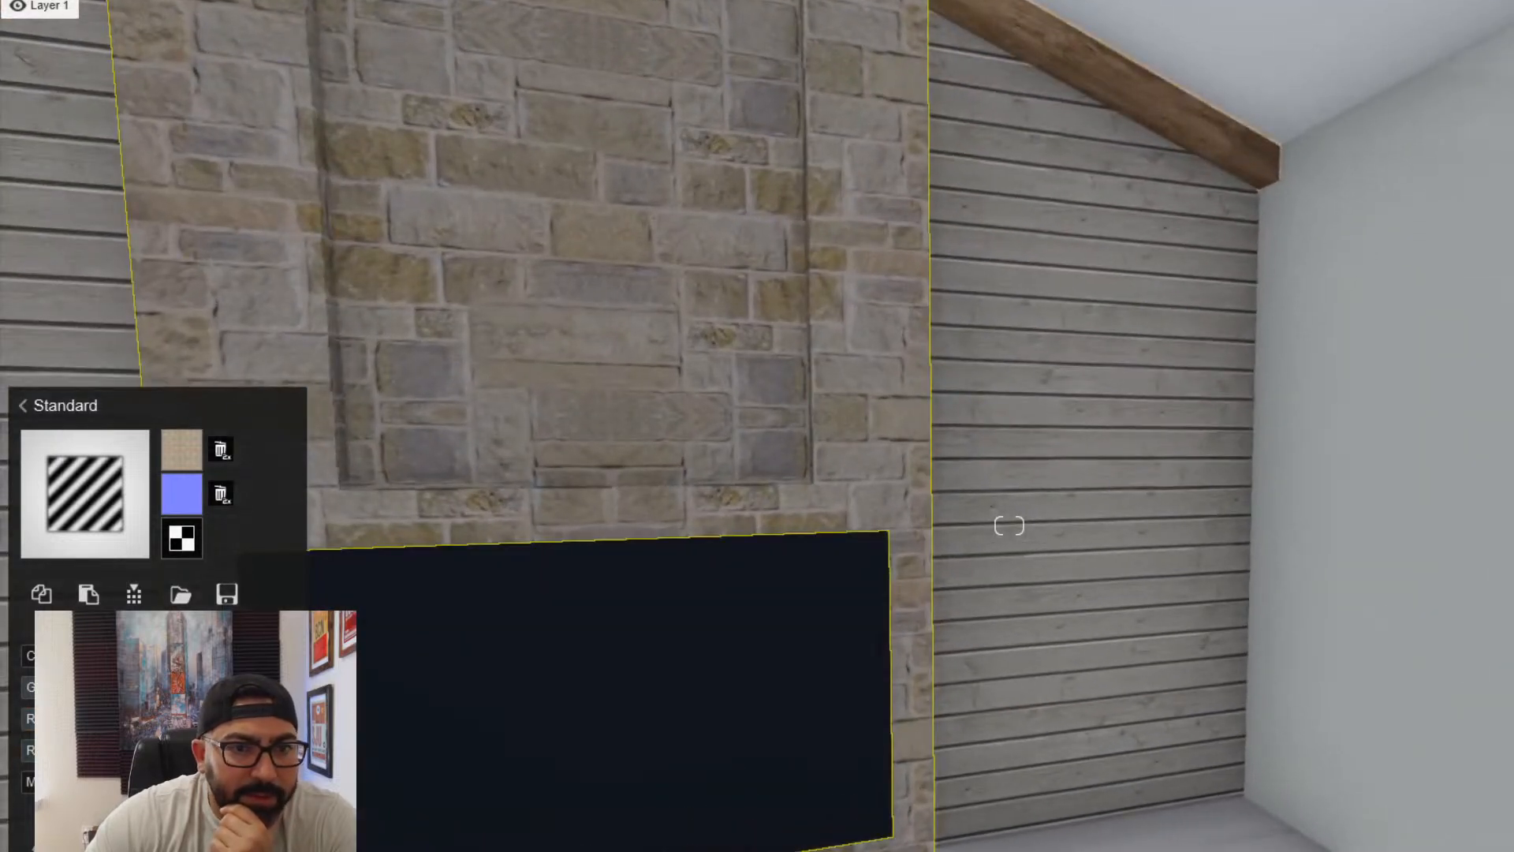
drag(47, 655, 118, 655)
click(286, 655)
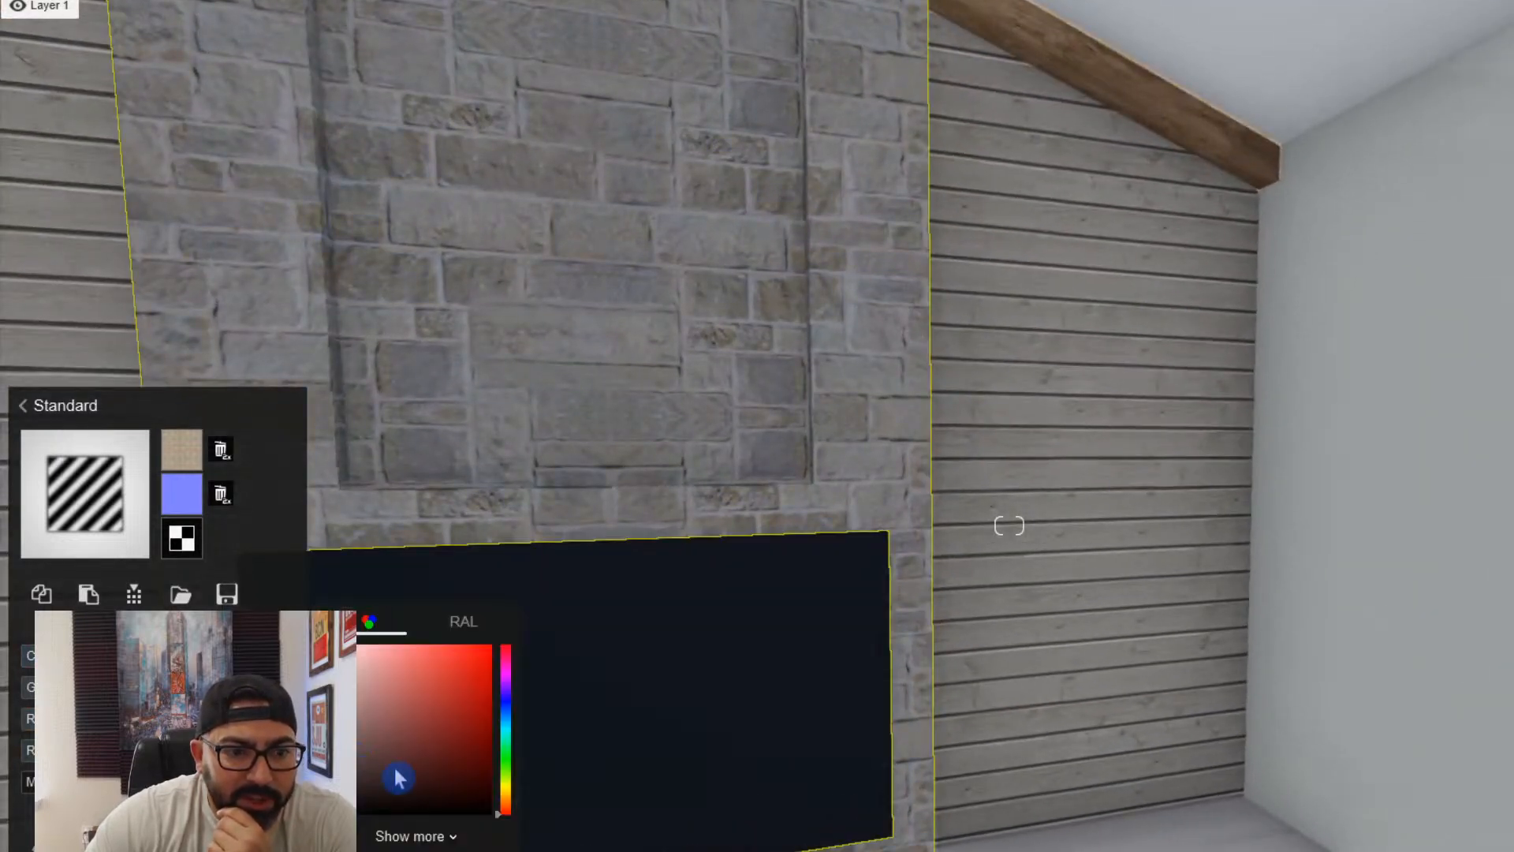
drag(512, 809, 504, 790)
click(406, 775)
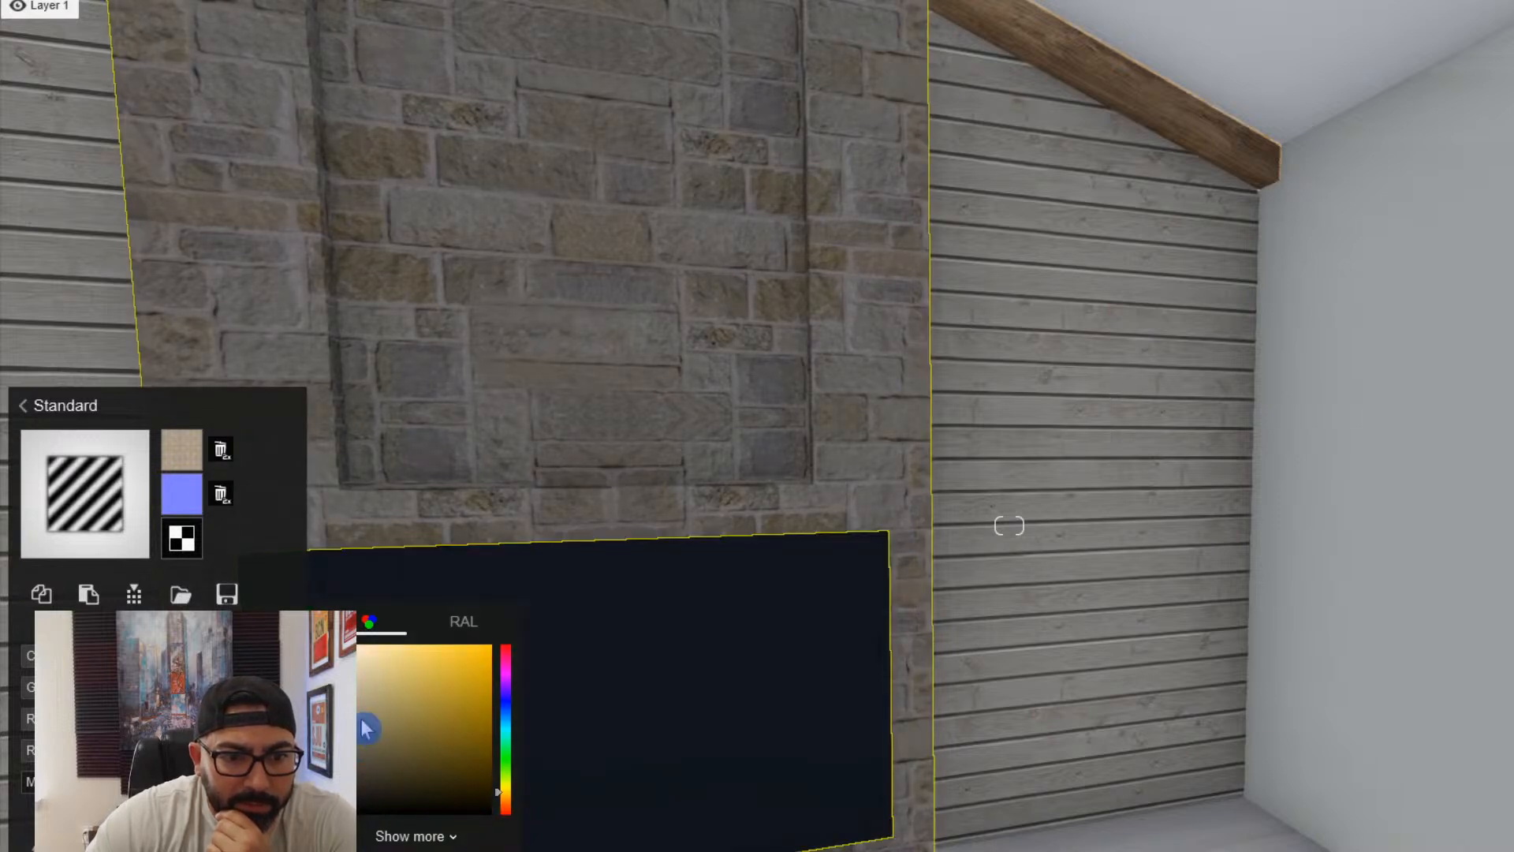
drag(367, 724, 360, 688)
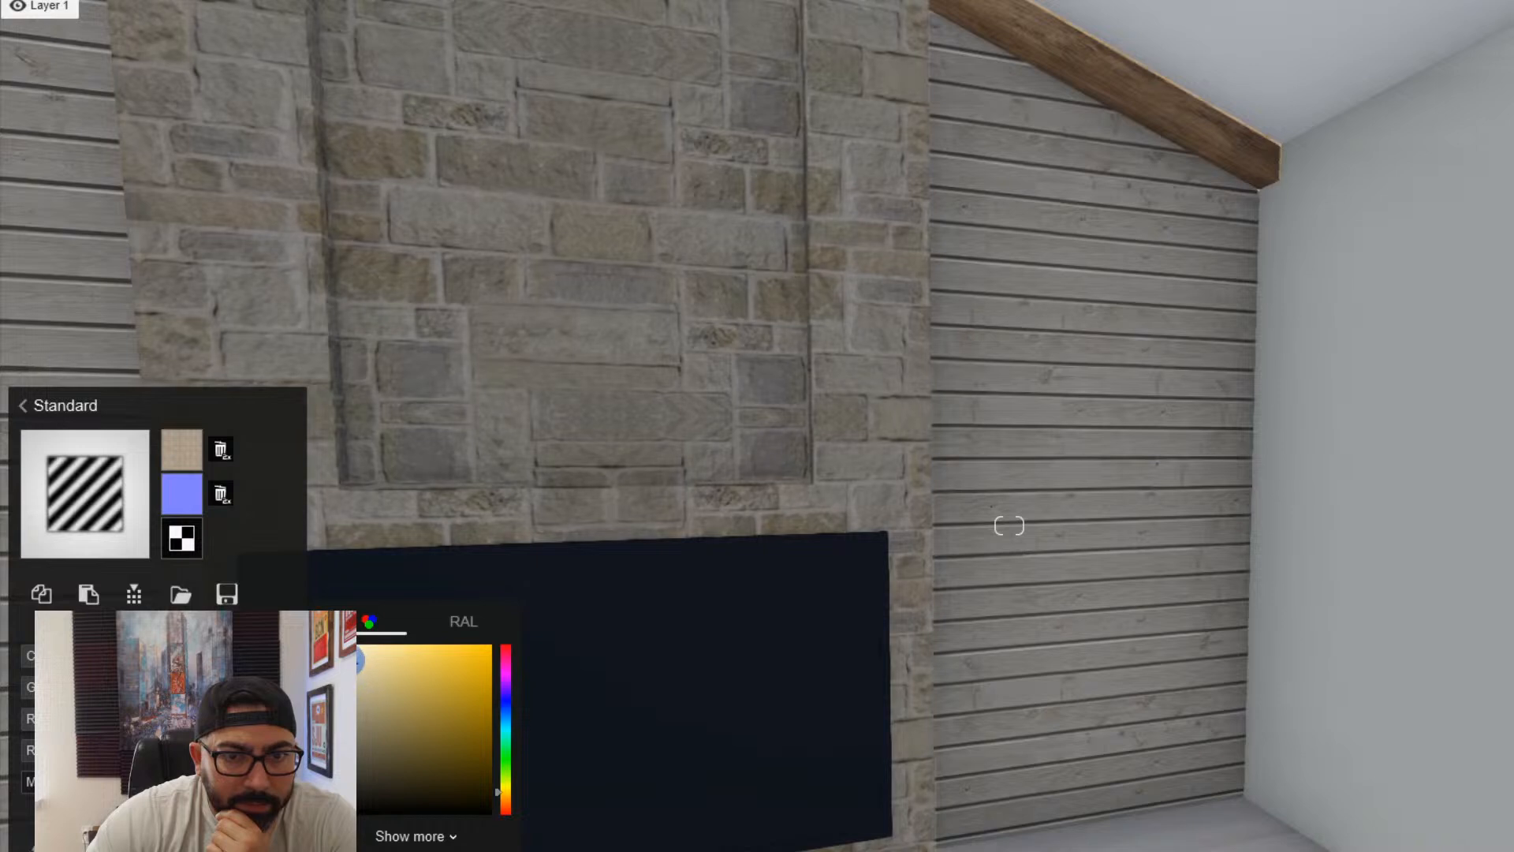
drag(47, 655, 189, 655)
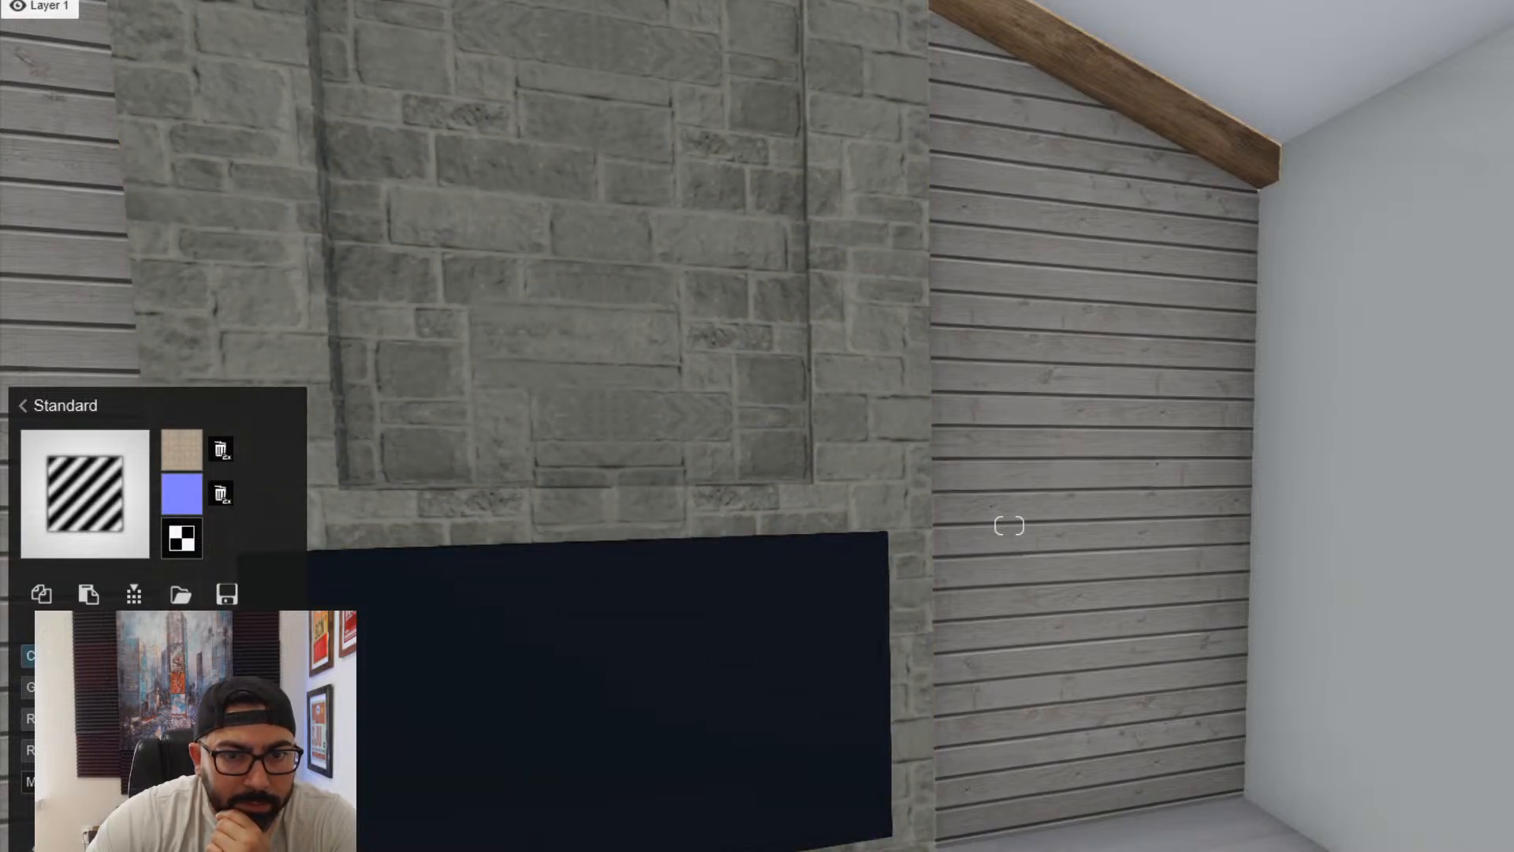
key(s)
mouse_move(606, 644)
right_down()
mouse_move(579, 640)
mouse_move(578, 656)
right_up()
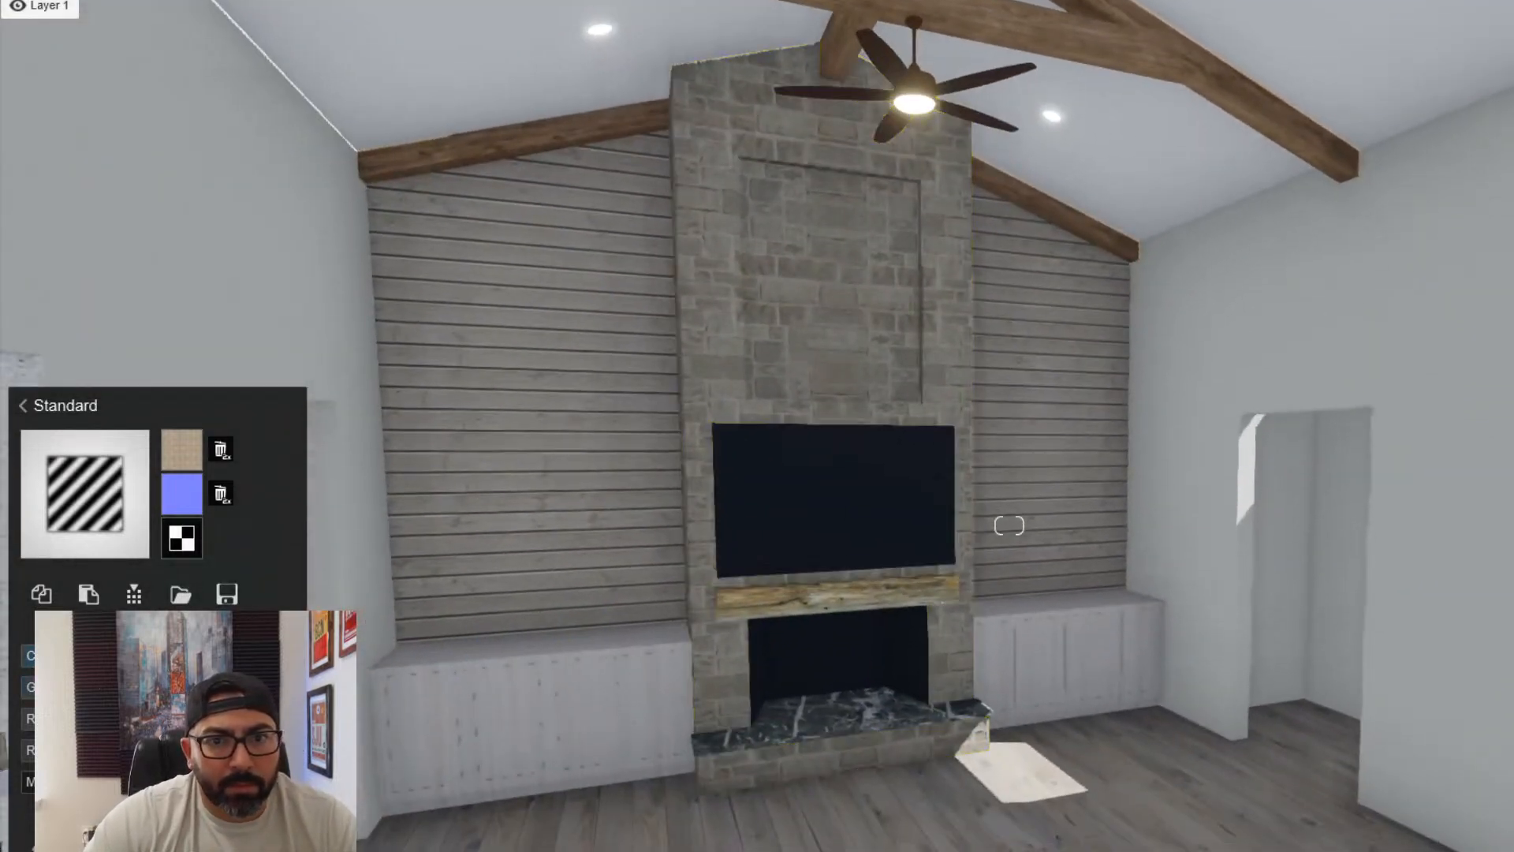
- Assign the Standard material to the shiplap walls flanking the fireplace and adjust their colorization
click(517, 451)
click(68, 541)
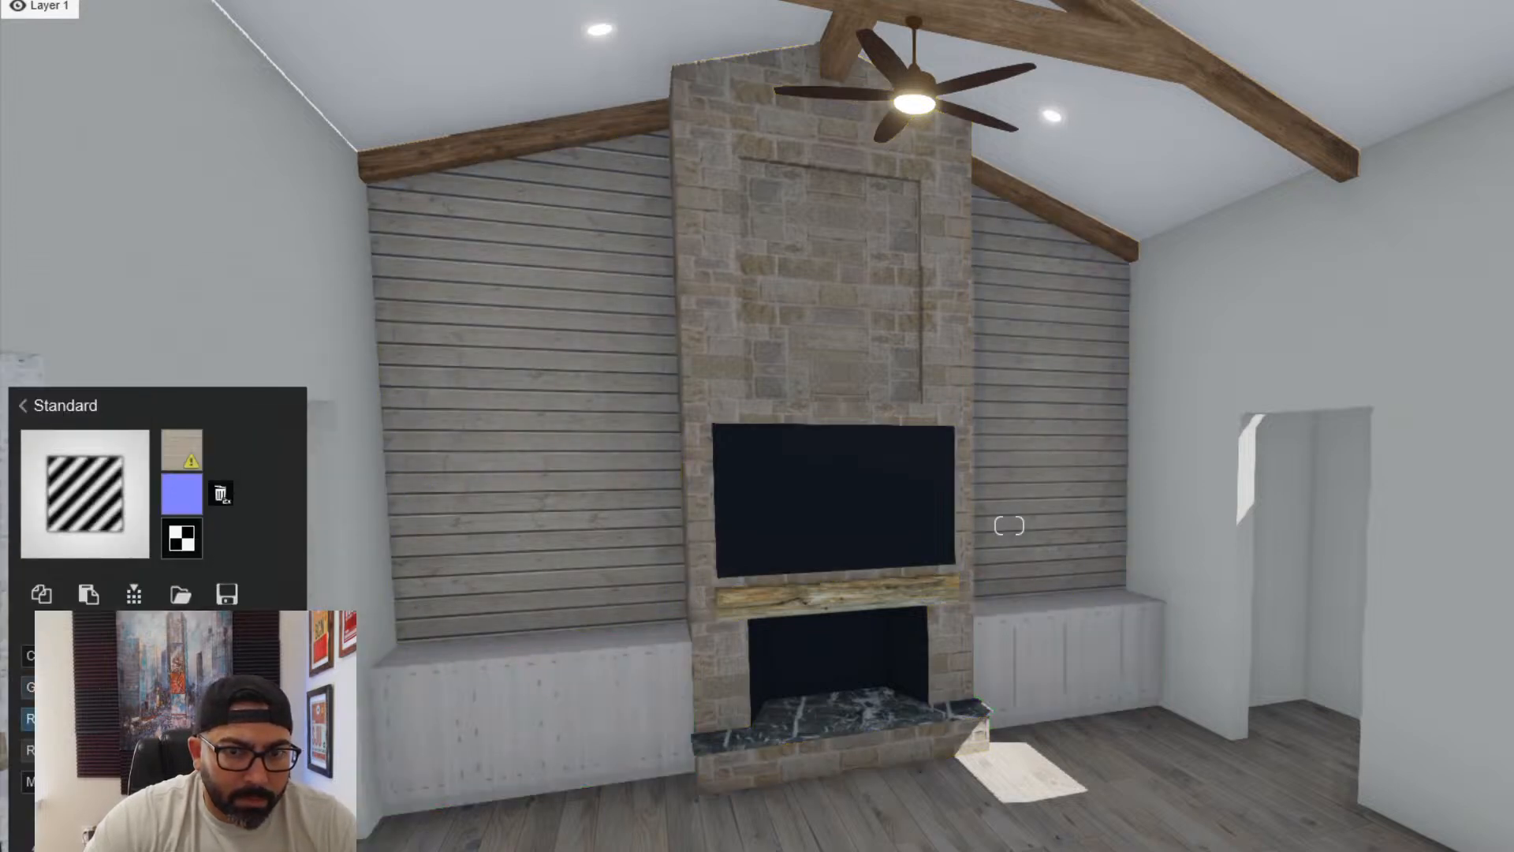
drag(87, 655, 135, 655)
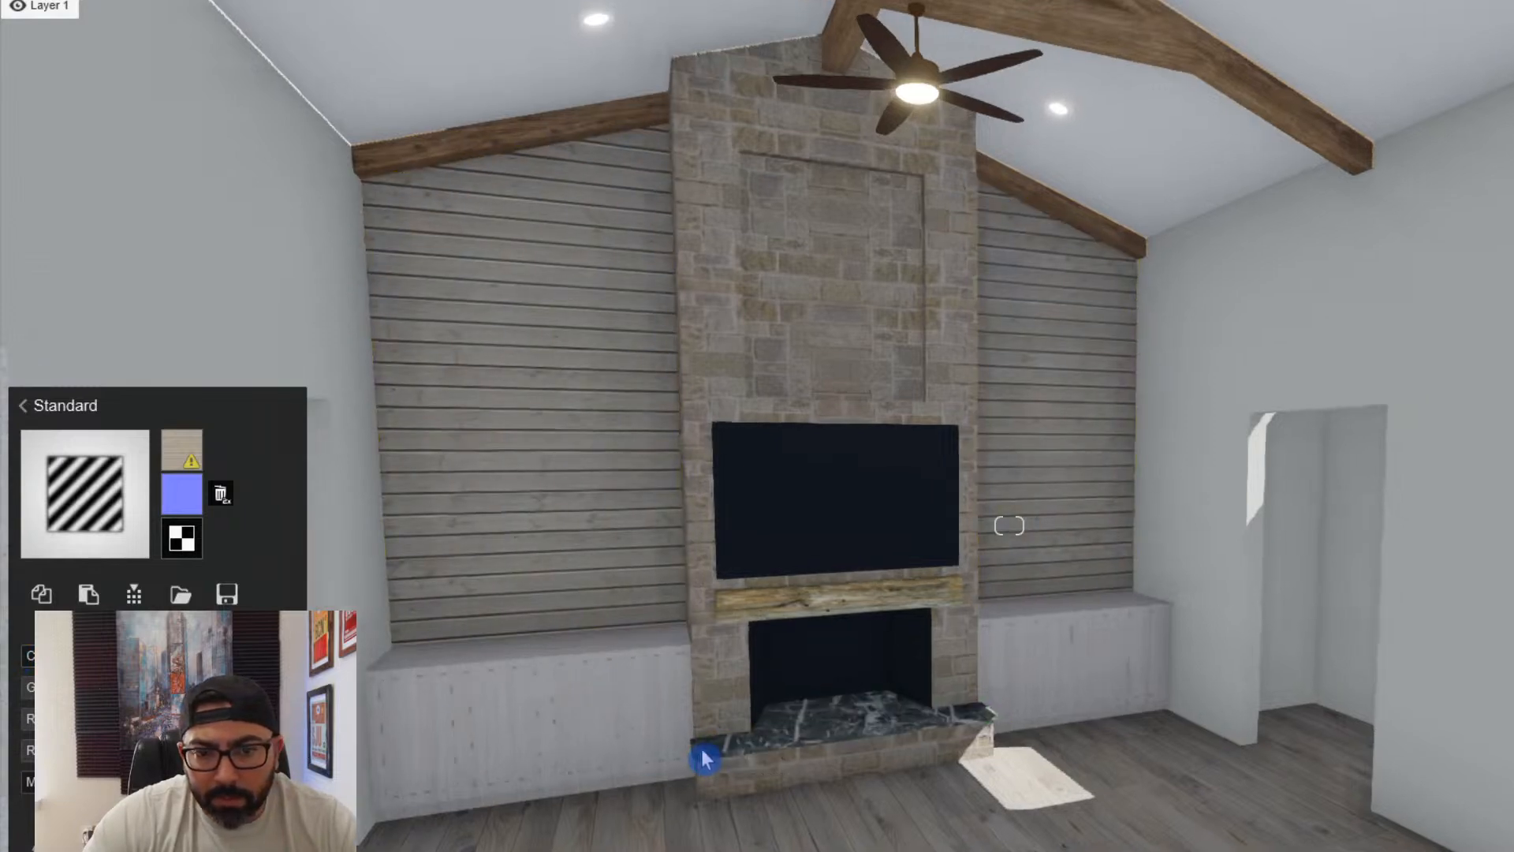
- Assign the Standard material to the TV screen above the mantel and raise its gloss and reflectivity
scroll(720, 731, up, 5)
click(708, 482)
click(213, 551)
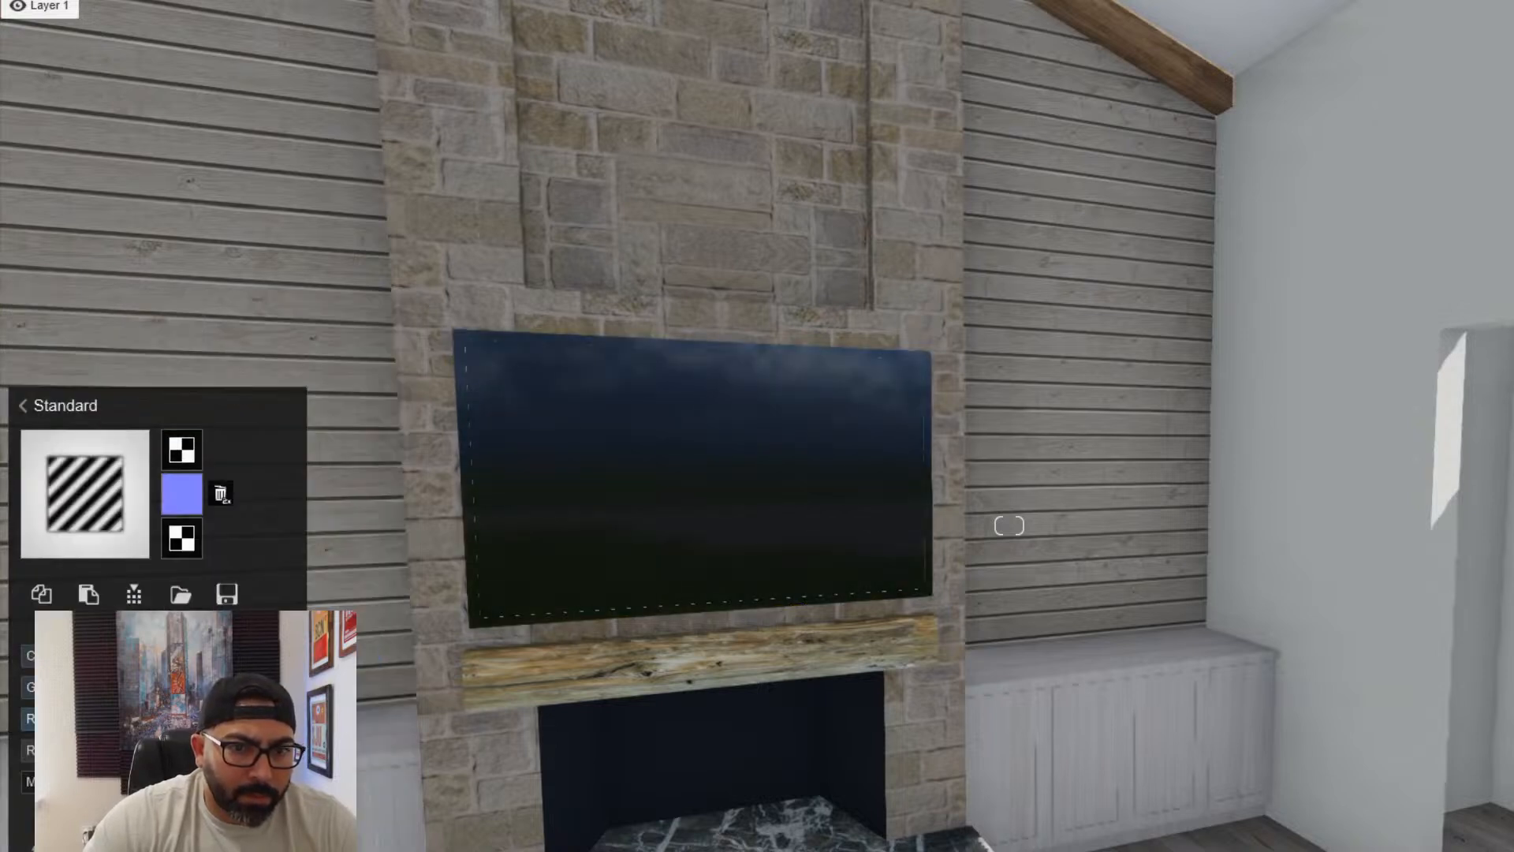
drag(228, 686, 213, 718)
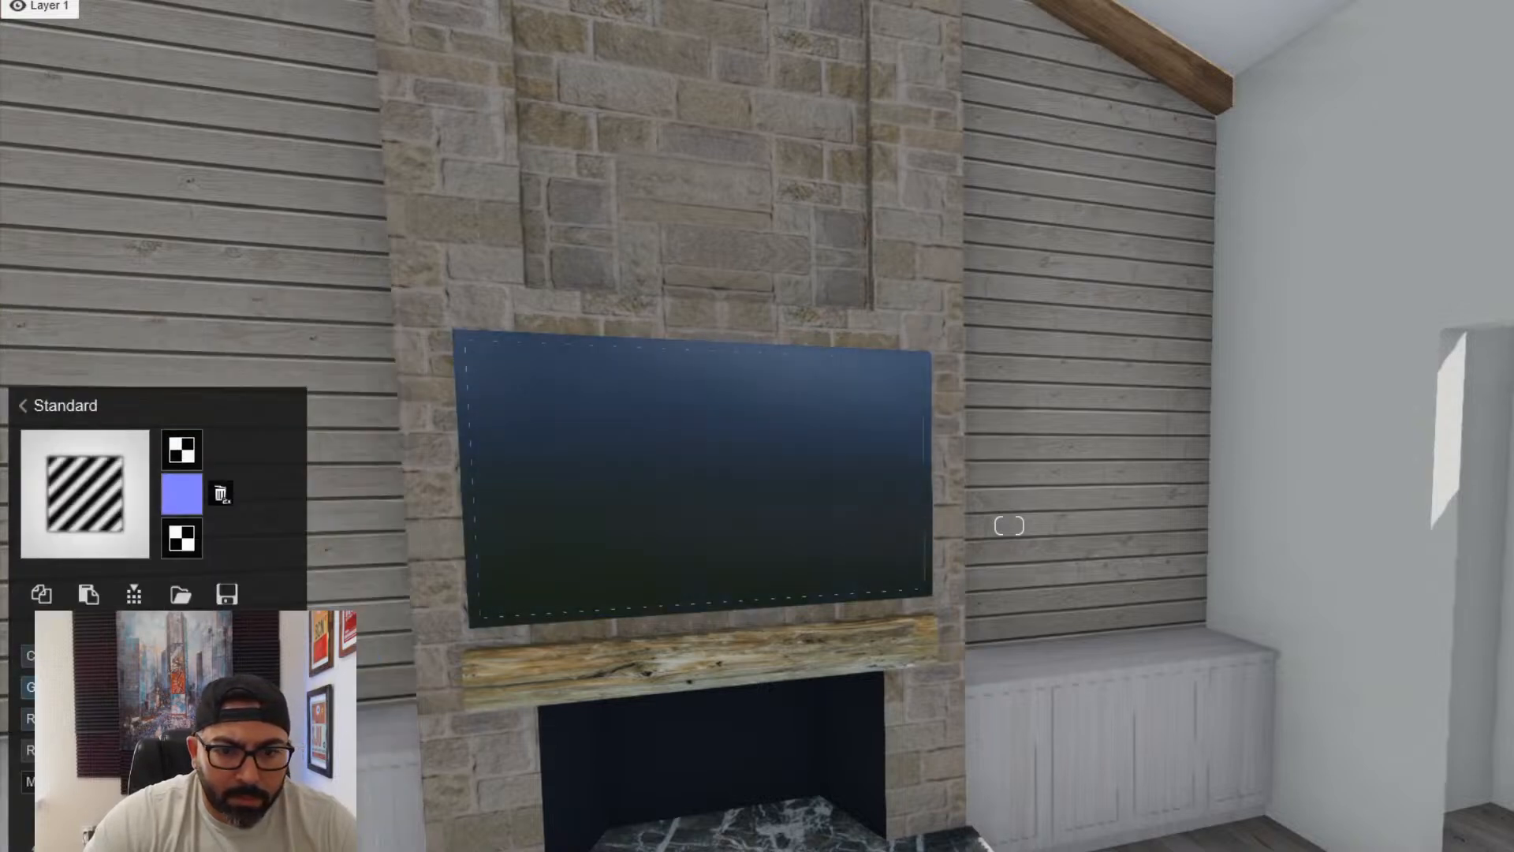
- Assign the Standard material to the dark marble hearth slab and raise its gloss and reflectivity
scroll(509, 536, down, 3)
right_drag(509, 536, 696, 632)
scroll(696, 631, up, 2)
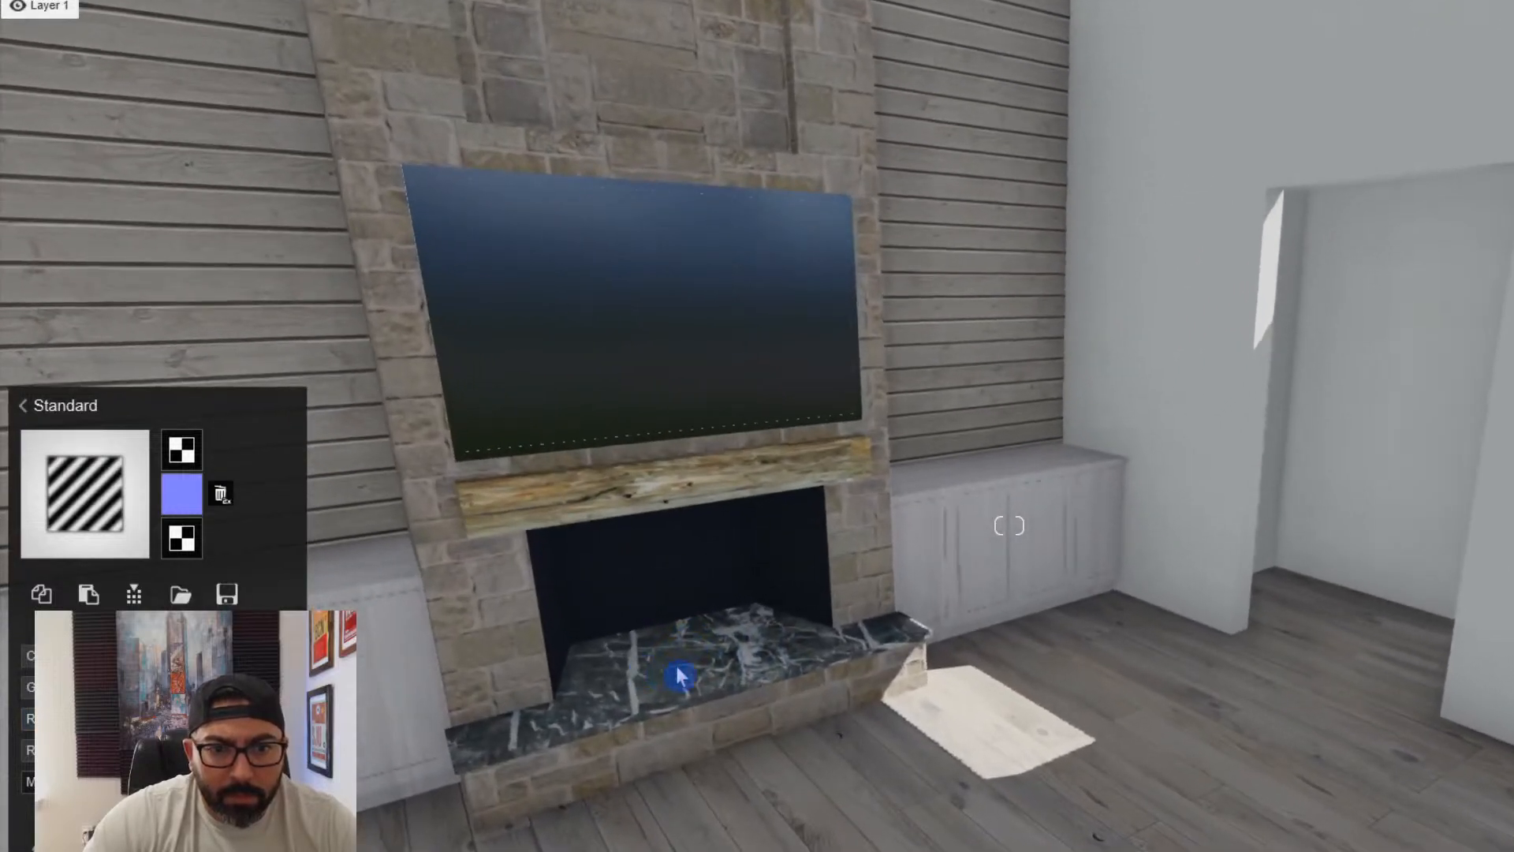
click(679, 675)
click(68, 637)
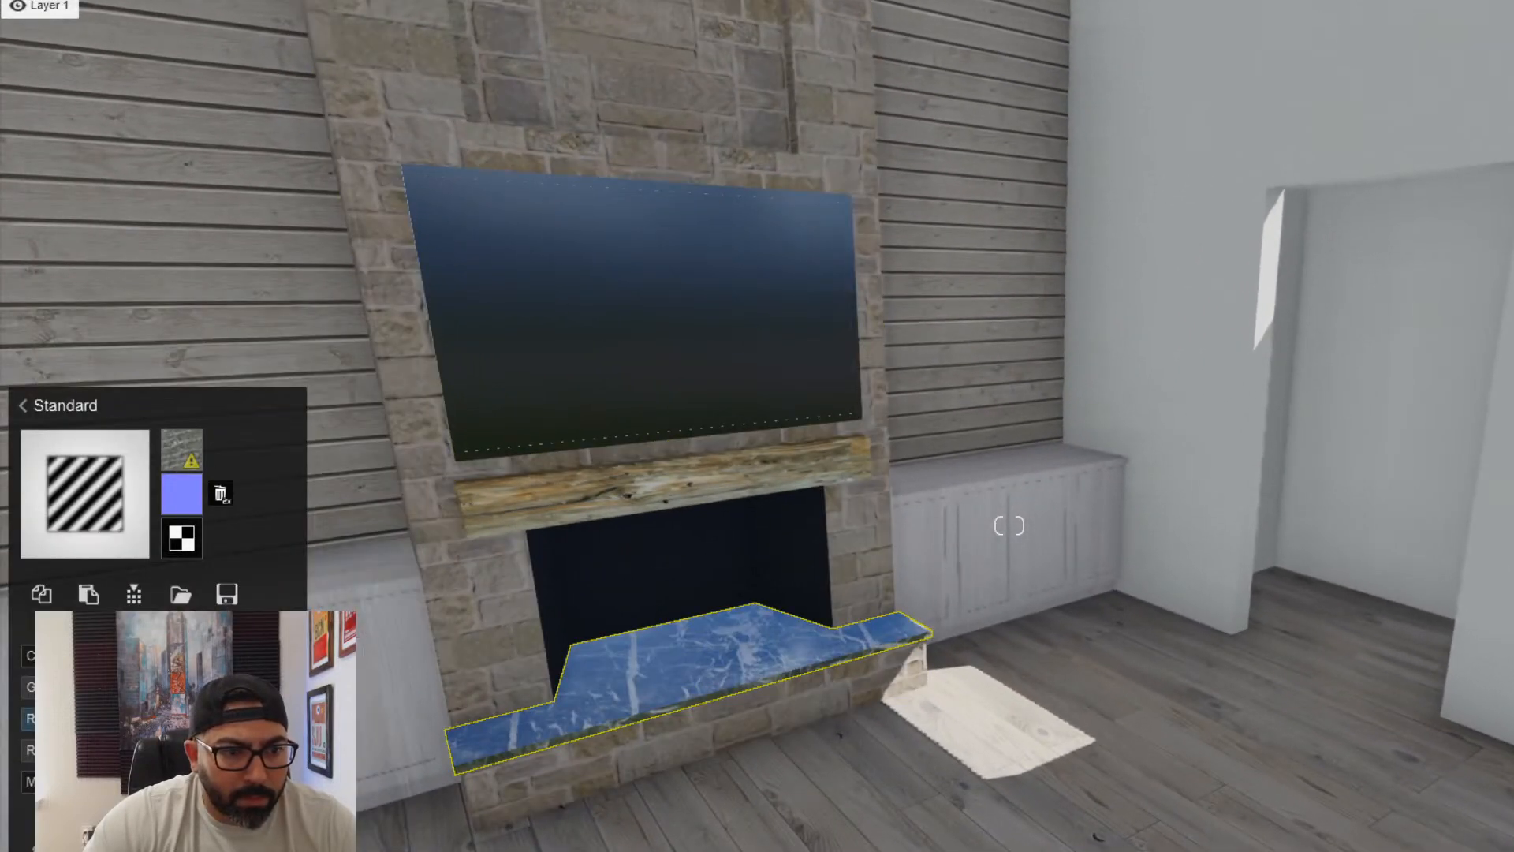
drag(189, 687, 213, 718)
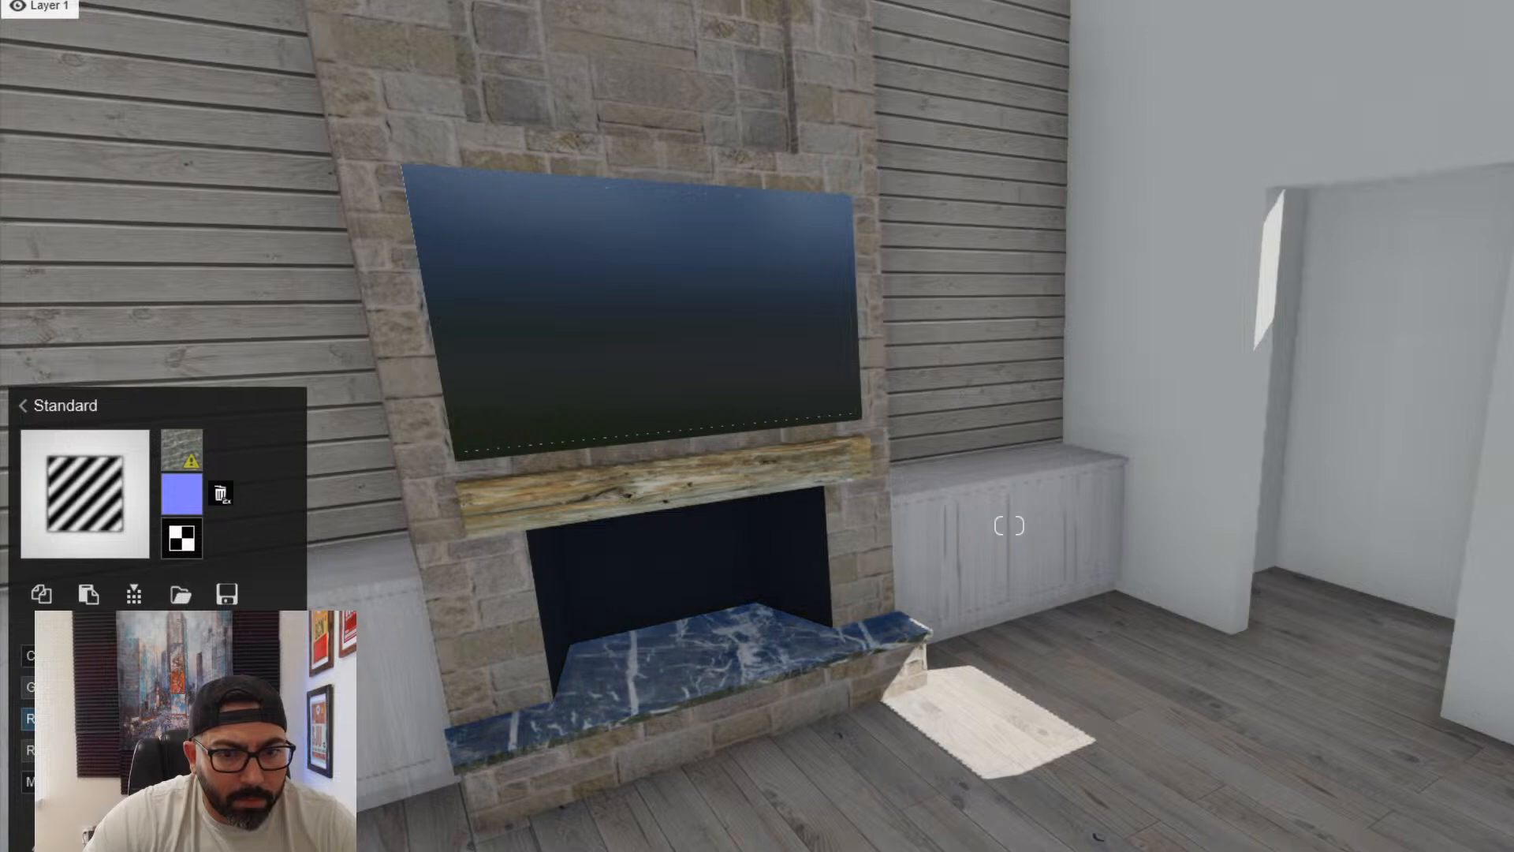
- Assign the Standard material to the wood plank floor running from the great room to the entry
right_drag(878, 847, 926, 811)
key(w)
key(d)
key(s)
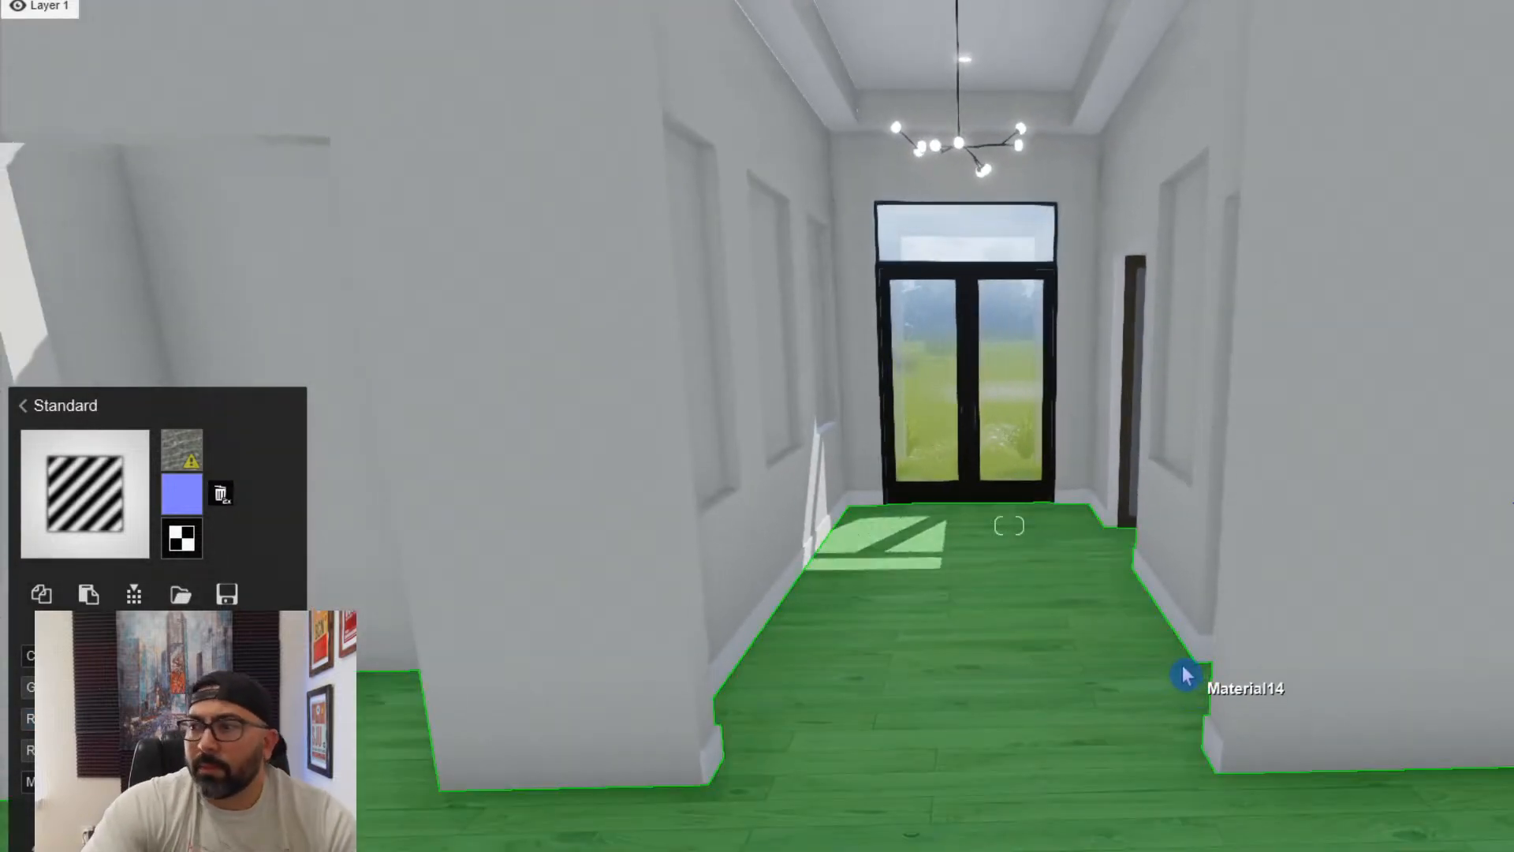
click(992, 705)
click(68, 631)
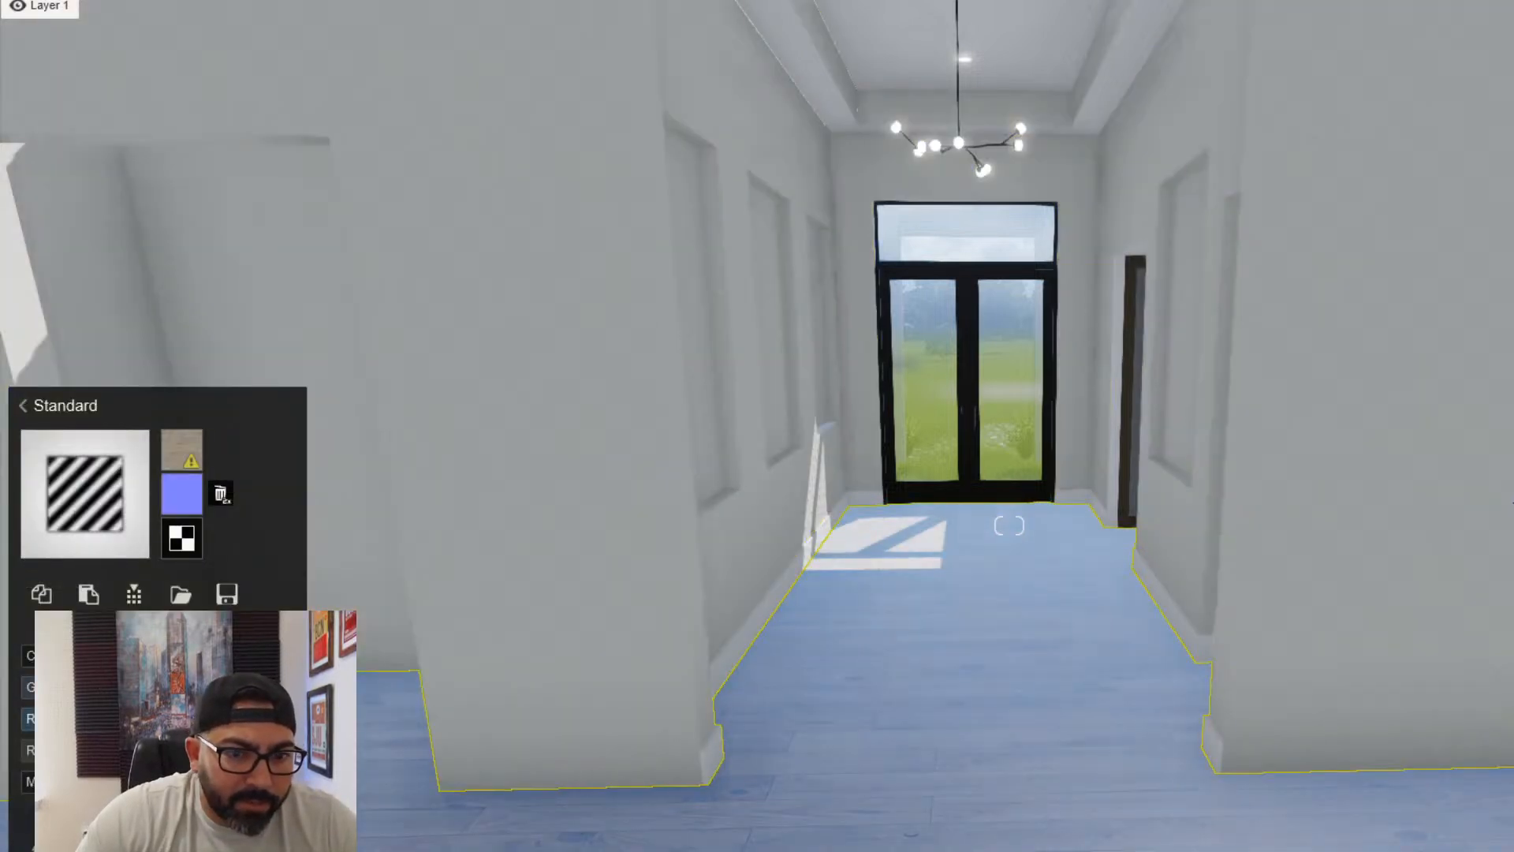
key(s)
right_drag(1009, 525, 1009, 525)
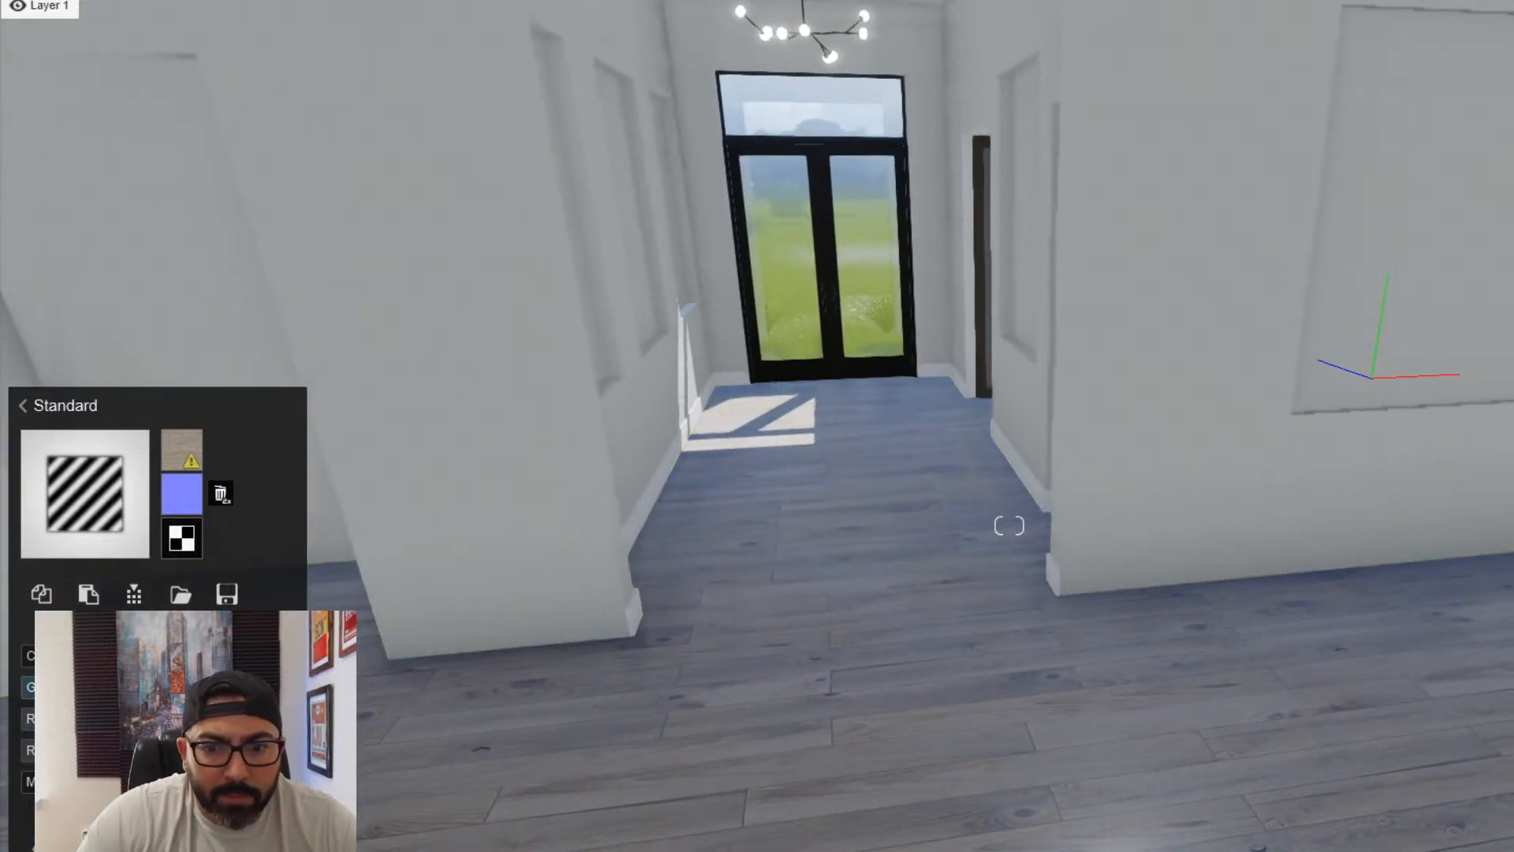
- Apply Interior Glass 001 to the glazing of the front double door and its transom
key(w)
right_drag(347, 757, 399, 699)
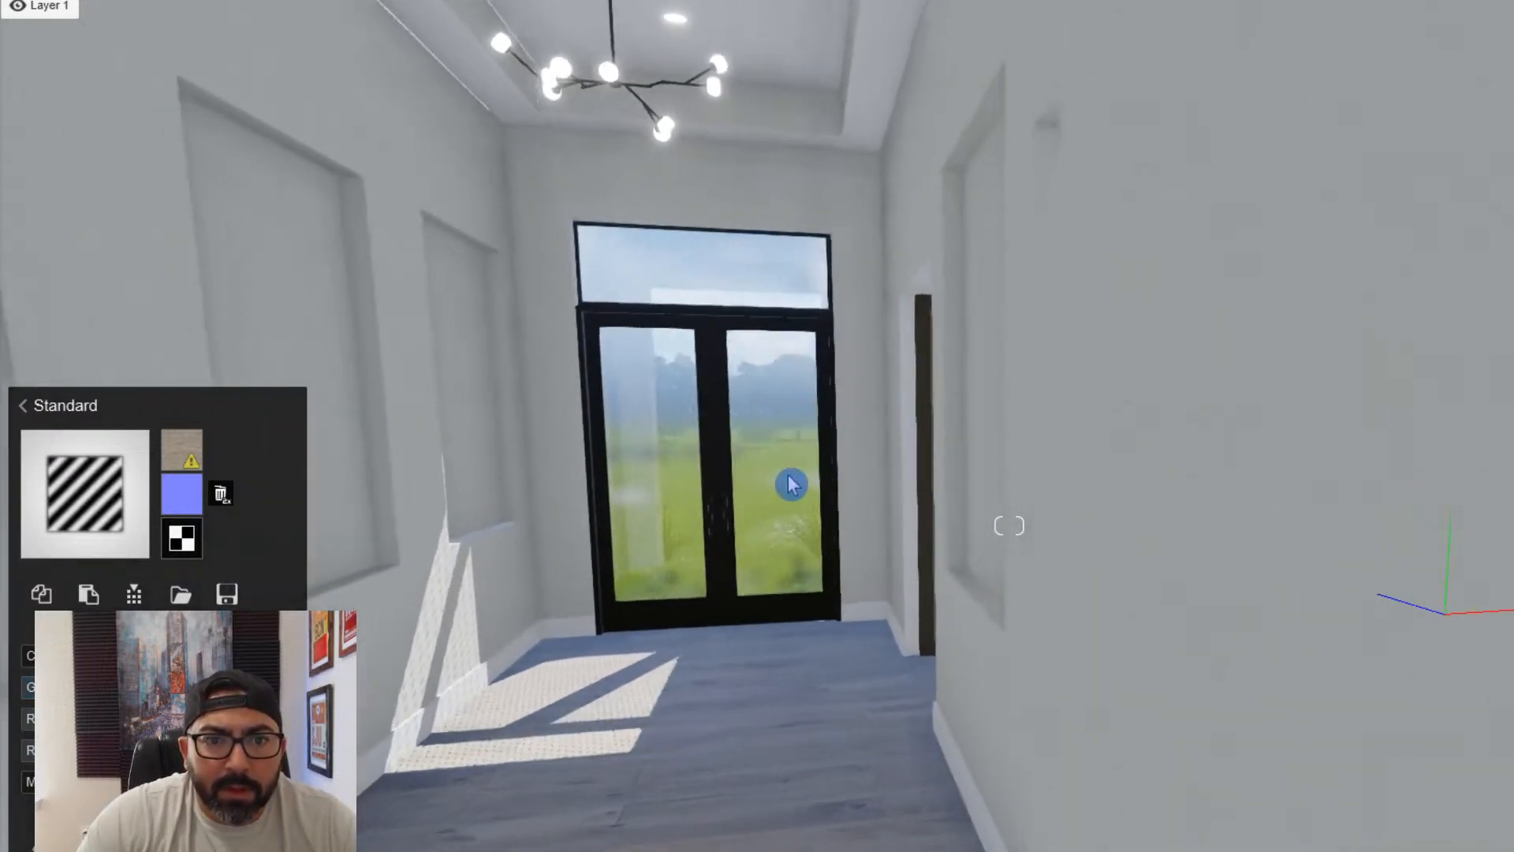
click(777, 454)
click(93, 553)
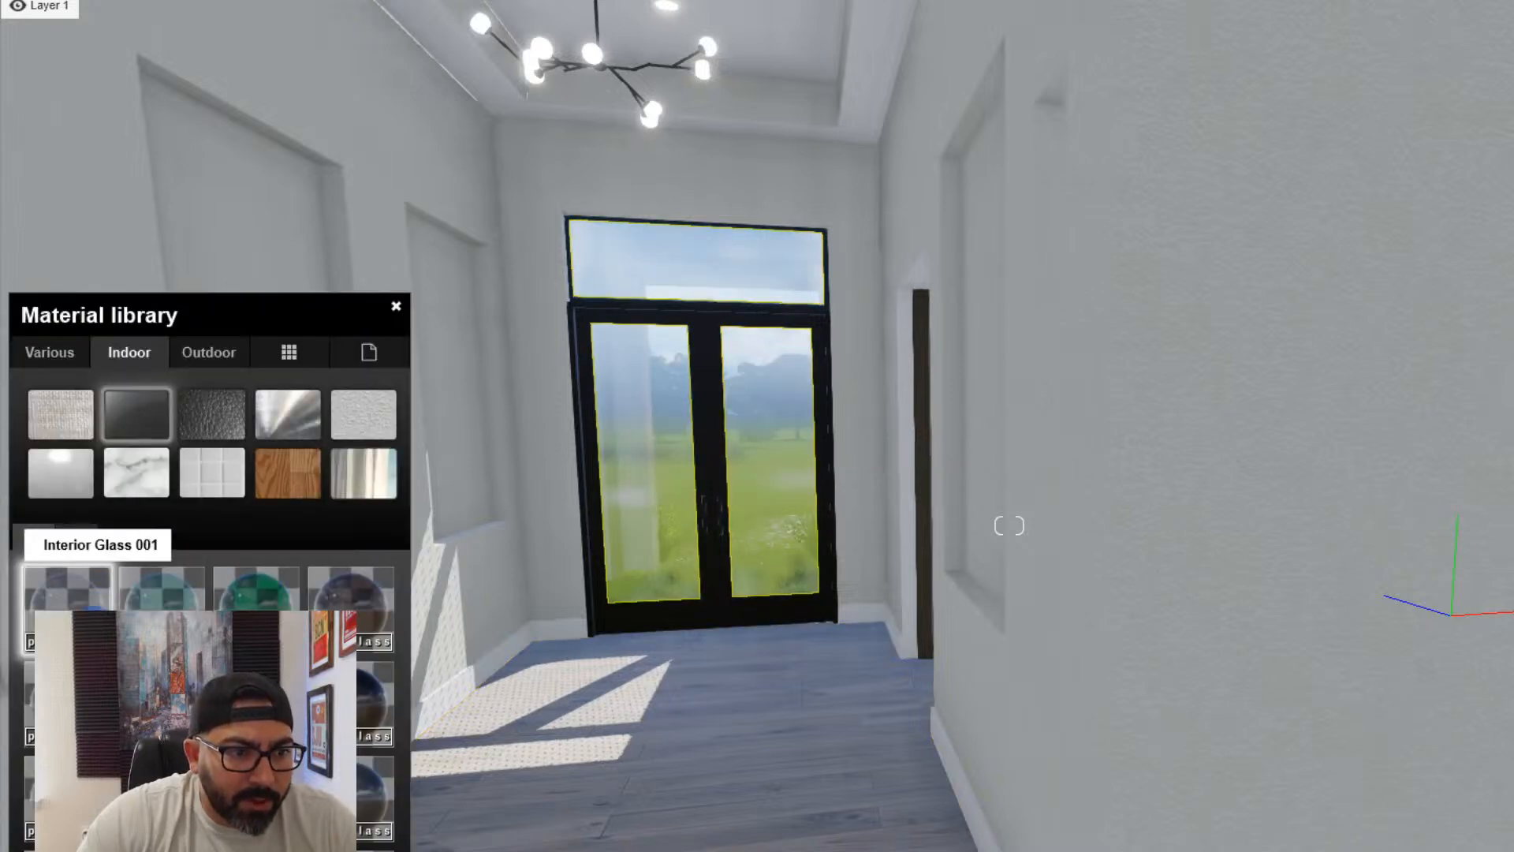
click(67, 588)
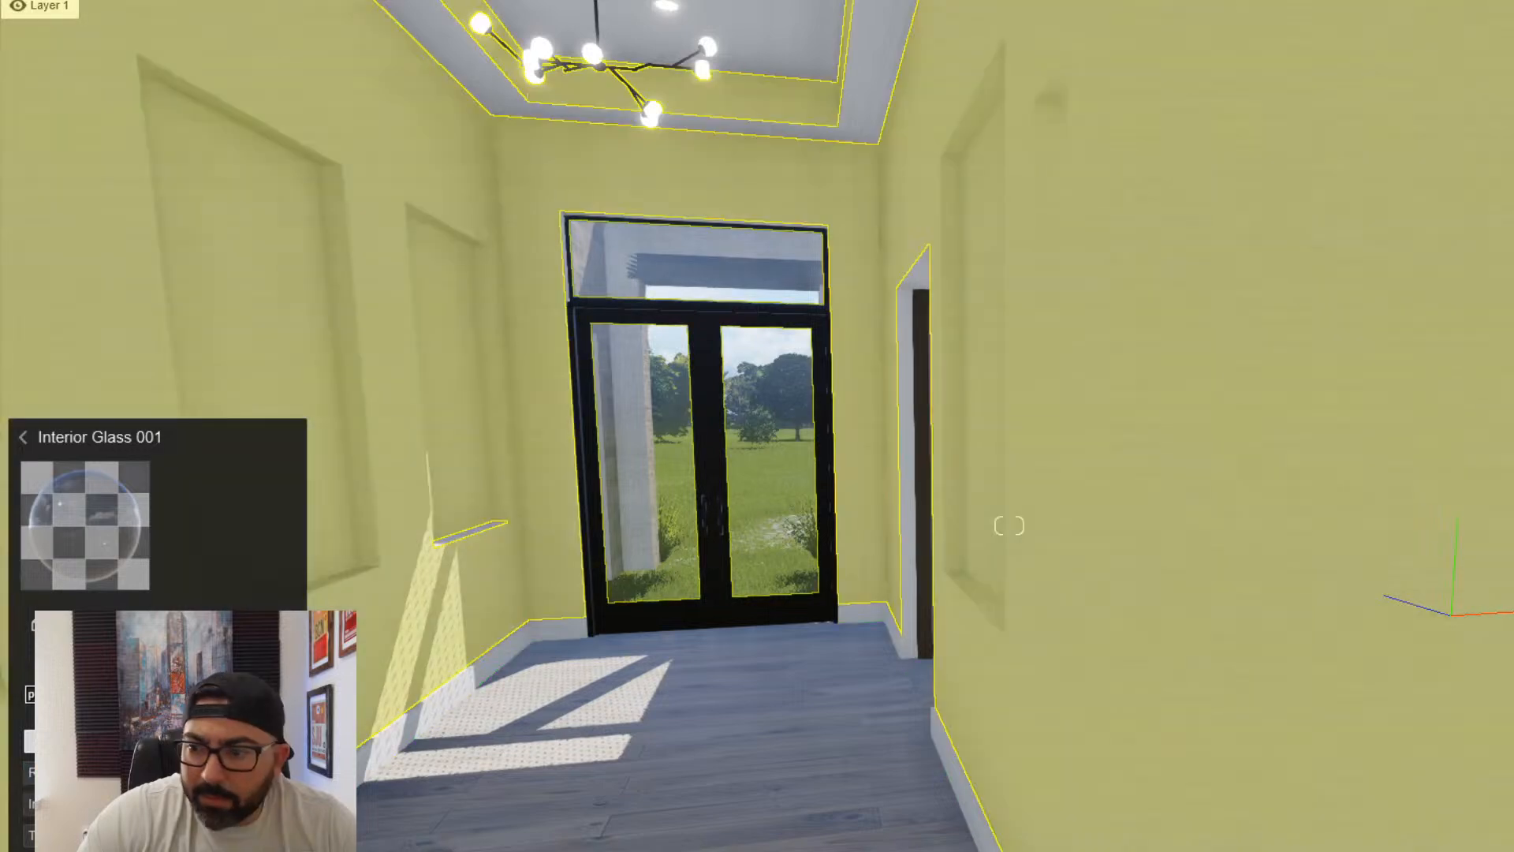
- Assign the Standard material to the frame of the front double door
click(1308, 838)
key(w)
right_drag(626, 633, 836, 657)
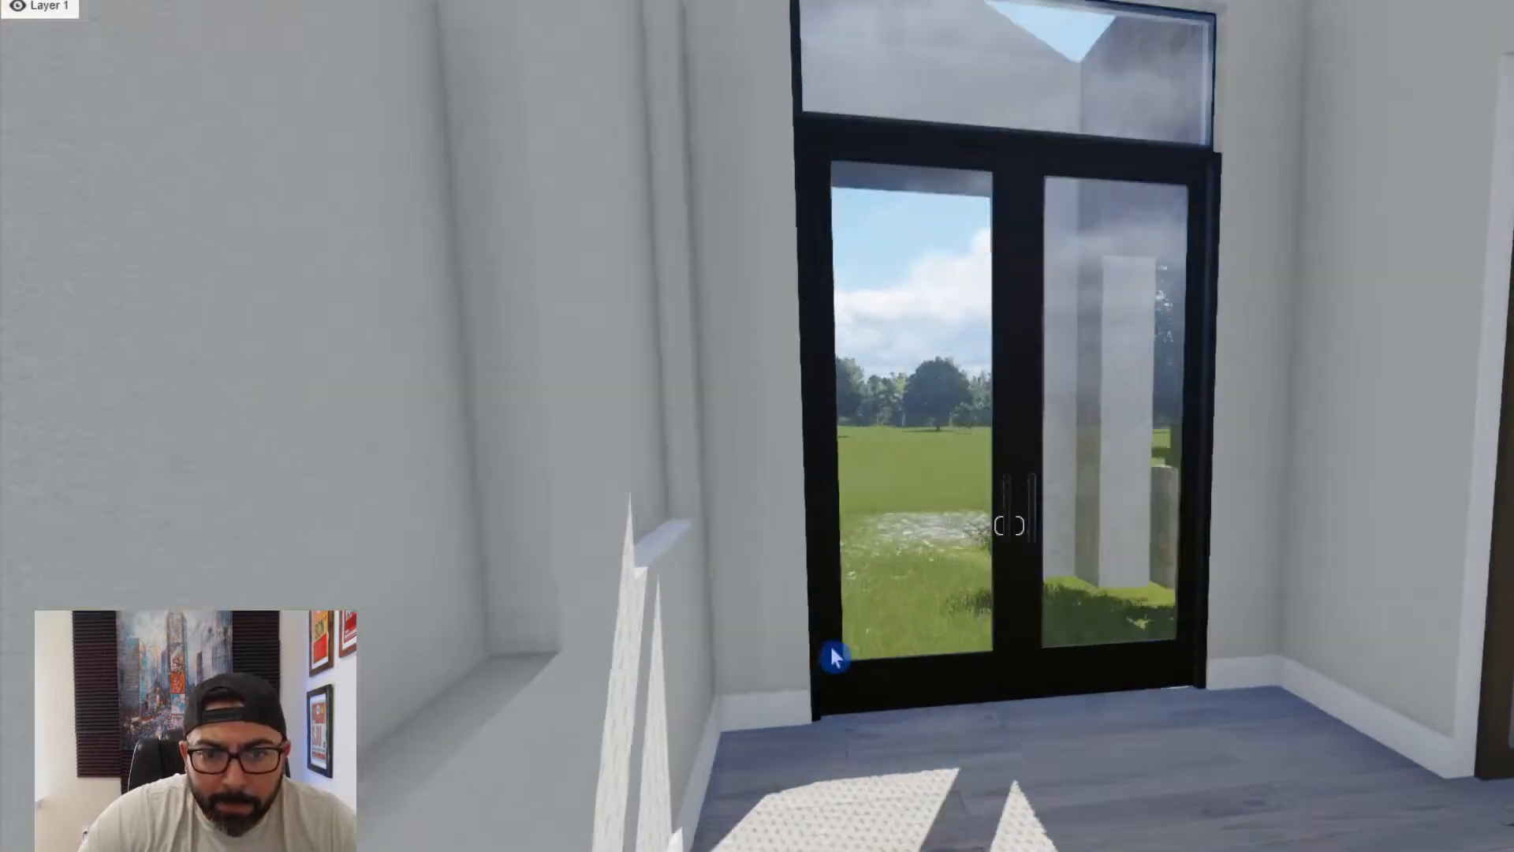
key(w)
key(d)
click(837, 539)
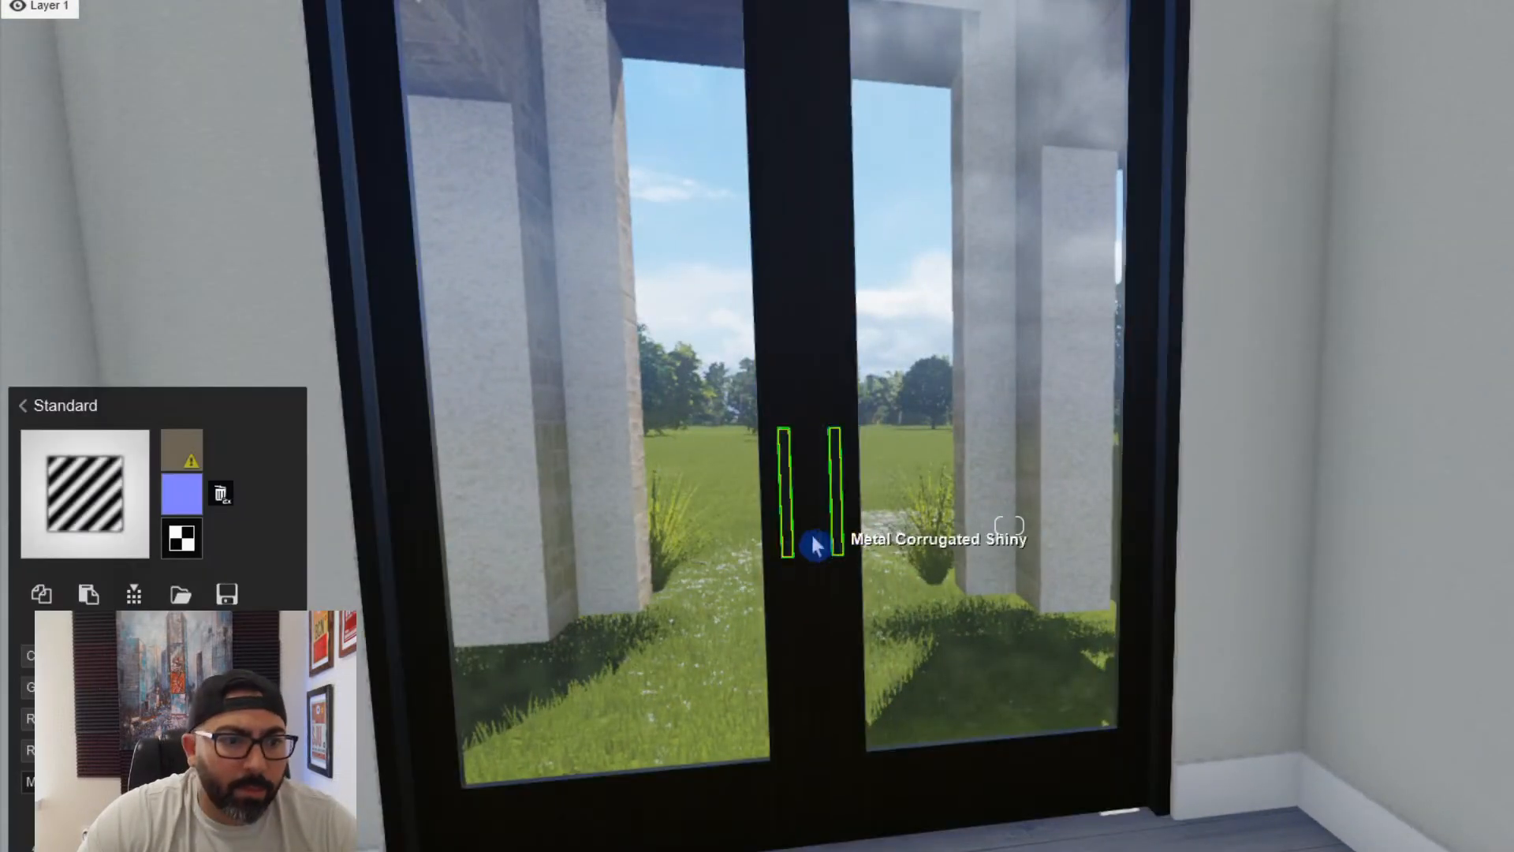
key(s)
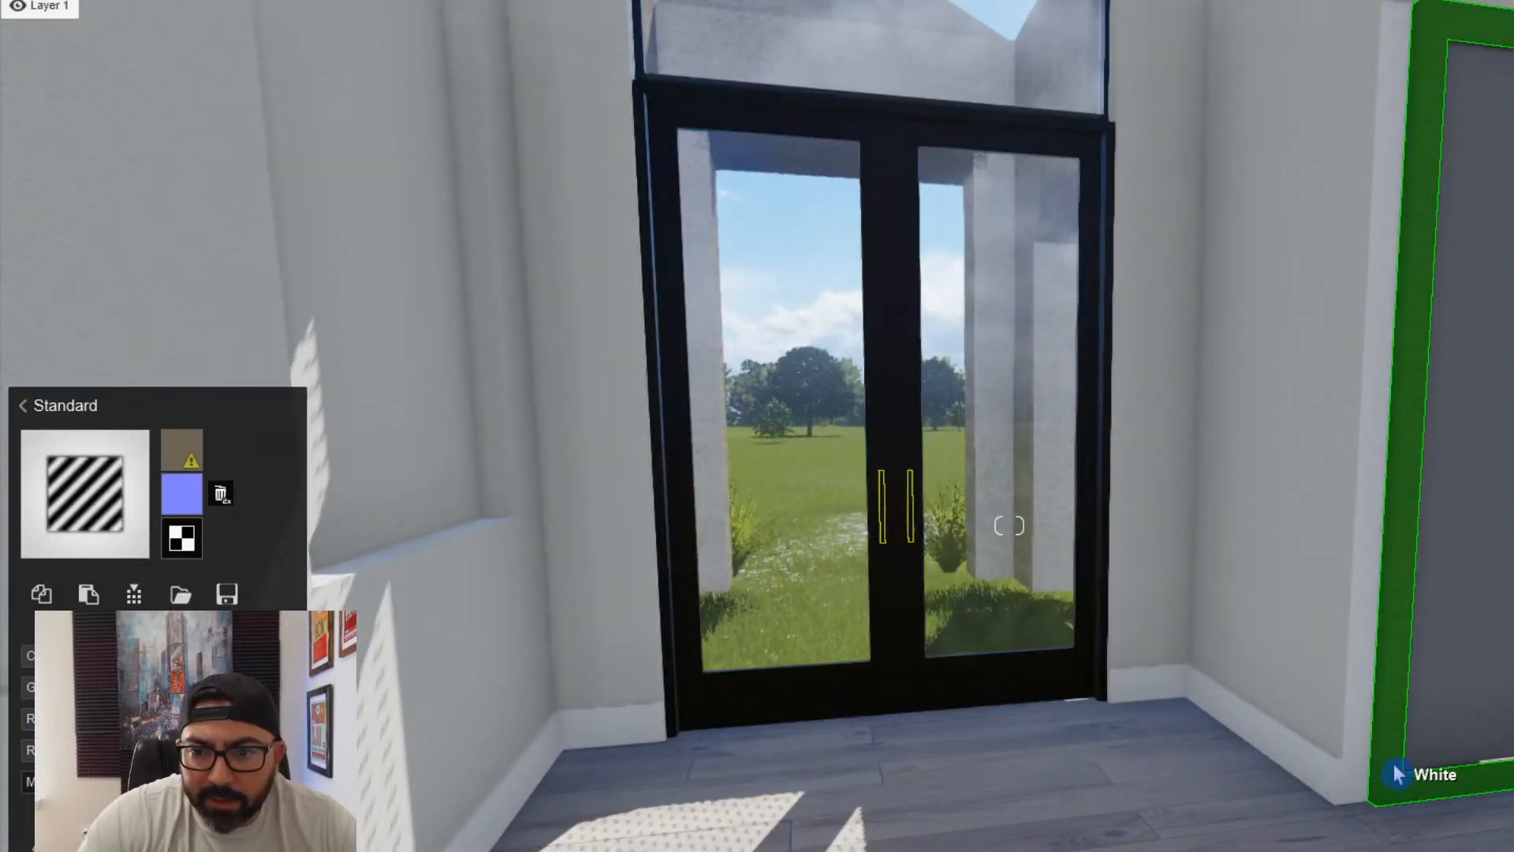
- Assign the Standard material to the frame of the open door beside the entry, and Glass to its pane
click(1395, 774)
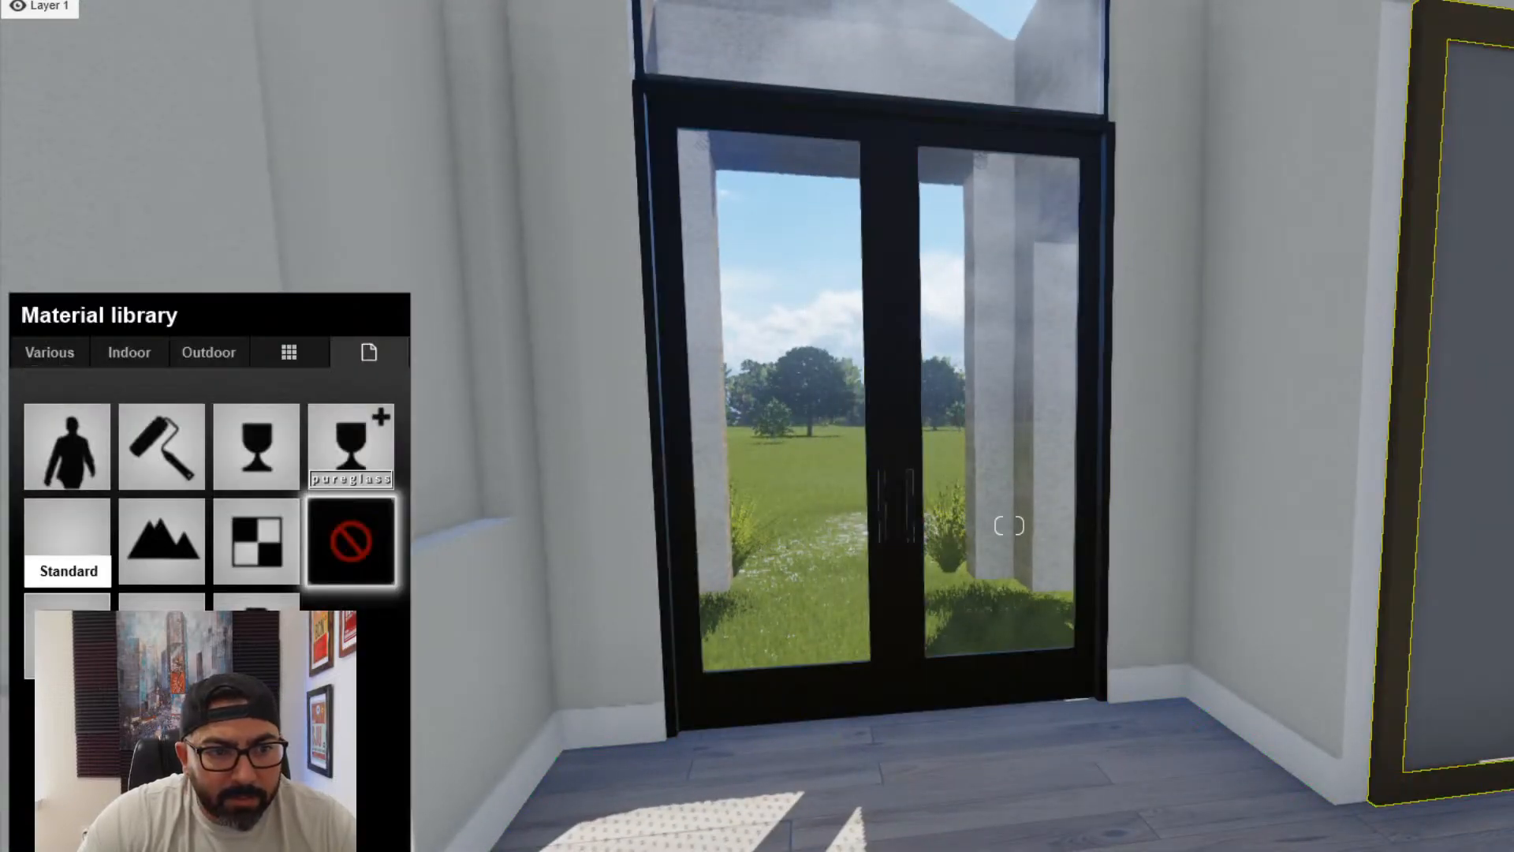
click(68, 631)
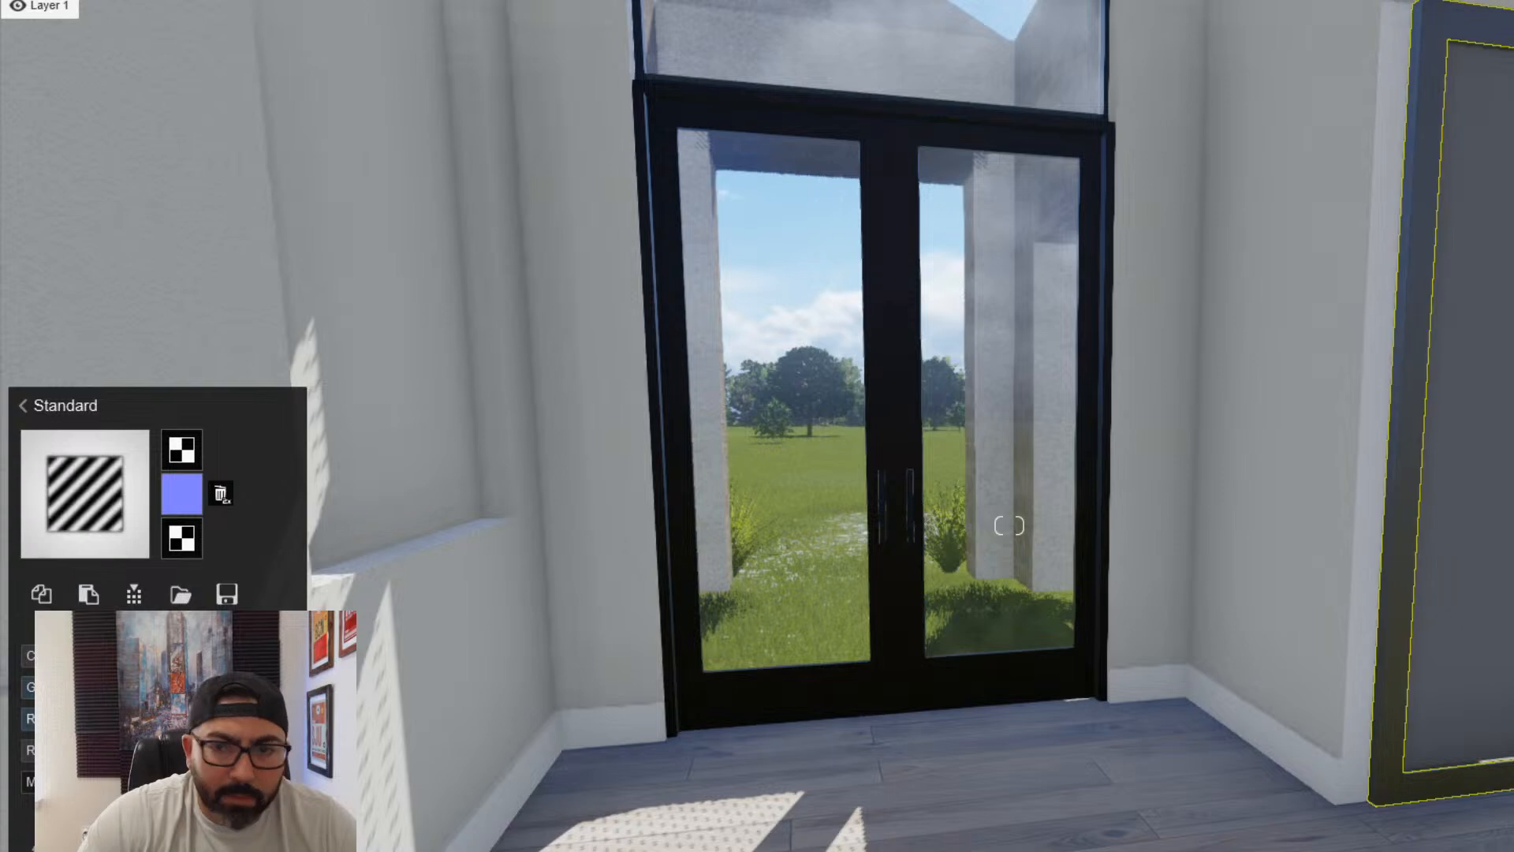
right_drag(347, 666, 554, 635)
click(973, 551)
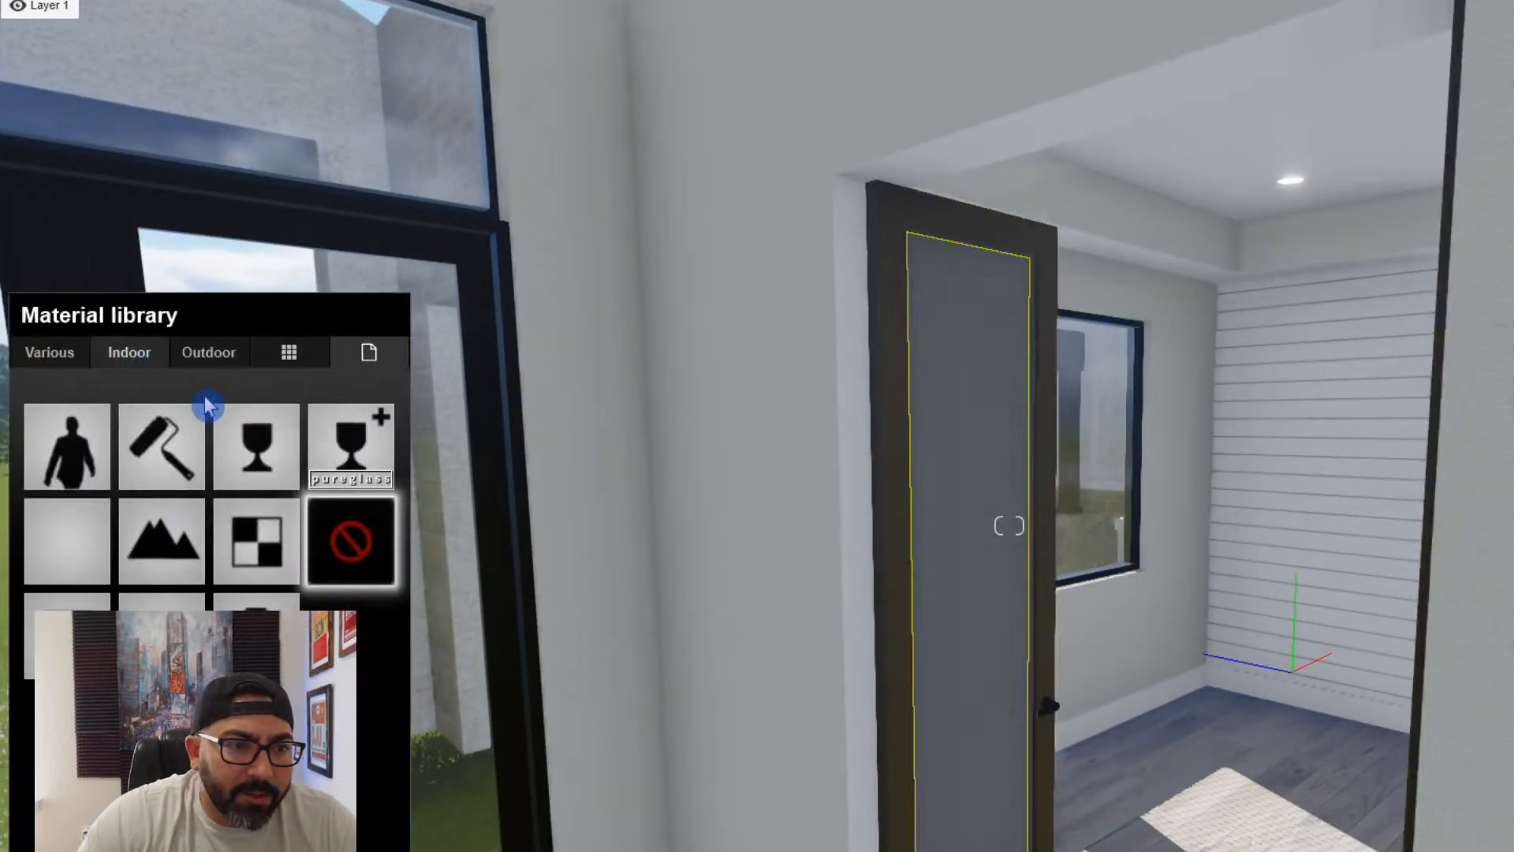
click(281, 447)
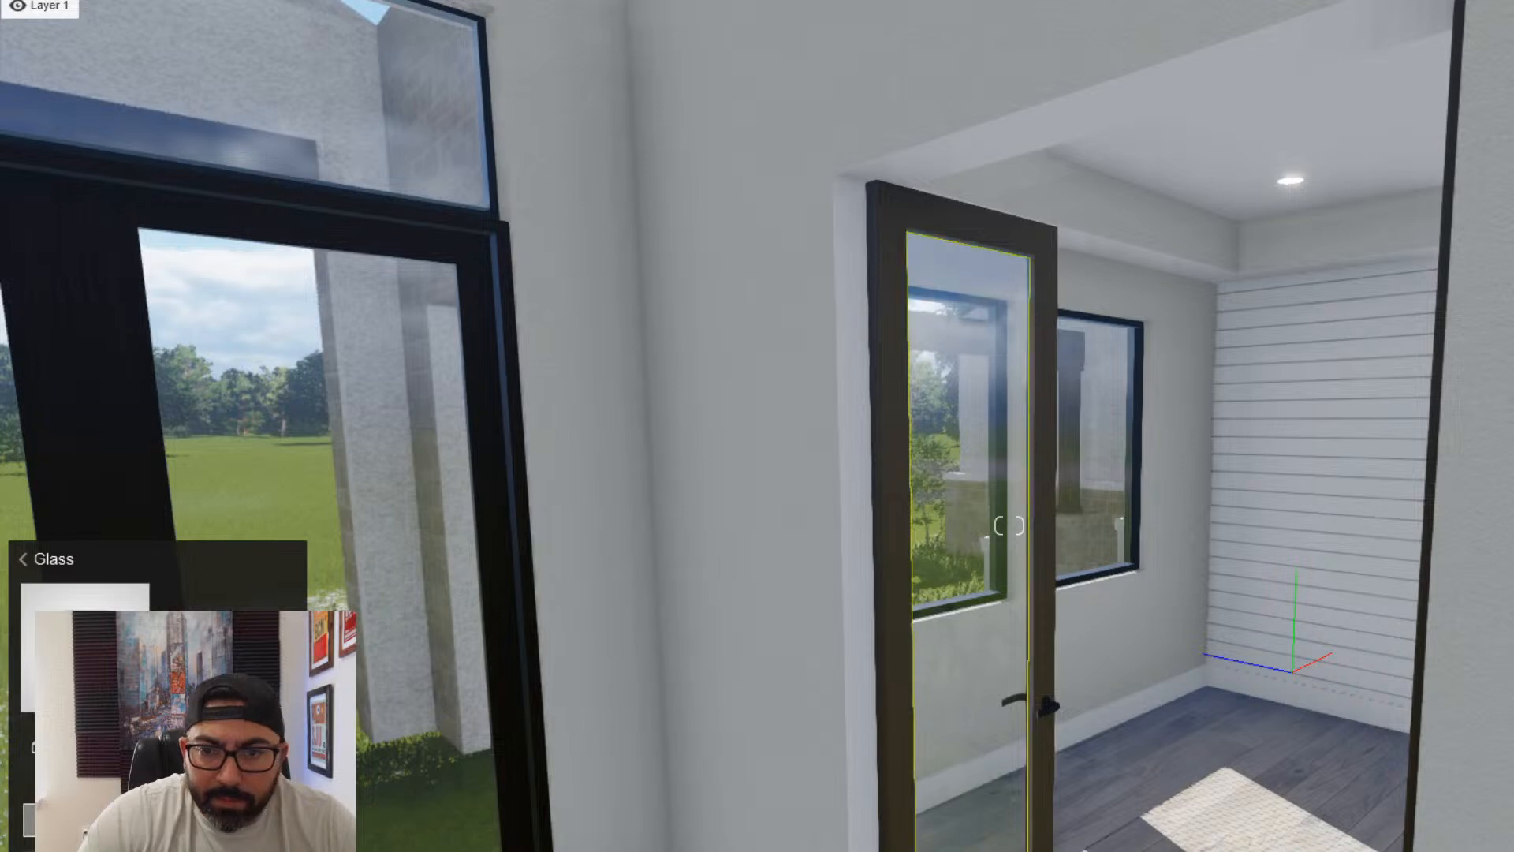
mouse_move(47, 776)
right_down()
mouse_move(316, 788)
mouse_move(28, 780)
right_up()
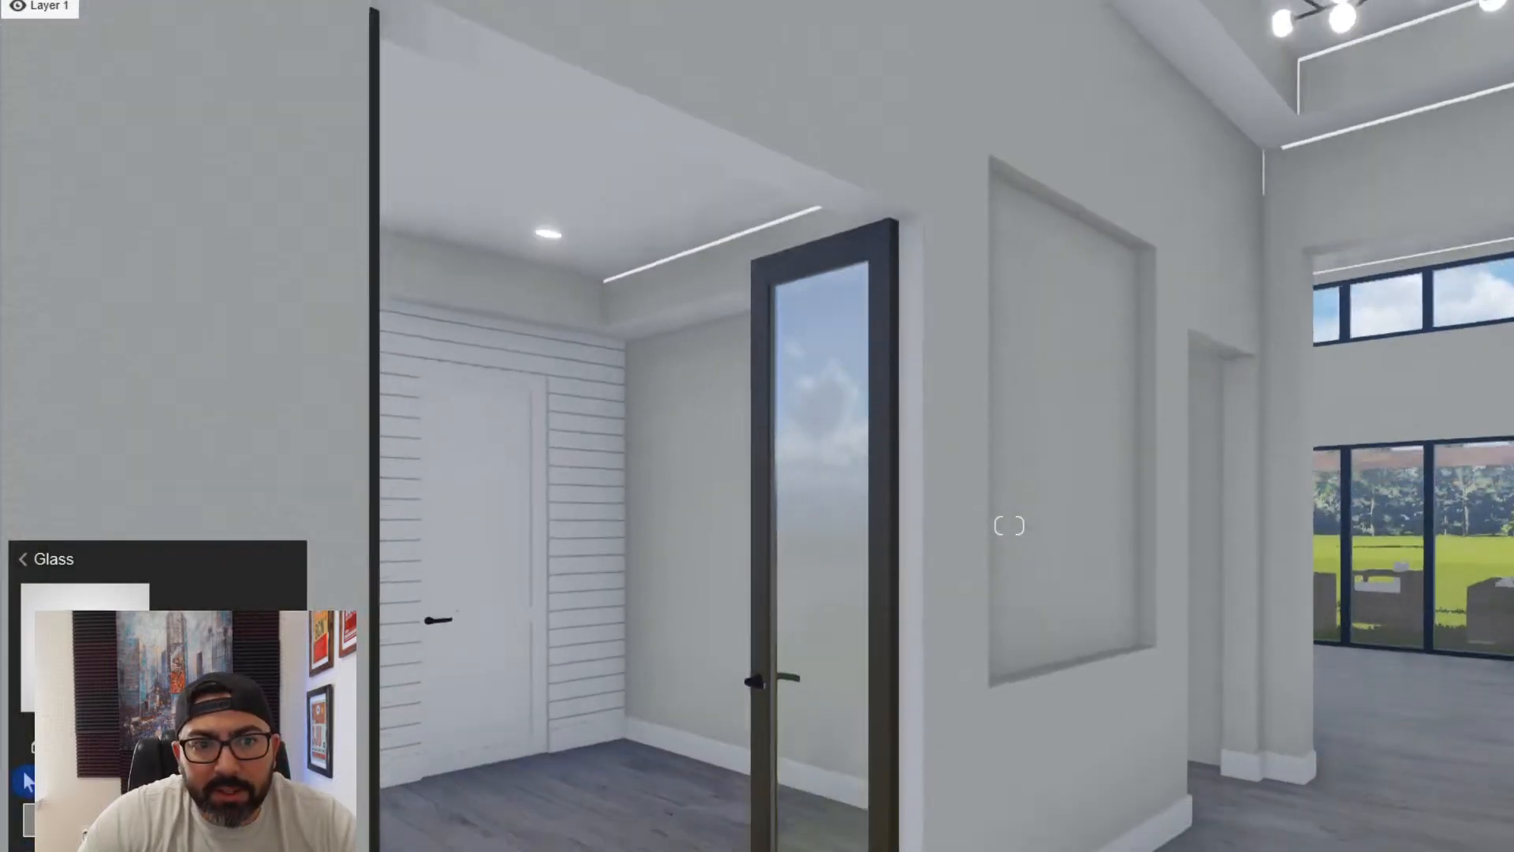
- Assign the Standard material to the white panel door in the room off the entry and to its black lever handle
scroll(381, 740, down, 5)
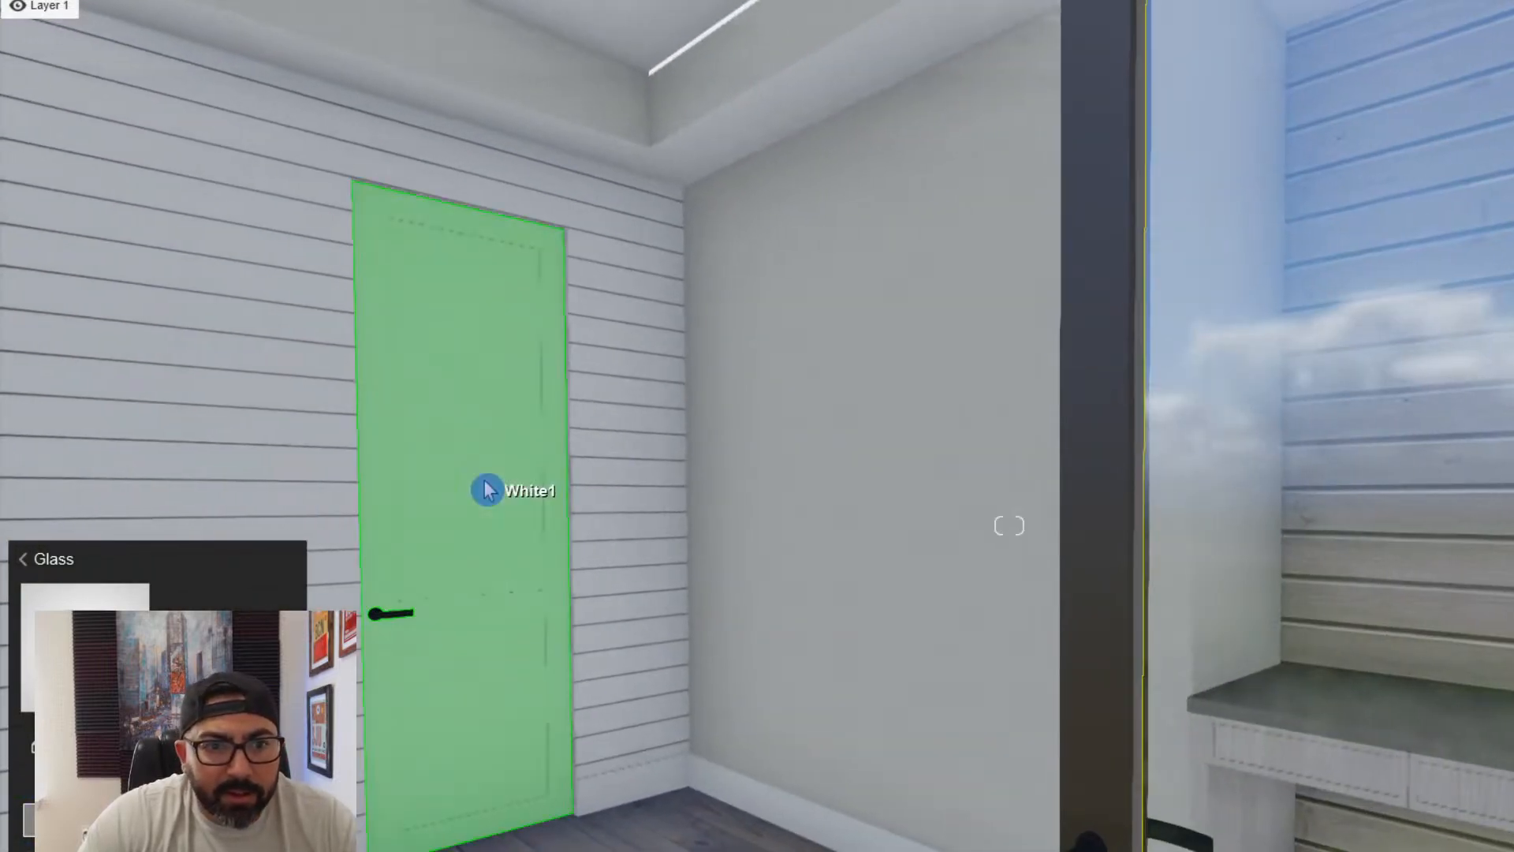
click(493, 489)
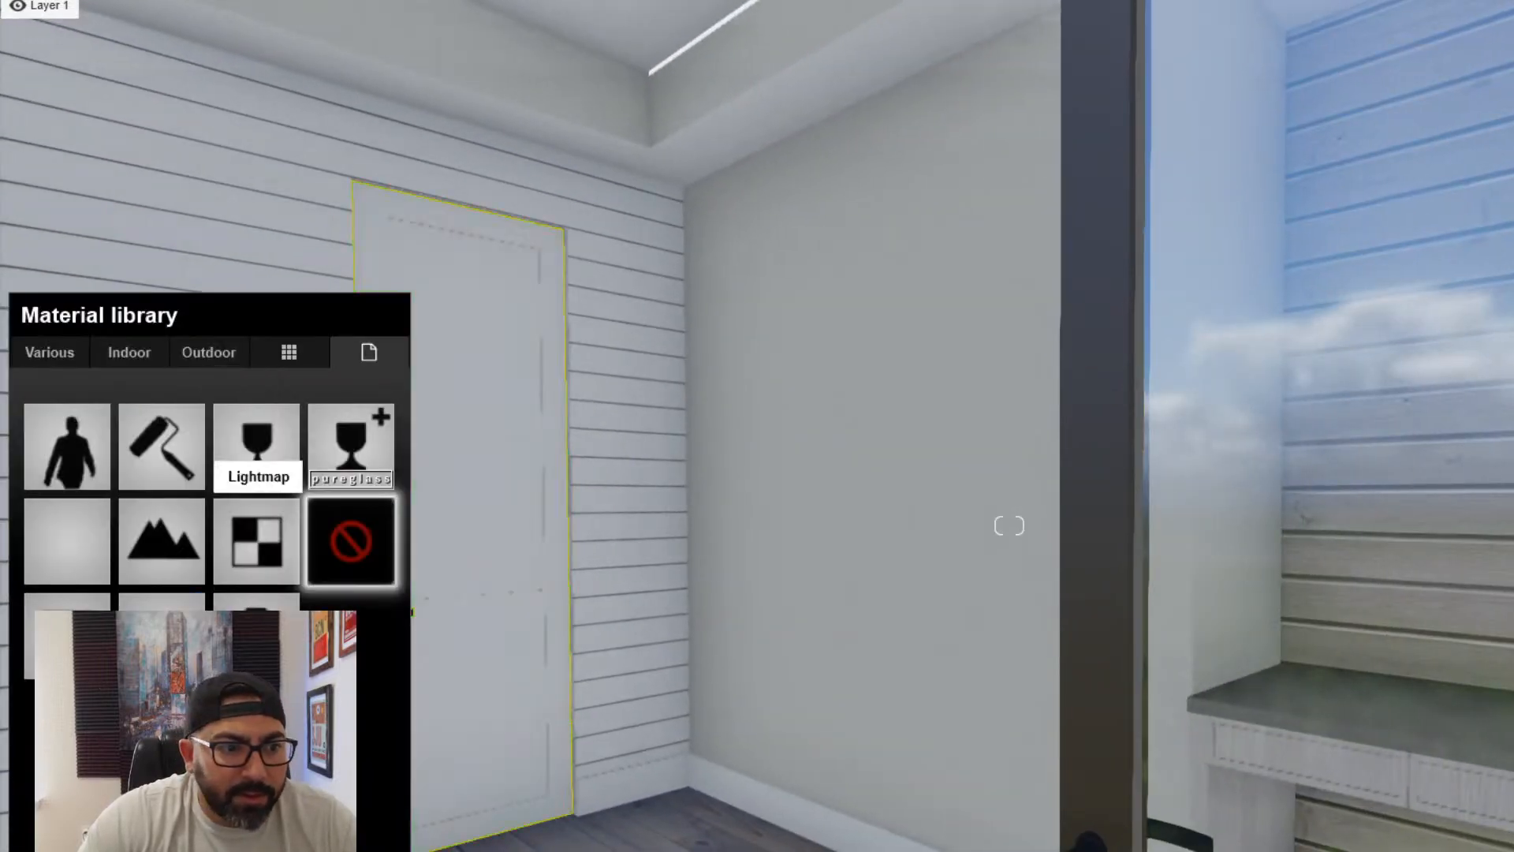
click(67, 541)
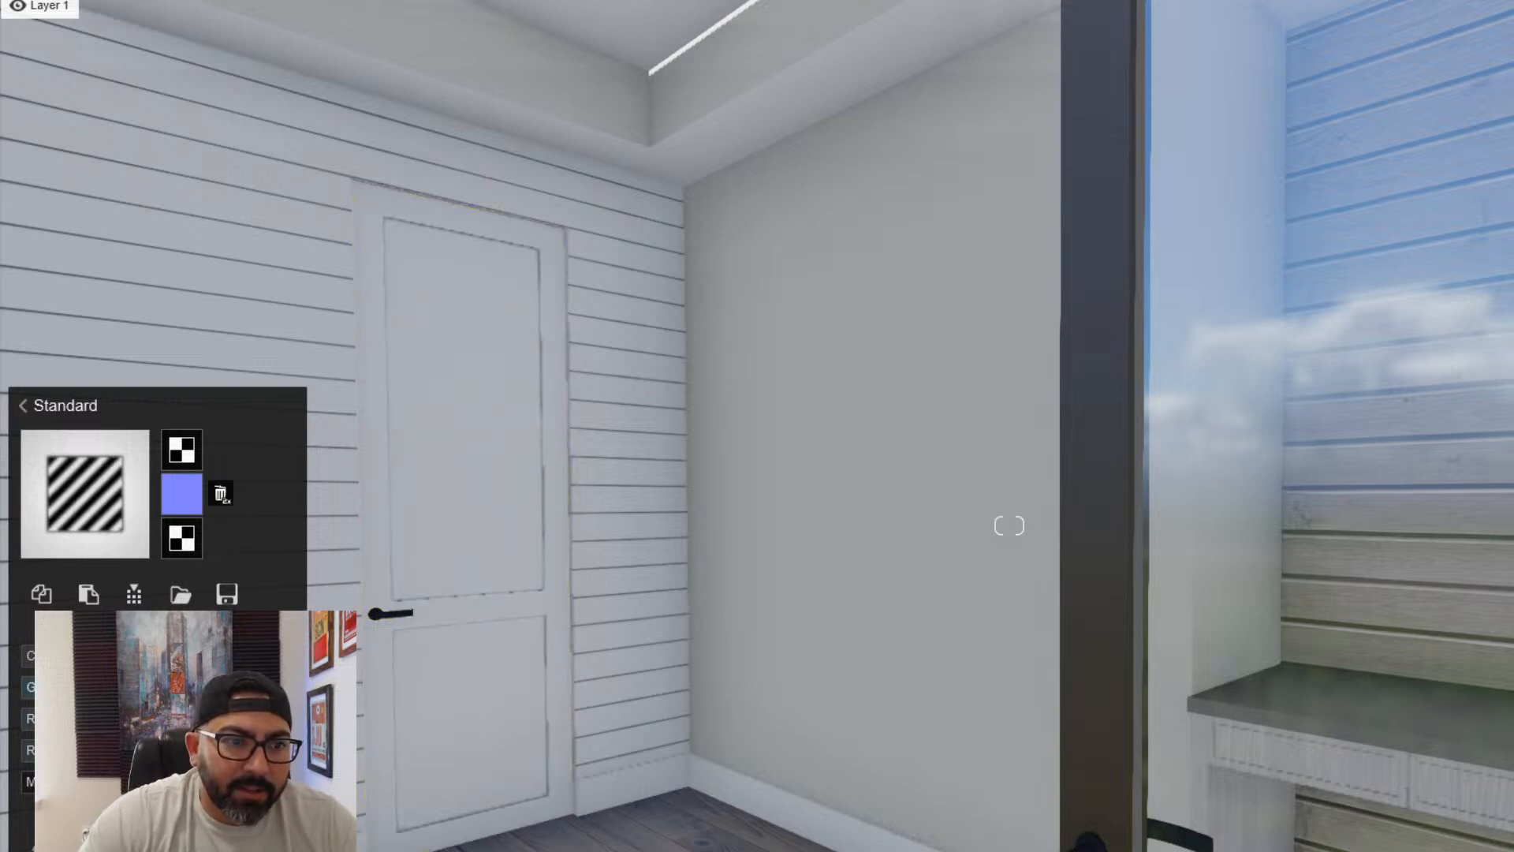
key(w)
right_drag(630, 741, 423, 764)
key(w)
key(d)
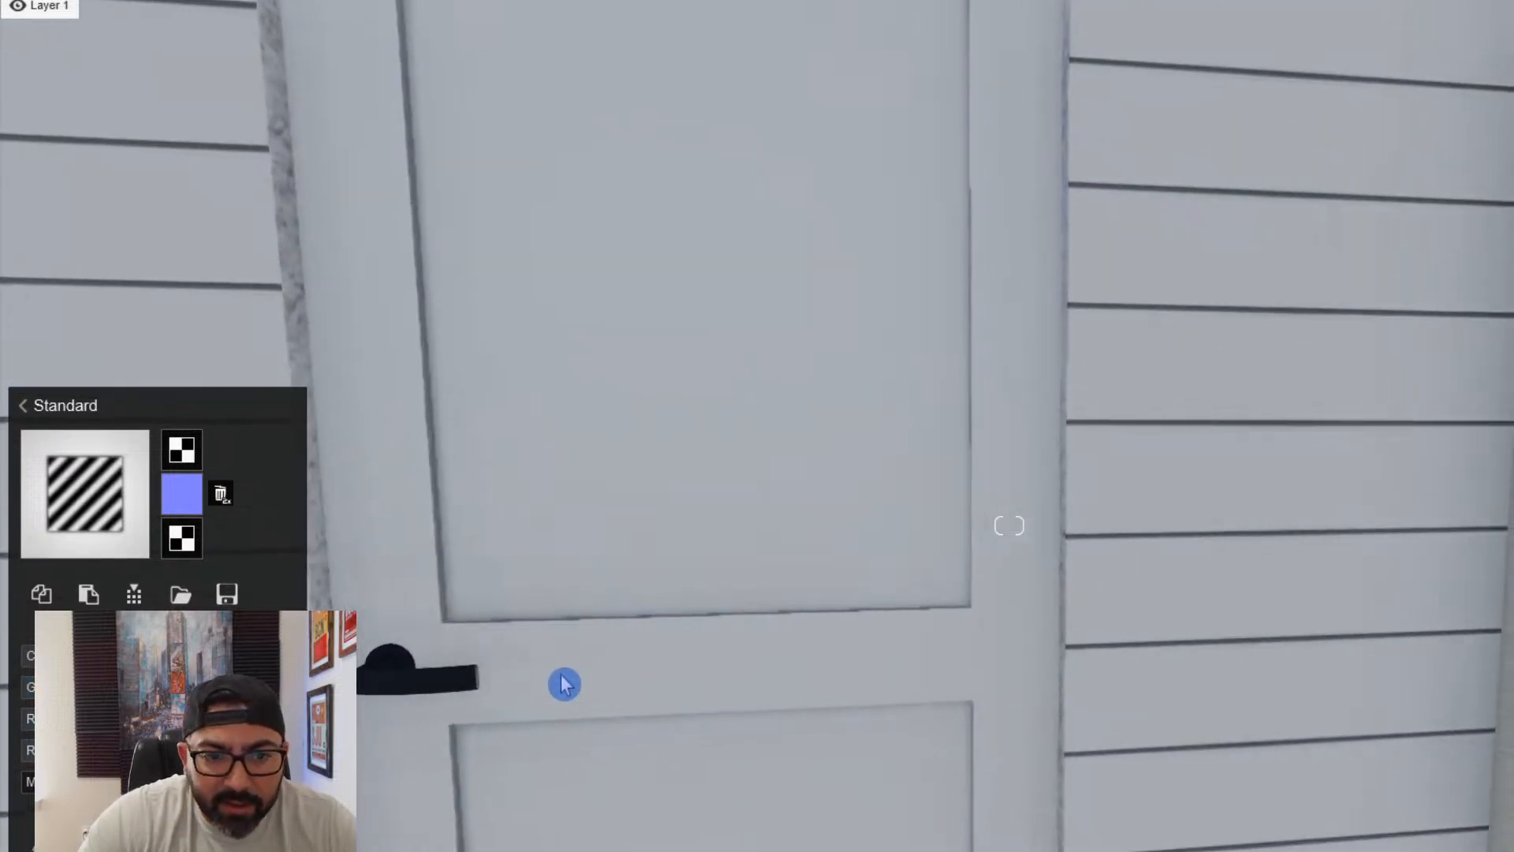
key(a)
click(603, 691)
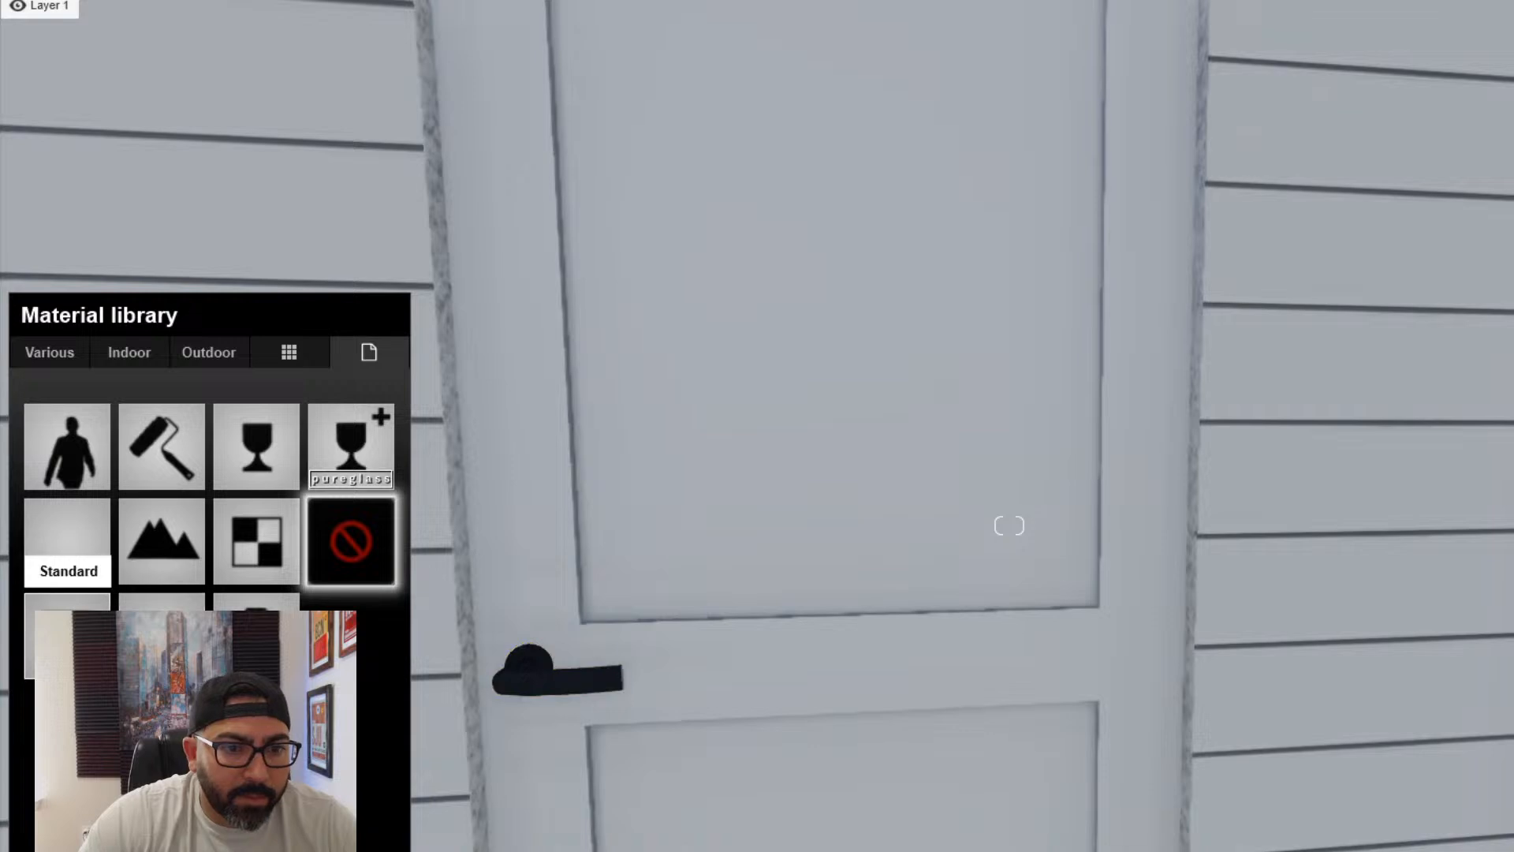
click(67, 541)
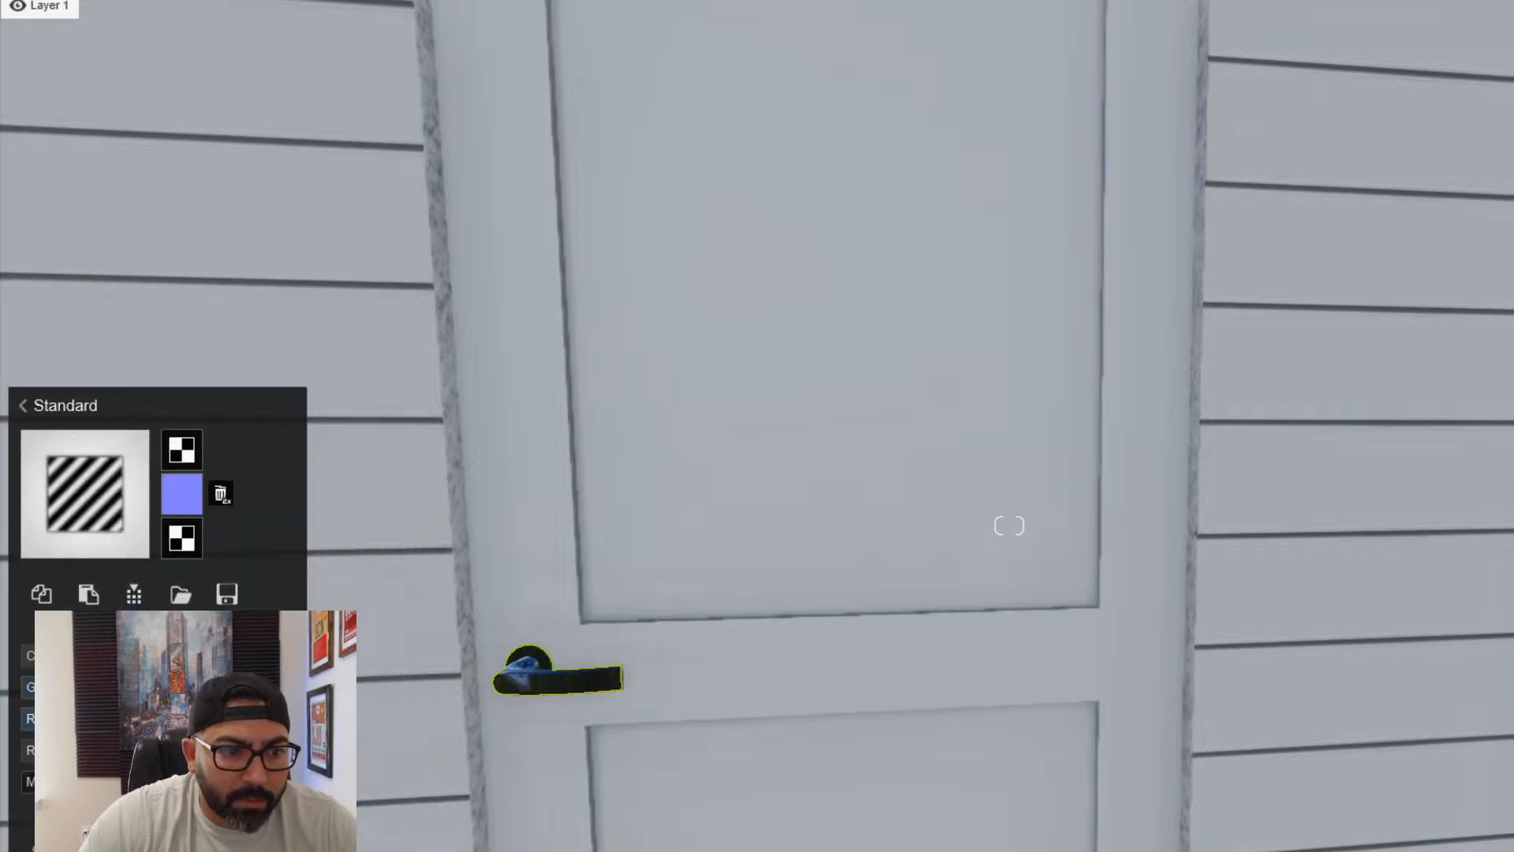
- Assign the Standard material to the great room's wooden ceiling beams and trusses
key(s)
right_drag(1009, 525, 1285, 450)
key(w)
key(d)
key(s)
key(d)
key(w)
key(w)
key(s)
click(730, 124)
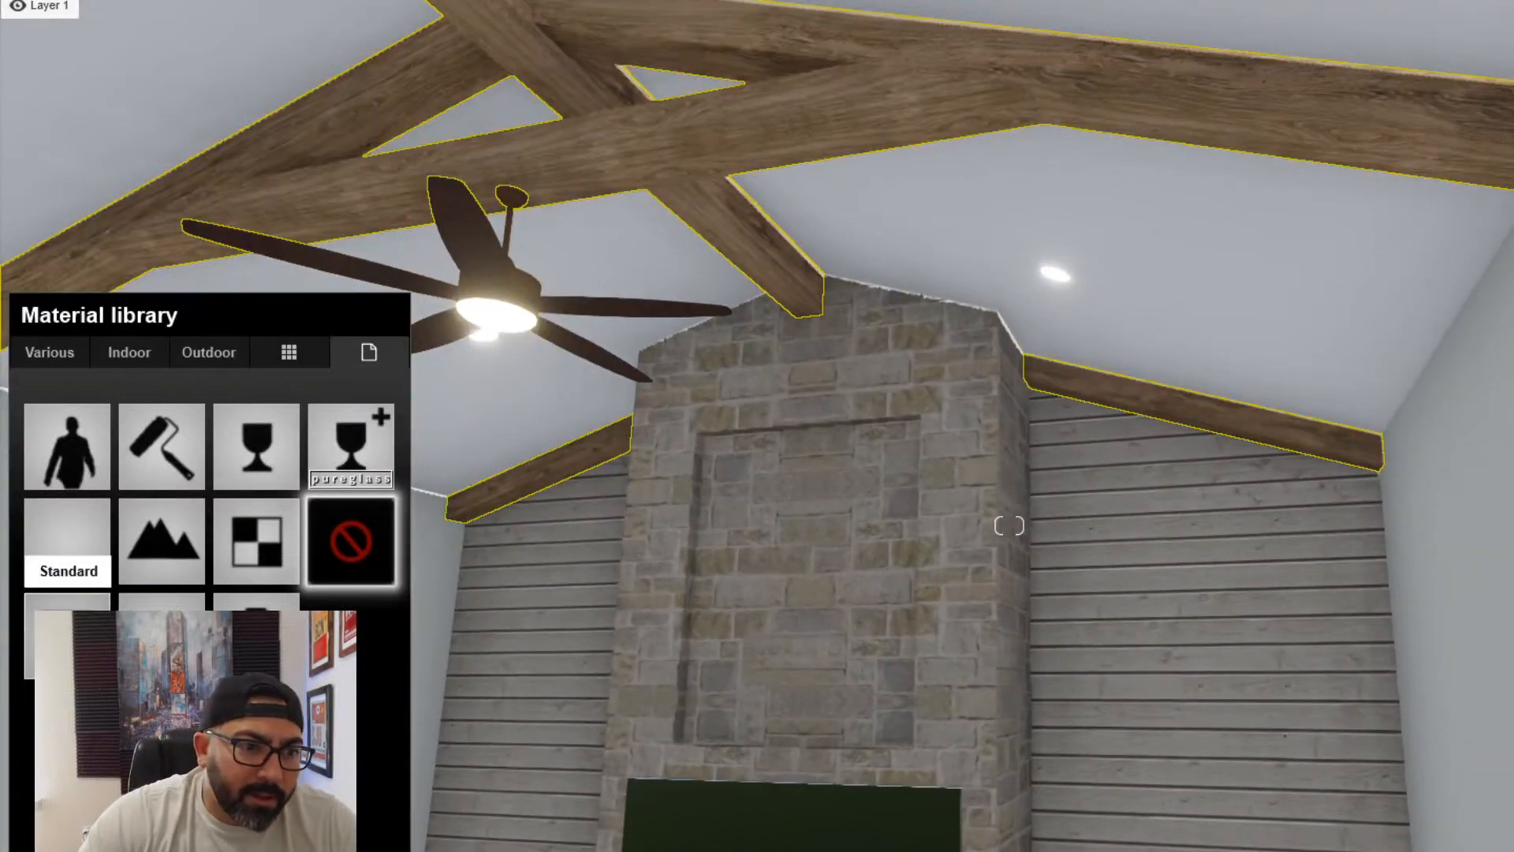
click(69, 631)
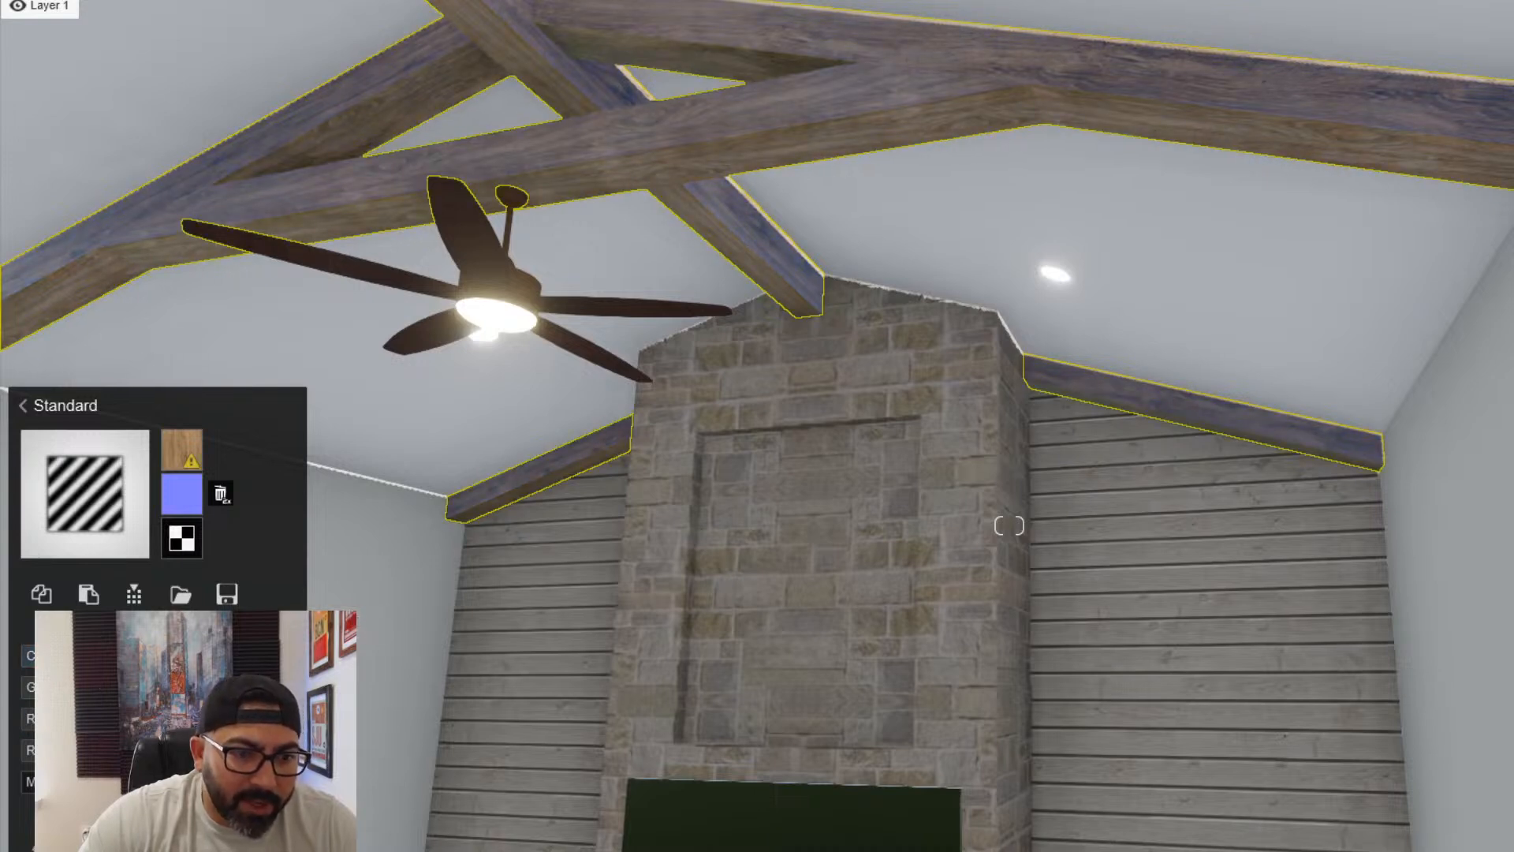
- Load "109_light wood fine texture-seamless_hr.jpg" from the wood folder in materials as the ceiling beams' colour map
key(s)
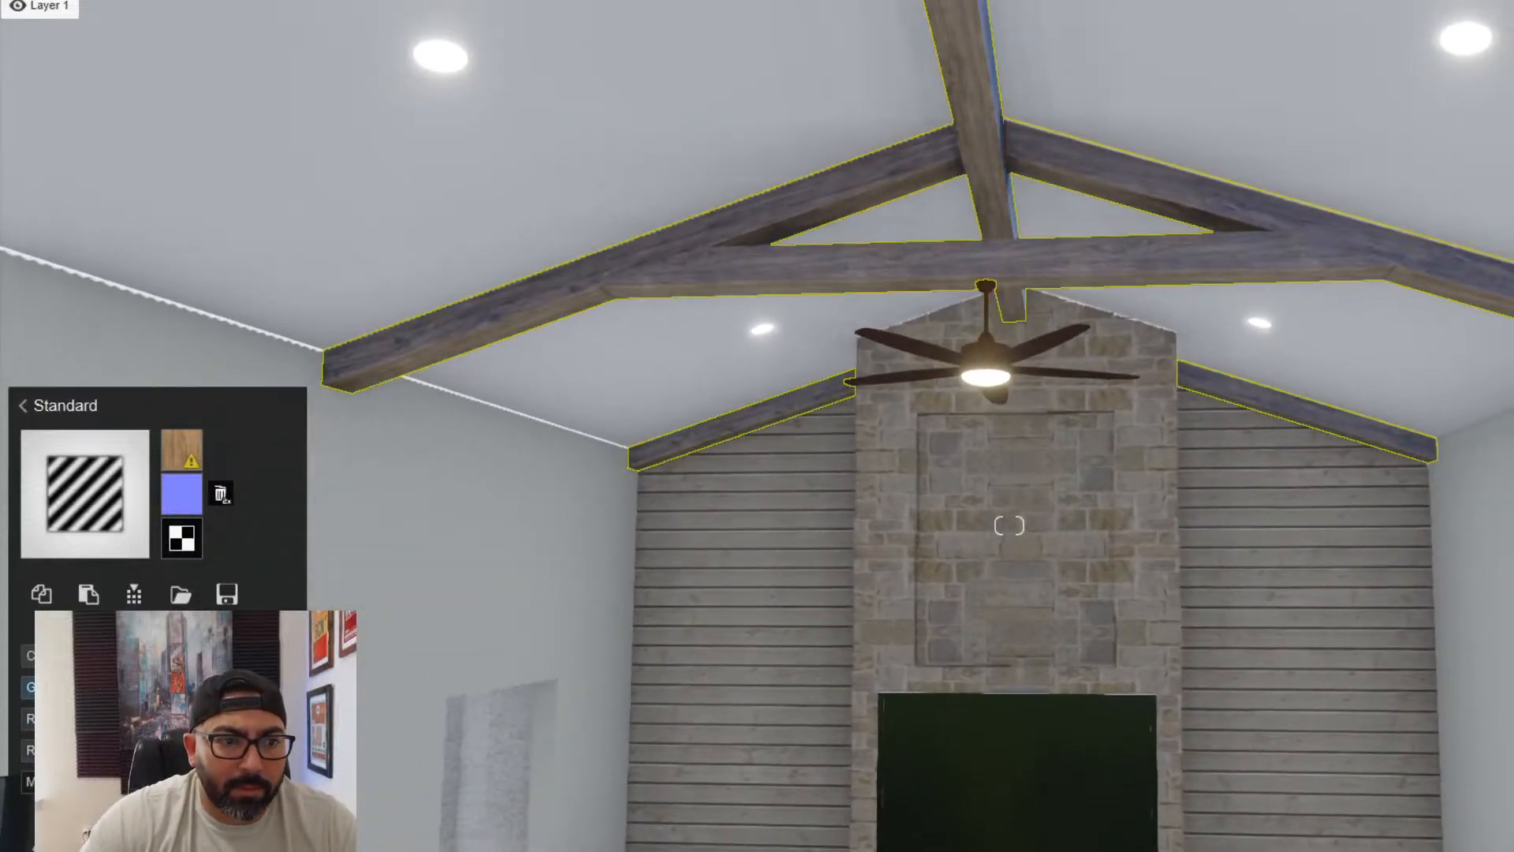
click(183, 449)
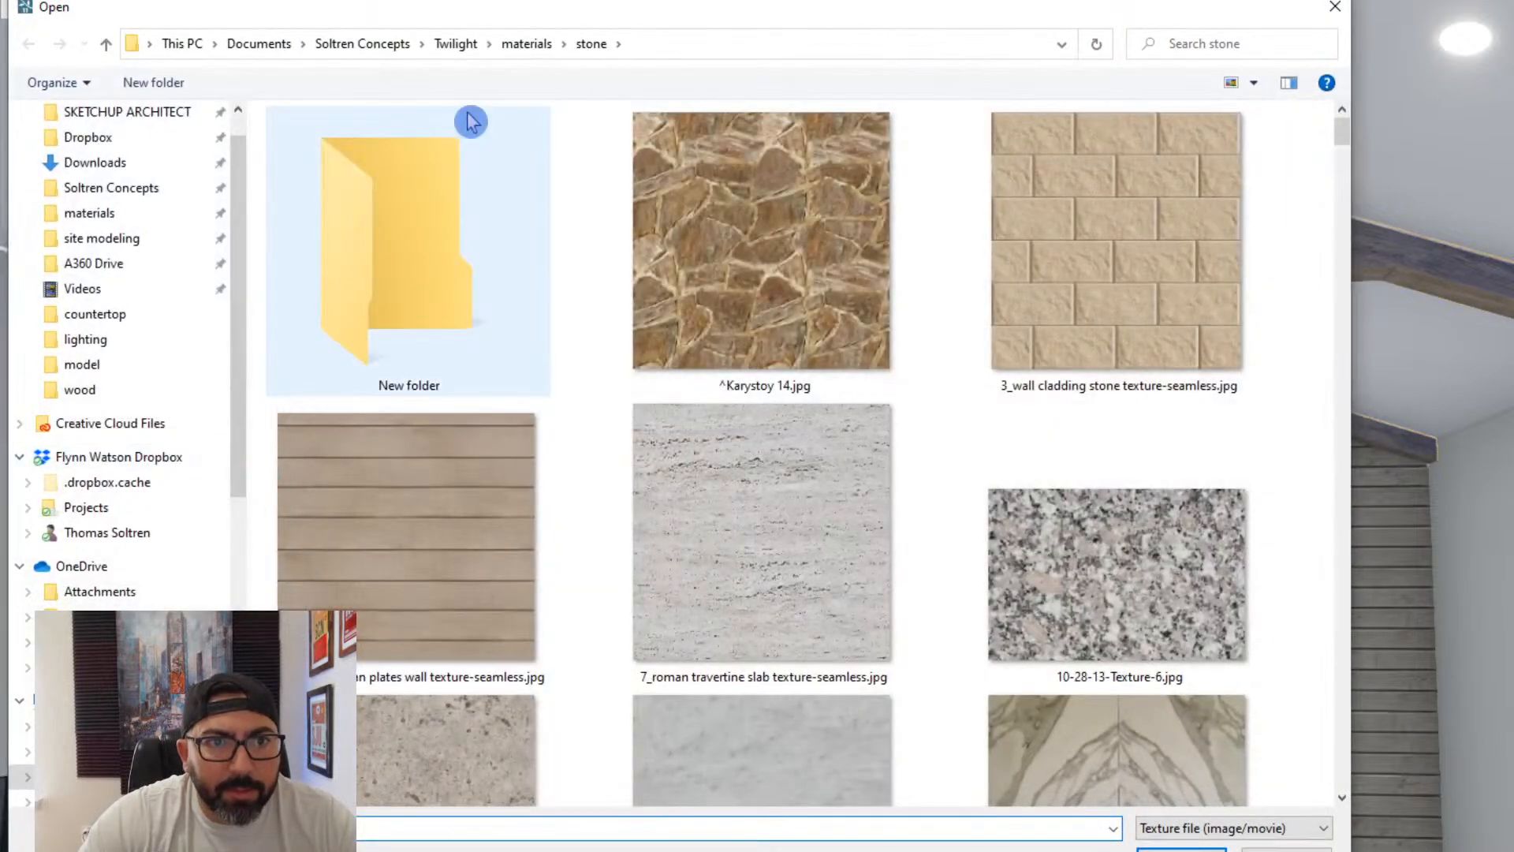
click(527, 48)
double_click(565, 556)
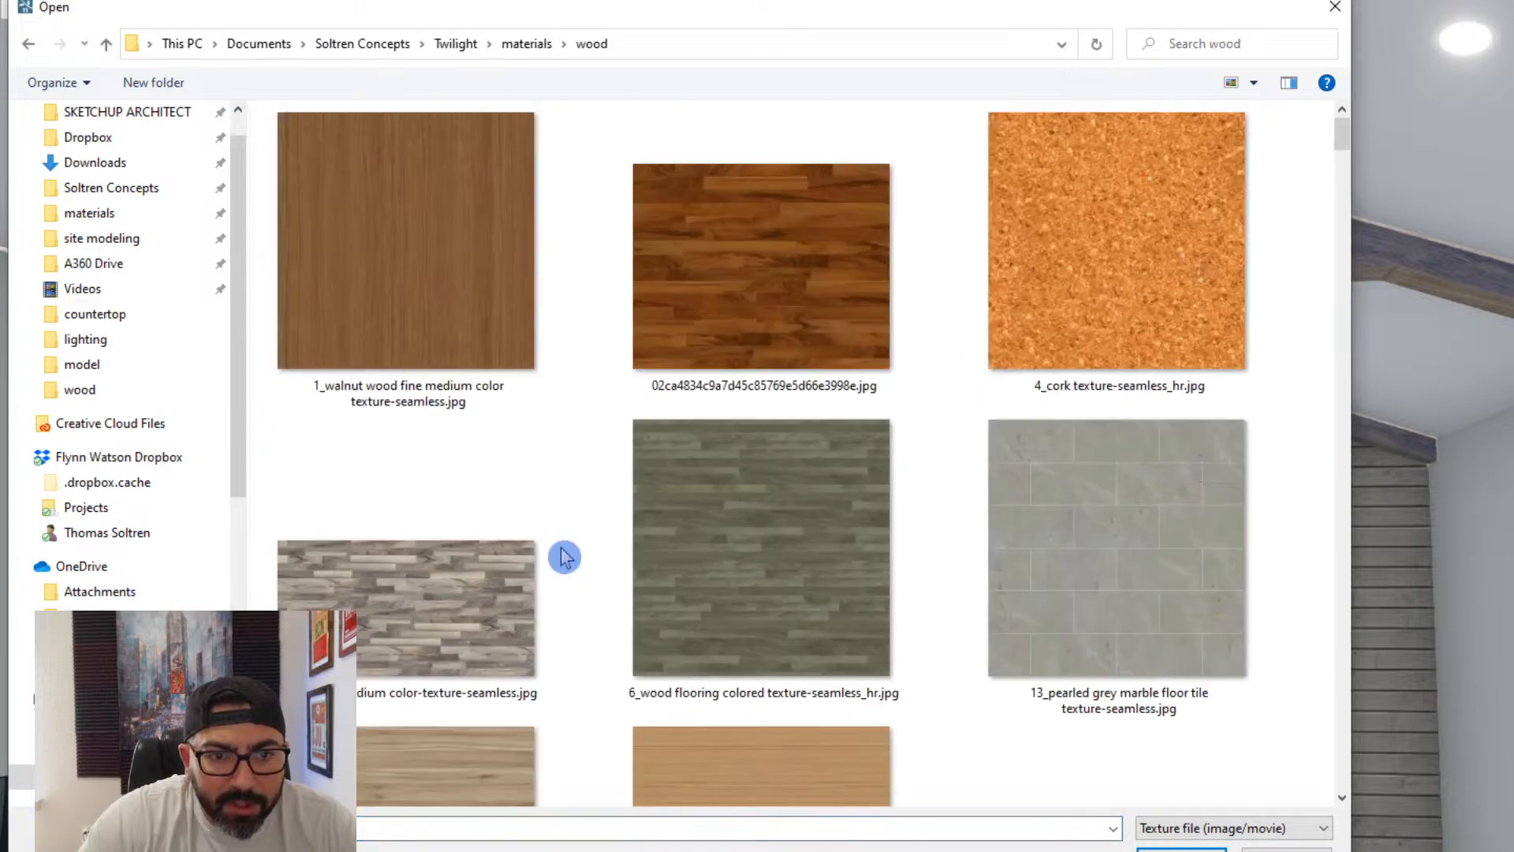
scroll(567, 556, down, 15)
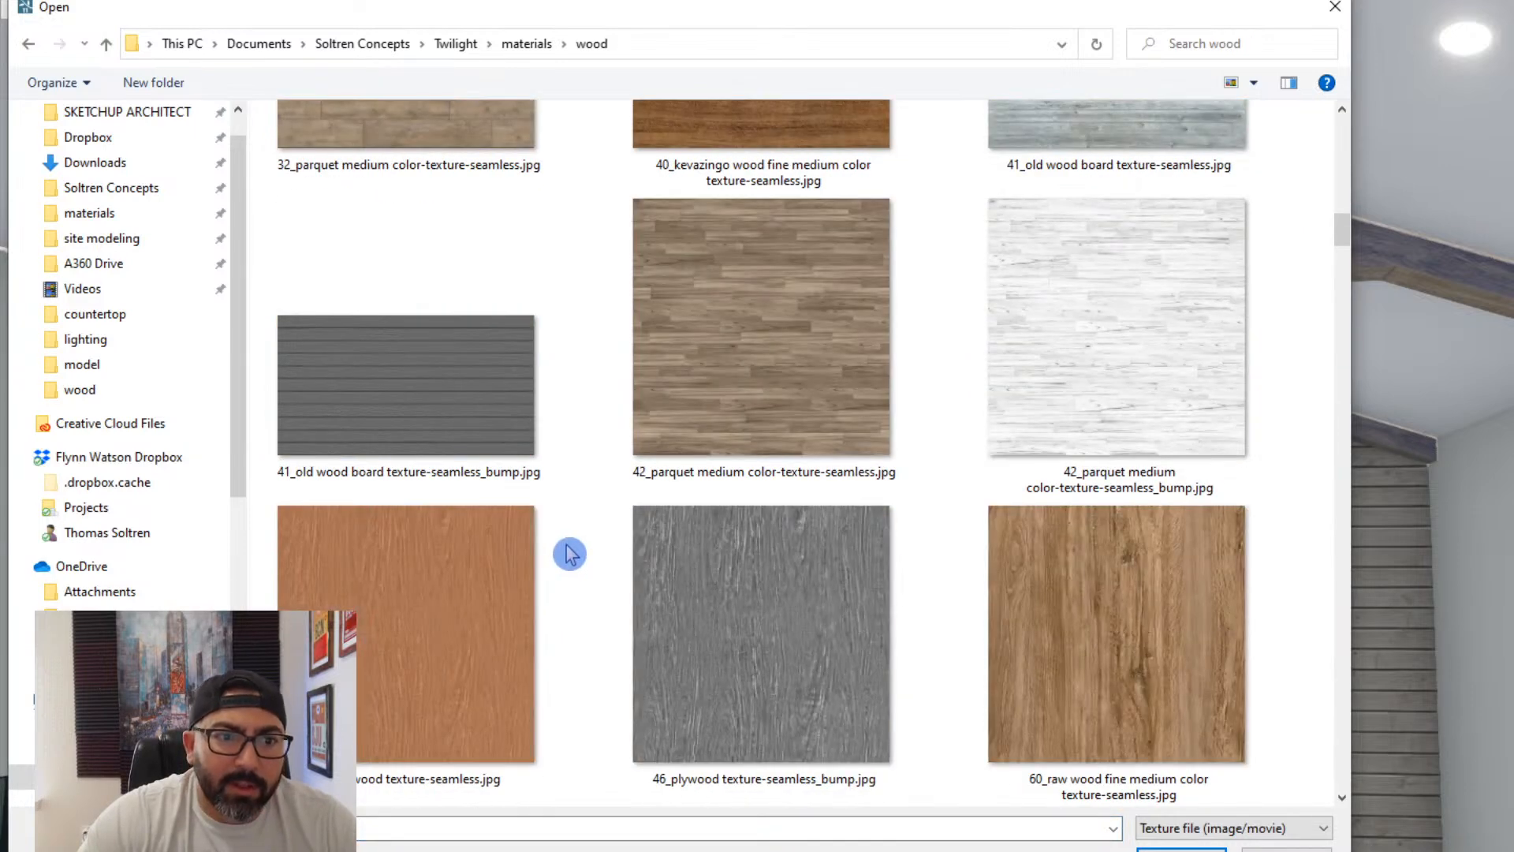
scroll(569, 554, down, 12)
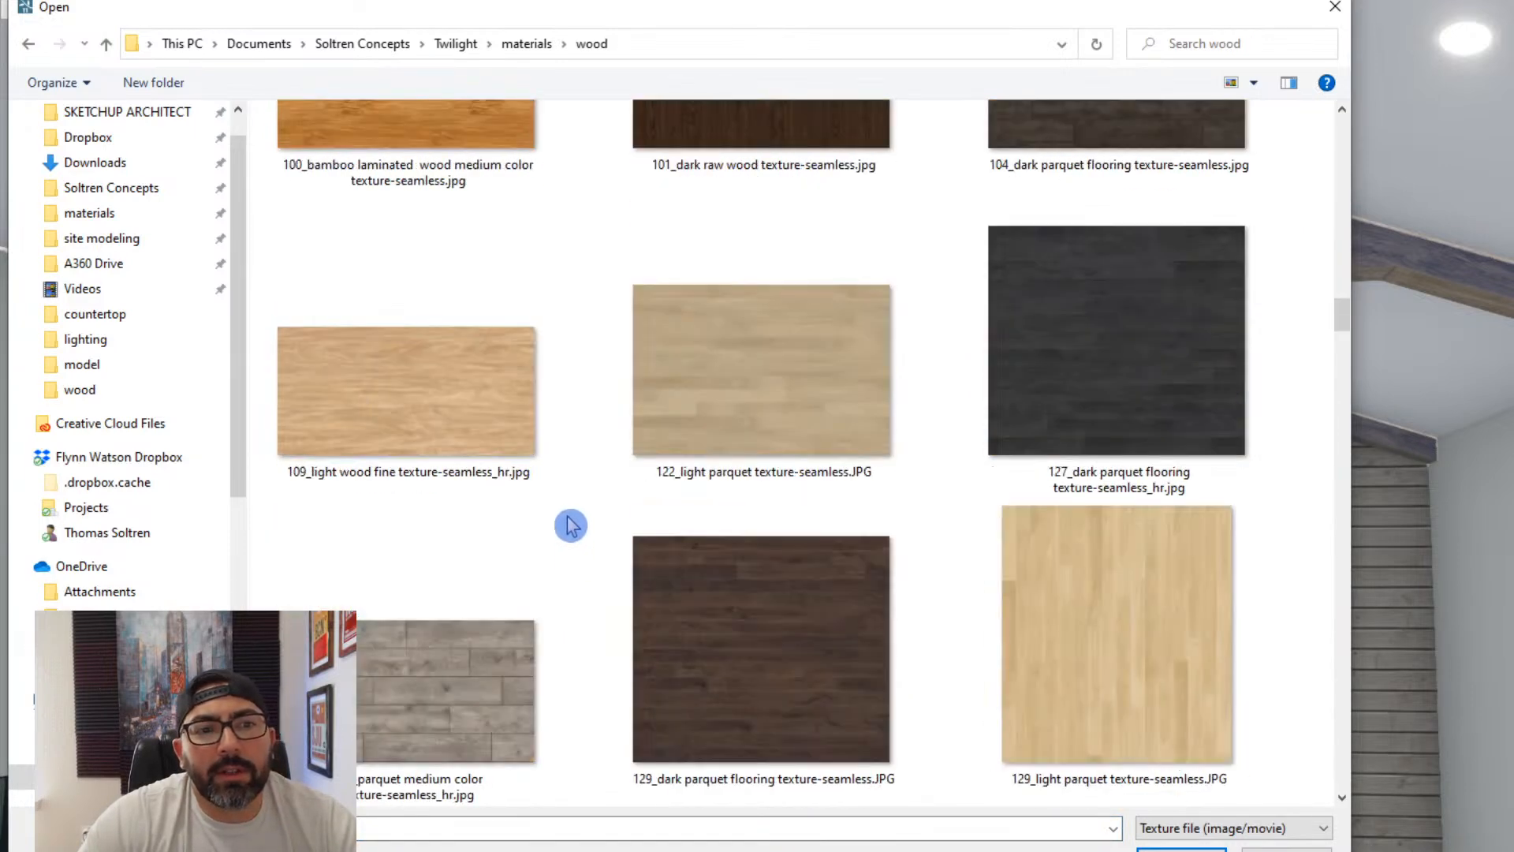
double_click(450, 409)
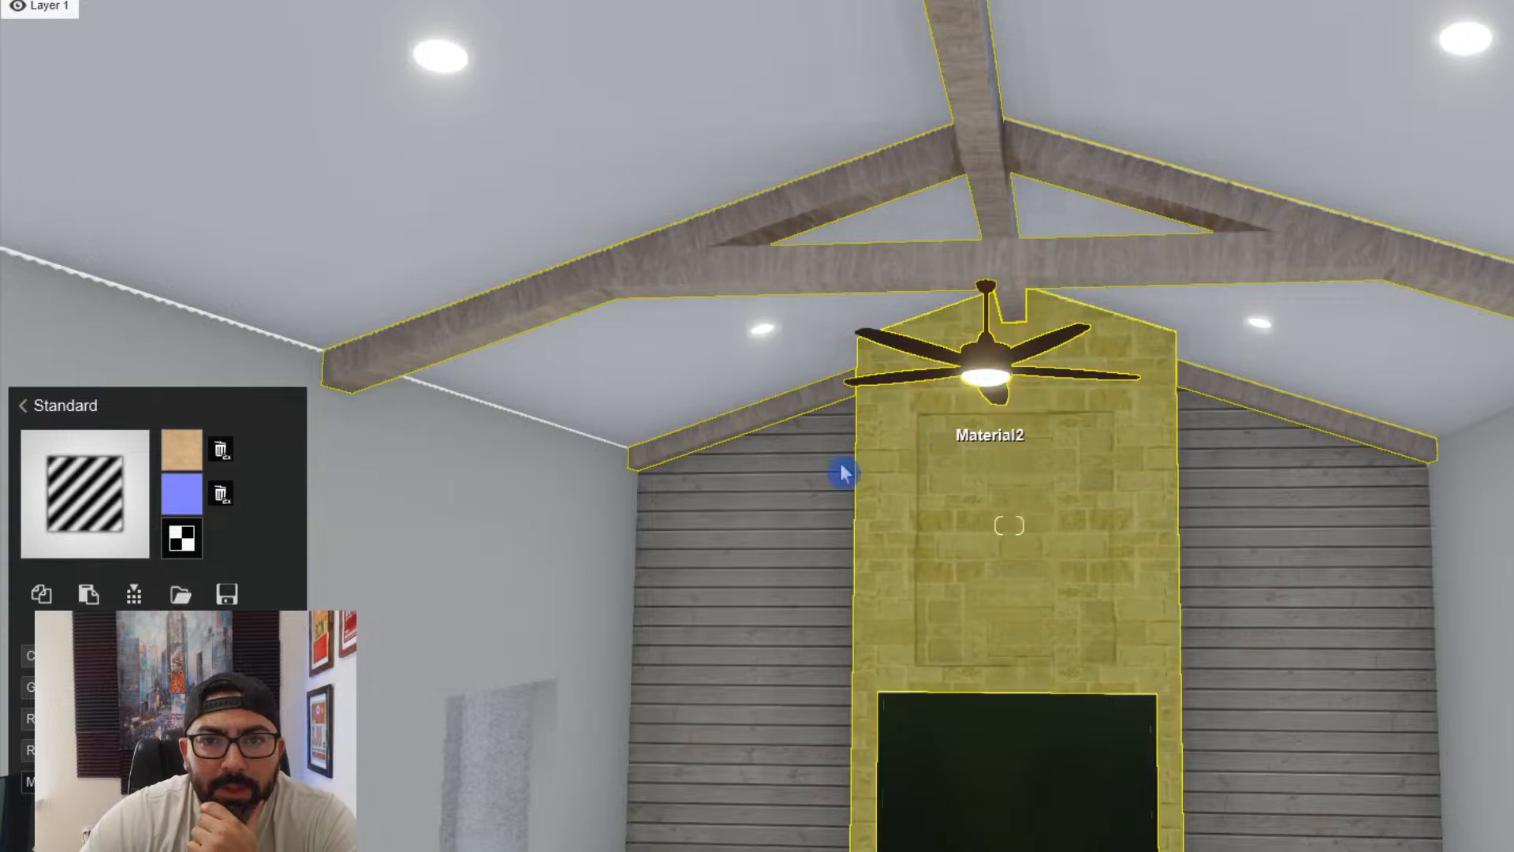
mouse_move(183, 467)
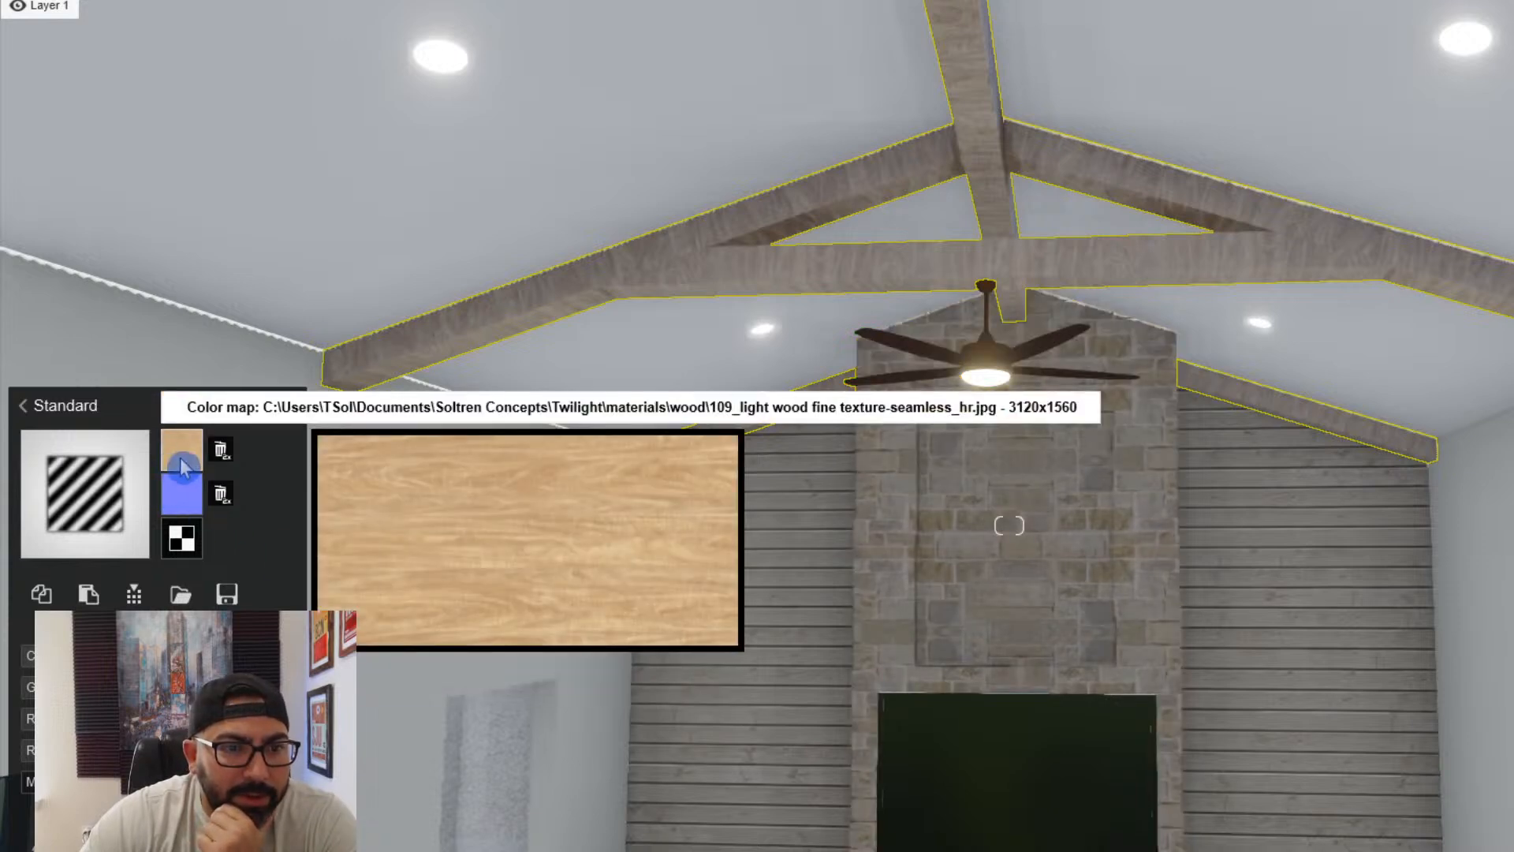
- Remove the custom colour map from the ceiling beams and reassign the Standard material to them
click(220, 450)
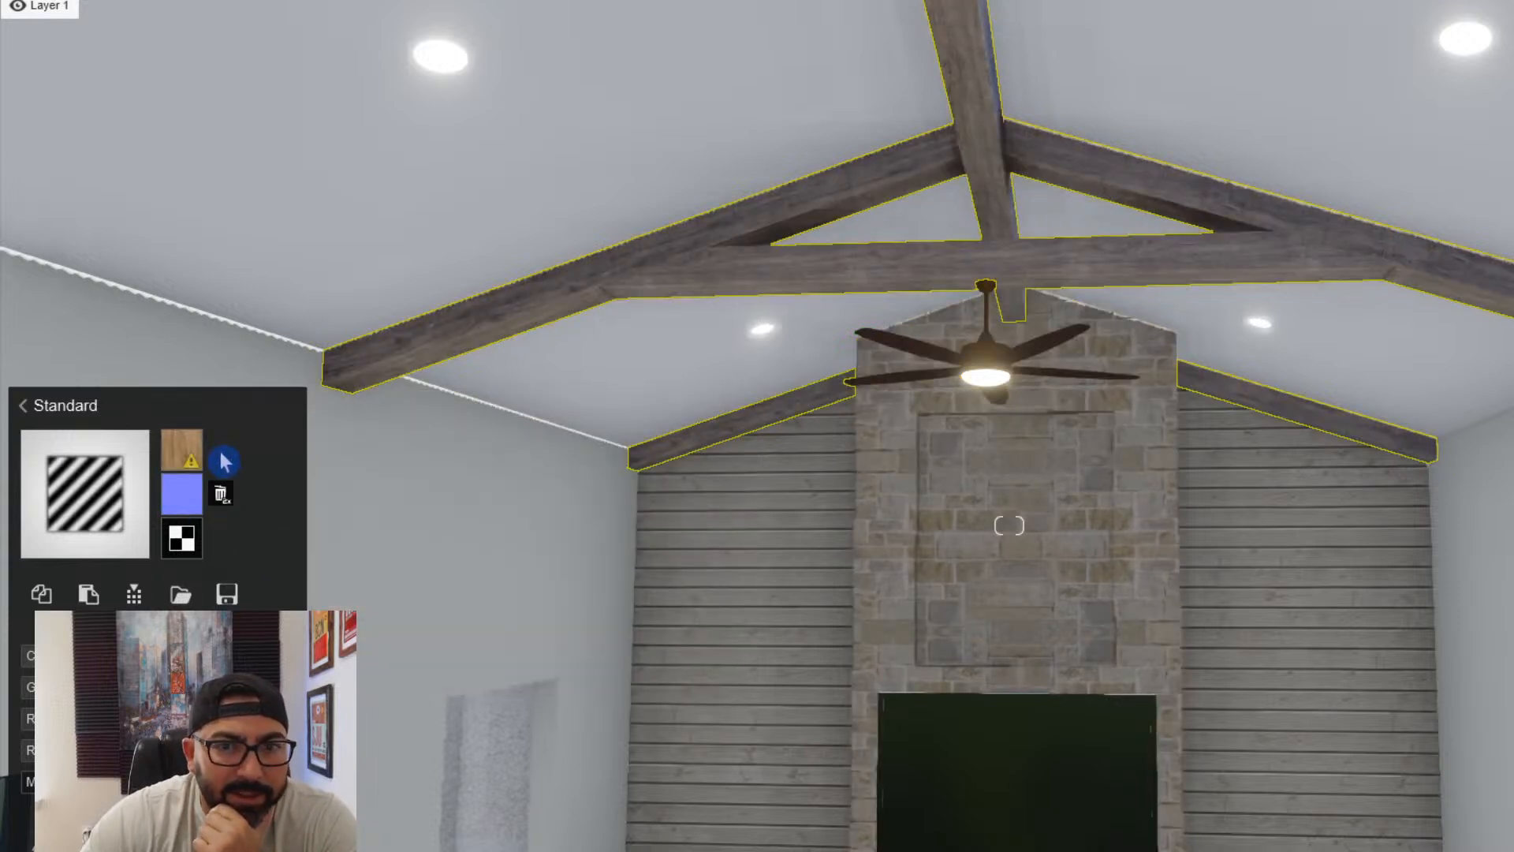
mouse_move(178, 465)
click(109, 478)
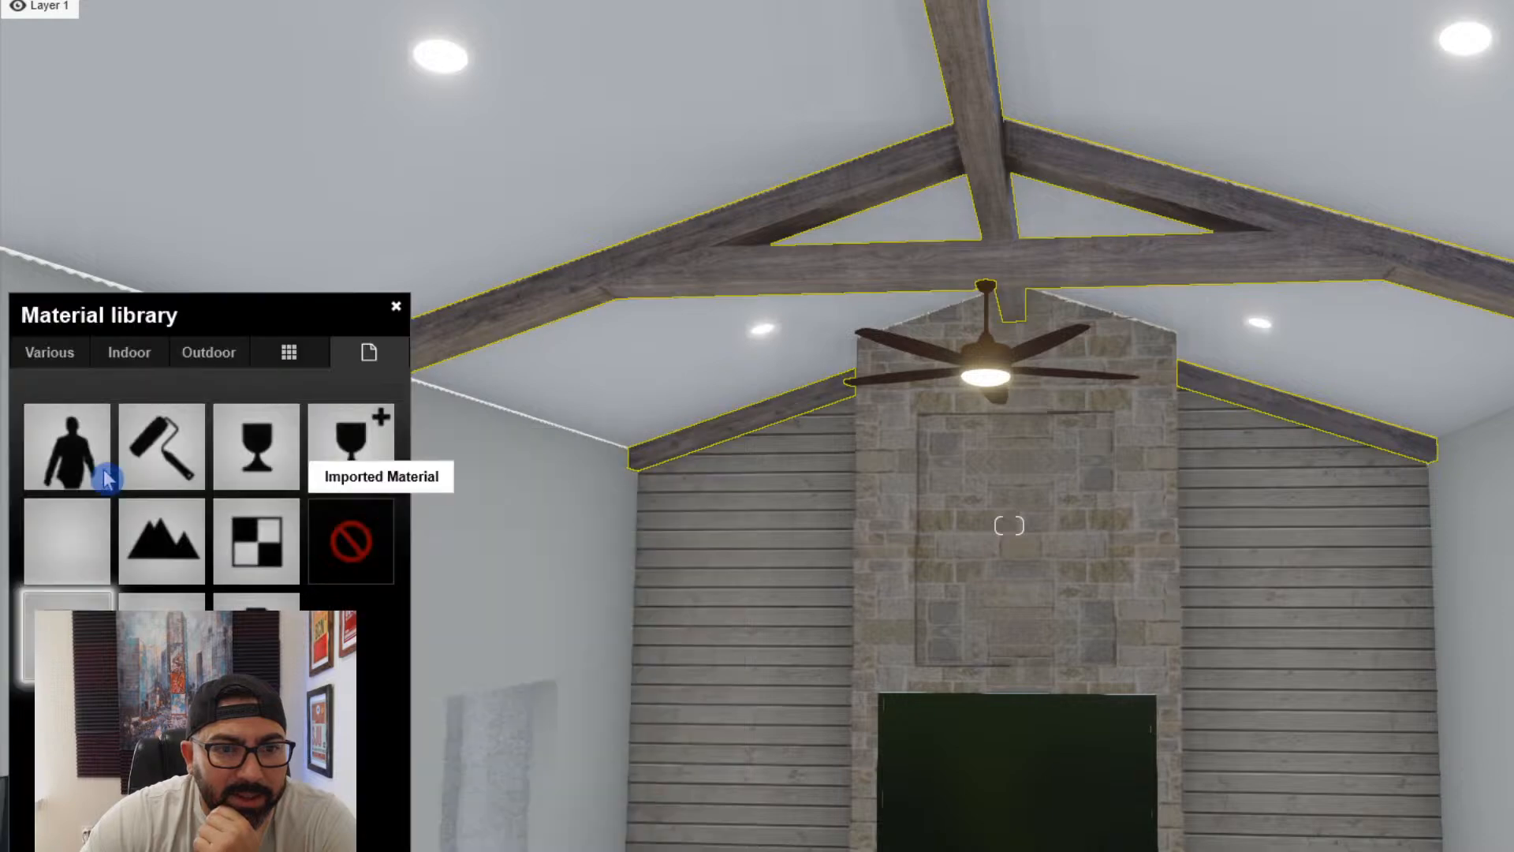
click(149, 543)
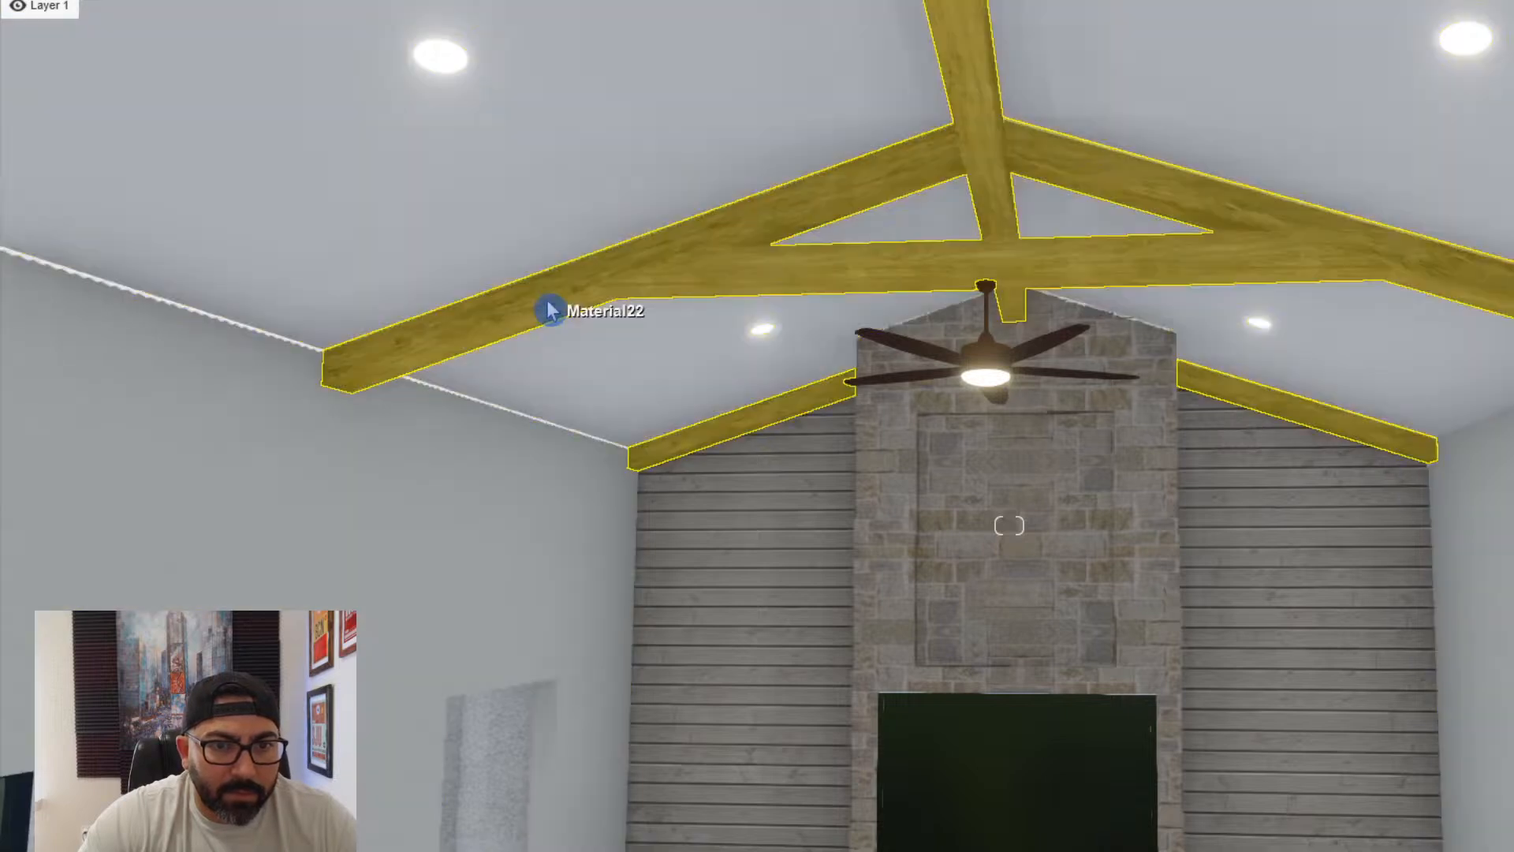
click(552, 311)
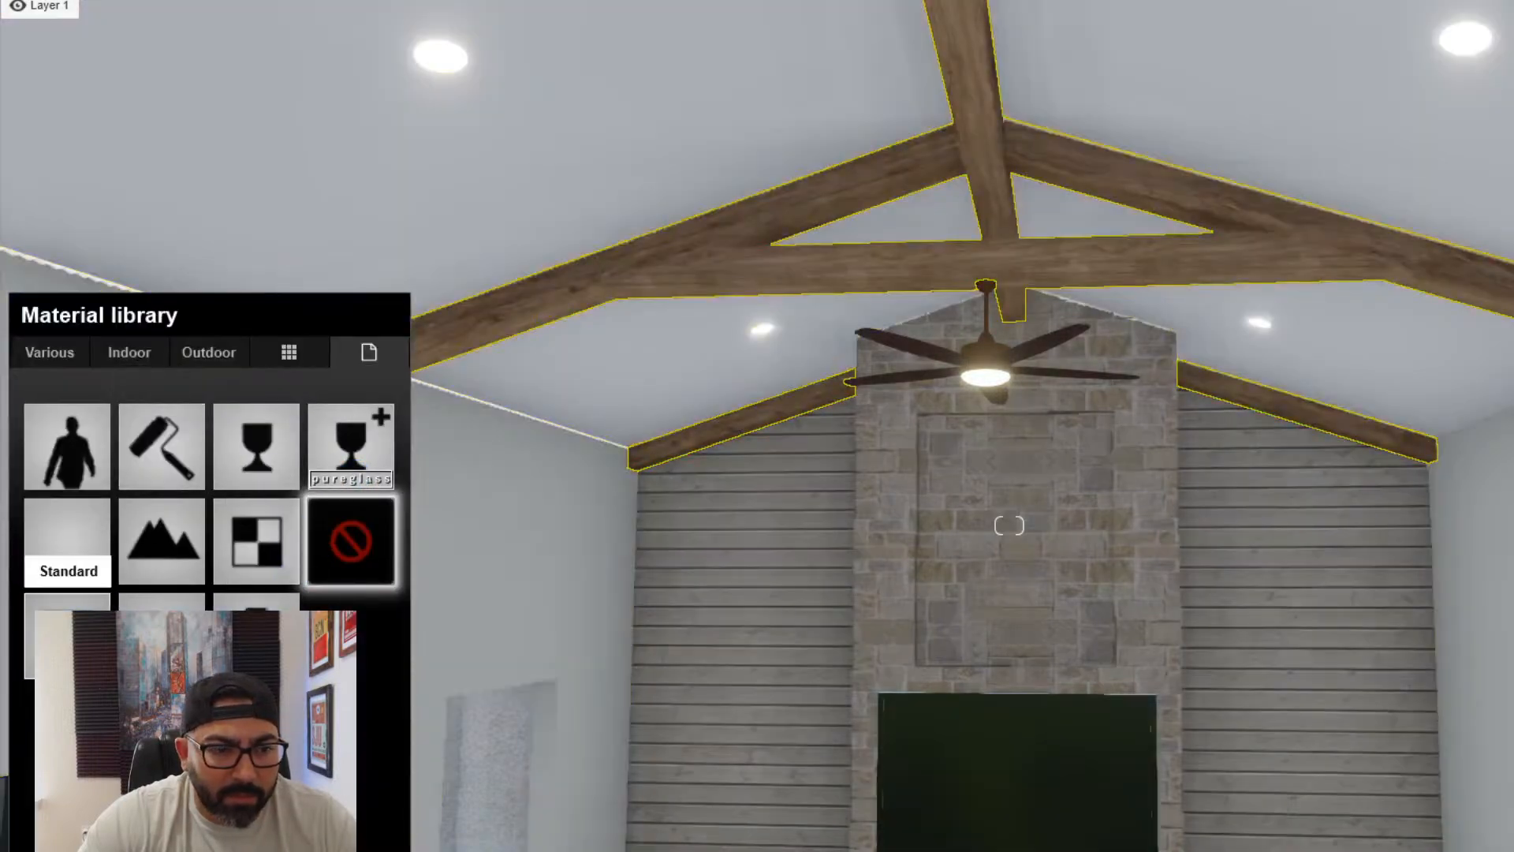
click(67, 540)
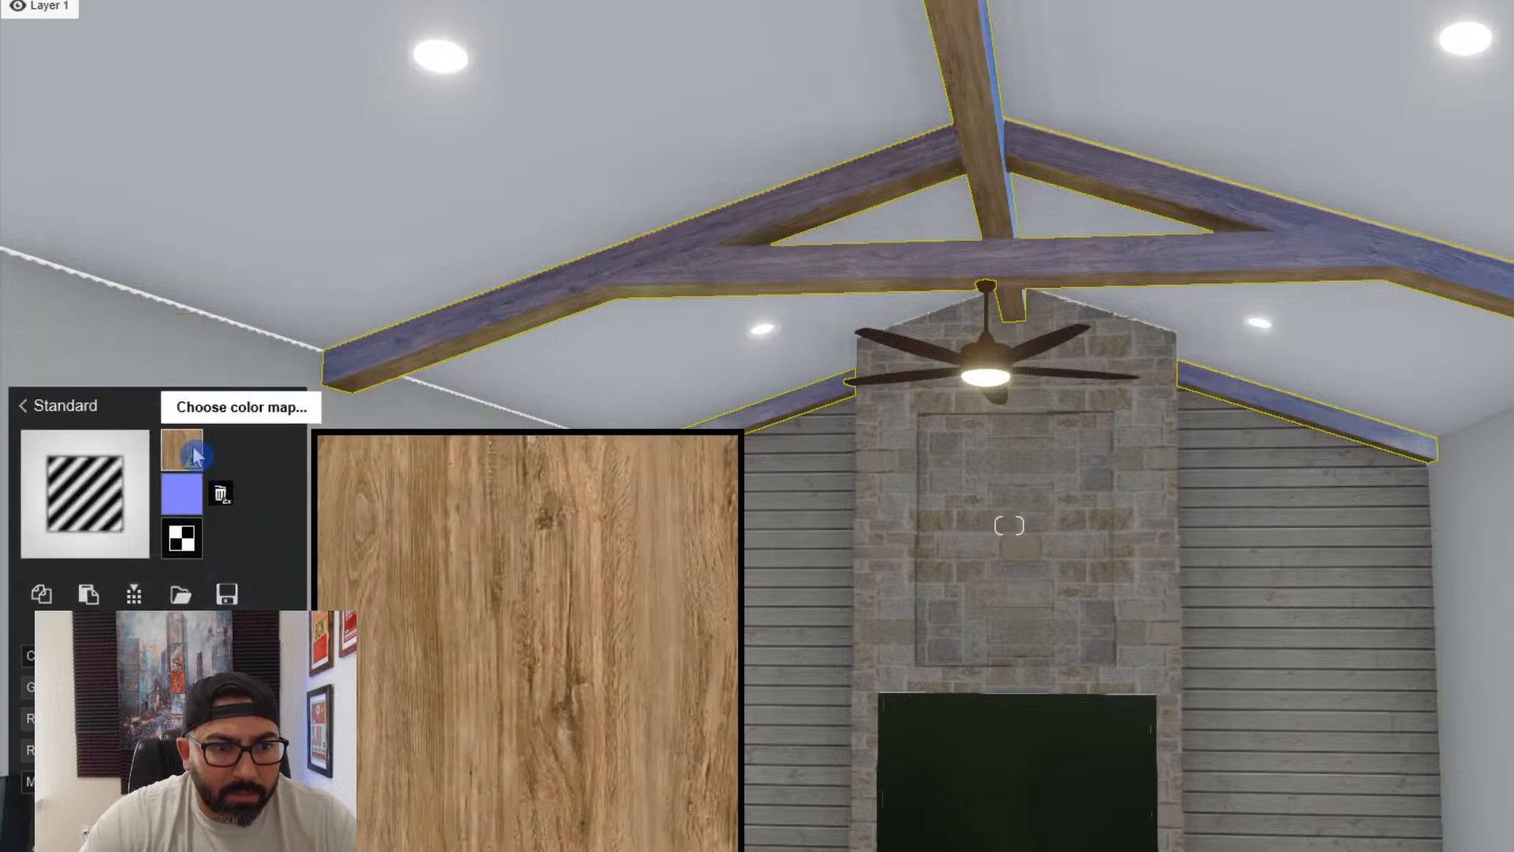
- Load "60_raw wood fine medium color texture-seamless.jpg" from the wood folder as the ceiling beams' colour map
click(183, 448)
scroll(387, 561, down, 10)
scroll(387, 564, down, 15)
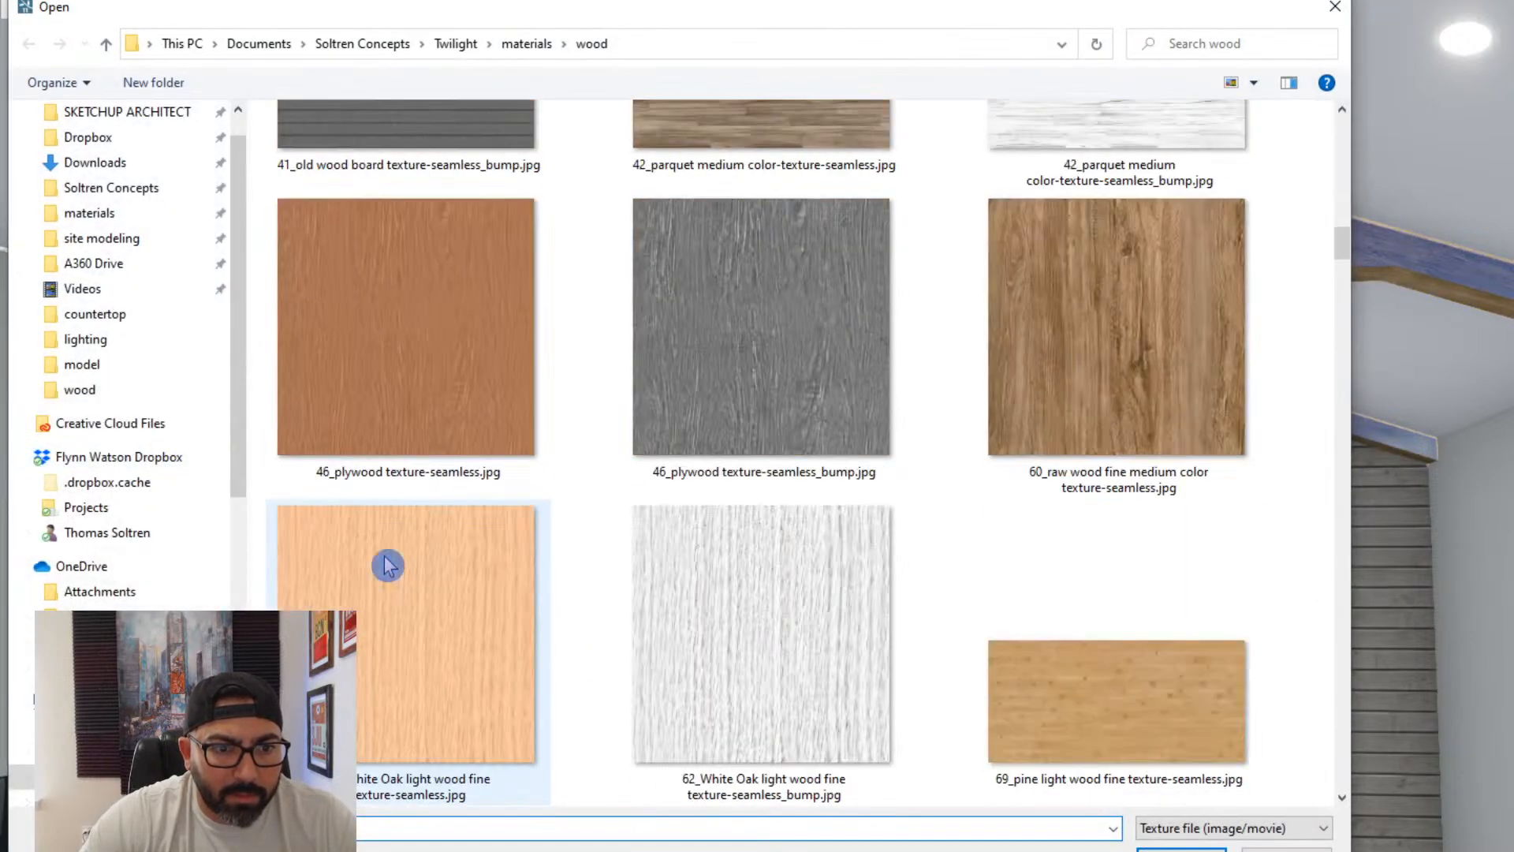
scroll(387, 564, down, 12)
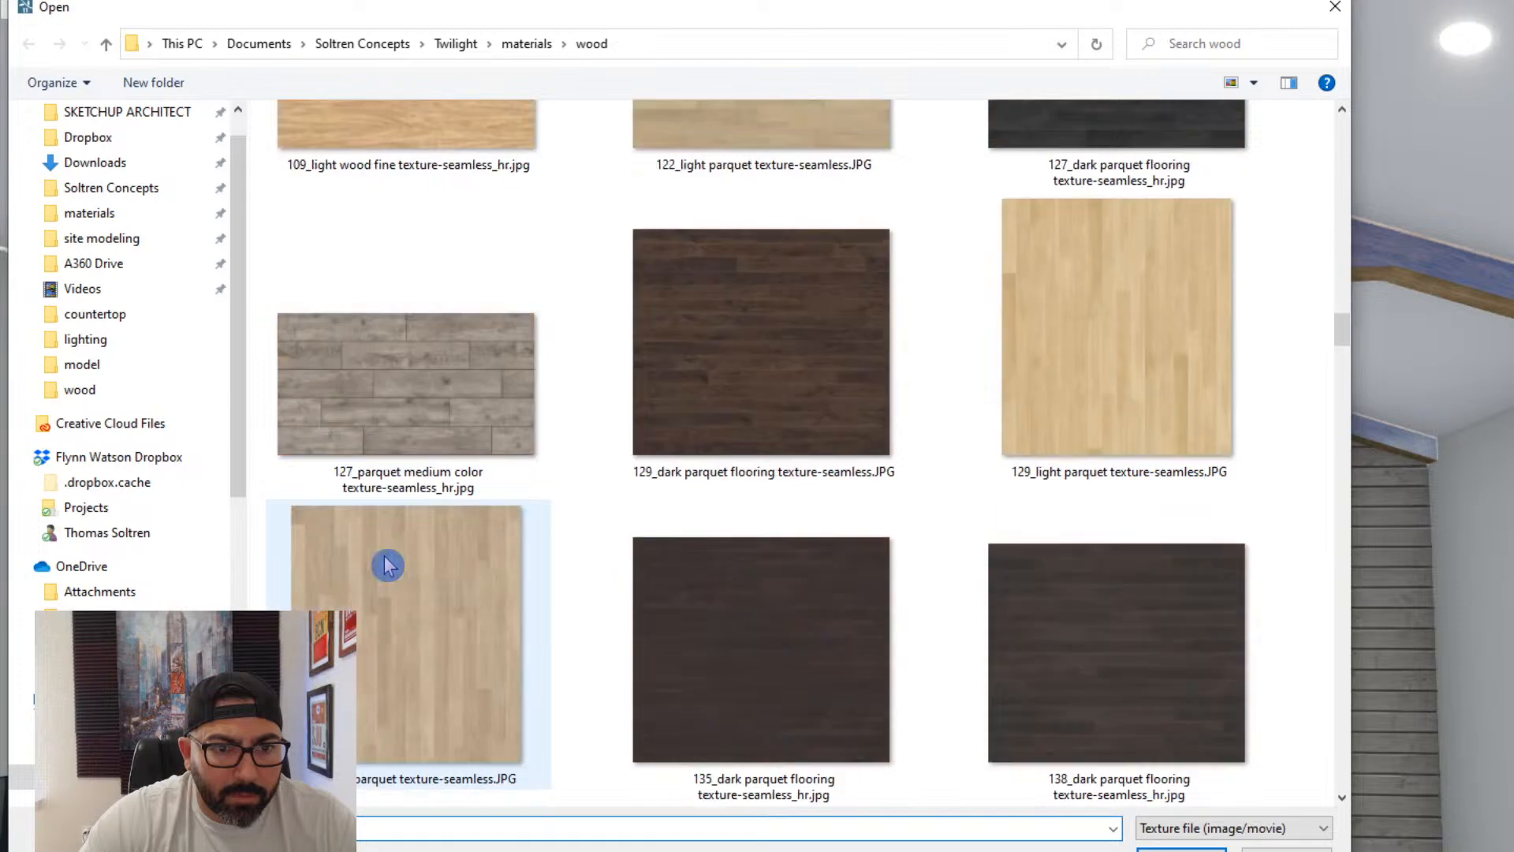
scroll(387, 564, down, 12)
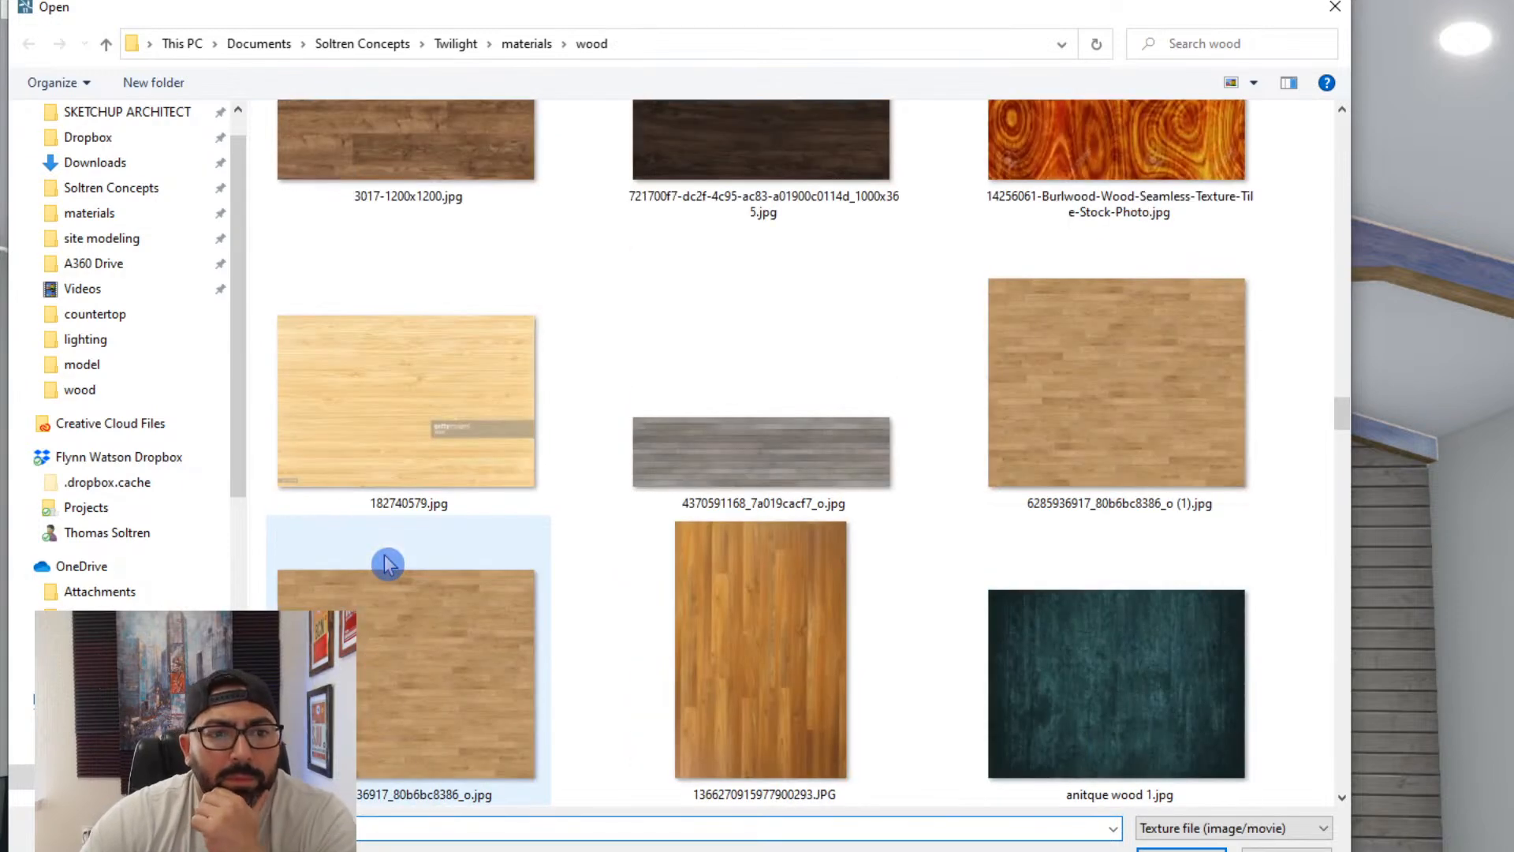
scroll(388, 564, down, 15)
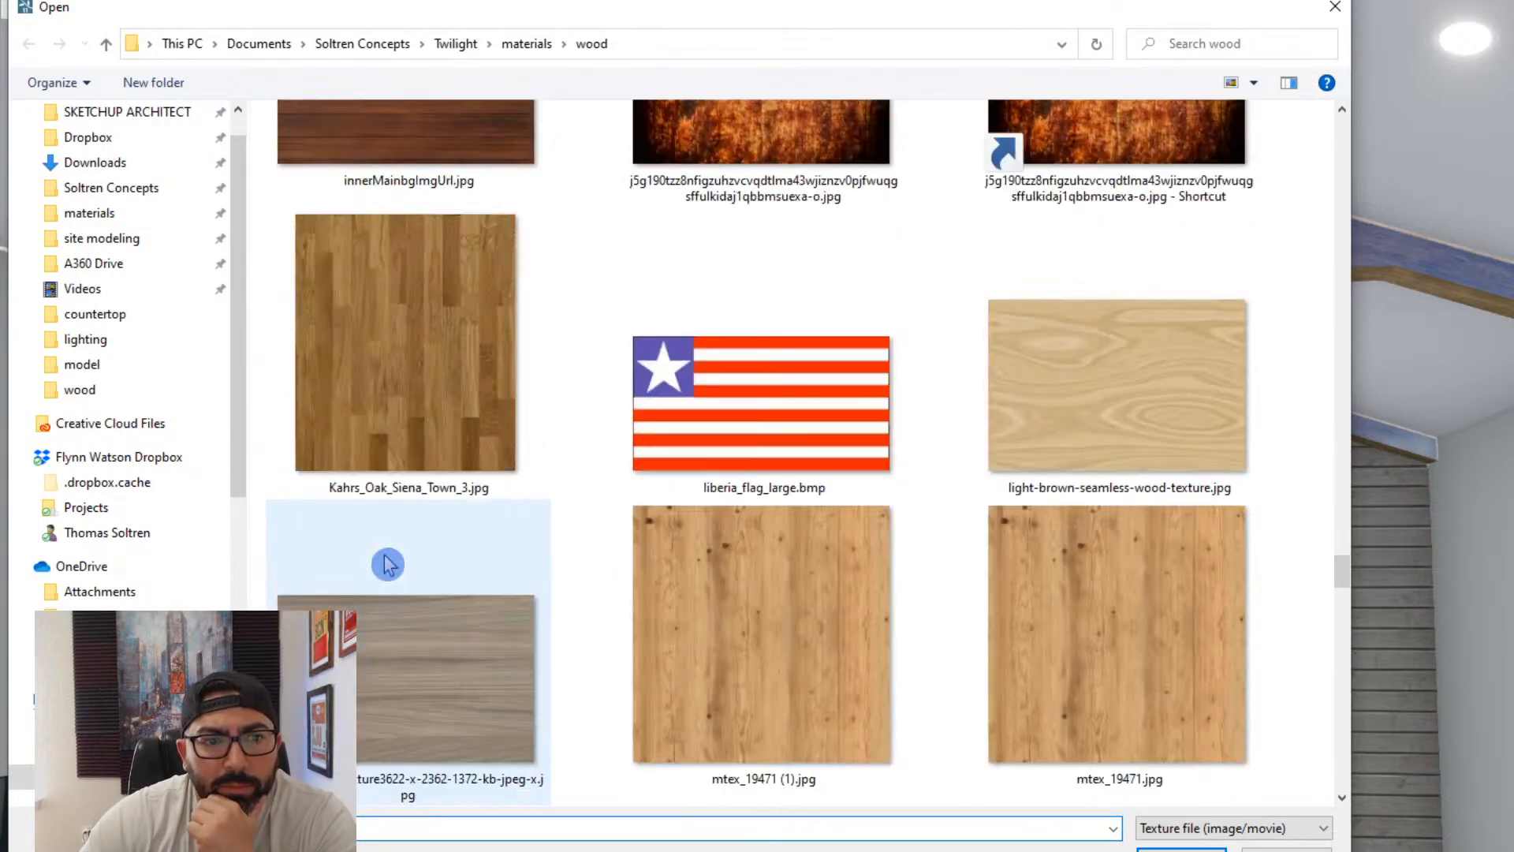
scroll(387, 564, down, 12)
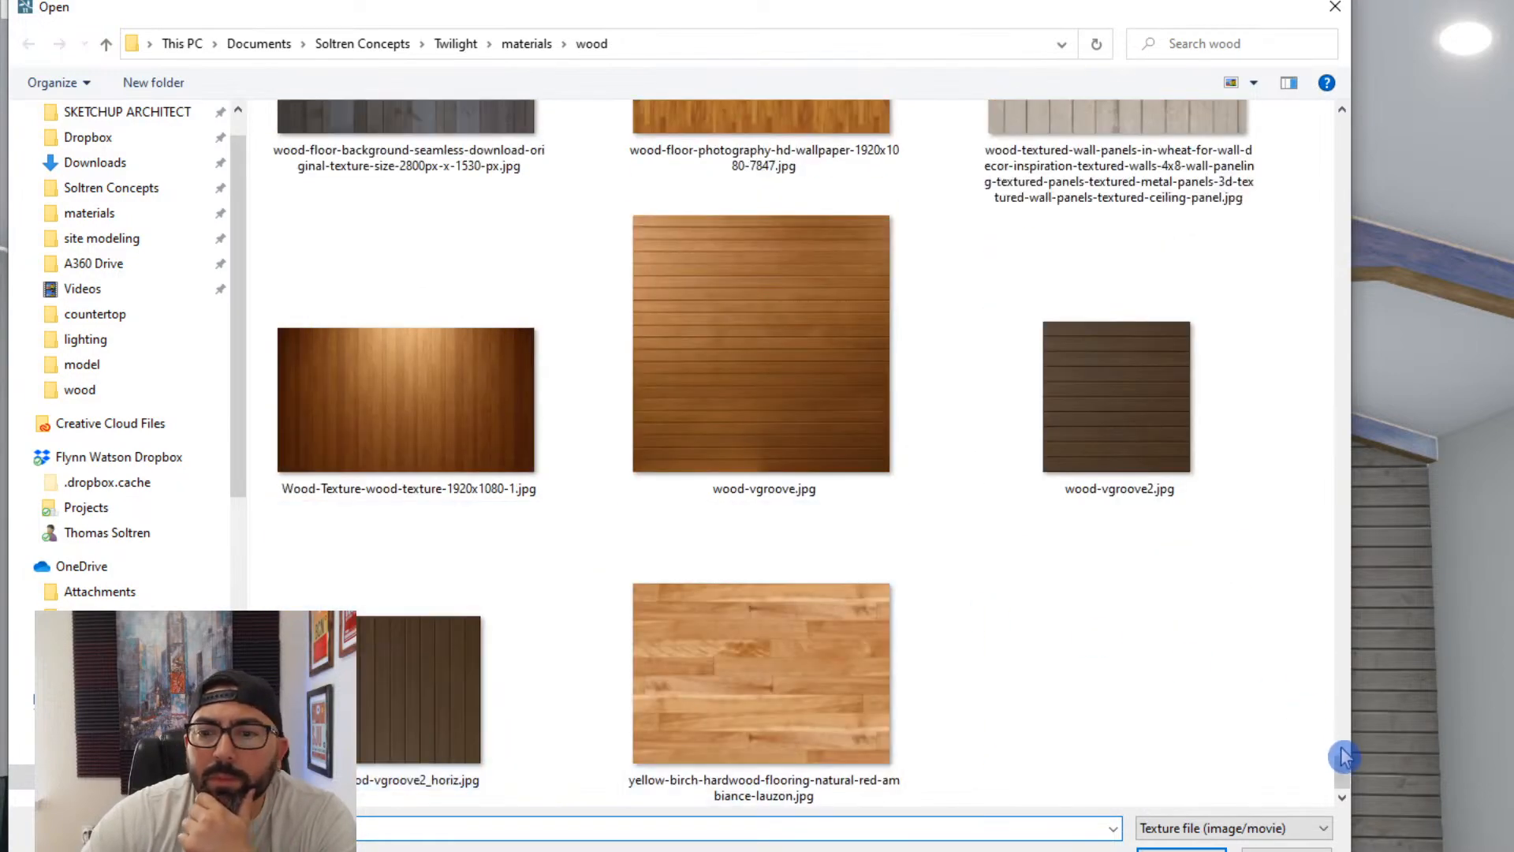
drag(1343, 763, 1348, 125)
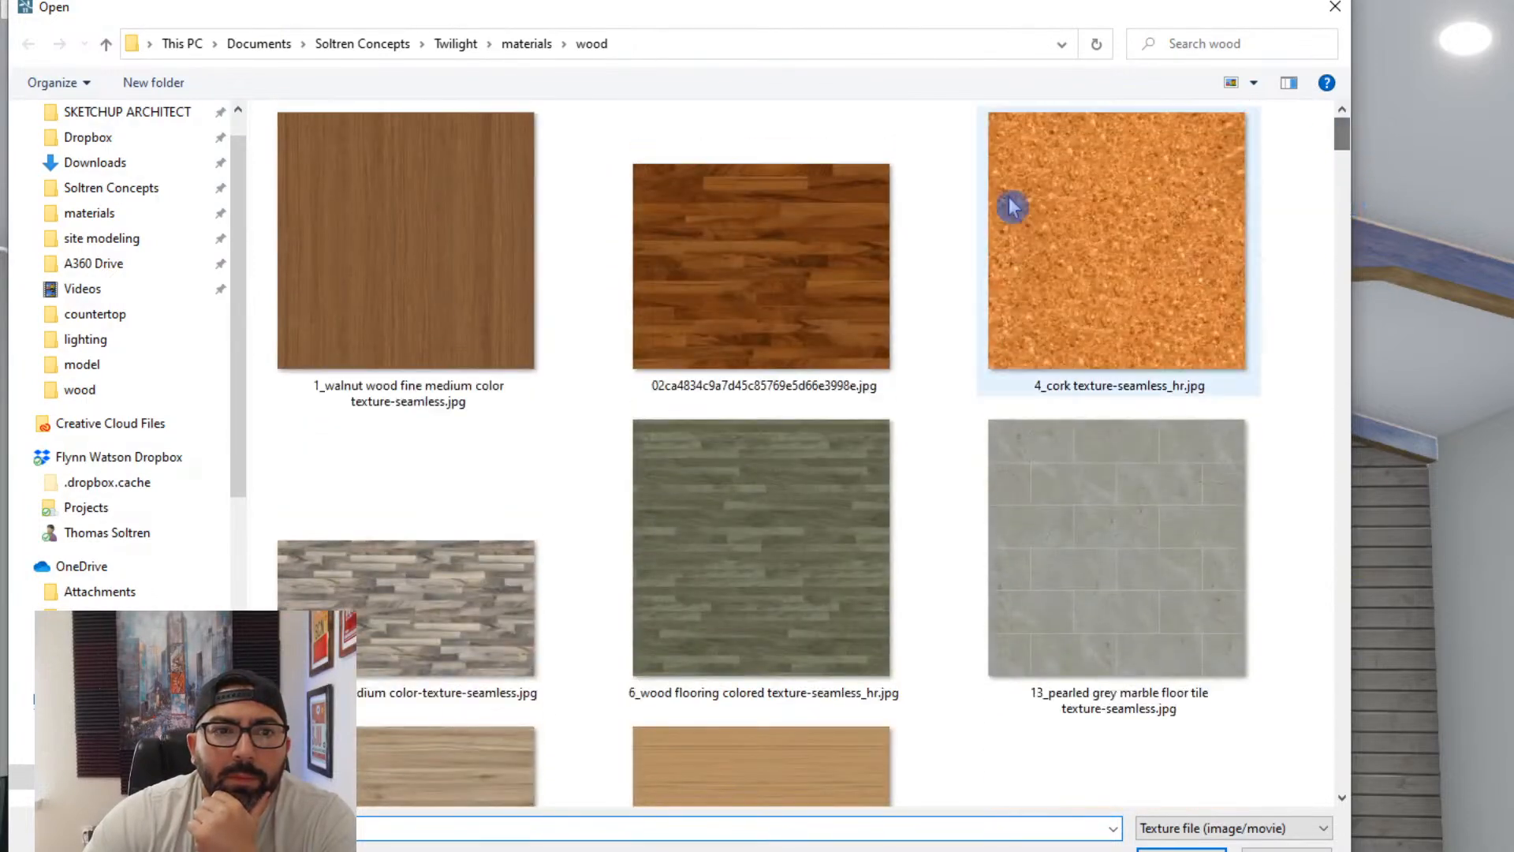
scroll(805, 459, down, 5)
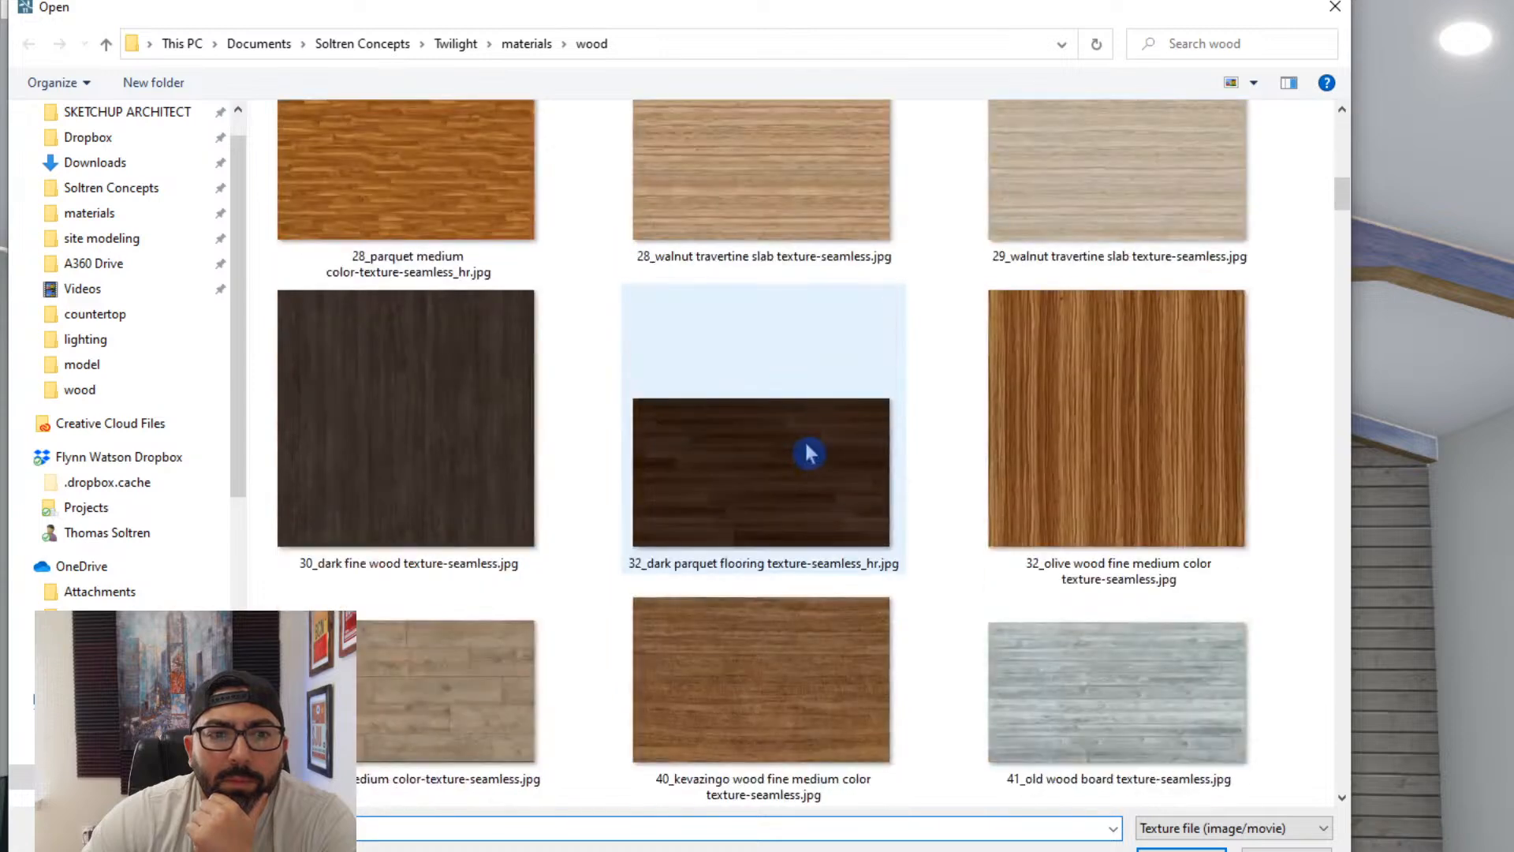
scroll(808, 453, down, 5)
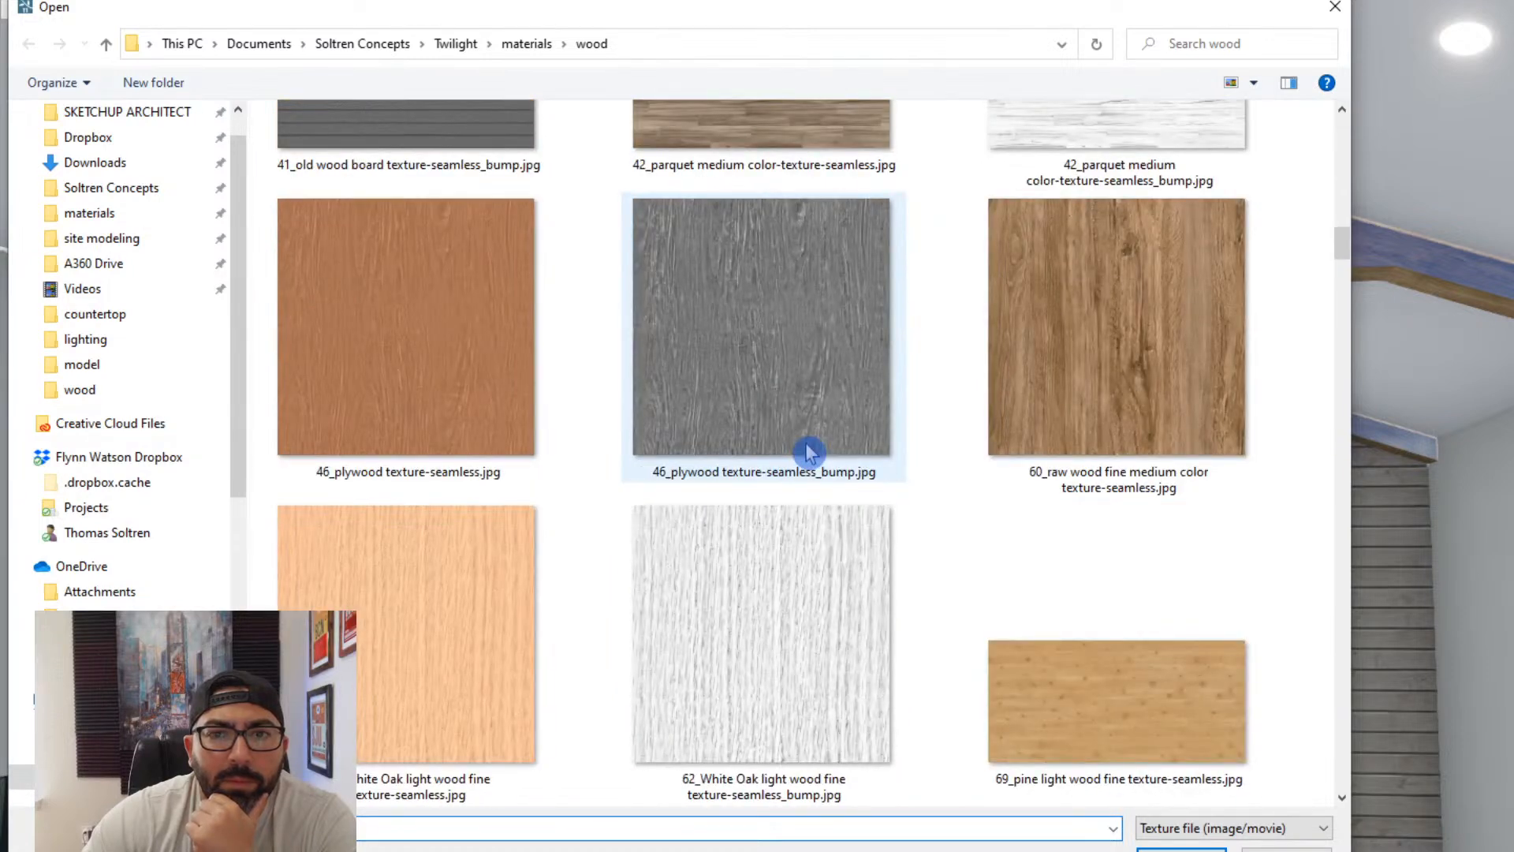
double_click(1038, 382)
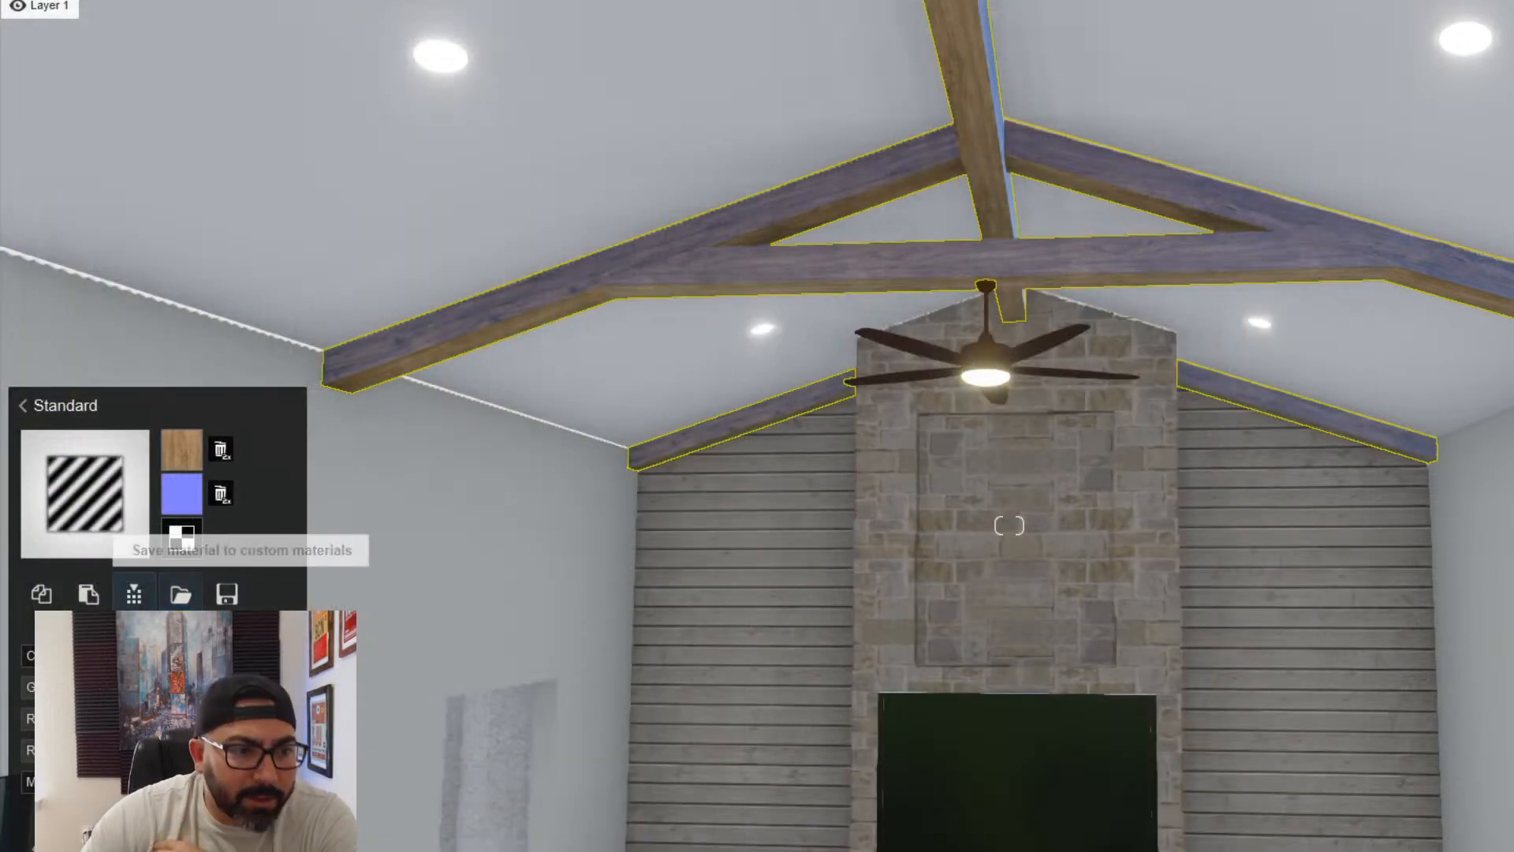
- Reduce the glossy reflections on the ceiling beams' Standard material
drag(158, 687, 103, 718)
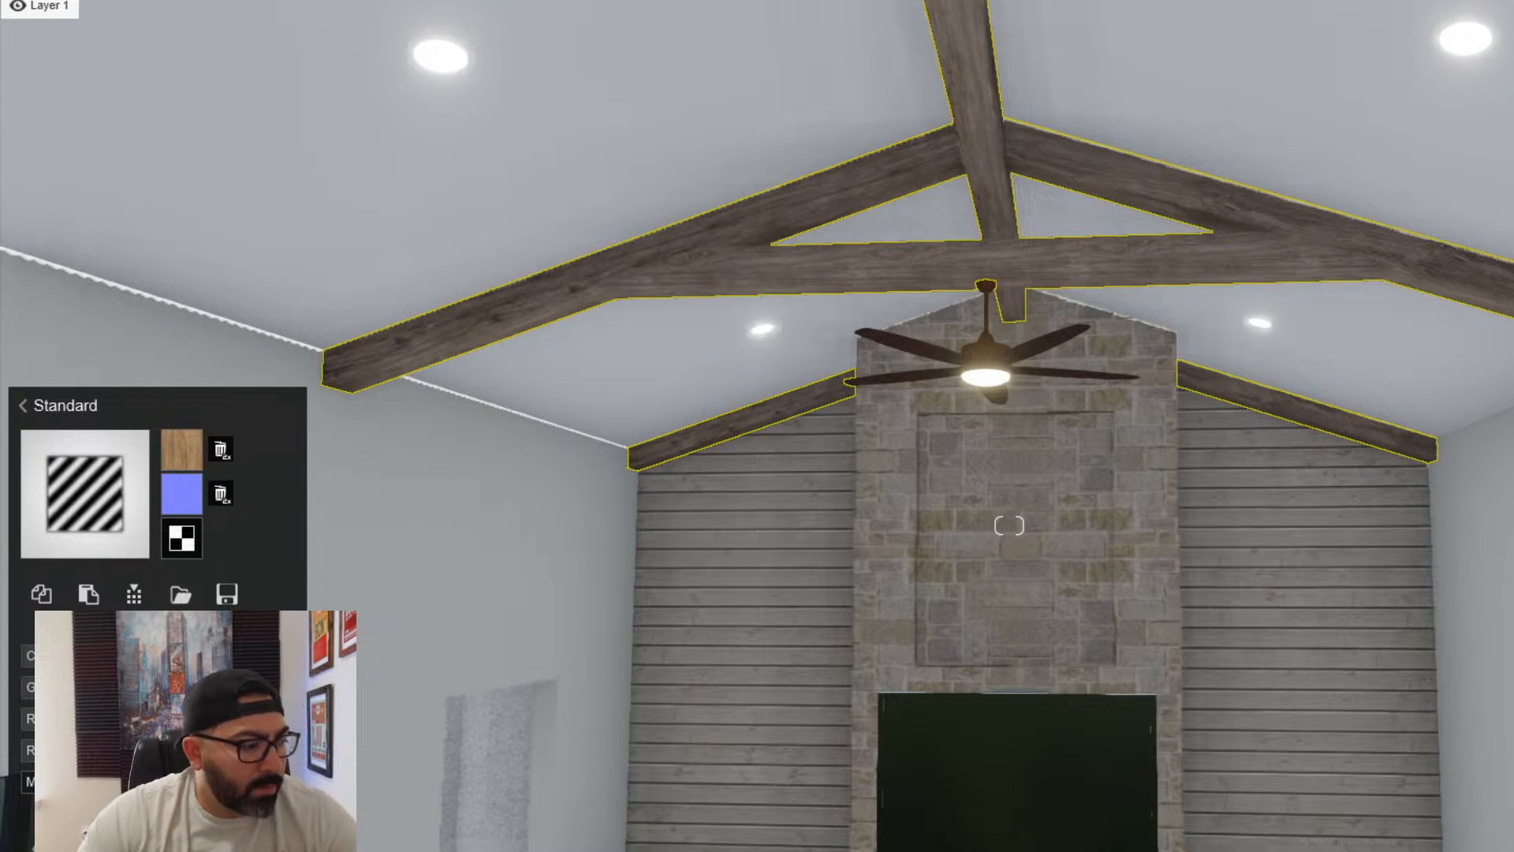
right_drag(612, 697, 655, 702)
key(q)
key(w)
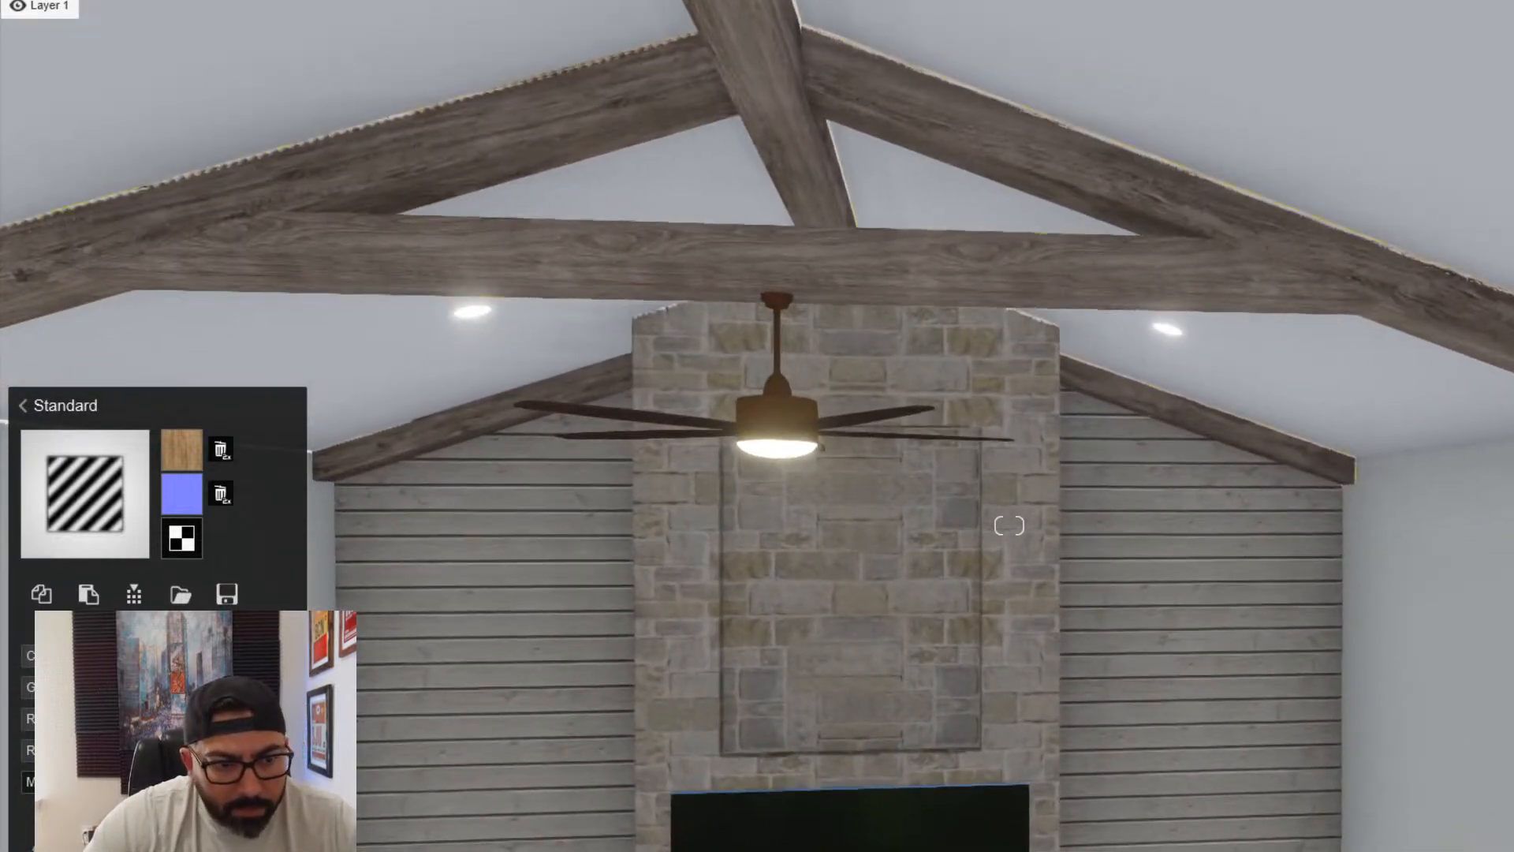
- Assign the Standard material to the frame of the open door beside the front entry, and Glass to its pane
click(935, 846)
right_drag(1009, 526, 1010, 525)
right_drag(757, 836, 797, 780)
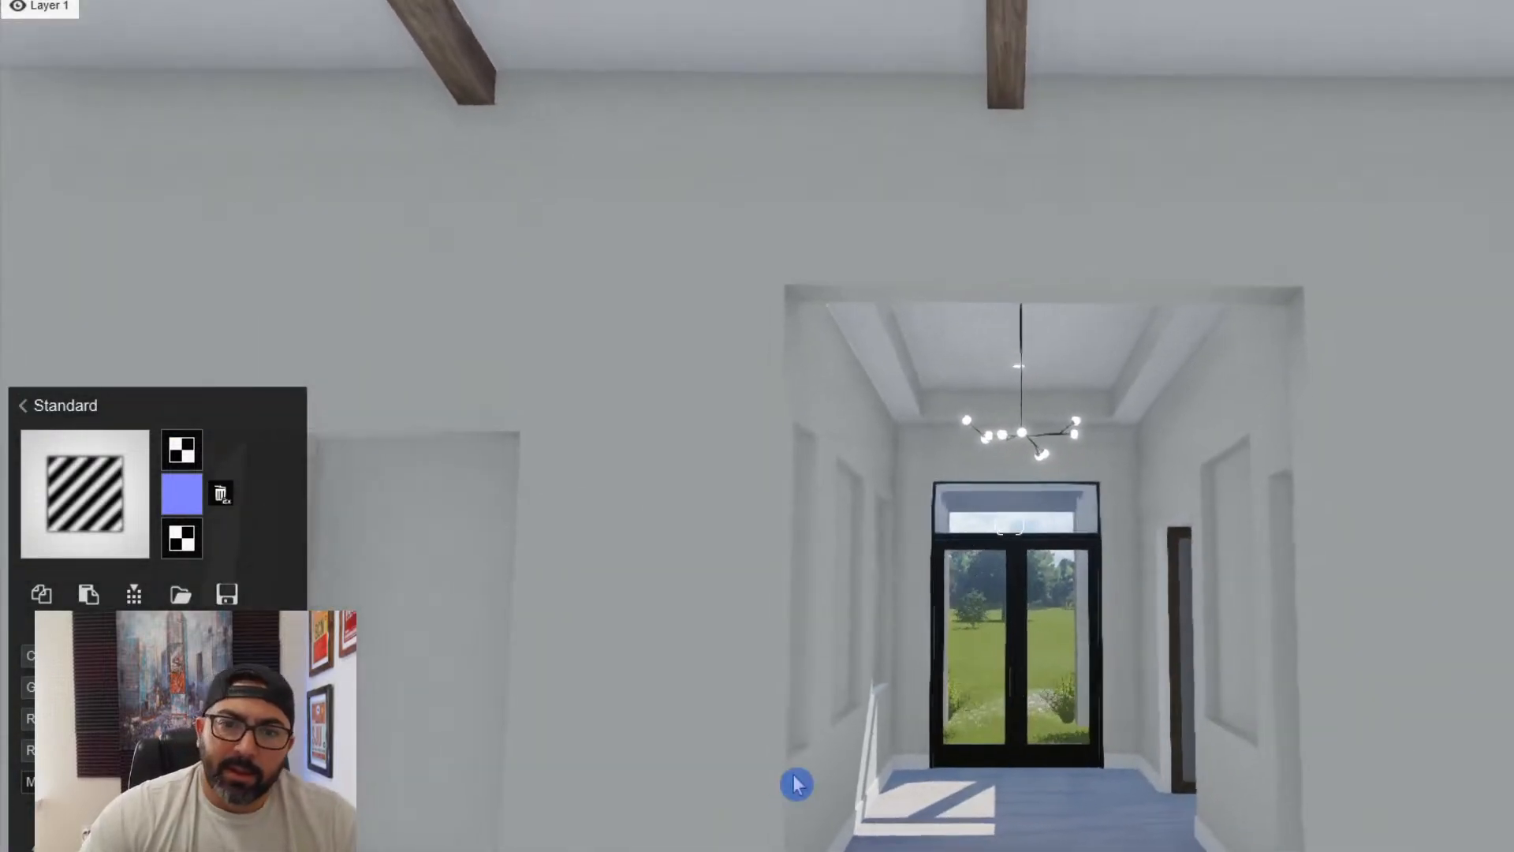
key(w)
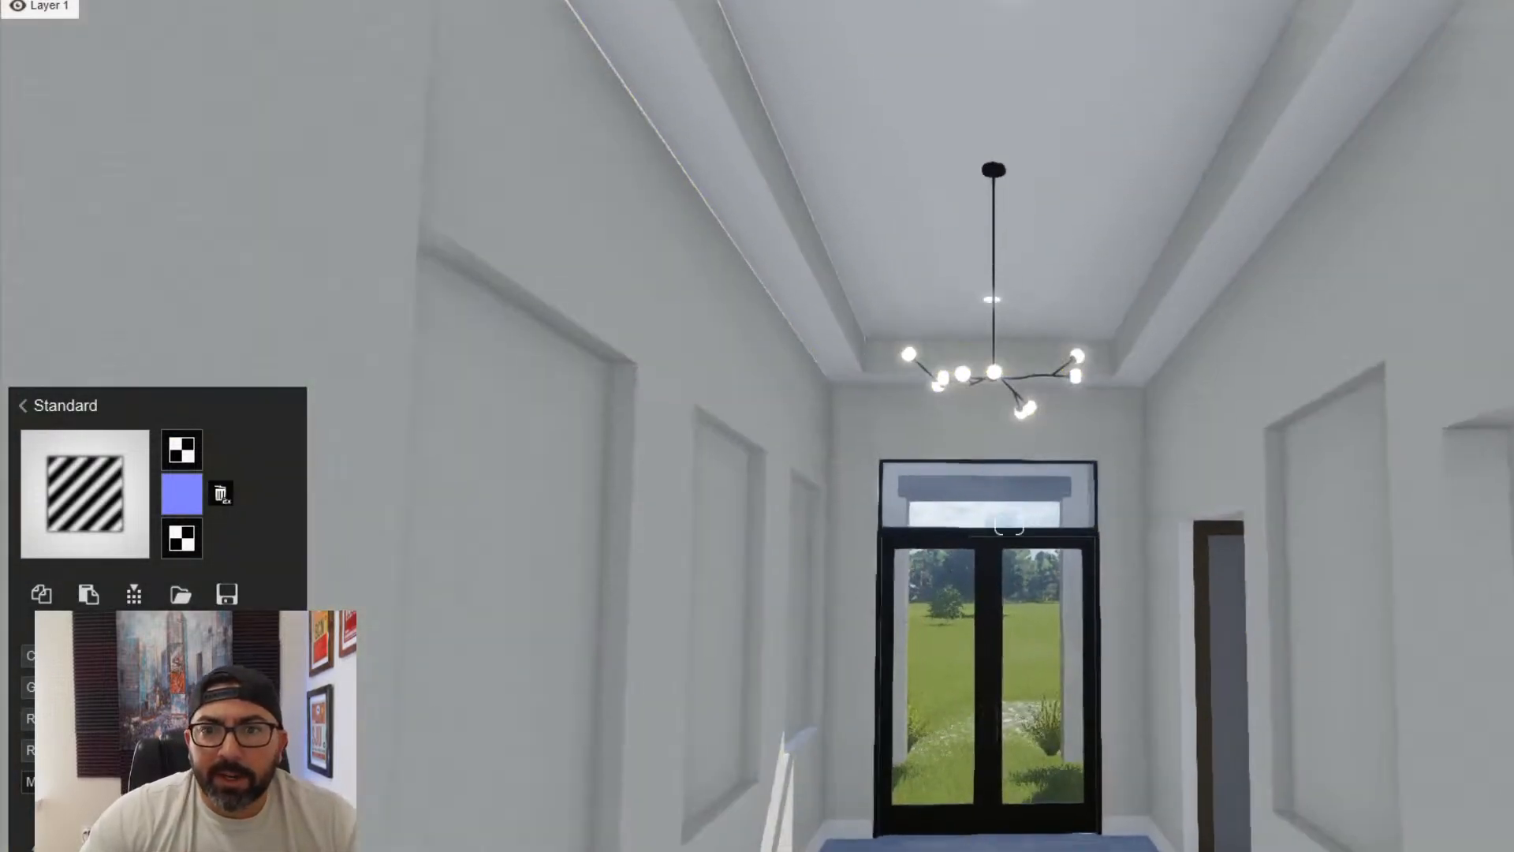
key(w)
right_drag(733, 442, 807, 490)
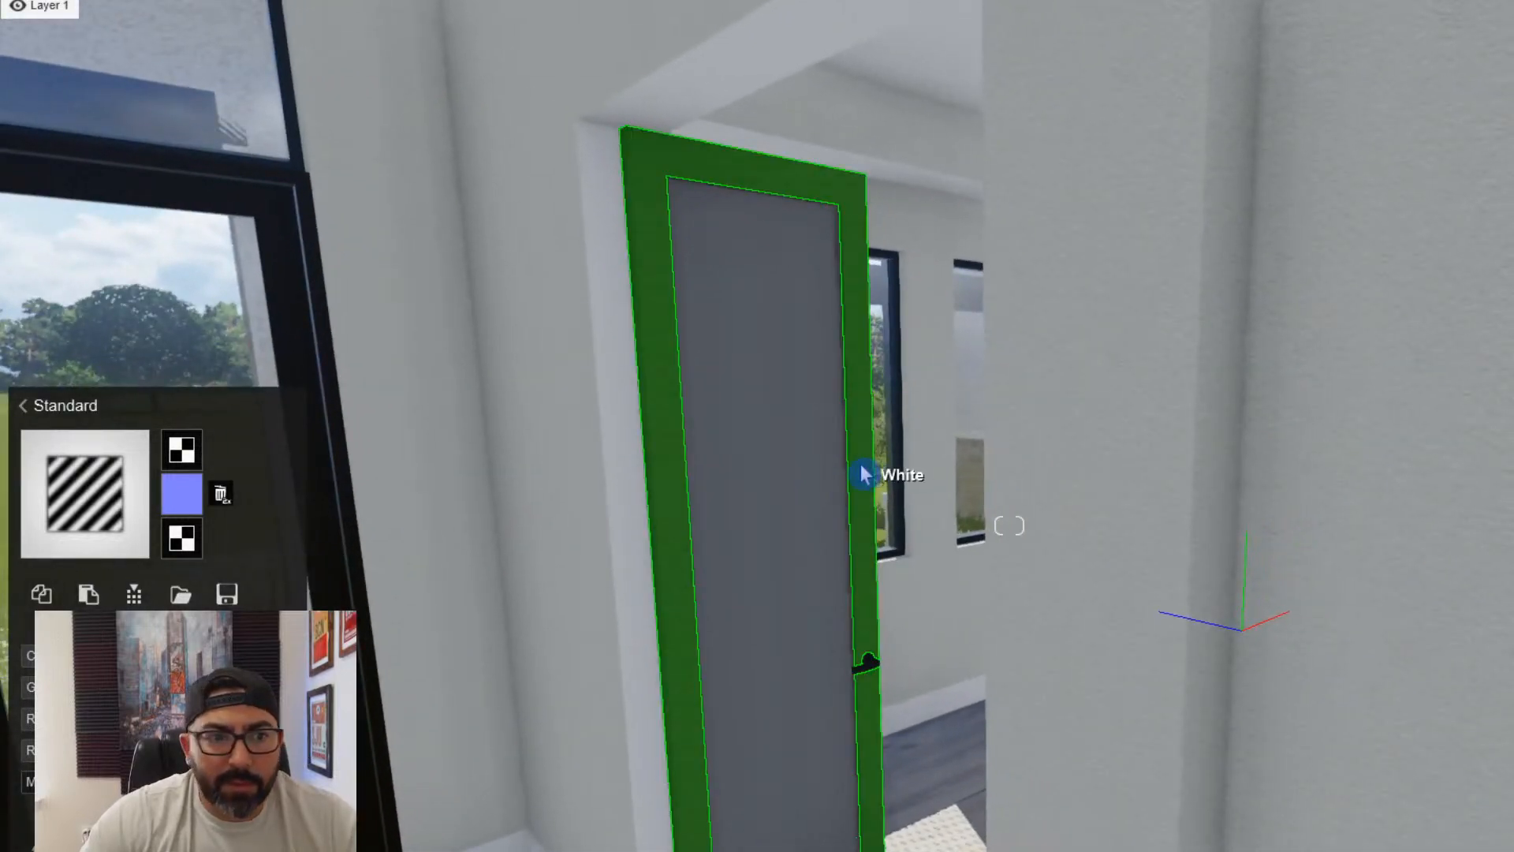
click(866, 470)
click(67, 536)
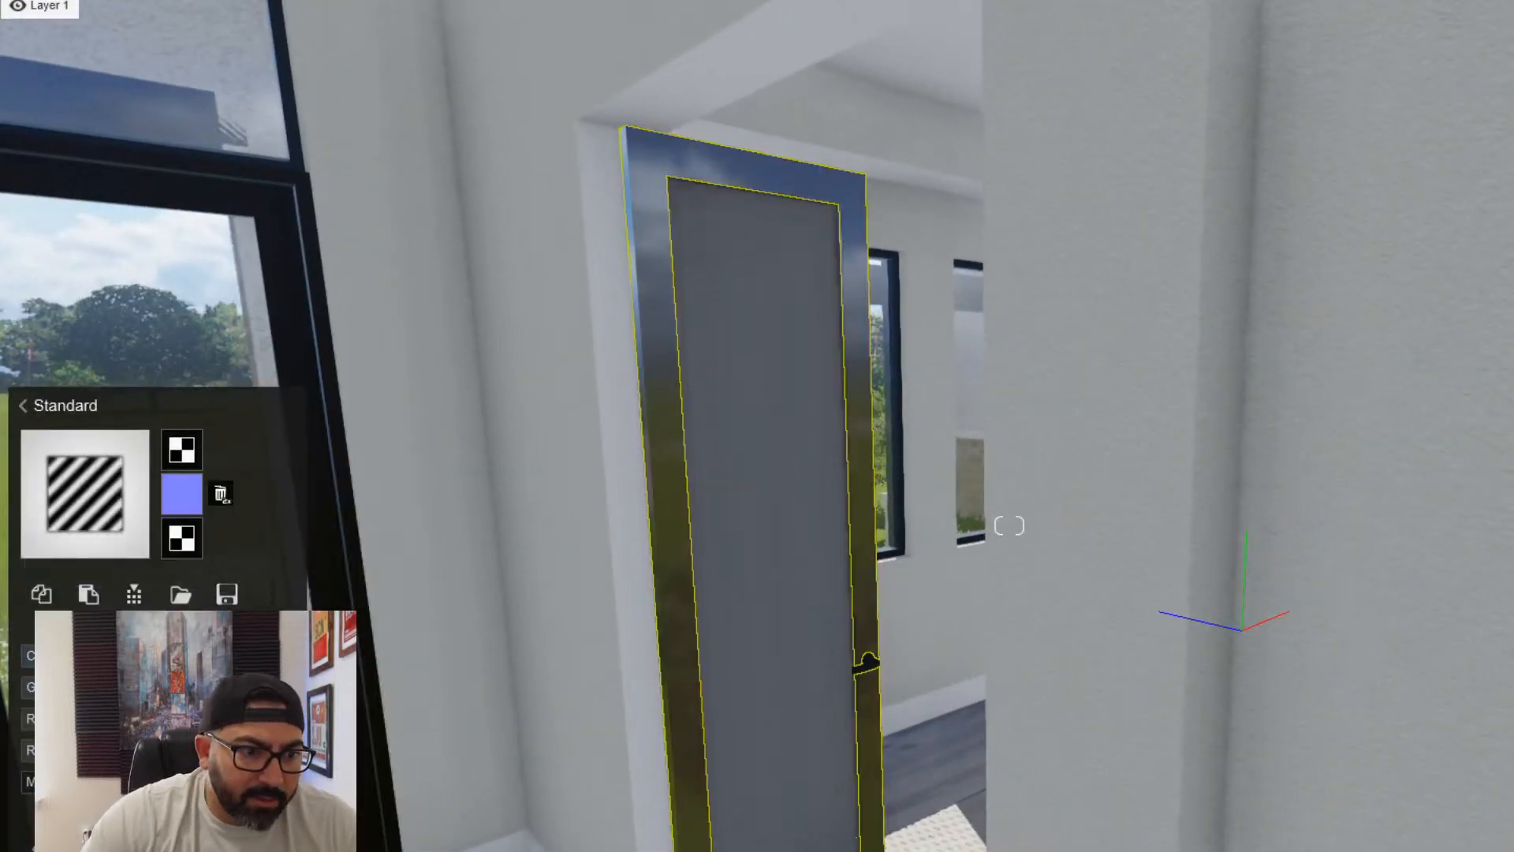
click(767, 680)
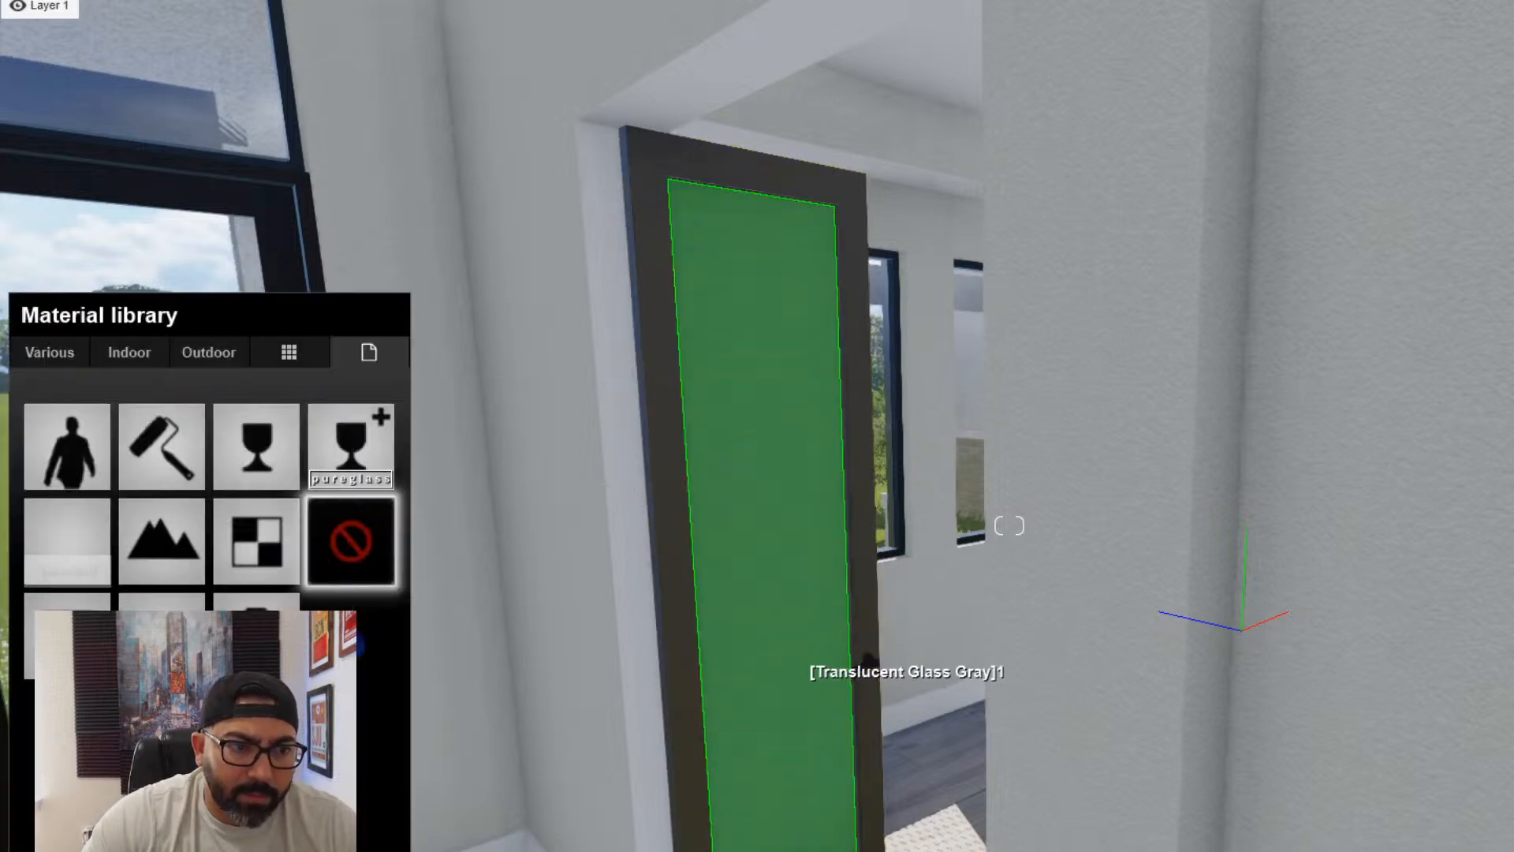
click(262, 436)
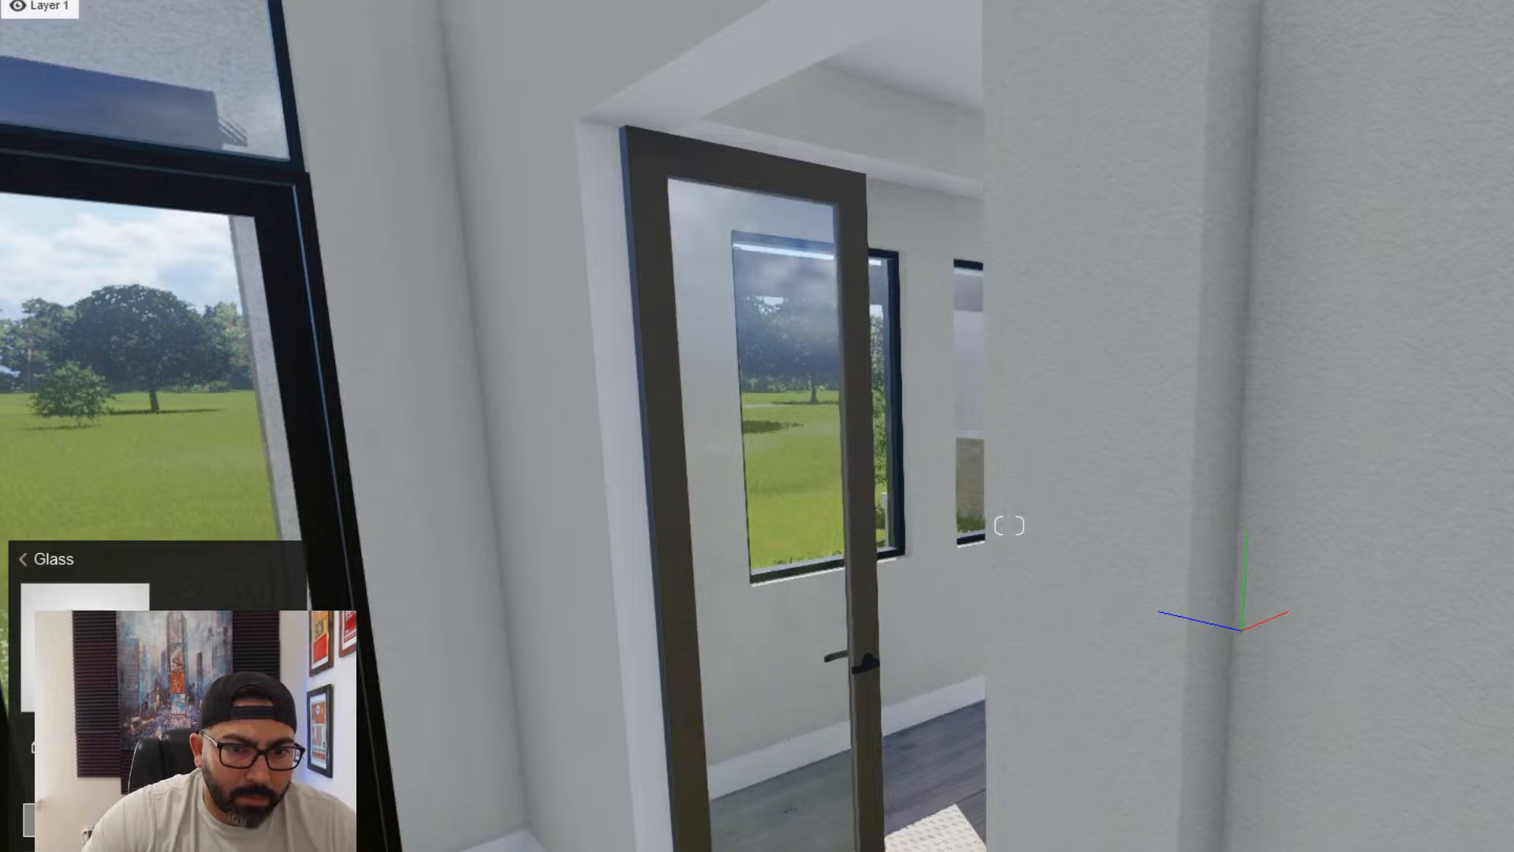
- Assign the Standard material to the lever handle of the glazed door beside the entry
key(w)
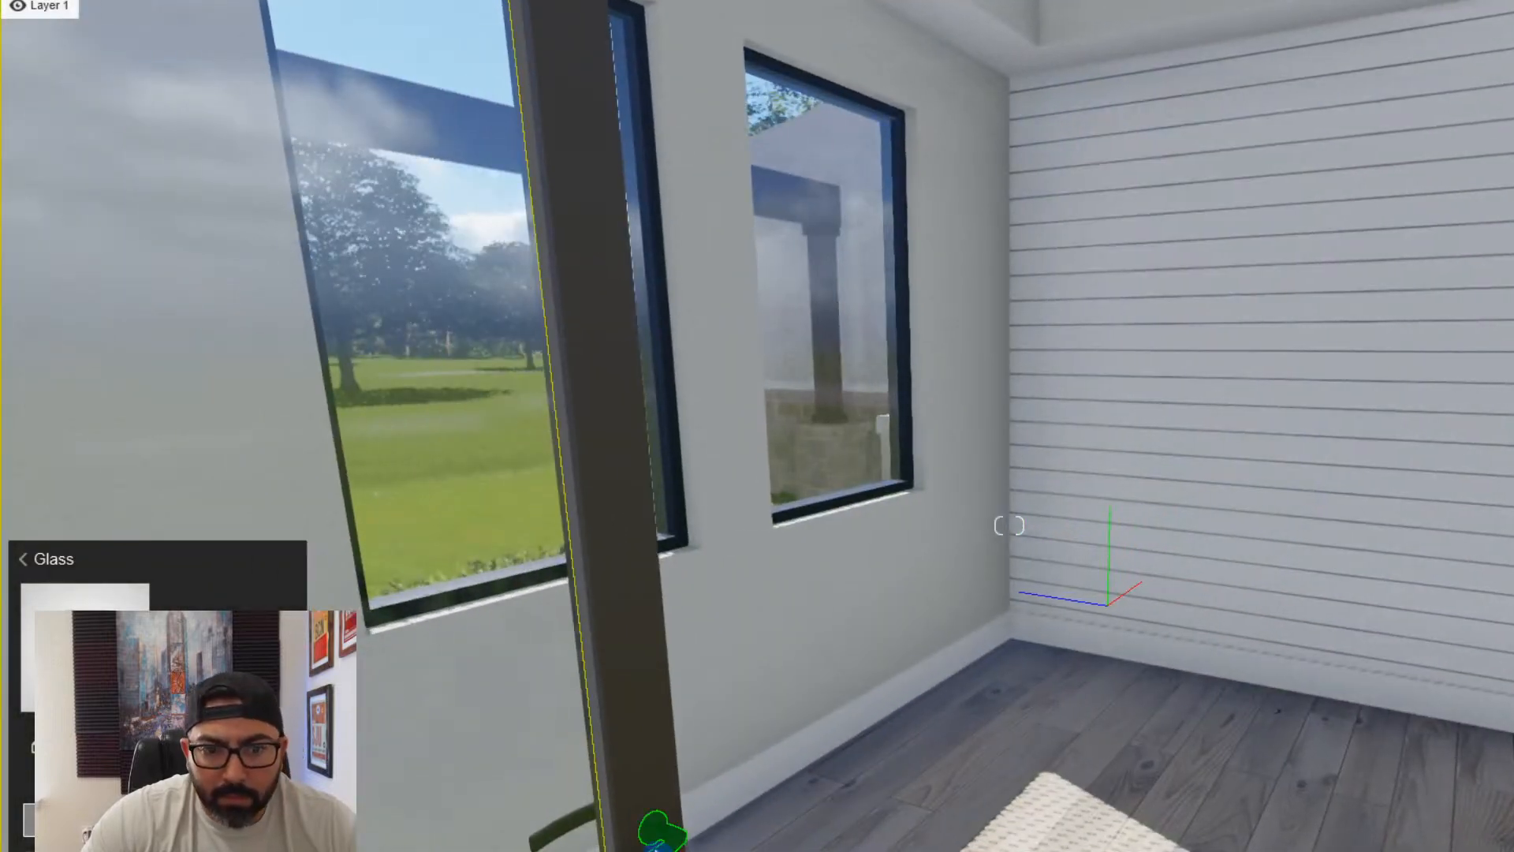
click(660, 835)
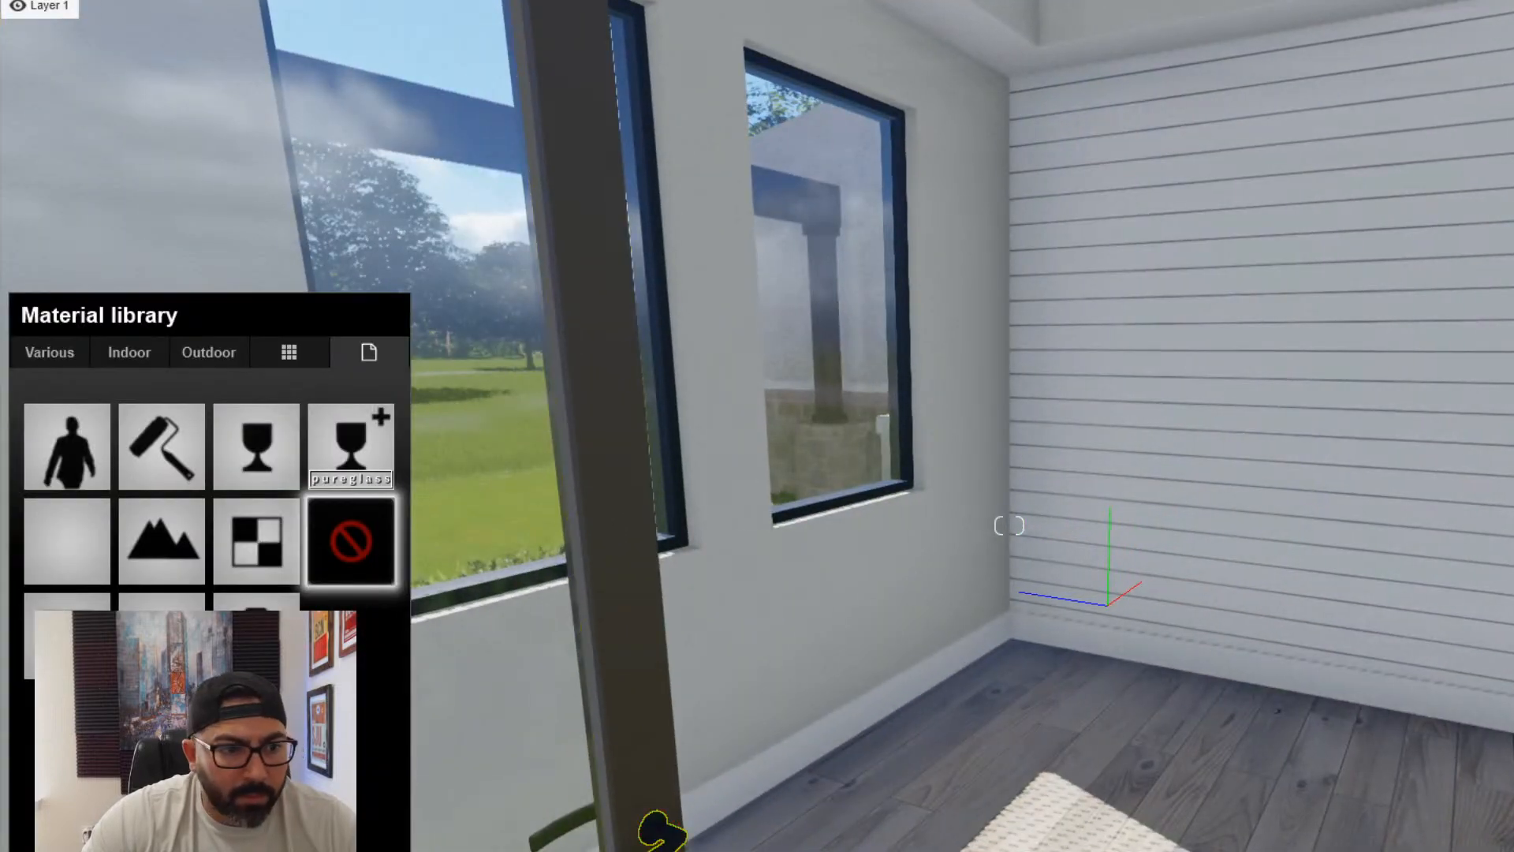
click(67, 541)
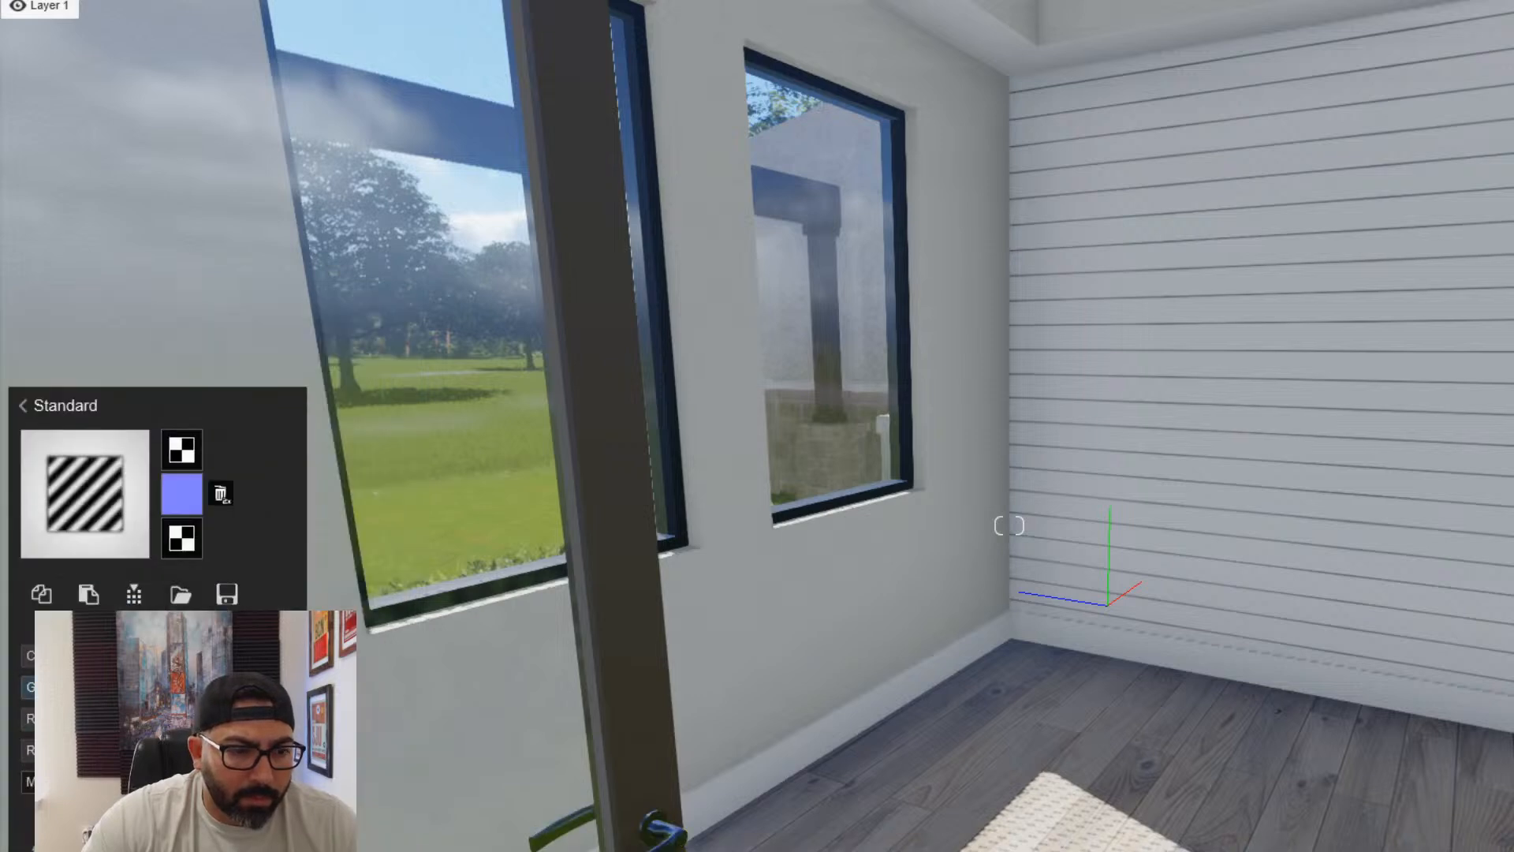
- Assign the Standard material to the white panel door in the shiplap wall of the room off the entry
key(w)
right_drag(441, 611, 602, 668)
click(666, 580)
key(w)
click(565, 650)
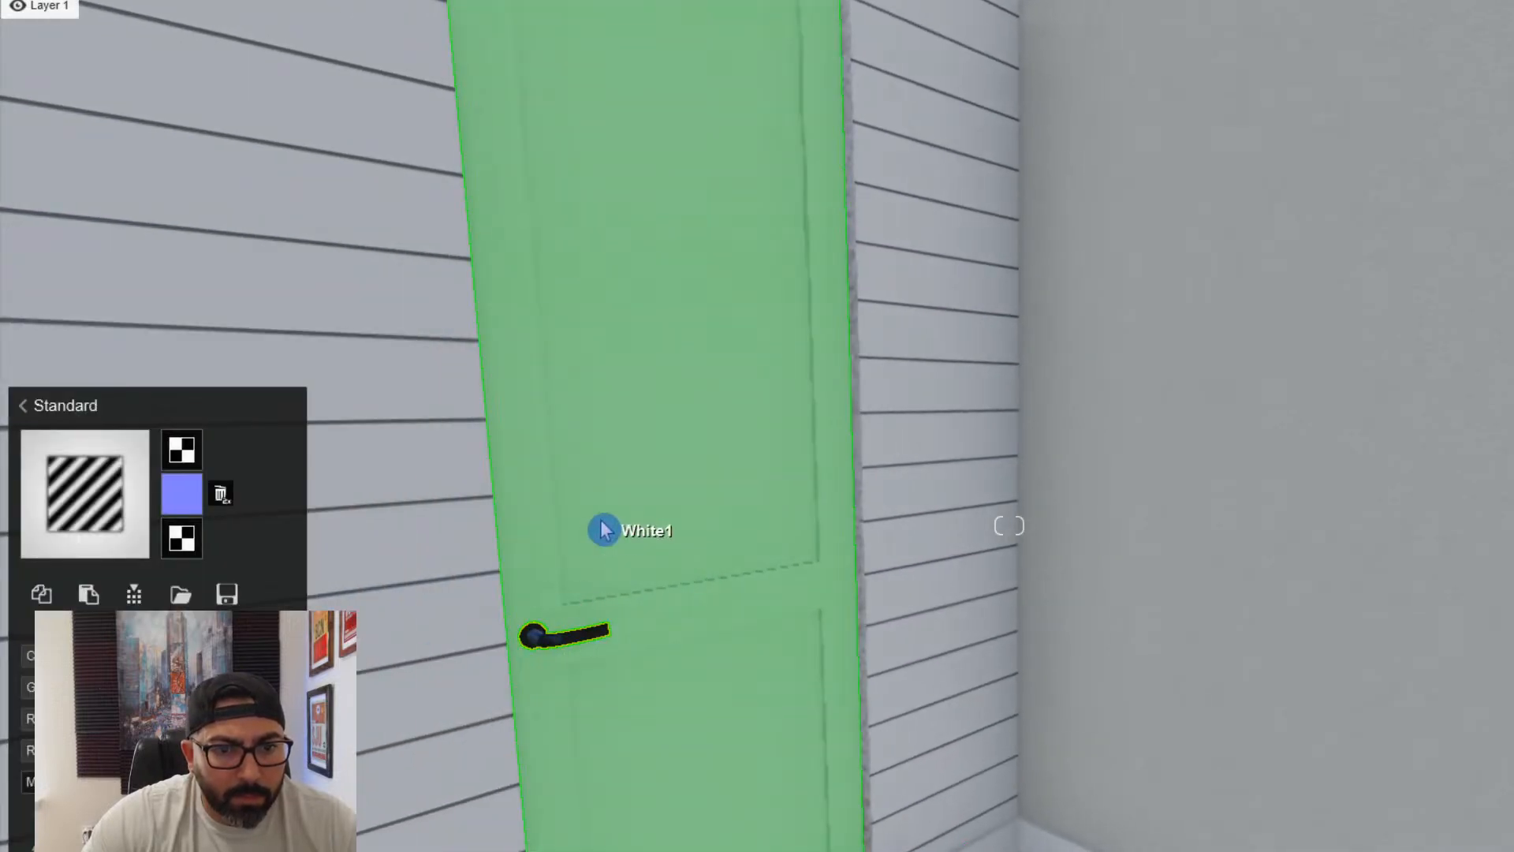
click(604, 530)
click(67, 542)
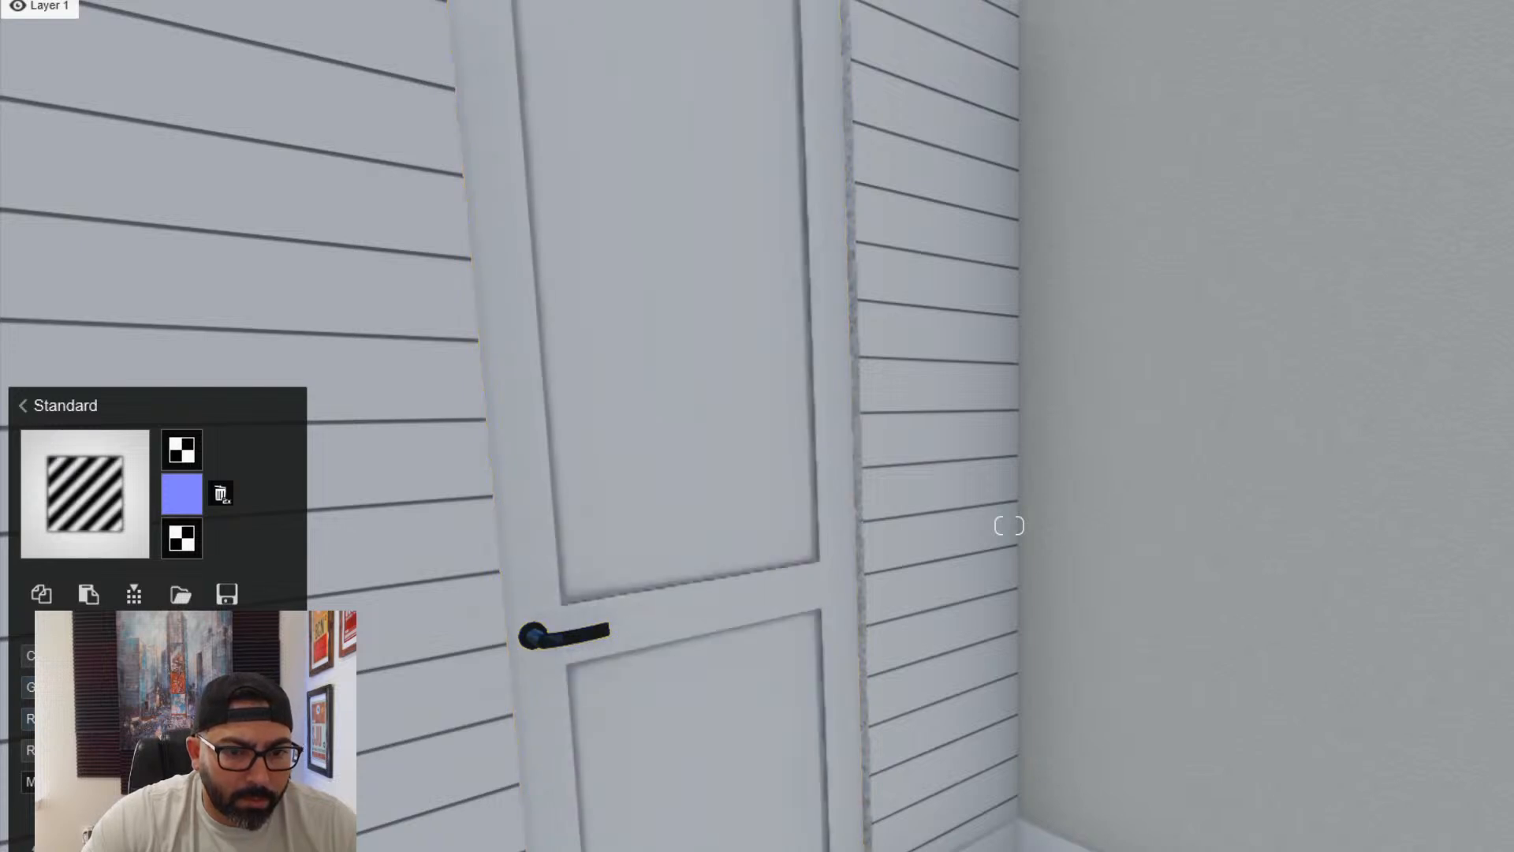
- Assign the Standard material to the white shiplap wall around the panel door
key(s)
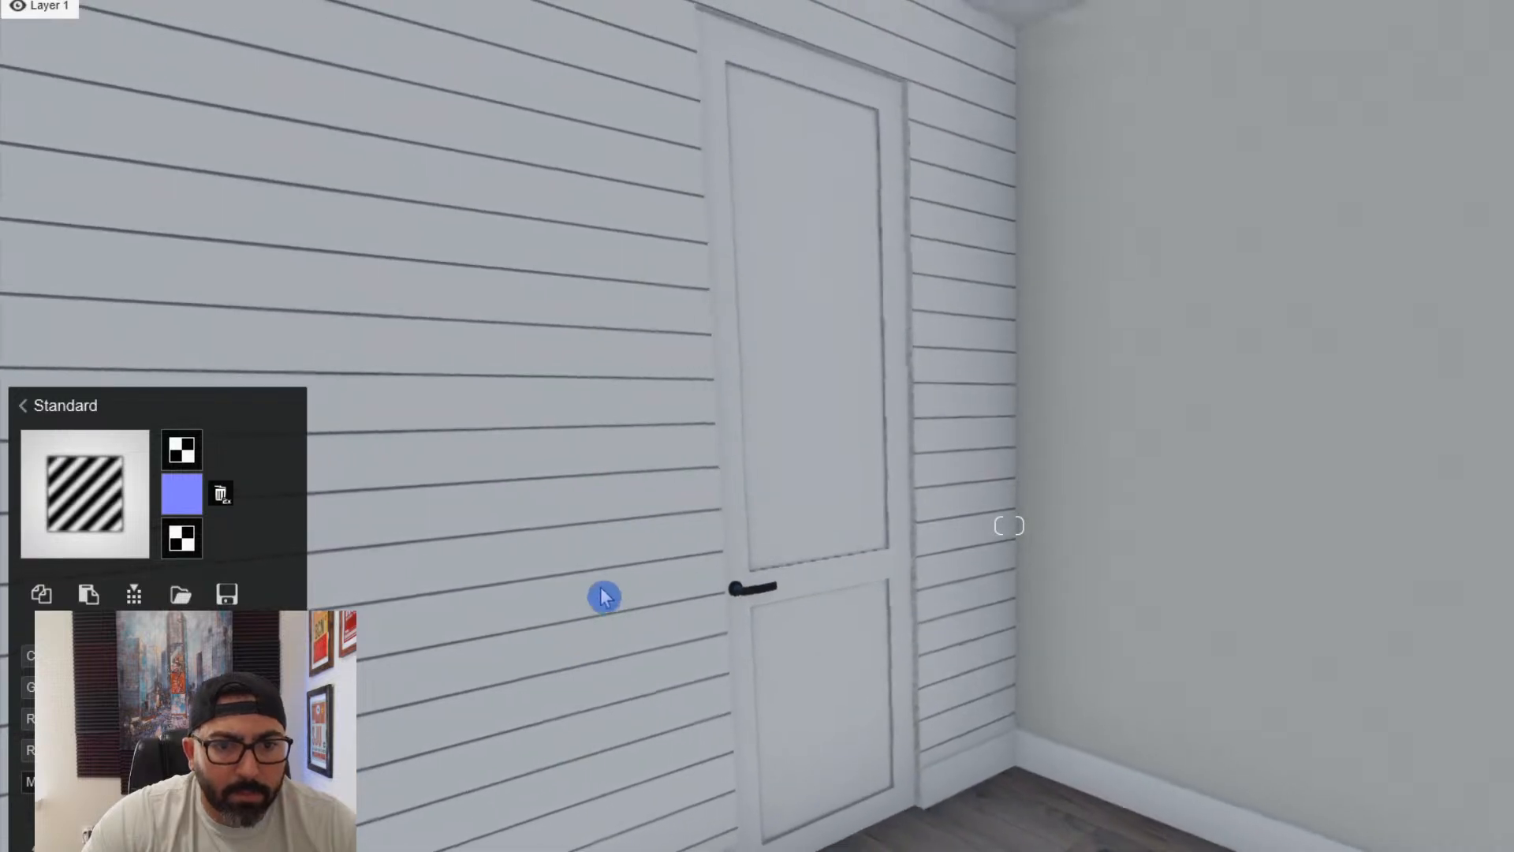
click(596, 578)
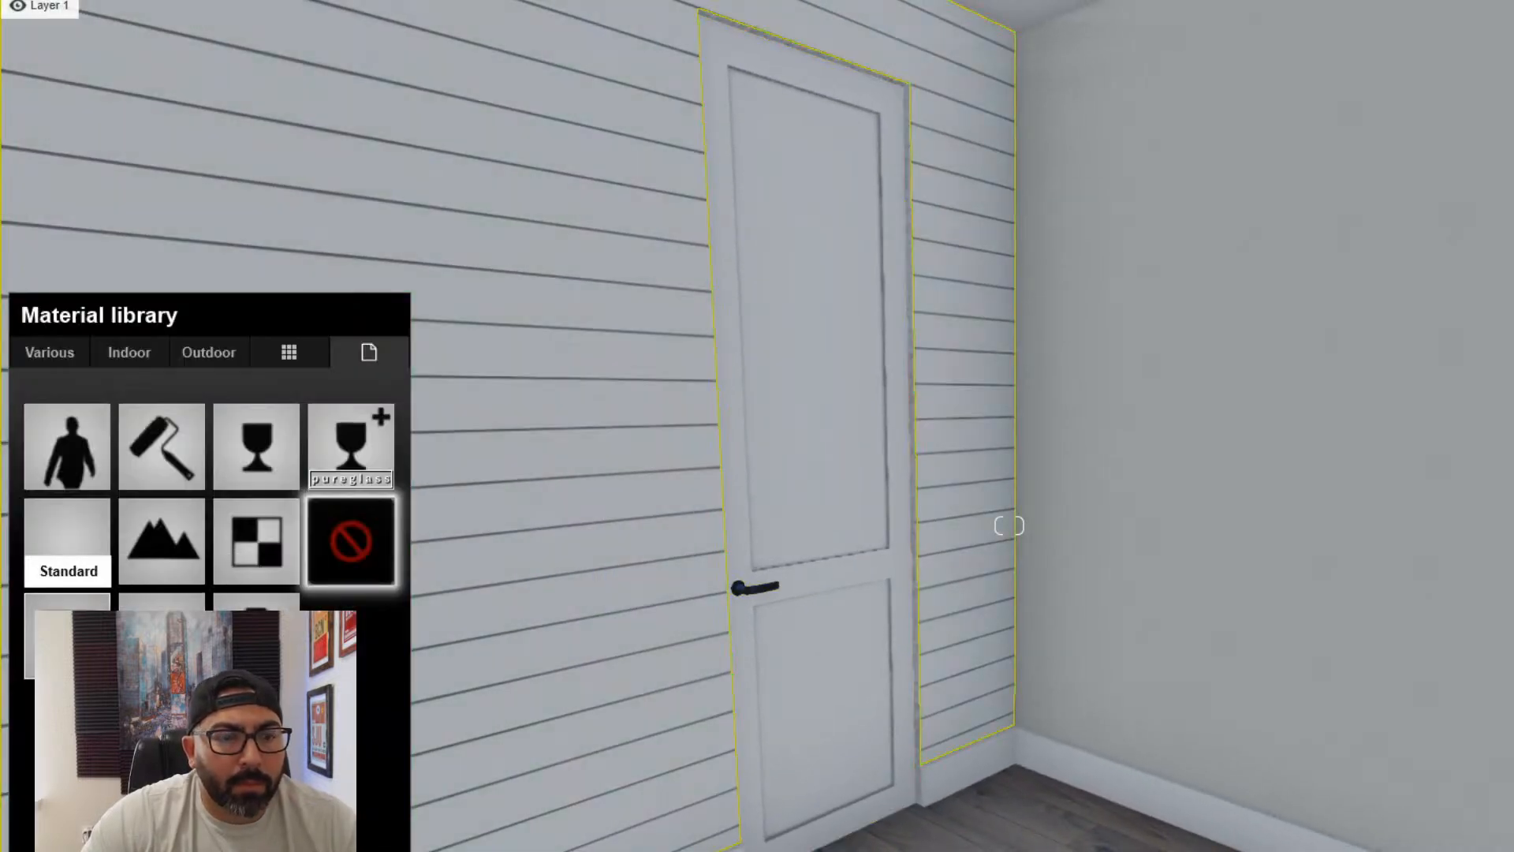
click(67, 544)
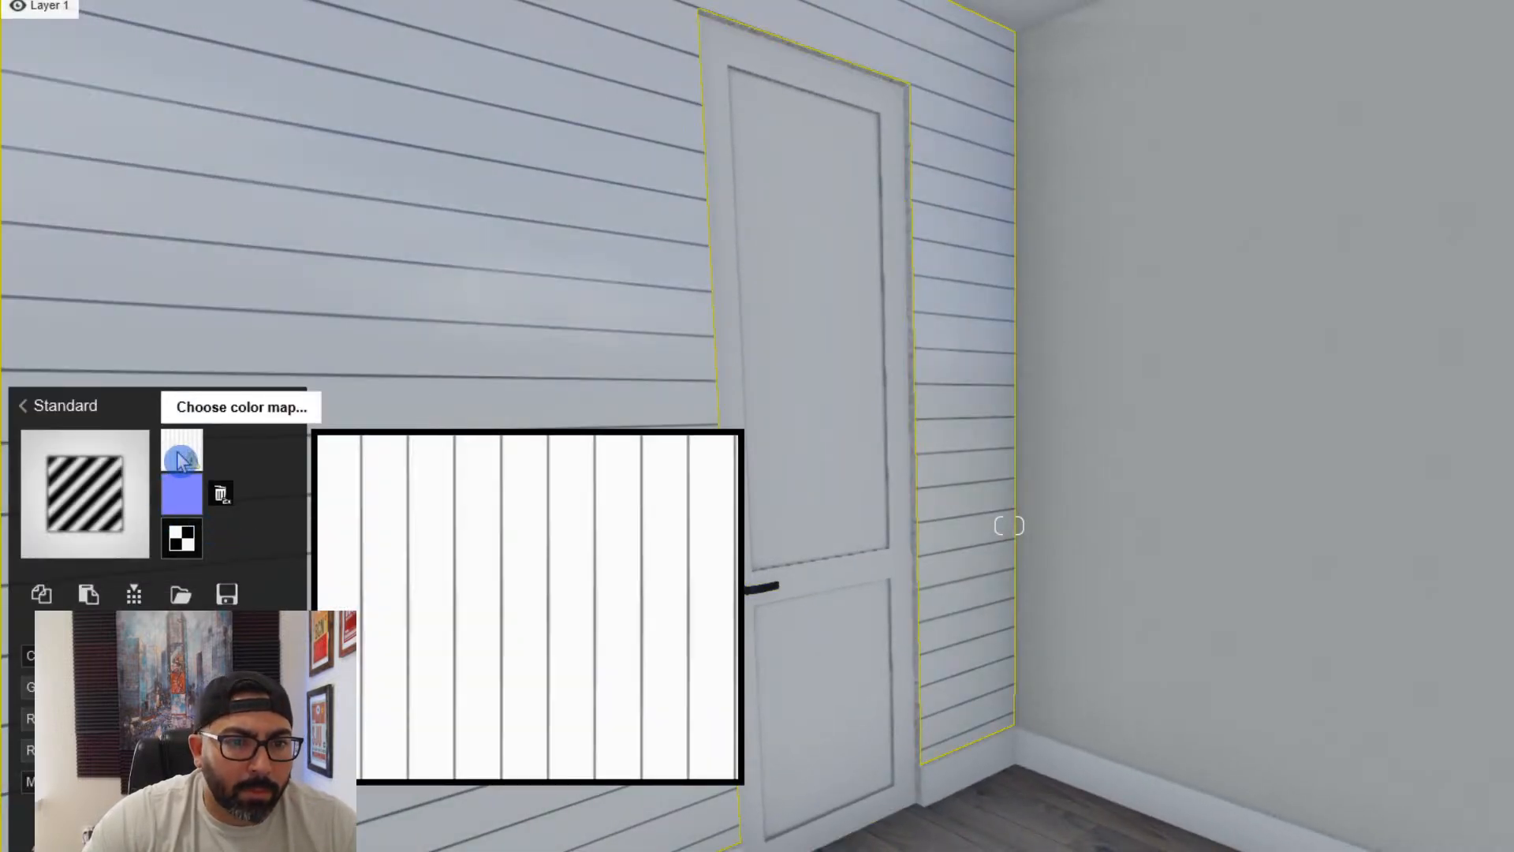
- Try "18_aluminium metal facade cladding texture-seamless.jpg" from the wall textures folder as the shiplap wall's colour map, and remove it
click(181, 450)
click(519, 44)
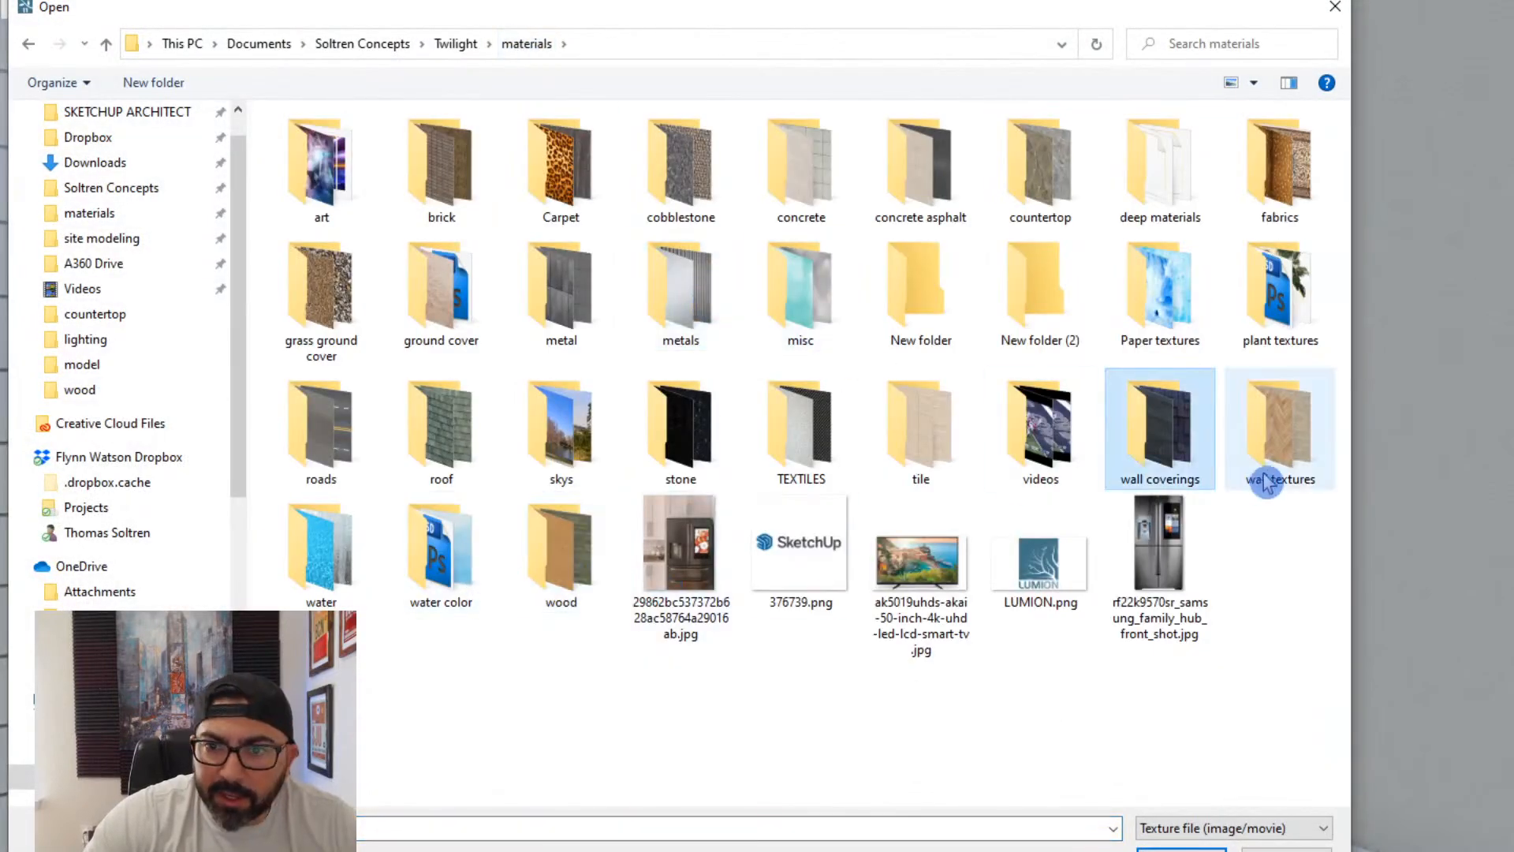
double_click(1277, 452)
scroll(788, 512, down, 2)
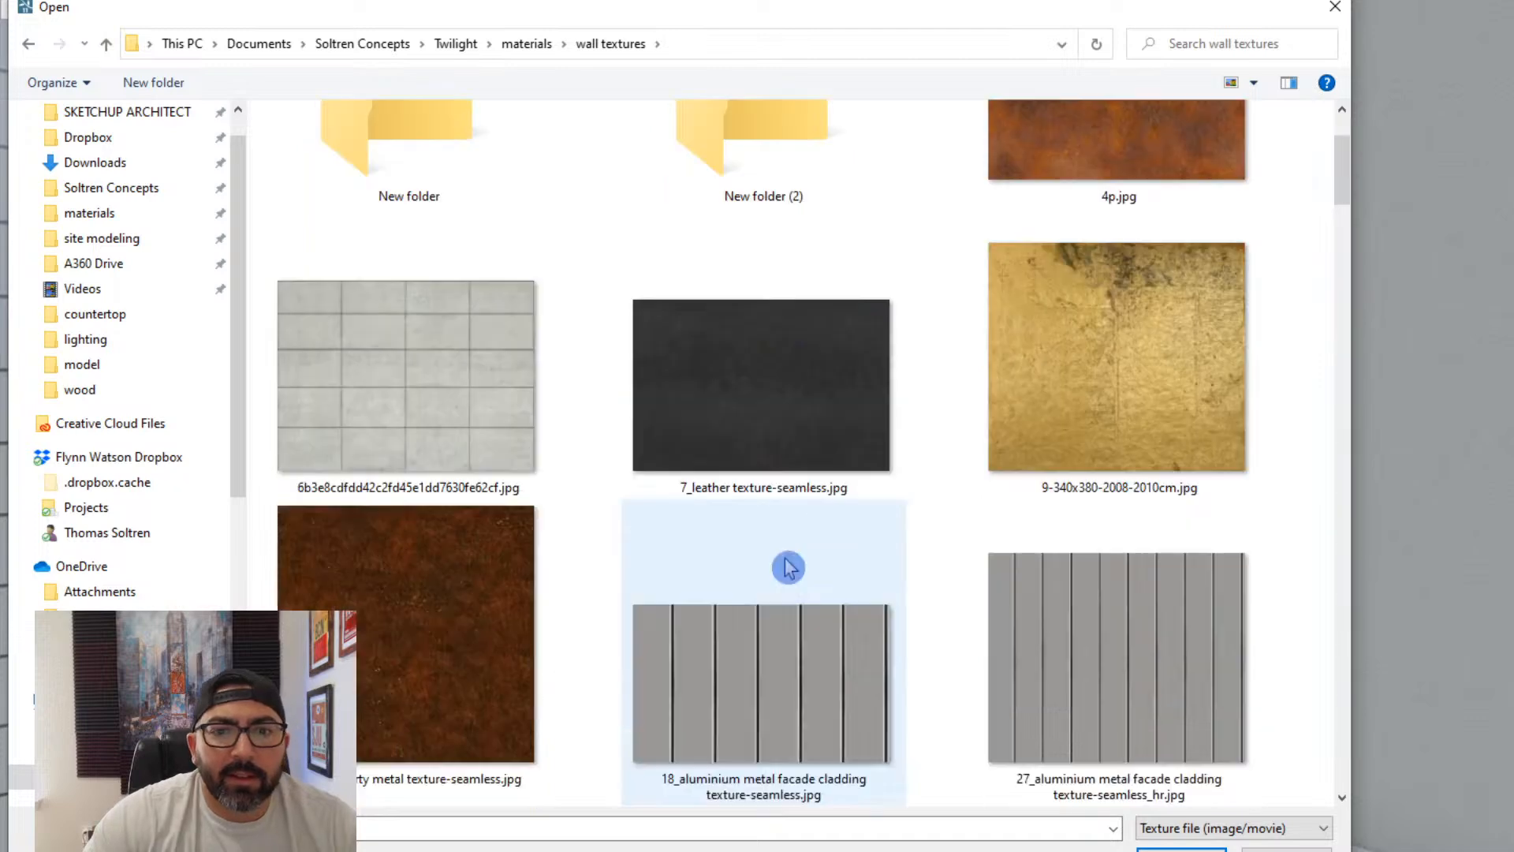
double_click(820, 673)
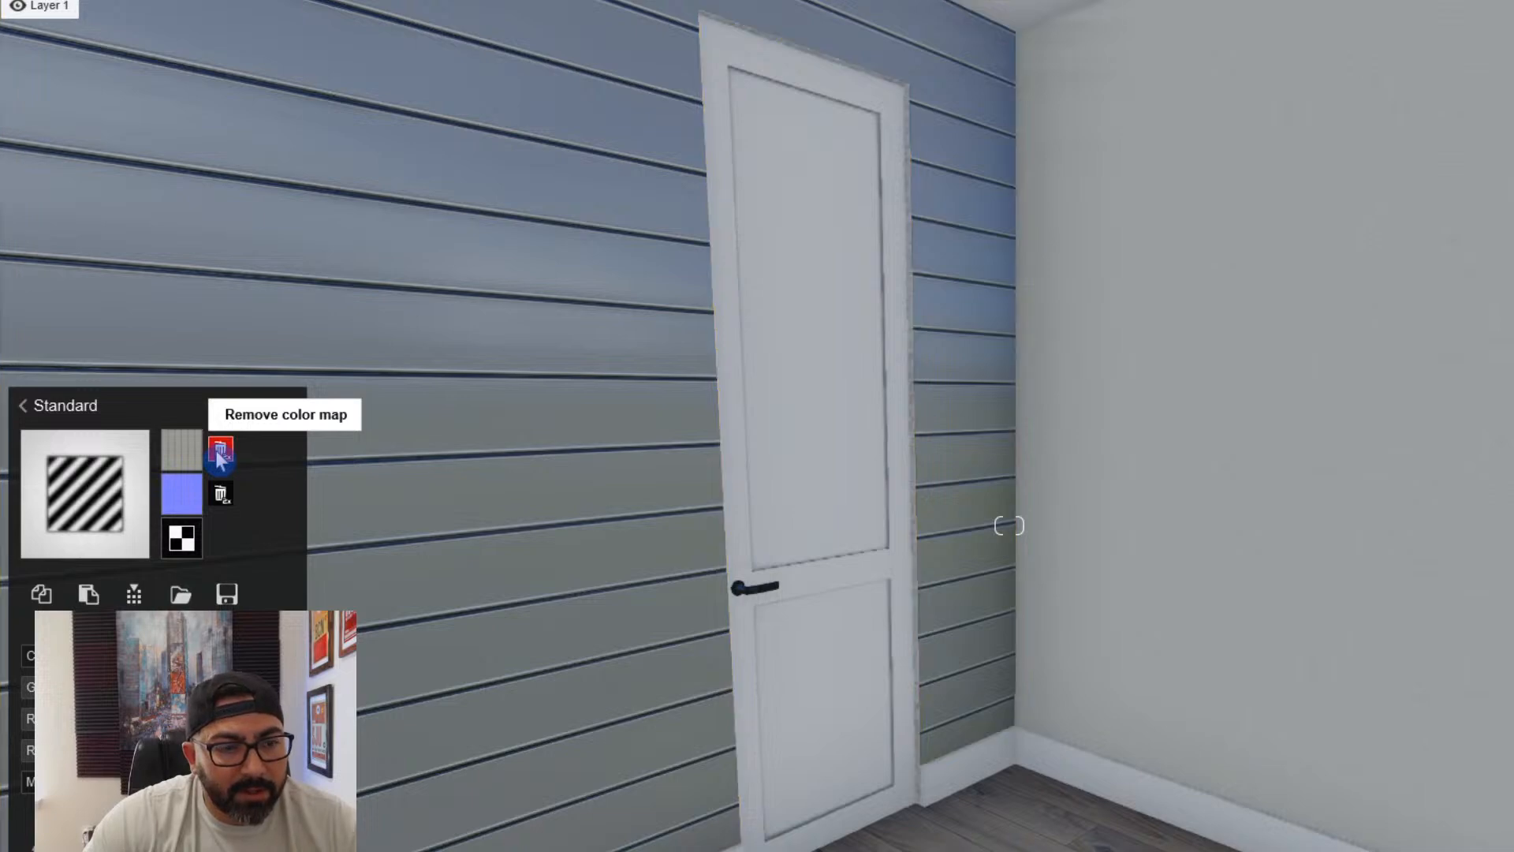
click(220, 457)
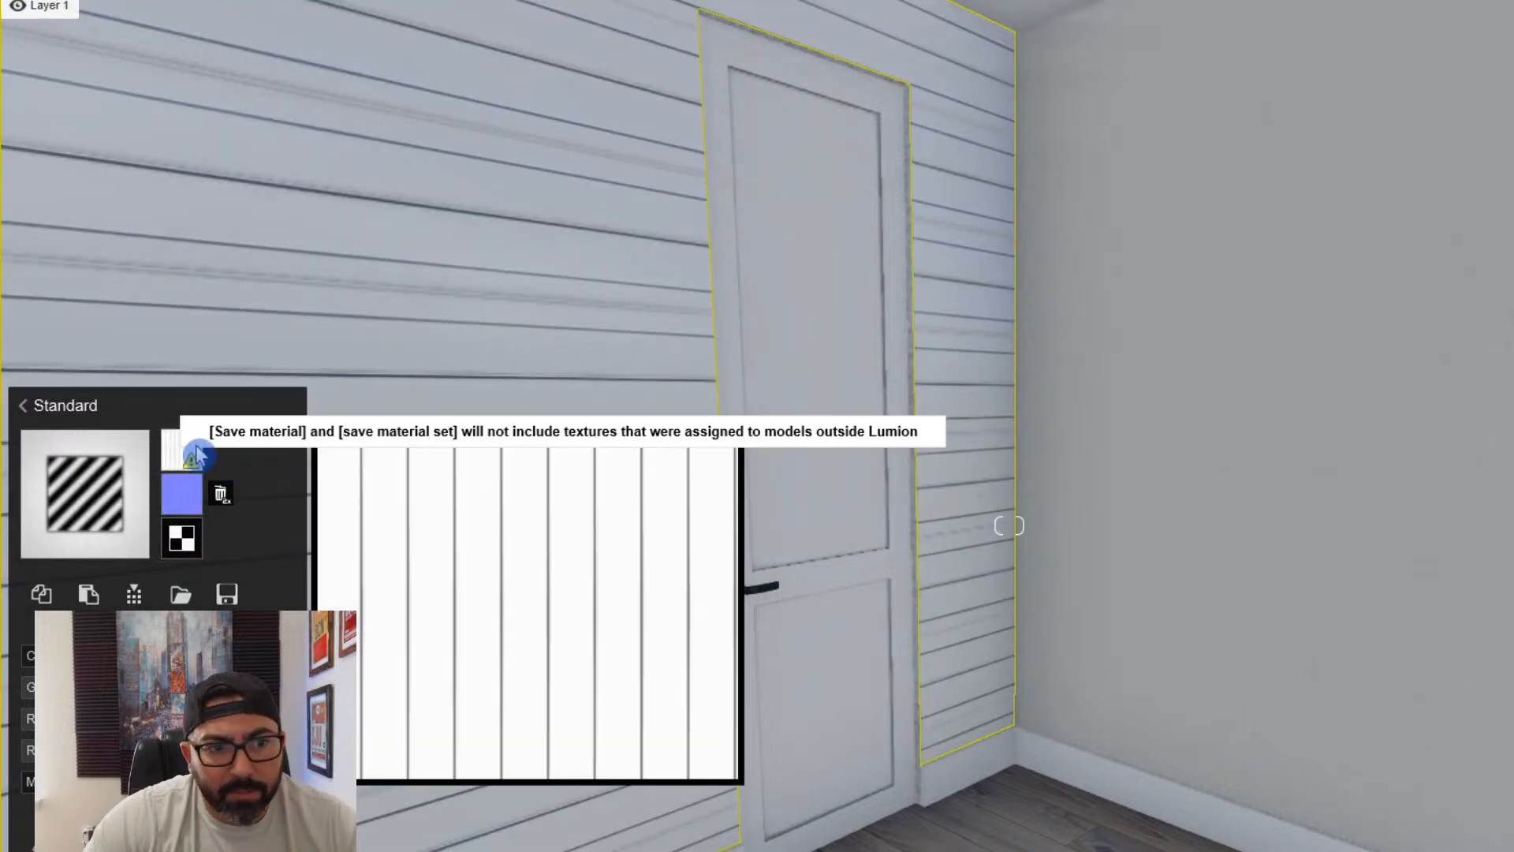
- Load "27_aluminium metal facade cladding texture-seamless_hr.jpg" from the wall textures folder as the shiplap wall's colour map
click(189, 451)
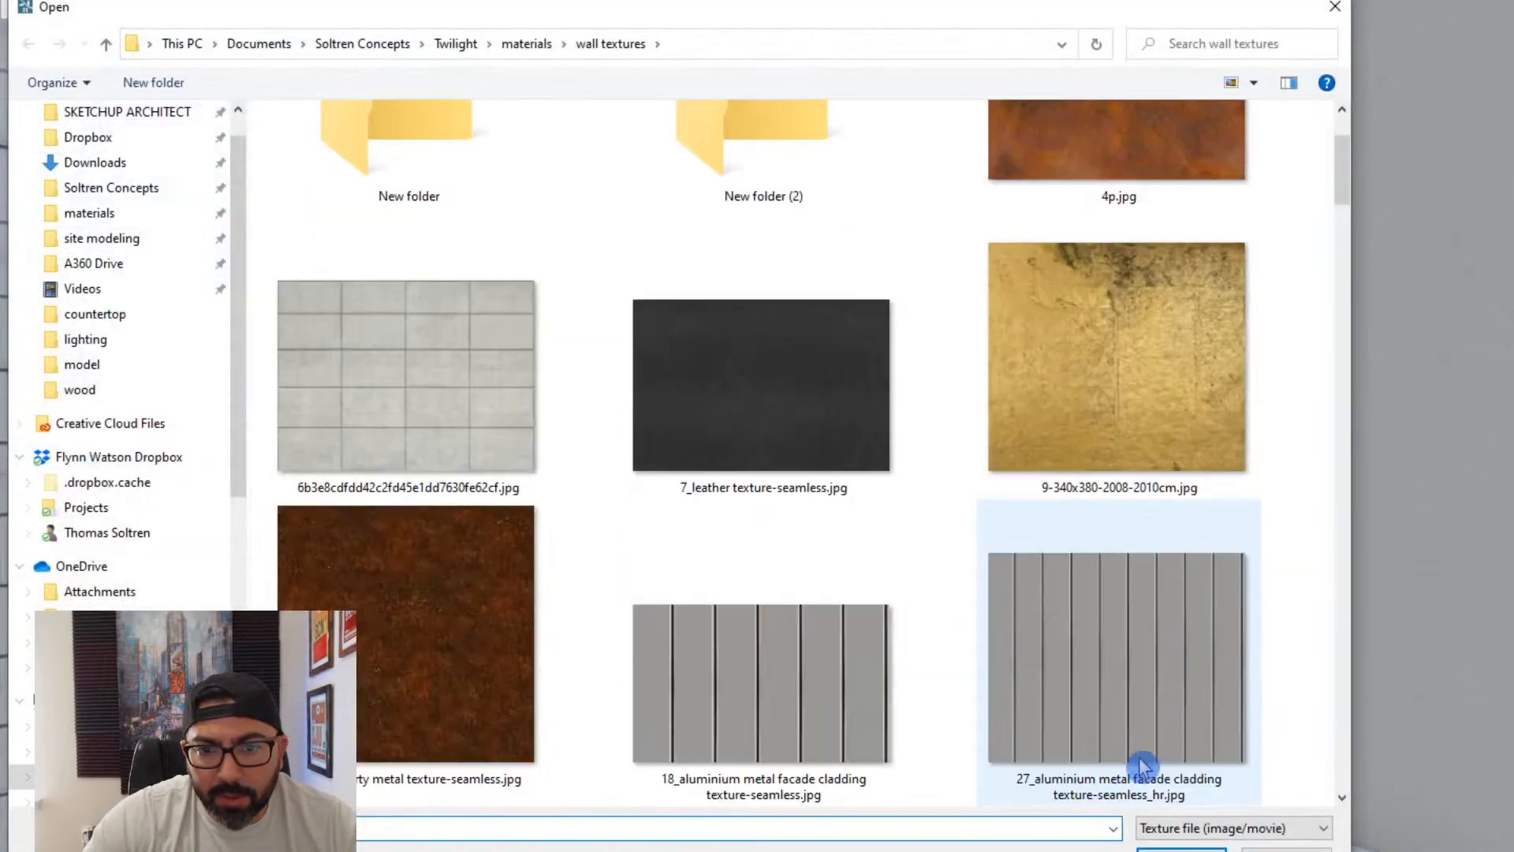
double_click(1141, 766)
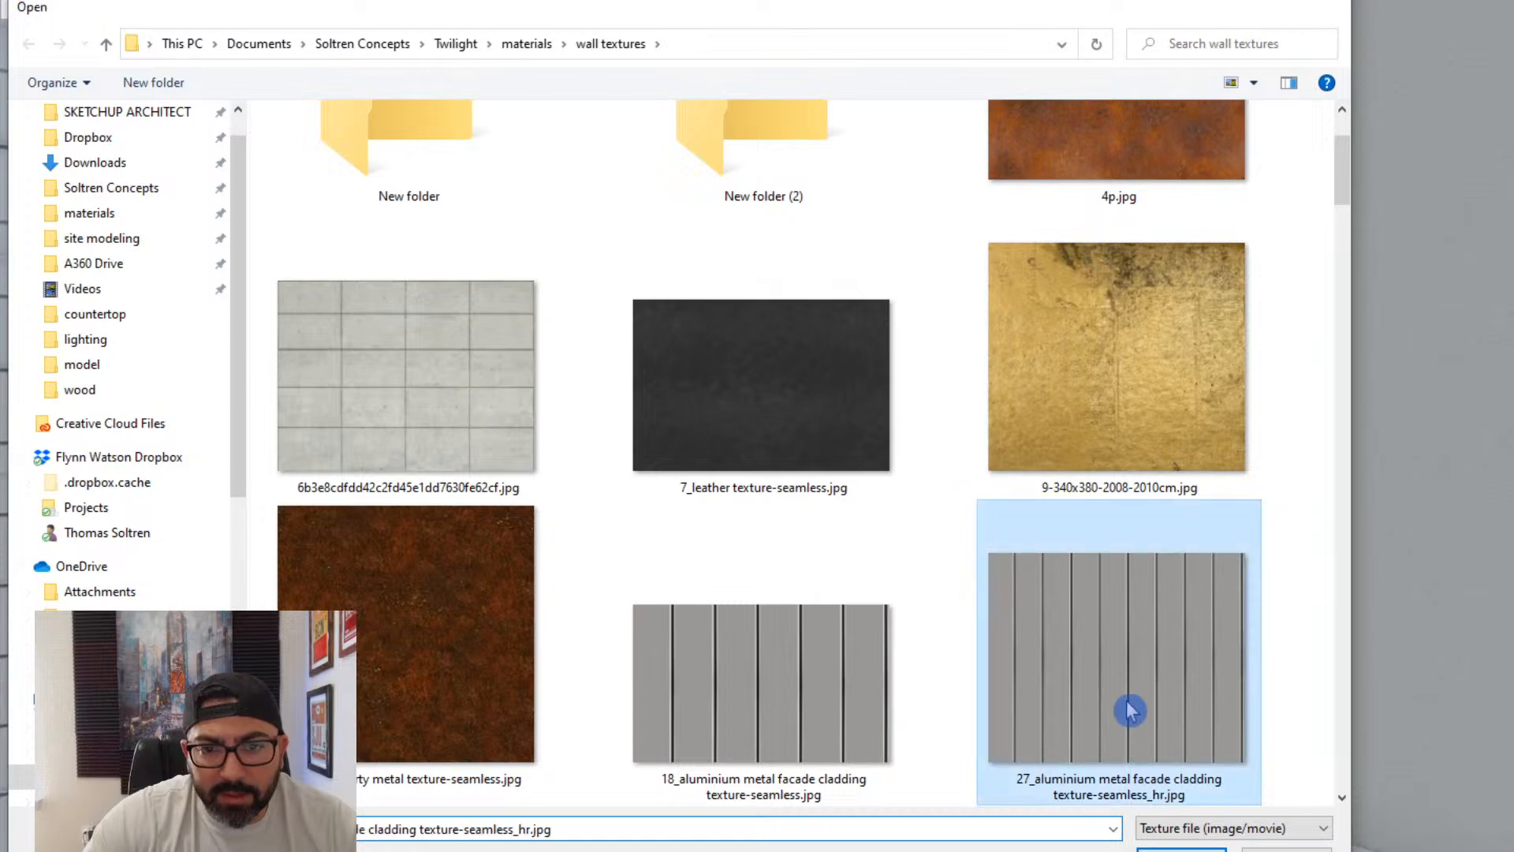
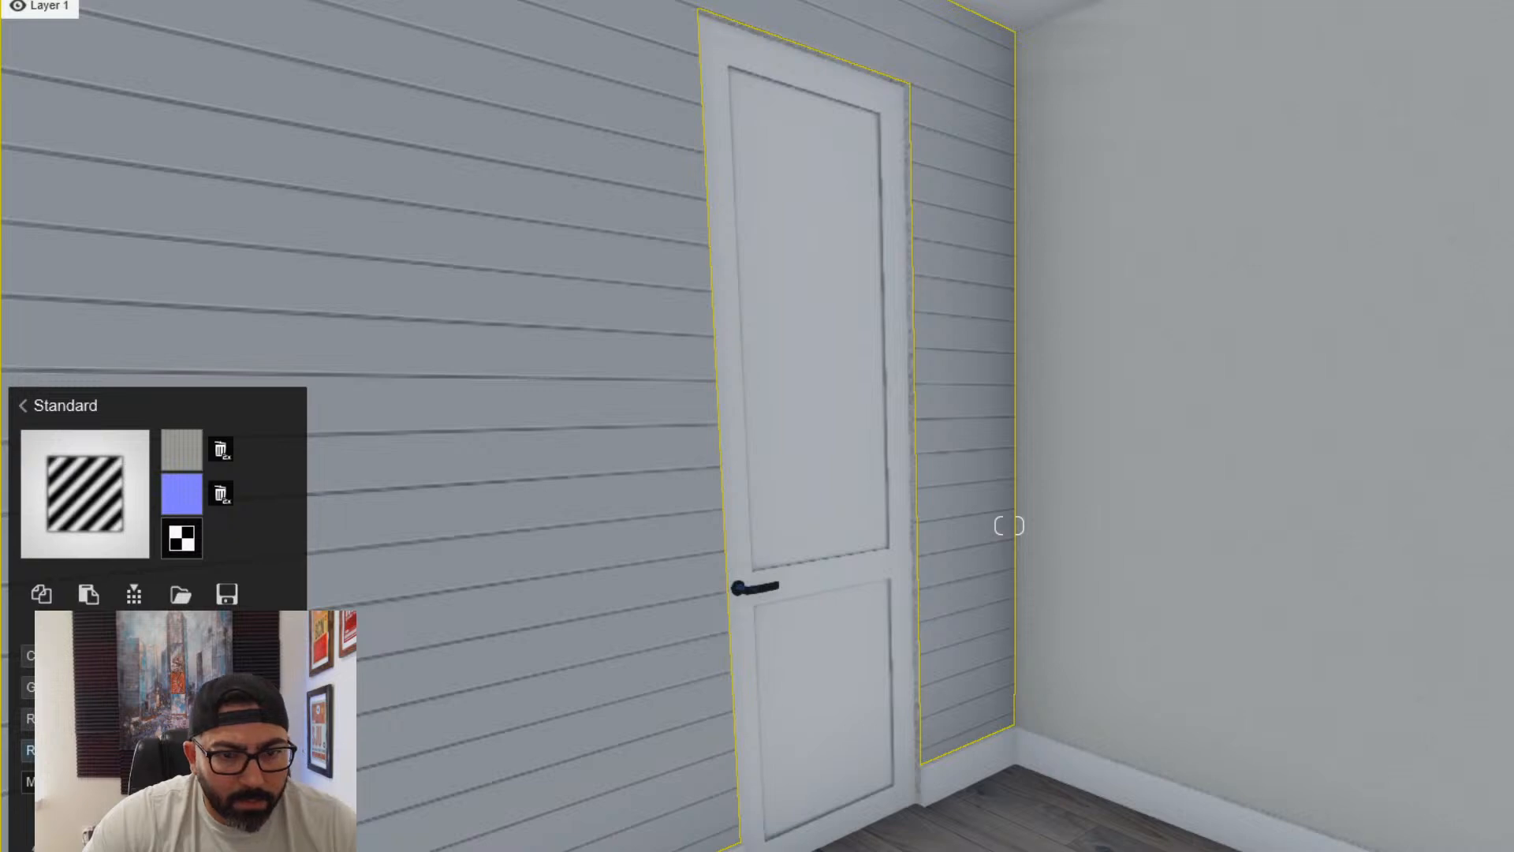
- Inspect the shiplap wall with its new texture, and check the wall texture and ceiling paint materials around it
key(s)
right_drag(1009, 525, 789, 512)
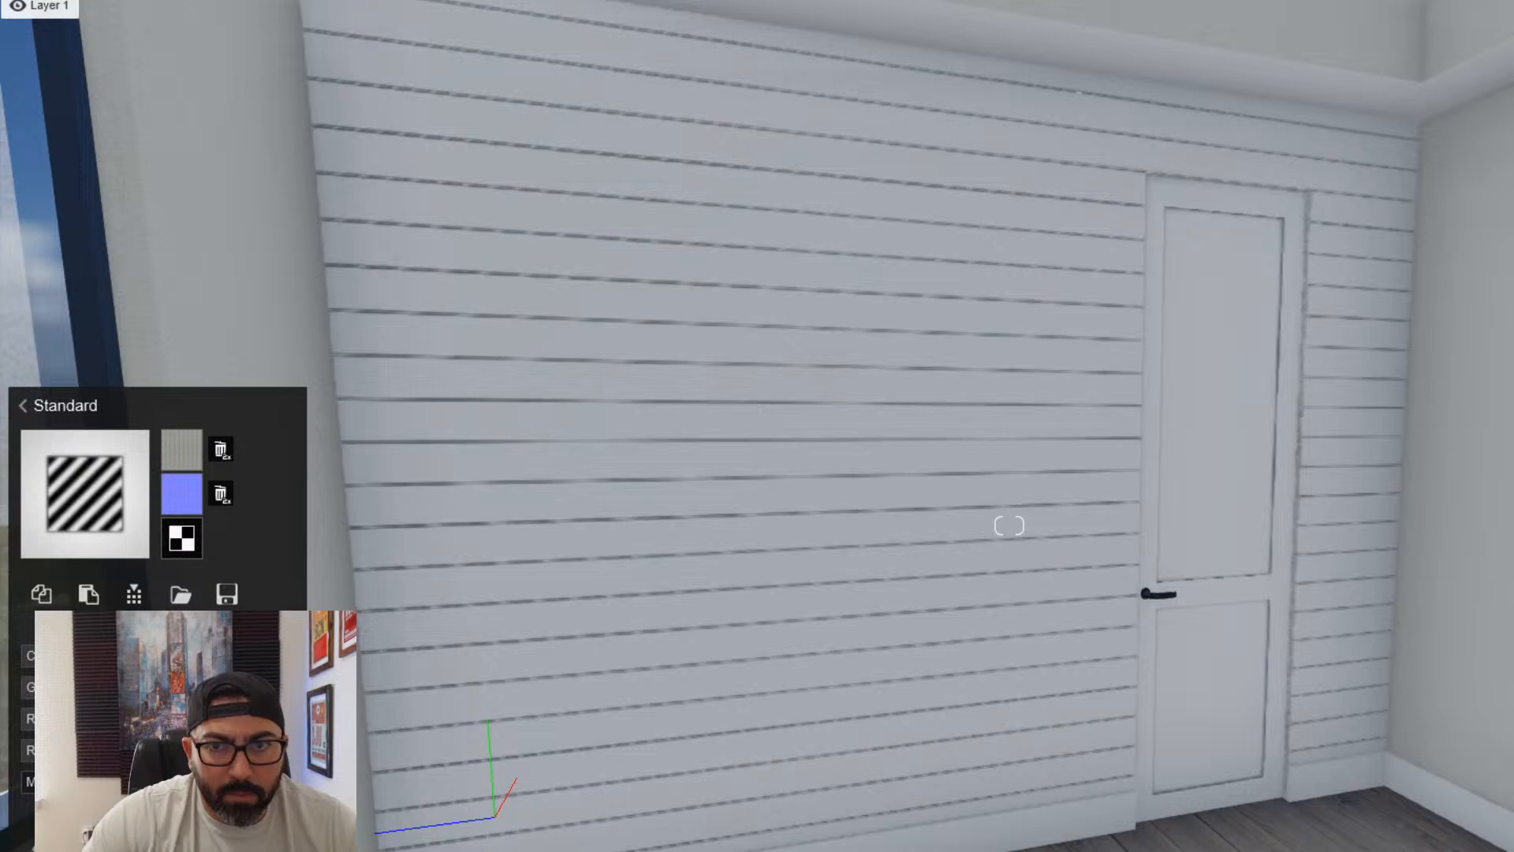
right_drag(990, 531, 1034, 454)
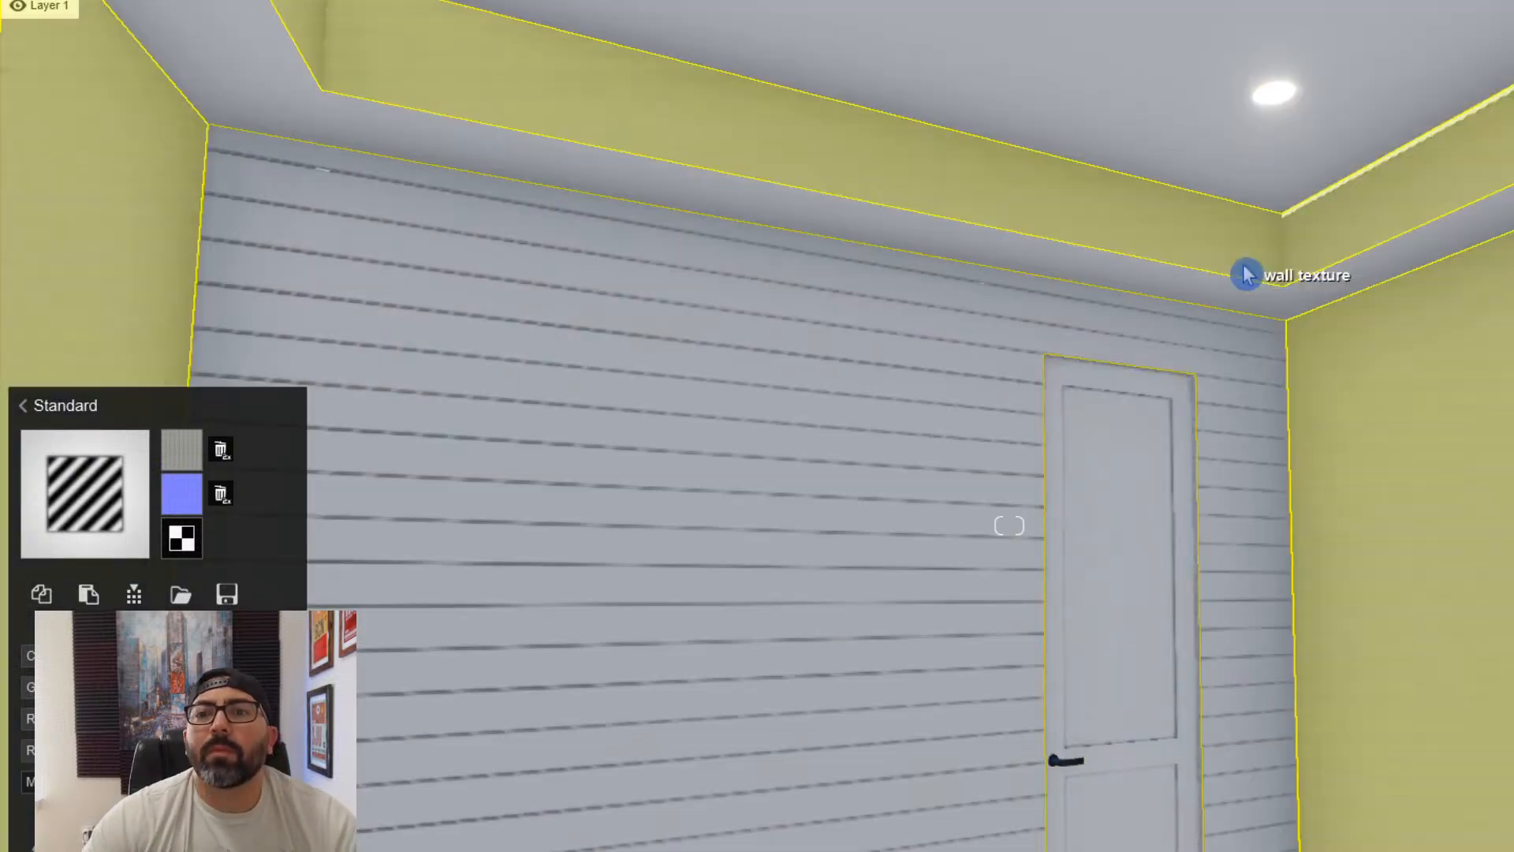
click(1239, 252)
click(1313, 131)
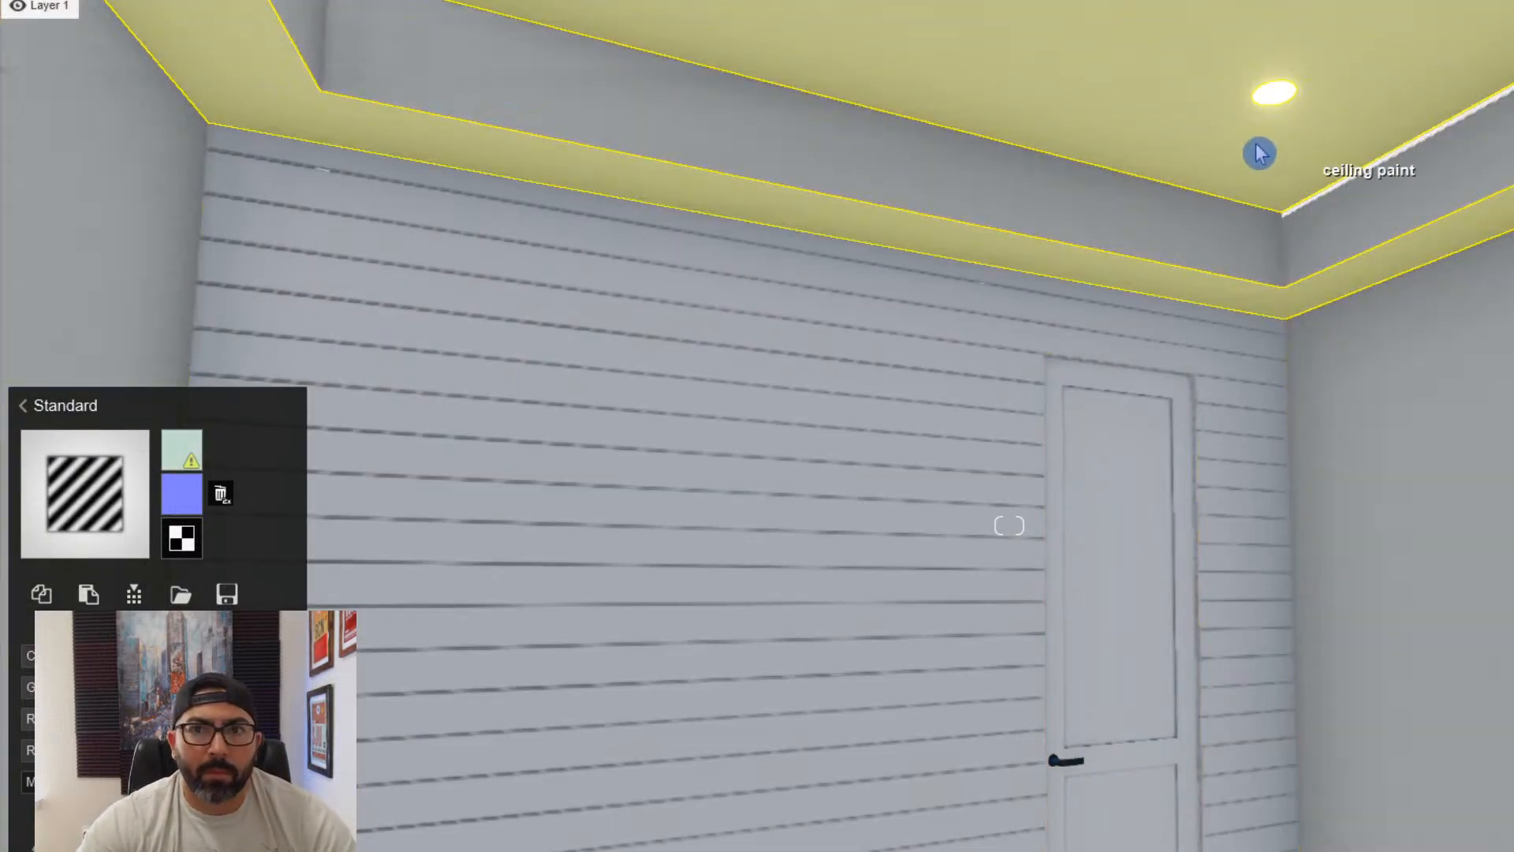
right_drag(1207, 296, 1427, 382)
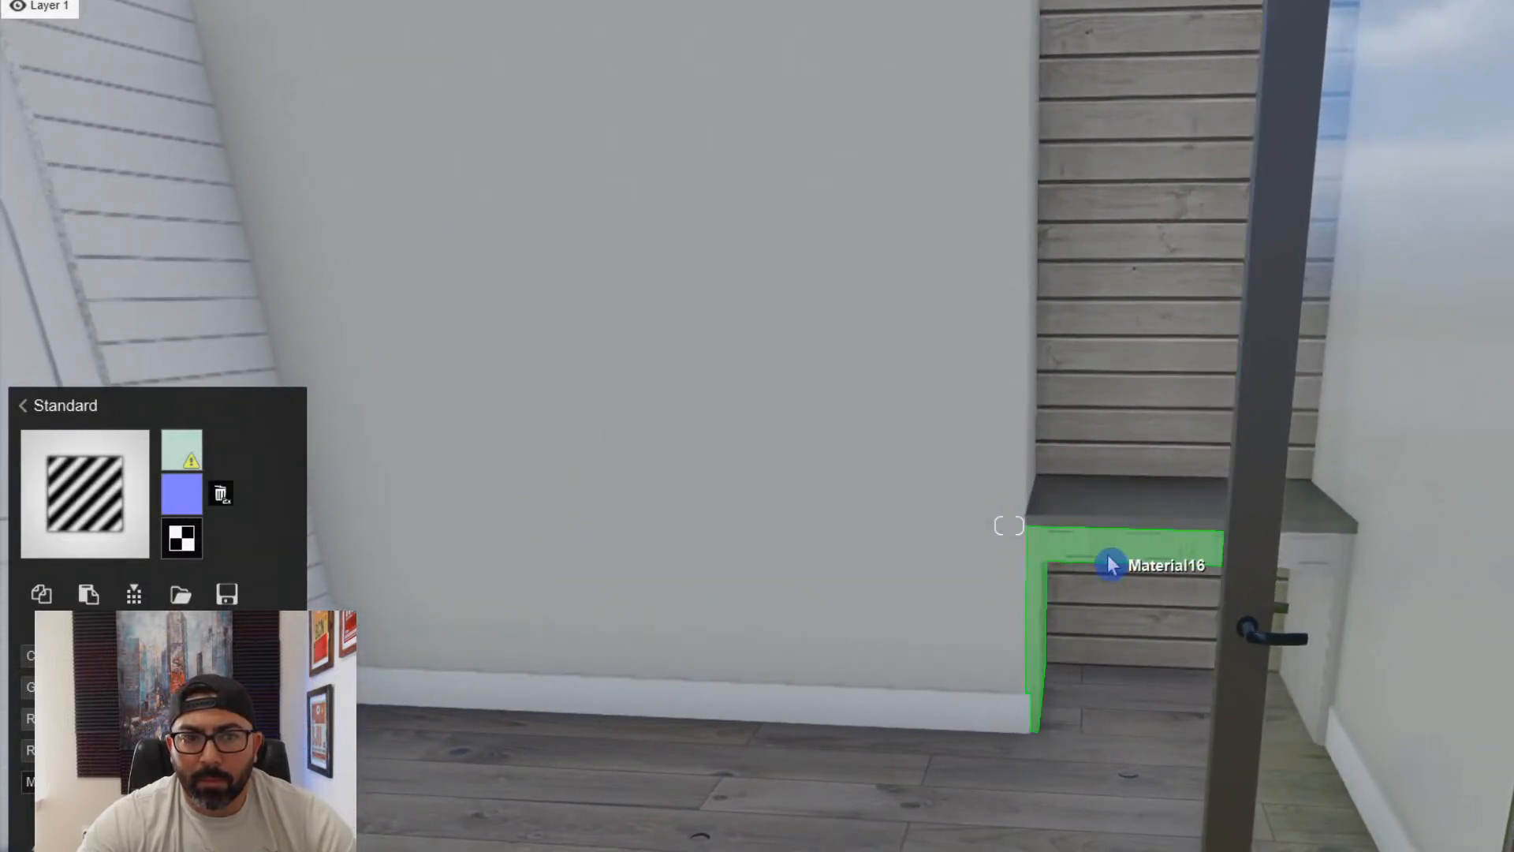
- Assign the Standard material to the white cabinetry under the built-in desk in the plank-backed niche
click(1110, 566)
click(67, 635)
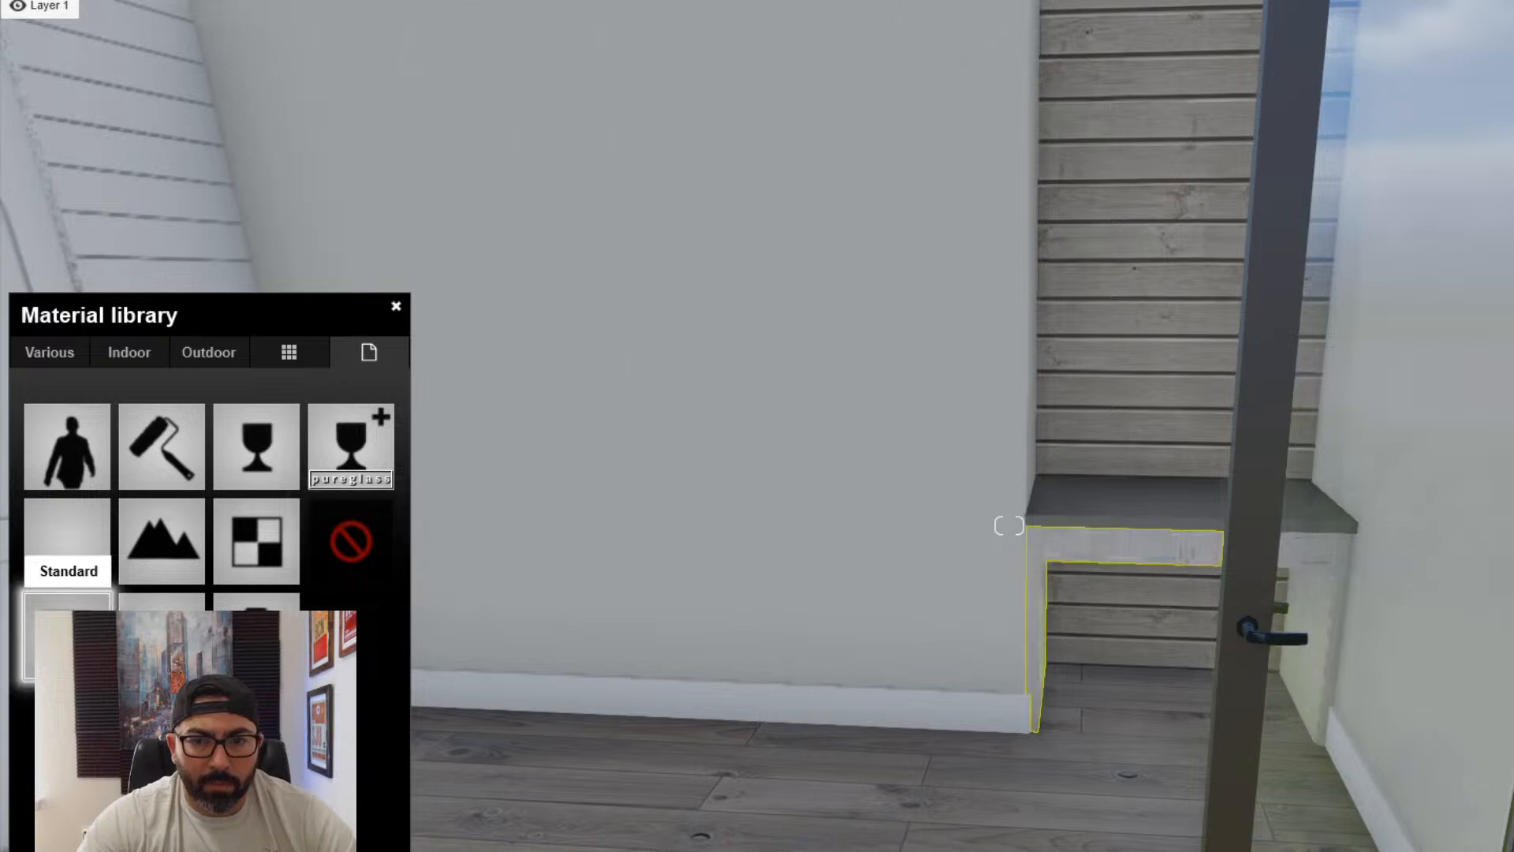
key(w)
right_drag(395, 704, 347, 686)
key(q)
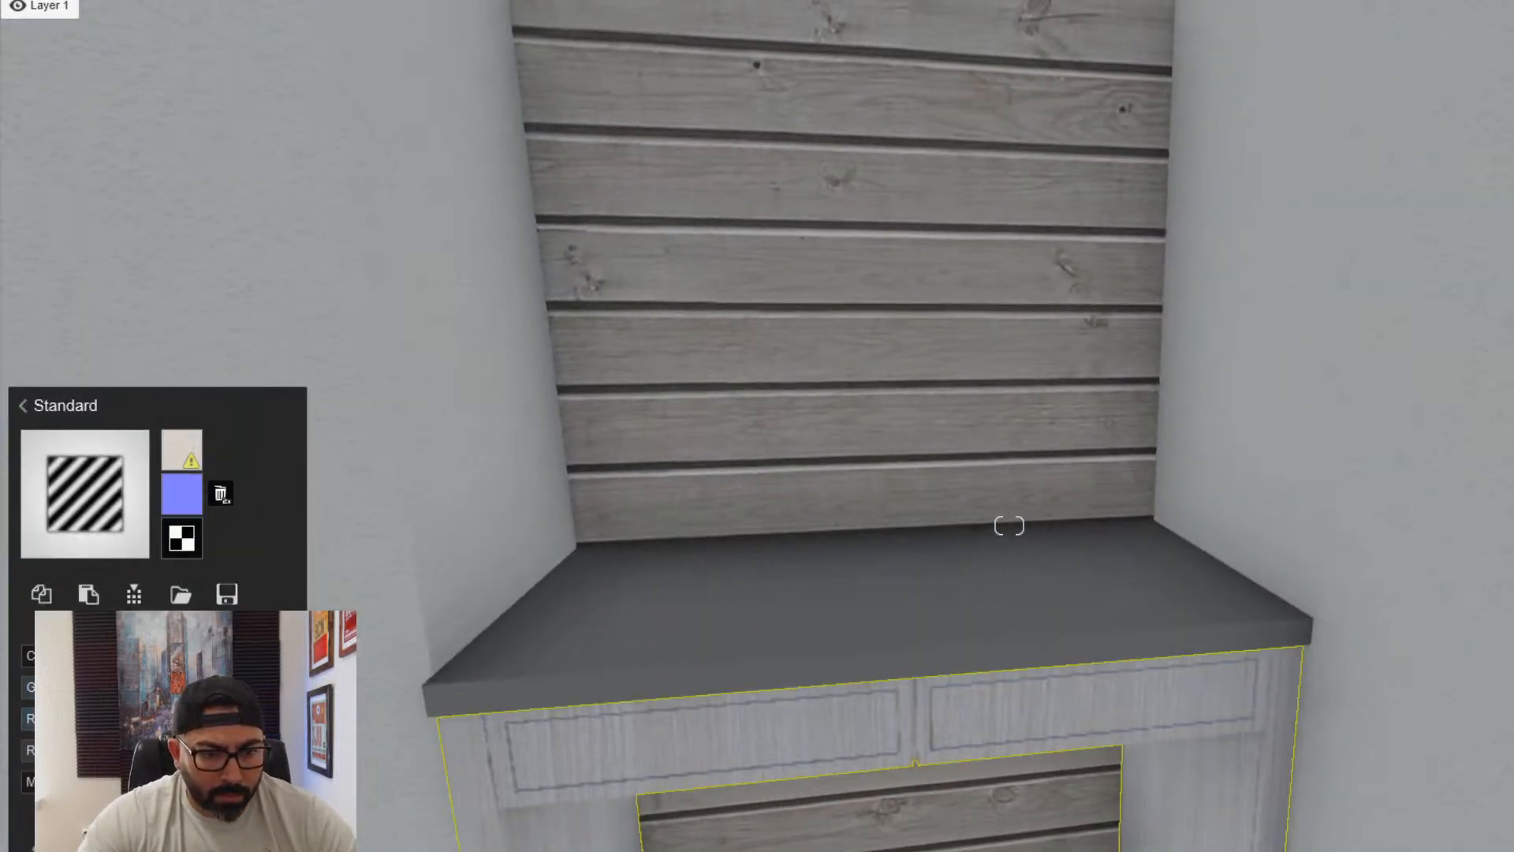
- Assign the Standard material to the dark countertop of the built-in desk, raise its gloss, and finish the material editing
click(642, 669)
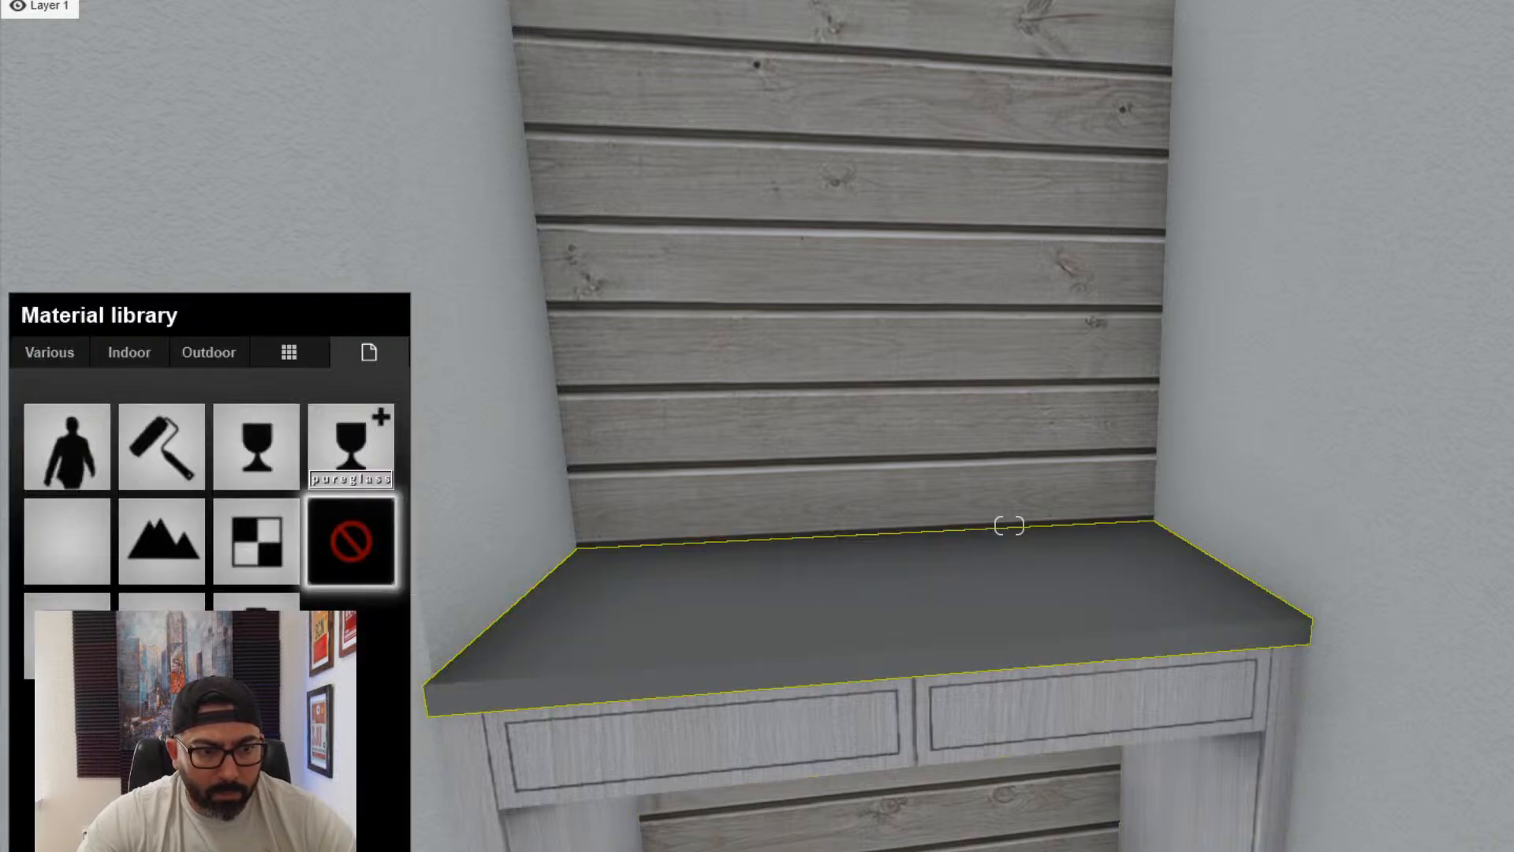
click(67, 541)
drag(118, 687, 181, 687)
right_drag(1009, 525, 1010, 525)
key(s)
key(s)
key(w)
key(w)
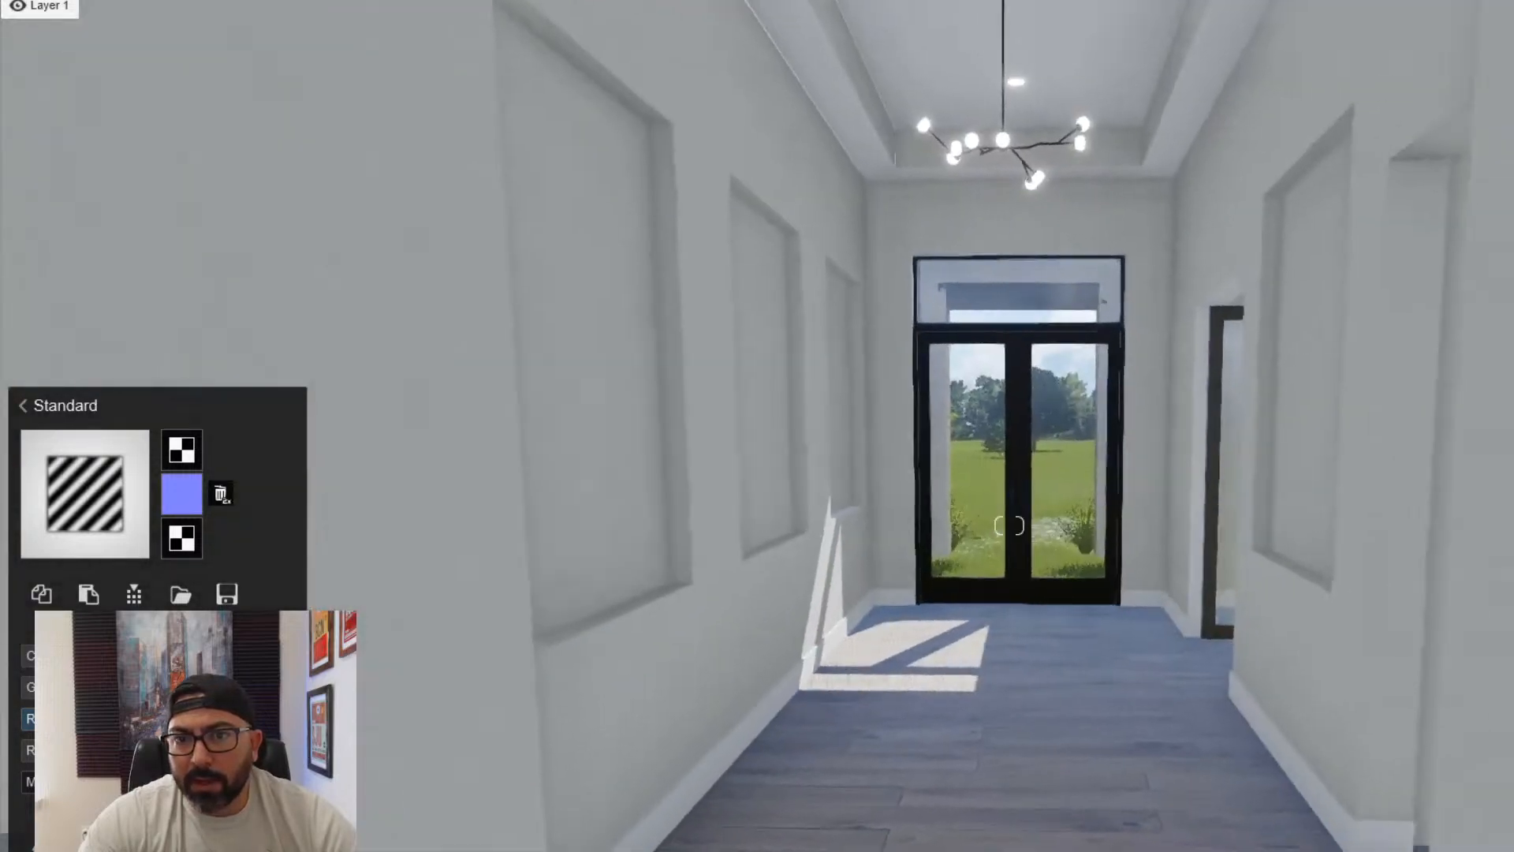
key(w)
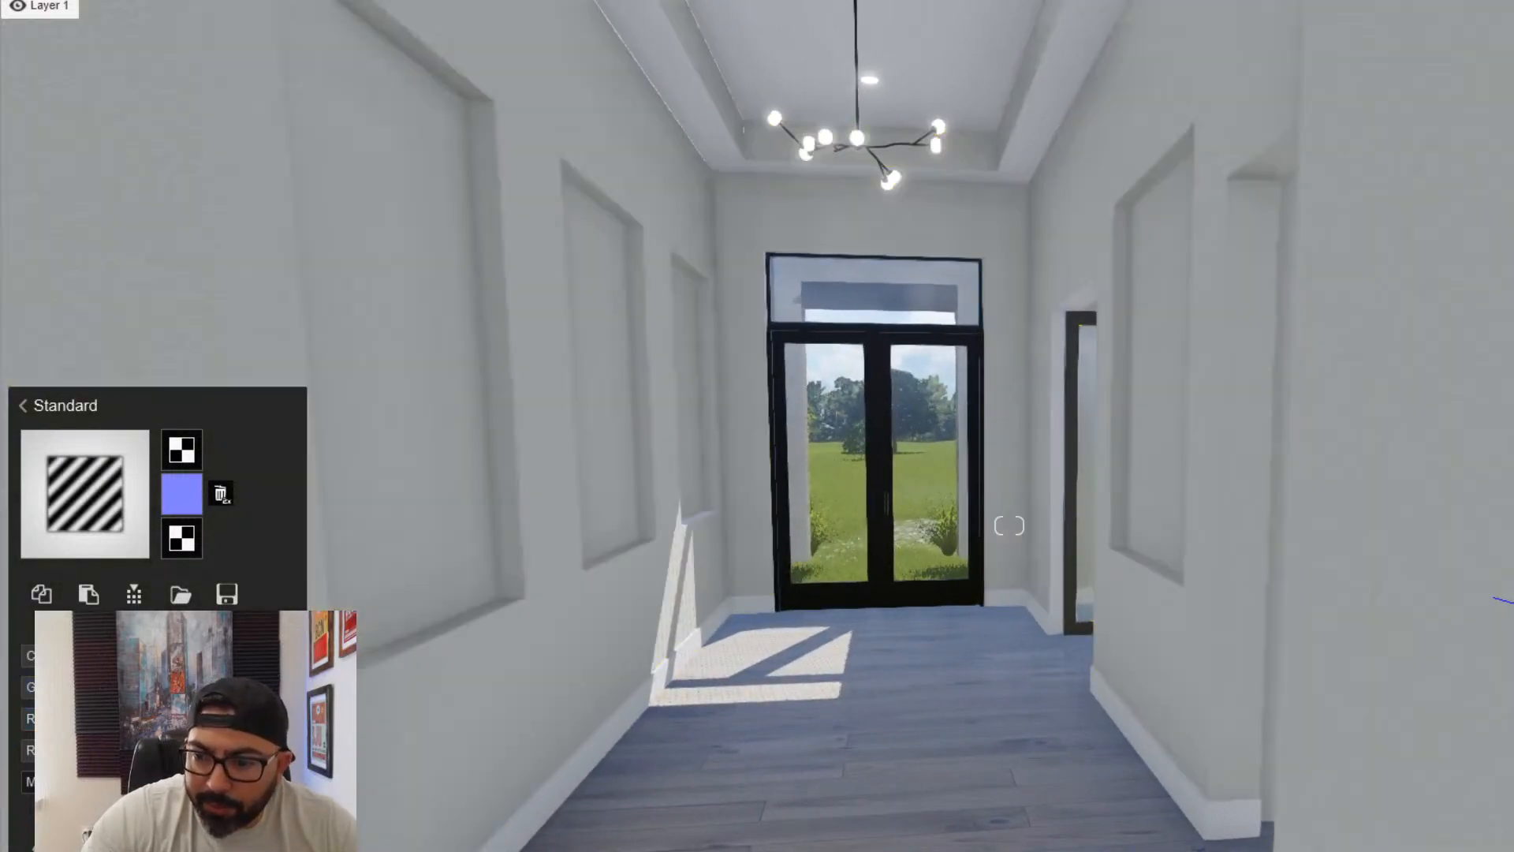
click(899, 733)
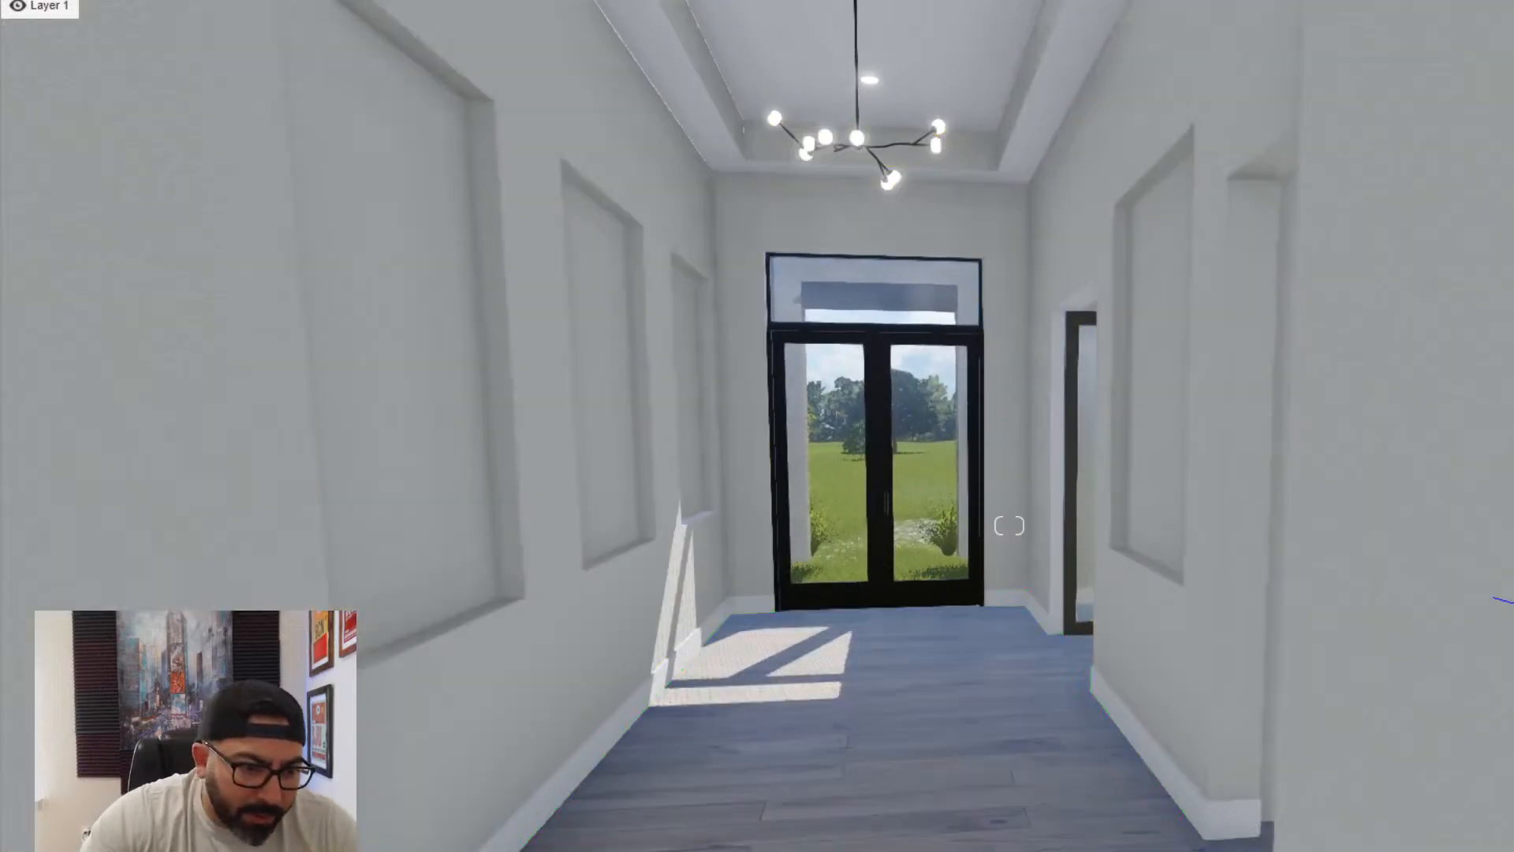
- Place the flat rug from the Main category of the imported models on the hallway floor before the black double entry doors
click(406, 851)
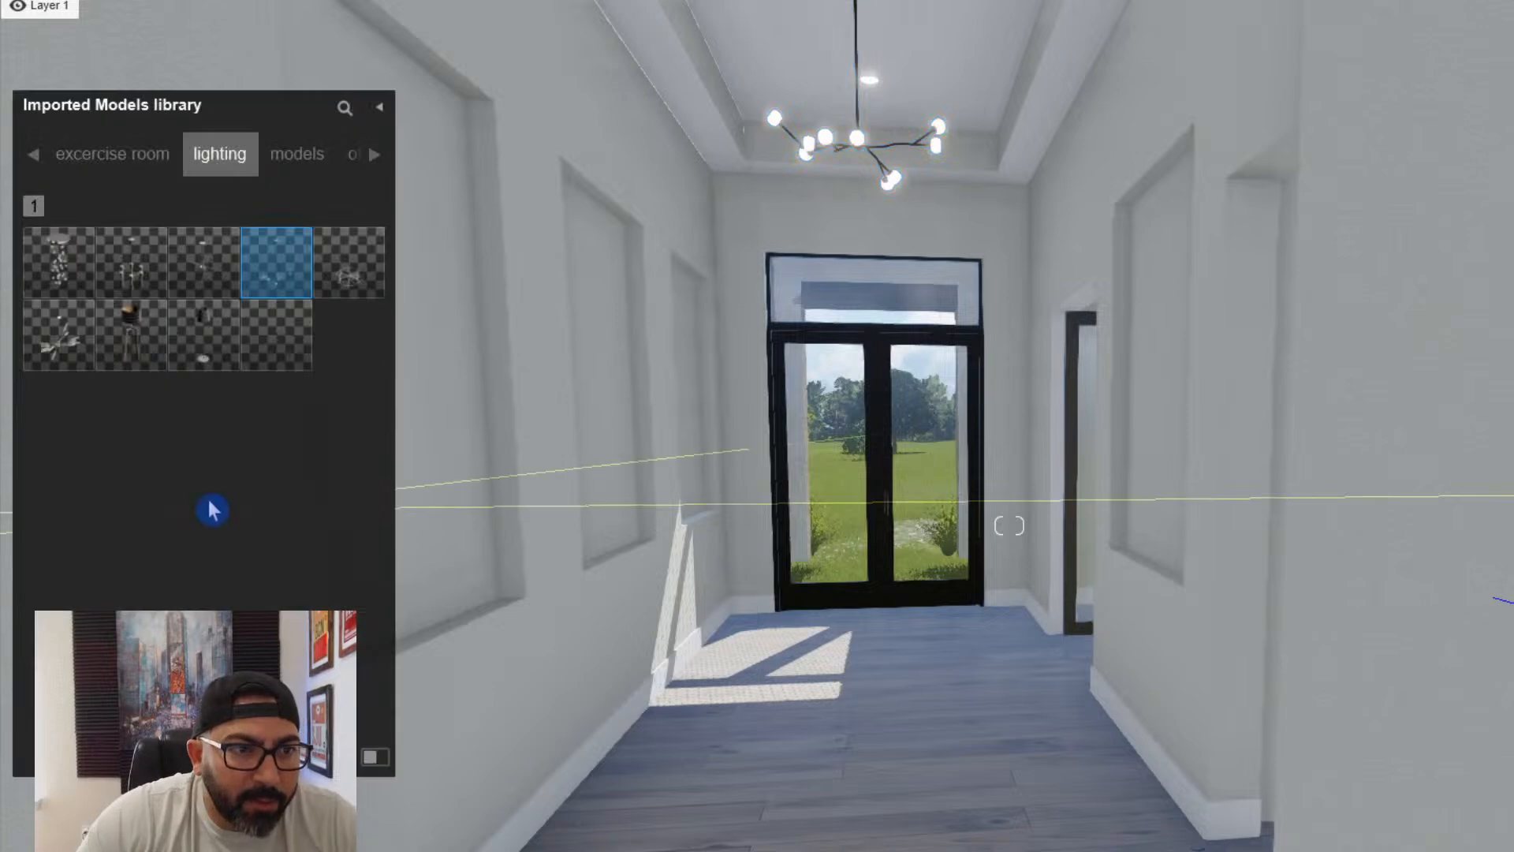
click(37, 156)
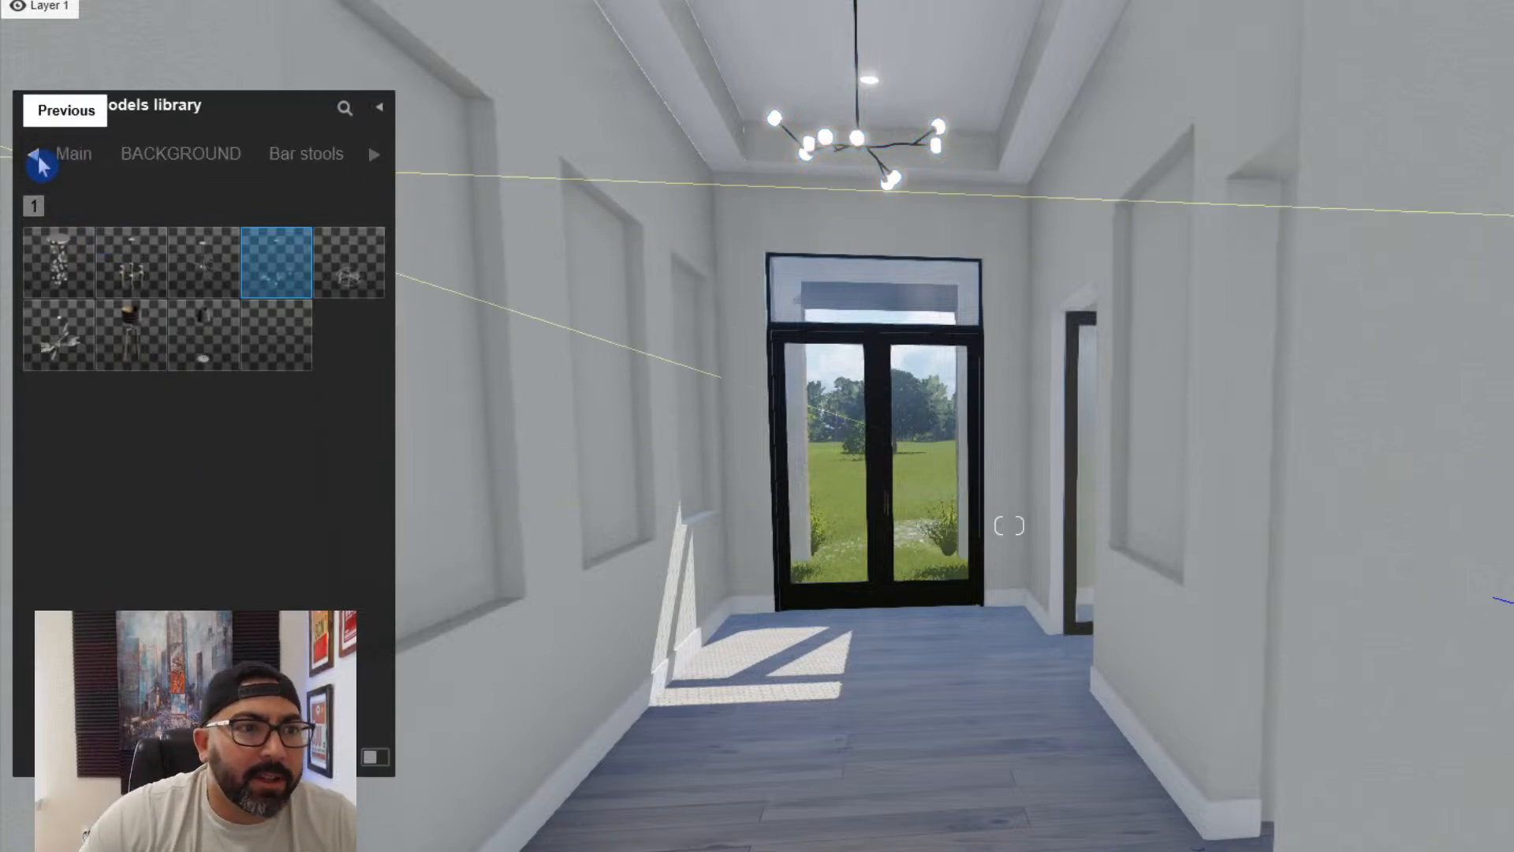
click(99, 156)
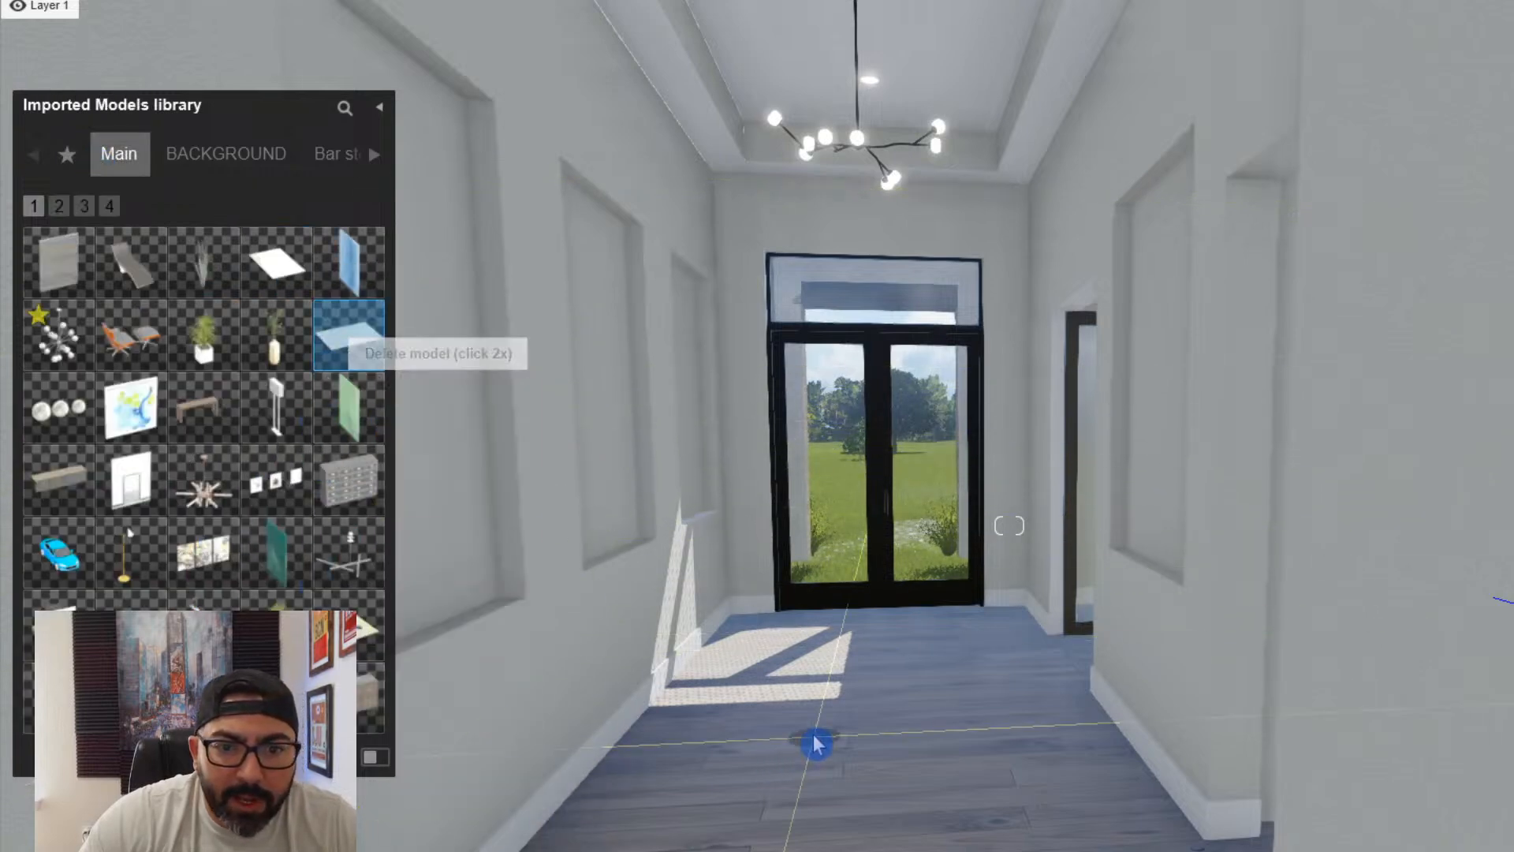
click(899, 716)
key(w)
right_drag(898, 716, 1004, 694)
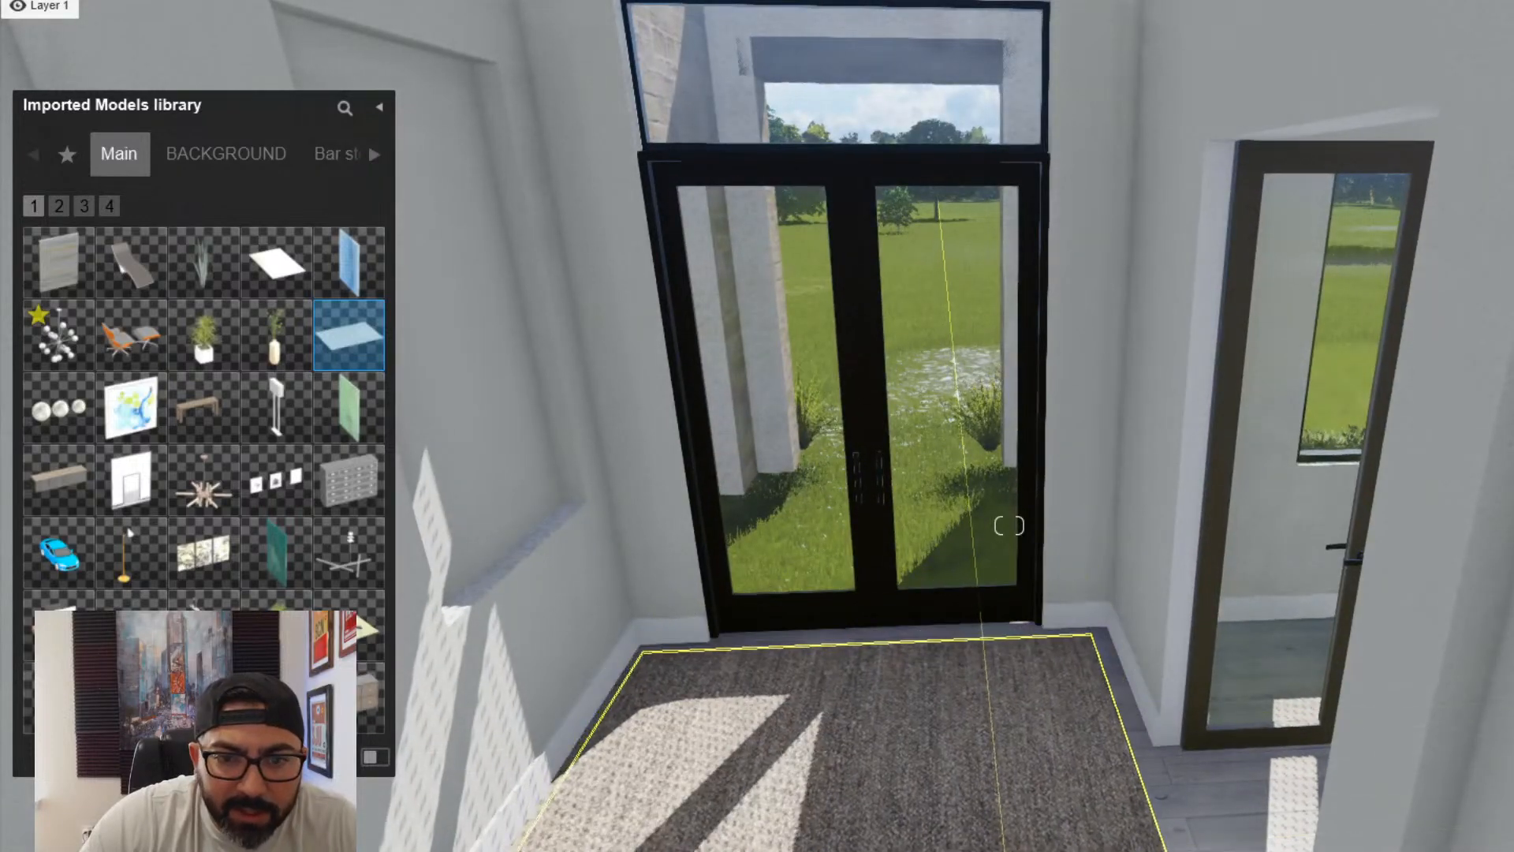
click(1007, 847)
- Place the imported "Mallory page geen" painting in the middle recessed wall niche of the entry hallway
key(s)
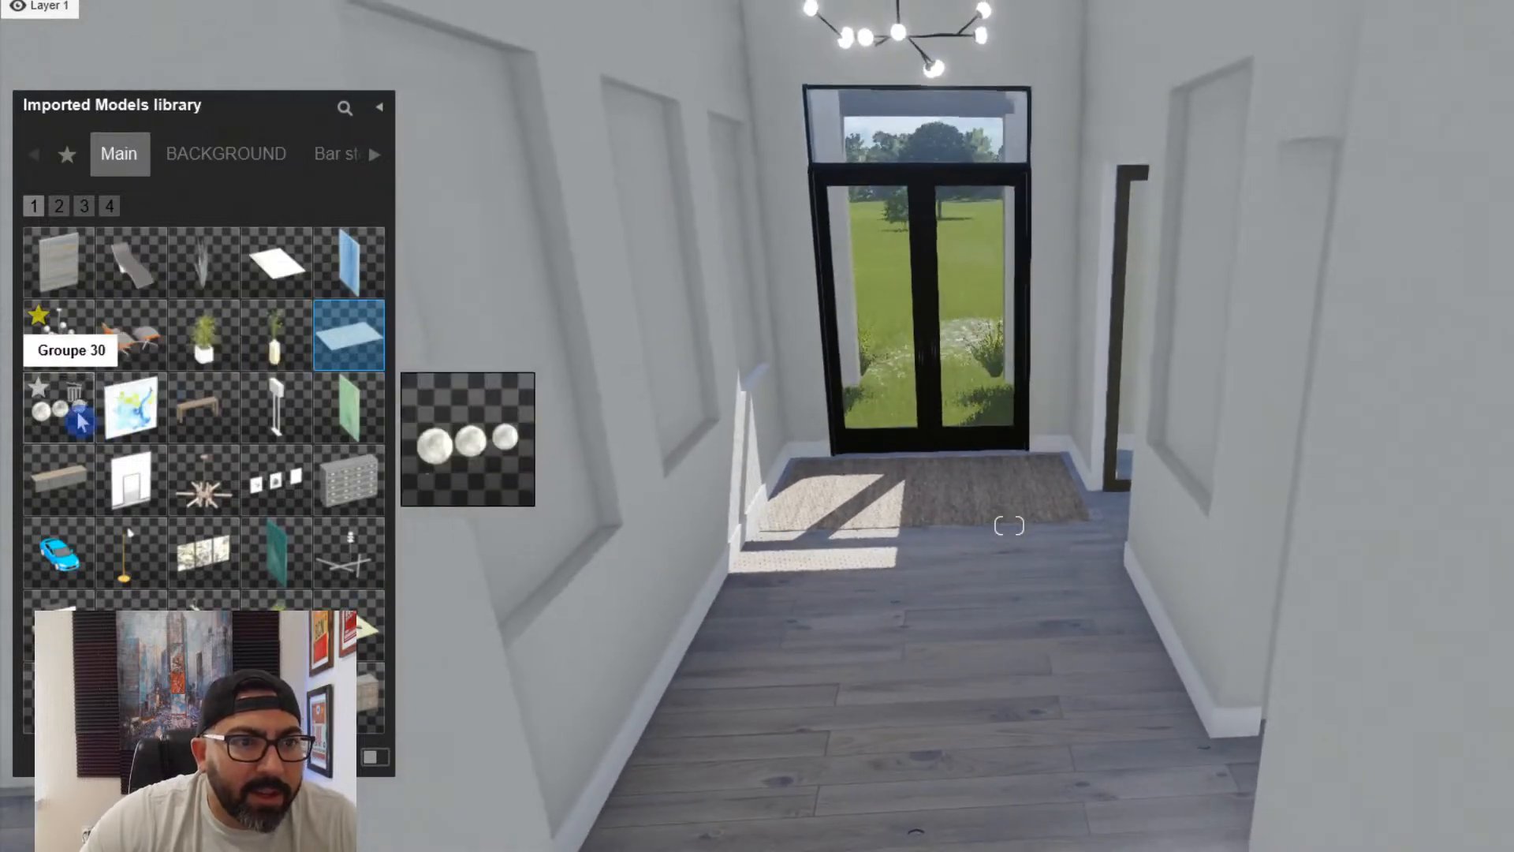
key(w)
right_drag(678, 394, 418, 391)
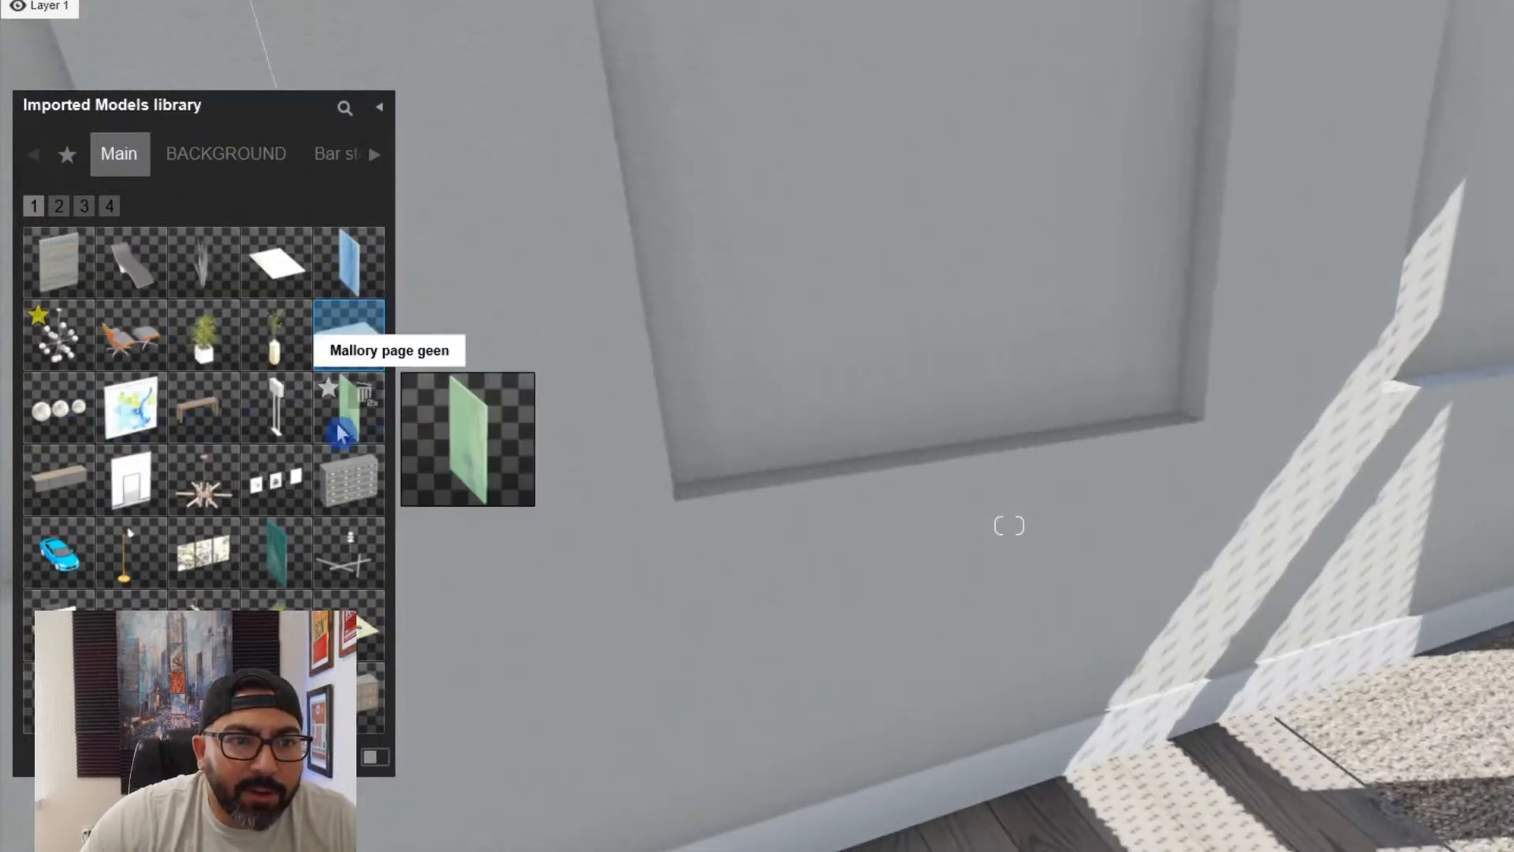
click(342, 430)
right_drag(848, 398, 865, 434)
key(q)
key(s)
key(d)
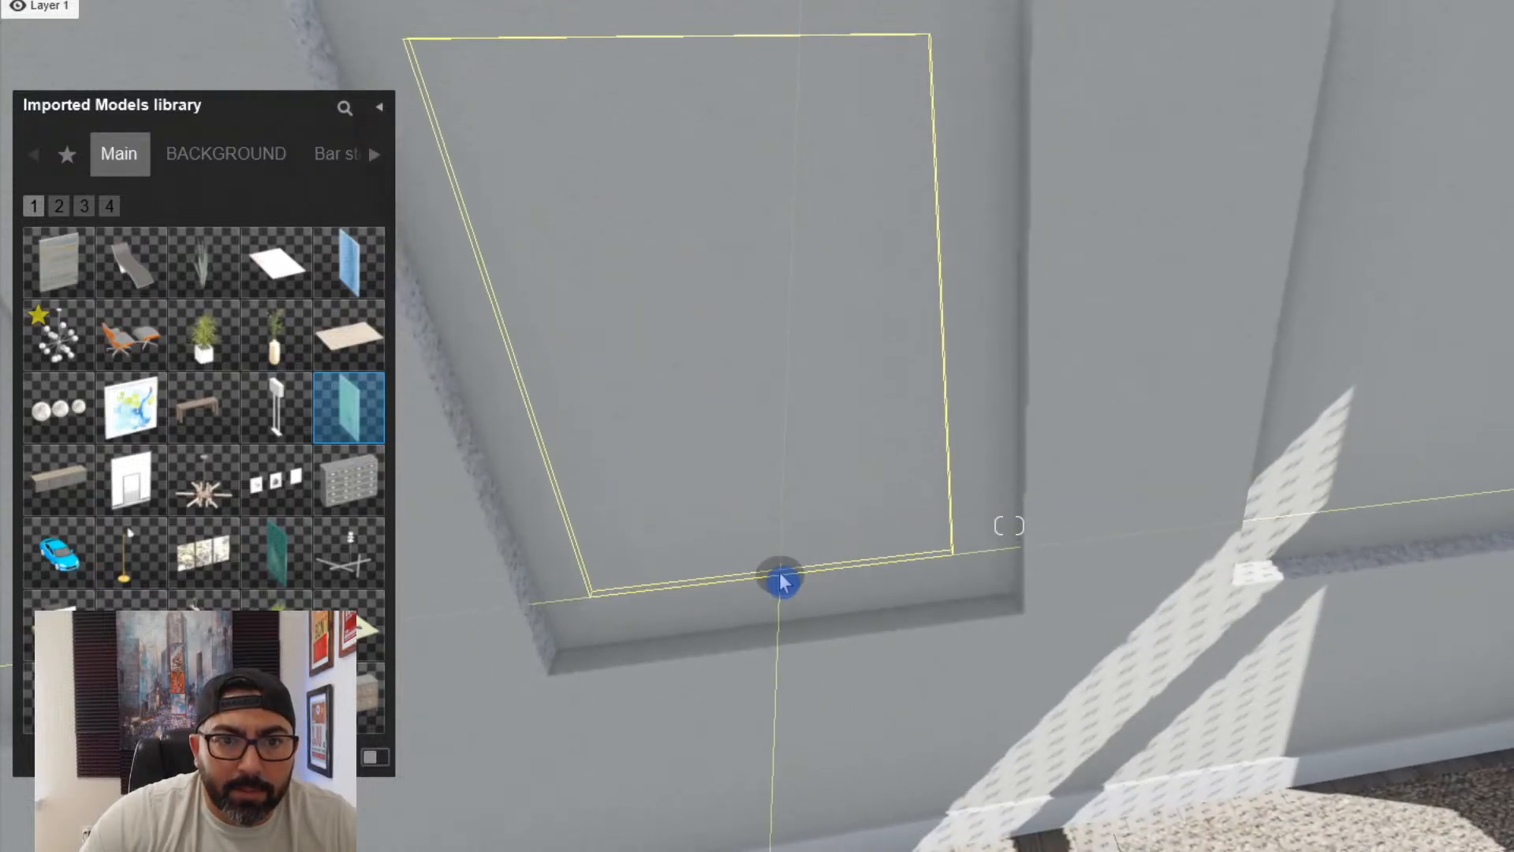
click(777, 584)
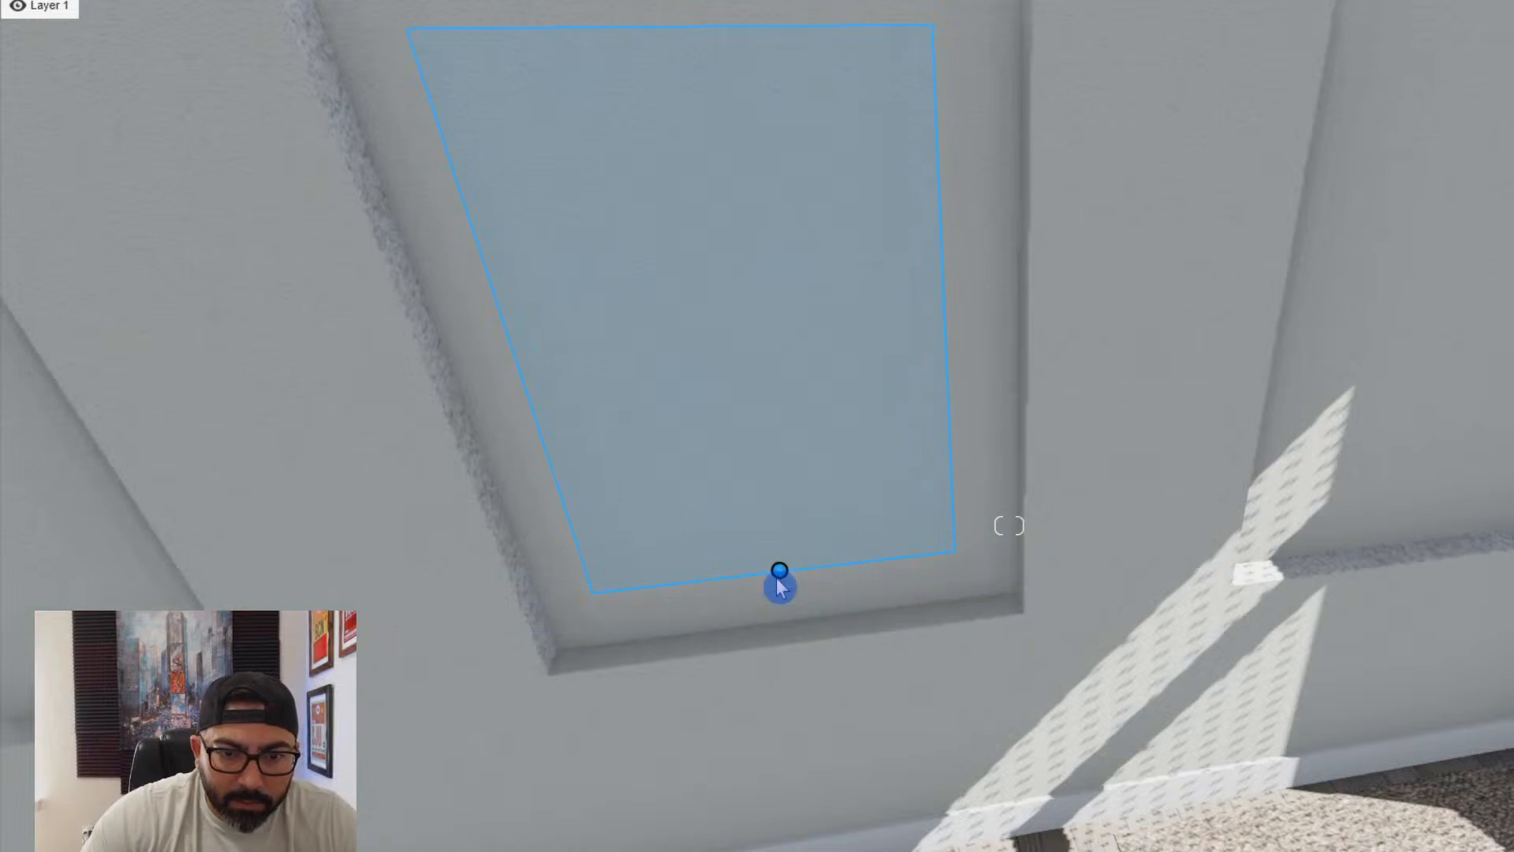
- Move the green painting forward off the niche's back surface and adjust its position and height within the recess
right_drag(776, 580, 470, 385)
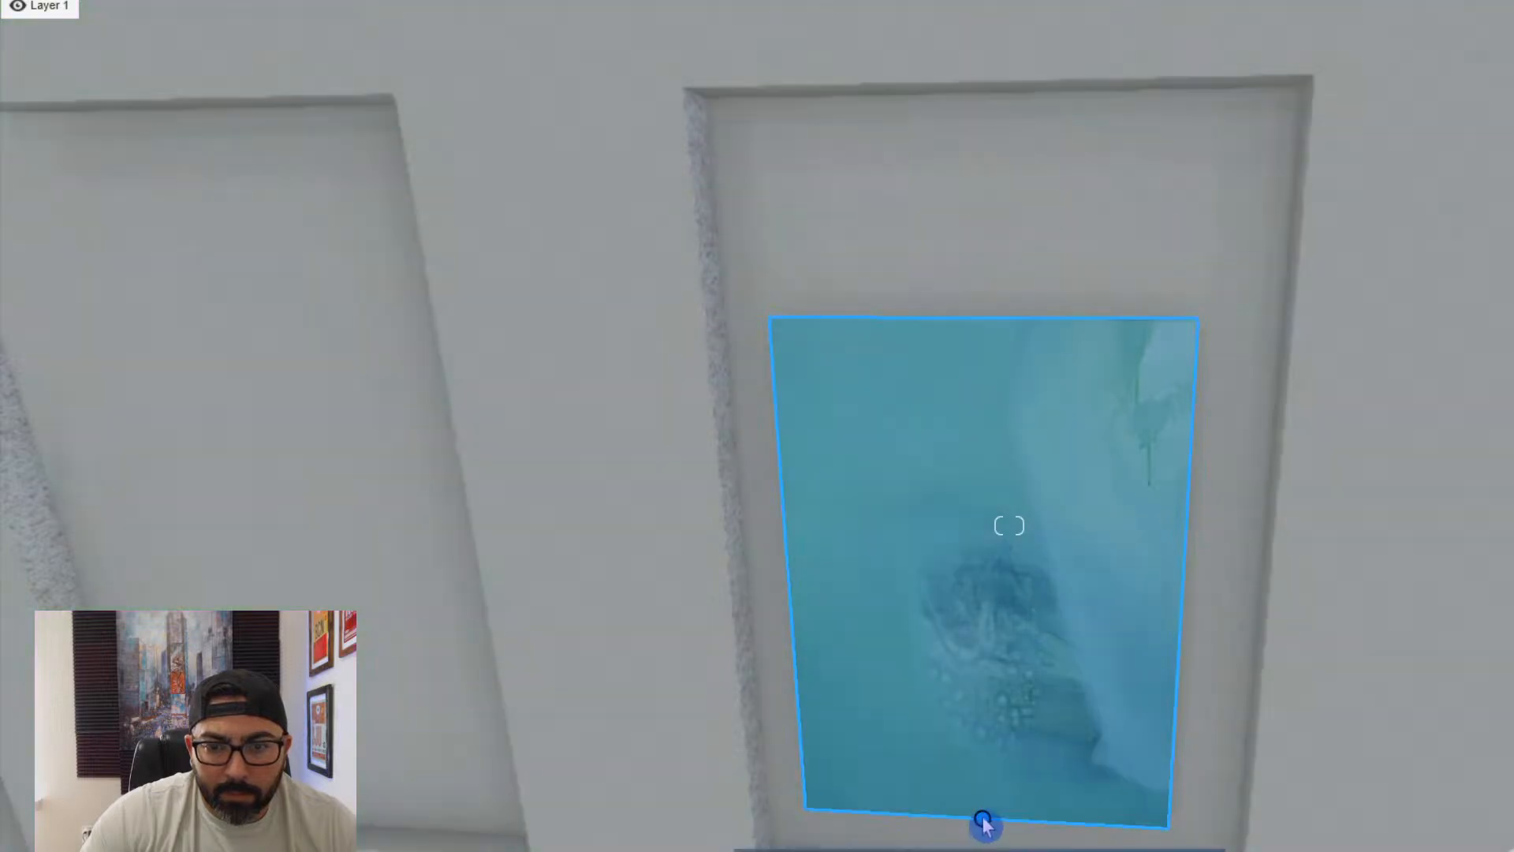
drag(983, 821, 1001, 812)
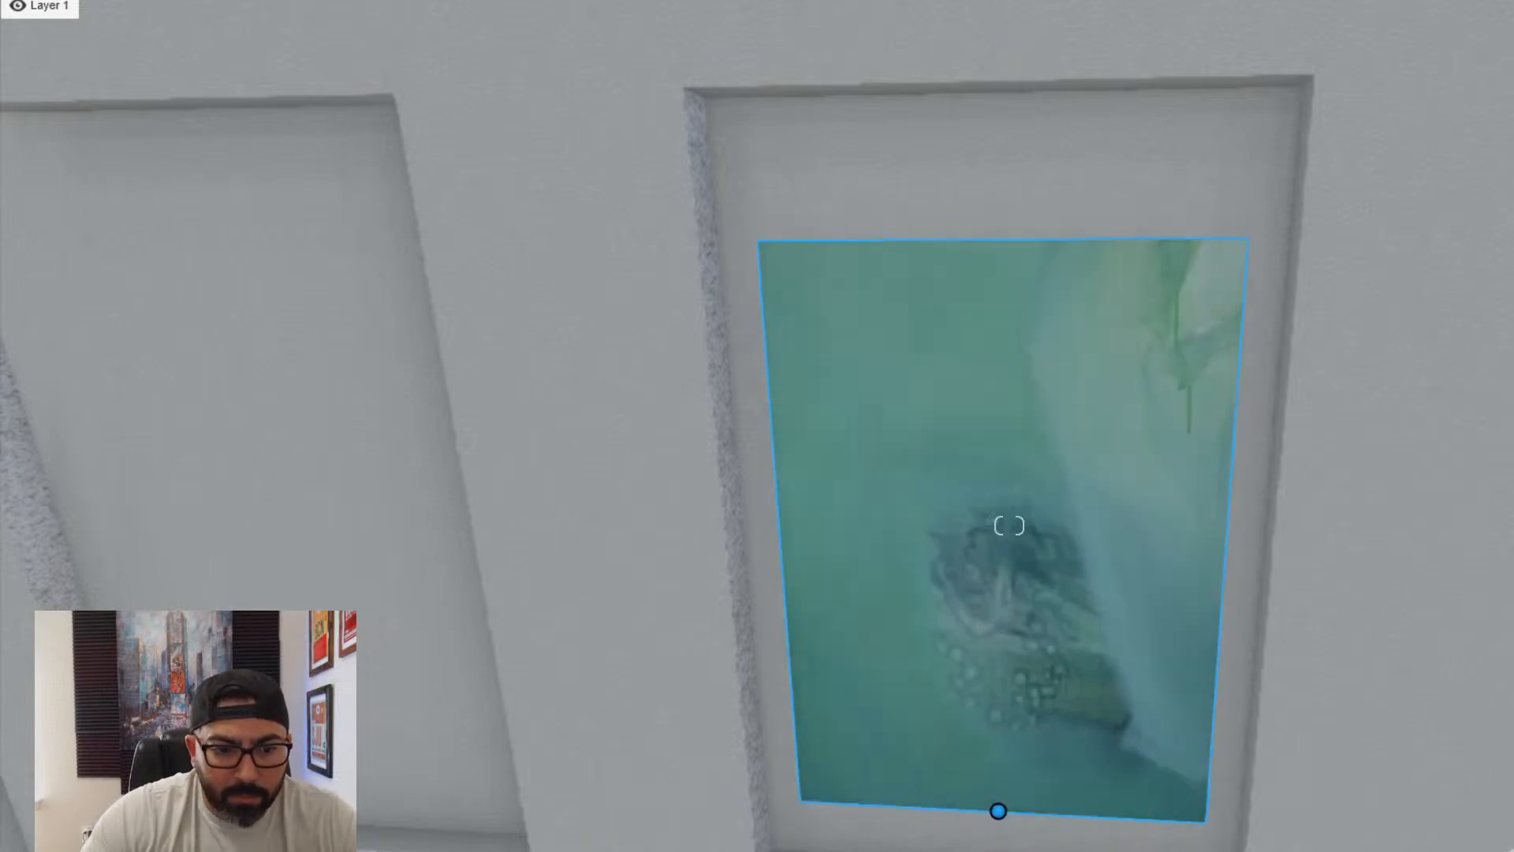
key(h)
drag(1006, 812, 1000, 812)
key(s)
key(a)
middle_drag(1003, 812, 1040, 695)
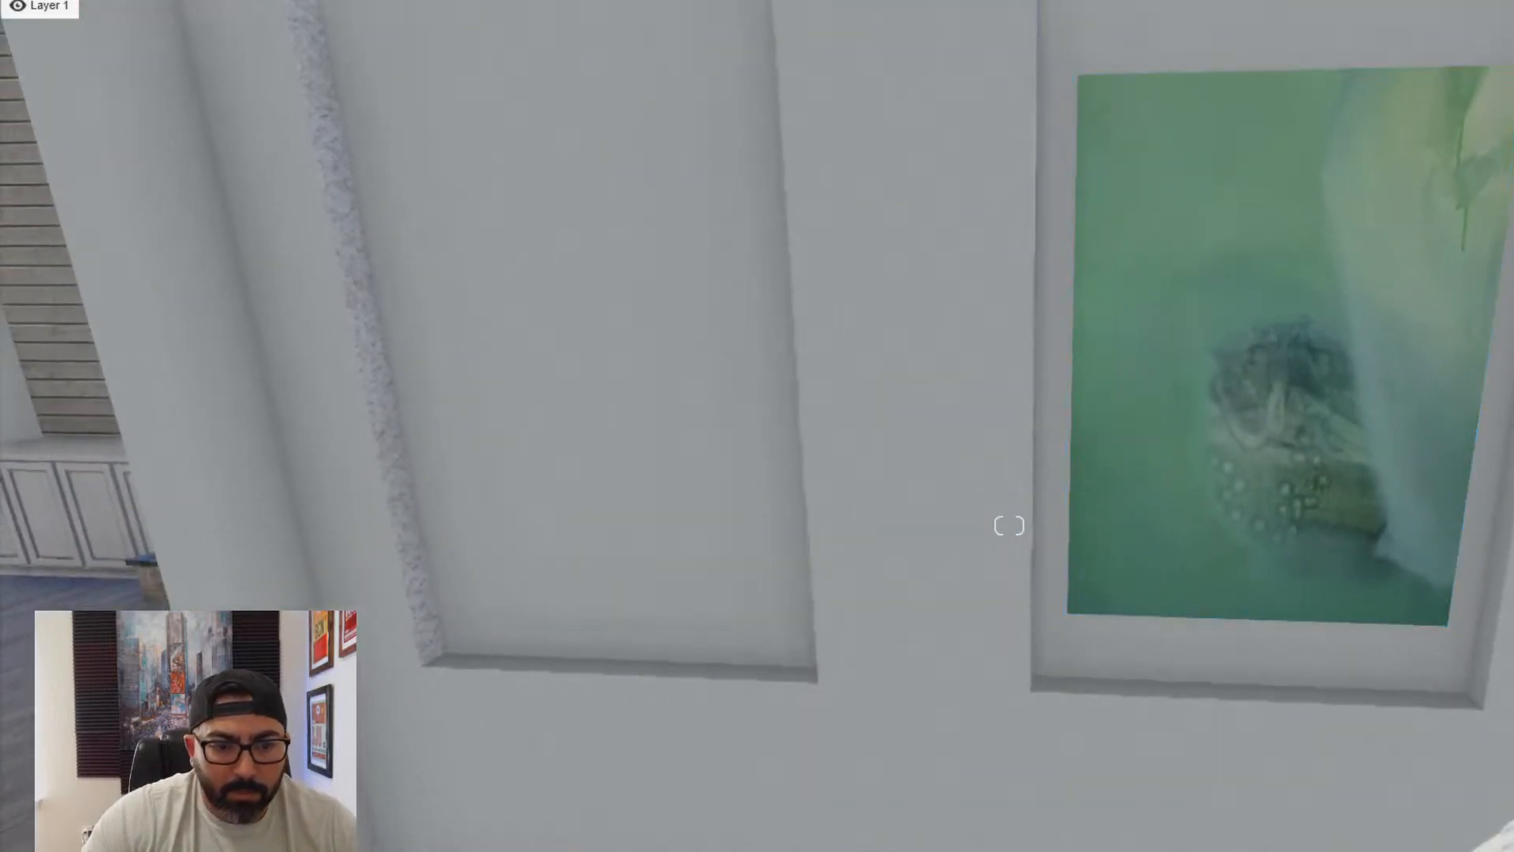
- Place the imported "Mallory page blue" painting in the wall niche beside the green painting, on the side away from the entry doors
click(589, 820)
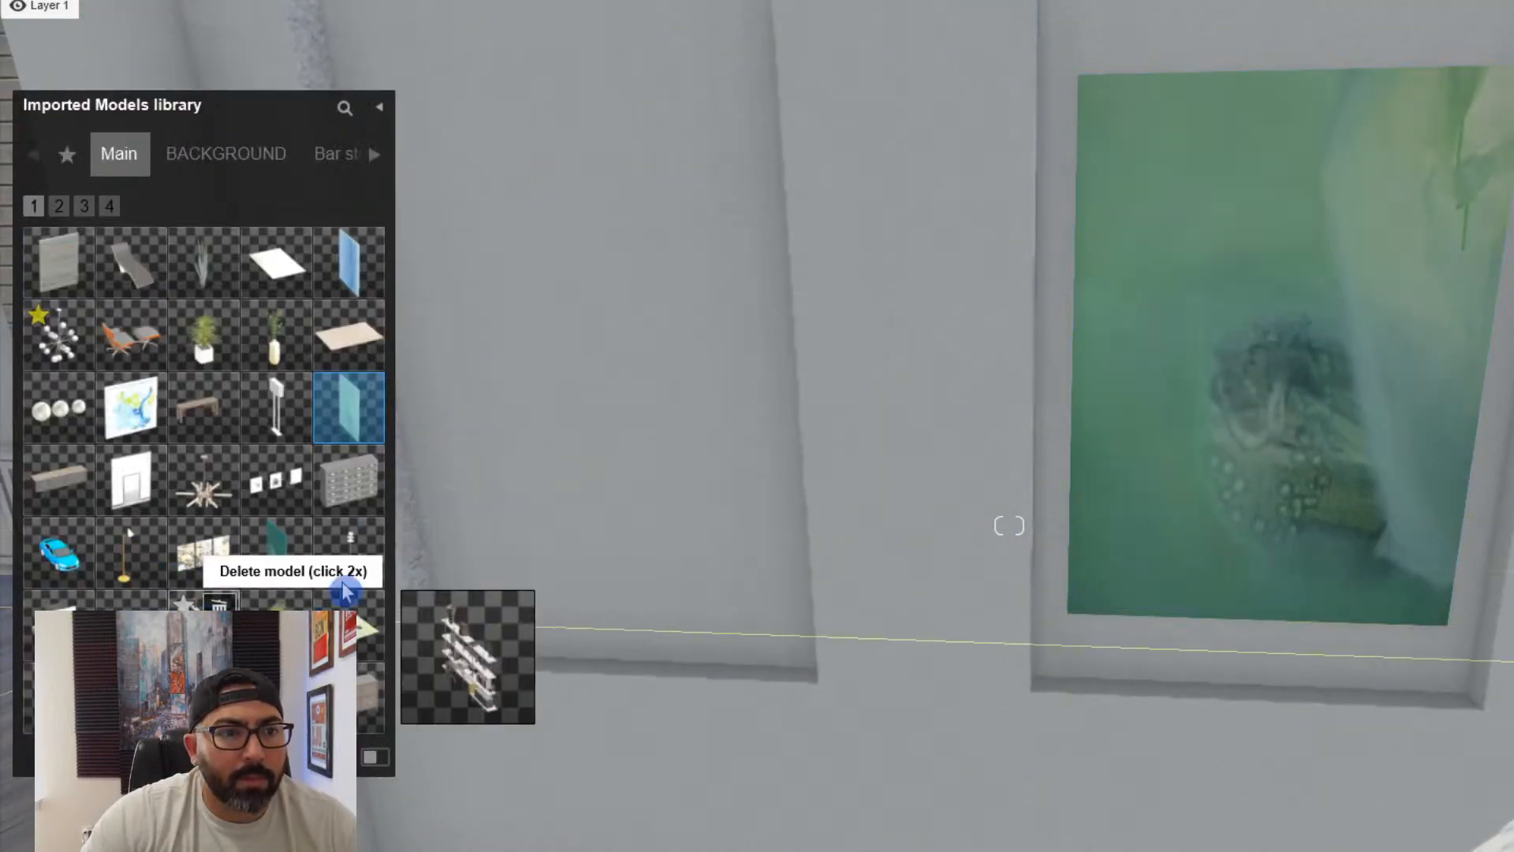
click(349, 262)
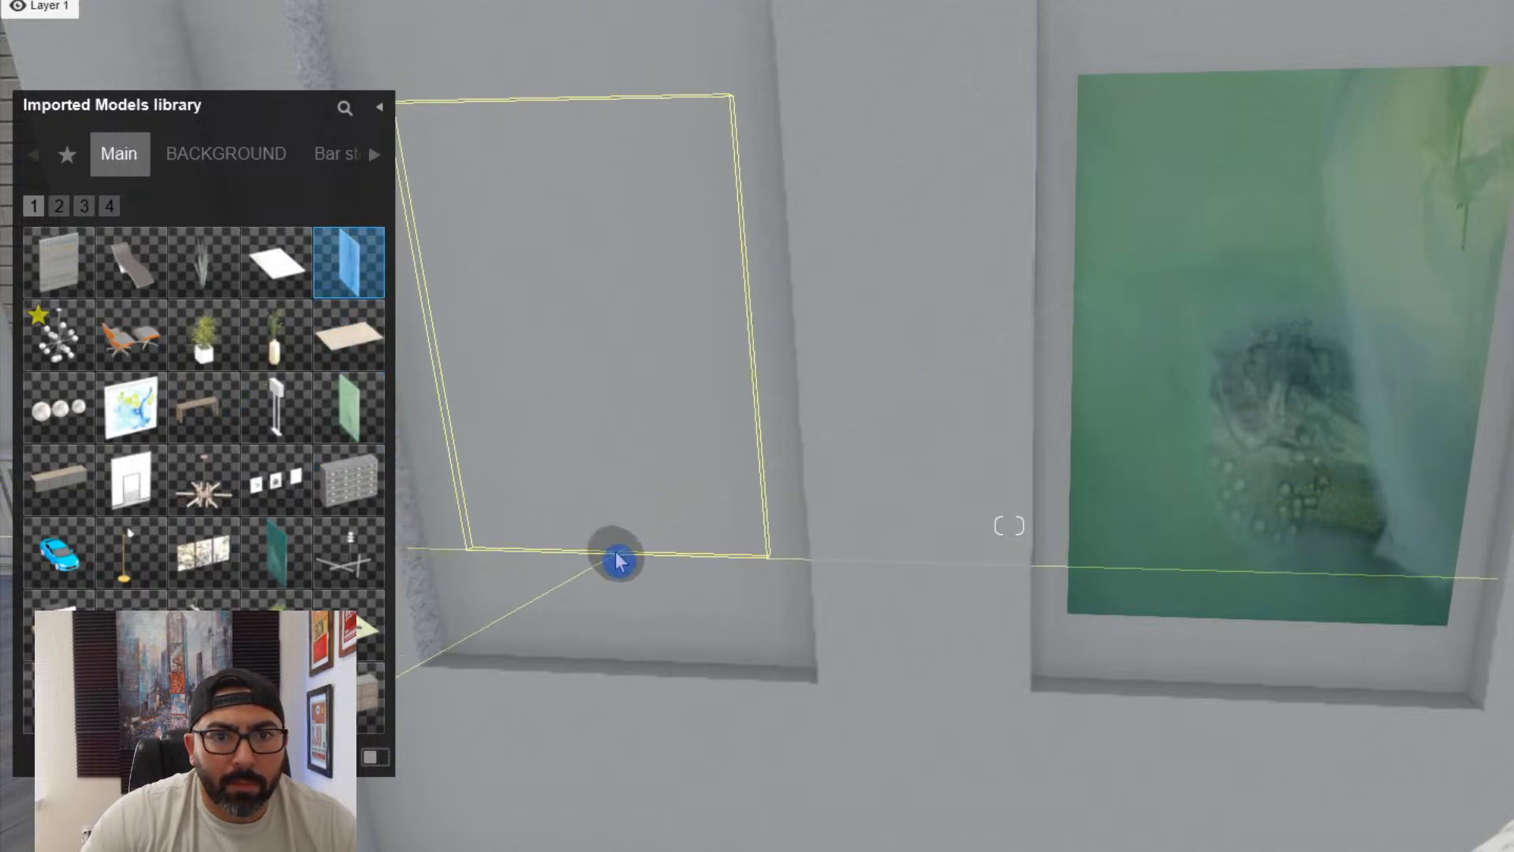
click(620, 560)
key(a)
click(589, 847)
- Move the blue painting forward off the niche's back surface and adjust its height to suit the green painting
key(q)
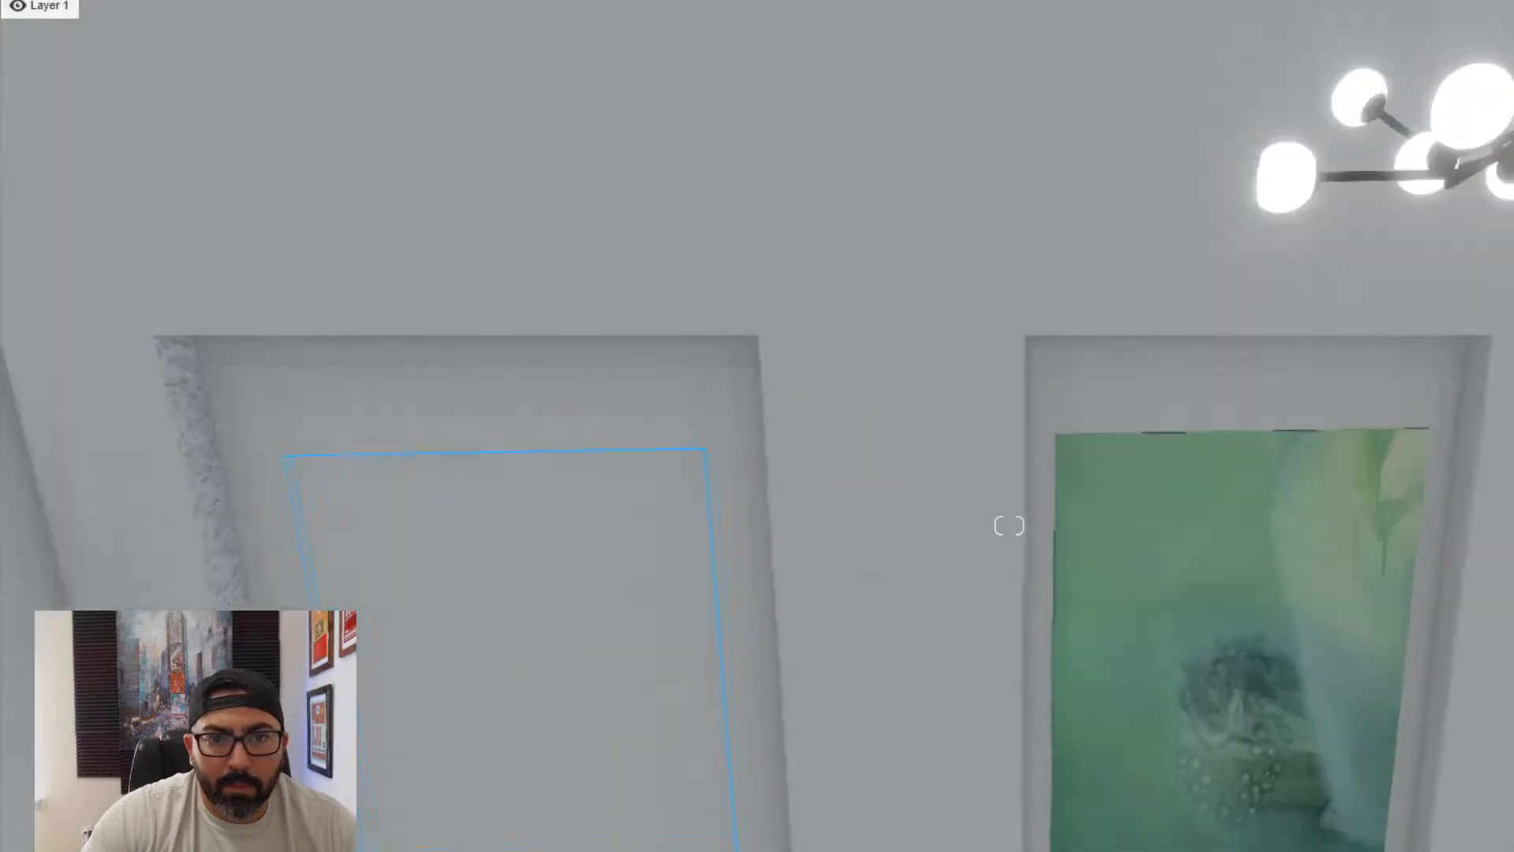
key(e)
key(h)
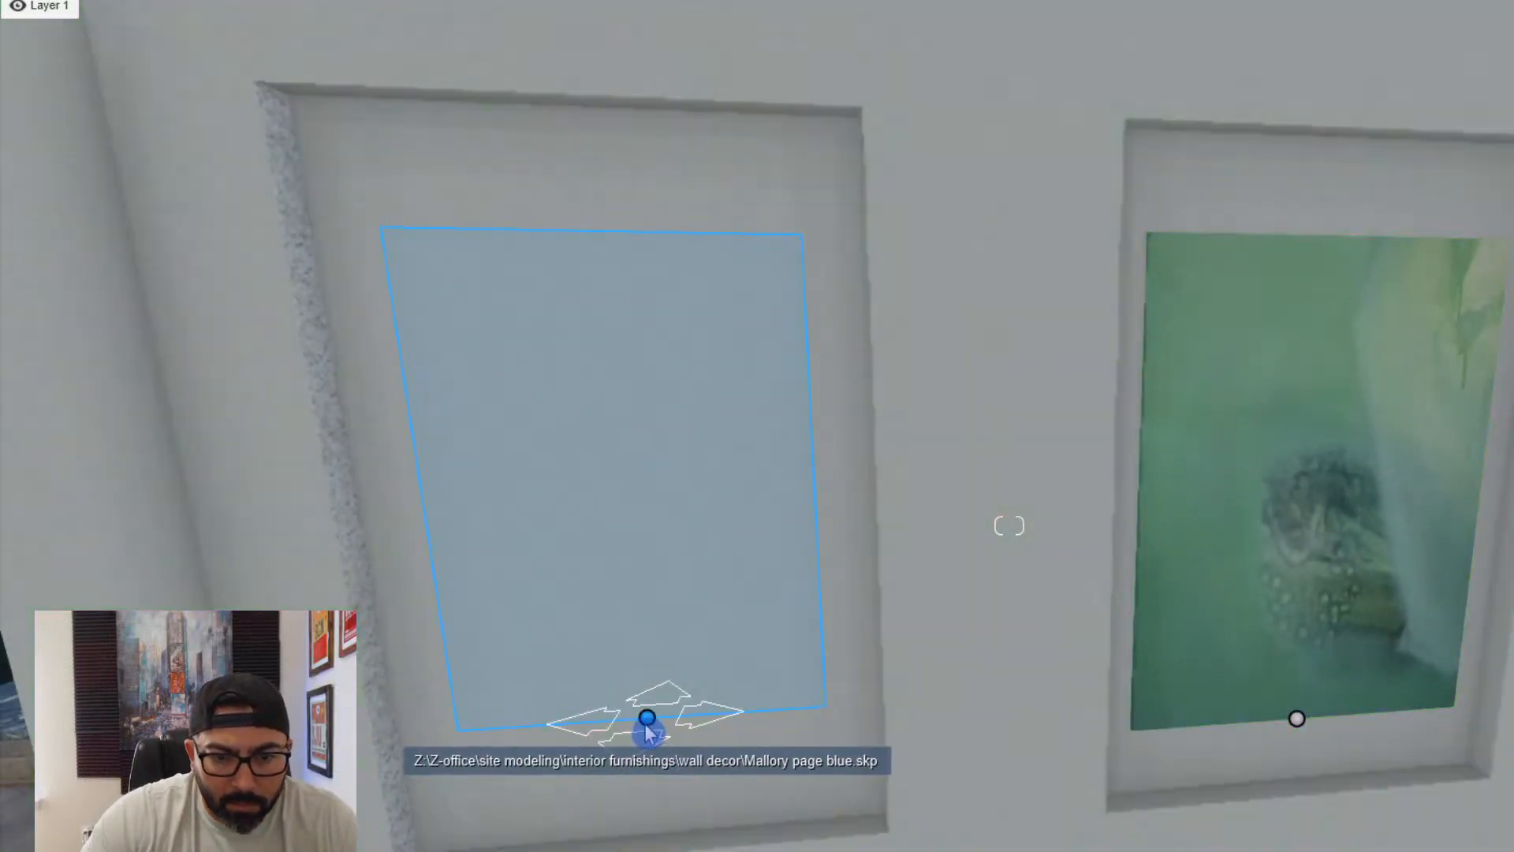
mouse_move(647, 734)
mouse_down()
mouse_move(654, 712)
mouse_move(639, 732)
mouse_move(650, 757)
mouse_up()
key(h)
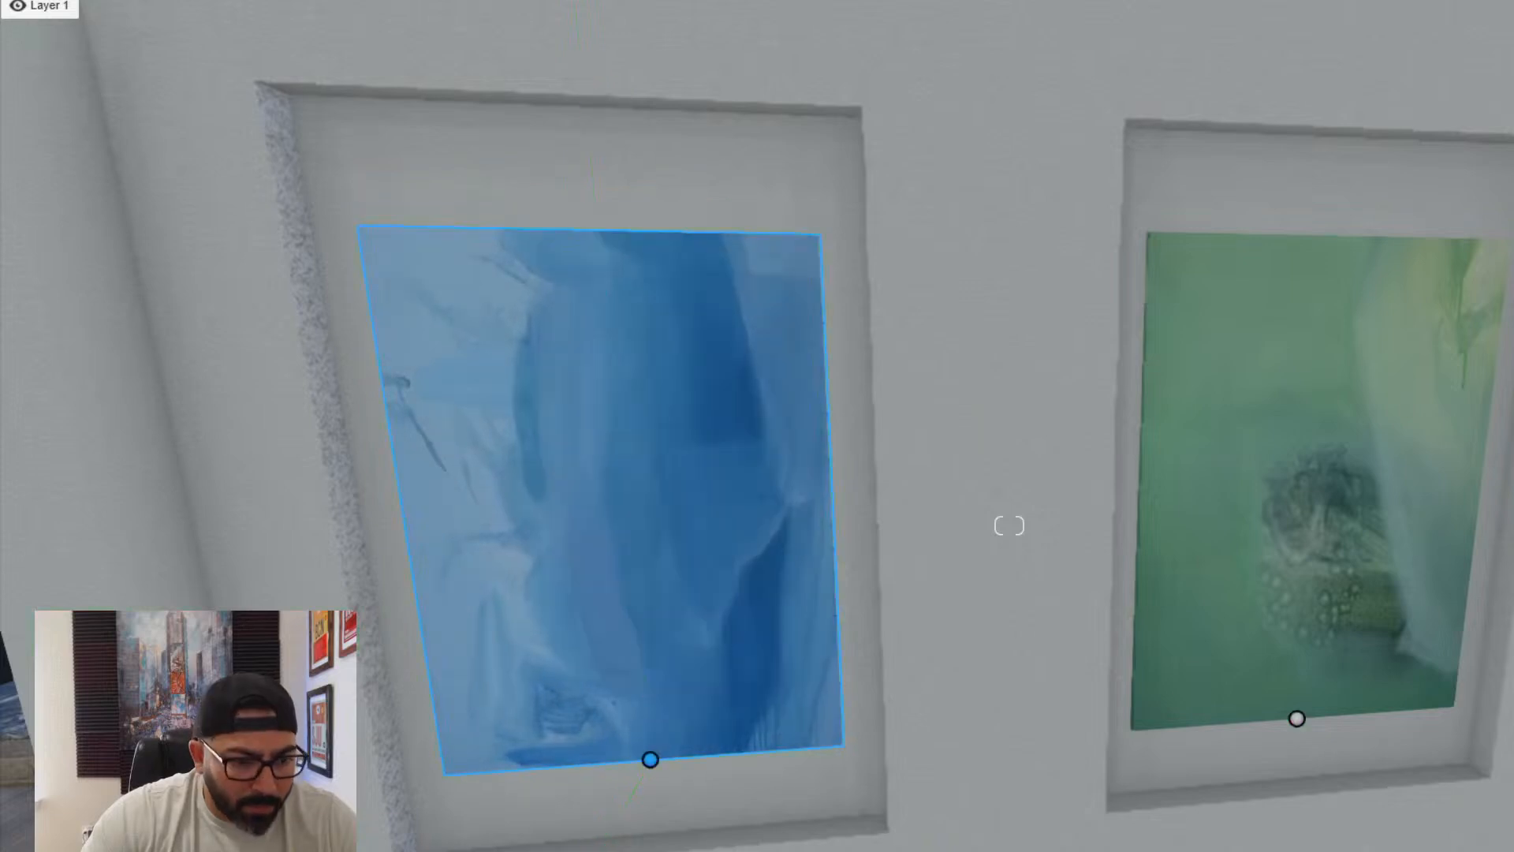
- Assign the Standard material to the blue and green paintings in the hallway niches
click(487, 669)
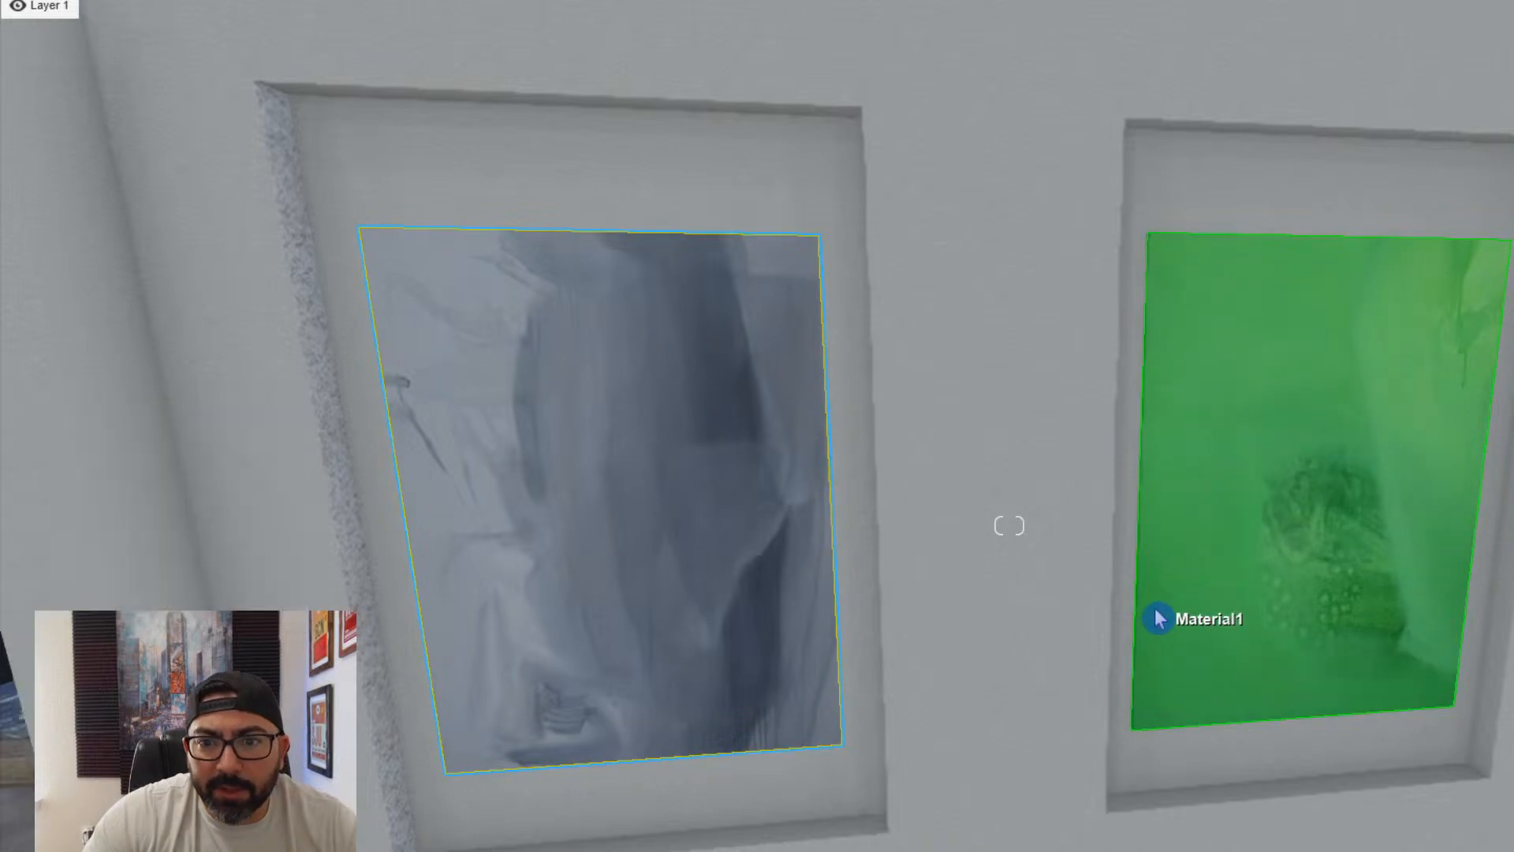
click(1057, 618)
click(67, 536)
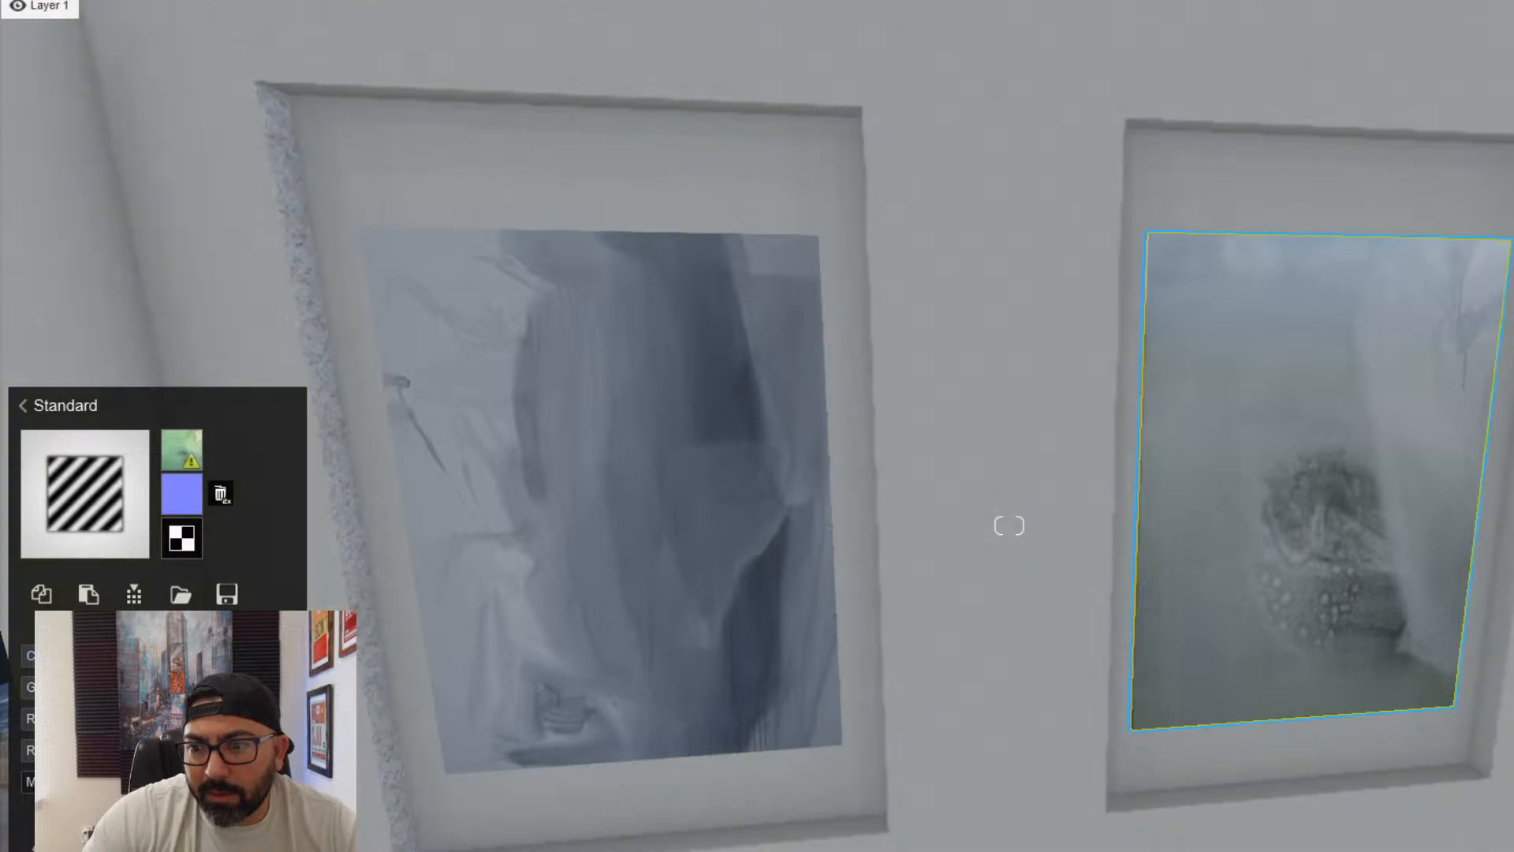
key(Escape)
key(d)
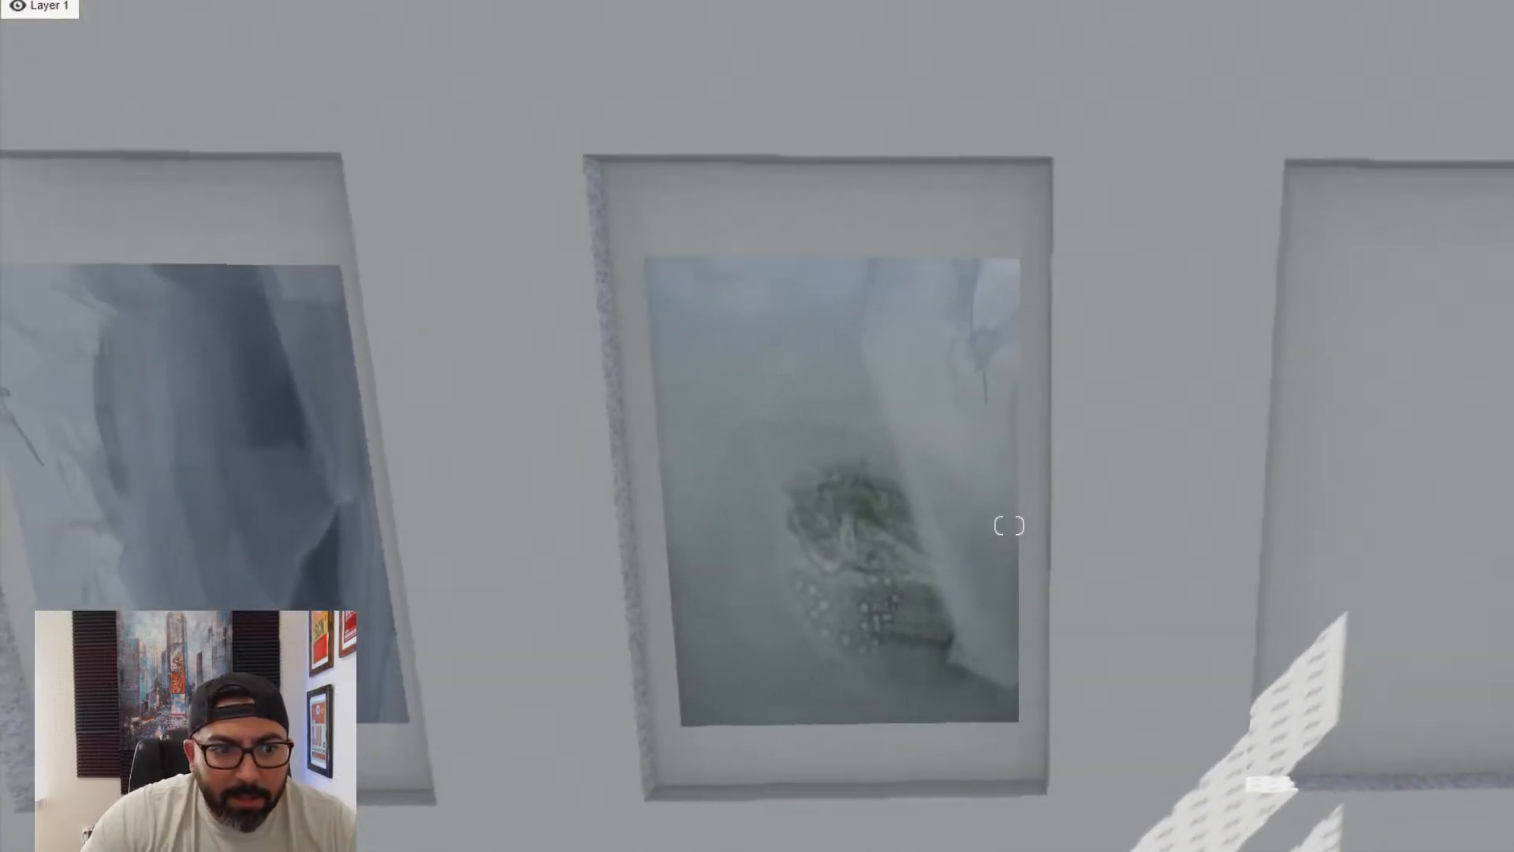
click(264, 473)
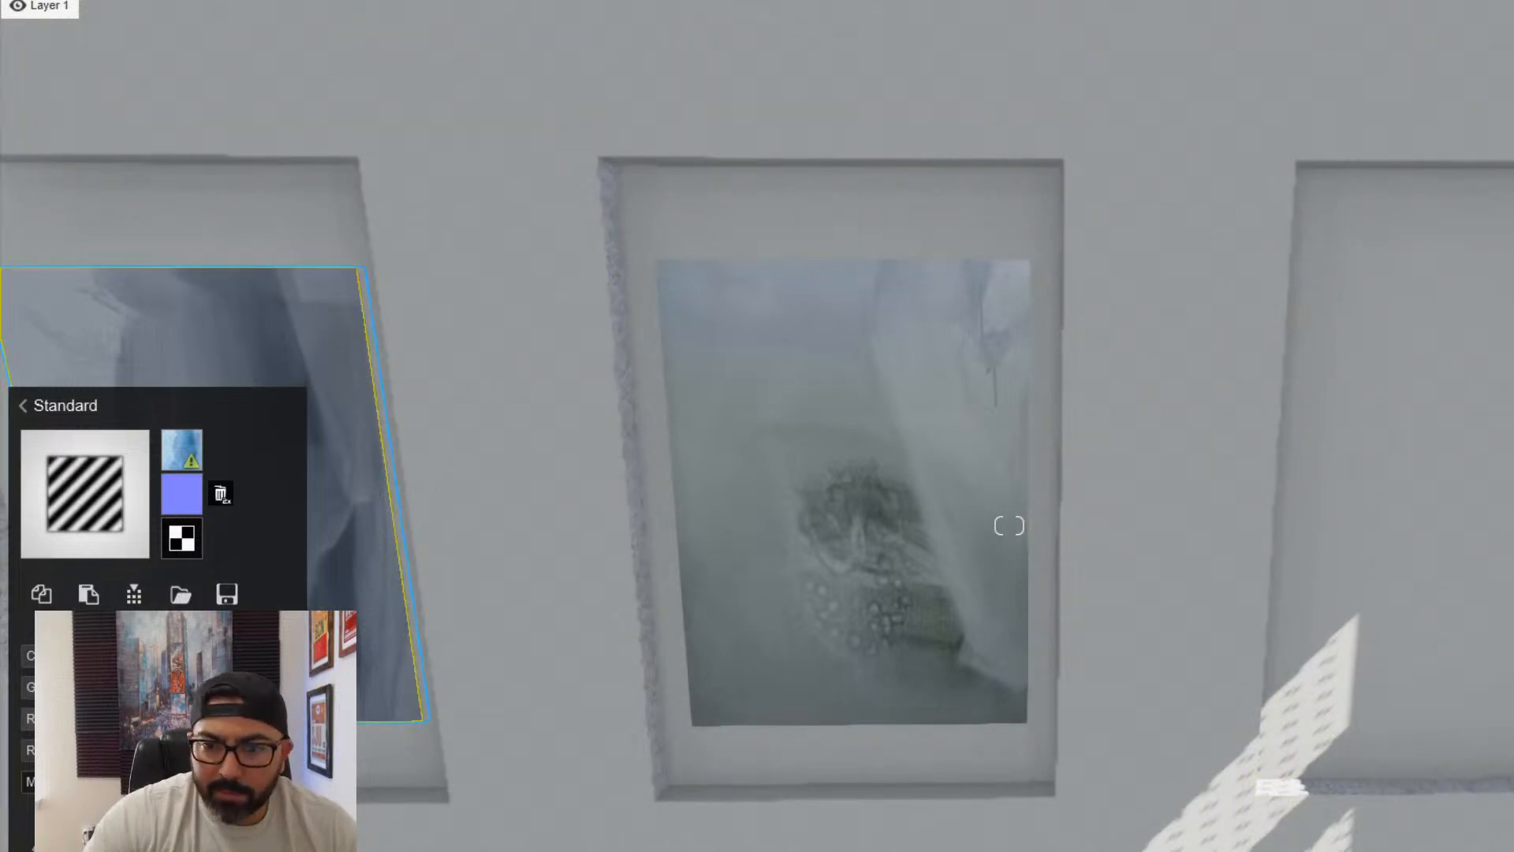
key(Escape)
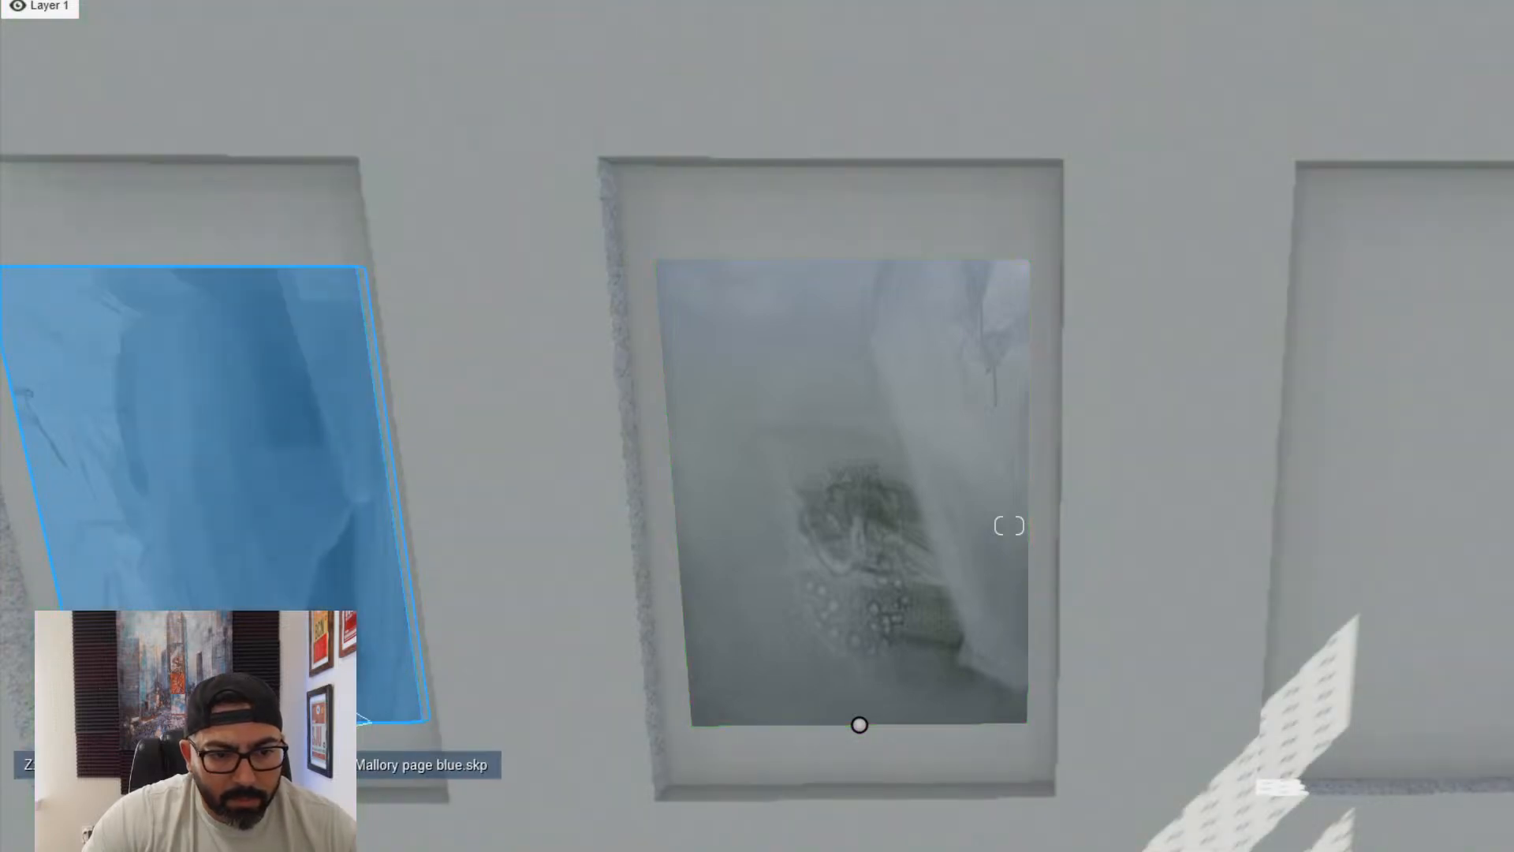
- Copy the blue painting into the empty wall niche closest to the entry doors
mouse_move(260, 723)
alt+mouse_down()
mouse_move(378, 747)
mouse_move(962, 770)
mouse_move(1443, 750)
mouse_move(1475, 726)
mouse_move(1458, 719)
alt+mouse_up()
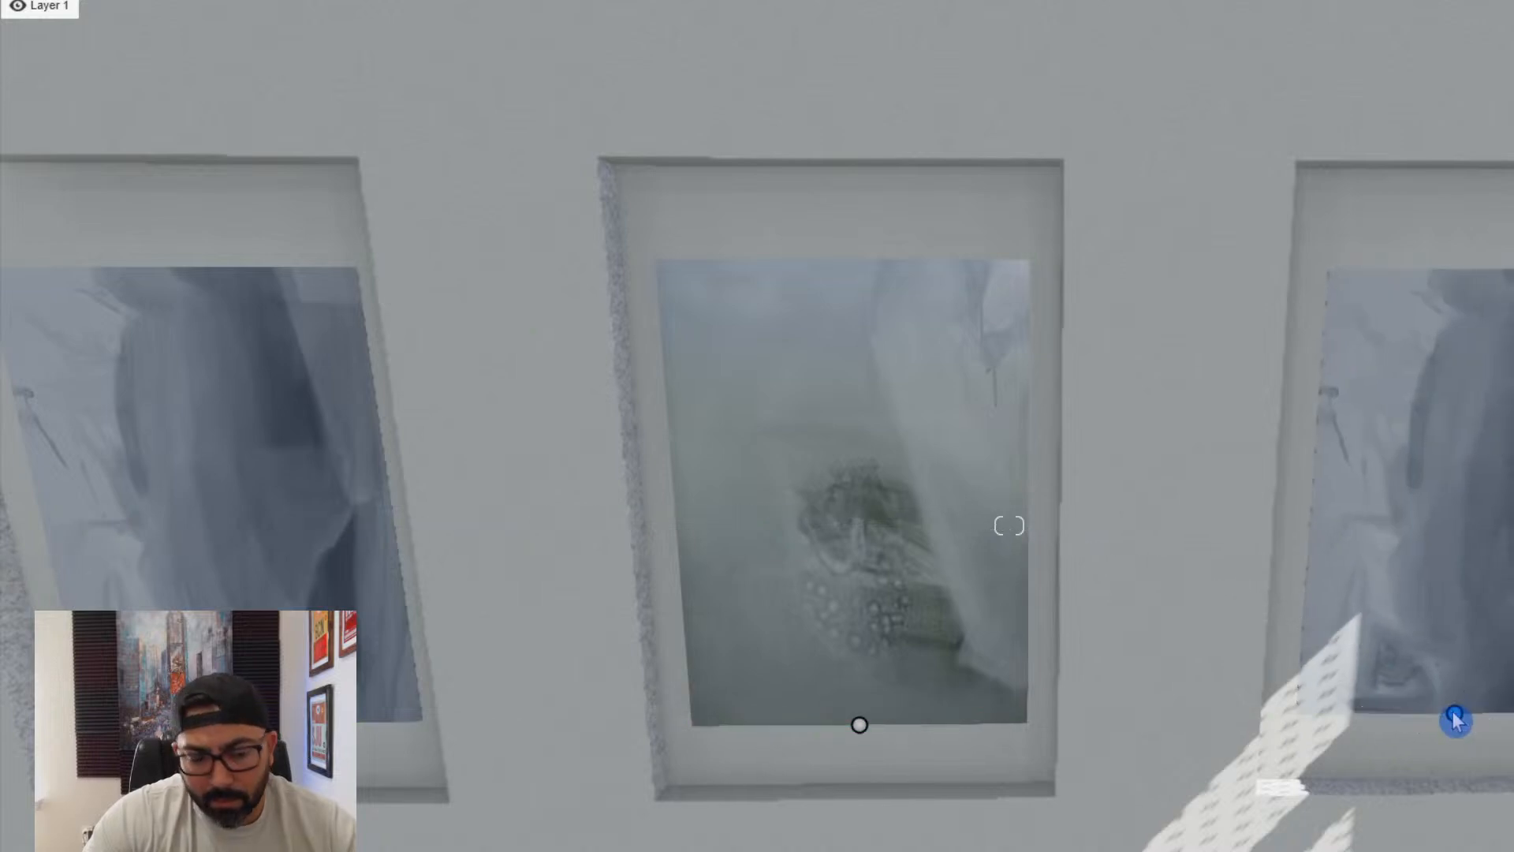
mouse_move(863, 709)
right_down()
mouse_move(764, 709)
mouse_move(885, 701)
mouse_move(787, 631)
right_up()
key(s)
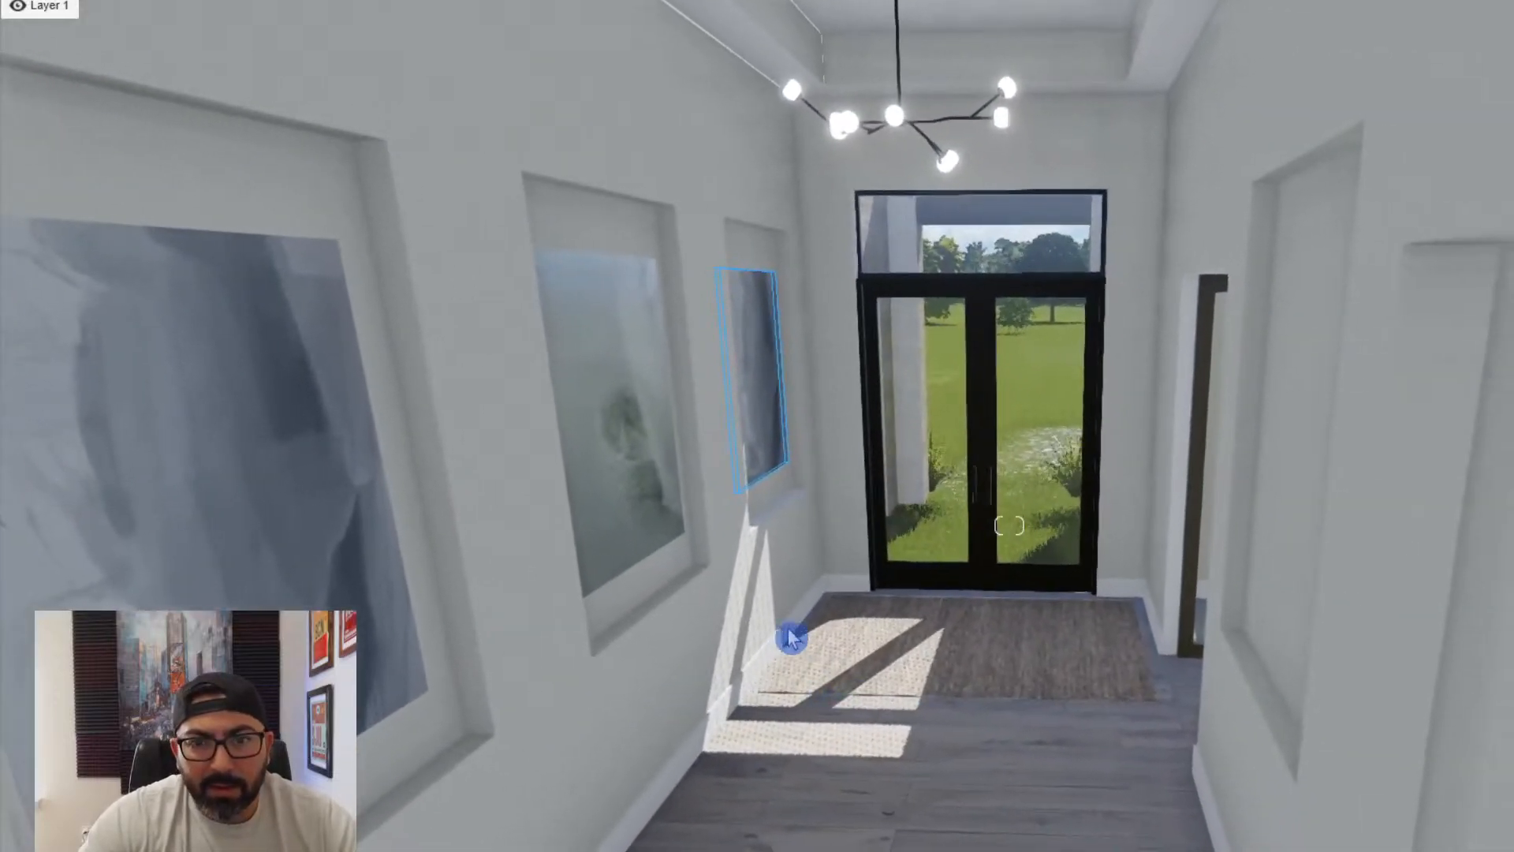
- Copy the green painting from the middle niche across to the recessed niche in the opposite hallway wall
click(639, 568)
alt+drag(637, 568, 1290, 672)
mouse_move(1290, 671)
right_down()
mouse_move(970, 702)
mouse_move(631, 686)
right_up()
key(w)
- Move the copied green painting forward and centre it within the niche in the opposite hallway wall
mouse_move(1262, 702)
right_down()
mouse_move(902, 720)
mouse_move(1091, 783)
mouse_move(997, 612)
right_up()
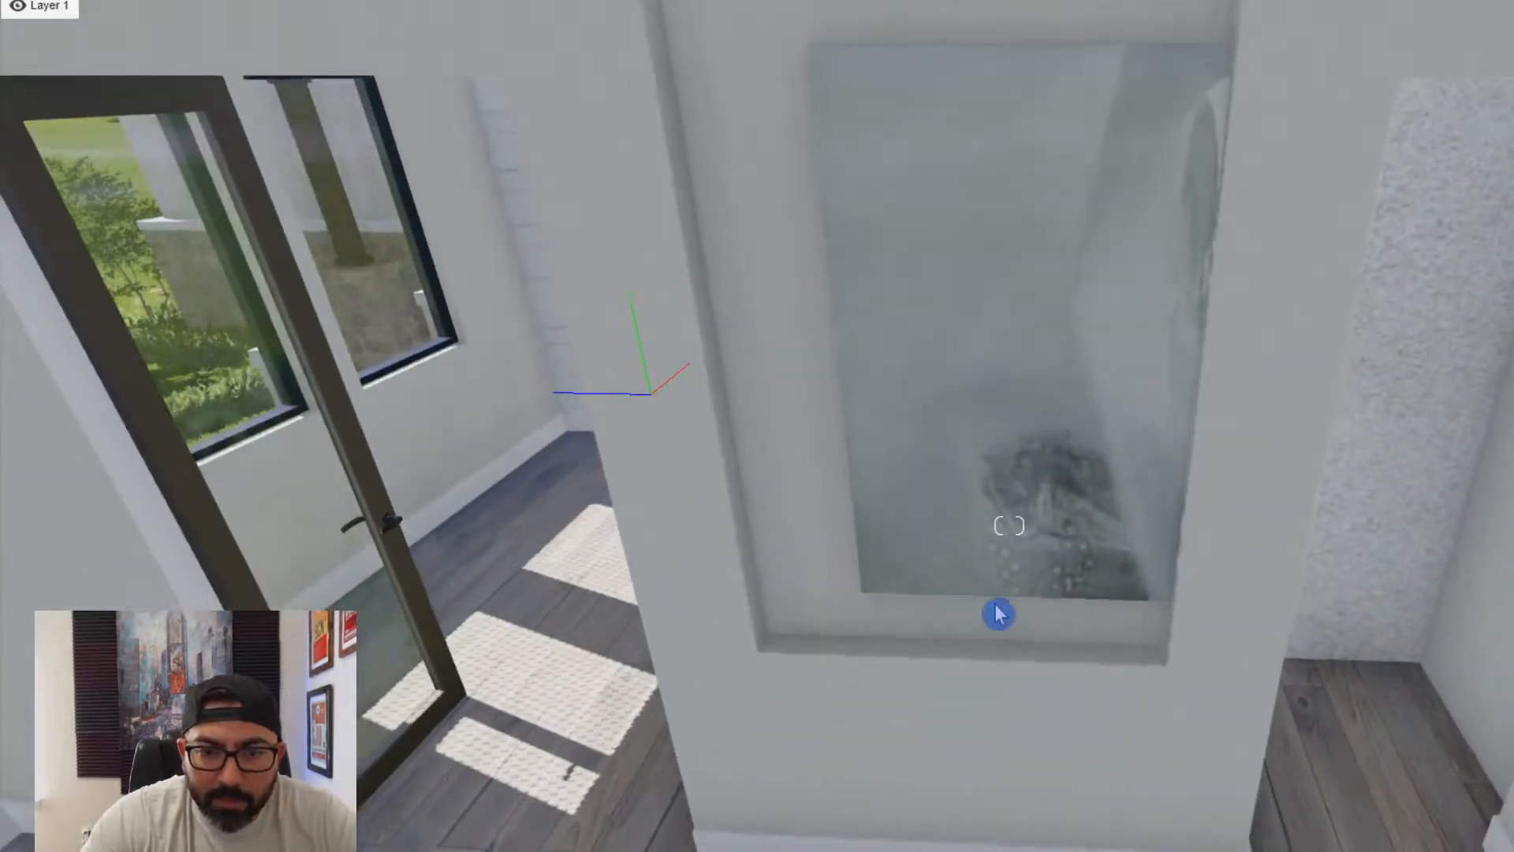
click(1047, 595)
drag(999, 601, 968, 574)
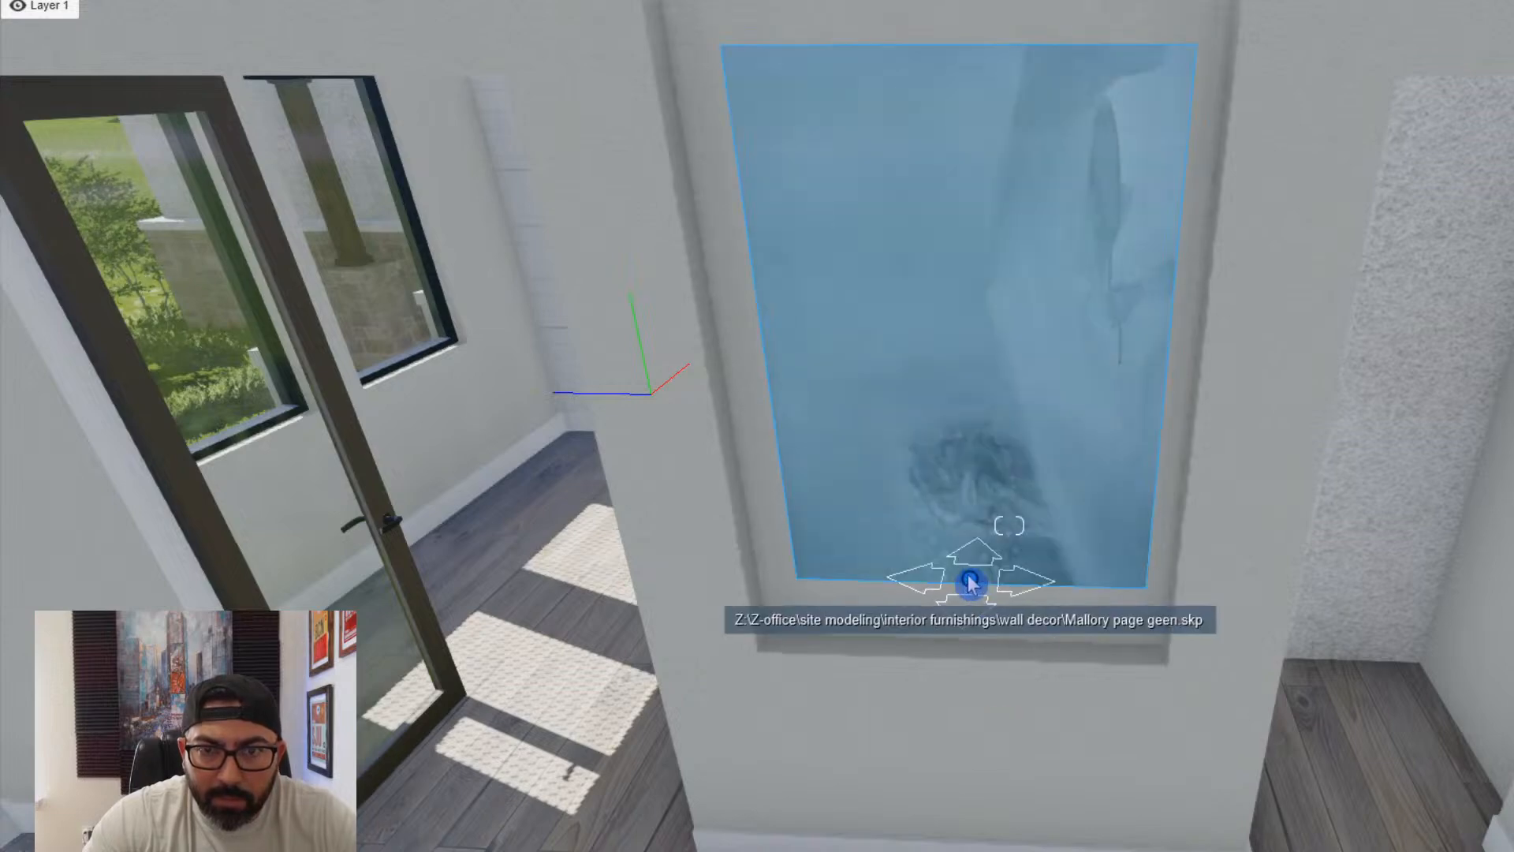
right_drag(968, 574, 1459, 734)
key(s)
key(e)
right_drag(1009, 525, 844, 501)
key(s)
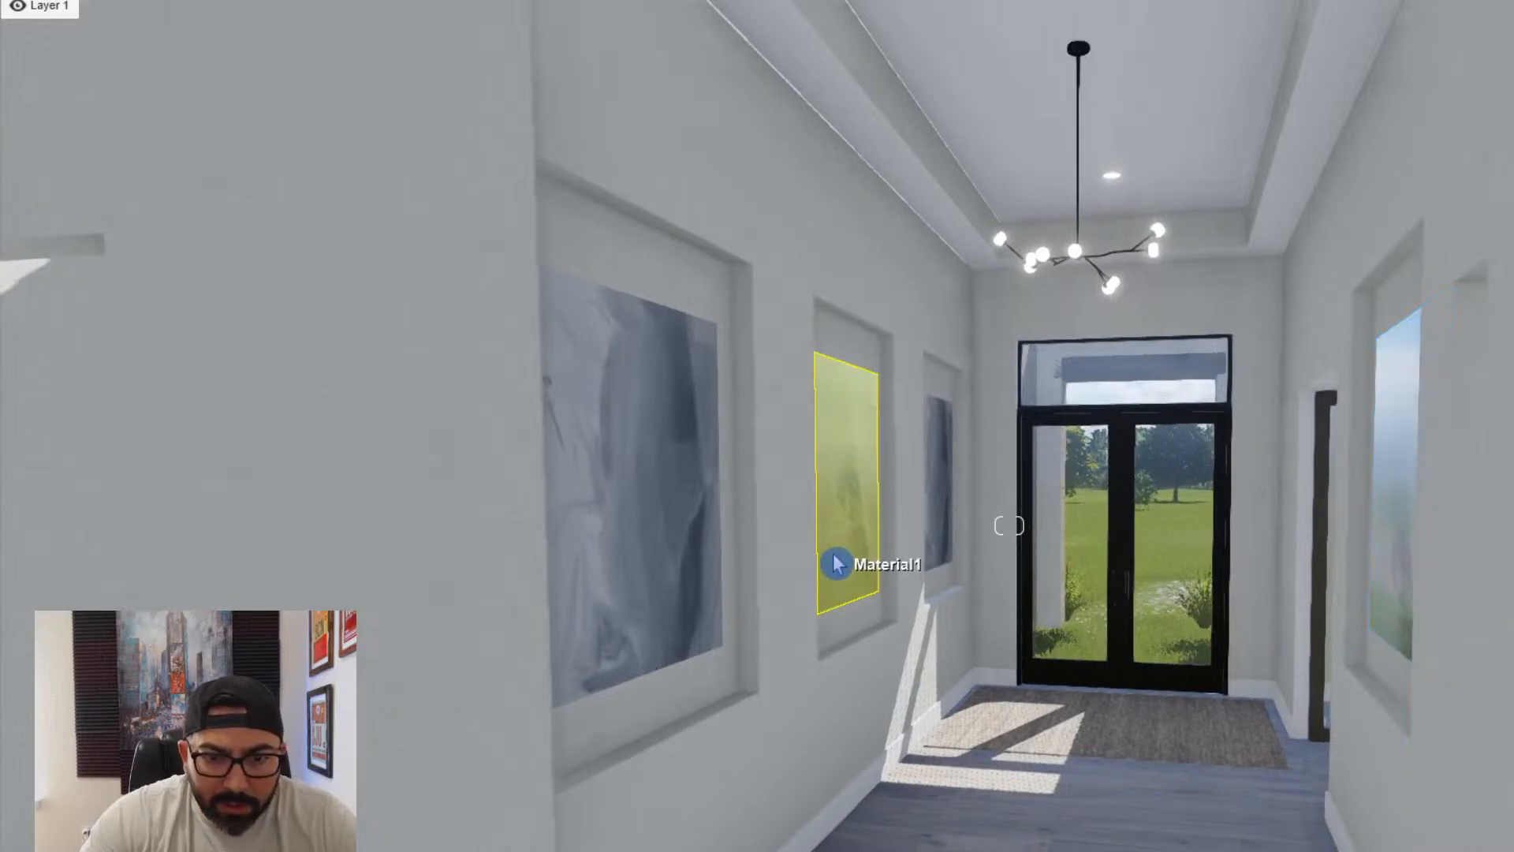
- Adjust the surface settings of the green and blue paintings' Standard materials in the hallway wall niches
click(830, 558)
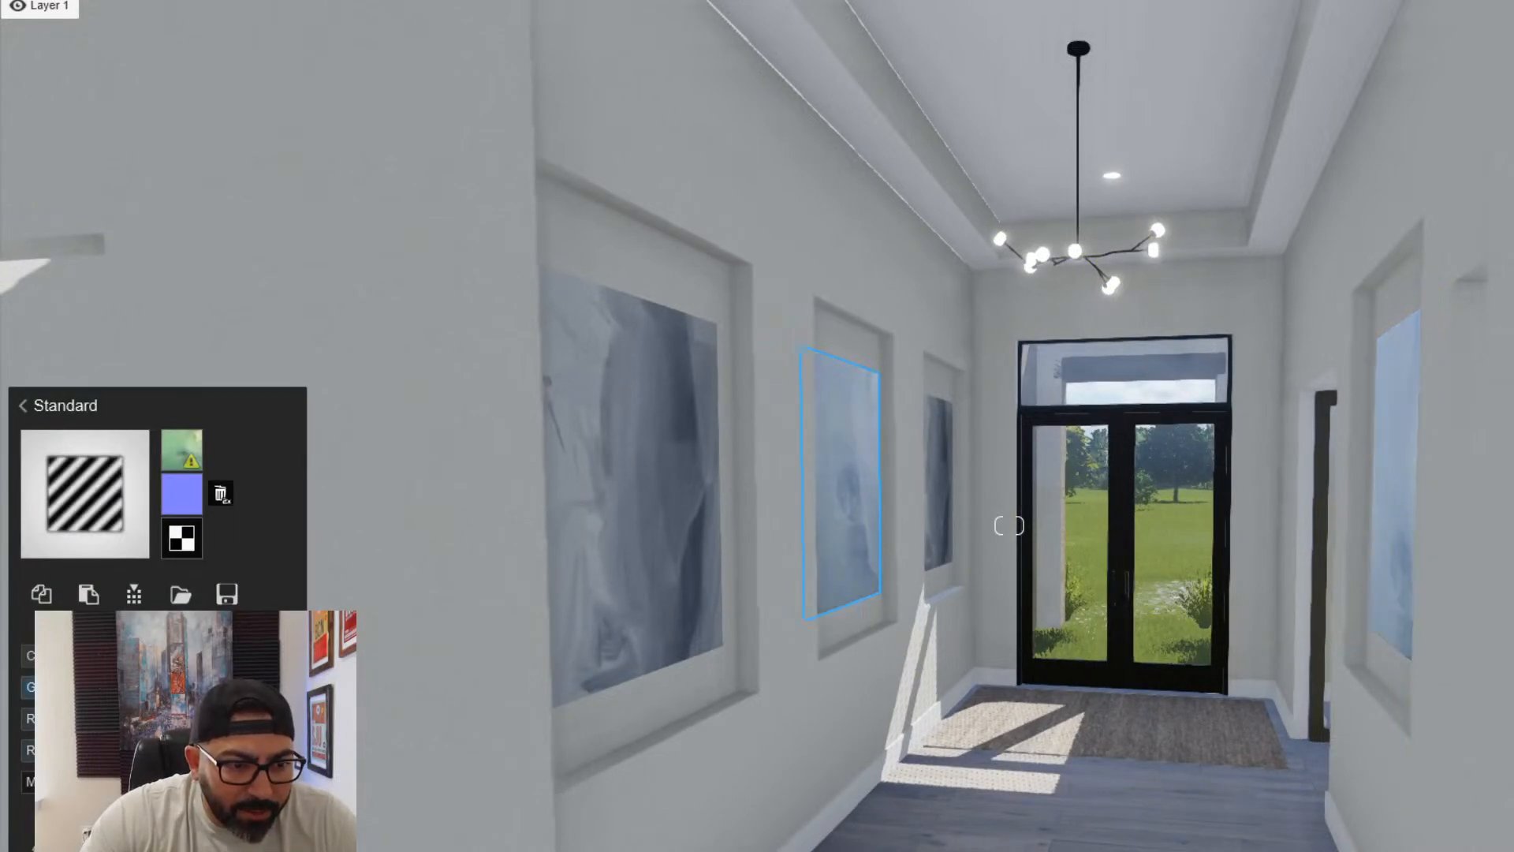
click(560, 643)
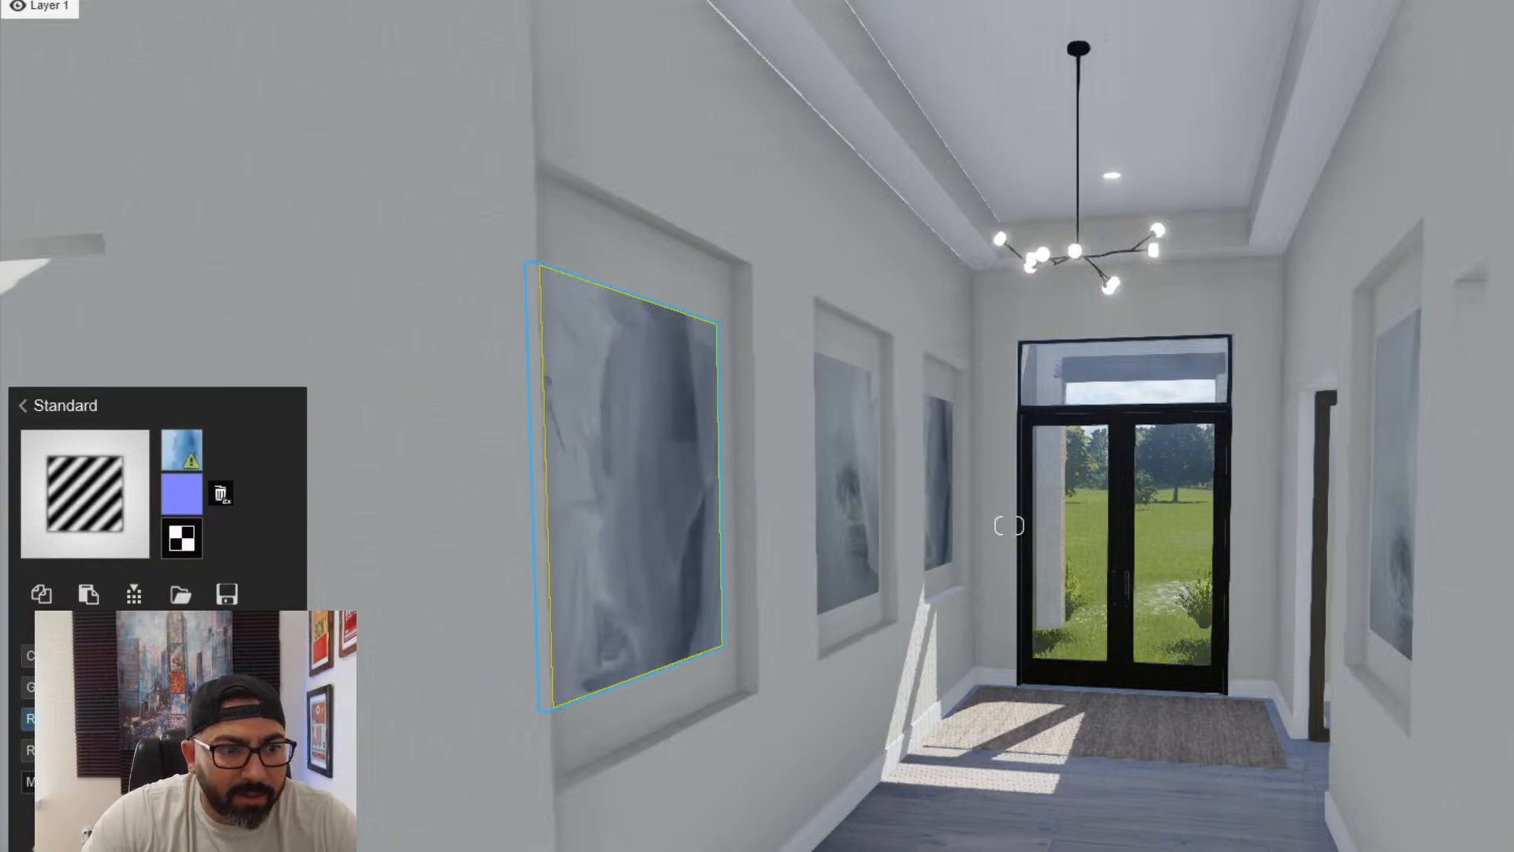
right_drag(548, 733, 631, 734)
key(s)
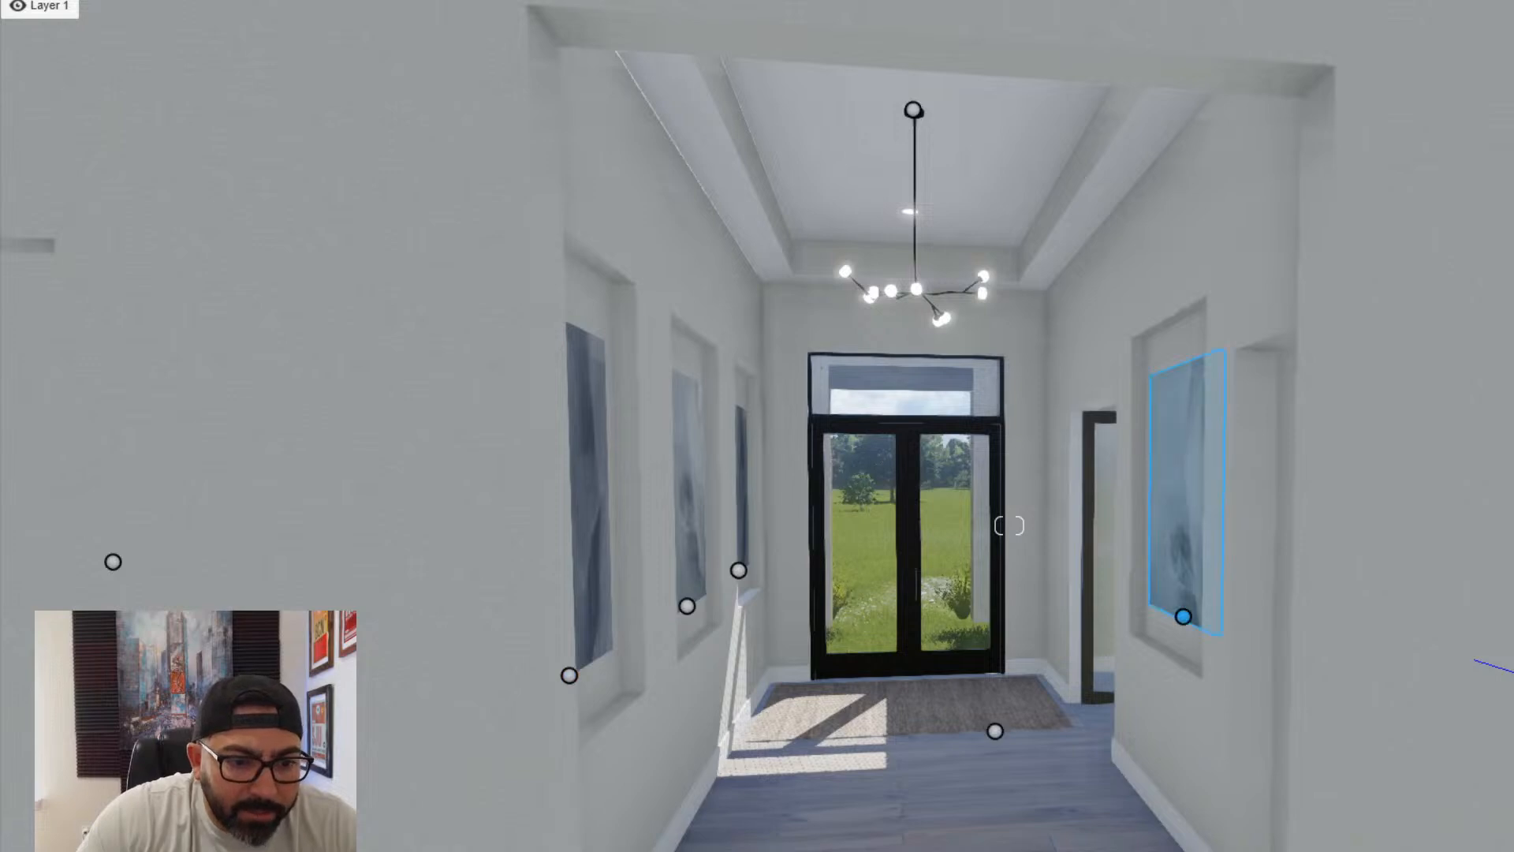
- Place the imported tall vase with curly branches and the dark vase with a leafy plant on opposite sides of the entry doors
click(142, 789)
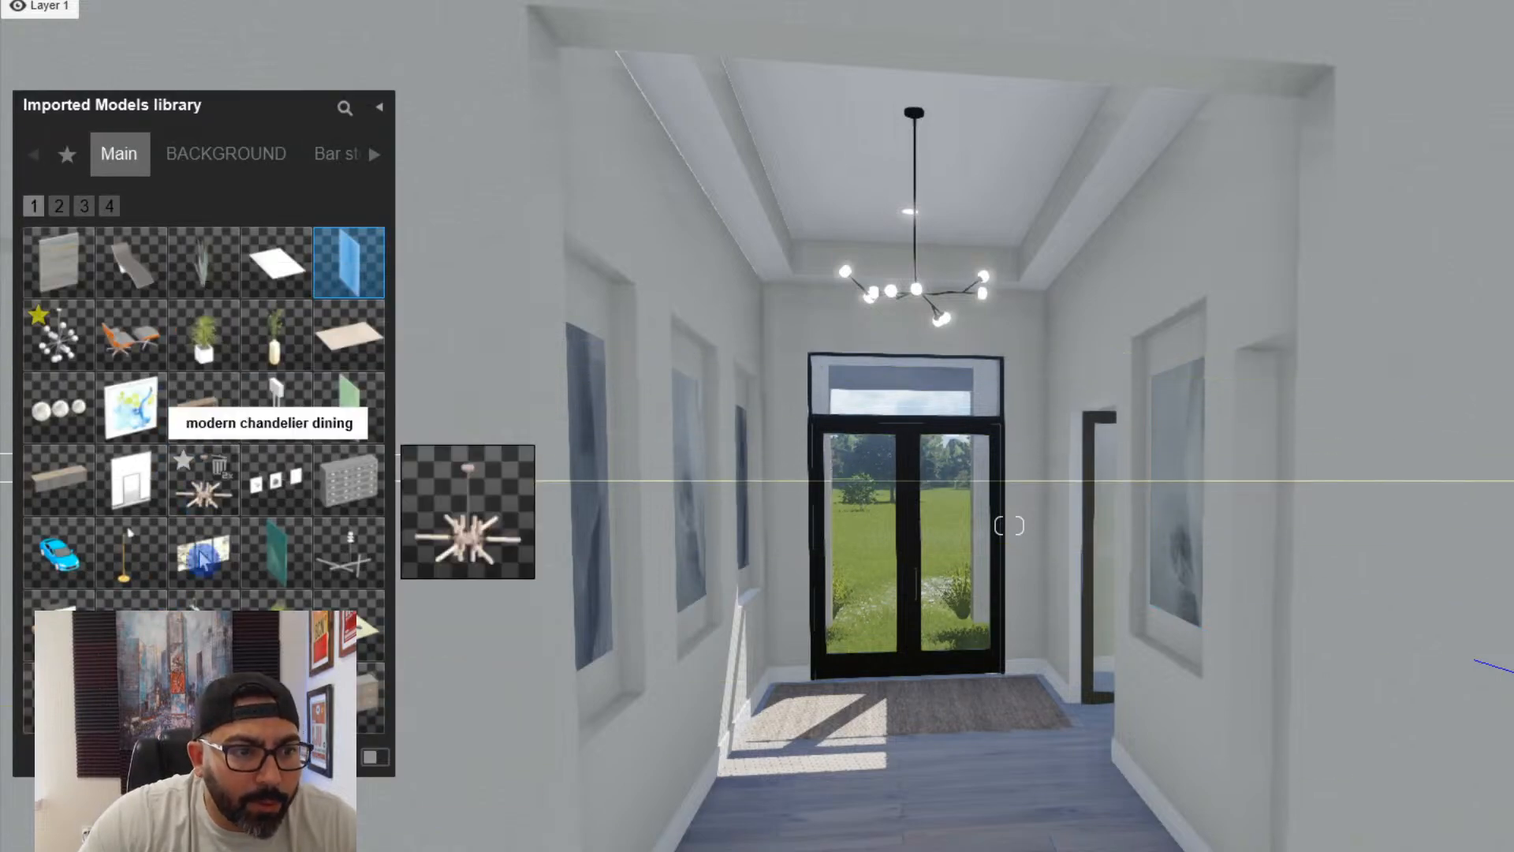
click(60, 210)
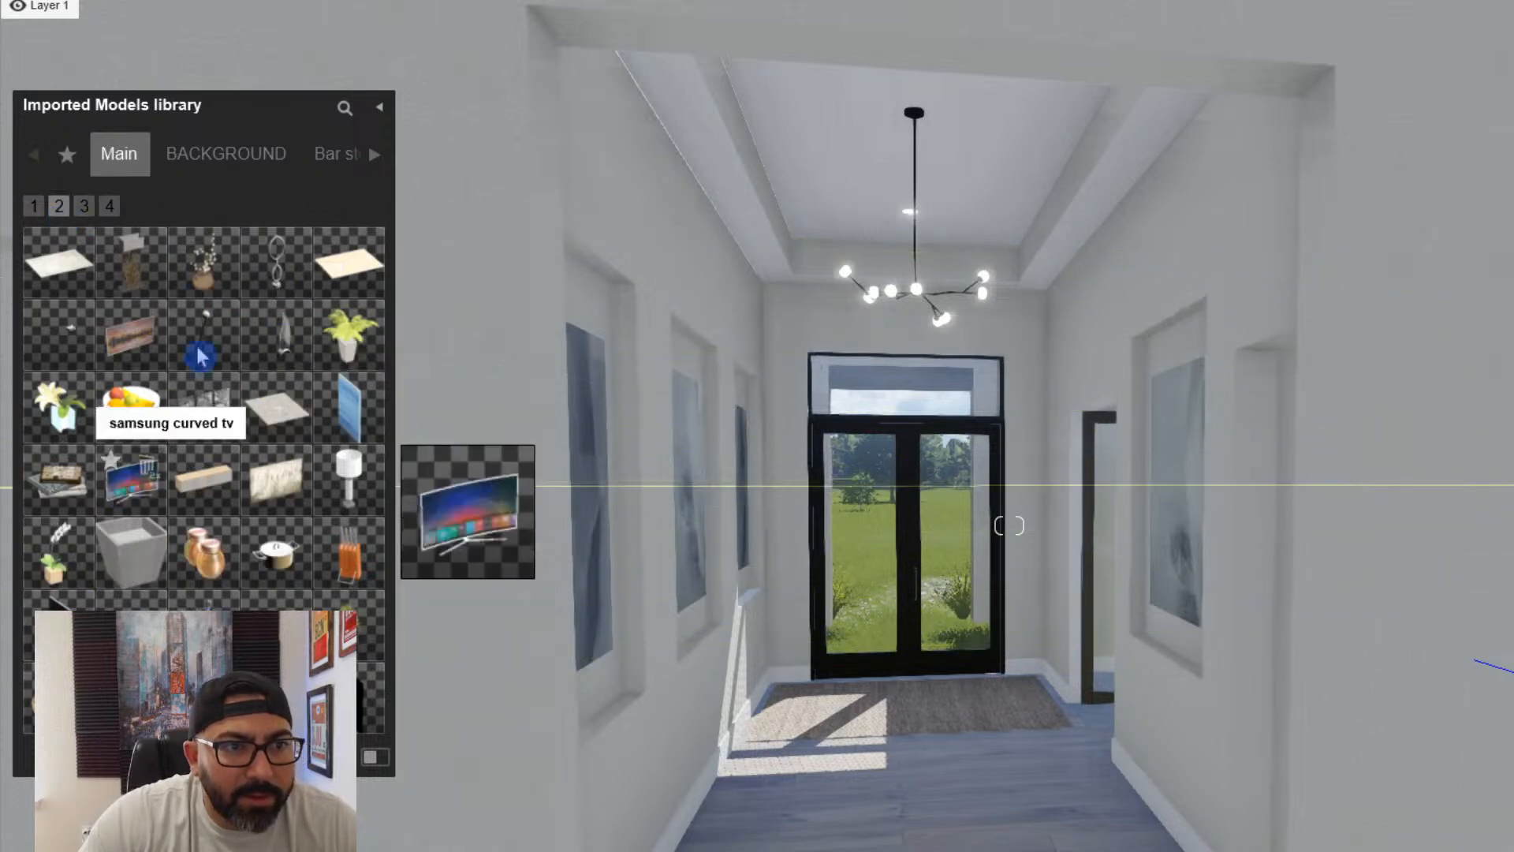
click(792, 708)
key(w)
key(q)
key(e)
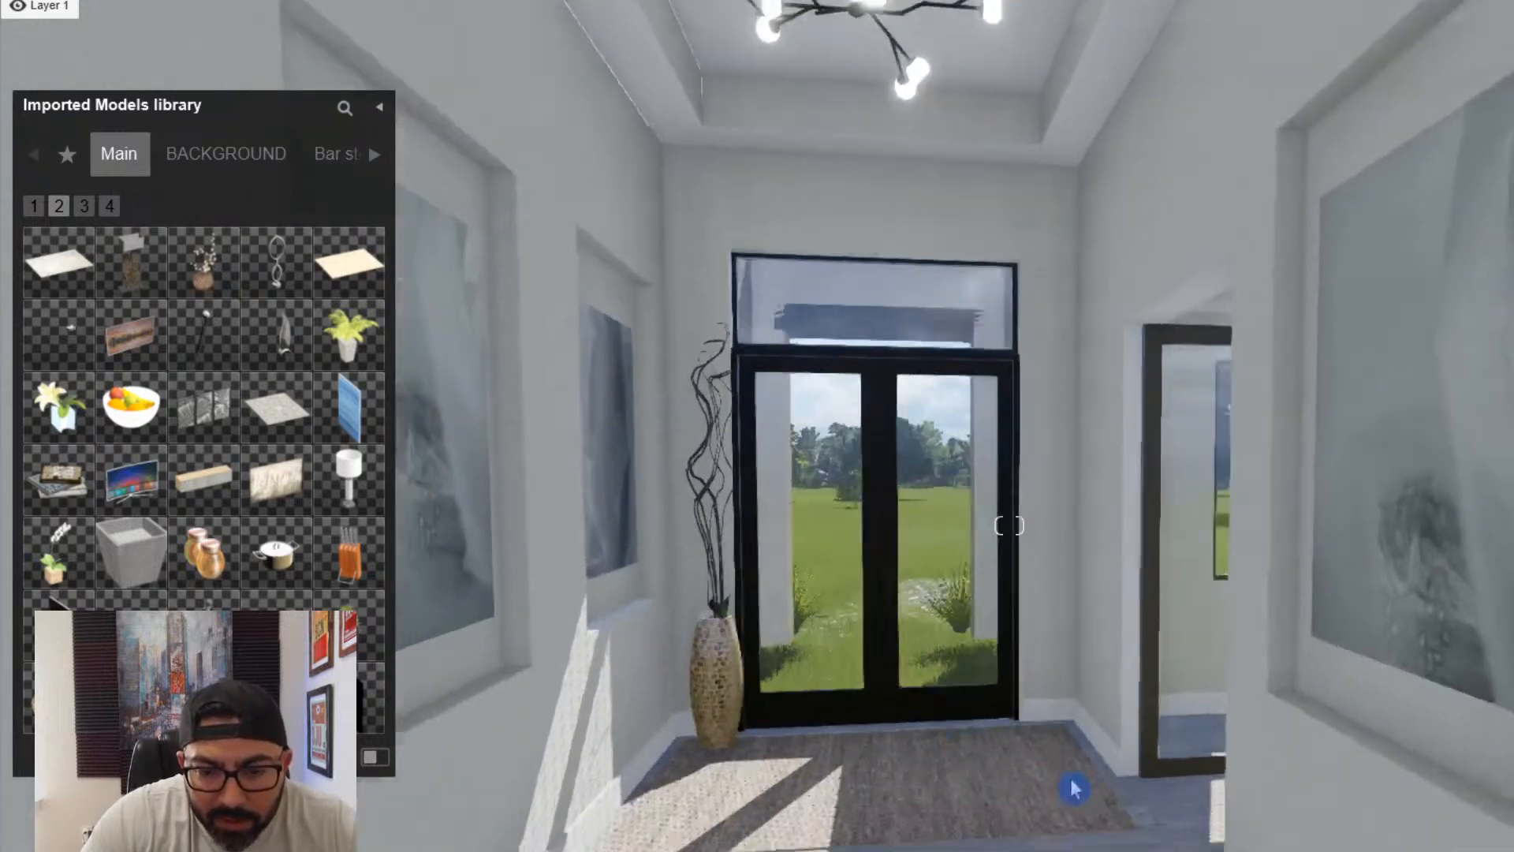
key(a)
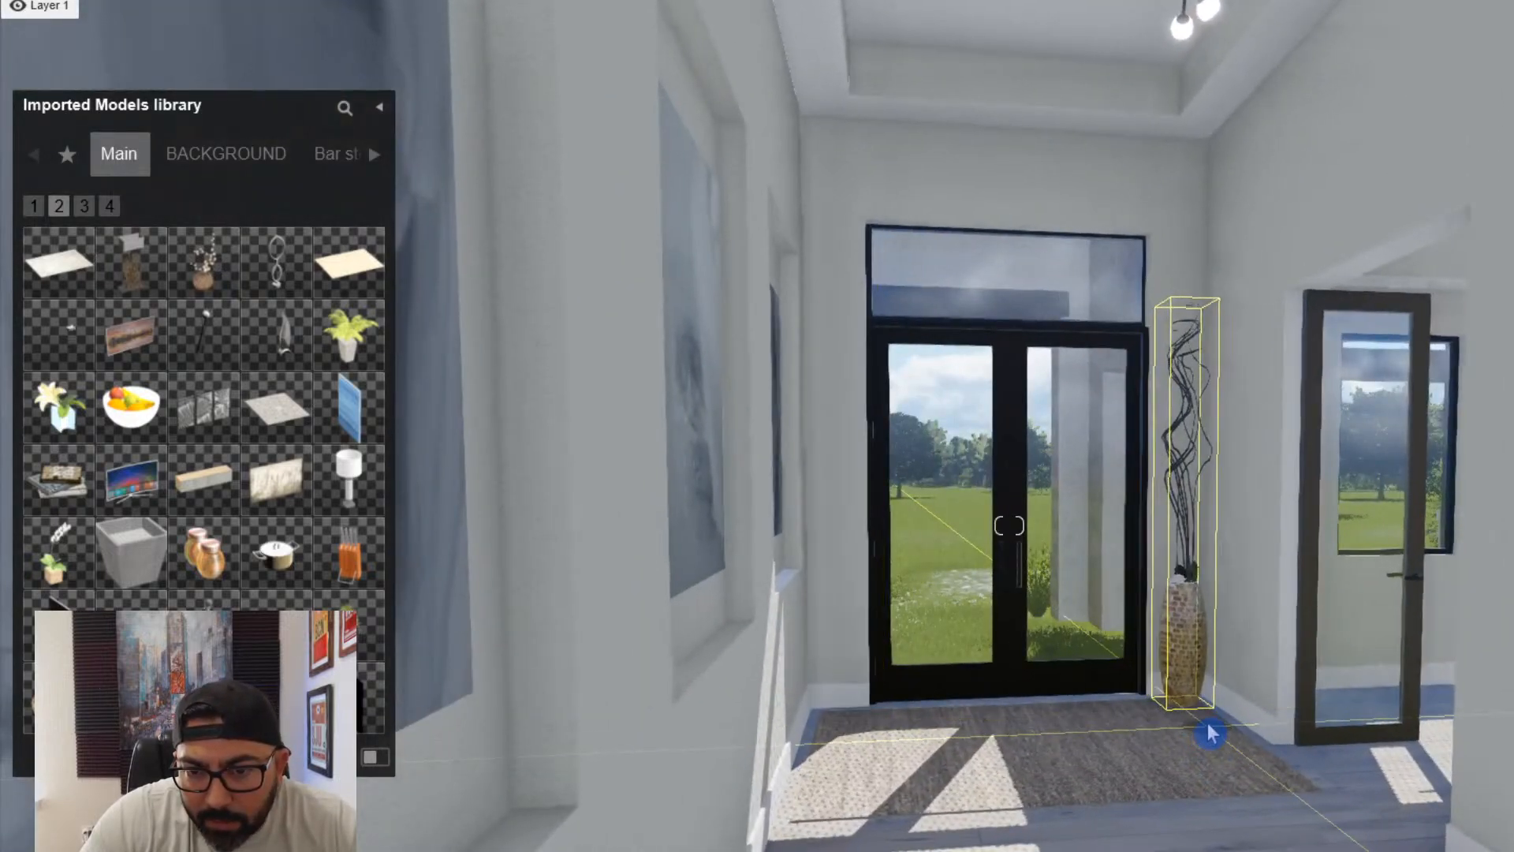
click(1212, 724)
key(d)
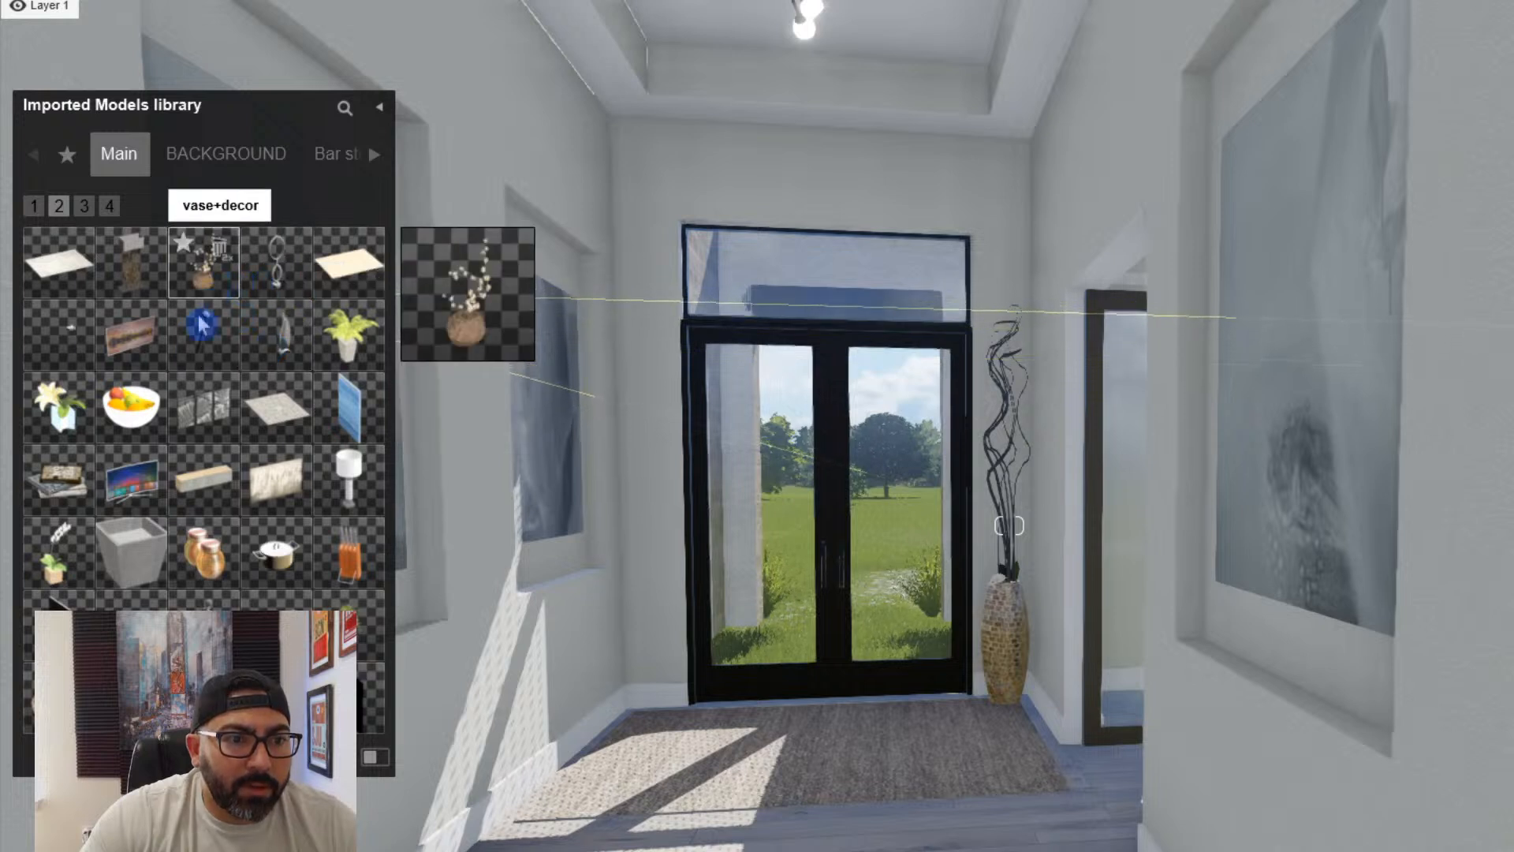
click(34, 205)
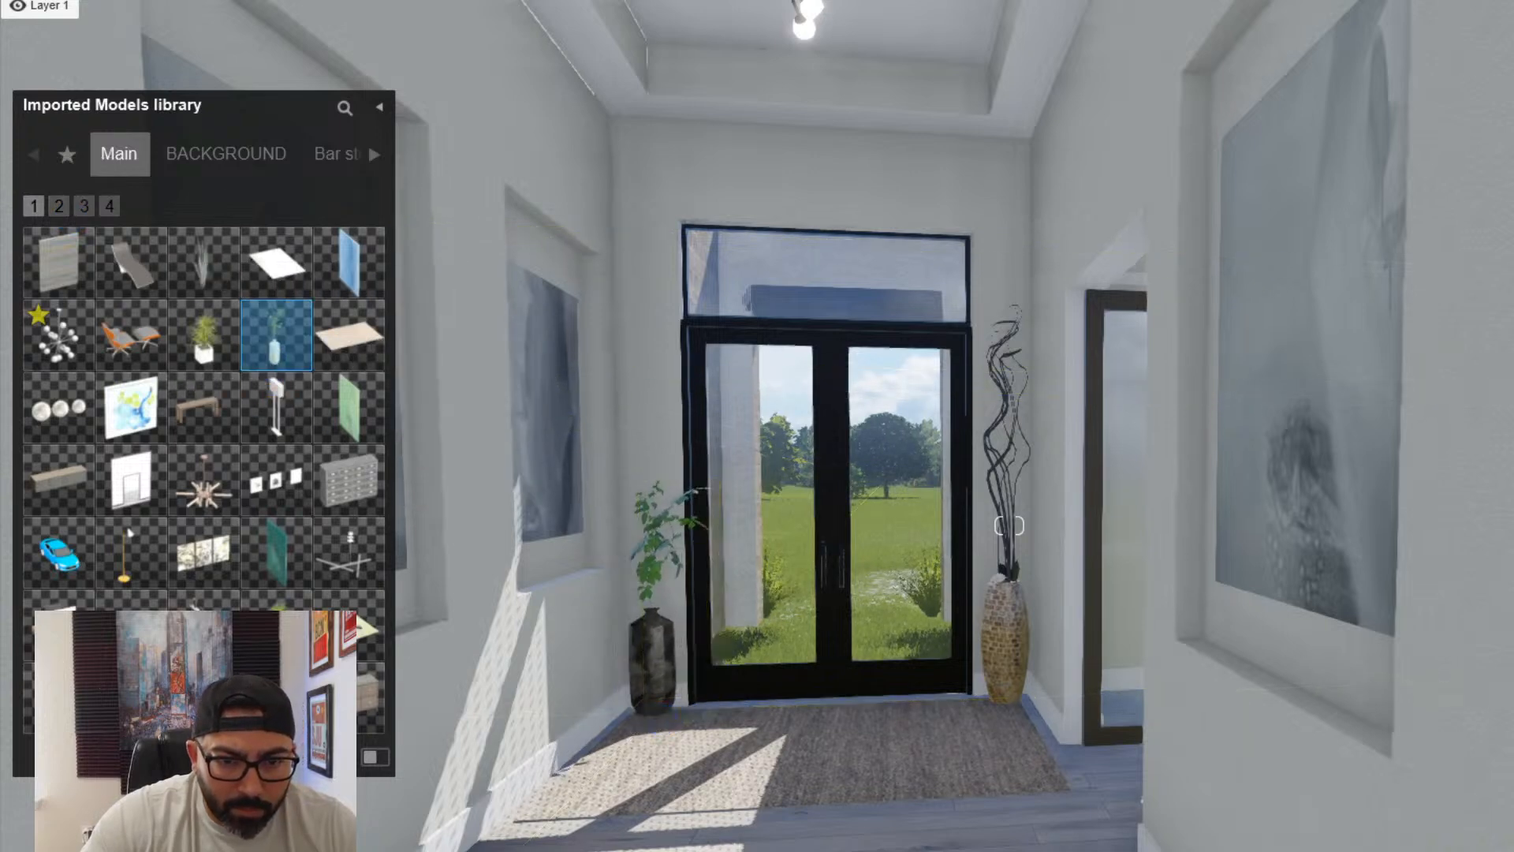
key(s)
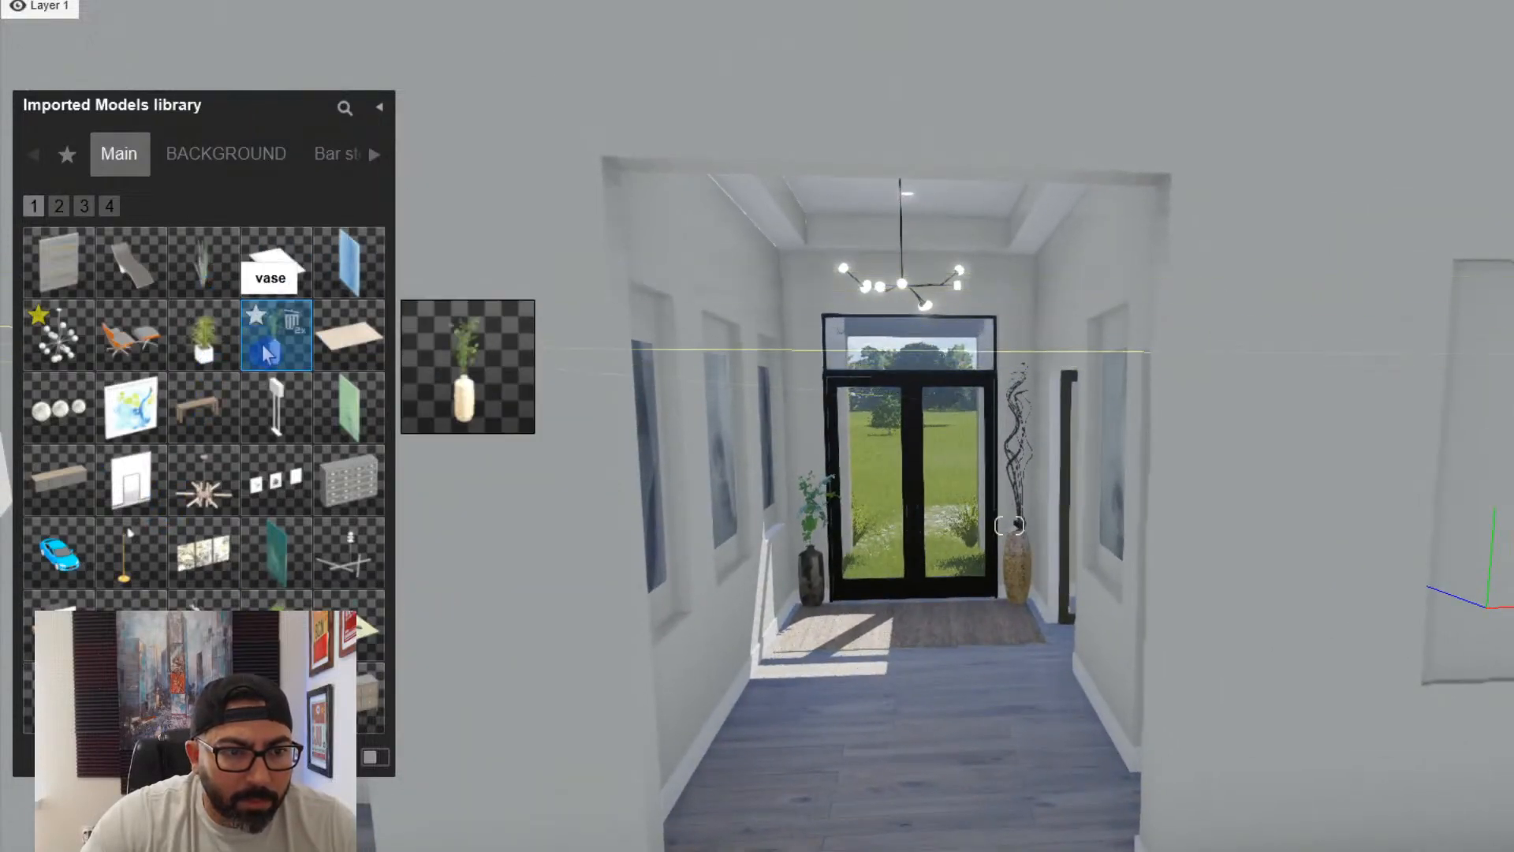
click(203, 353)
right_drag(758, 651, 726, 675)
key(w)
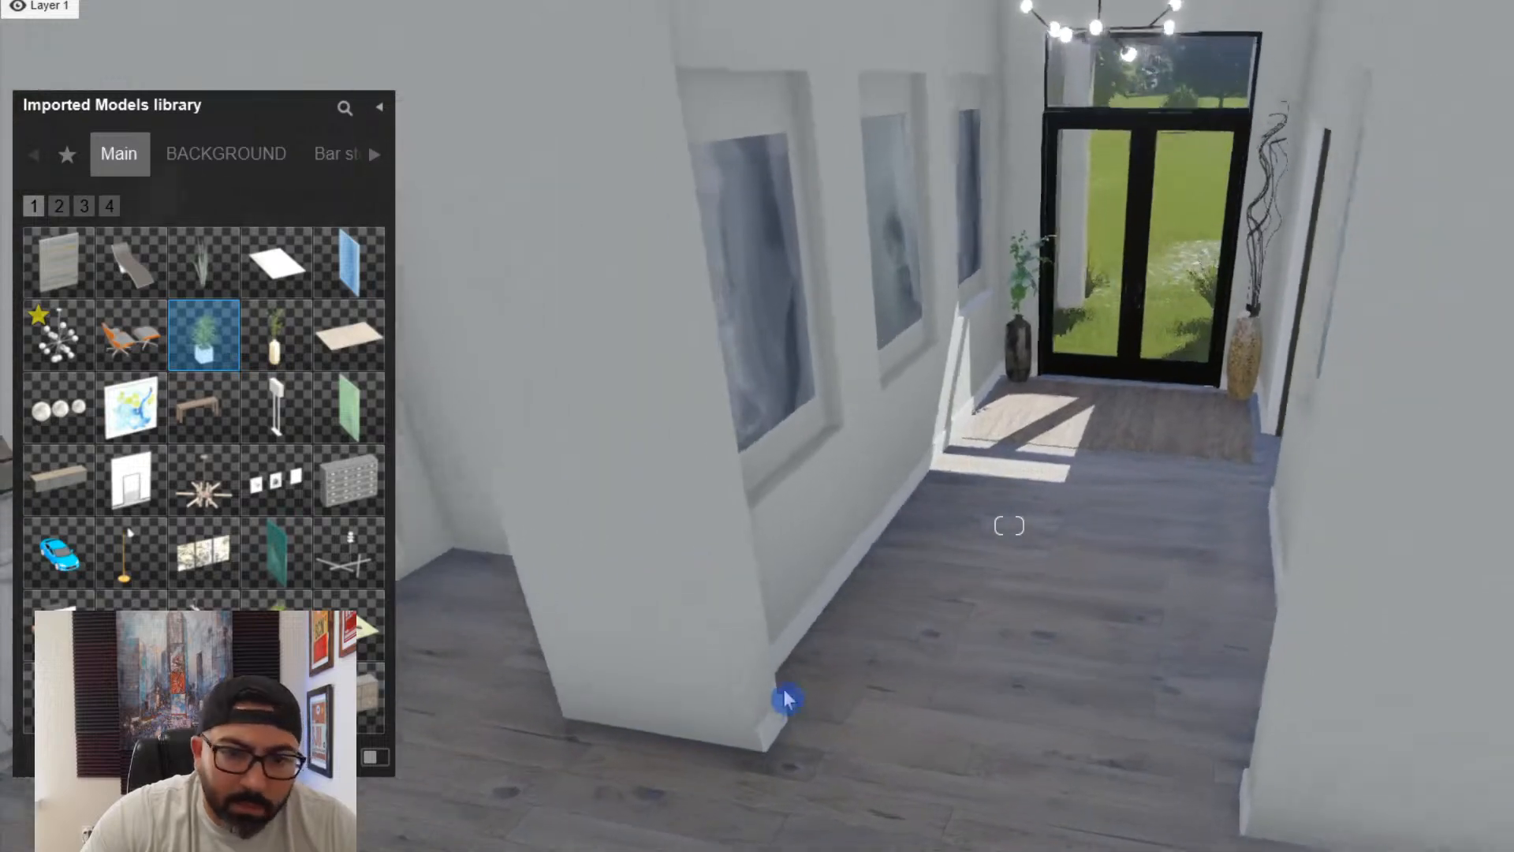
click(824, 733)
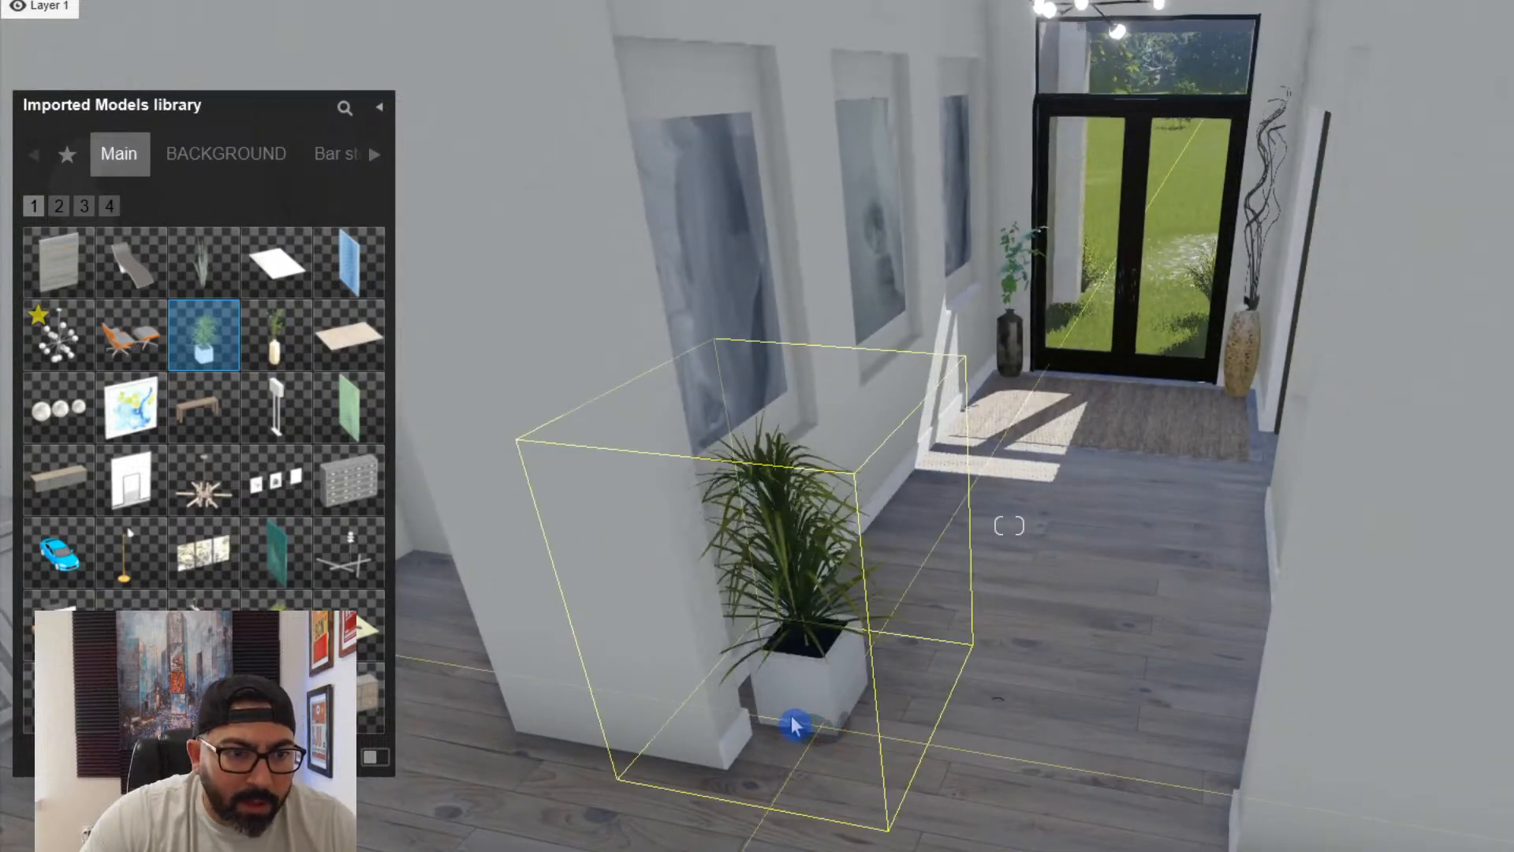
- Place the imported bamboo plant in its white pot beside the wall corner at the hallway opening
click(276, 625)
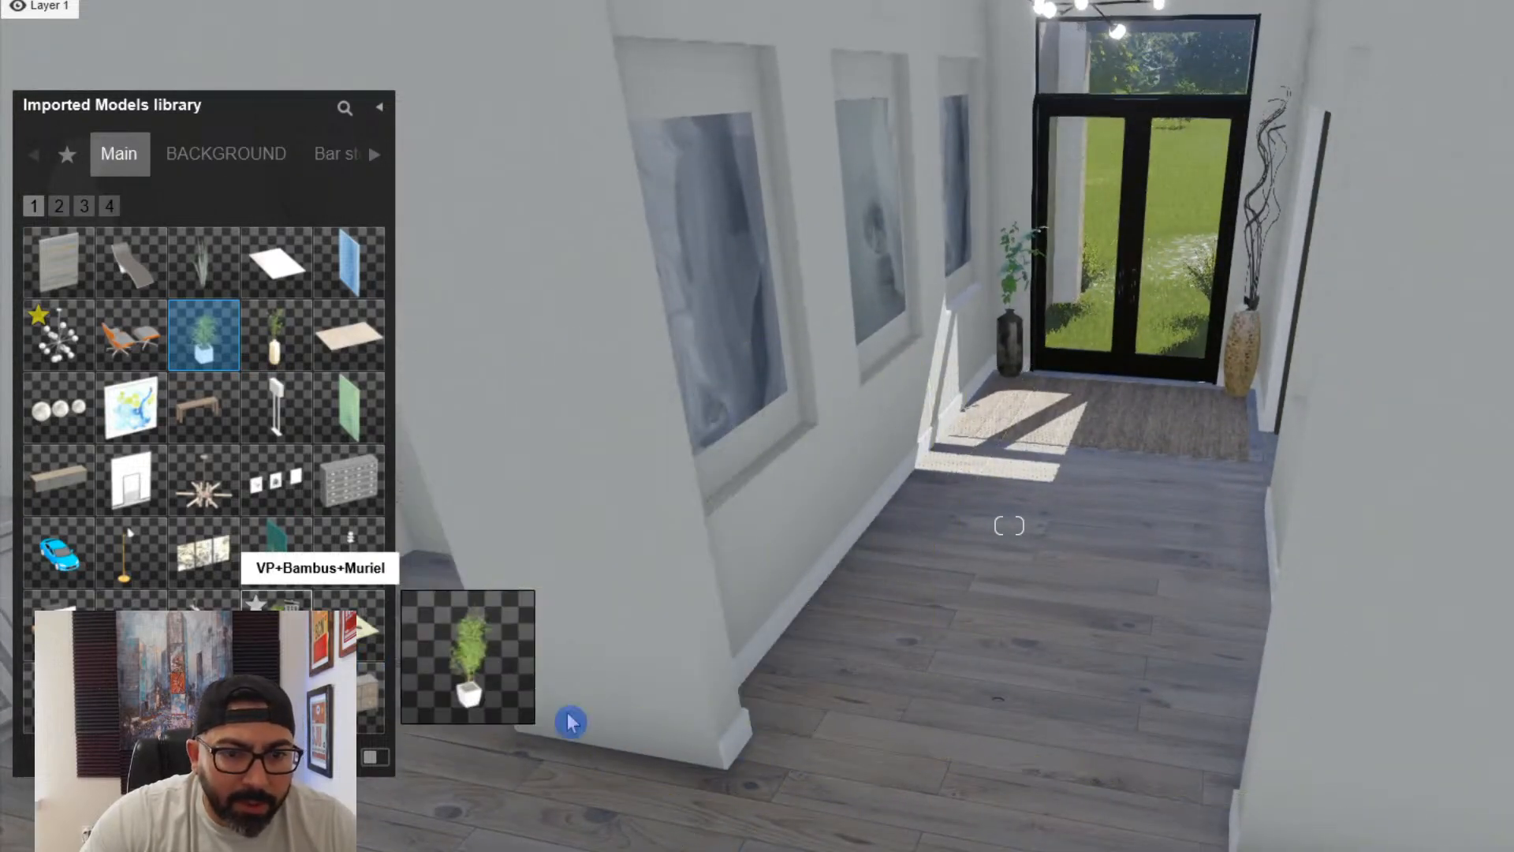
click(779, 713)
click(588, 850)
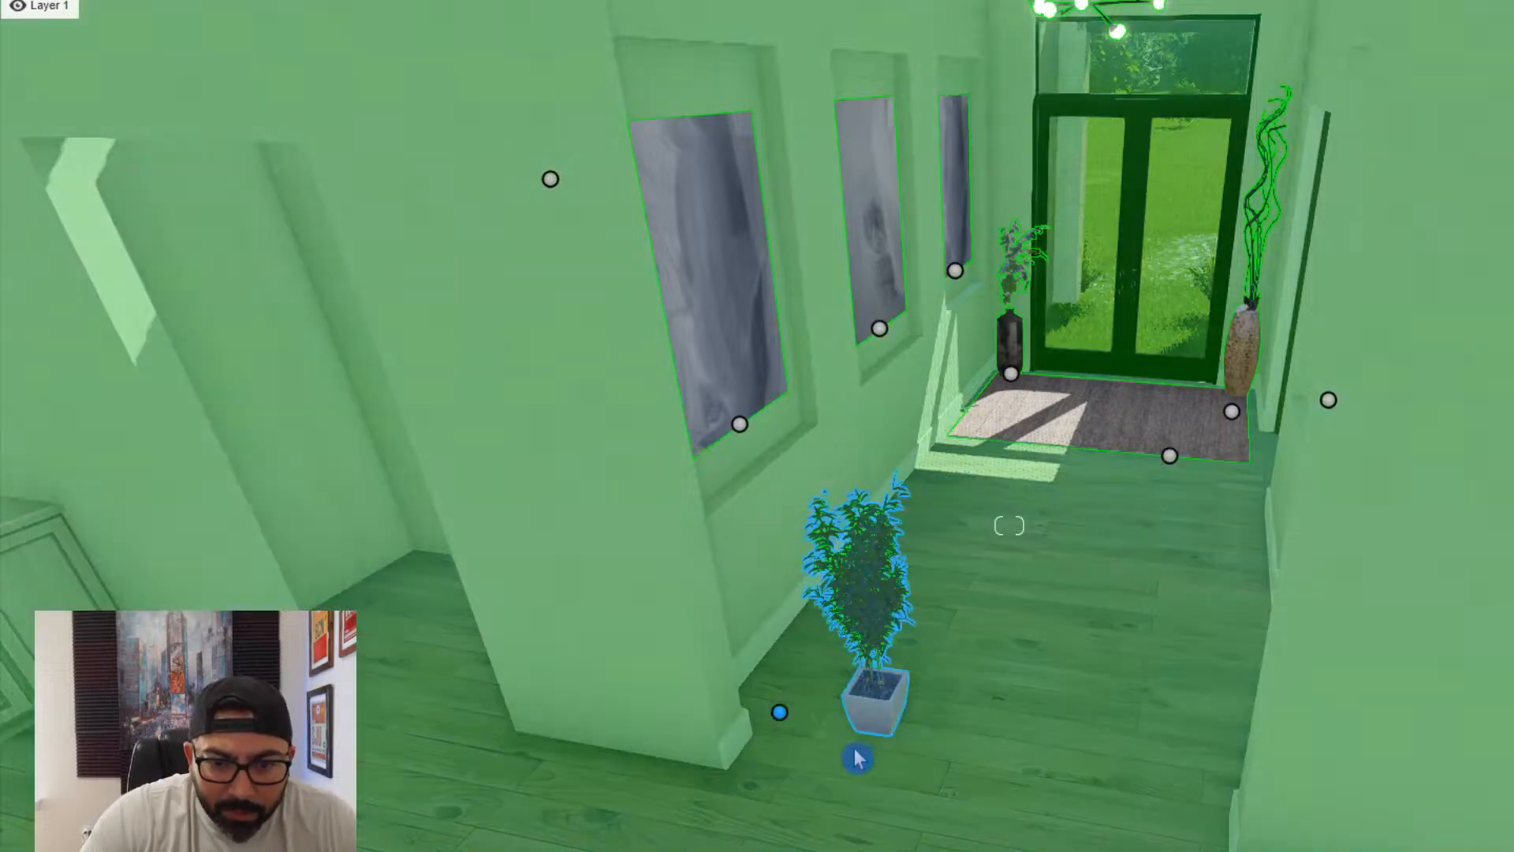
- Copy the potted bamboo across the hallway opening and position the copy against the opposite wall corner
drag(779, 712, 1126, 713)
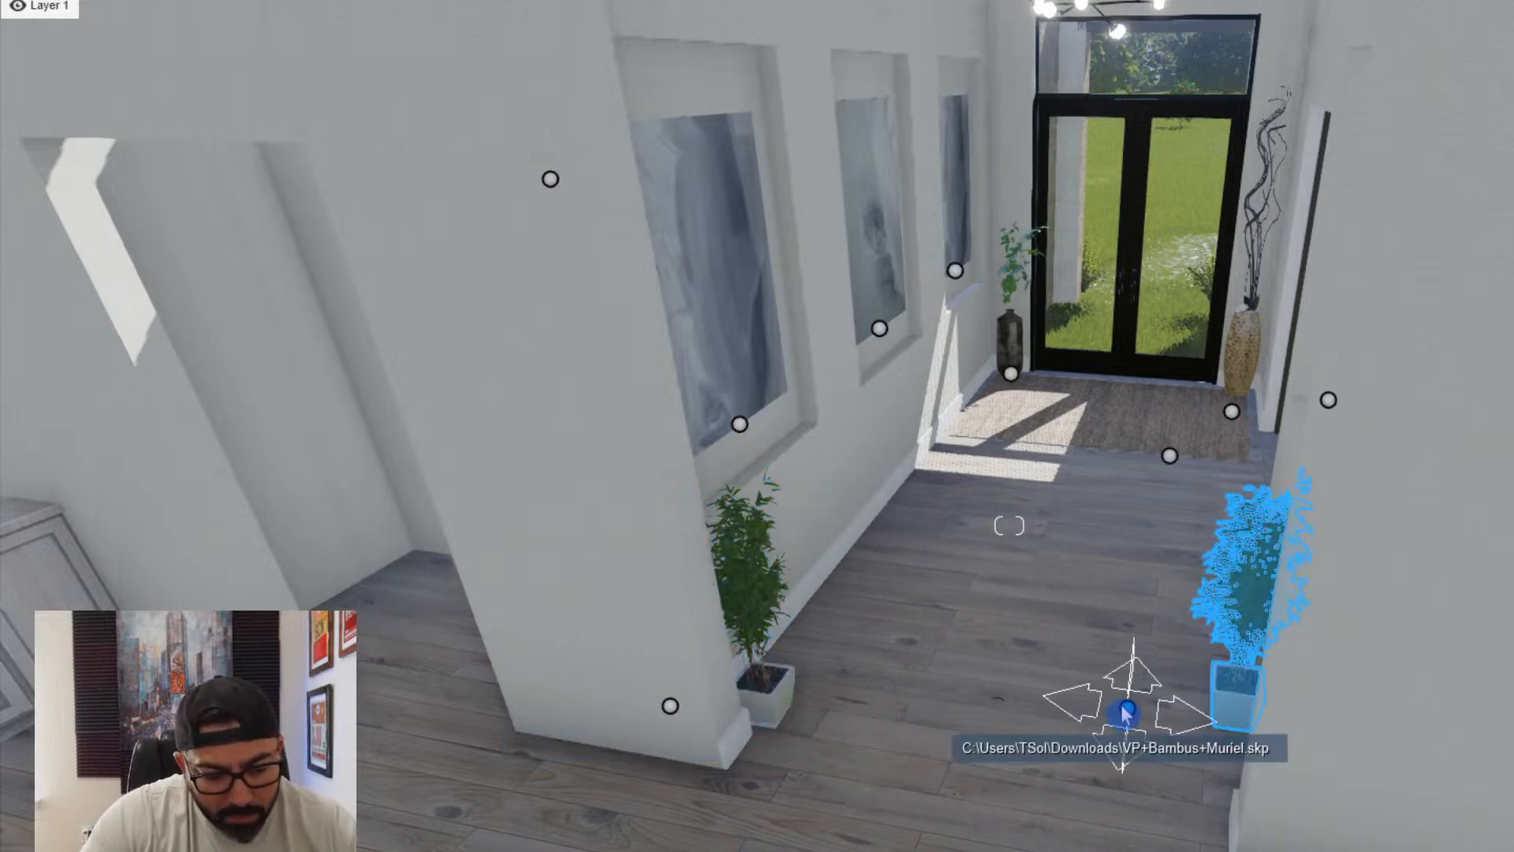
key(w)
right_drag(1126, 714, 1129, 734)
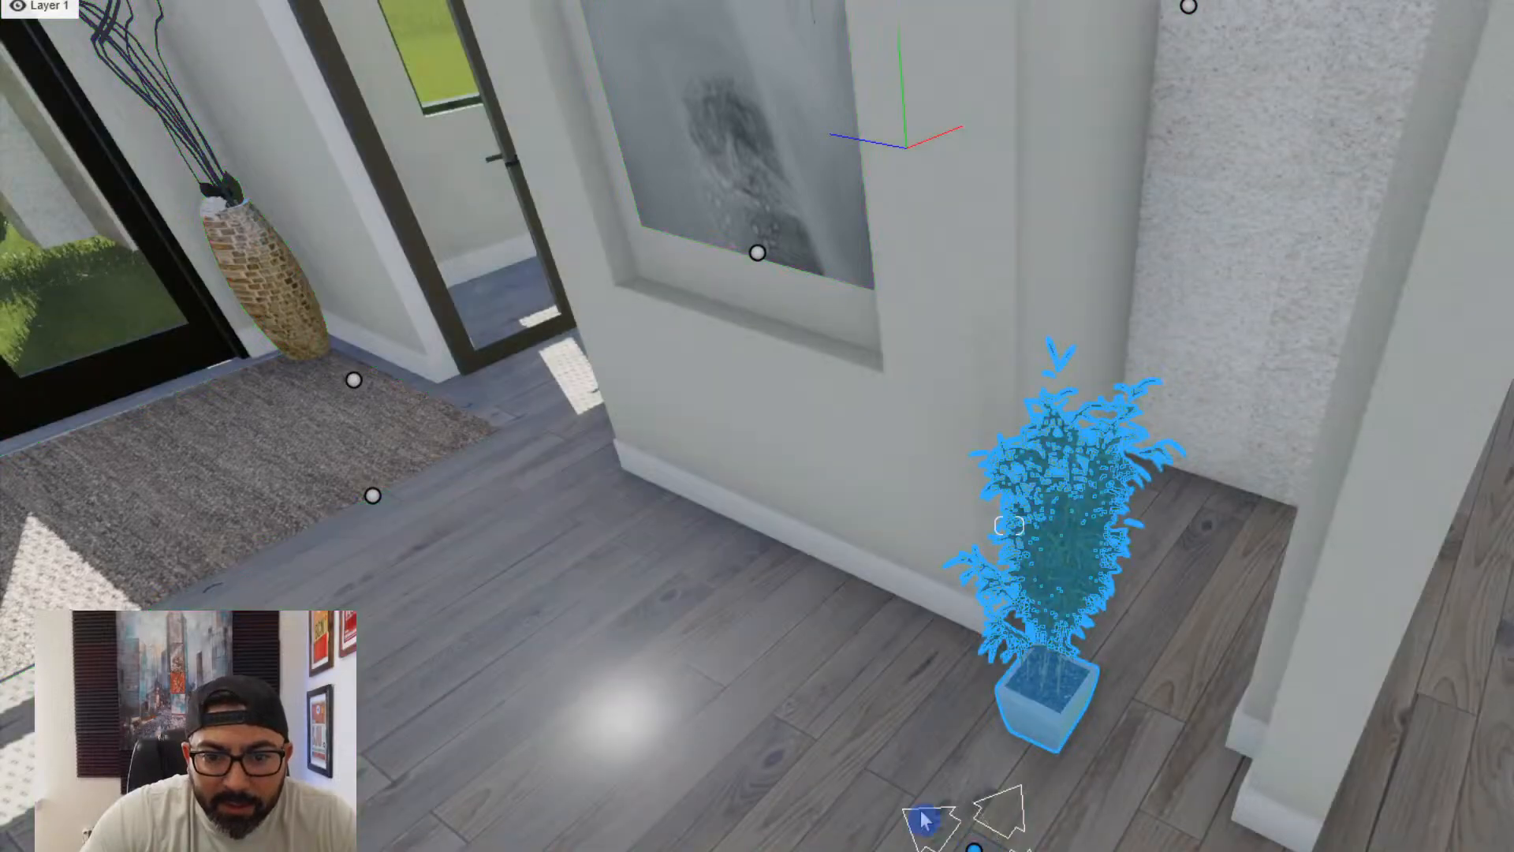
drag(925, 820, 838, 763)
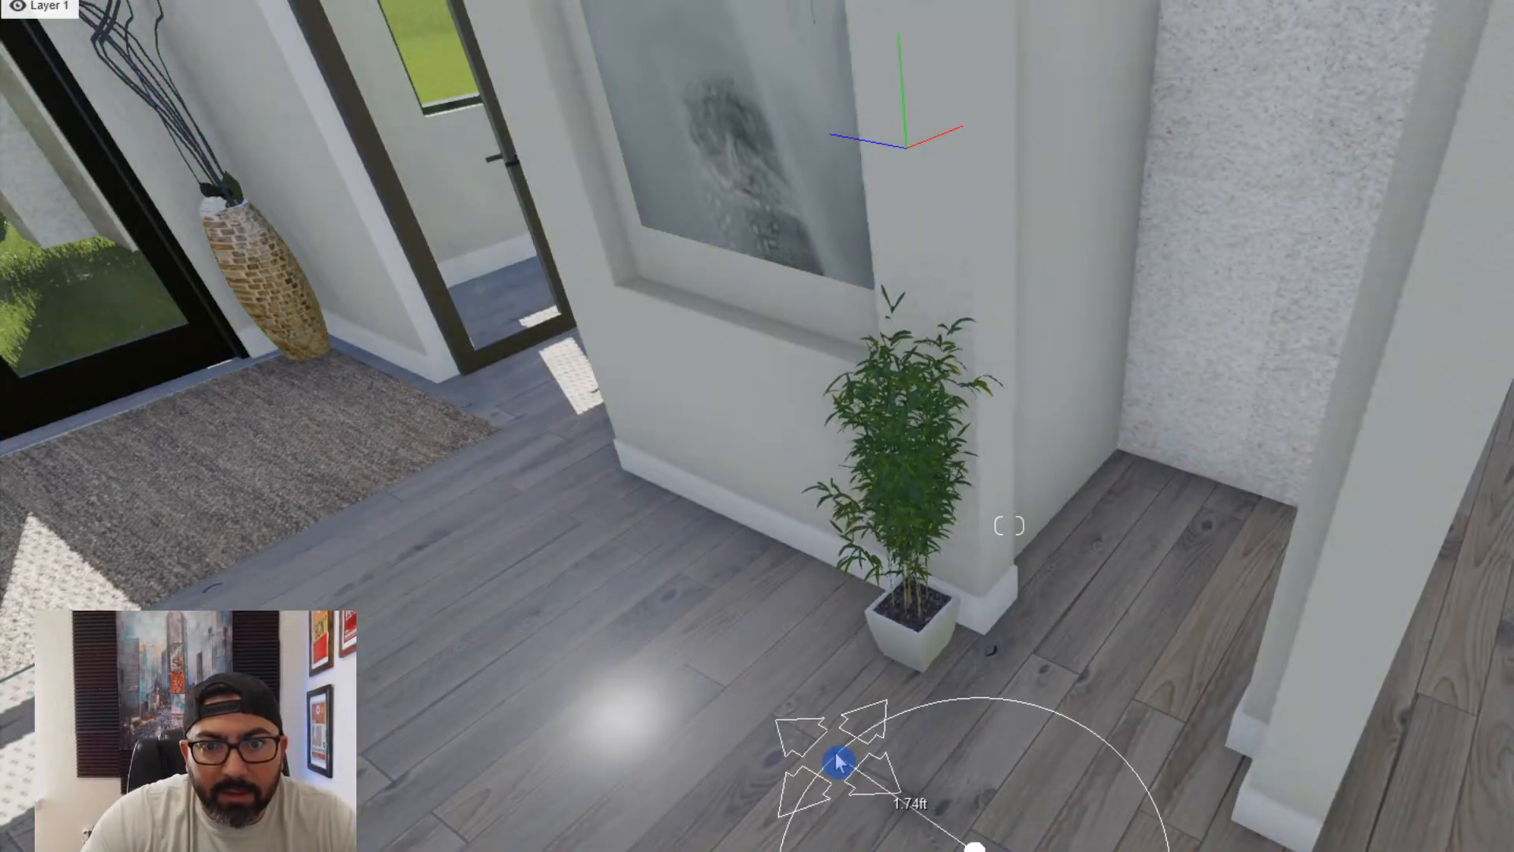
key(s)
right_drag(850, 758, 887, 722)
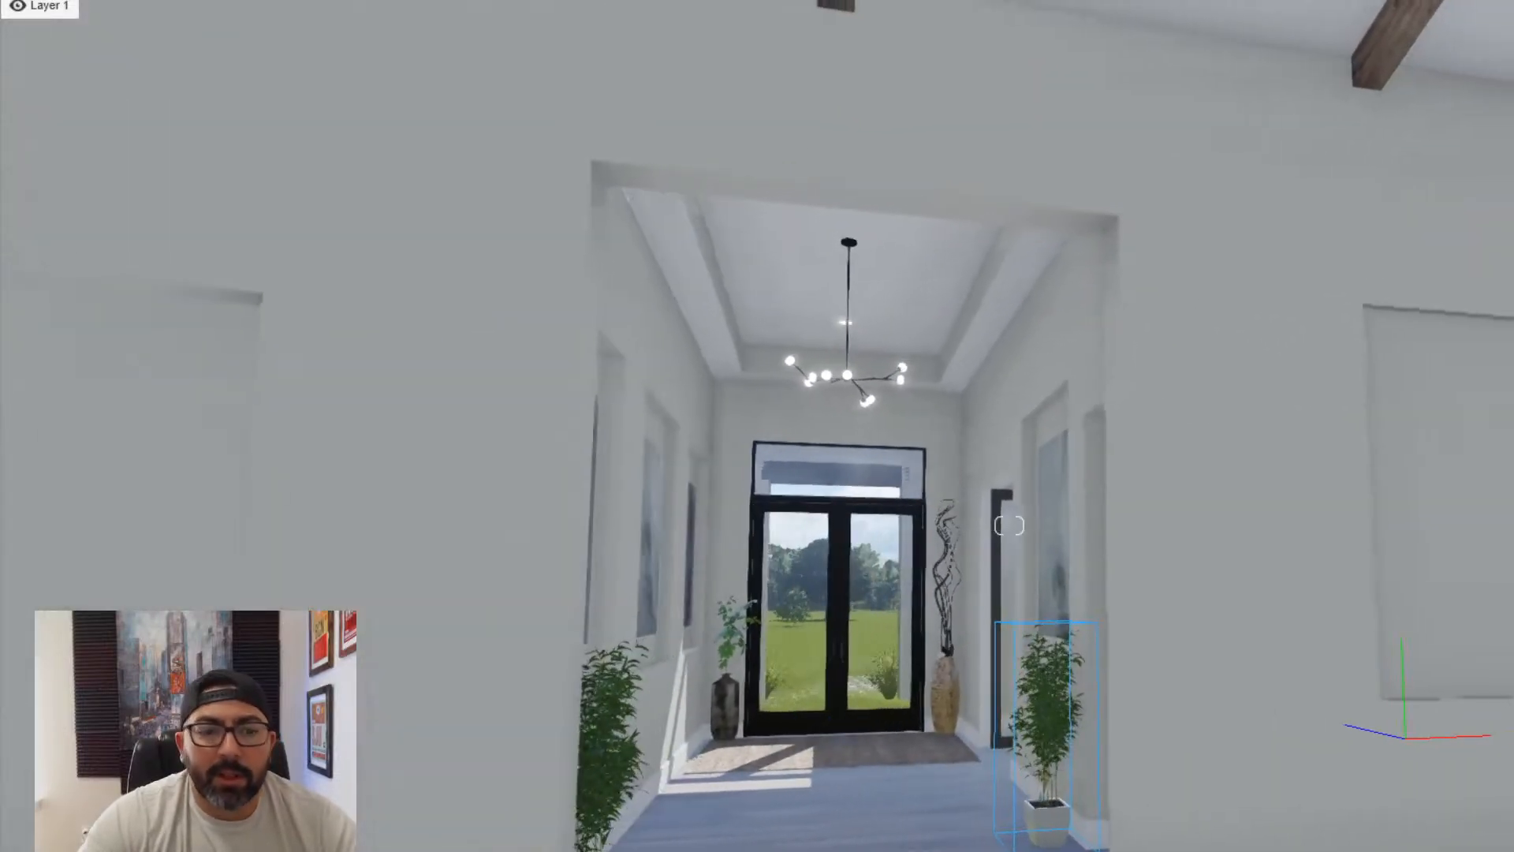
- Place a white omni light at the hallway ceiling behind the chandelier and lower it slightly below the surface
click(439, 844)
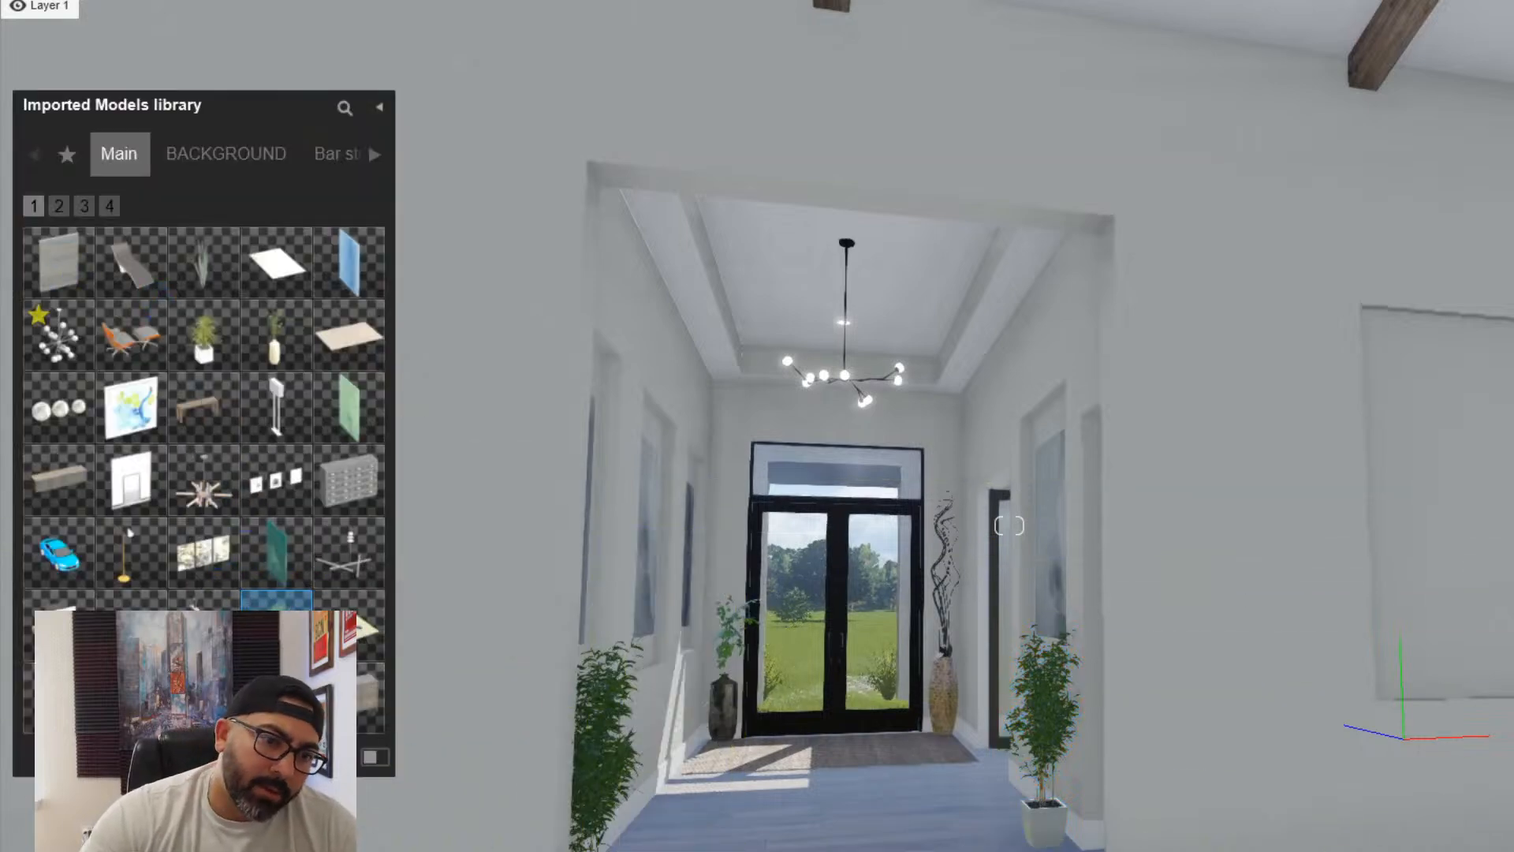
click(315, 845)
click(135, 160)
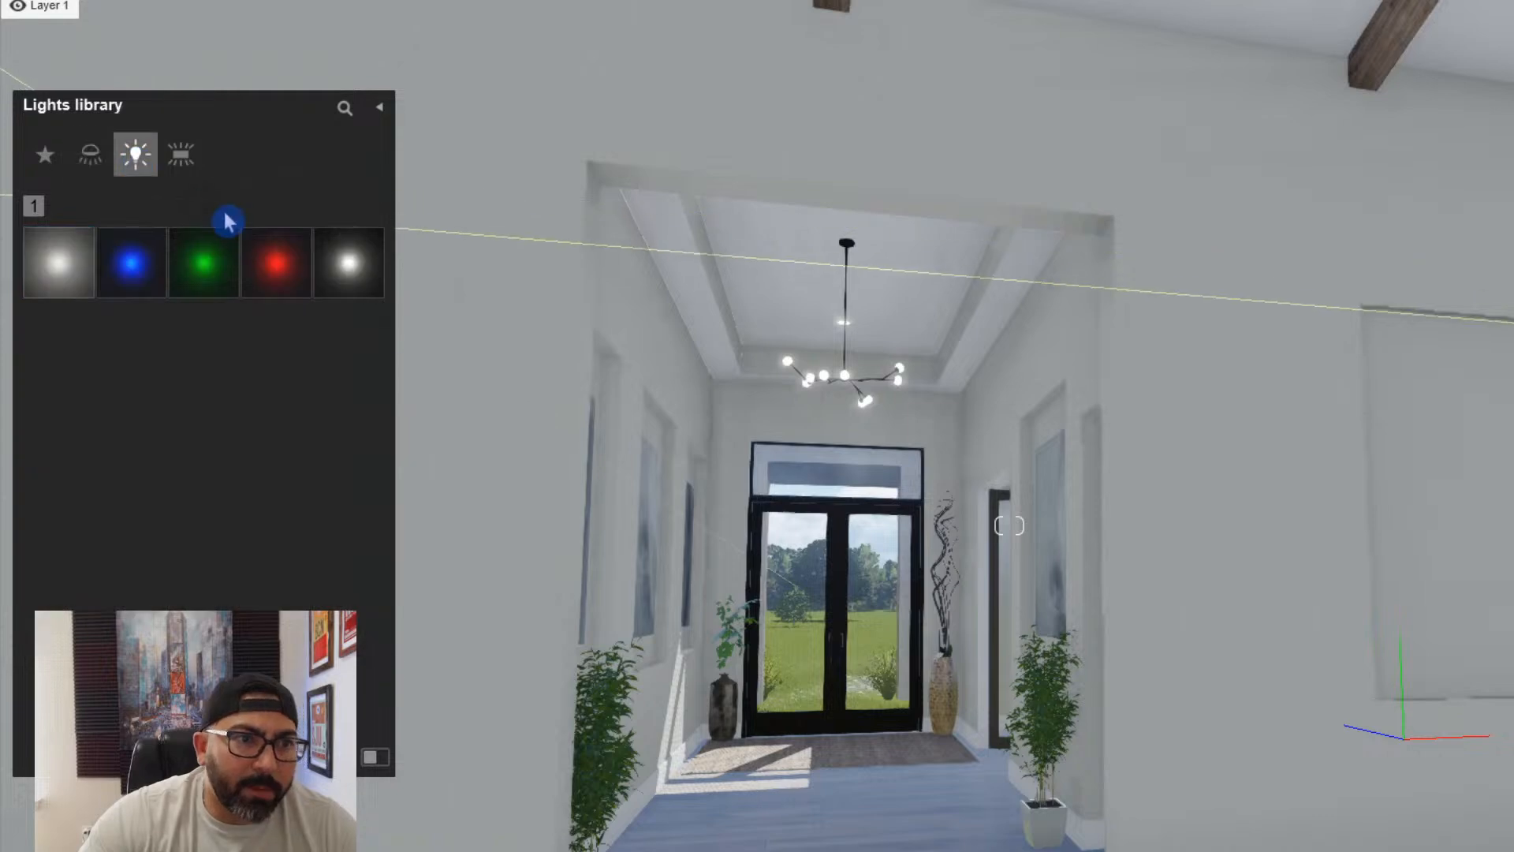
click(359, 269)
key(w)
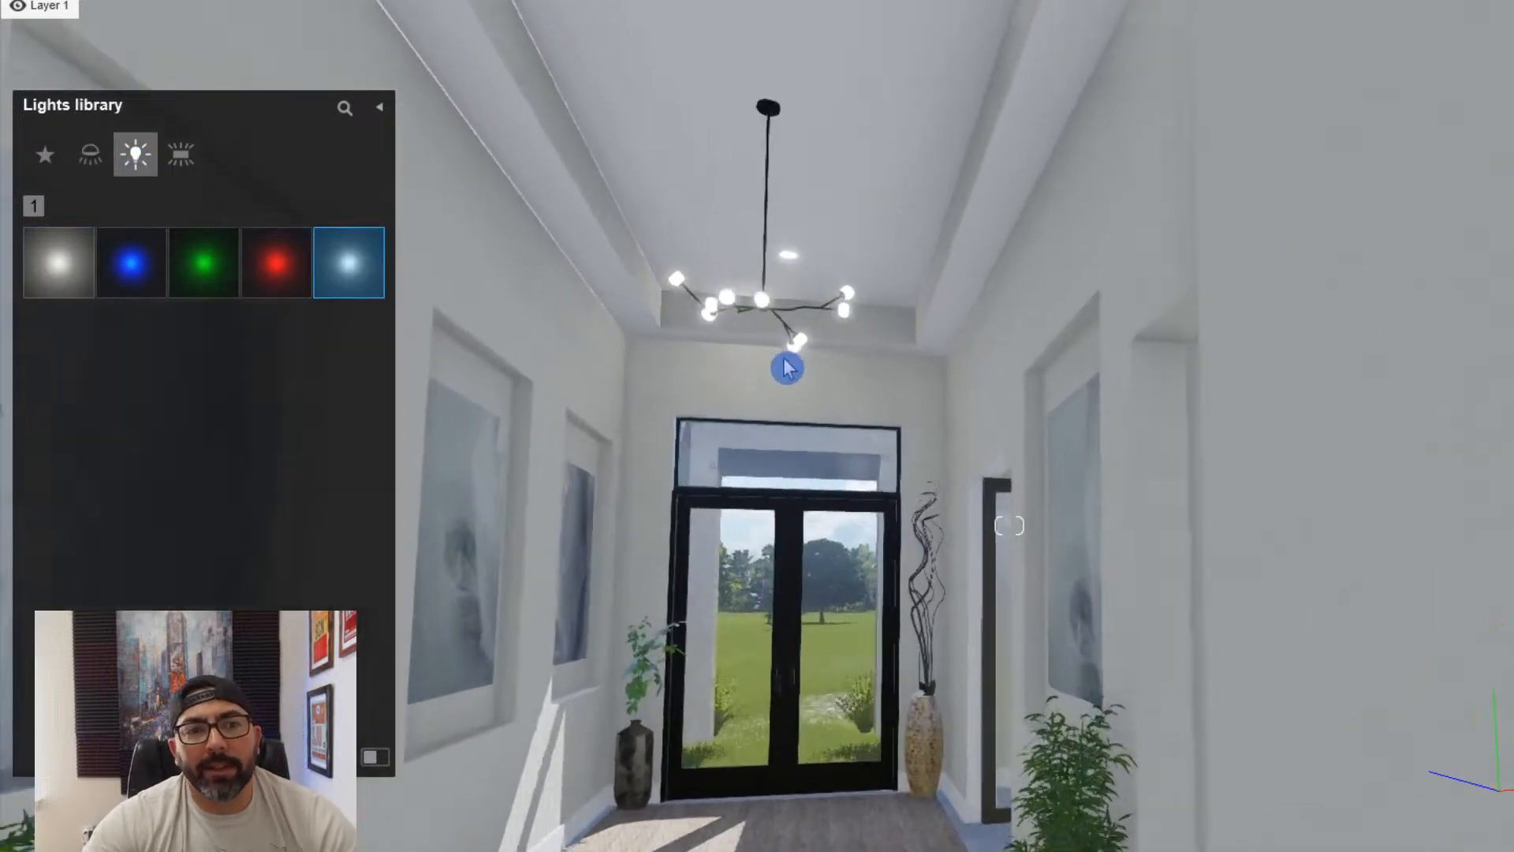
right_drag(788, 365, 832, 469)
click(1014, 349)
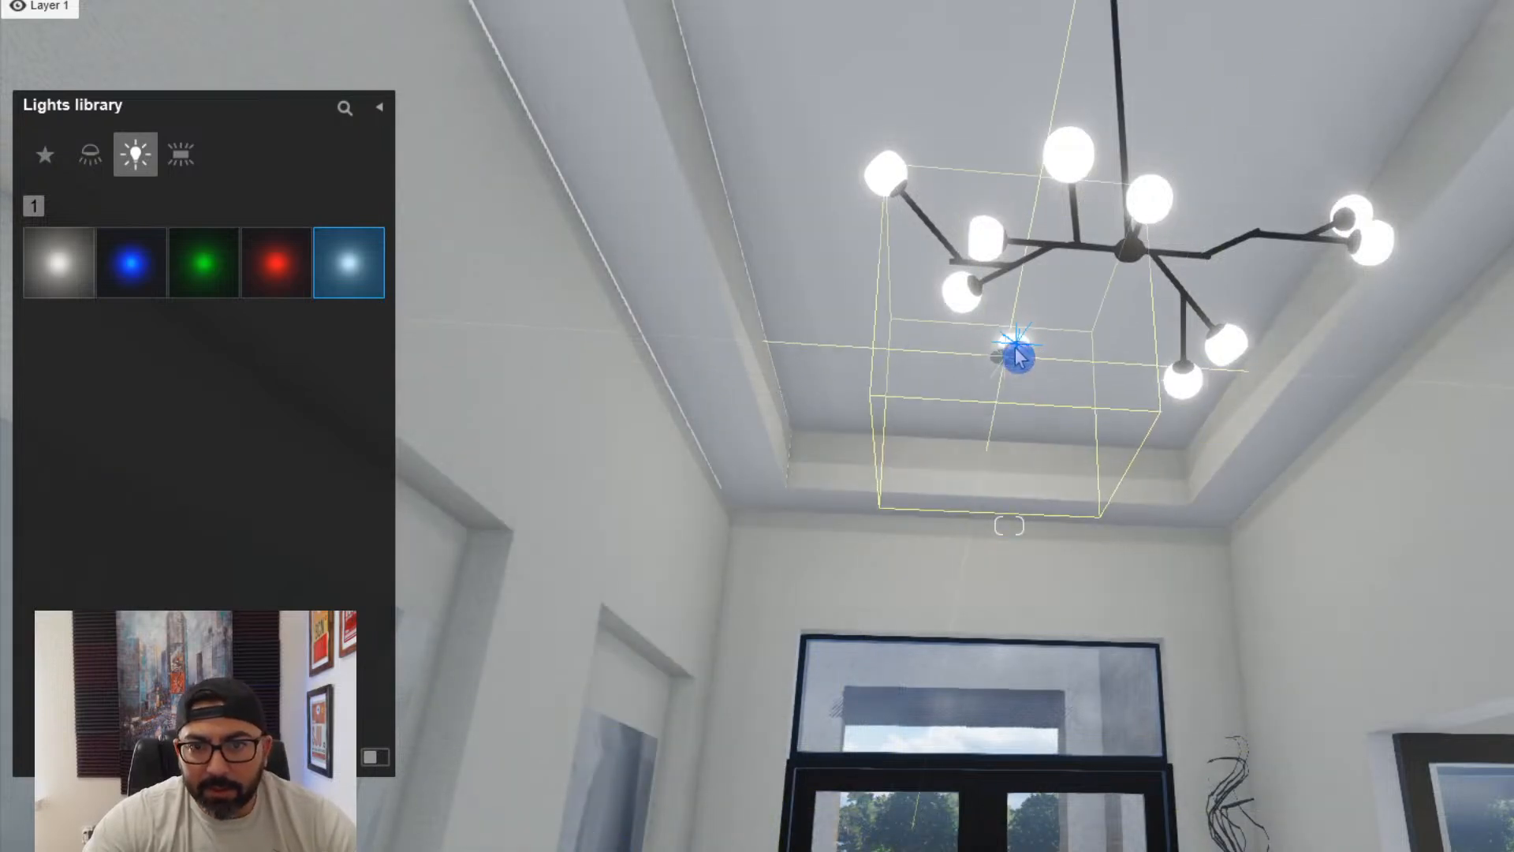
click(1019, 342)
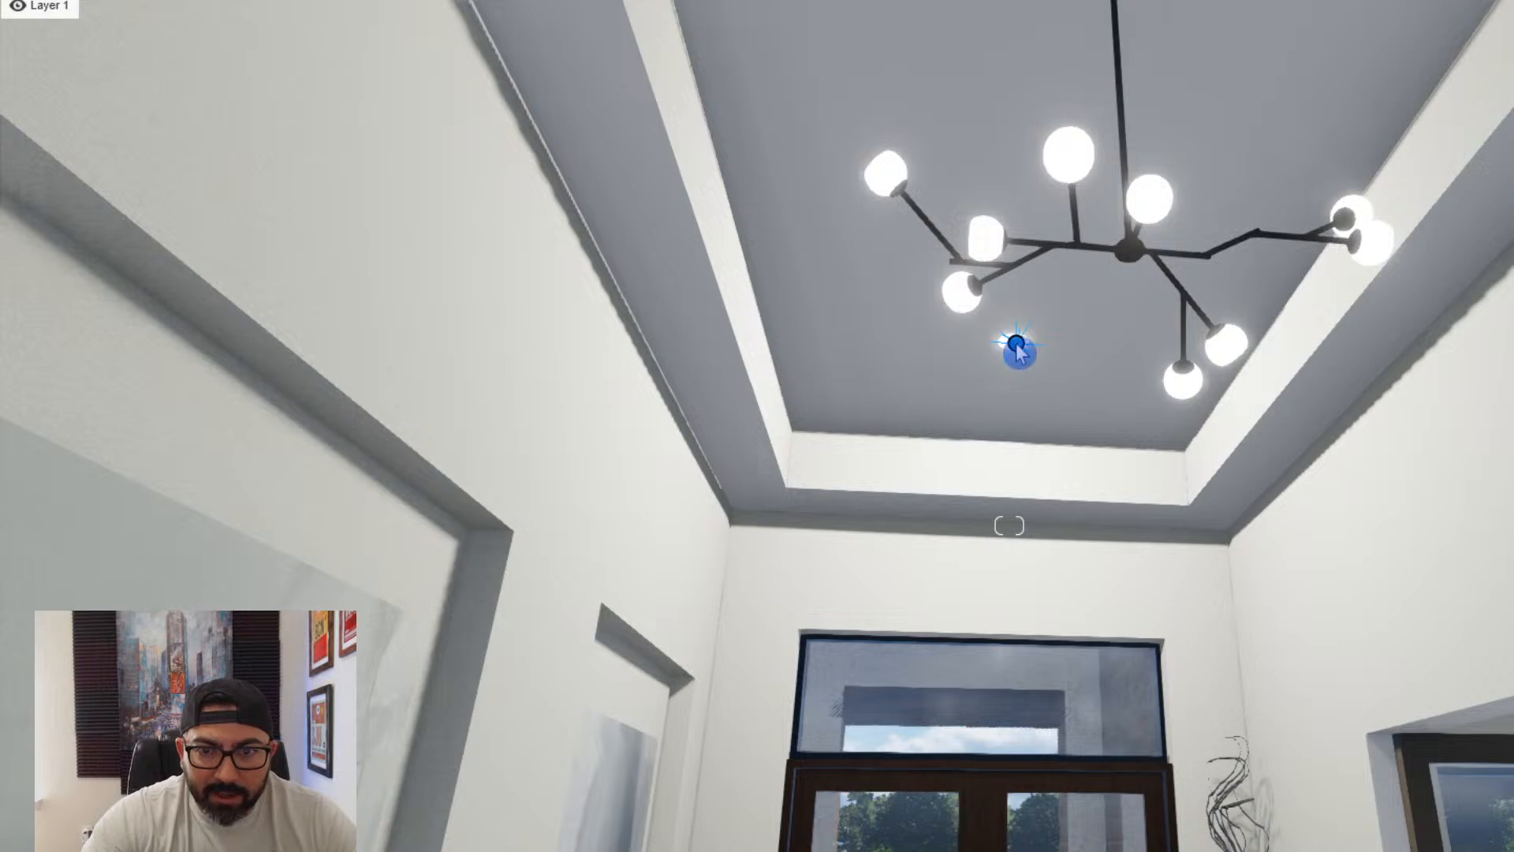
drag(1015, 343, 1020, 371)
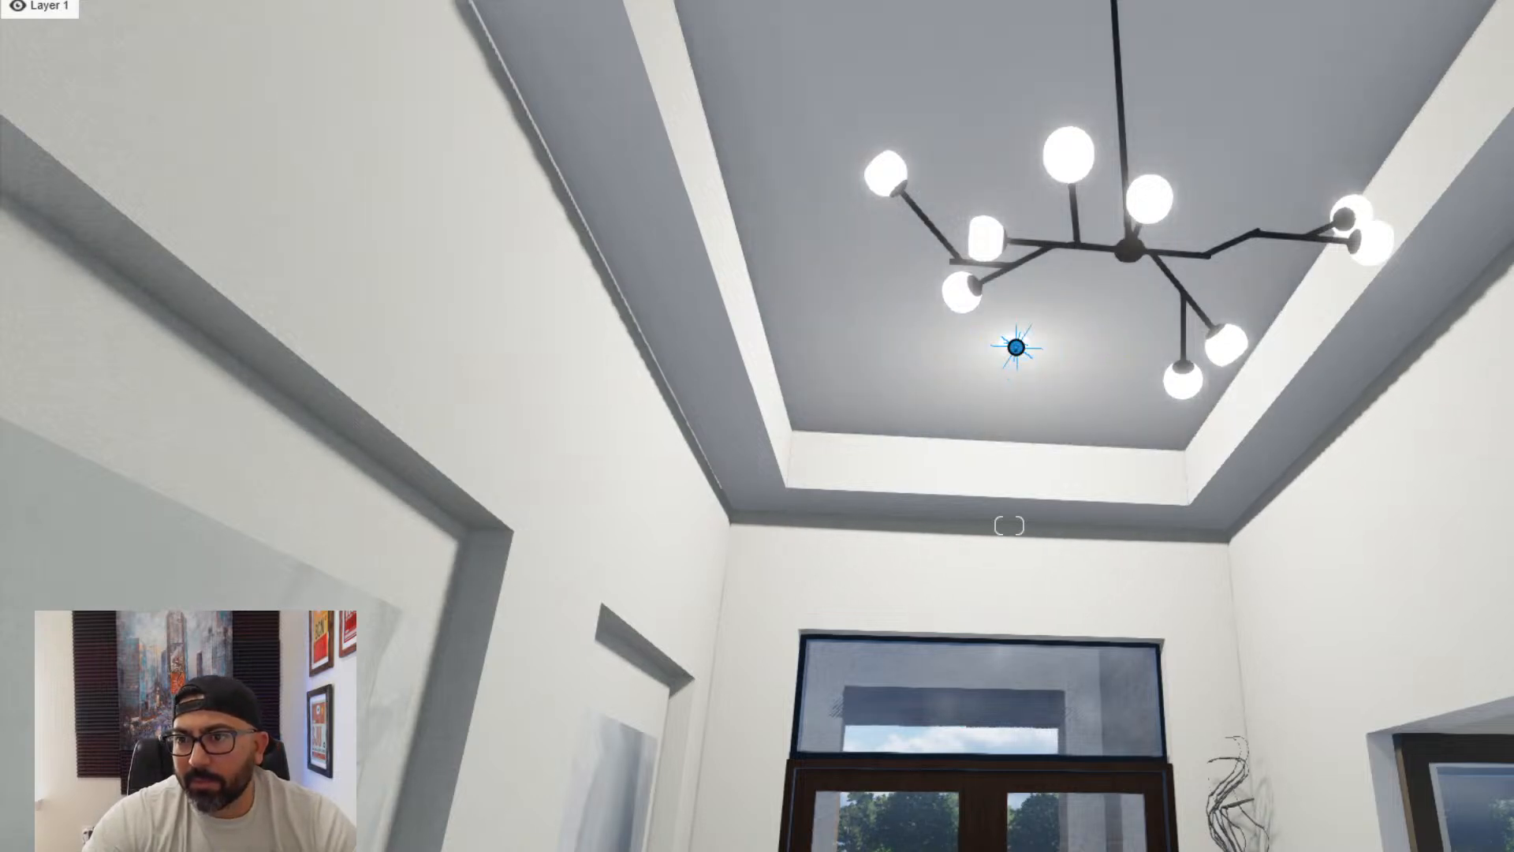
- Copy the omni light to the recessed ceiling light and to the centre of the chandelier
key(s)
right_drag(1017, 370, 973, 489)
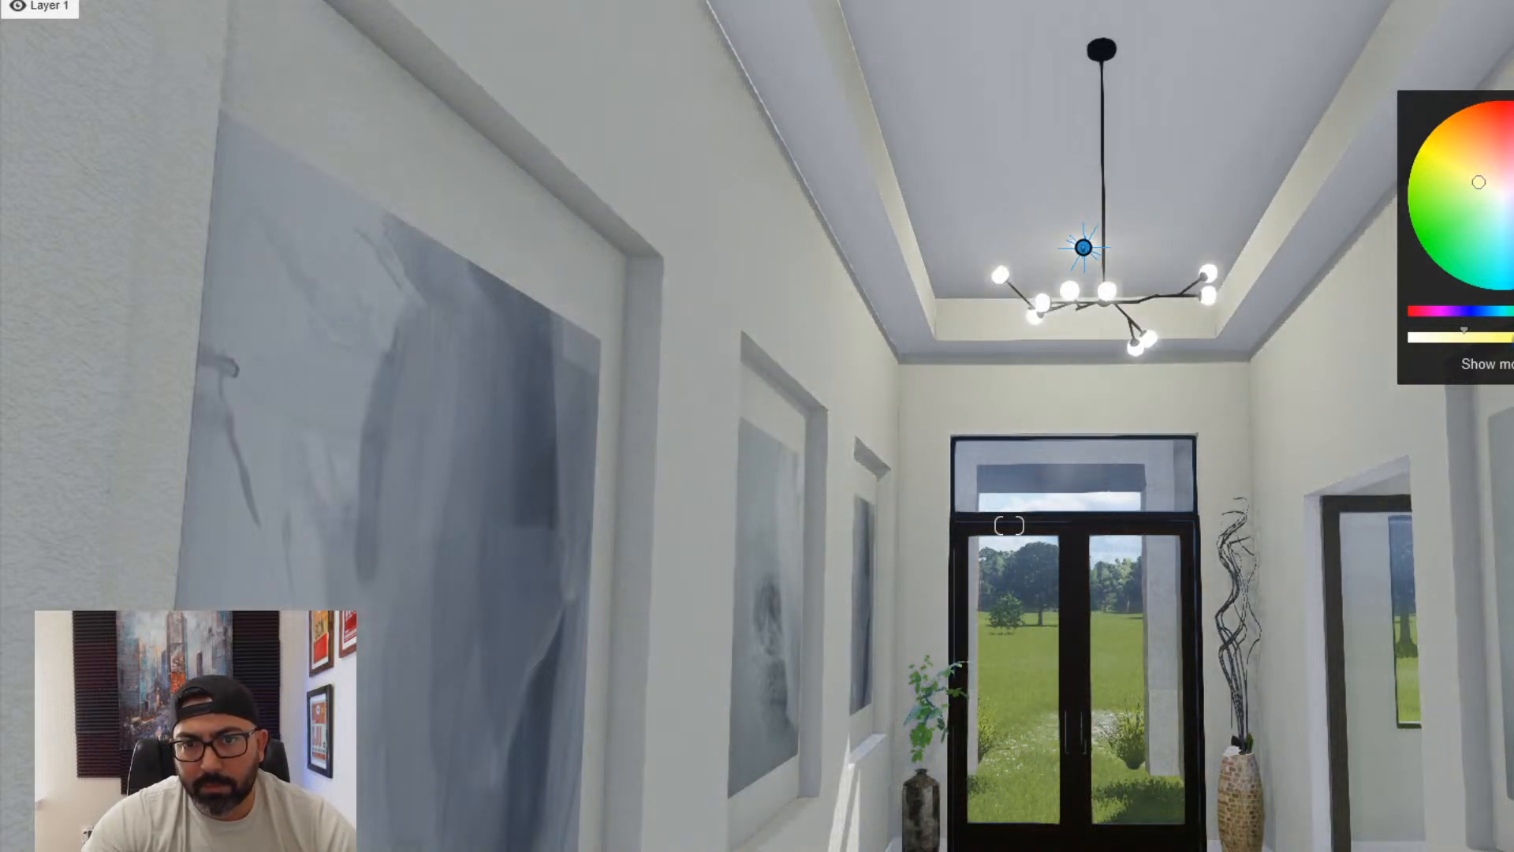
key(s)
right_drag(1190, 314, 1191, 306)
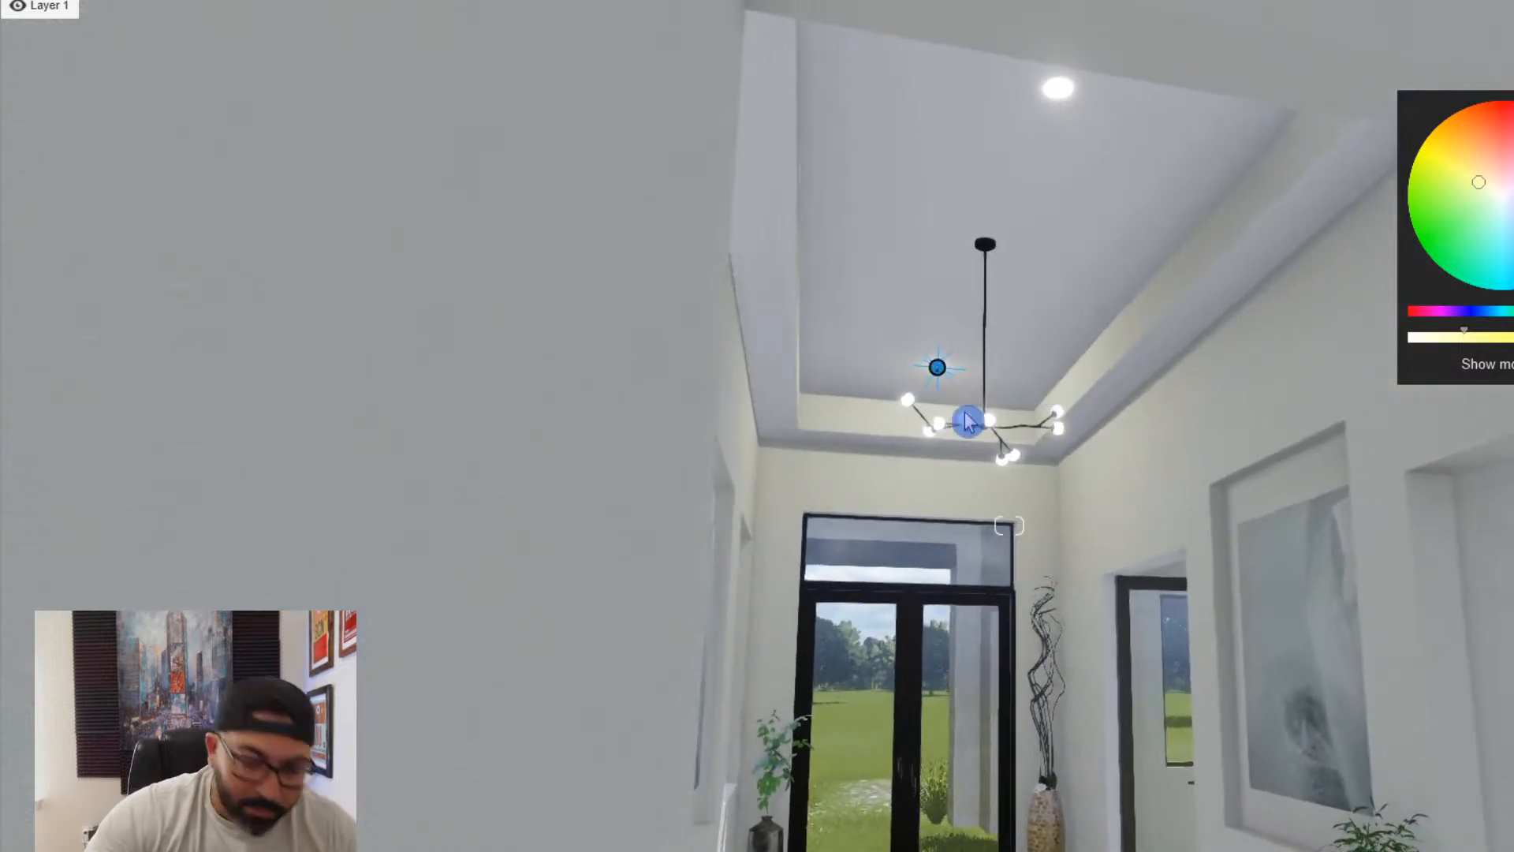
right_drag(968, 415, 975, 396)
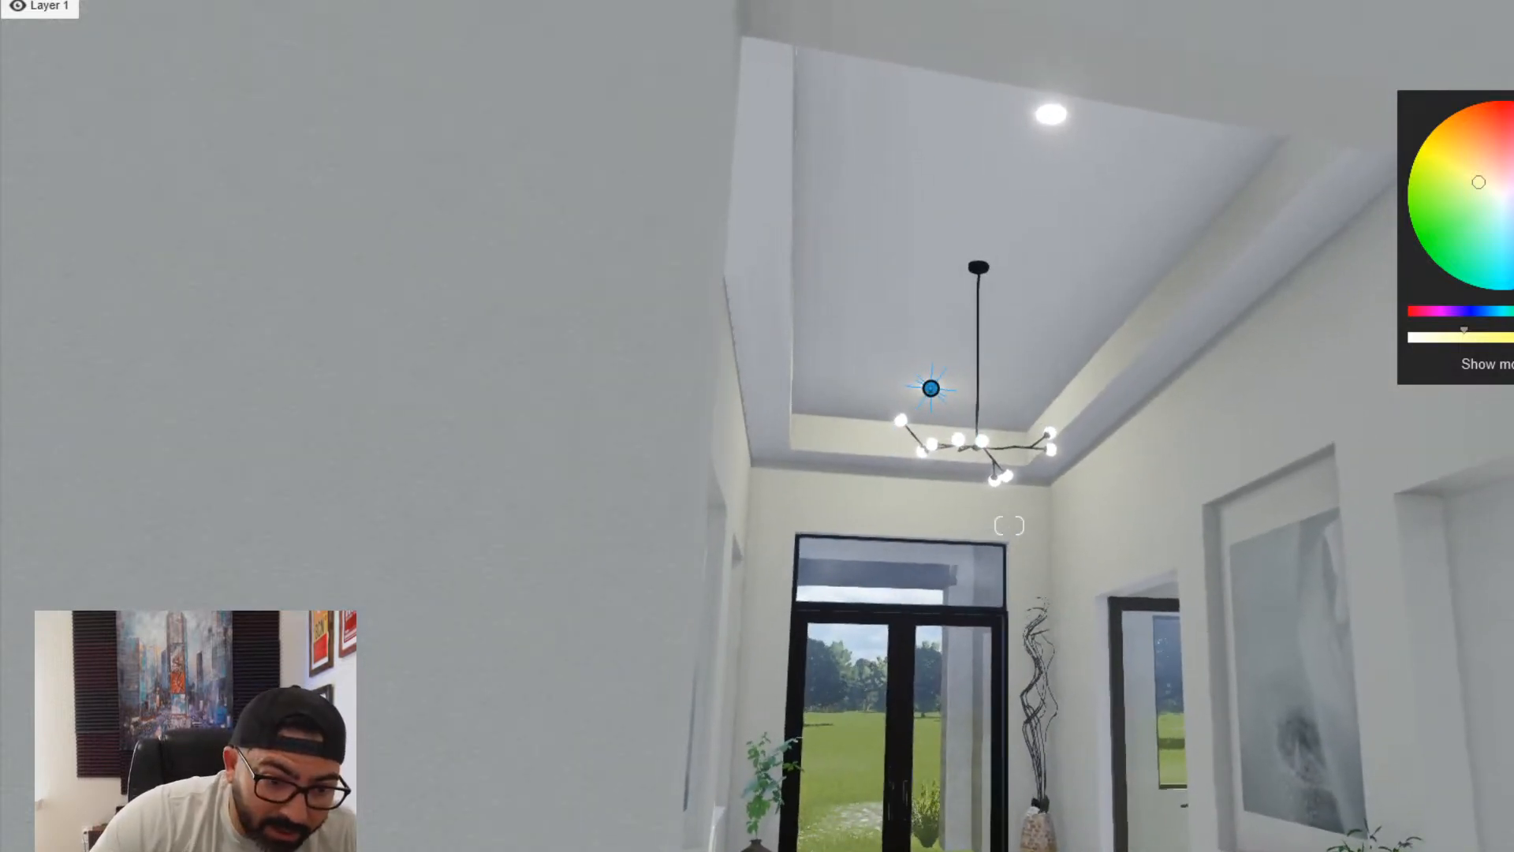
click(906, 324)
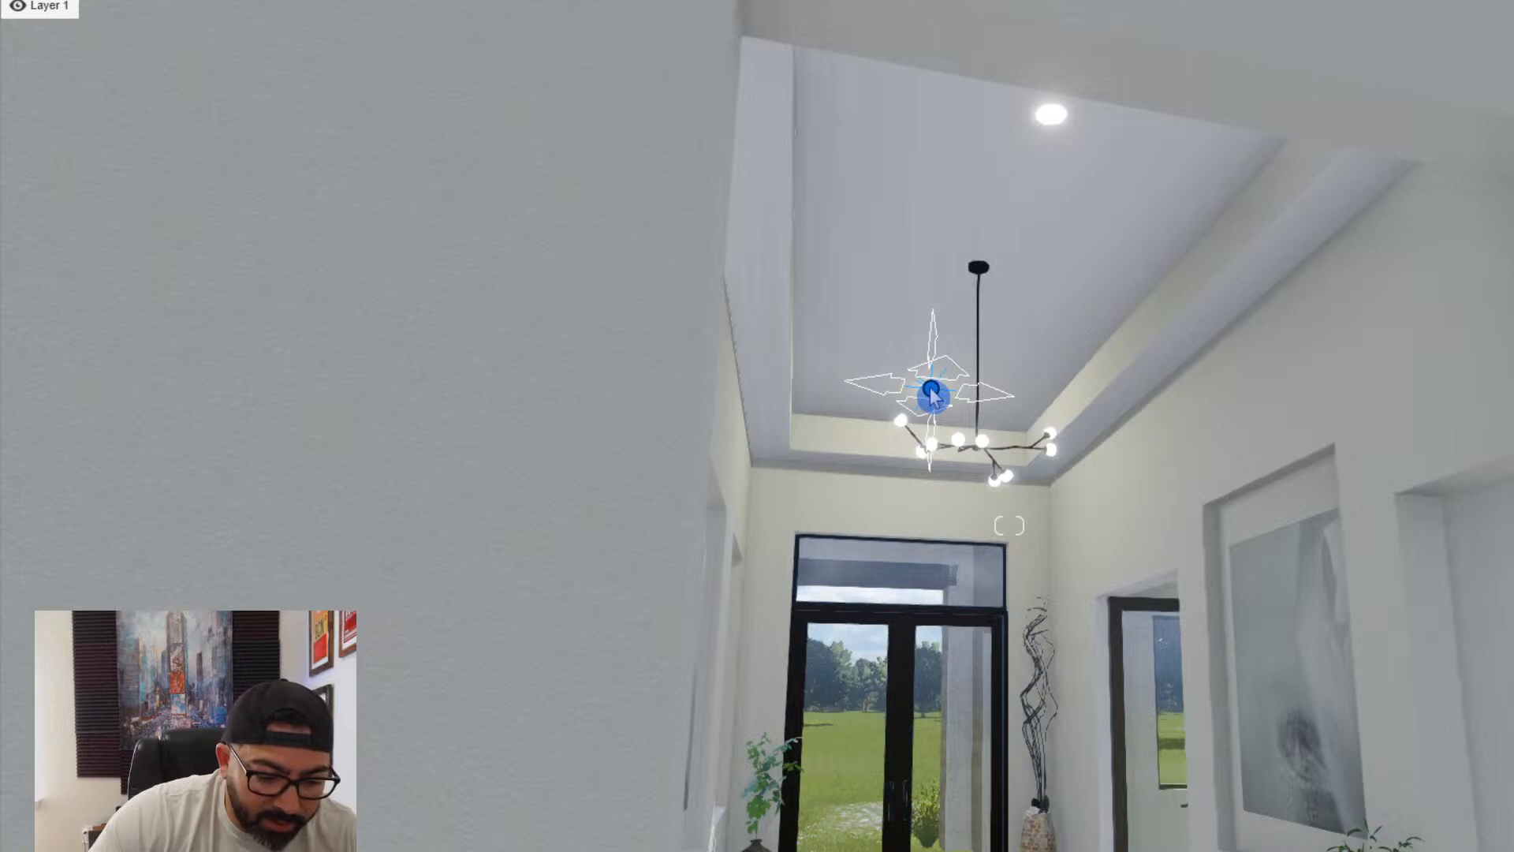
mouse_move(933, 392)
mouse_down()
mouse_move(1024, 155)
mouse_move(1053, 122)
mouse_up()
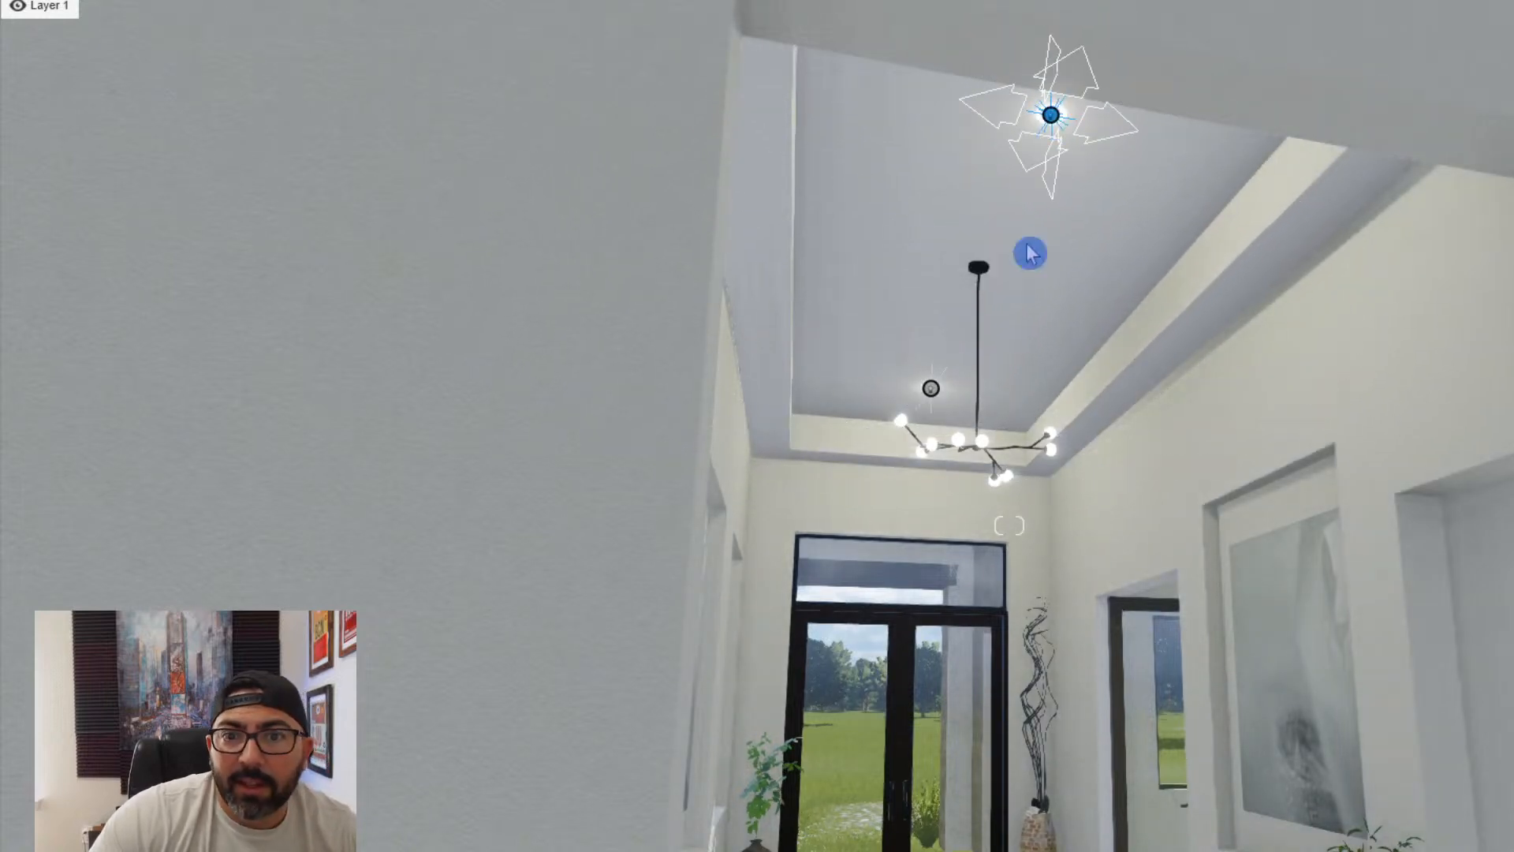
drag(980, 439, 976, 444)
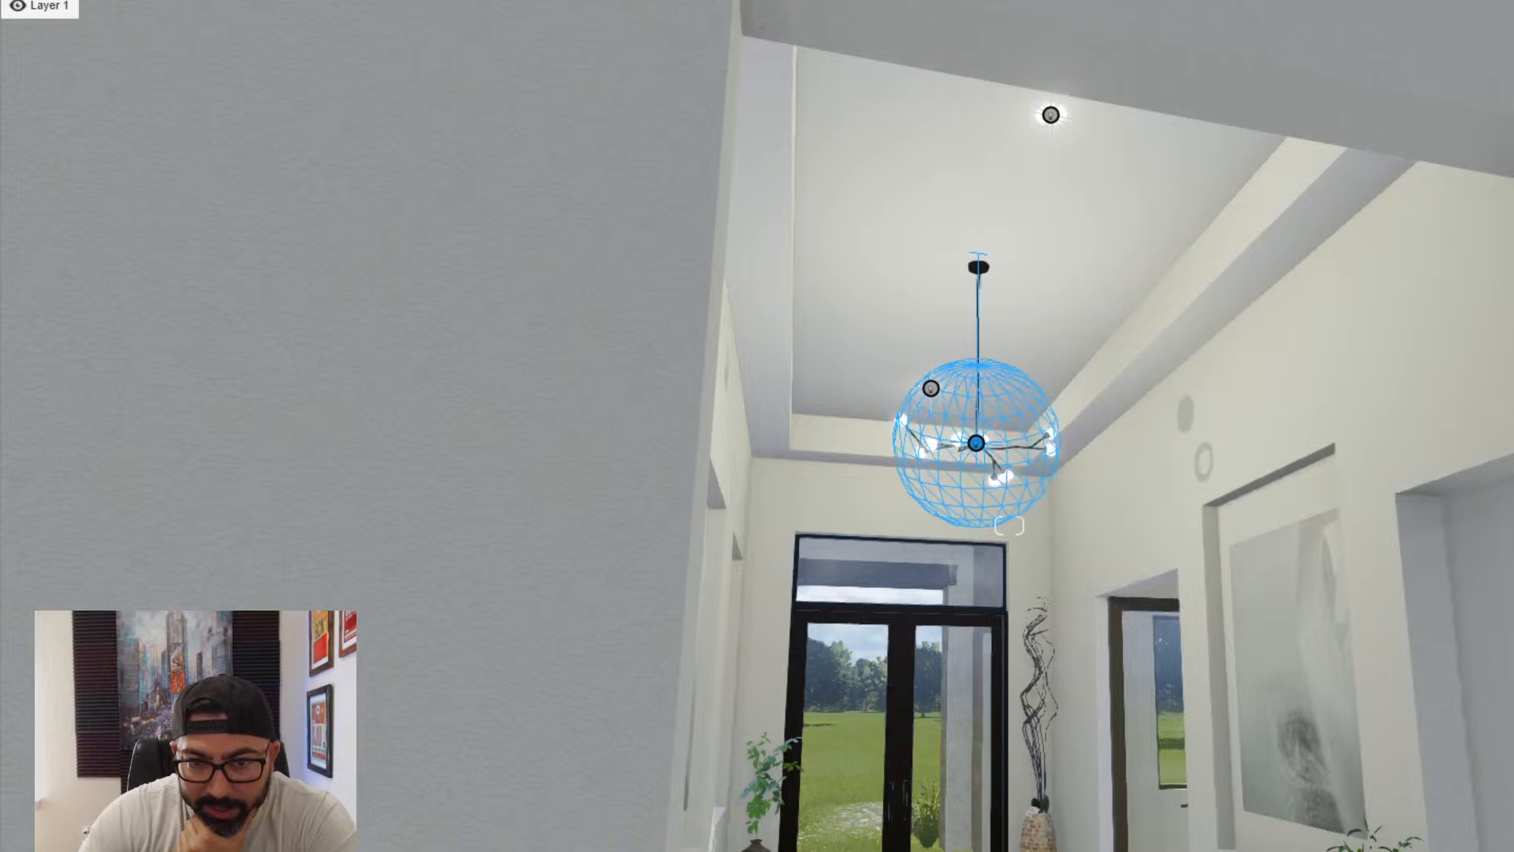
- Adjust the sphere size of the omni light located between the ceiling and the chandelier
right_drag(1398, 450, 1380, 501)
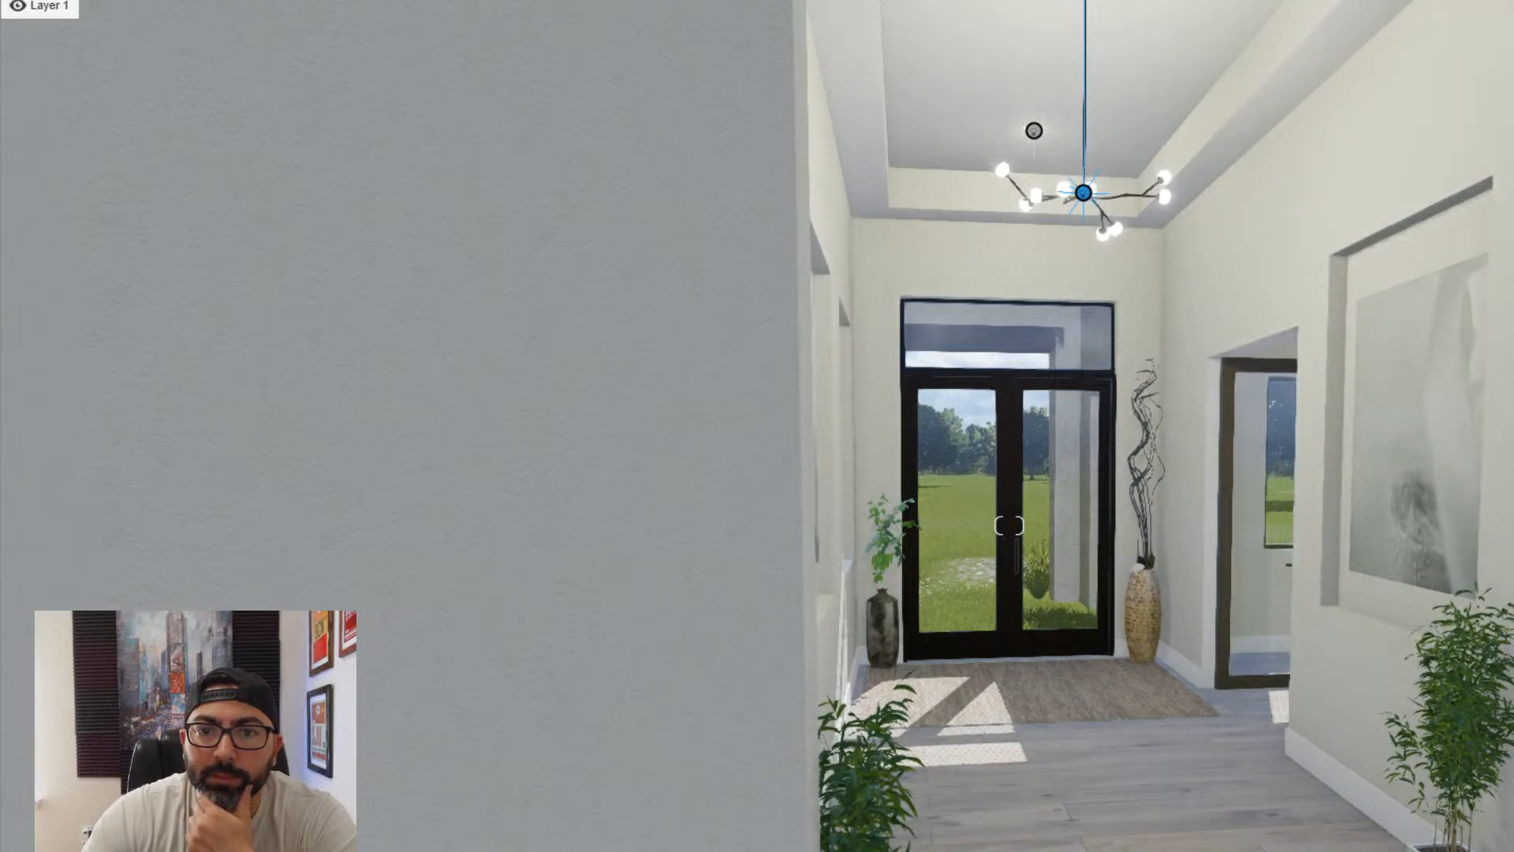
right_drag(1265, 447, 970, 489)
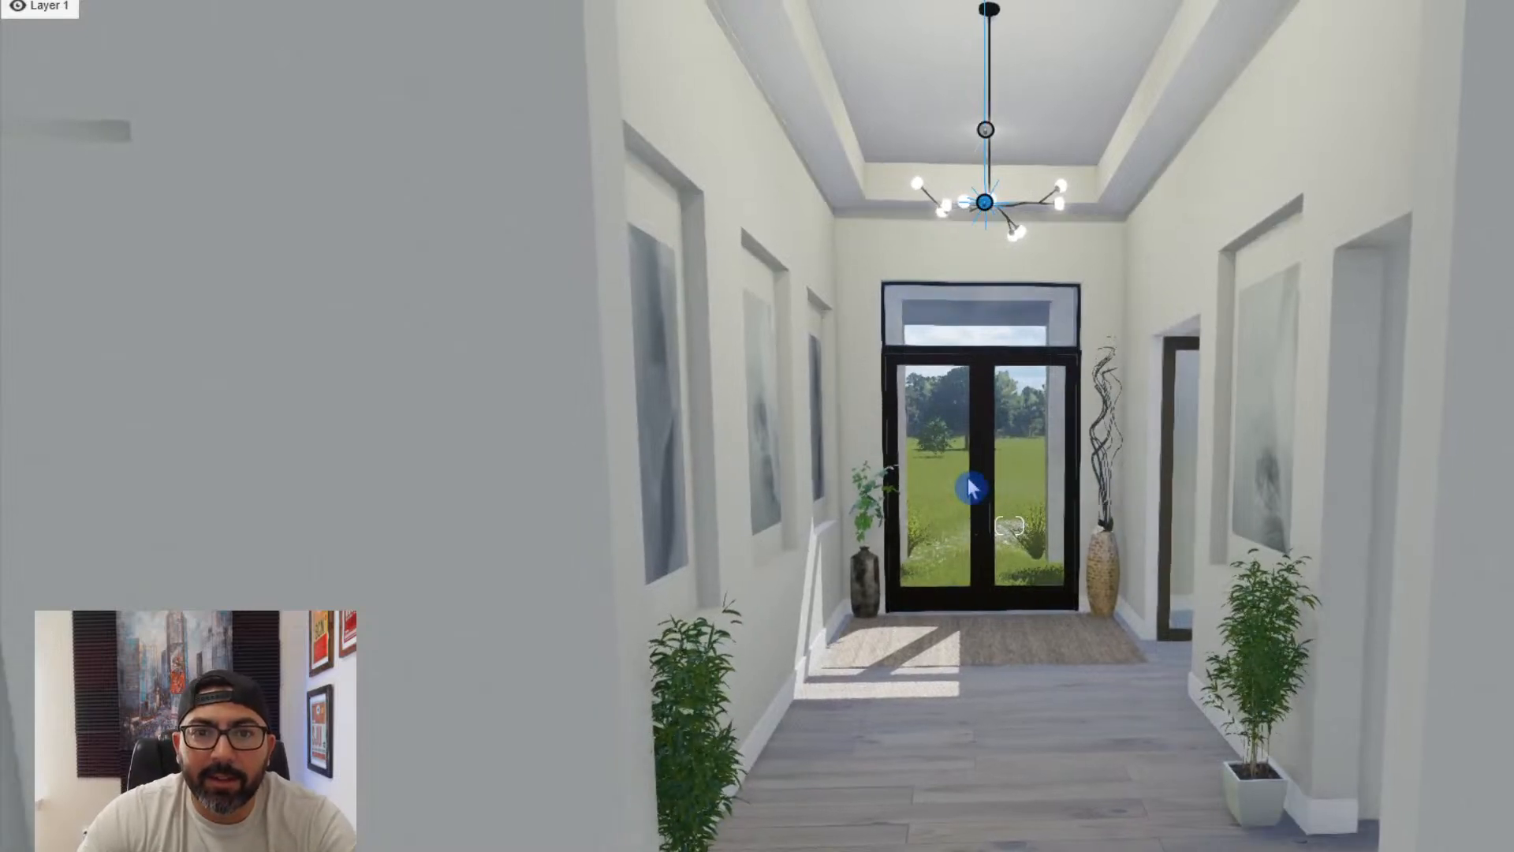
mouse_move(1028, 396)
right_down()
mouse_move(1077, 347)
mouse_move(1041, 387)
right_up()
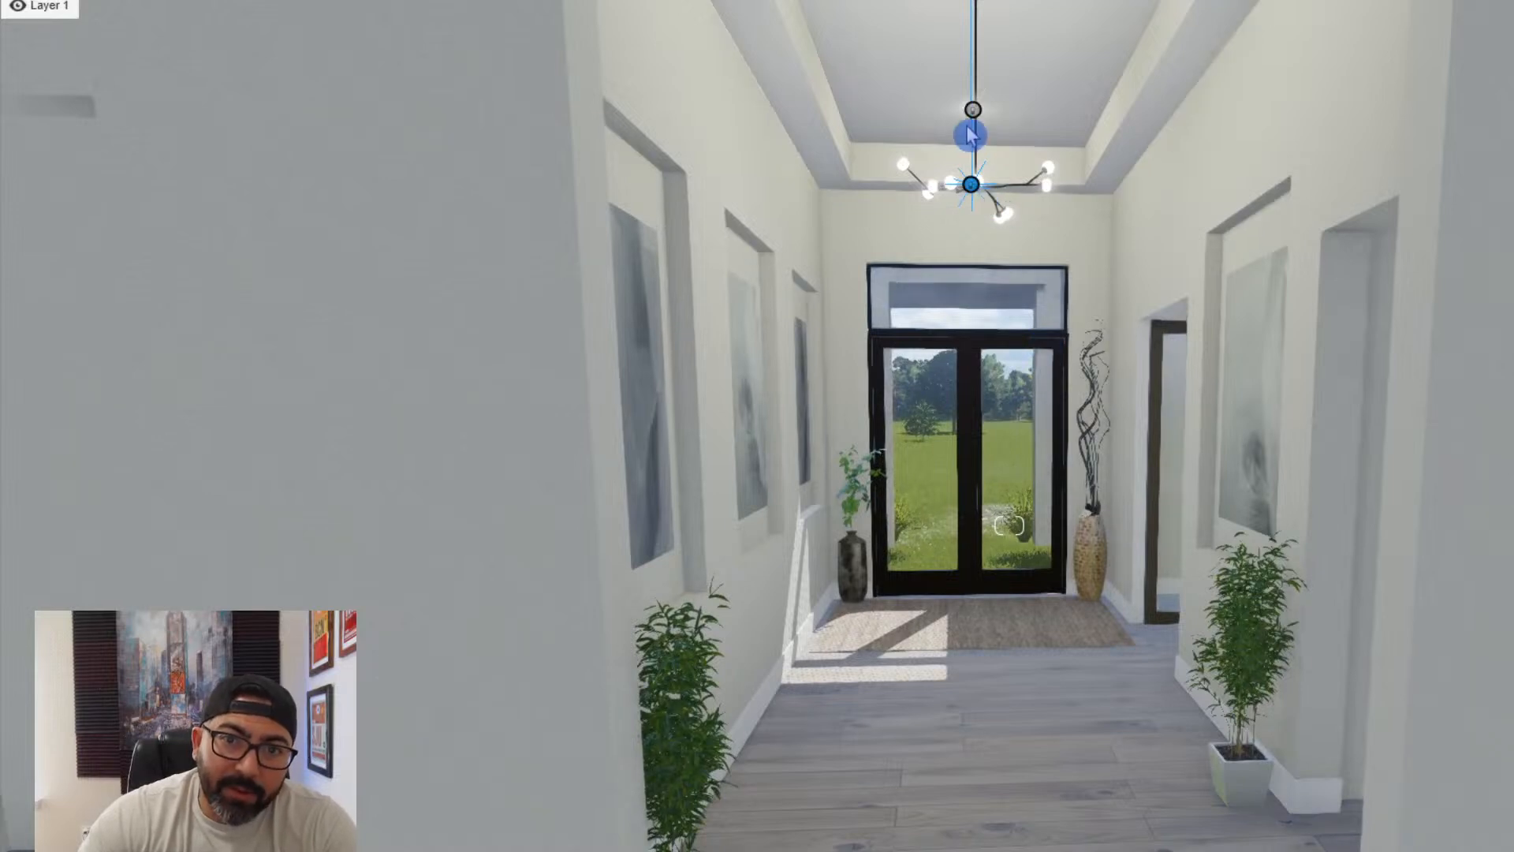
drag(974, 114, 972, 189)
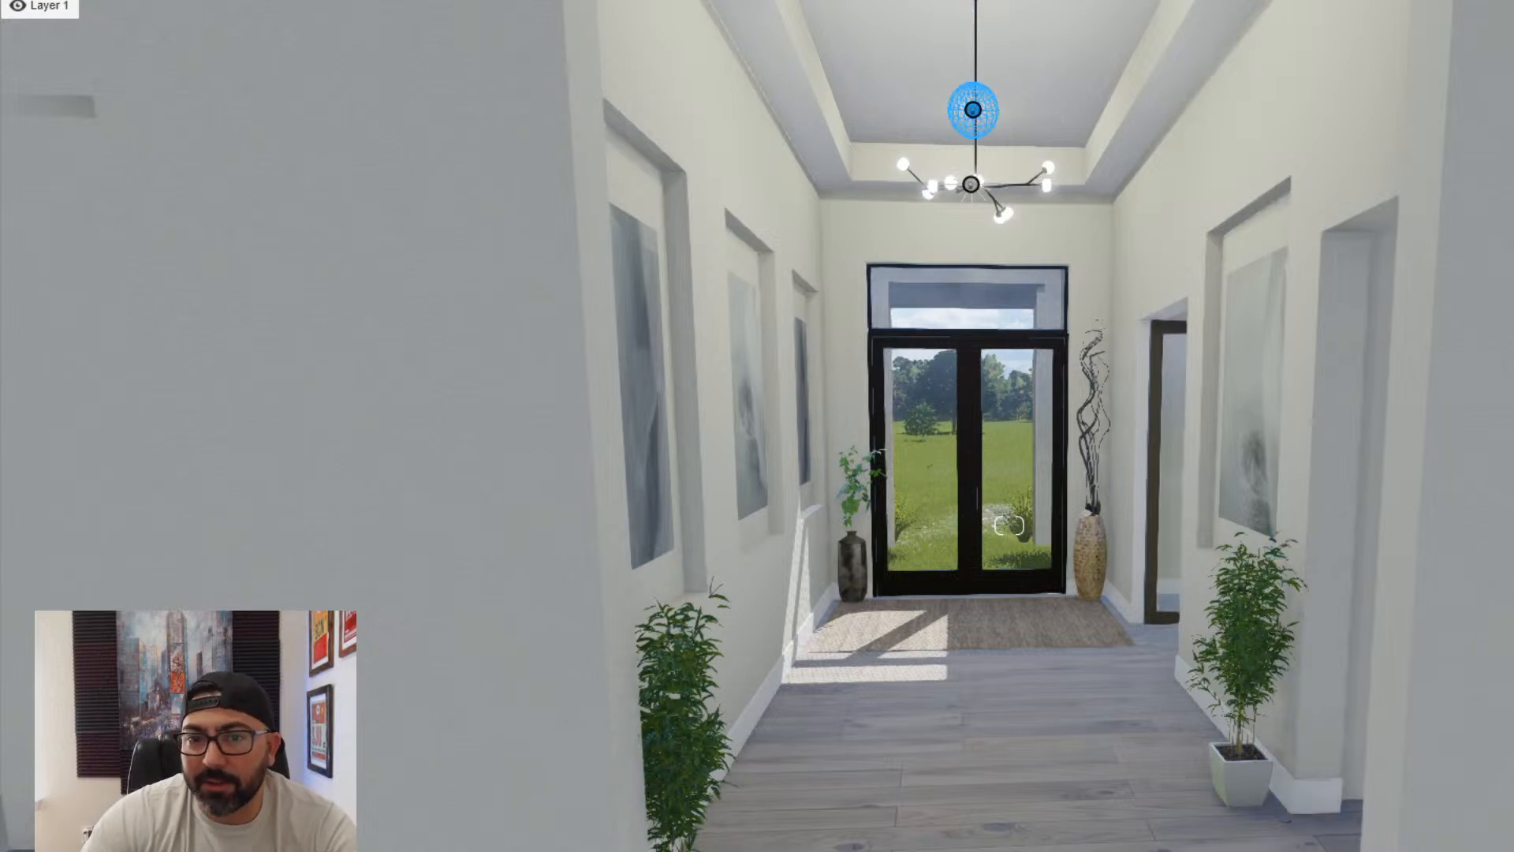
key(s)
right_drag(1175, 582, 1135, 618)
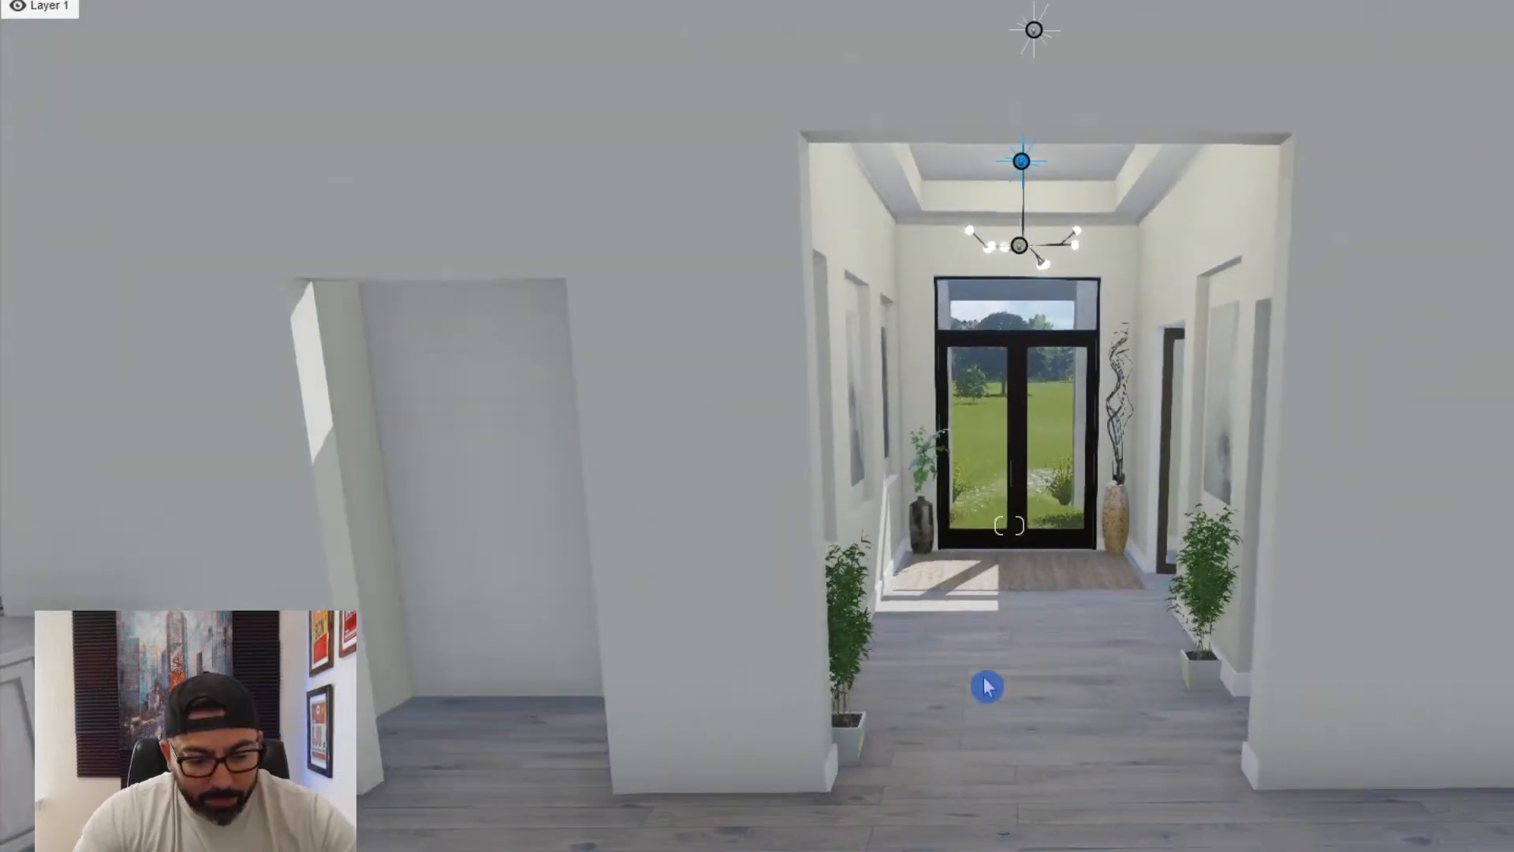
- Examine the hallway opening and the adjacent doorway from inside the living room
key(d)
right_drag(988, 686, 877, 646)
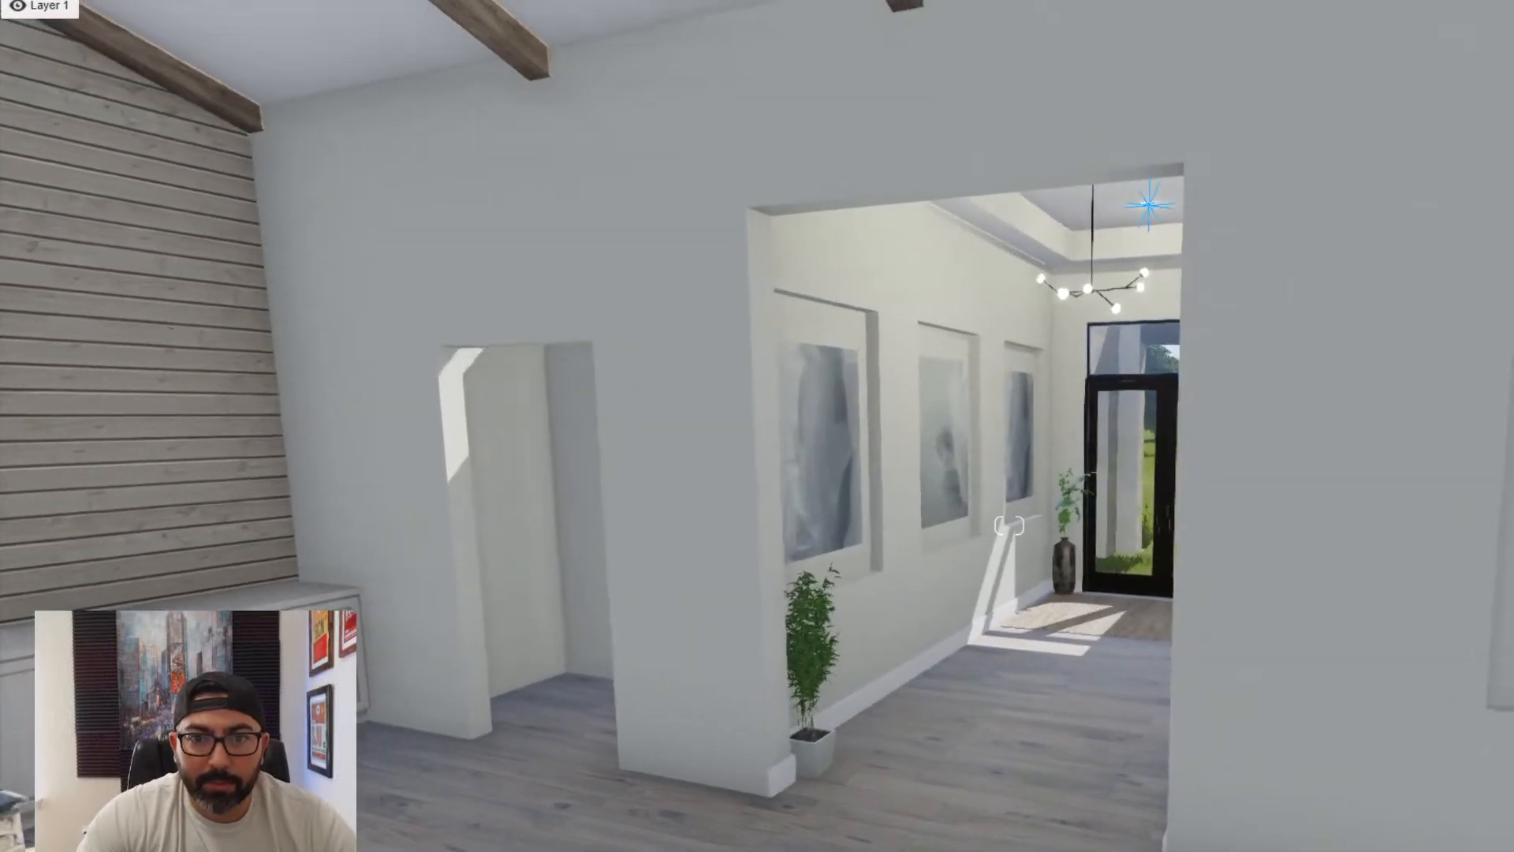
key(a)
key(w)
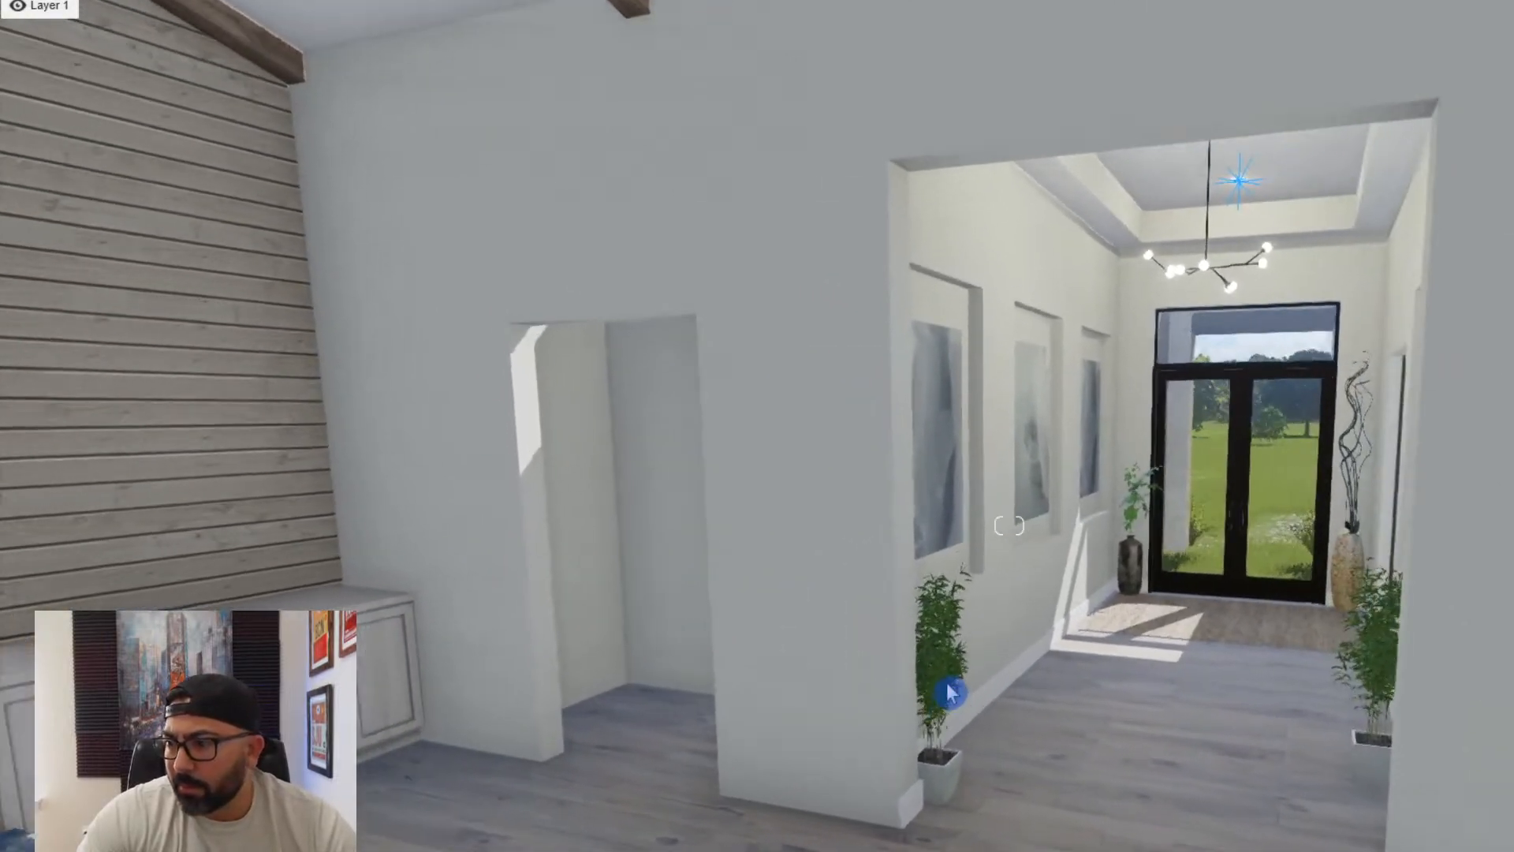
right_drag(1056, 686, 968, 660)
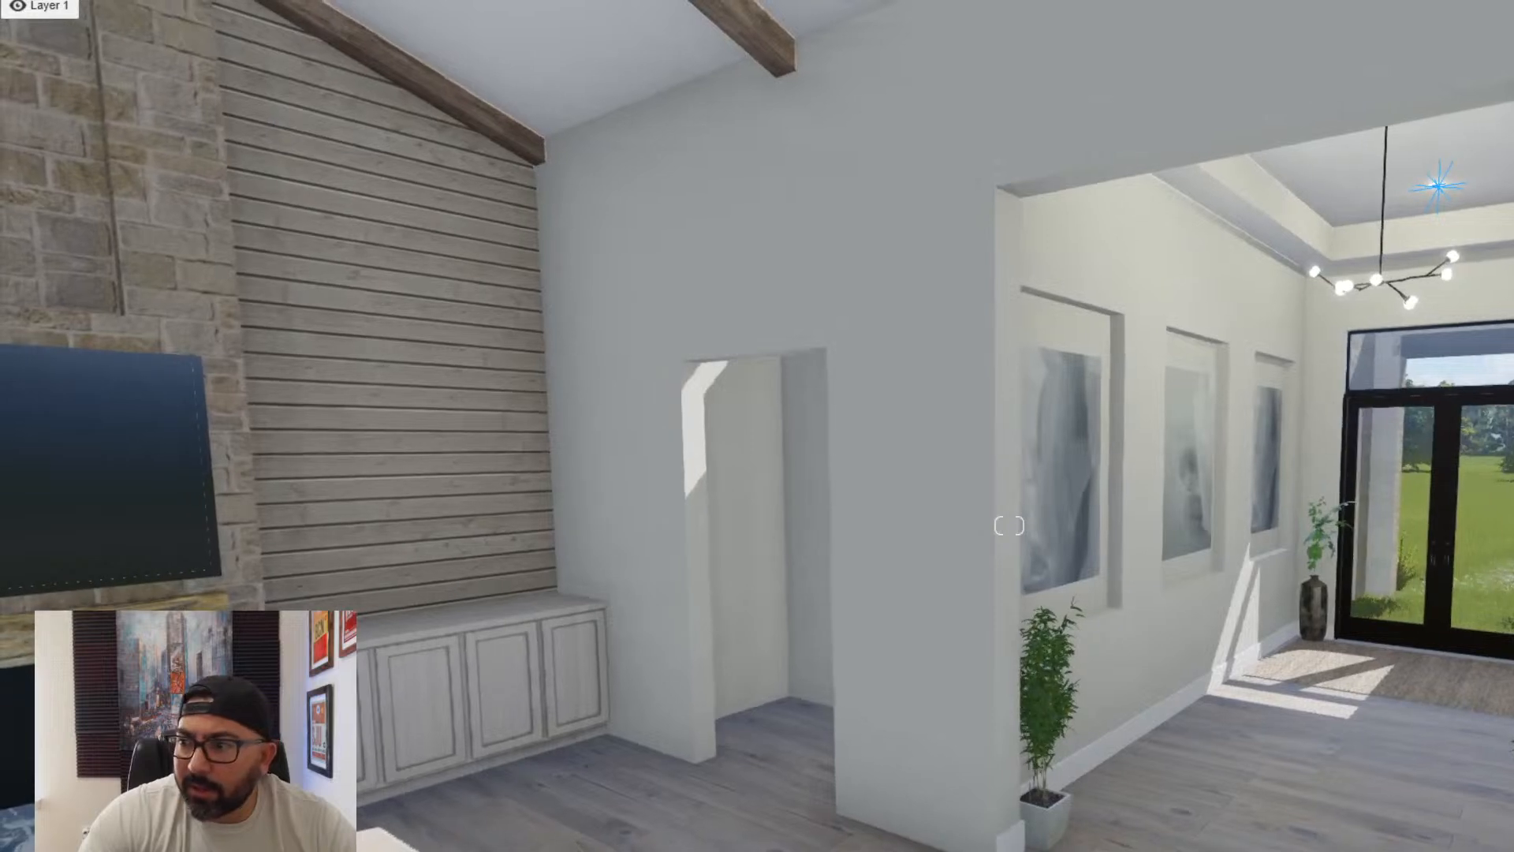
mouse_move(1082, 668)
right_down()
mouse_move(939, 647)
mouse_move(1077, 667)
right_up()
key(d)
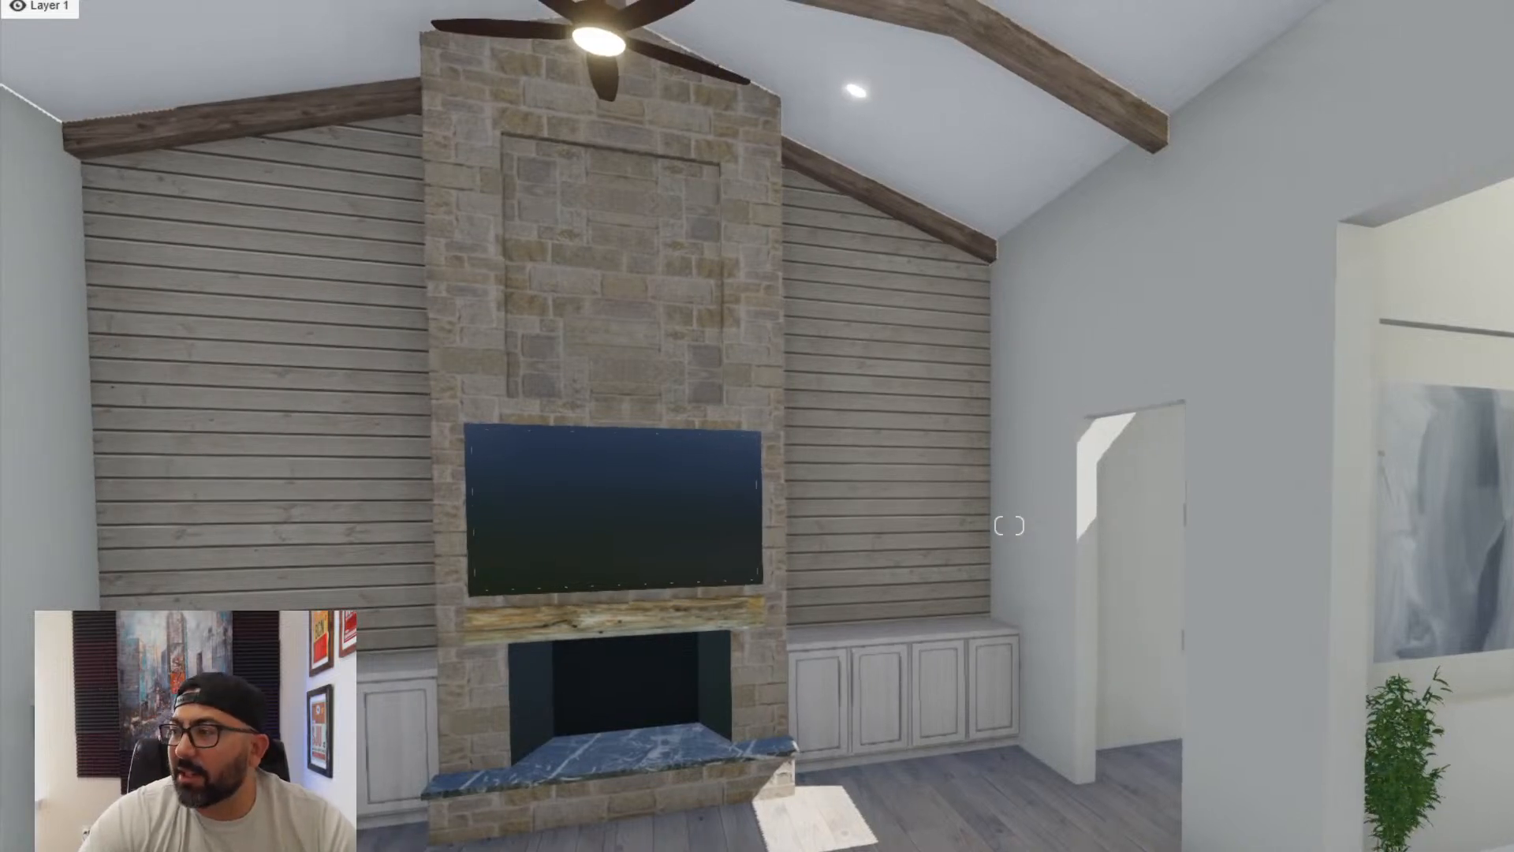
- Examine the living room's stone fireplace wall, ceiling beams, built-in cabinets and floor area
right_drag(1123, 627, 985, 615)
key(s)
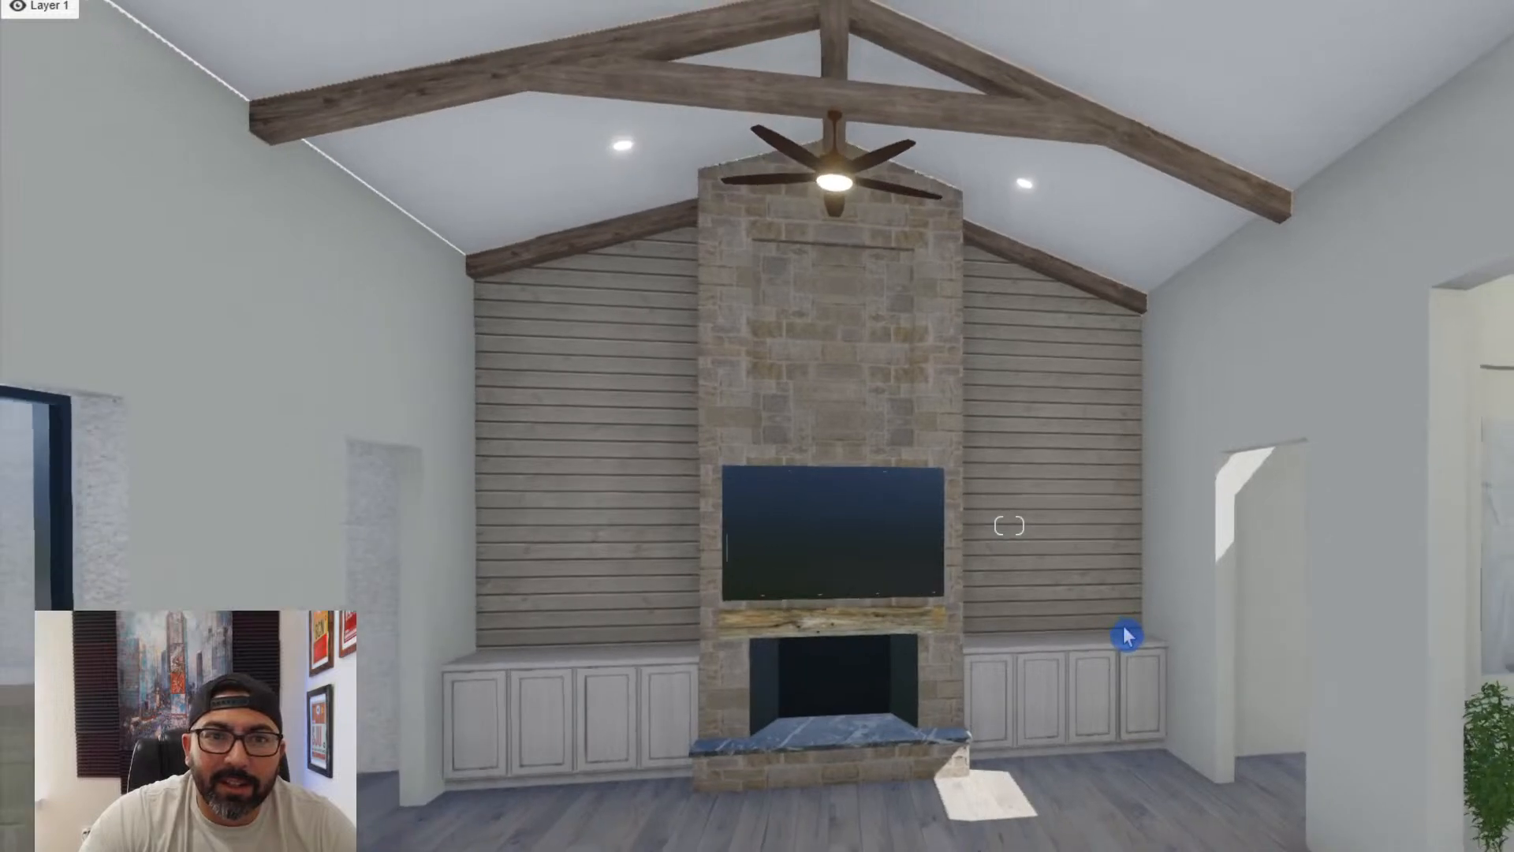
right_drag(1123, 618, 1206, 616)
key(w)
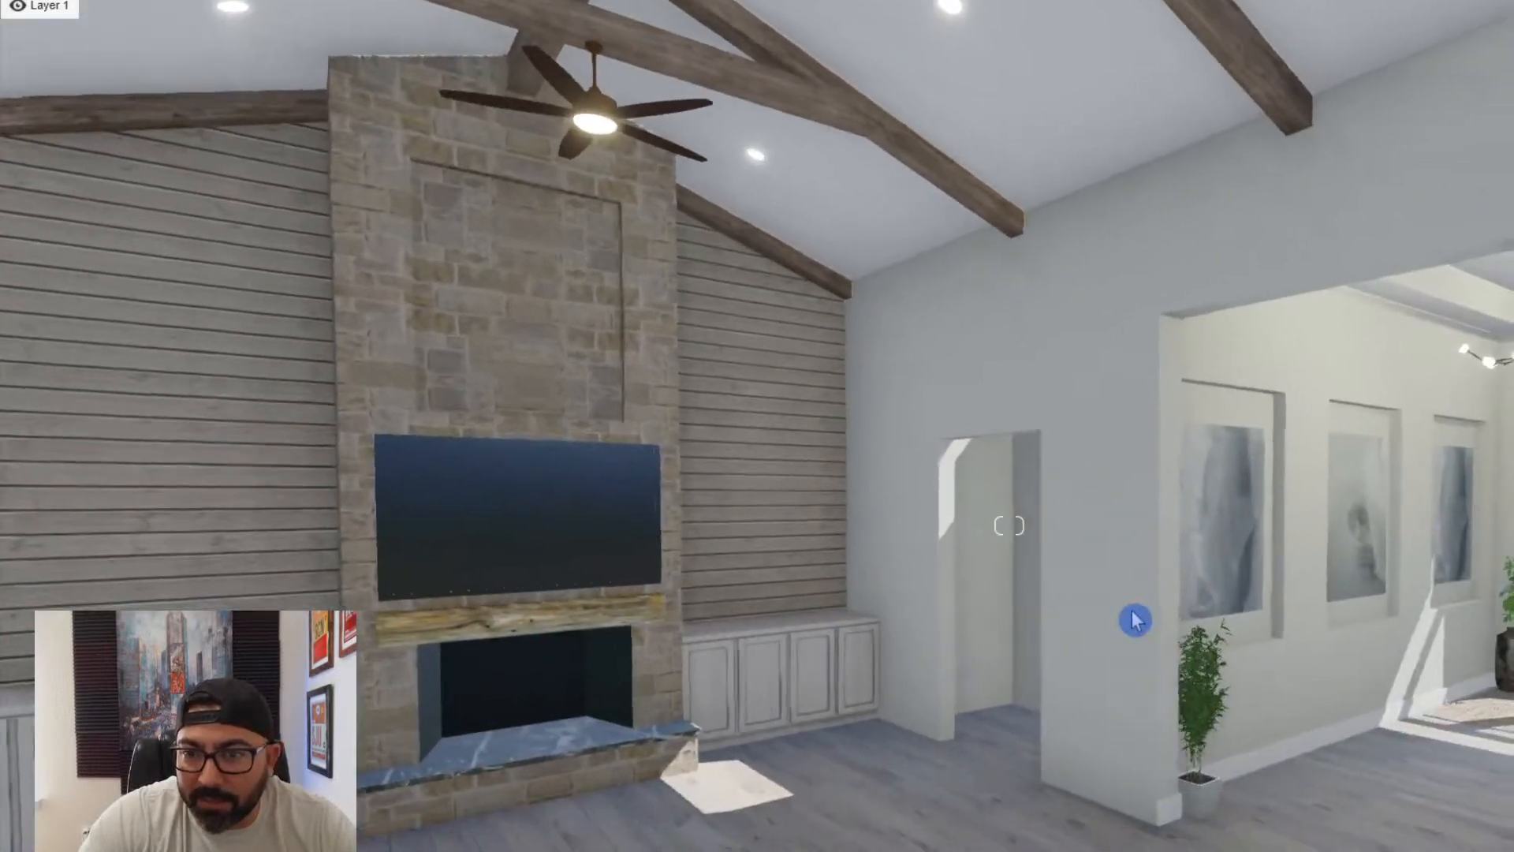
key(s)
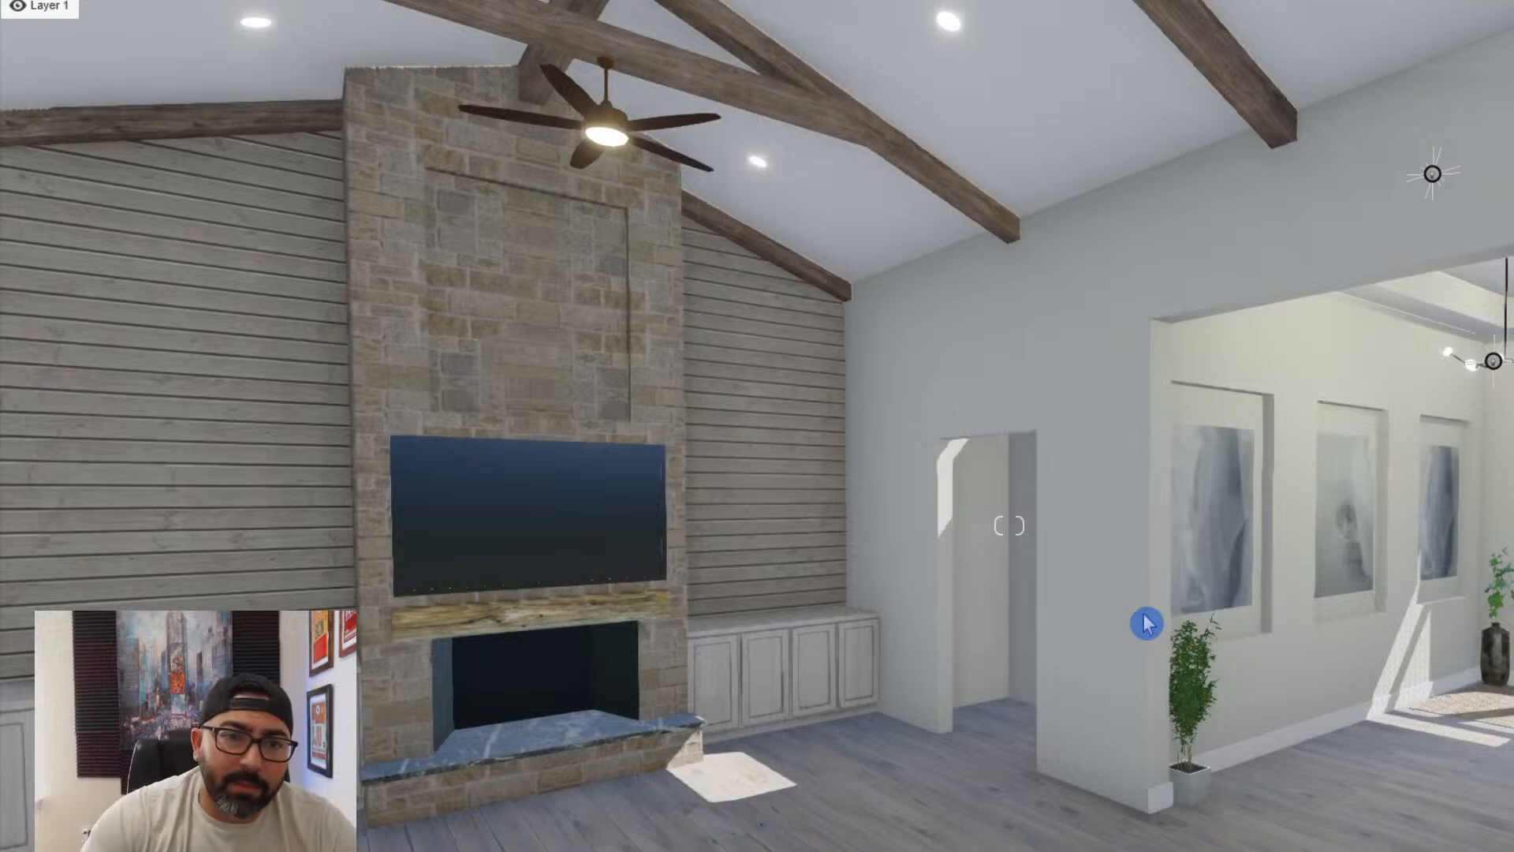
key(w)
right_drag(1099, 669, 1041, 651)
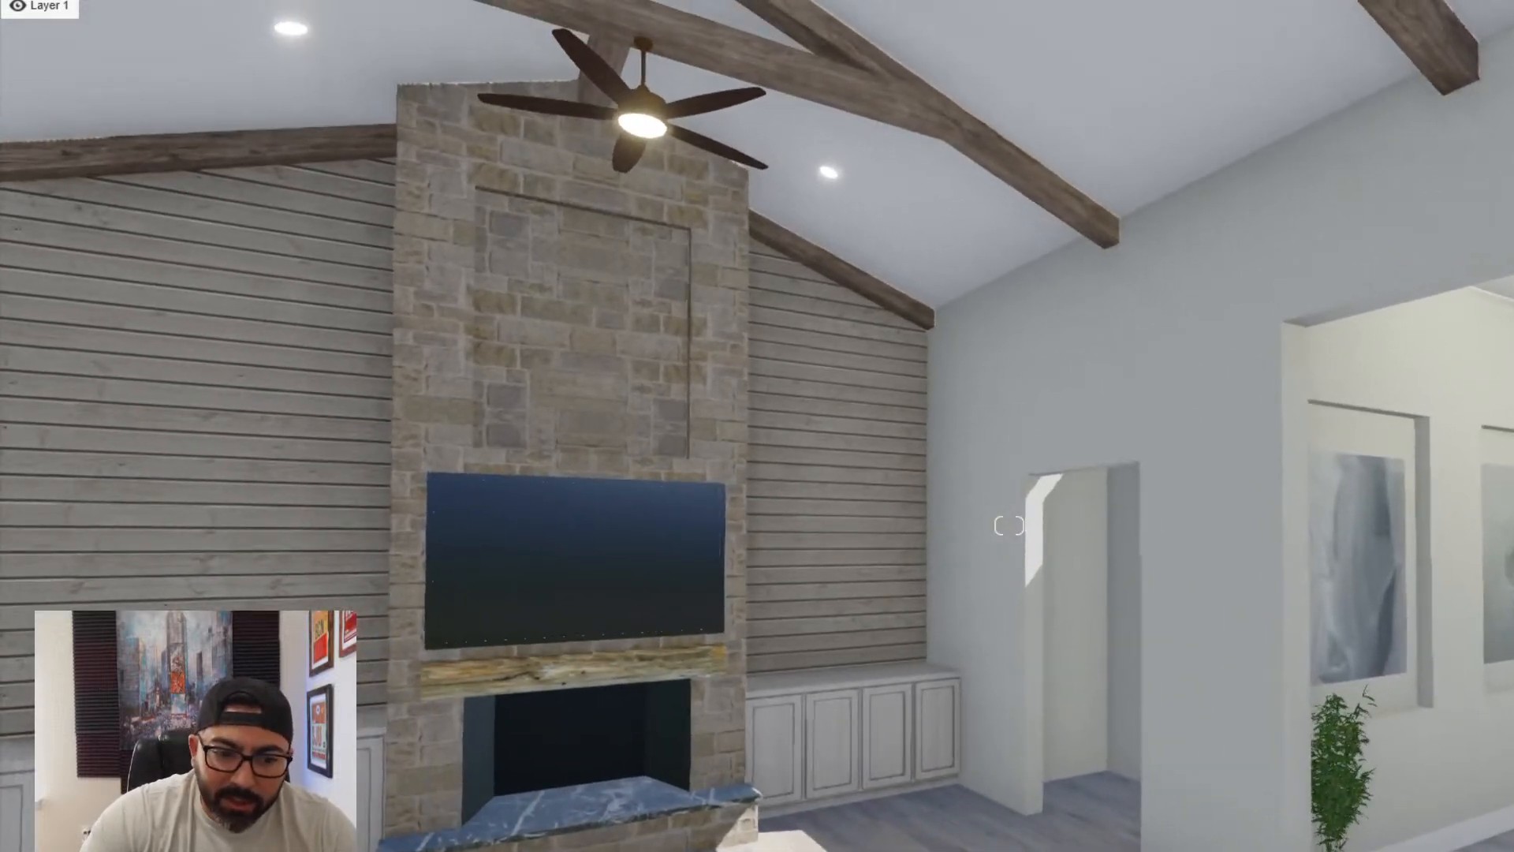
right_drag(1033, 761, 710, 784)
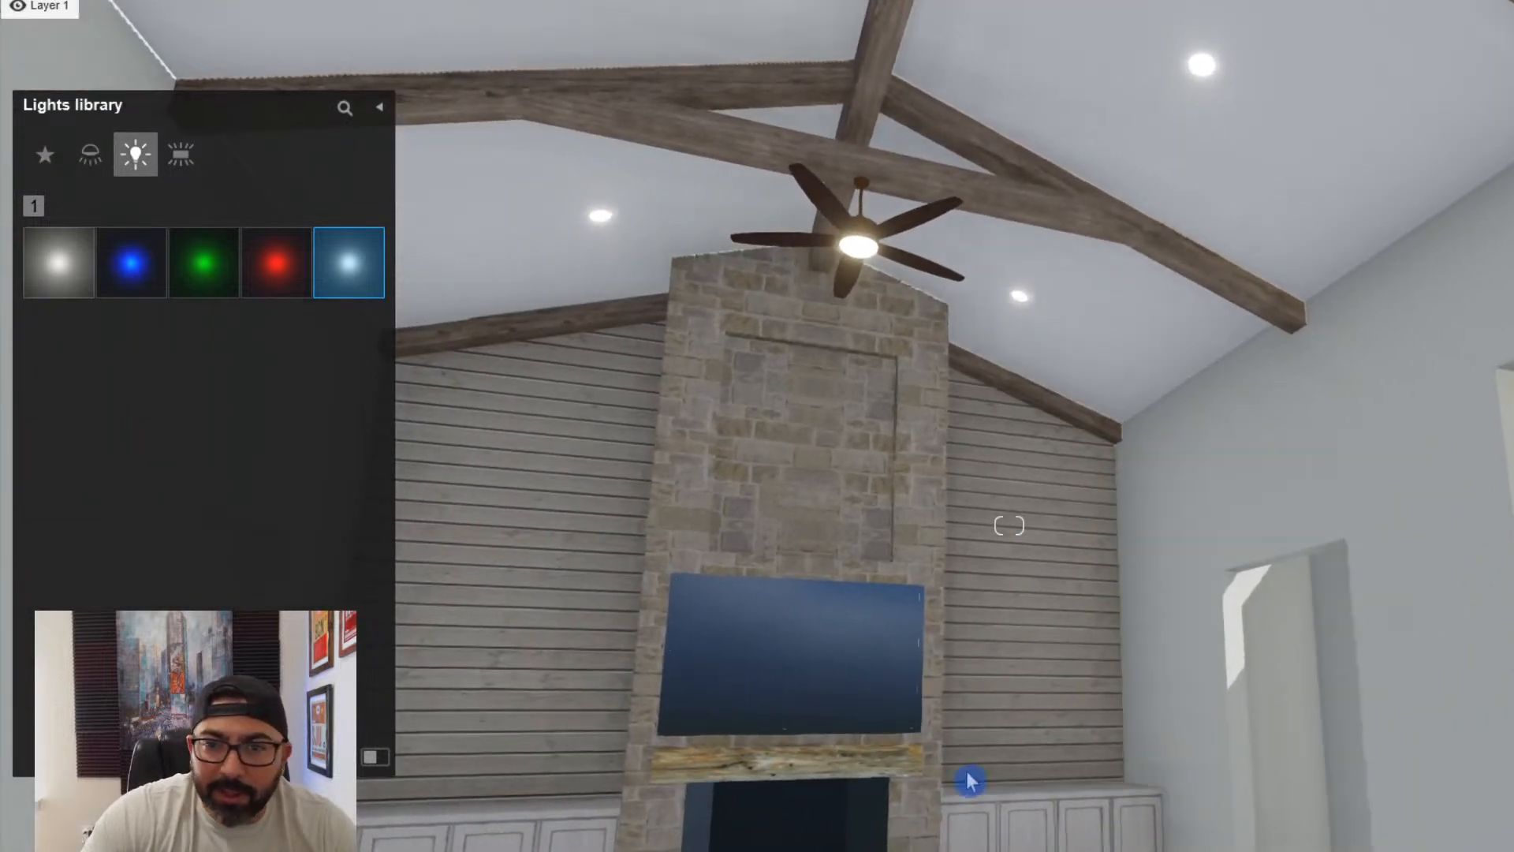
key(a)
right_drag(1010, 525, 948, 627)
key(s)
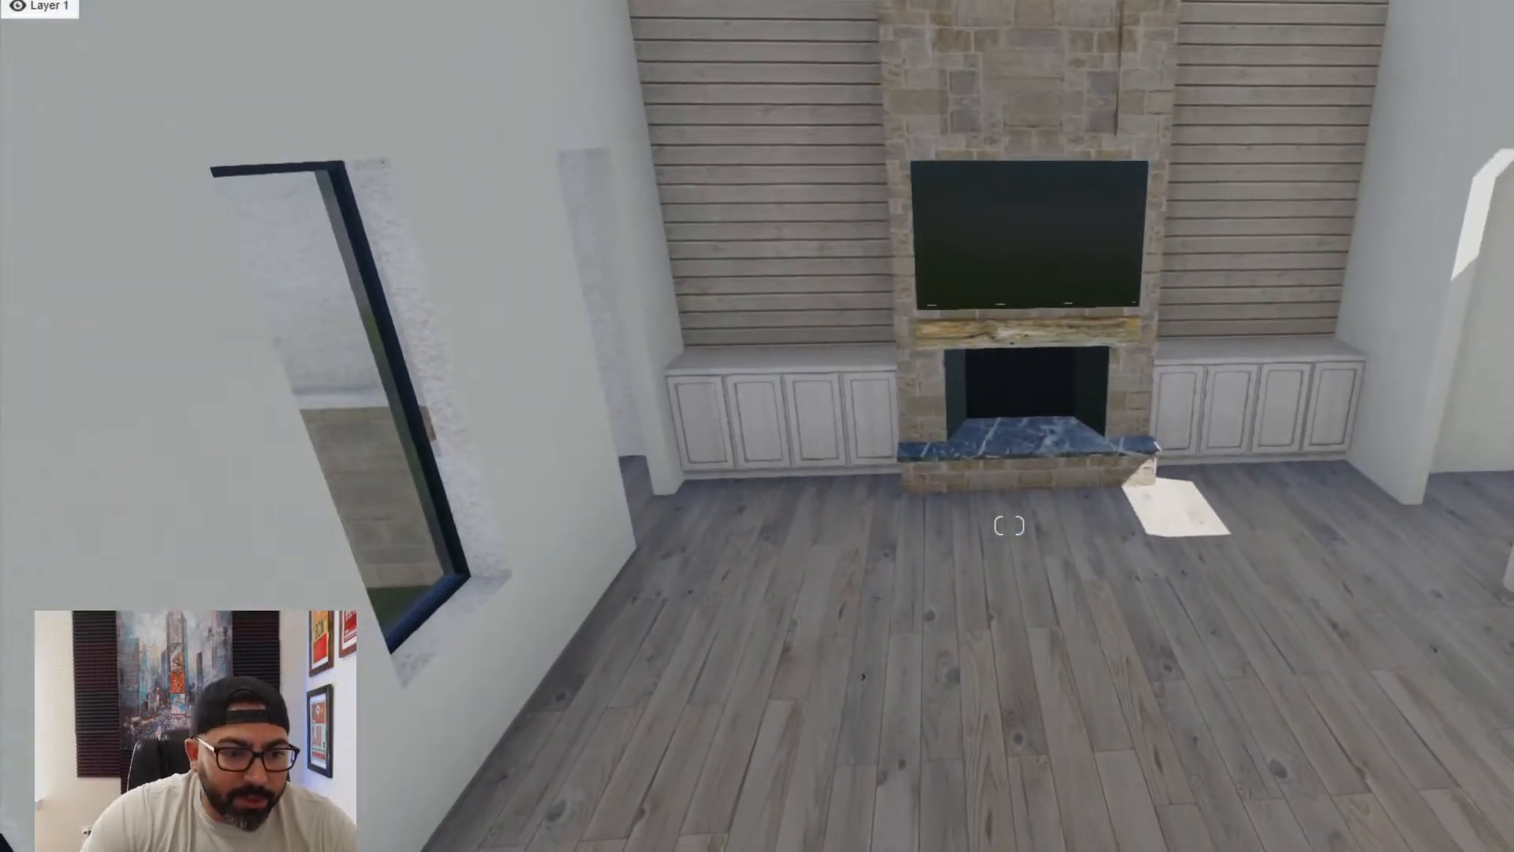
- Assign the Standard material to the wooden mantel above the fireplace and save the material change
click(1061, 347)
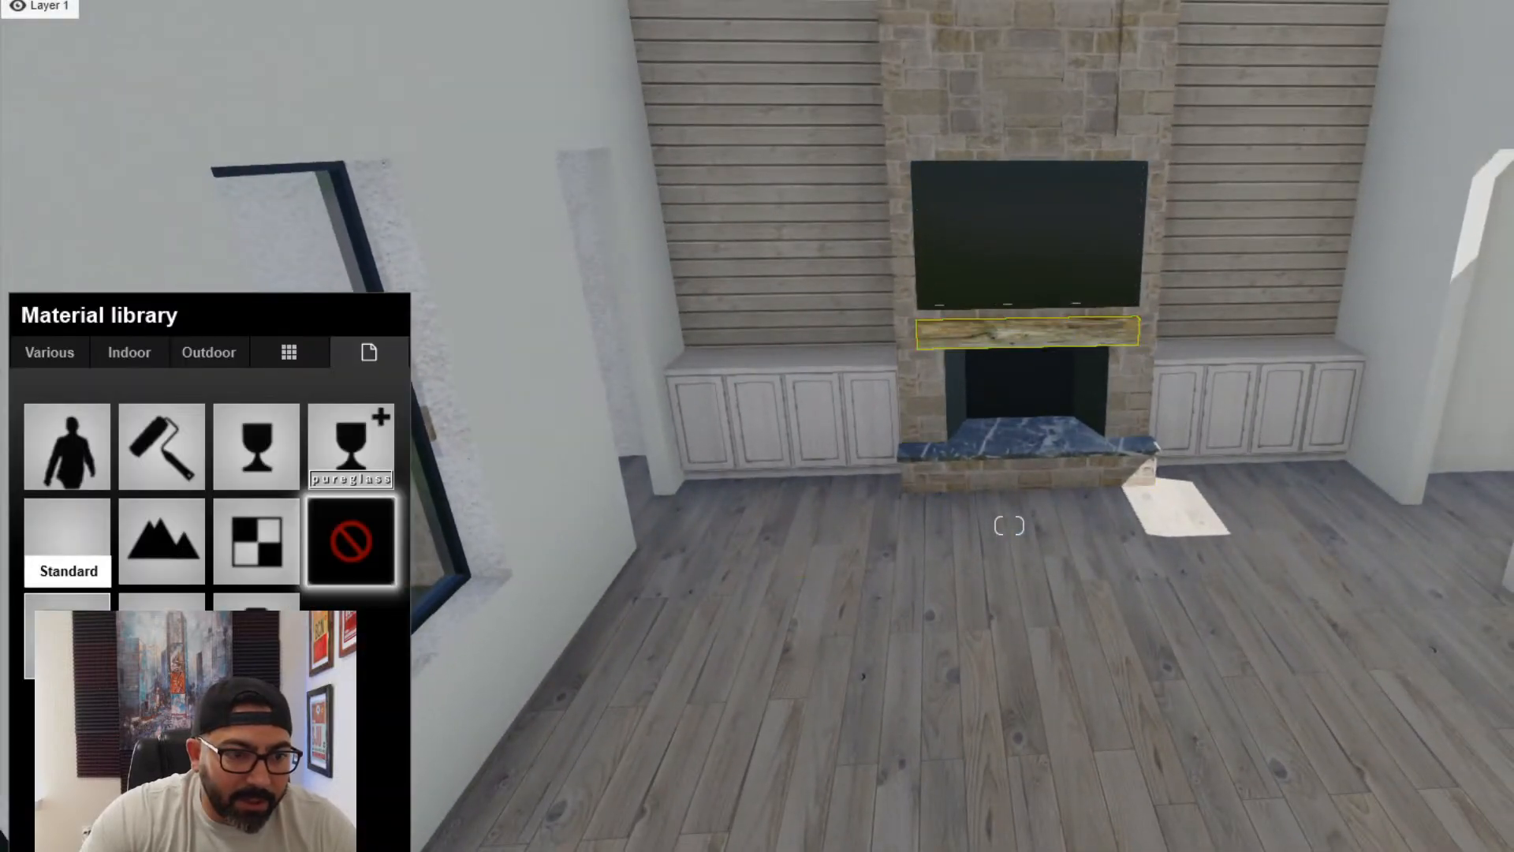
click(67, 540)
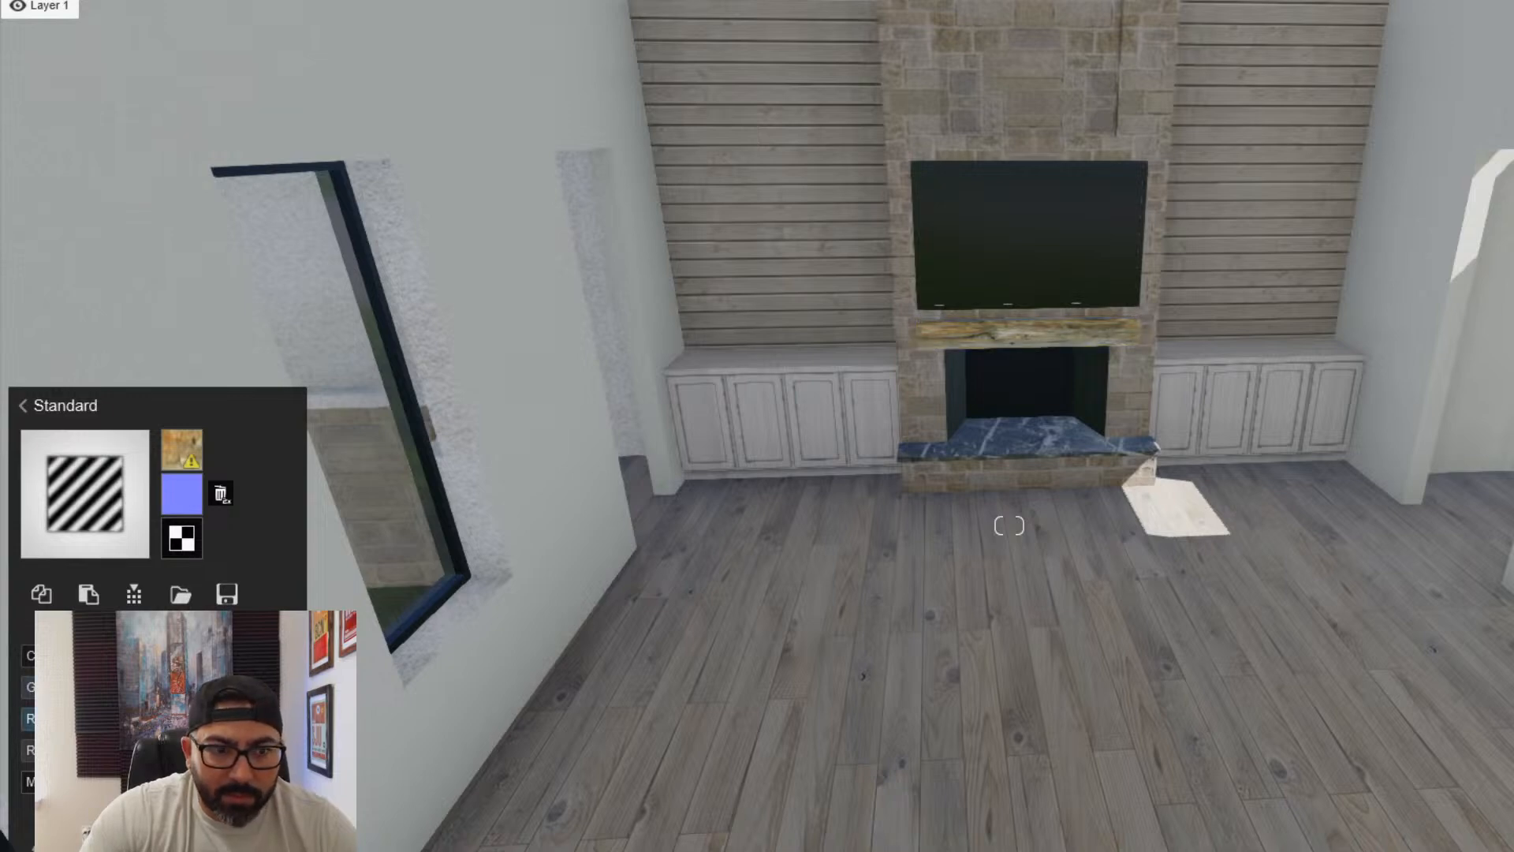
key(w)
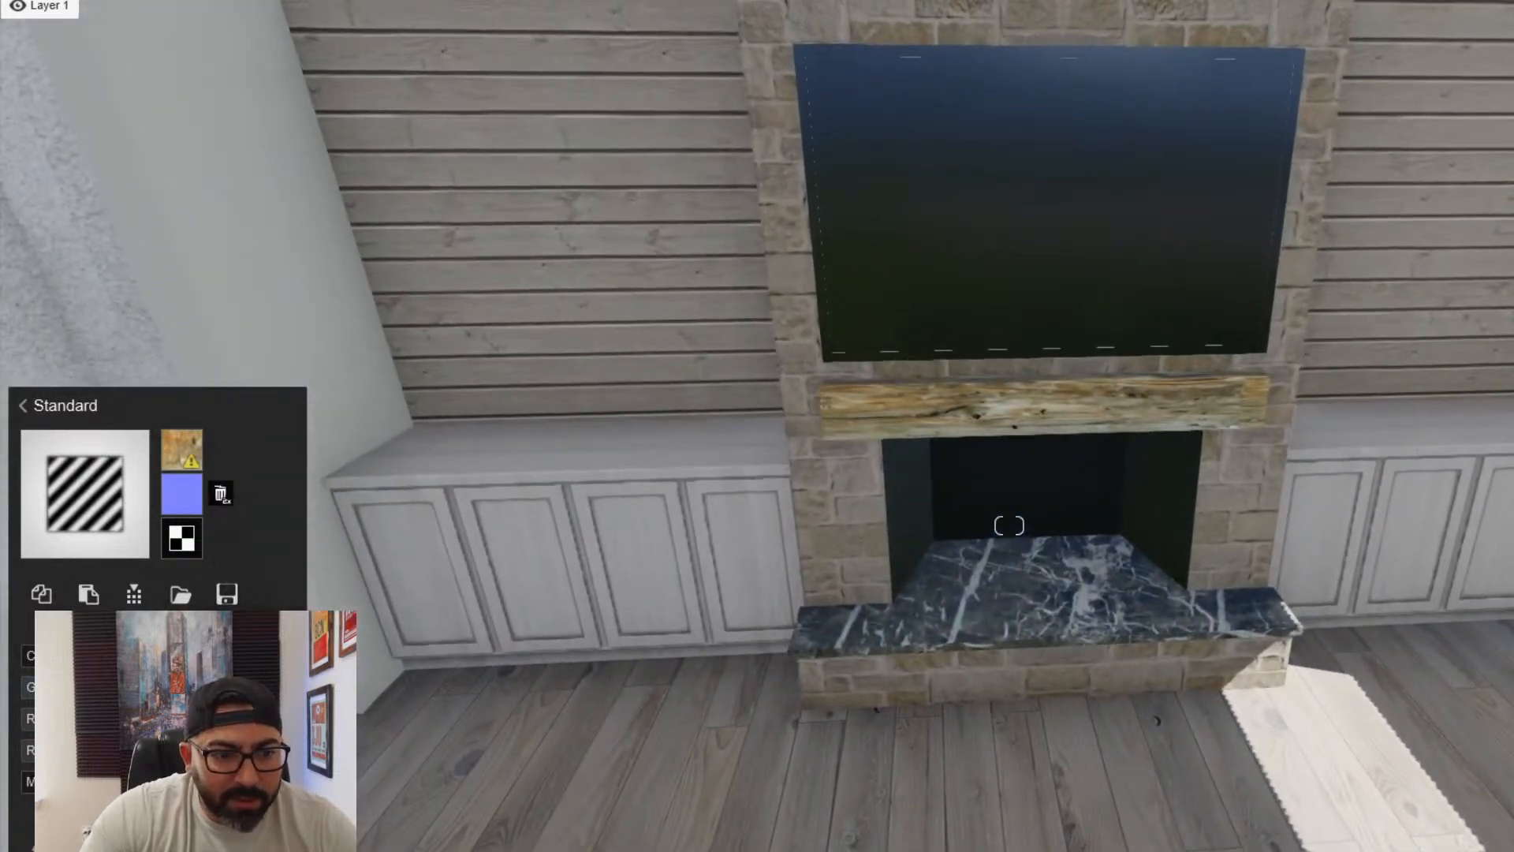
key(w)
key(s)
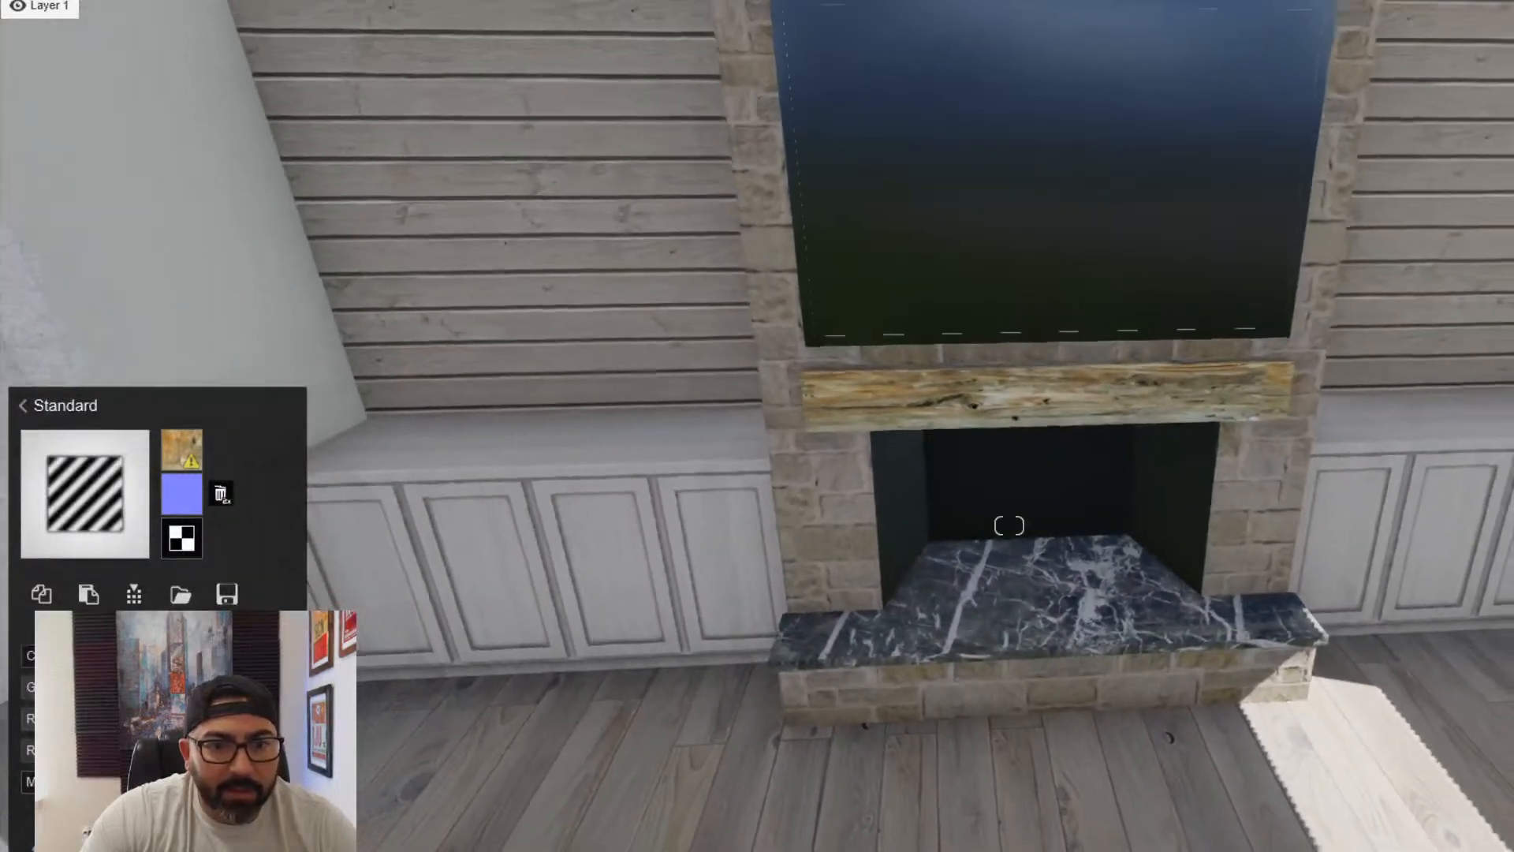
key(s)
click(1079, 798)
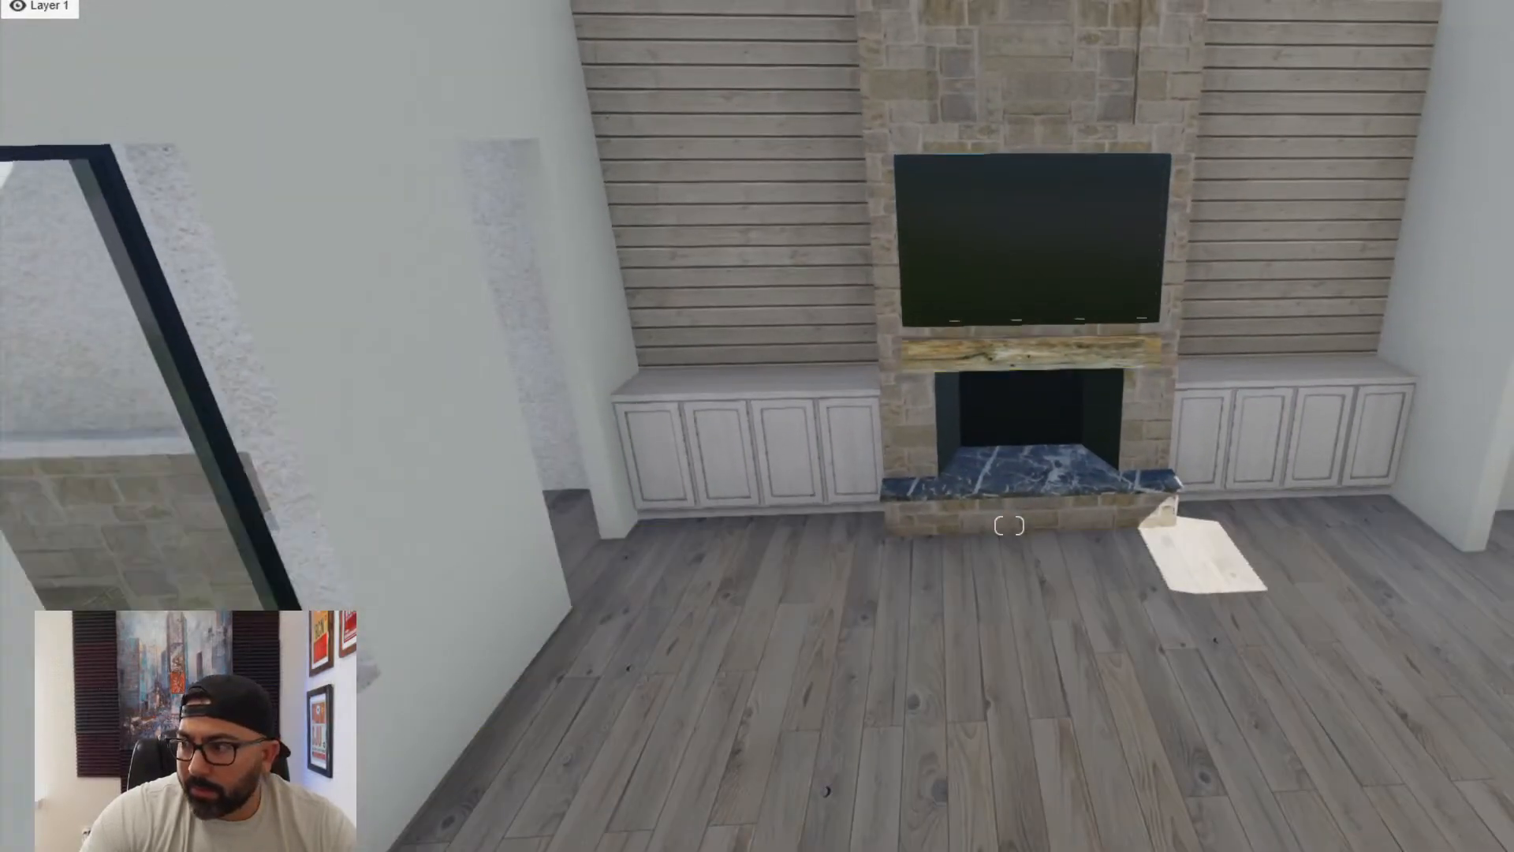
- Place the white three-seat sofa from the imported SOFAS models on the living room floor, facing the fireplace
key(d)
right_drag(1030, 768, 669, 850)
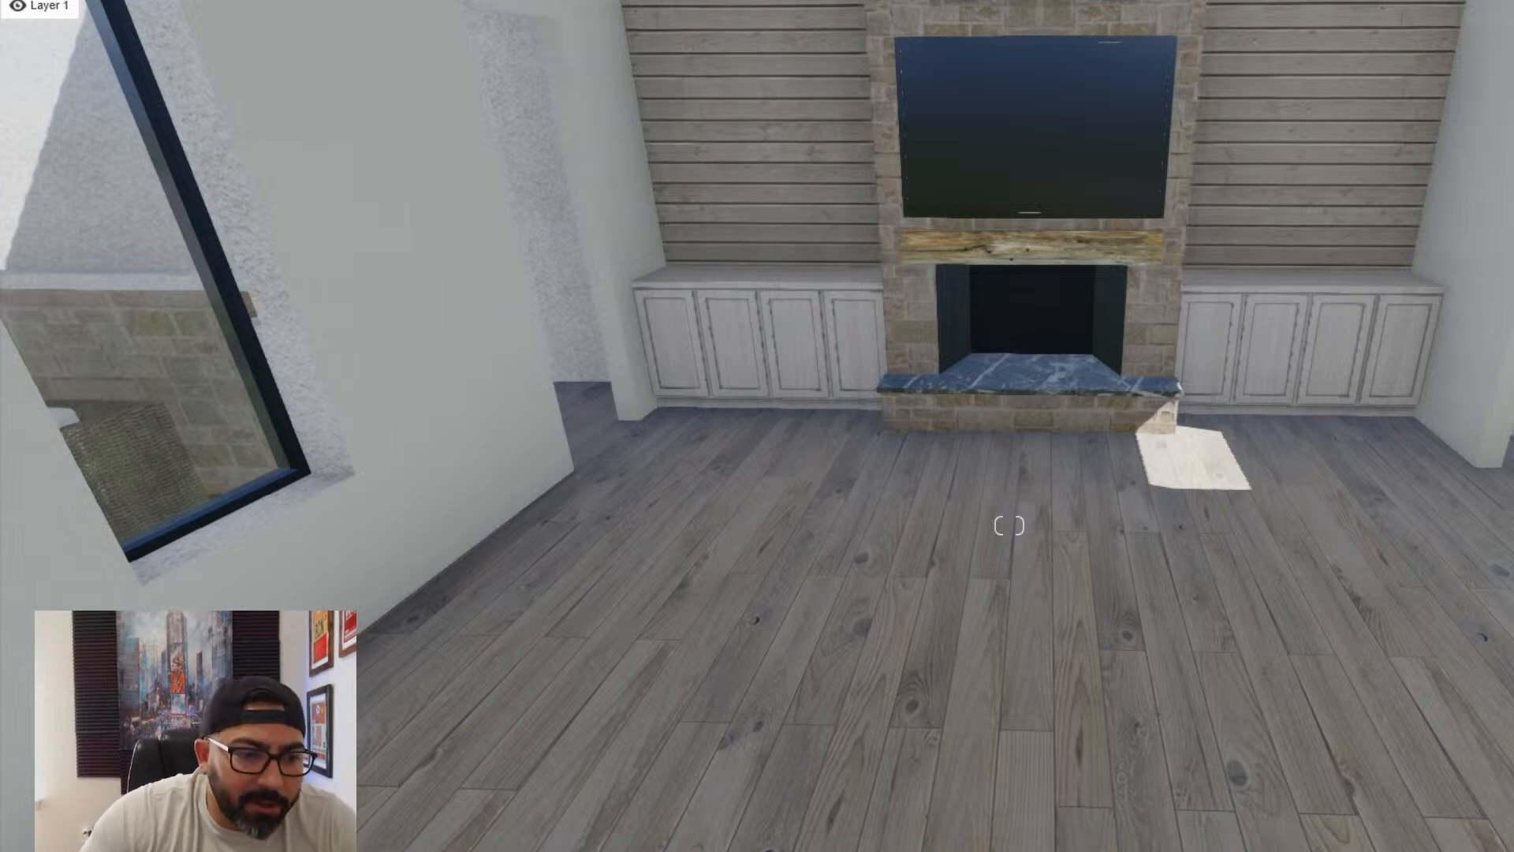
right_drag(669, 850, 505, 844)
key(s)
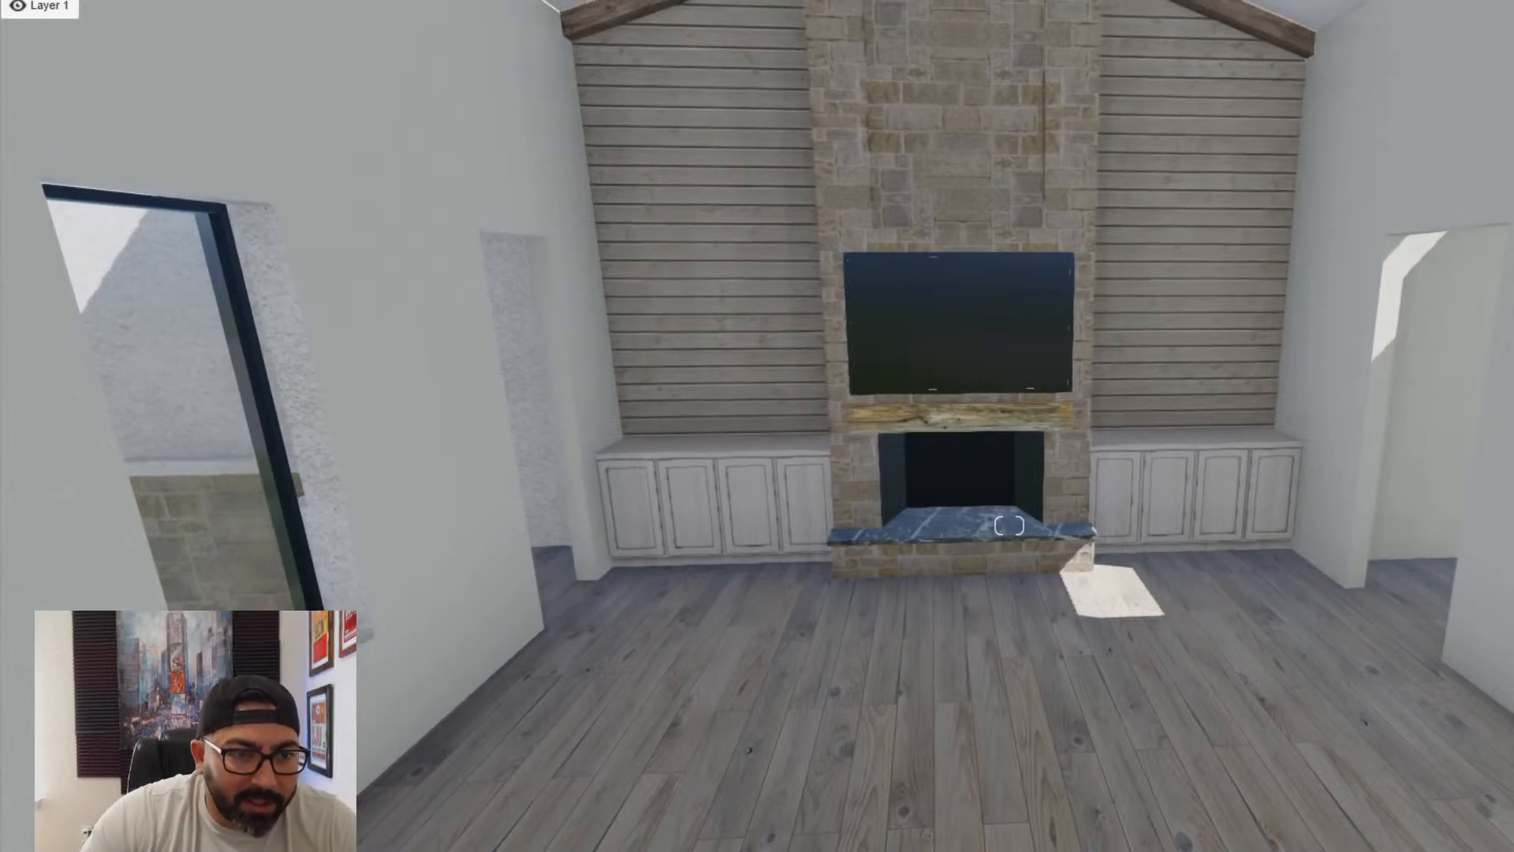
mouse_move(132, 285)
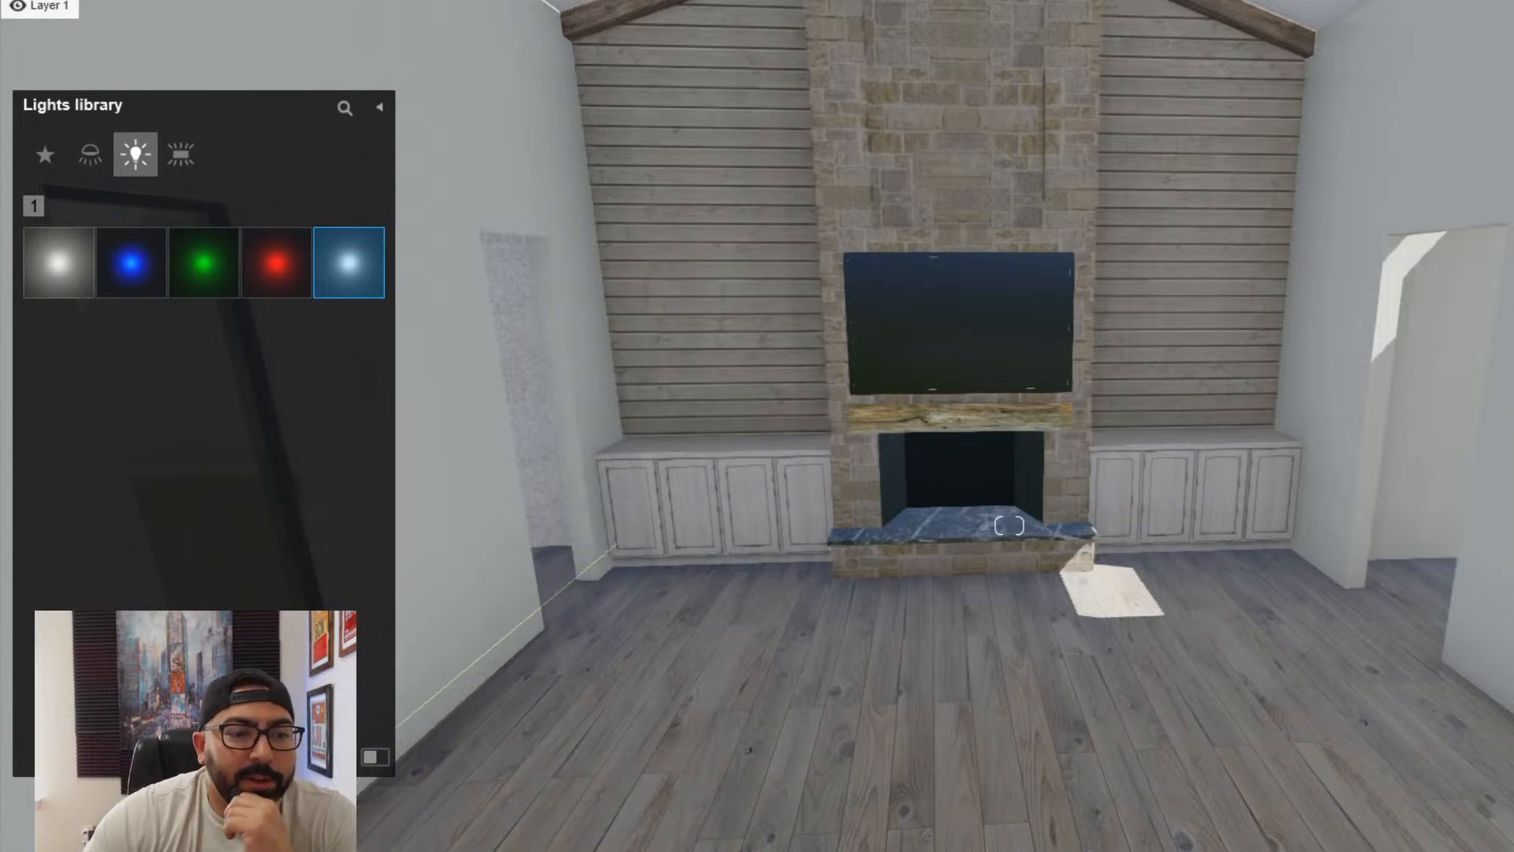
click(296, 806)
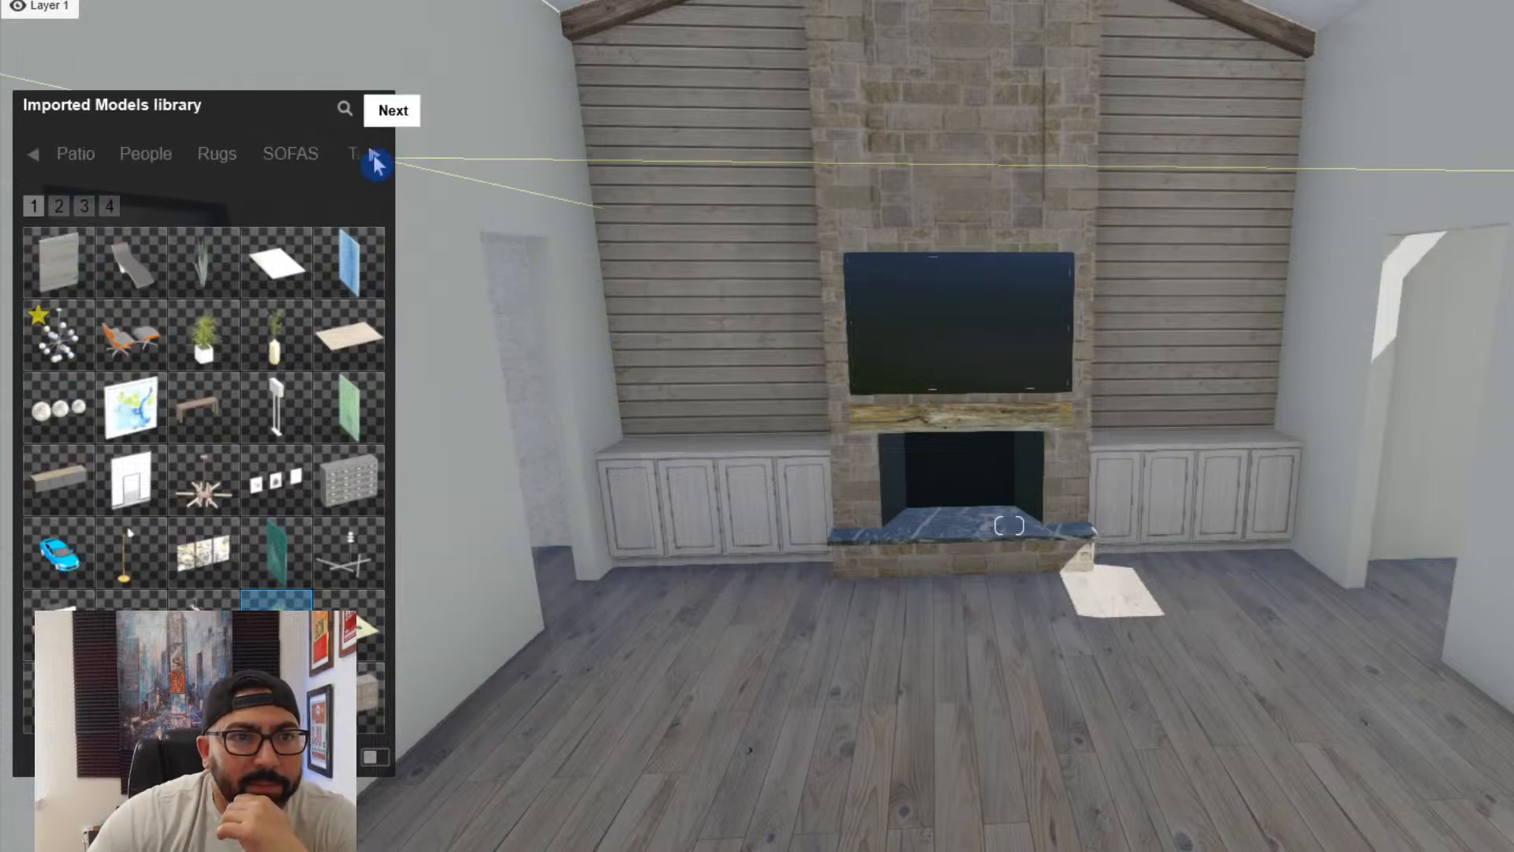
click(223, 174)
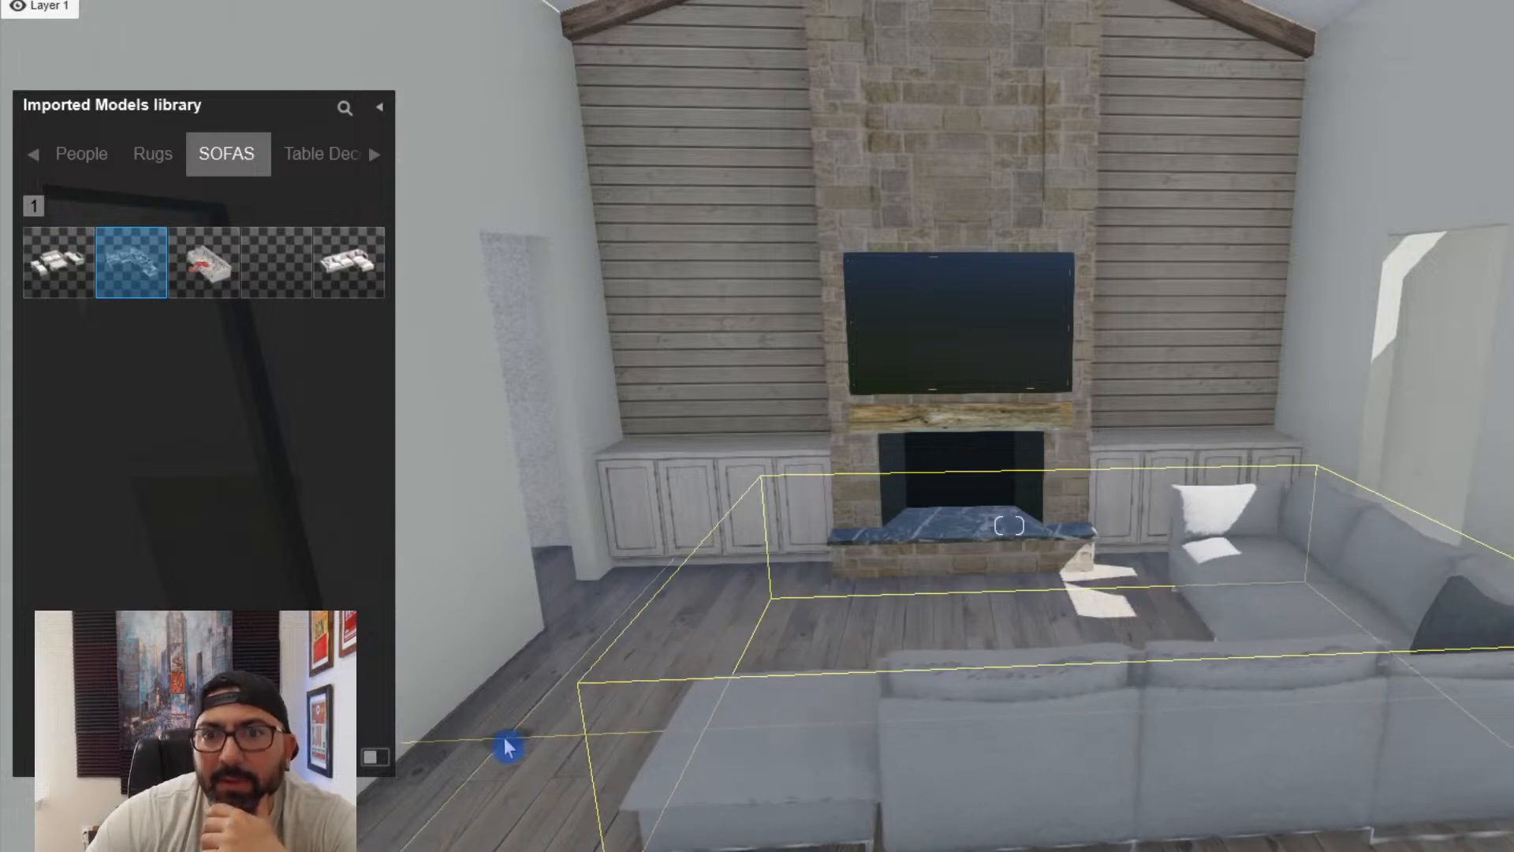
mouse_move(207, 295)
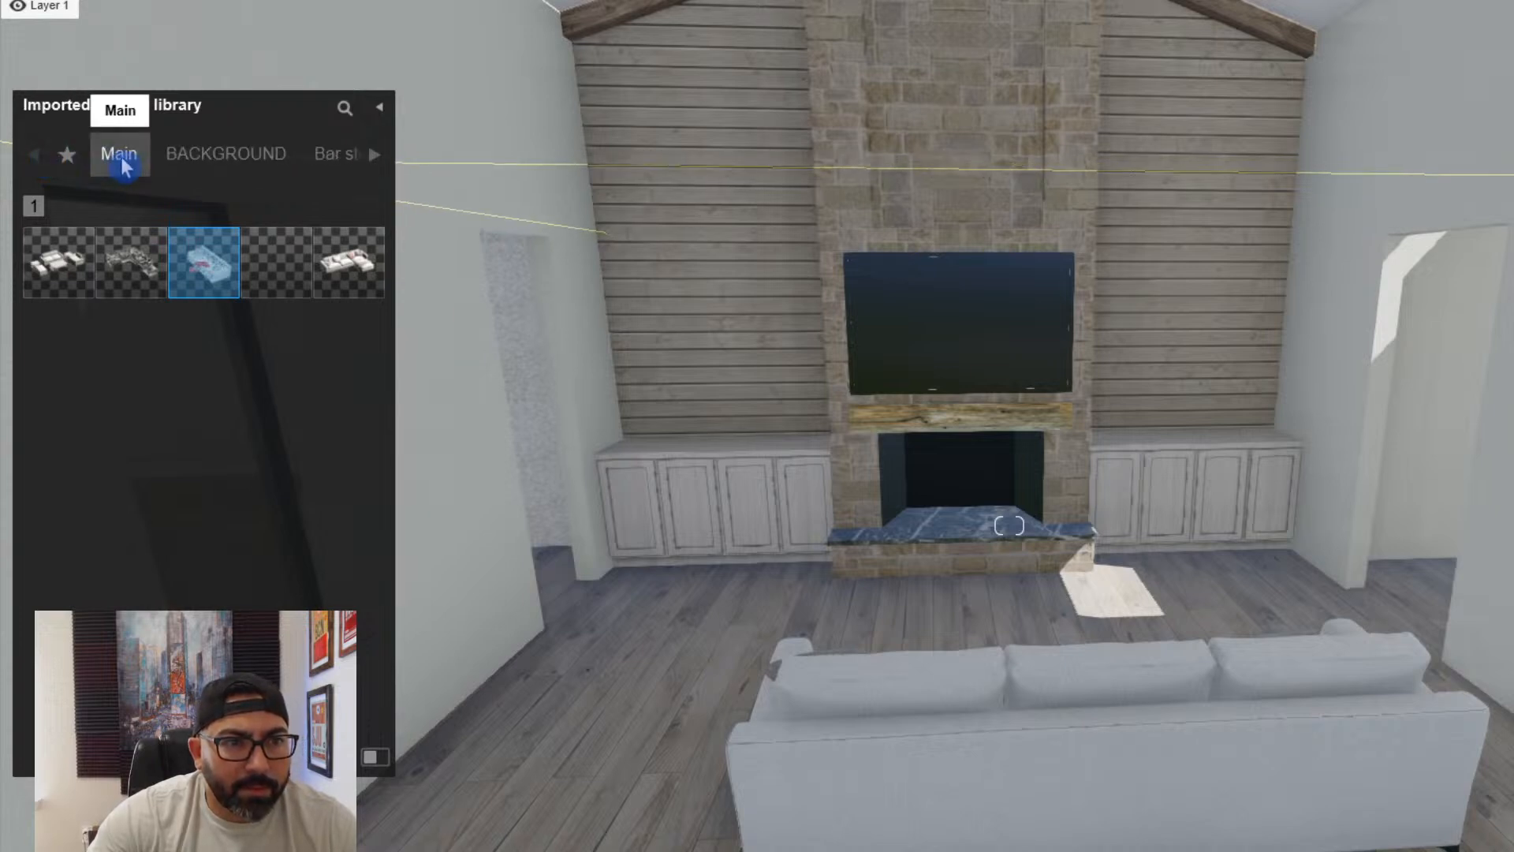
- Place the imported Eames Lounge with Ottoman between the sofa and the window wall, turned toward the fireplace
click(120, 155)
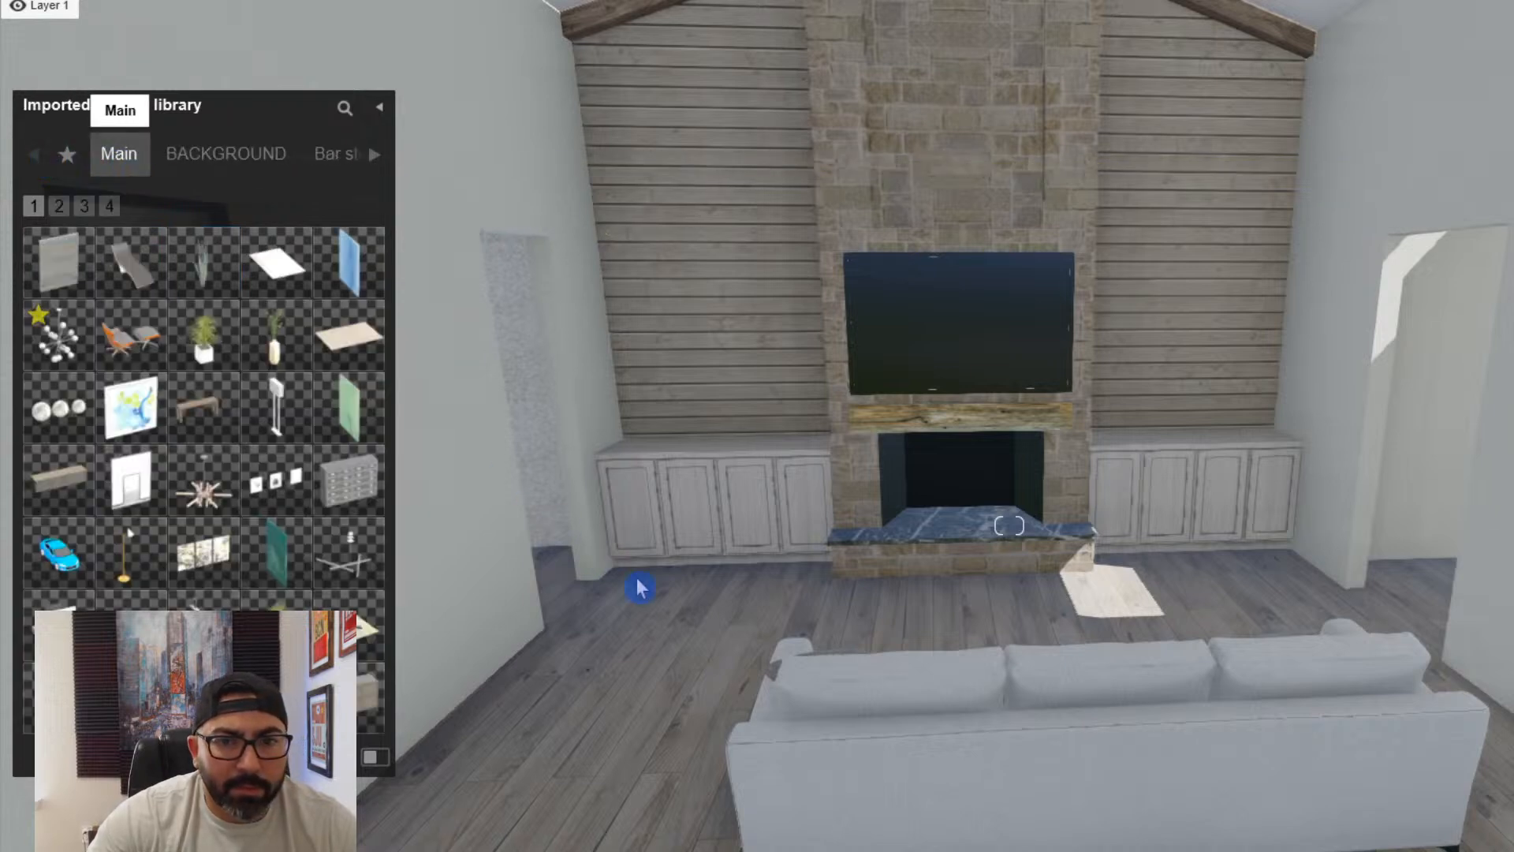
click(129, 362)
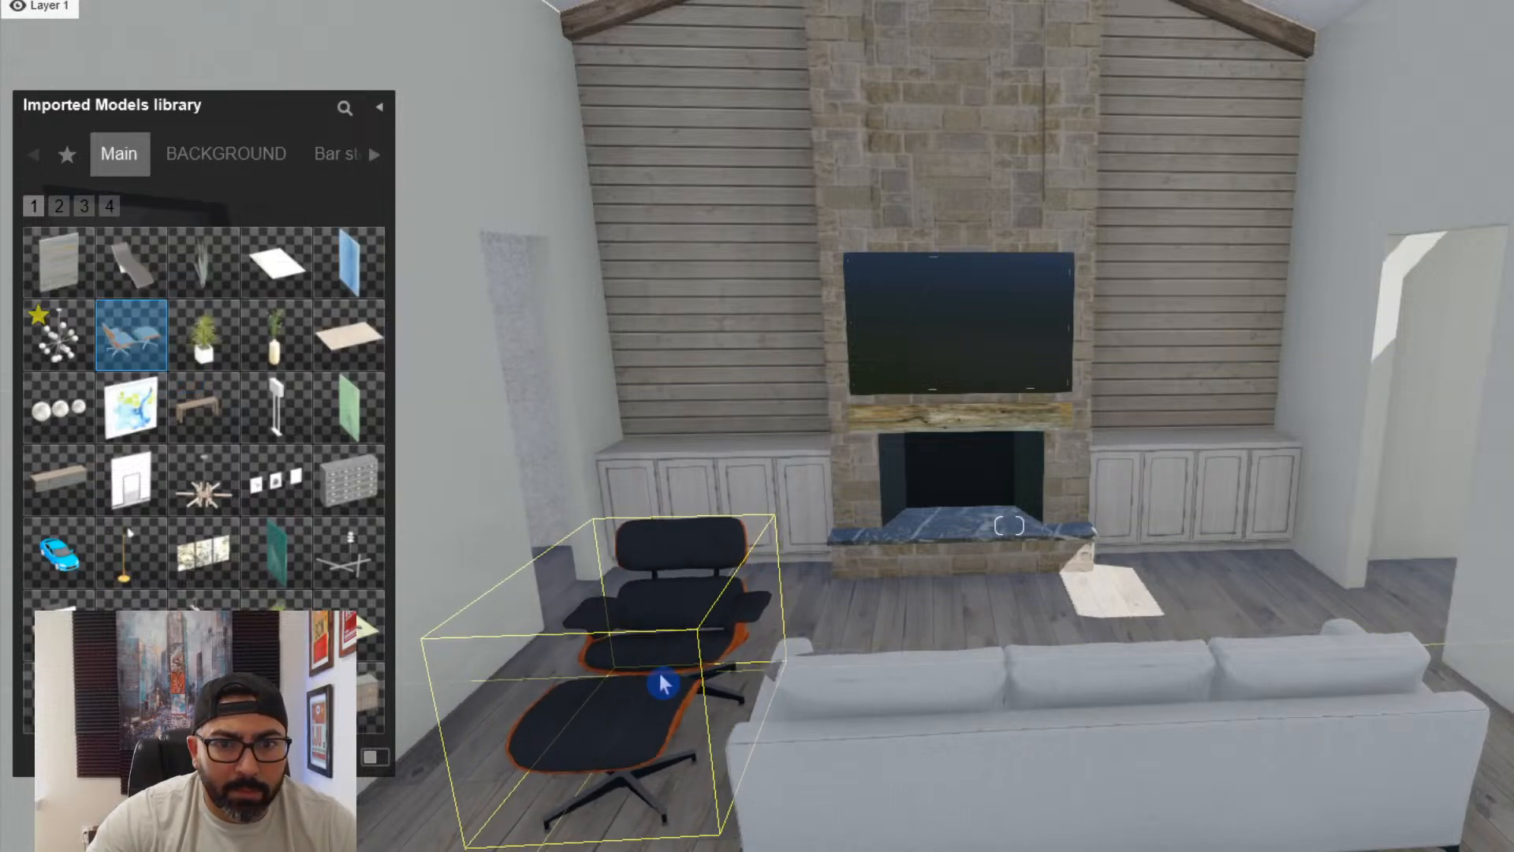
click(663, 684)
right_drag(663, 684, 611, 720)
click(770, 846)
- Move the white sofa farther away from the fireplace and slightly closer to the window wall
drag(1379, 503, 1334, 608)
right_drag(1312, 613, 1179, 656)
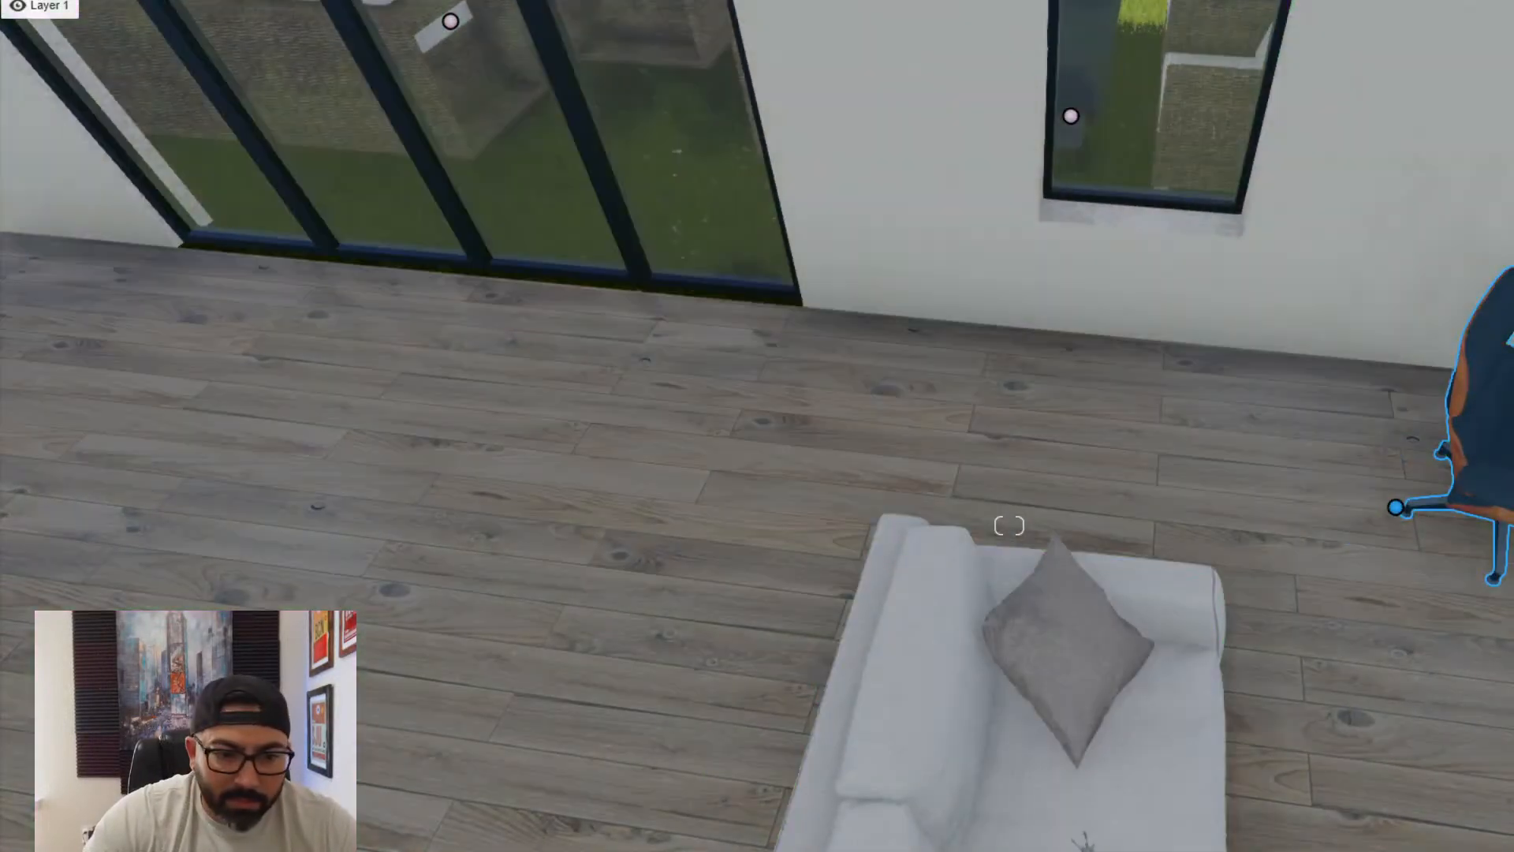
right_drag(729, 816, 804, 840)
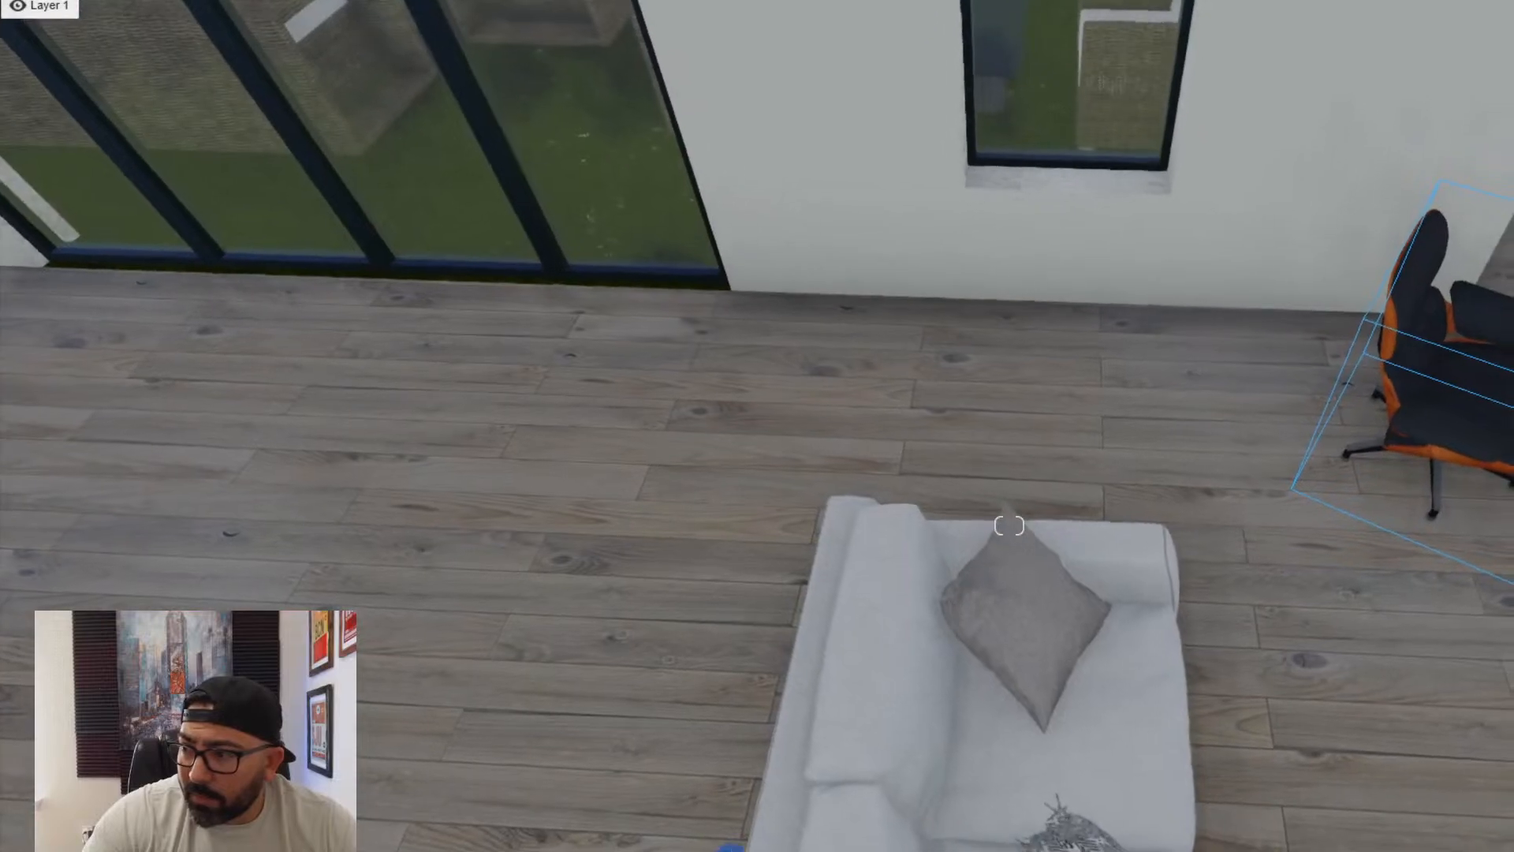
right_drag(898, 701, 905, 755)
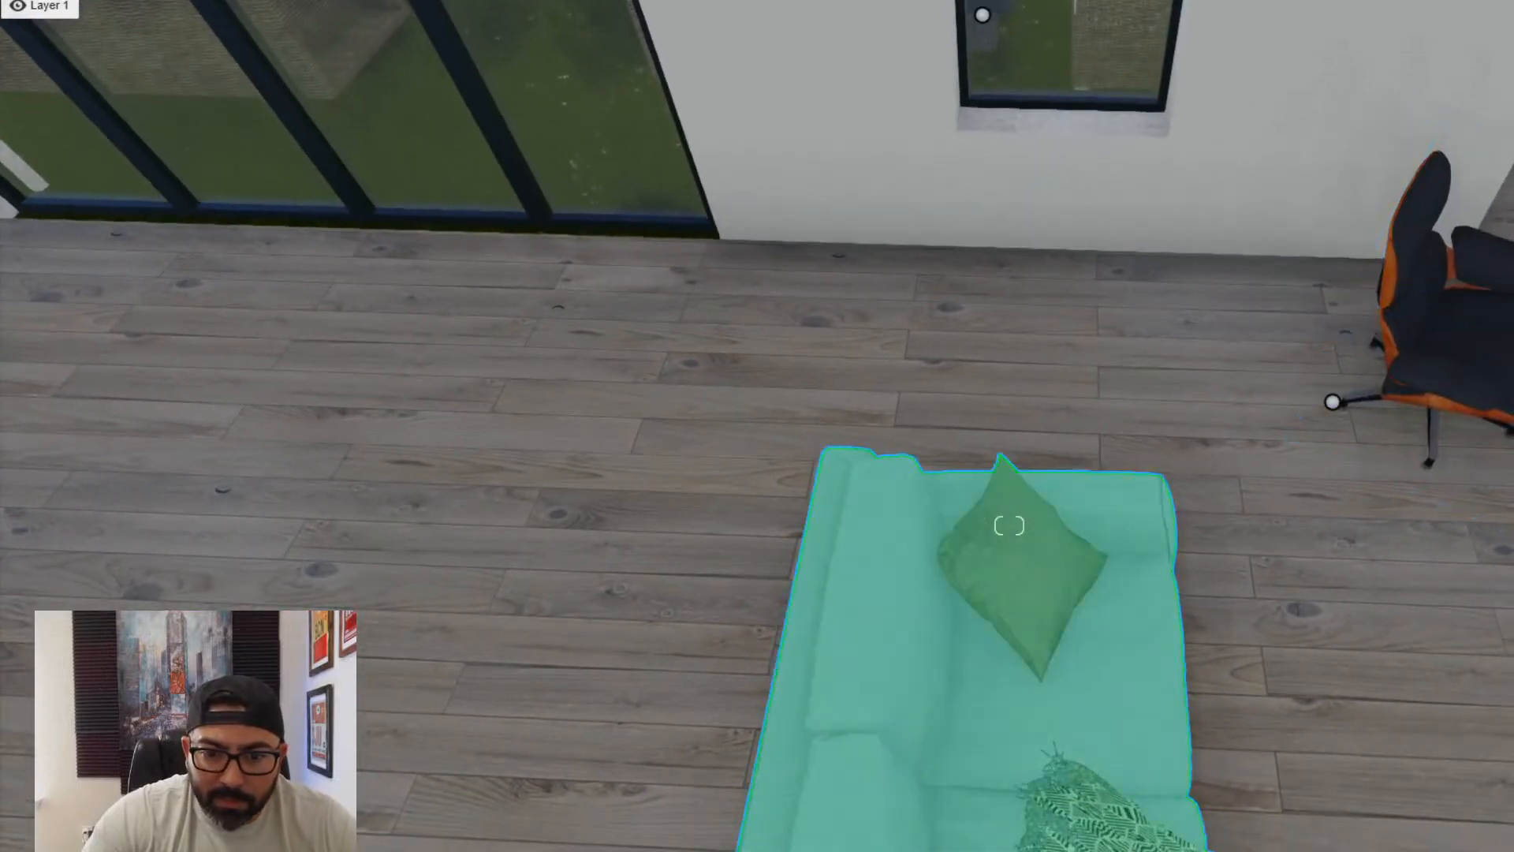
right_drag(985, 820, 967, 844)
scroll(967, 794, down, 2)
mouse_move(957, 772)
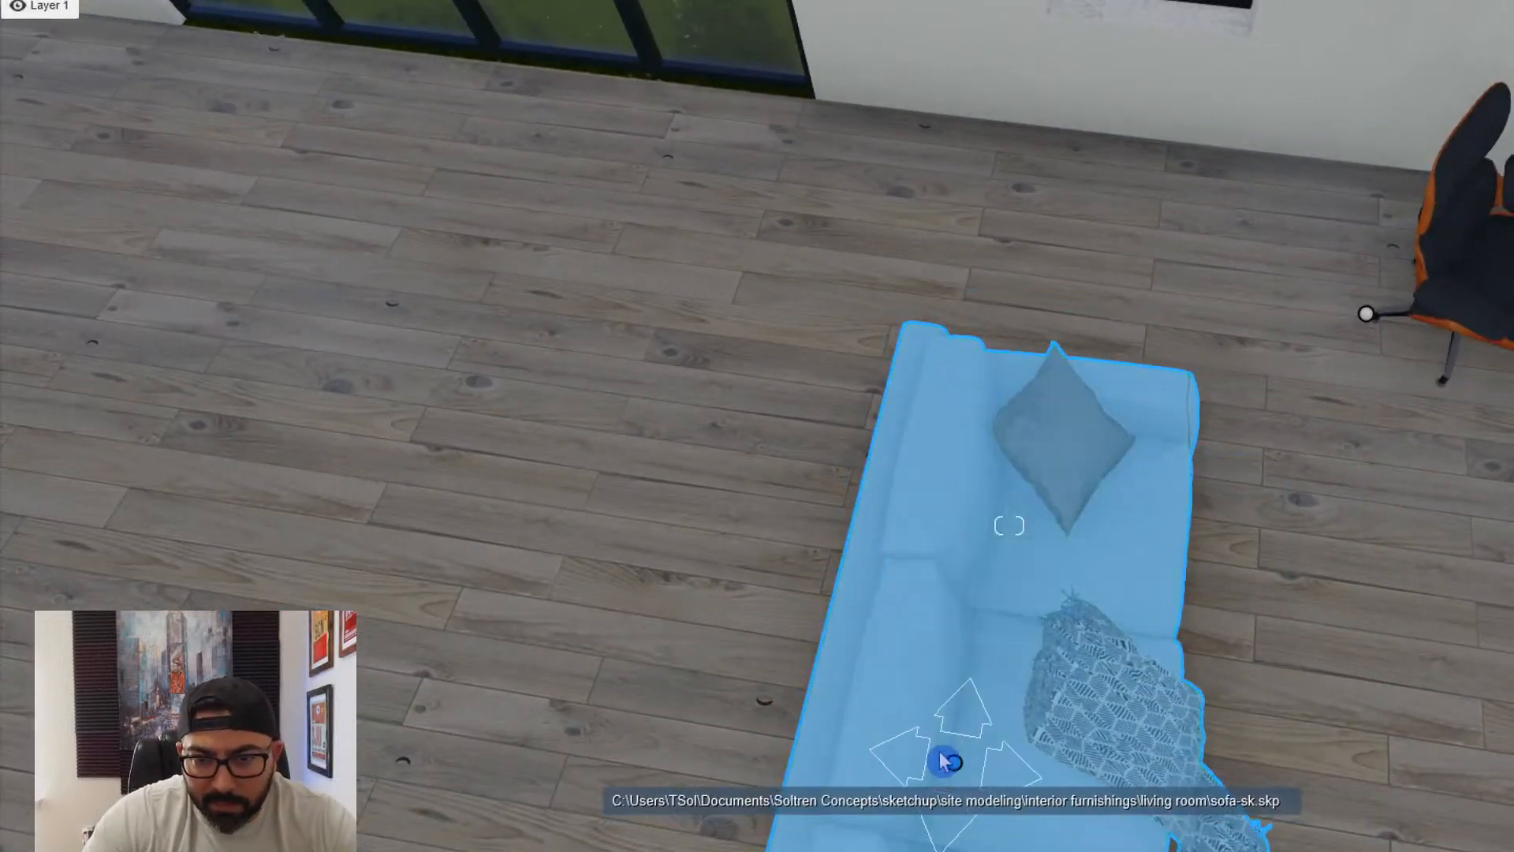
drag(946, 761, 713, 677)
- Move the lounge chair and ottoman back beside the sofa's window-side end and fine-tune both pieces' positions
mouse_move(1366, 313)
drag(1366, 314, 1021, 340)
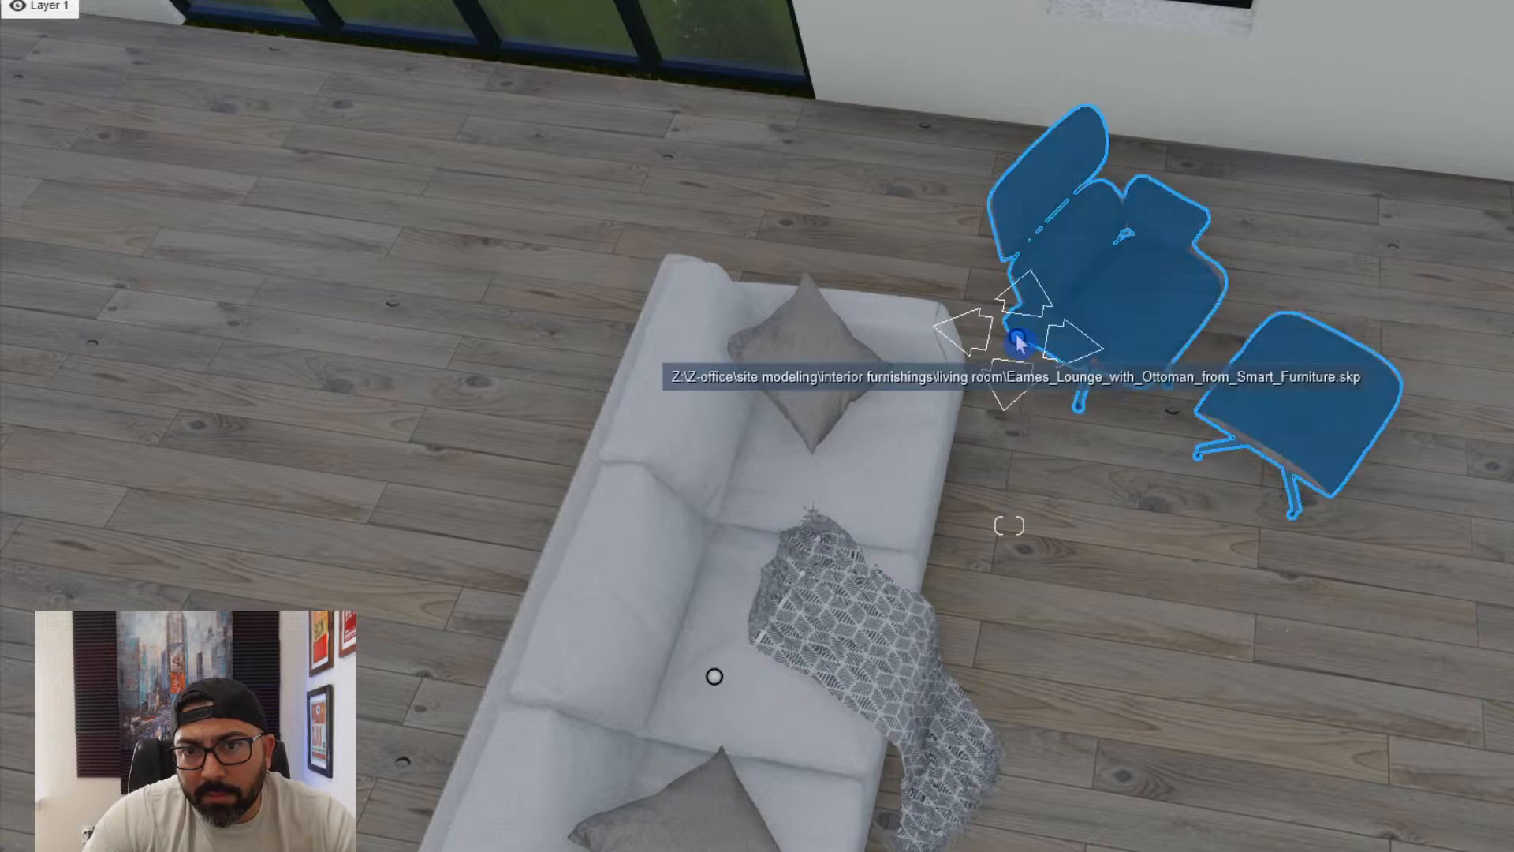
right_drag(1128, 497, 1356, 481)
right_drag(316, 671, 888, 690)
mouse_move(973, 674)
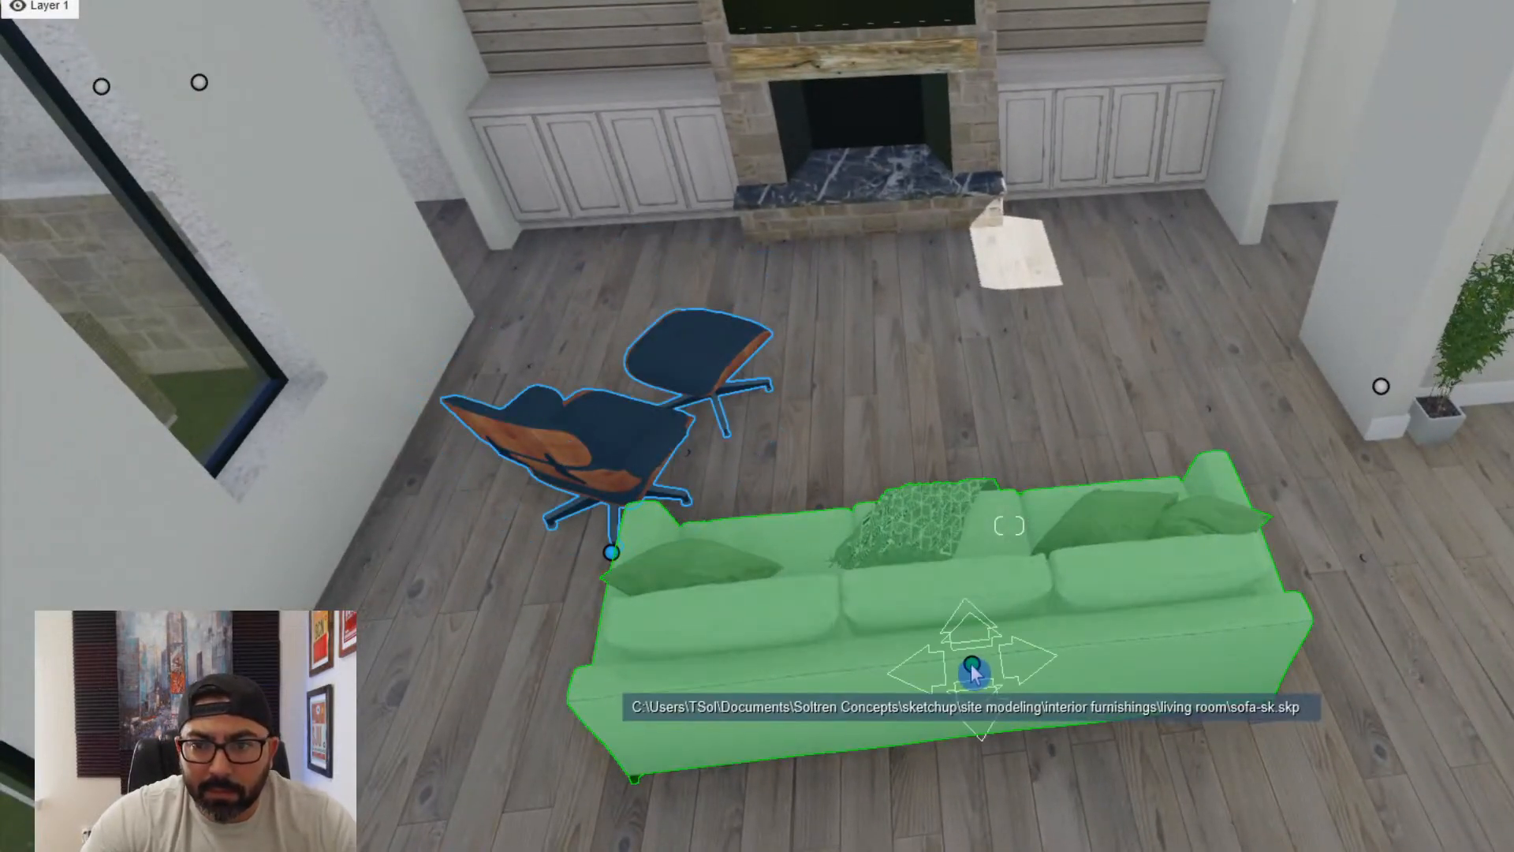
drag(972, 670, 984, 679)
drag(611, 557, 568, 567)
- Place the grey imported rug DDR833RPSX1100Y between the sofa and fireplace and rotate it a quarter turn to run along the sofa
click(161, 816)
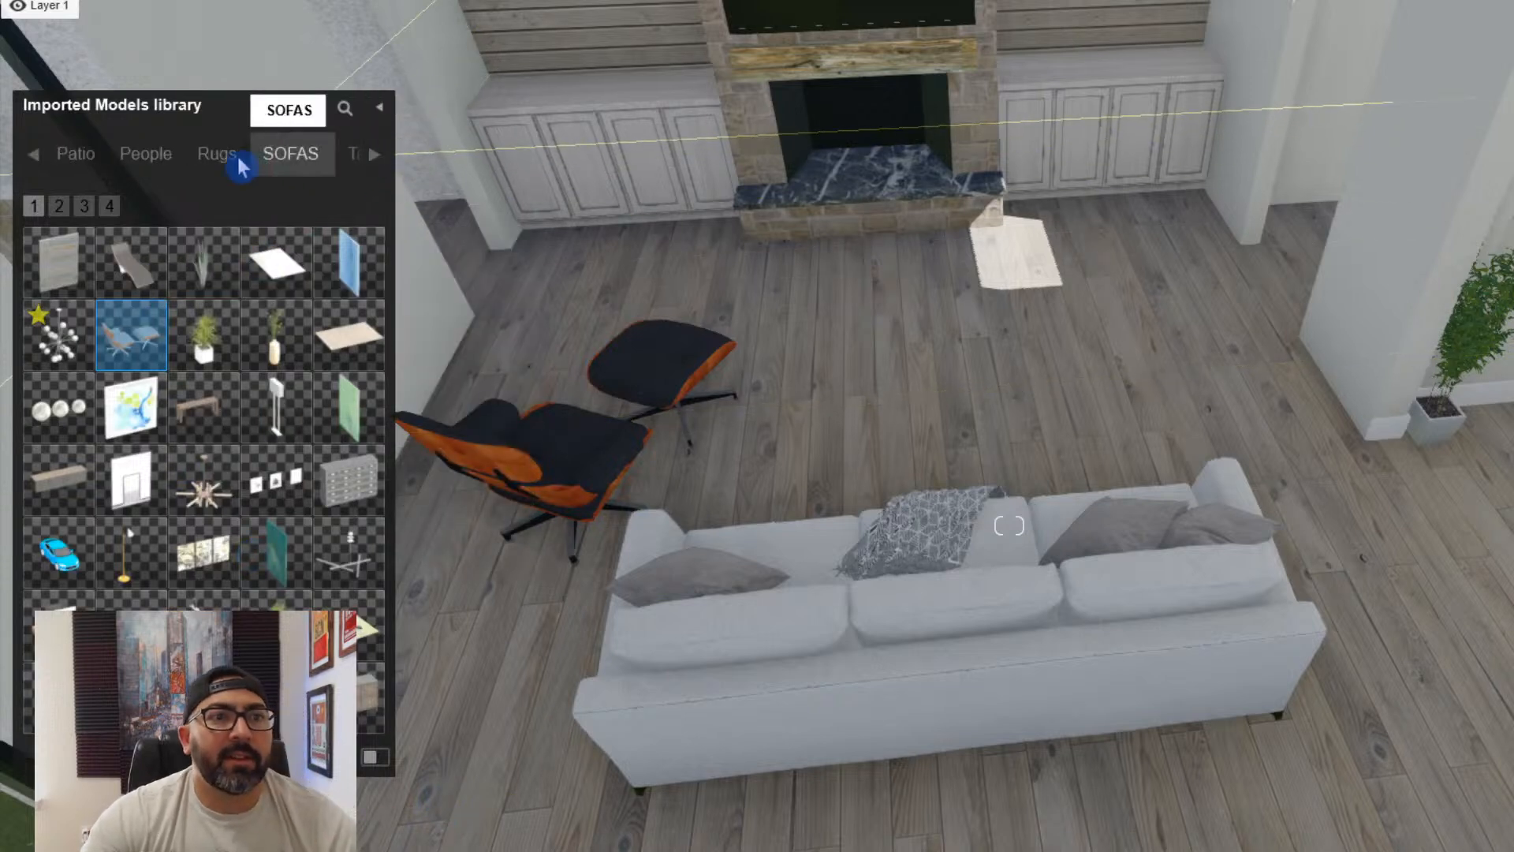
click(217, 154)
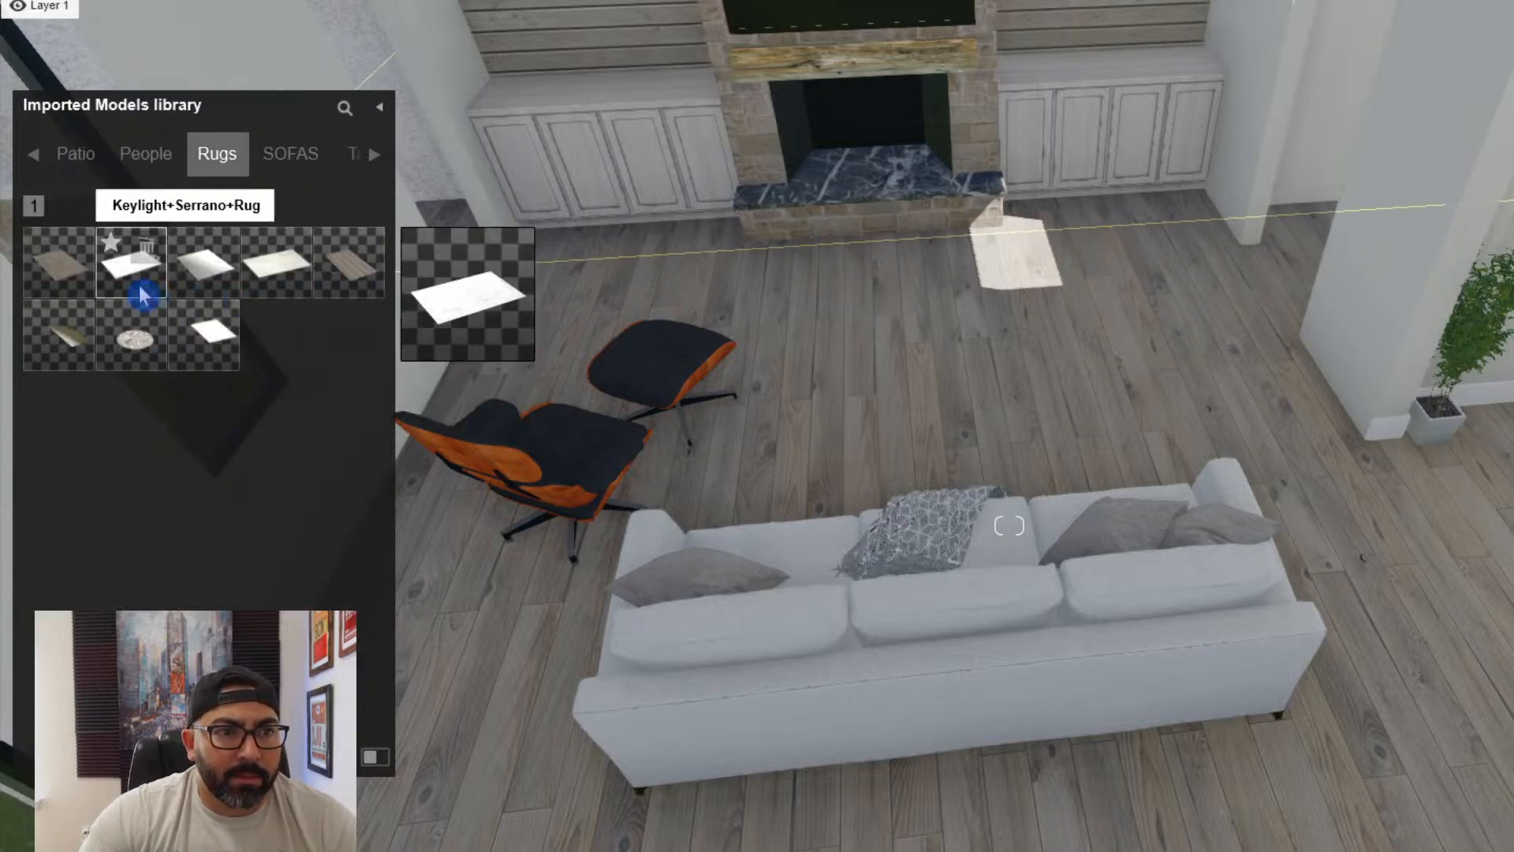
click(140, 288)
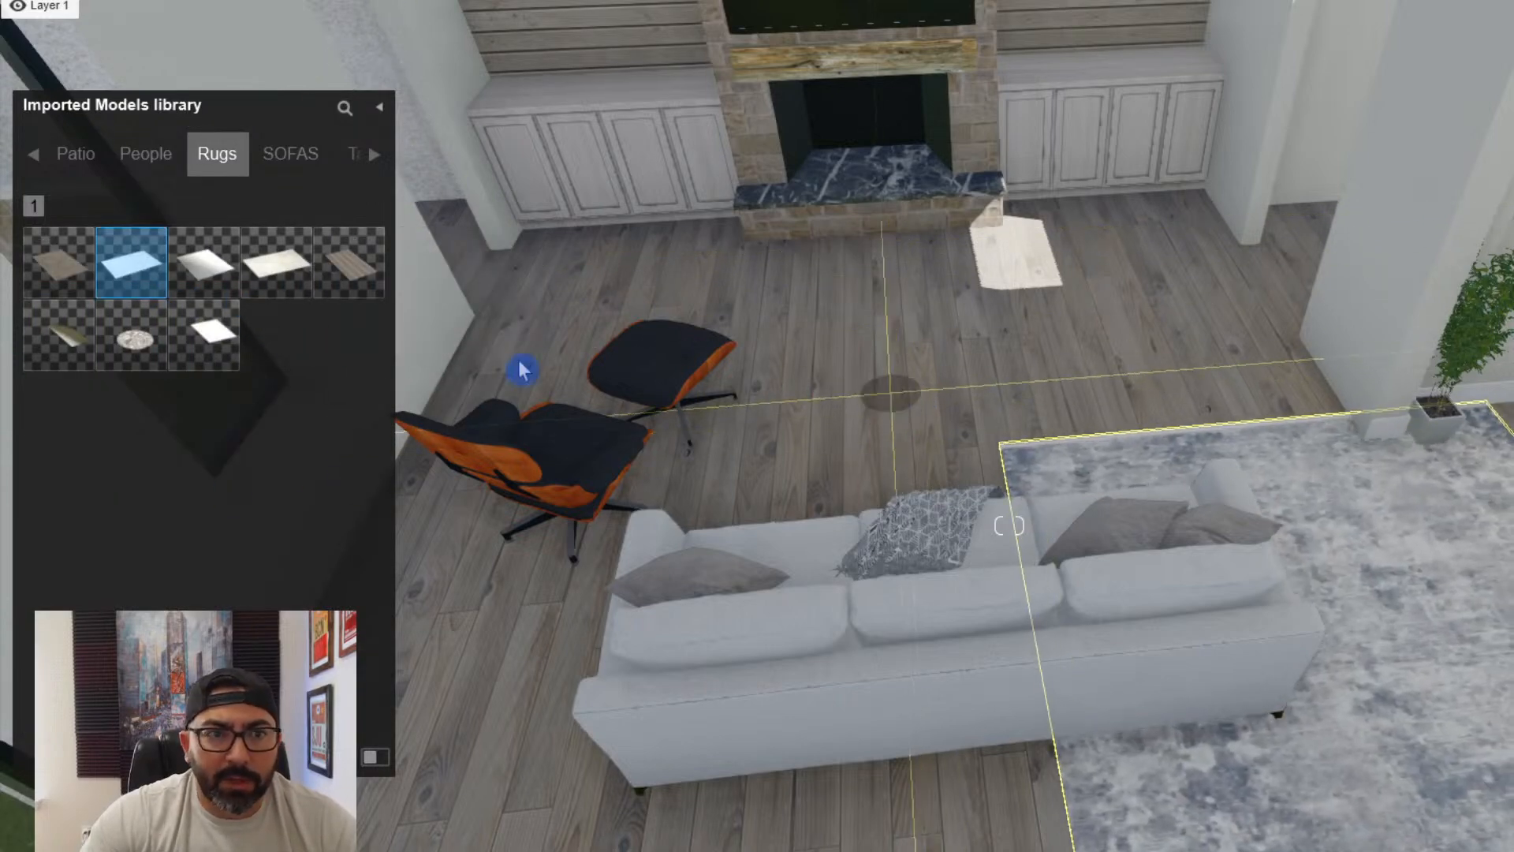
click(263, 274)
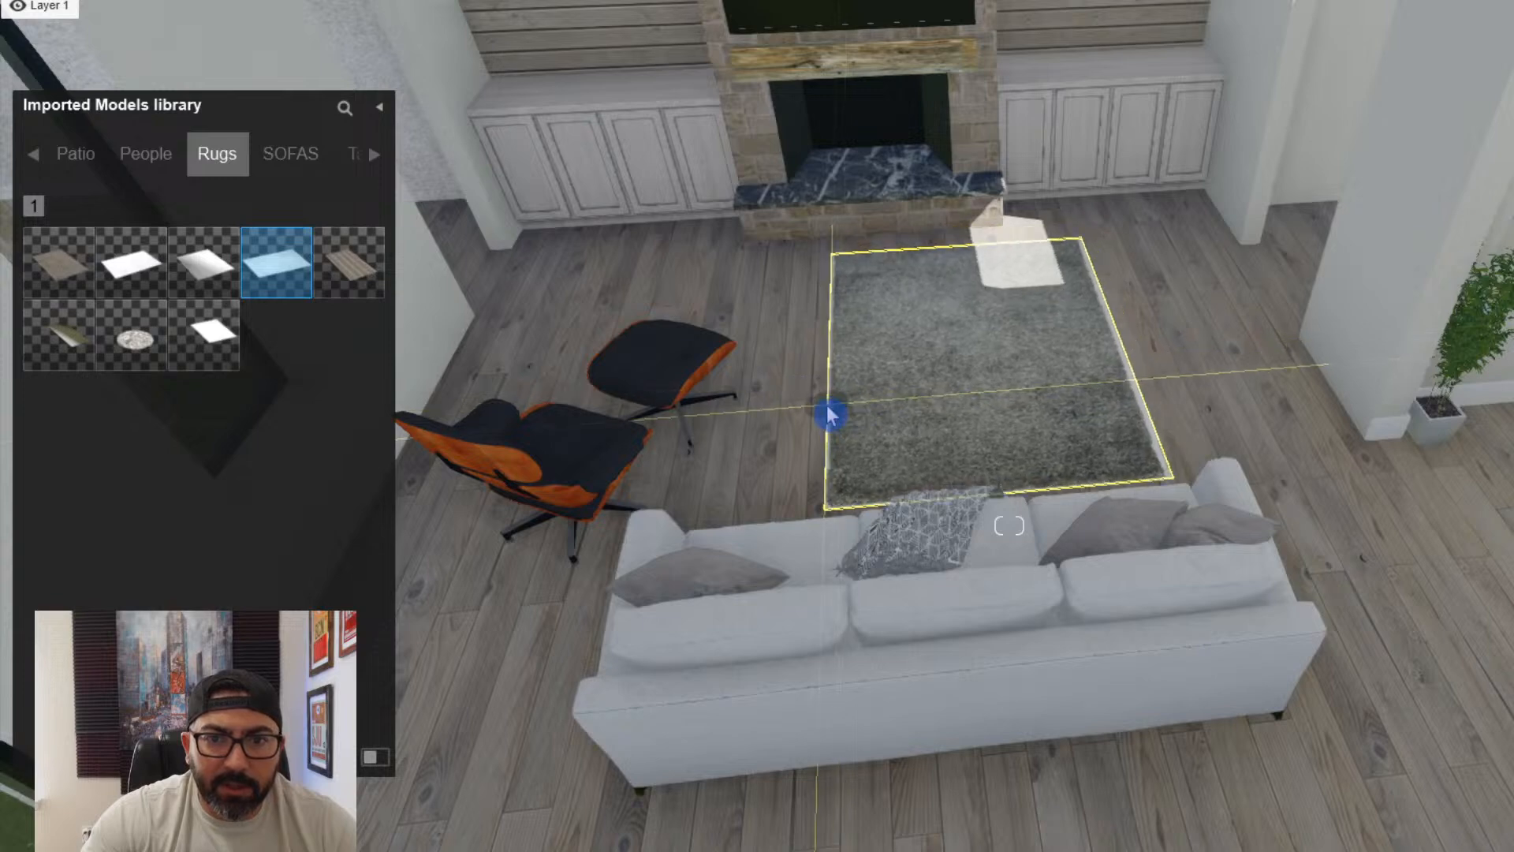
click(559, 849)
key(r)
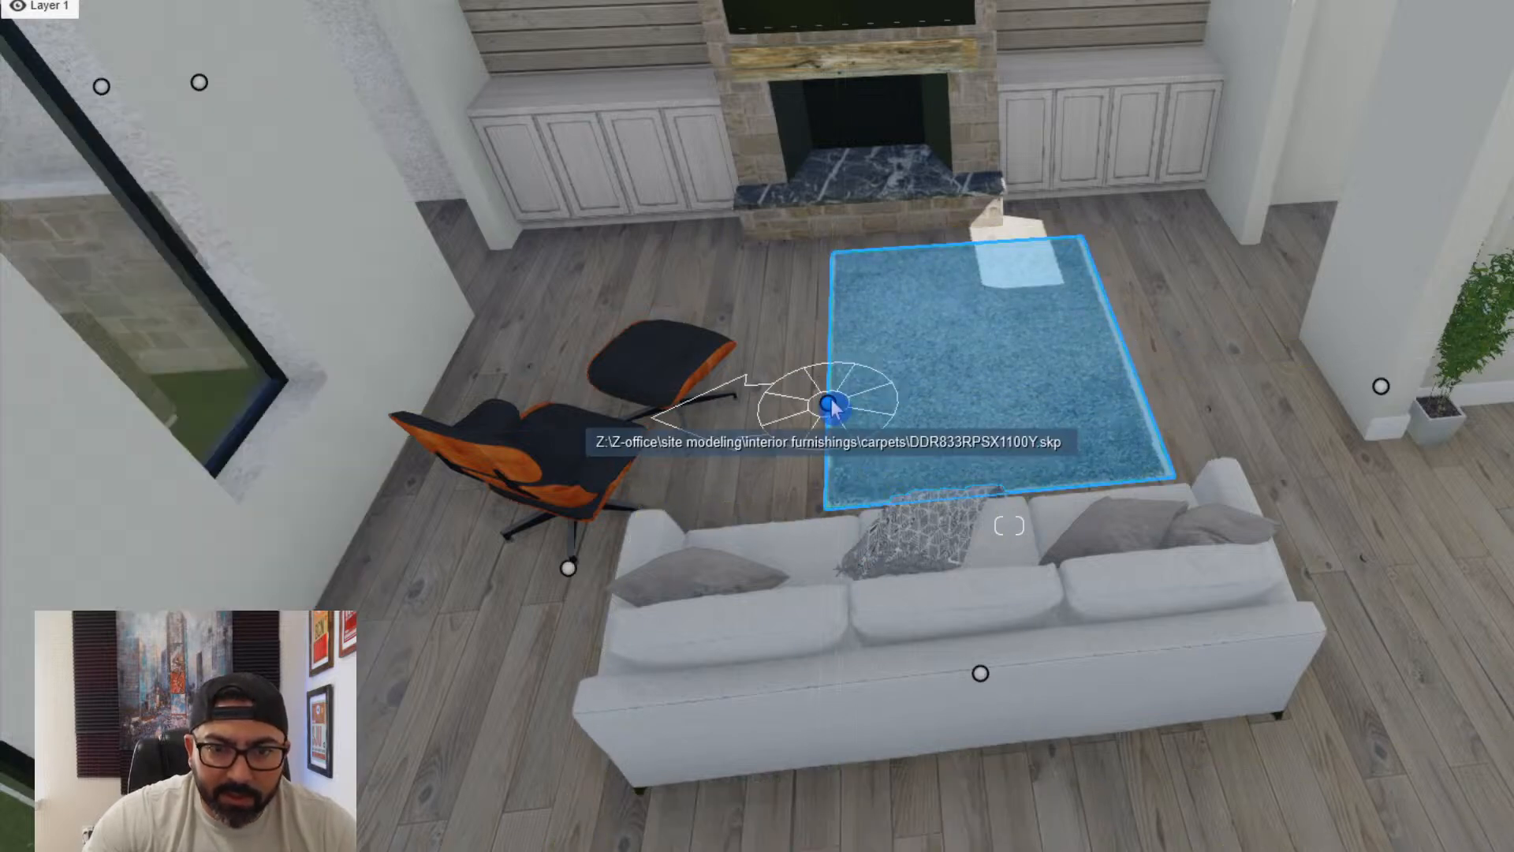
drag(828, 403, 824, 347)
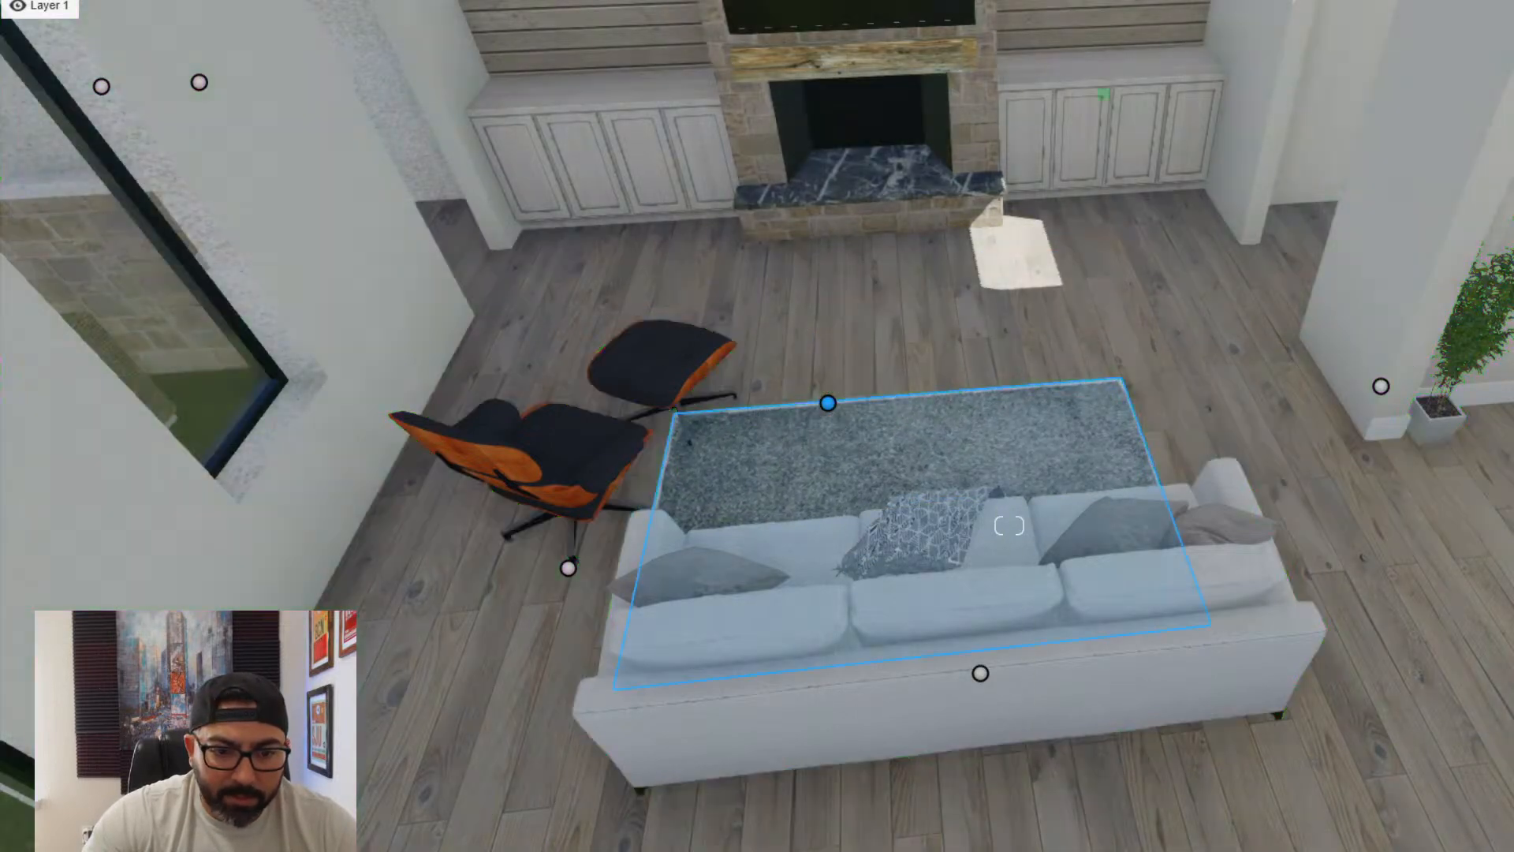
- Enlarge the grey rug and position it to extend beneath both the sofa and the lounge chair with ottoman
key(l)
drag(831, 403, 800, 312)
right_drag(797, 324, 379, 835)
key(w)
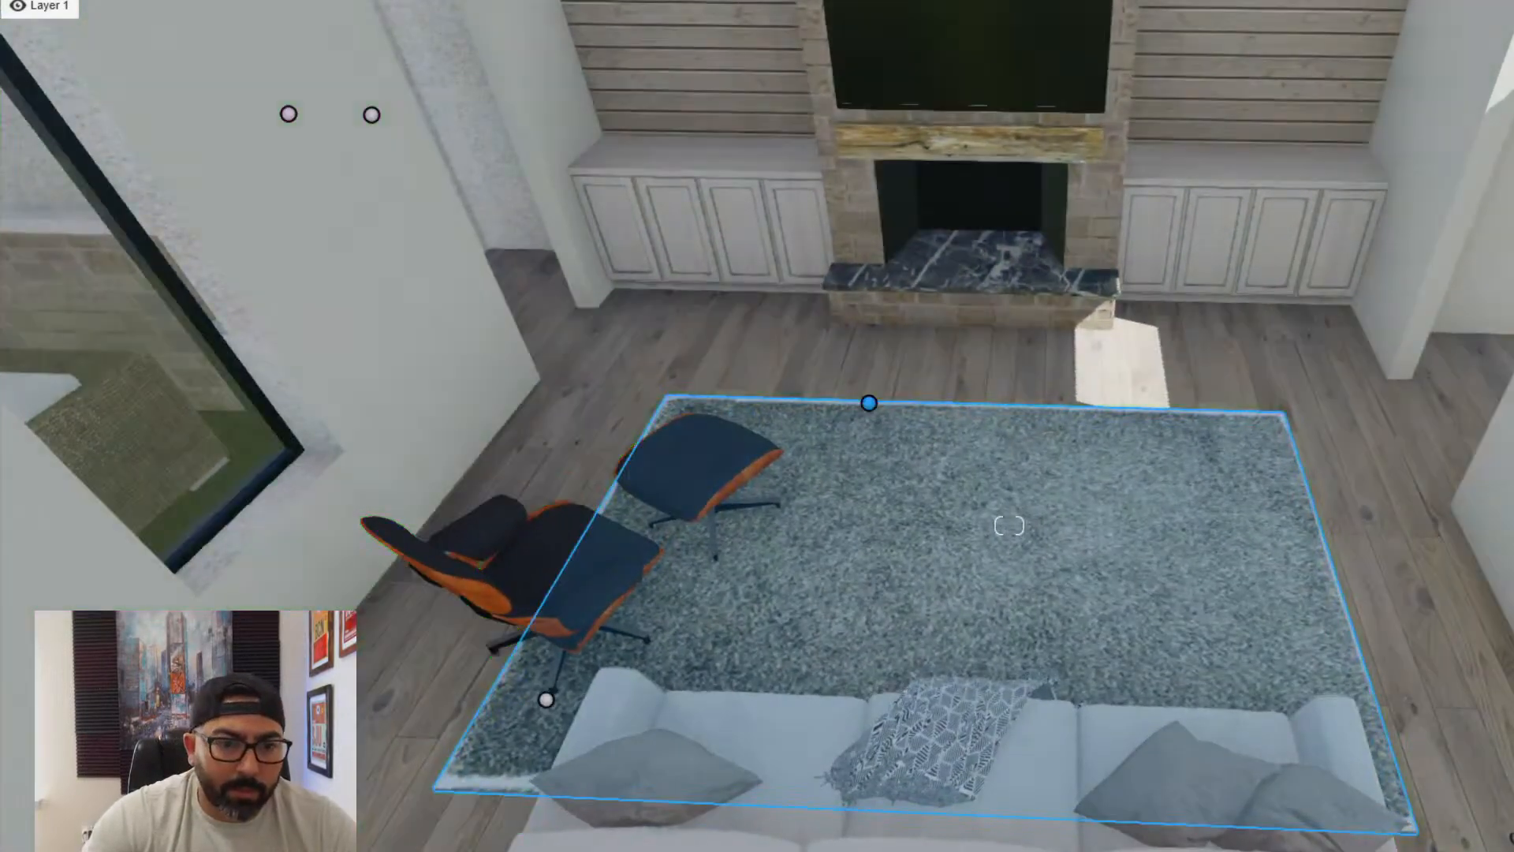
- Place the imported RH Russian oak Parsons console table on the floor behind the white sofa
click(162, 808)
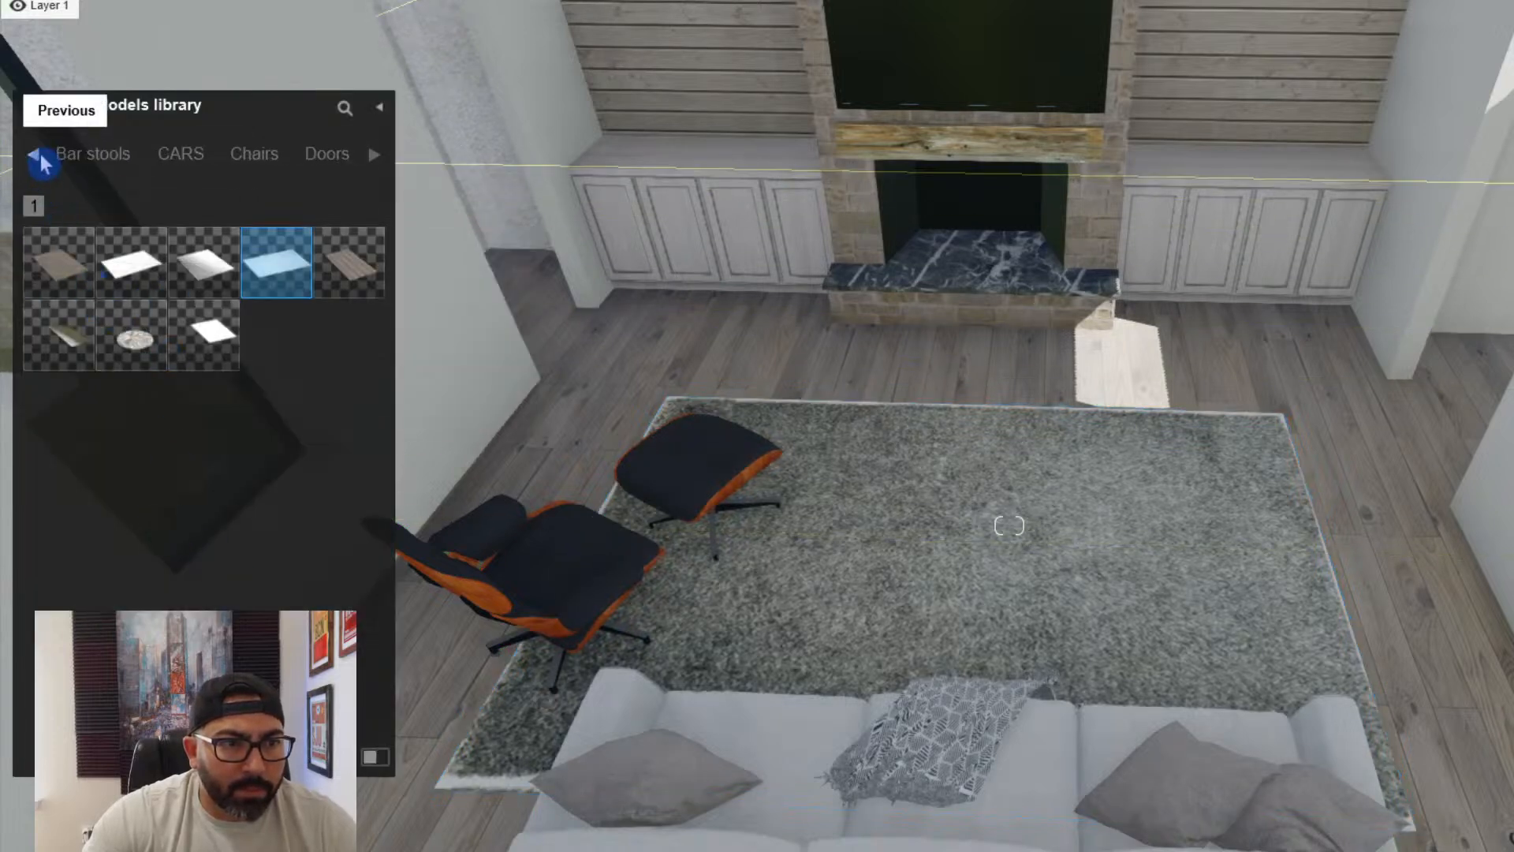
click(101, 162)
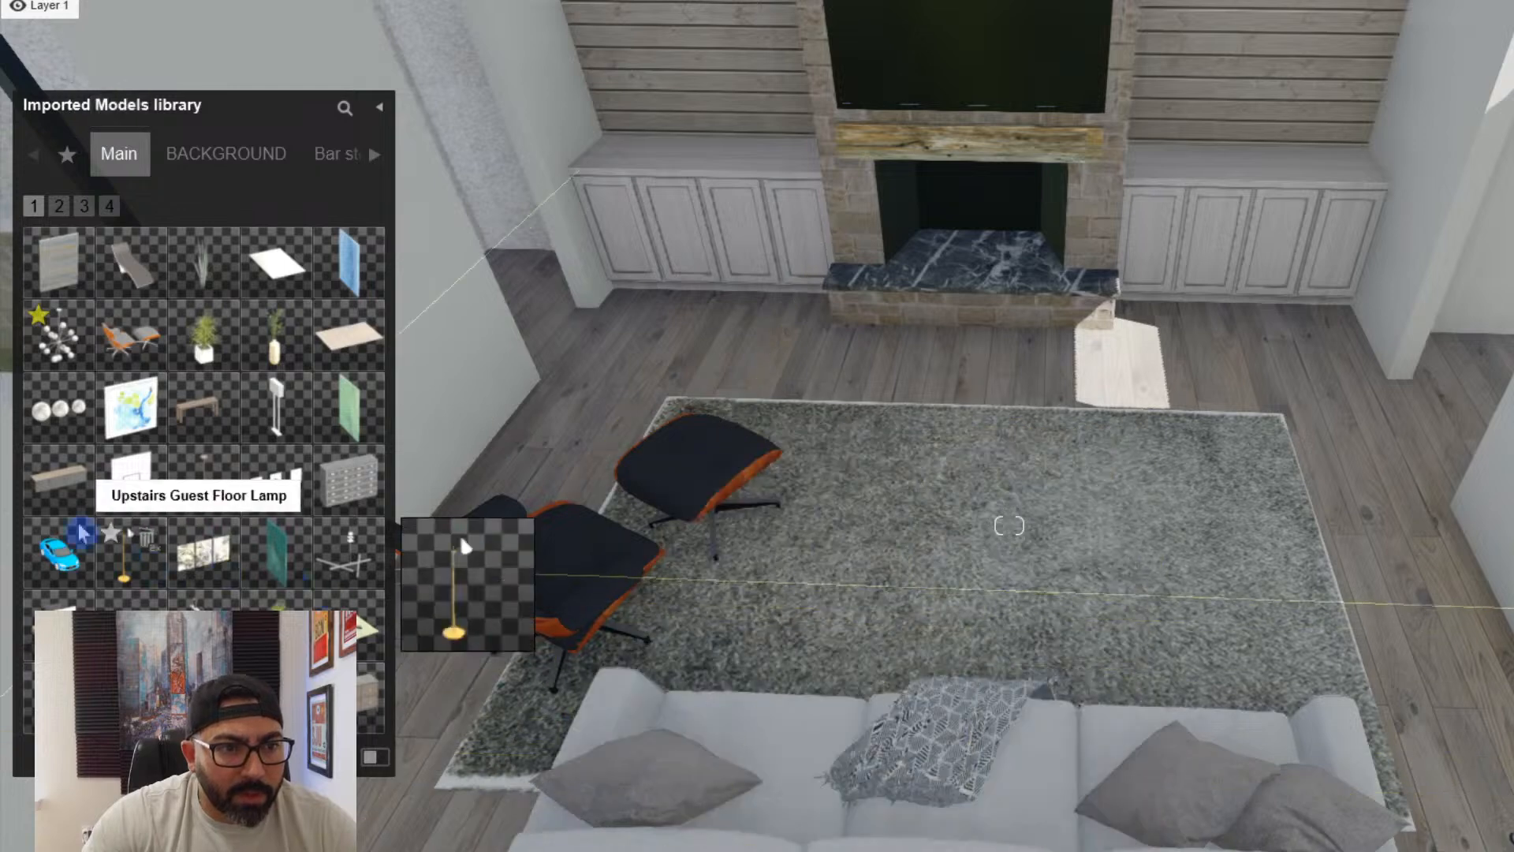
click(199, 435)
key(s)
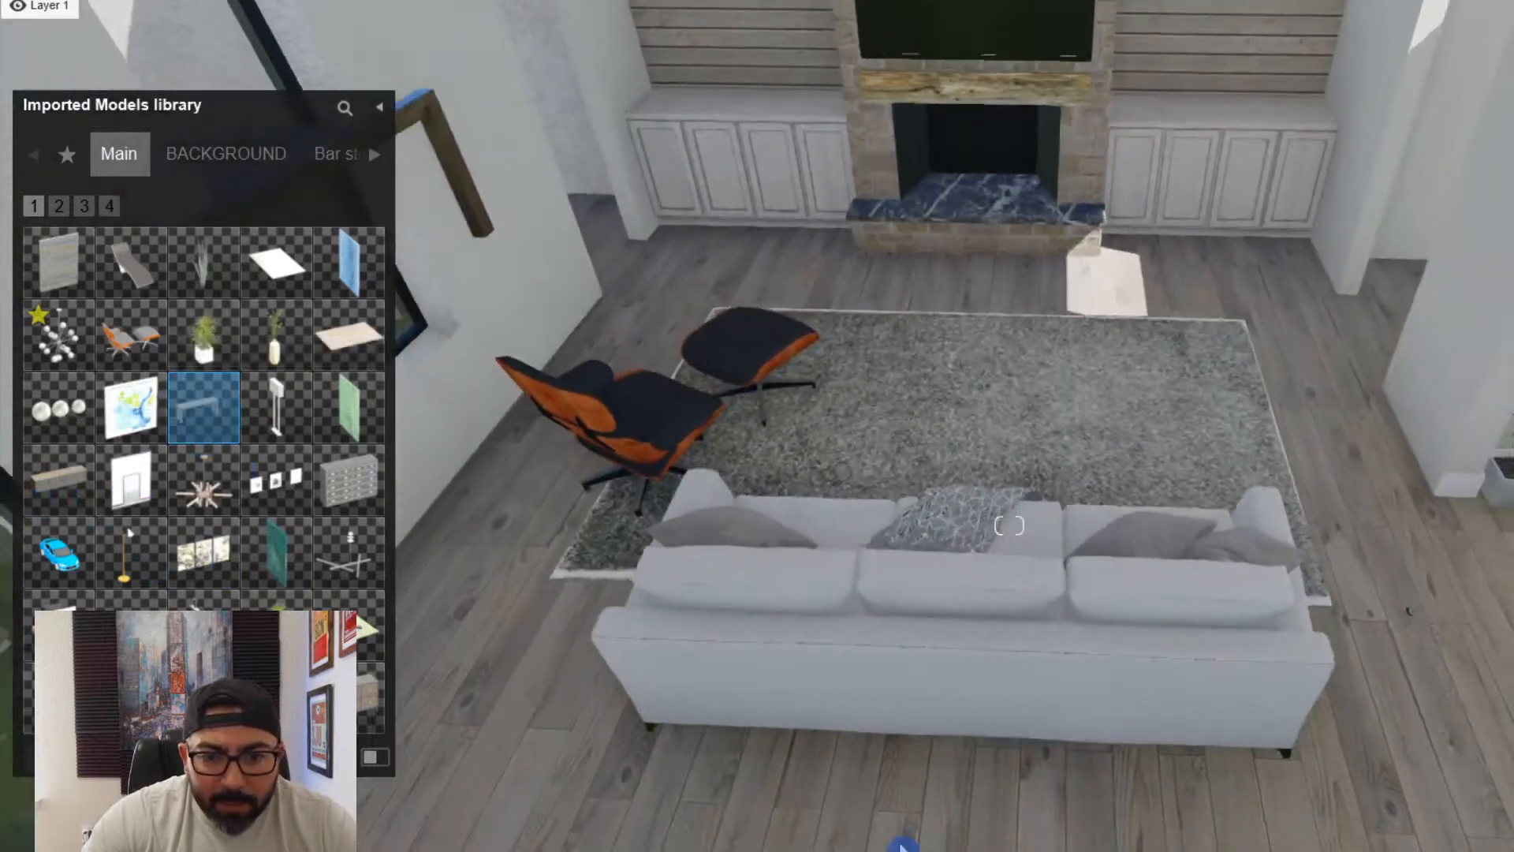
click(848, 791)
key(Escape)
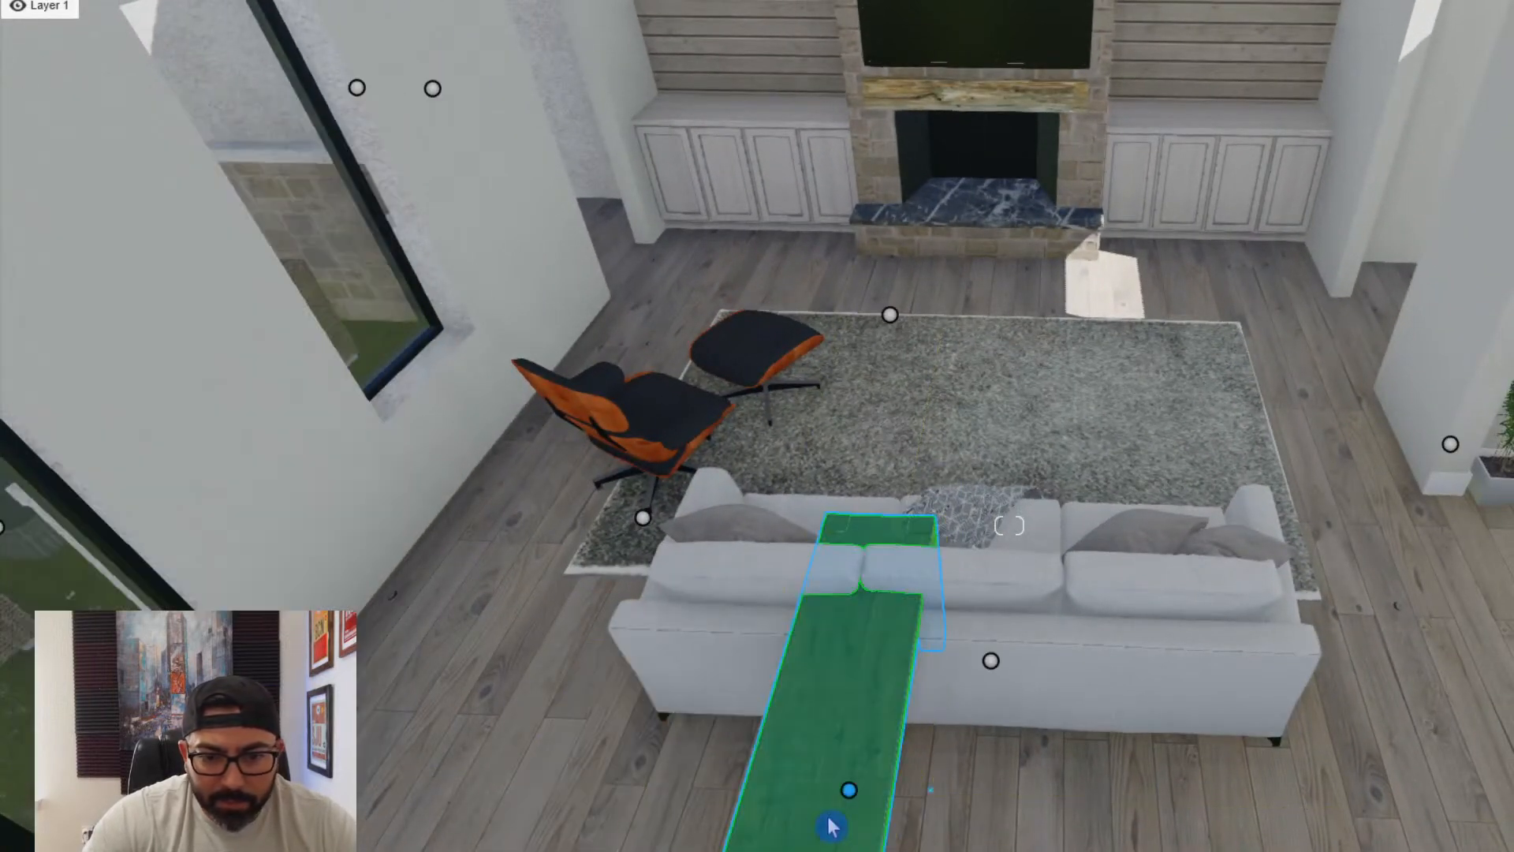
- Rotate the console table parallel to the sofa's back and move it along to sit centred behind the sofa
click(846, 792)
drag(874, 797, 850, 850)
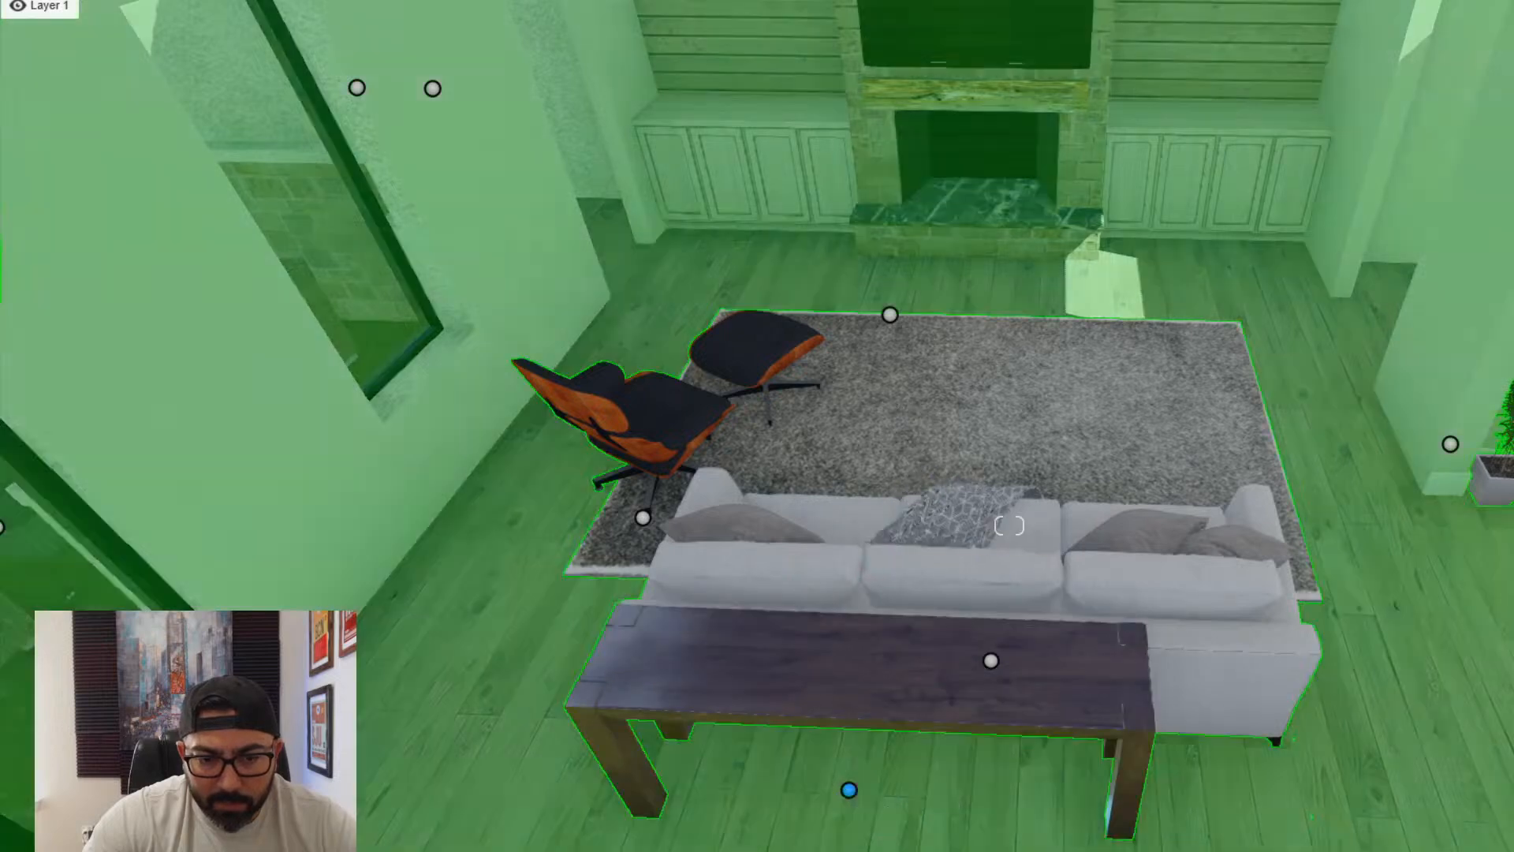
right_drag(885, 757, 875, 796)
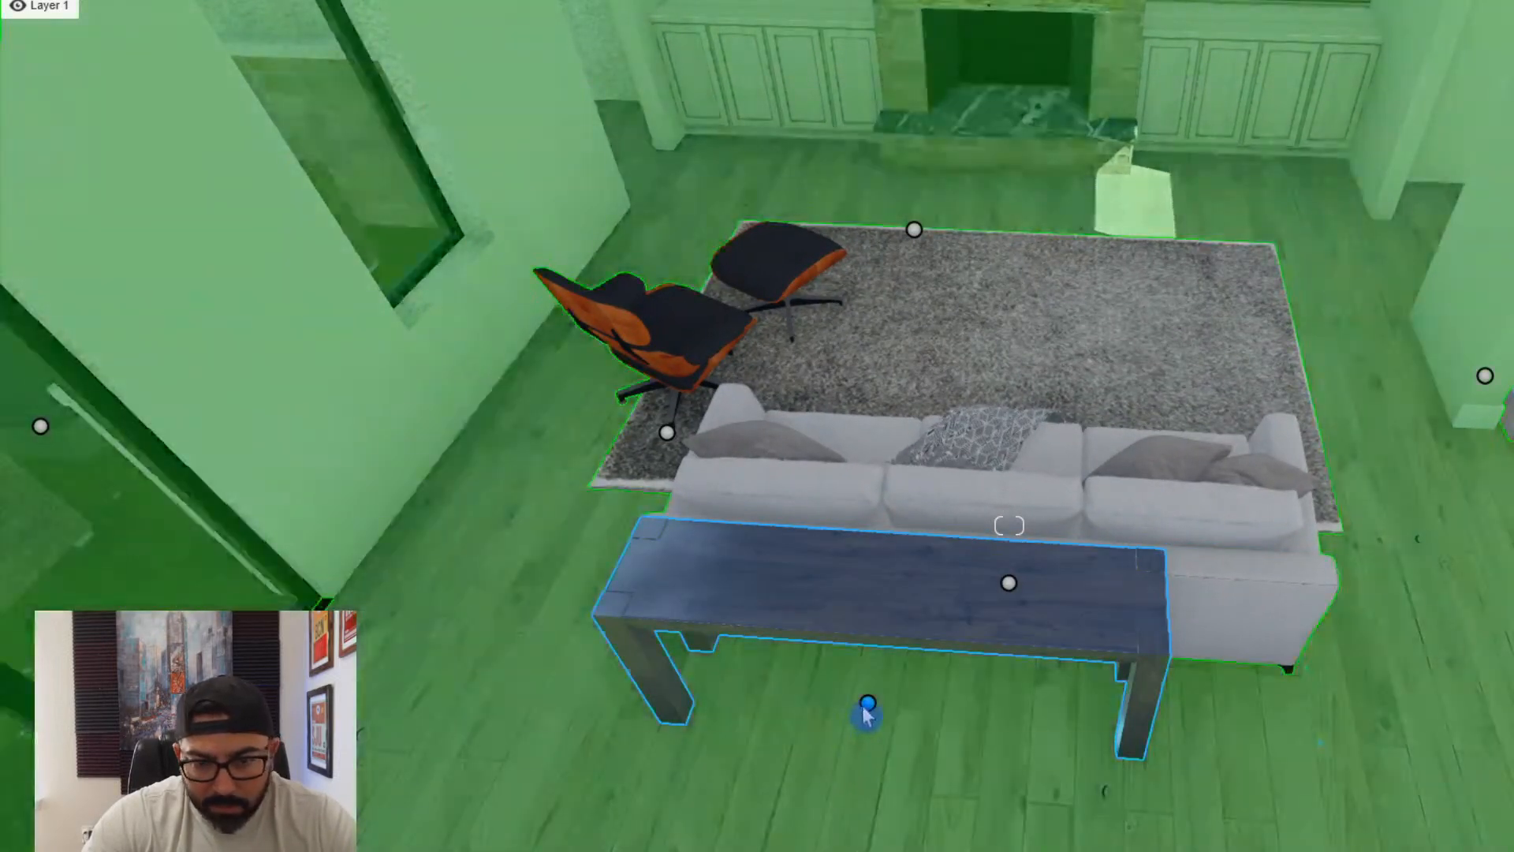
drag(866, 705, 851, 777)
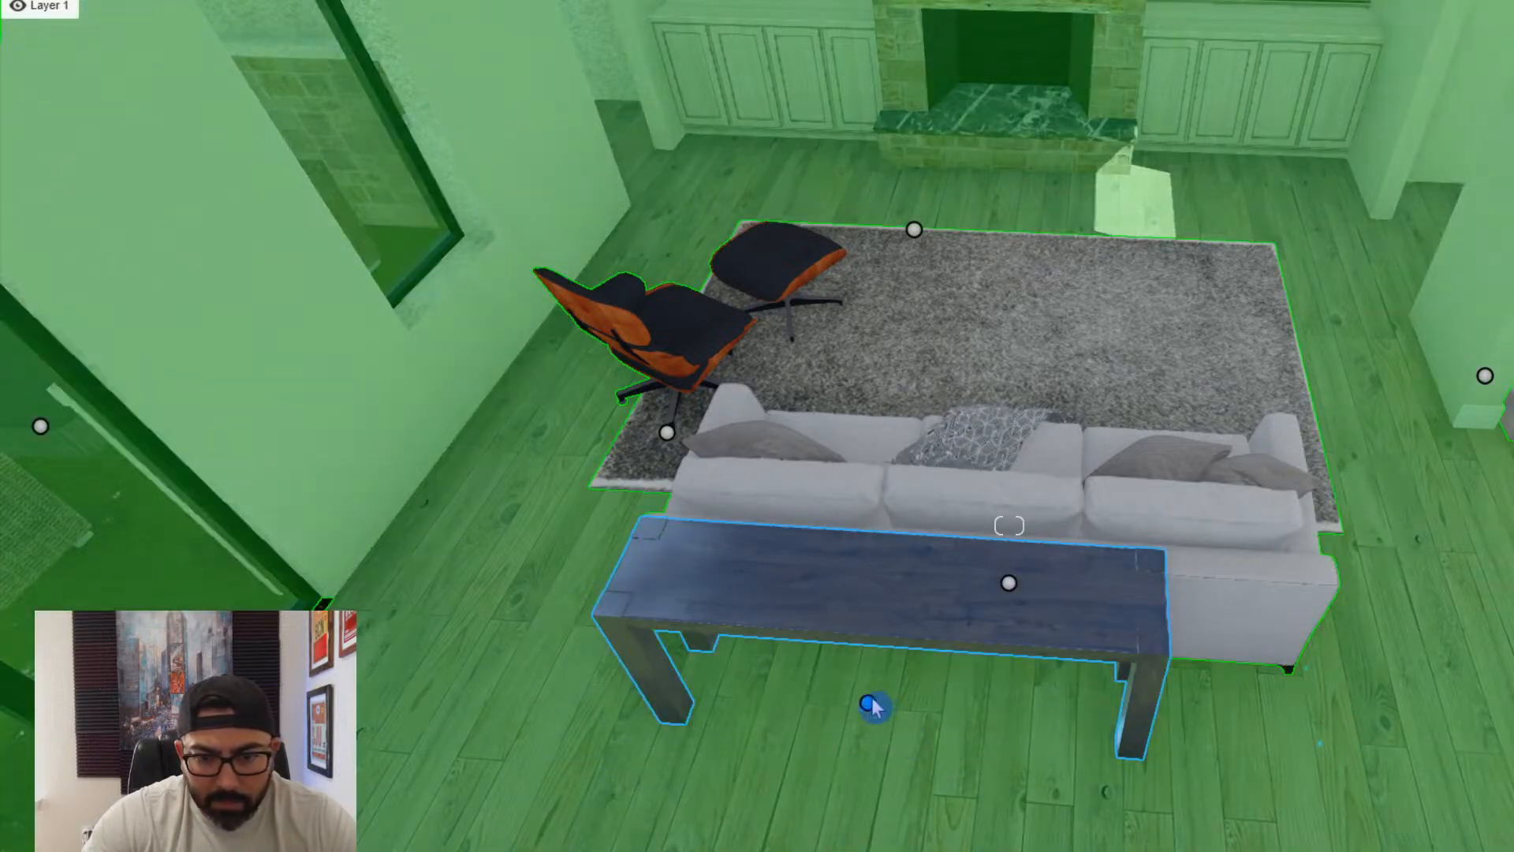
drag(867, 702, 917, 740)
- Place the imported dark wood coffee table on the rug in front of the sofa and rotate it a quarter turn
click(236, 844)
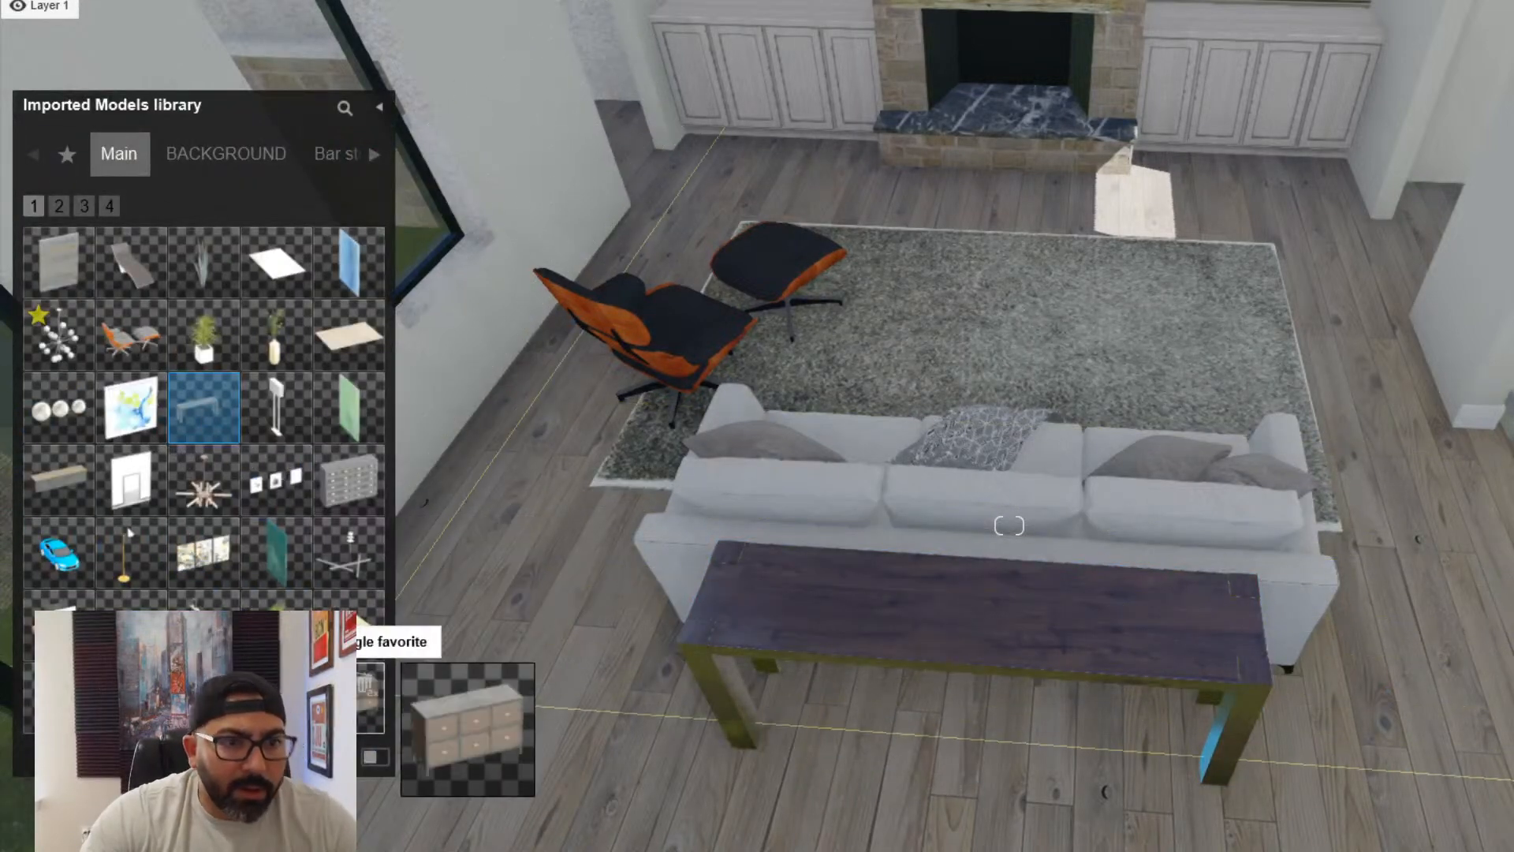
click(60, 206)
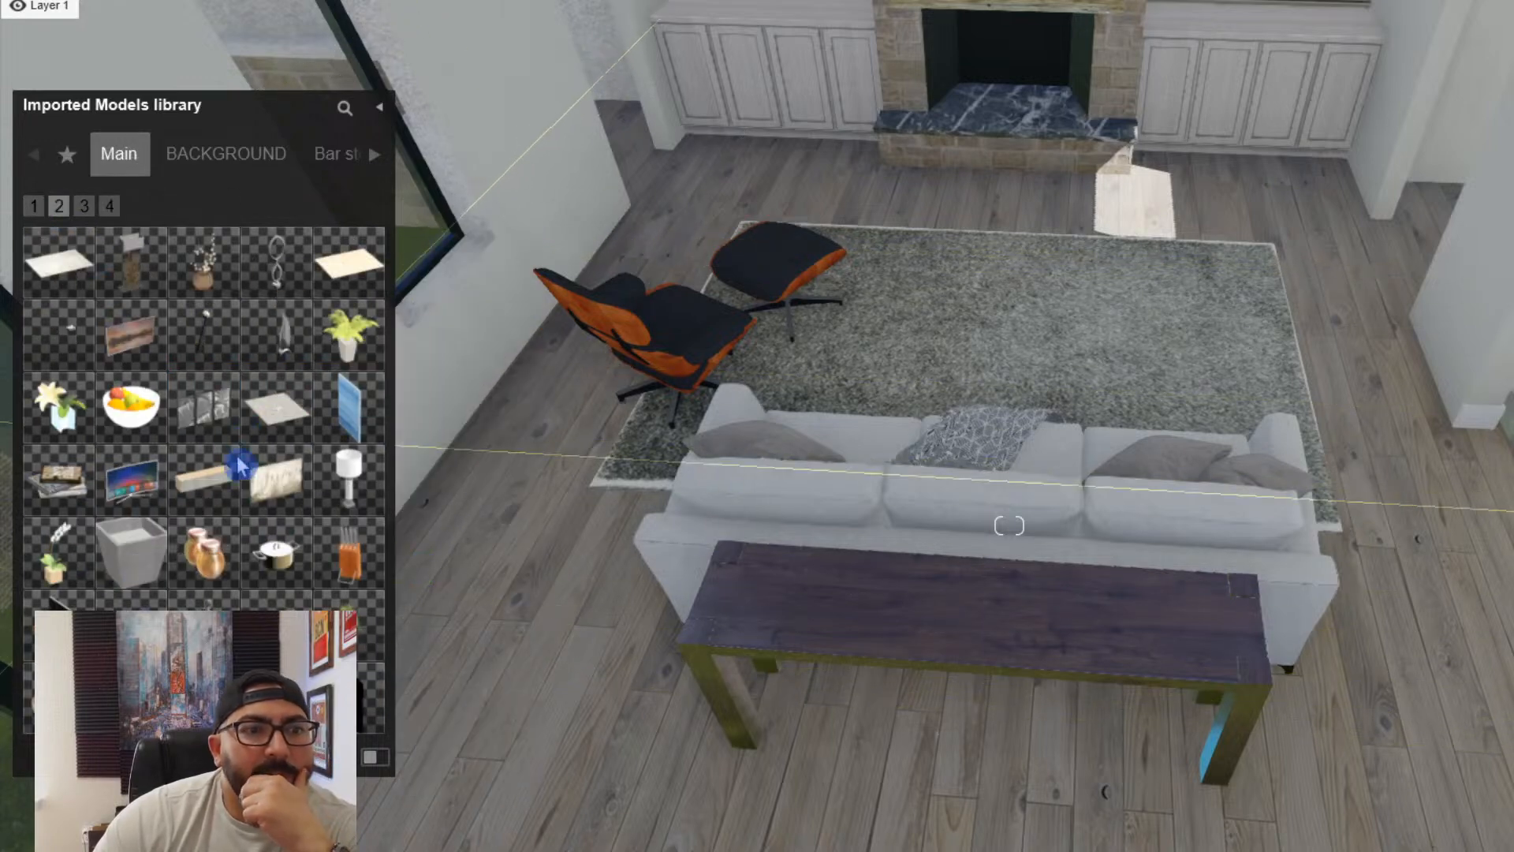
click(85, 207)
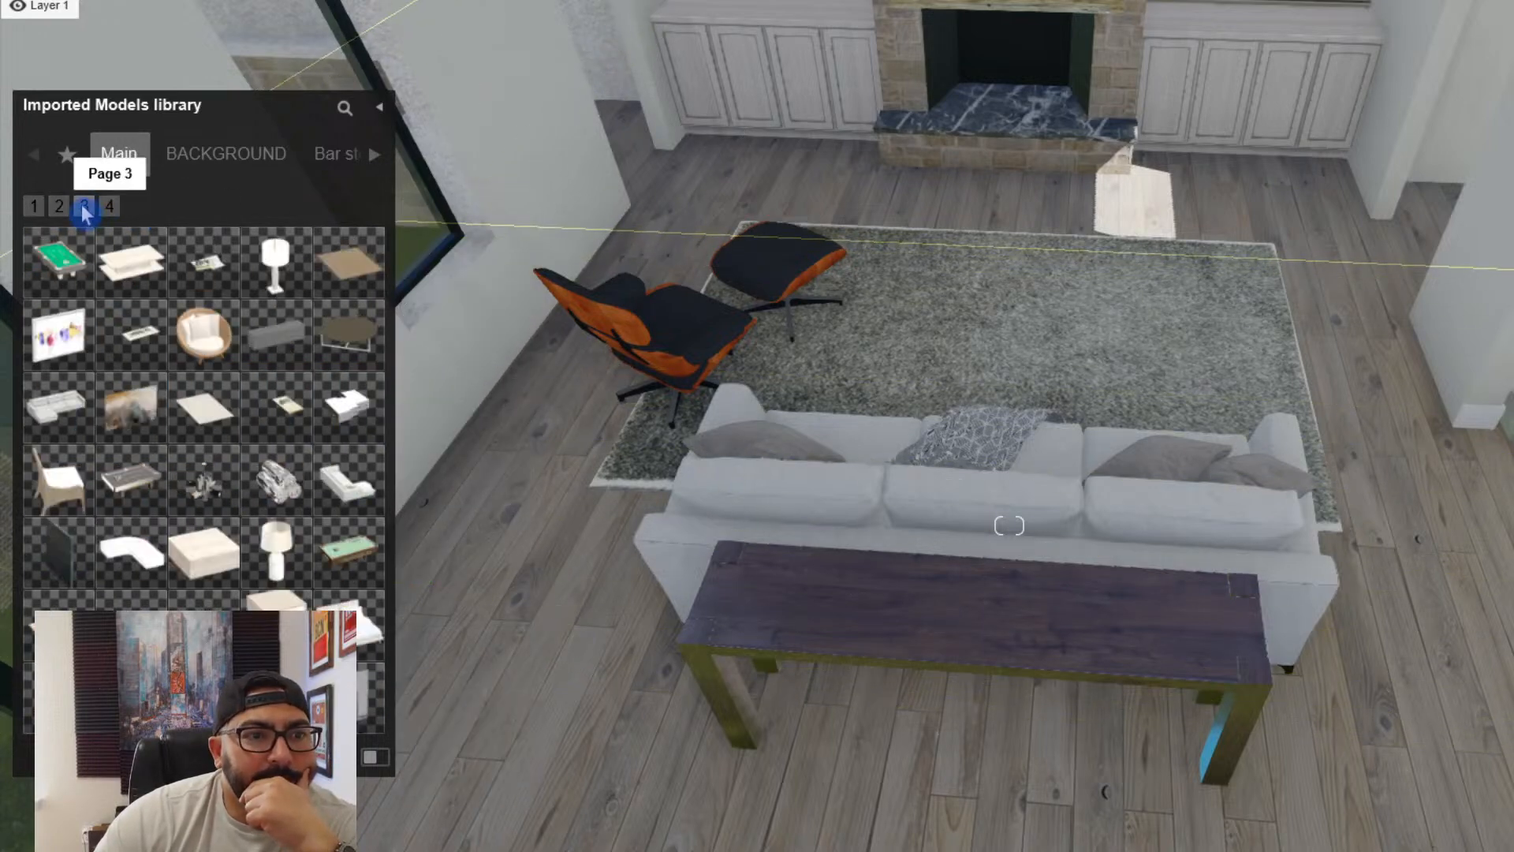
click(110, 251)
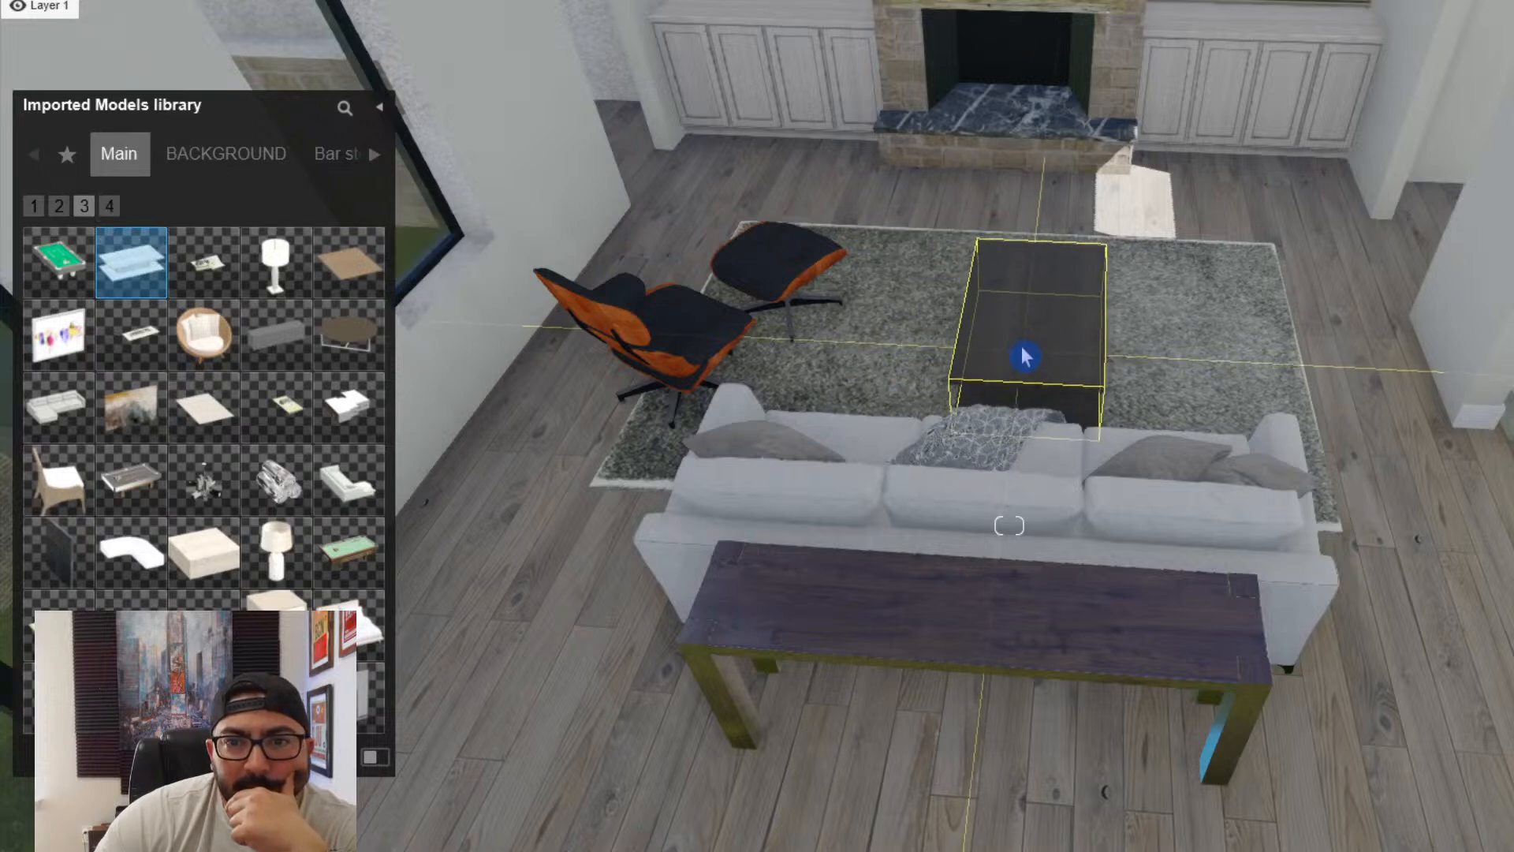
click(1019, 347)
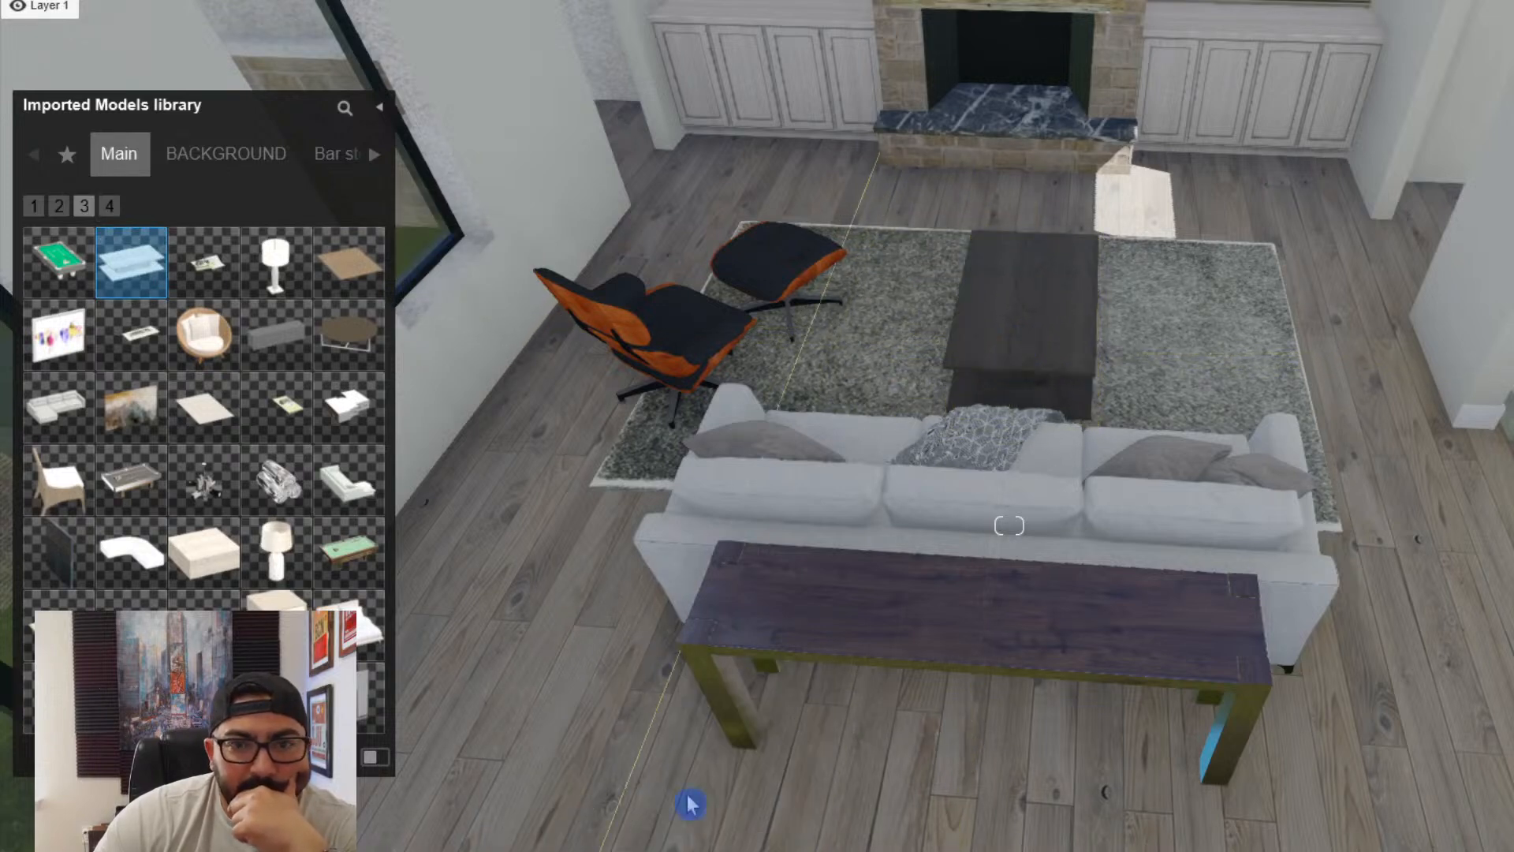
key(r)
drag(1018, 344, 1022, 252)
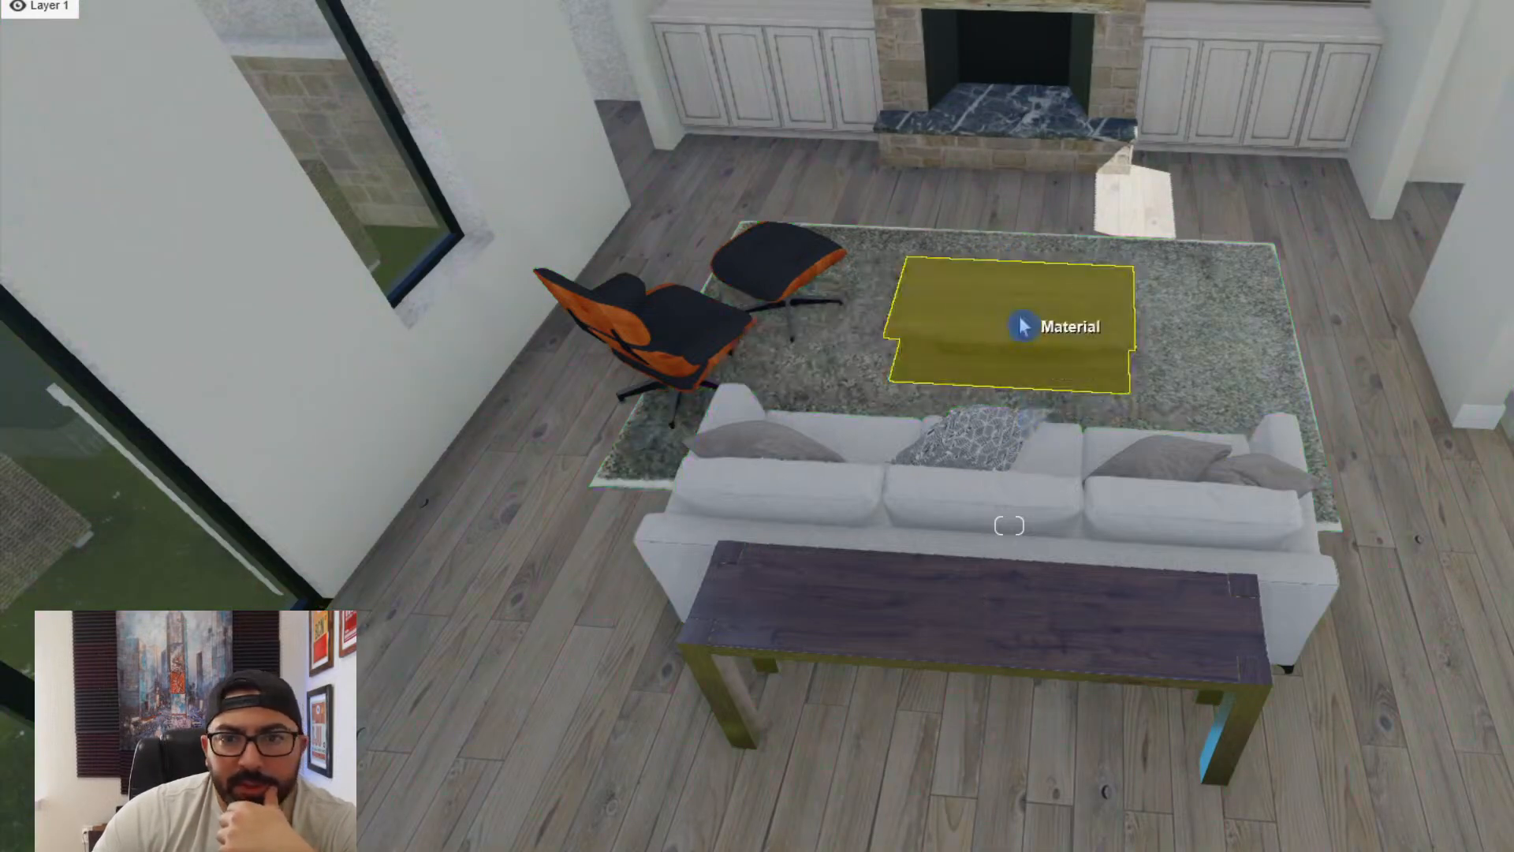
- Change the wood materials of the coffee table and console table to a neutral grey tone
click(1023, 325)
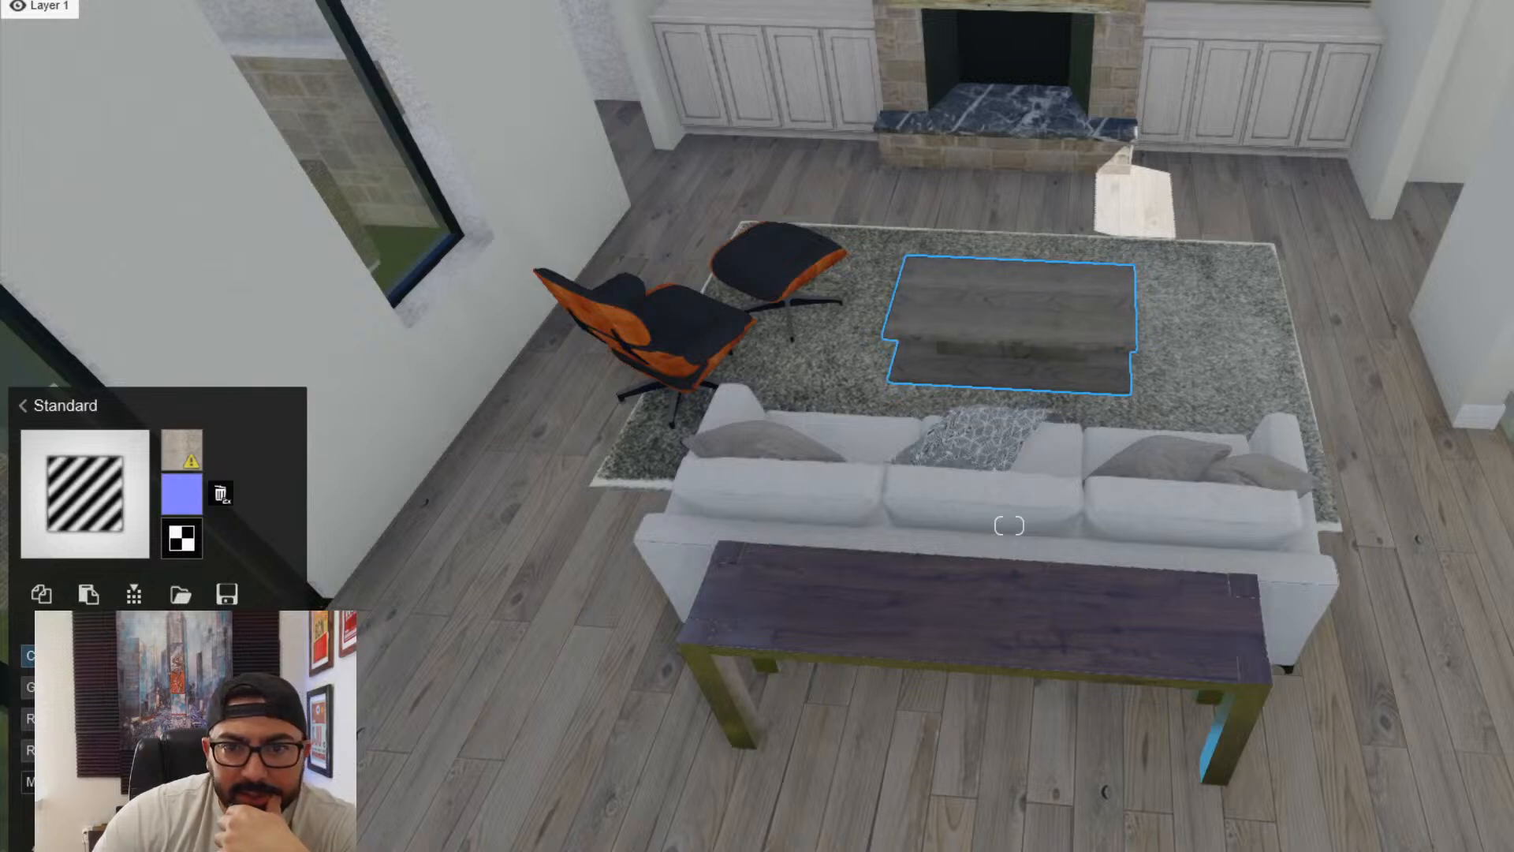
click(811, 625)
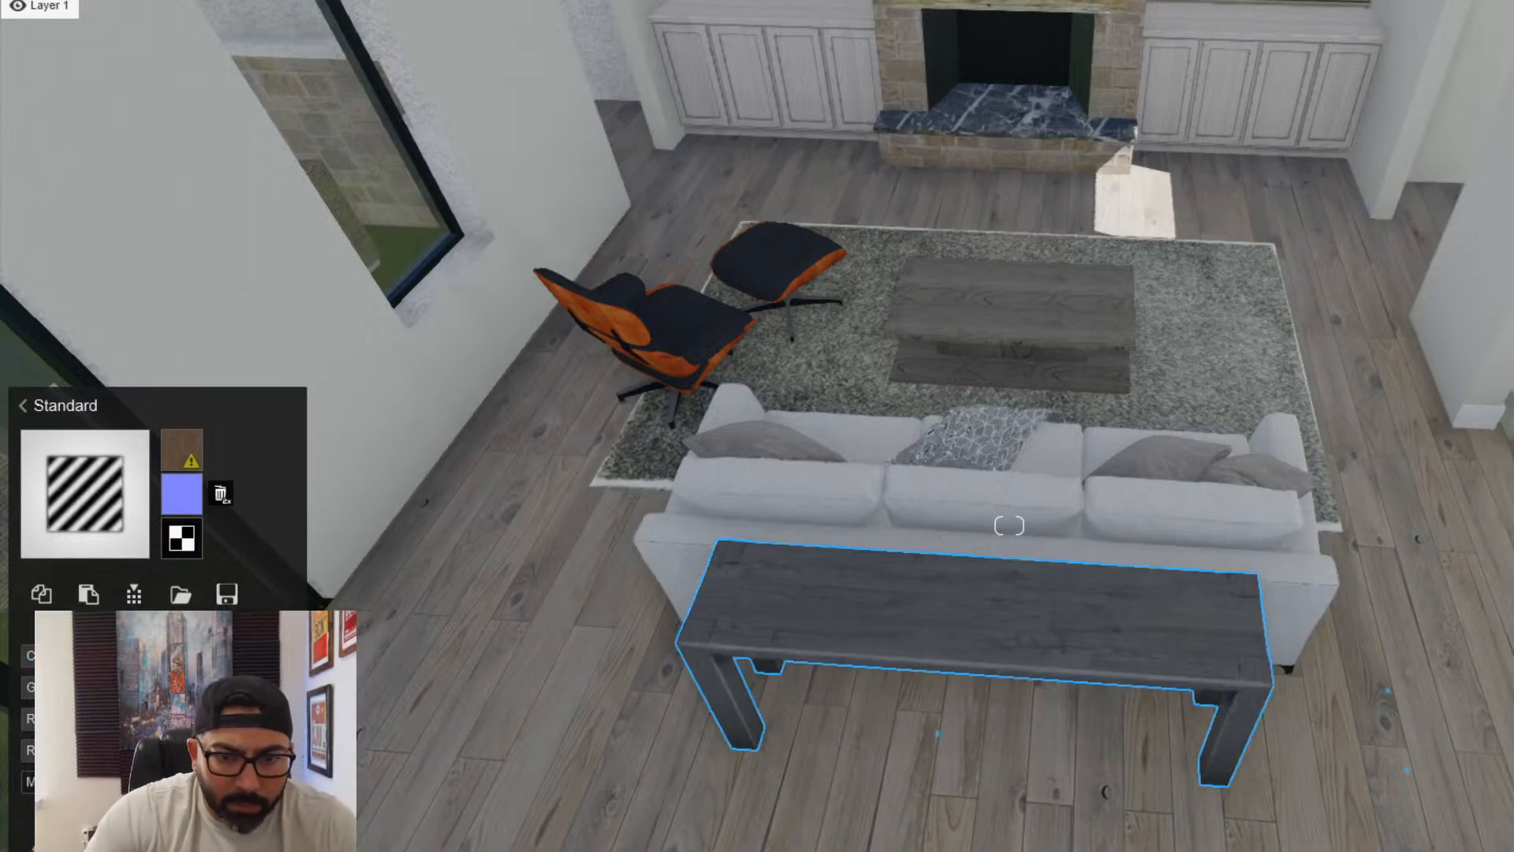
right_drag(367, 817, 959, 453)
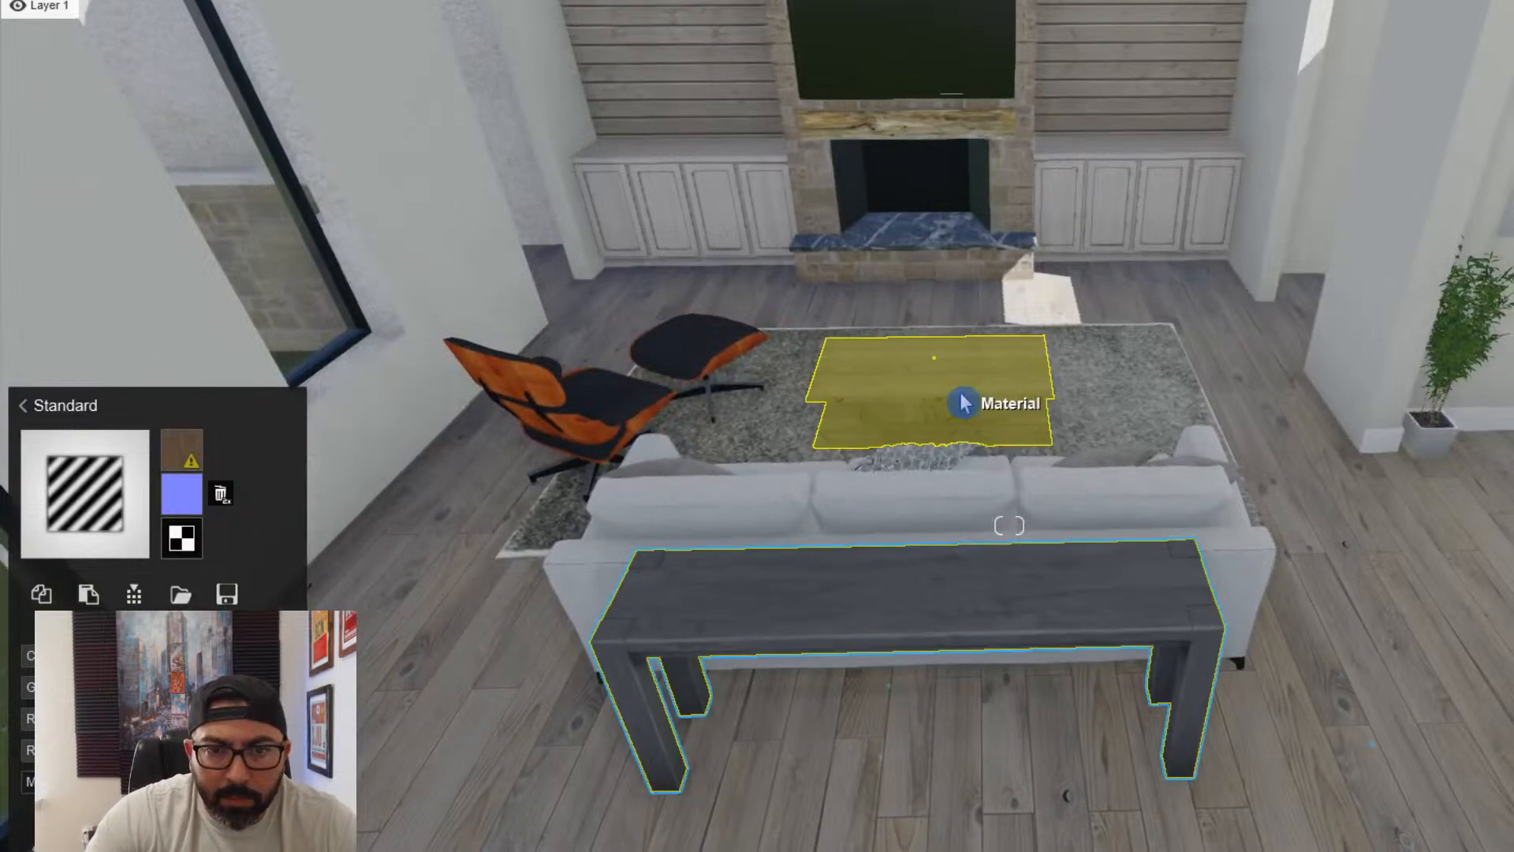
click(963, 402)
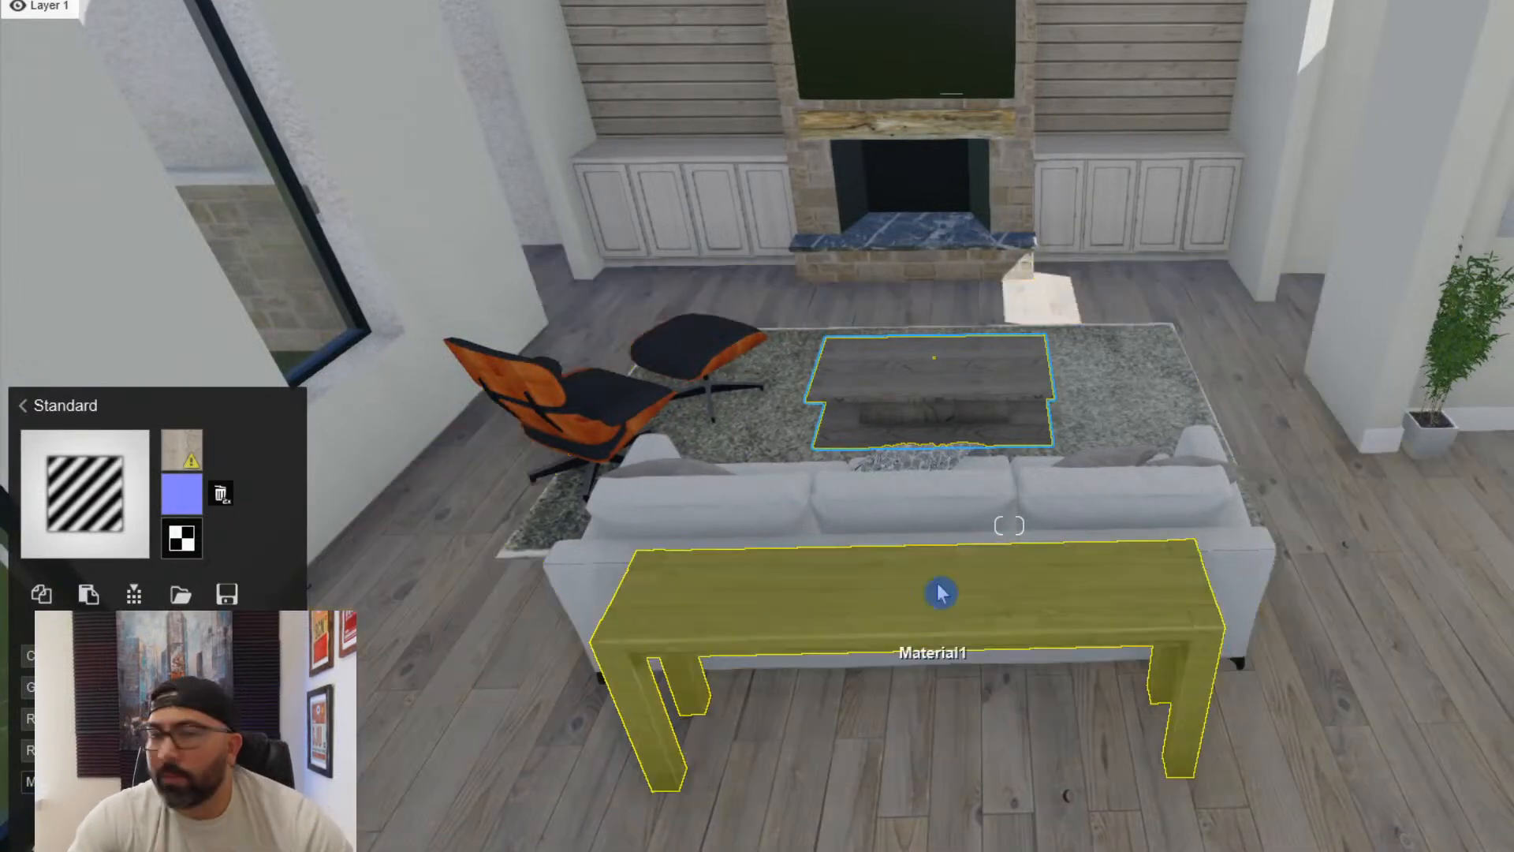
- Examine the living room's side walls, beamed ceiling and fireplace wall, and close the material editing
key(w)
right_drag(1017, 509, 1031, 452)
key(s)
key(e)
key(a)
key(a)
key(q)
right_drag(1009, 525, 911, 521)
key(d)
key(s)
key(s)
key(s)
key(w)
key(d)
right_drag(1009, 525, 1025, 577)
key(w)
key(w)
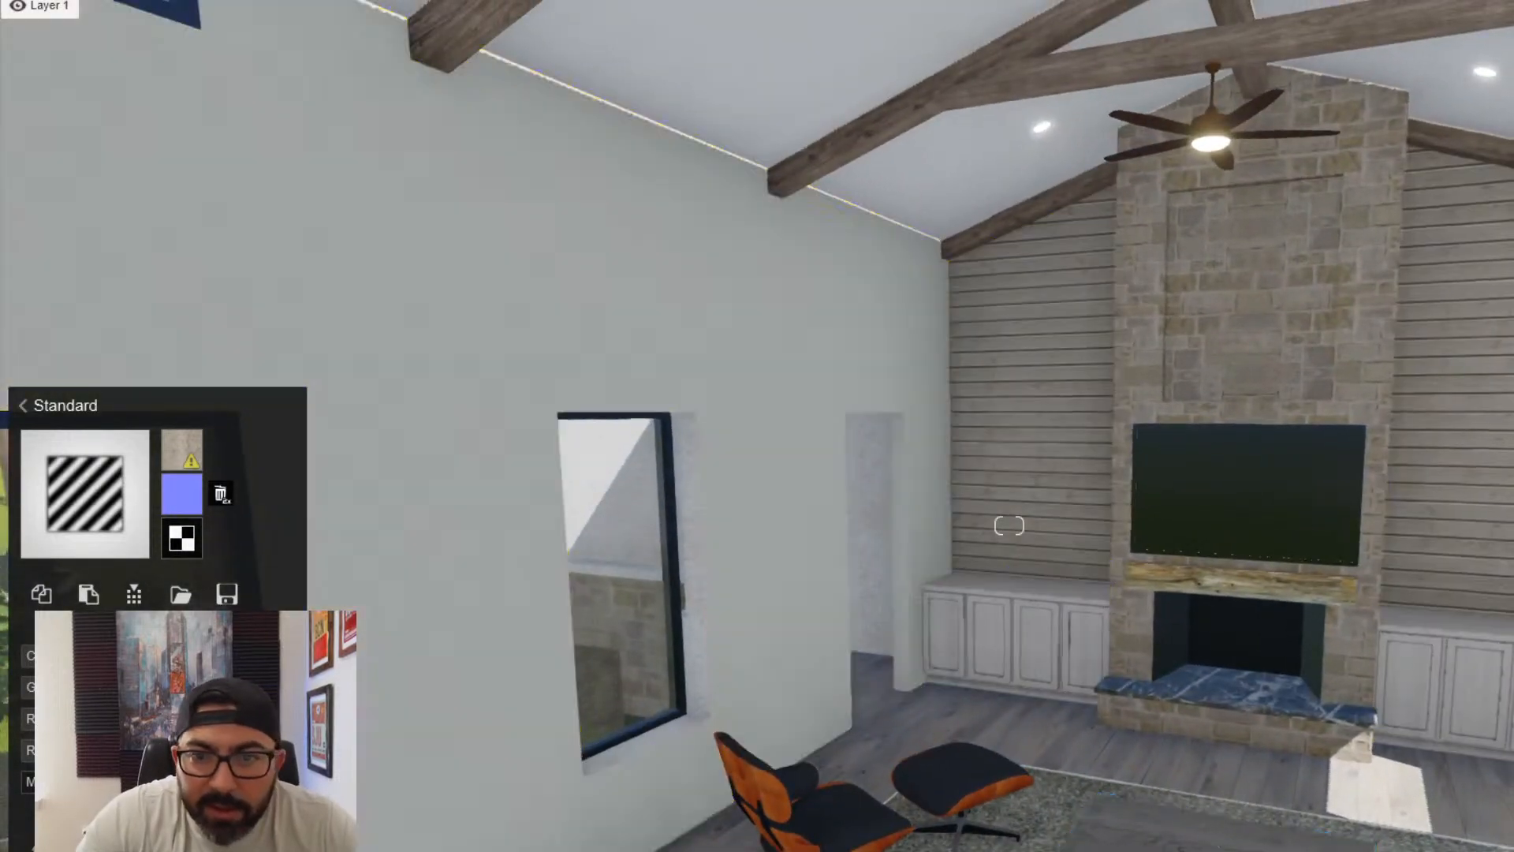
right_drag(738, 690, 1020, 639)
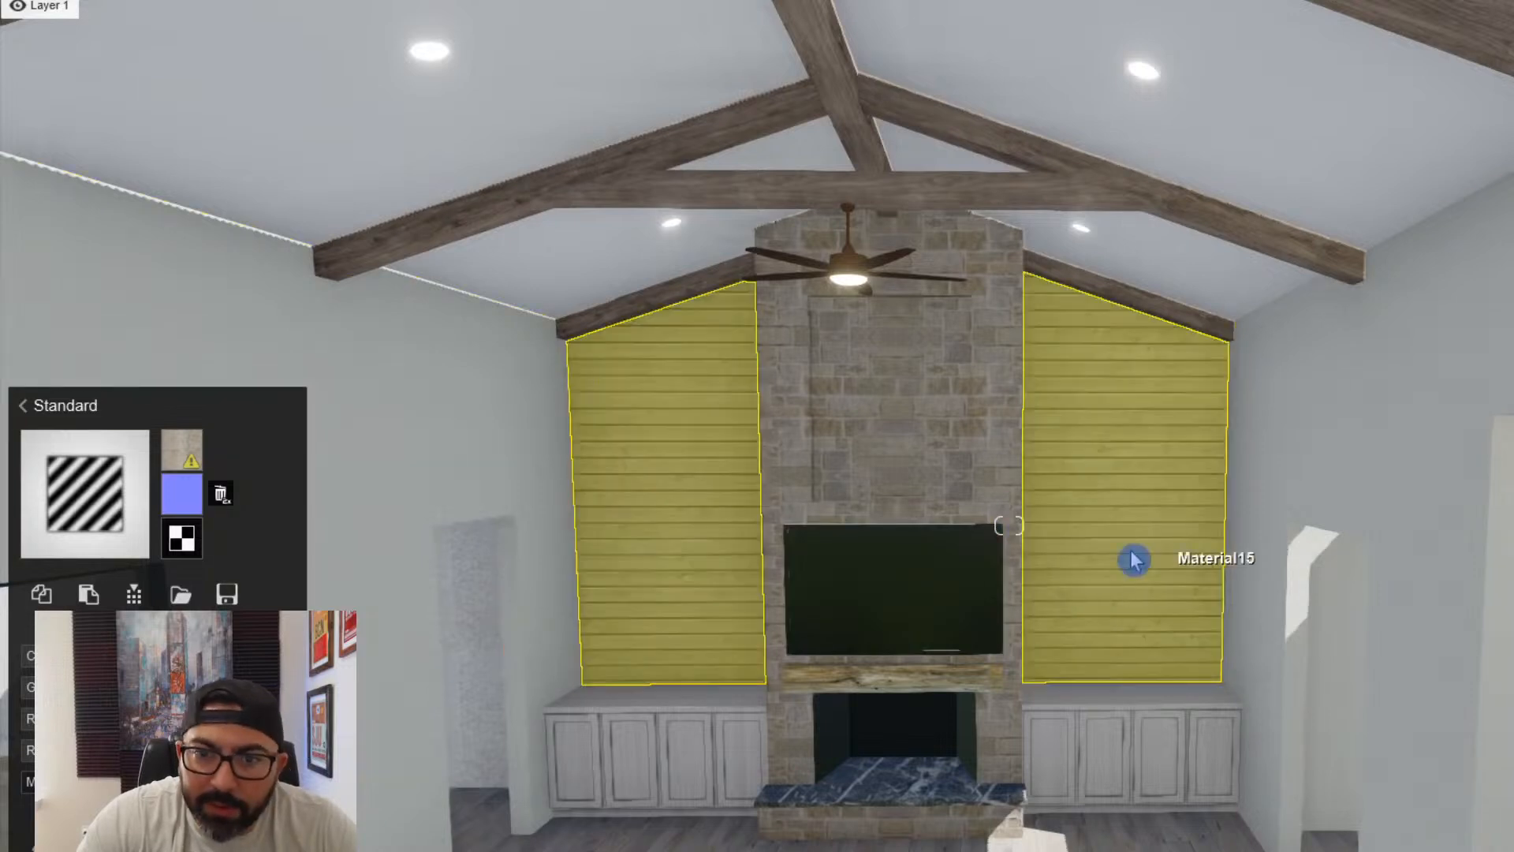
click(1503, 842)
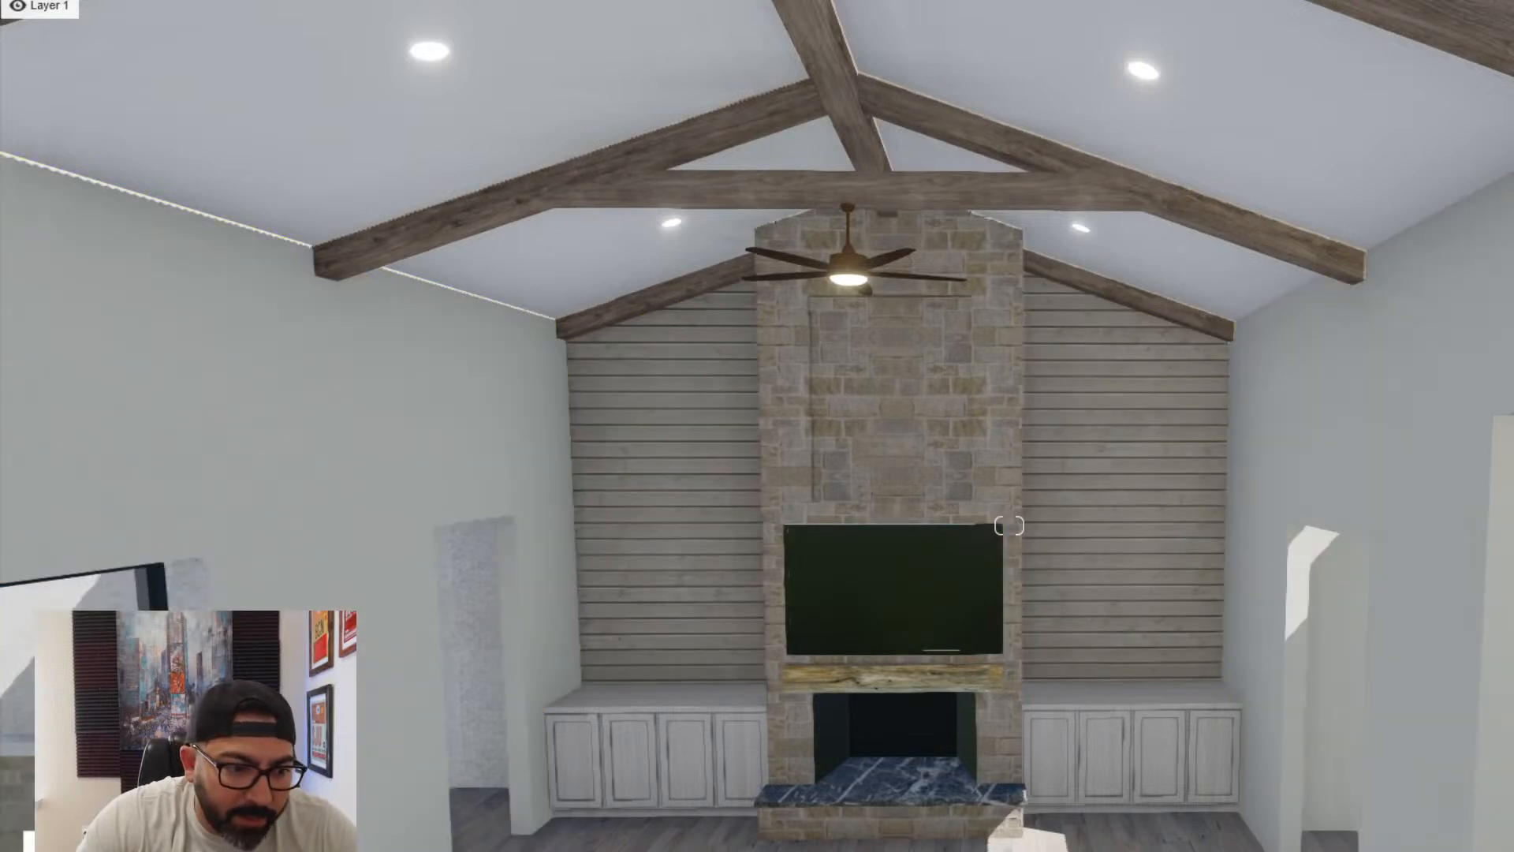
- Hang the imported marble-pattern wall art on the window-side shiplap wall beside the fireplace, facing into the room
click(186, 696)
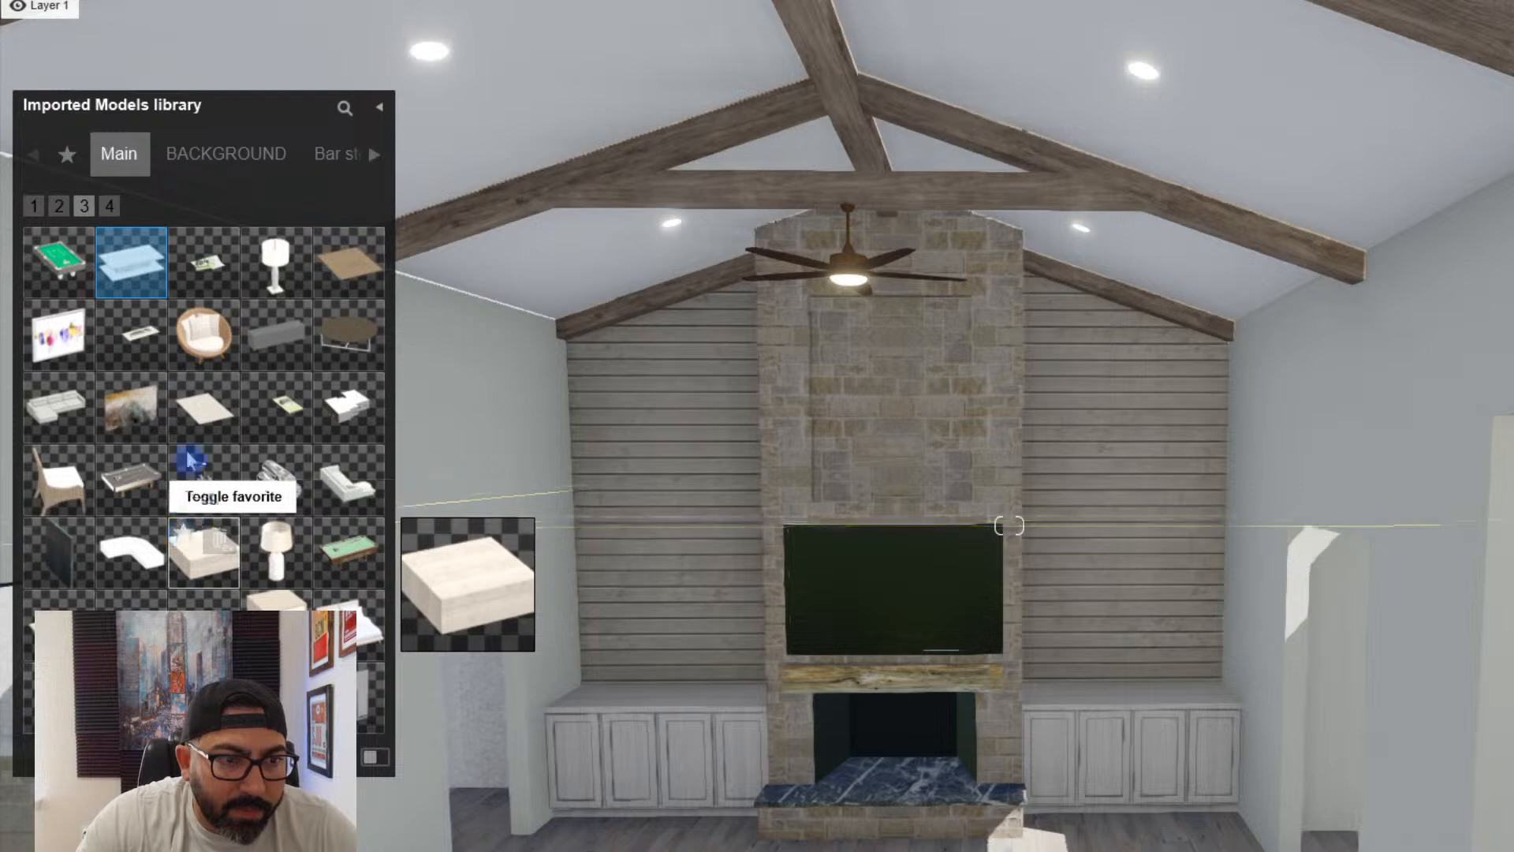
key(w)
key(a)
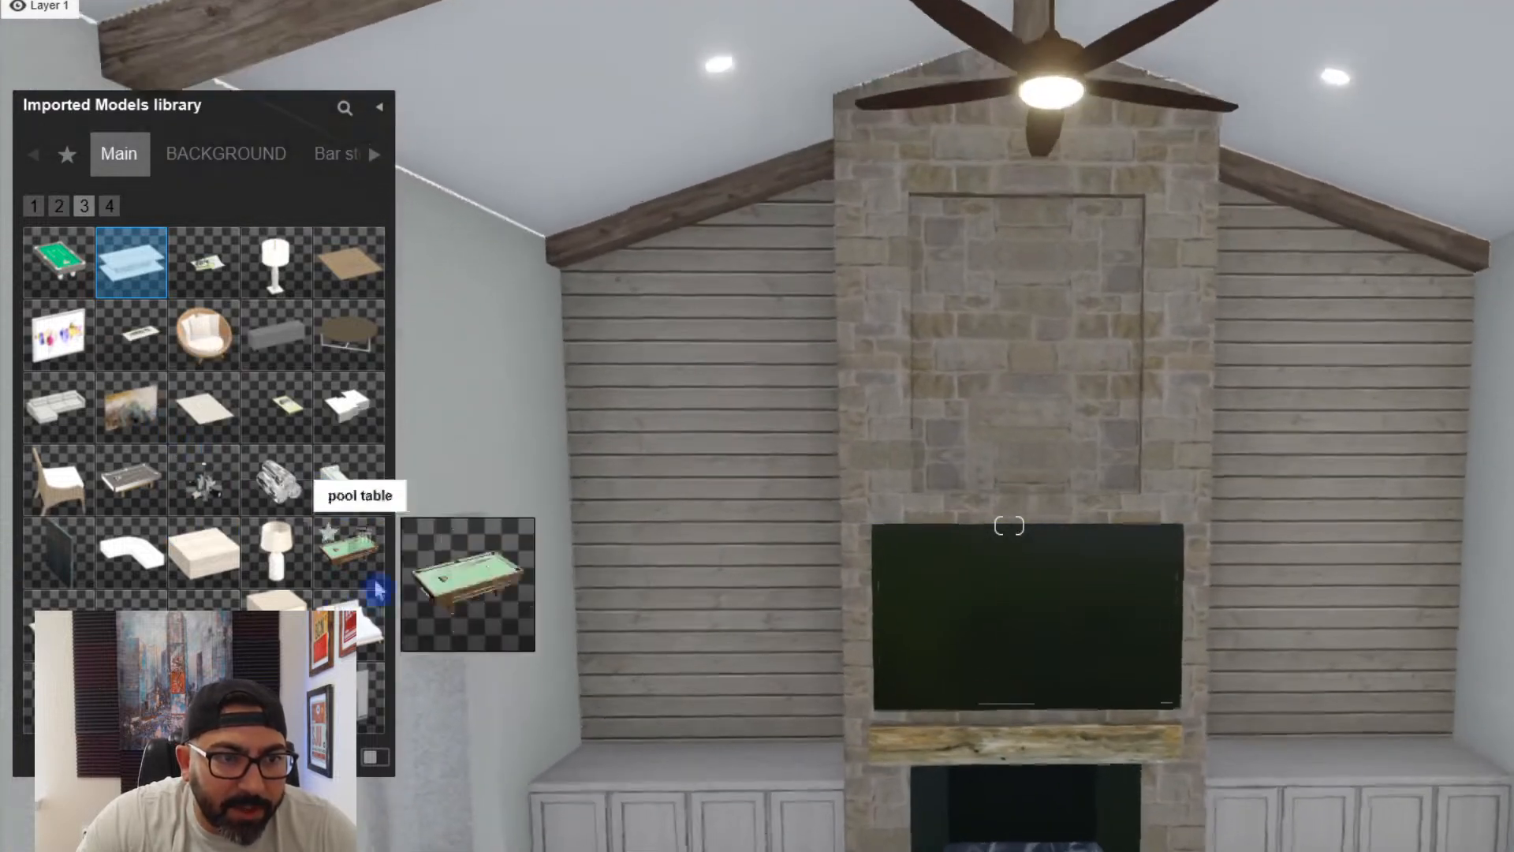
click(132, 409)
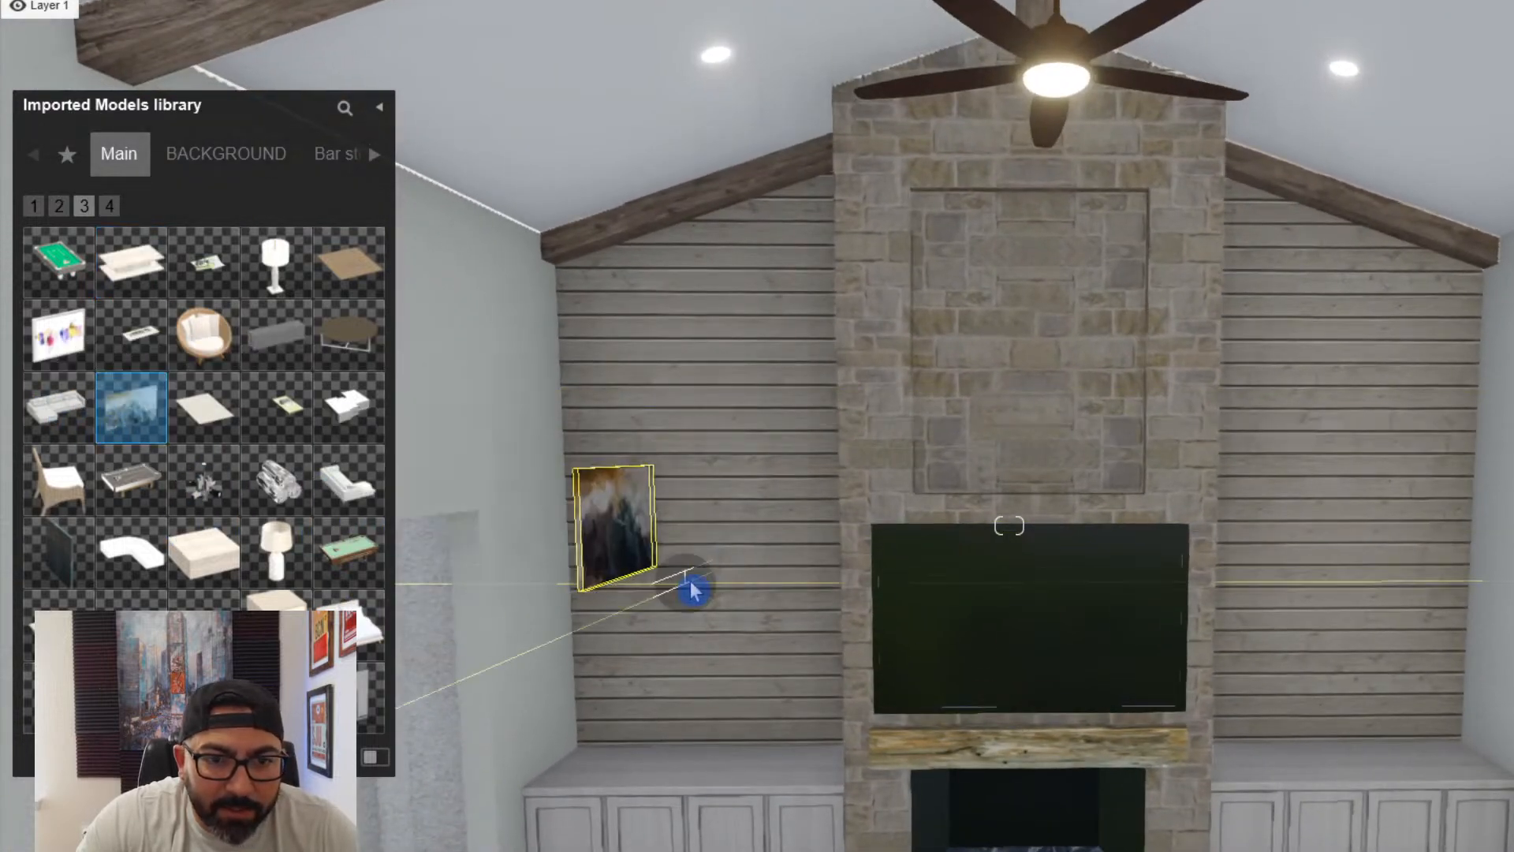
click(700, 580)
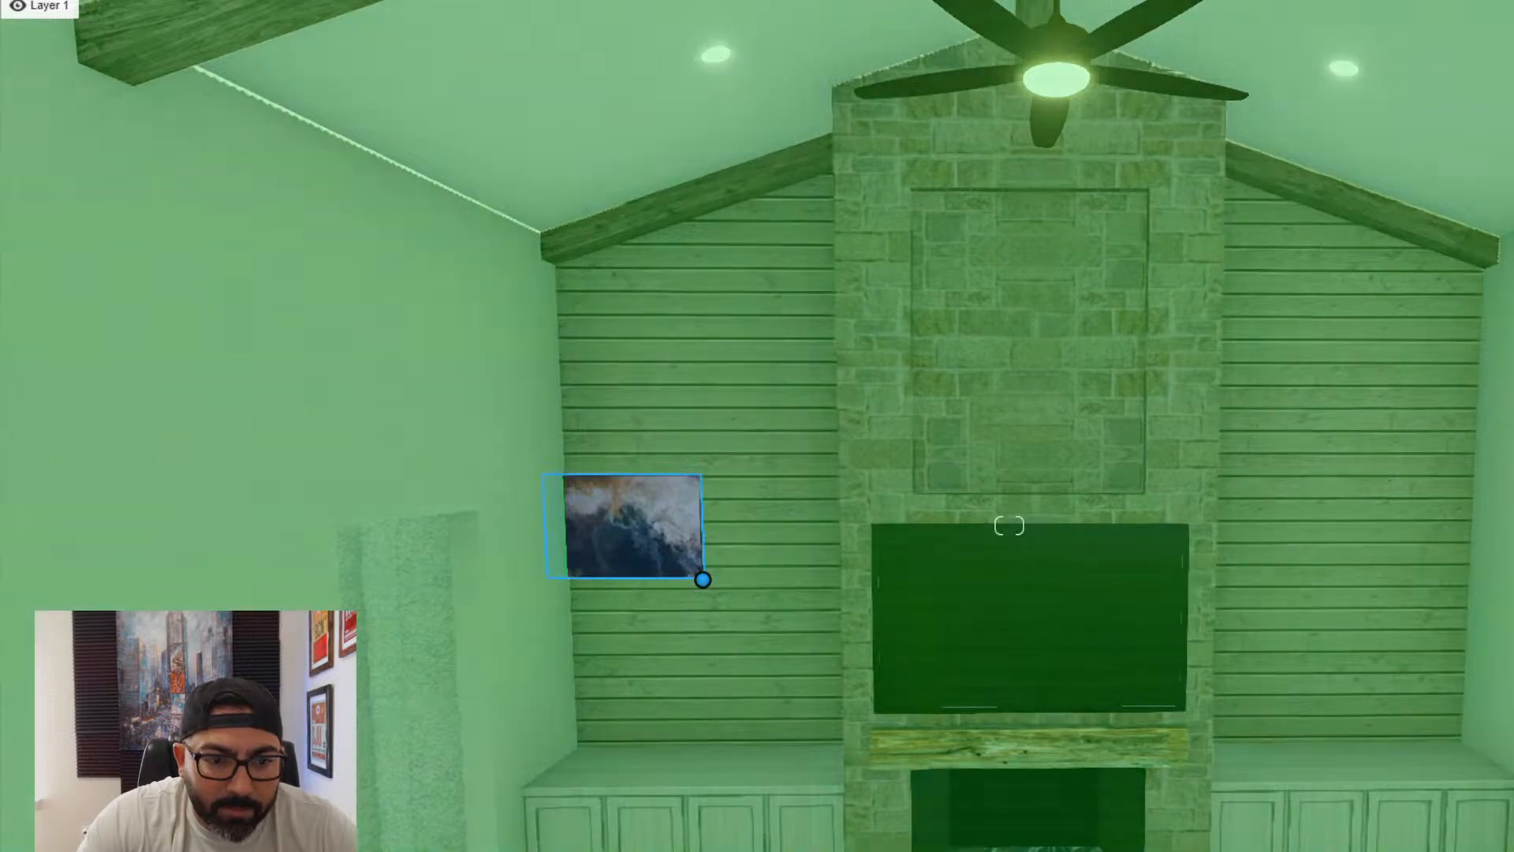
drag(750, 603, 779, 614)
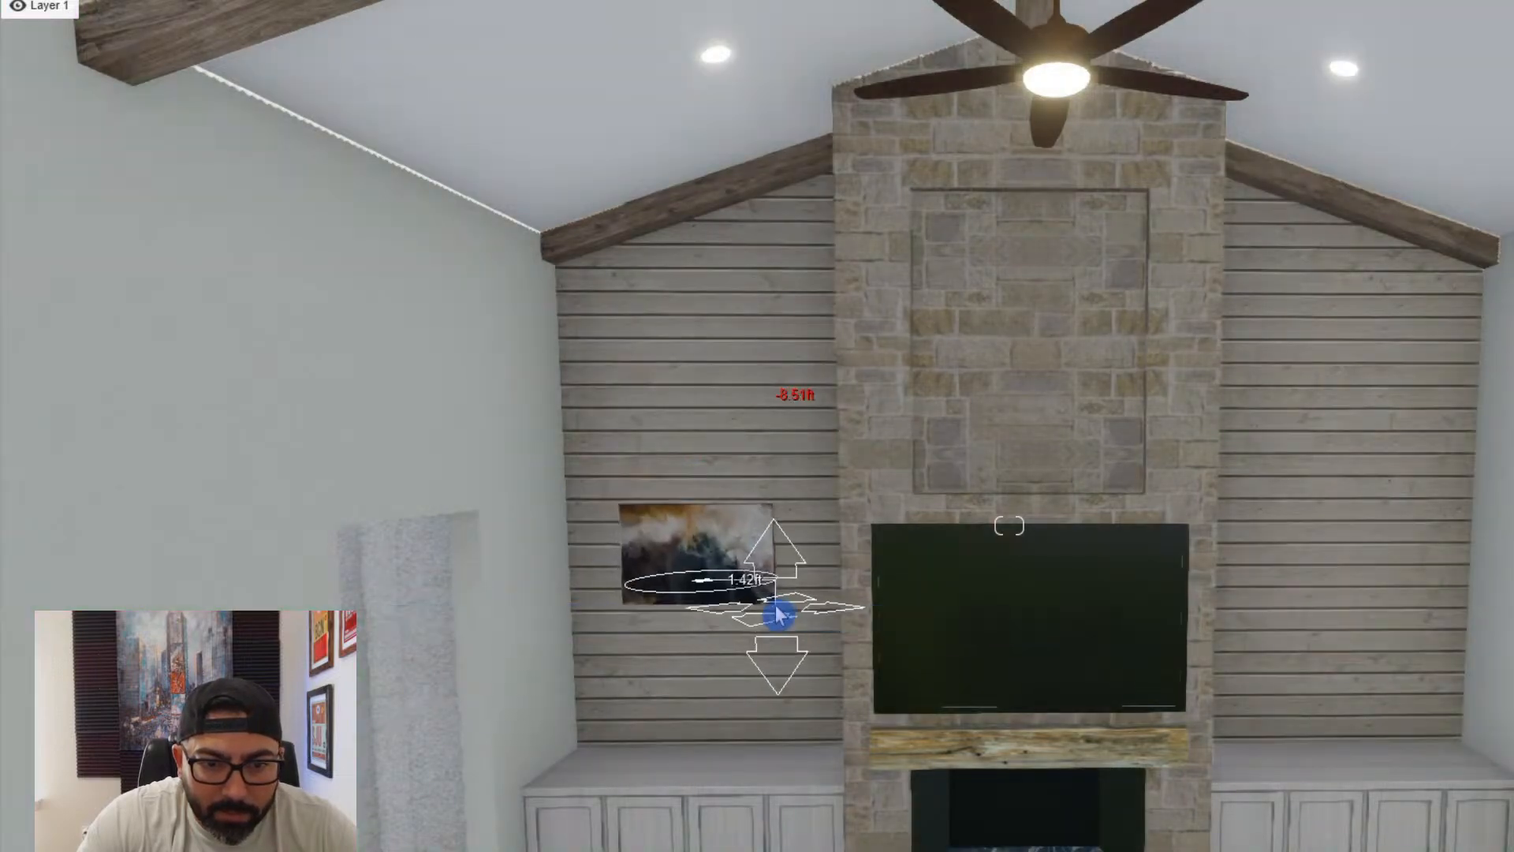
right_drag(778, 614, 669, 777)
- Enlarge the marble-pattern wall art to nearly fill the shiplap width and adjust its position above the cabinets
key(w)
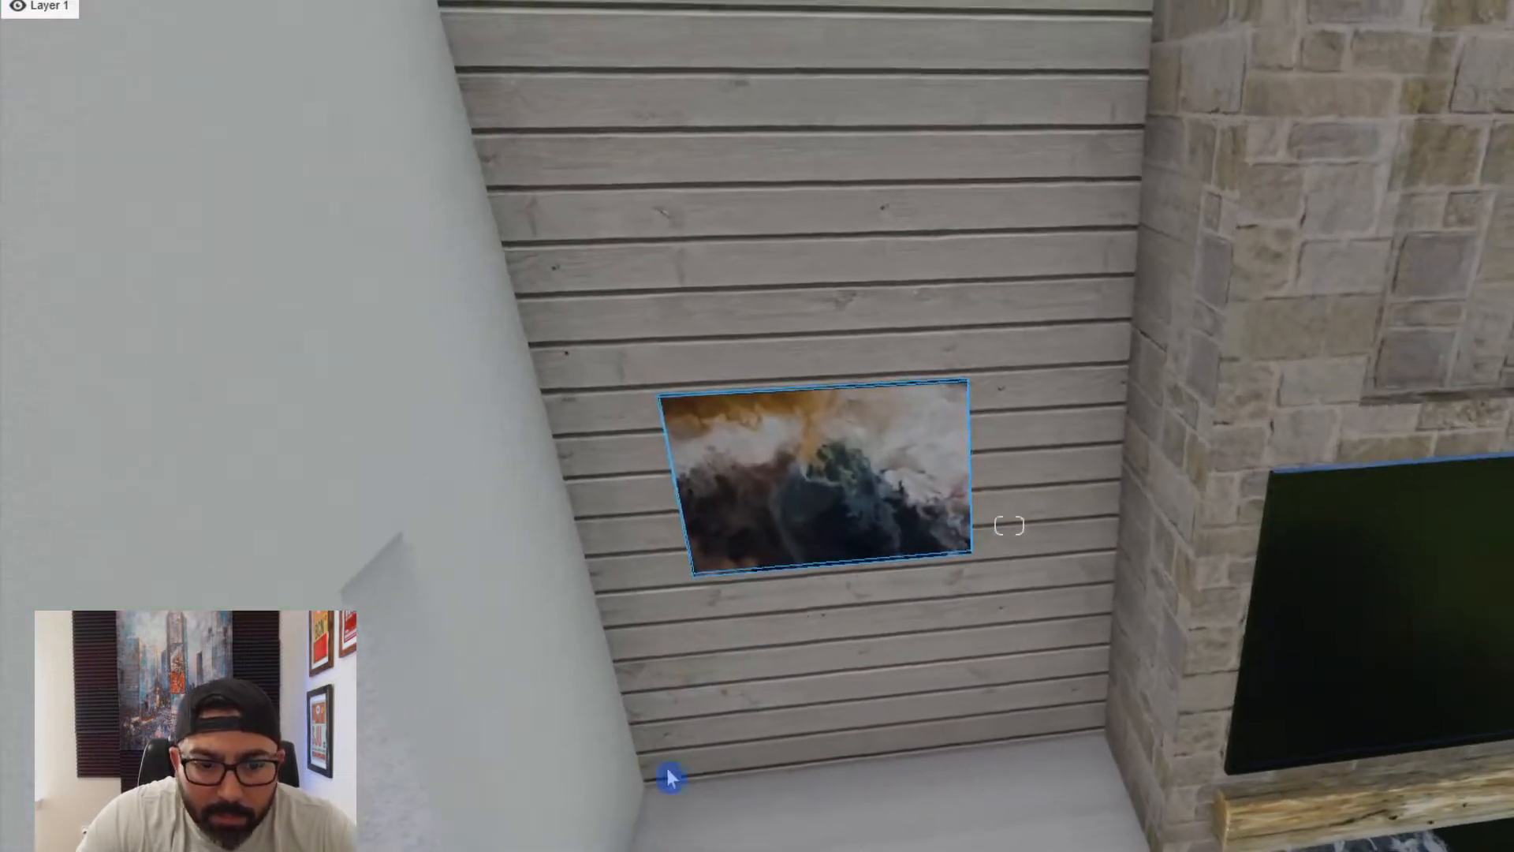
drag(964, 559, 1065, 551)
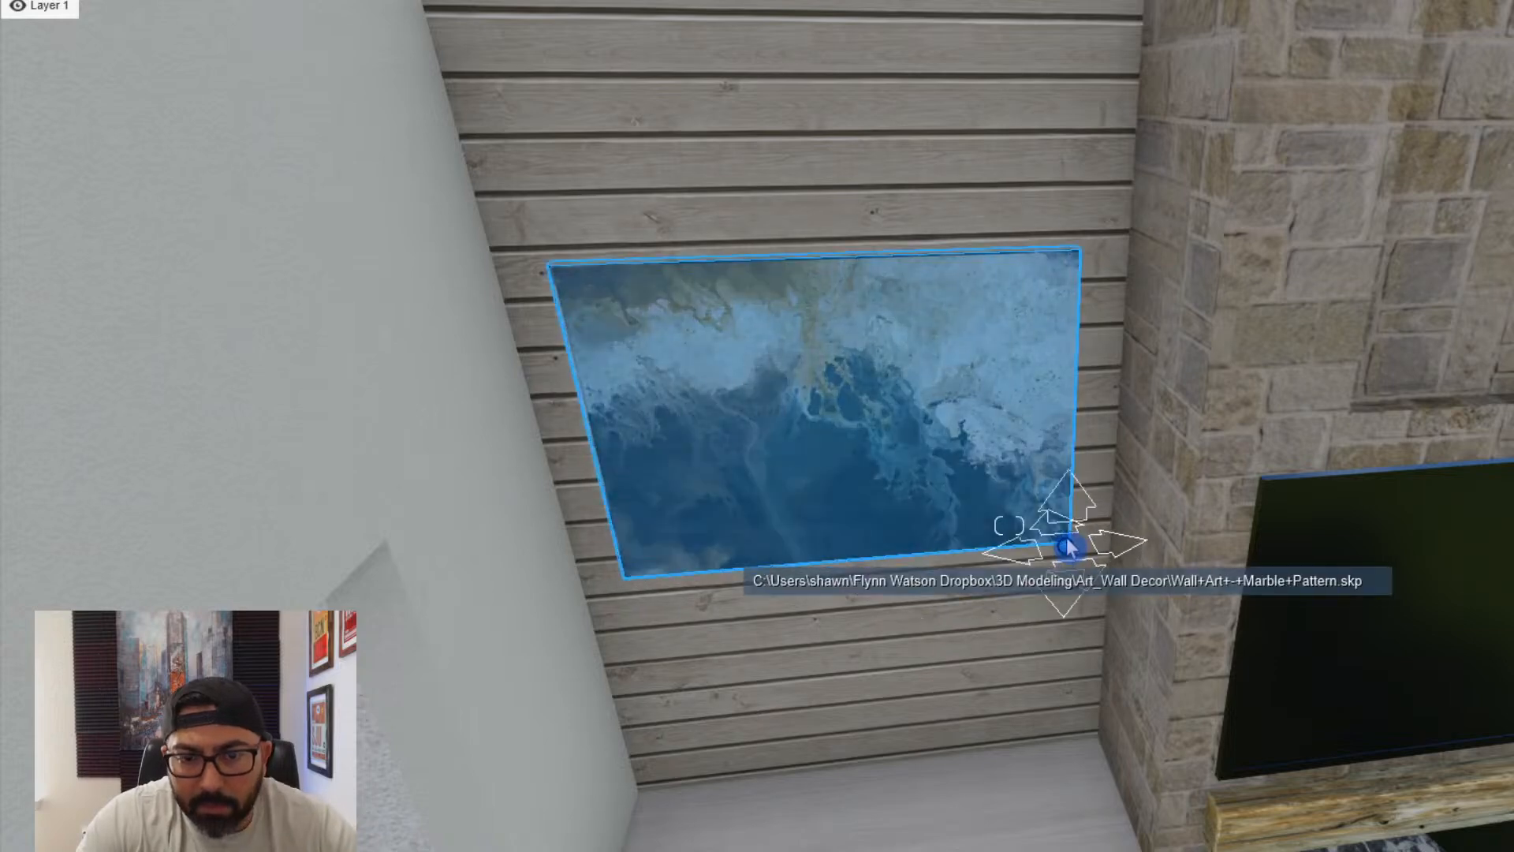
middle_drag(1062, 543, 849, 447)
scroll(812, 440, down, 3)
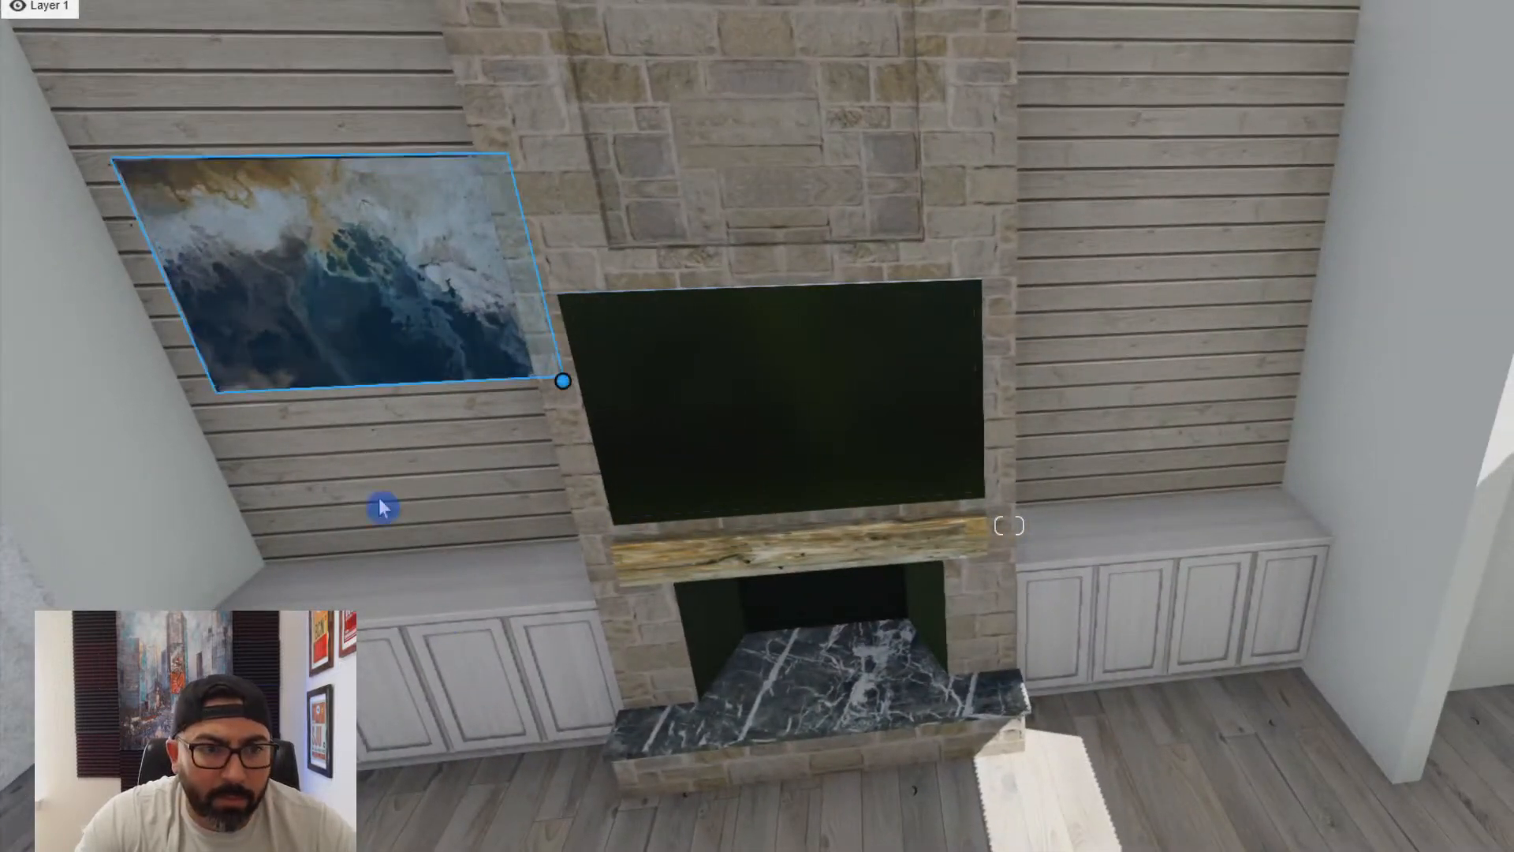
- Place the imported contrast painting on the shiplap wall on the fireplace's other side
click(380, 503)
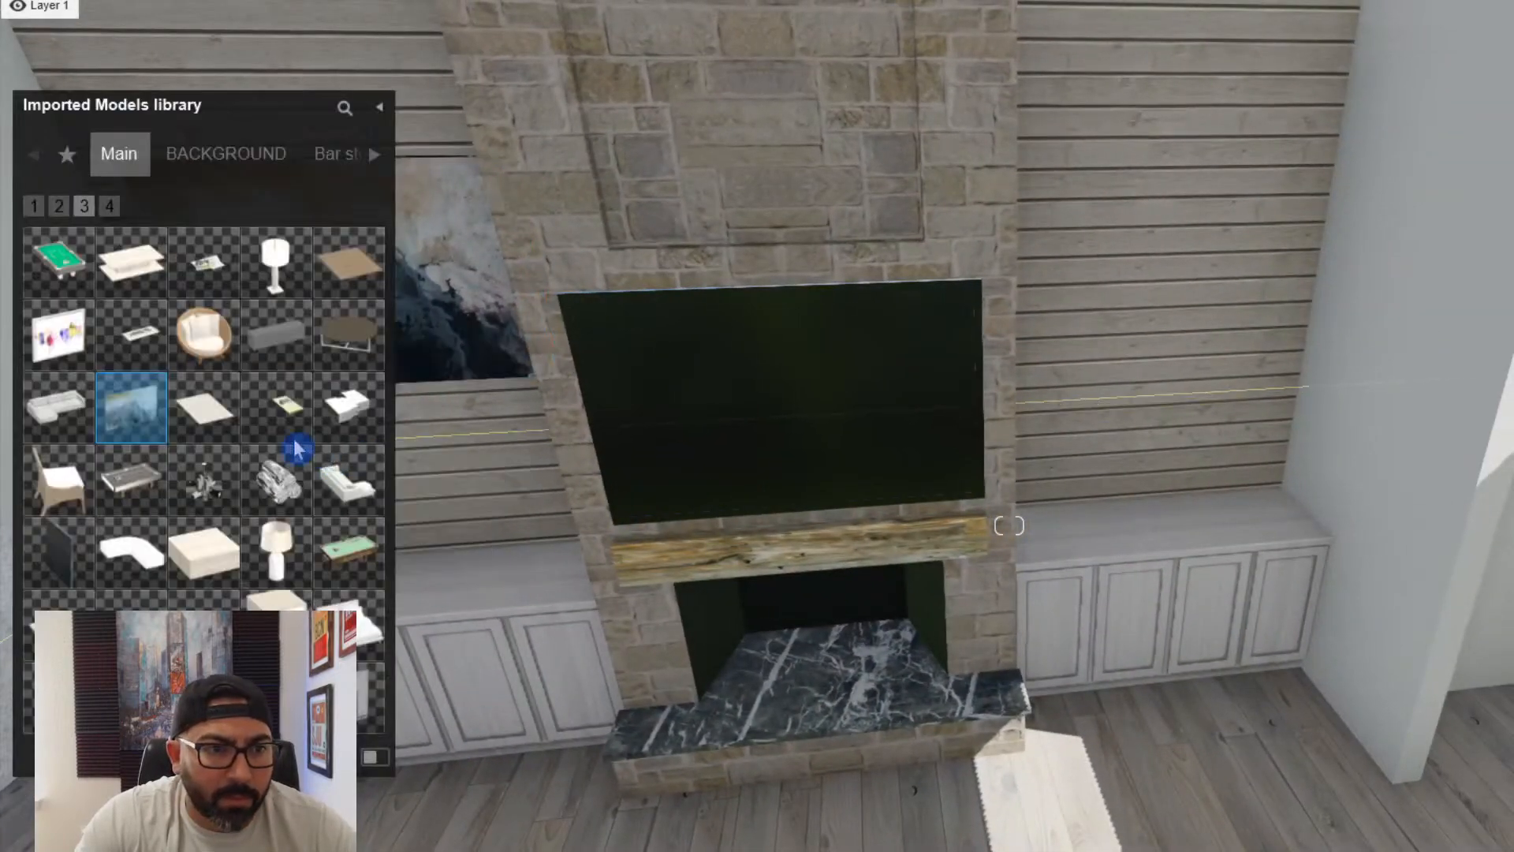
click(110, 208)
click(36, 207)
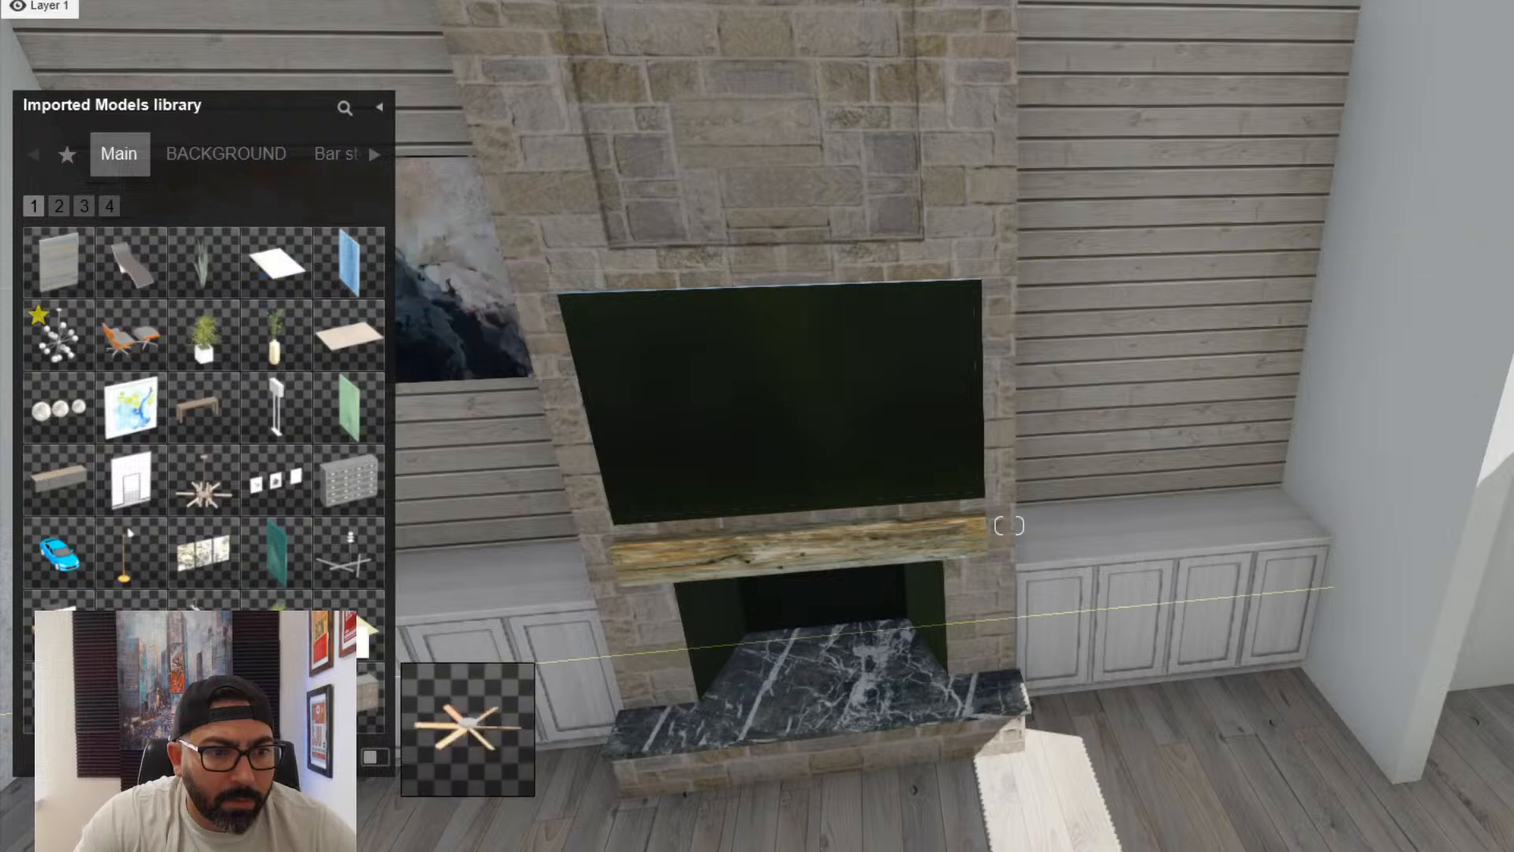
right_drag(1034, 390, 957, 433)
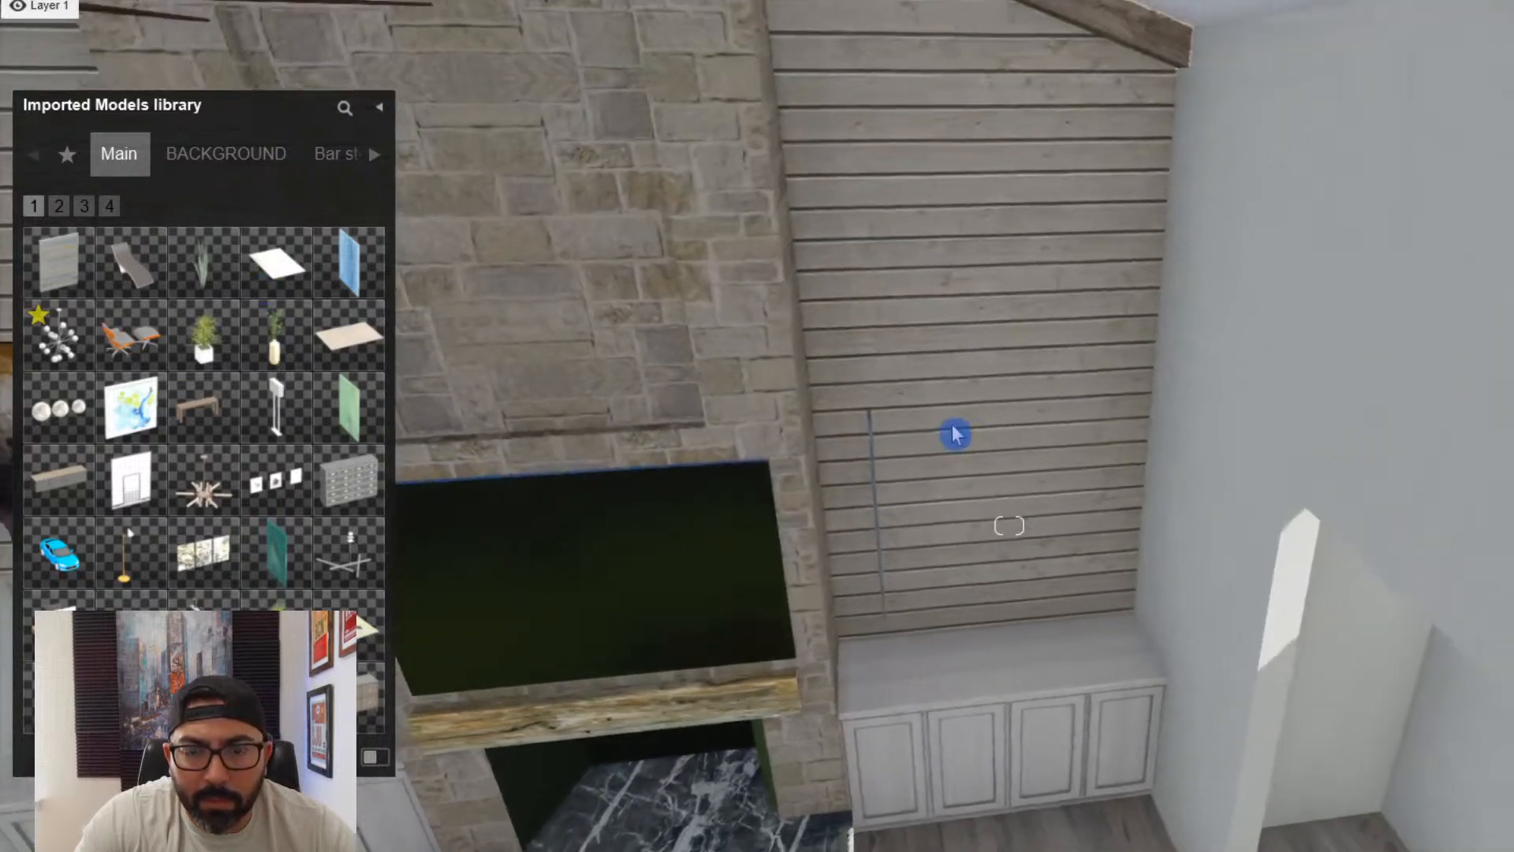
- Turn the contrast painting flat against the shiplap wall, enlarge it, and centre it above the cabinets on its side of the fireplace
key(r)
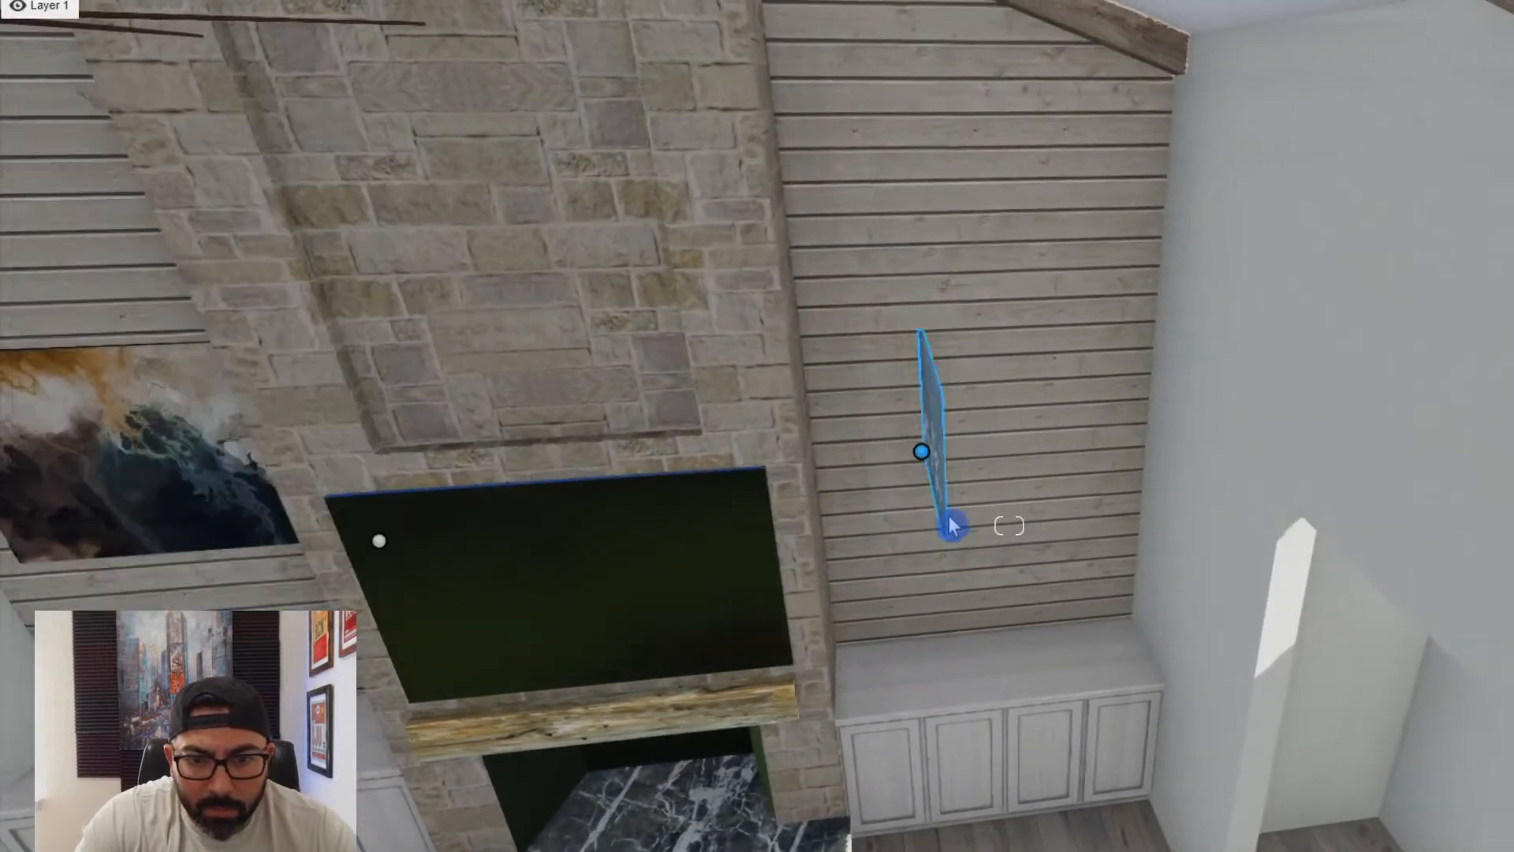
mouse_move(920, 452)
mouse_down()
mouse_move(904, 497)
mouse_move(936, 544)
mouse_up()
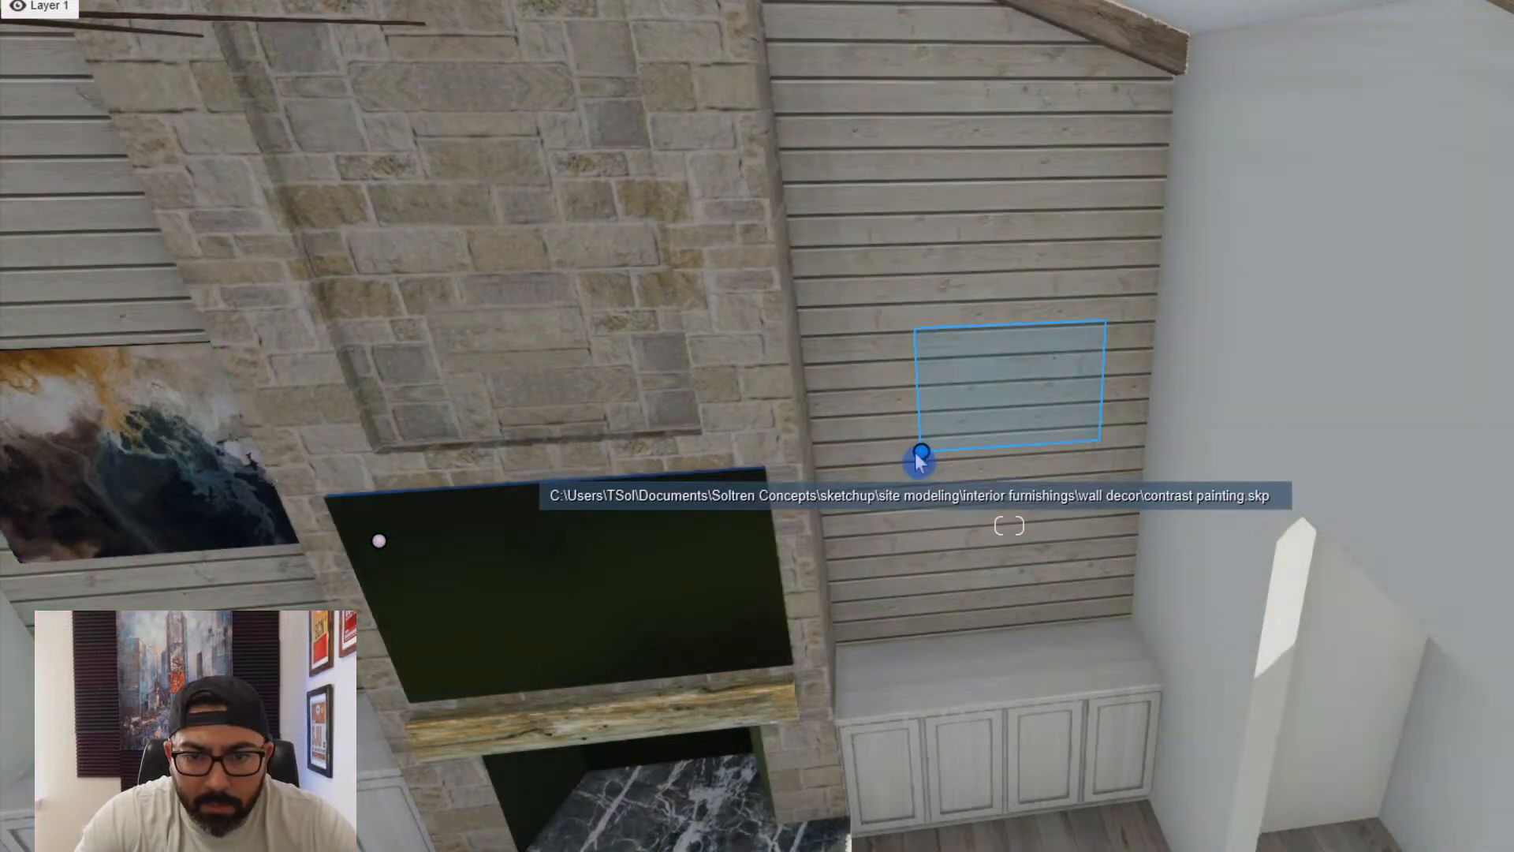
drag(922, 451, 929, 452)
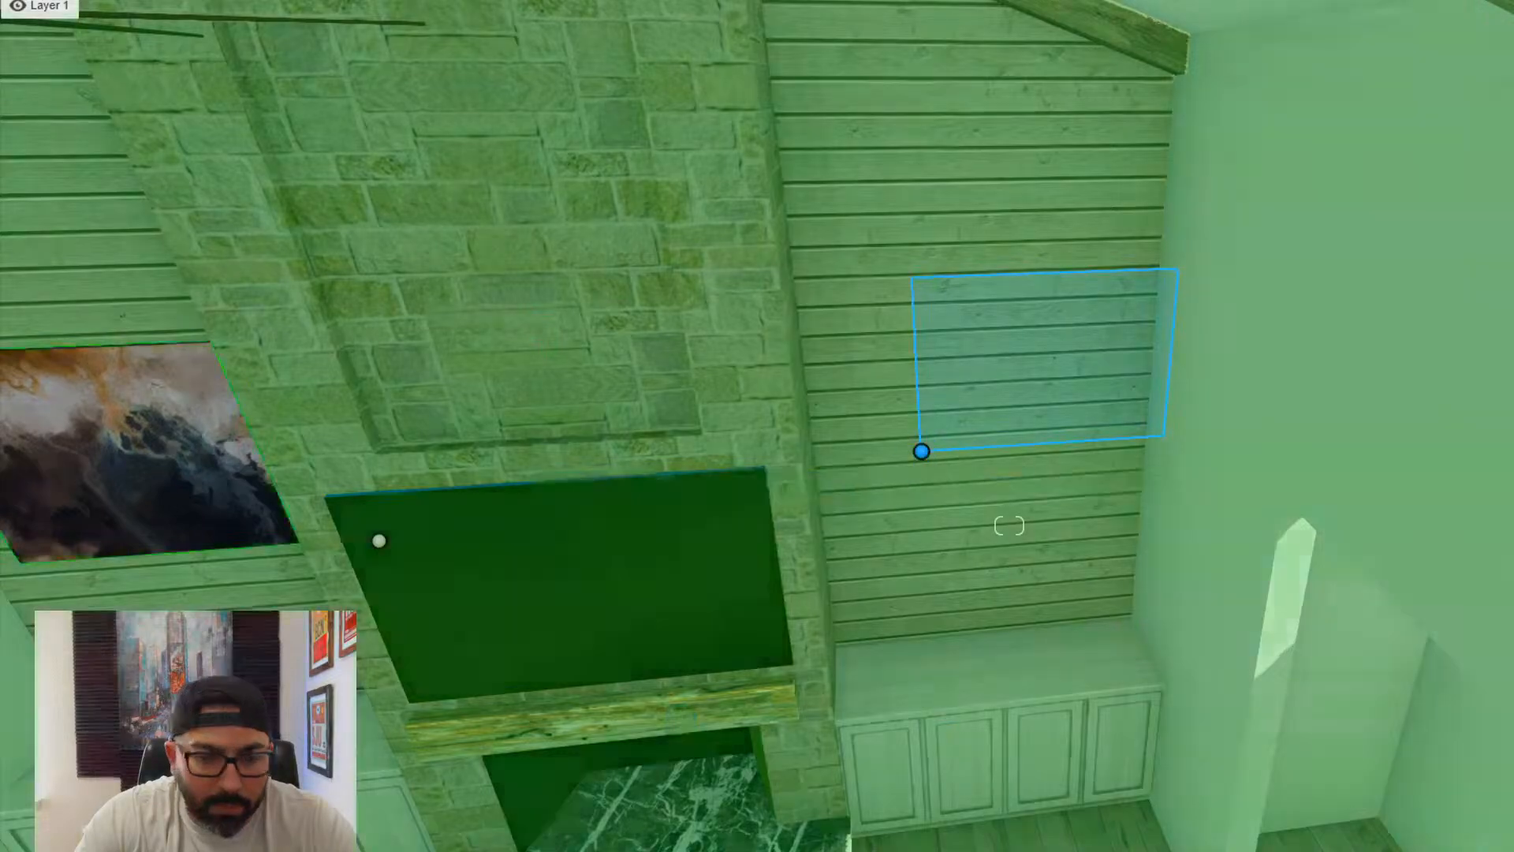
key(m)
mouse_move(922, 454)
mouse_down()
mouse_move(920, 443)
mouse_move(871, 466)
mouse_up()
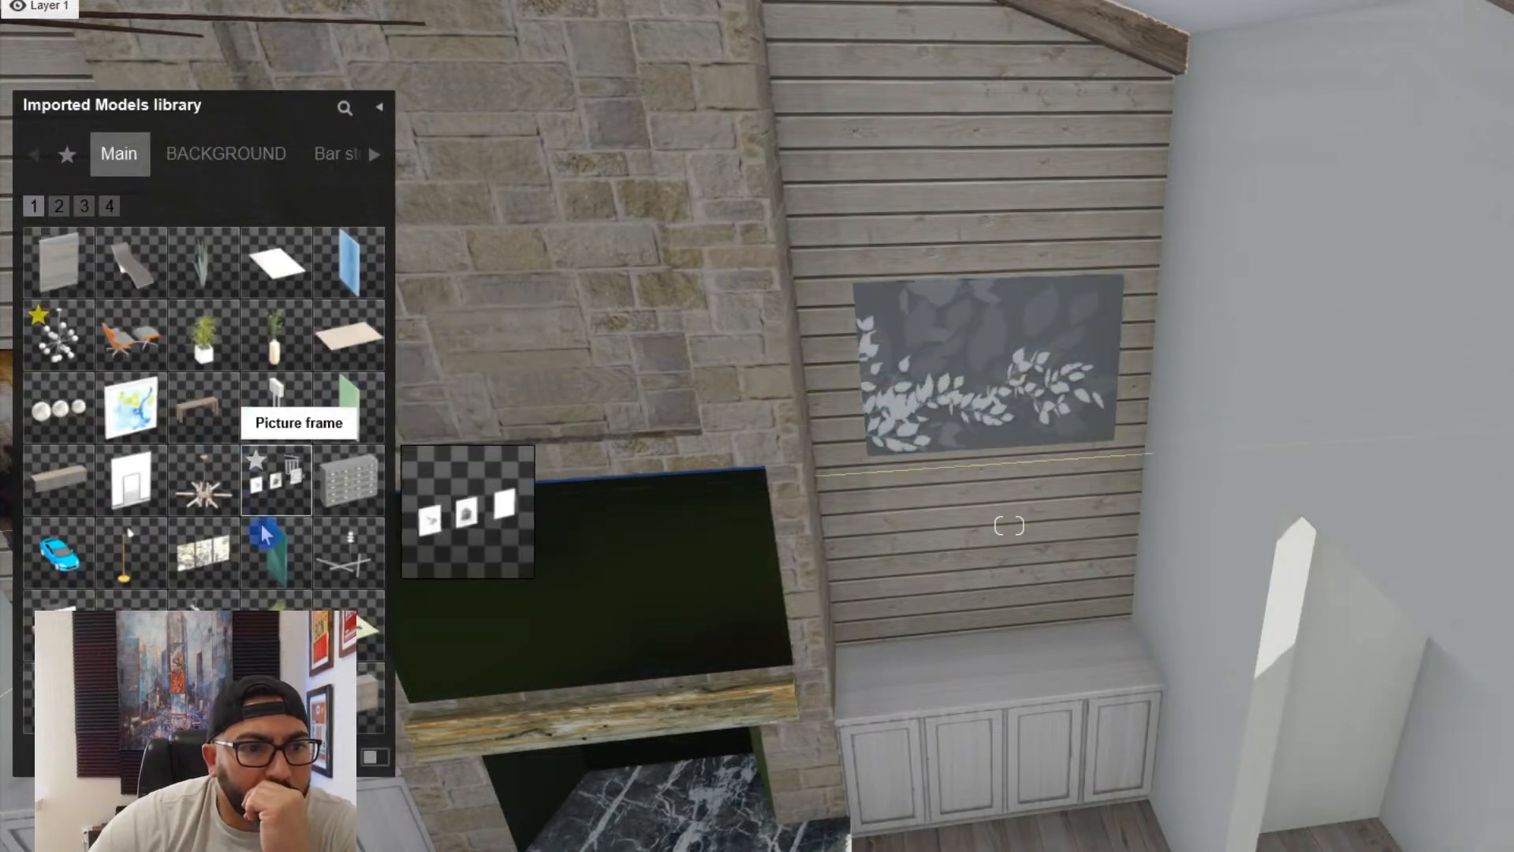
- Place the imported BLUE PICTURE model from the wall decor category on the stone chimney above the TV
click(110, 207)
click(84, 209)
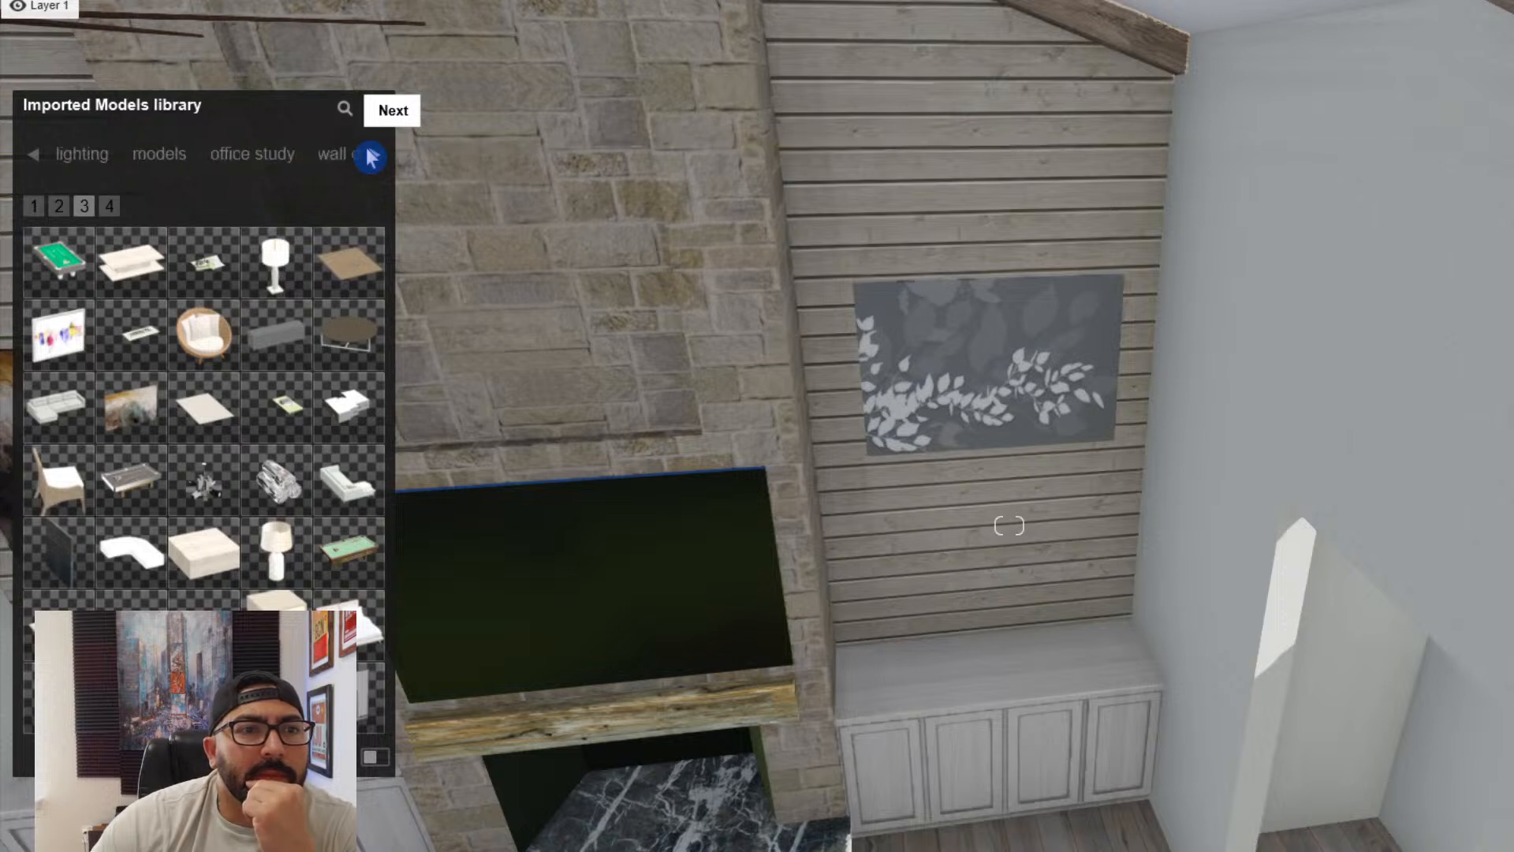
click(300, 158)
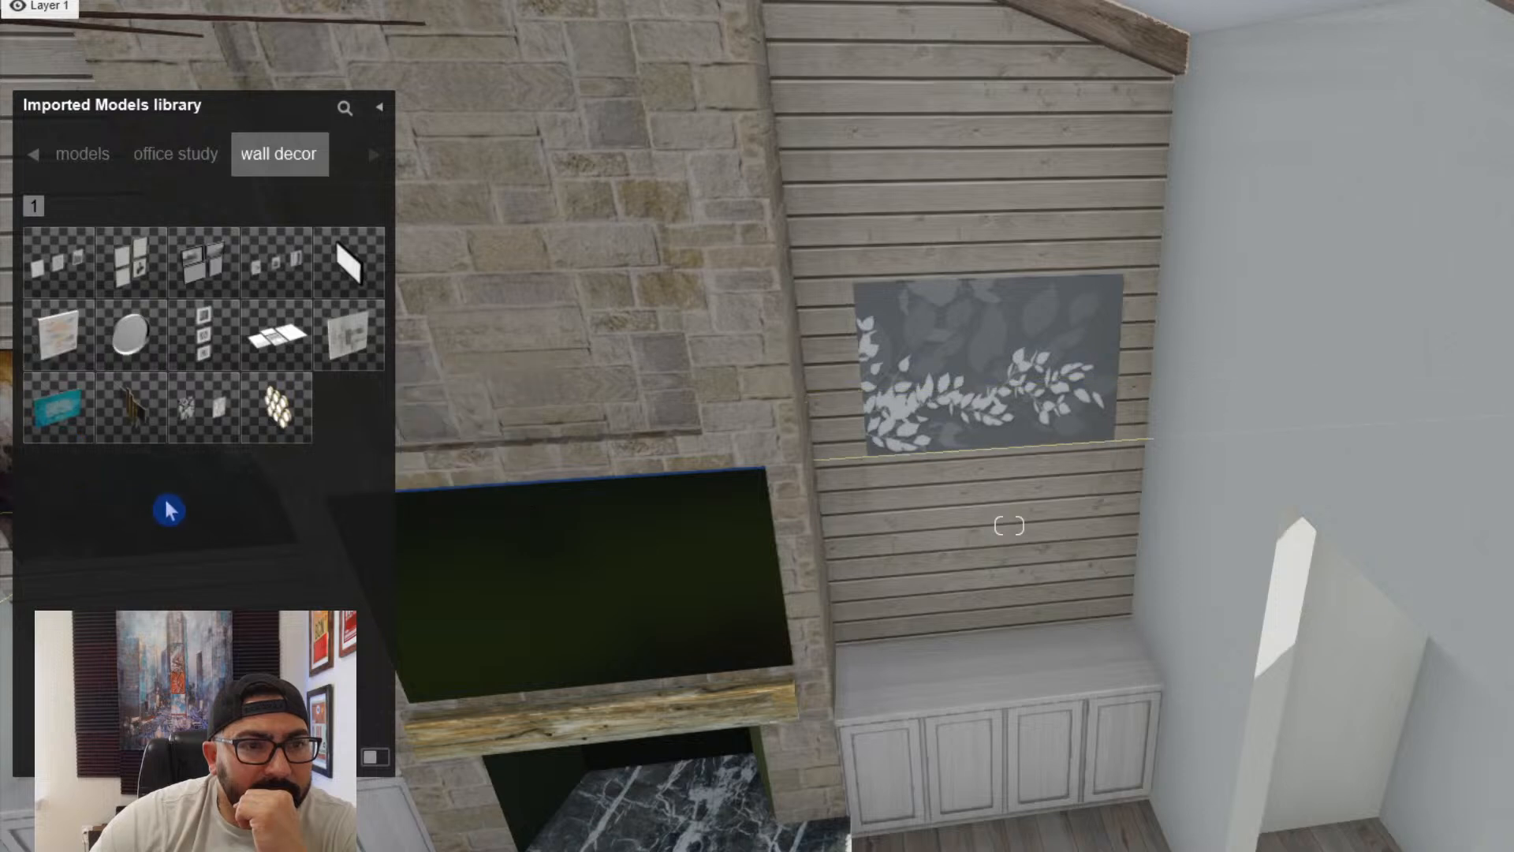
click(63, 426)
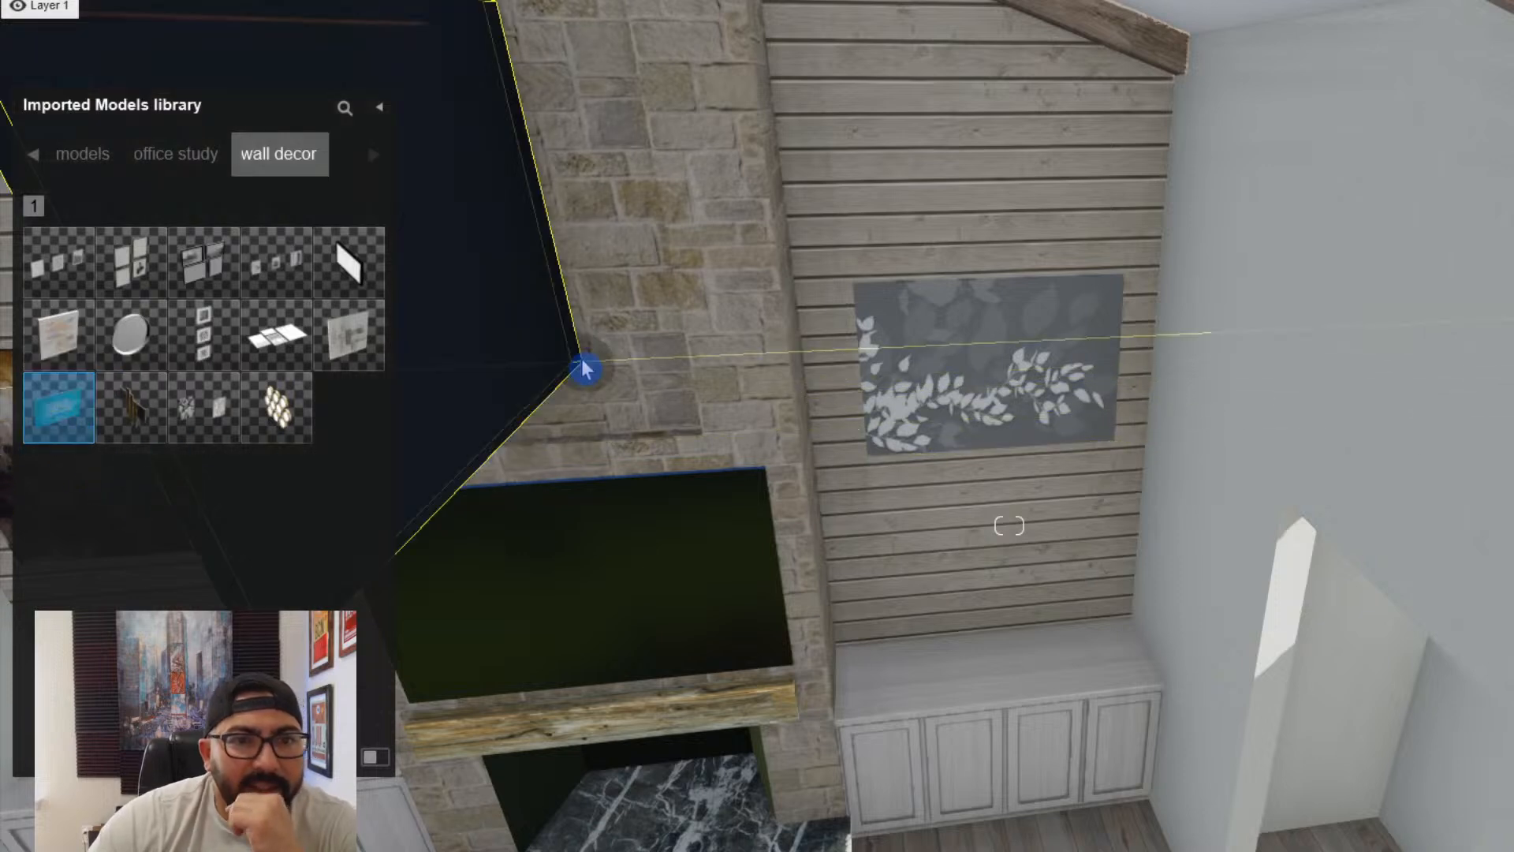
key(a)
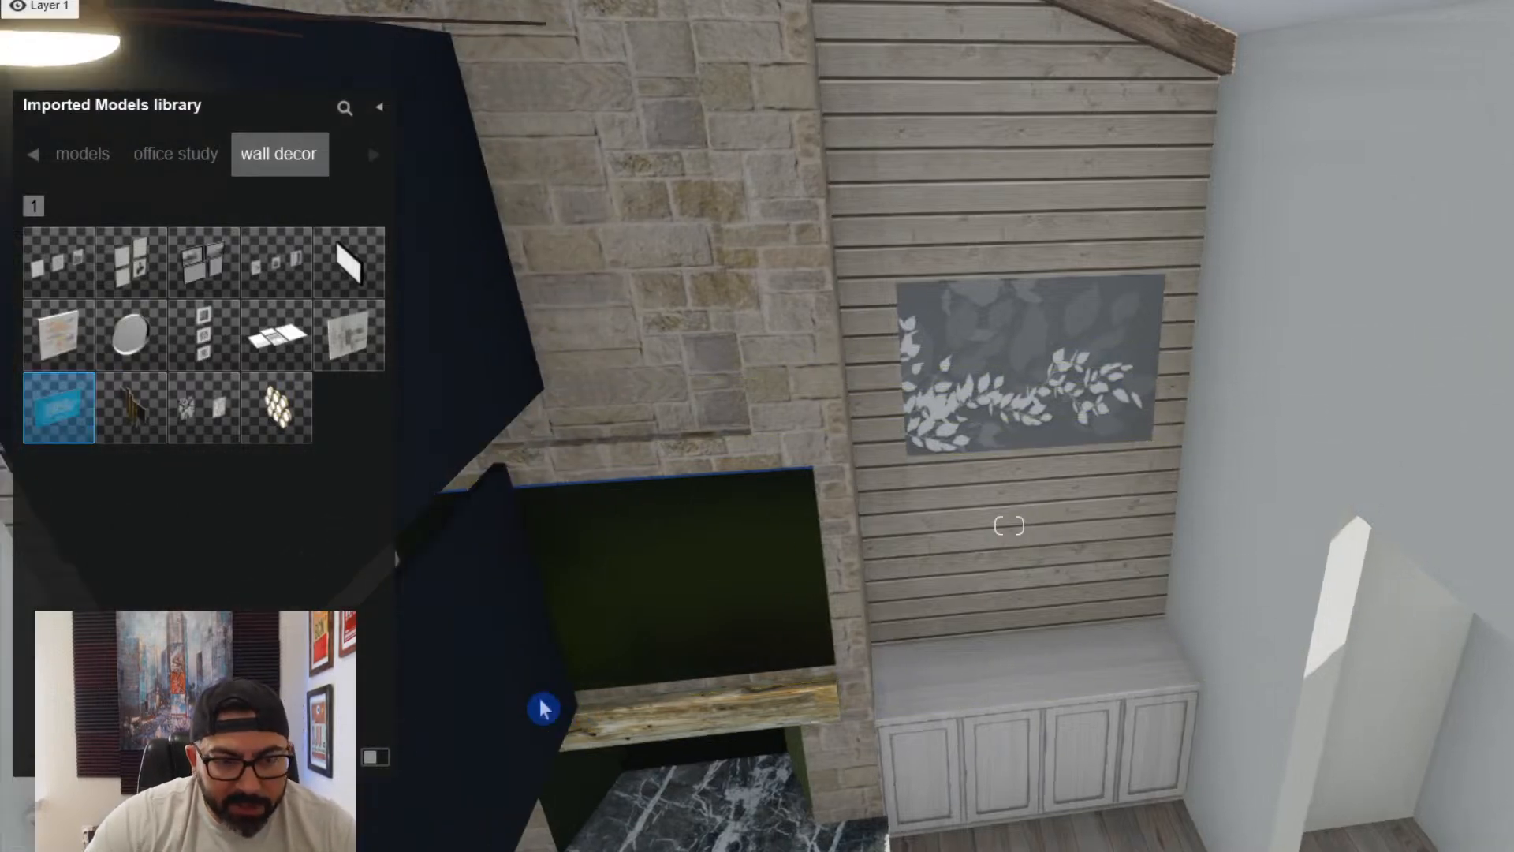
key(ctrl+z)
key(Escape)
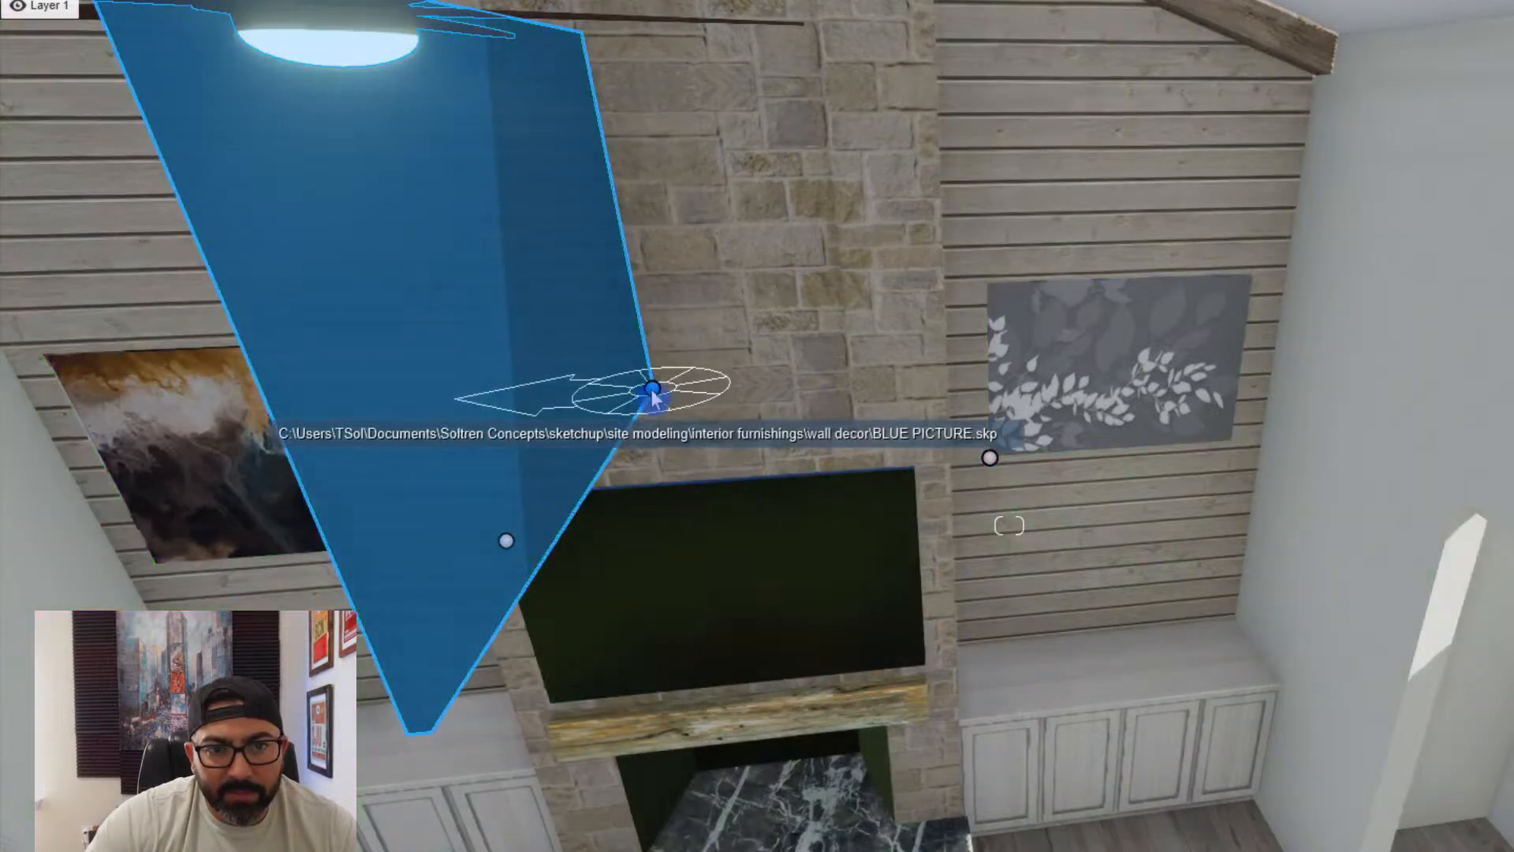
- Turn the blue picture to face the room, scale it down, and position it inside the stone recess above the TV
drag(651, 392, 608, 439)
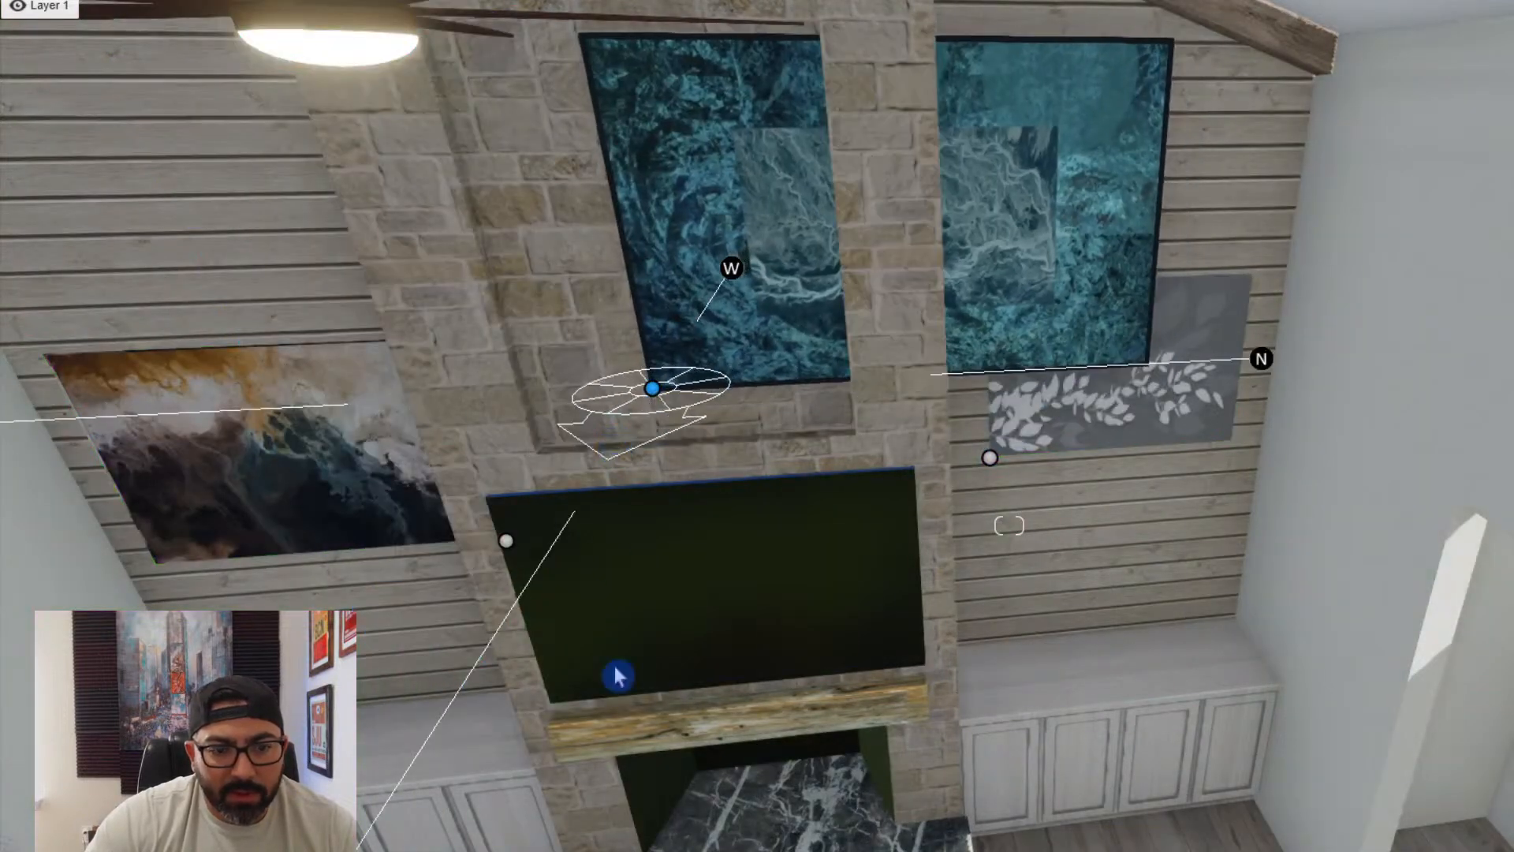
drag(618, 675, 619, 680)
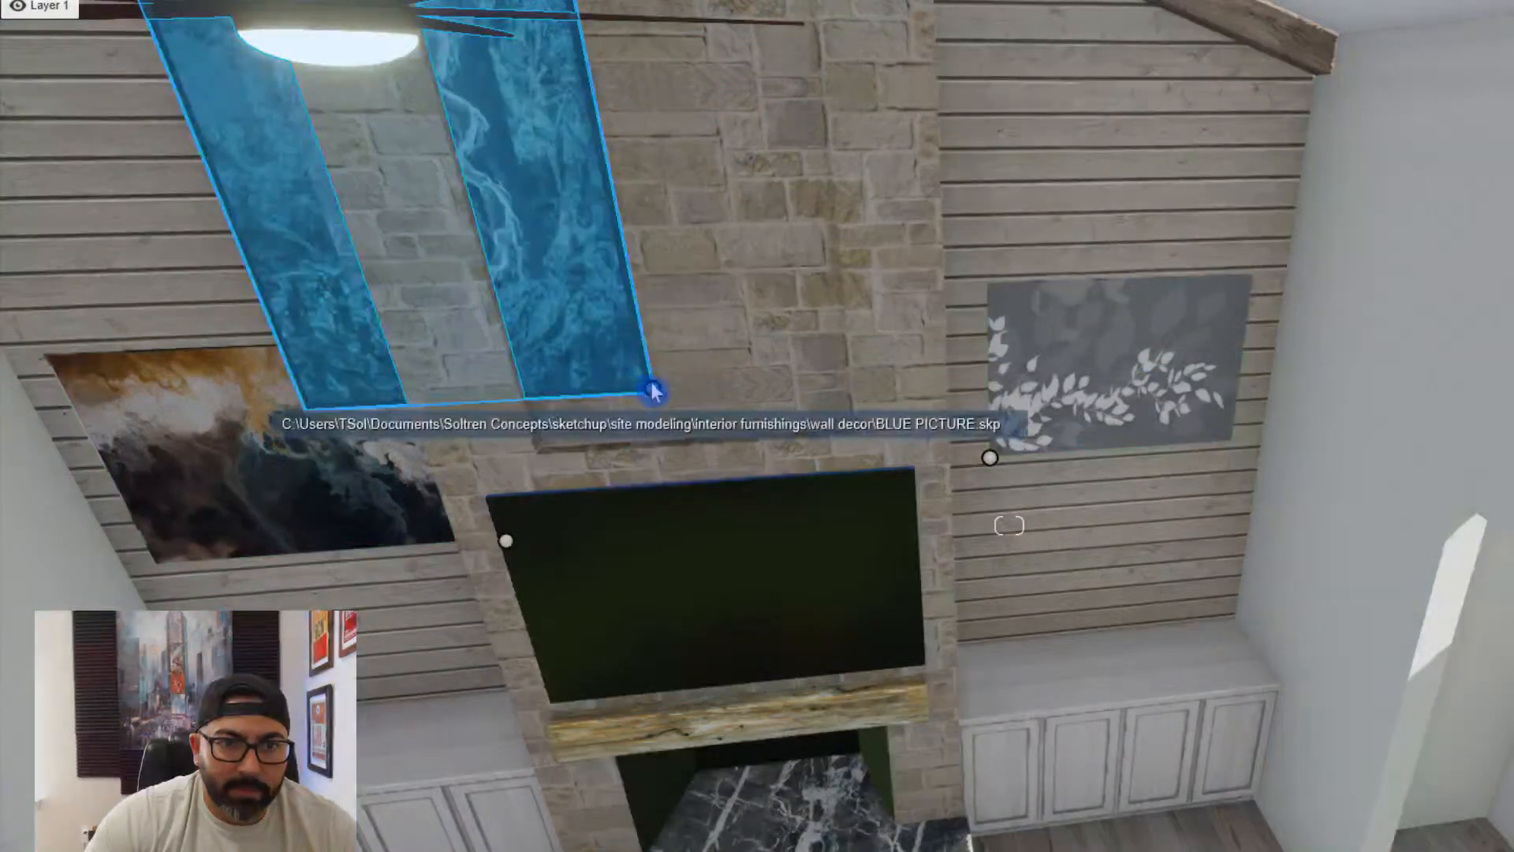
drag(654, 390, 661, 405)
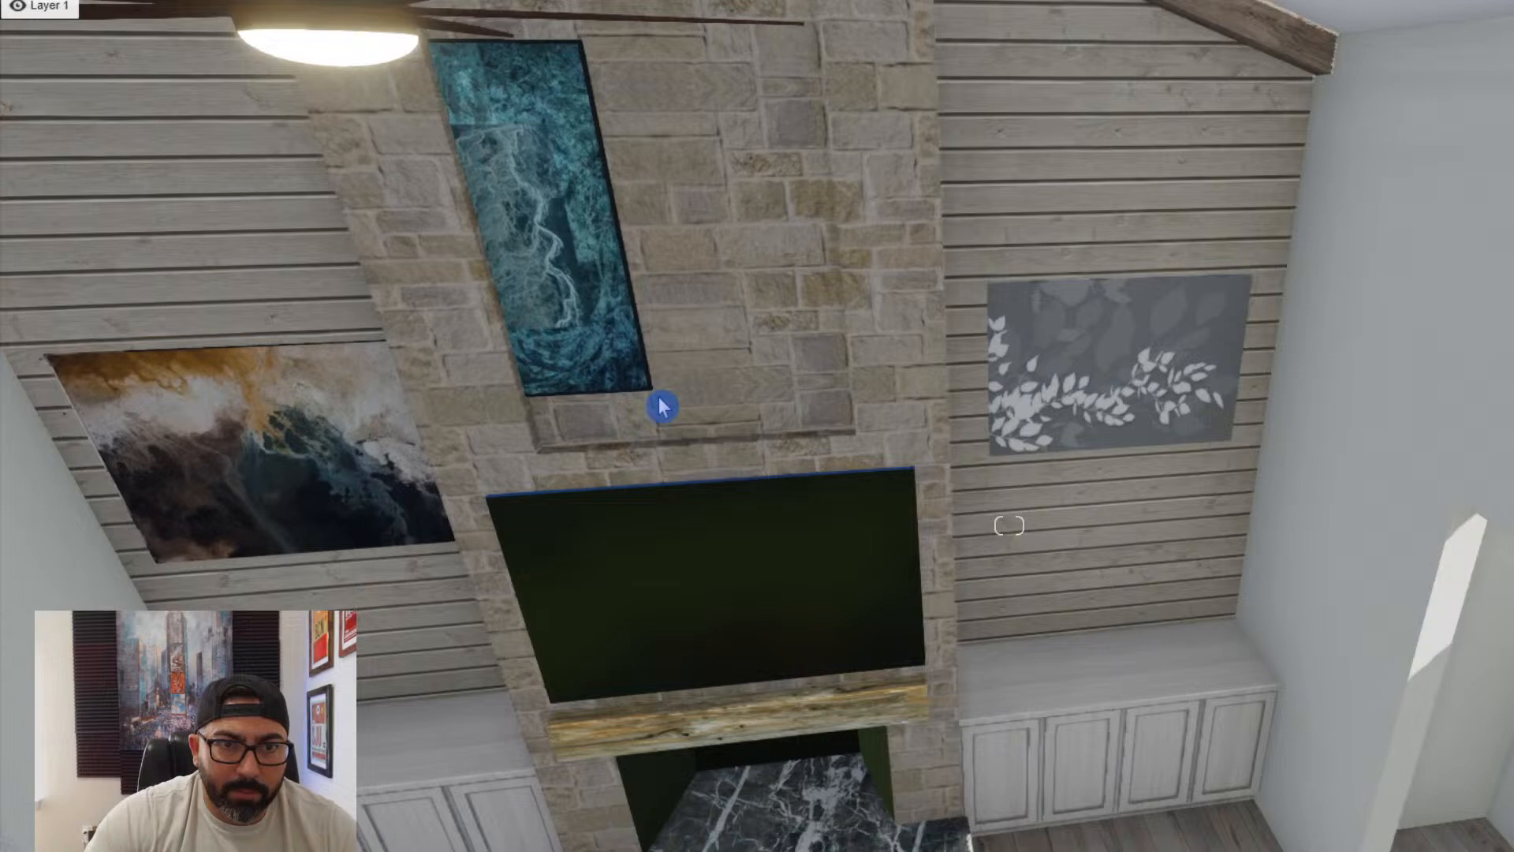
click(653, 388)
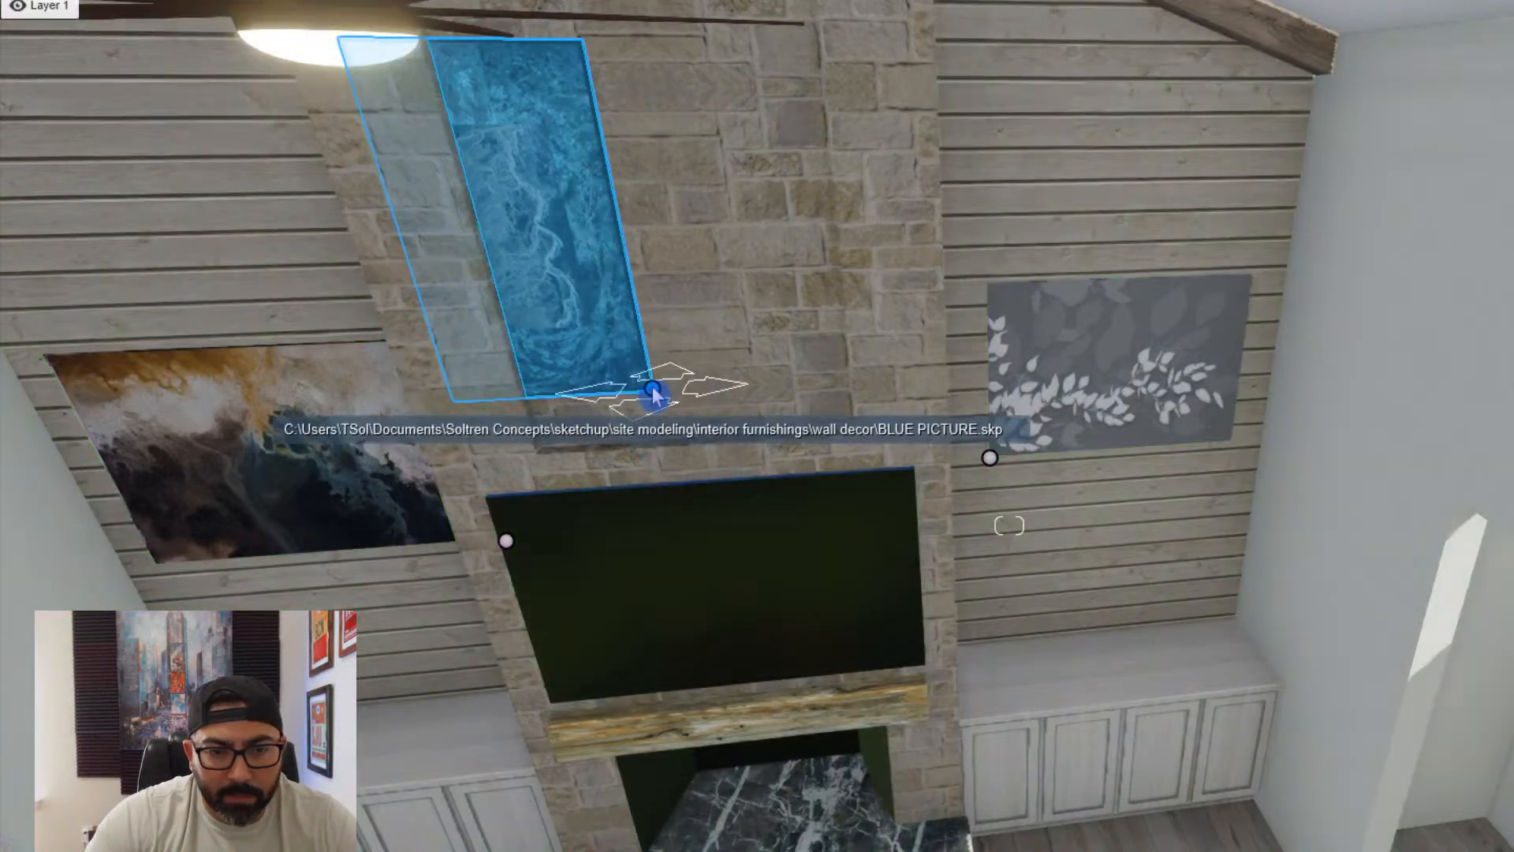
drag(654, 391, 779, 382)
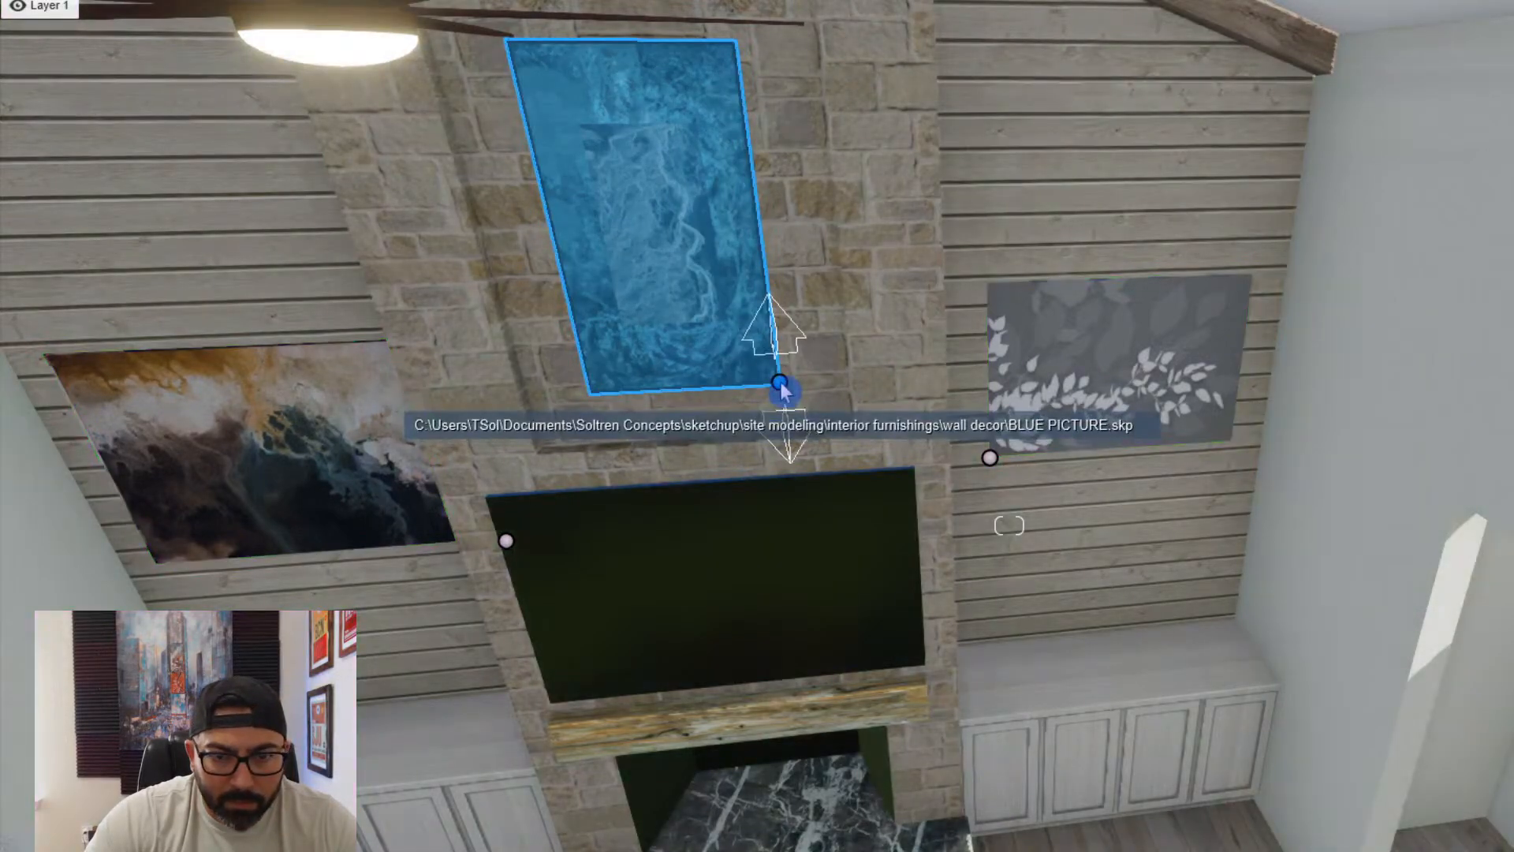
drag(786, 394, 784, 395)
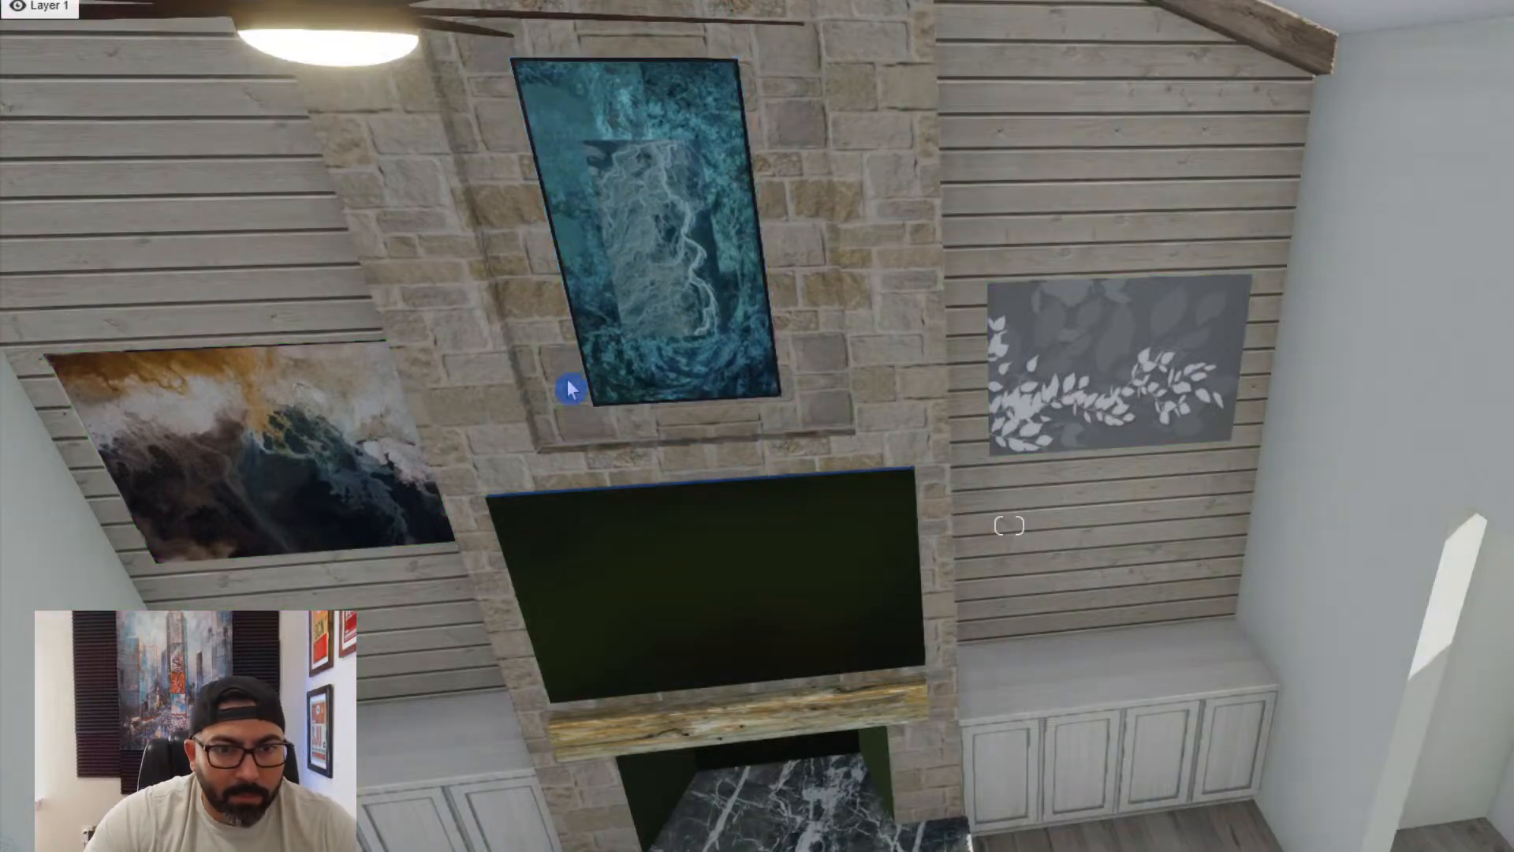
- Turn the blue picture and the marble-pattern wall art greyscale through their materials
click(659, 334)
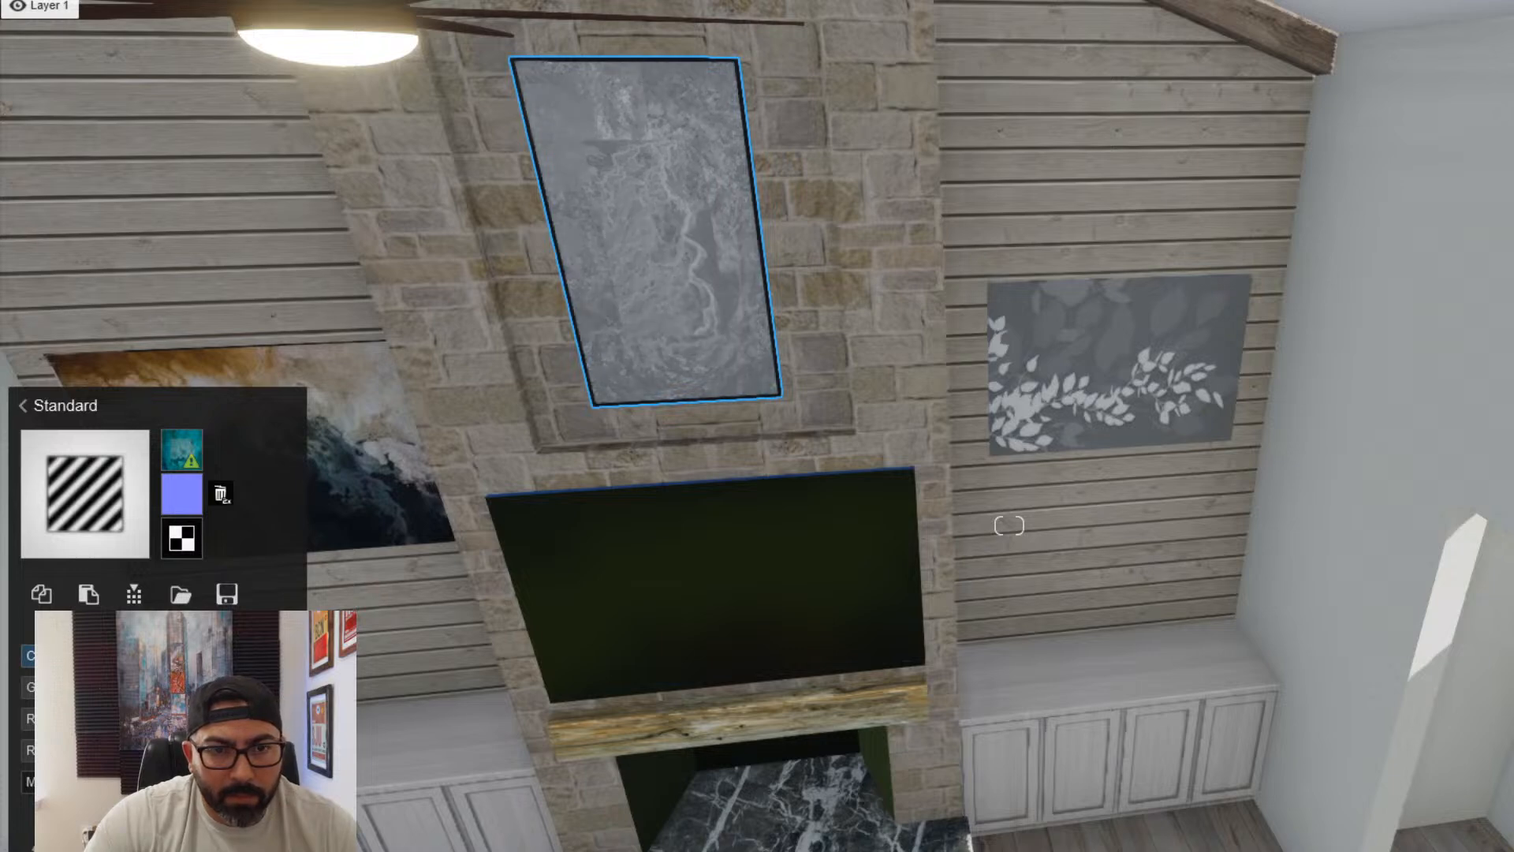
key(s)
right_drag(237, 568, 225, 597)
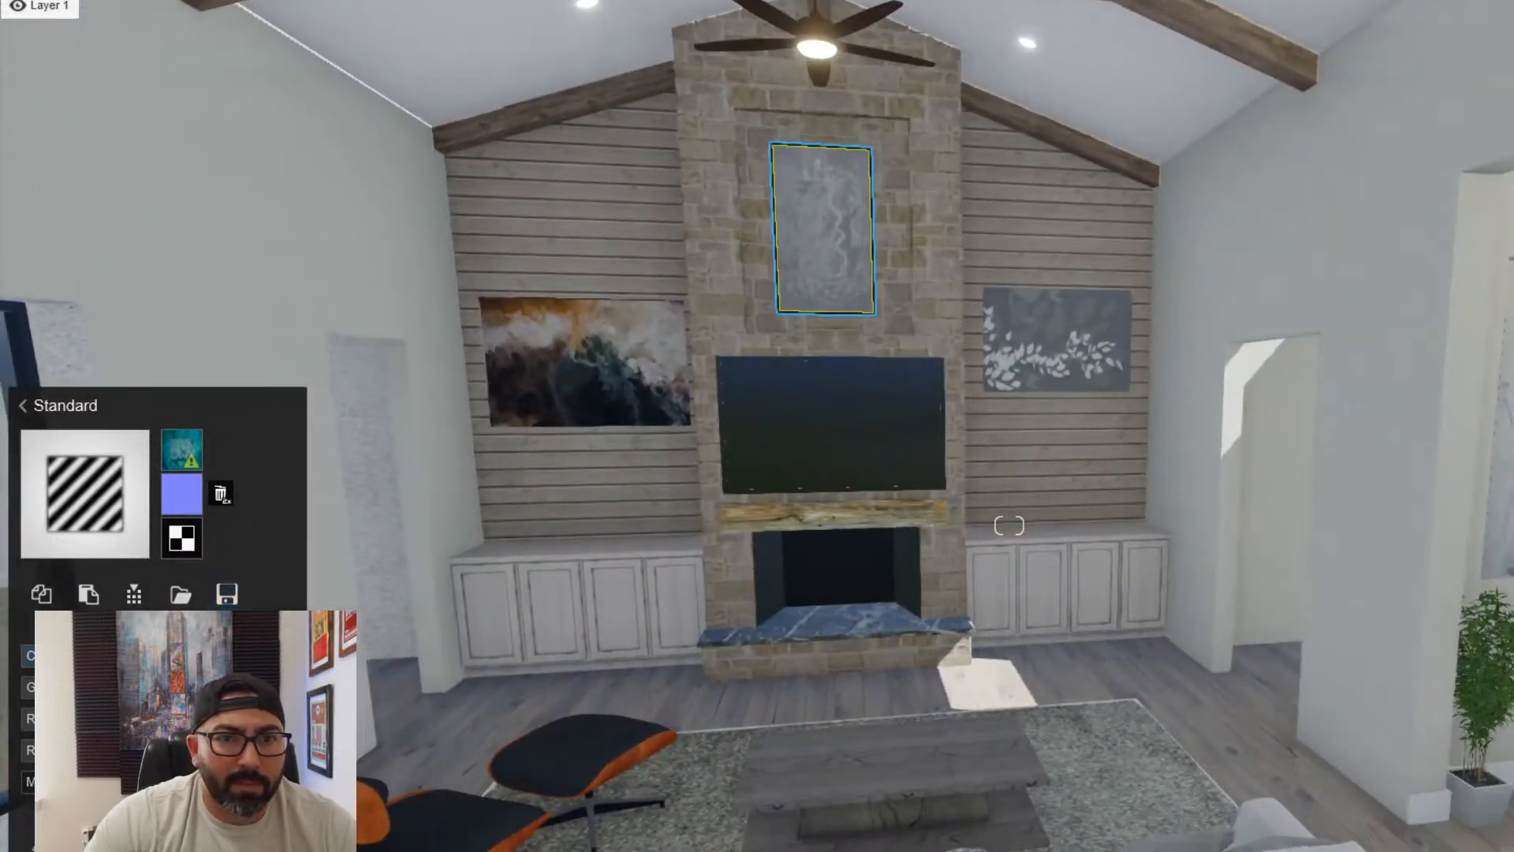
key(a)
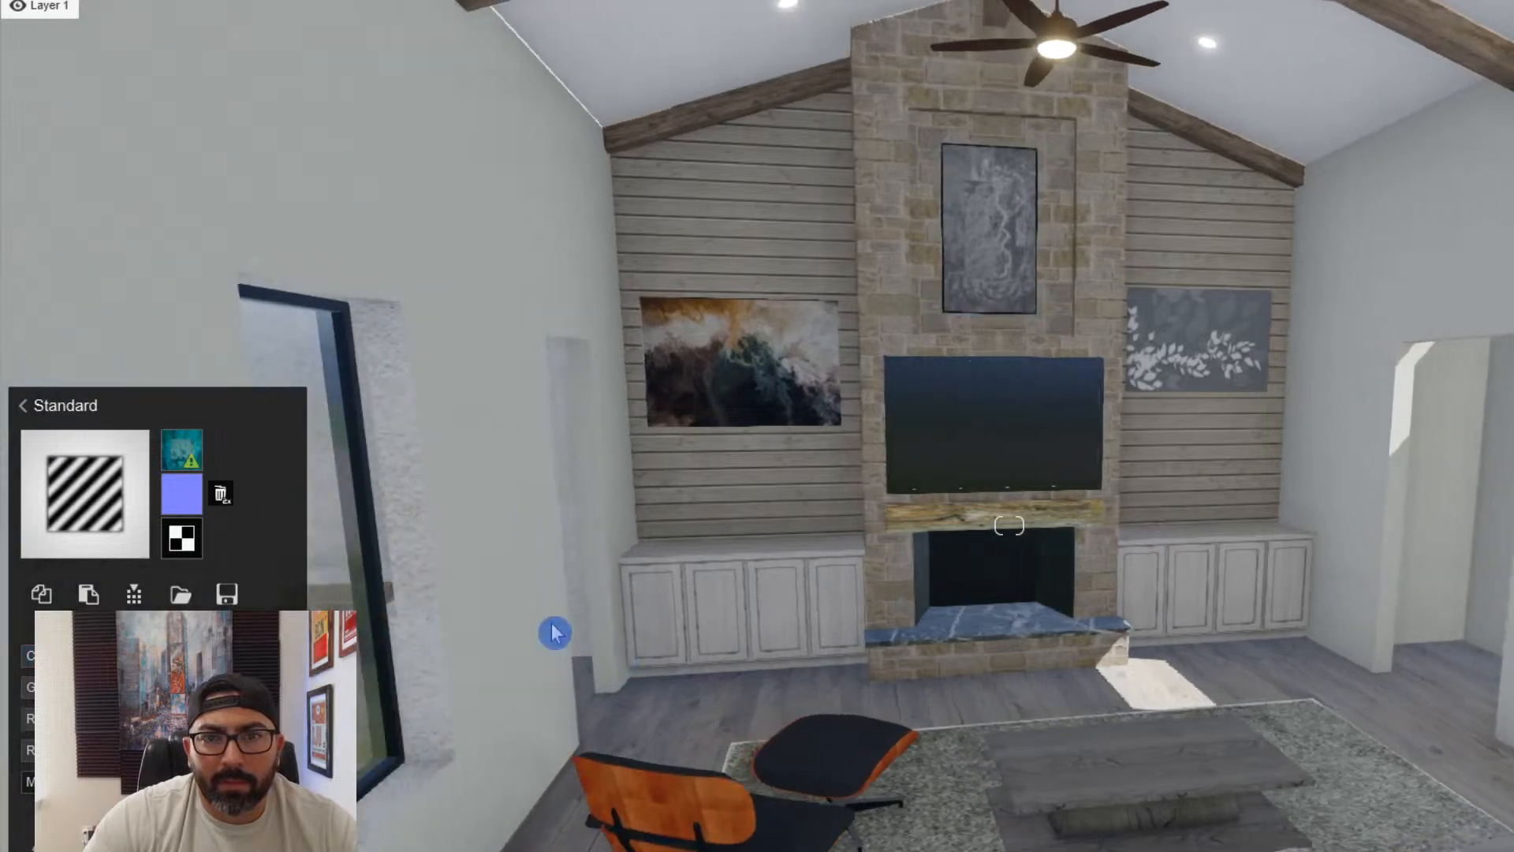
click(789, 399)
click(67, 544)
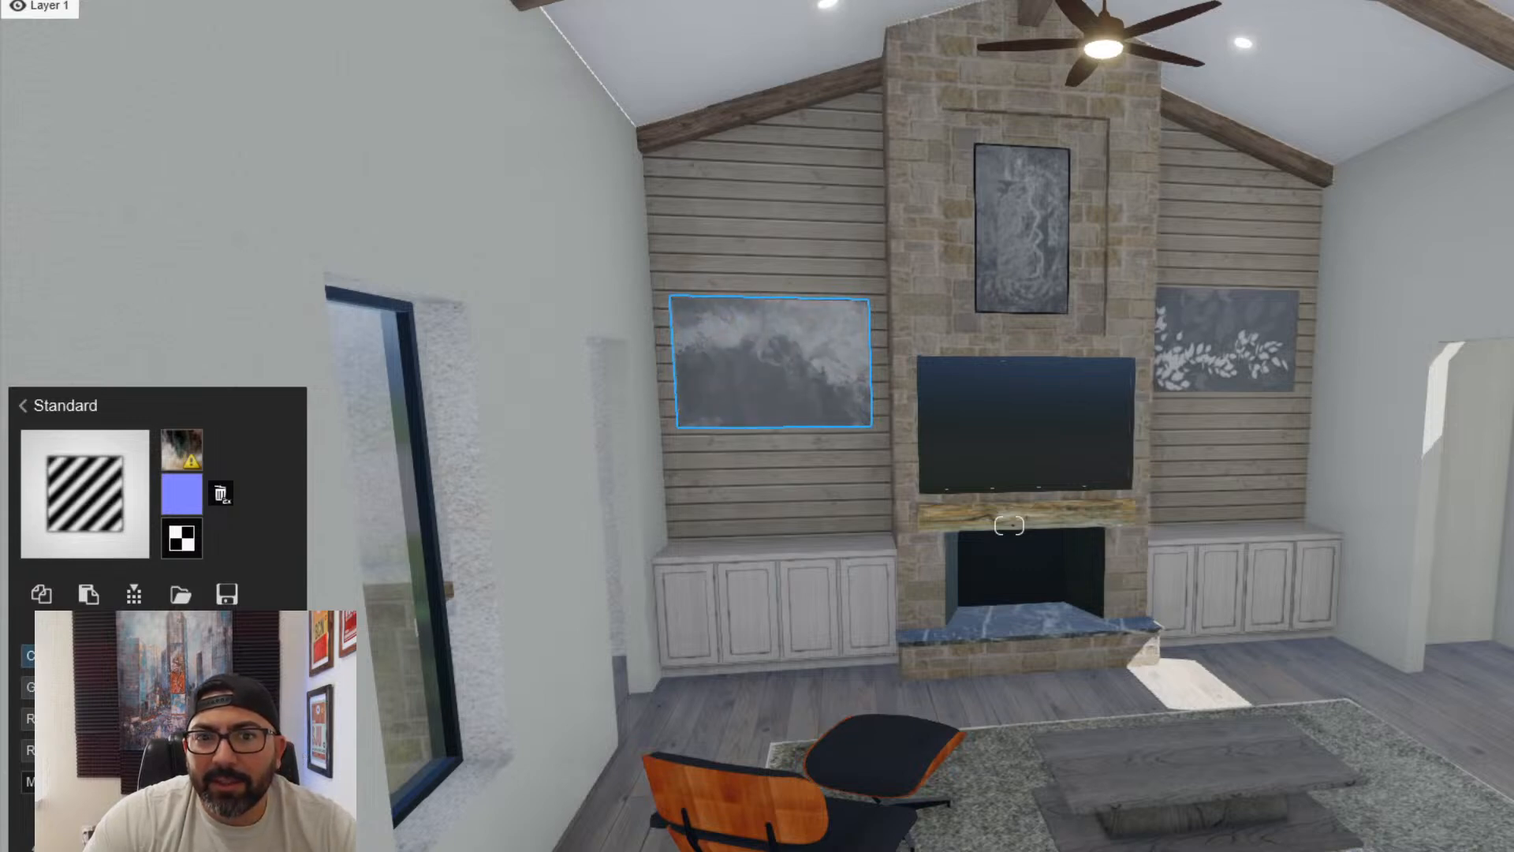
key(d)
key(w)
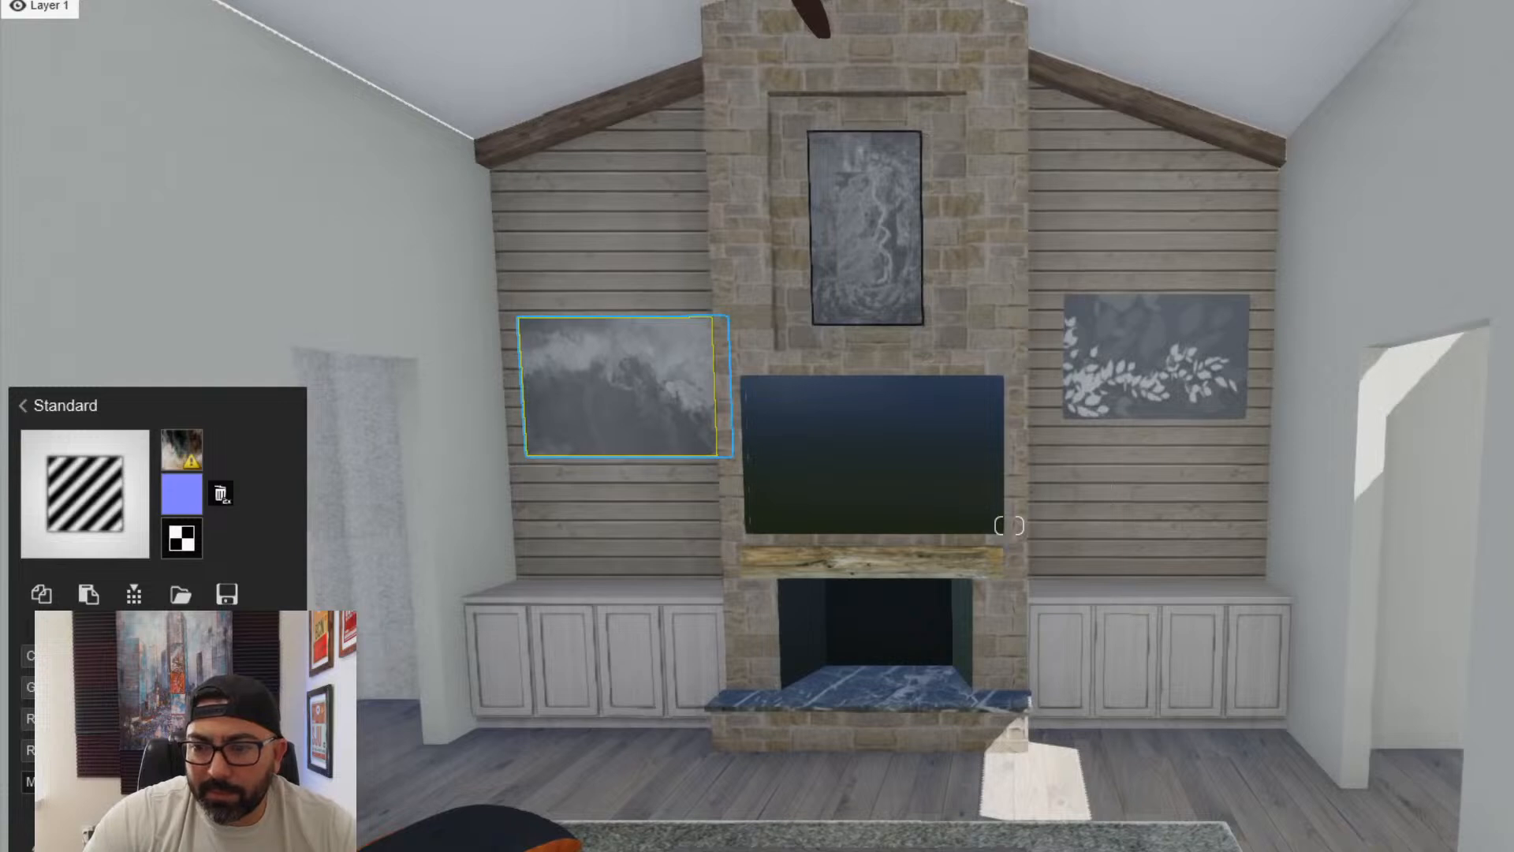
- Enlarge the contrast painting and shift it to line up with the marble-pattern art across the fireplace
key(Escape)
key(s)
key(a)
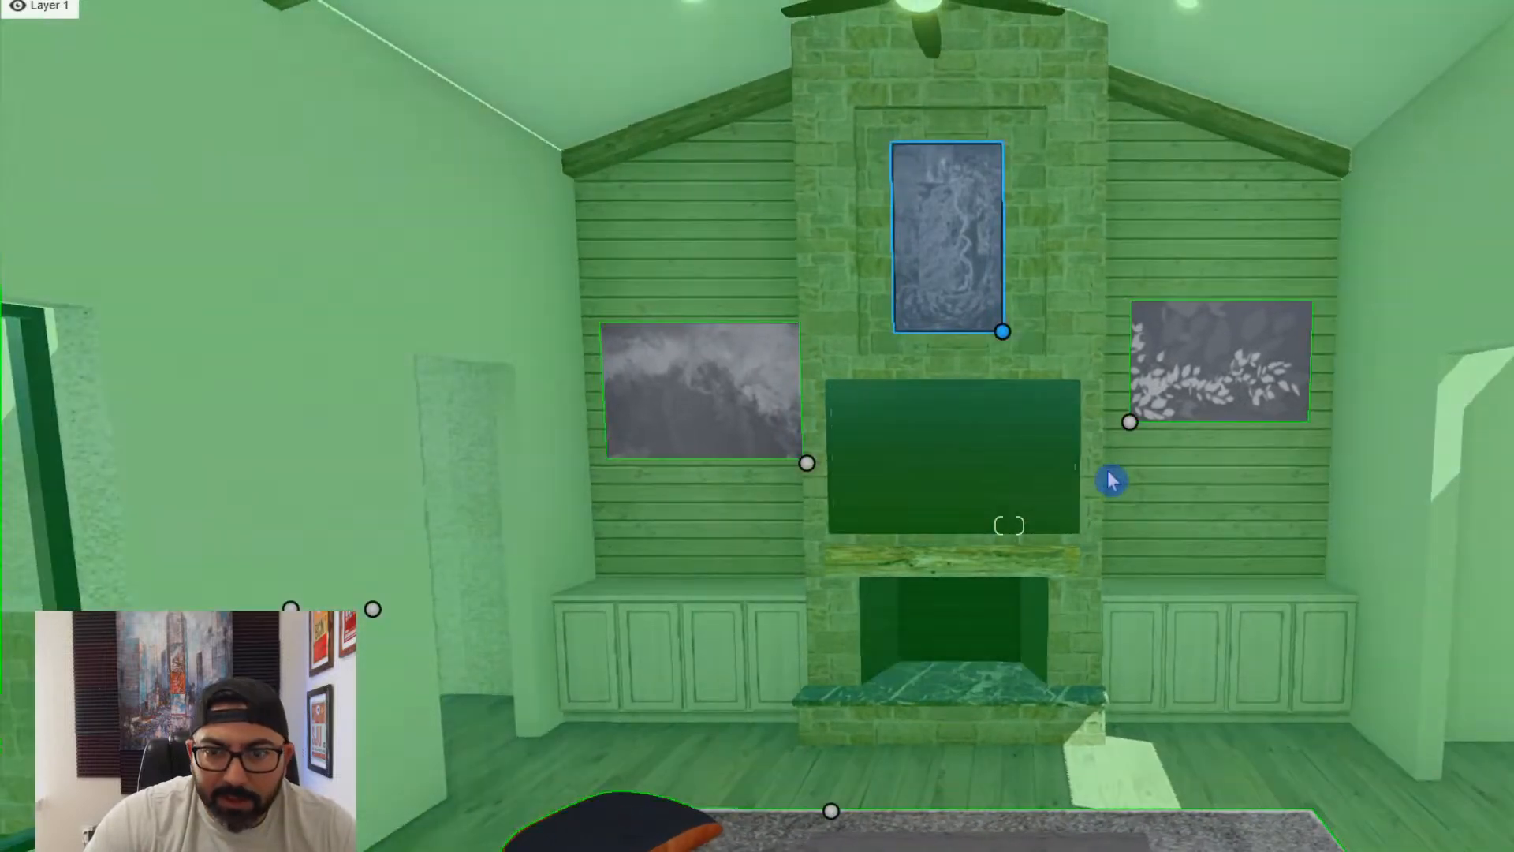
drag(1129, 422, 1133, 627)
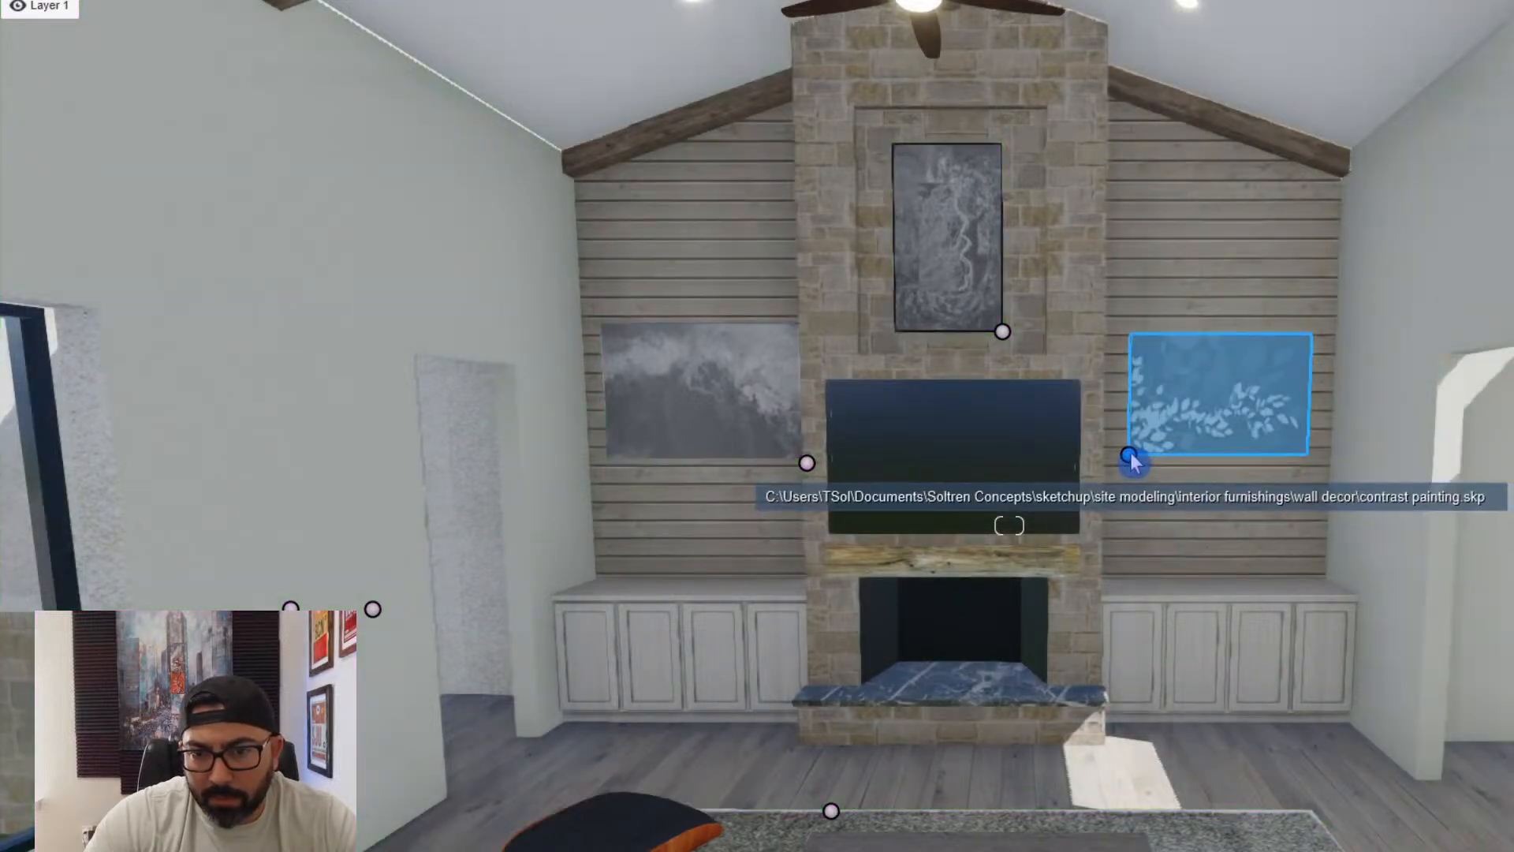
drag(1130, 454, 1141, 446)
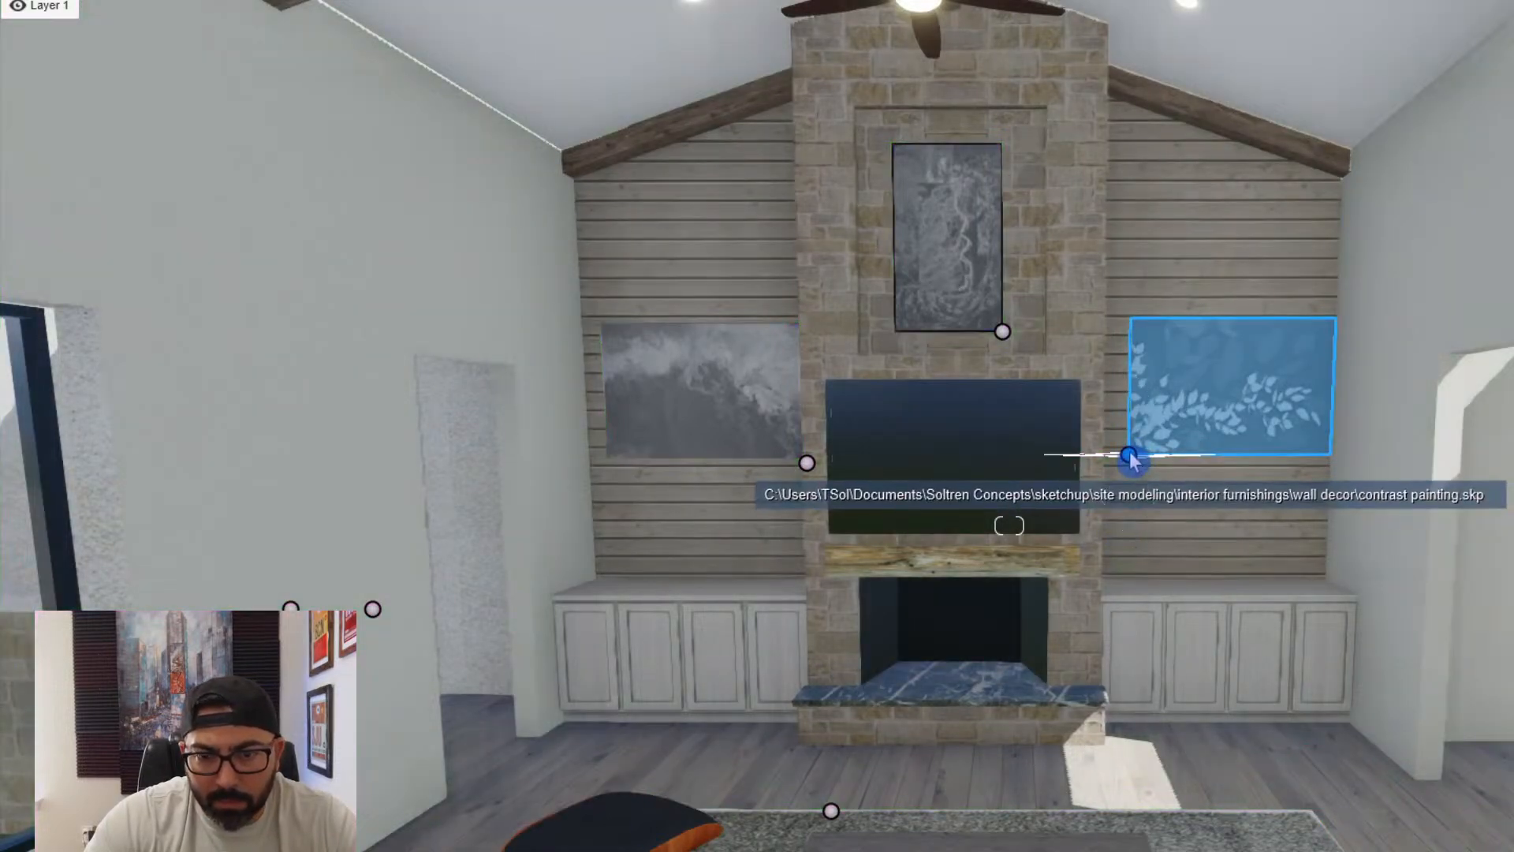
drag(1129, 456, 1114, 455)
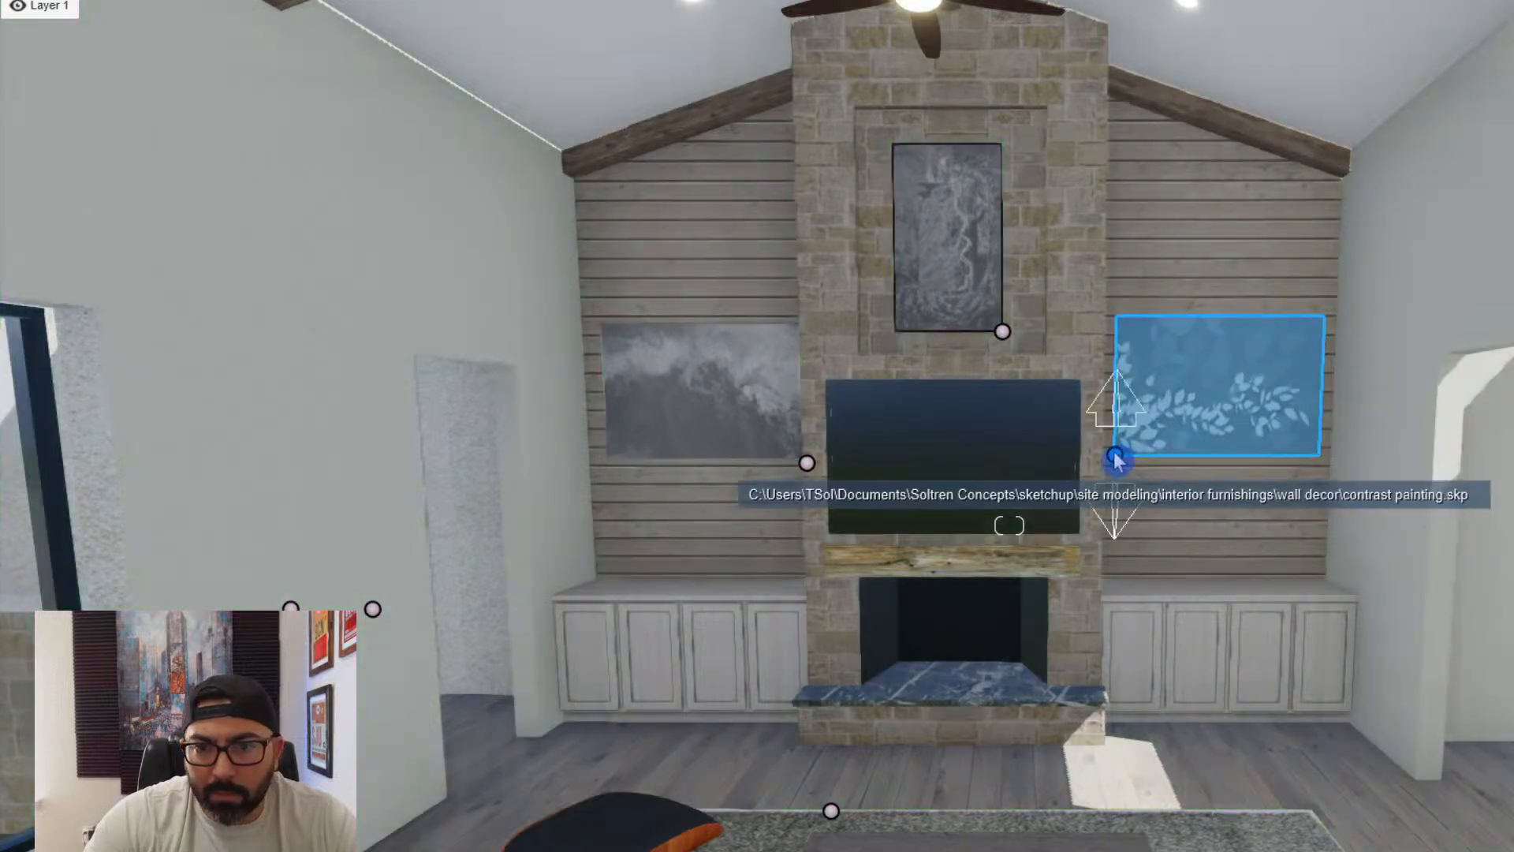
drag(1115, 454, 1118, 479)
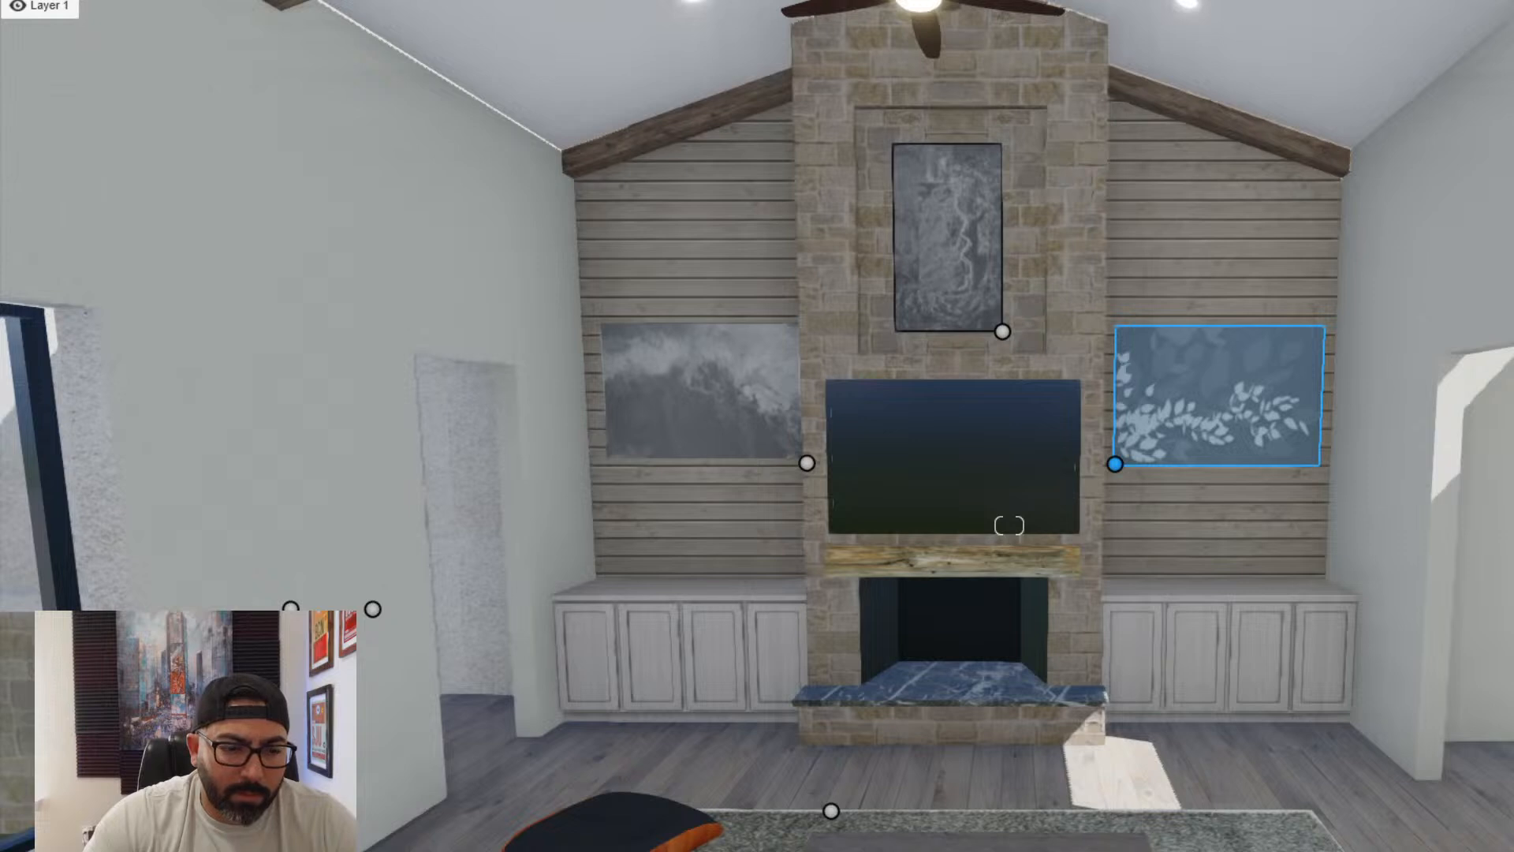
- Lighten the materials of the two shiplap-wall artworks and check the blue picture's material
click(1137, 451)
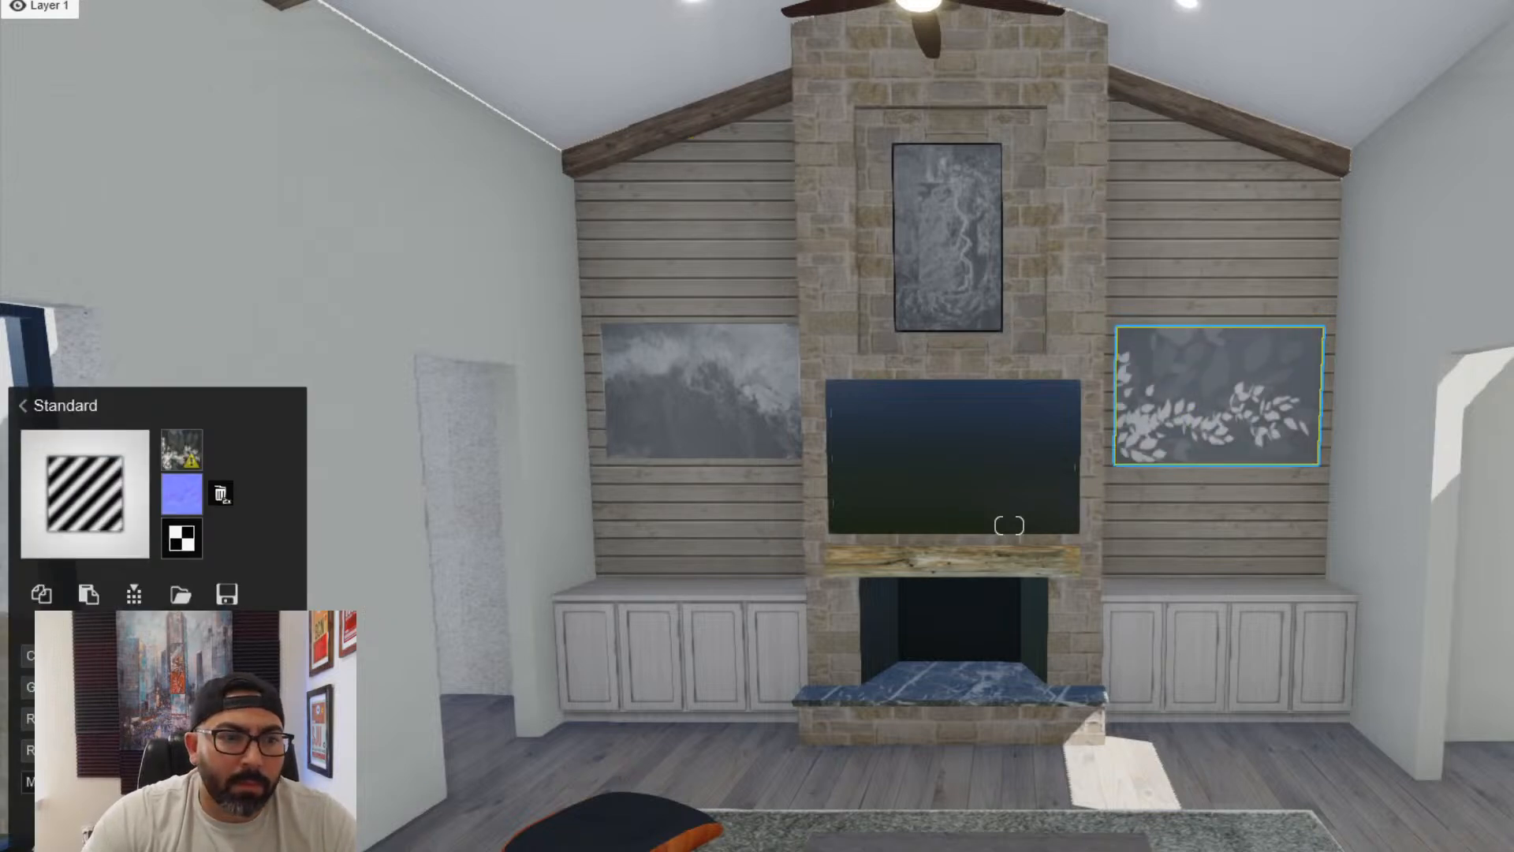
drag(575, 395, 618, 463)
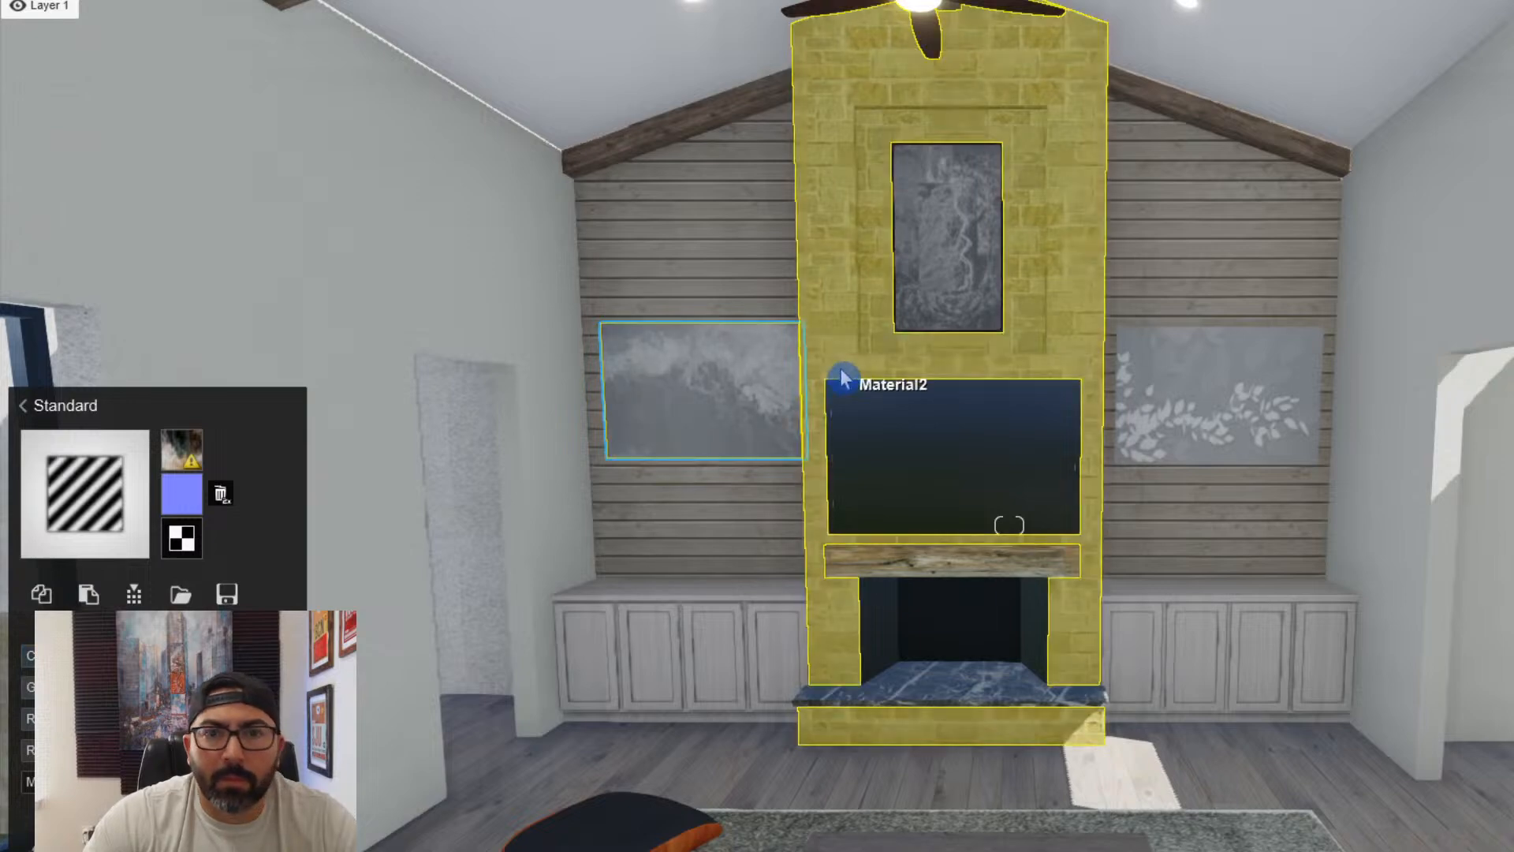
click(929, 310)
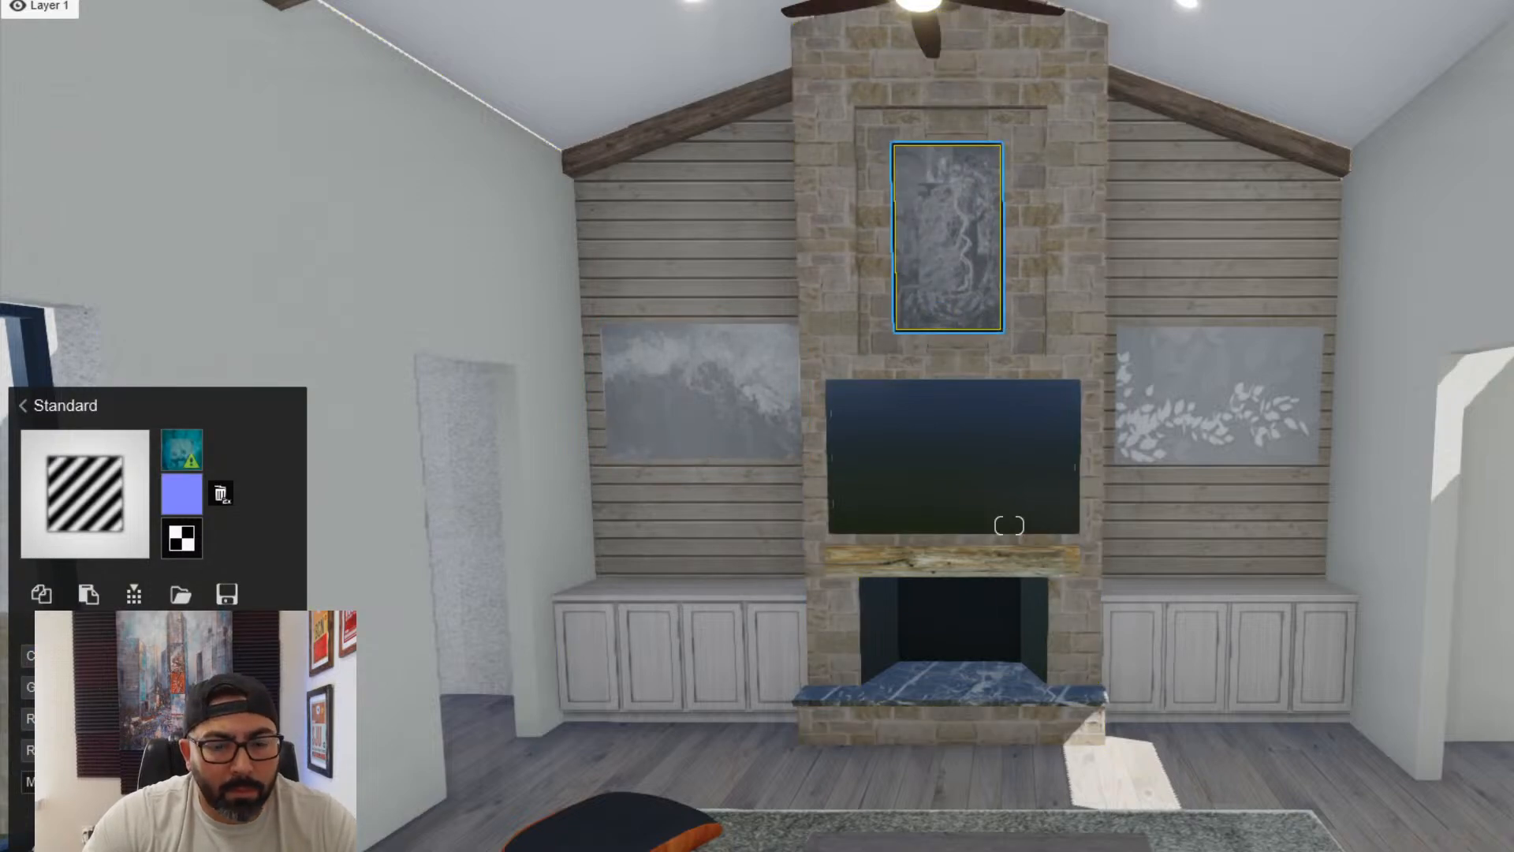
key(Escape)
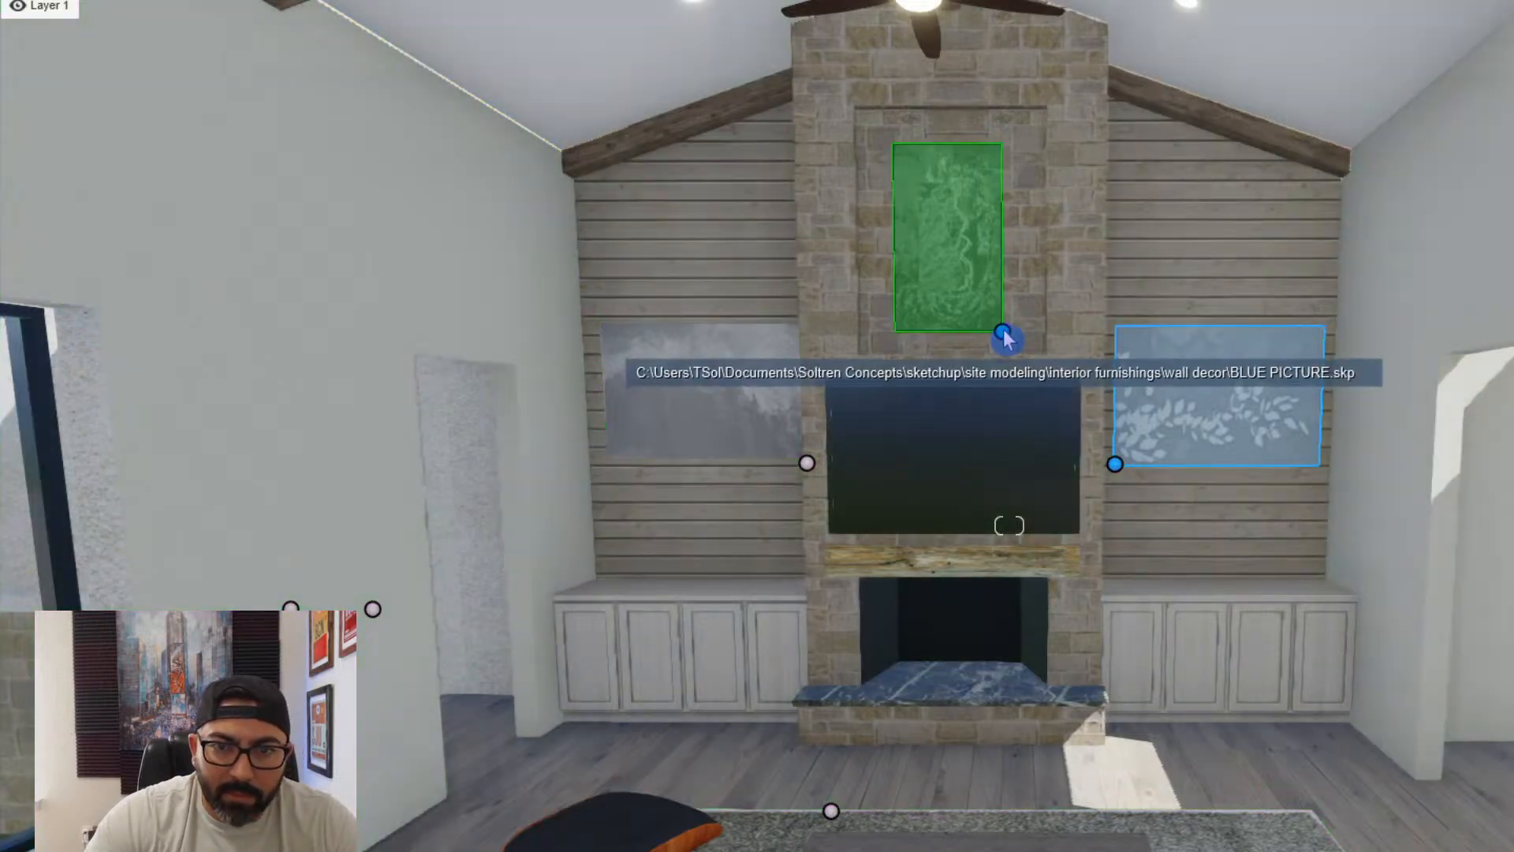
- Enlarge the blue picture above the TV and recentre it within the stone recess
drag(1002, 332, 1013, 324)
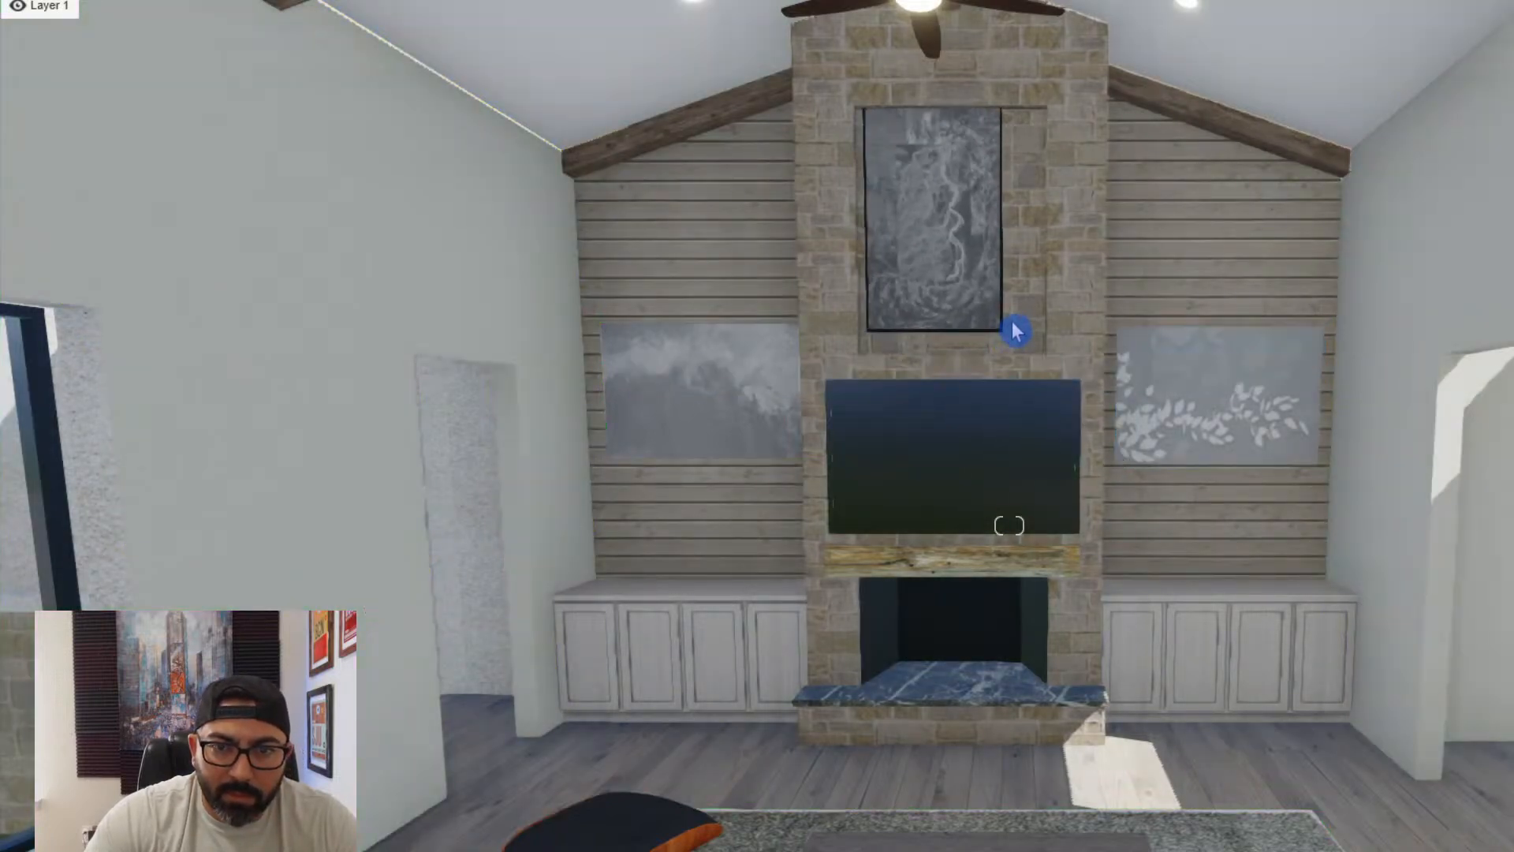
click(1001, 334)
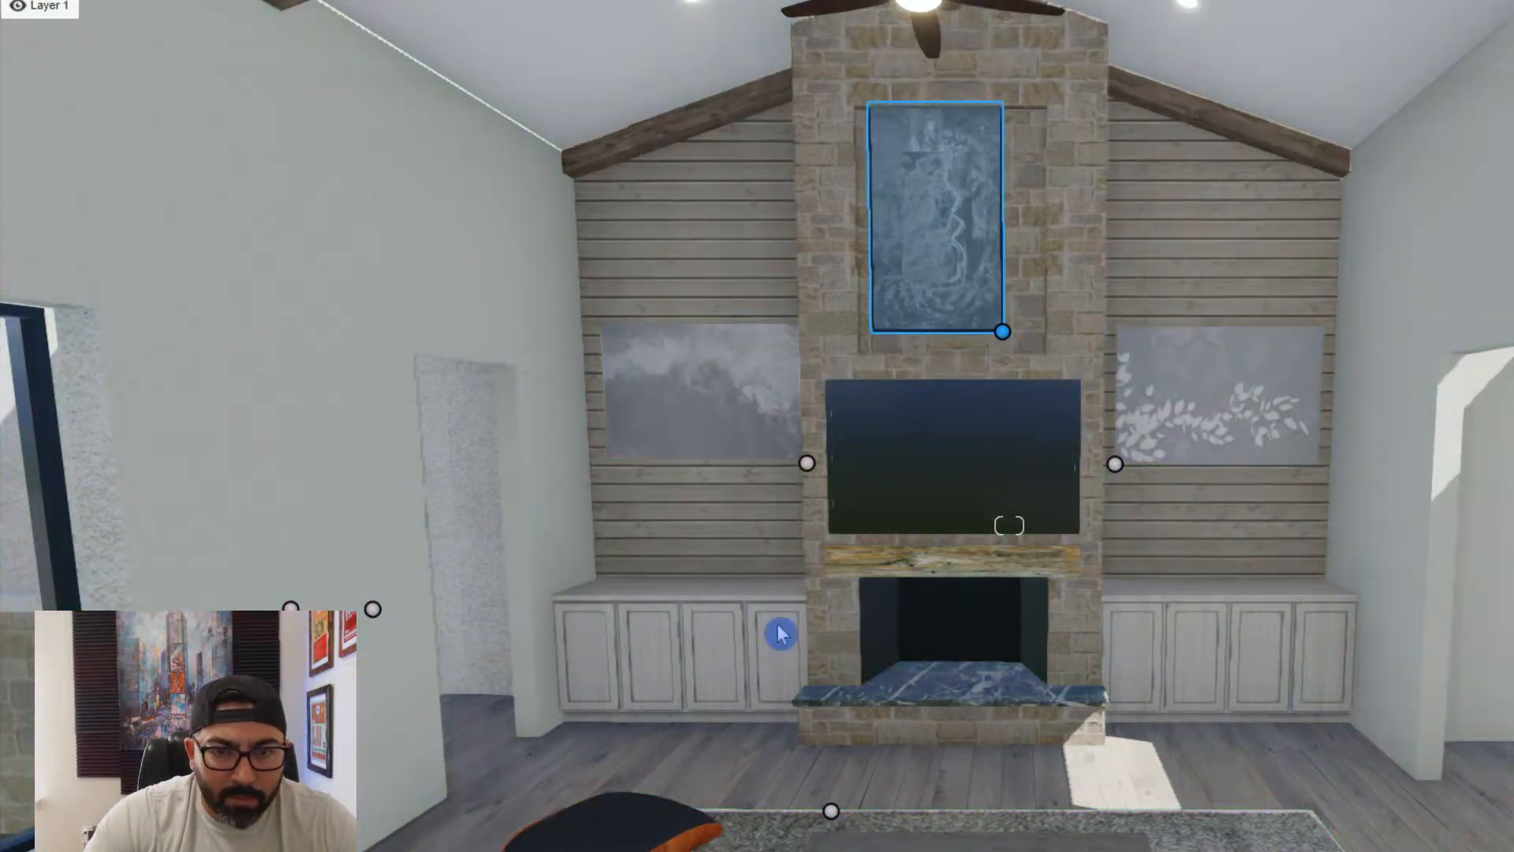
mouse_move(1002, 332)
mouse_down()
mouse_move(1009, 347)
mouse_move(1017, 331)
mouse_move(1013, 349)
mouse_up()
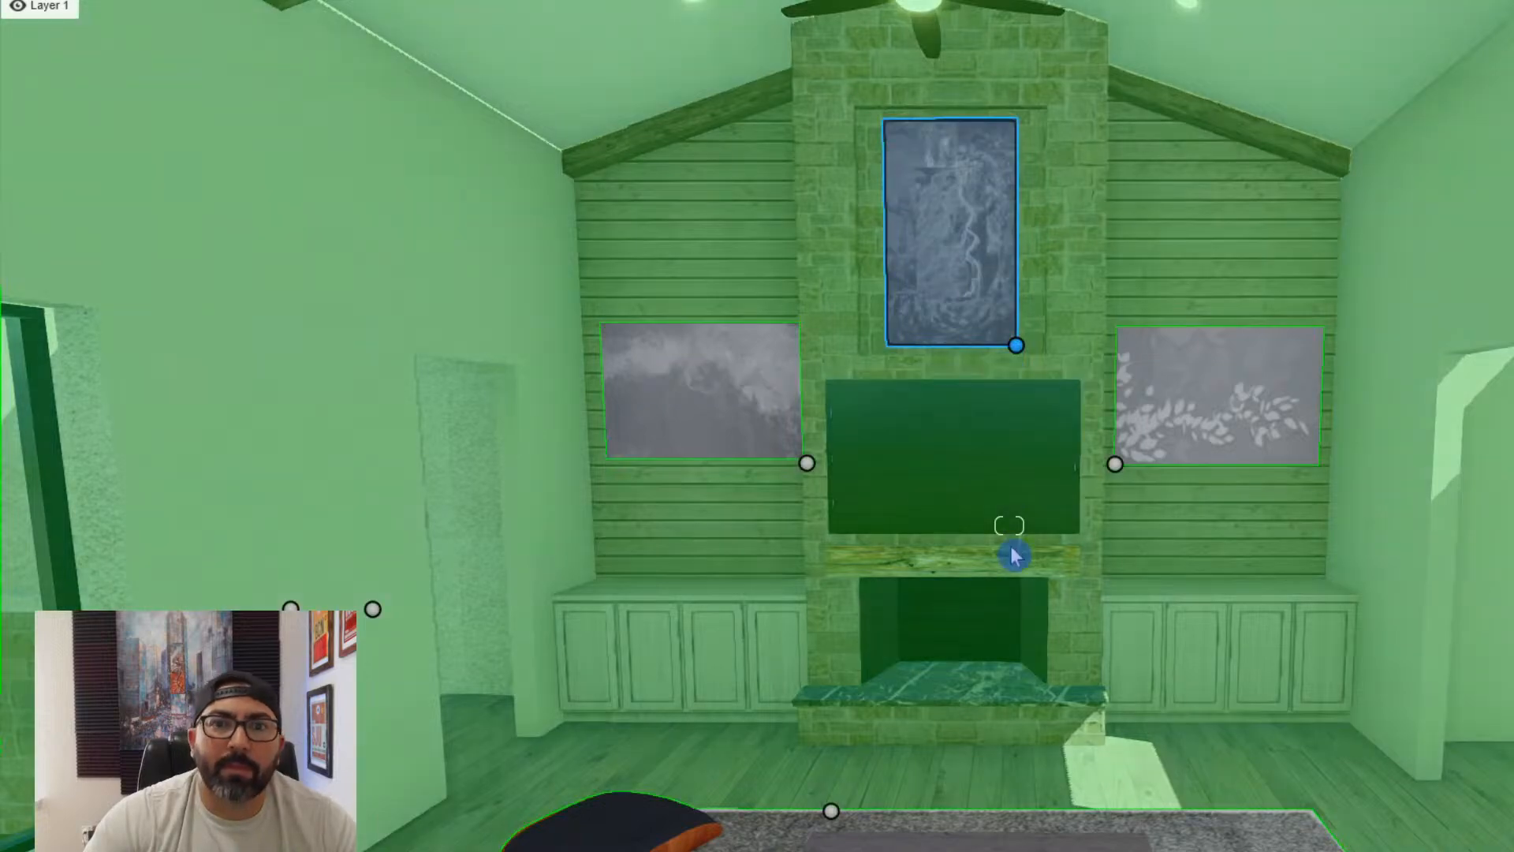
- Examine the fireplace wall and its artworks from farther back in the living room
key(s)
key(e)
right_drag(906, 632, 935, 632)
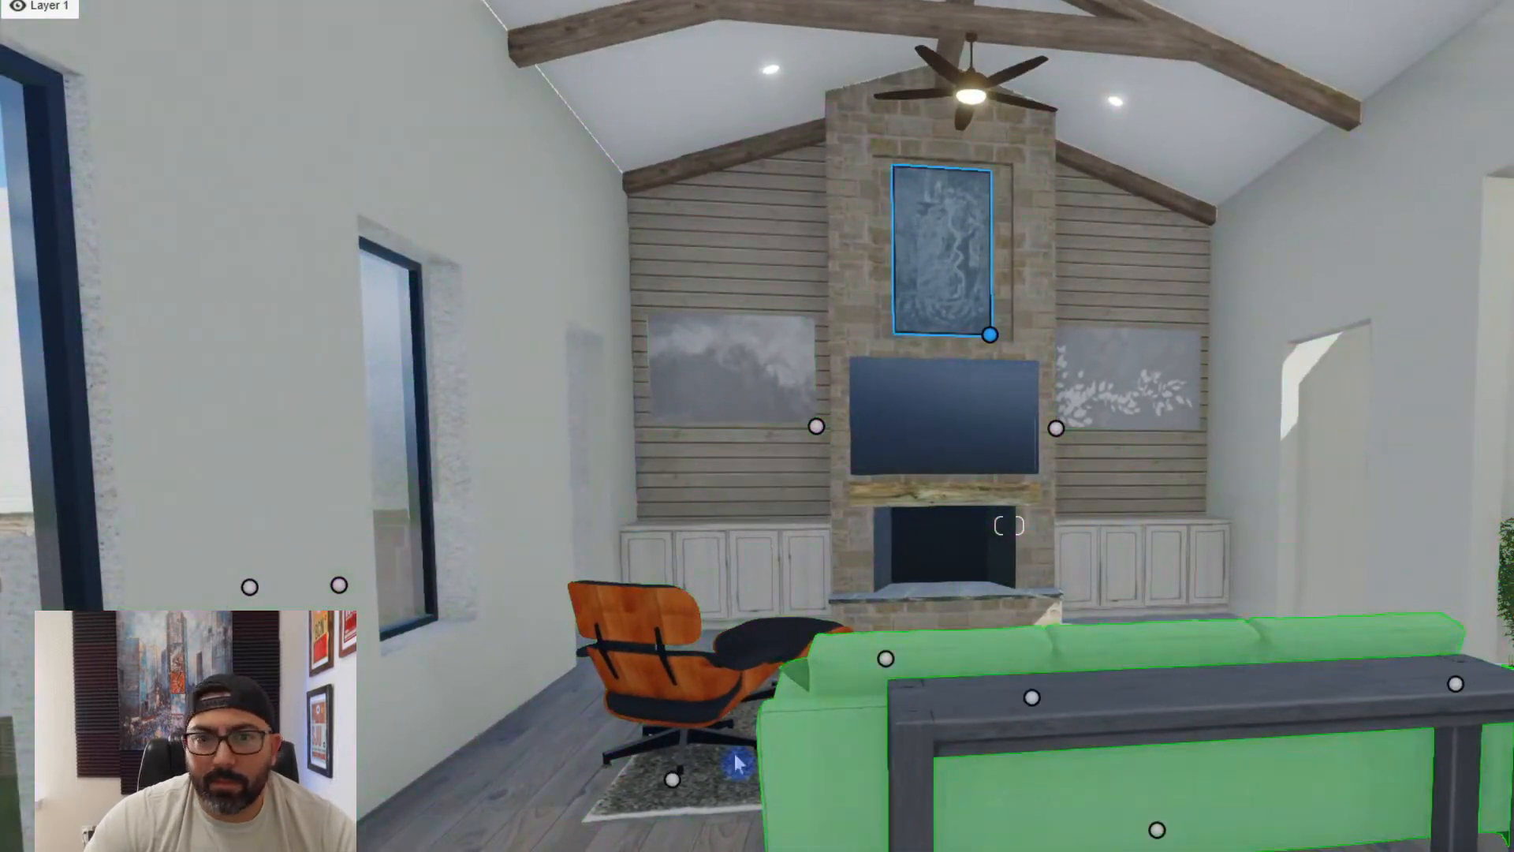
click(679, 847)
key(d)
right_drag(686, 801, 805, 710)
key(Escape)
key(a)
key(q)
key(Escape)
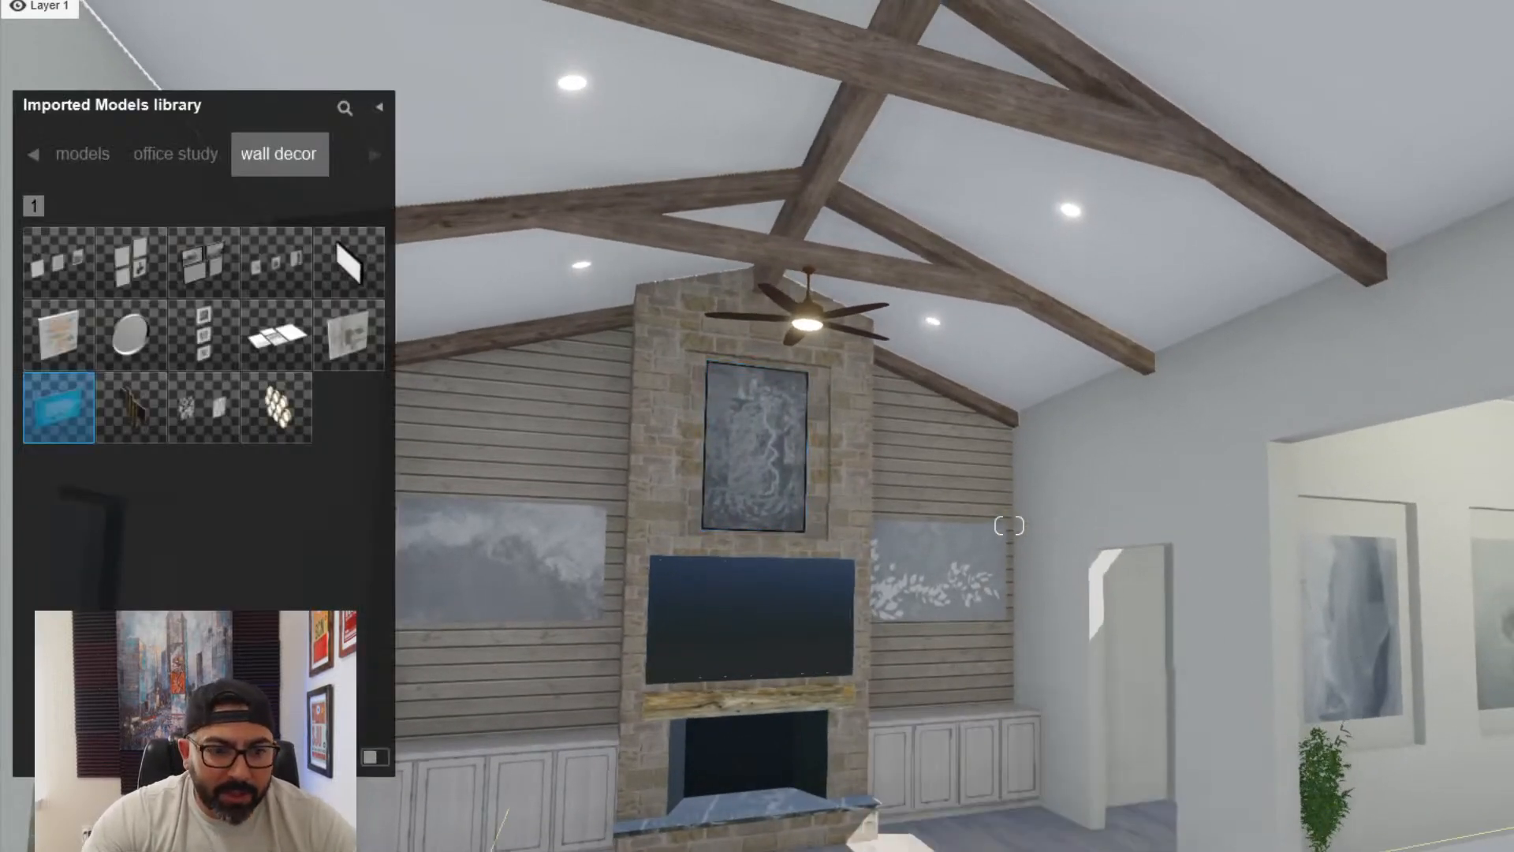
- Place a white omni light at one recessed ceiling fixture and copy it to the other three around the ceiling fan
click(716, 848)
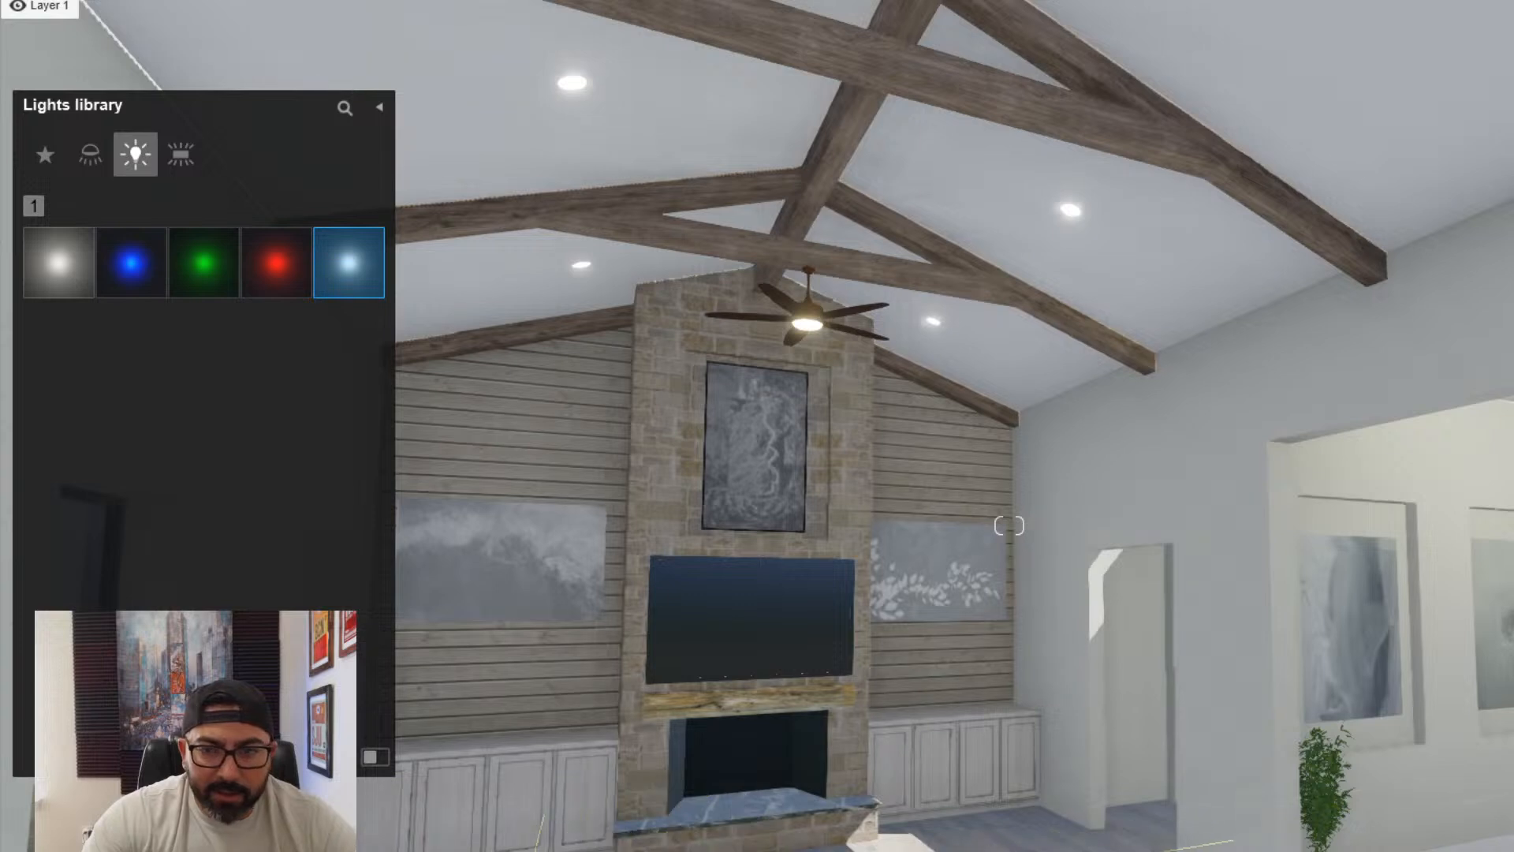
click(694, 848)
click(1145, 528)
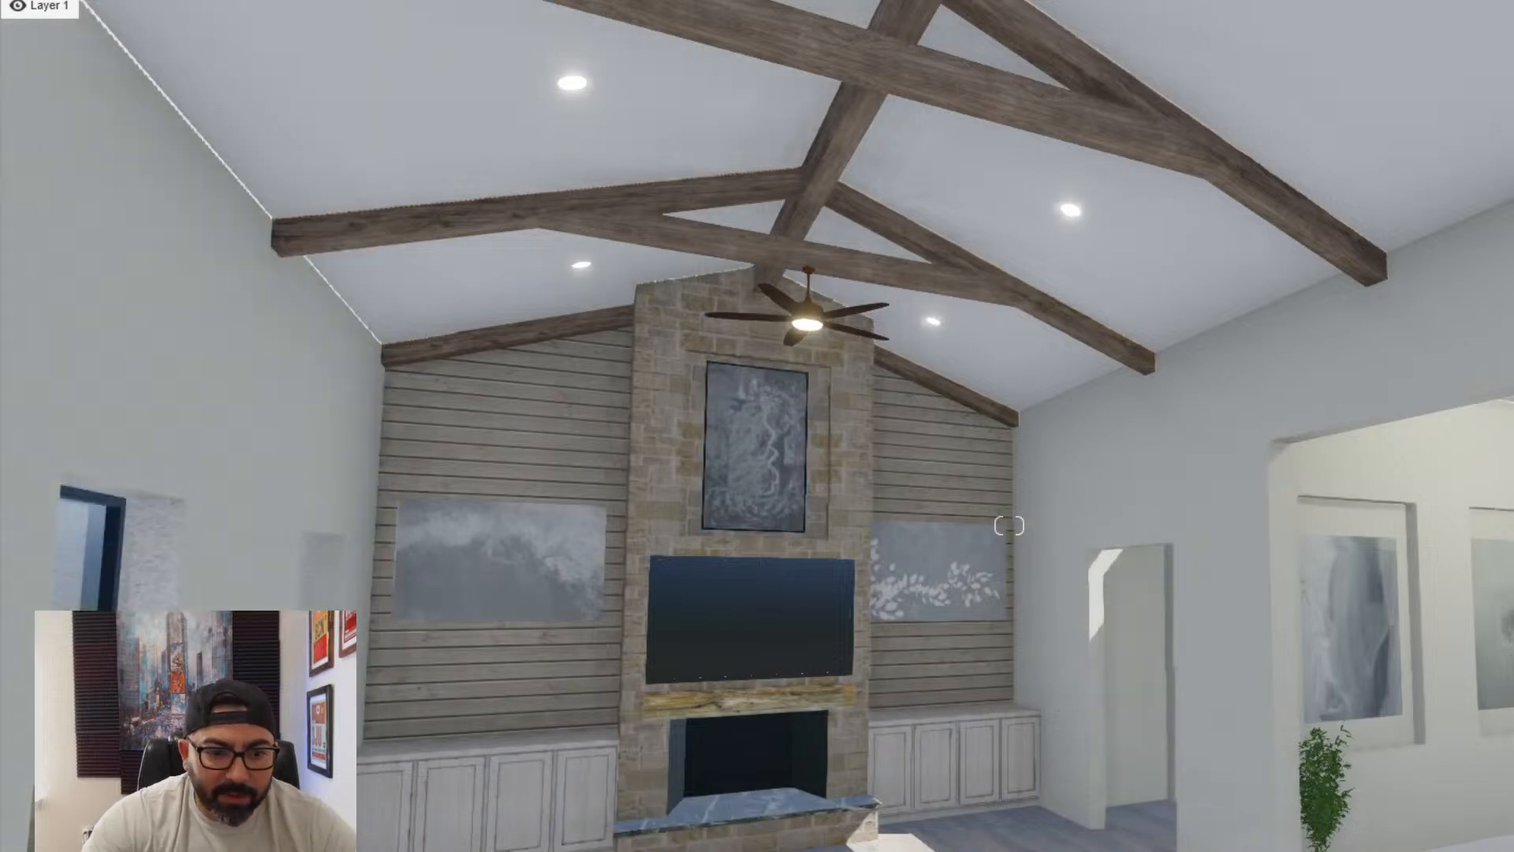
drag(1513, 289, 1067, 208)
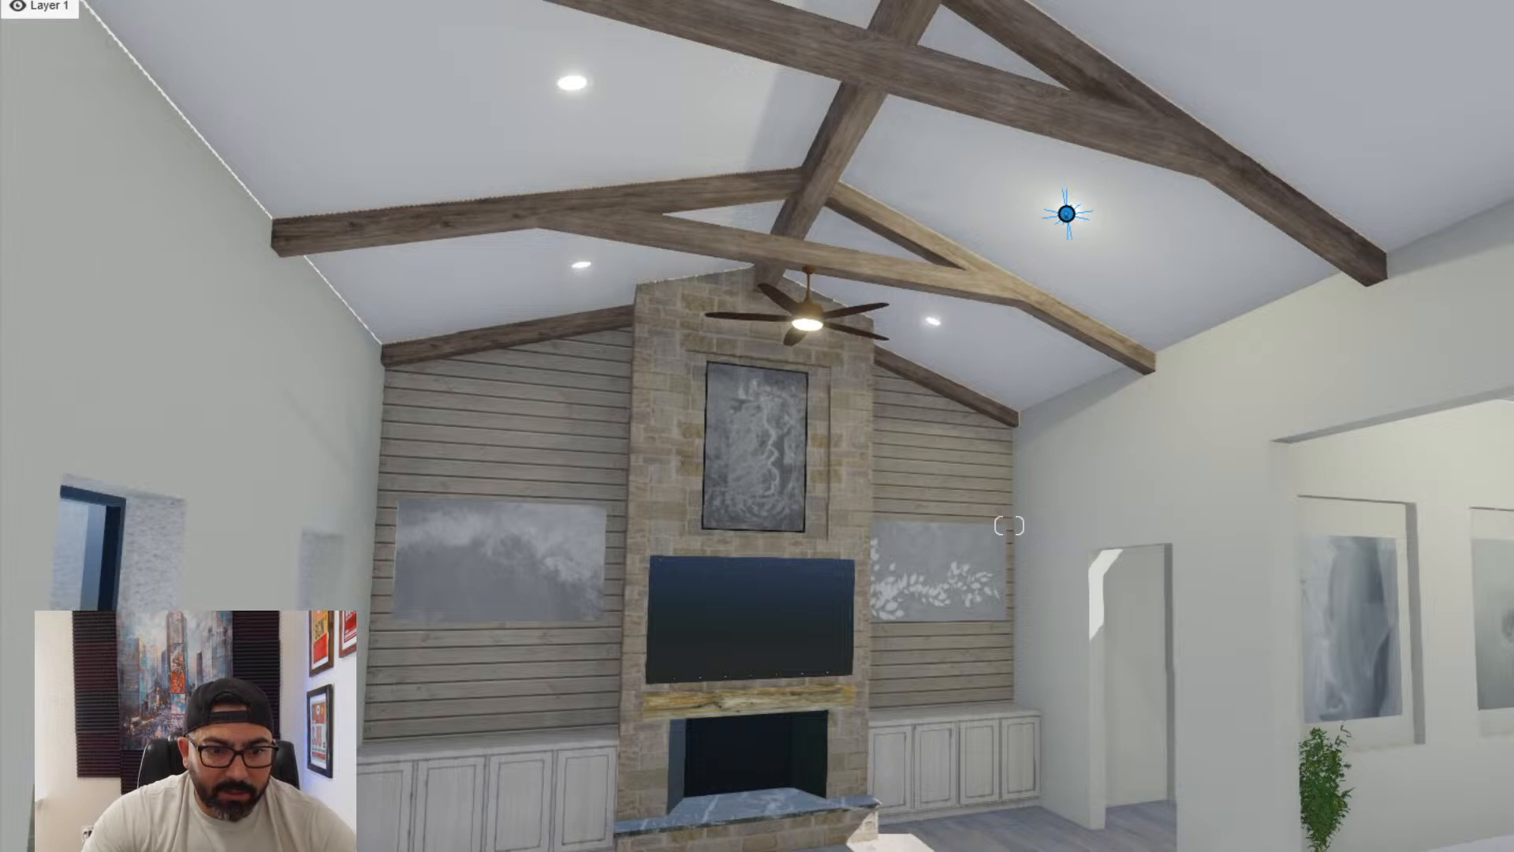
click(1067, 211)
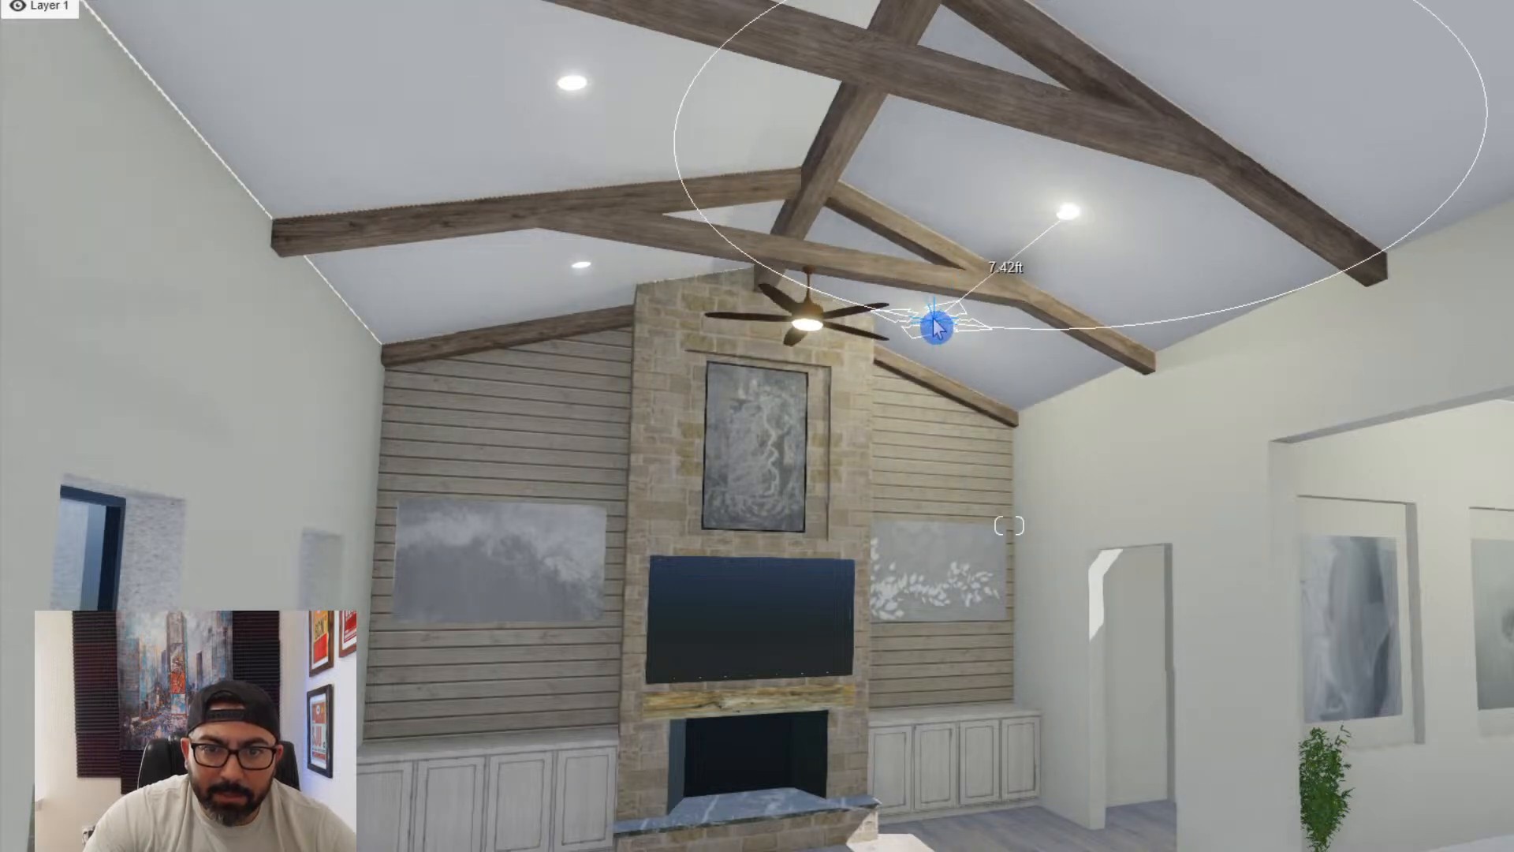
click(936, 325)
click(865, 323)
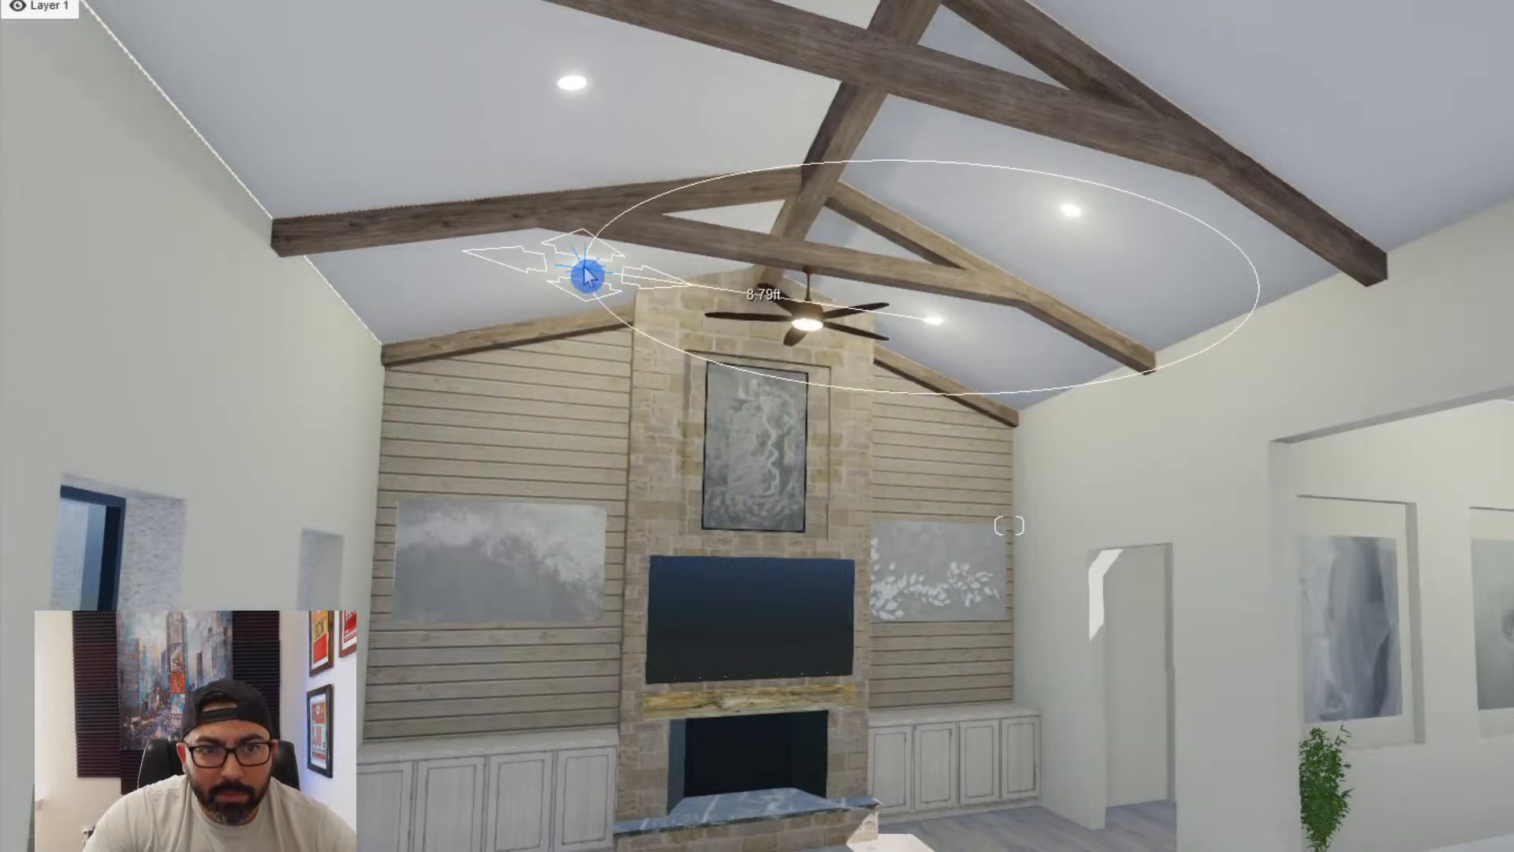
click(583, 273)
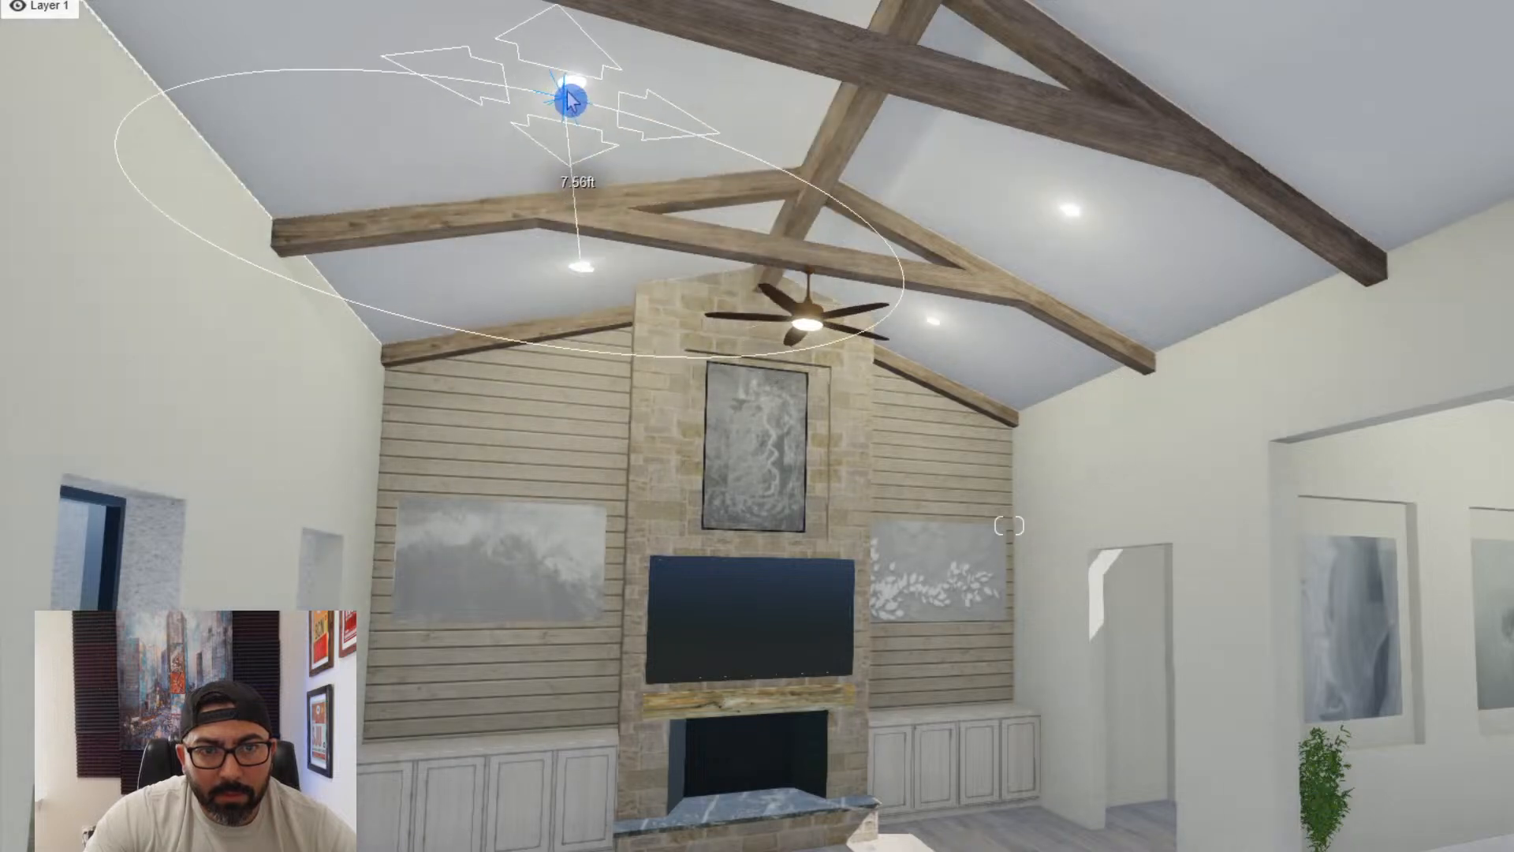
mouse_move(584, 105)
right_down()
mouse_move(635, 202)
mouse_move(557, 156)
right_up()
- Copy an omni light to the two recessed fixtures farther from the fireplace on the hallway-side ceiling slope
key(s)
key(d)
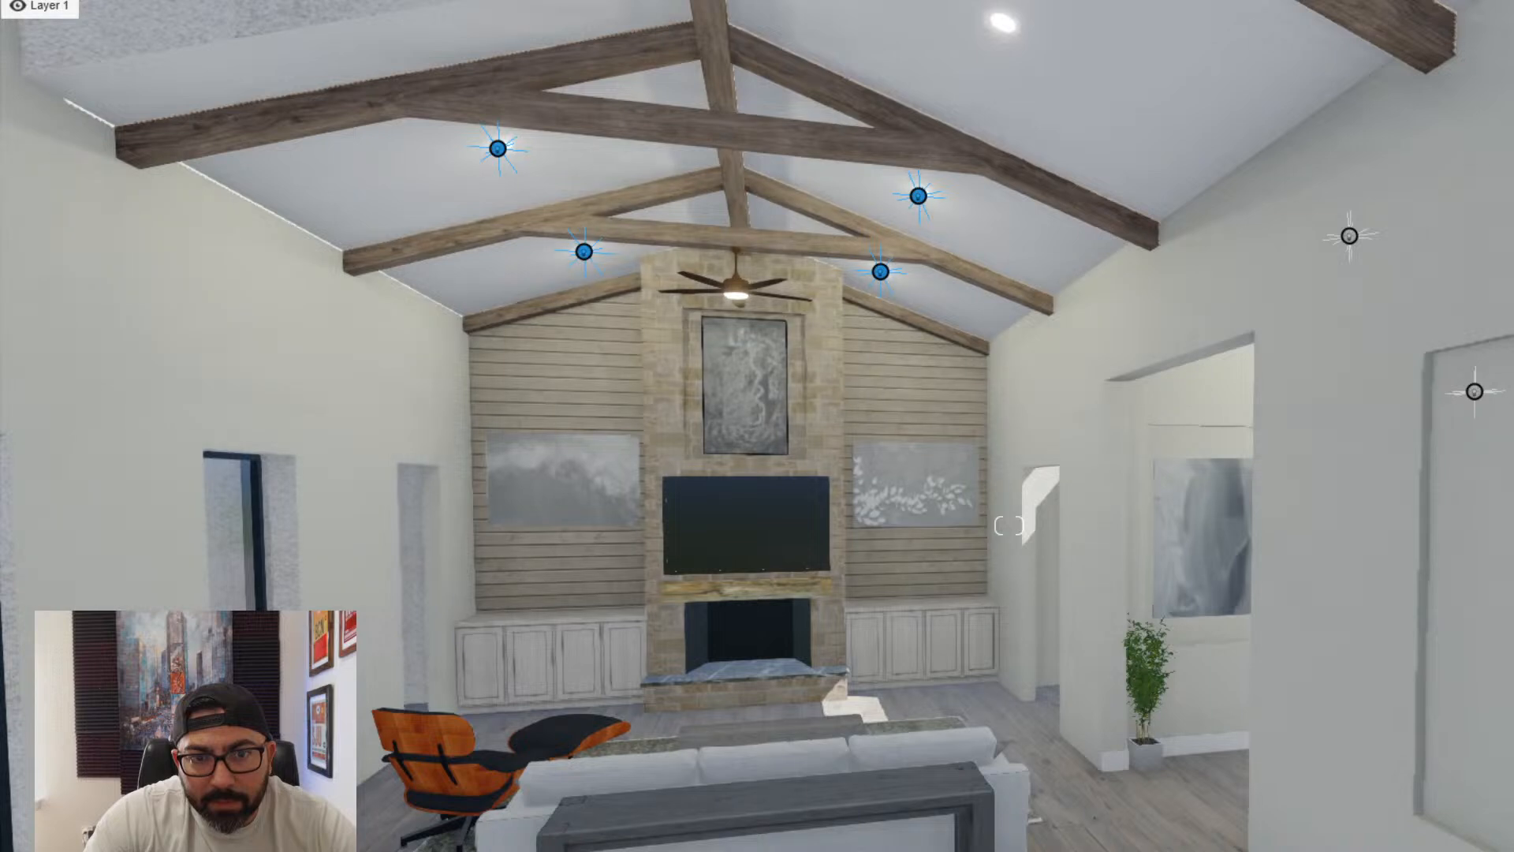
right_drag(1295, 298, 788, 777)
key(s)
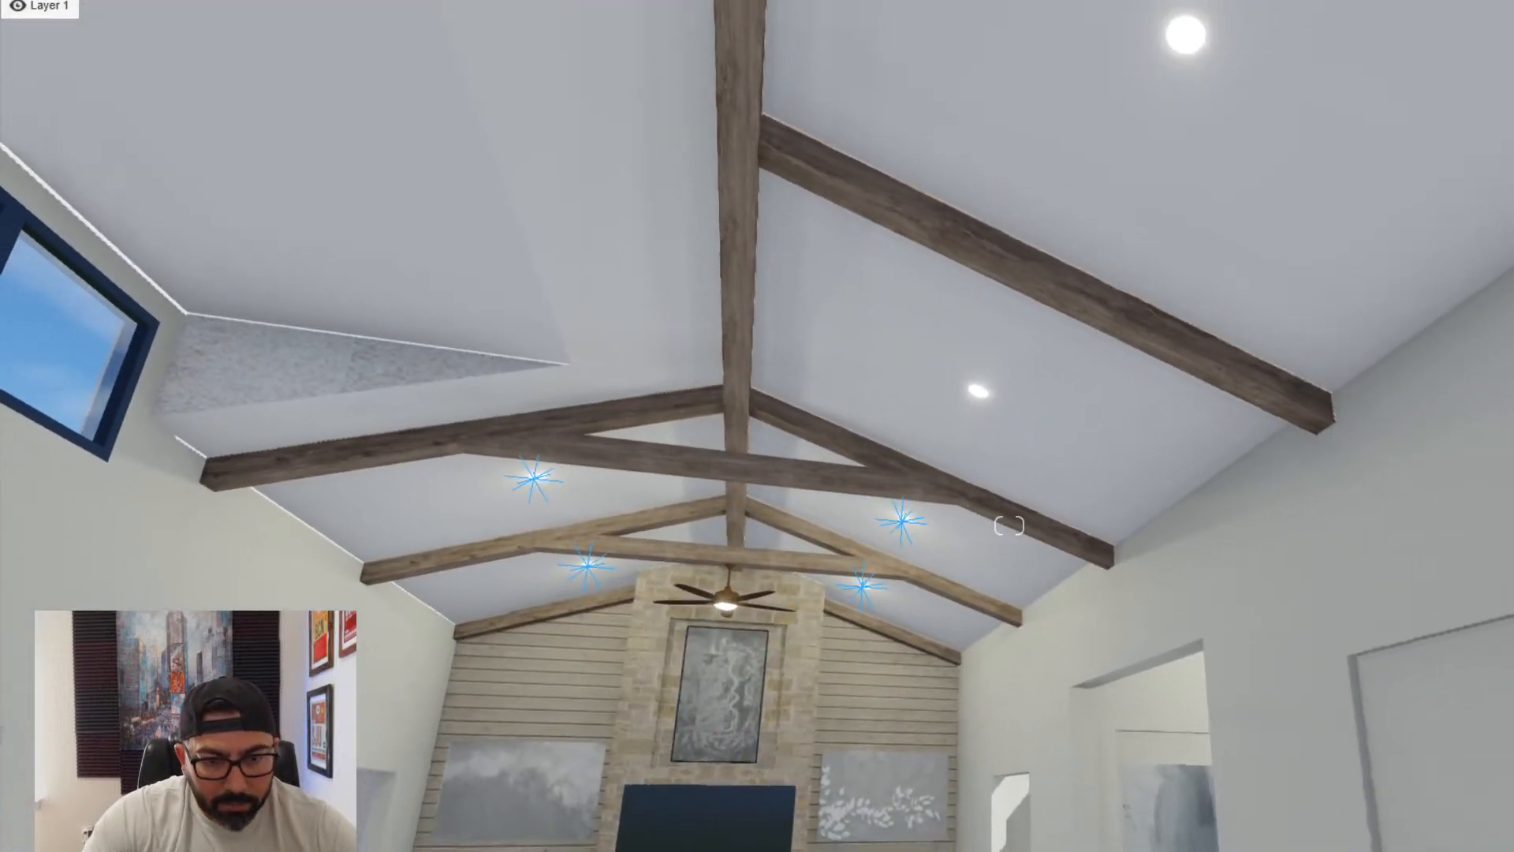
key(a)
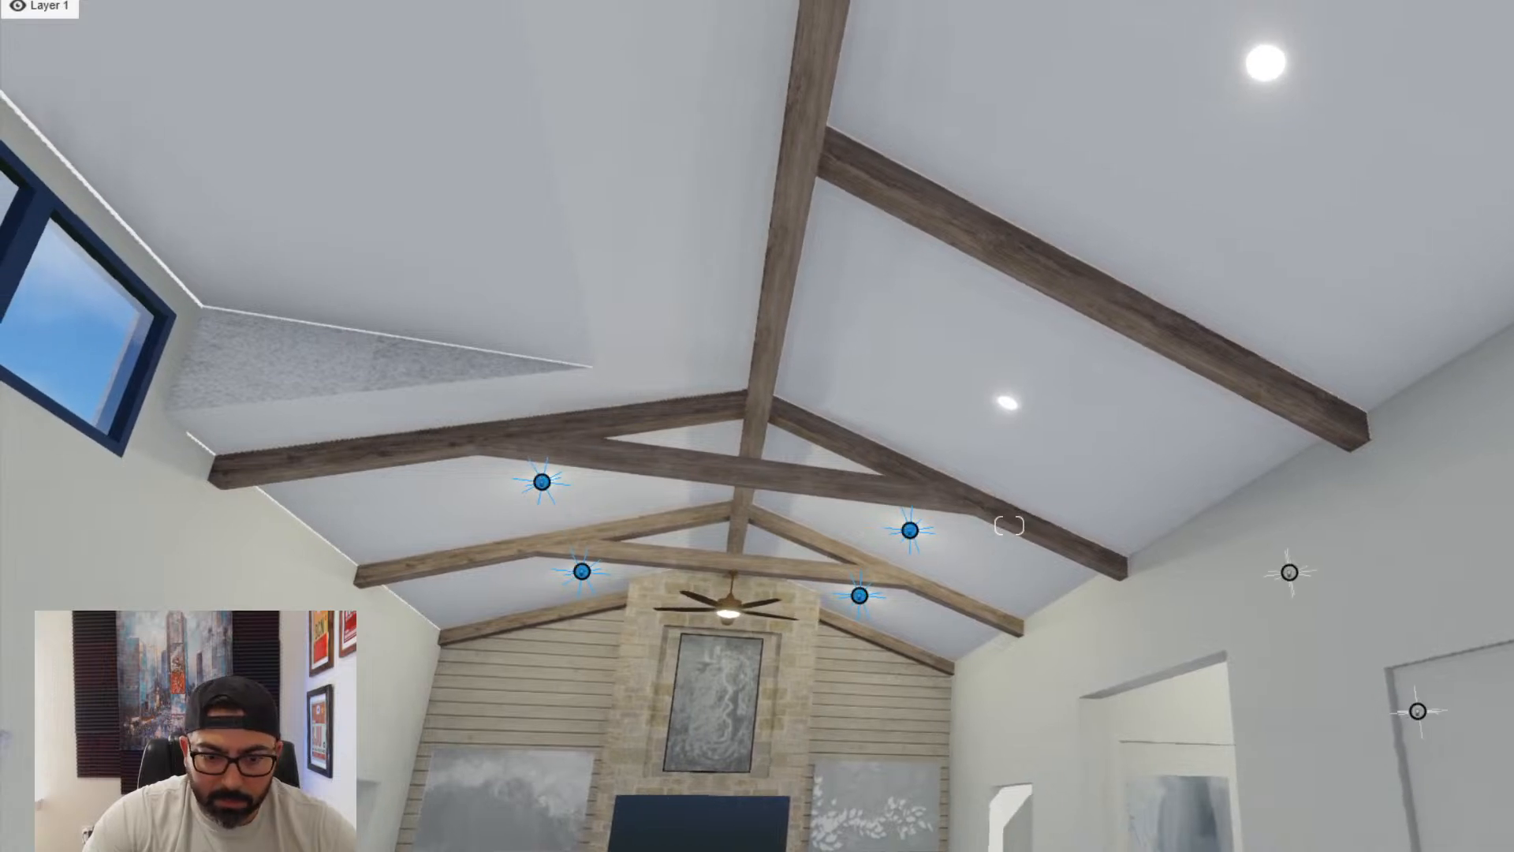
click(883, 798)
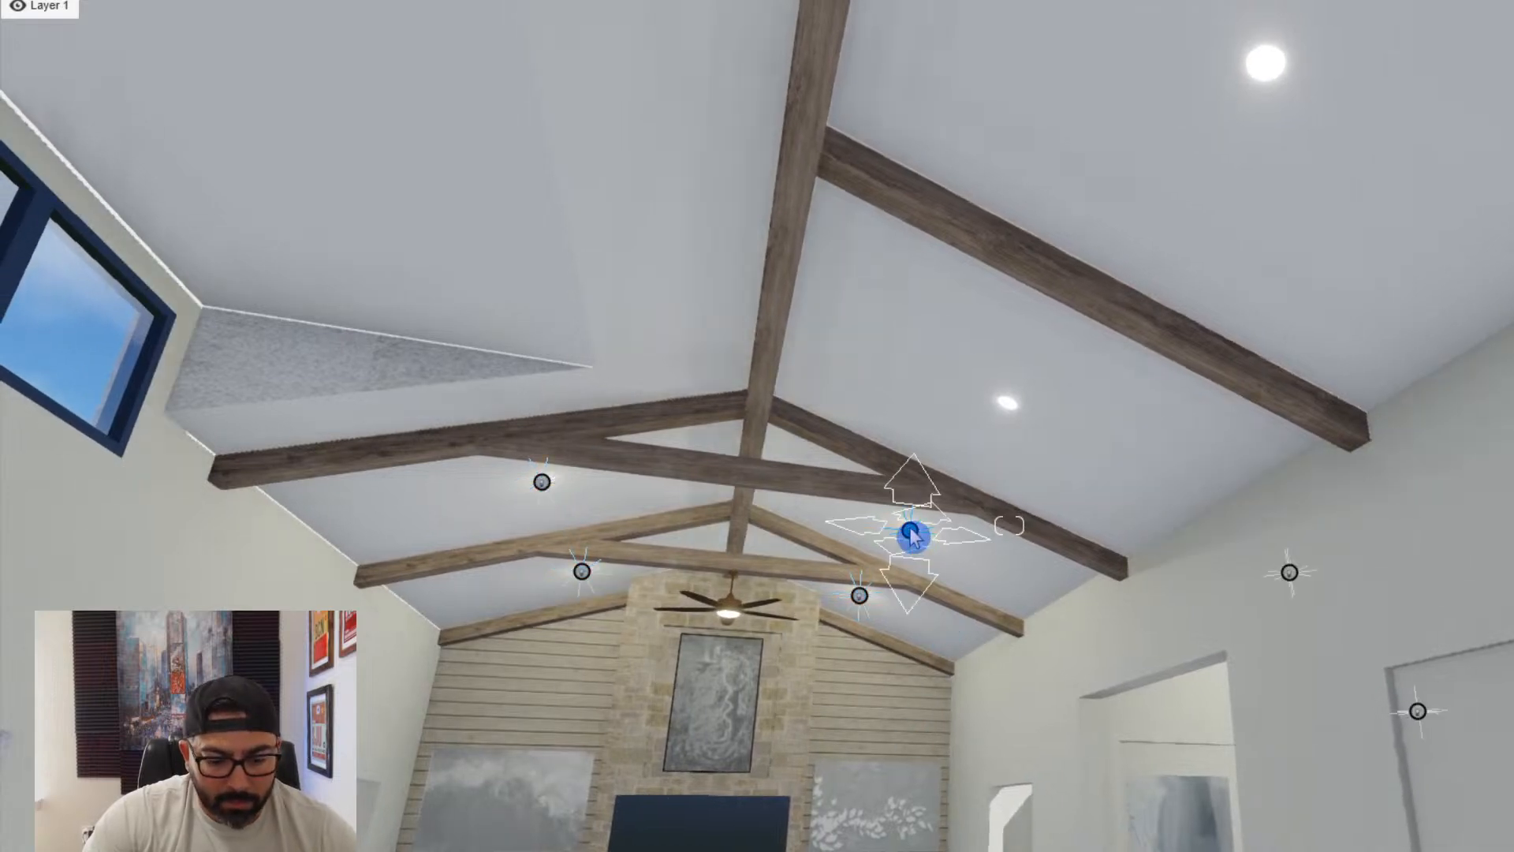
drag(915, 534, 1263, 65)
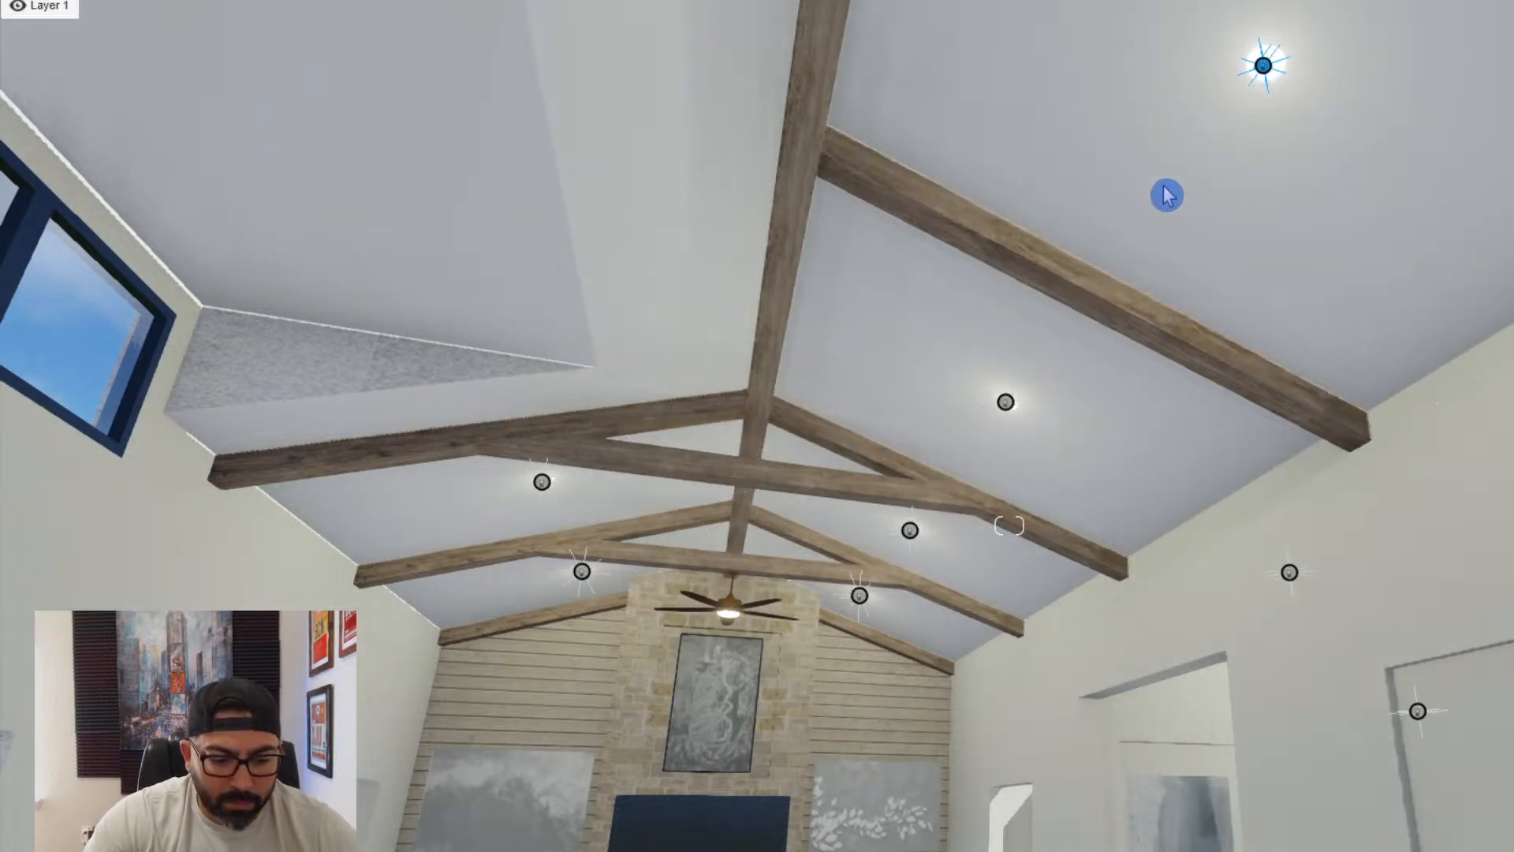
right_drag(1167, 196, 1166, 190)
- Copy the omni light to the remaining recessed ceiling fixtures toward the kitchen and on the window-side slope
right_drag(819, 290, 818, 291)
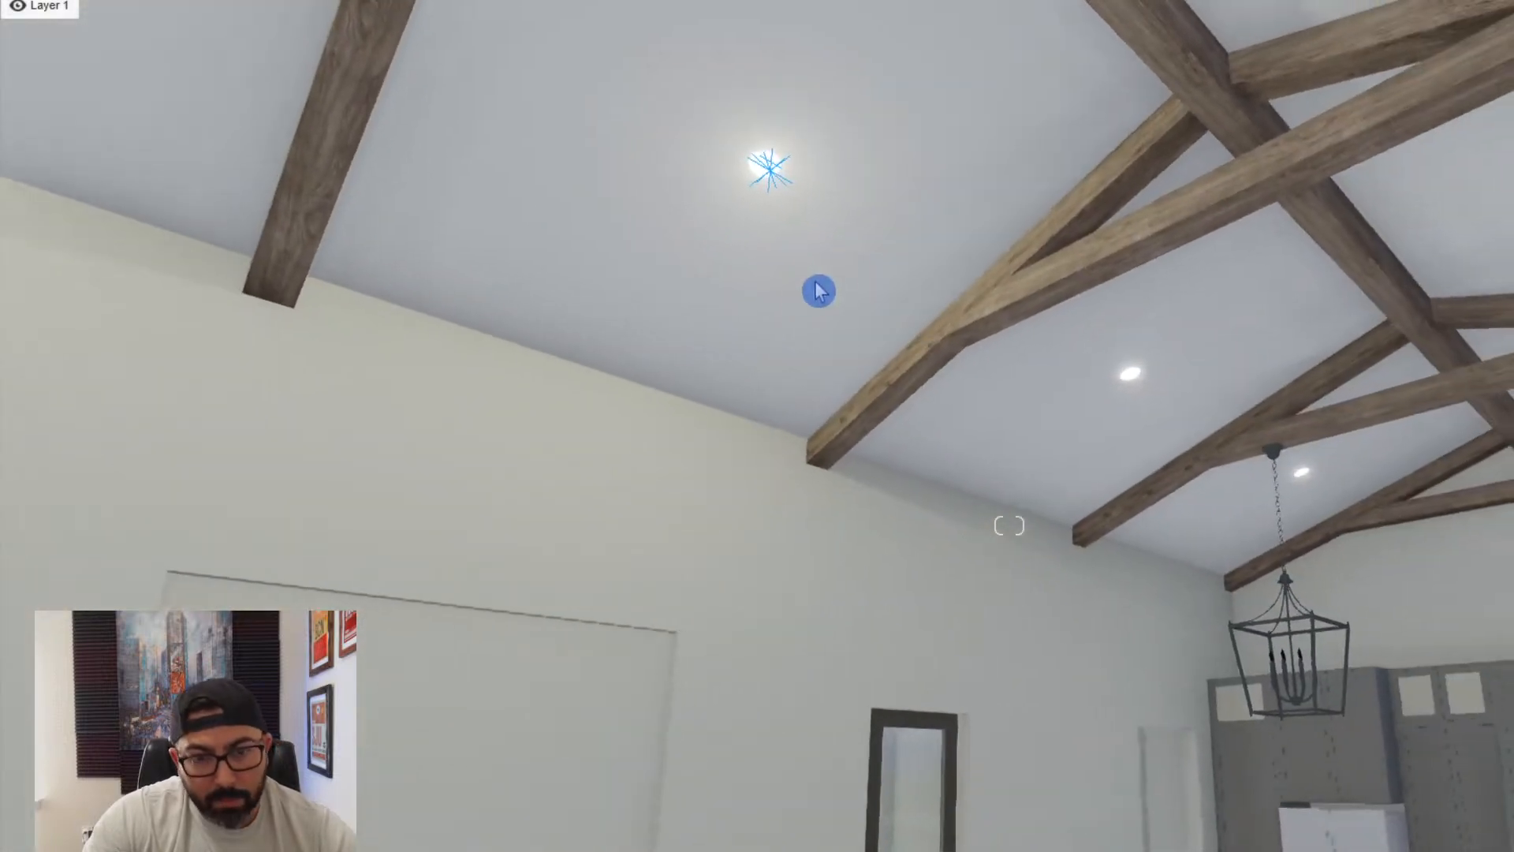
drag(760, 168, 1121, 374)
alt+drag(1122, 374, 1290, 473)
right_drag(1291, 473, 292, 309)
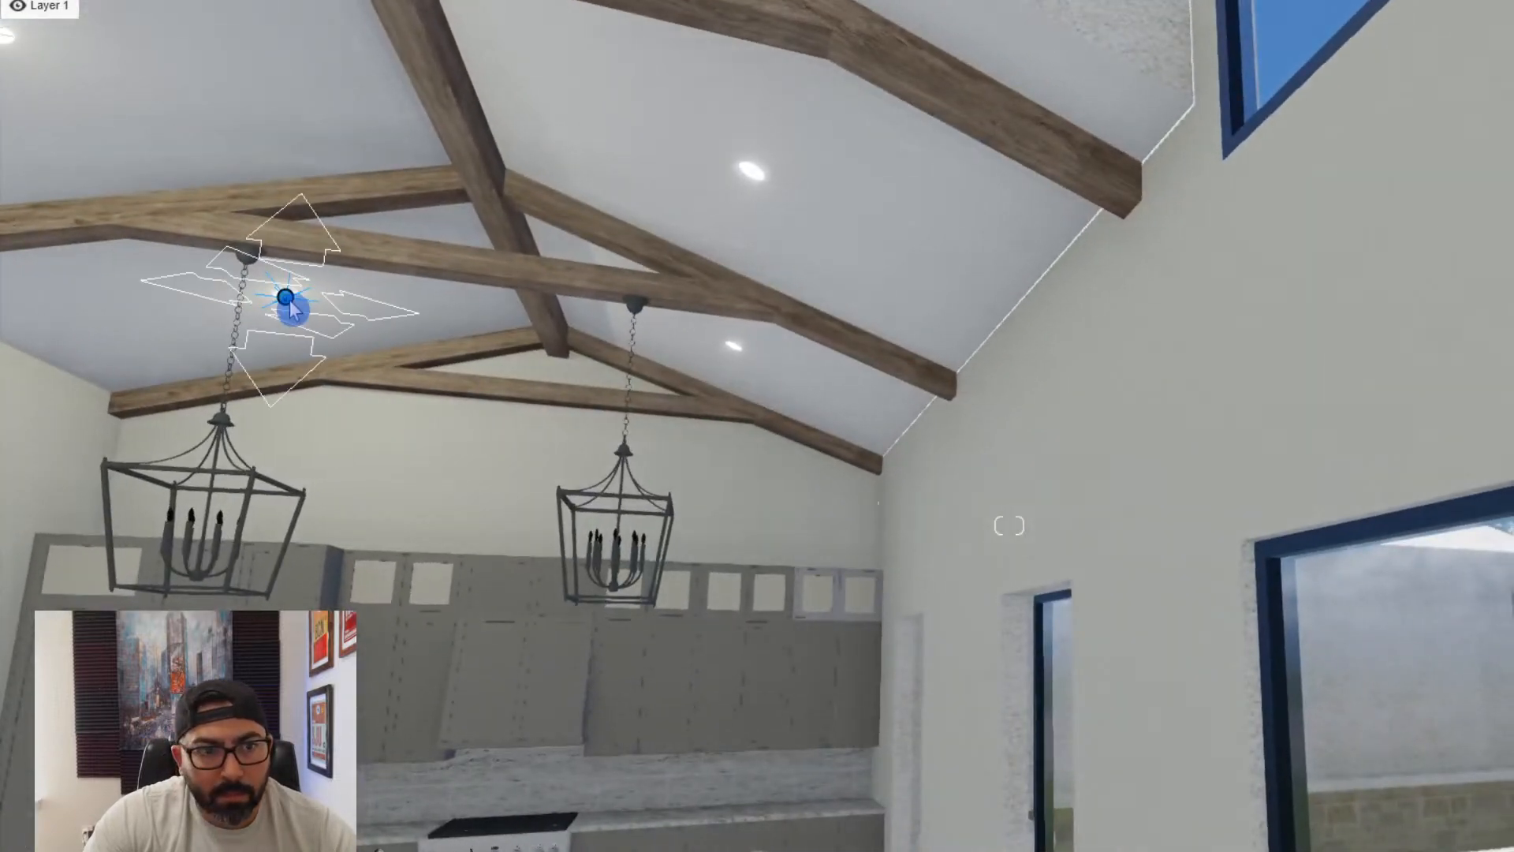
alt+drag(713, 367, 753, 177)
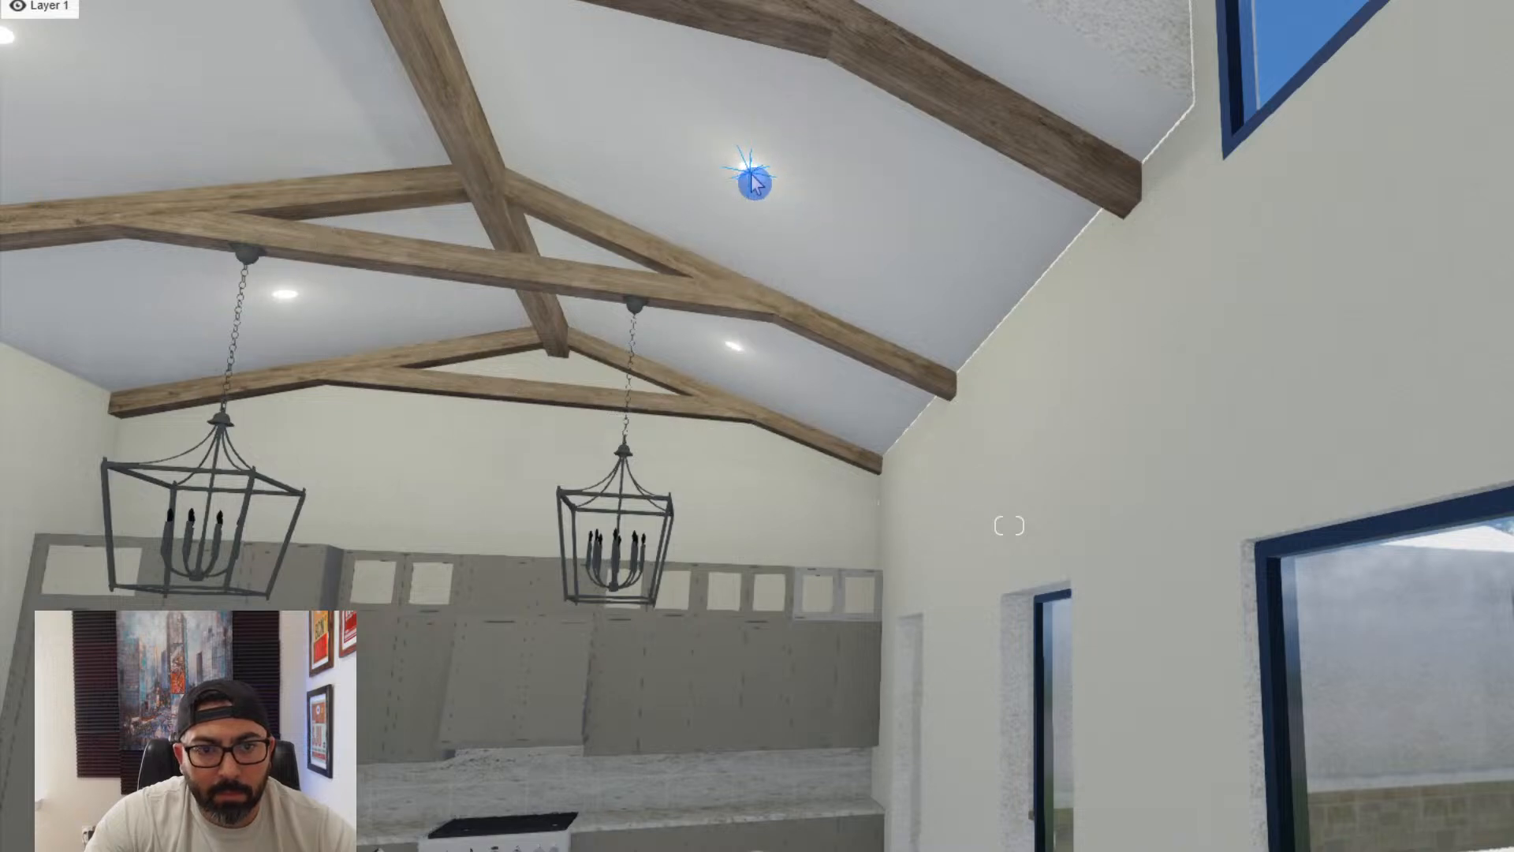
right_drag(749, 174, 687, 262)
- Place the imported 3+Pic1 framed picture set on the narrow wall between the side opening and the entry hallway
key(s)
right_drag(190, 311, 131, 253)
key(s)
key(s)
key(s)
key(w)
key(s)
key(w)
key(w)
key(s)
key(w)
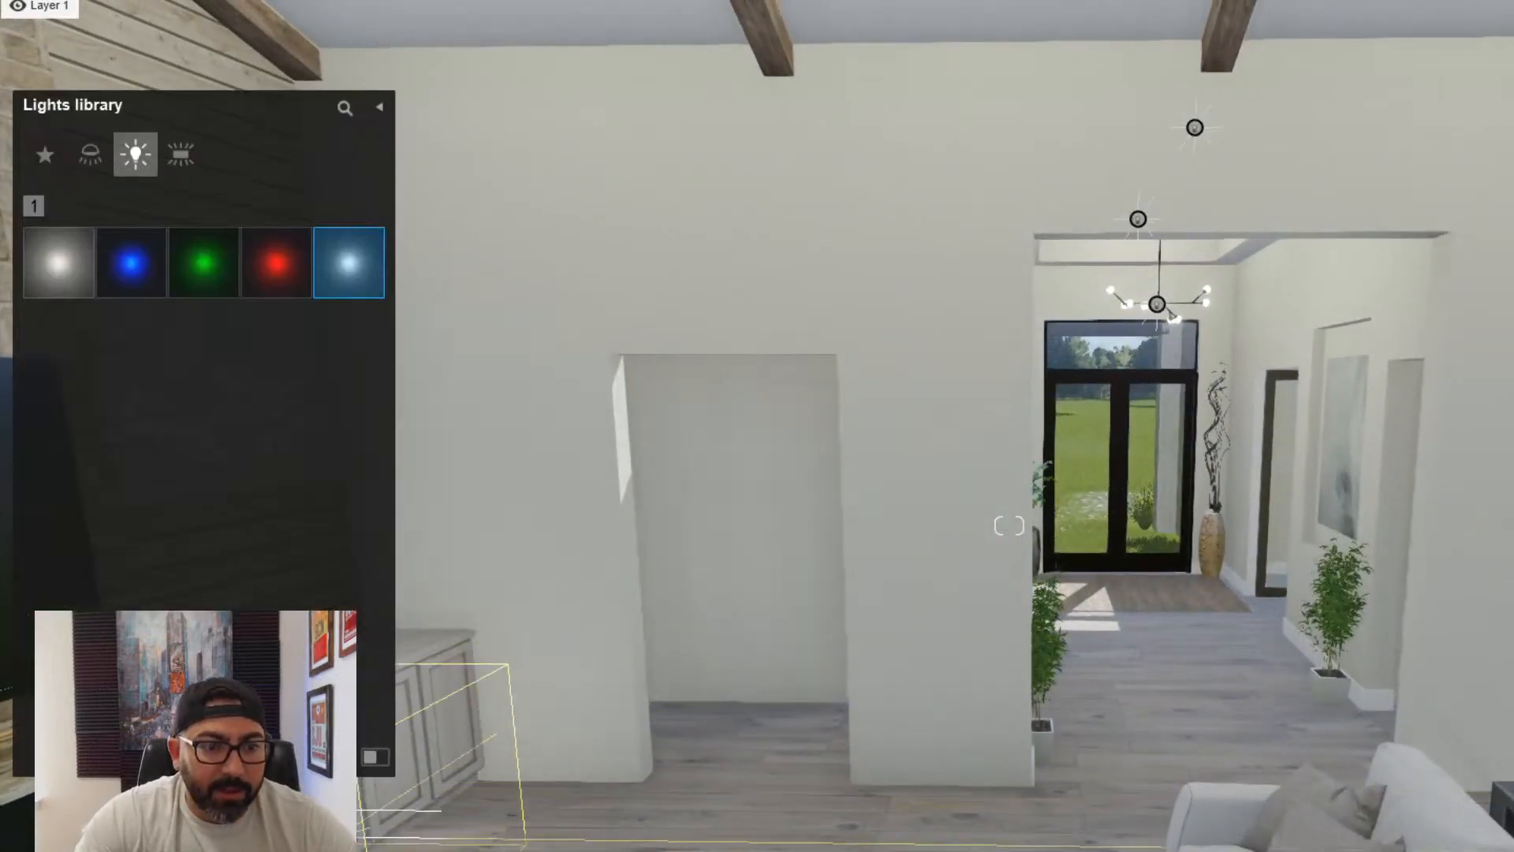
click(197, 828)
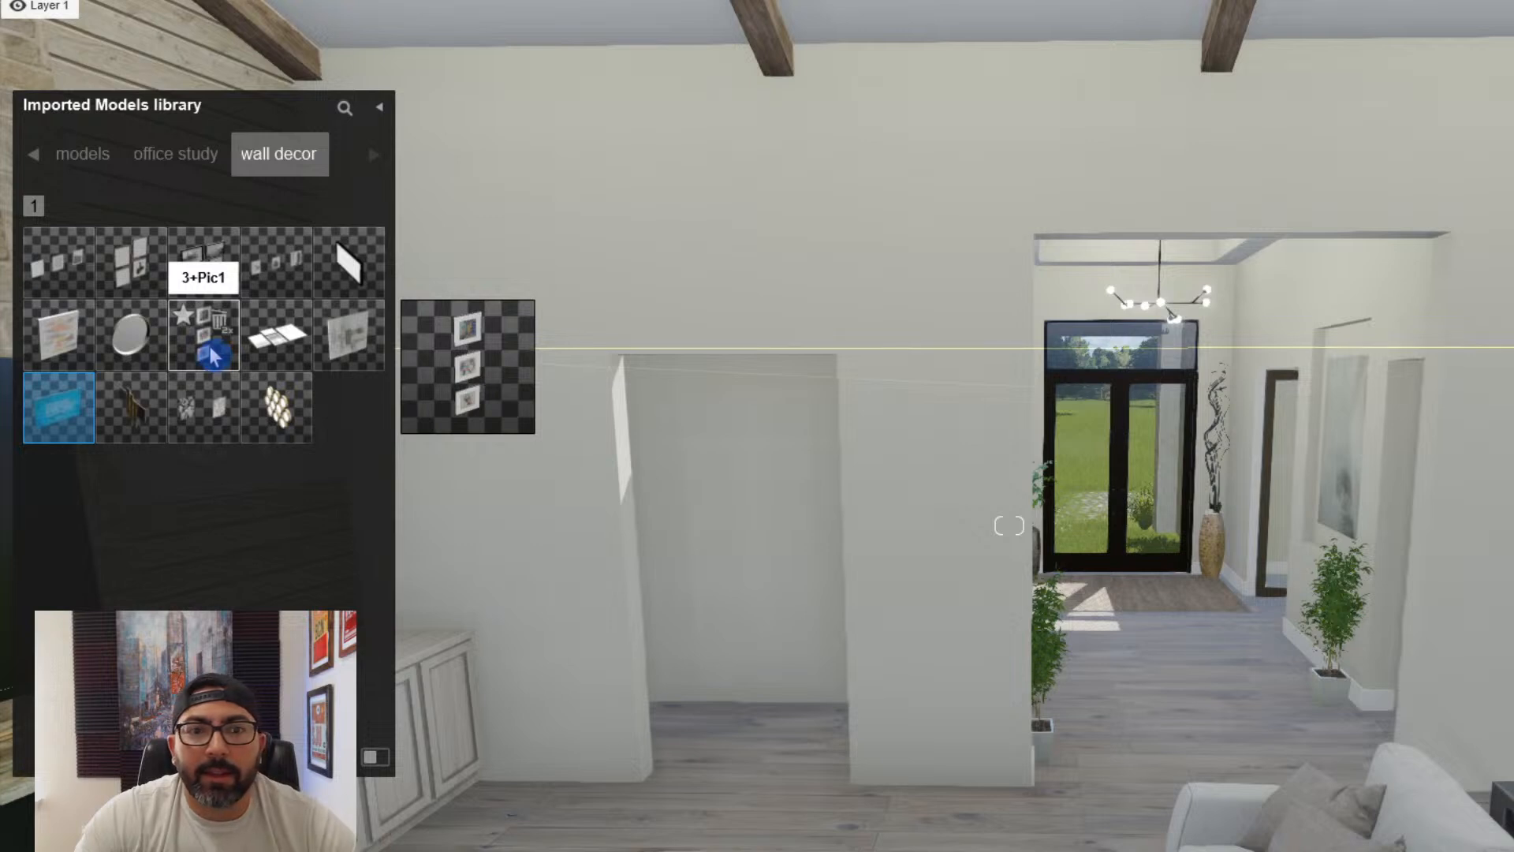
click(211, 356)
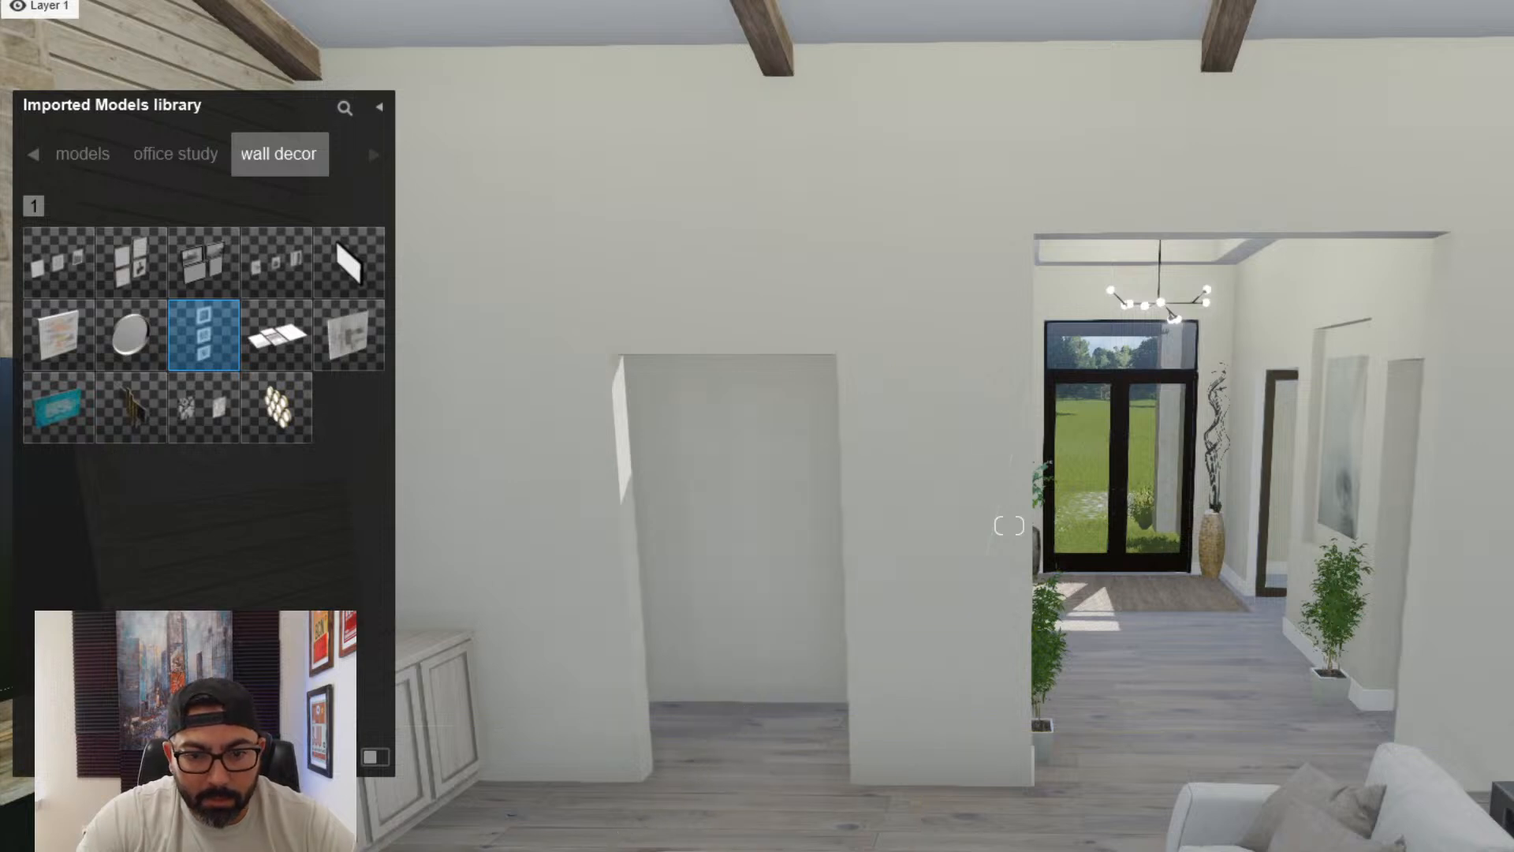
click(939, 730)
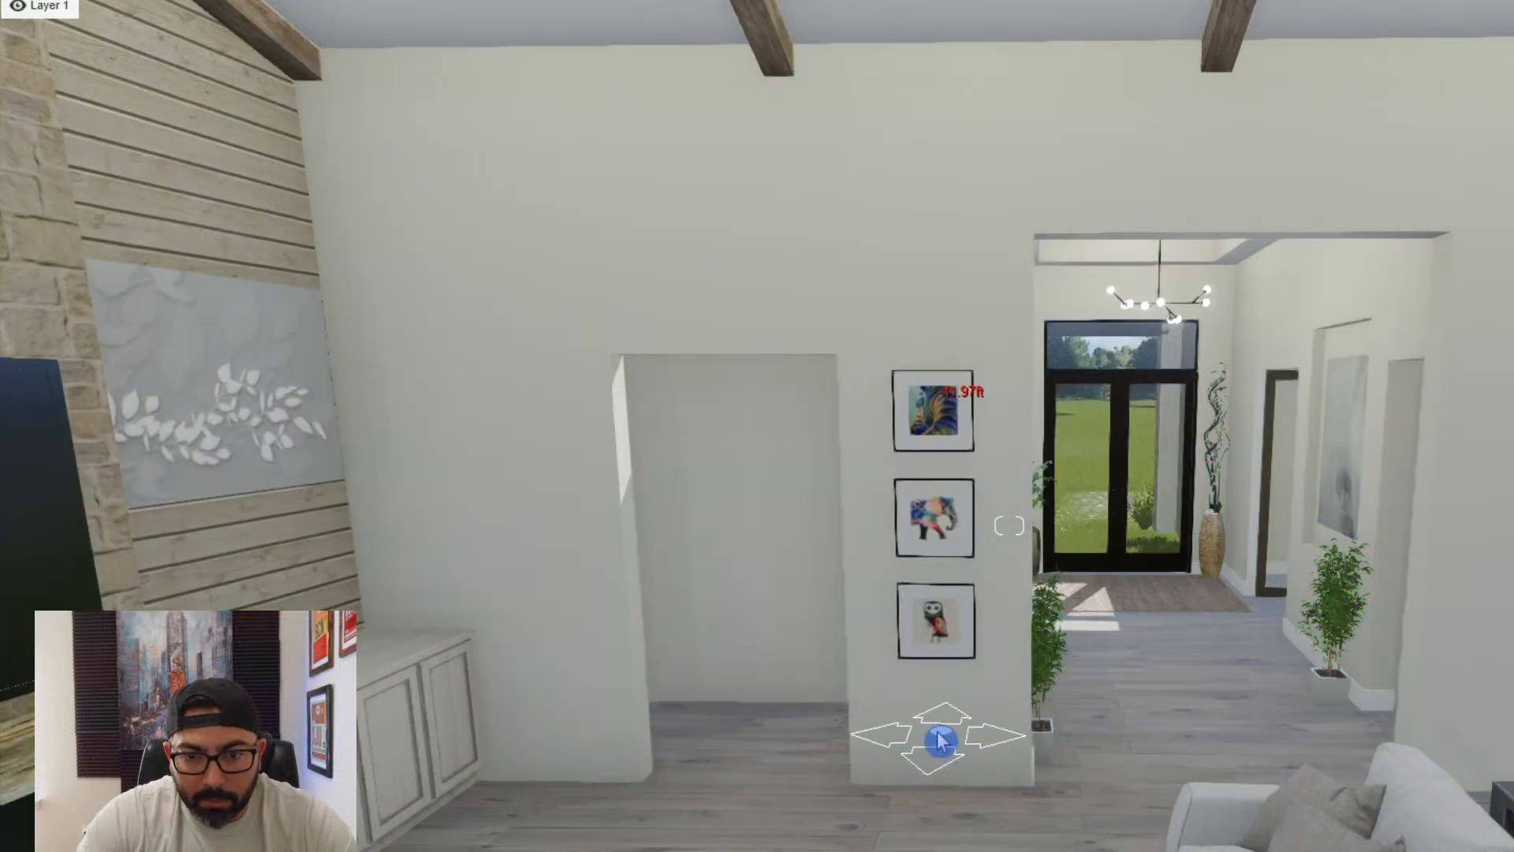
key(Escape)
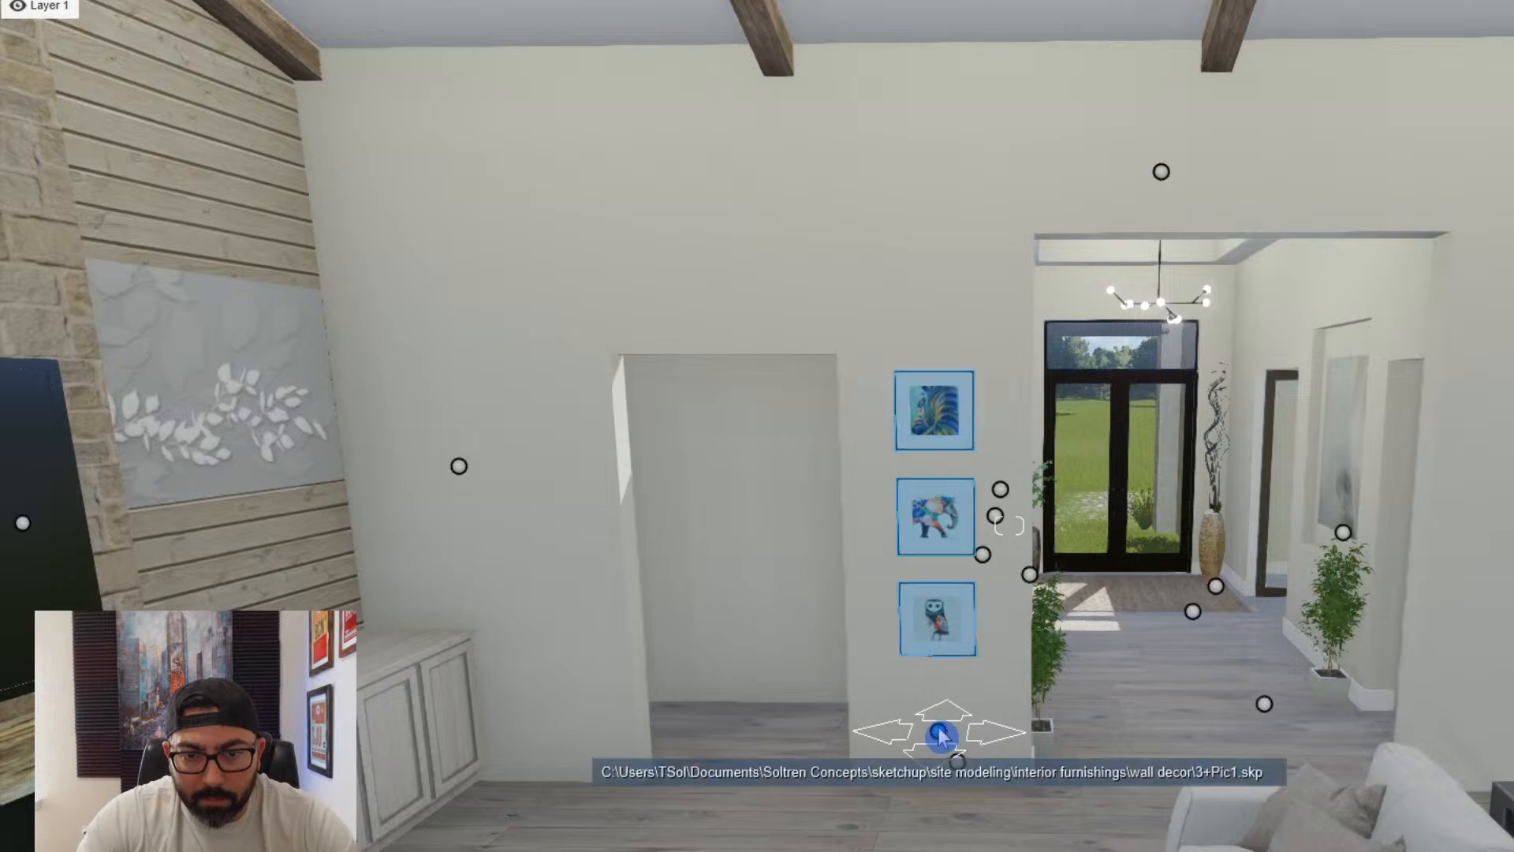
- Place the imported WFW9400SZ abstract painting in the empty recessed wall niche beside the hallway opening
key(d)
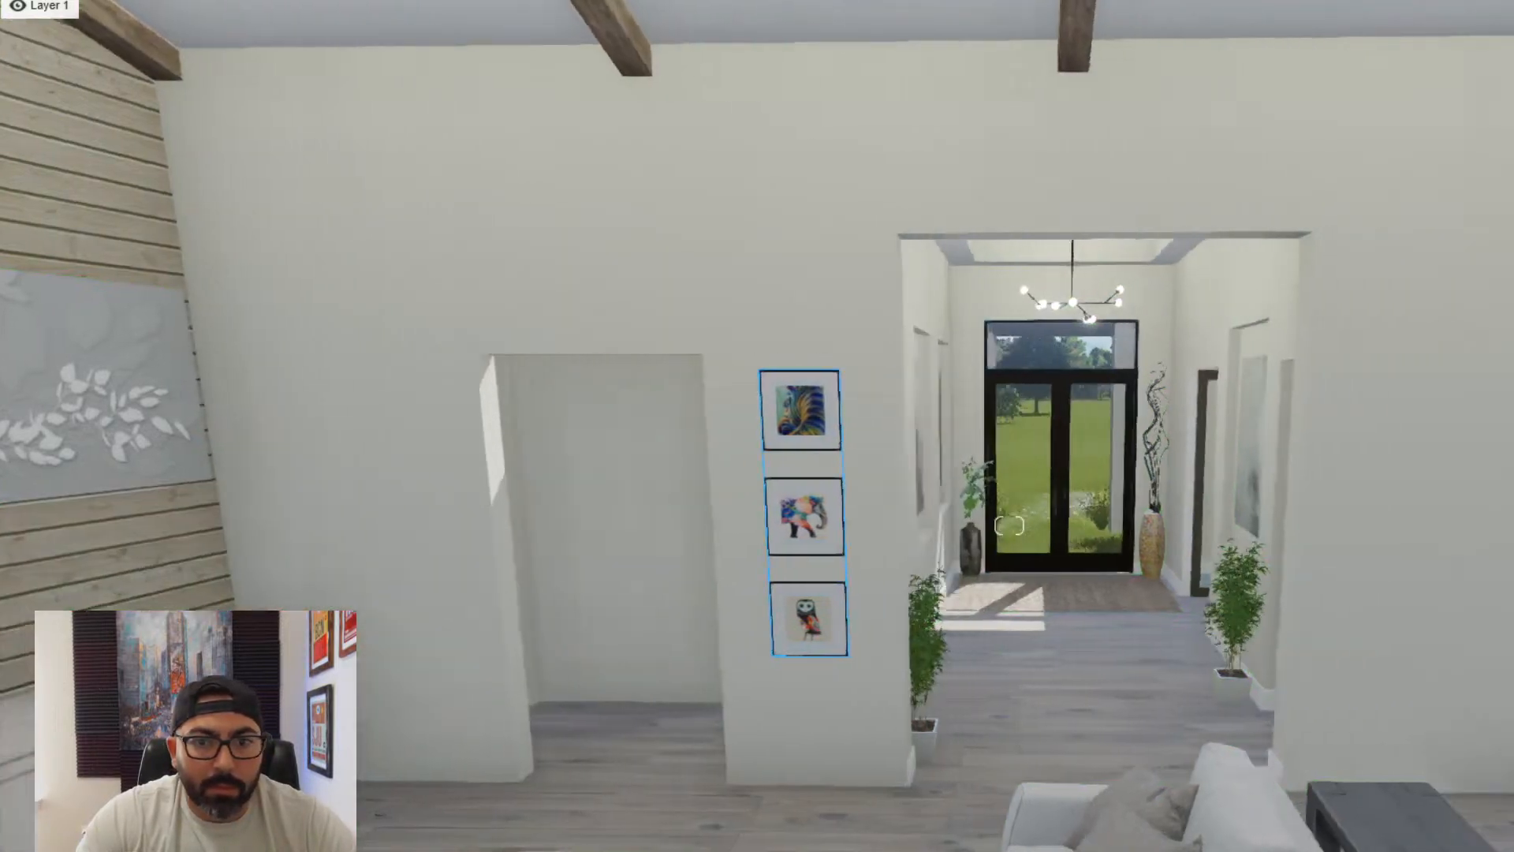
click(514, 828)
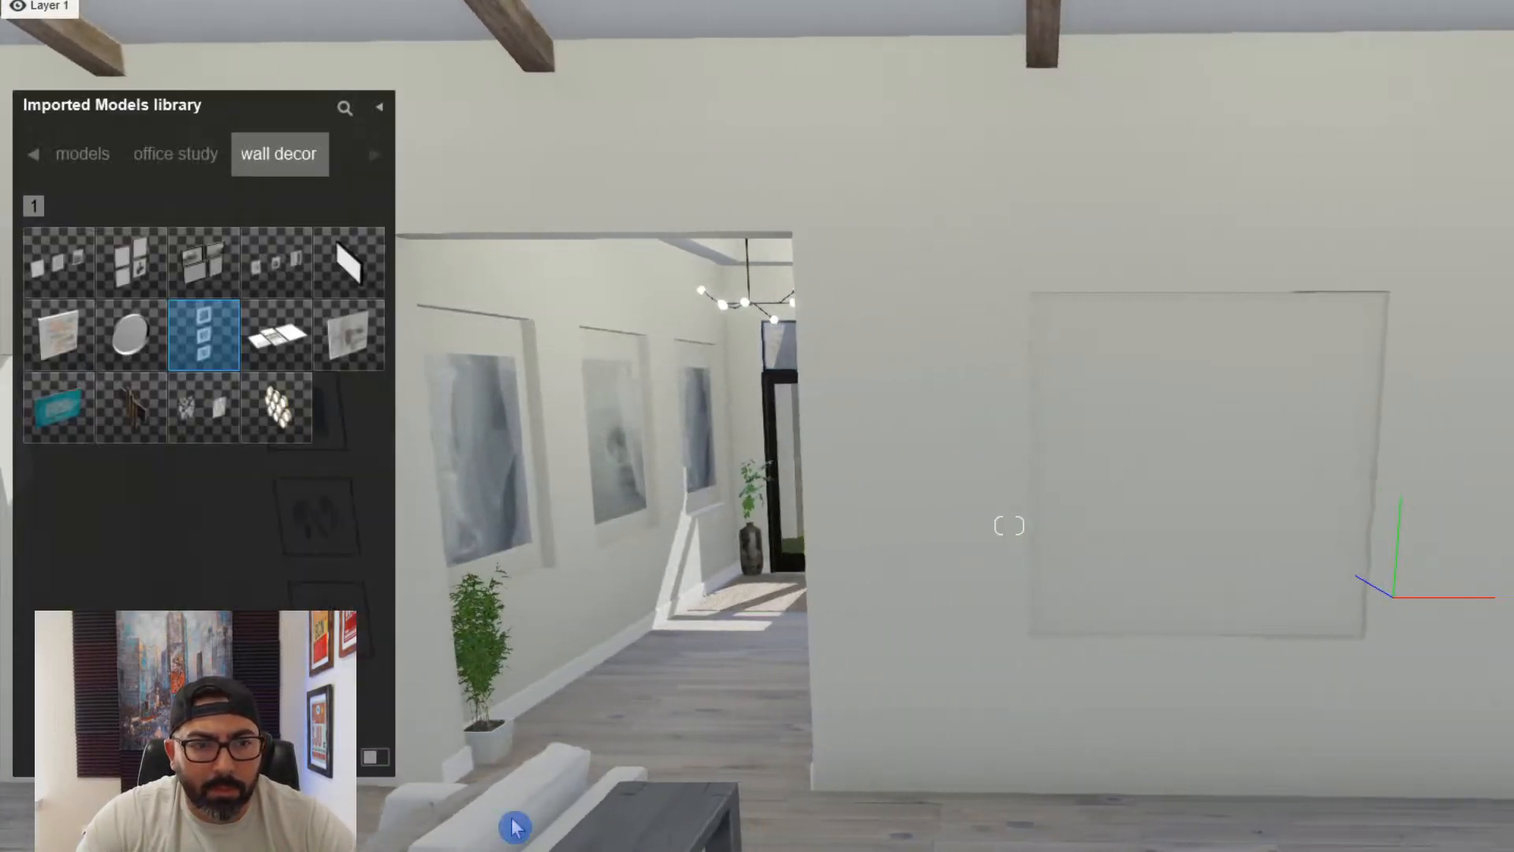
click(61, 351)
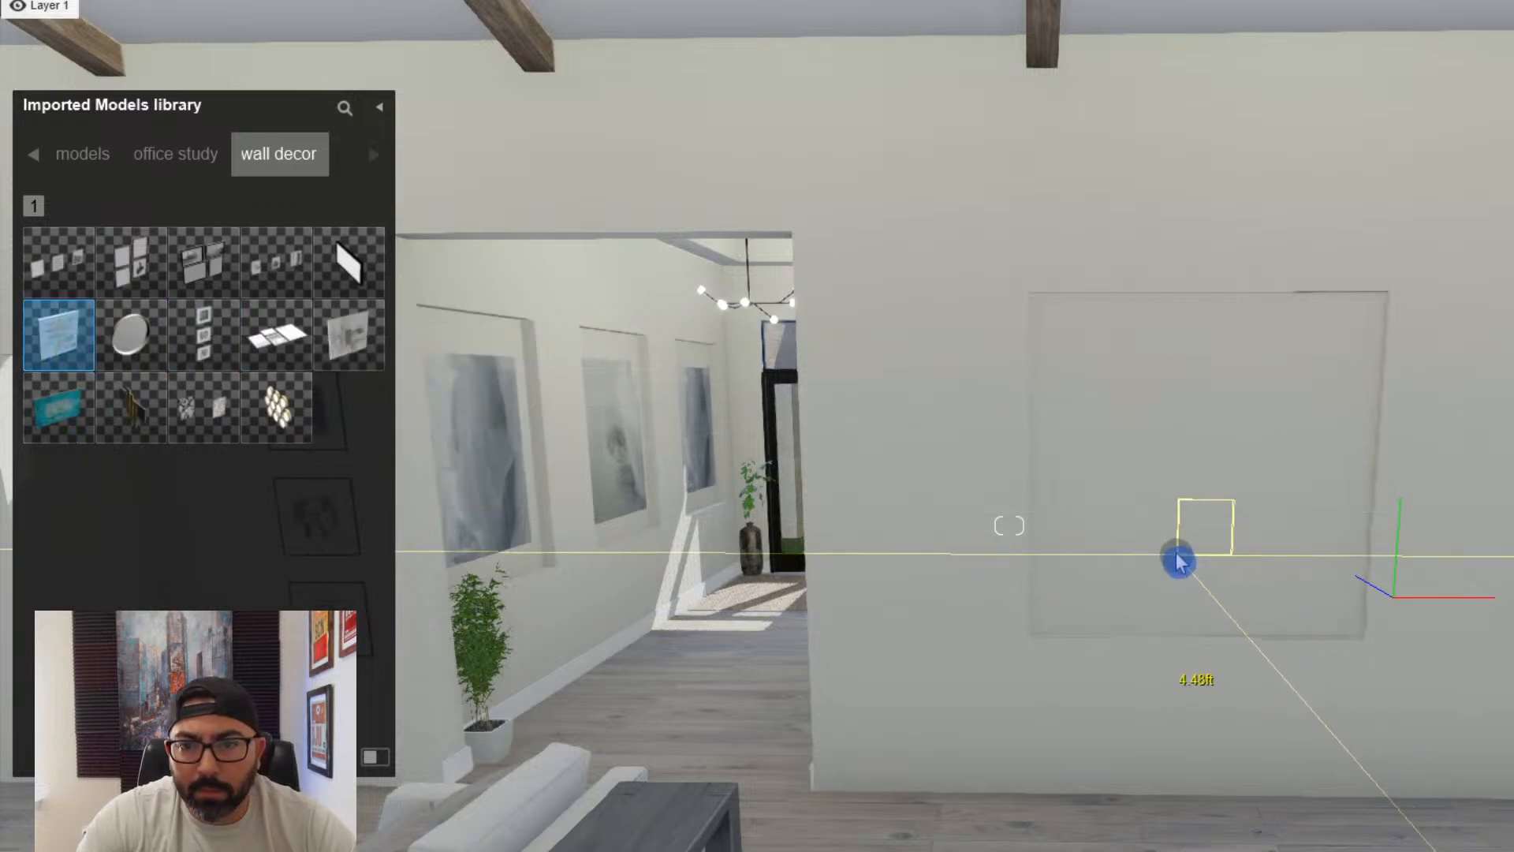
key(Escape)
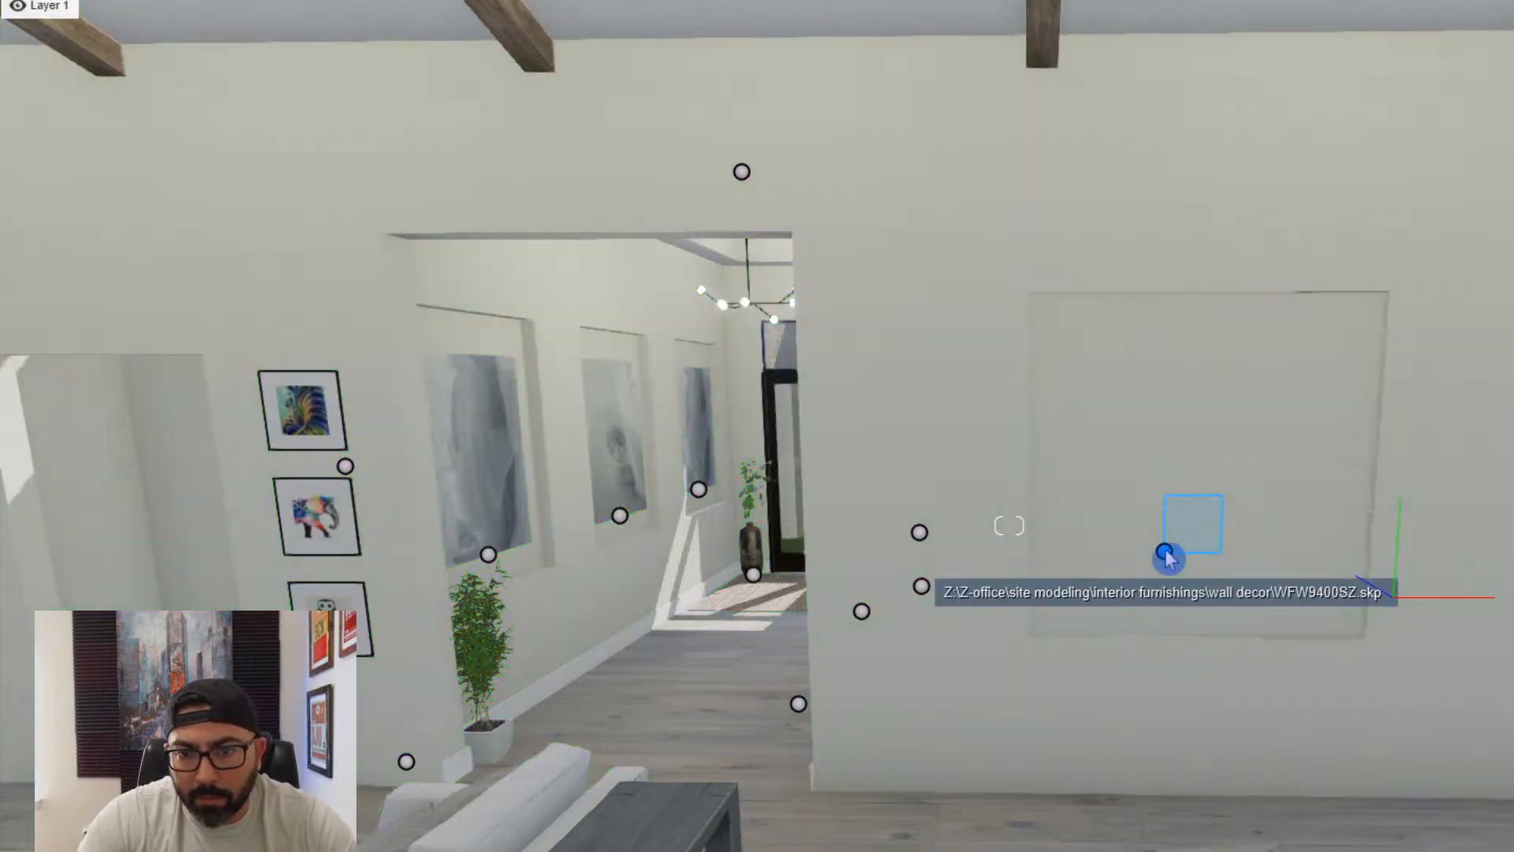
key(Delete)
- Enlarge the abstract painting to nearly fill the wall niche and centre it within the recess
drag(1196, 488, 1200, 493)
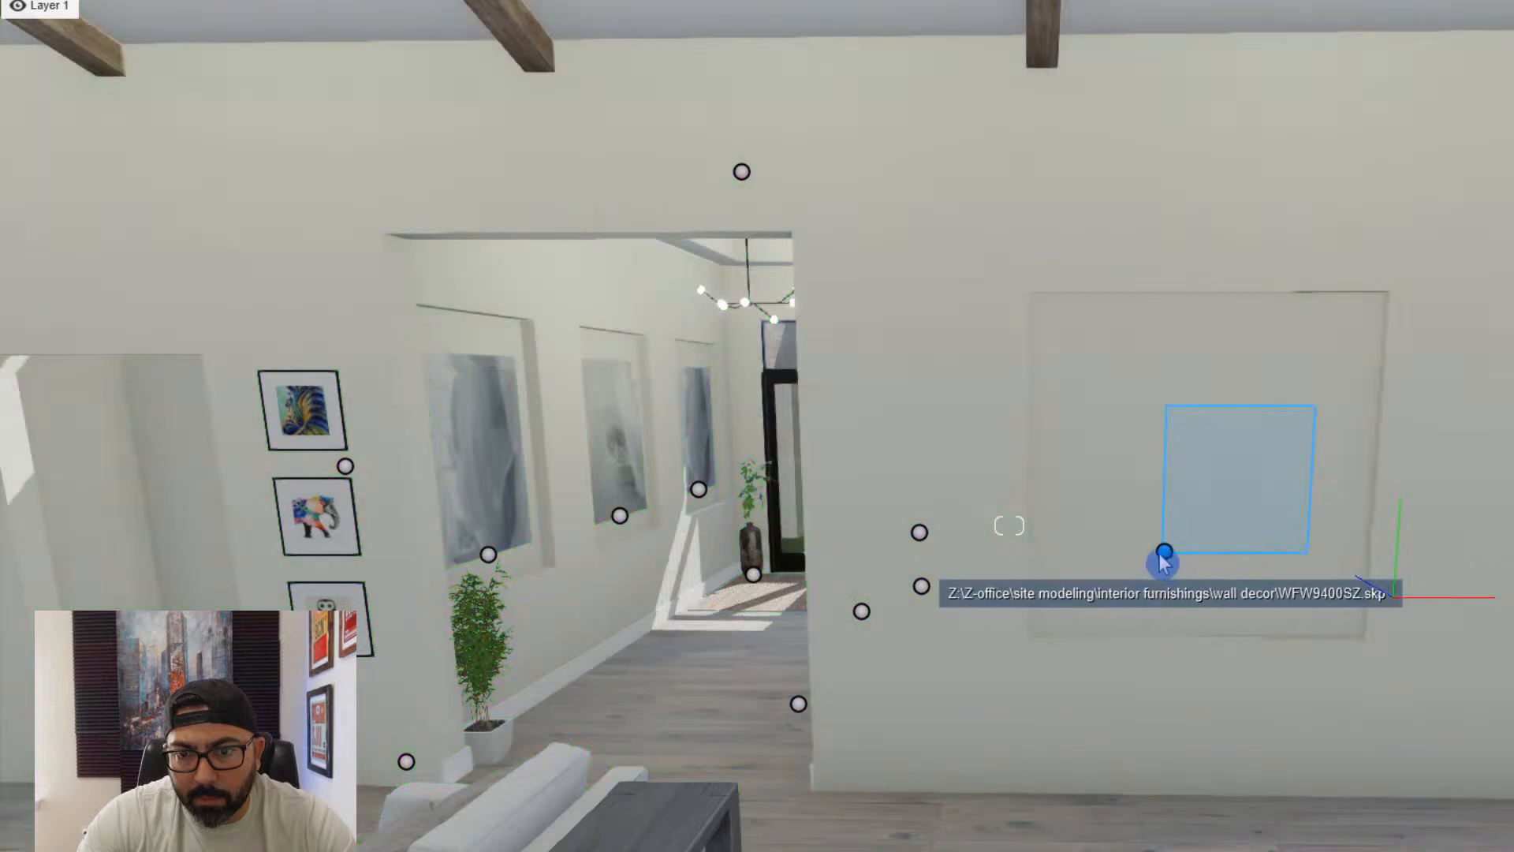
drag(1165, 552, 1201, 499)
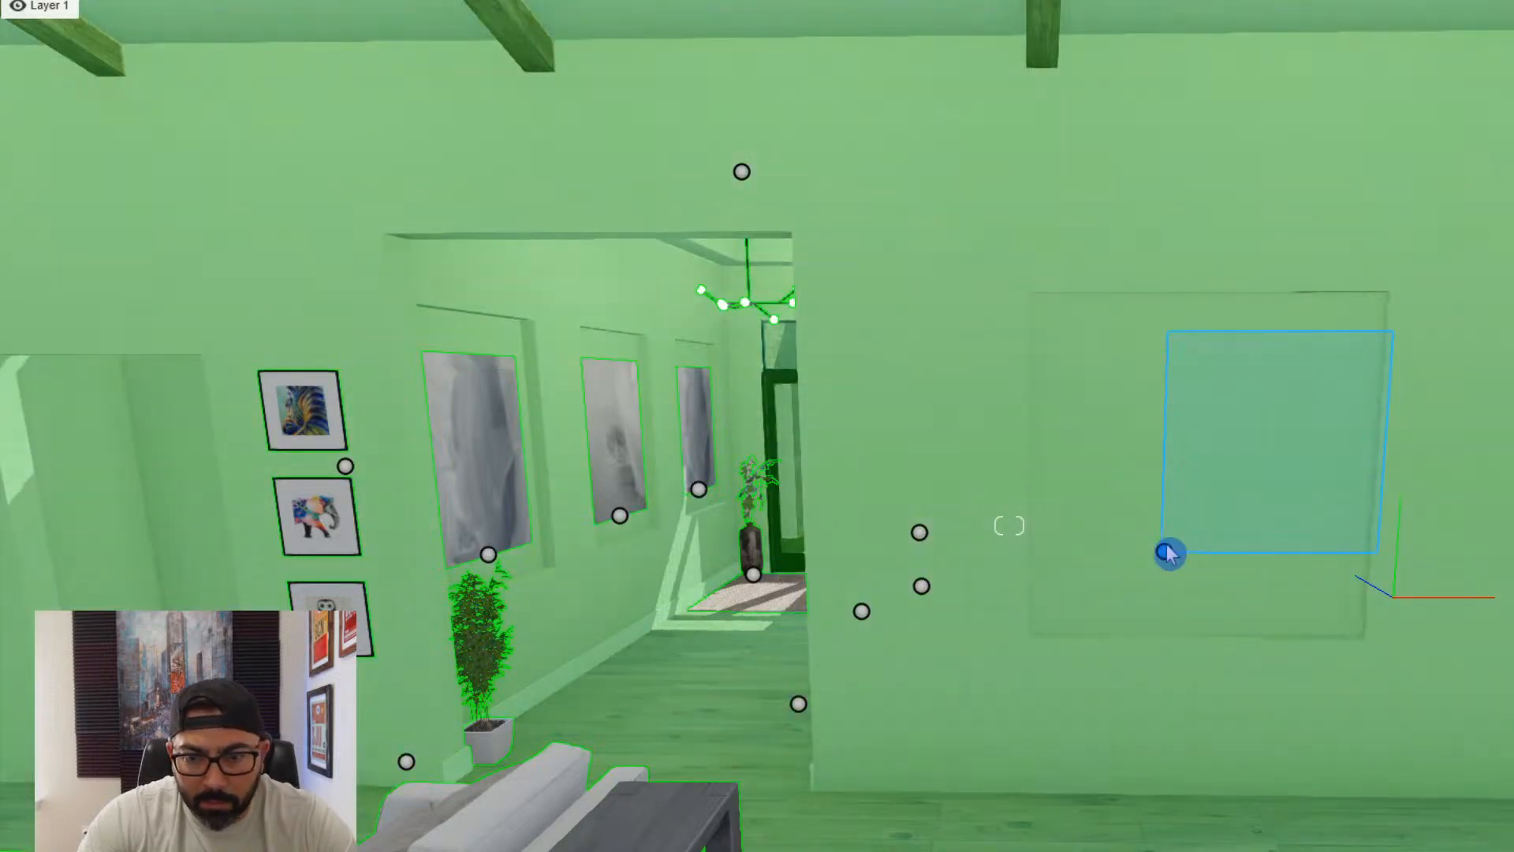
drag(1151, 560, 1128, 497)
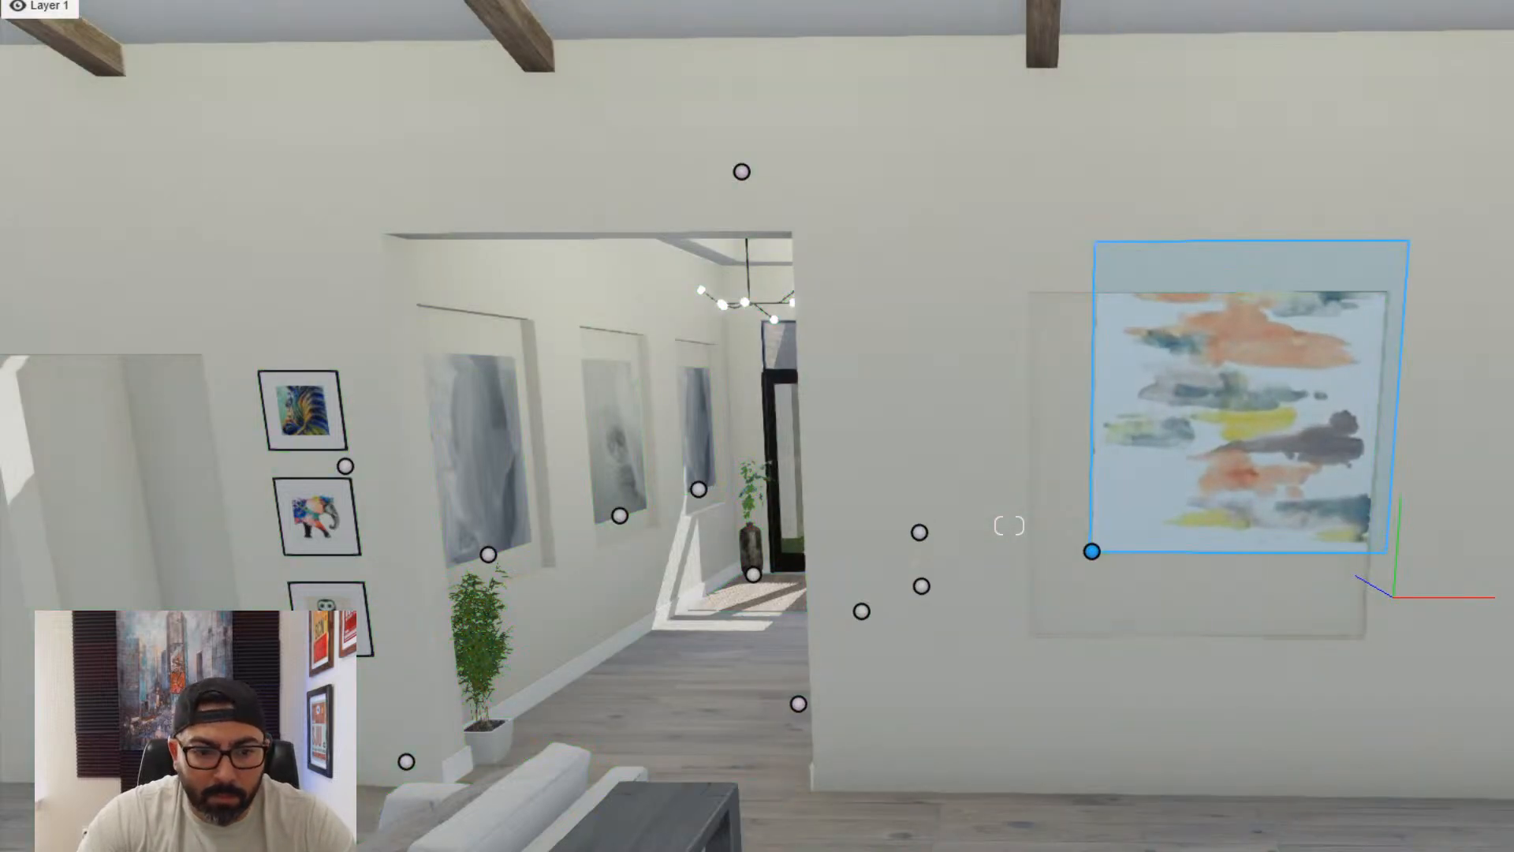
mouse_move(1091, 552)
mouse_down()
mouse_move(1054, 628)
mouse_move(1068, 631)
mouse_up()
key(d)
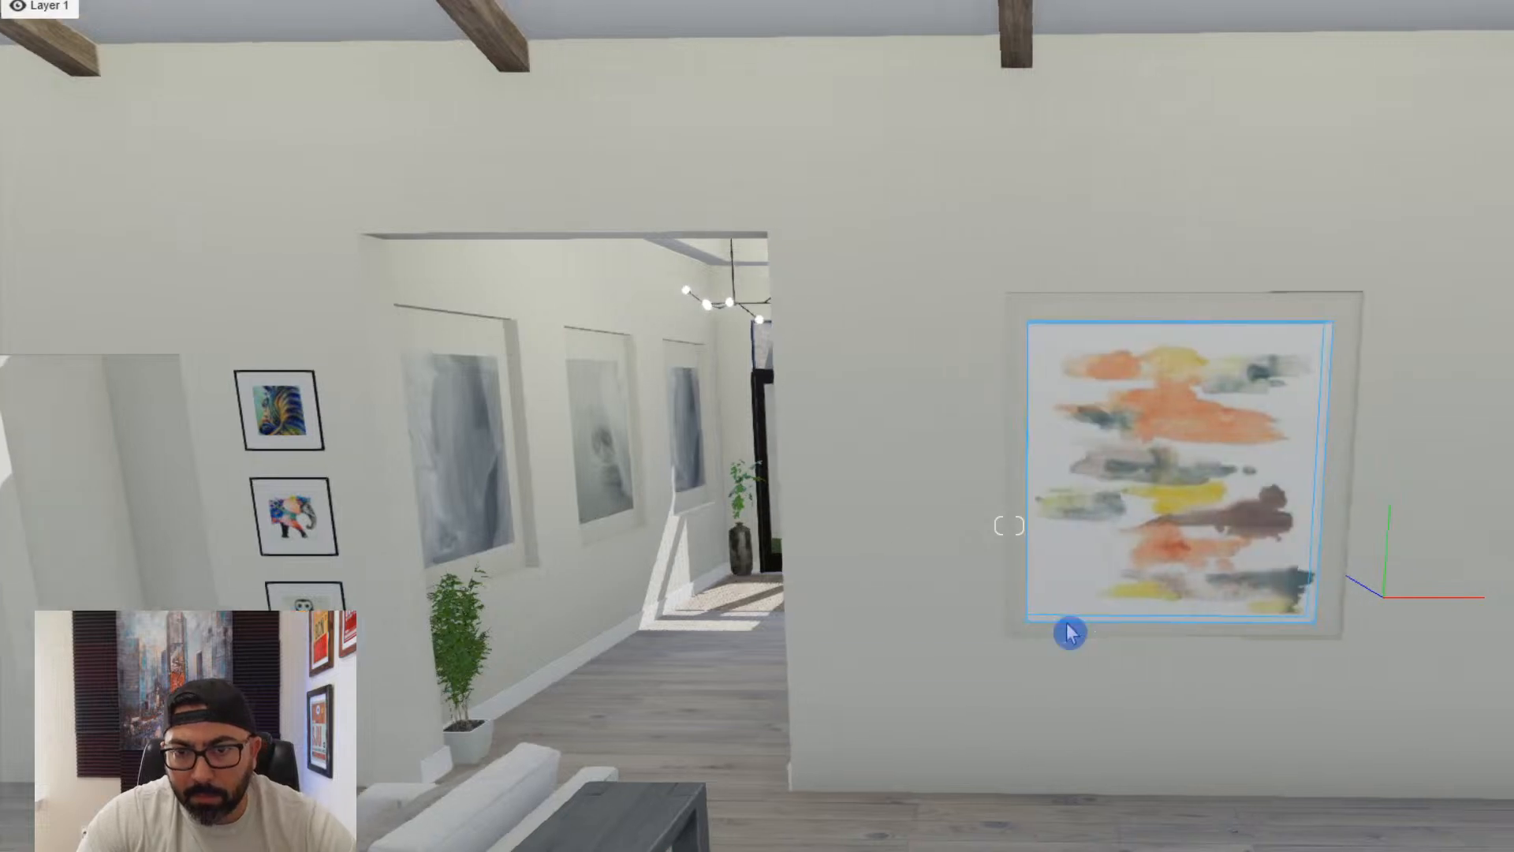
key(w)
right_drag(1068, 632, 1044, 662)
key(s)
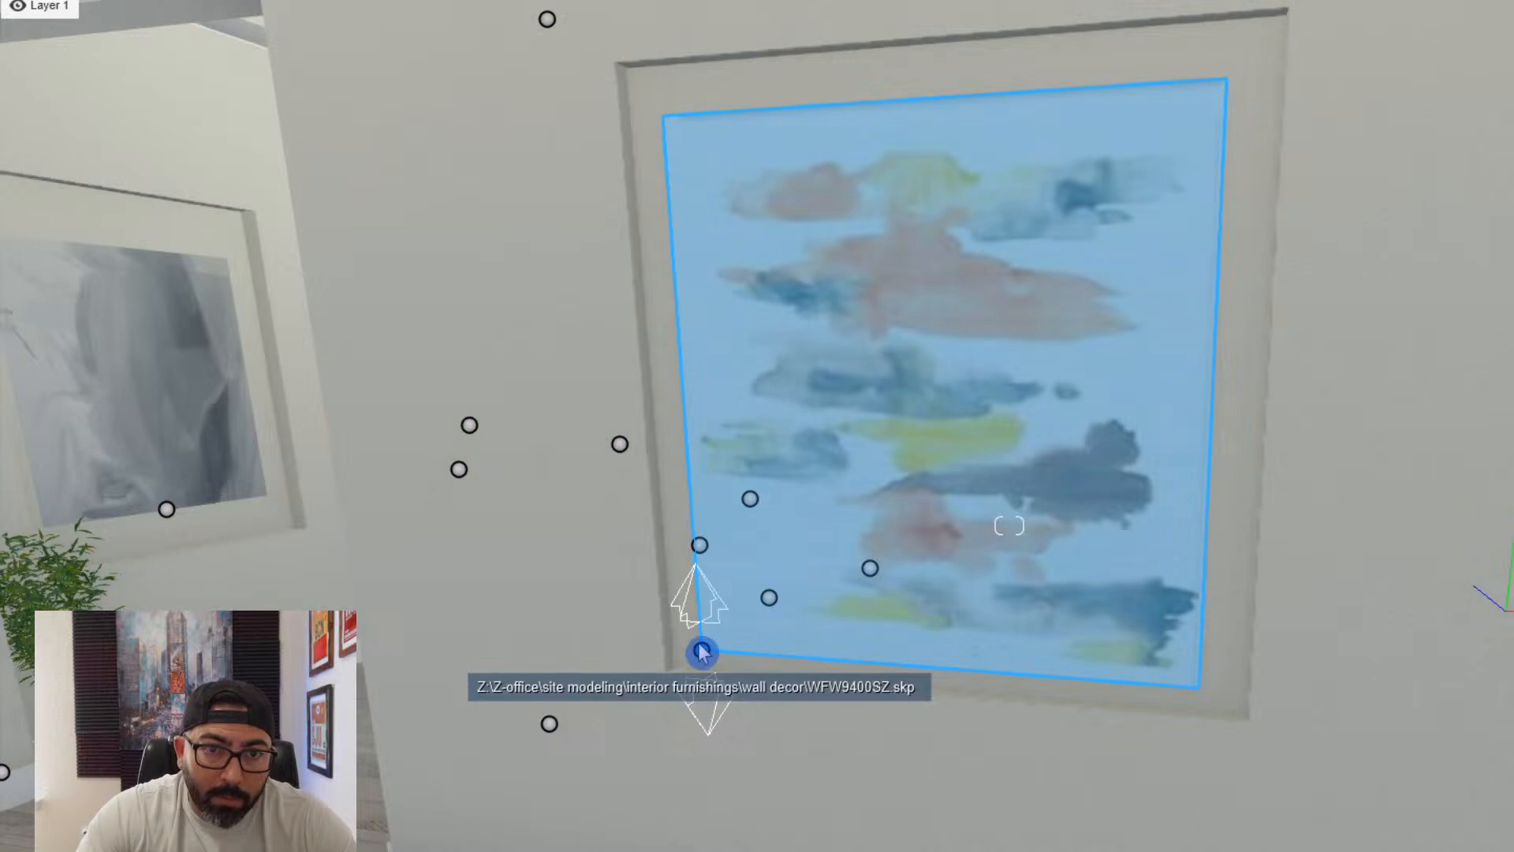
drag(702, 652, 702, 648)
- Mute the abstract painting's colours through its material and check the result from across the living room
click(850, 537)
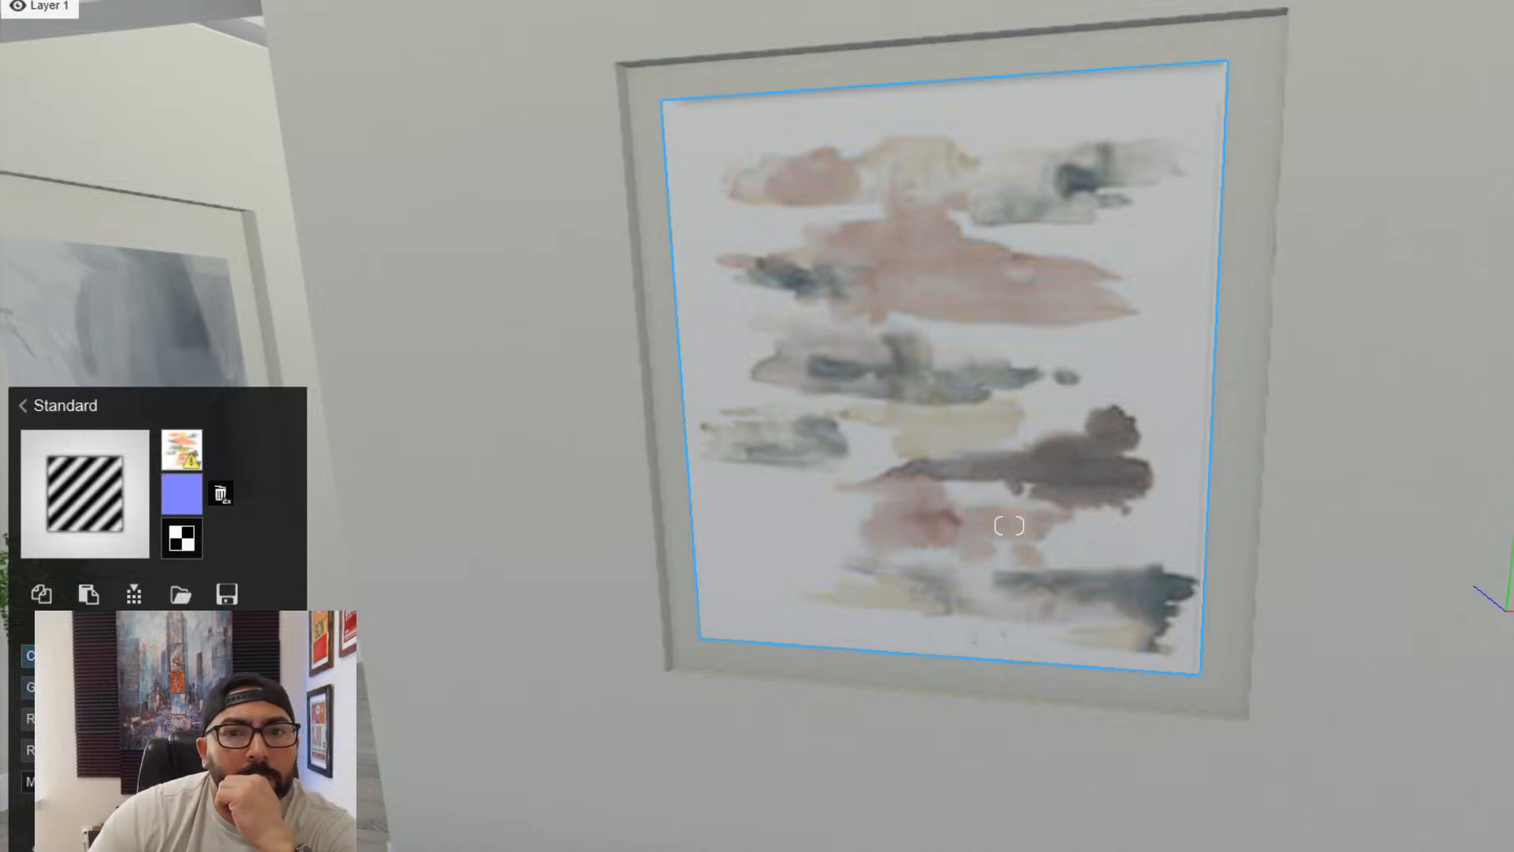
scroll(605, 612, down, 4)
right_drag(604, 612, 652, 605)
scroll(652, 604, down, 4)
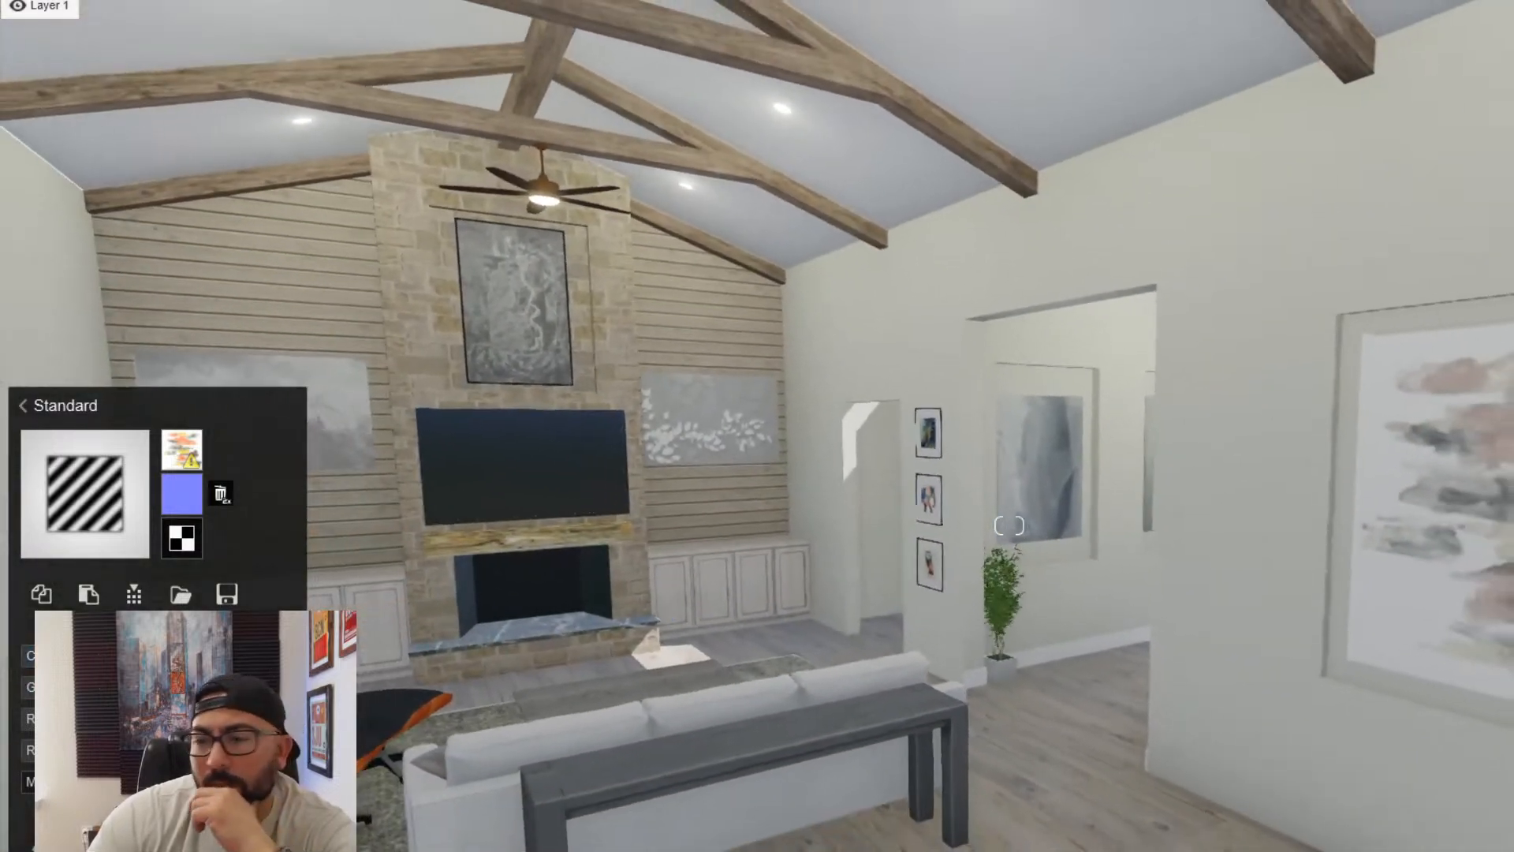
key(Escape)
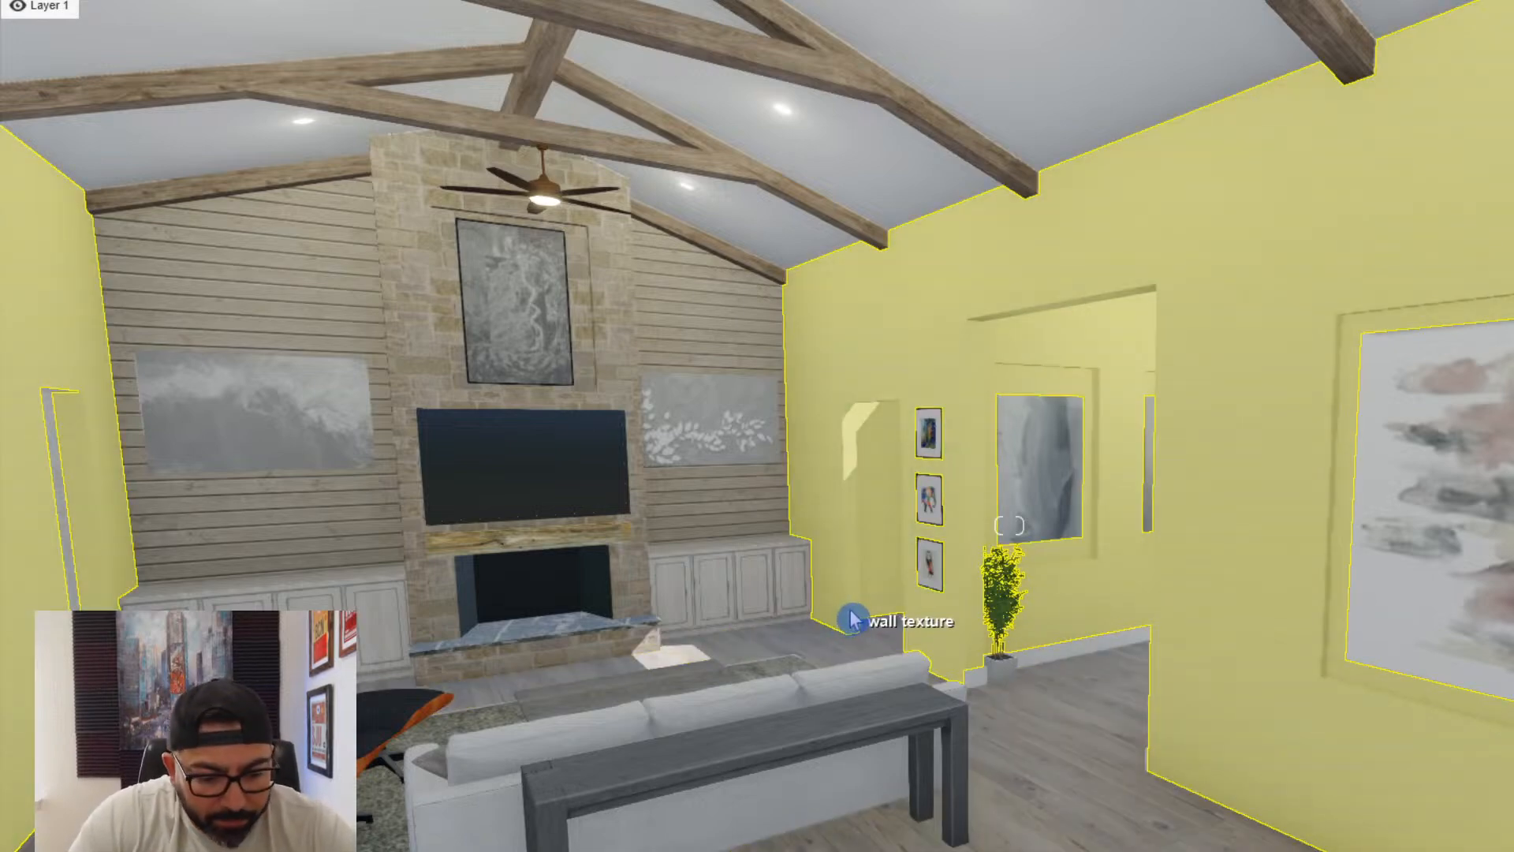
- Examine the empty floor between the sofa and the kitchen island, and browse the imported wall decor models
right_drag(854, 621, 869, 612)
key(s)
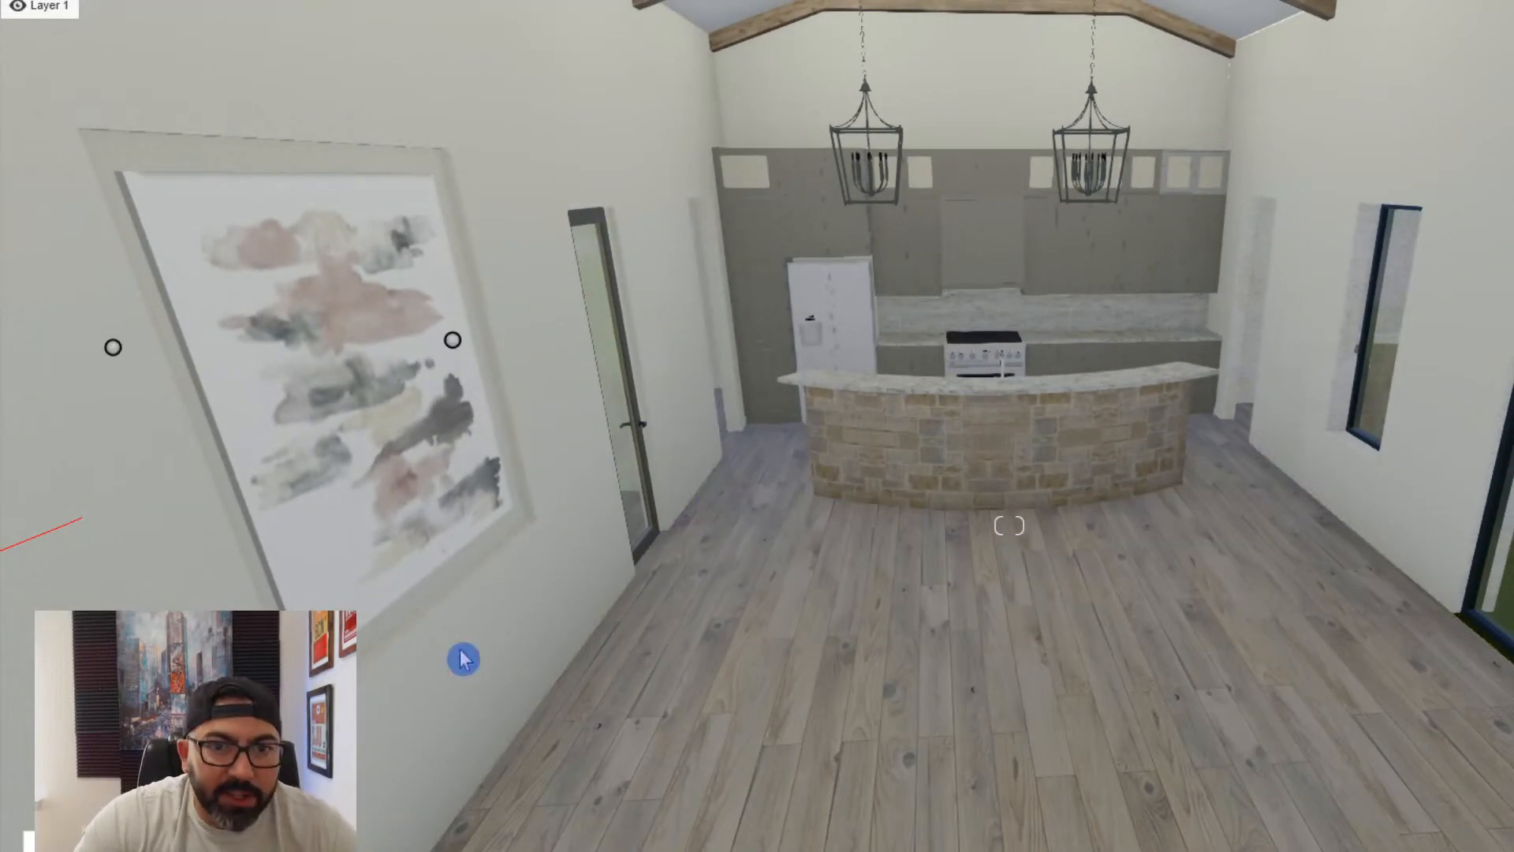
click(491, 847)
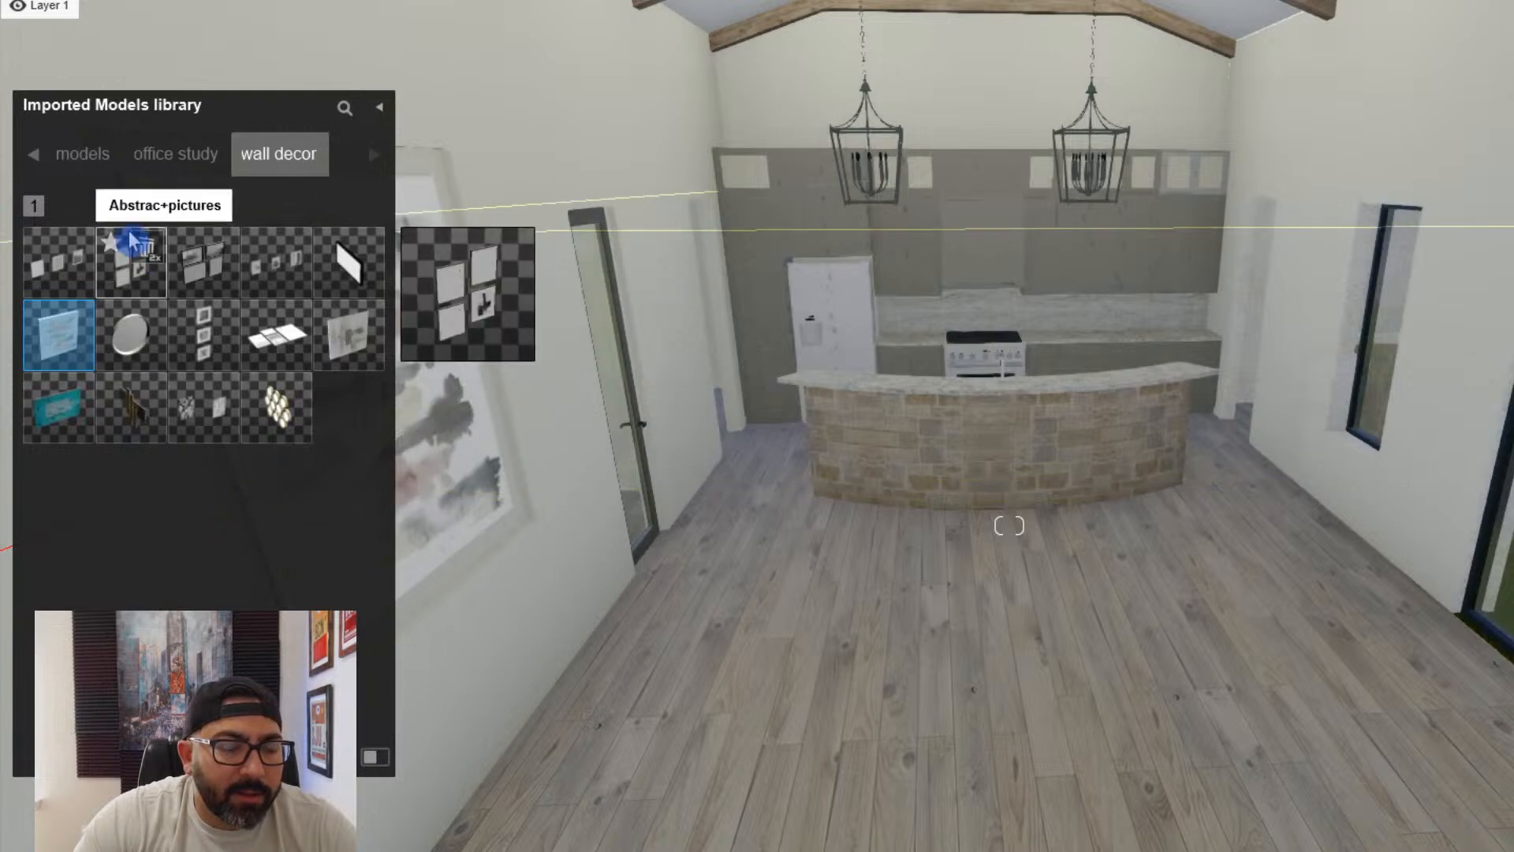
click(43, 157)
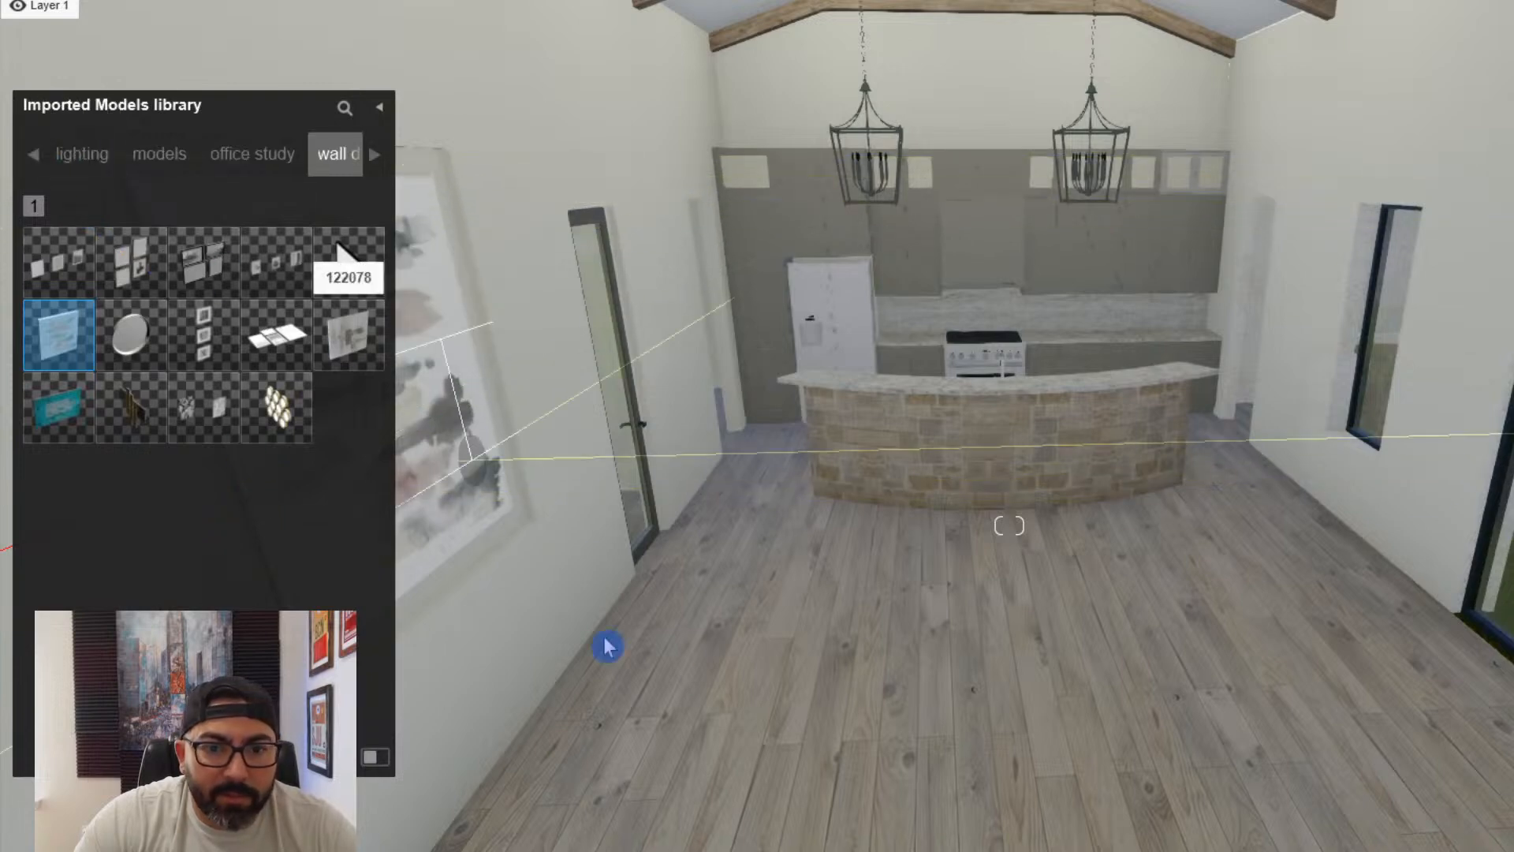
key(s)
right_drag(981, 727, 828, 694)
key(s)
key(s)
key(d)
key(w)
key(a)
right_drag(1009, 525, 1072, 544)
key(w)
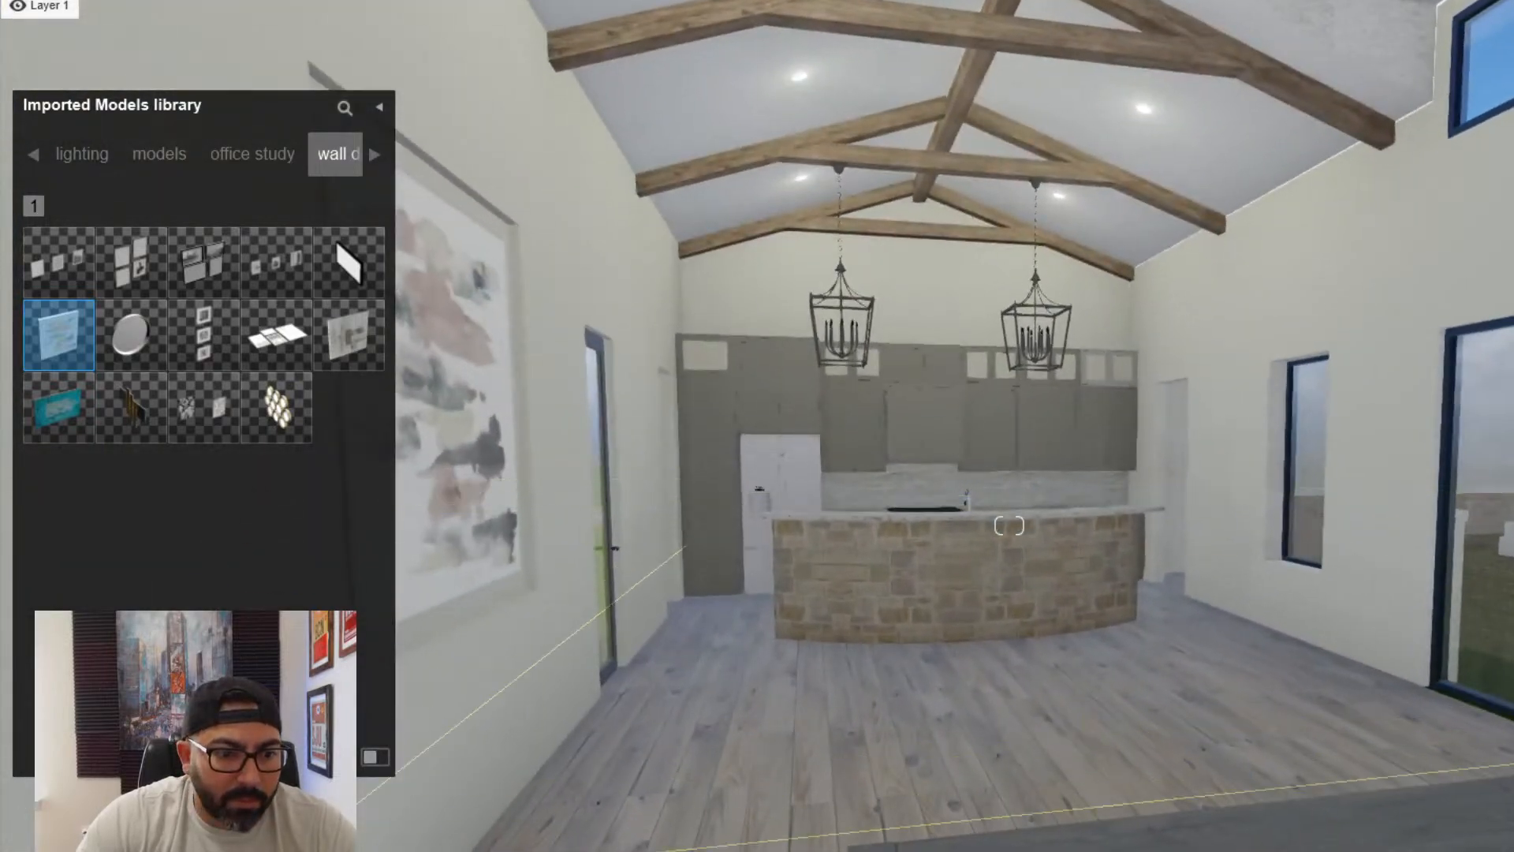
- Show the dining category of the imported models
click(34, 154)
click(36, 155)
click(38, 153)
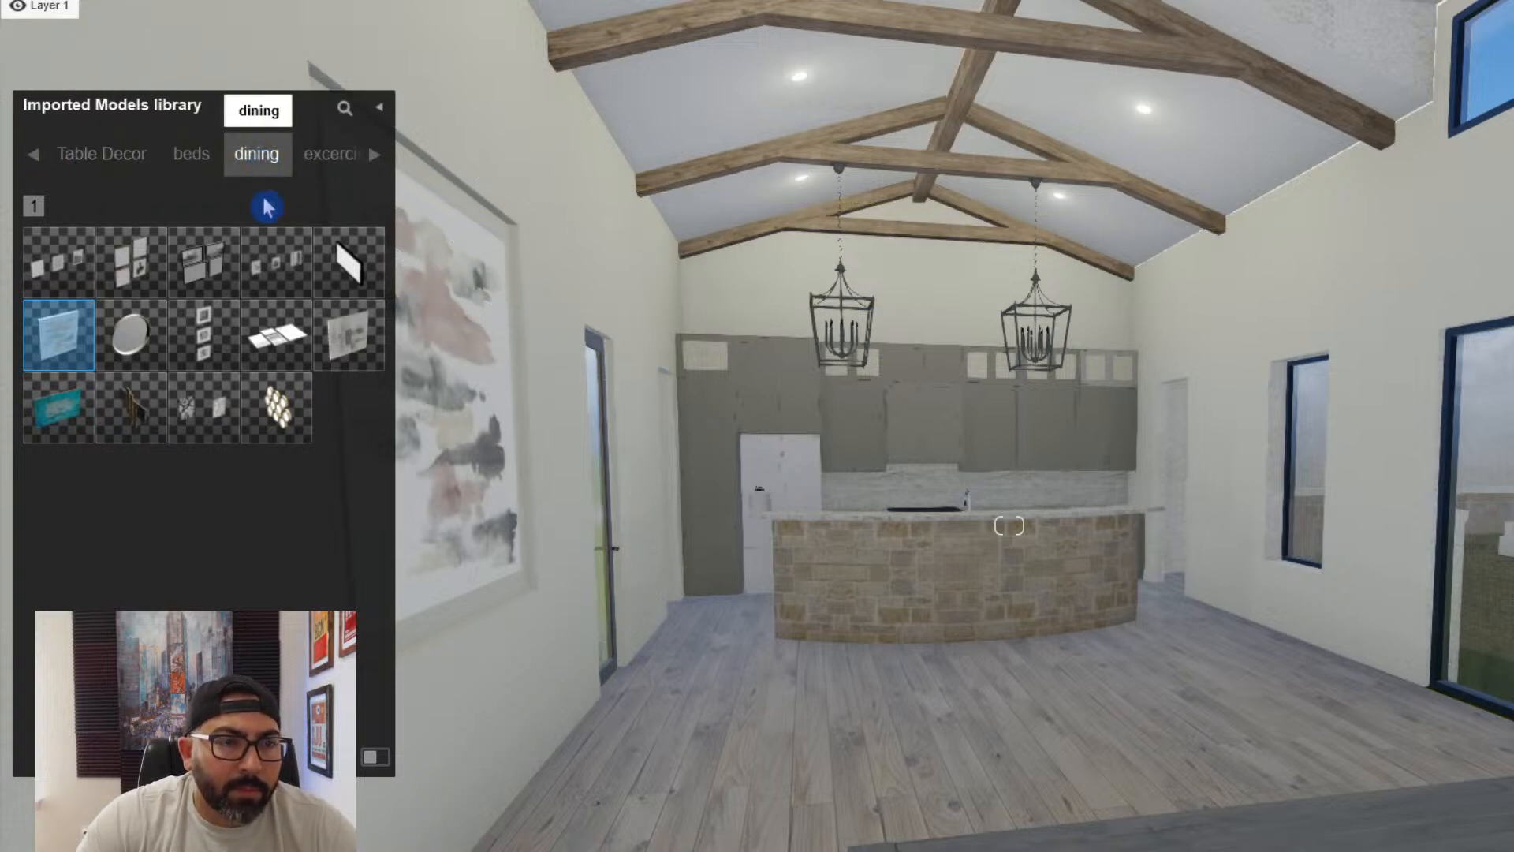
click(257, 157)
- Place the imported DINING (1) table with six chairs on the open floor in front of the kitchen island
mouse_move(193, 285)
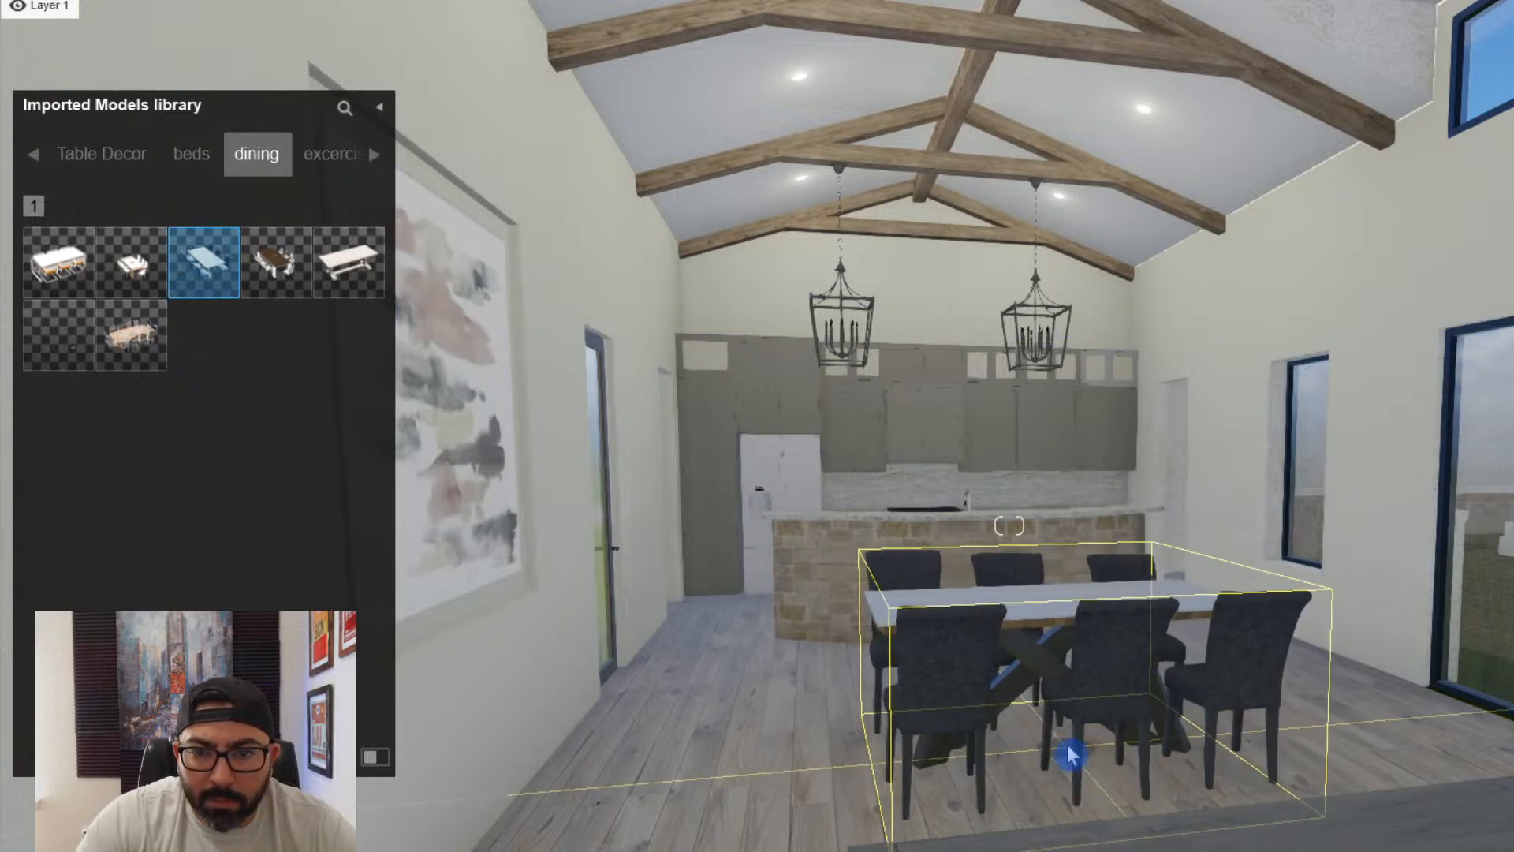
click(1076, 754)
key(q)
right_drag(1076, 754, 1162, 774)
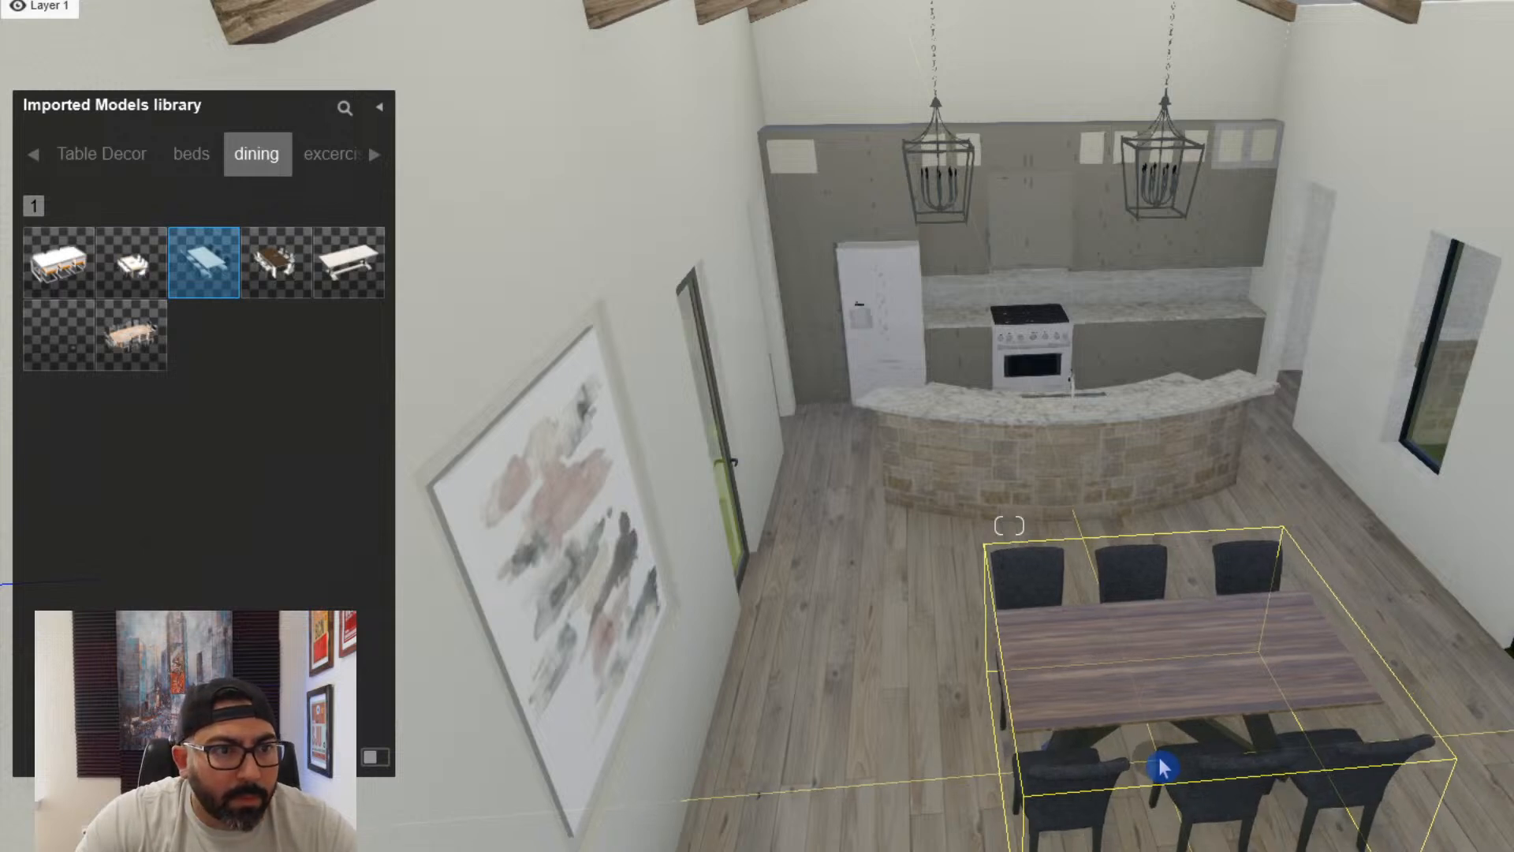
- Compare the other imported dining models and try the white-chair dining set on the floor near the wall painting
mouse_move(130, 337)
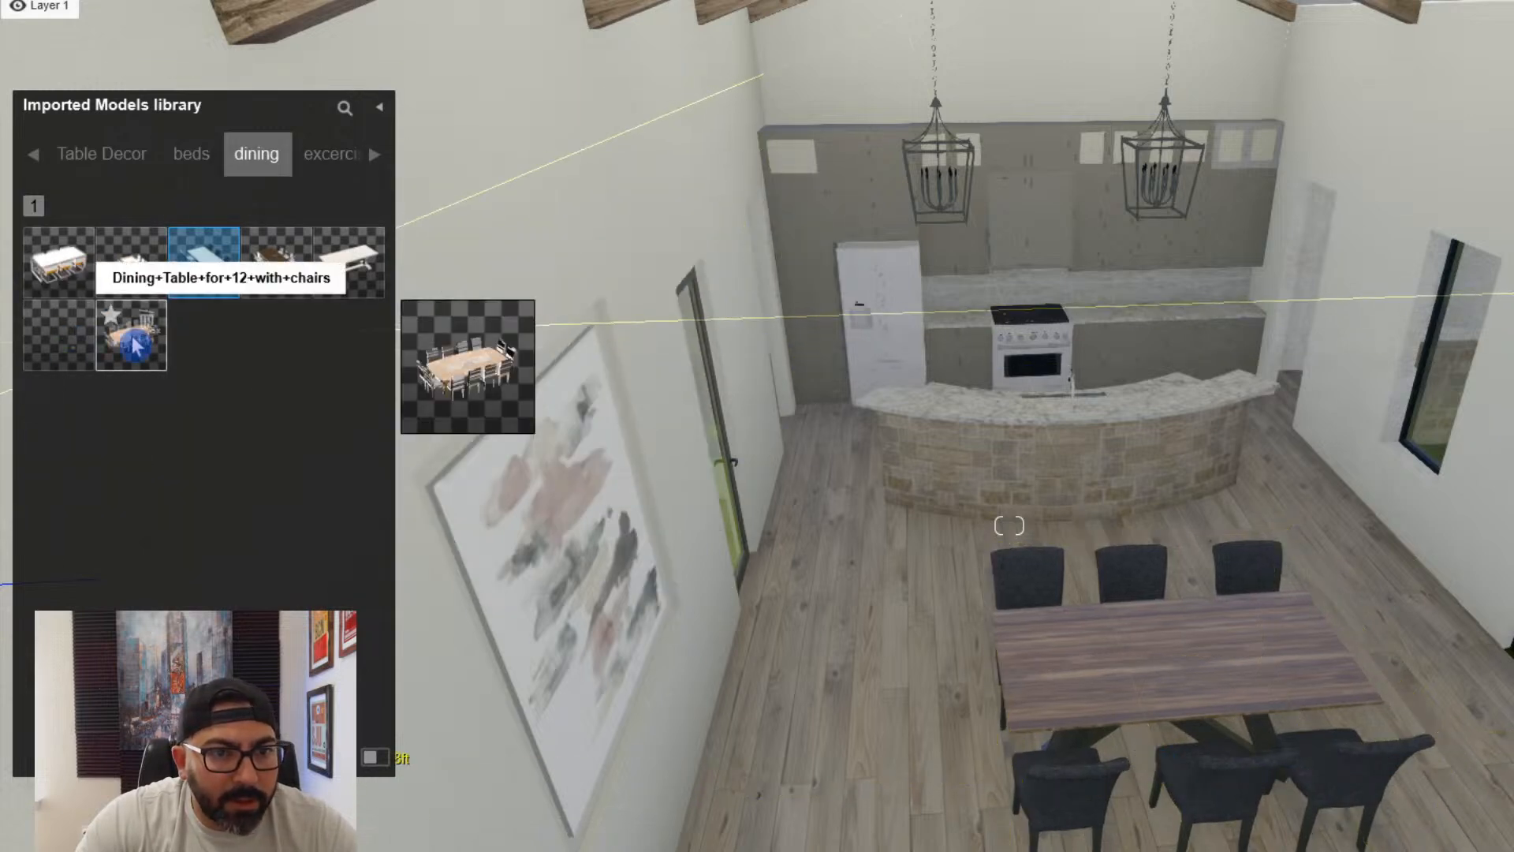
mouse_move(331, 288)
mouse_move(151, 290)
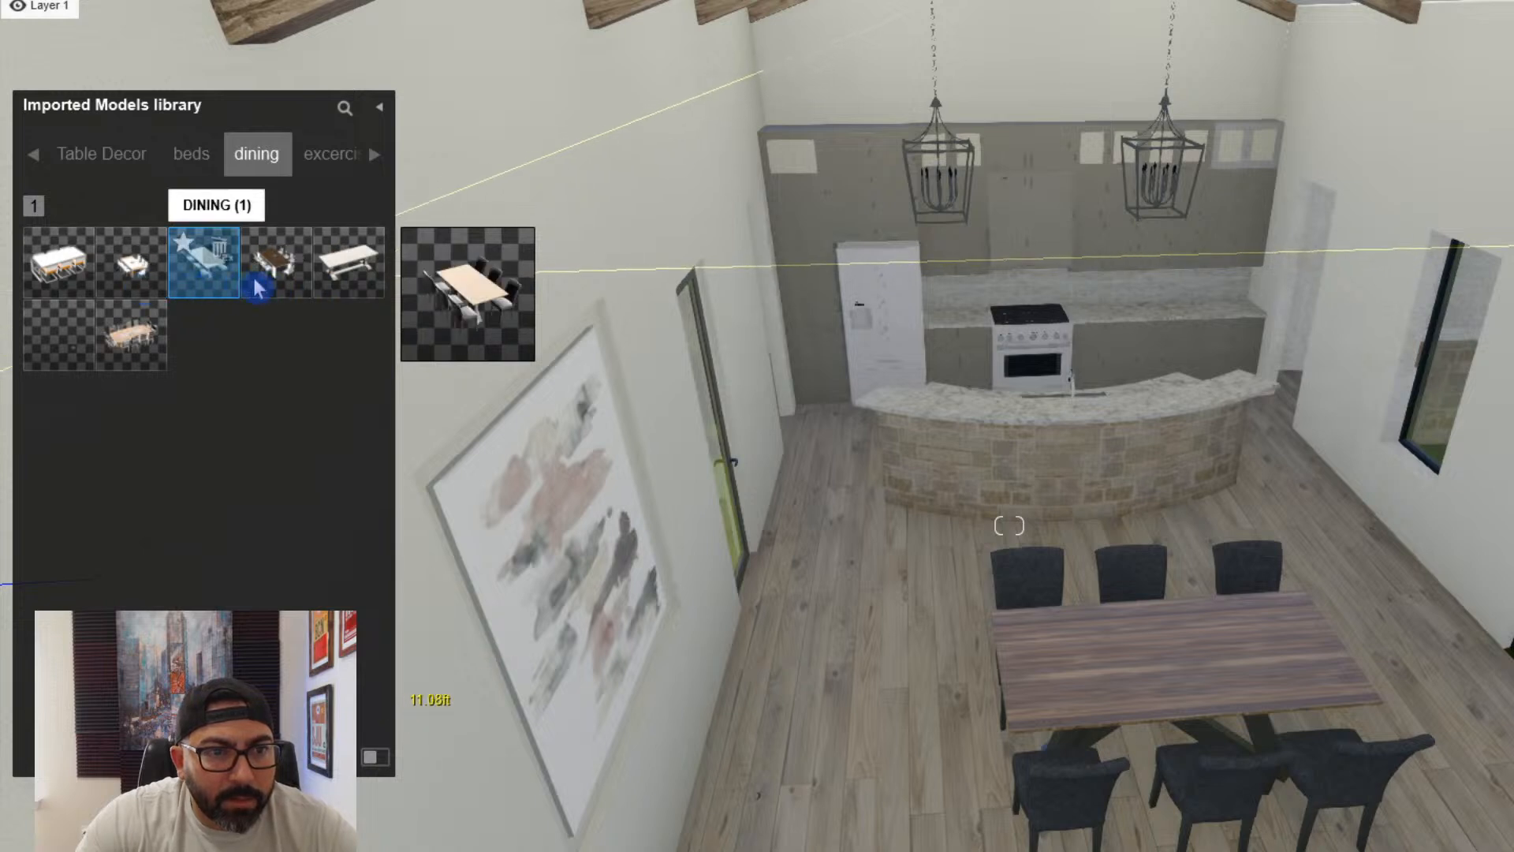
click(276, 263)
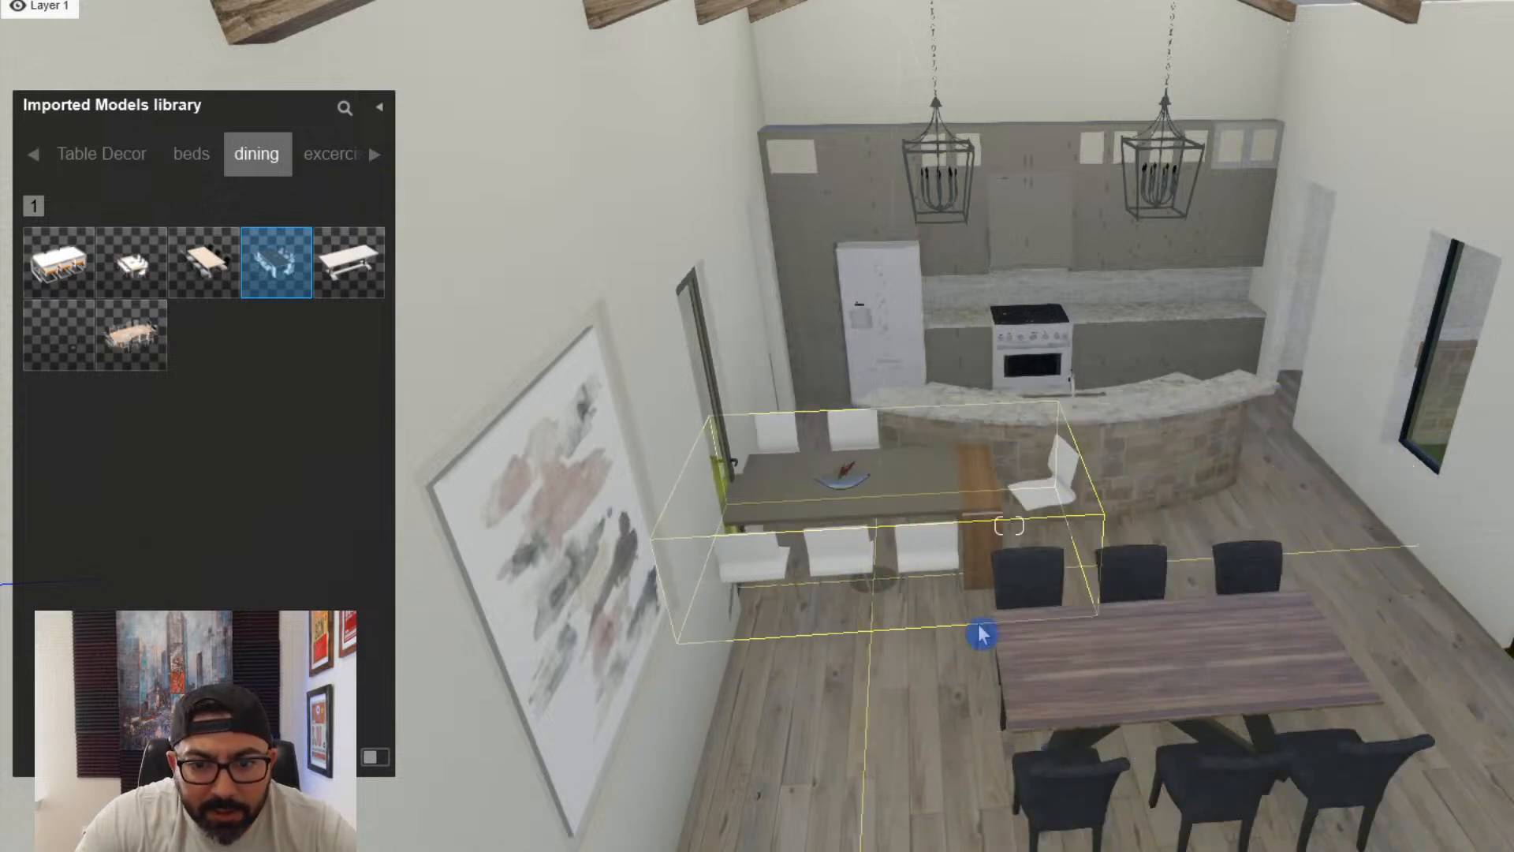
key(Escape)
- Place the imported kloostertafel table beside the painting wall and delete the dining set with six dark chairs
mouse_move(144, 270)
mouse_move(339, 276)
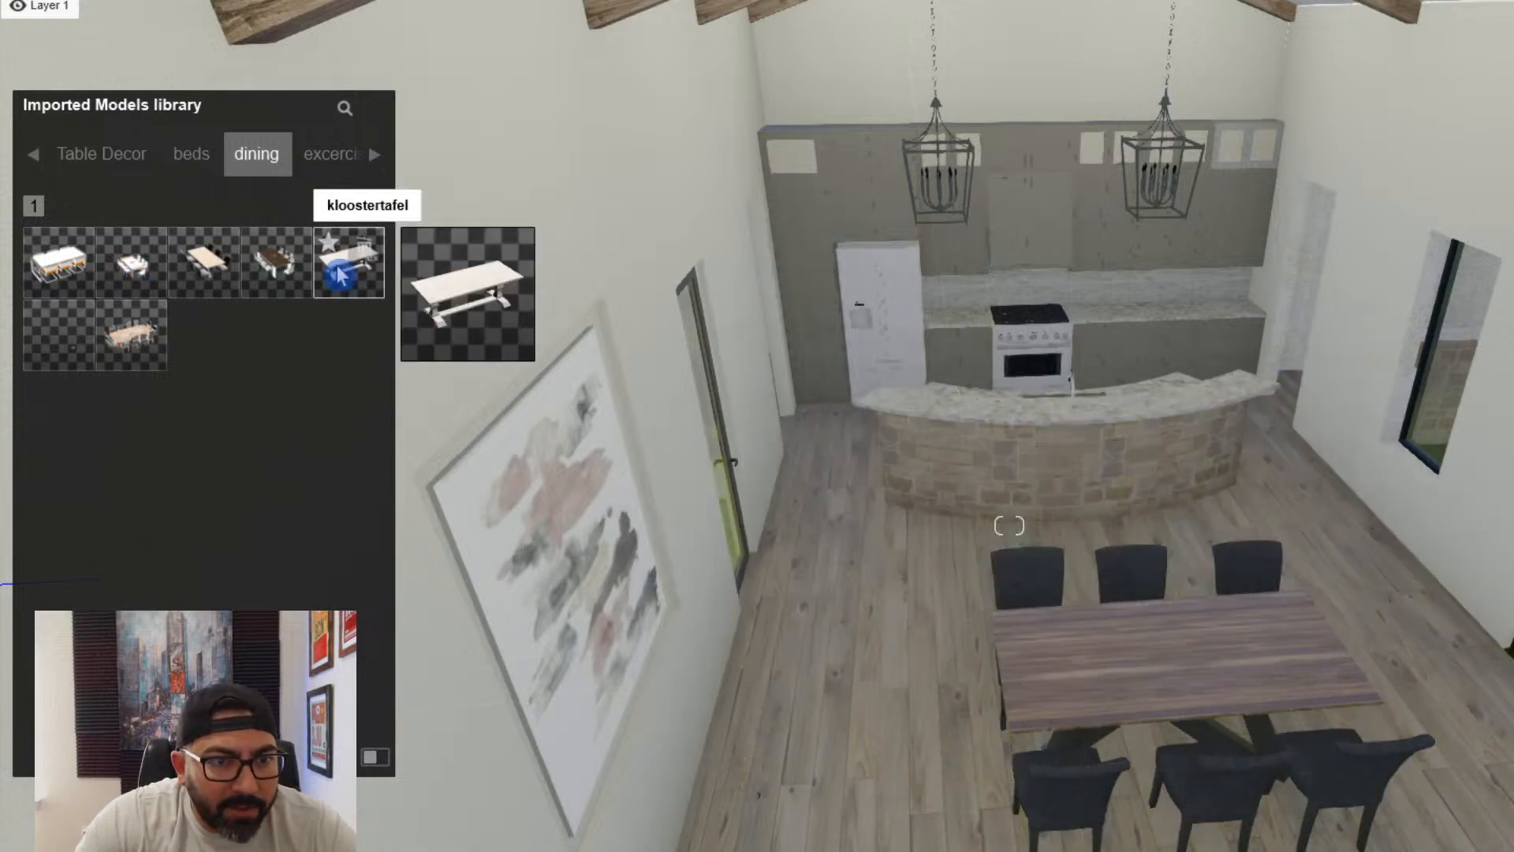
click(907, 818)
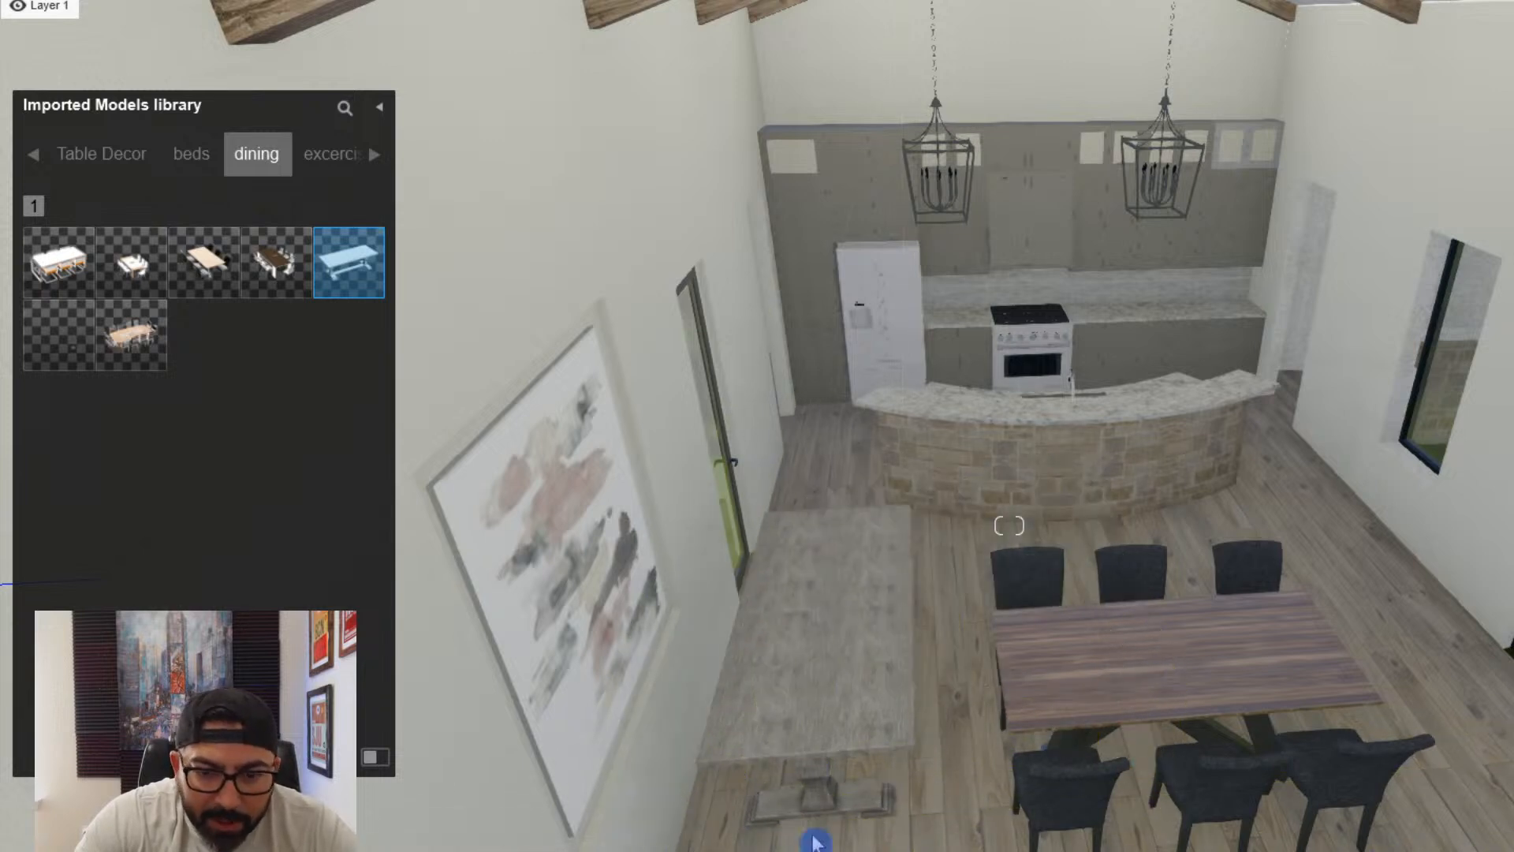
click(815, 792)
click(1148, 698)
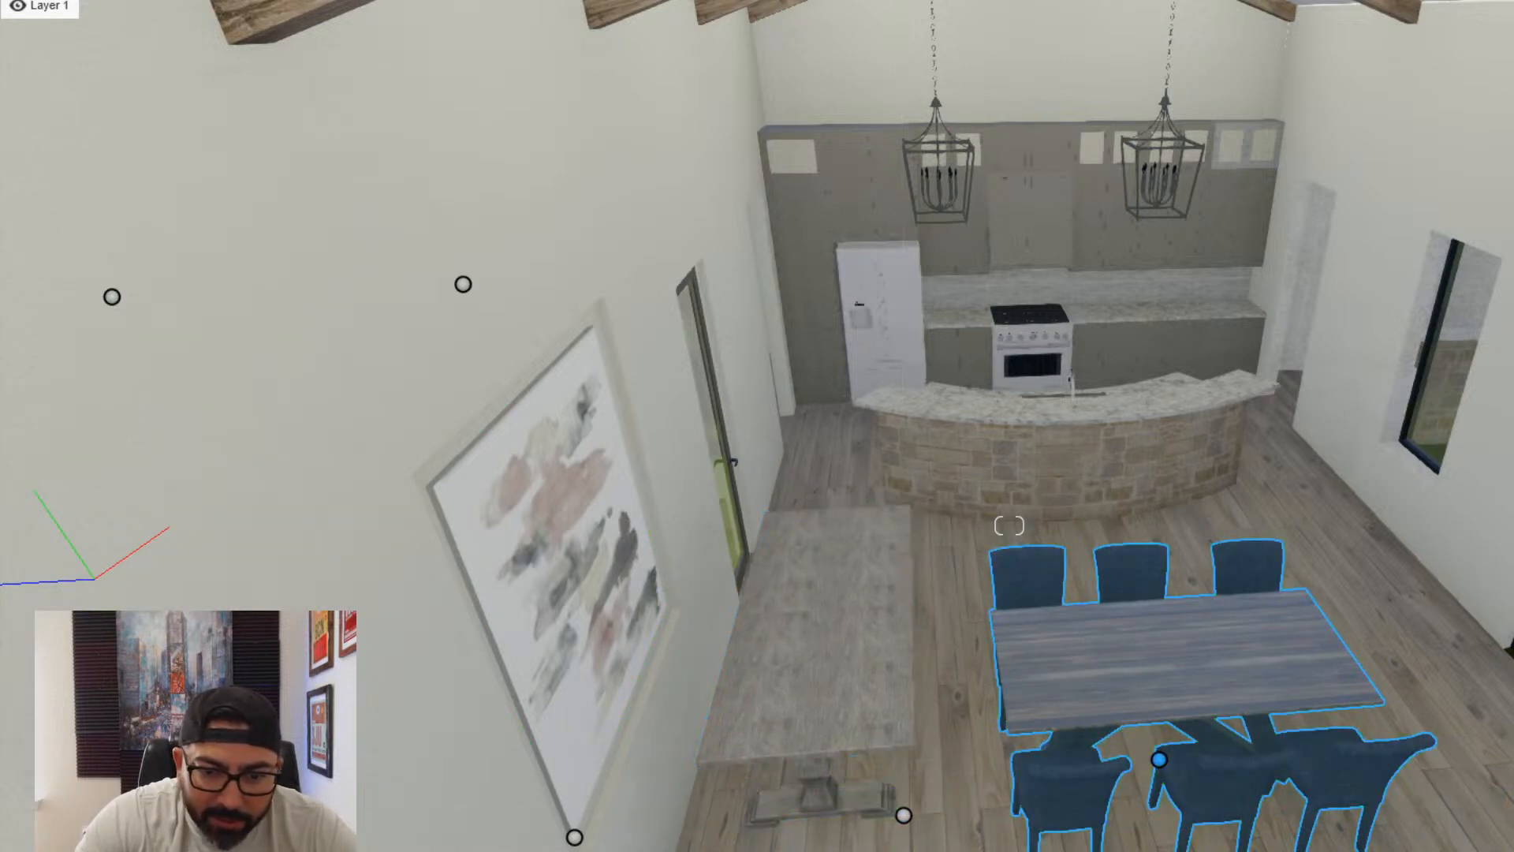
key(Delete)
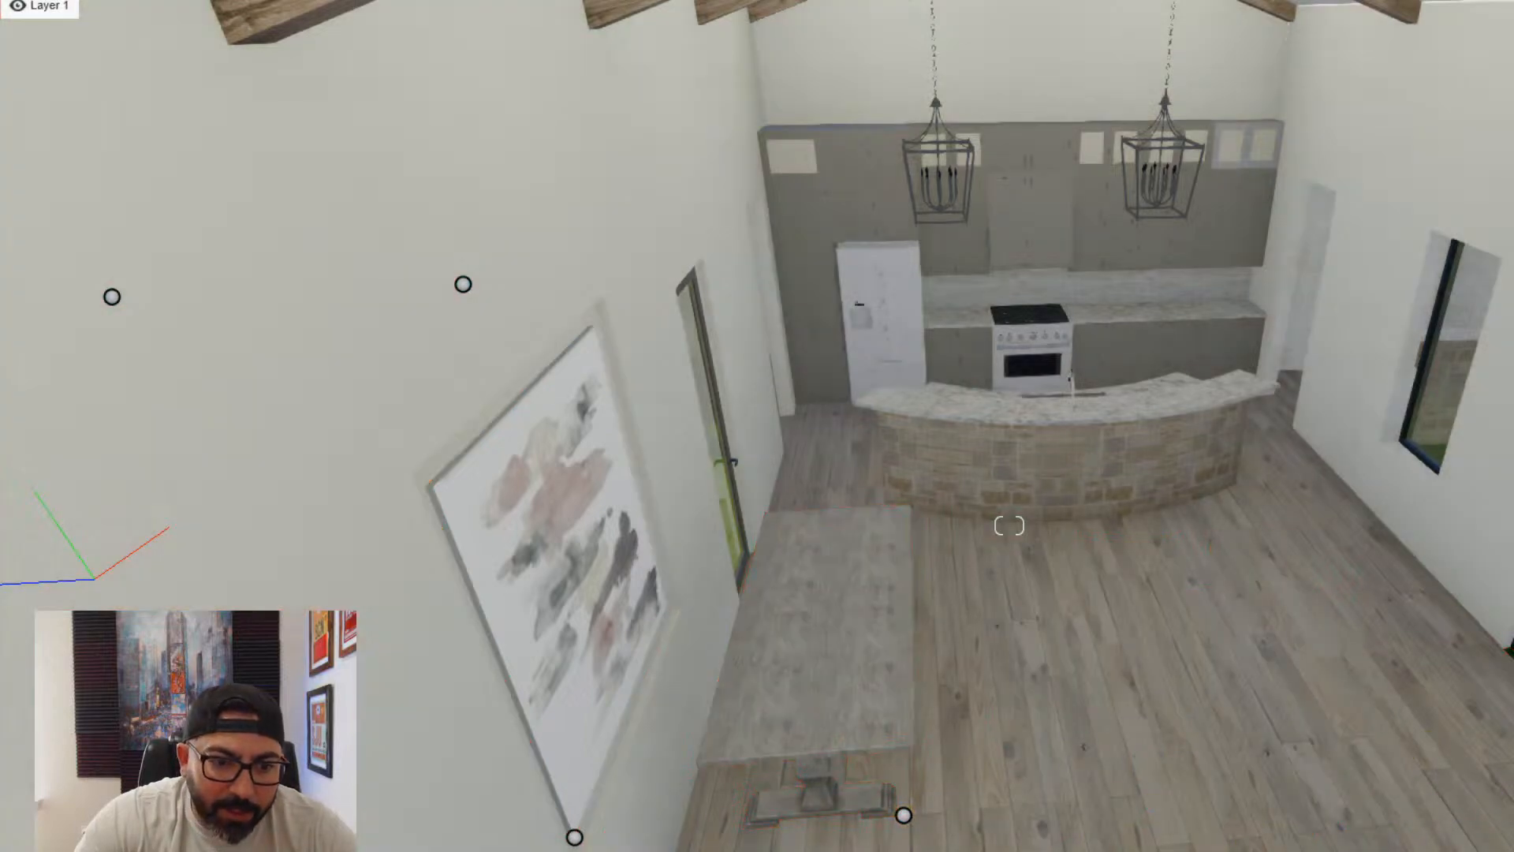
- Rotate the kloostertafel table to run crosswise in front of the kitchen island and move it away from the painting wall
click(811, 724)
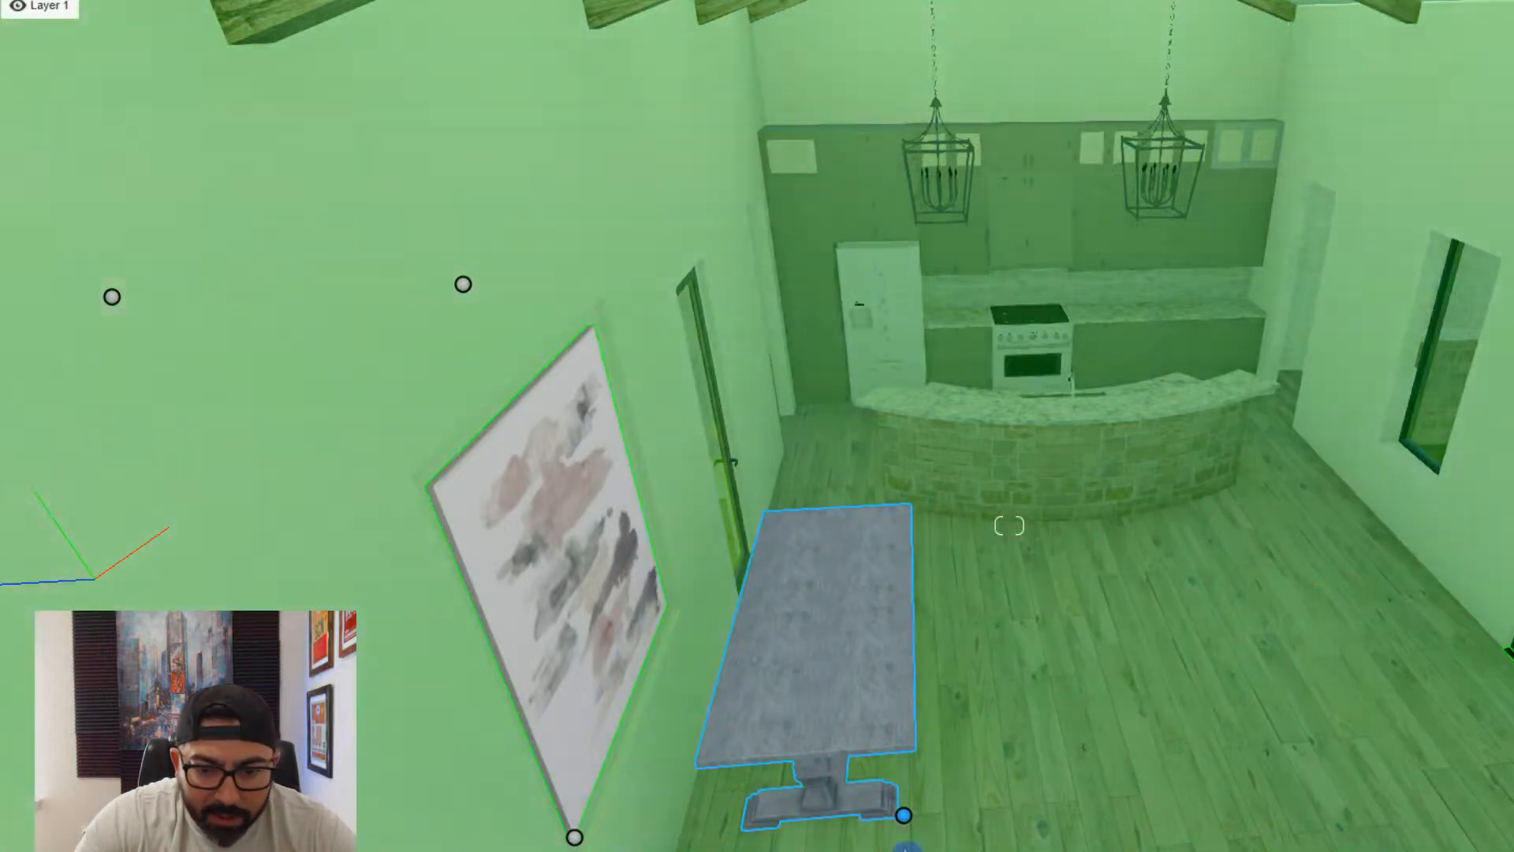
mouse_move(903, 816)
drag(908, 824, 930, 851)
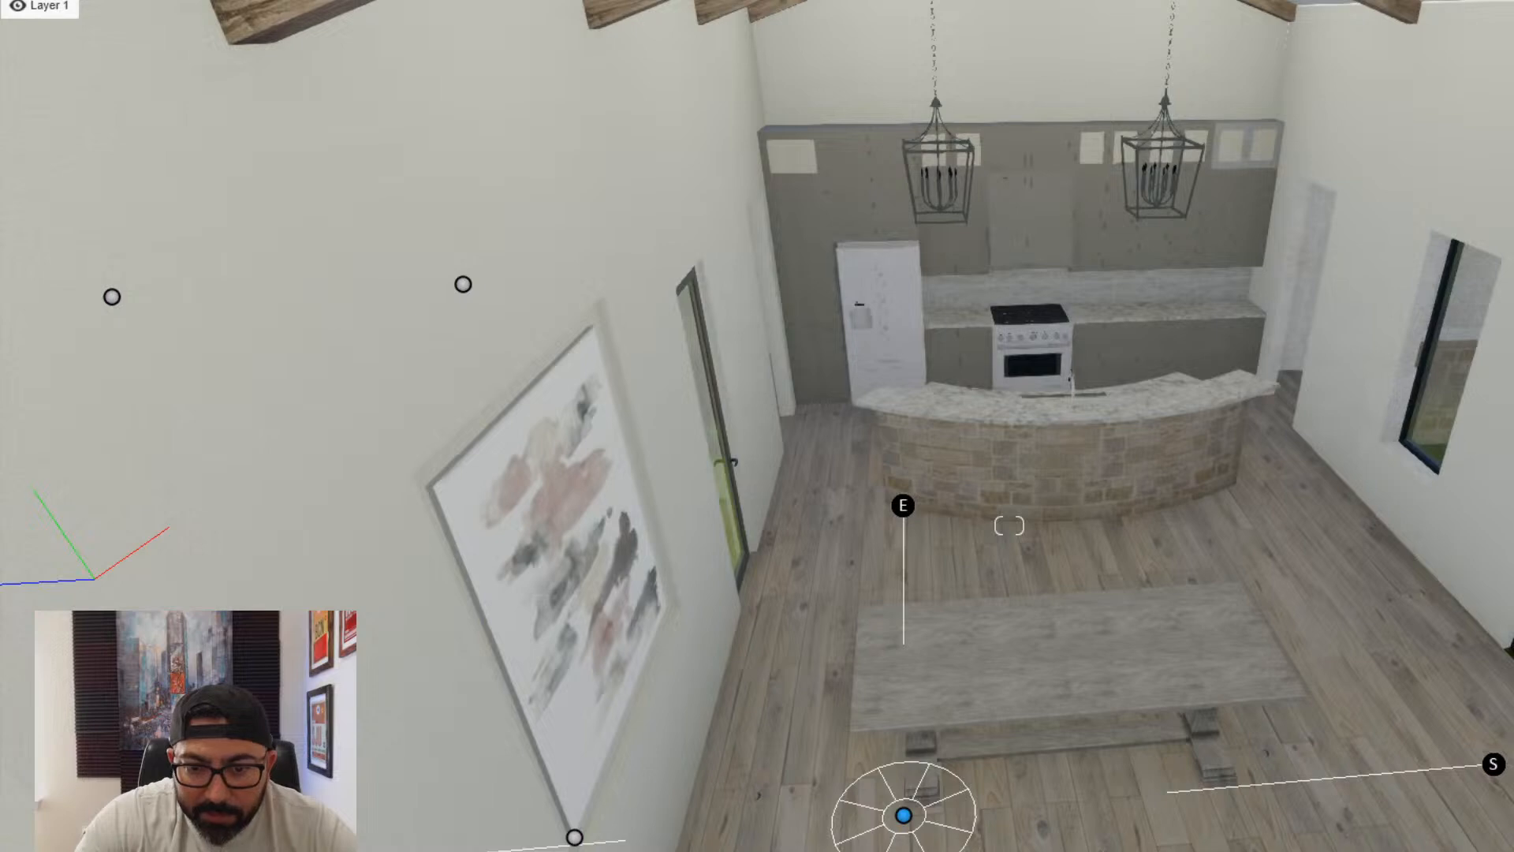
right_drag(931, 824, 976, 741)
key(h)
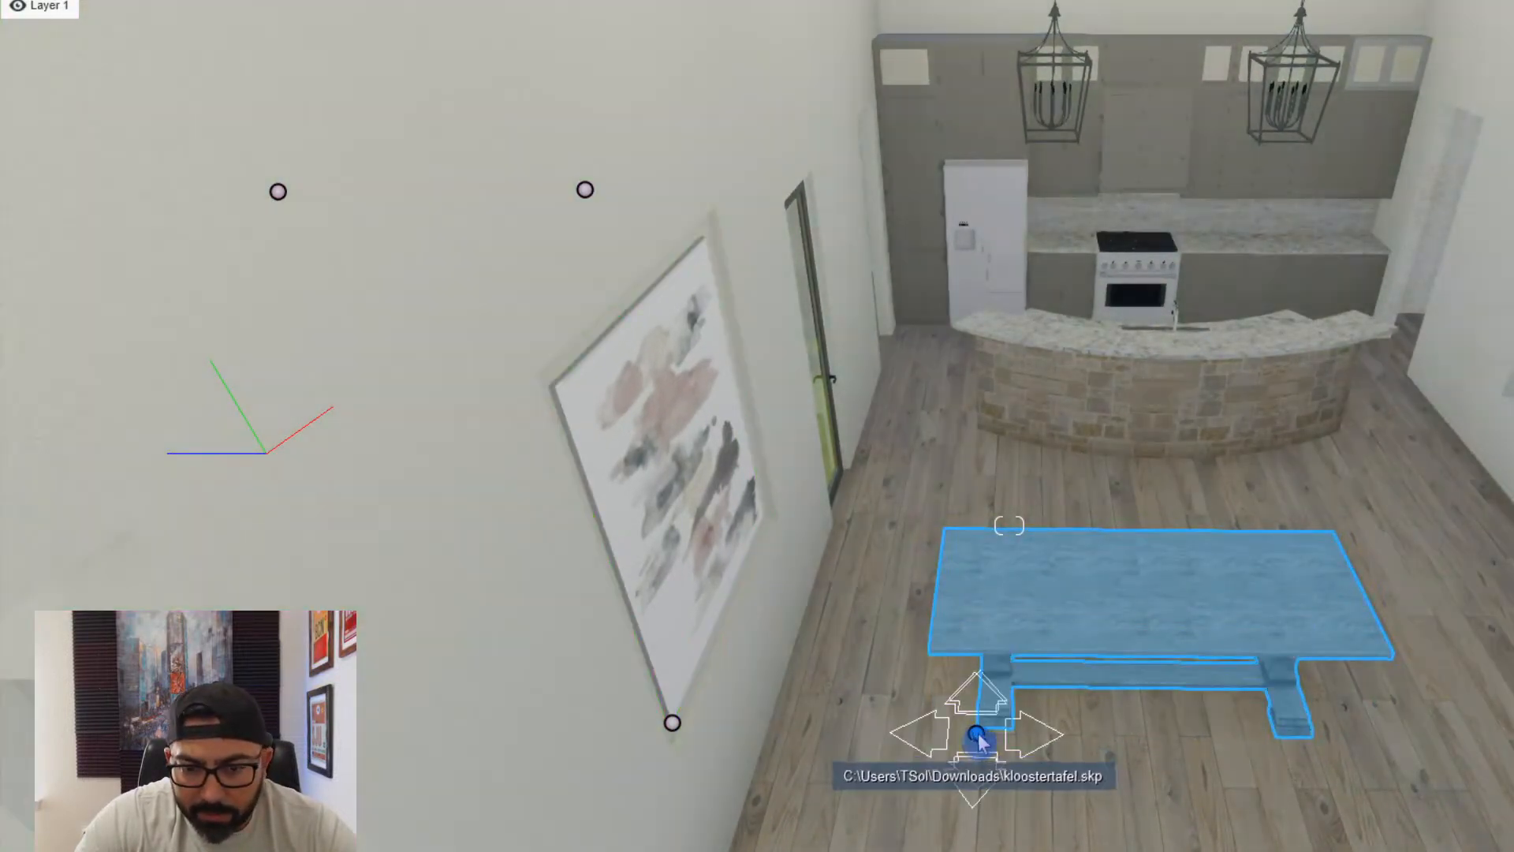
drag(976, 735, 1066, 799)
right_drag(1066, 798, 1144, 781)
- Adjust the kloostertafel table's position on the floor between the sofa console and the kitchen island
key(s)
right_drag(1009, 525, 1244, 669)
key(w)
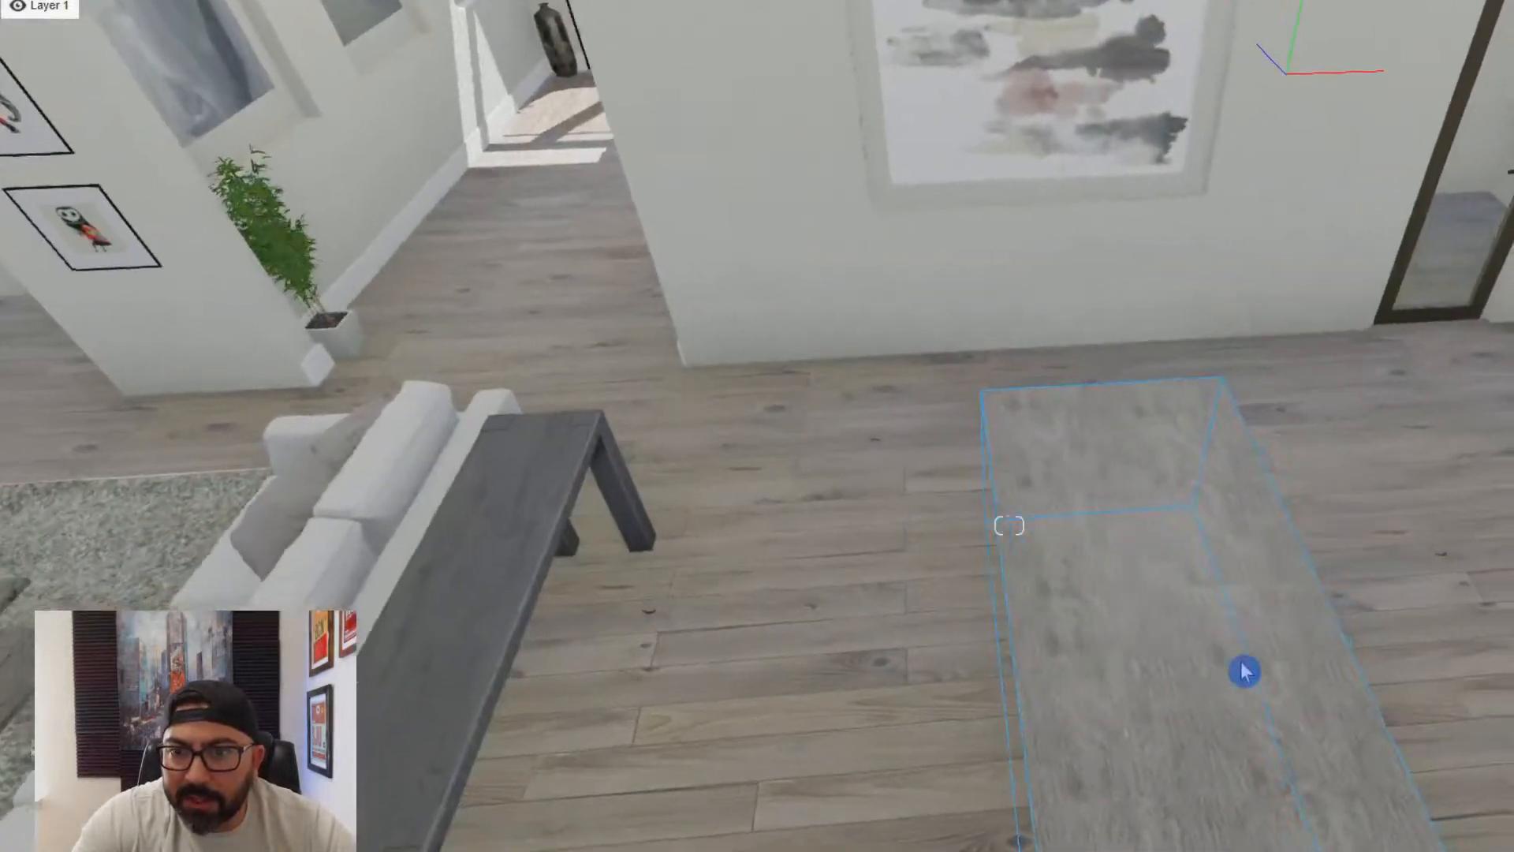
key(r)
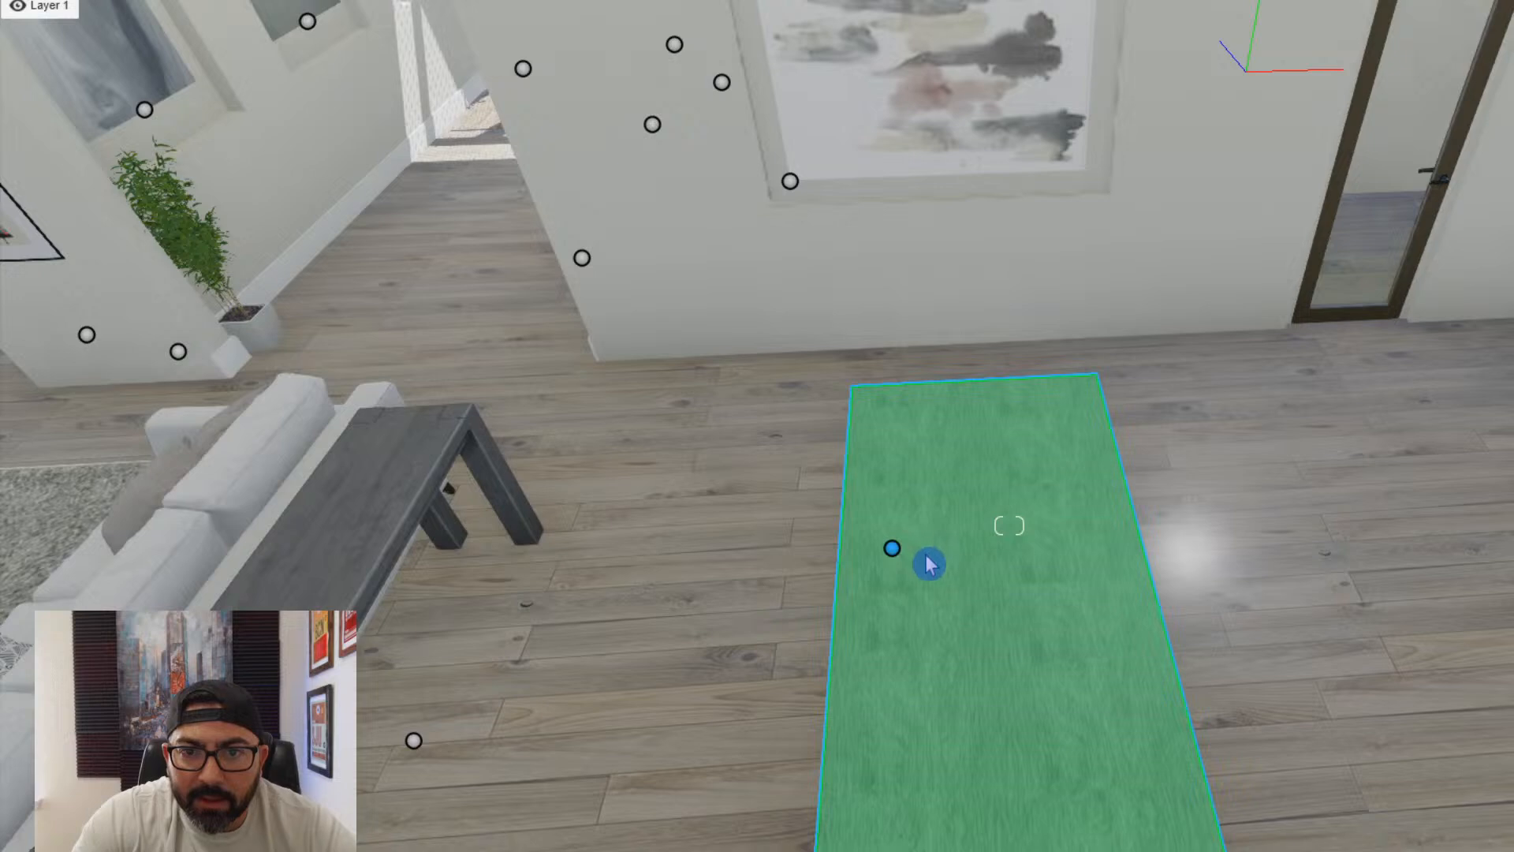
click(914, 557)
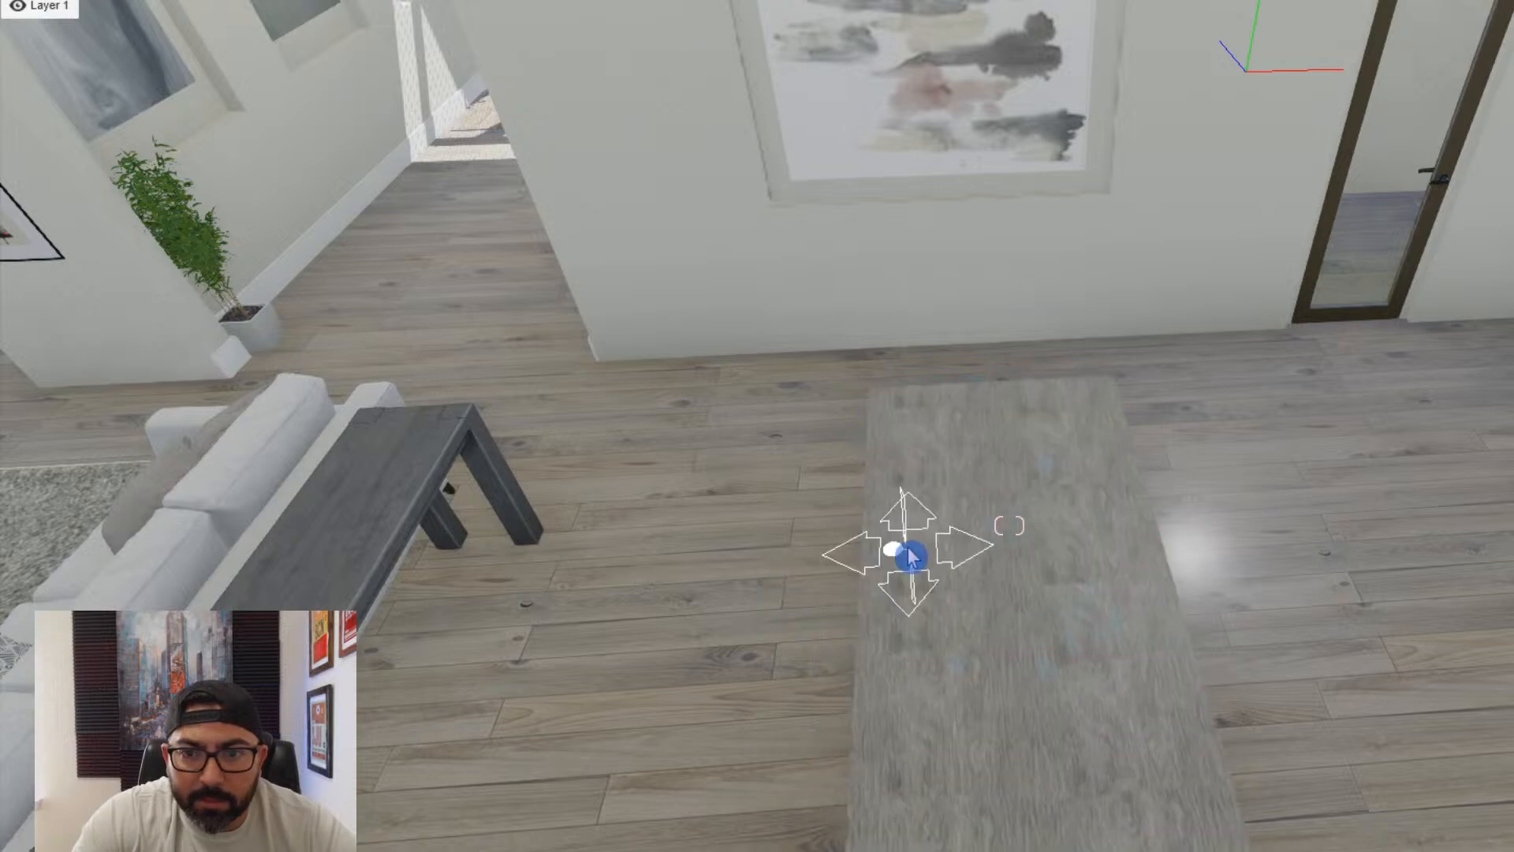
- Browse page 2 of the chairs in the Indoor library for seating to suit the kloostertafel table
click(410, 850)
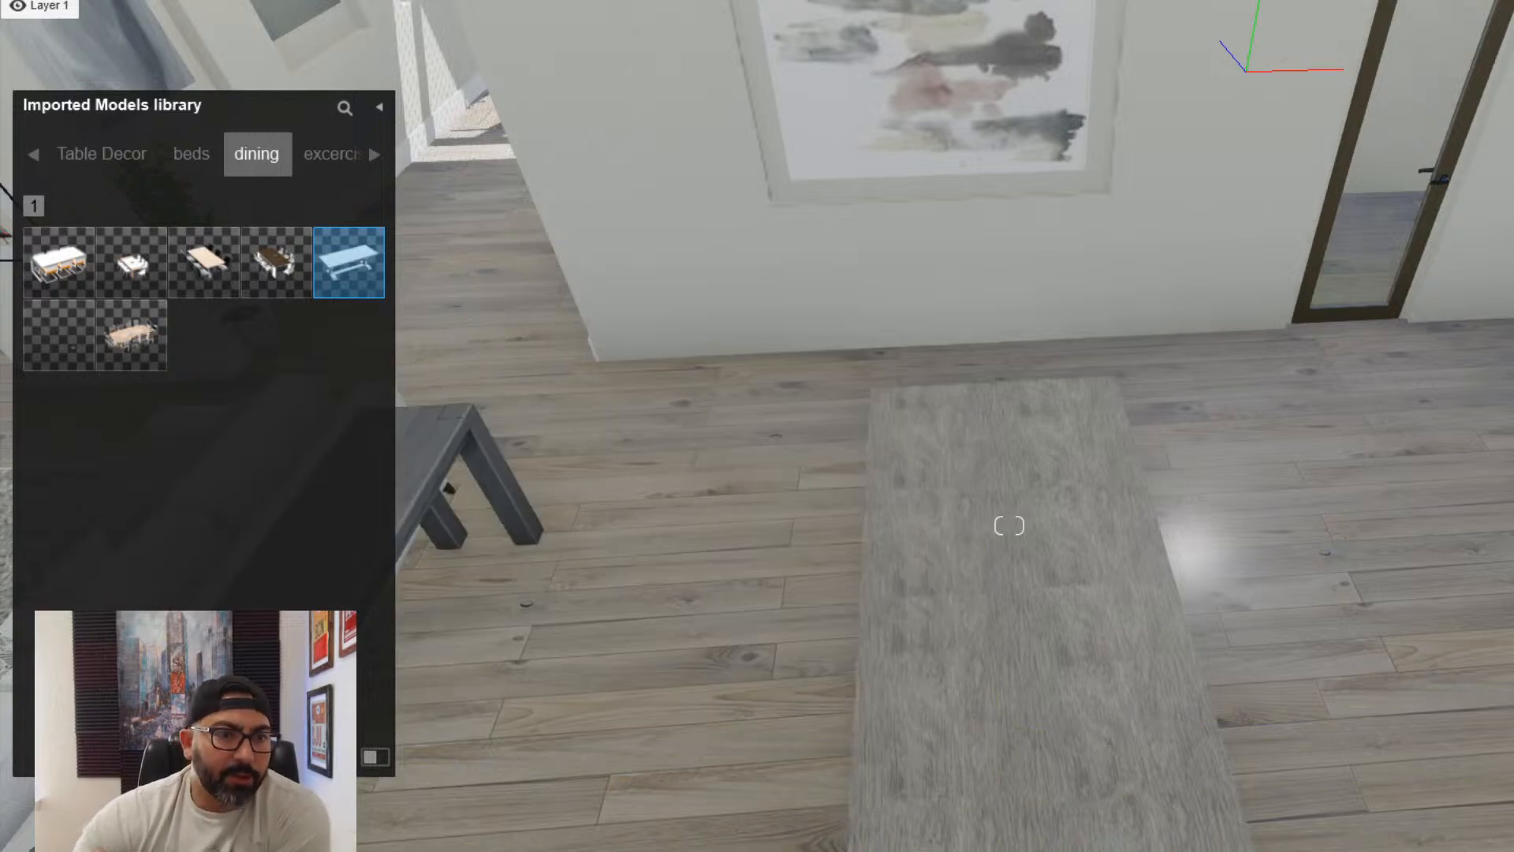
click(268, 850)
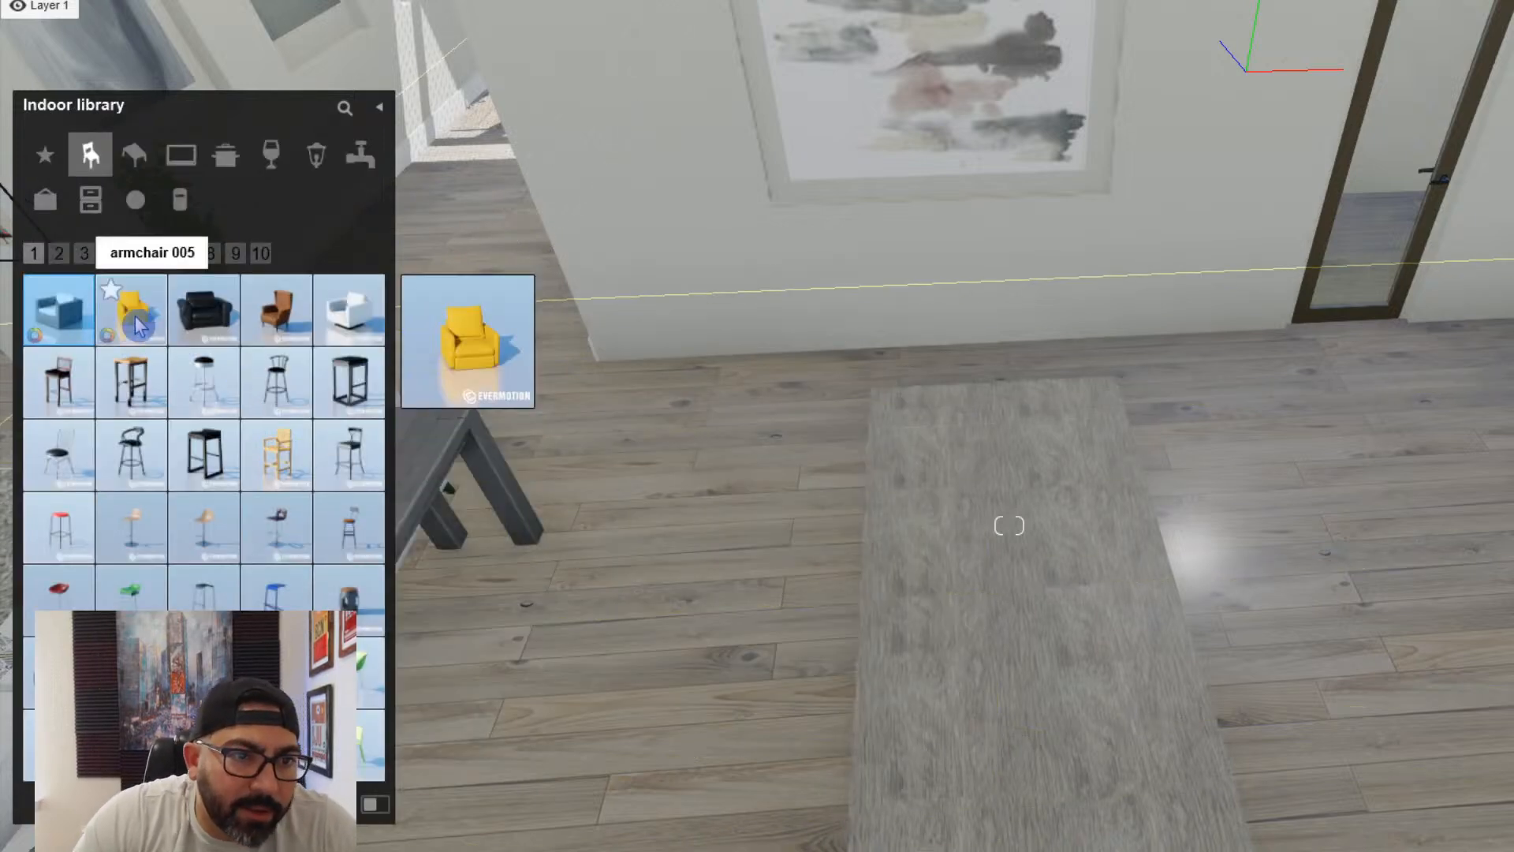
click(63, 257)
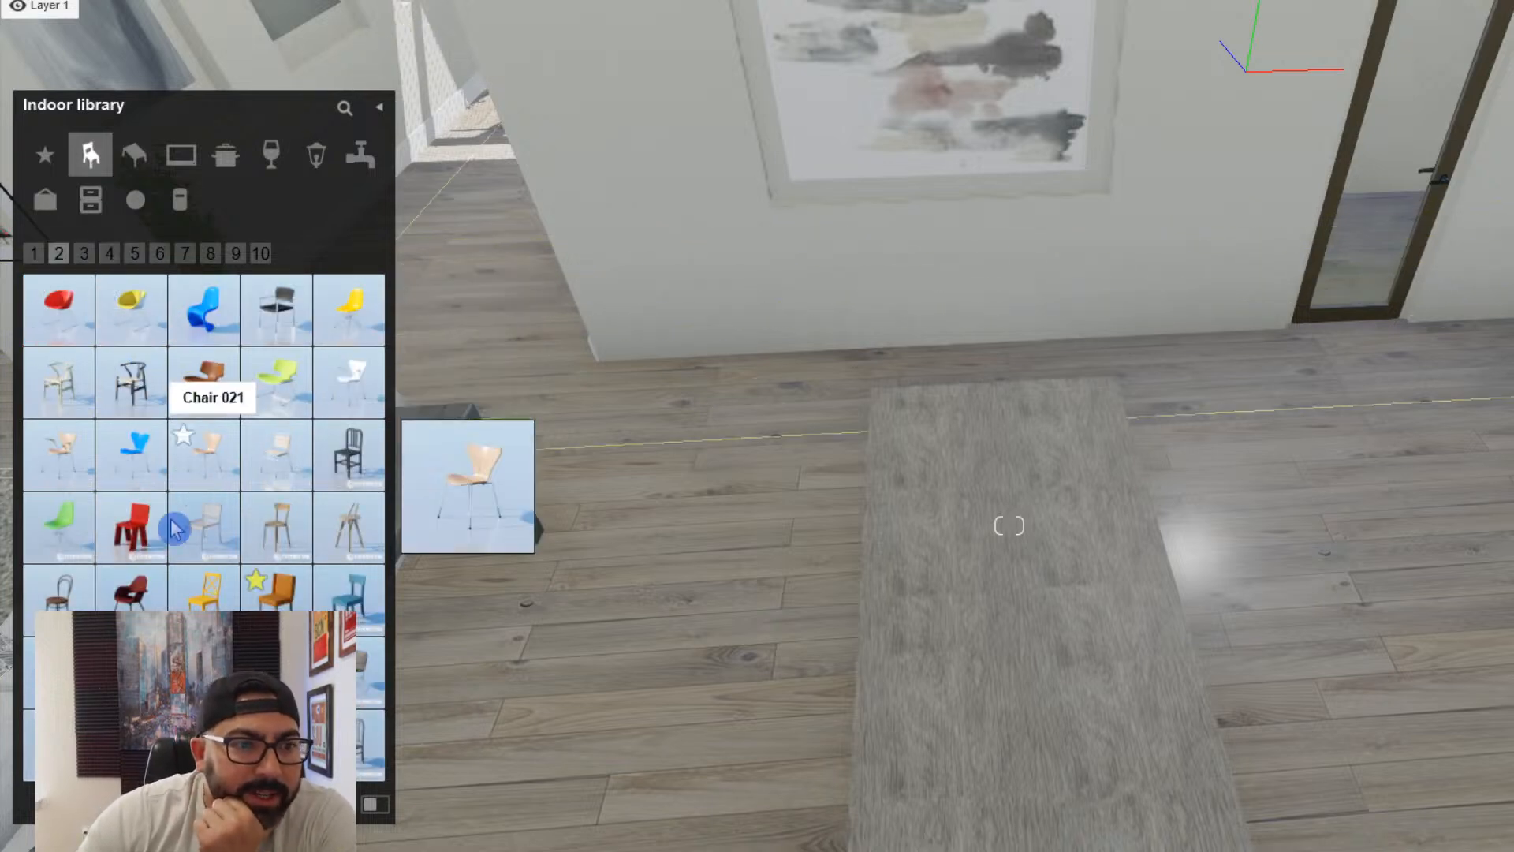
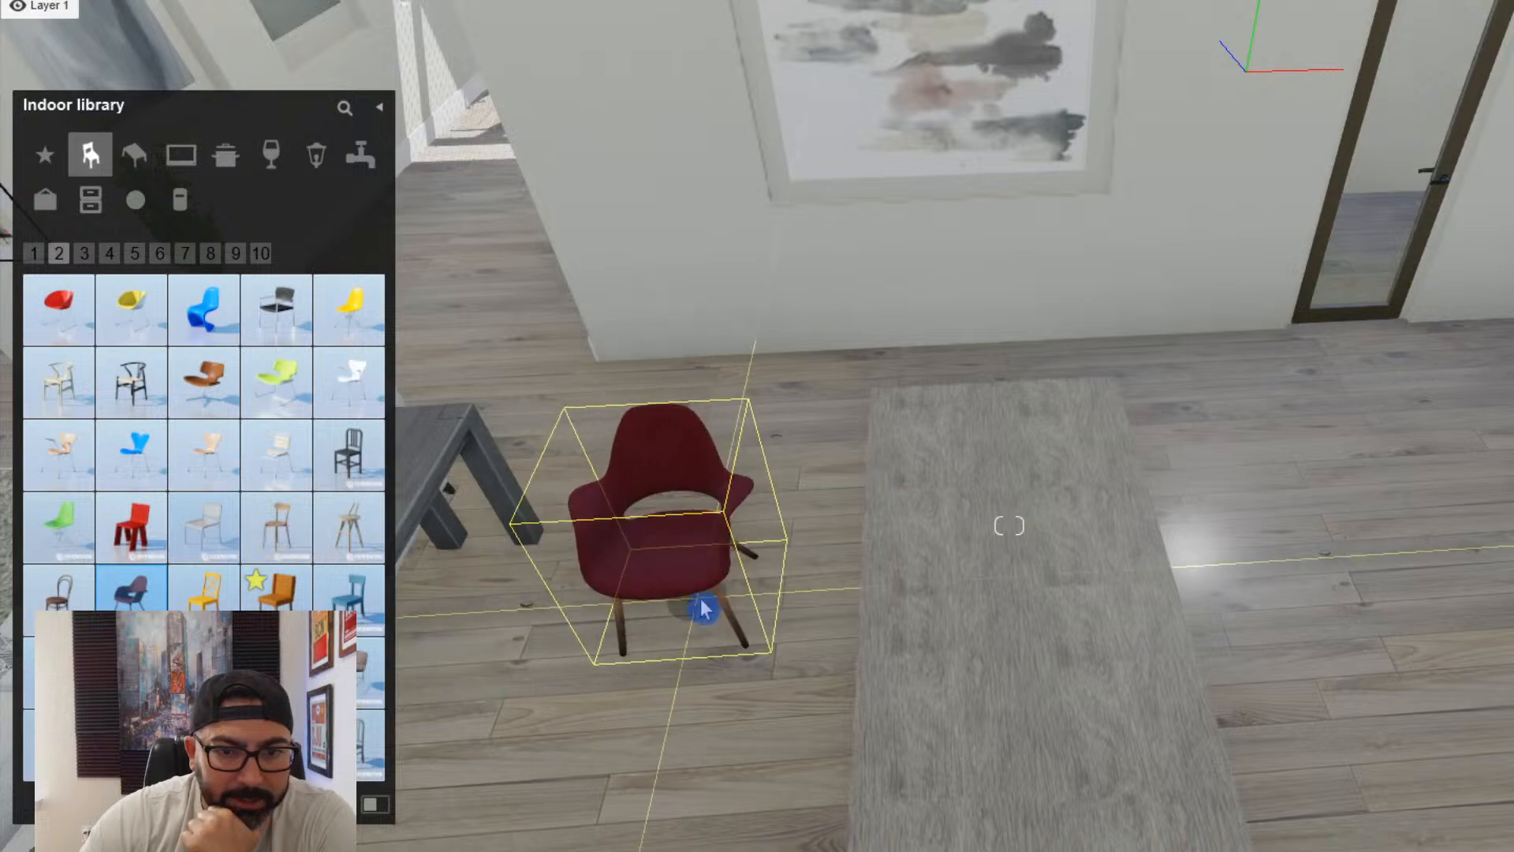
- Place the red armchair with wooden legs on the floor between the bench and the dining table
click(747, 629)
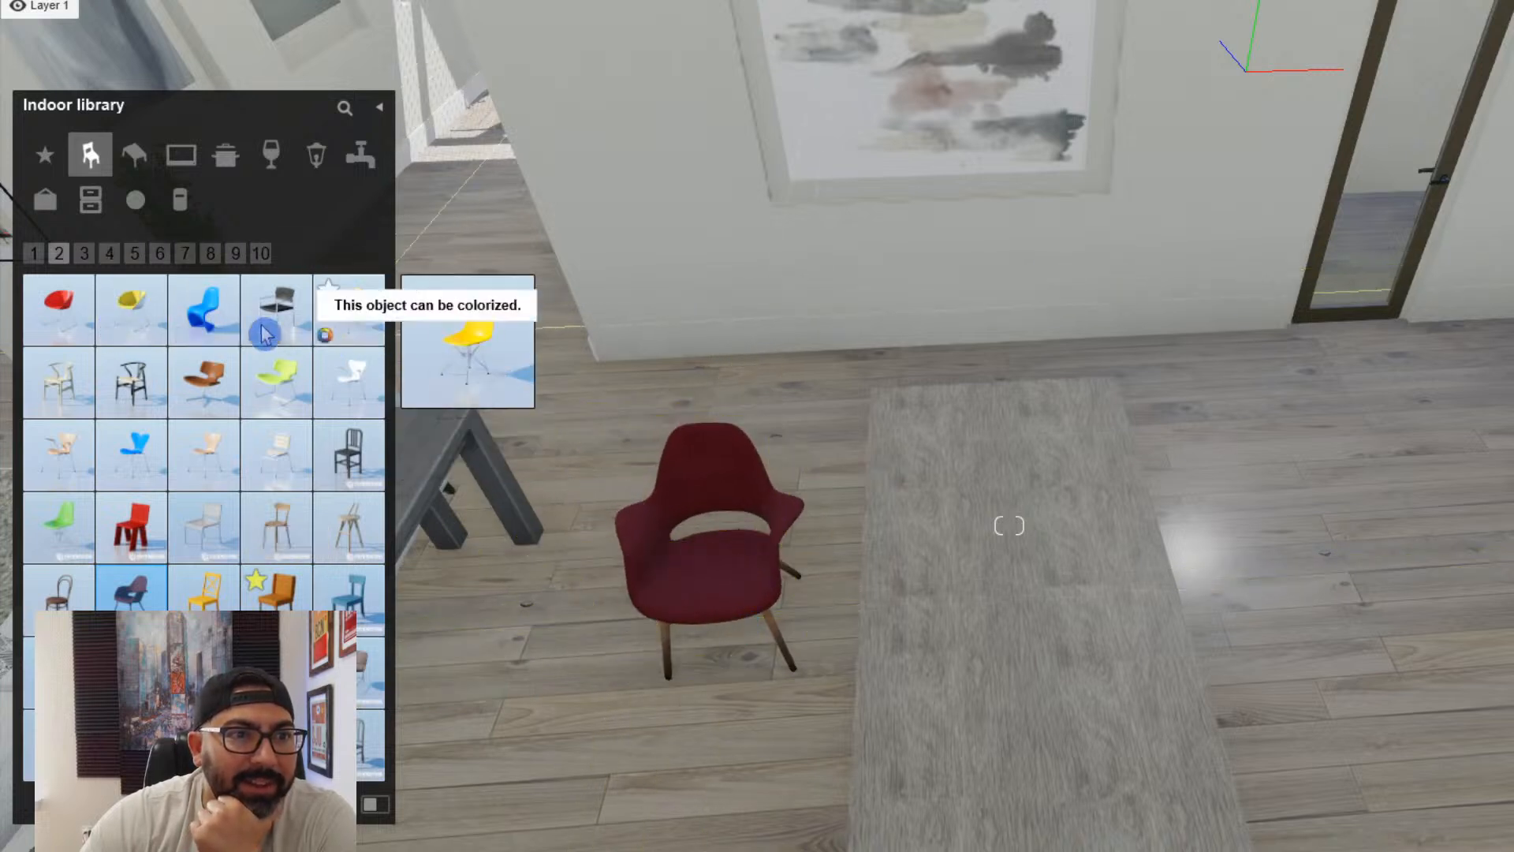
- Look through the remaining pages of chairs in the indoor library, up to page 10, for other seating options
click(84, 254)
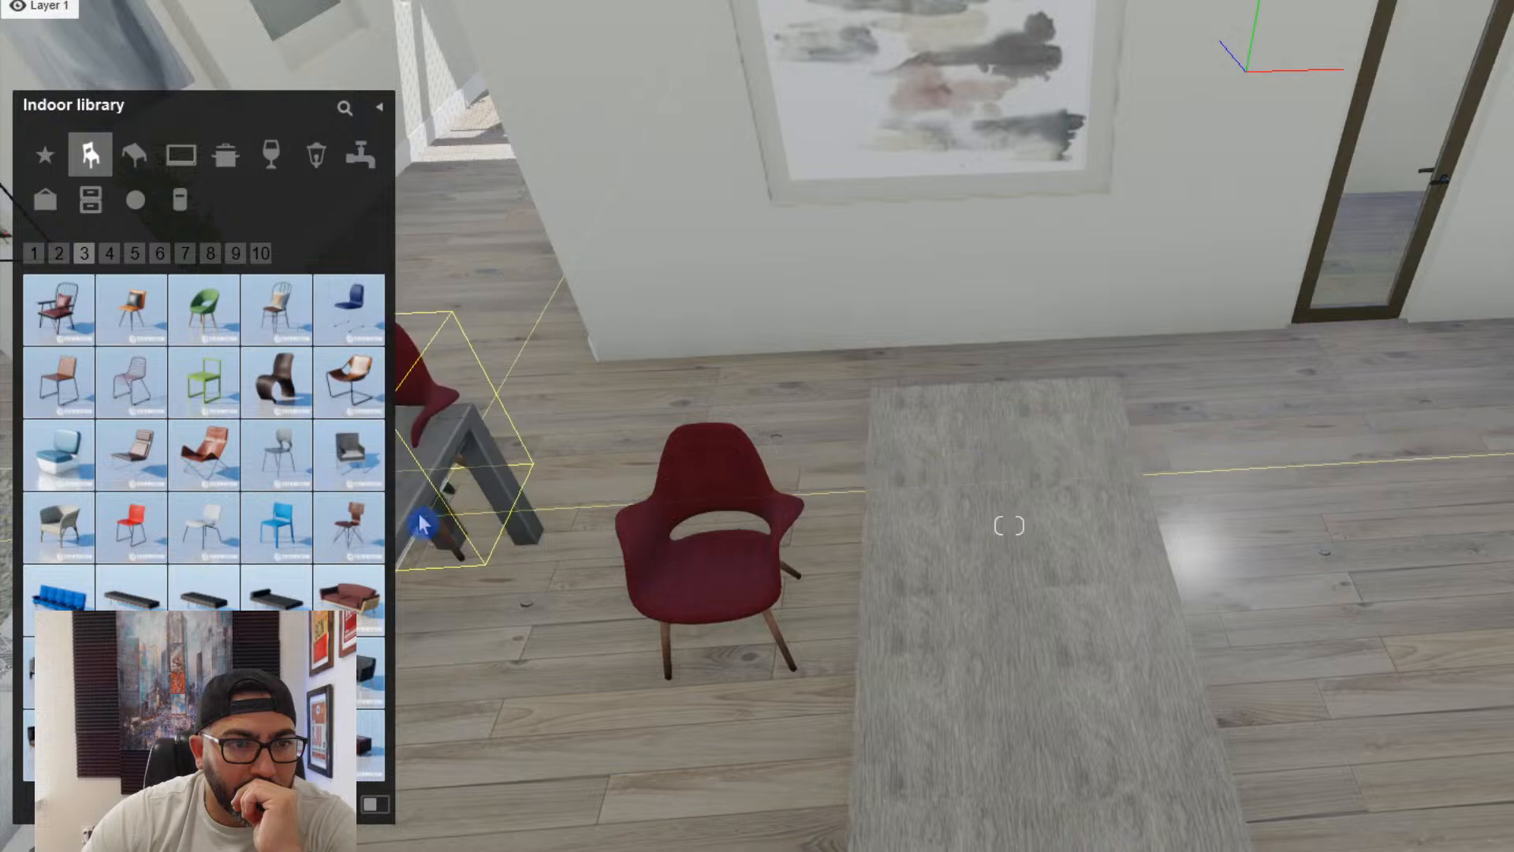
drag(351, 440, 1316, 765)
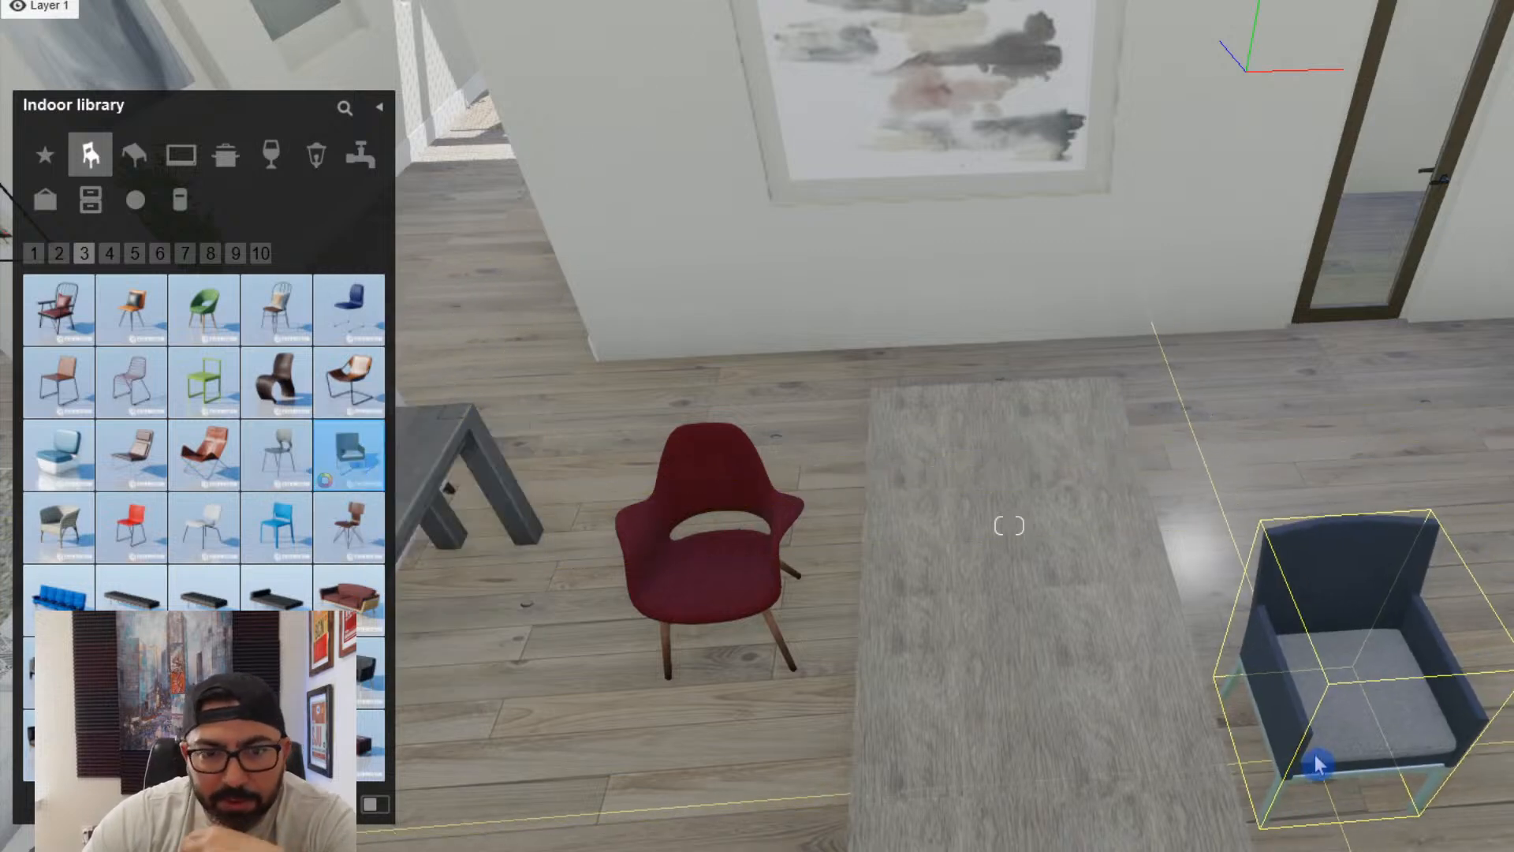
click(125, 259)
click(277, 591)
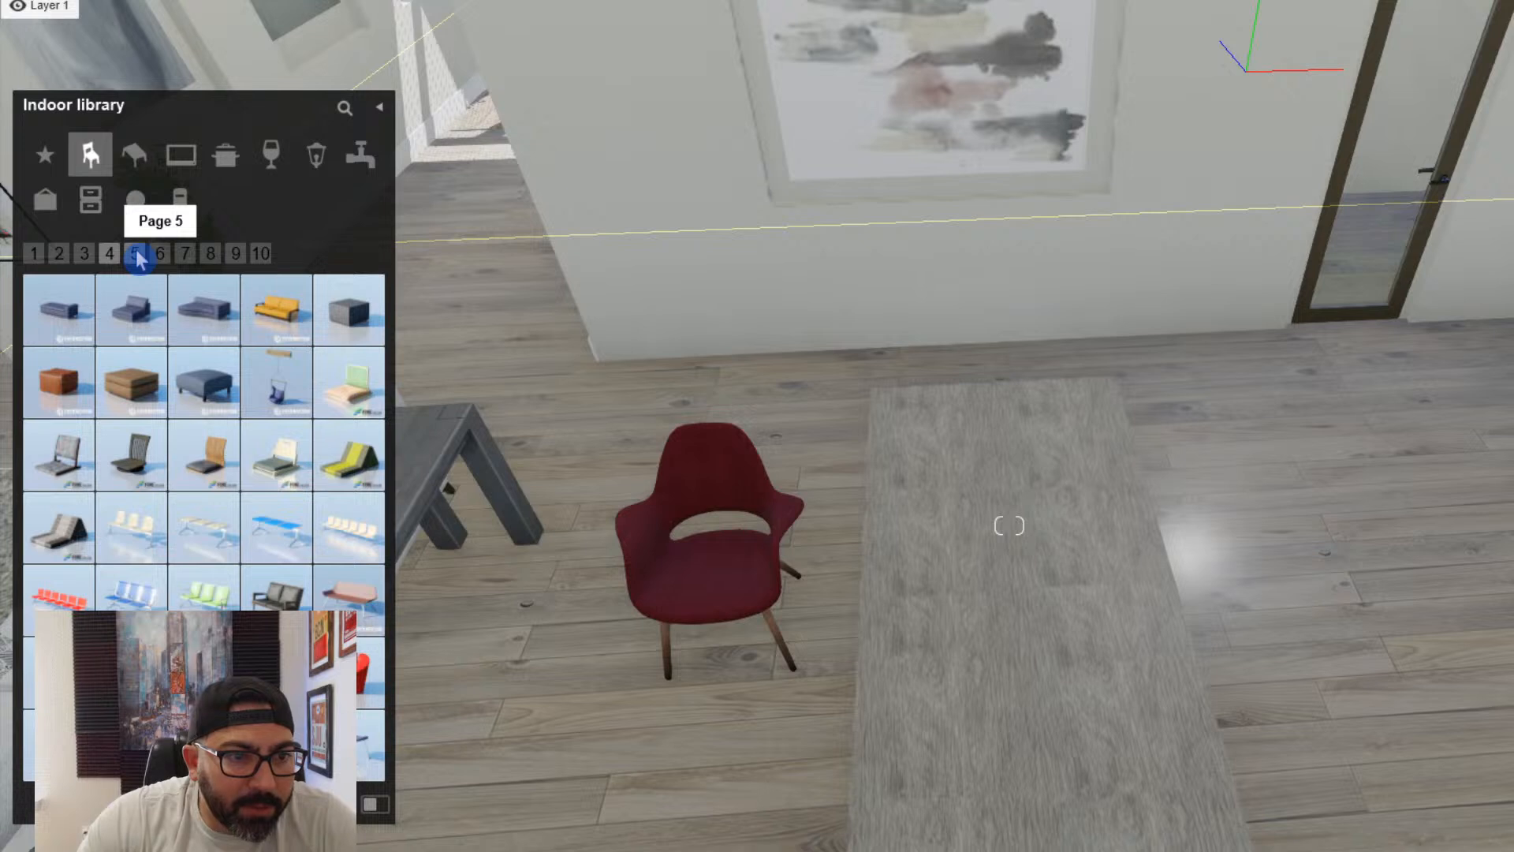
click(157, 256)
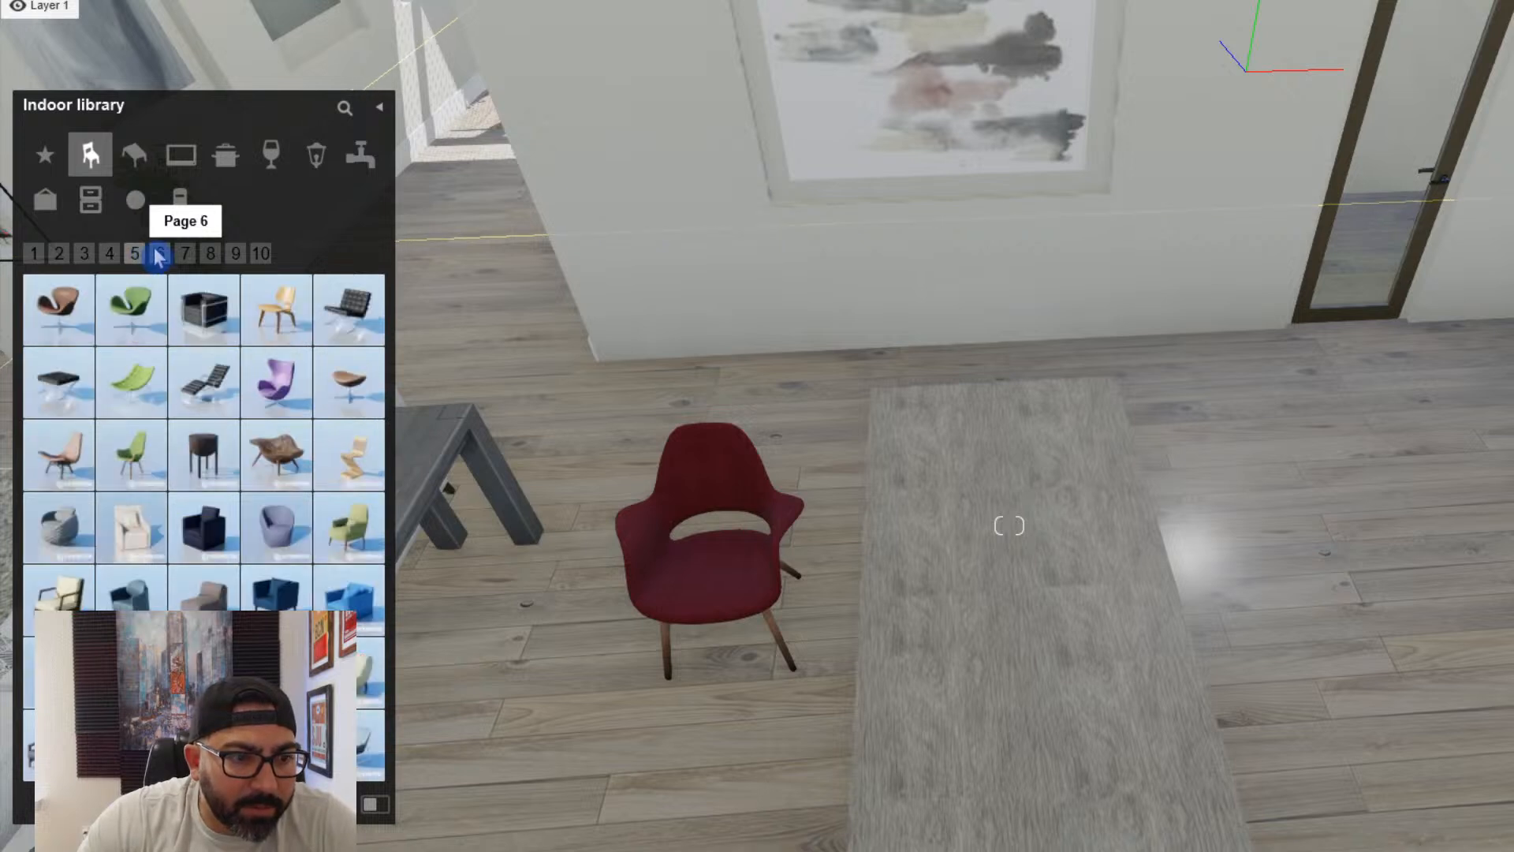
click(205, 259)
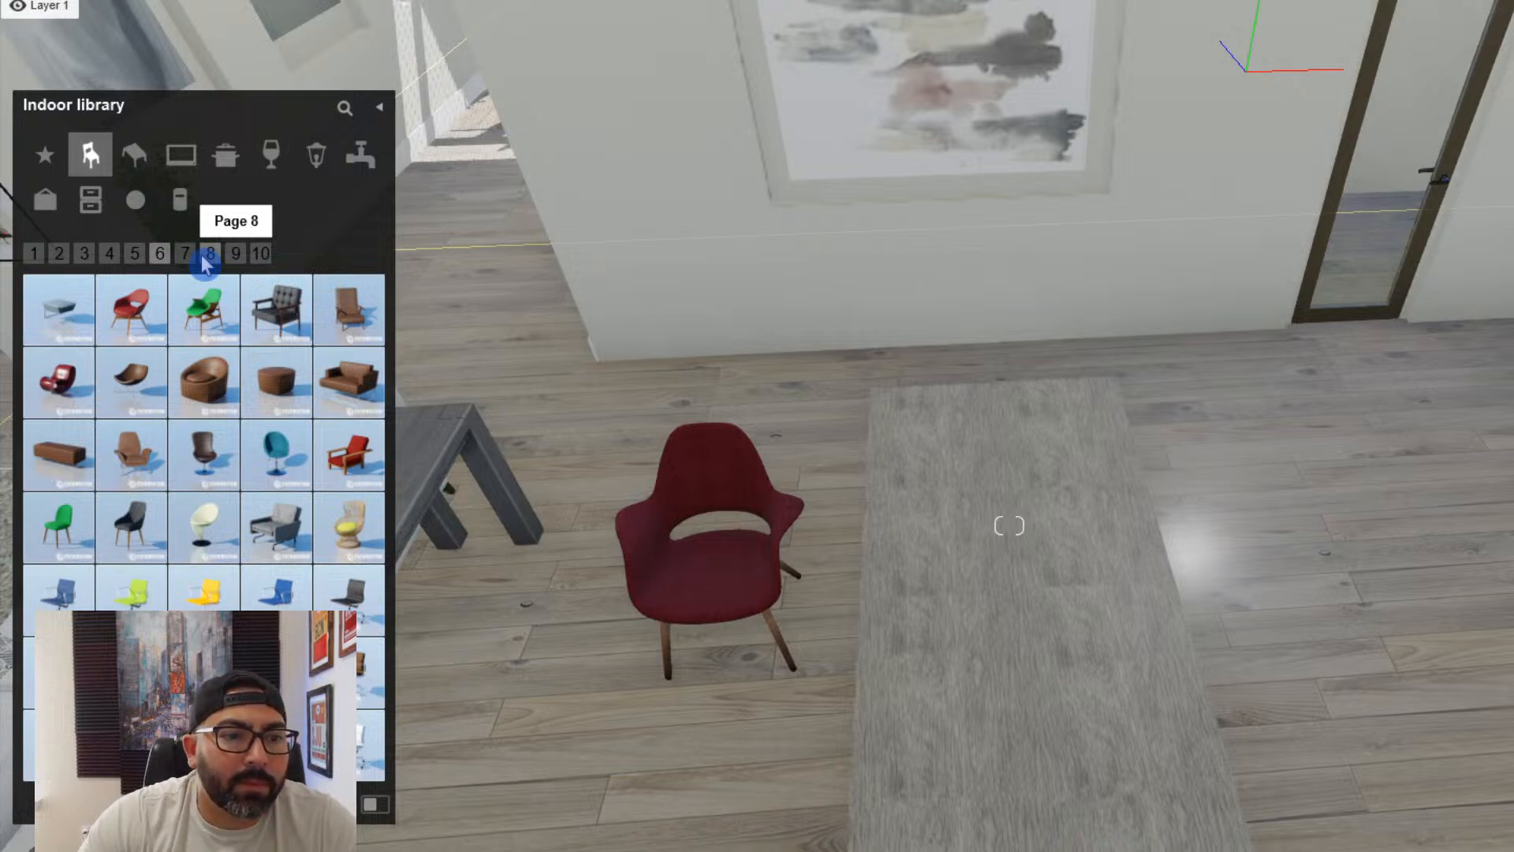
click(208, 254)
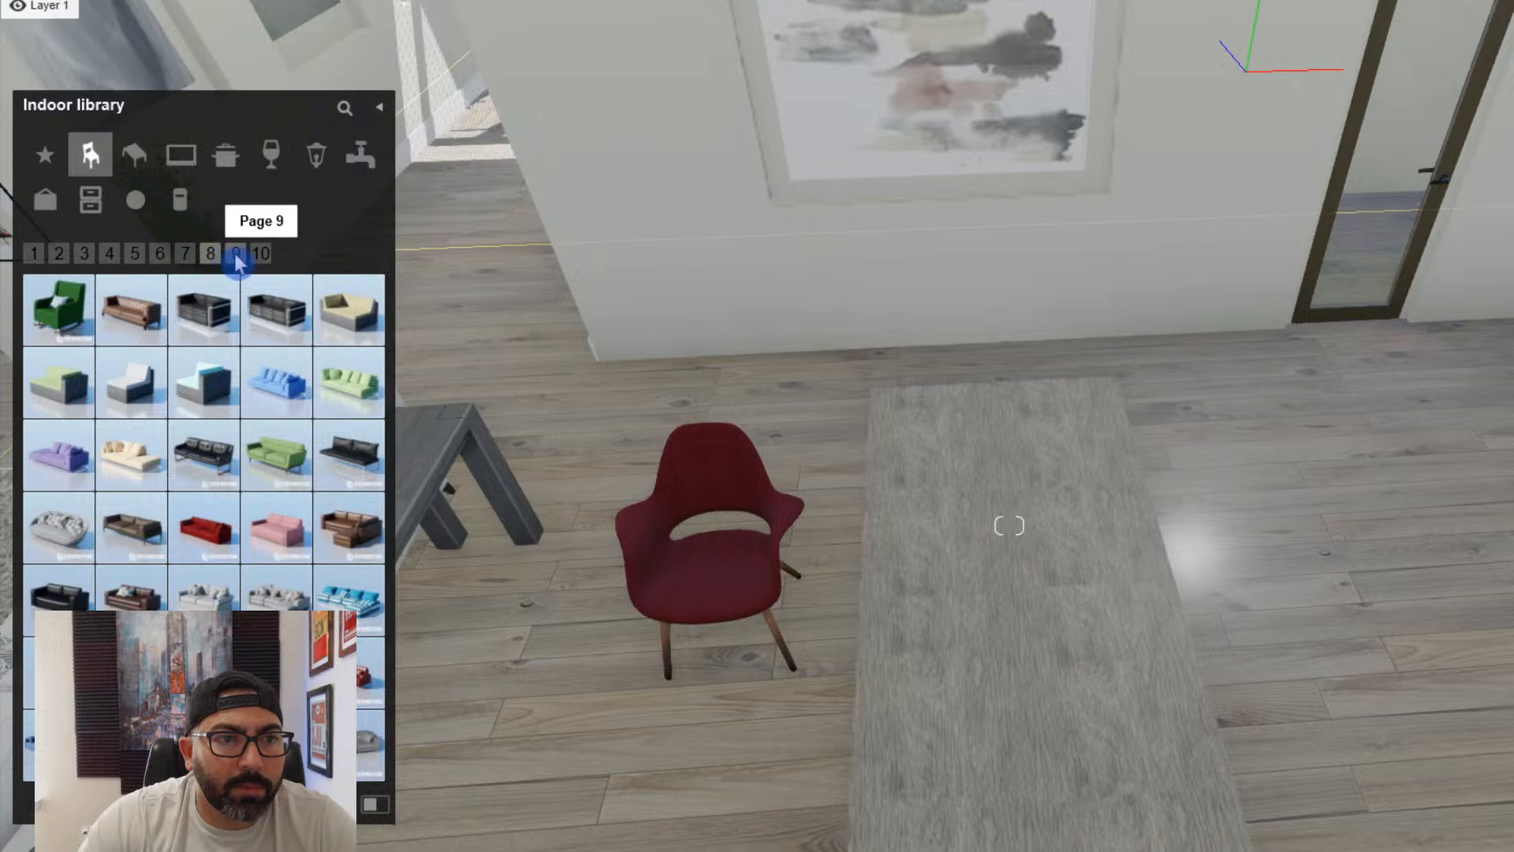
click(261, 256)
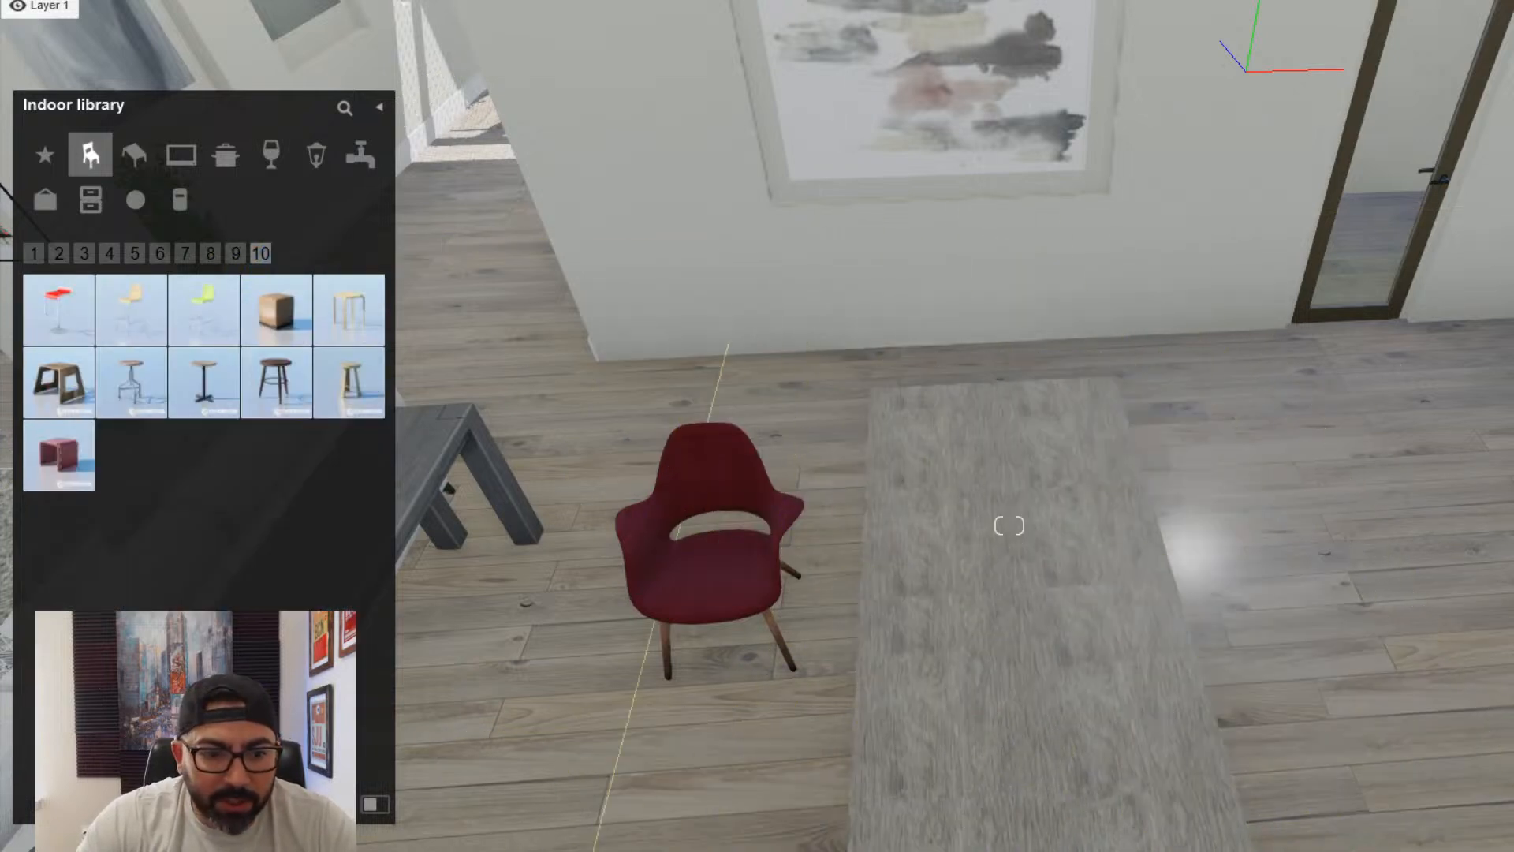
key(Escape)
- Turn the red chair to face the dining table and copy it into a row of three along one long side
click(740, 618)
right_drag(740, 619, 982, 552)
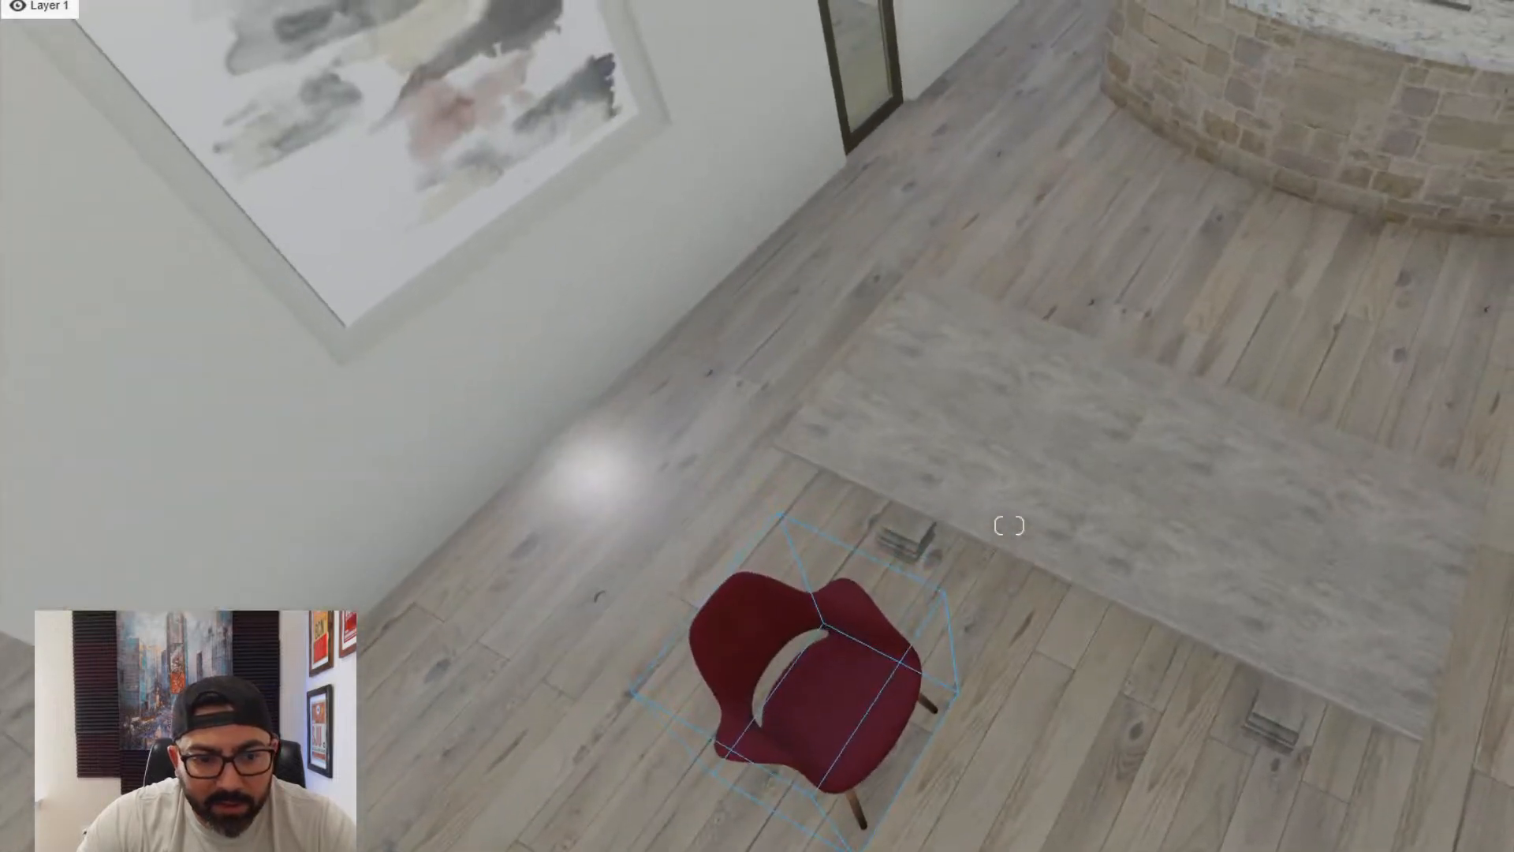
key(r)
drag(840, 740, 943, 599)
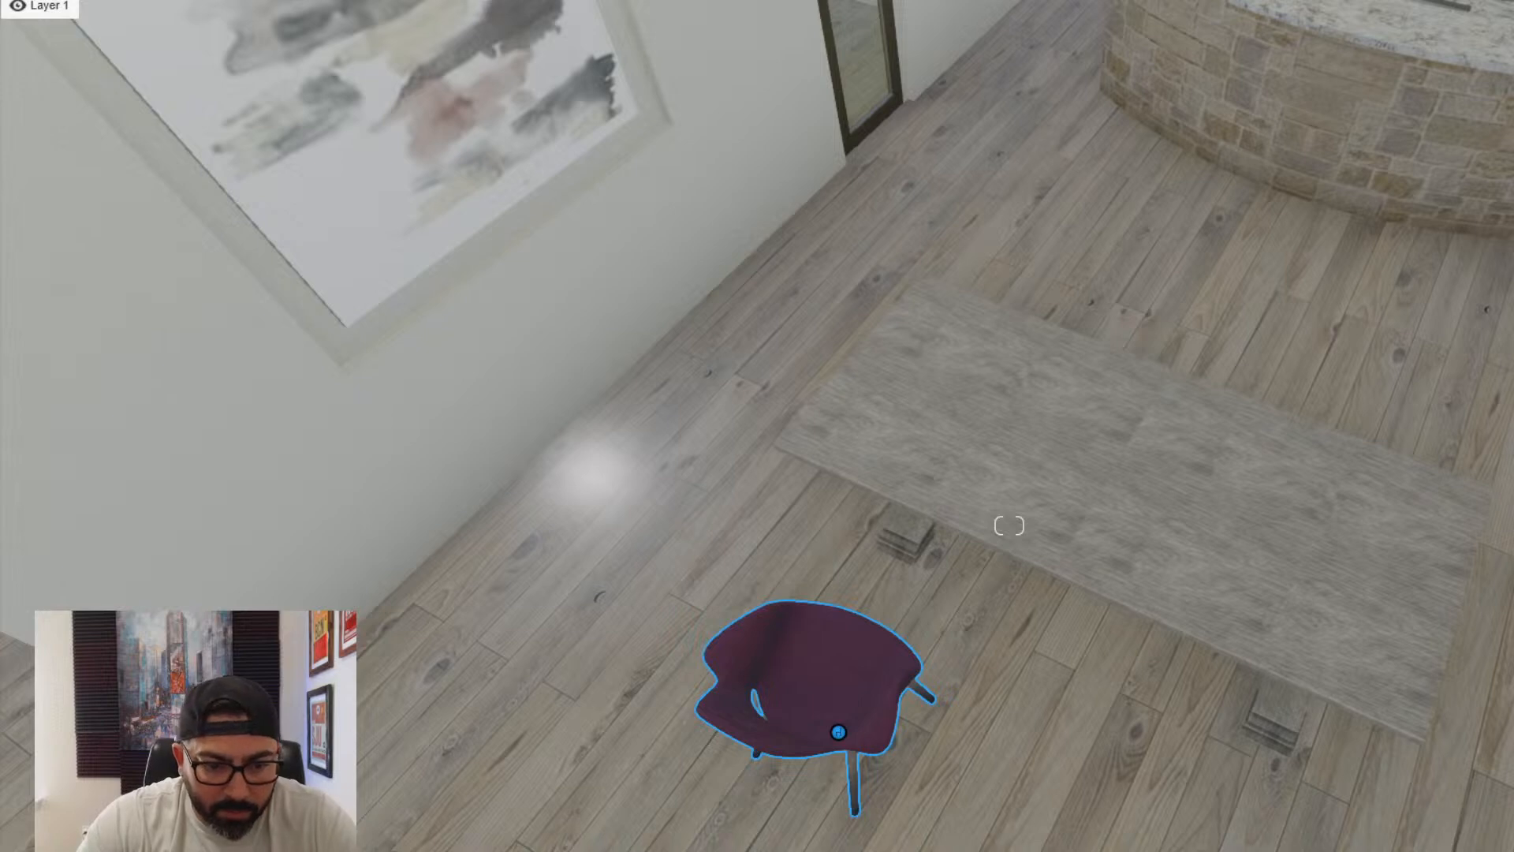
click(836, 735)
drag(835, 735, 1251, 812)
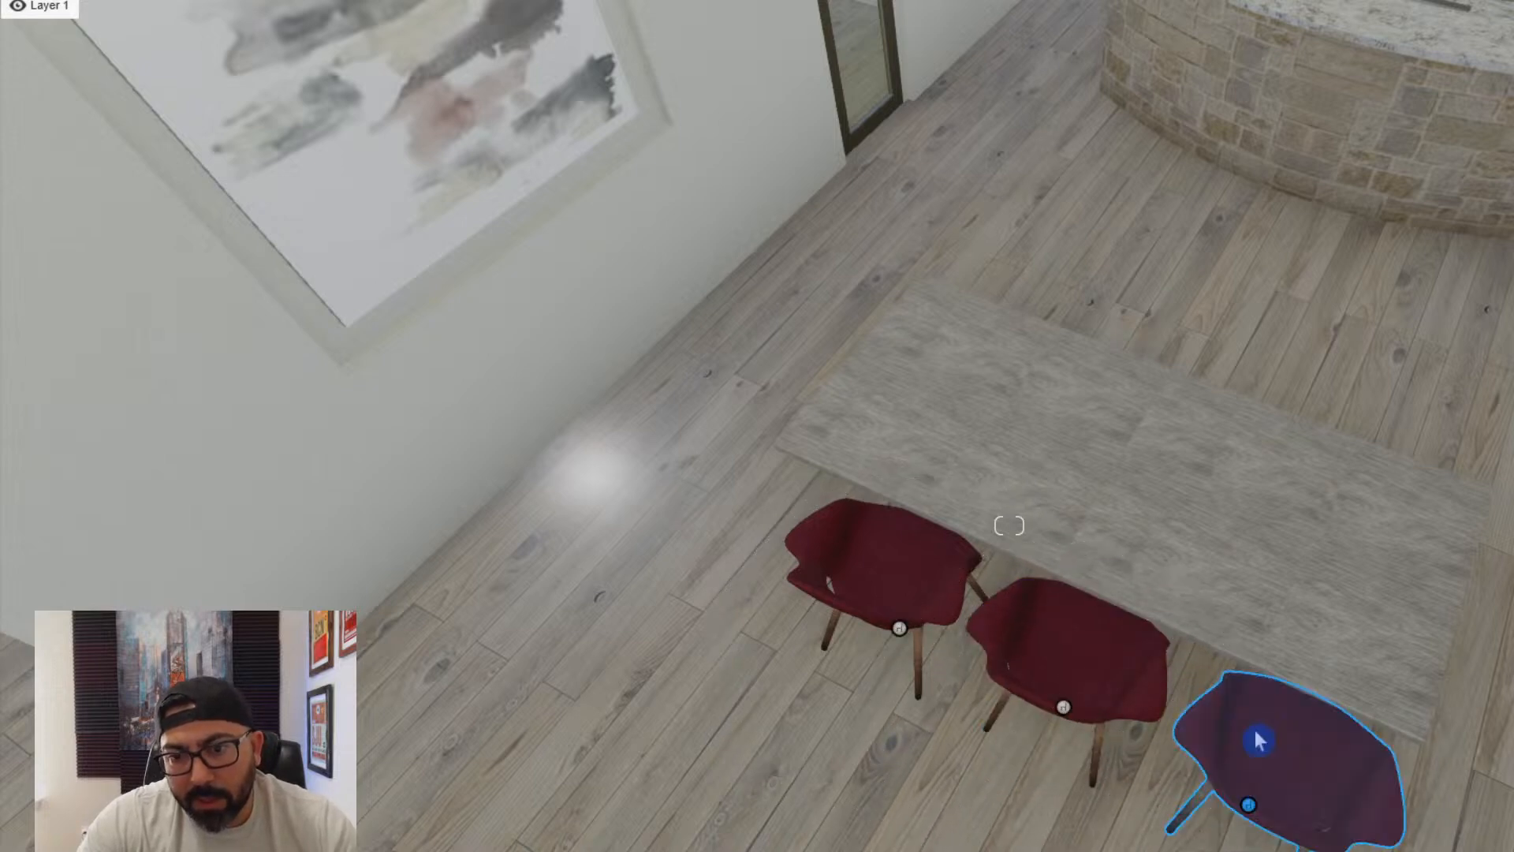
- Recolour the three red chairs white
ctrl+drag(1085, 612, 820, 737)
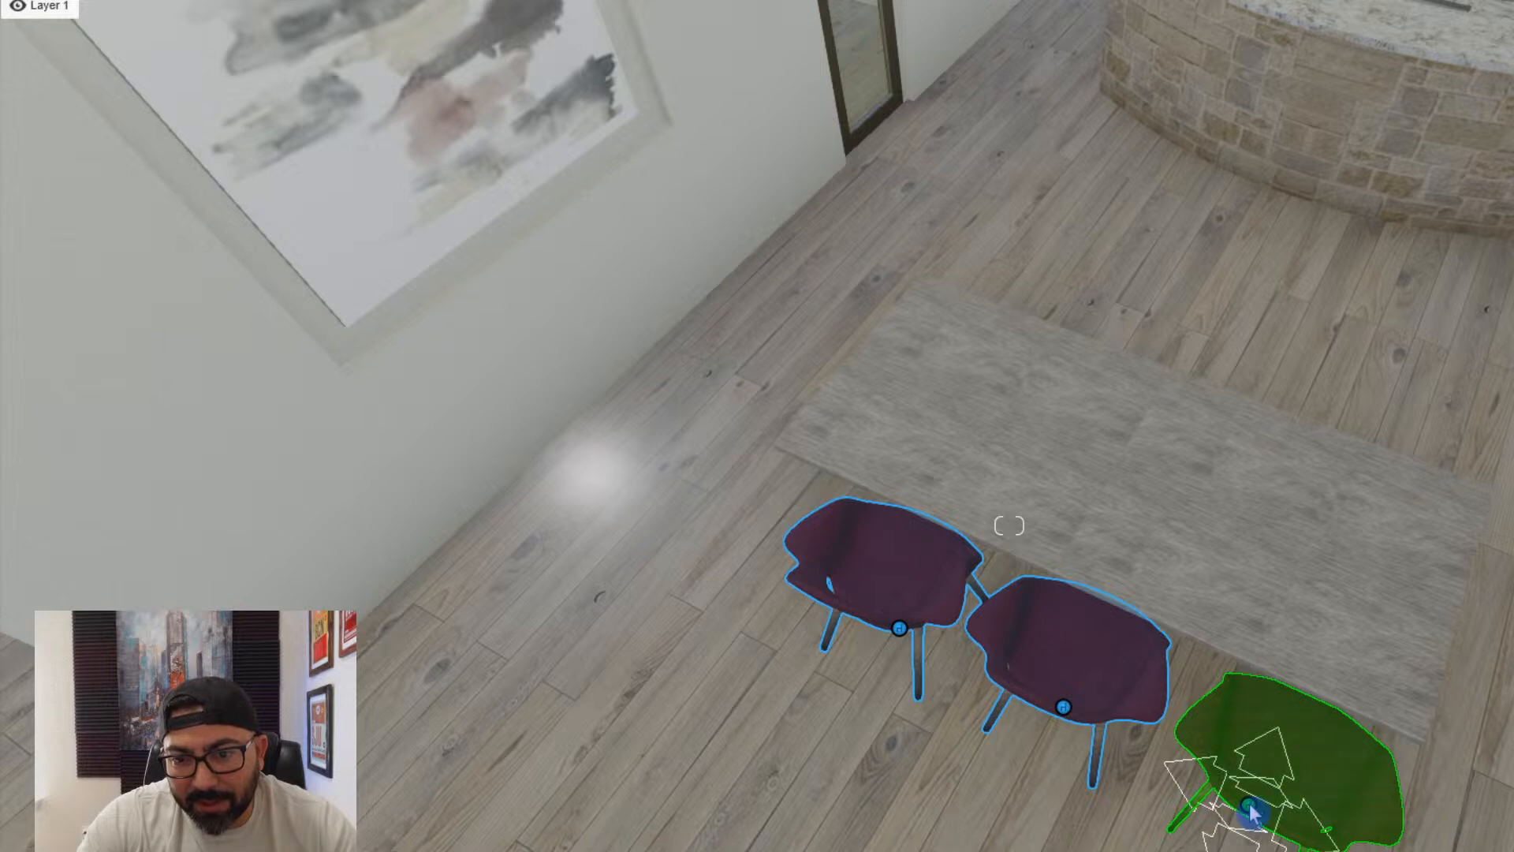
ctrl+click(1230, 781)
drag(1505, 252, 1375, 127)
- Shift the row of three white chairs slightly sideways along the long side of the dining table
right_drag(1197, 566, 1498, 300)
key(s)
right_drag(1277, 347, 1159, 520)
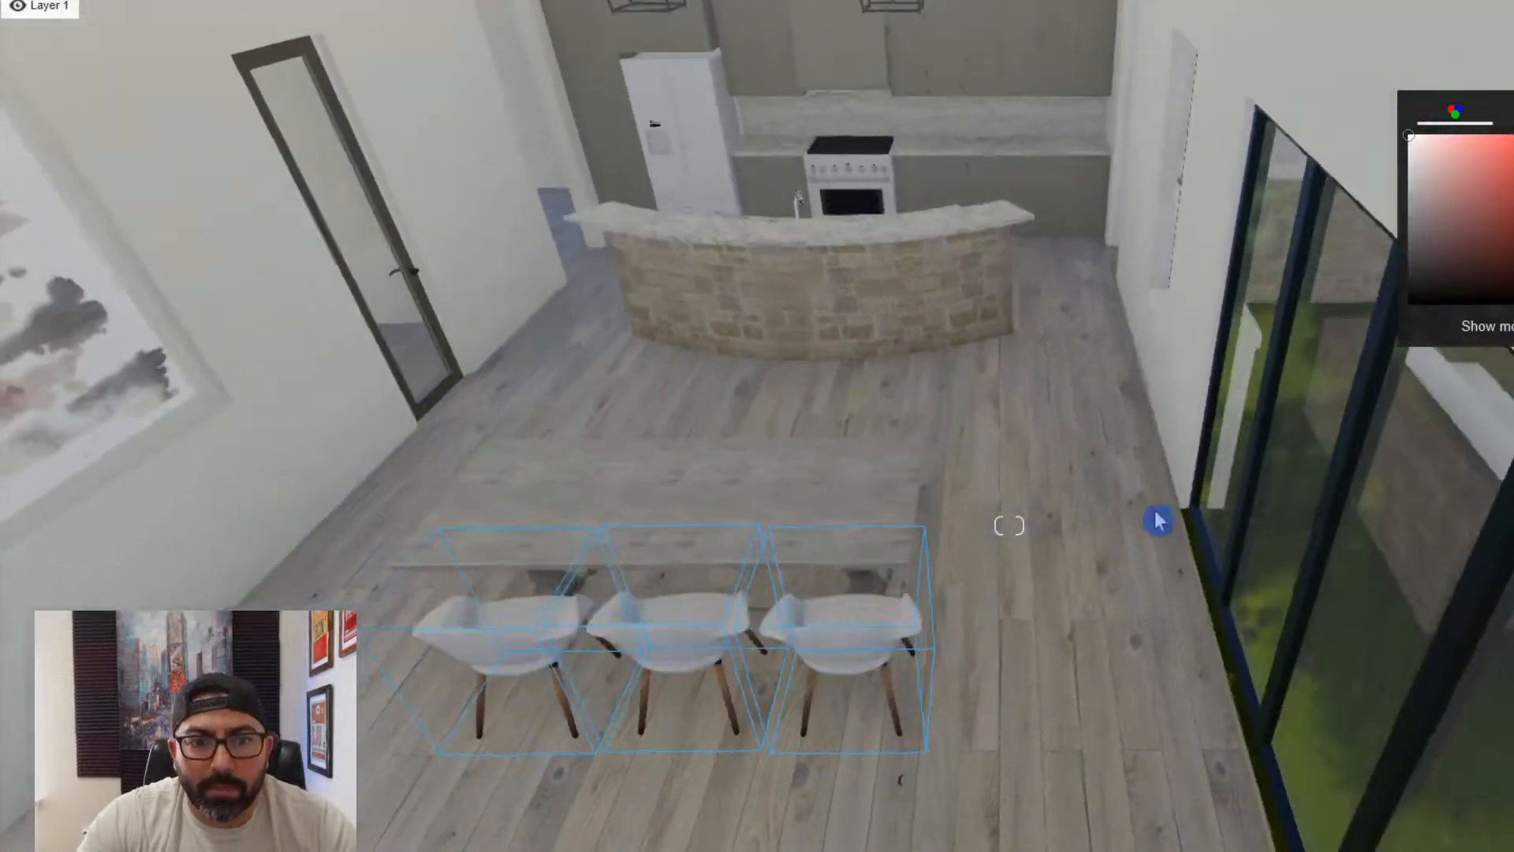
key(w)
right_drag(872, 710, 867, 761)
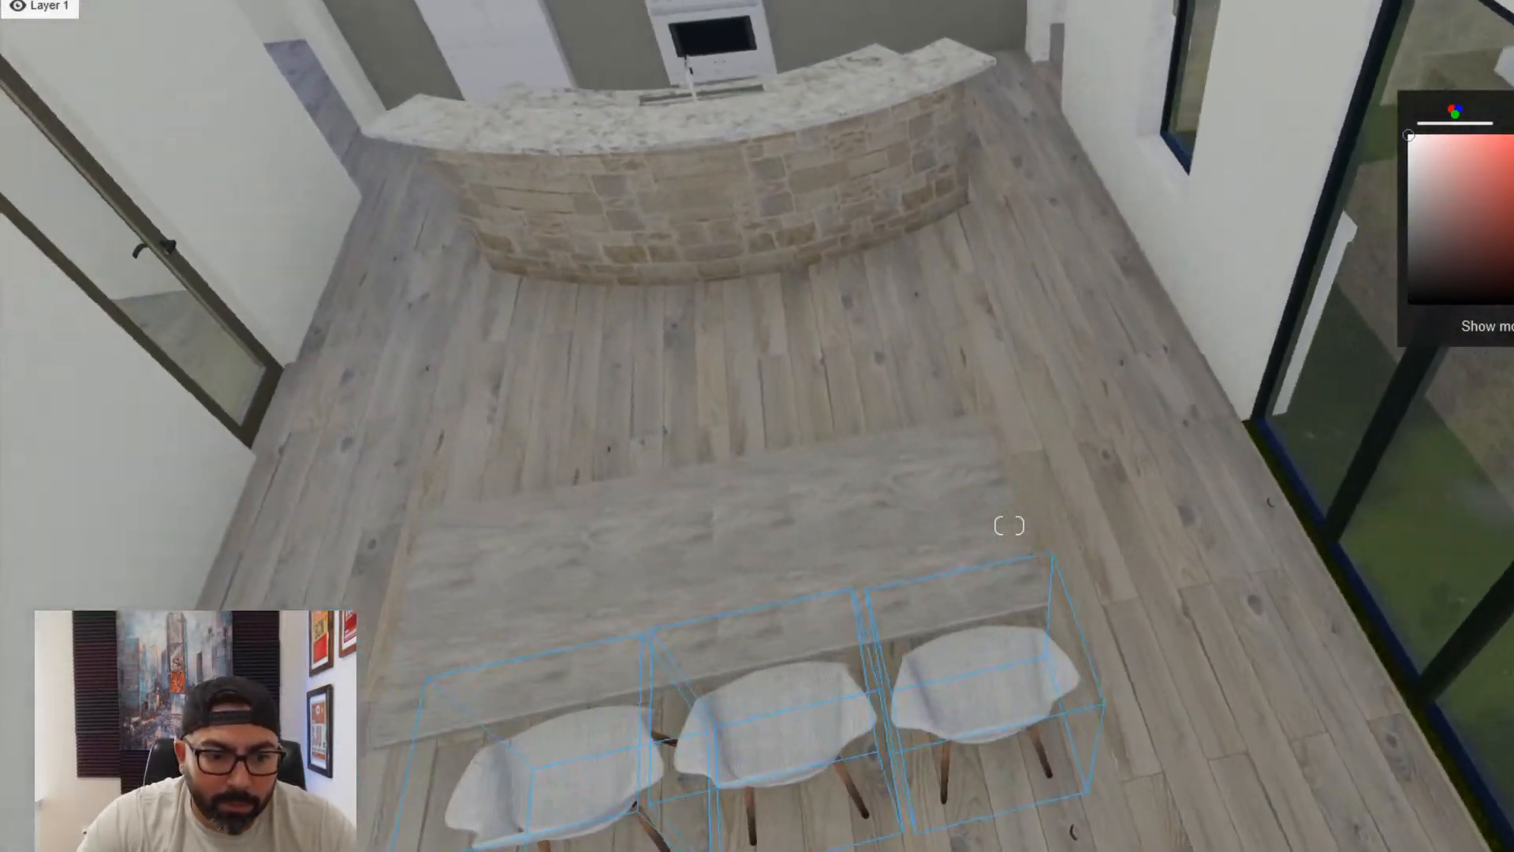
click(611, 844)
click(552, 847)
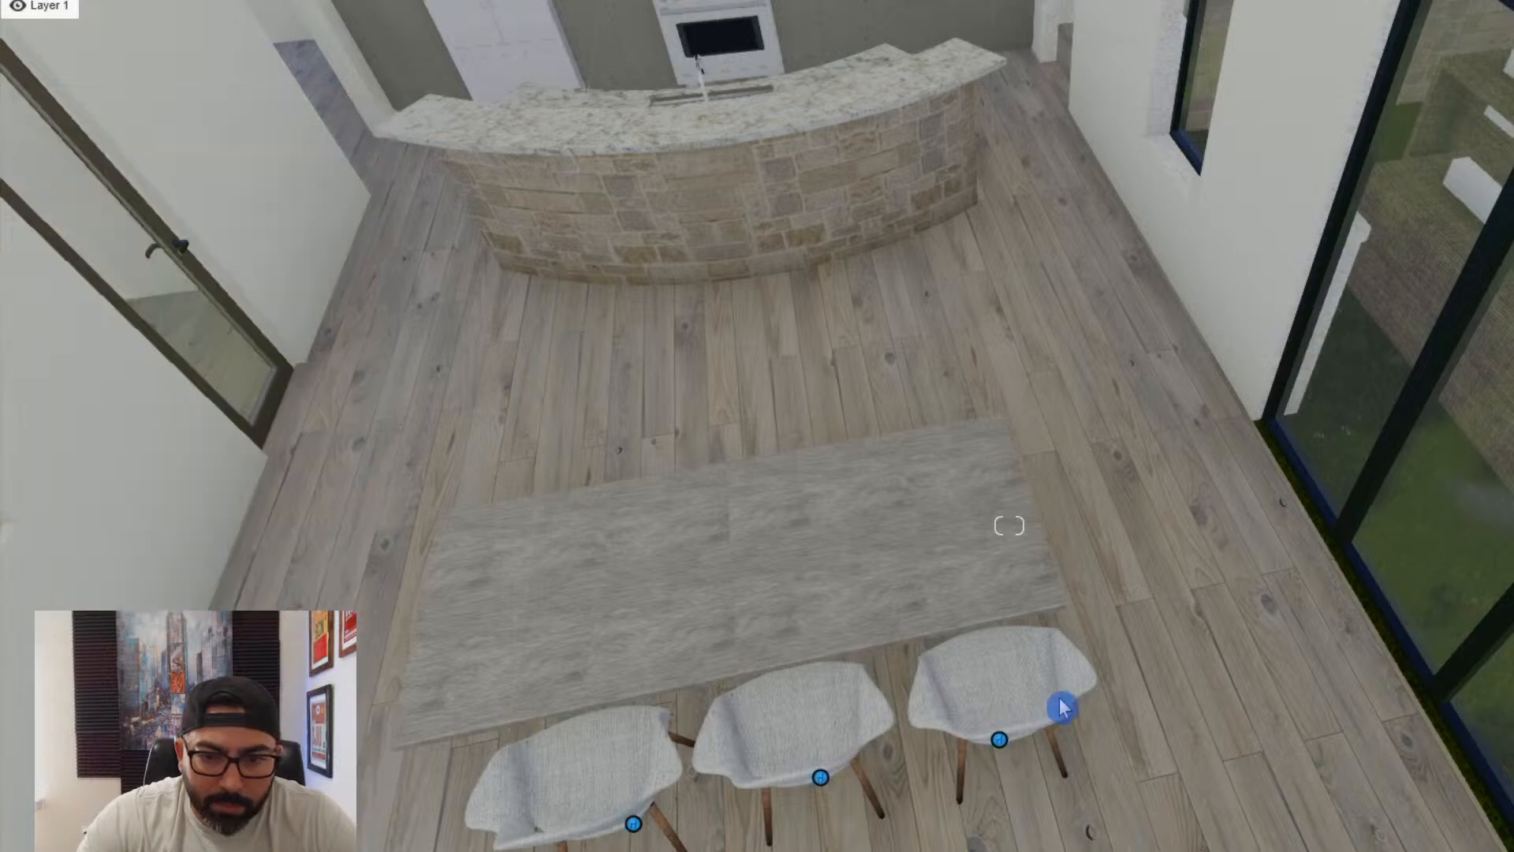
mouse_move(1010, 735)
mouse_down()
mouse_move(1102, 613)
mouse_move(965, 722)
mouse_move(983, 746)
mouse_up()
click(986, 753)
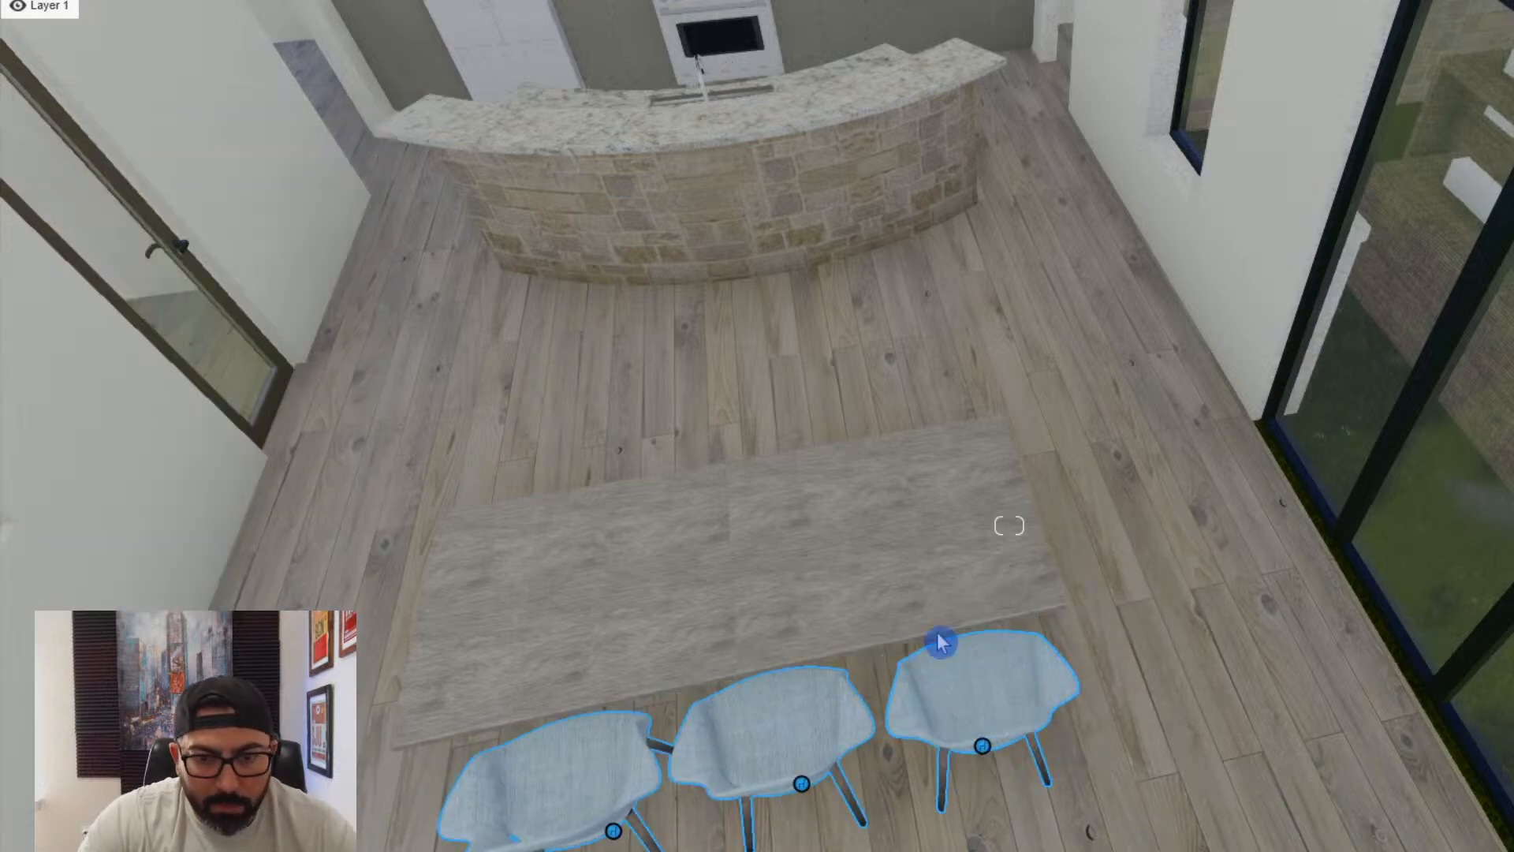
- Copy the row of three chairs to the opposite side, turn the copies to face the table and tuck them in
alt+drag(941, 642, 866, 414)
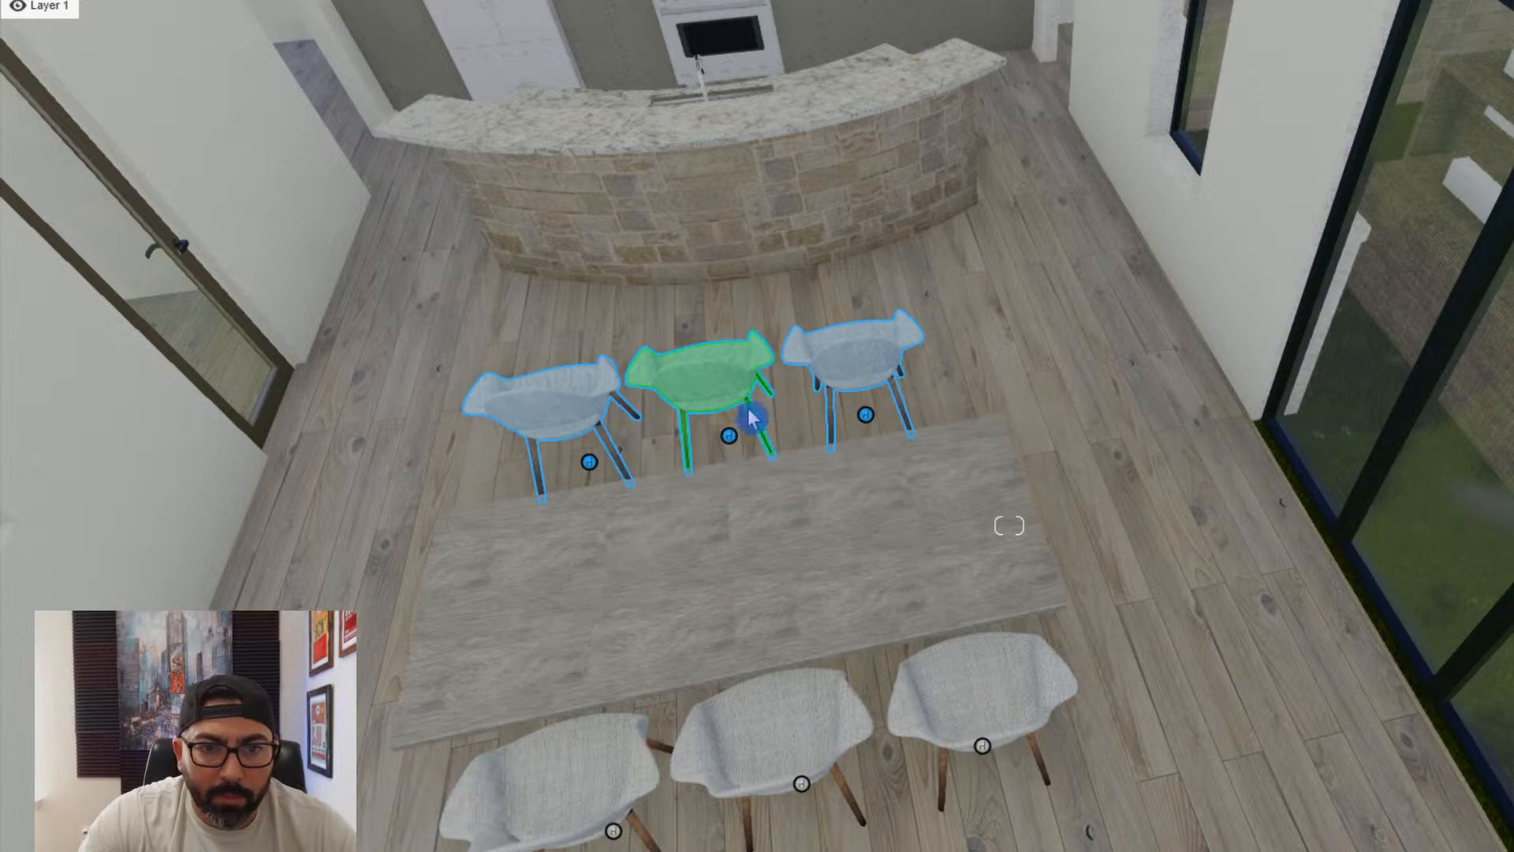
drag(732, 440, 737, 551)
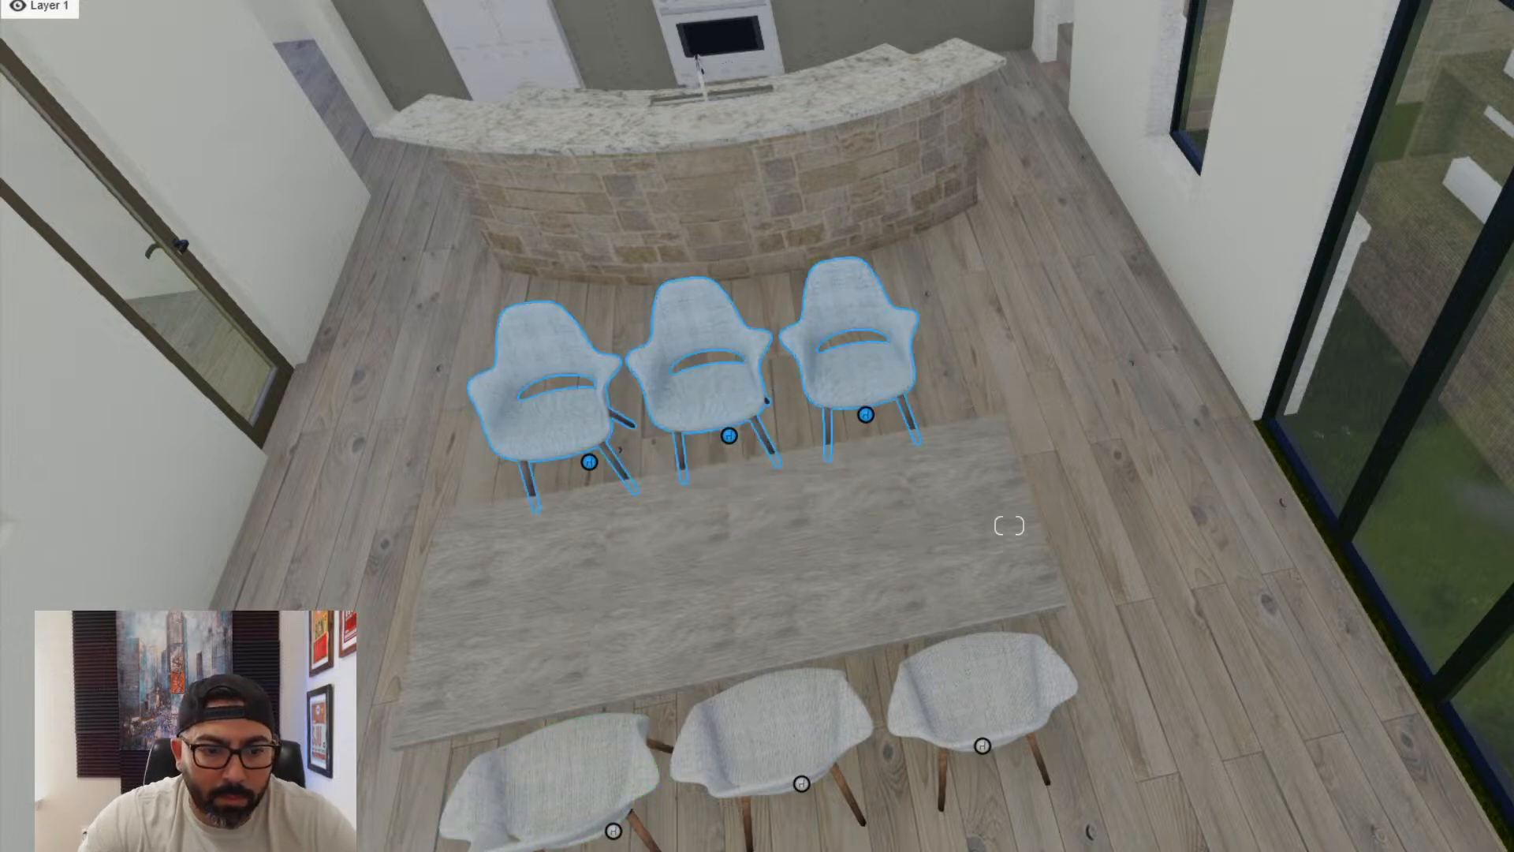
drag(731, 443, 775, 550)
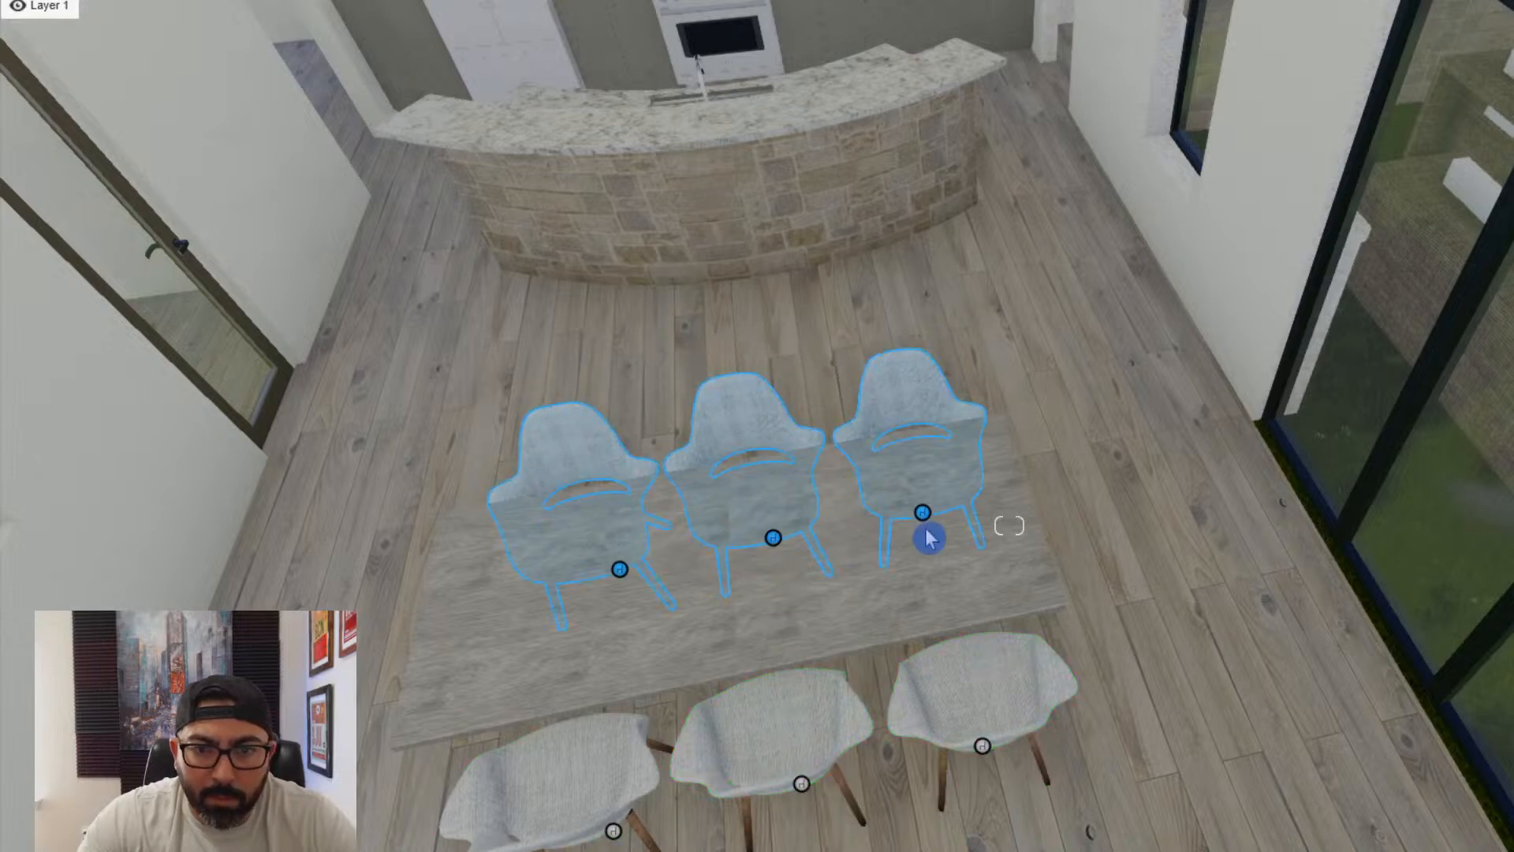
- Copy a chair to each end of the dining table, turn both to face it and tuck them in
alt+drag(984, 749, 625, 719)
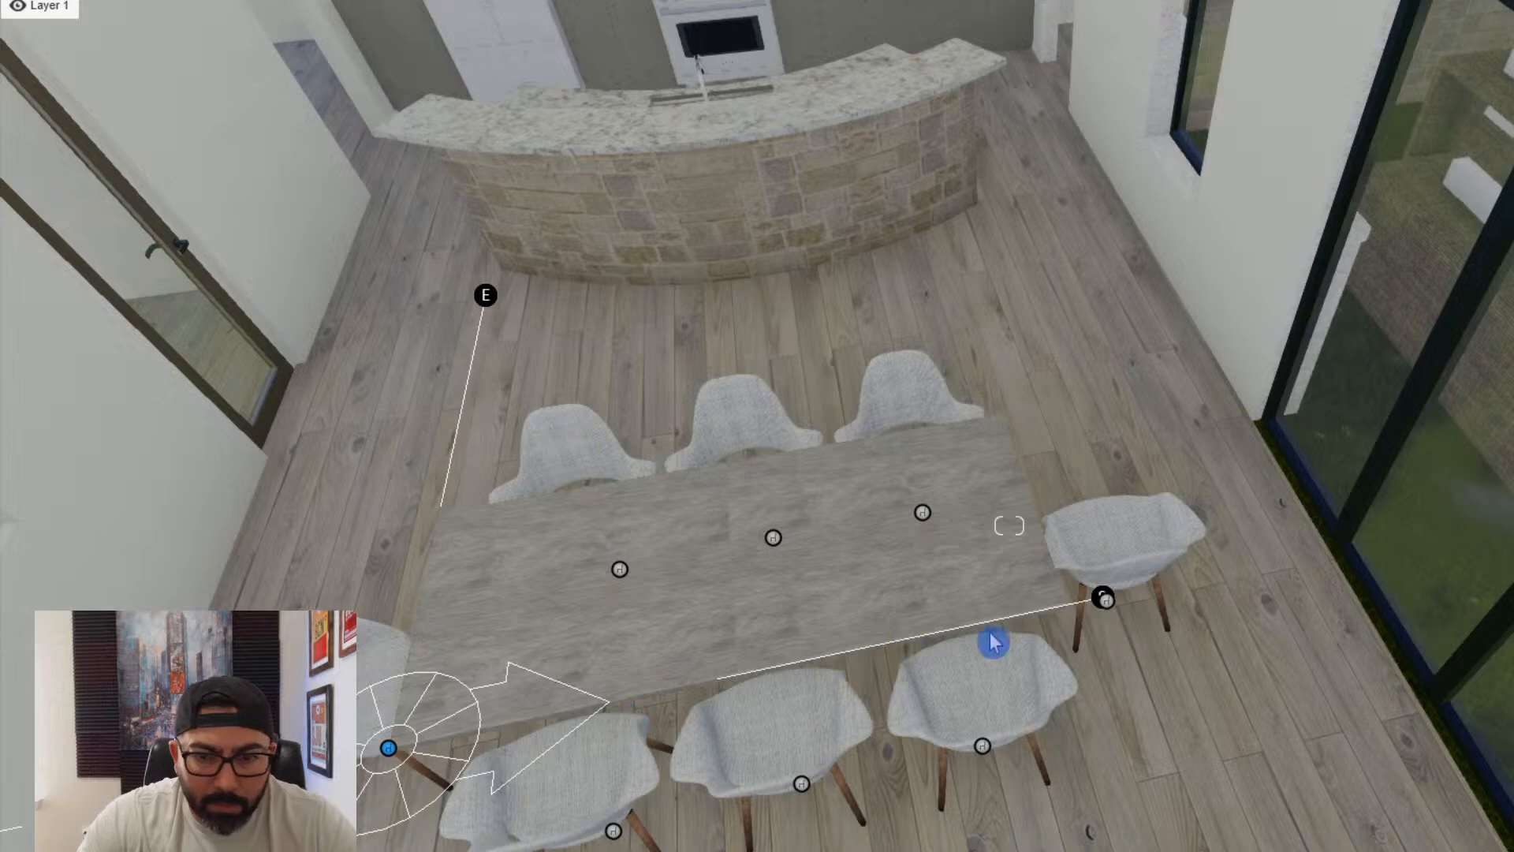
drag(1106, 609, 943, 638)
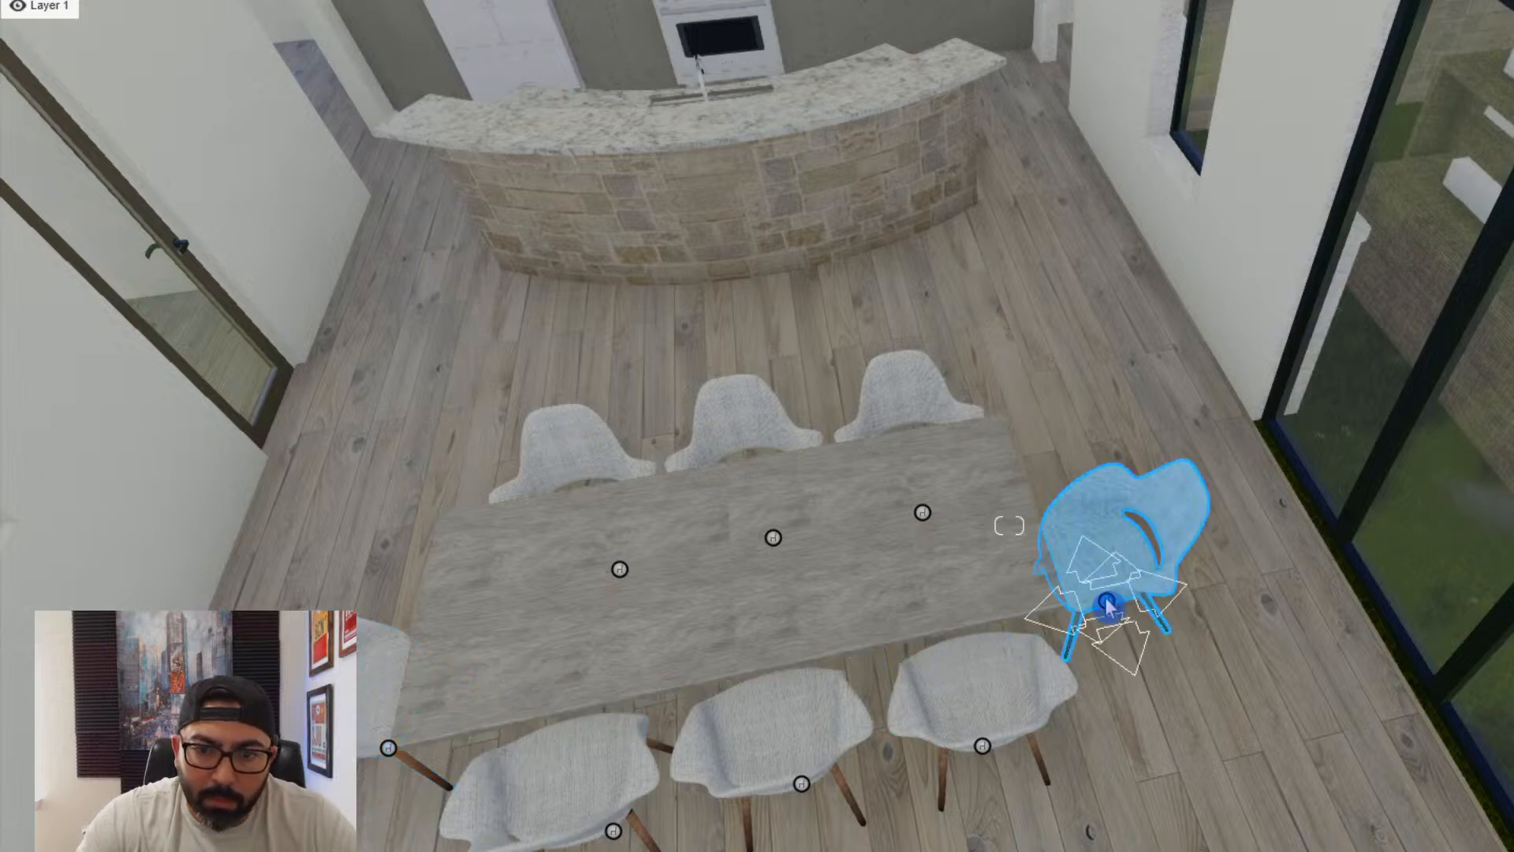
drag(1107, 608, 1059, 579)
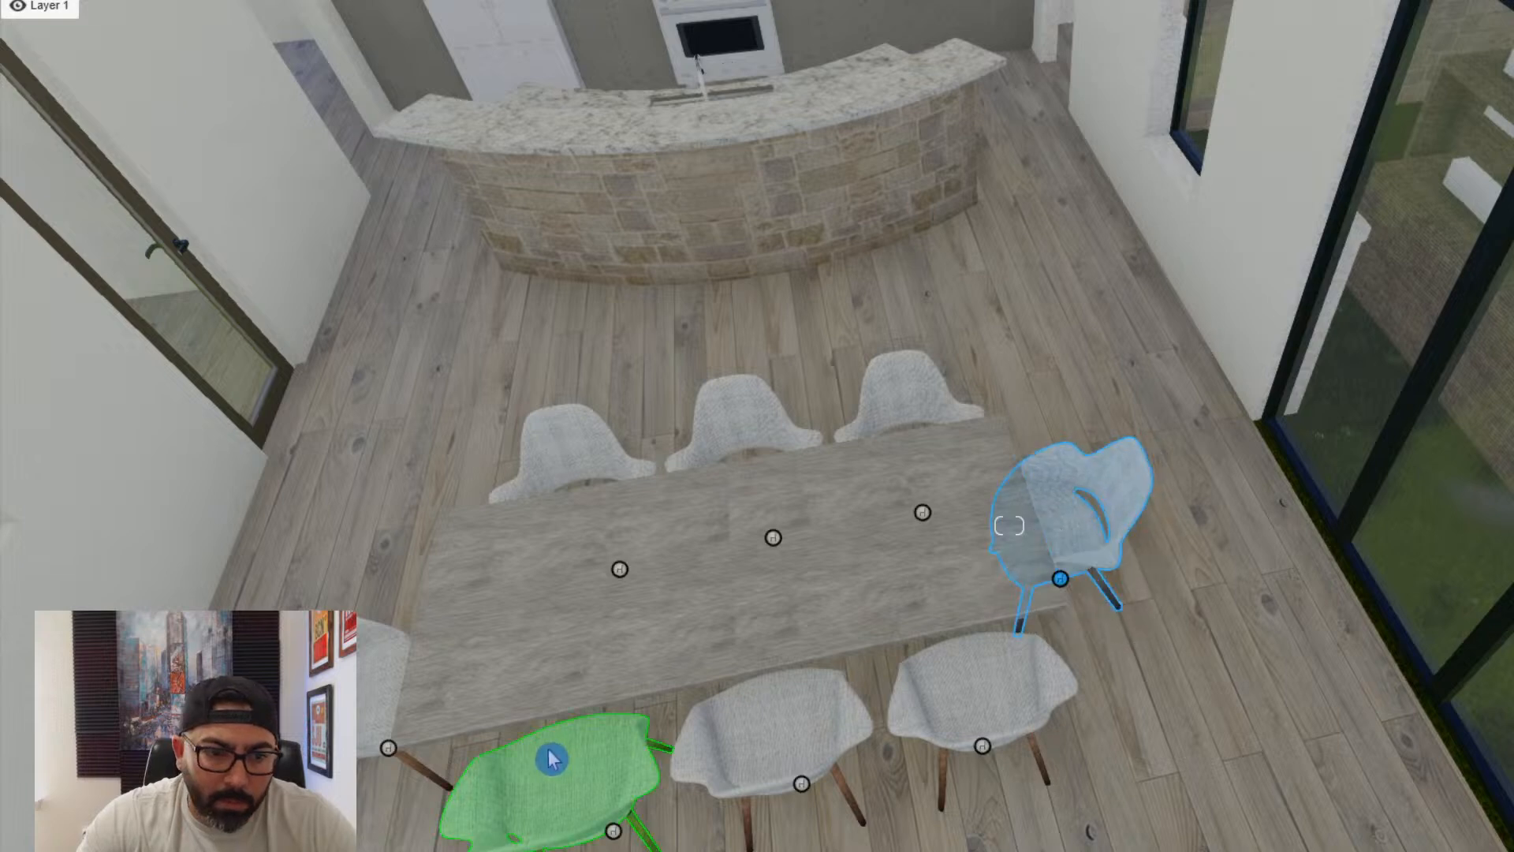
drag(394, 761, 485, 704)
right_drag(485, 704, 709, 696)
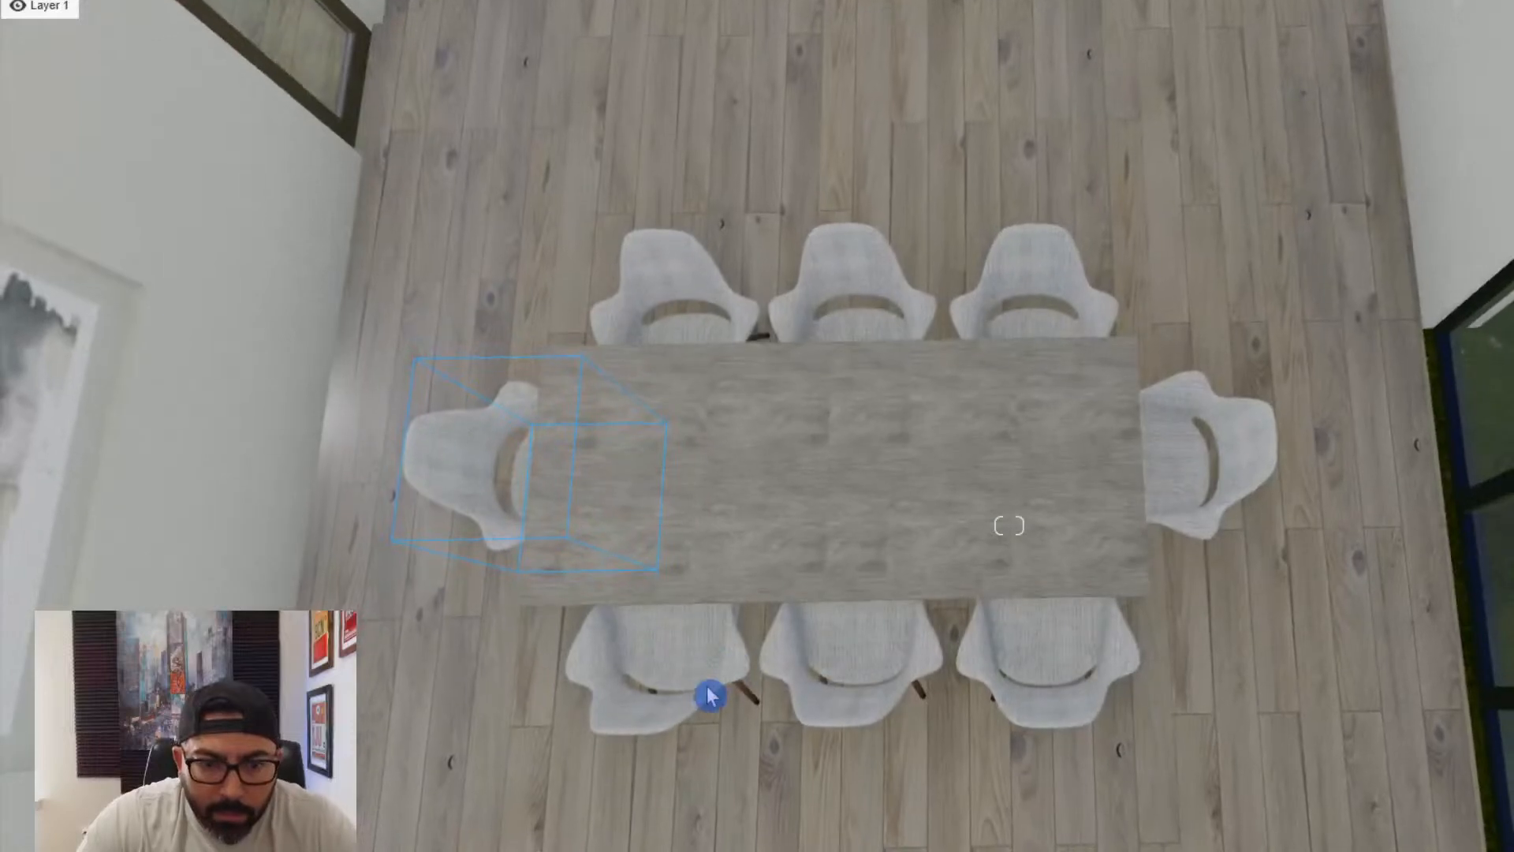
- Shift both long-side rows of three chairs slightly sideways so they sit centred along the dining table
drag(1145, 629, 637, 750)
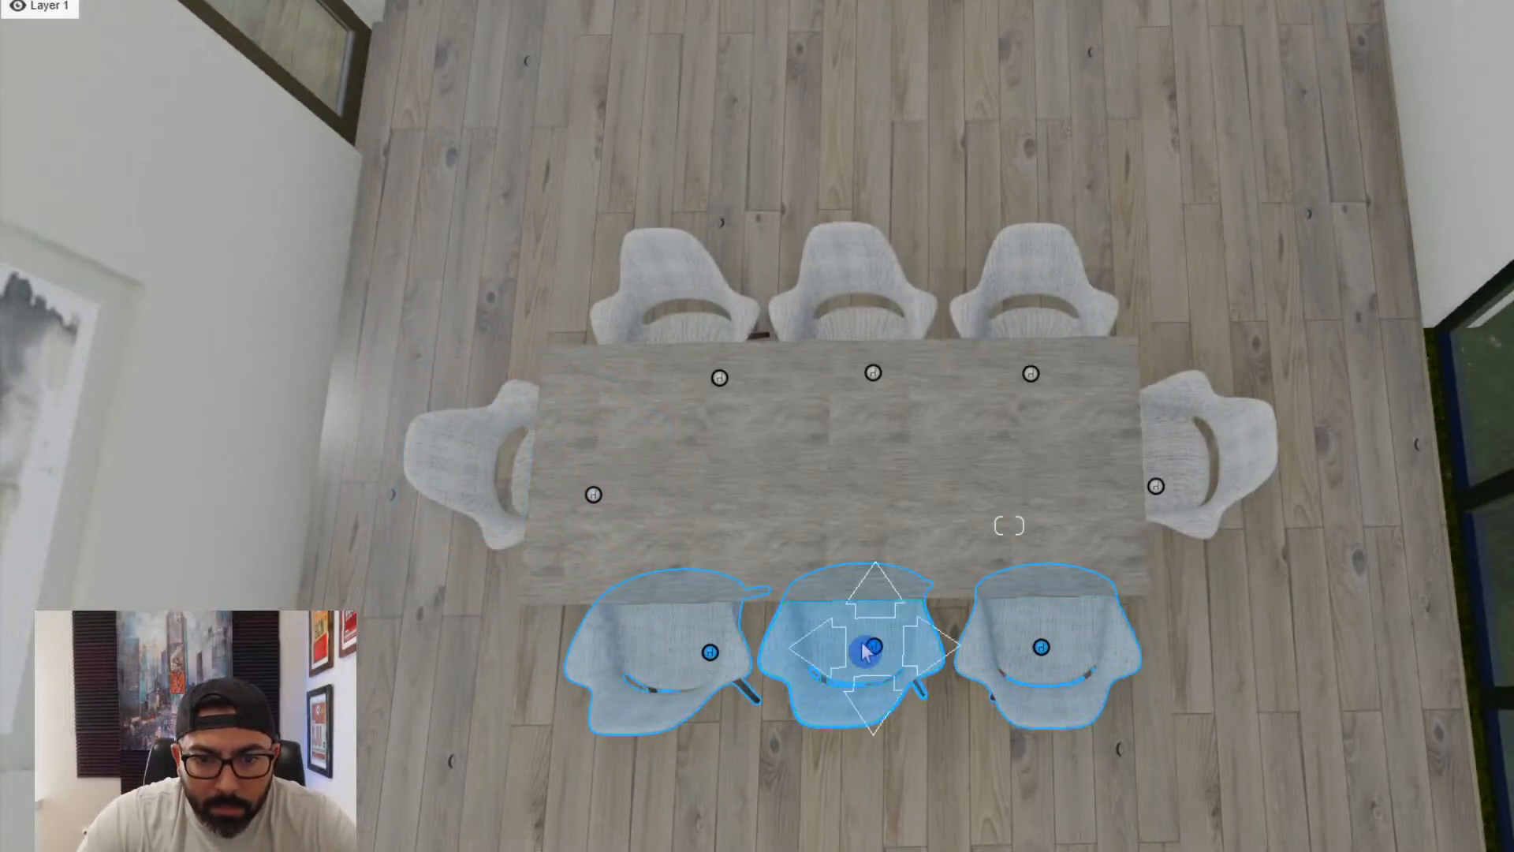
mouse_move(867, 651)
mouse_down()
mouse_move(861, 632)
mouse_move(850, 640)
mouse_up()
ctrl+drag(944, 381, 1179, 284)
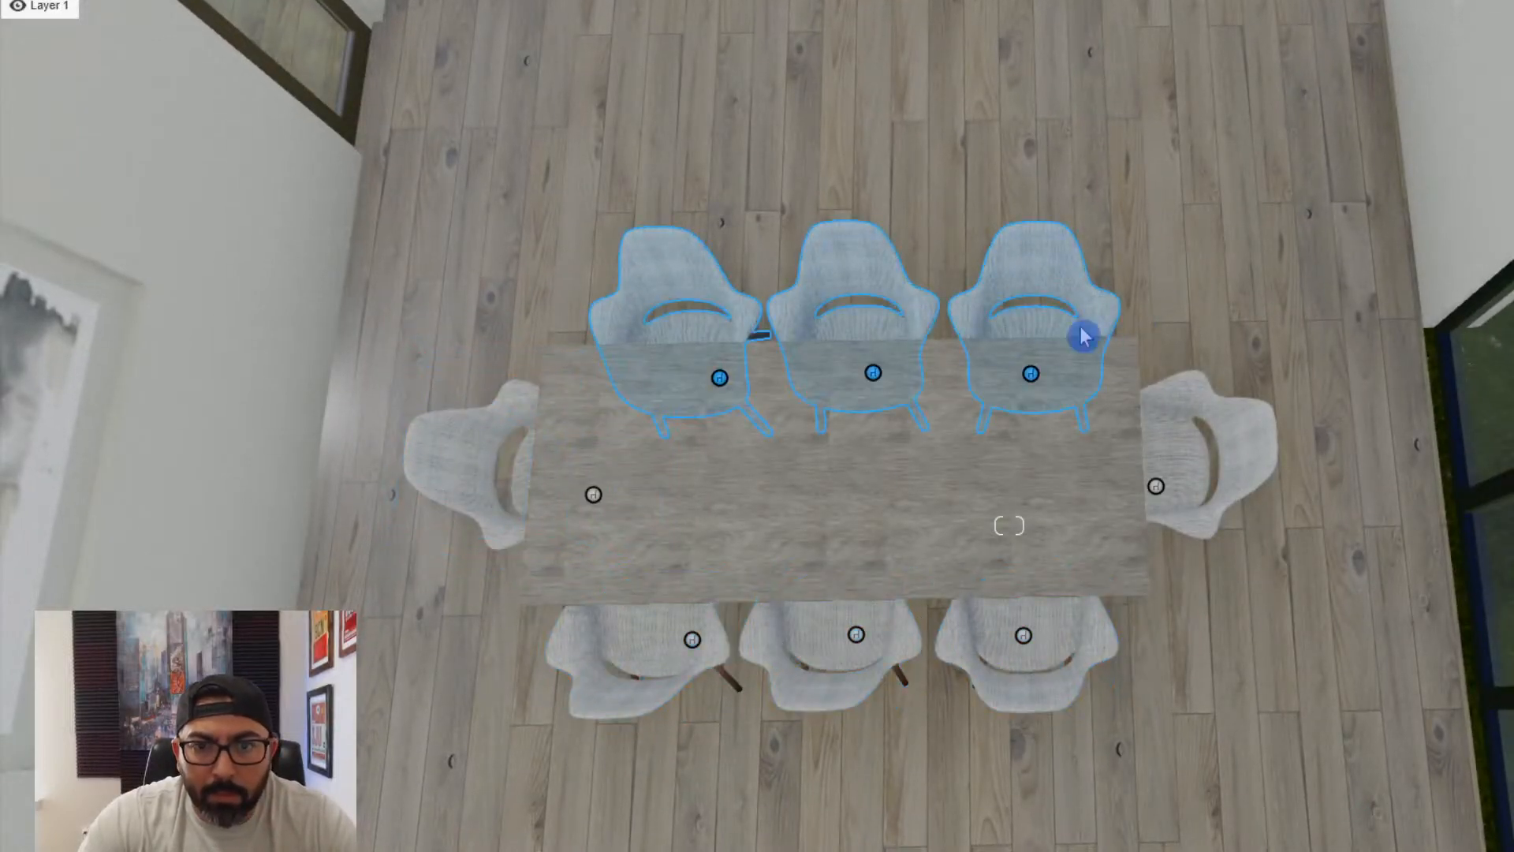
drag(877, 384, 866, 383)
- Choose the multi-arm globe chandelier from the Main category of the imported models library
click(103, 789)
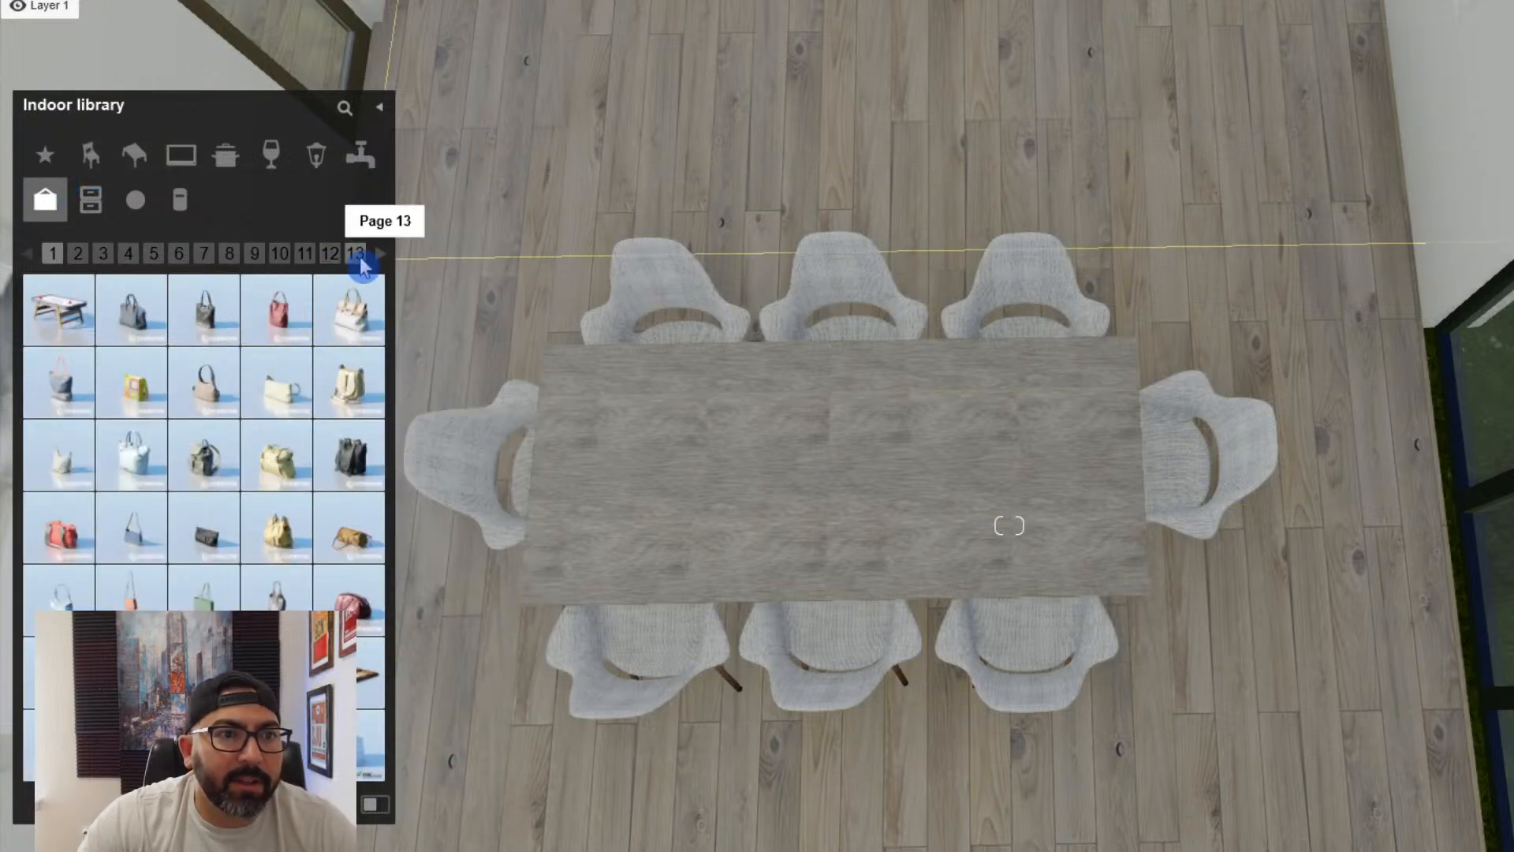
click(356, 253)
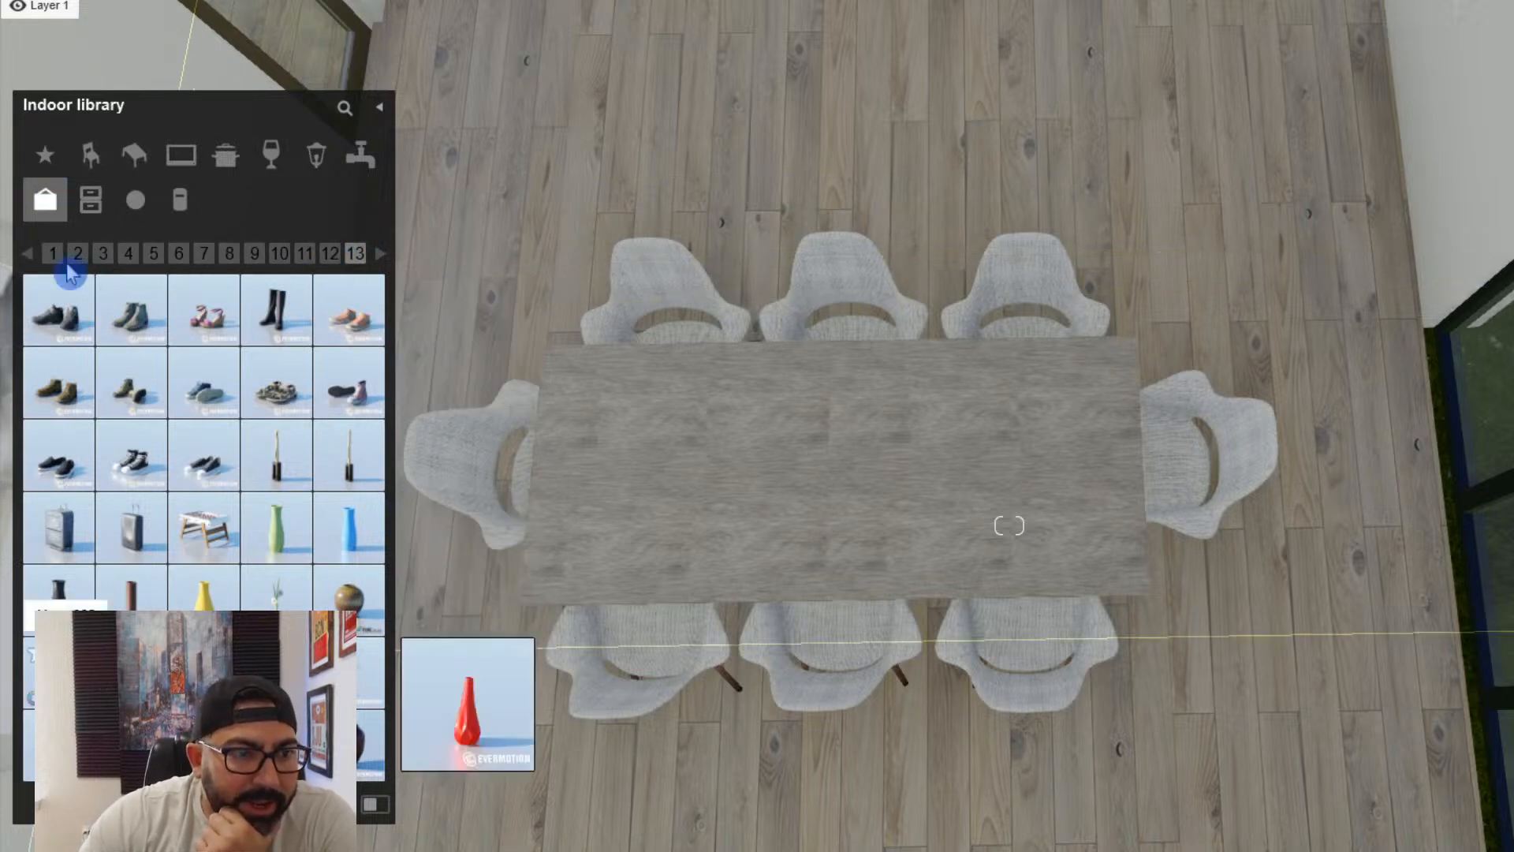
click(55, 158)
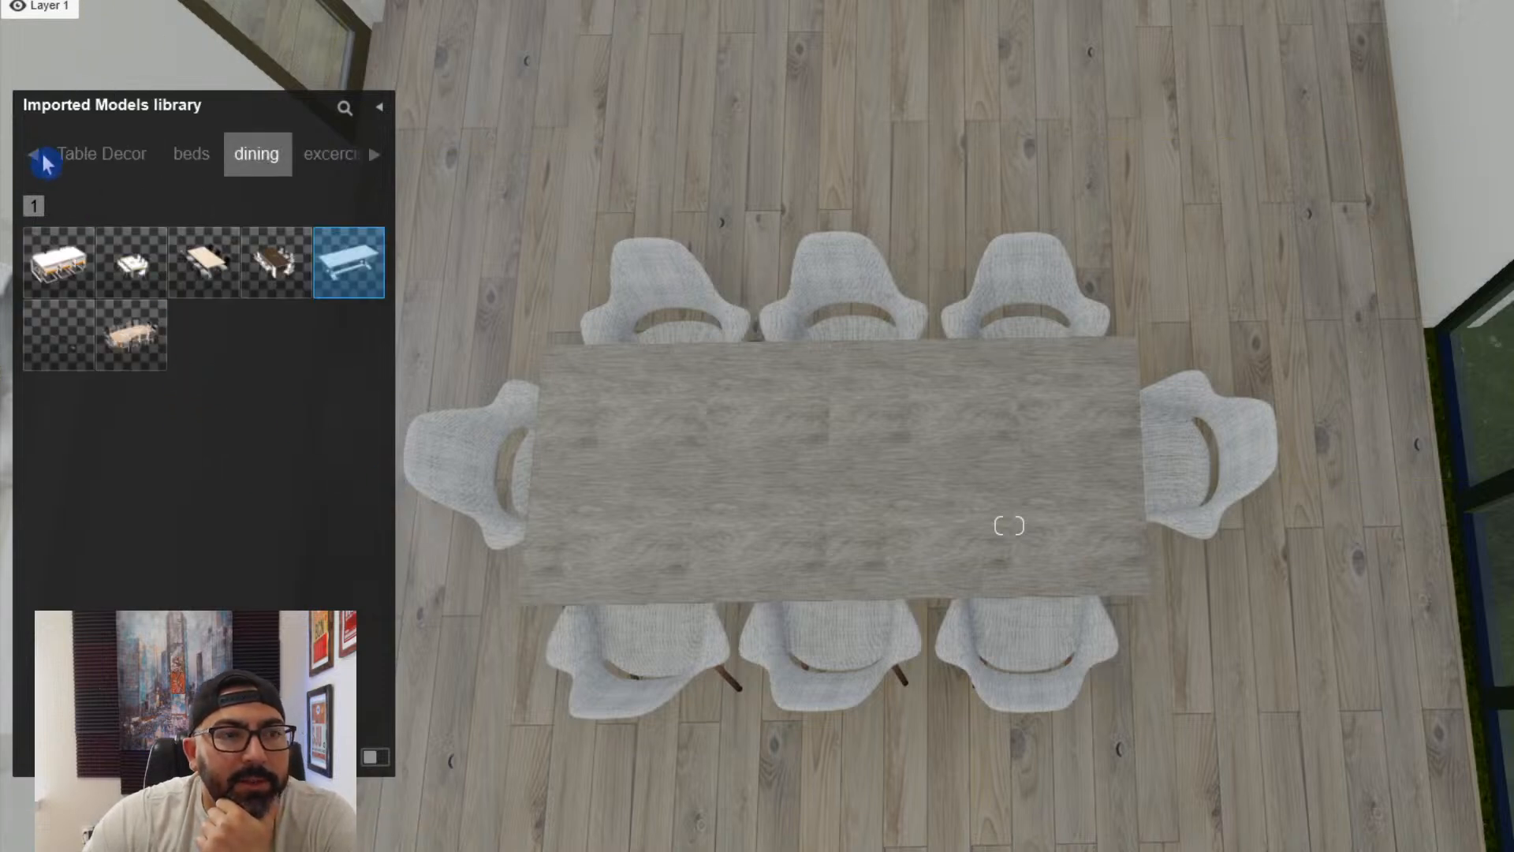
click(37, 156)
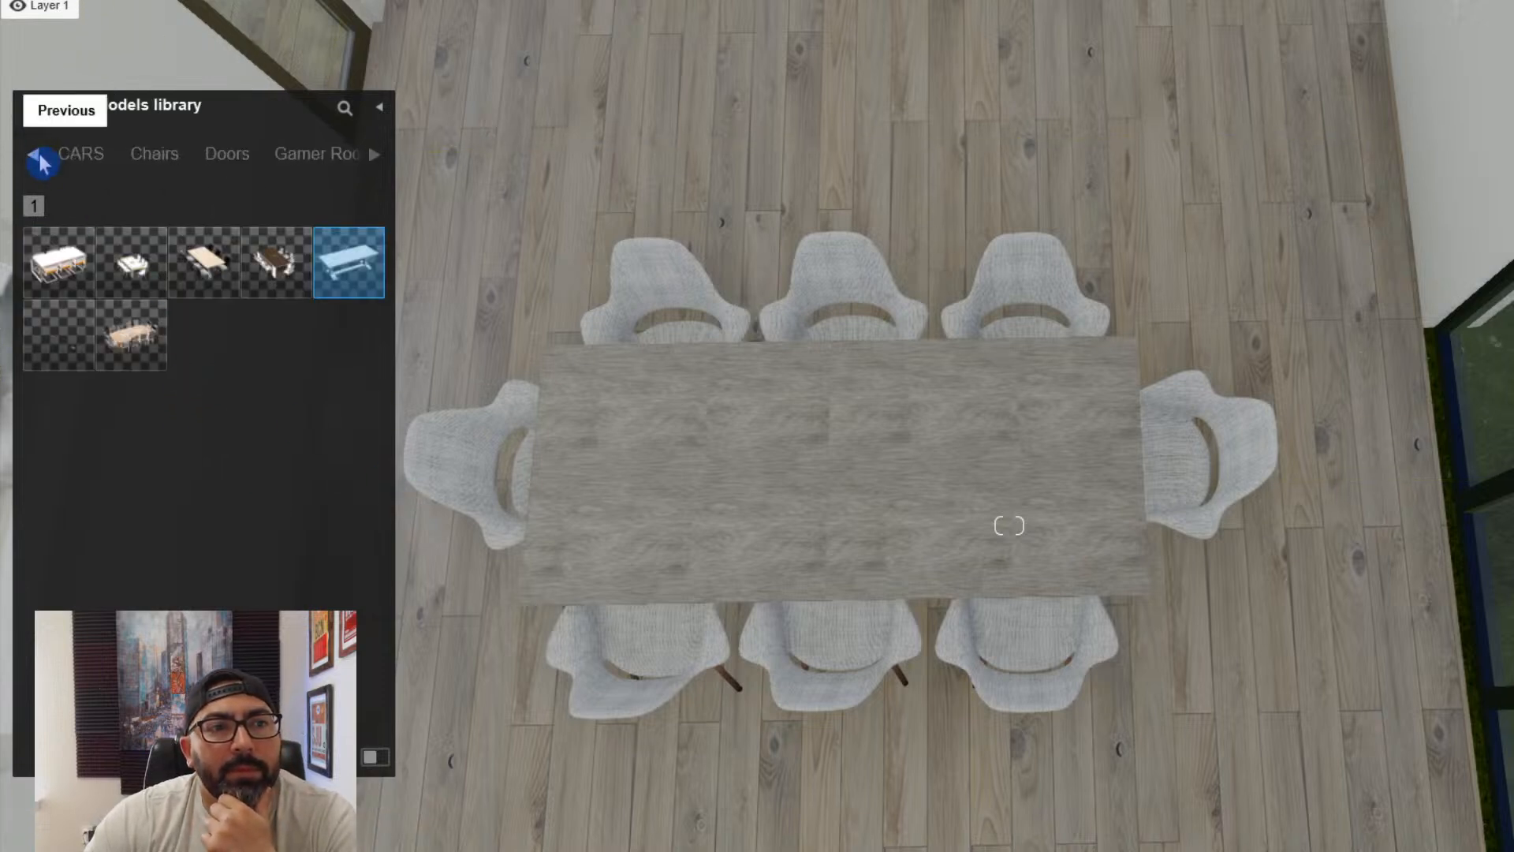
click(118, 155)
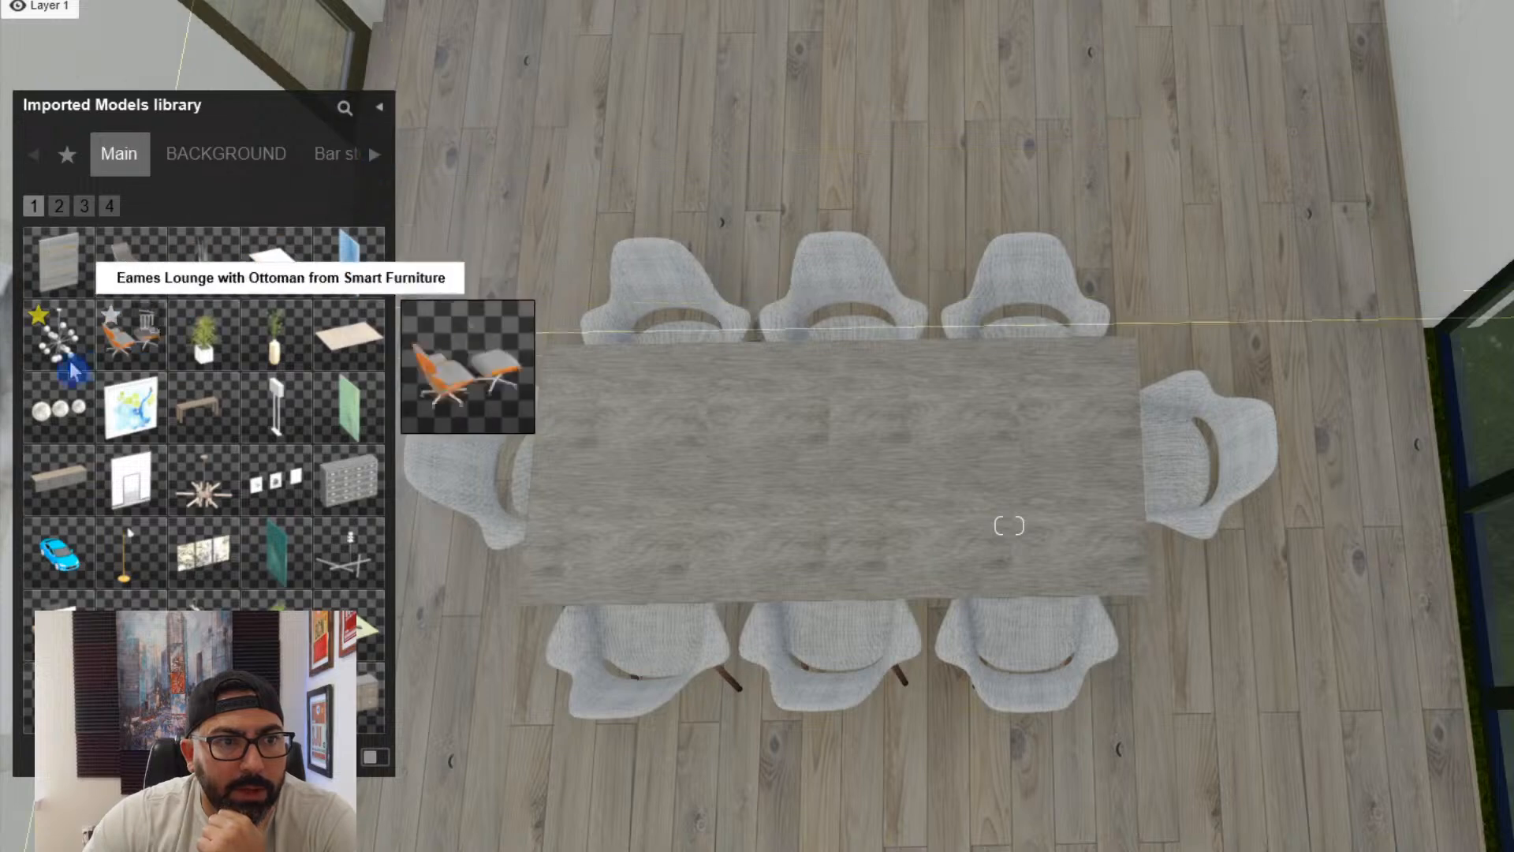
mouse_move(63, 364)
- Place the globe chandelier at the middle of the dining table
key(s)
right_drag(793, 486, 1145, 689)
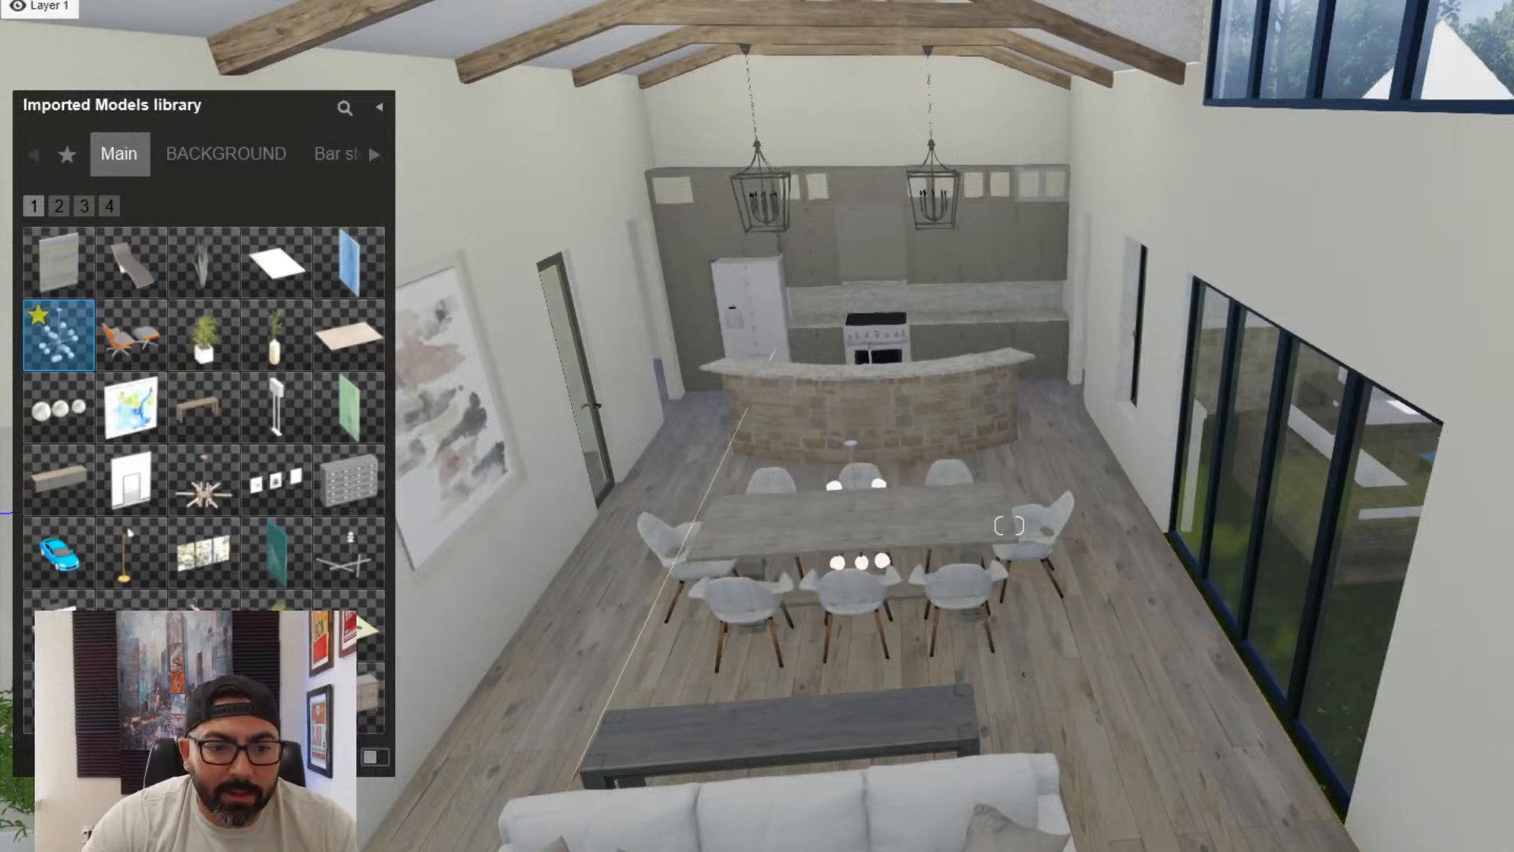
key(Escape)
click(1025, 574)
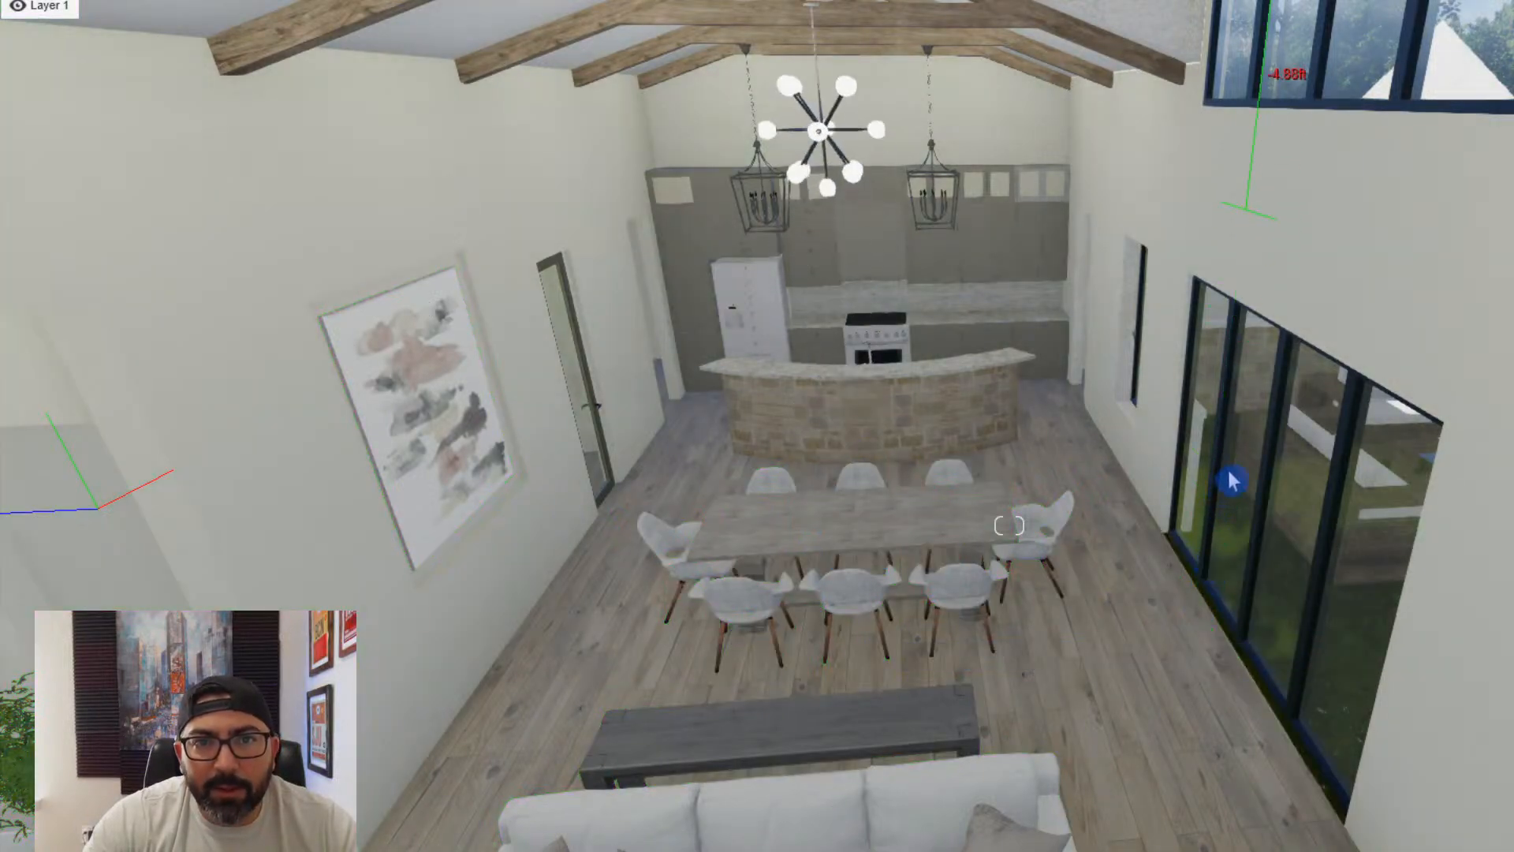
- Adjust the globe chandelier's height so it hangs from the wooden ridge beam above the dining table
right_drag(1232, 479, 1126, 548)
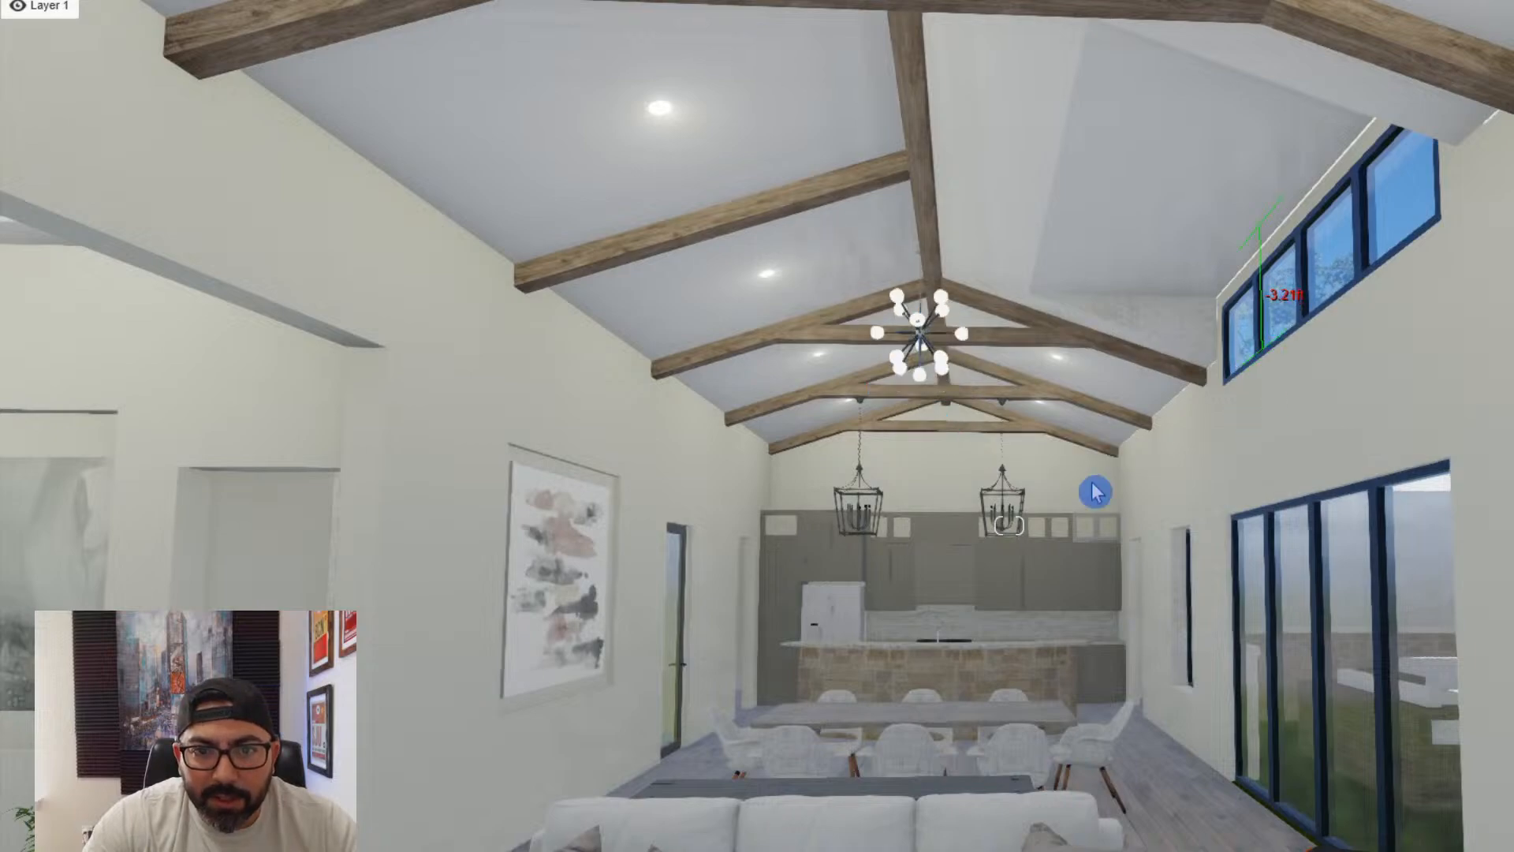
key(a)
right_drag(1095, 492, 943, 575)
key(w)
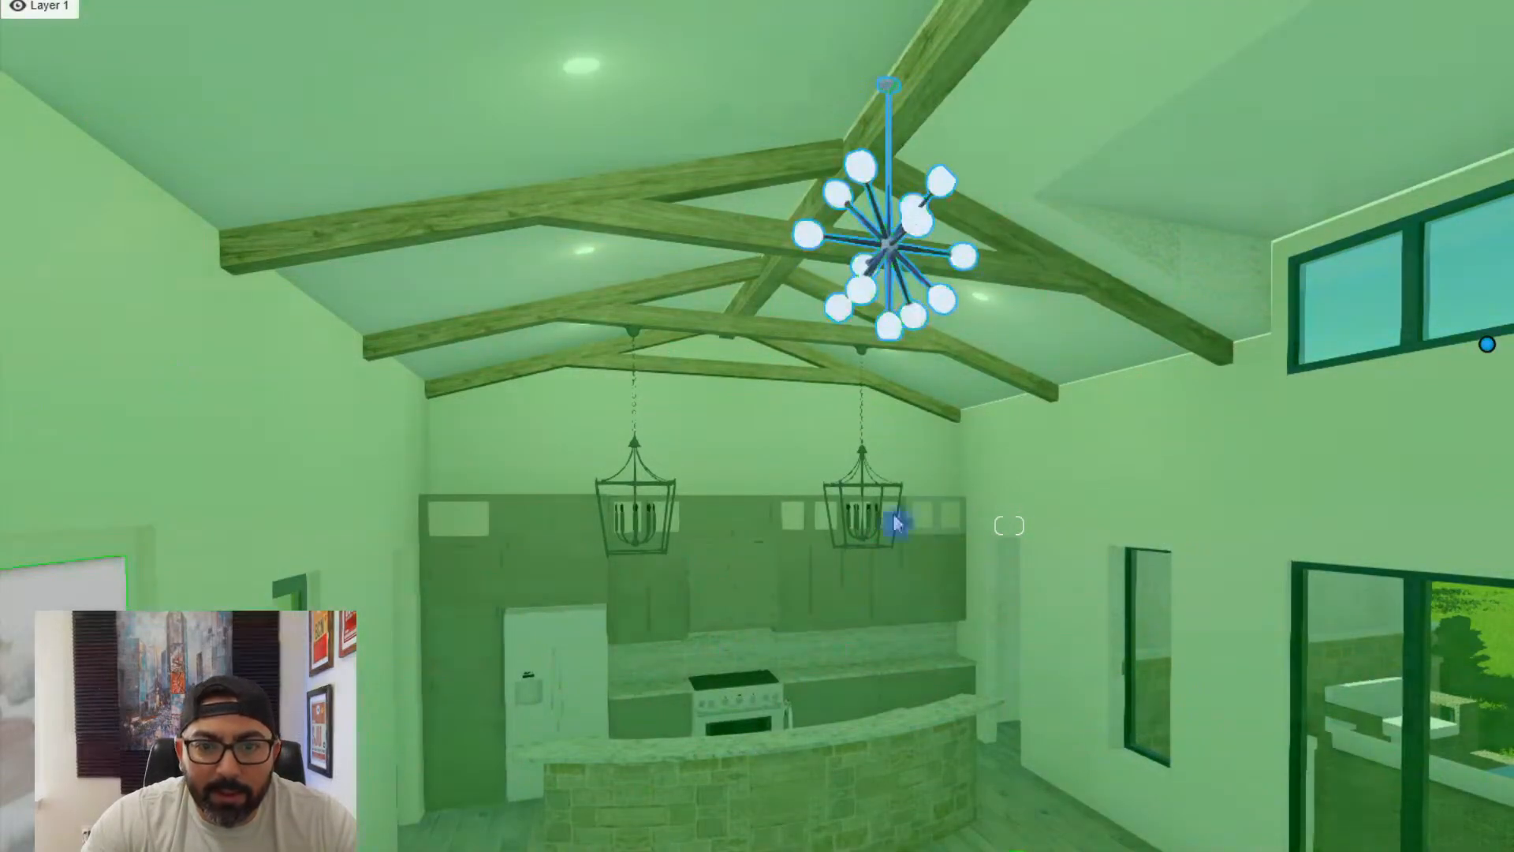
right_drag(816, 504, 861, 427)
key(s)
right_drag(891, 379, 919, 192)
key(s)
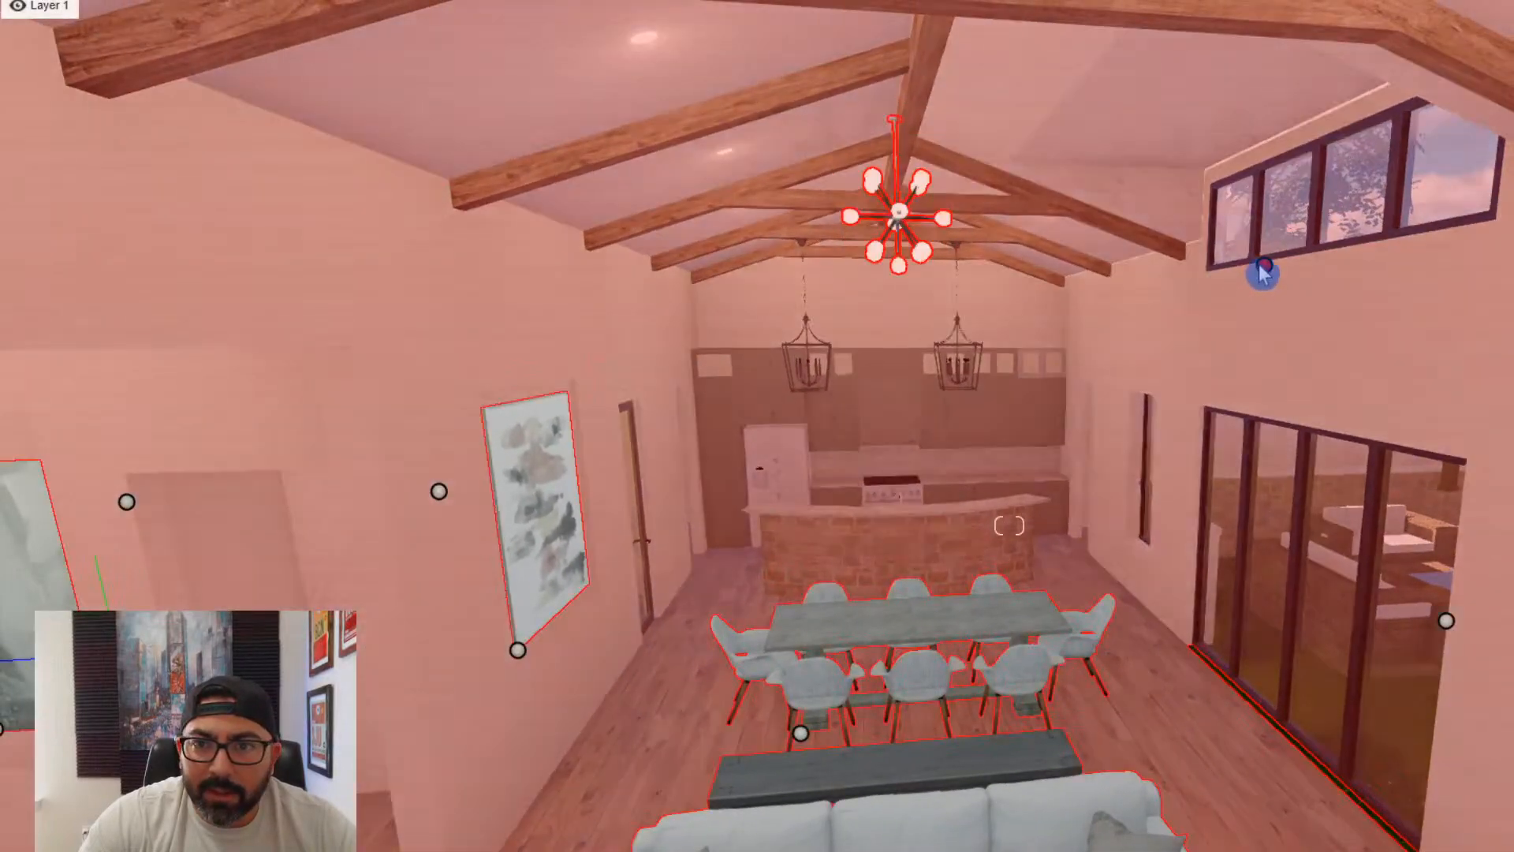
- Place the VASE5 flower vase from the Table Decor category of the imported models library on the dining table
click(1264, 269)
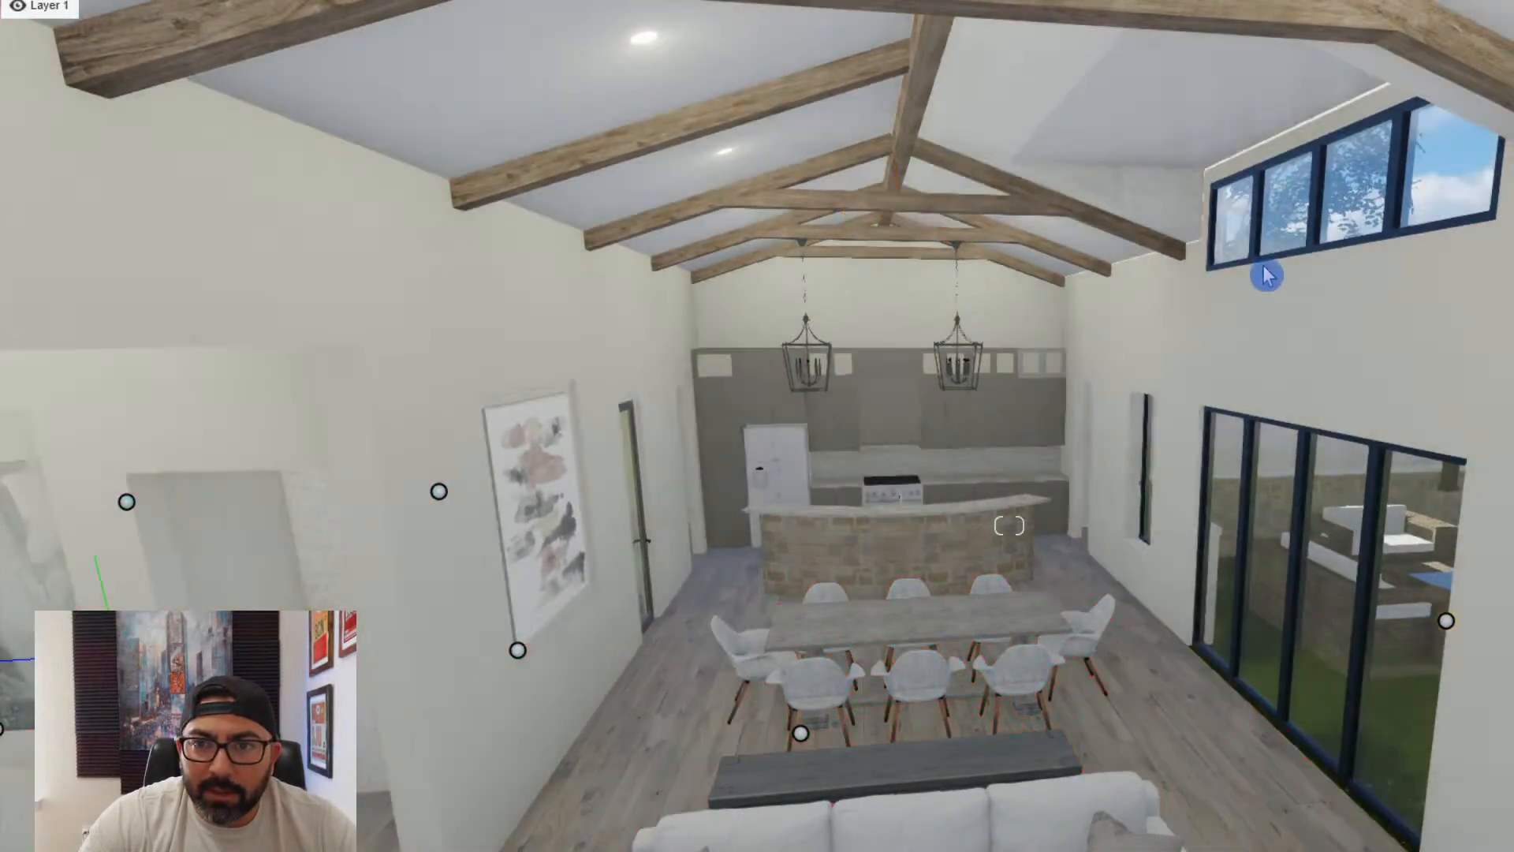
key(w)
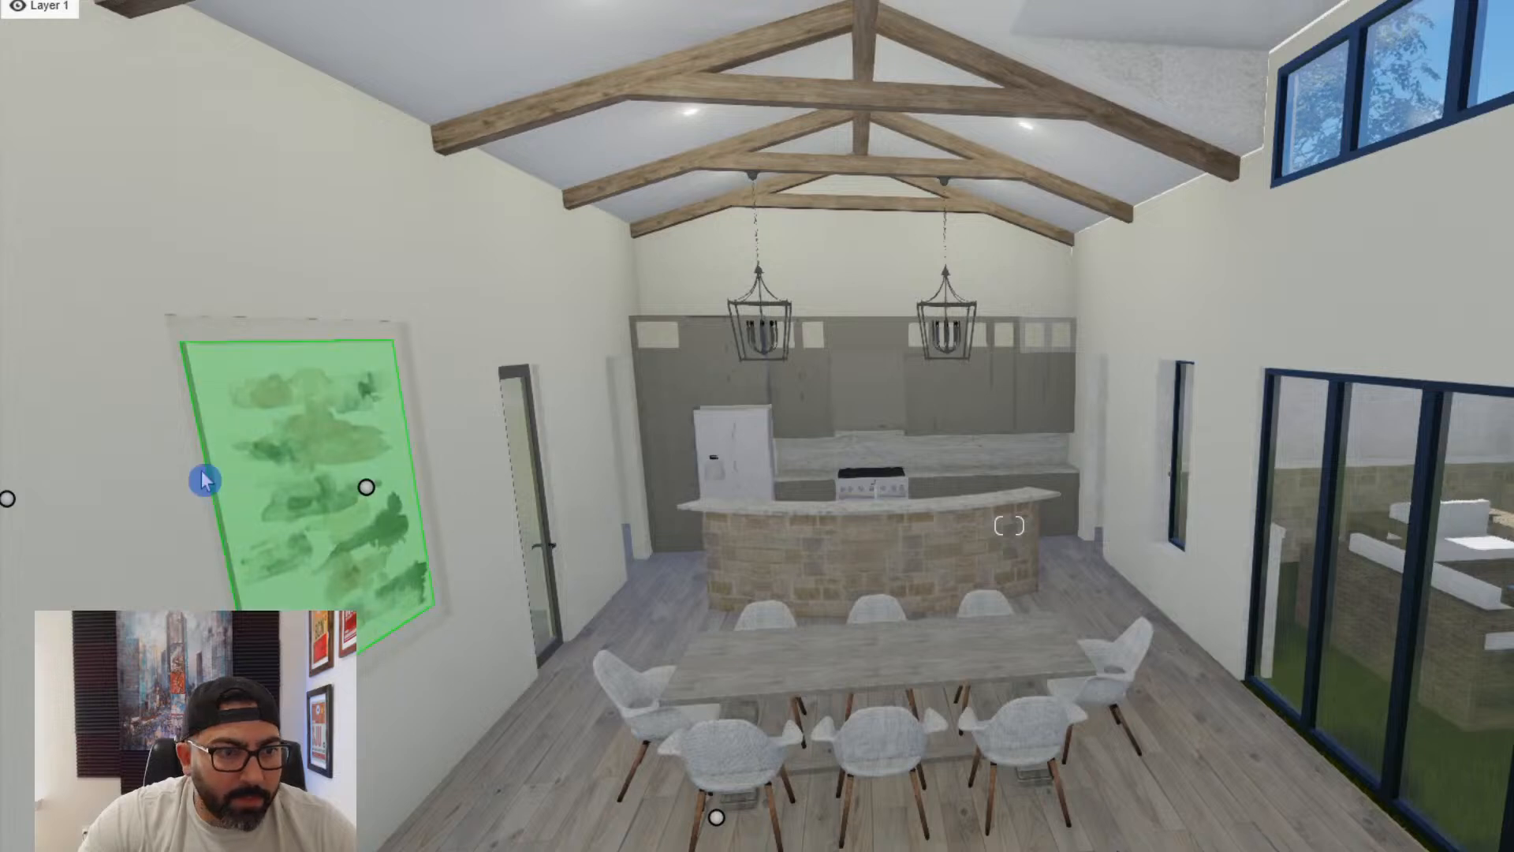
click(189, 702)
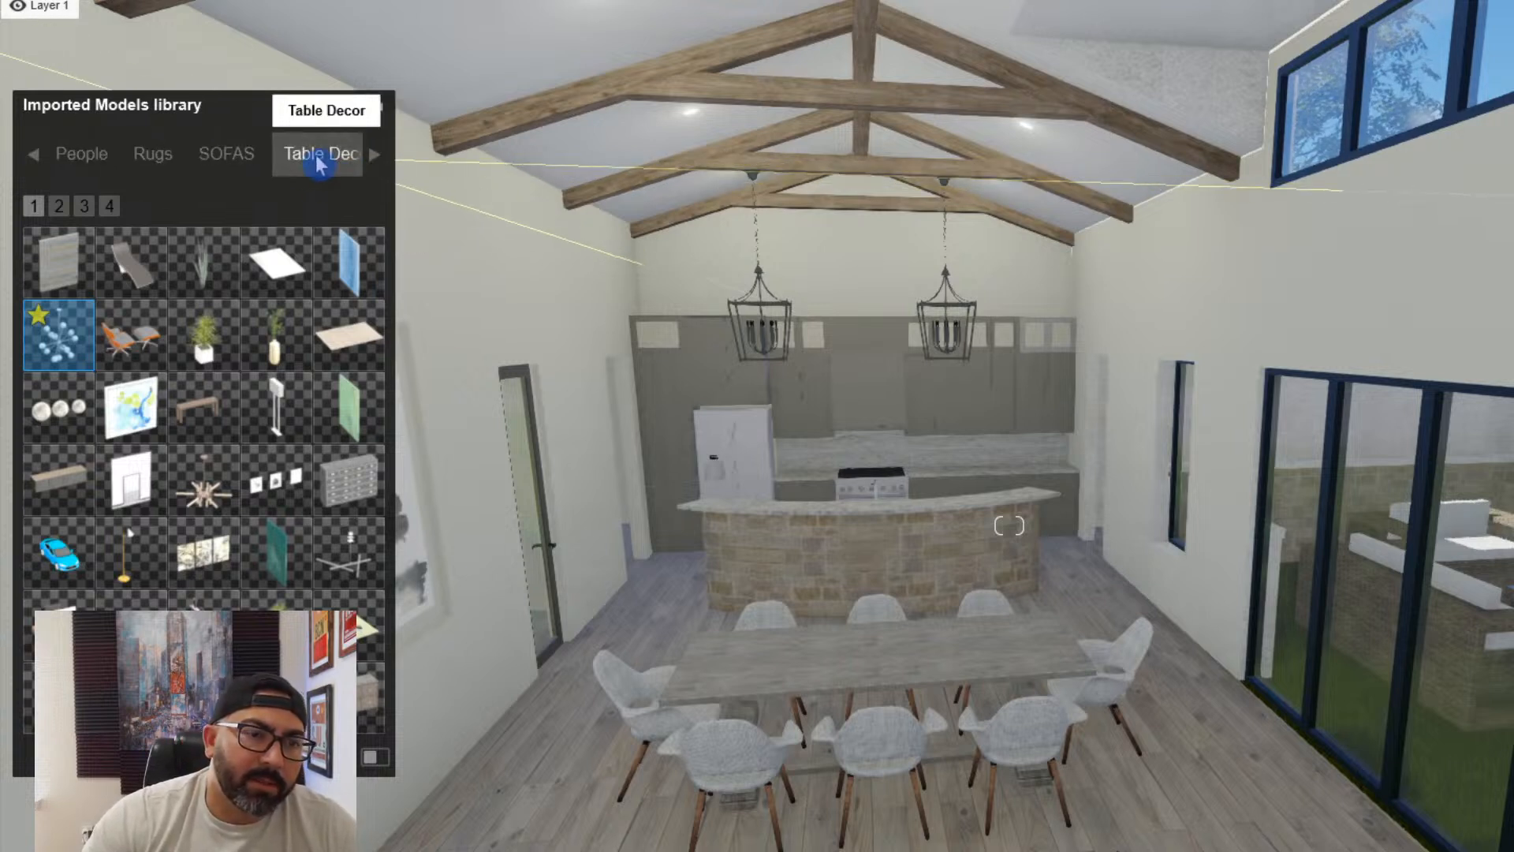
mouse_move(73, 254)
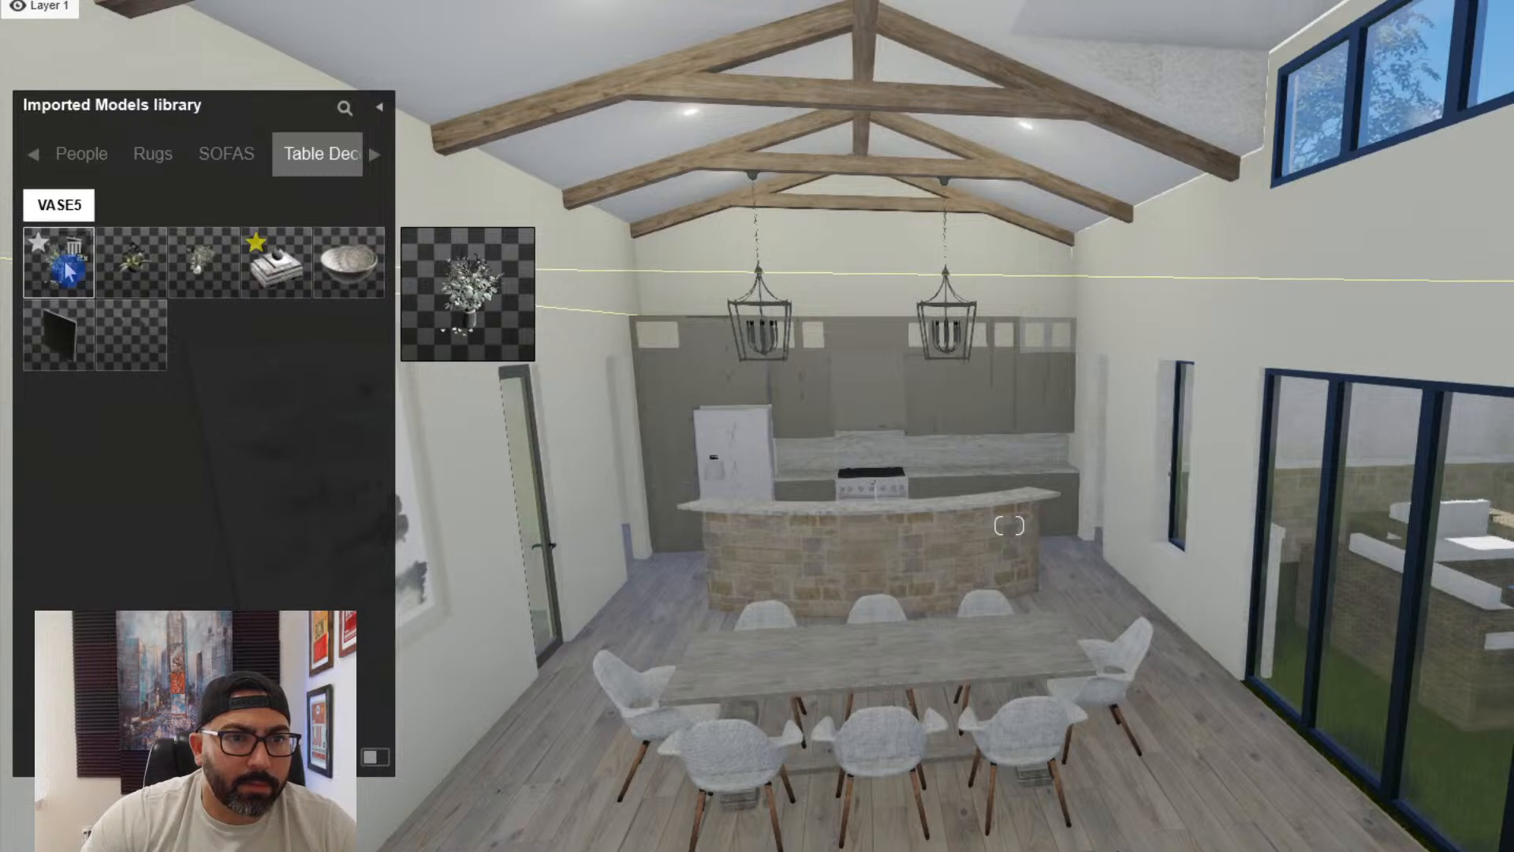
click(879, 676)
scroll(878, 676, up, 5)
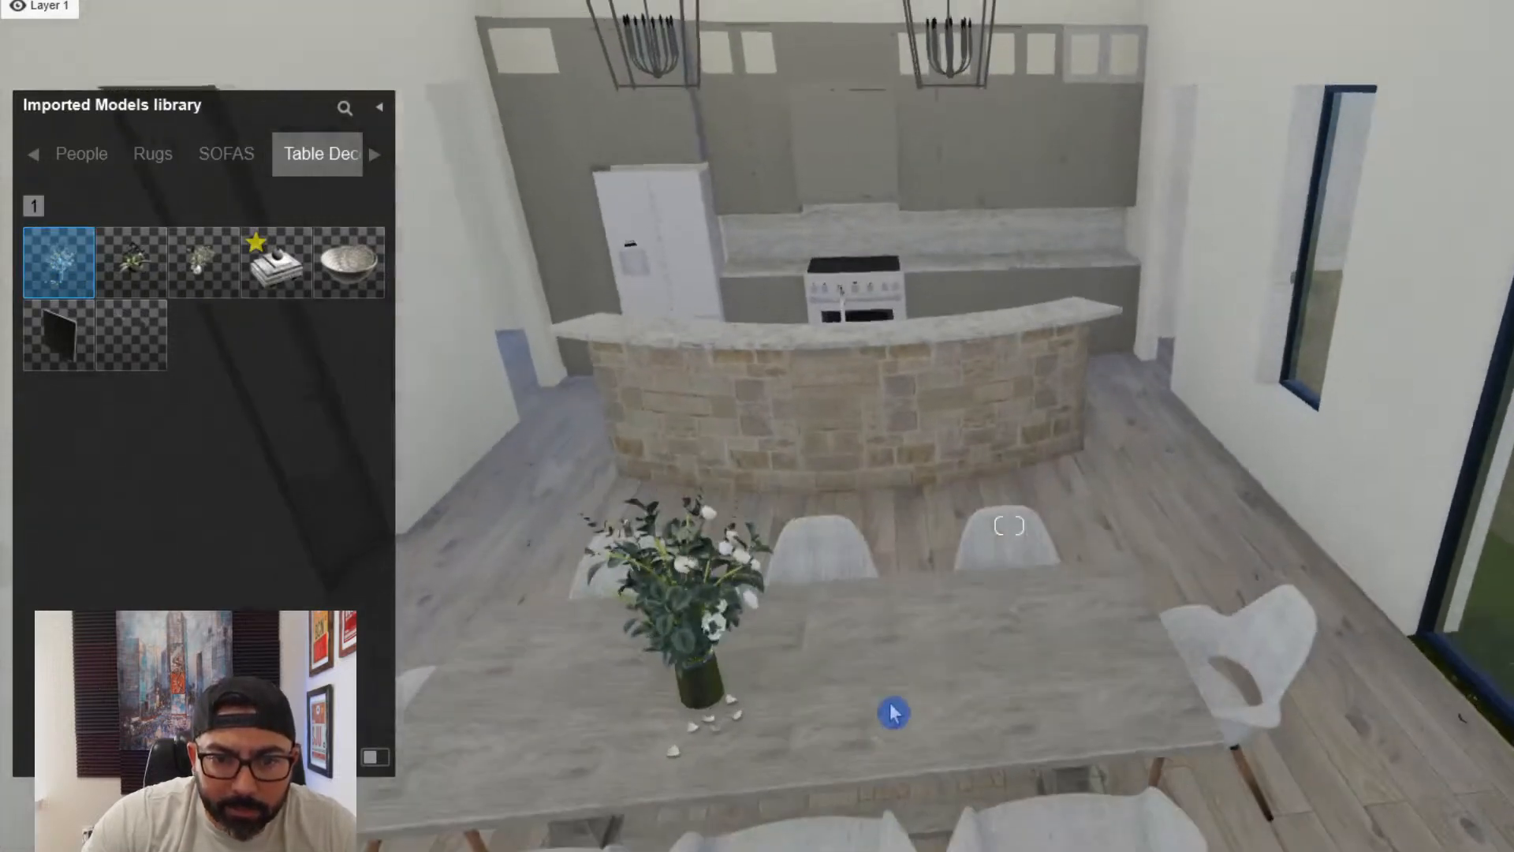
- Position the flower vase at the middle of the dining table and finish placing vases
drag(907, 726, 891, 765)
key(a)
right_drag(912, 720, 1017, 700)
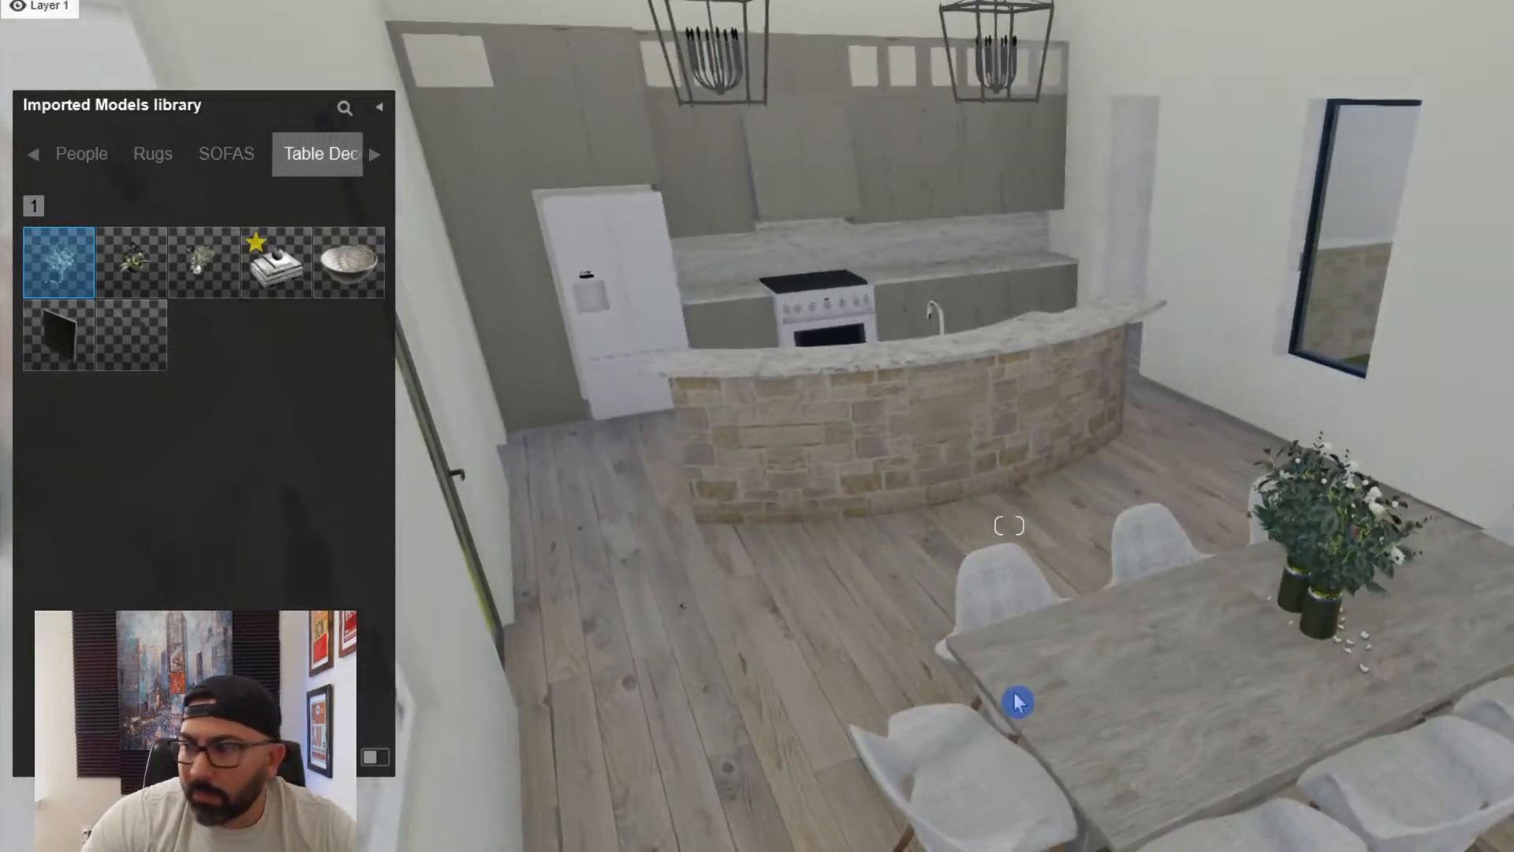
key(d)
right_drag(1009, 525, 1009, 525)
key(Escape)
key(s)
key(d)
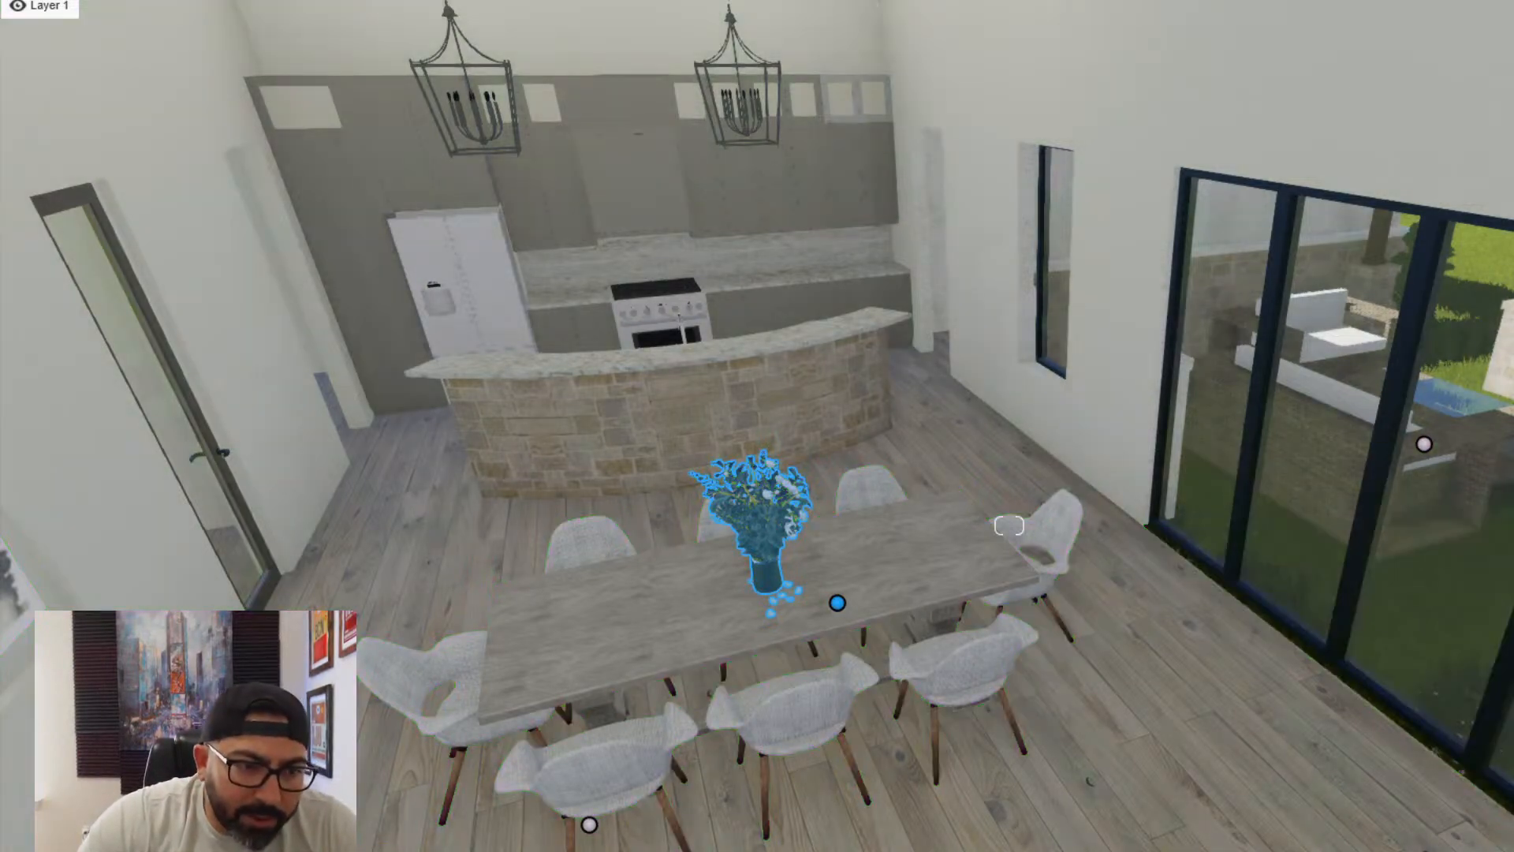
- Place the grey herringbone rug from the Rugs category of the imported models library beneath the dining table
click(103, 836)
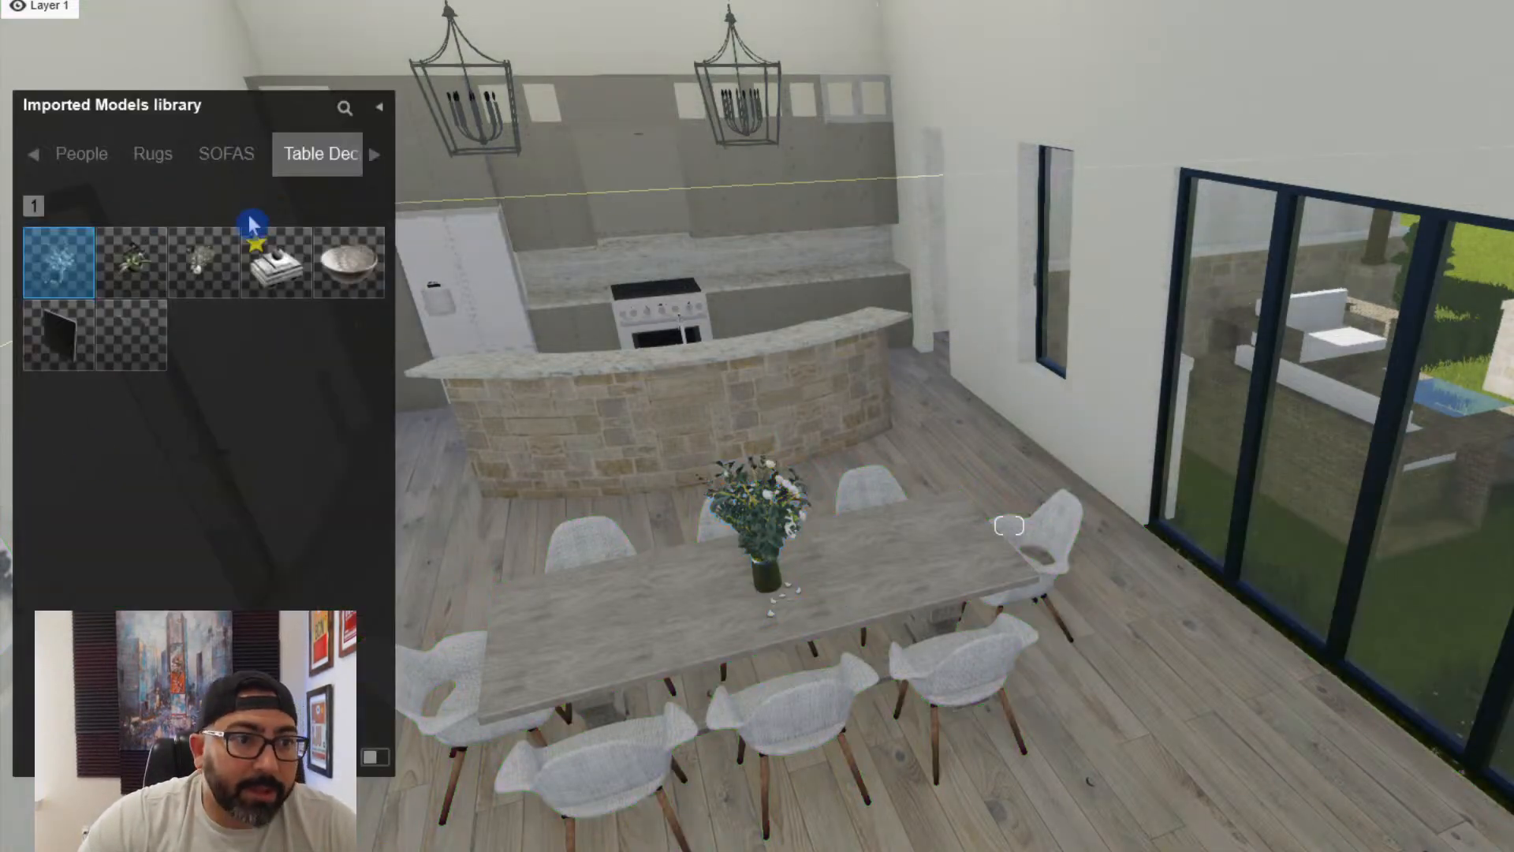
click(154, 155)
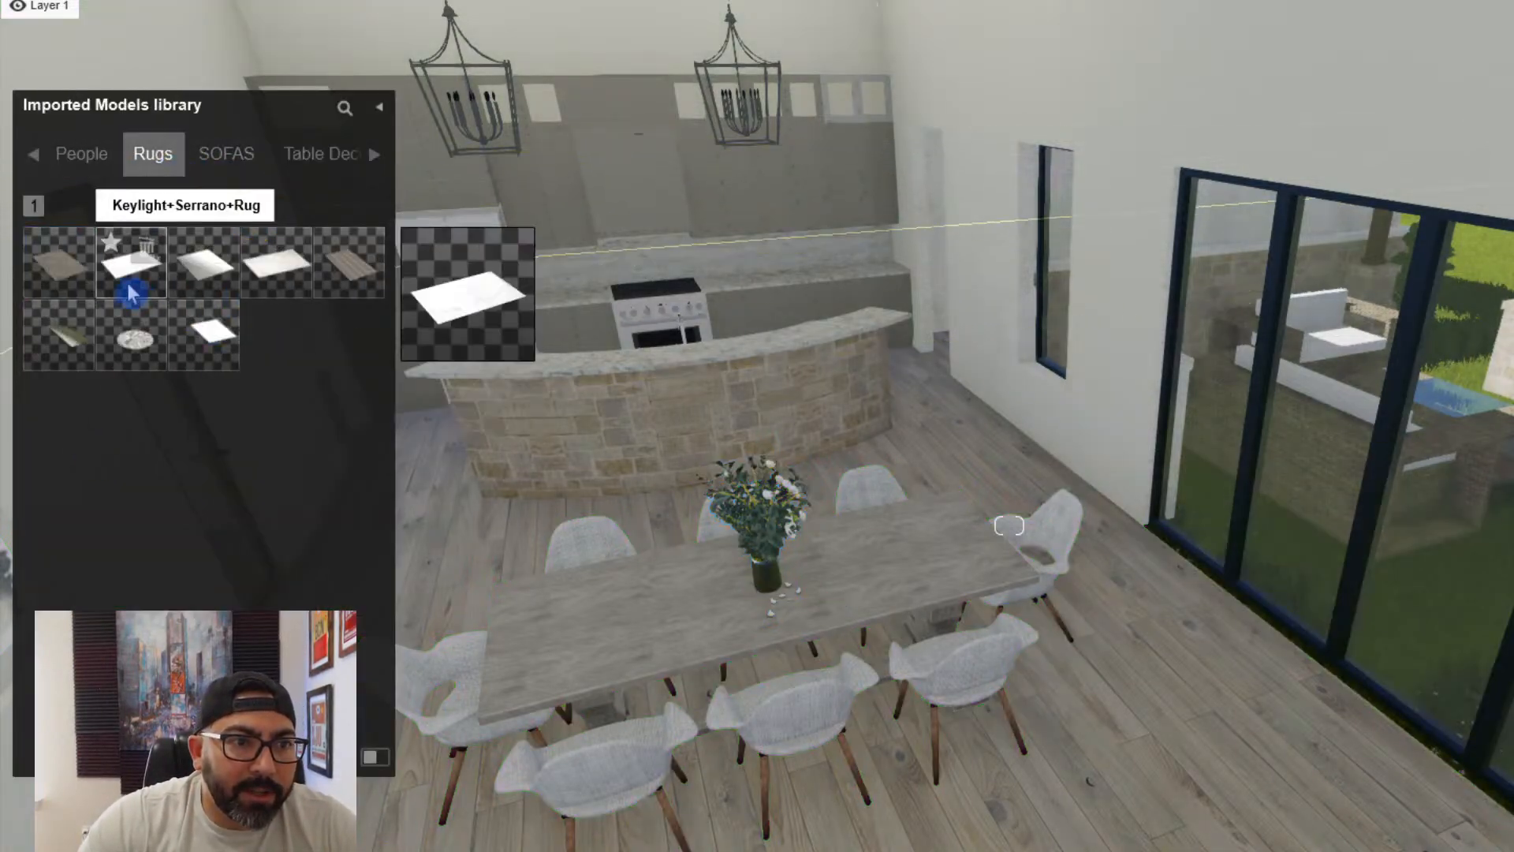
click(210, 355)
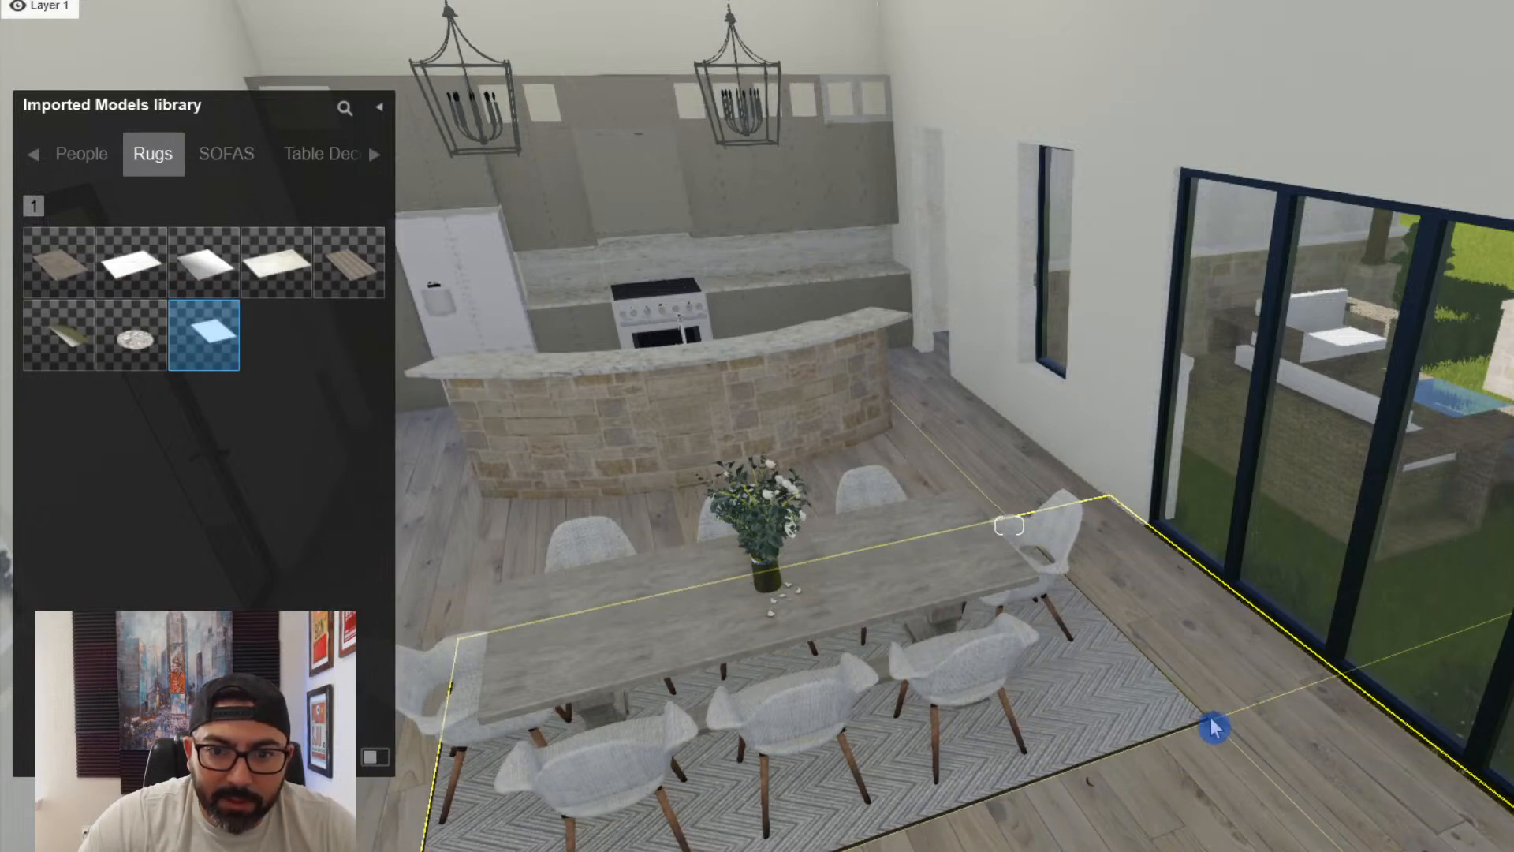
right_drag(1214, 727, 1010, 676)
- Shift the herringbone rug sideways so it sits centred under the dining table and its two rows of chairs
click(525, 850)
key(s)
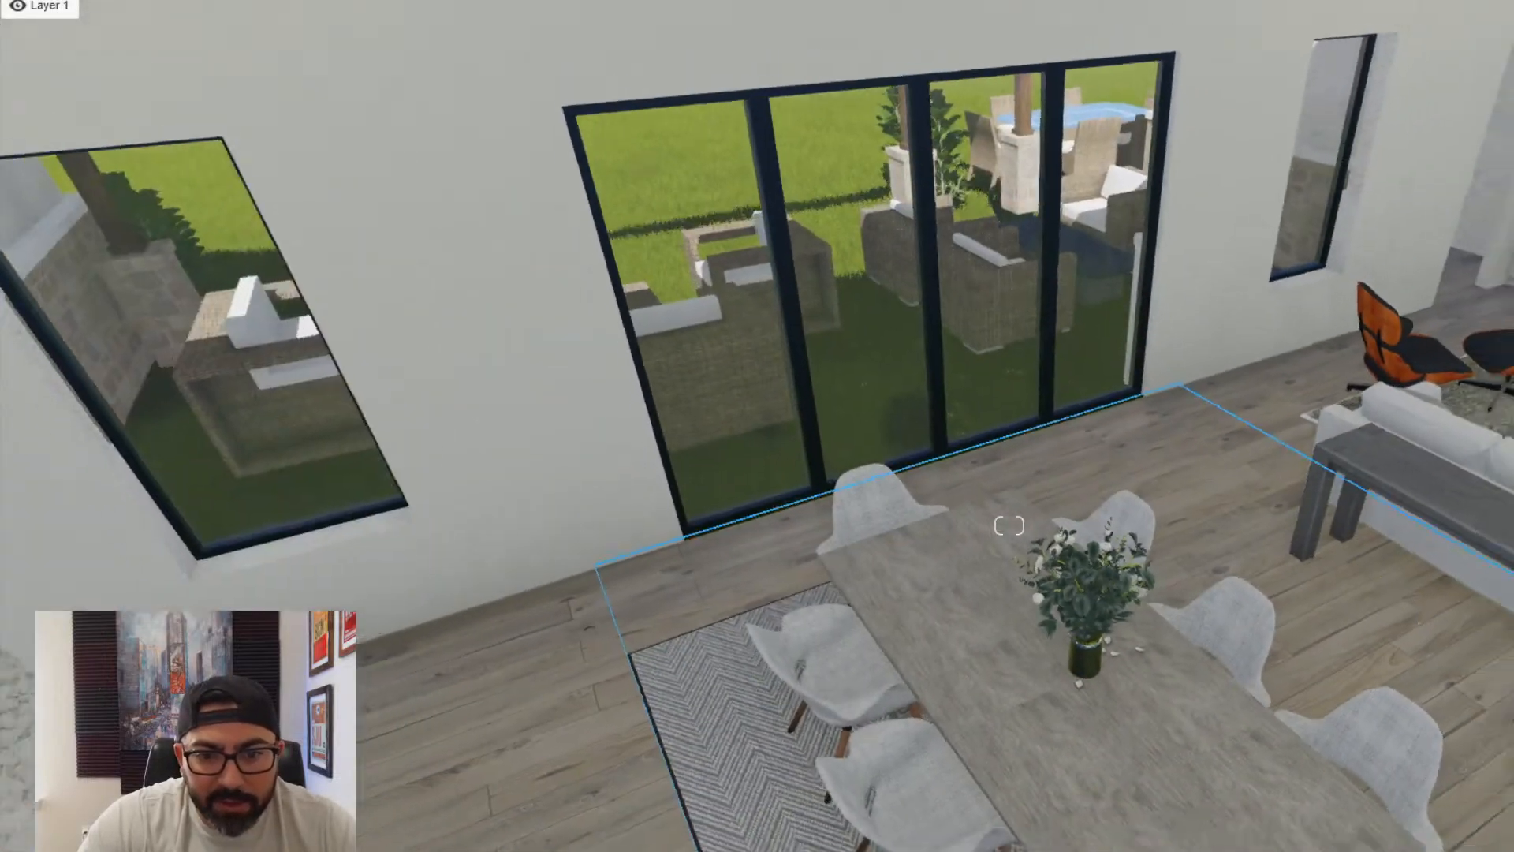
key(w)
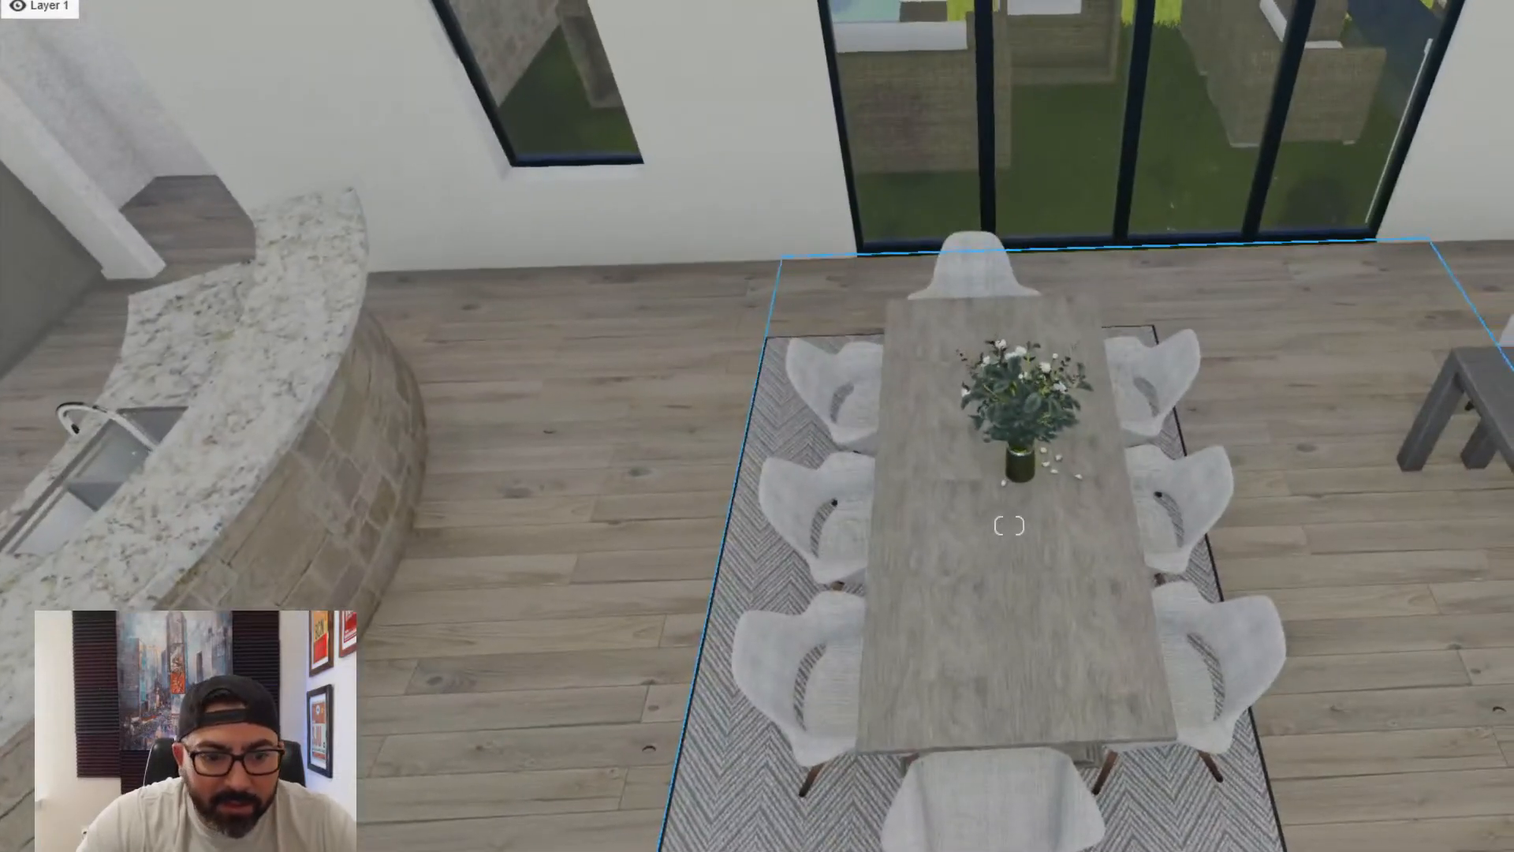
click(1161, 322)
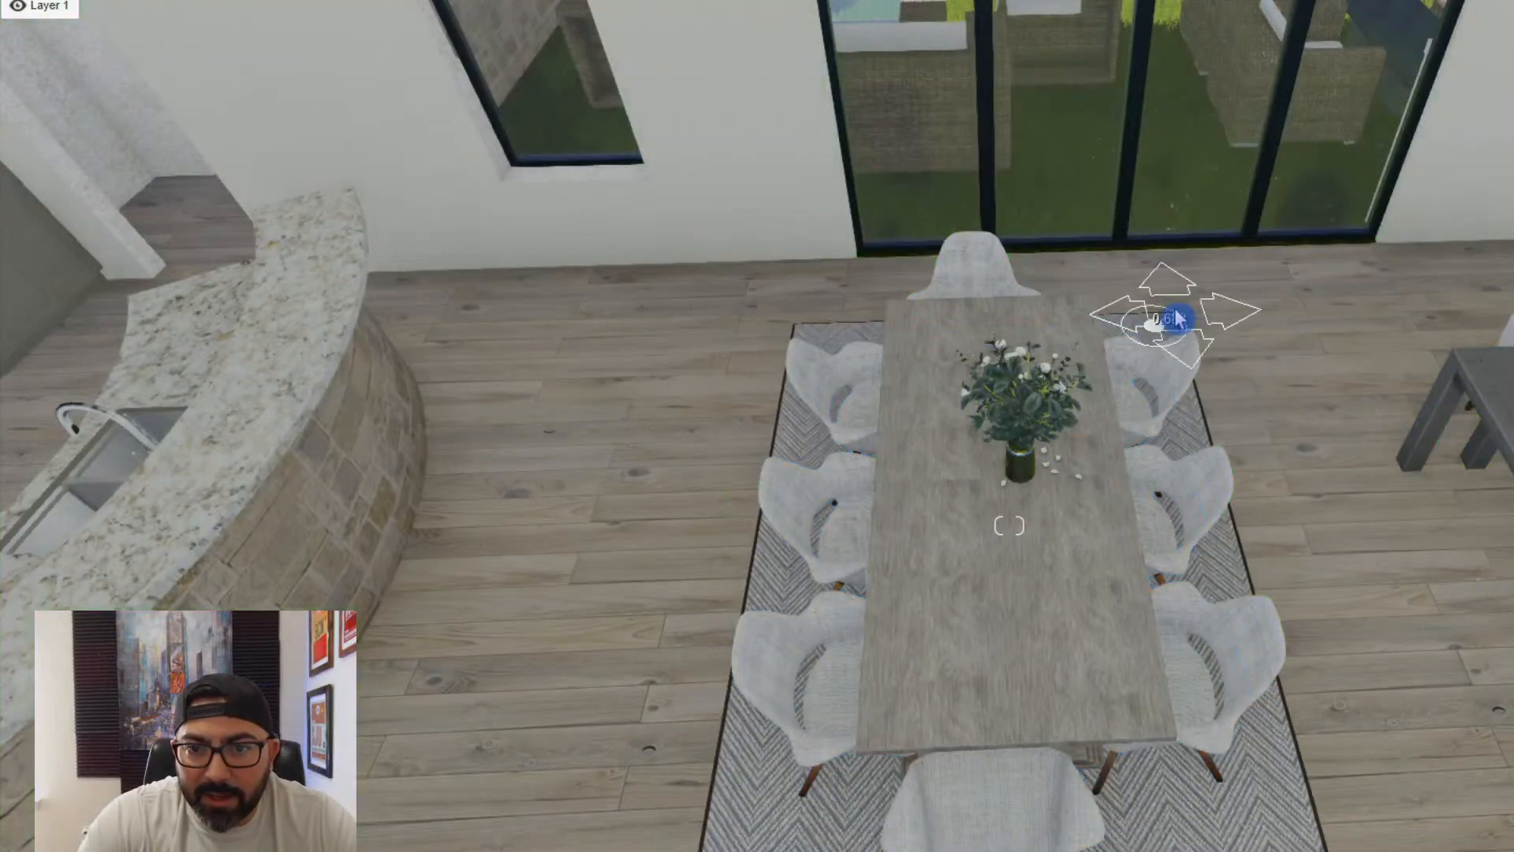
drag(1178, 313, 1178, 314)
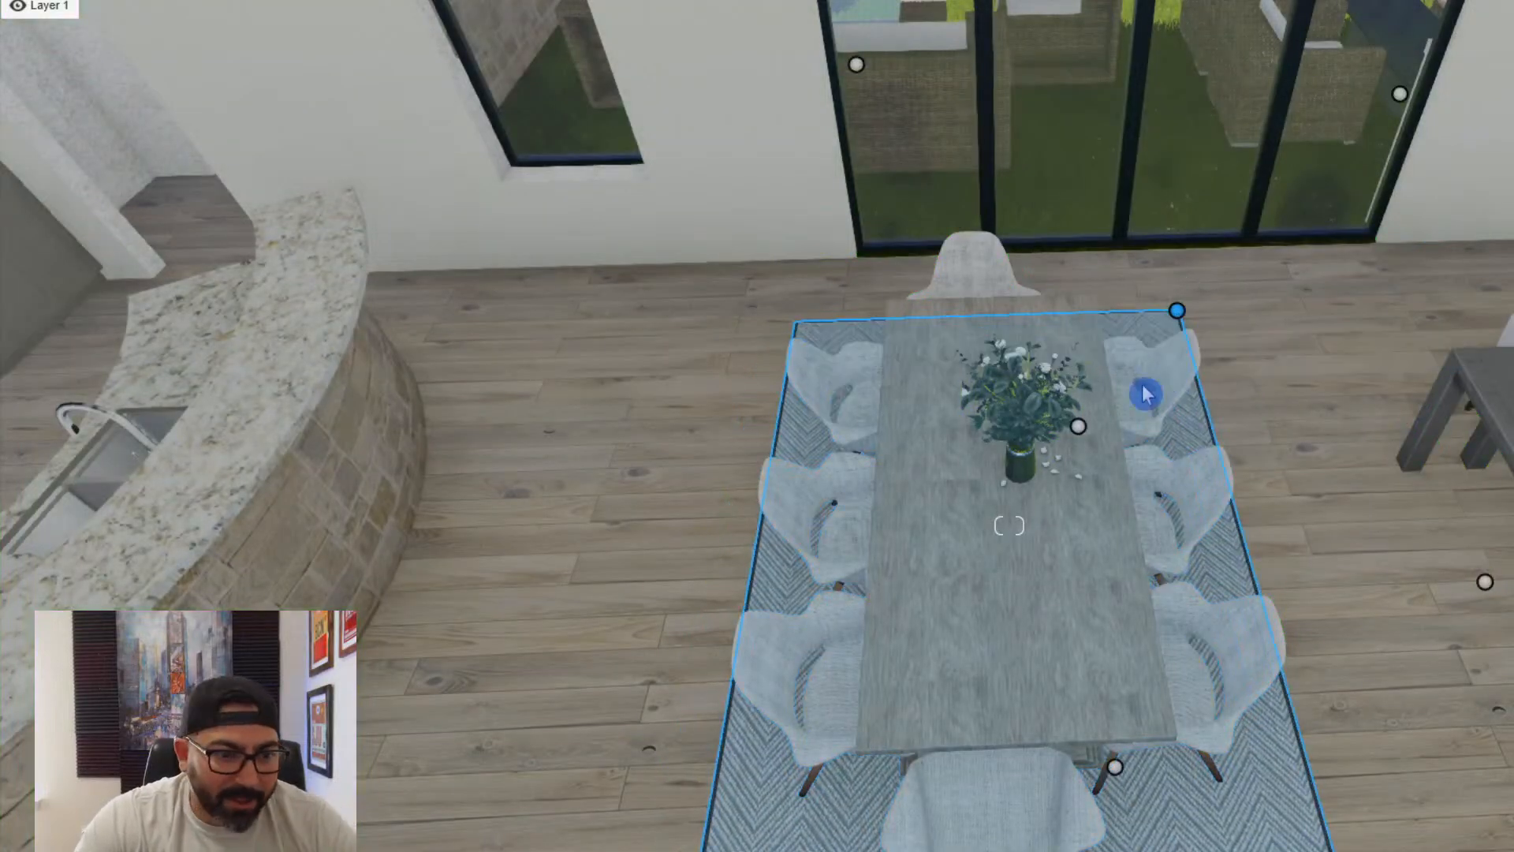
- Place the 81833+Bar+Stool+Monaco+Schoko model from the Bar stools category near one end of the curved kitchen island
right_drag(1148, 392, 902, 663)
key(d)
key(w)
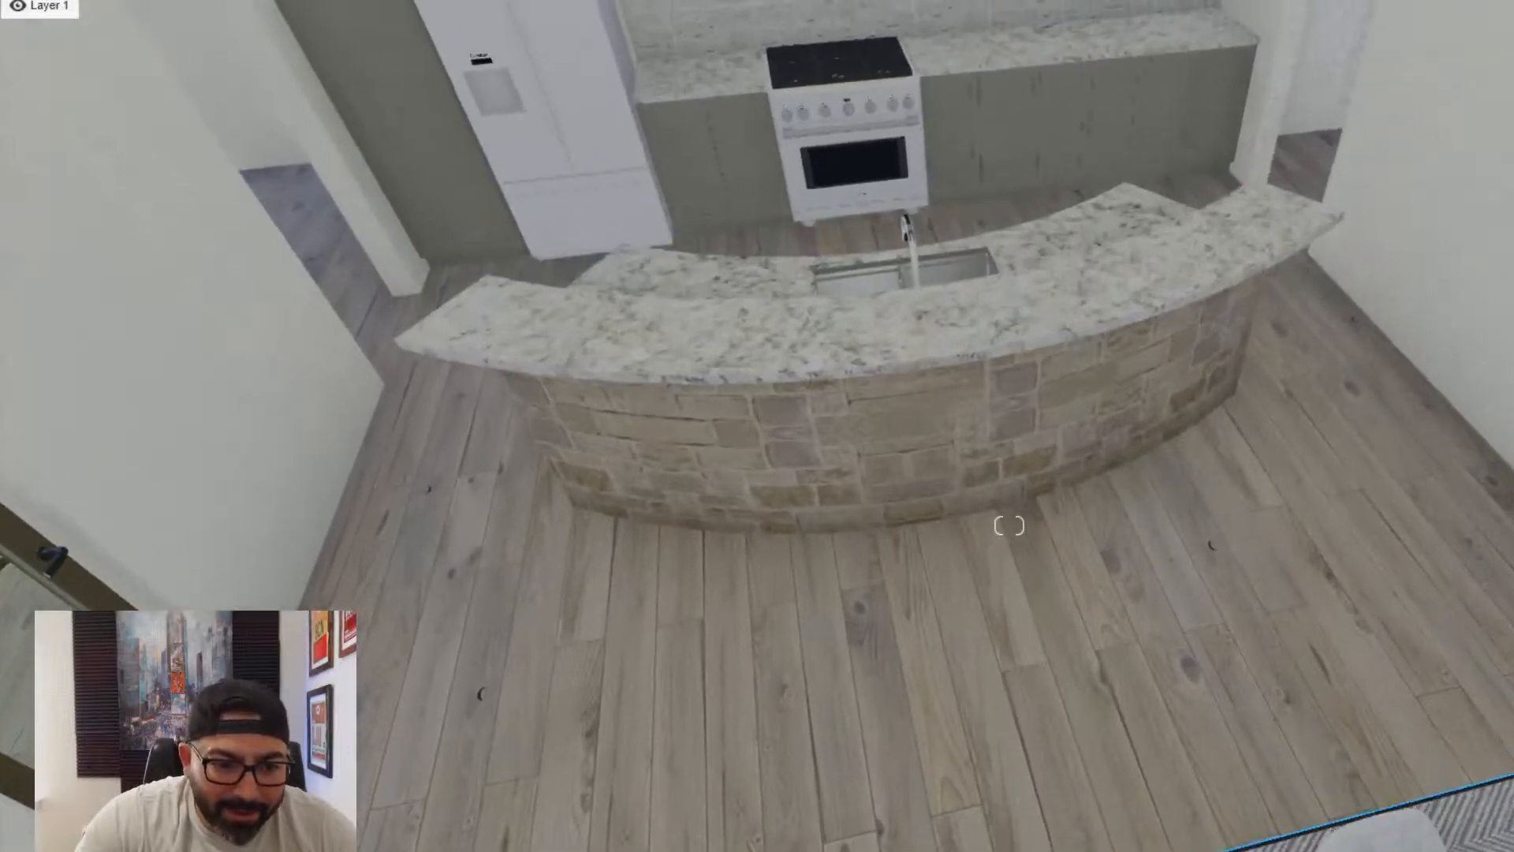
click(906, 849)
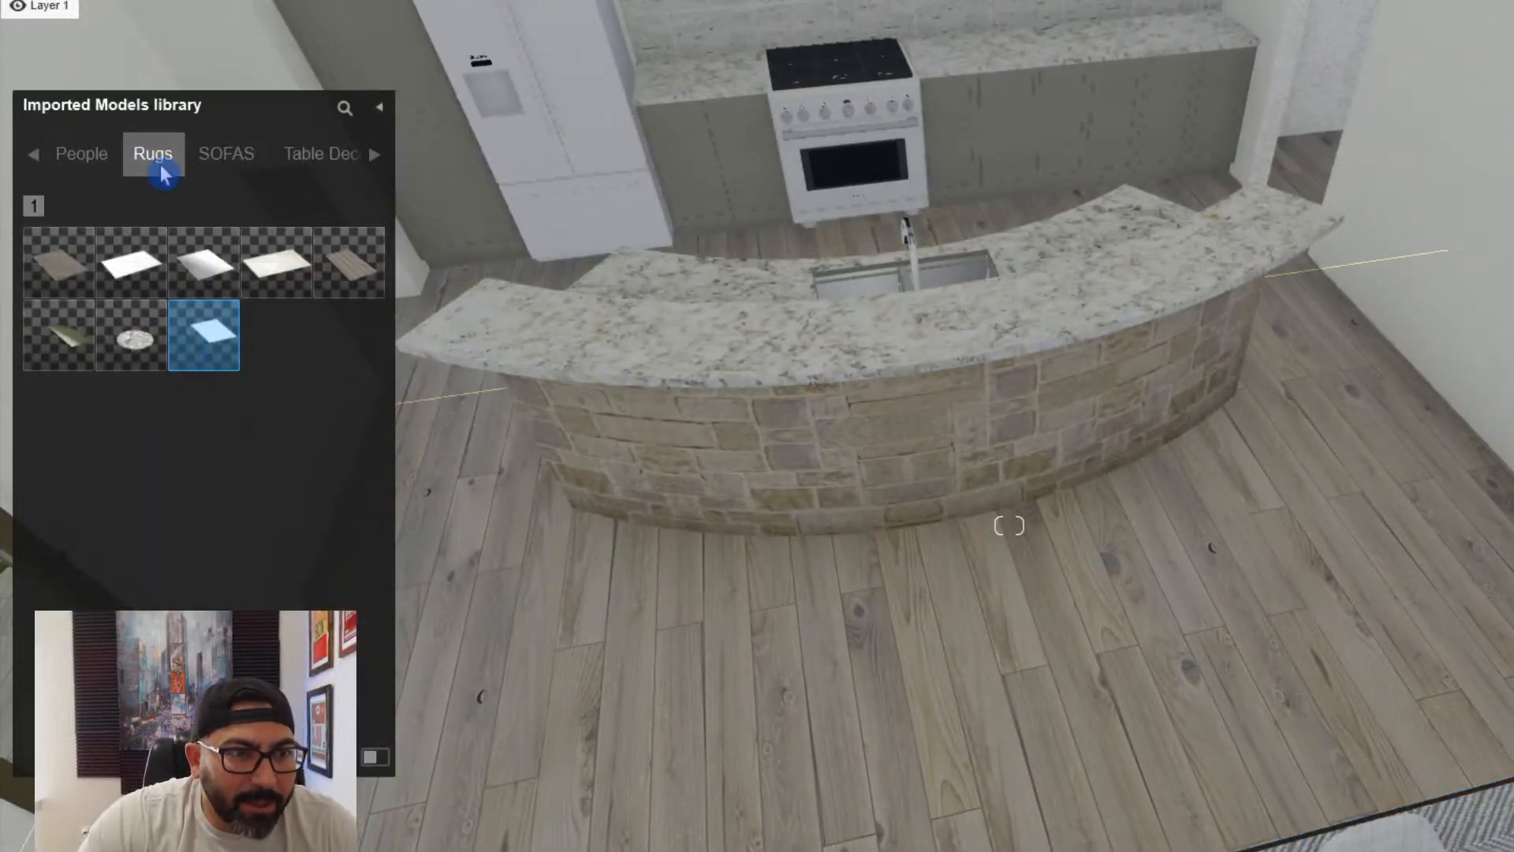
click(41, 159)
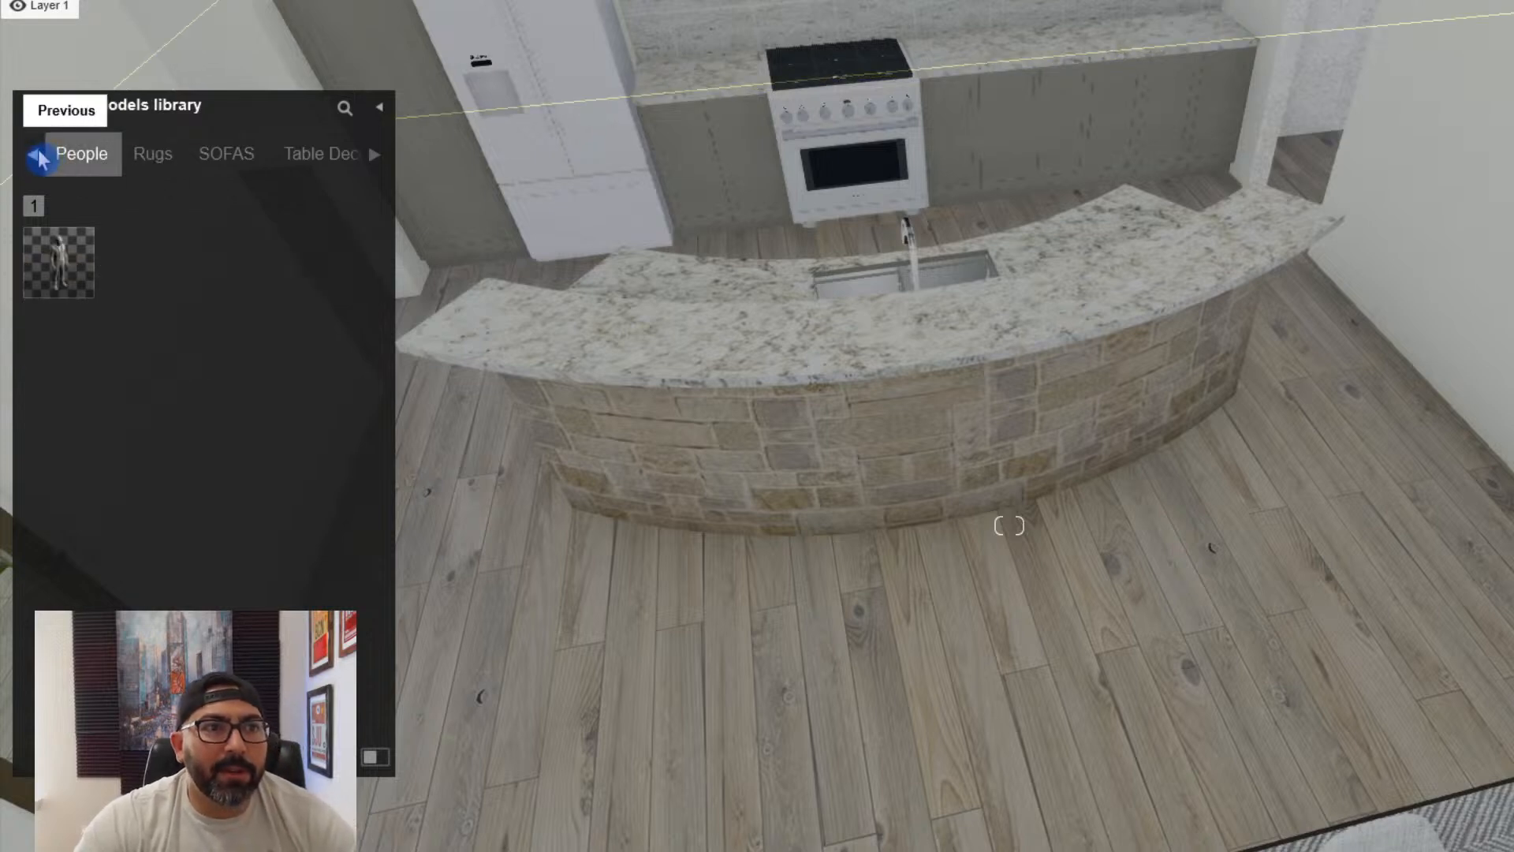
click(41, 159)
click(41, 159)
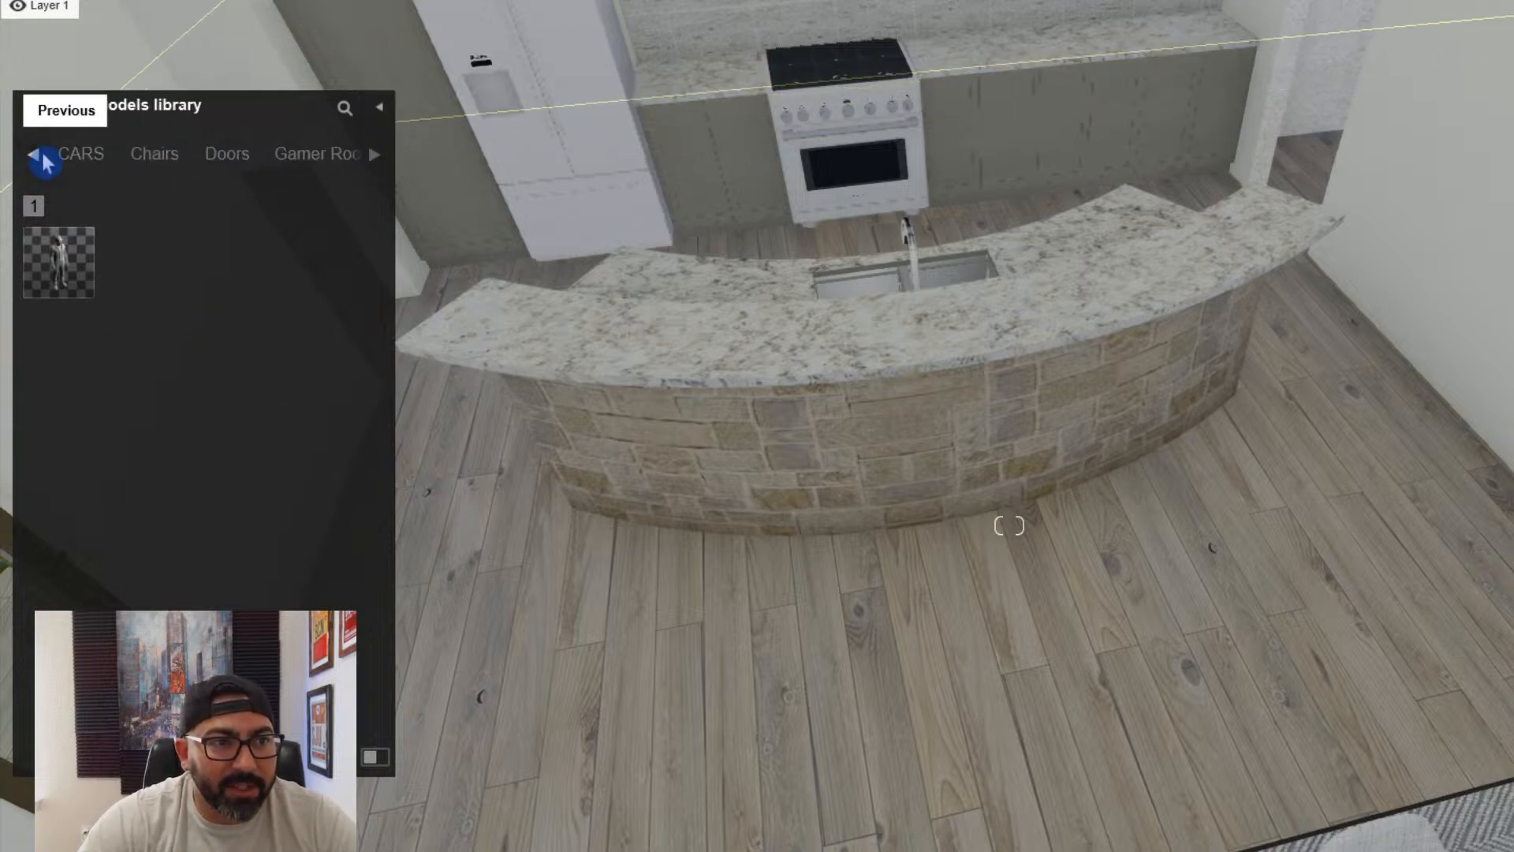
mouse_move(136, 276)
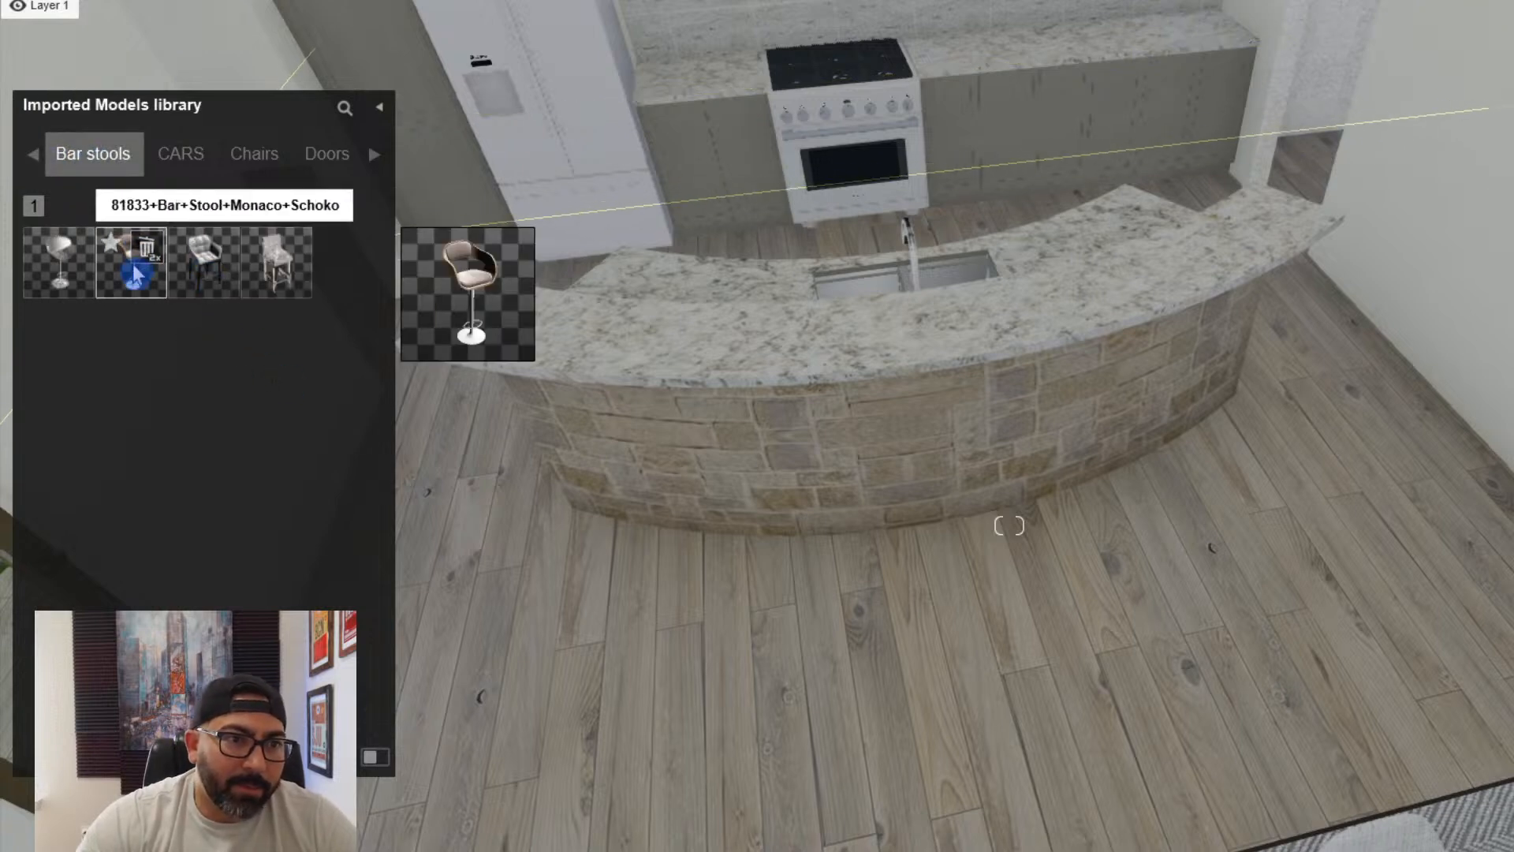
click(136, 287)
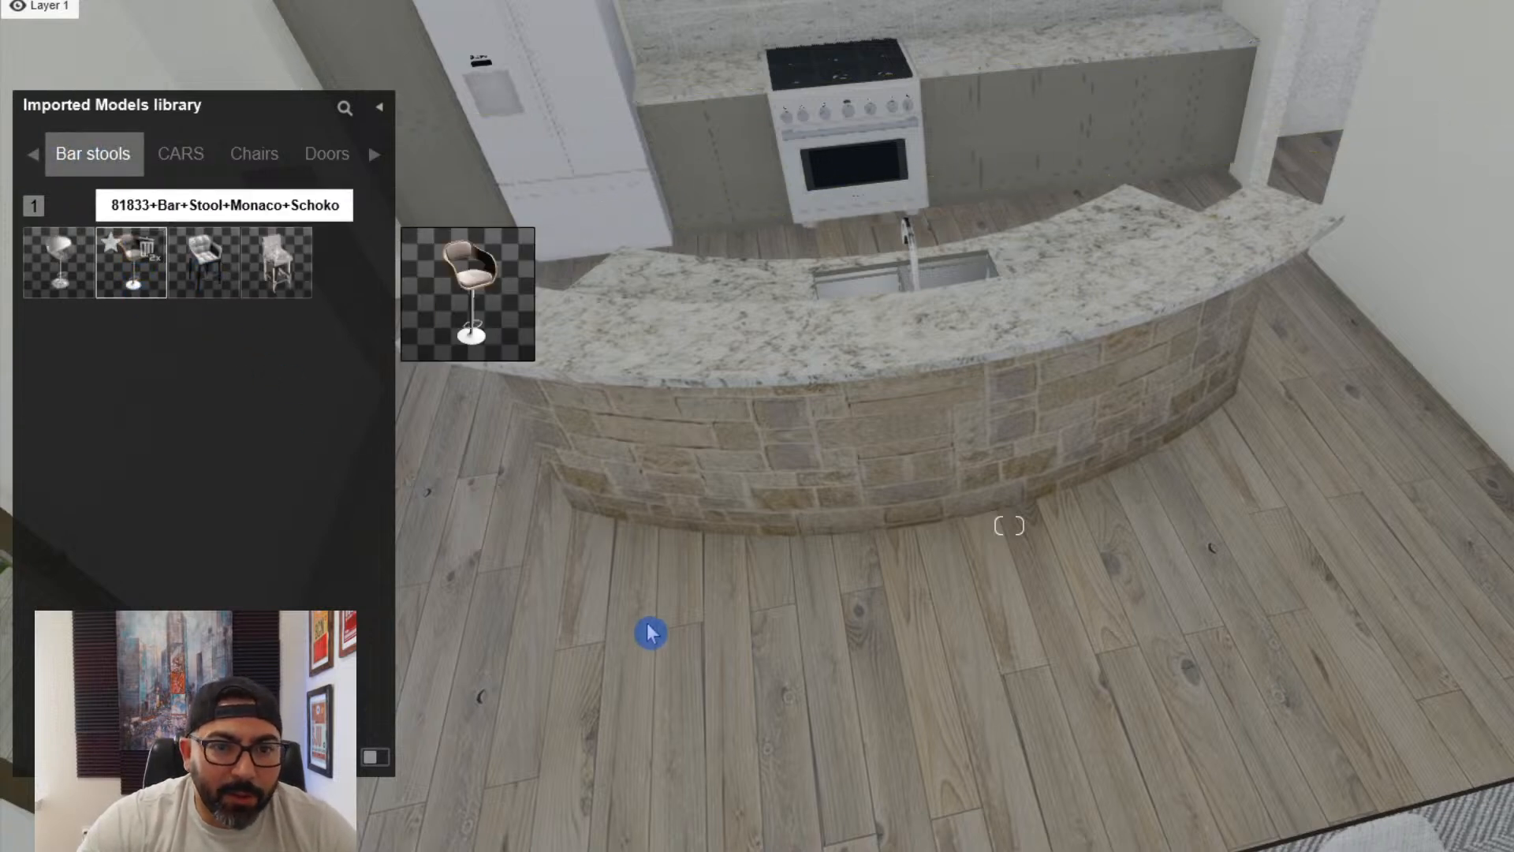
click(631, 627)
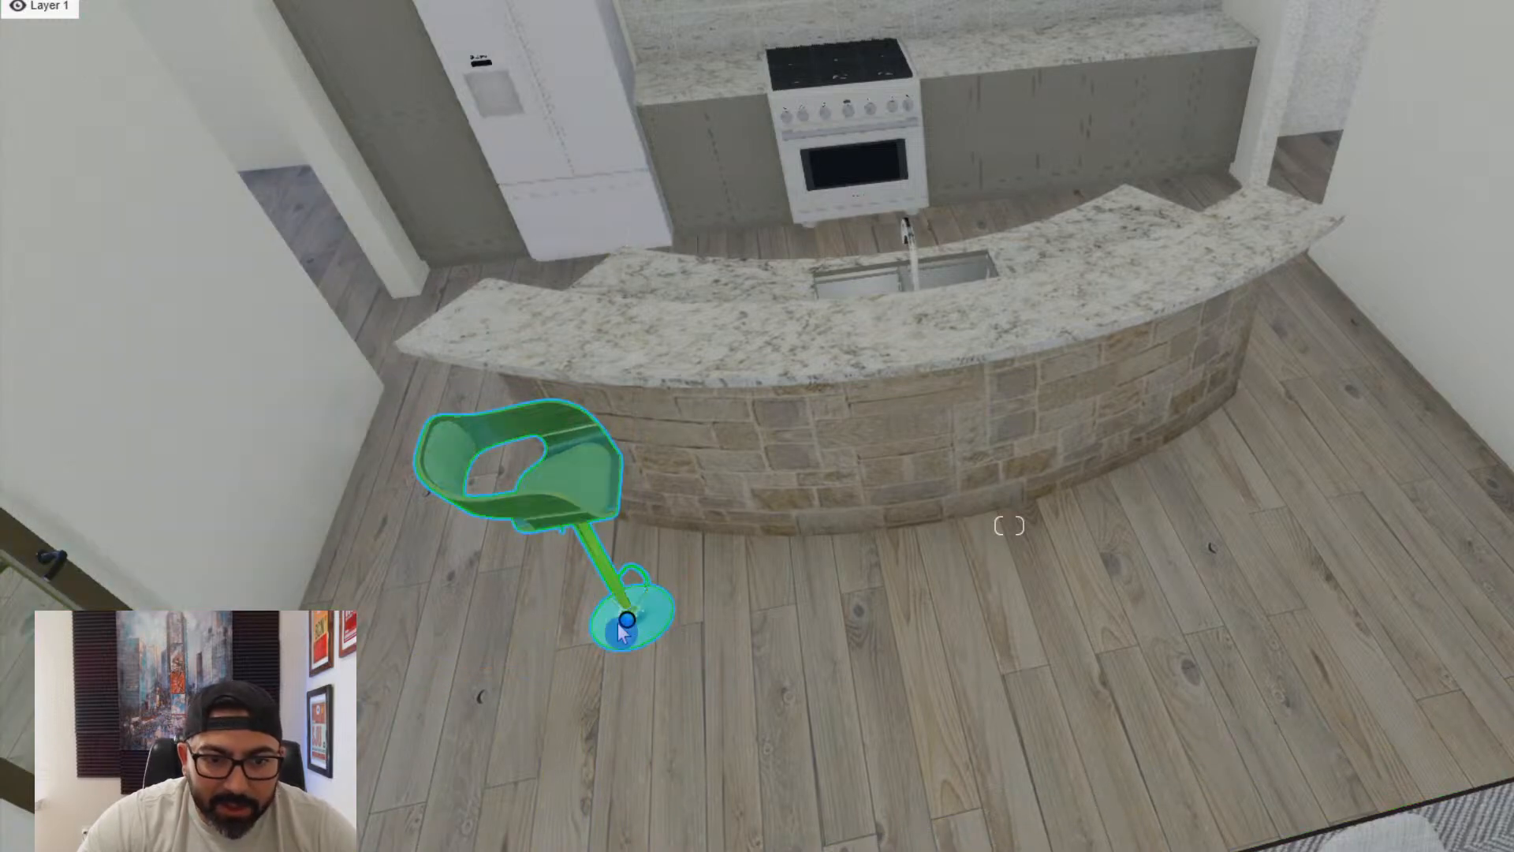
- Copy the bar stool along the front of the curved island to form a row of four
click(627, 623)
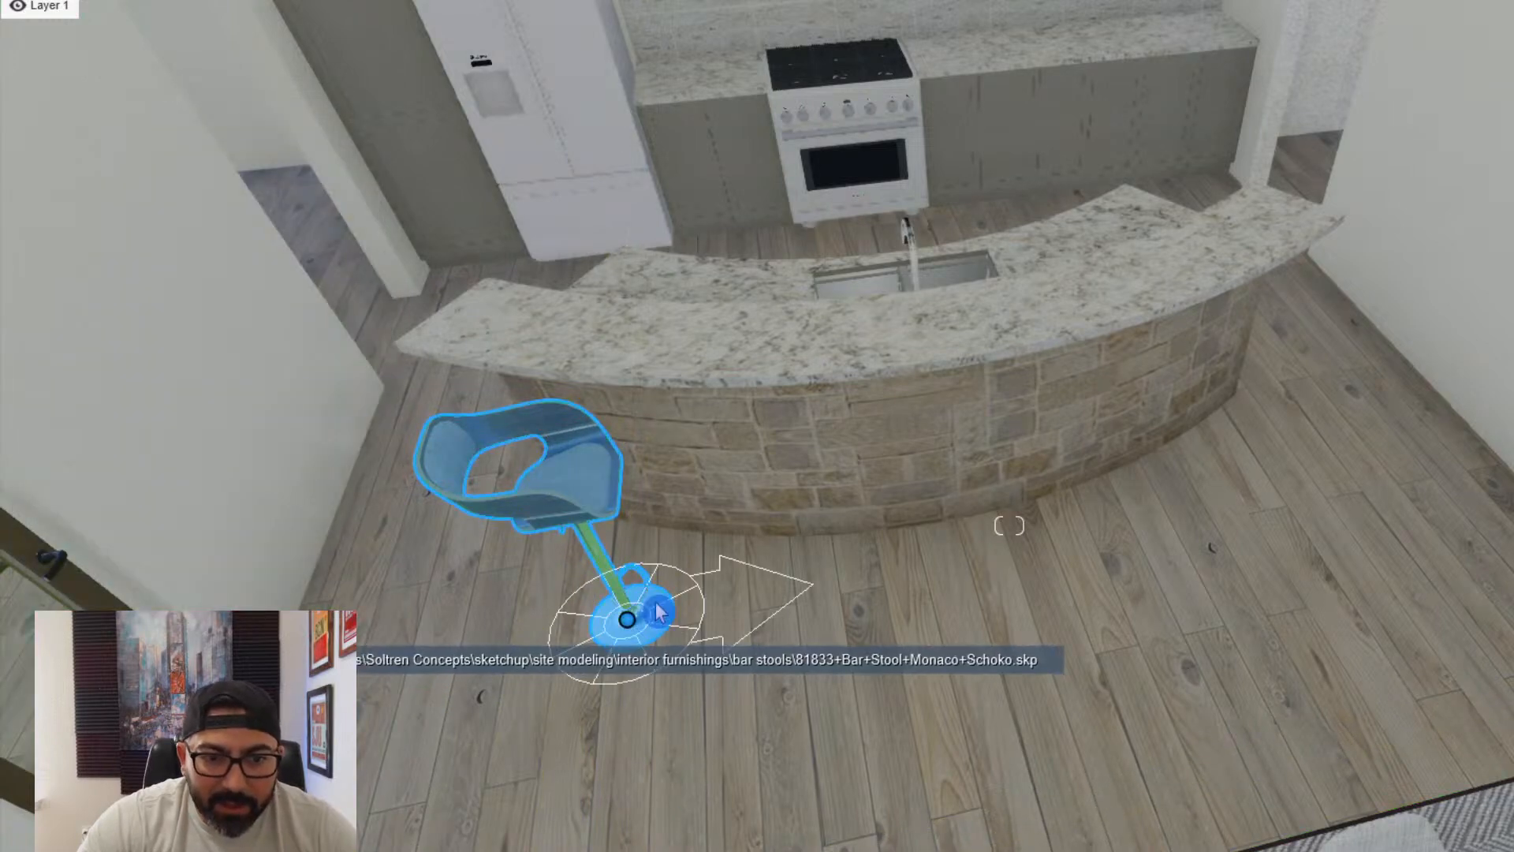
right_drag(684, 528, 627, 513)
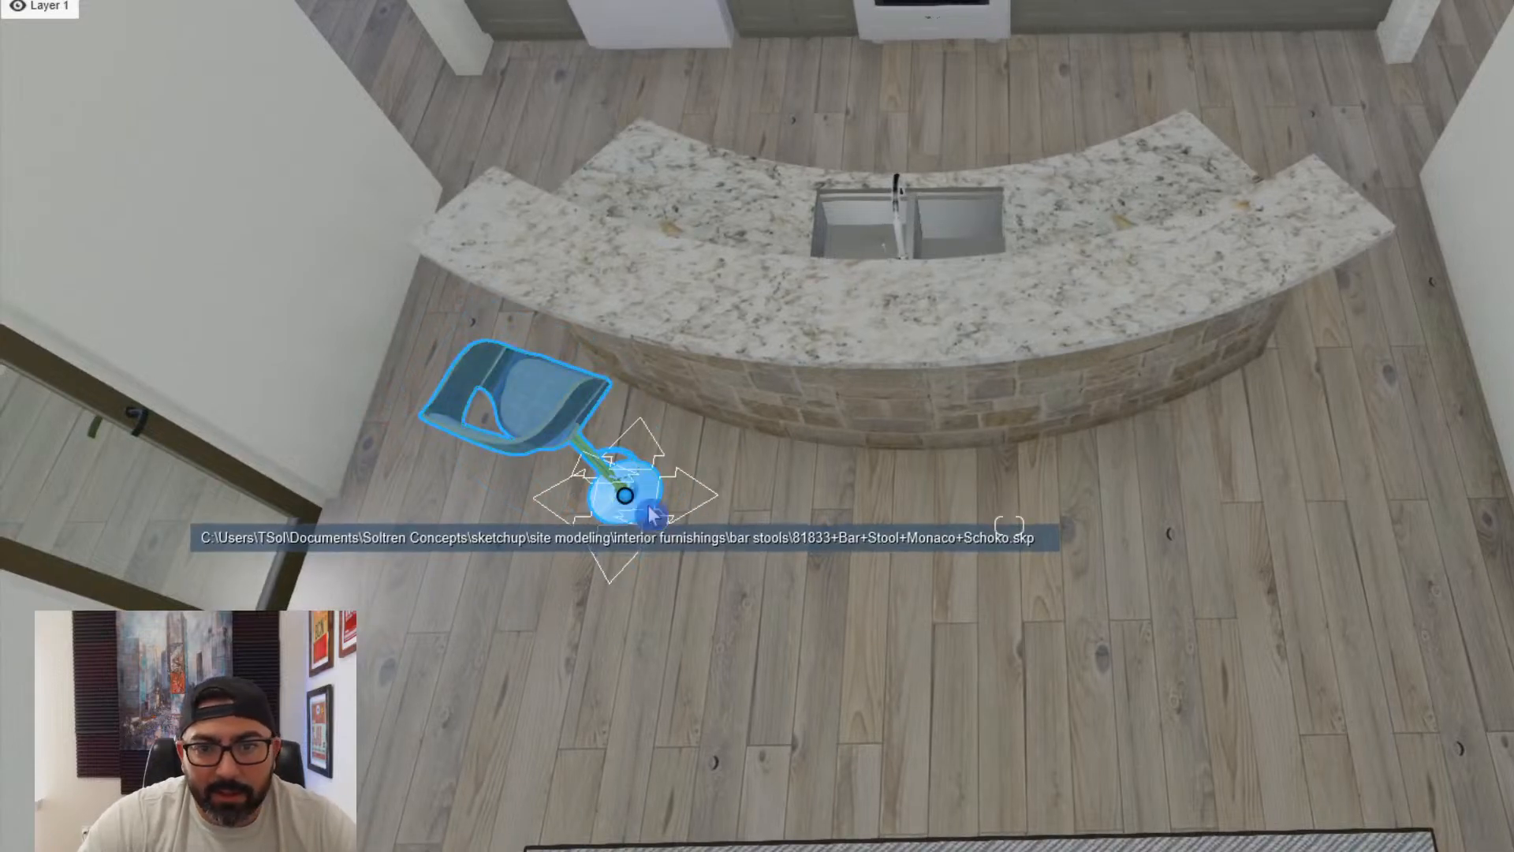
drag(623, 499, 812, 536)
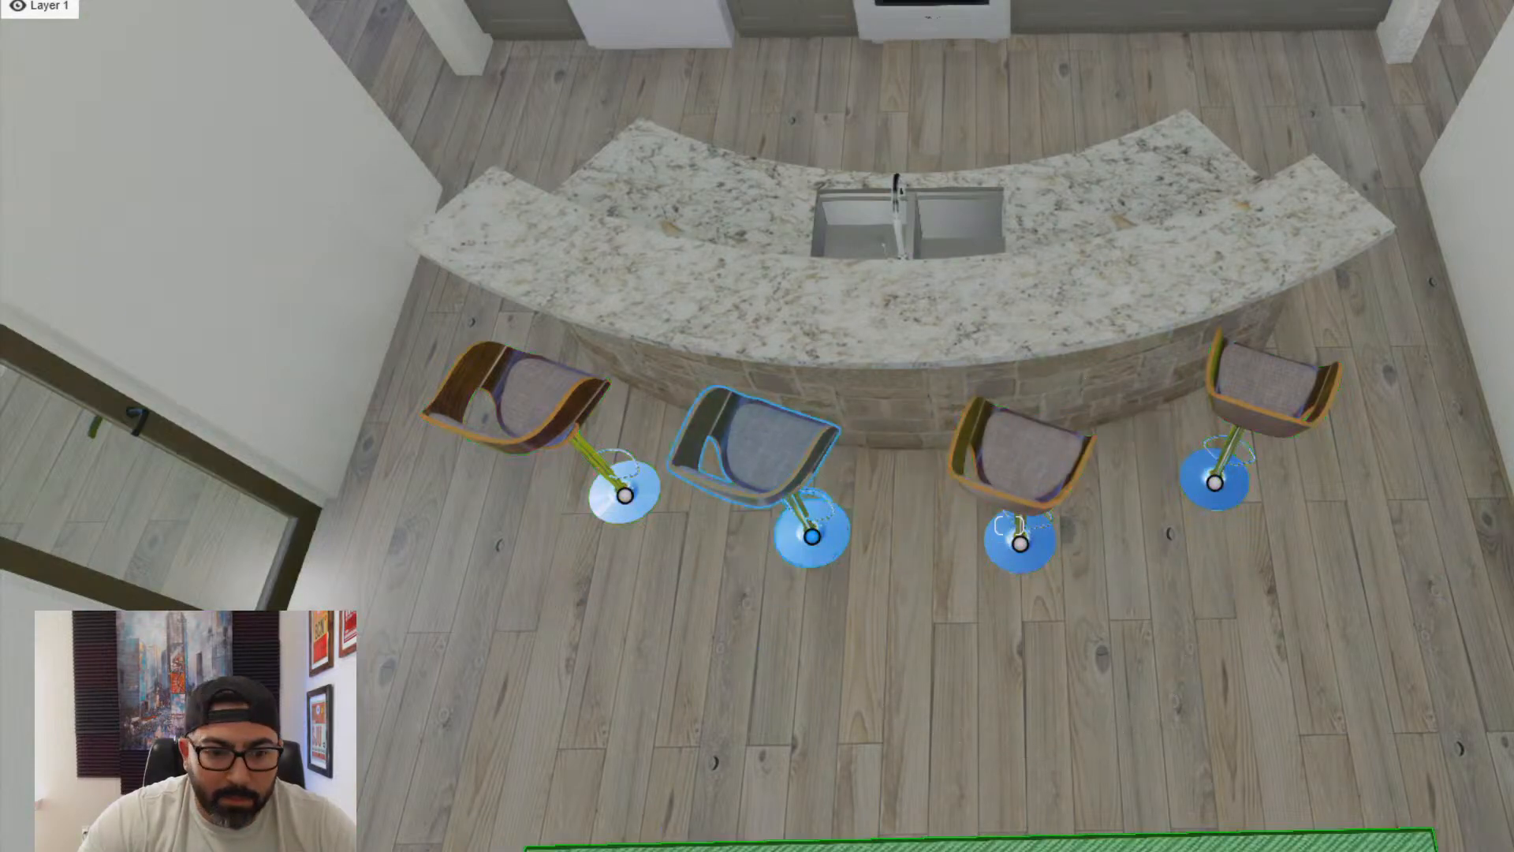
- Rotate the three copied bar stools so each one faces the curve of the kitchen island
click(813, 536)
click(843, 487)
click(813, 538)
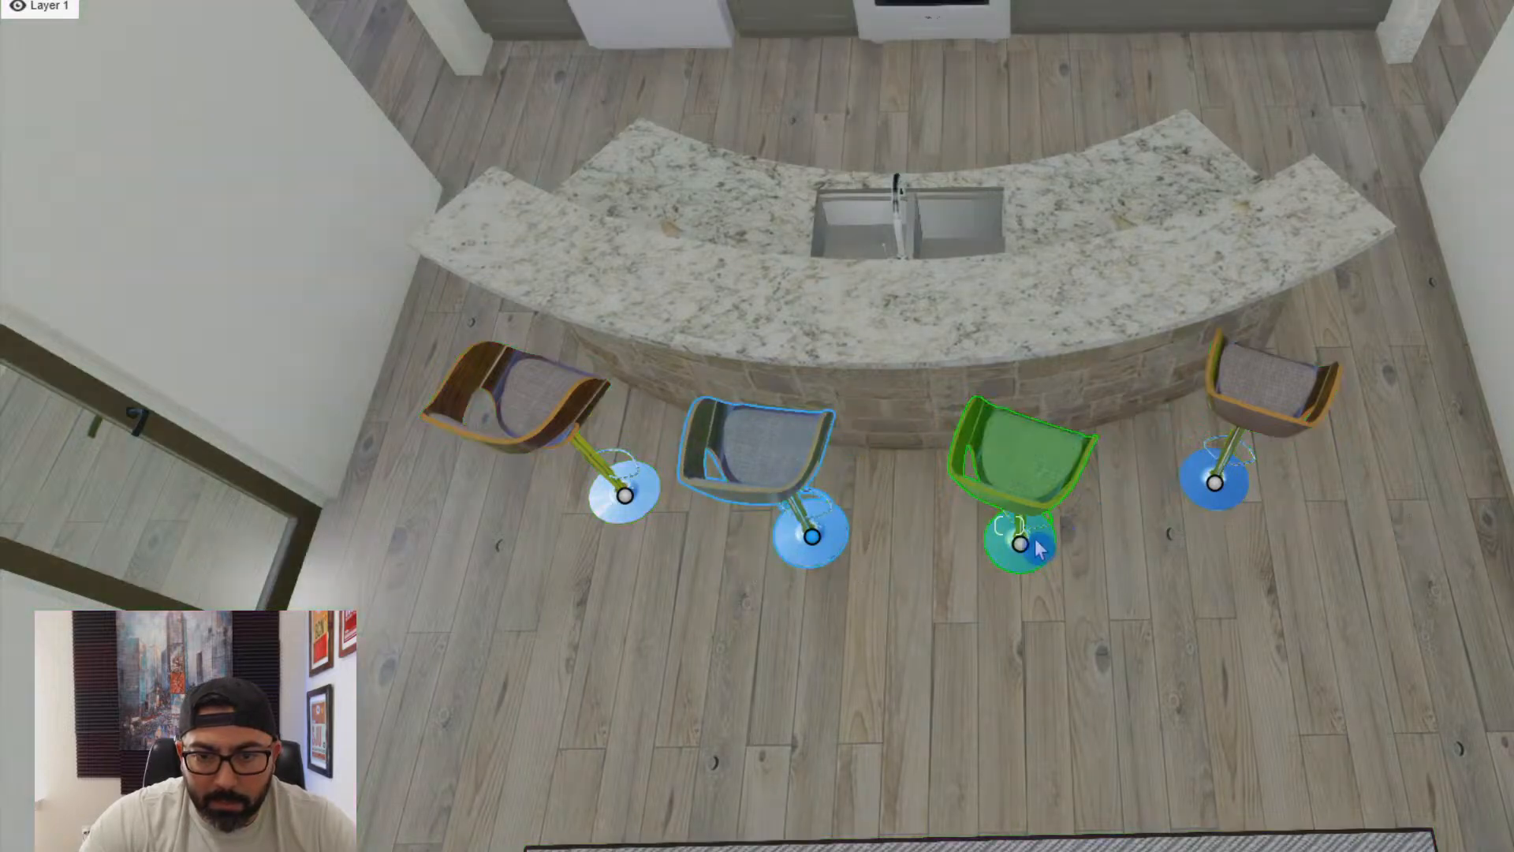
click(1034, 457)
drag(979, 426, 981, 424)
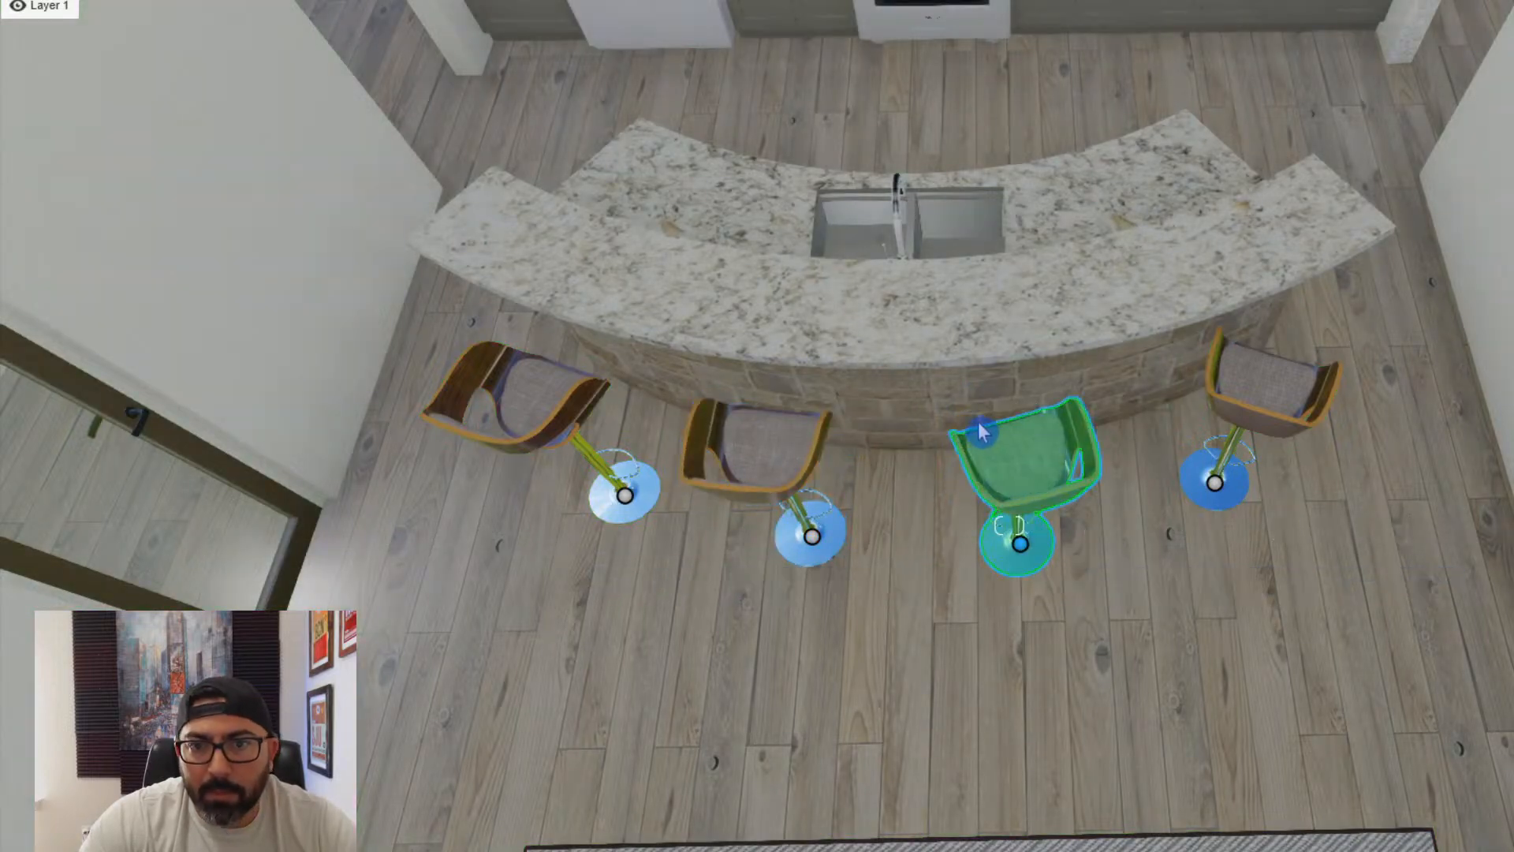
drag(1019, 542, 988, 450)
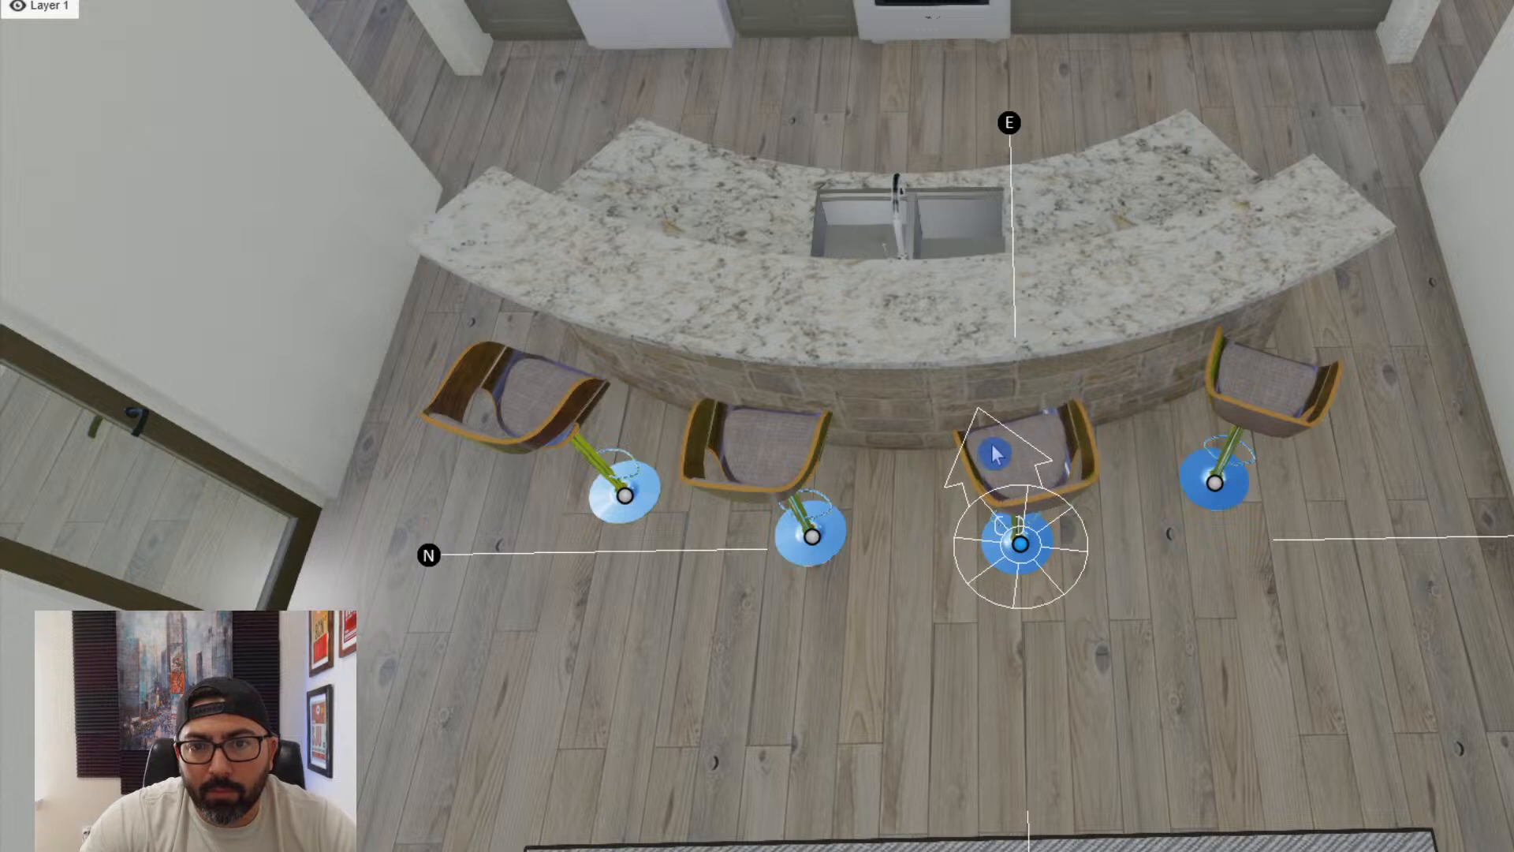
click(1171, 412)
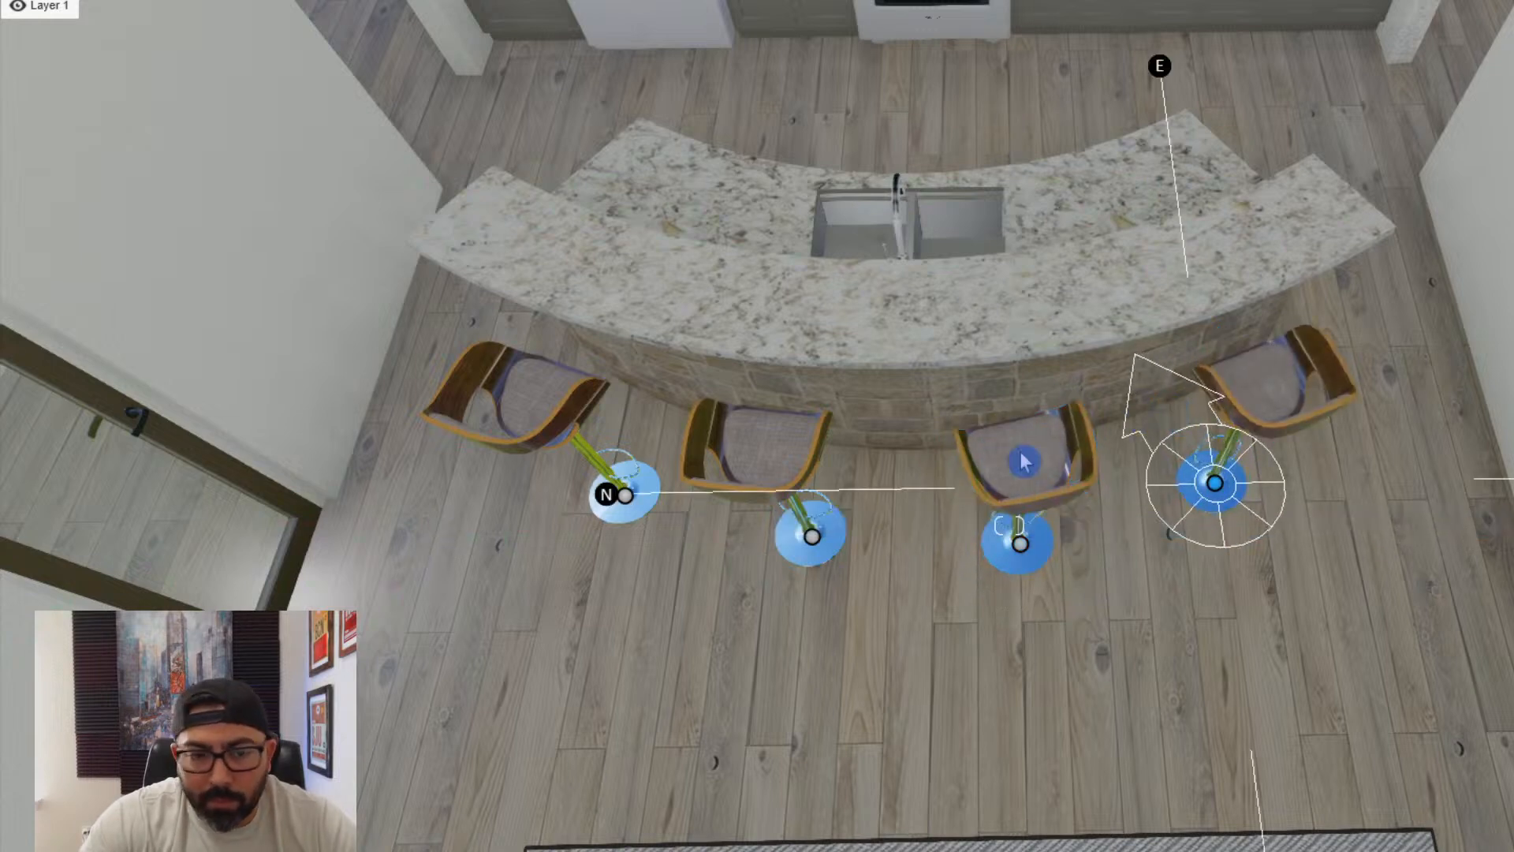
- Place the white orchid Component 1 from the Table Decor category on the kitchen island's granite countertop
click(446, 828)
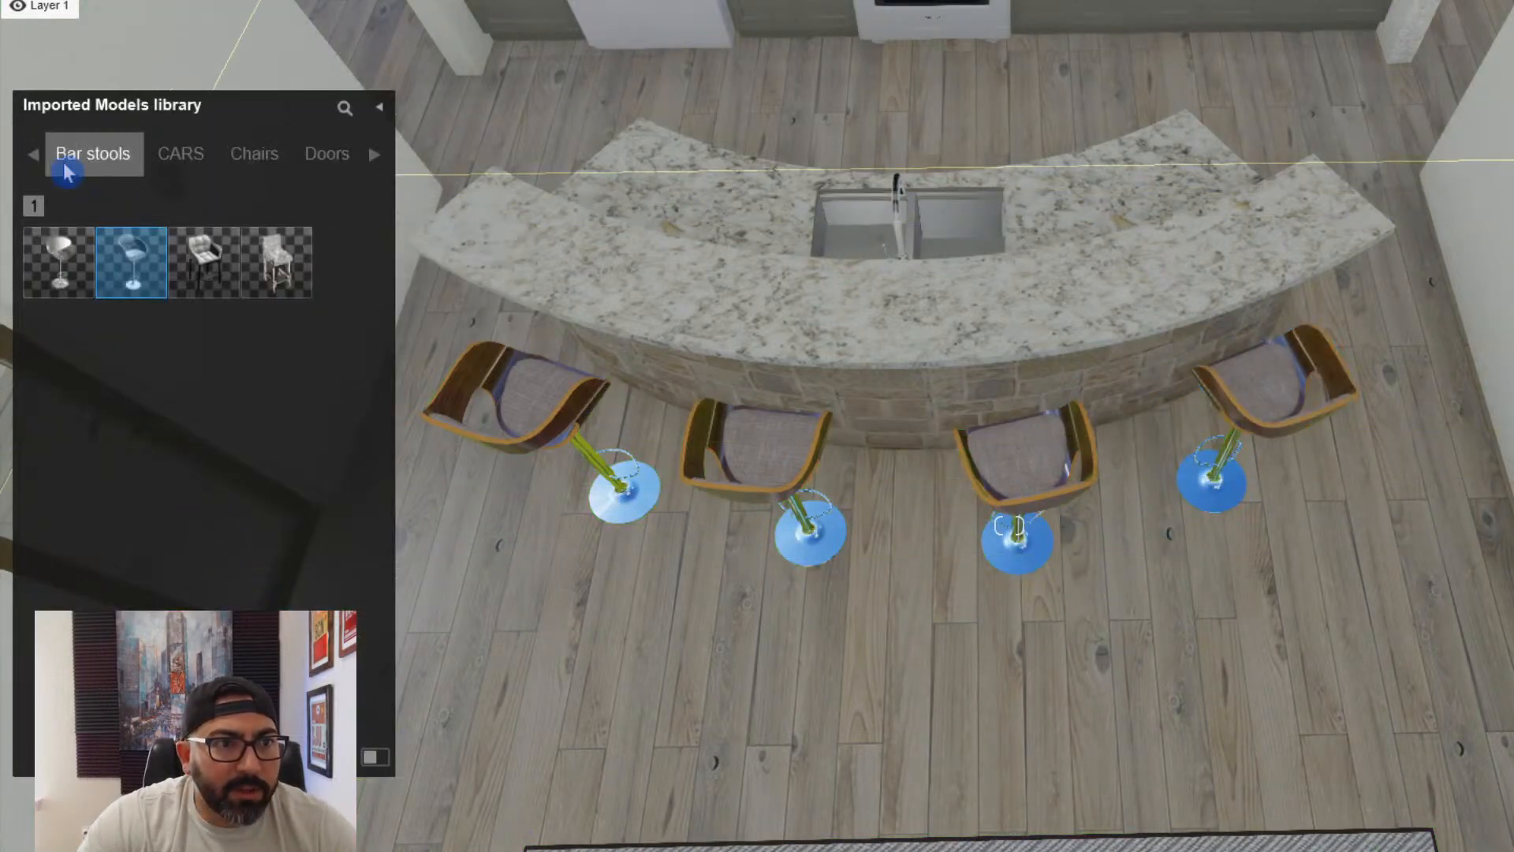
click(35, 156)
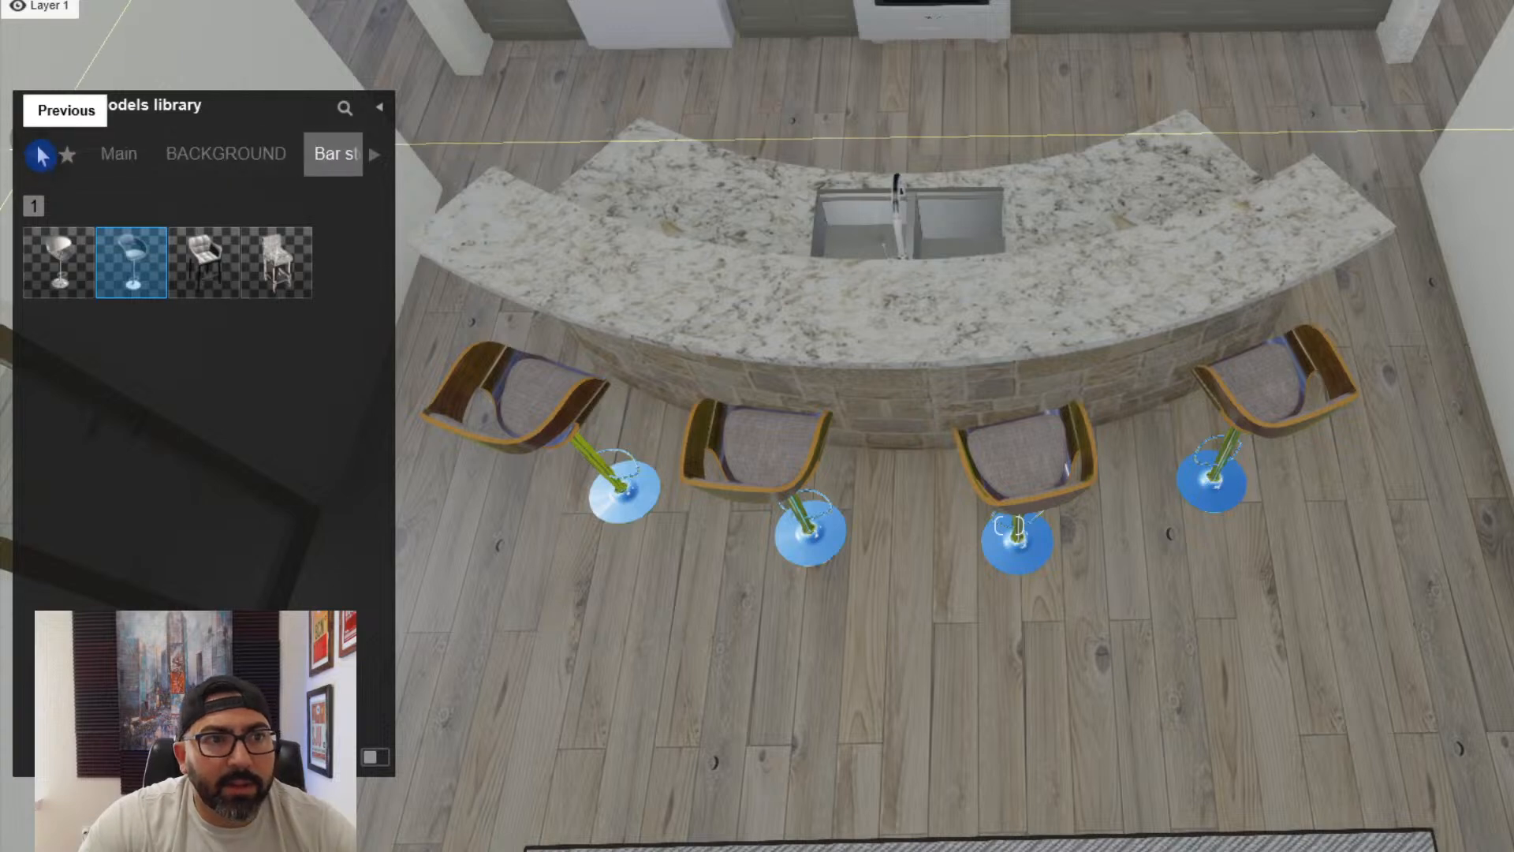
click(117, 157)
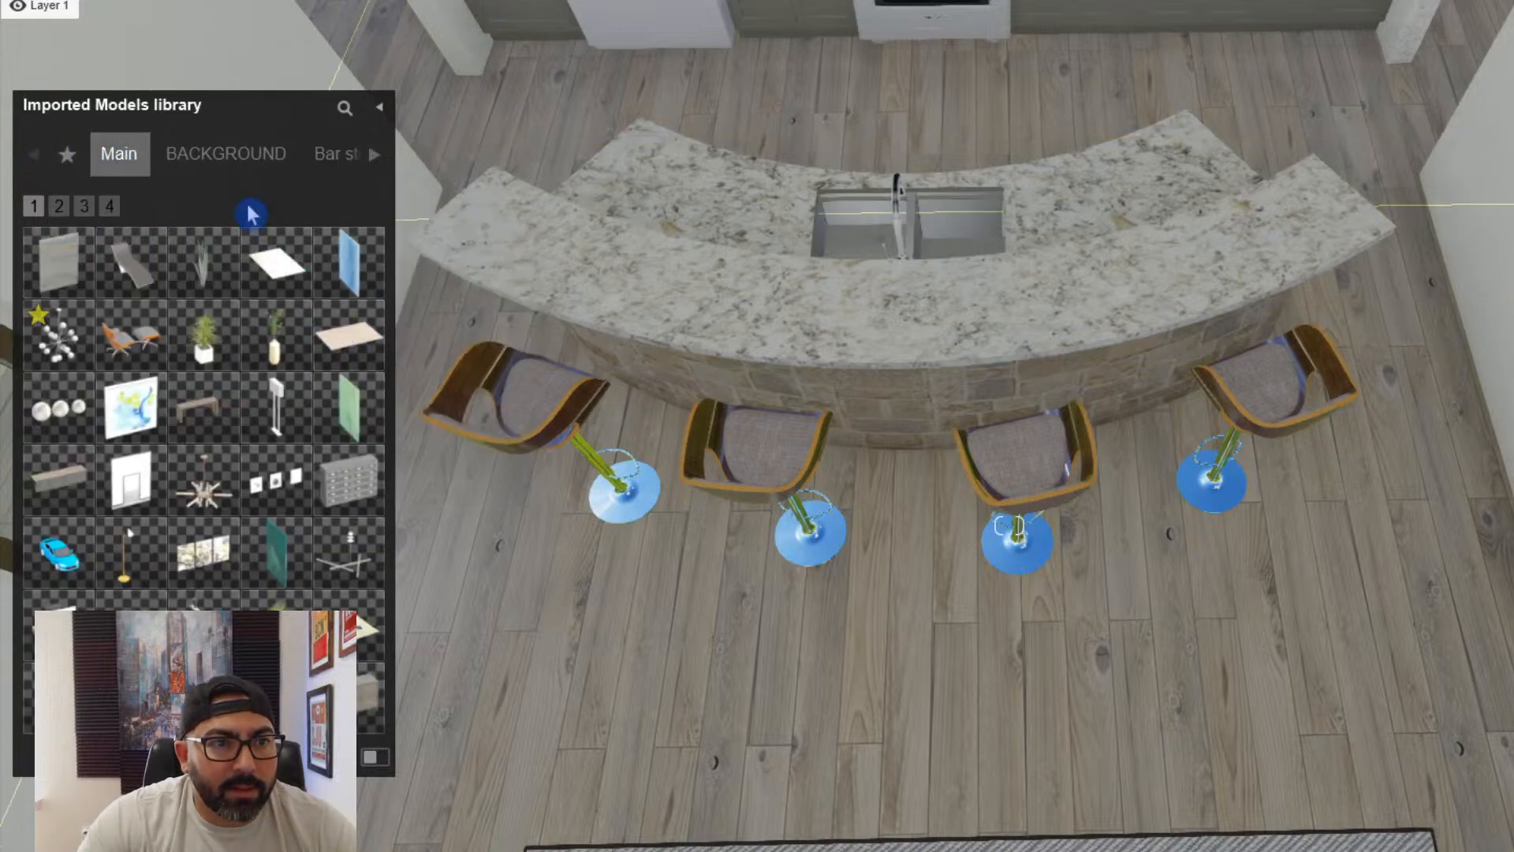
click(377, 161)
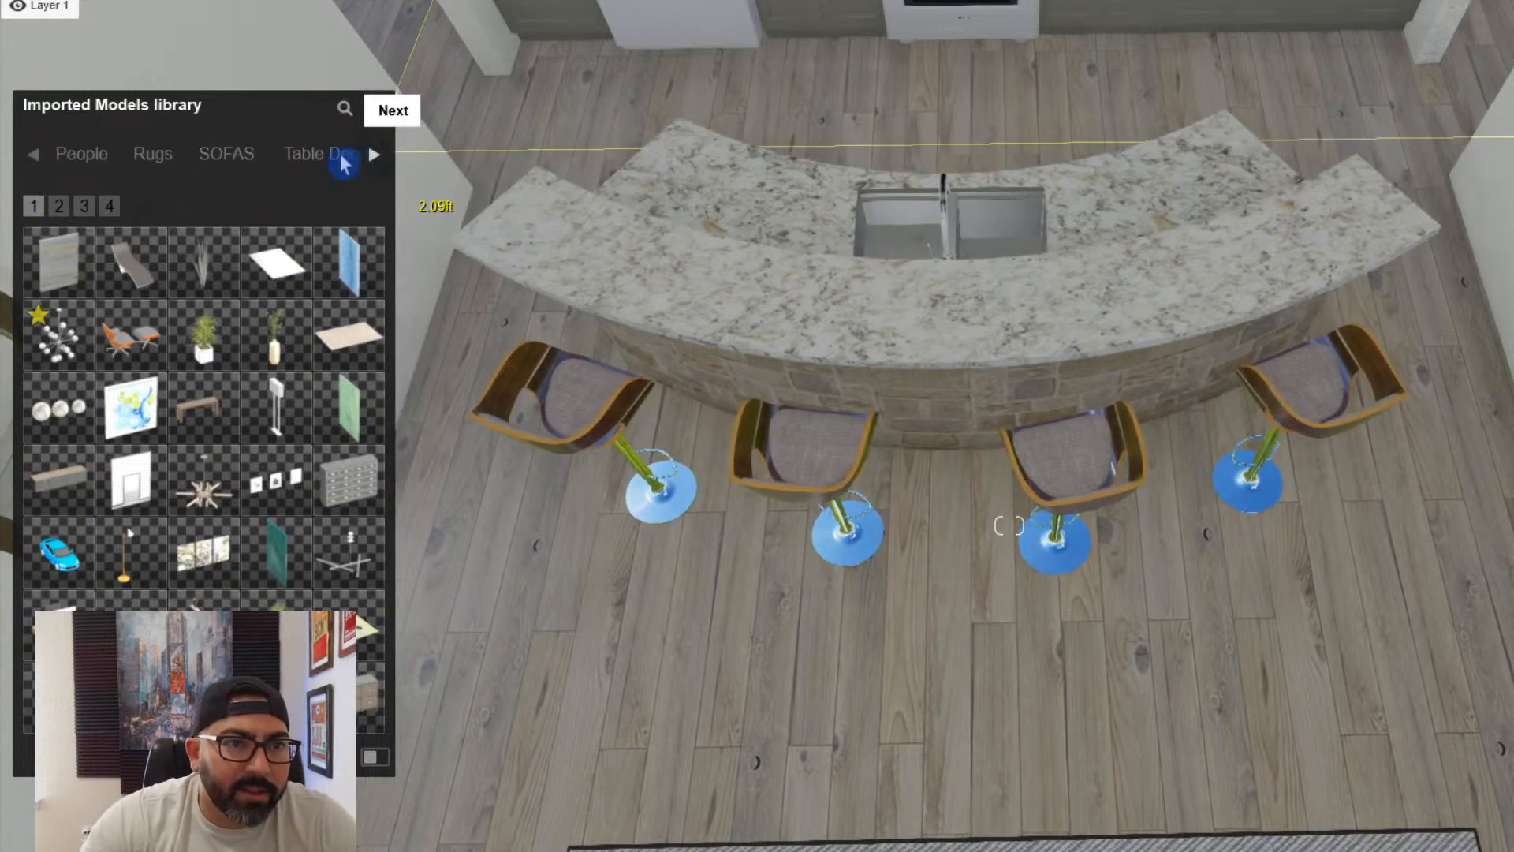
click(344, 164)
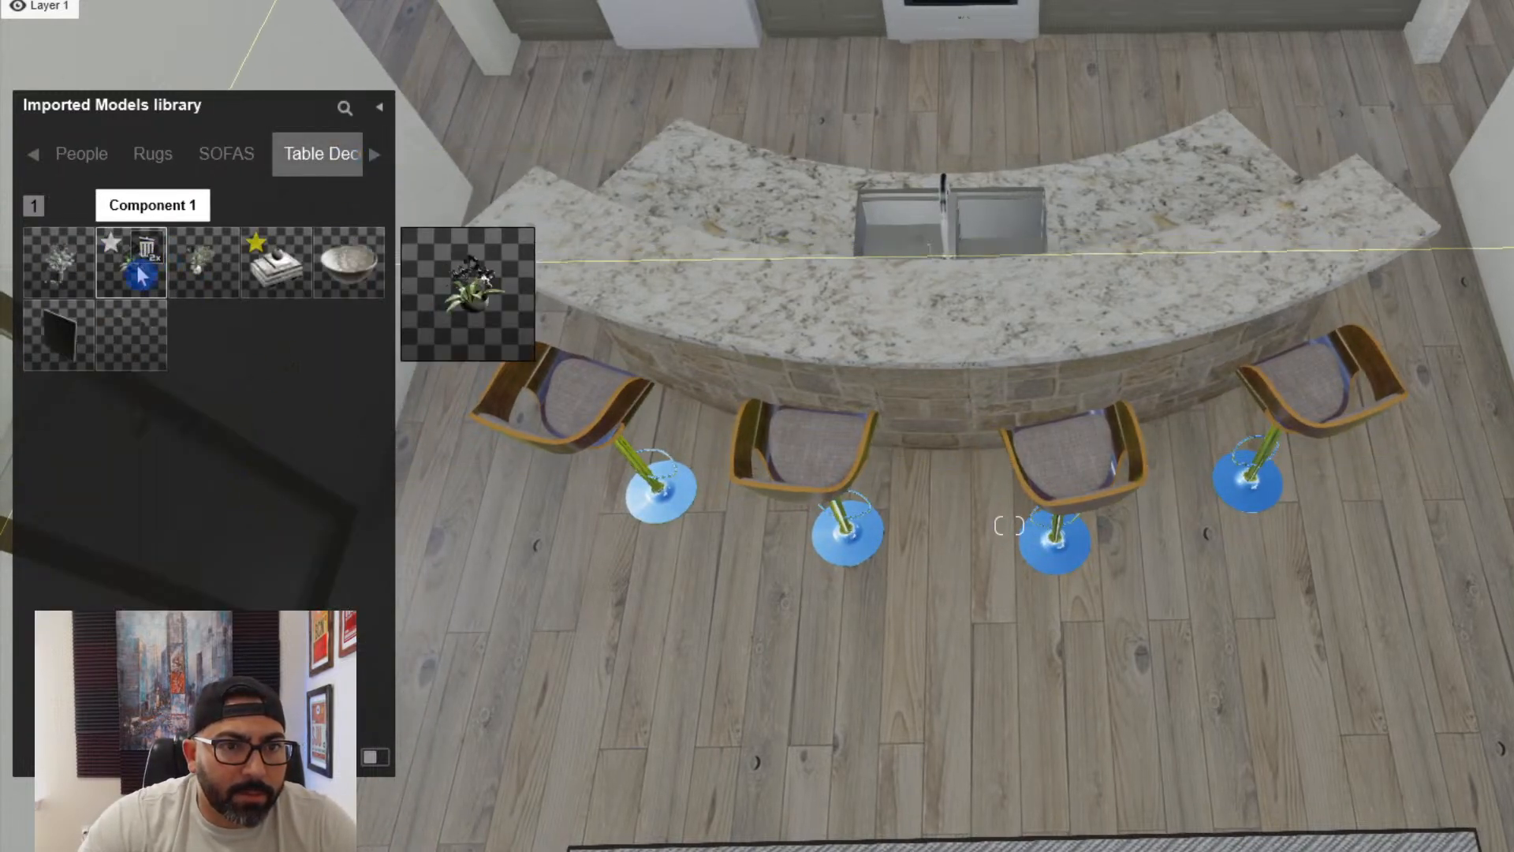
click(148, 275)
click(730, 314)
- Move the potted orchid along the island countertop so it stands in front of the sink
key(w)
right_drag(783, 403, 1271, 494)
drag(1270, 494, 1433, 540)
key(d)
key(a)
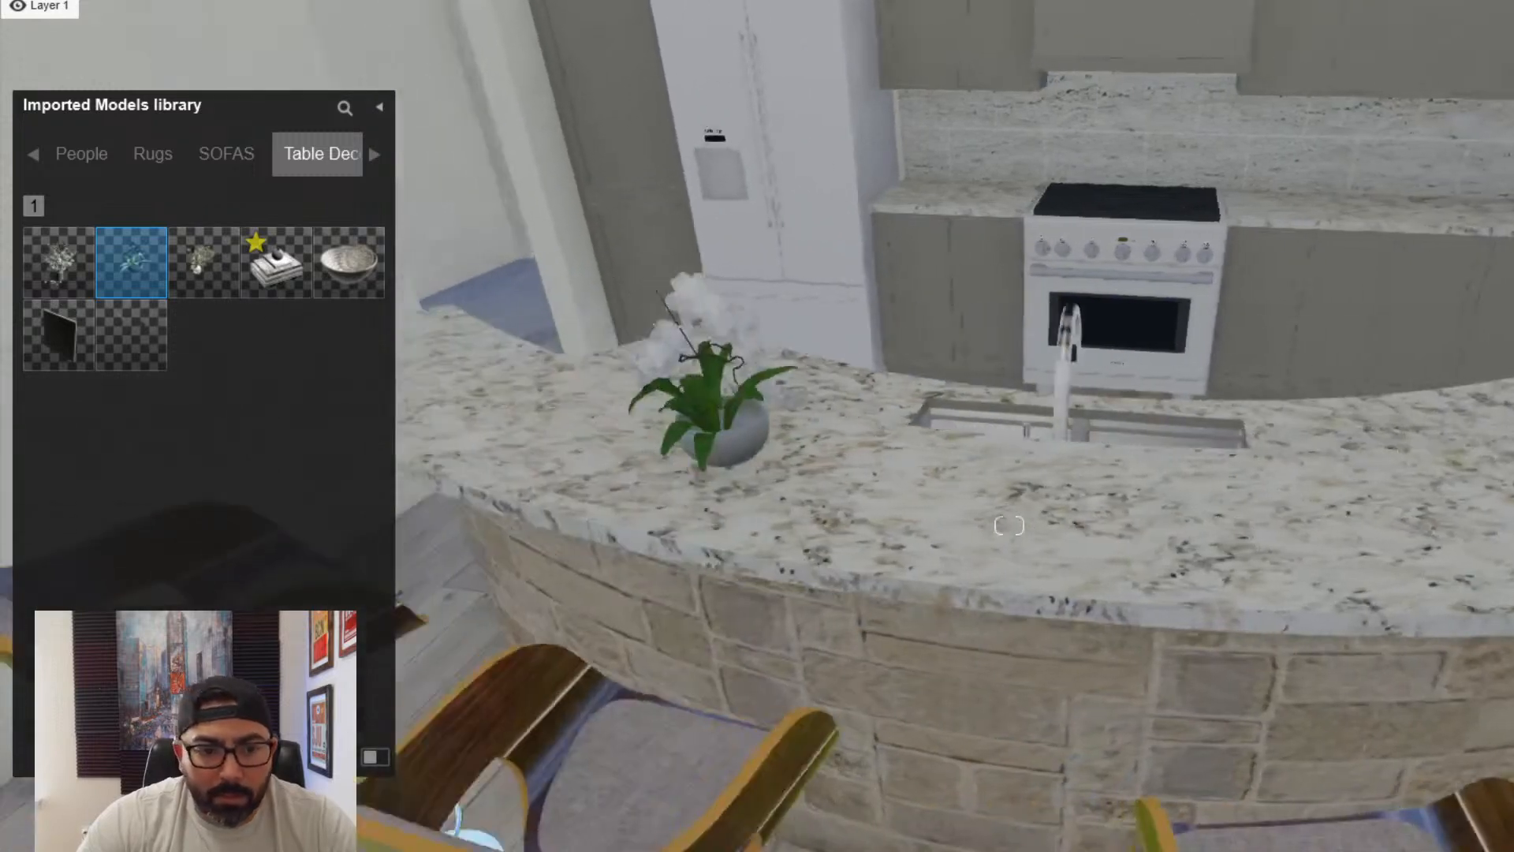
key(m)
drag(886, 534, 1270, 627)
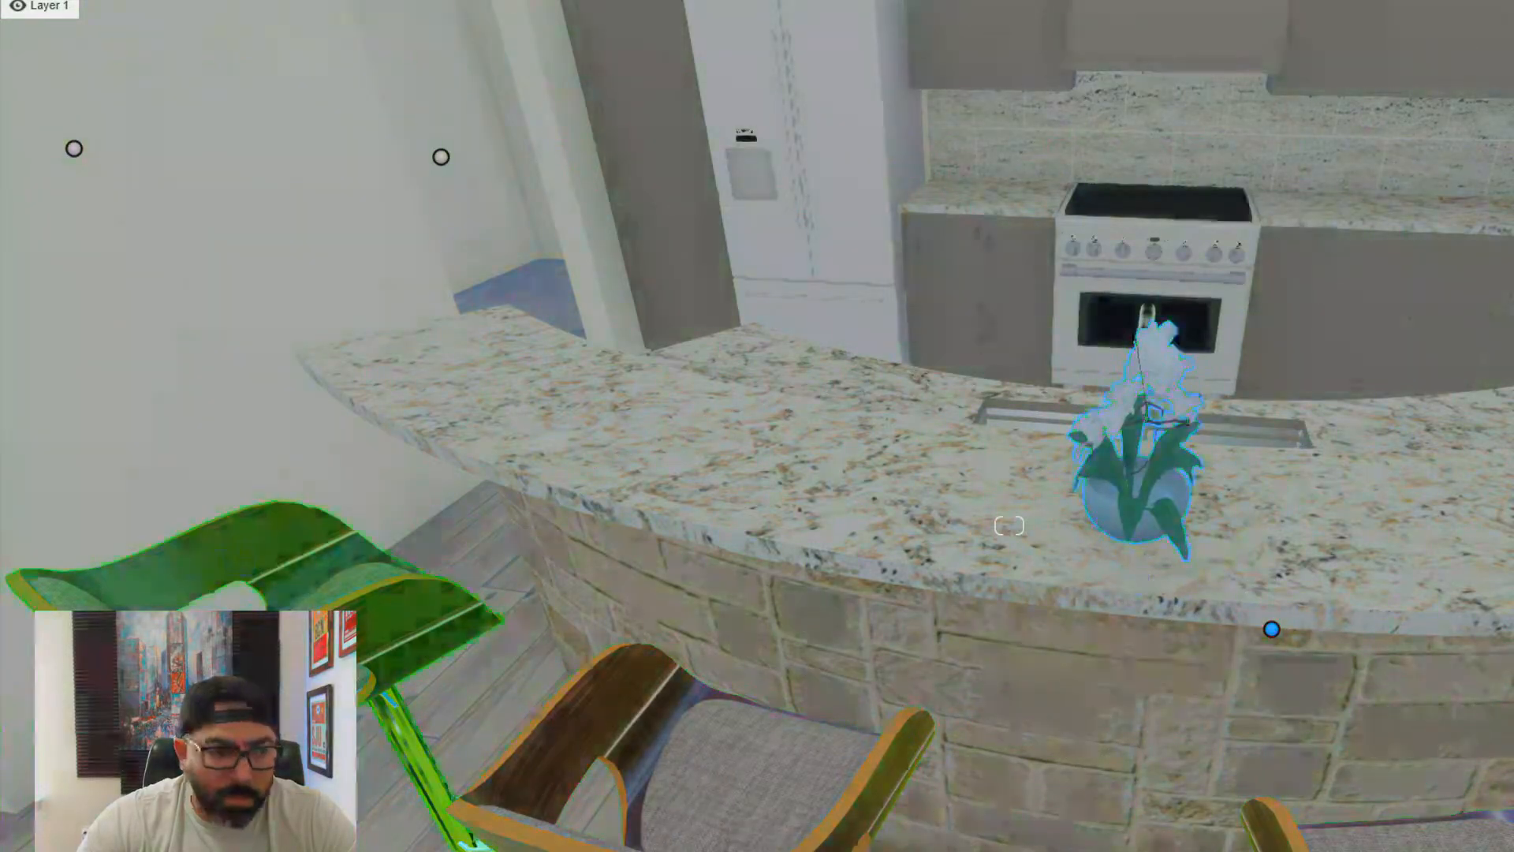
- Assign a Standard material to the orchid's pot on the island and brighten it to white
click(1062, 526)
click(1102, 520)
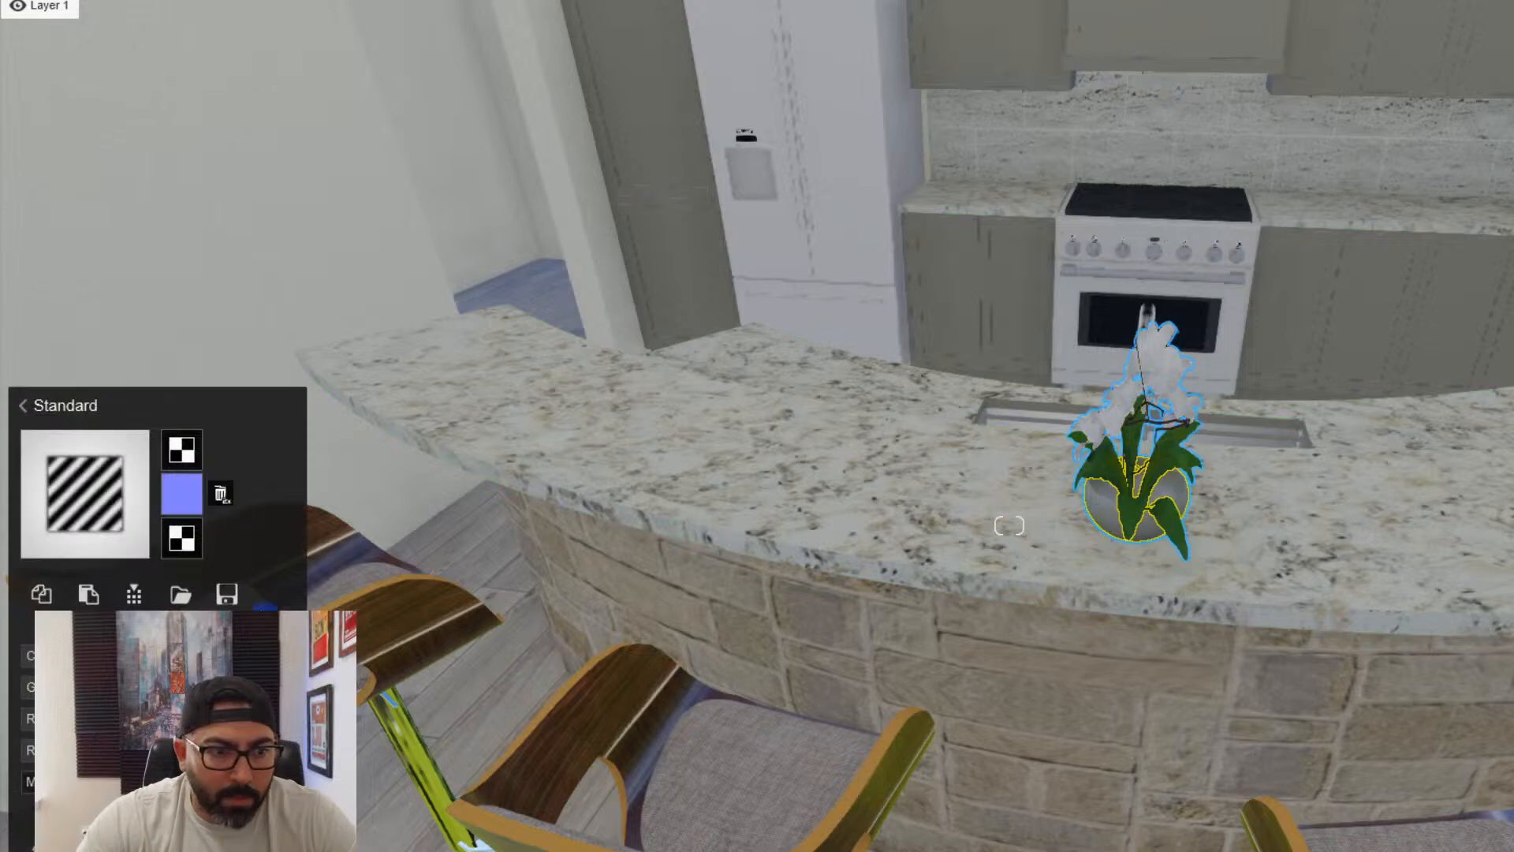
click(287, 655)
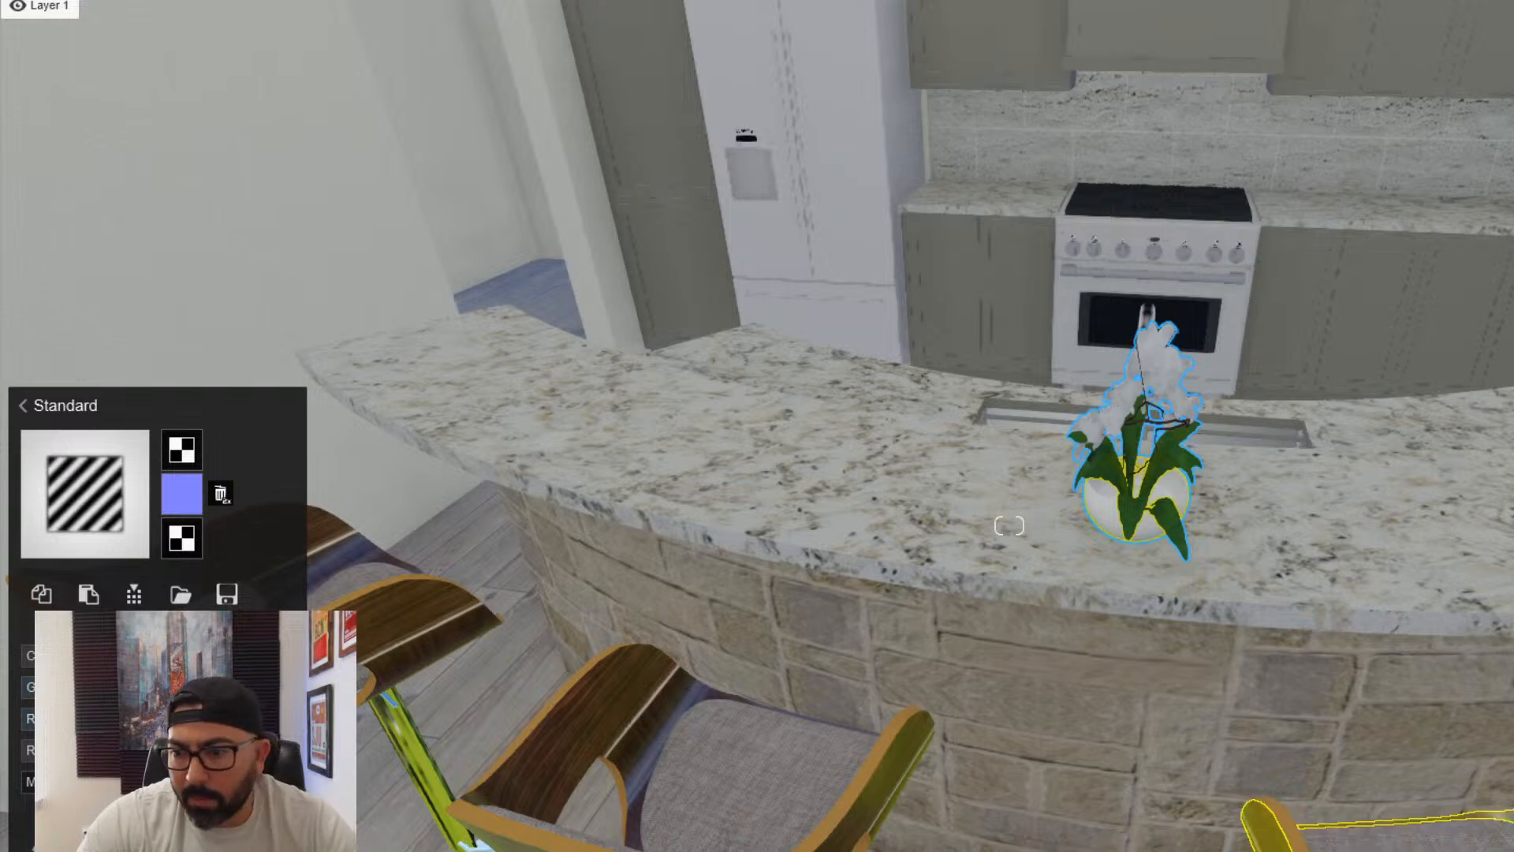
- Apply a Standard material to the granite countertops and give them a glossy, reflective finish
click(1490, 569)
click(1490, 569)
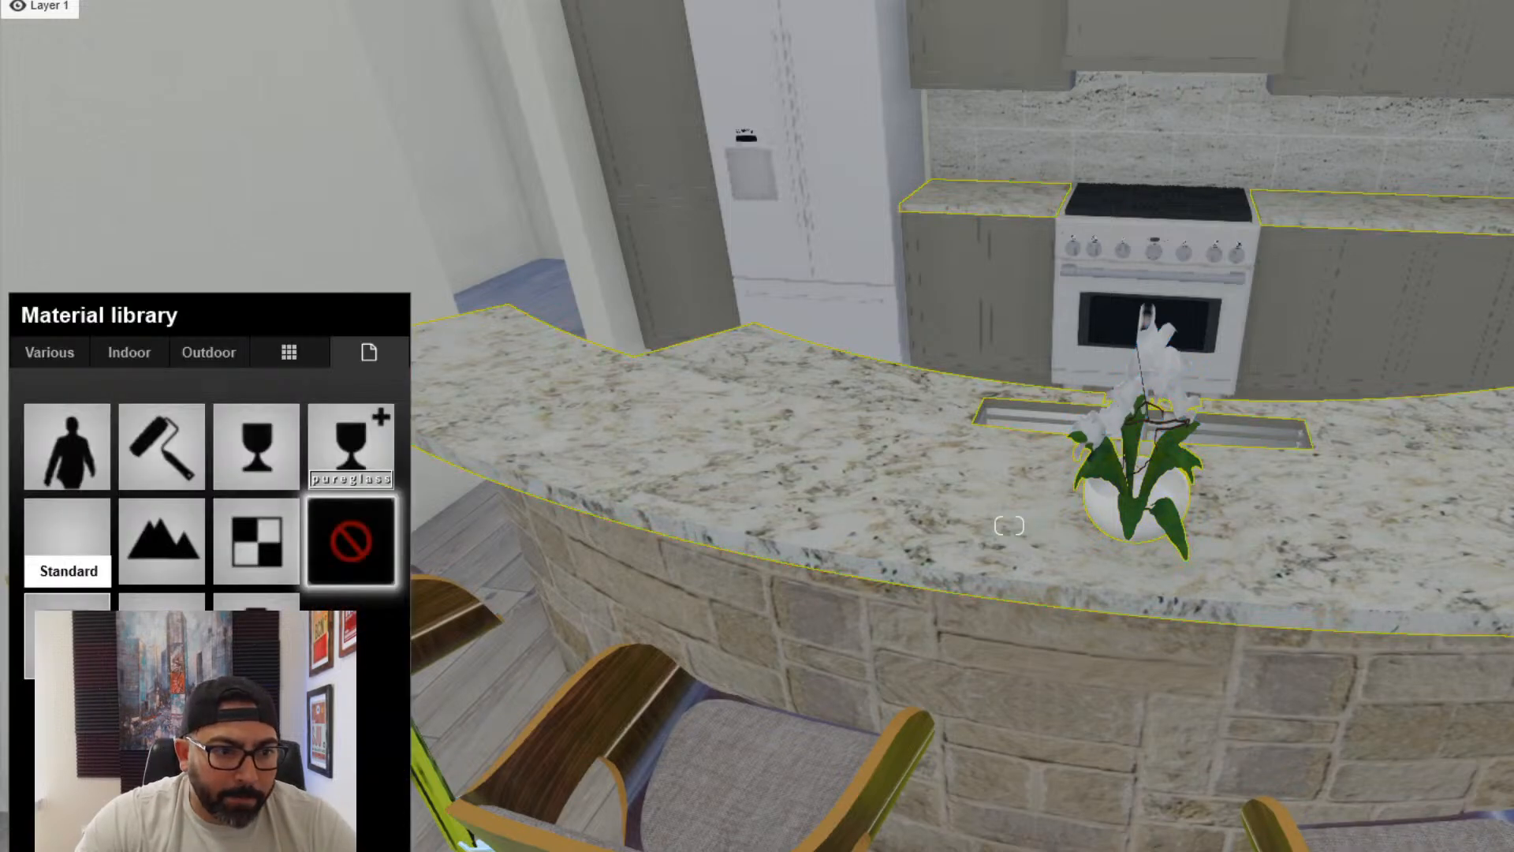
click(67, 636)
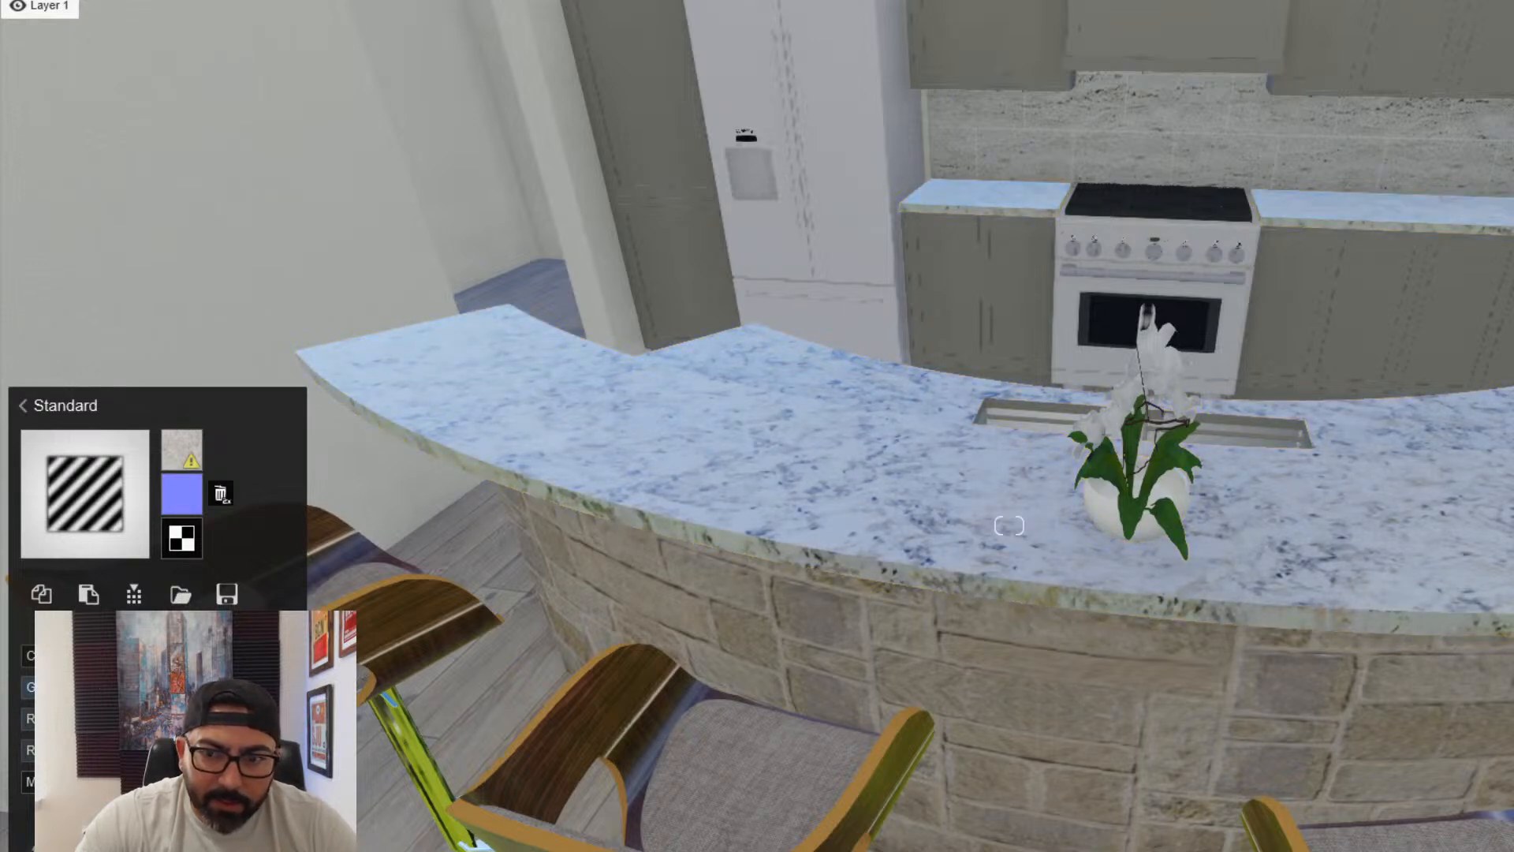
- Assign a Standard material to the grey kitchen cabinets on the back wall
key(s)
right_drag(1009, 525, 1104, 371)
key(w)
right_drag(588, 761, 517, 724)
key(s)
key(w)
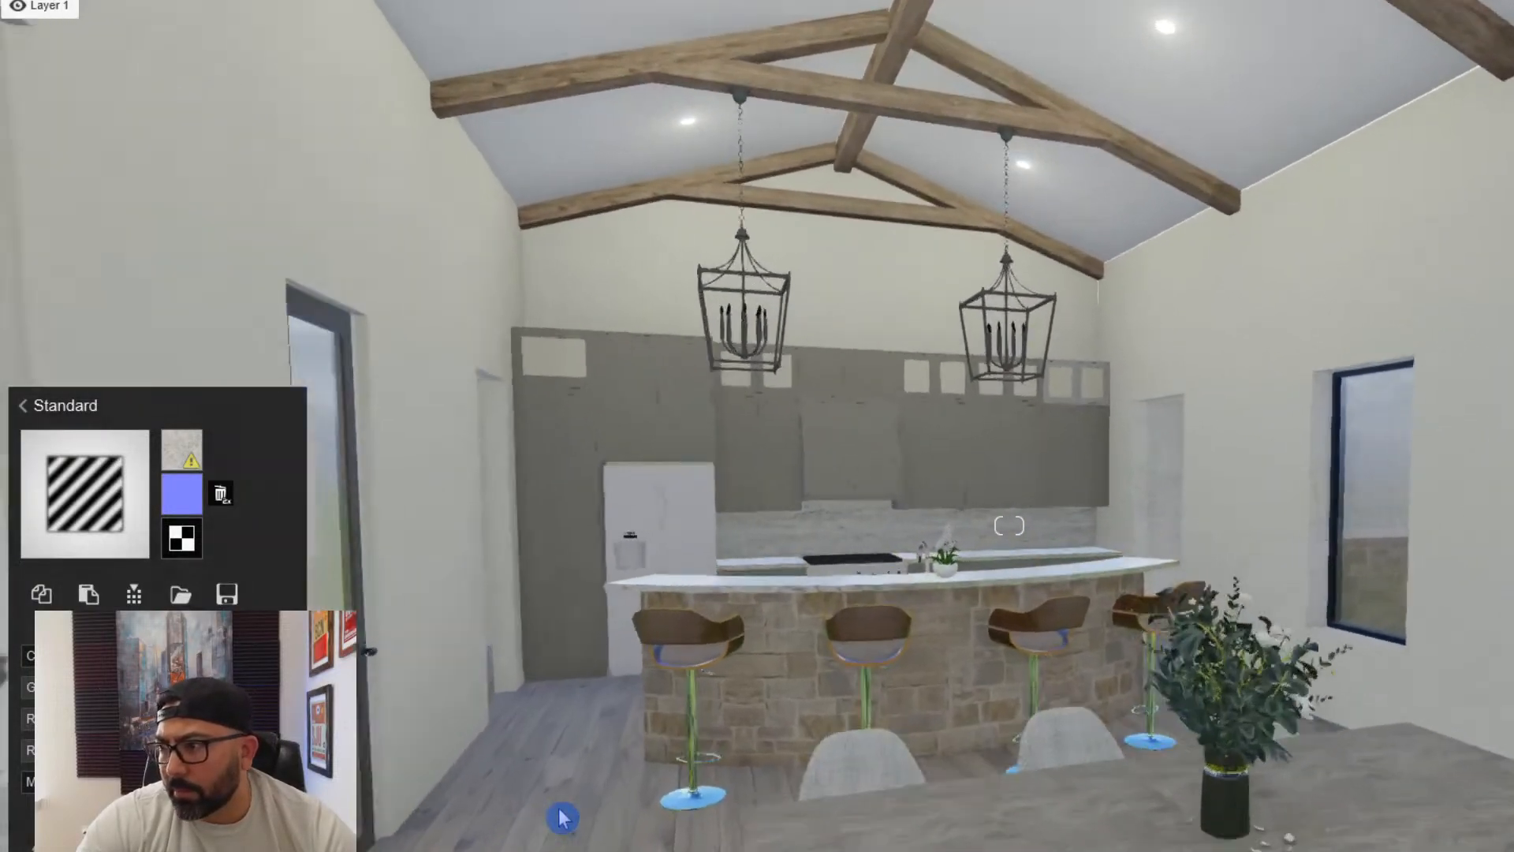
right_drag(558, 812, 556, 809)
key(w)
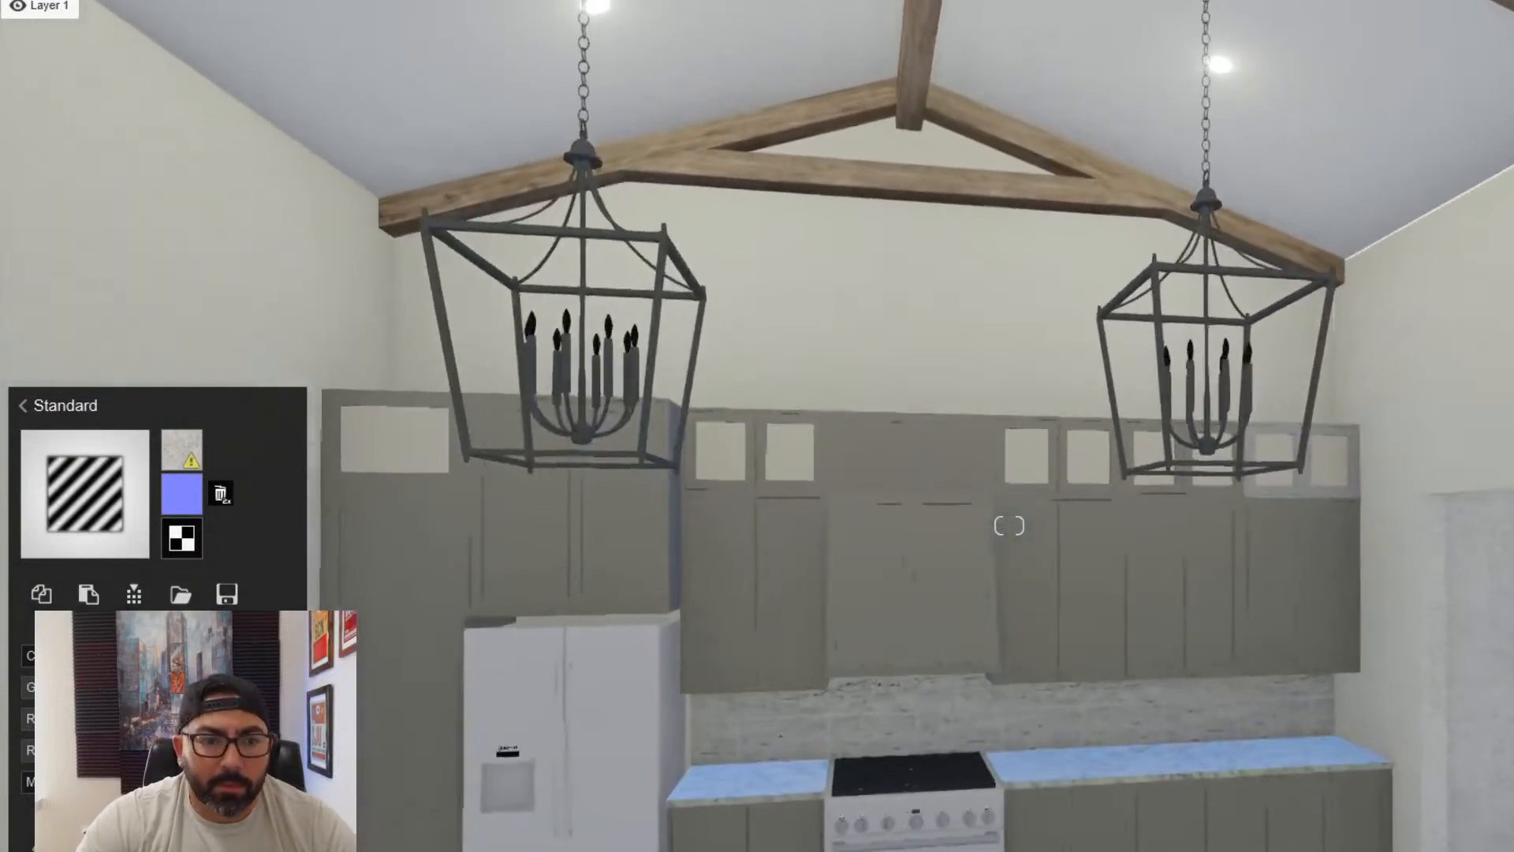
key(Escape)
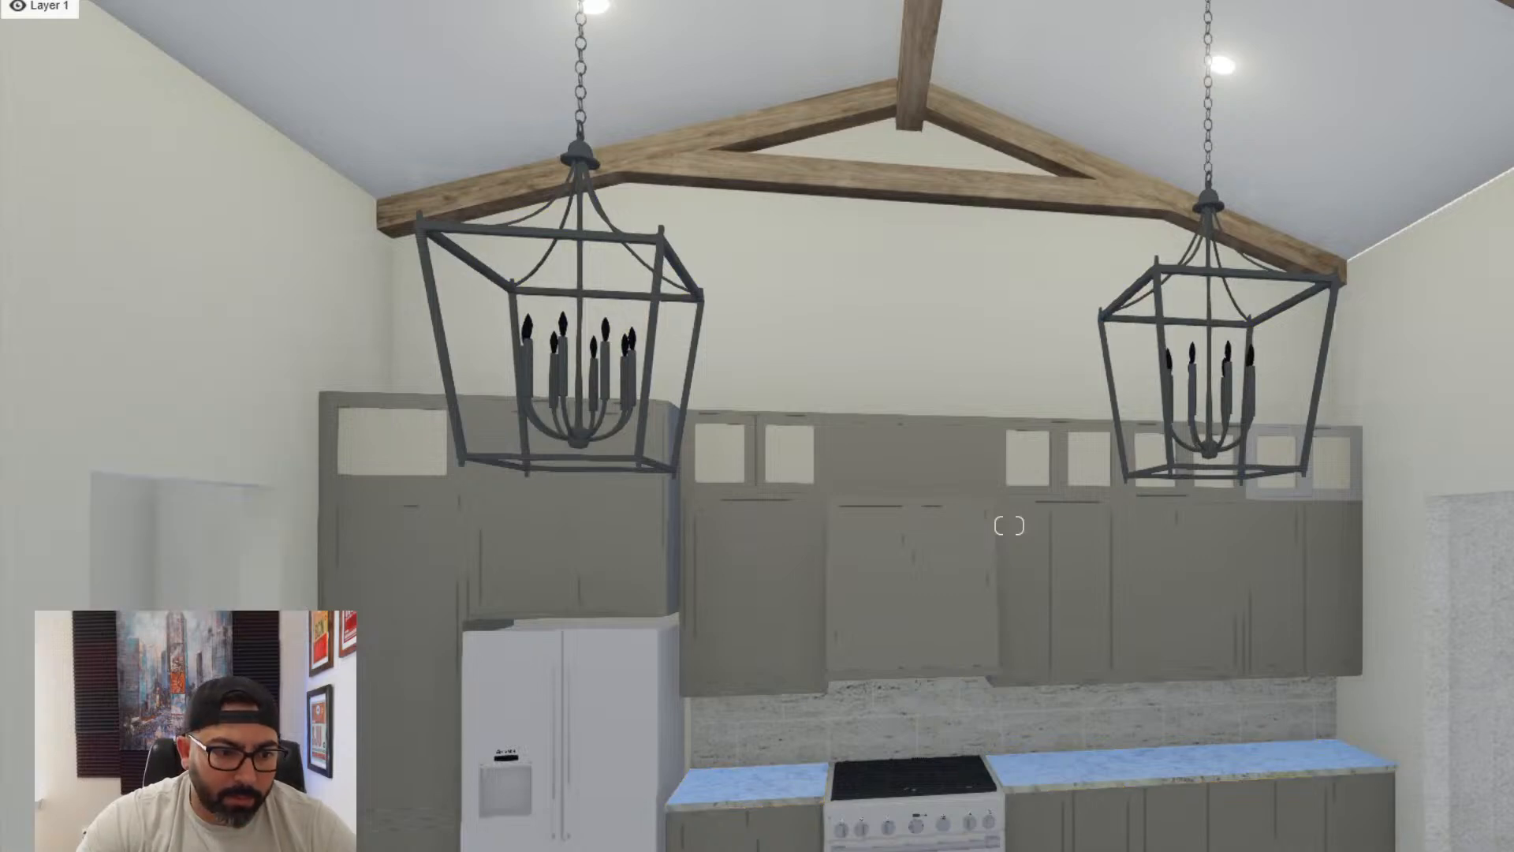
click(815, 614)
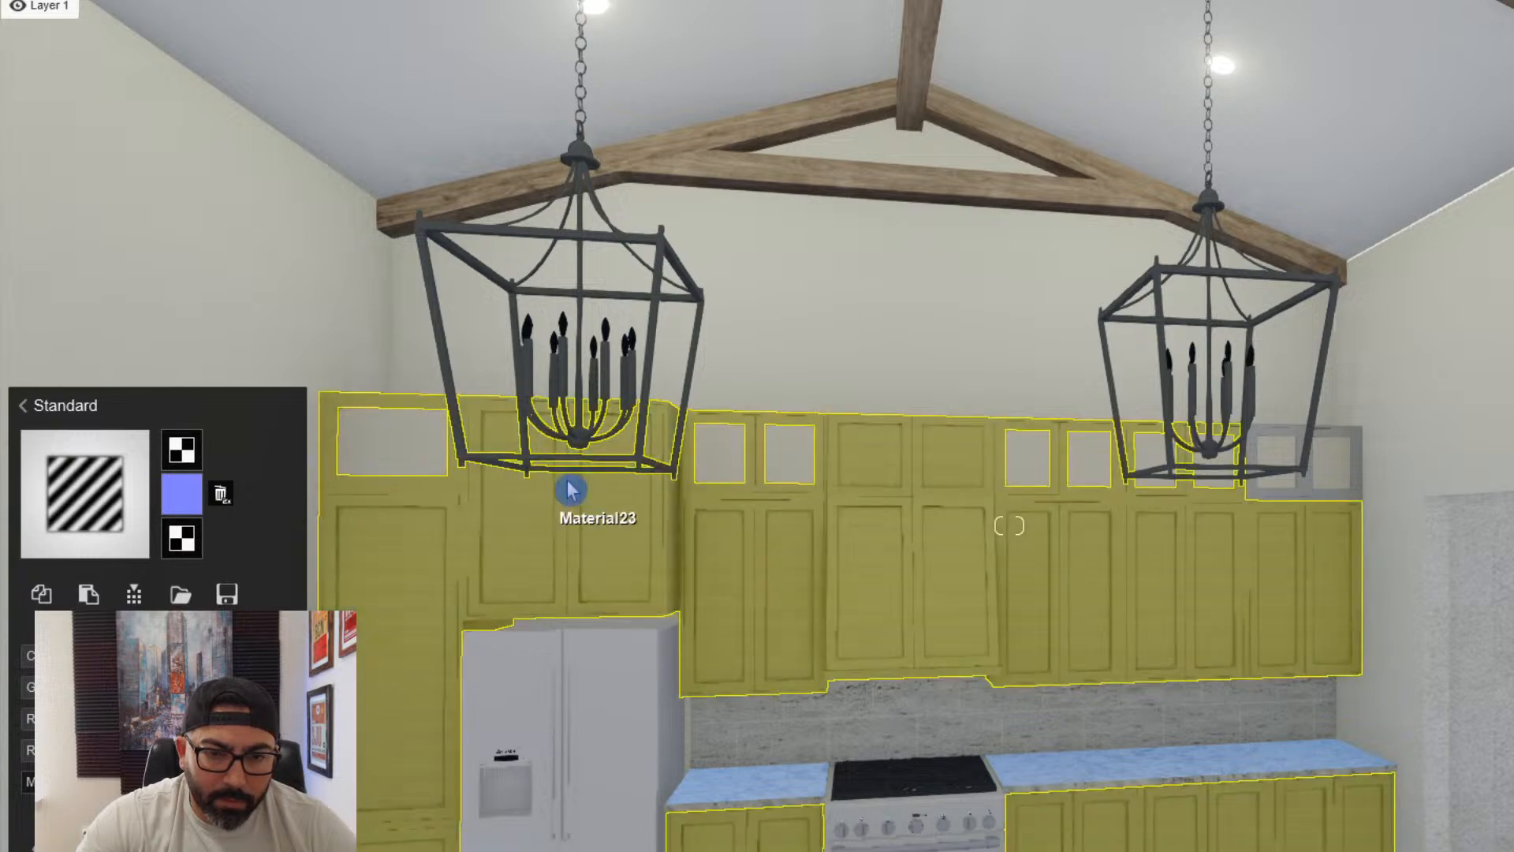
- Apply a bright white Standard material to the inset panels of the topmost cabinet doors
click(708, 464)
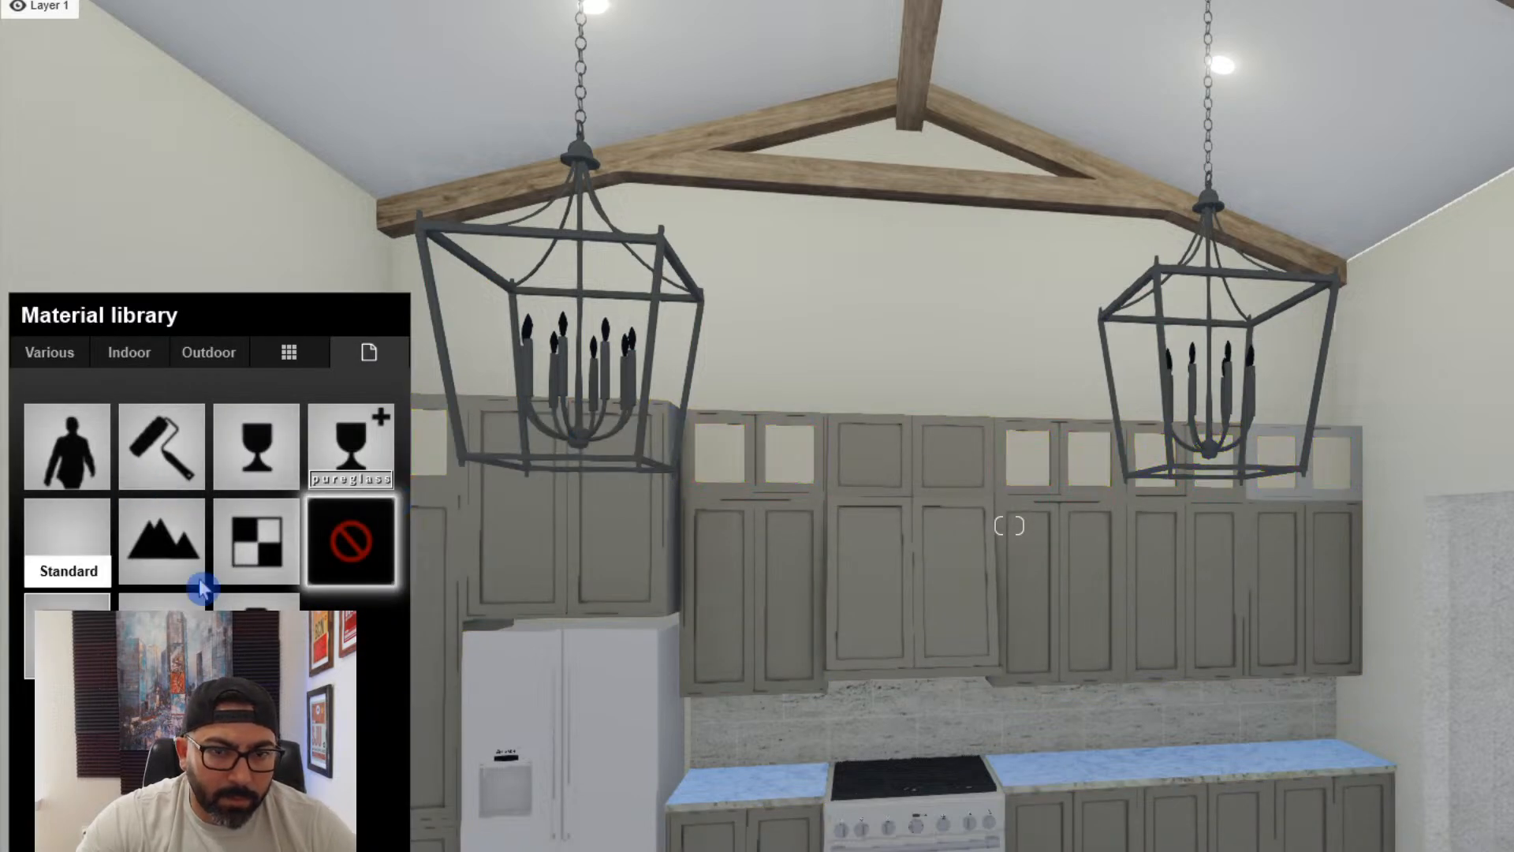
click(67, 540)
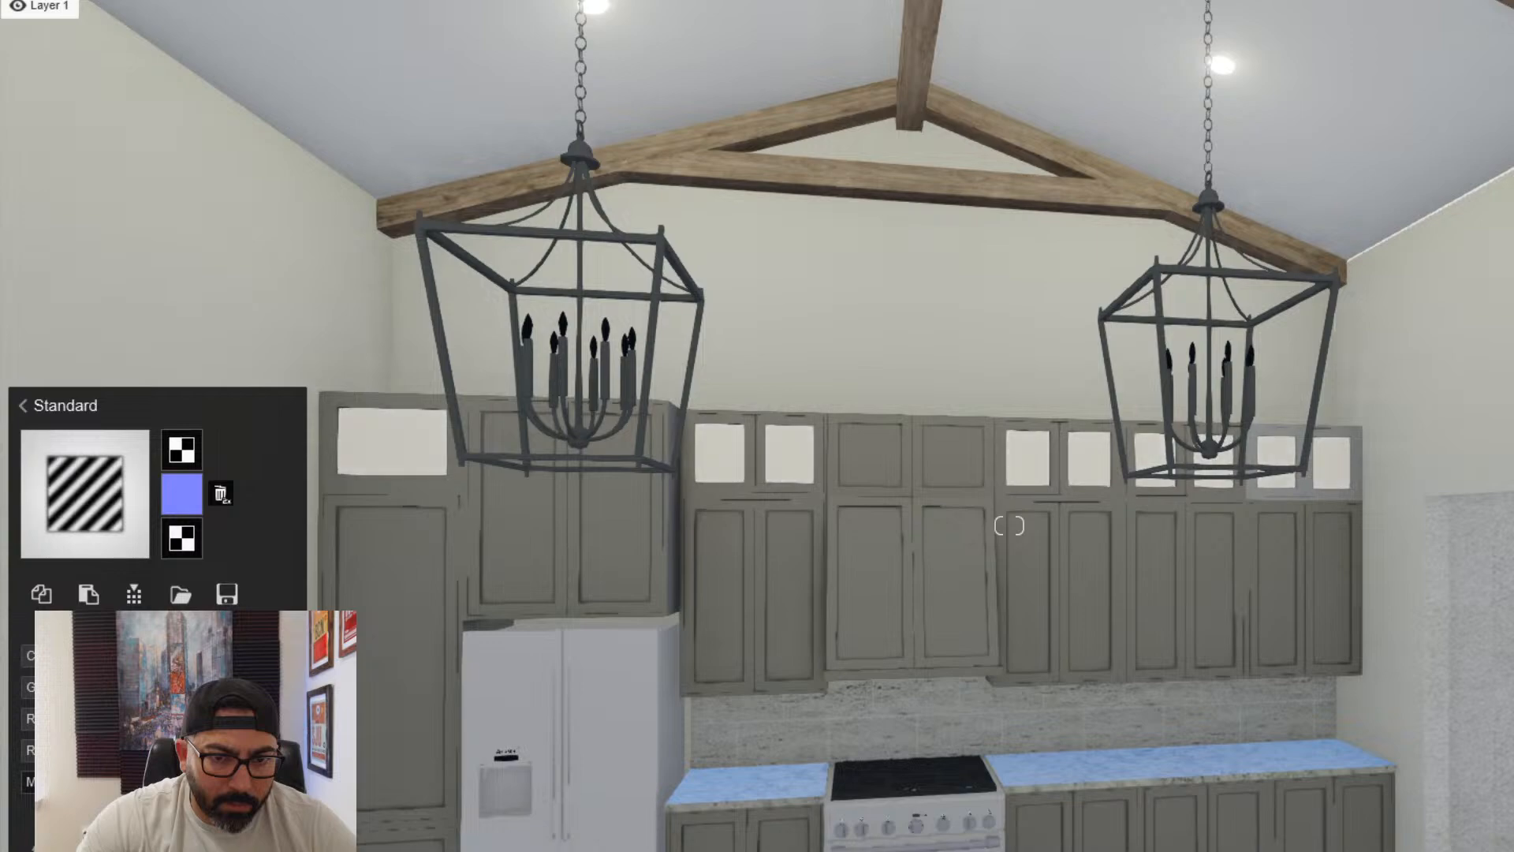
key(s)
right_drag(315, 702, 576, 661)
key(w)
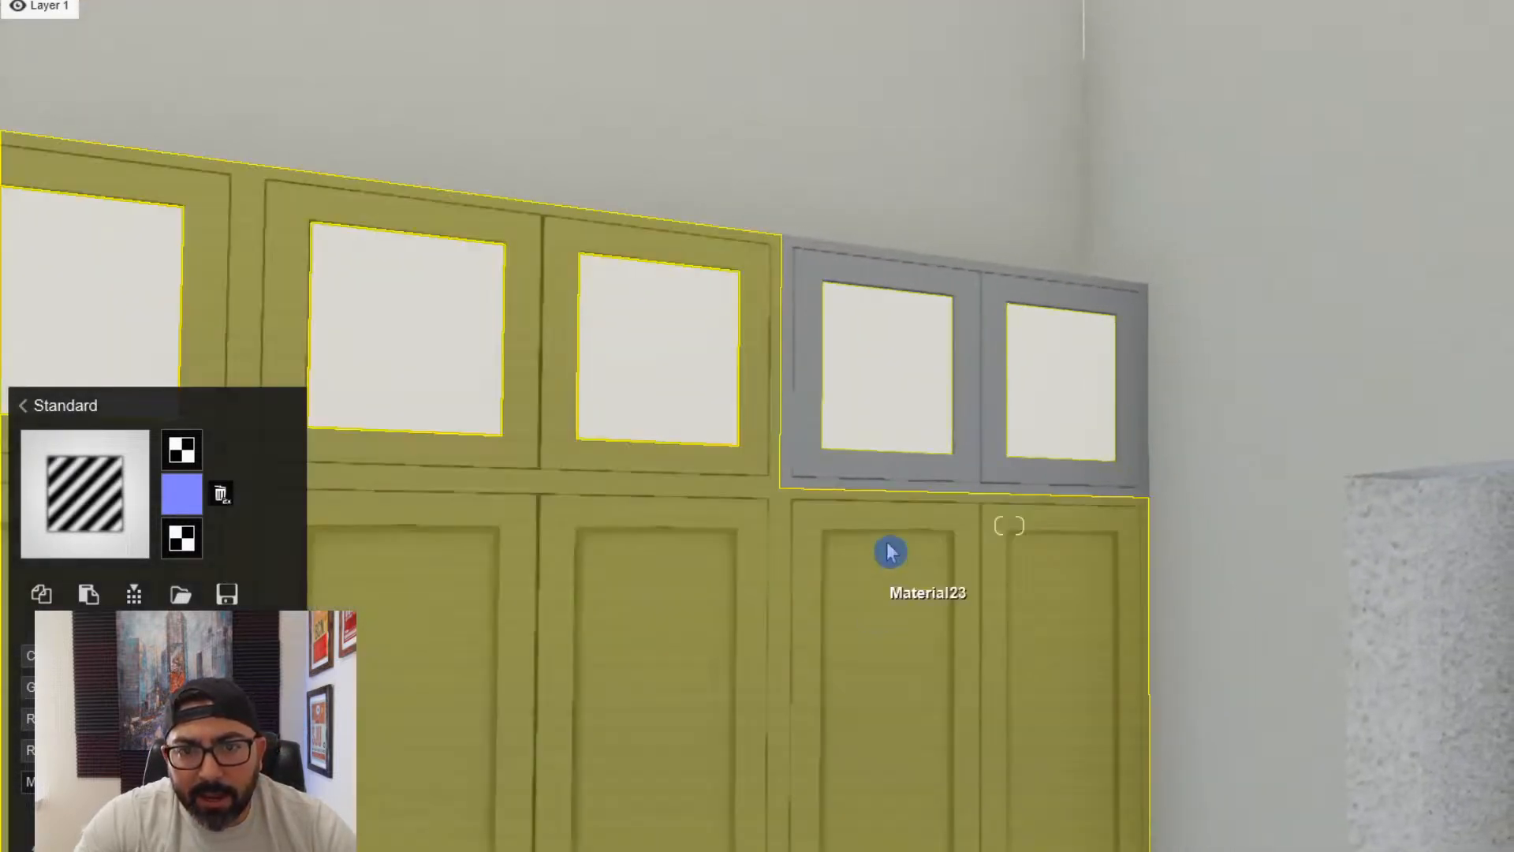
key(s)
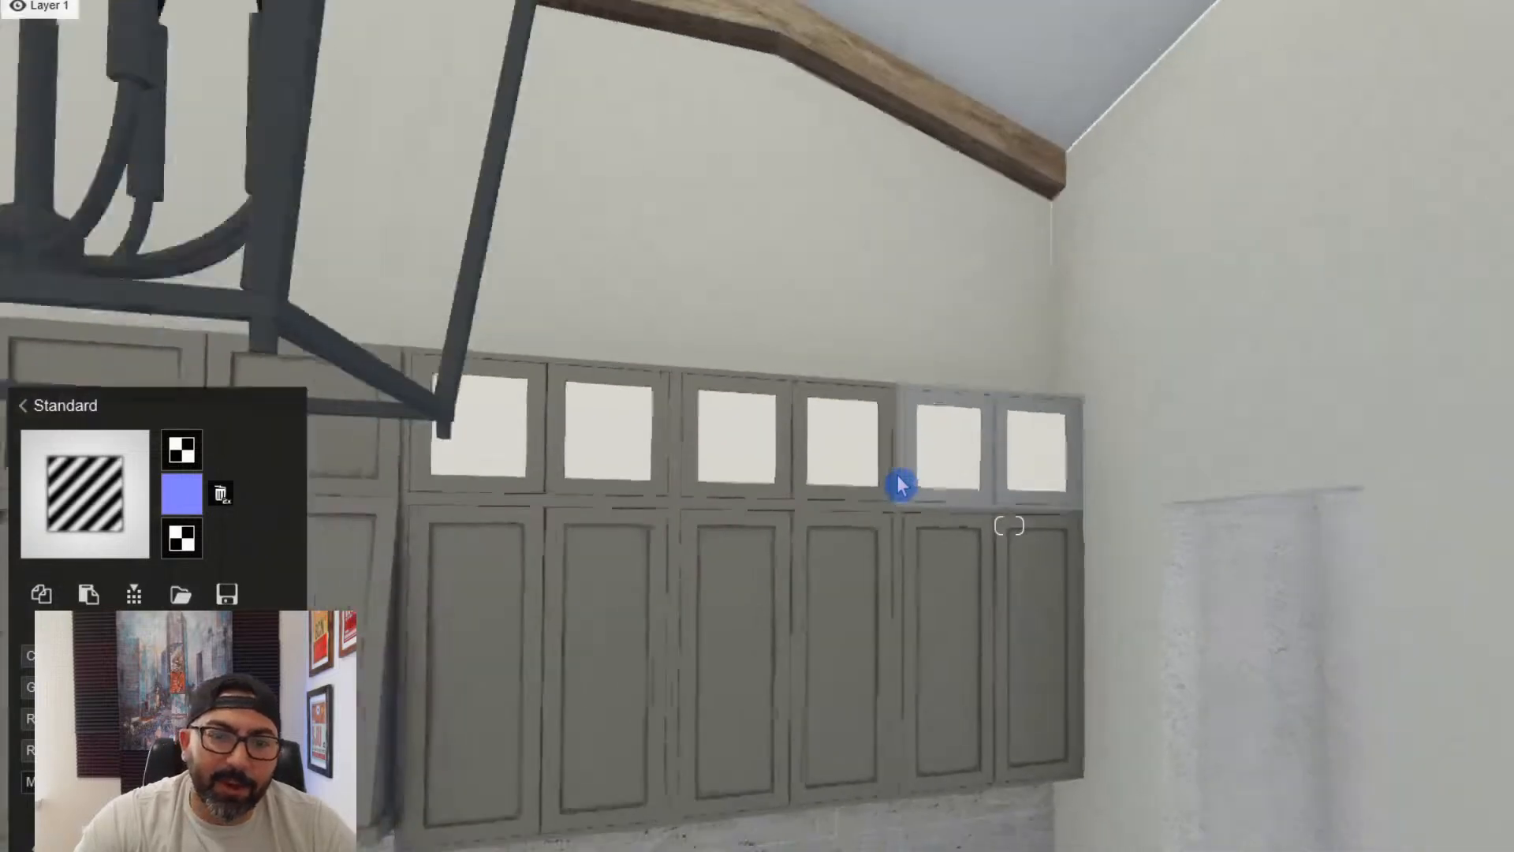
- Assign a Standard material to the stone tile backsplash between the upper and lower cabinets
key(s)
right_drag(817, 528, 686, 733)
click(720, 716)
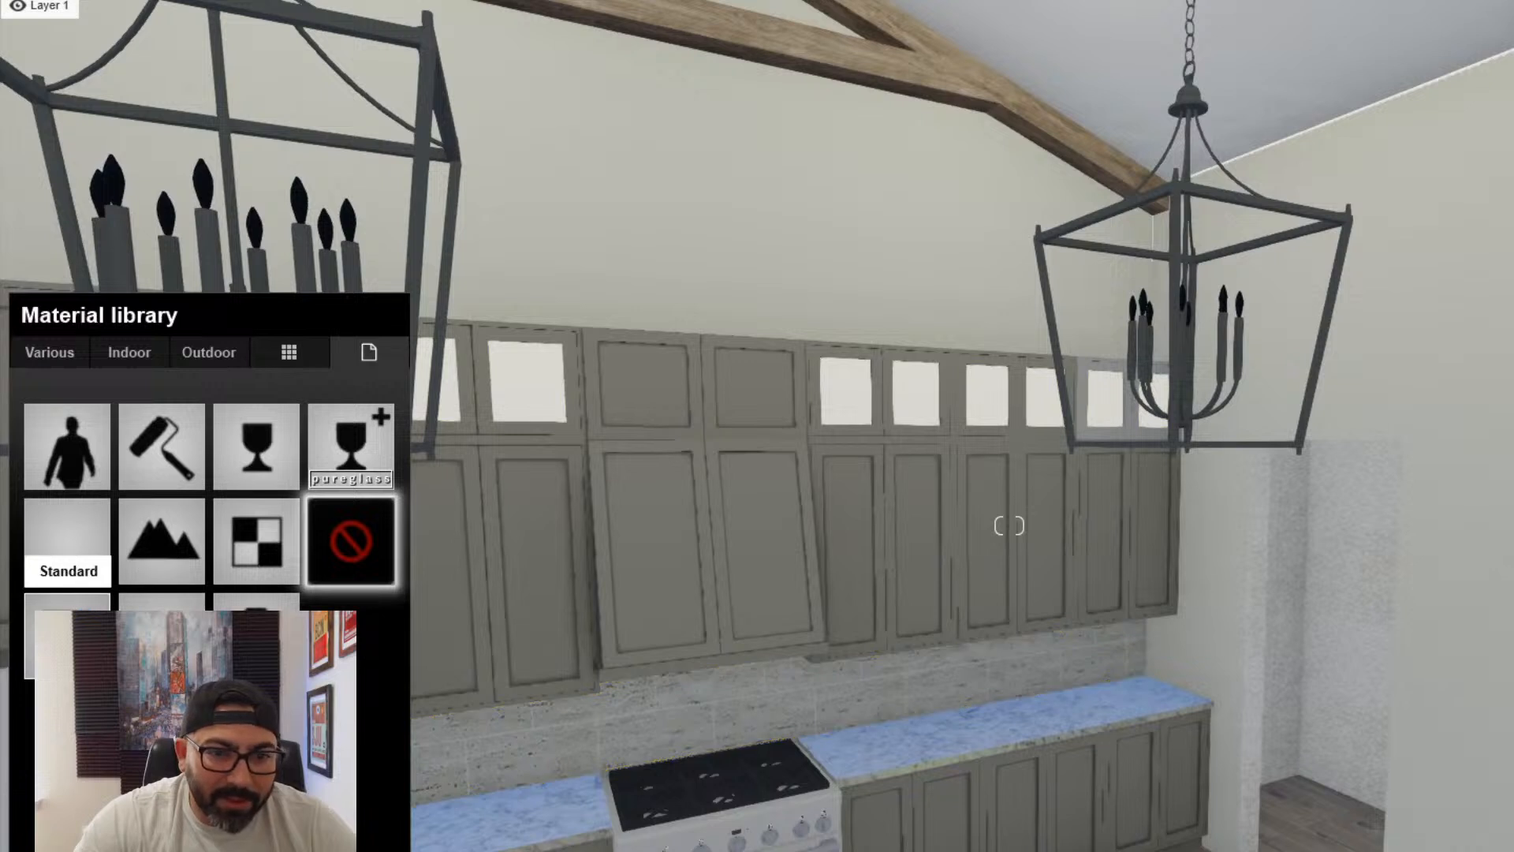
click(67, 540)
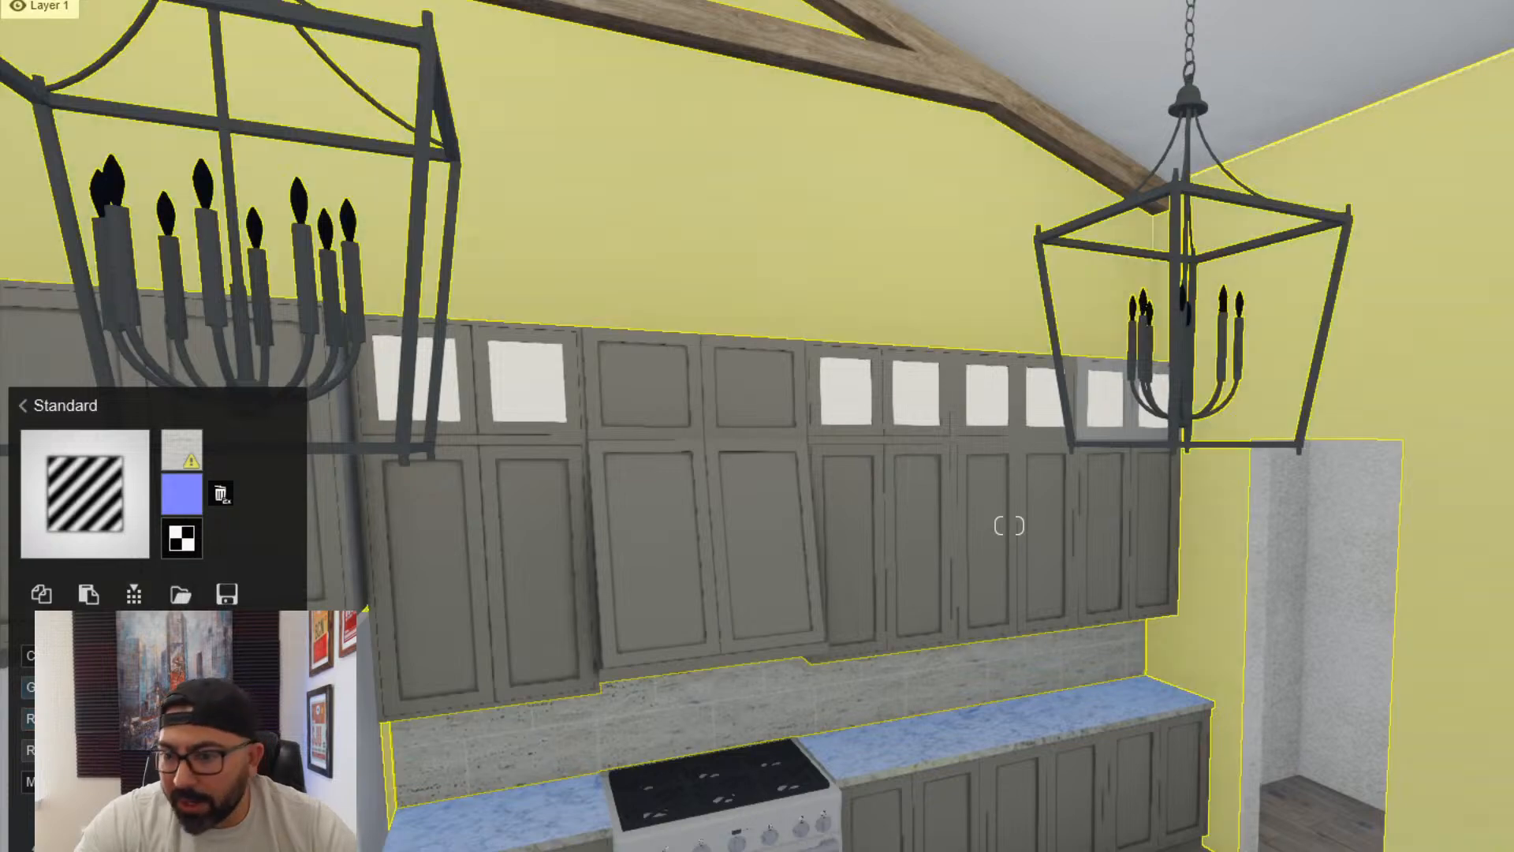
- Apply a Standard material to the range's black cooktop grates and adjust its surface settings
key(d)
key(s)
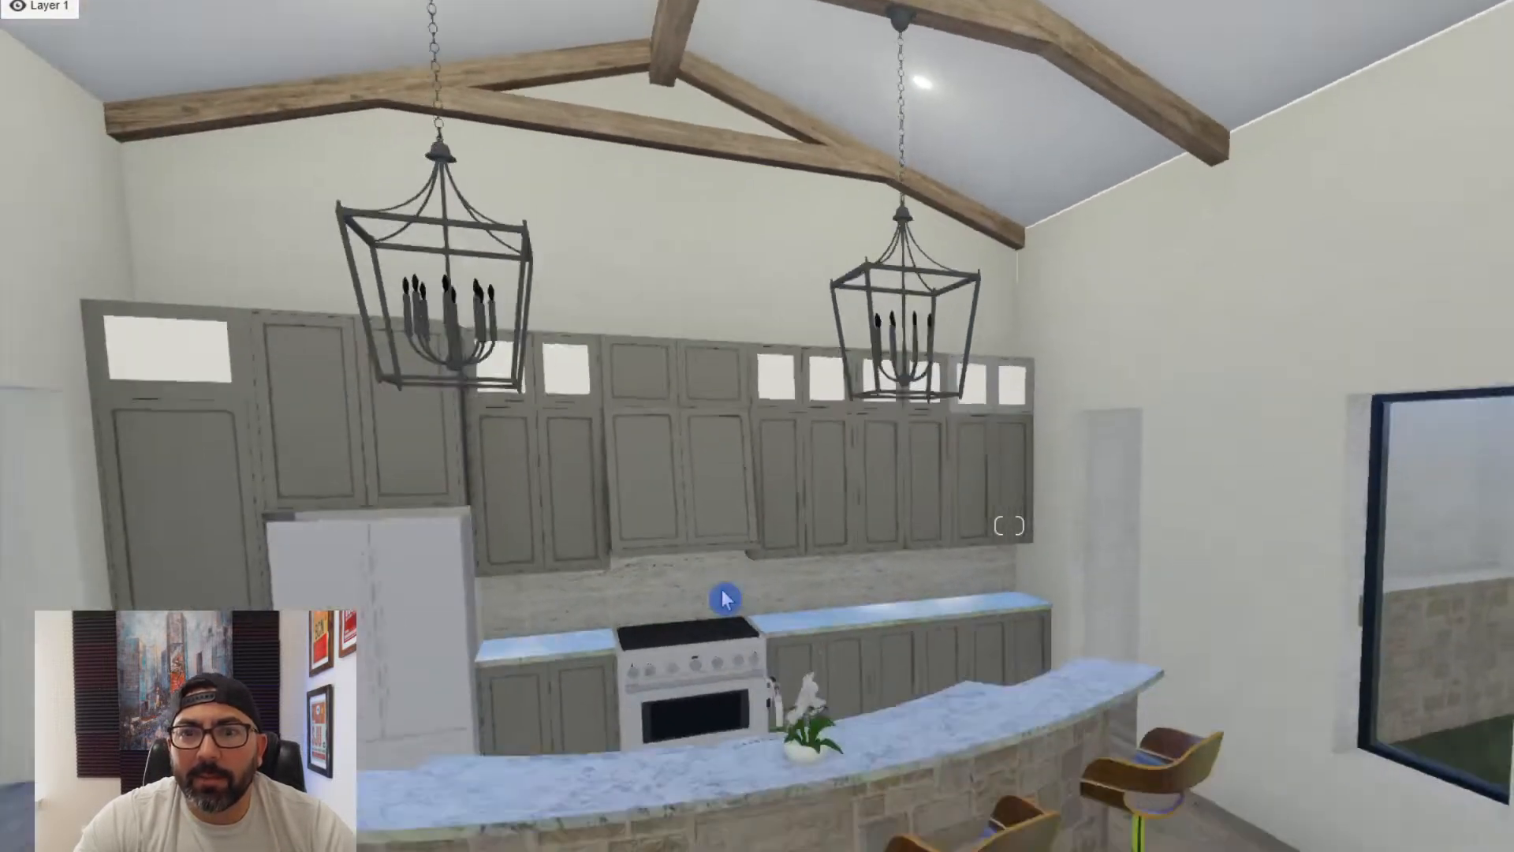
mouse_move(730, 596)
right_down()
mouse_move(740, 615)
mouse_move(723, 639)
mouse_move(753, 611)
right_up()
key(w)
key(s)
key(w)
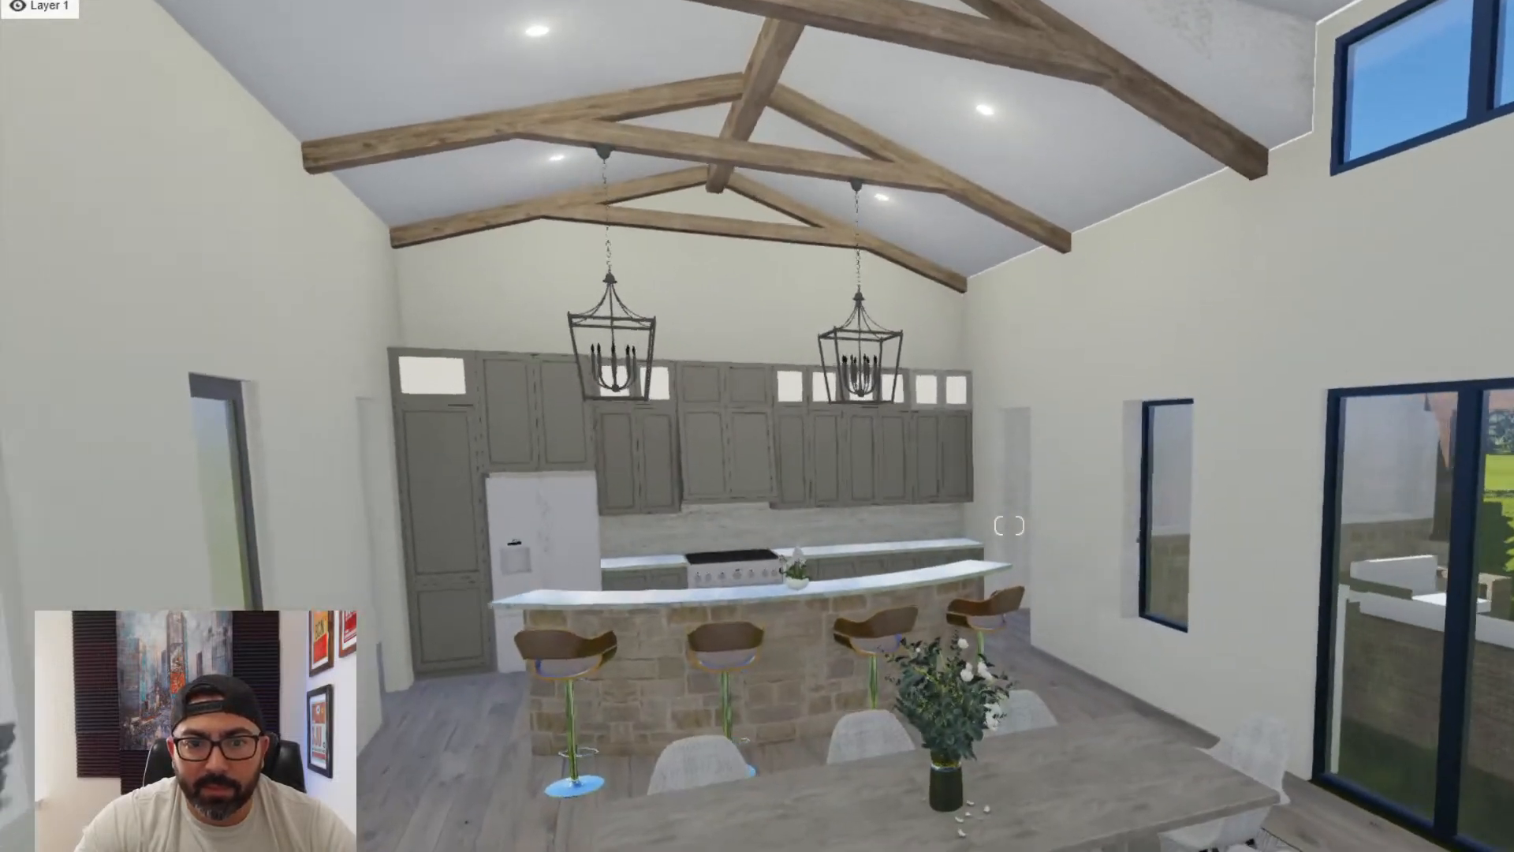
key(w)
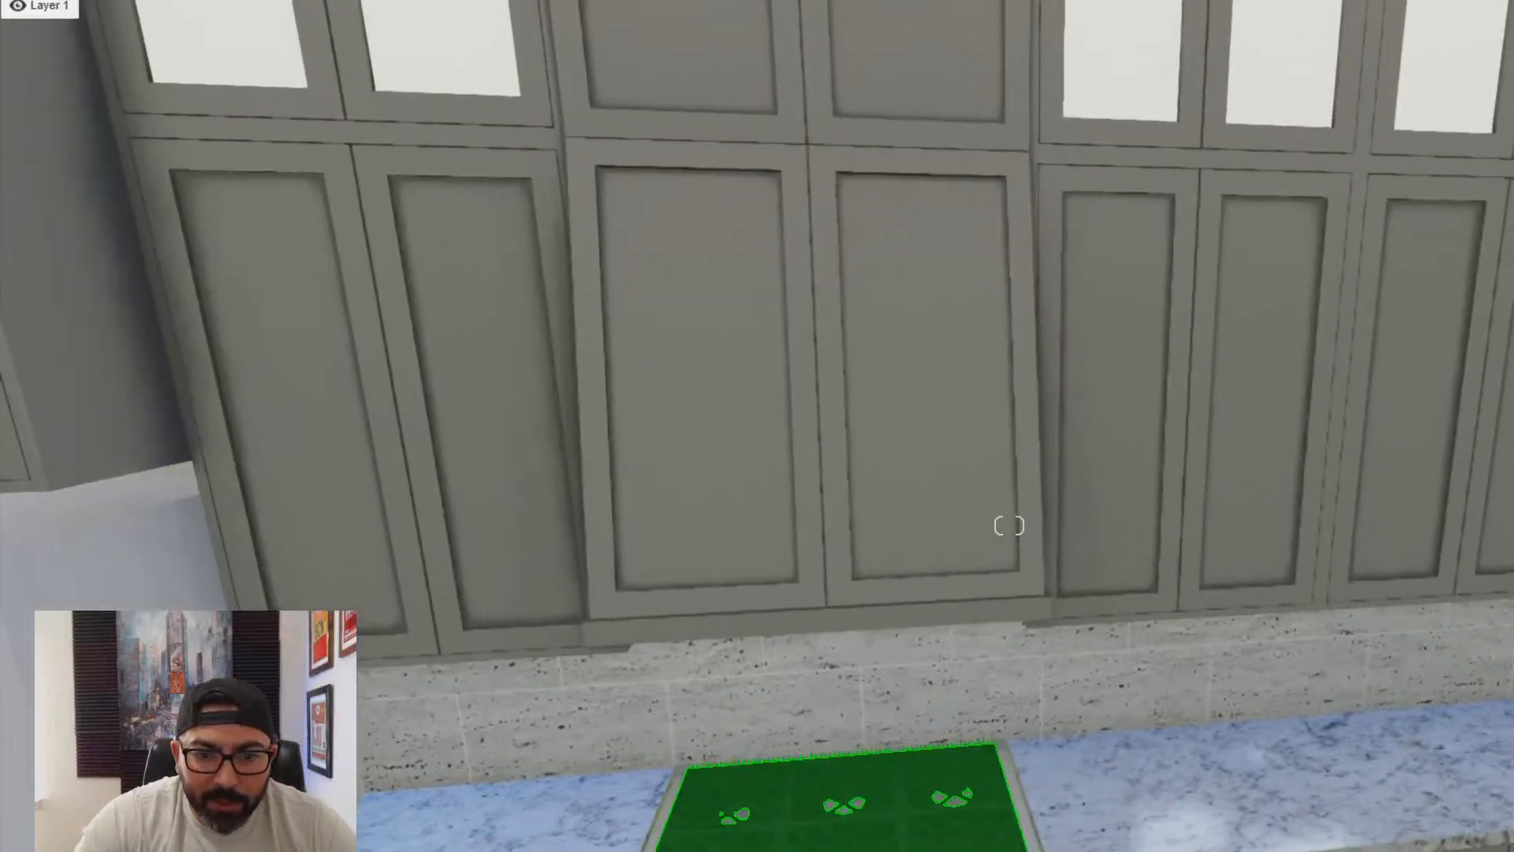
click(789, 788)
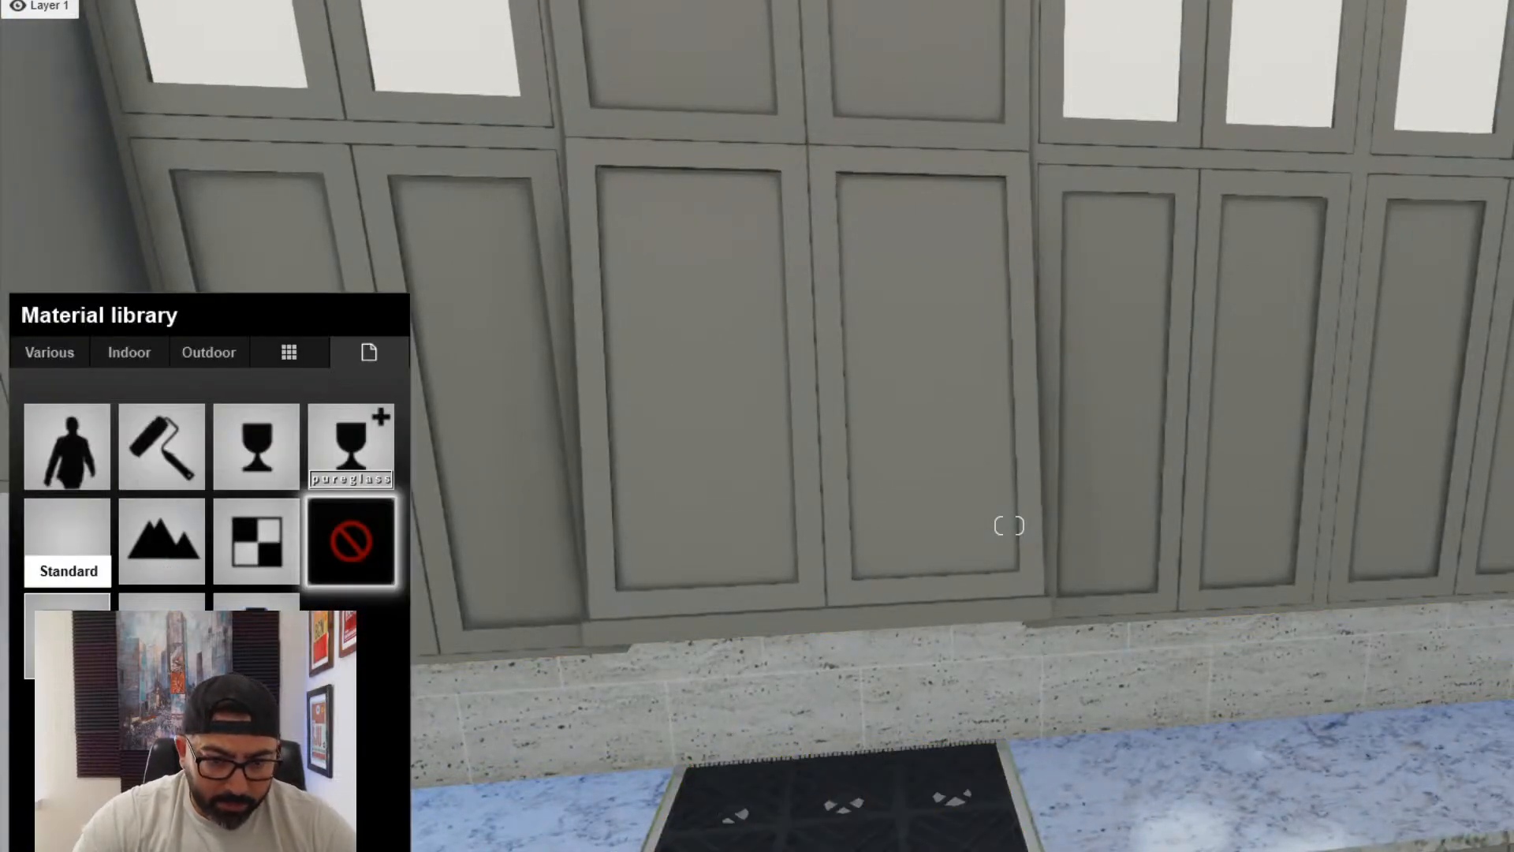
click(67, 540)
drag(118, 687, 37, 687)
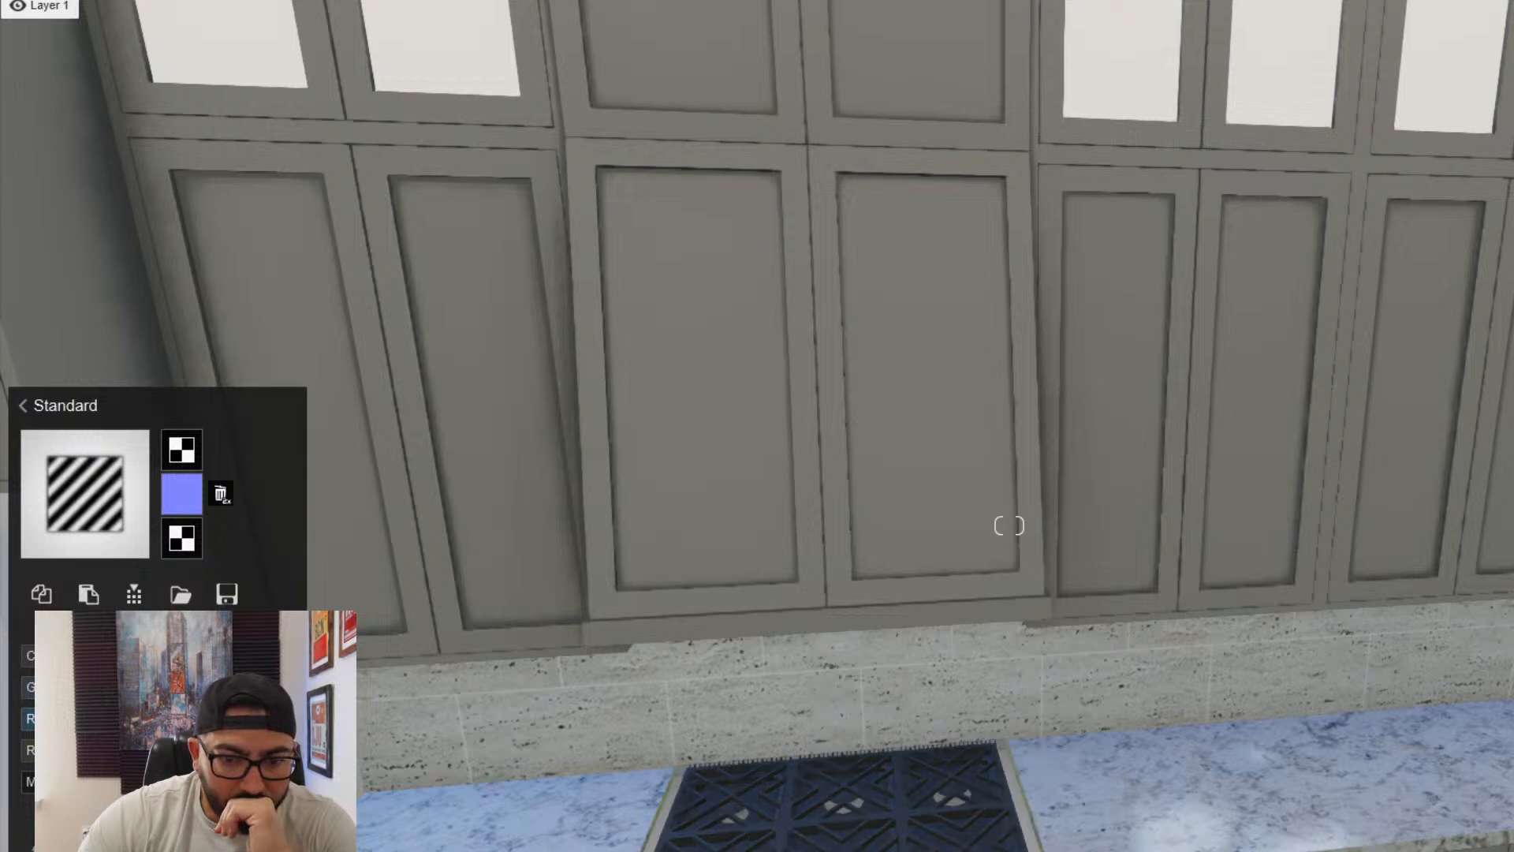
- Apply the Chrome material from the indoor Metal category to the body of the range
right_drag(874, 615, 879, 760)
scroll(878, 760, up, 2)
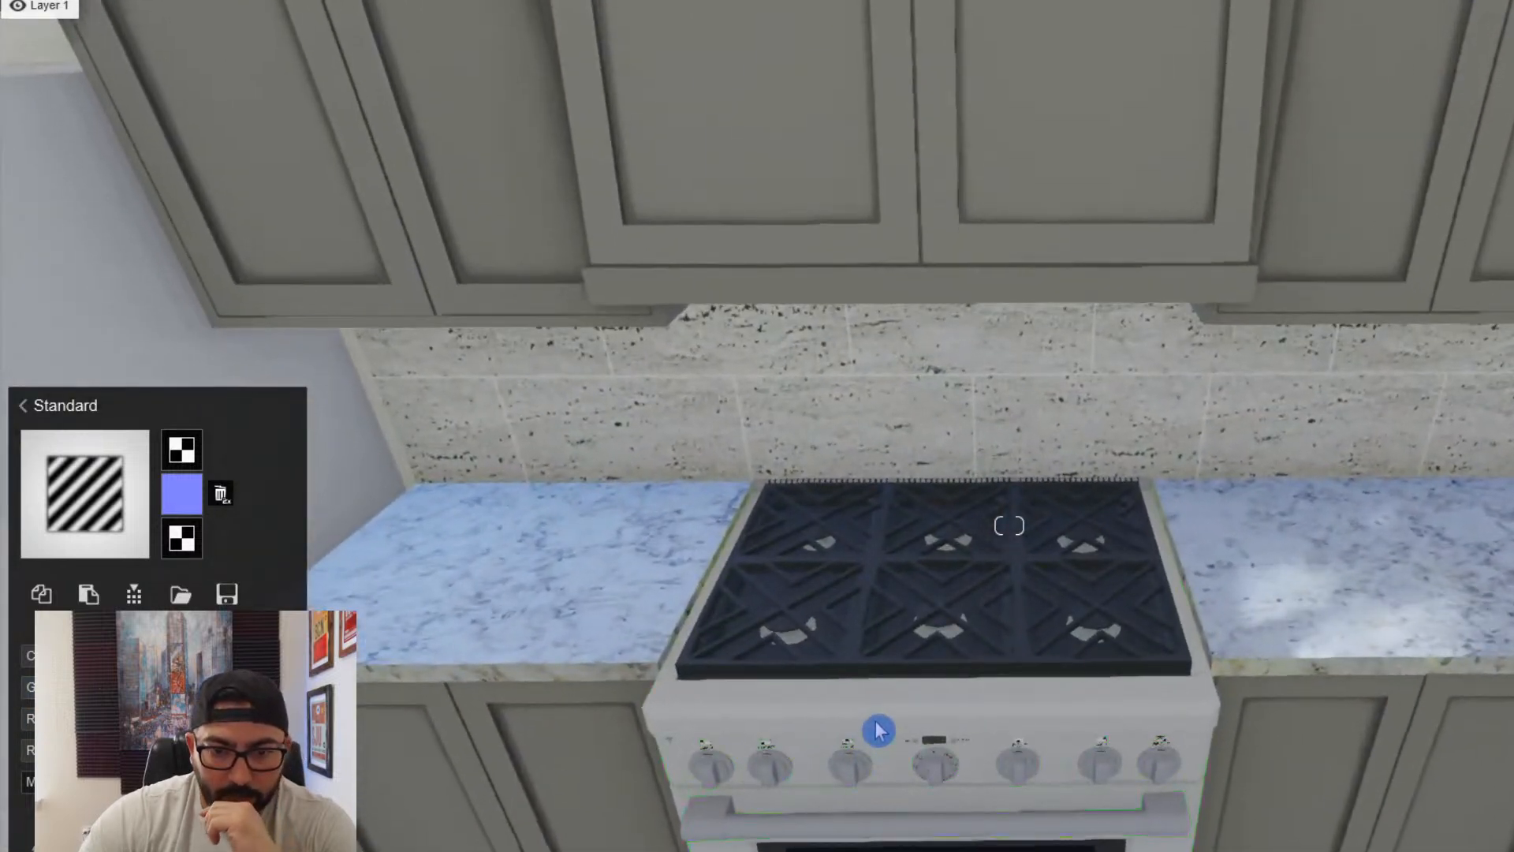
click(878, 729)
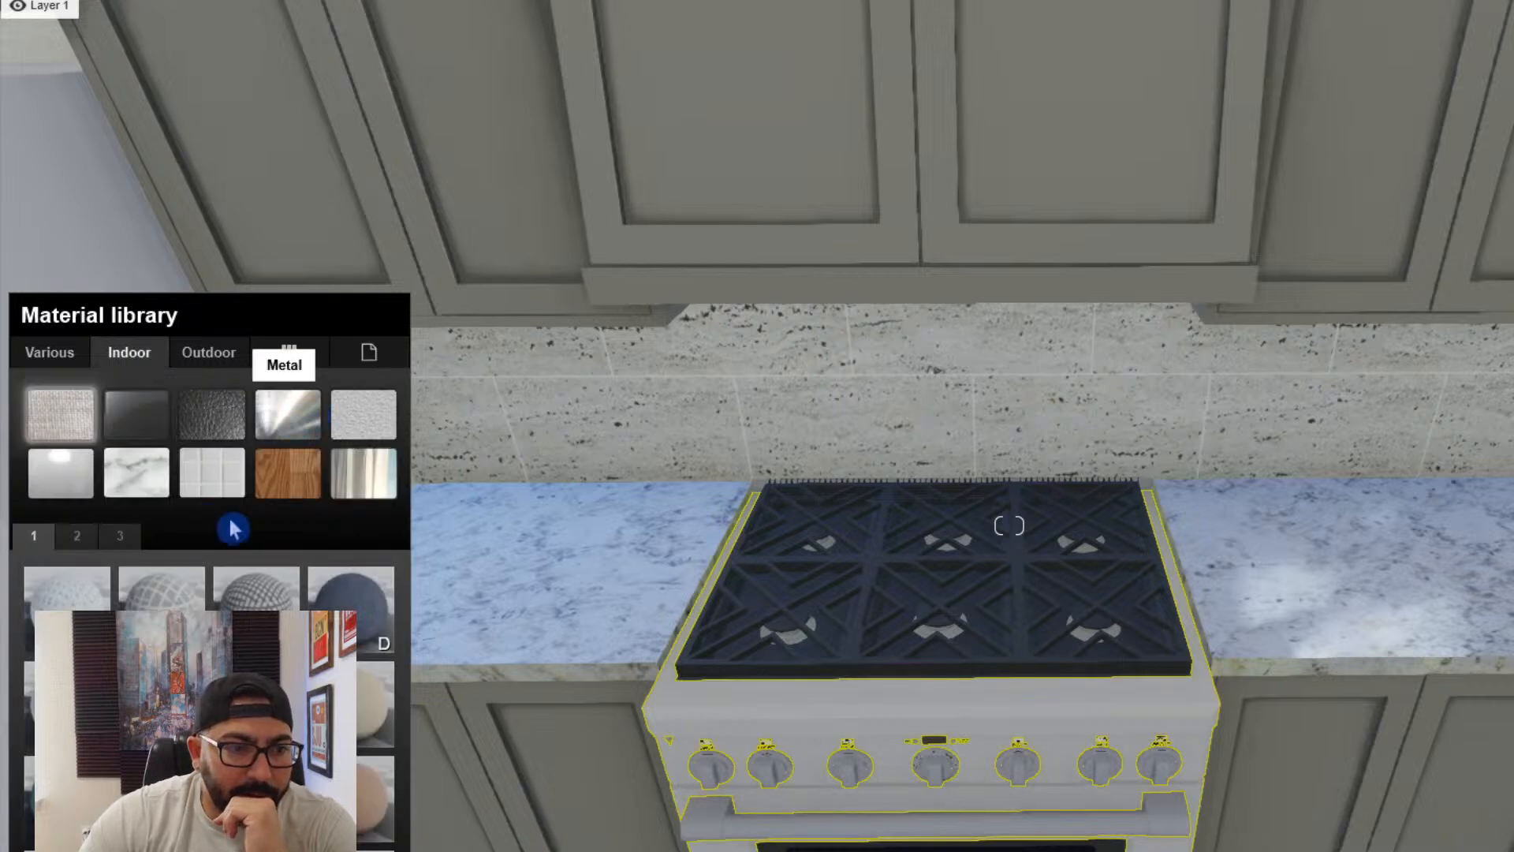
click(76, 536)
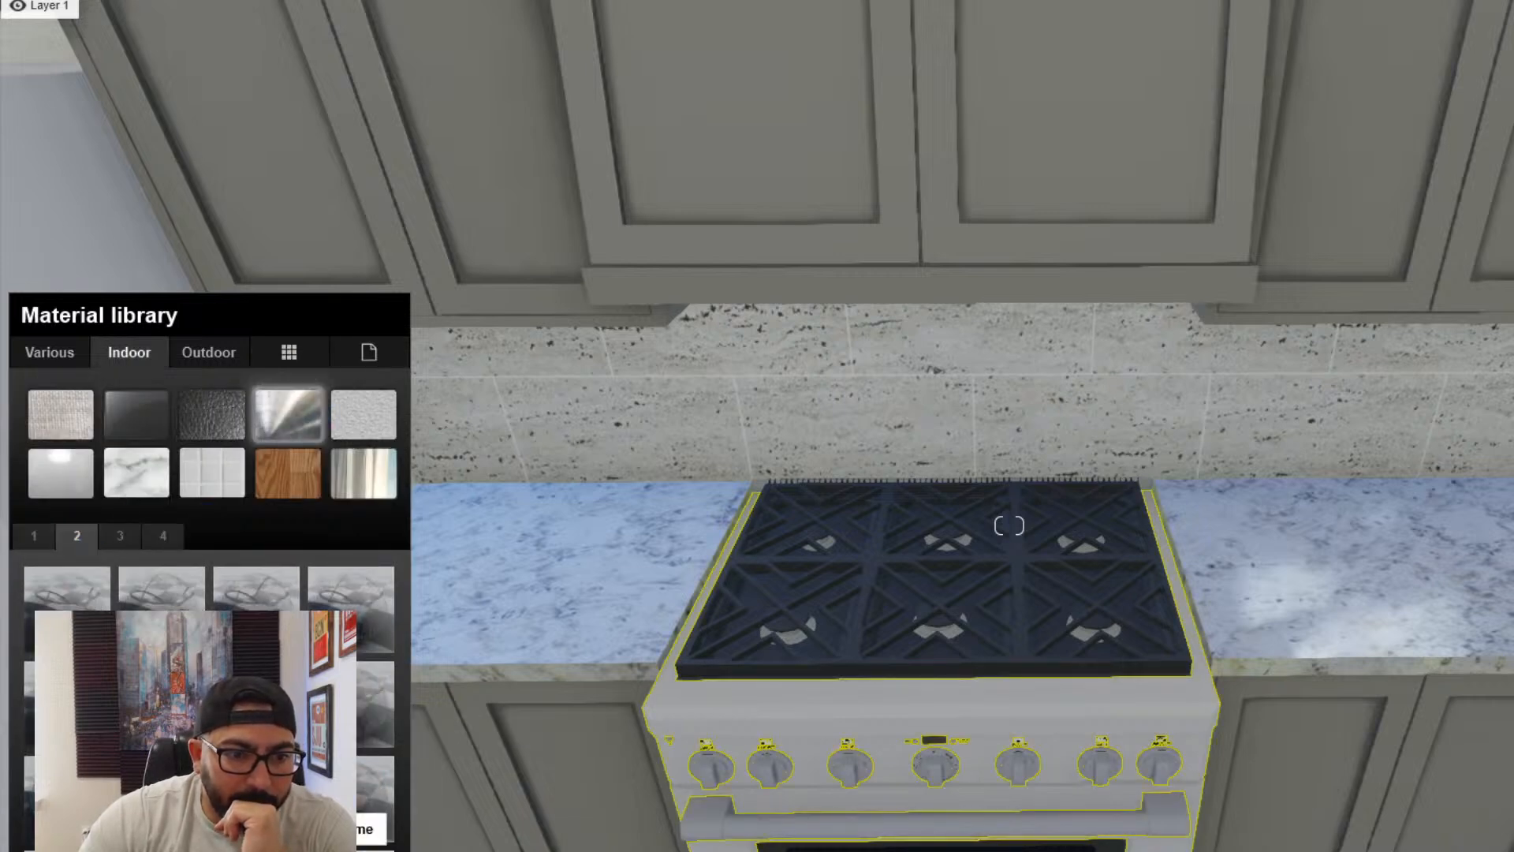
click(1008, 525)
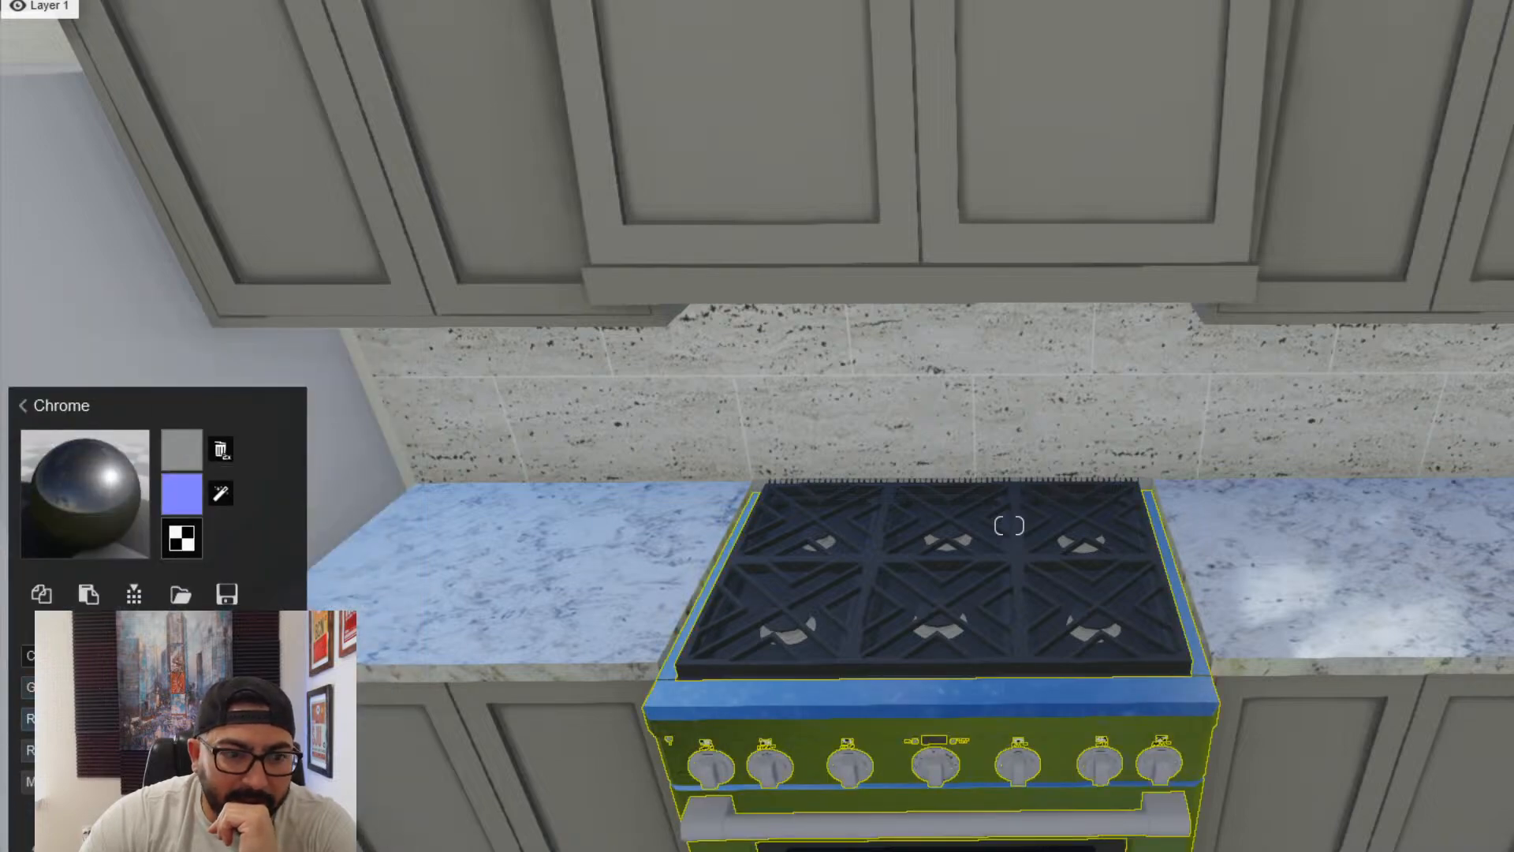
- Soften the mirror-like Chrome on the range body to a duller, brushed-steel look
right_drag(1008, 525, 403, 755)
key(d)
key(s)
click(1009, 525)
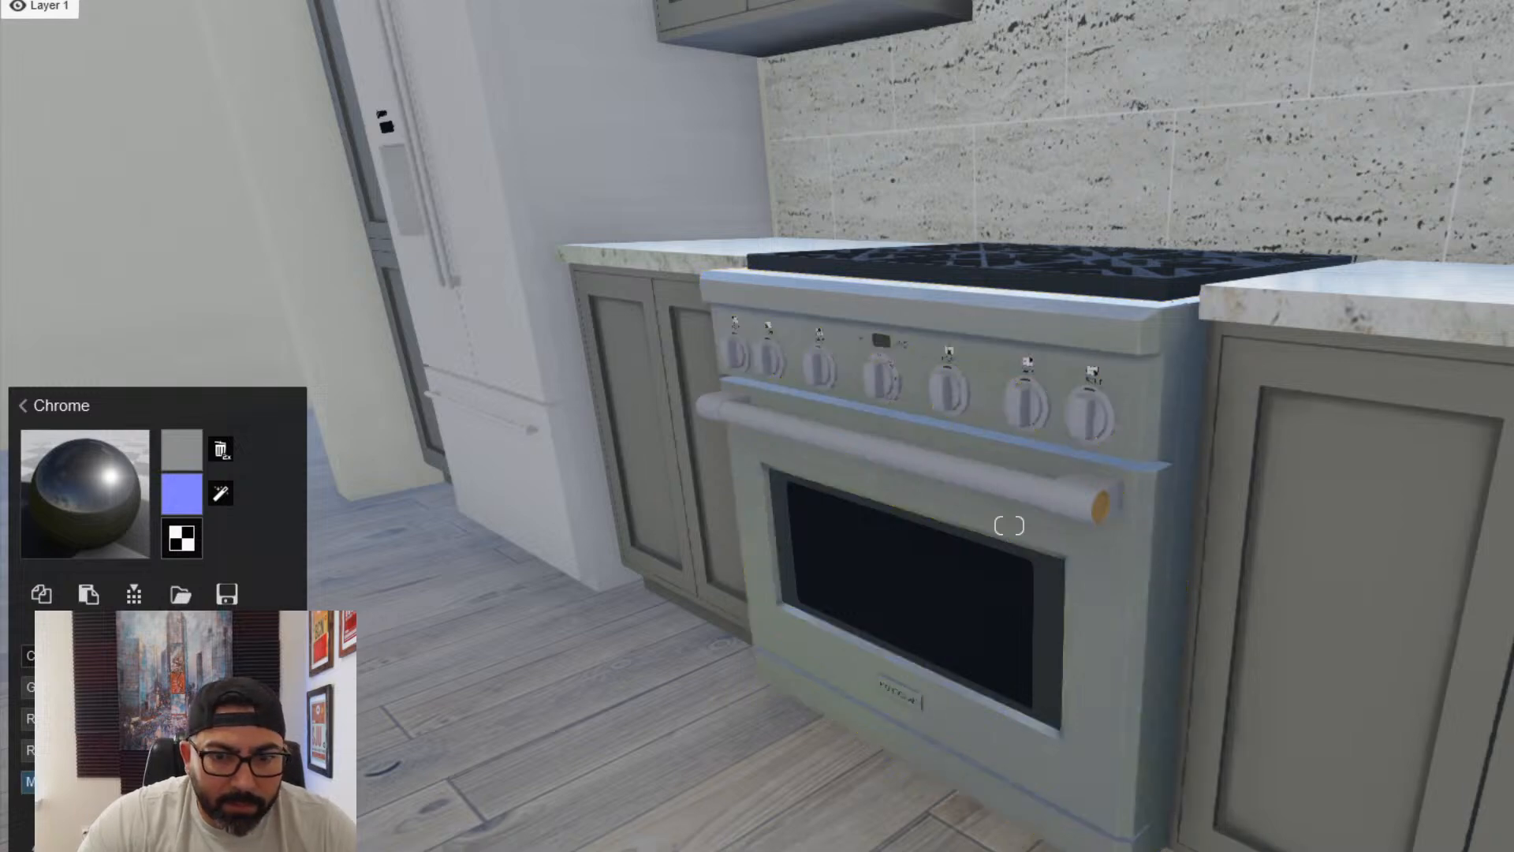
scroll(1009, 525, up, 3)
scroll(1009, 526, down, 3)
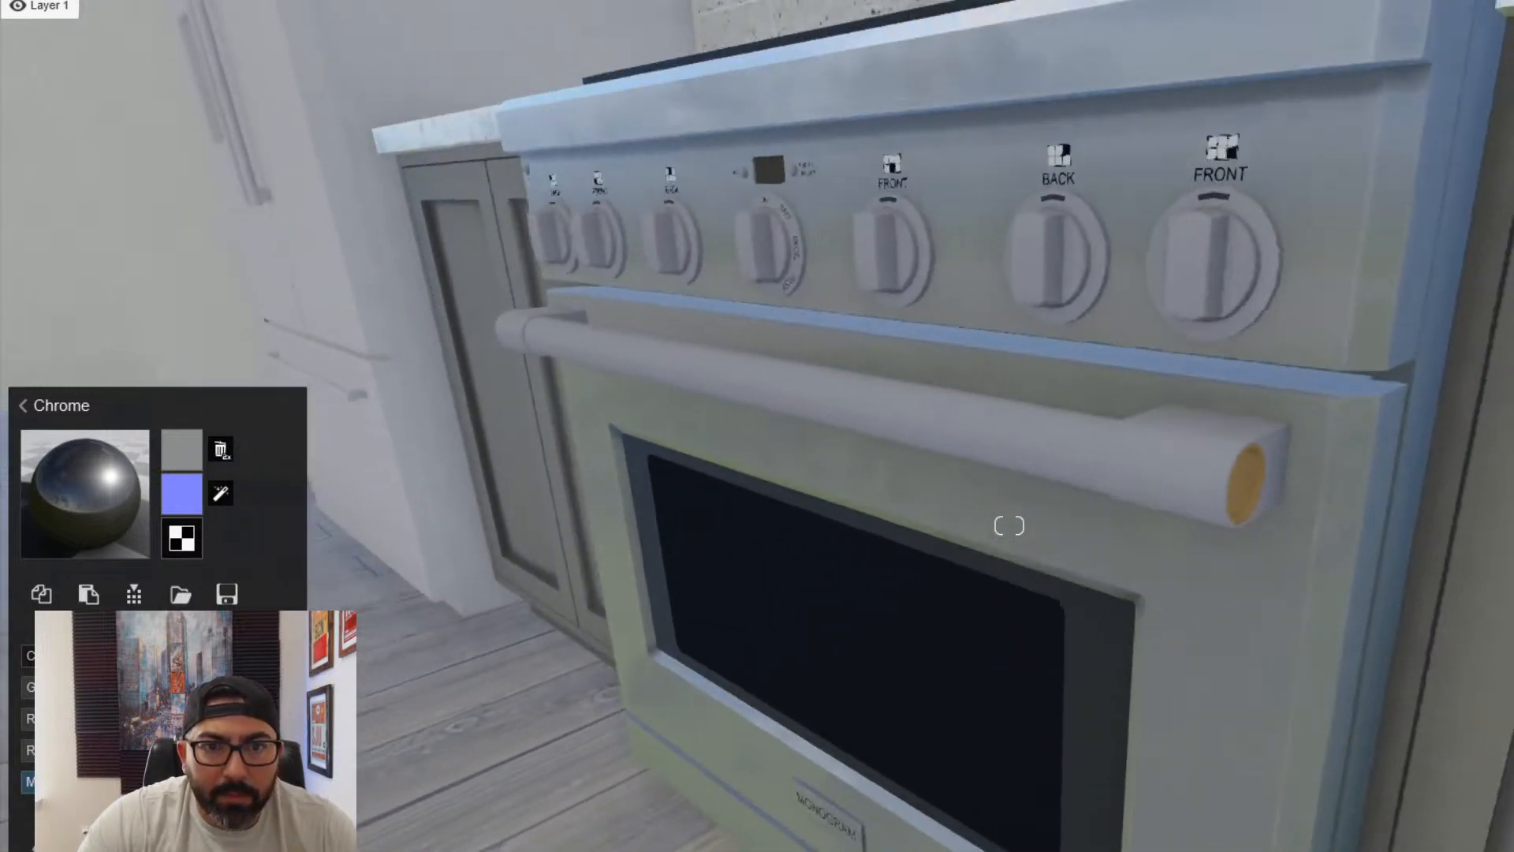
- Apply the Chrome material from the indoor Metal category to the range's control knobs and oven handle
right_drag(552, 784, 467, 747)
click(1024, 487)
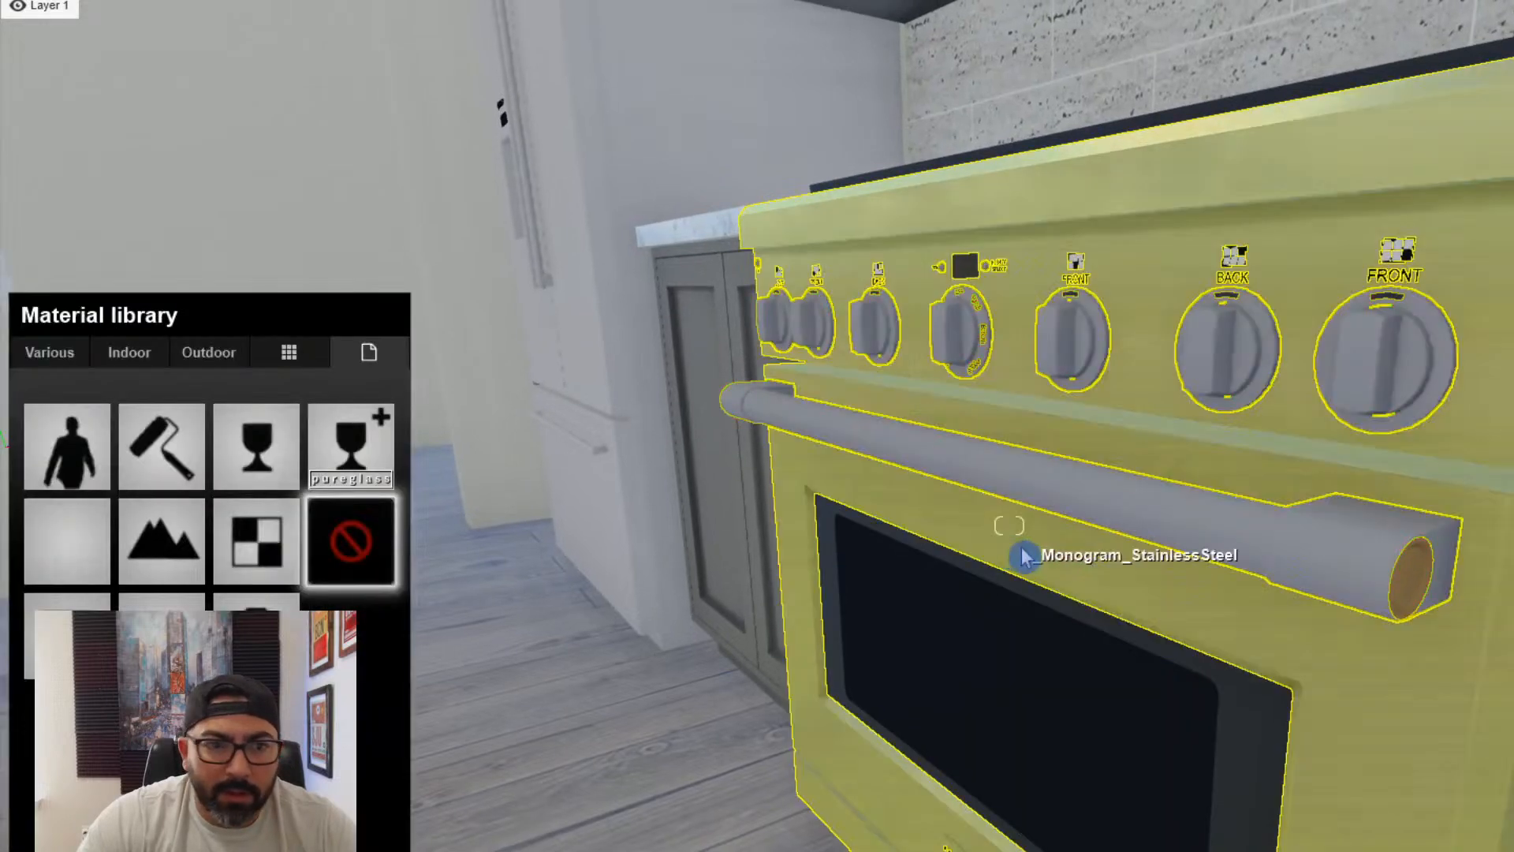
click(145, 359)
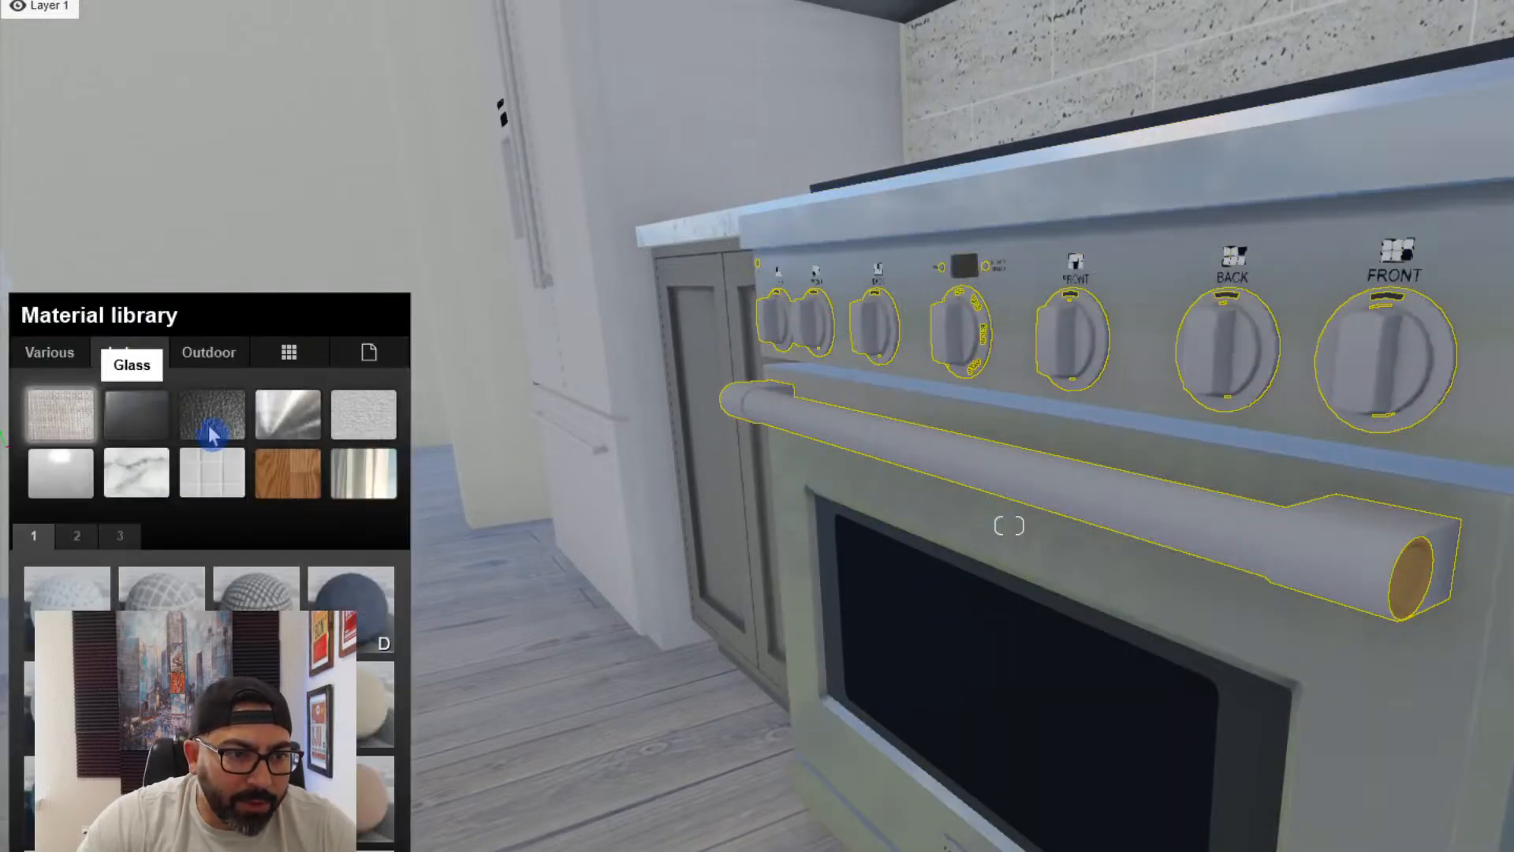
click(287, 412)
click(77, 535)
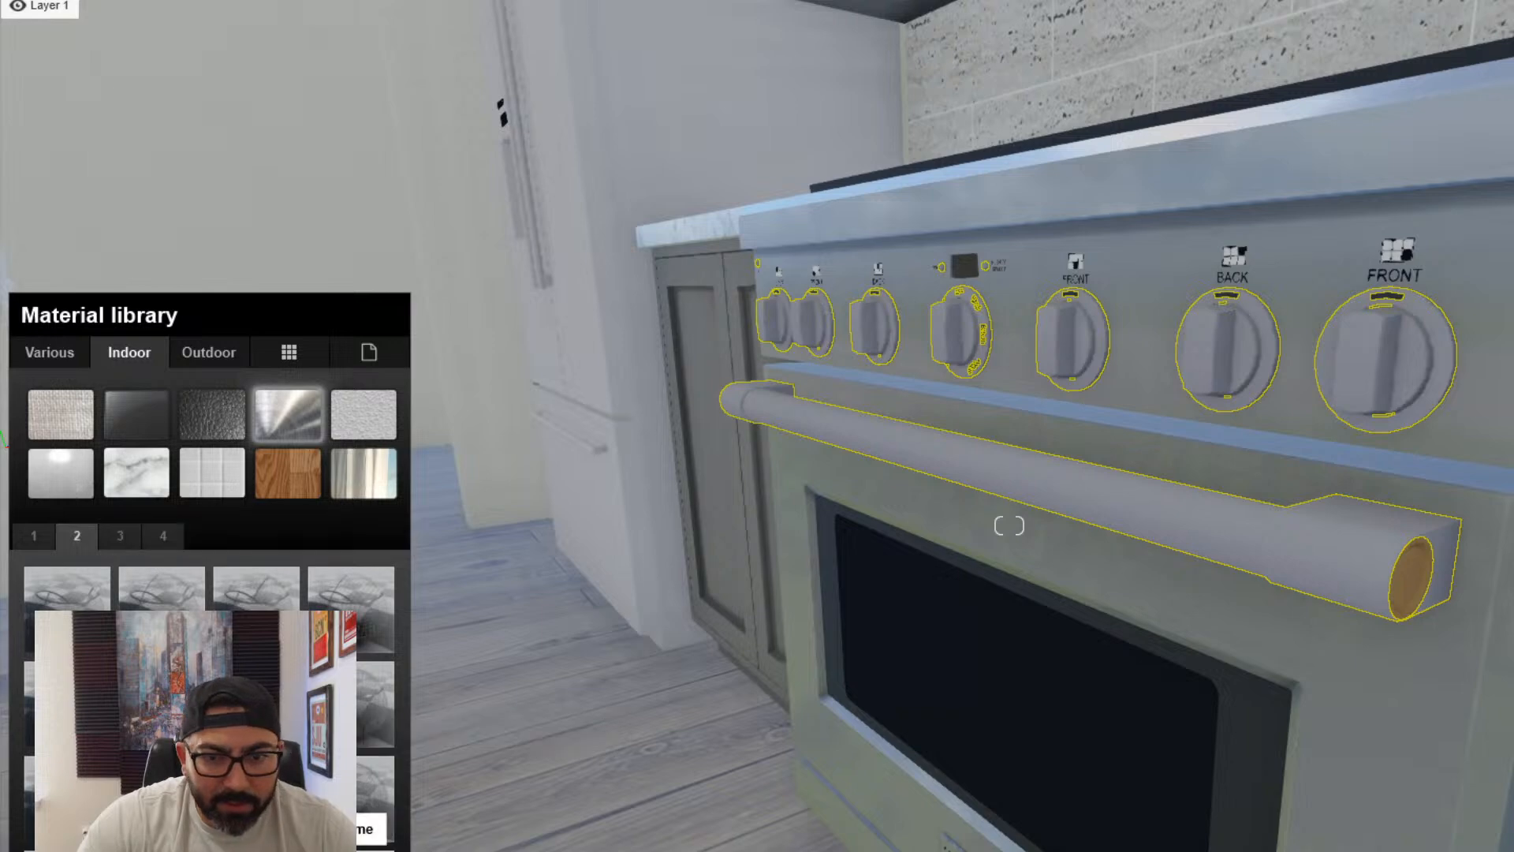
click(259, 630)
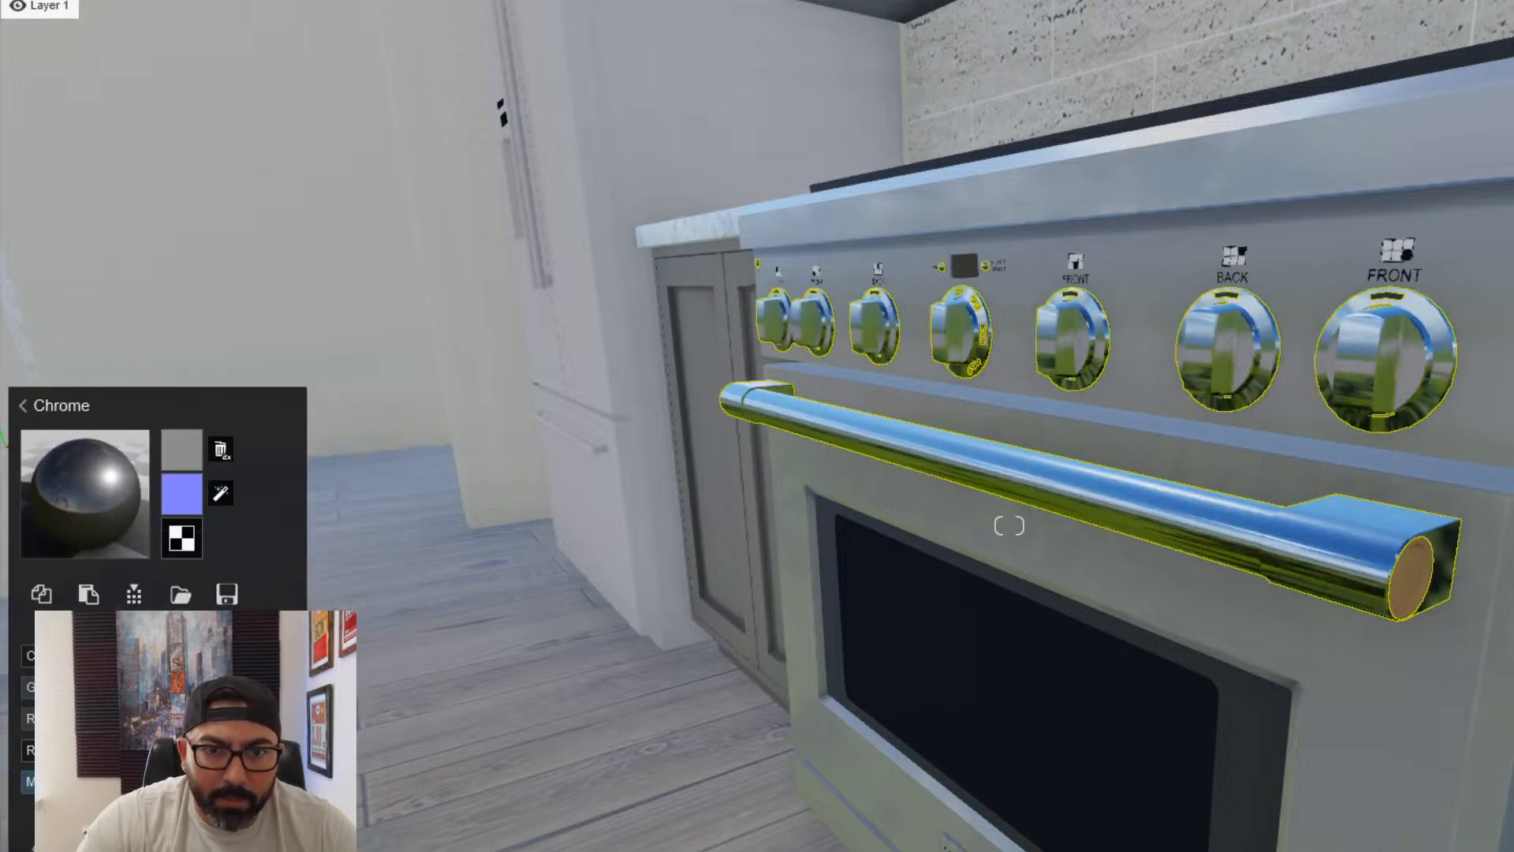
- Check the materials of the cooktop grates and burners on the range
scroll(1009, 525, down, 3)
key(w)
key(q)
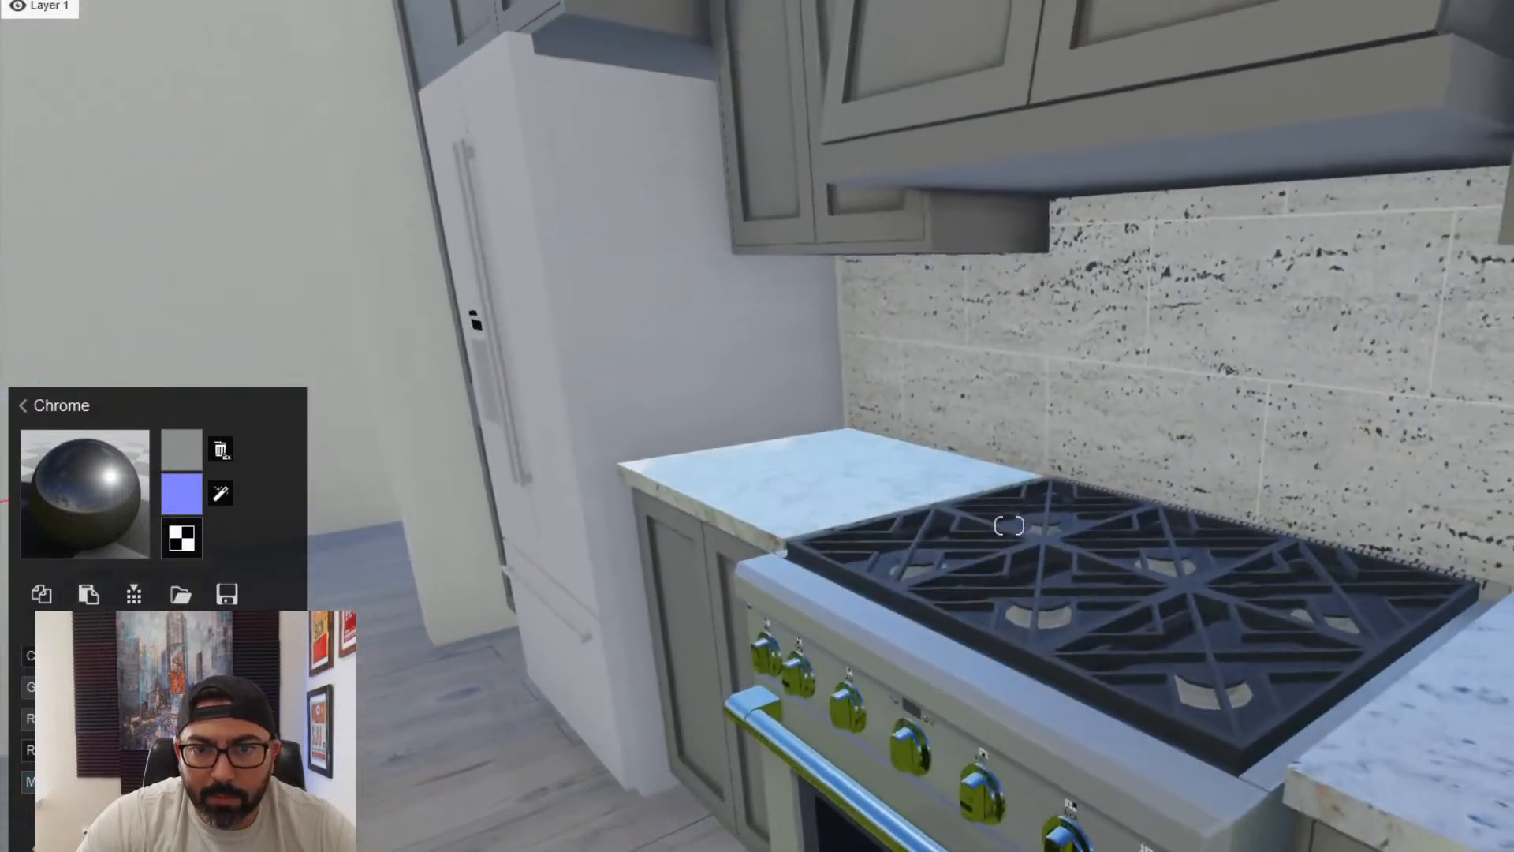
click(1052, 645)
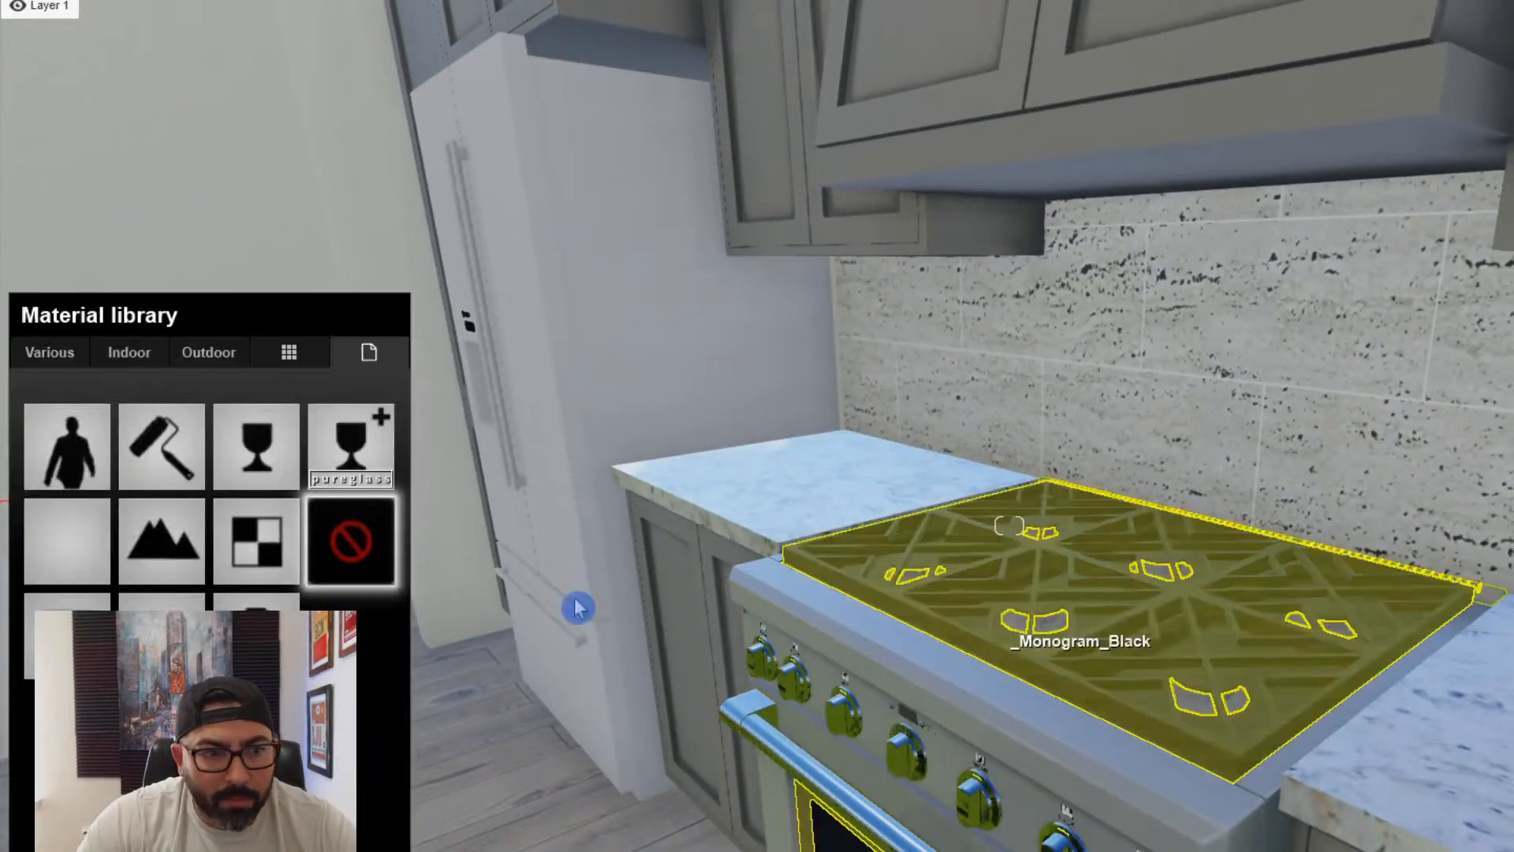
click(1053, 640)
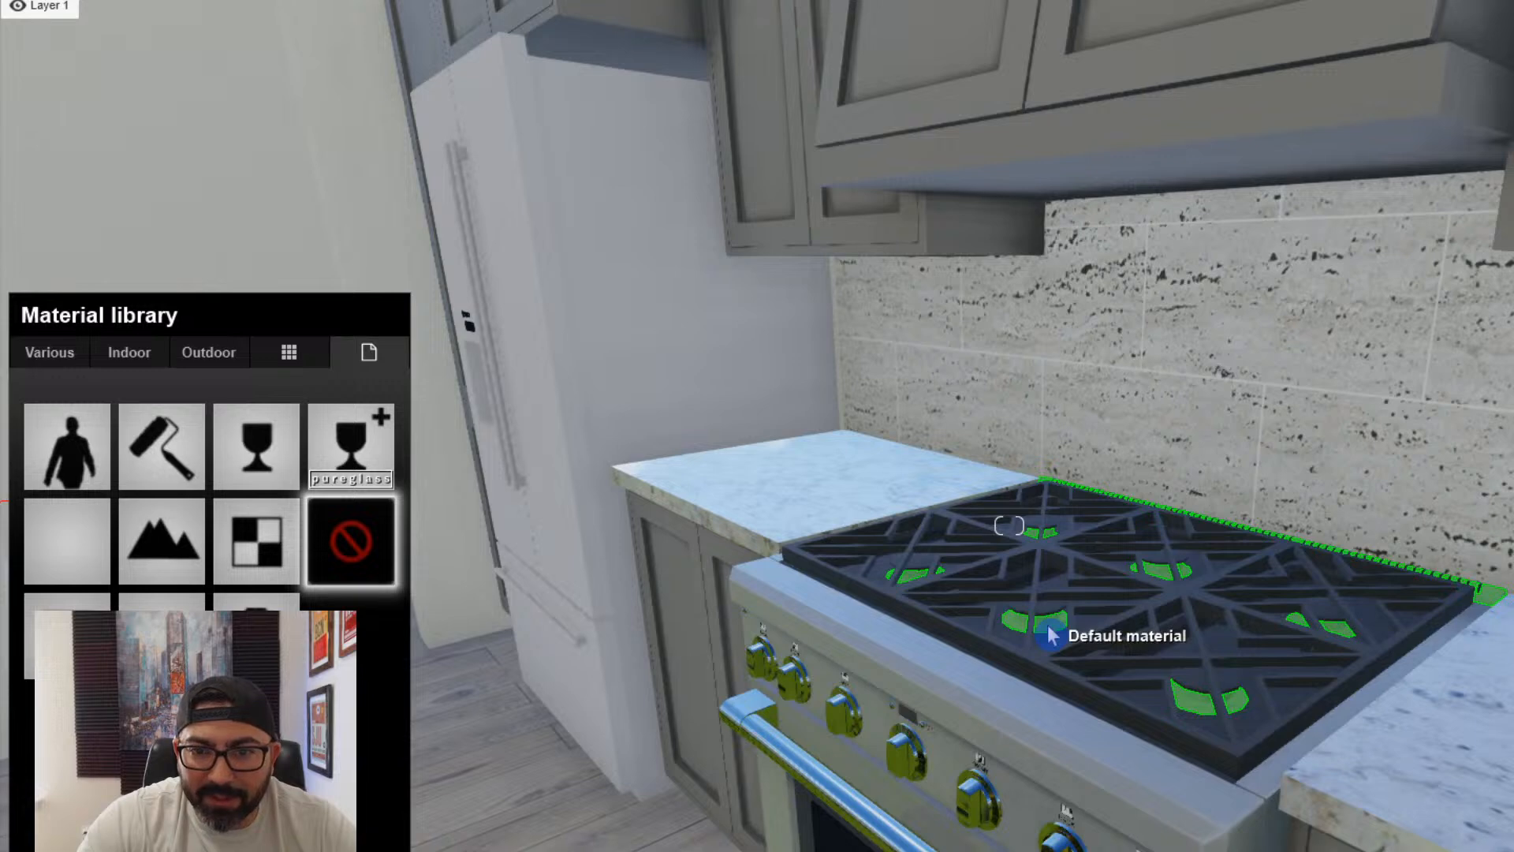
- Copy the brushed Chrome material from the range body and paste it onto the refrigerator
key(a)
right_drag(1051, 667, 1061, 412)
key(s)
right_drag(1447, 713, 1355, 821)
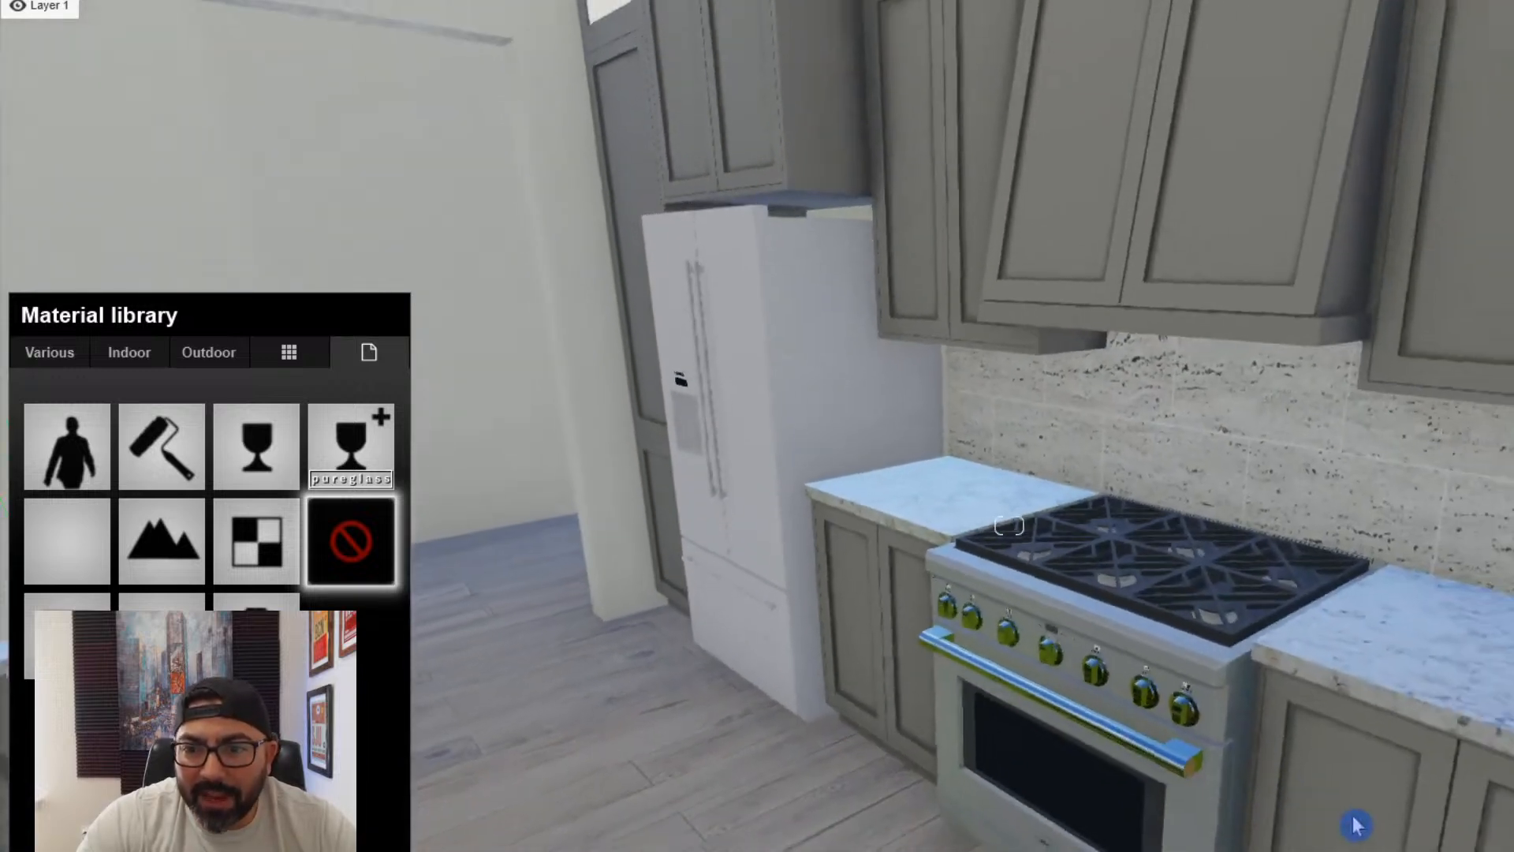
click(1180, 844)
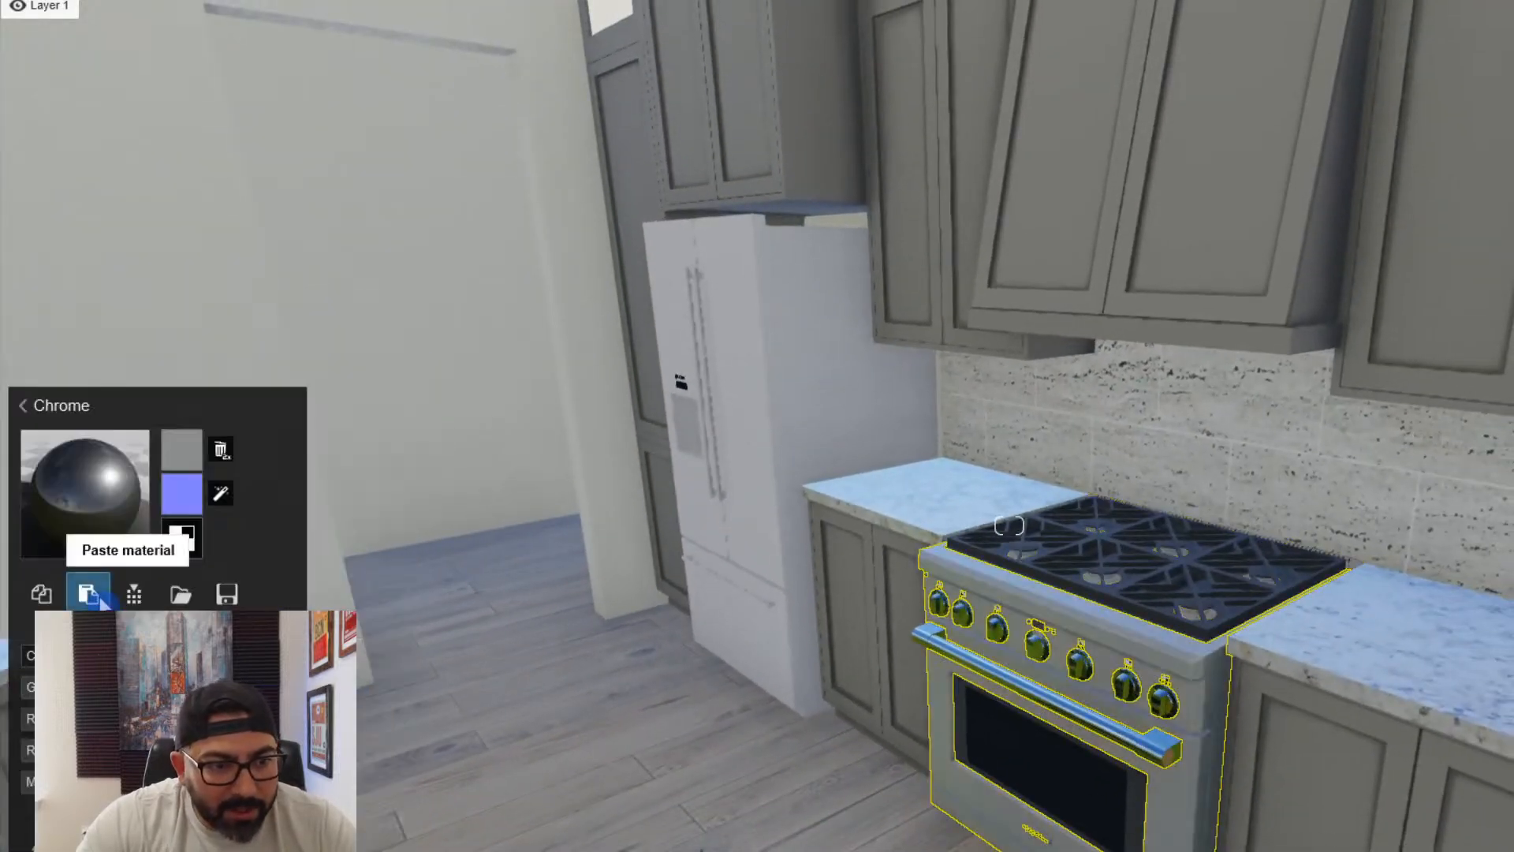
click(745, 410)
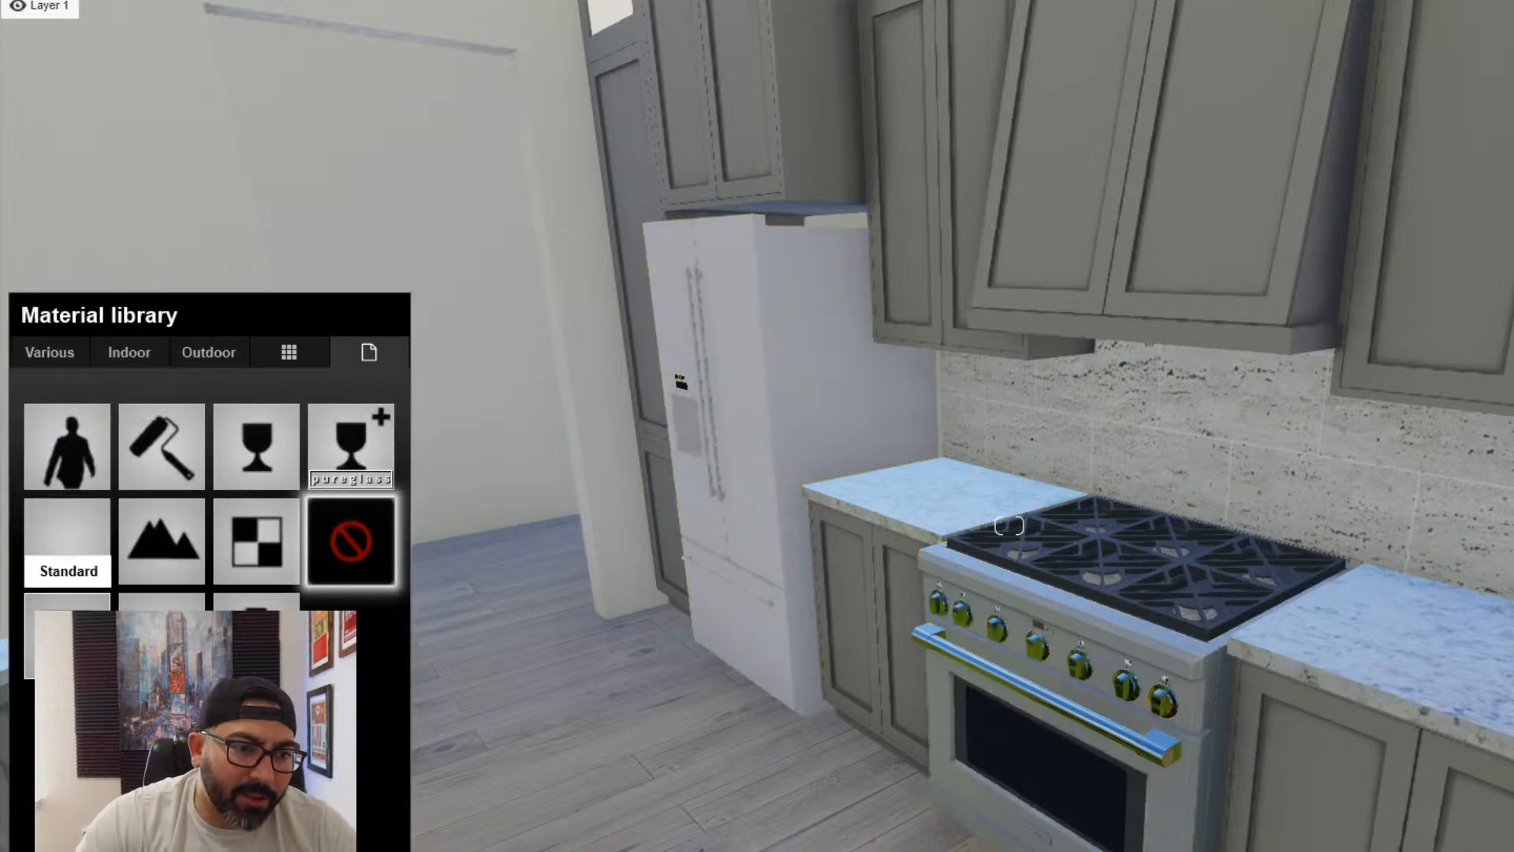
click(67, 544)
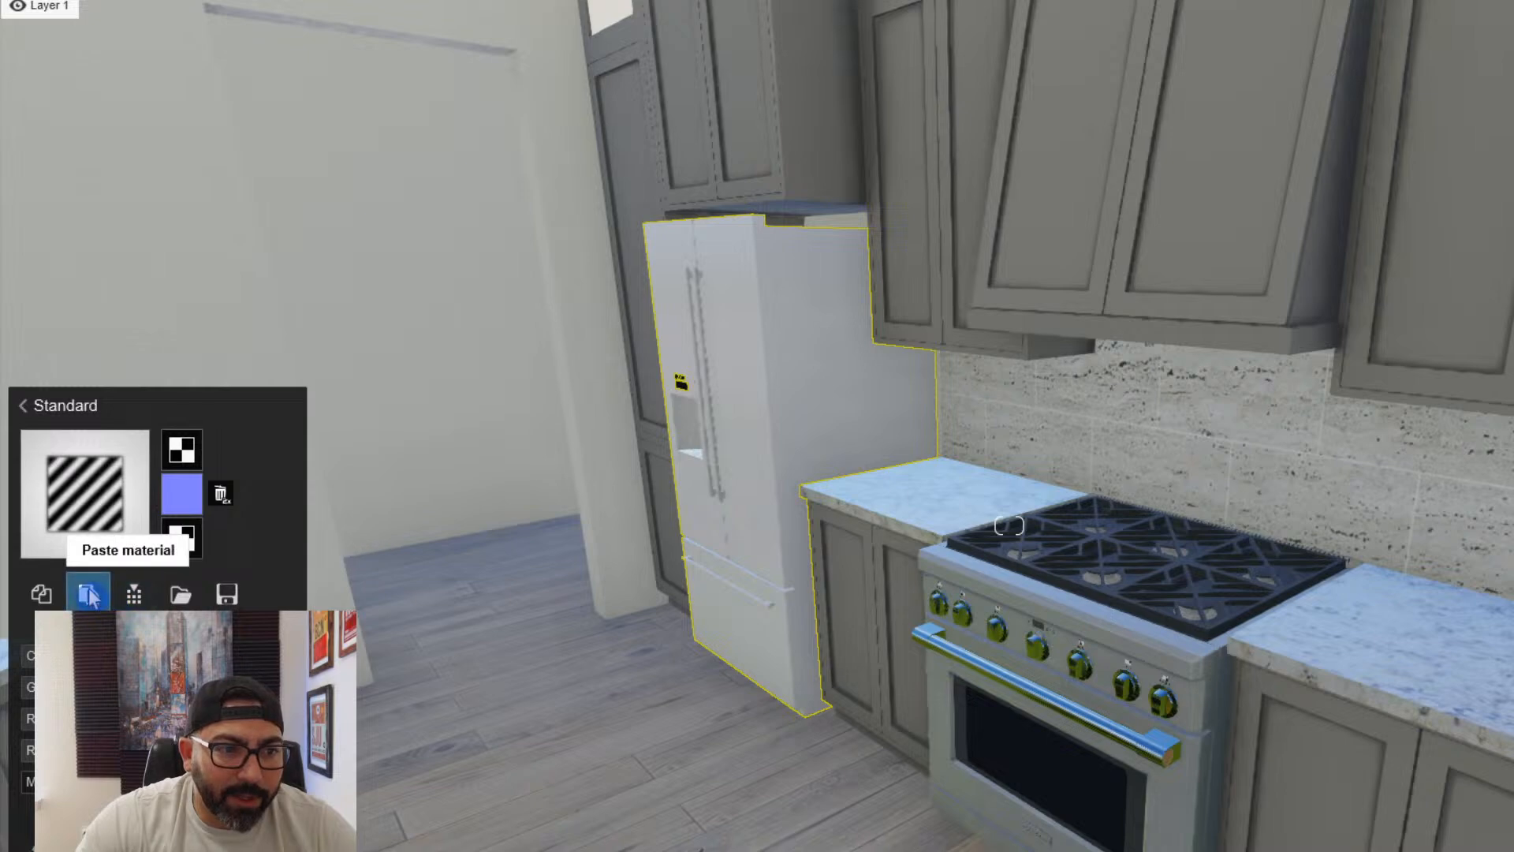
click(775, 493)
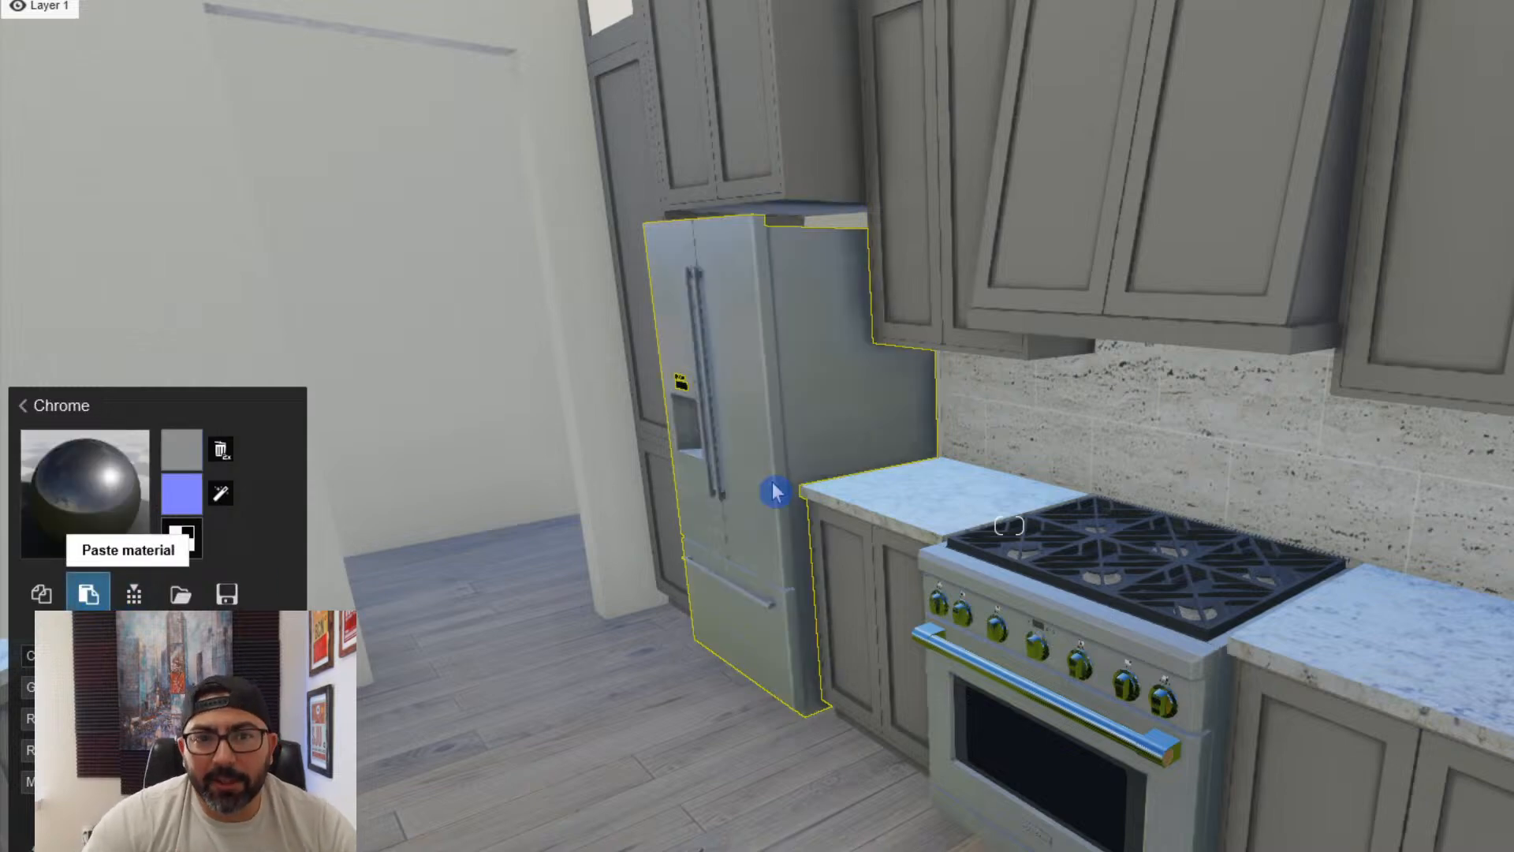
- Paste the copied Chrome material onto the stainless fronts of the two dishwashers in the curved island
right_drag(1069, 479, 801, 550)
key(w)
key(s)
key(w)
click(811, 612)
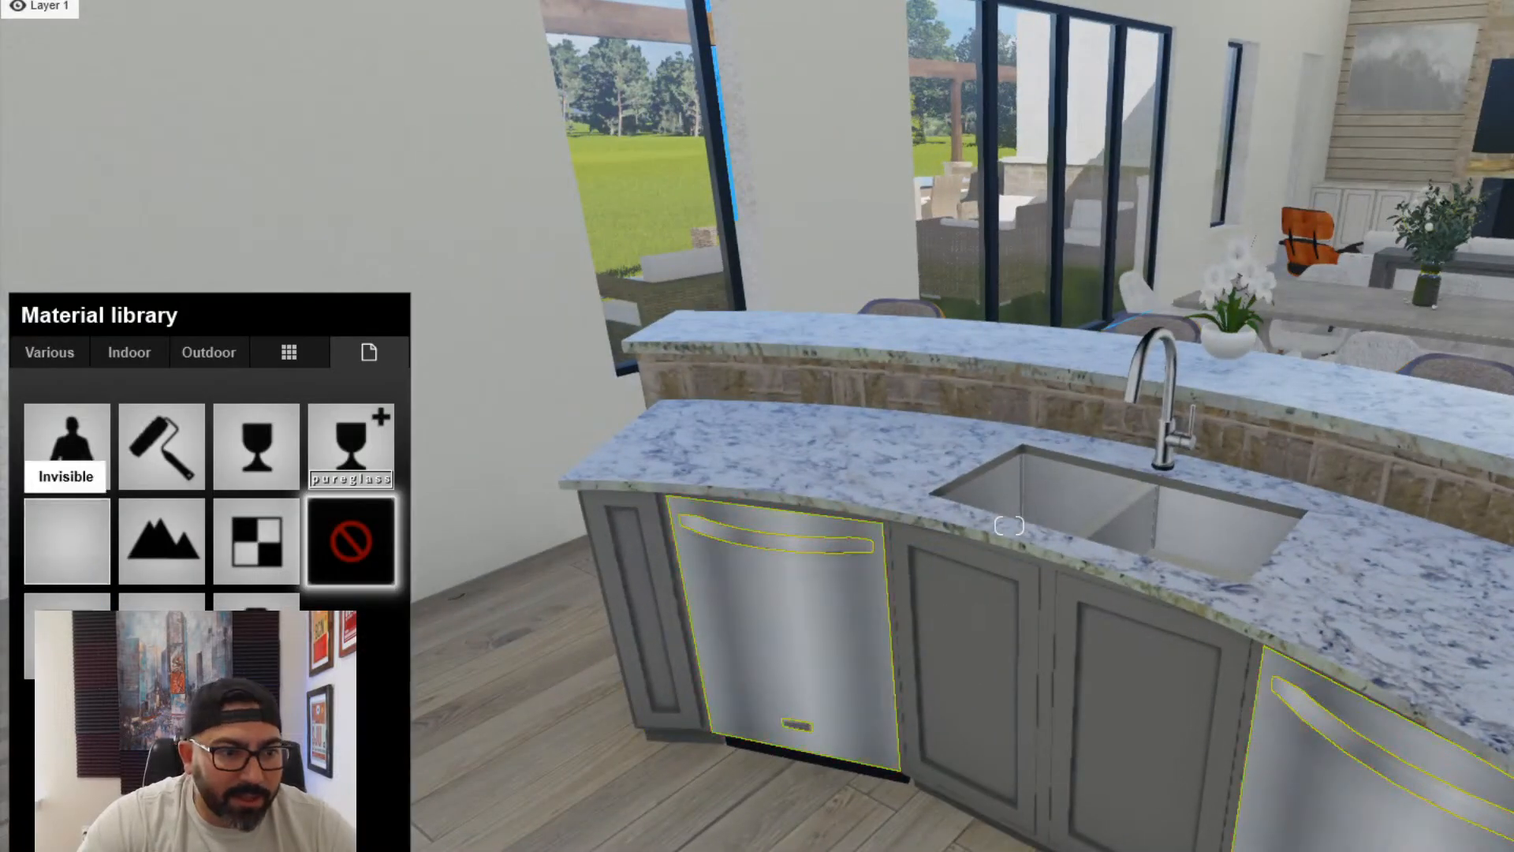
click(98, 544)
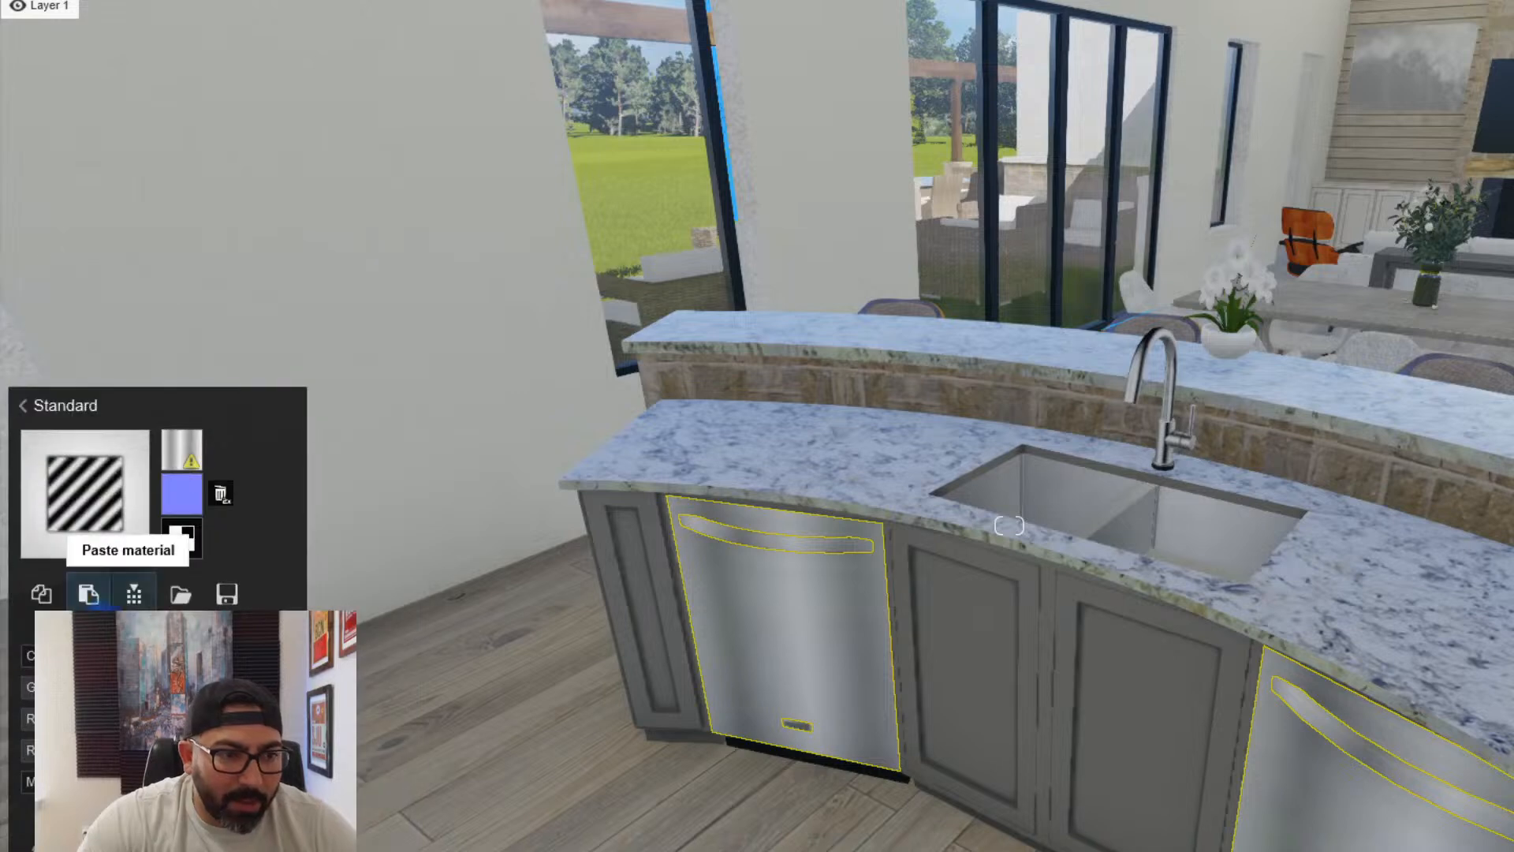
click(88, 595)
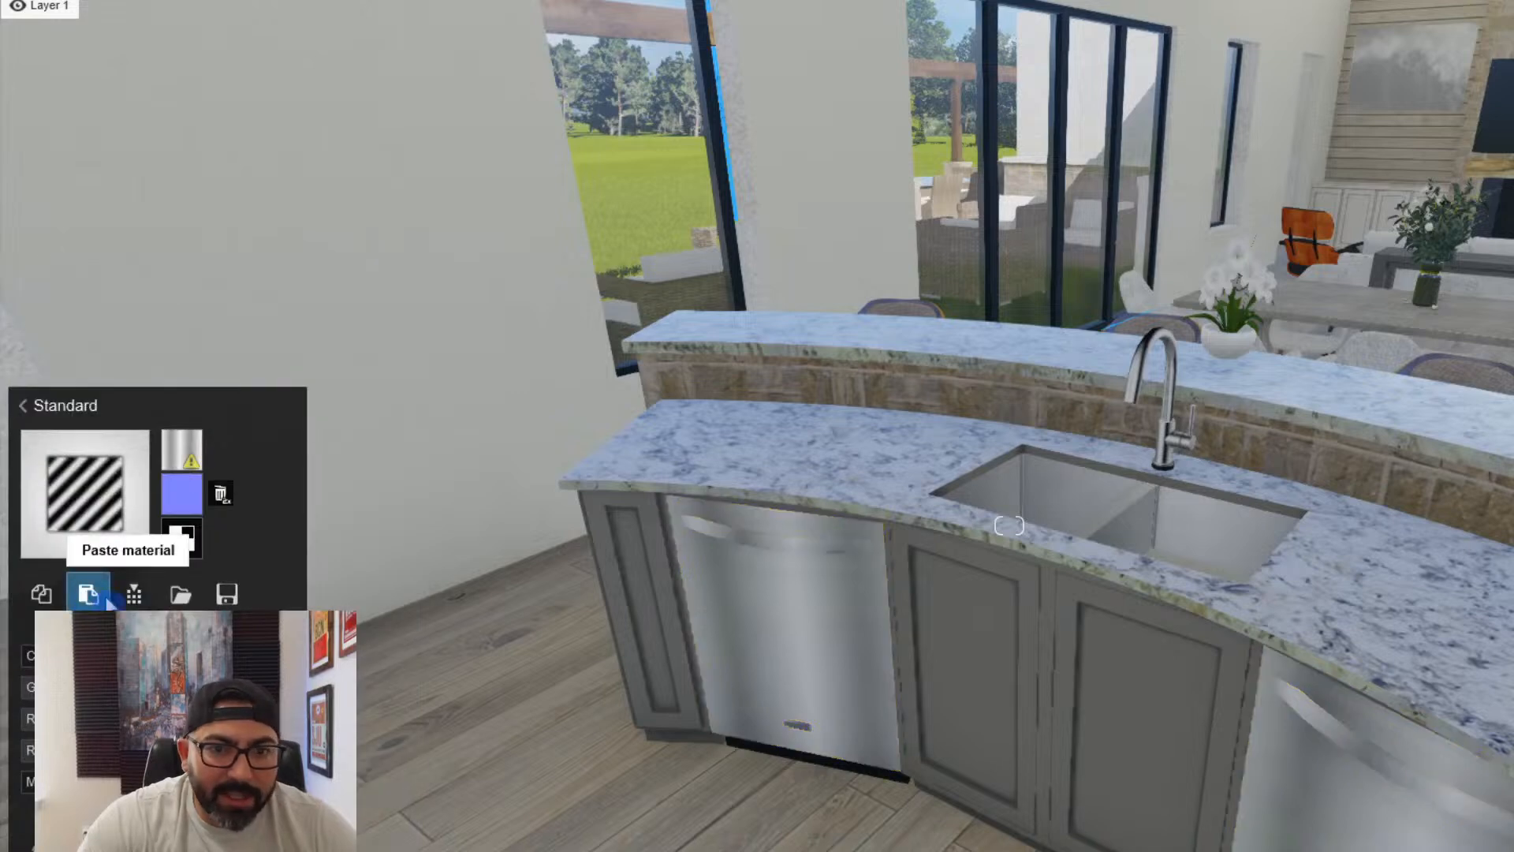
- Give the handles of both island dishwashers the same copied Chrome material
click(1313, 834)
click(1398, 783)
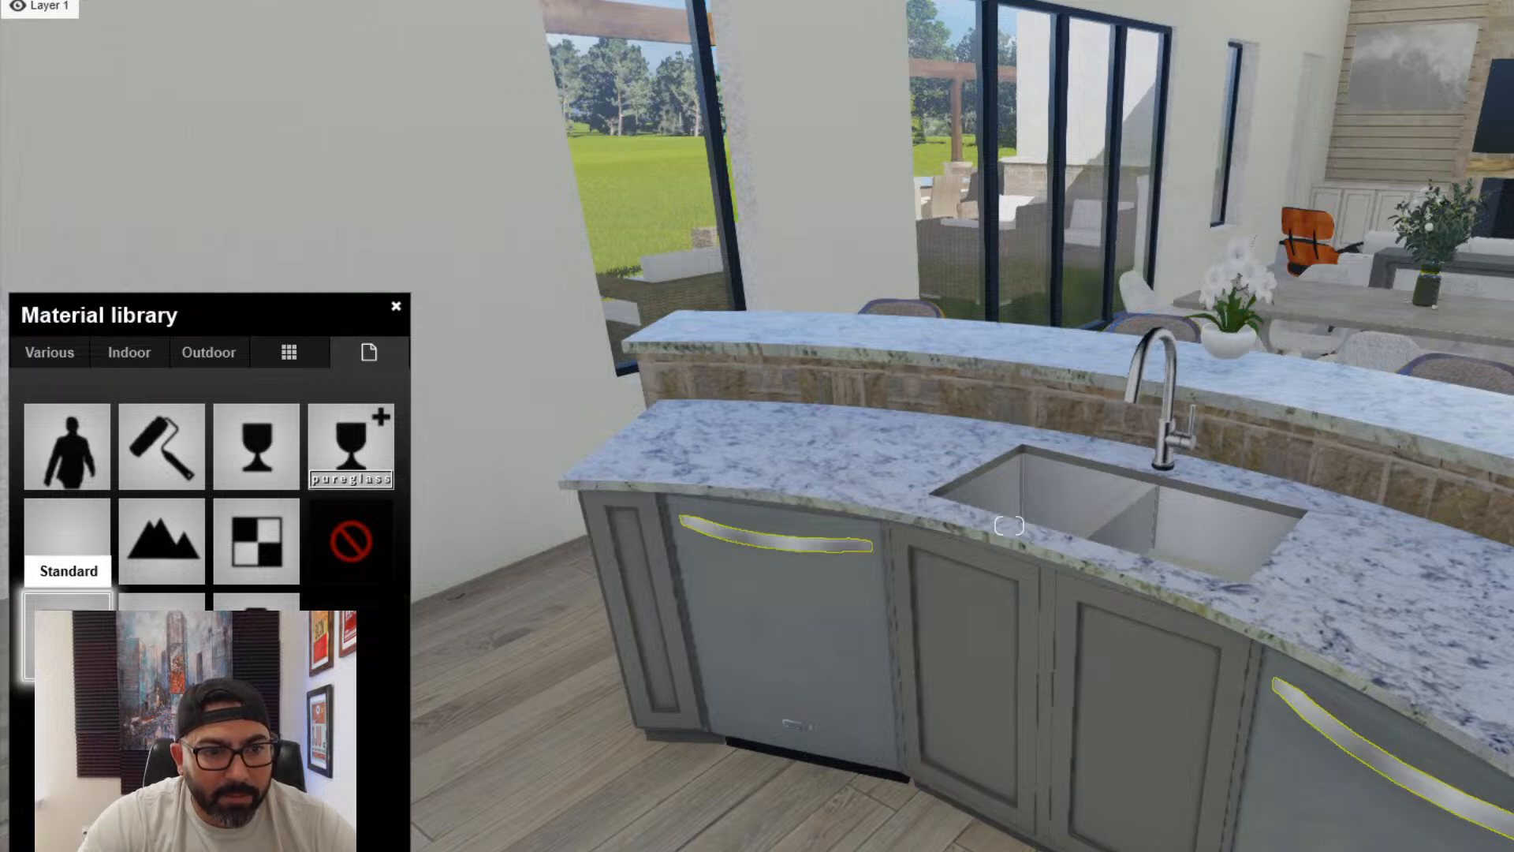
click(67, 544)
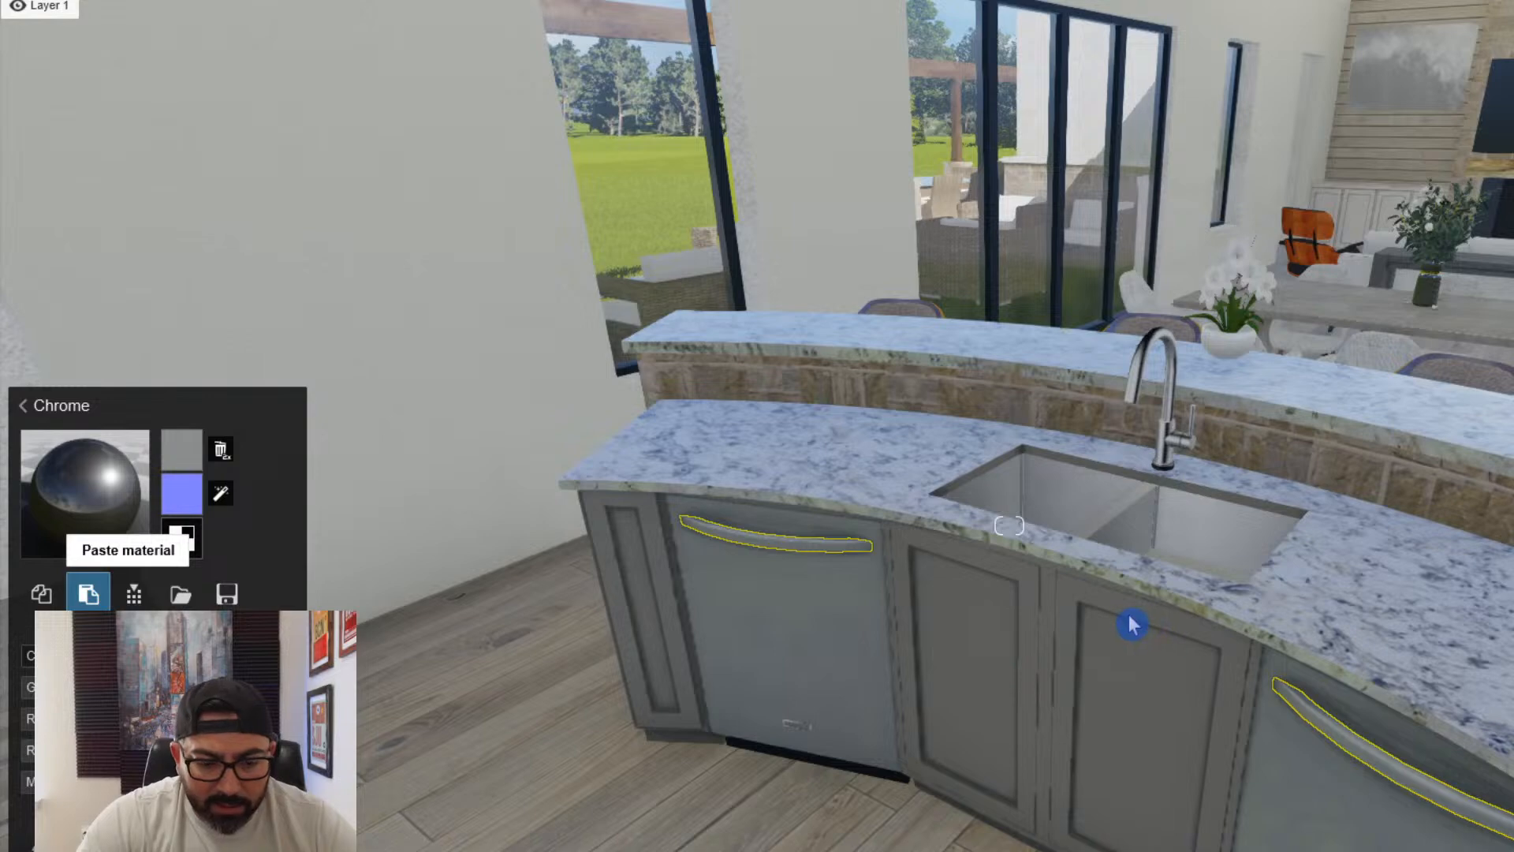
- Apply the Chrome material from the indoor Metal category to the double-bowl sink and dull its reflections
key(d)
key(w)
key(q)
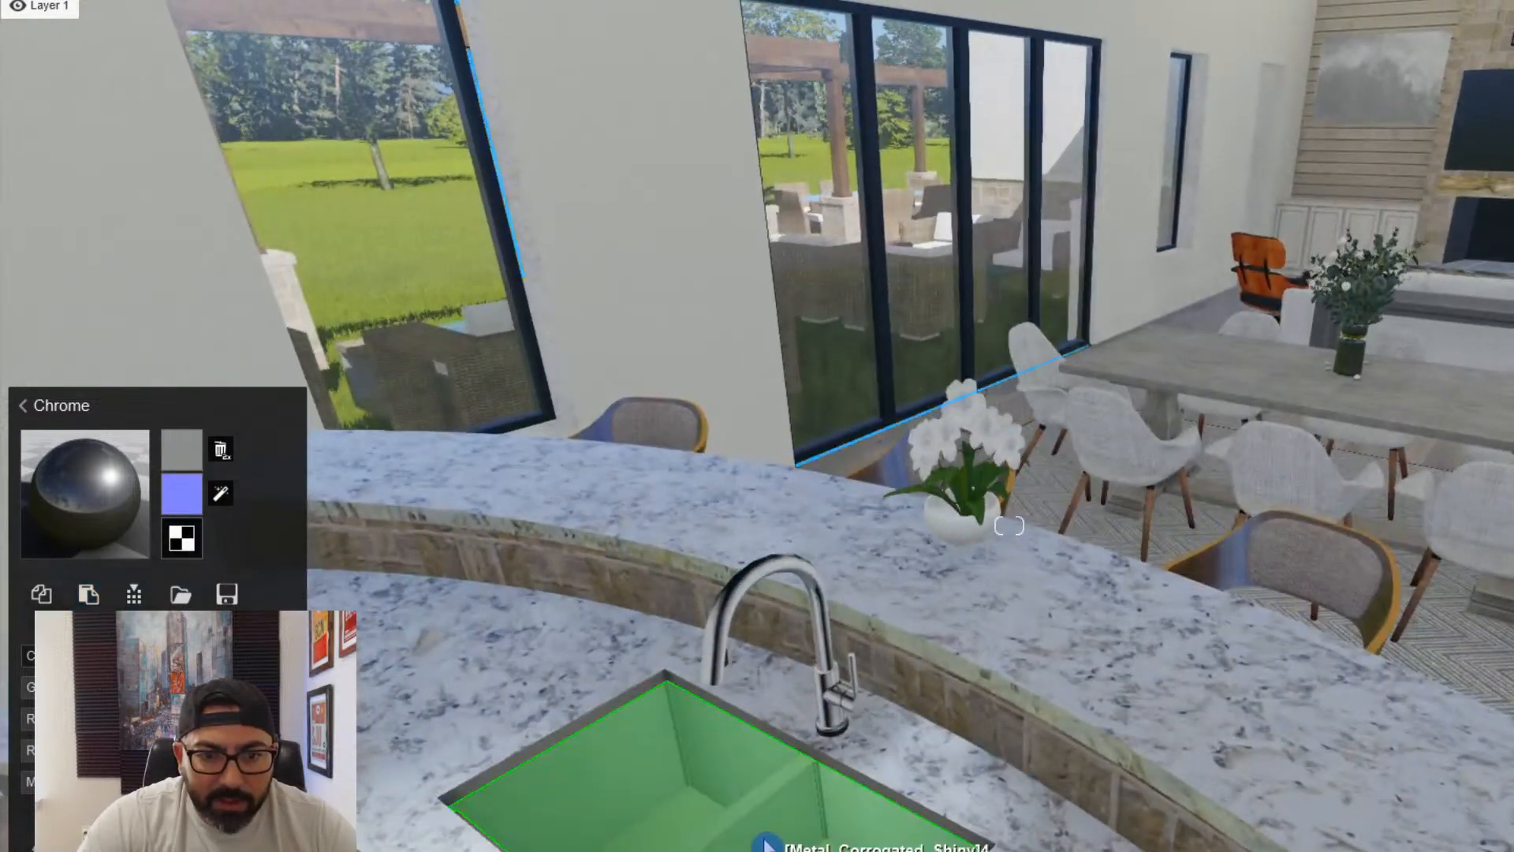
click(764, 842)
click(131, 363)
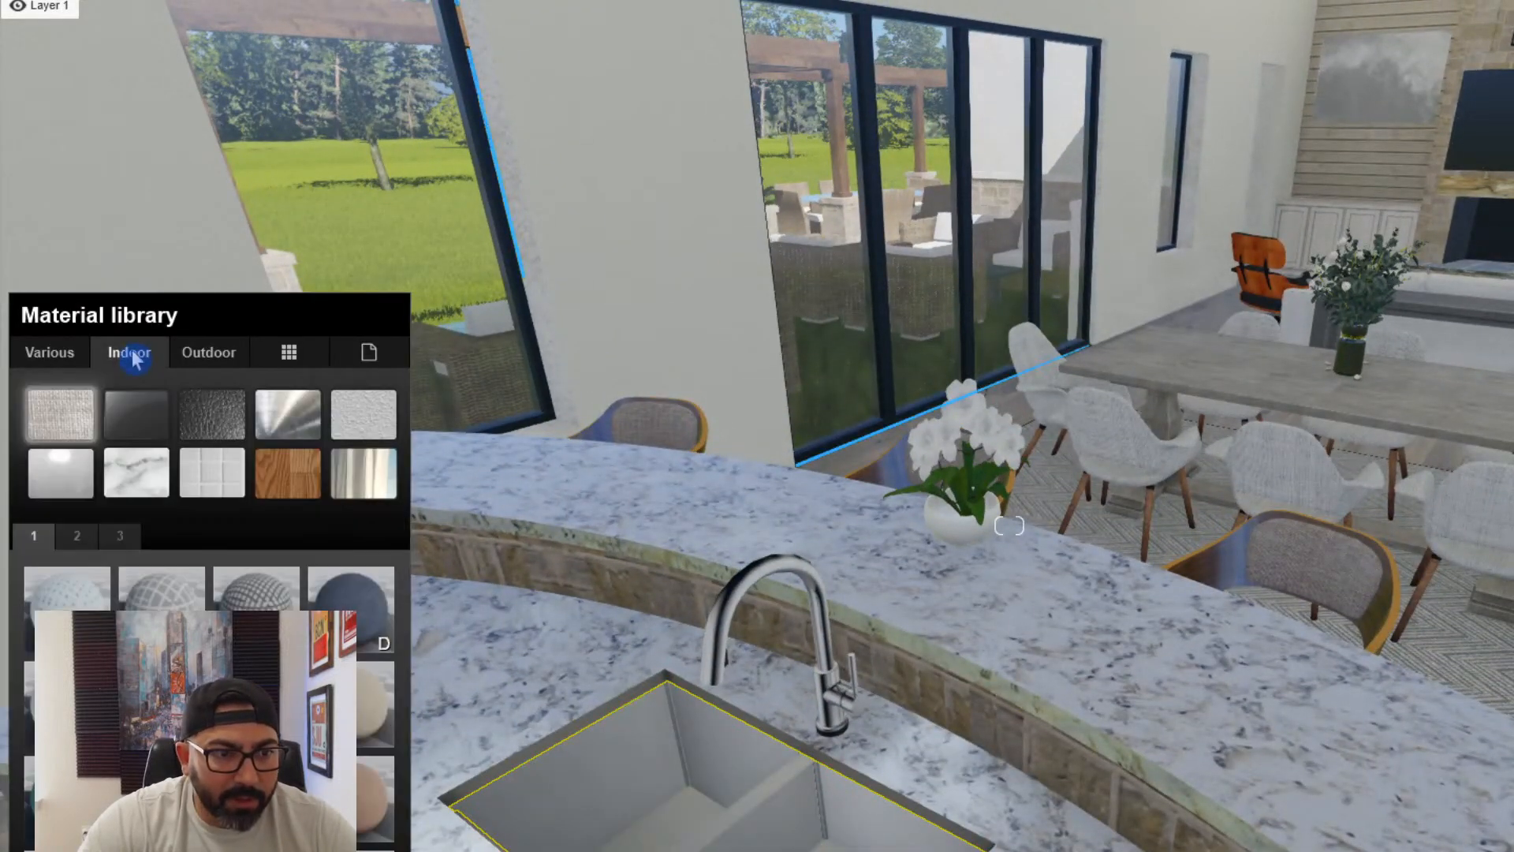
click(299, 430)
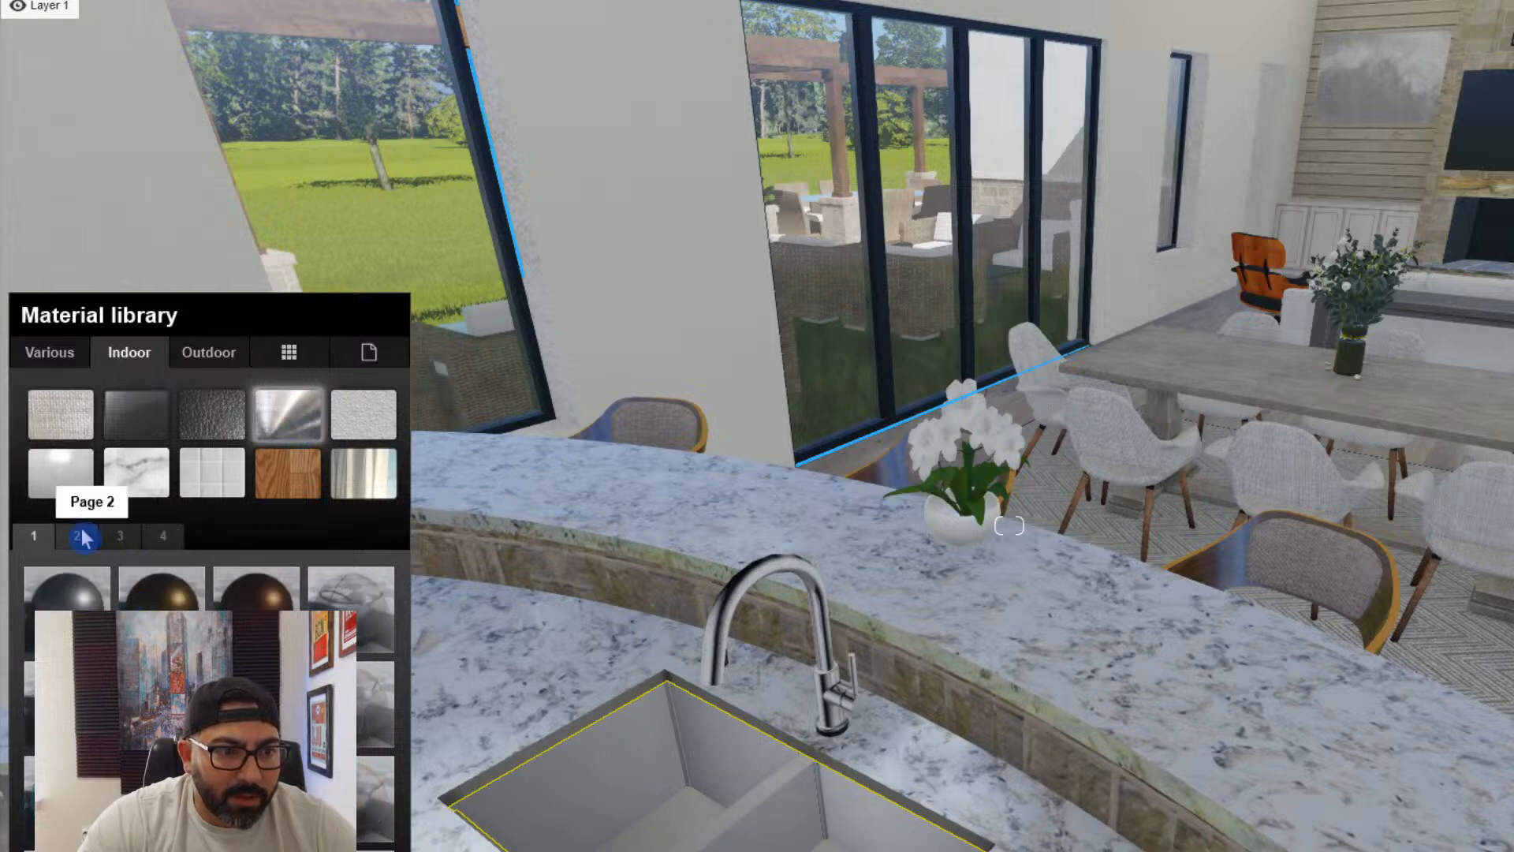
click(77, 536)
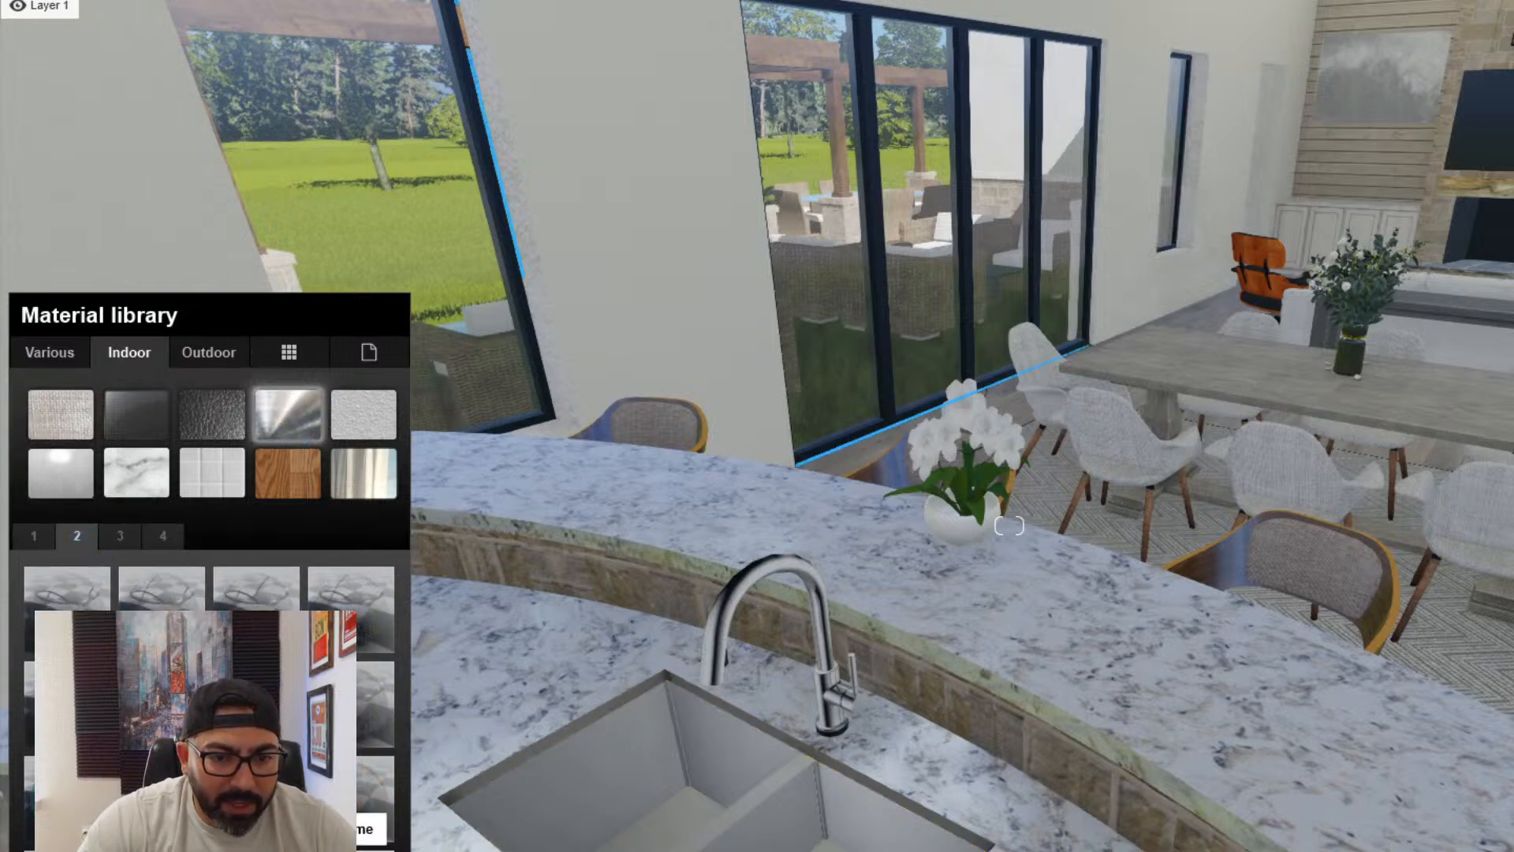
click(339, 808)
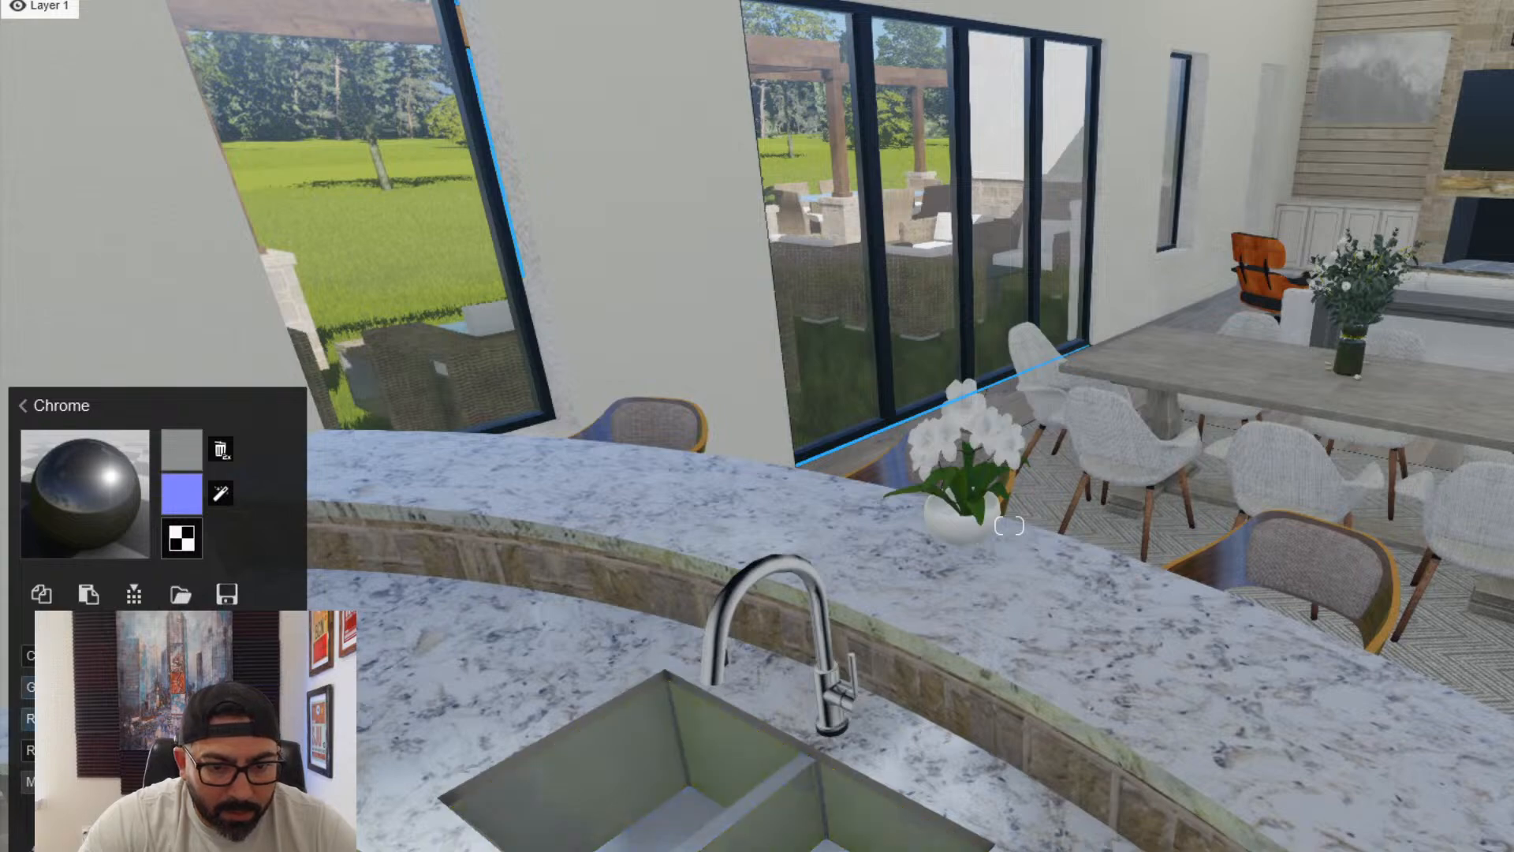
- Apply the Chrome material from the indoor Metal category to the kitchen faucet
key(s)
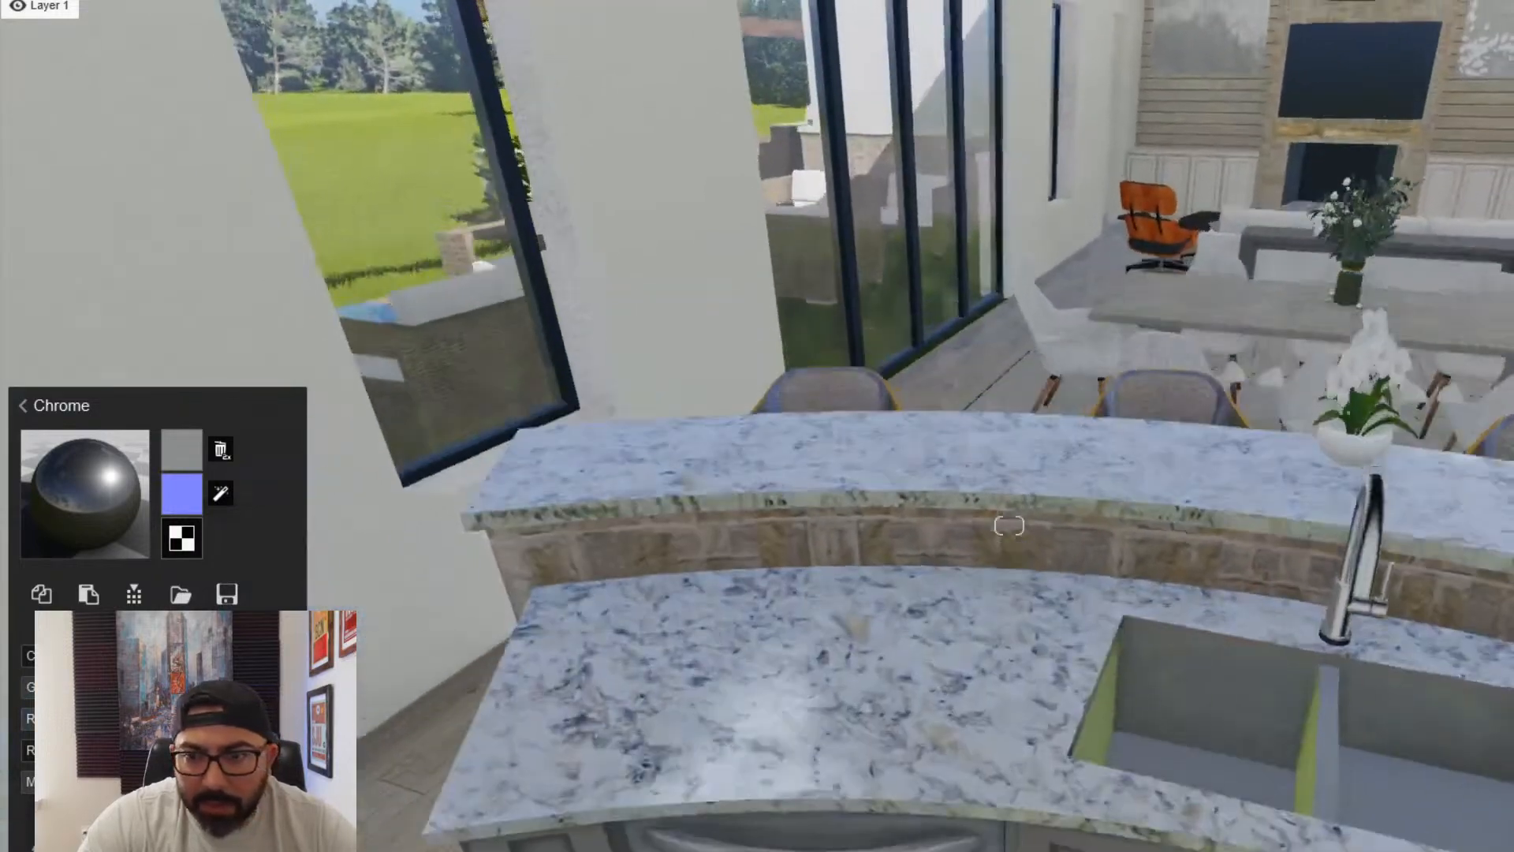
key(w)
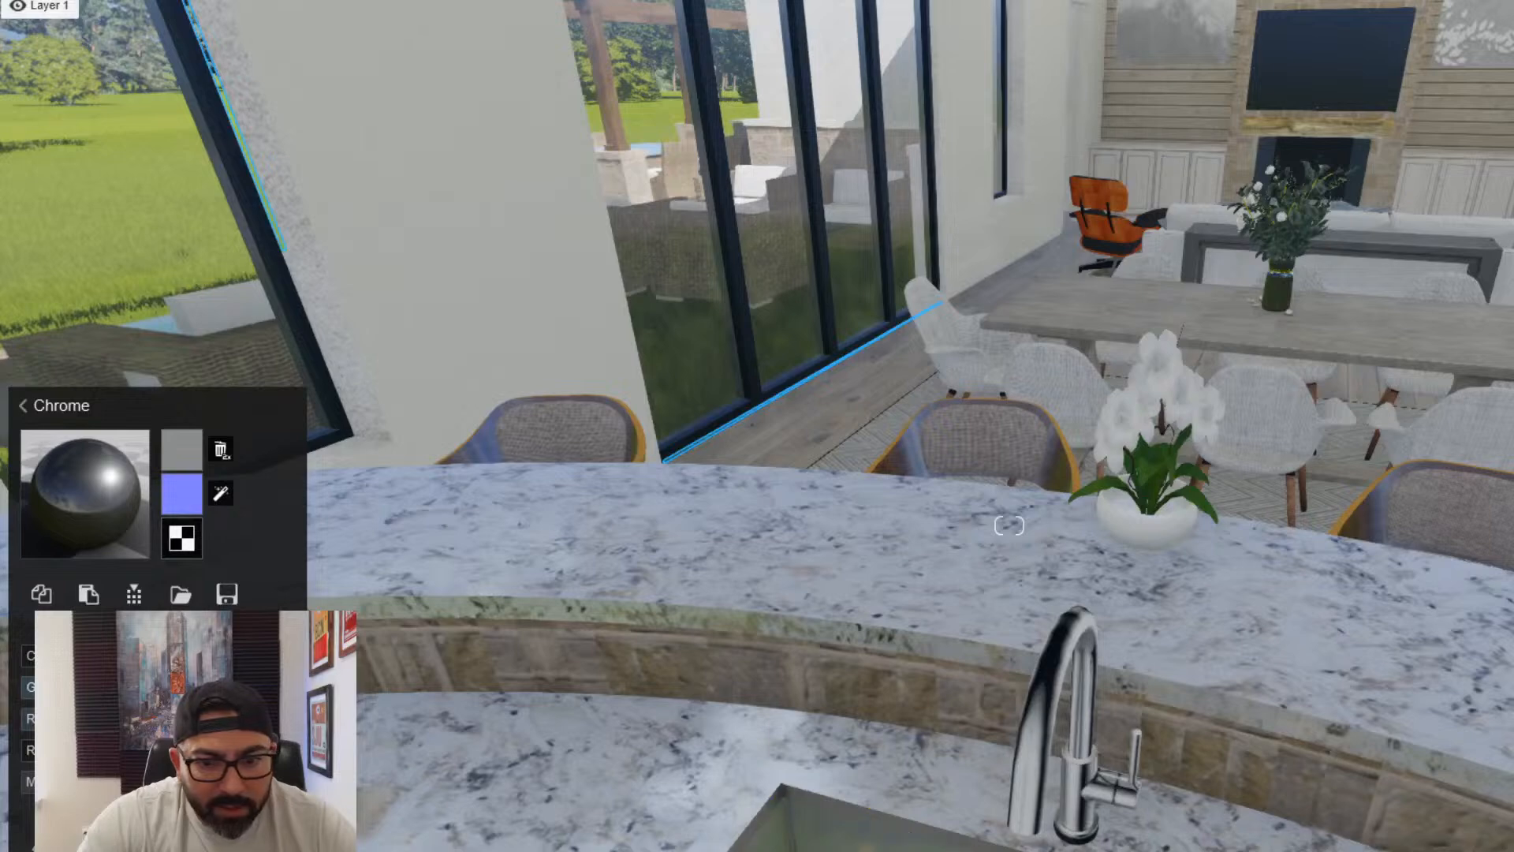
click(1057, 810)
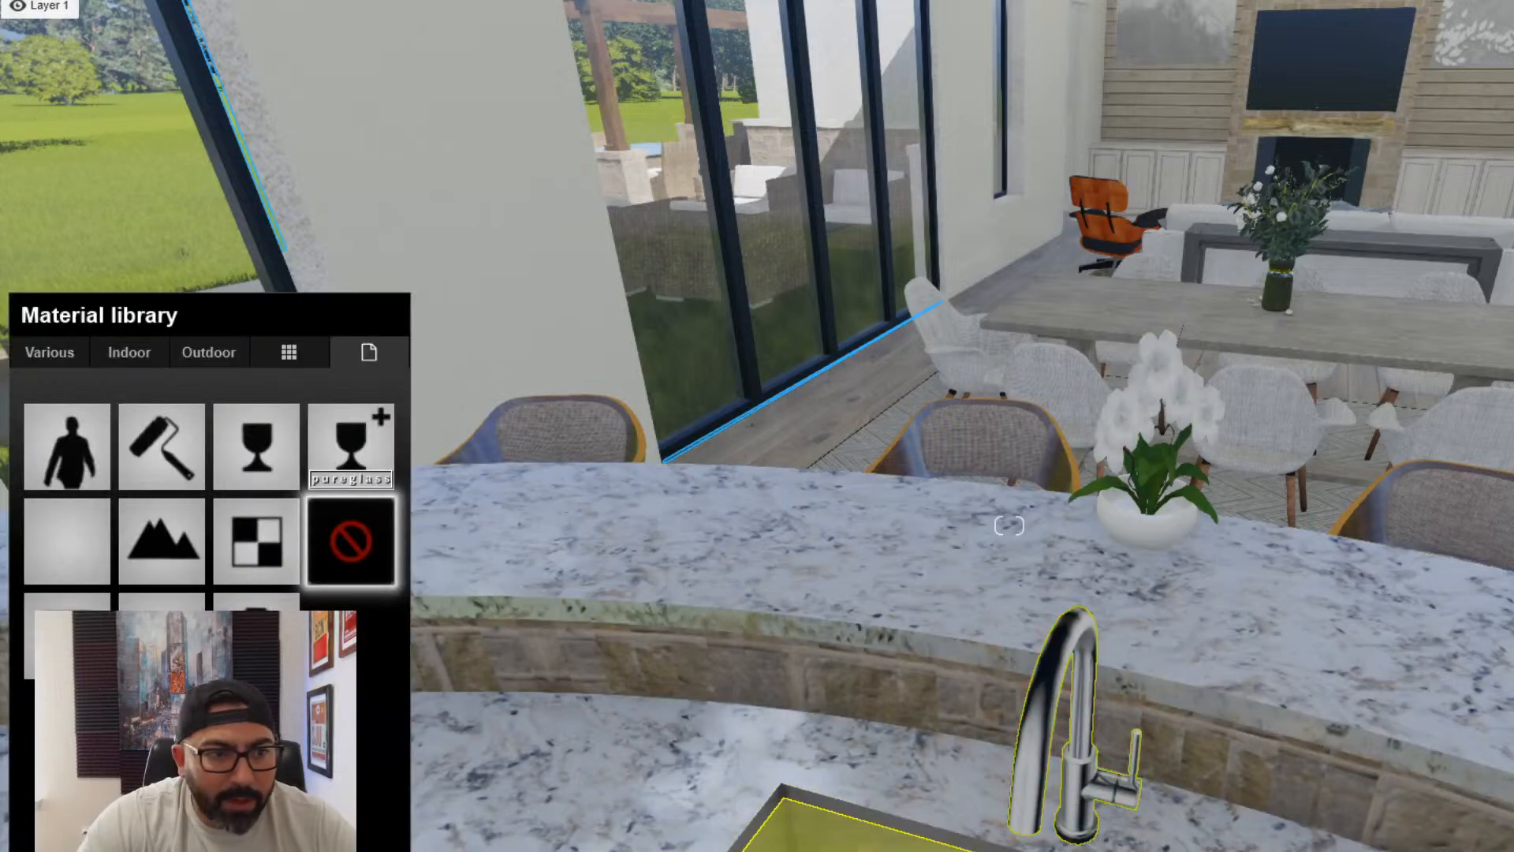
click(138, 359)
click(310, 422)
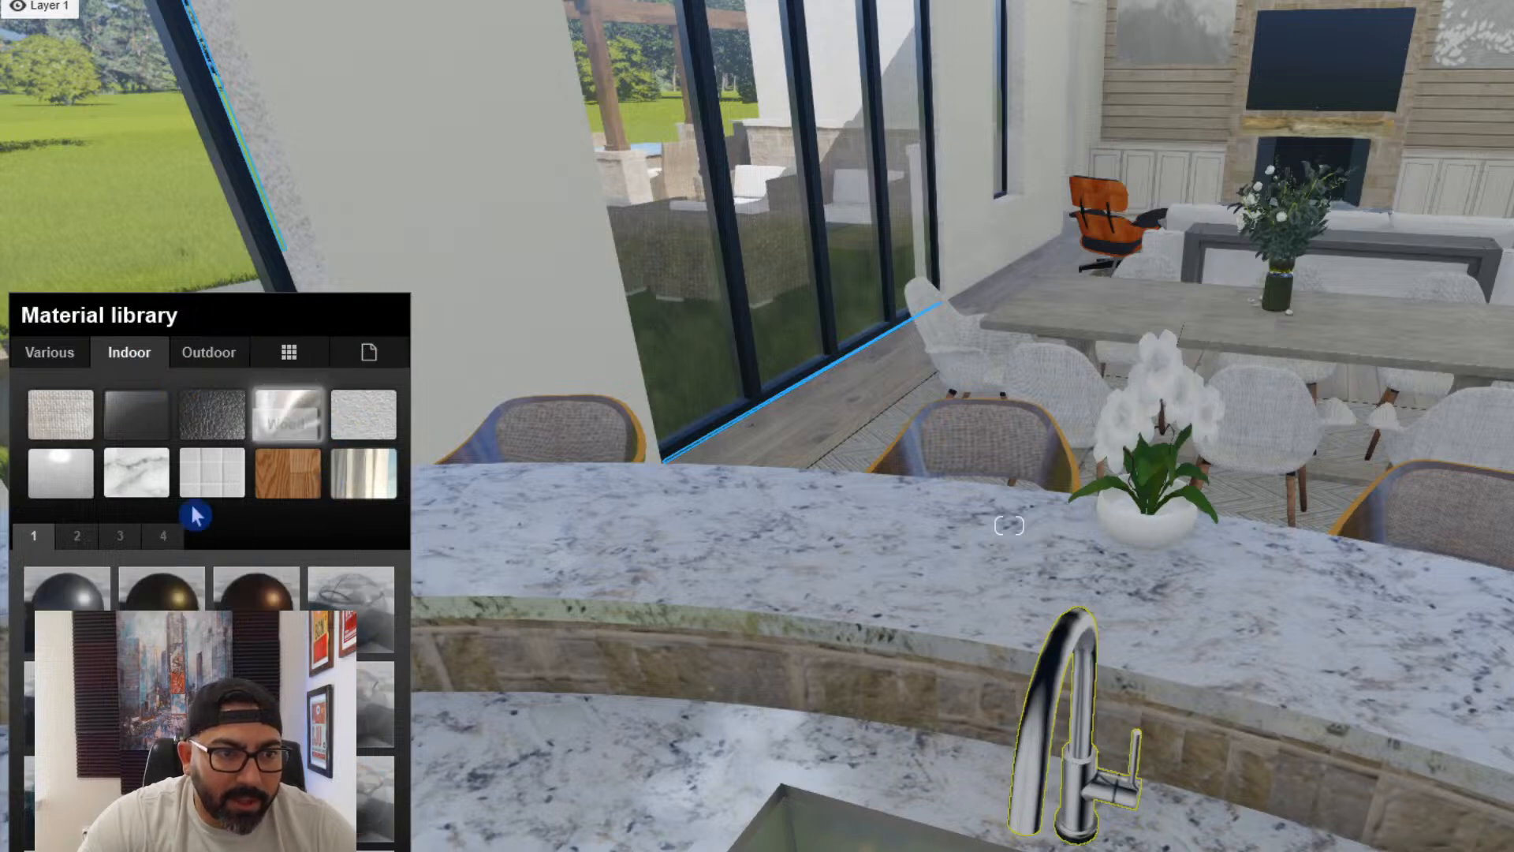
click(79, 536)
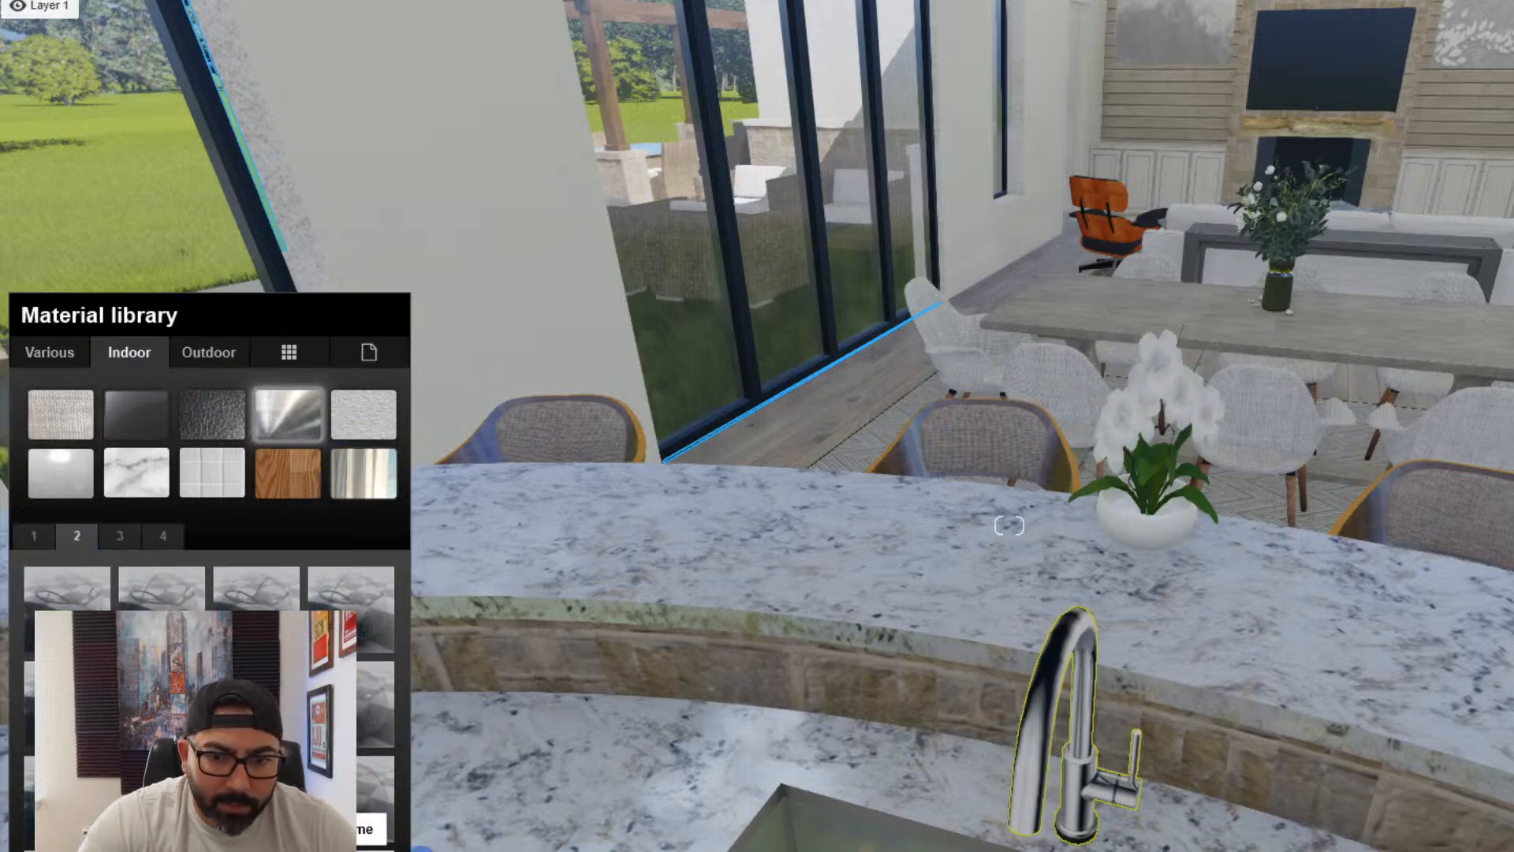
click(347, 797)
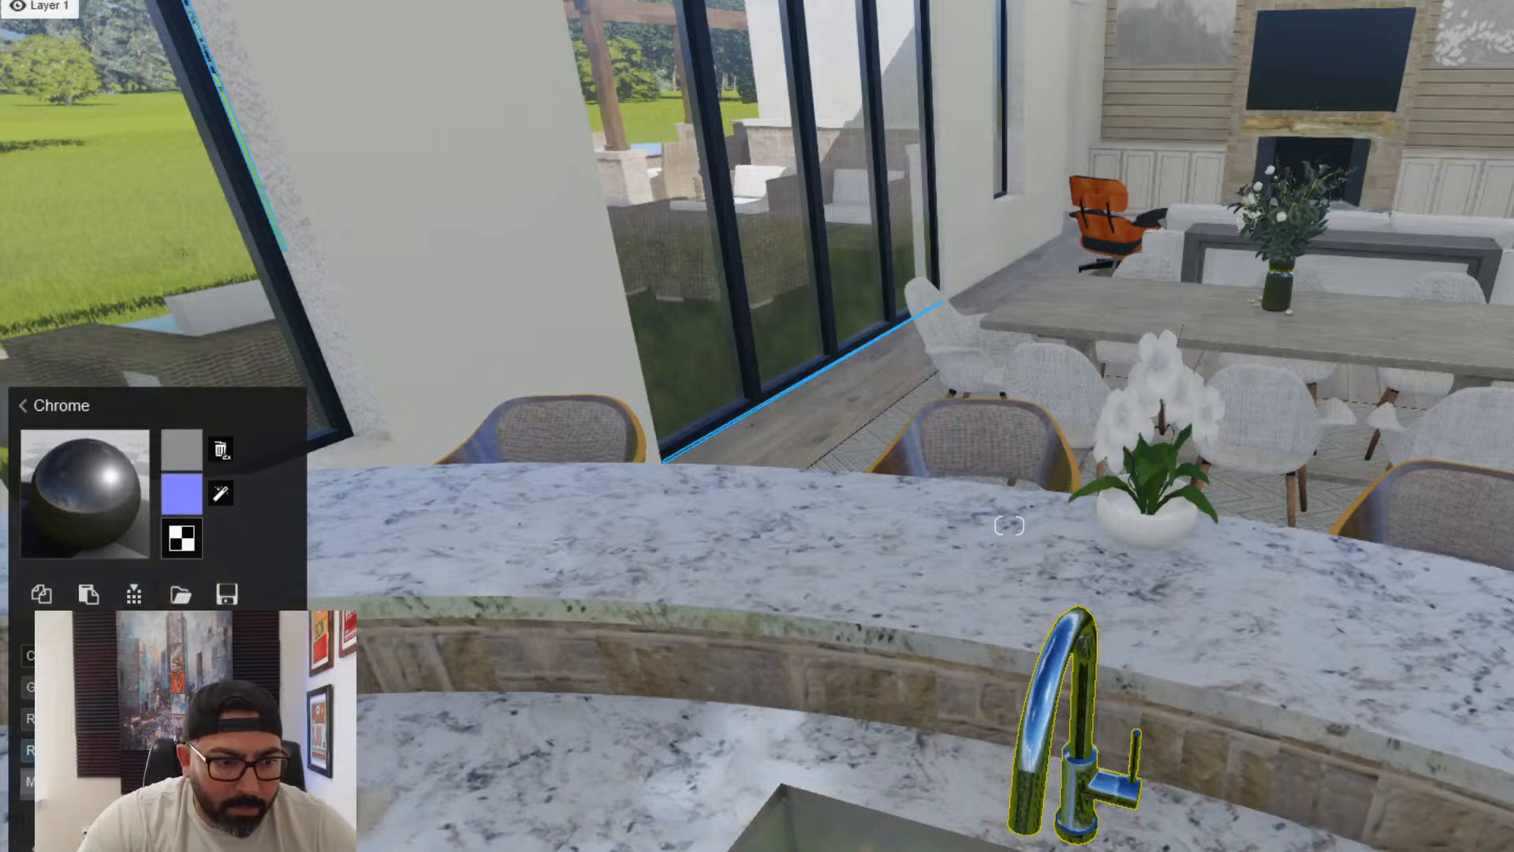
- Lighten the grey colour of the kitchen cabinets' Standard material and save the material changes
key(s)
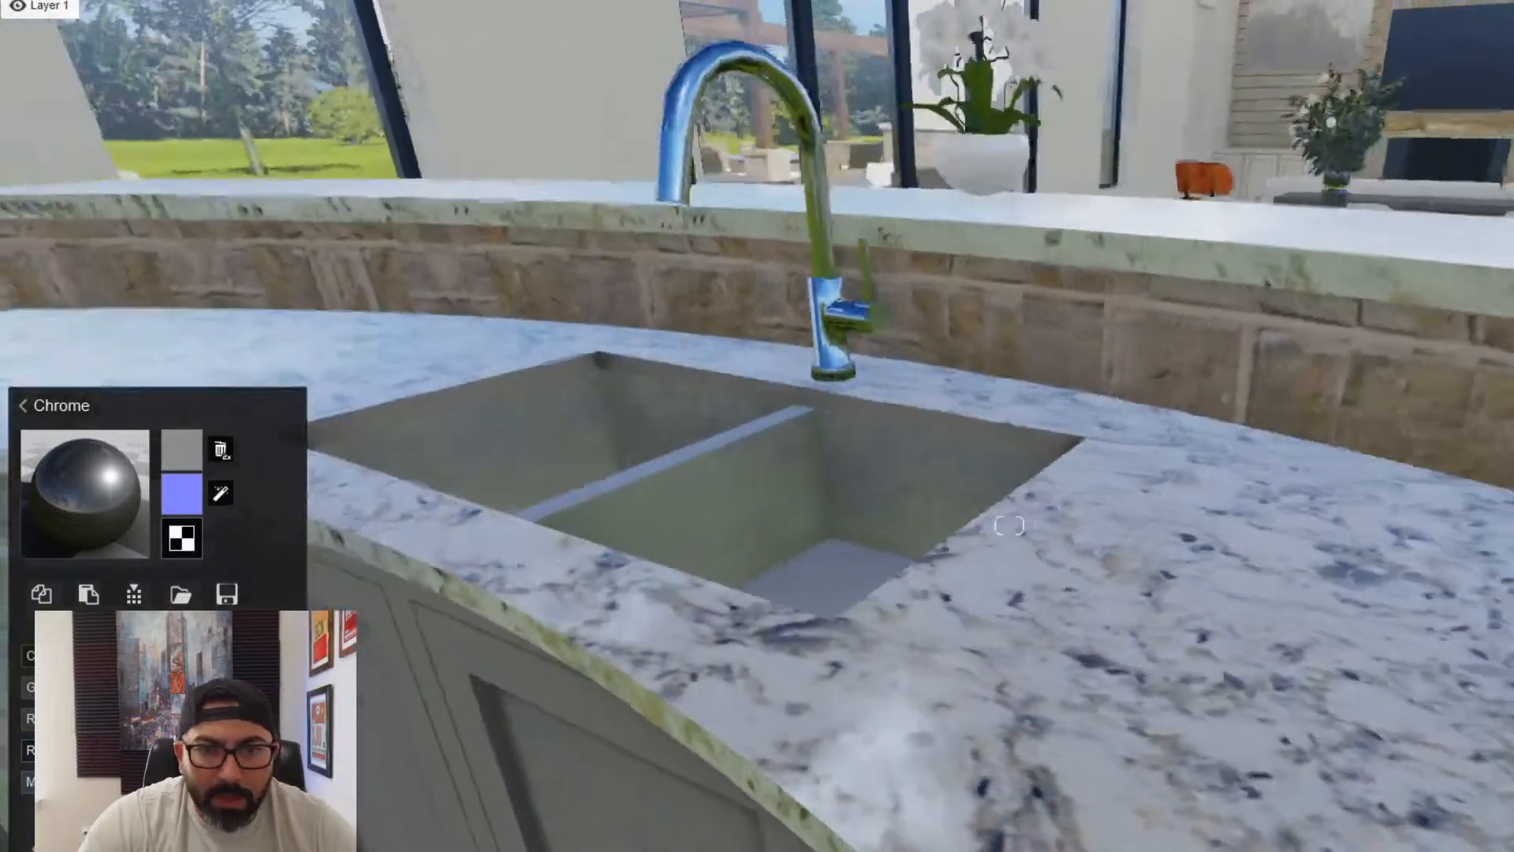
key(a)
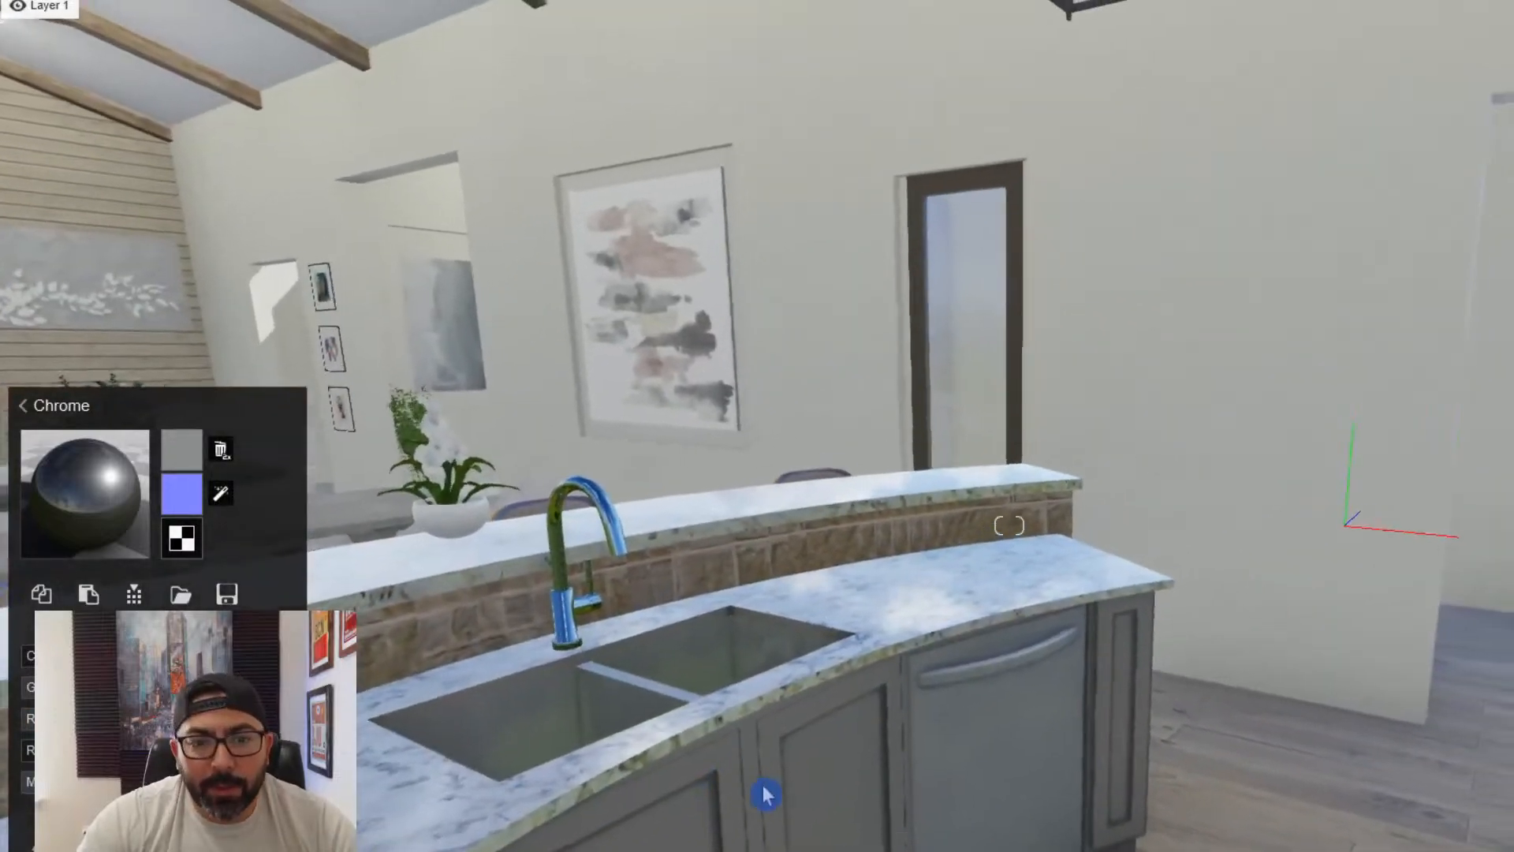
click(720, 791)
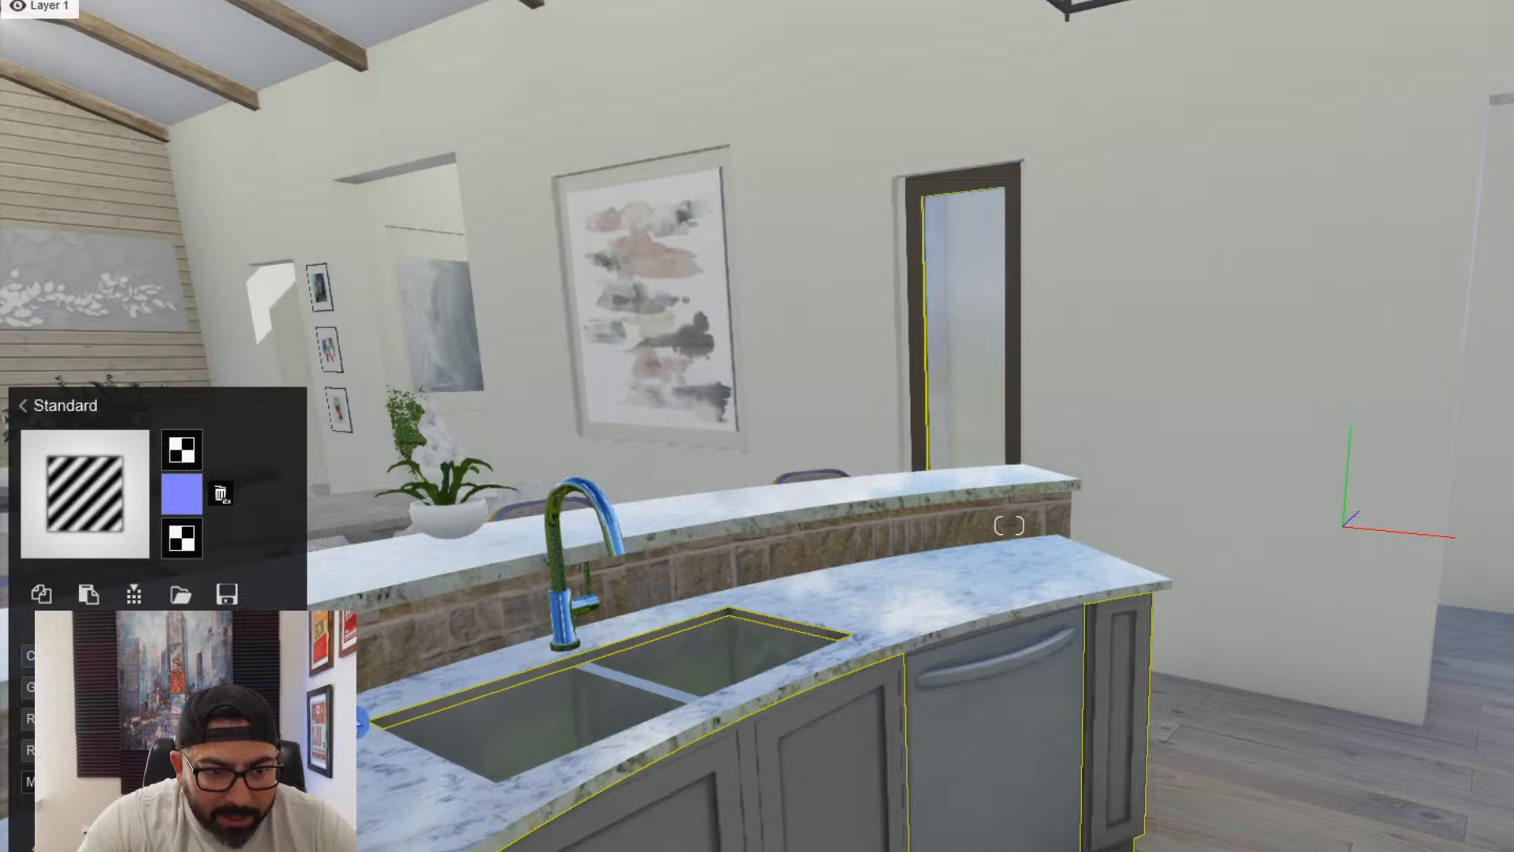
click(286, 655)
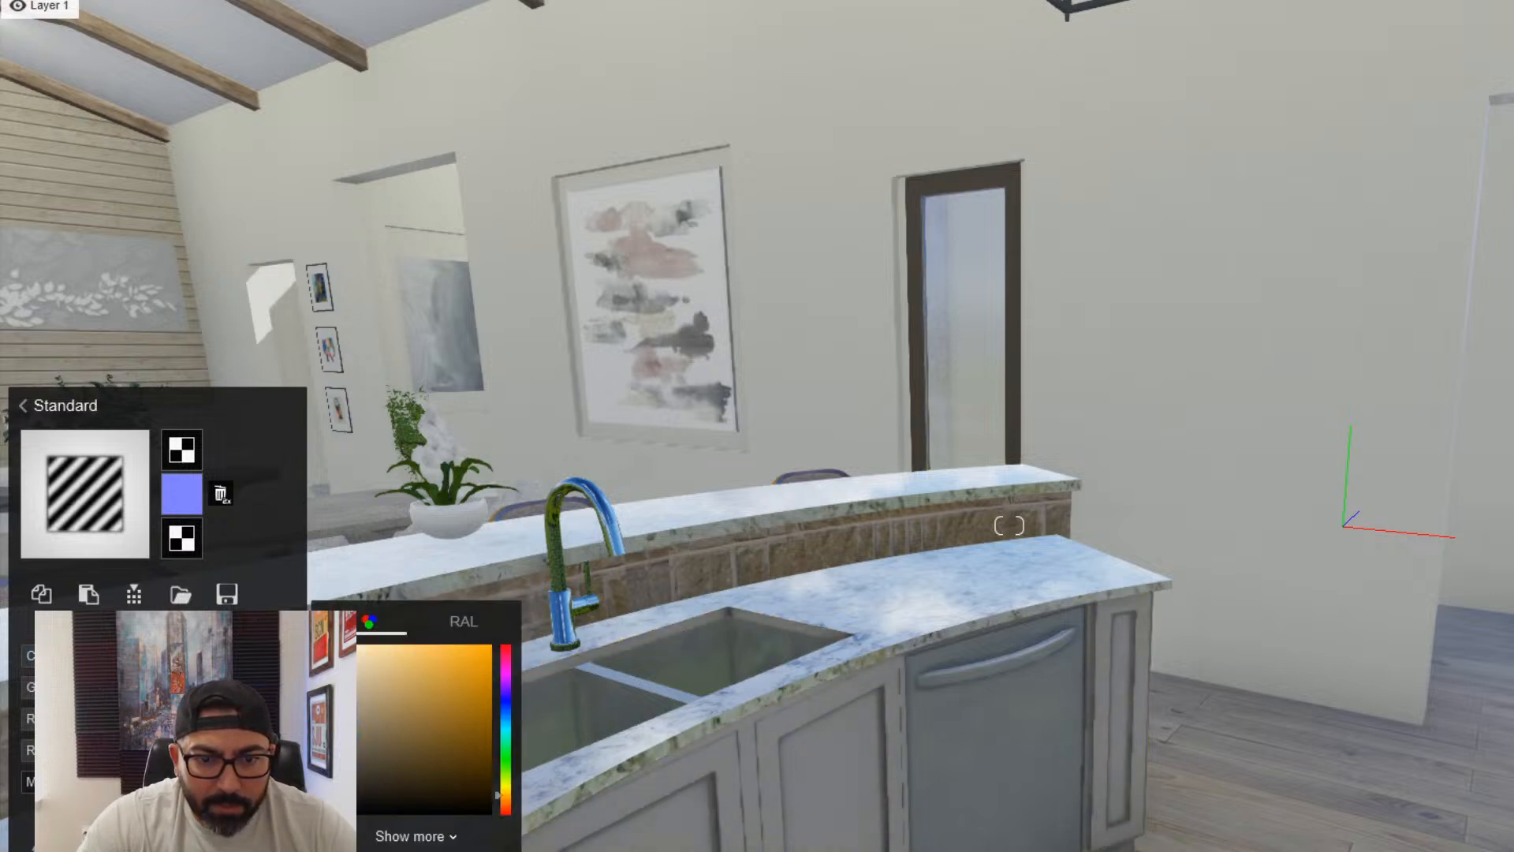
key(s)
right_drag(1009, 525, 1466, 473)
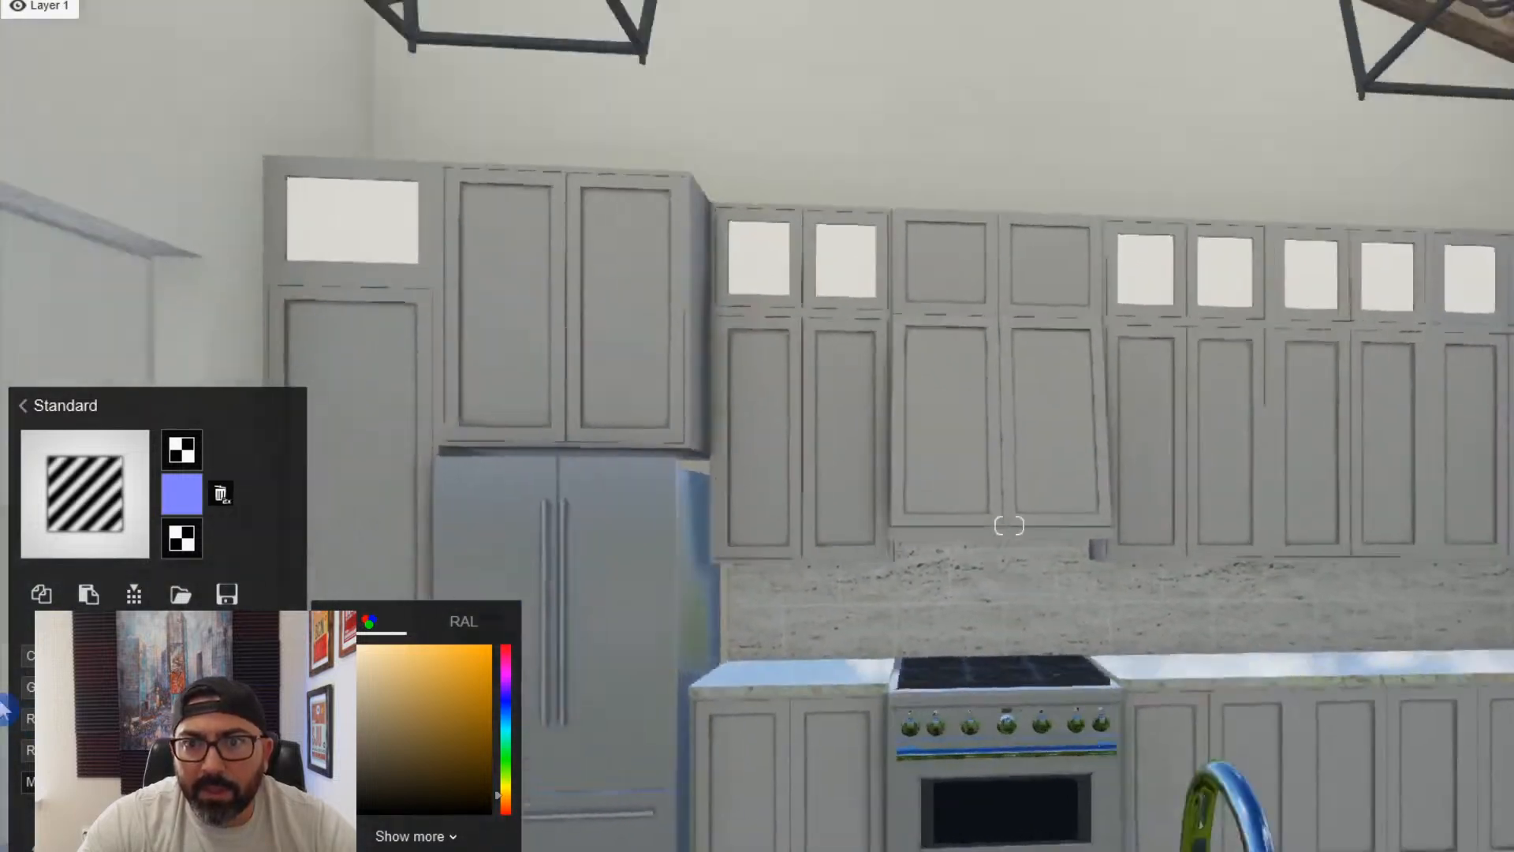
key(s)
click(1151, 836)
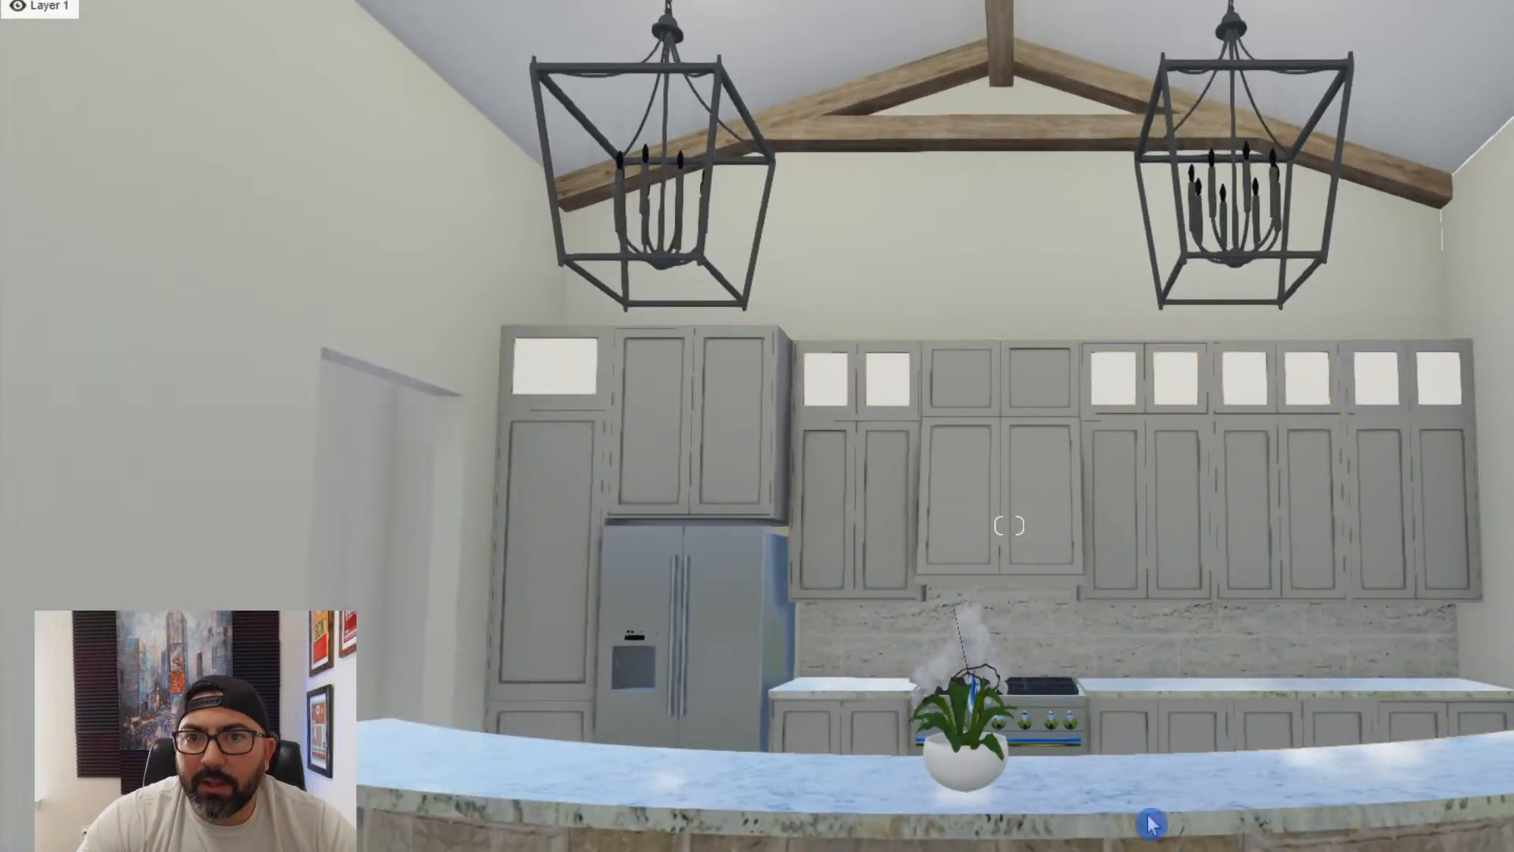
- Give the lantern chandelier's frame and chain a Standard material with a near-black colour and a glossier finish
key(s)
key(w)
key(q)
key(w)
key(a)
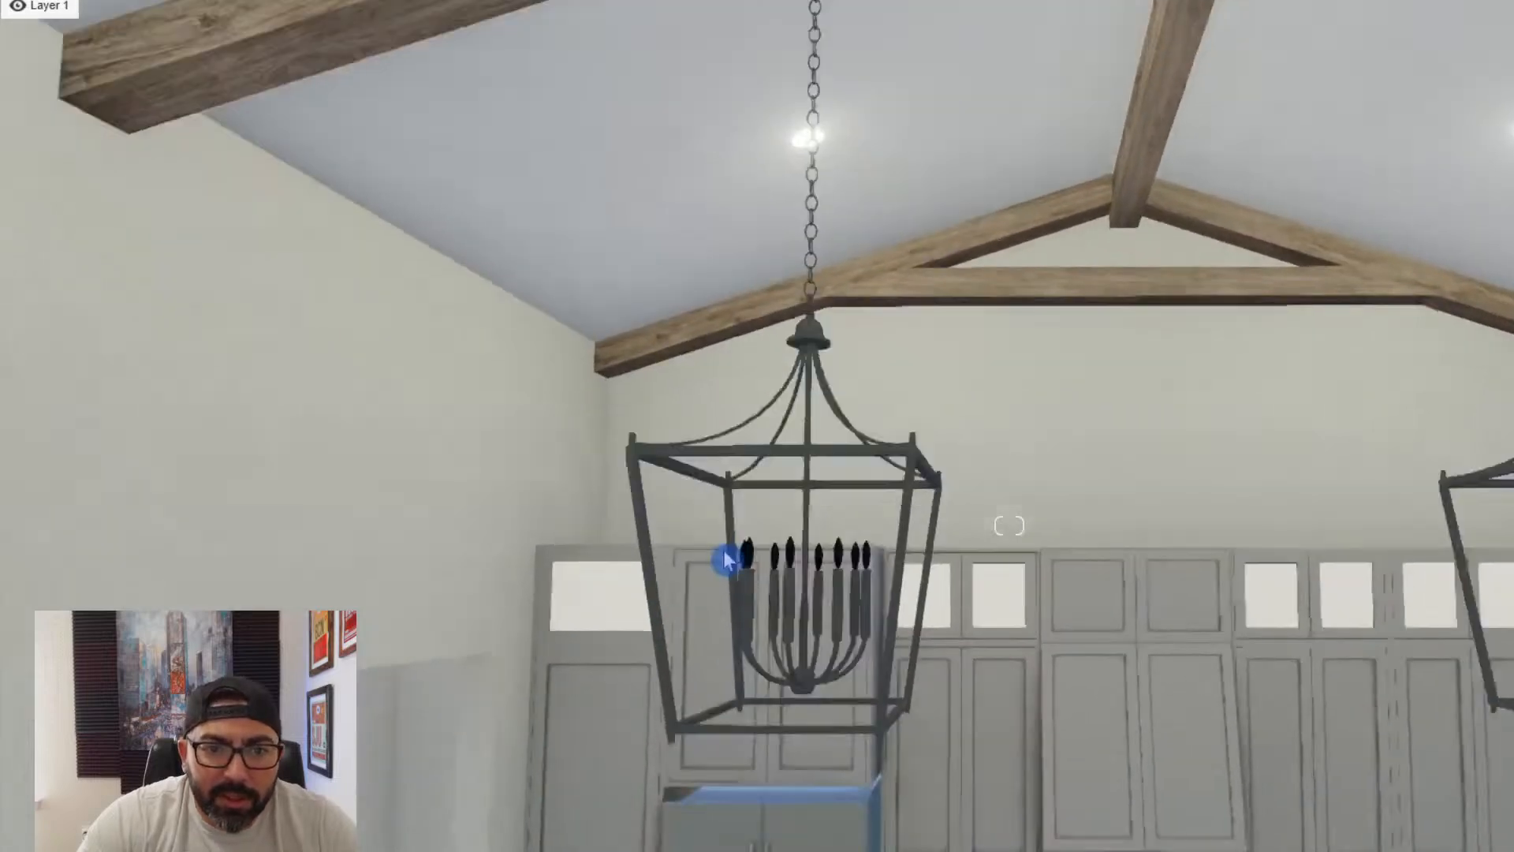
key(q)
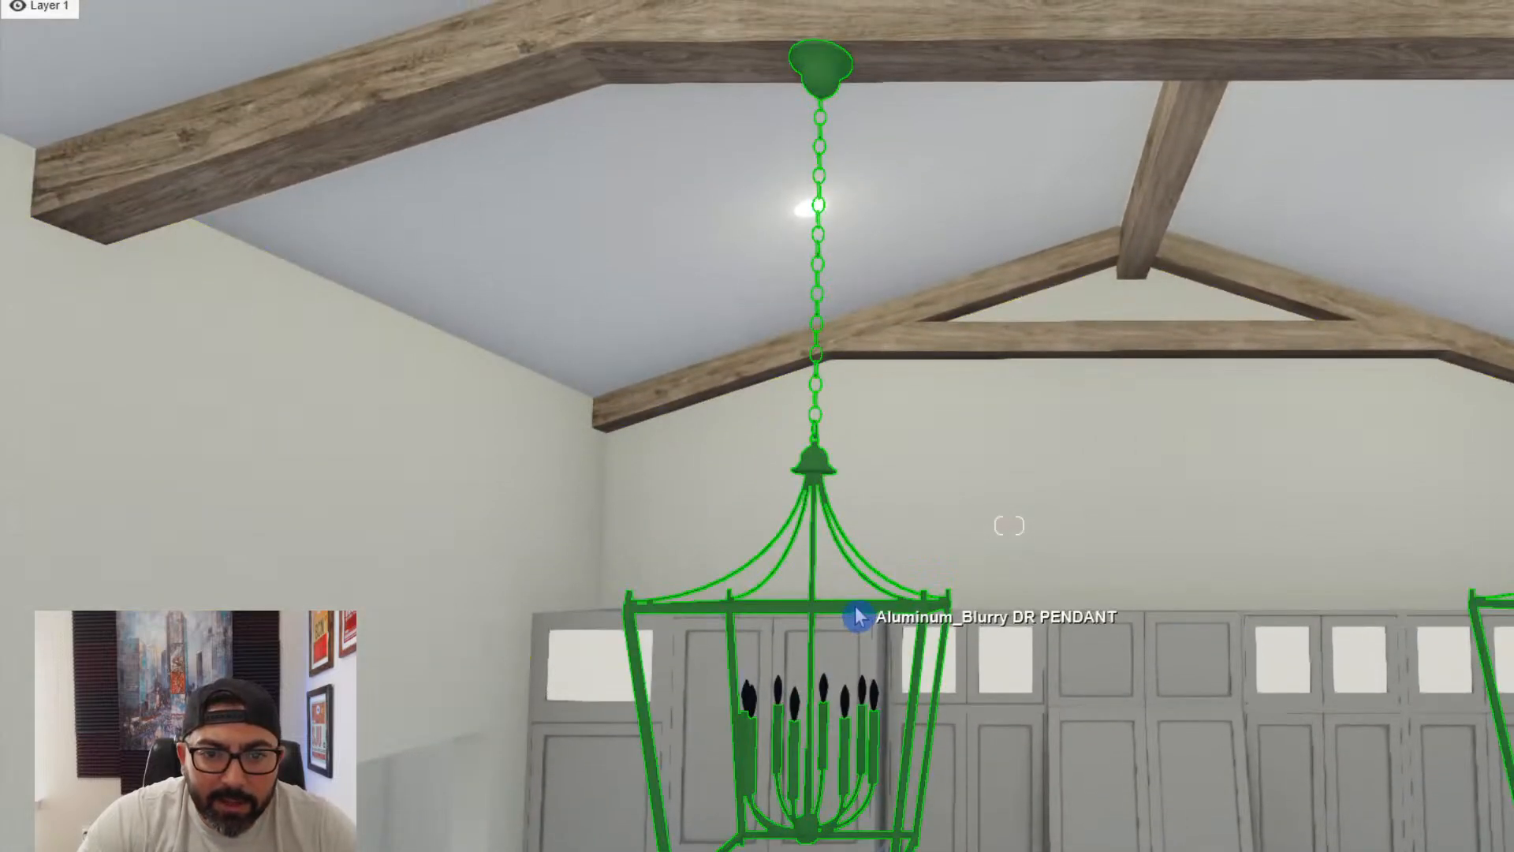
click(859, 616)
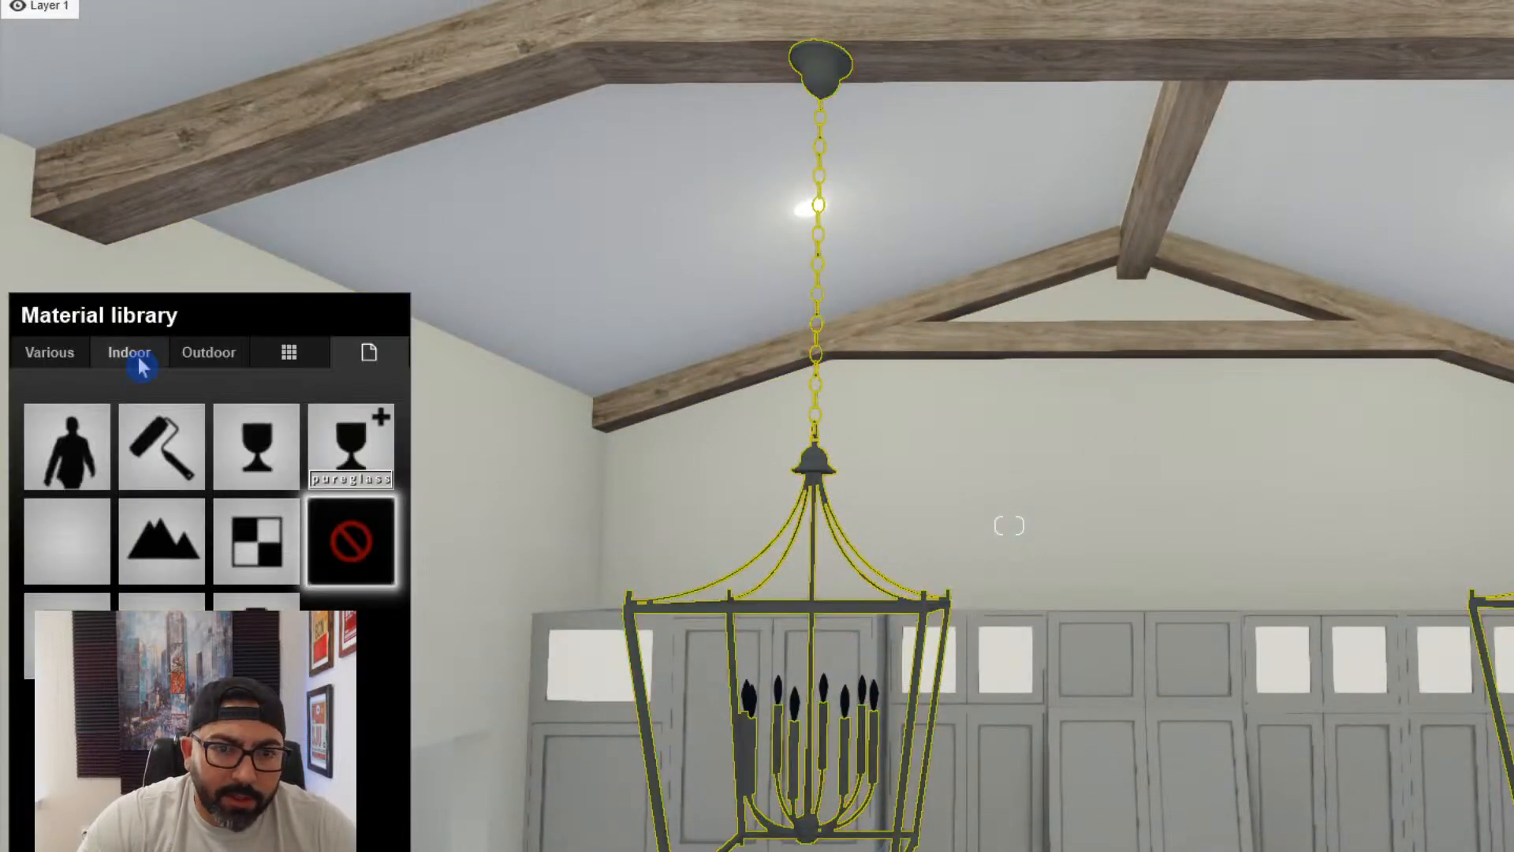
click(901, 609)
key(w)
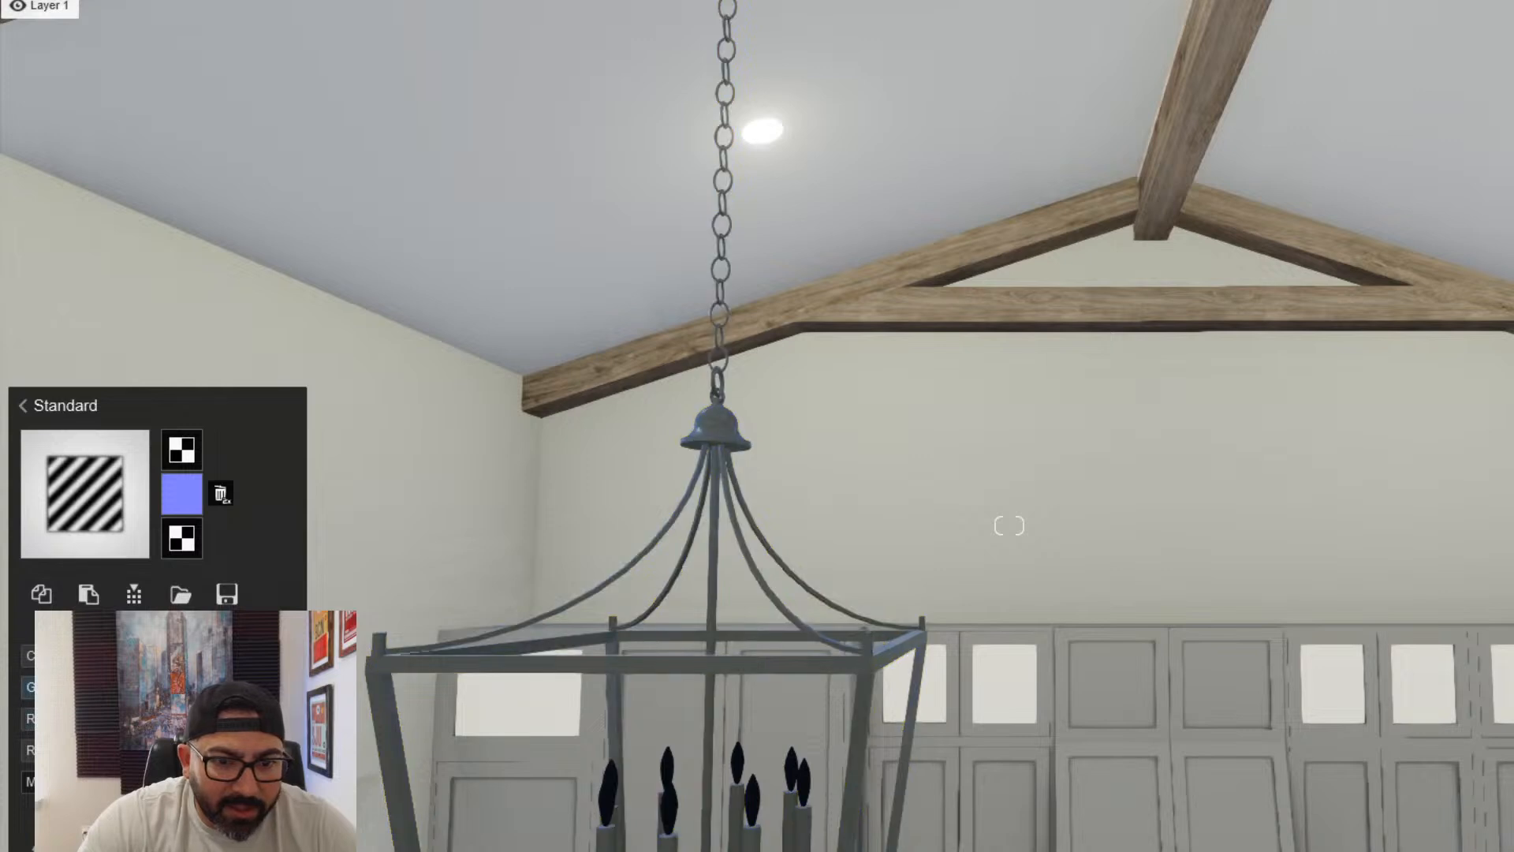
click(288, 655)
click(339, 789)
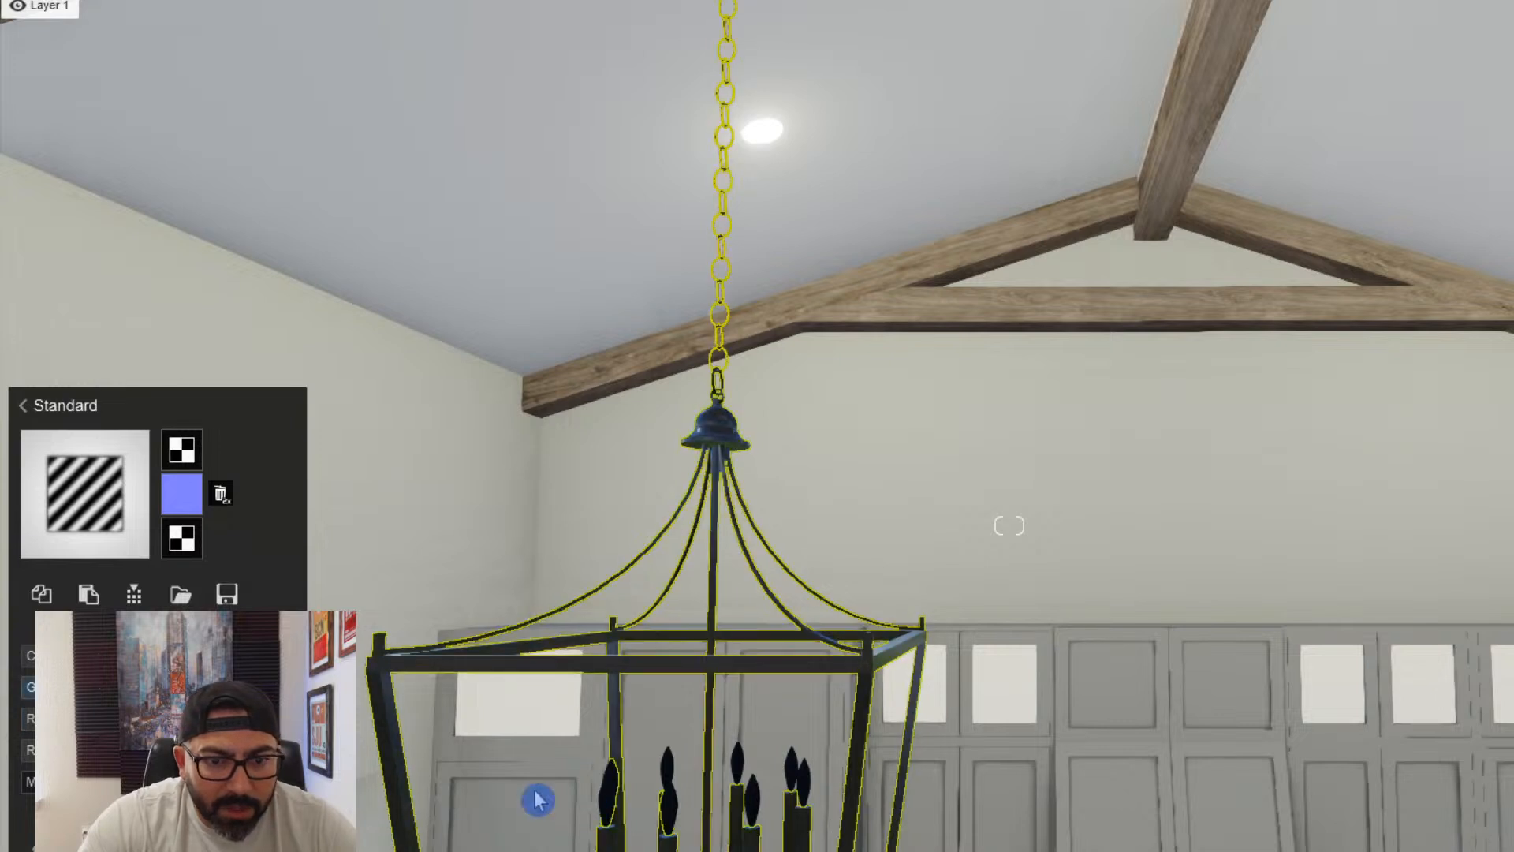
- Assign the Standard material to the flame-shaped bulbs on the lantern chandelier's candles
click(662, 823)
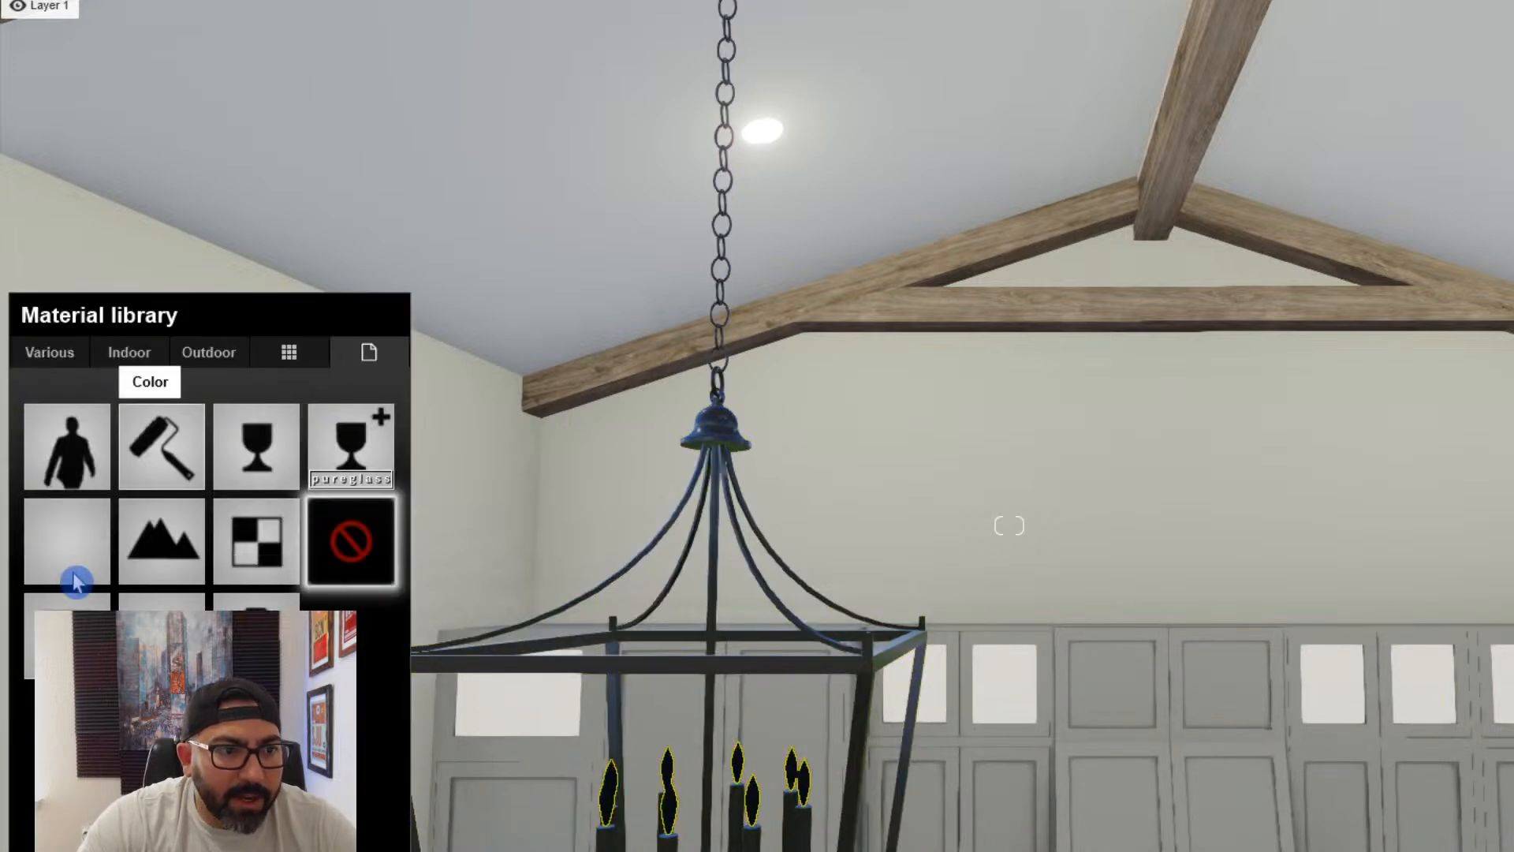
click(254, 579)
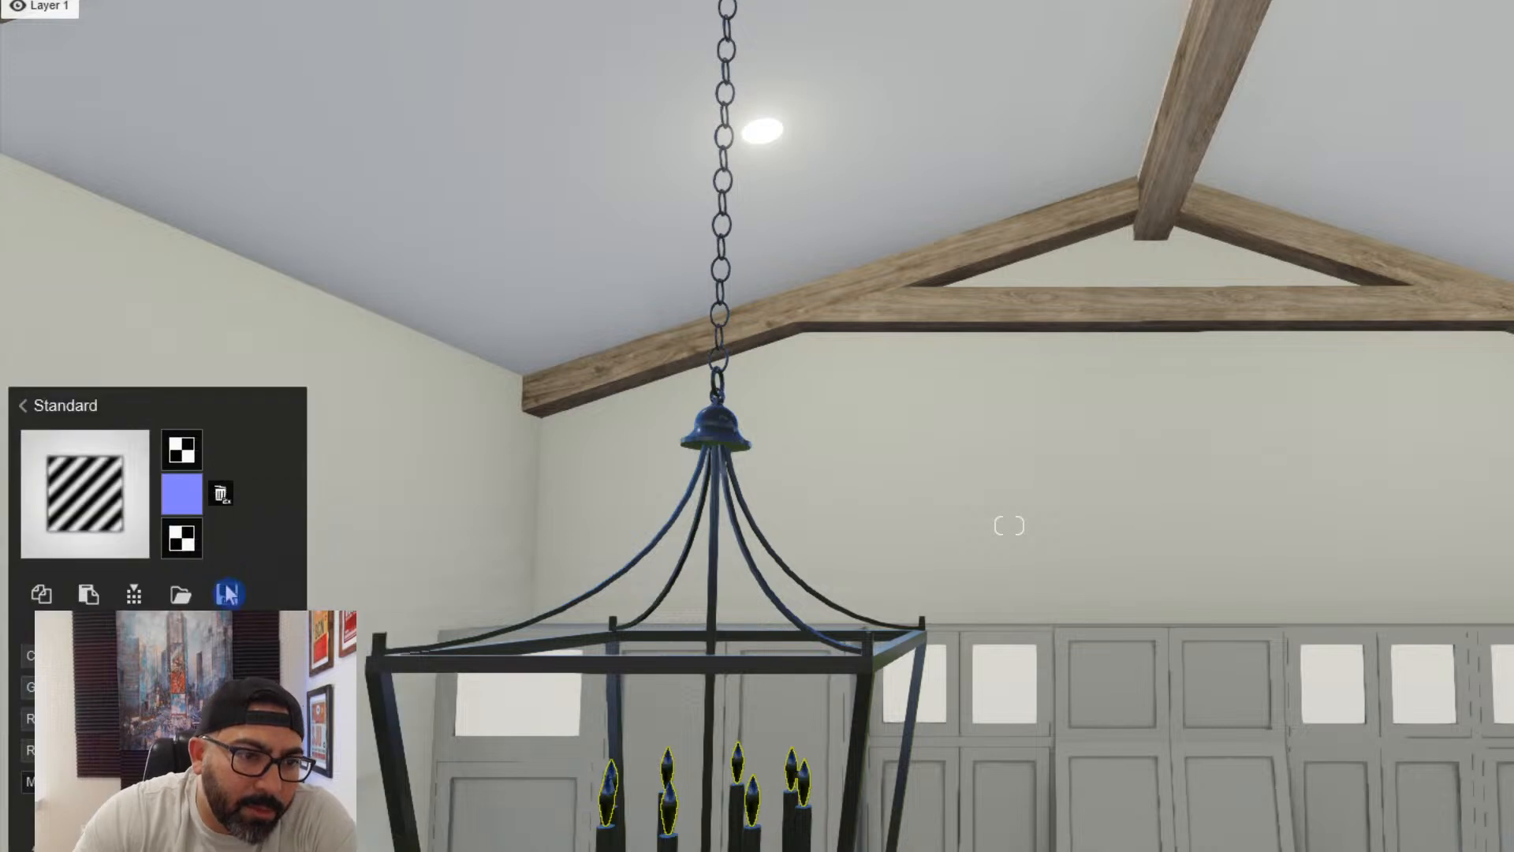
click(134, 593)
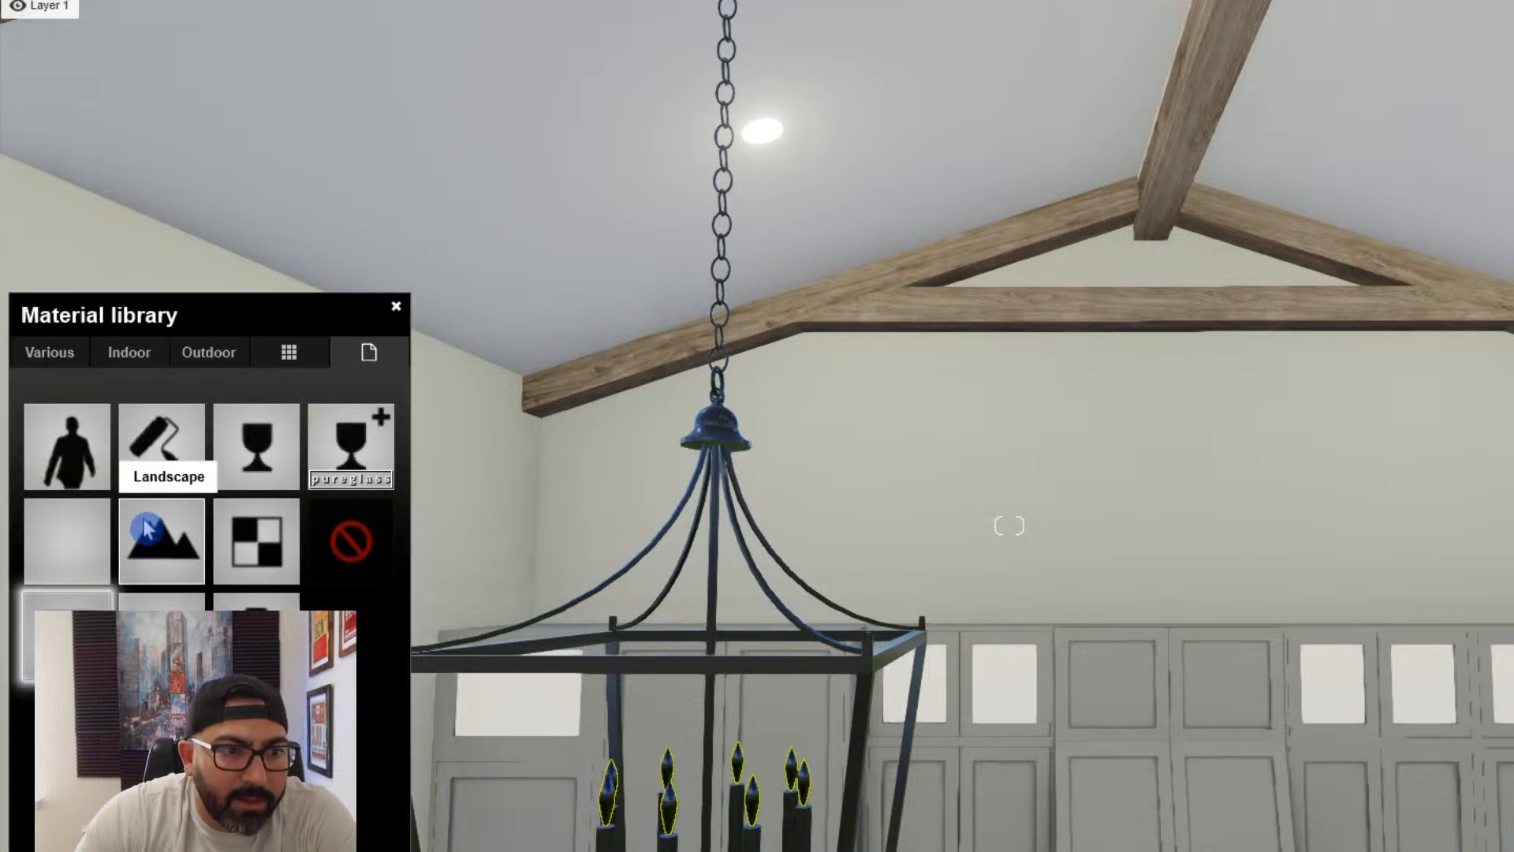
click(67, 538)
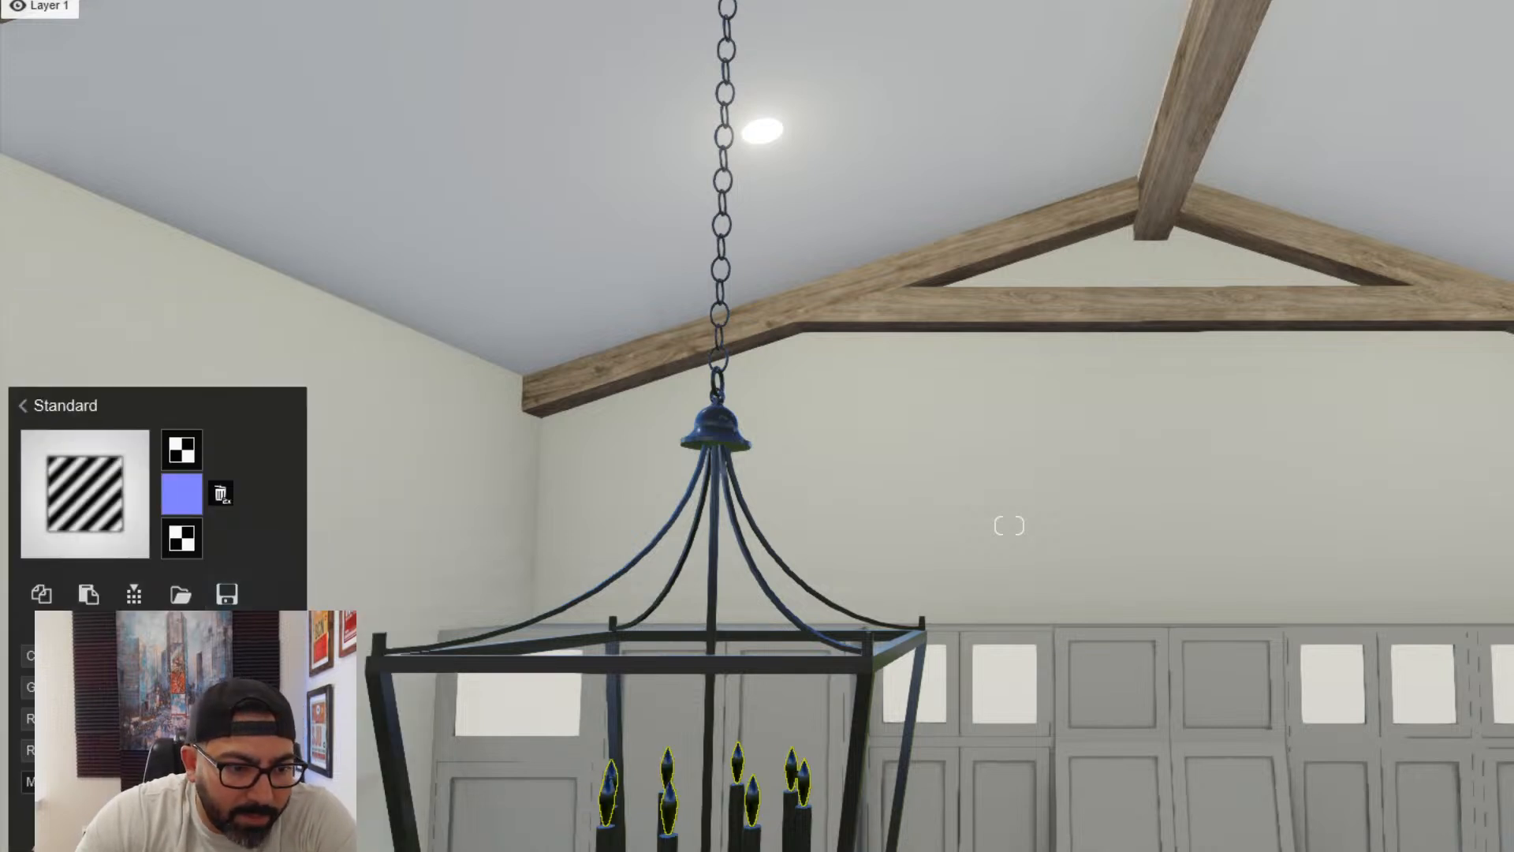
- Give the flame-shaped bulbs of the lantern chandeliers a warm white colour and make them glow
click(285, 655)
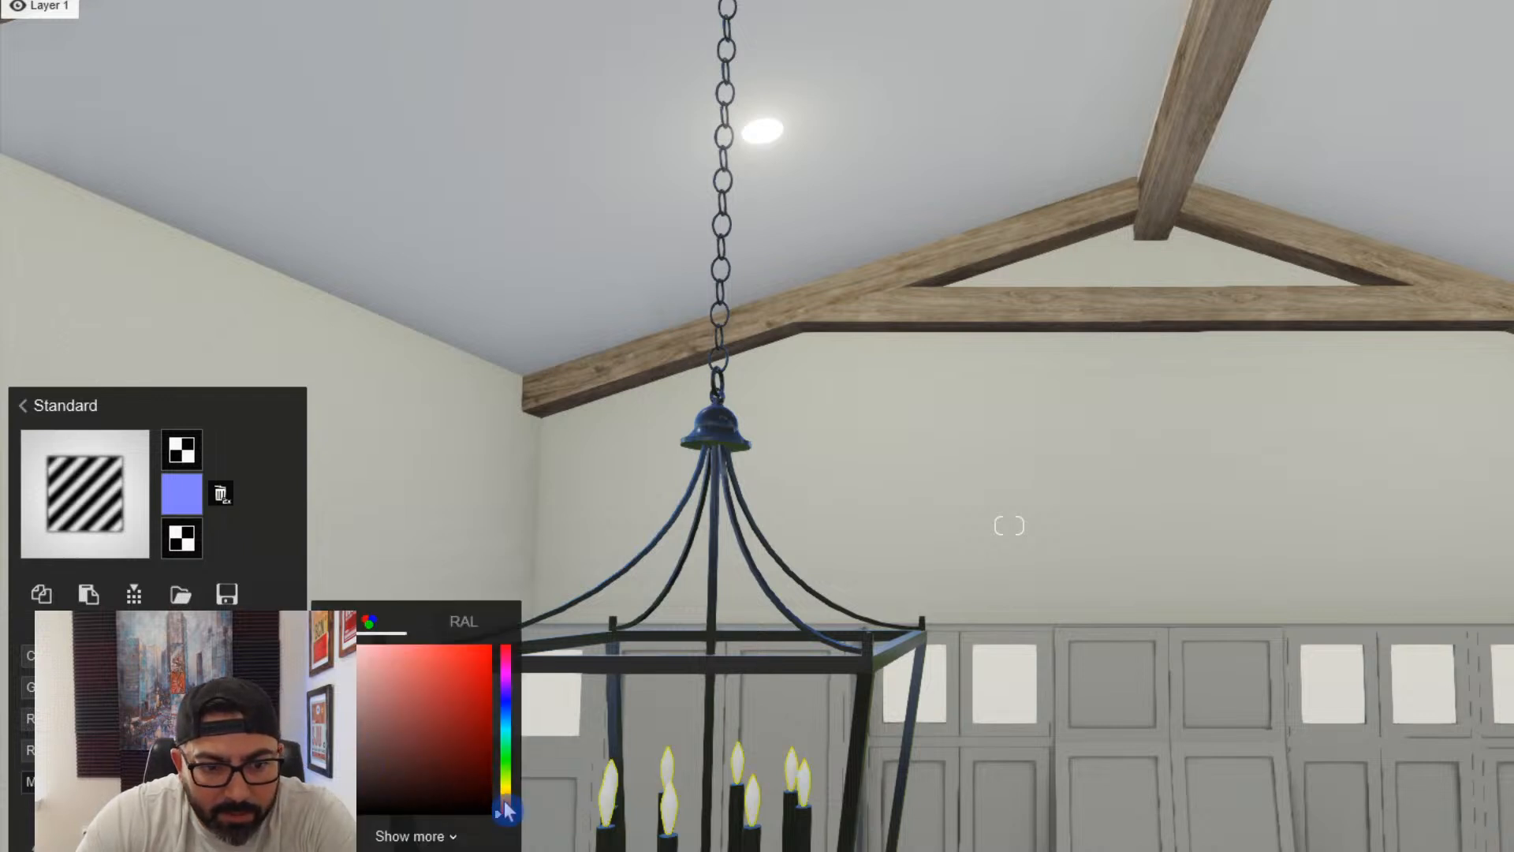
drag(507, 809, 508, 800)
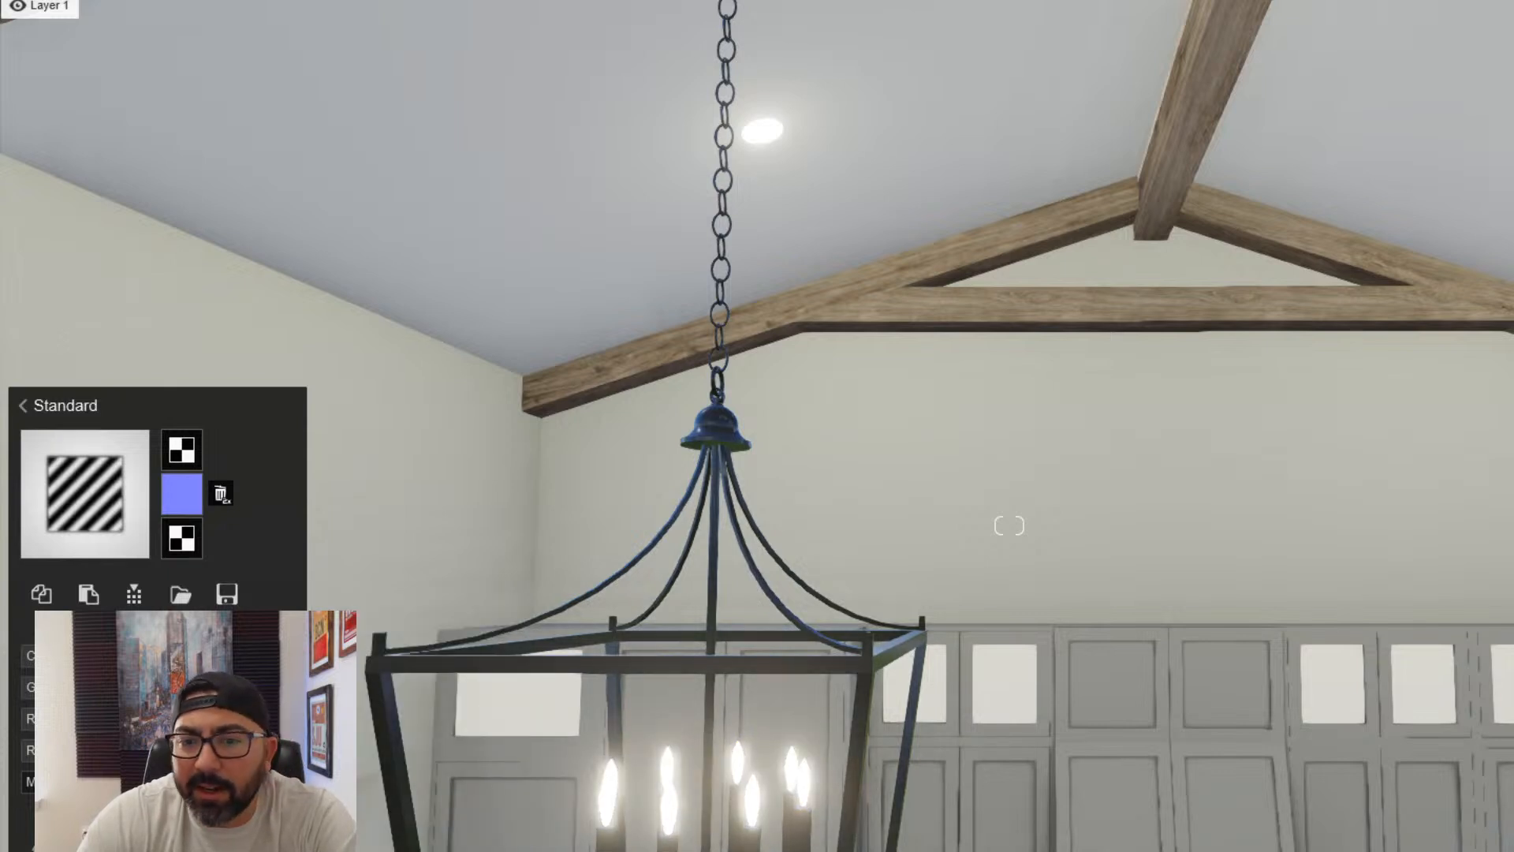
key(s)
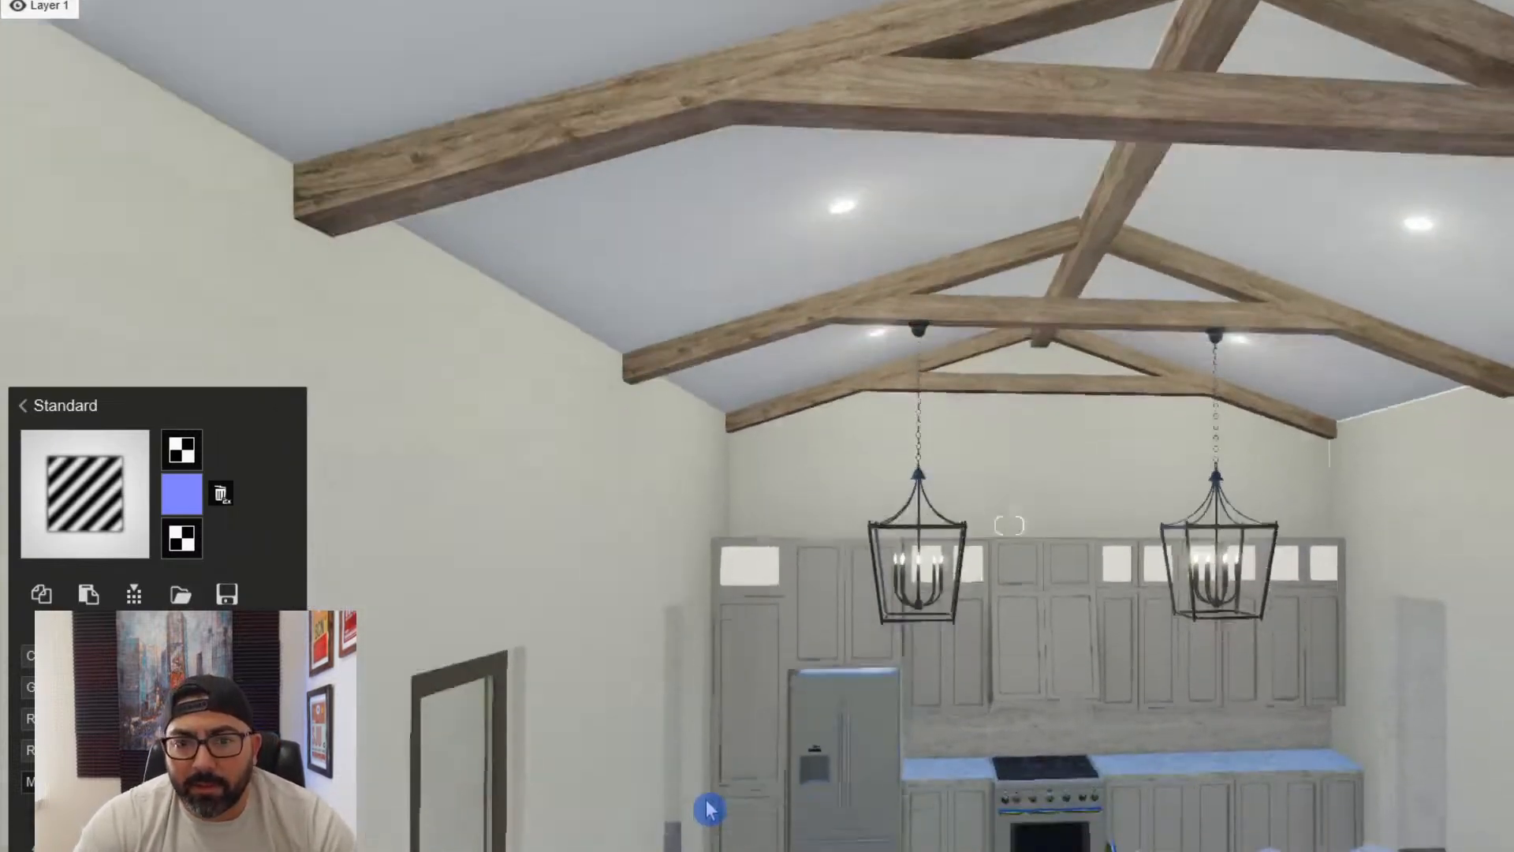
right_drag(707, 808, 812, 850)
key(w)
key(a)
right_drag(197, 844, 591, 767)
key(w)
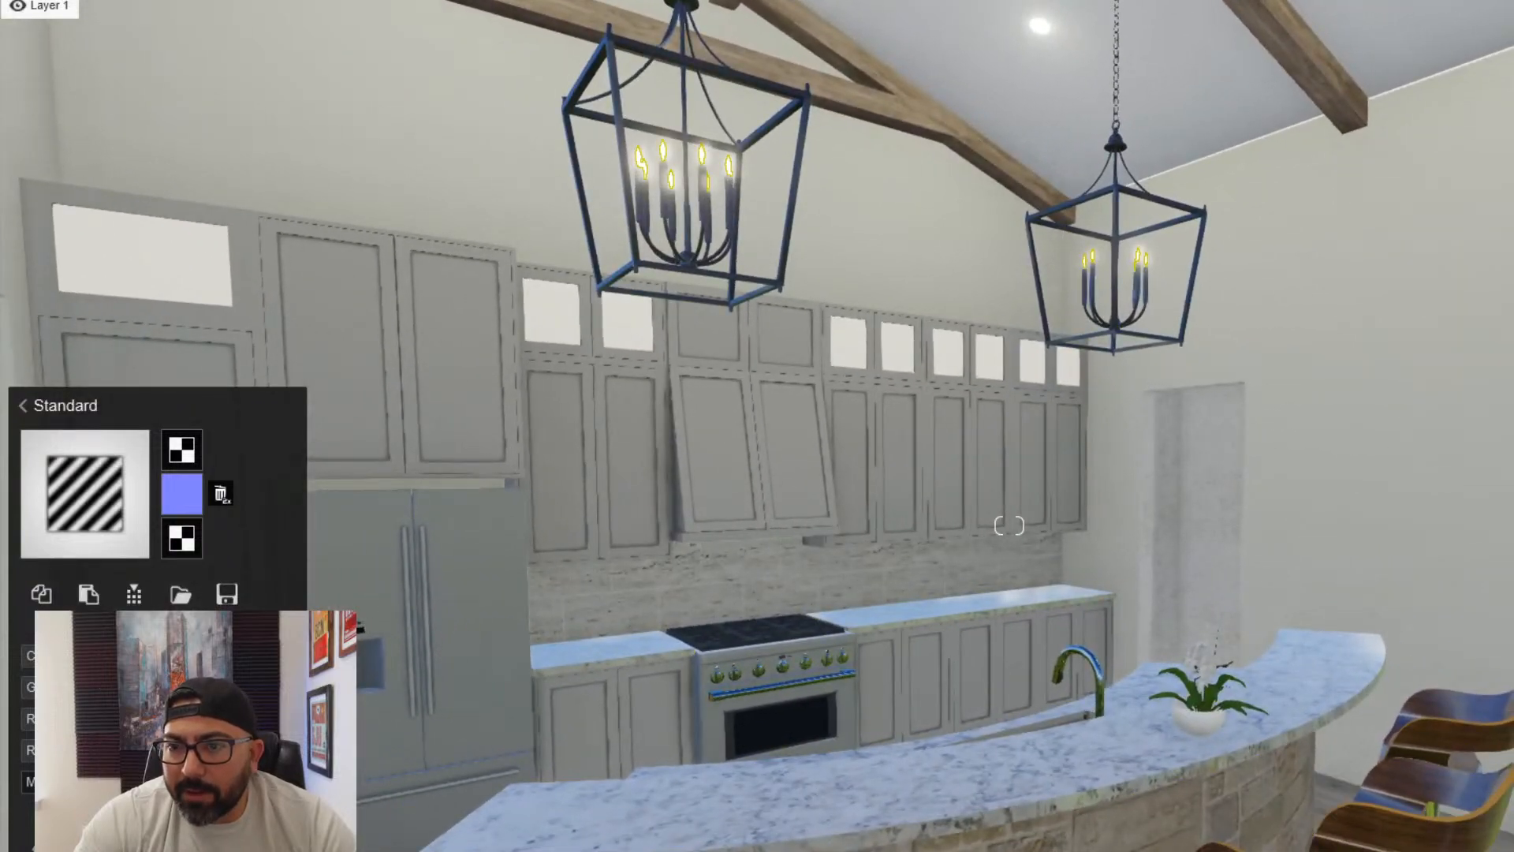
- Hang the WALL PICTURE model from the imported models' Main category between the kitchen doorway and the window, and lower it on the wall
right_drag(1009, 525, 1309, 525)
key(a)
key(s)
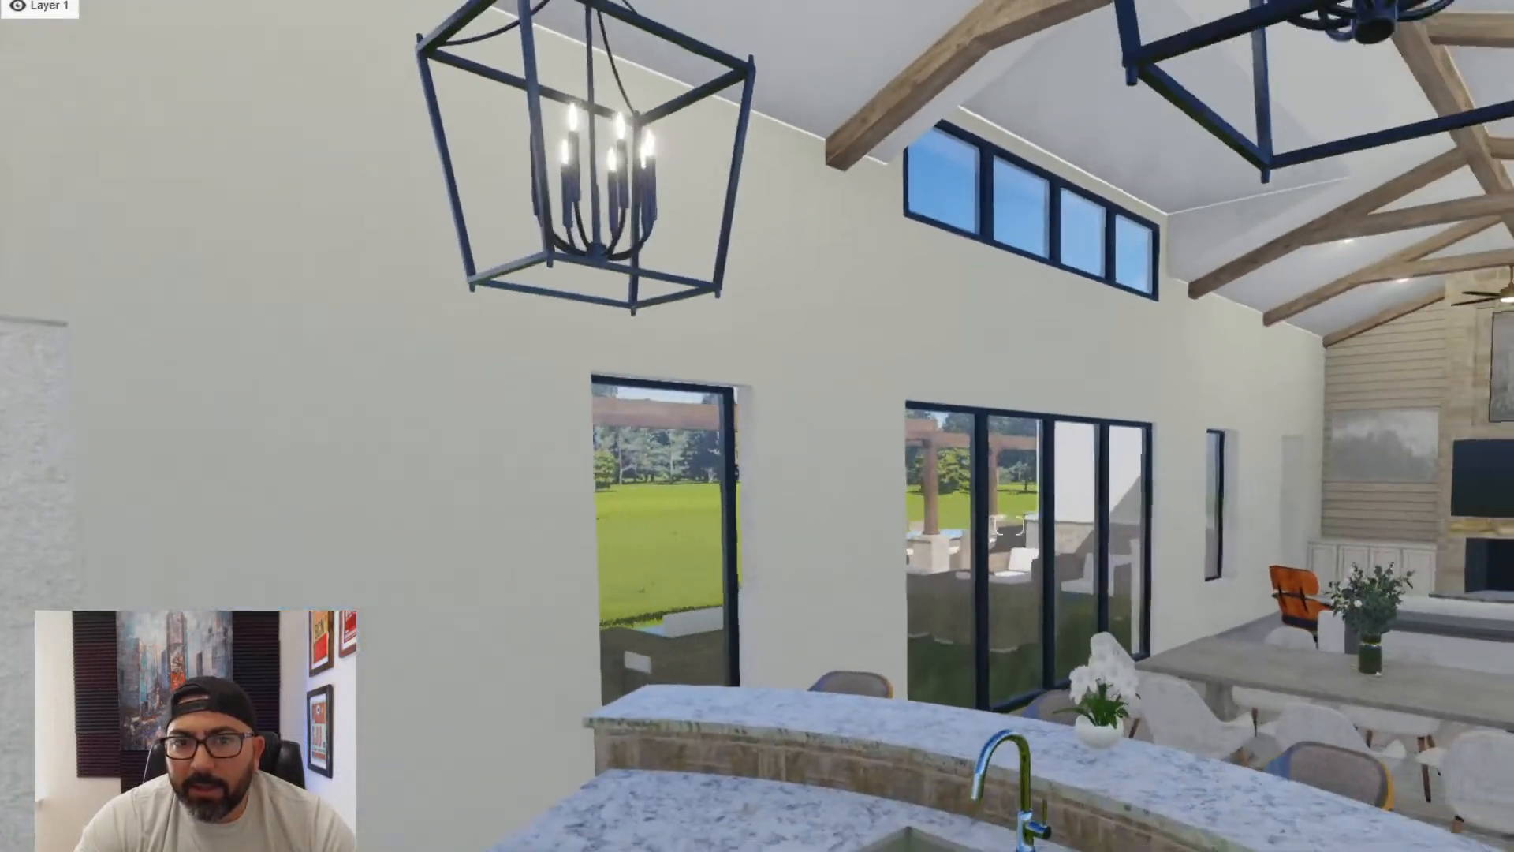
right_drag(662, 848, 591, 733)
right_drag(686, 623, 623, 643)
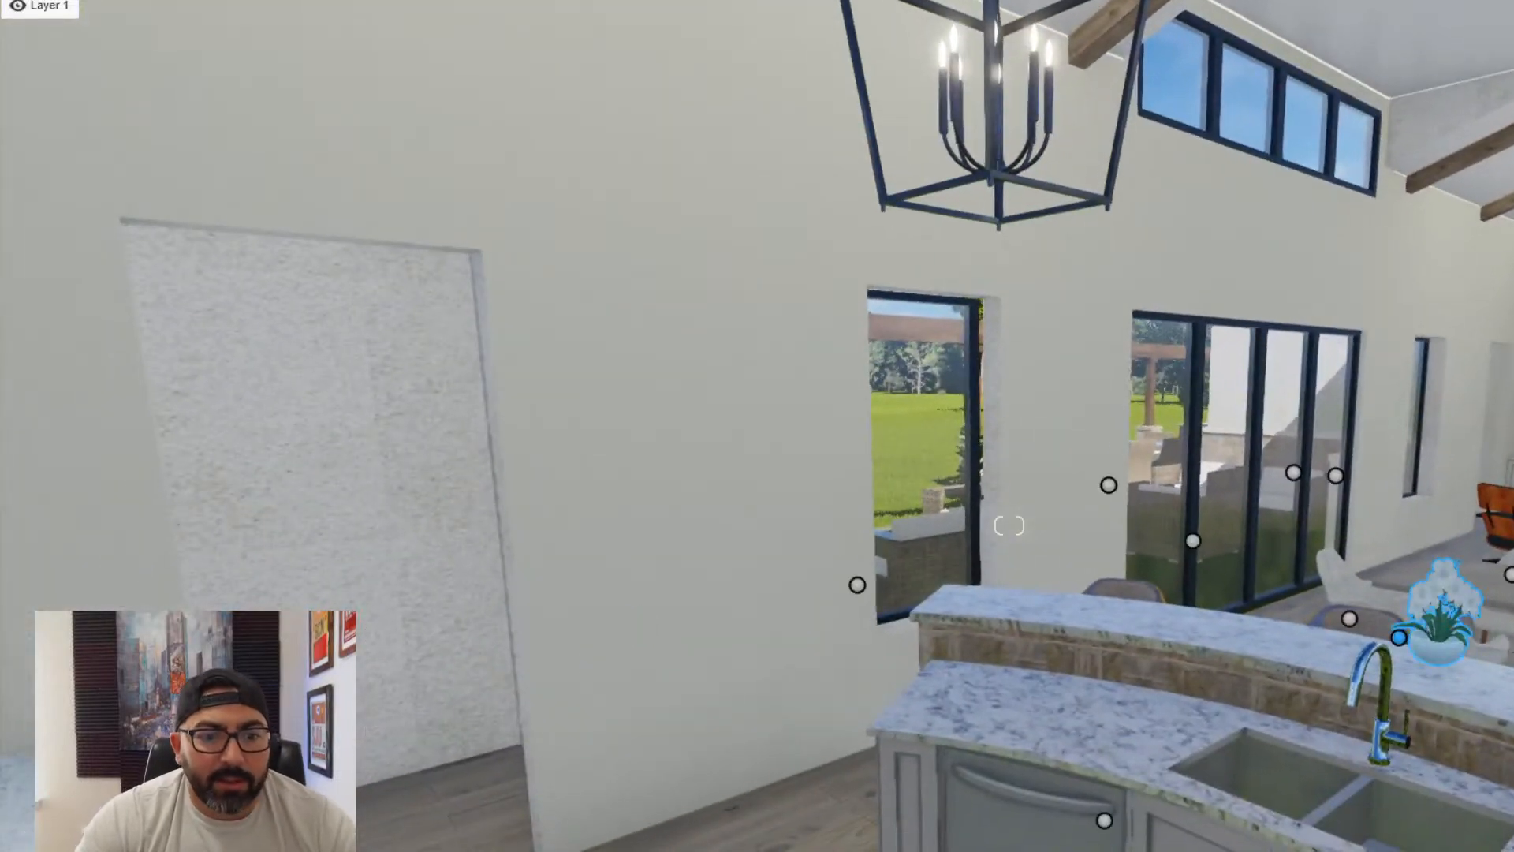
click(316, 702)
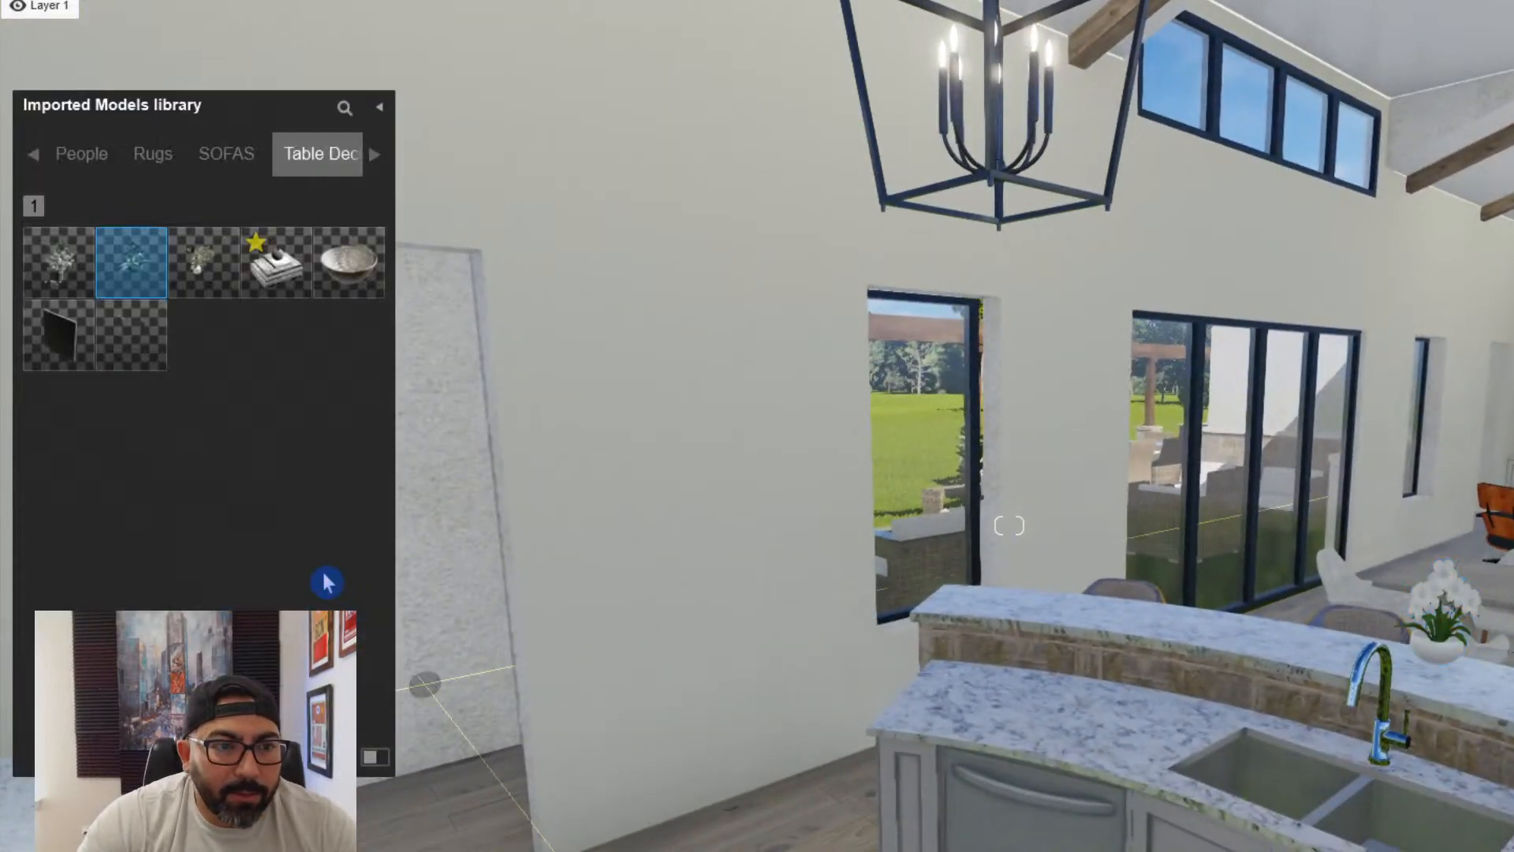
click(41, 162)
click(41, 162)
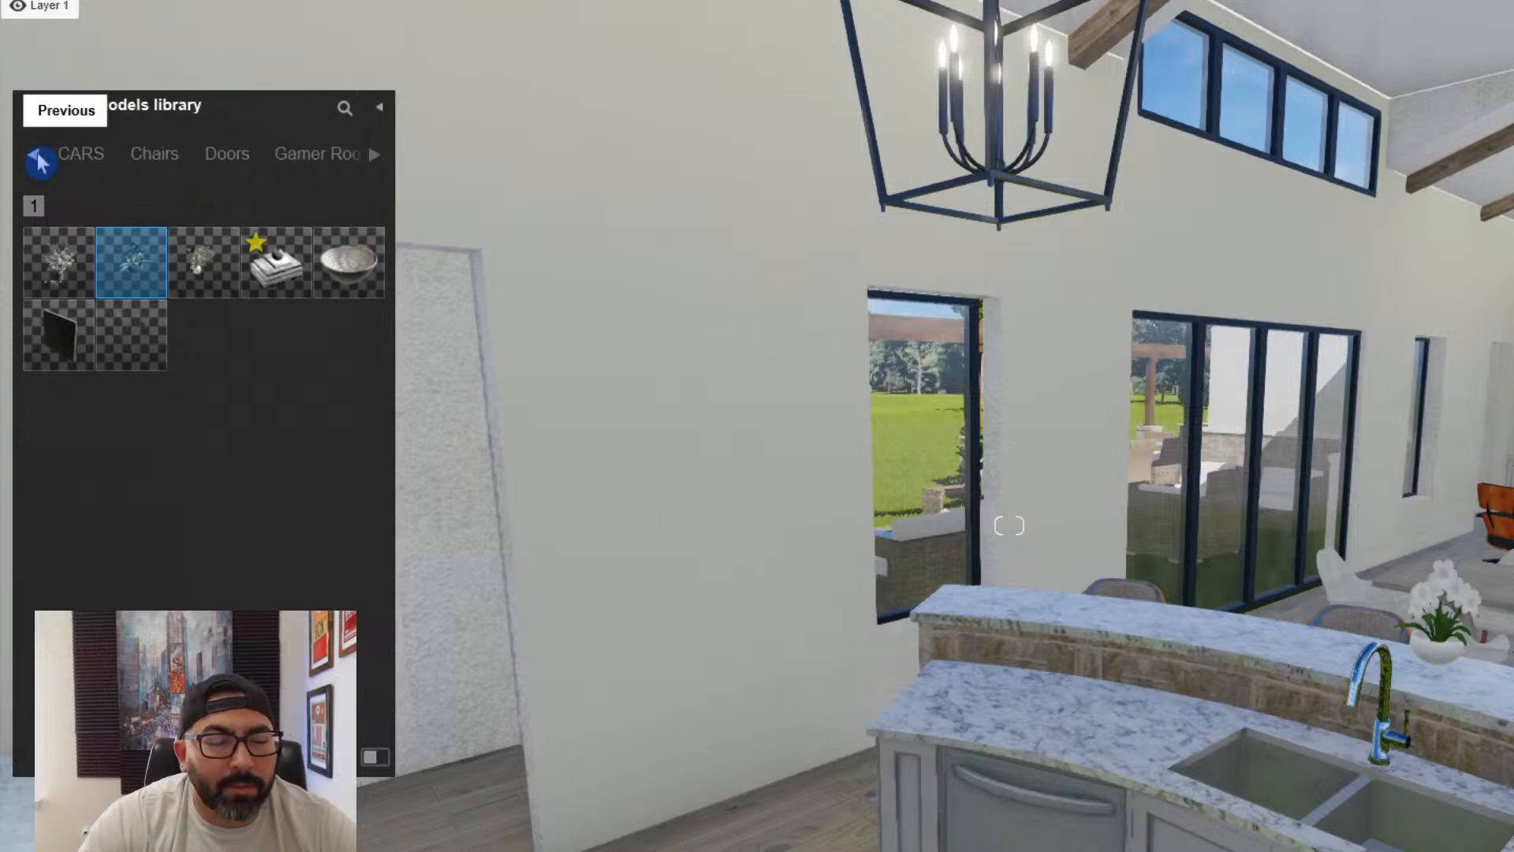
click(41, 162)
click(41, 162)
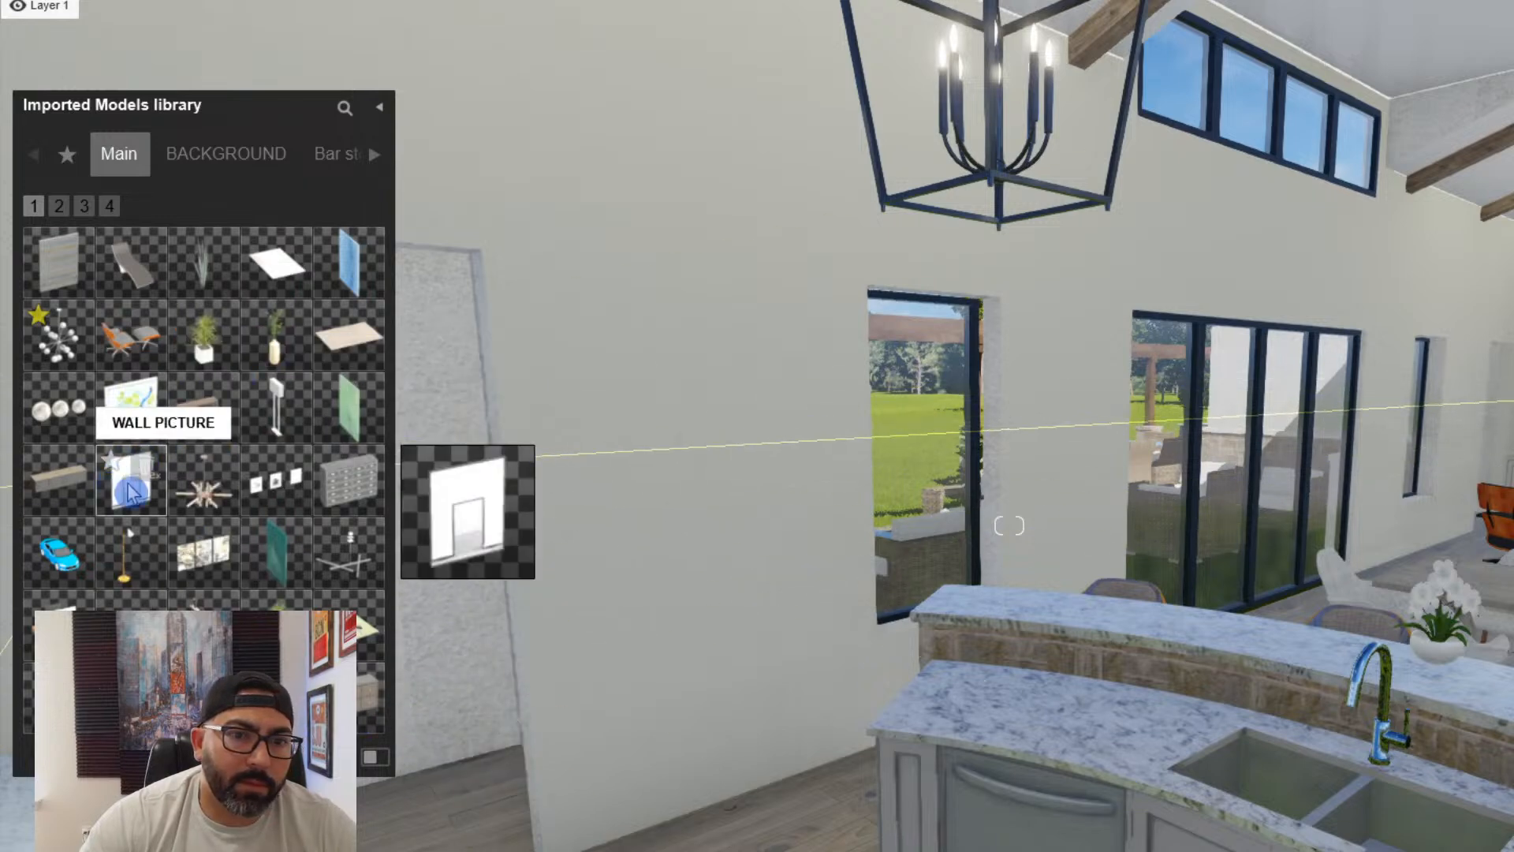
click(130, 493)
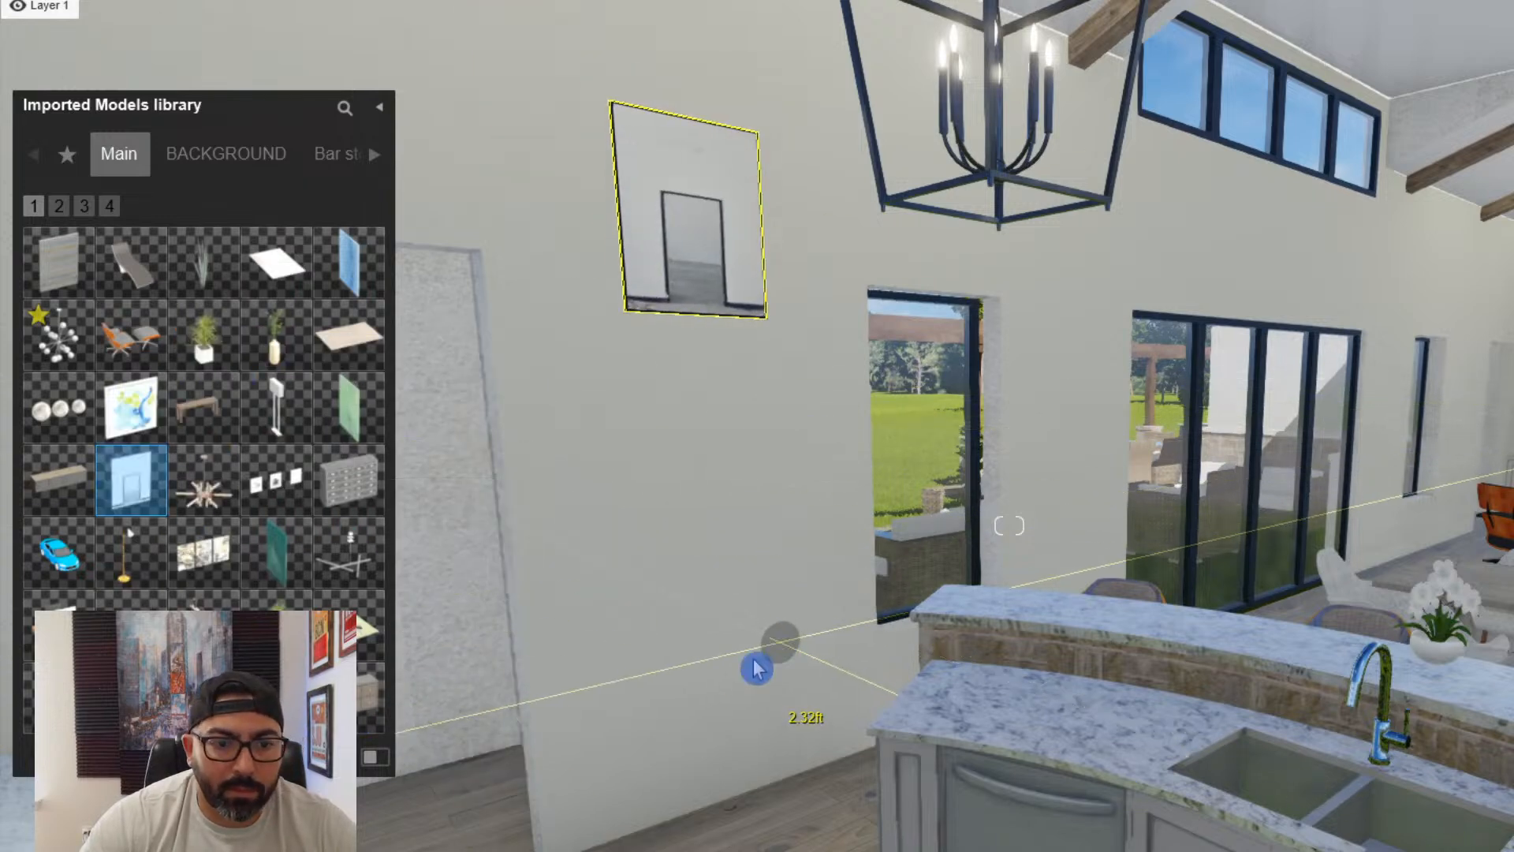
click(780, 649)
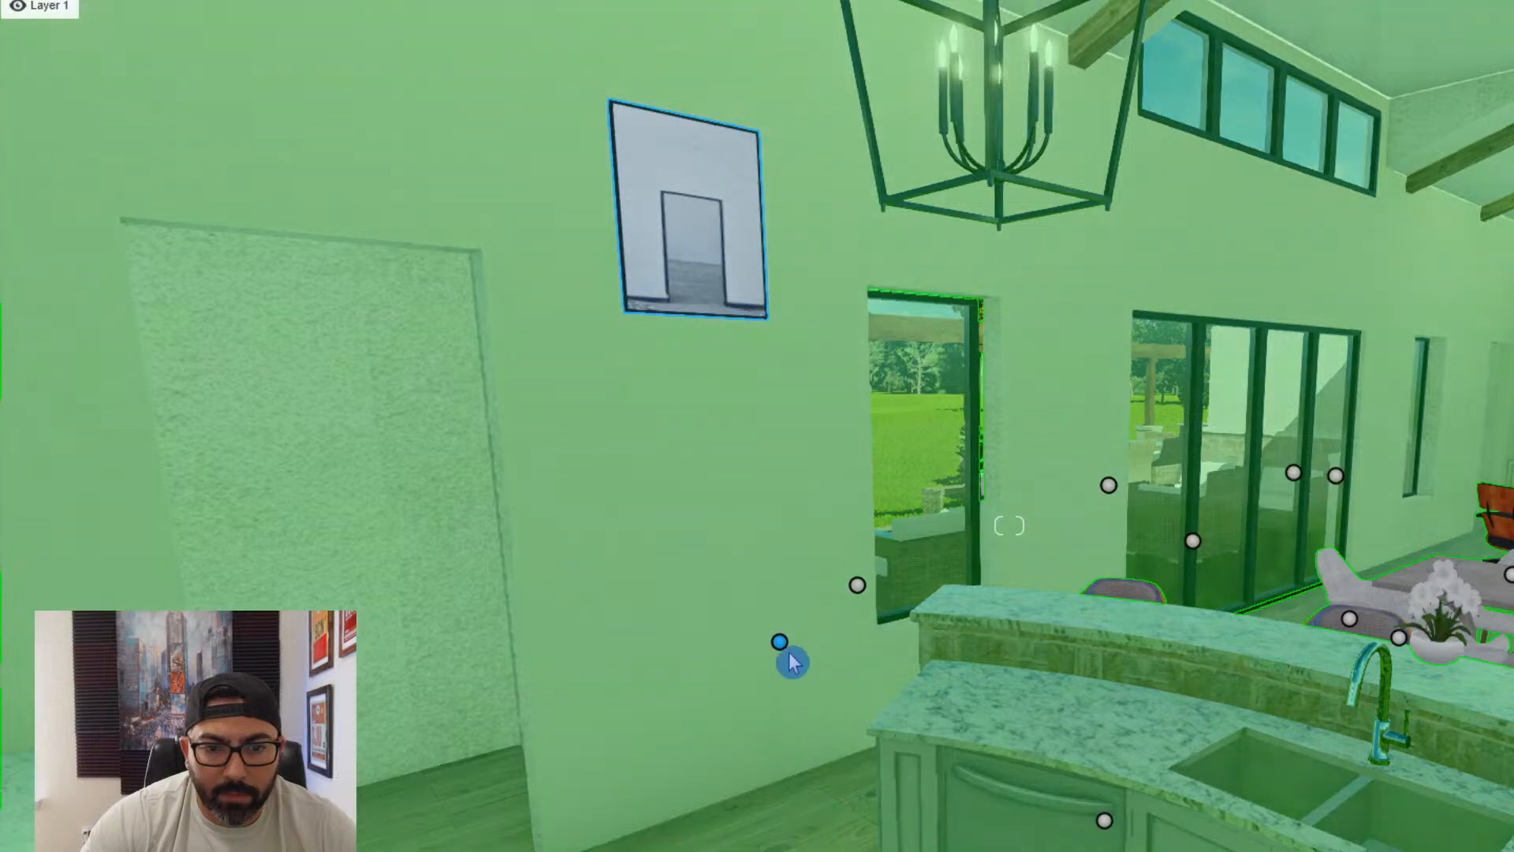
drag(782, 645, 791, 779)
- Browse the imported models library to the wall decor category for the wall beside the dining area's glass doors
key(w)
right_drag(791, 779, 946, 820)
click(189, 824)
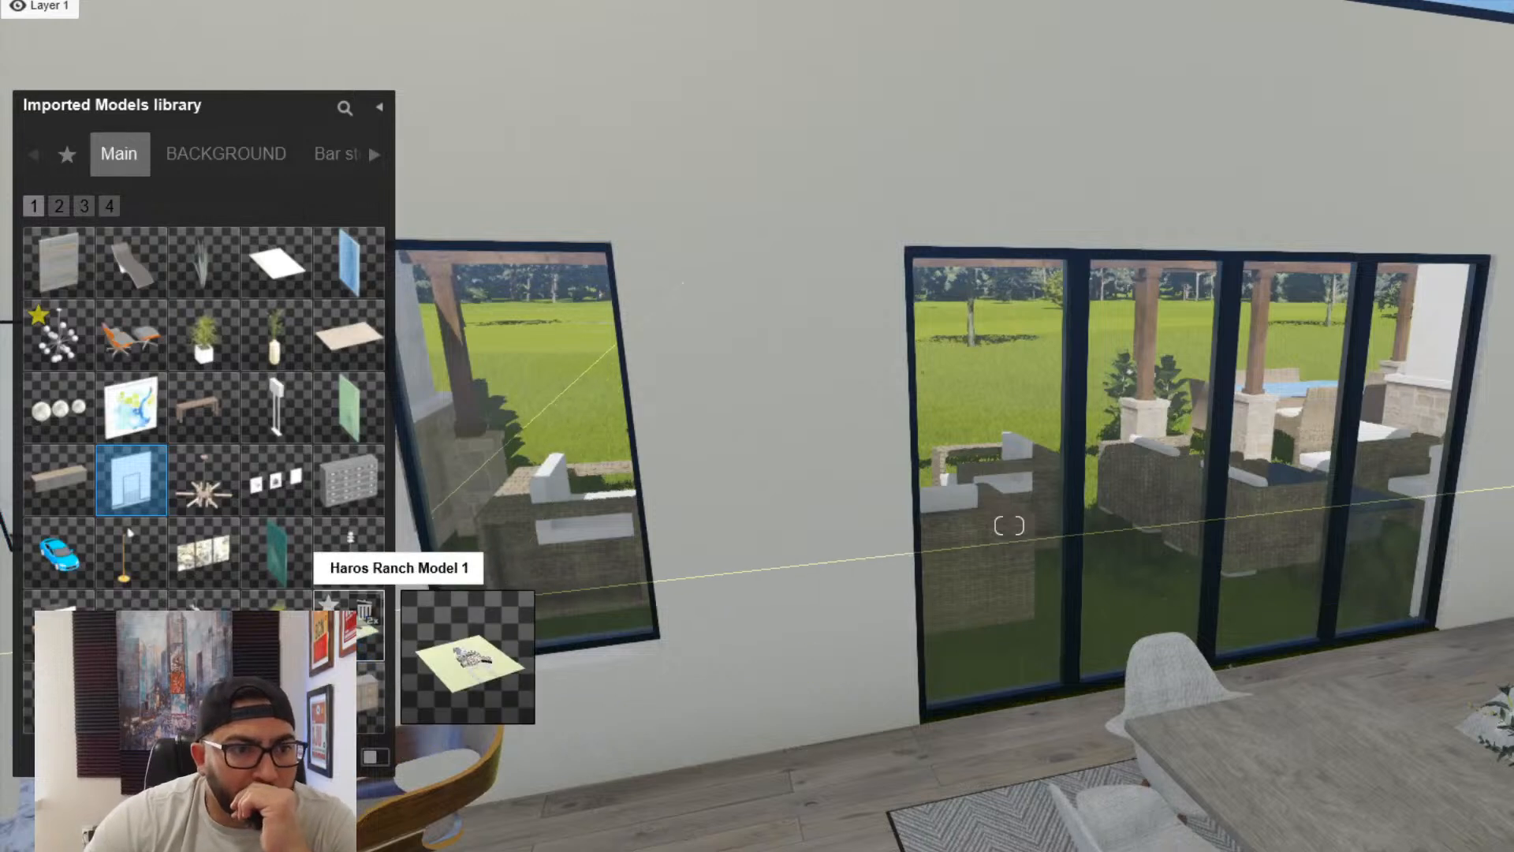
click(60, 207)
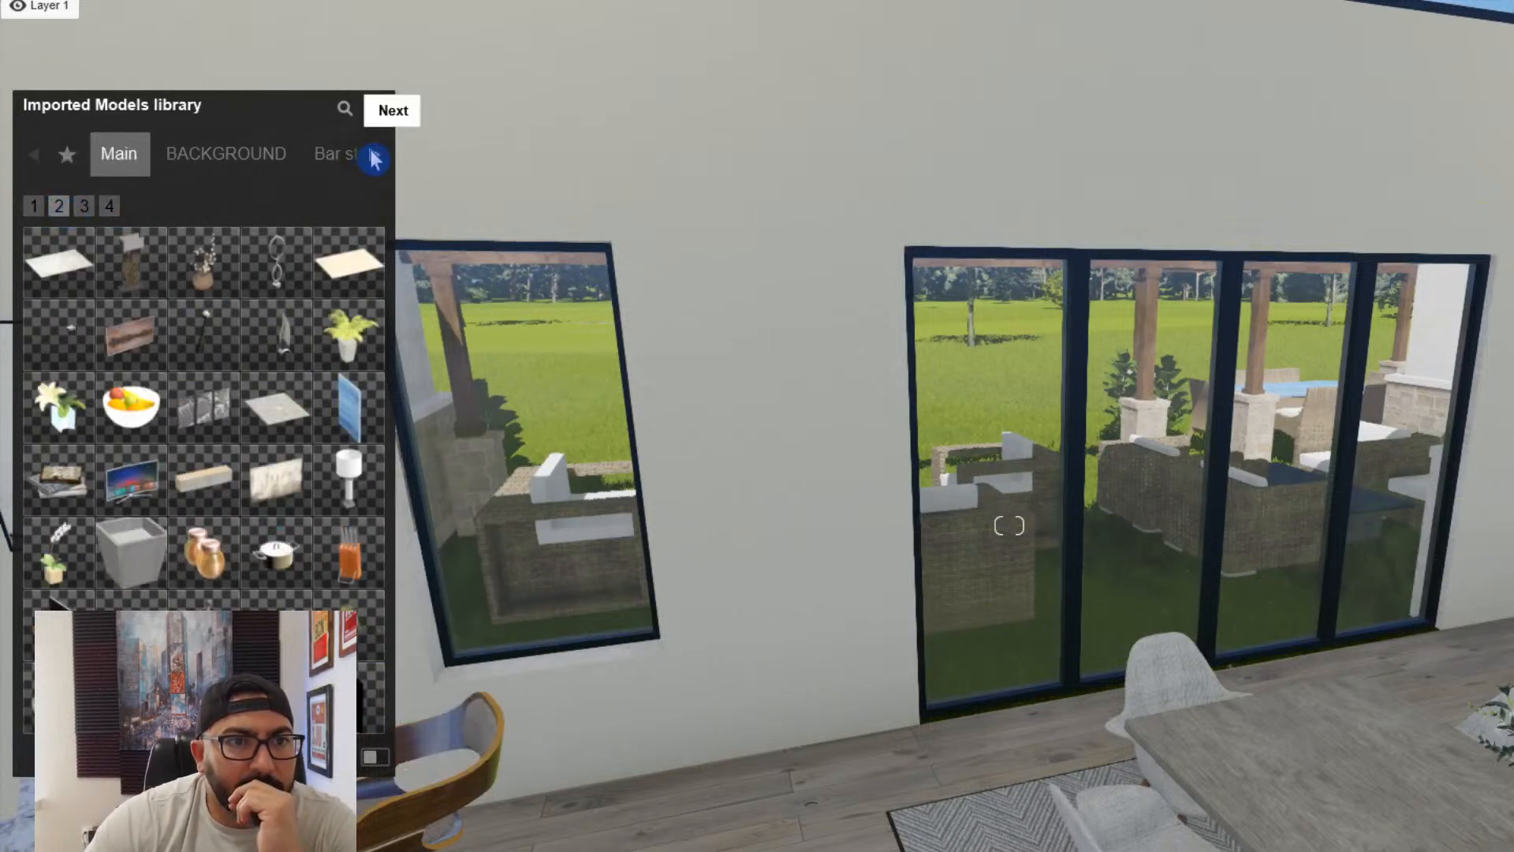
click(375, 155)
click(375, 155)
click(375, 155)
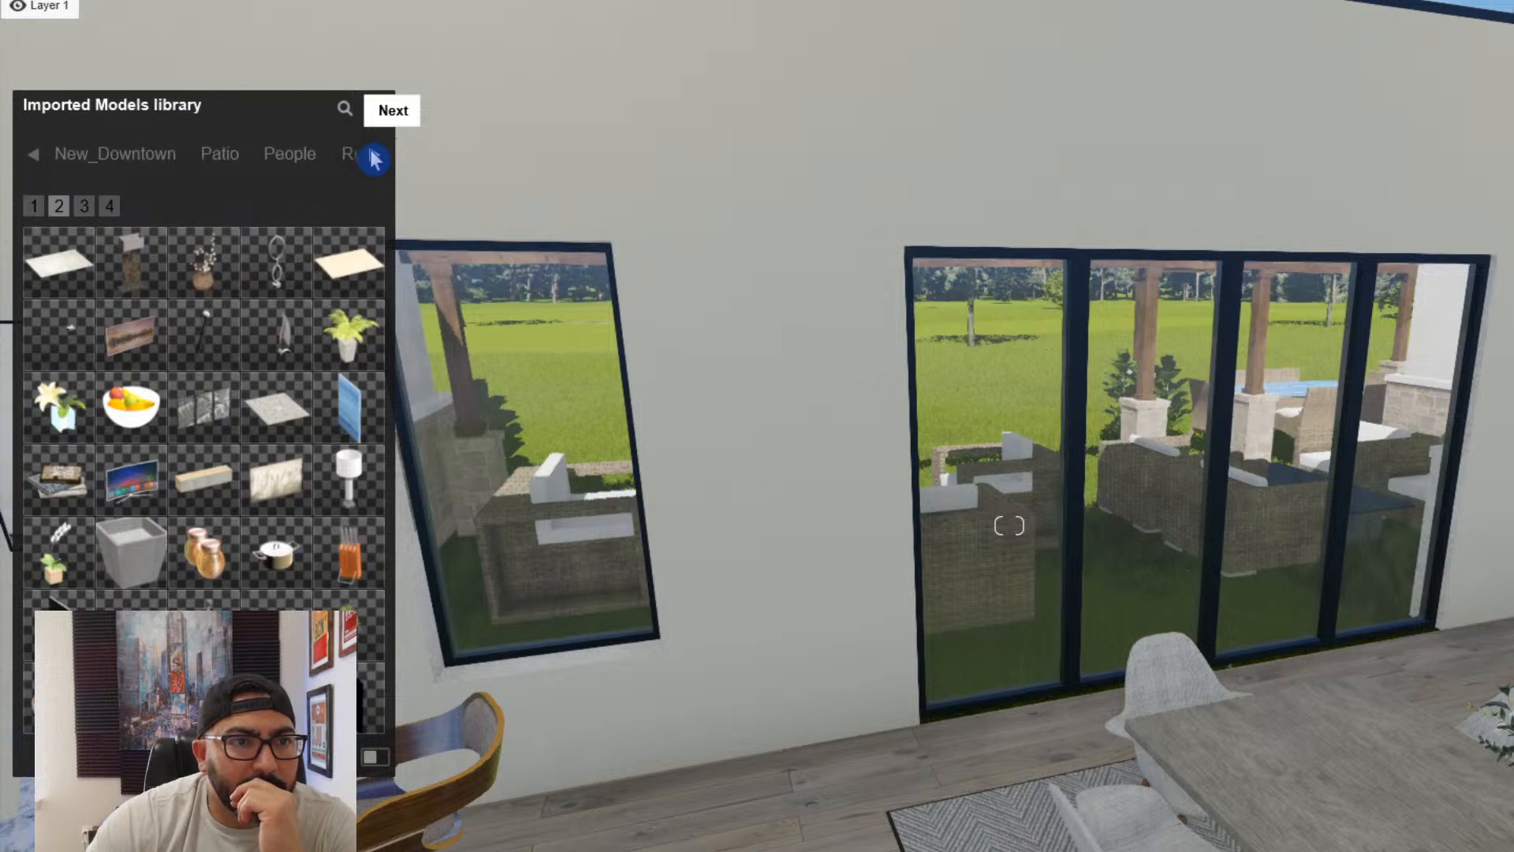
click(375, 158)
click(374, 158)
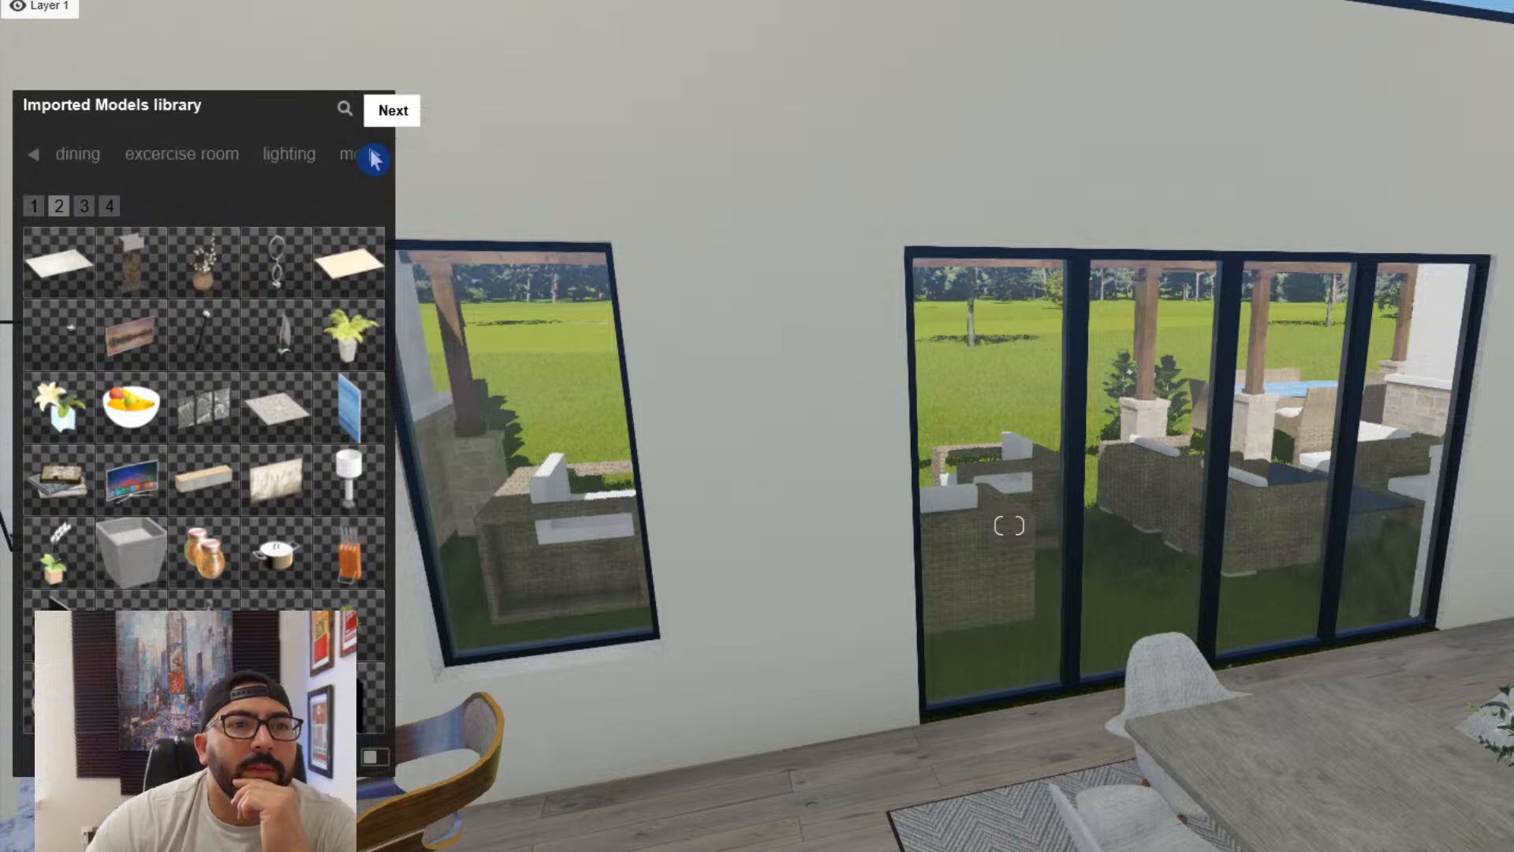
click(375, 156)
click(374, 157)
click(374, 155)
click(301, 158)
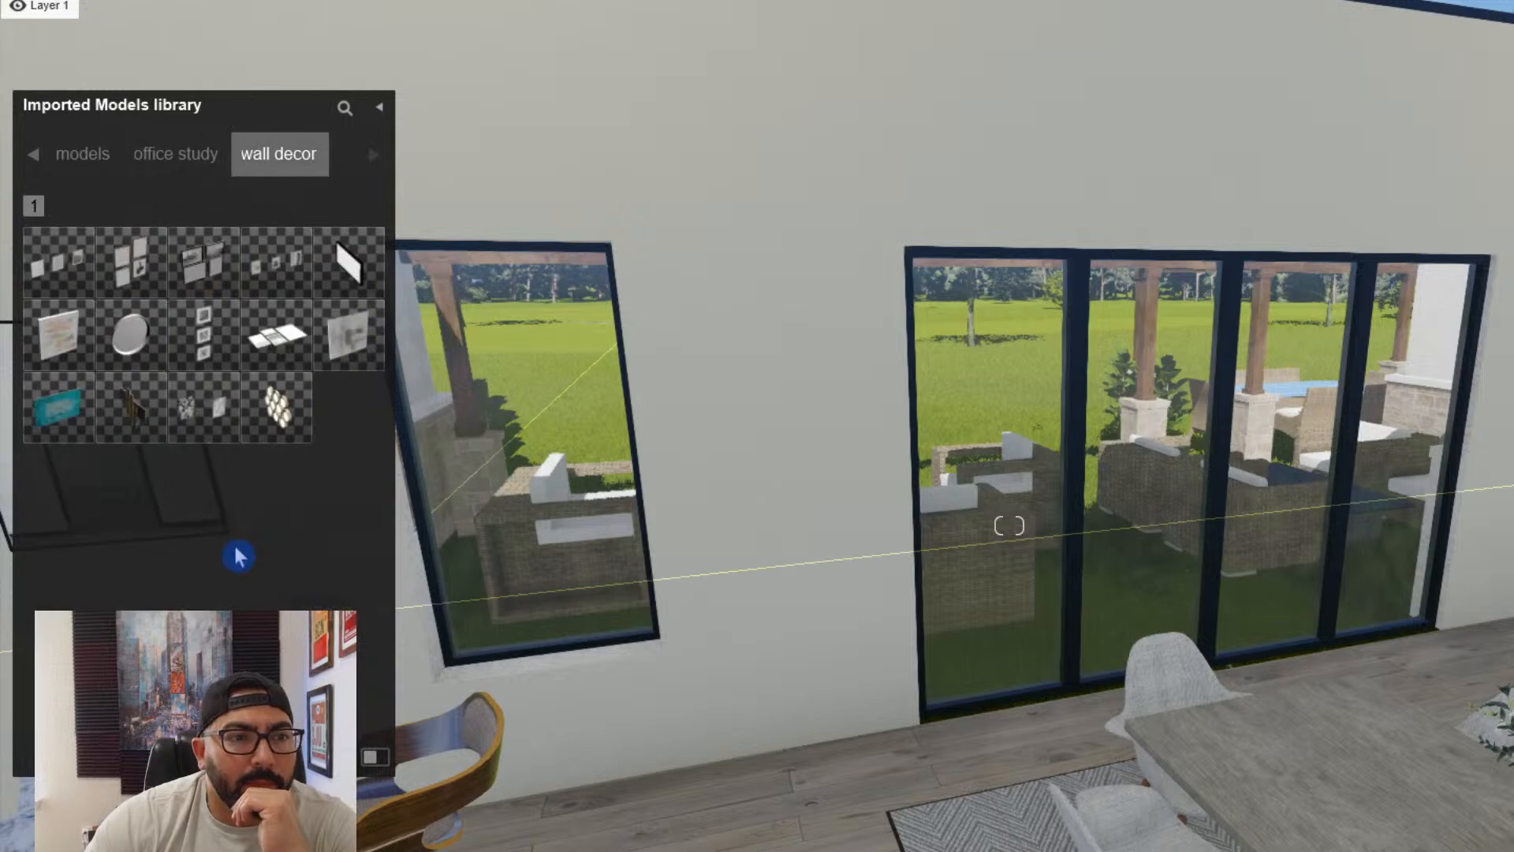
- Place the 3 n 1 picture between the window and the glass doors, rotate it parallel to the wall and adjust its position
click(350, 280)
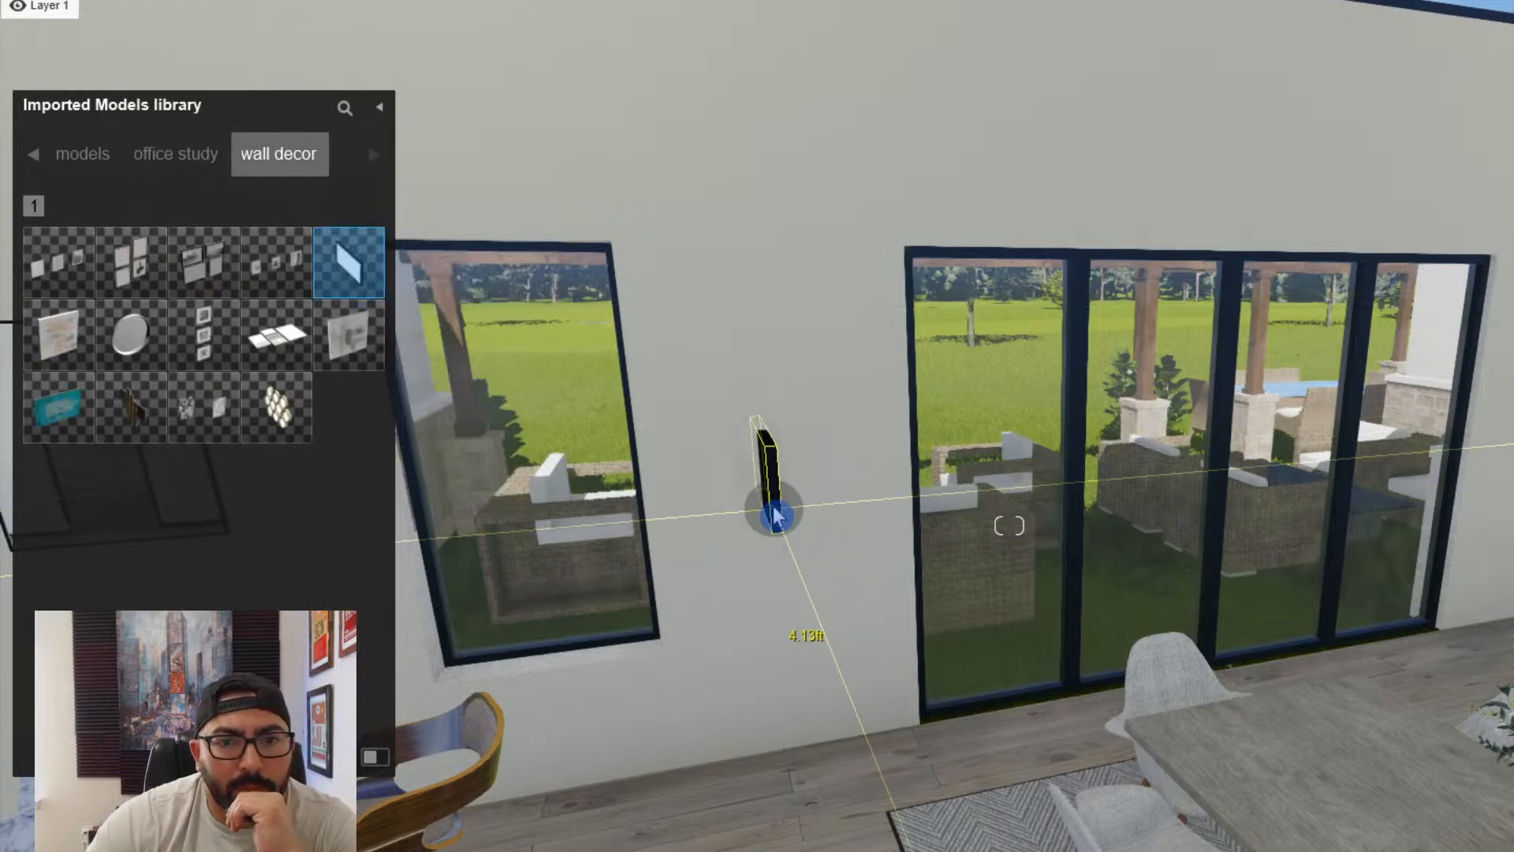
click(775, 485)
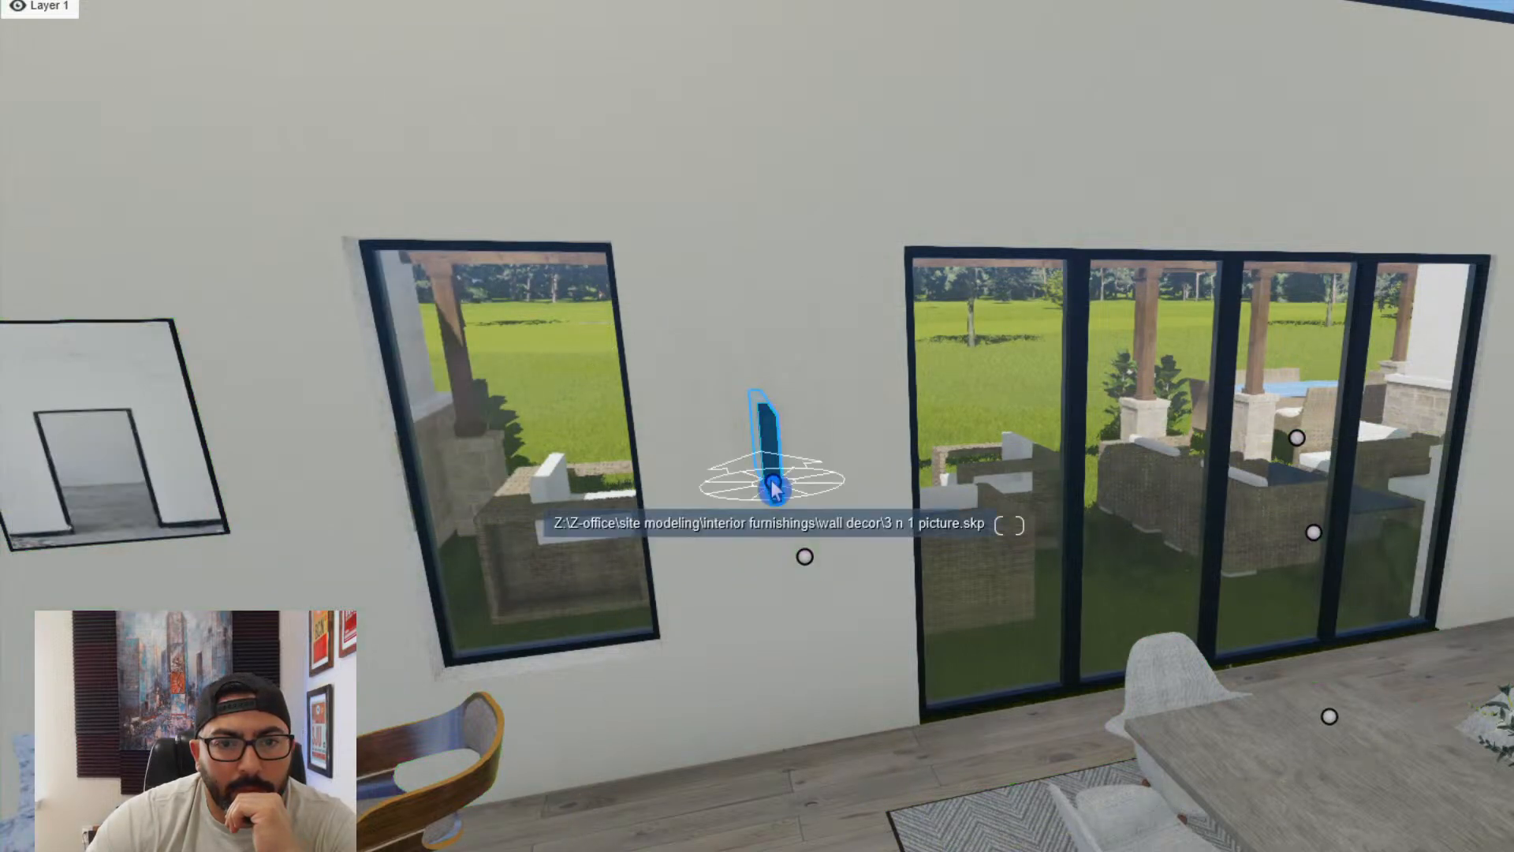
key(r)
drag(774, 486, 918, 479)
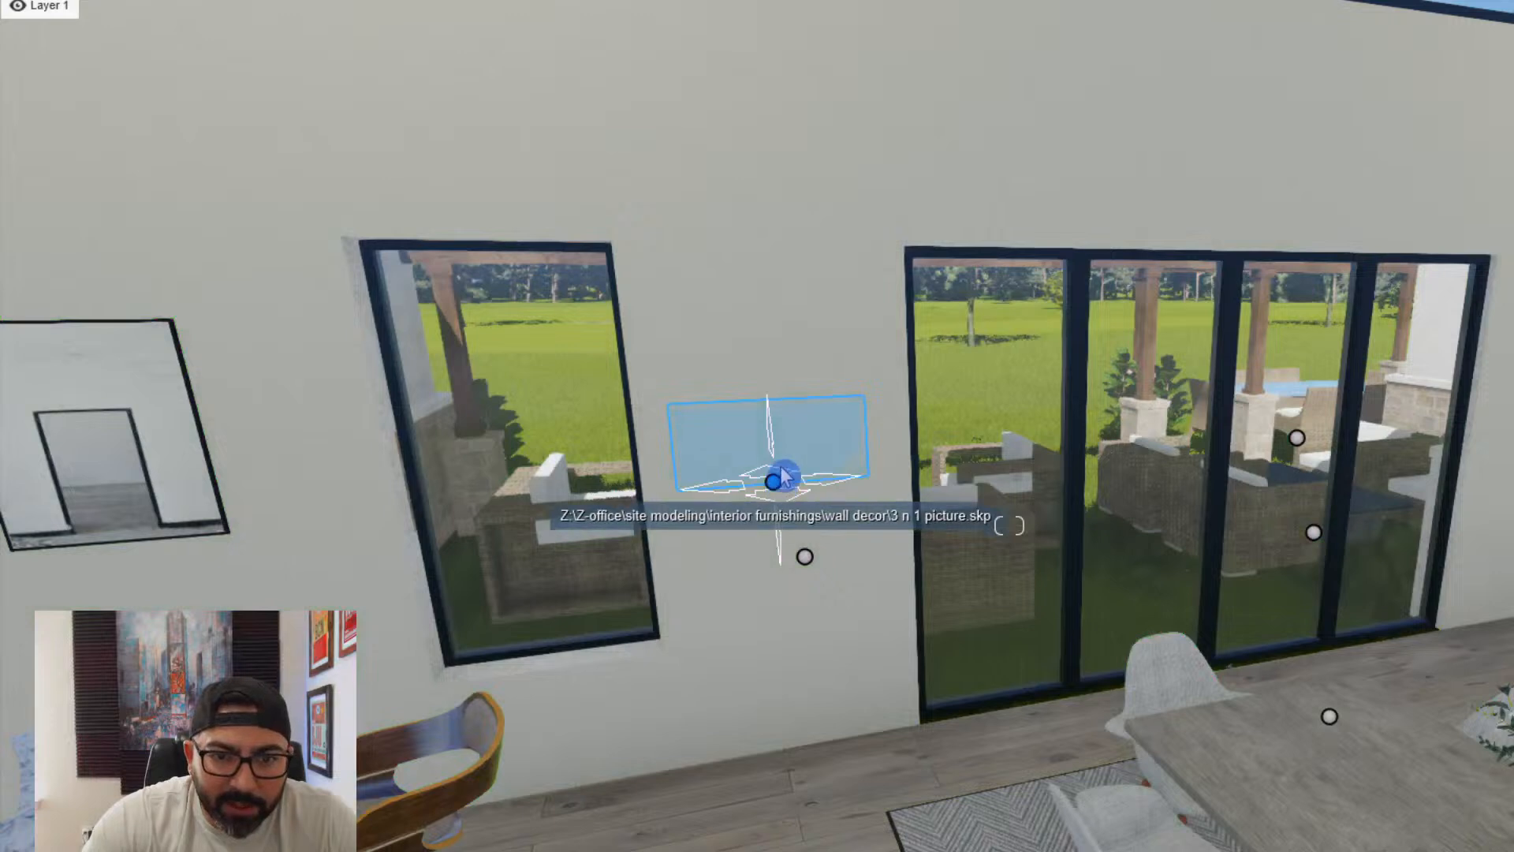
drag(783, 477, 788, 464)
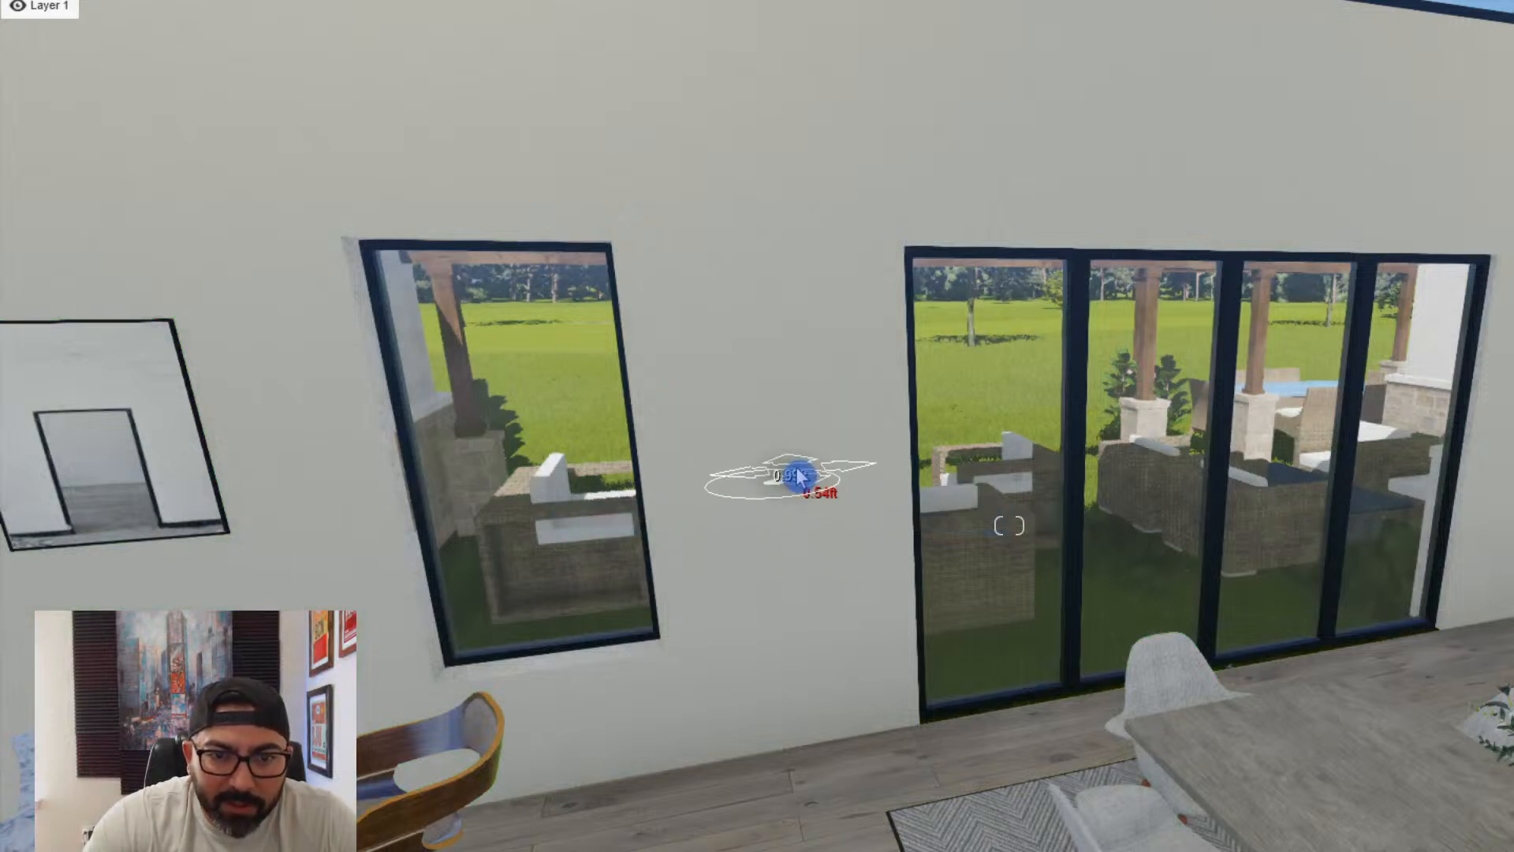
drag(798, 486, 791, 478)
- Place the four-frame picture set on the wall between the narrow window and the doorway, and rotate it to face the room
key(d)
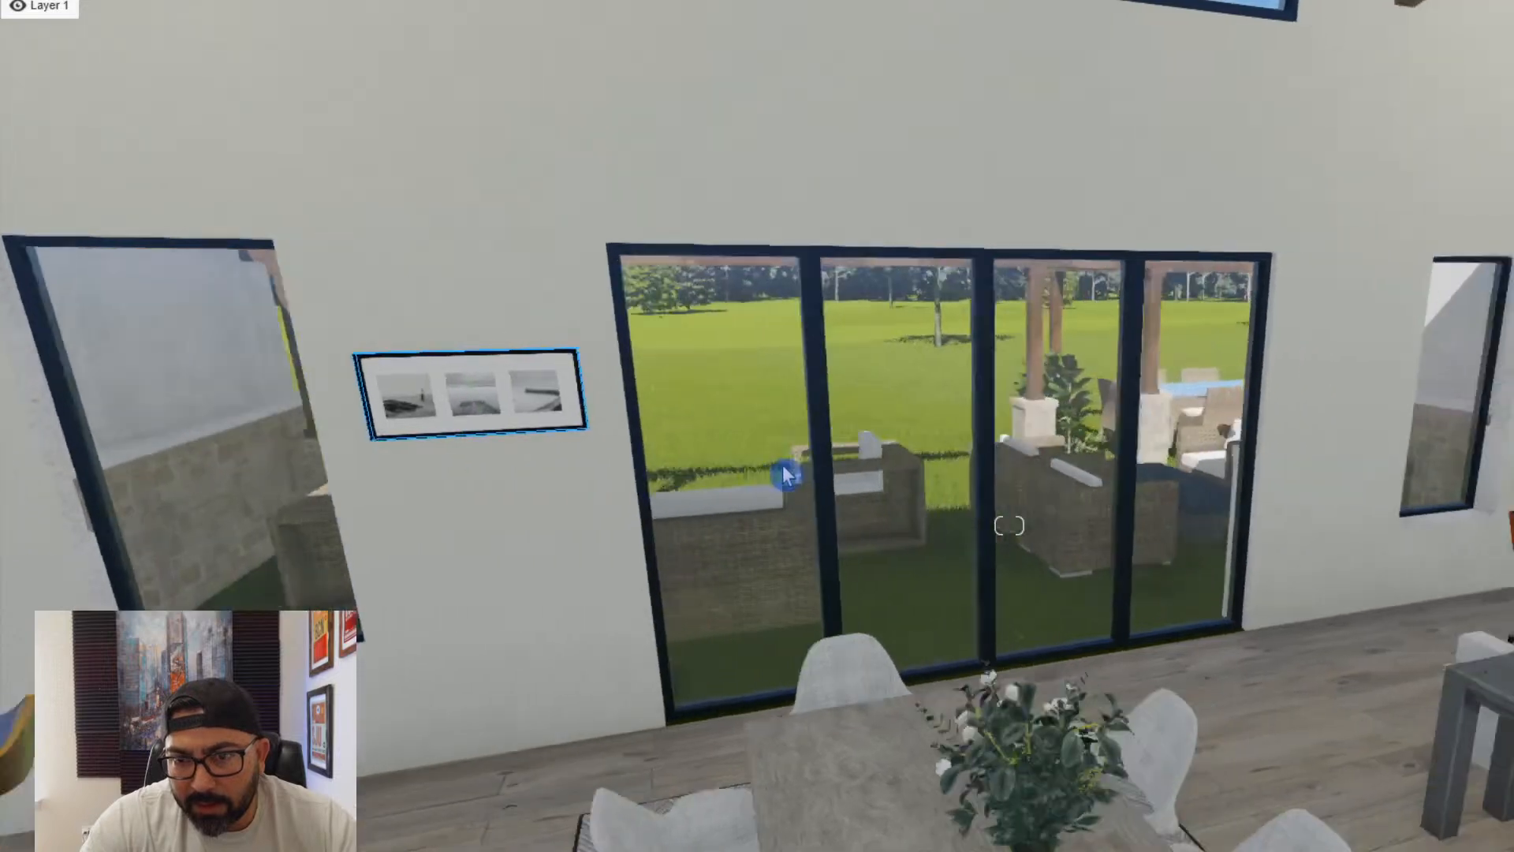
key(w)
key(q)
click(524, 844)
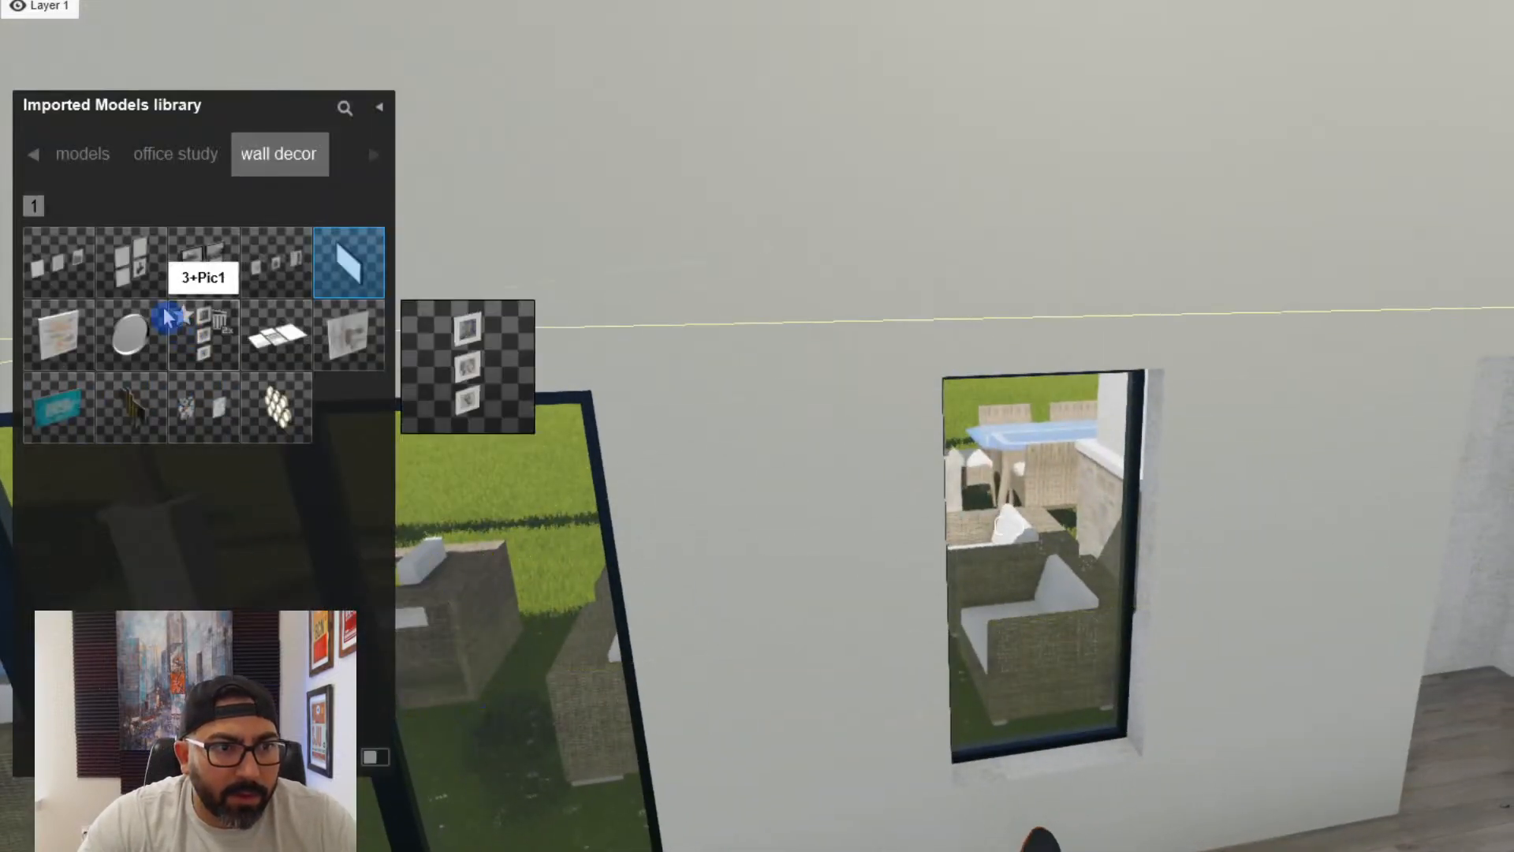
click(131, 262)
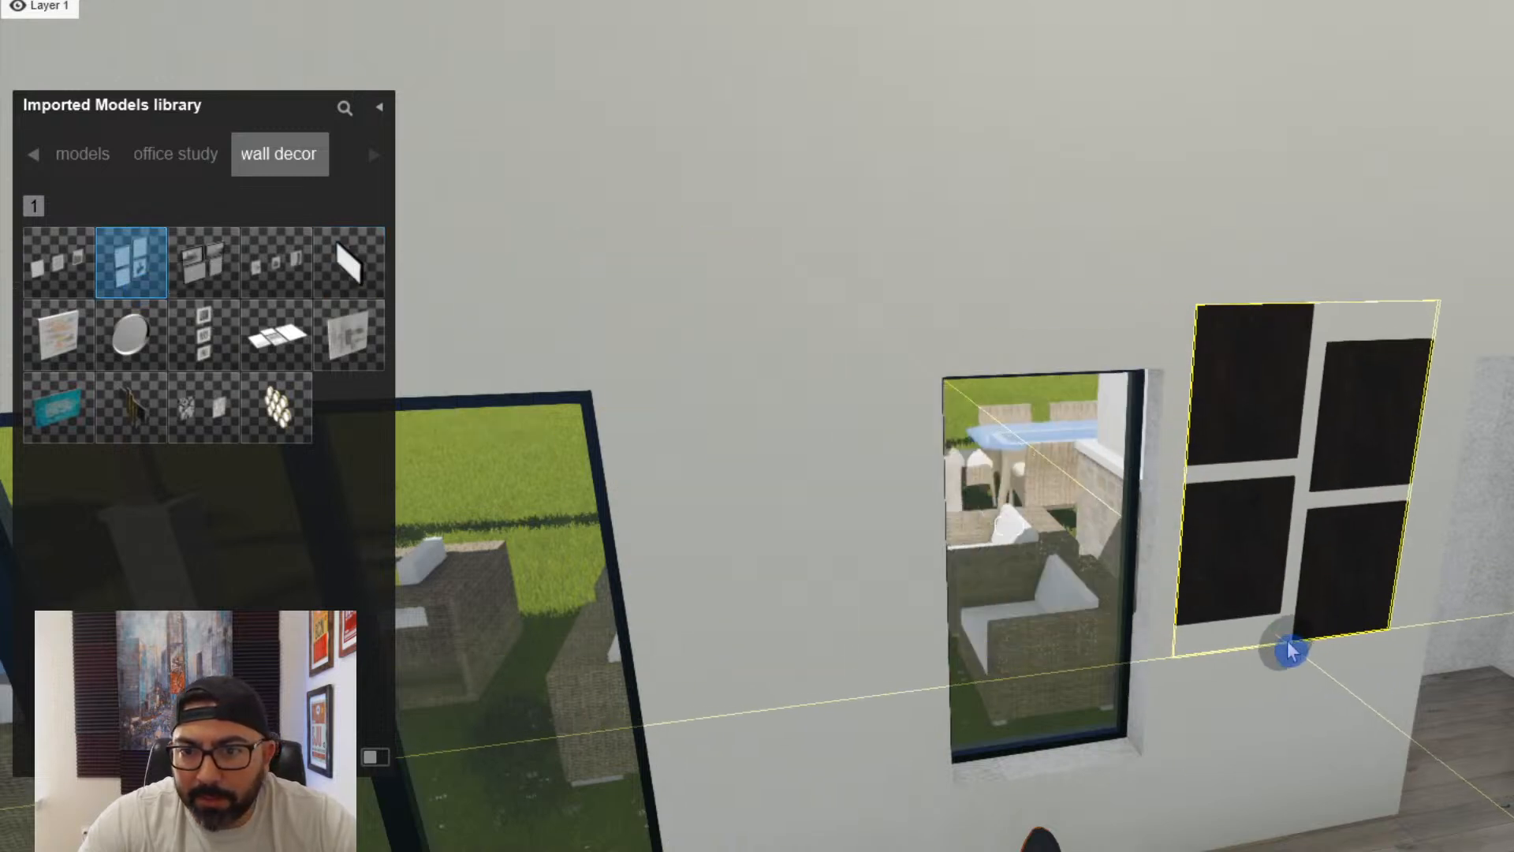
click(1288, 652)
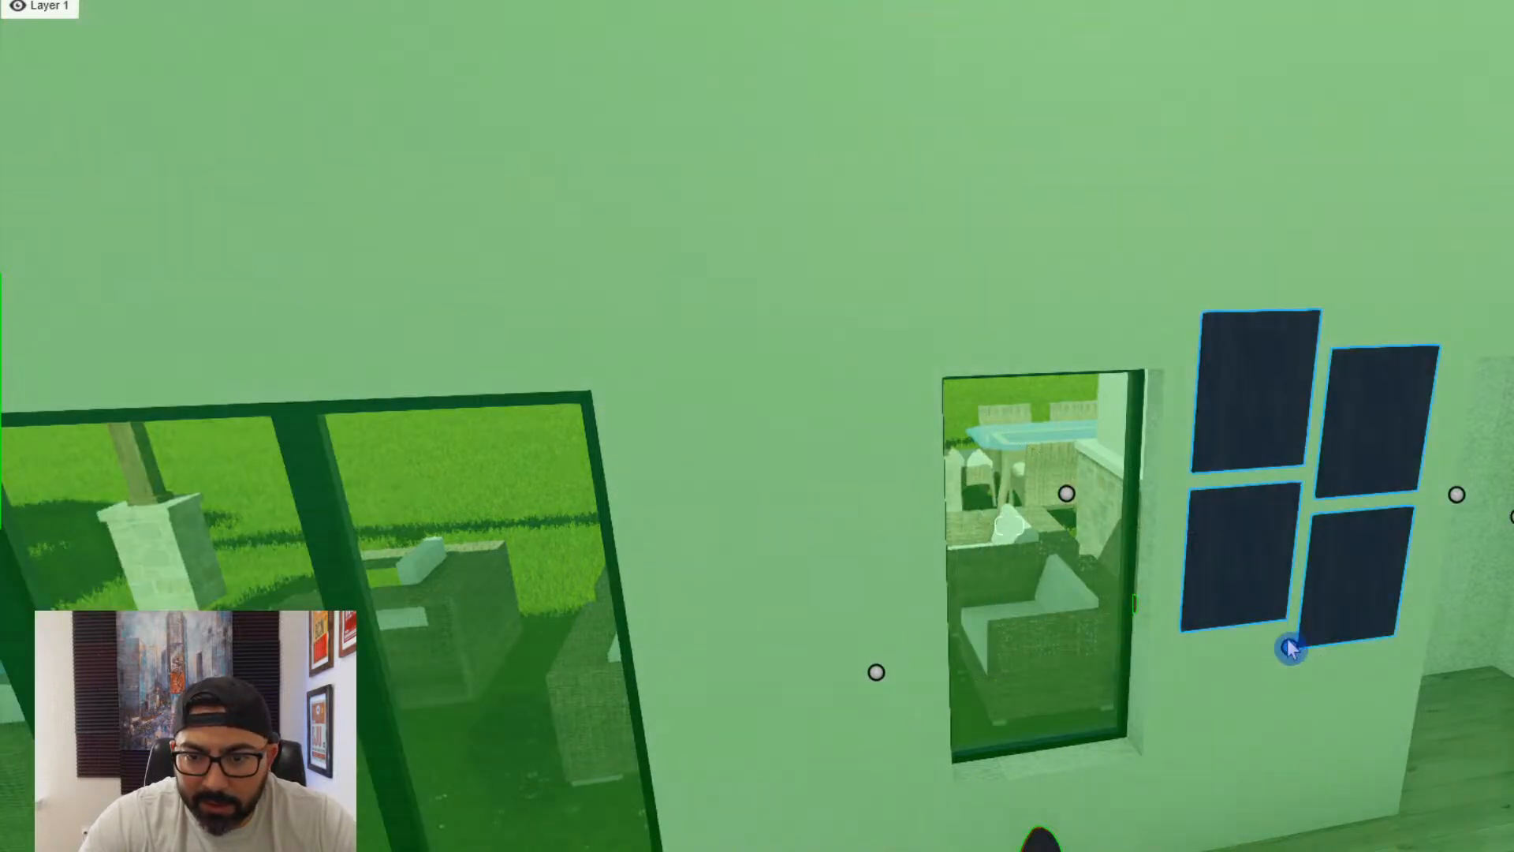
drag(1290, 646, 1406, 744)
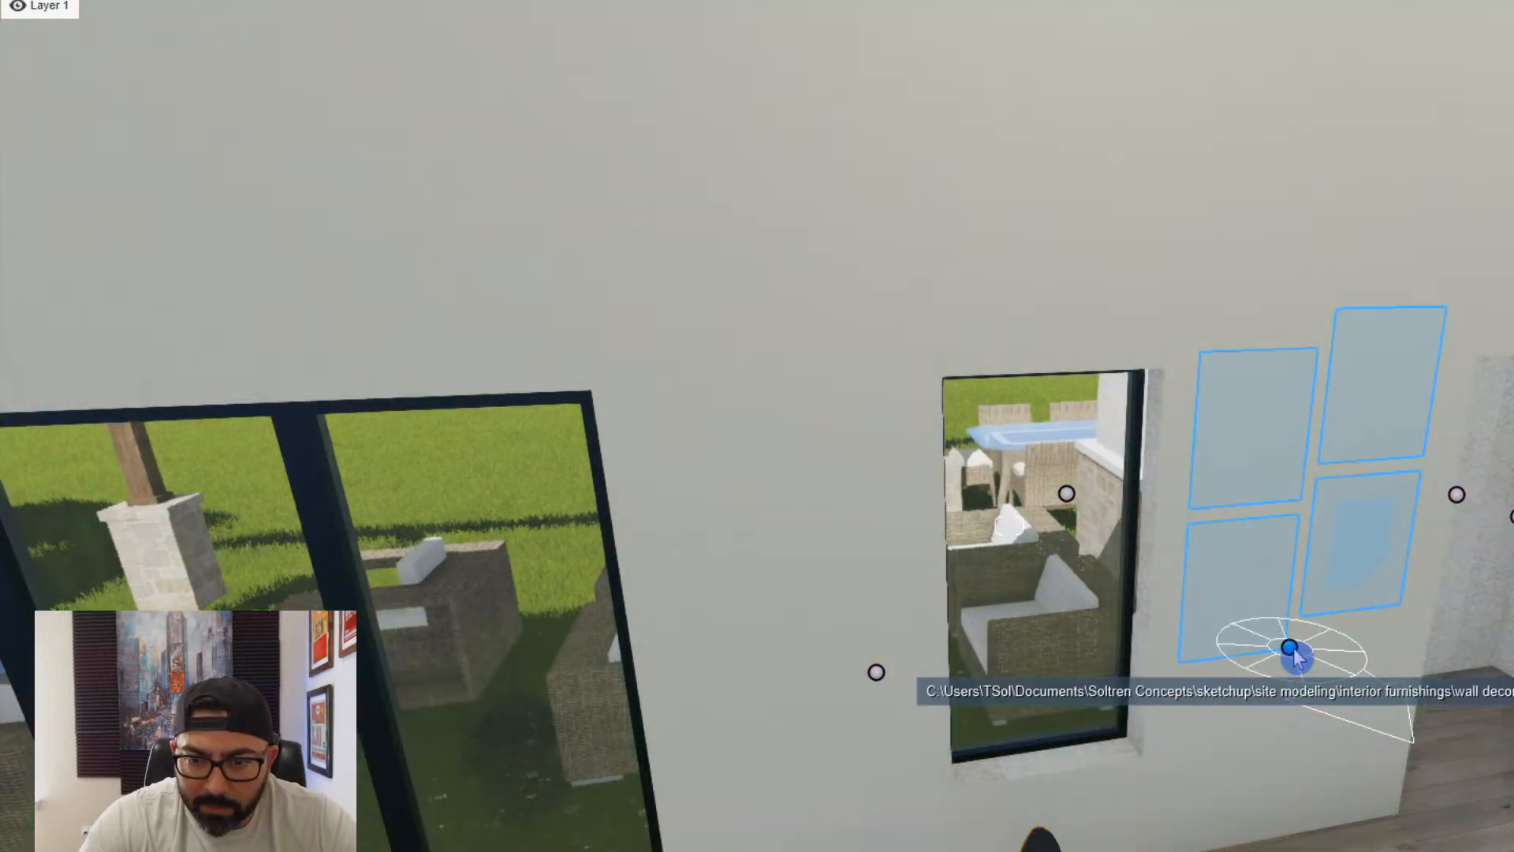
- Scale down the four-frame picture set and shift it out of the wall so the pictures sit on its surface
key(s)
key(s)
right_drag(1188, 714, 1048, 777)
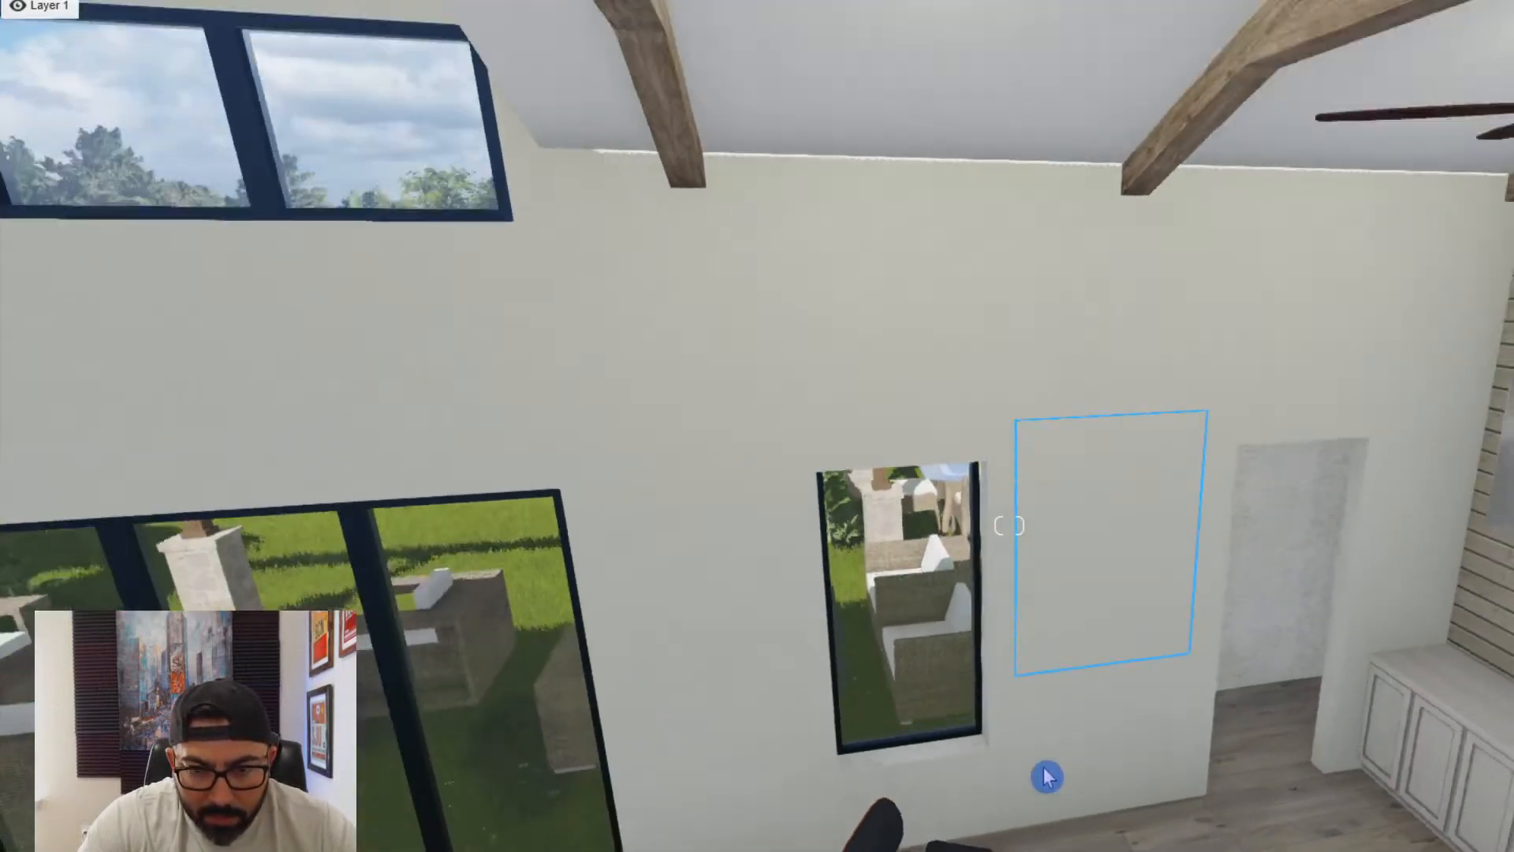
key(q)
key(e)
key(w)
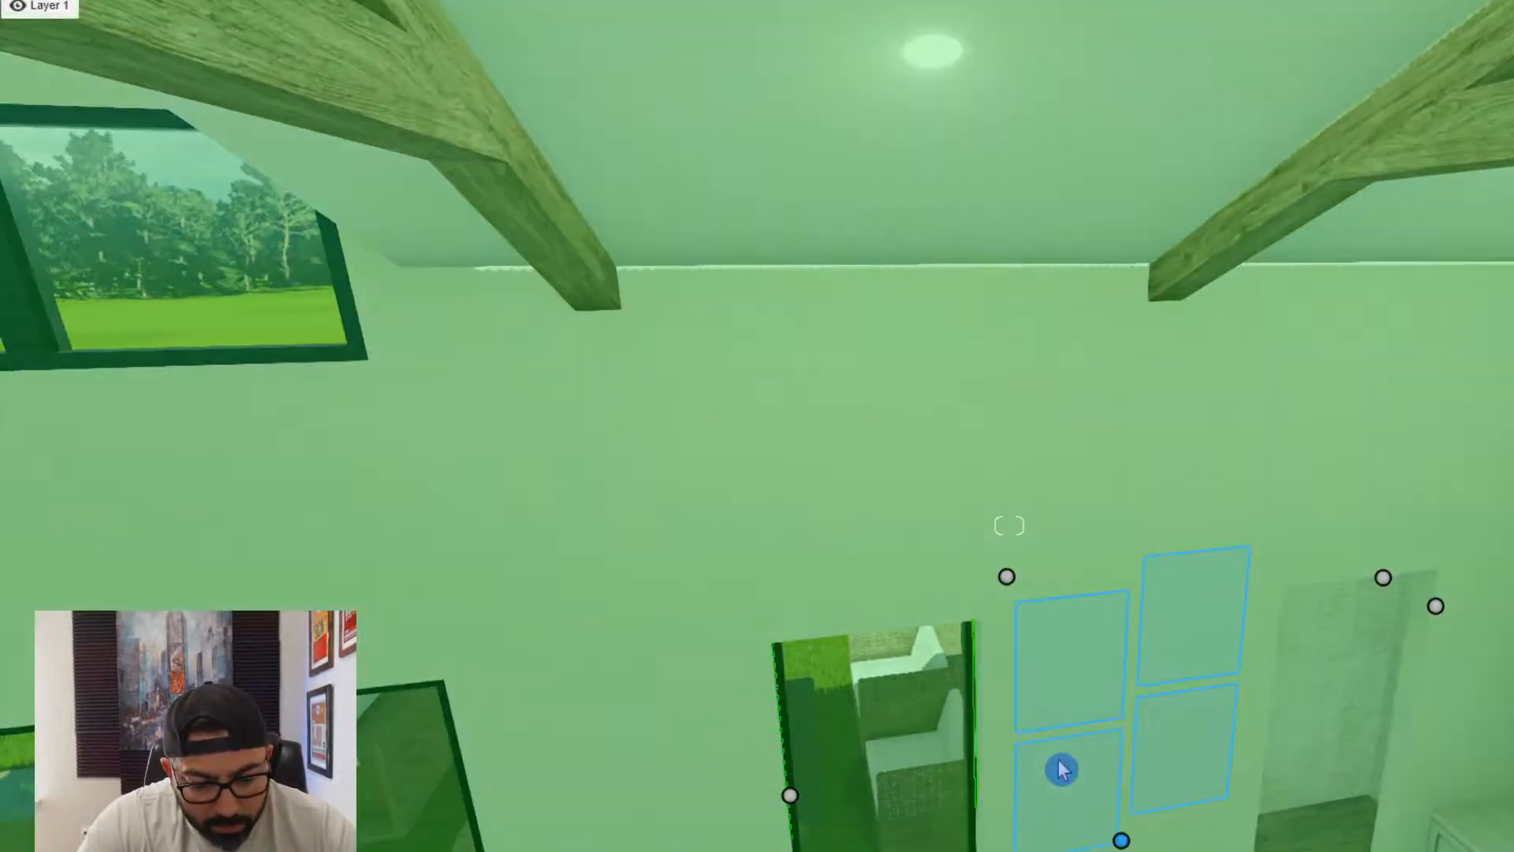
key(e)
key(d)
key(q)
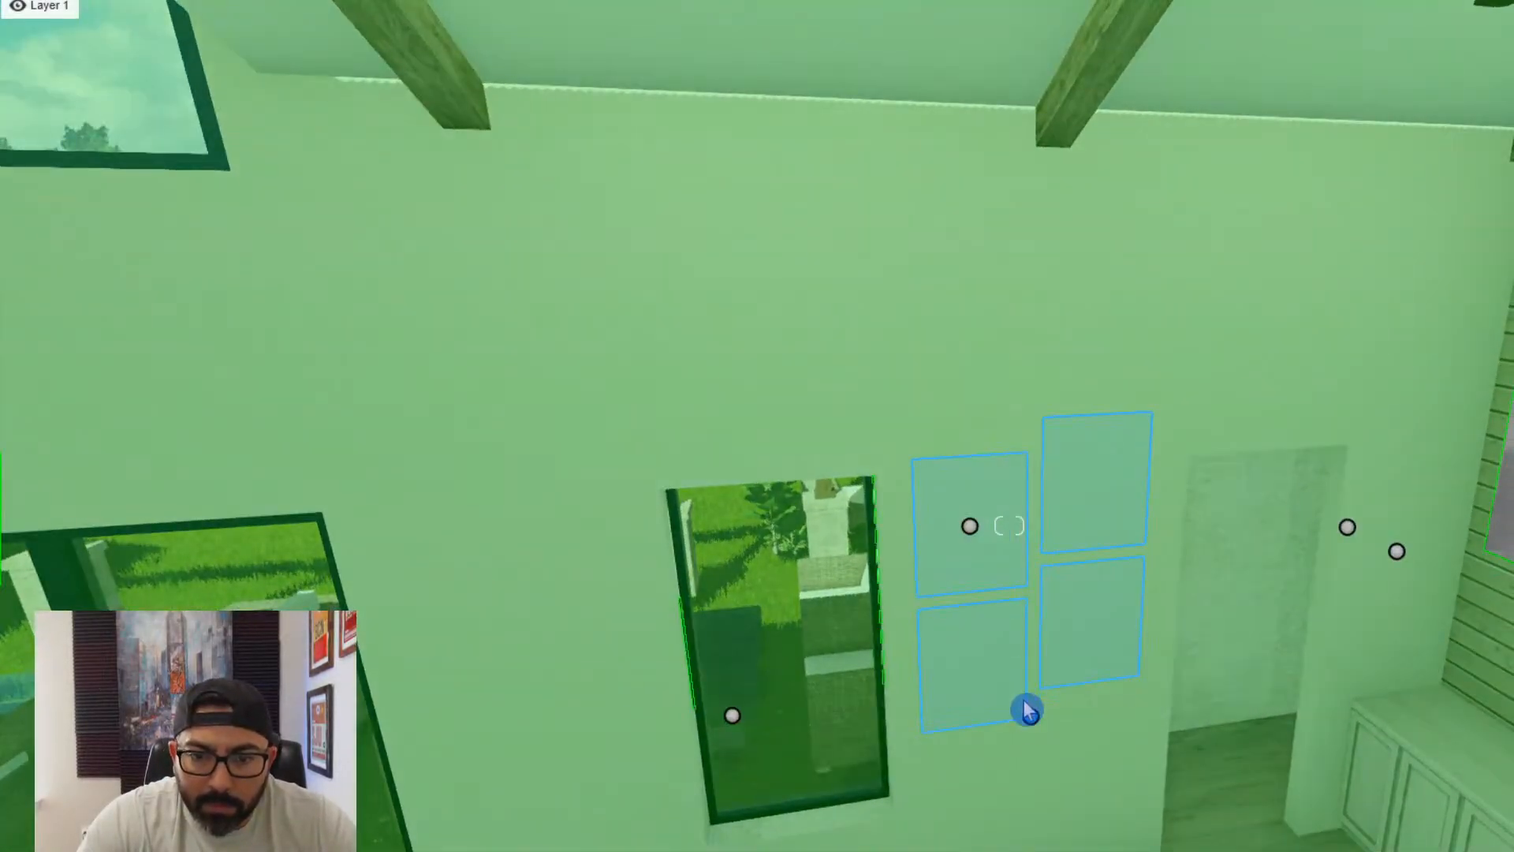
drag(1027, 712, 1067, 769)
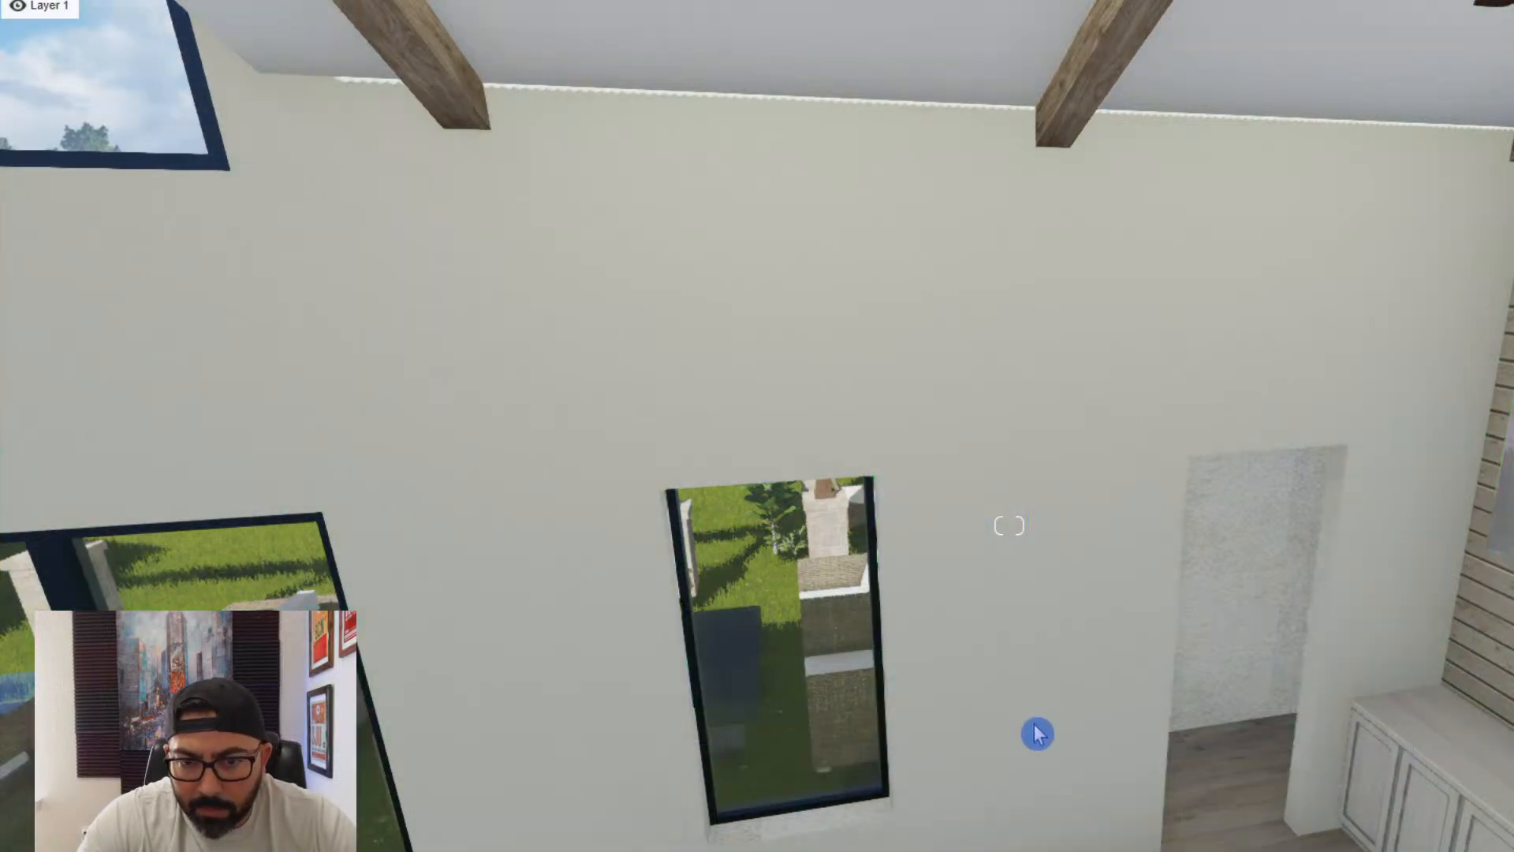
drag(1035, 724, 1040, 716)
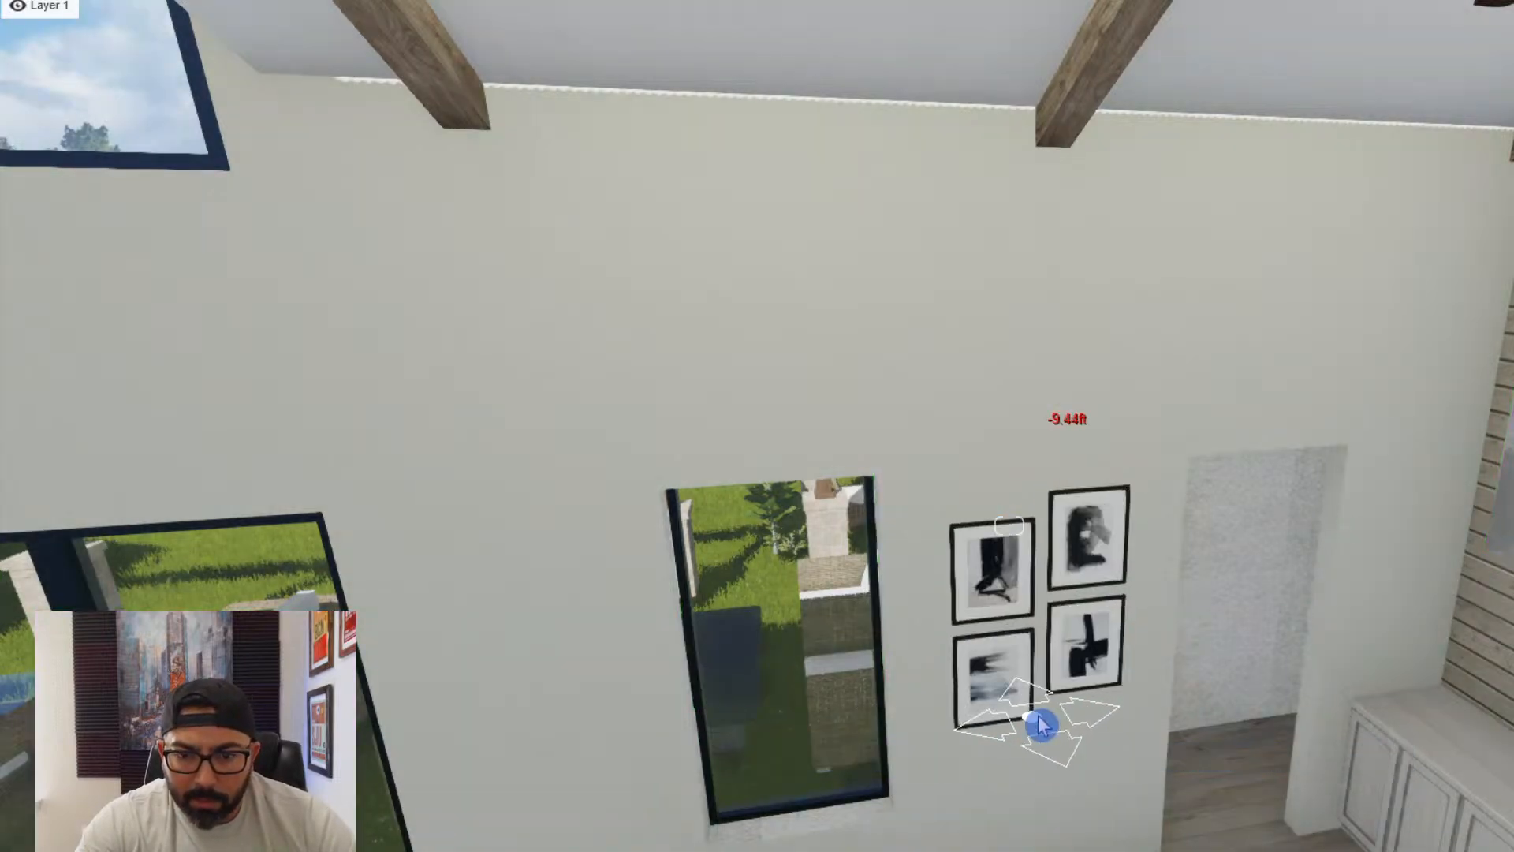
- Check the hung pictures from further back and look over the room toward the kitchen cabinets
key(e)
key(s)
right_drag(1030, 757, 1278, 814)
key(a)
key(s)
key(a)
key(a)
key(s)
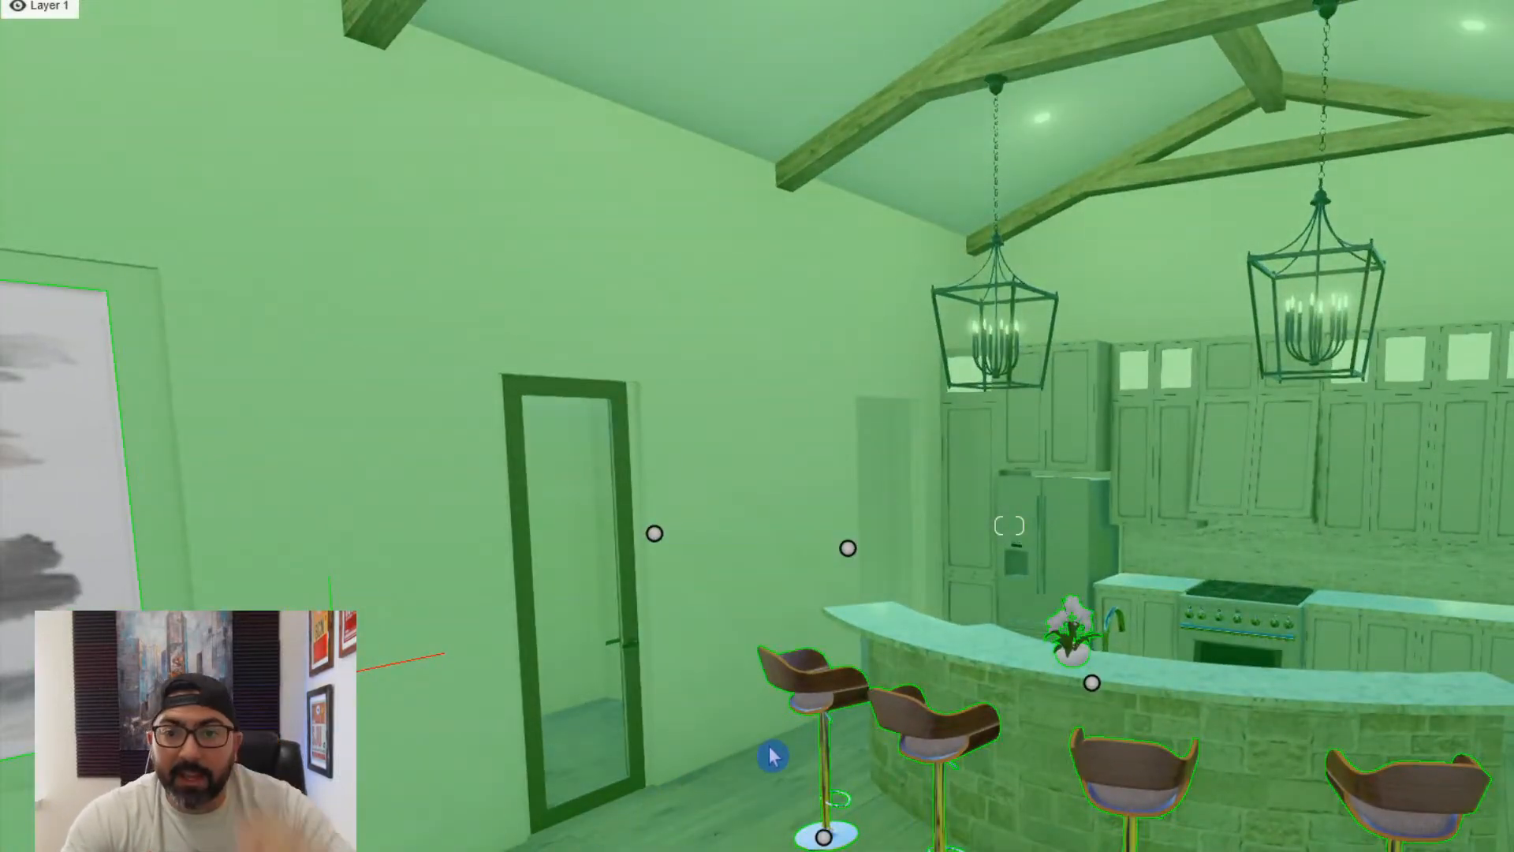
key(d)
key(w)
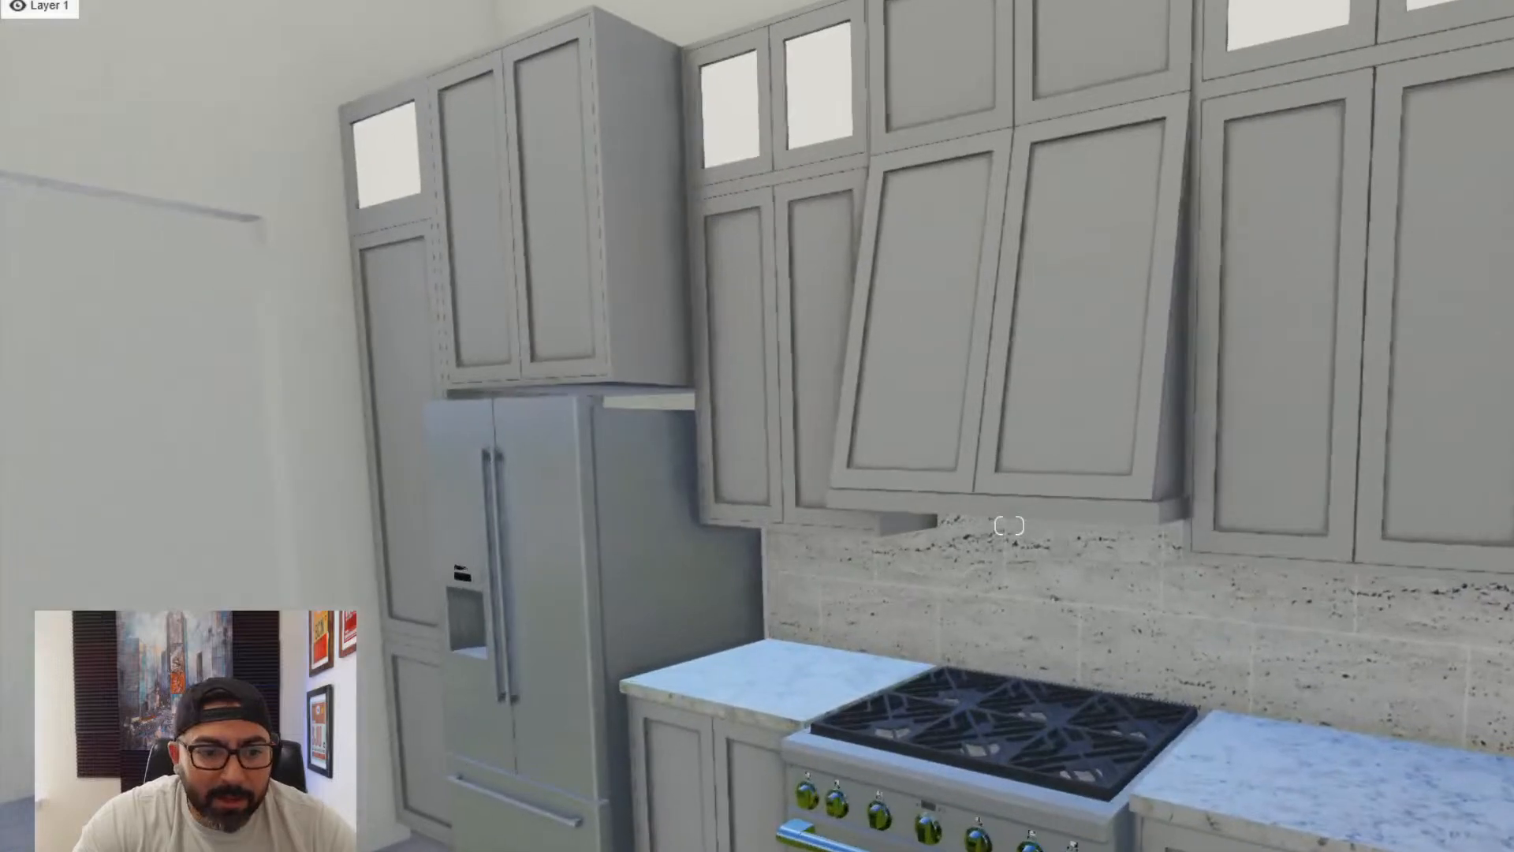
- Choose the fruit bowl from the second page of the imported models' Main category and place it on the counter beside the stove
click(126, 816)
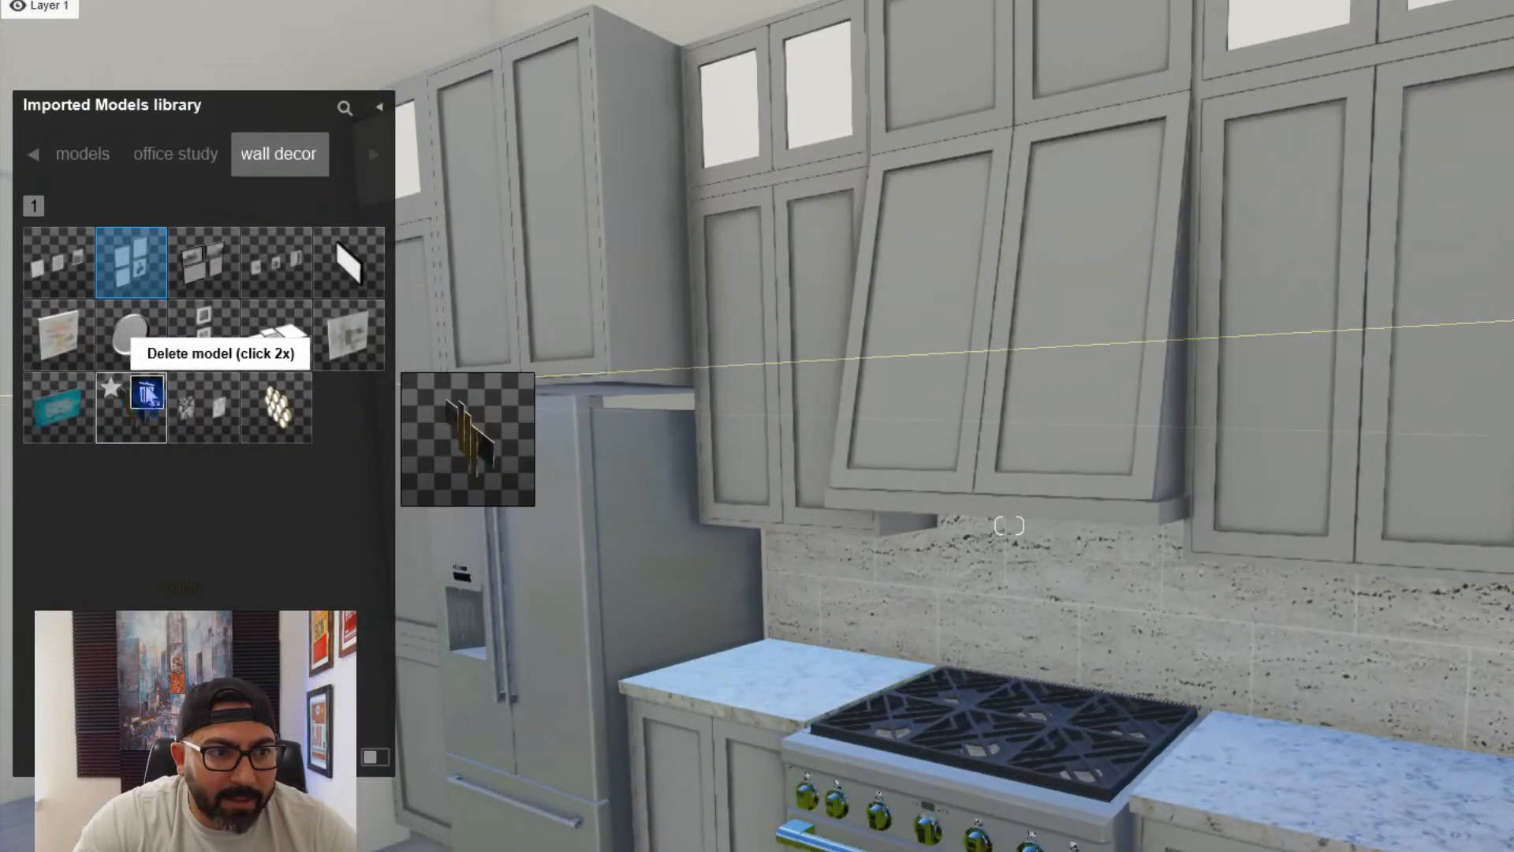
click(37, 159)
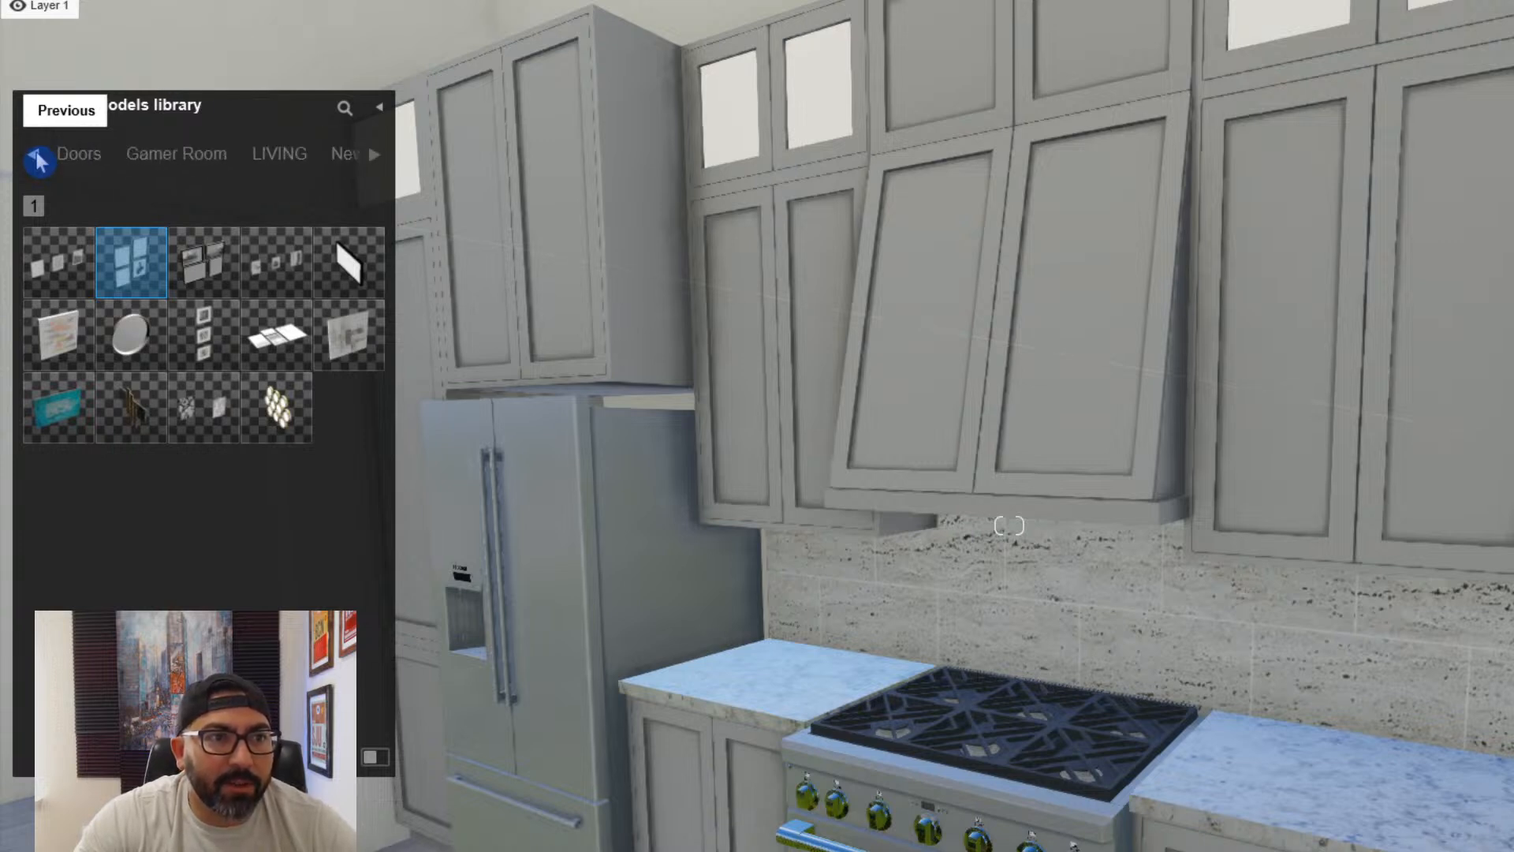
click(38, 159)
click(37, 158)
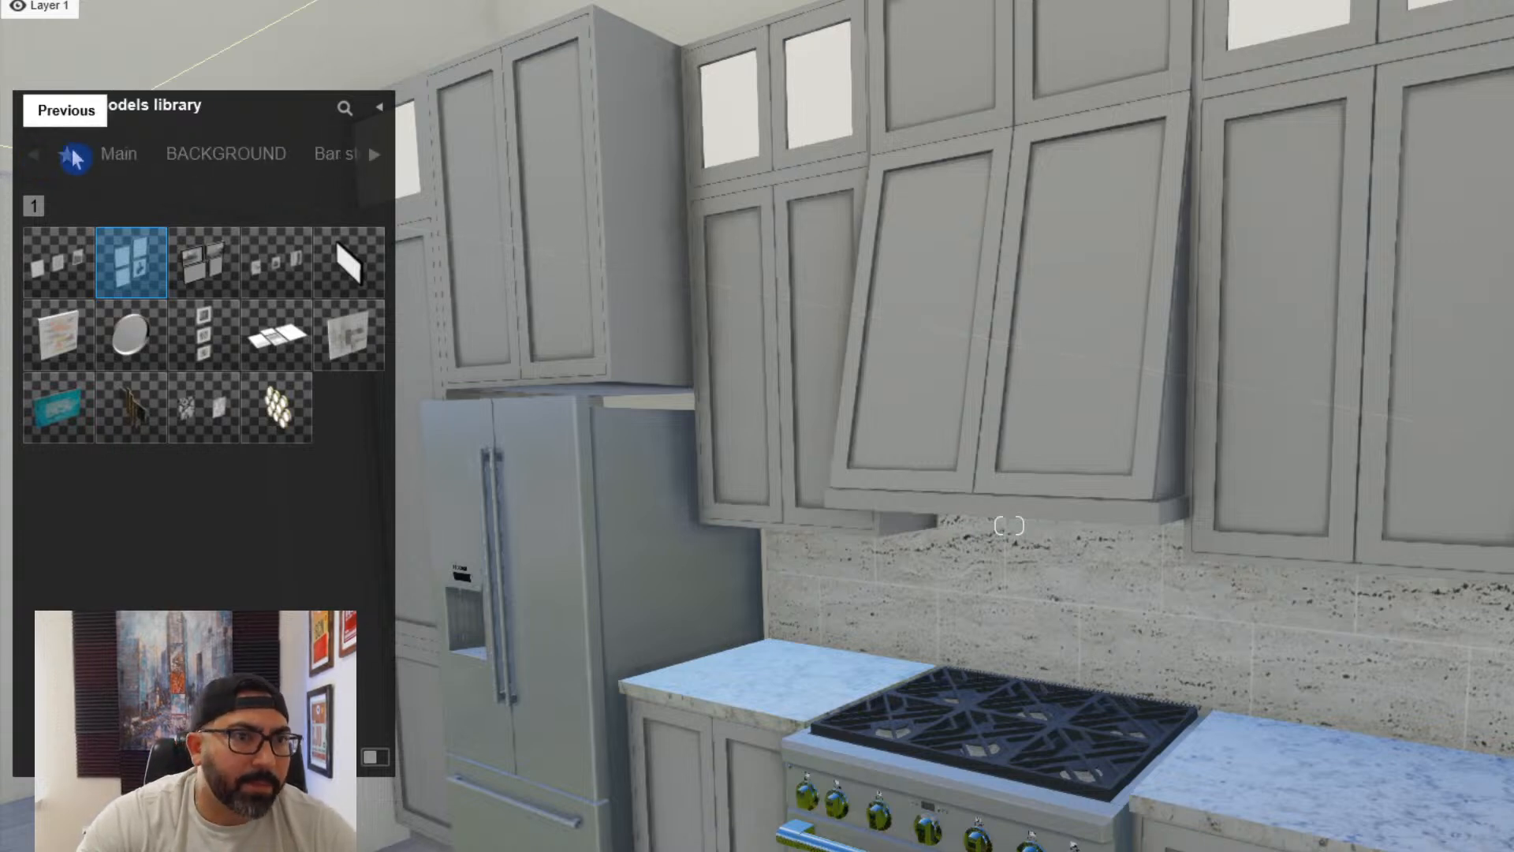
click(118, 154)
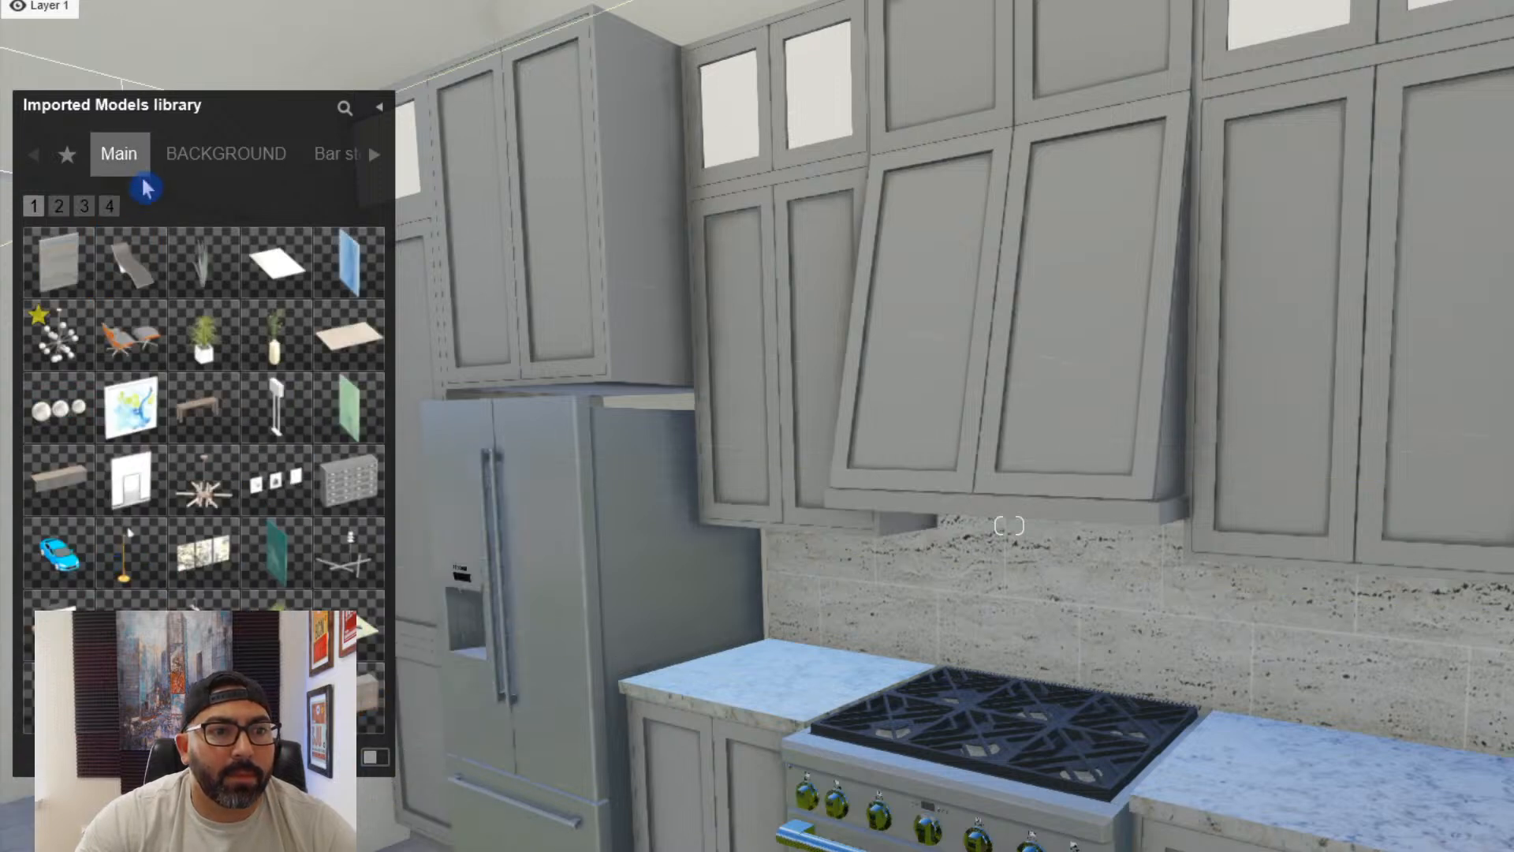
click(63, 212)
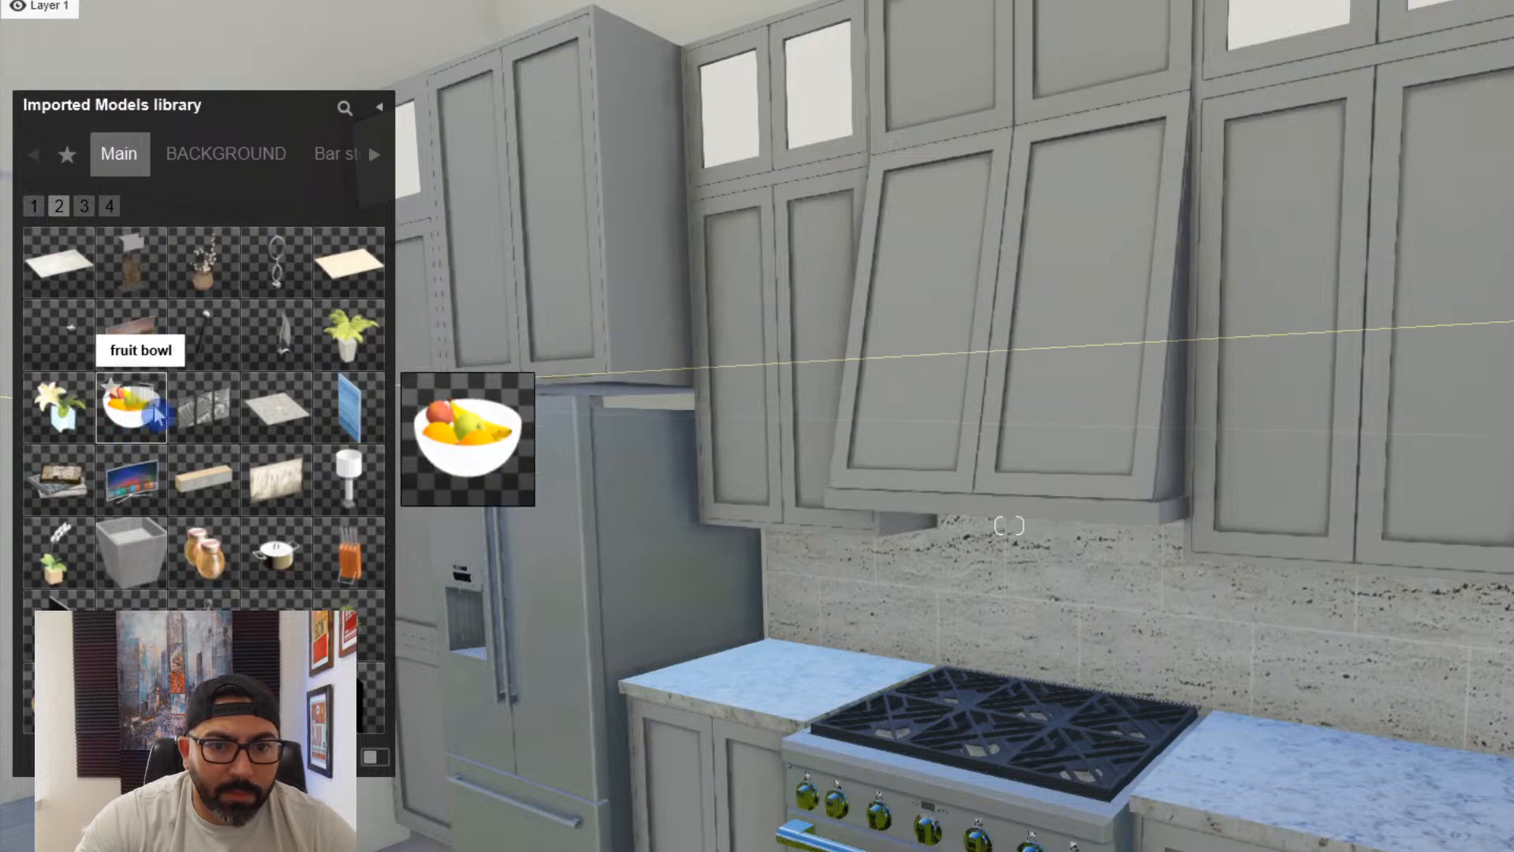
click(153, 382)
right_drag(950, 729, 261, 832)
click(992, 590)
- Place a Line Light from the lights library under the upper cabinet between the refrigerator and the range hood
click(236, 848)
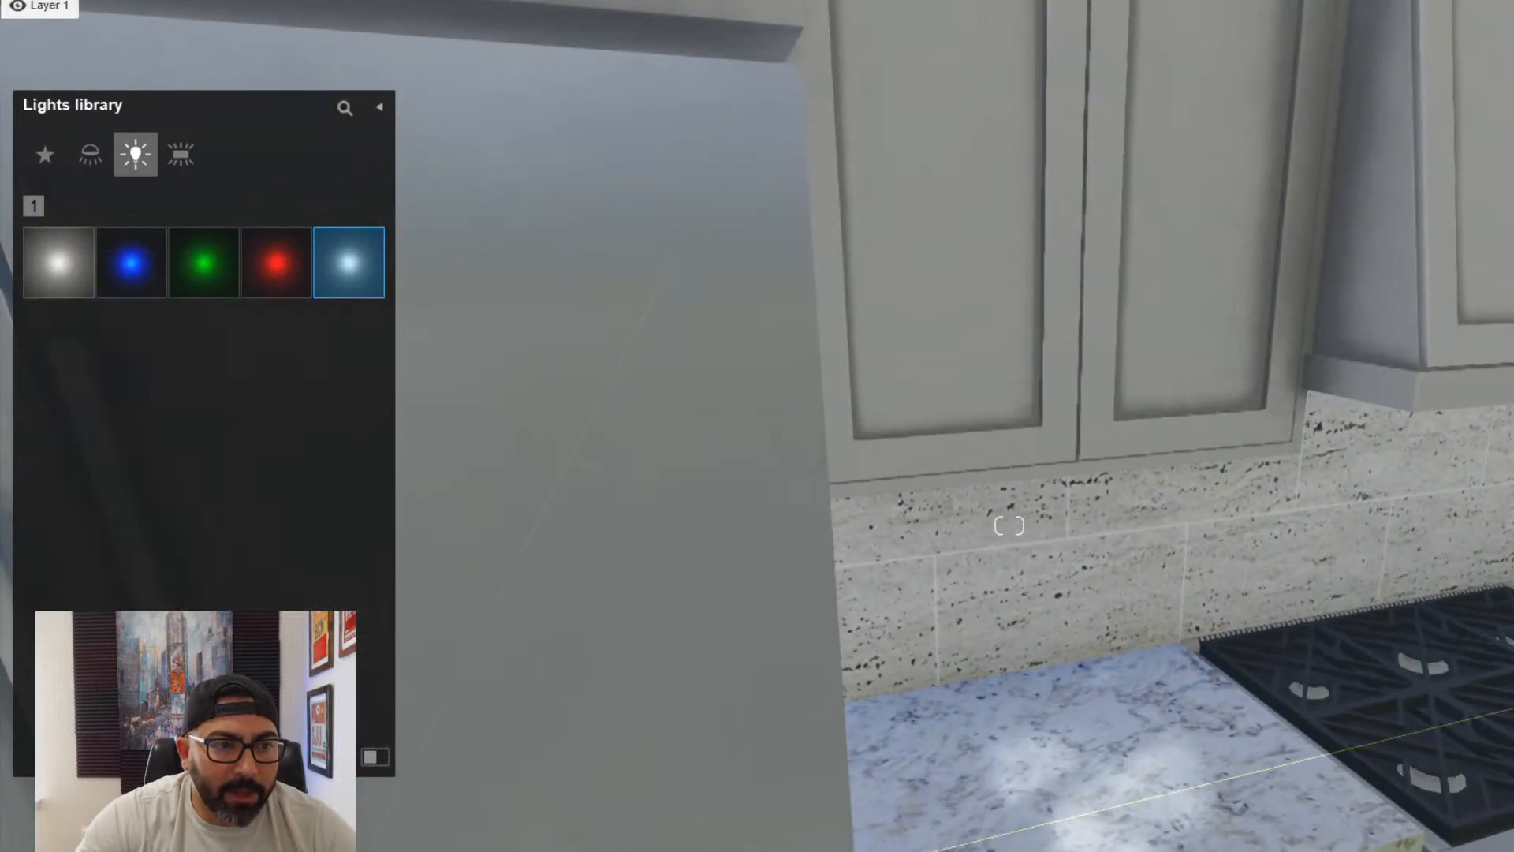
click(182, 156)
click(131, 262)
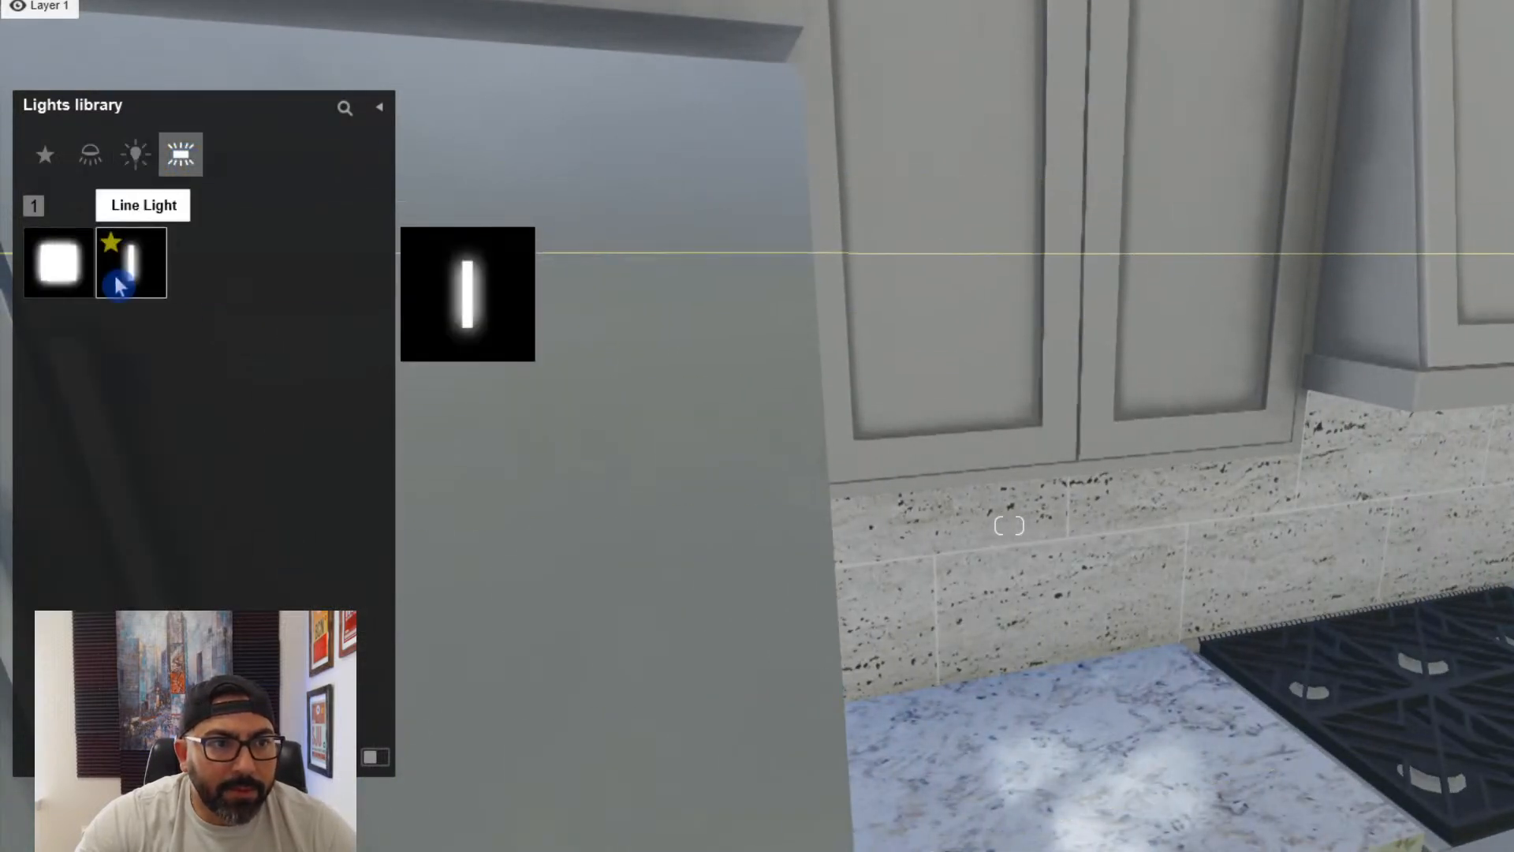
key(w)
right_drag(1419, 678, 1335, 513)
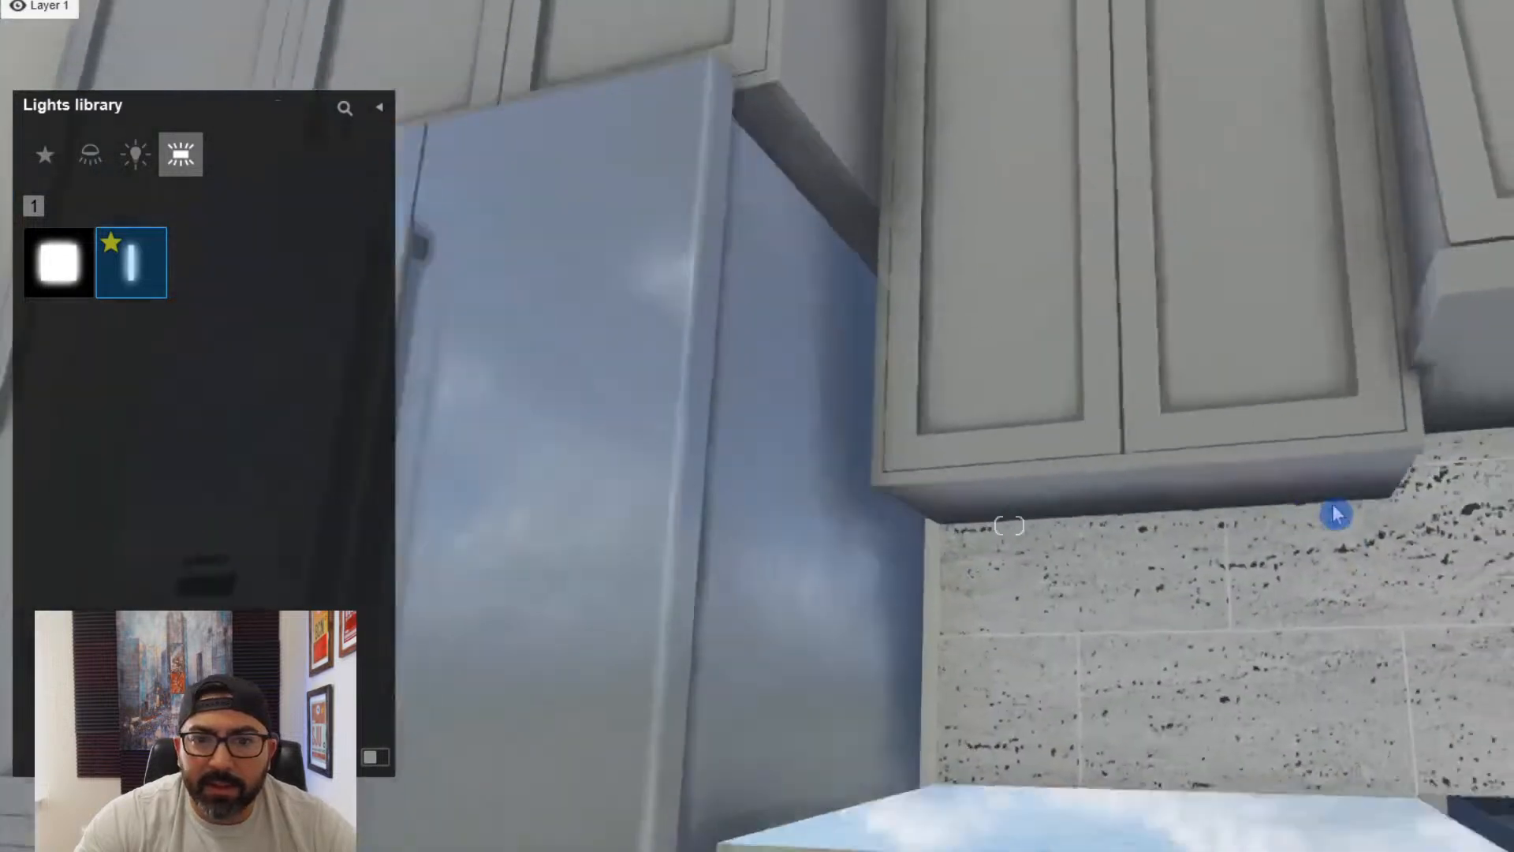
key(e)
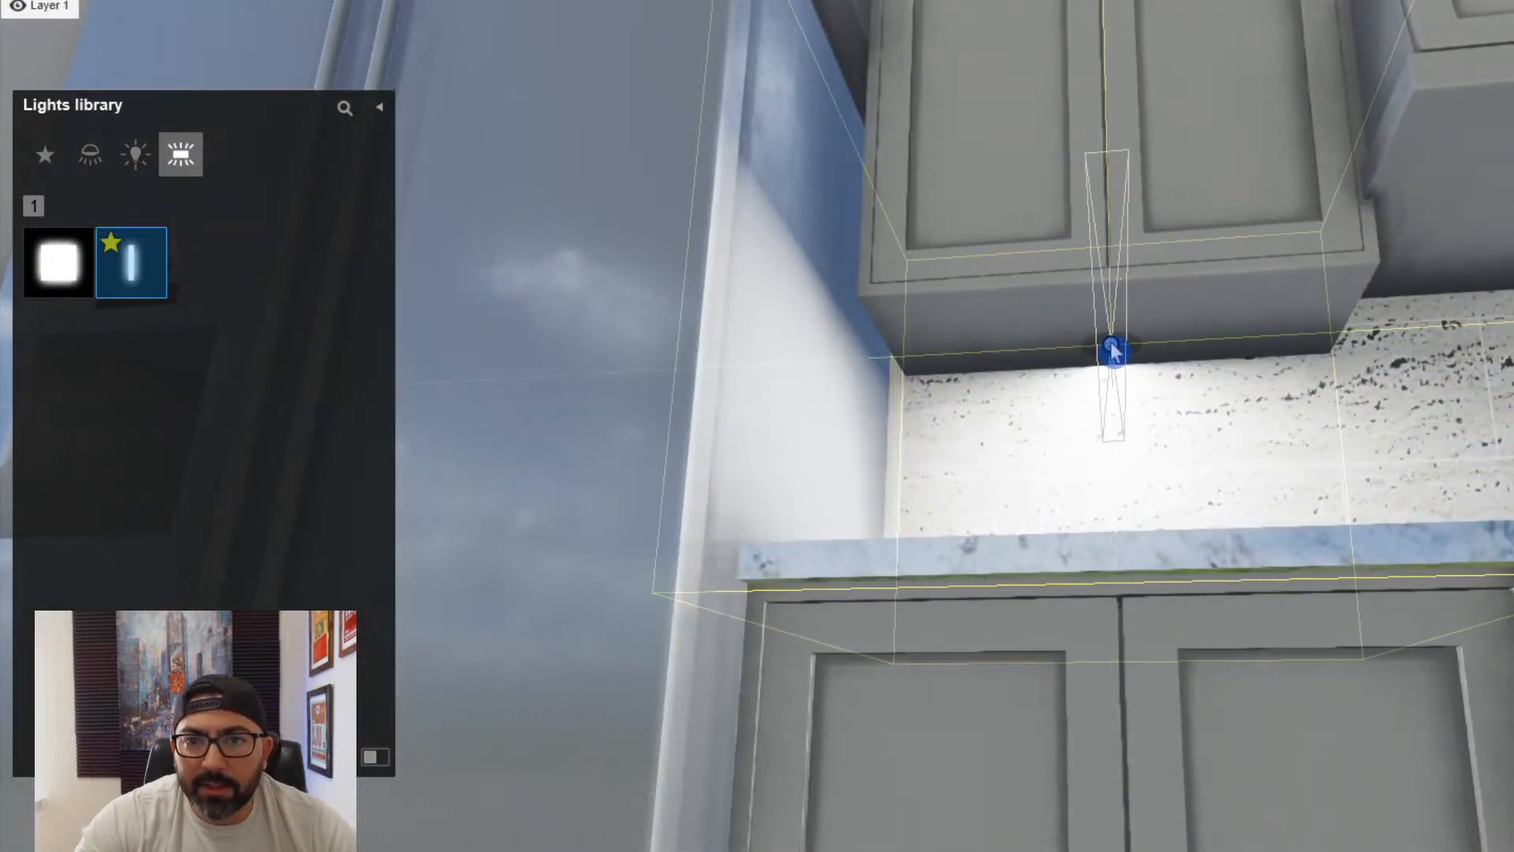
click(1102, 349)
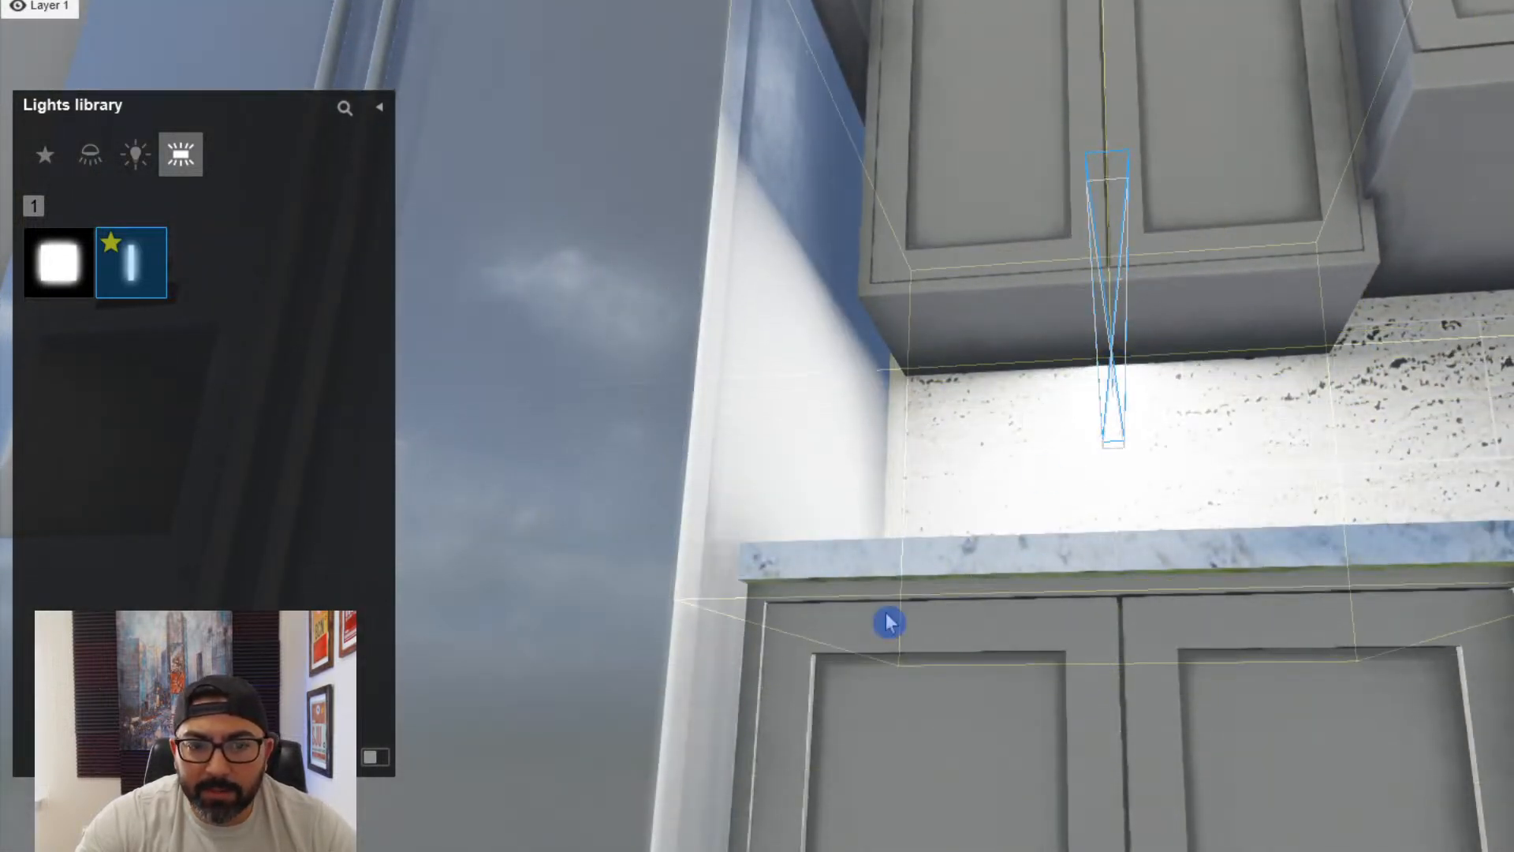
- Rotate the line light to run along the underside of the cabinet and give it a warm colour
key(Escape)
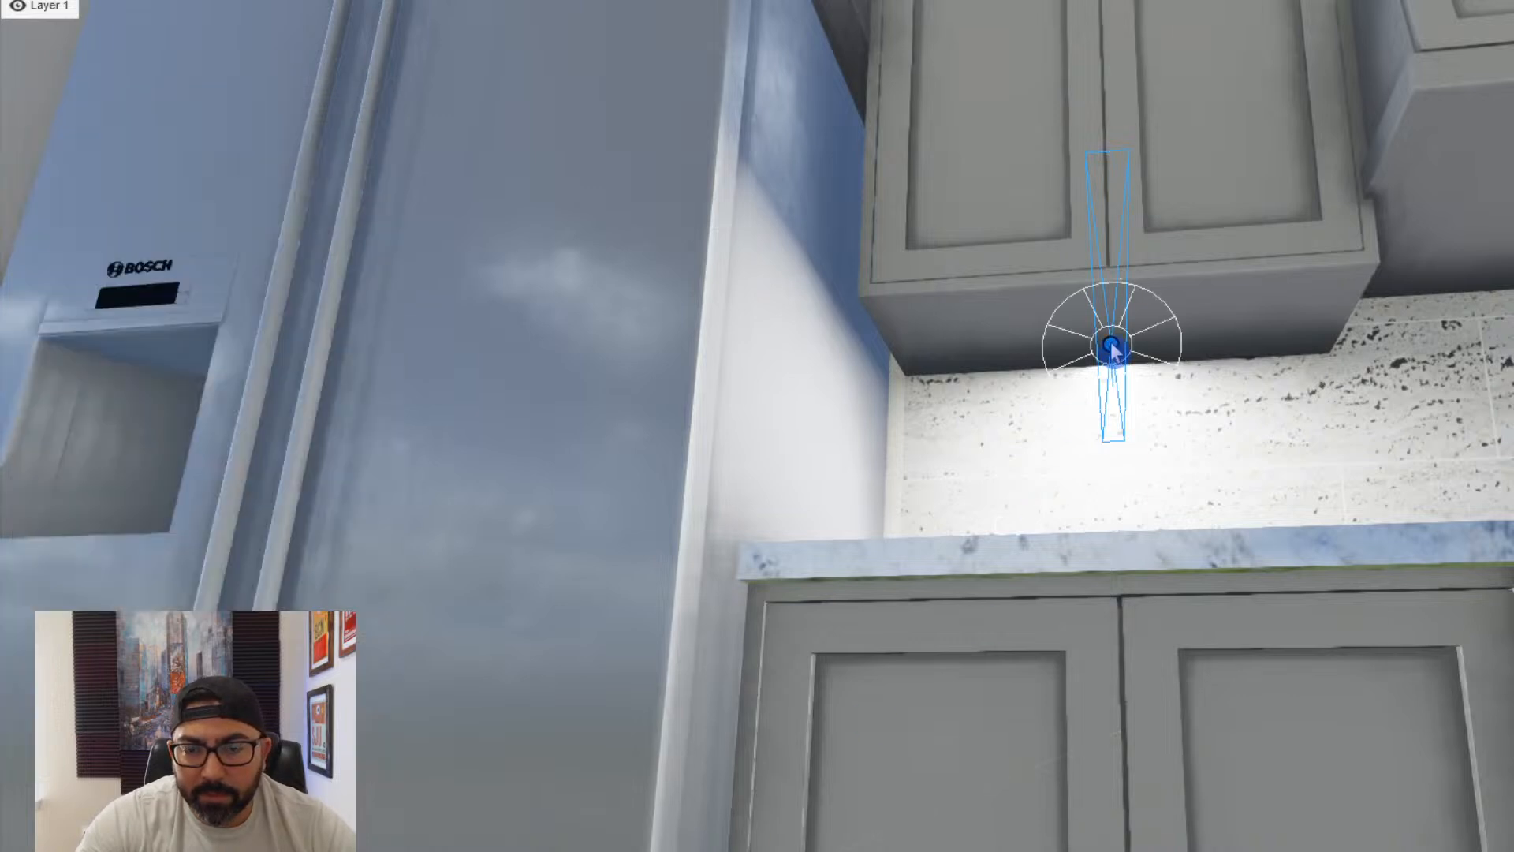
drag(1170, 358, 1117, 465)
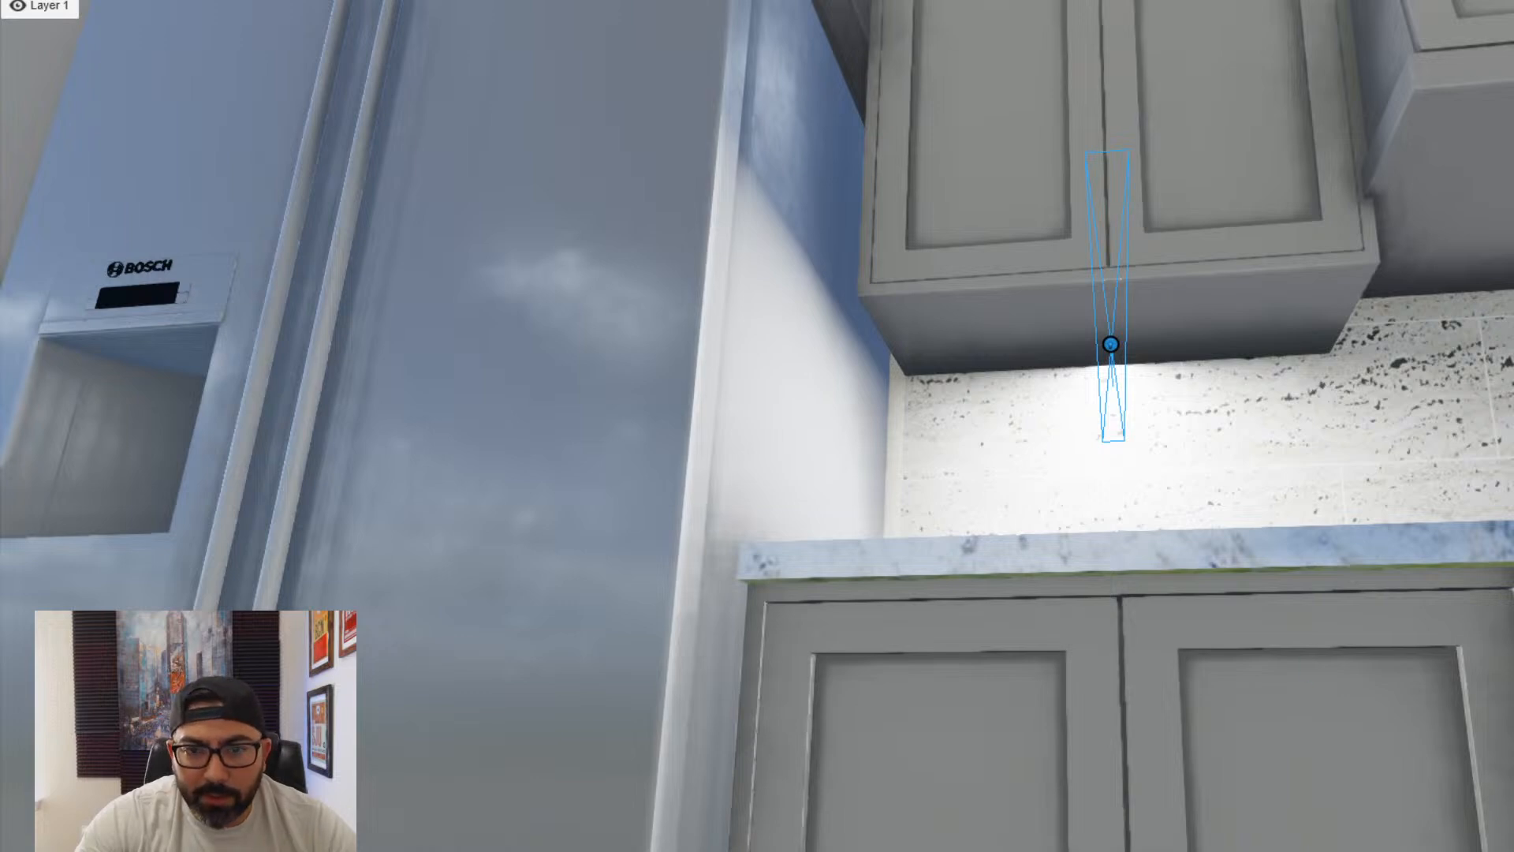
key(Return)
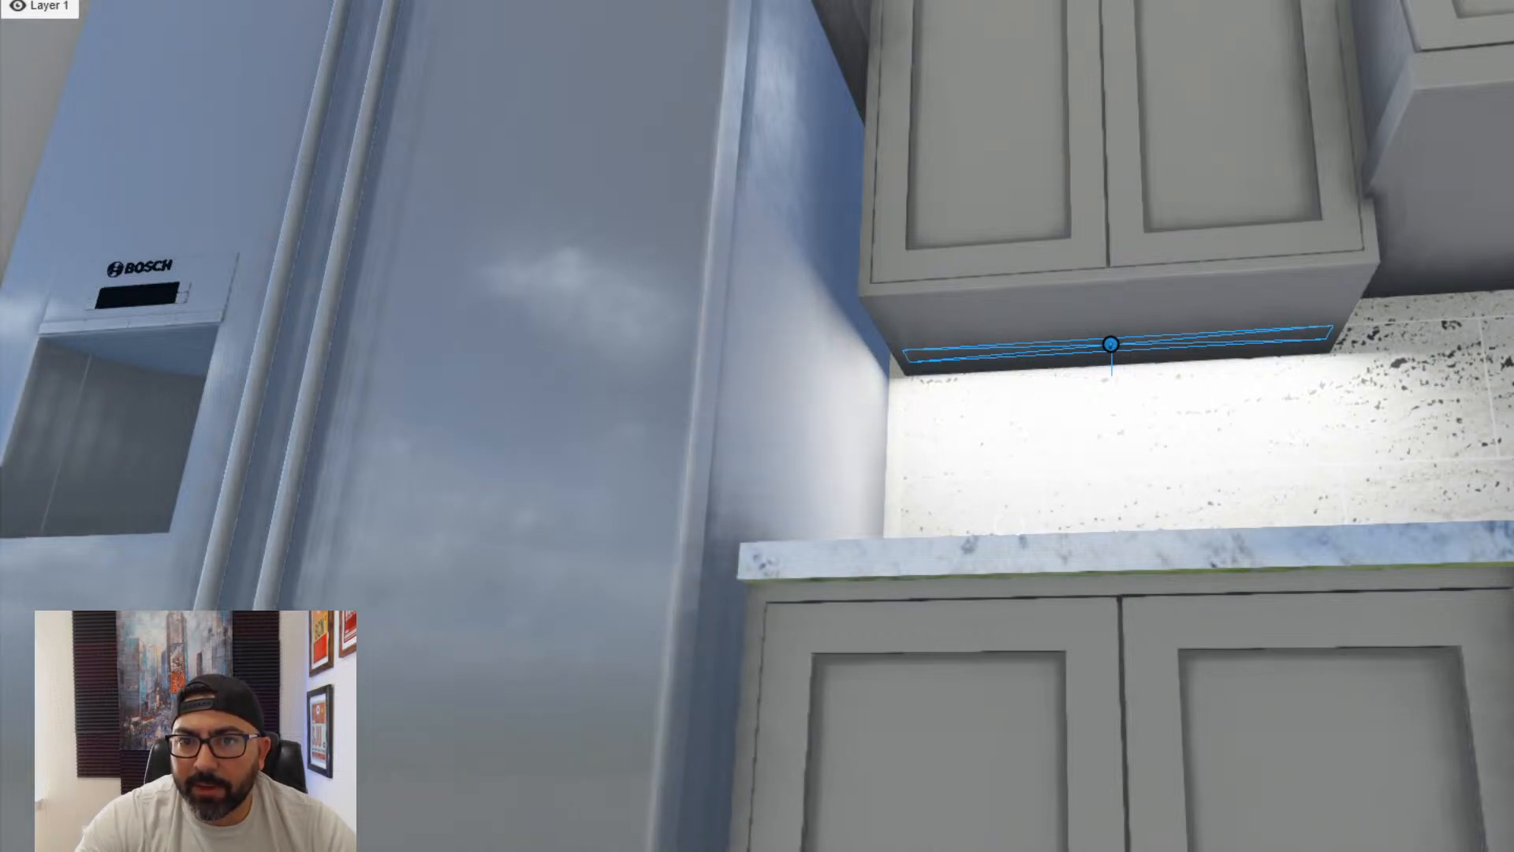
key(s)
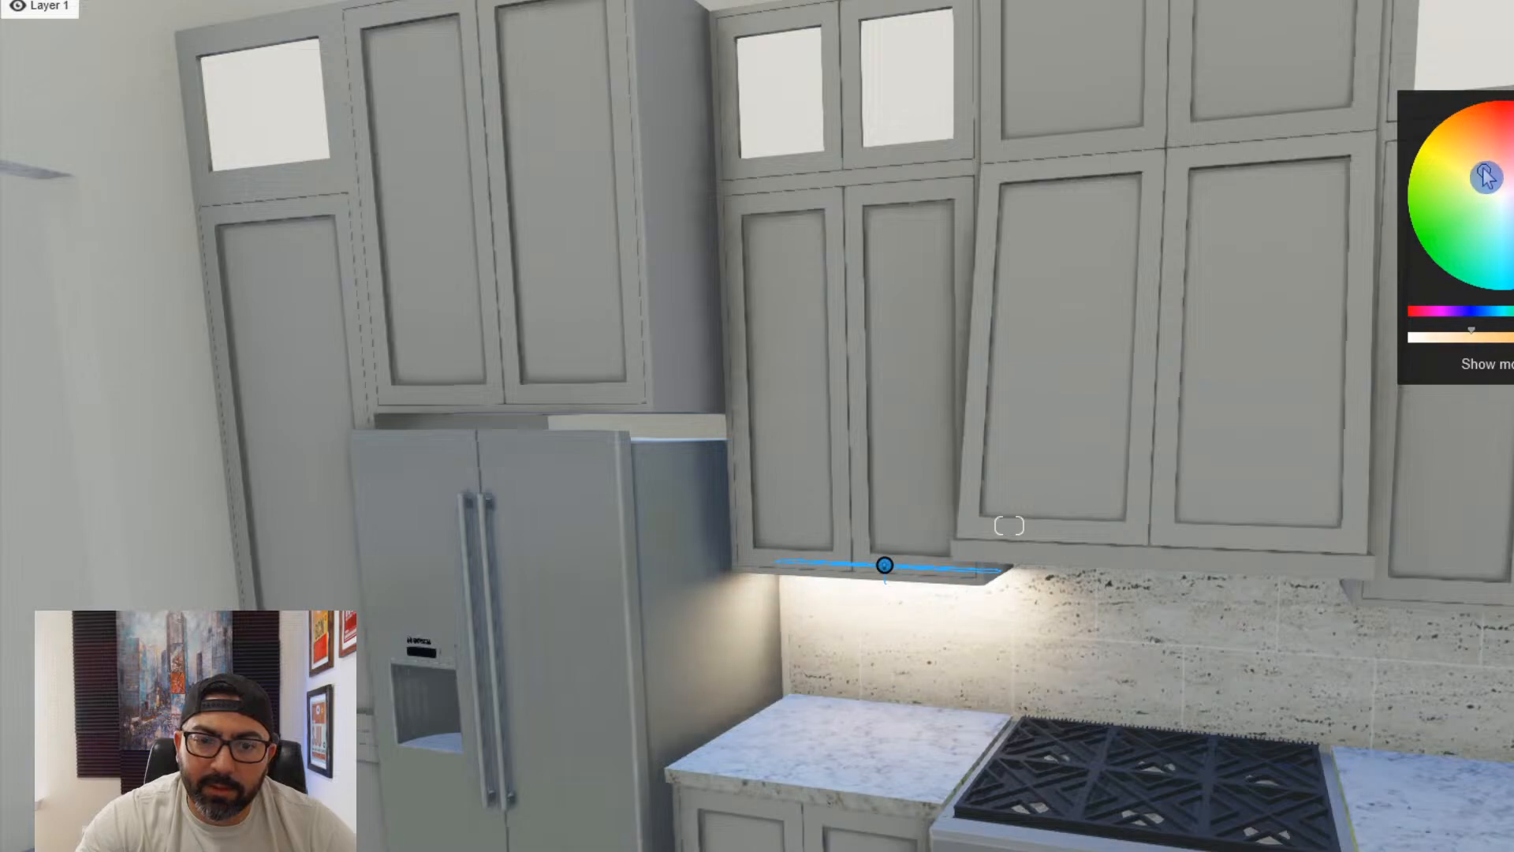
- Check the effect of the under-cabinet light from across the kitchen island
key(e)
key(a)
key(e)
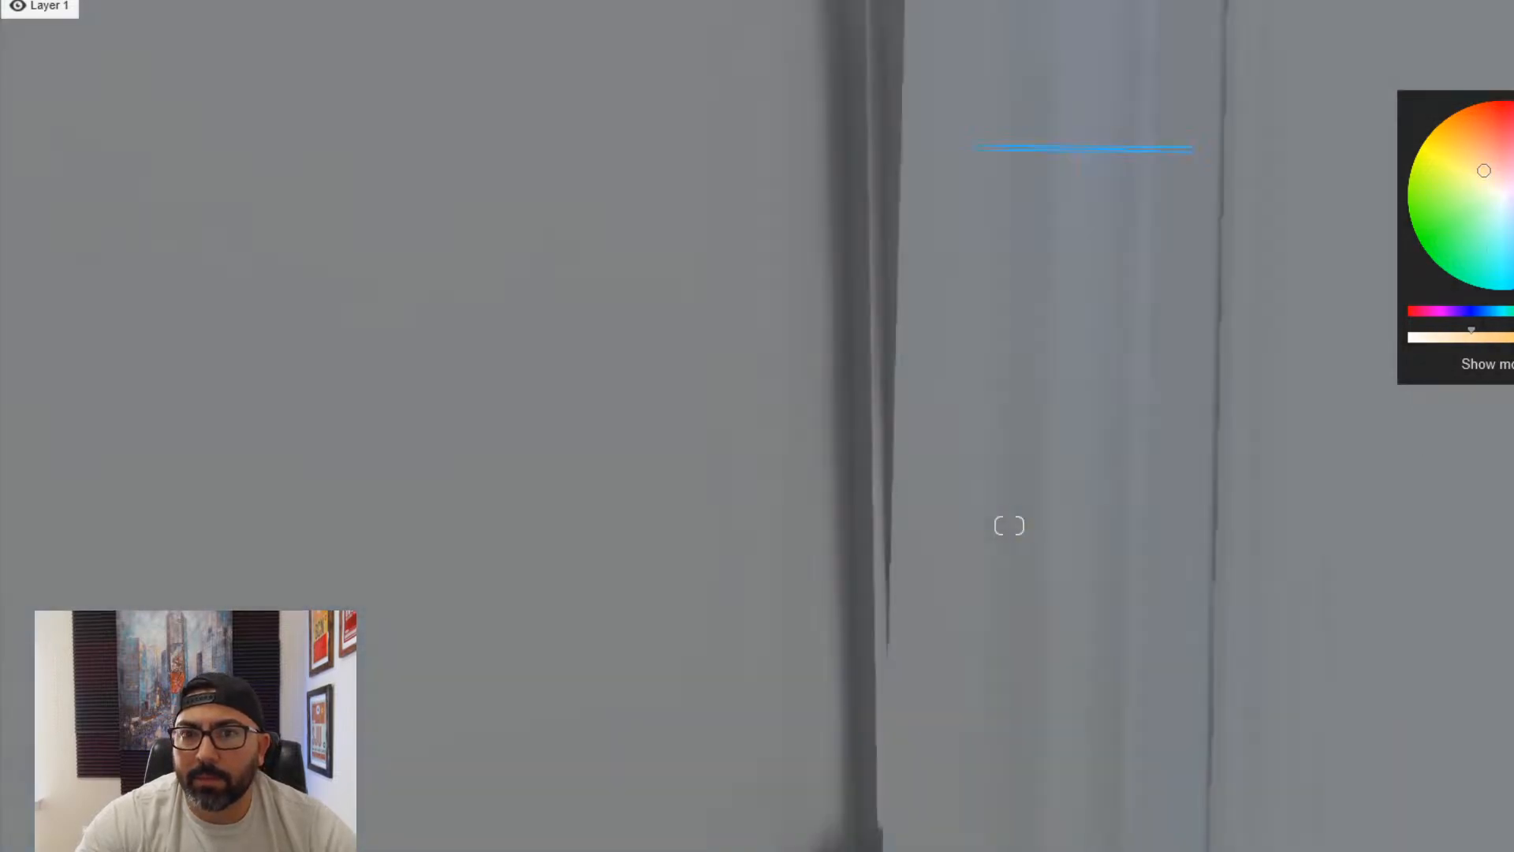
key(s)
key(q)
key(s)
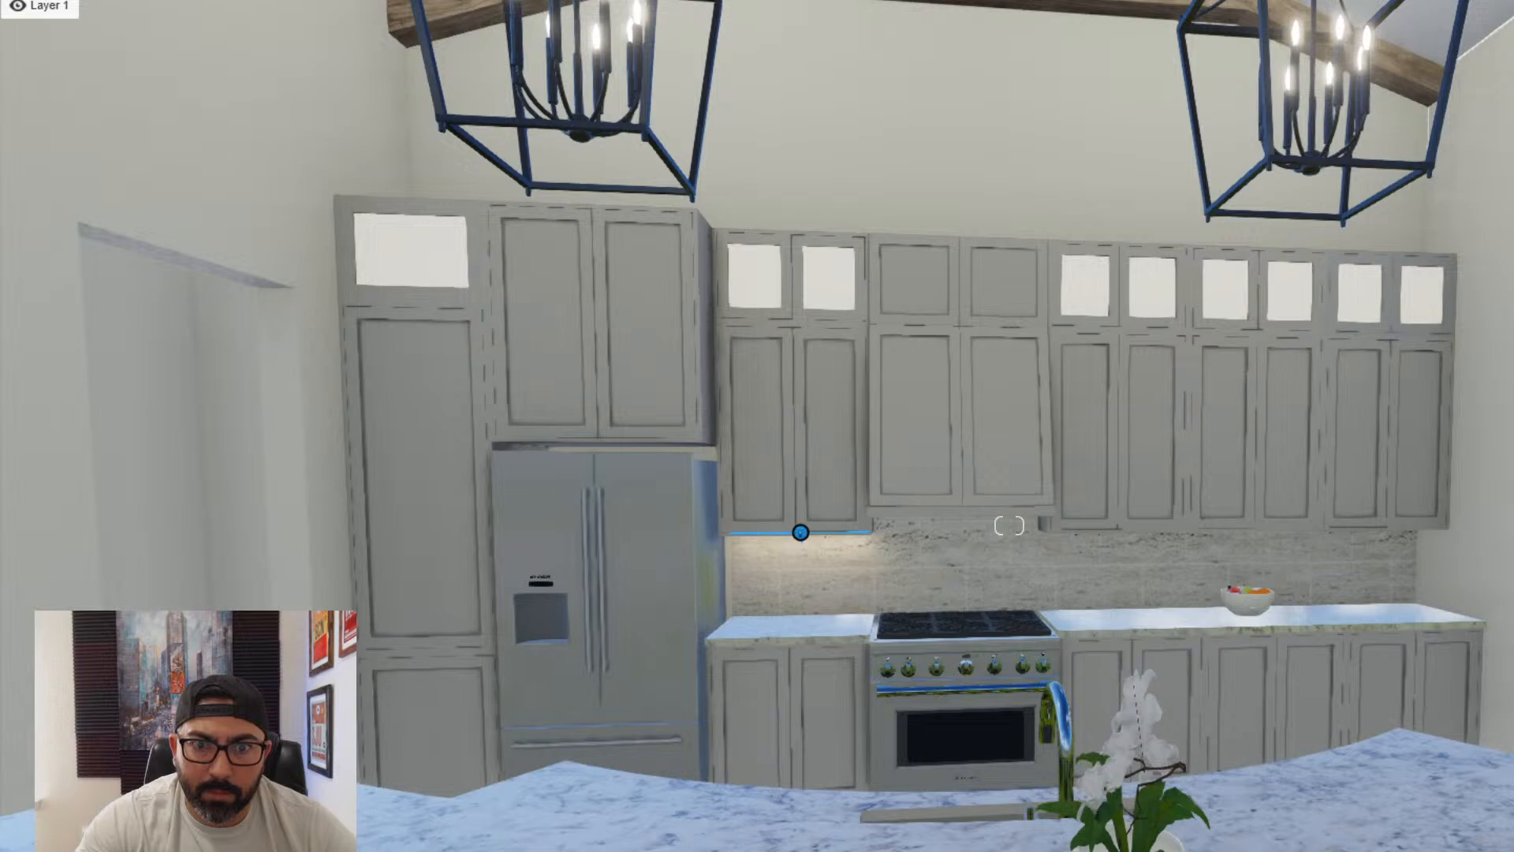
- Copy the line light three times in a row under the upper cabinets between the range hood and the far side wall
key(w)
right_drag(1009, 544, 506, 453)
key(s)
key(e)
key(q)
key(e)
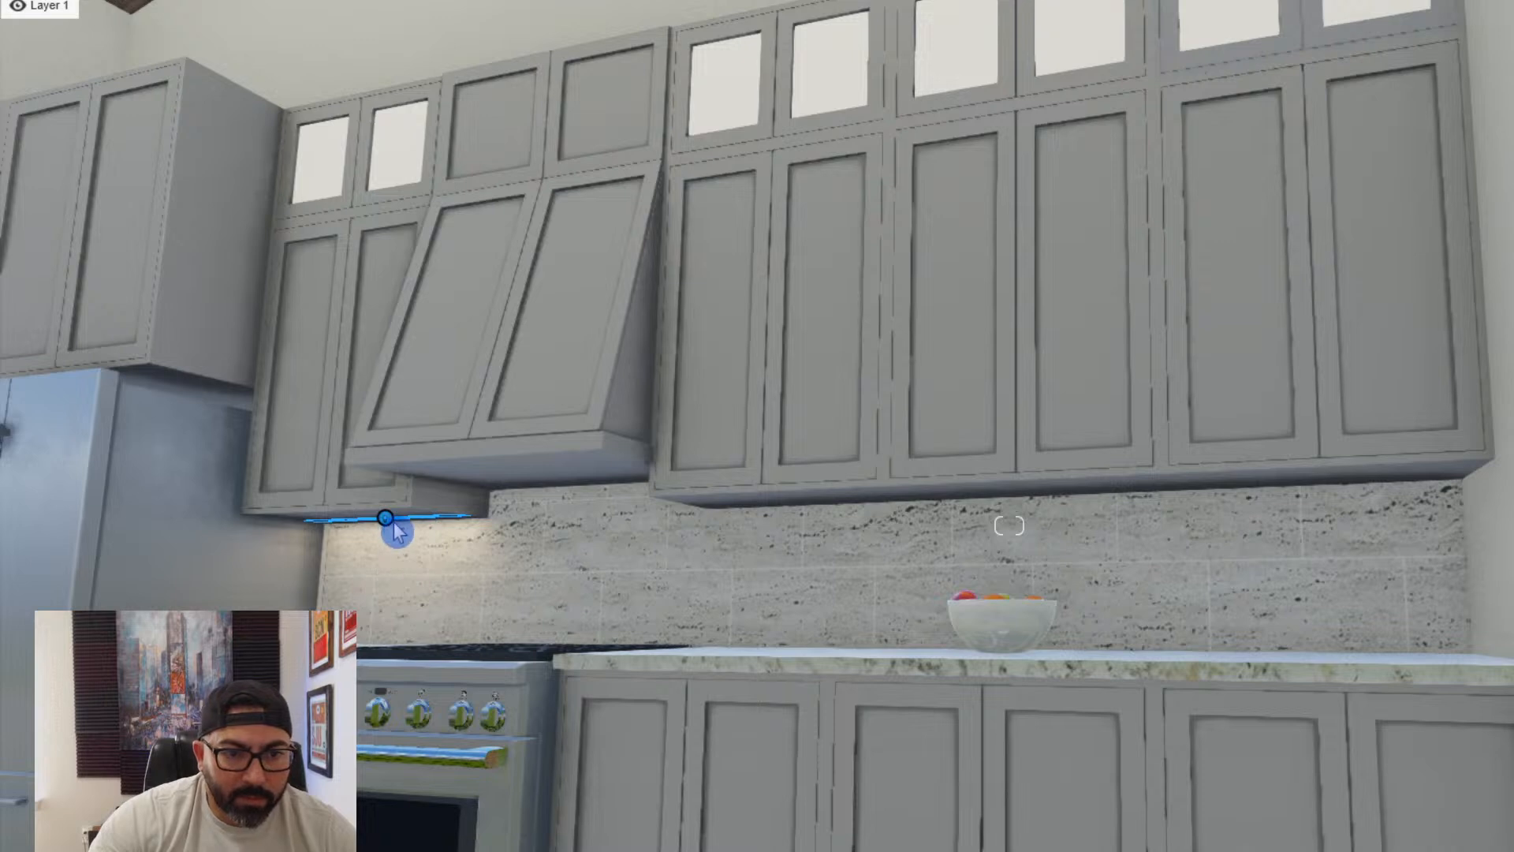
drag(386, 522, 799, 509)
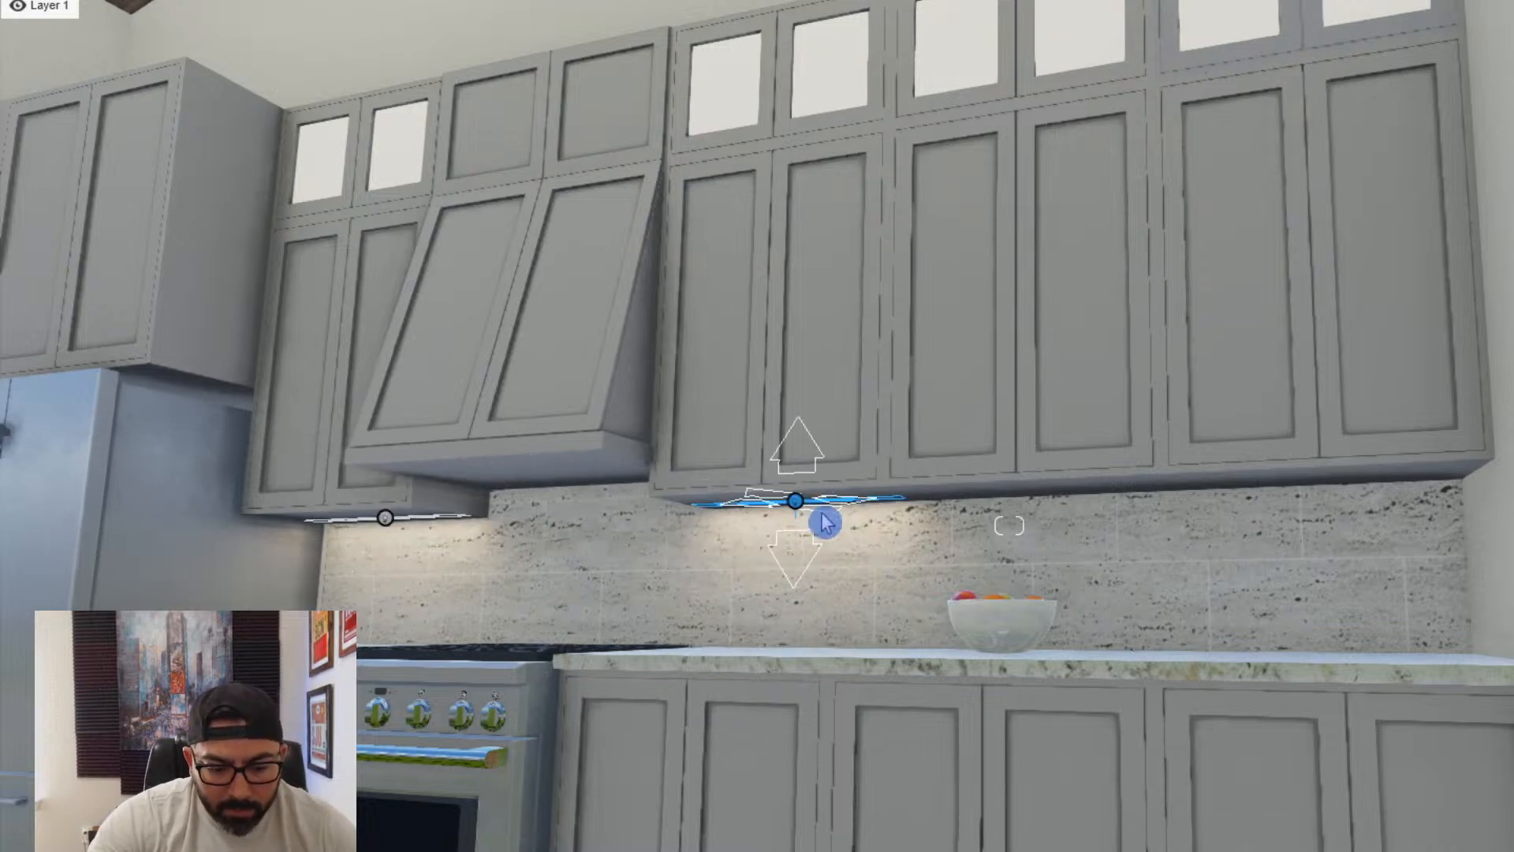
key(a)
right_drag(825, 524, 790, 506)
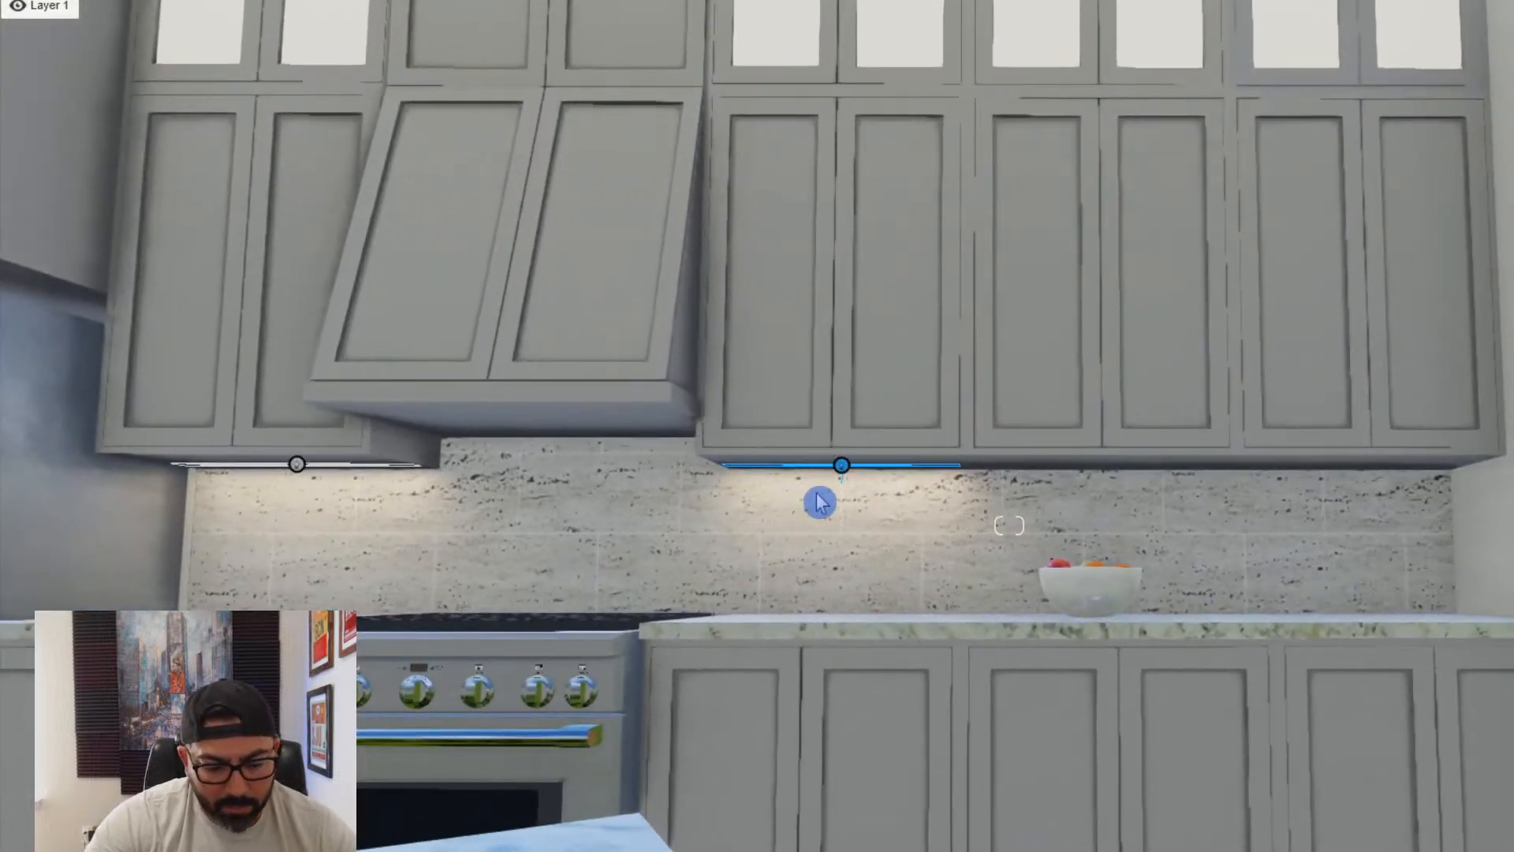
drag(842, 469, 1108, 472)
- Place another copy of the line light beneath the range hood, above the stove
drag(1200, 473, 554, 436)
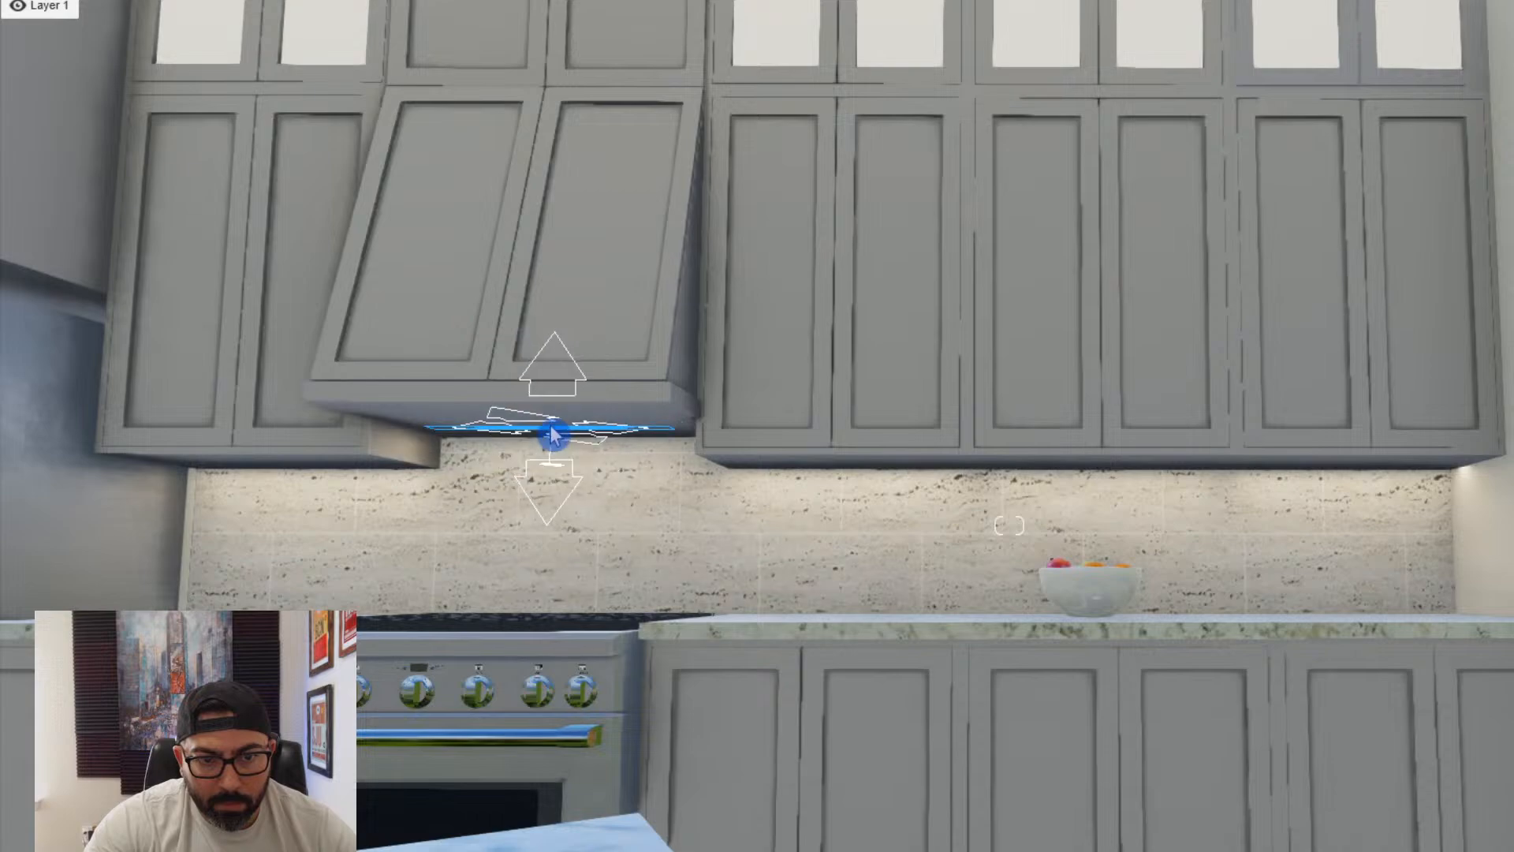
drag(553, 434, 552, 433)
right_drag(552, 433, 646, 518)
- Copy the range hood's line light to the top of the upper cabinets, against the back wall
key(q)
key(s)
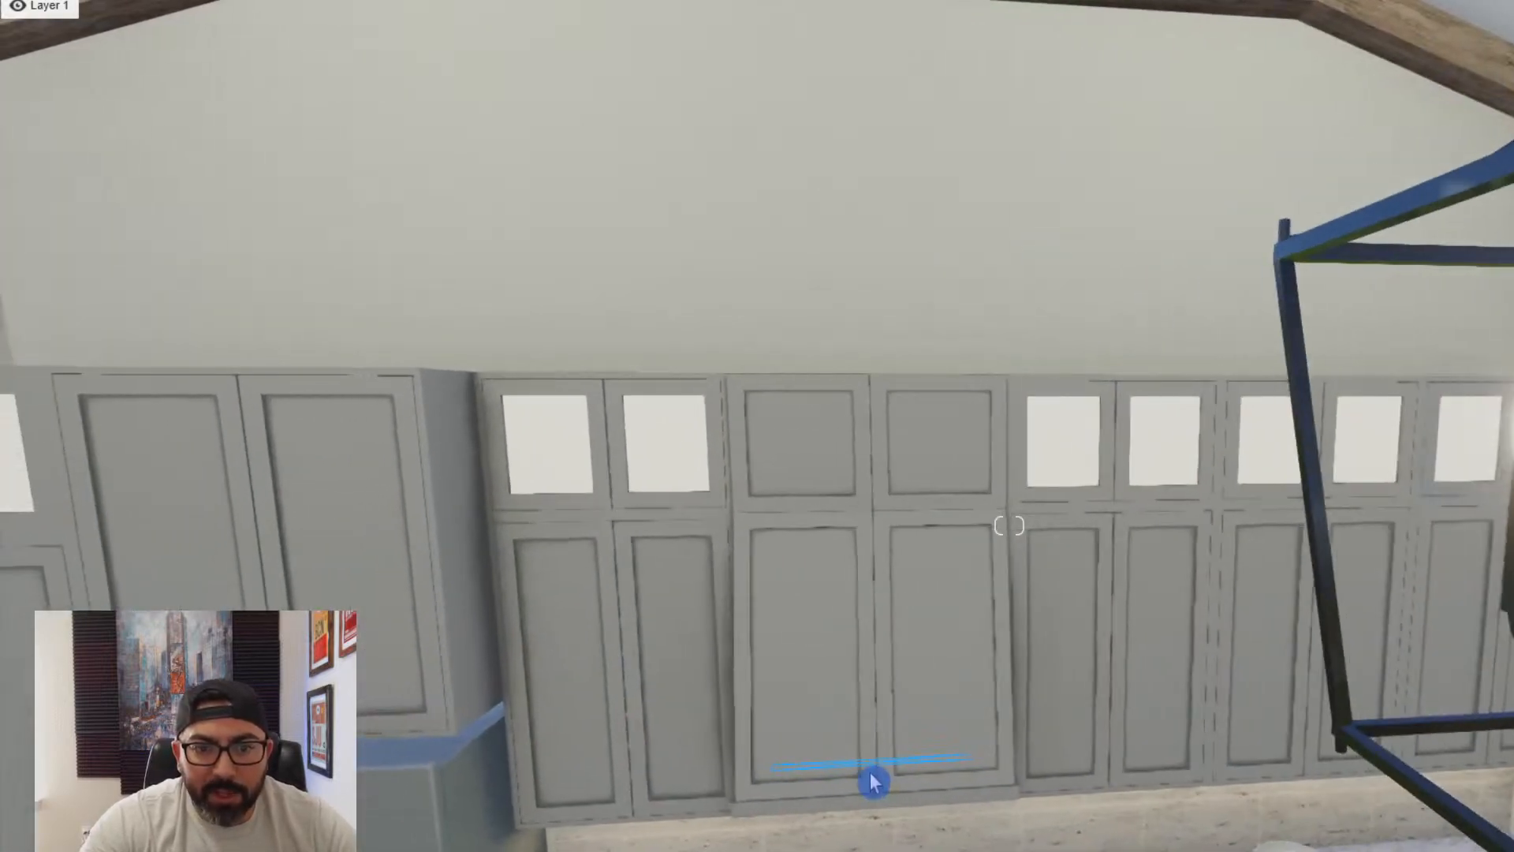
drag(872, 776, 761, 376)
right_drag(818, 433, 730, 315)
key(q)
key(w)
key(a)
key(e)
key(q)
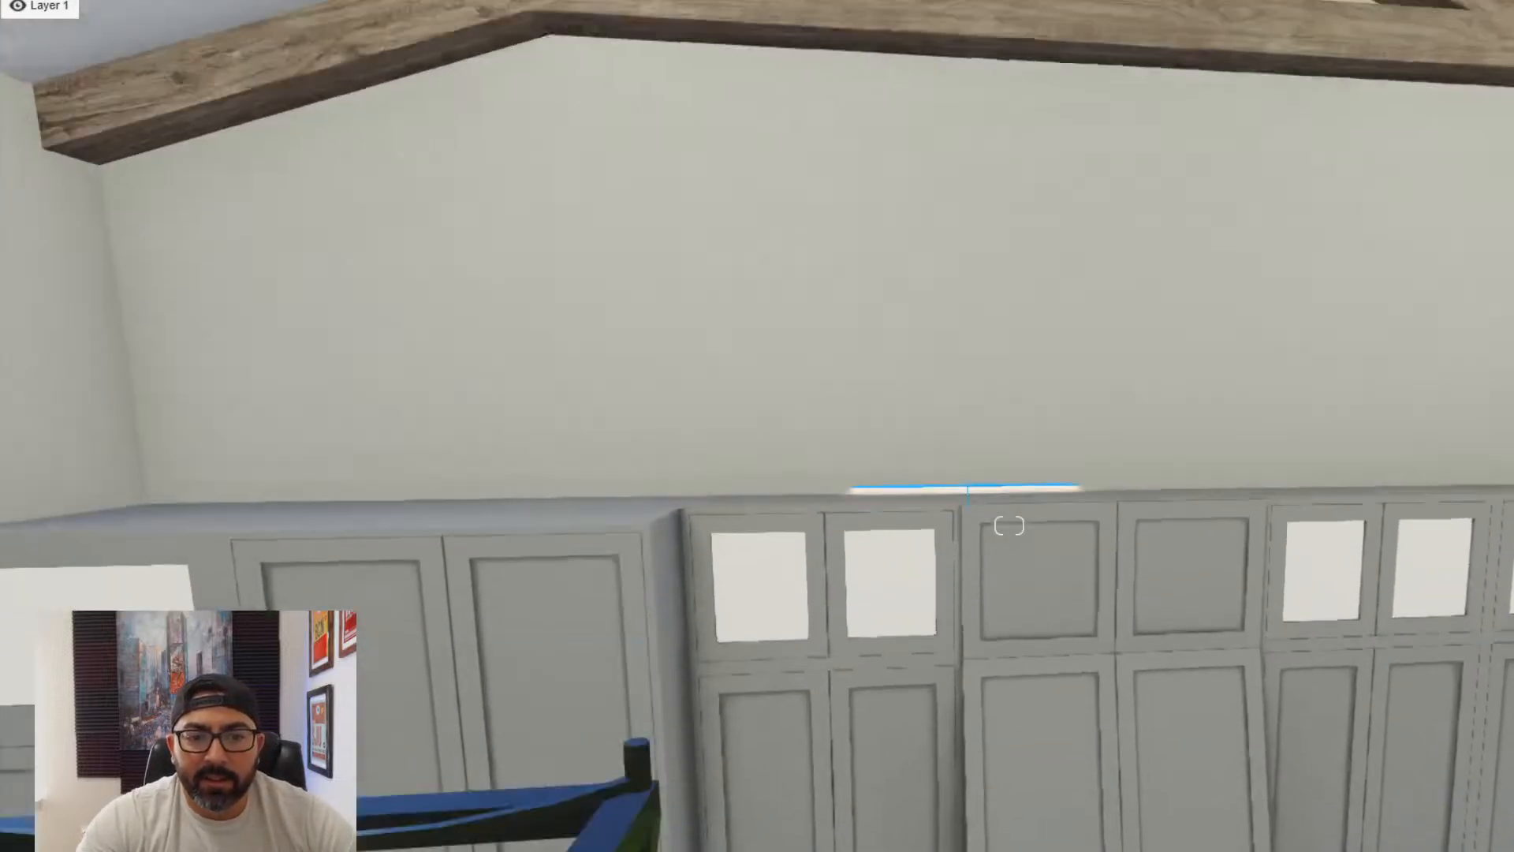
- Rotate the line light on top of the cabinets so it shines upward along the wall
key(r)
drag(967, 573, 978, 599)
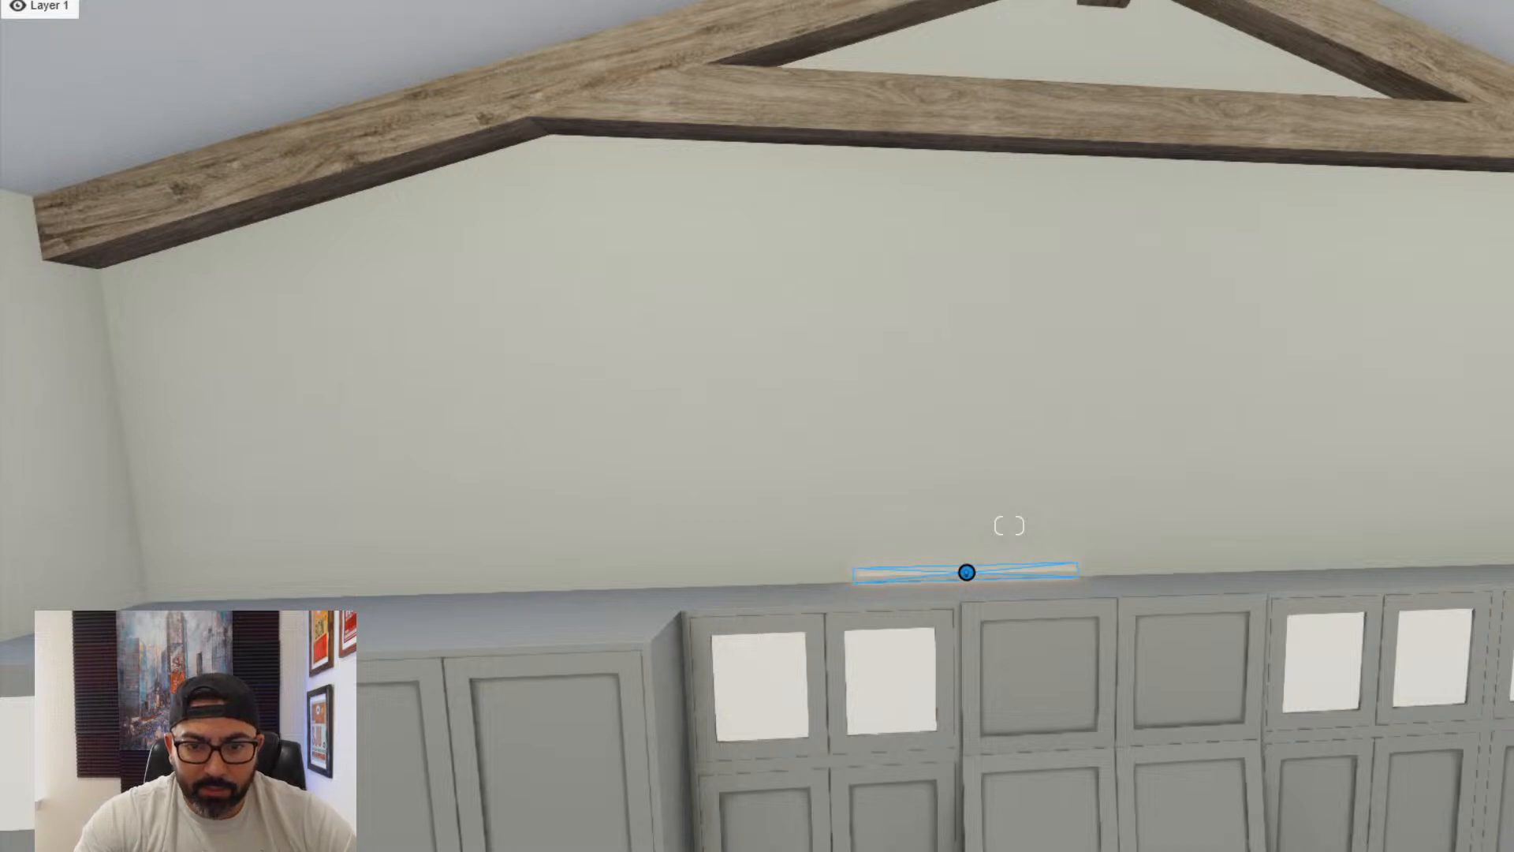
drag(978, 600, 978, 623)
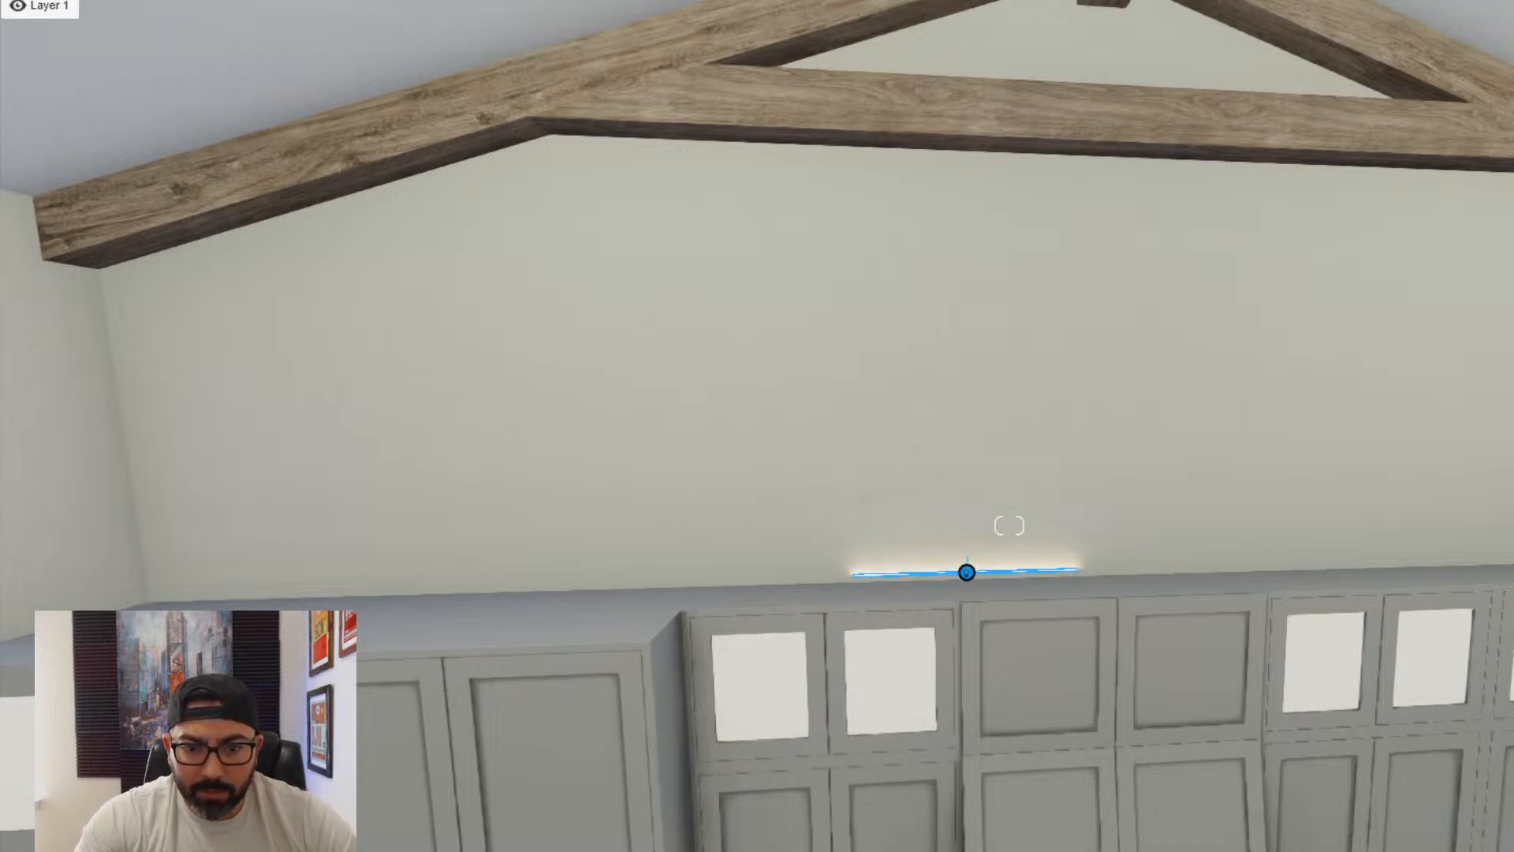
- Reposition the upward-facing line light behind the cabinet tops and lengthen it along the whole cabinet run
right_drag(1009, 525, 865, 473)
key(d)
key(q)
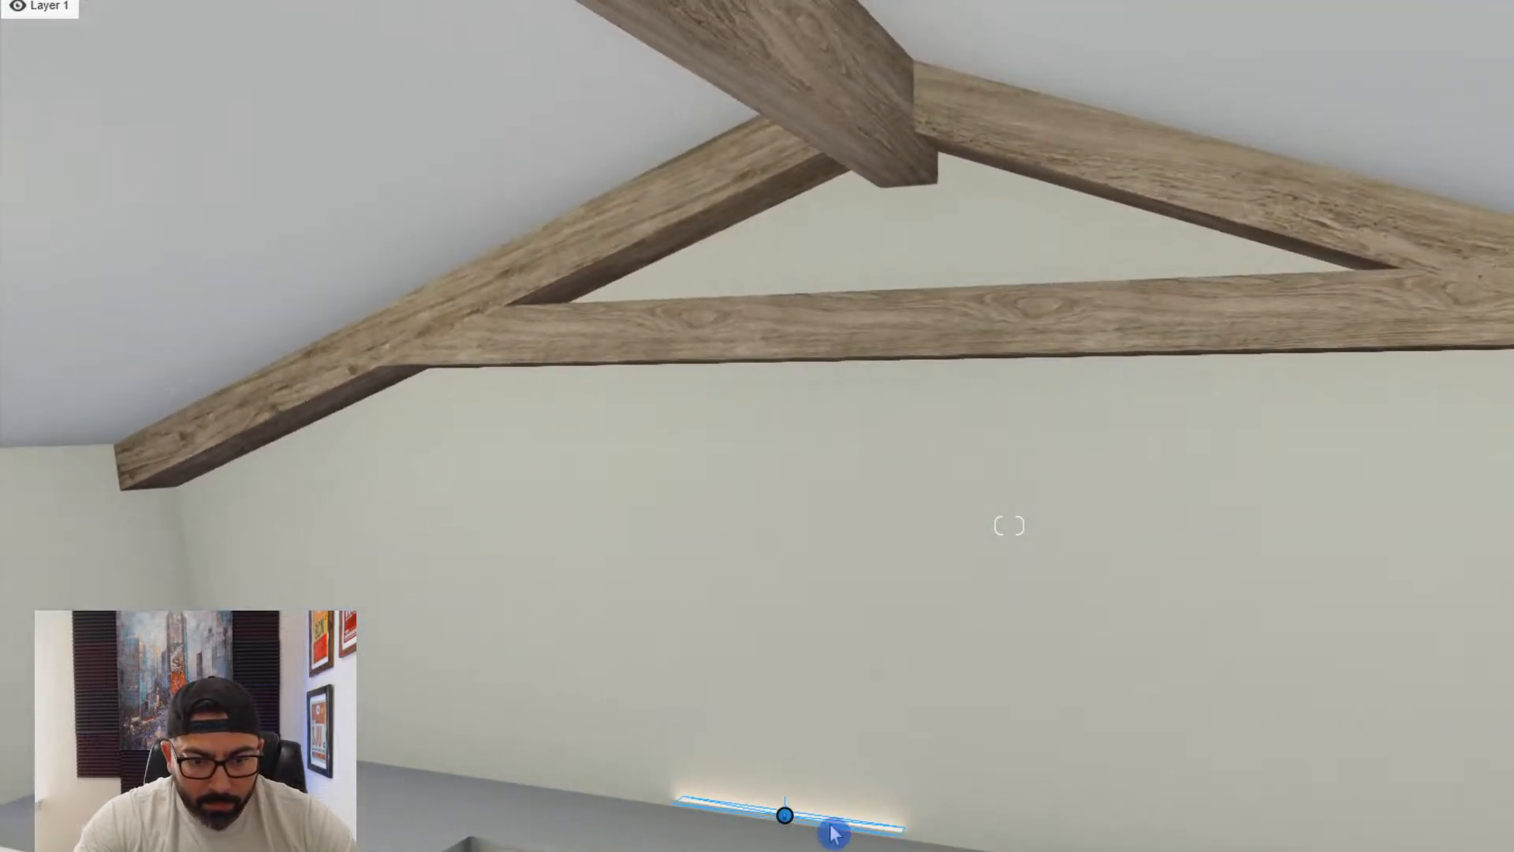
drag(784, 825, 912, 840)
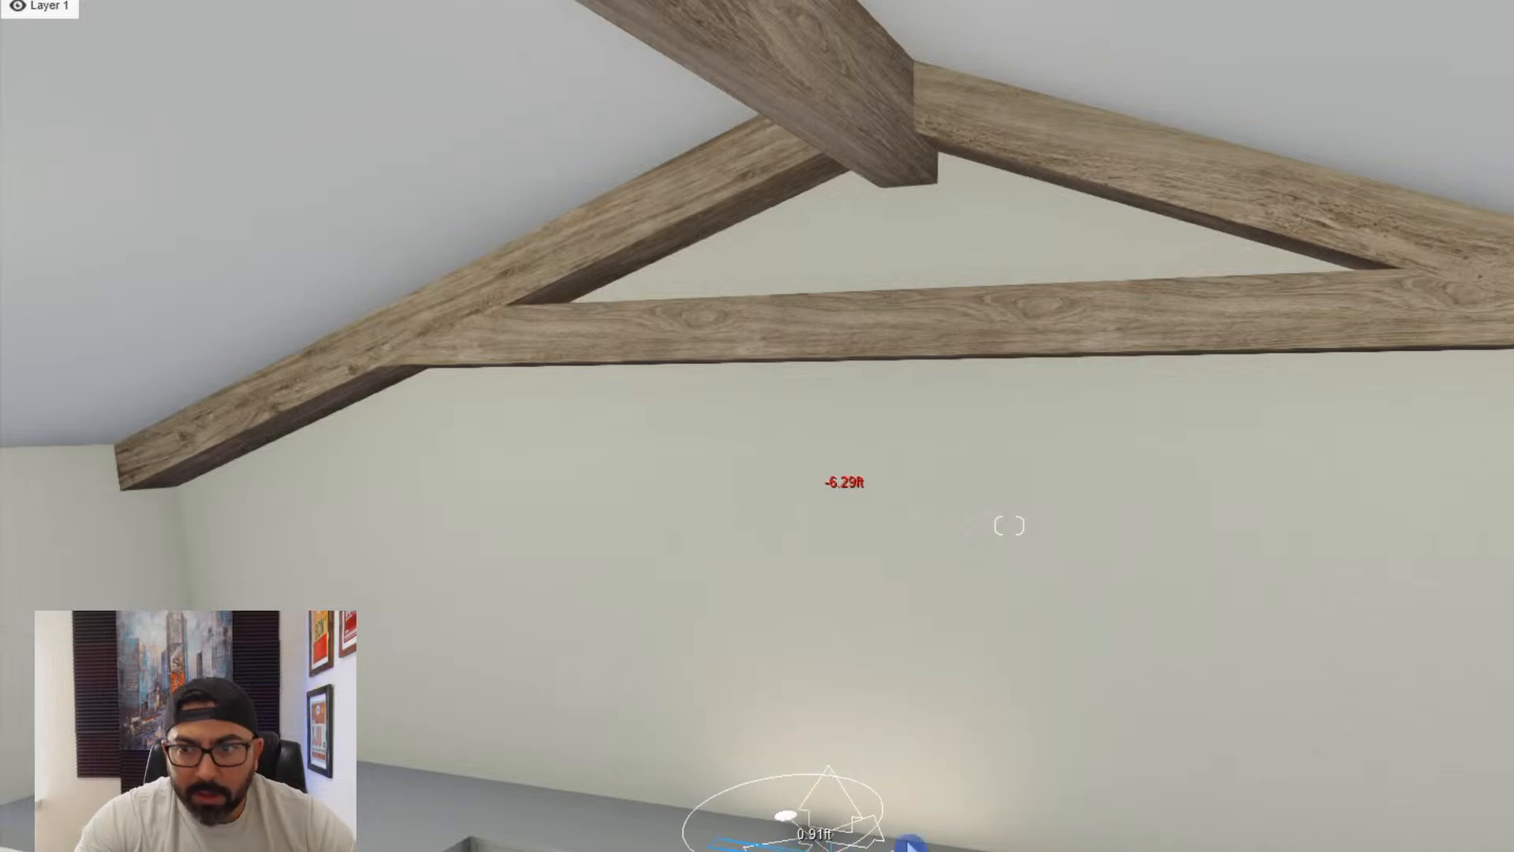
right_drag(911, 840, 710, 842)
key(e)
key(d)
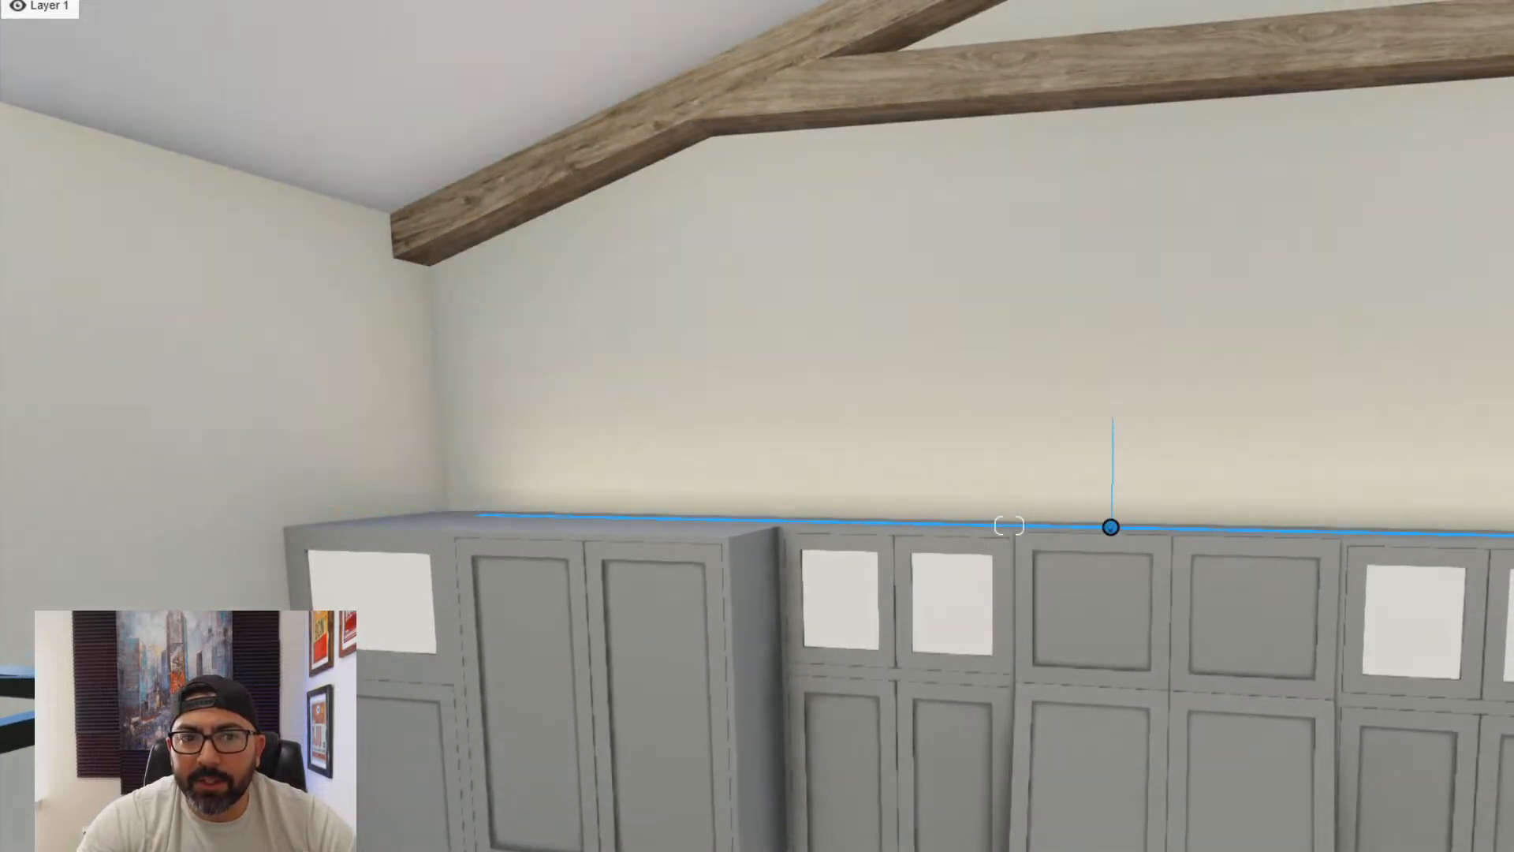
- Center the long line light above the cabinets and shorten it to stop just before both side walls
right_drag(1261, 465, 1247, 504)
key(s)
key(d)
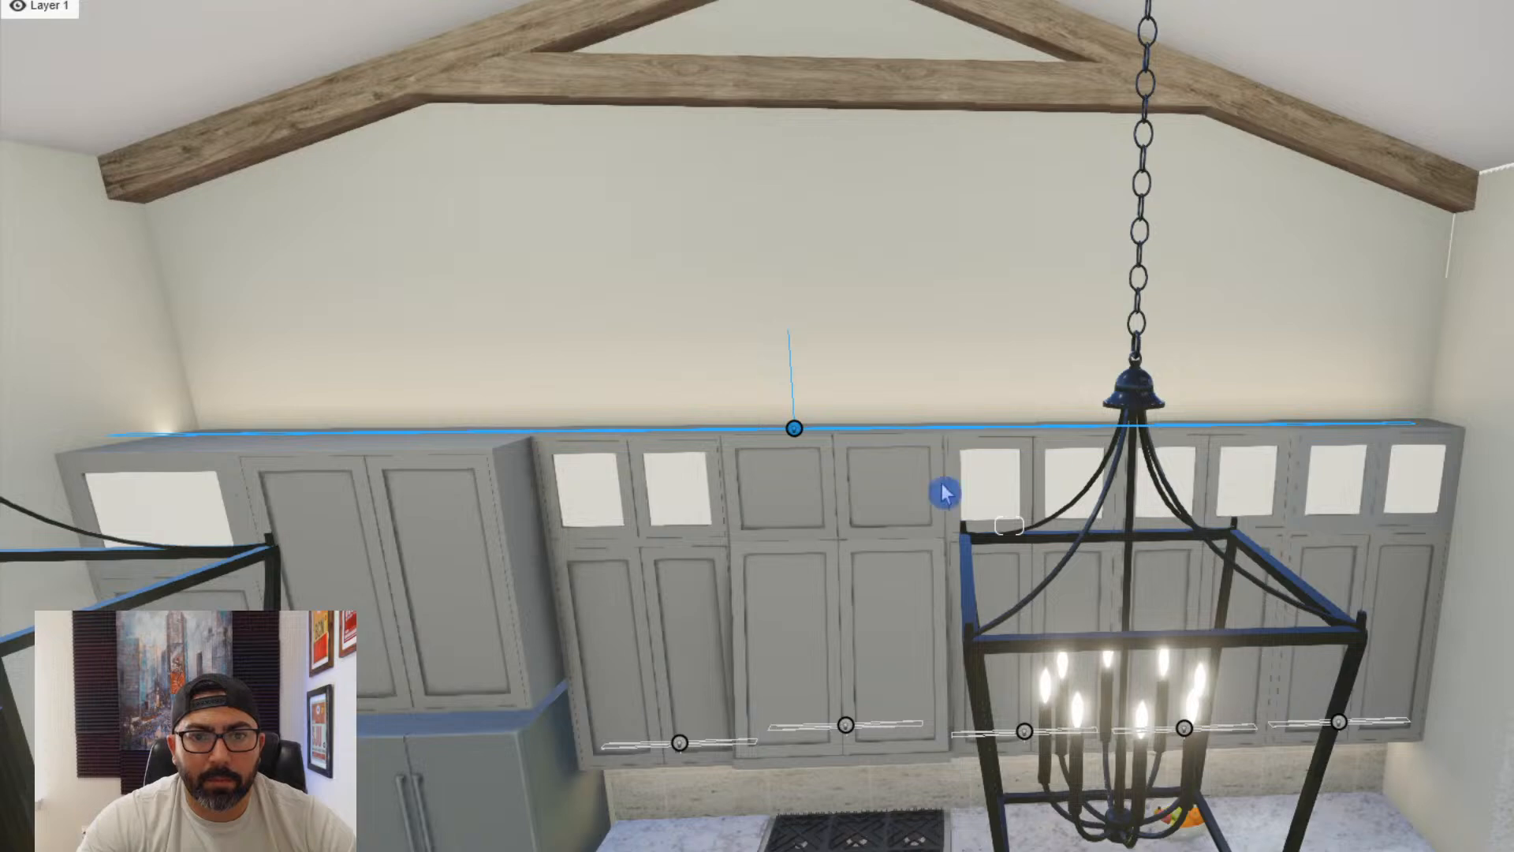
key(q)
key(e)
drag(801, 526, 856, 523)
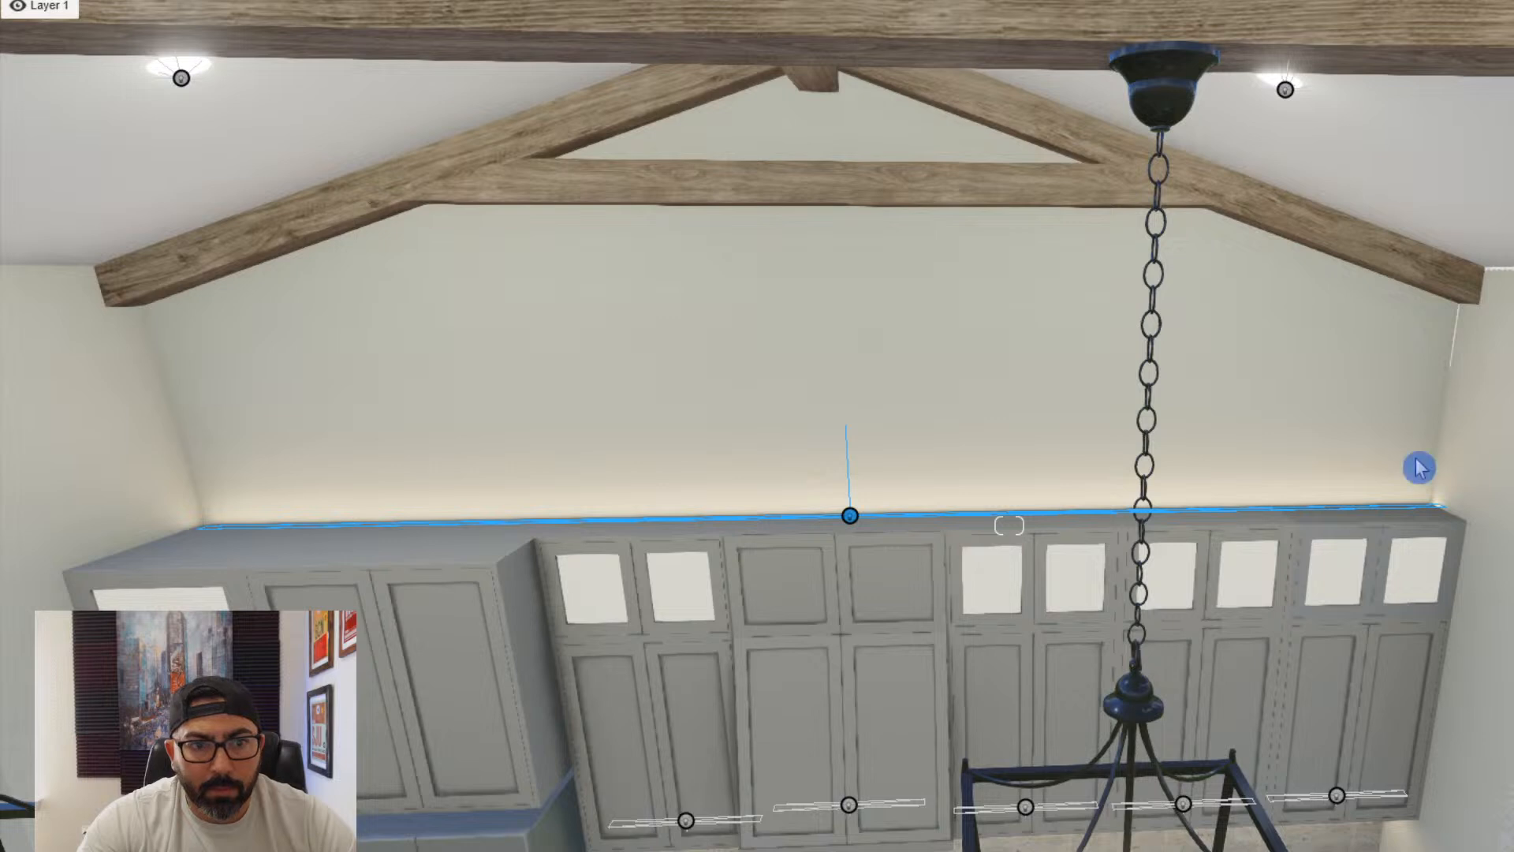
click(854, 523)
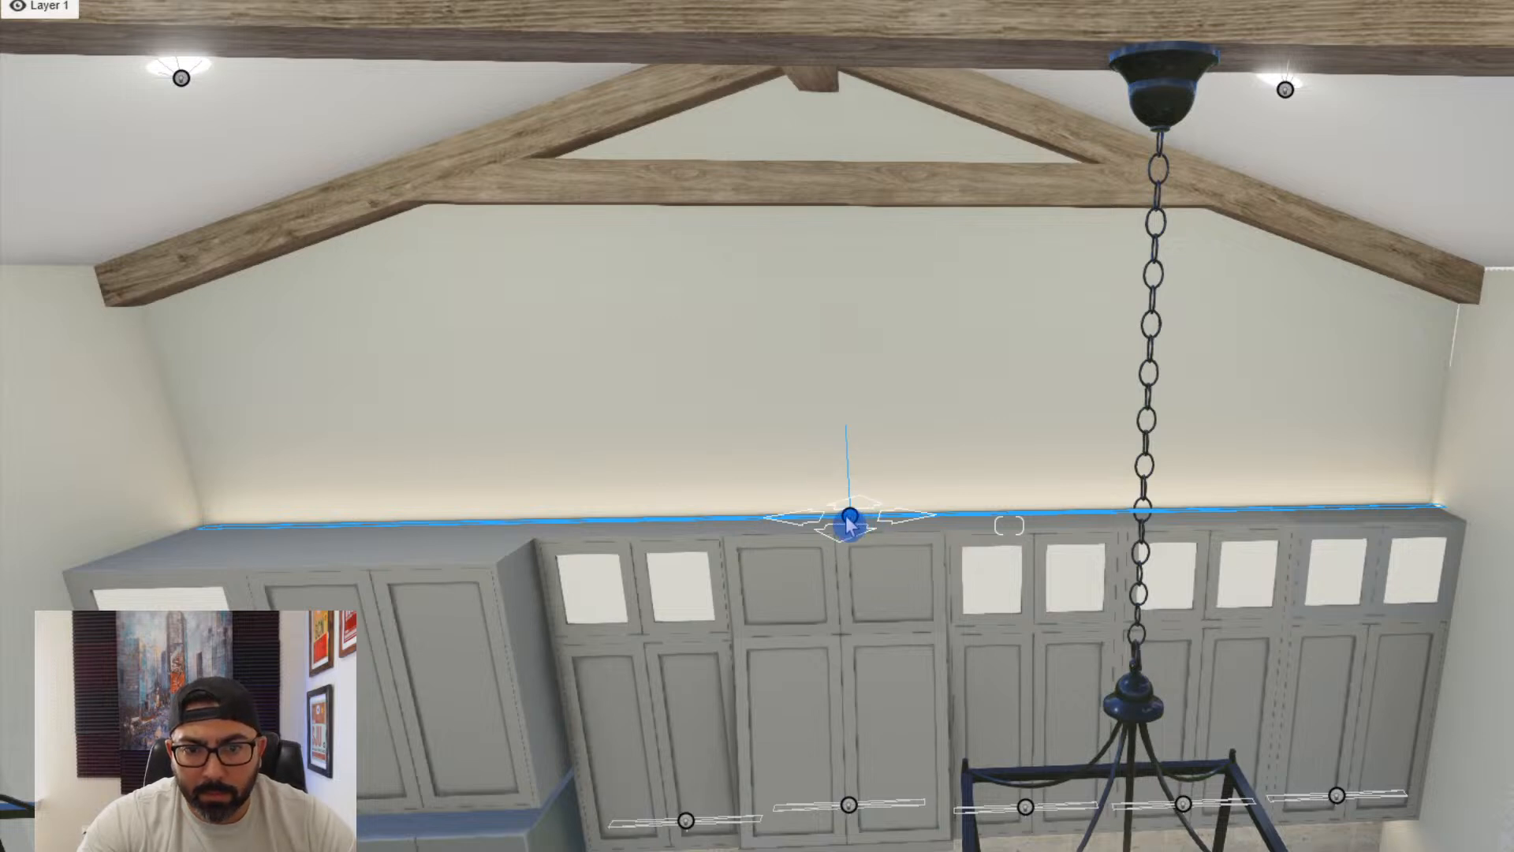
drag(846, 517, 841, 517)
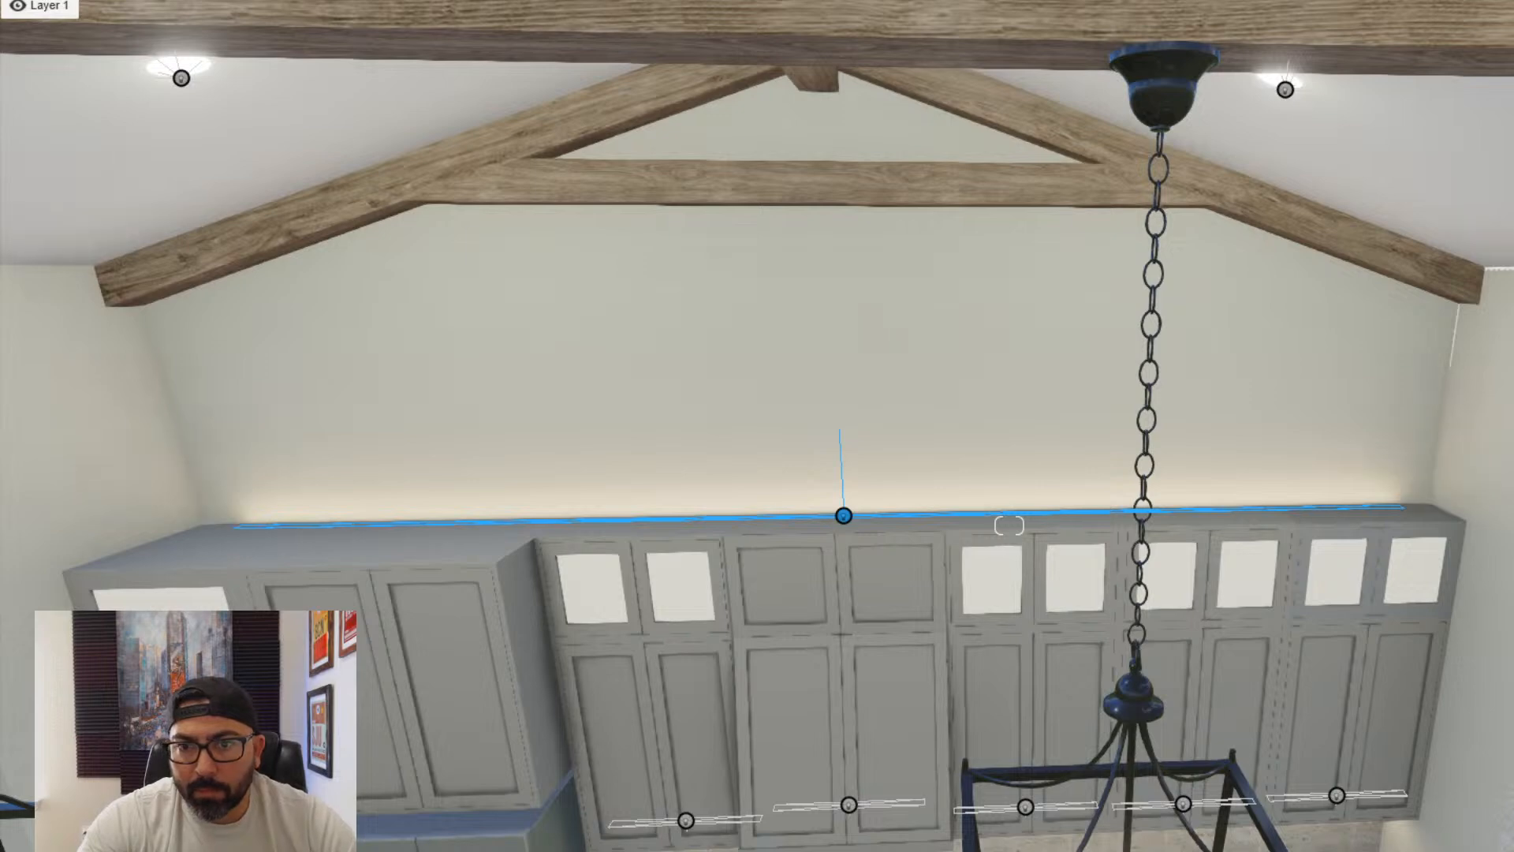
key(e)
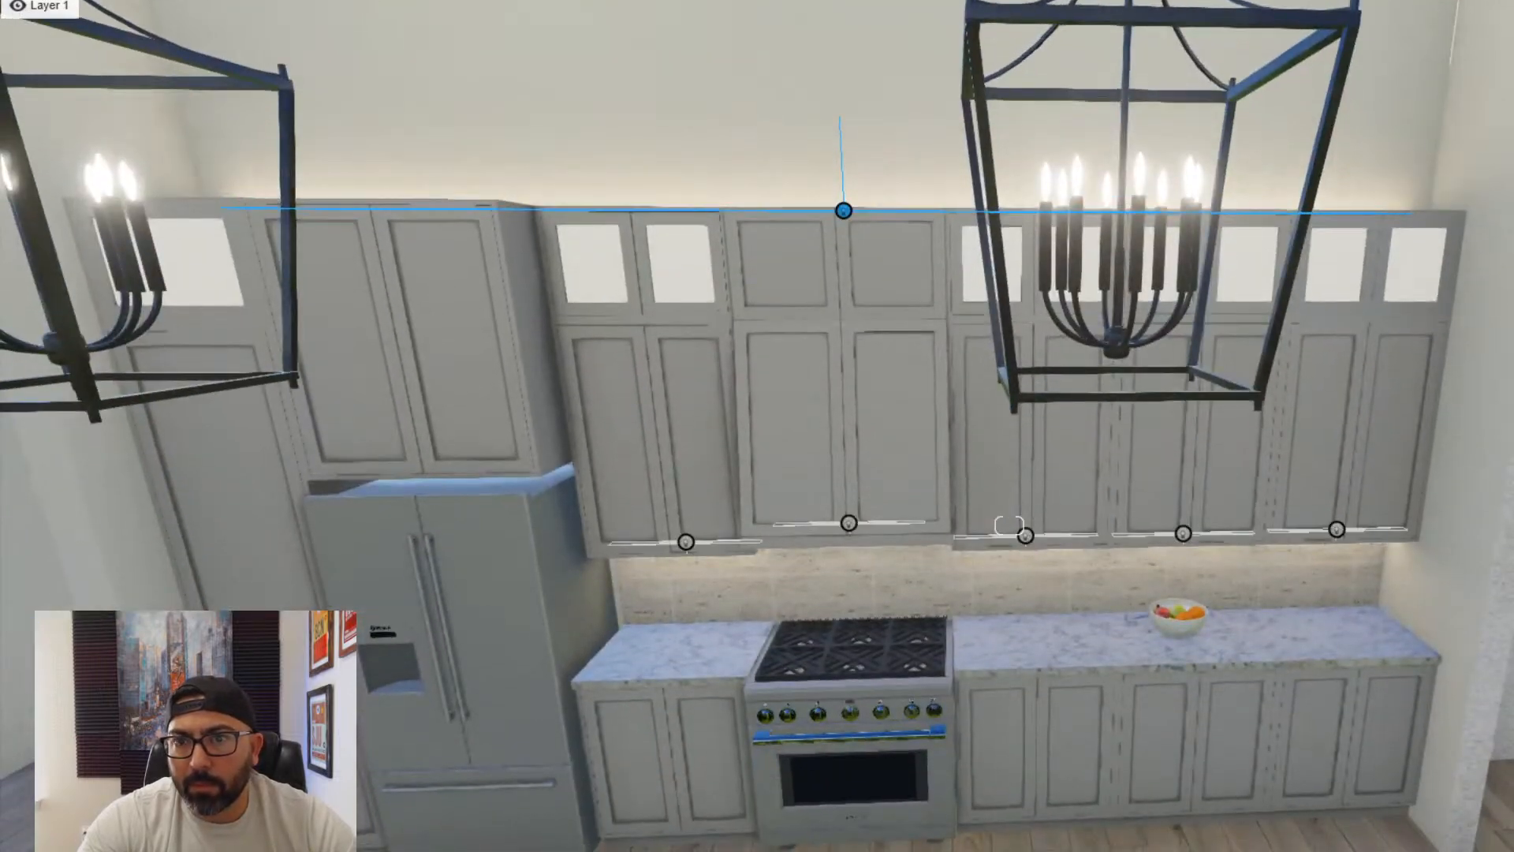
key(s)
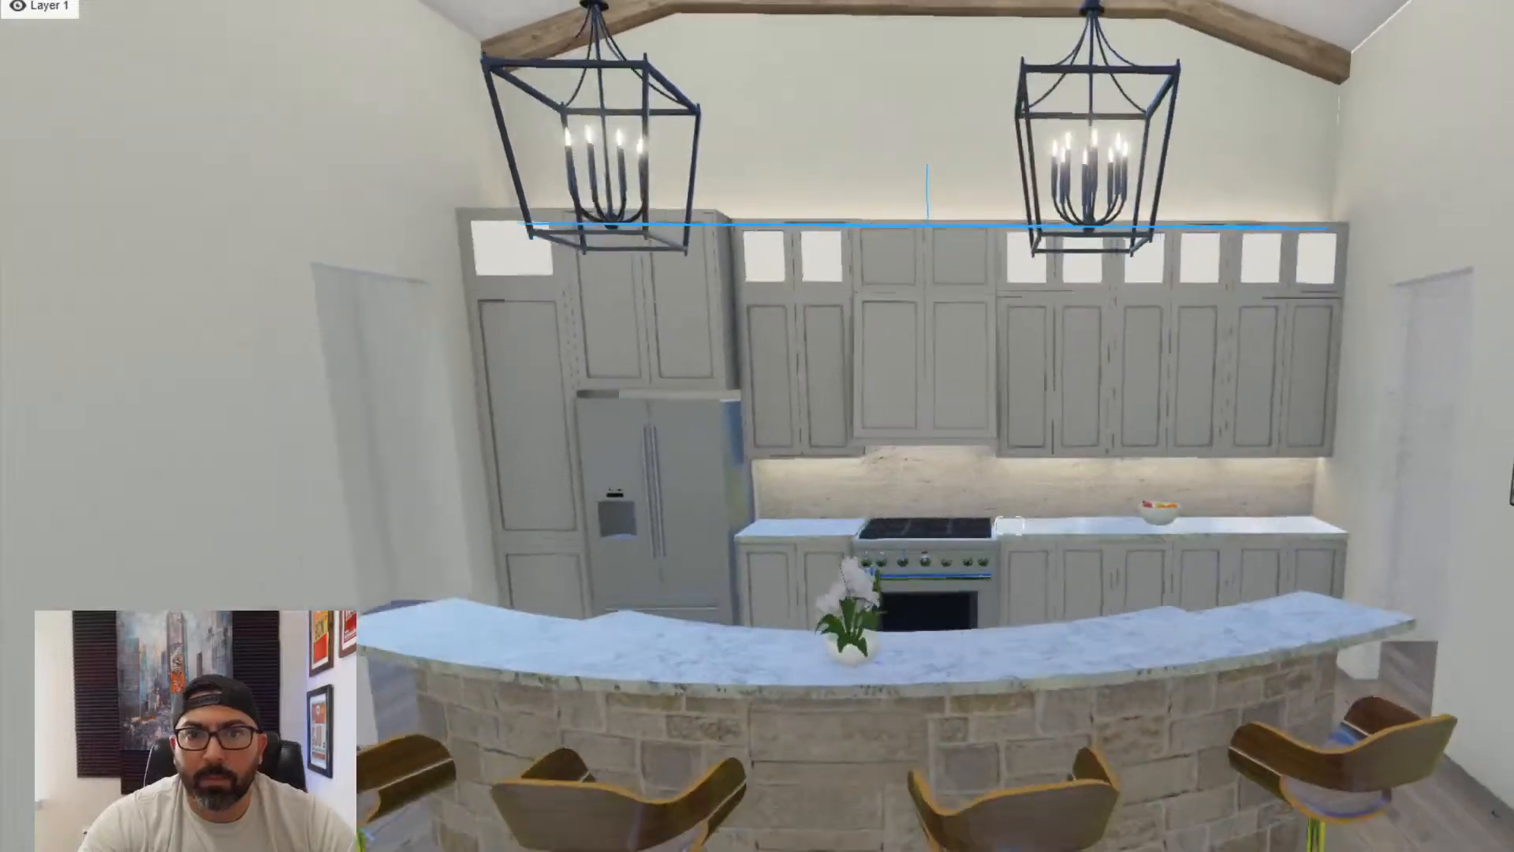
- Back away from the kitchen through the dining area and look over the great room, its ceiling and the patio windows
key(e)
key(a)
key(s)
key(d)
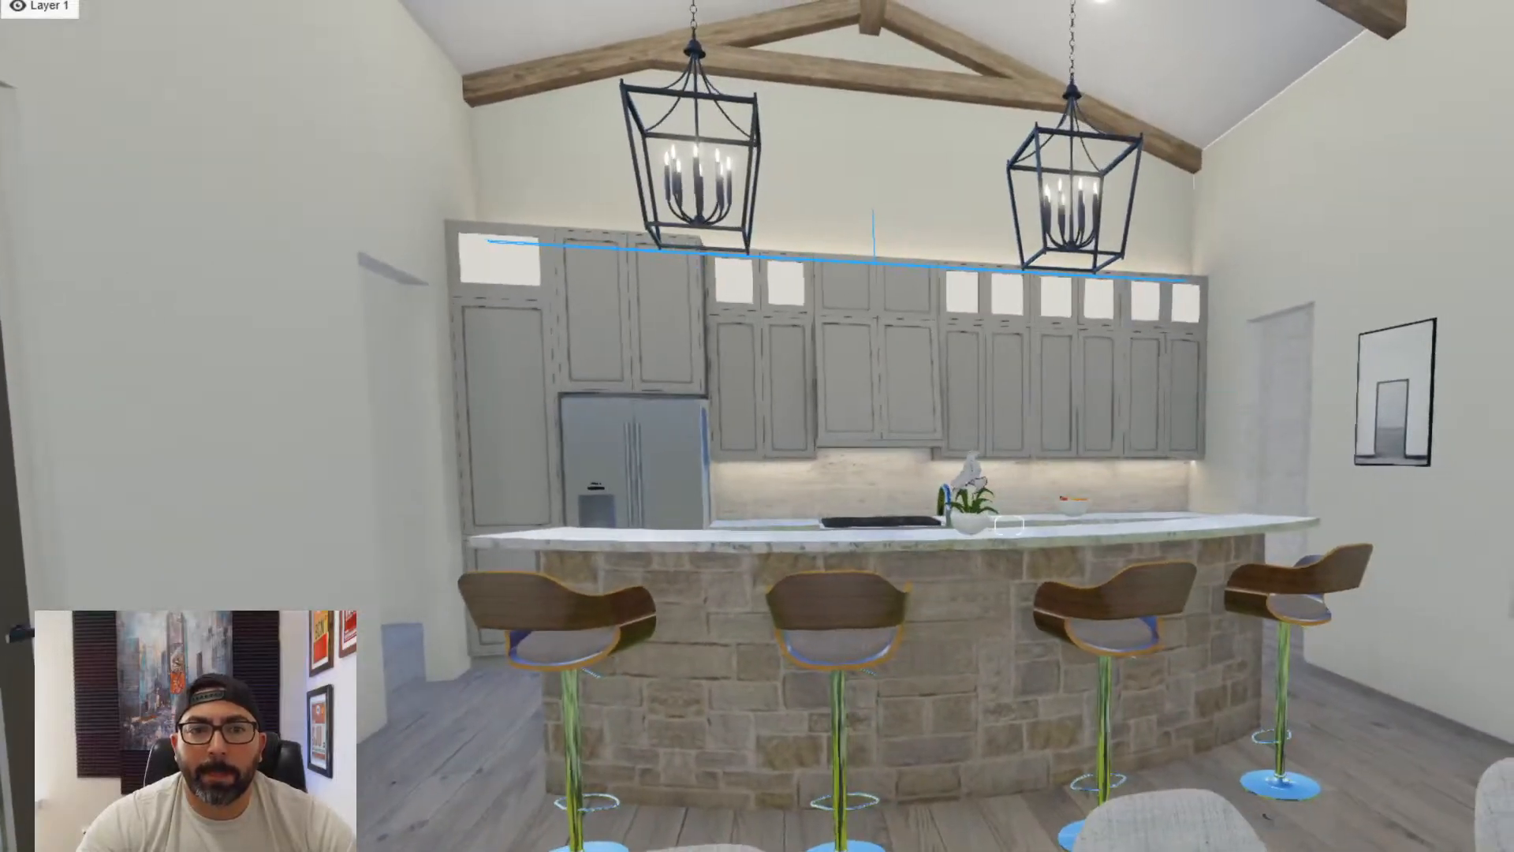
right_drag(1251, 387, 931, 412)
key(w)
key(q)
key(d)
key(s)
key(s)
key(s)
right_drag(1261, 412, 1065, 410)
key(s)
key(s)
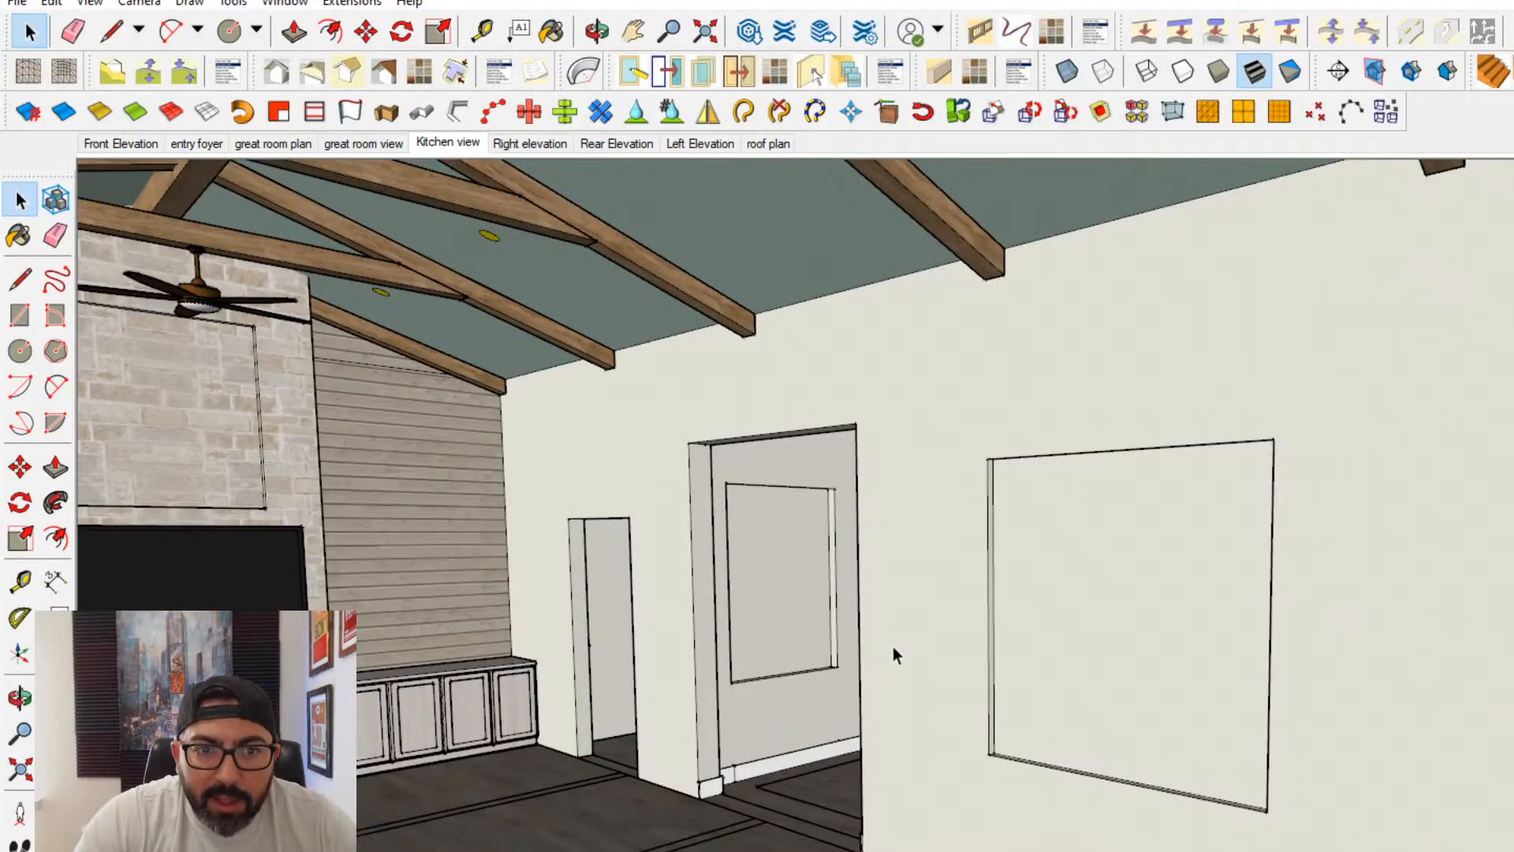
- Switch to the SketchUp model and open the house walls and ceiling group for editing
mouse_move(892, 646)
middle_down()
mouse_move(716, 770)
mouse_move(757, 776)
mouse_move(722, 594)
mouse_move(766, 557)
middle_up()
scroll(716, 770, down, 5)
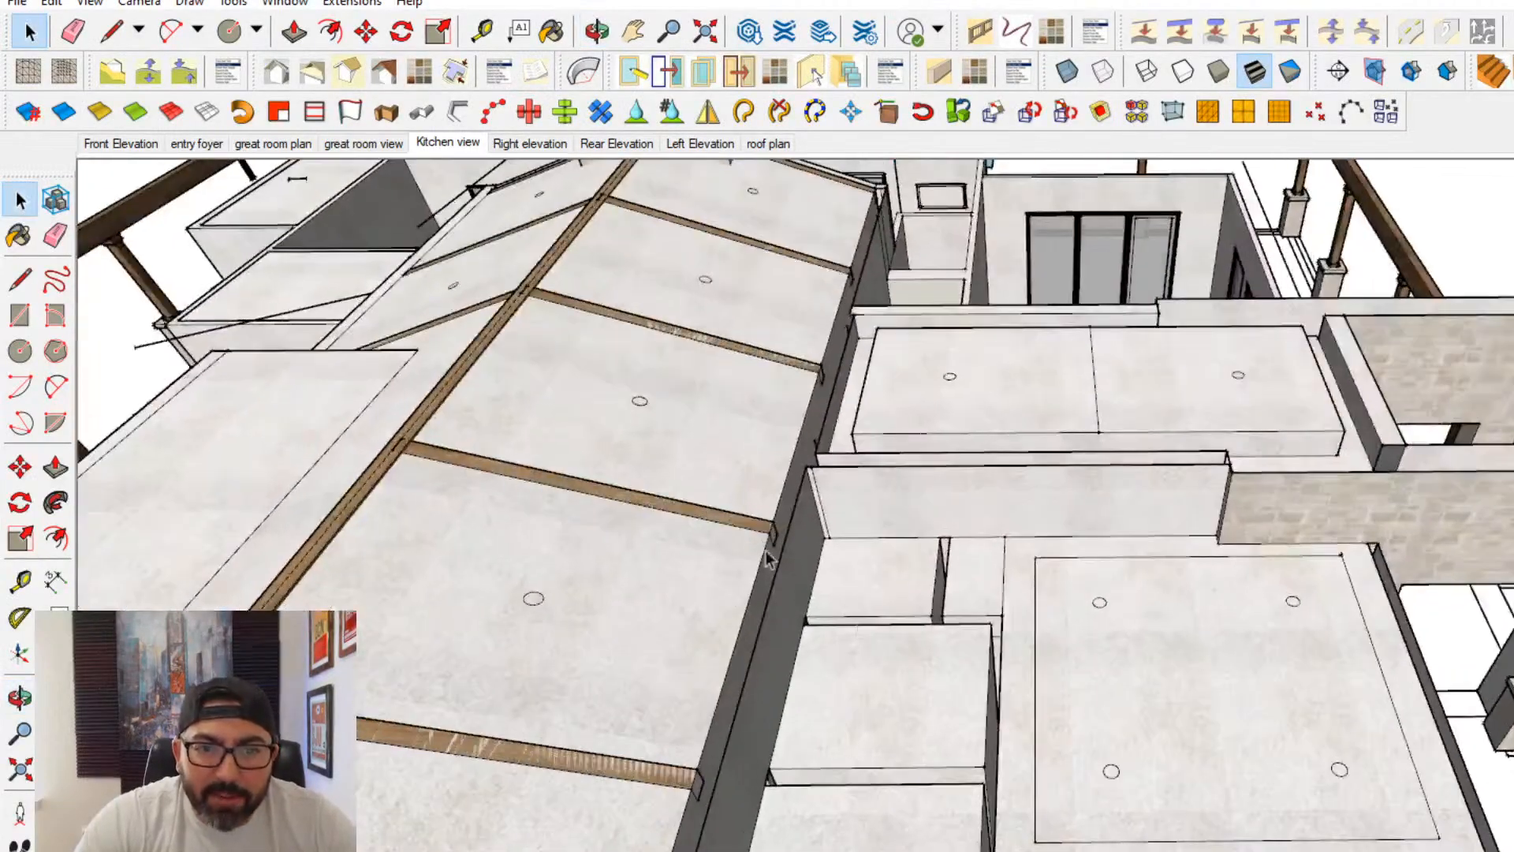
click(777, 528)
double_click(796, 527)
double_click(796, 527)
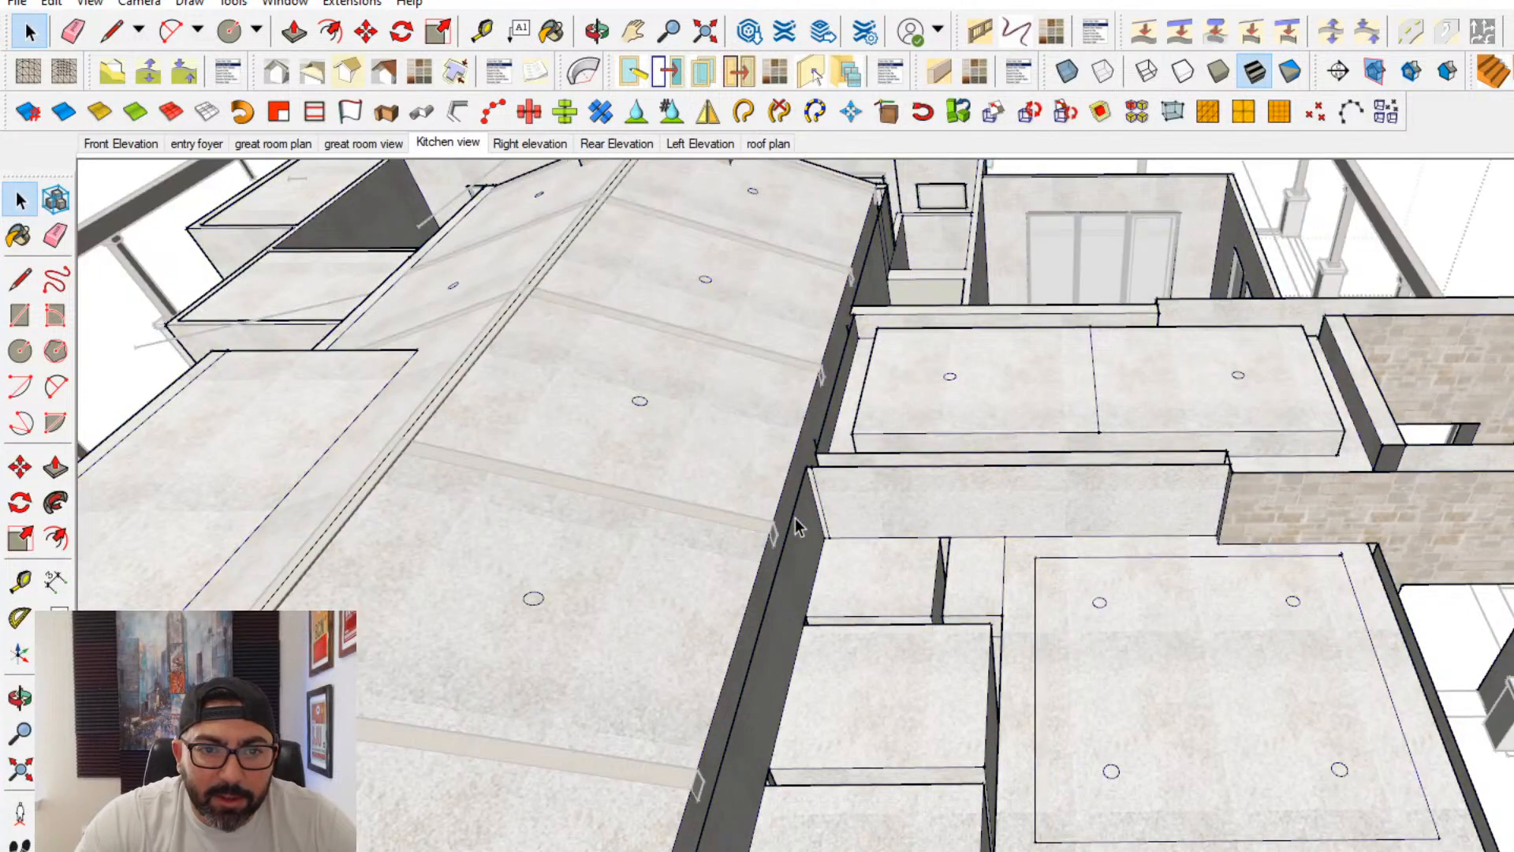
- Select all geometry in the group and cap the open top of the interior wall beside the great room with a rectangle
key(ctrl+a)
click(14, 313)
scroll(868, 454, up, 4)
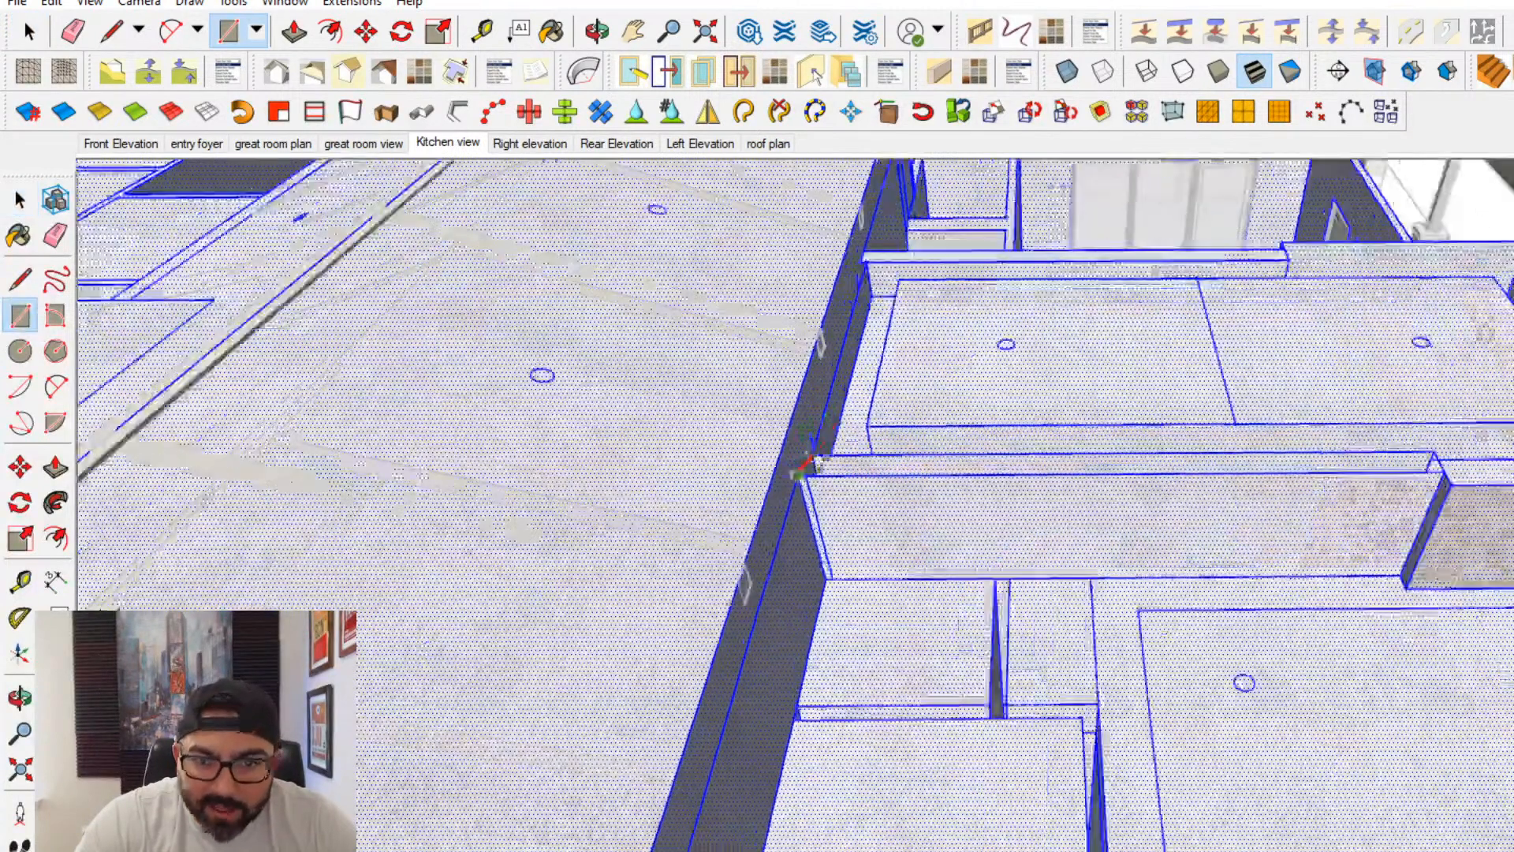
click(1434, 451)
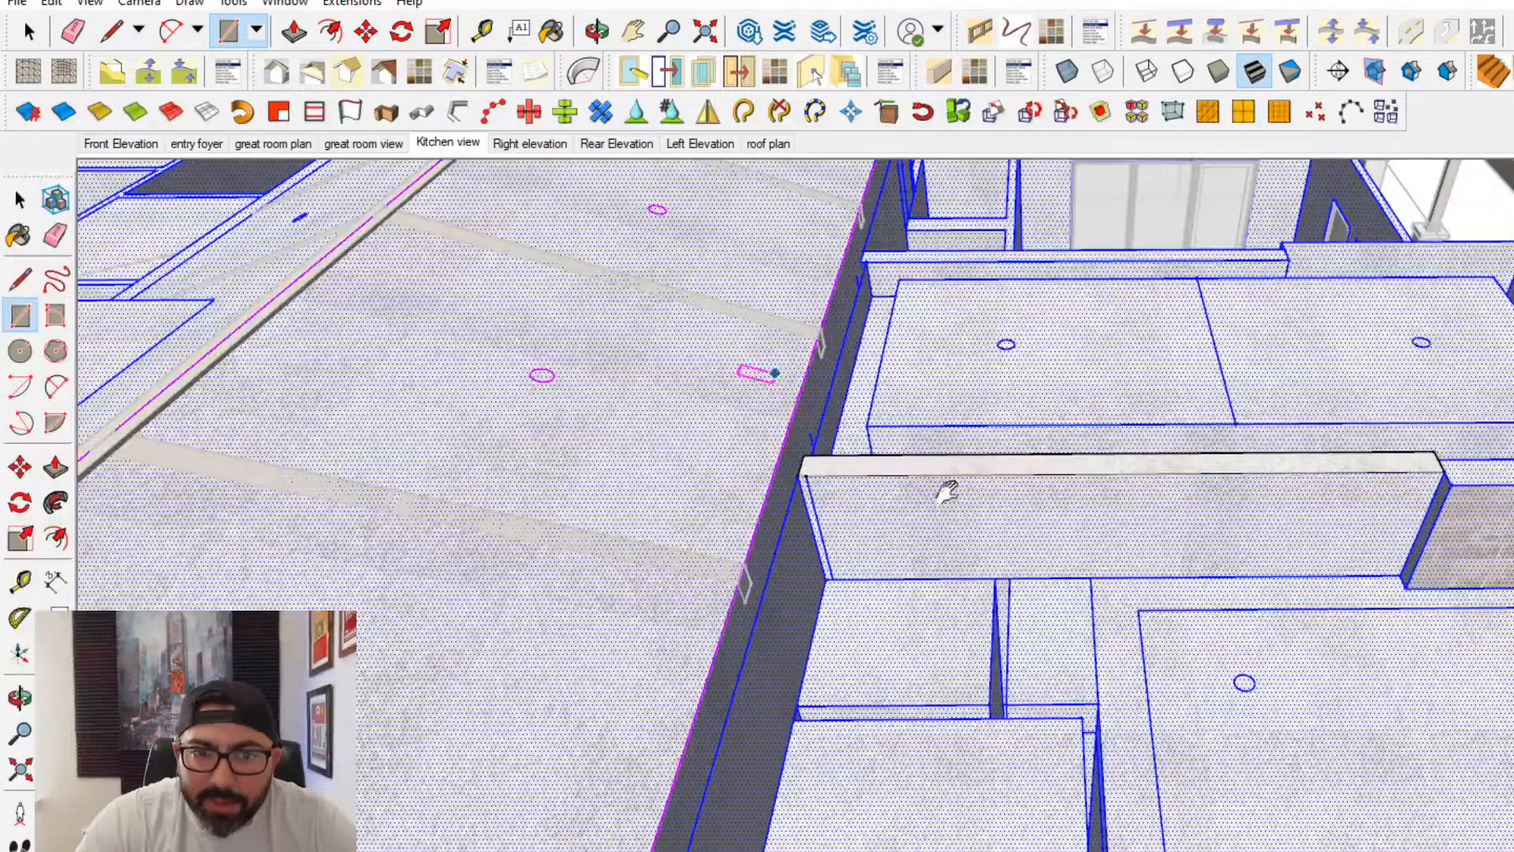
middle_drag(789, 375, 961, 394)
scroll(959, 339, up, 1)
scroll(970, 220, down, 3)
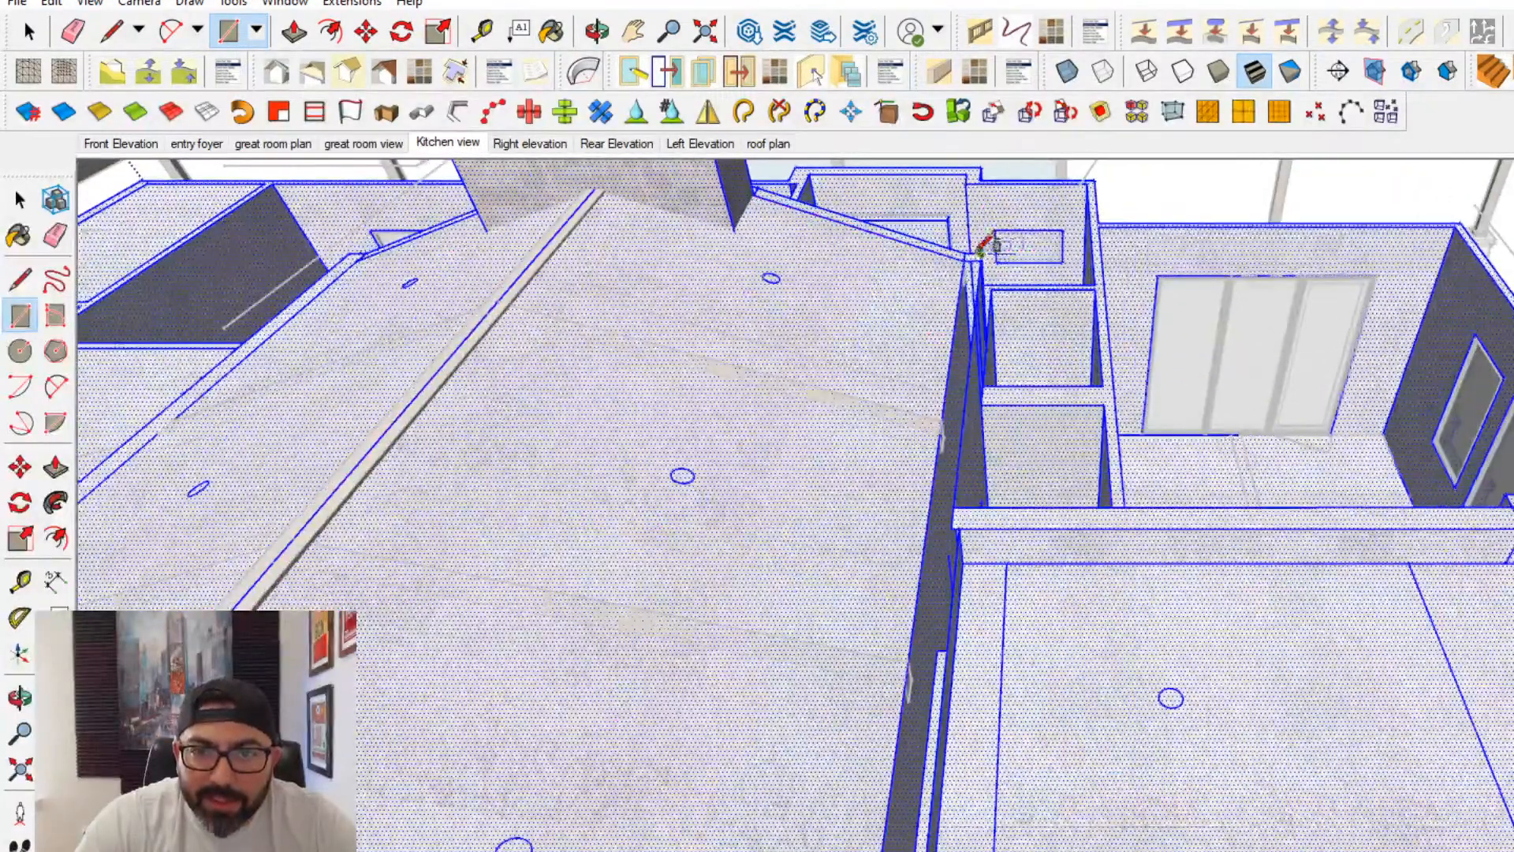
- Cap the open tops of the great room's long side walls with rectangles running between the end corners
mouse_move(977, 250)
middle_down()
mouse_move(929, 473)
mouse_move(878, 338)
mouse_move(855, 473)
mouse_move(906, 254)
mouse_move(919, 75)
middle_up()
scroll(900, 430, up, 1)
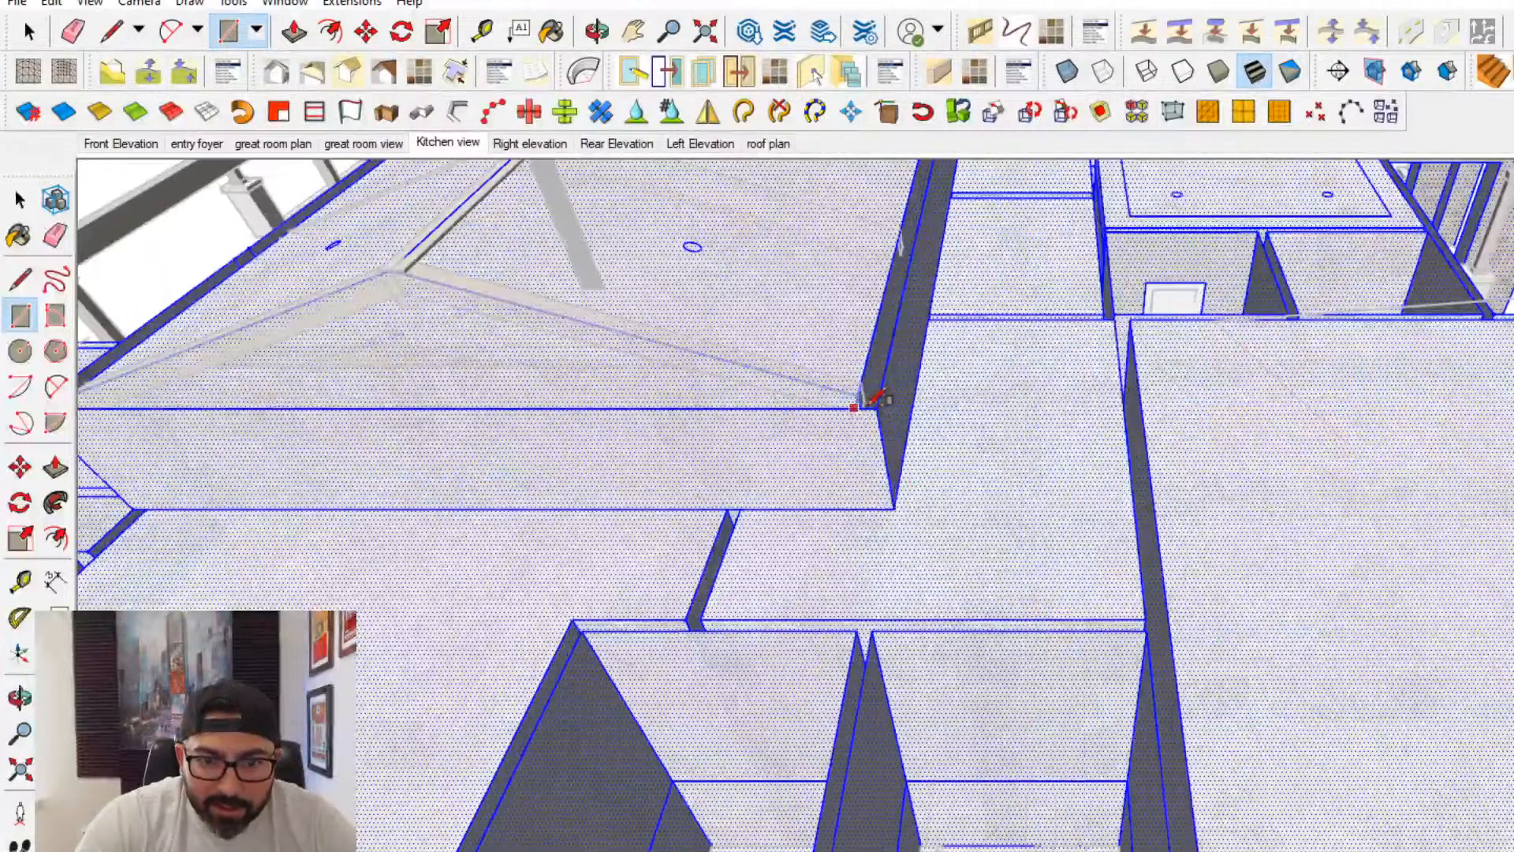
shift+middle_drag(832, 454, 1114, 597)
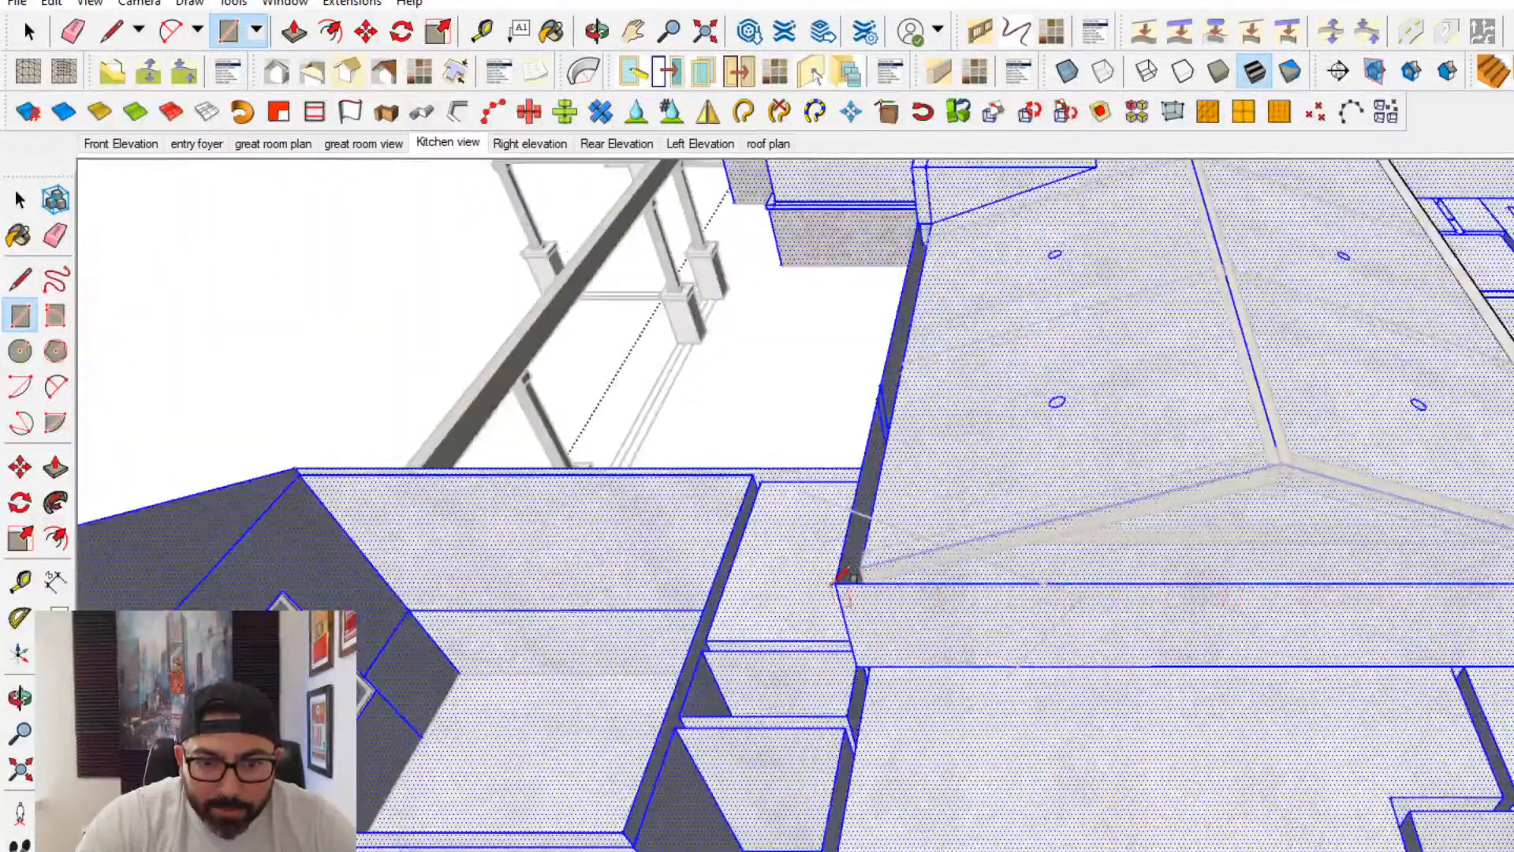
mouse_move(837, 579)
middle_down()
mouse_move(1007, 764)
mouse_move(1034, 534)
mouse_move(1096, 424)
middle_up()
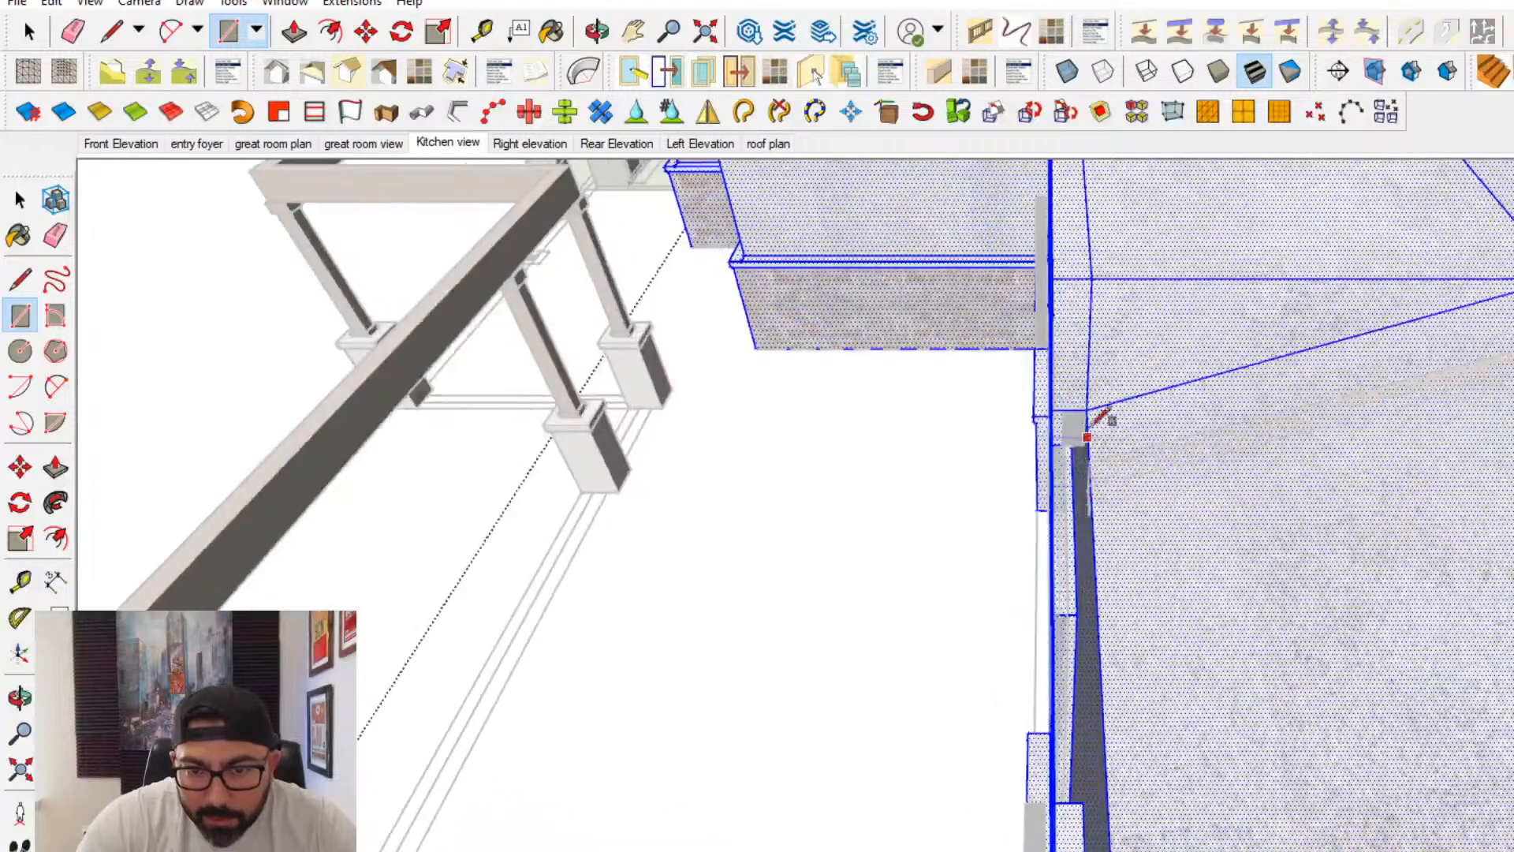
scroll(1057, 450, down, 7)
mouse_move(694, 481)
middle_down()
mouse_move(859, 481)
mouse_move(980, 446)
mouse_move(394, 441)
middle_up()
scroll(969, 495, up, 3)
mouse_move(968, 495)
middle_down()
mouse_move(463, 641)
mouse_move(410, 630)
middle_up()
scroll(975, 529, up, 2)
mouse_move(1061, 430)
middle_down()
mouse_move(568, 505)
mouse_move(929, 456)
middle_up()
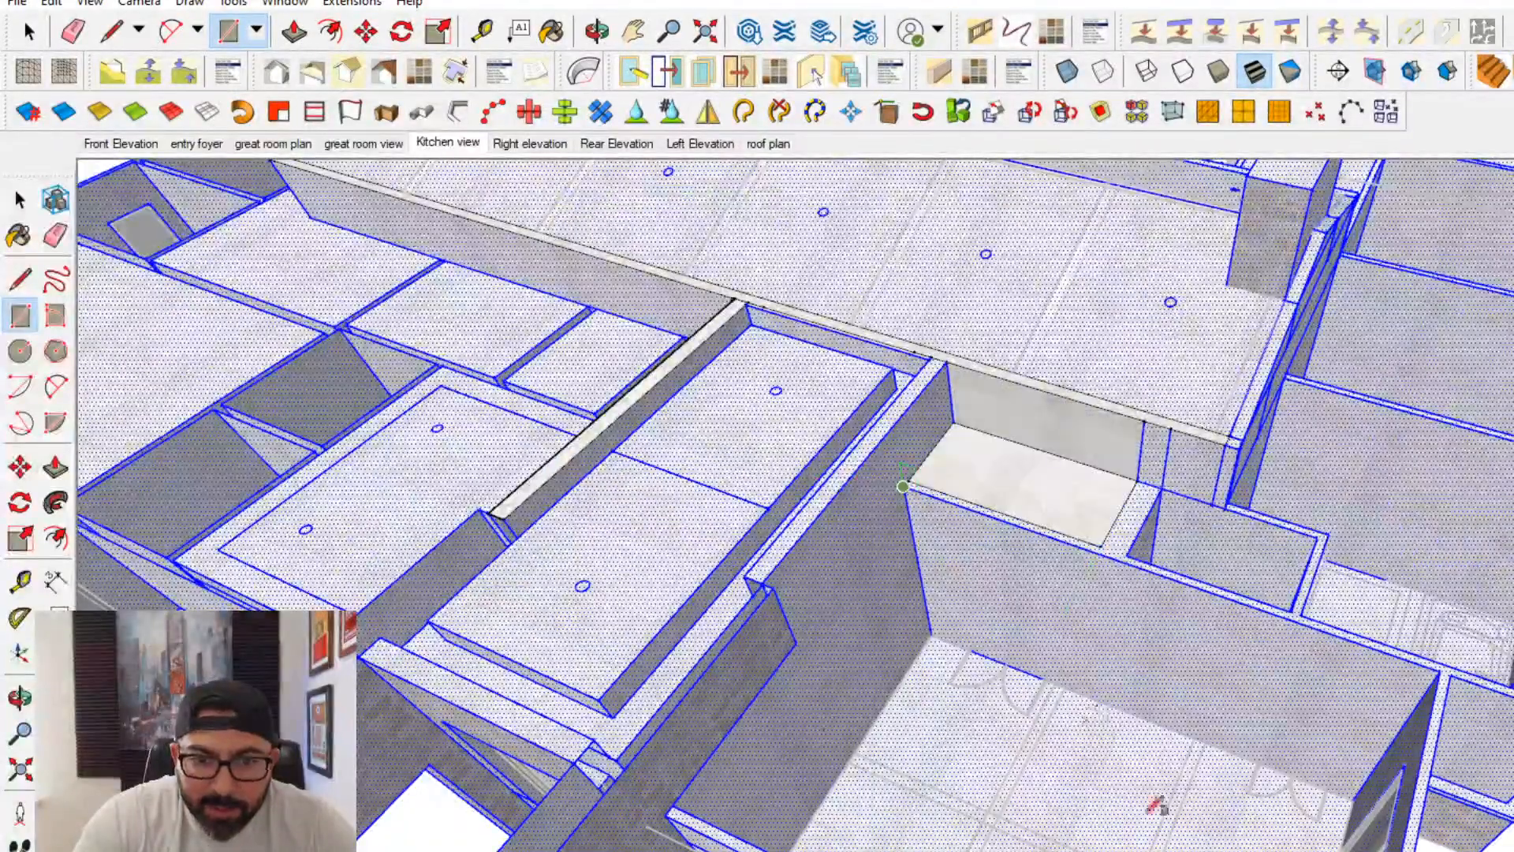
- Cover the open rooms beside the great room's fireplace end with flat rectangular faces at wall-top height
scroll(1157, 805, down, 1)
shift+middle_drag(1157, 805, 820, 662)
click(809, 811)
shift+middle_drag(897, 631, 1108, 847)
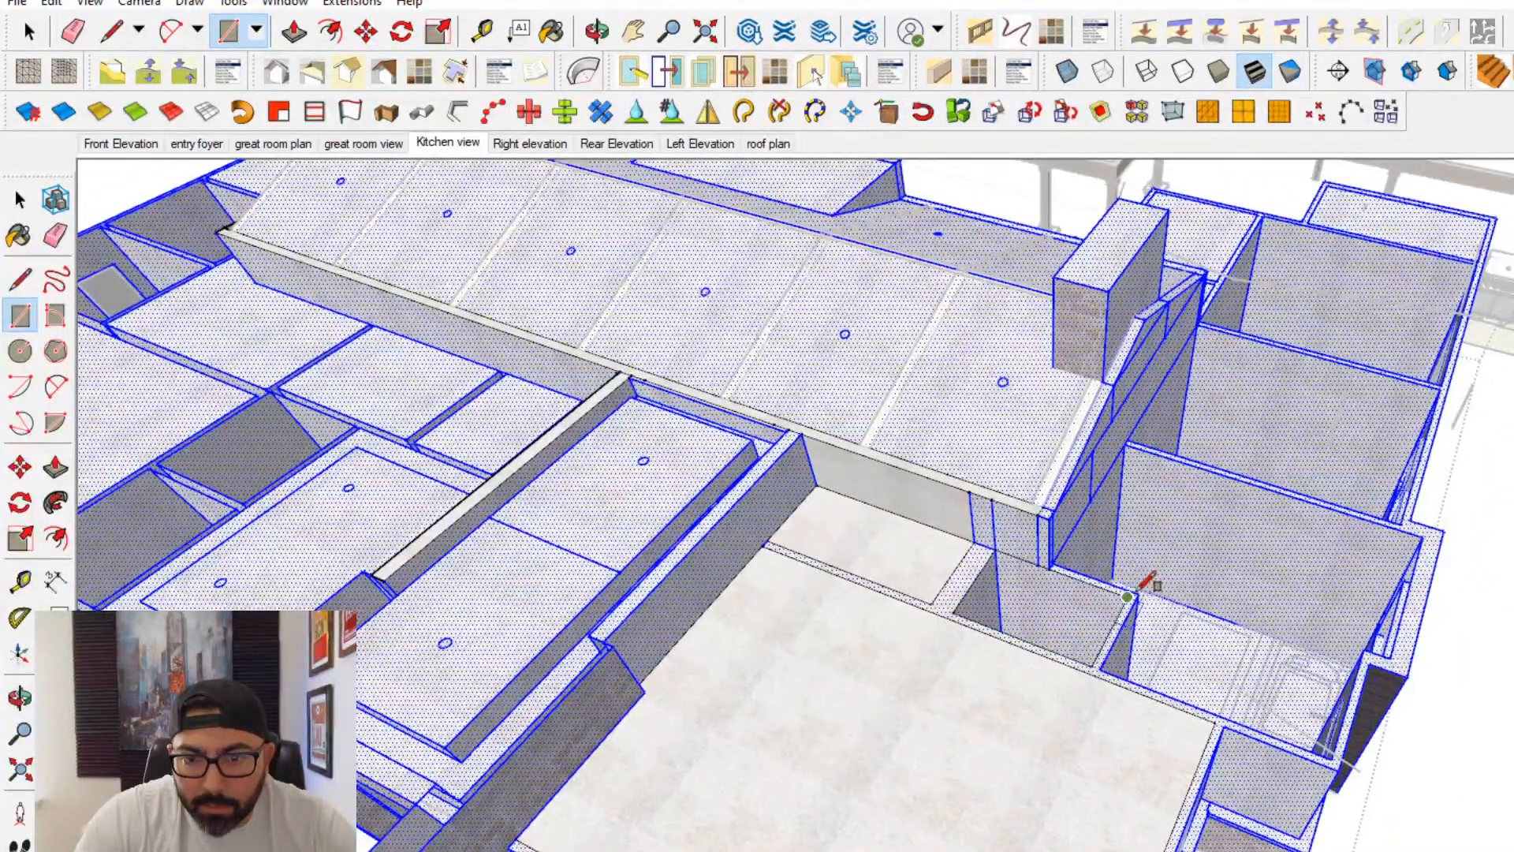
scroll(1136, 591, up, 1)
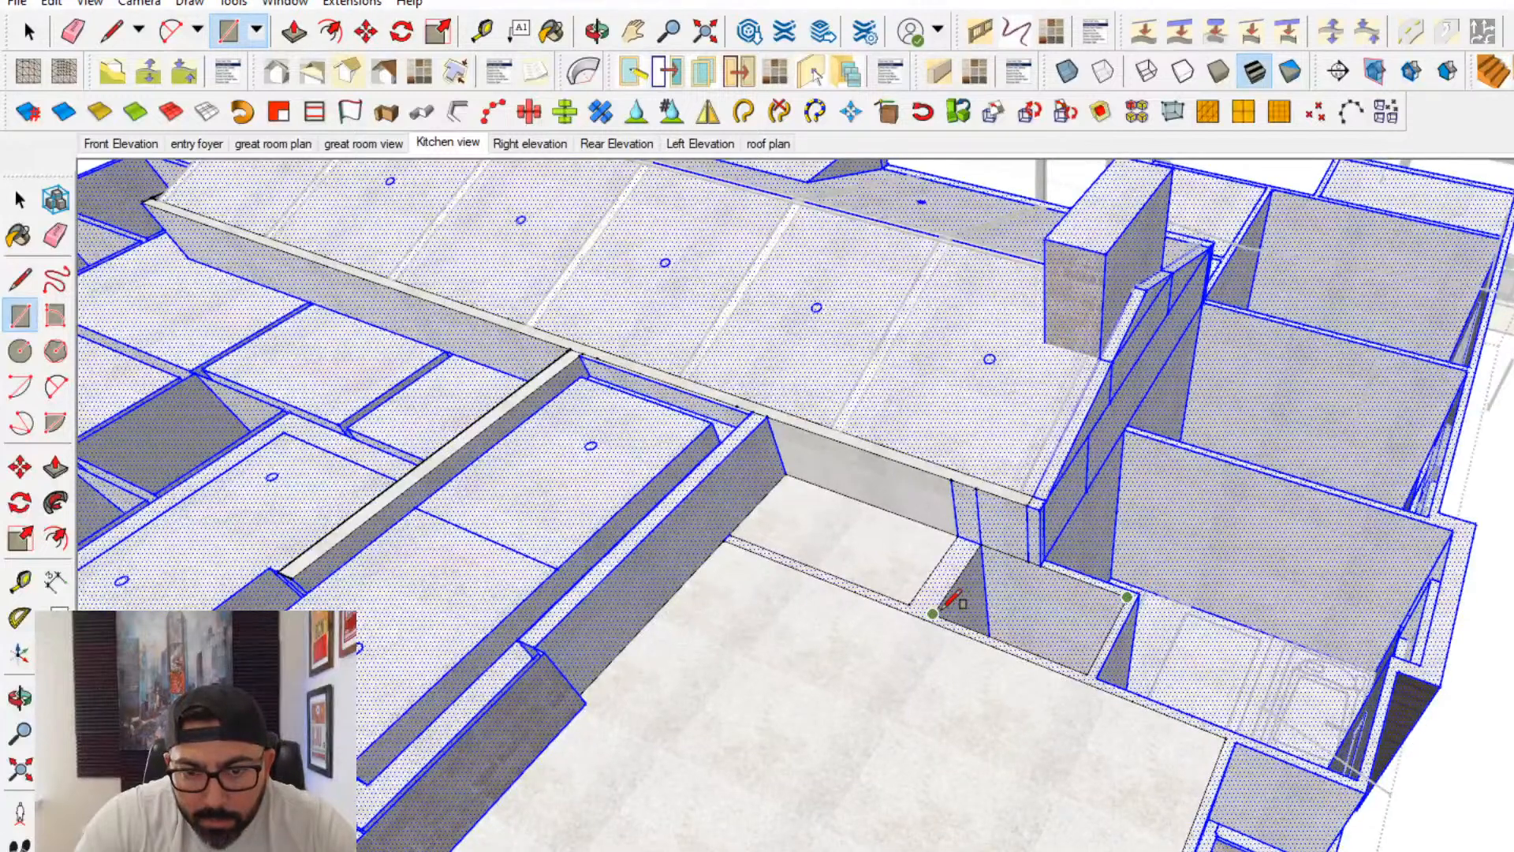
scroll(1103, 591, up, 2)
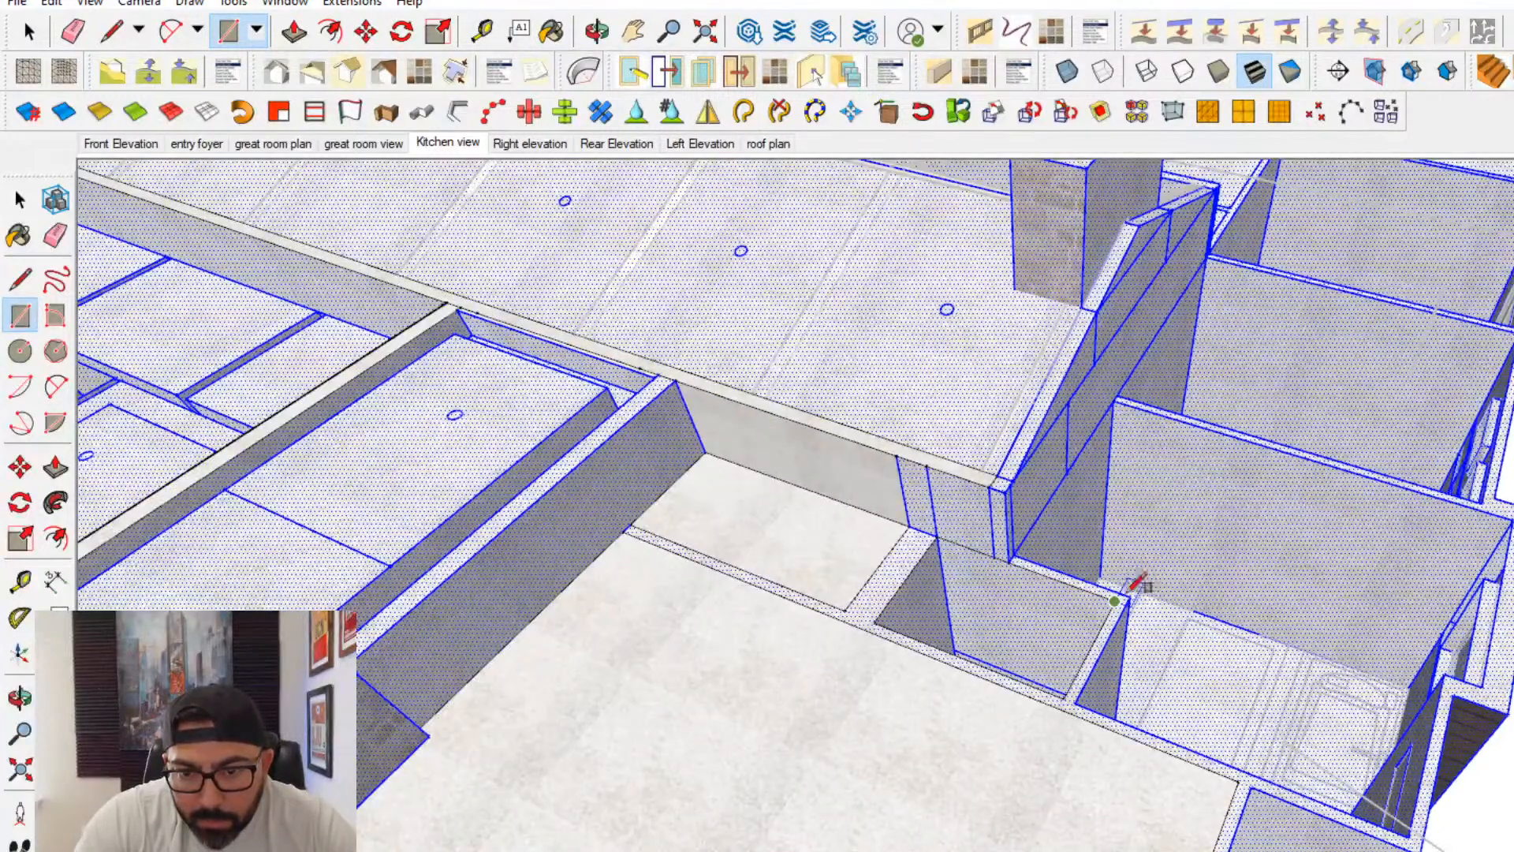
click(1115, 401)
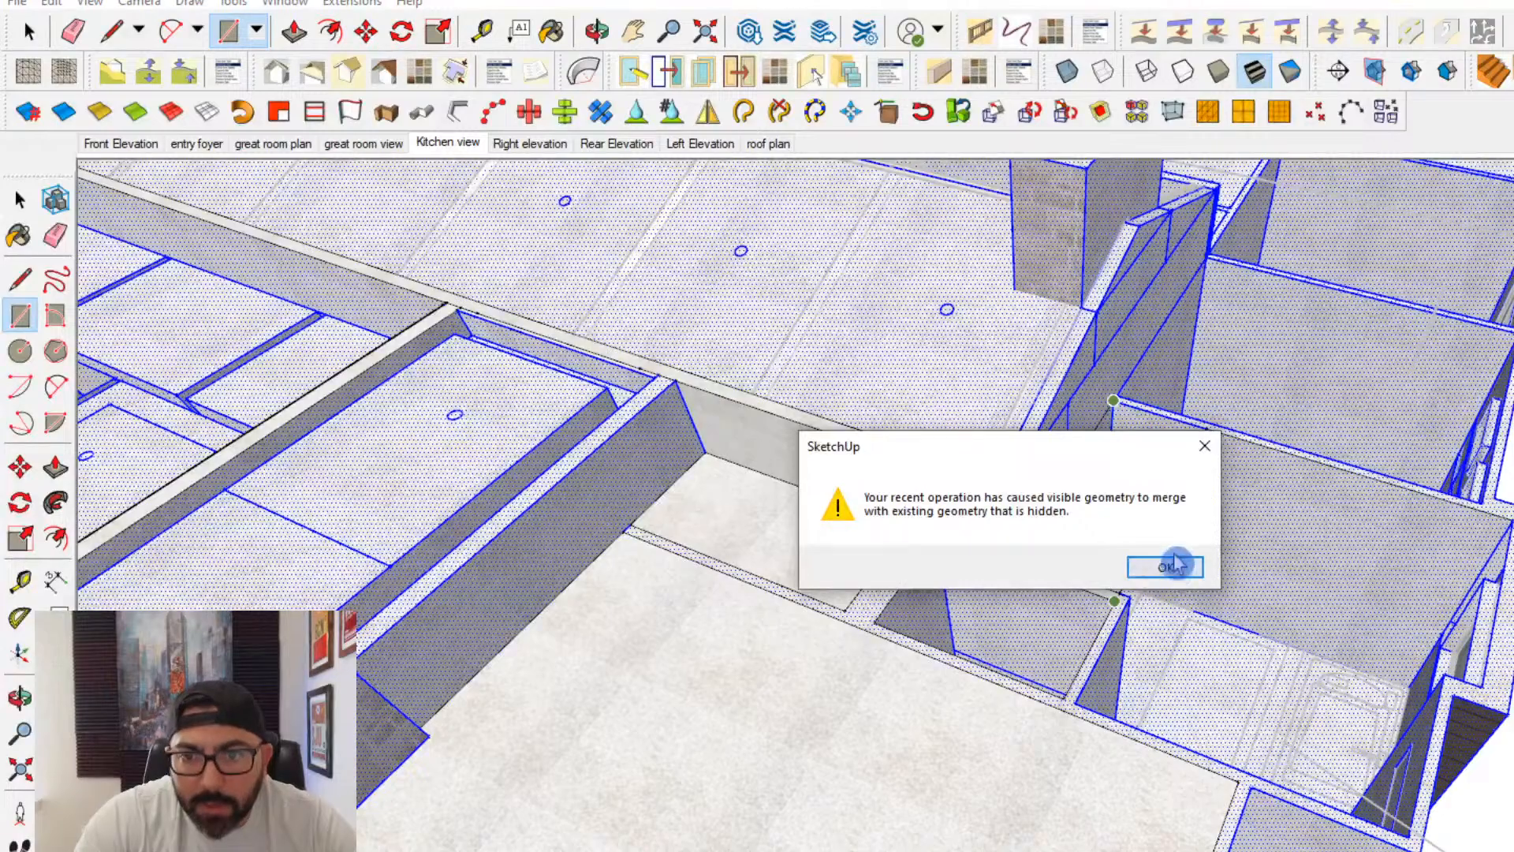
click(1166, 564)
scroll(708, 575, down, 3)
shift+middle_drag(487, 507, 706, 588)
- Push/Pull the top of the great room's patio-side wall upward in stages, starting from the section next to the dormer
click(21, 202)
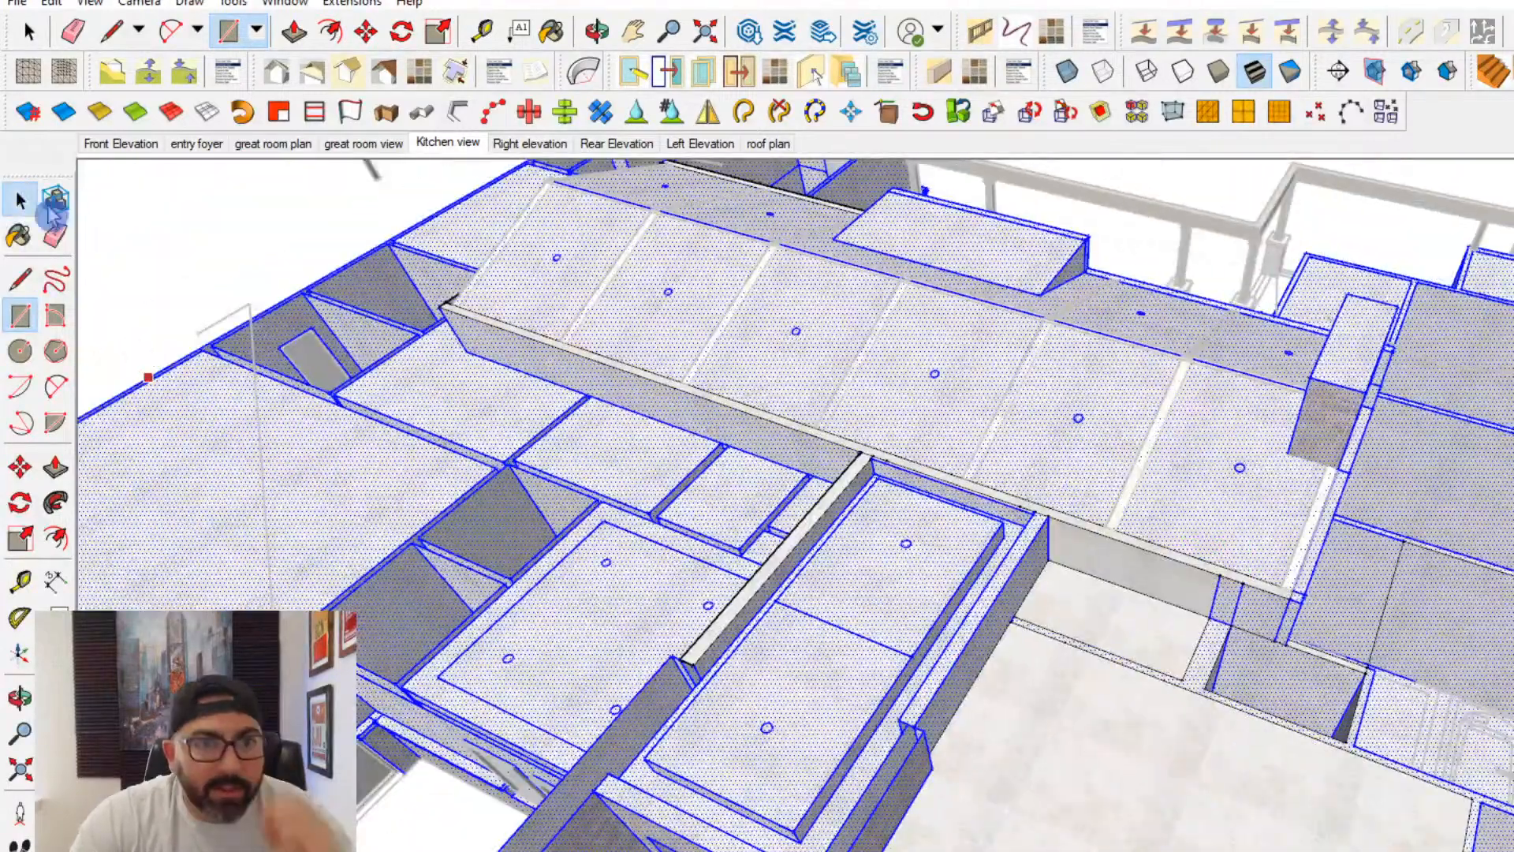
mouse_move(1072, 592)
middle_down()
mouse_move(933, 641)
mouse_move(1366, 664)
middle_up()
click(56, 468)
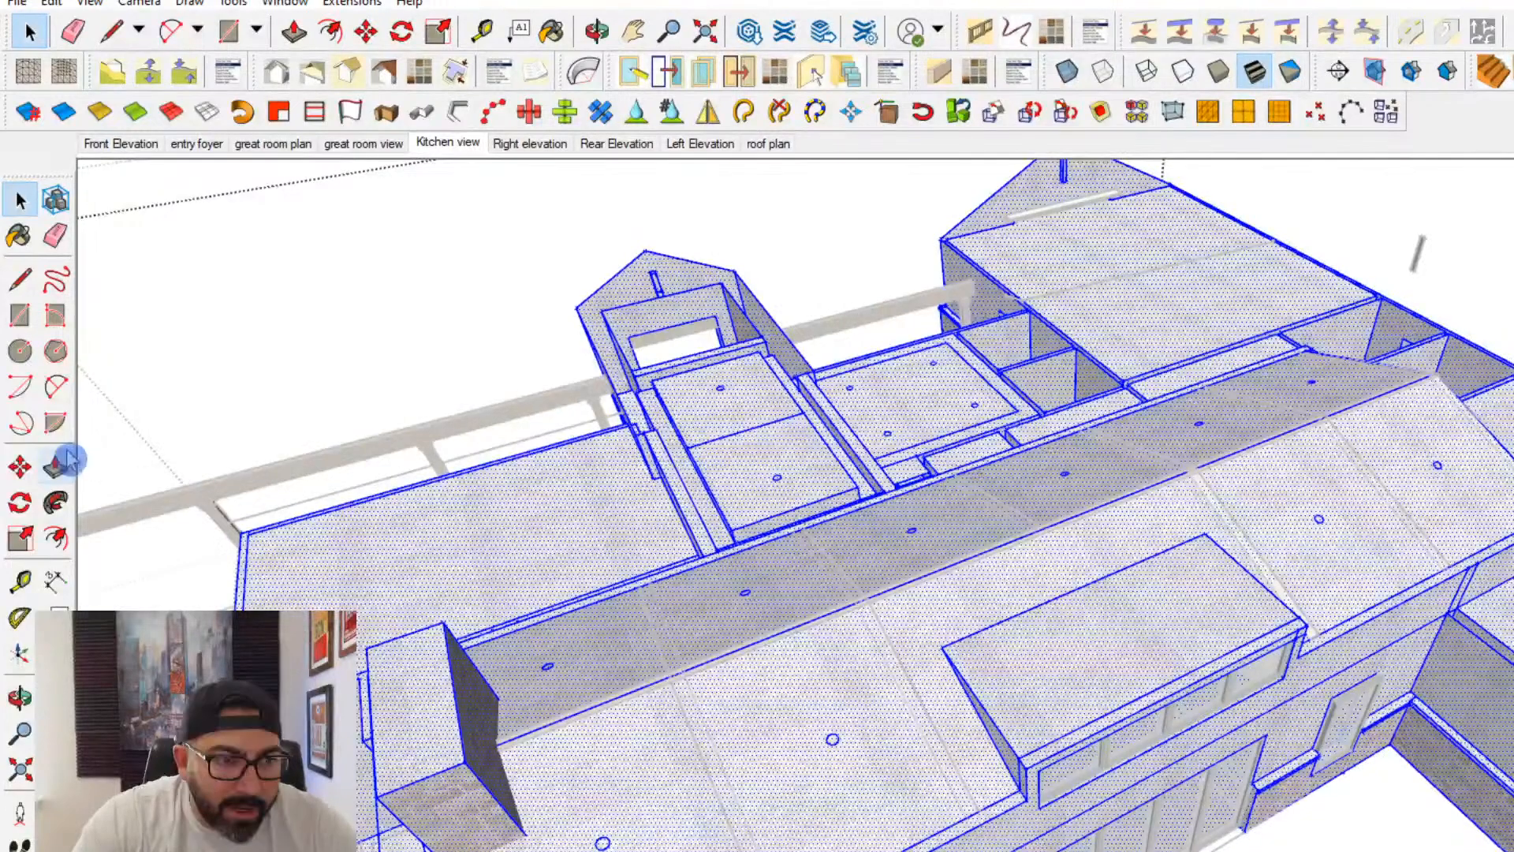
middle_drag(551, 749, 757, 697)
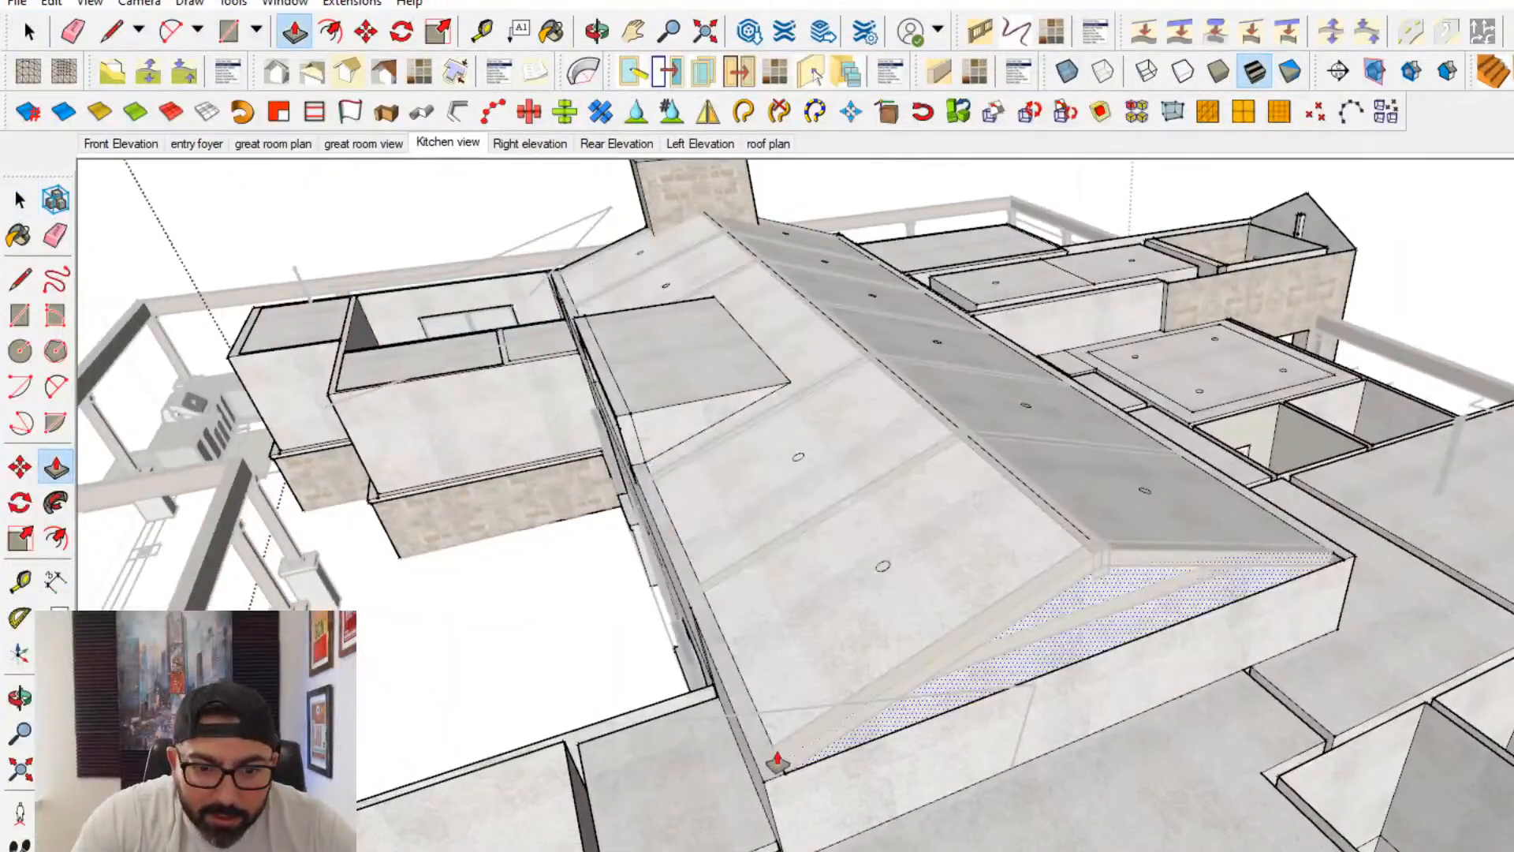
click(755, 694)
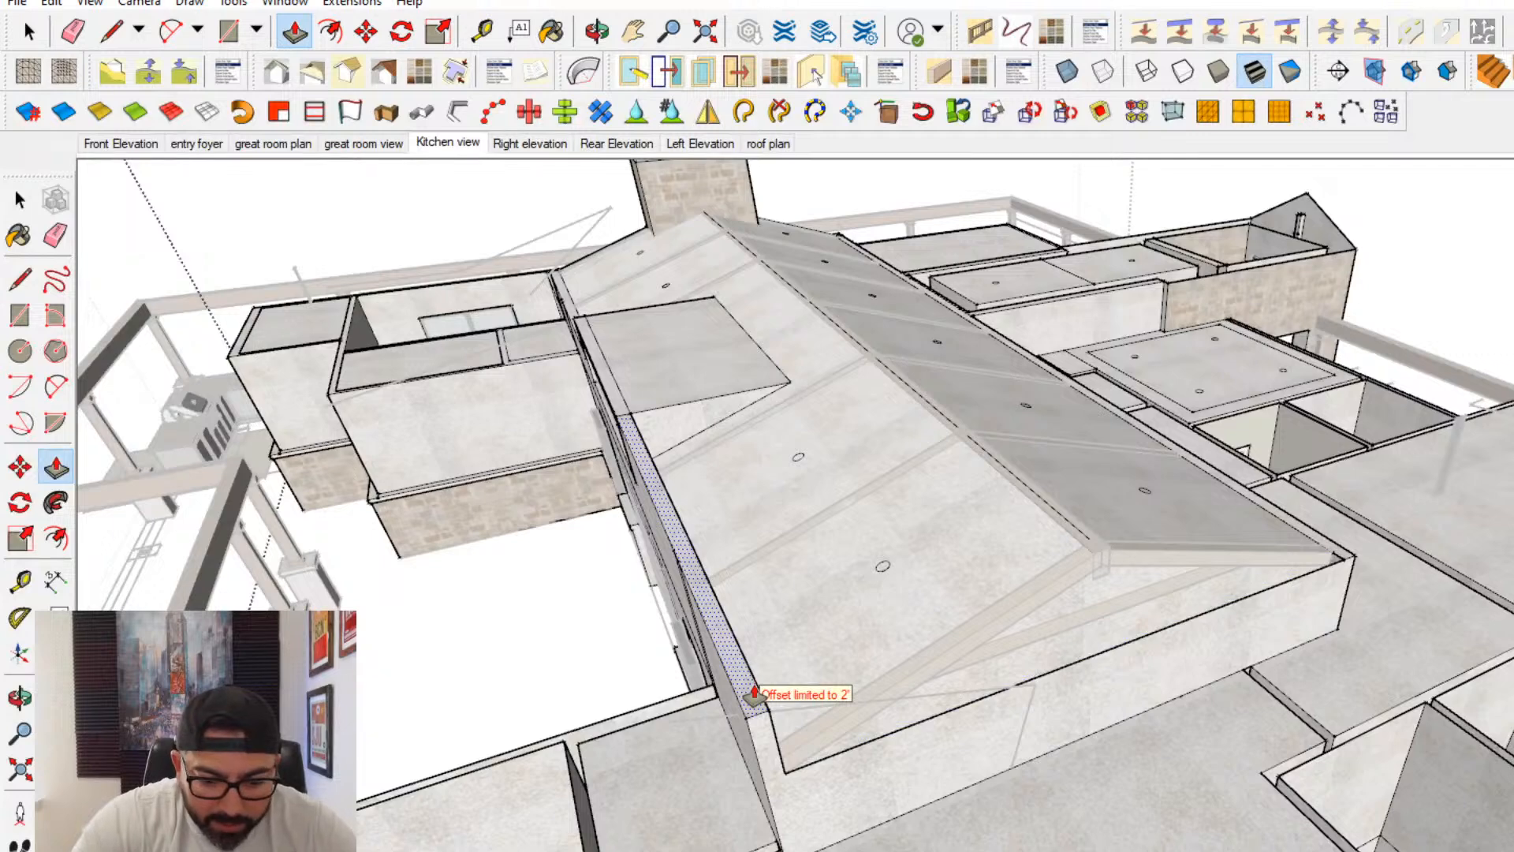
click(754, 694)
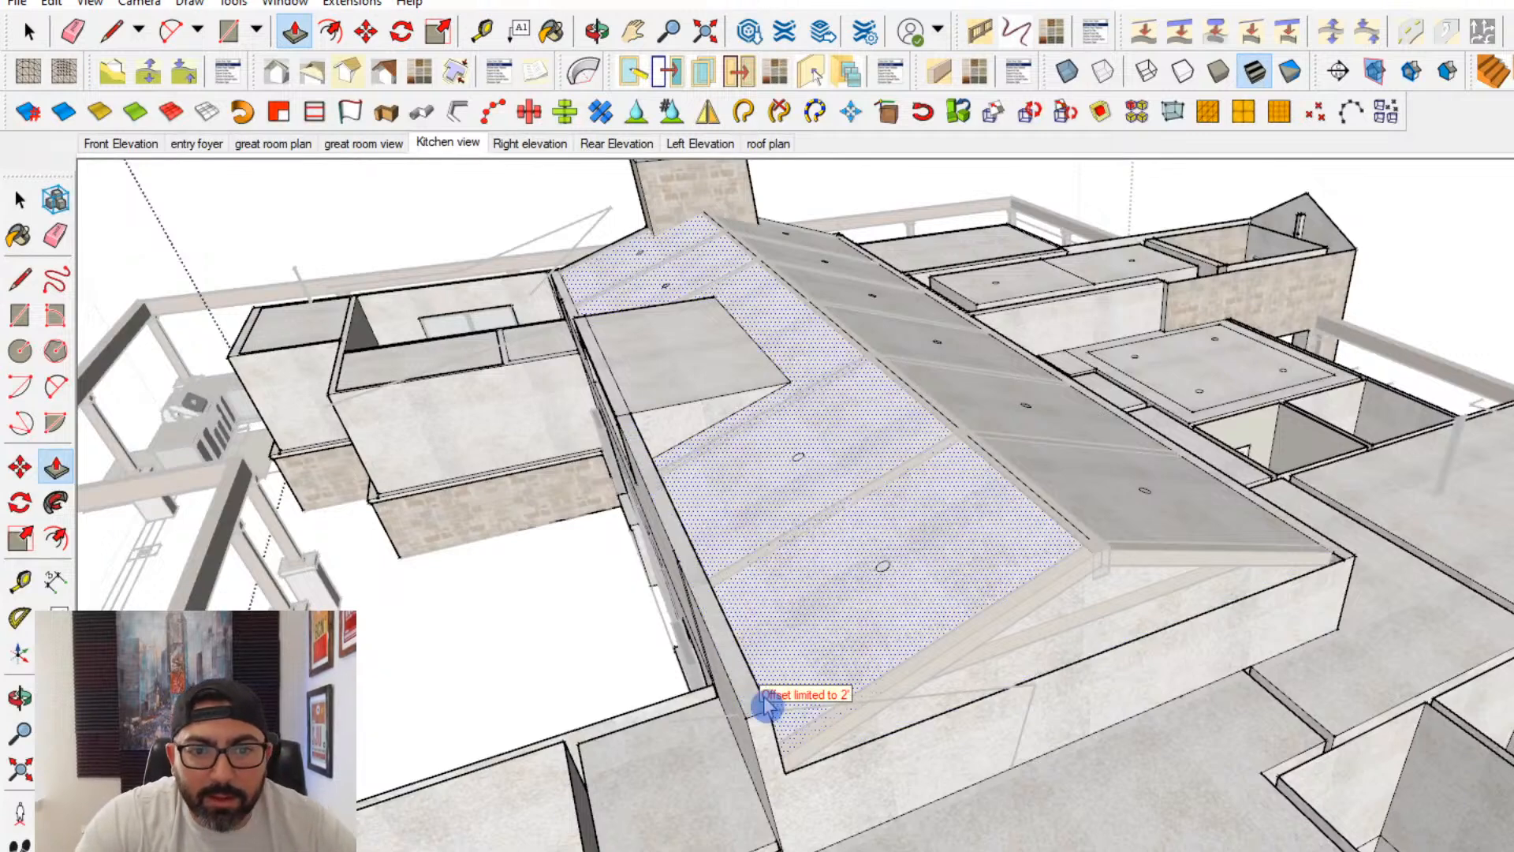
click(735, 643)
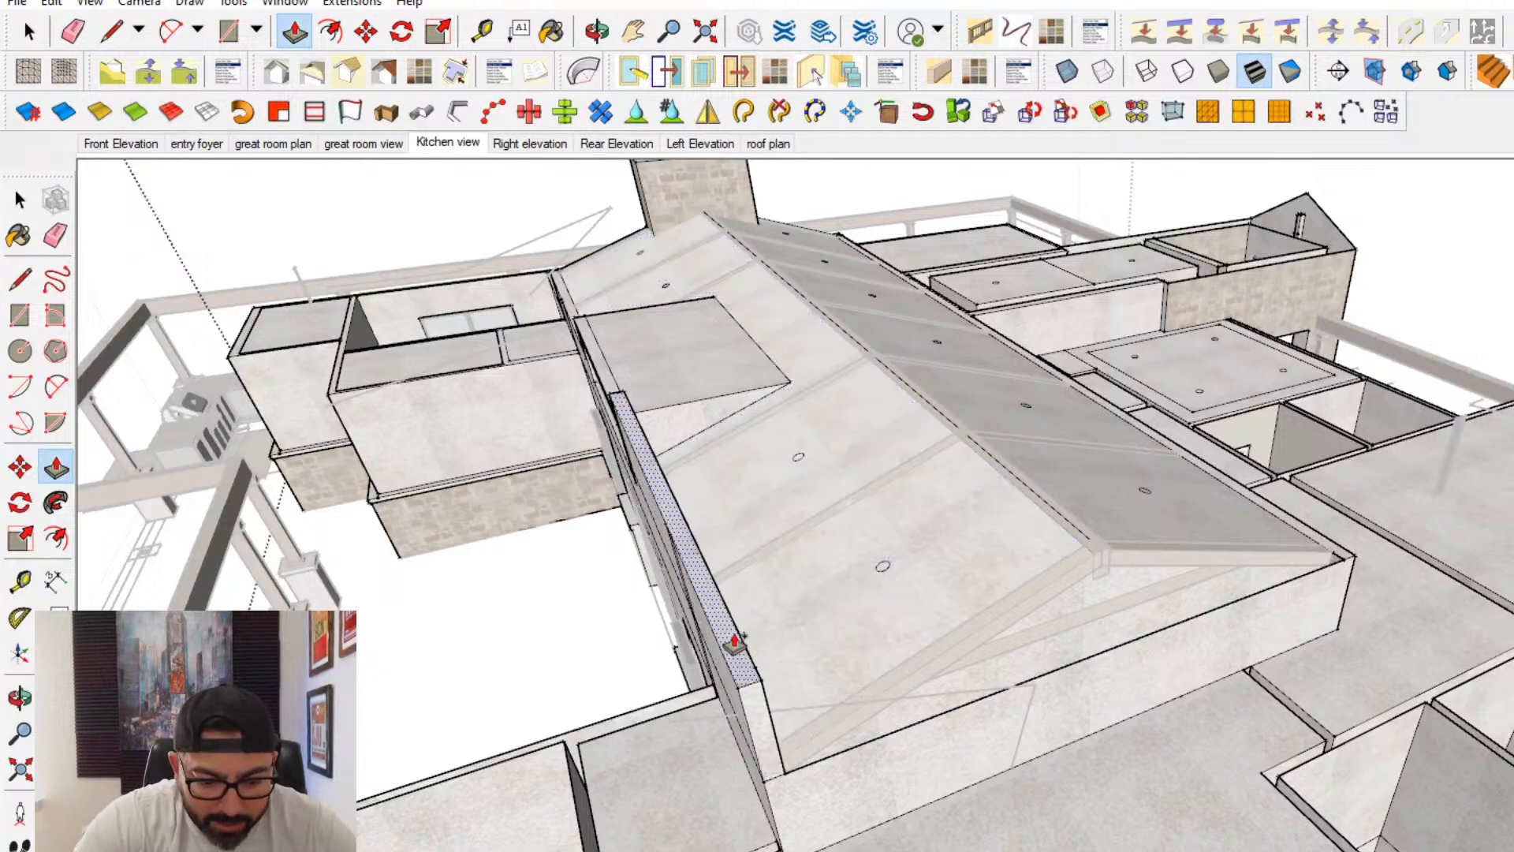
click(735, 642)
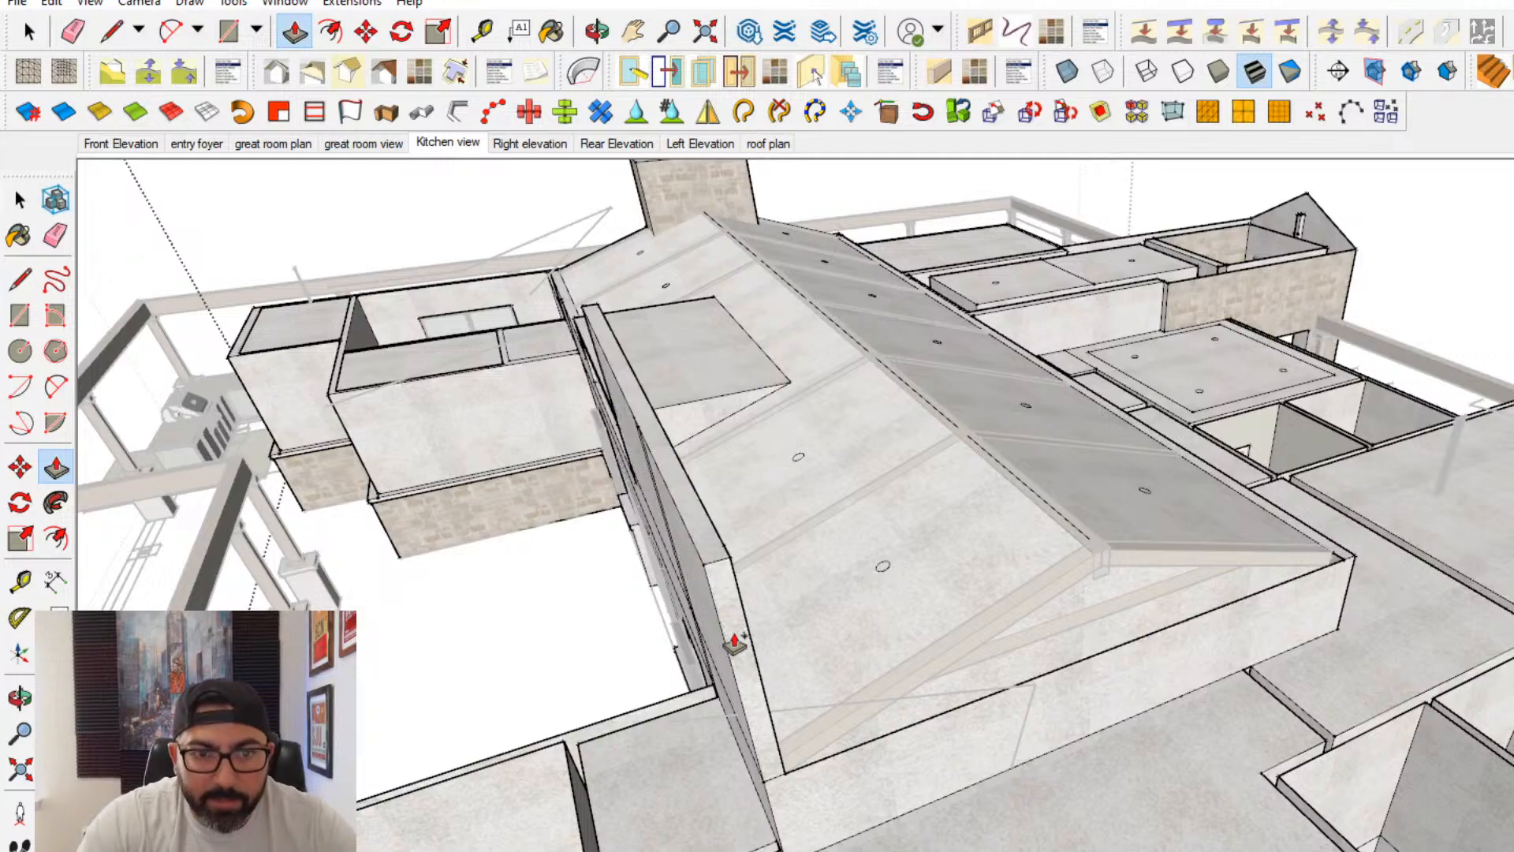
- Raise the opposite long wall and the patio-side section beyond the dormer to the height of the first raised wall
click(1337, 556)
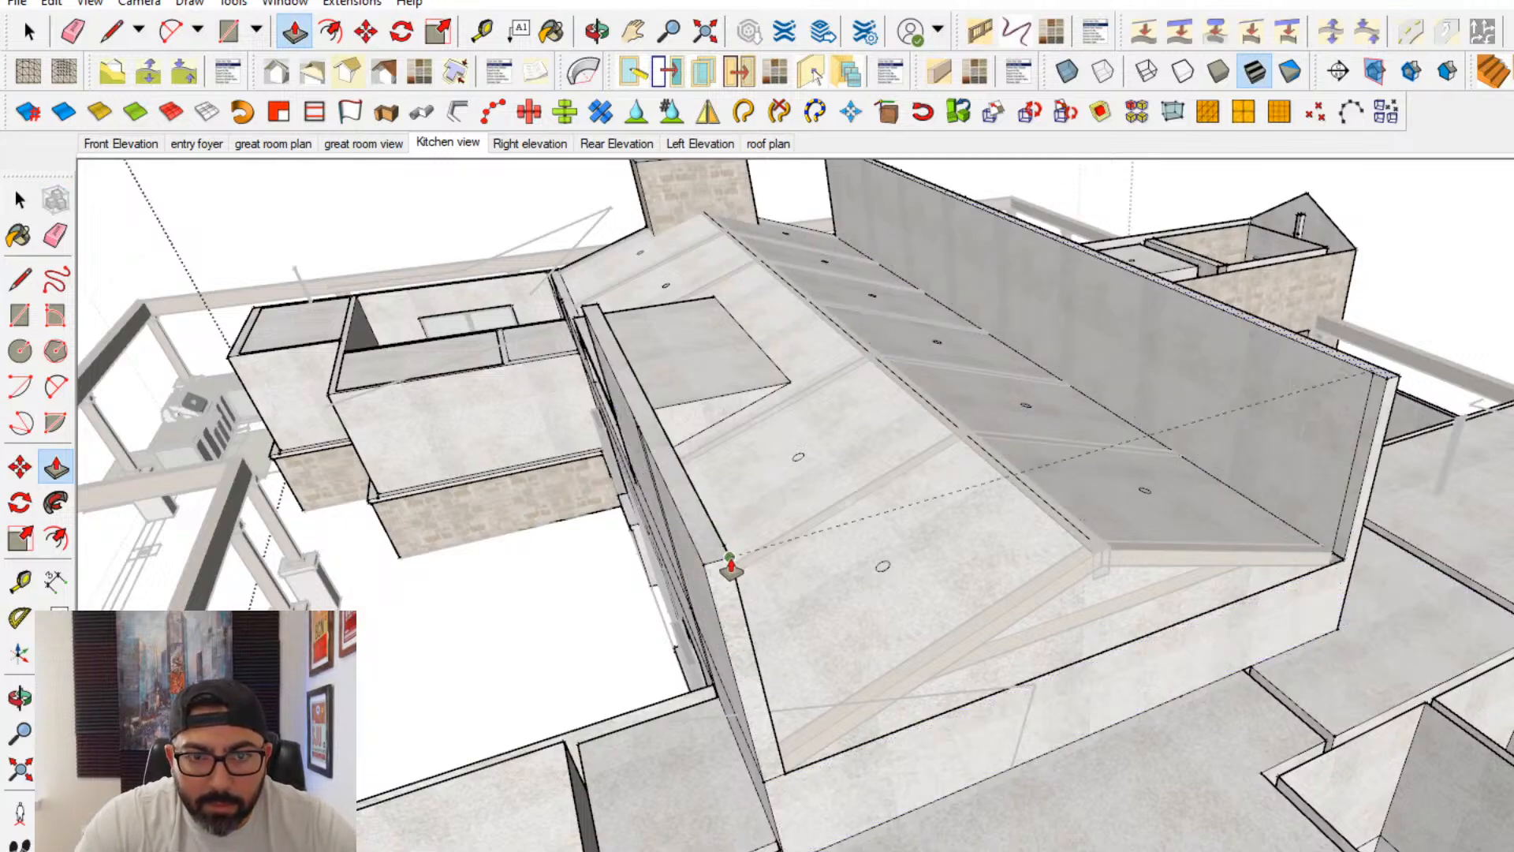
click(730, 567)
middle_drag(730, 566, 1030, 699)
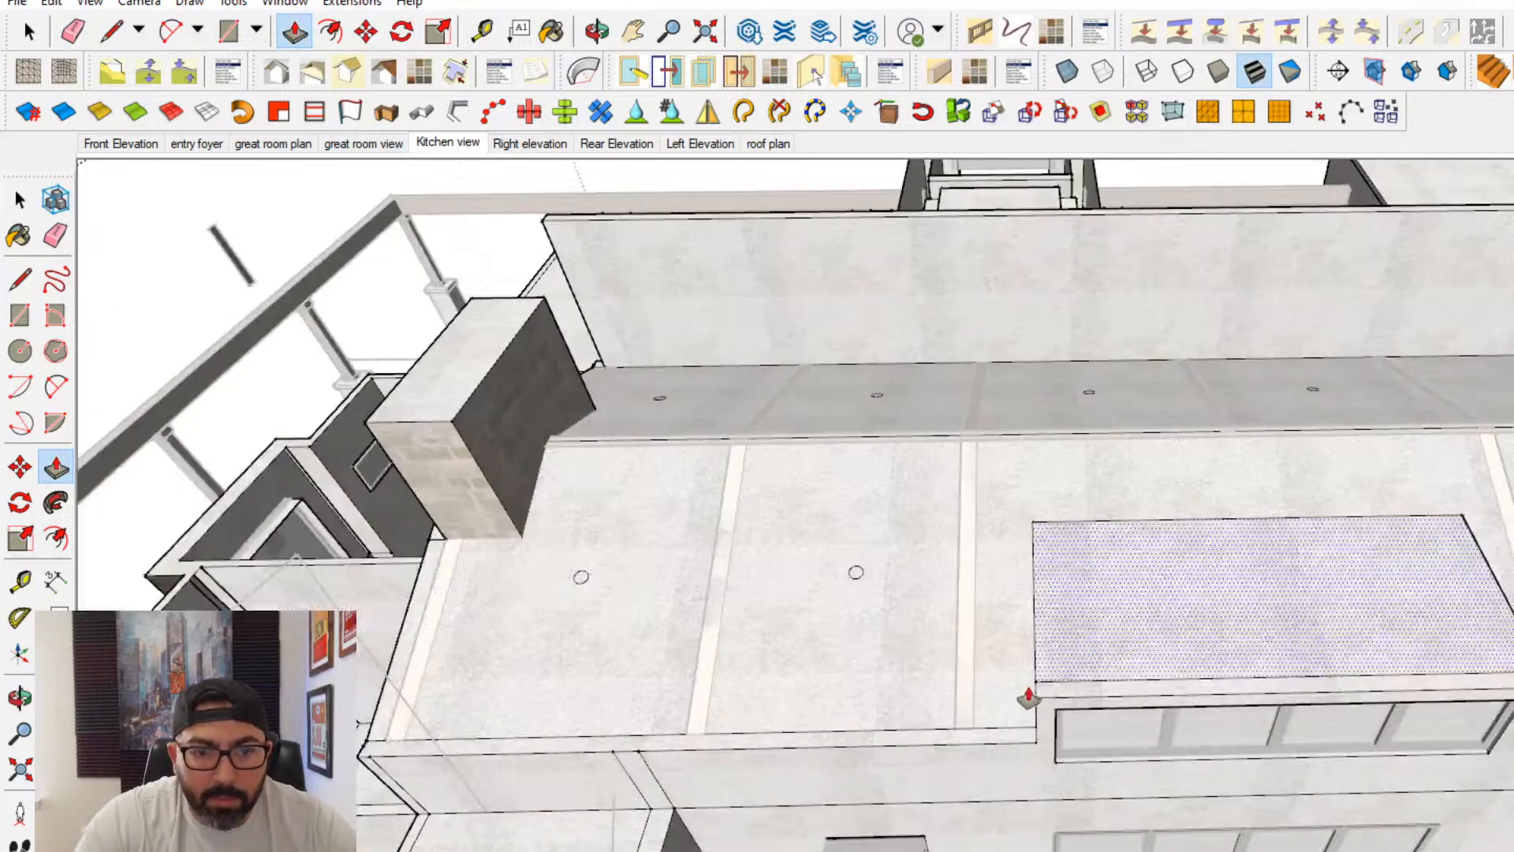
click(1010, 740)
click(1512, 615)
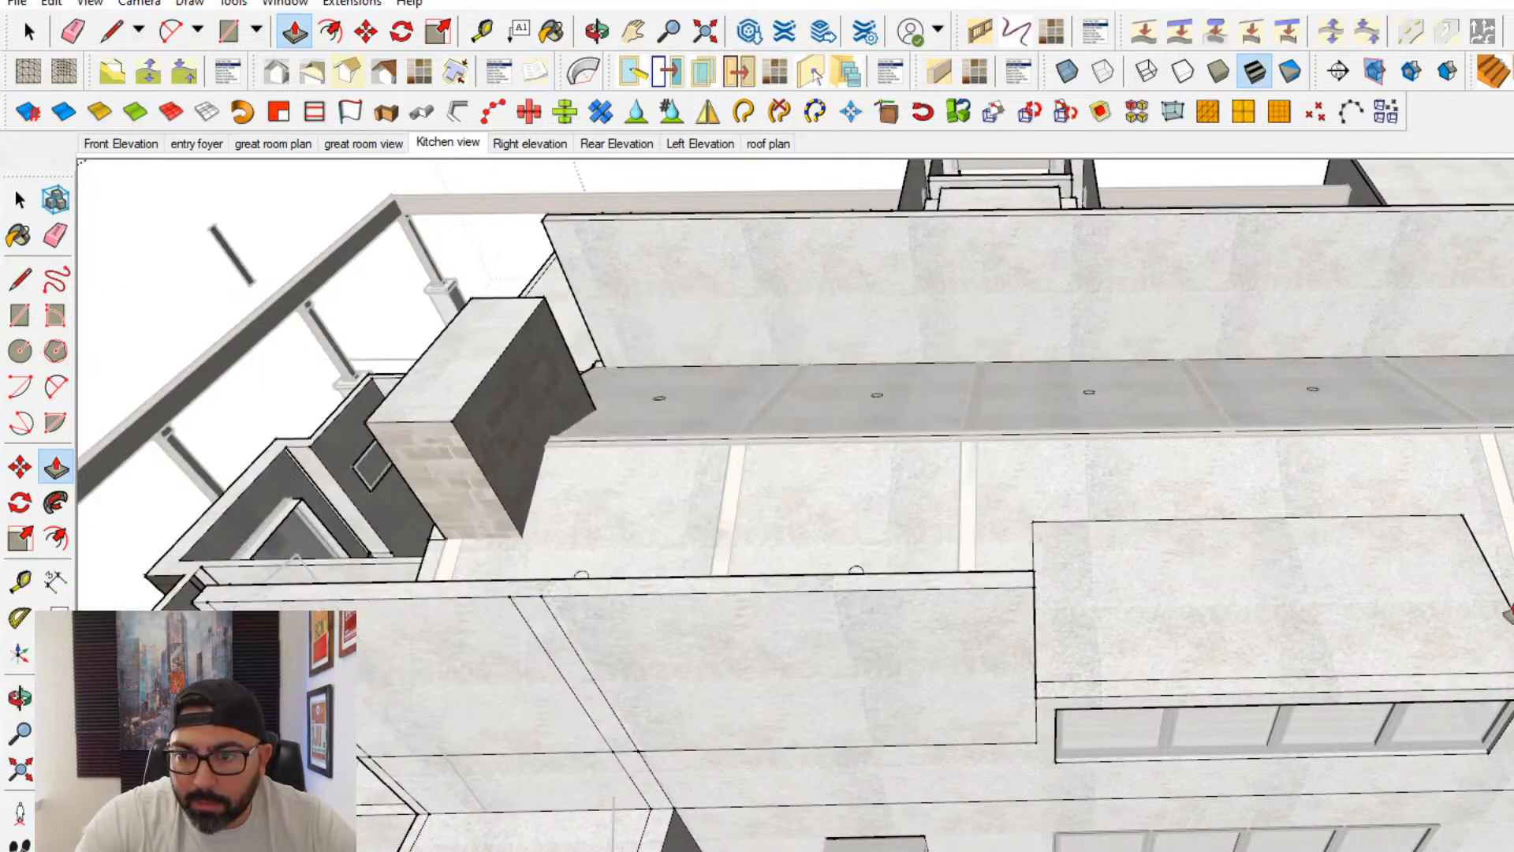
- Push/Pull the fireplace gable end's wall top up level with the raised side walls
middle_drag(899, 591, 1120, 481)
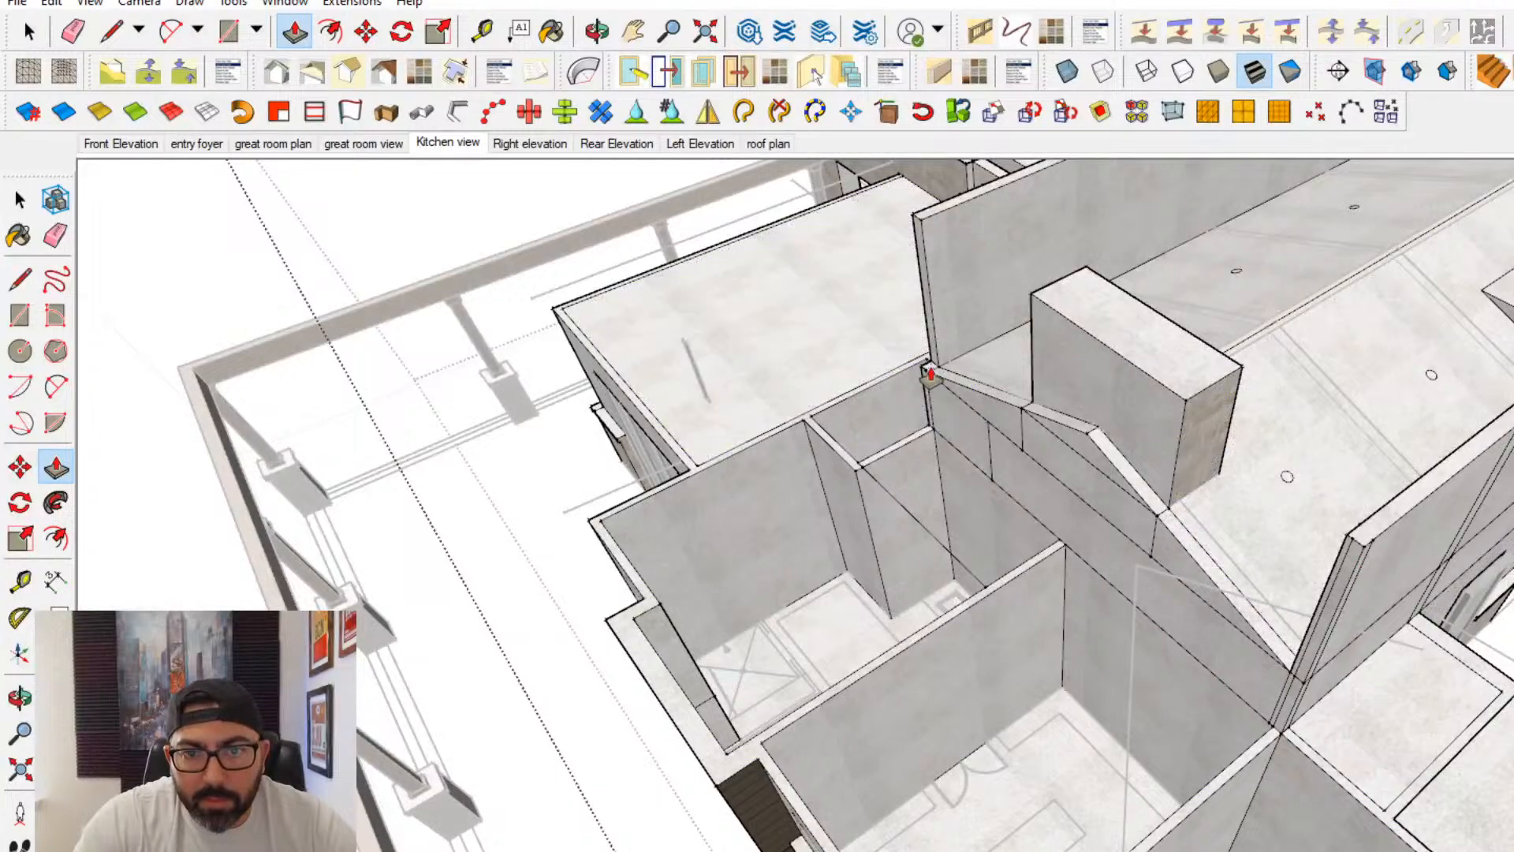
click(919, 243)
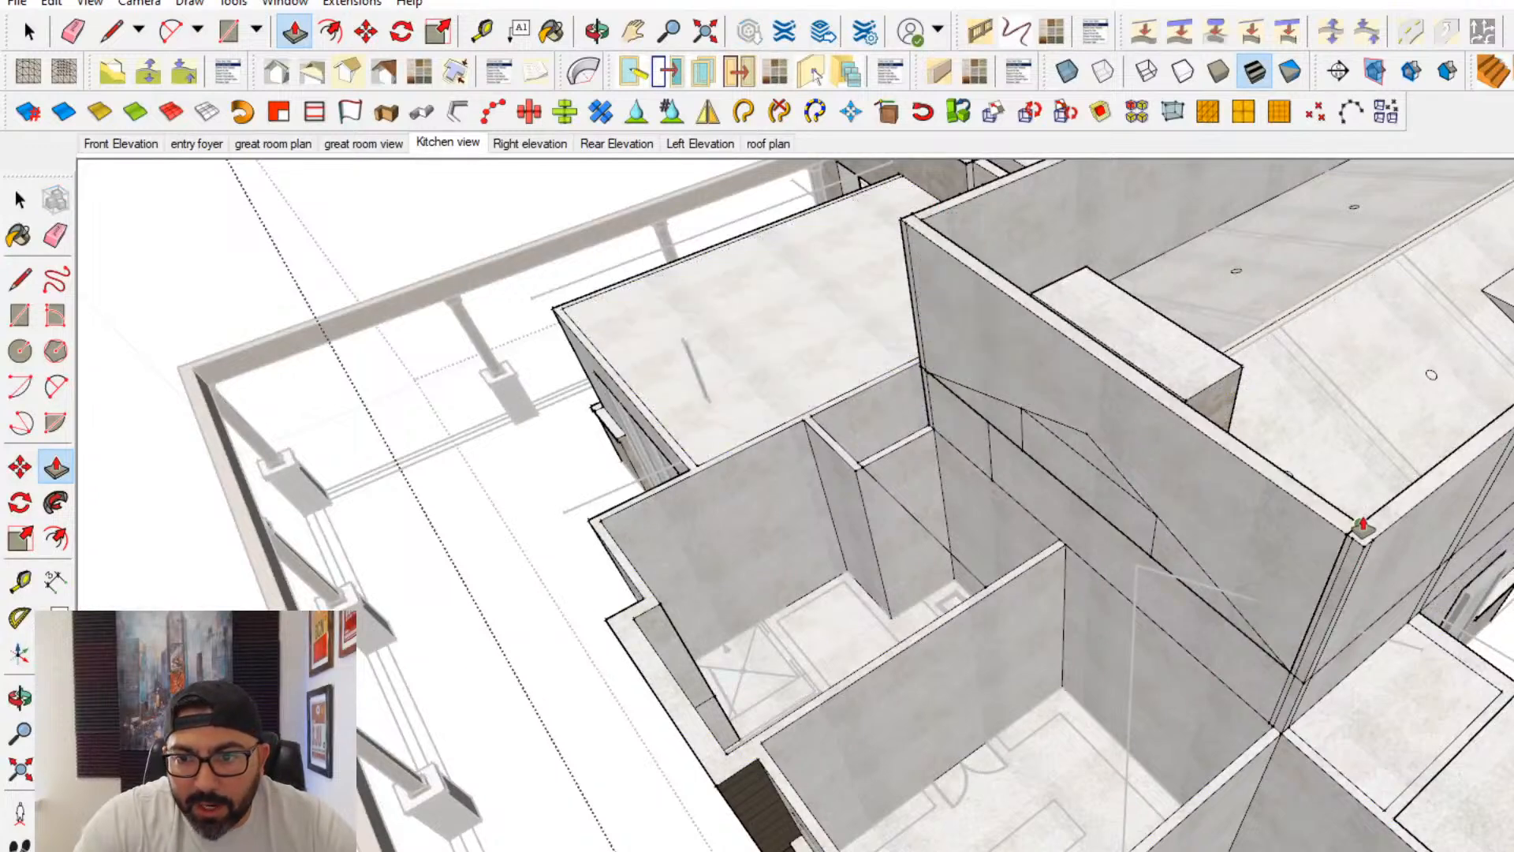
click(1359, 523)
- Cover the great room with a flat rectangle on the raised walls and build up the kitchen-end wall beneath it
middle_drag(1358, 489, 907, 734)
click(22, 280)
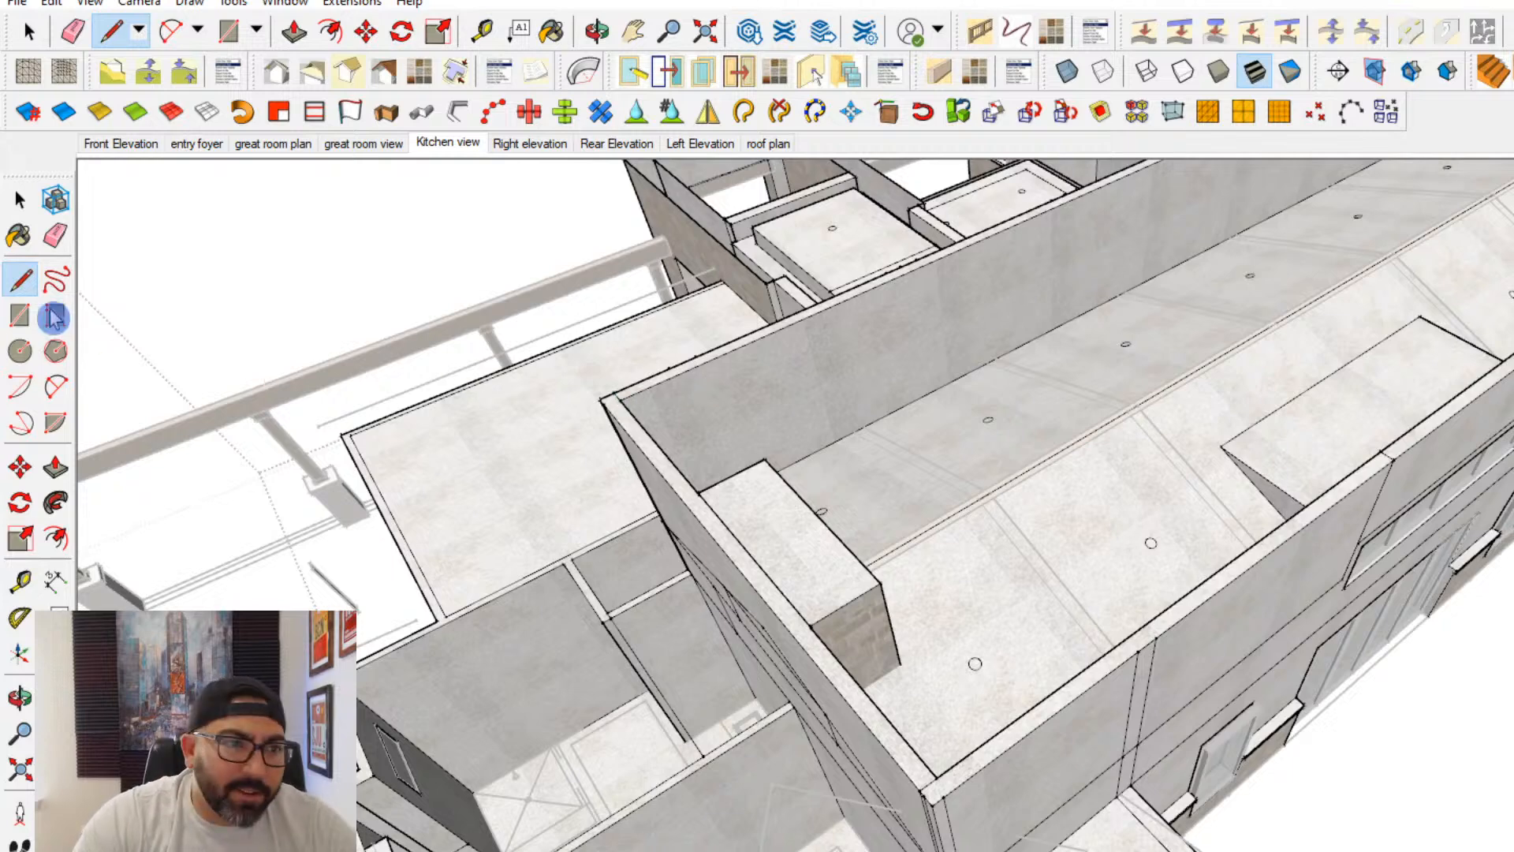
click(20, 315)
scroll(738, 400, down, 5)
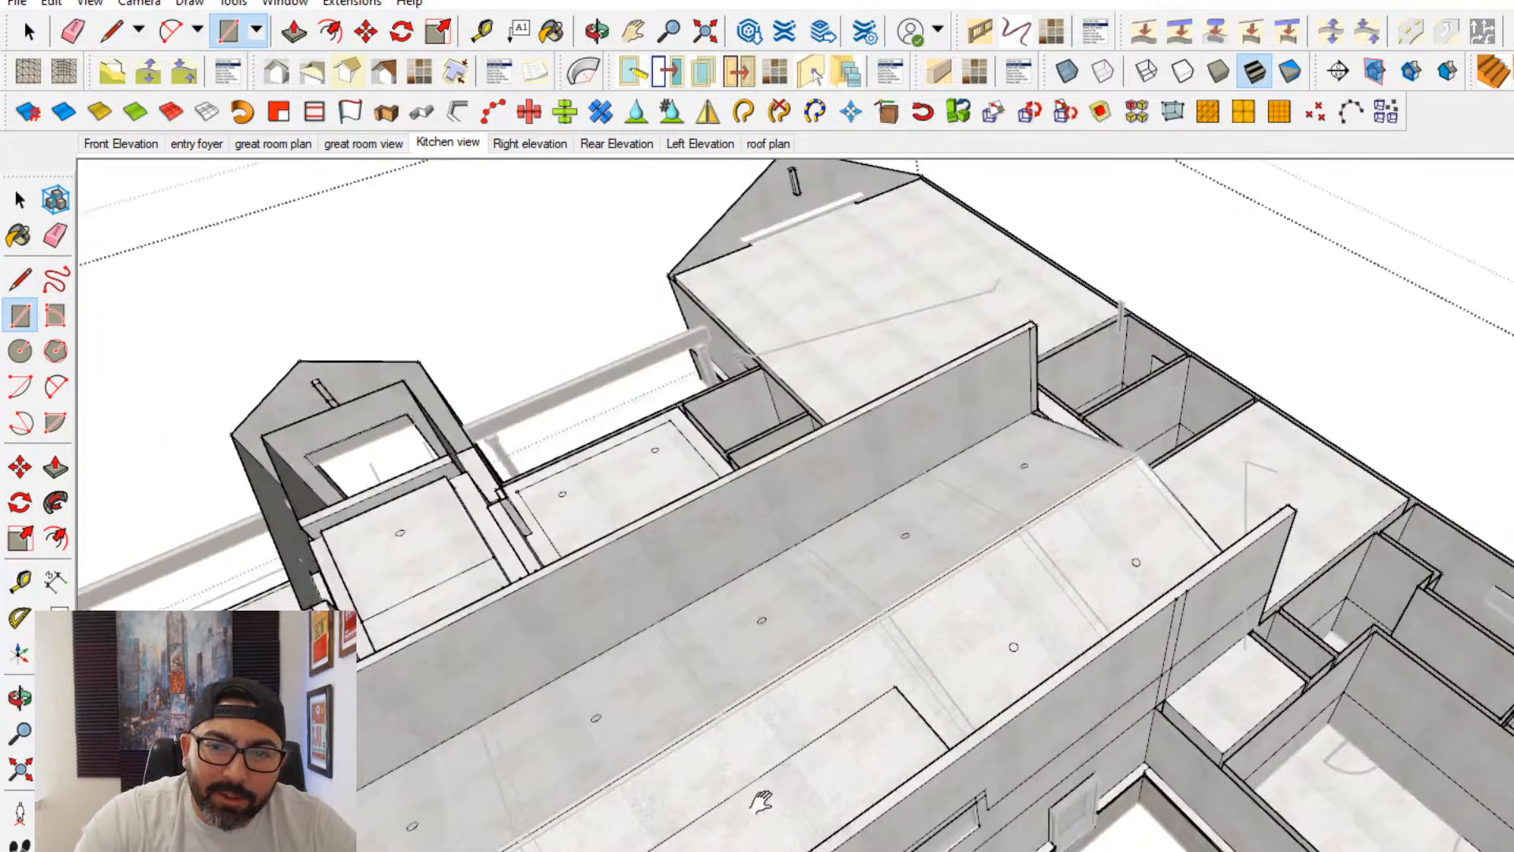
middle_drag(1299, 495, 1198, 630)
click(60, 469)
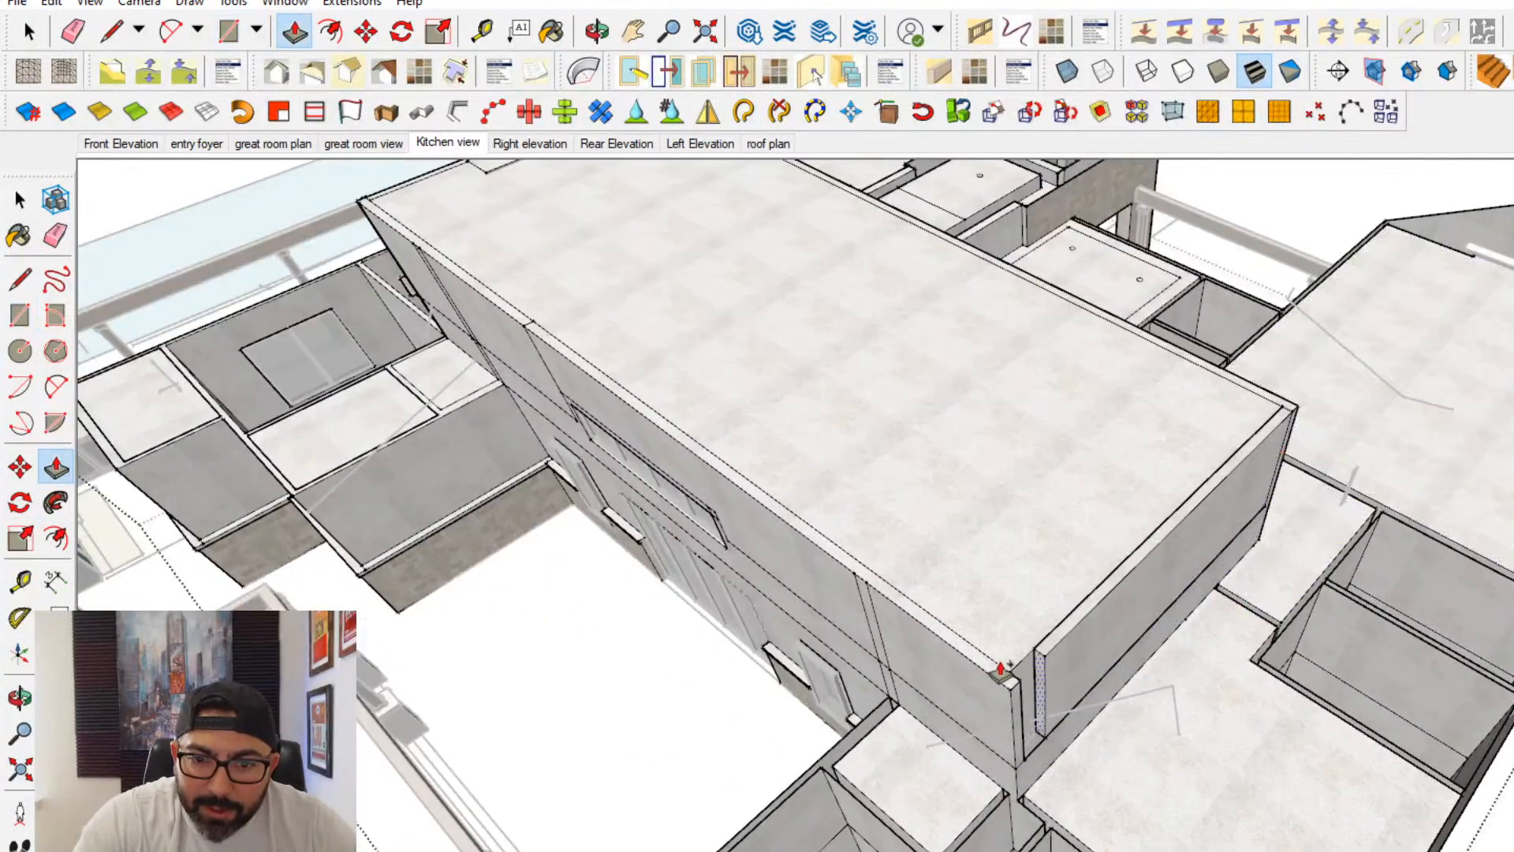
- Open the house walls group for editing at the rear patio and select all of its geometry
click(19, 199)
middle_drag(180, 288, 514, 554)
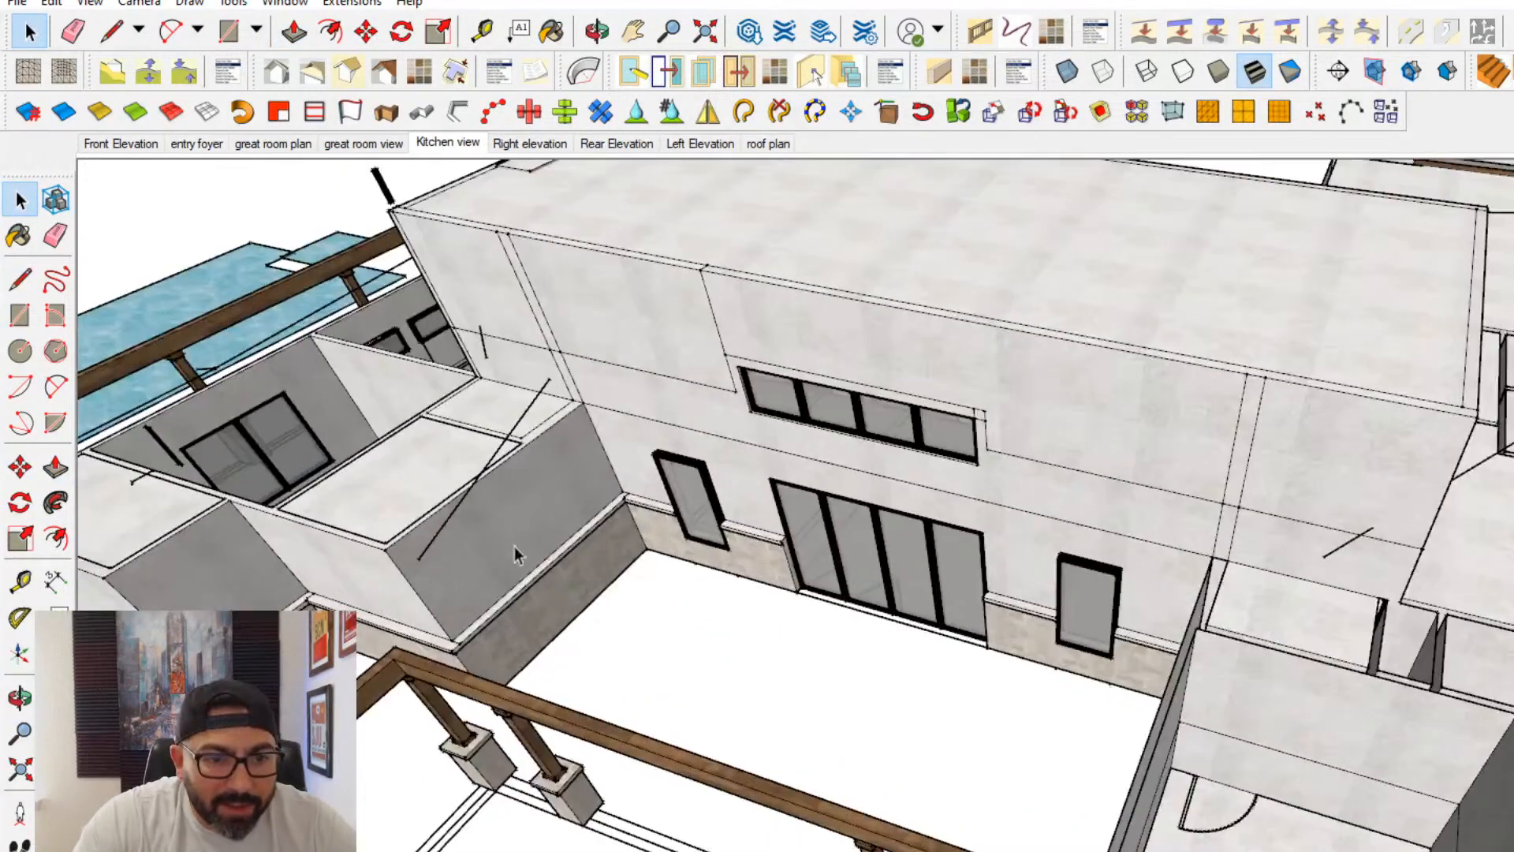
scroll(655, 500, down, 3)
key(ctrl+a)
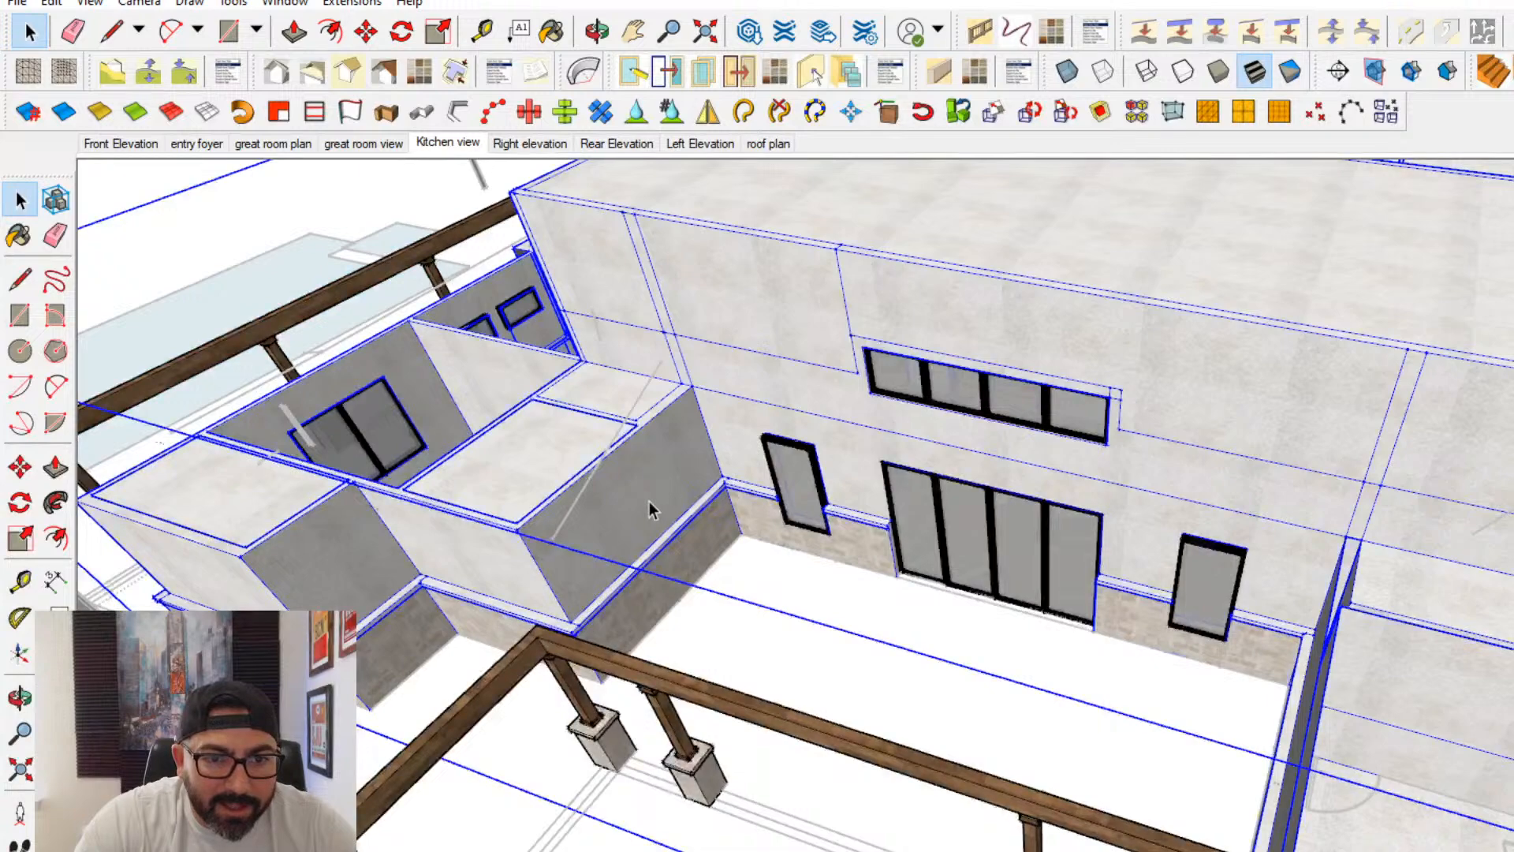
scroll(650, 500, up, 3)
- Try to cover the rear patio with a rectangle from the side wall's upper corner to the patio beam
click(21, 318)
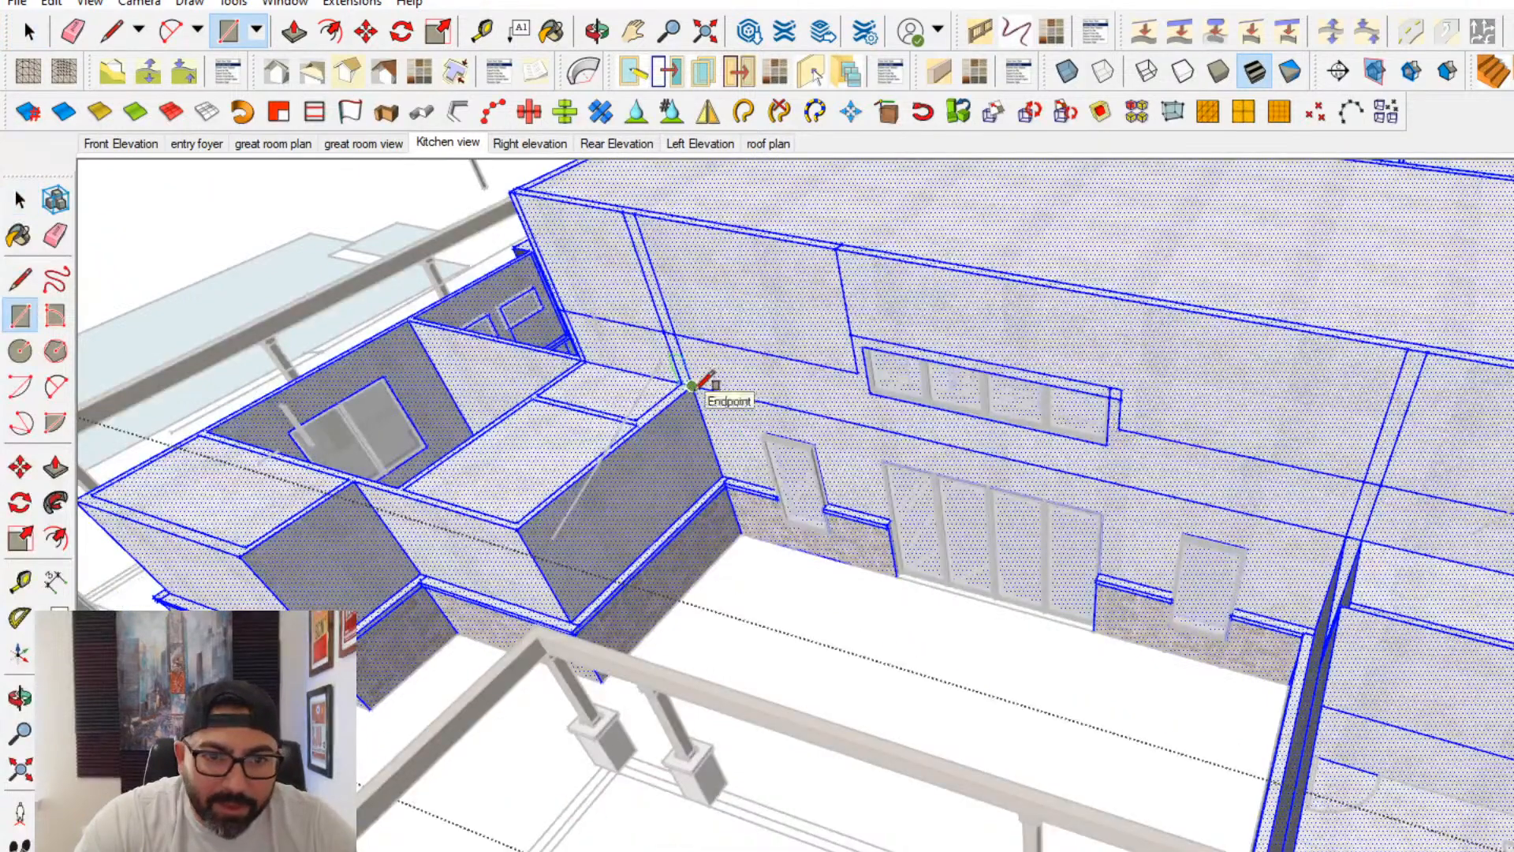
click(691, 385)
middle_drag(984, 627, 1358, 644)
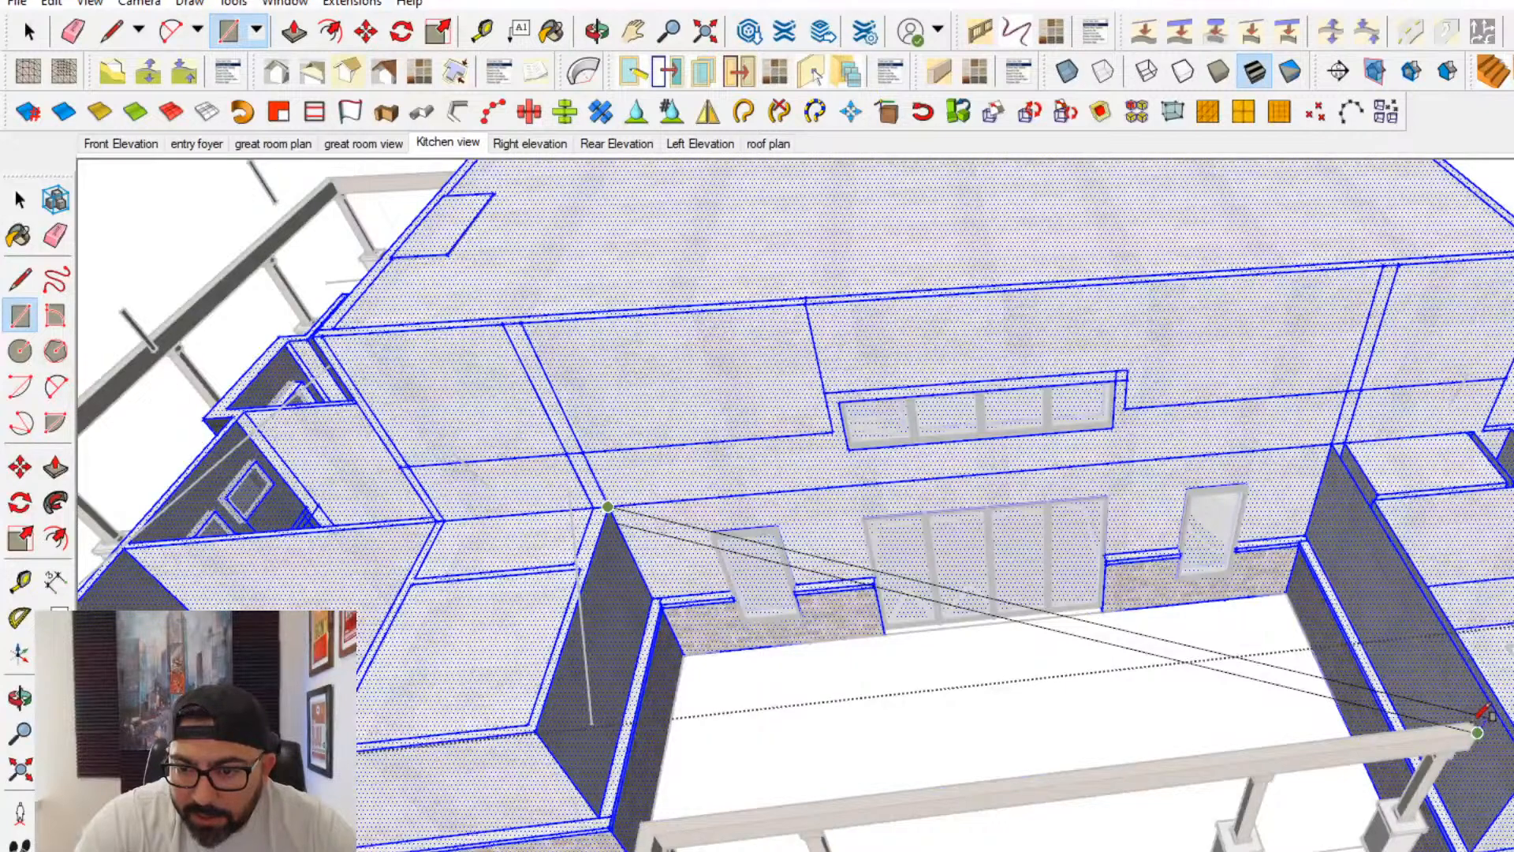
scroll(1471, 720, up, 2)
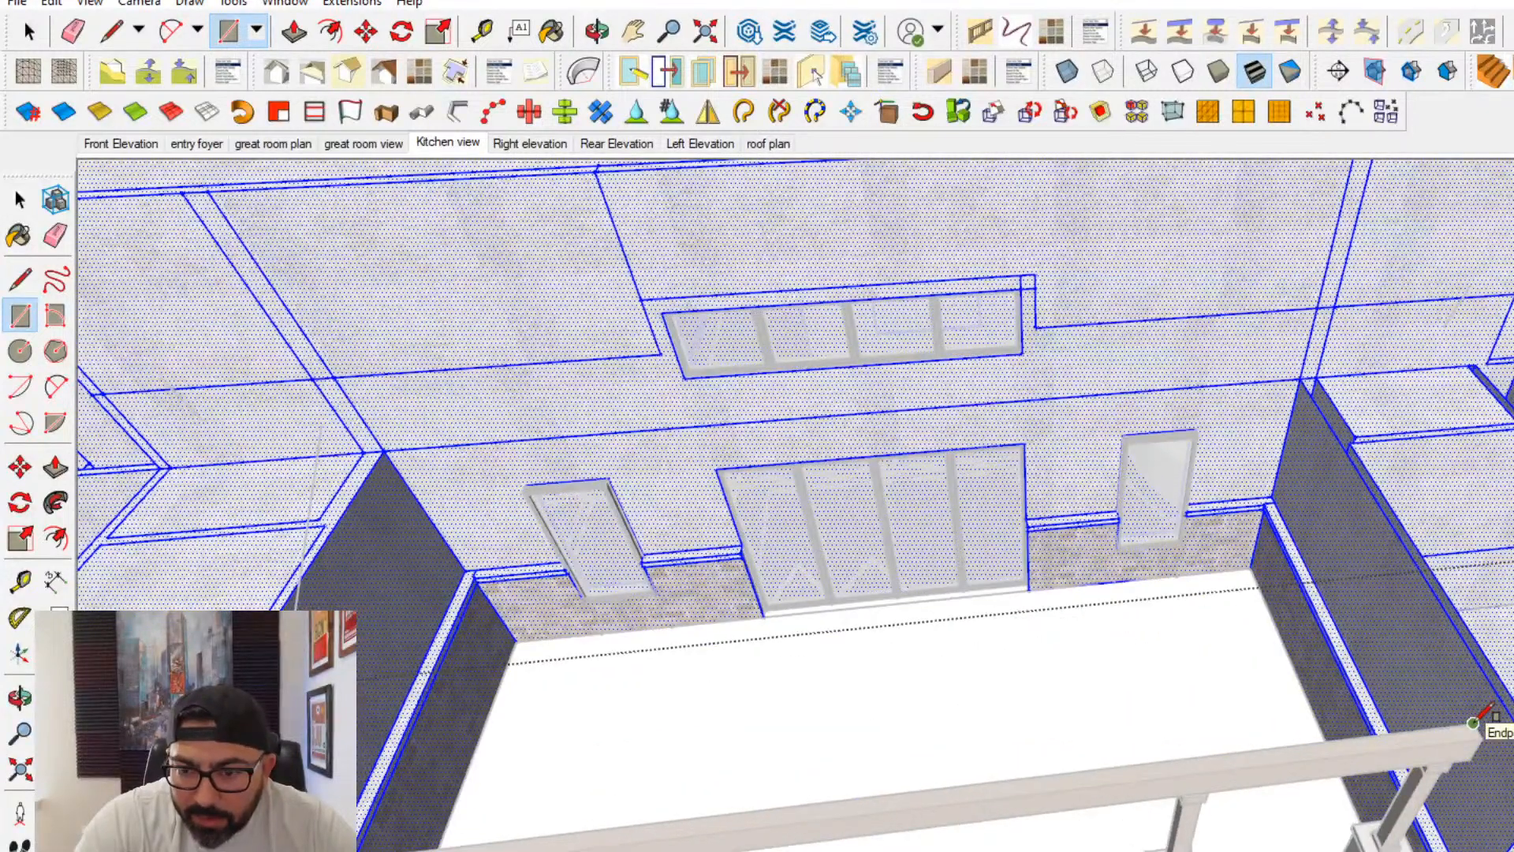
click(410, 446)
middle_drag(384, 448, 879, 473)
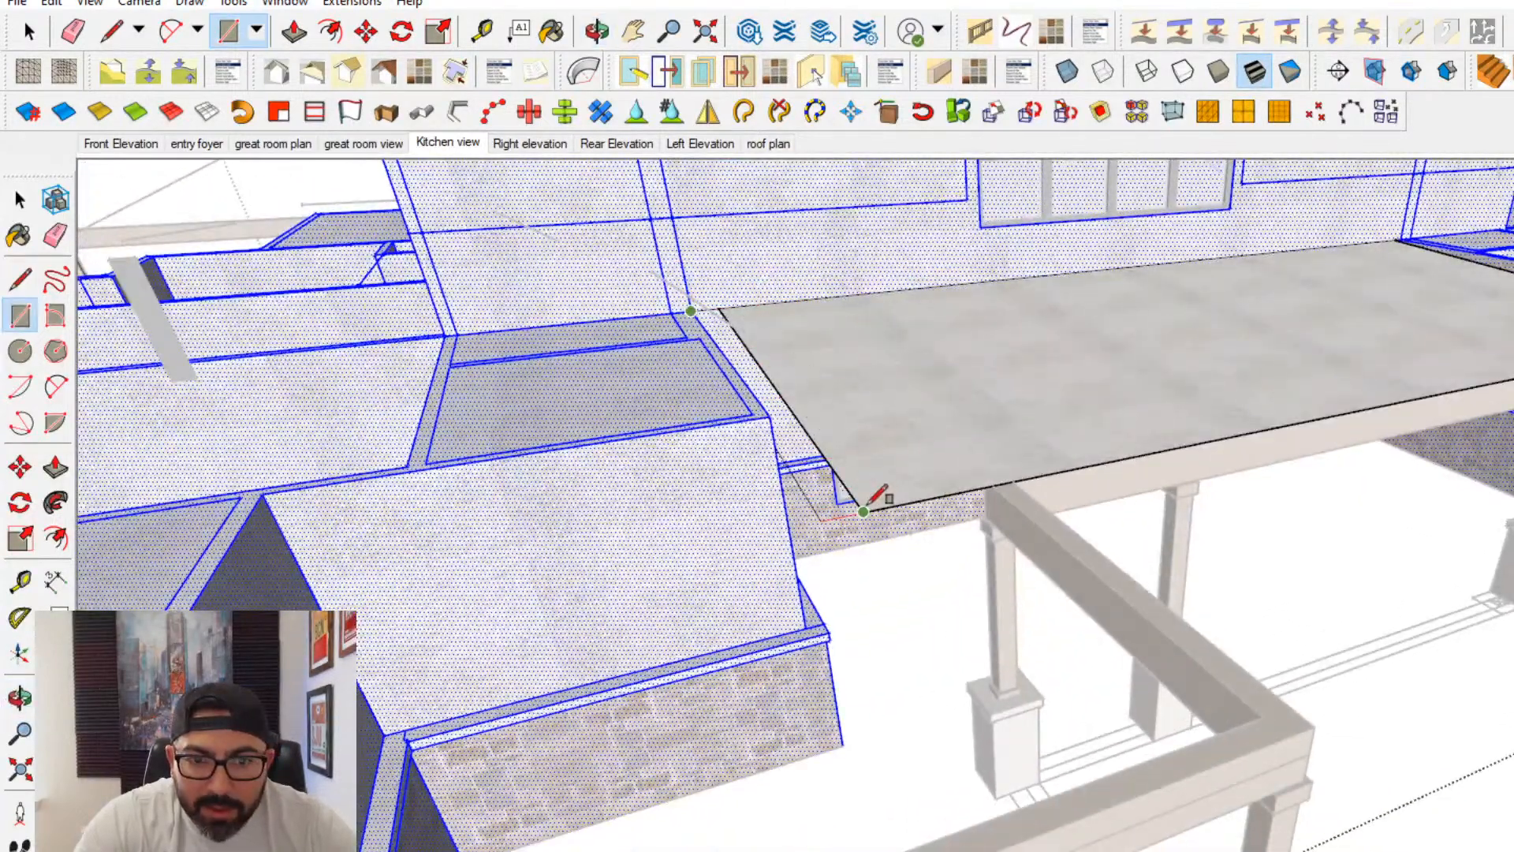
key(ctrl+z)
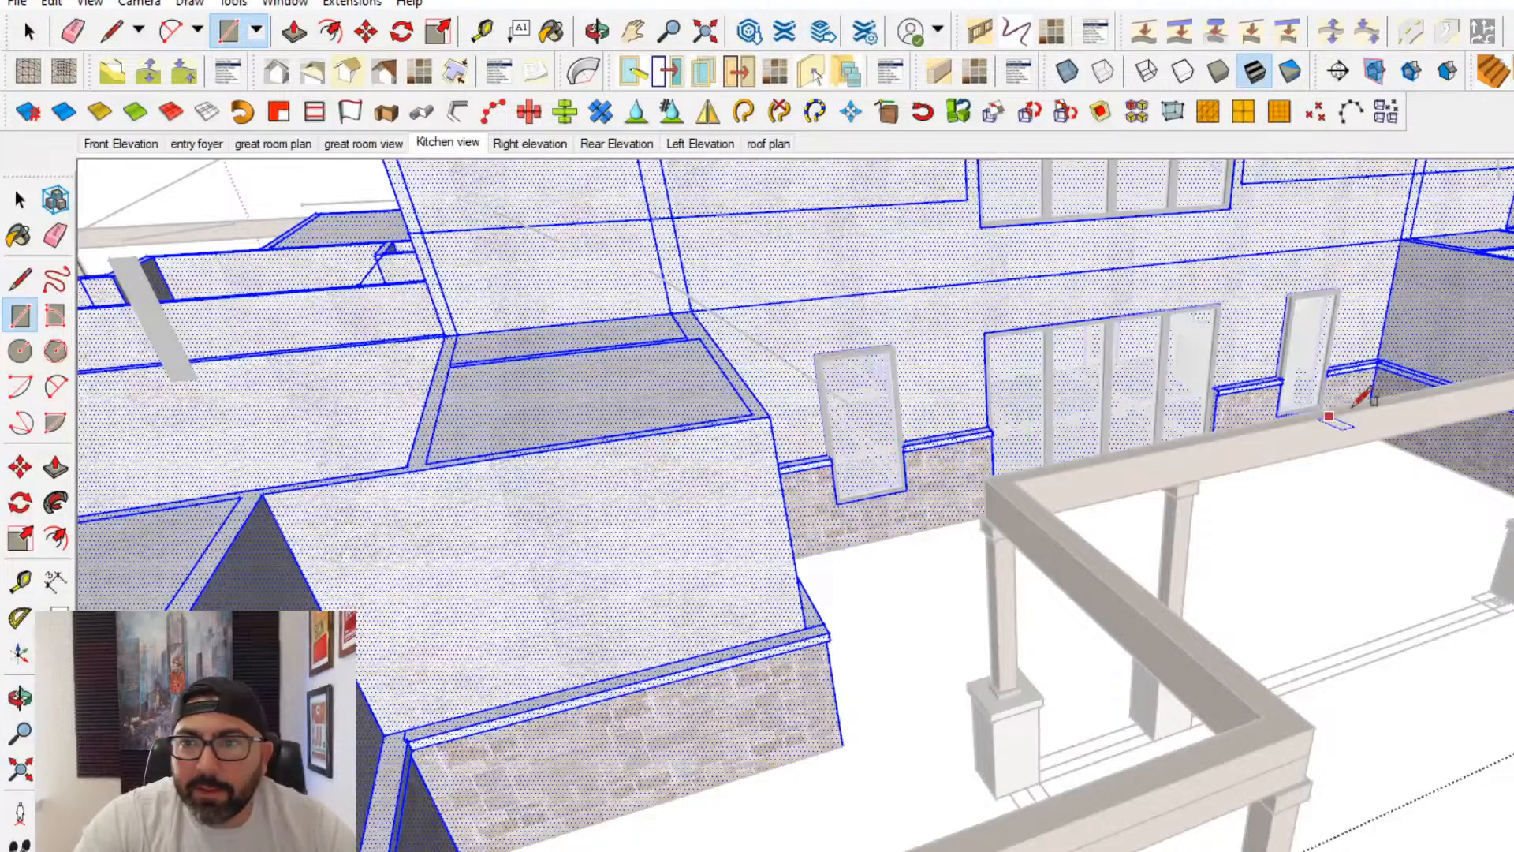
- Mark the patio beam's top level on the far side wall with a line and cover the rear patio with a rectangle at that level
key(l)
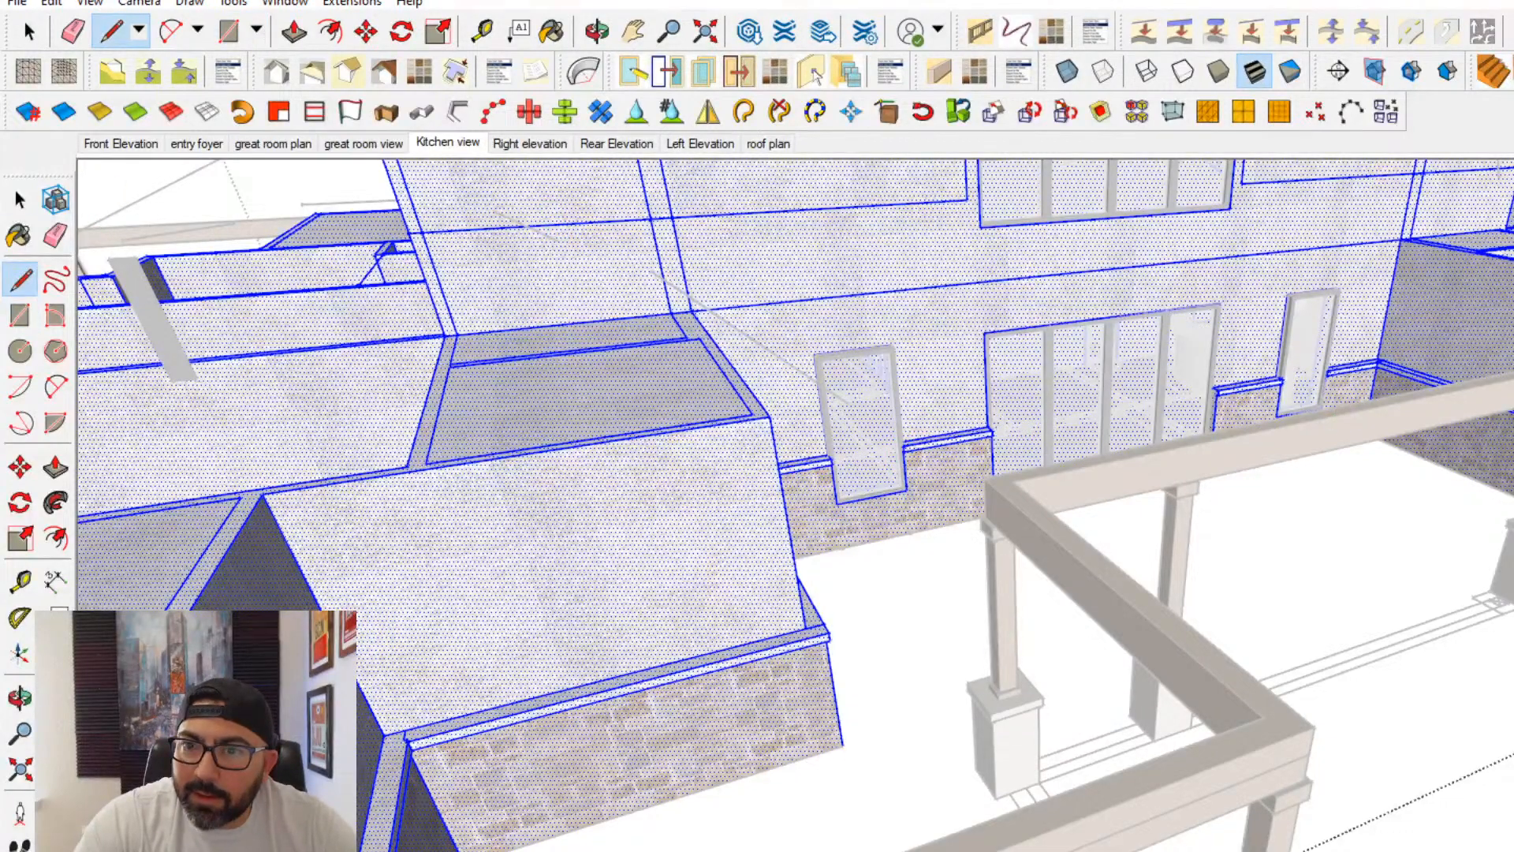
click(1397, 260)
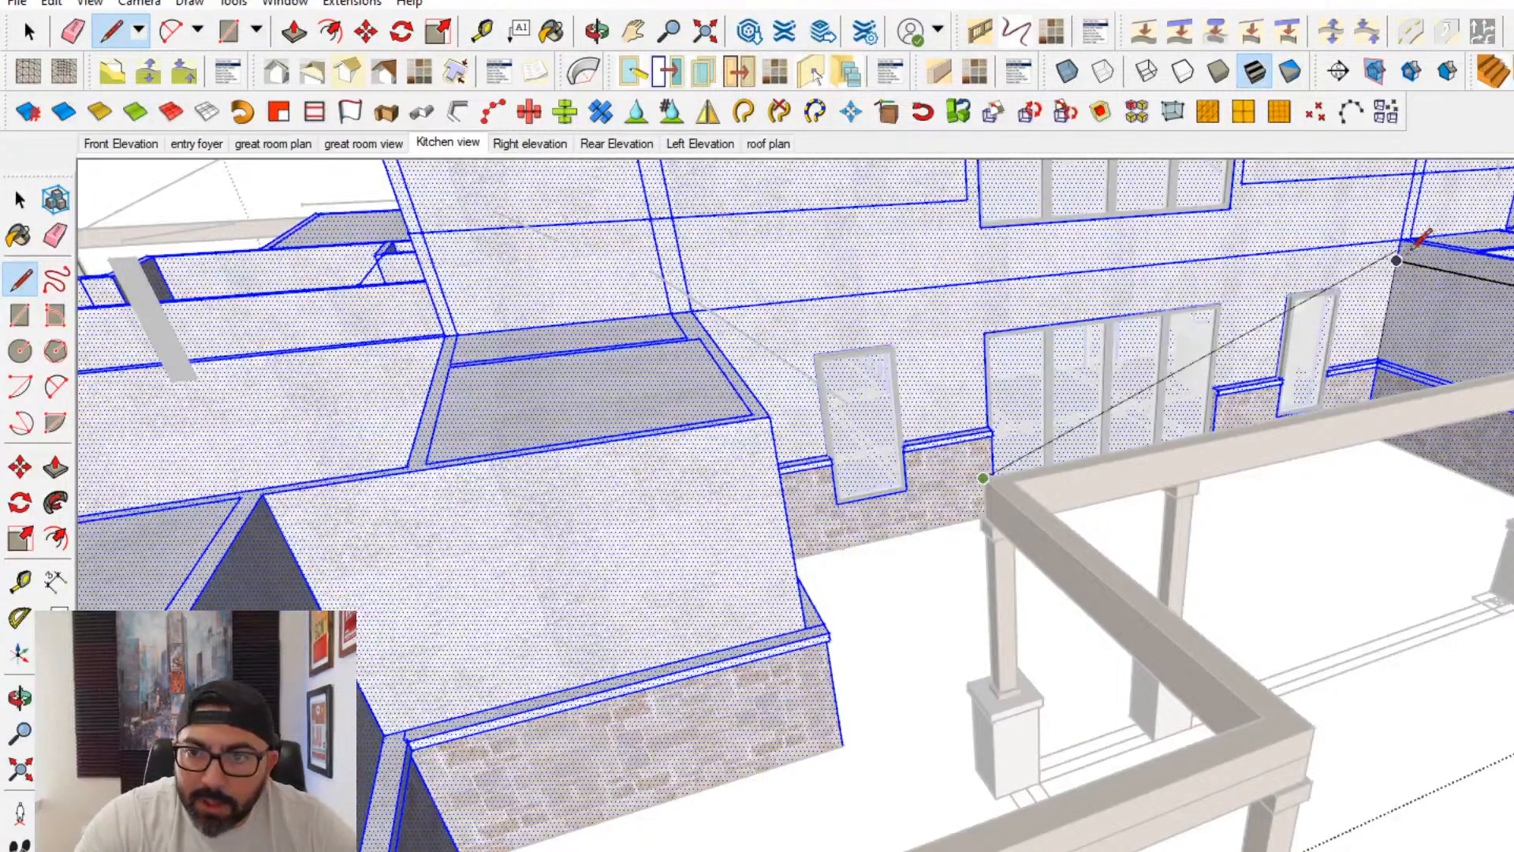
key(r)
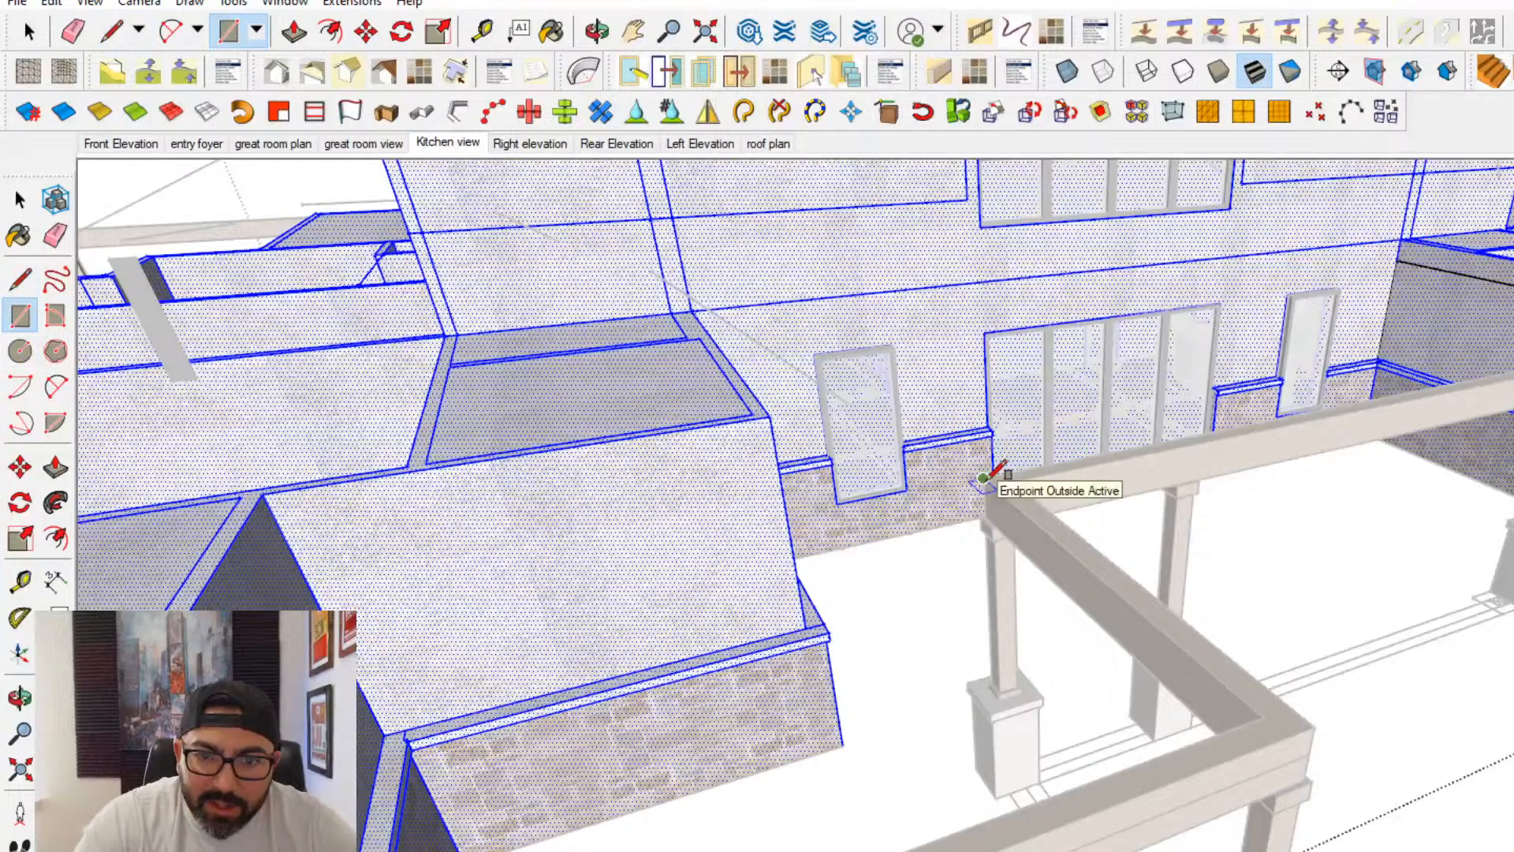
click(987, 479)
click(1398, 261)
middle_drag(1398, 261, 831, 384)
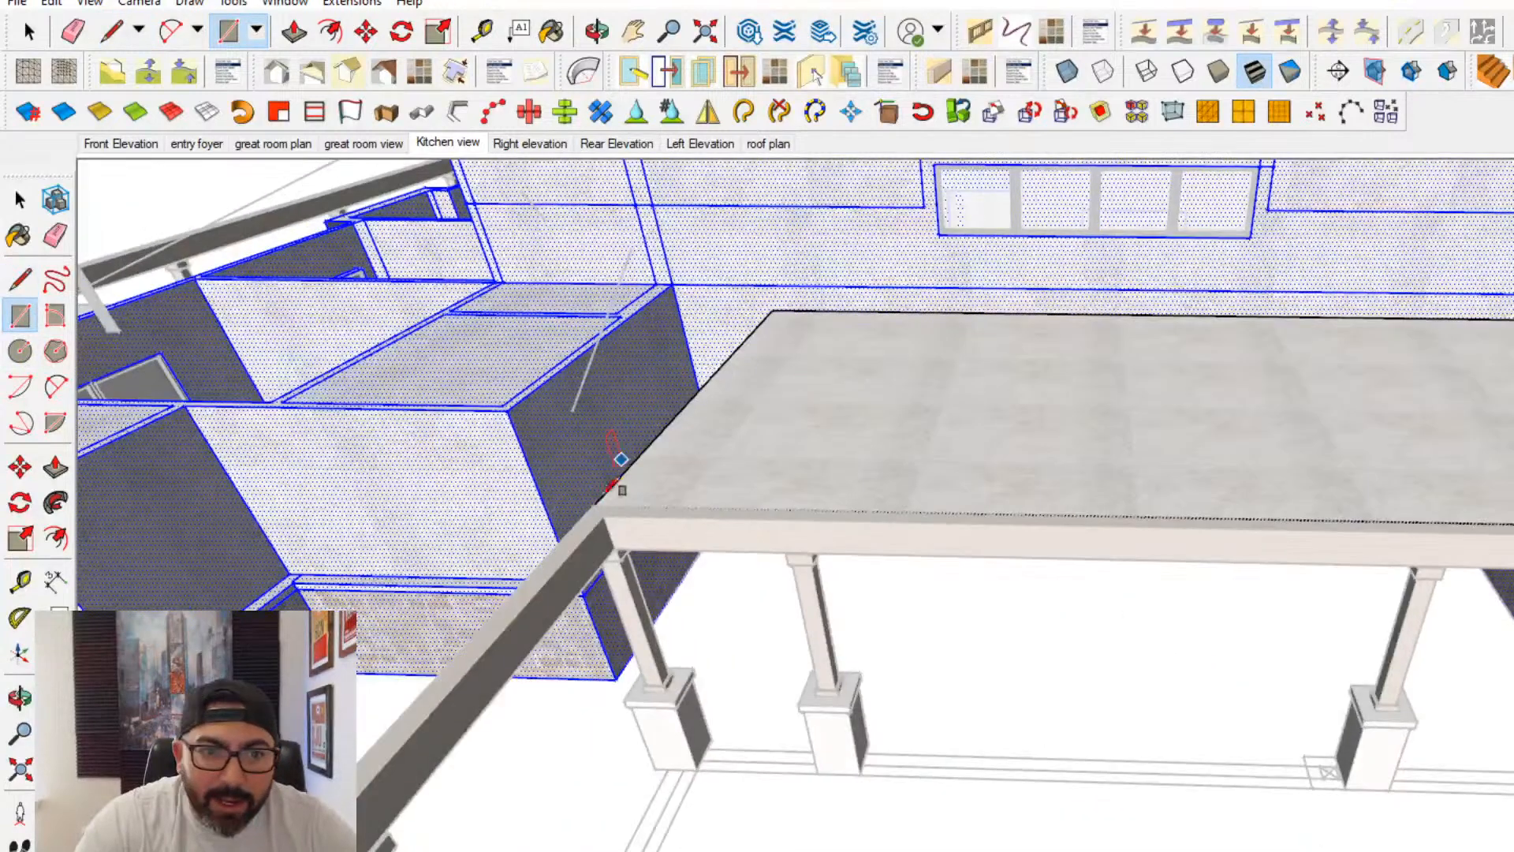
- Draw lines at the patio cover's level along the stepped outer walls of the neighbouring rooms, starting from the cover's inner corner
click(28, 266)
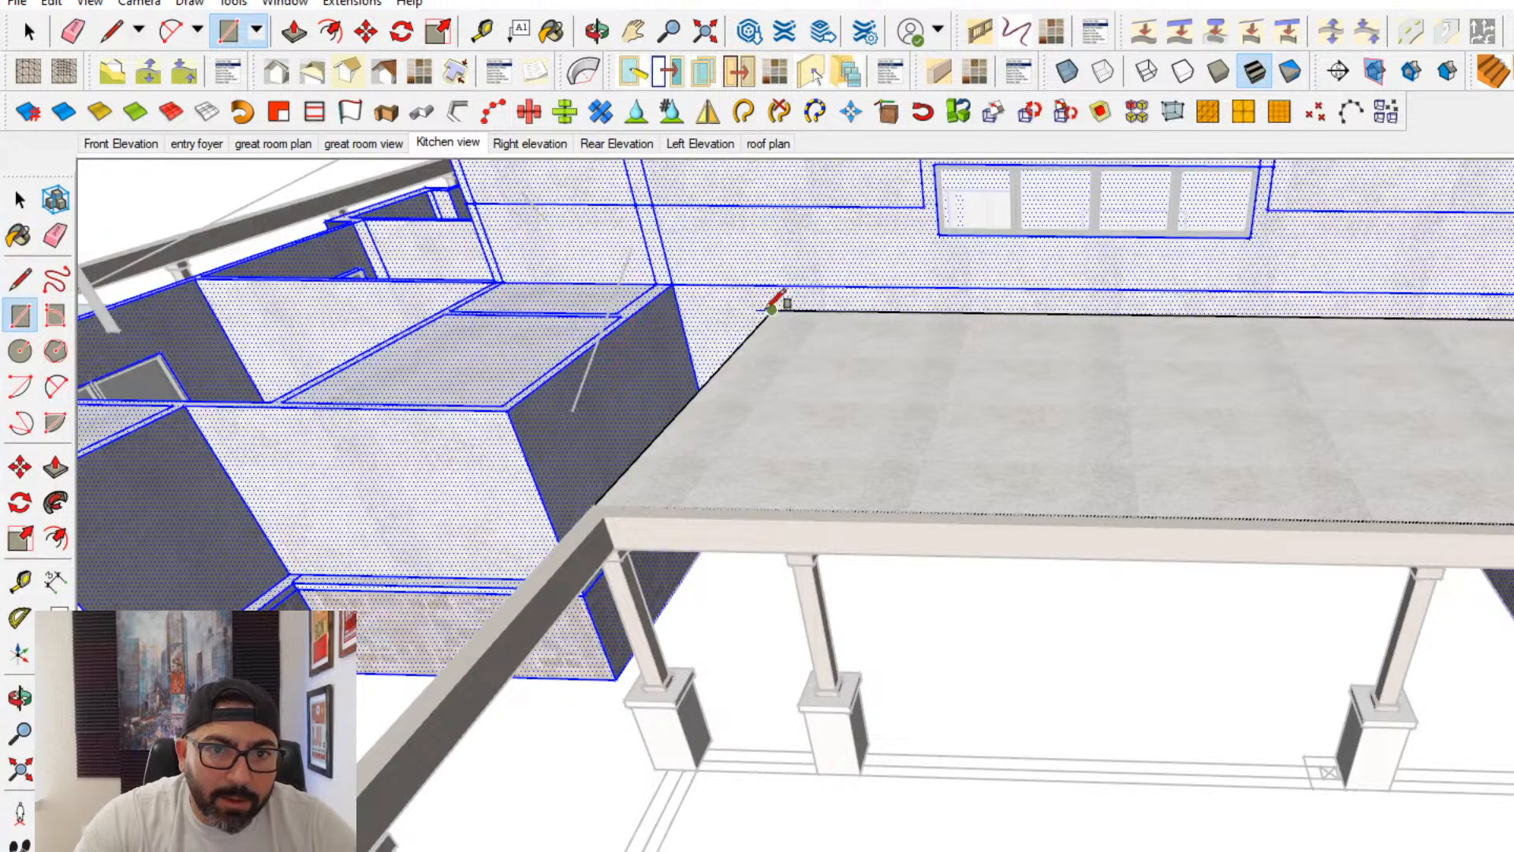
key(l)
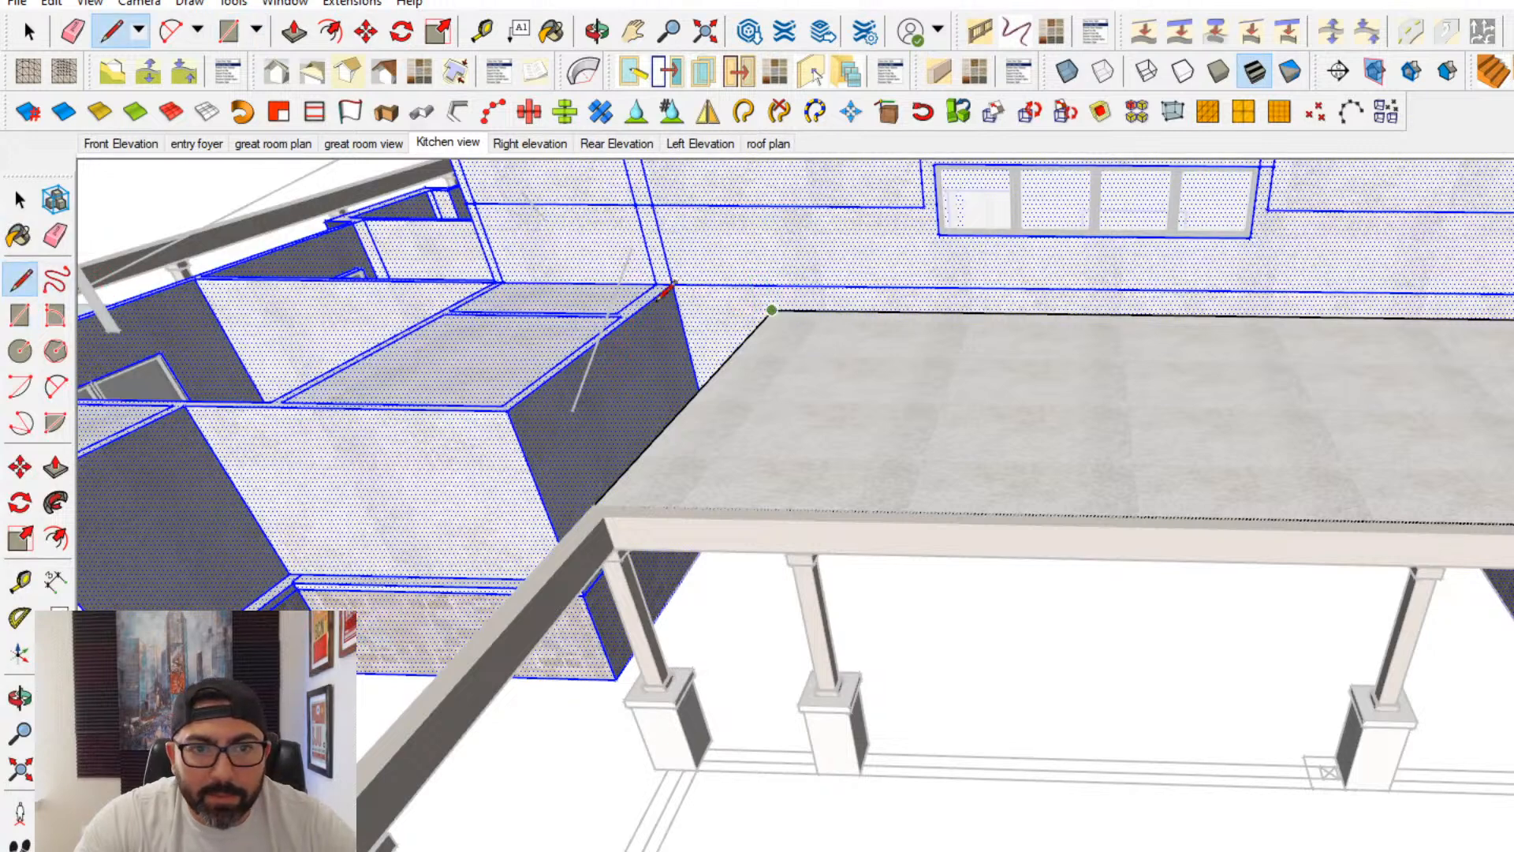
click(678, 308)
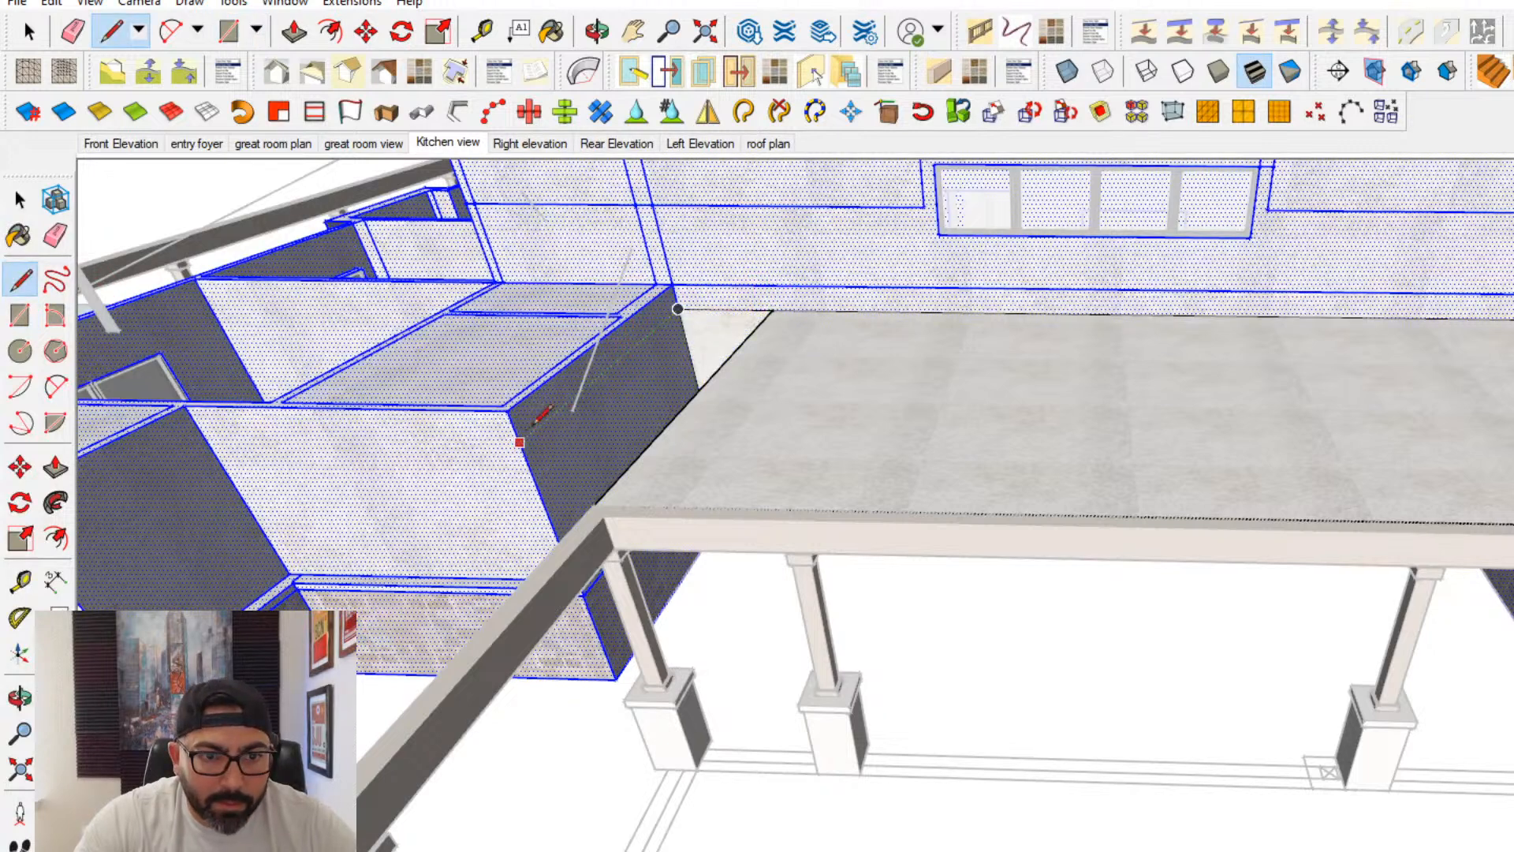
click(520, 443)
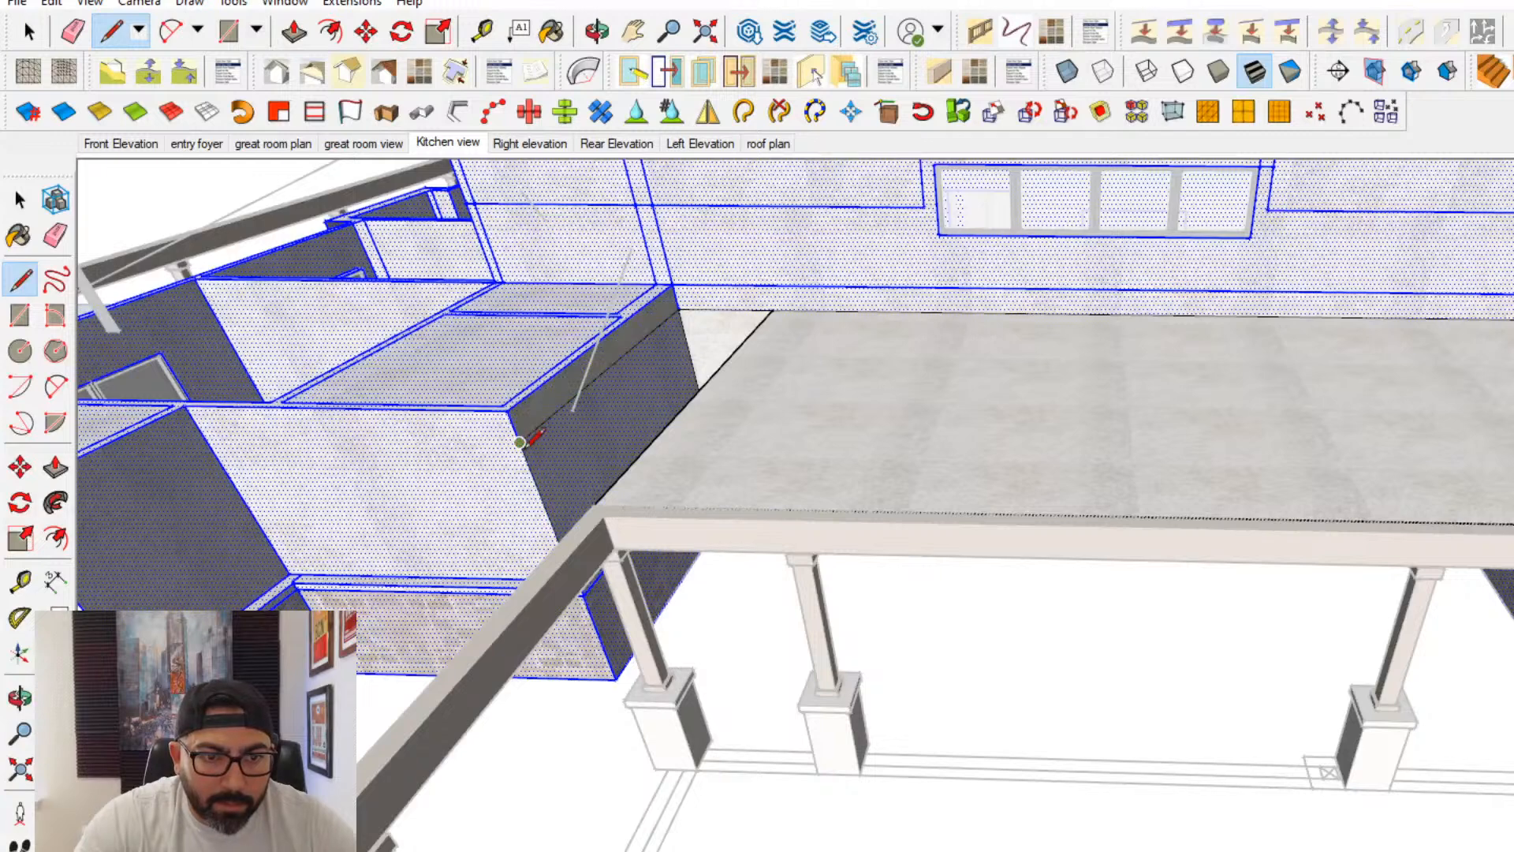
shift+middle_drag(531, 443, 791, 410)
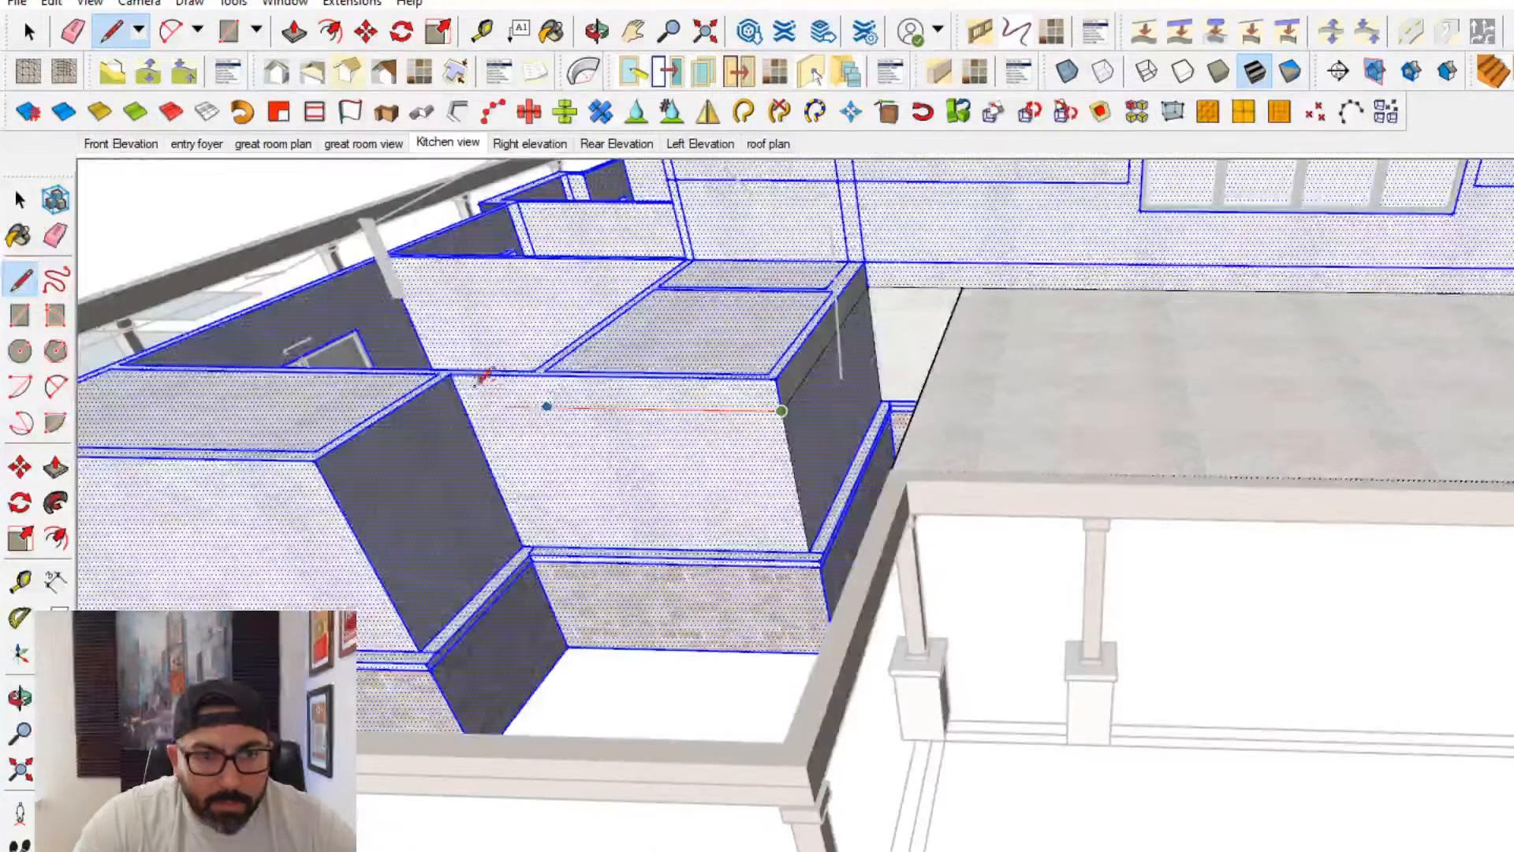
click(463, 405)
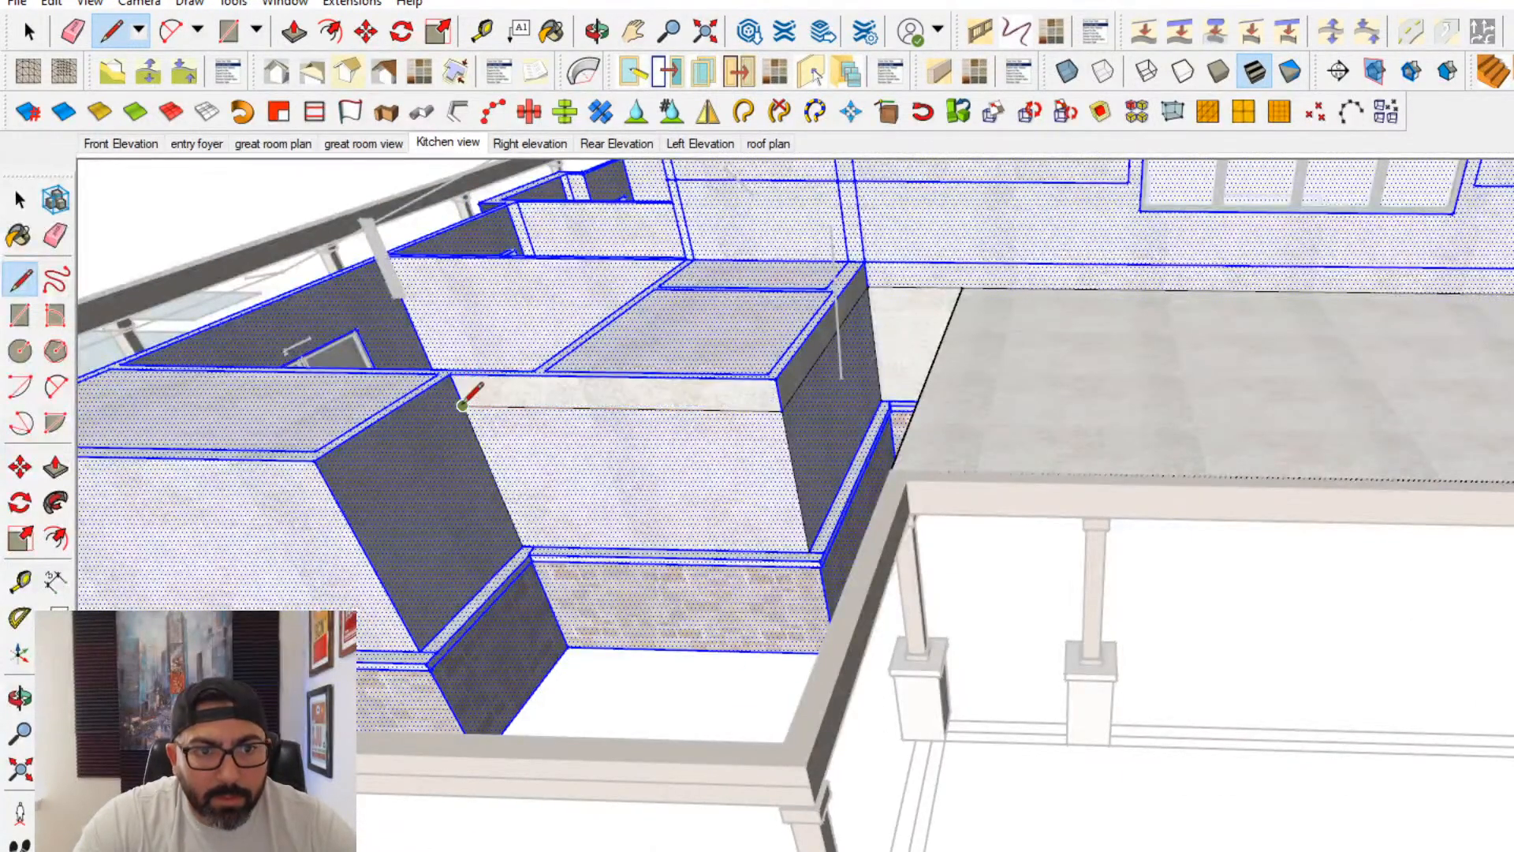
click(335, 496)
- Fill the recess between the stepped walls and the strip beside the patio cover with rectangles at the same level
key(r)
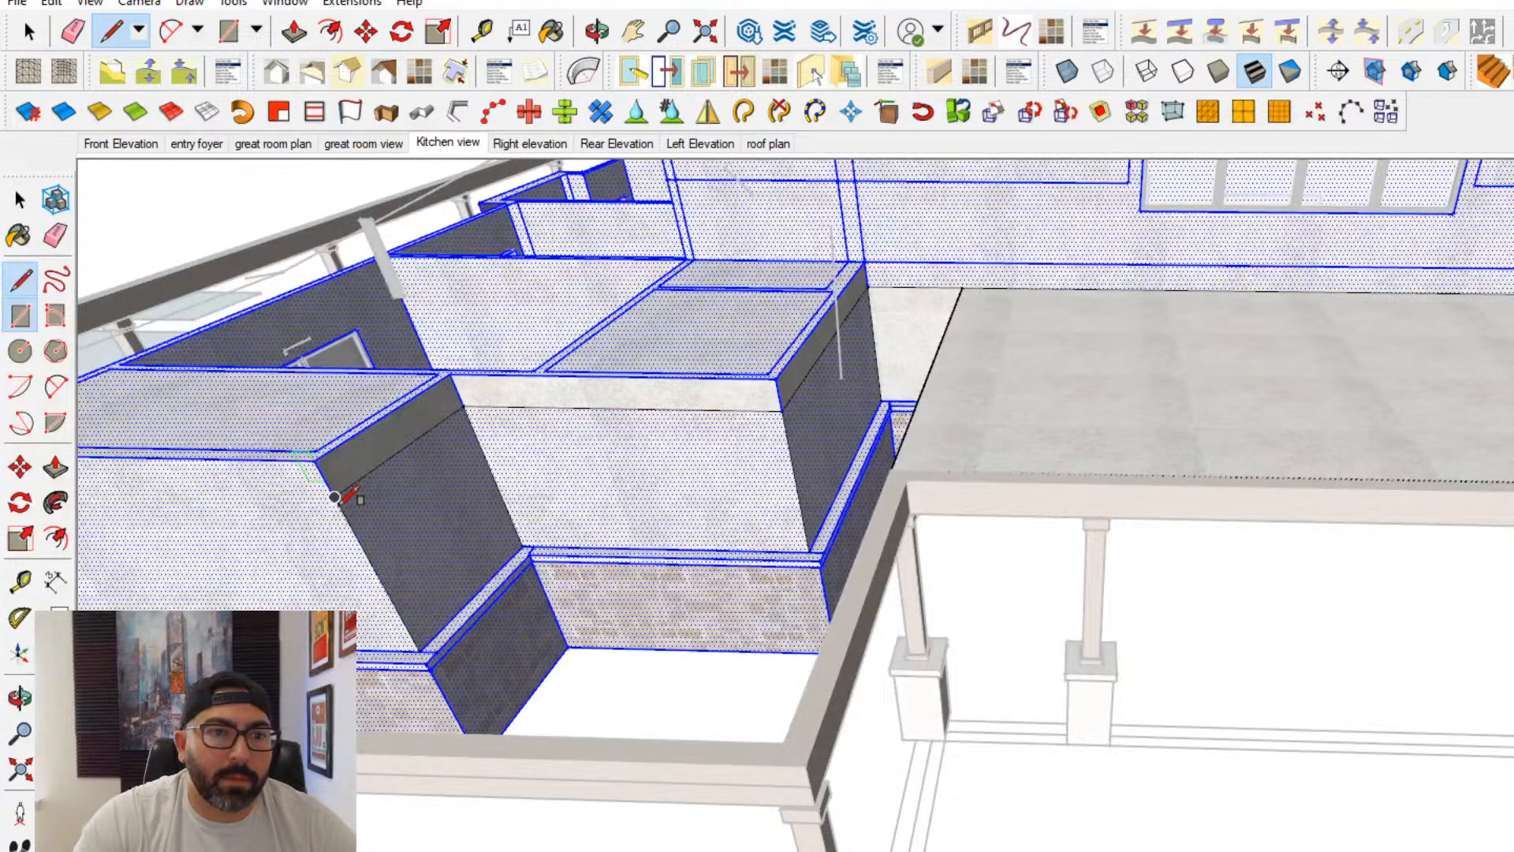
click(335, 496)
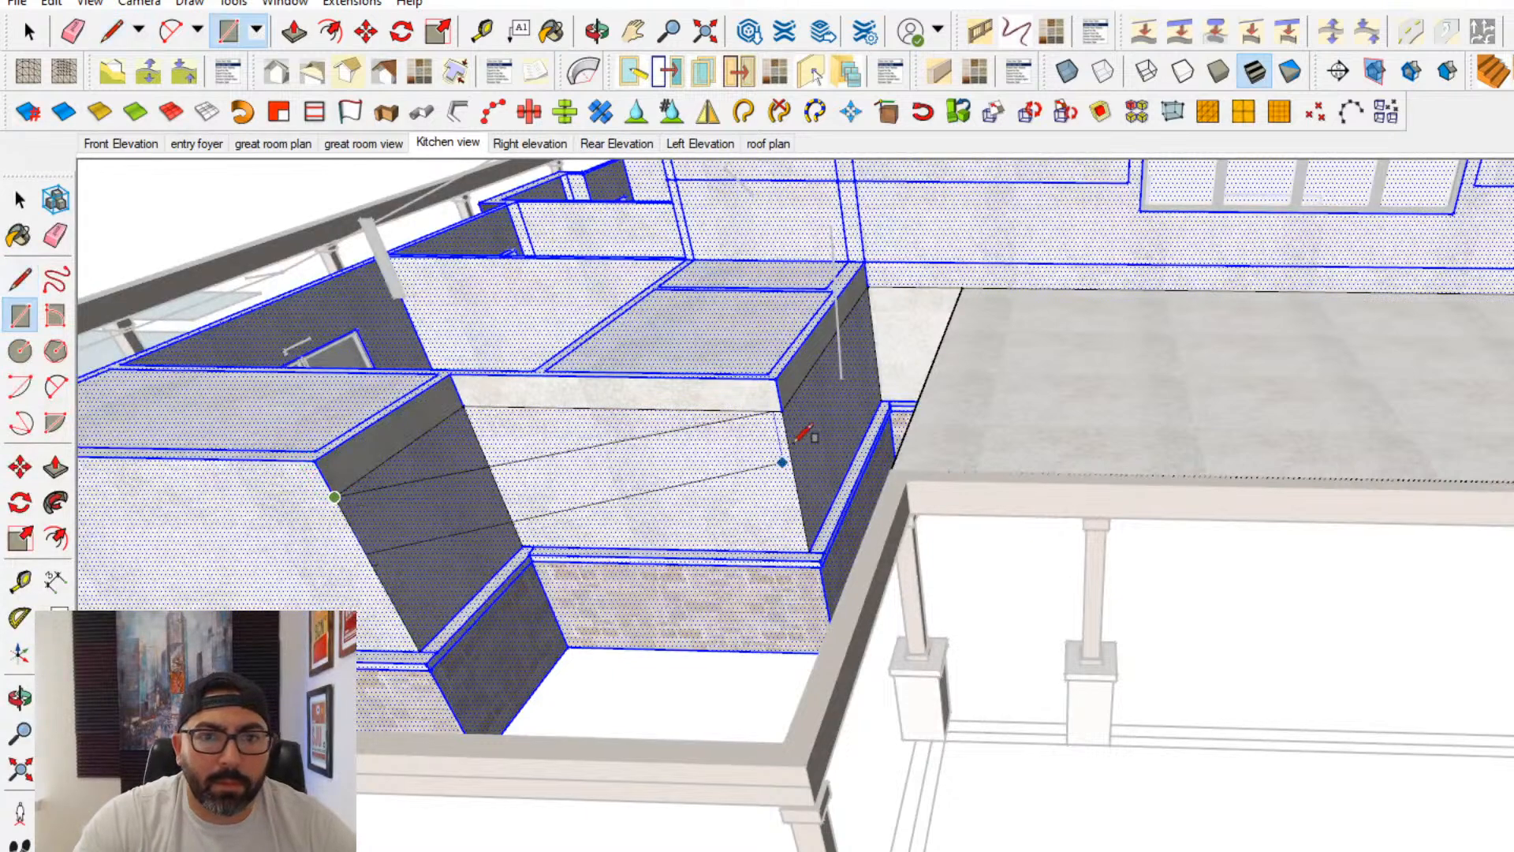
click(792, 400)
click(962, 287)
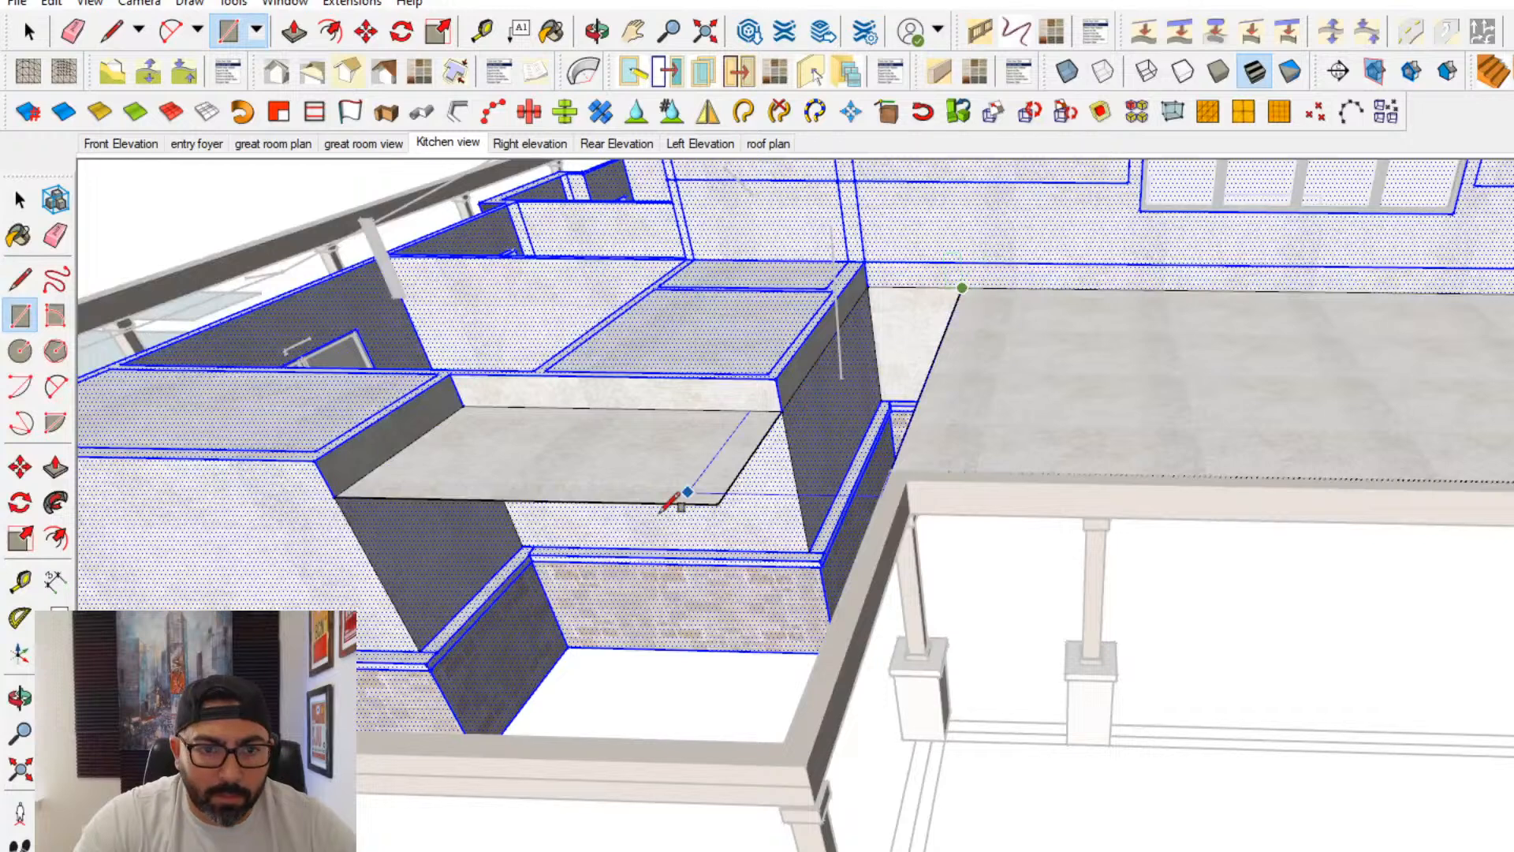
click(719, 504)
- Extend the patio cover with rectangles over the outdoor kitchen area out to the outer corners of the beam
click(336, 496)
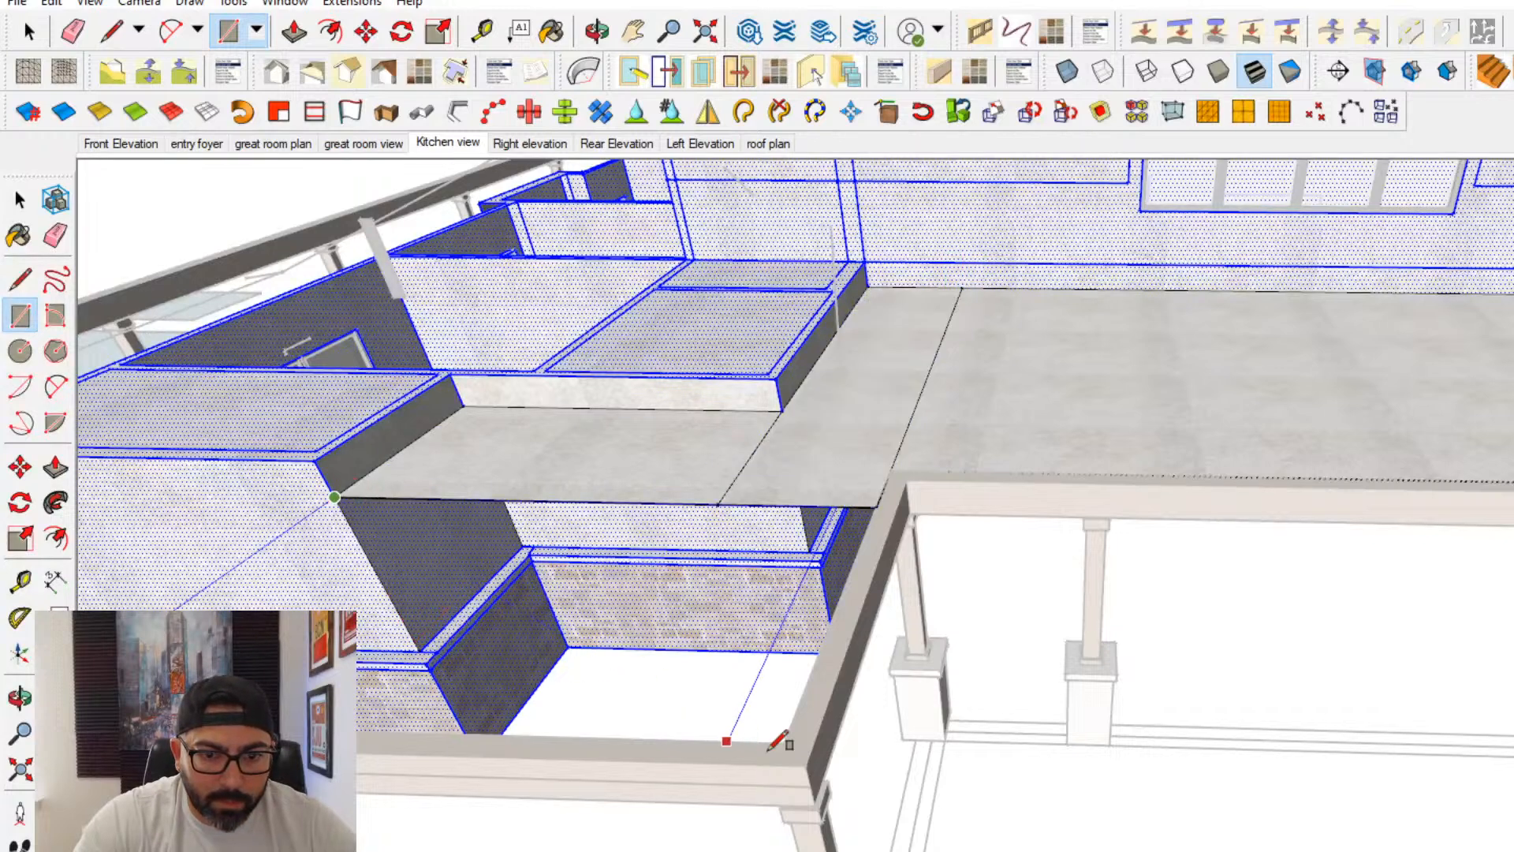
click(812, 749)
mouse_move(582, 635)
middle_down()
mouse_move(972, 533)
mouse_move(848, 529)
middle_up()
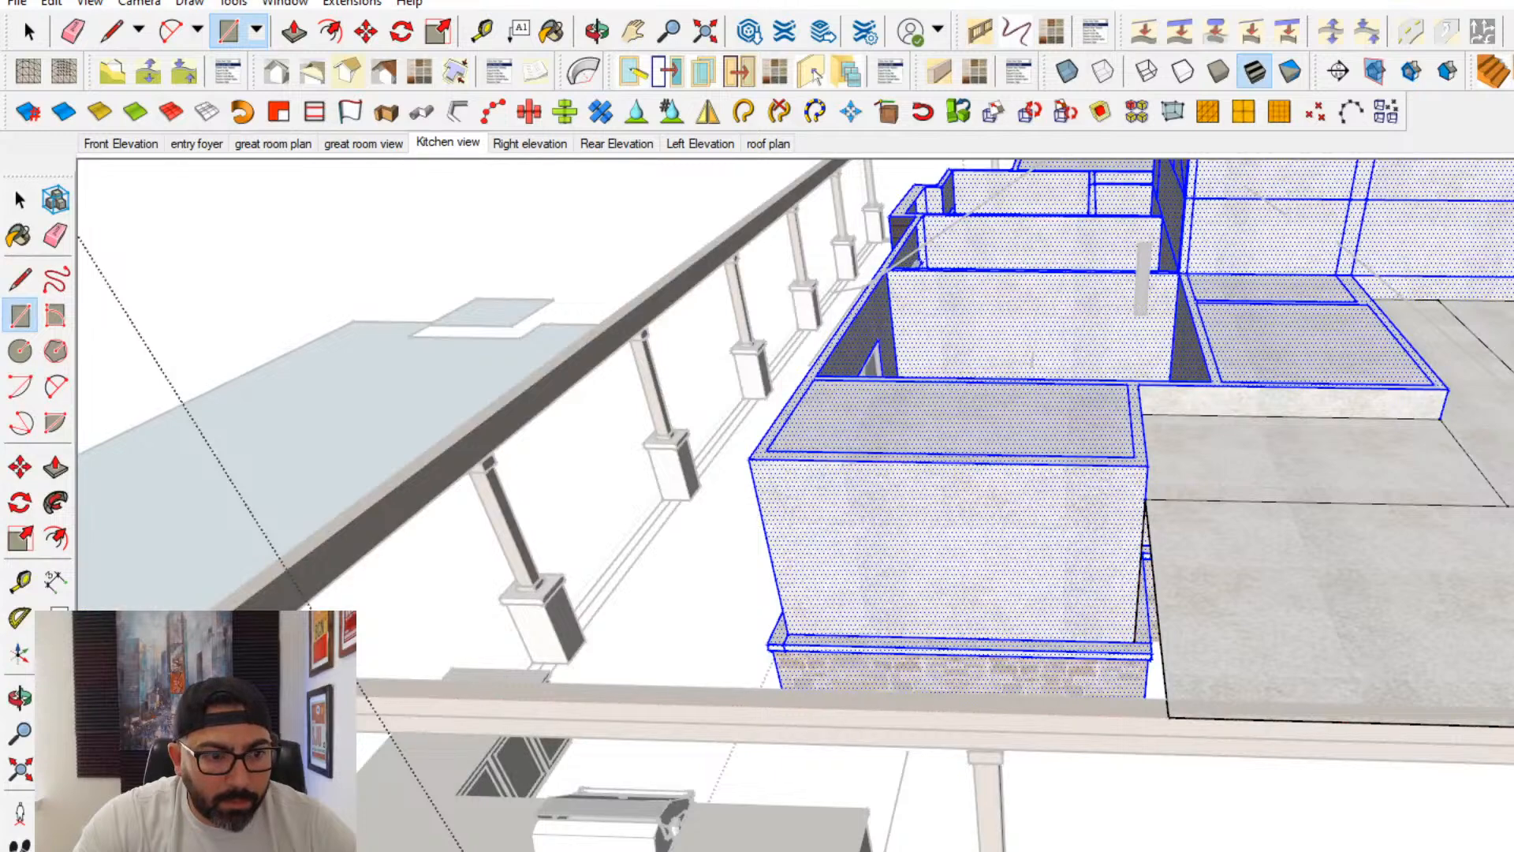
click(131, 676)
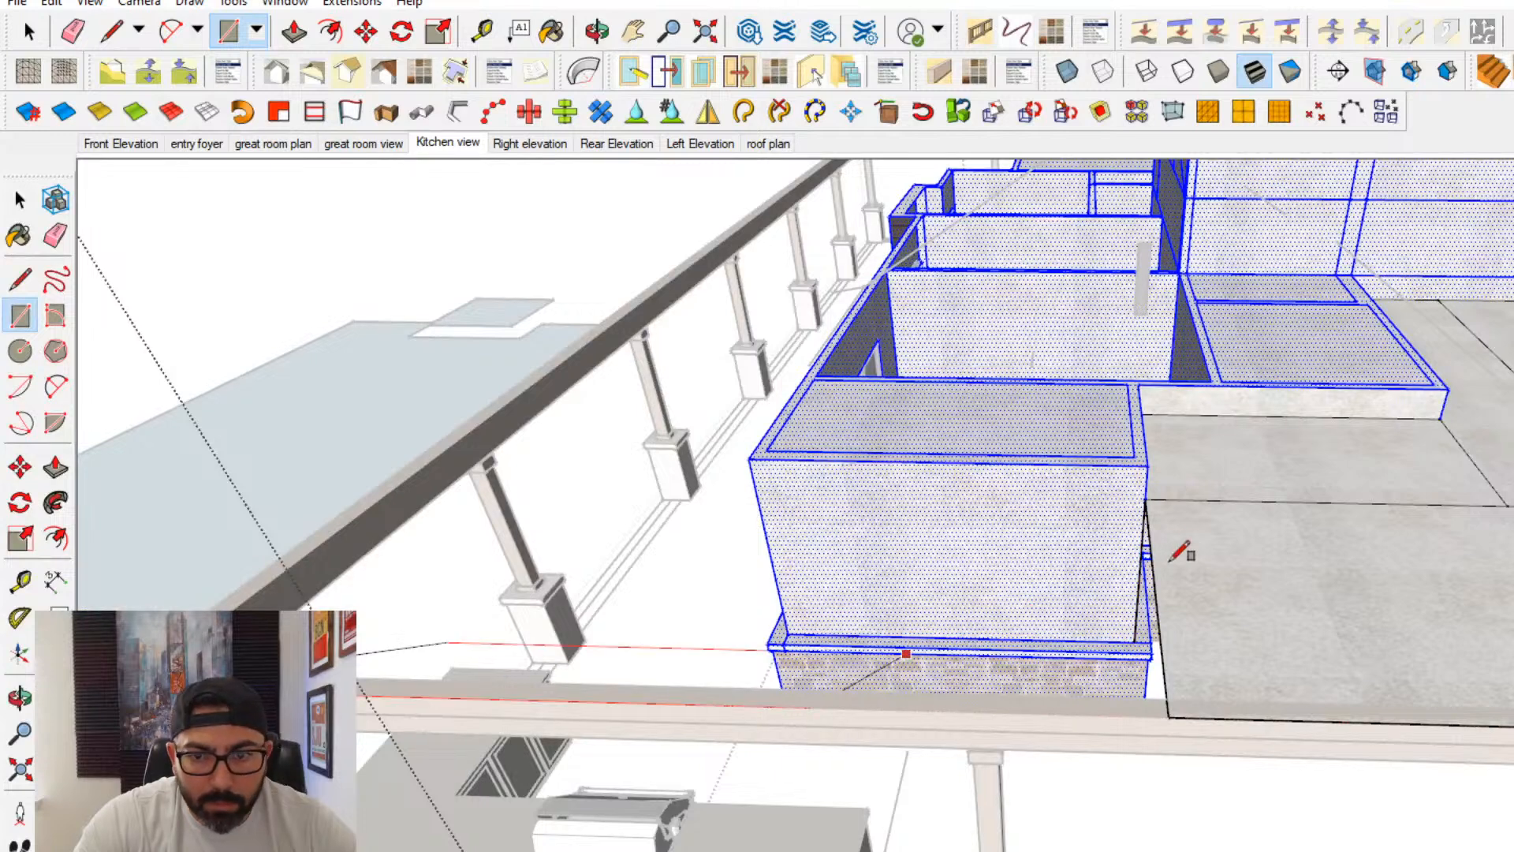
click(1146, 500)
- Erase the dividing edges between the patio cover rectangles so they form one continuous surface
middle_drag(1319, 529, 781, 593)
click(55, 235)
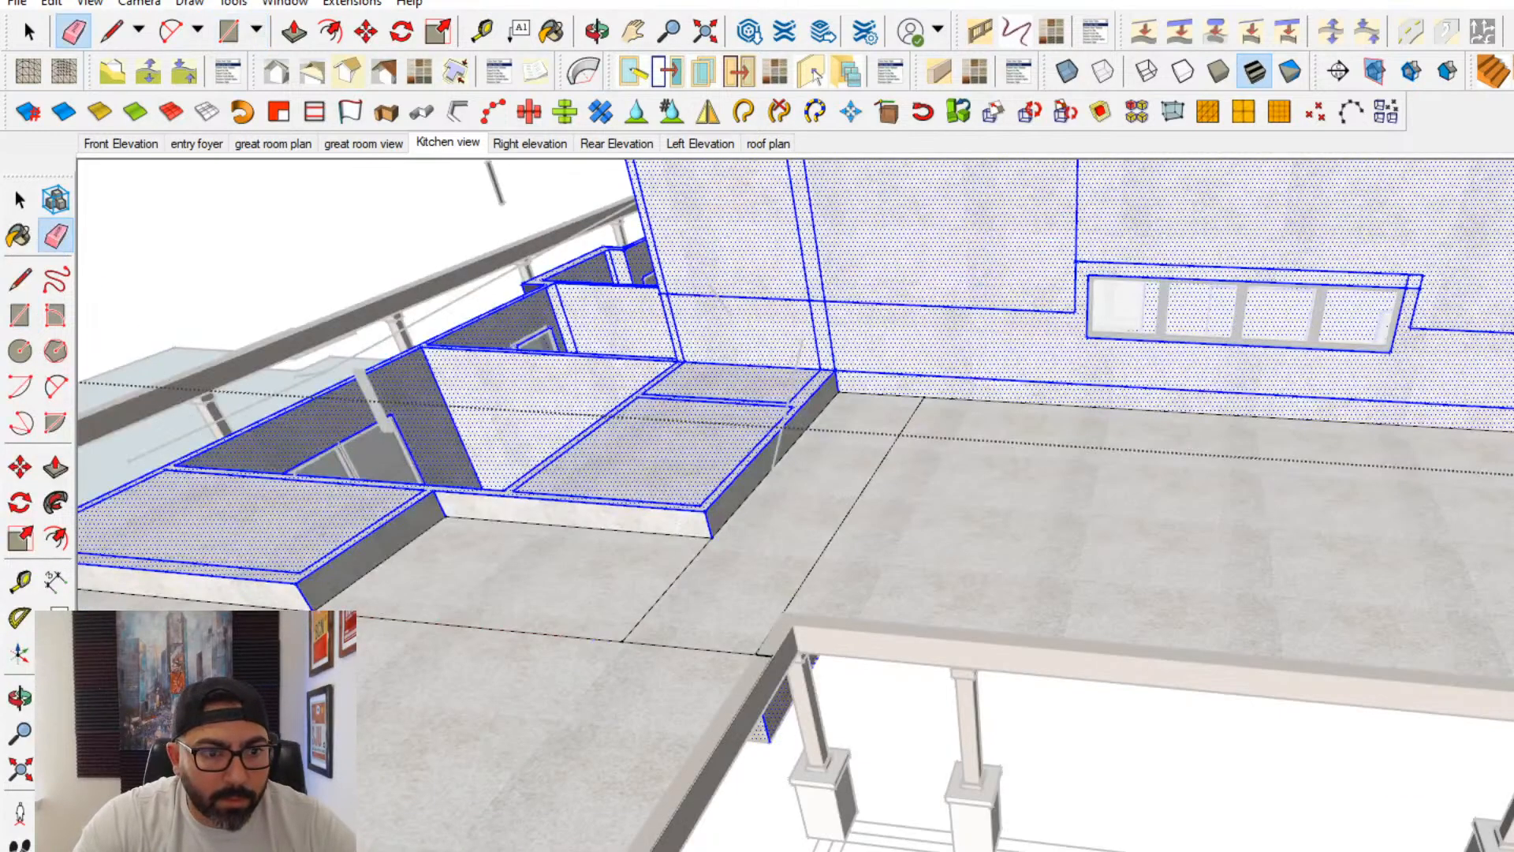
click(912, 534)
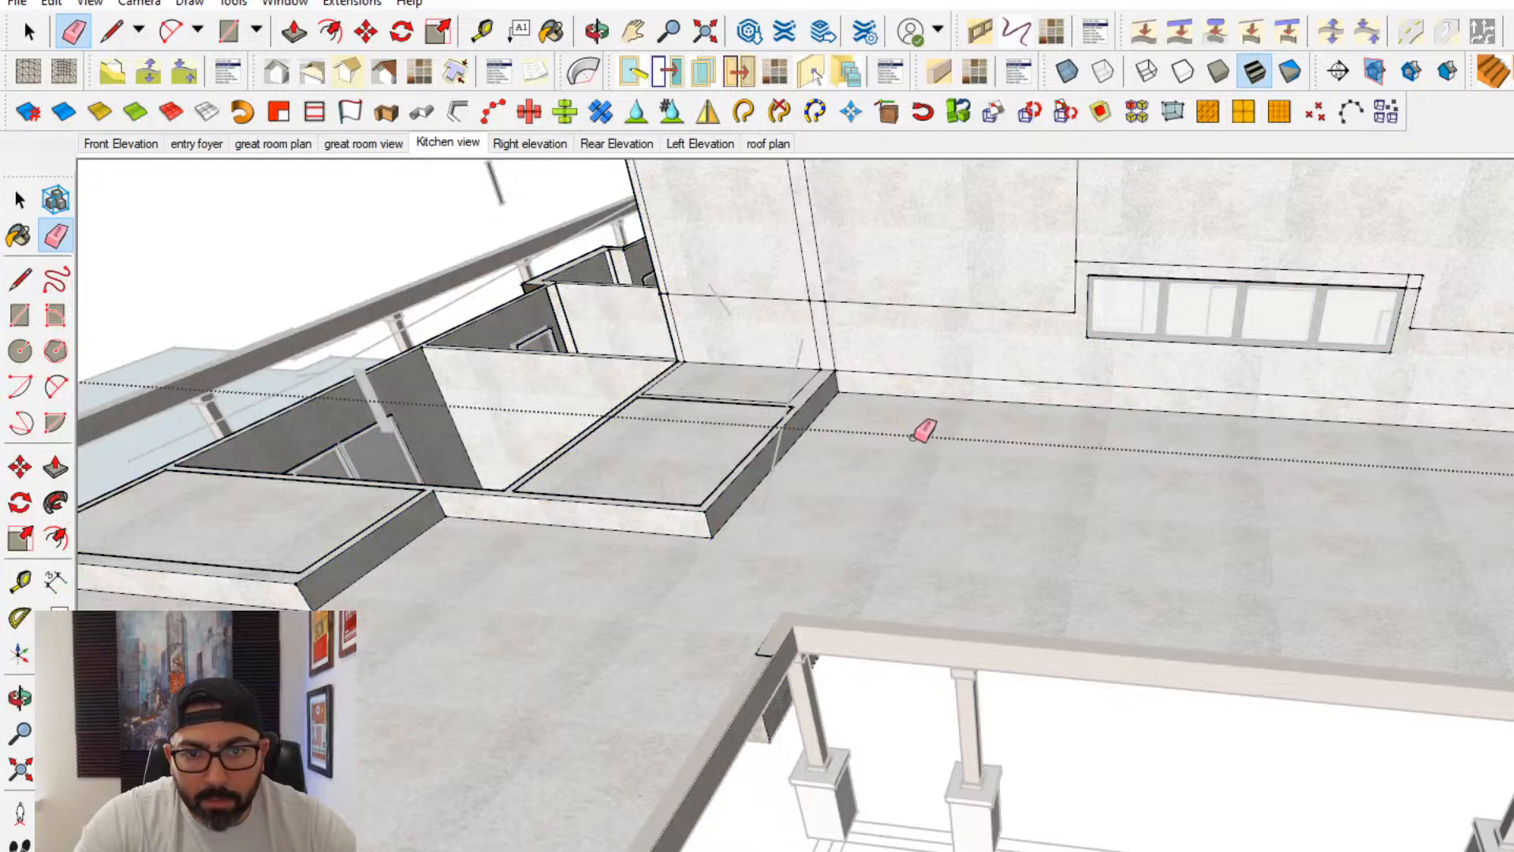
mouse_move(923, 429)
middle_down()
mouse_move(1369, 625)
mouse_move(889, 625)
mouse_move(666, 663)
mouse_move(839, 537)
mouse_move(779, 533)
mouse_move(854, 530)
middle_up()
- Draw rectangles at ground level to fill the floor of the rear patio and the outdoor kitchen area
key(space)
double_click(781, 534)
double_click(782, 534)
click(14, 321)
click(836, 516)
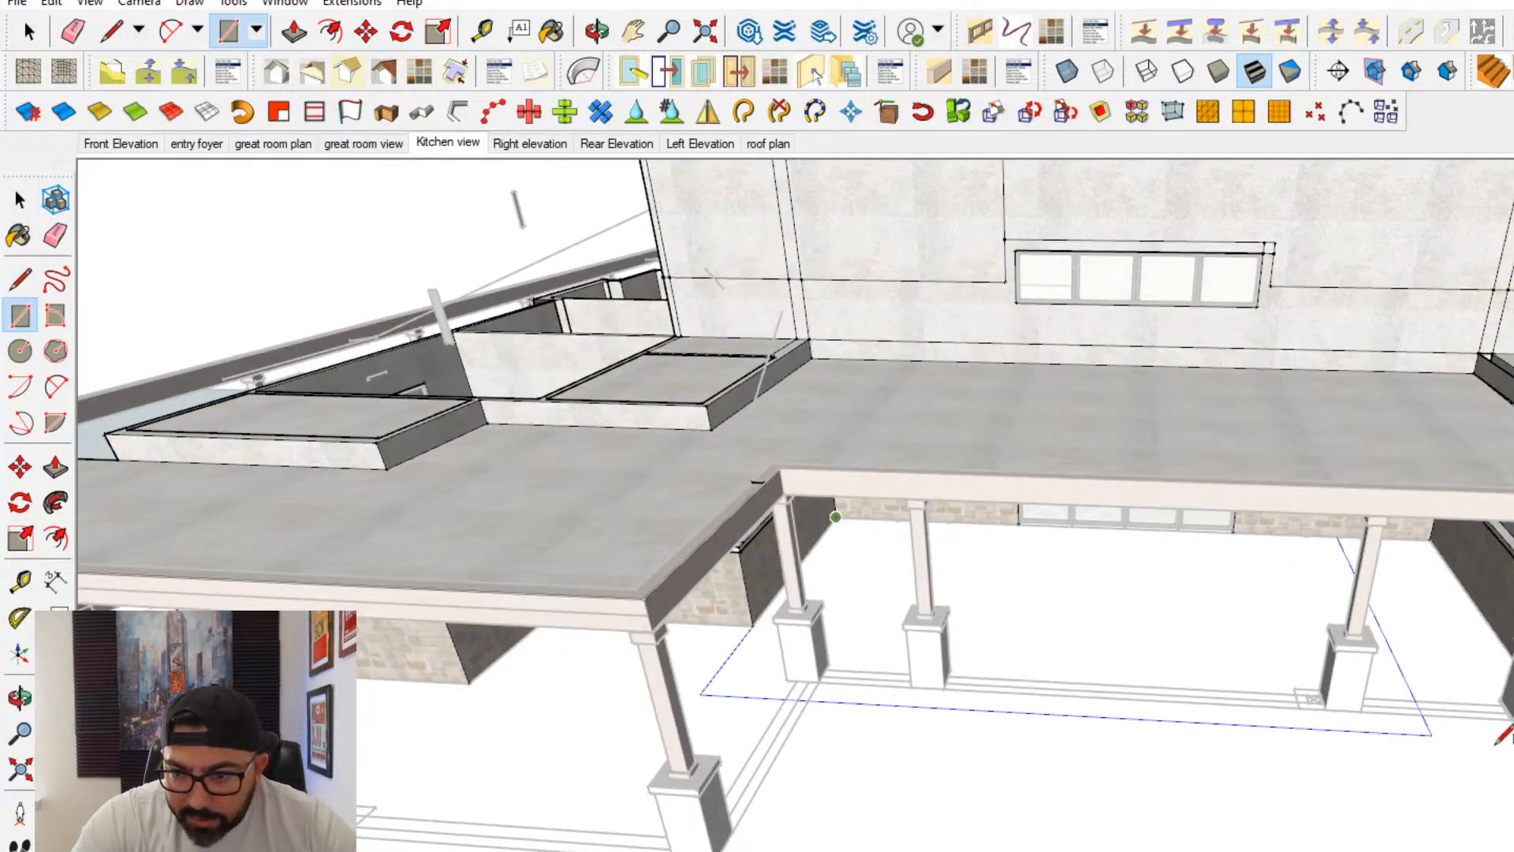
click(1174, 715)
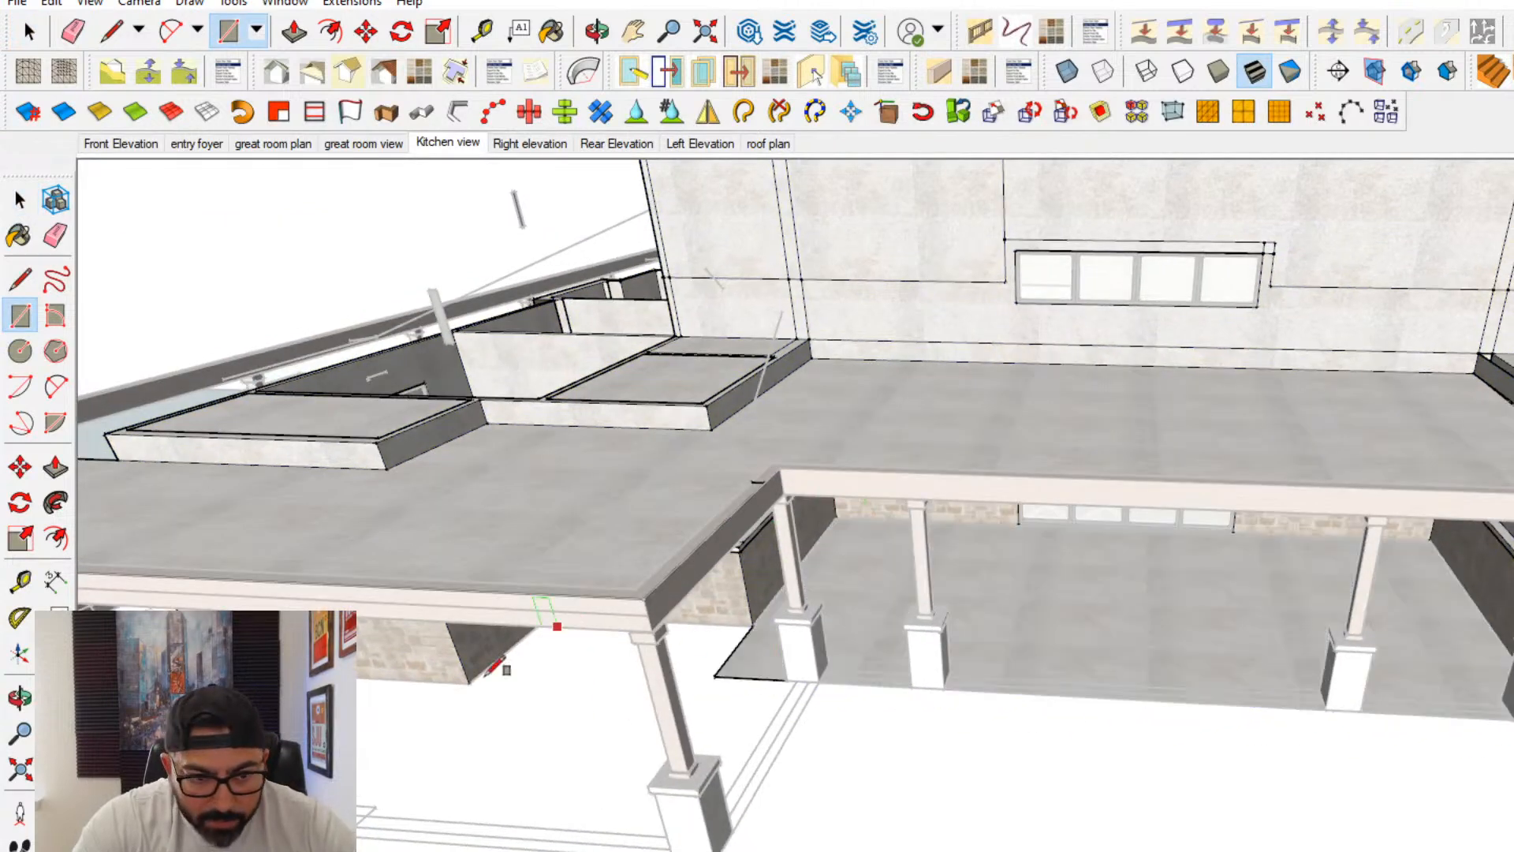
shift+middle_drag(497, 666, 704, 622)
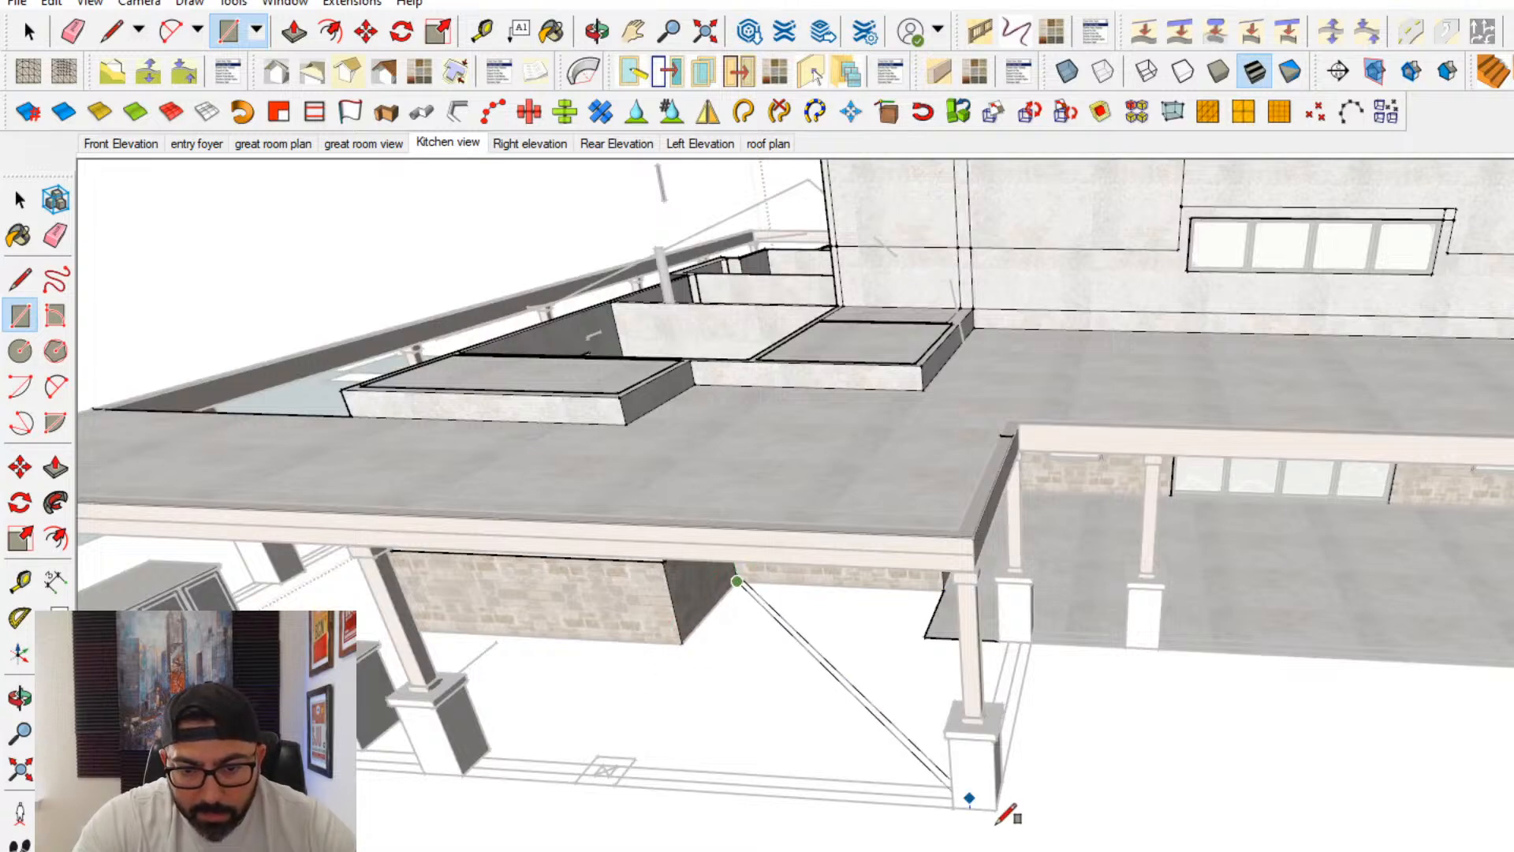
middle_drag(693, 821, 370, 791)
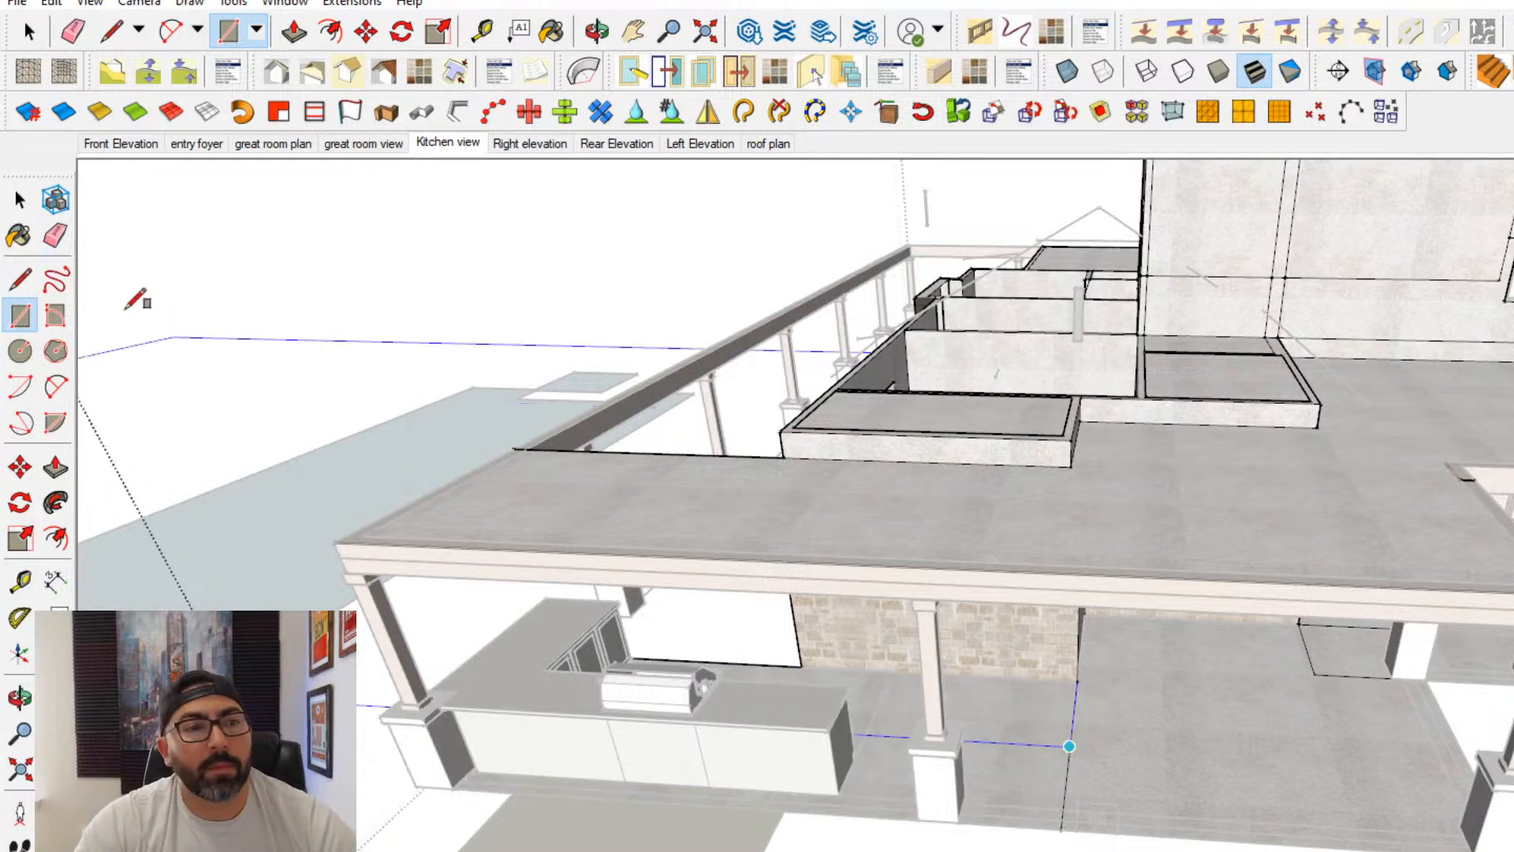
- Erase the dividing edges between the patio floor rectangles and leave the walls group
click(56, 235)
drag(1084, 721, 1318, 672)
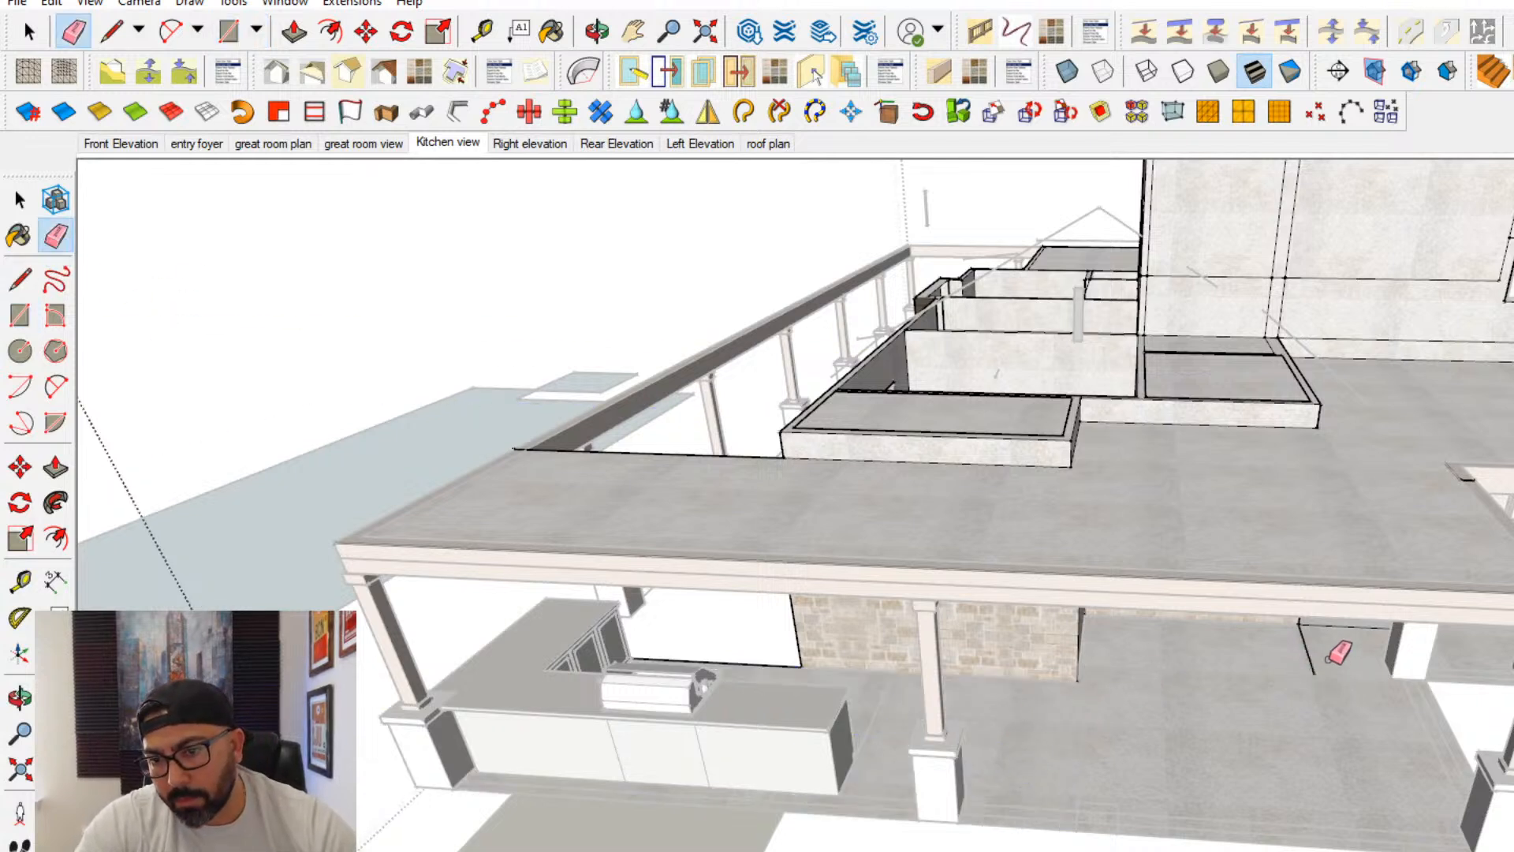
middle_drag(1325, 690, 1250, 745)
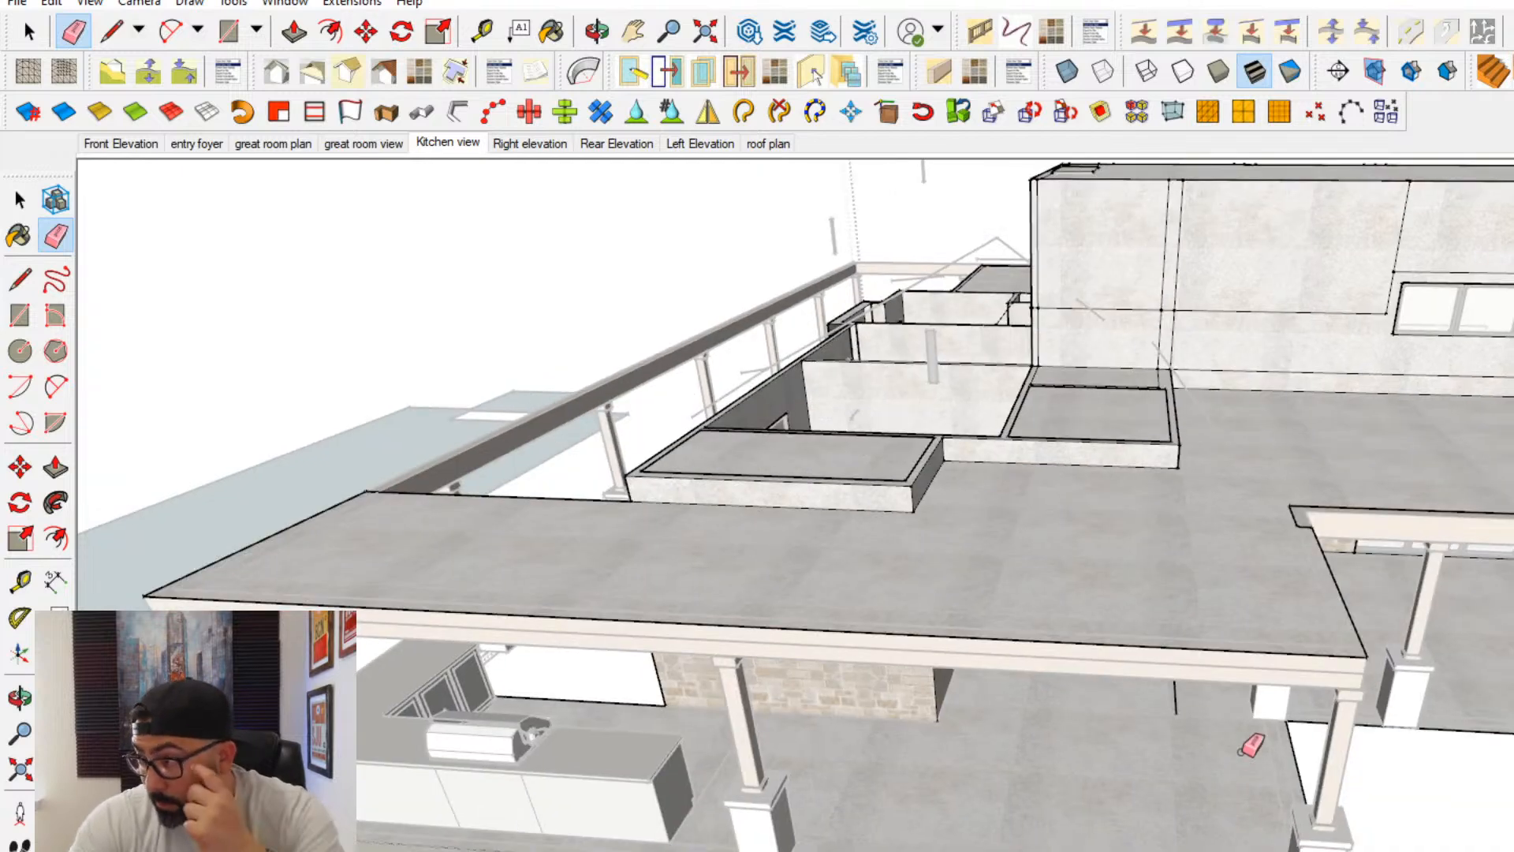
click(20, 200)
key(Escape)
- Open the walls group at the front entry and draw a rectangle to fill the entry porch floor
scroll(746, 533, down, 3)
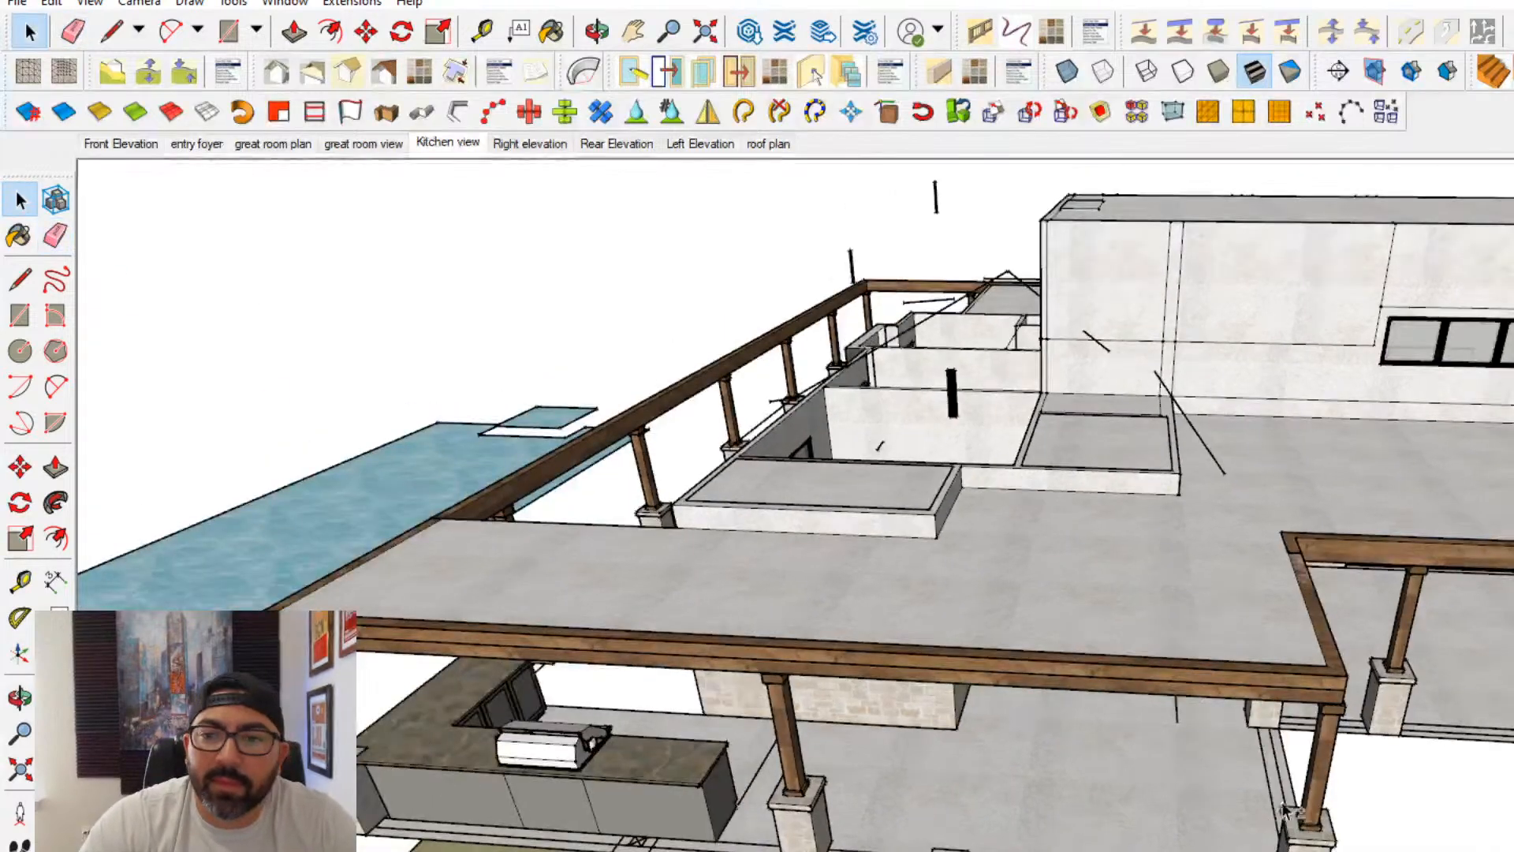
shift+middle_drag(788, 552, 481, 714)
middle_drag(867, 844, 1024, 844)
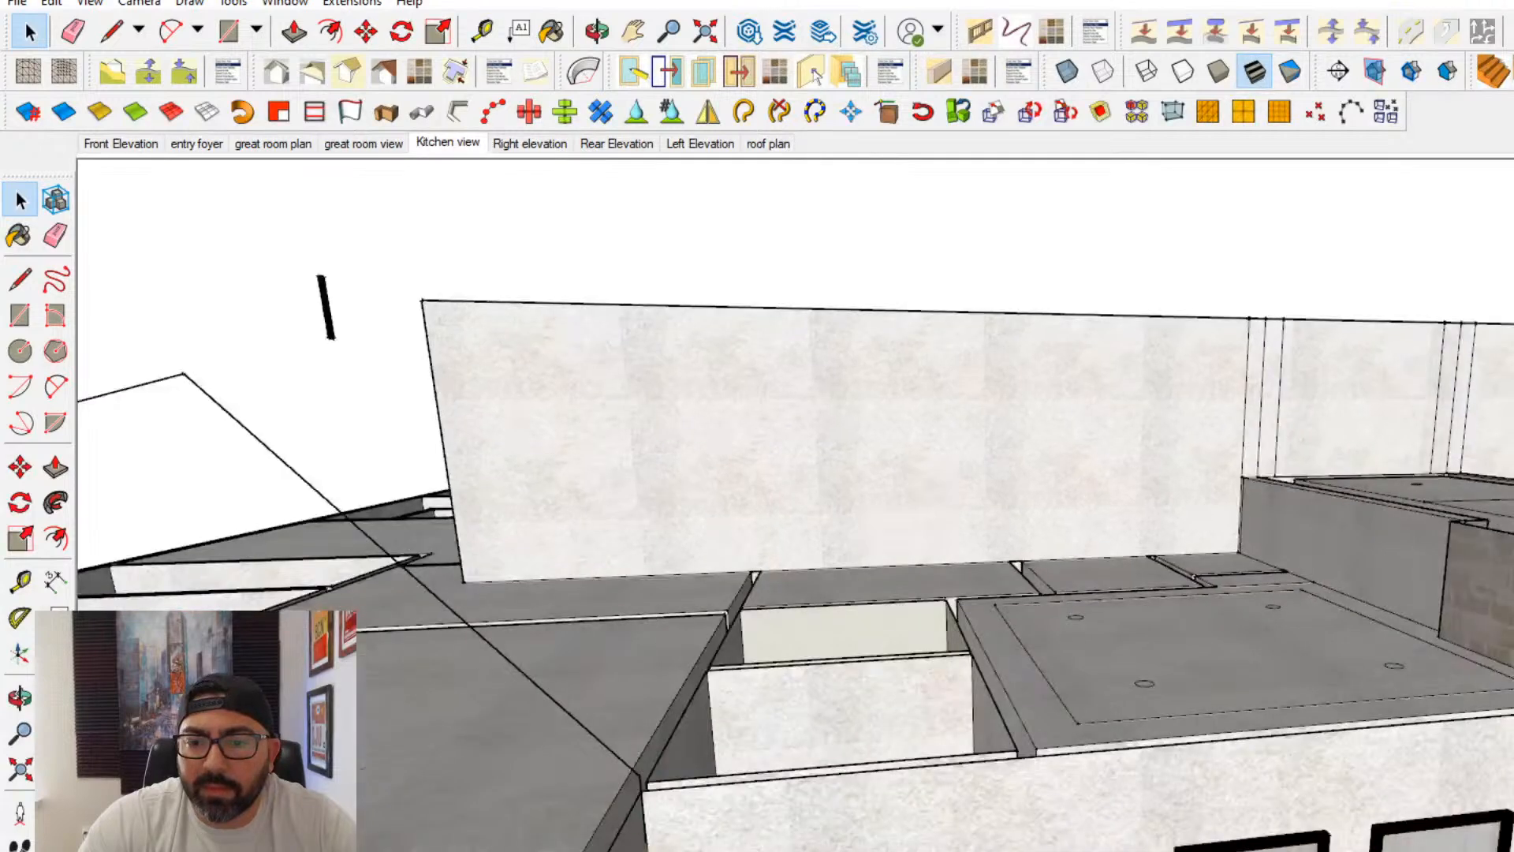
scroll(1055, 690, down, 3)
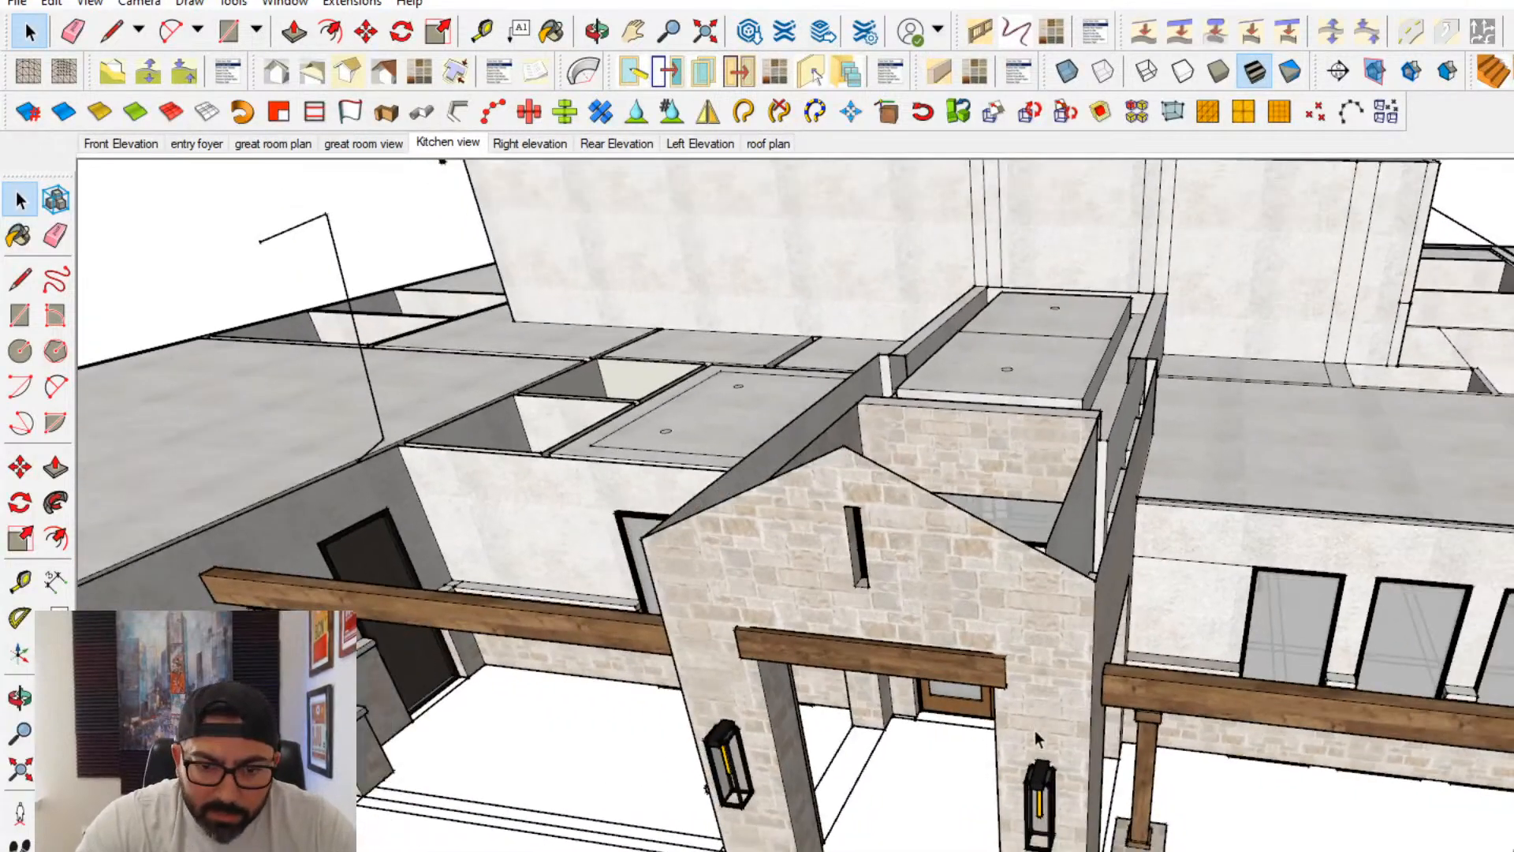
double_click(785, 810)
click(20, 315)
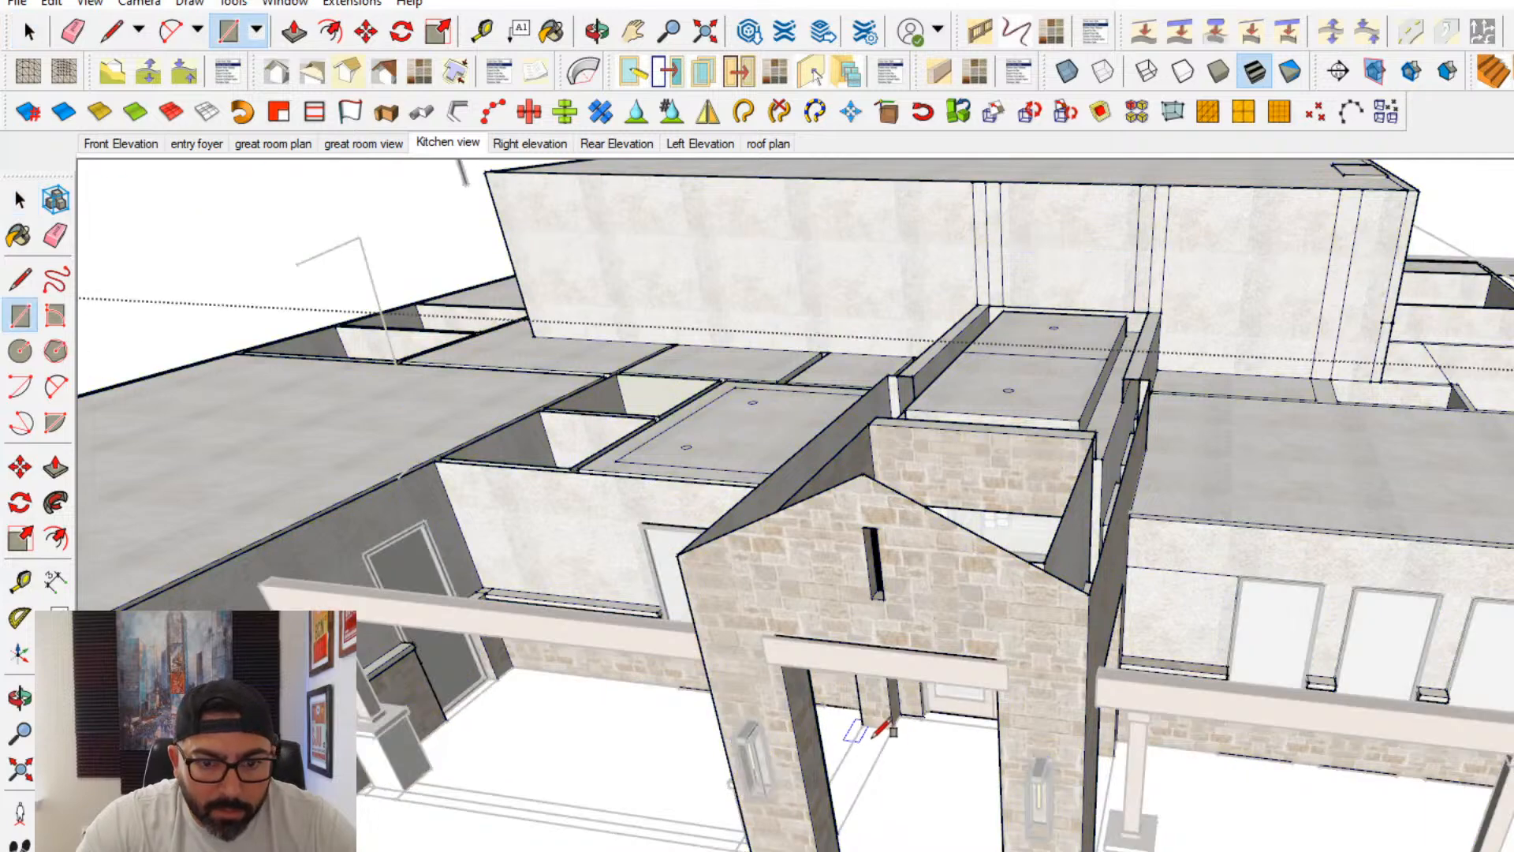
click(862, 724)
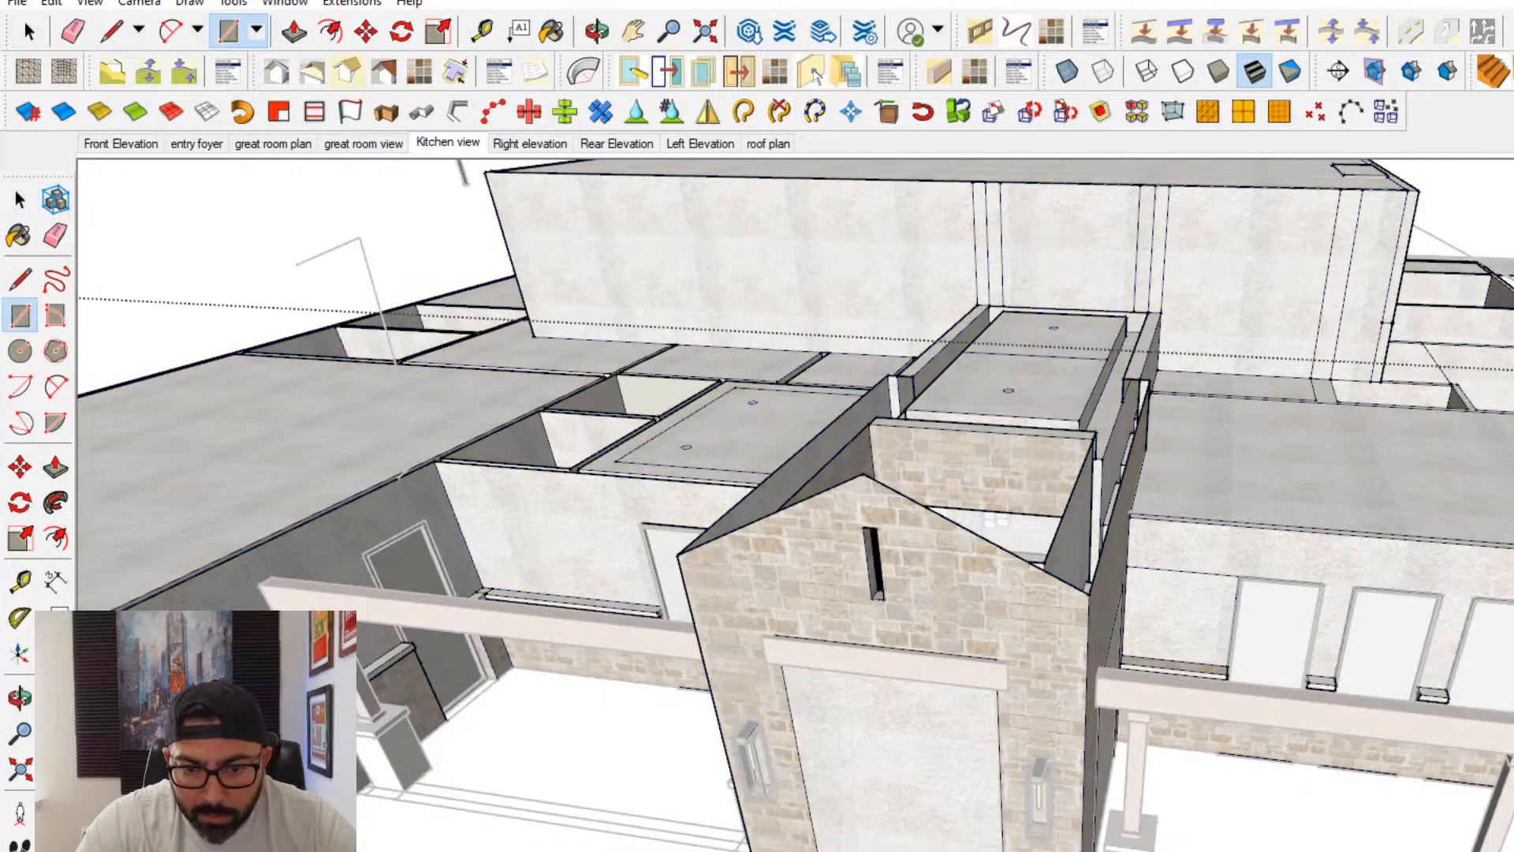
middle_drag(868, 722, 670, 753)
- Draw a rectangle across the tops of the entry porch walls to close its ceiling
middle_drag(821, 441, 801, 637)
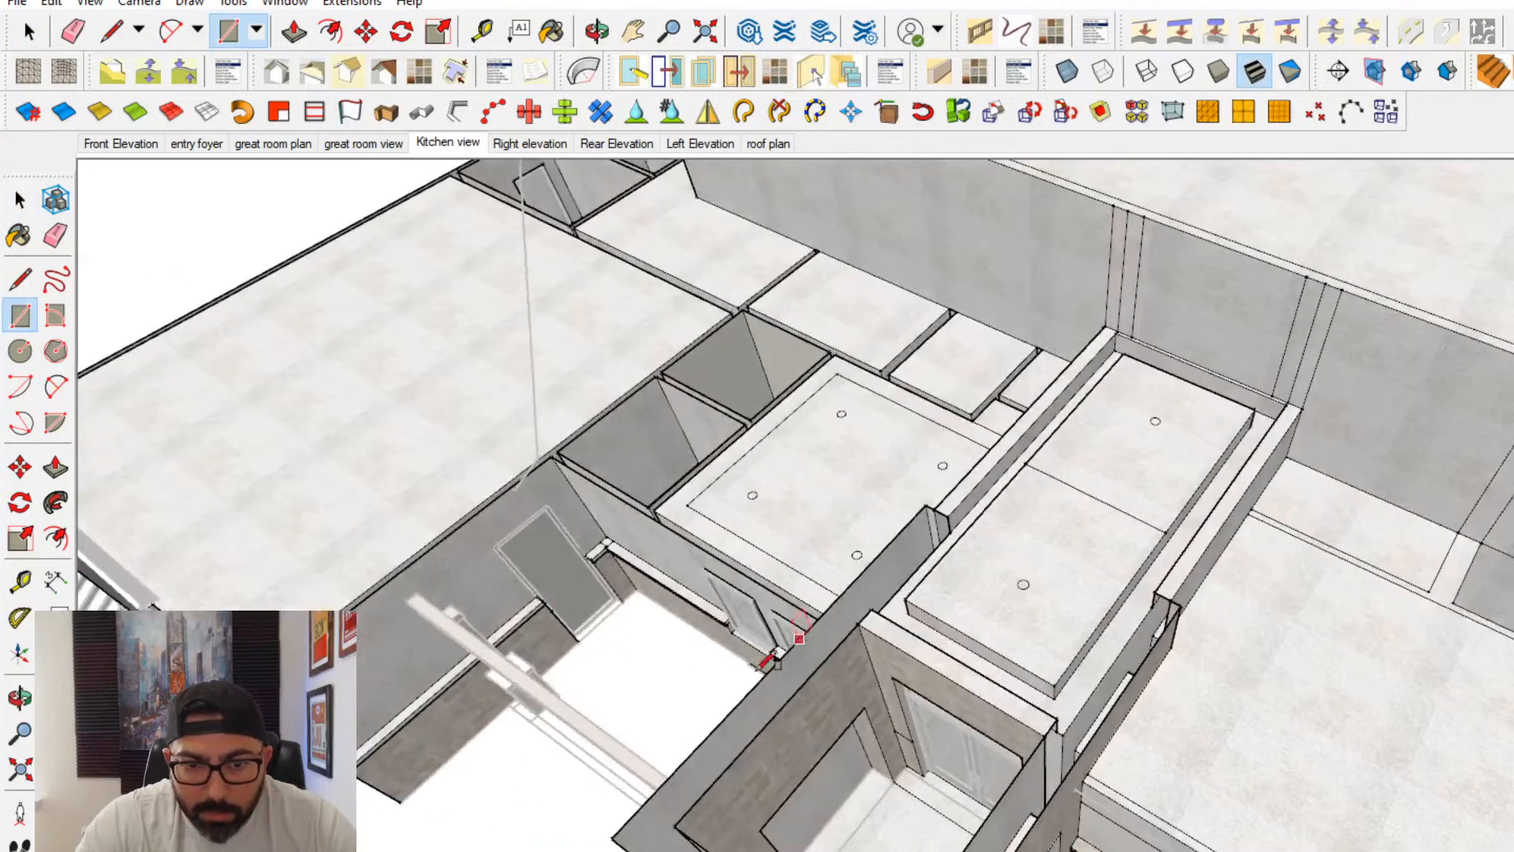
click(858, 623)
click(817, 816)
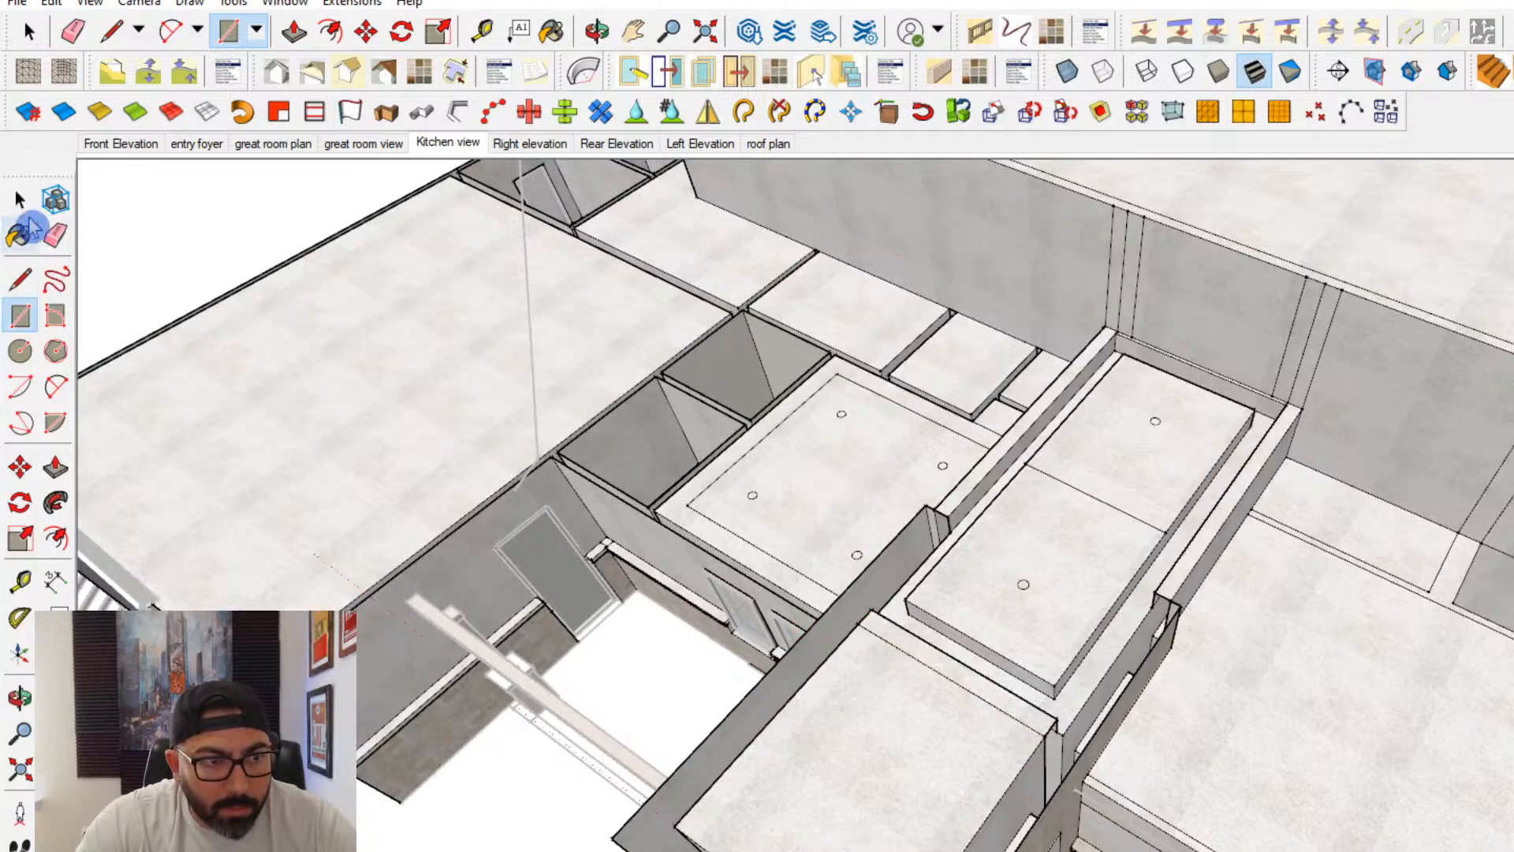
- Delete the stray vertical faces covering the front and side openings of the entry porch, and leave the walls group
click(19, 199)
middle_drag(842, 532, 788, 300)
click(1349, 545)
key(Delete)
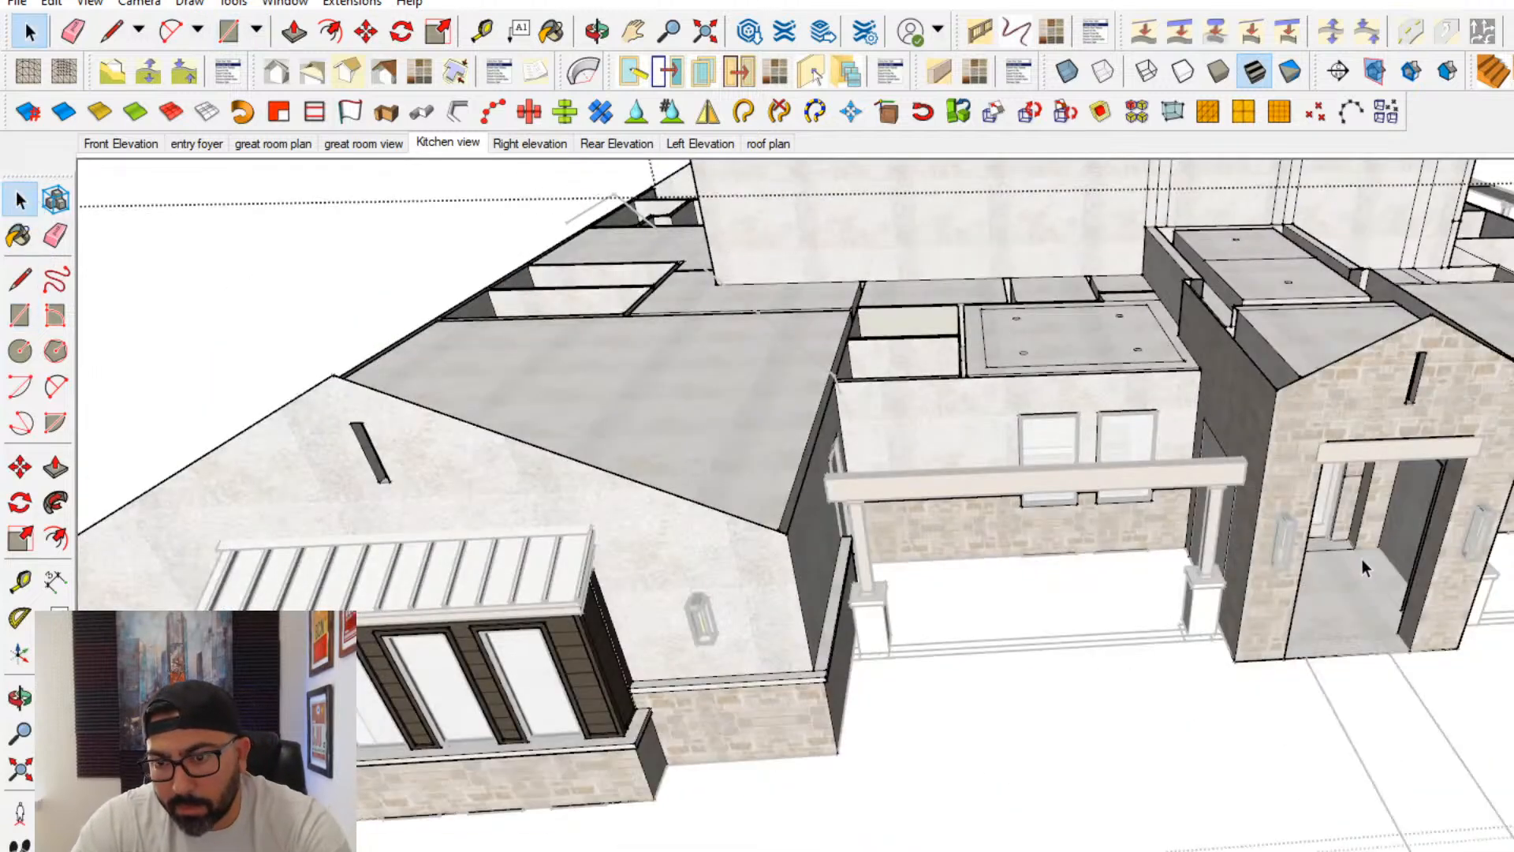
middle_drag(1389, 563, 949, 543)
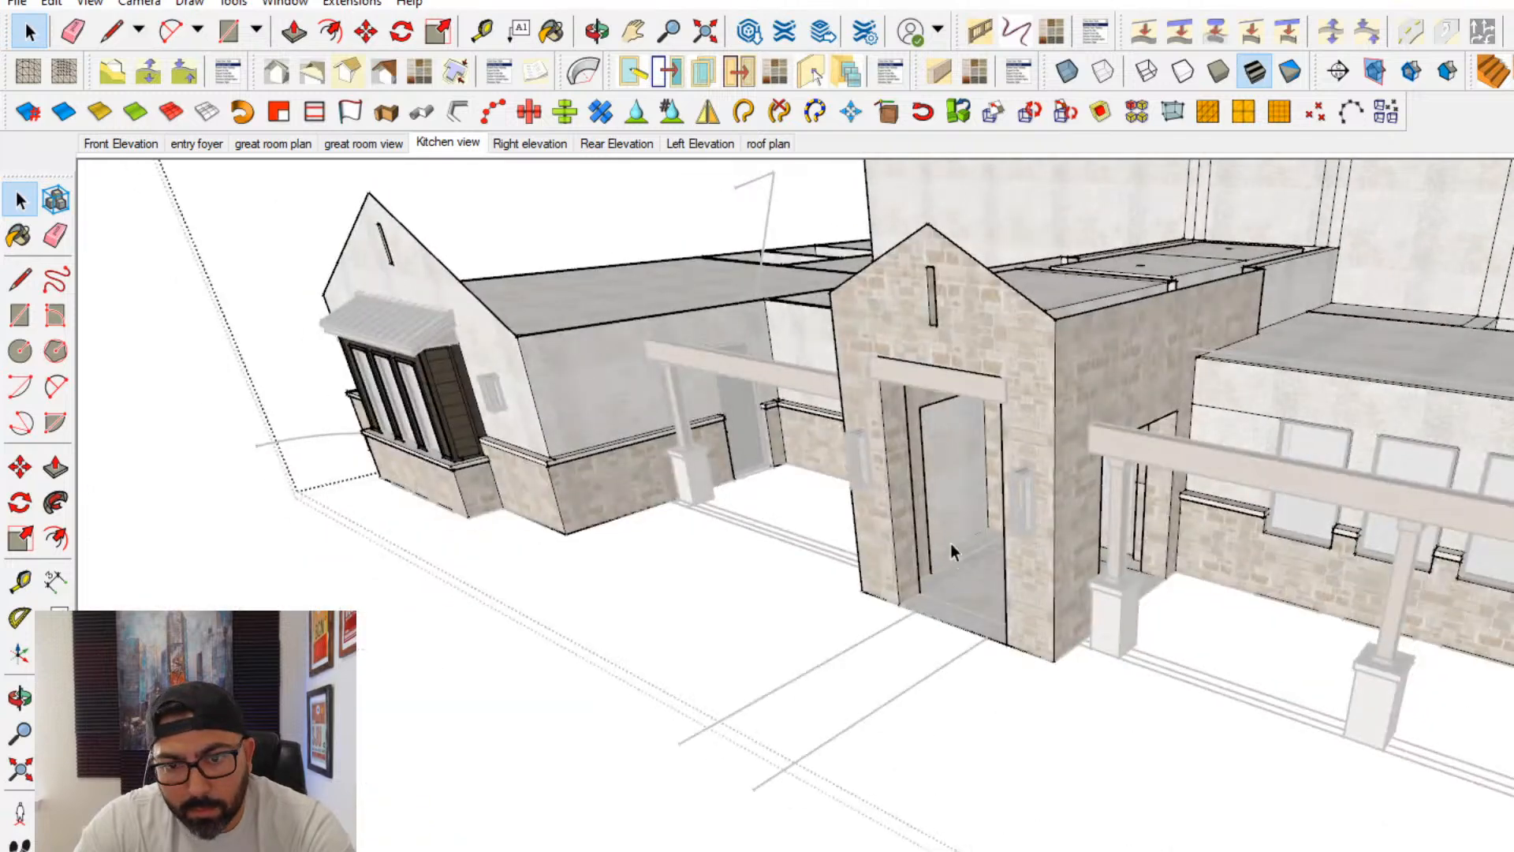
key(Delete)
key(Escape)
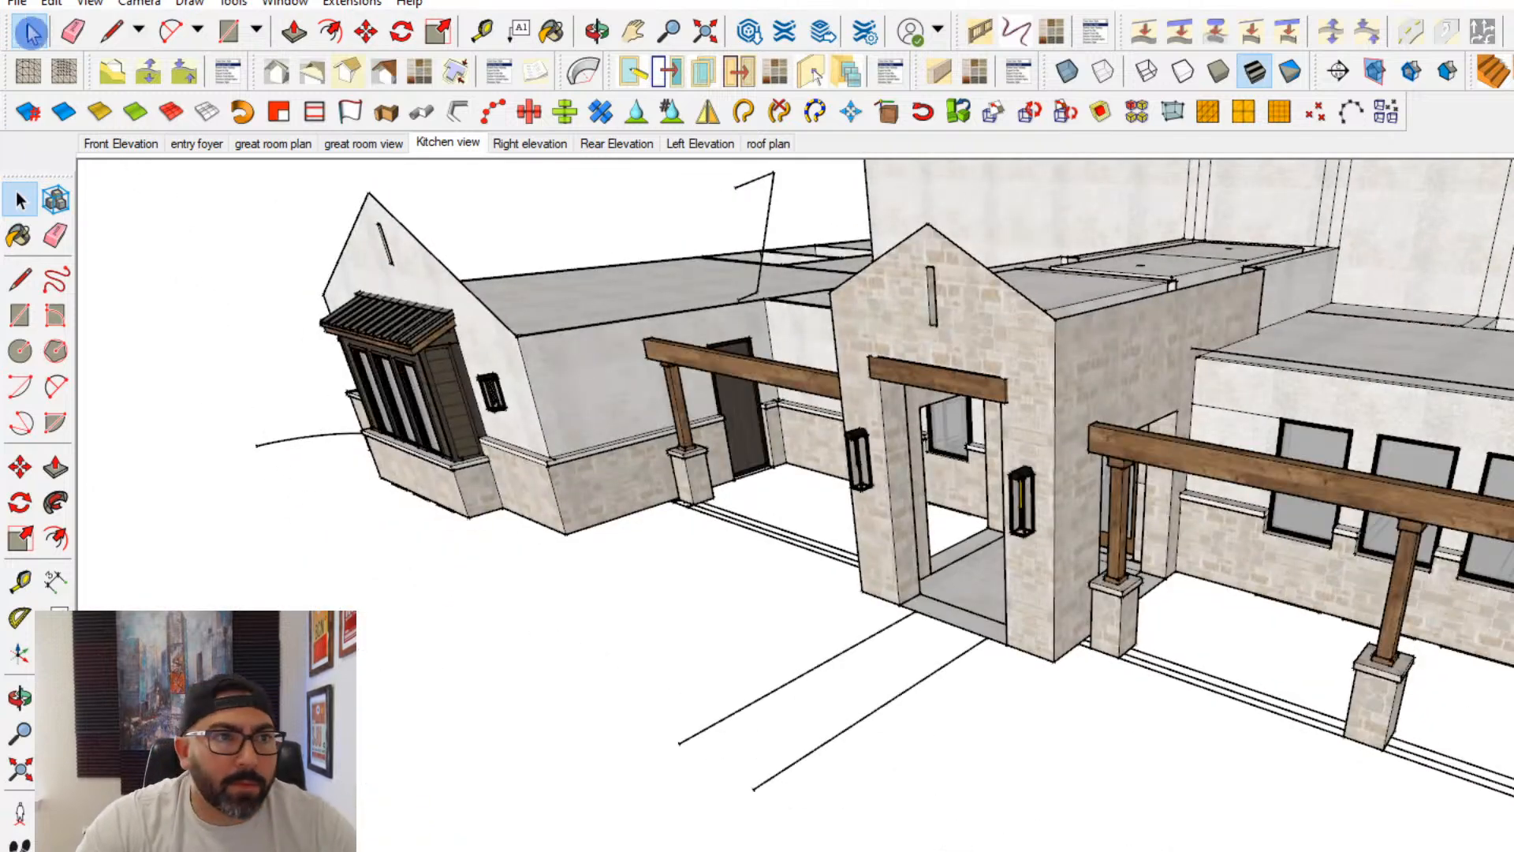
- Save the model as a SketchUp file in the project's model folder
click(20, 4)
click(66, 125)
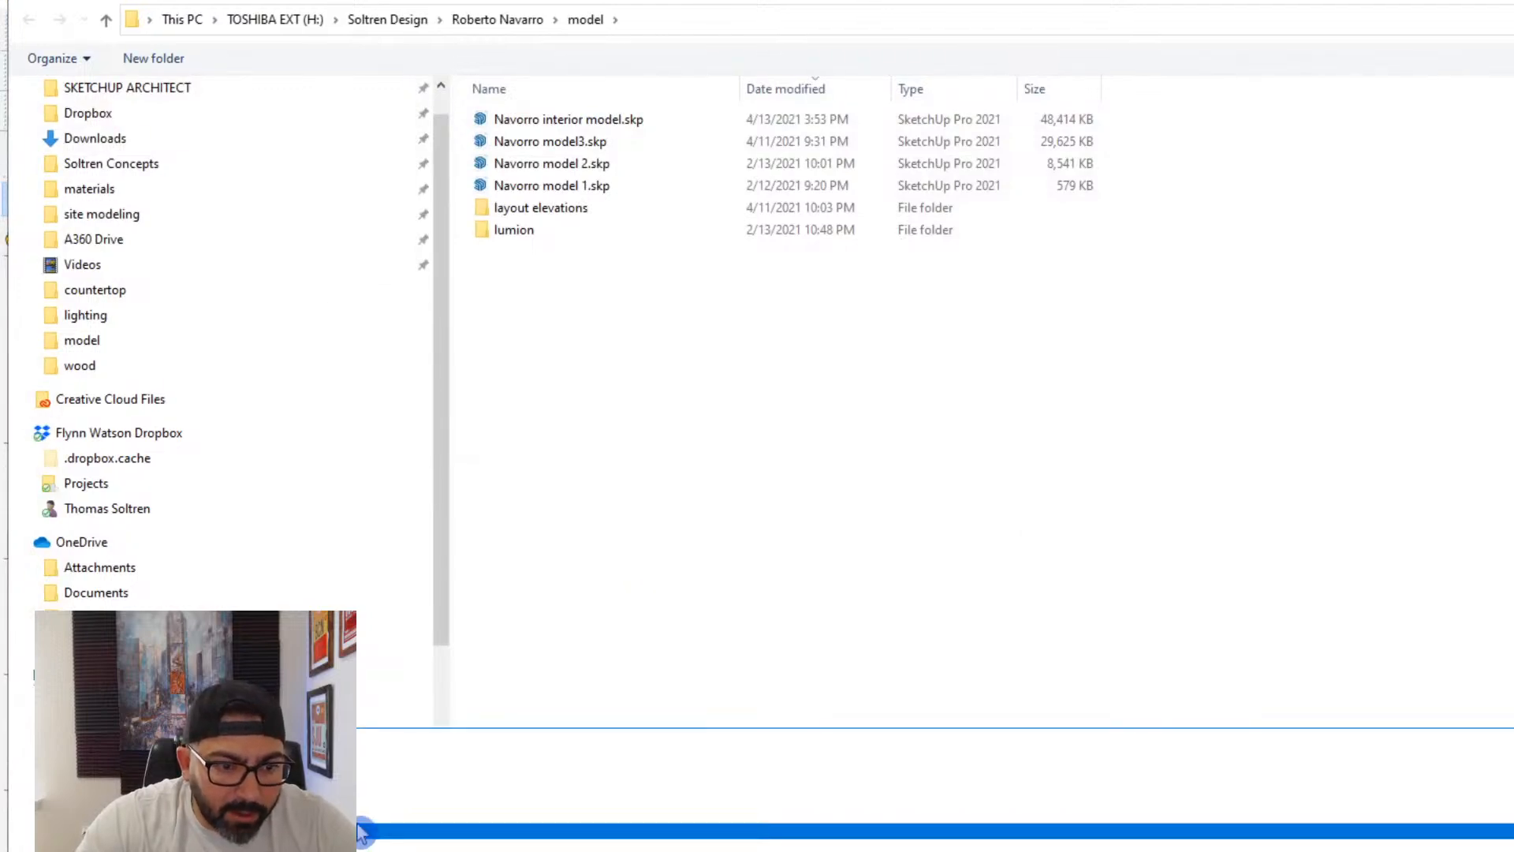
key(Return)
click(1081, 533)
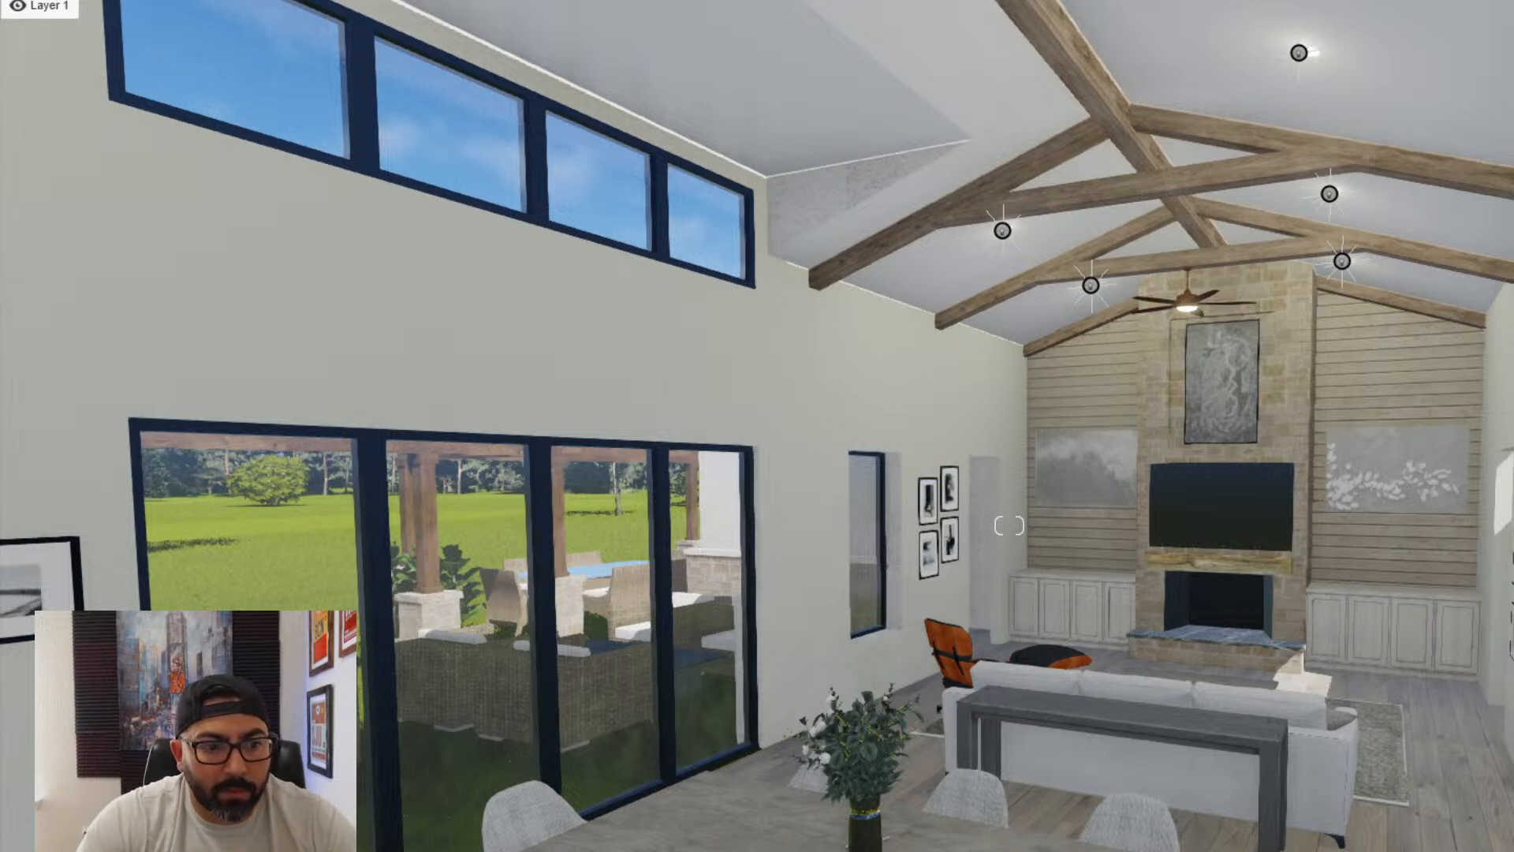
- Switch to Lumion and select the imported house model for re-importing
click(618, 403)
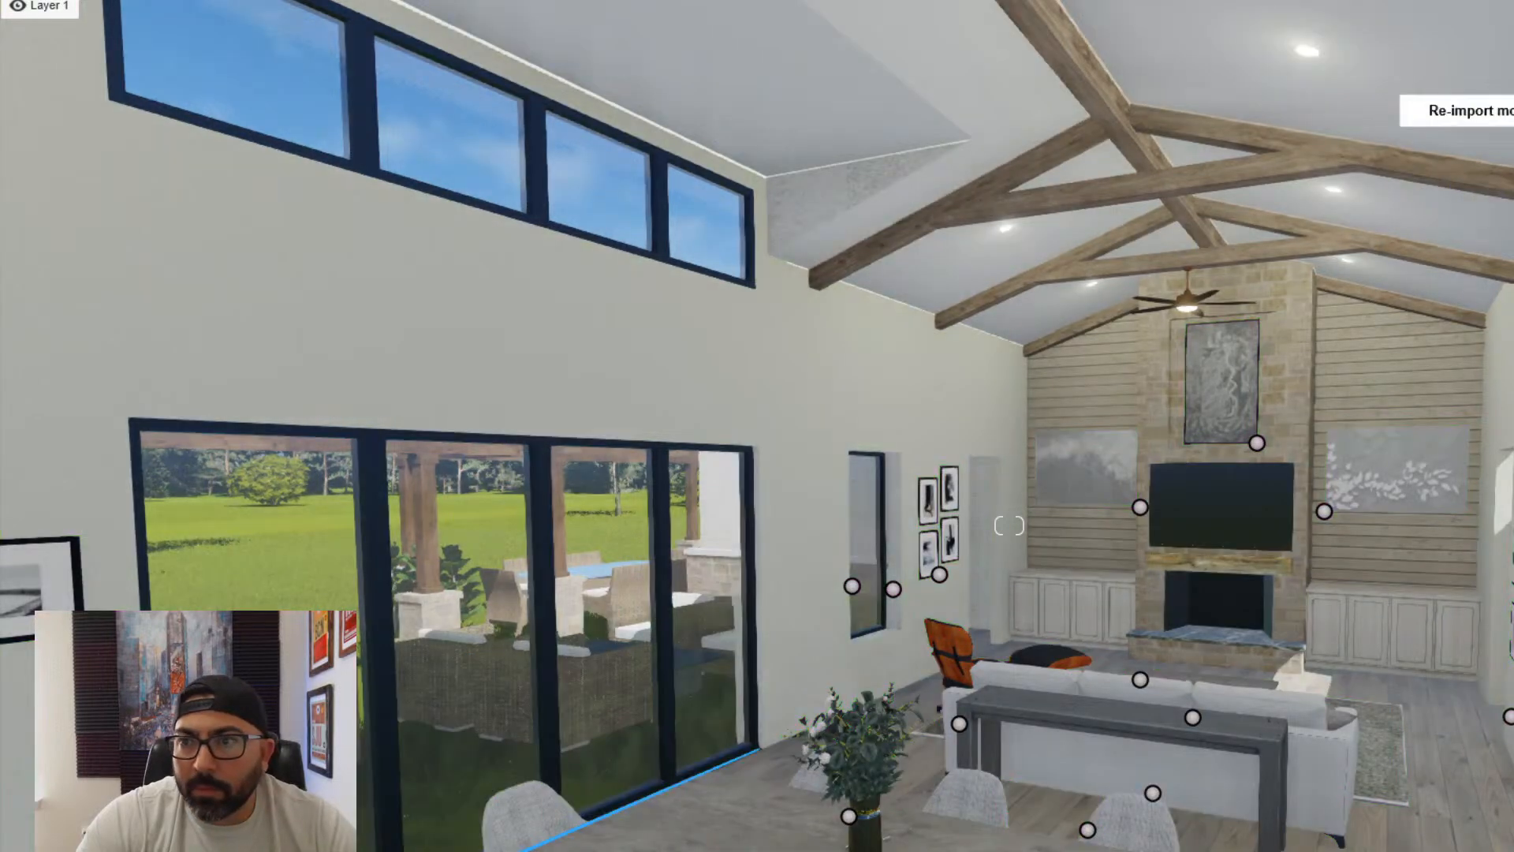
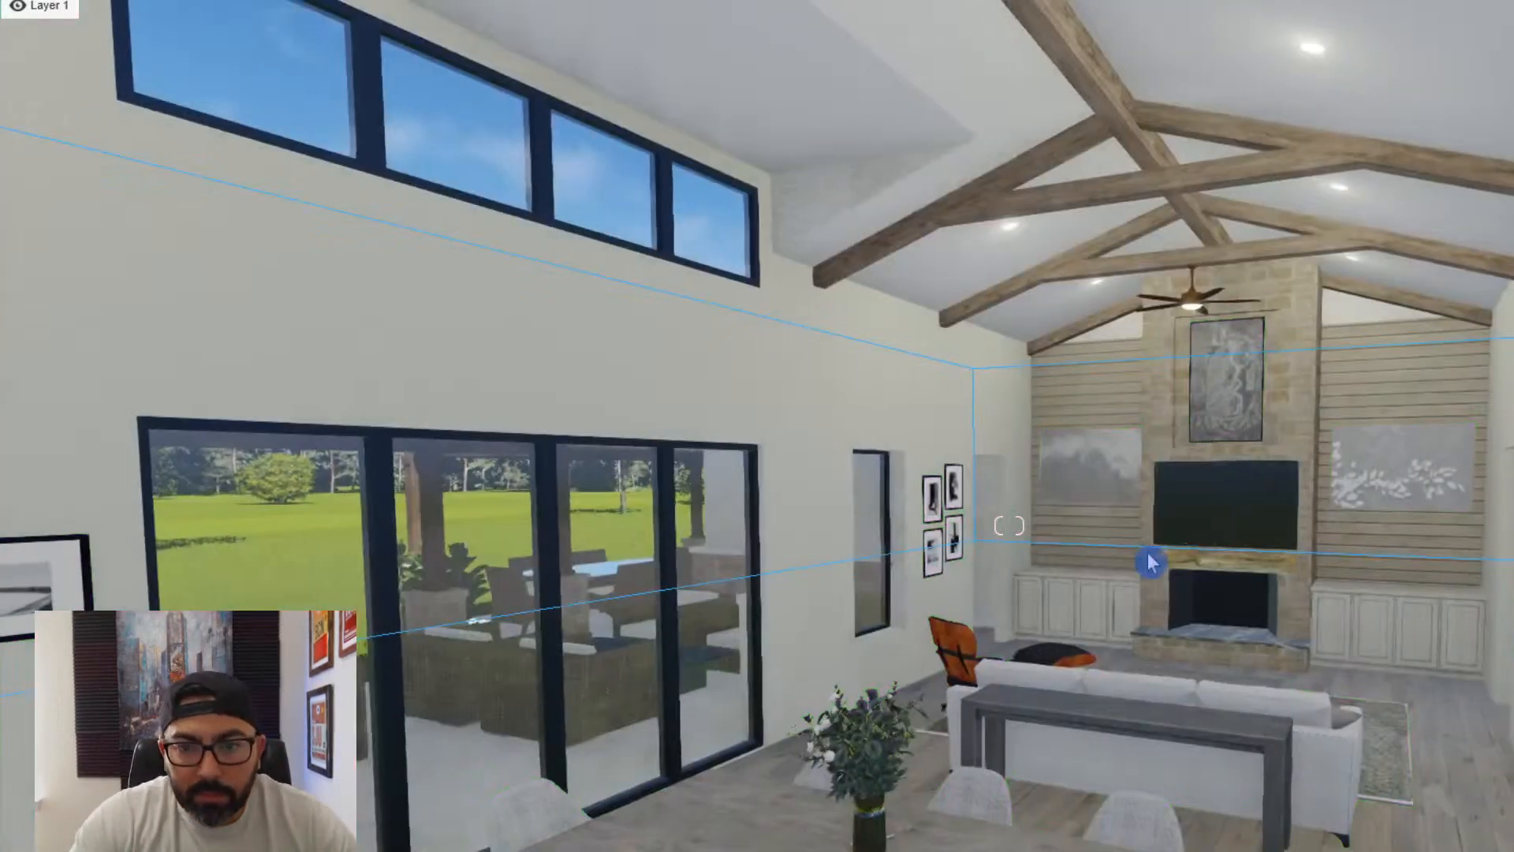
- Examine the great room's window wall, fireplace wall and ceiling beams and the kitchen's upper cabinets in the updated model
right_drag(1149, 563, 1252, 424)
key(w)
key(s)
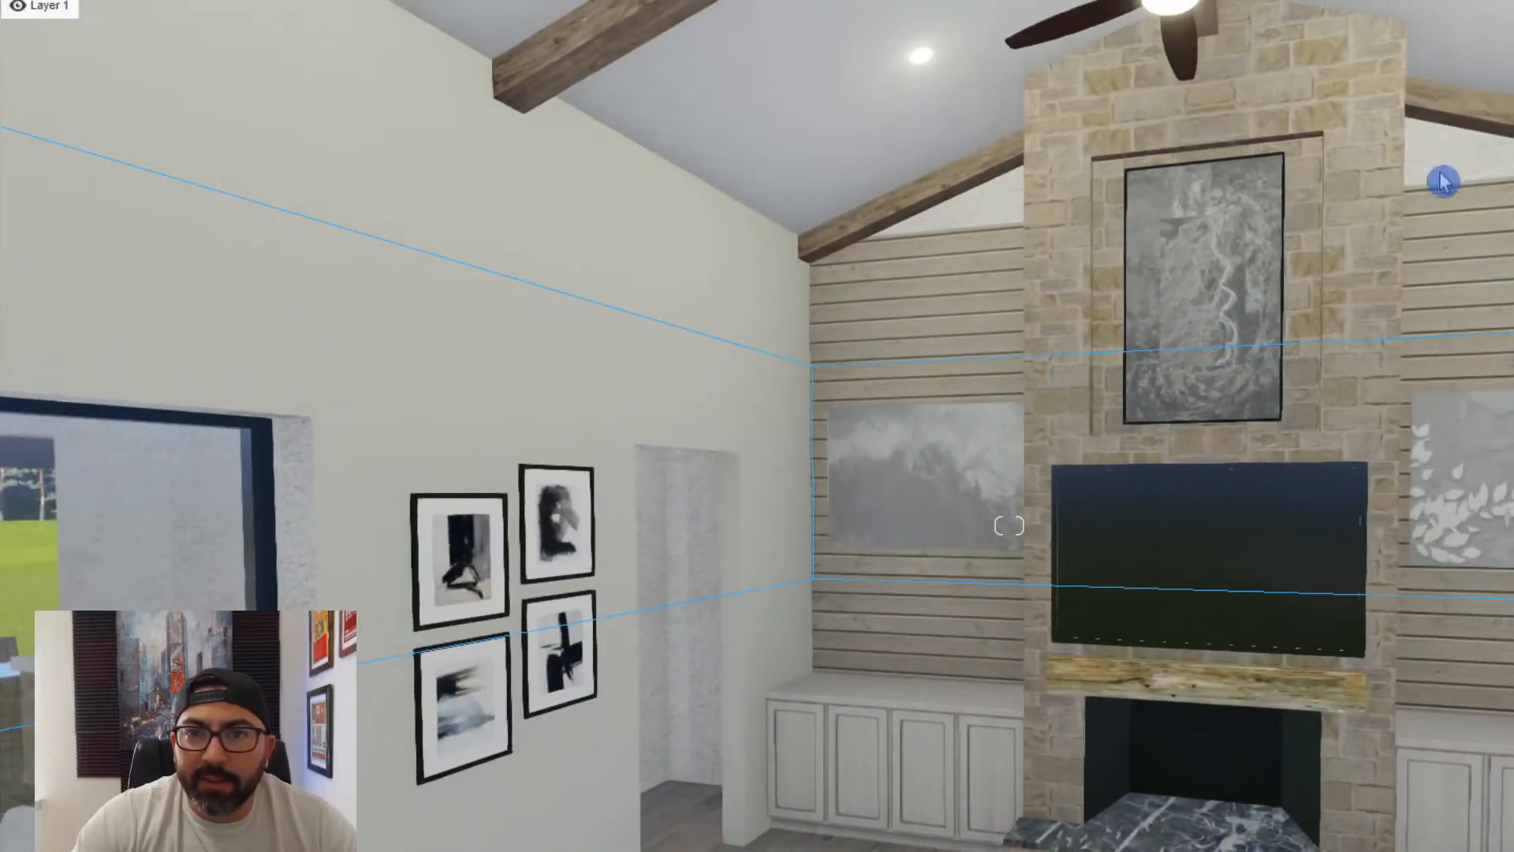
right_drag(1009, 525, 1008, 525)
key(w)
key(s)
key(w)
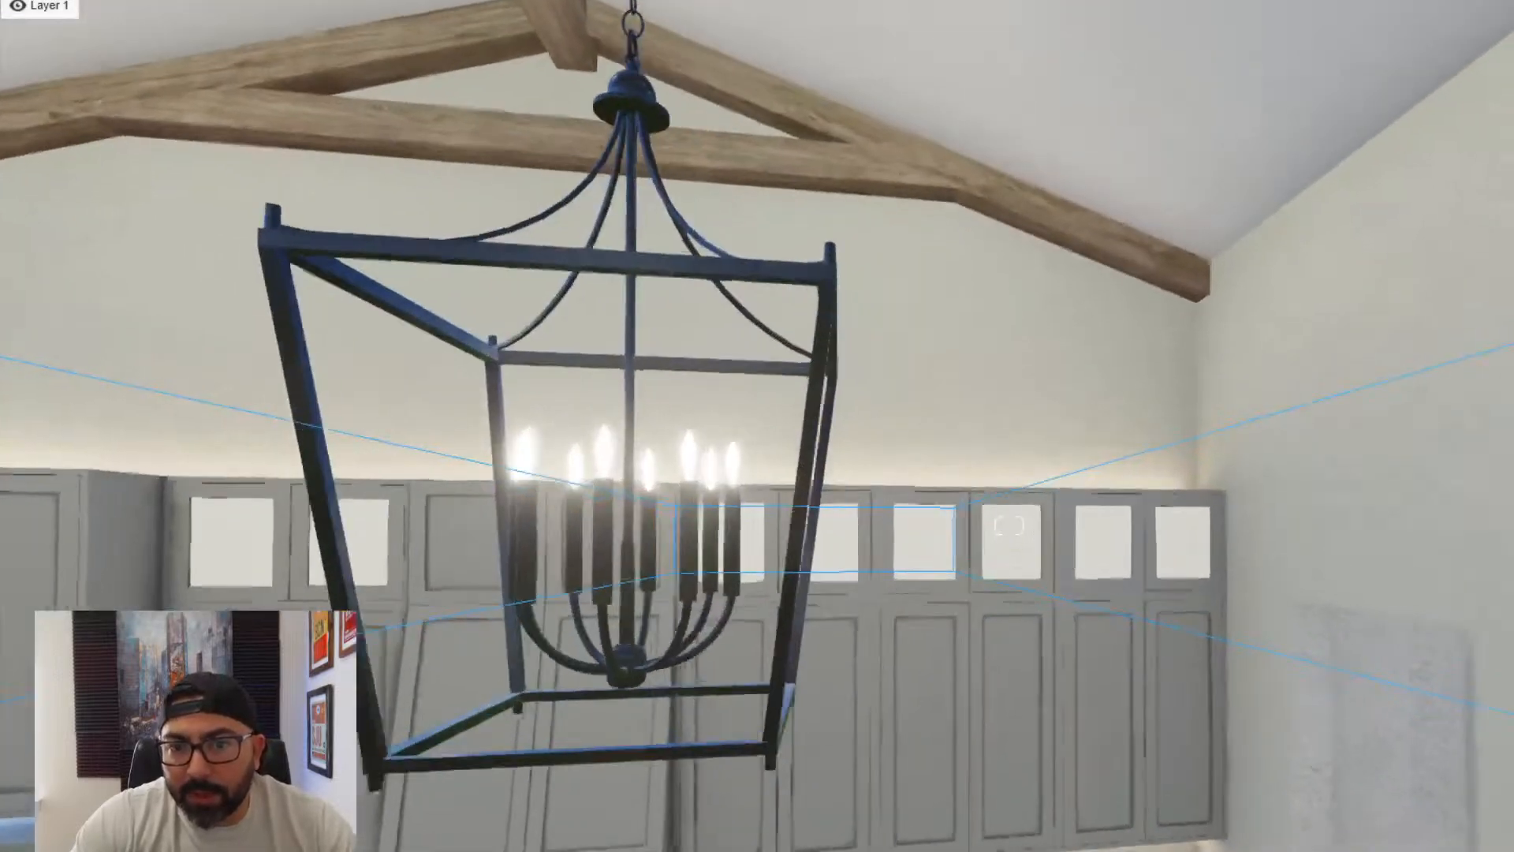
key(w)
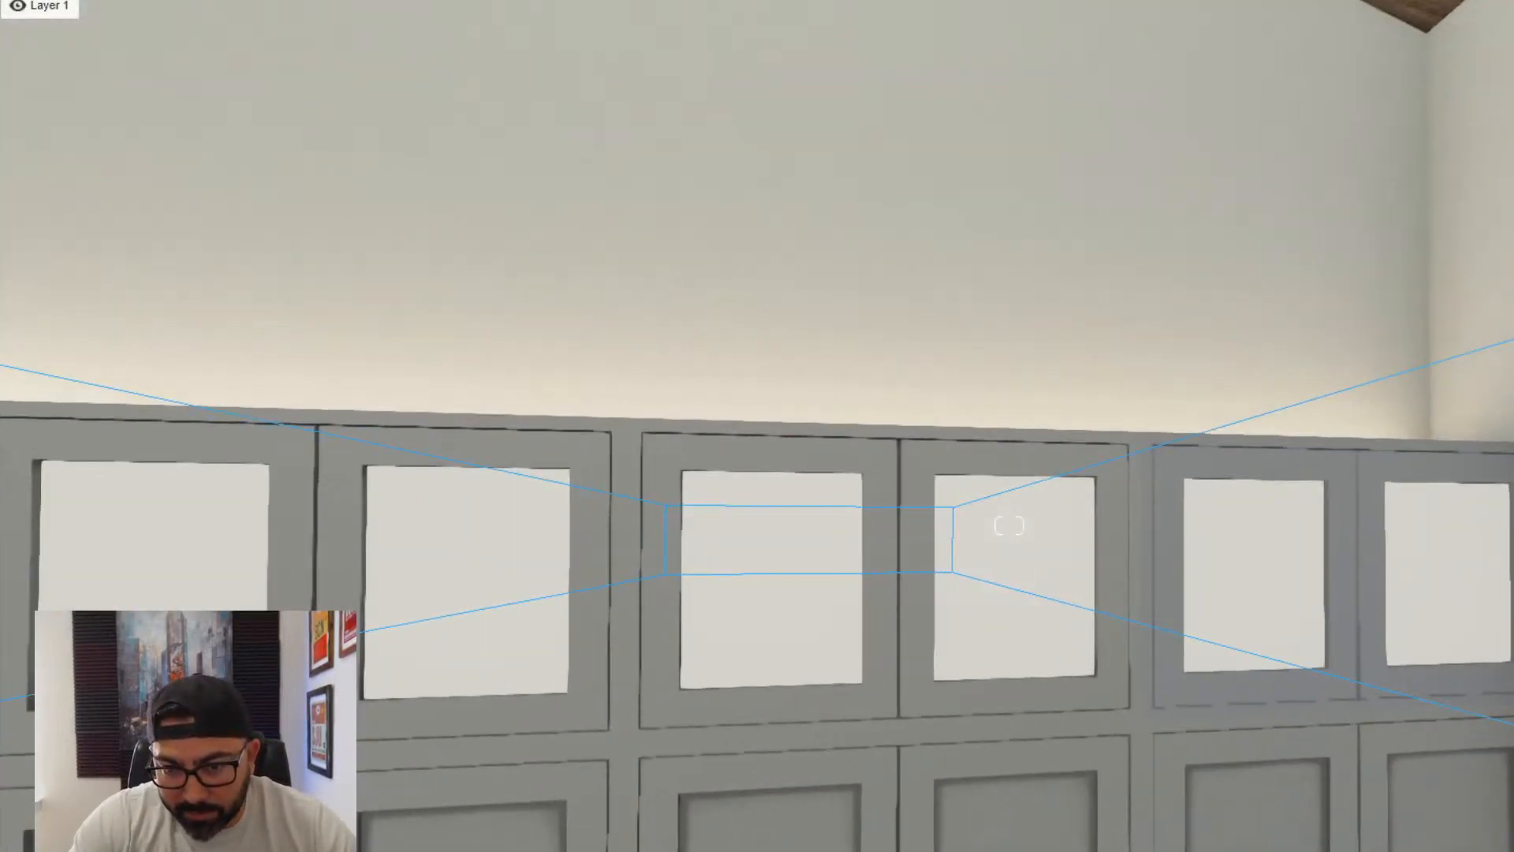
right_drag(1364, 505, 1480, 511)
key(w)
key(s)
right_drag(1075, 412, 1010, 325)
key(s)
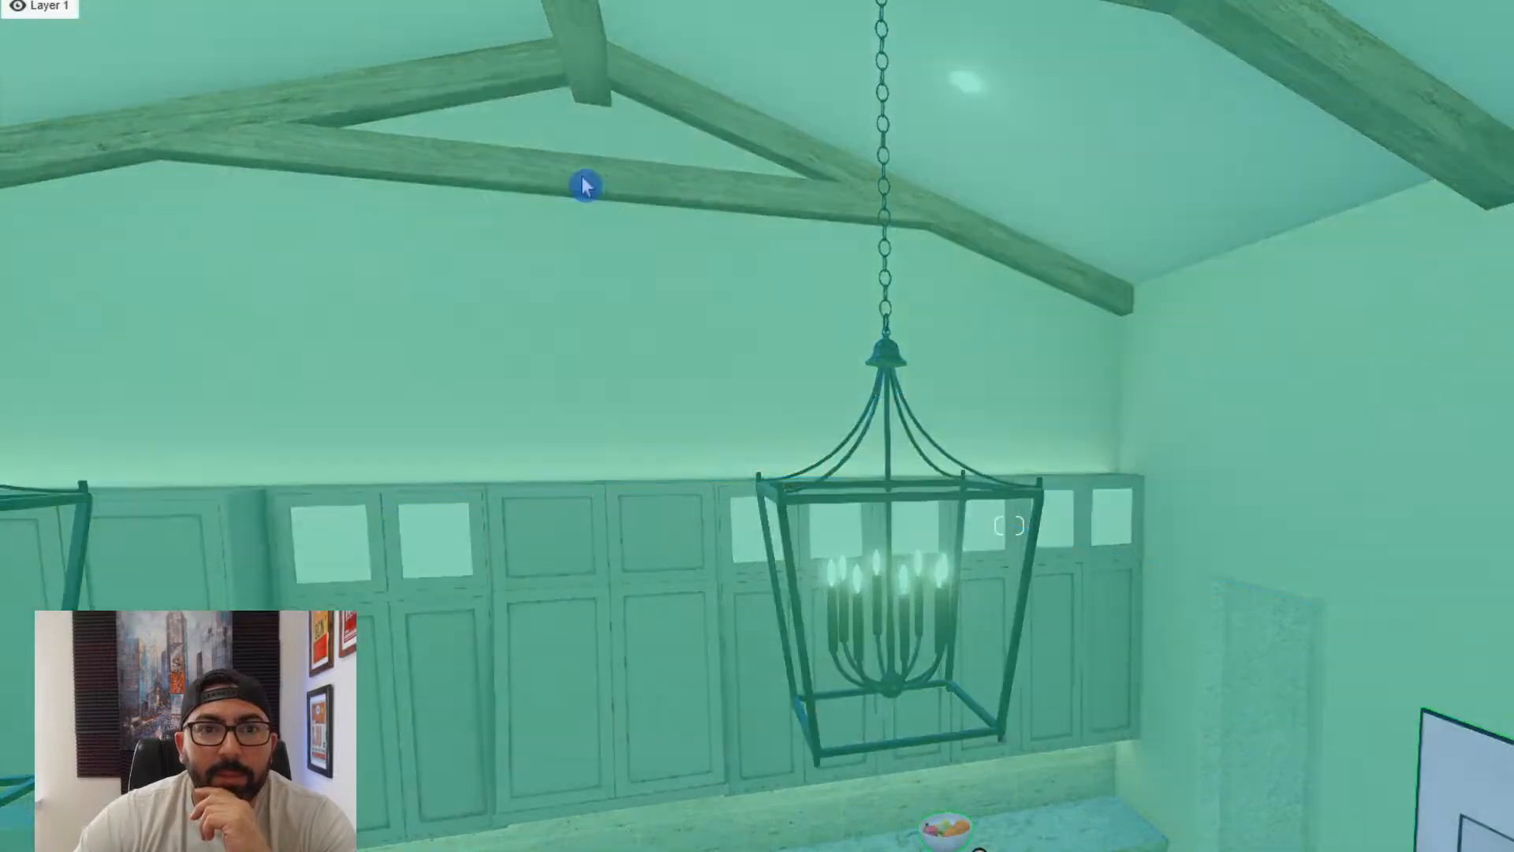
click(585, 185)
right_drag(585, 185, 816, 256)
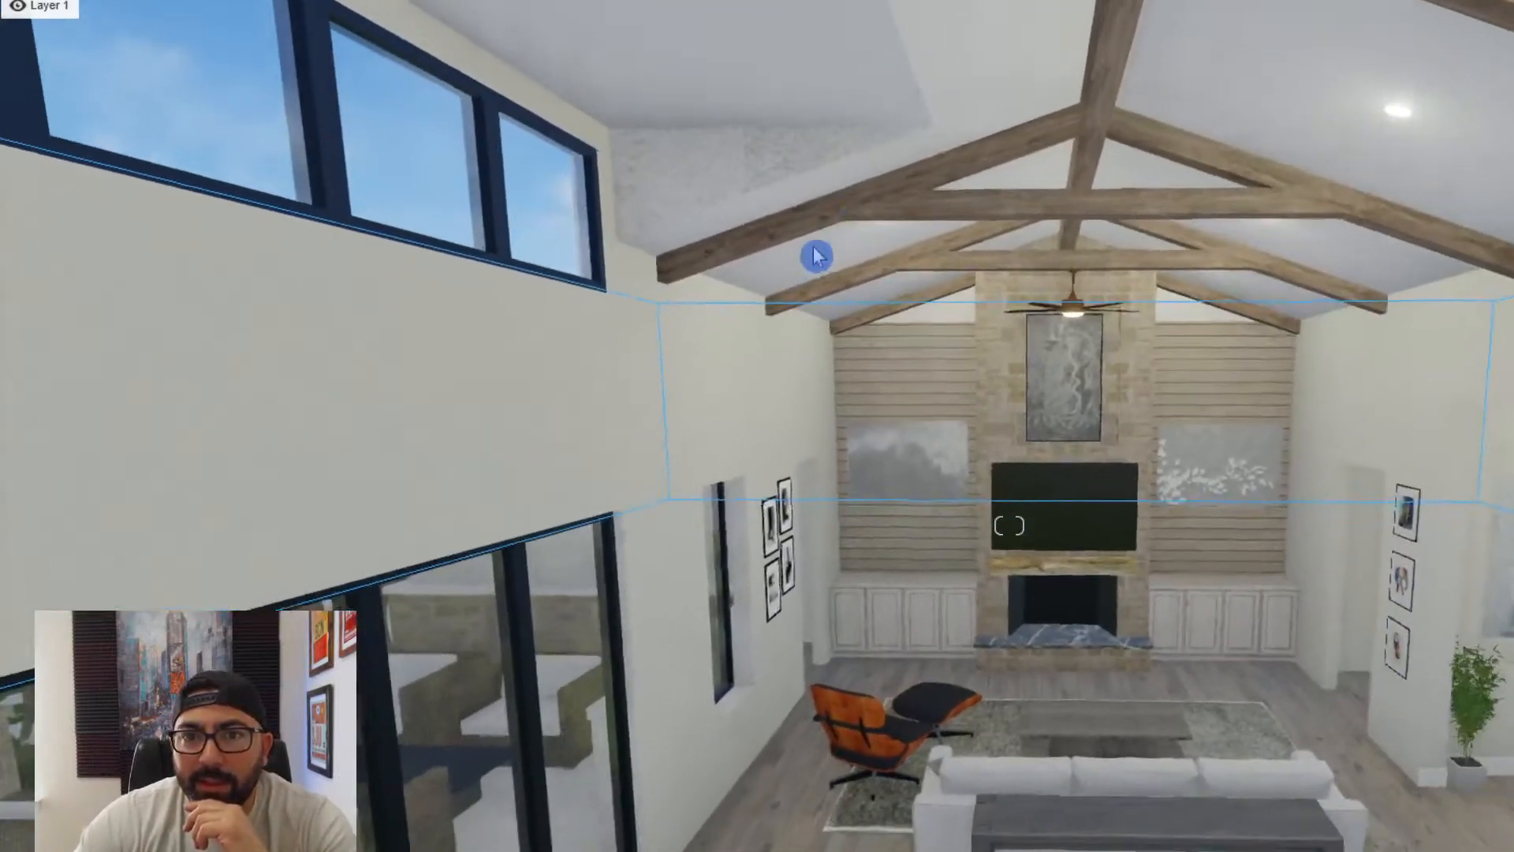
key(w)
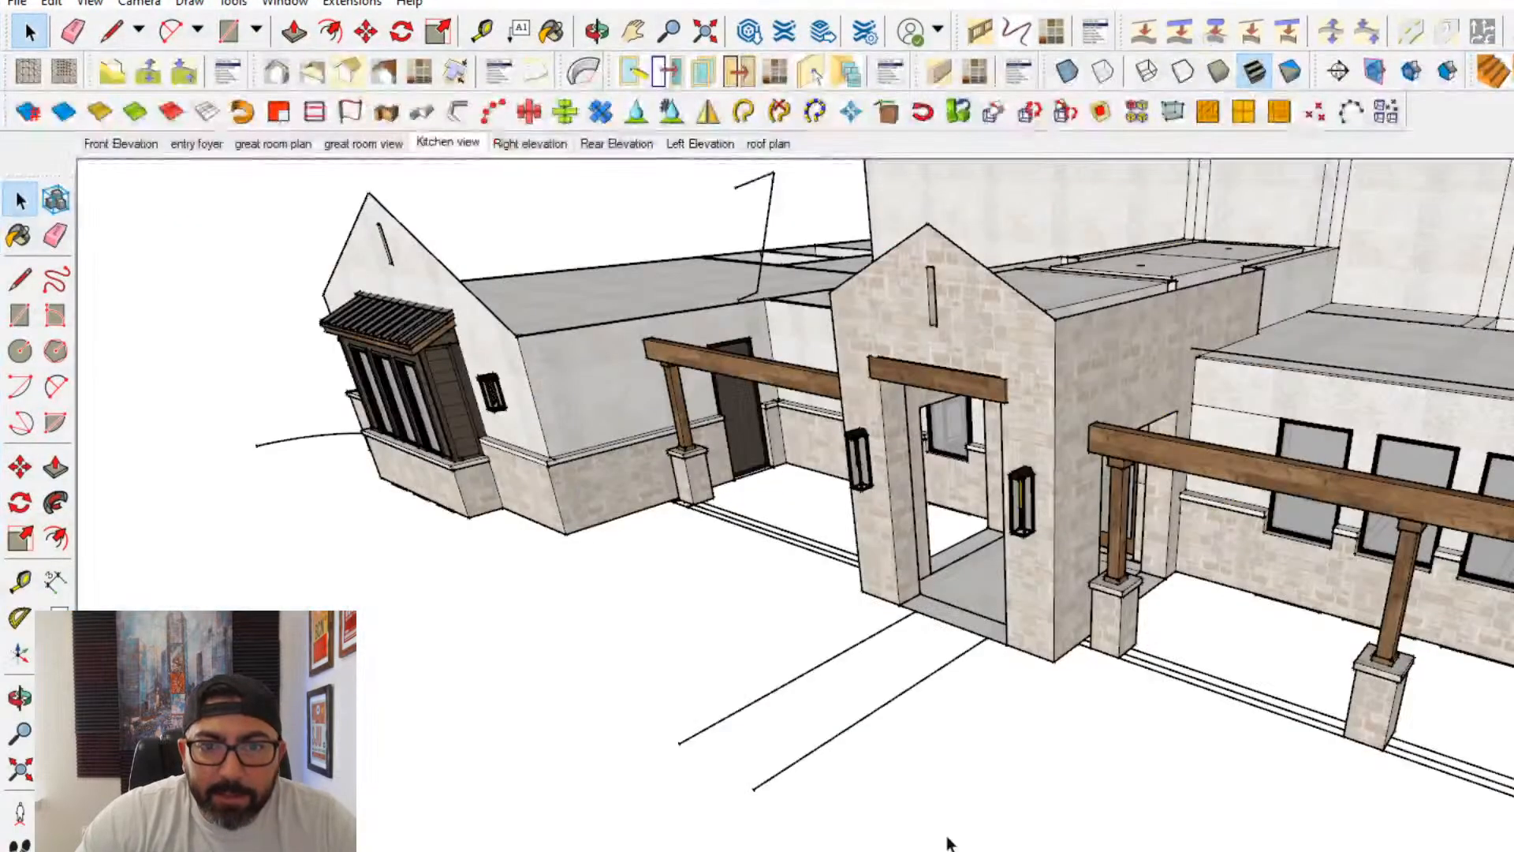
- Switch to SketchUp, open the great room view scene and paint the triangular wall areas flanking the chimney with the wood siding material
middle_drag(615, 552, 544, 474)
click(363, 144)
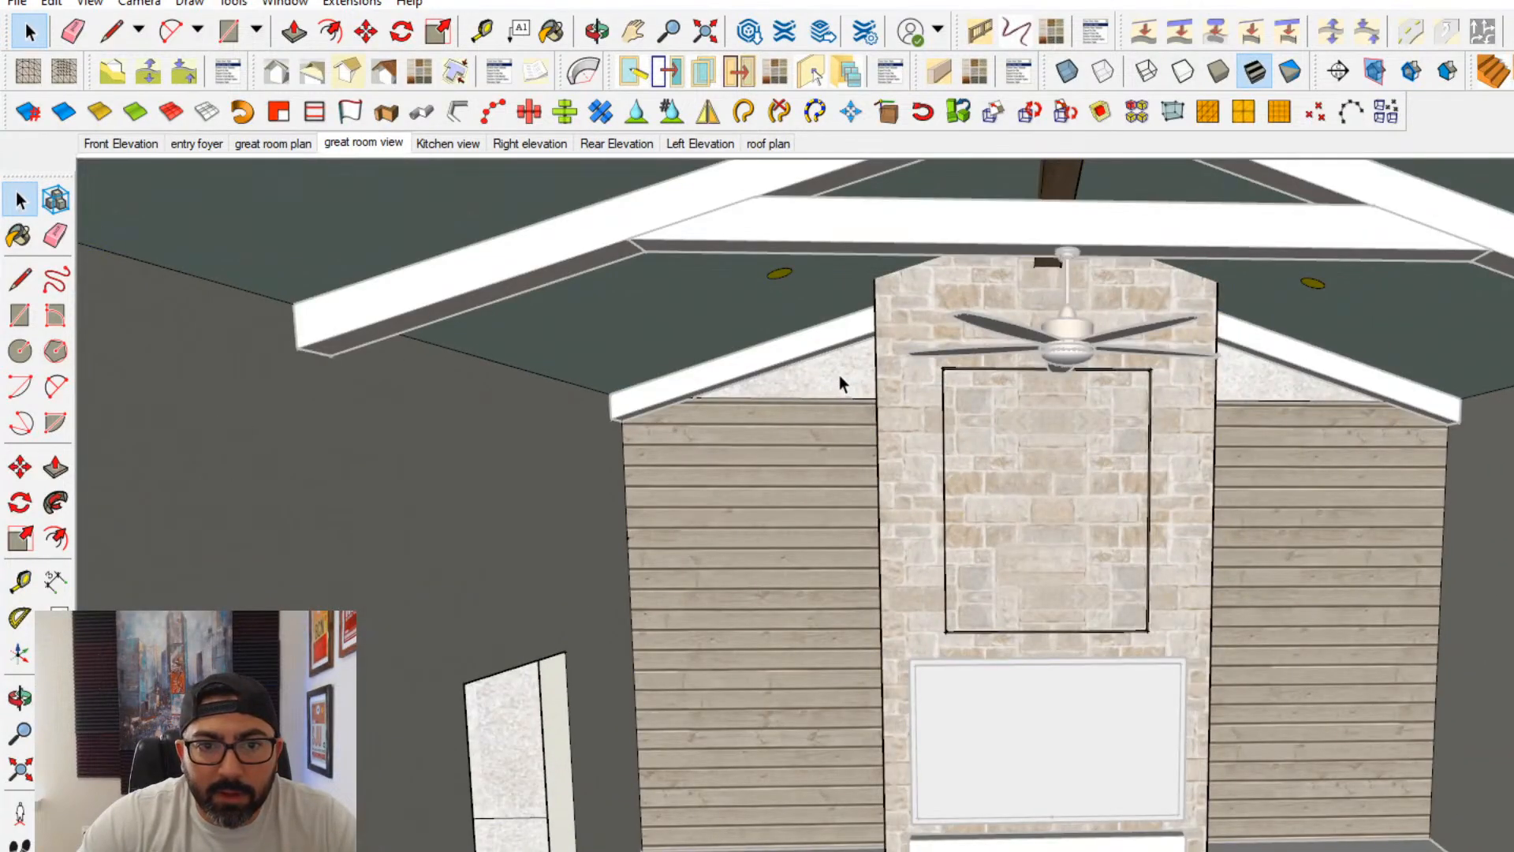
triple_click(841, 373)
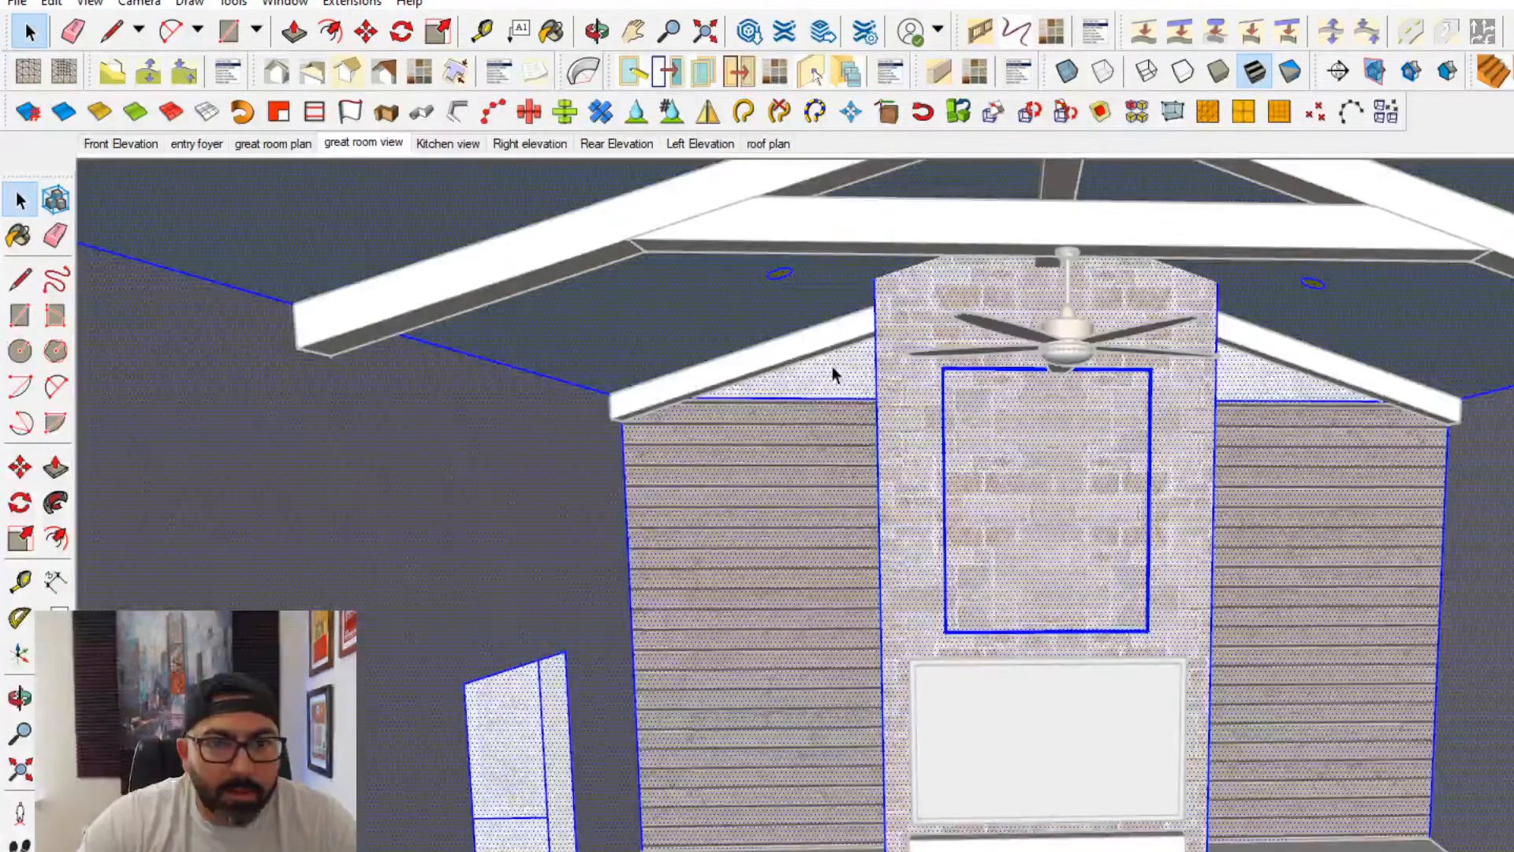
click(731, 366)
click(22, 236)
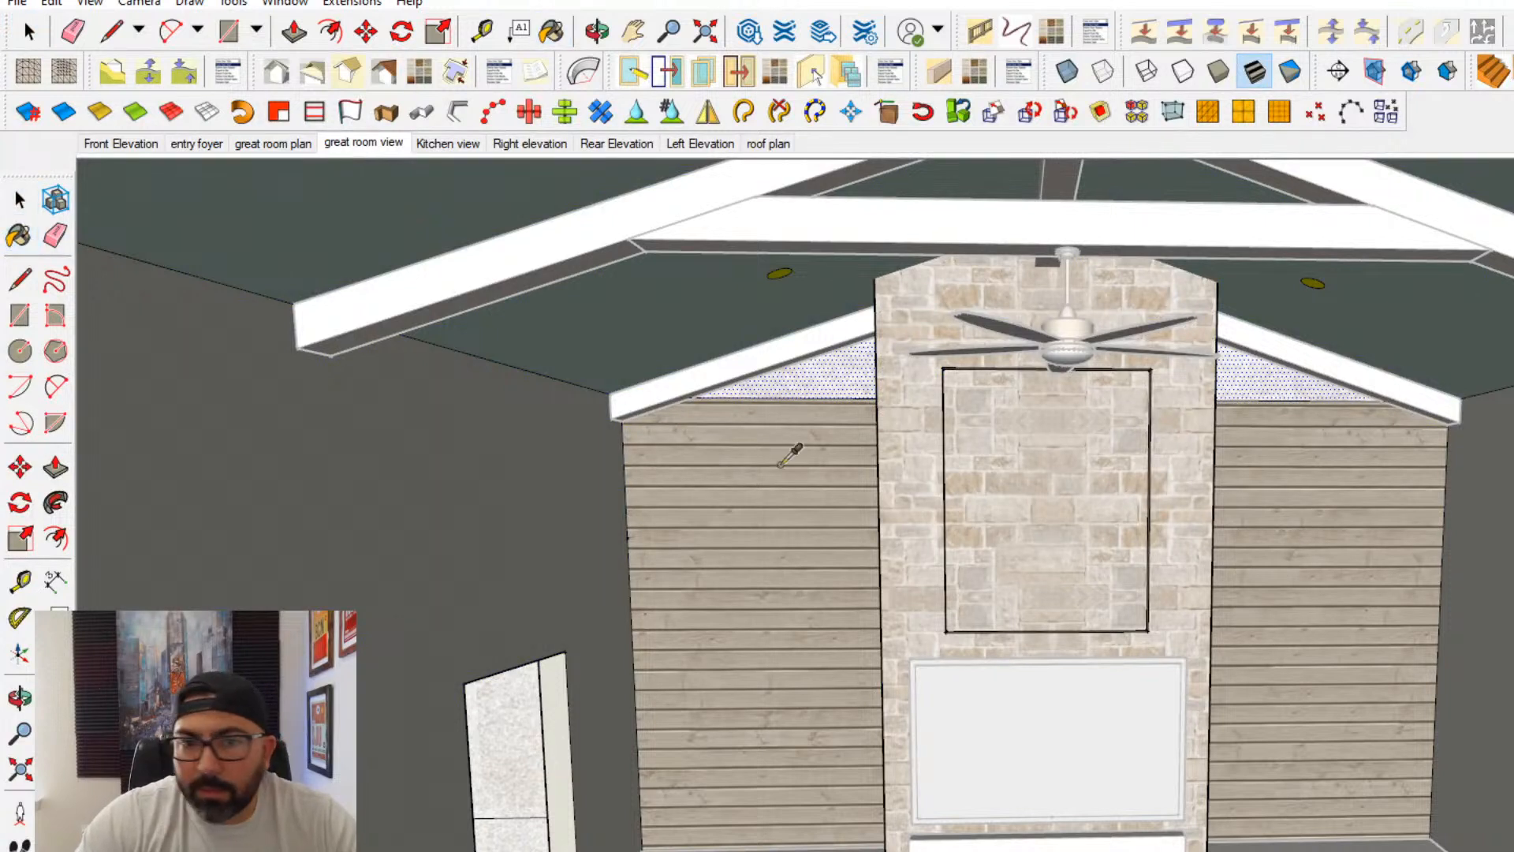
click(824, 386)
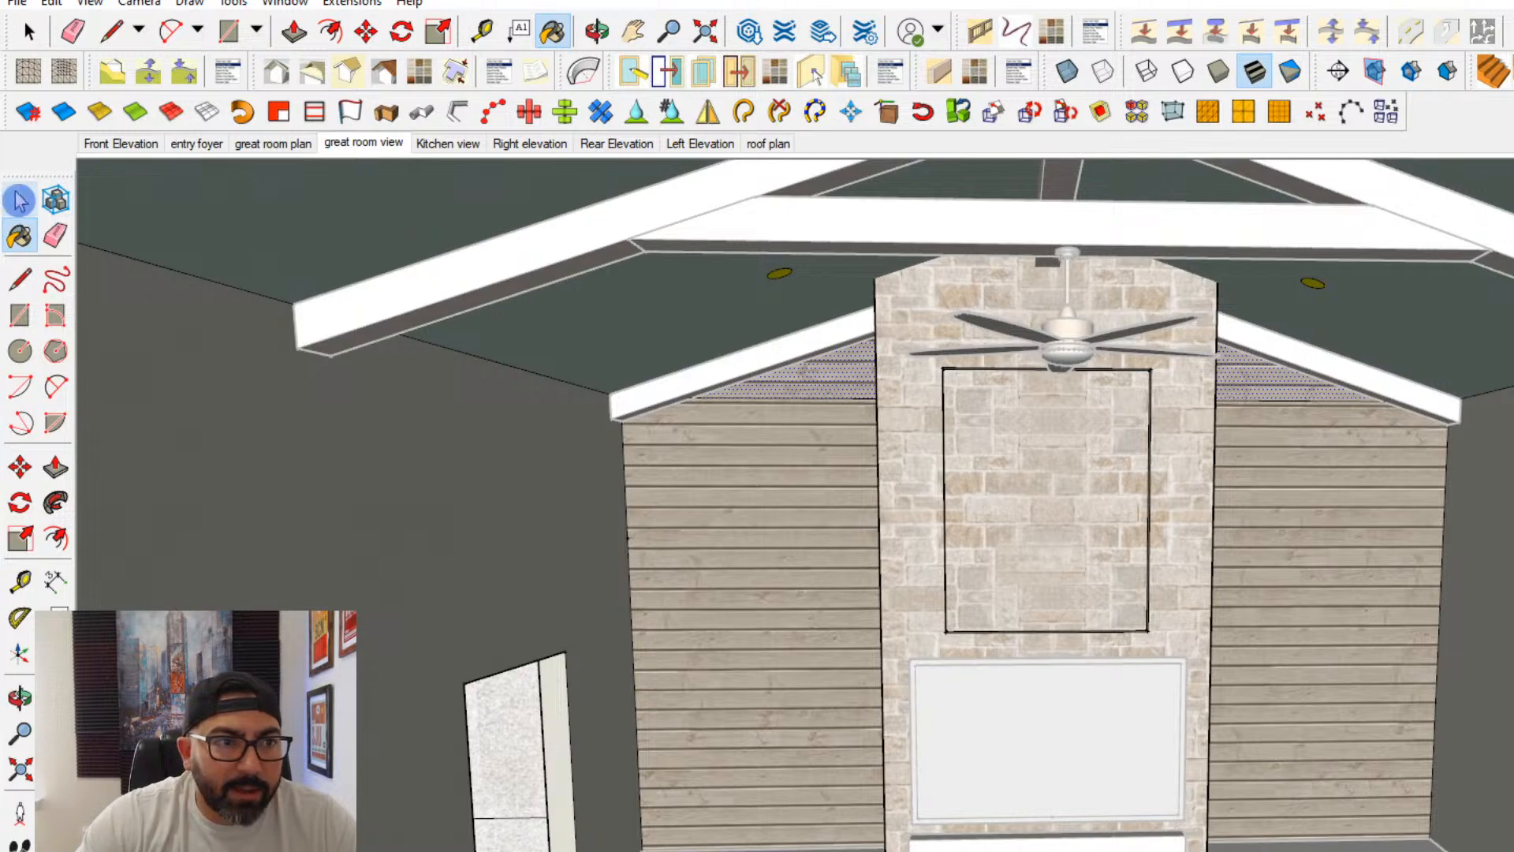
click(29, 30)
- Save the model over the existing interior model file in the project's model folder
click(18, 3)
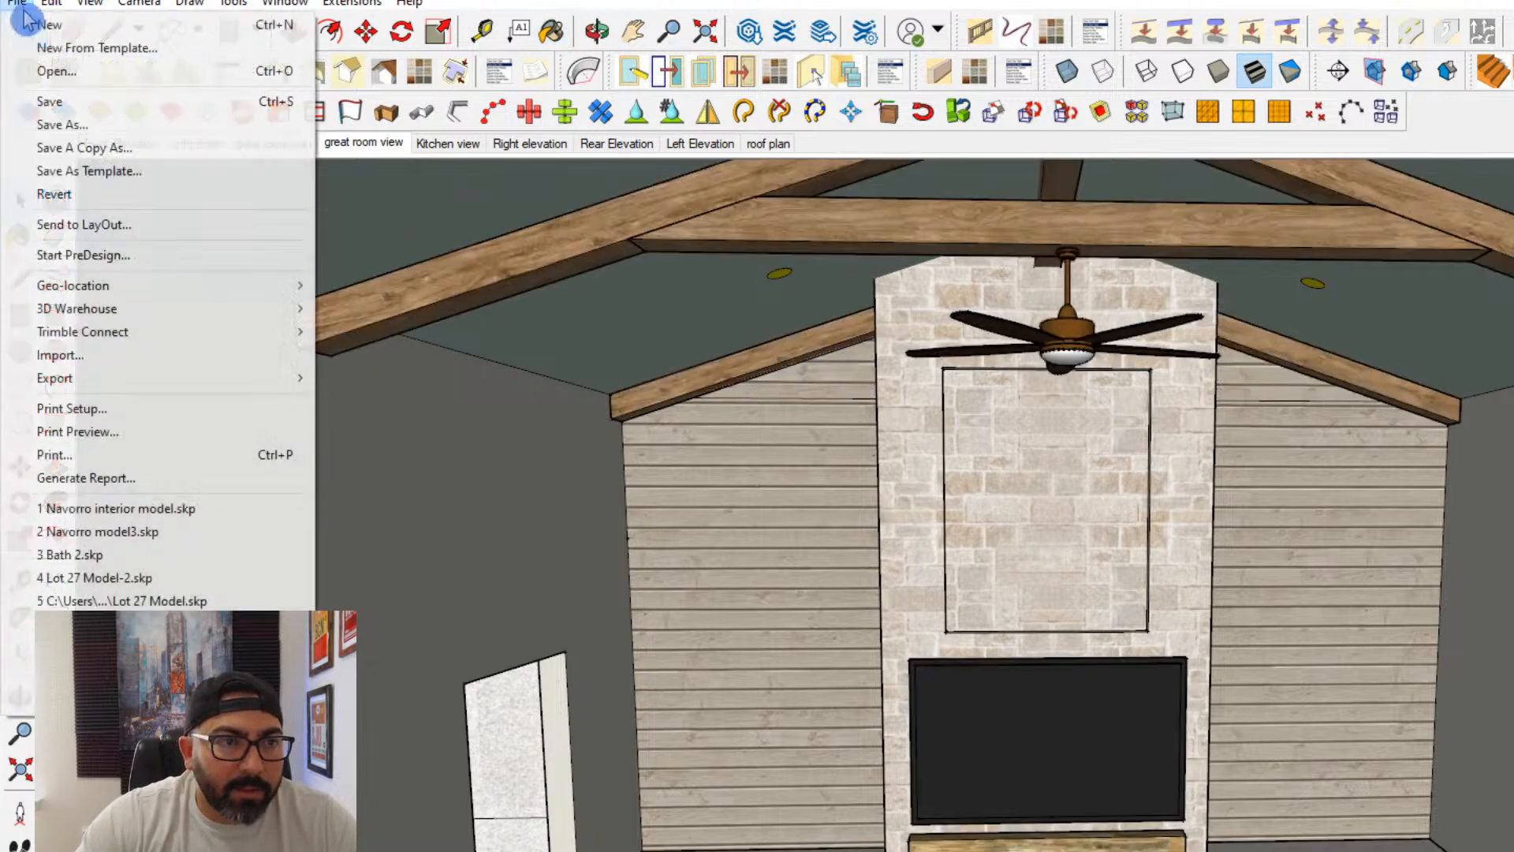
click(35, 126)
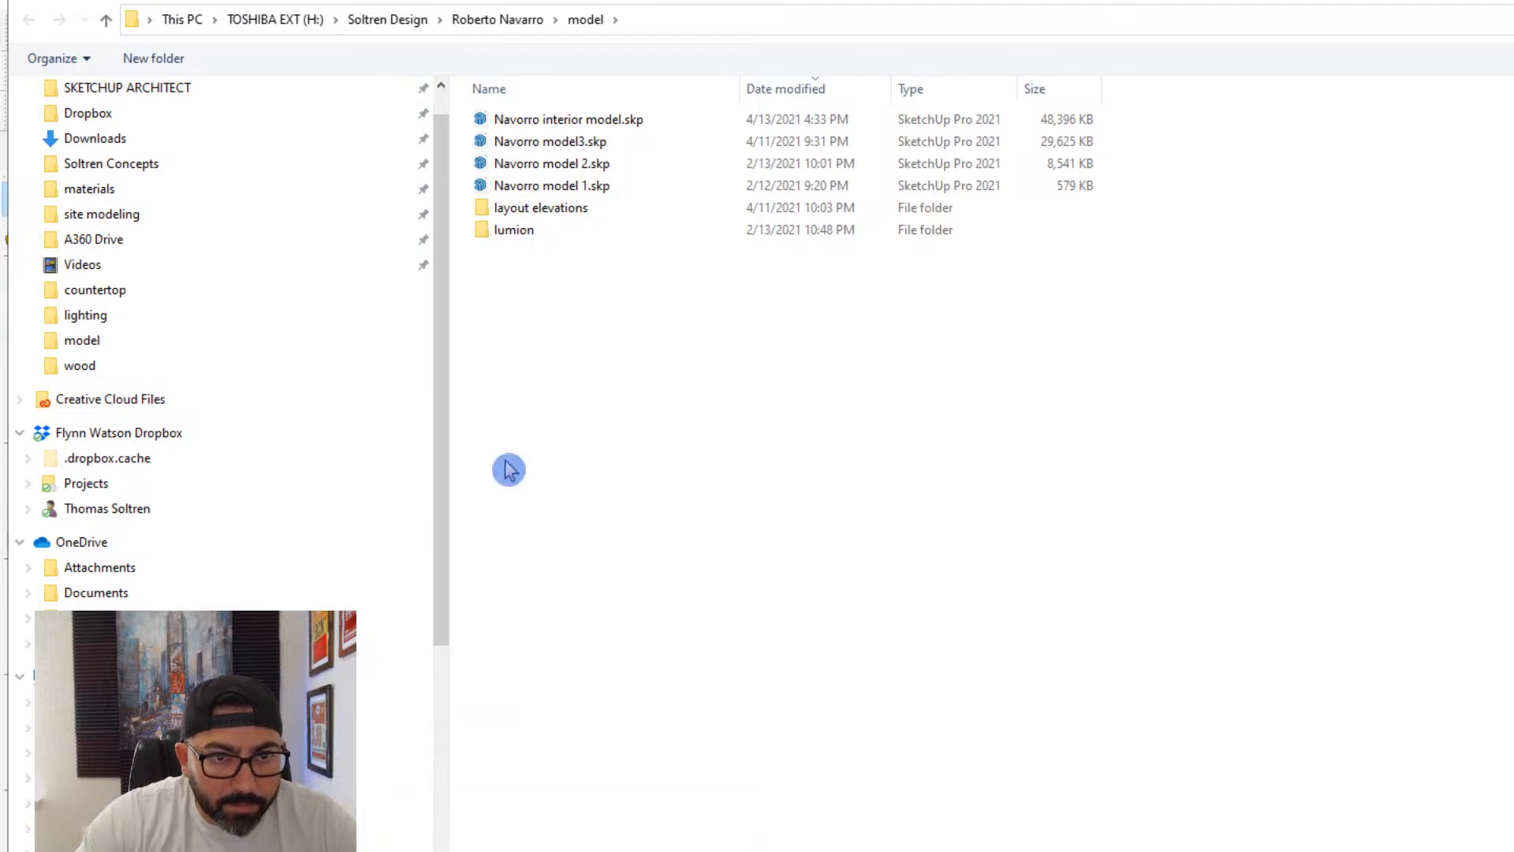
click(594, 119)
key(Return)
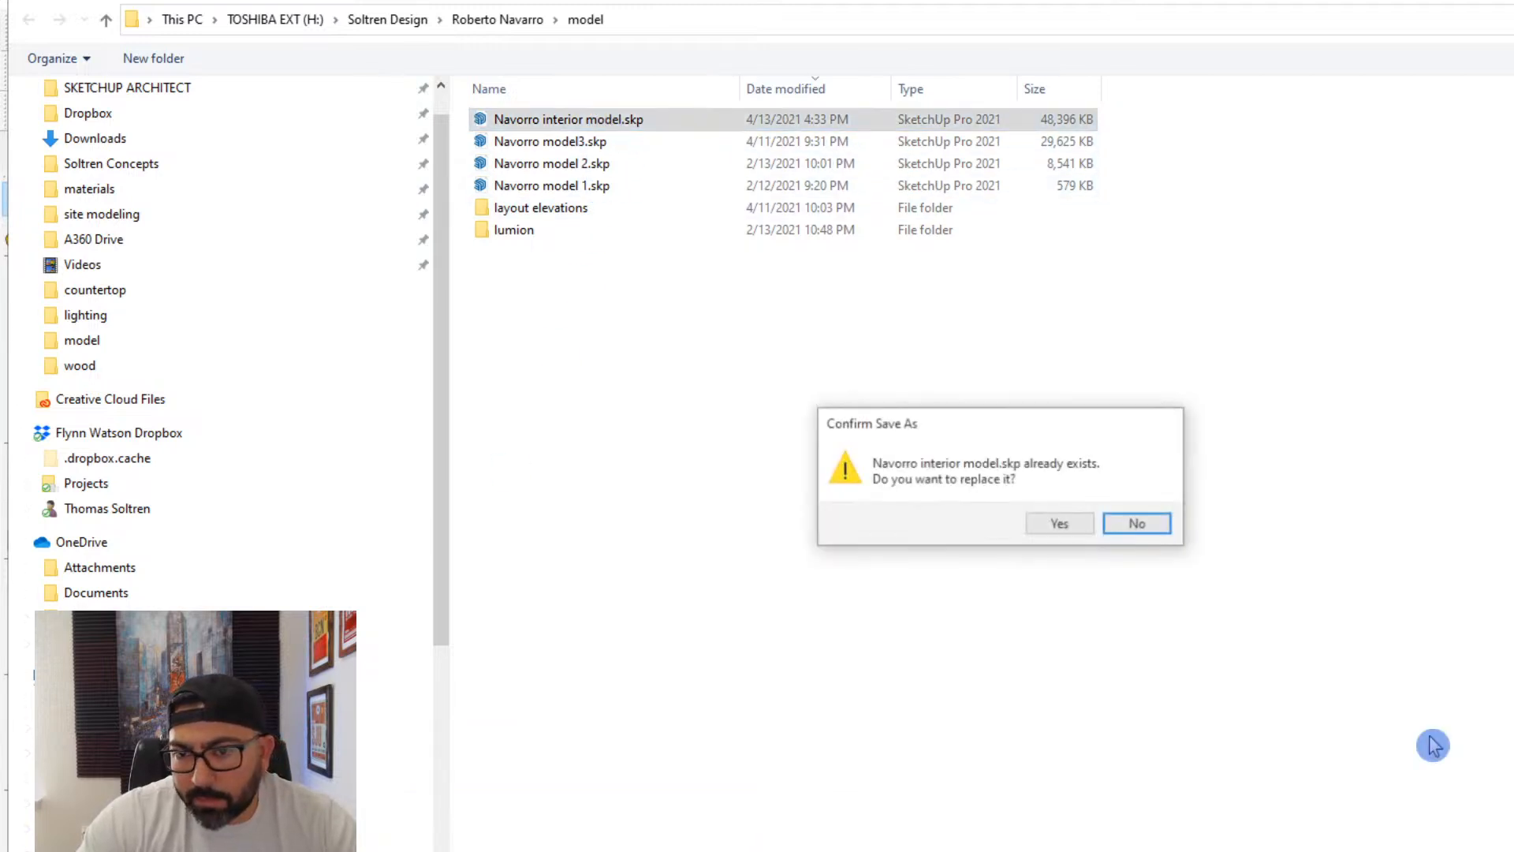
click(1079, 523)
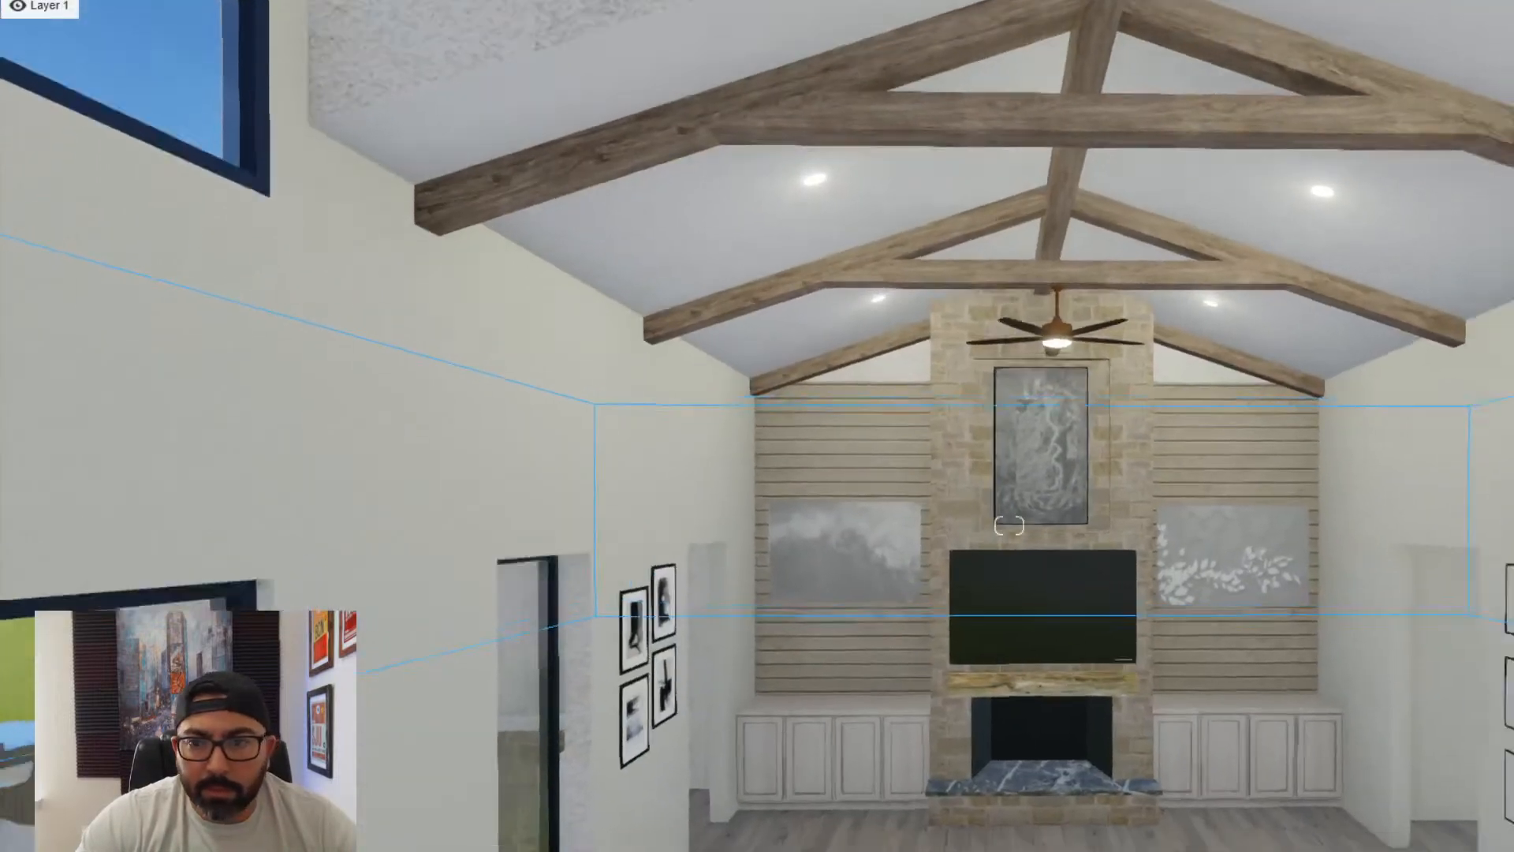
- Switch to Lumion and look through the entry foyer from the great room up to the front doors
right_drag(1009, 524, 1356, 525)
key(w)
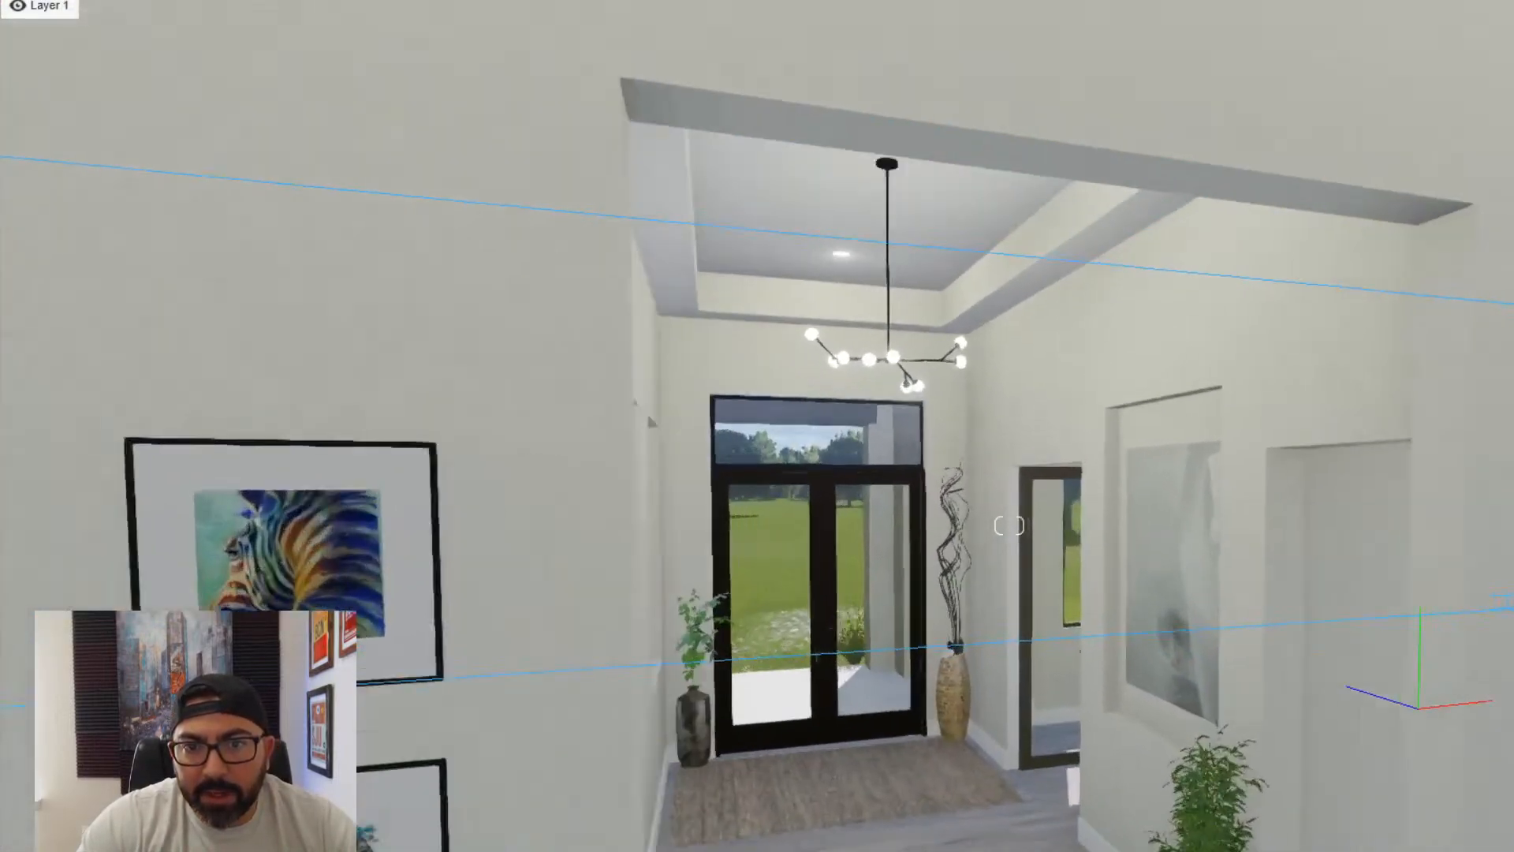
key(e)
key(w)
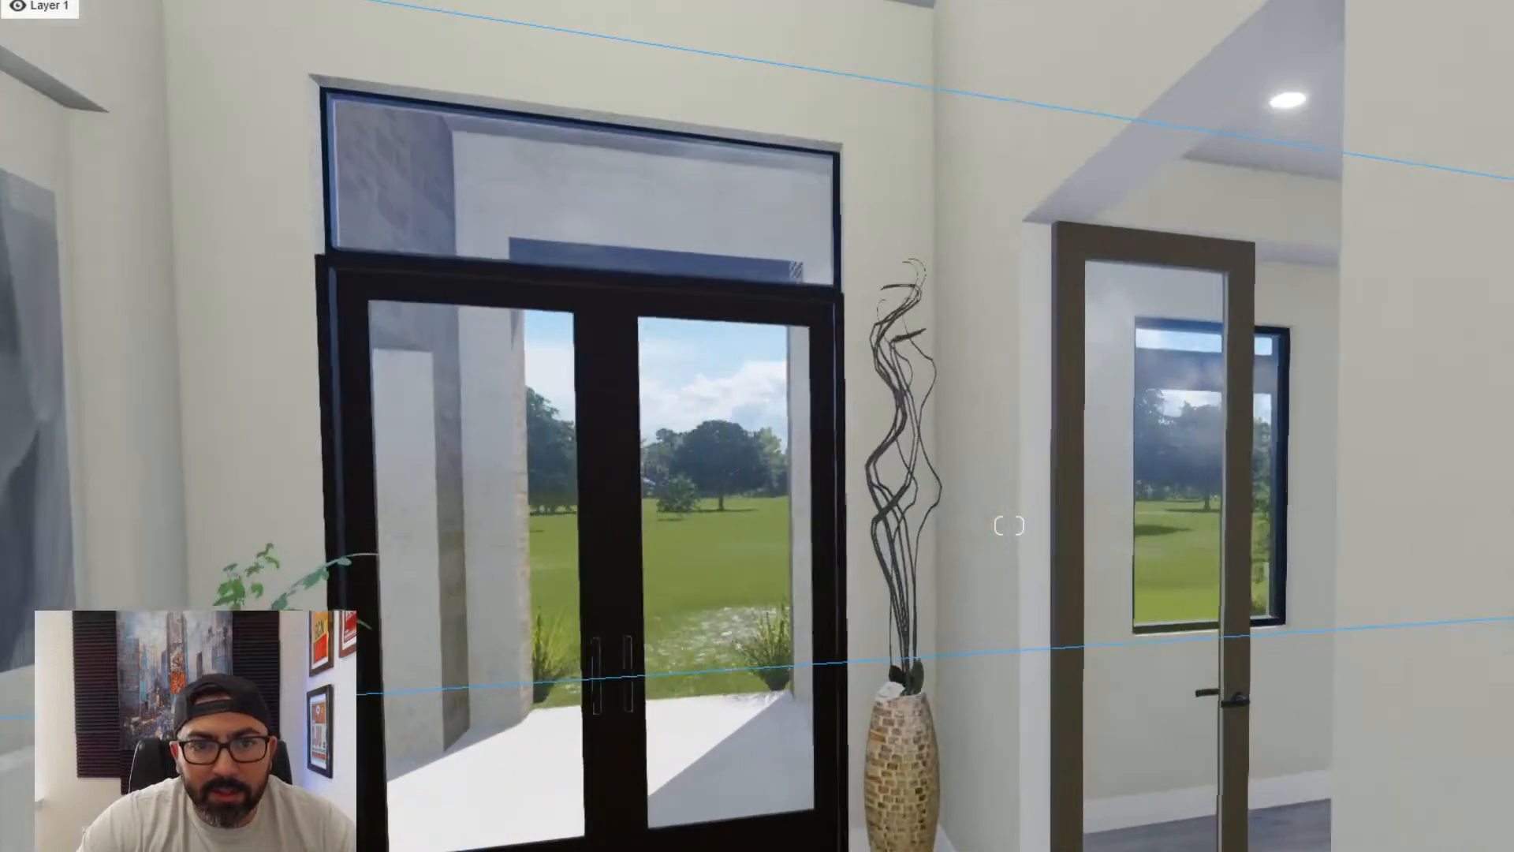
key(s)
- Examine the foyer's tray ceiling edges and wall joints for light leaks while facing the great room
key(s)
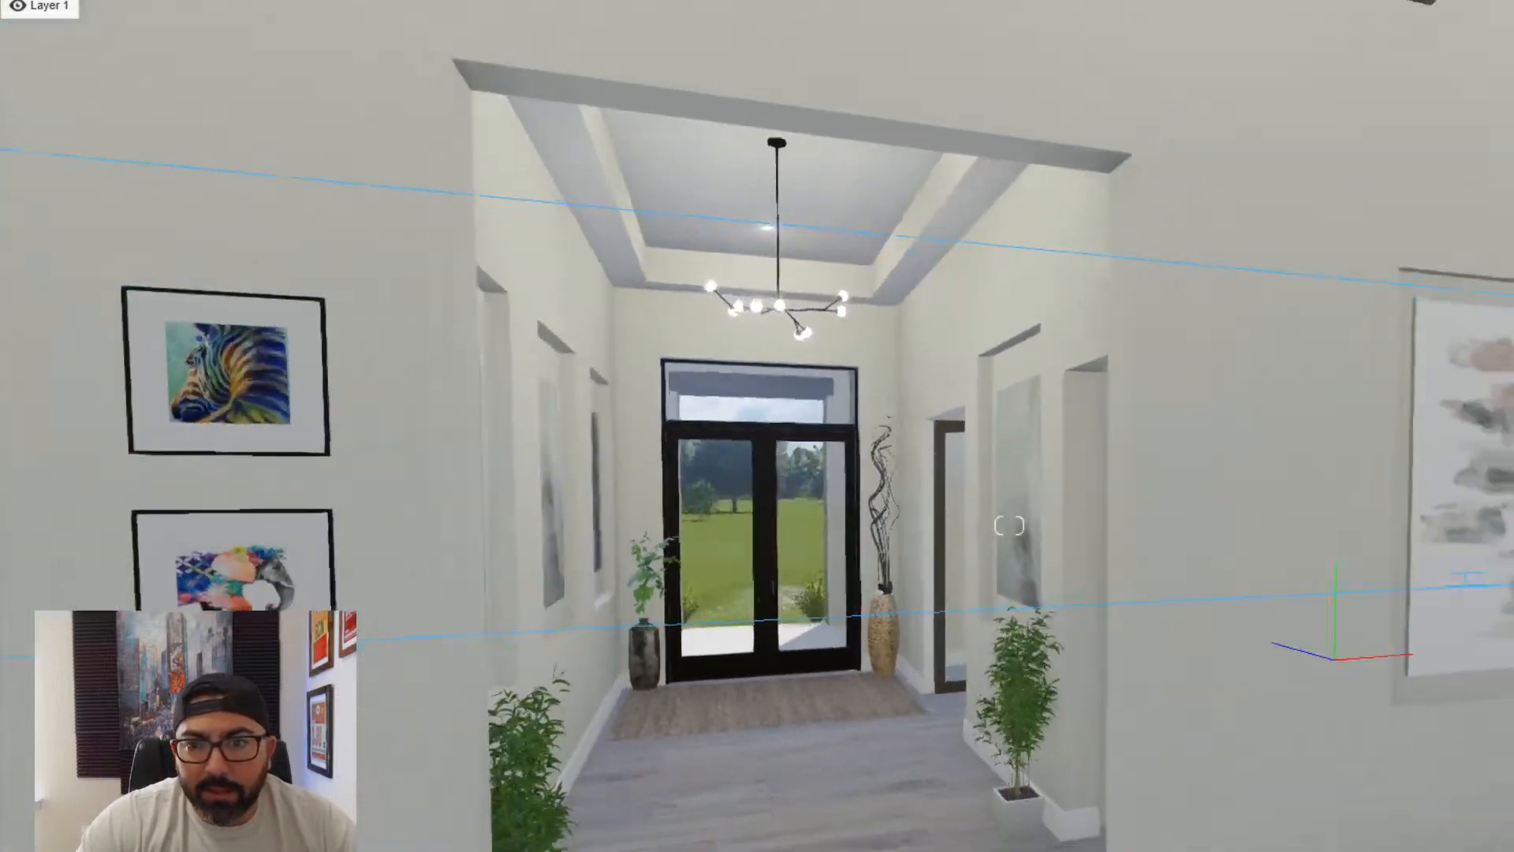
key(a)
key(w)
key(d)
key(w)
right_drag(1009, 525, 1380, 524)
key(s)
key(w)
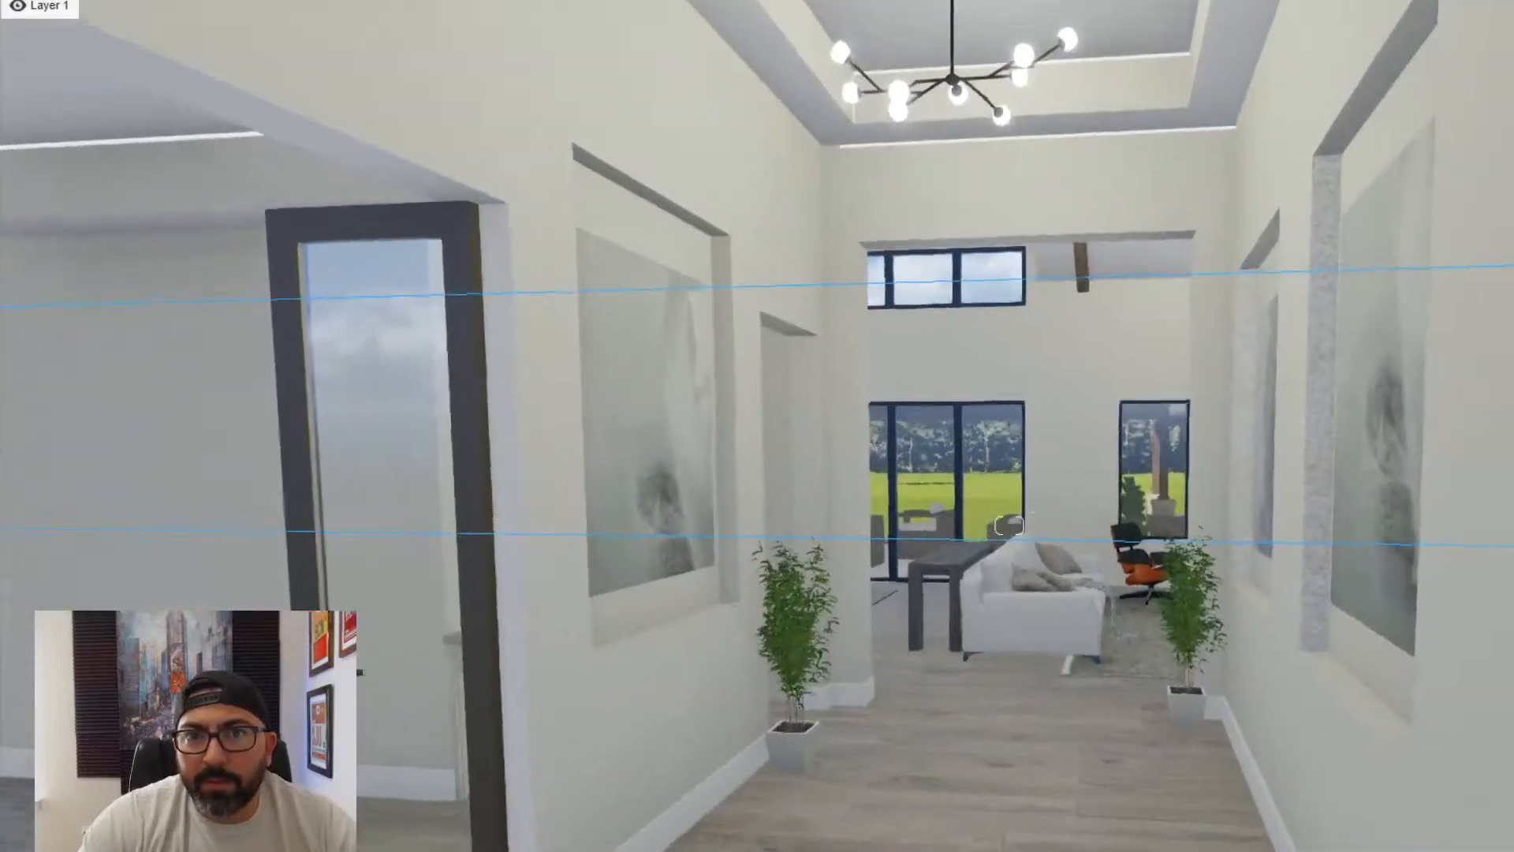
right_drag(686, 647, 916, 480)
key(w)
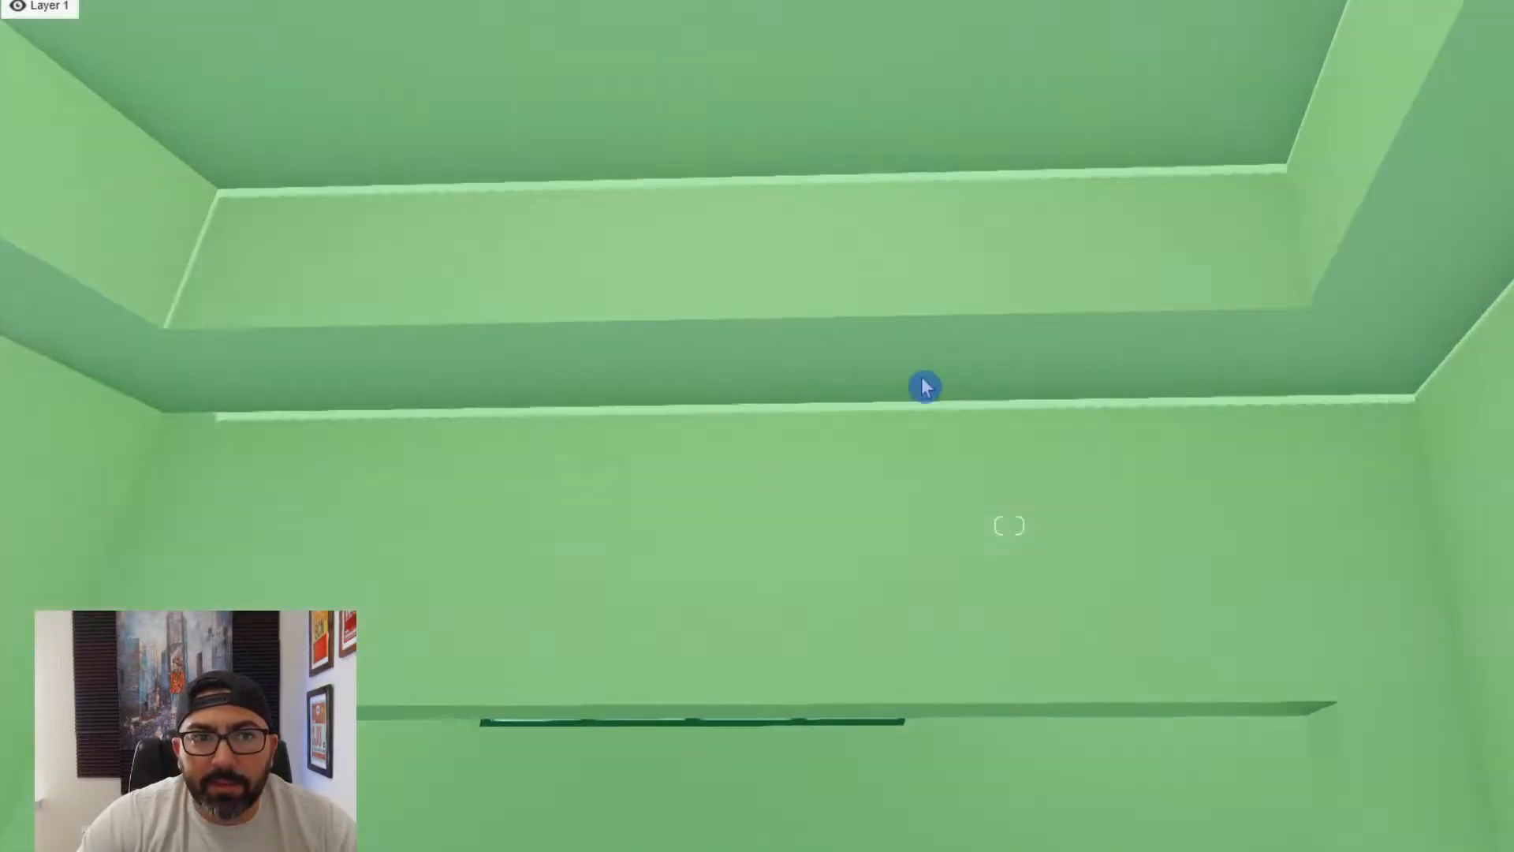
key(s)
right_drag(389, 332, 749, 552)
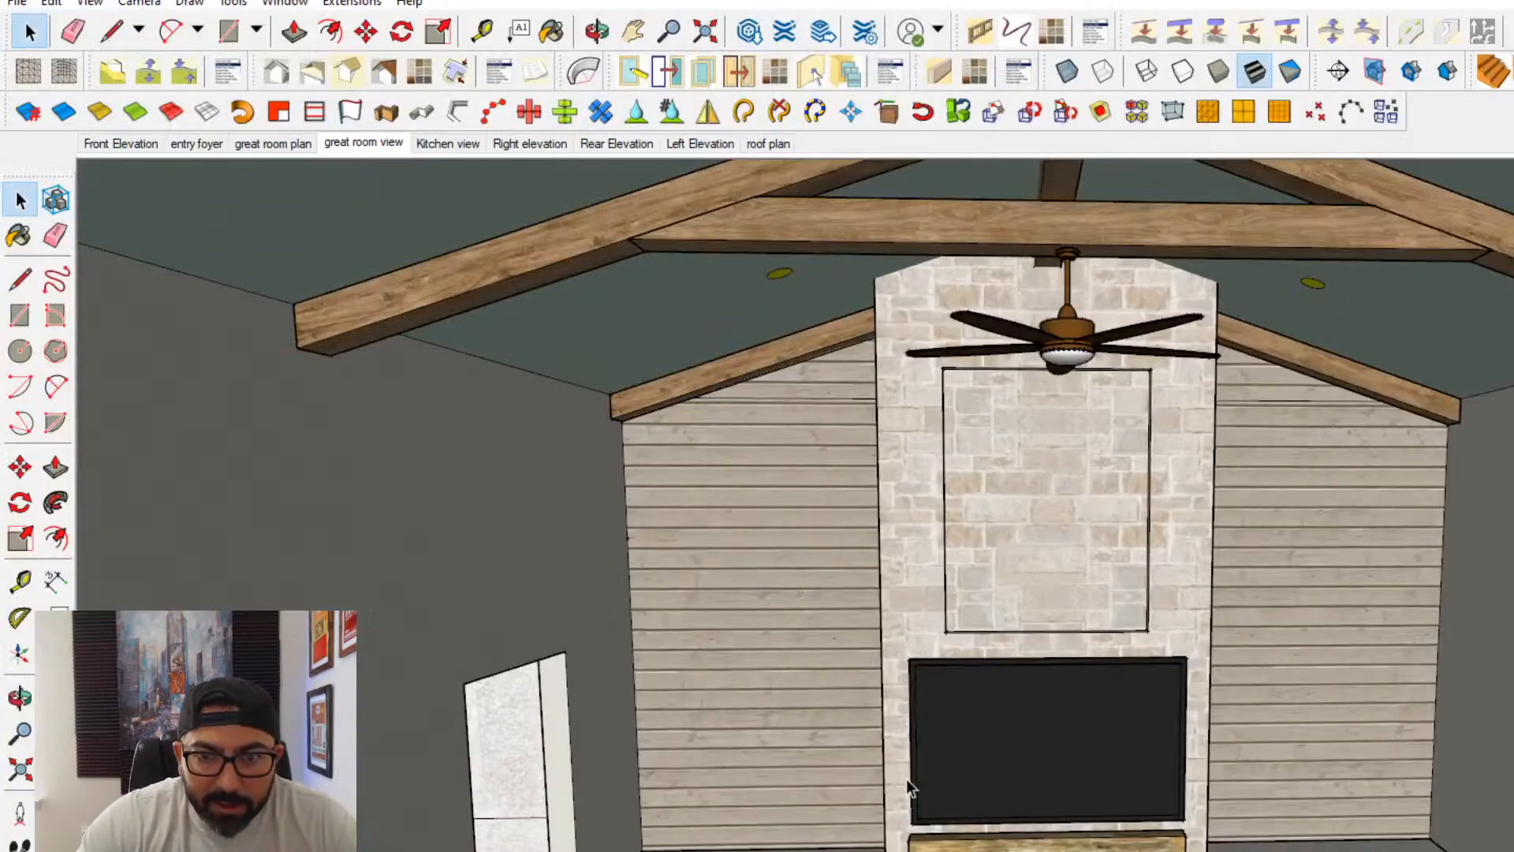
- Switch to SketchUp and, inside the walls group, push/pull the wall tops on both sides of the foyer up to the great room wall's top
scroll(716, 652, down, 5)
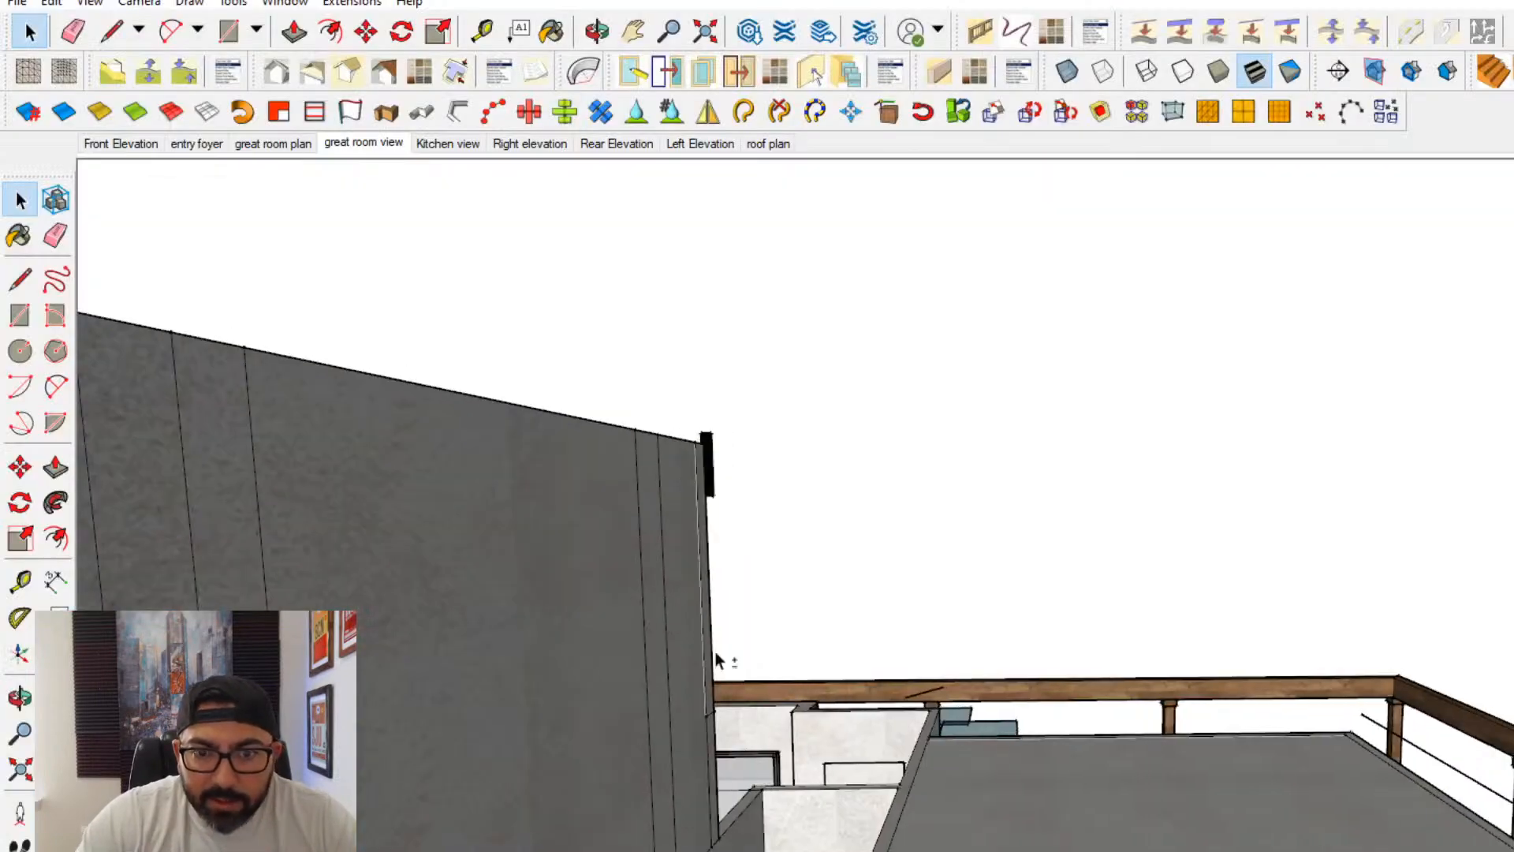
mouse_move(716, 651)
middle_down()
mouse_move(424, 778)
mouse_move(1051, 476)
mouse_move(781, 607)
middle_up()
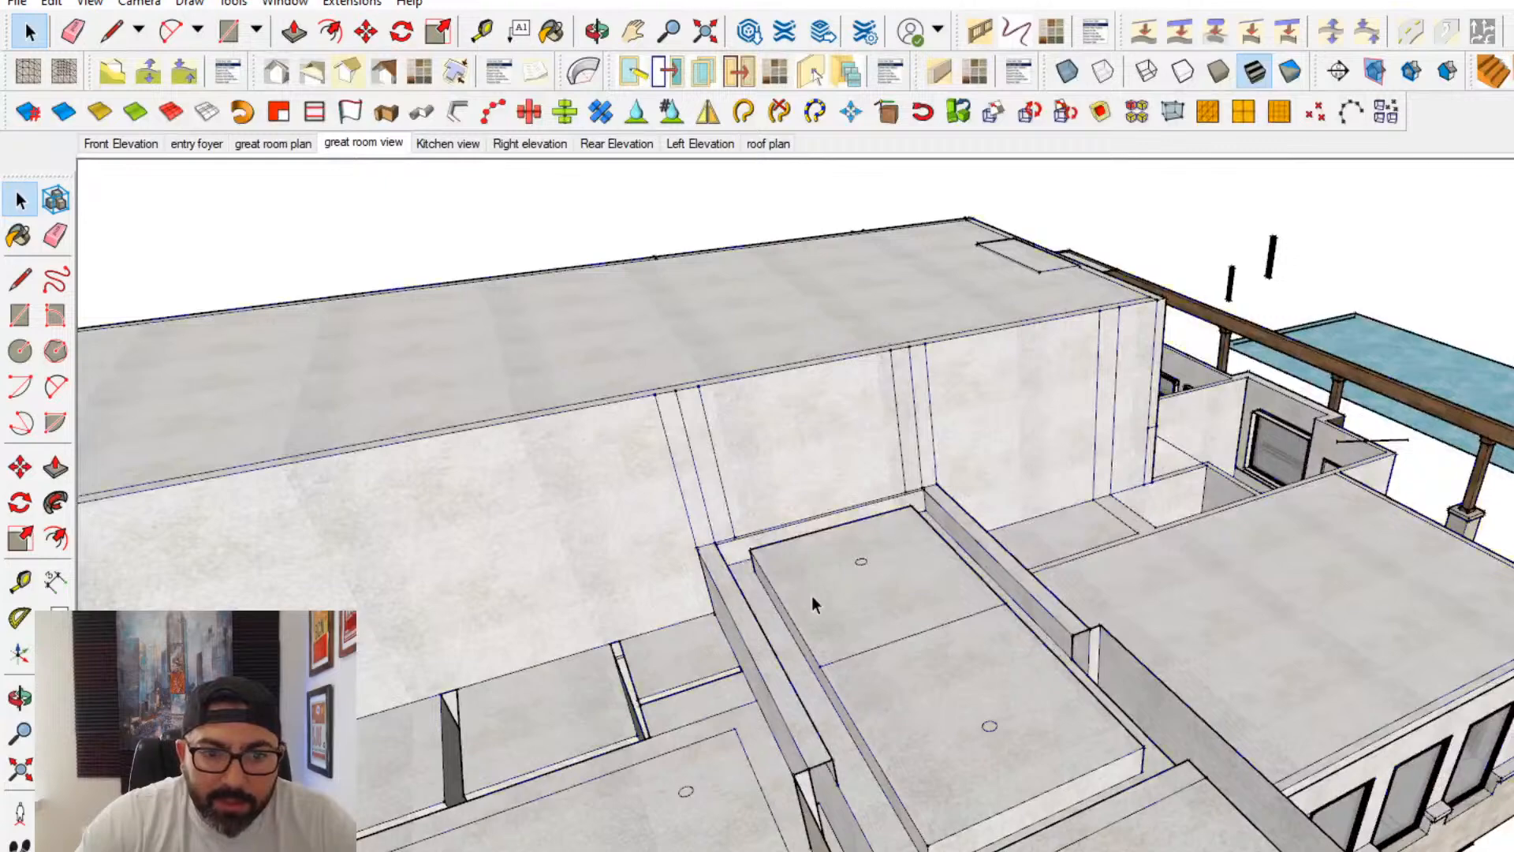
key(ctrl+a)
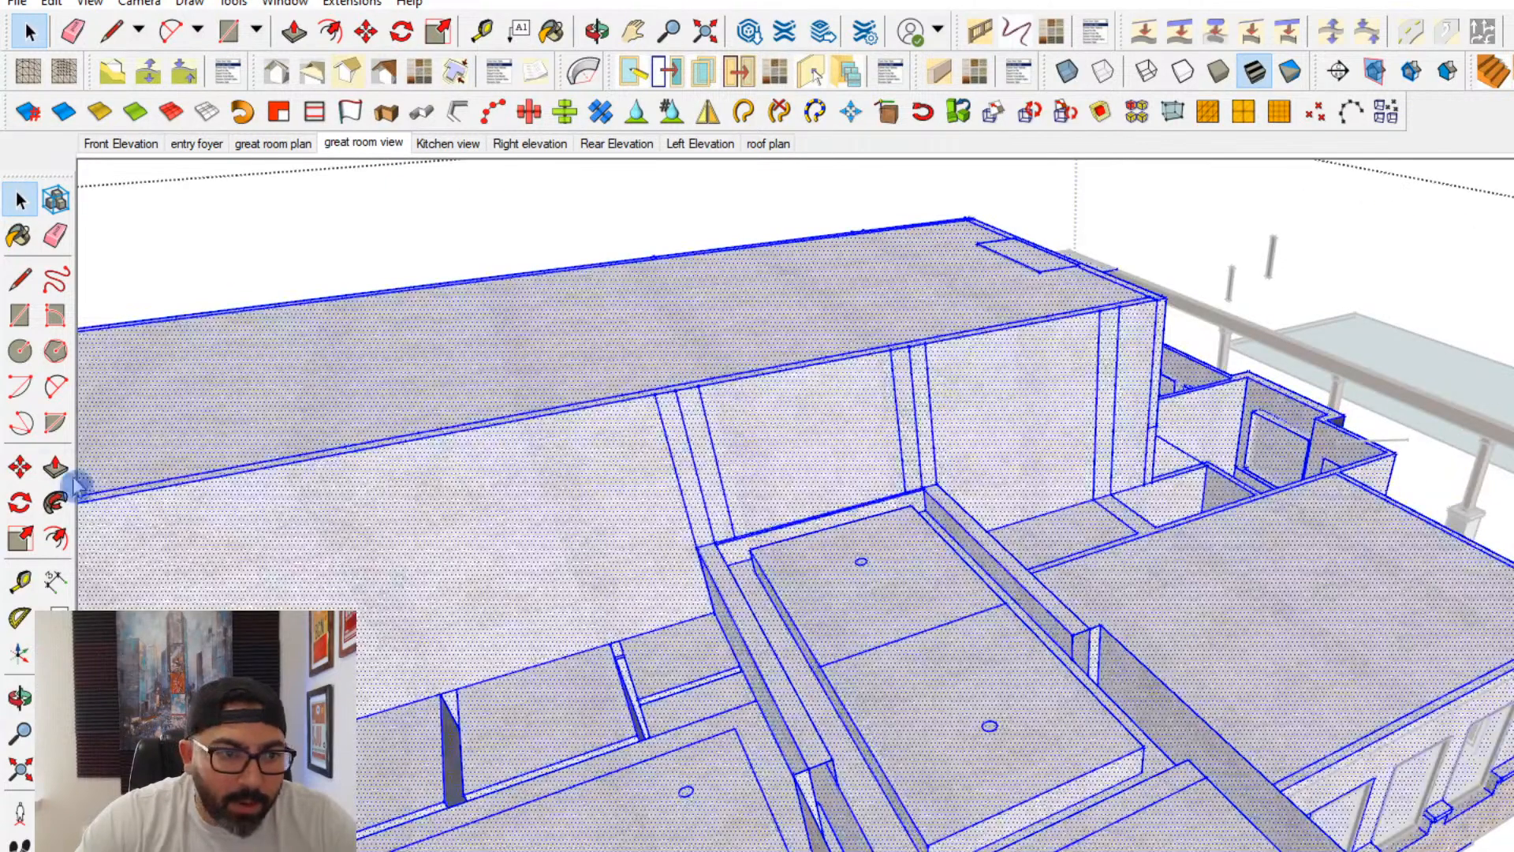
key(Escape)
triple_click(744, 623)
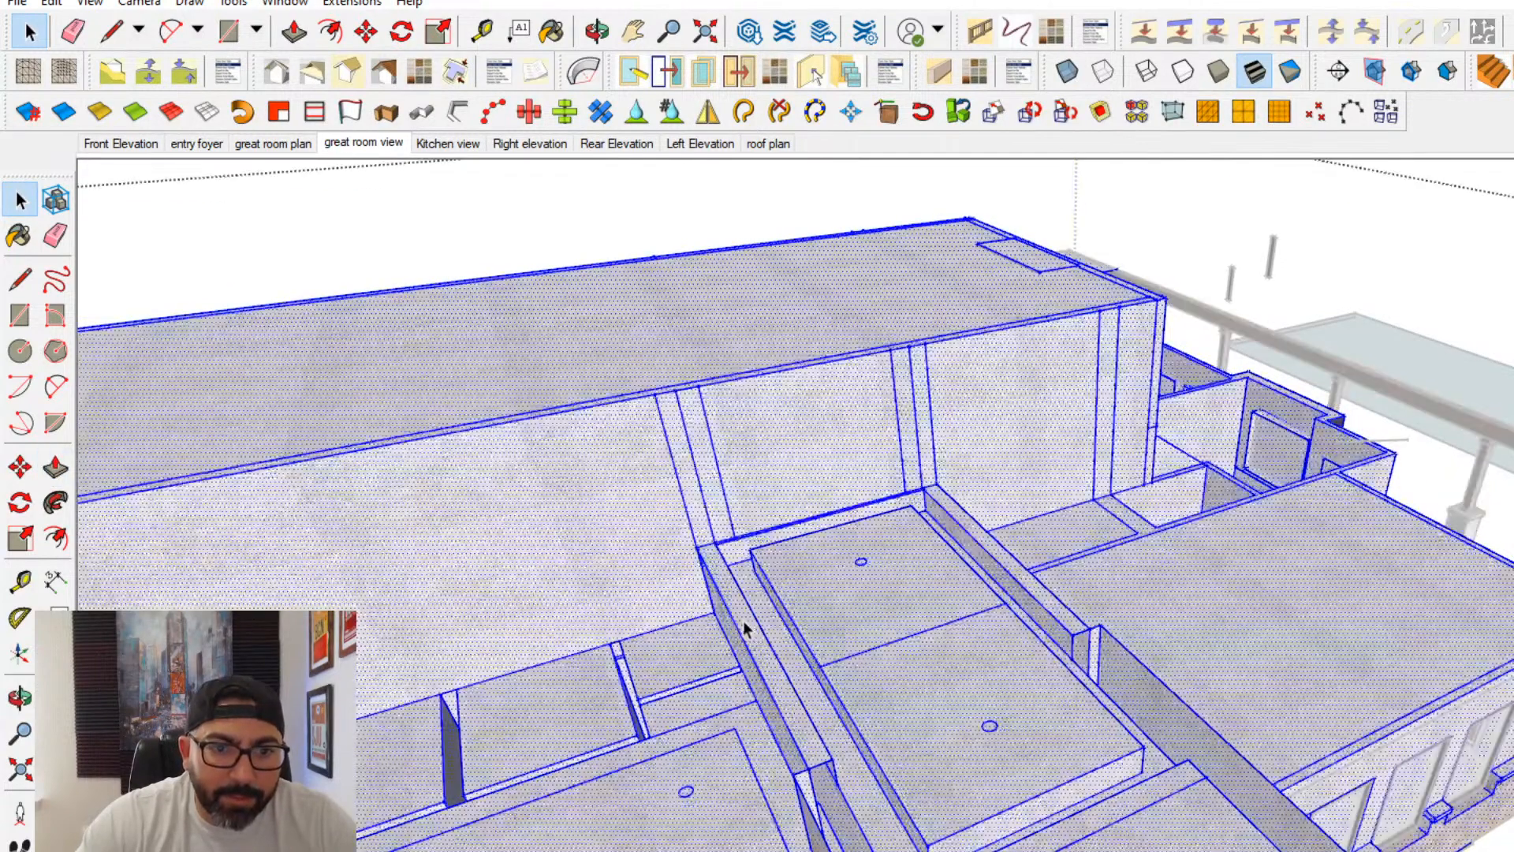
key(p)
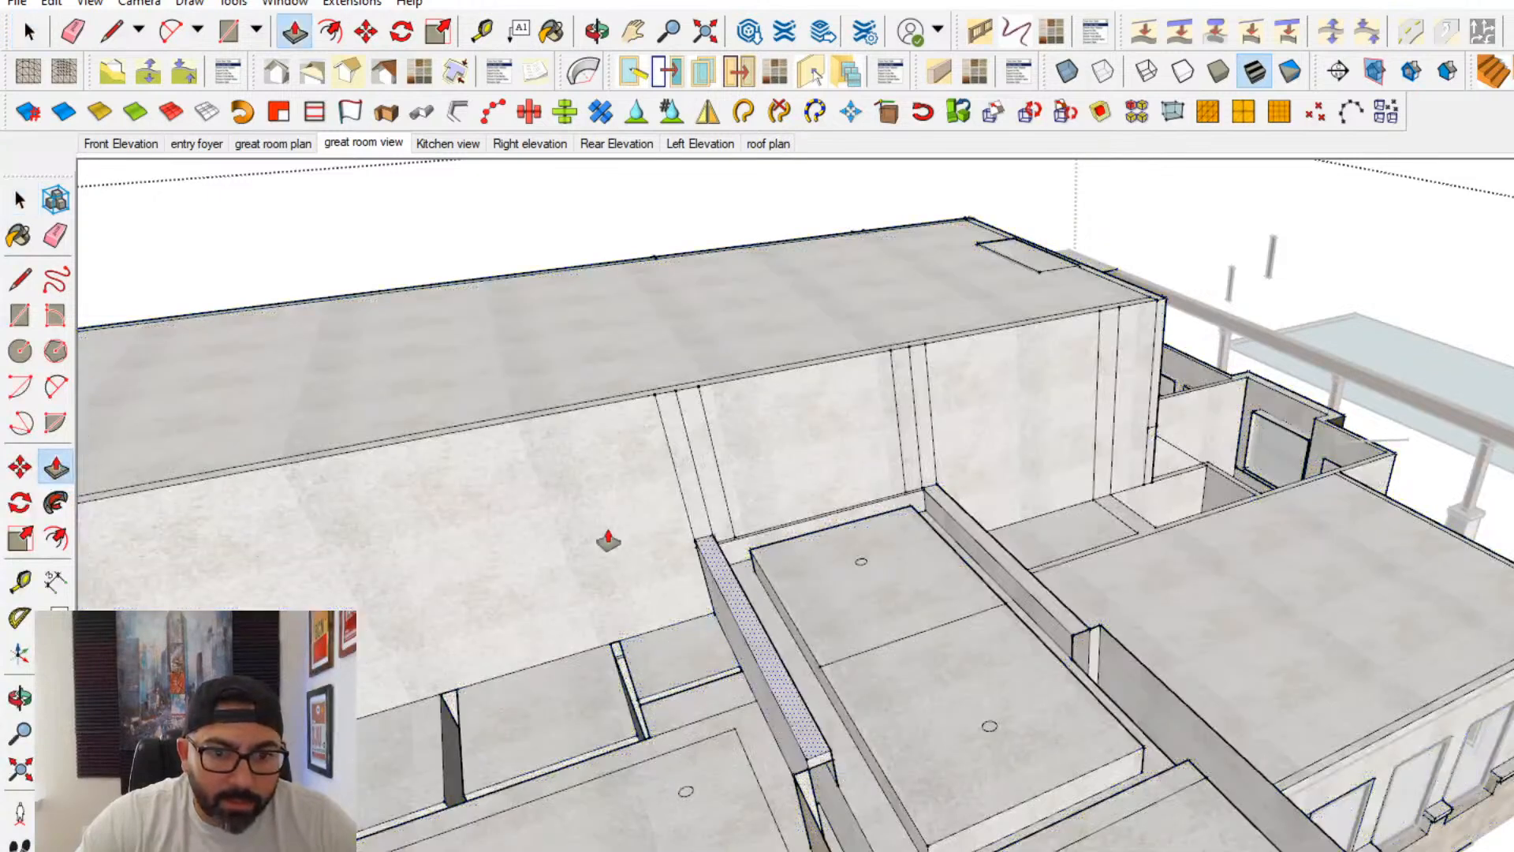
drag(608, 539, 456, 466)
click(417, 444)
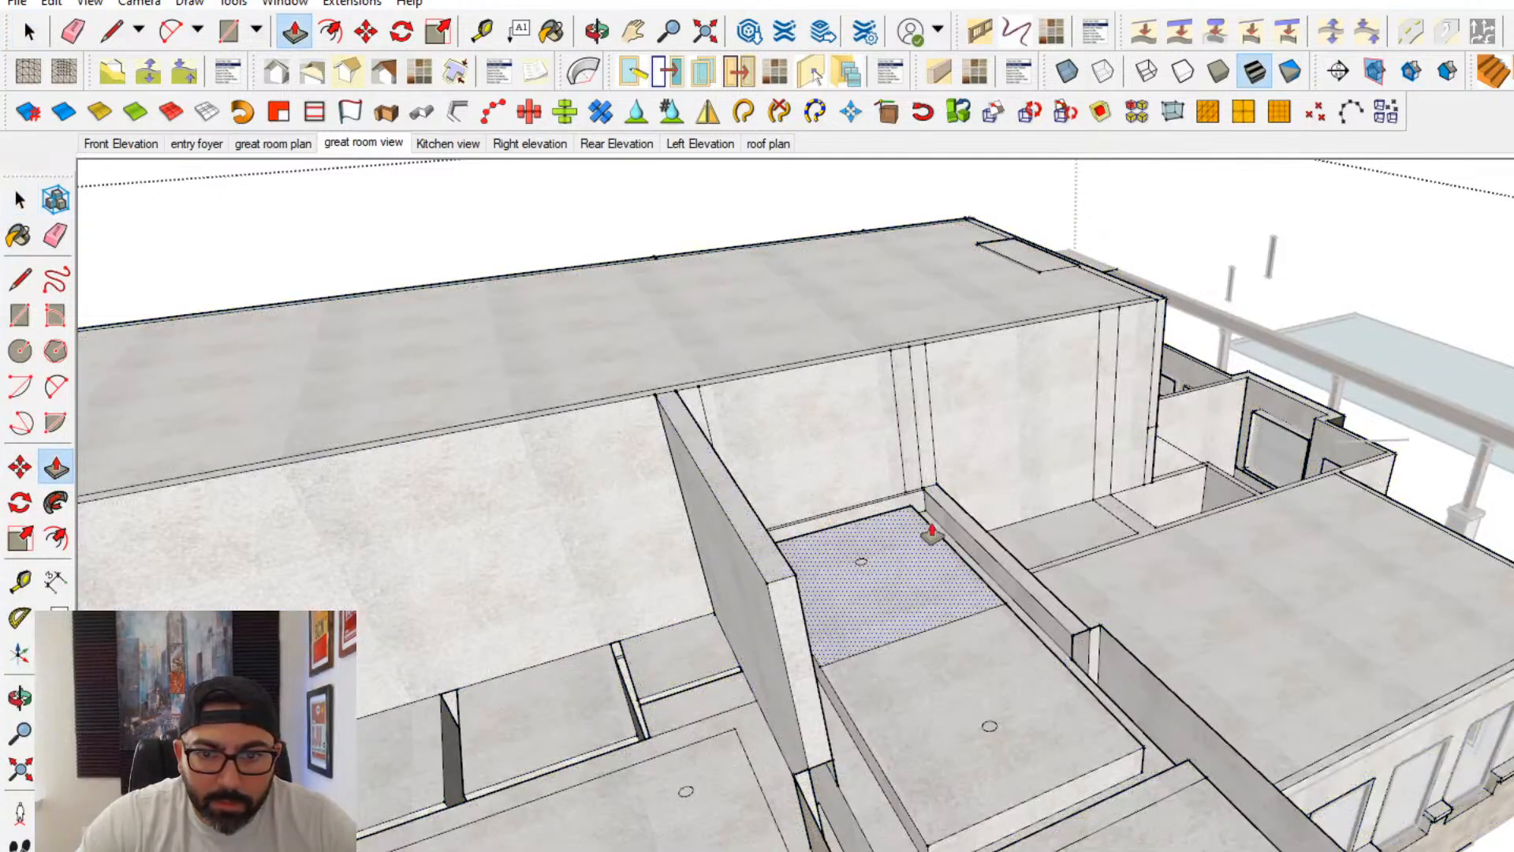
click(781, 594)
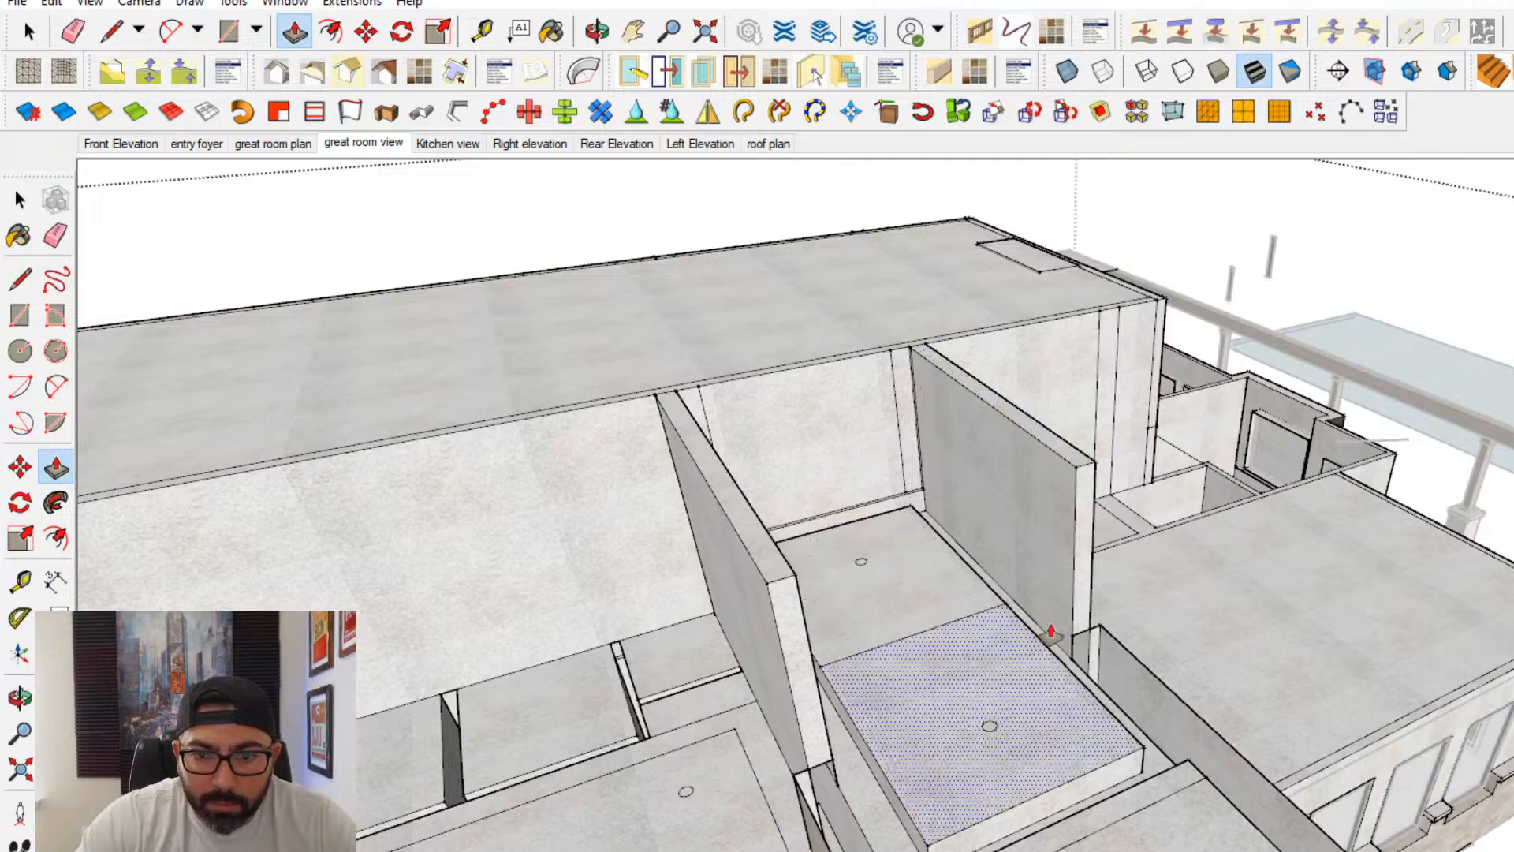
- Push/pull the front ends of both raised foyer walls forward to the stone entry gable
middle_drag(1048, 632, 897, 707)
click(816, 642)
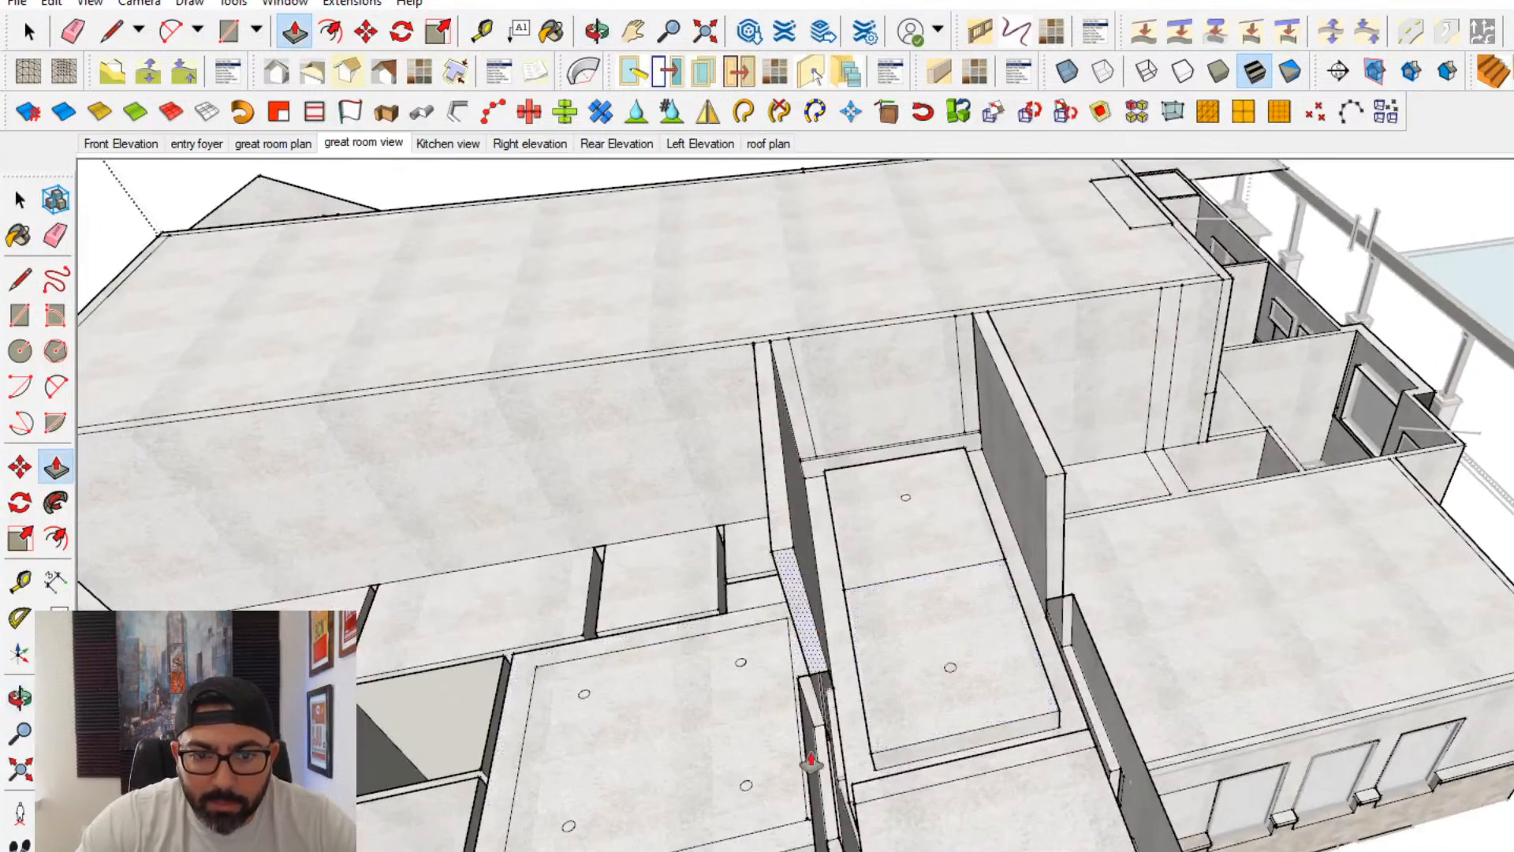
shift+middle_drag(824, 796, 779, 587)
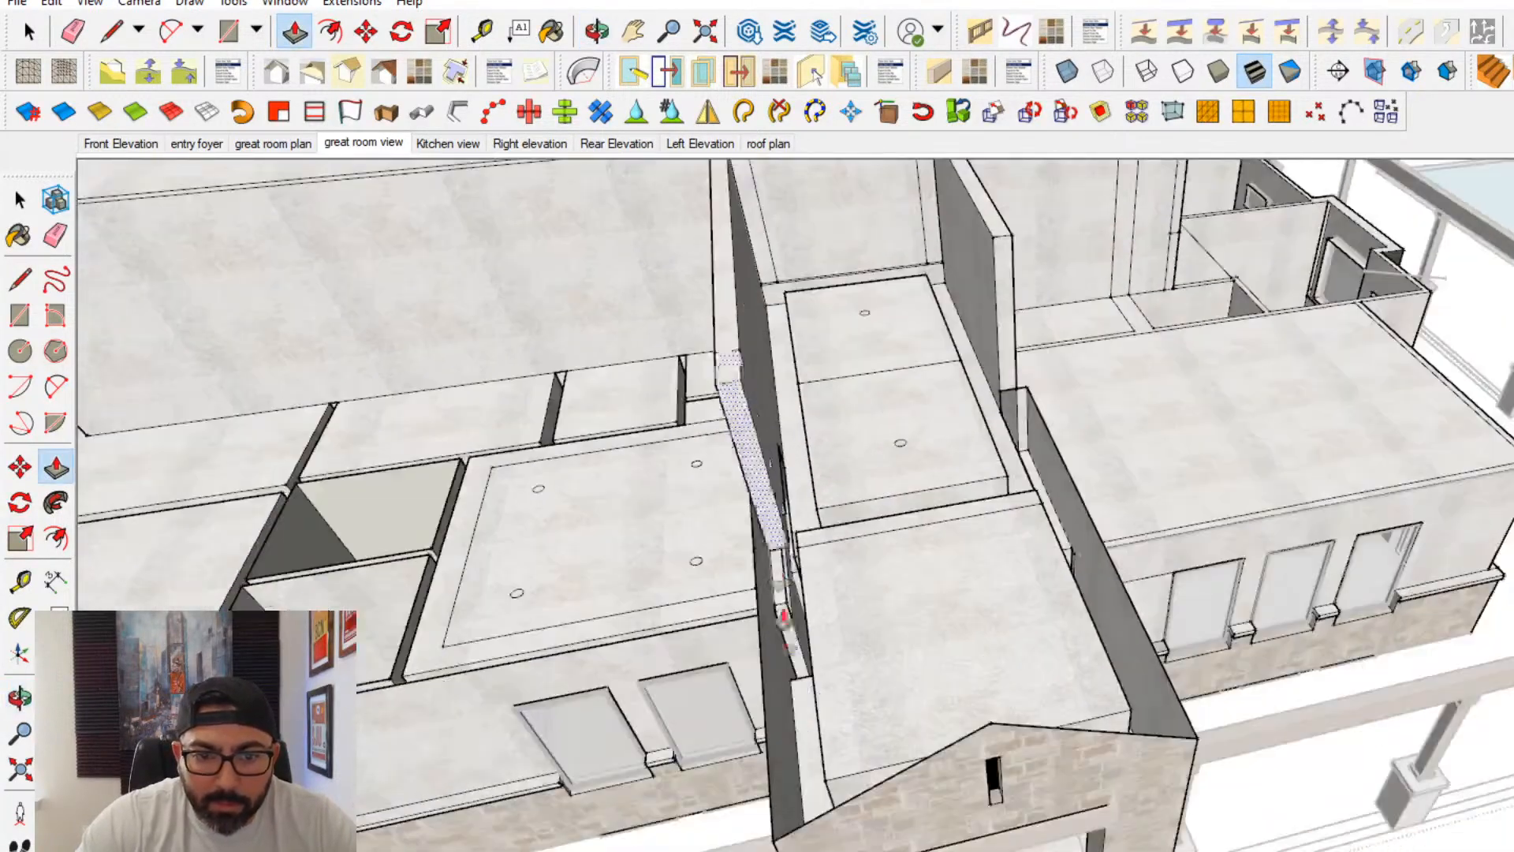
click(851, 804)
click(1011, 359)
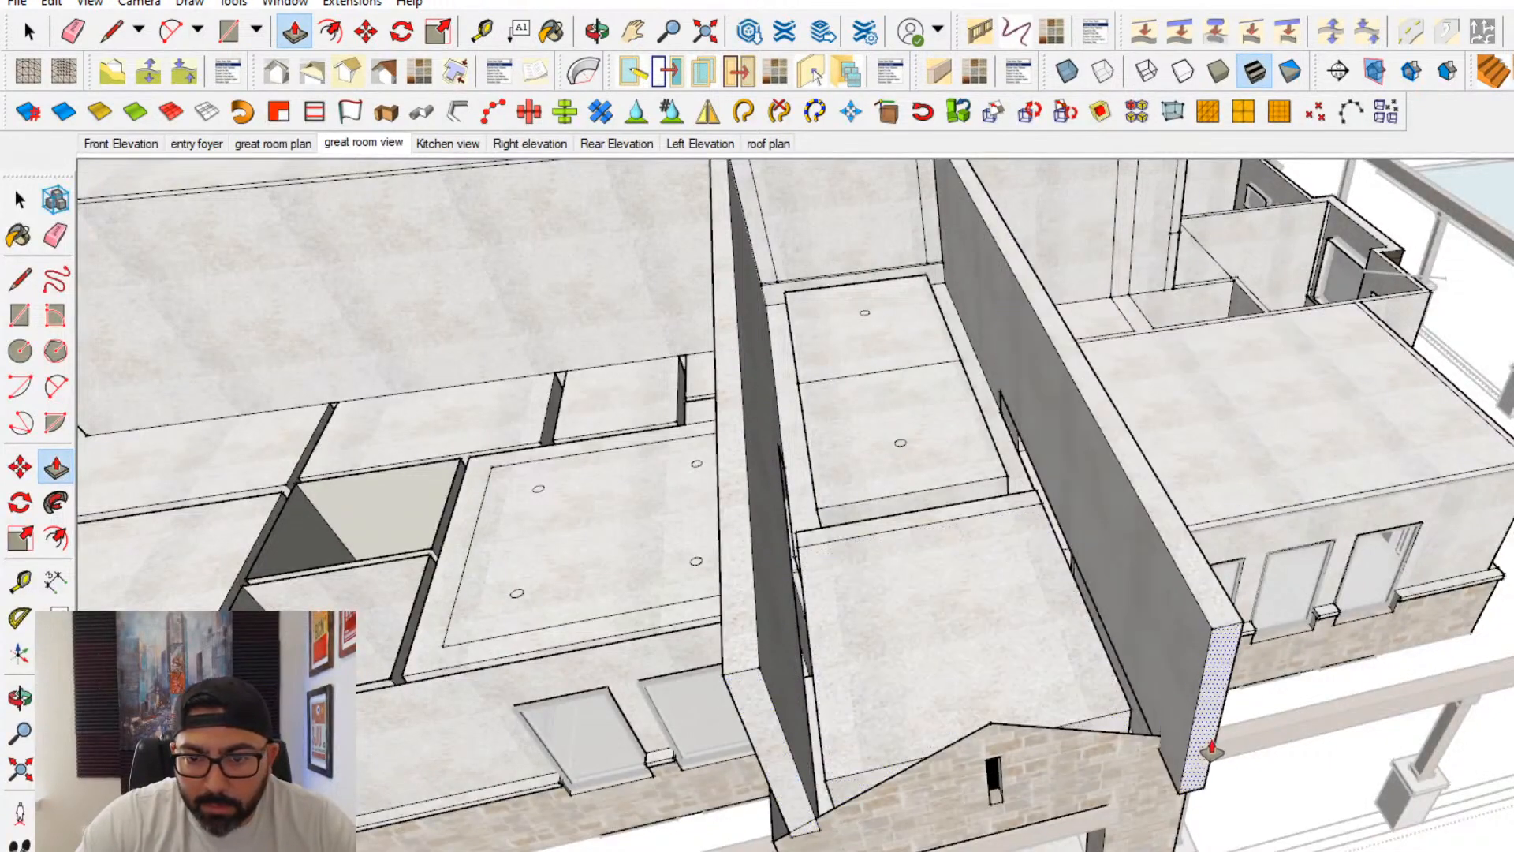
click(1171, 739)
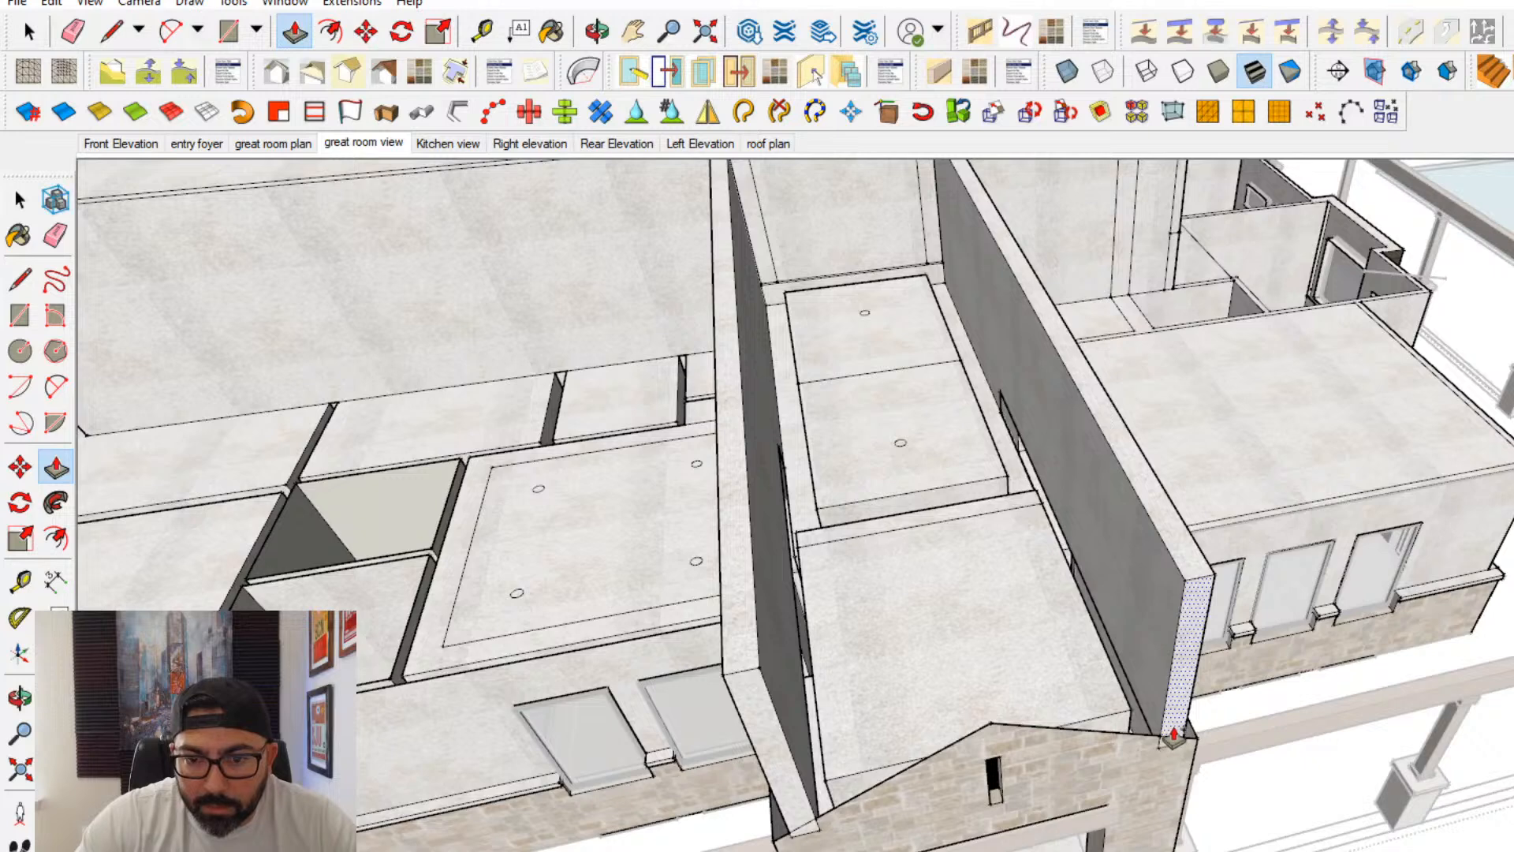
- Push/pull a front wall across between the two raised foyer walls and draw a line along the great room edge to cap the opening
click(1161, 682)
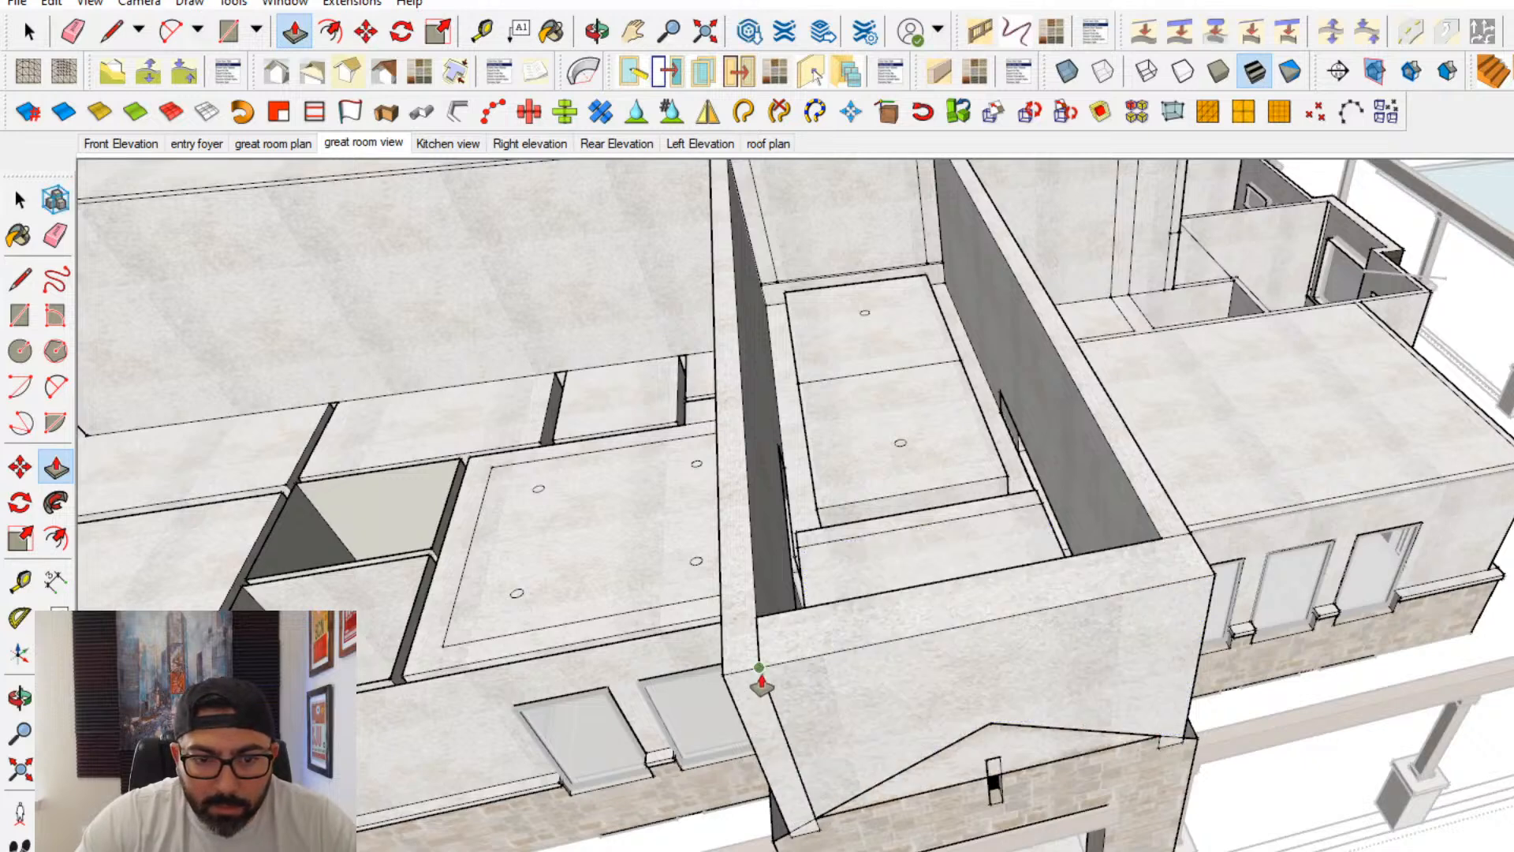
click(773, 678)
click(19, 278)
middle_drag(895, 490, 970, 300)
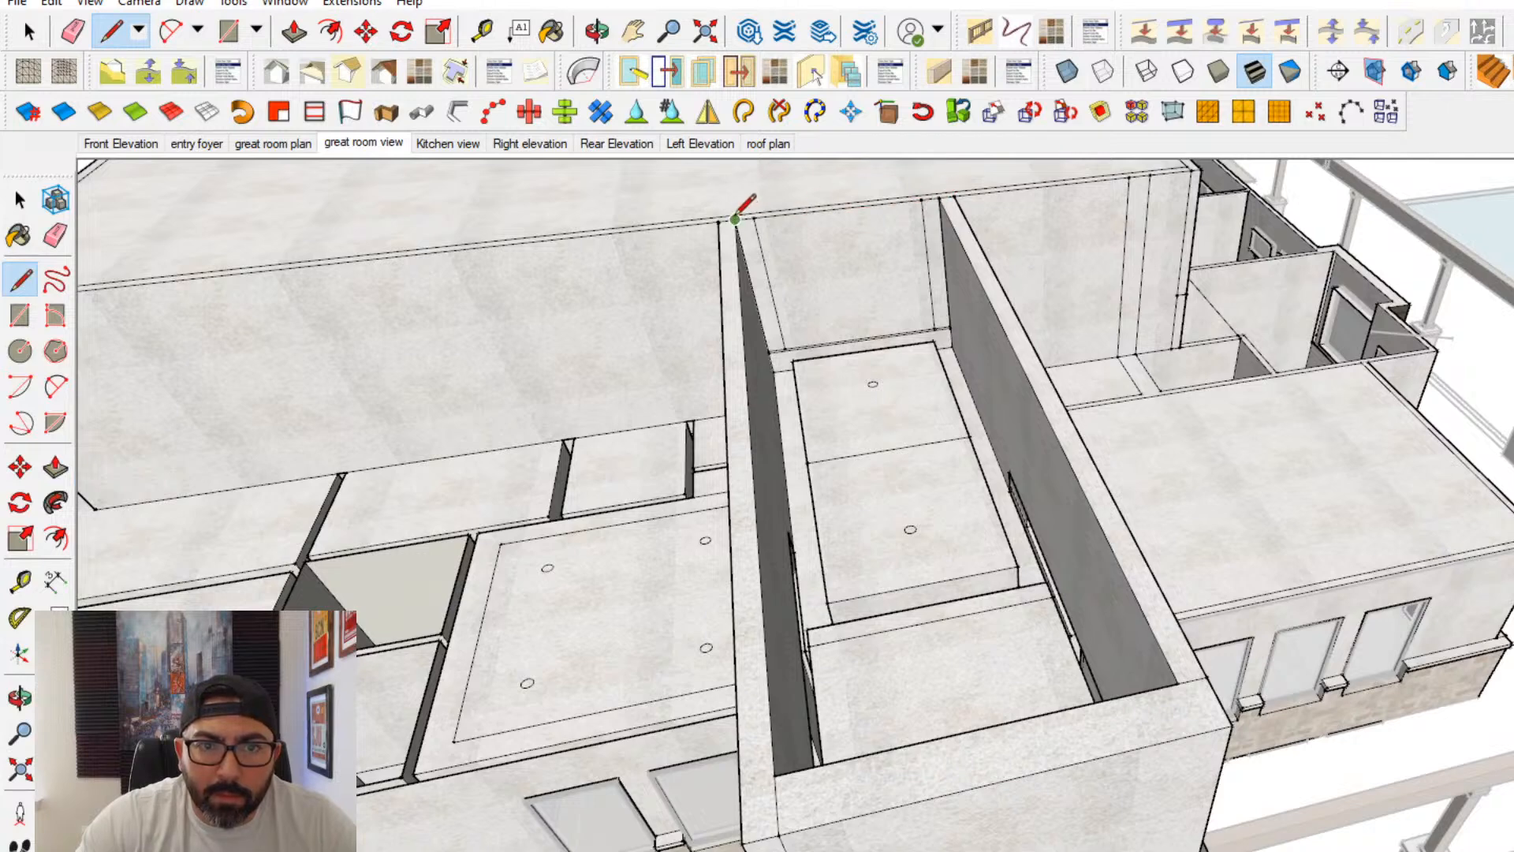
click(946, 195)
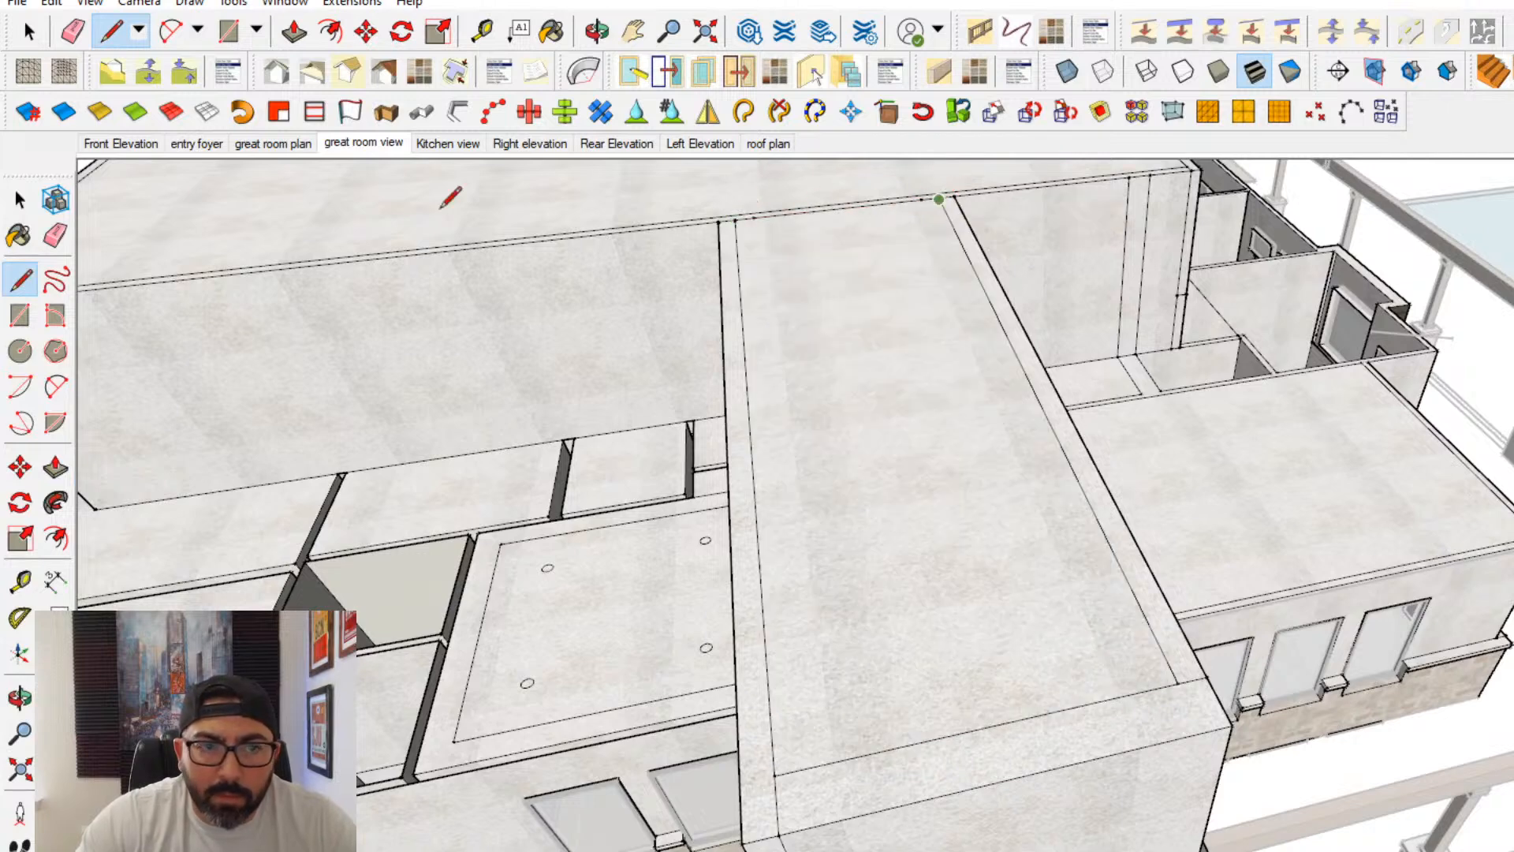
- Save the edited model over the existing interior model file, replacing it
click(19, 199)
click(24, 11)
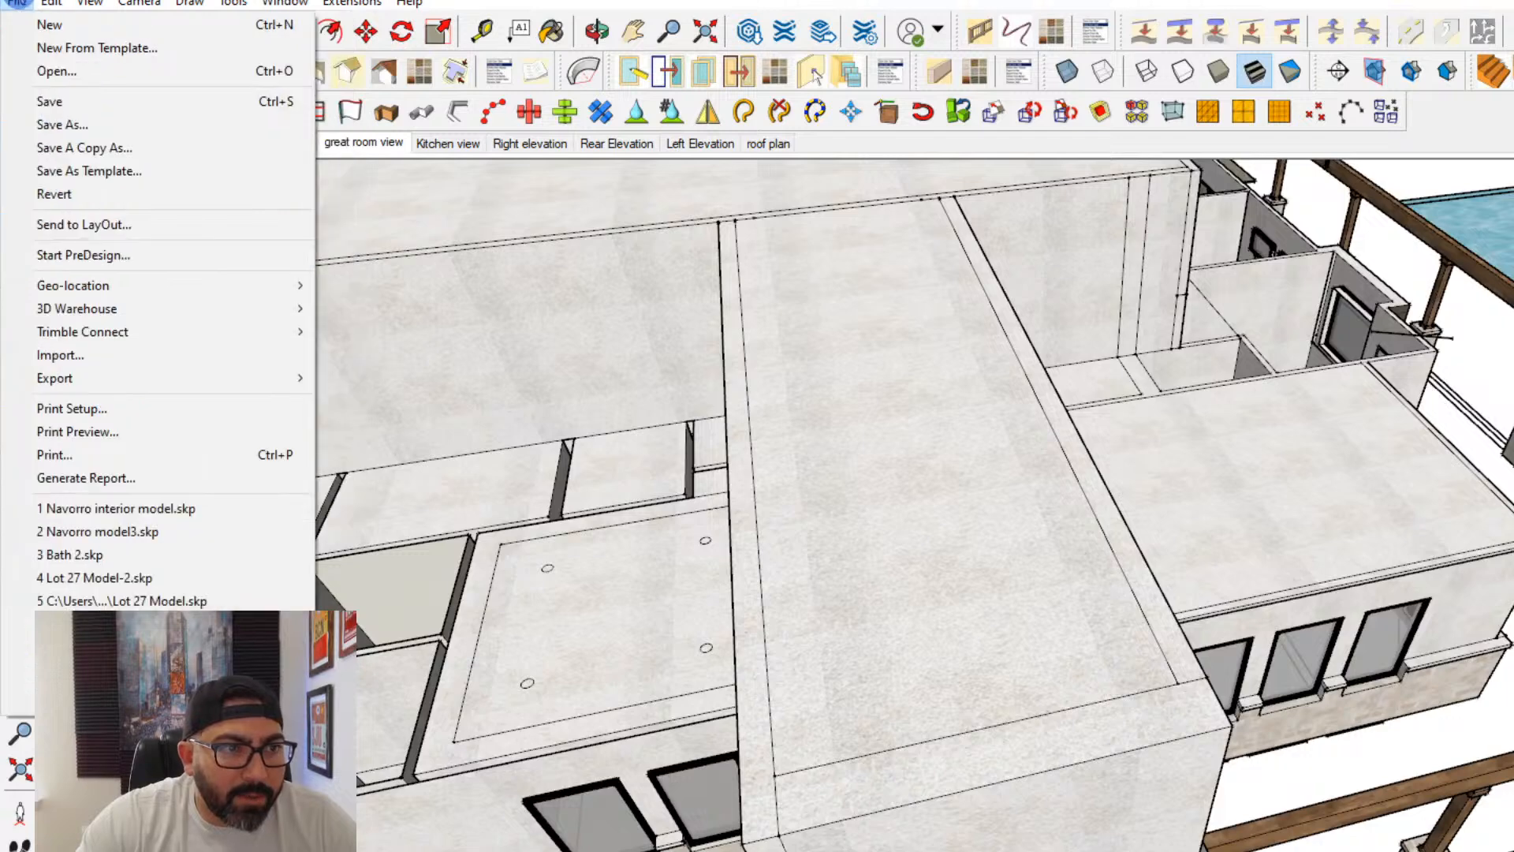
click(79, 125)
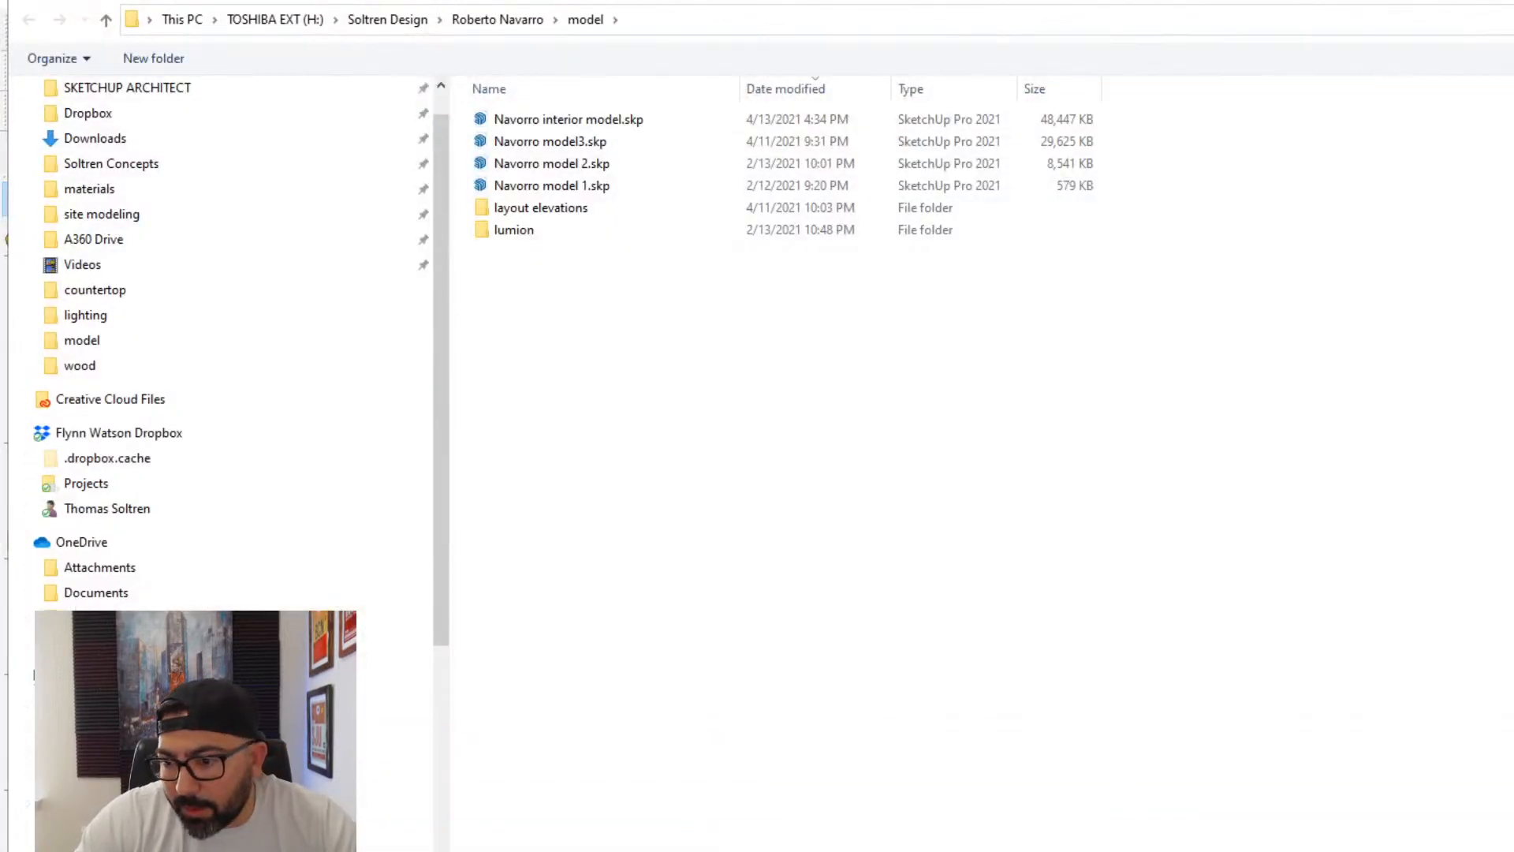
click(1382, 820)
click(1054, 525)
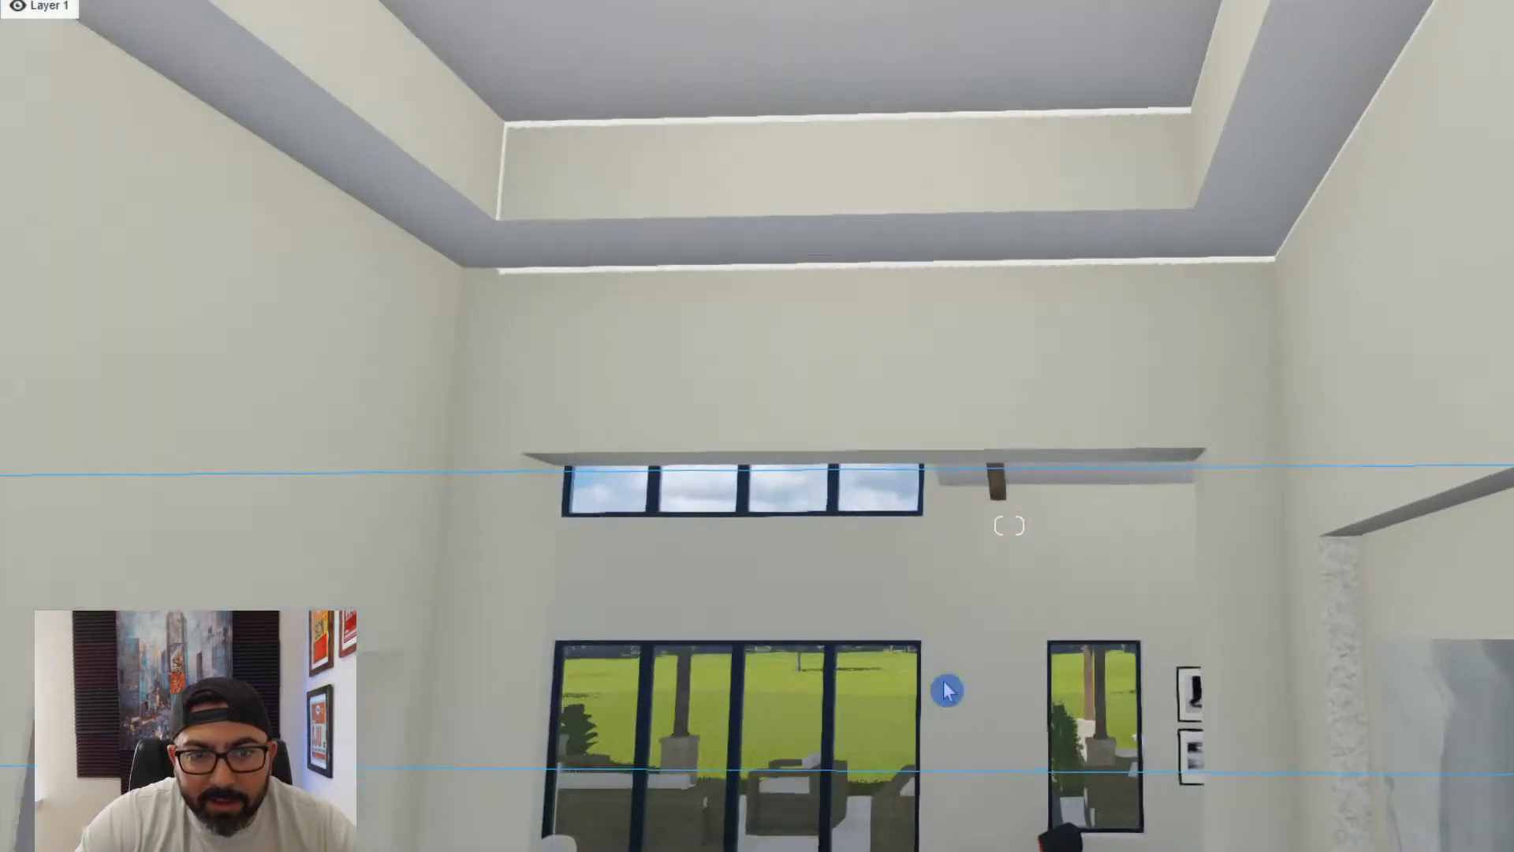
- In Lumion, back away through the foyer and examine its tray ceiling edges and wall joints for light leaks
key(s)
key(d)
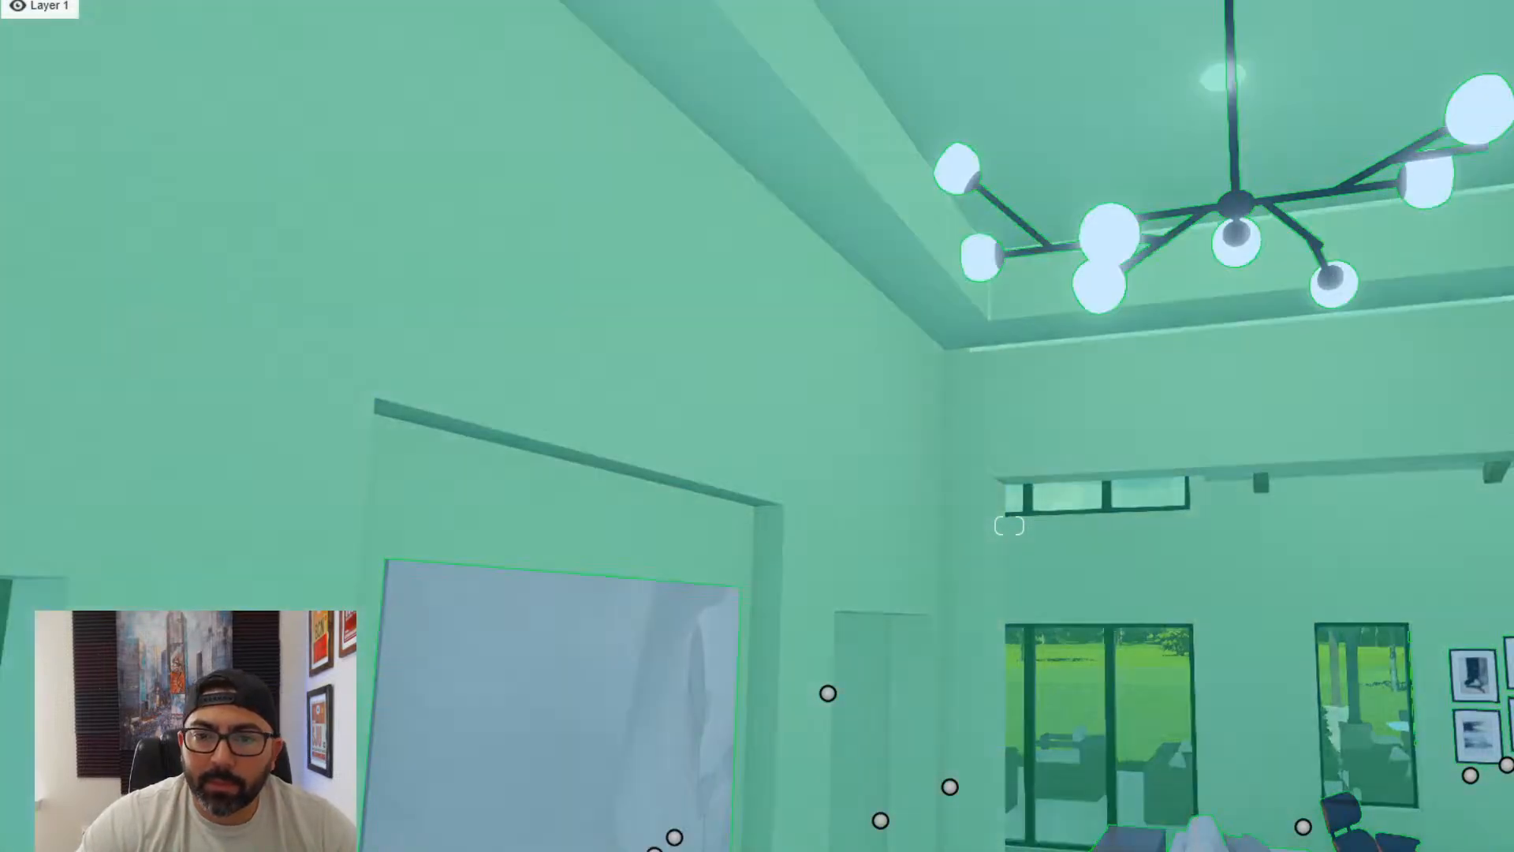
click(1256, 477)
right_drag(1255, 477, 1291, 569)
key(s)
key(s)
key(d)
key(w)
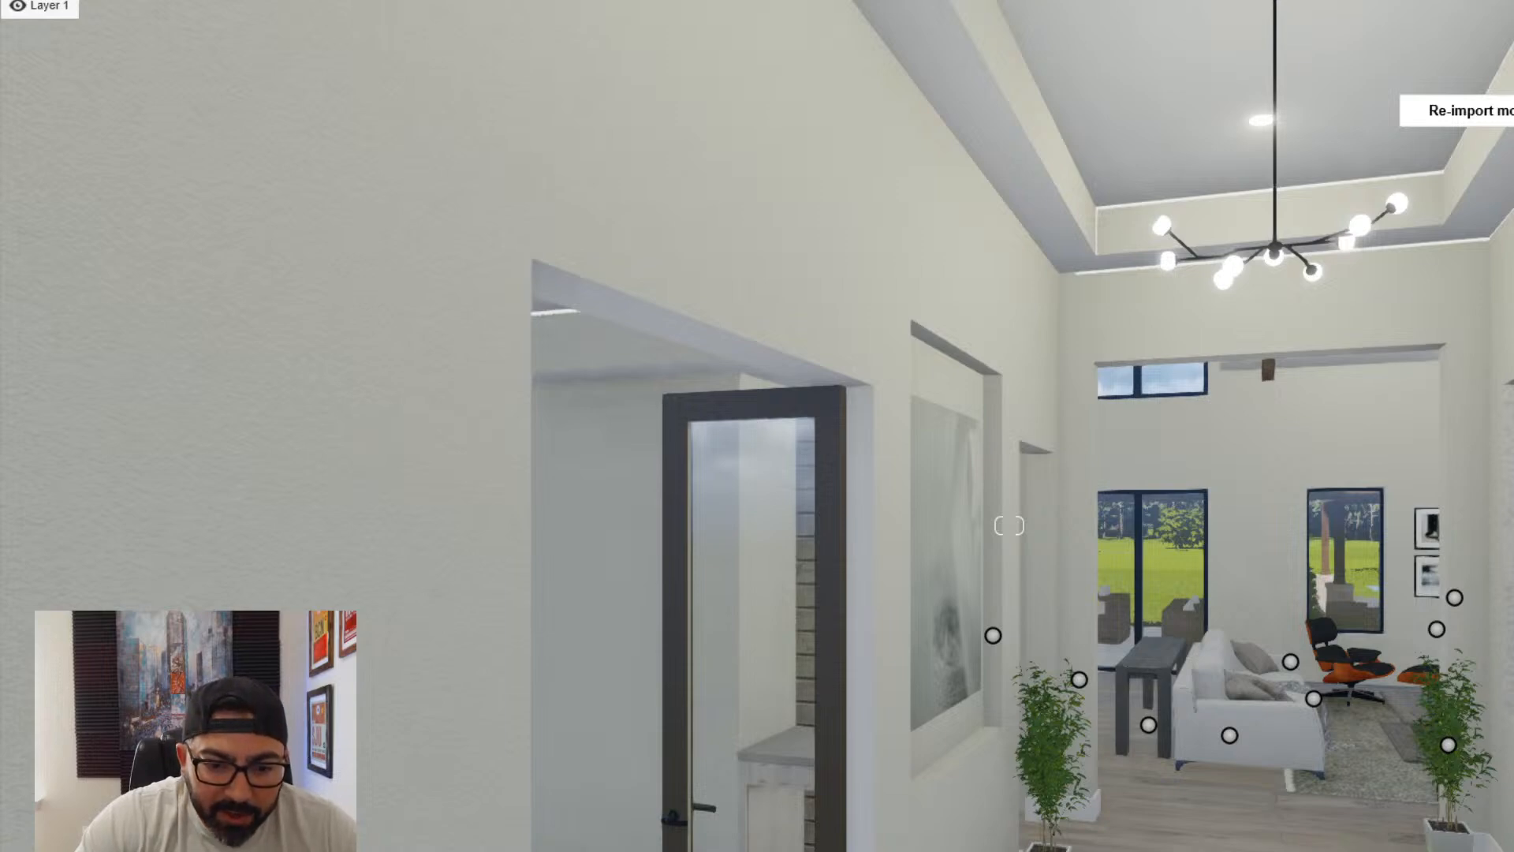
- Switch to SketchUp, open the entry foyer scene and paint the tray ceiling's centre panel with wood planks
key(alt+Tab)
scroll(885, 712, down, 5)
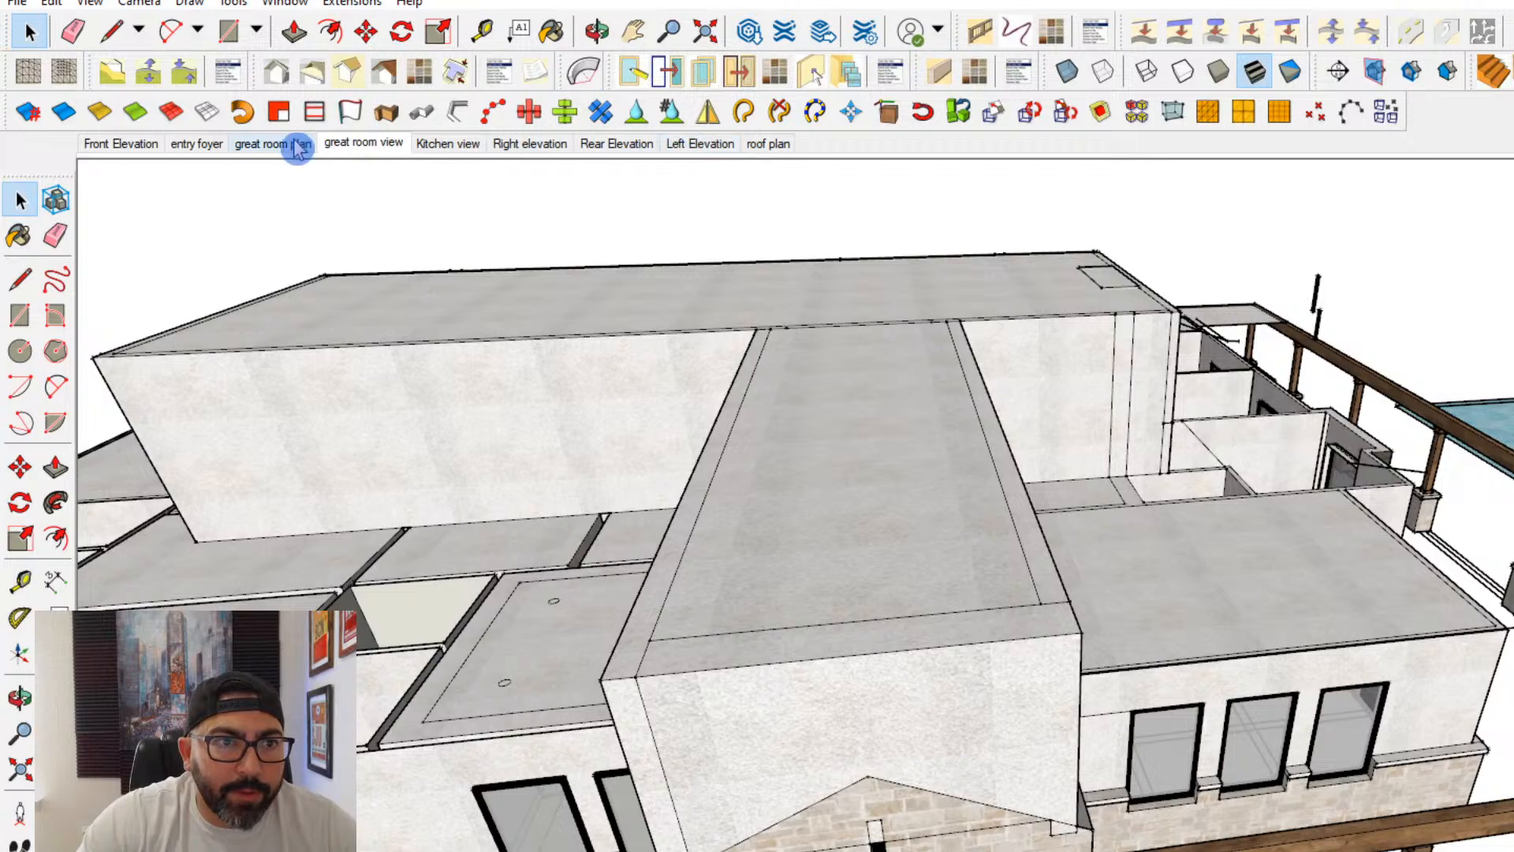
click(204, 146)
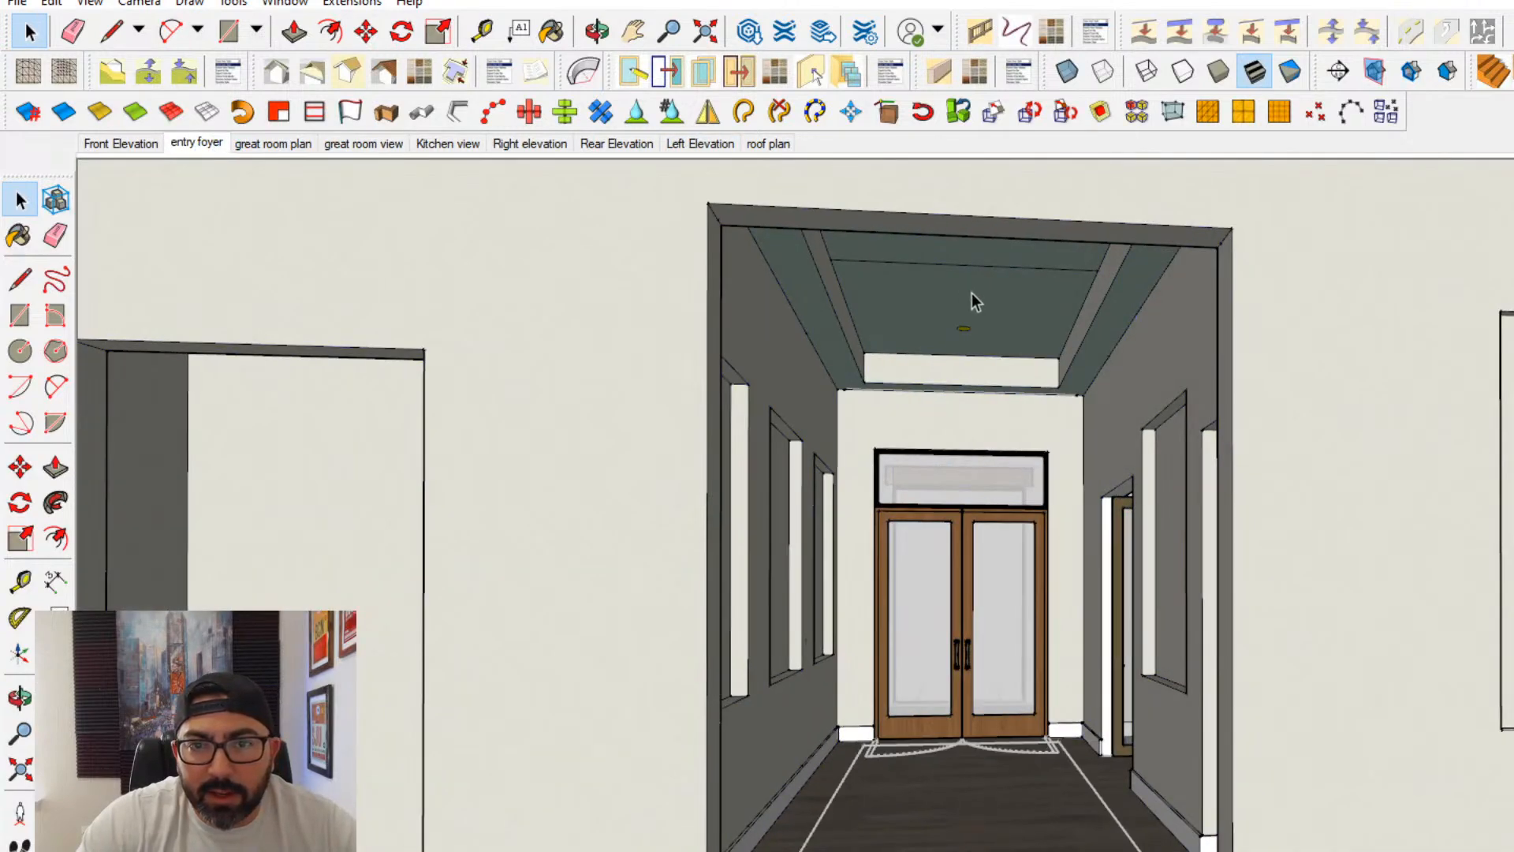
click(971, 293)
double_click(971, 292)
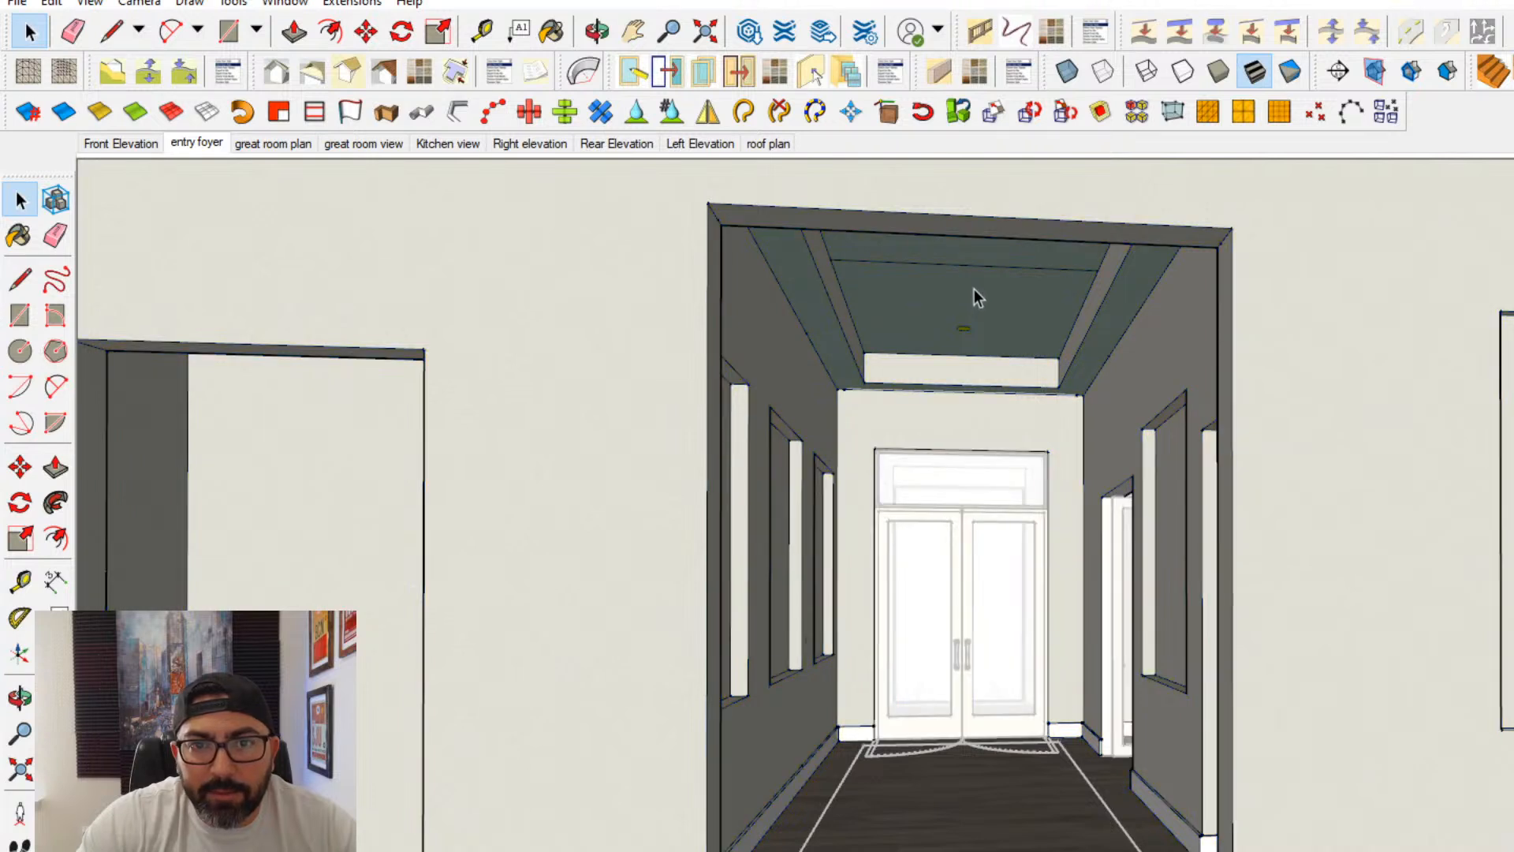
click(31, 236)
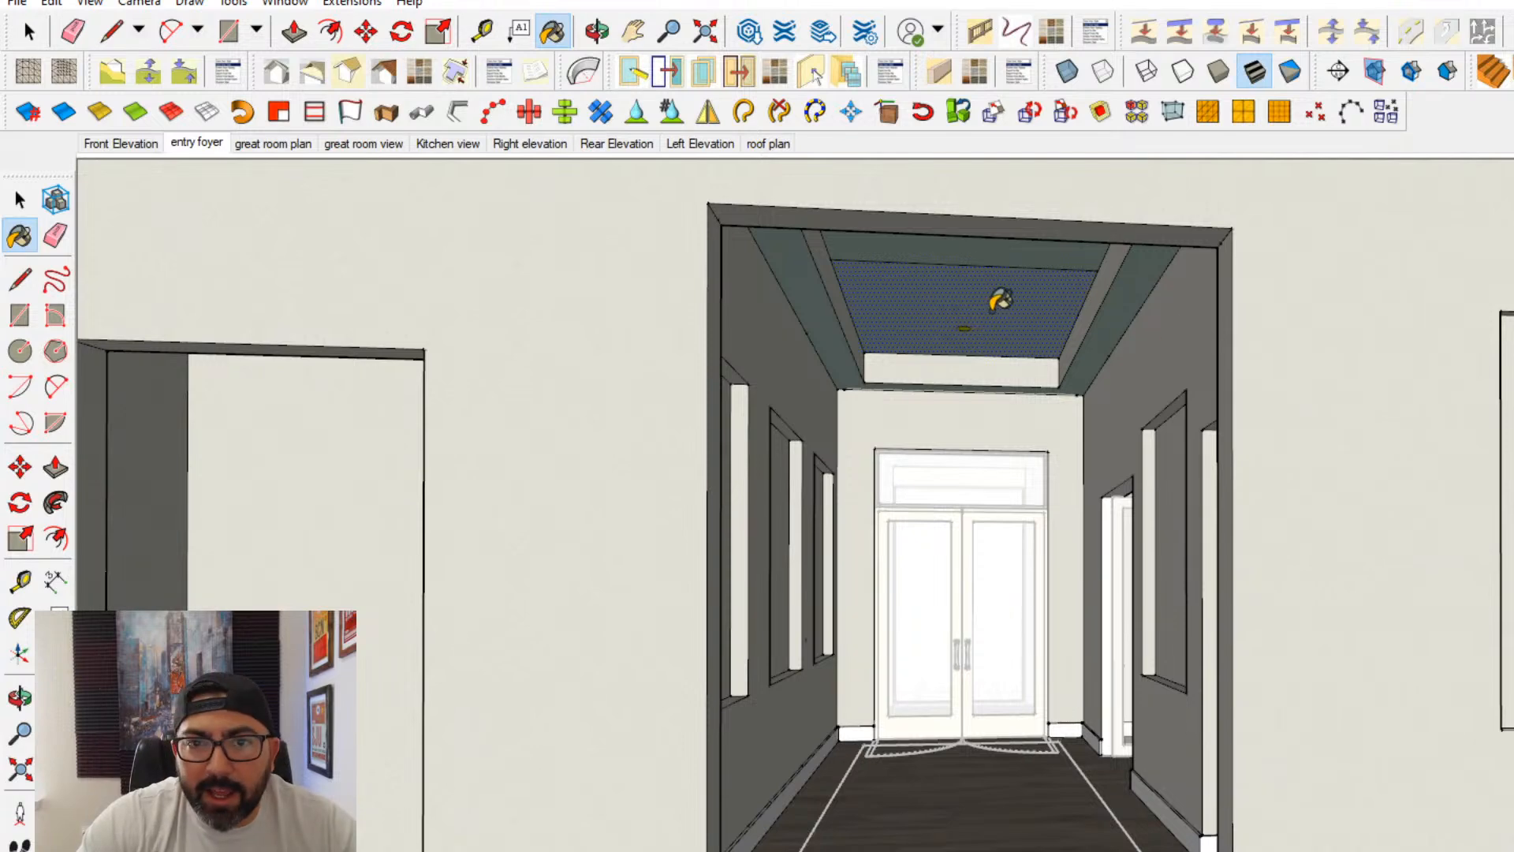
mouse_move(997, 243)
middle_down()
mouse_move(1004, 348)
mouse_move(892, 209)
mouse_move(763, 175)
mouse_move(858, 179)
middle_up()
- Erase the seam line across the foyer's plank ceiling and give the planks a pale grey finish
click(55, 235)
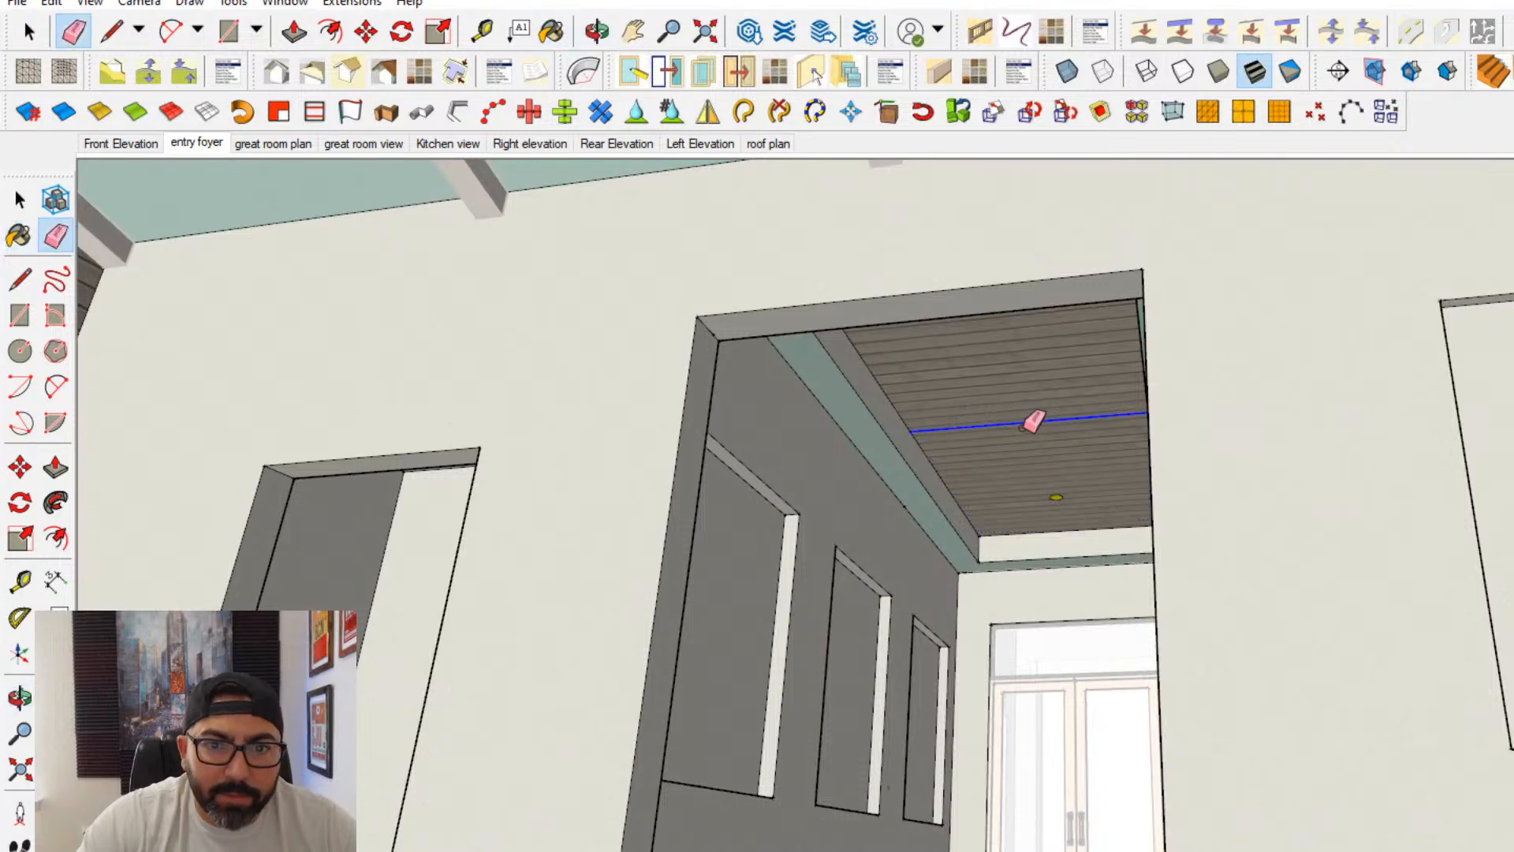
key(space)
scroll(962, 477, up, 2)
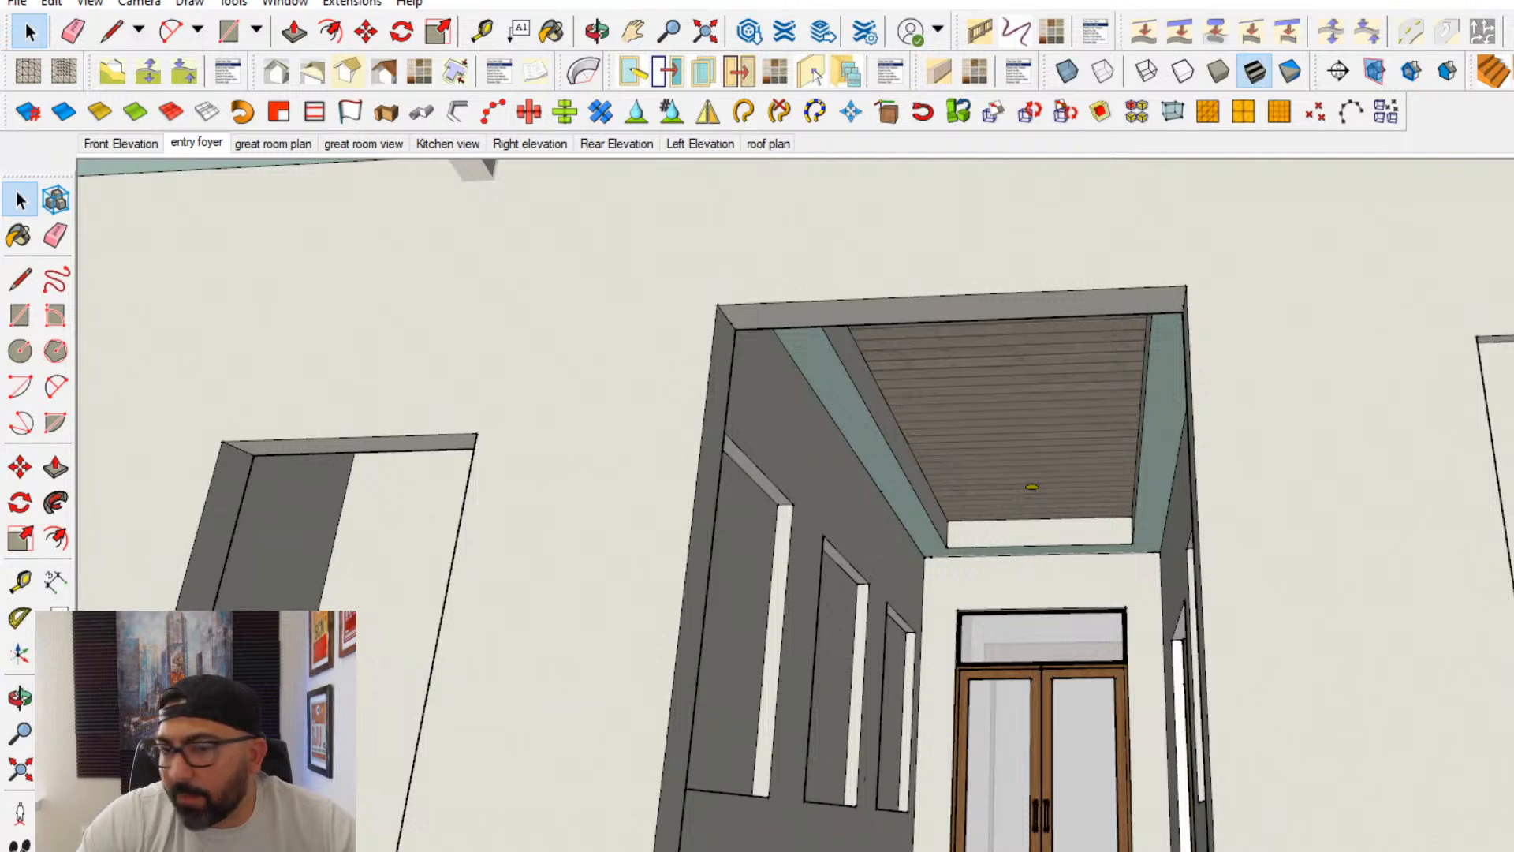
scroll(1186, 470, up, 2)
scroll(962, 410, up, 3)
scroll(962, 410, down, 3)
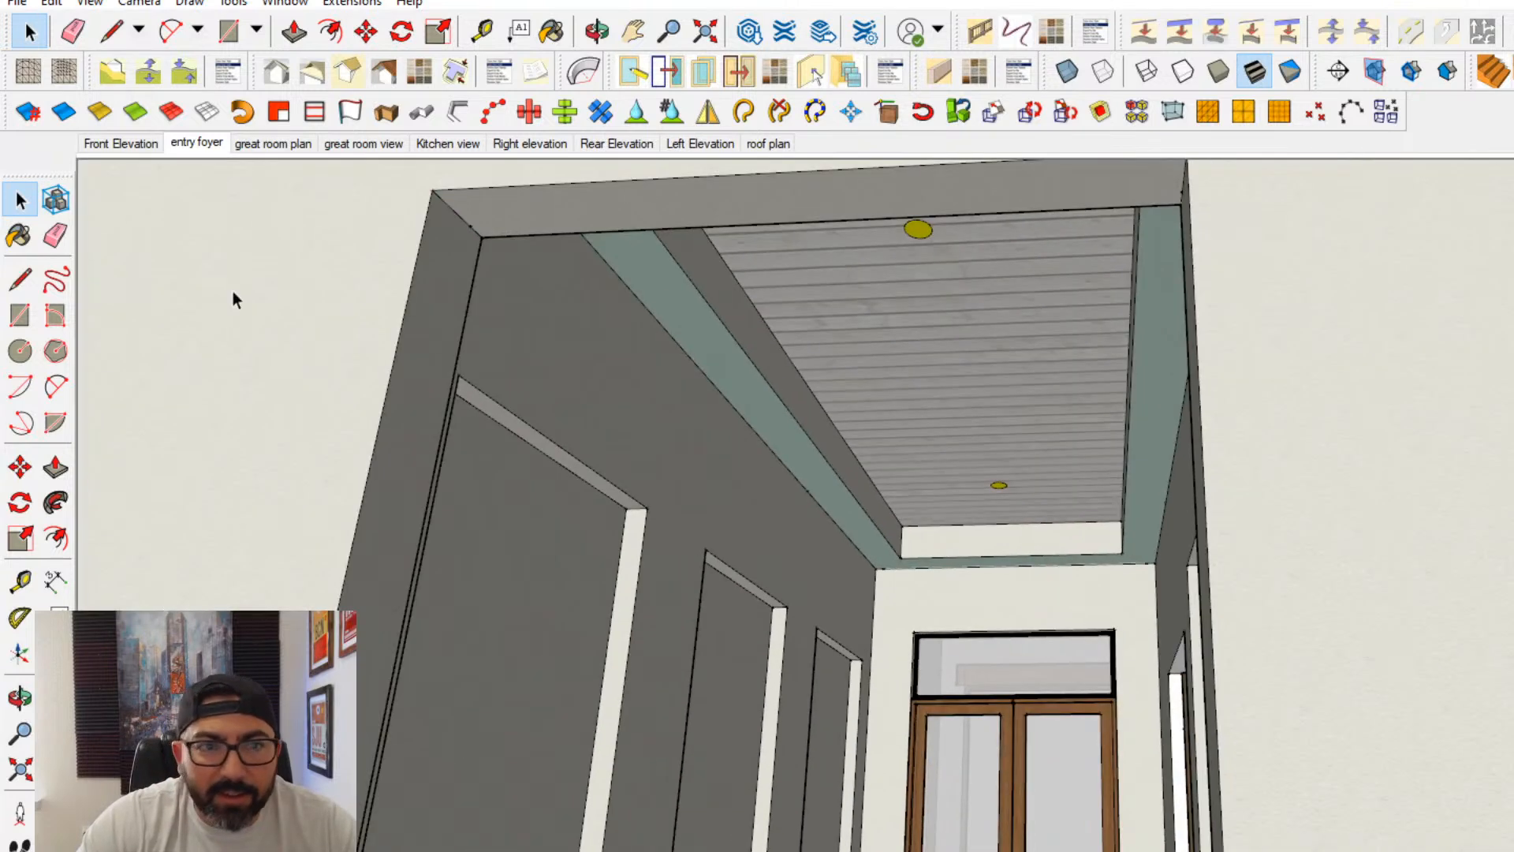
- Save the model with the new foyer ceiling over the existing interior model file
click(8, 6)
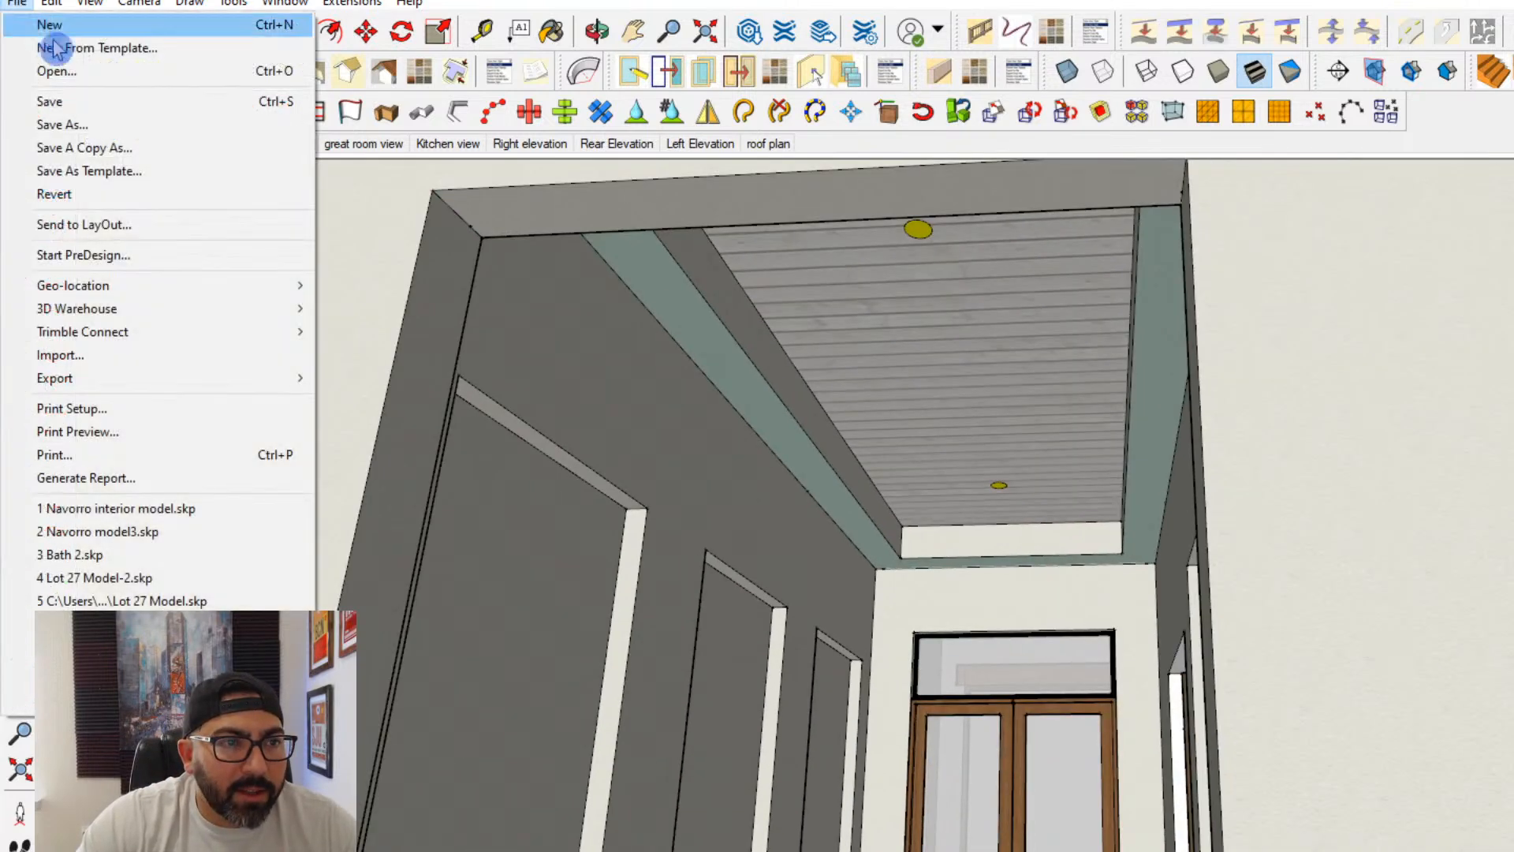
click(57, 122)
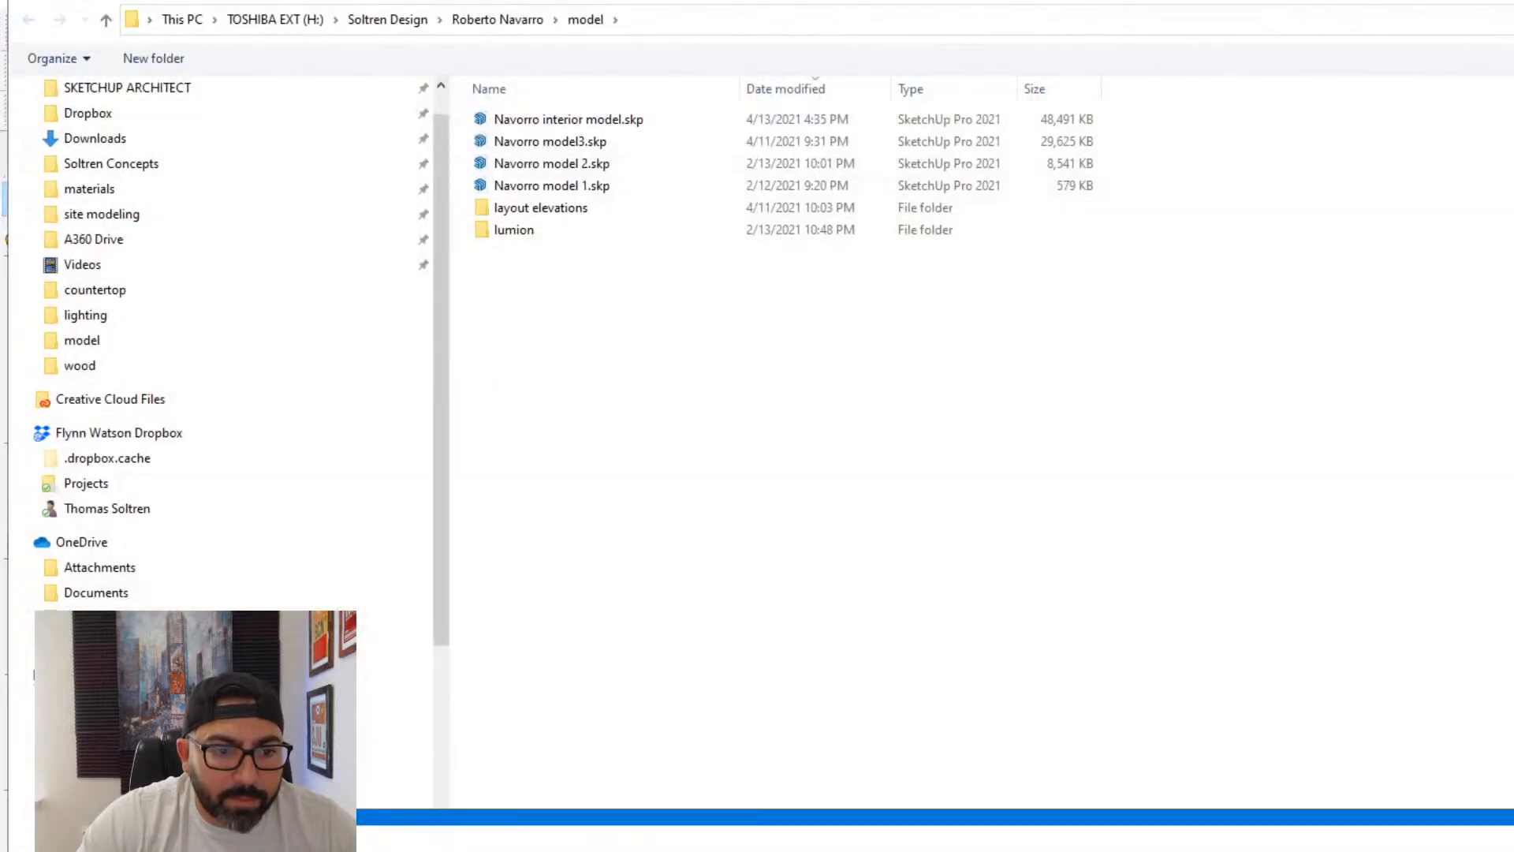
key(Return)
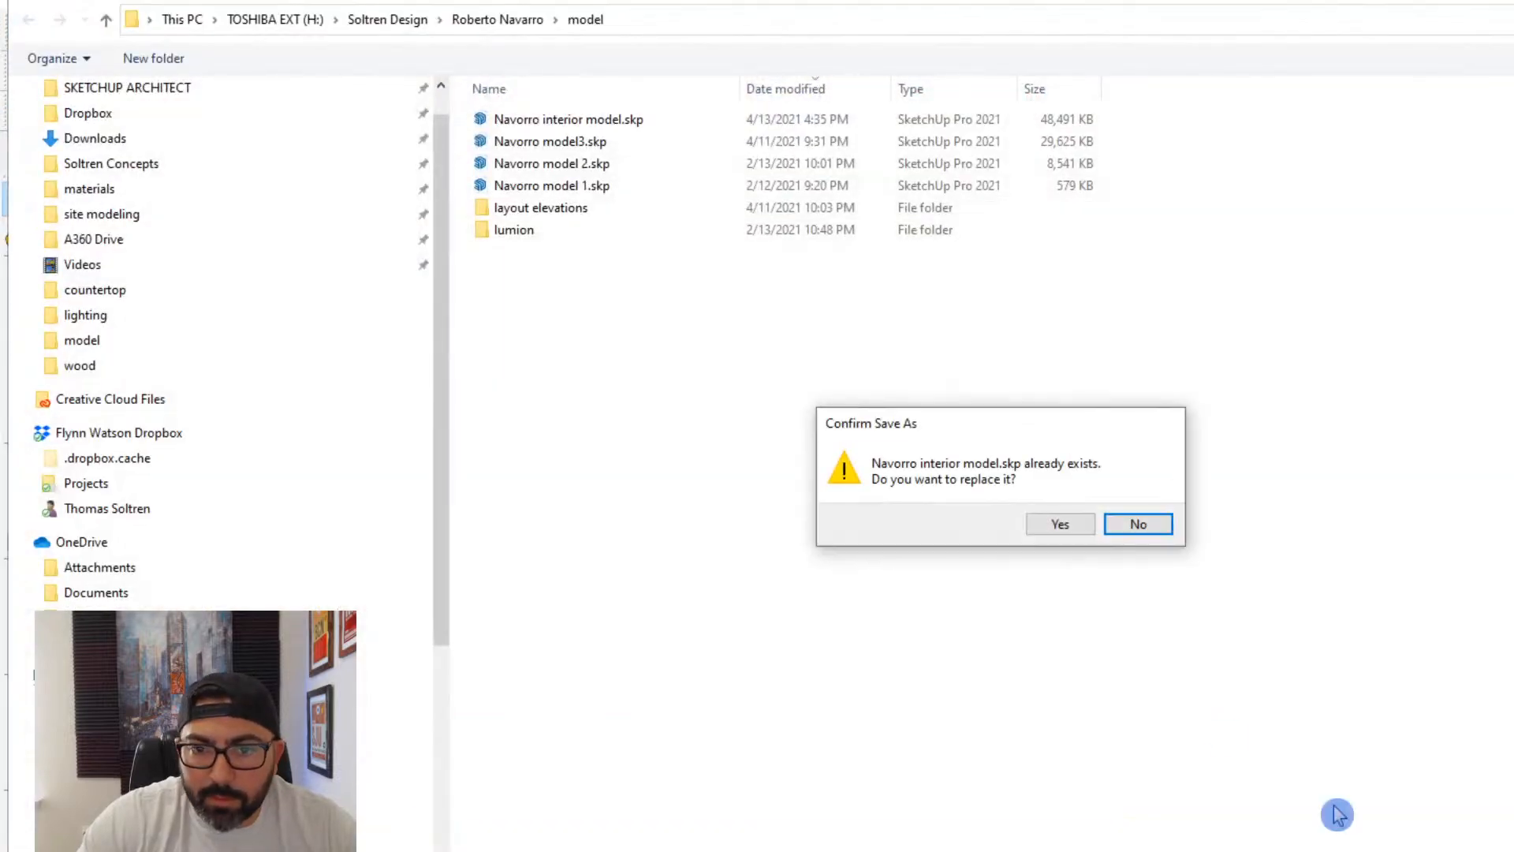
click(1064, 524)
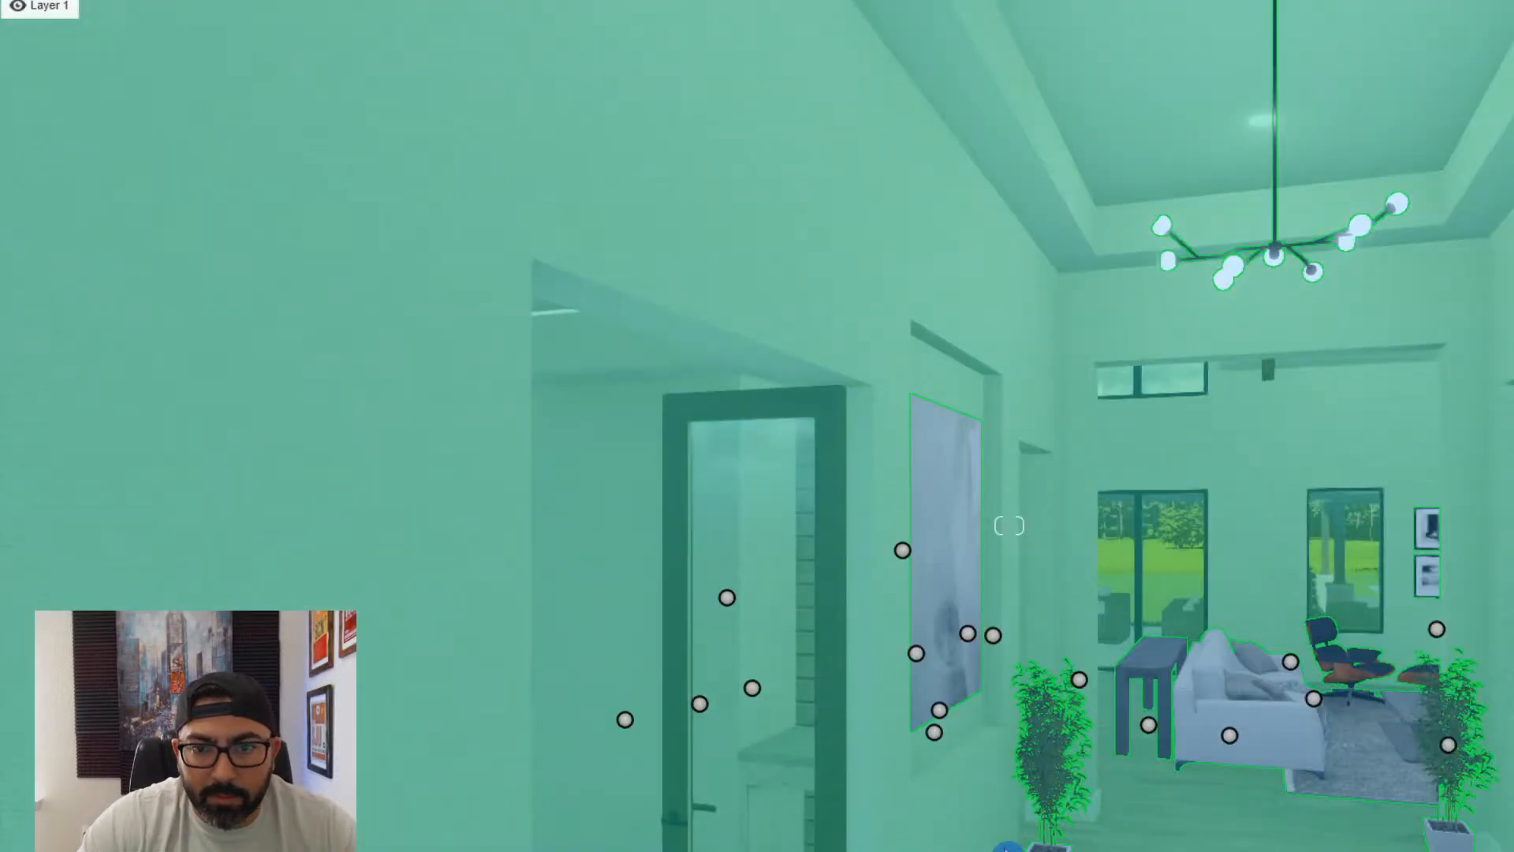
- Switch to Lumion and re-import the house model to bring in the plank foyer ceiling
right_drag(1008, 850, 1108, 684)
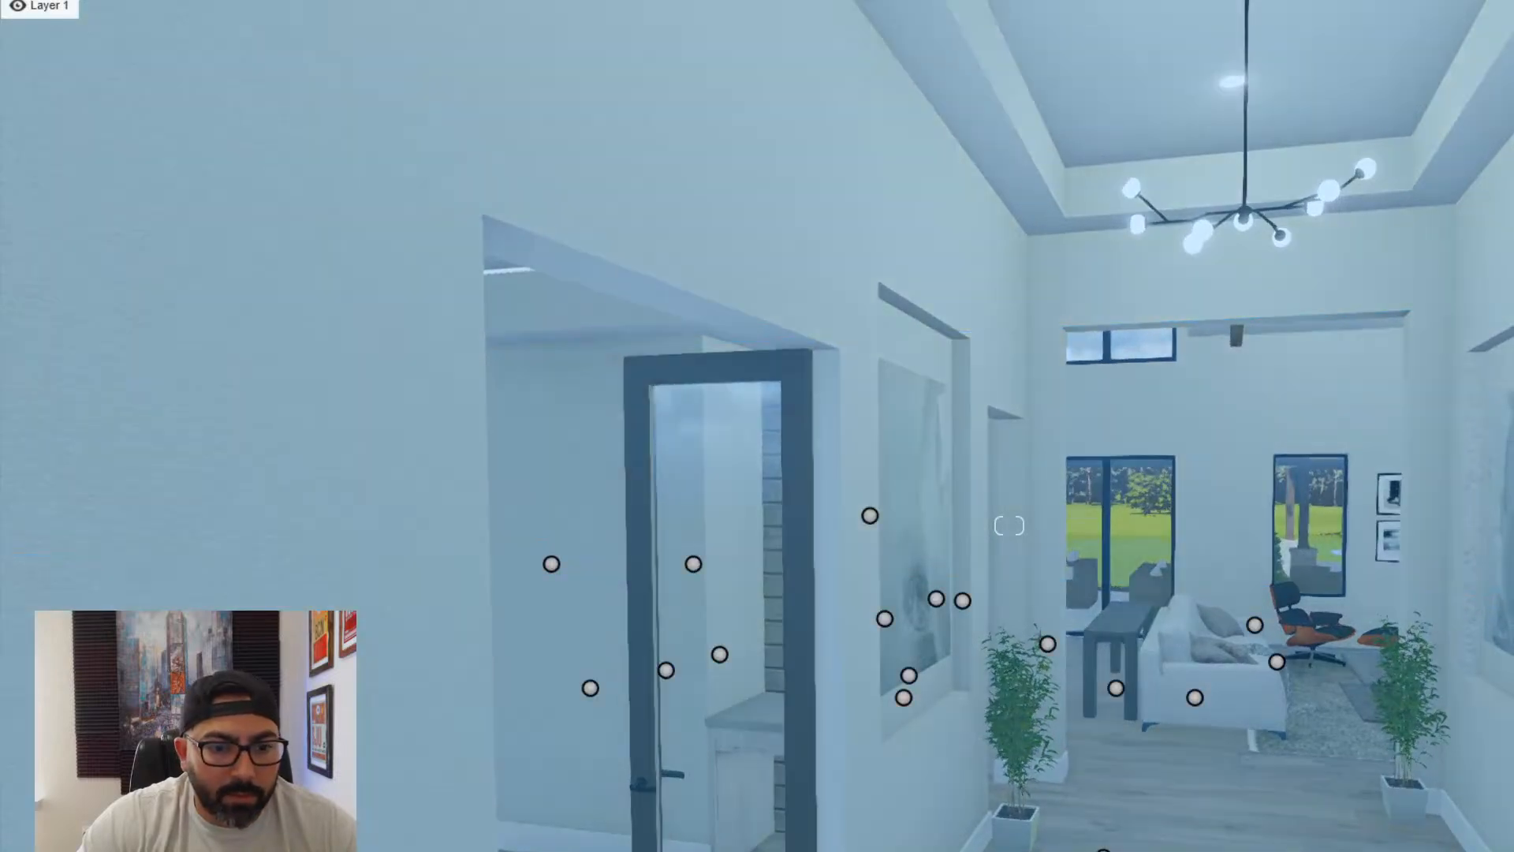
click(921, 642)
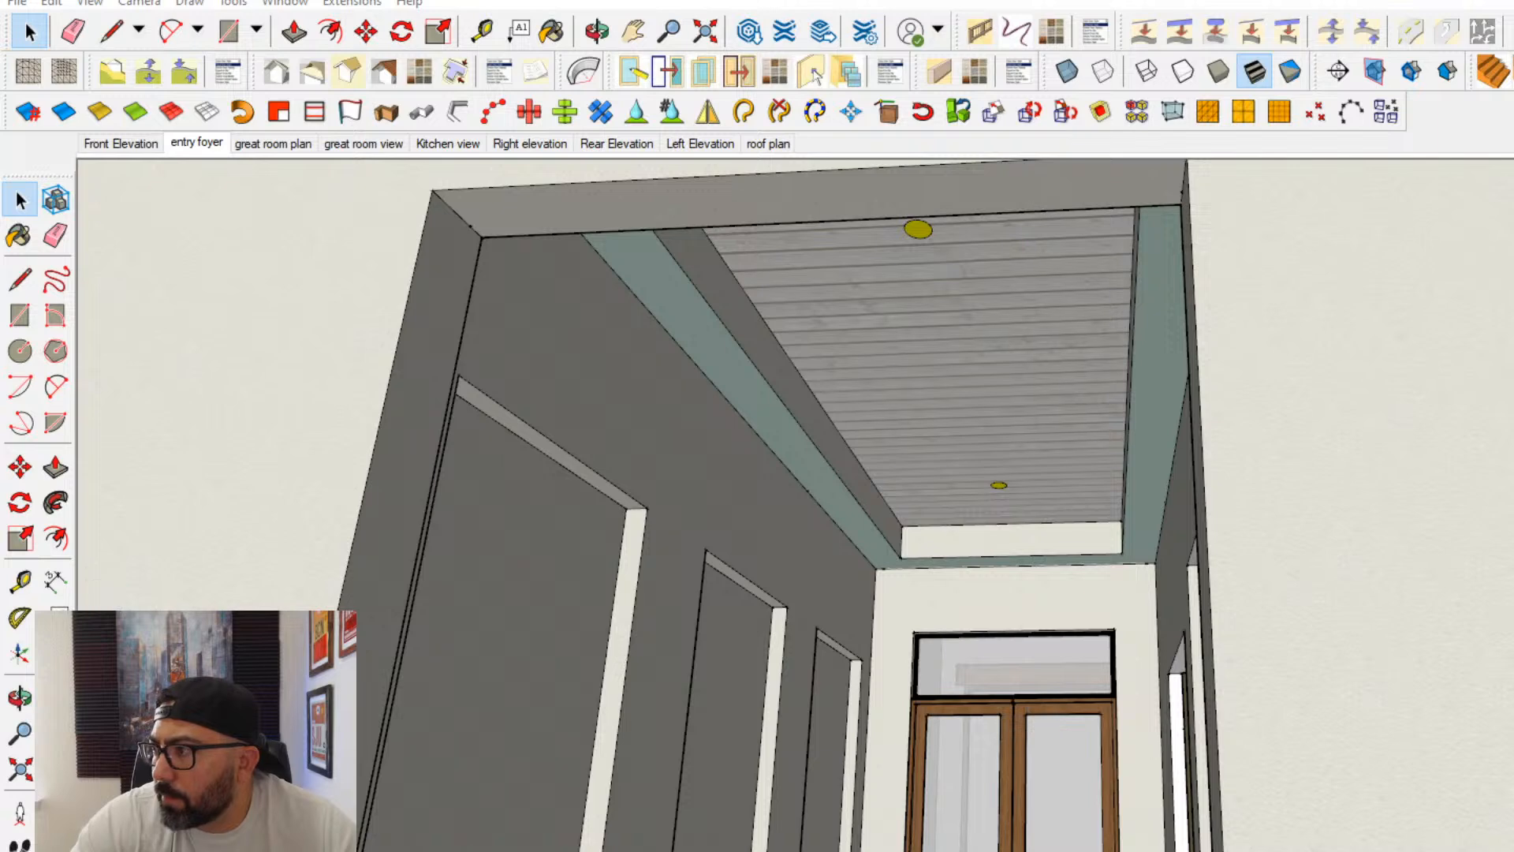
right_click(1058, 562)
click(1094, 620)
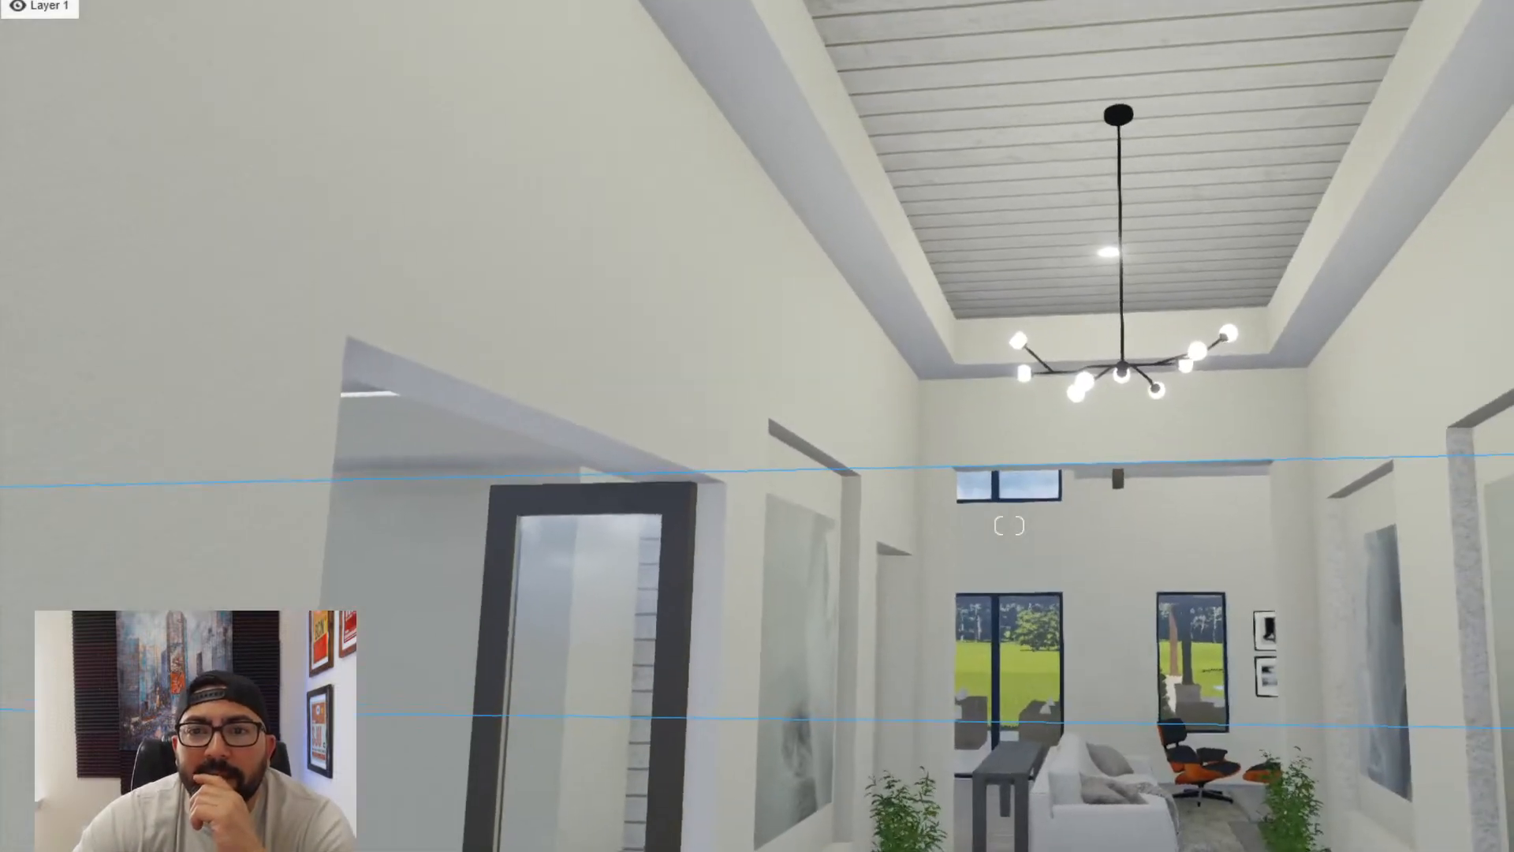
right_drag(1139, 307, 1173, 413)
key(s)
key(w)
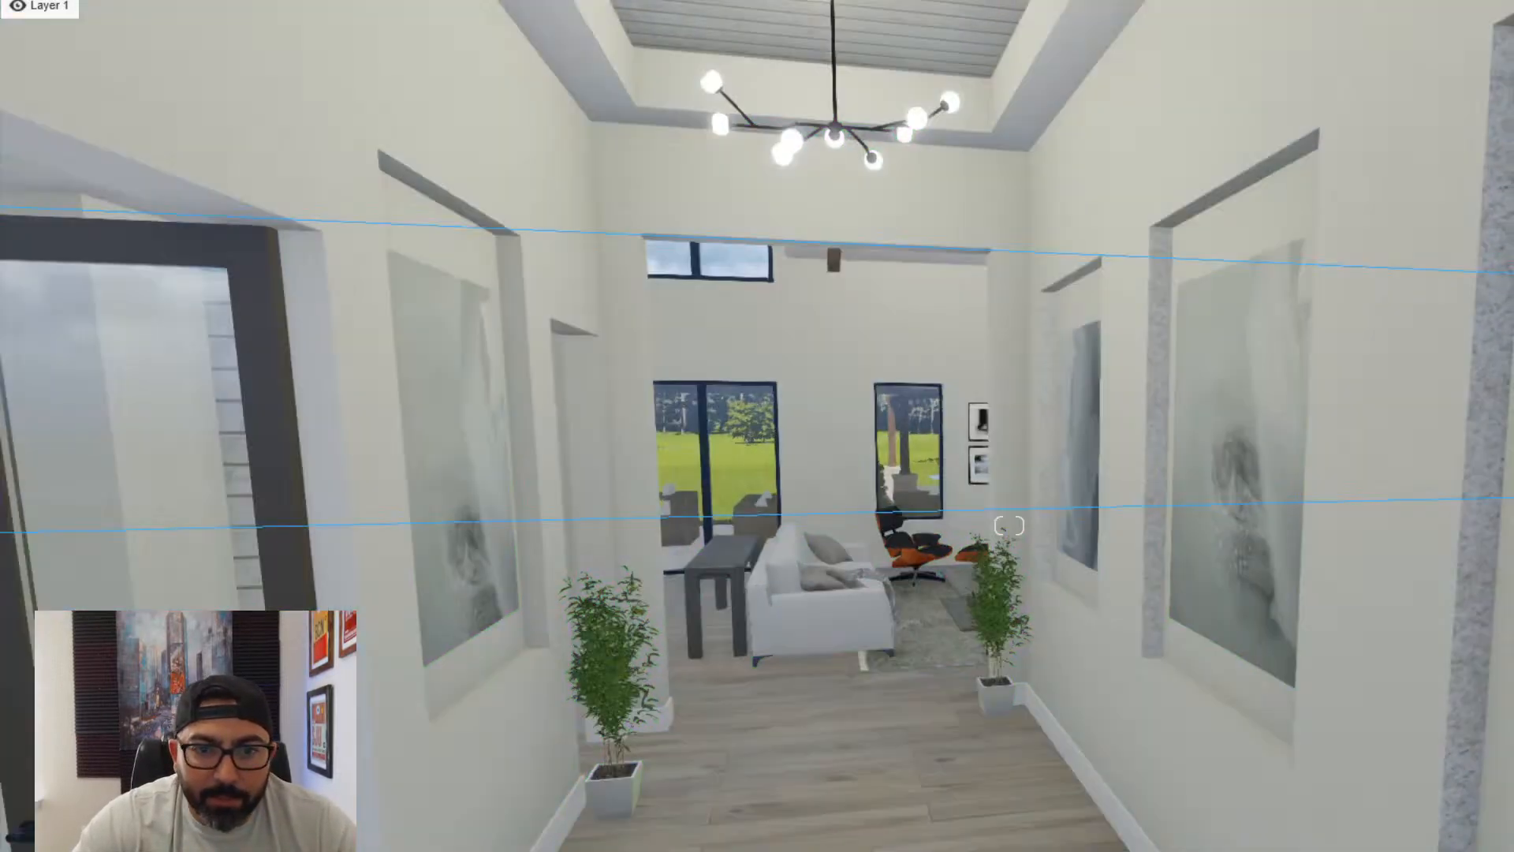
- Move the entry rug farther into the foyer and turn it to run lengthwise along the hallway
mouse_move(670, 837)
right_down()
mouse_move(703, 838)
mouse_move(652, 851)
right_up()
mouse_move(1010, 525)
right_down()
mouse_move(994, 619)
mouse_move(1028, 577)
mouse_move(1029, 543)
right_up()
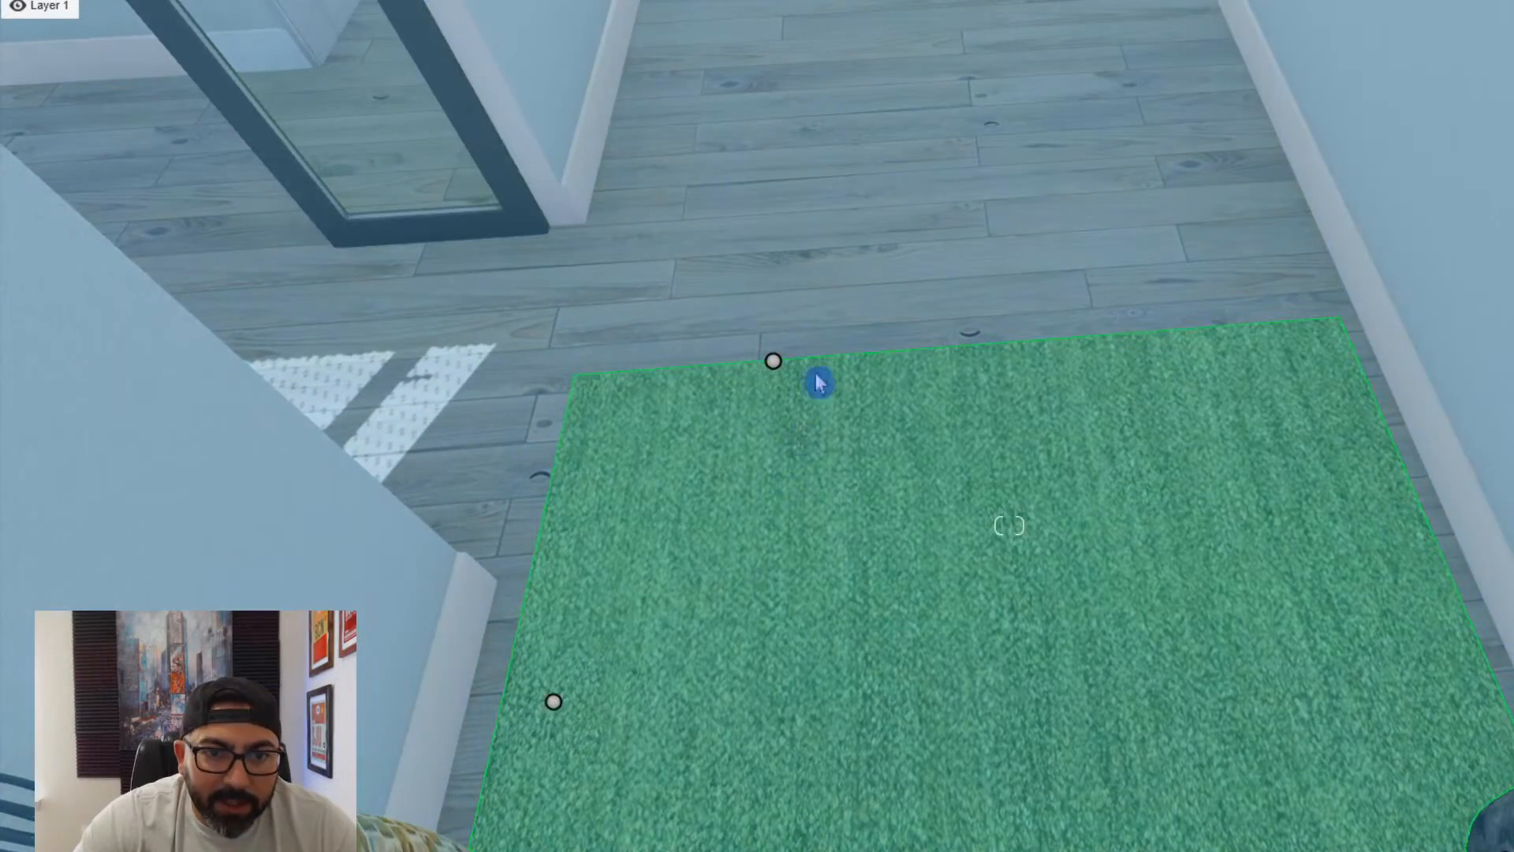
drag(772, 361, 876, 211)
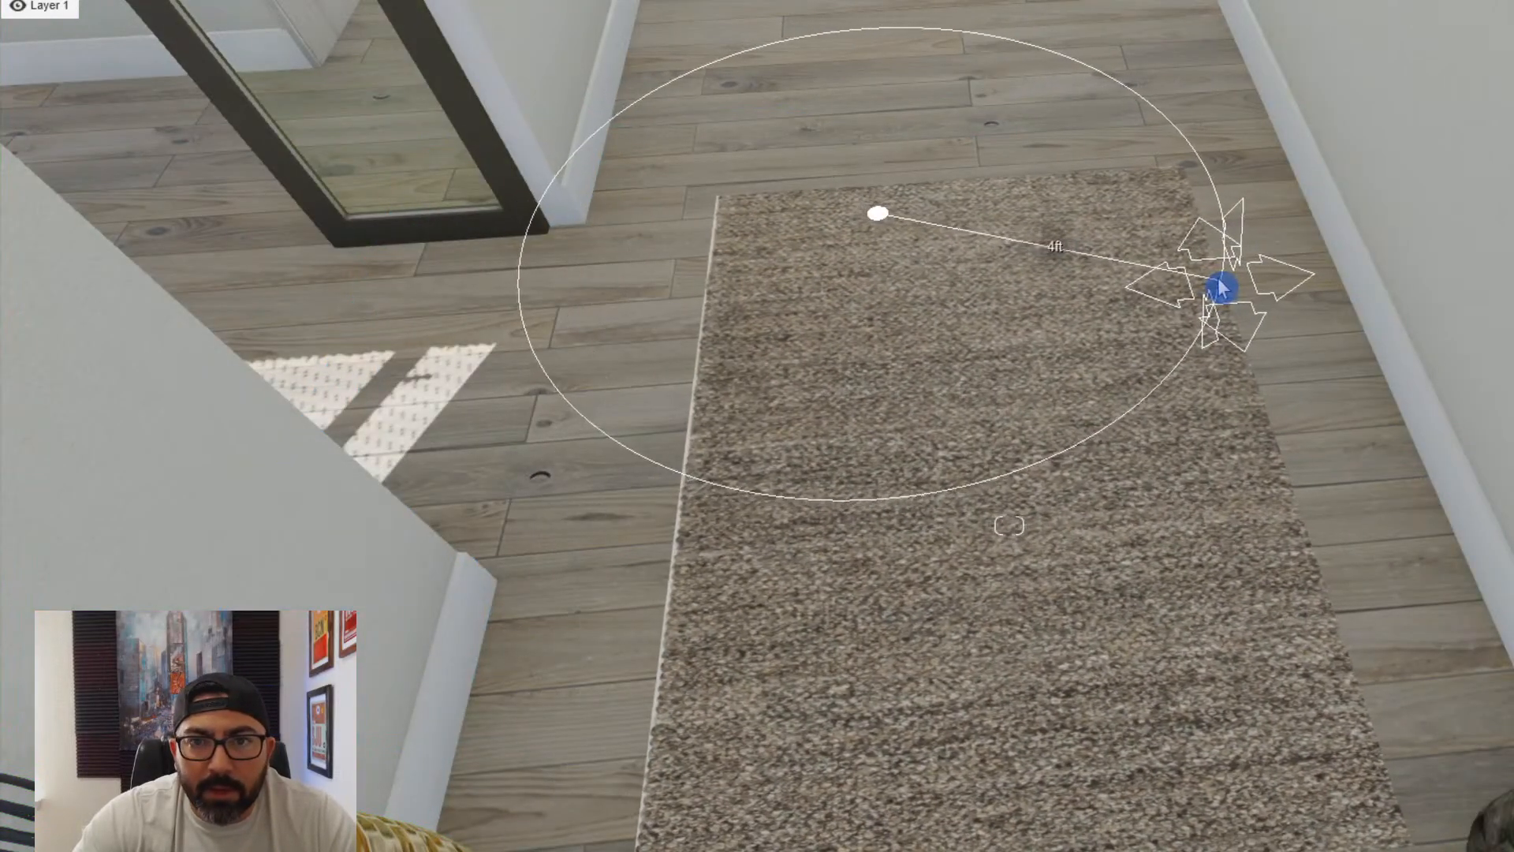
drag(1214, 288, 1215, 288)
right_drag(1215, 289, 1115, 308)
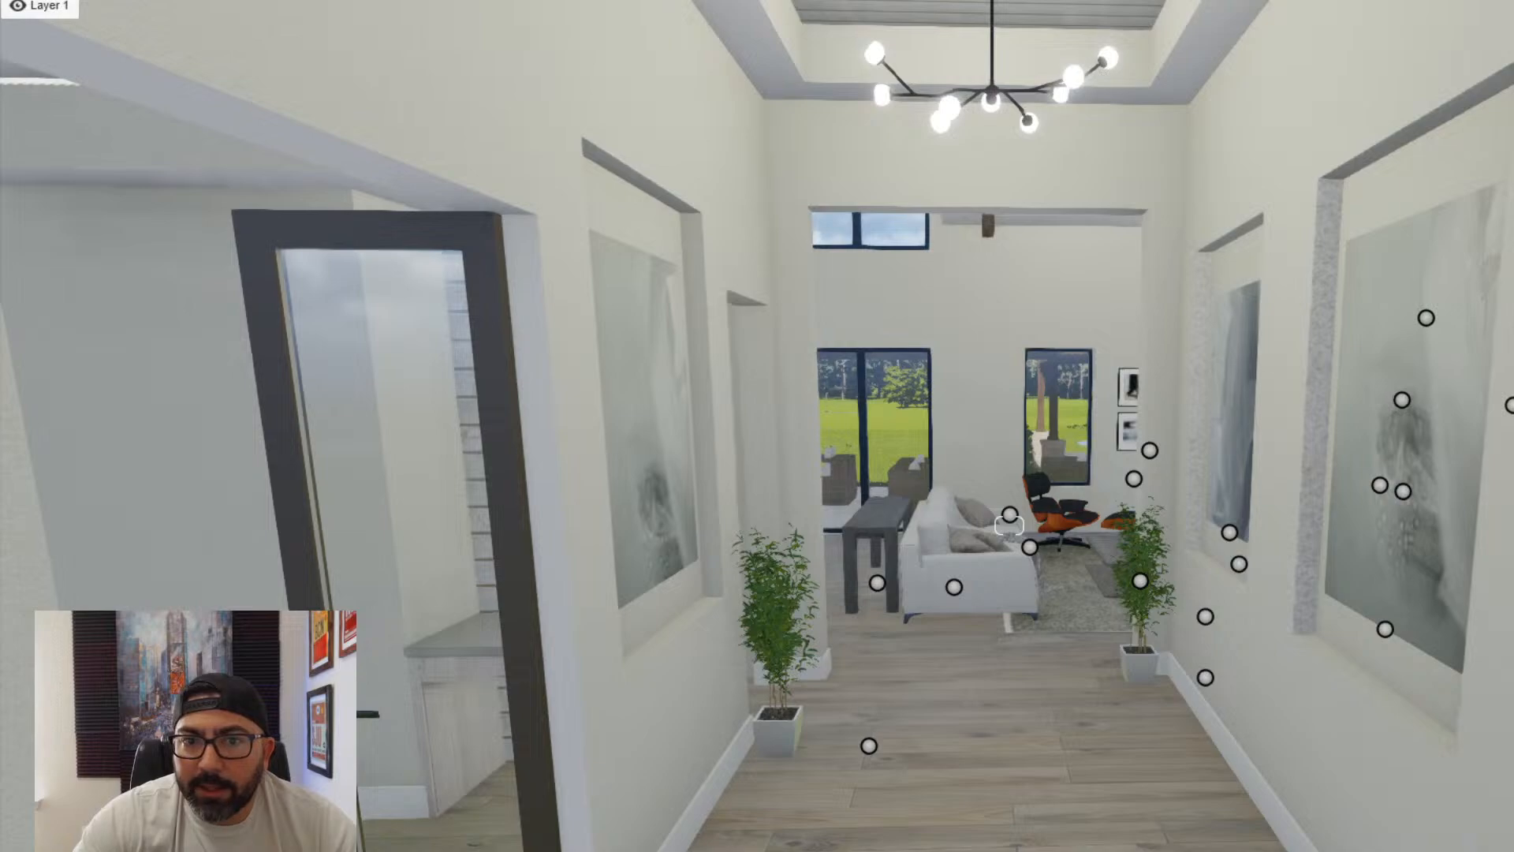
- Frame the great room towards the kitchen, open Photo mode and apply the Interior style to photo 11
key(w)
right_drag(1085, 696, 1316, 600)
key(a)
right_drag(1009, 525, 1183, 555)
key(w)
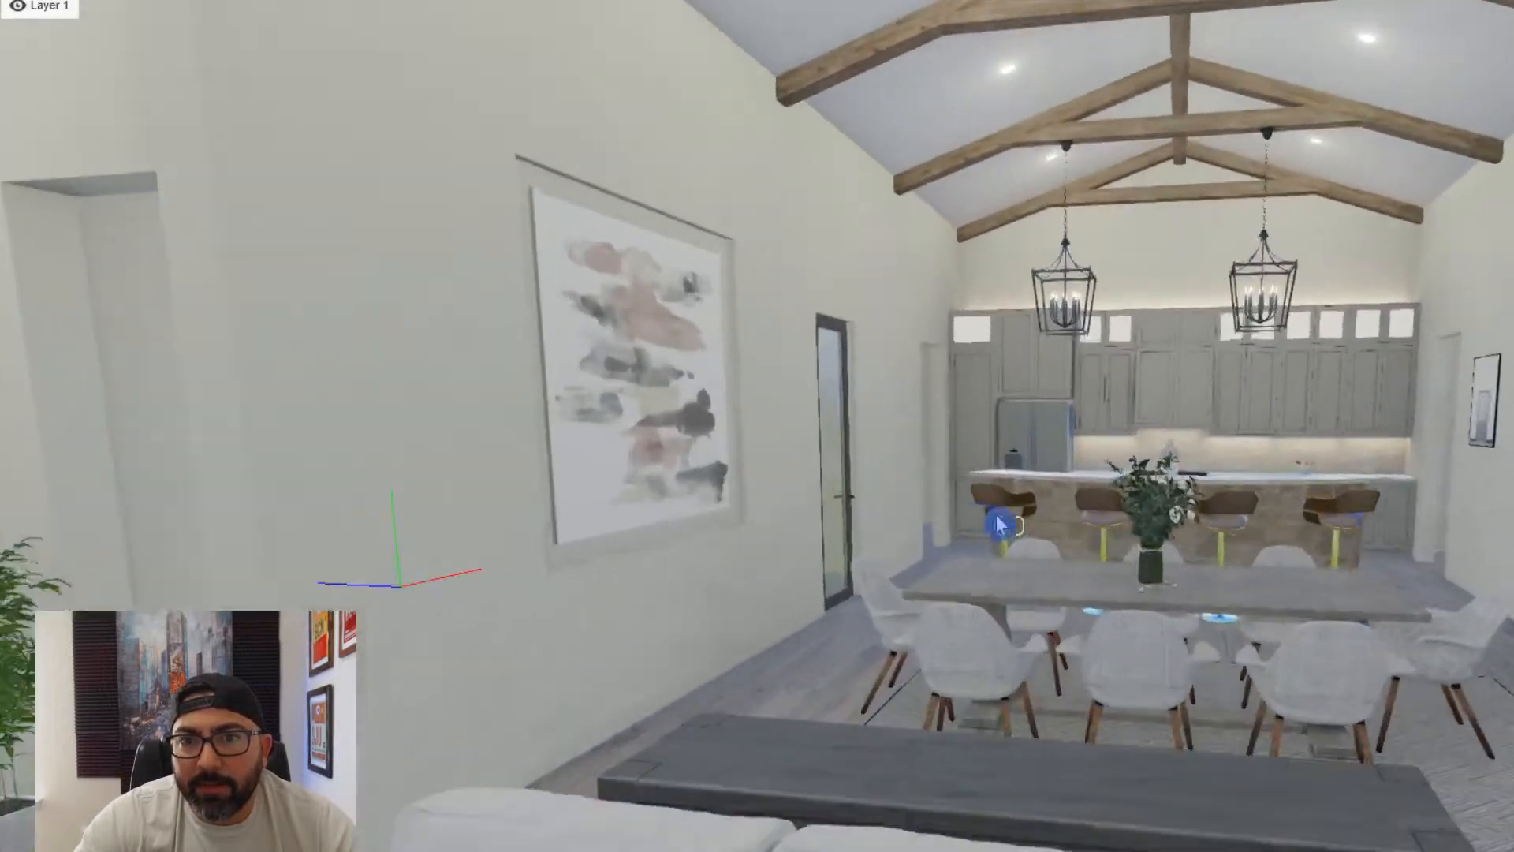
key(s)
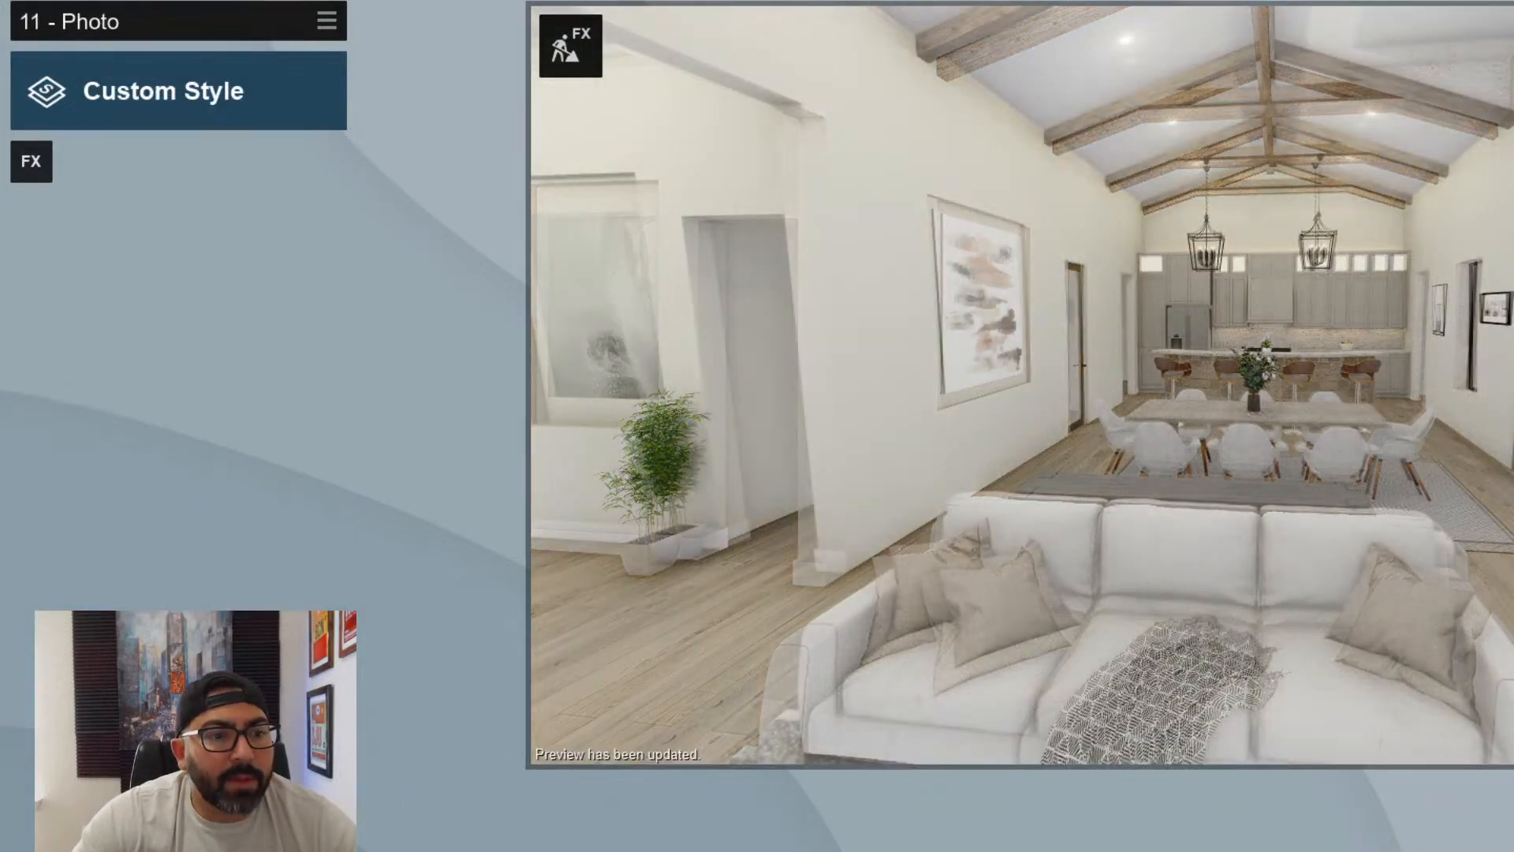
click(241, 101)
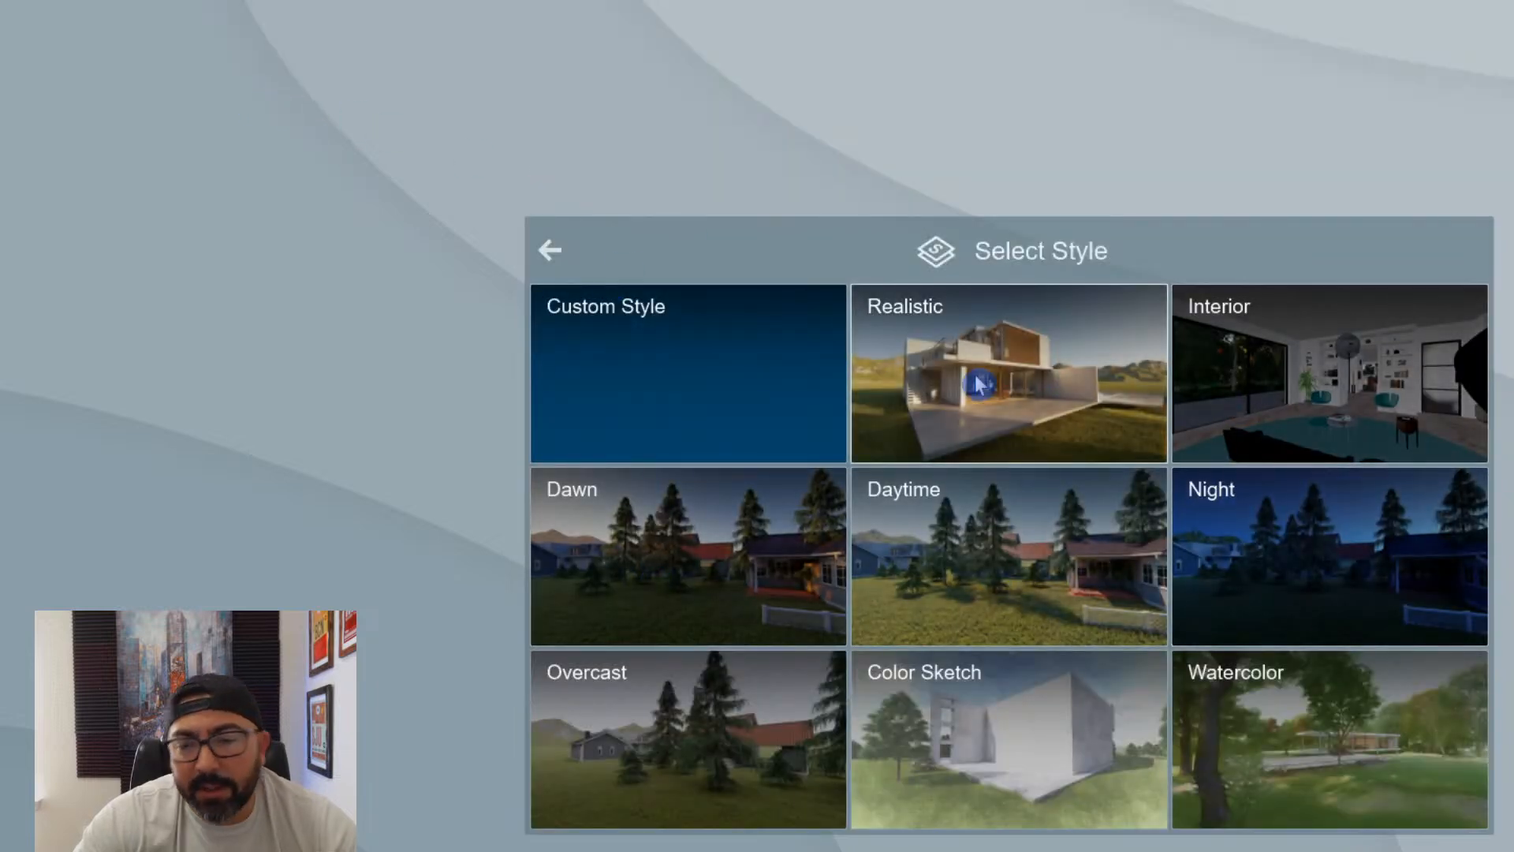
click(1295, 395)
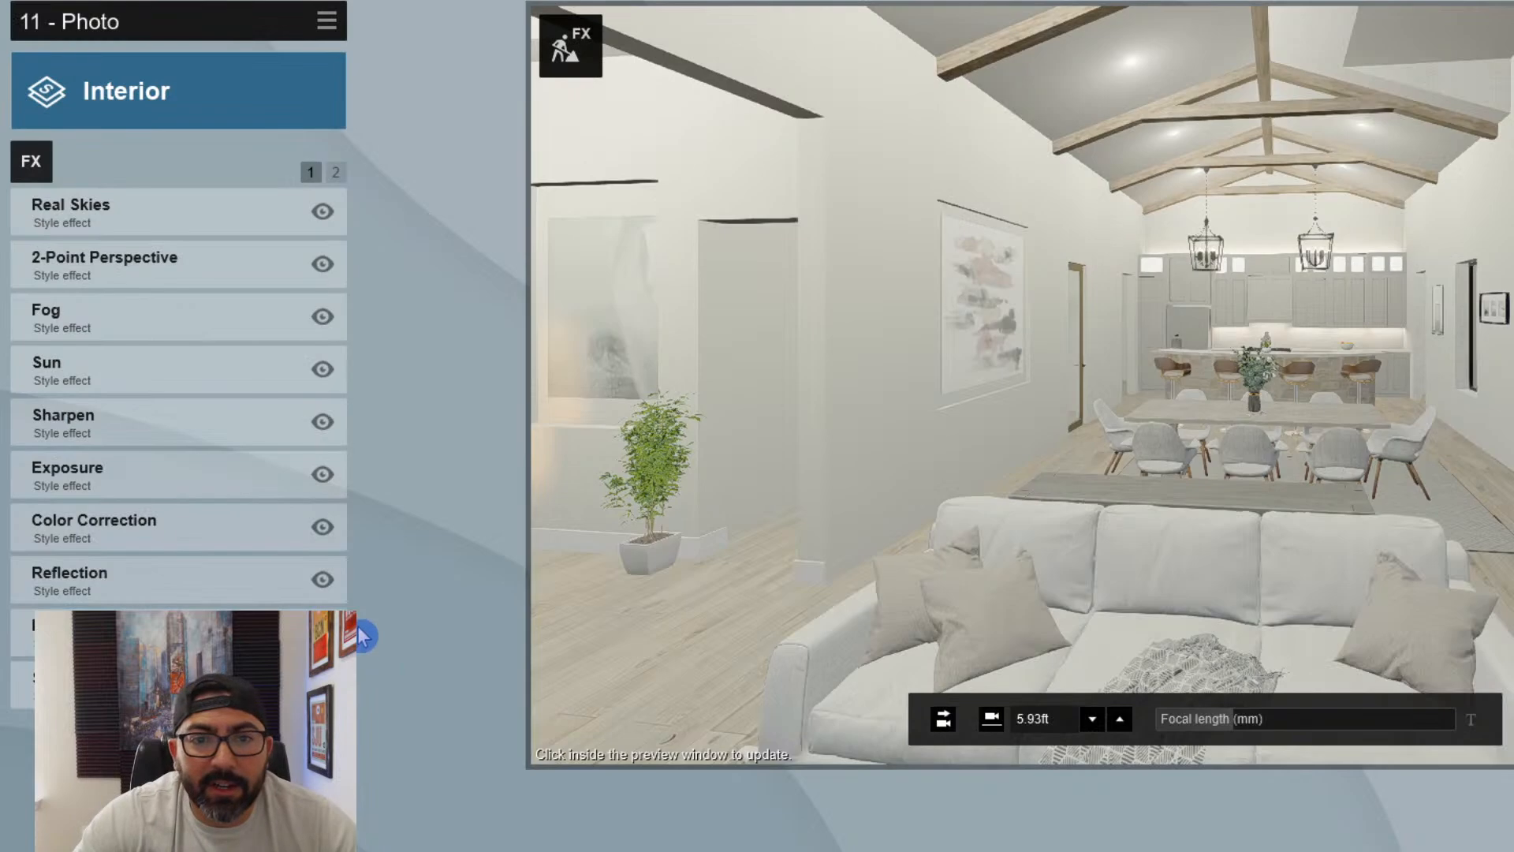
- Move the photo camera to just inside the front doors, looking down the foyer towards the great room
key(w)
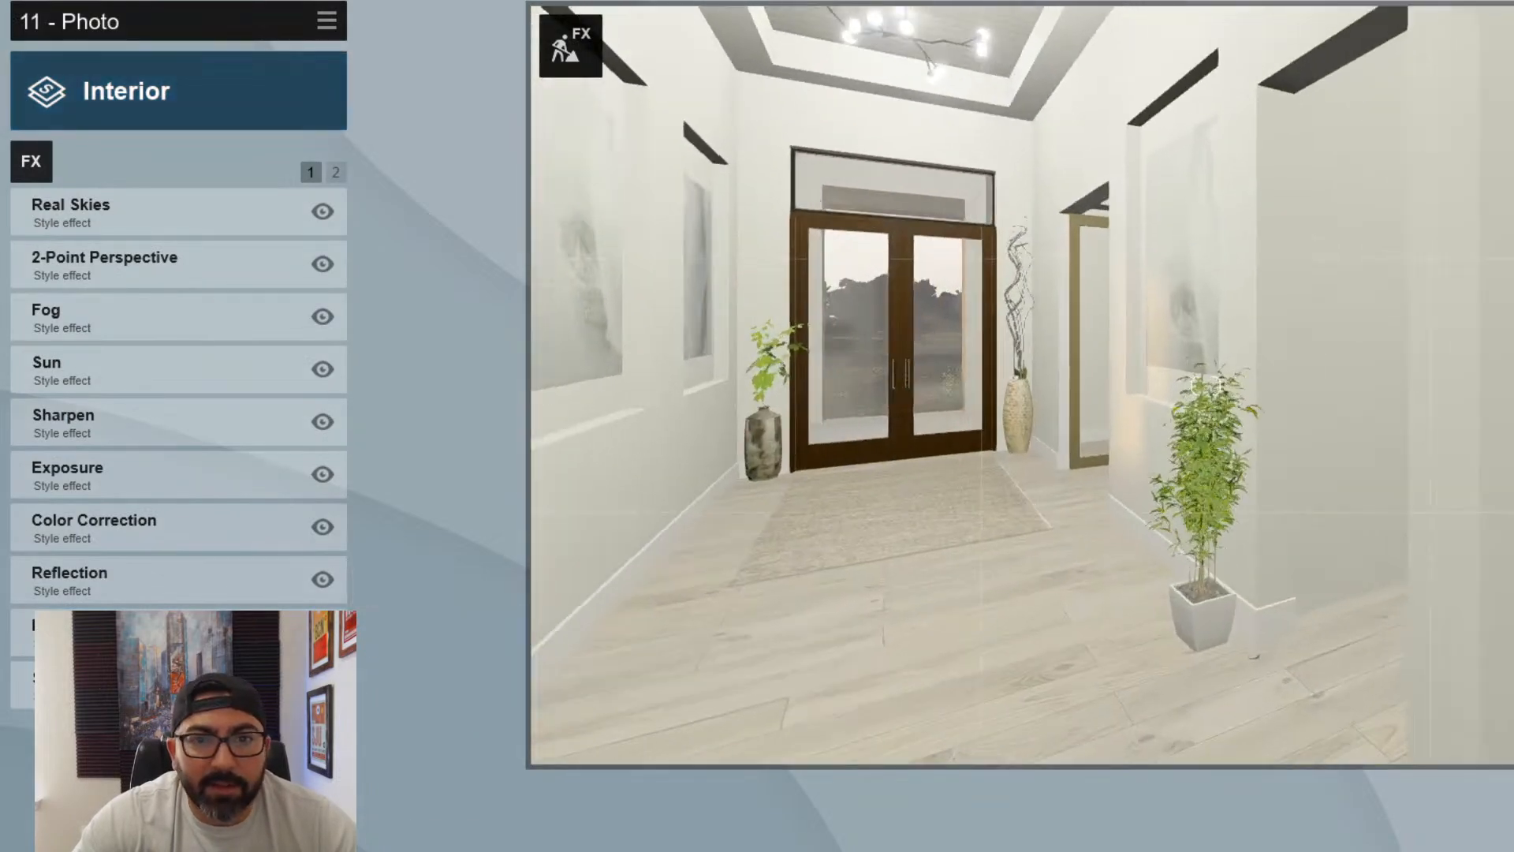
key(s)
key(d)
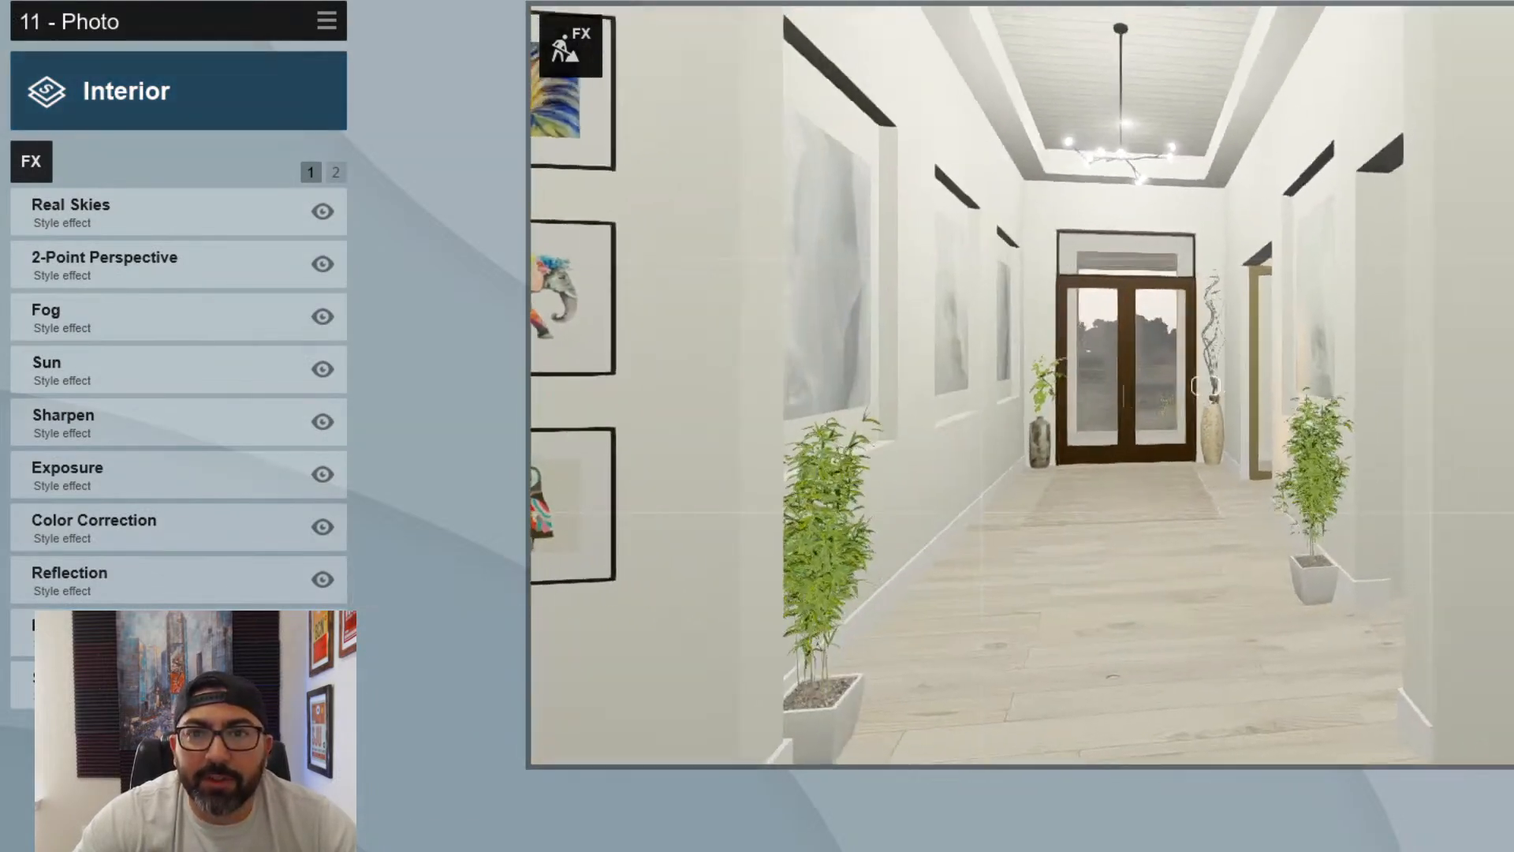
key(w)
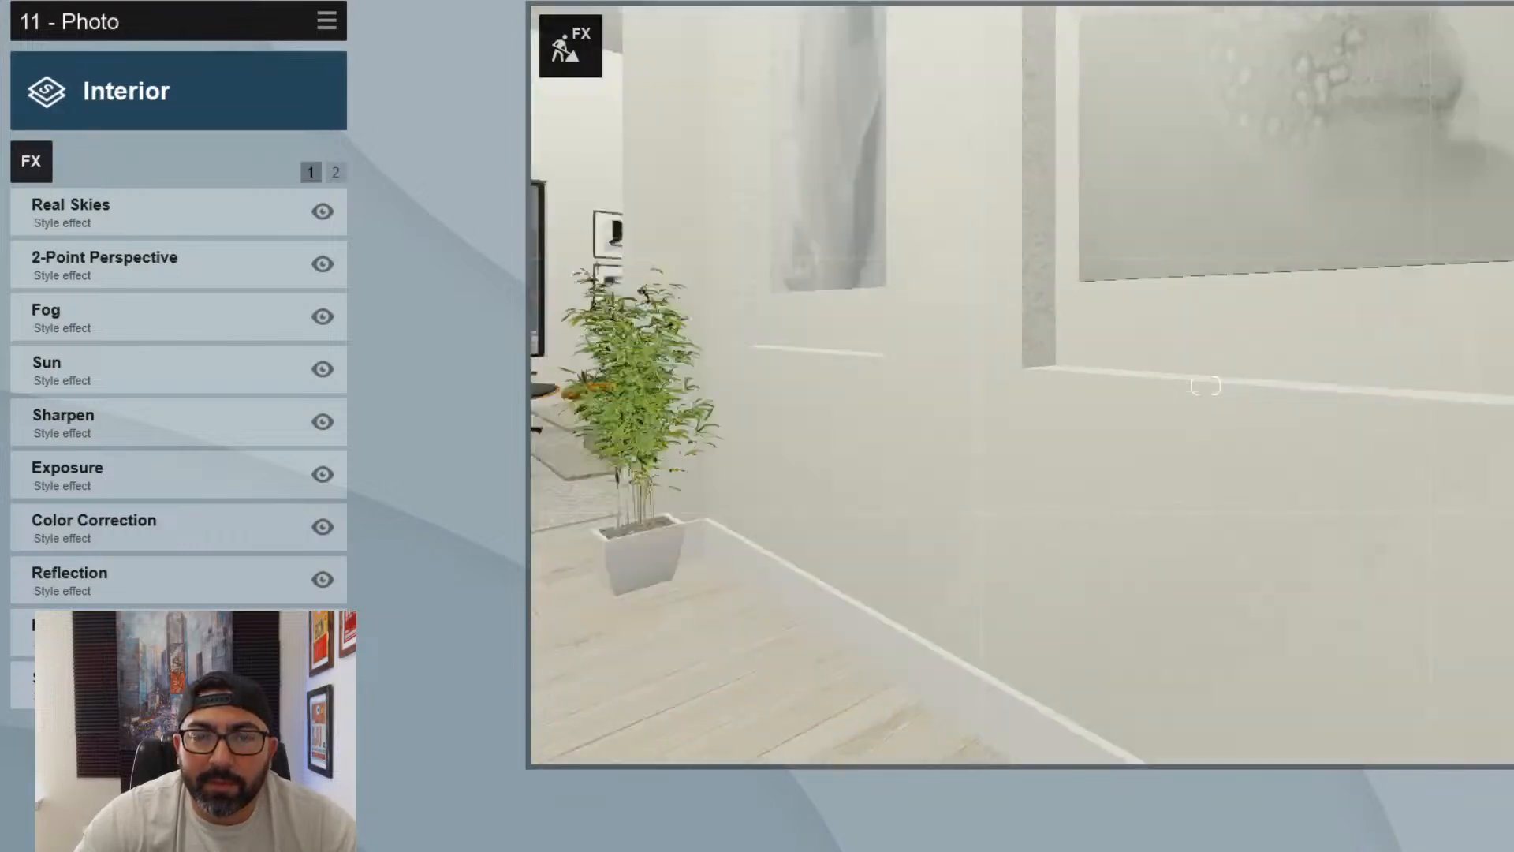
key(s)
key(s)
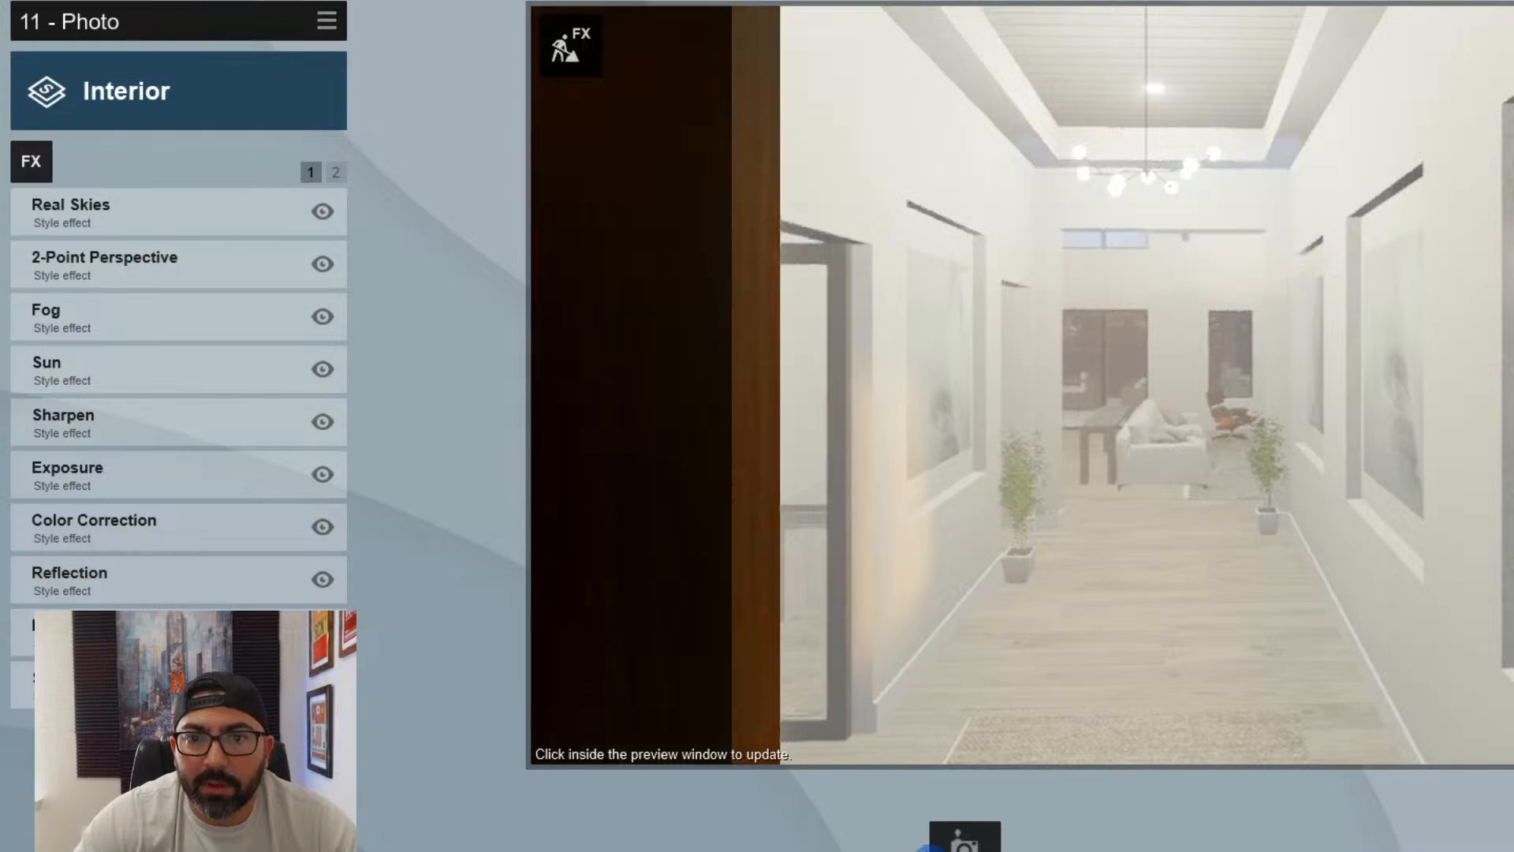
key(w)
key(d)
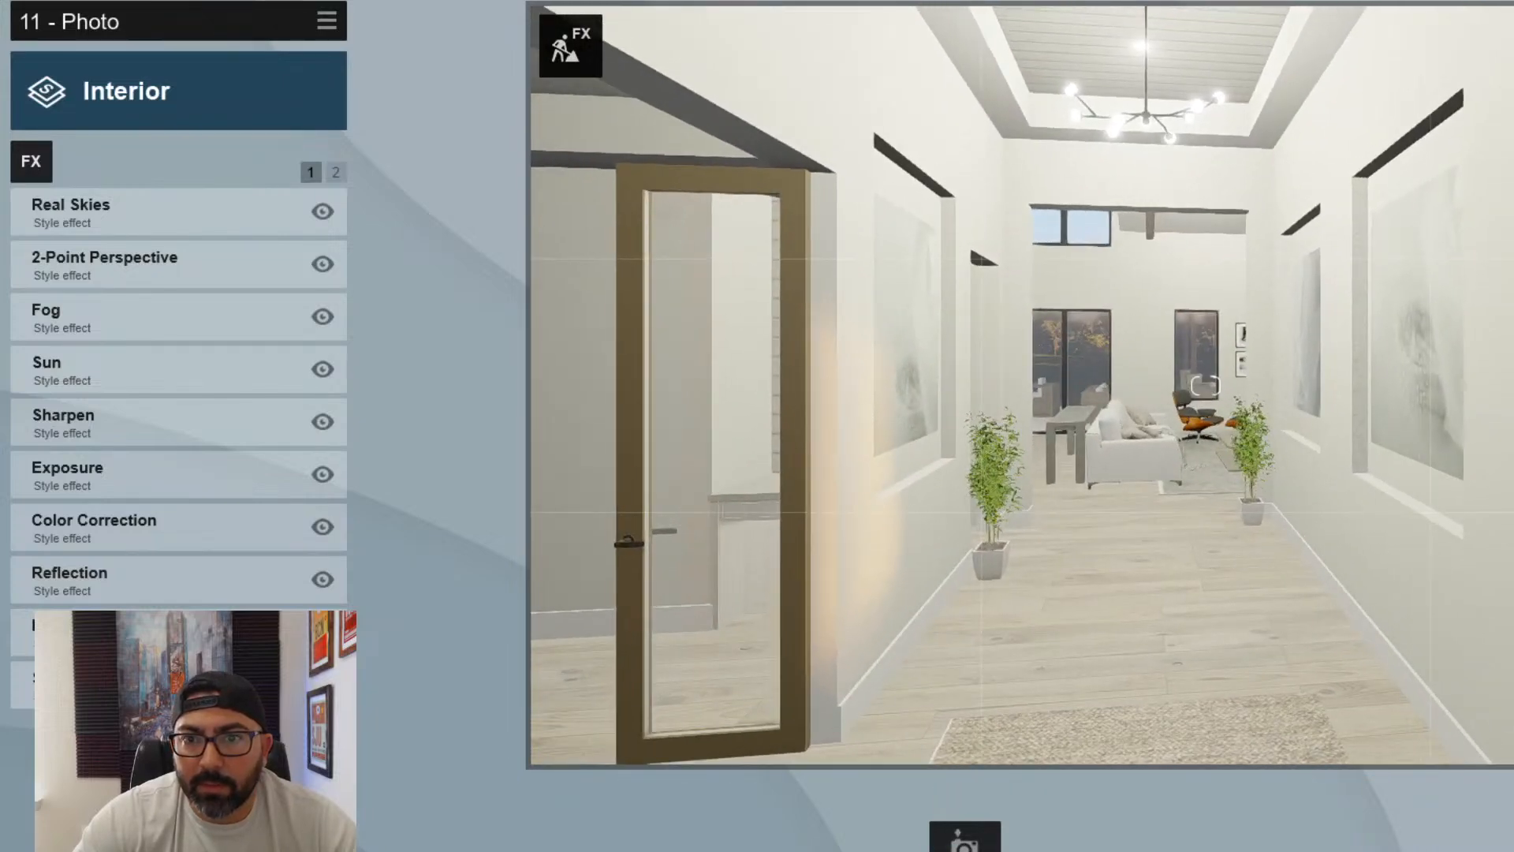
- Set the photo camera's height to 5.56 ft and aim it down the foyer towards the great room
key(s)
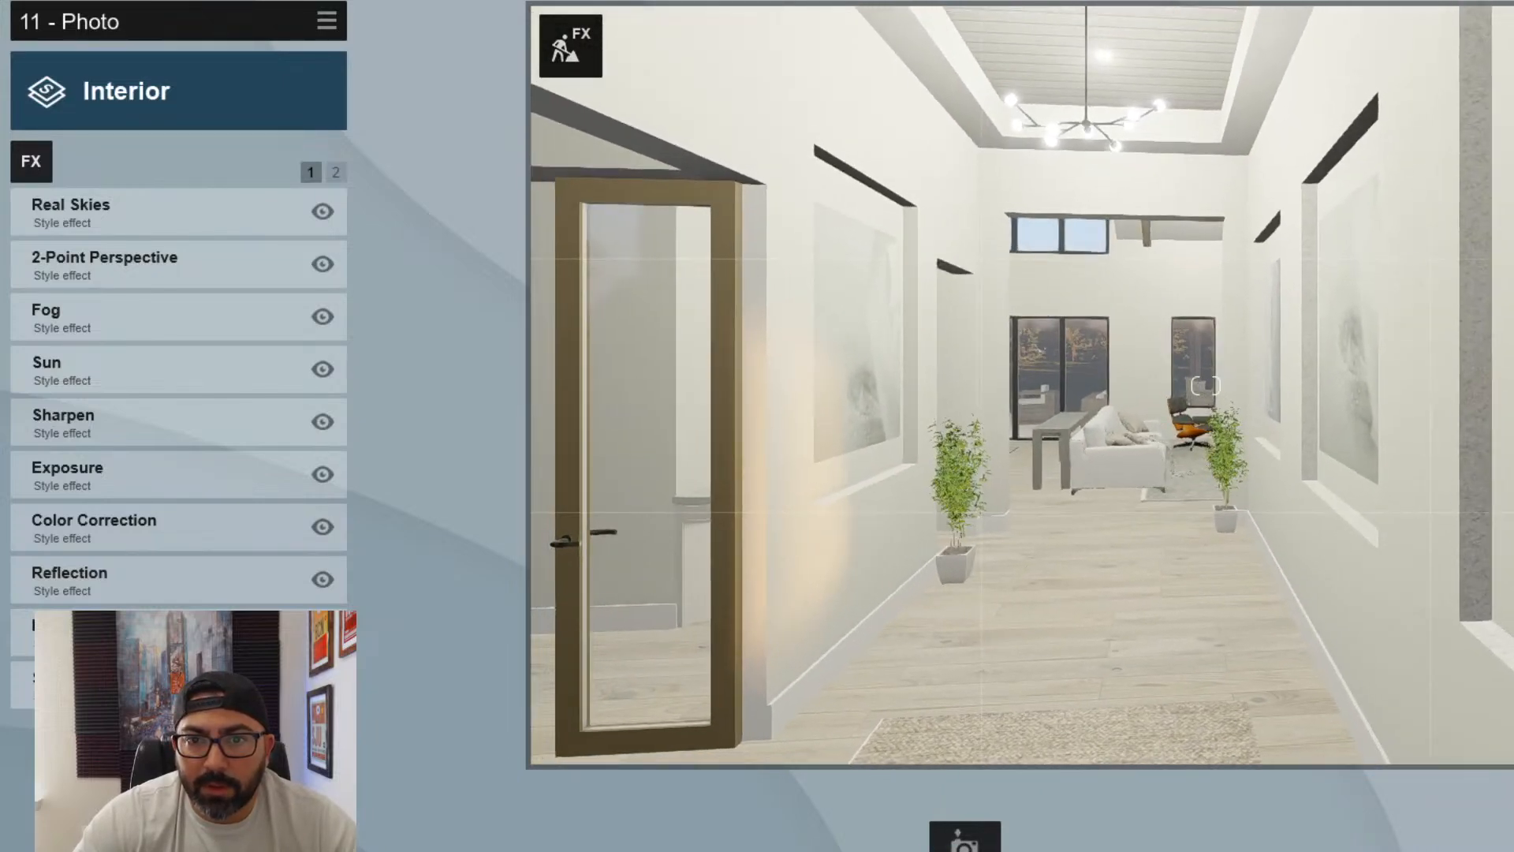
right_drag(1206, 385, 1391, 351)
mouse_move(1220, 729)
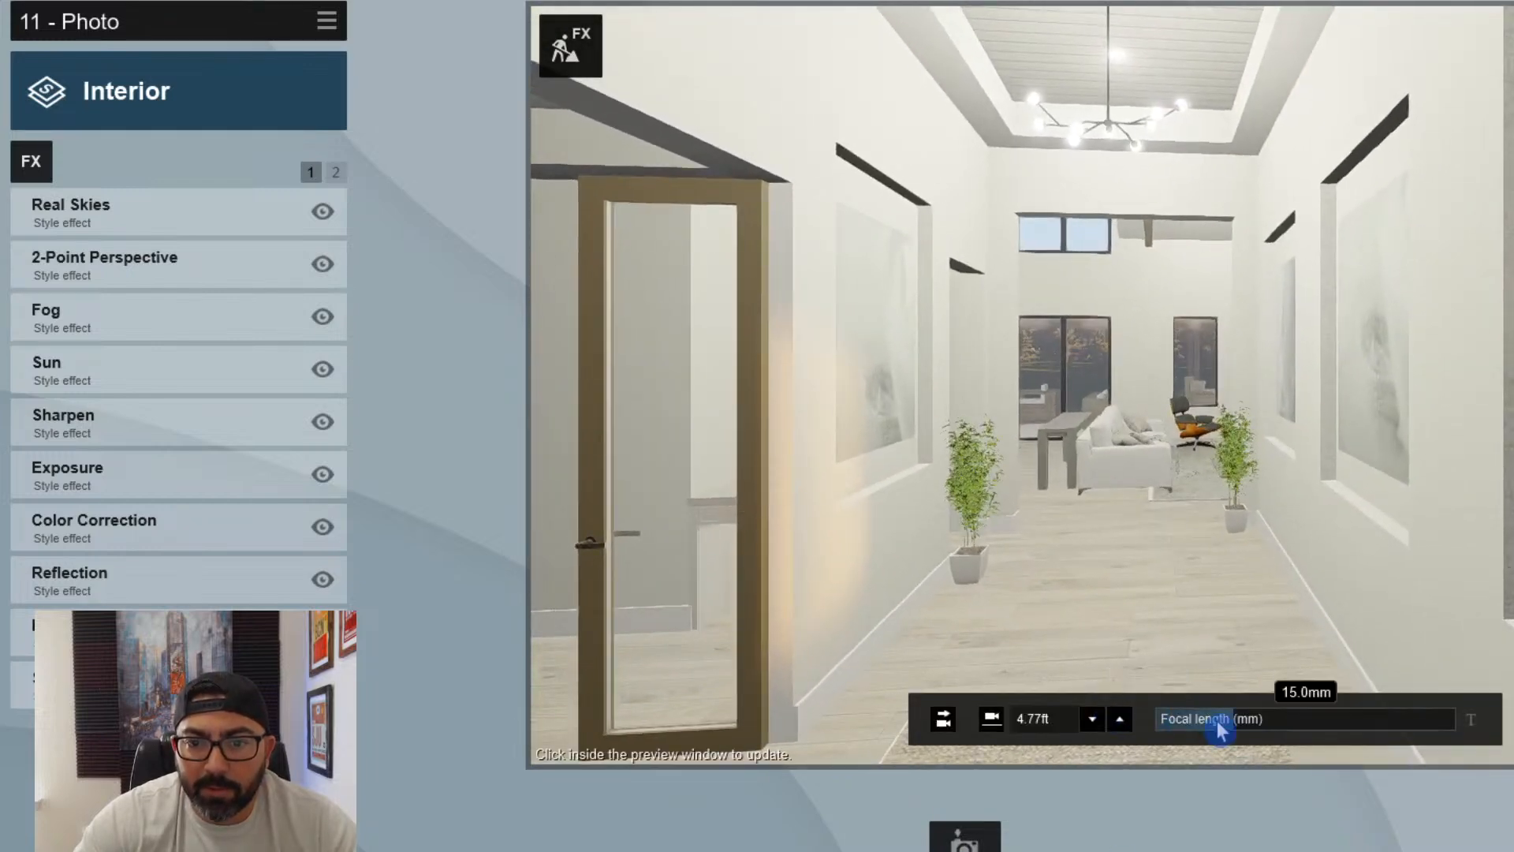
click(1119, 718)
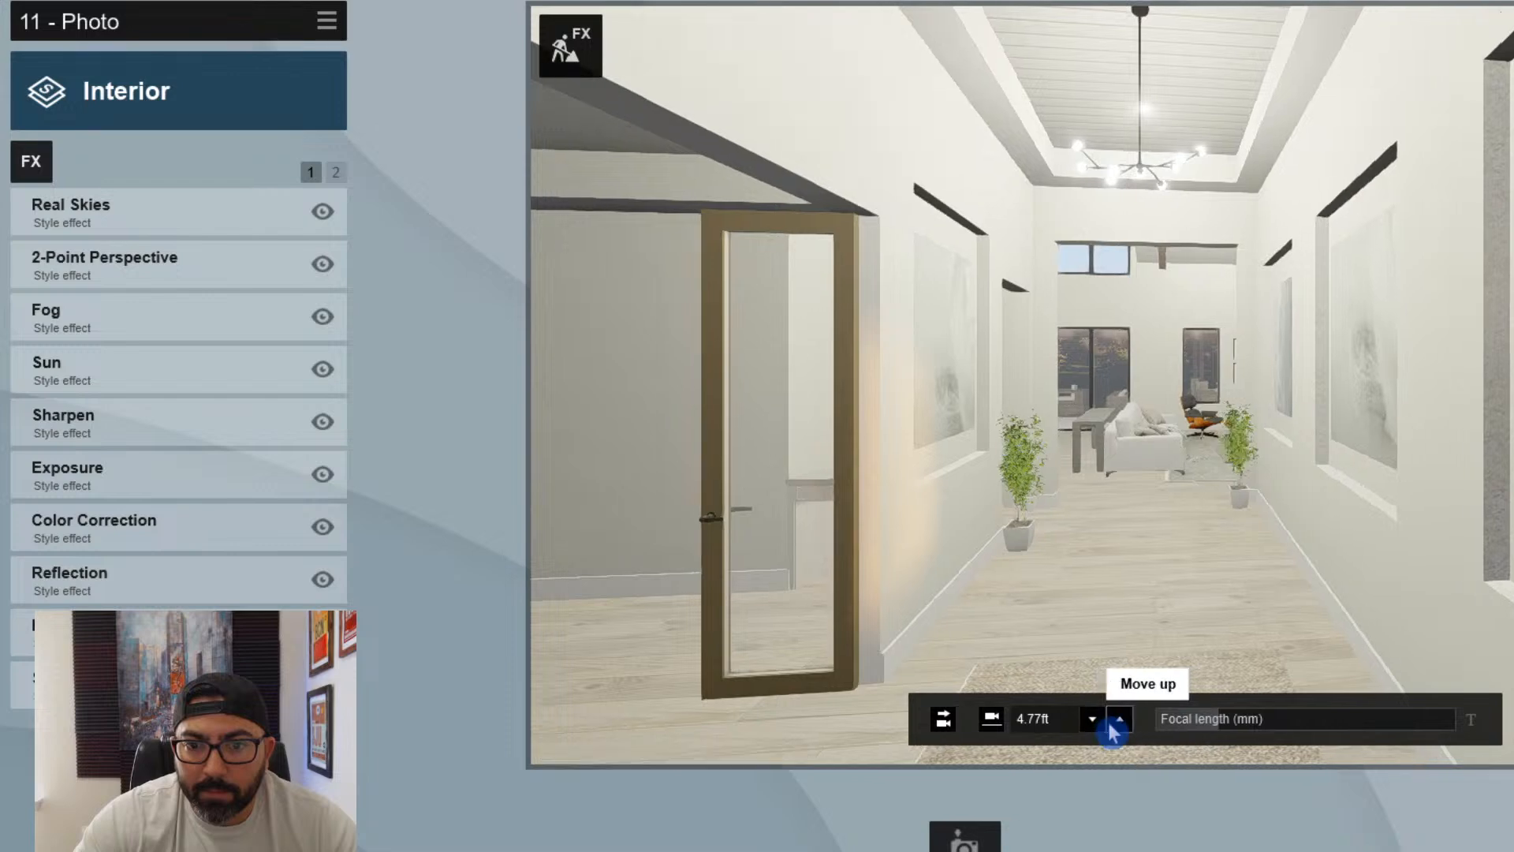
click(1119, 725)
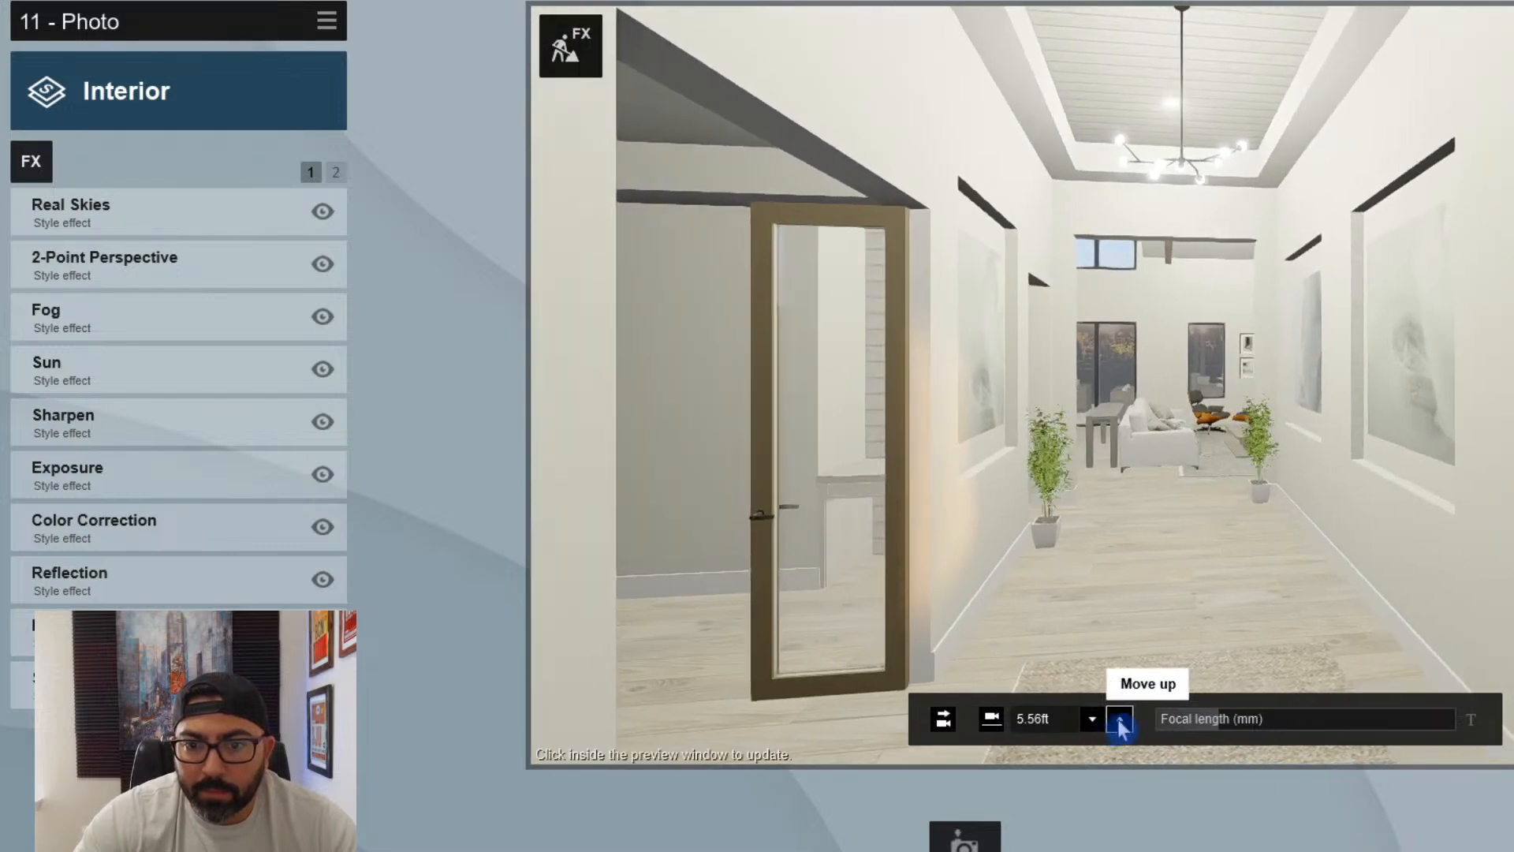
click(1121, 719)
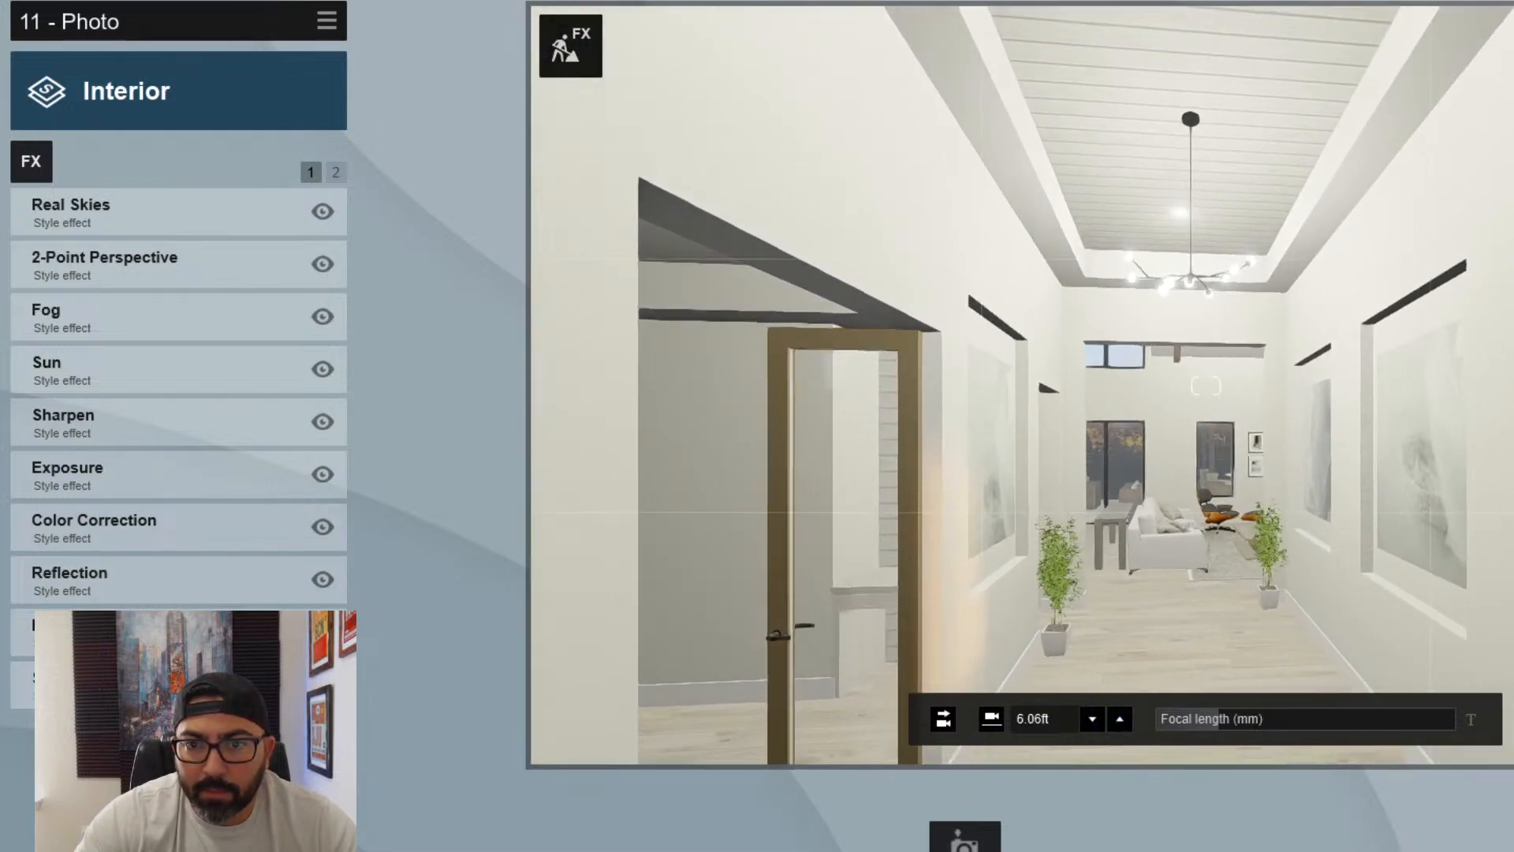
click(1092, 718)
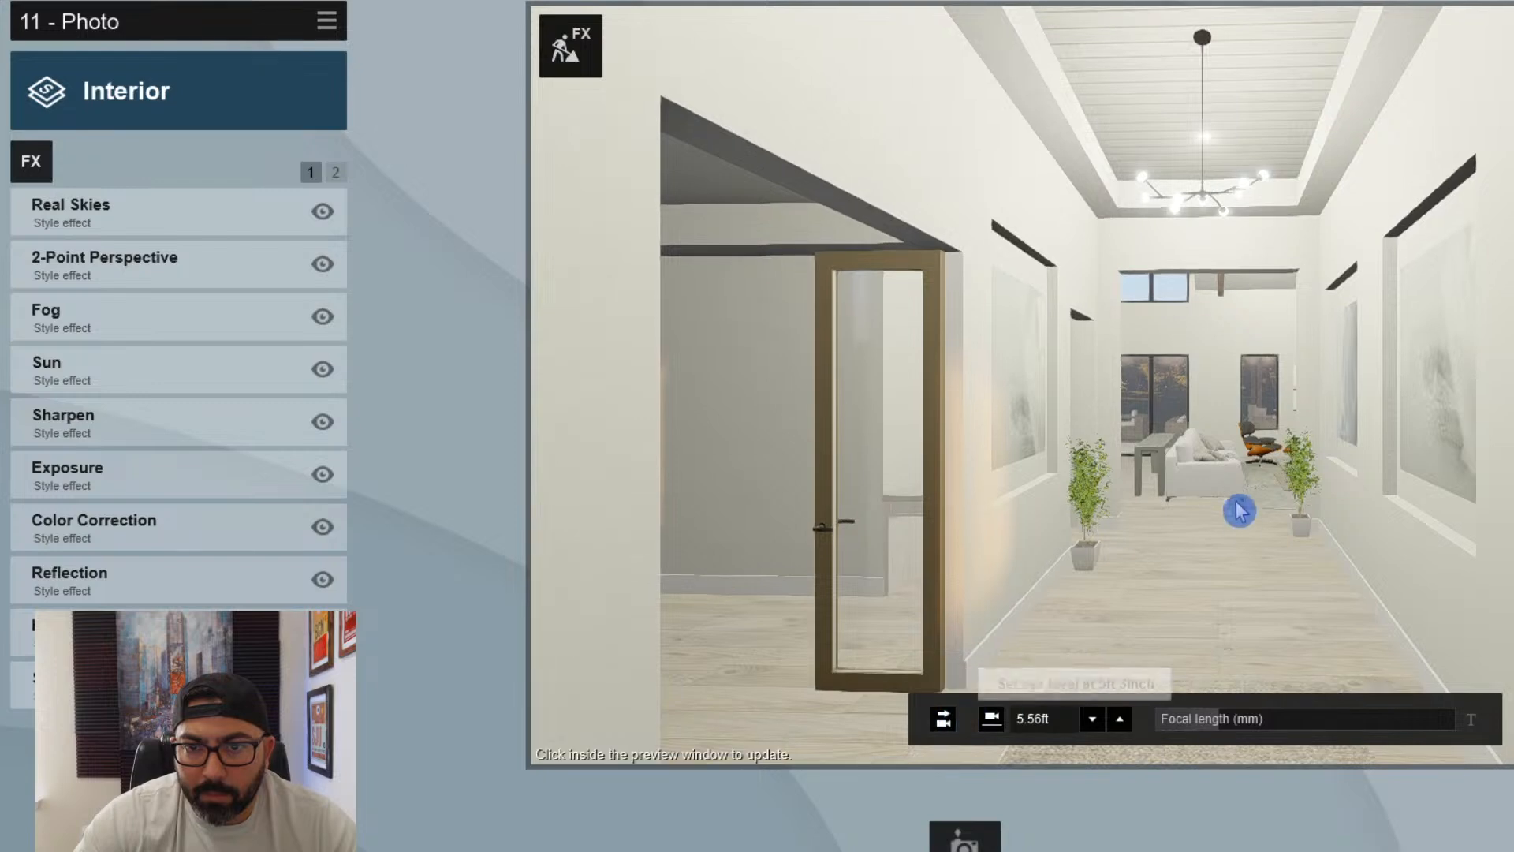
right_drag(1241, 510, 1257, 523)
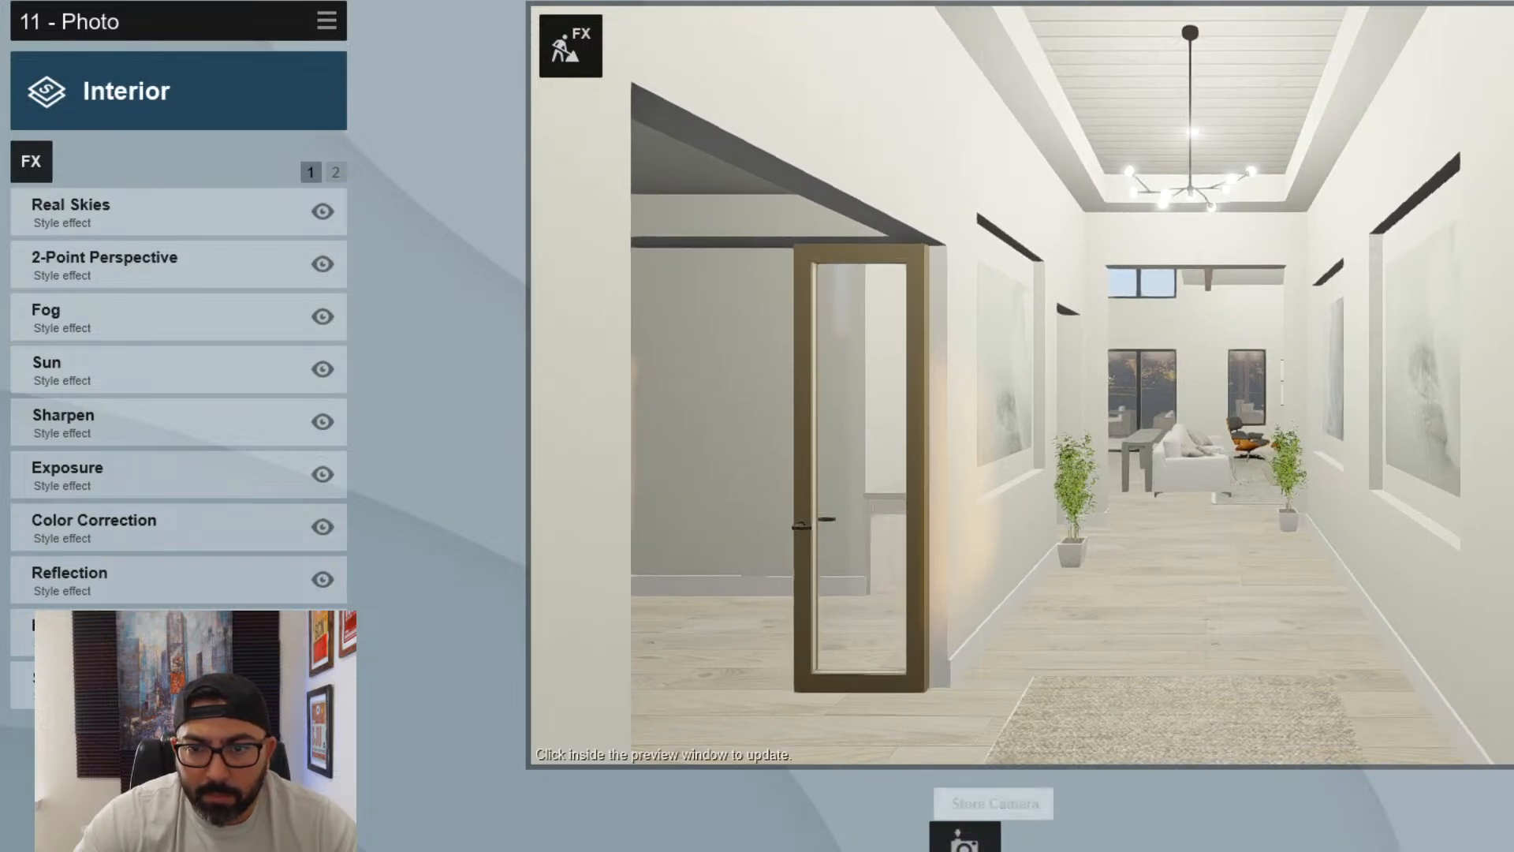
- Shift the photo camera back and sideways at the front doors to frame the foyer, rug and plank ceiling
right_drag(1018, 552, 1109, 548)
key(d)
key(a)
key(s)
key(d)
key(a)
key(d)
key(a)
key(d)
key(a)
key(d)
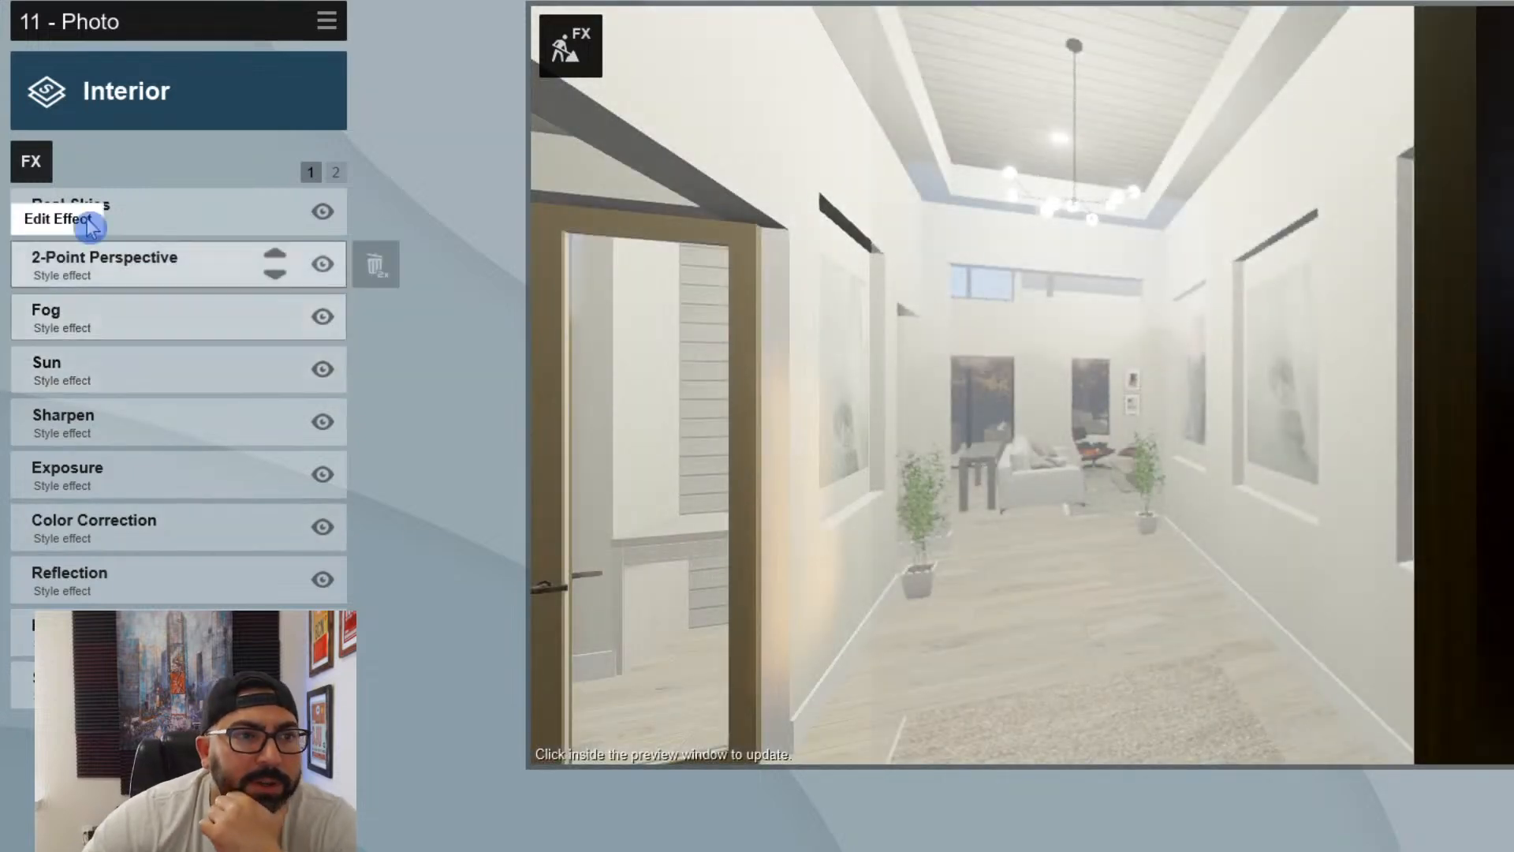
- Add the Near Clip Plane effect to photo 11 and set its near clip plane distance to 1.5 ft
click(82, 174)
click(661, 724)
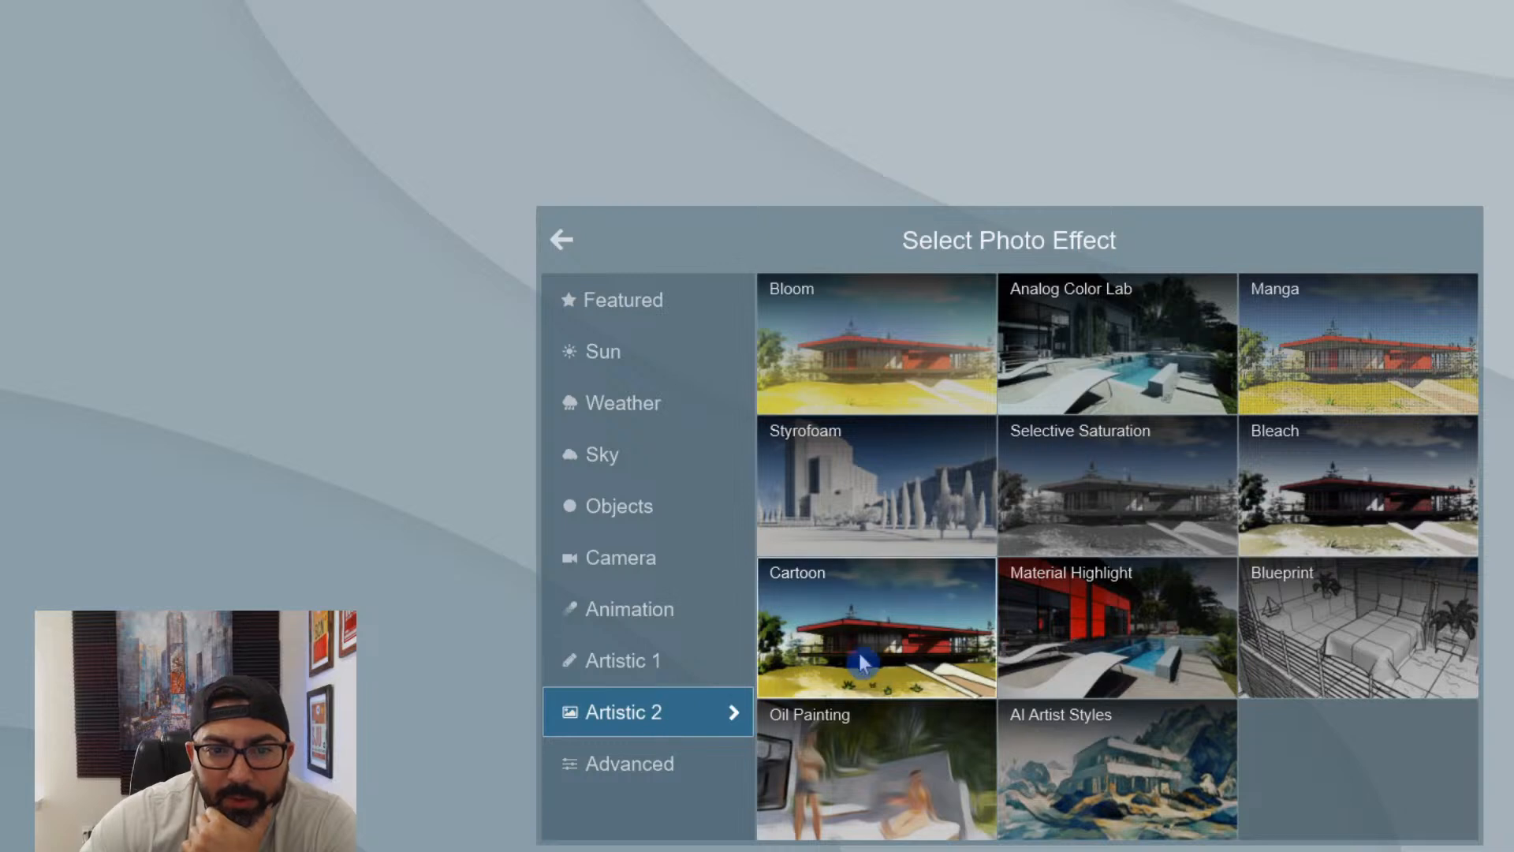
click(636, 766)
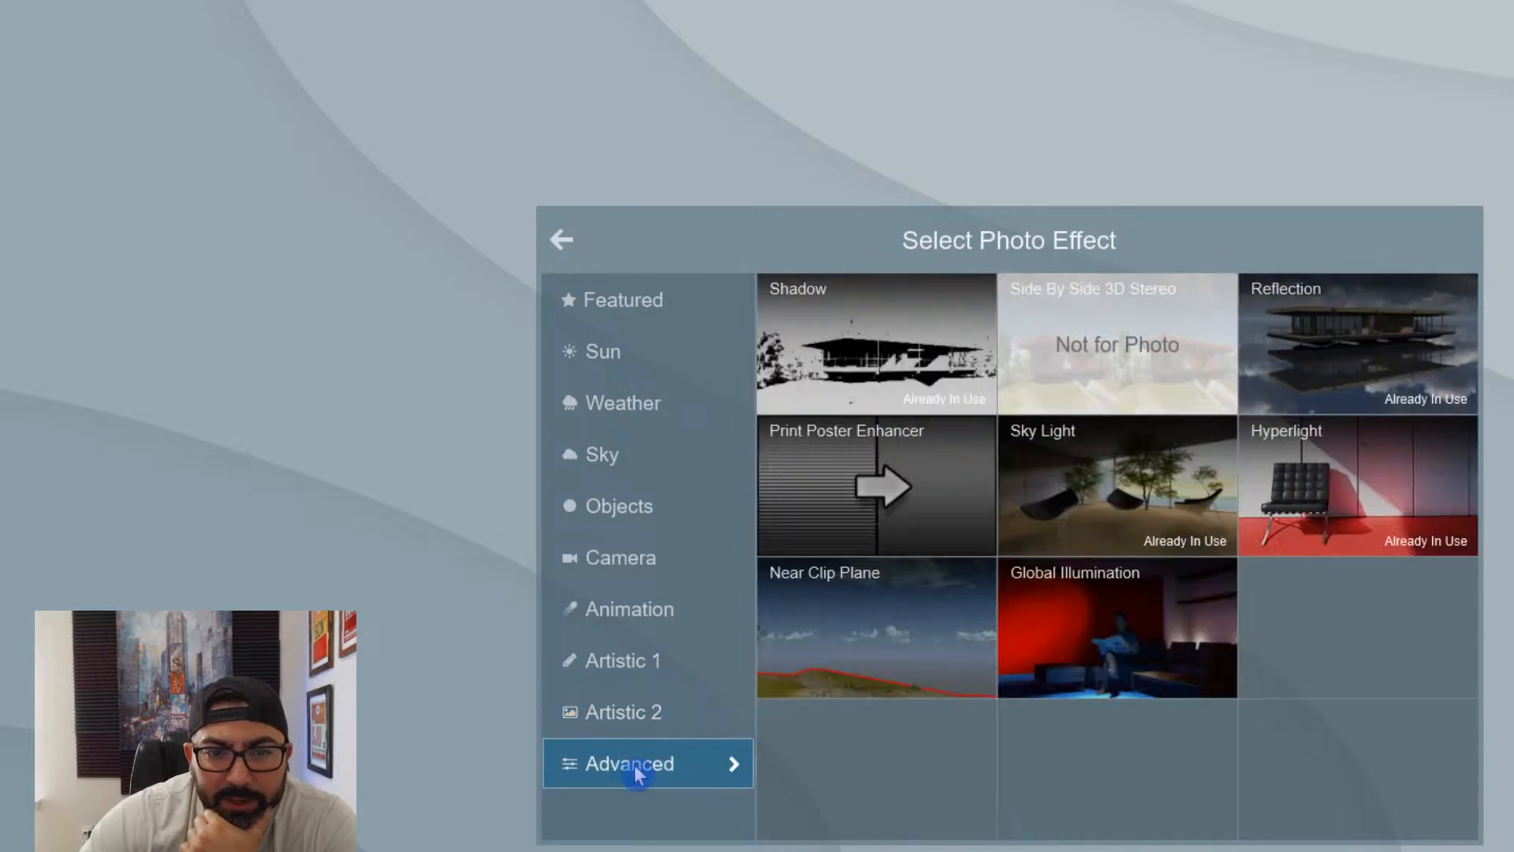
click(840, 633)
drag(186, 263, 138, 280)
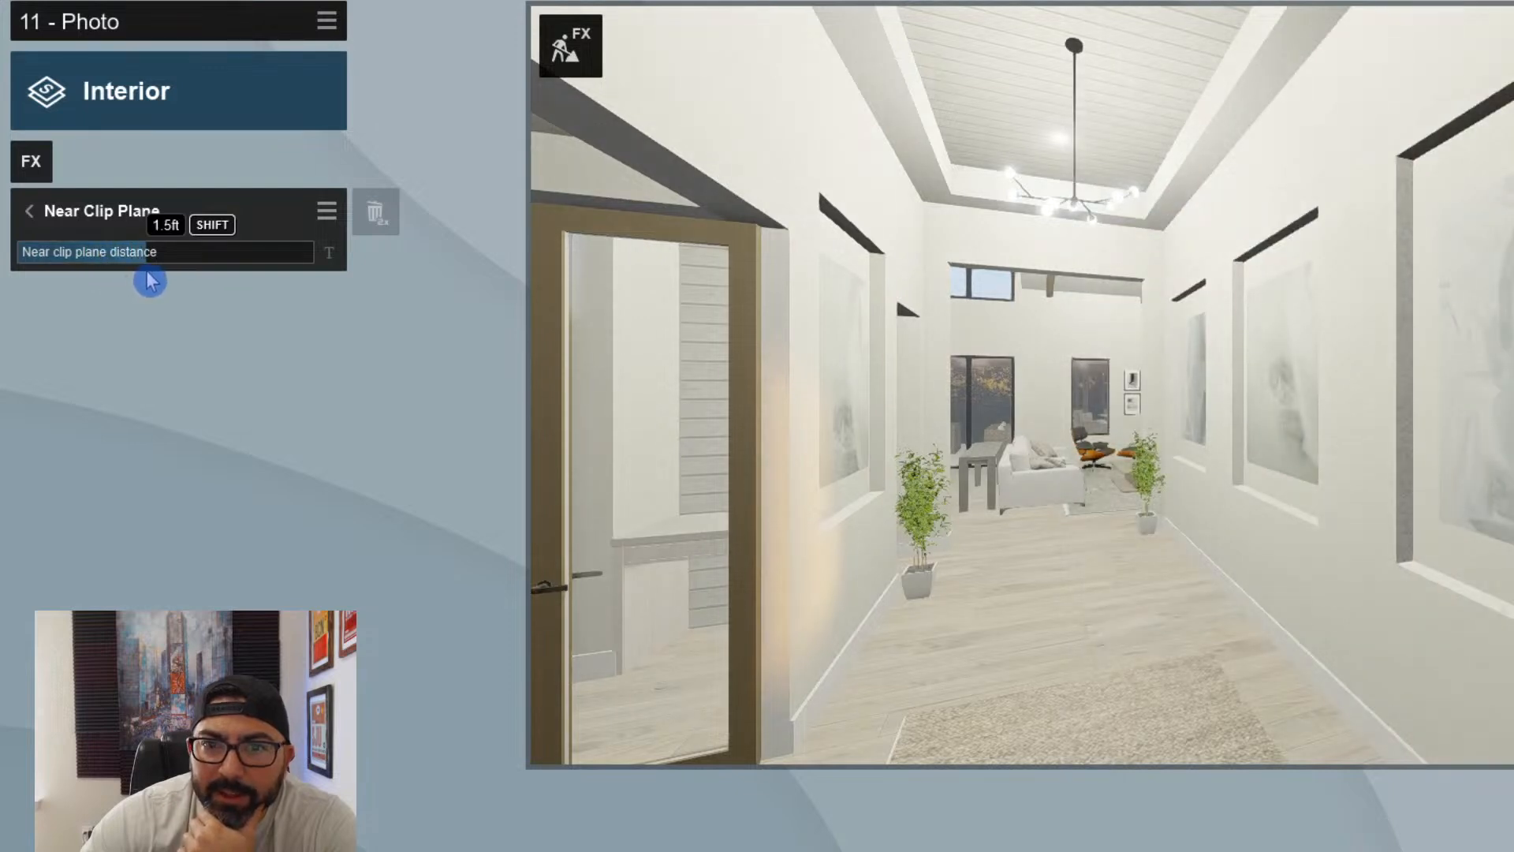
- Inspect the settings of the 2-Point Perspective effect already used in photo 11
click(32, 160)
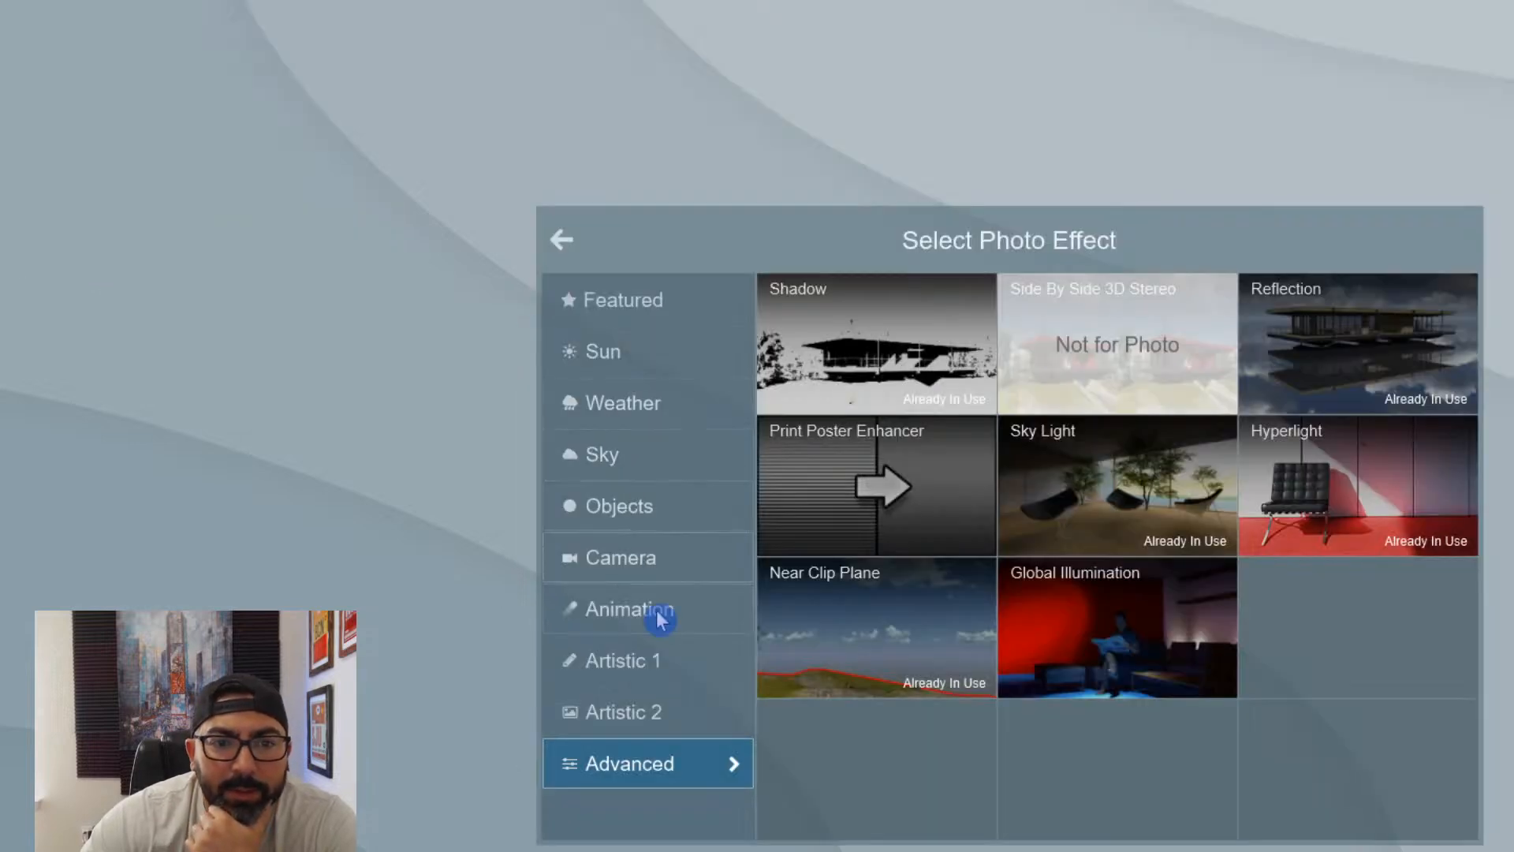
click(639, 552)
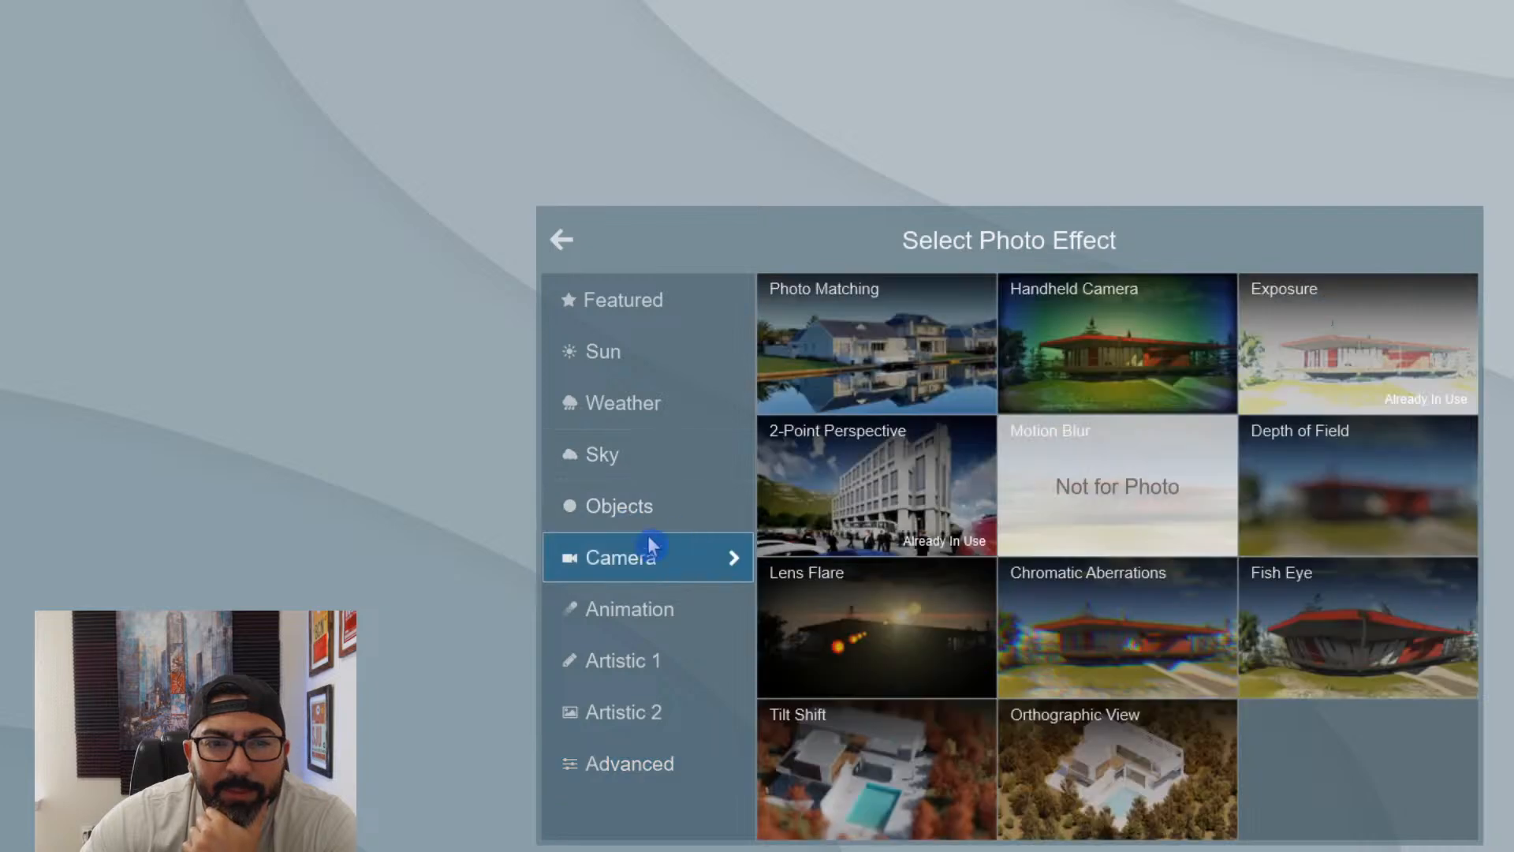
click(860, 422)
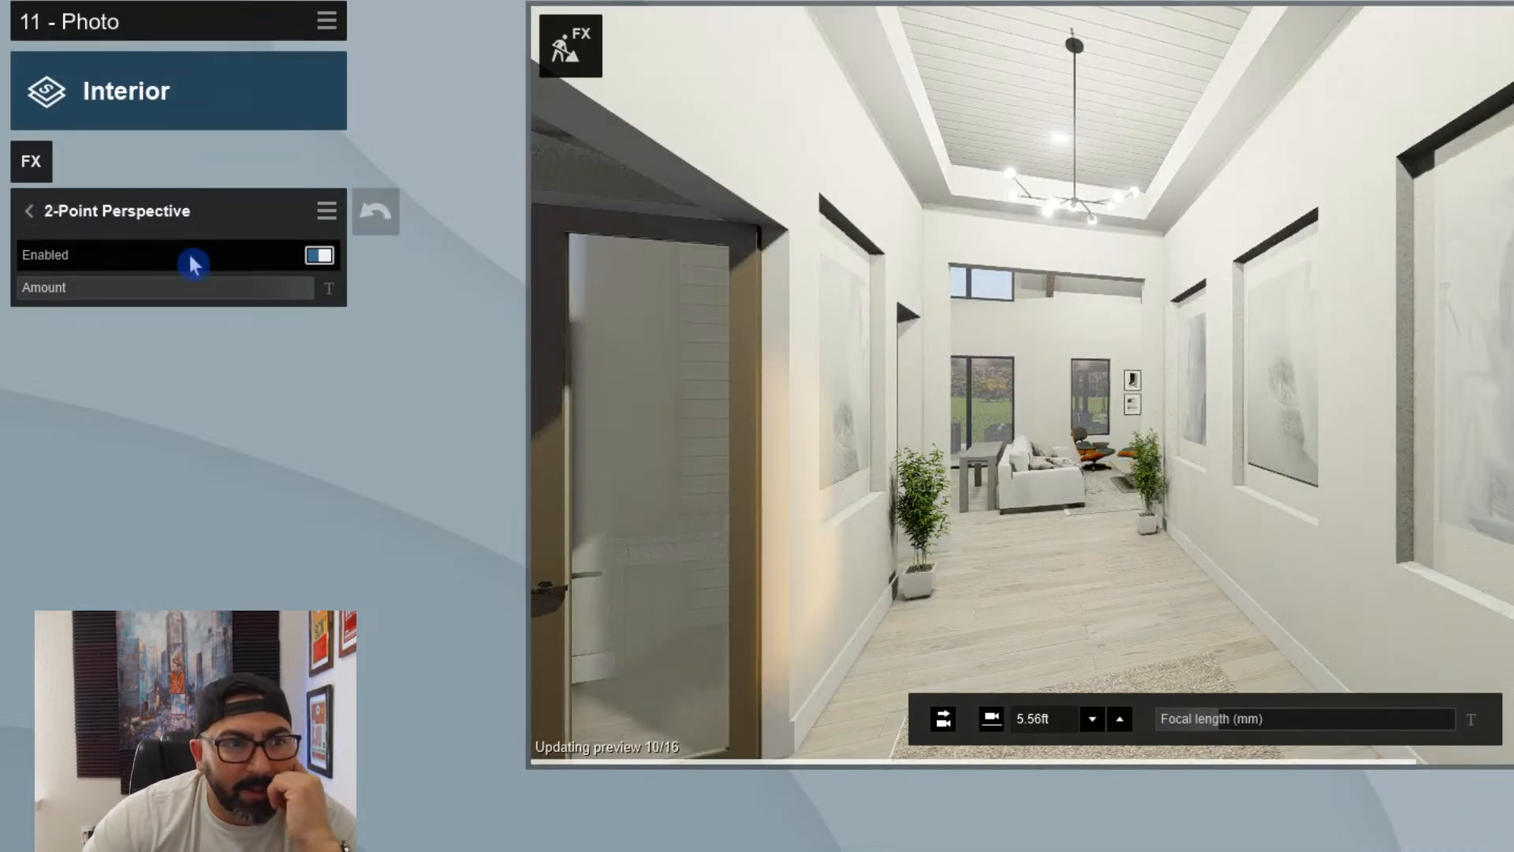
click(28, 210)
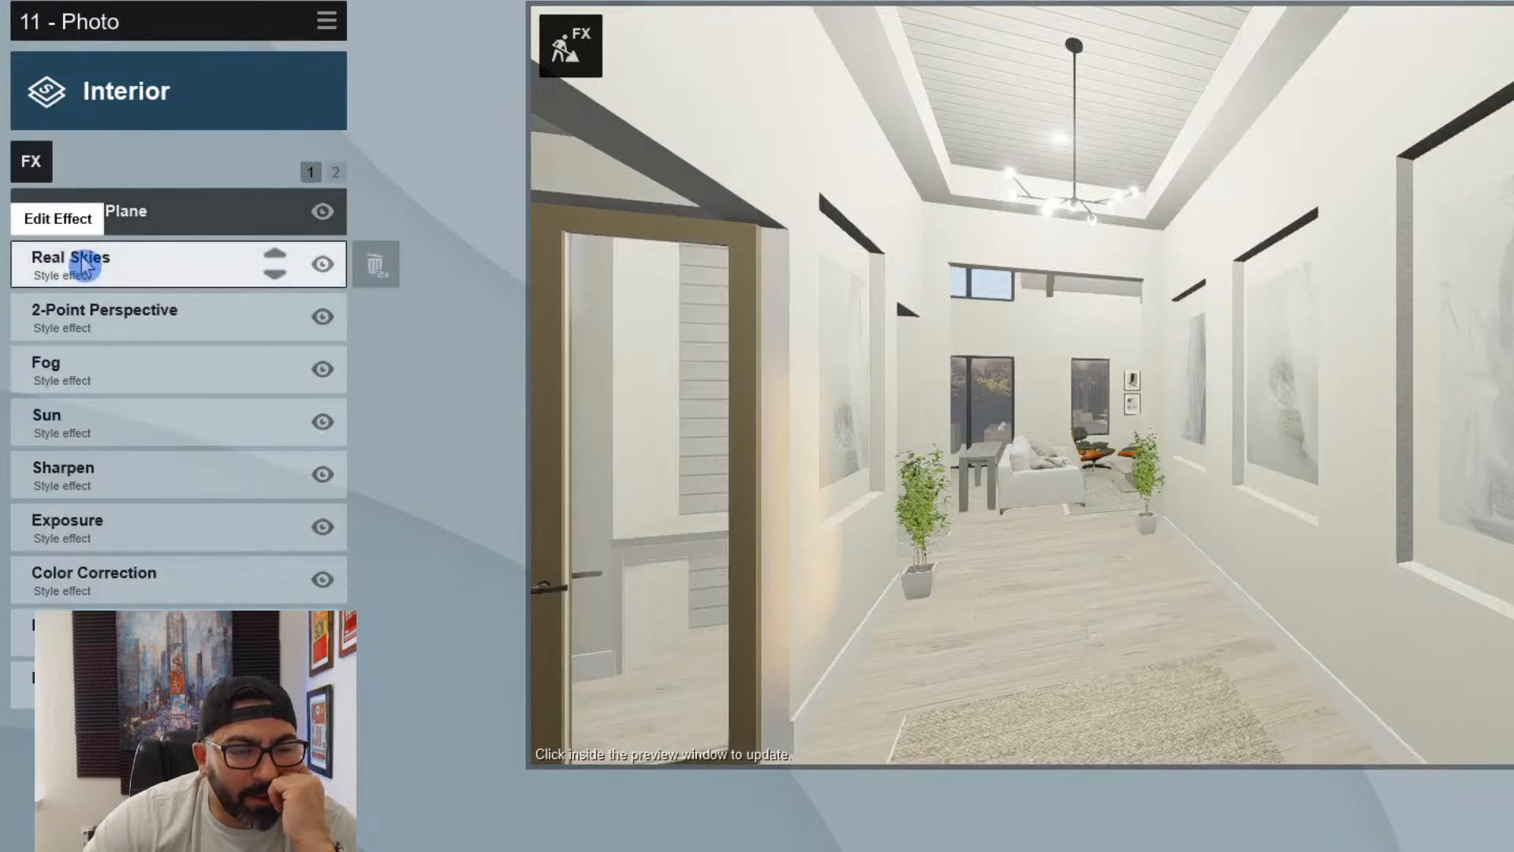
- Turn off the Real Skies effect and set the Sun effect's brightness to 0.8
click(321, 265)
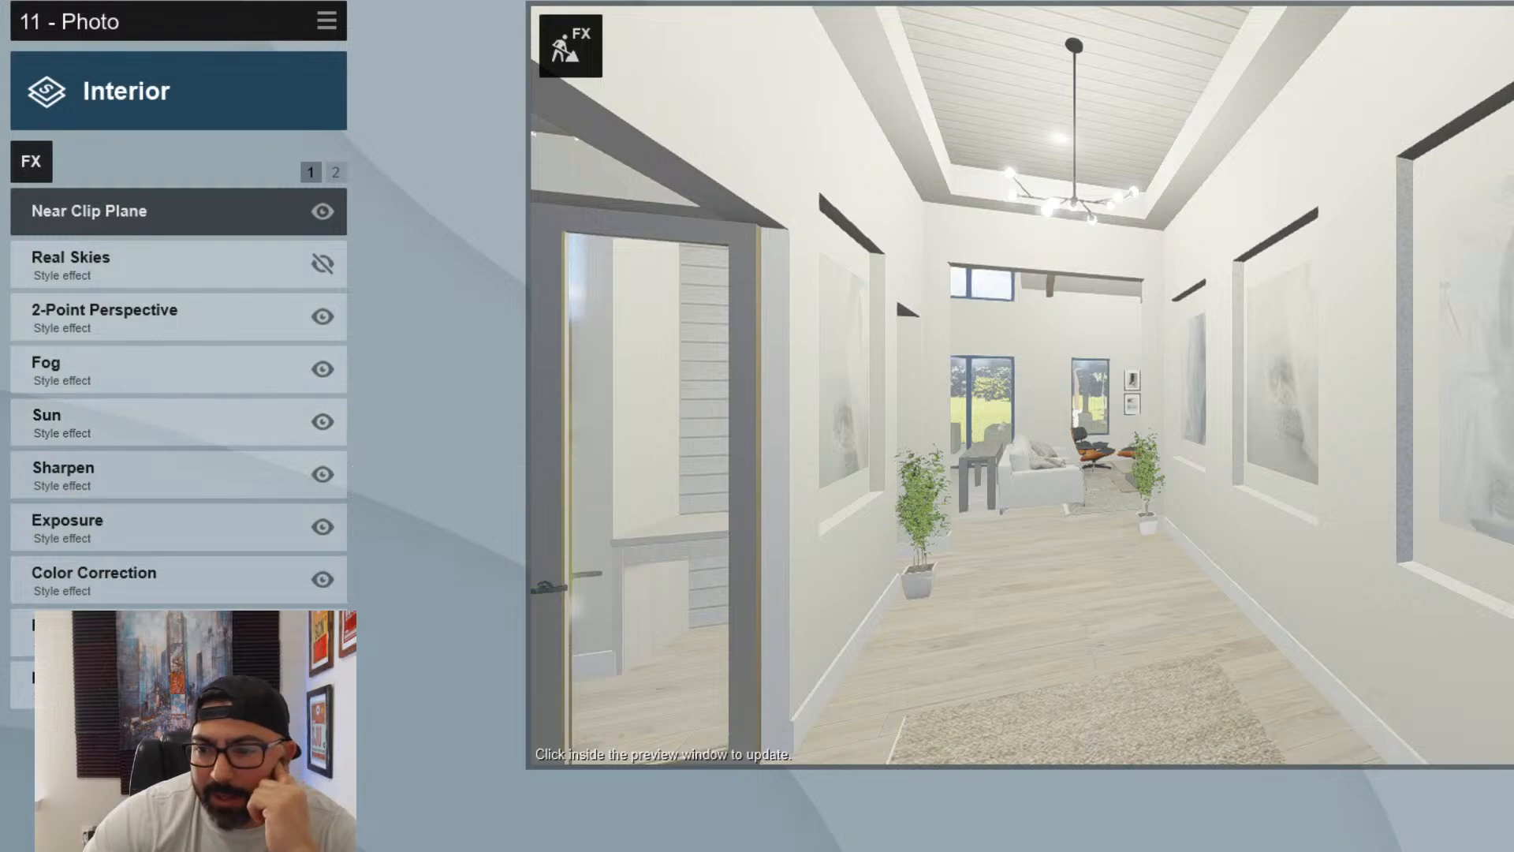
click(571, 45)
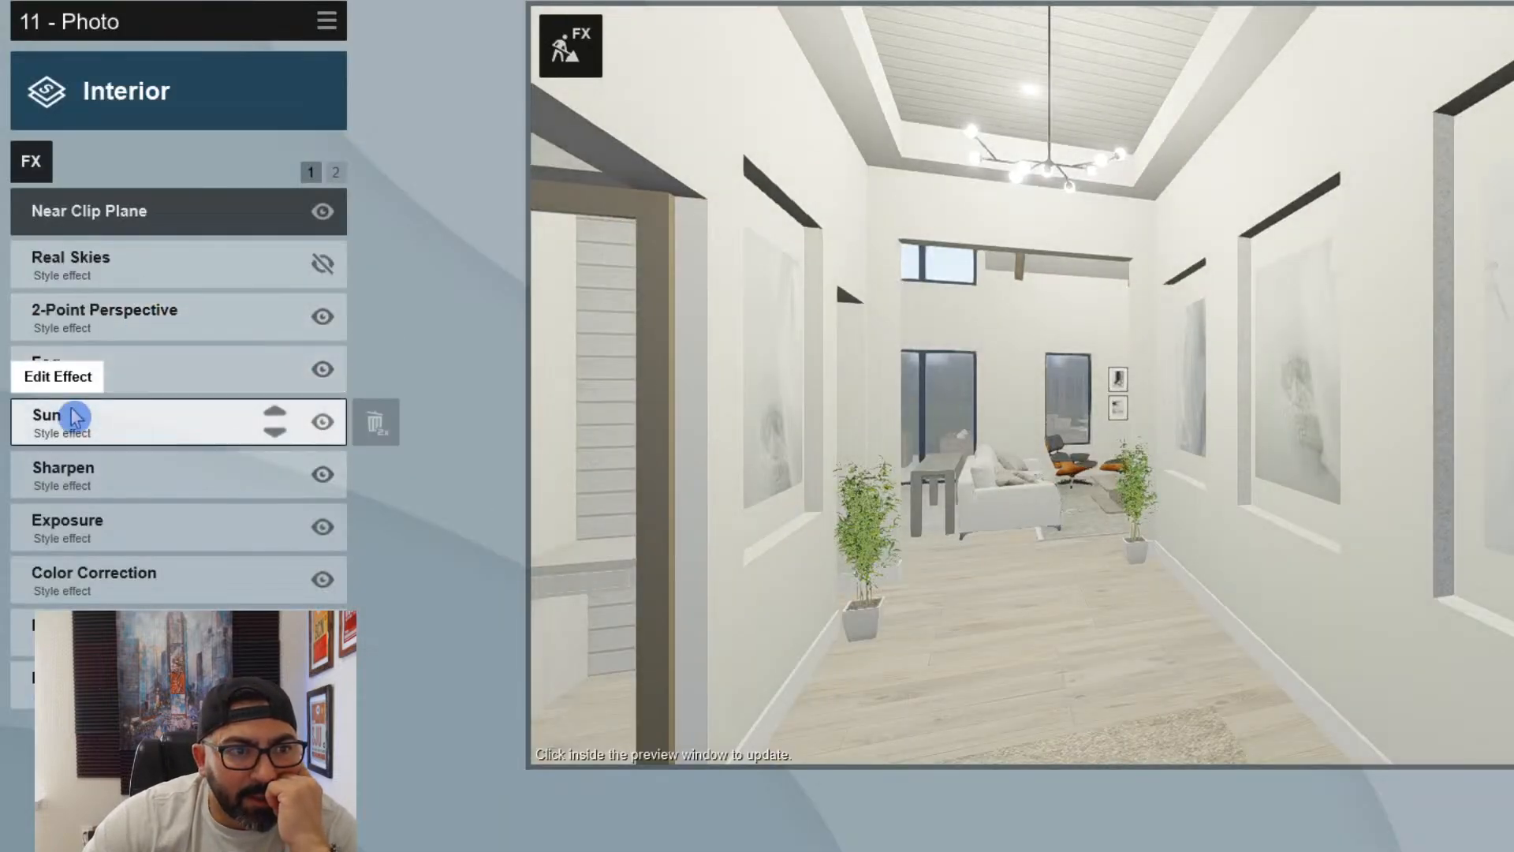
click(76, 417)
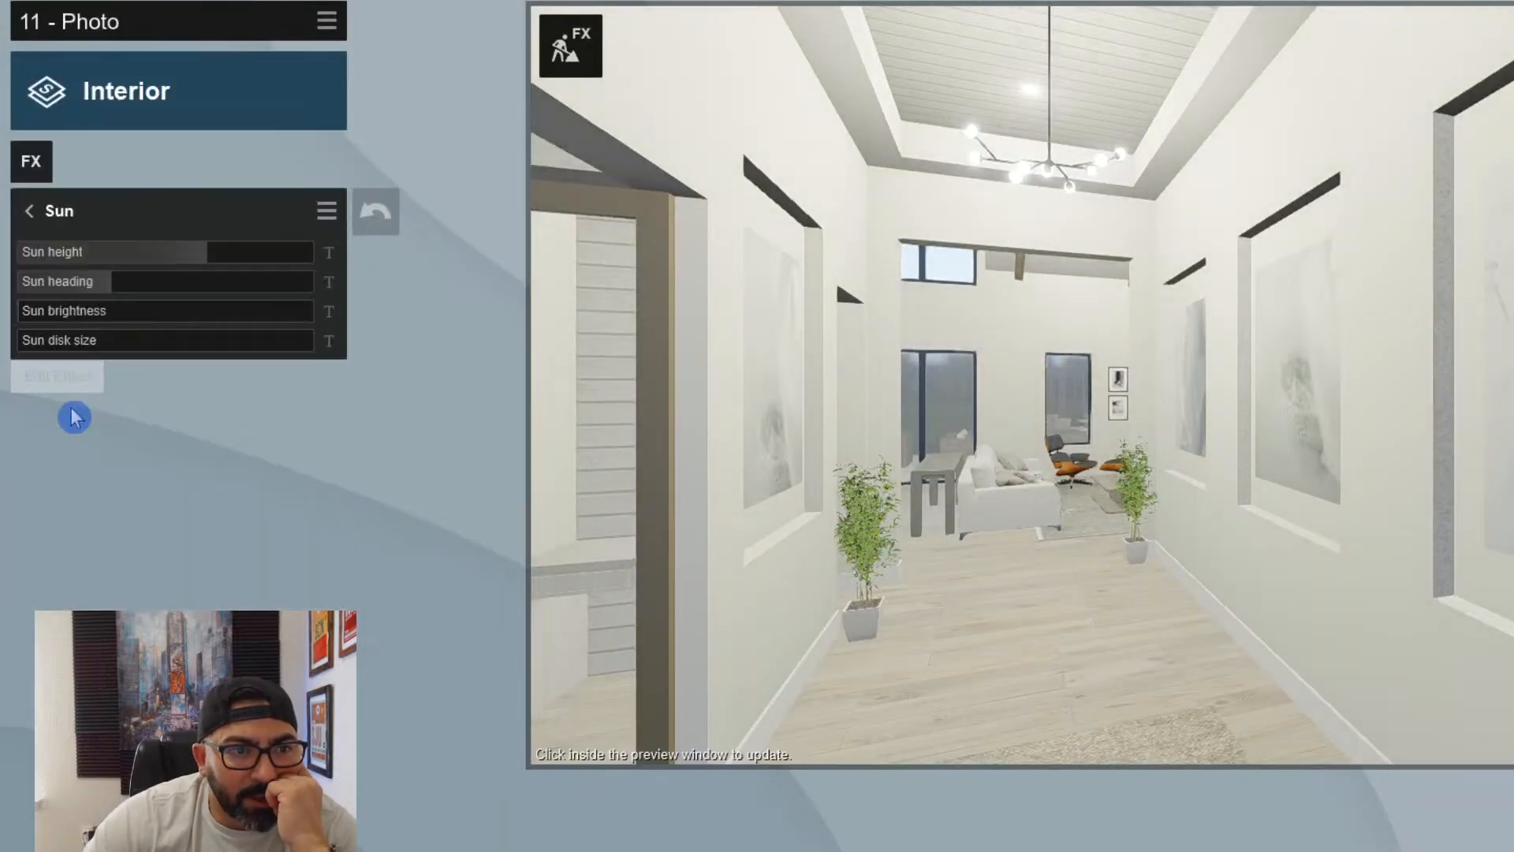
click(112, 319)
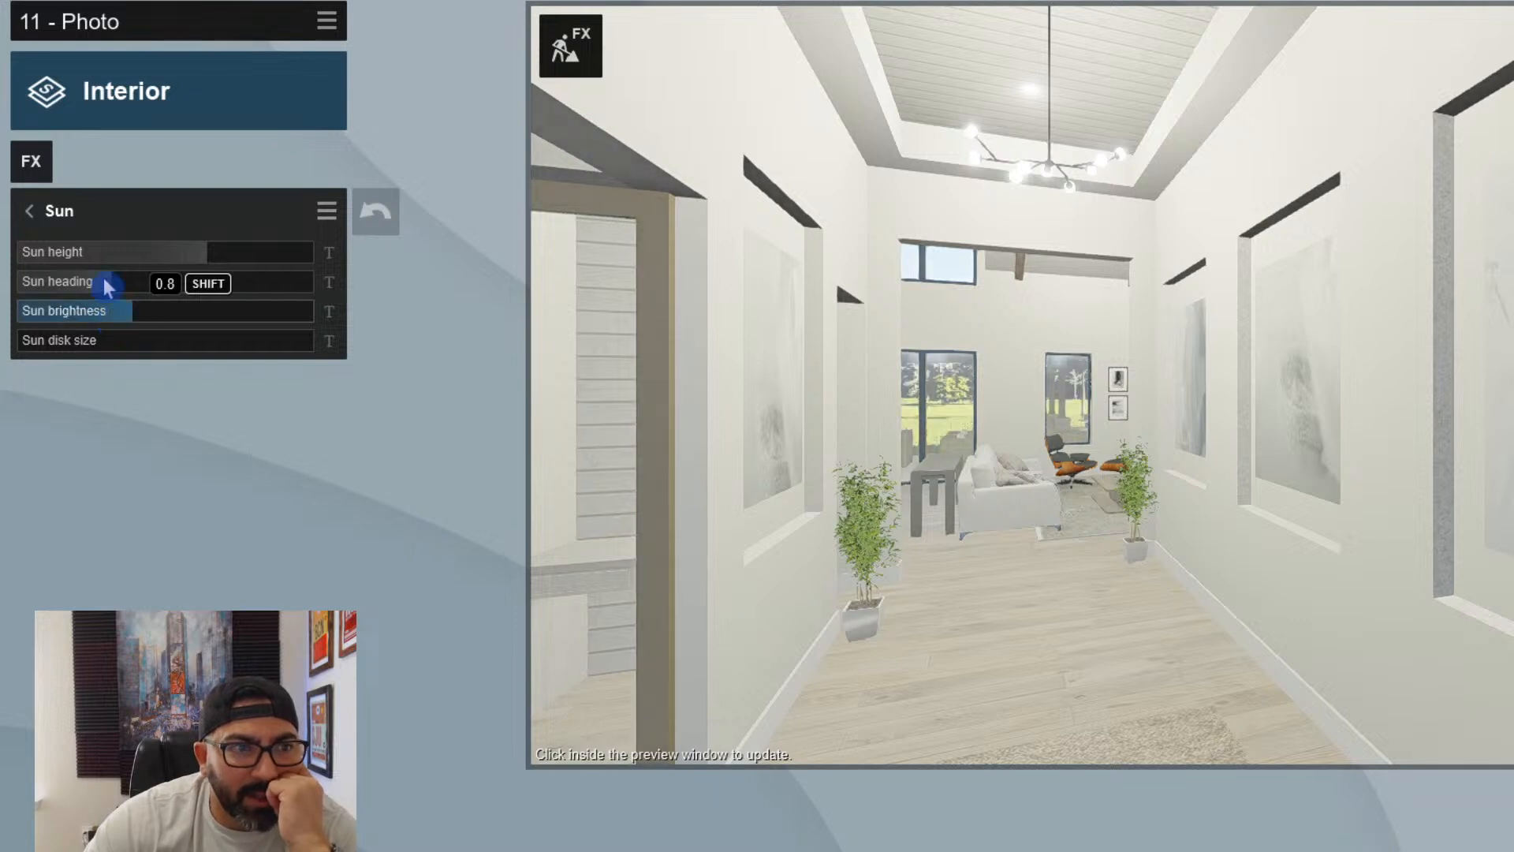
click(29, 210)
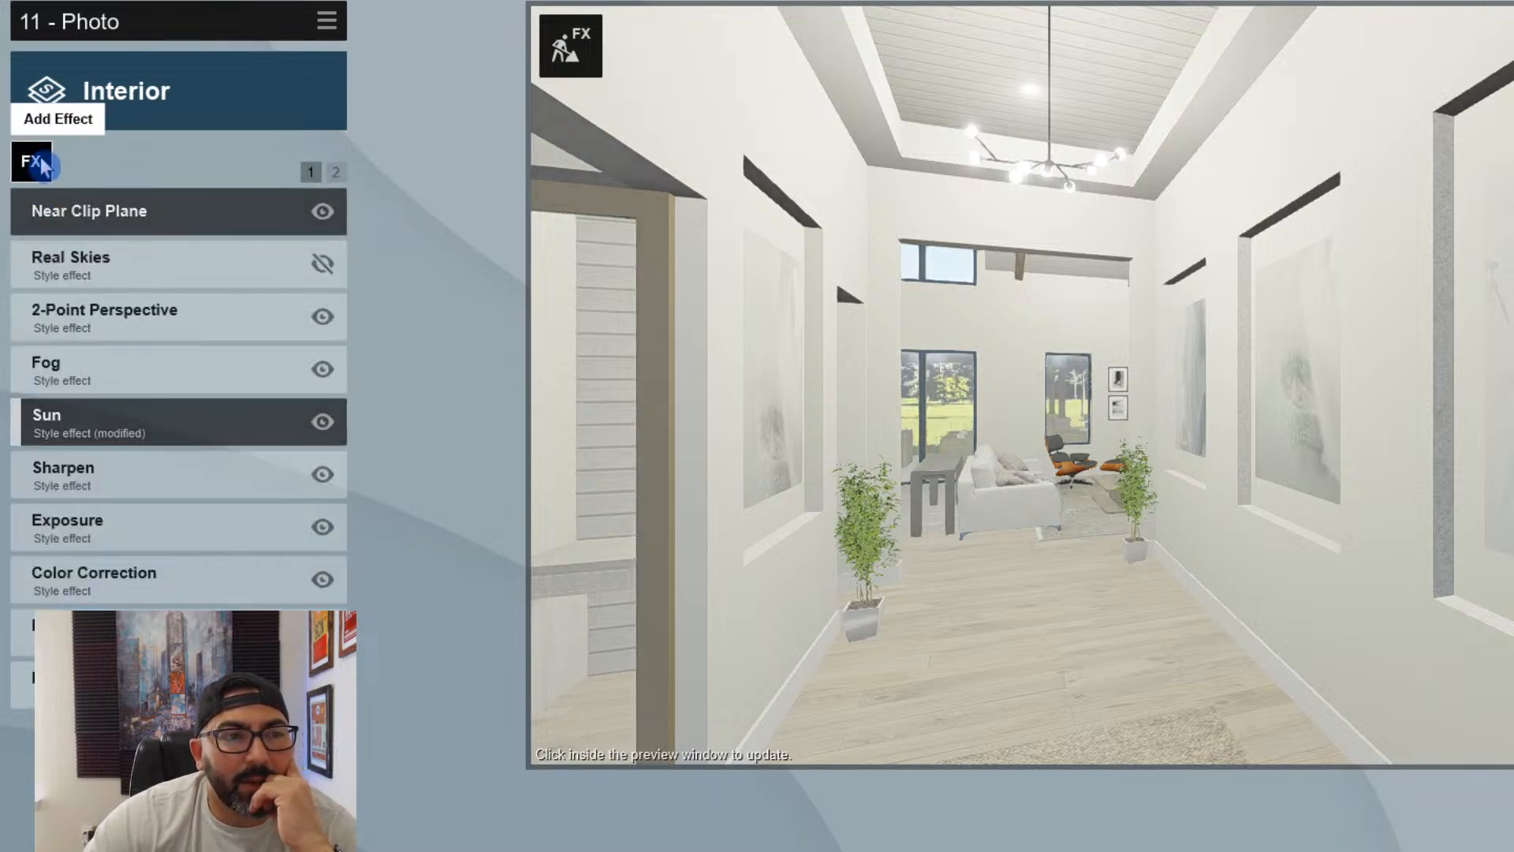
- Add the Sky and Clouds effect, set its sky brightness to 0.7 and raise its overall brightness
click(35, 161)
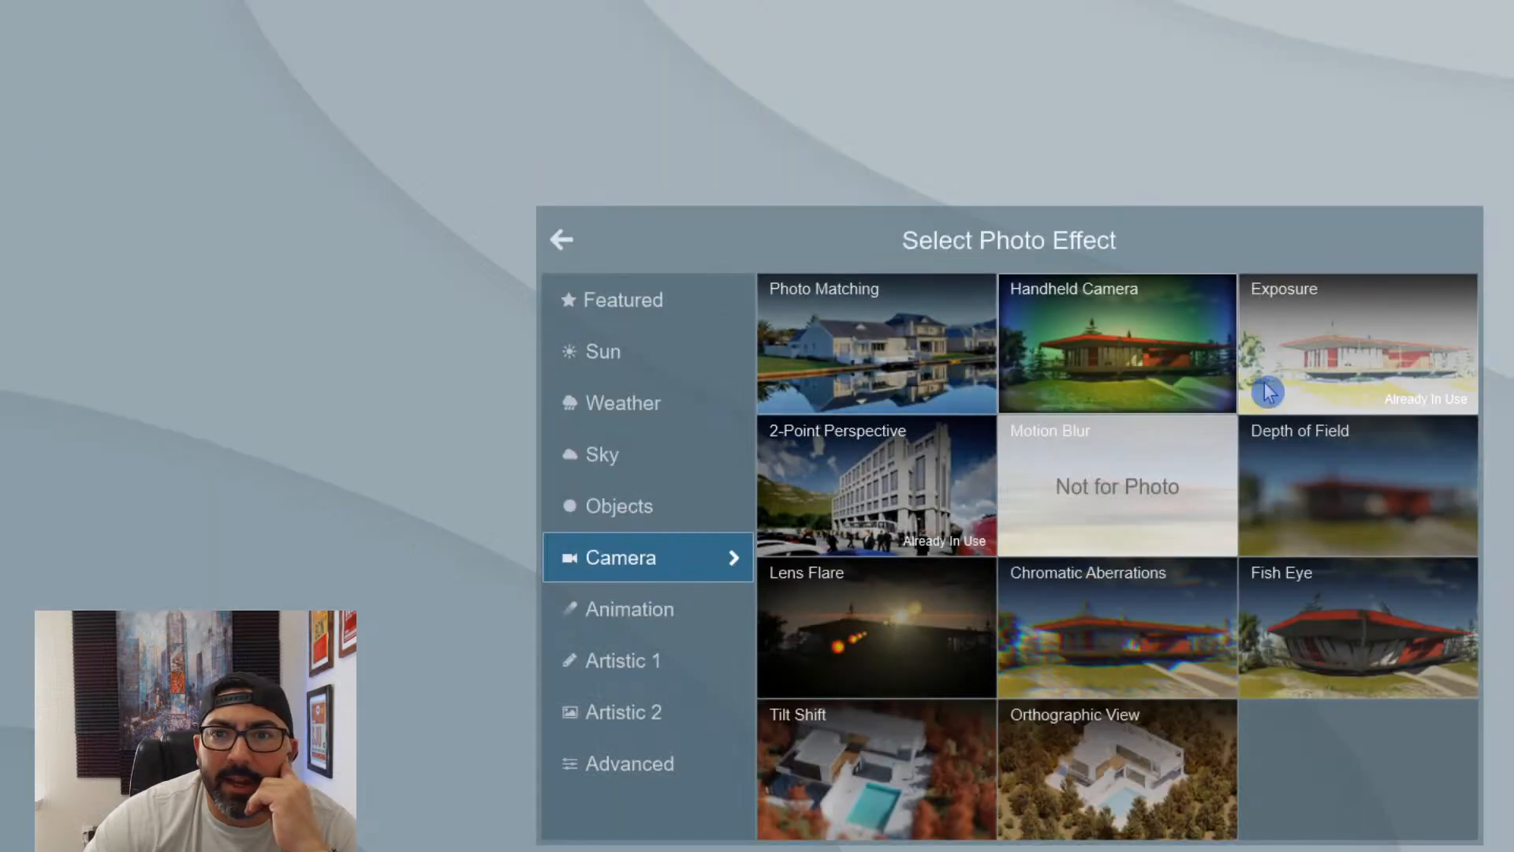
click(631, 472)
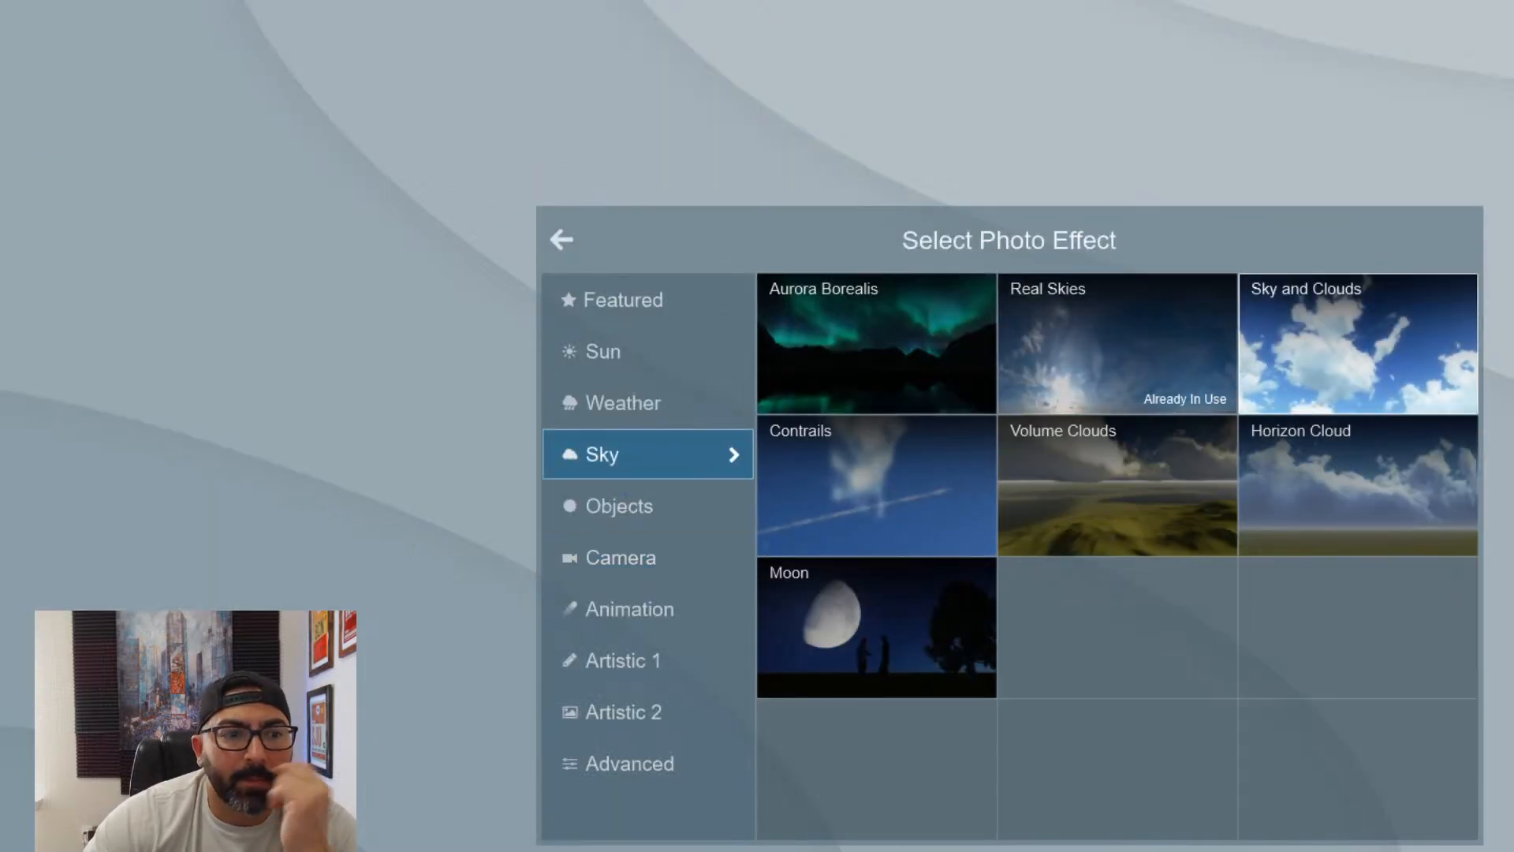
click(1357, 344)
click(237, 526)
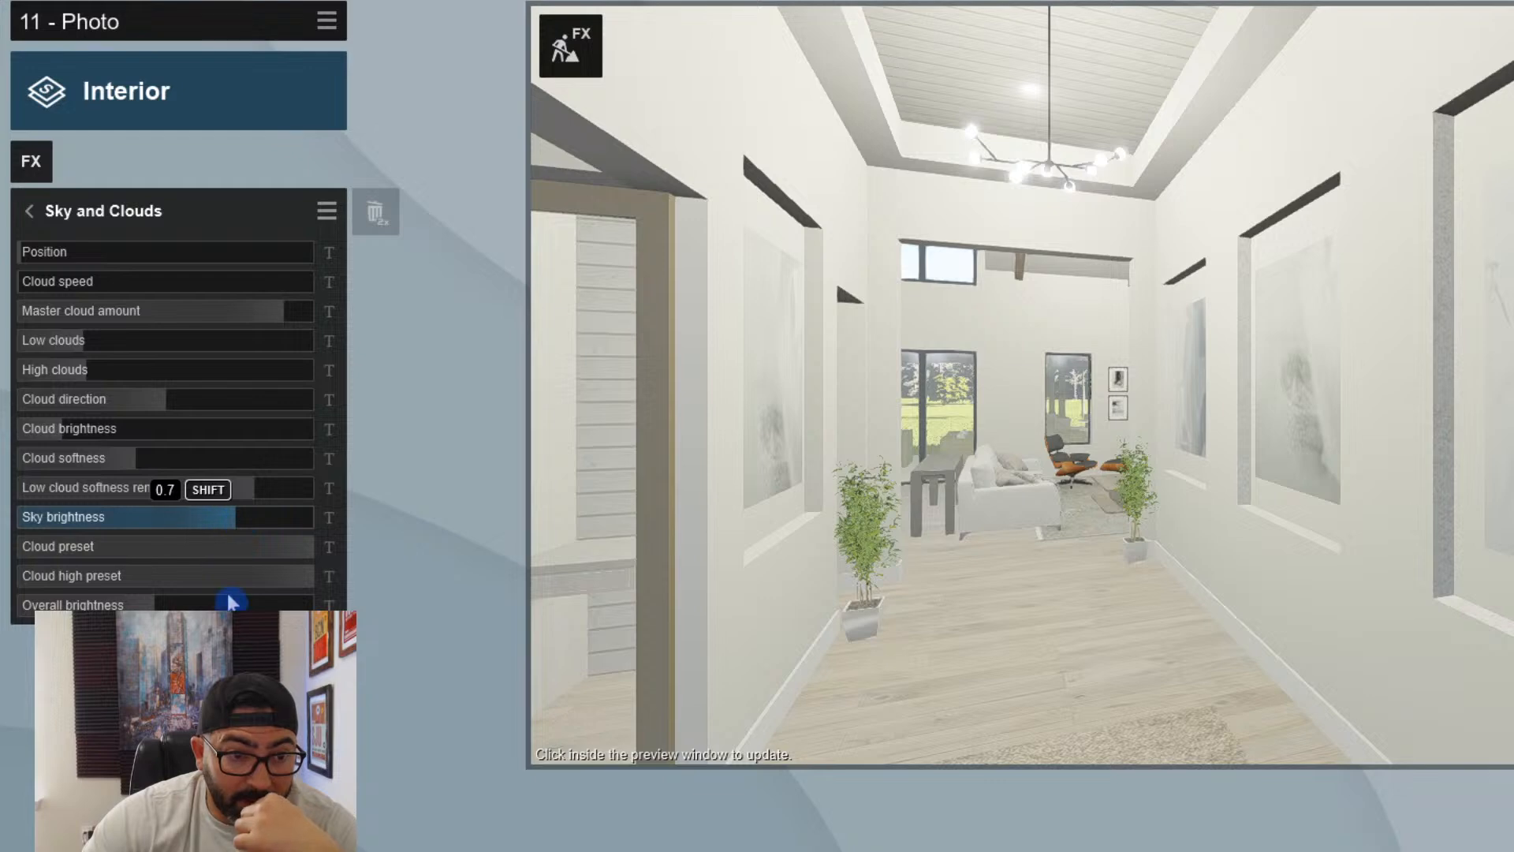
click(228, 604)
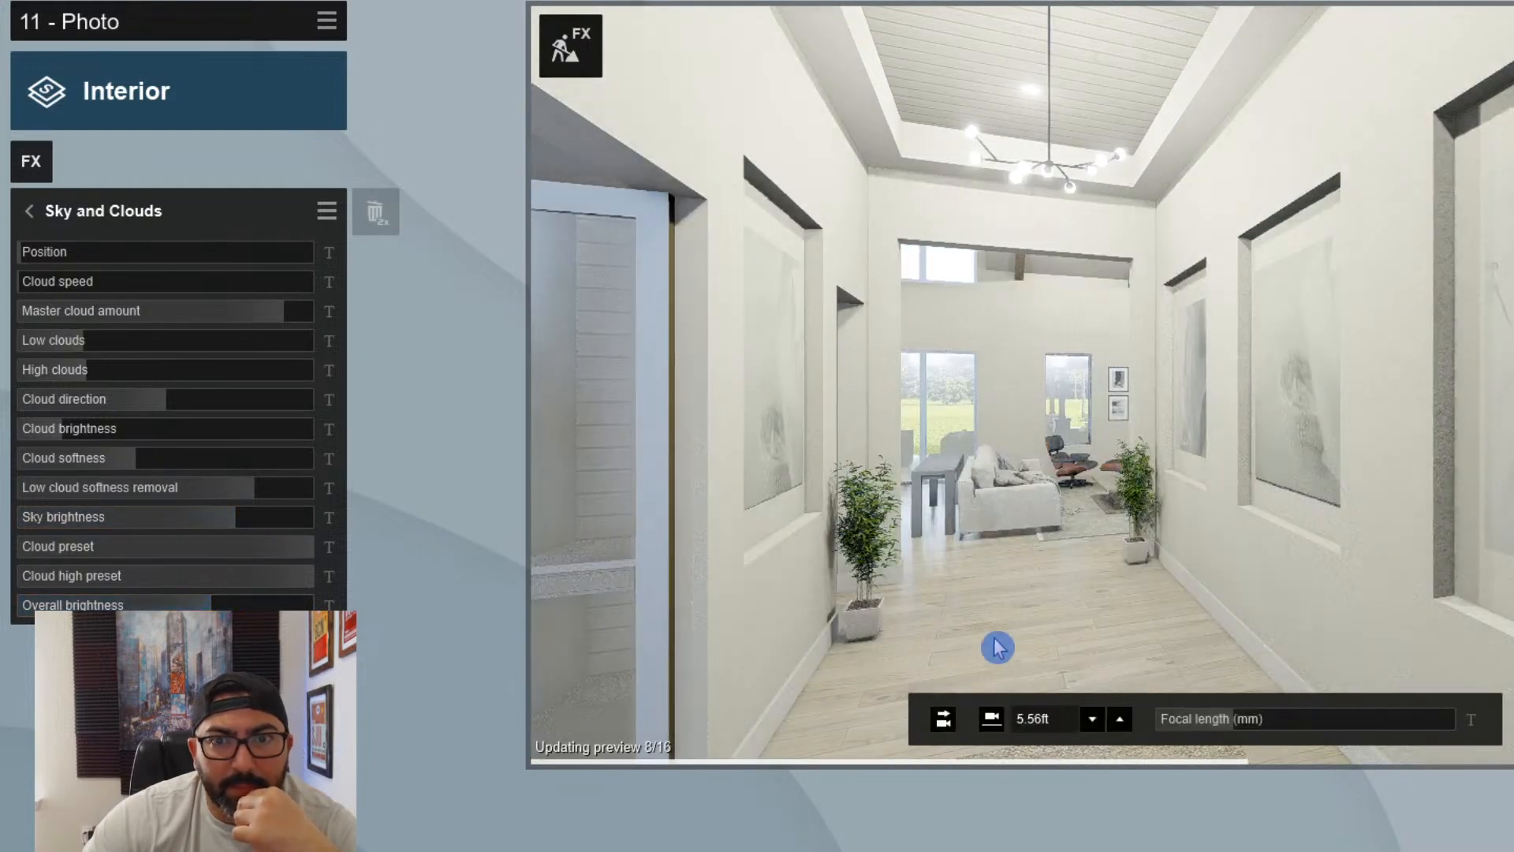
click(31, 212)
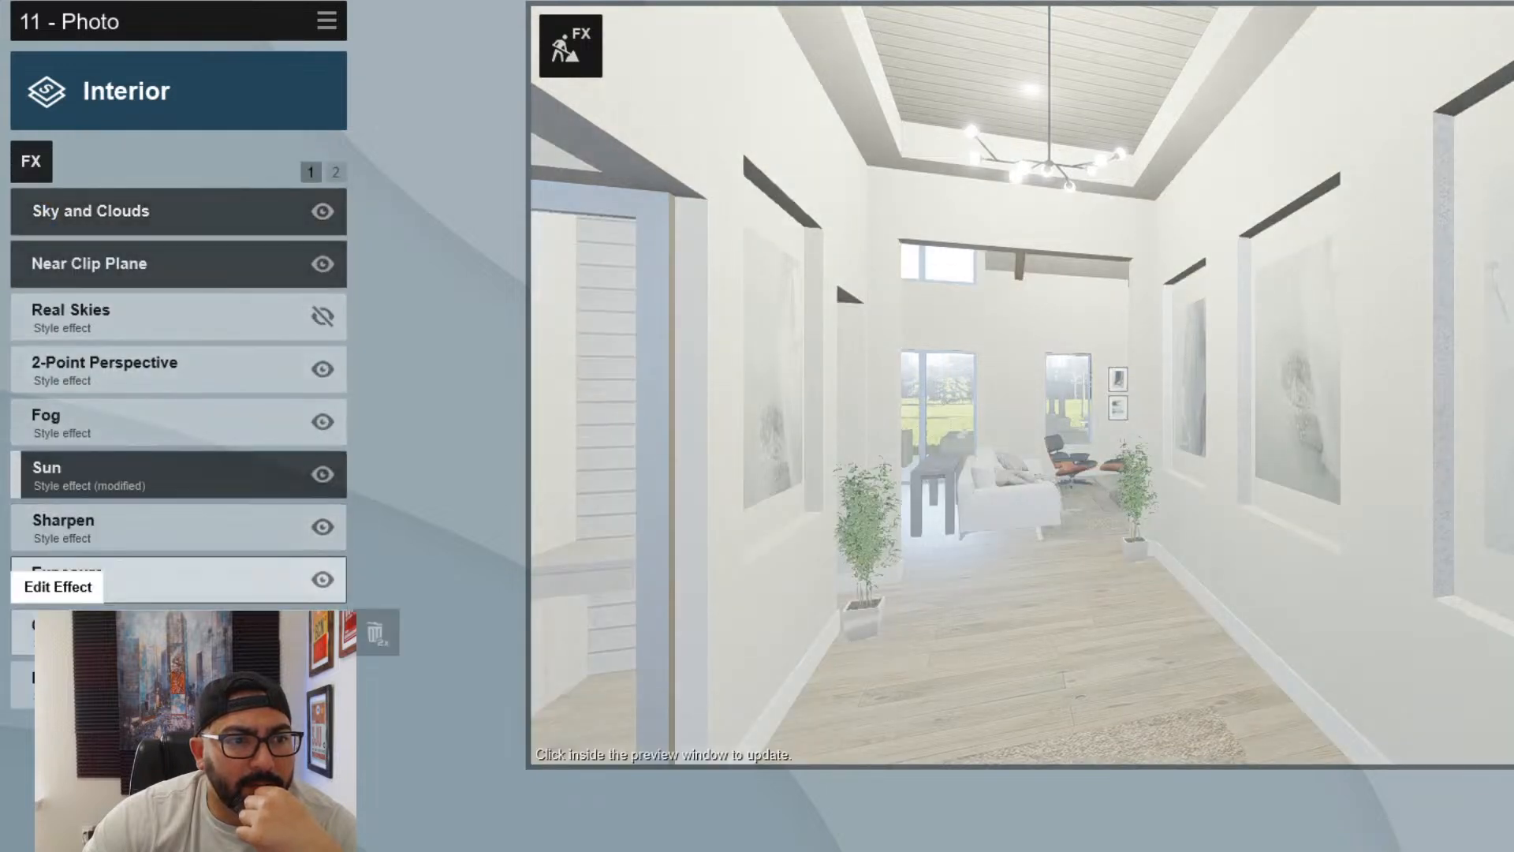
- Raise the Shadow effect's brightness to about a quarter of its range and adjust the omnishadow amount
click(336, 172)
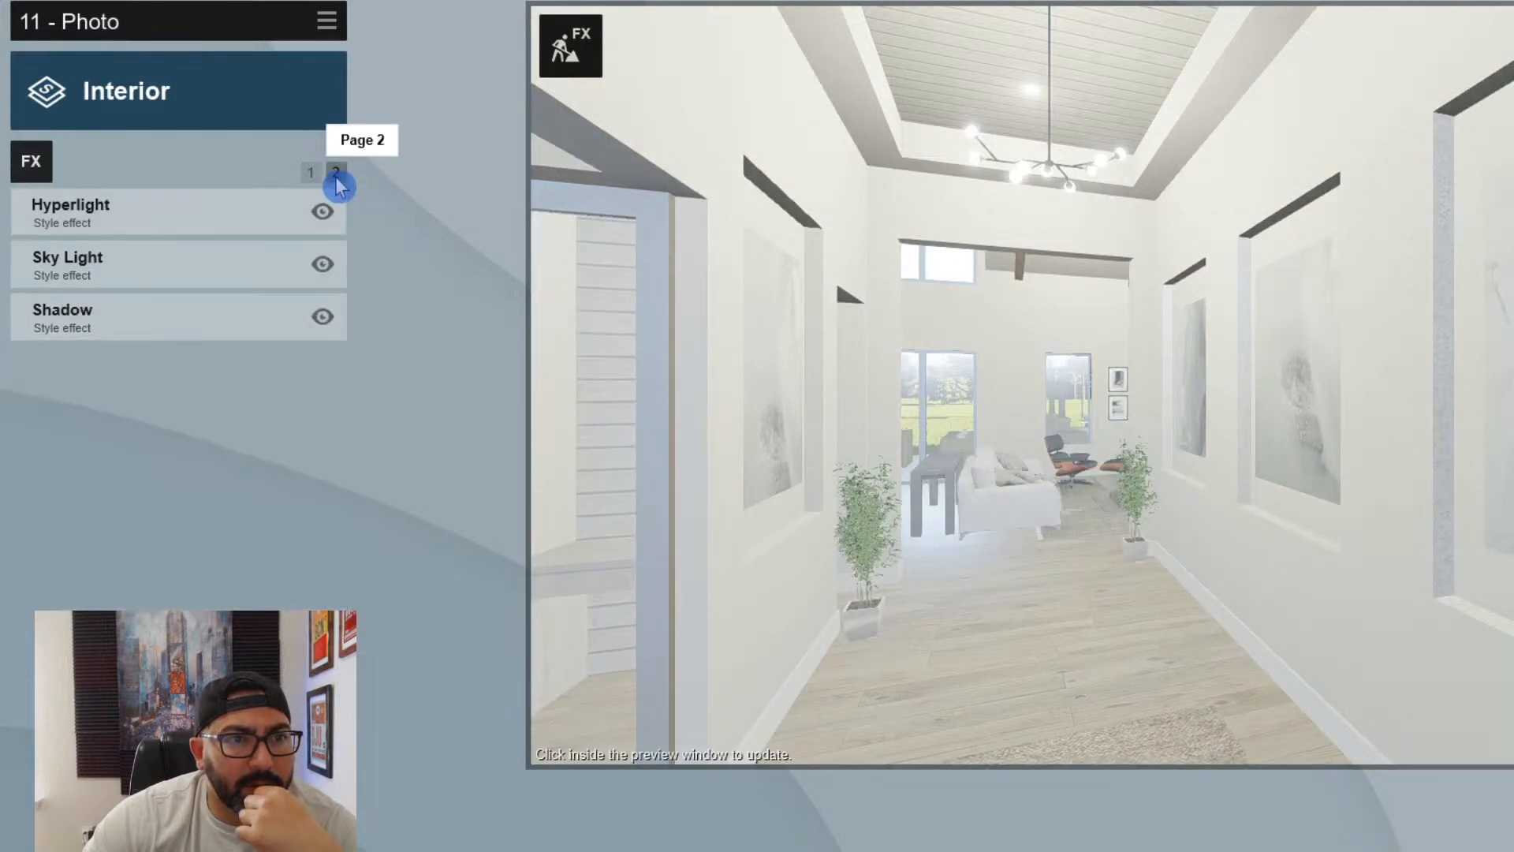
click(127, 314)
click(87, 312)
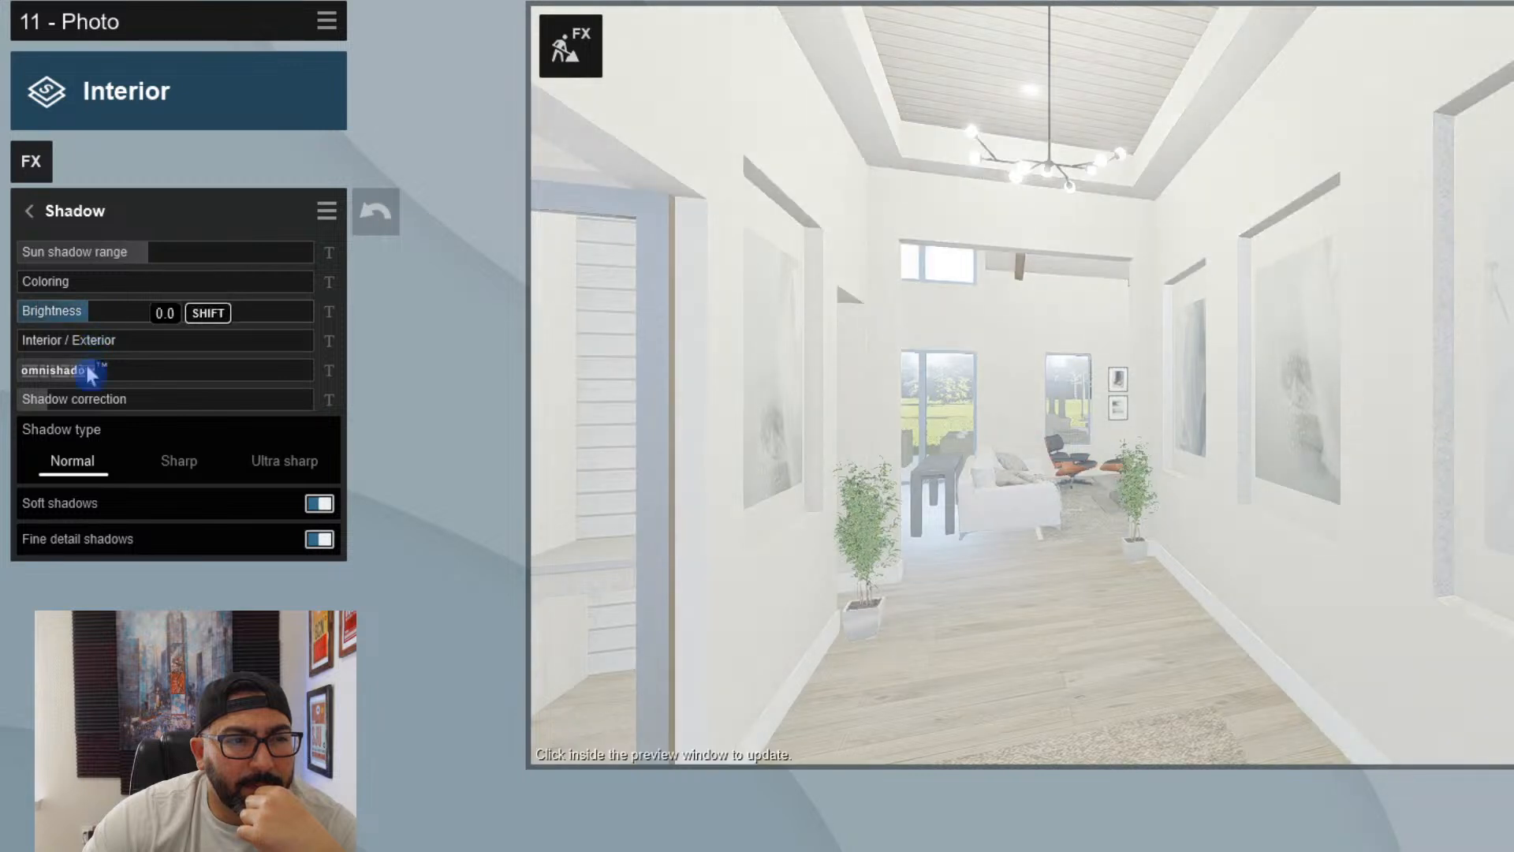
click(67, 377)
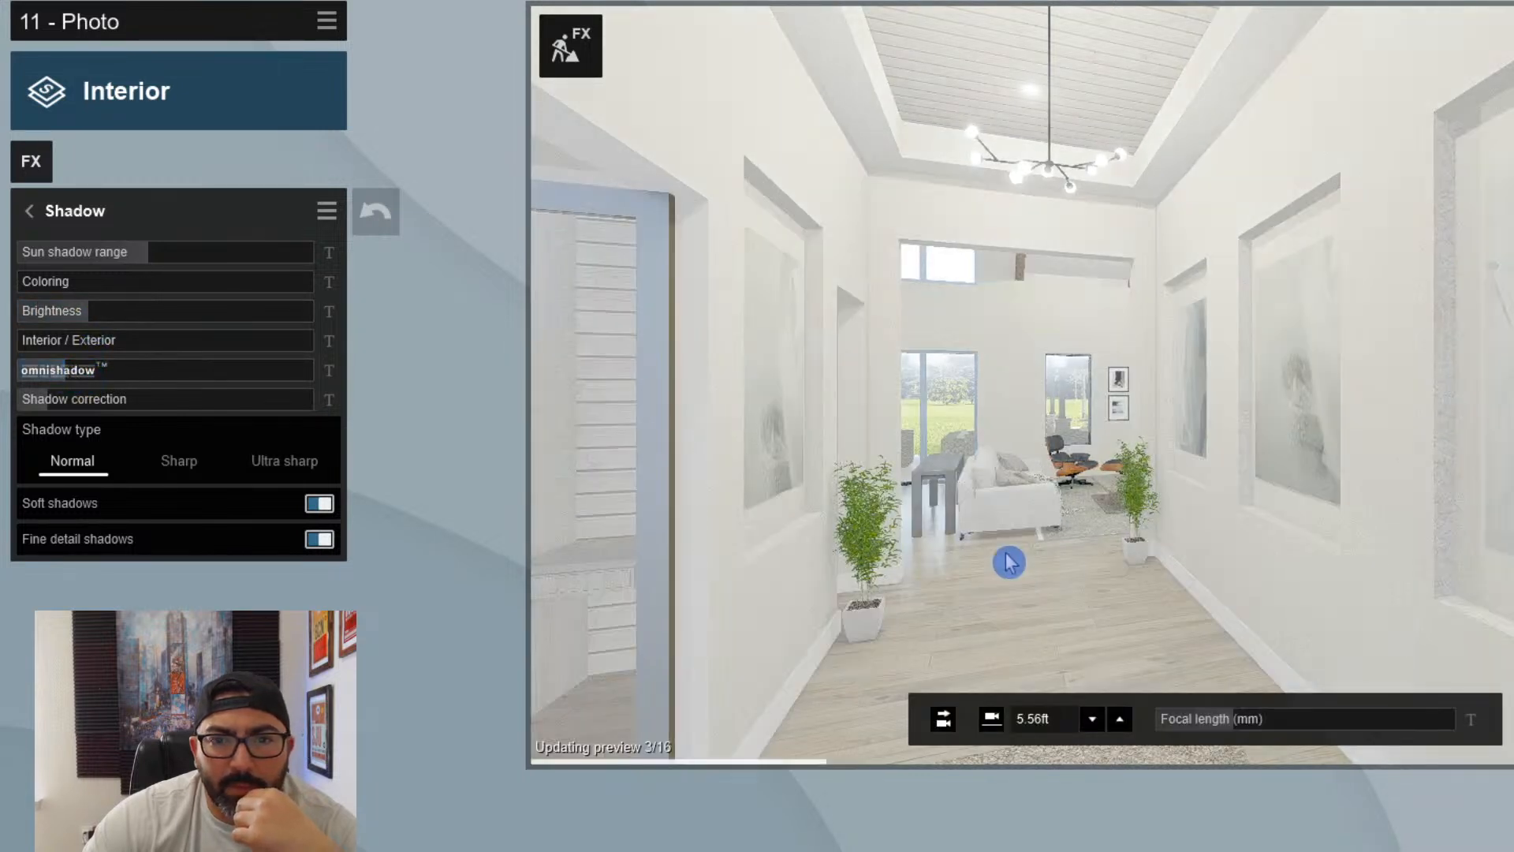
click(31, 212)
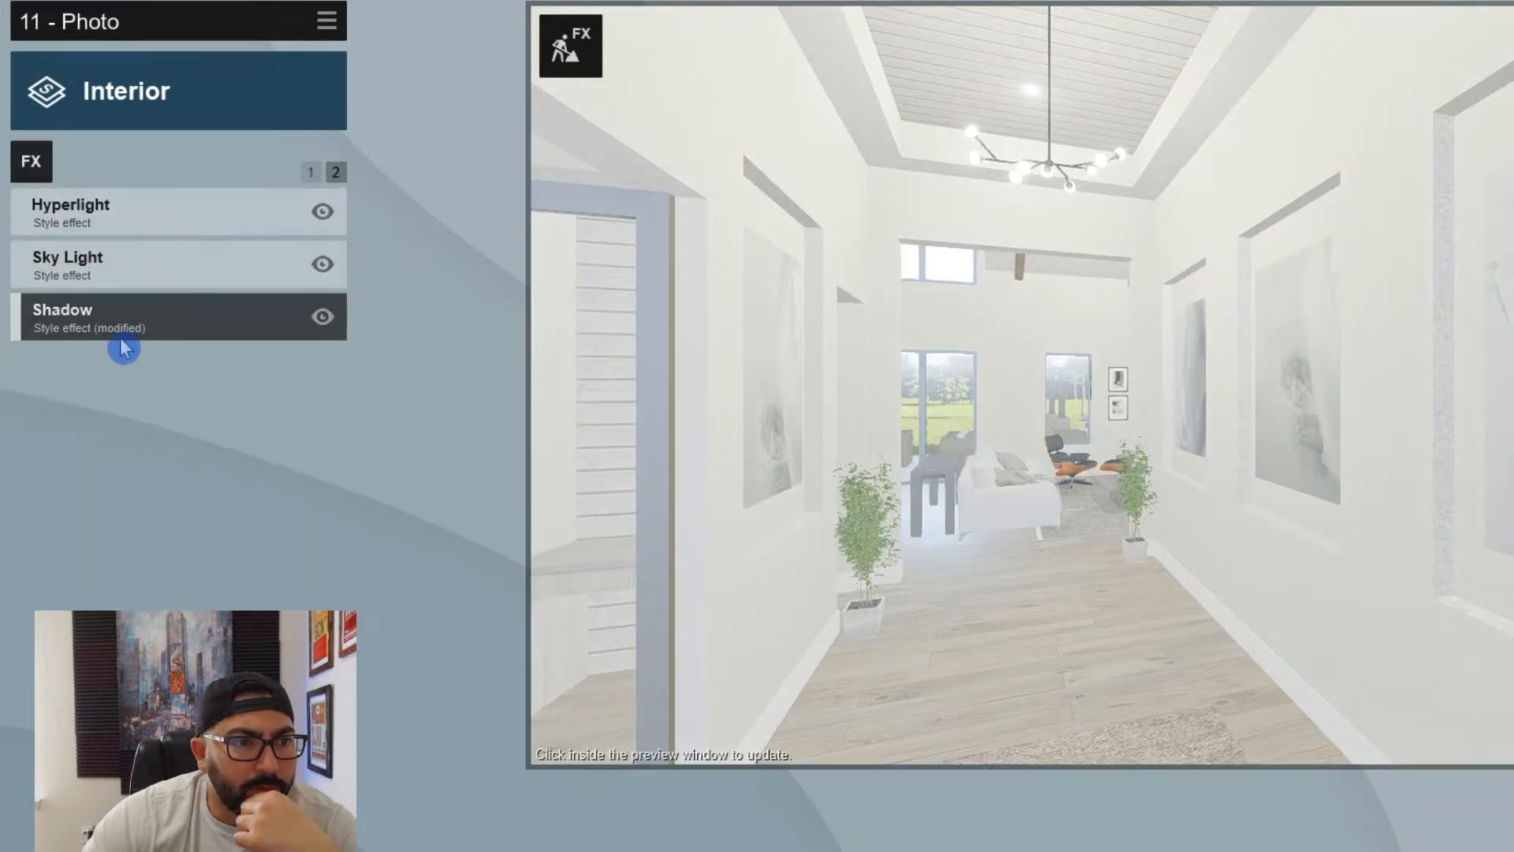
- Lower the Exposure effect to slightly above the middle of its range and refresh the photo preview
click(310, 172)
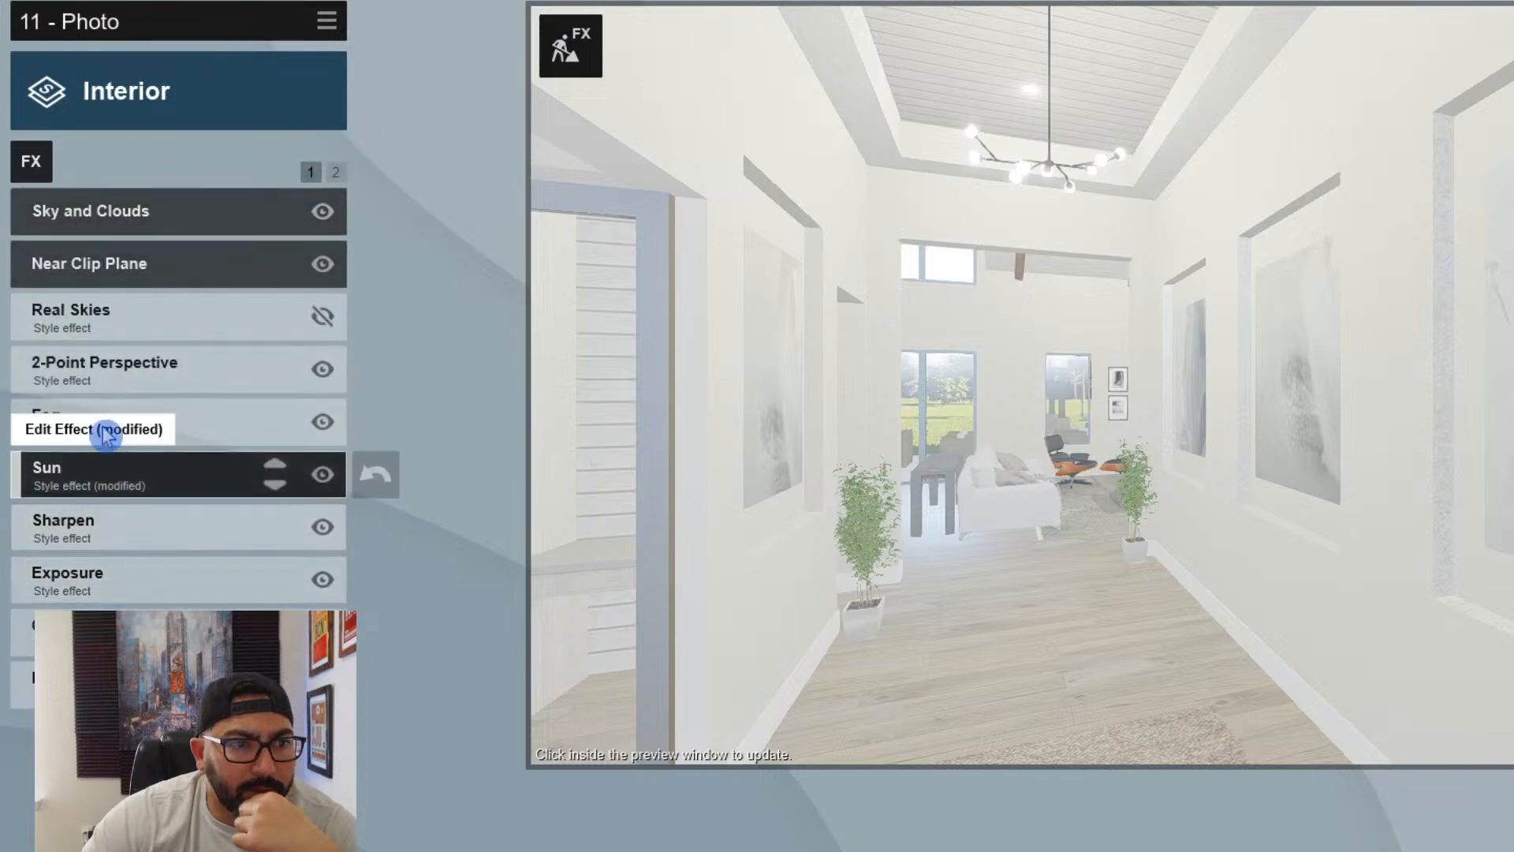
click(108, 561)
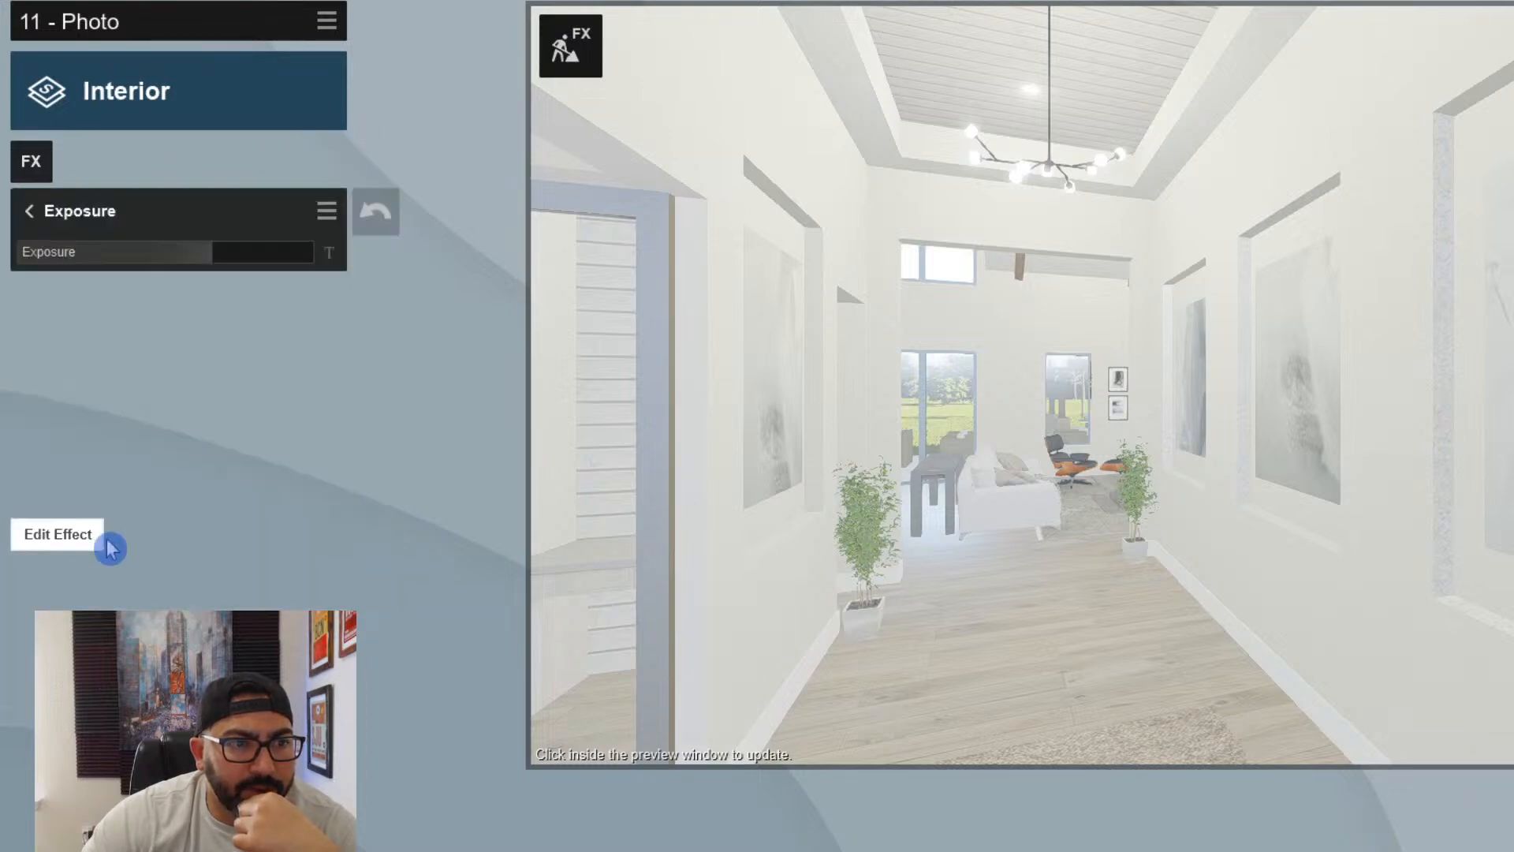
drag(210, 249, 175, 262)
click(1059, 485)
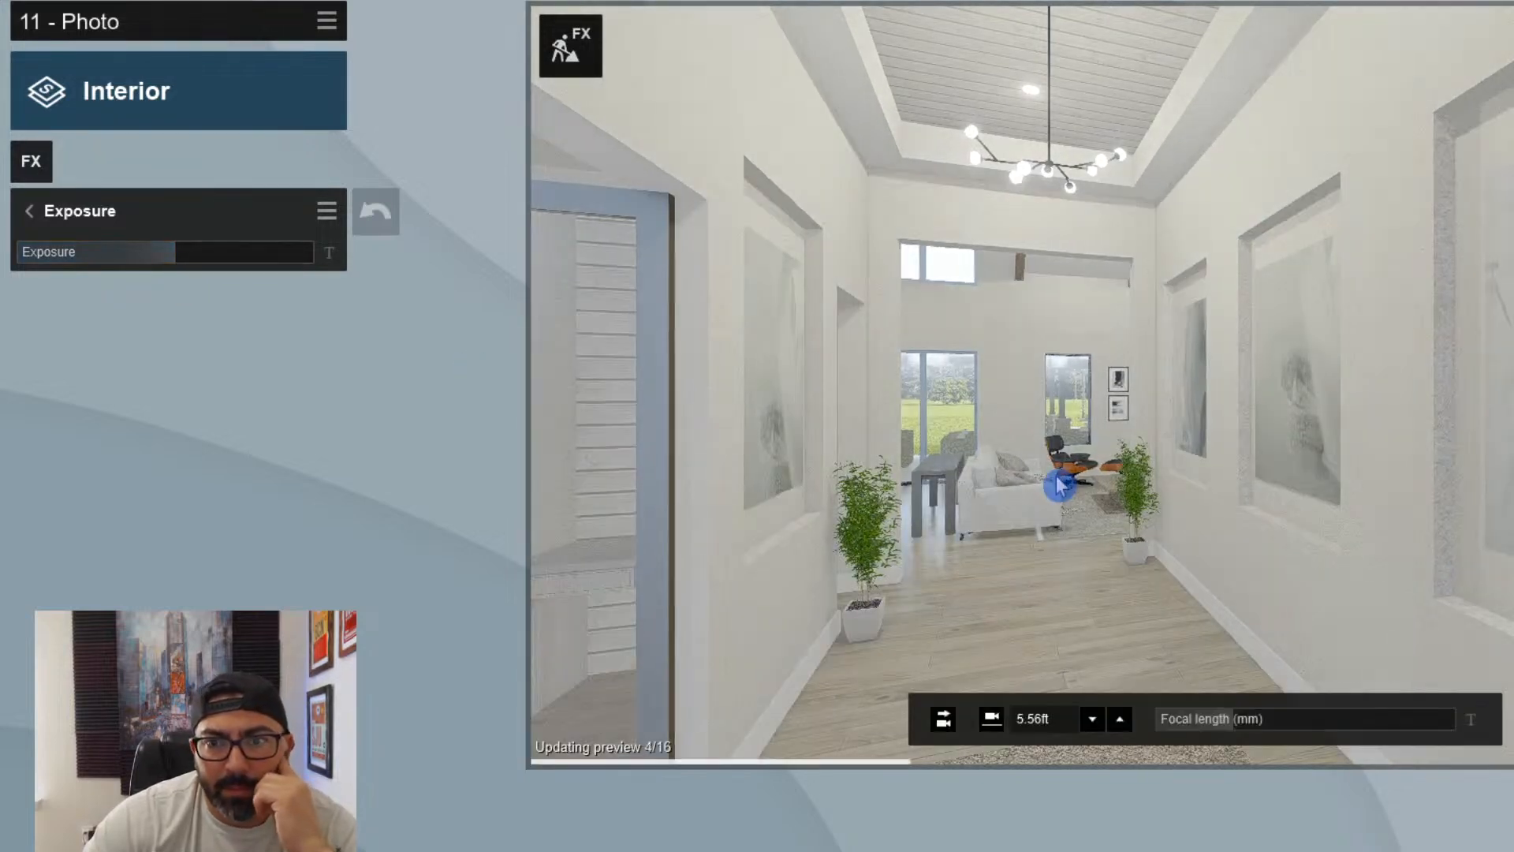
click(28, 211)
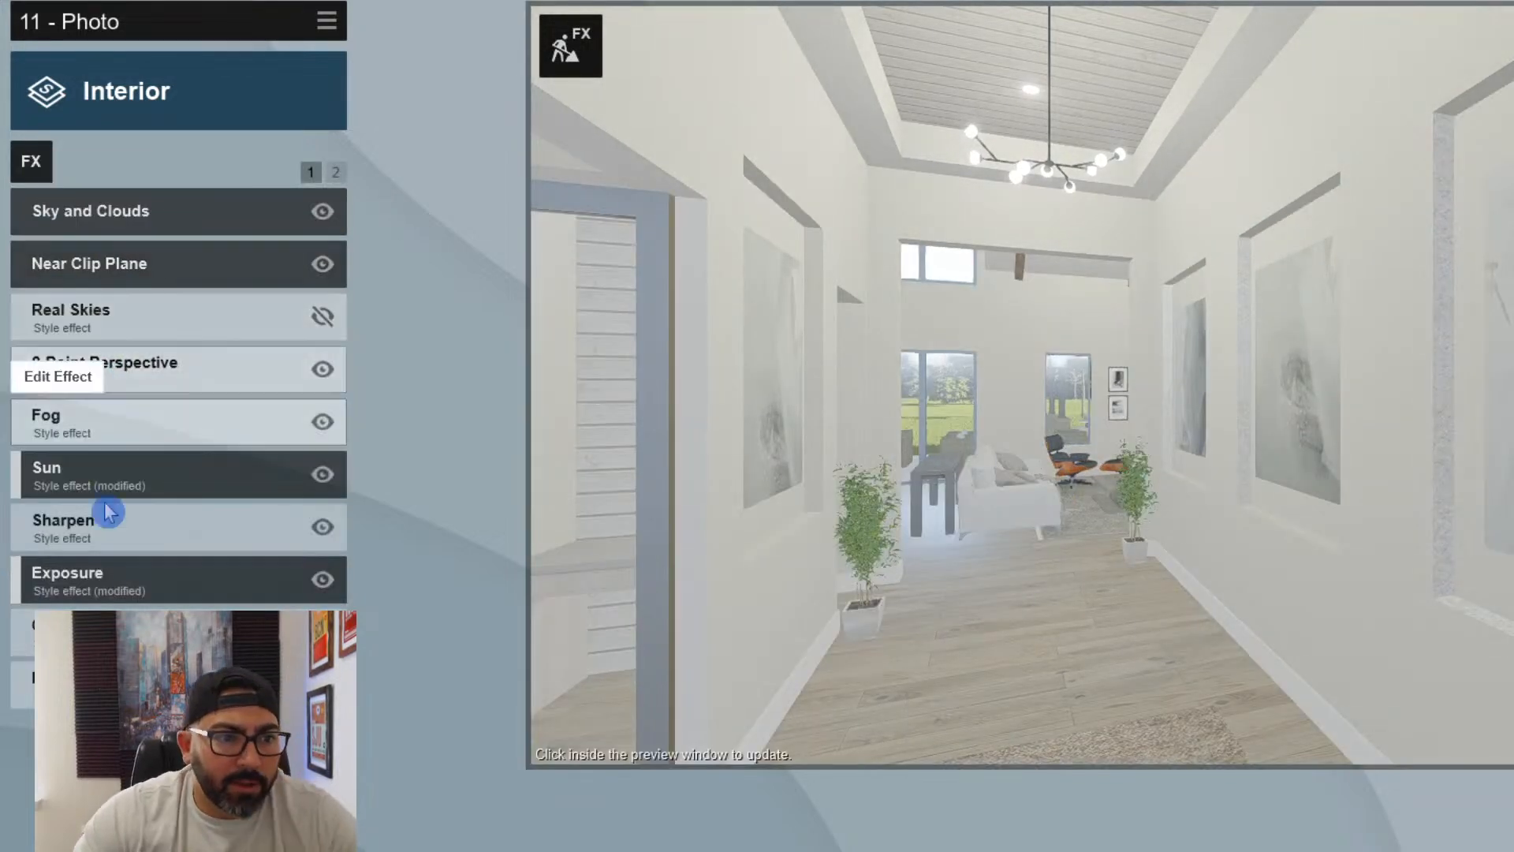
- Set the Color Correction brightness to 0.6, raise its contrast slightly above the middle and add a little vibrance
click(48, 630)
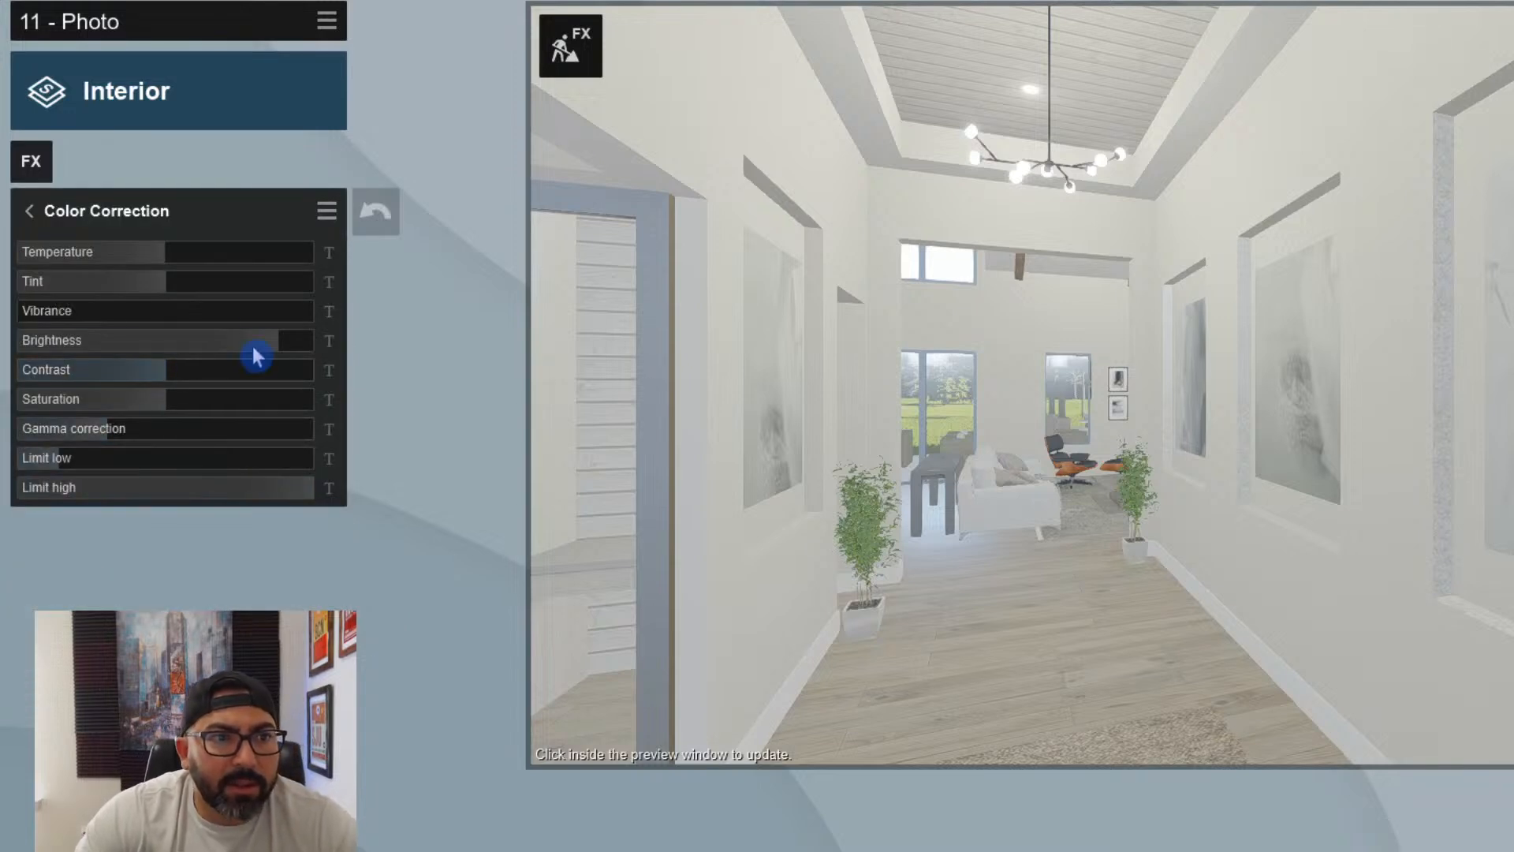
mouse_move(180, 365)
mouse_down()
mouse_move(199, 367)
mouse_move(195, 347)
mouse_up()
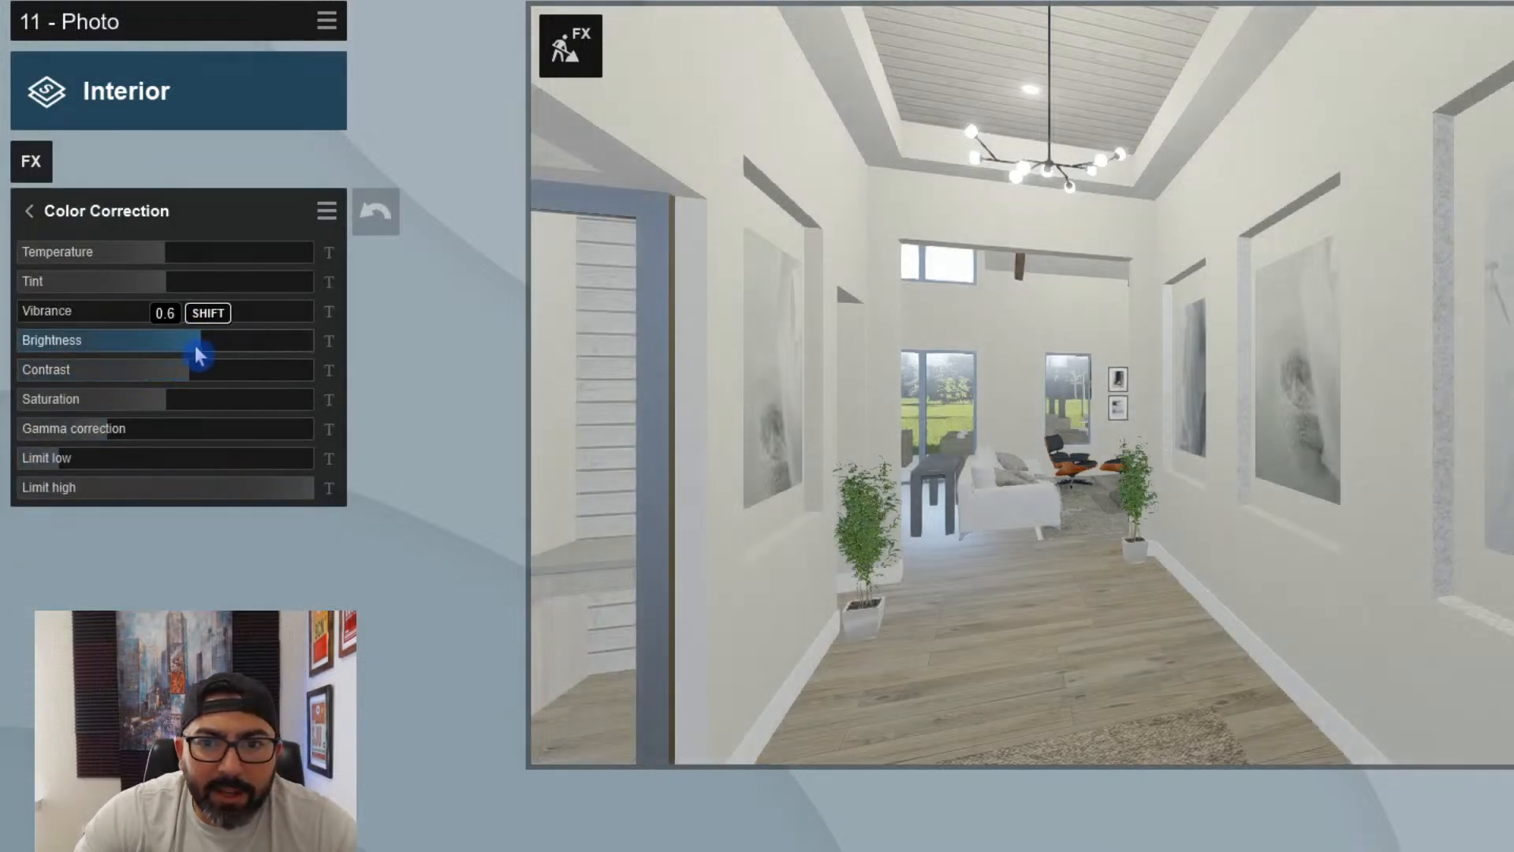
click(200, 347)
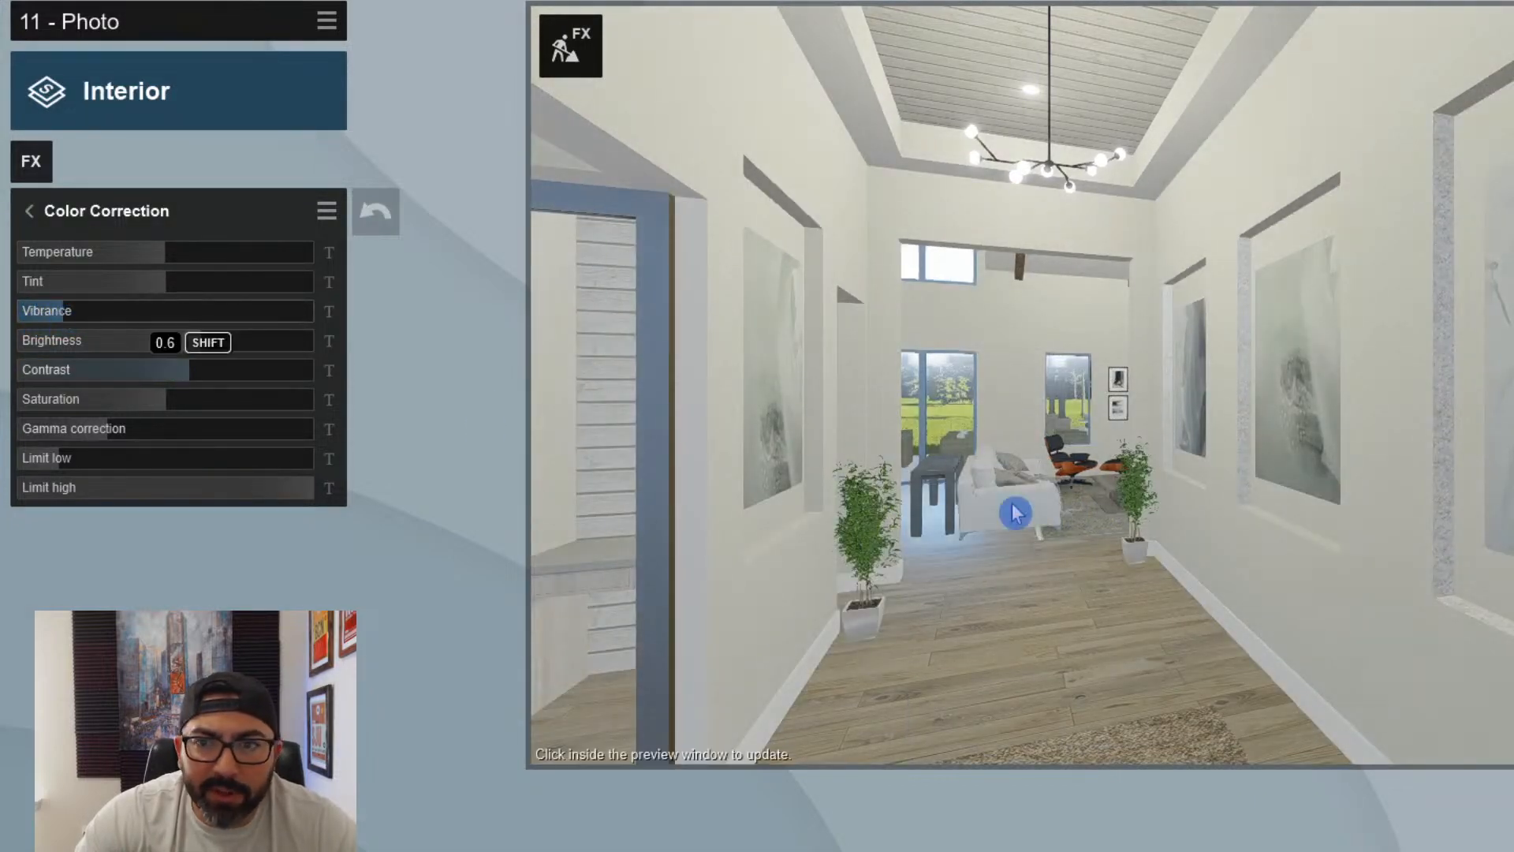
- Fine-tune the foyer camera's position and framing and refresh the photo preview
click(1102, 525)
right_drag(1102, 525, 1120, 517)
key(s)
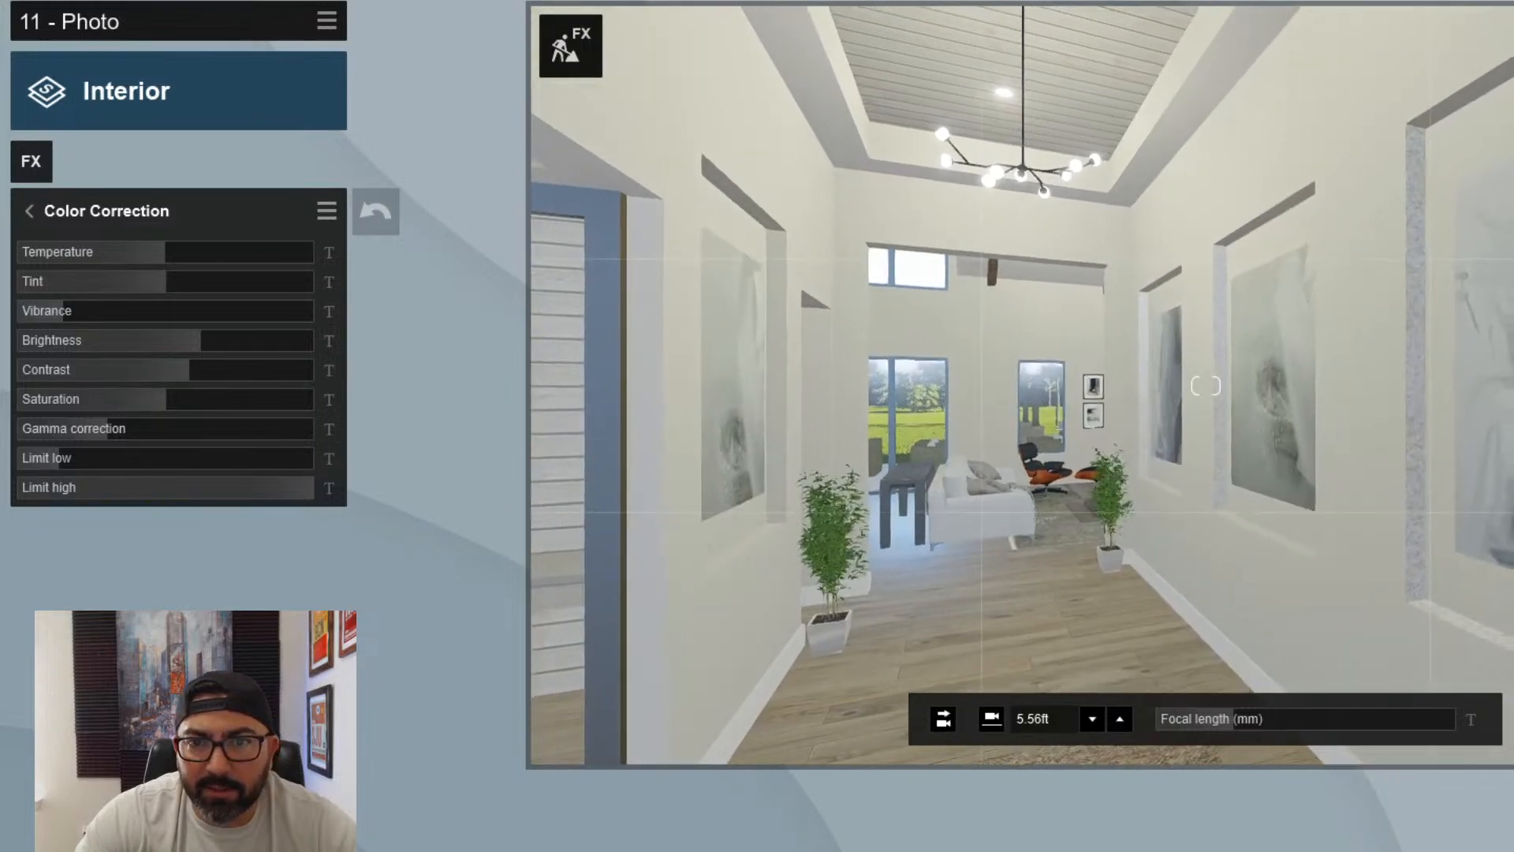
key(w)
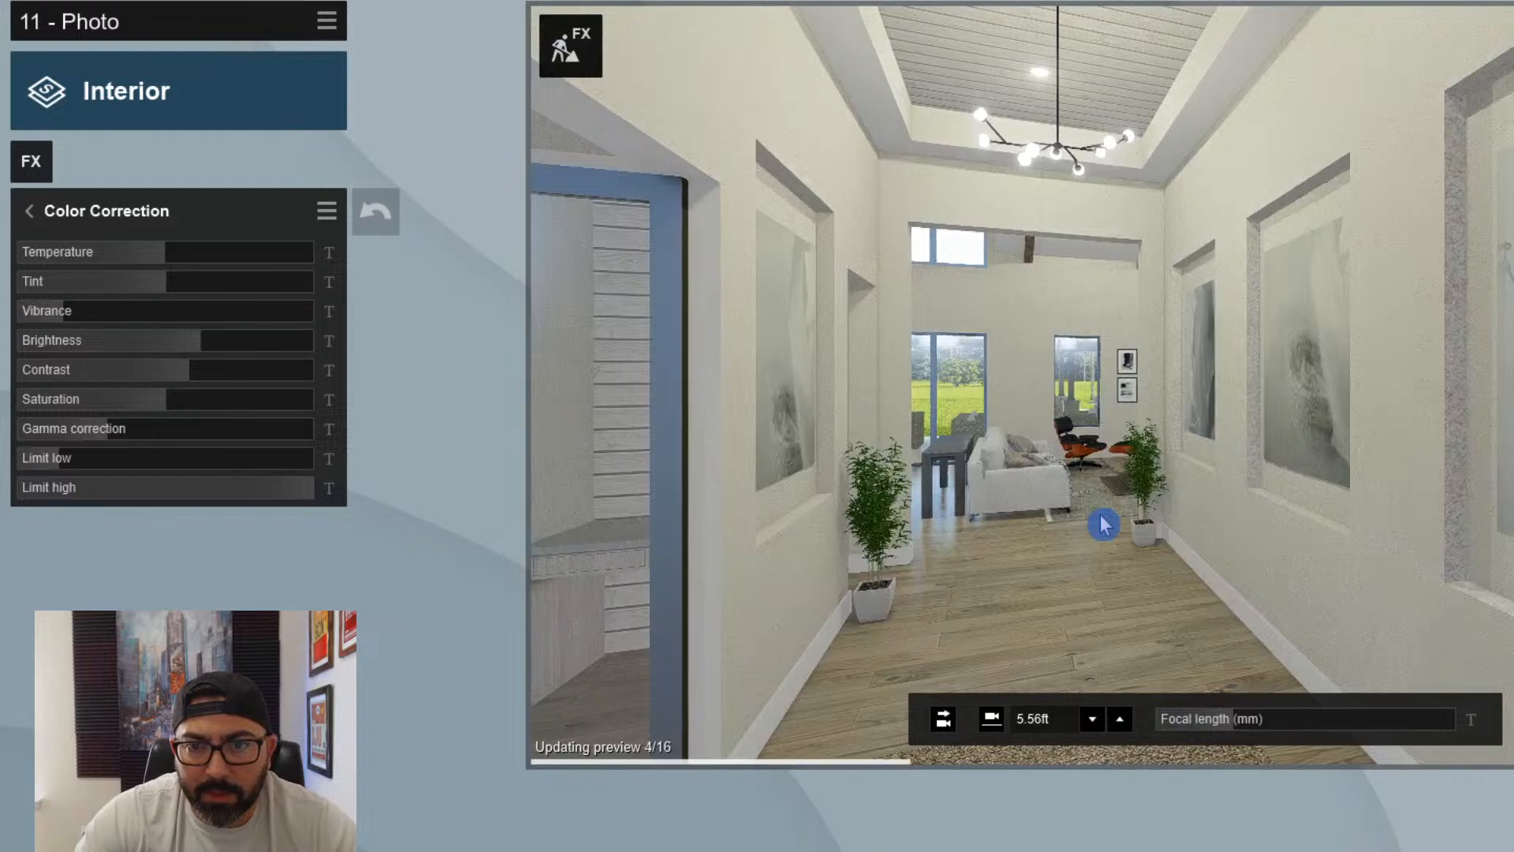
- Add the Bloom effect to the photo and set its amount to about a fifth of the range
click(39, 175)
click(632, 714)
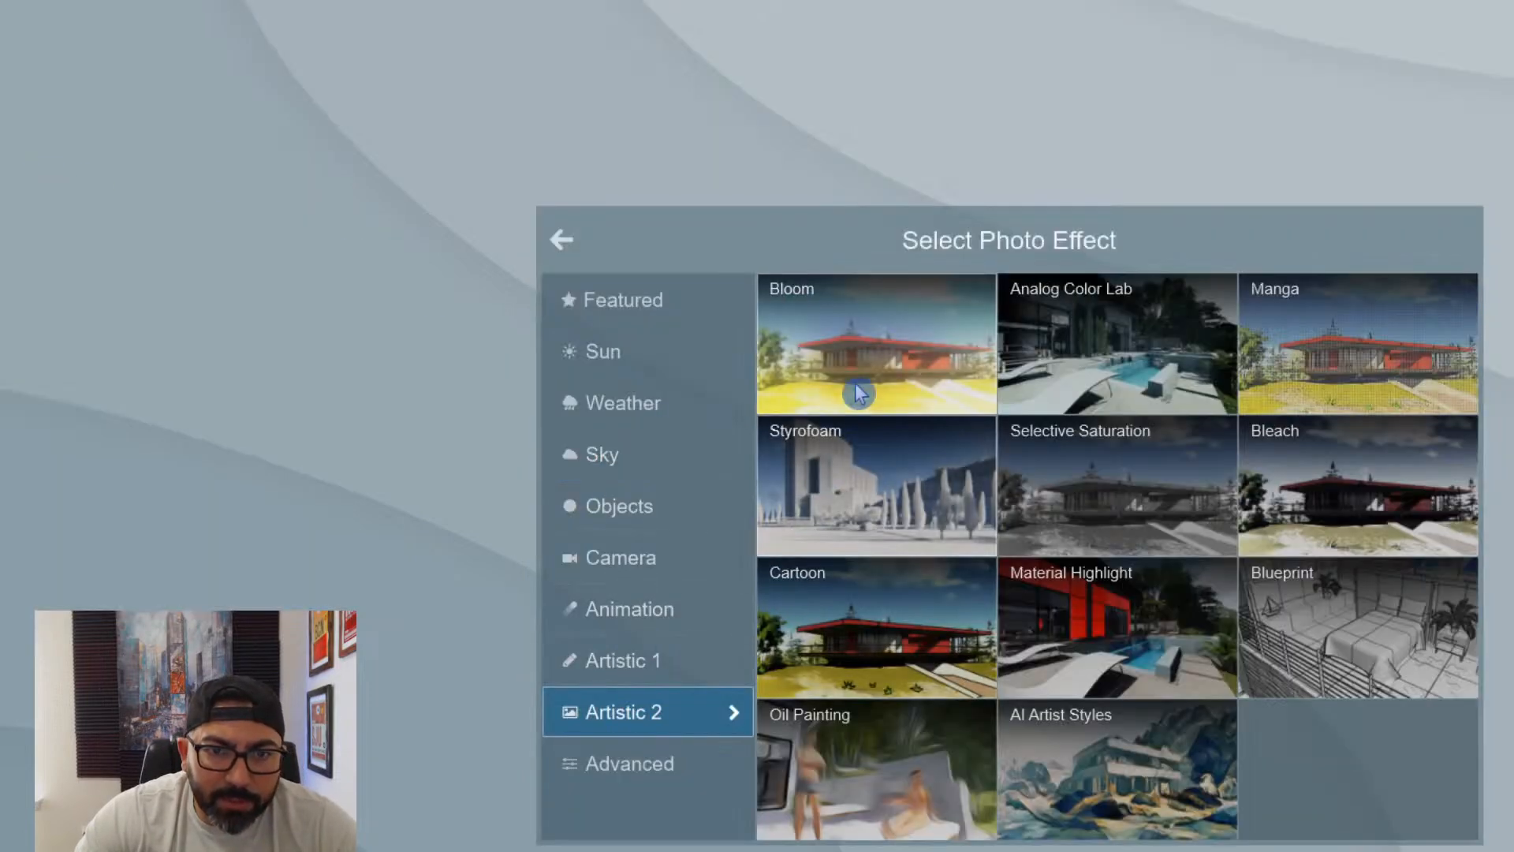
click(858, 396)
drag(158, 252, 81, 266)
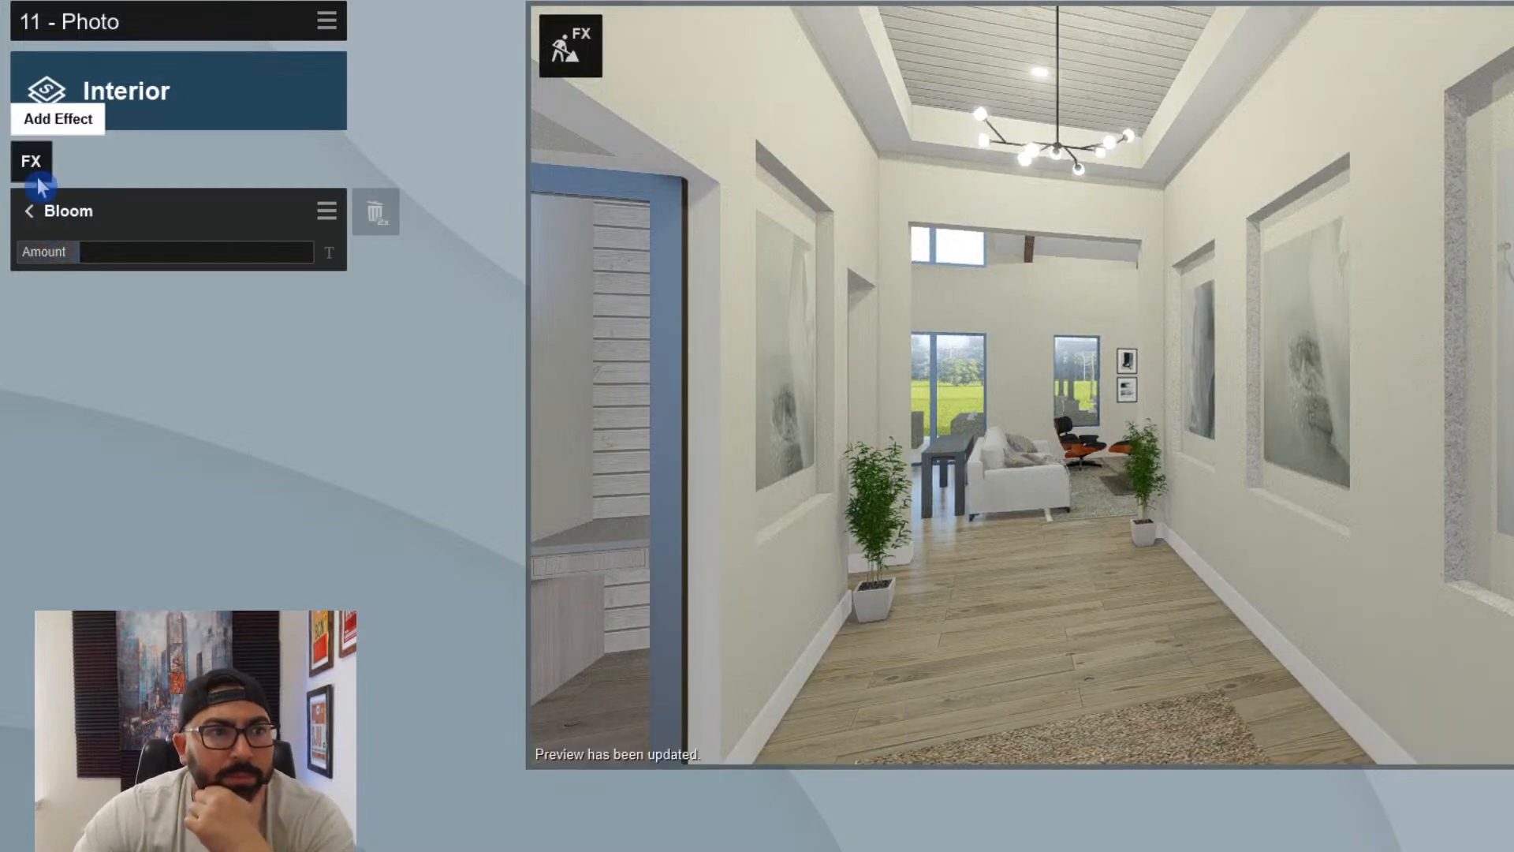
click(38, 211)
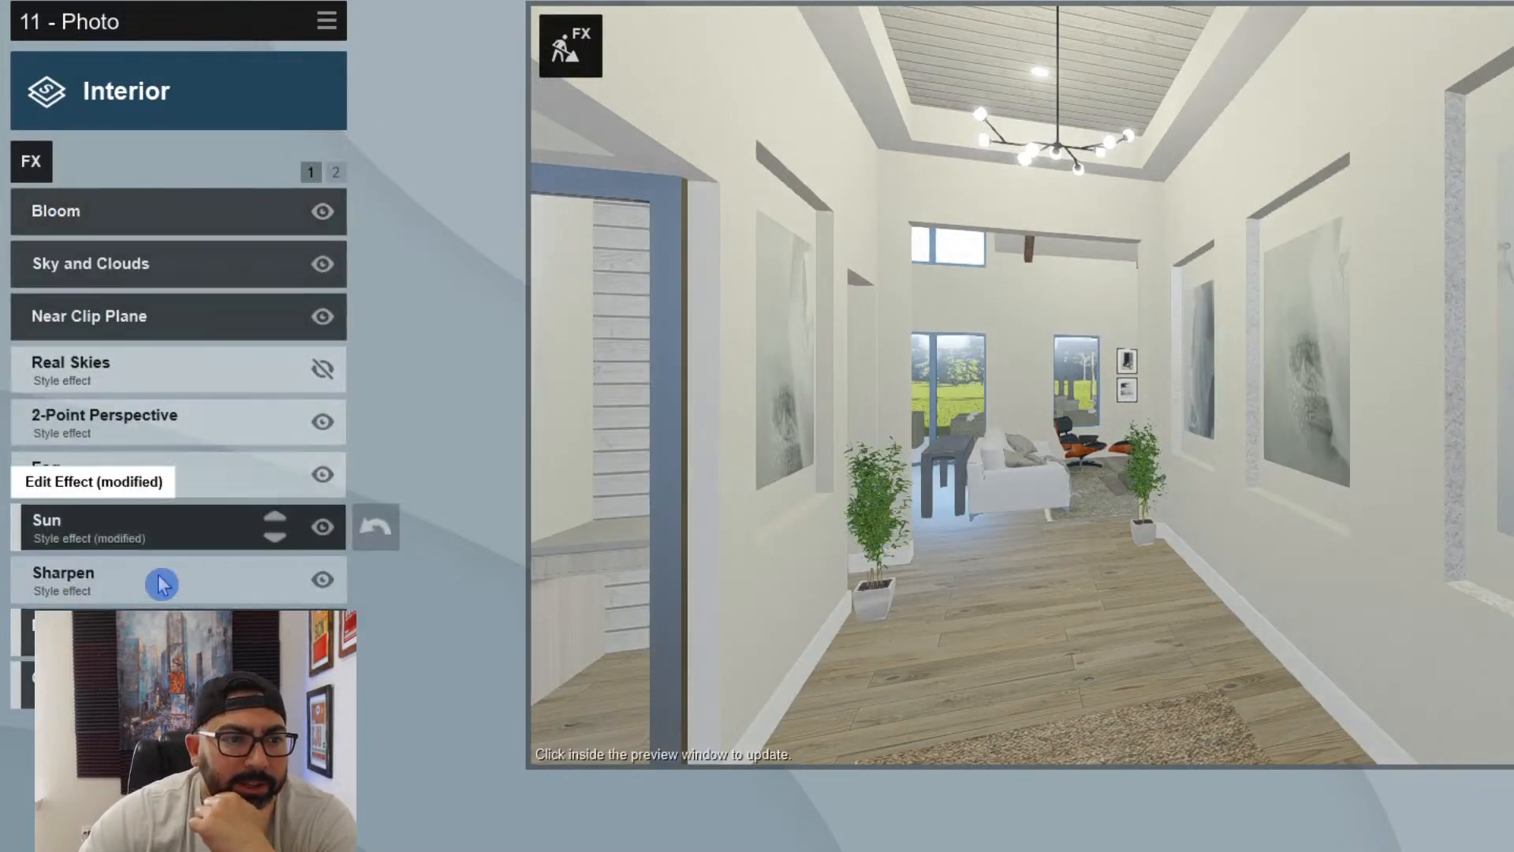
- Turn the Sun effect's heading to near the upper end of its range, set its brightness to 0.3 and refresh the preview
click(127, 530)
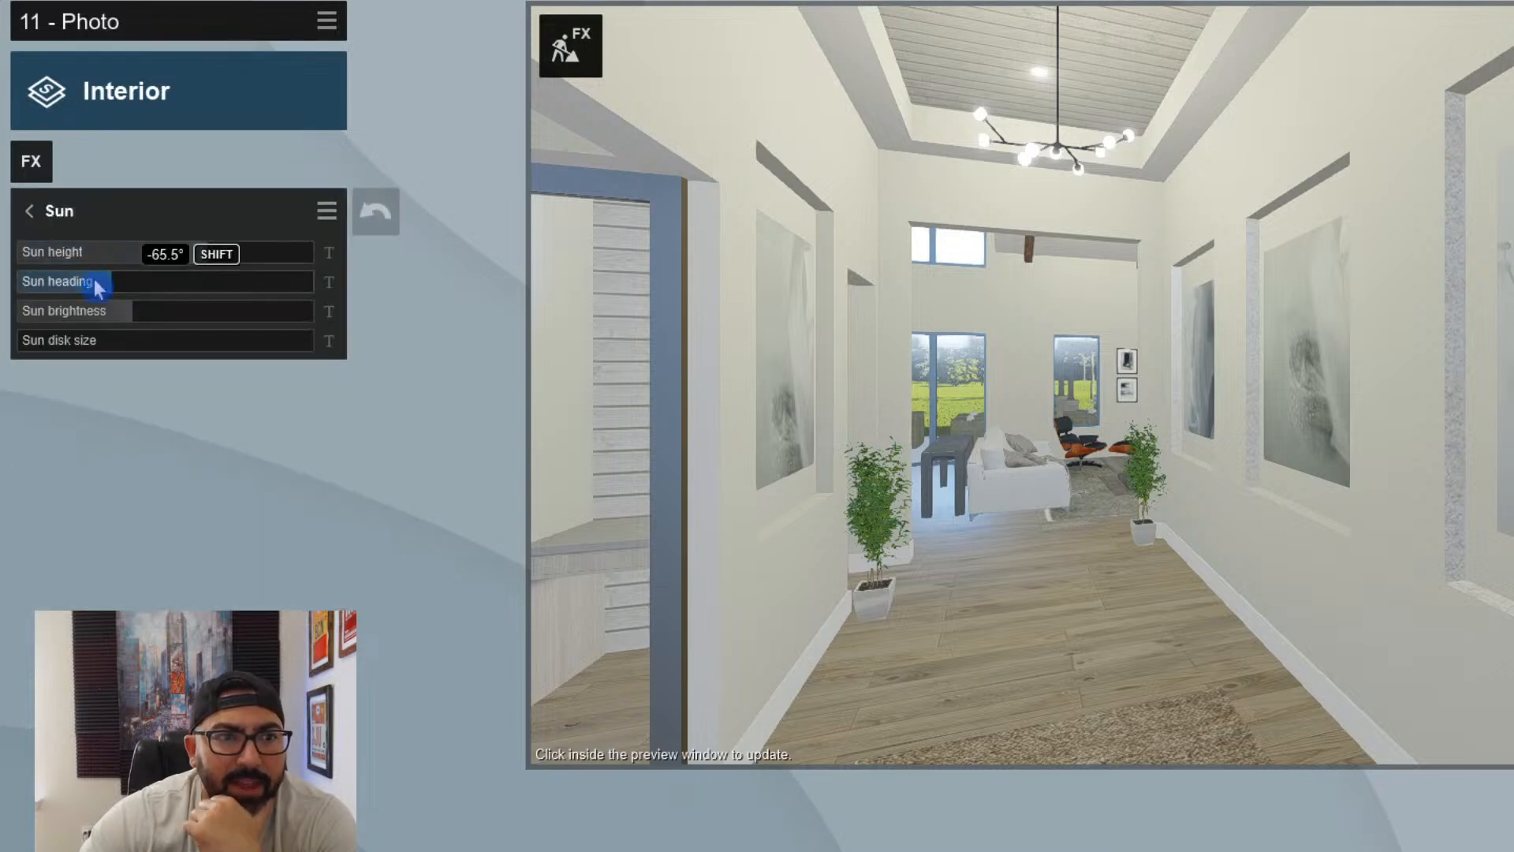
drag(110, 290, 301, 309)
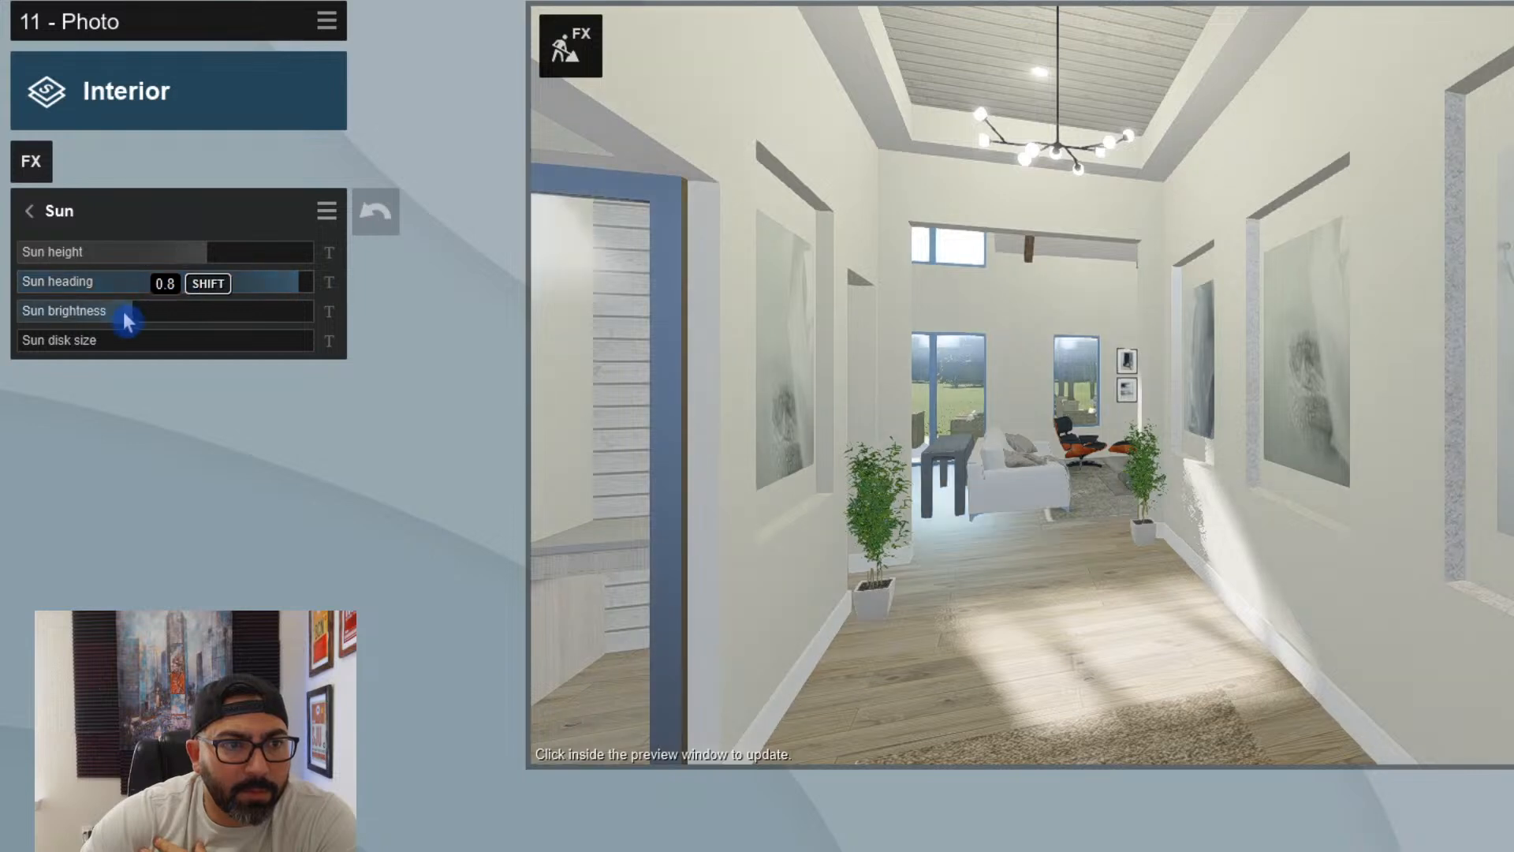
mouse_move(123, 311)
mouse_down()
mouse_move(73, 331)
mouse_move(149, 325)
mouse_up()
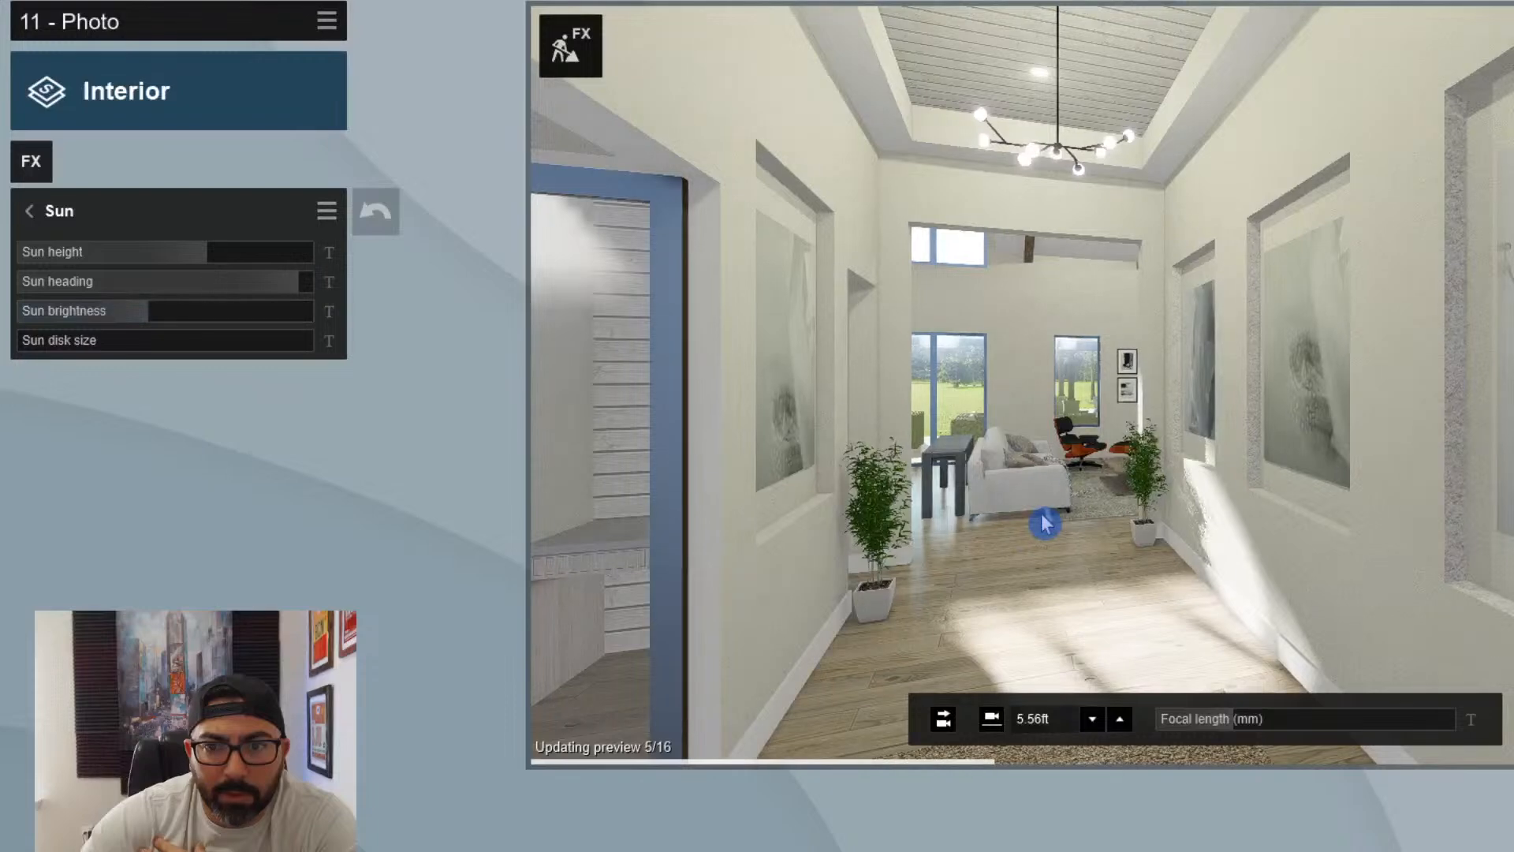
drag(290, 324, 79, 315)
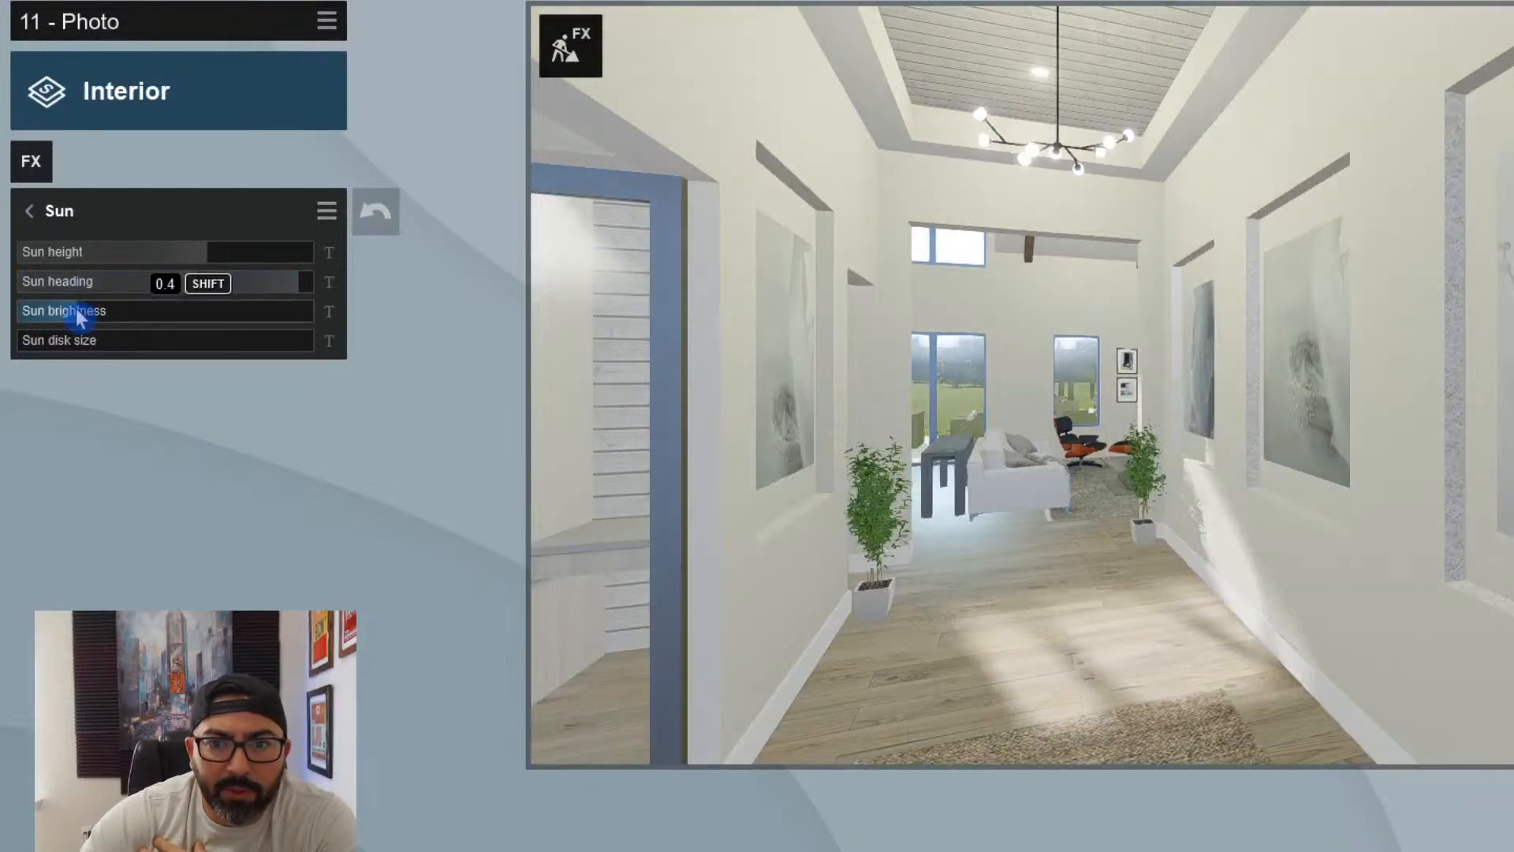
click(1041, 466)
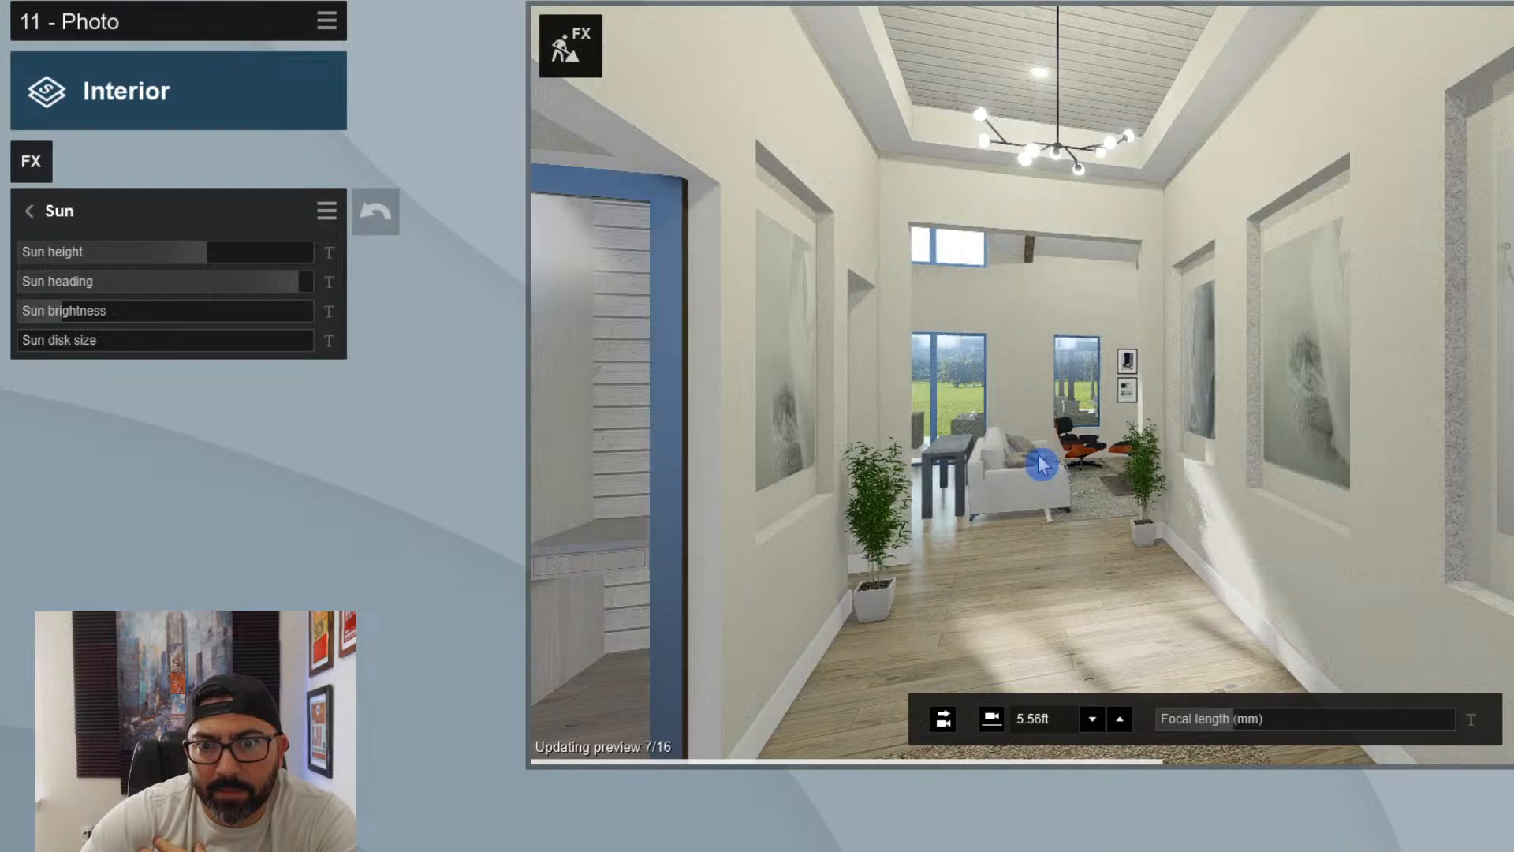
- Adjust the foyer camera's viewing angle slightly and return to the photo's effects list
right_drag(1041, 464, 1043, 443)
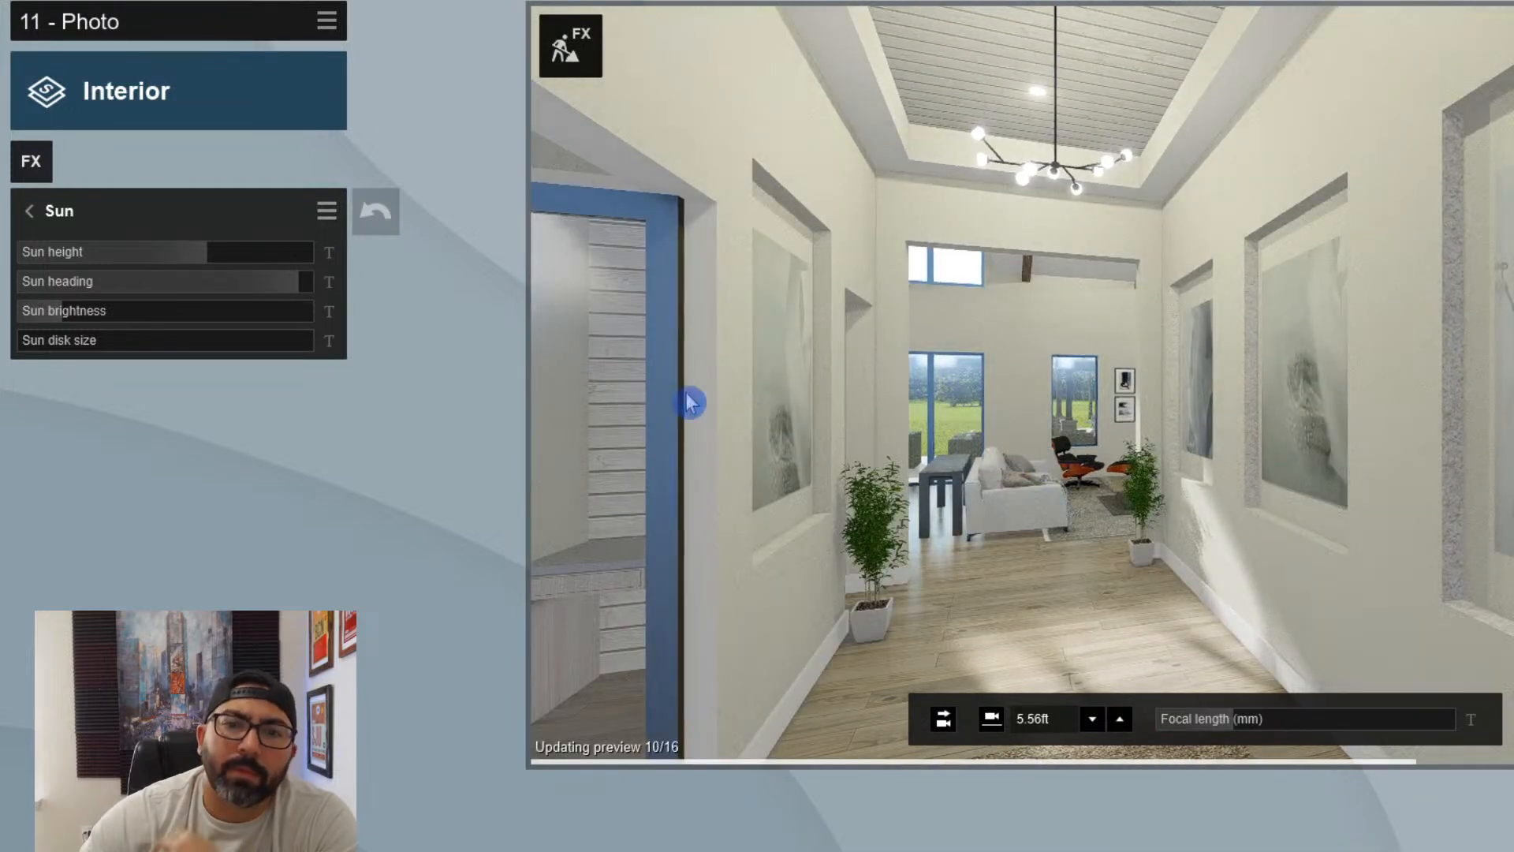
right_drag(1000, 442, 1205, 385)
right_drag(1116, 451, 1071, 418)
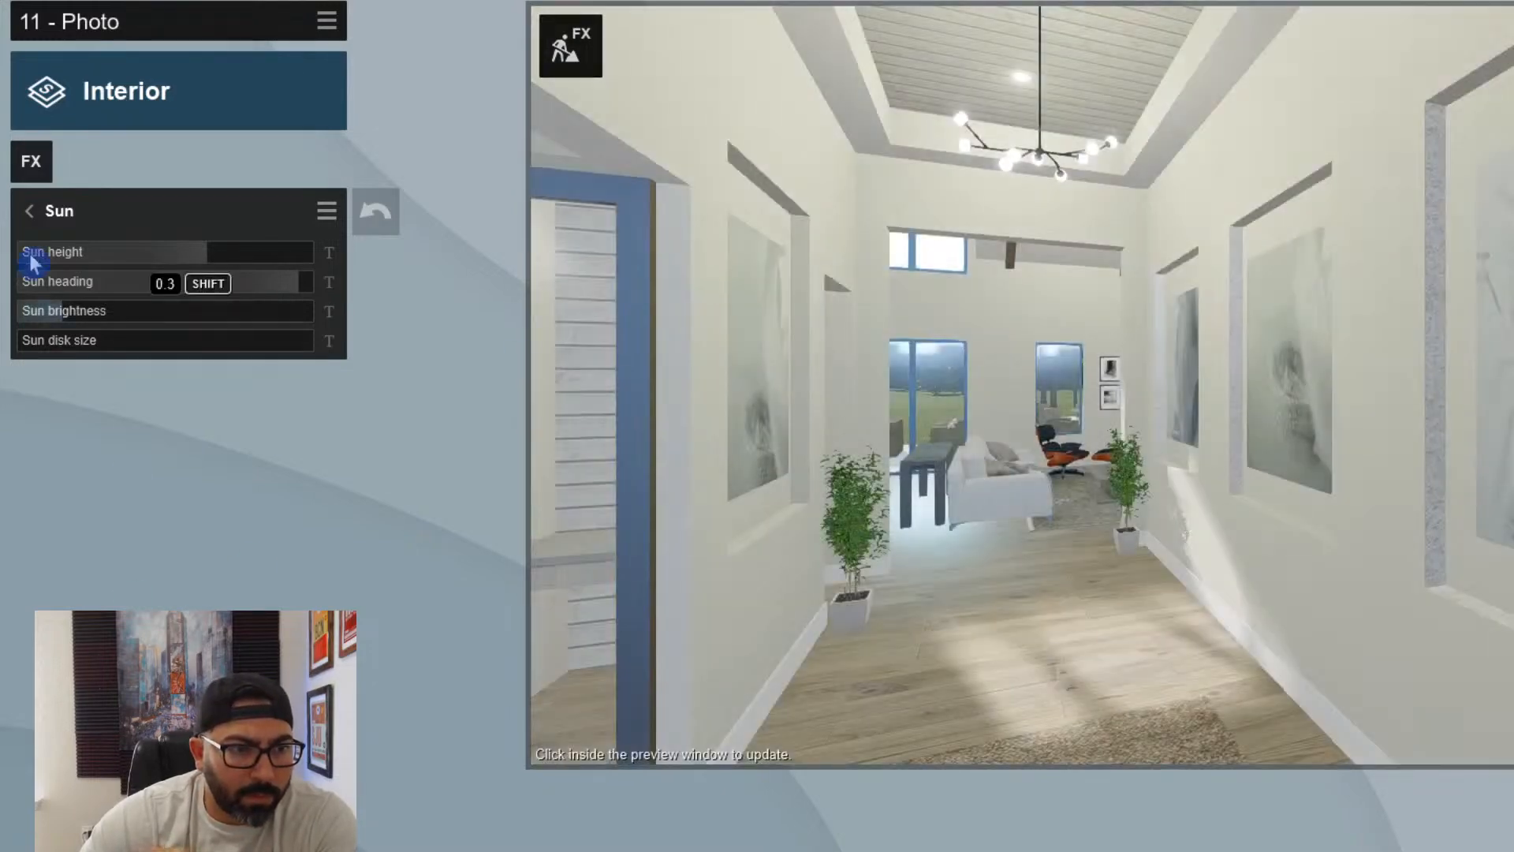
click(32, 211)
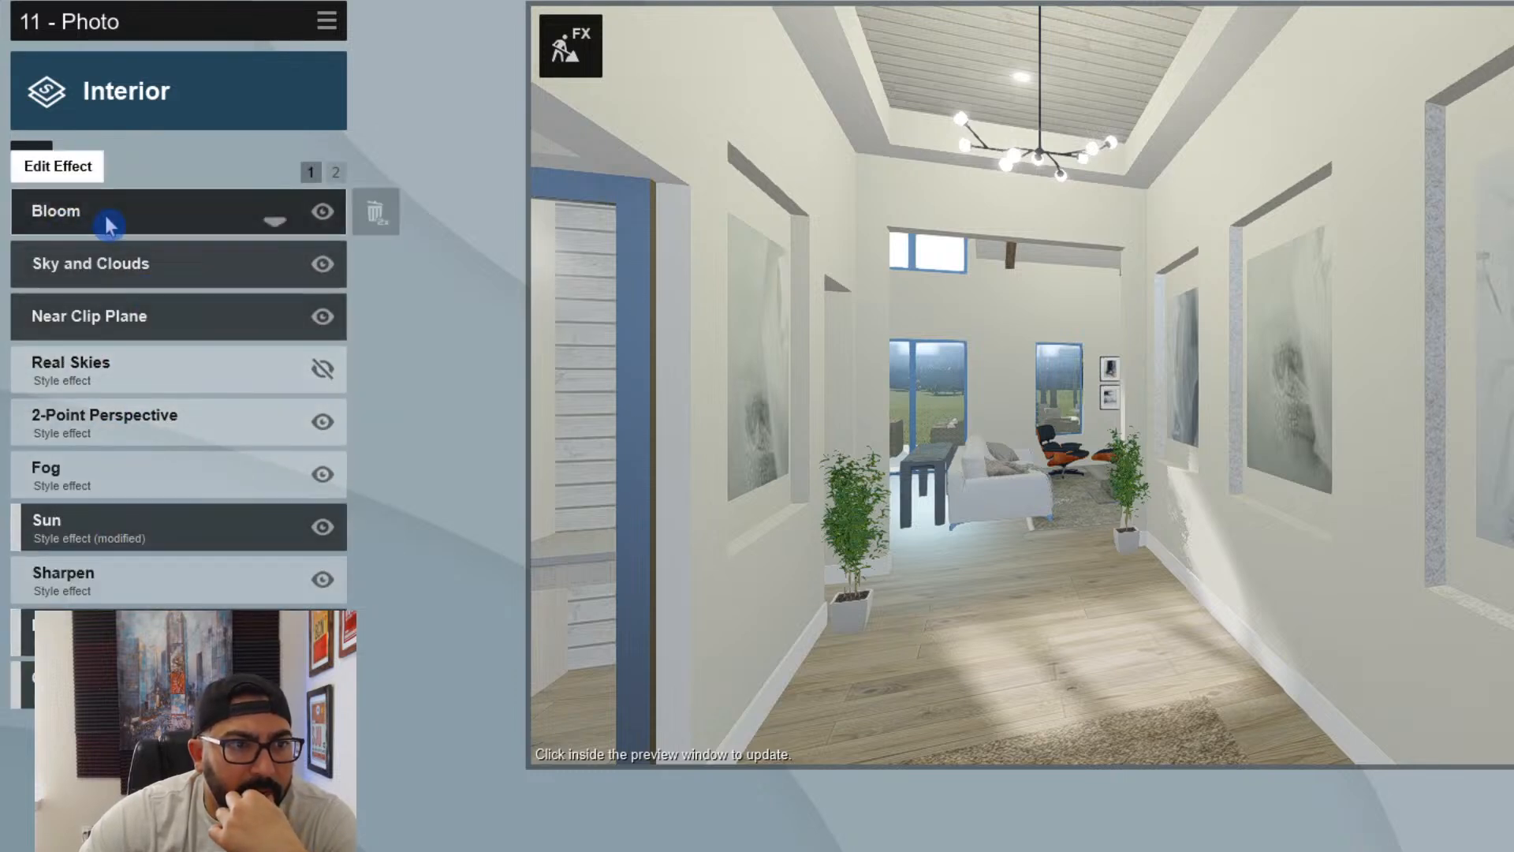
- Set the Sharpen effect's intensity to about half of its range and refresh the preview
click(125, 581)
drag(109, 264, 160, 258)
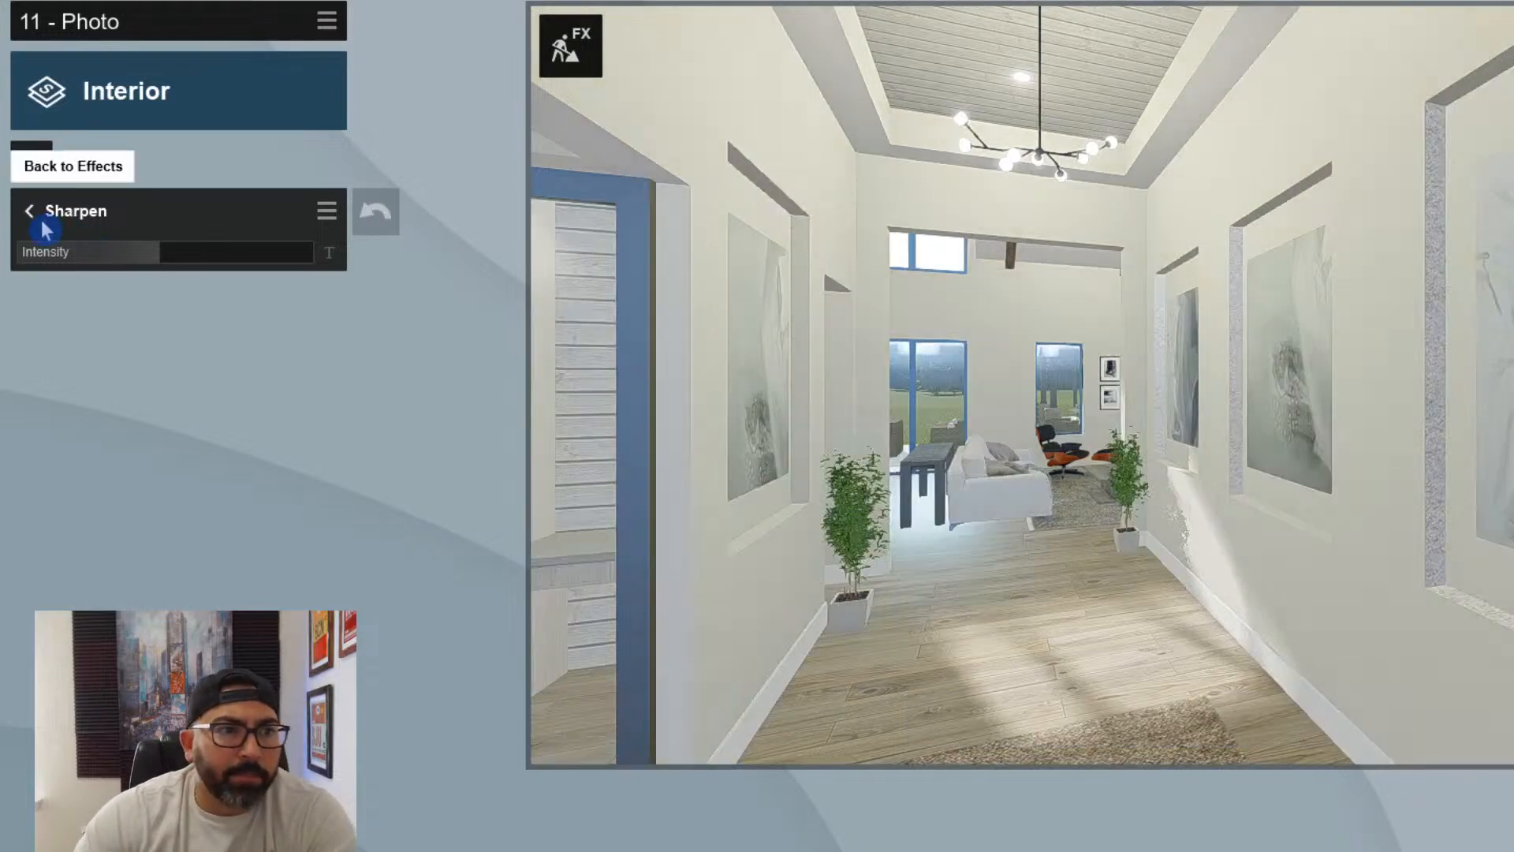
click(29, 210)
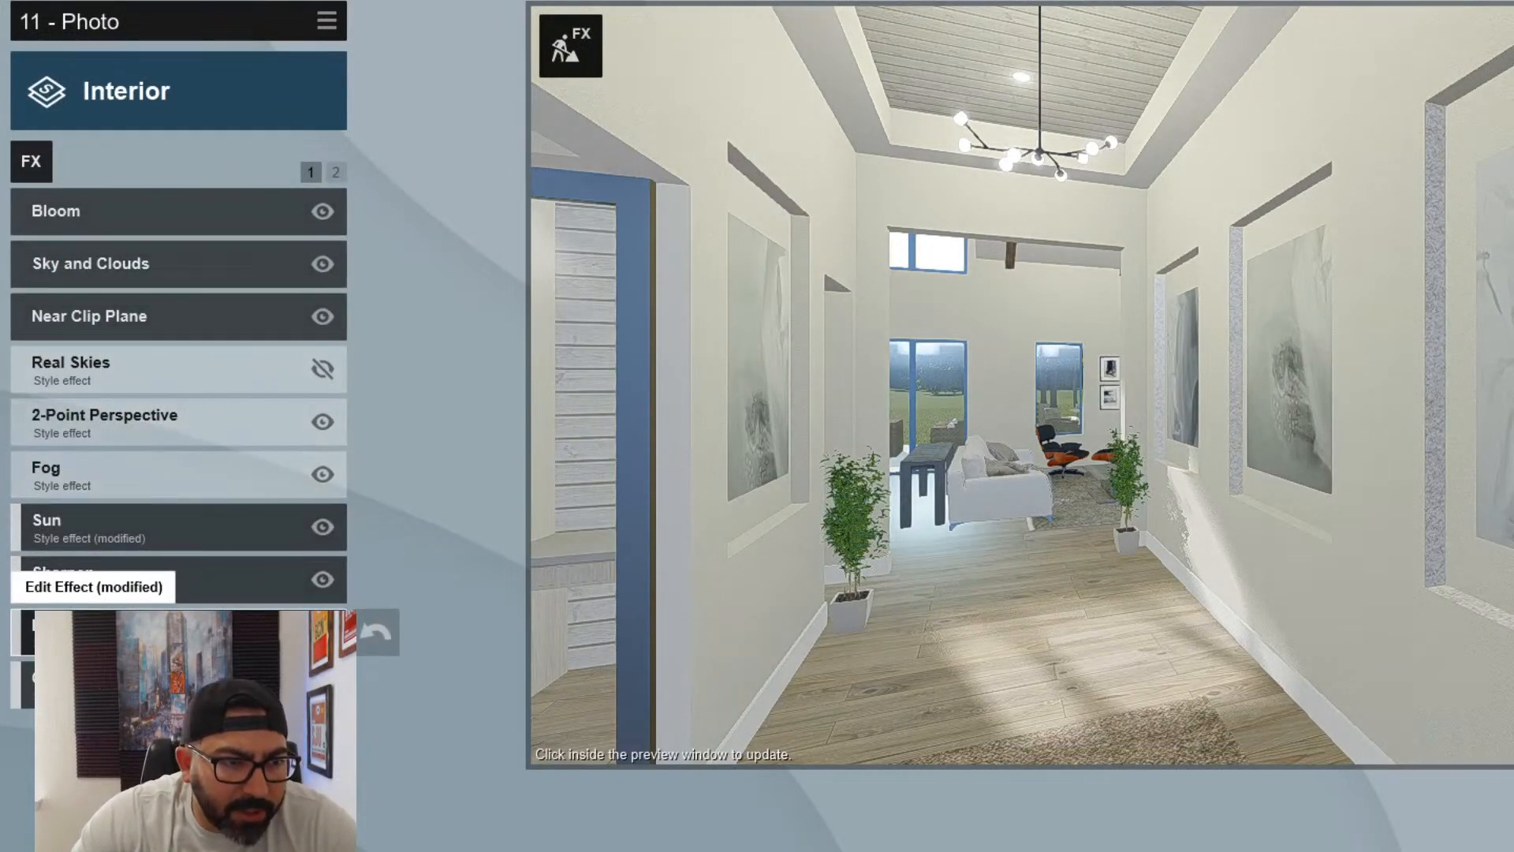
- Set the Shadow effect's brightness to about a fifth of its range and check it in the refreshed preview
click(336, 172)
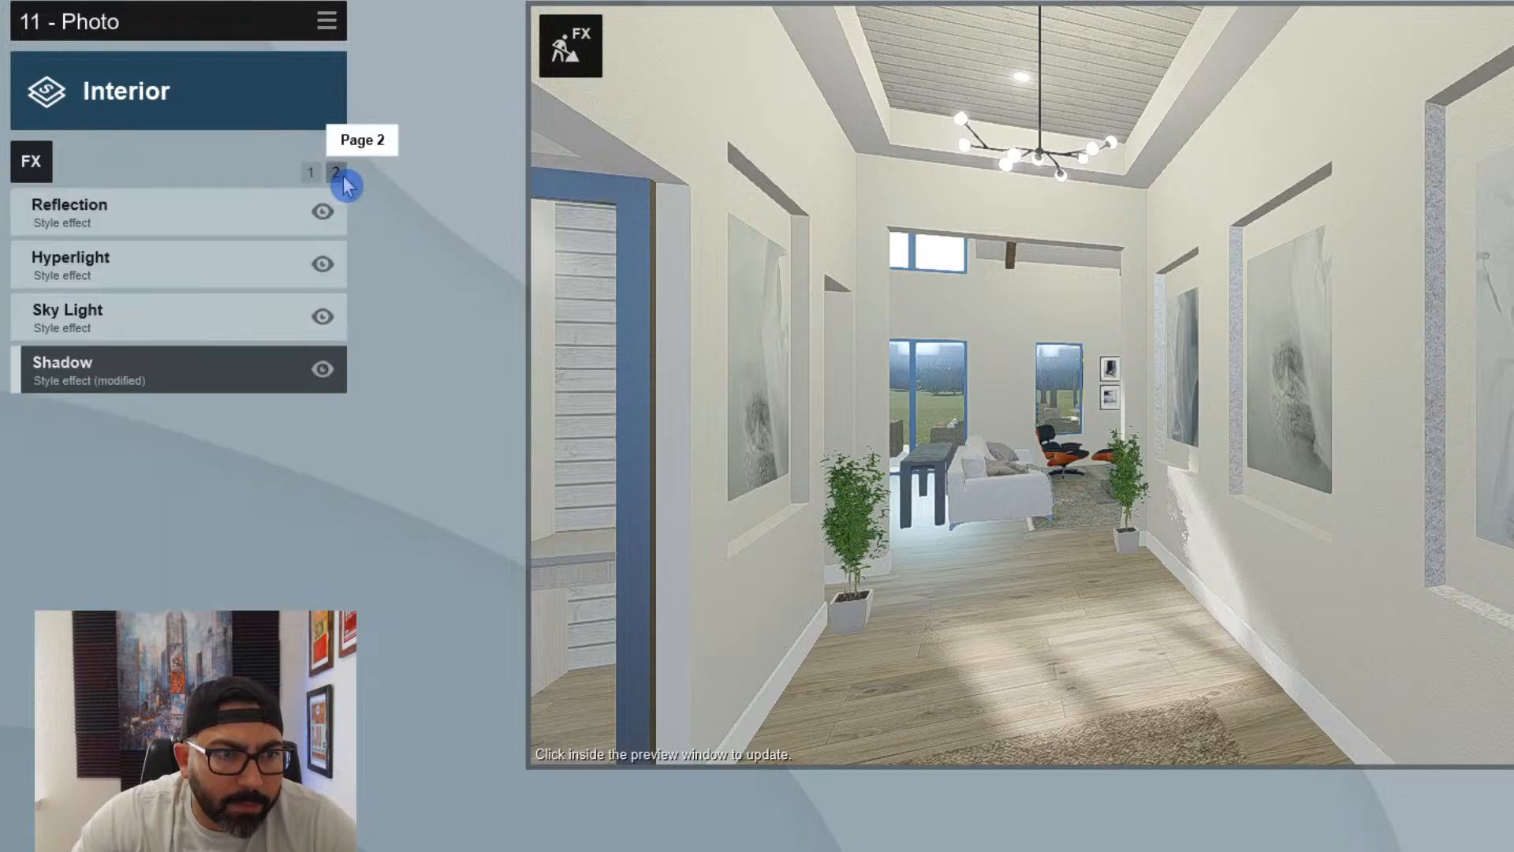
click(168, 386)
mouse_move(87, 318)
mouse_down()
mouse_move(60, 312)
mouse_move(75, 313)
mouse_up()
click(860, 403)
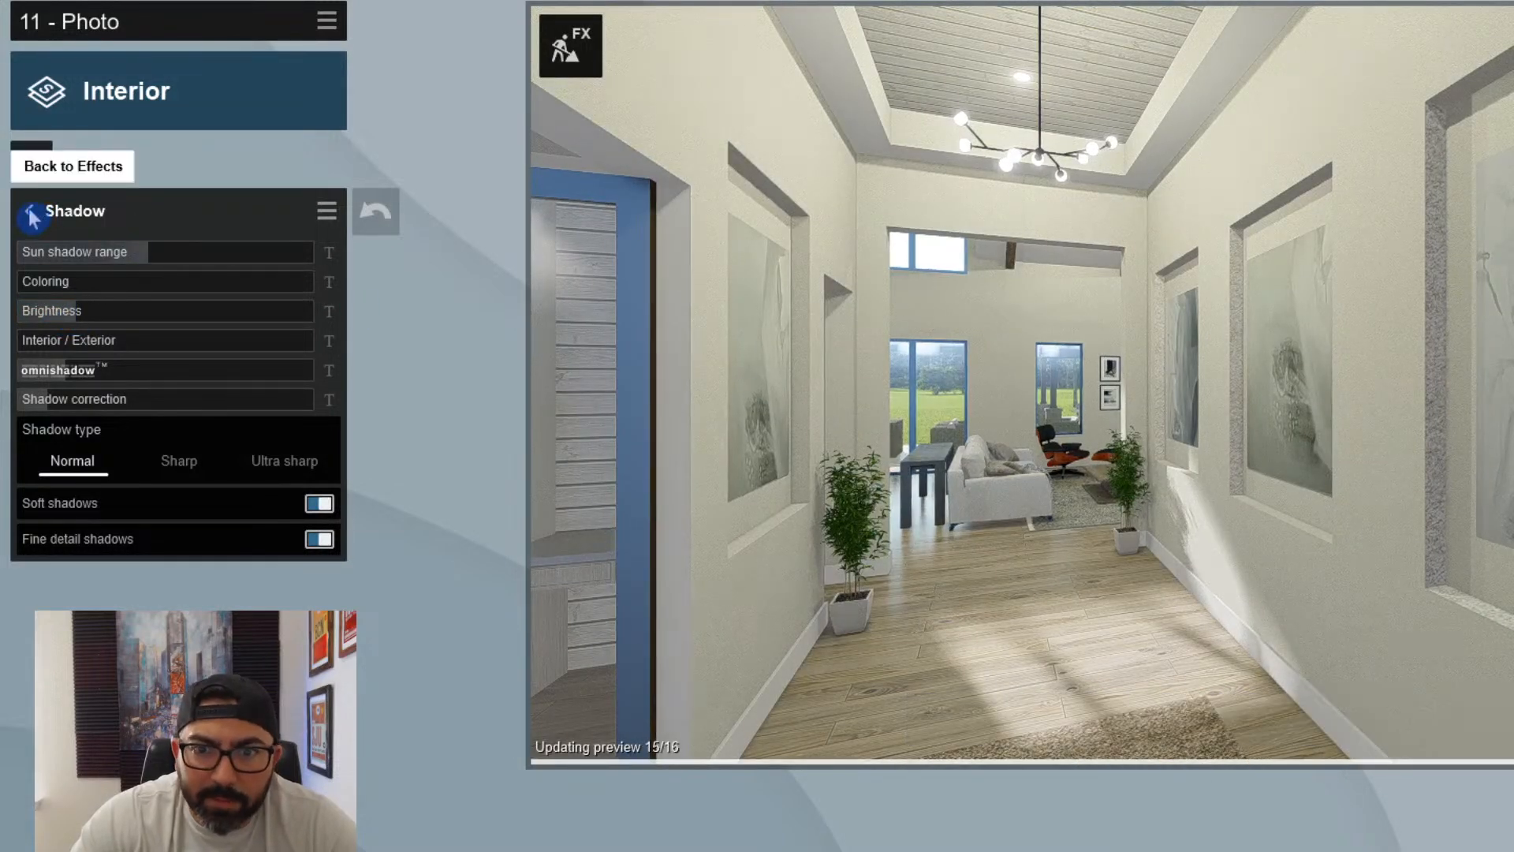
click(79, 314)
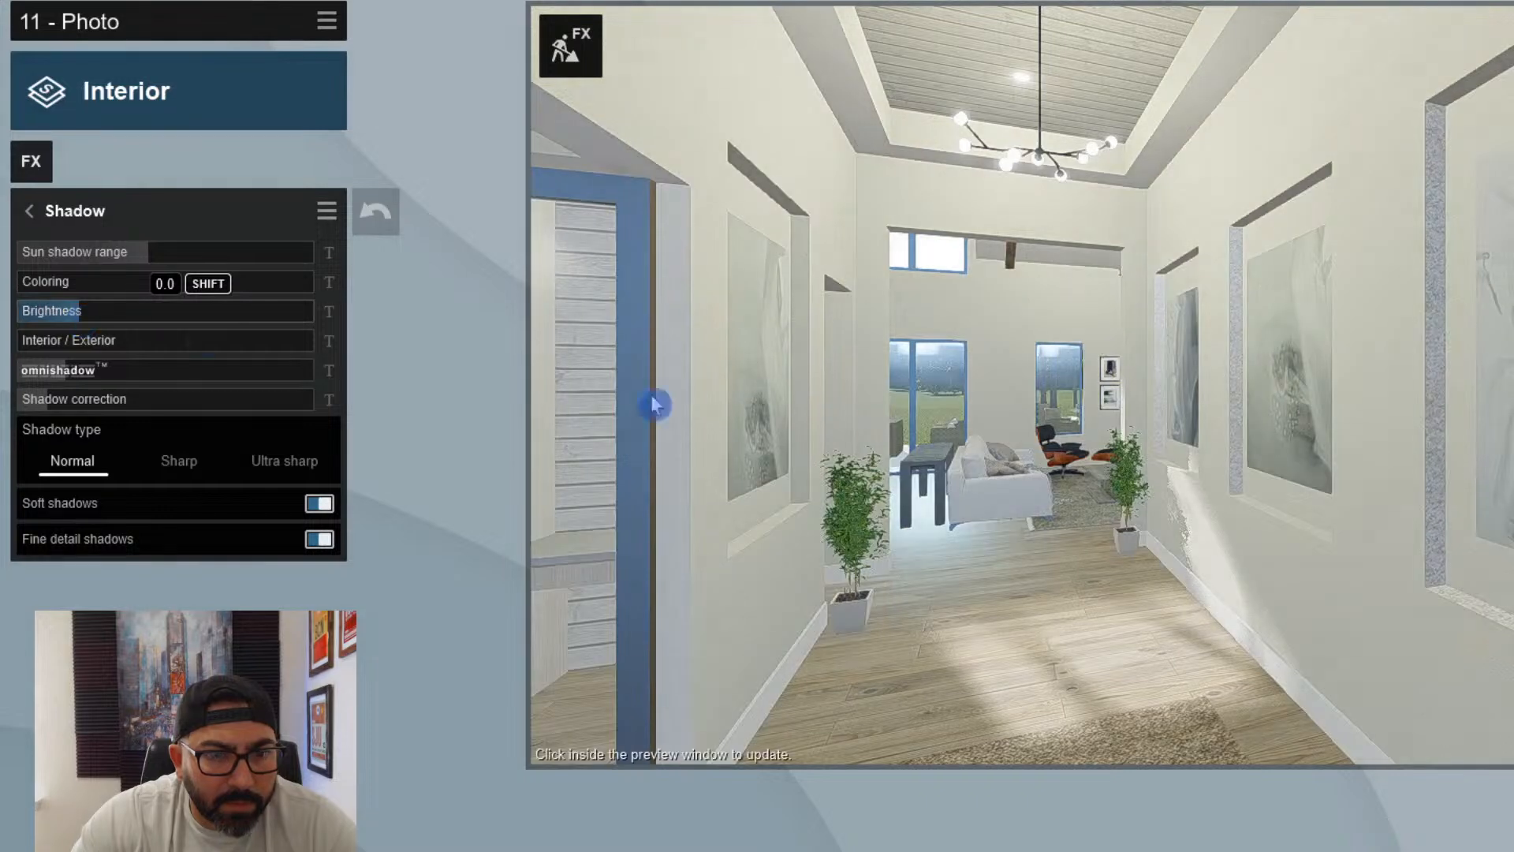
click(754, 412)
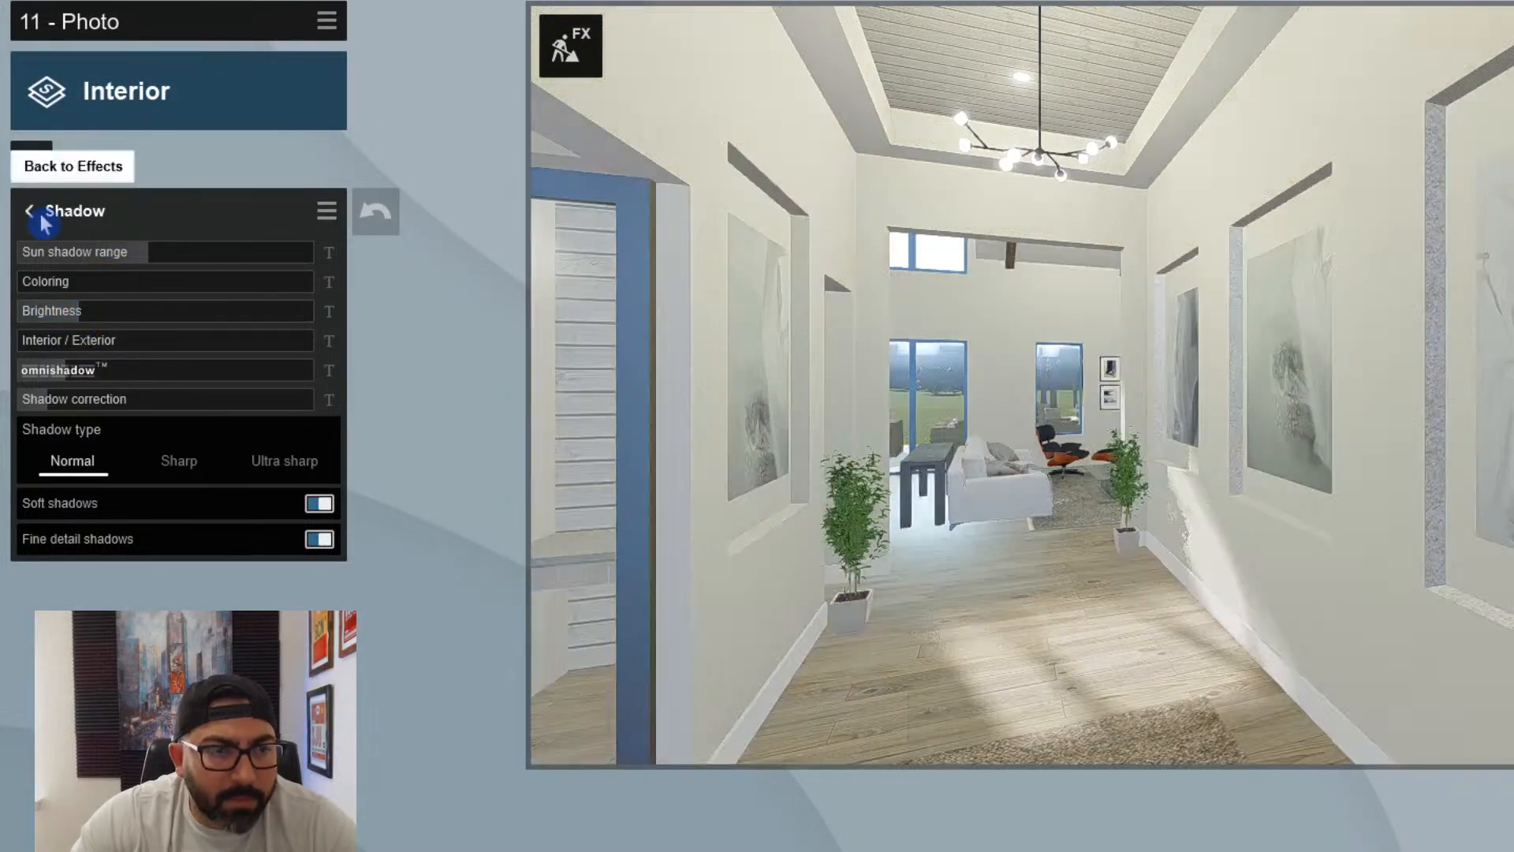
click(29, 210)
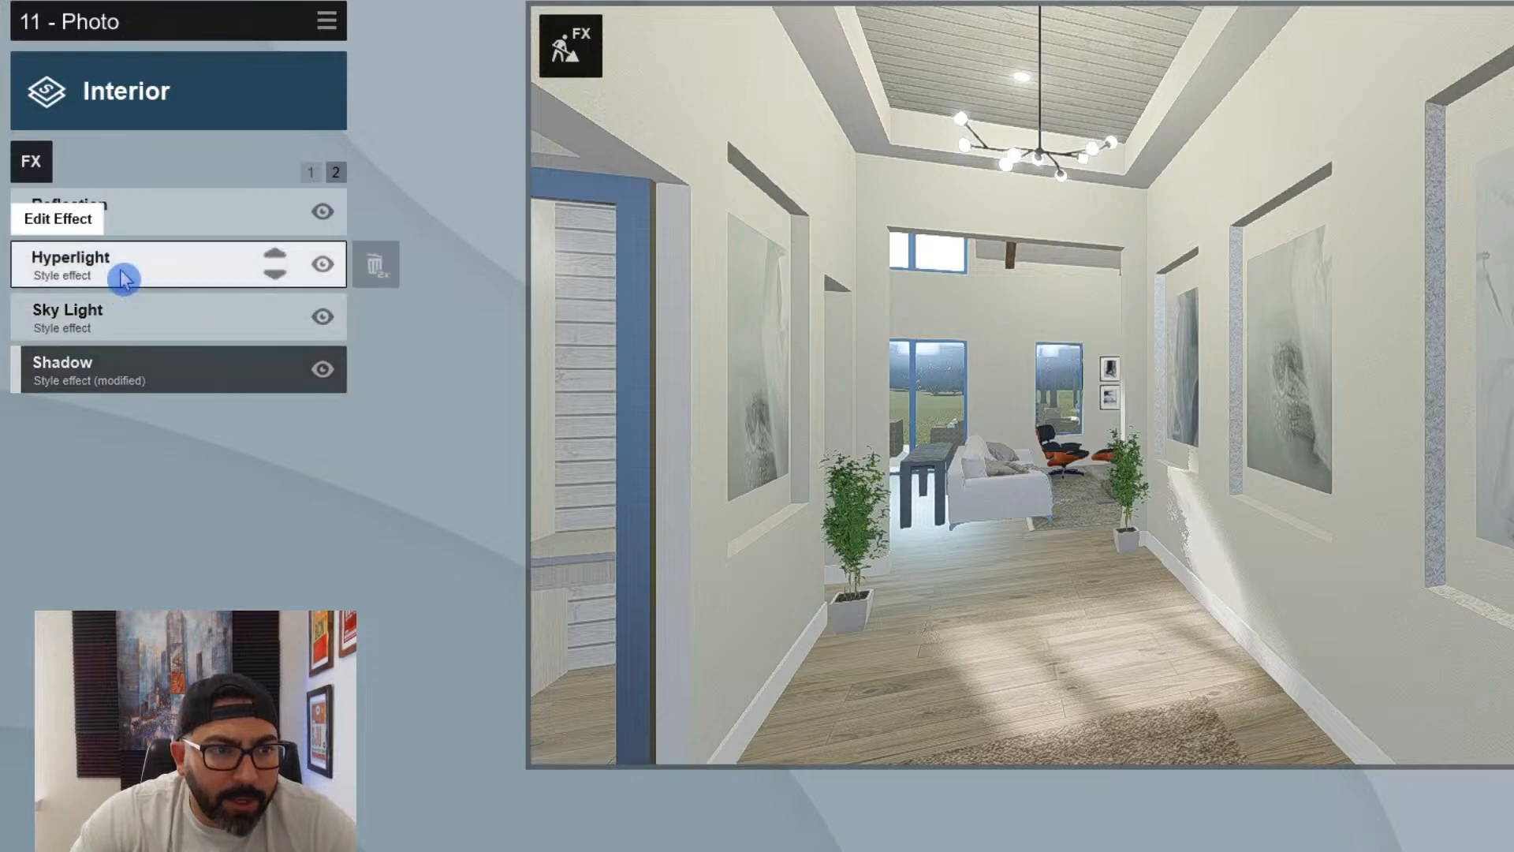
- Edit the Reflection effect's planes and add a reflection plane on the wood floor
click(187, 229)
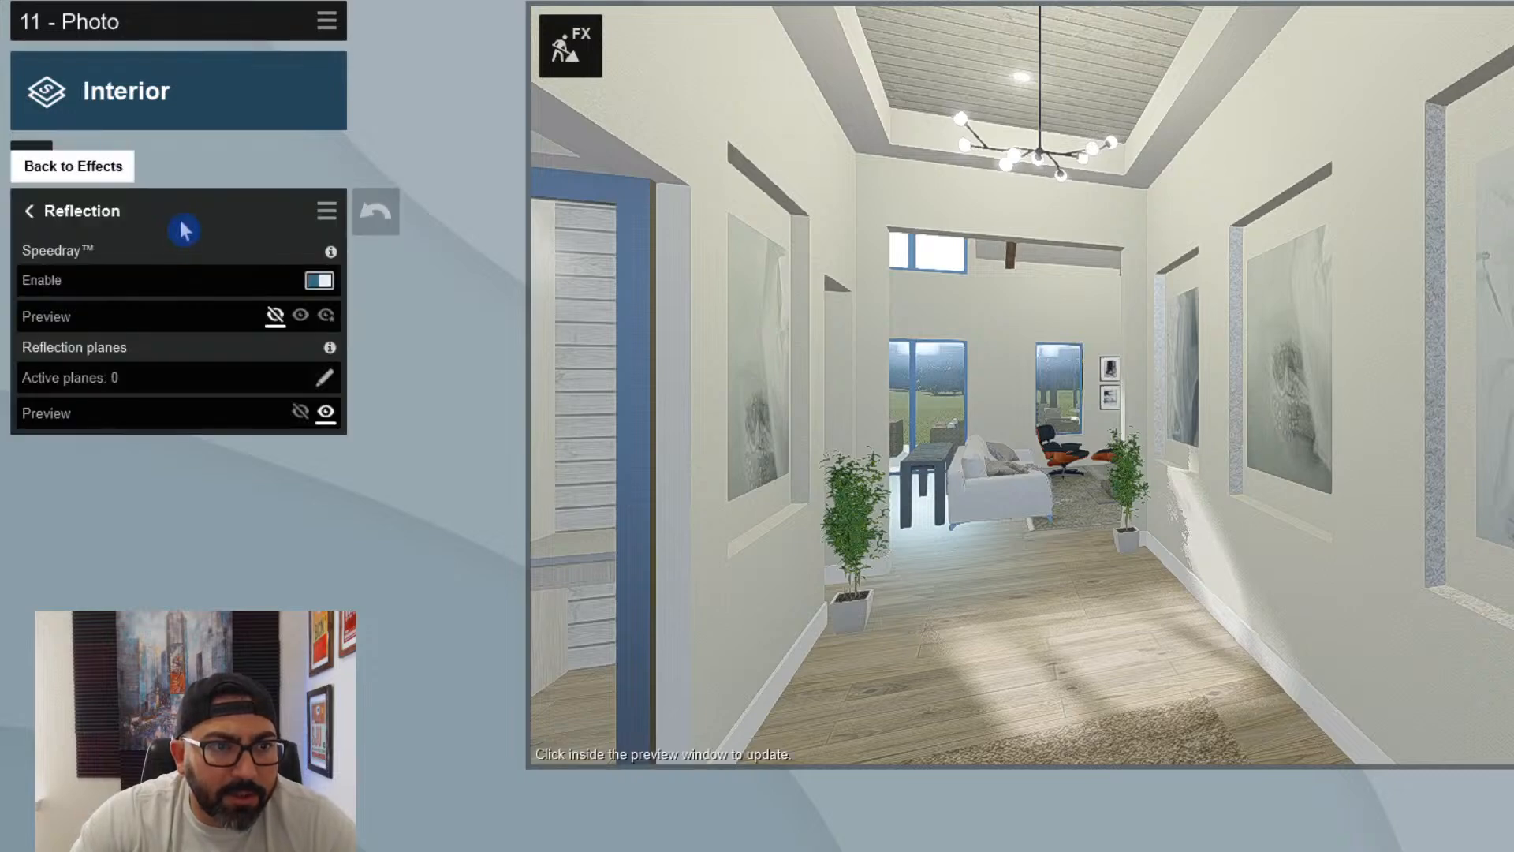
click(325, 381)
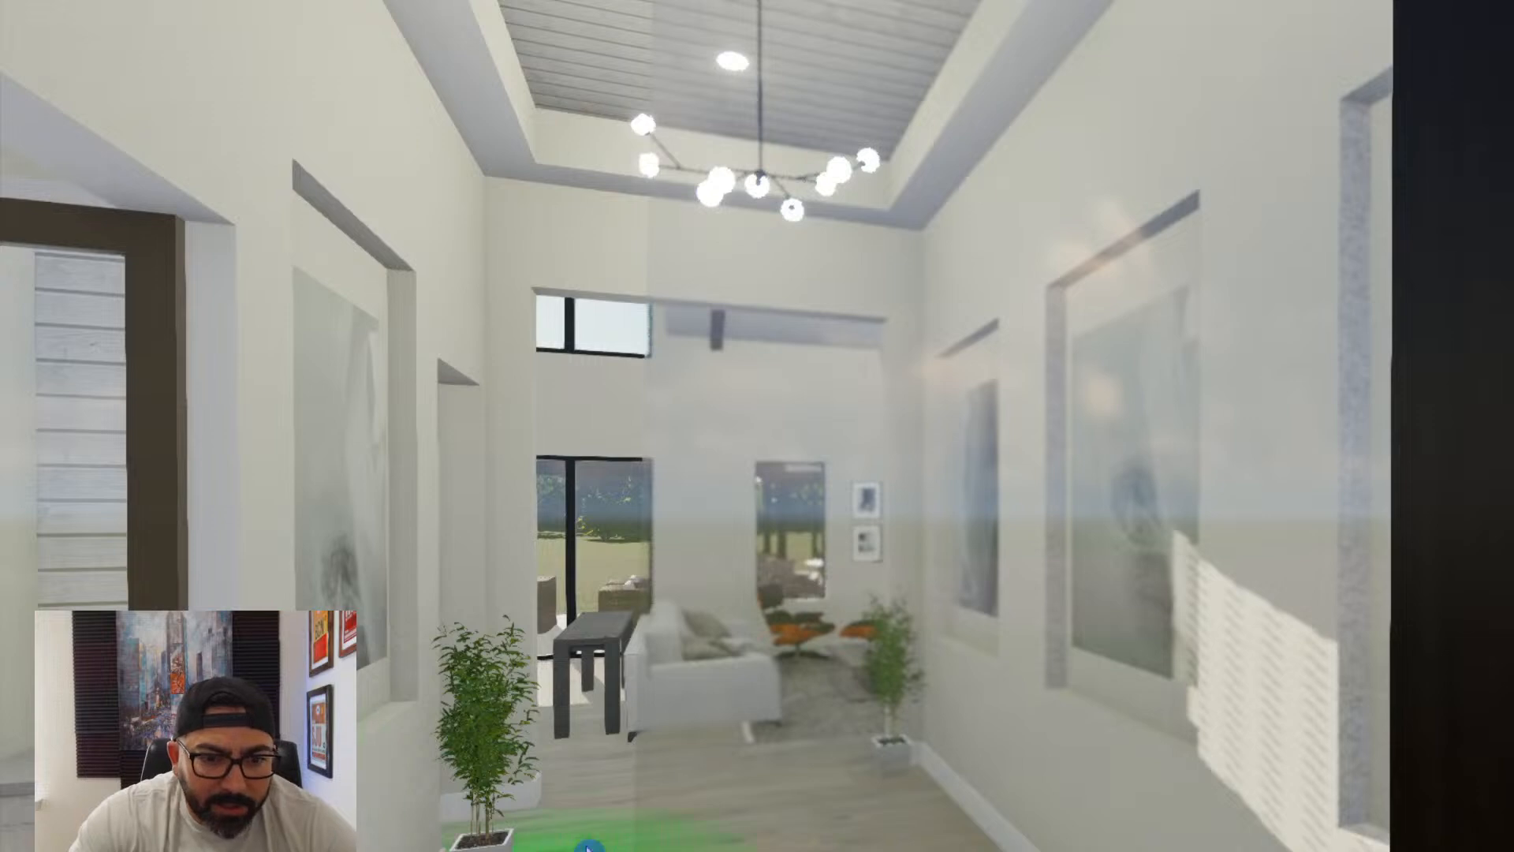
click(541, 626)
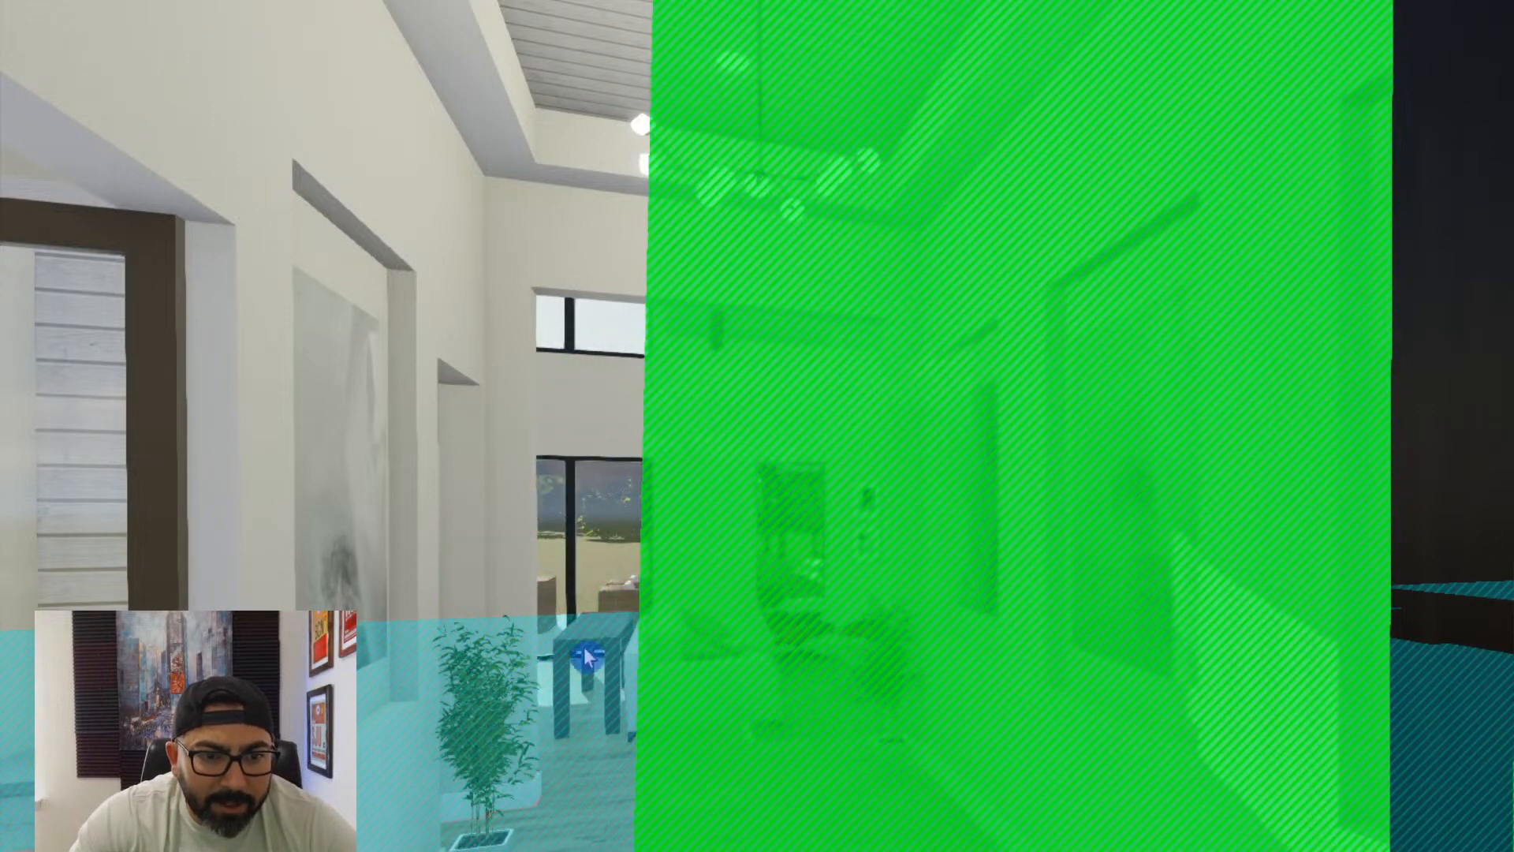
- Try to add a reflection plane on the glass door in the foreground
click(587, 657)
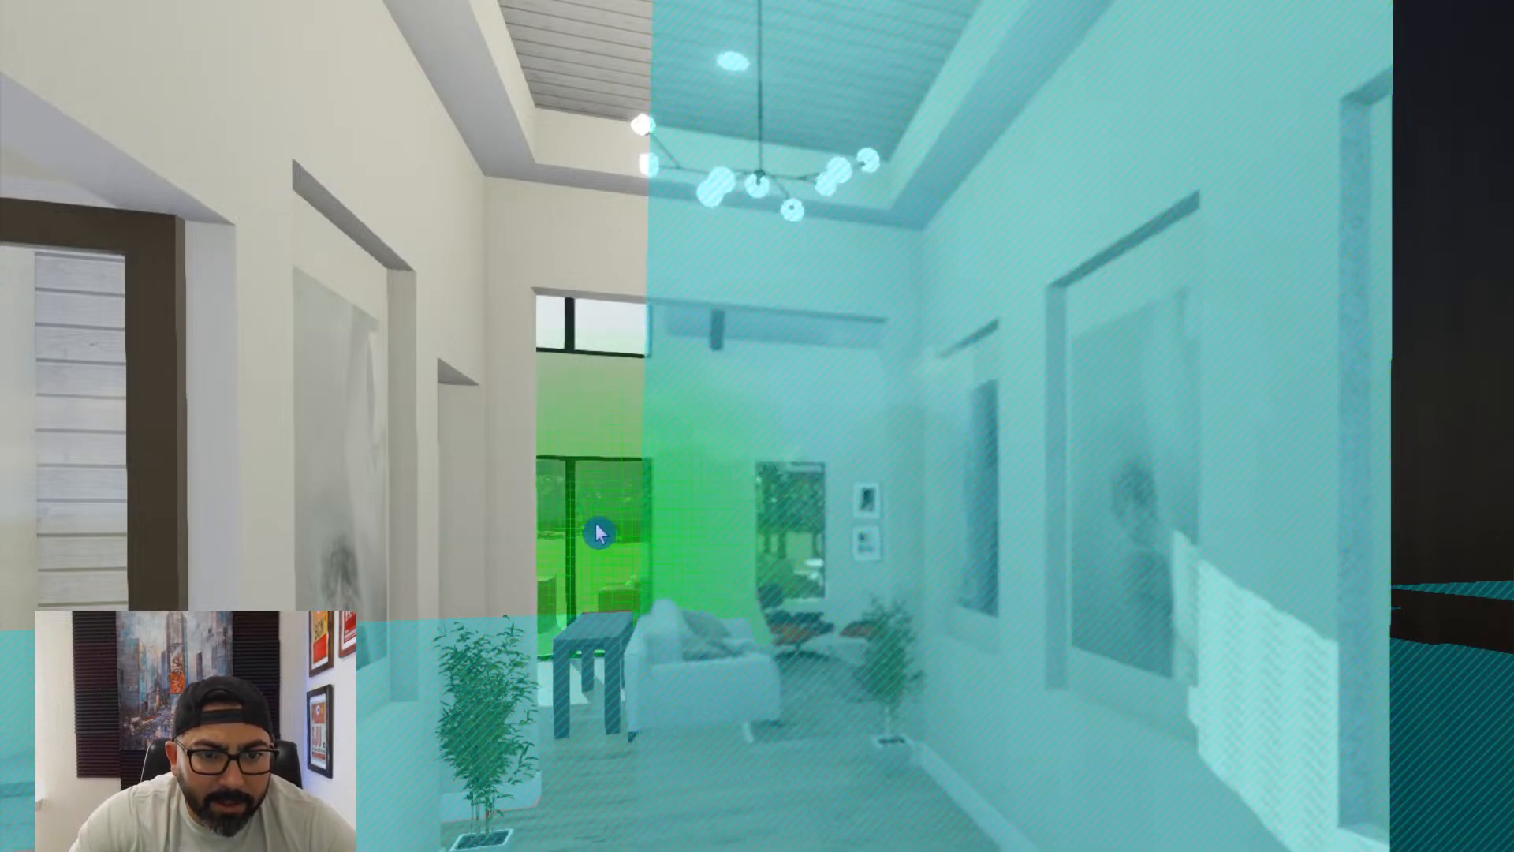
click(595, 528)
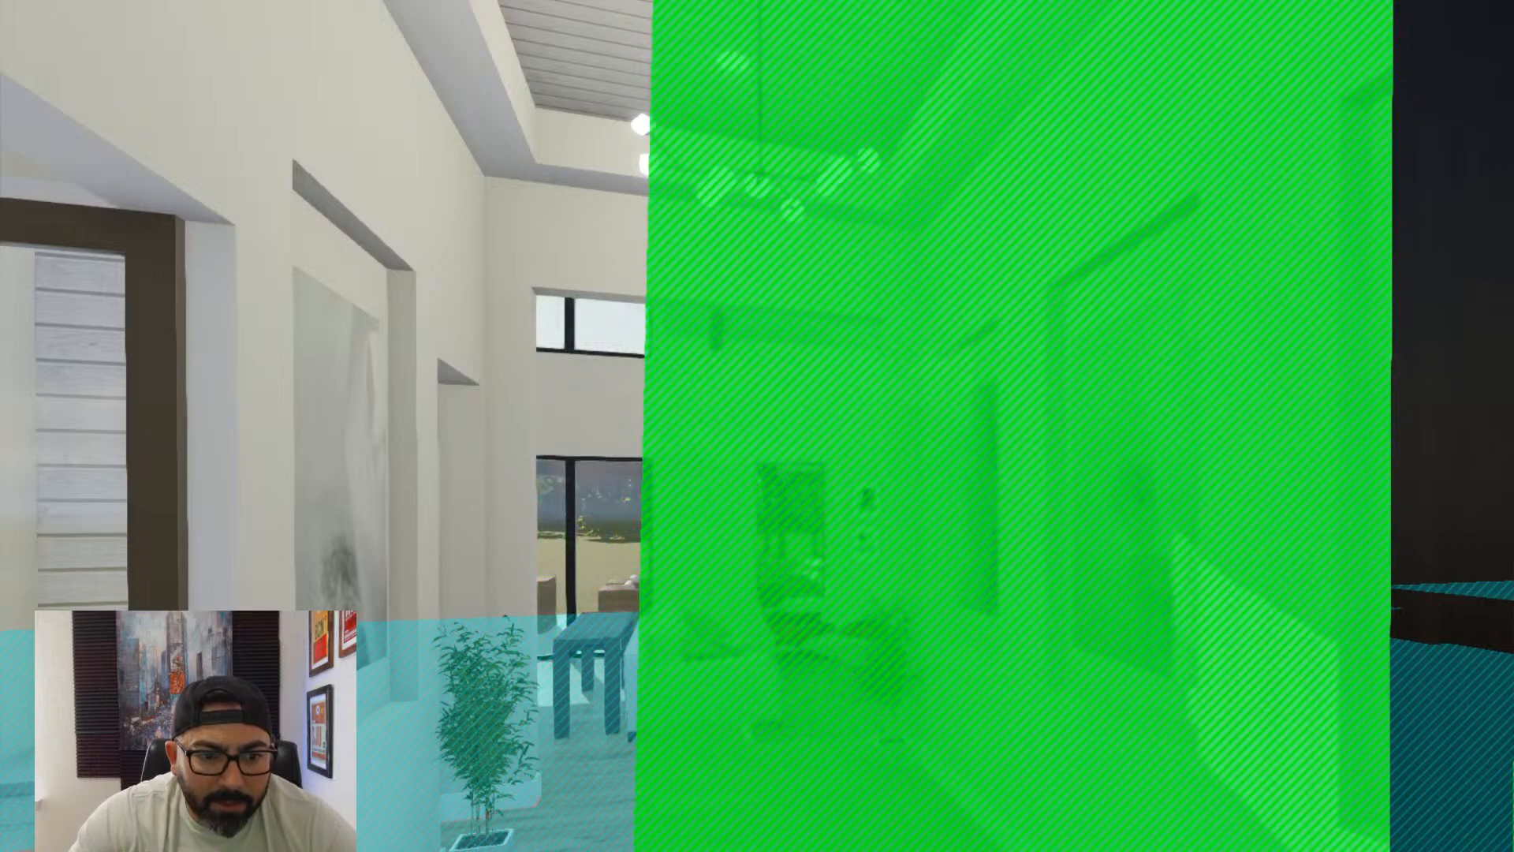
key(ctrl+z)
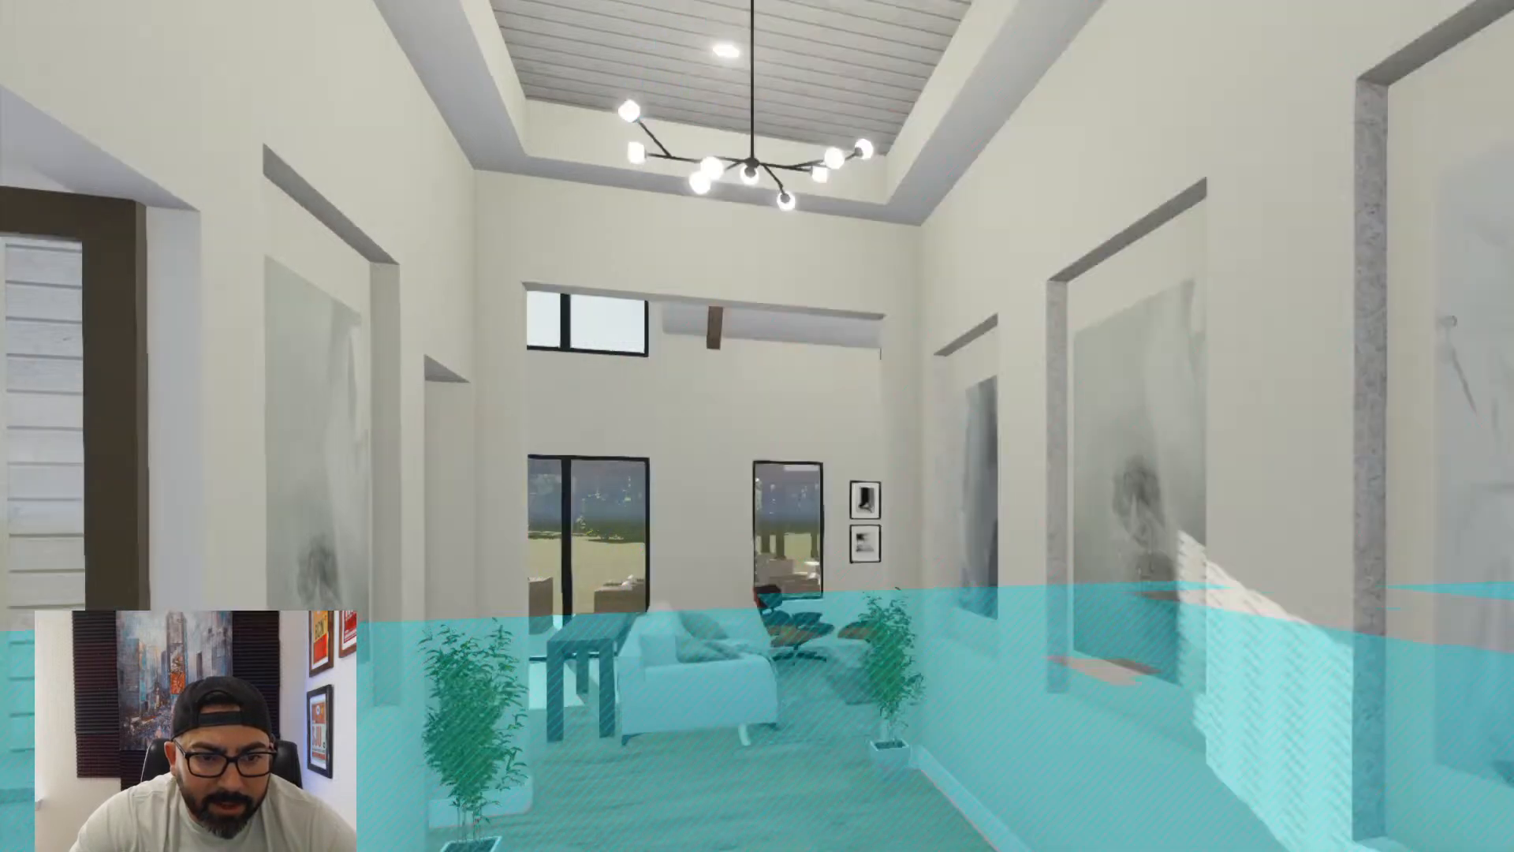
- Add reflection planes on the living room's sliding glass doors, its narrow window and the glass door beside the foyer
key(w)
key(a)
key(d)
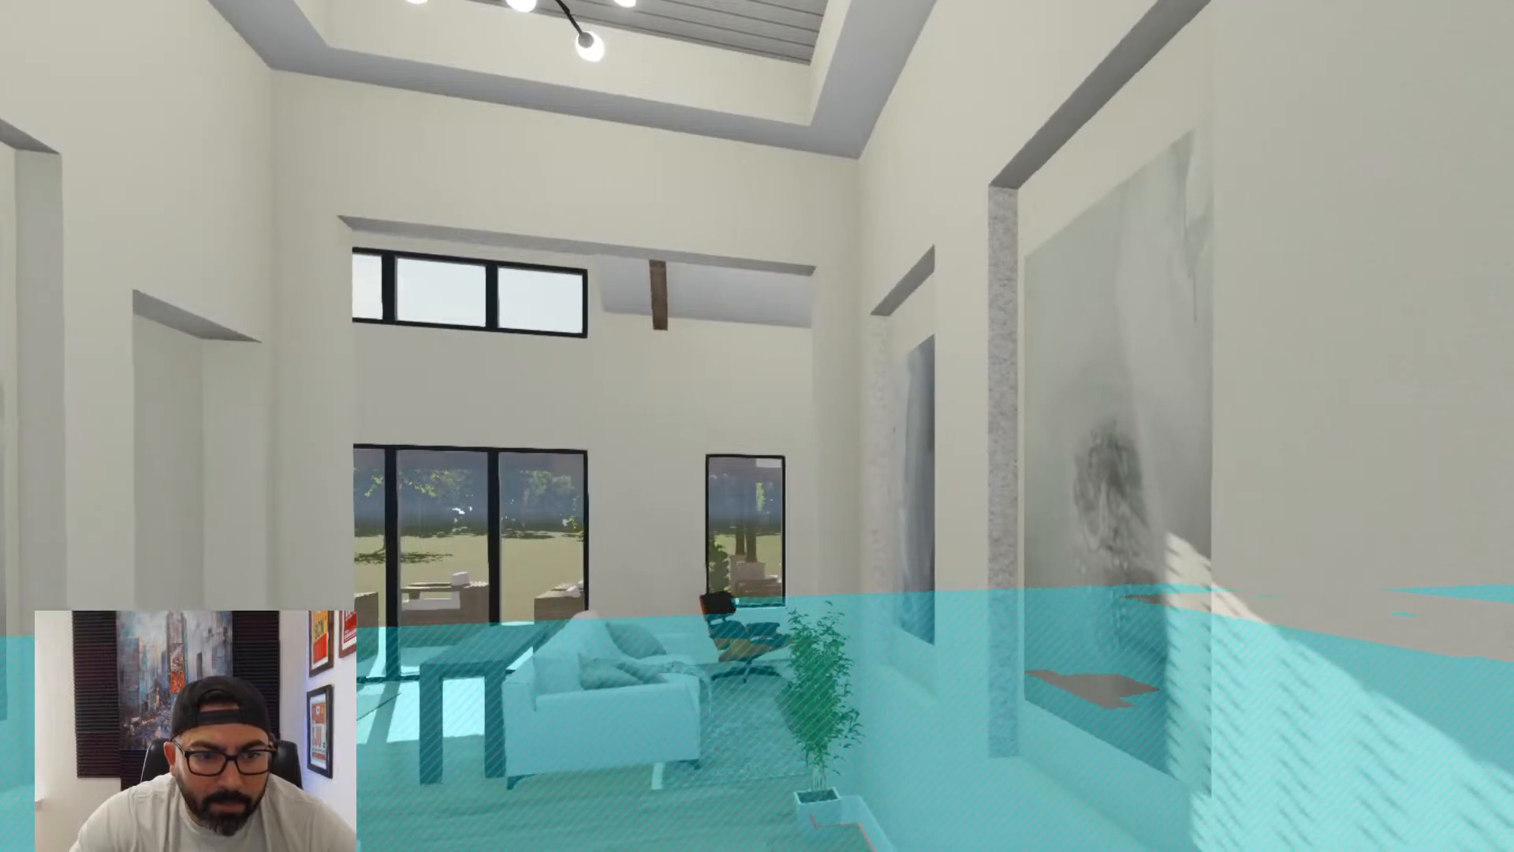
click(433, 534)
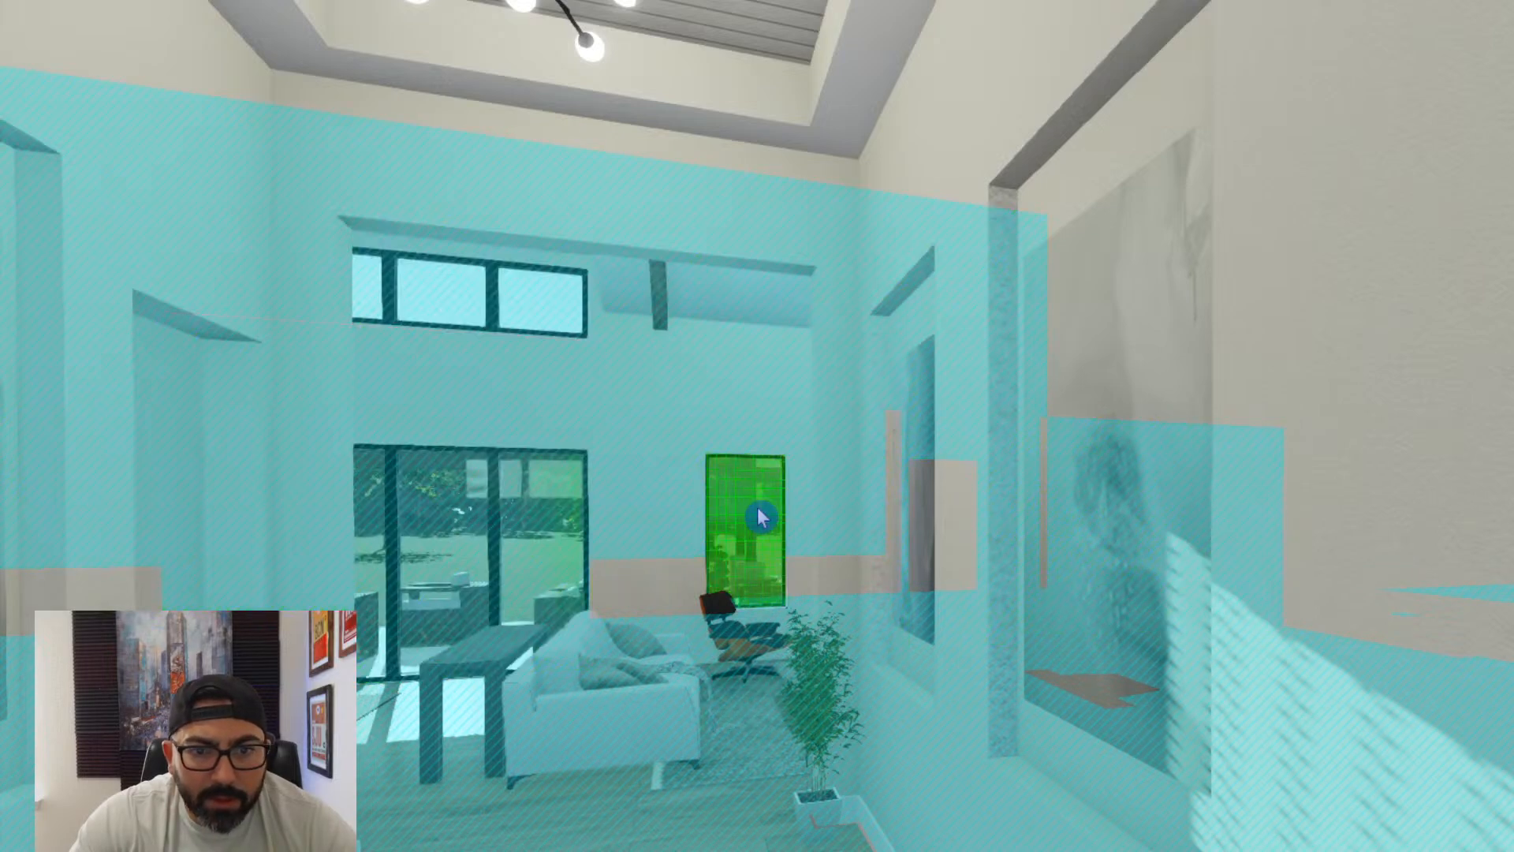
click(758, 516)
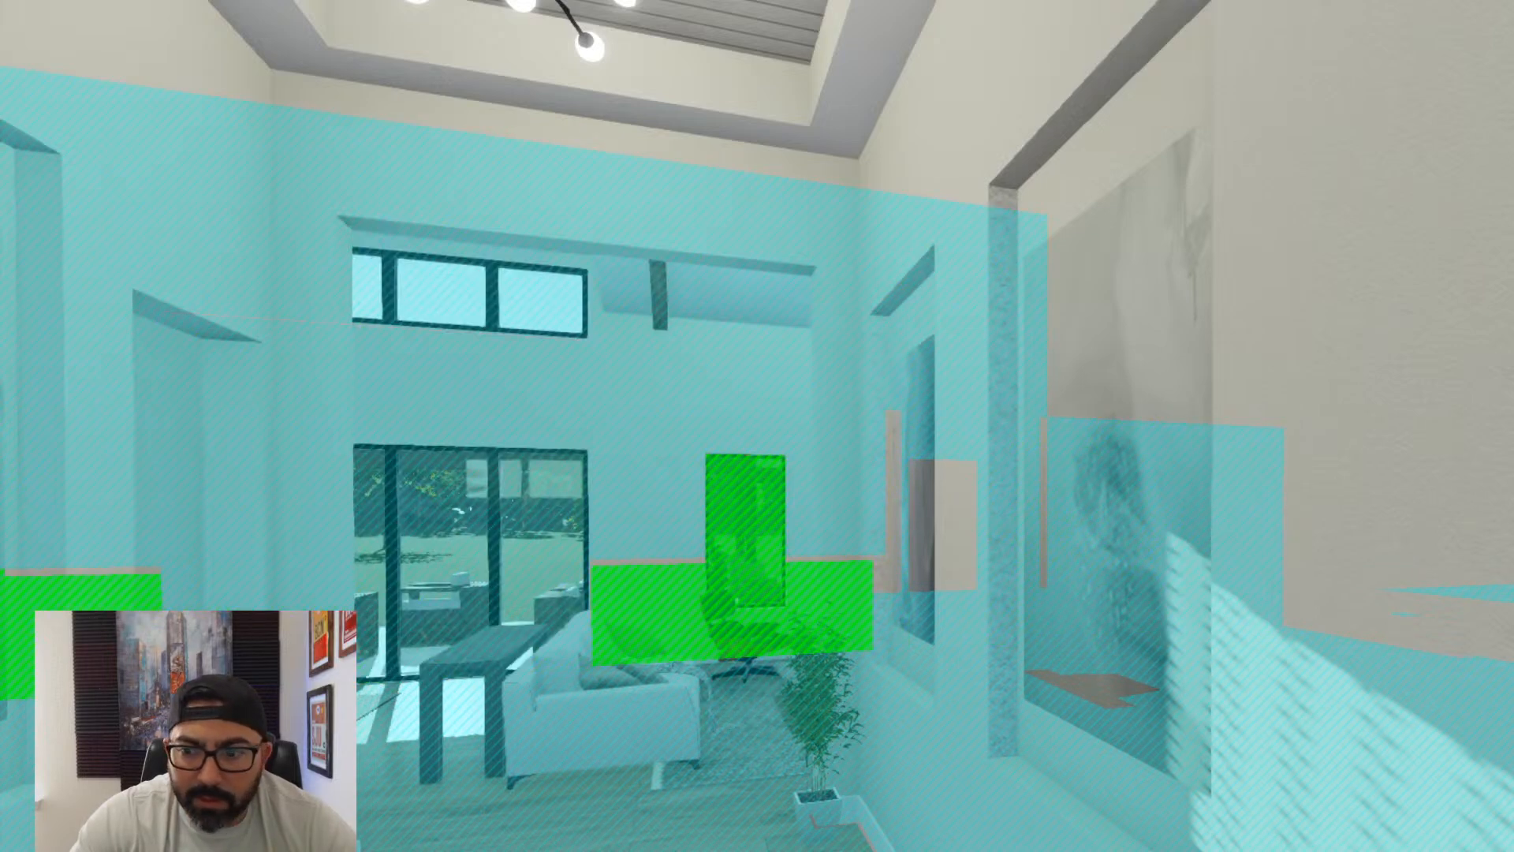
right_drag(758, 517, 1328, 818)
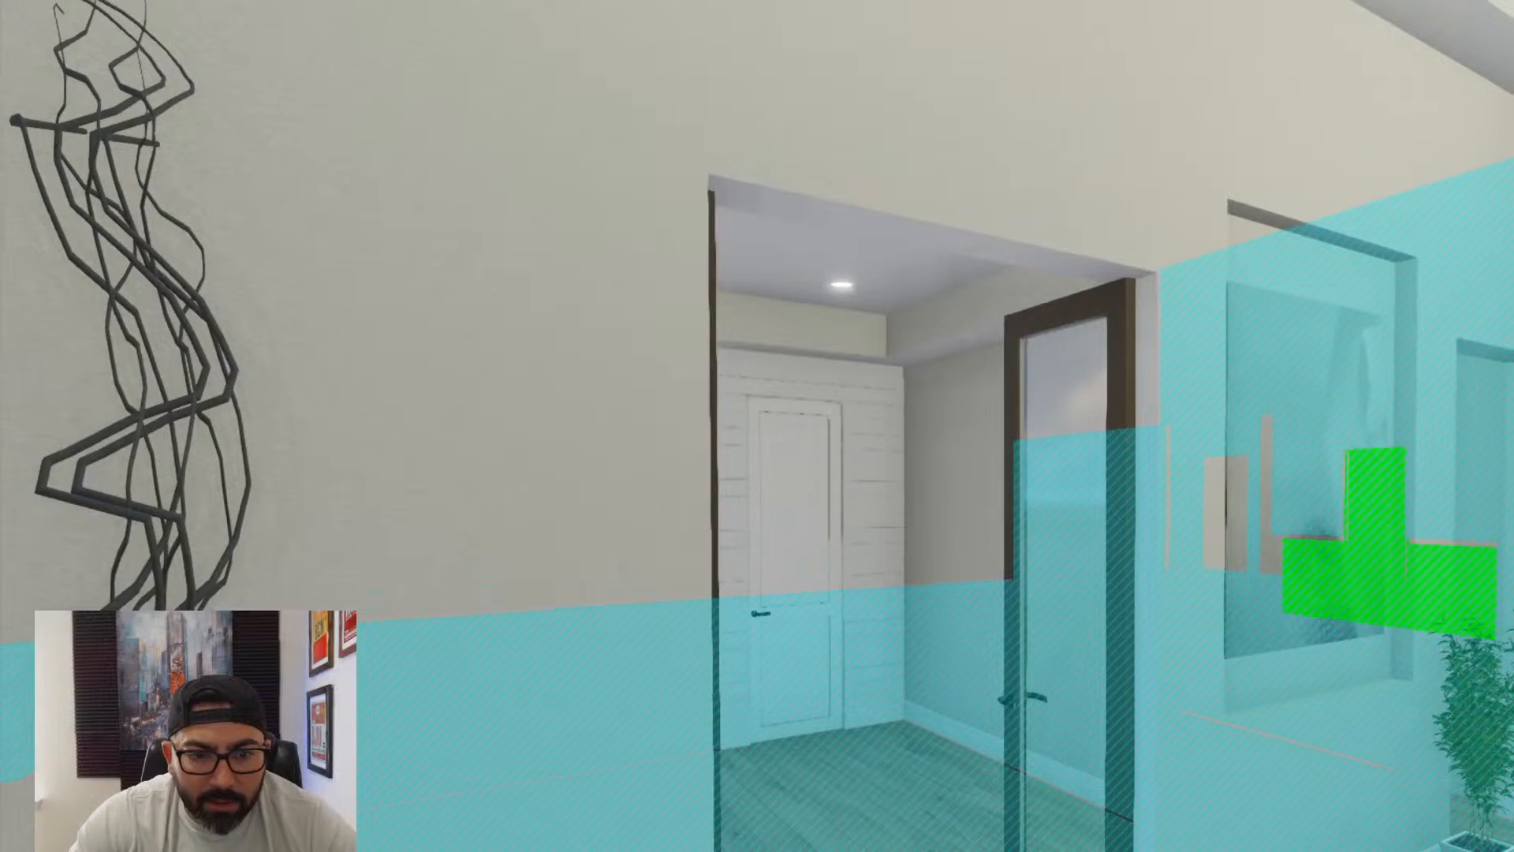
click(1068, 387)
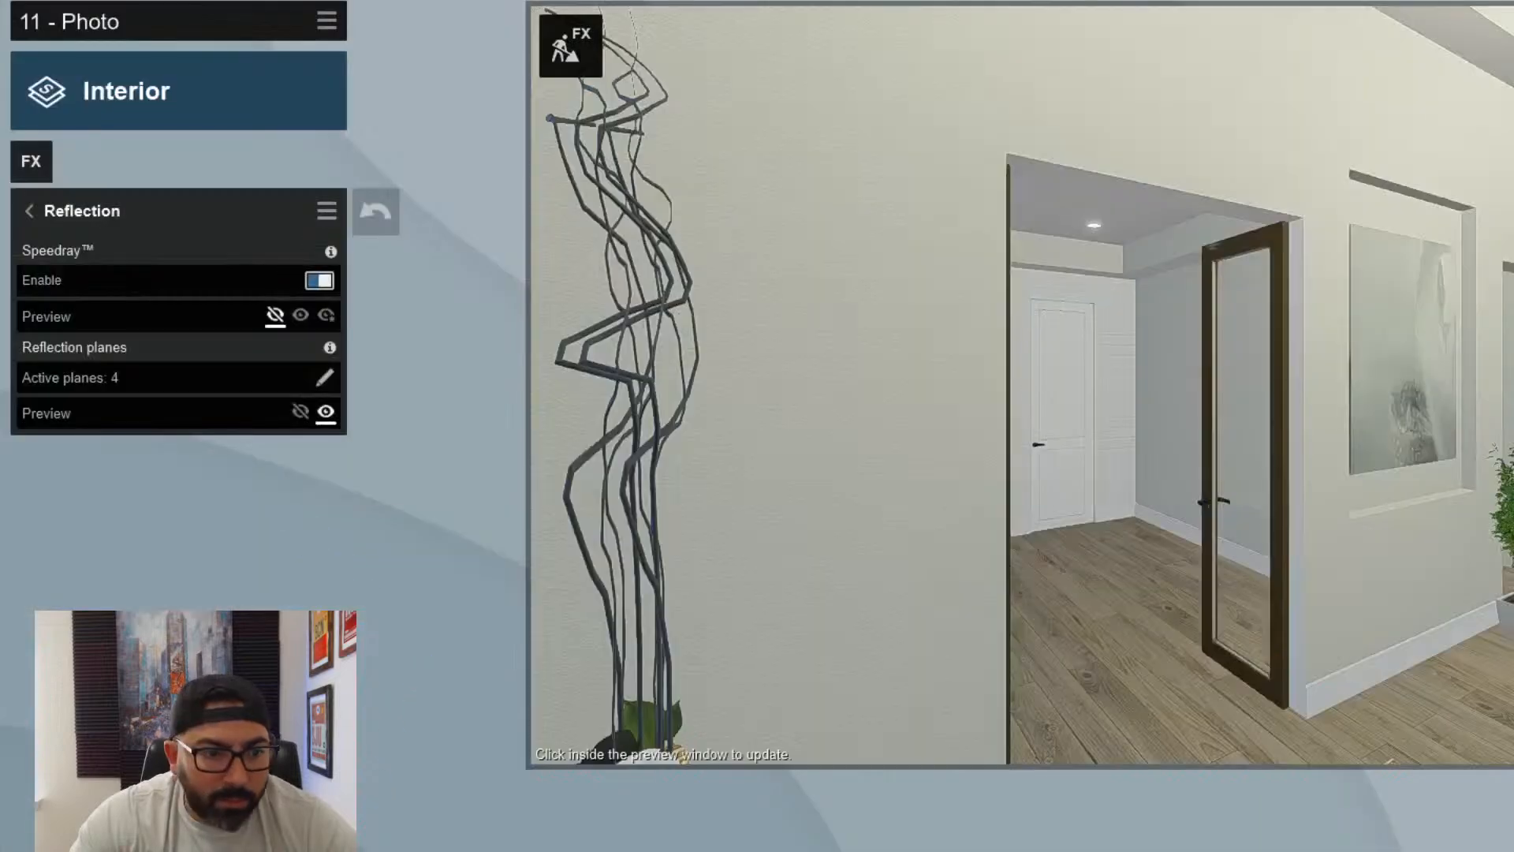
click(1230, 494)
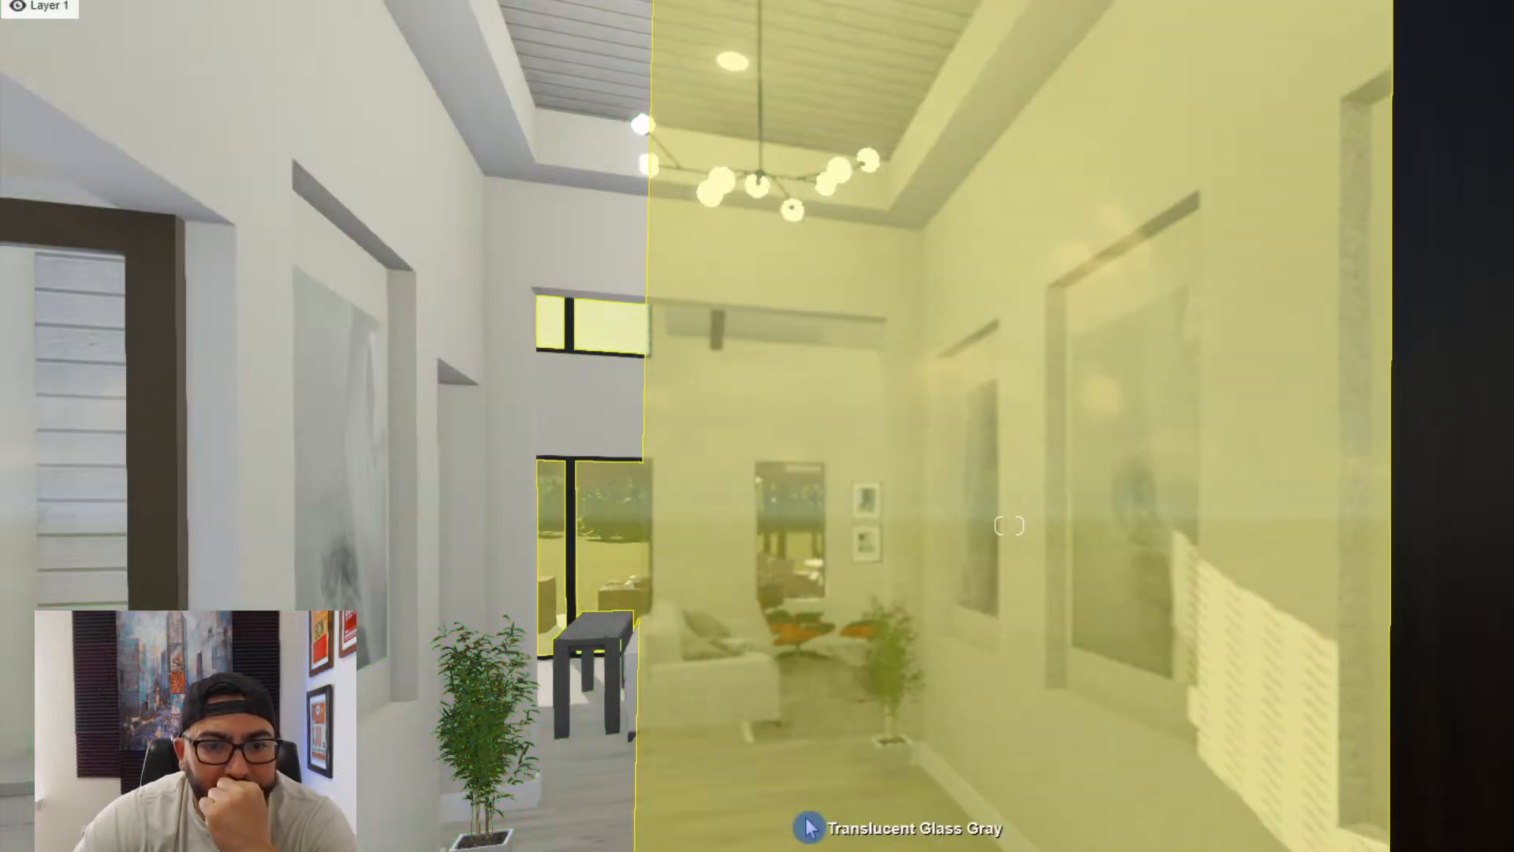
- Open the foyer's wood floor material for editing, accept the changes and refresh photo 11's preview
click(818, 817)
scroll(602, 792, up, 2)
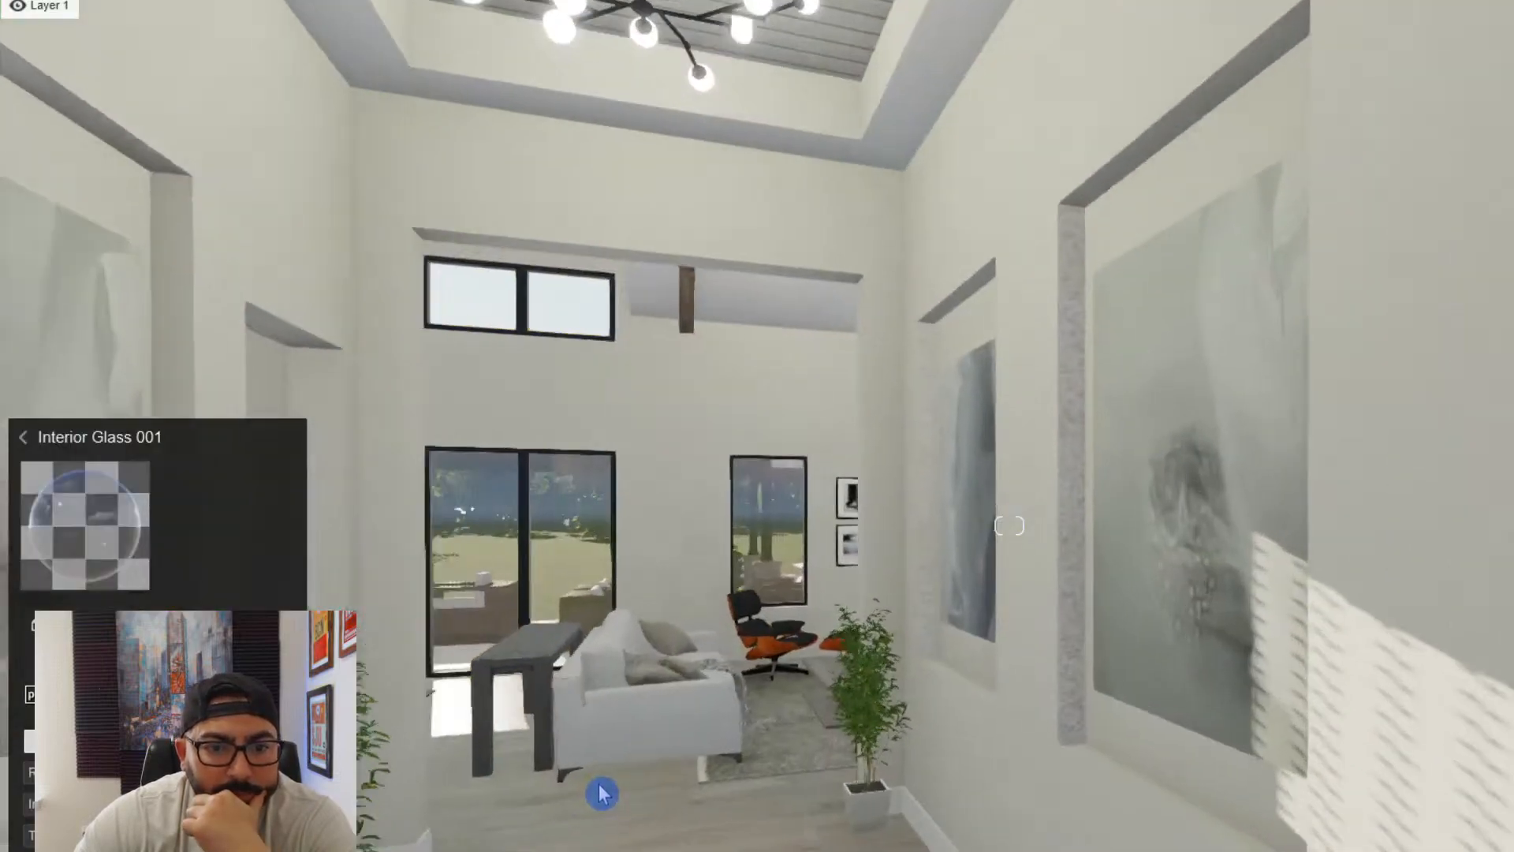
scroll(770, 776, down, 3)
click(726, 777)
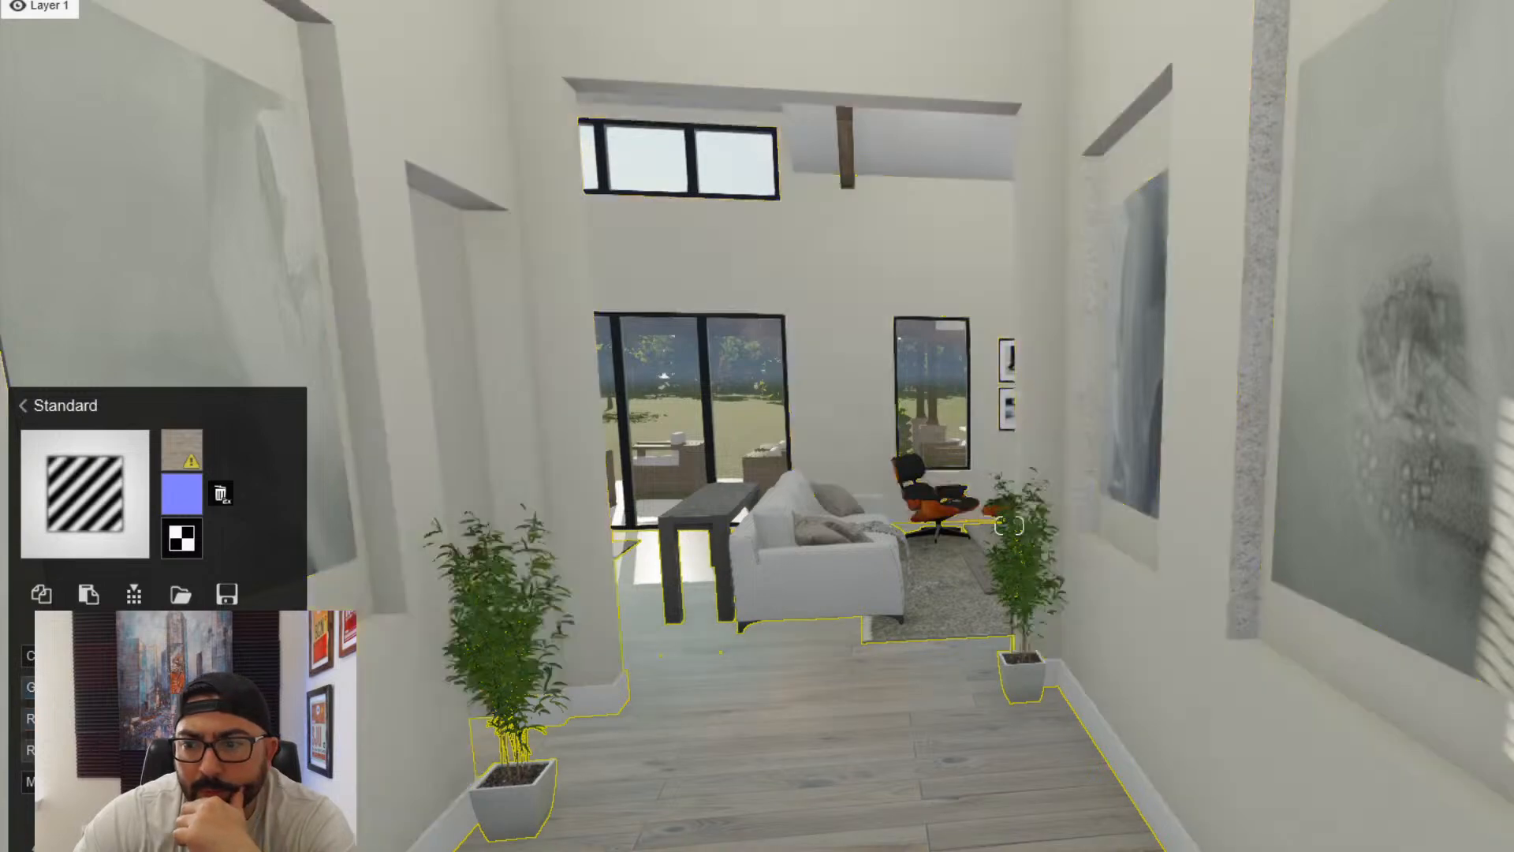
click(1503, 840)
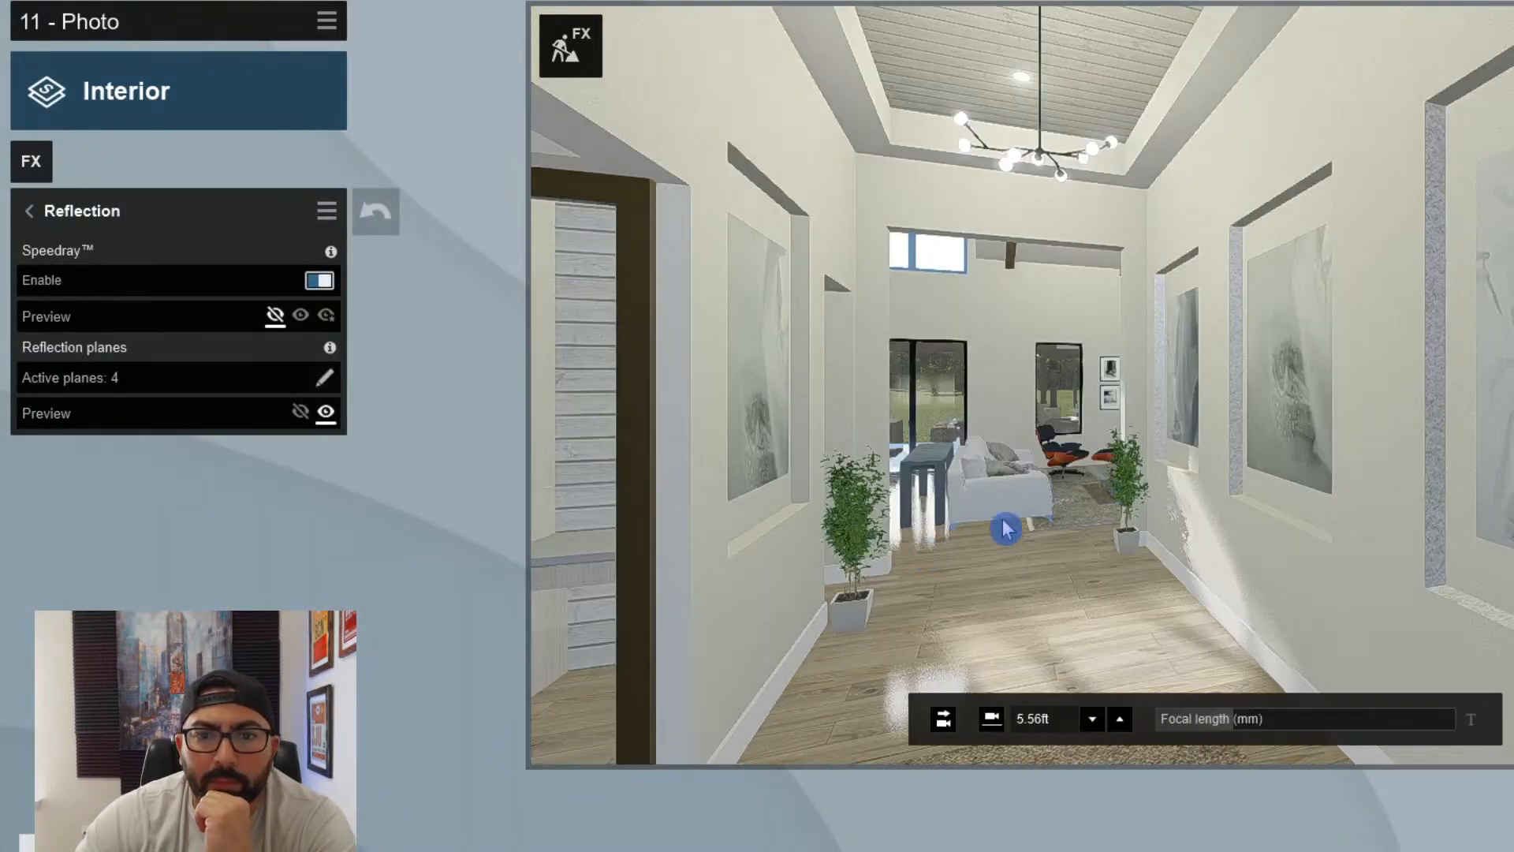
click(1004, 527)
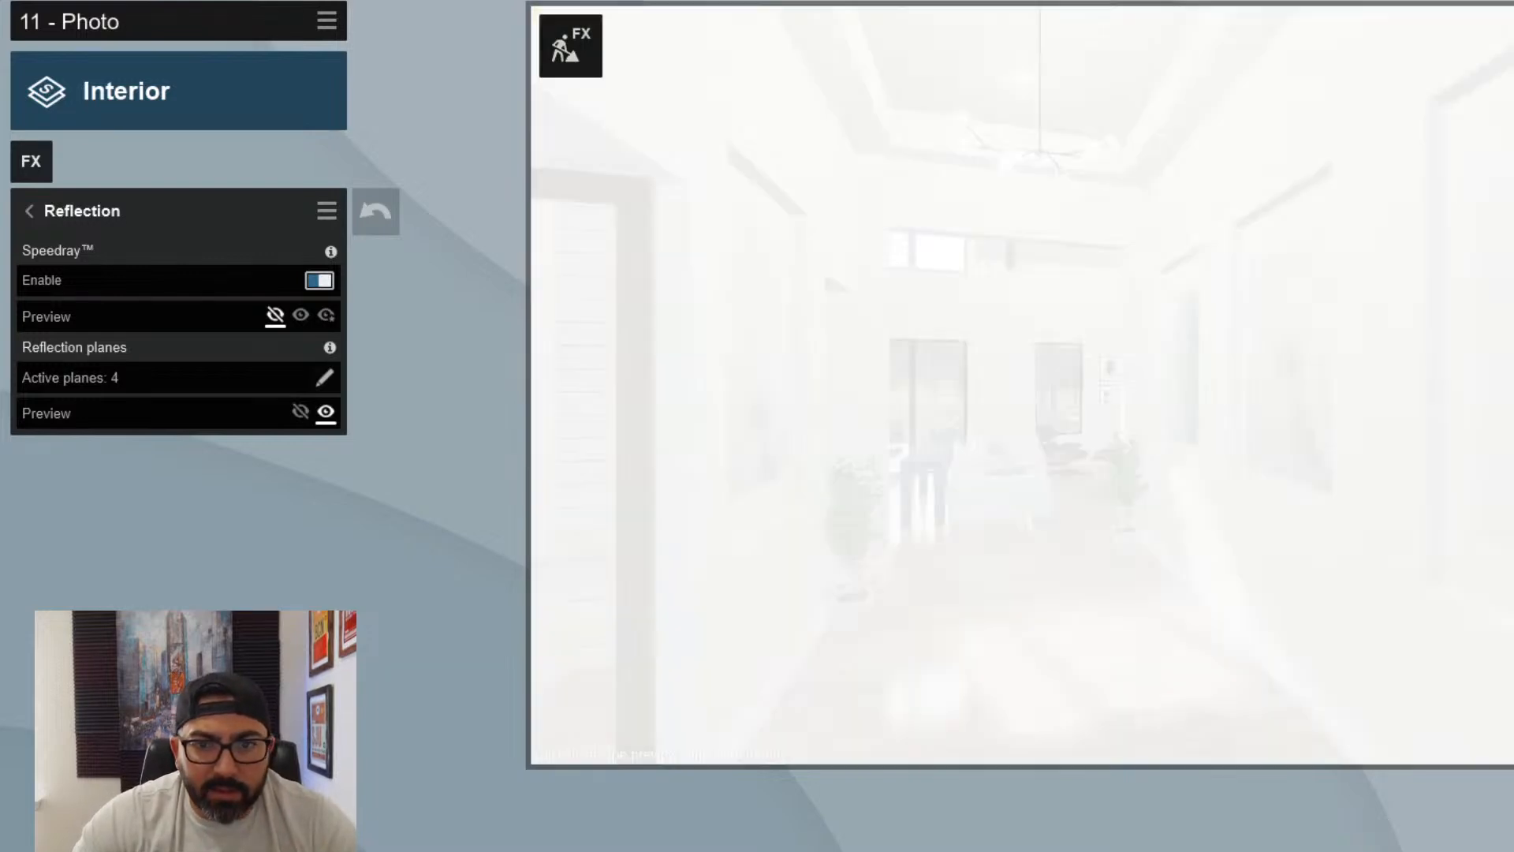
- Frame photo 12 from the living room side, looking down the foyer to the front doors with the three framed animal prints in view
key(d)
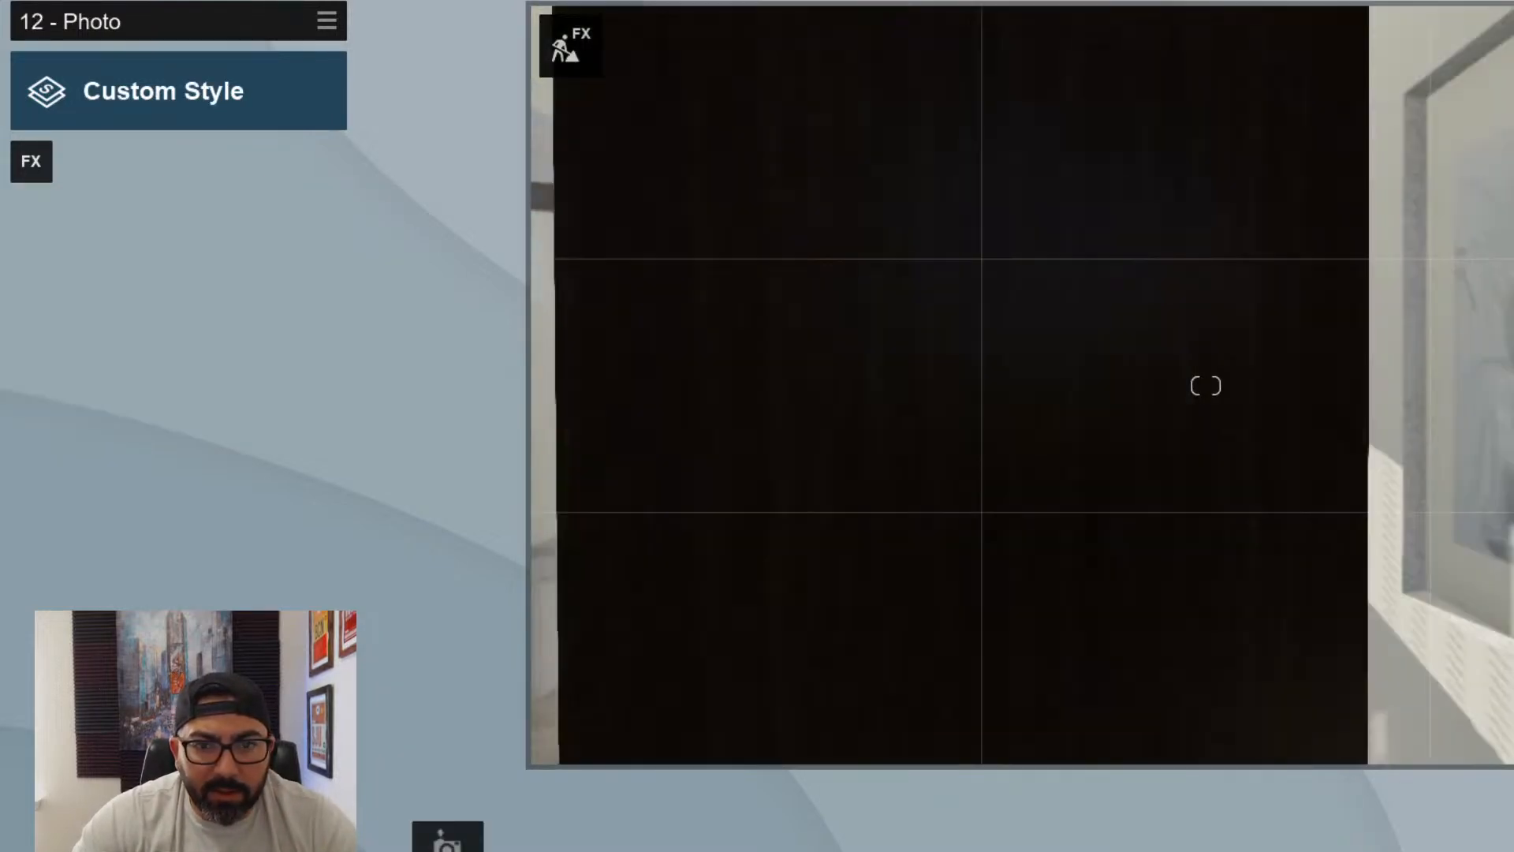
key(s)
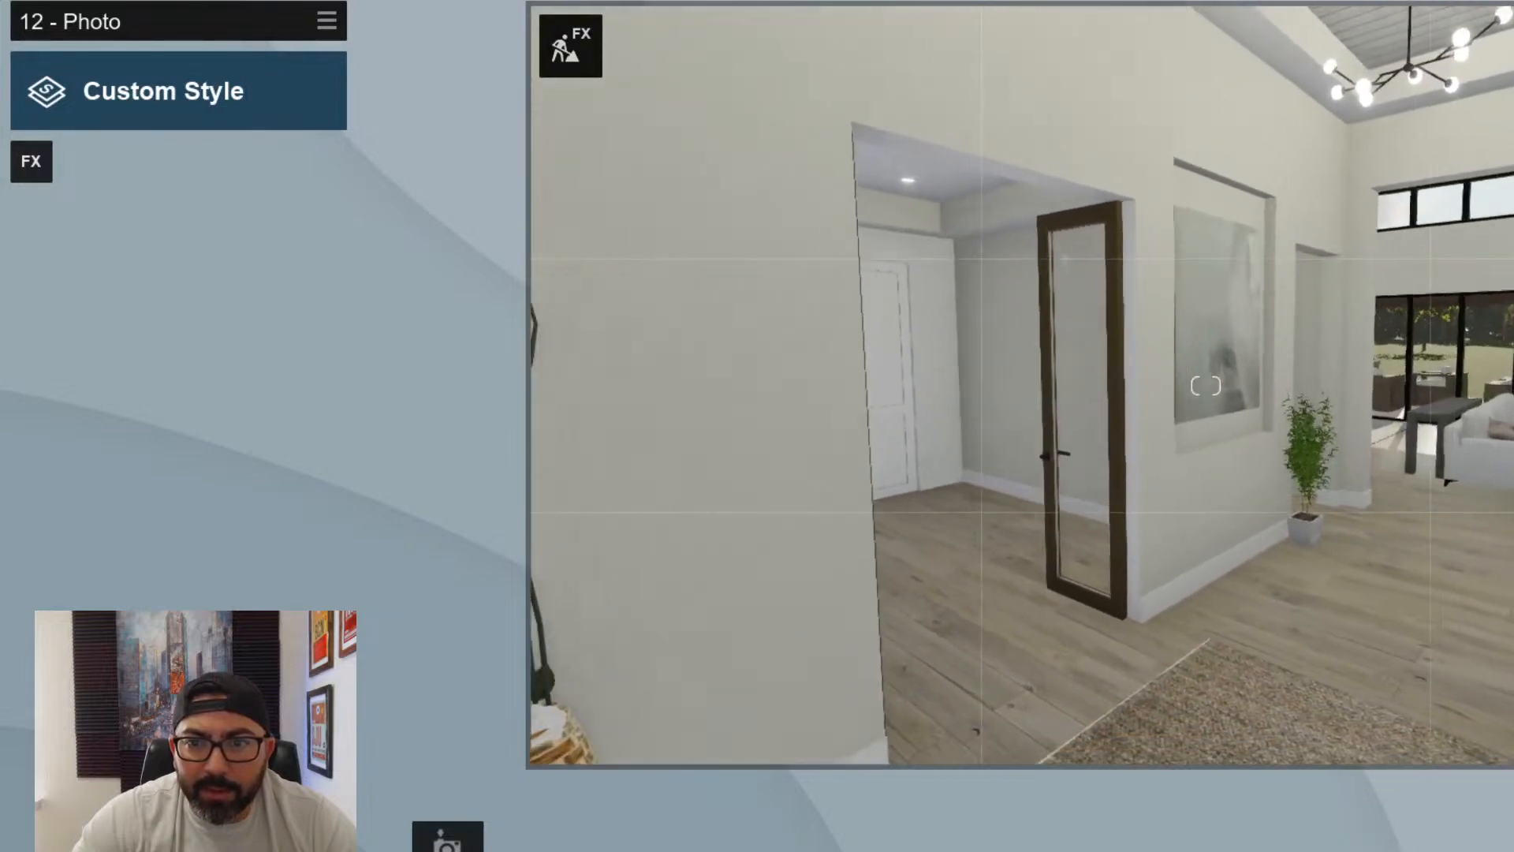
key(s)
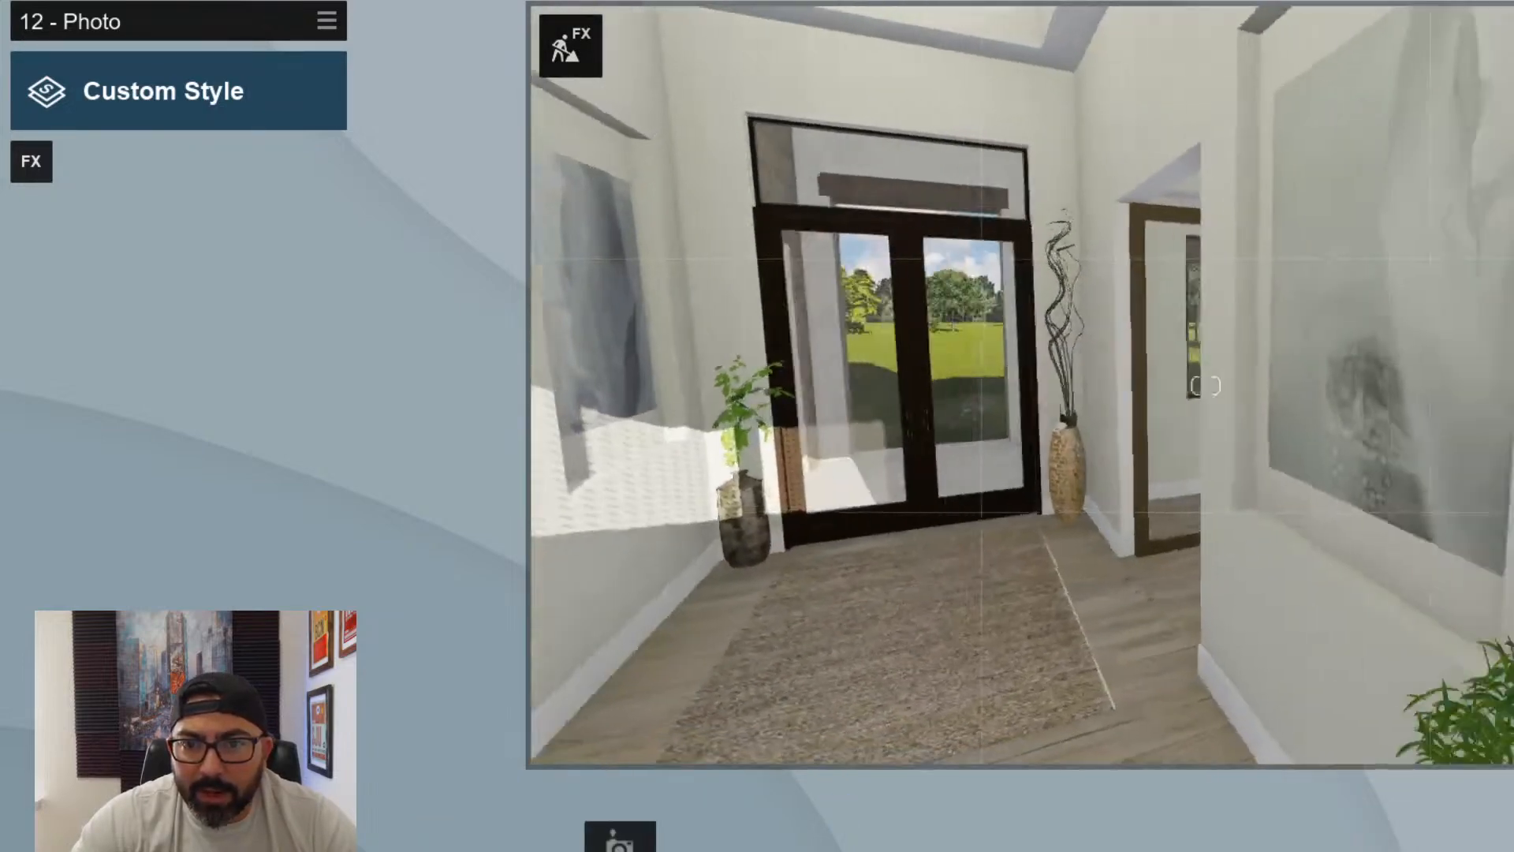
key(s)
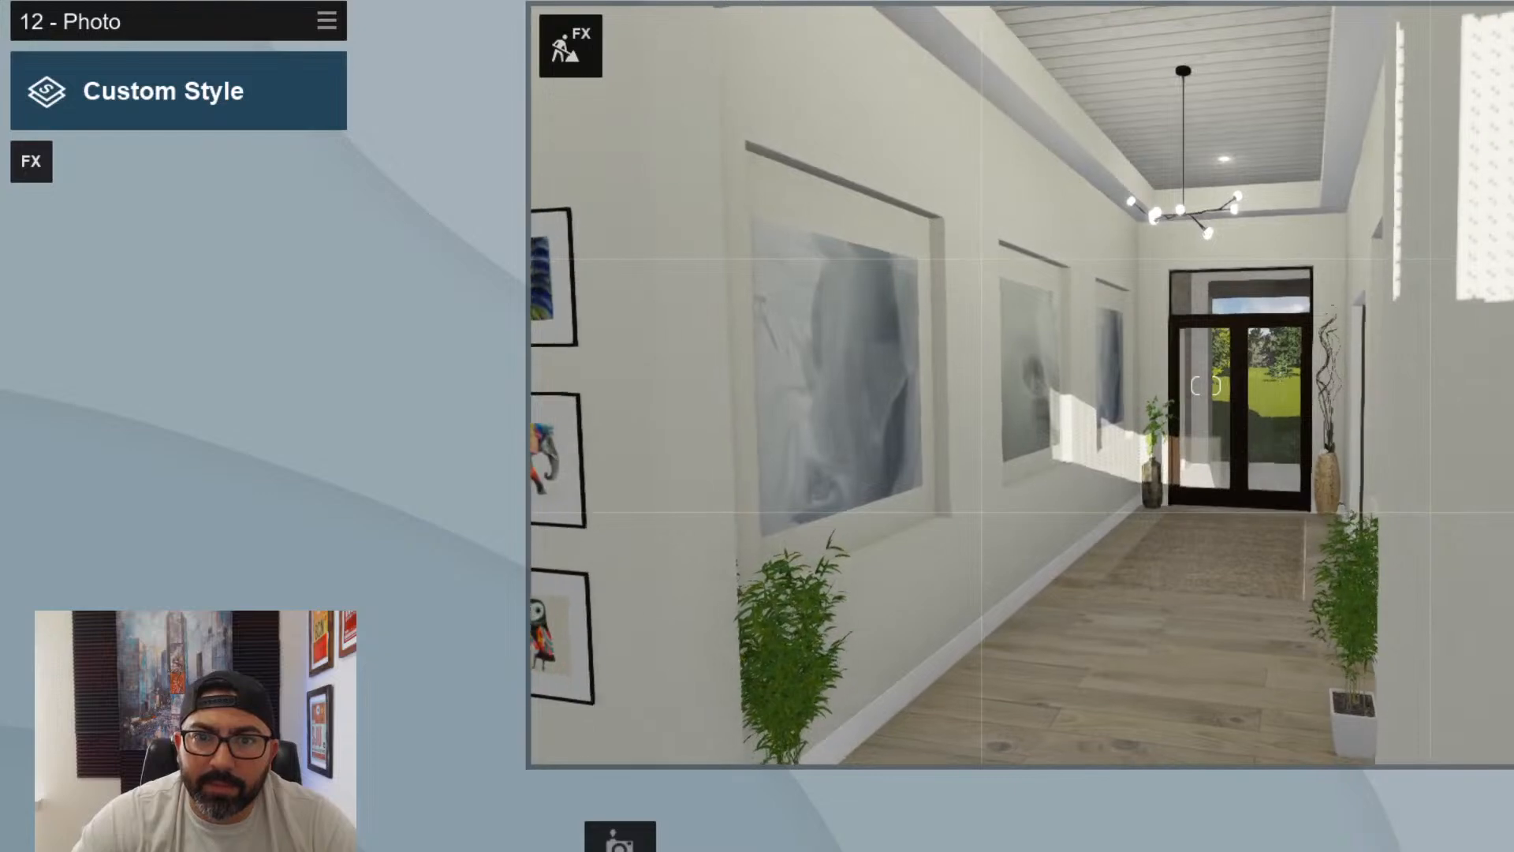
key(w)
key(a)
key(s)
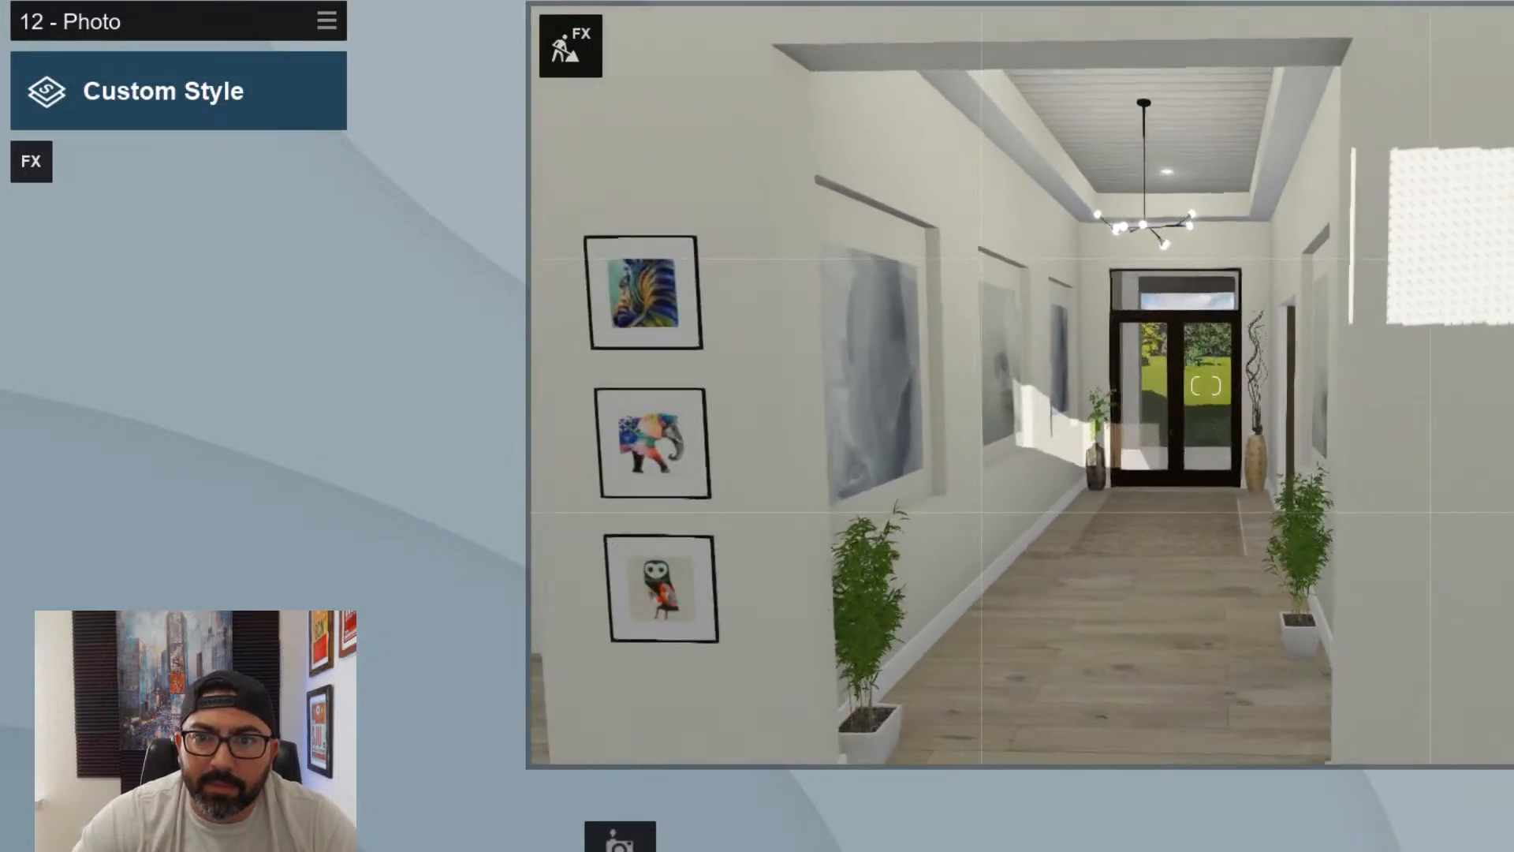
key(d)
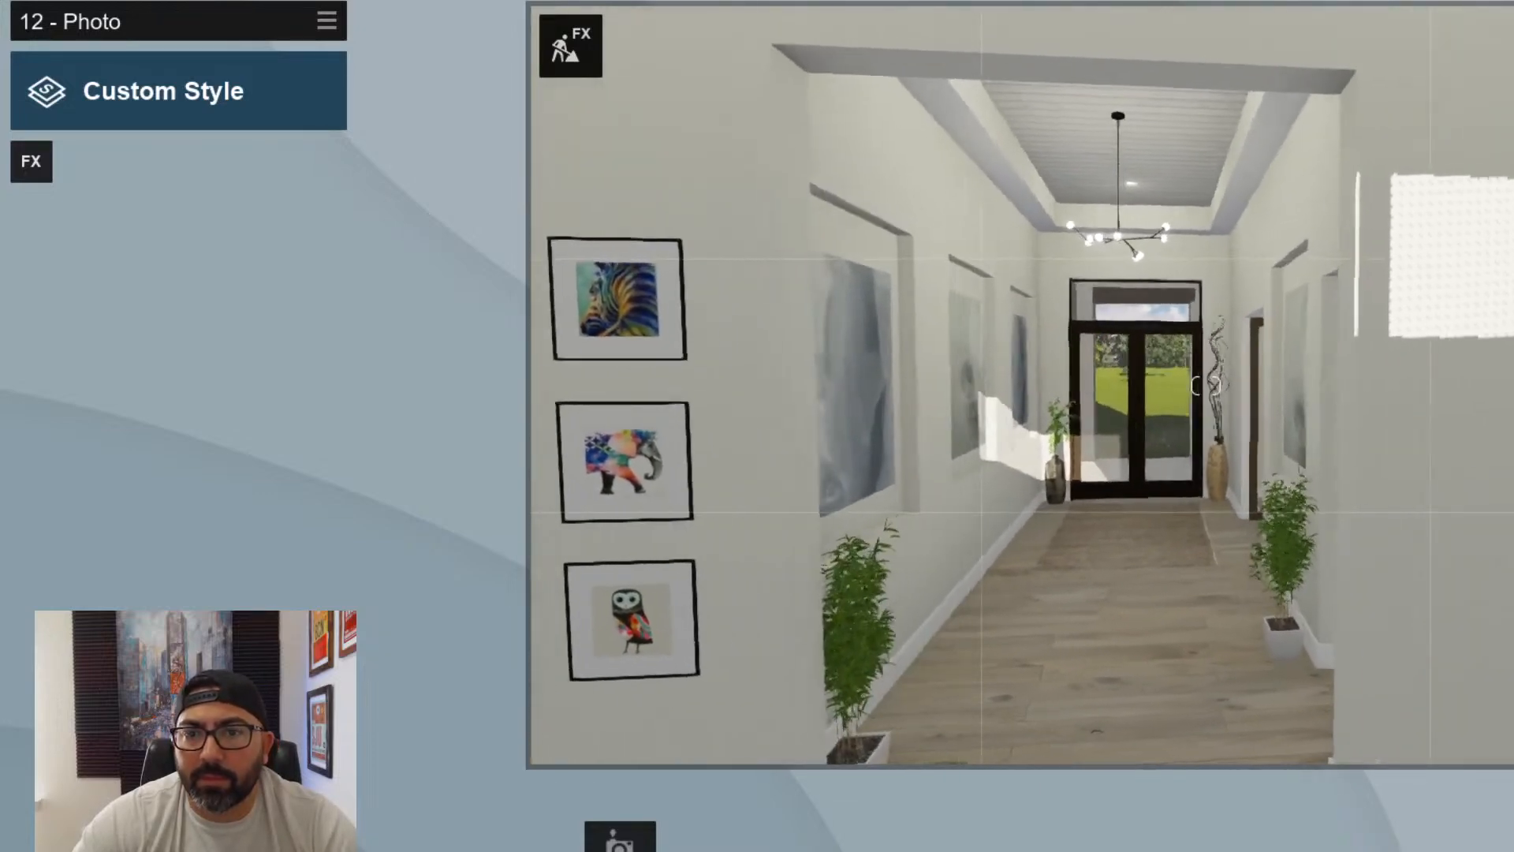
key(e)
key(a)
key(q)
key(w)
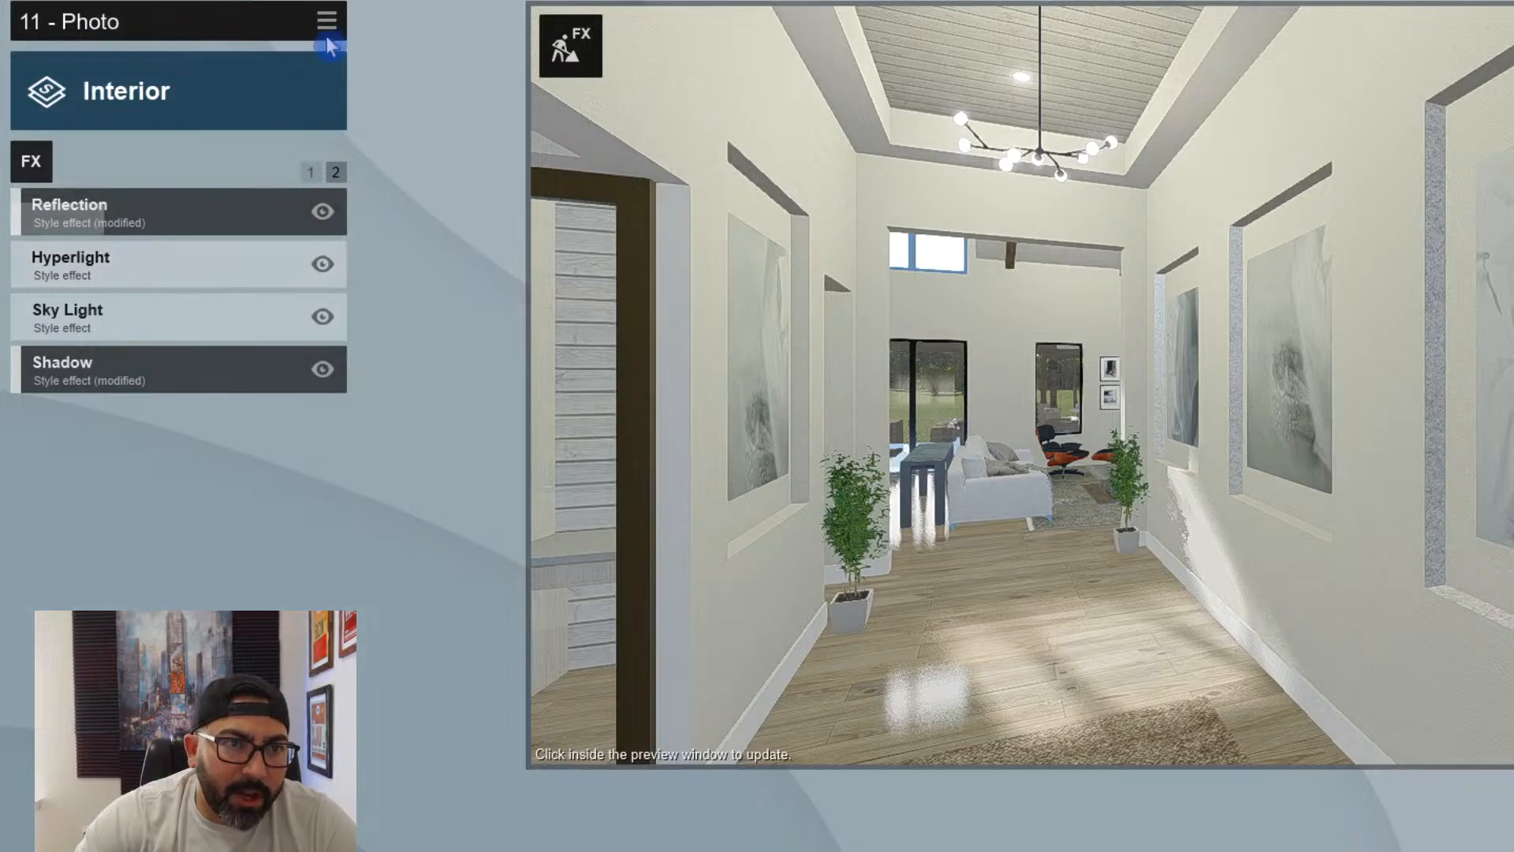
- Copy the effects of photo 11 and paste them onto photo 12
click(328, 24)
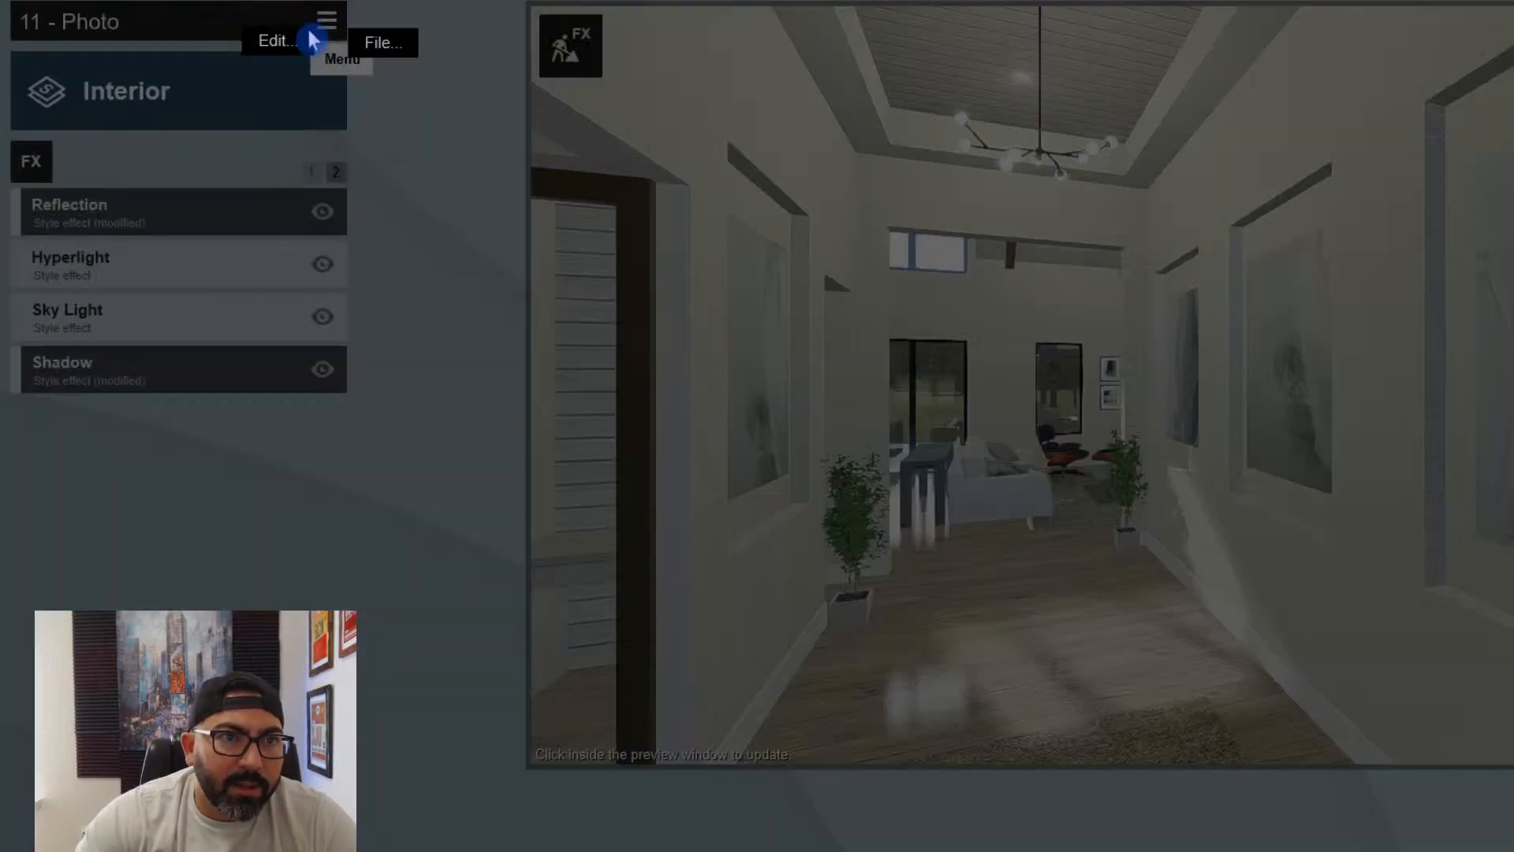
click(144, 44)
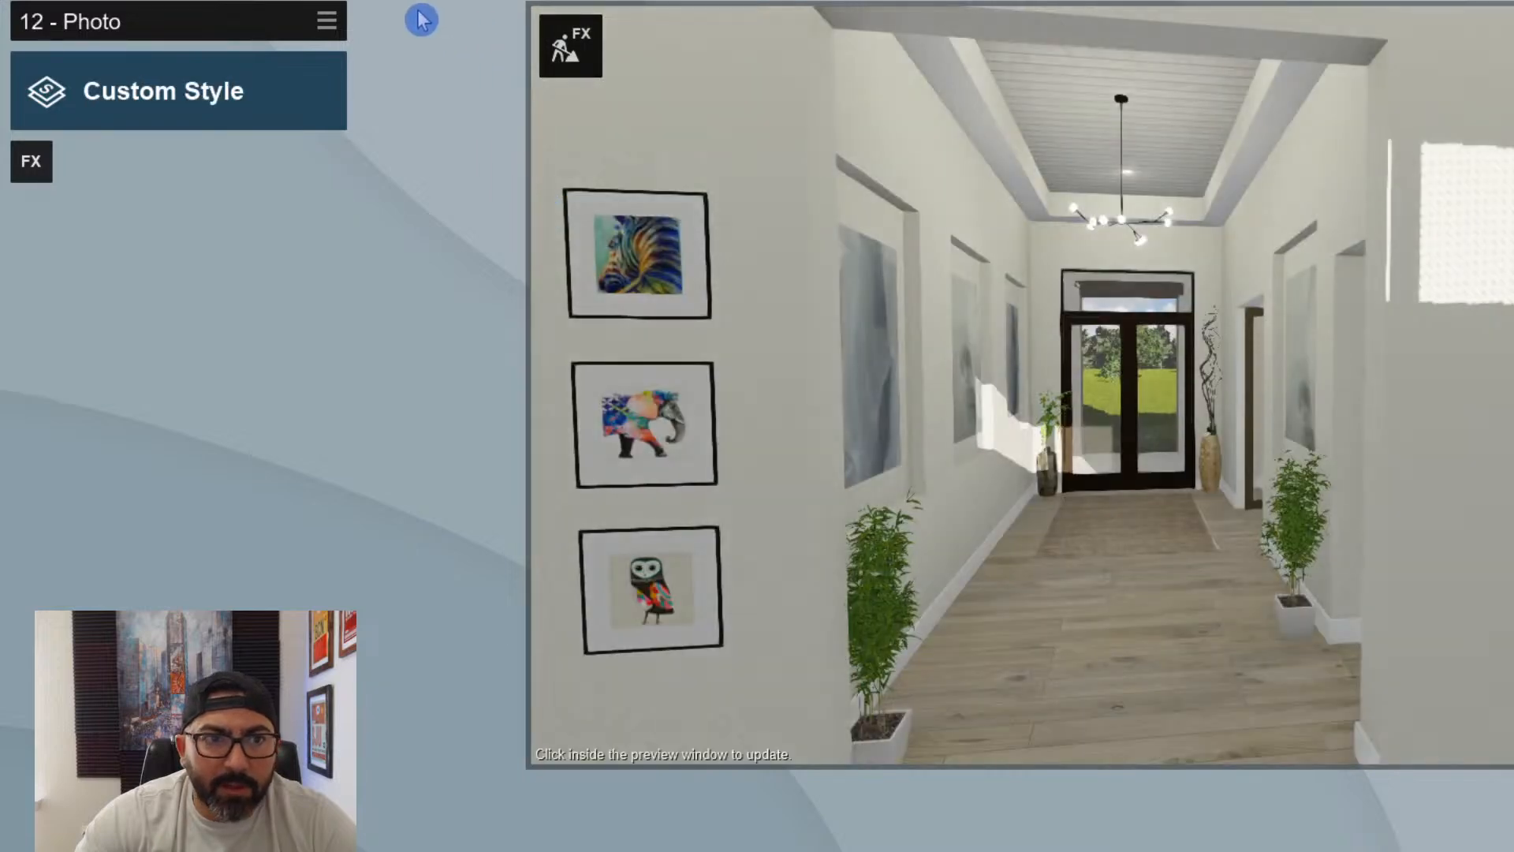
click(326, 20)
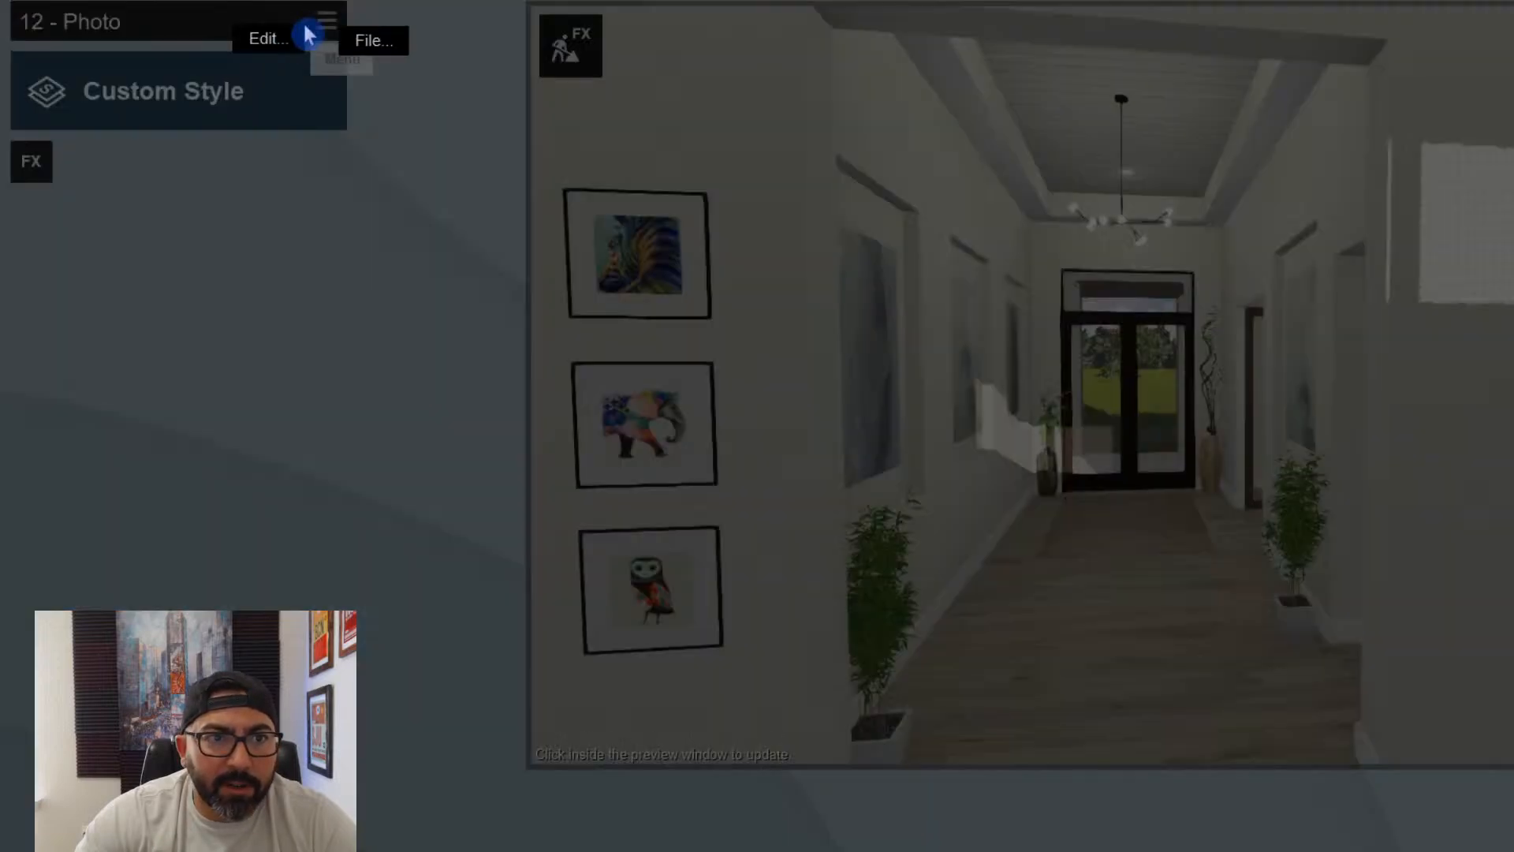
click(325, 41)
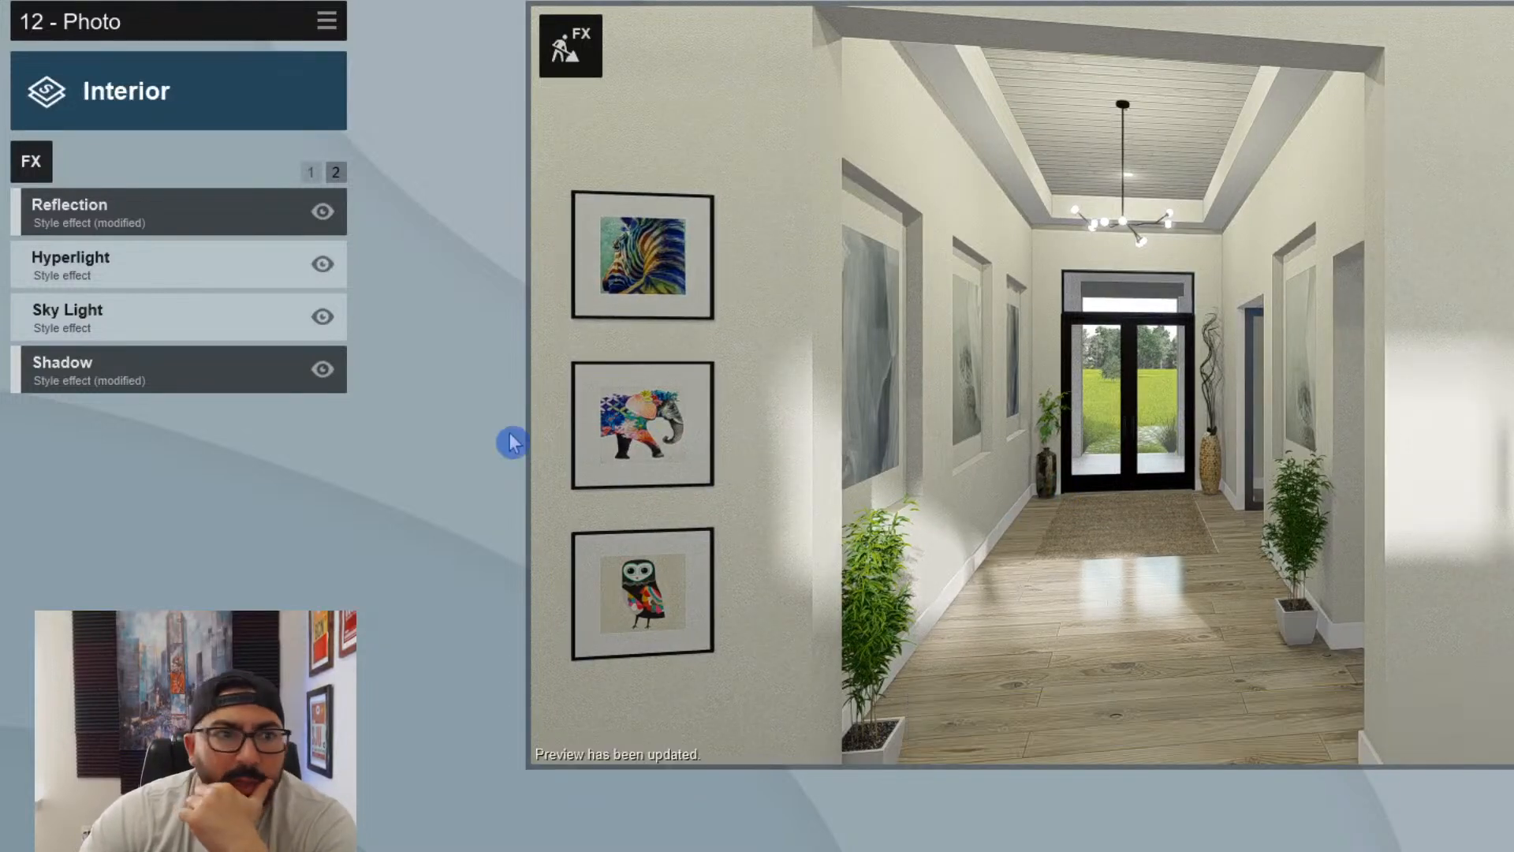
- Set the Sun effect's heading in photo 12 to about 60 percent of its range
click(311, 175)
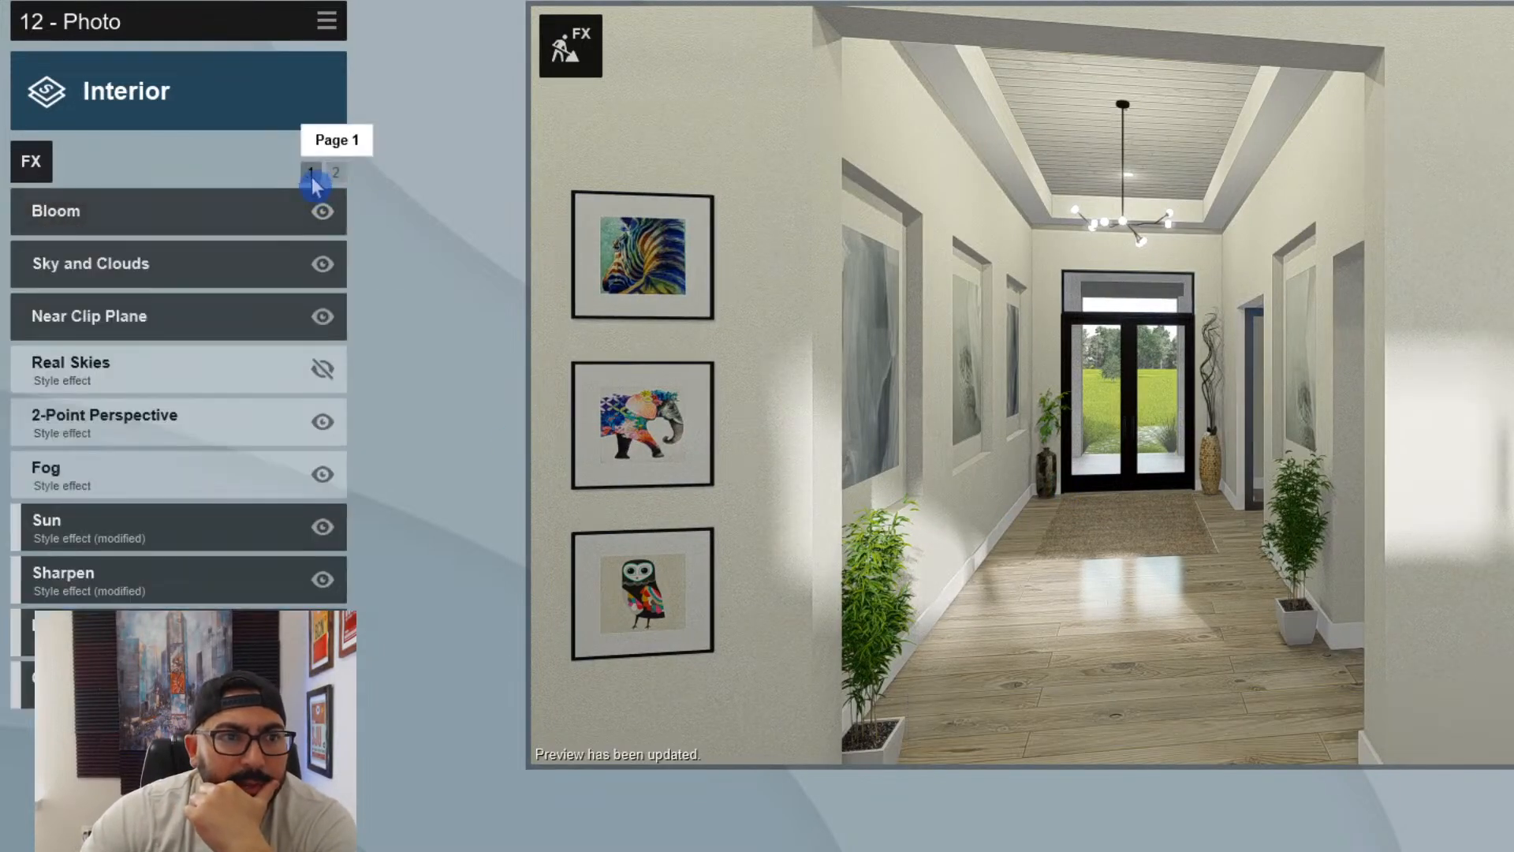
click(186, 540)
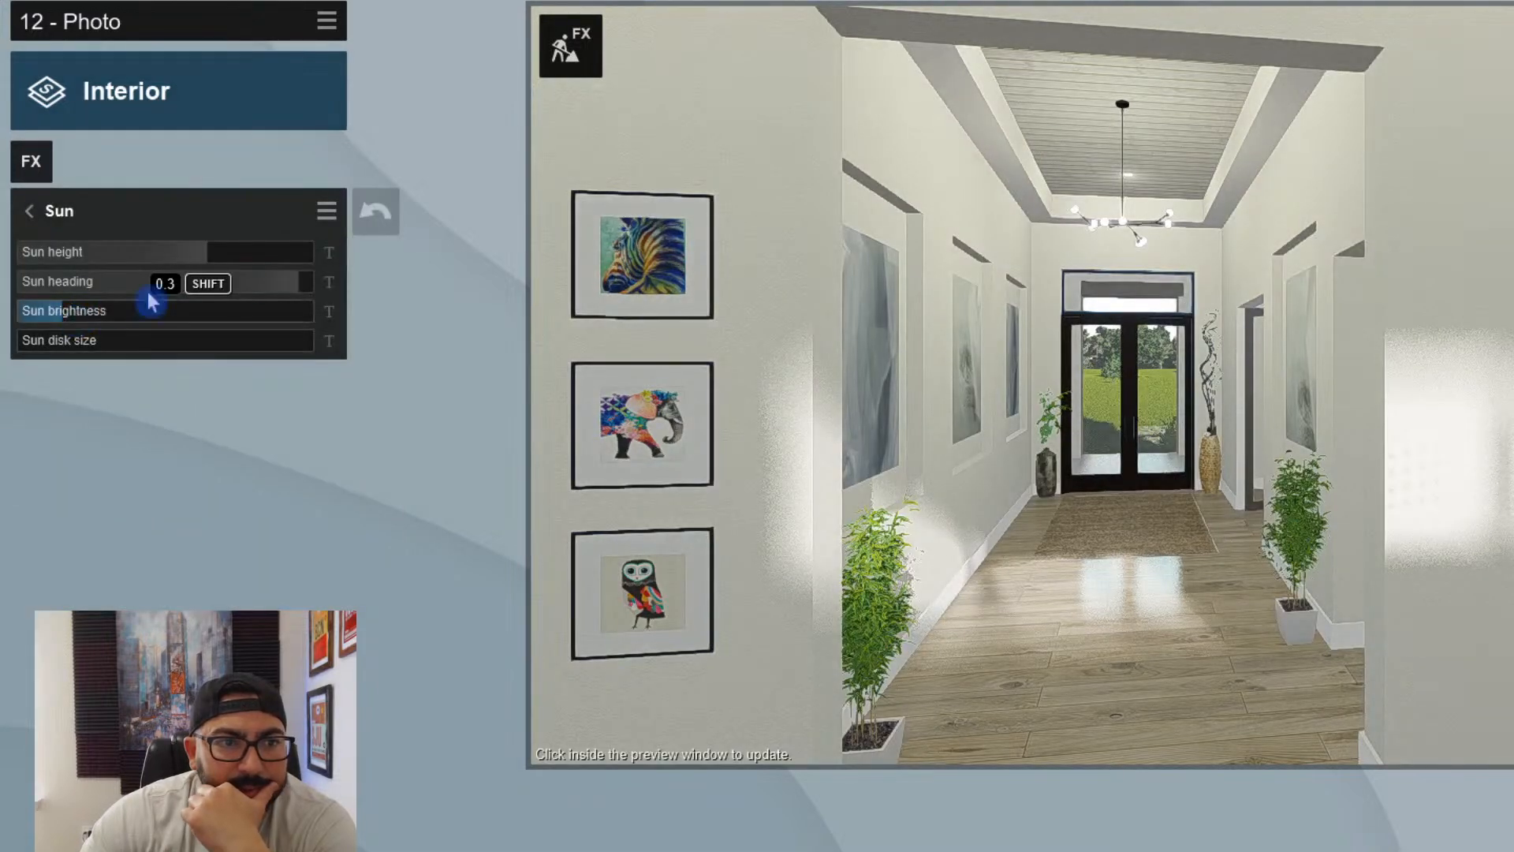
drag(285, 284, 198, 296)
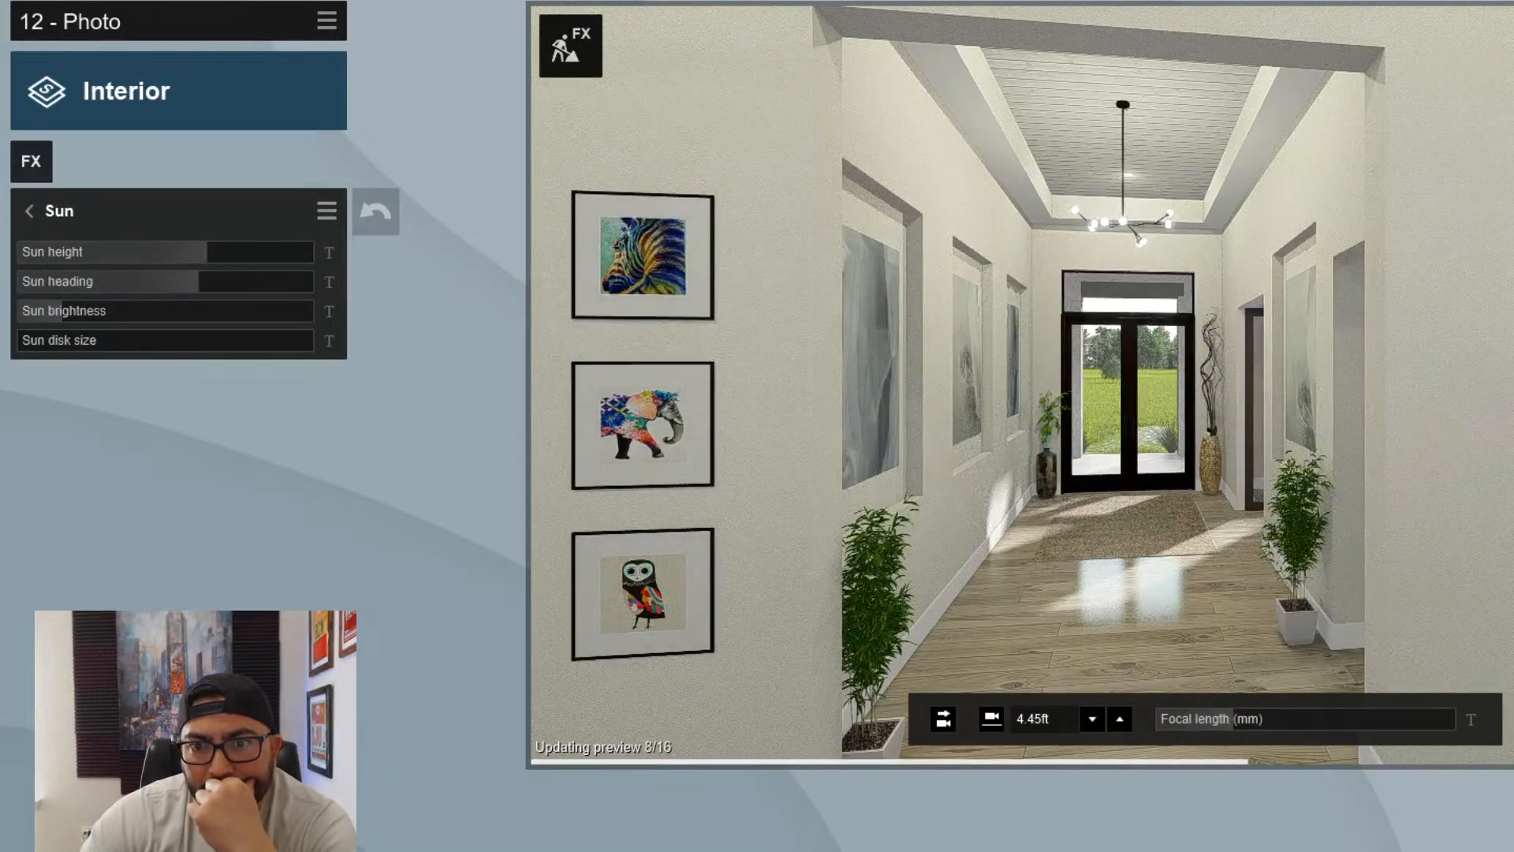
- Pull photo 12's camera back to show the full foyer opening, the framed prints and the side passage, and refresh the preview
right_drag(1059, 454, 1057, 447)
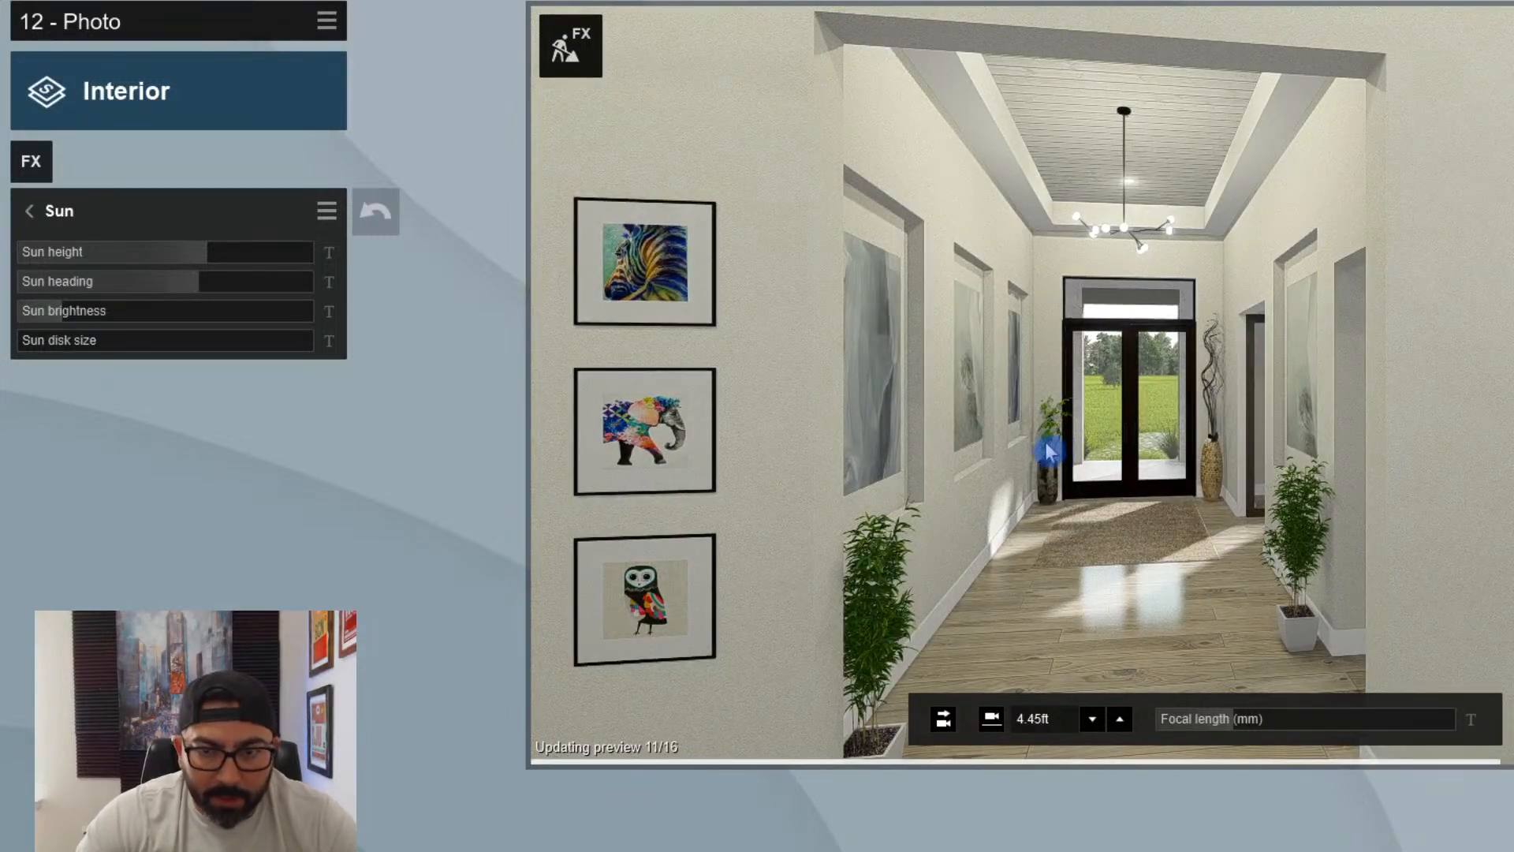
key(s)
right_drag(1049, 452, 1048, 456)
key(a)
key(d)
key(w)
key(a)
key(w)
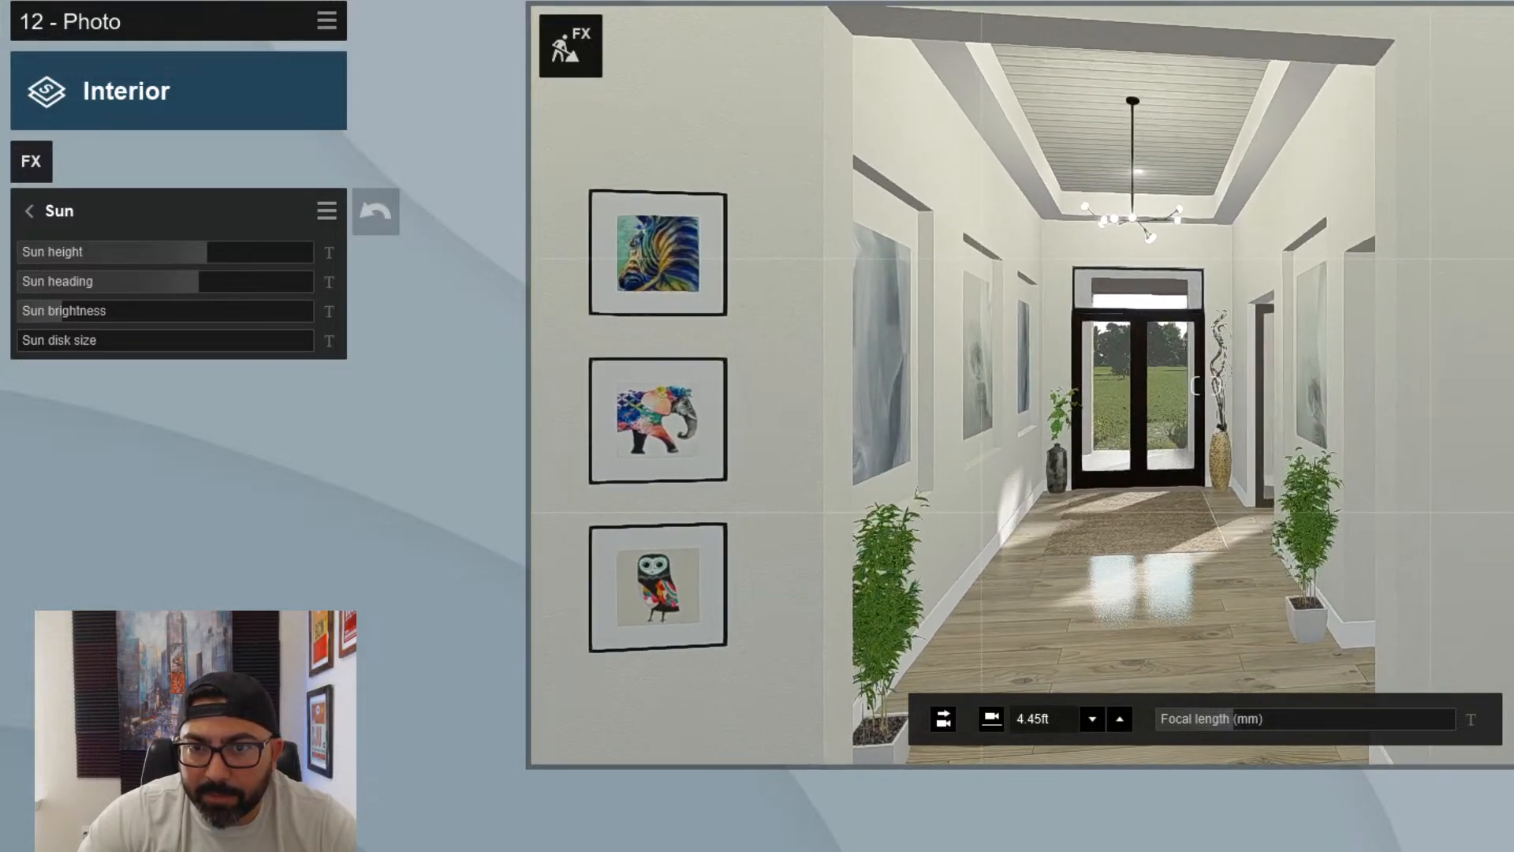
key(a)
key(s)
key(d)
mouse_move(1048, 457)
right_down()
mouse_move(1022, 461)
mouse_move(1029, 479)
mouse_move(1066, 480)
right_up()
key(d)
key(s)
key(w)
key(a)
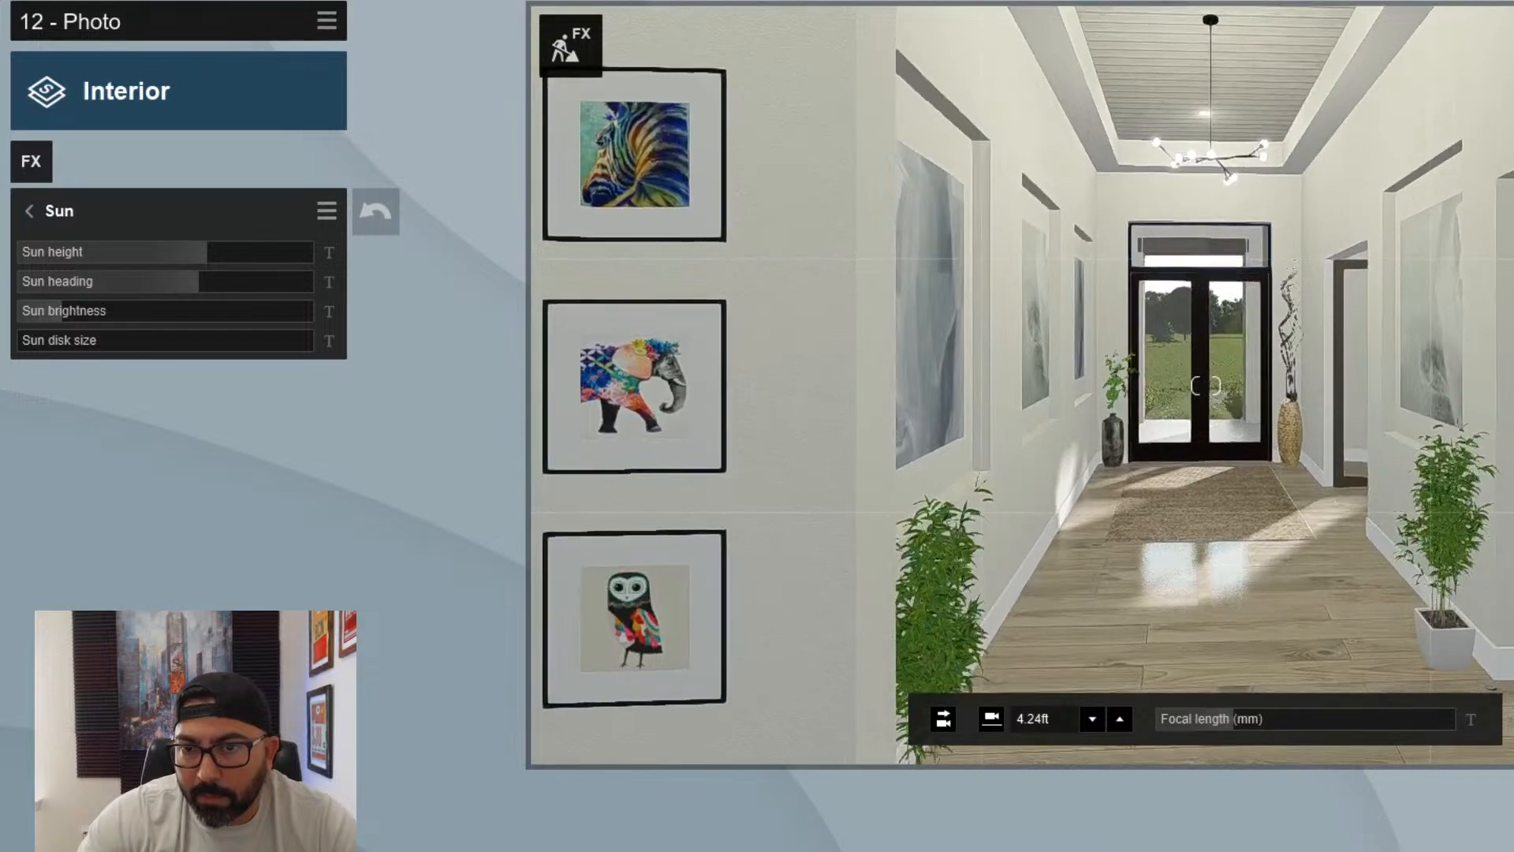
key(d)
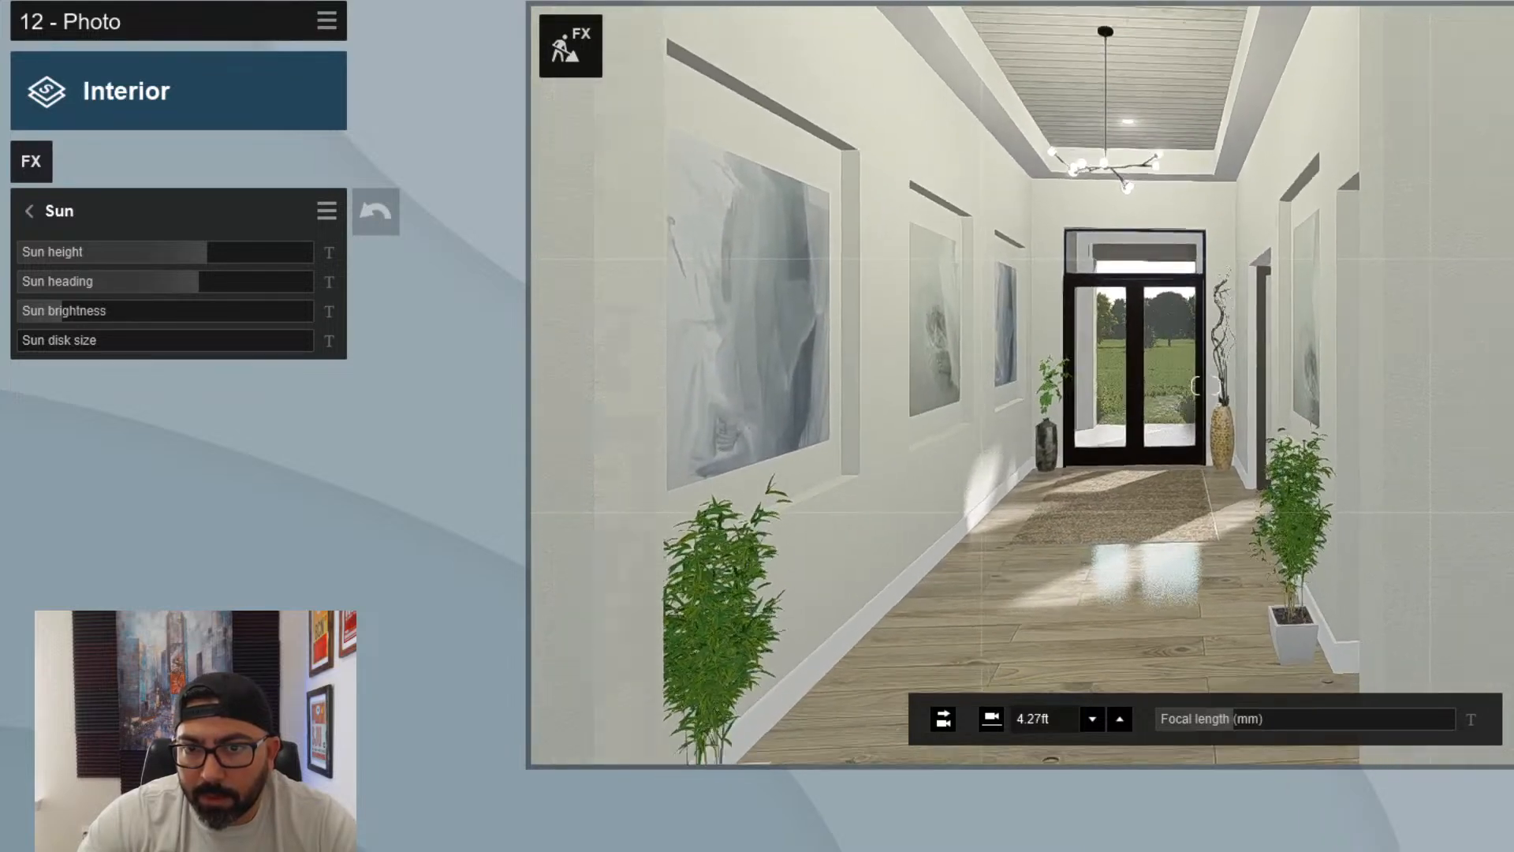
key(s)
key(a)
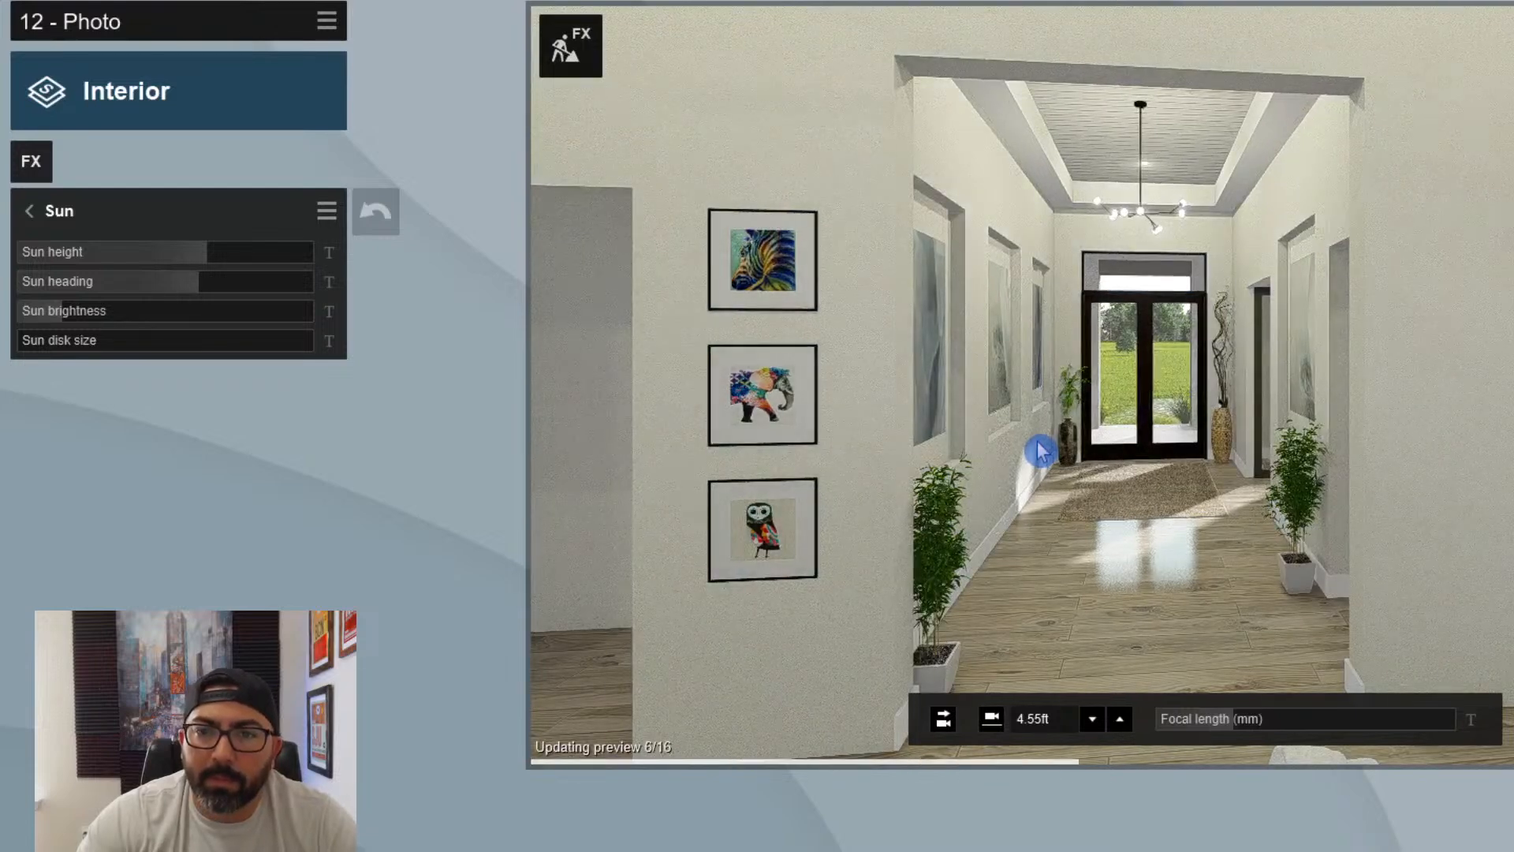
double_click(328, 828)
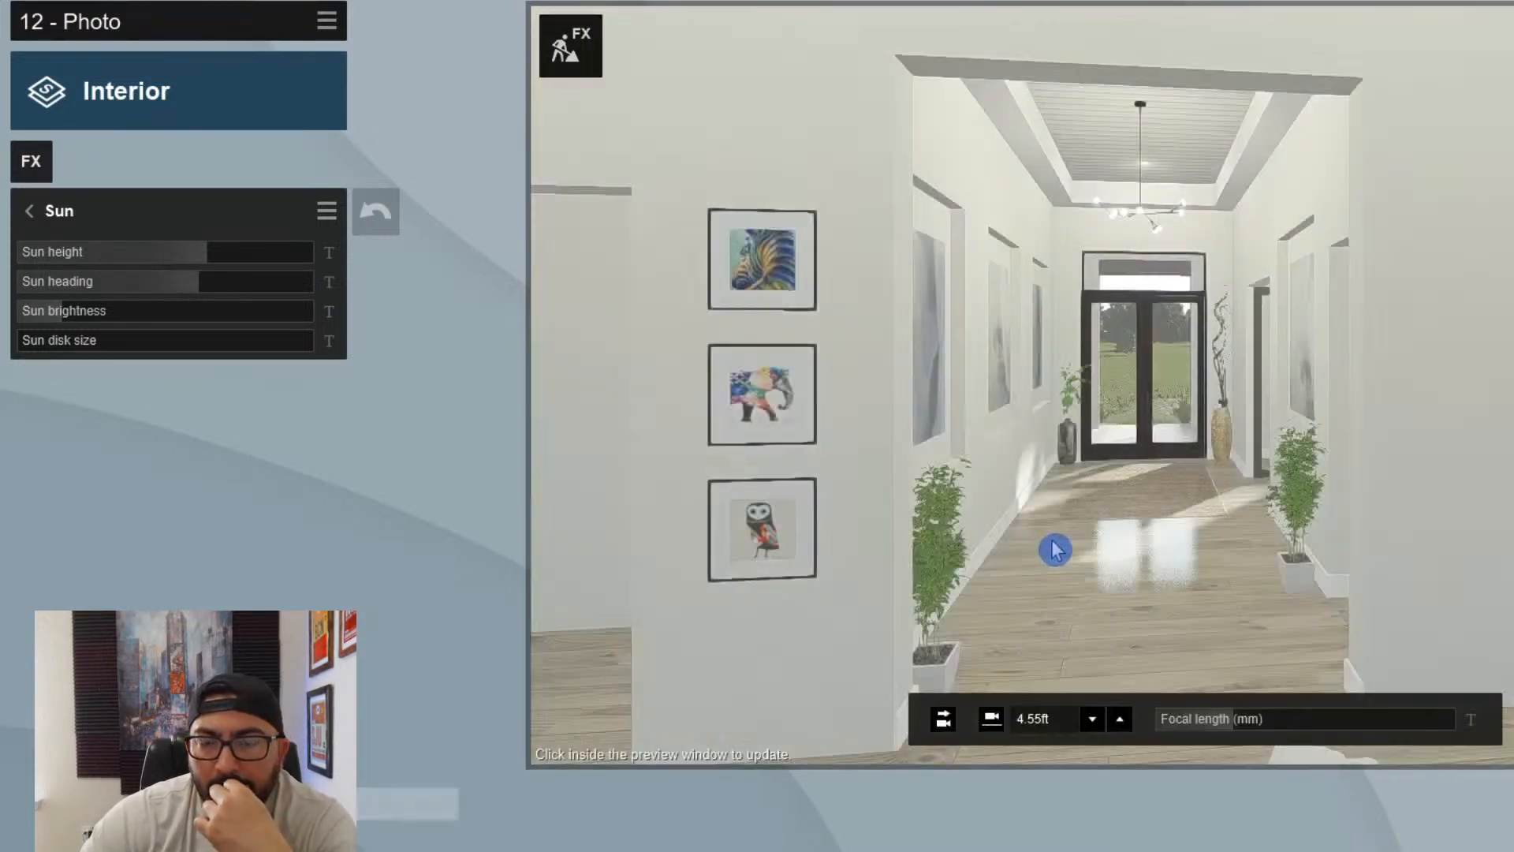
click(1056, 550)
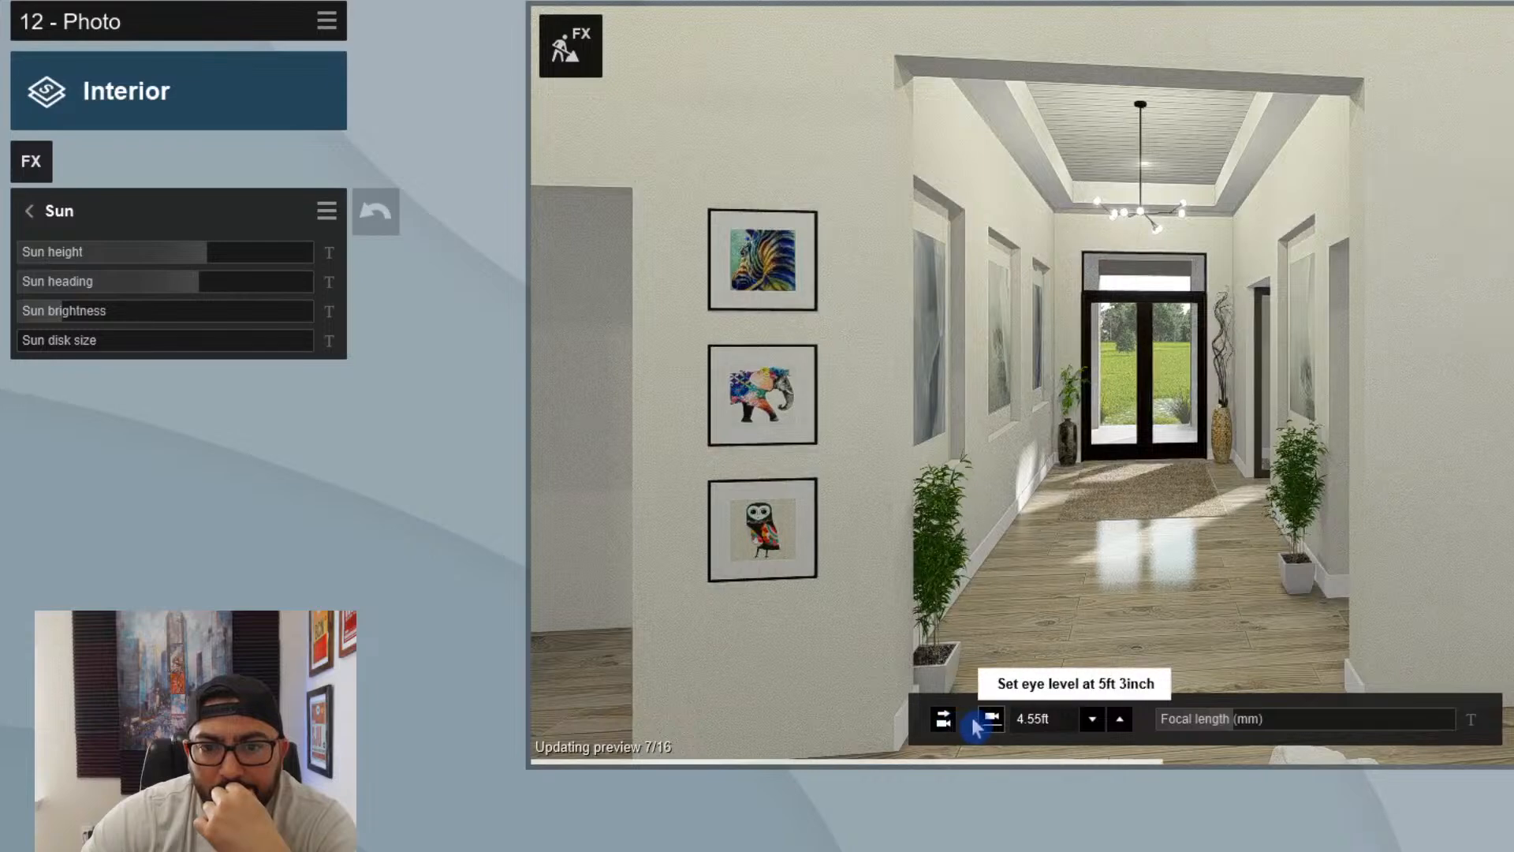
- Level the camera horizontally and reframe the foyer opening from a camera height of about 3.6 ft
click(944, 719)
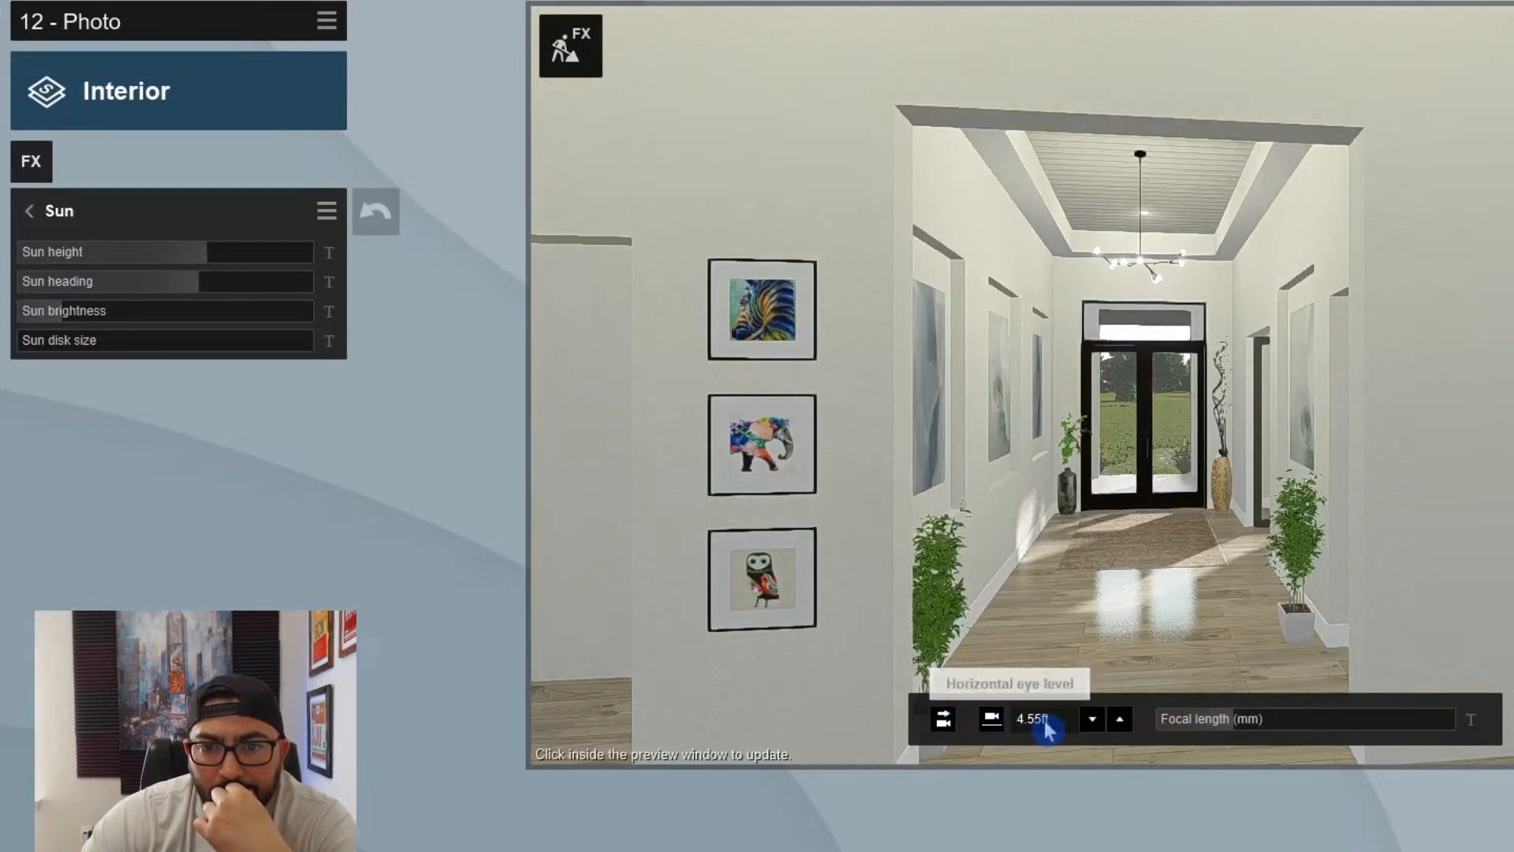
click(1120, 719)
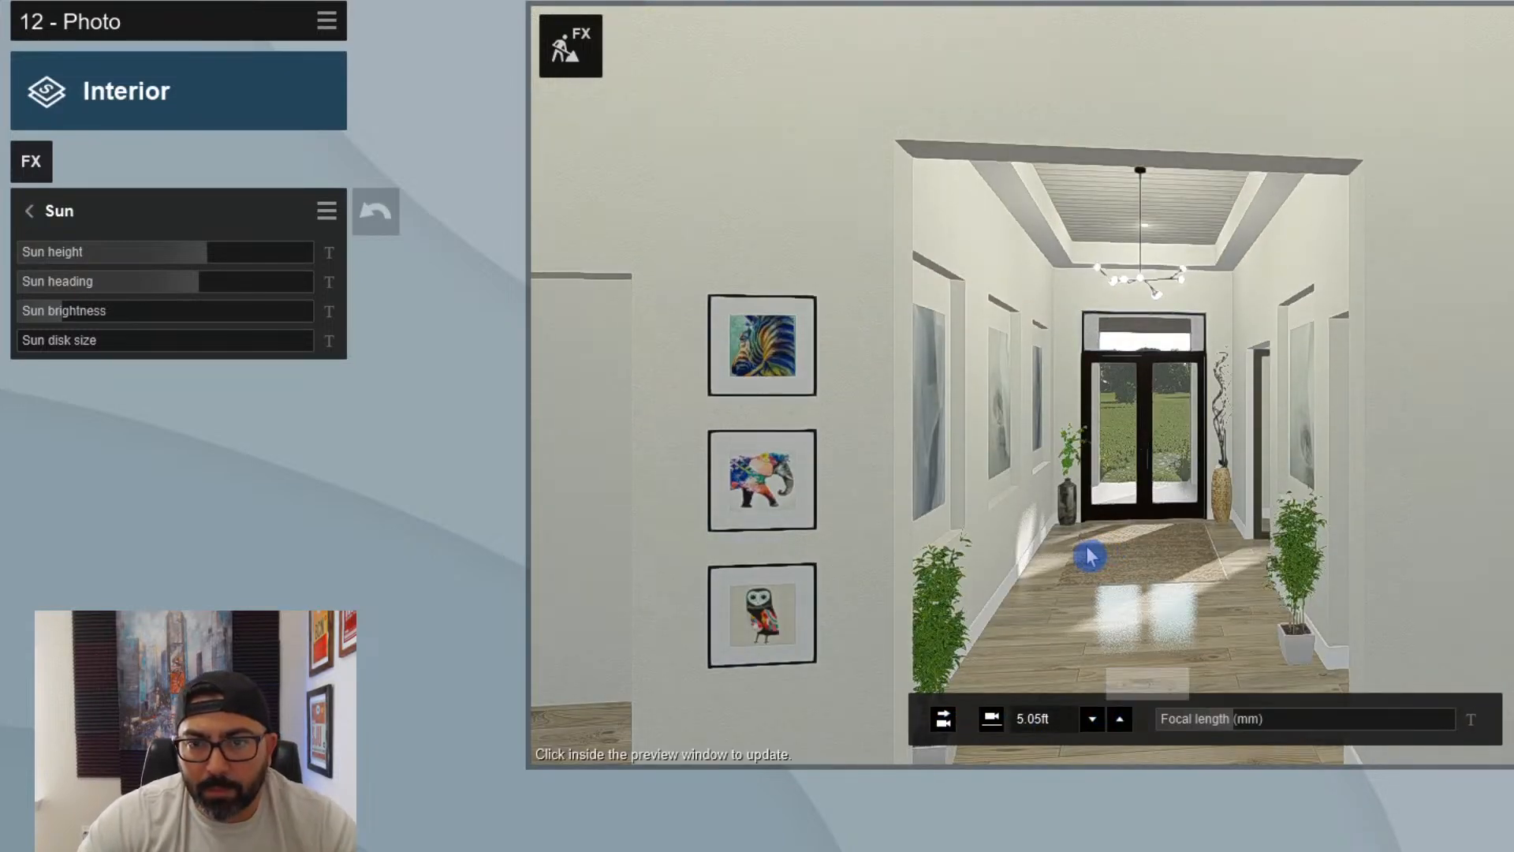
right_drag(1089, 556, 1005, 610)
key(d)
scroll(1086, 556, up, 1)
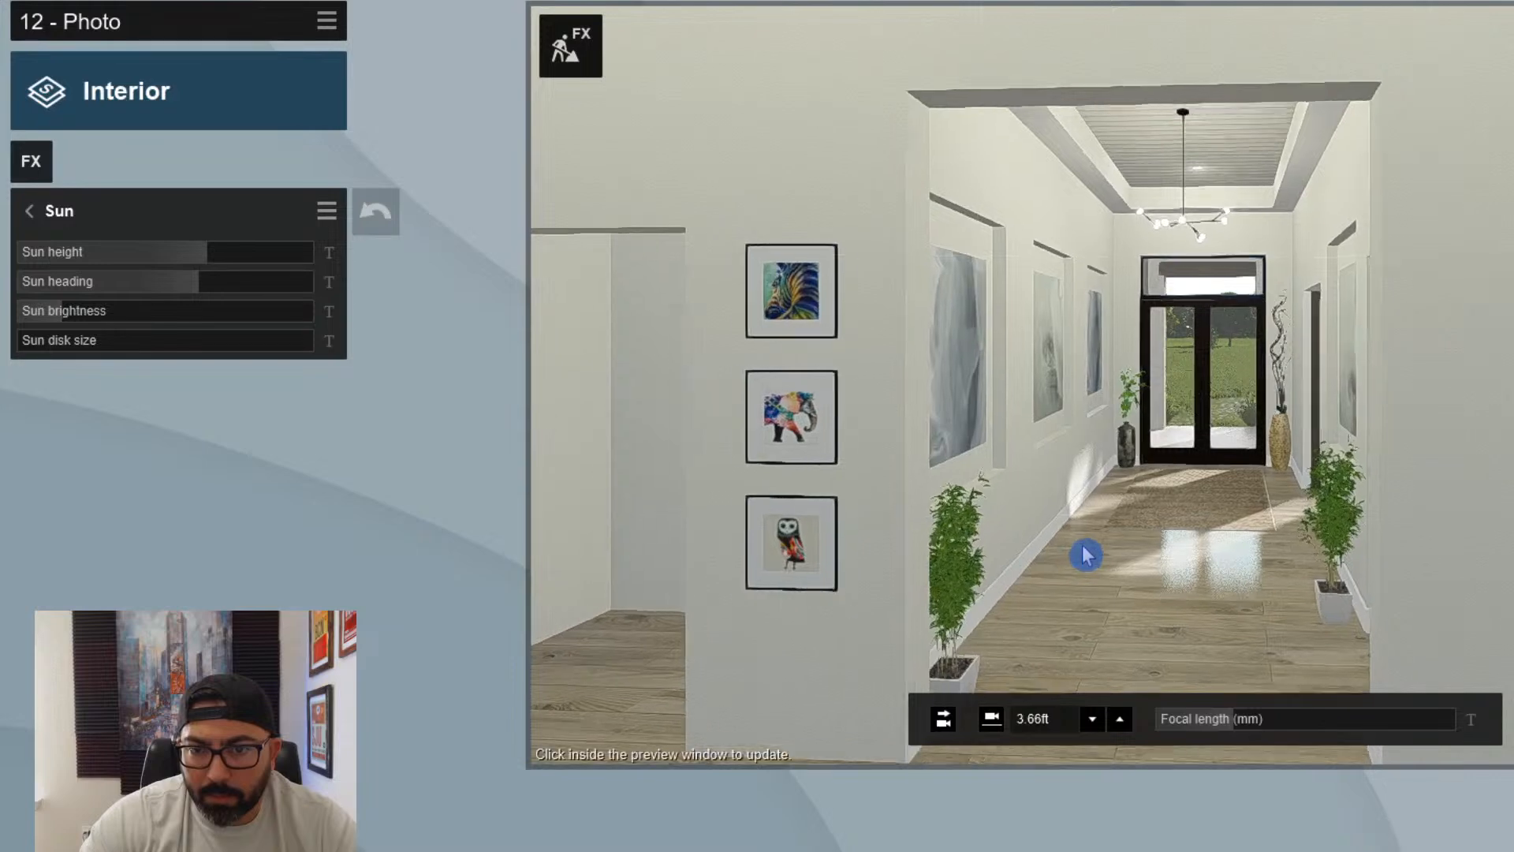
scroll(1087, 556, up, 2)
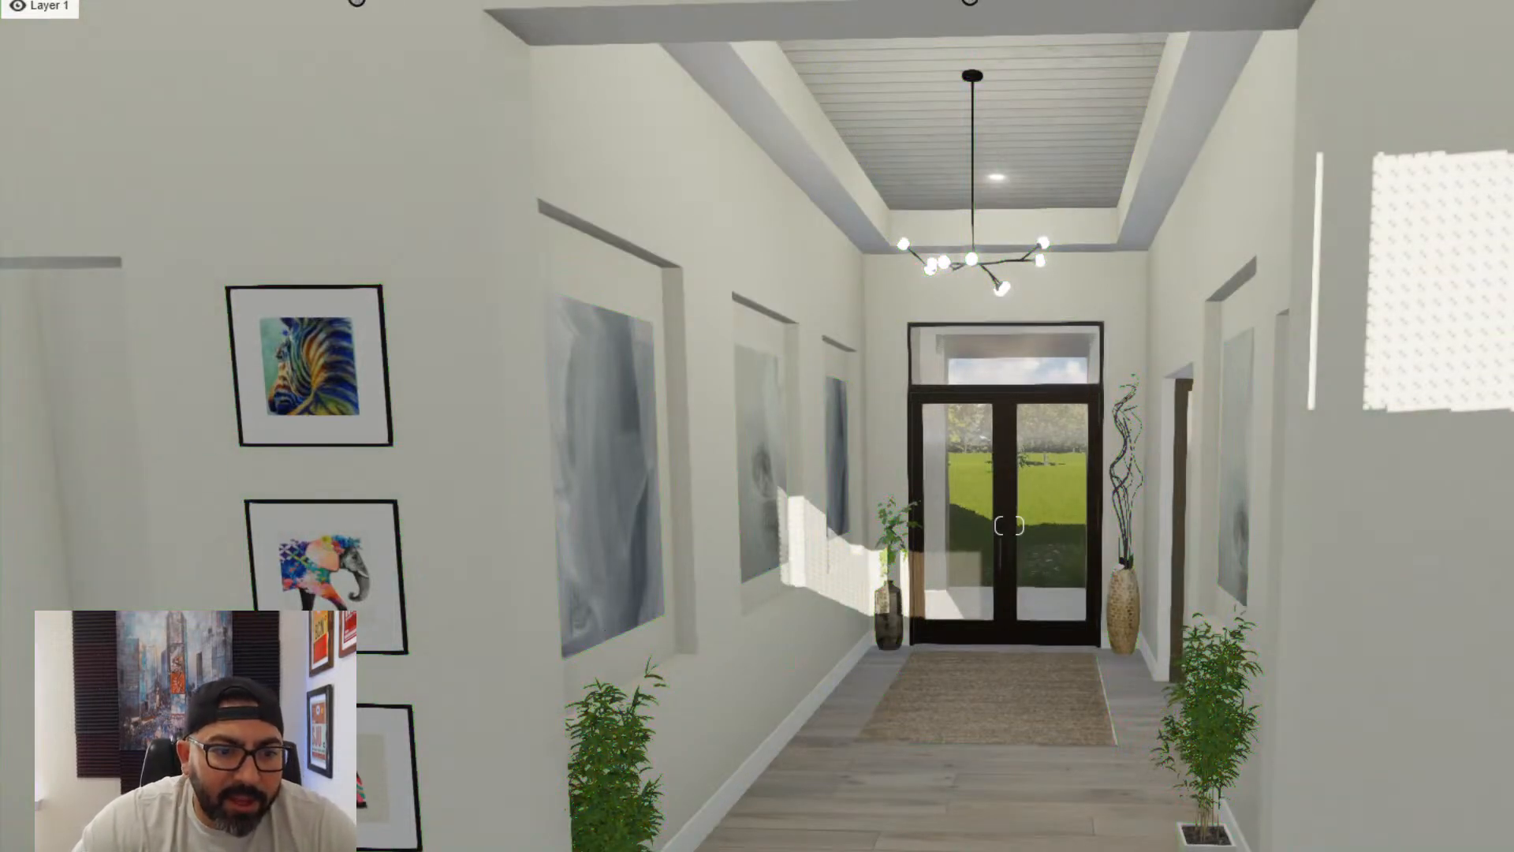
- Place a standing 3D silhouette from the People and Animals library on the foyer rug and color it white
click(435, 849)
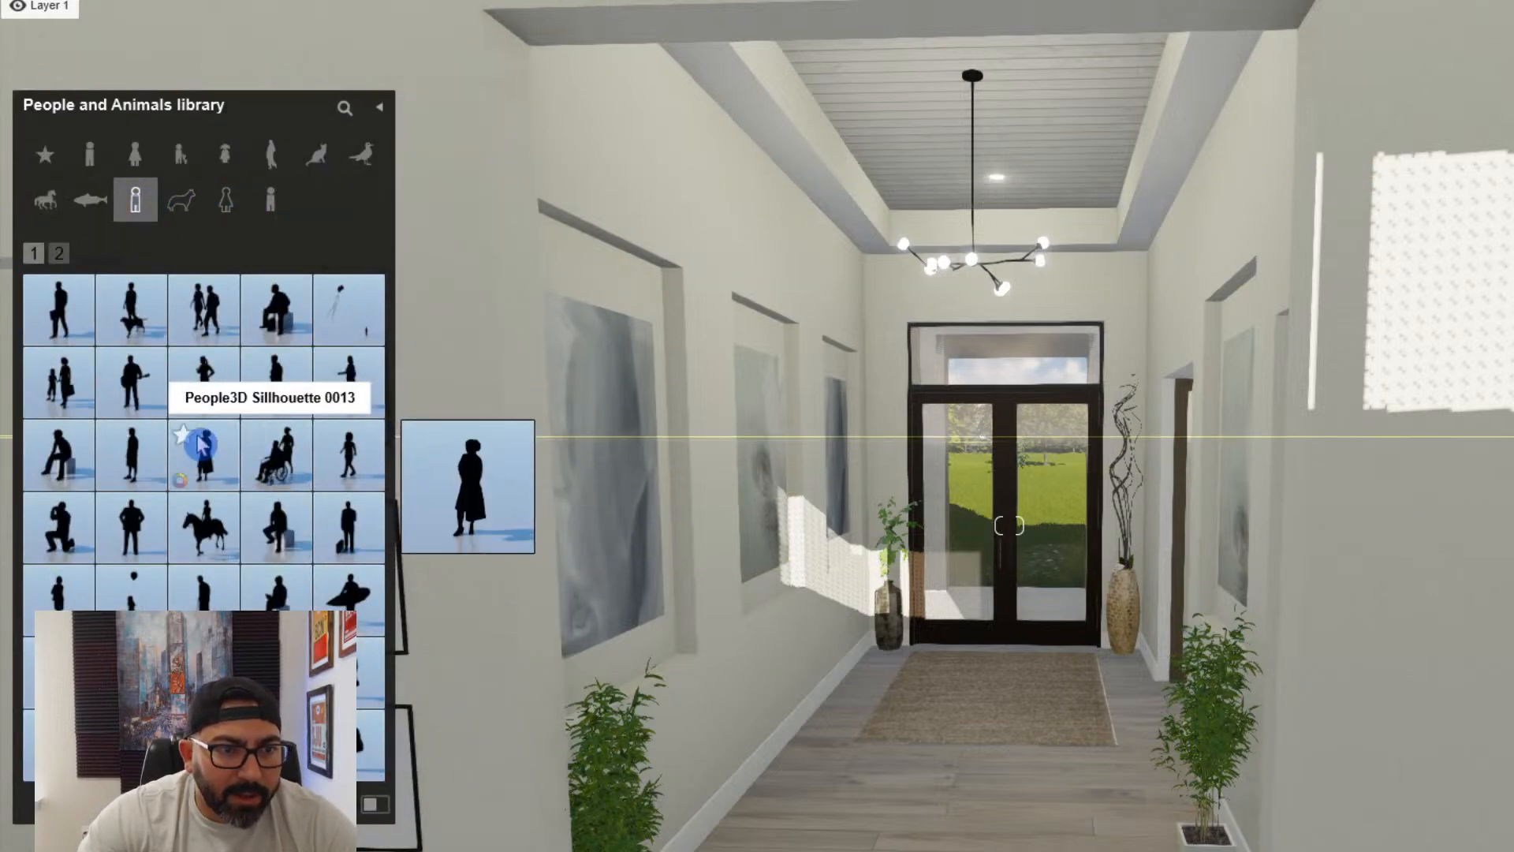
drag(331, 741, 936, 751)
click(956, 710)
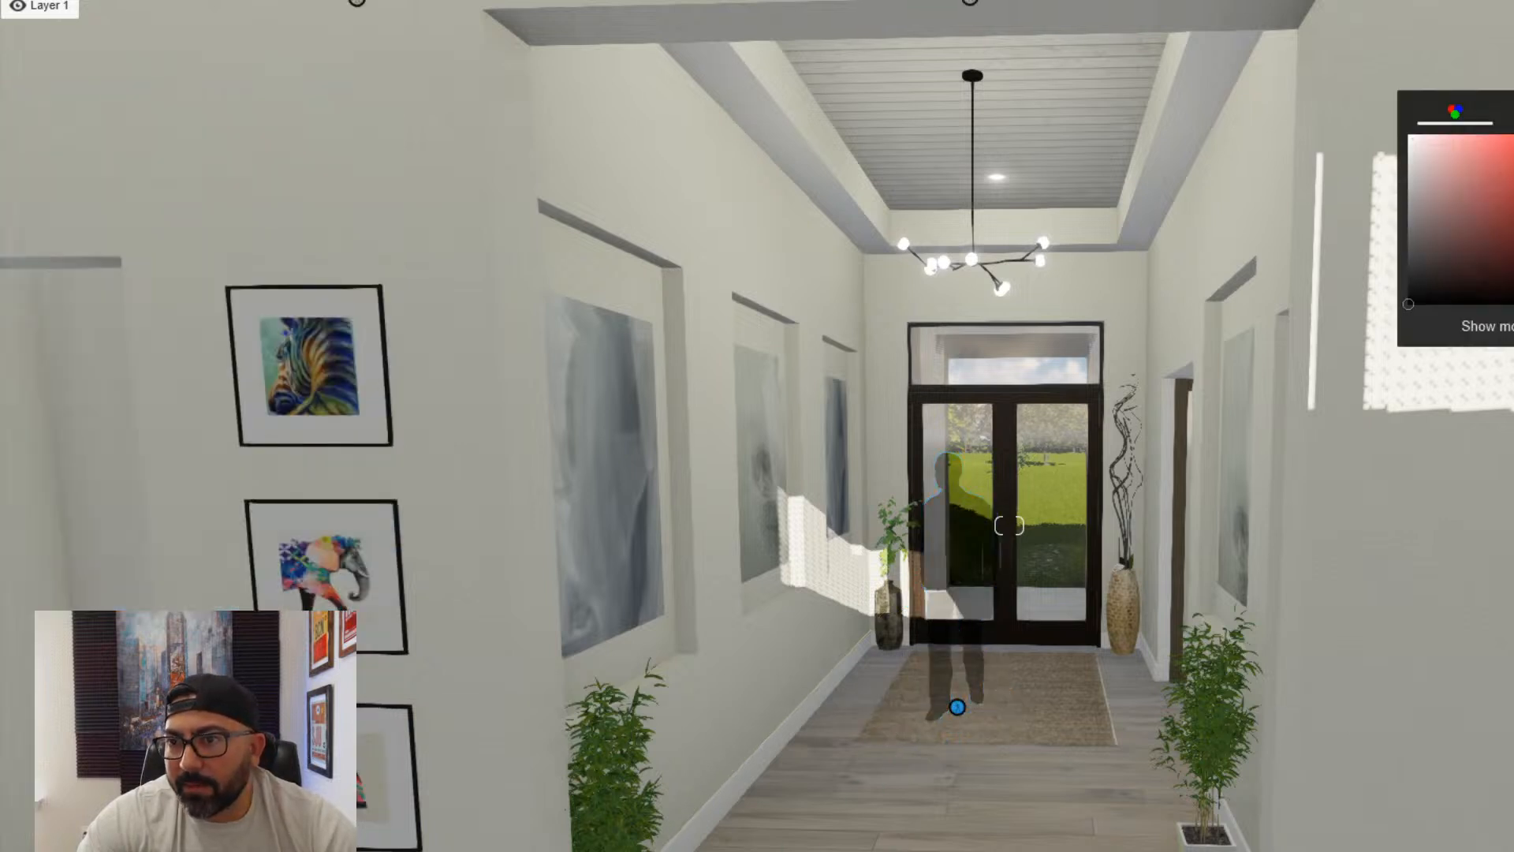
drag(1472, 225, 1395, 137)
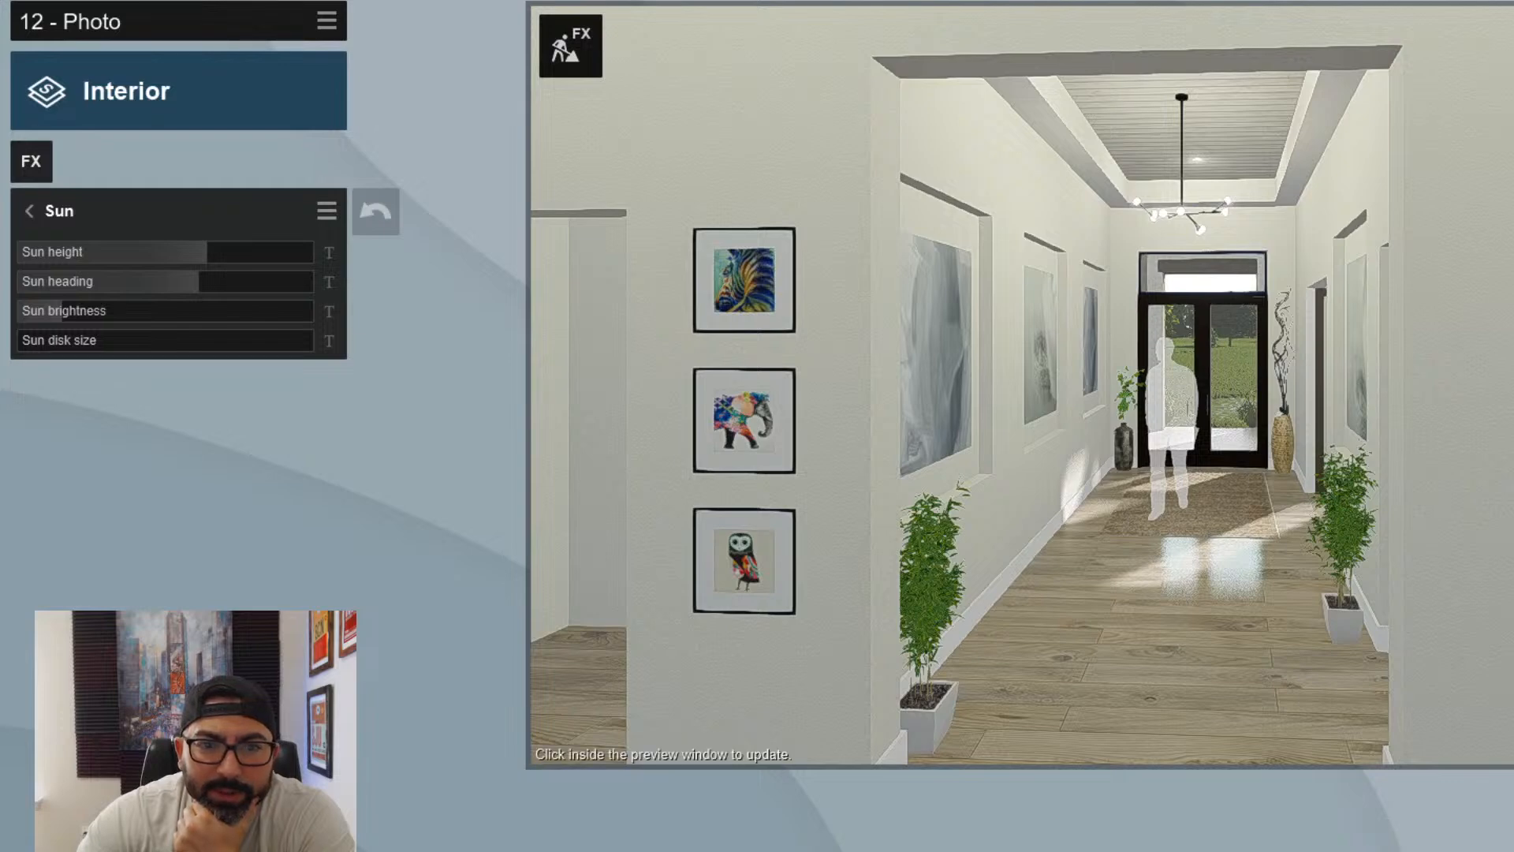
- Move the white silhouette off the rug toward the camera, beside the art wall, and rotate it
click(824, 671)
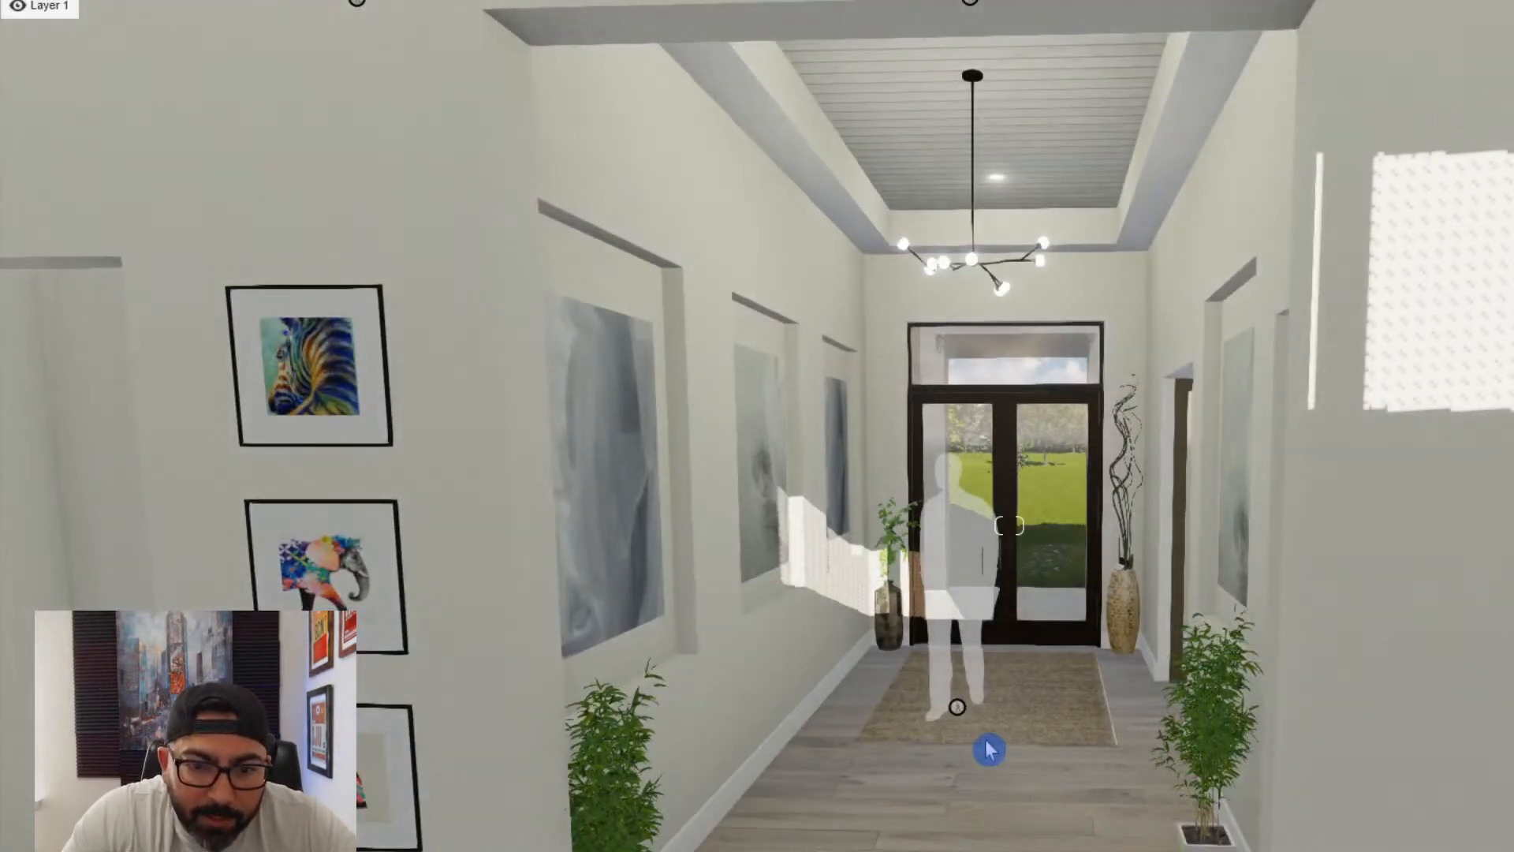
click(956, 708)
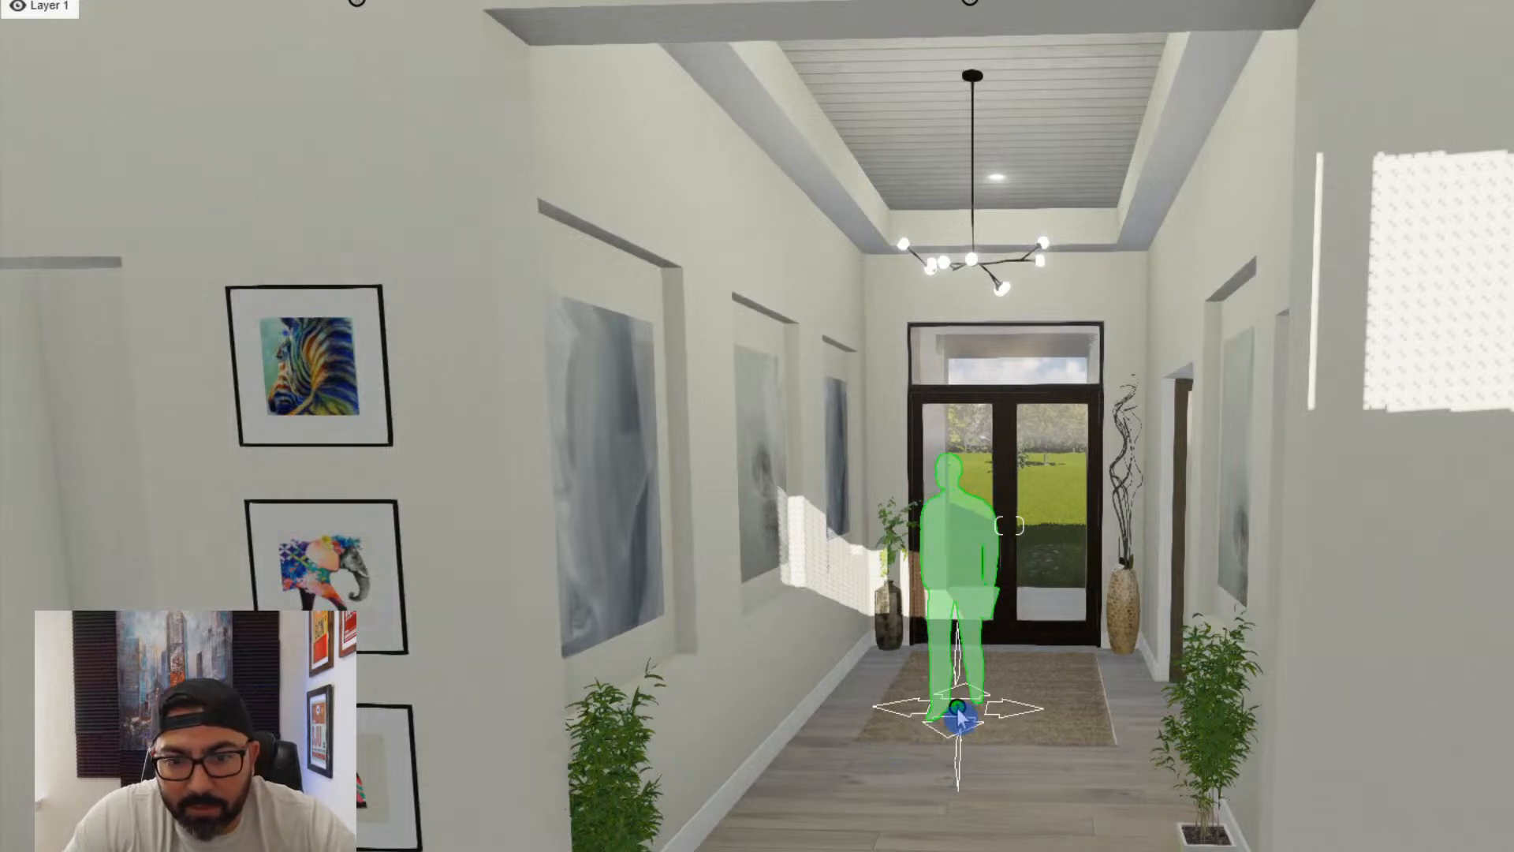
mouse_move(895, 781)
mouse_down()
mouse_move(851, 803)
mouse_move(852, 844)
mouse_up()
key(r)
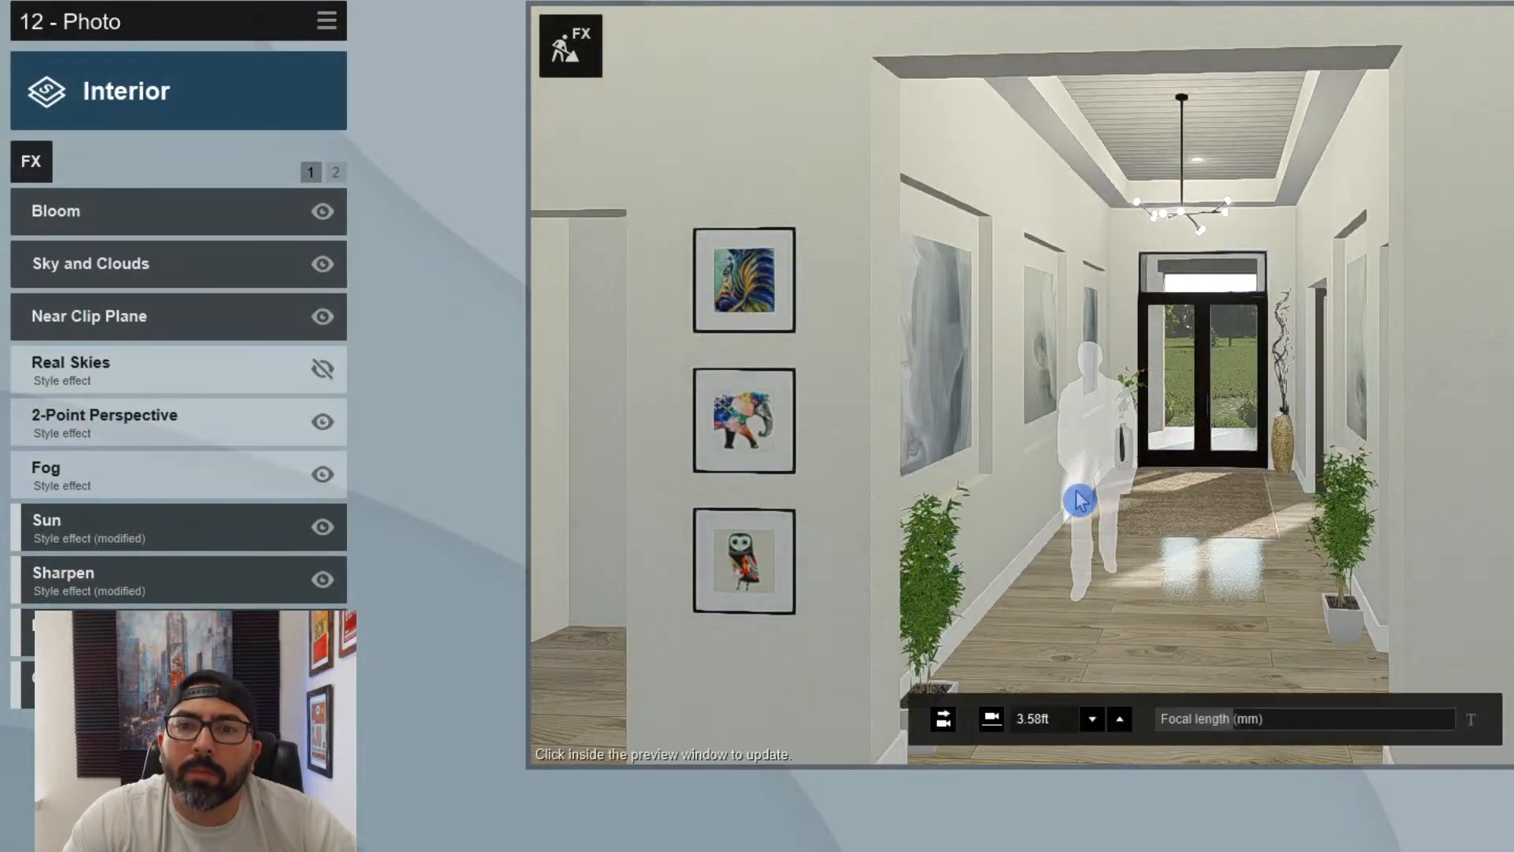
- Recolor the foyer silhouette from the People and Animals library a translucent mid gray and refresh photo 12's preview
click(1273, 485)
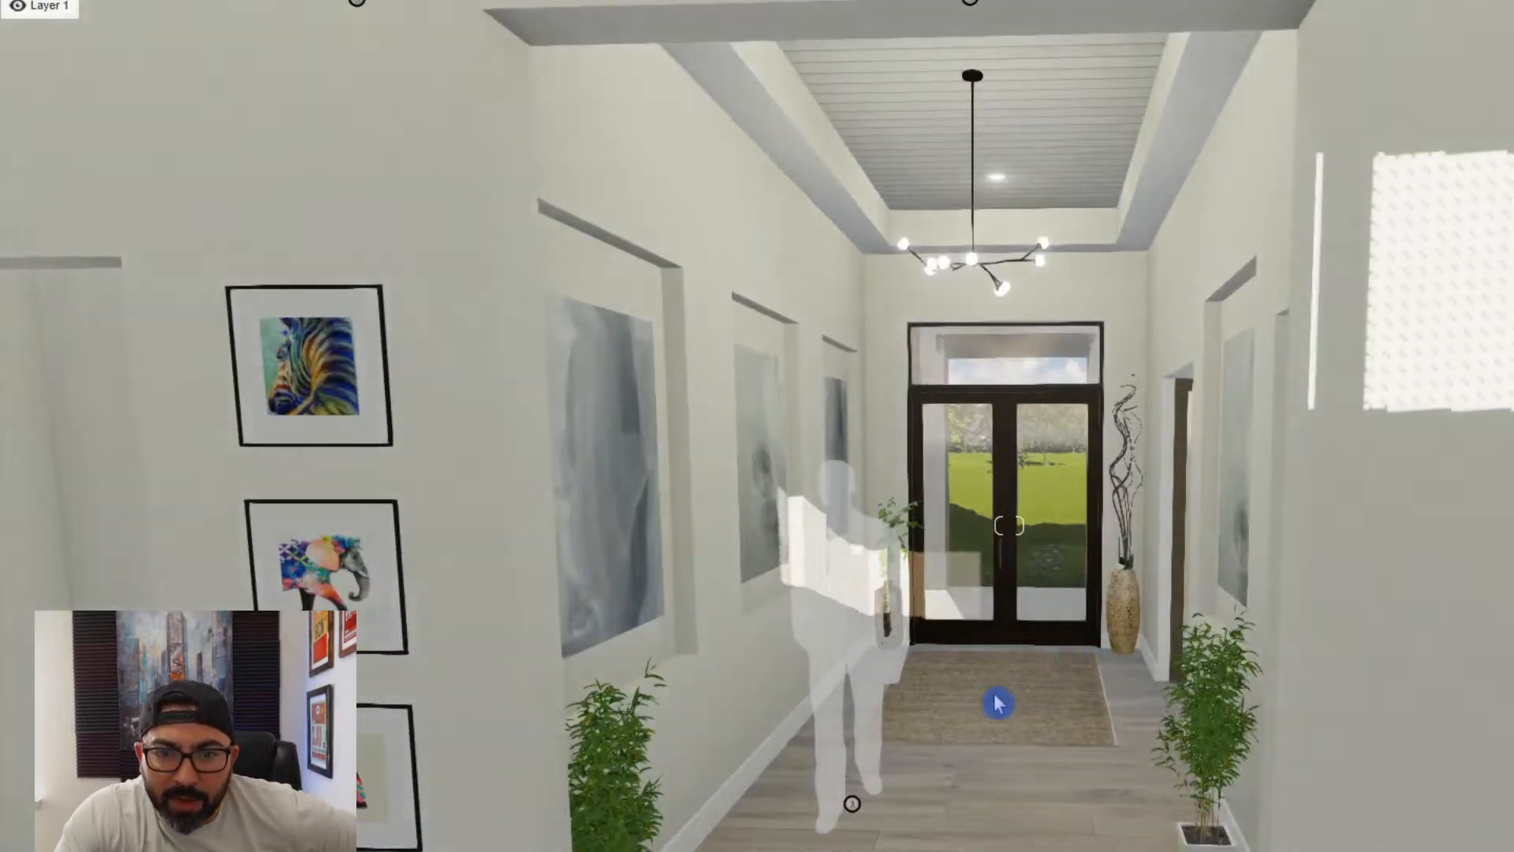
click(851, 794)
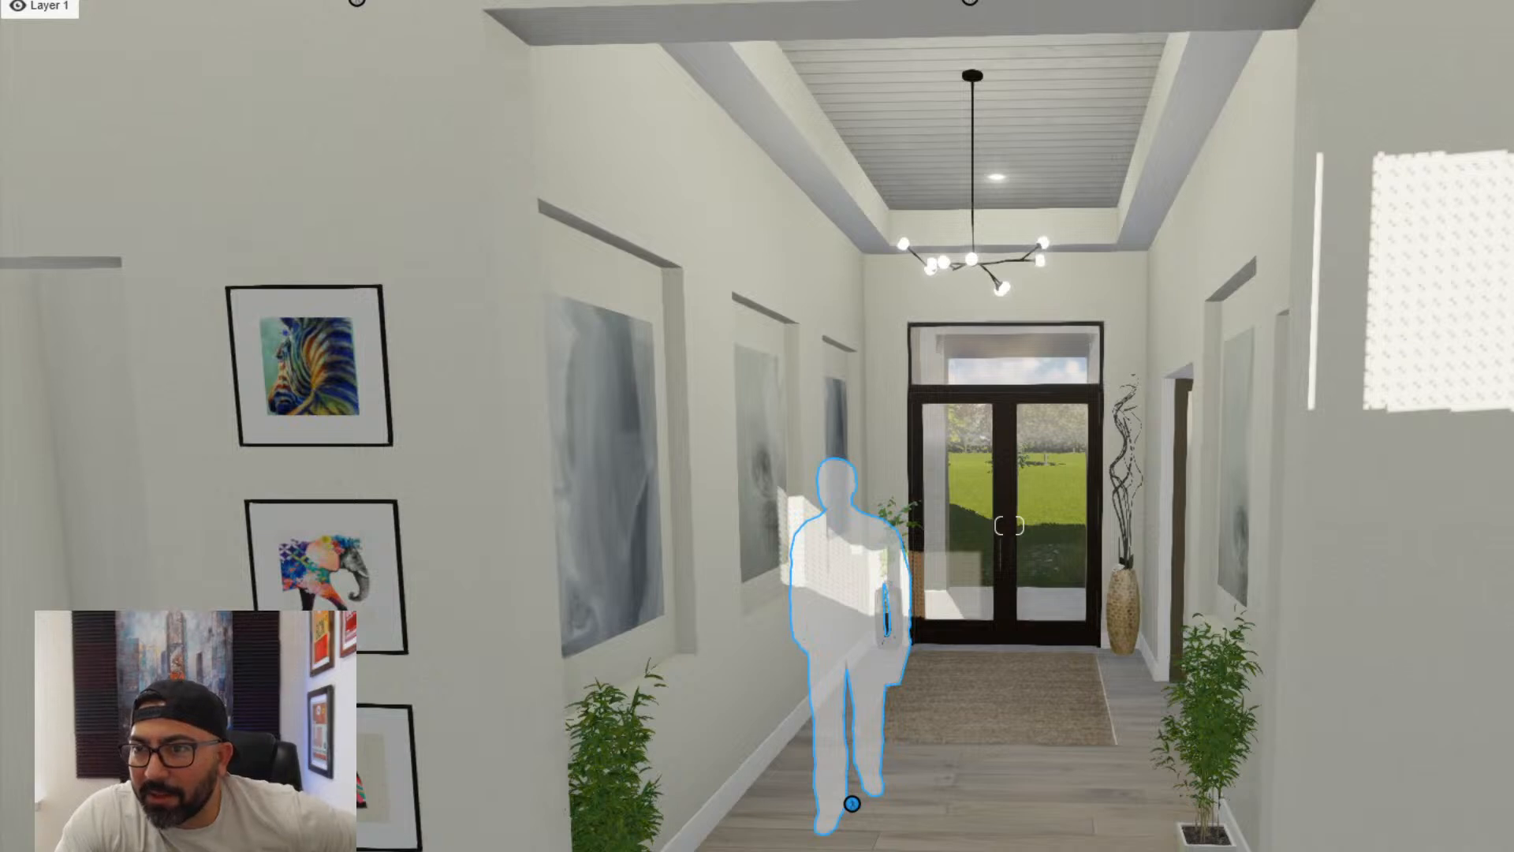
click(1424, 375)
drag(1417, 146, 1411, 183)
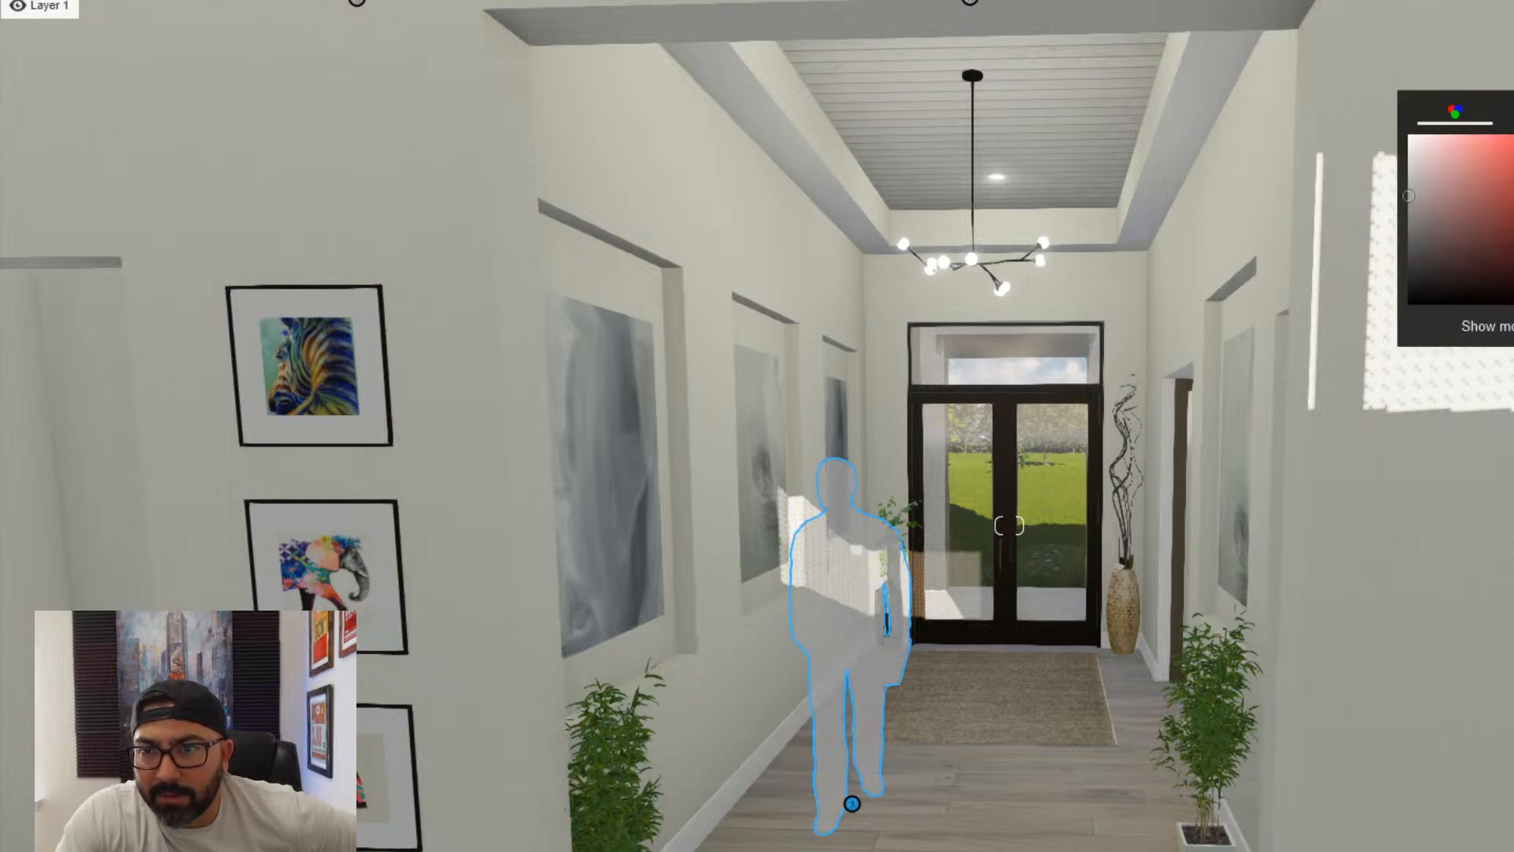
drag(1411, 197, 1417, 239)
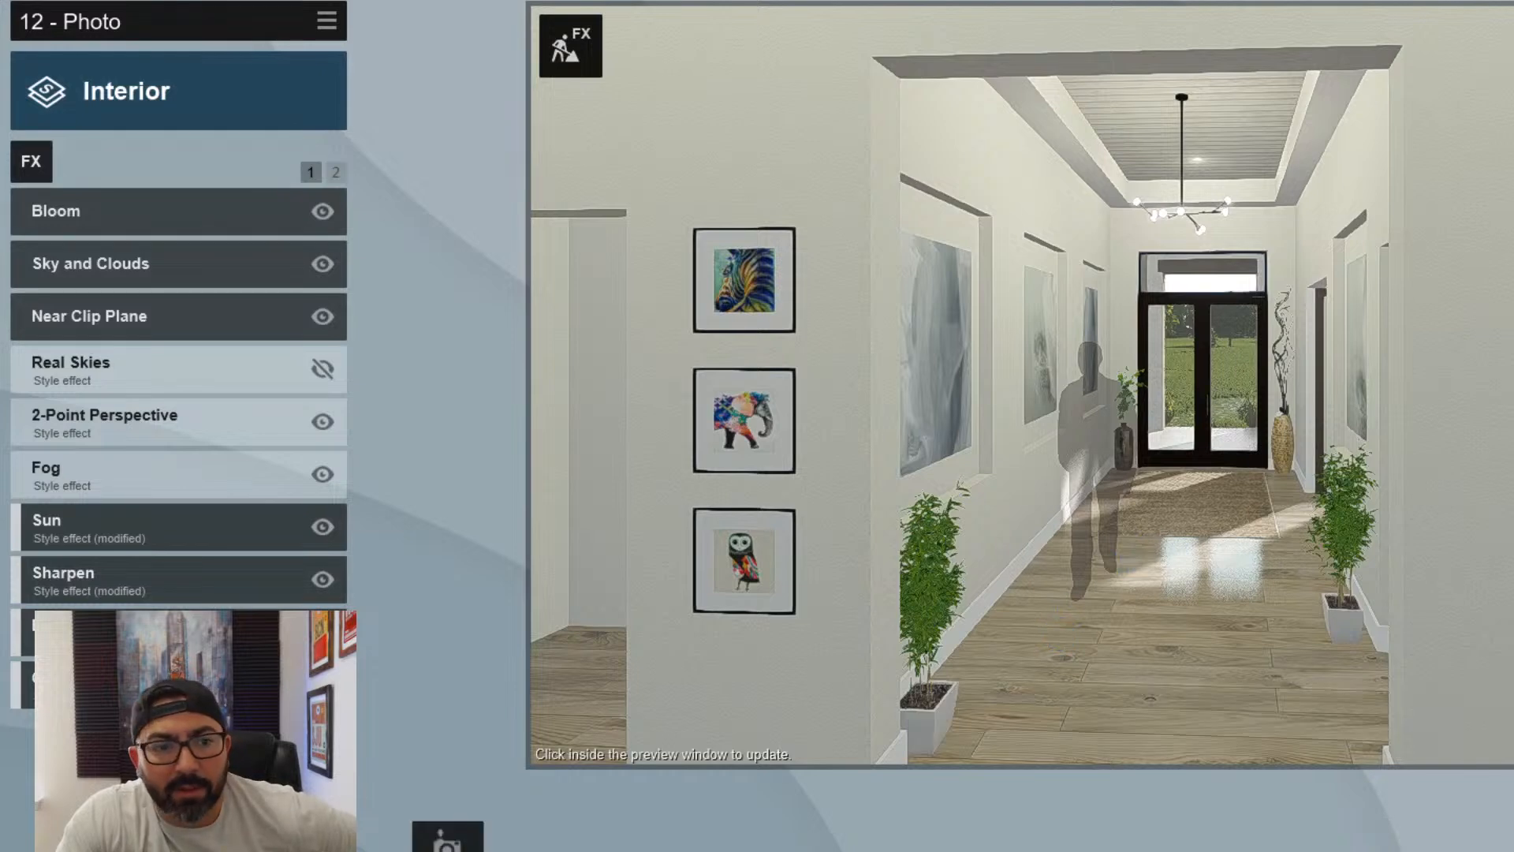
click(1051, 615)
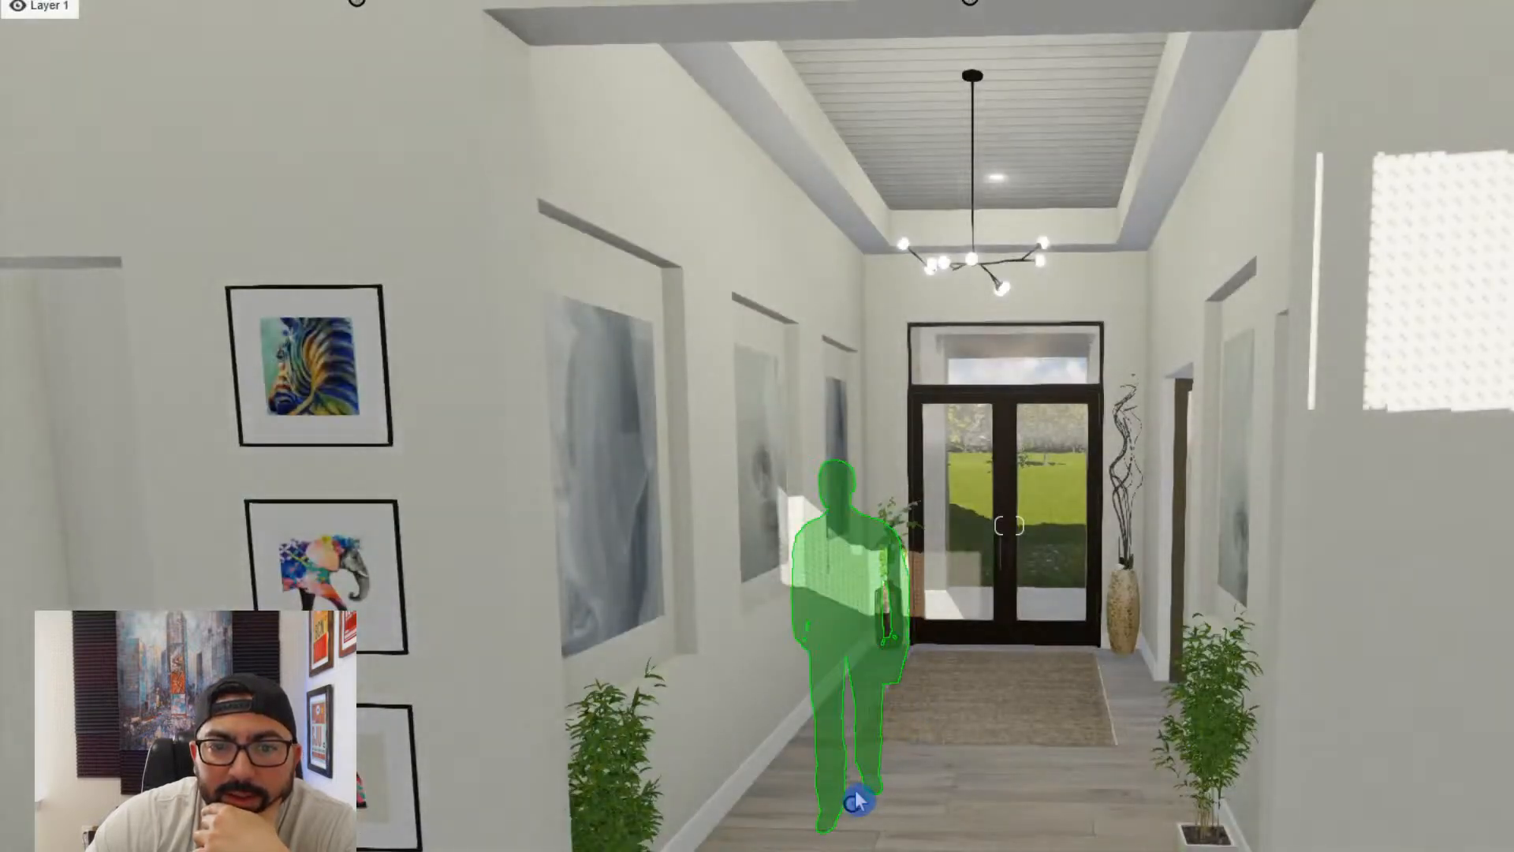
- Fine-tune the foyer silhouette's color to a darker translucent gray that stays legible against the art wall
click(855, 804)
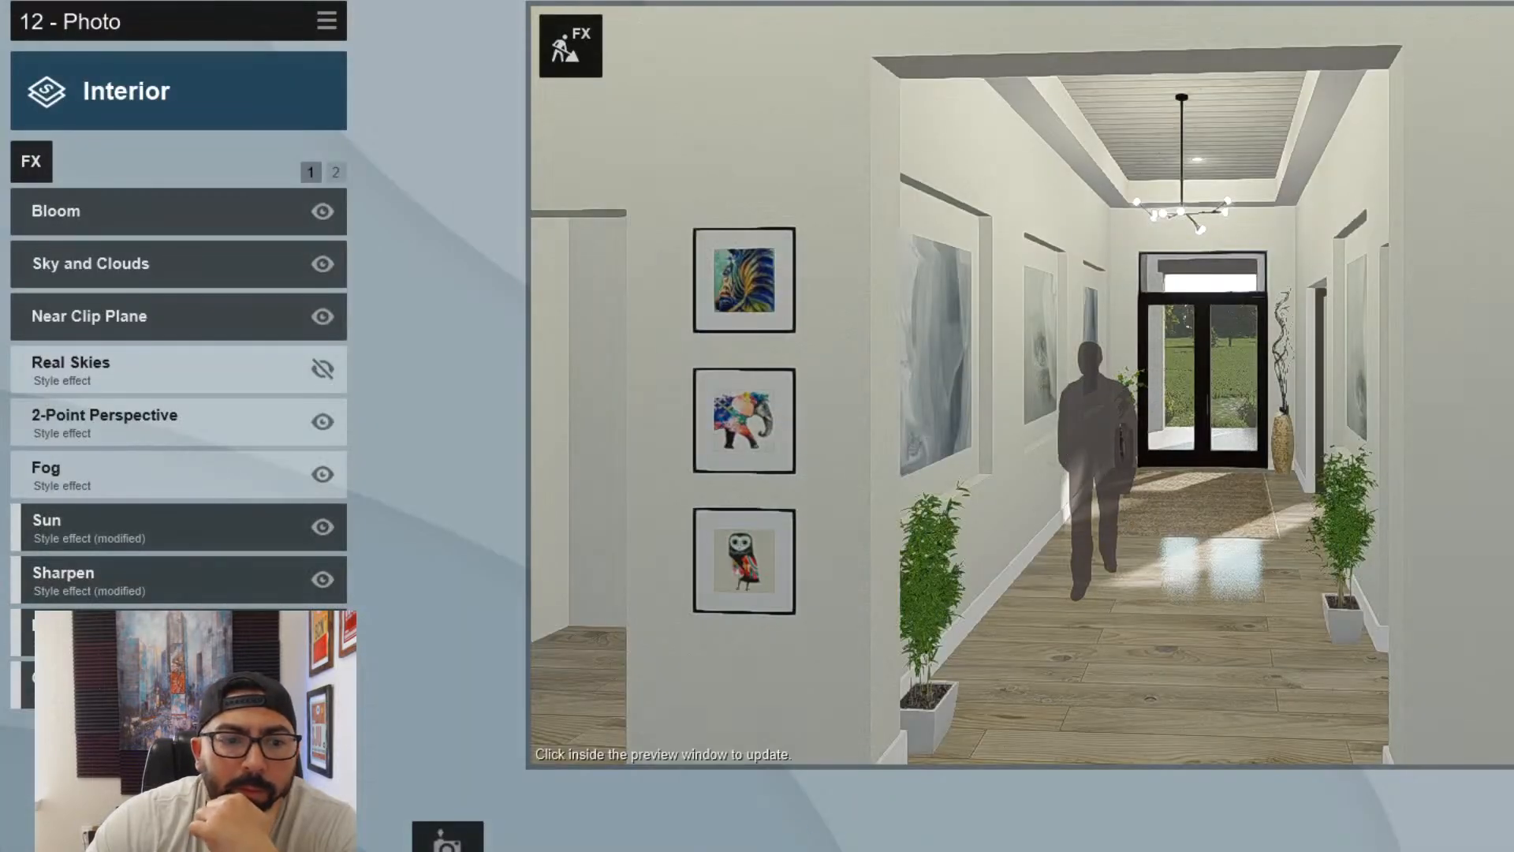
click(1096, 505)
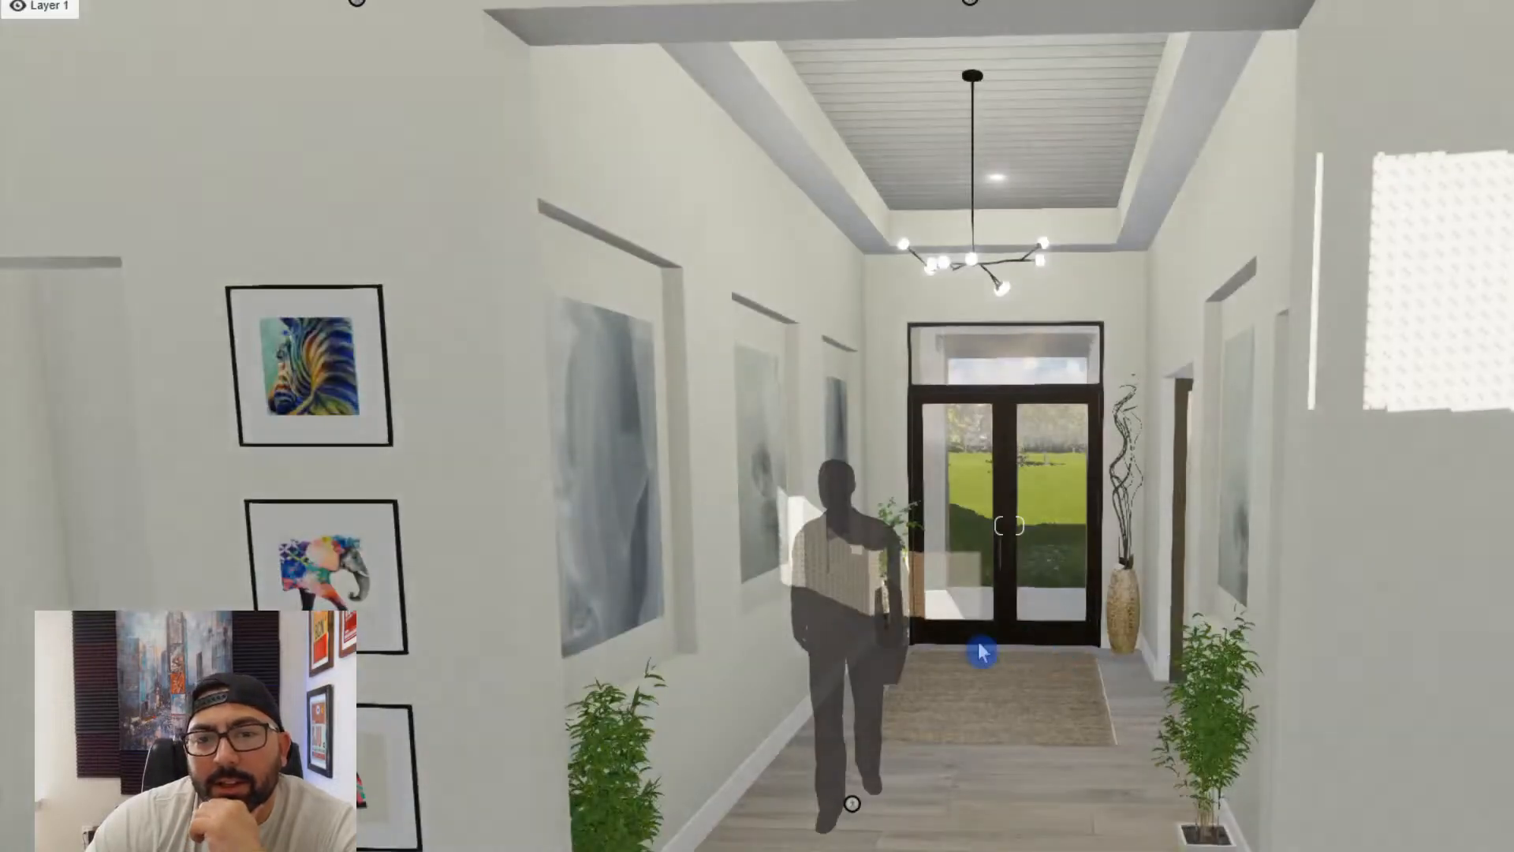
click(851, 800)
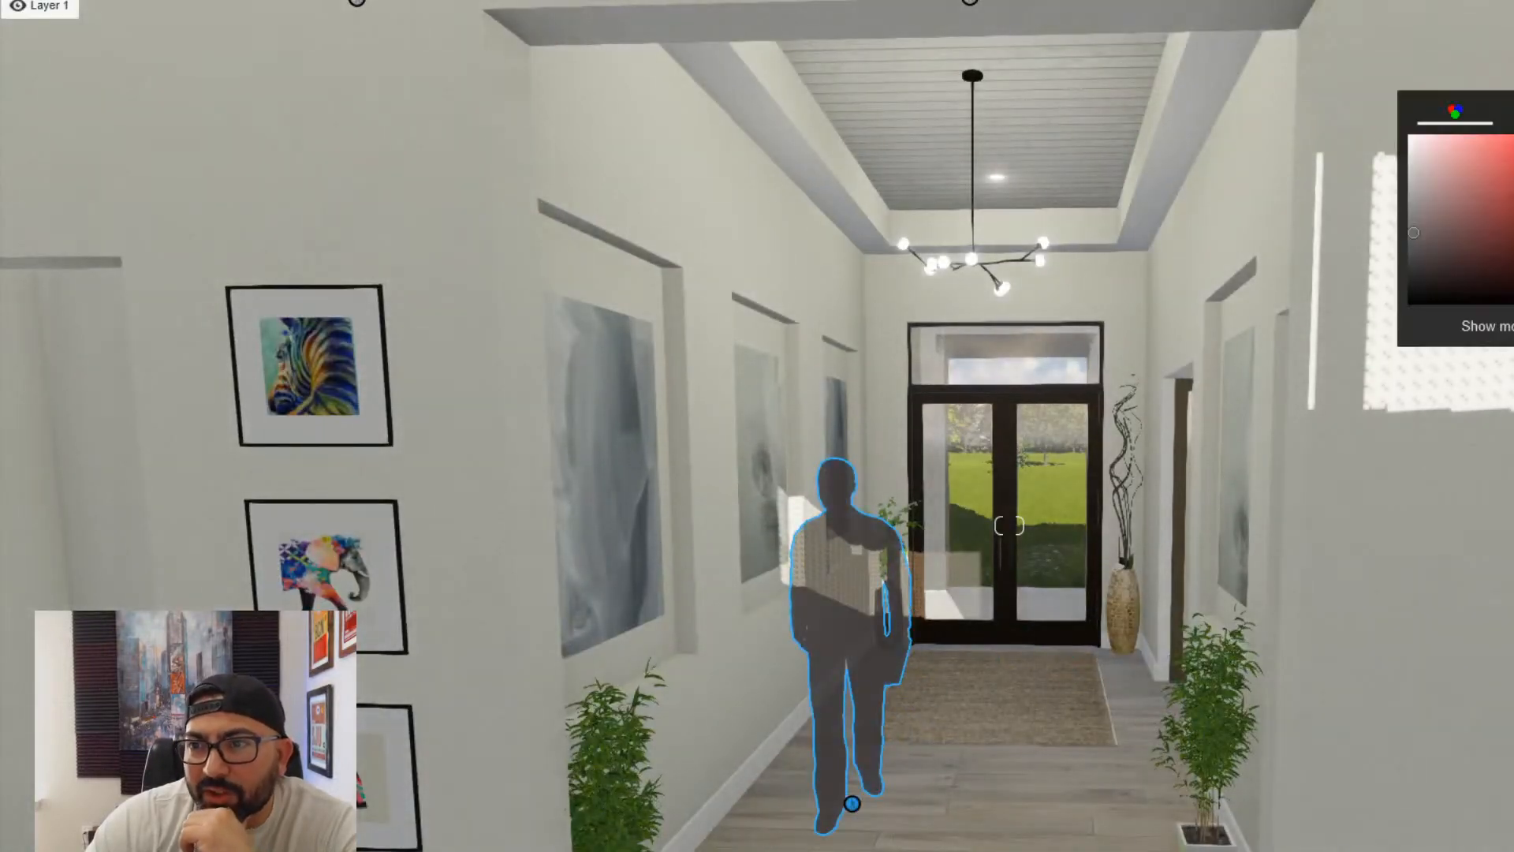
mouse_move(1415, 234)
mouse_down()
mouse_move(1427, 208)
mouse_move(1394, 208)
mouse_up()
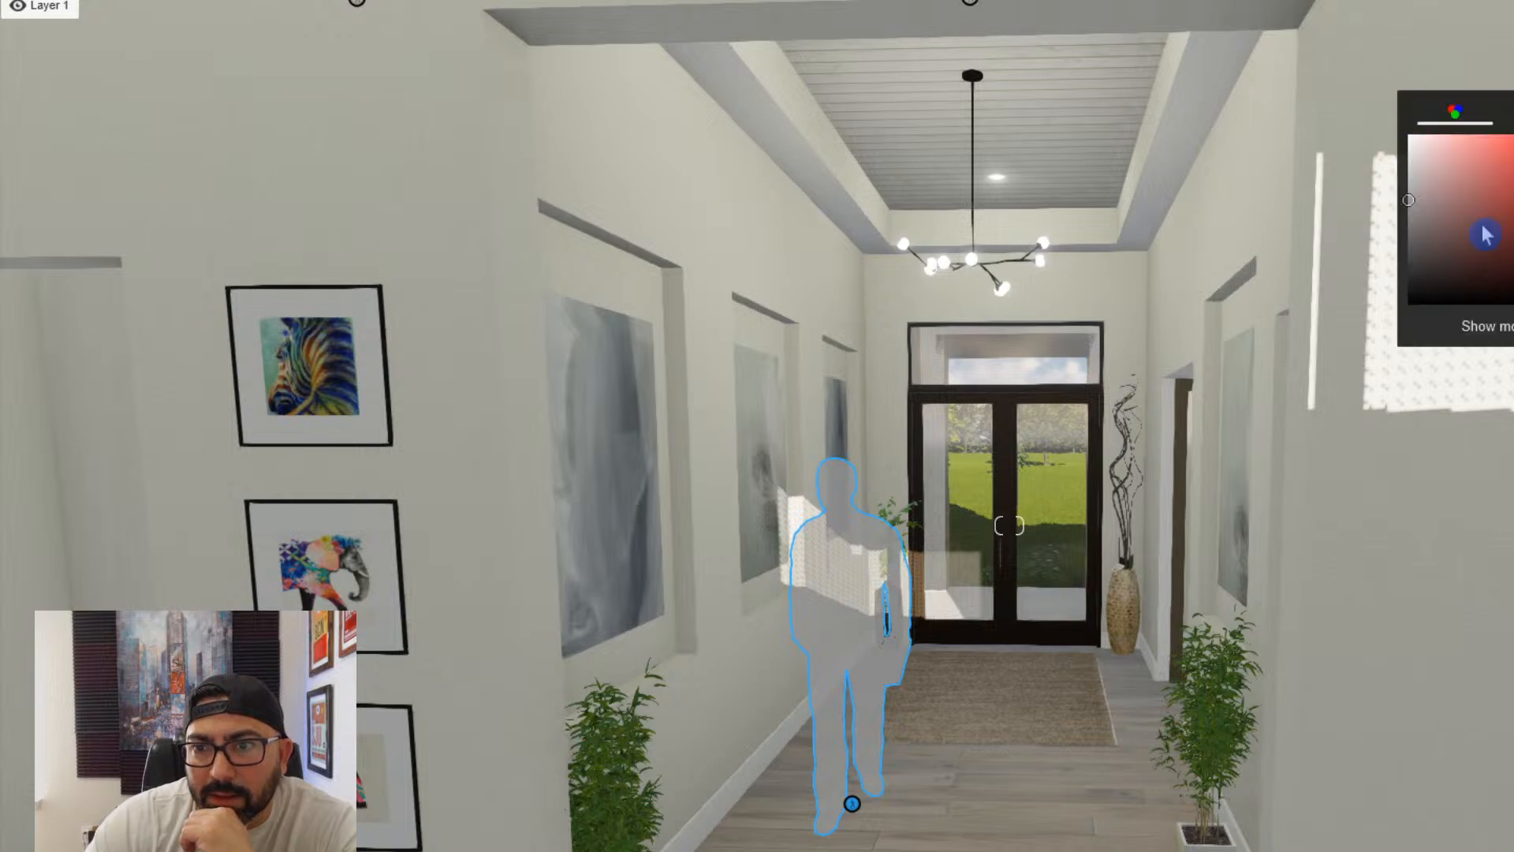
drag(1449, 230, 1410, 218)
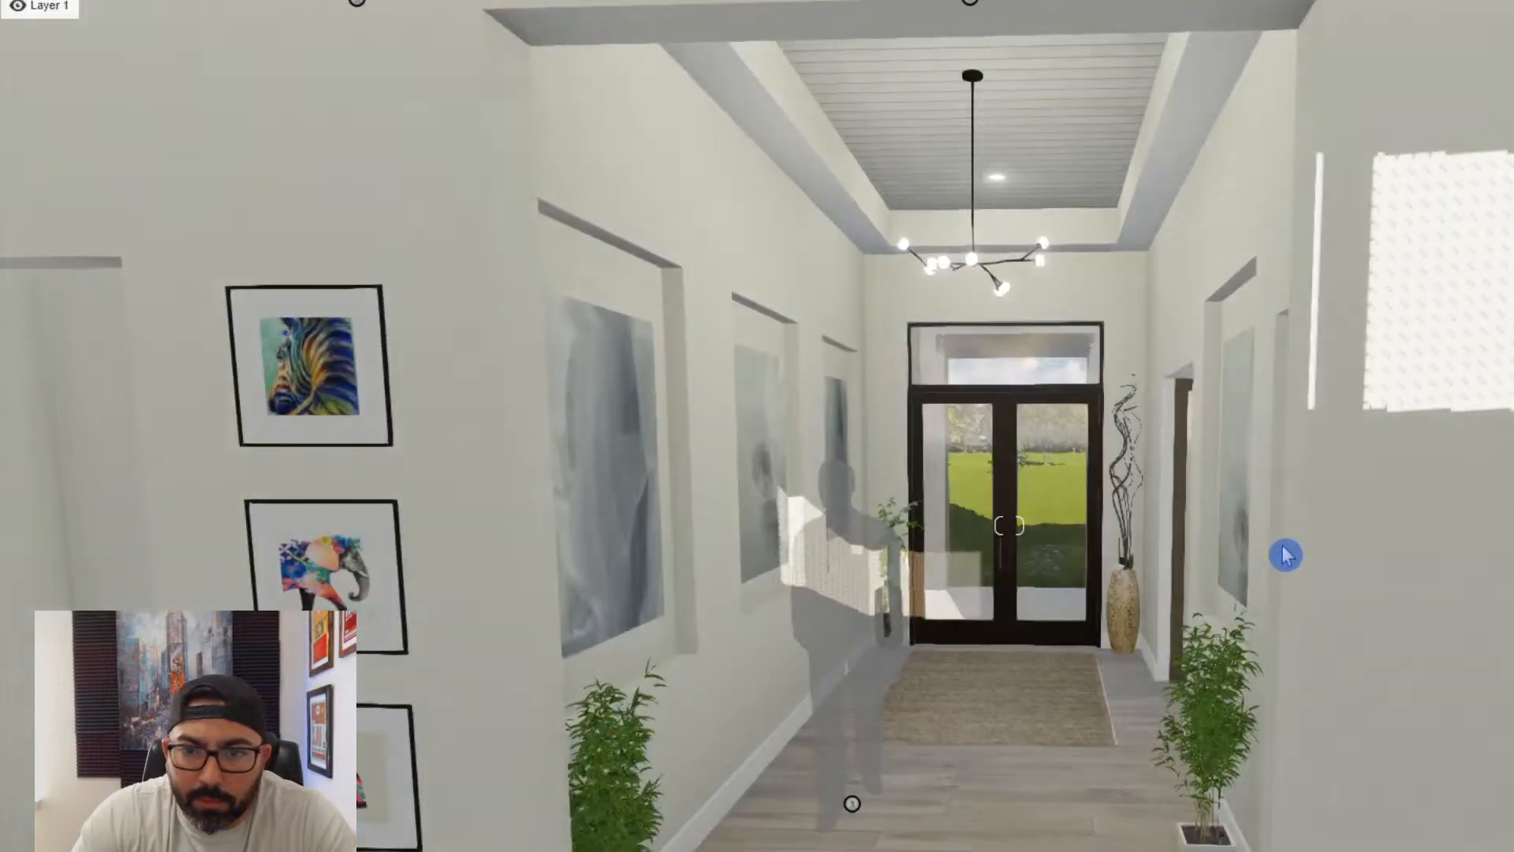
click(847, 805)
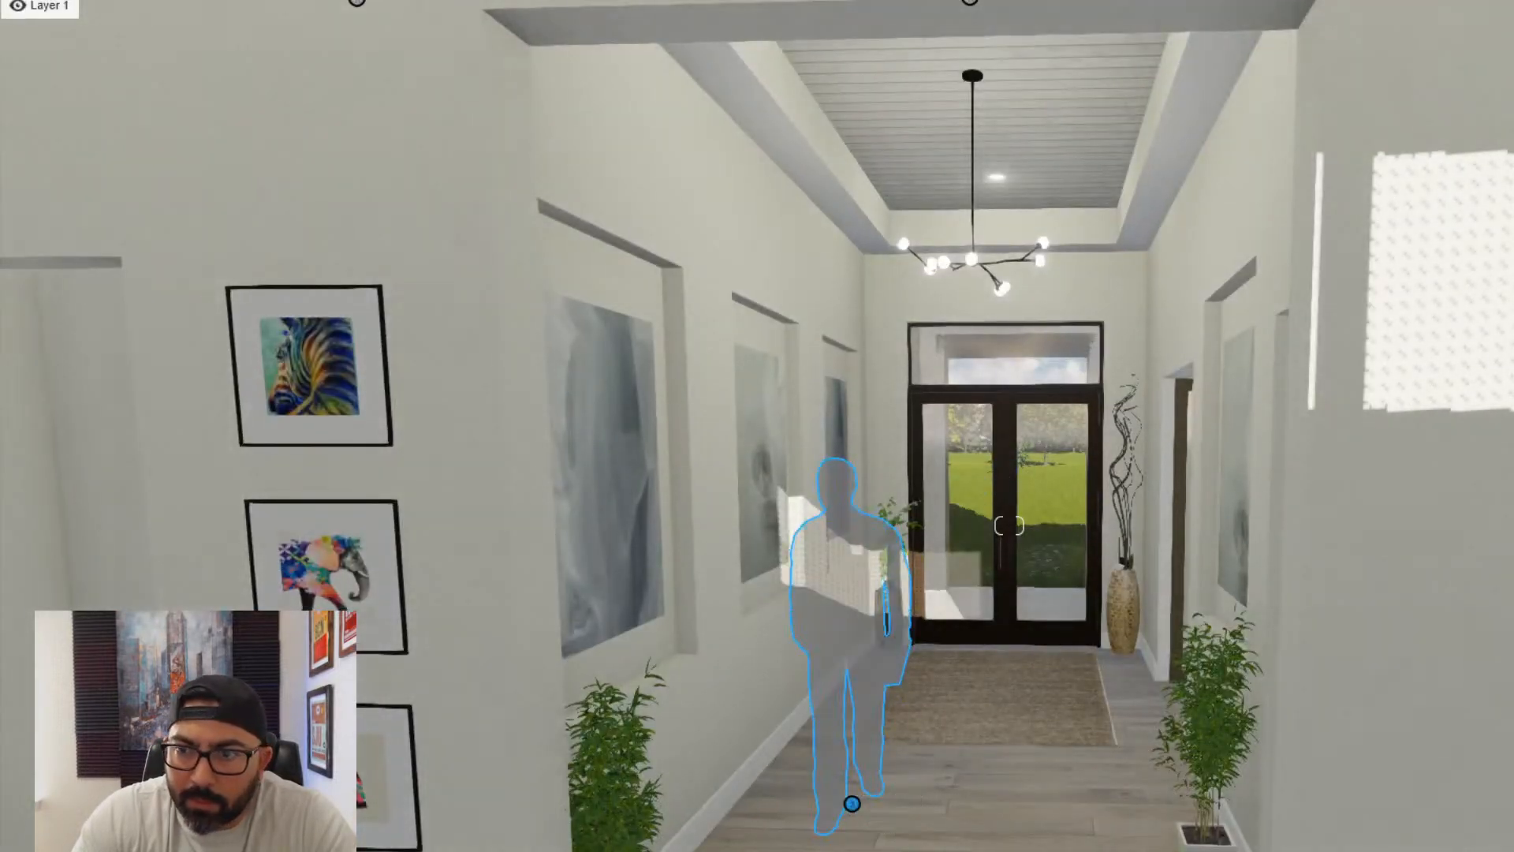
click(1417, 250)
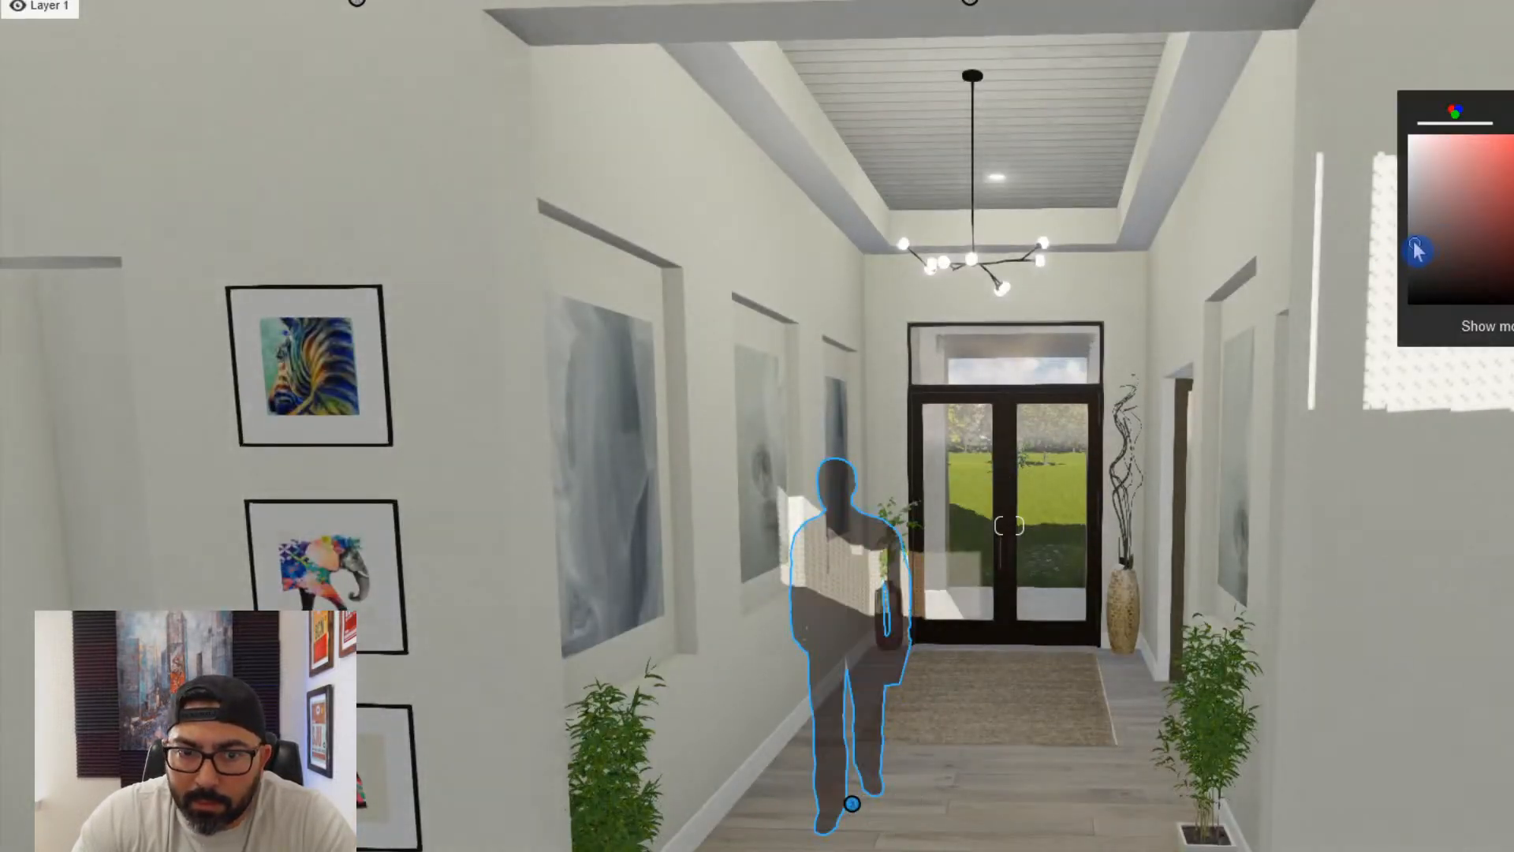
drag(1417, 250, 1421, 272)
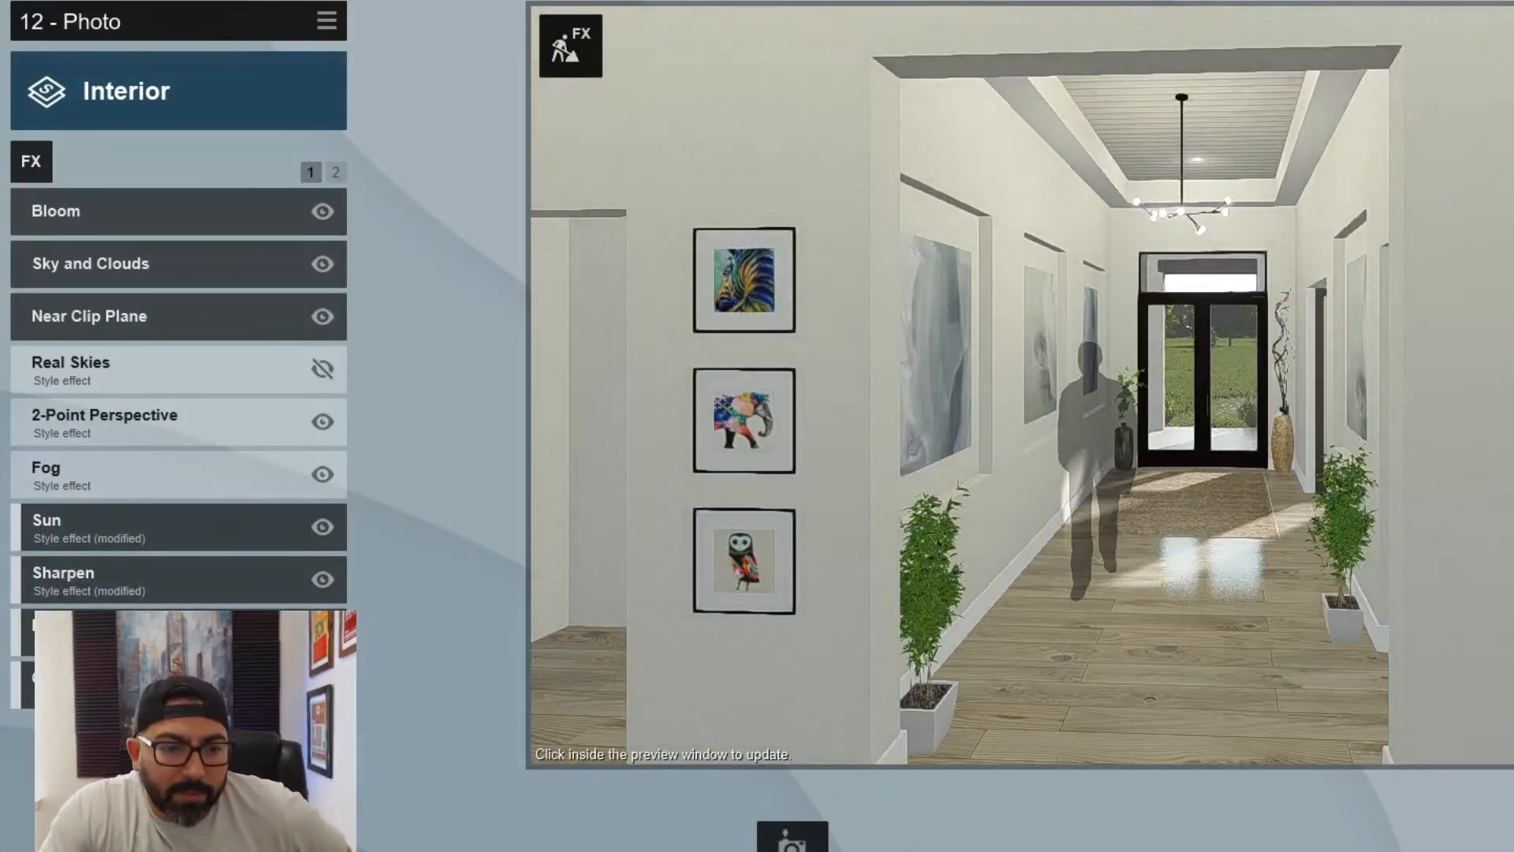
- Refresh the previews of photos 12 and 11 to check the recolored silhouette from both foyer views
click(1123, 580)
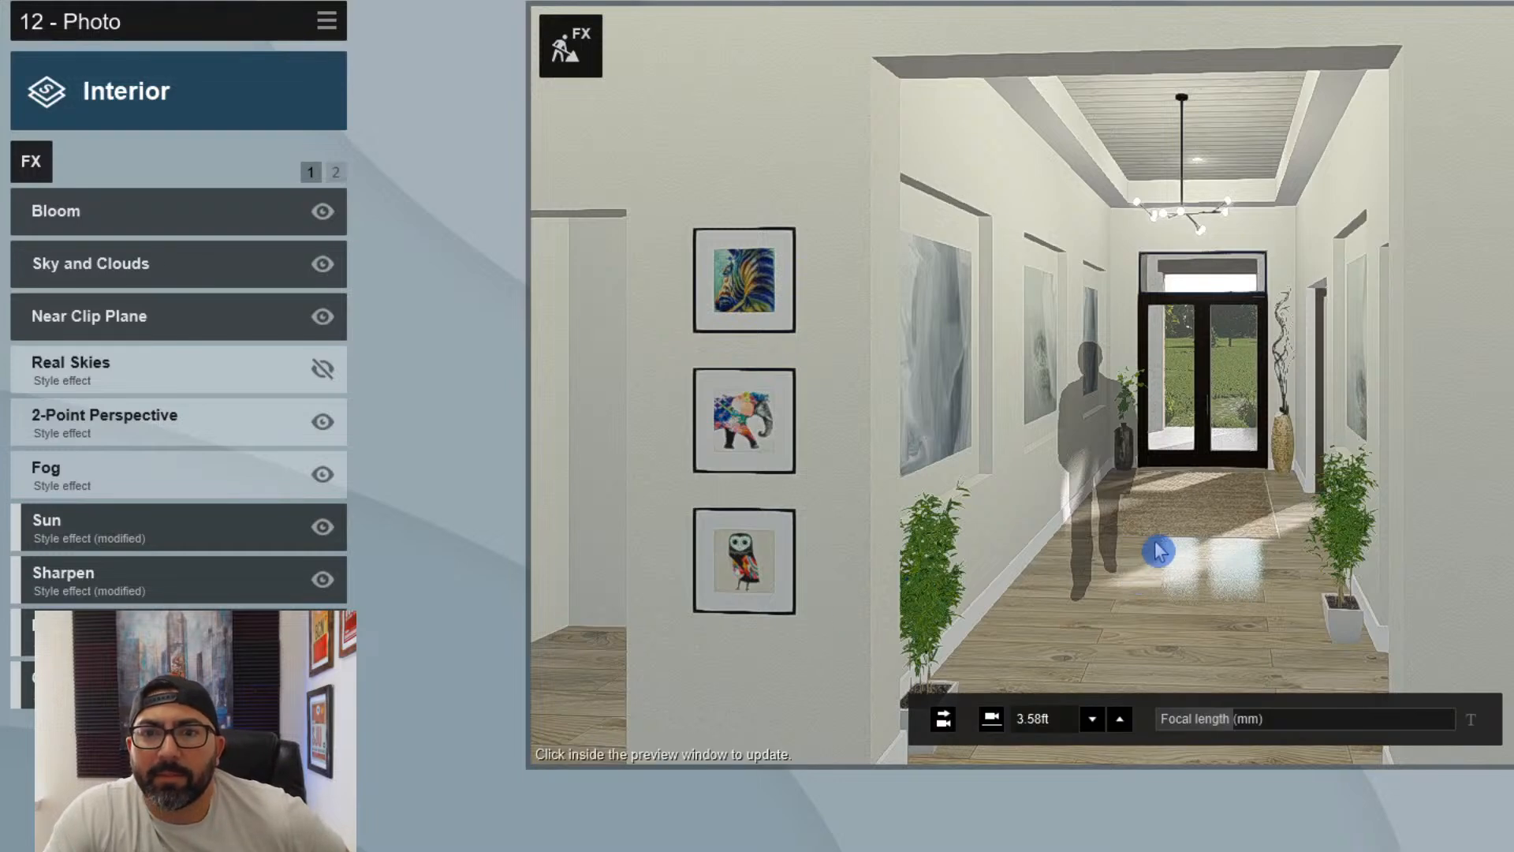
click(1157, 550)
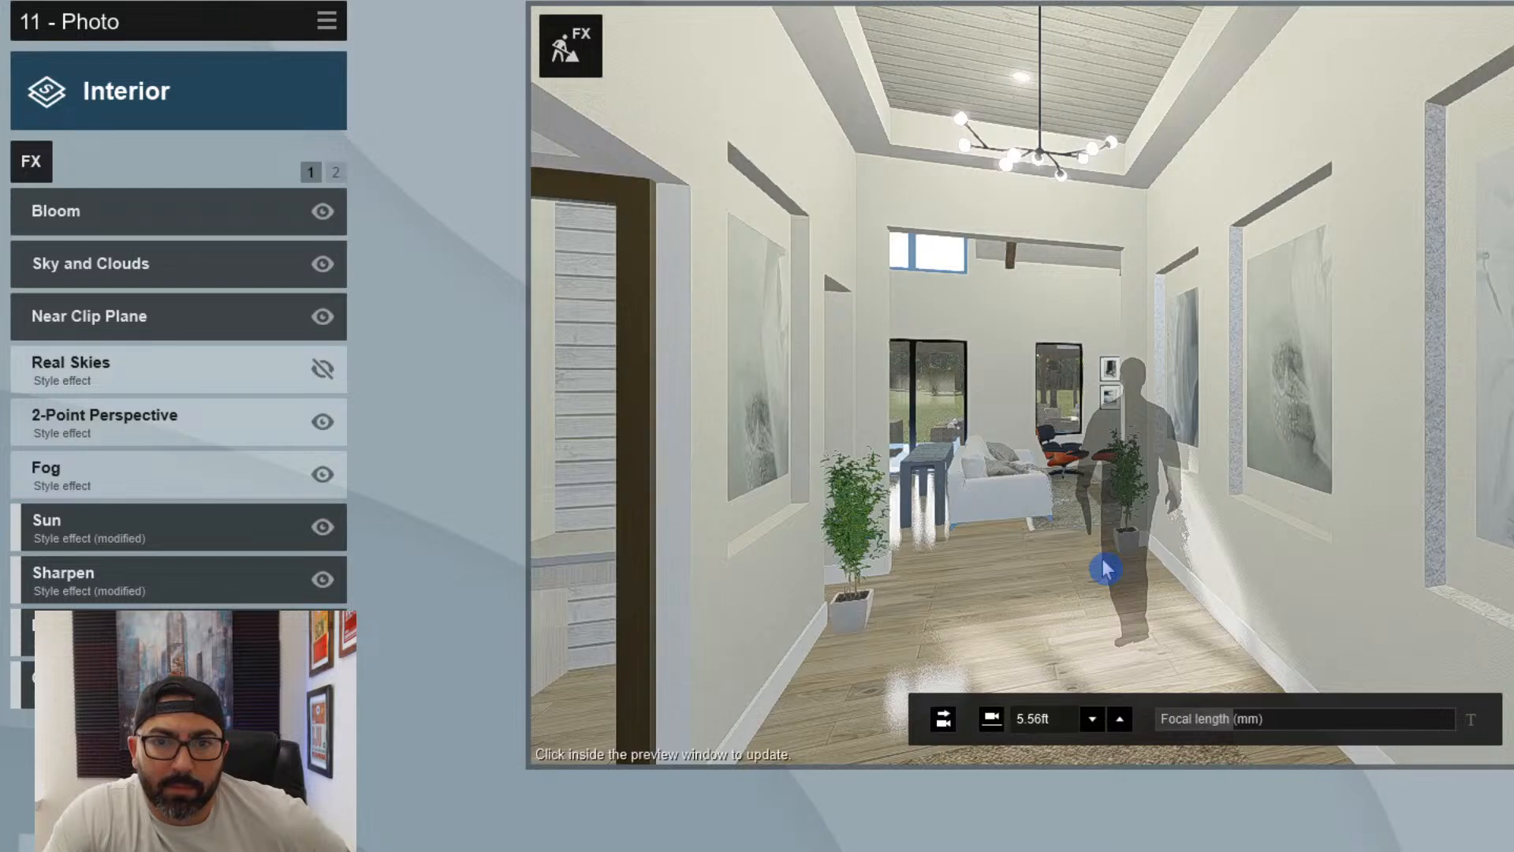
click(1104, 567)
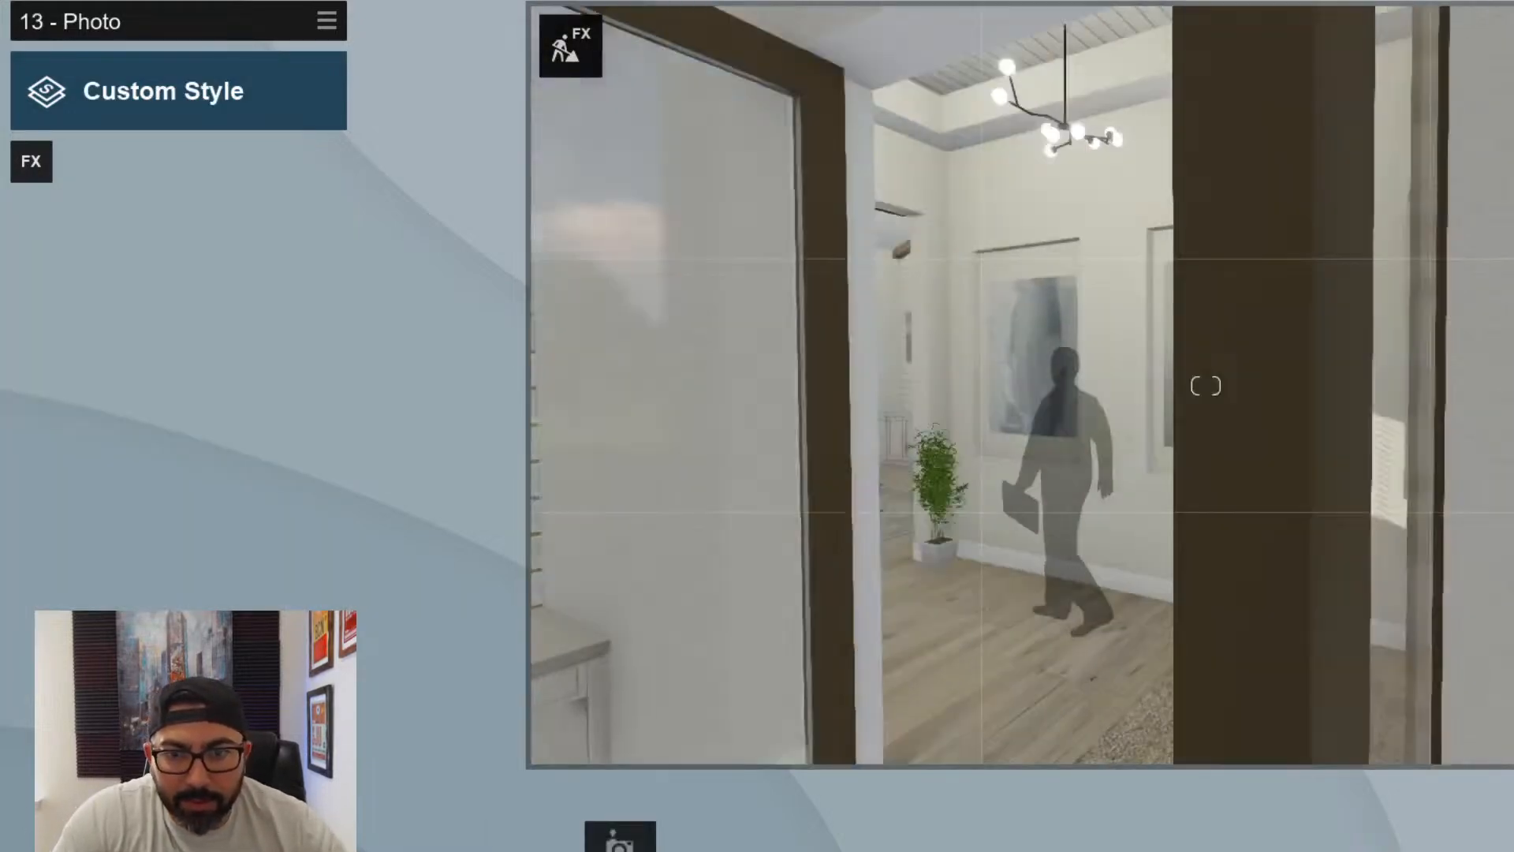
- Compose photo 13 from behind the sofa and console table, with the patio doors, lounge chair and stone fireplace in view, and store the camera
key(w)
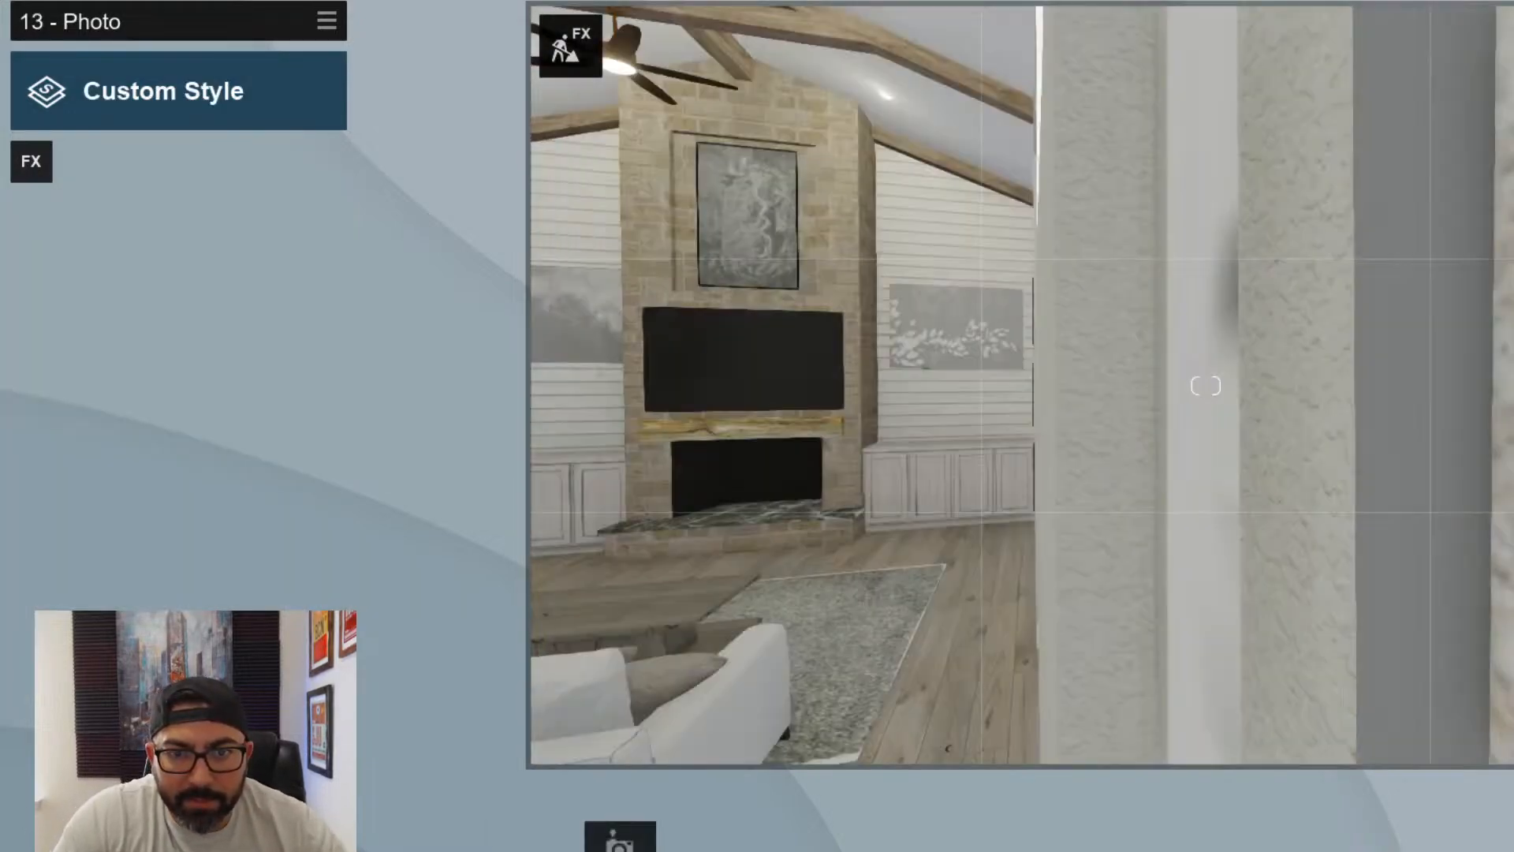
key(a)
key(s)
key(d)
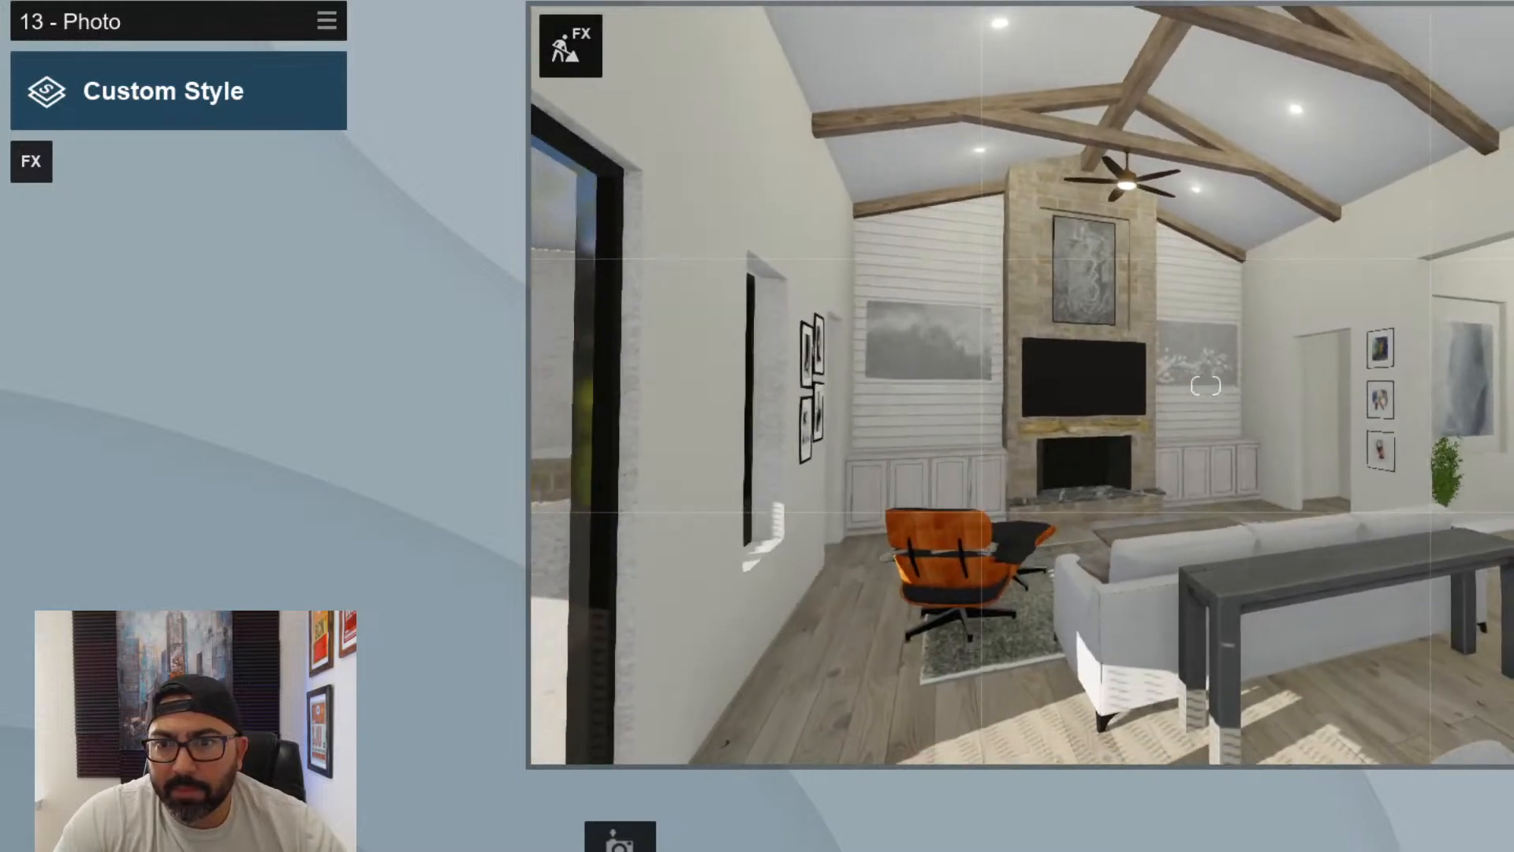
key(w)
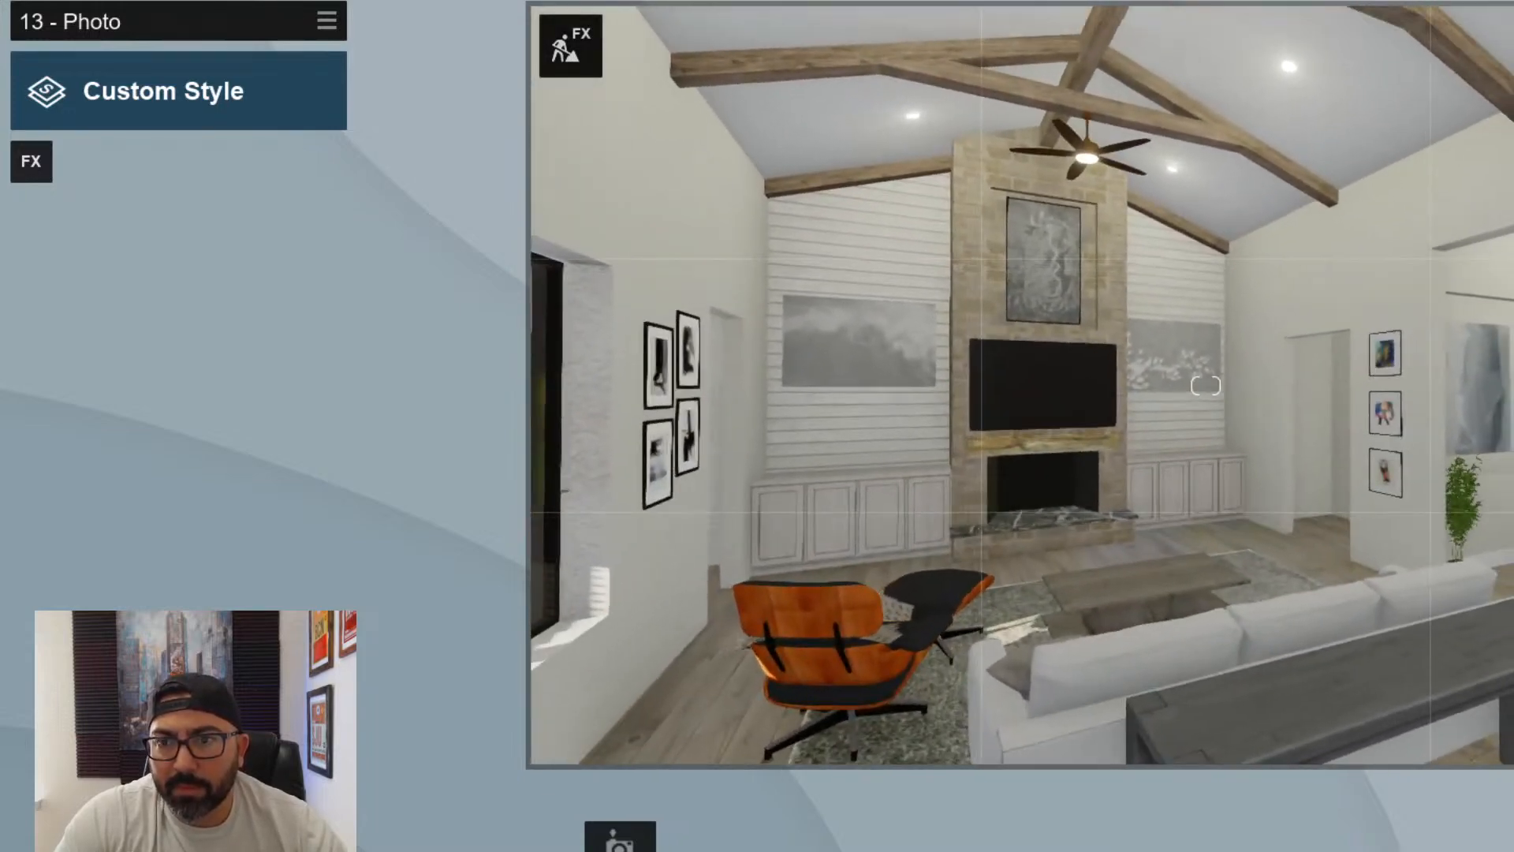
key(s)
key(s)
key(s)
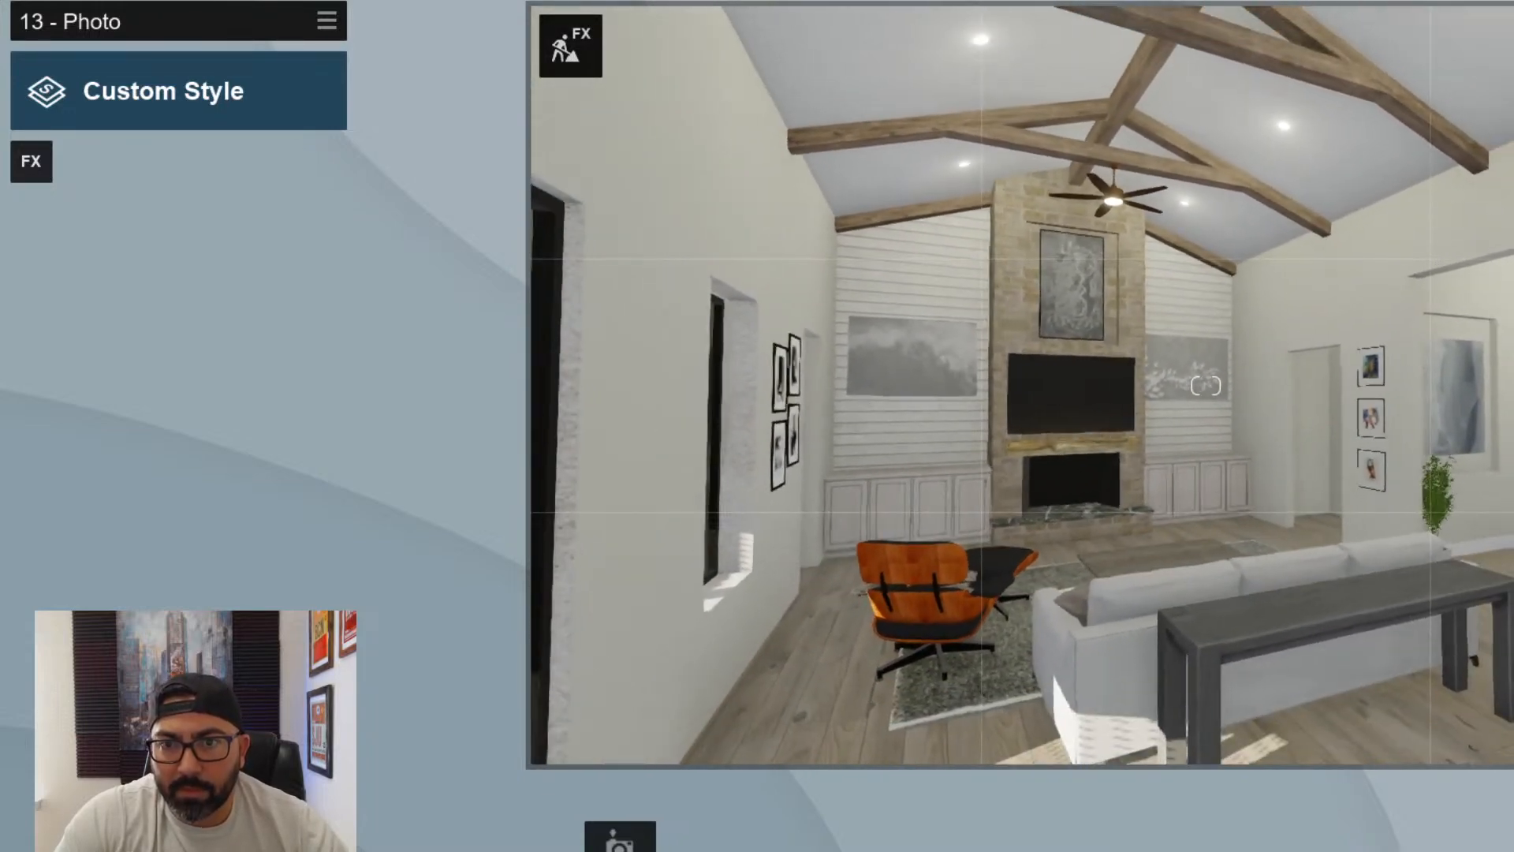
key(s)
key(d)
key(d)
right_drag(1206, 385, 891, 383)
key(d)
key(d)
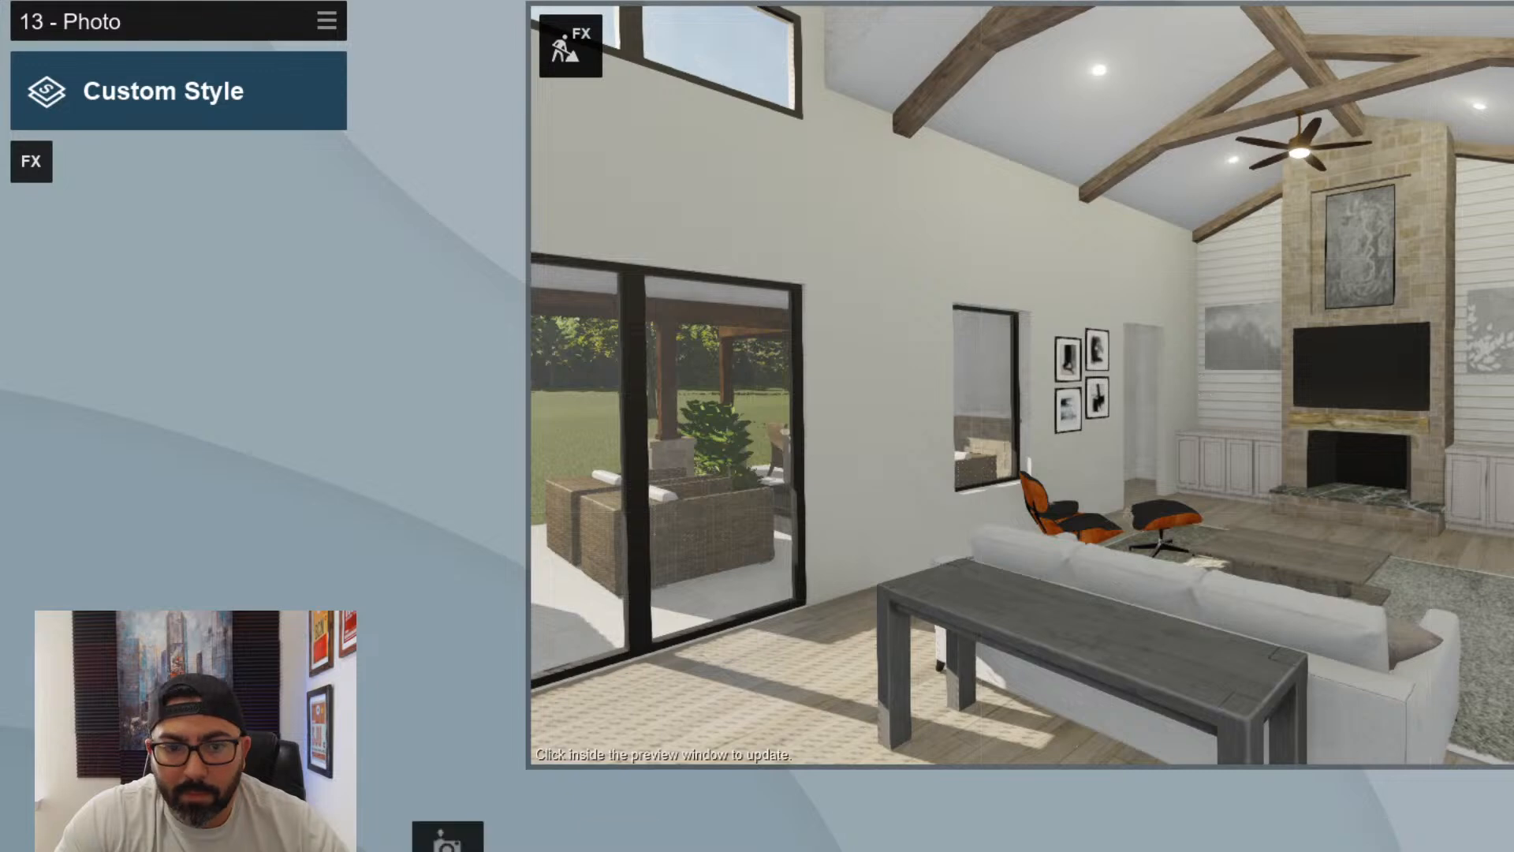
click(455, 844)
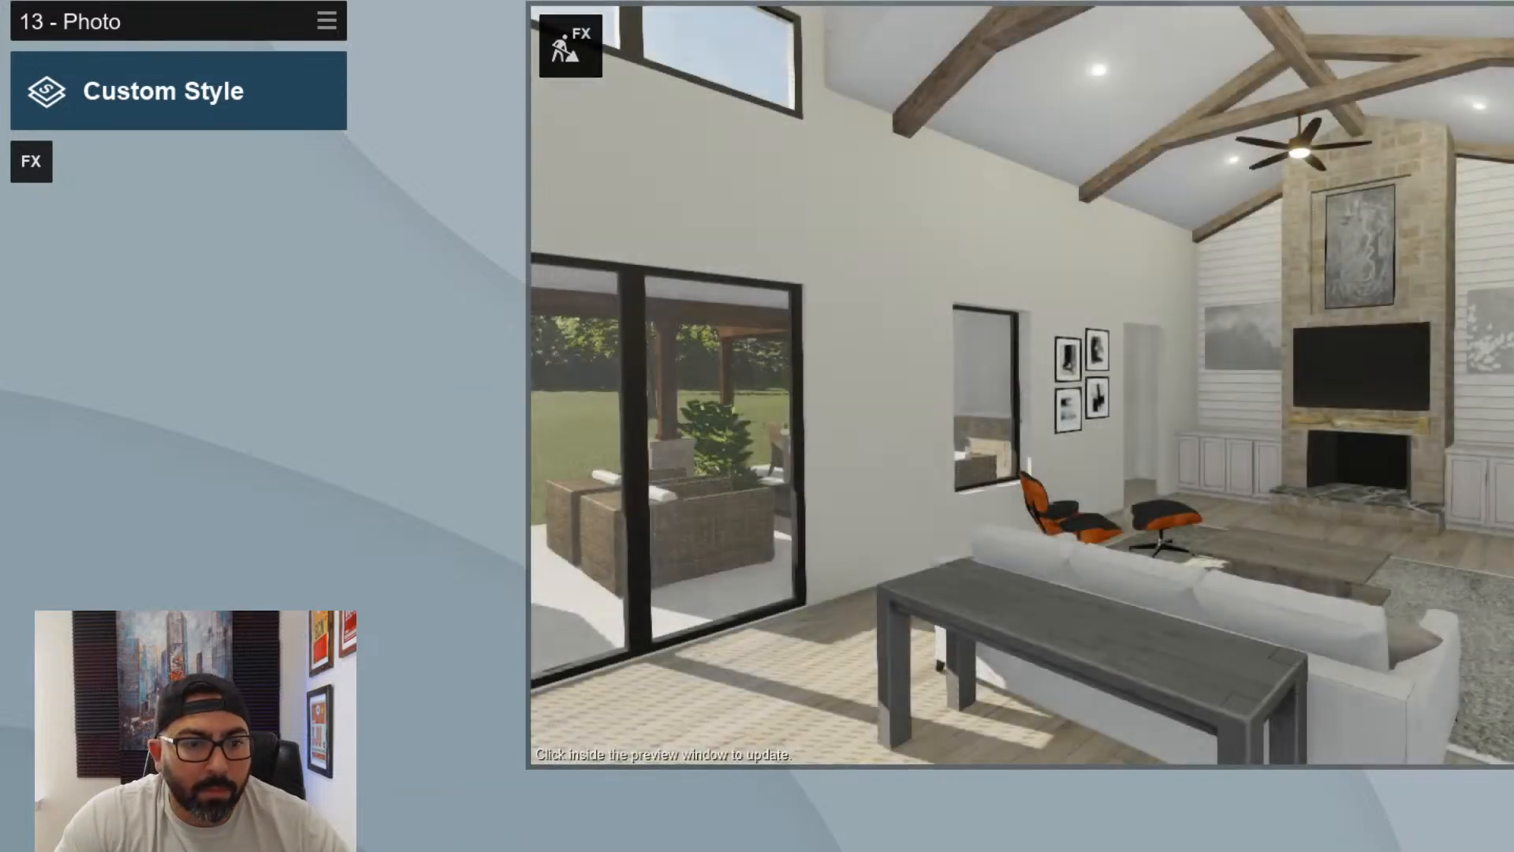
- Paste the copied Interior effects onto photo 13 and refresh its preview
click(327, 22)
mouse_move(263, 36)
click(391, 39)
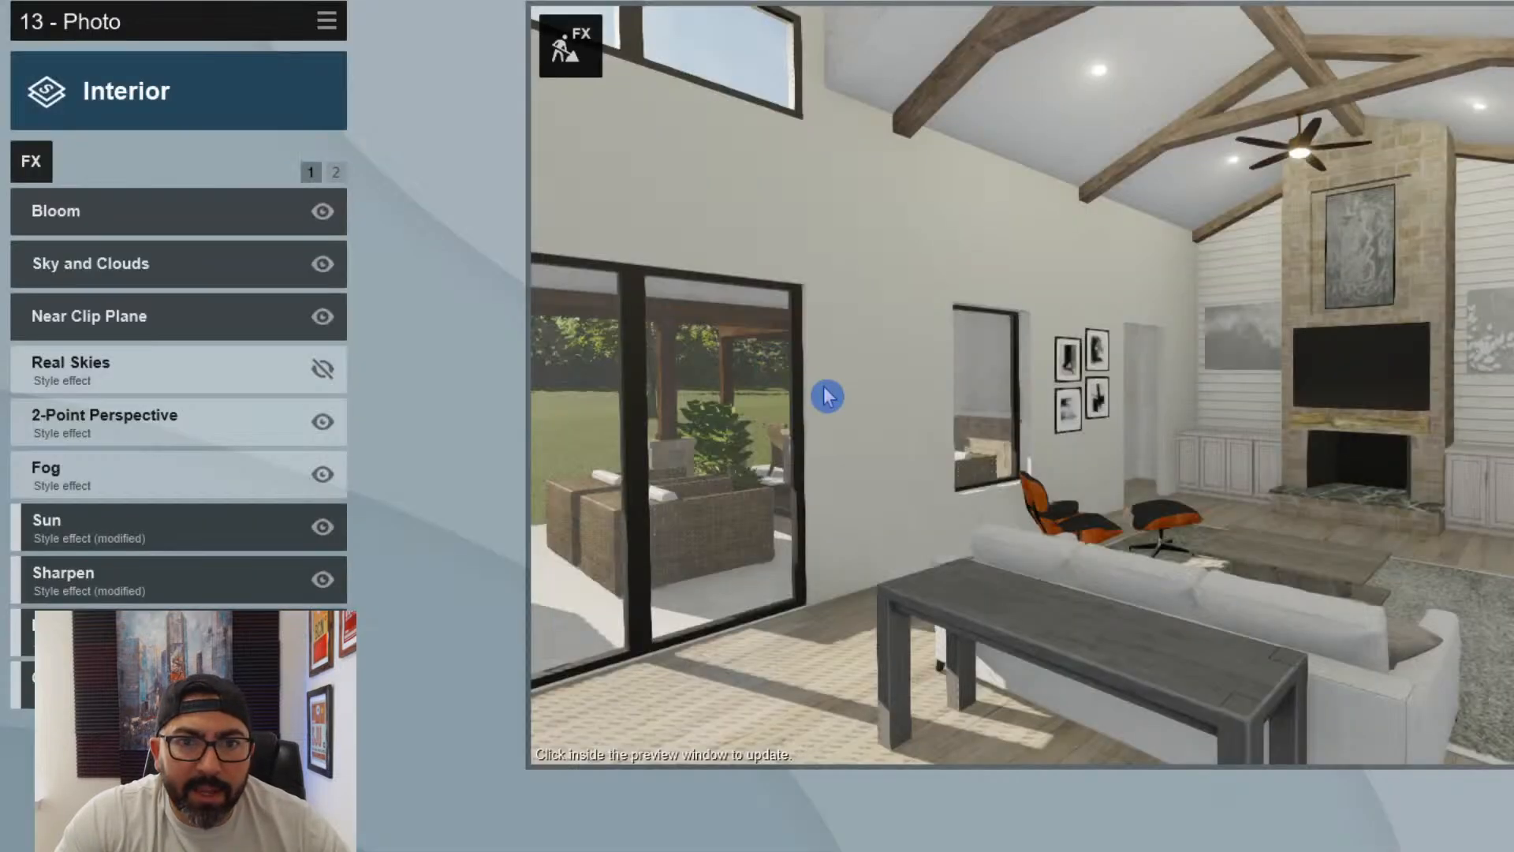
click(827, 396)
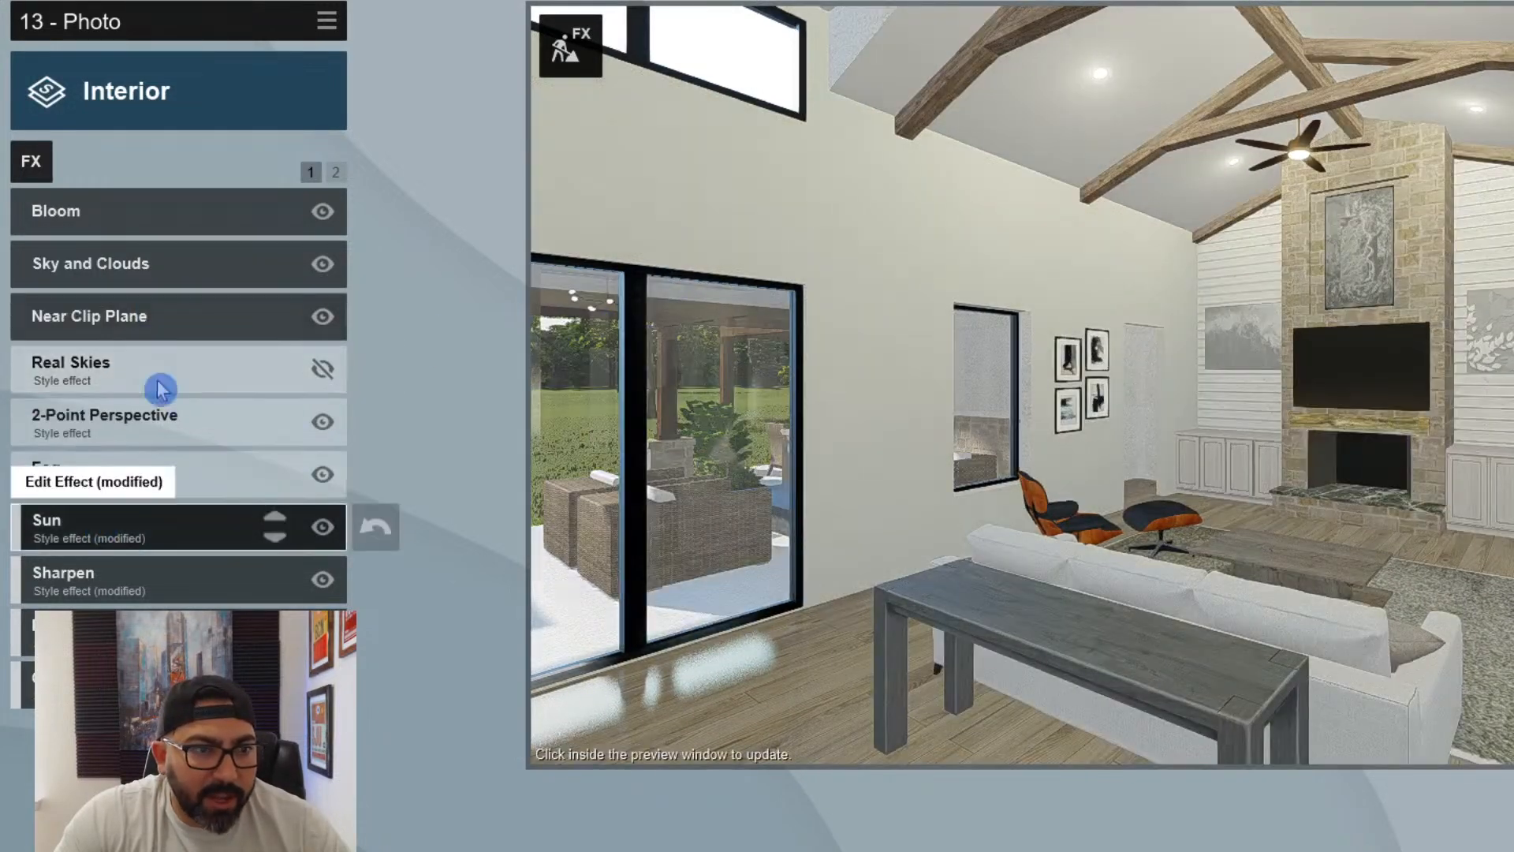
- In photo 13's Sun effect, slightly raise the sun brightness and lower the sun heading, and refresh the preview
click(118, 529)
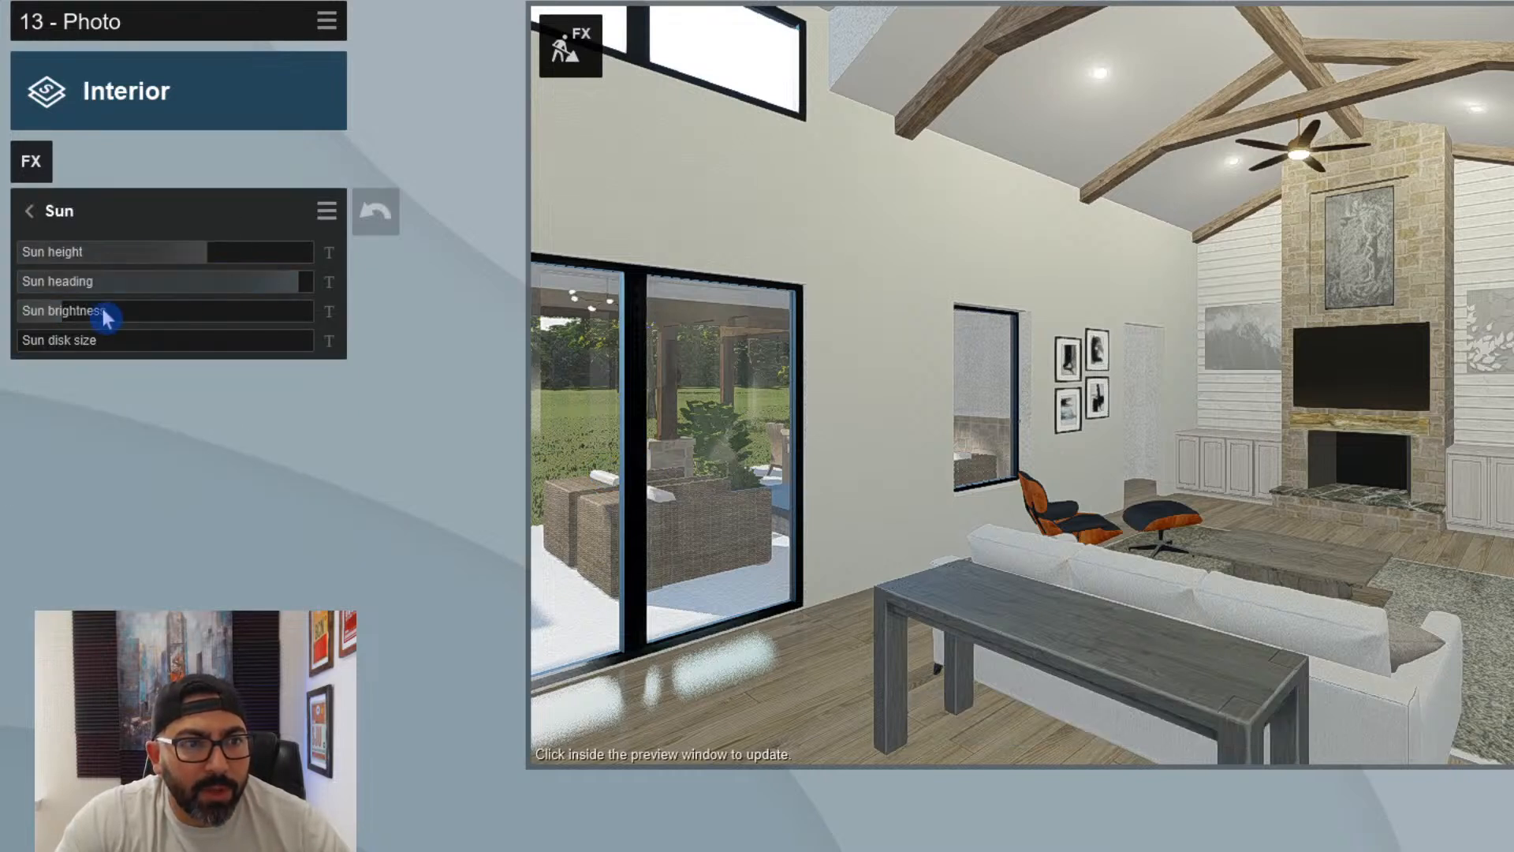
drag(90, 313, 99, 313)
mouse_move(298, 286)
mouse_down()
mouse_move(241, 285)
mouse_move(273, 286)
mouse_up()
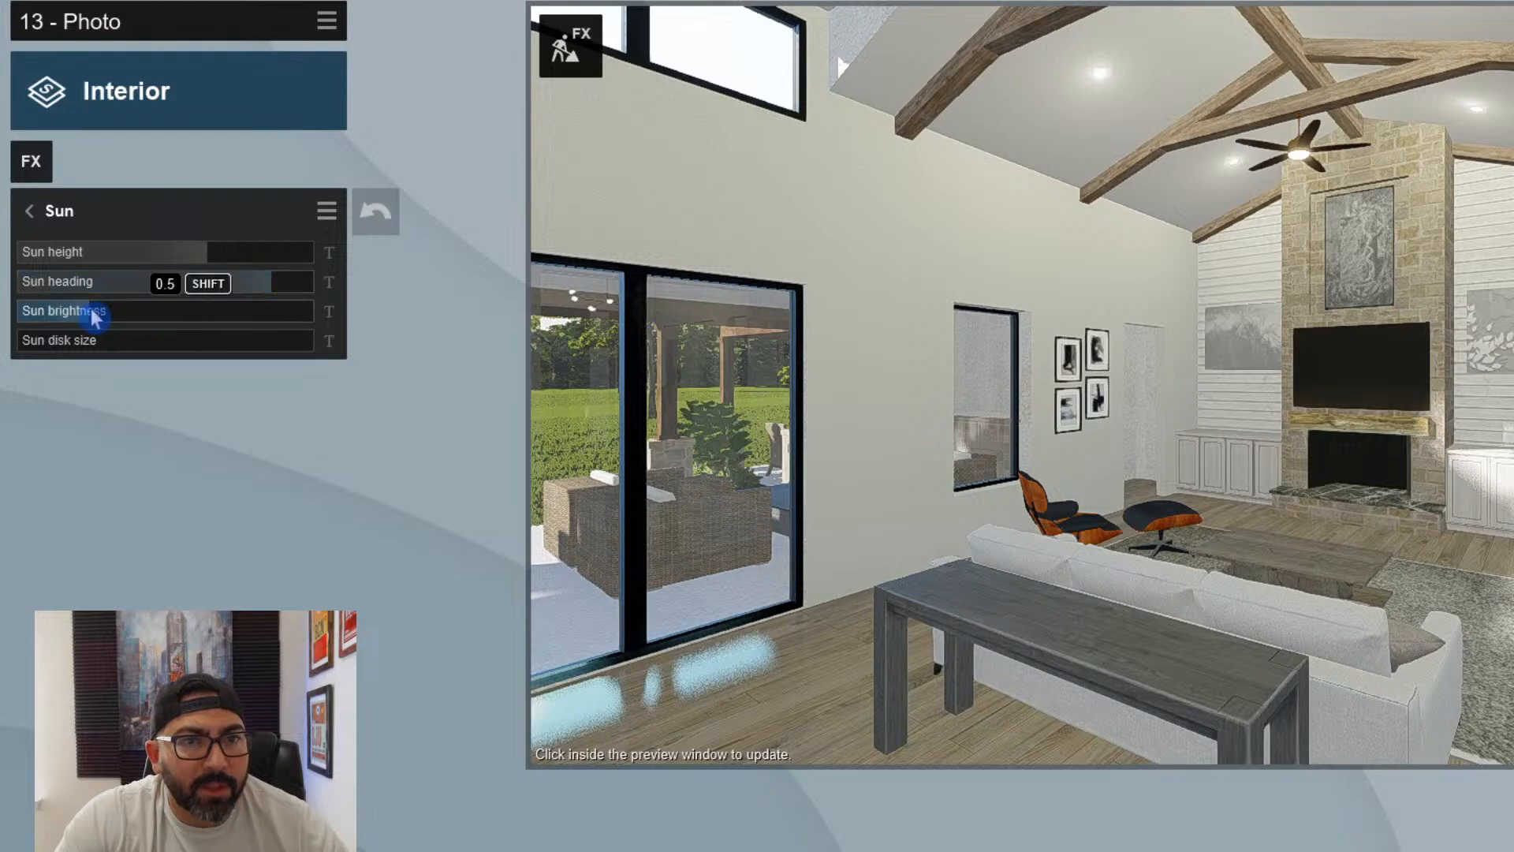
click(1072, 507)
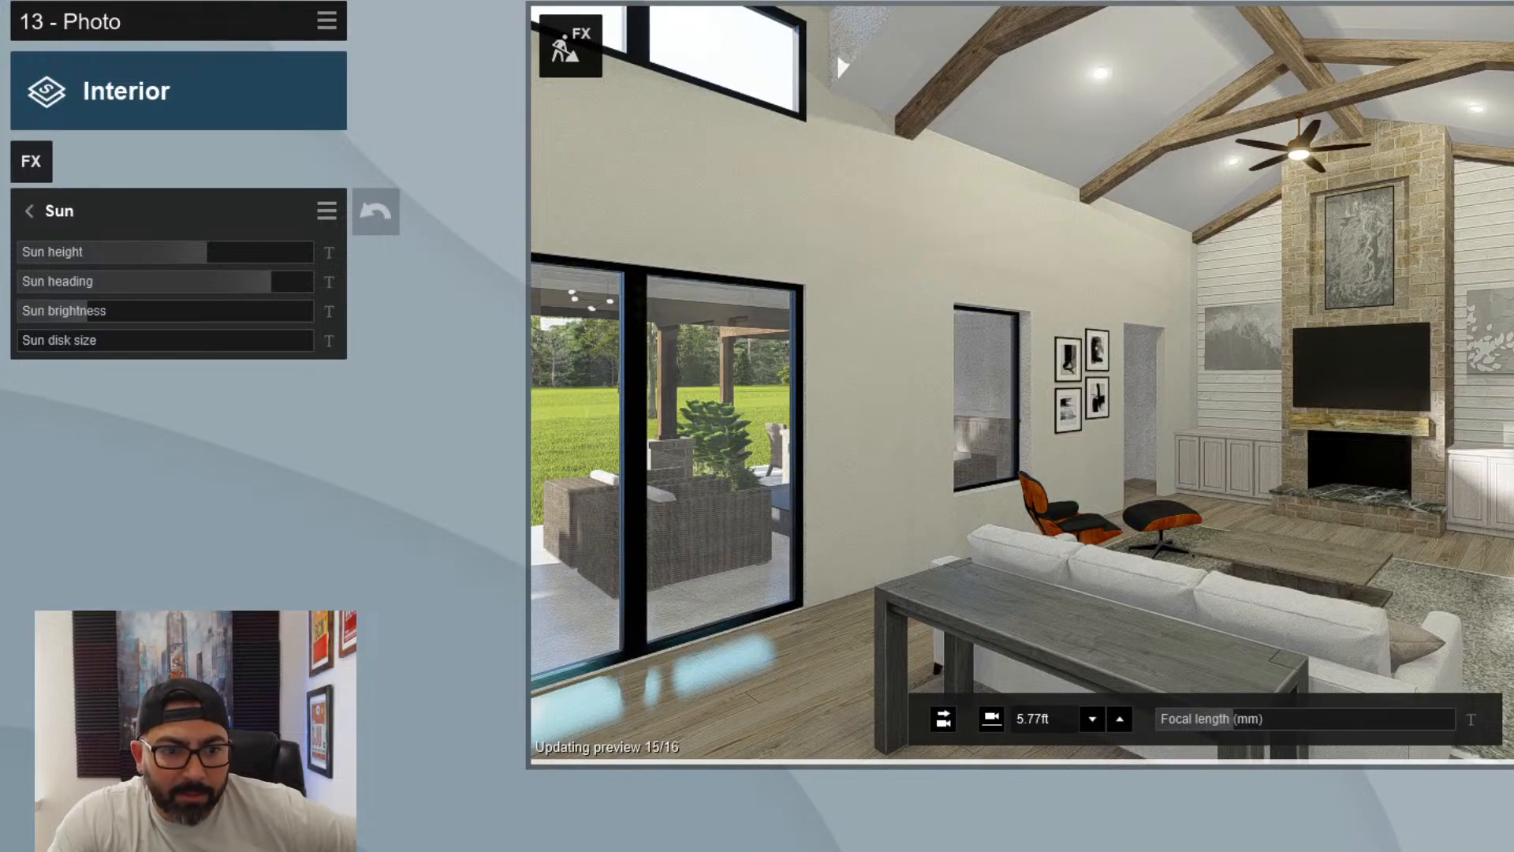
click(423, 846)
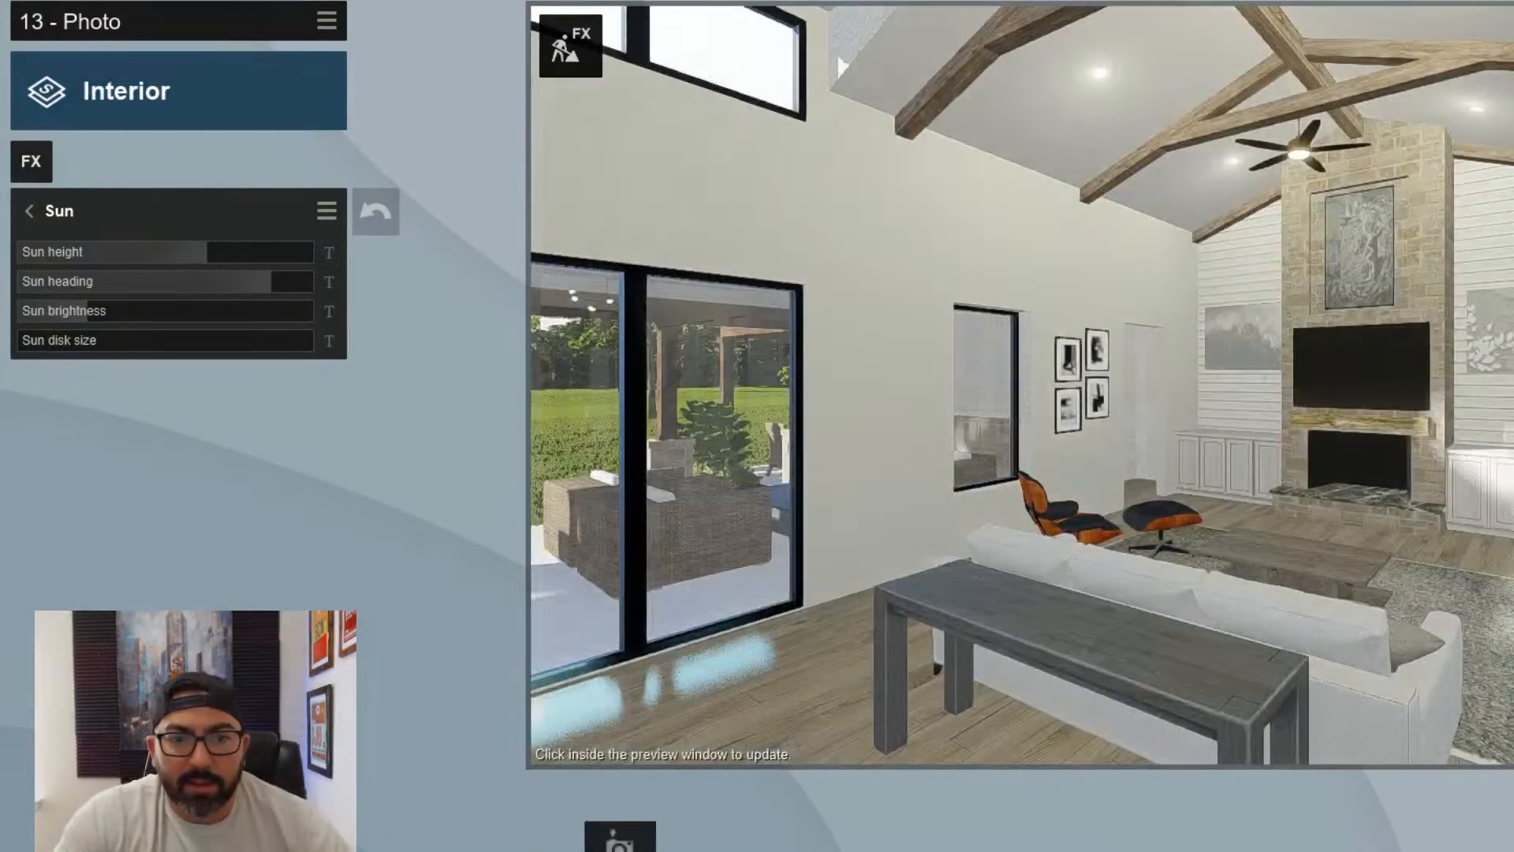
- Create photo 14 from the living room, looking over the coffee table toward the foyer opening, framed prints and white sofa
click(620, 850)
key(w)
right_drag(1205, 386, 1419, 386)
key(a)
key(w)
key(a)
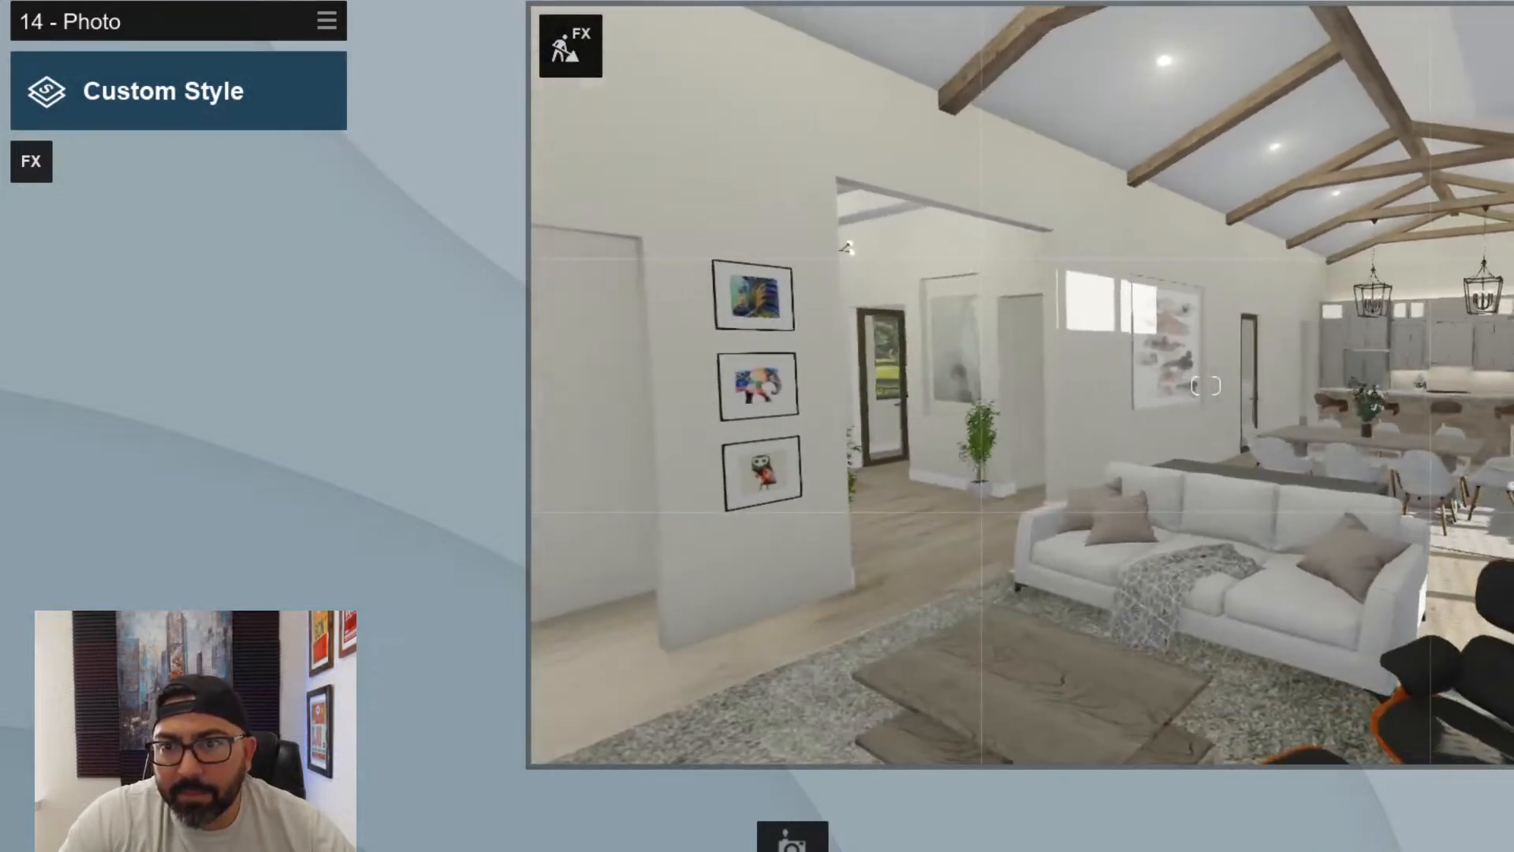
key(s)
key(s)
right_drag(1205, 386, 1297, 393)
key(d)
key(w)
key(s)
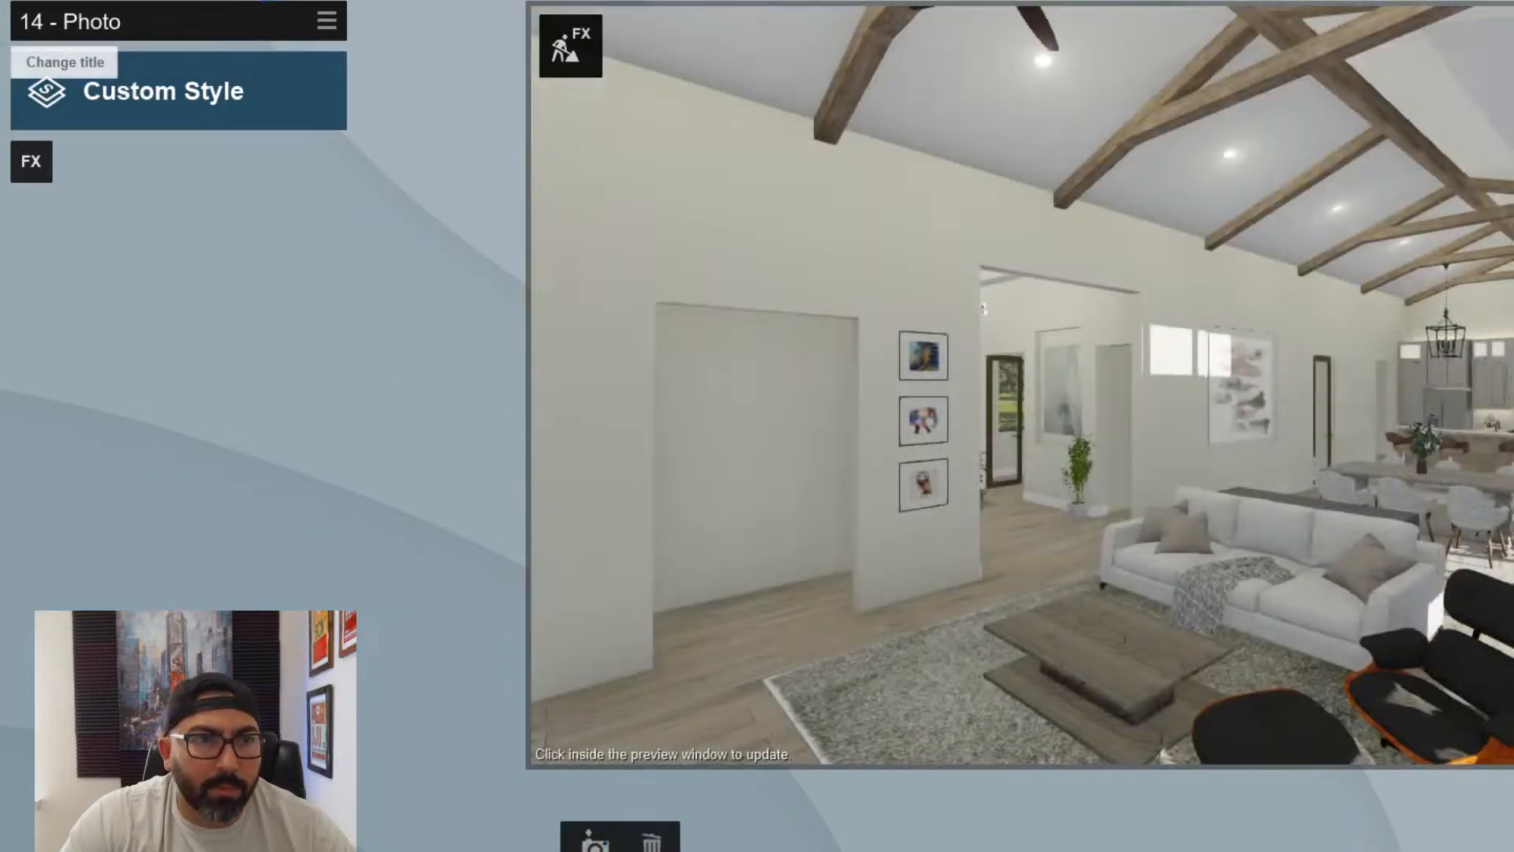
- Paste the copied Interior effects onto photo 14 and reframe it across the sofa toward the kitchen, dining table and patio doors
click(326, 20)
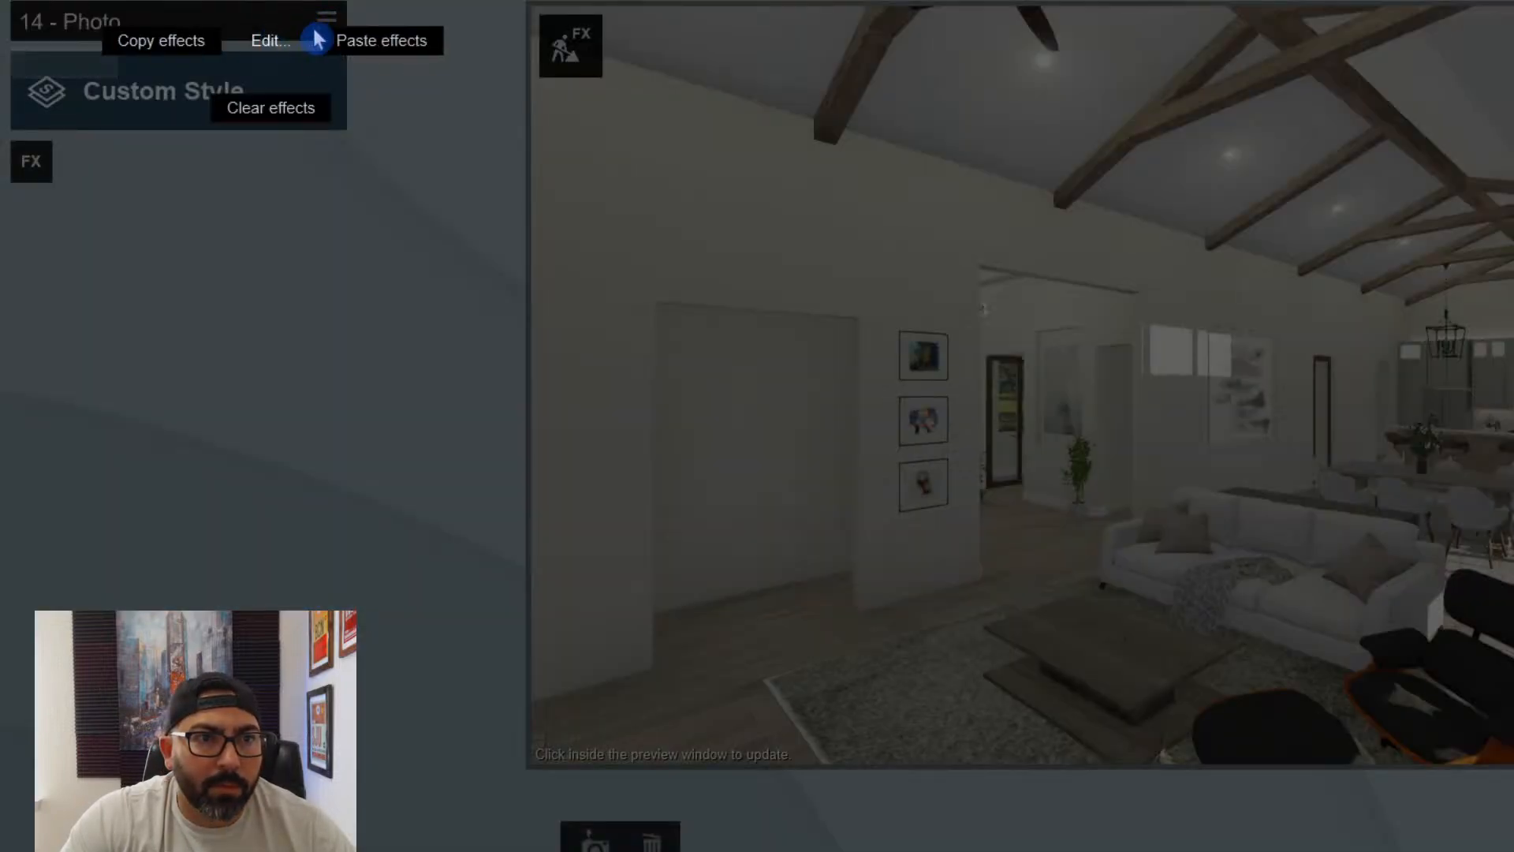
click(382, 41)
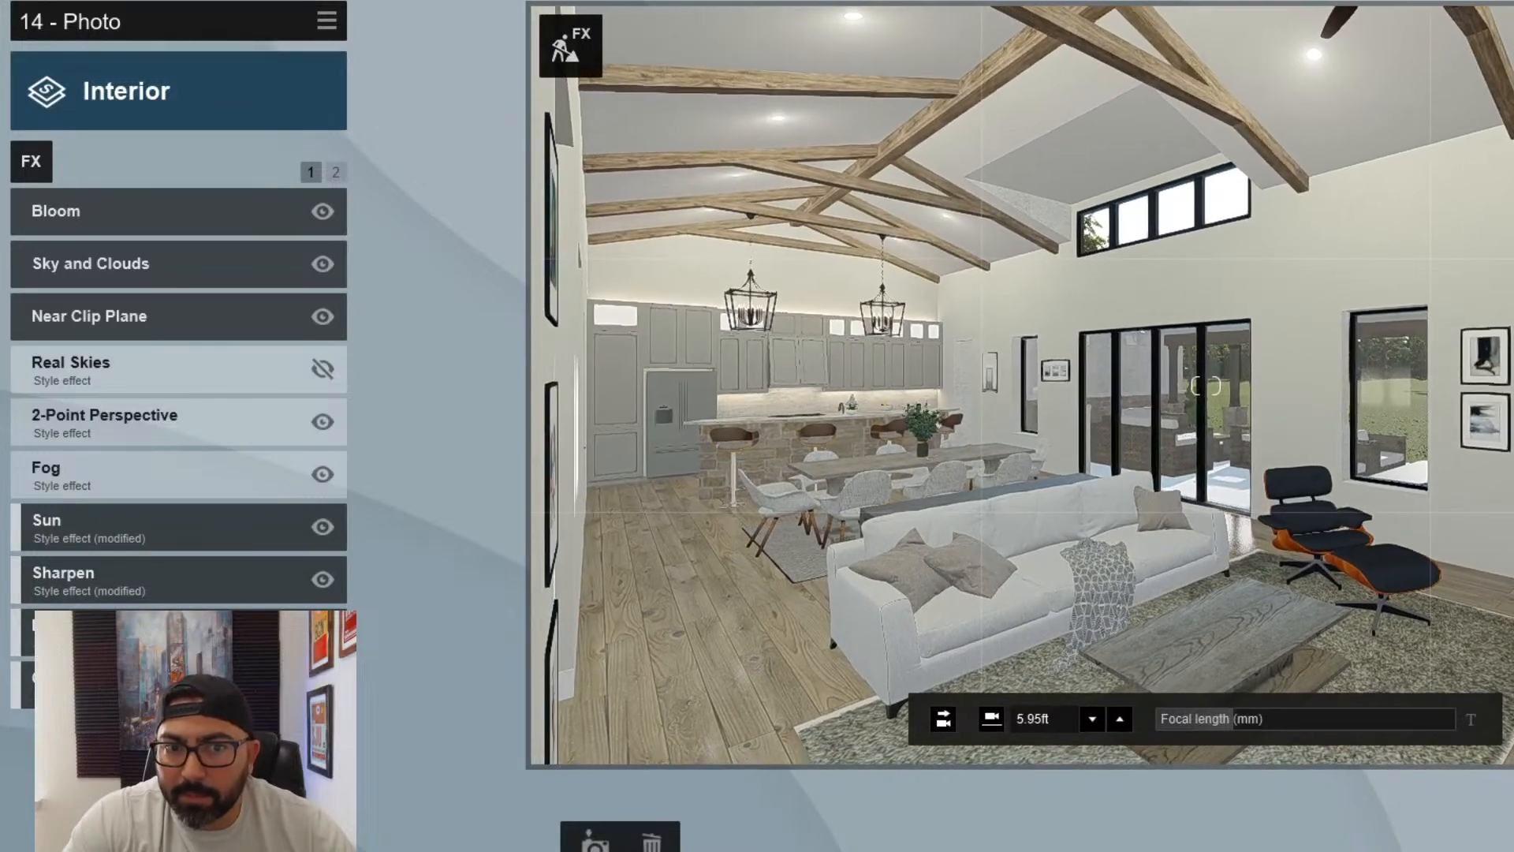
key(d)
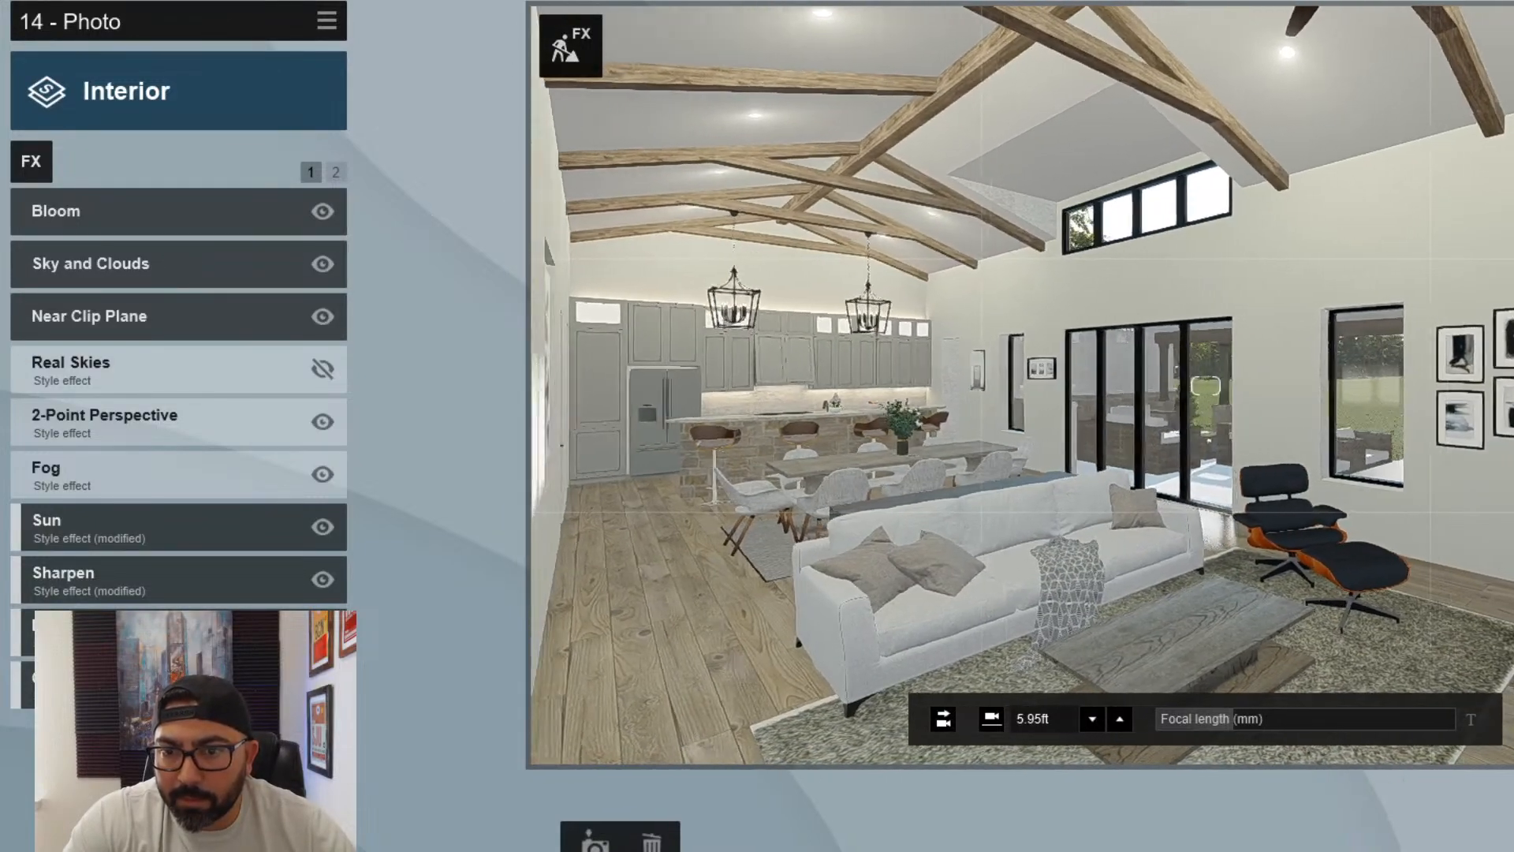
key(d)
key(w)
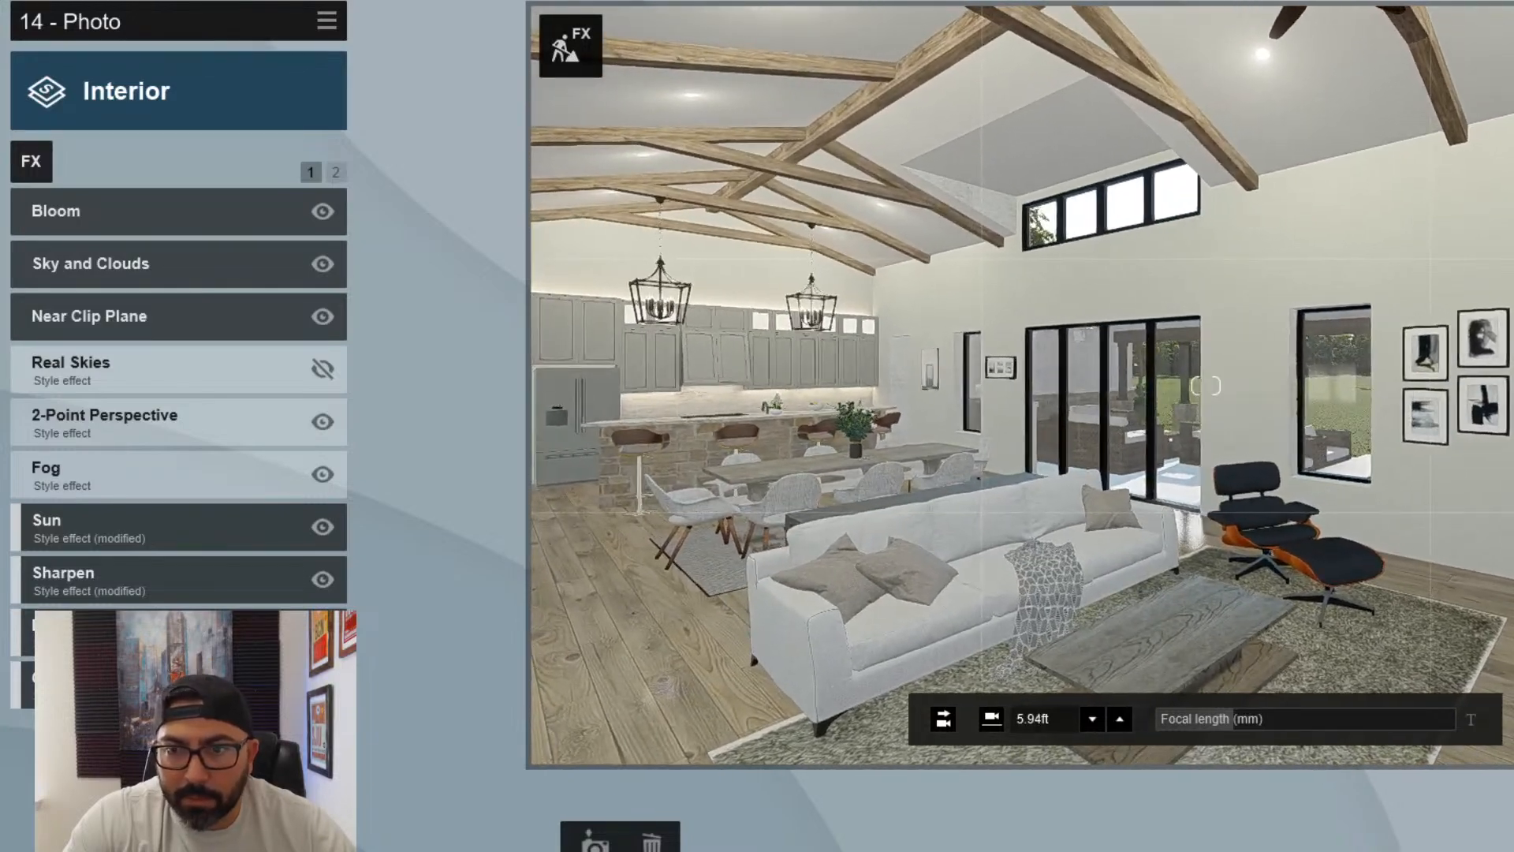
key(s)
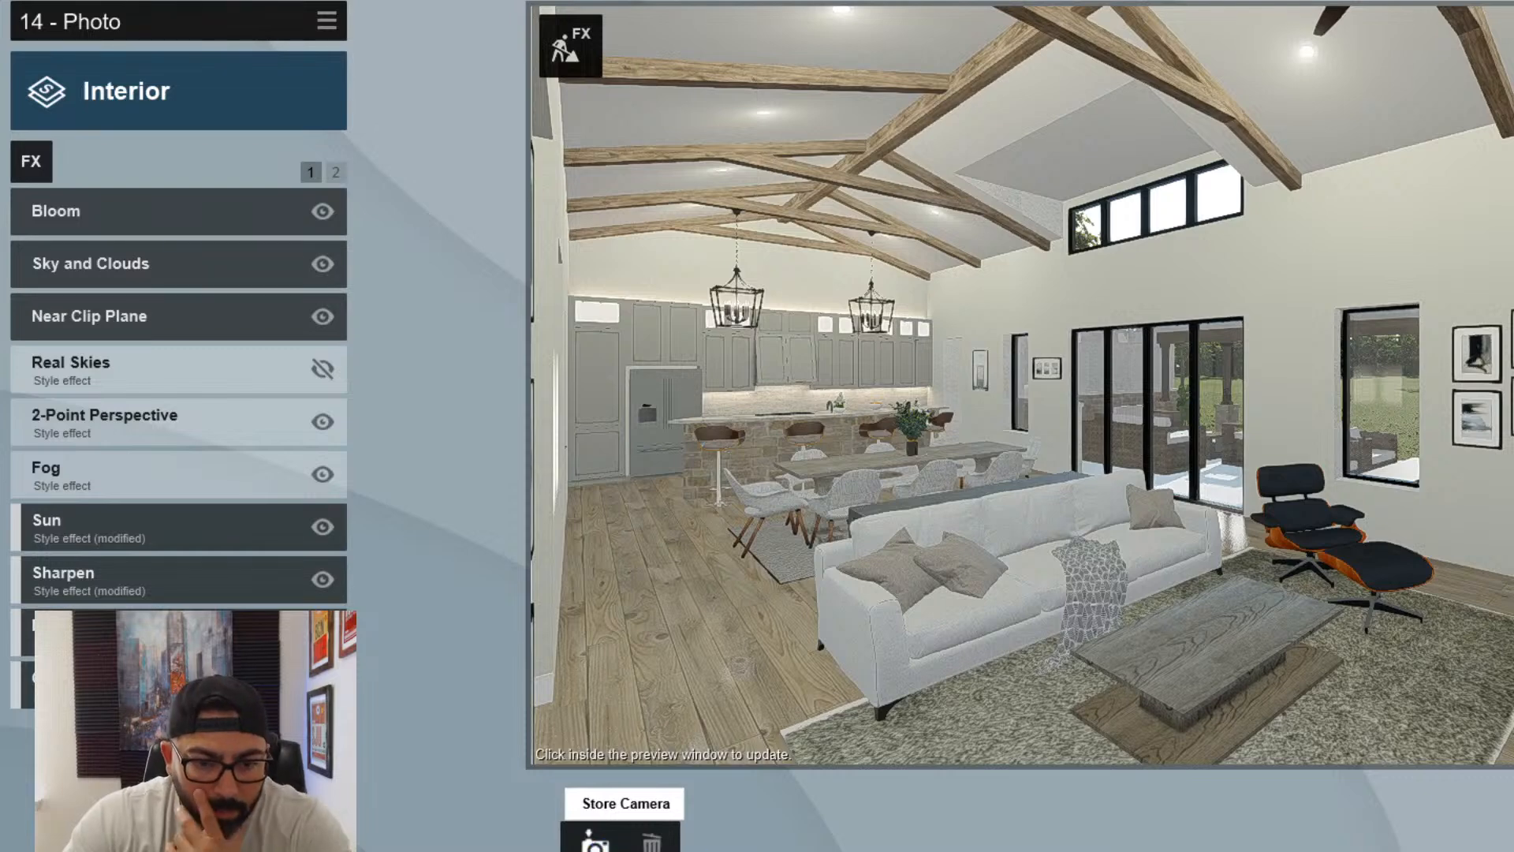
- Store the view across the sofa toward the kitchen as photo 15, and return to photo 14 to refresh its preview
click(795, 840)
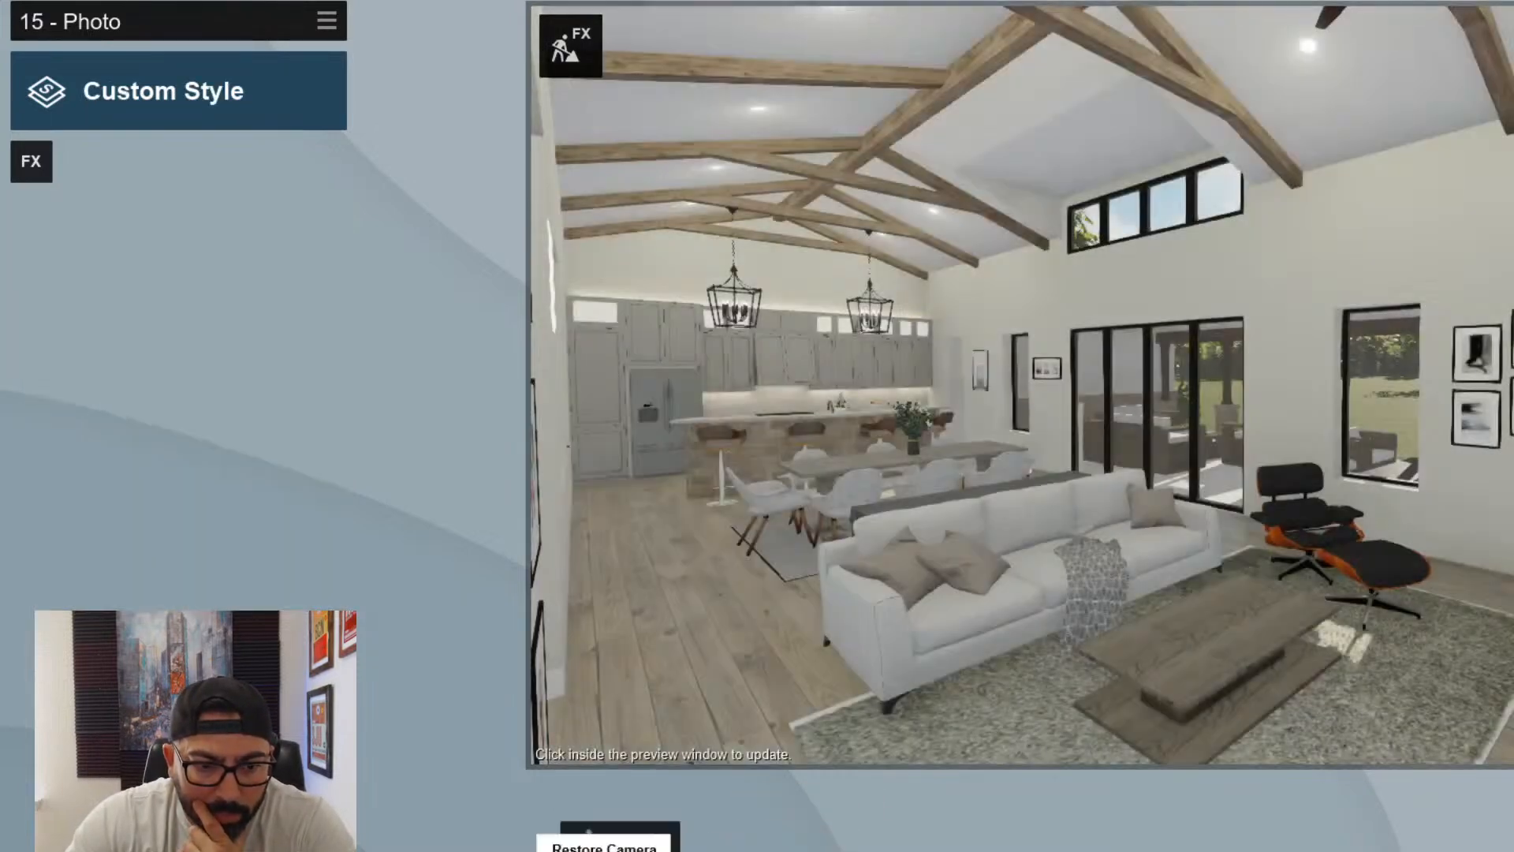
click(615, 847)
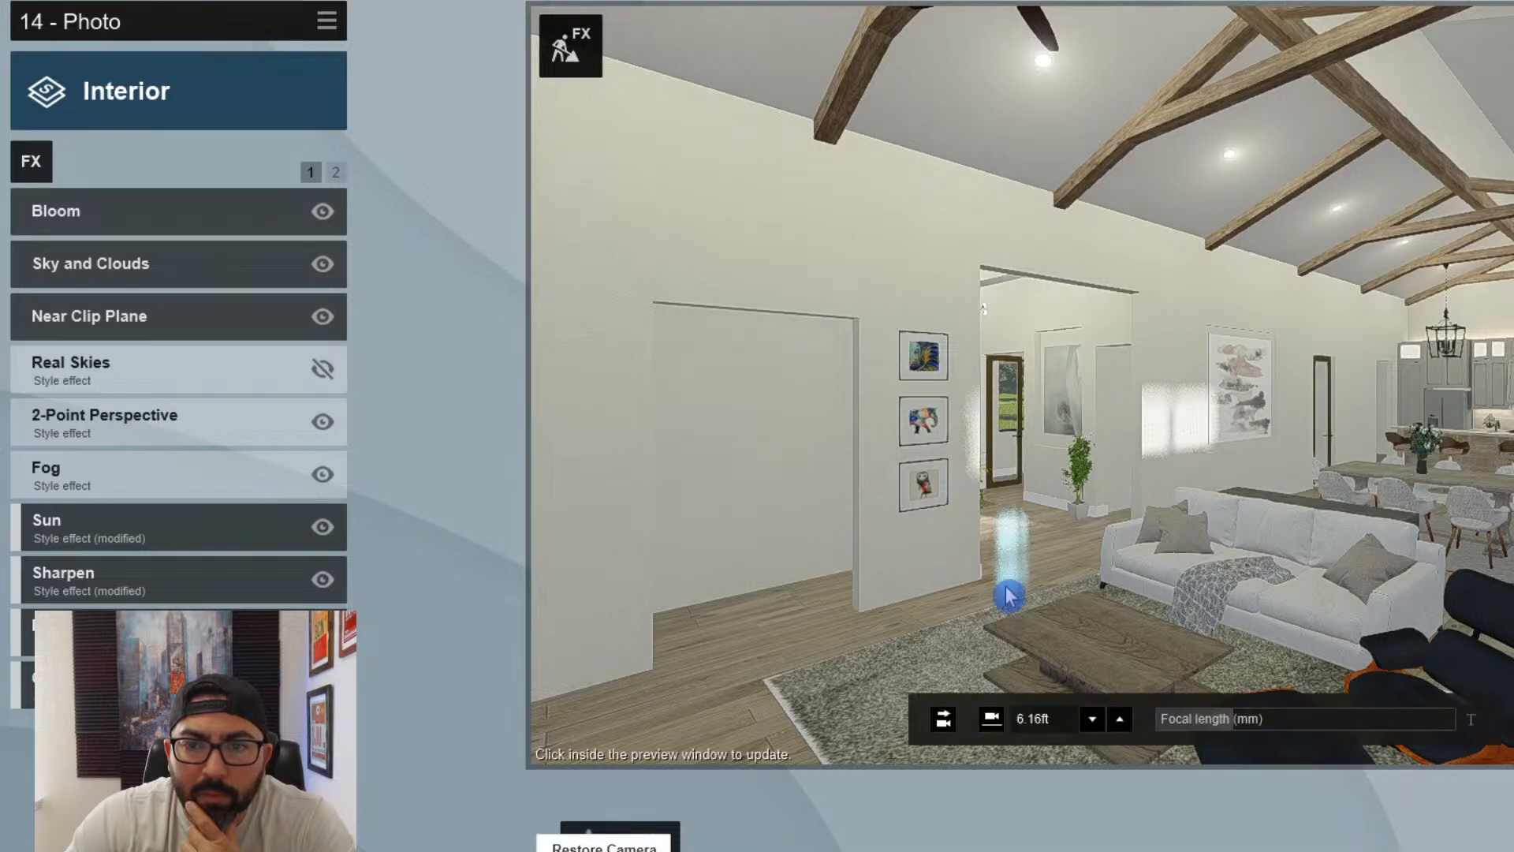
click(1008, 595)
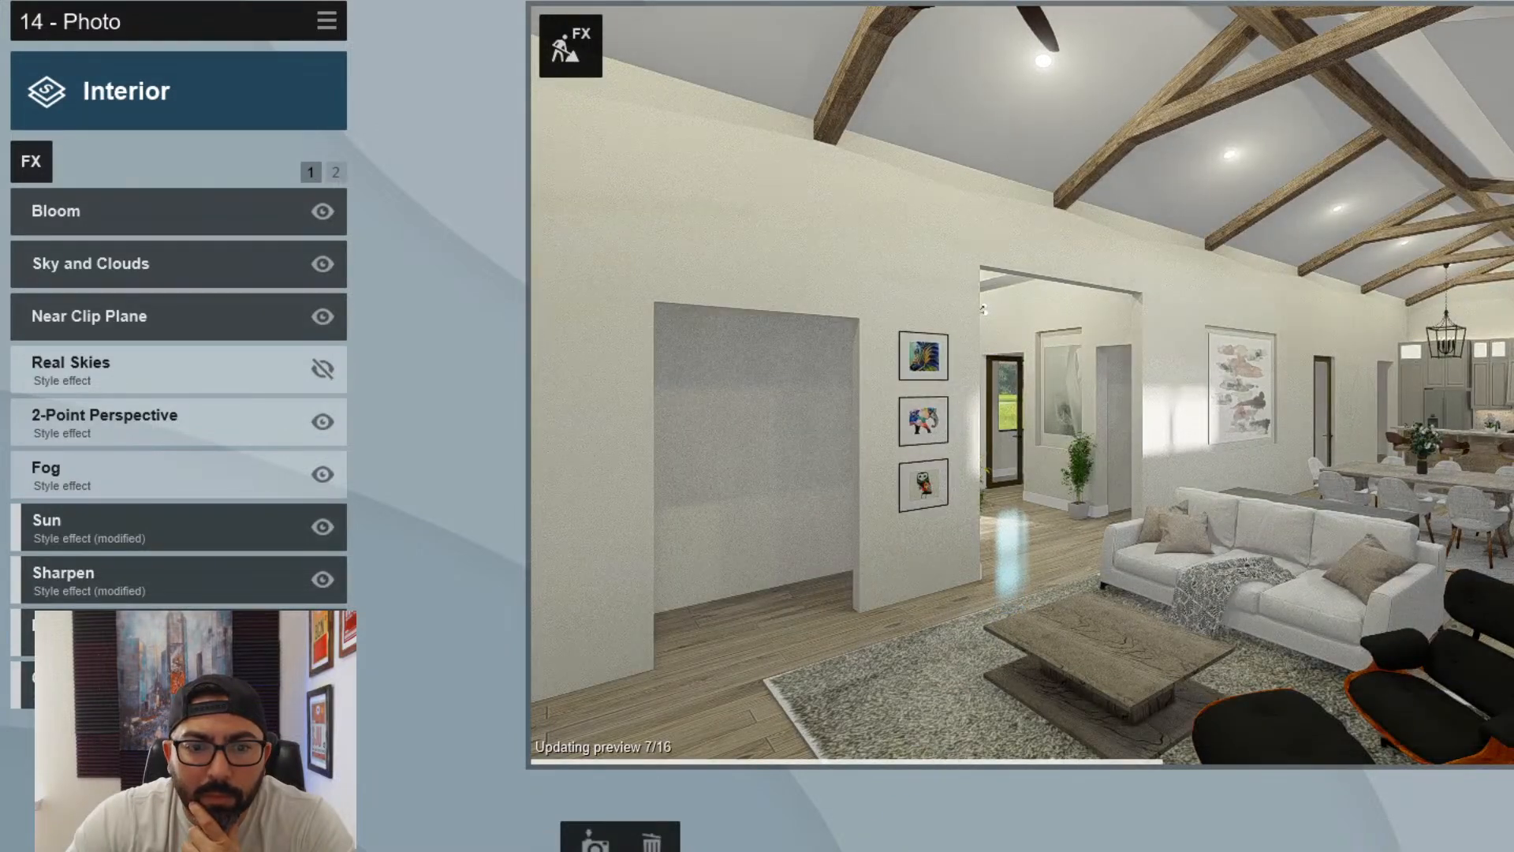
- Paste the copied Interior effects onto photo 15 and refresh its preview
click(789, 840)
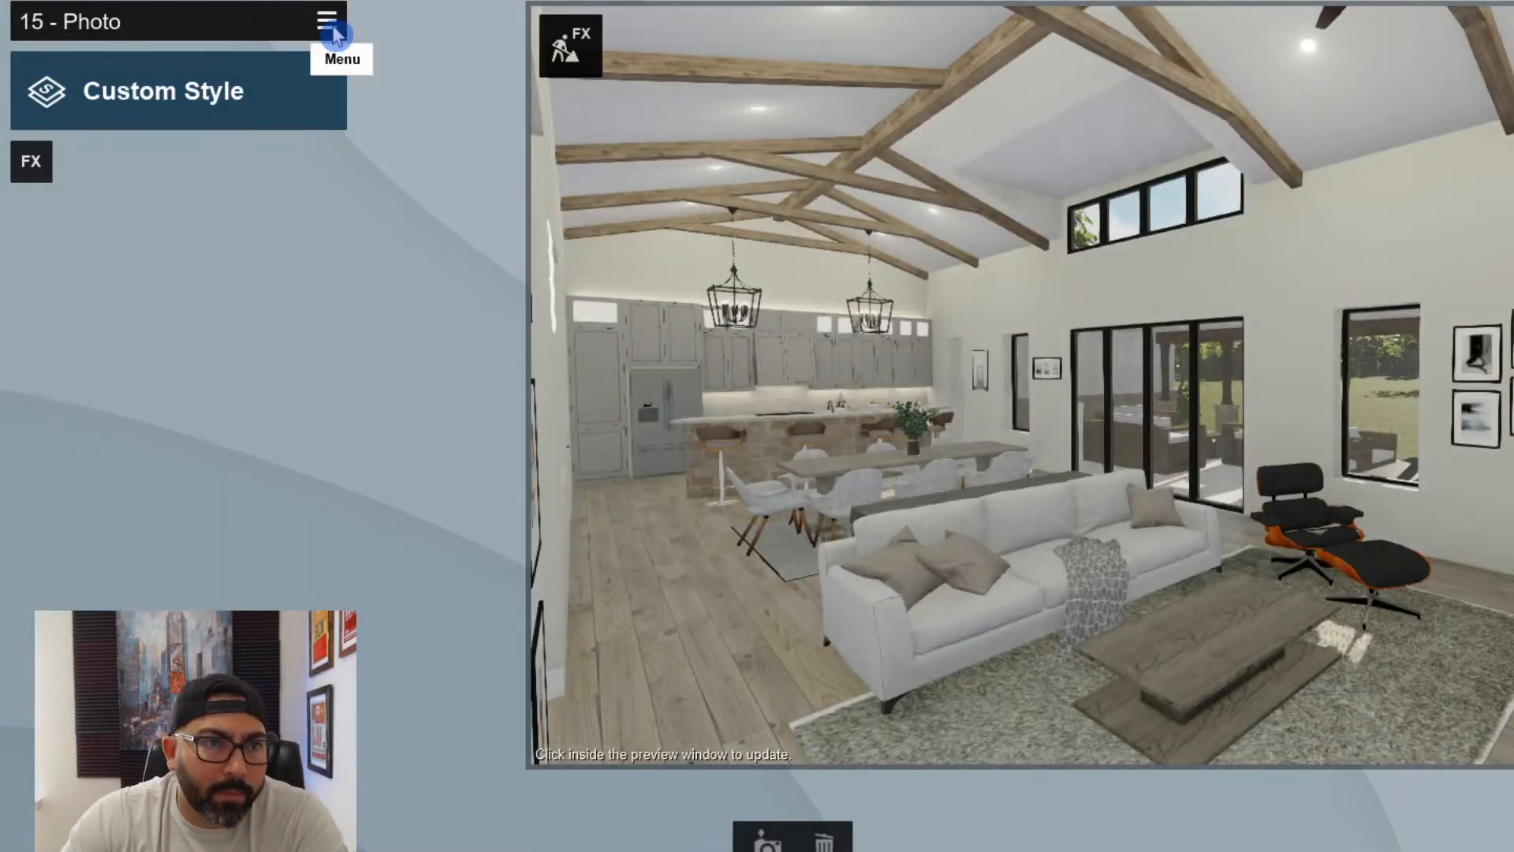
click(327, 21)
click(284, 45)
click(371, 48)
click(840, 366)
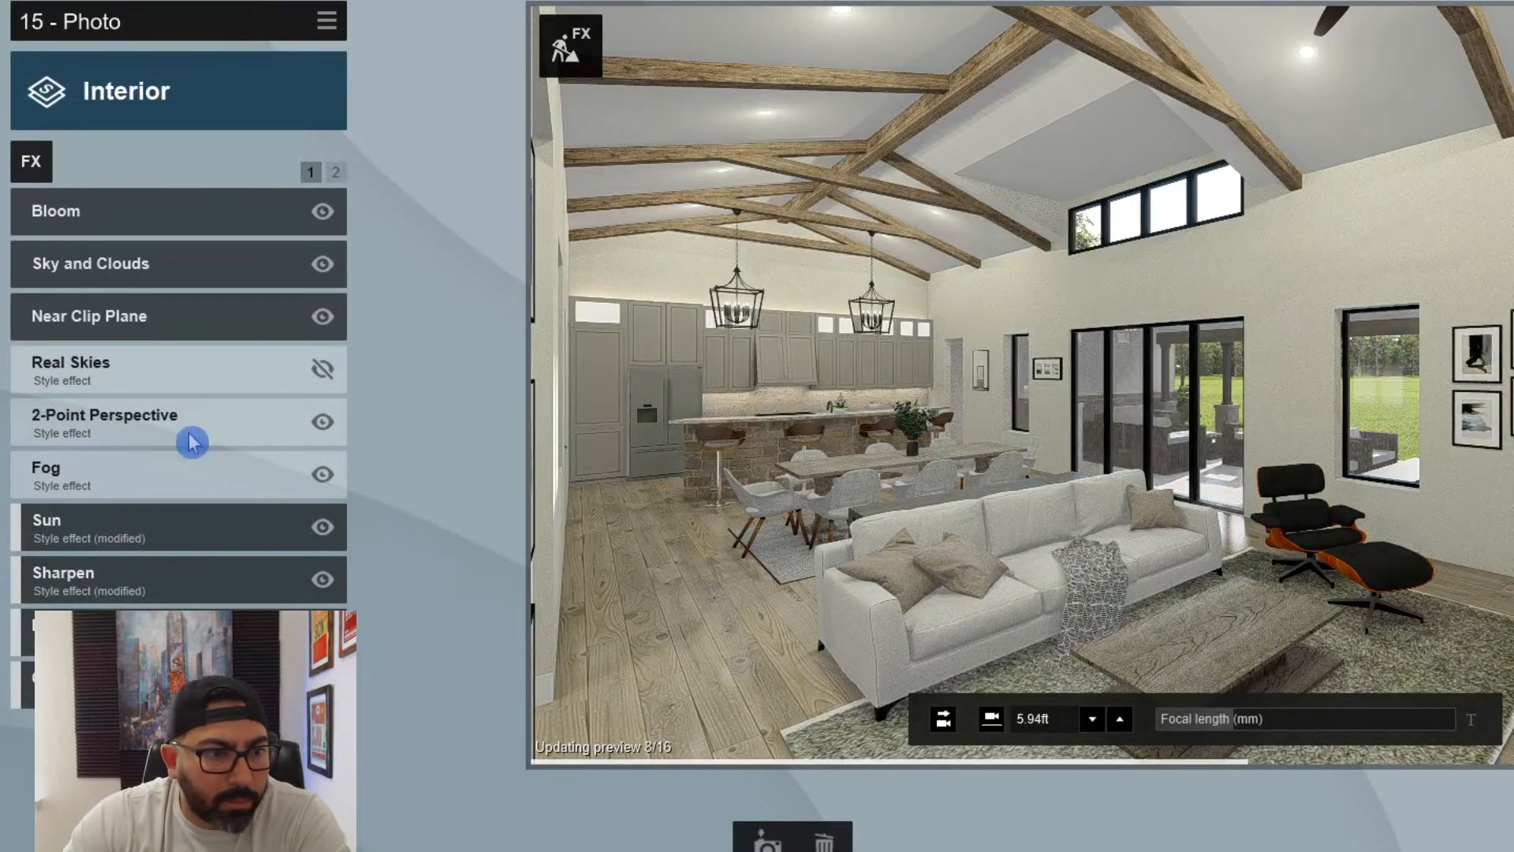
- In photo 15's Sun effect, raise the sun height, set the sun heading to about 167.3°, and refresh the preview
click(128, 512)
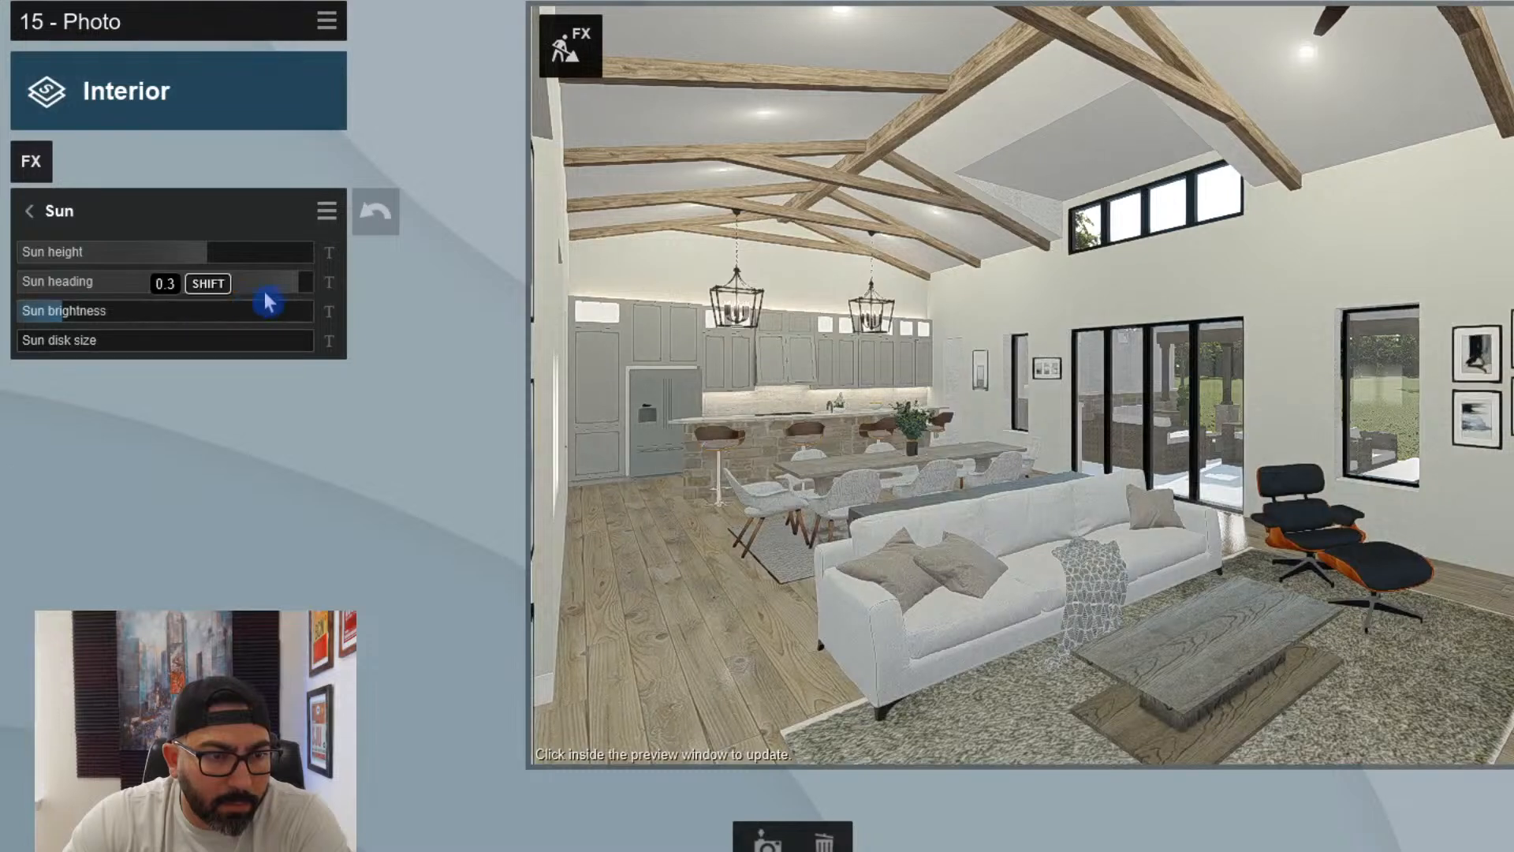
drag(296, 282, 346, 280)
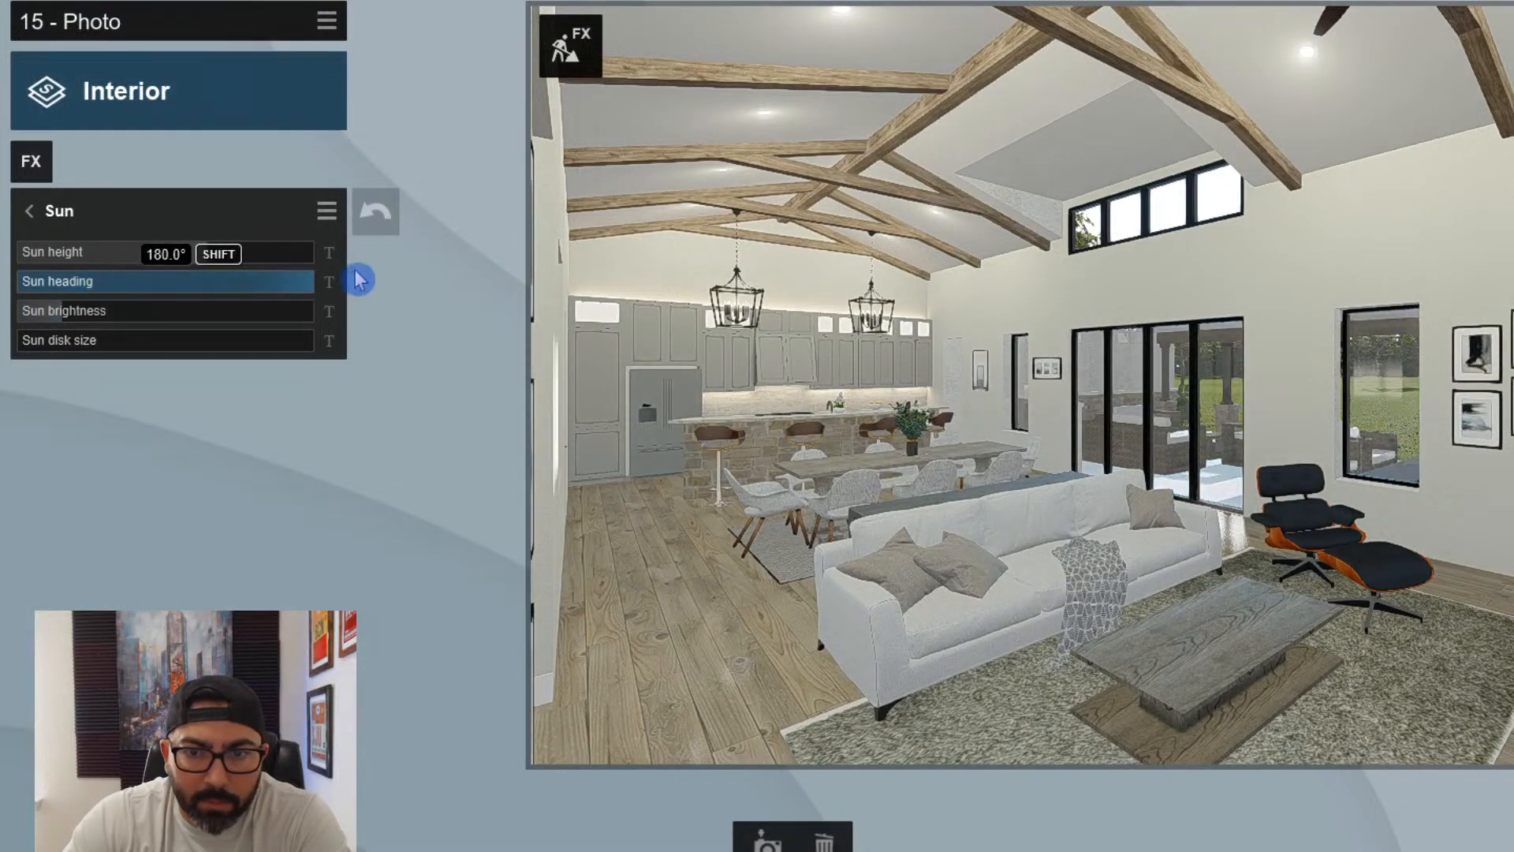
drag(164, 256, 307, 291)
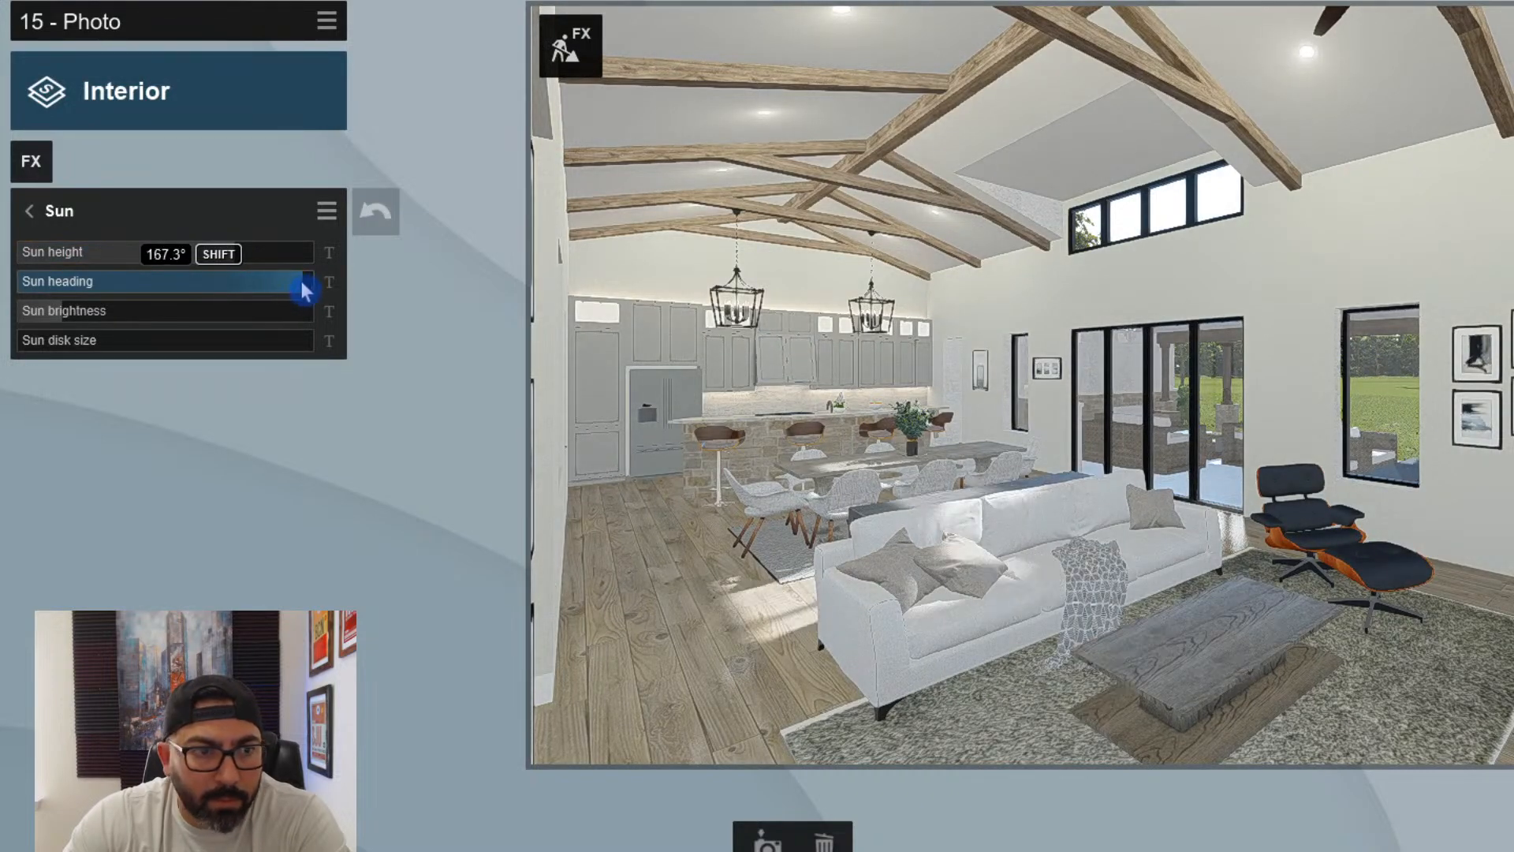
click(1035, 416)
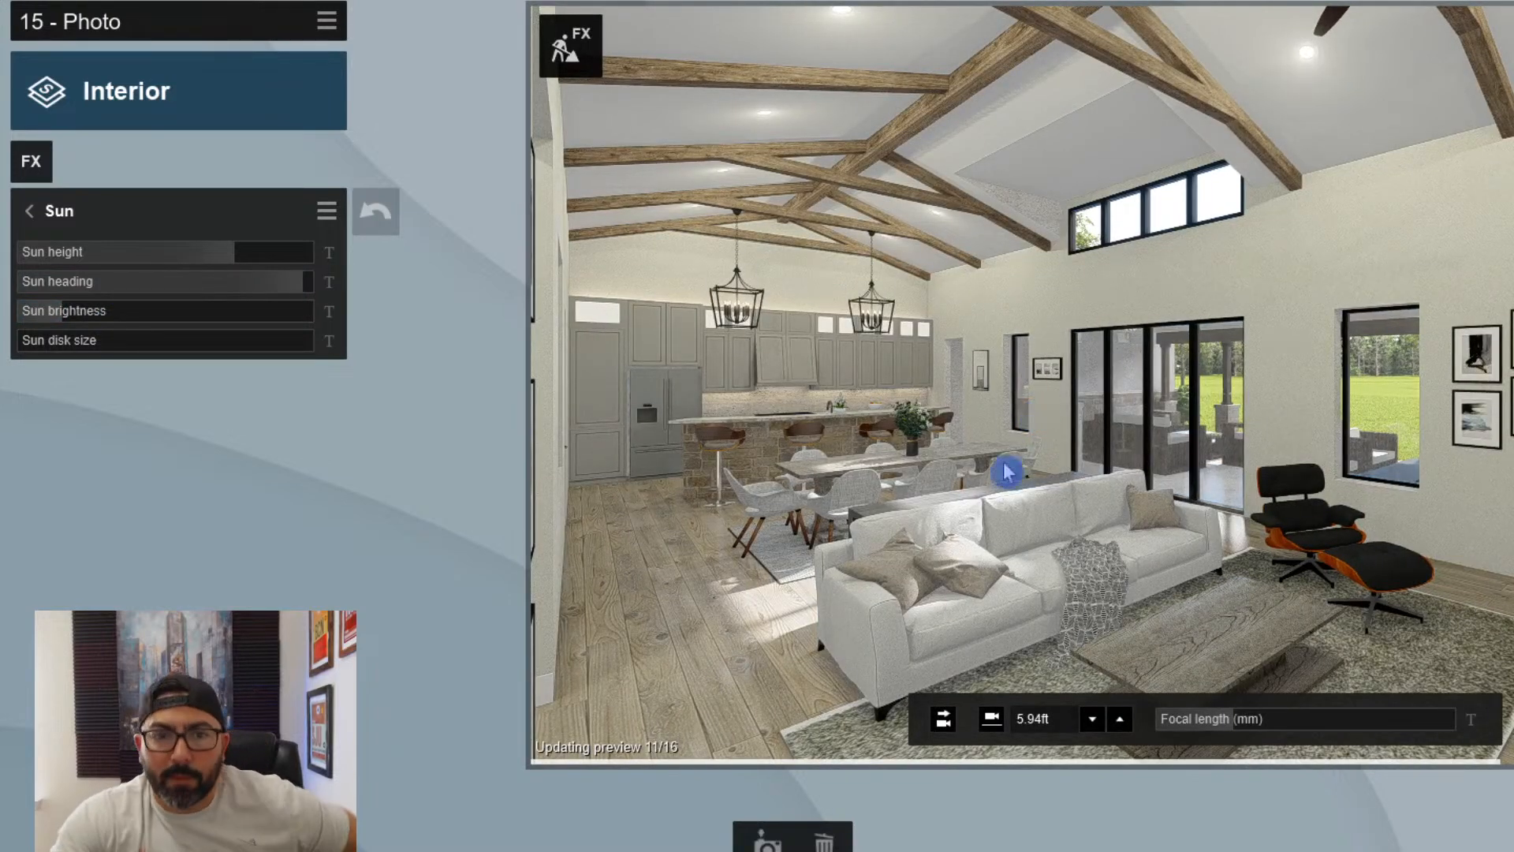
- Create photo 16 closer to the kitchen, framing the stone island, bar stools, pendants, dining table and patio doors
click(768, 844)
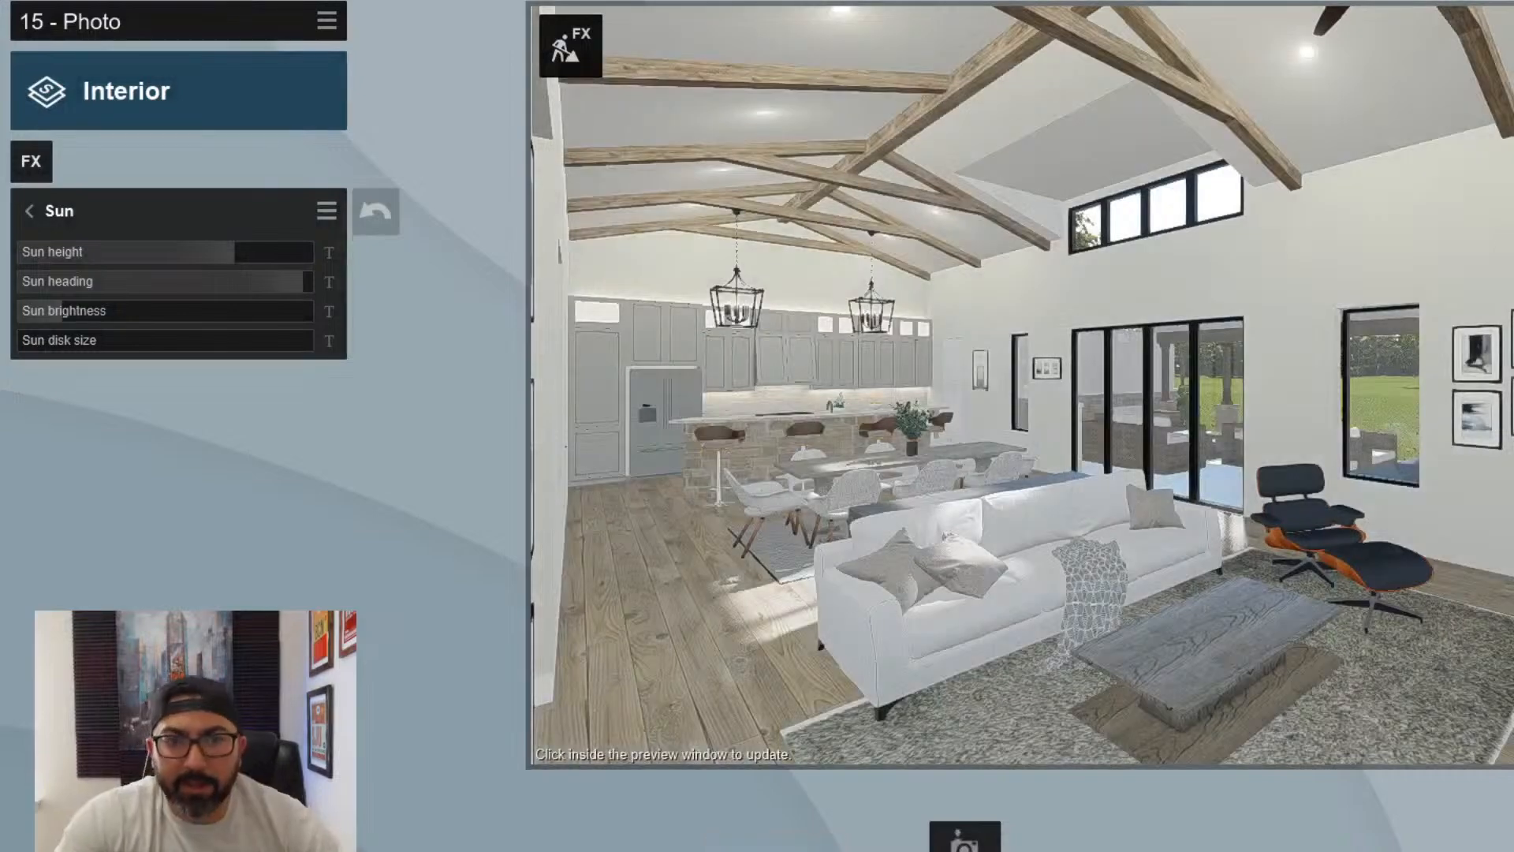
click(964, 847)
right_drag(1036, 426, 984, 396)
key(d)
key(w)
key(w)
key(a)
key(s)
key(w)
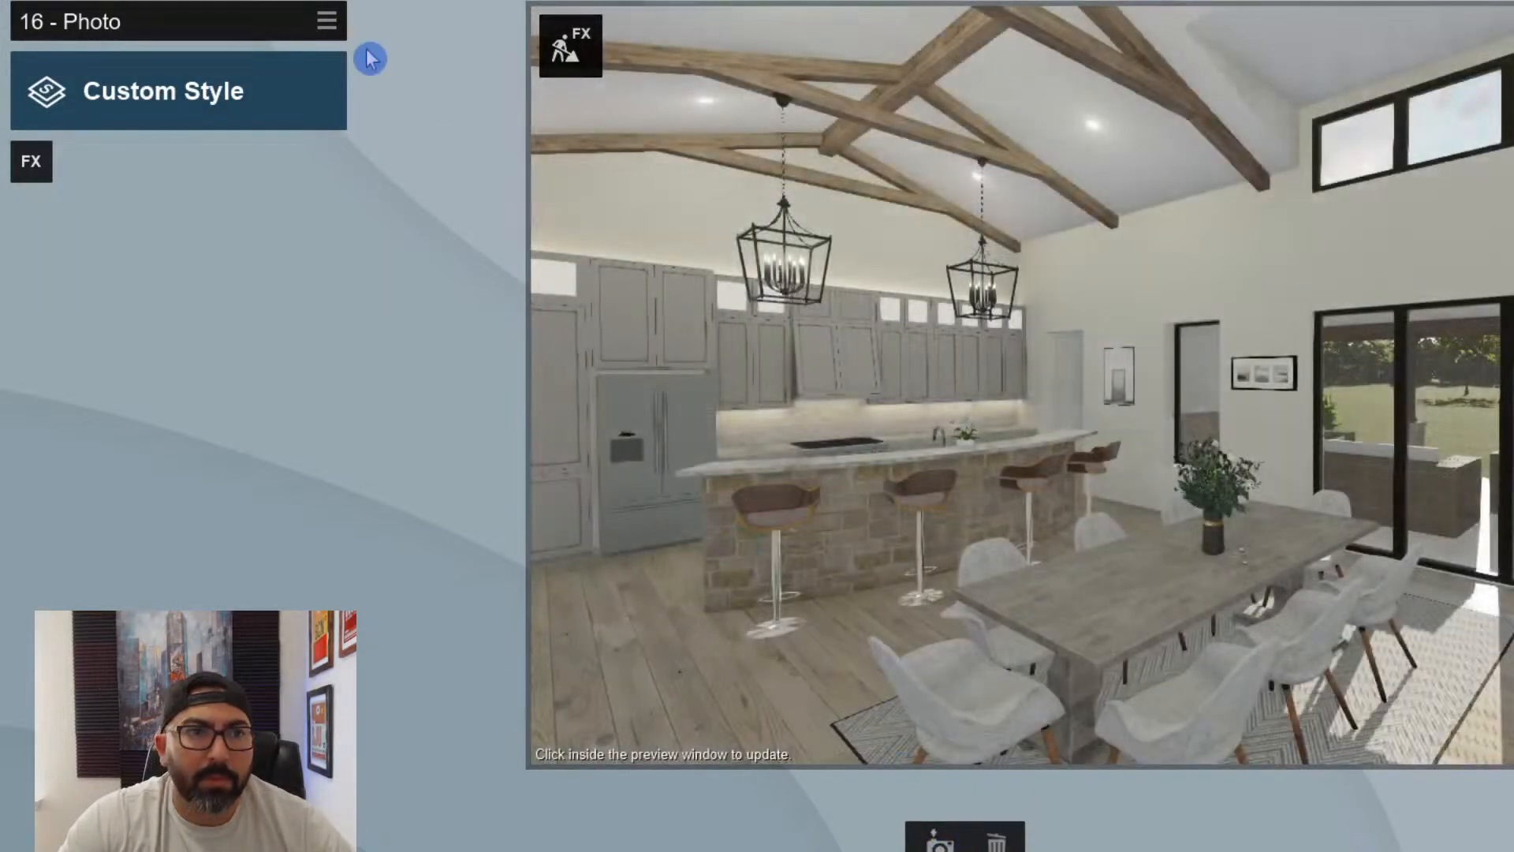
- Paste the copied Interior effects onto photo 16
click(326, 20)
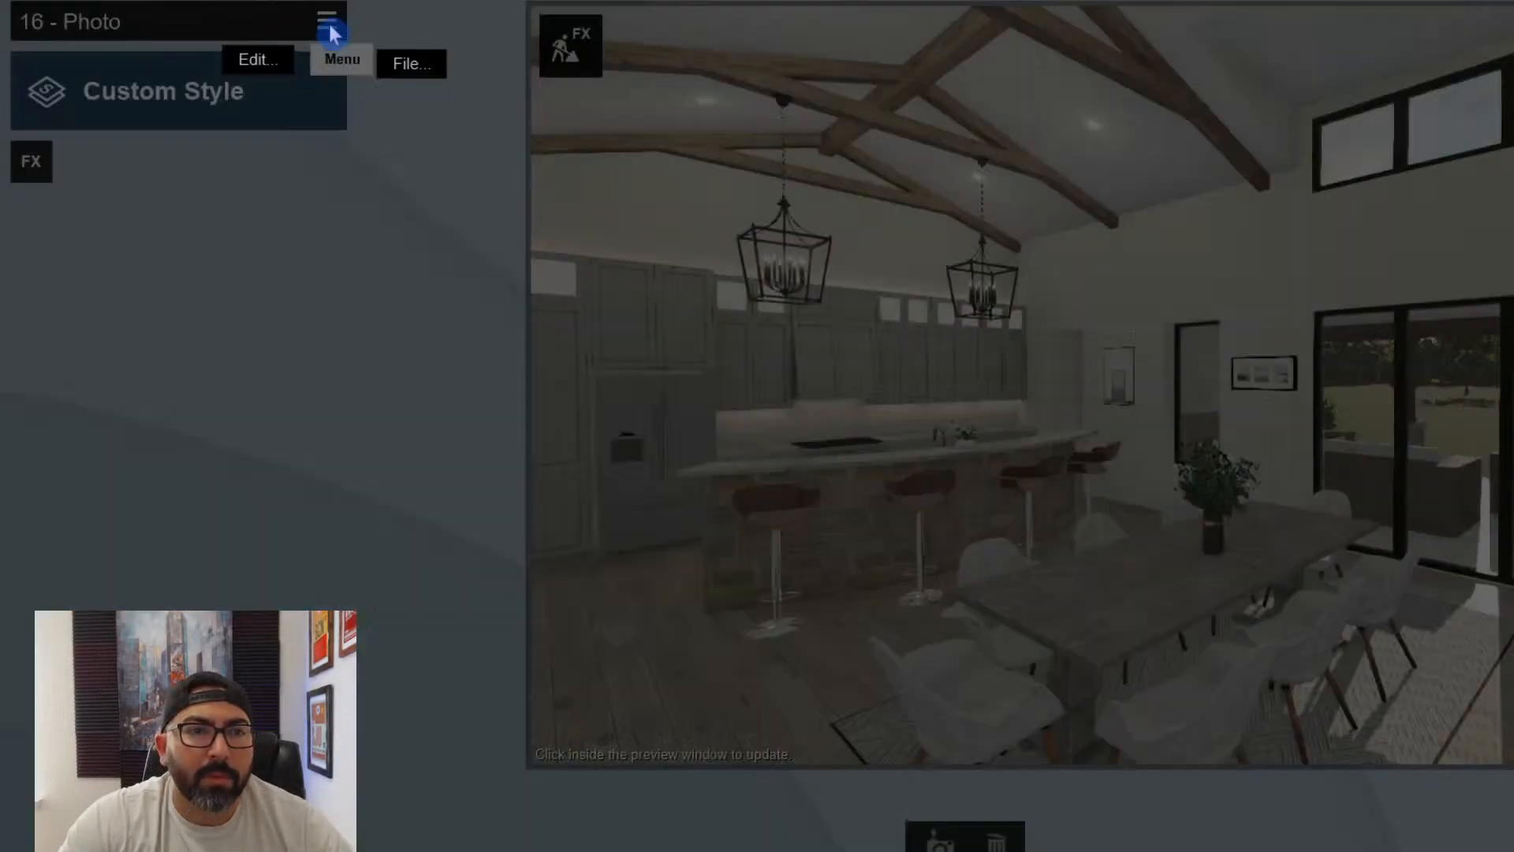
click(285, 45)
click(422, 48)
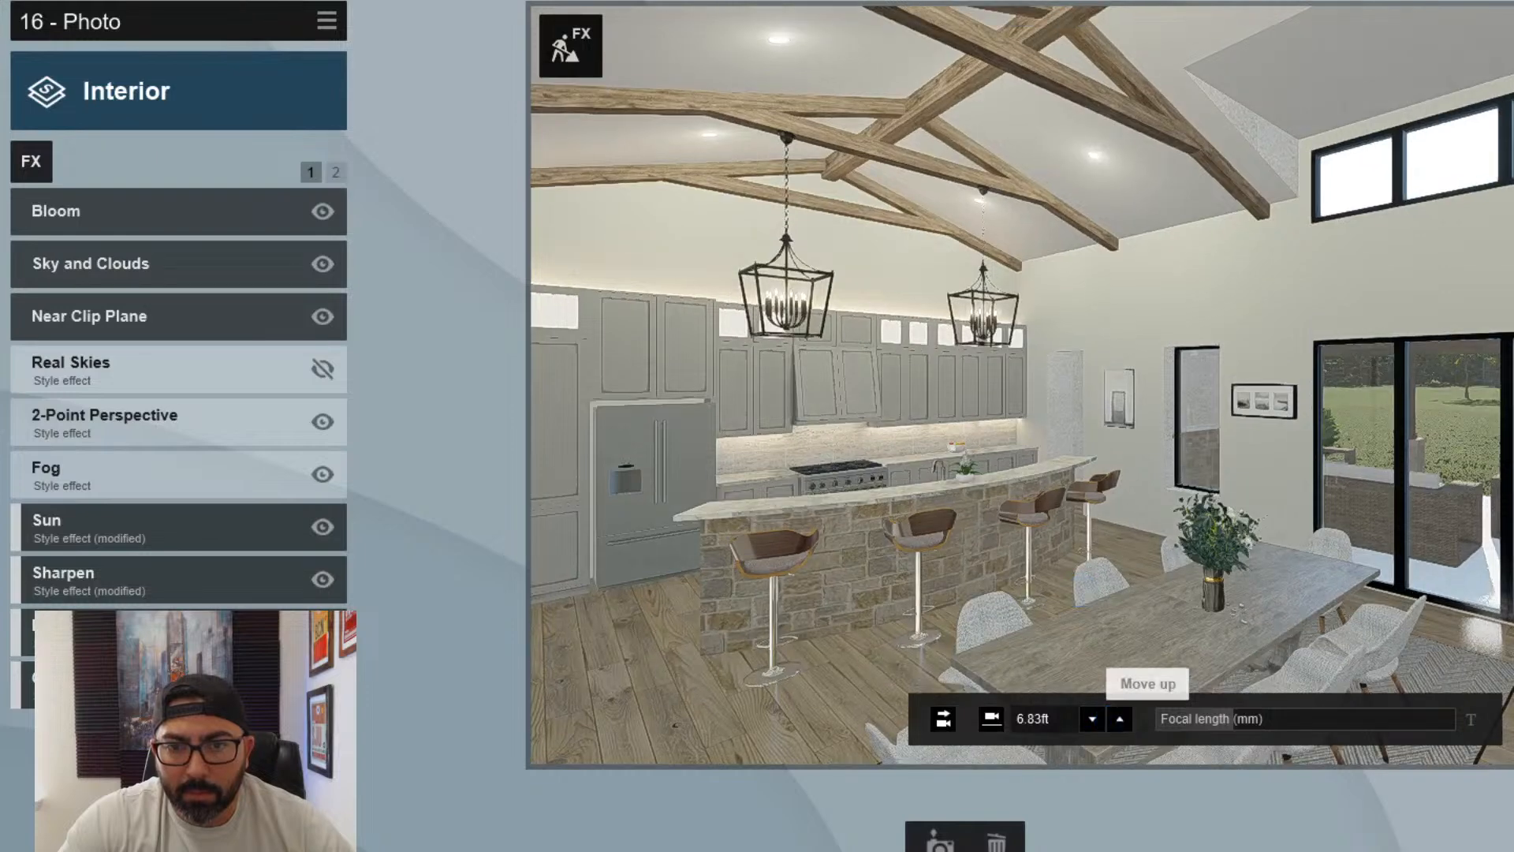
- Reframe photo 16 farther back to show the whole dining table and kitchen, with the camera height at 5.61 ft, and refresh the preview
click(1112, 718)
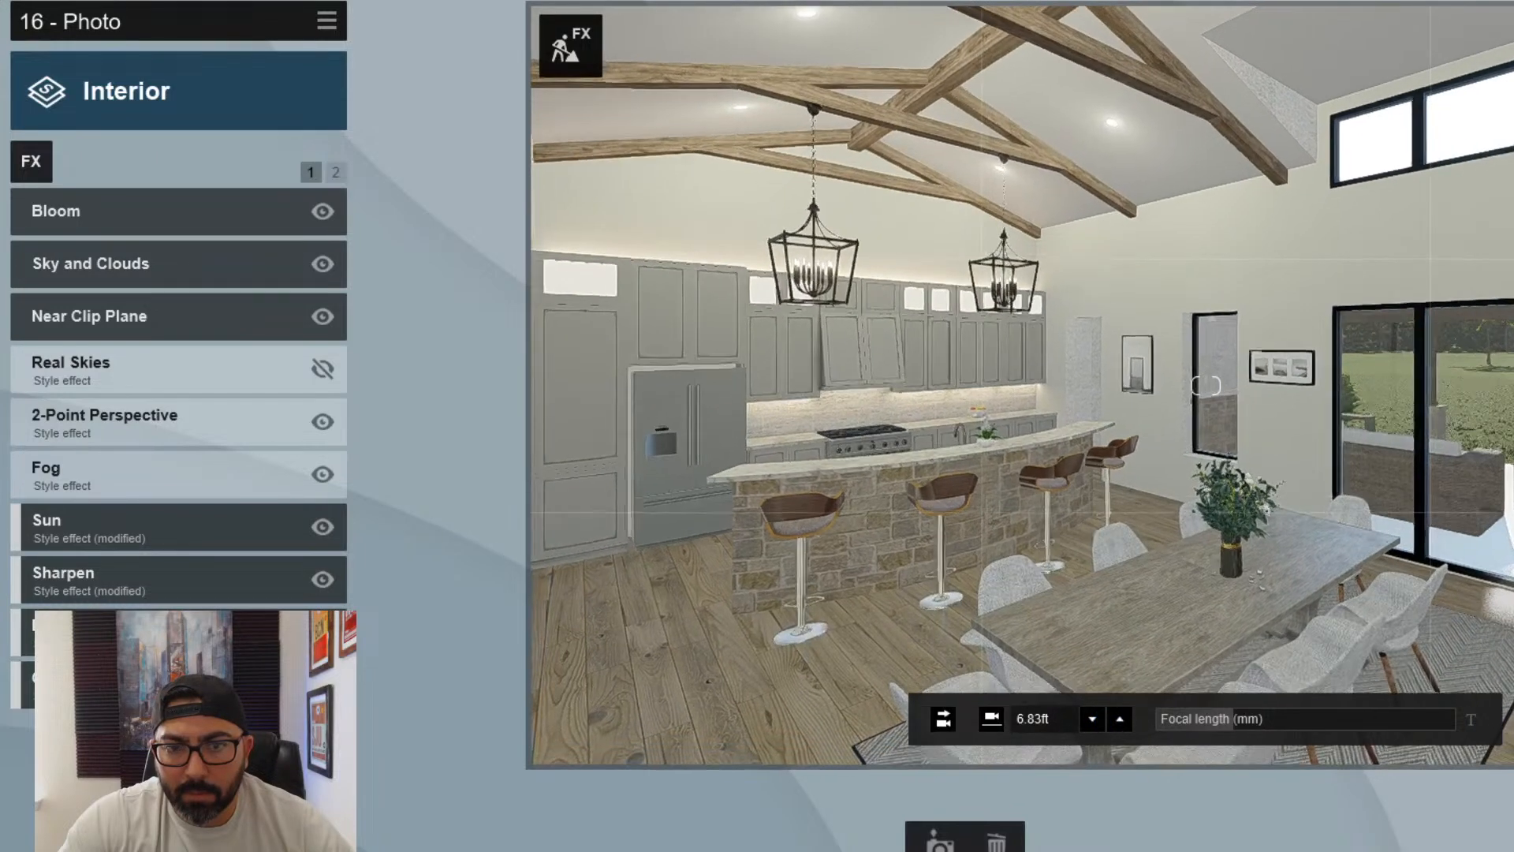
click(1095, 719)
right_drag(1145, 623, 1095, 645)
key(d)
key(s)
key(e)
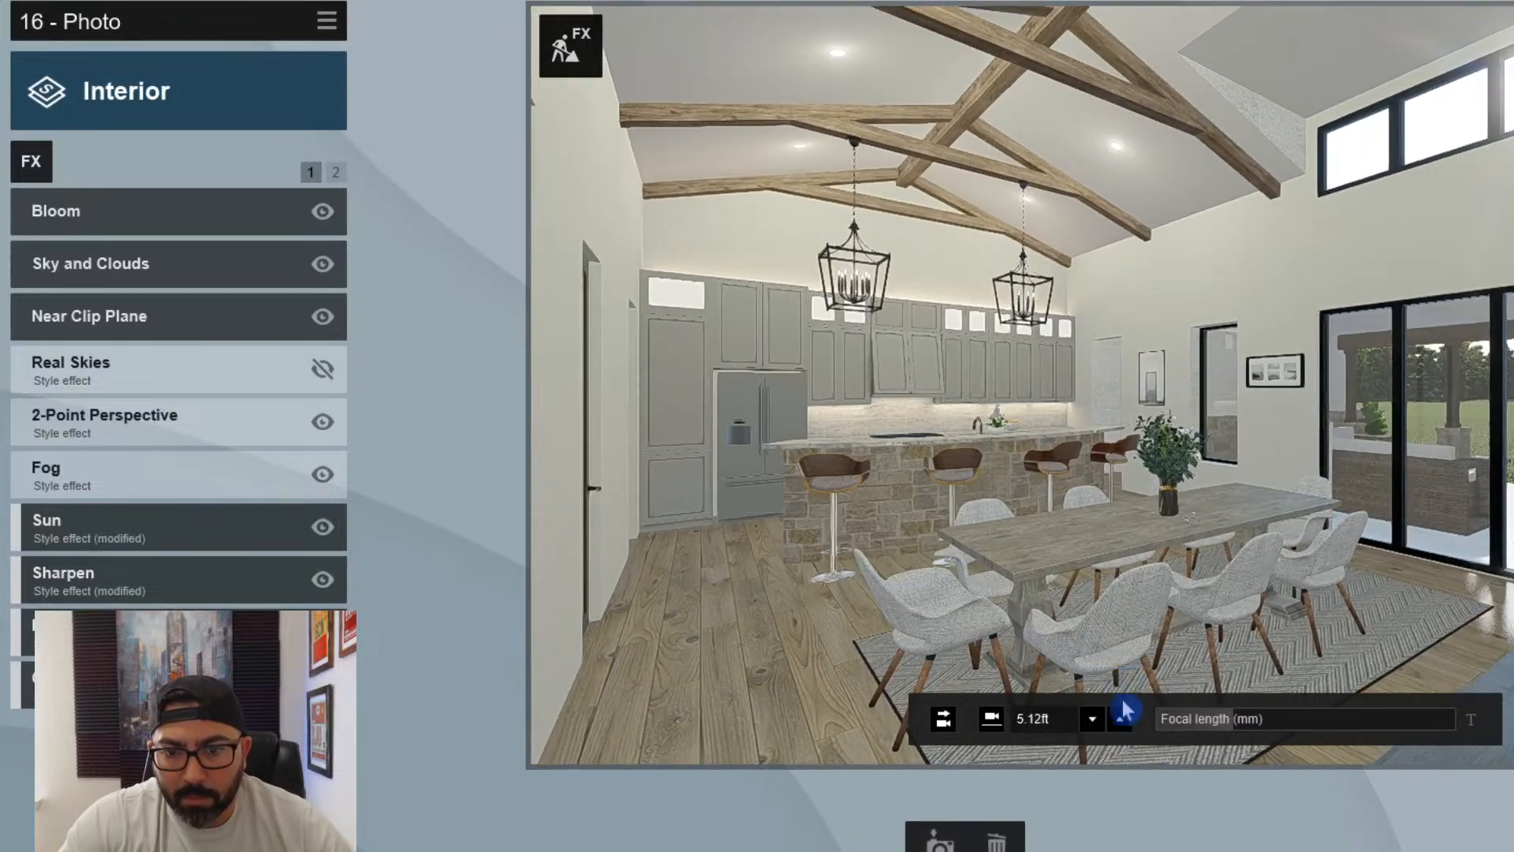
click(1122, 718)
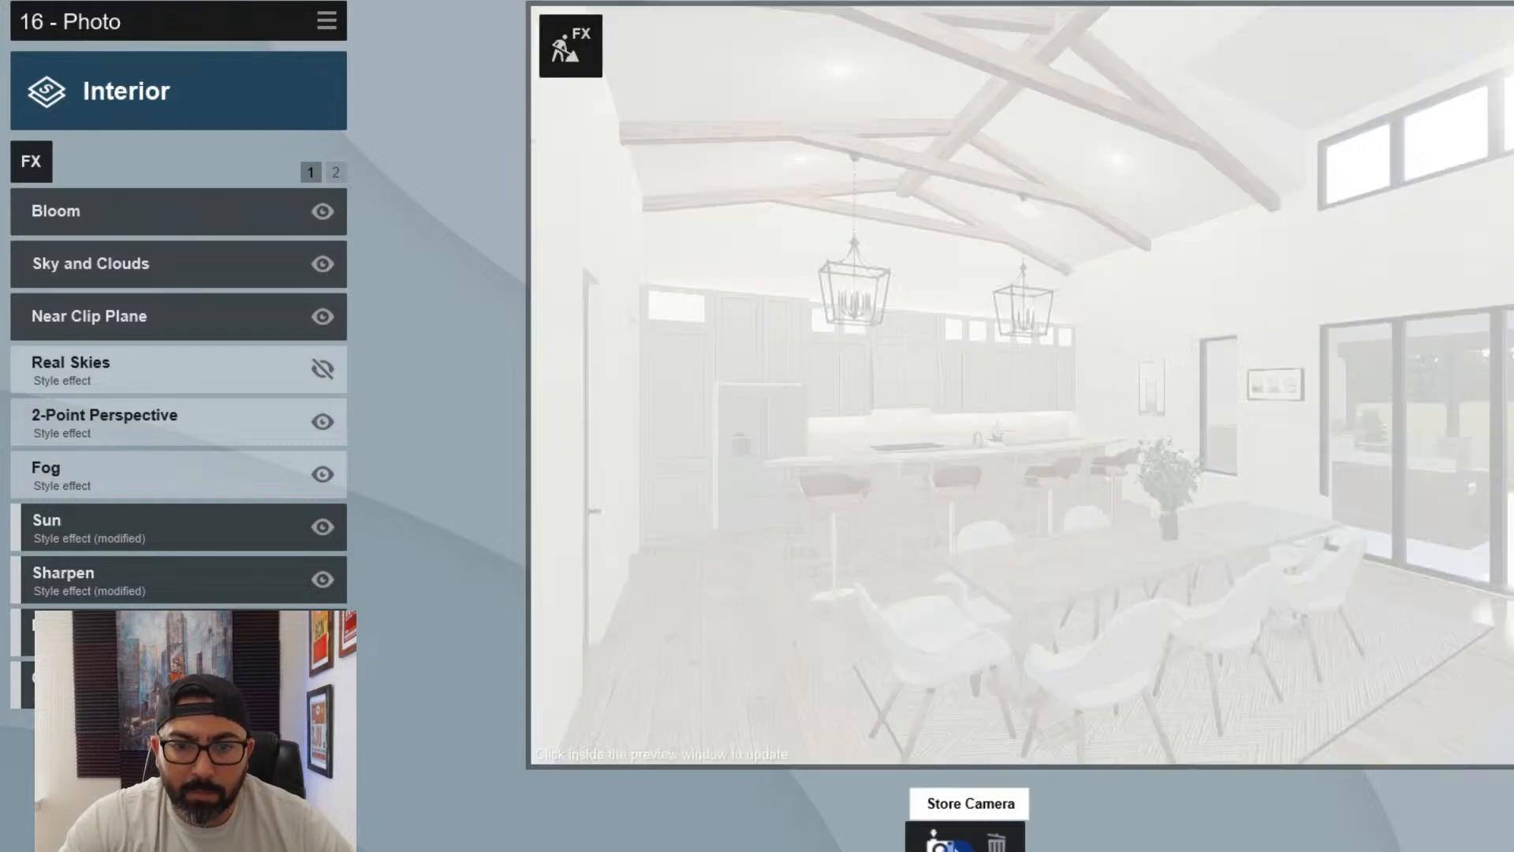
click(1048, 573)
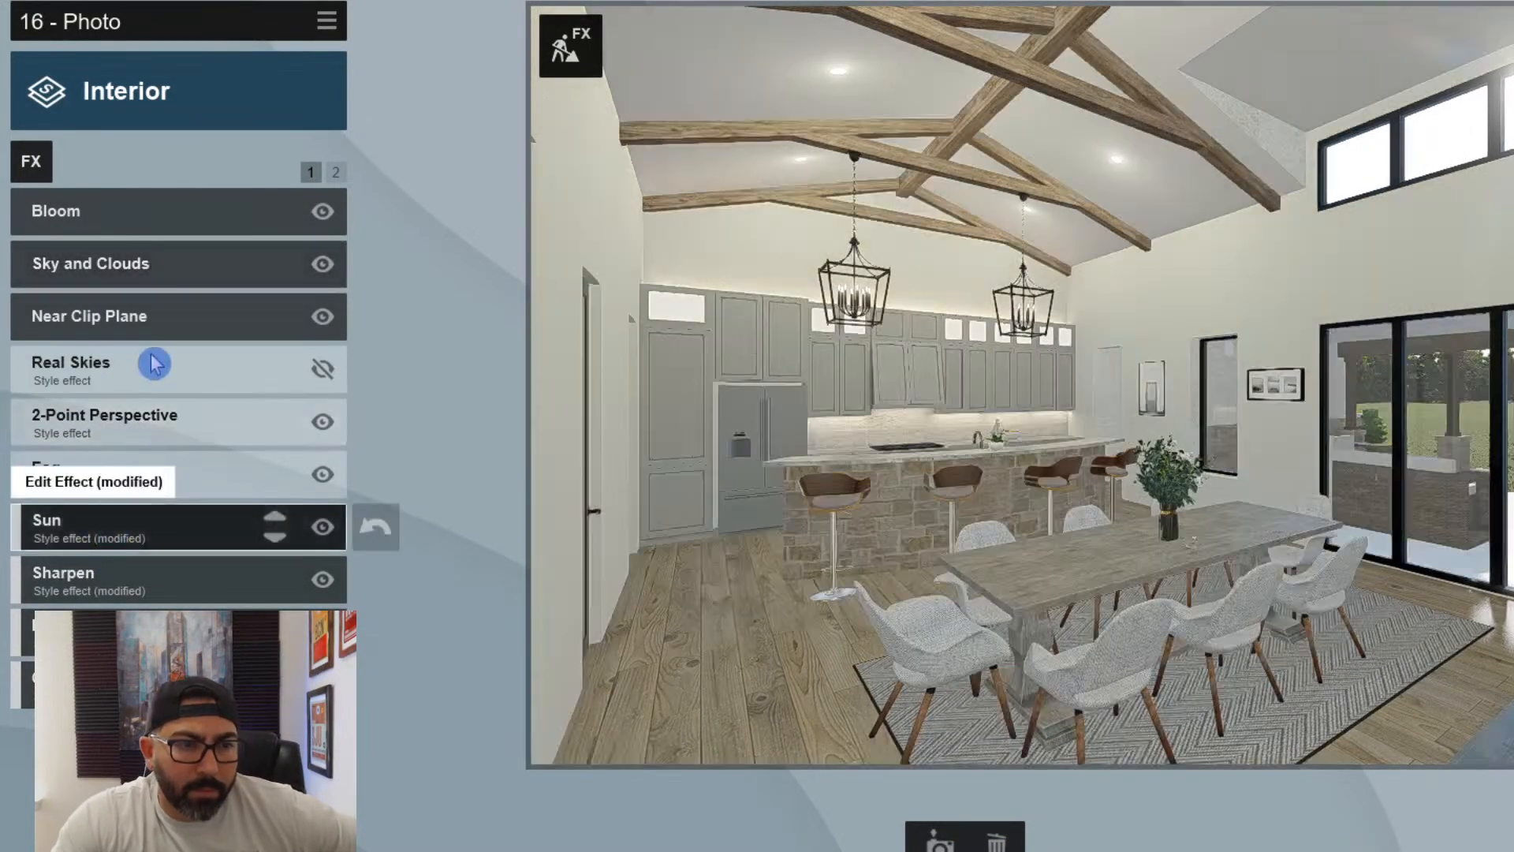
- In photo 16's Sun effect, lower the sun height and heading, set the sun brightness to 0.5, and refresh the preview
click(136, 526)
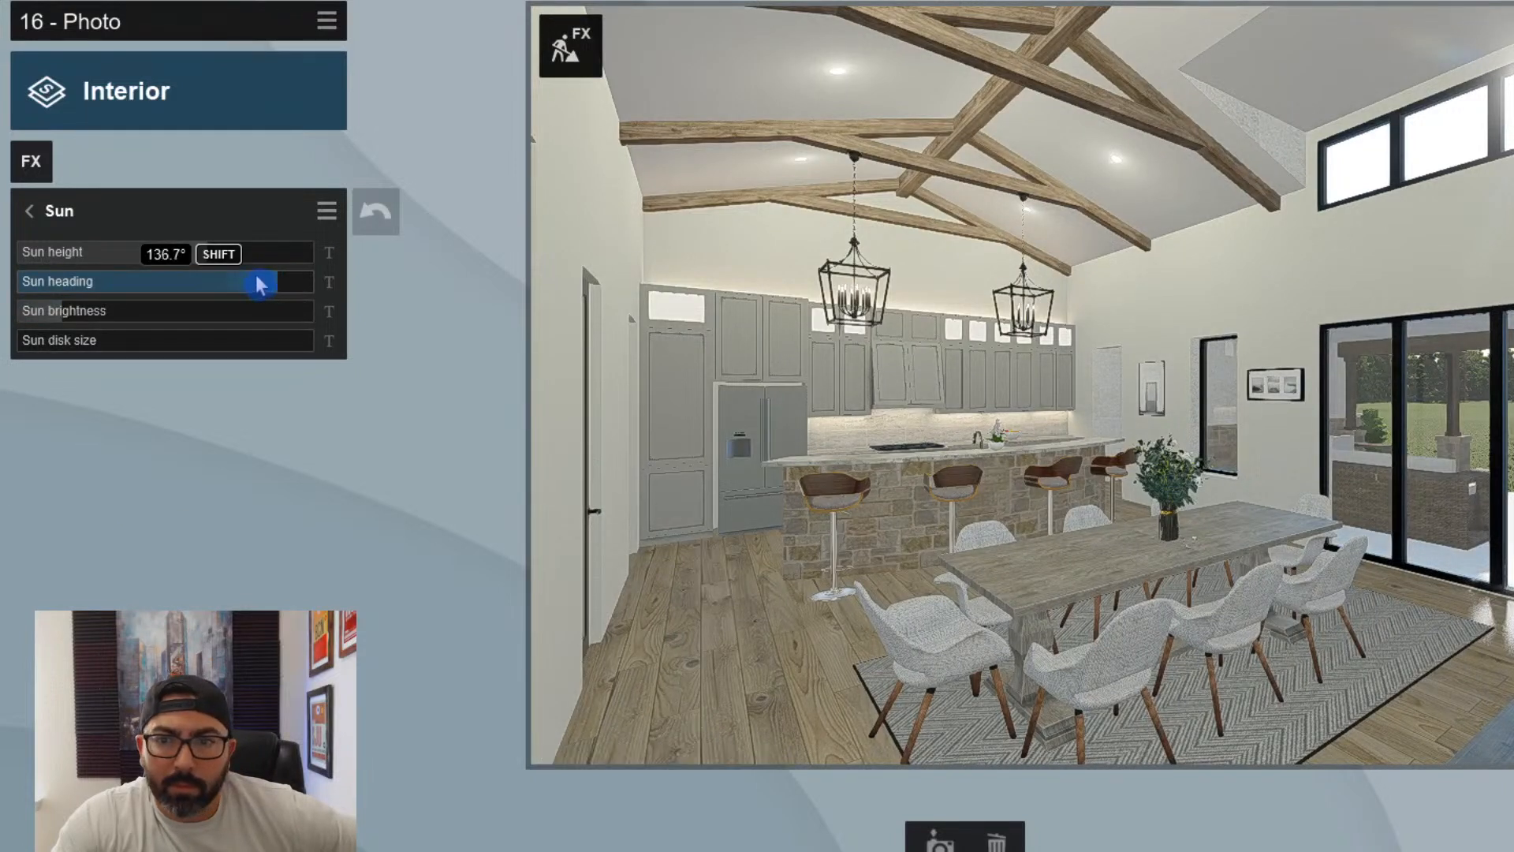
drag(260, 283, 227, 282)
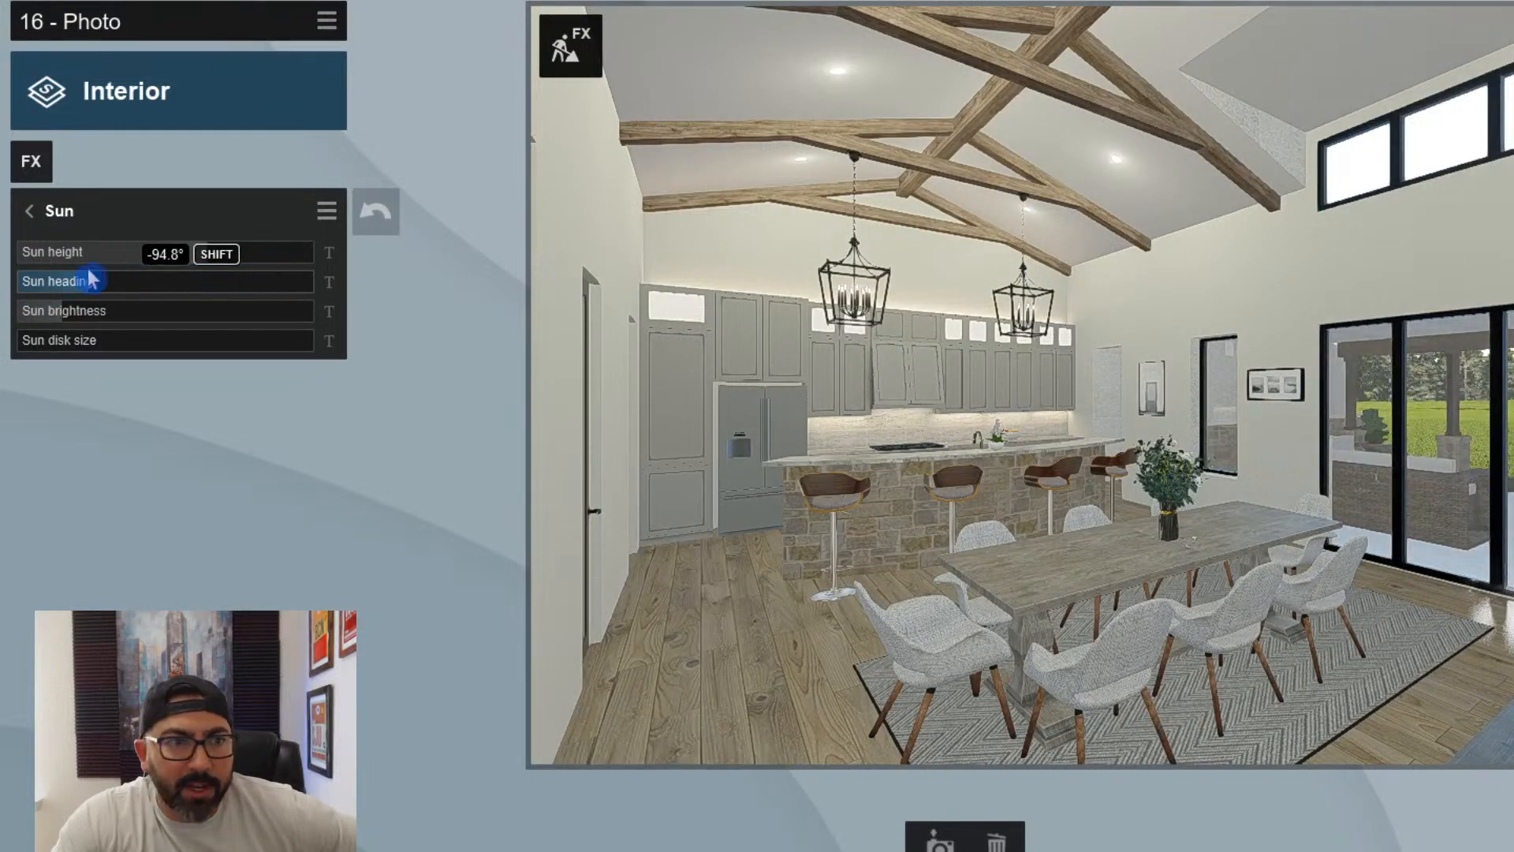
drag(73, 280, 221, 282)
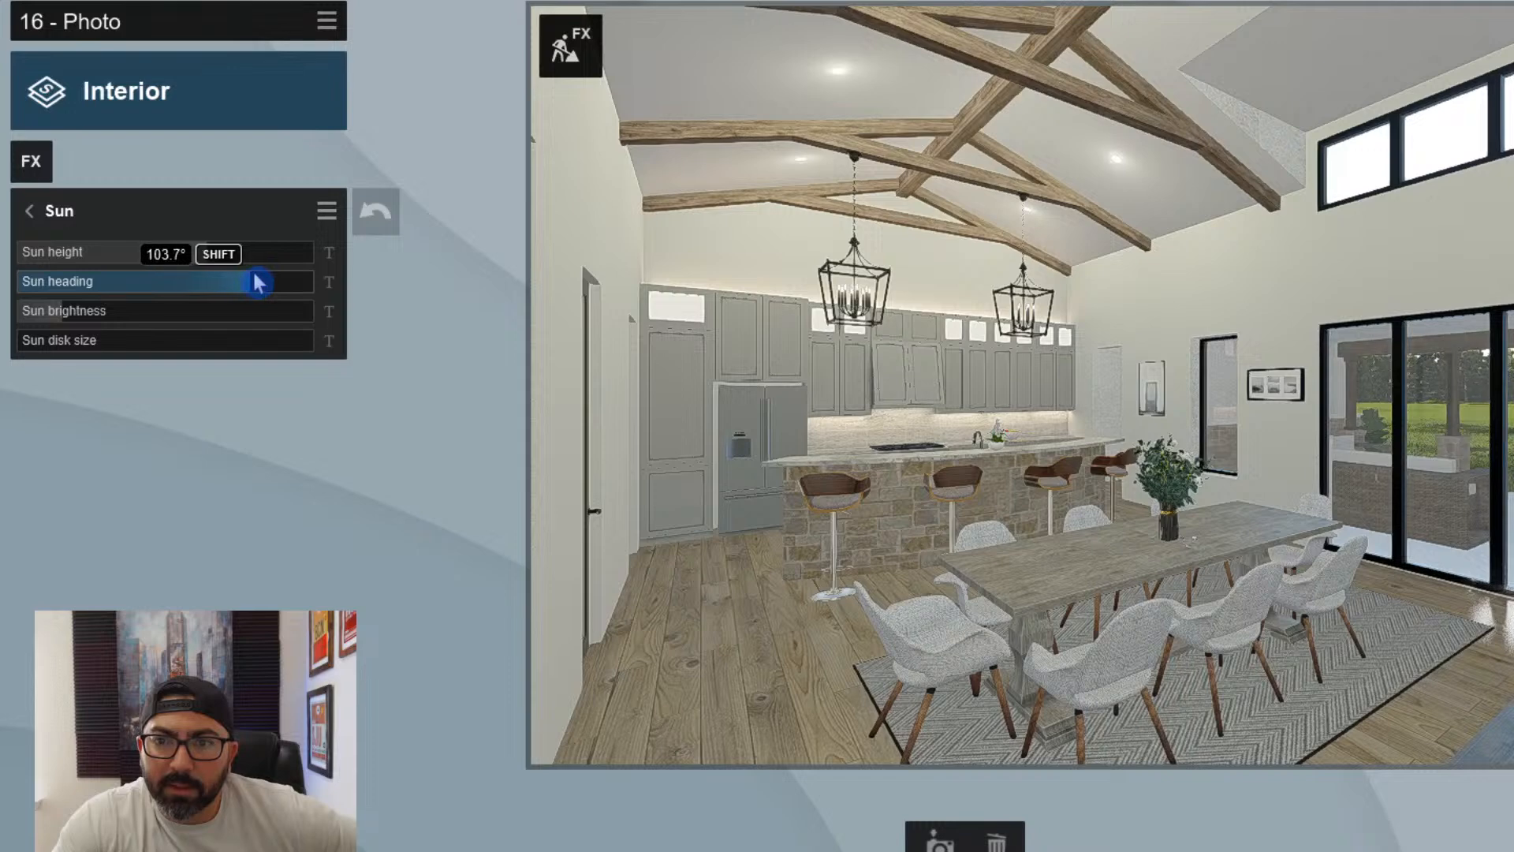
click(200, 259)
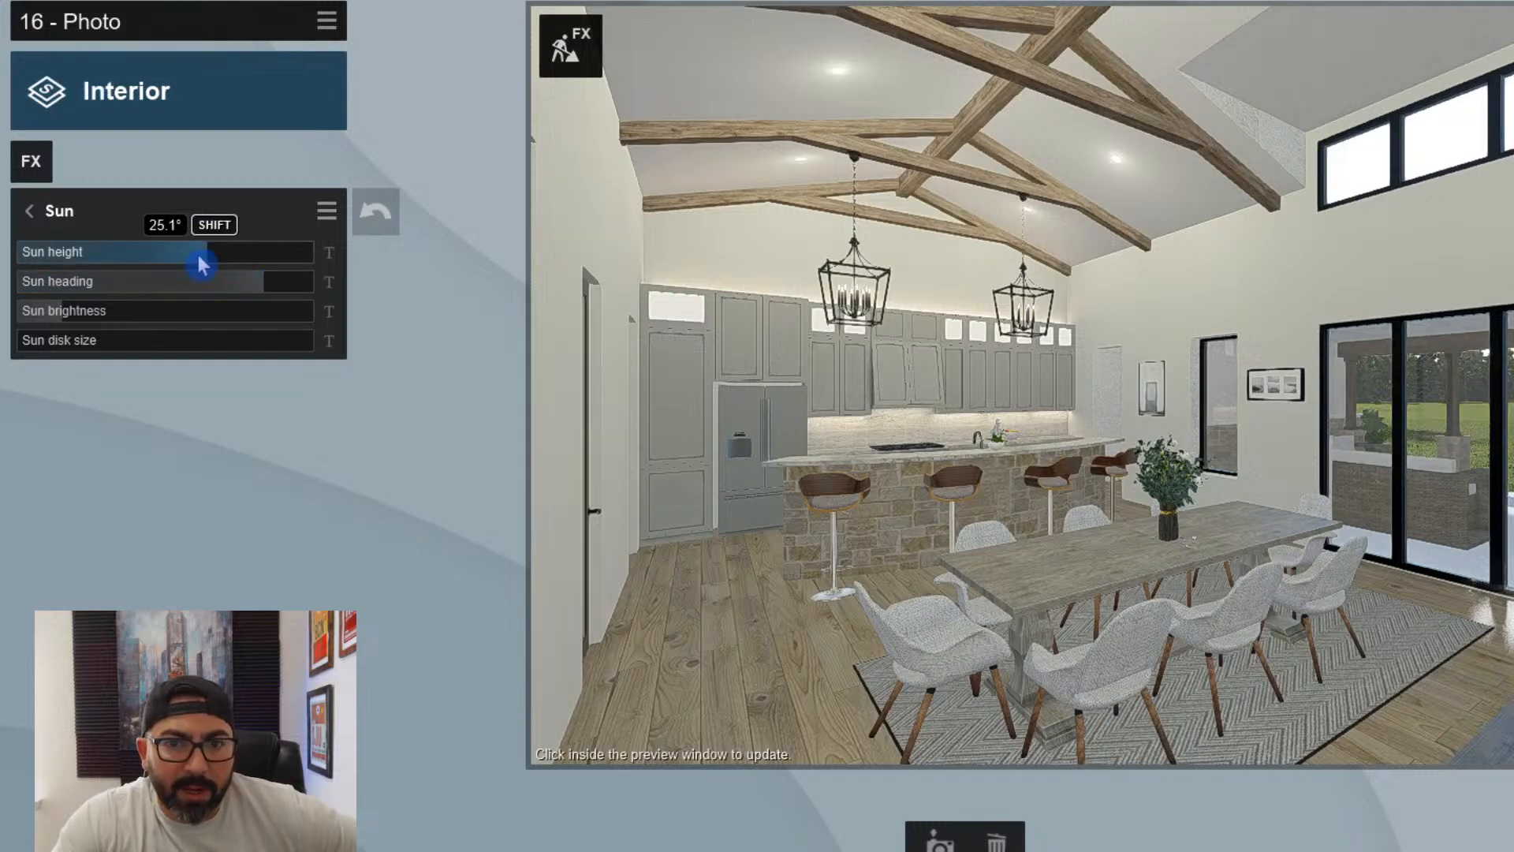
drag(199, 258, 206, 285)
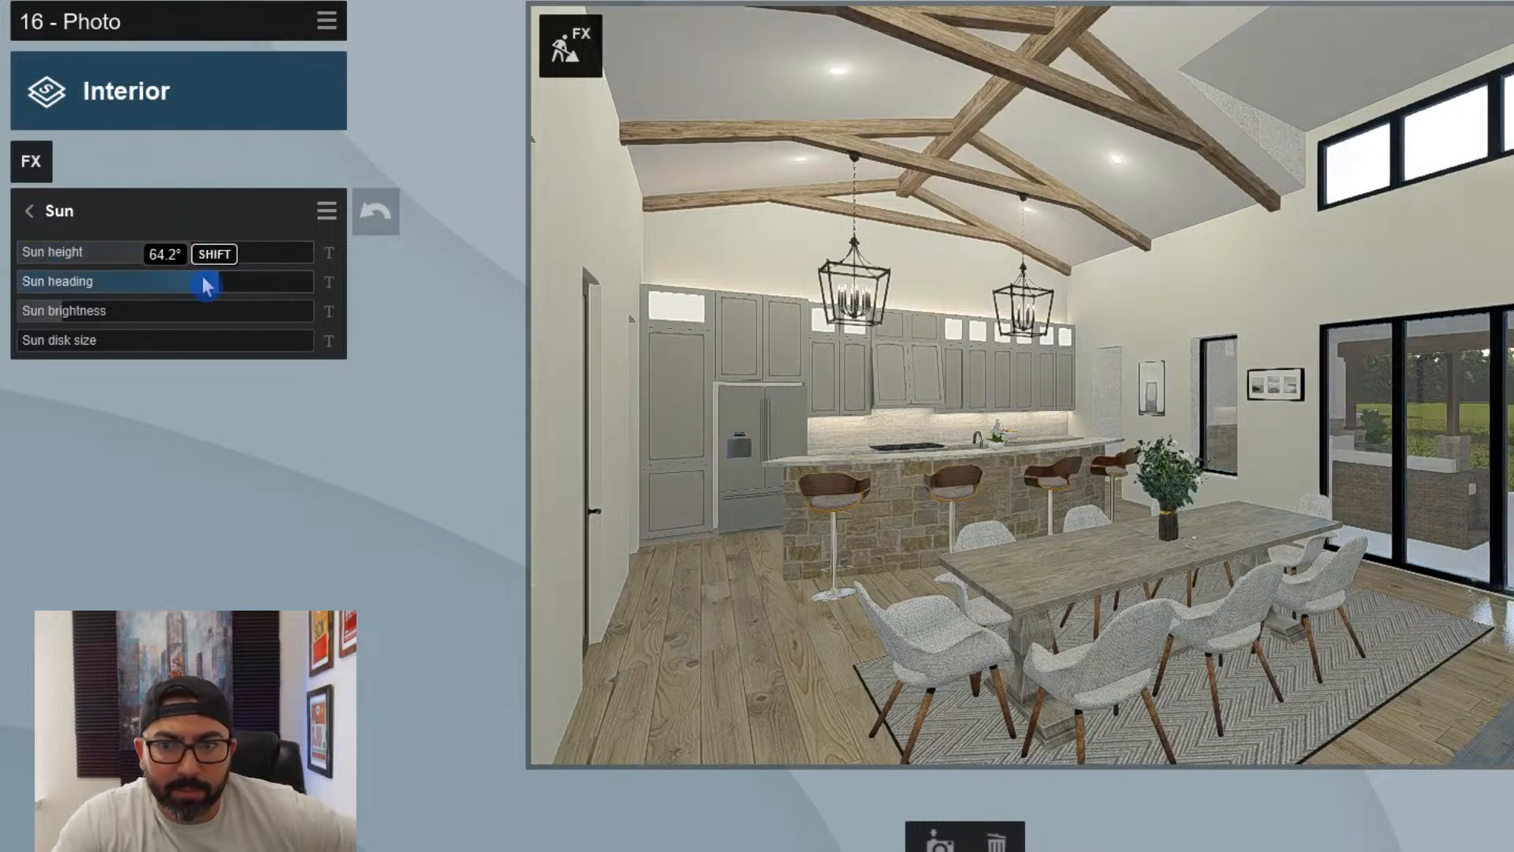
drag(74, 280, 28, 279)
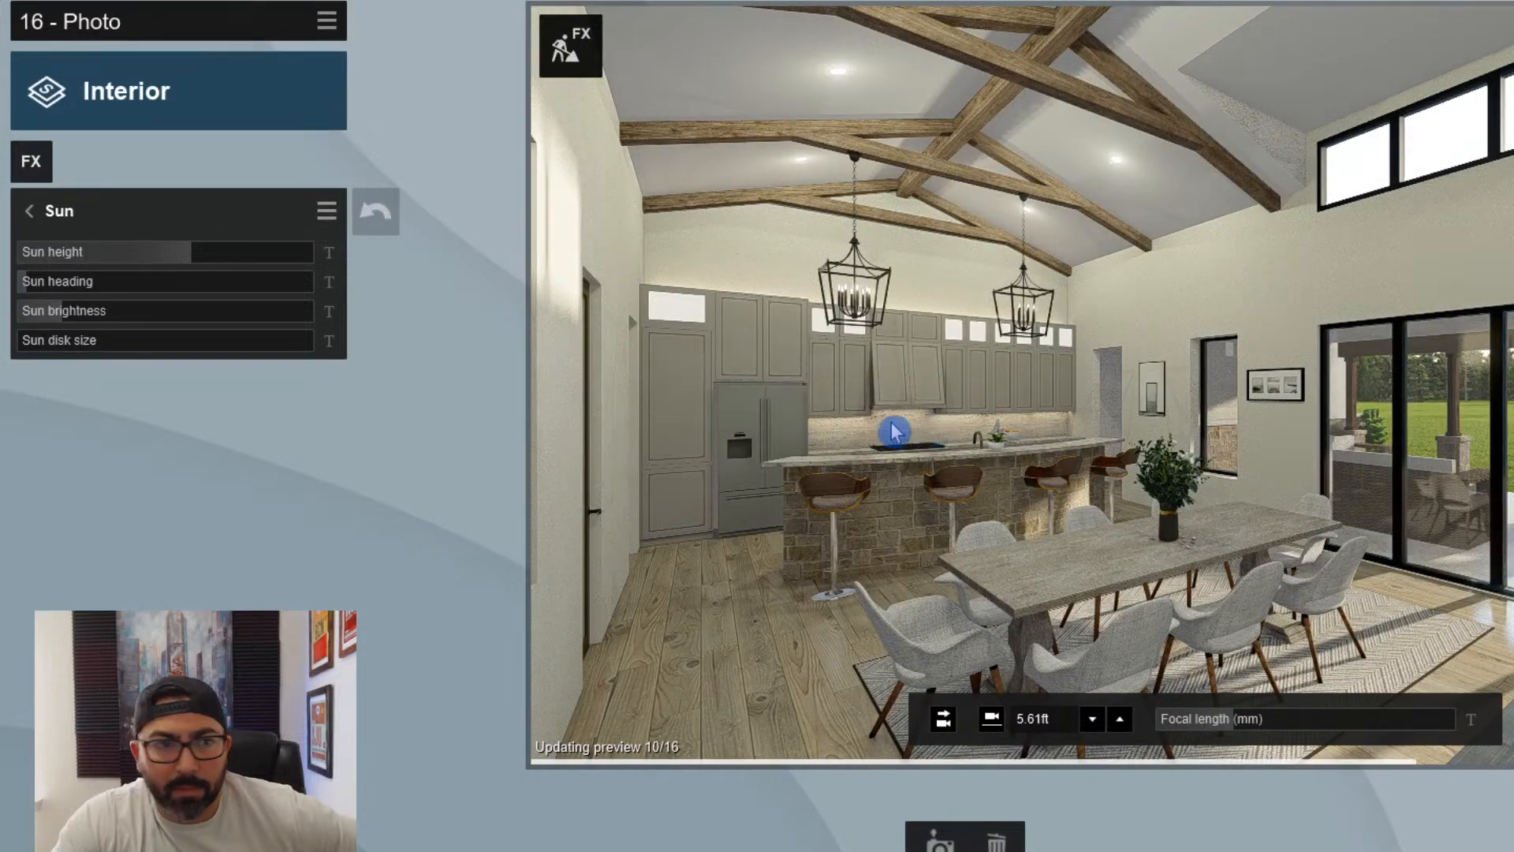
click(92, 310)
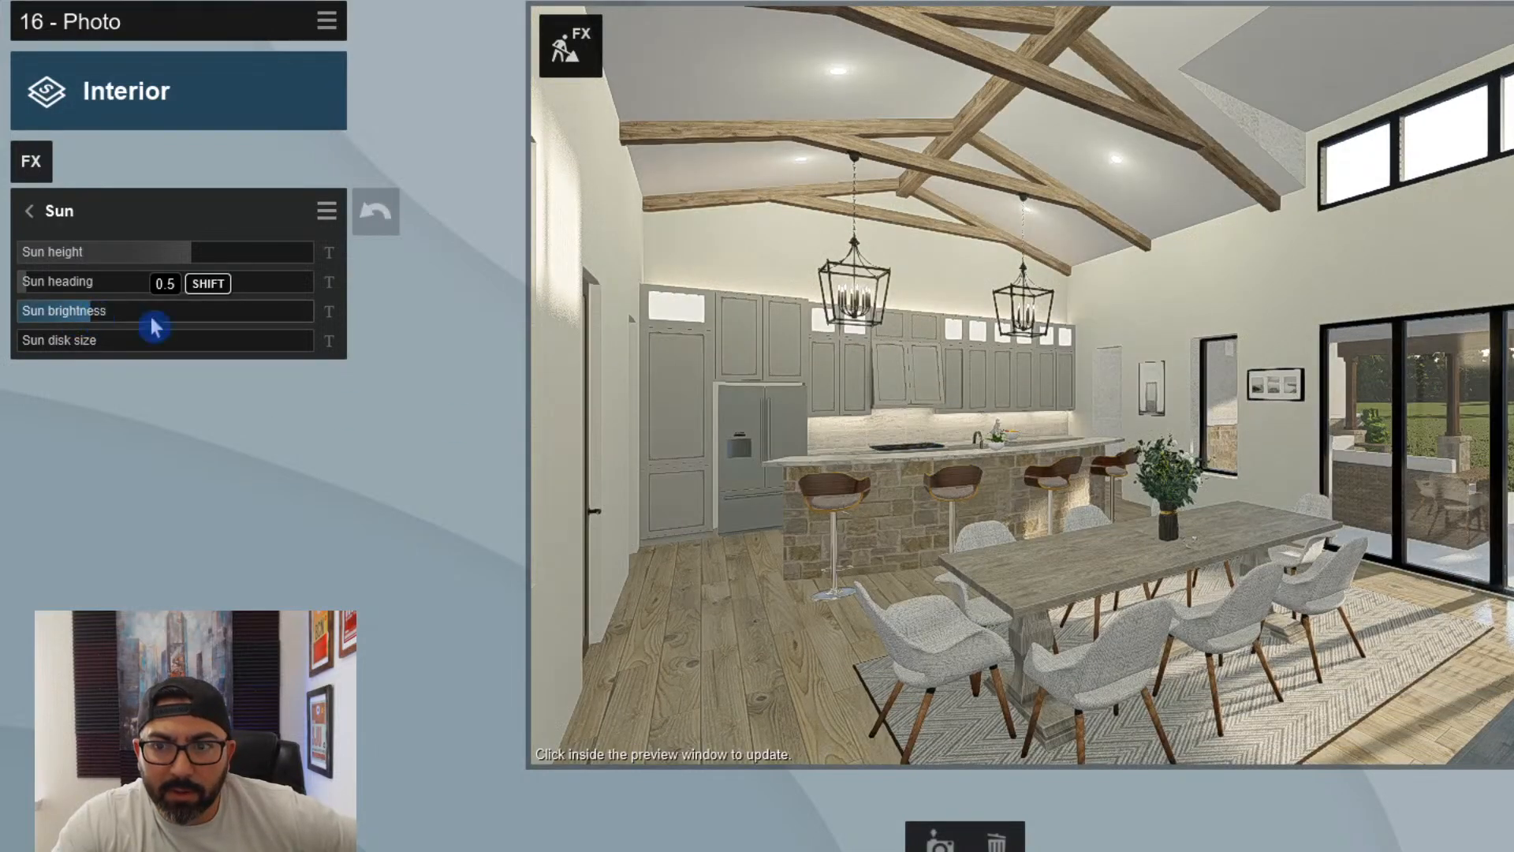
click(897, 422)
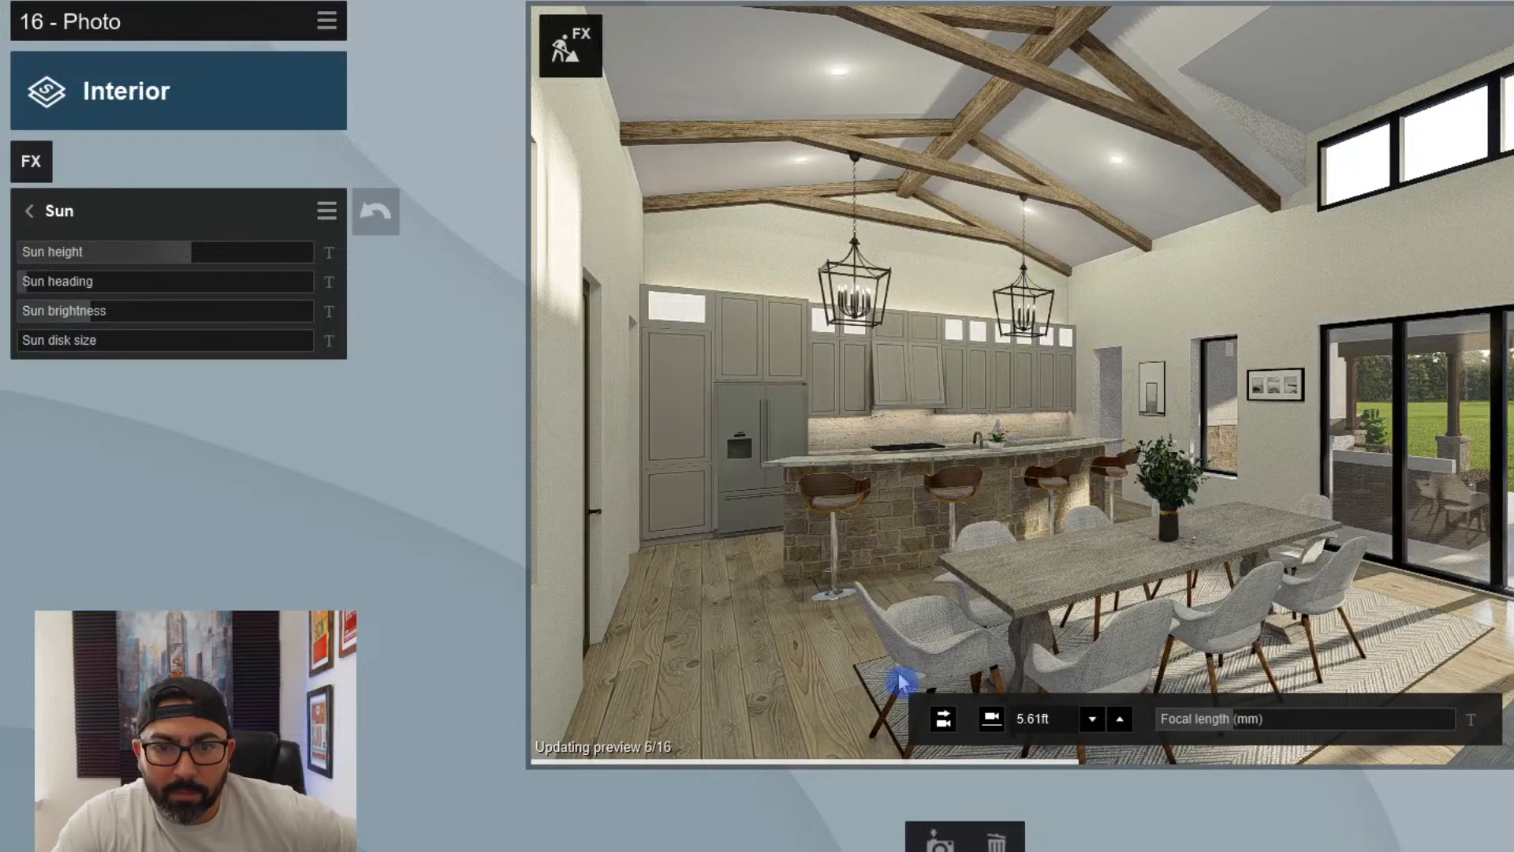
- Create photo 17 beside the curved kitchen island, framing the bar stools, glass door, pendants and range
click(949, 842)
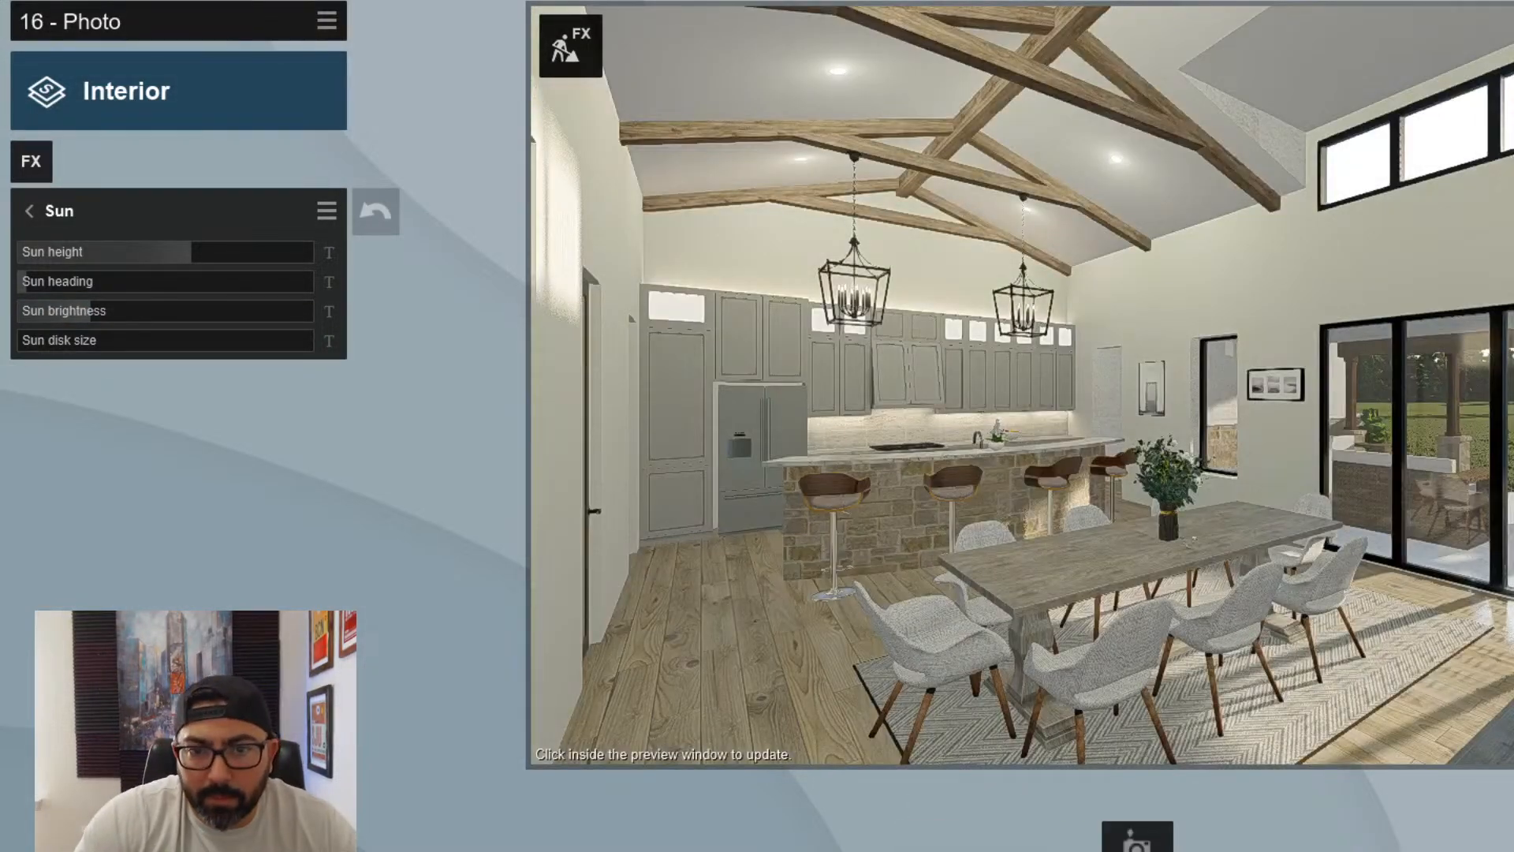
click(1137, 843)
key(w)
mouse_move(1205, 386)
right_down()
mouse_move(907, 386)
mouse_move(1159, 441)
mouse_move(1246, 417)
mouse_move(1171, 366)
mouse_move(1227, 420)
mouse_move(1191, 422)
mouse_move(1214, 385)
right_up()
key(d)
key(q)
key(d)
key(a)
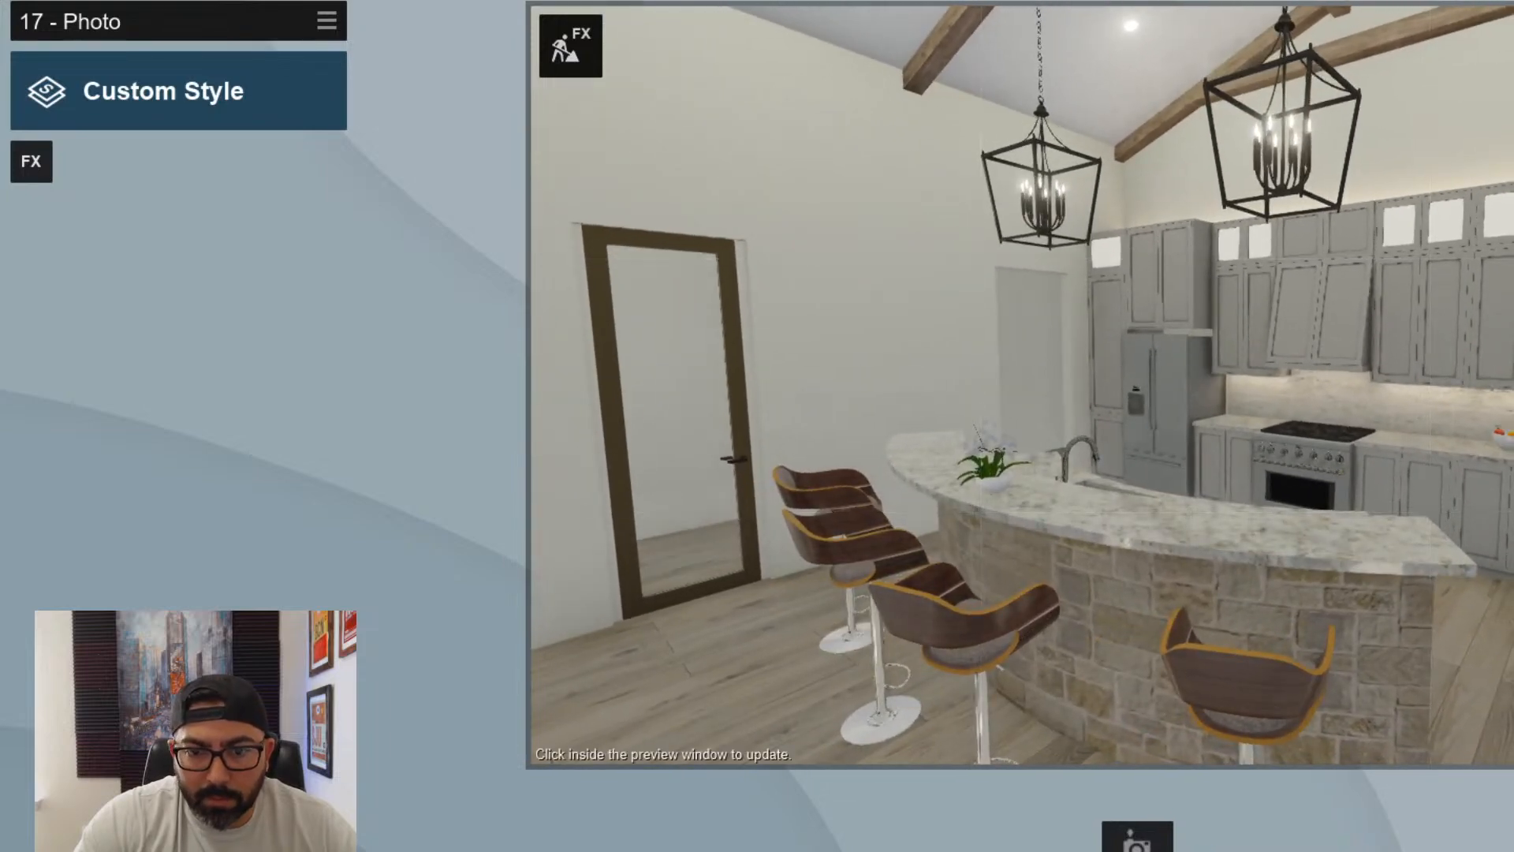
click(1136, 840)
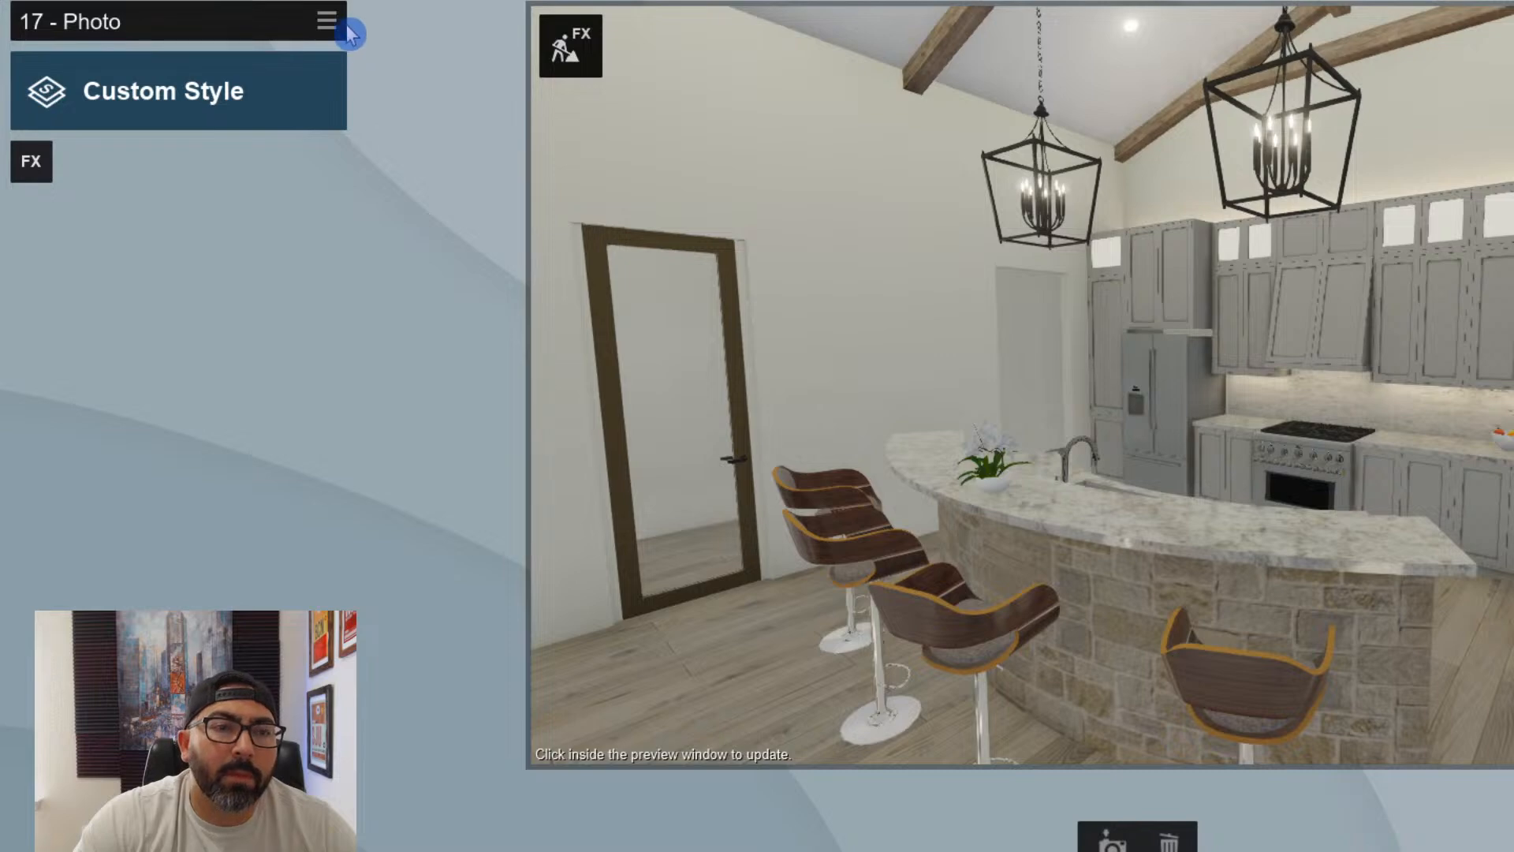
- Copy the Interior effects from photo 16
click(963, 850)
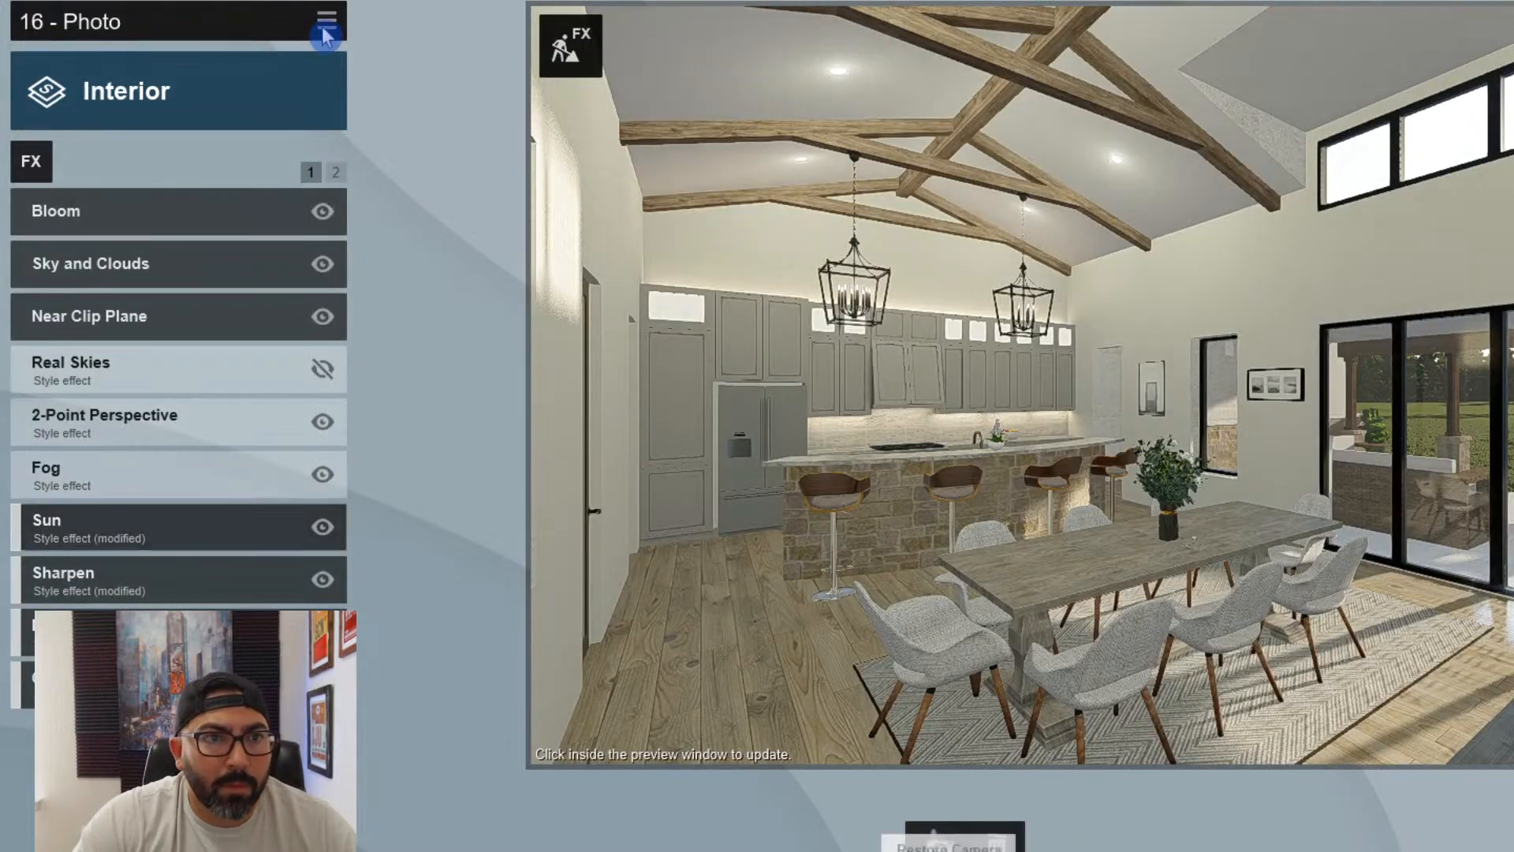
click(303, 33)
click(267, 44)
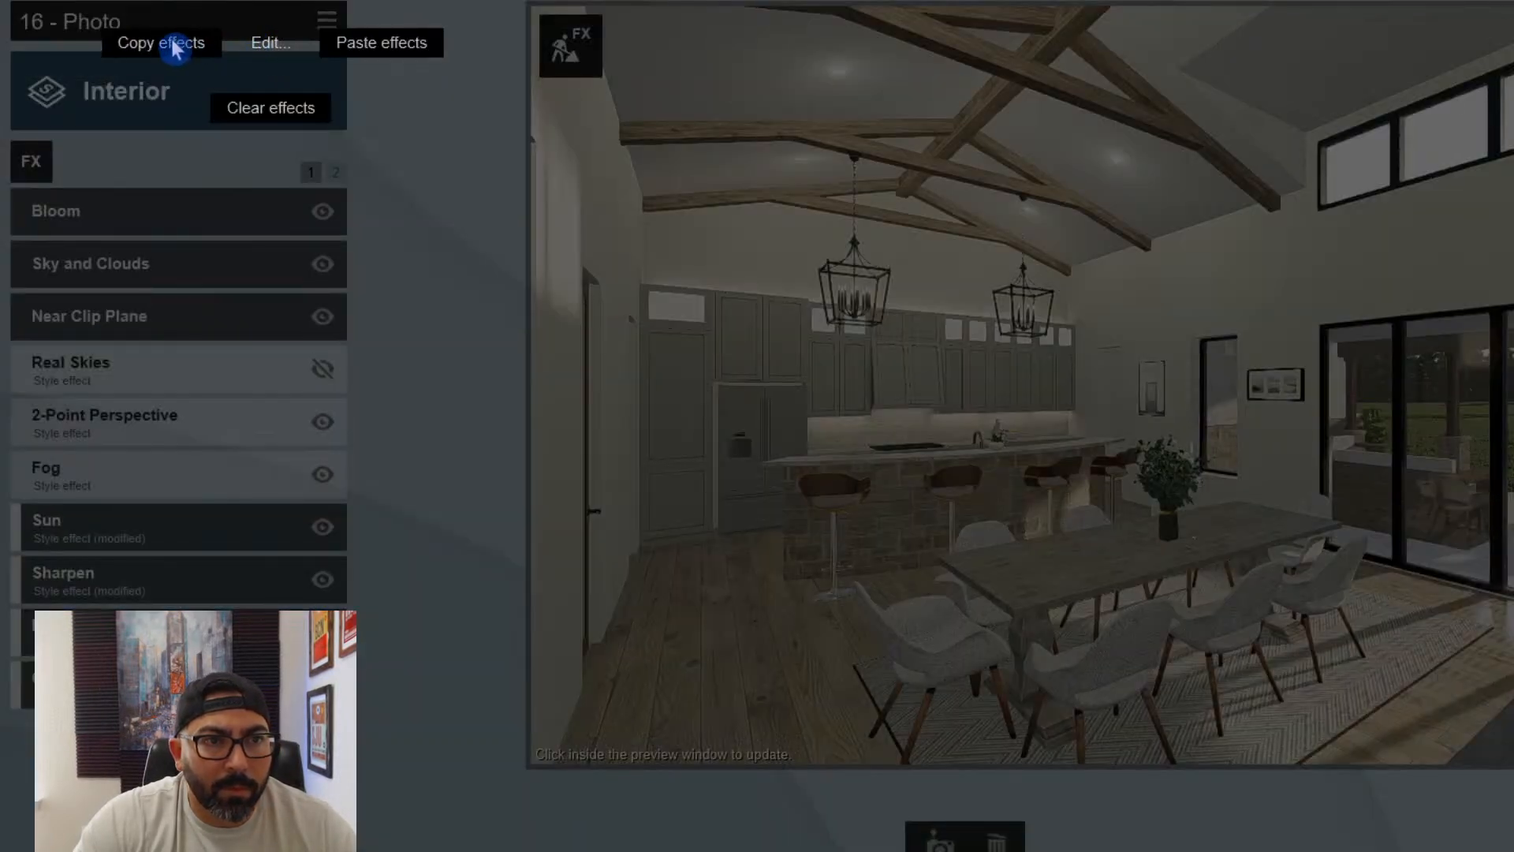
click(897, 699)
- Paste photo 16's effects onto photo 17 and refresh its preview
click(1025, 843)
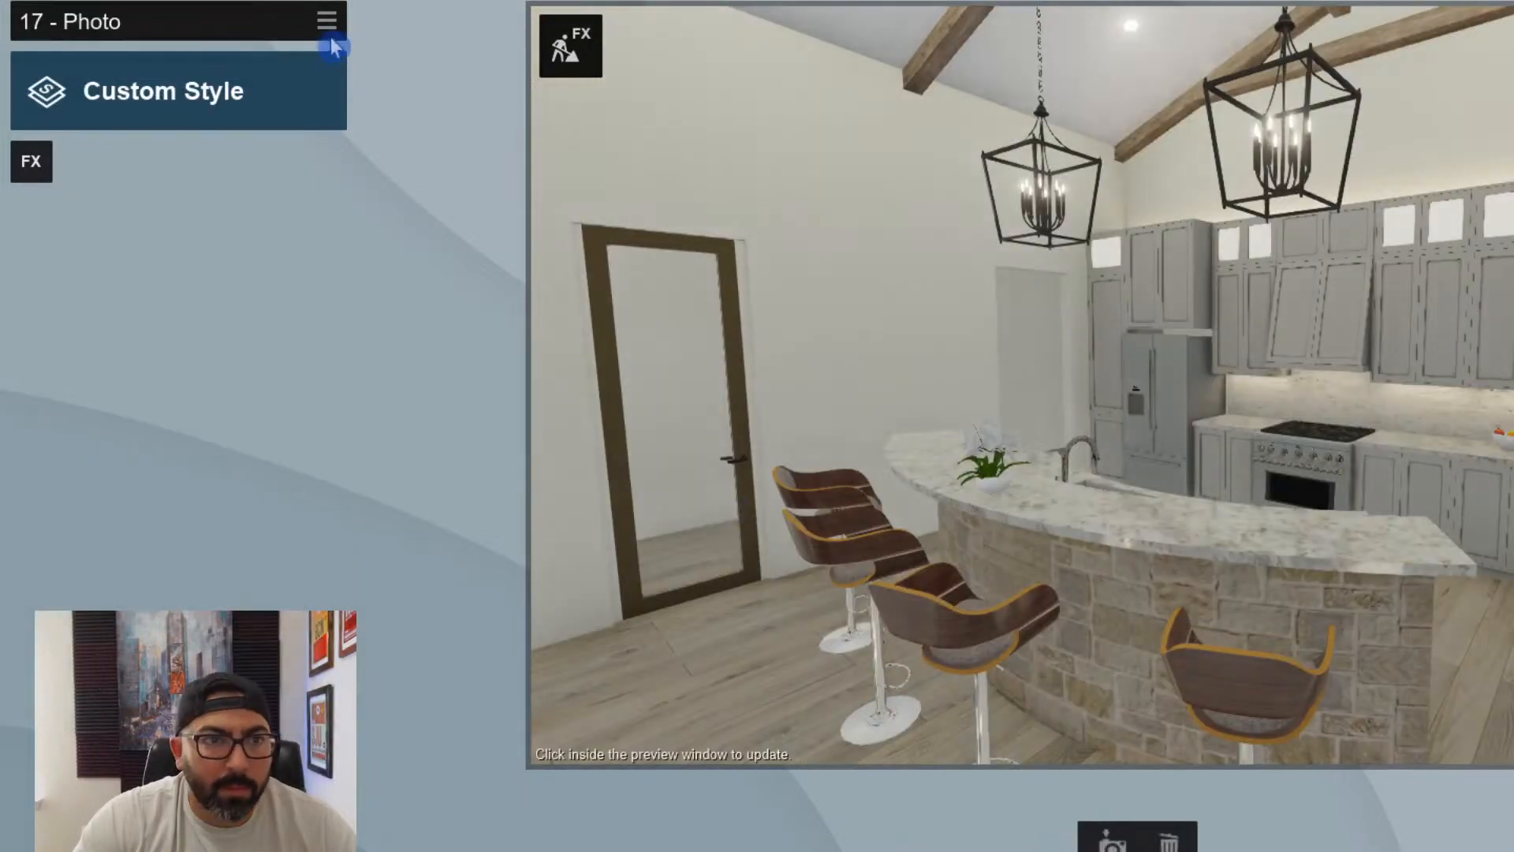
click(326, 20)
click(304, 45)
click(371, 50)
click(804, 474)
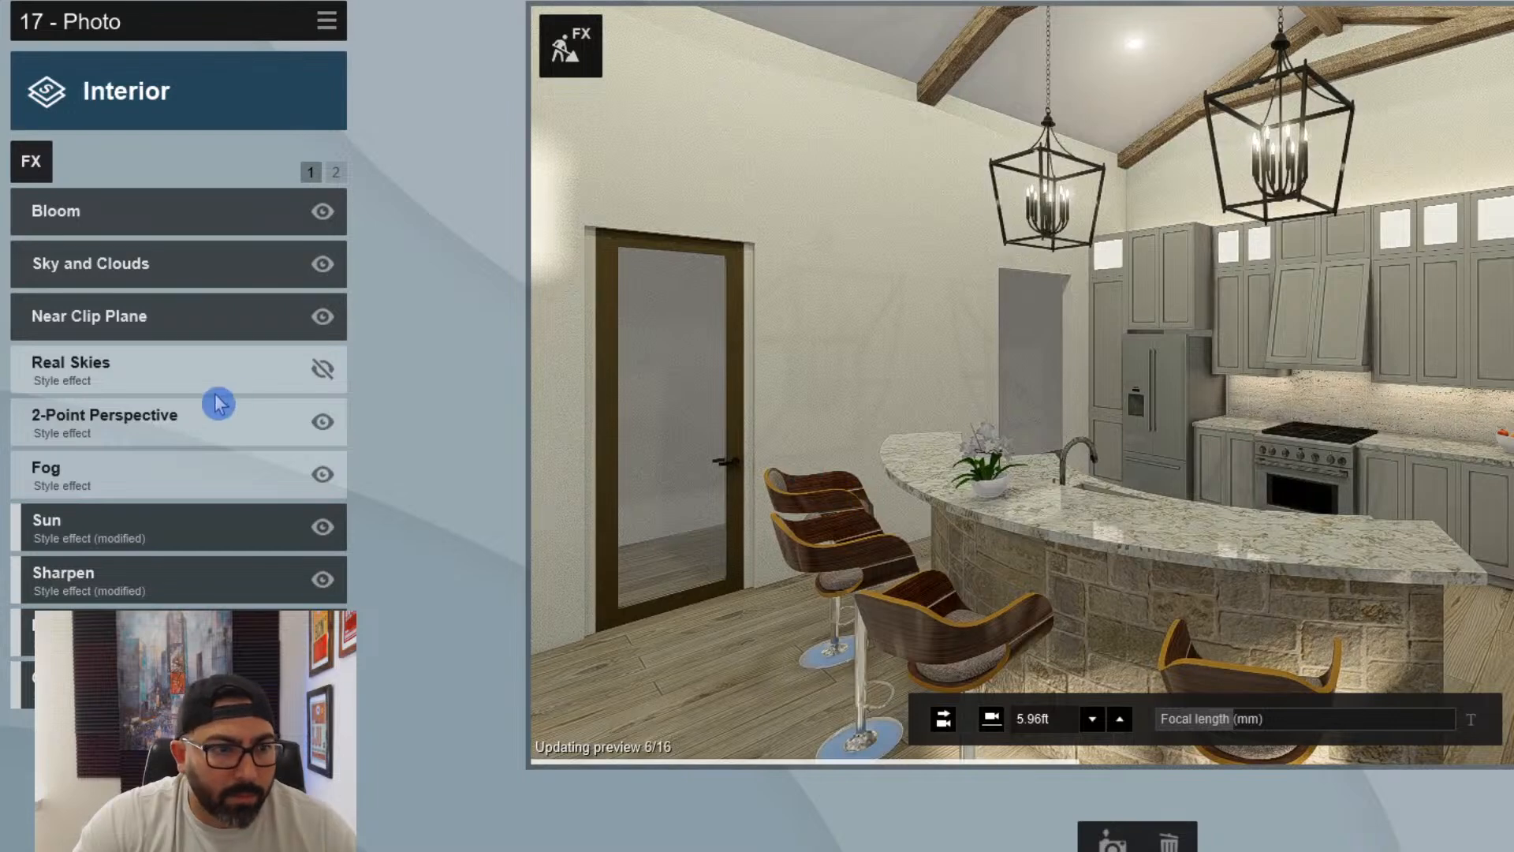
- Set the 2-Point Perspective amount of photo 17 to 0.5
click(193, 428)
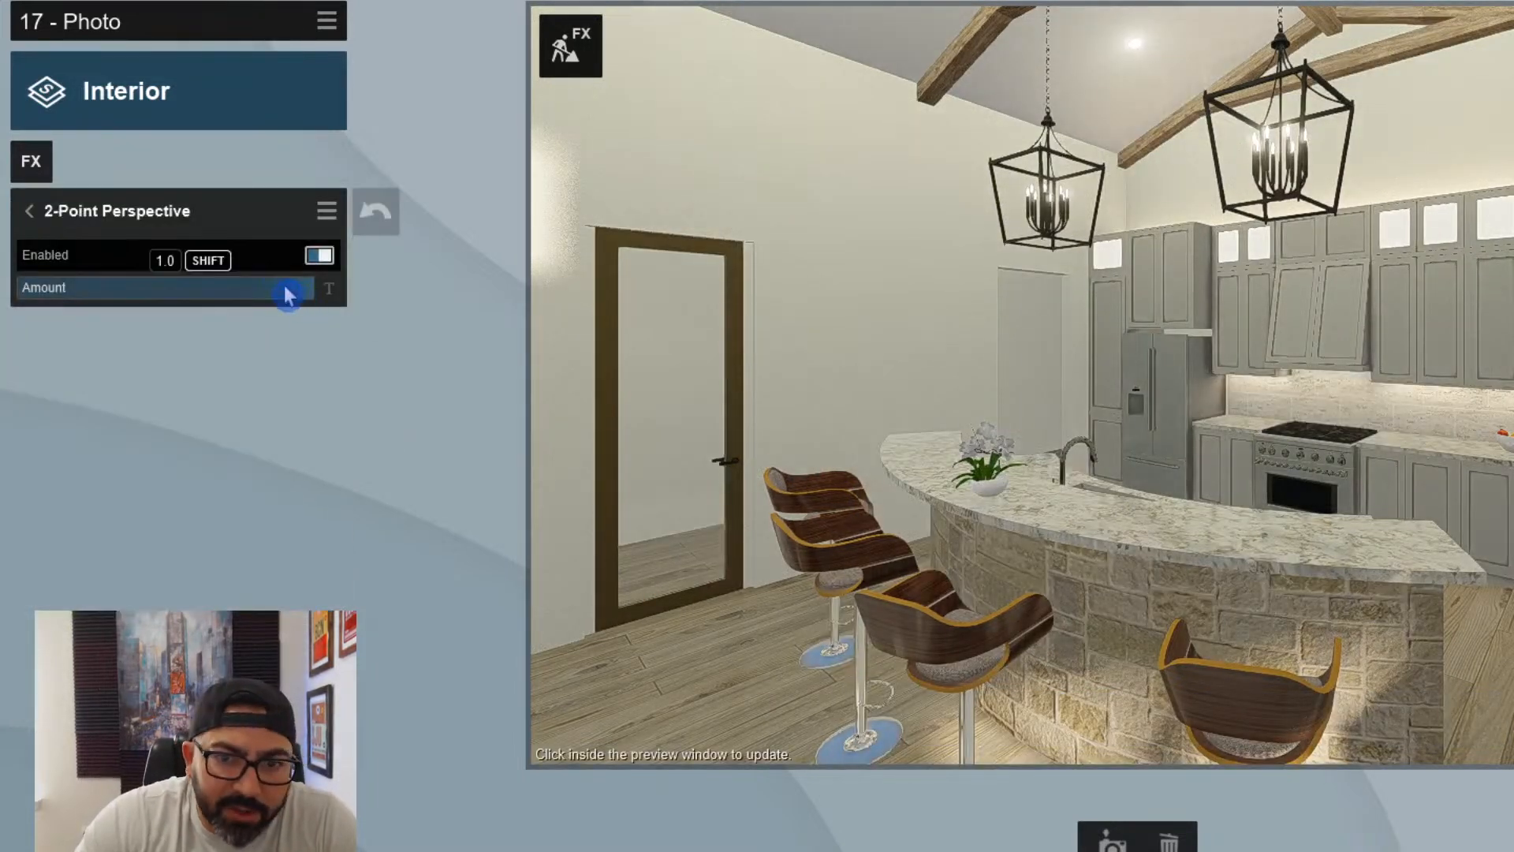
drag(286, 295, 174, 293)
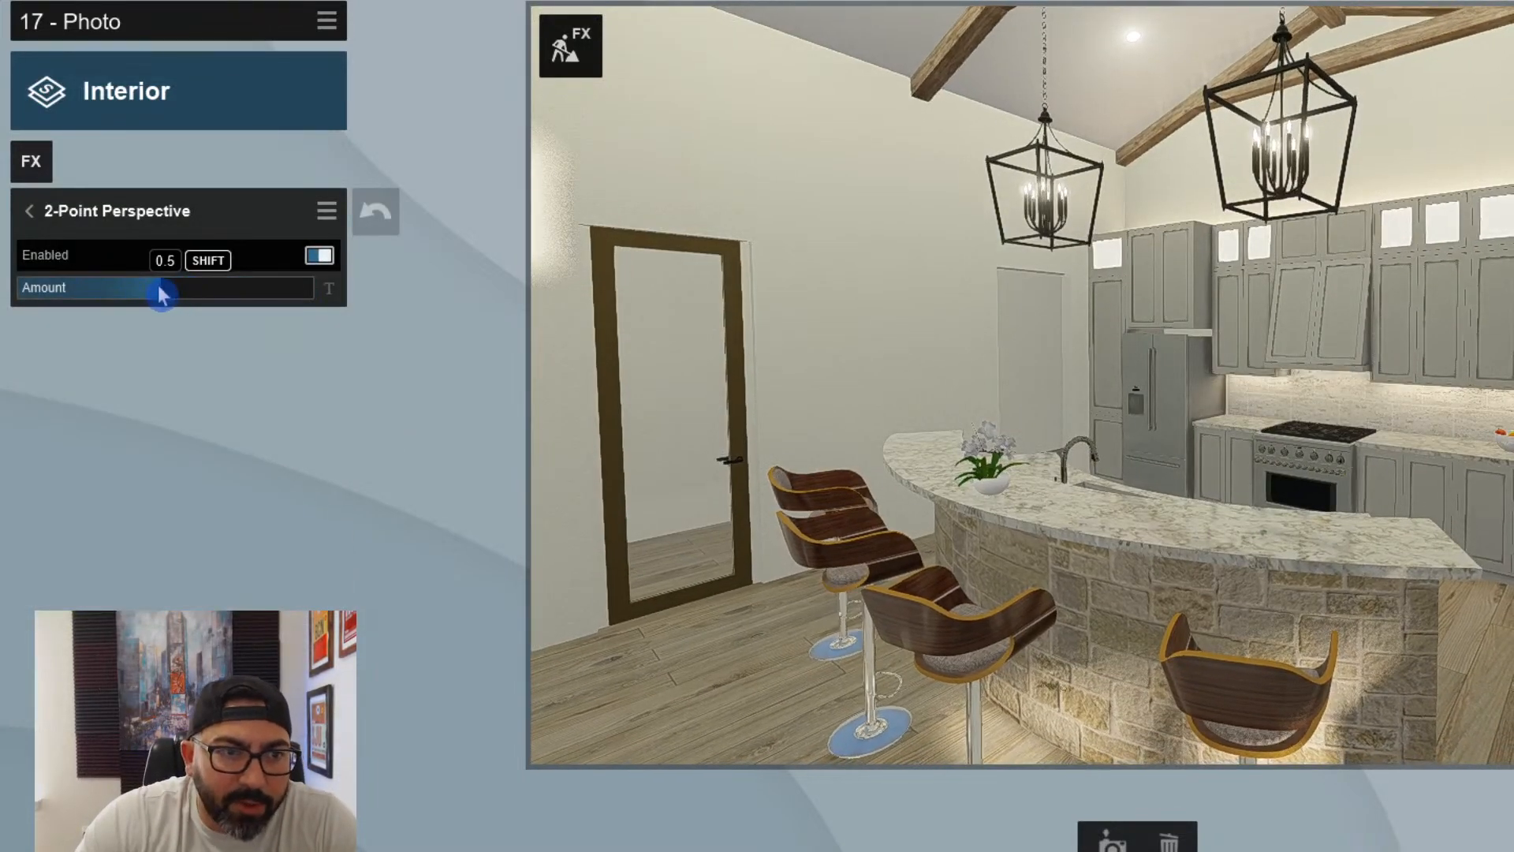
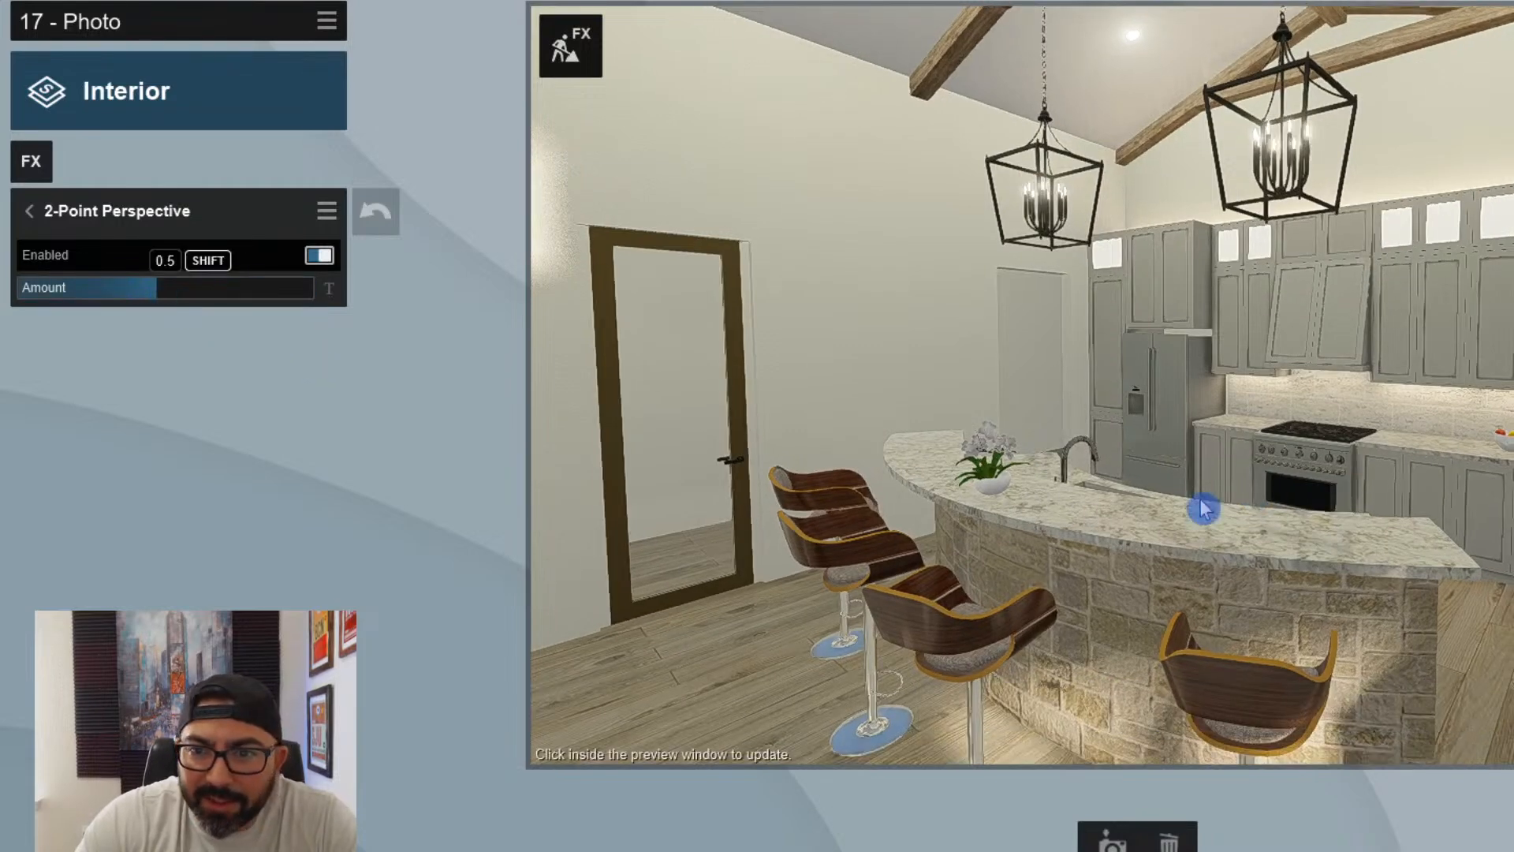
- Turn photo 17's camera slightly further toward the range wall and refresh the preview
right_drag(1206, 508, 1244, 523)
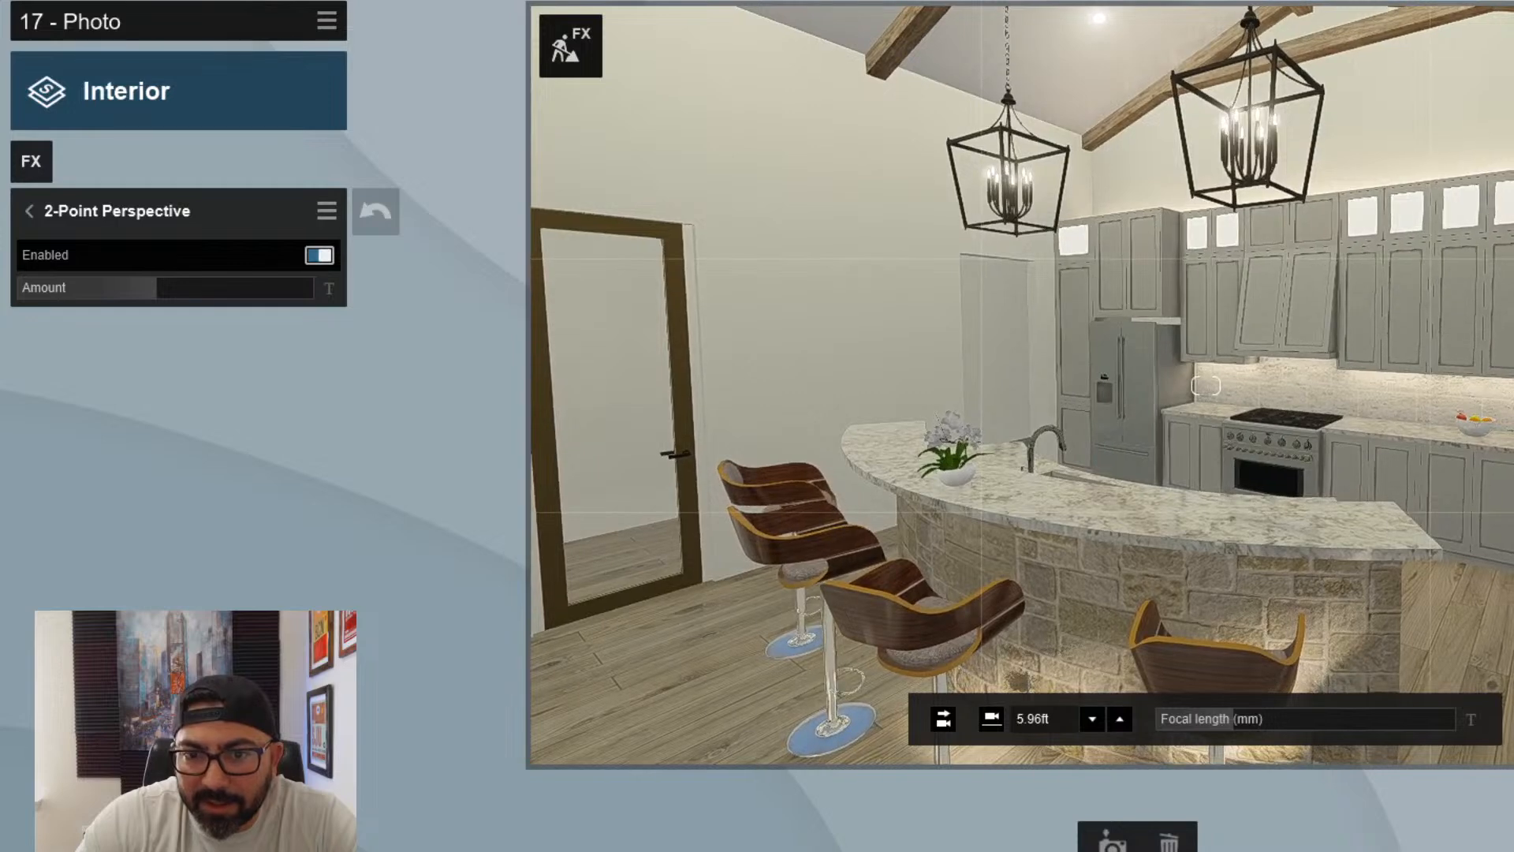
click(1208, 507)
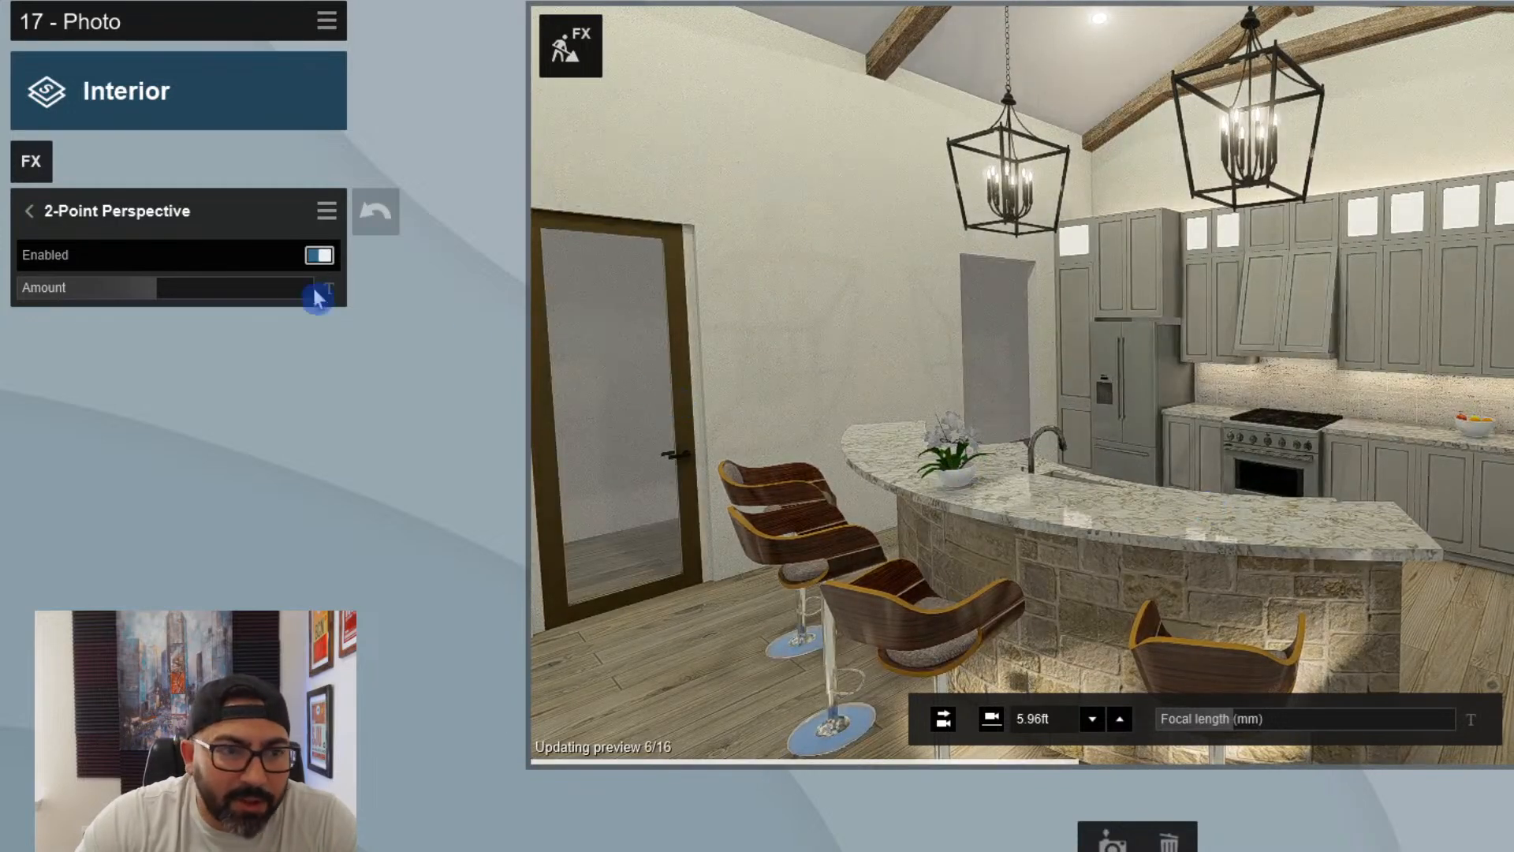
- Adjust photo 17's Sun effect by setting the heading to its maximum and the brightness to 0.4
click(31, 213)
click(155, 521)
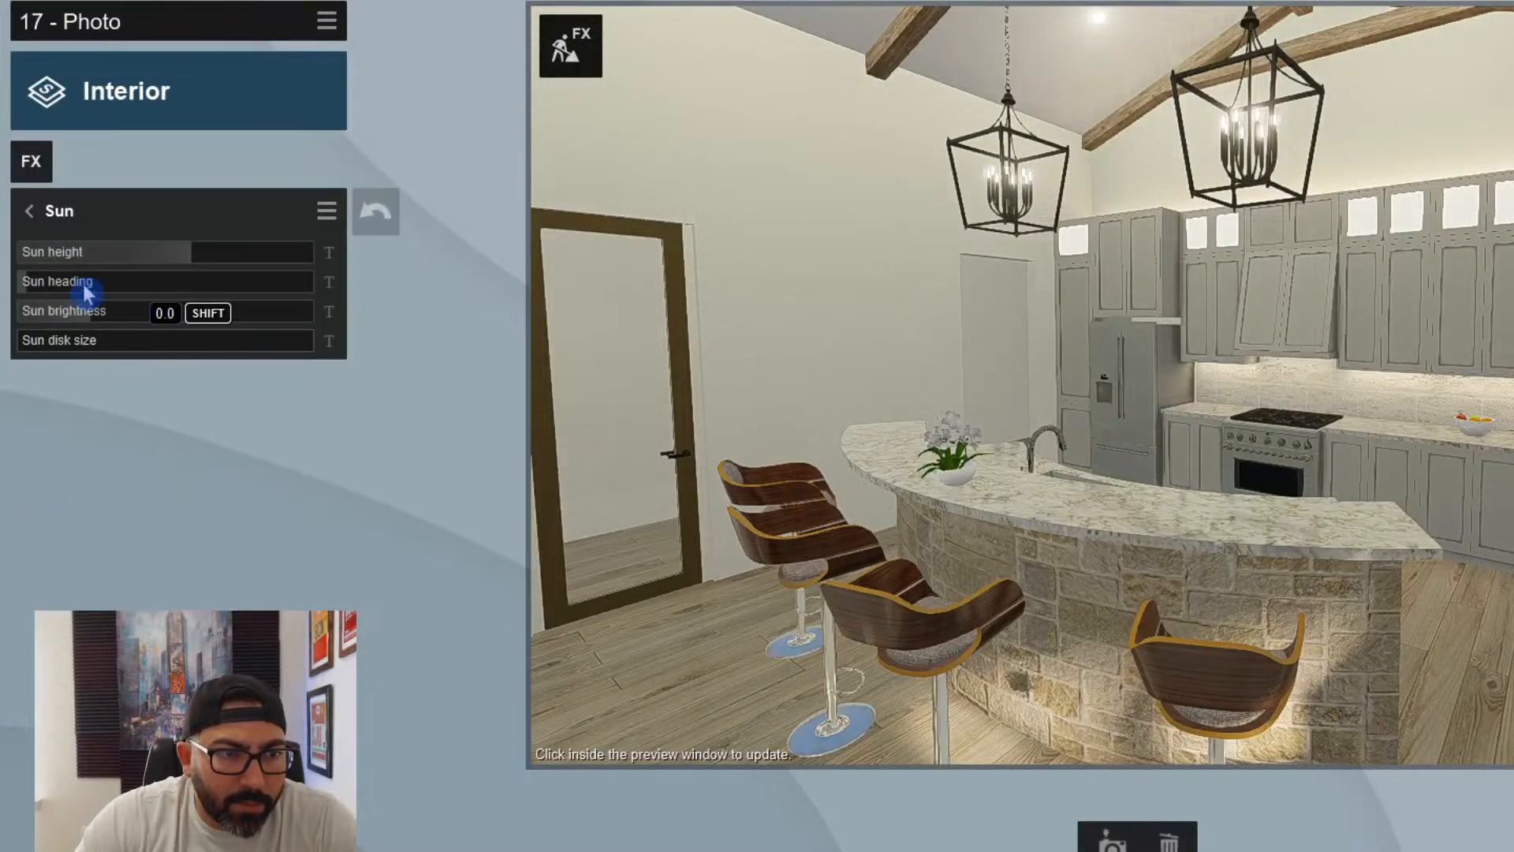
drag(66, 289, 333, 310)
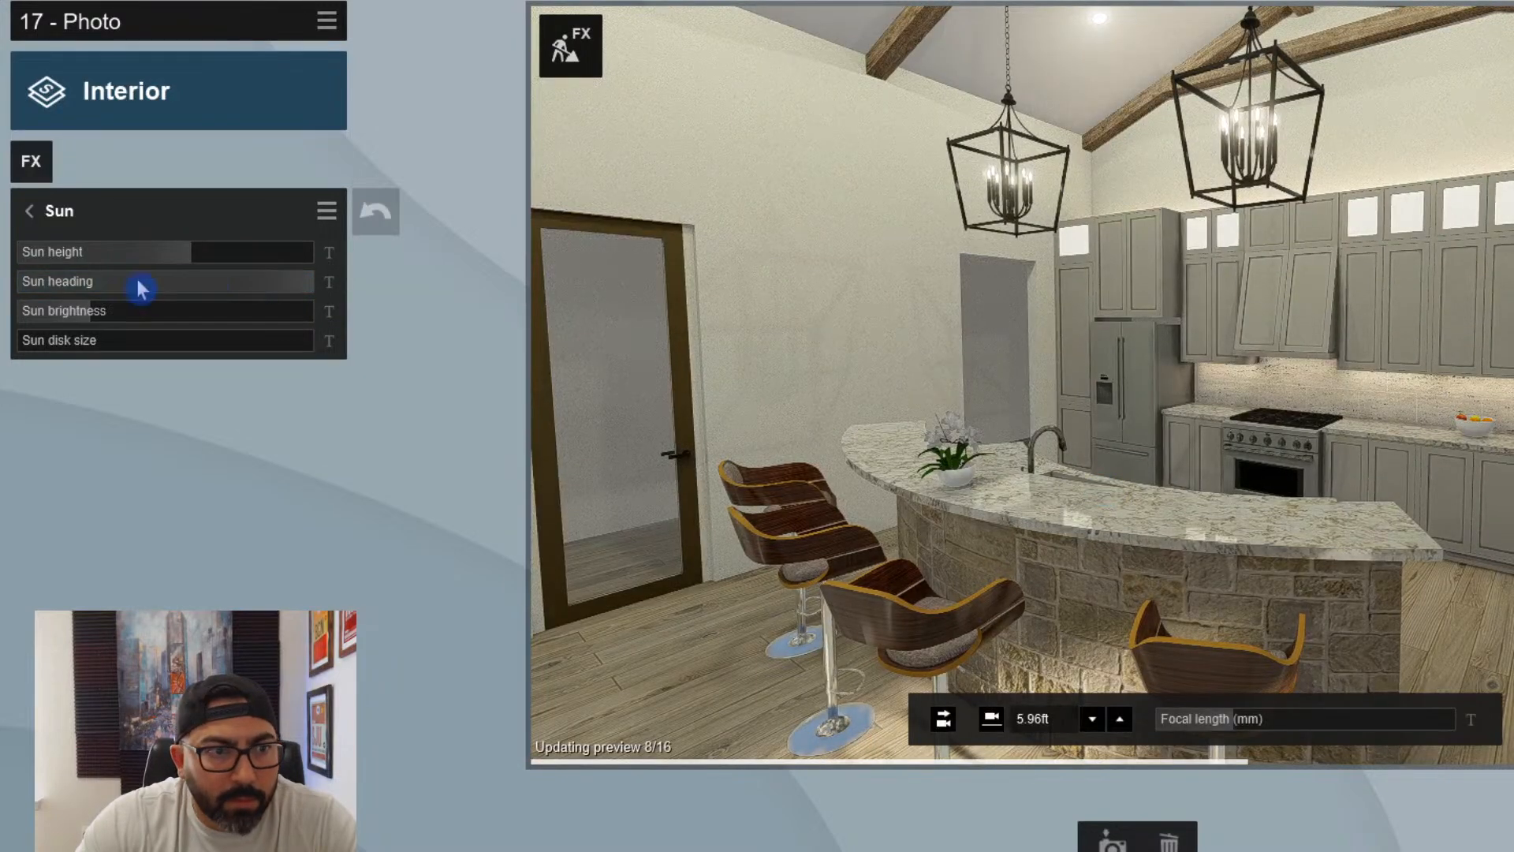
click(181, 310)
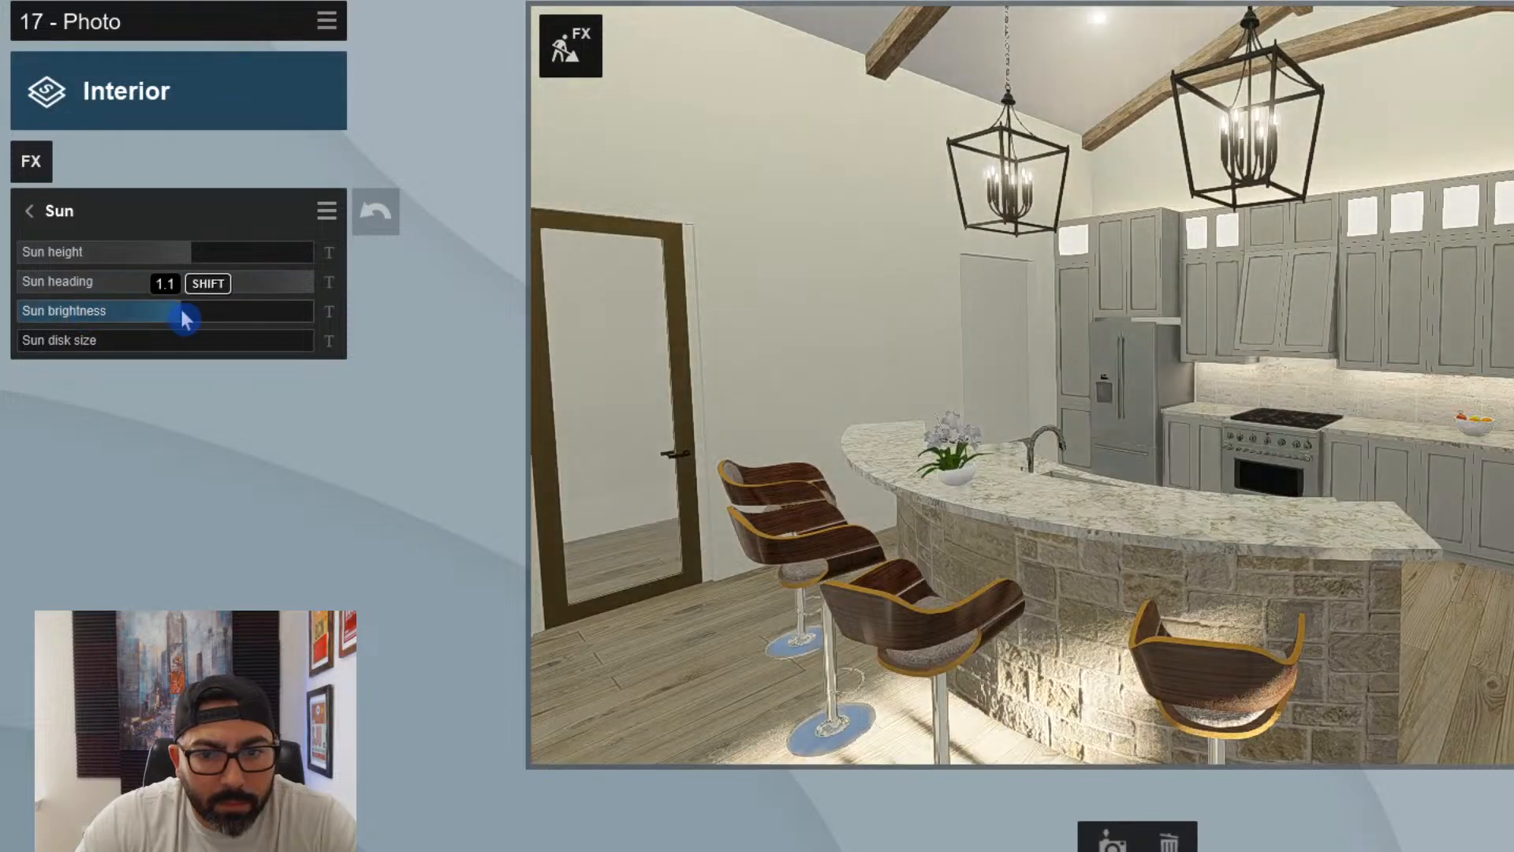
drag(182, 312, 84, 312)
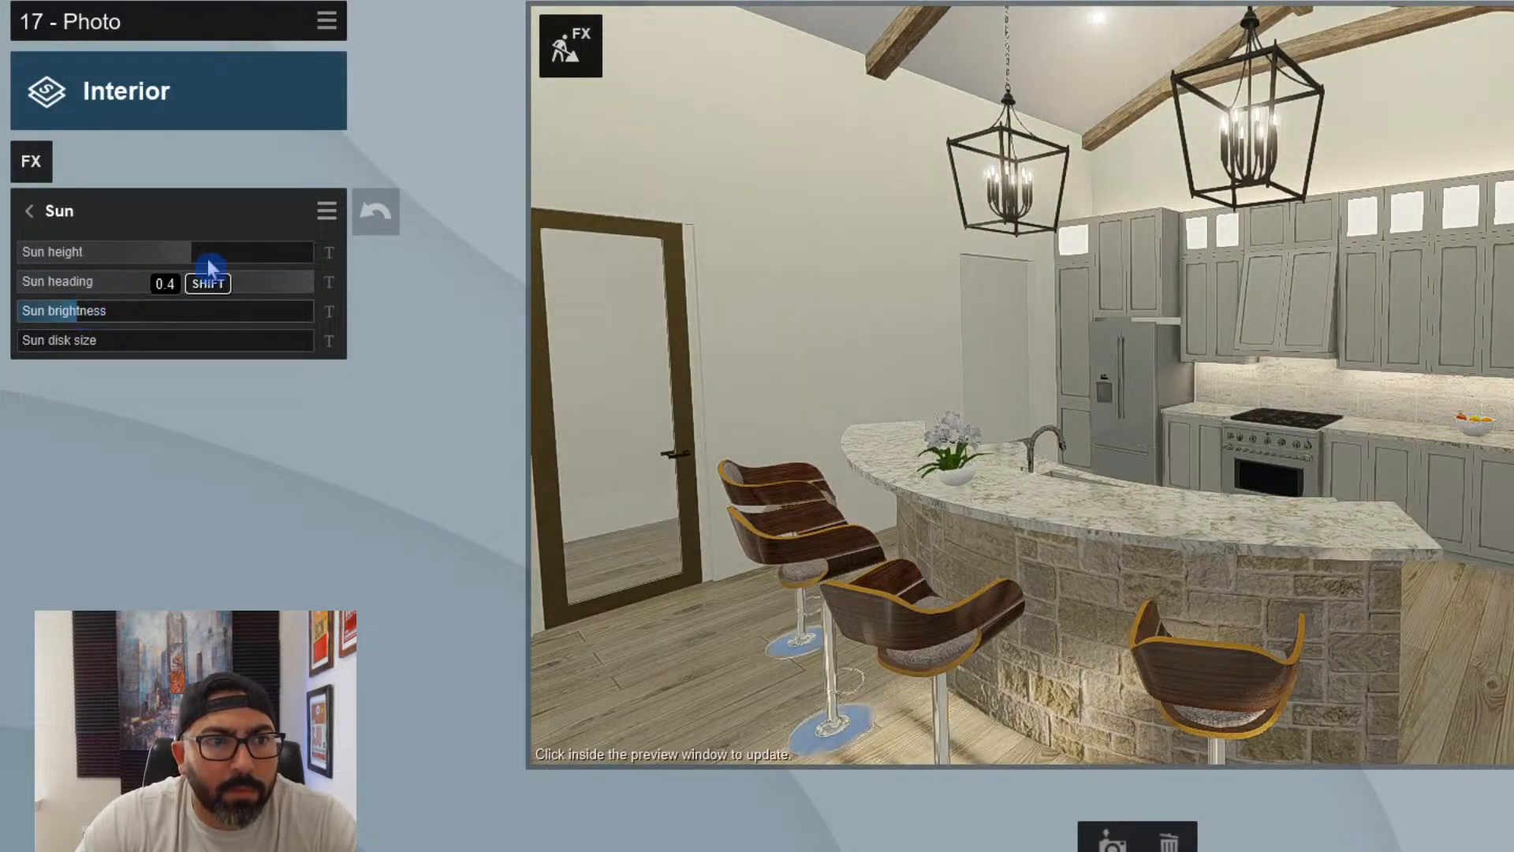
click(232, 260)
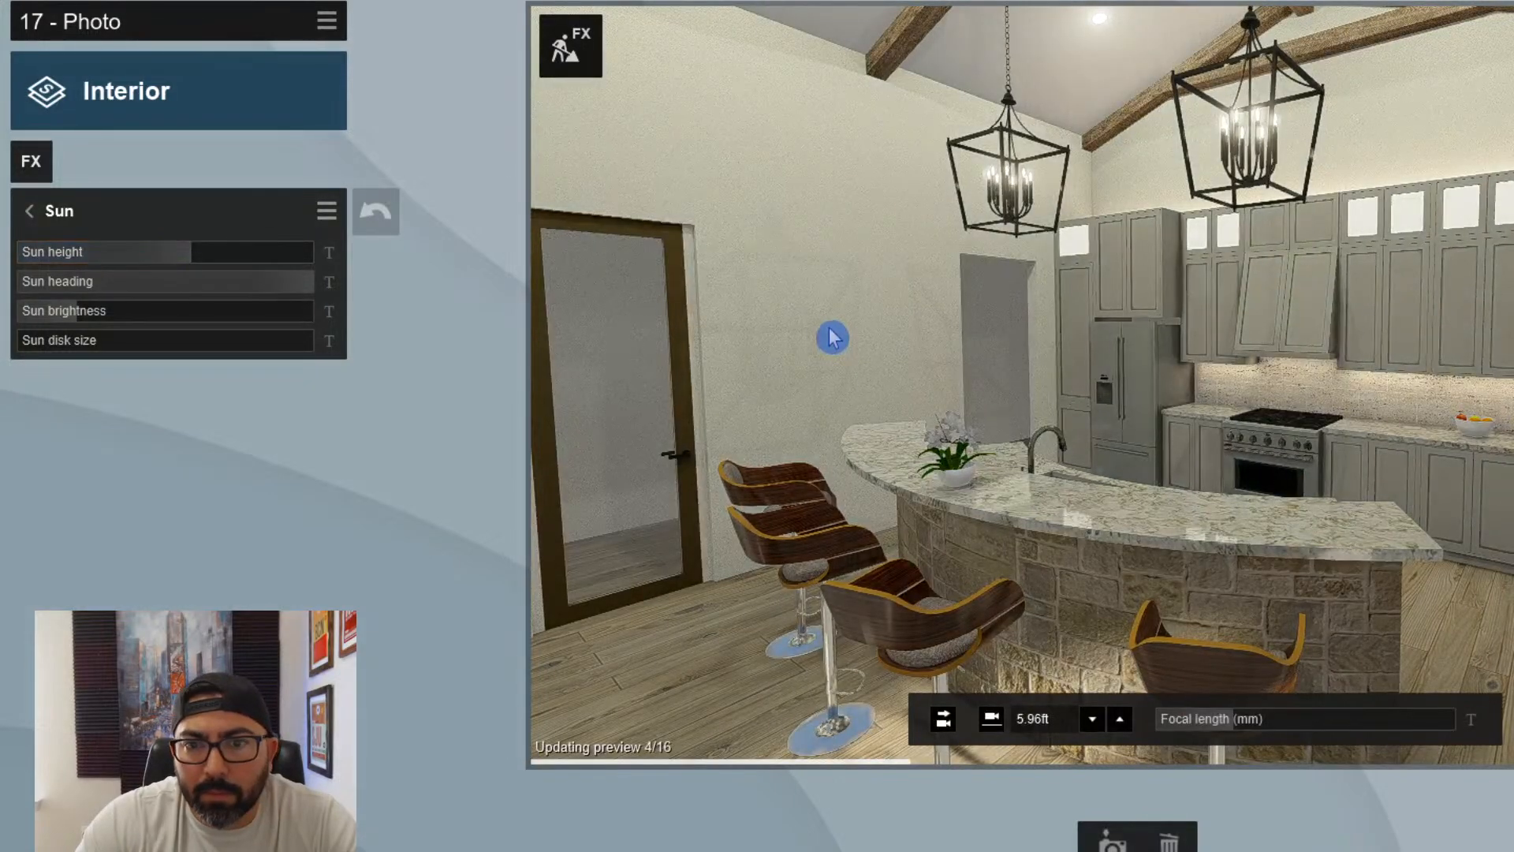
- Raise the Exposure of photo 17 slightly and refresh its preview
click(39, 214)
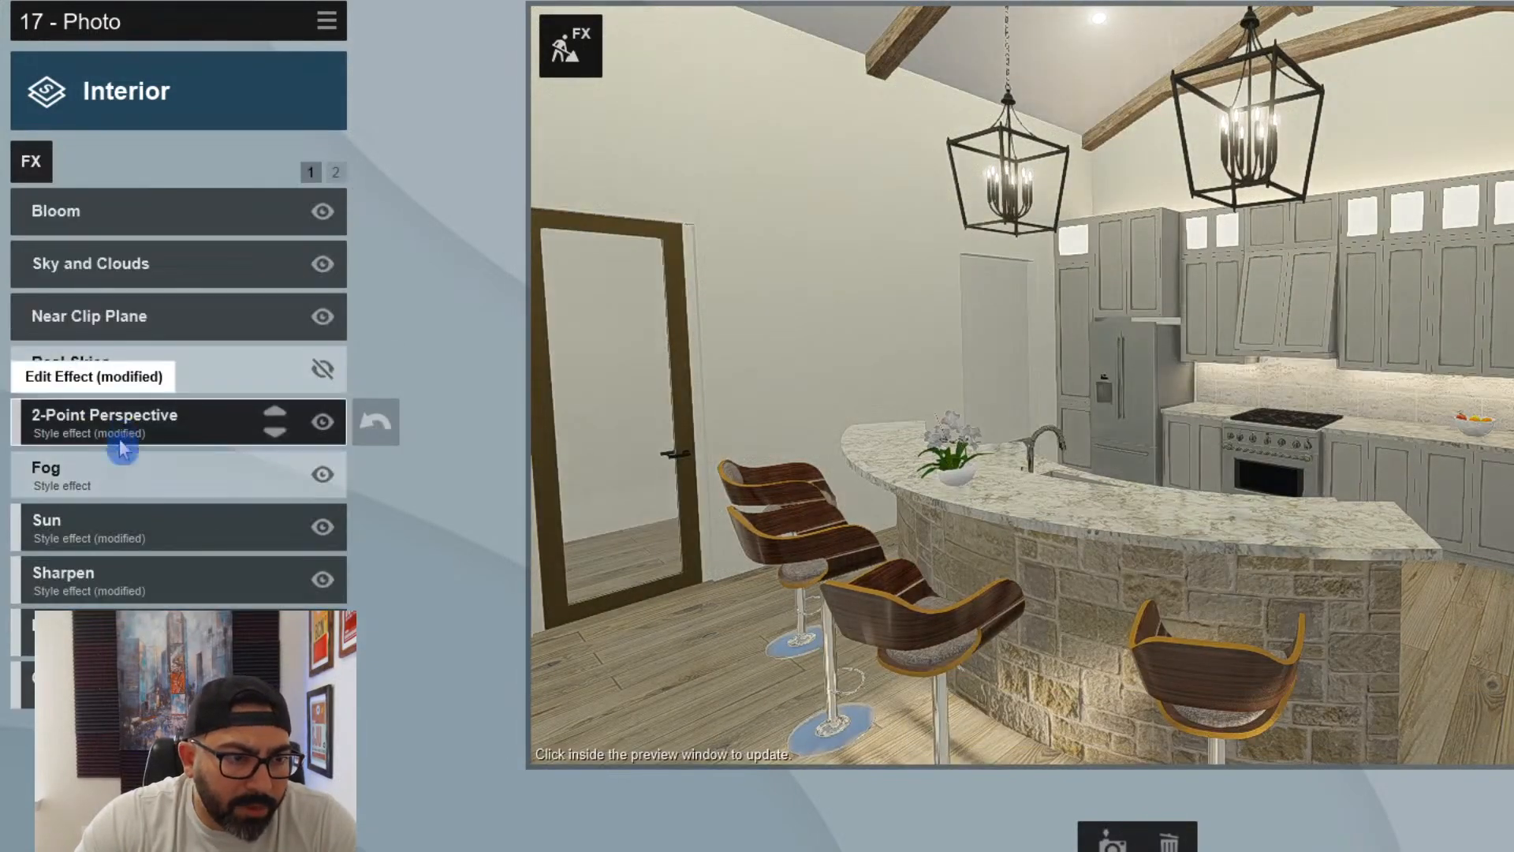
click(106, 627)
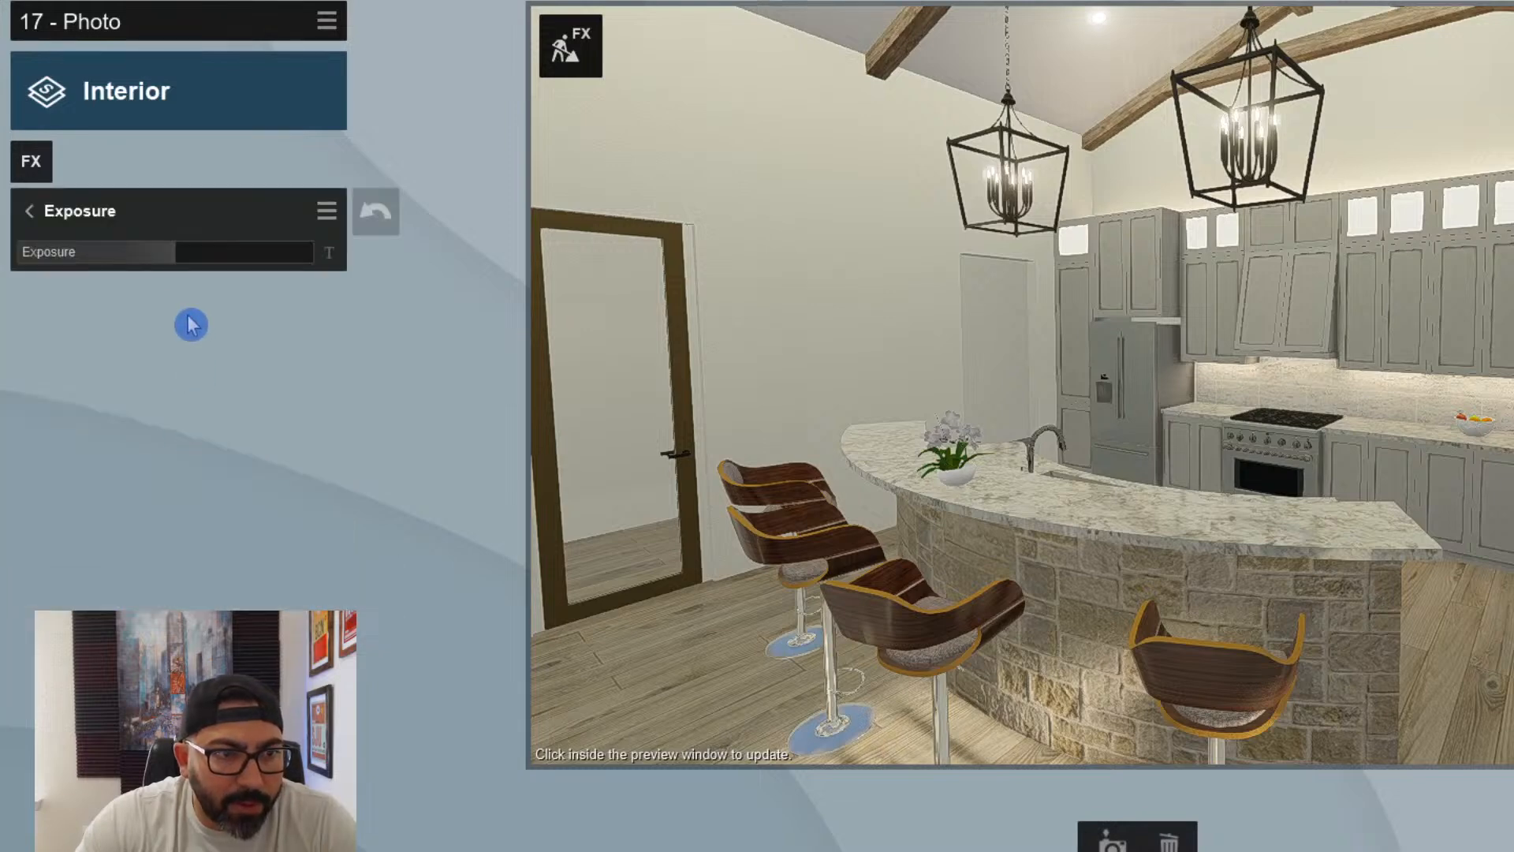
click(192, 261)
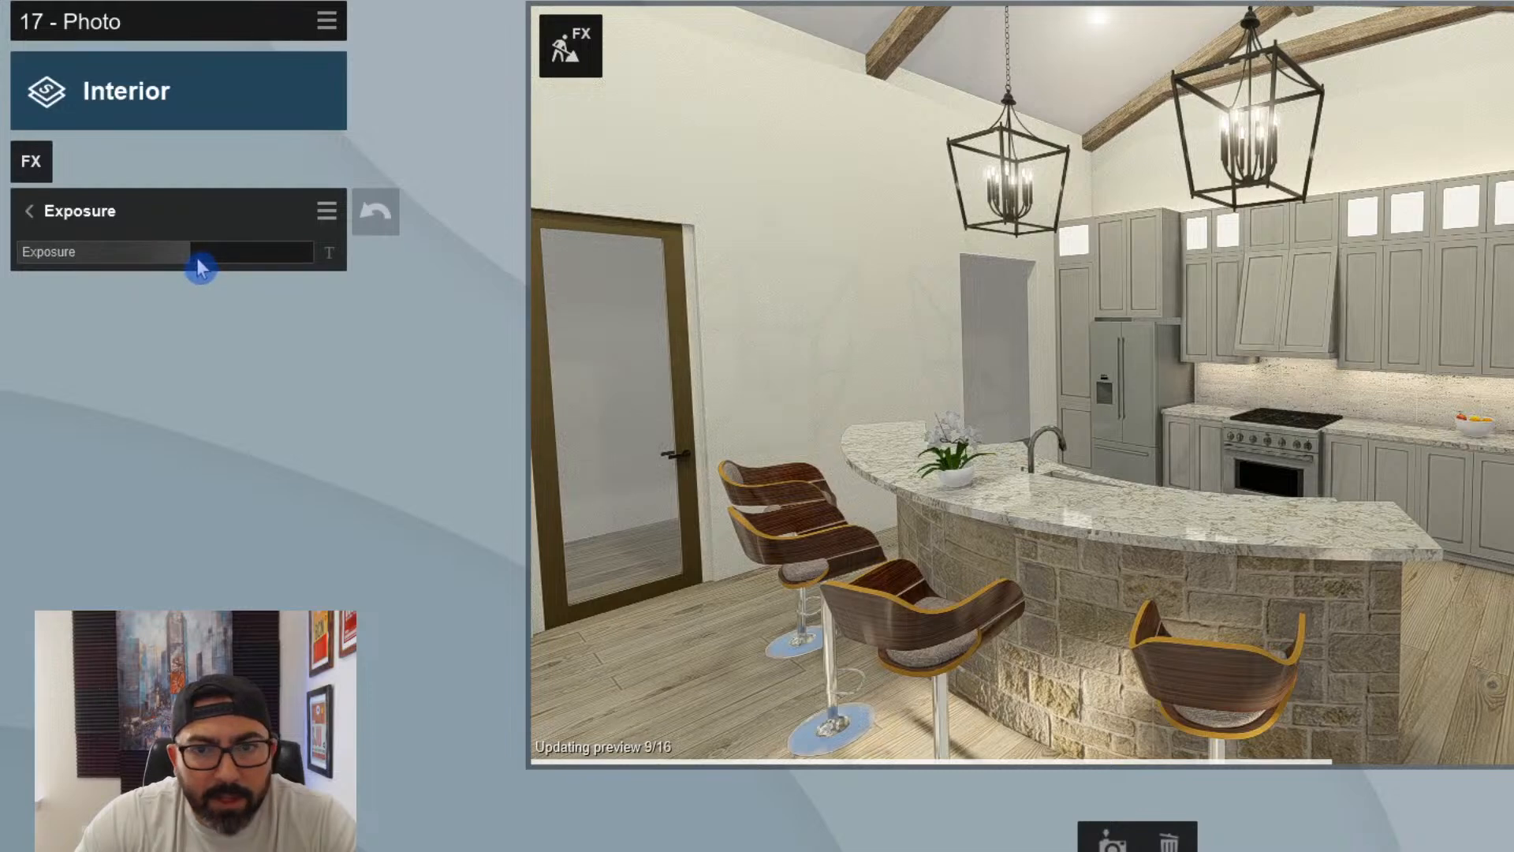
mouse_move(200, 257)
click(1219, 442)
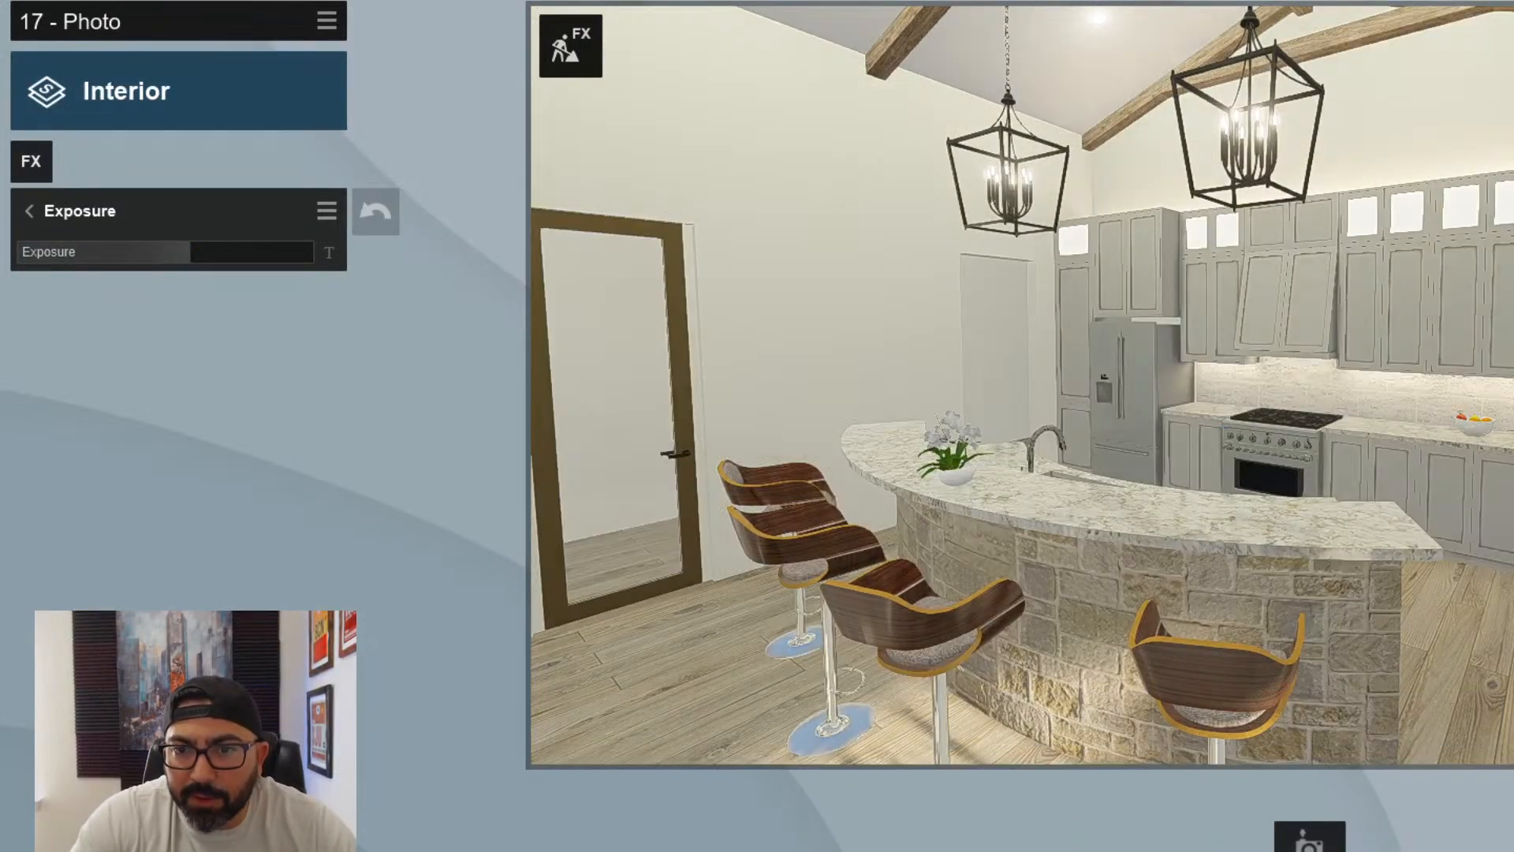
- Start photo 18 in the next empty slot and try camera angles along the kitchen cabinets and the curved island
click(1309, 845)
key(w)
right_drag(1261, 591, 1388, 576)
key(a)
right_drag(1205, 386, 1317, 386)
key(s)
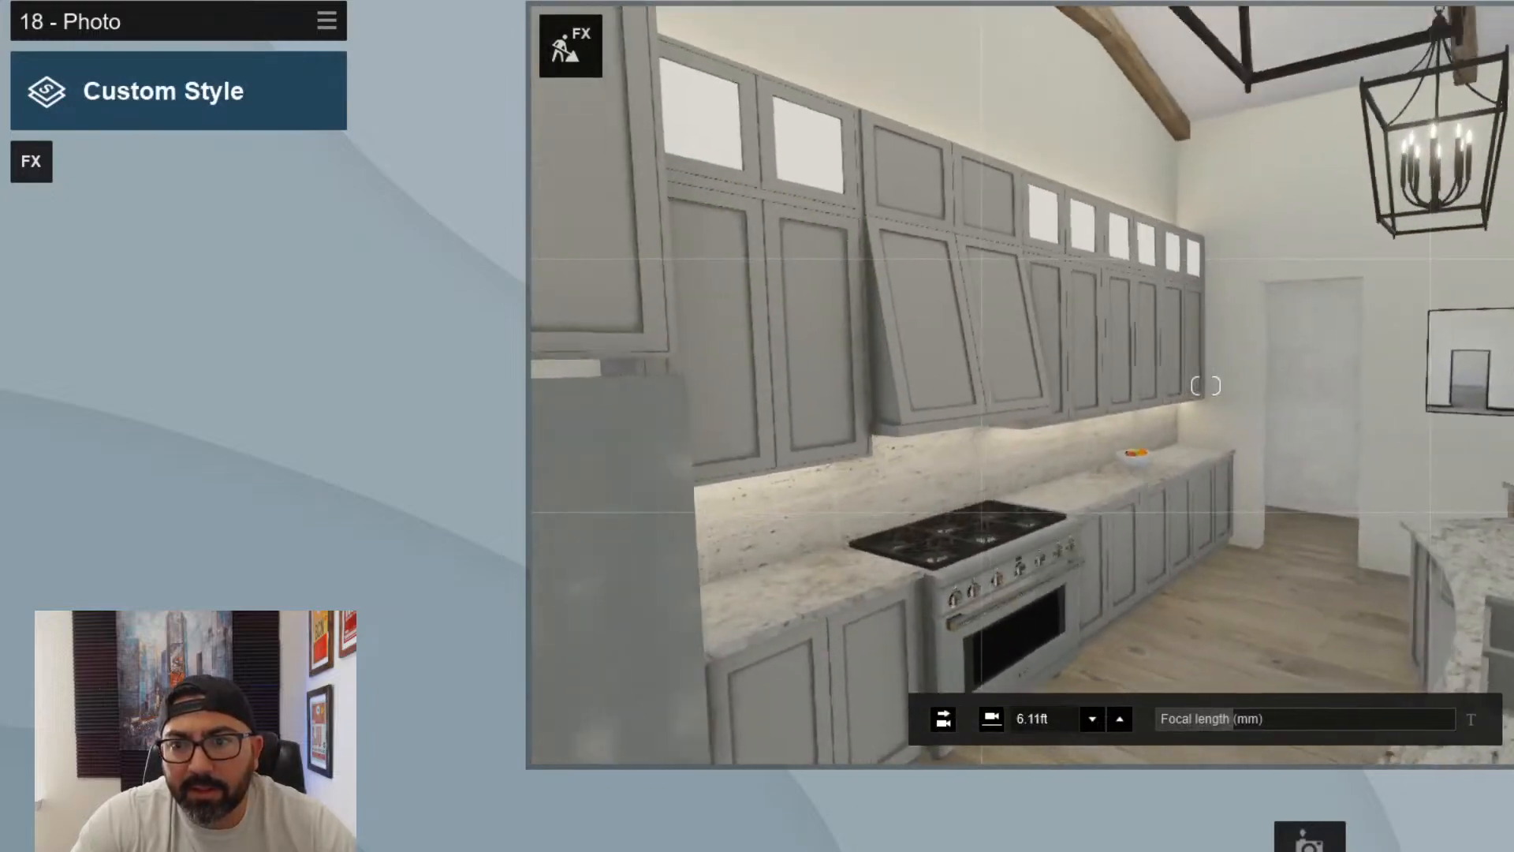
key(d)
key(s)
right_drag(1206, 386, 1104, 386)
key(d)
key(d)
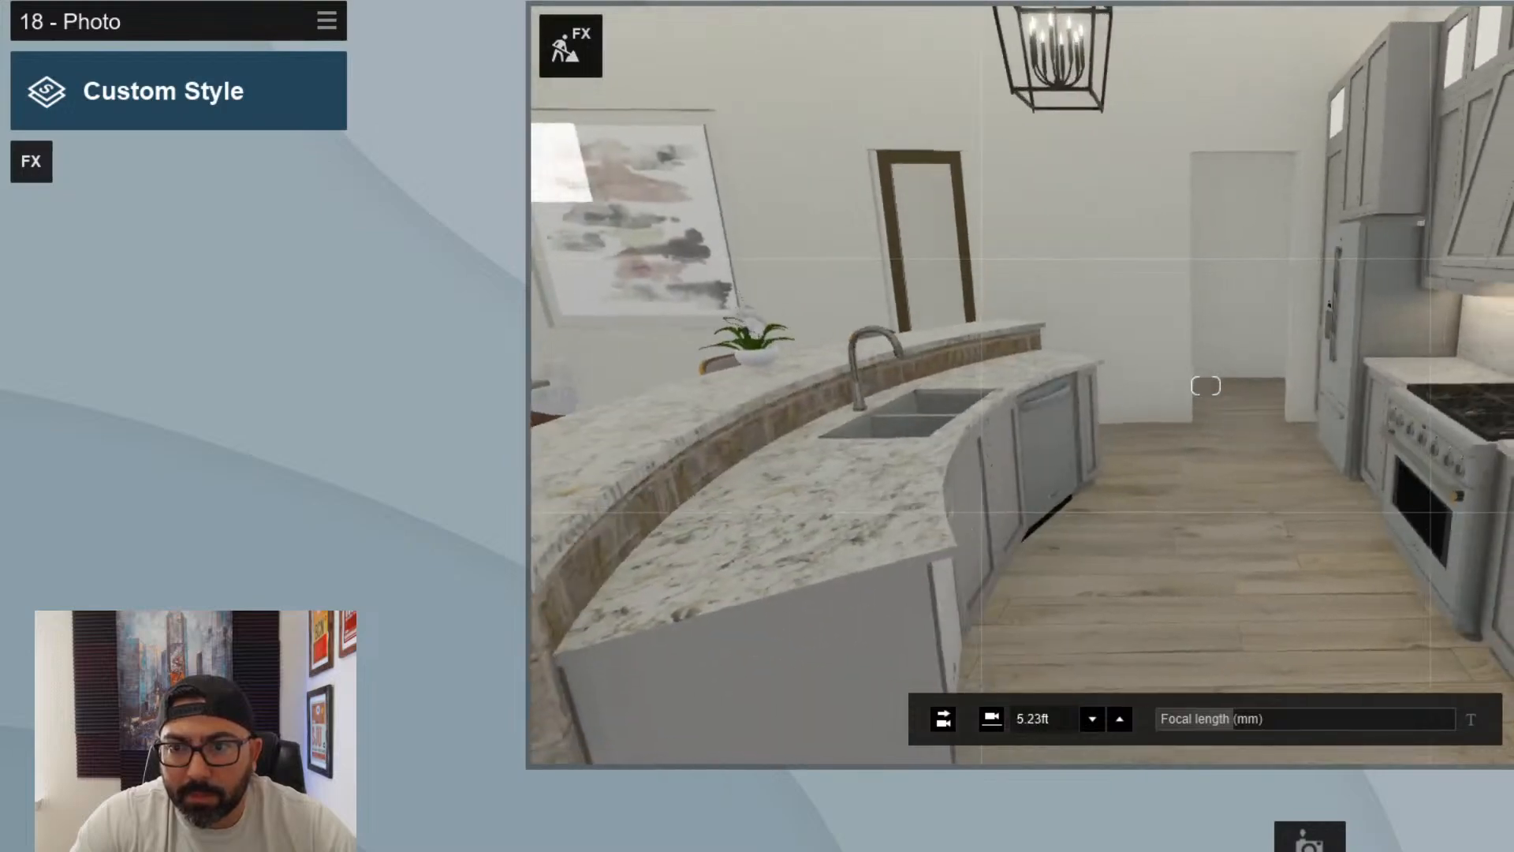
key(d)
right_drag(1206, 385, 1104, 386)
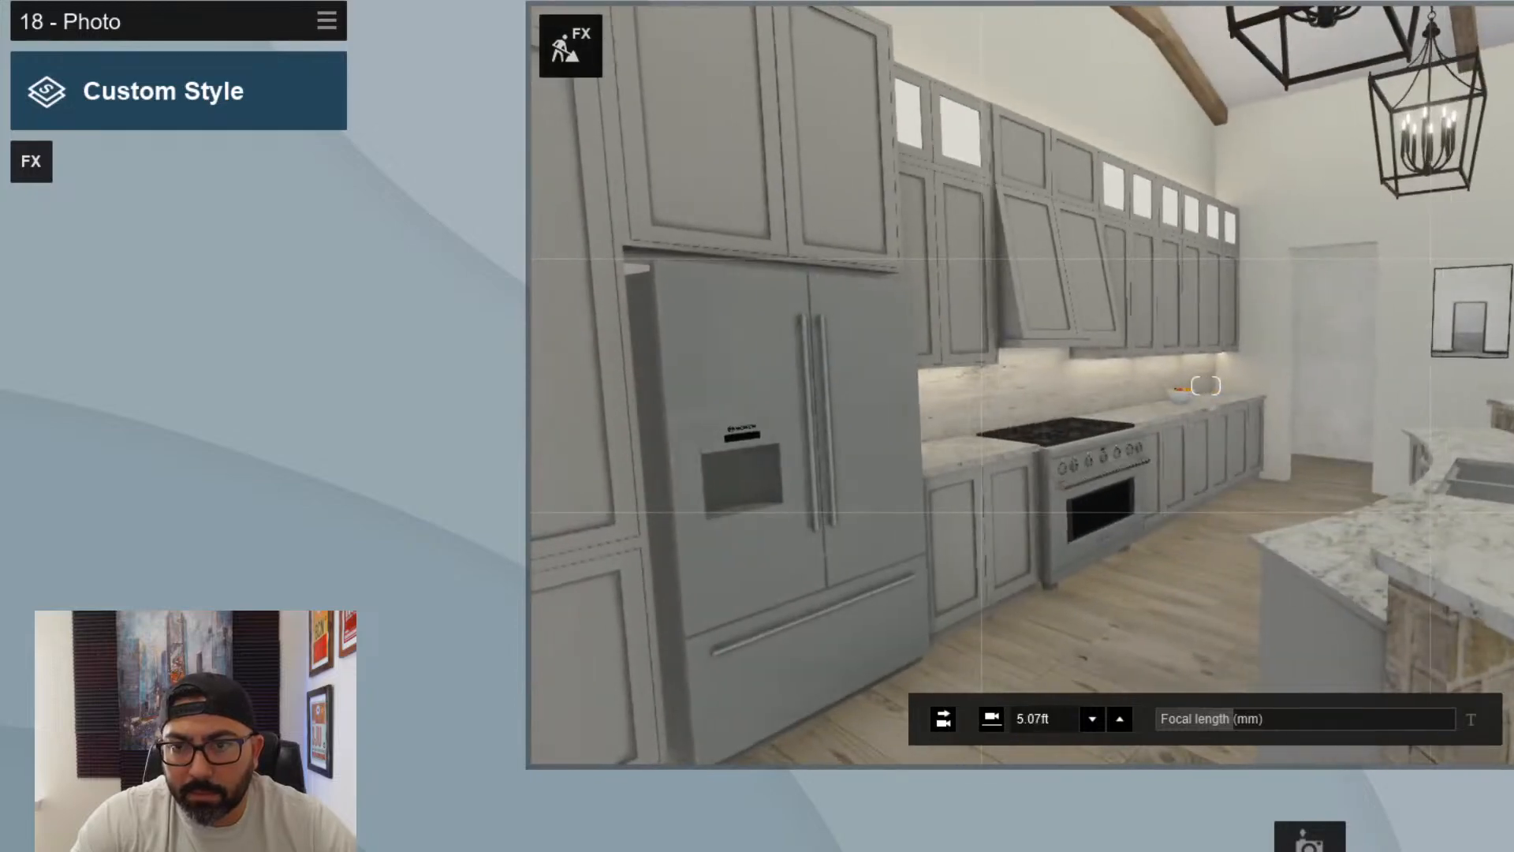
- Frame the refrigerator, range and cabinet wall at an angle with the camera height at 5.90 ft
mouse_move(1206, 385)
right_down()
mouse_move(1187, 376)
mouse_move(1156, 398)
mouse_move(1211, 410)
mouse_move(1242, 385)
mouse_move(1183, 386)
right_up()
key(w)
key(w)
key(w)
key(q)
key(d)
key(s)
key(s)
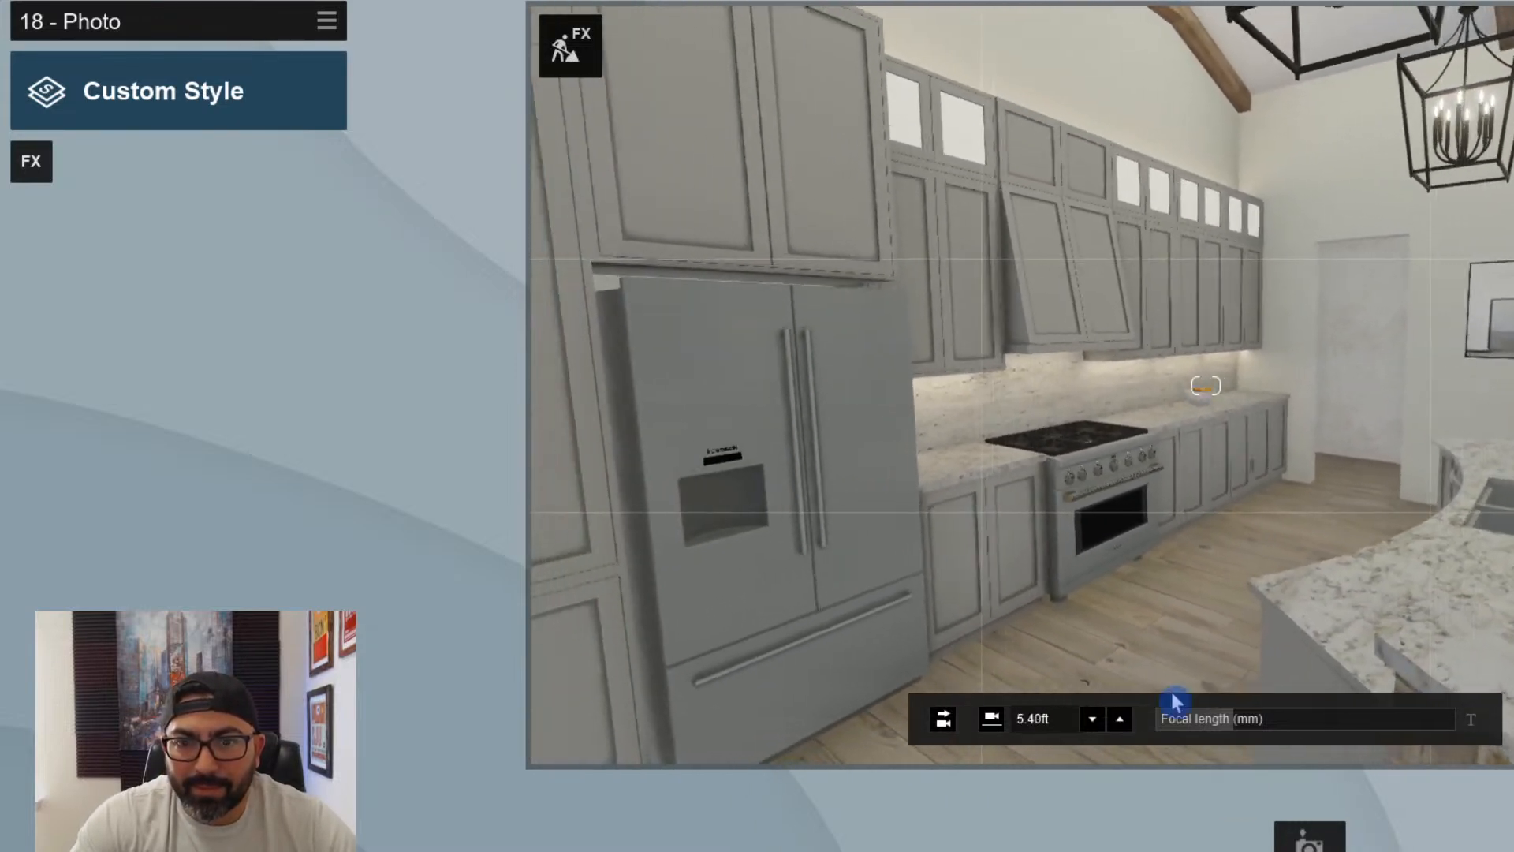
click(1120, 724)
key(s)
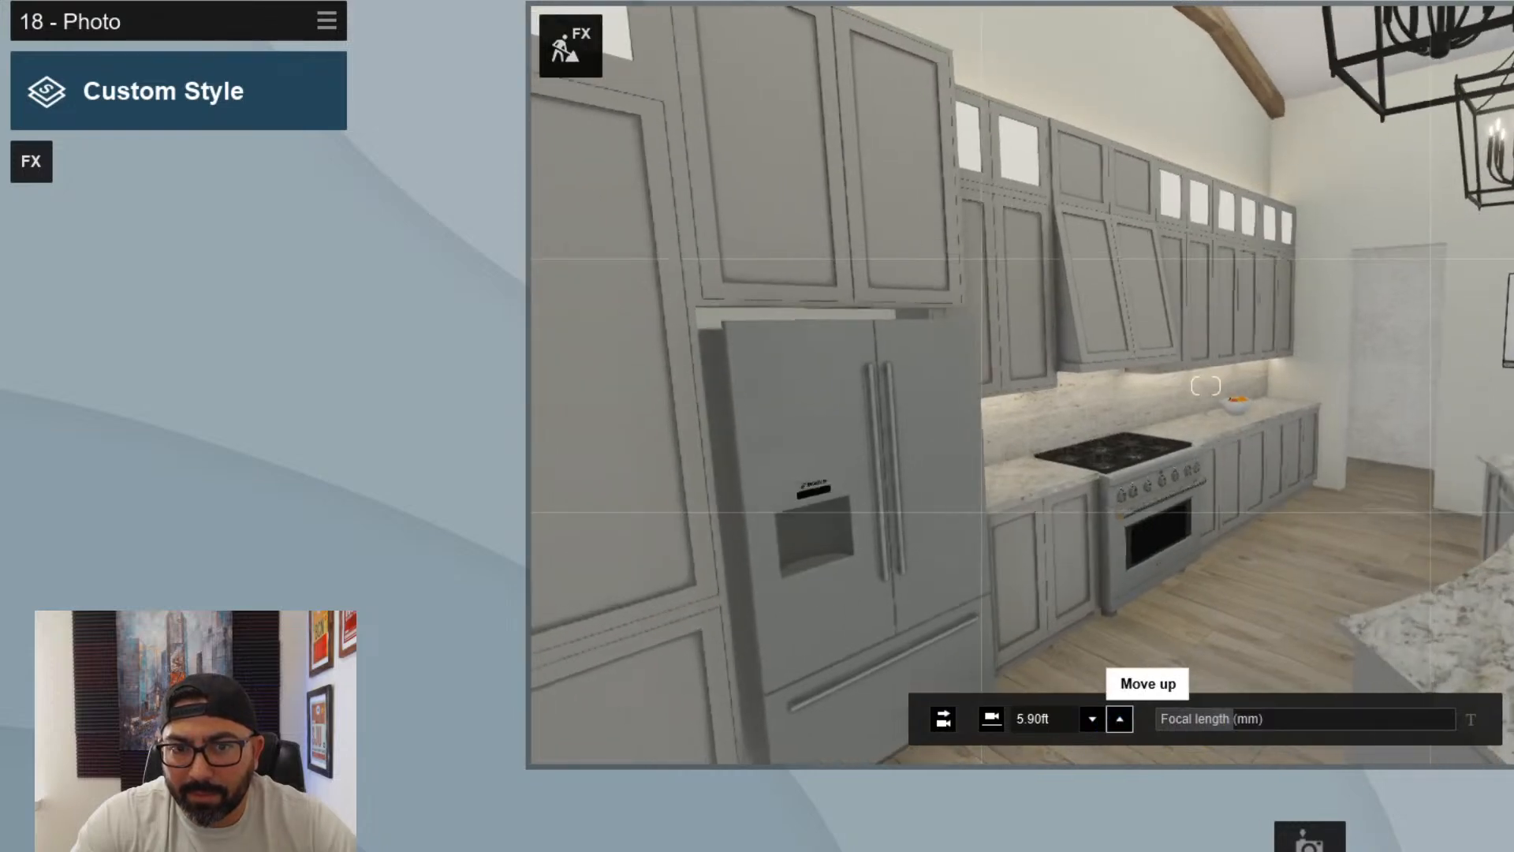
- Move the camera forward beside the refrigerator to look down the aisle between the range and the island
key(w)
right_drag(1120, 721, 1269, 721)
key(a)
right_drag(1205, 386, 1230, 375)
key(d)
key(w)
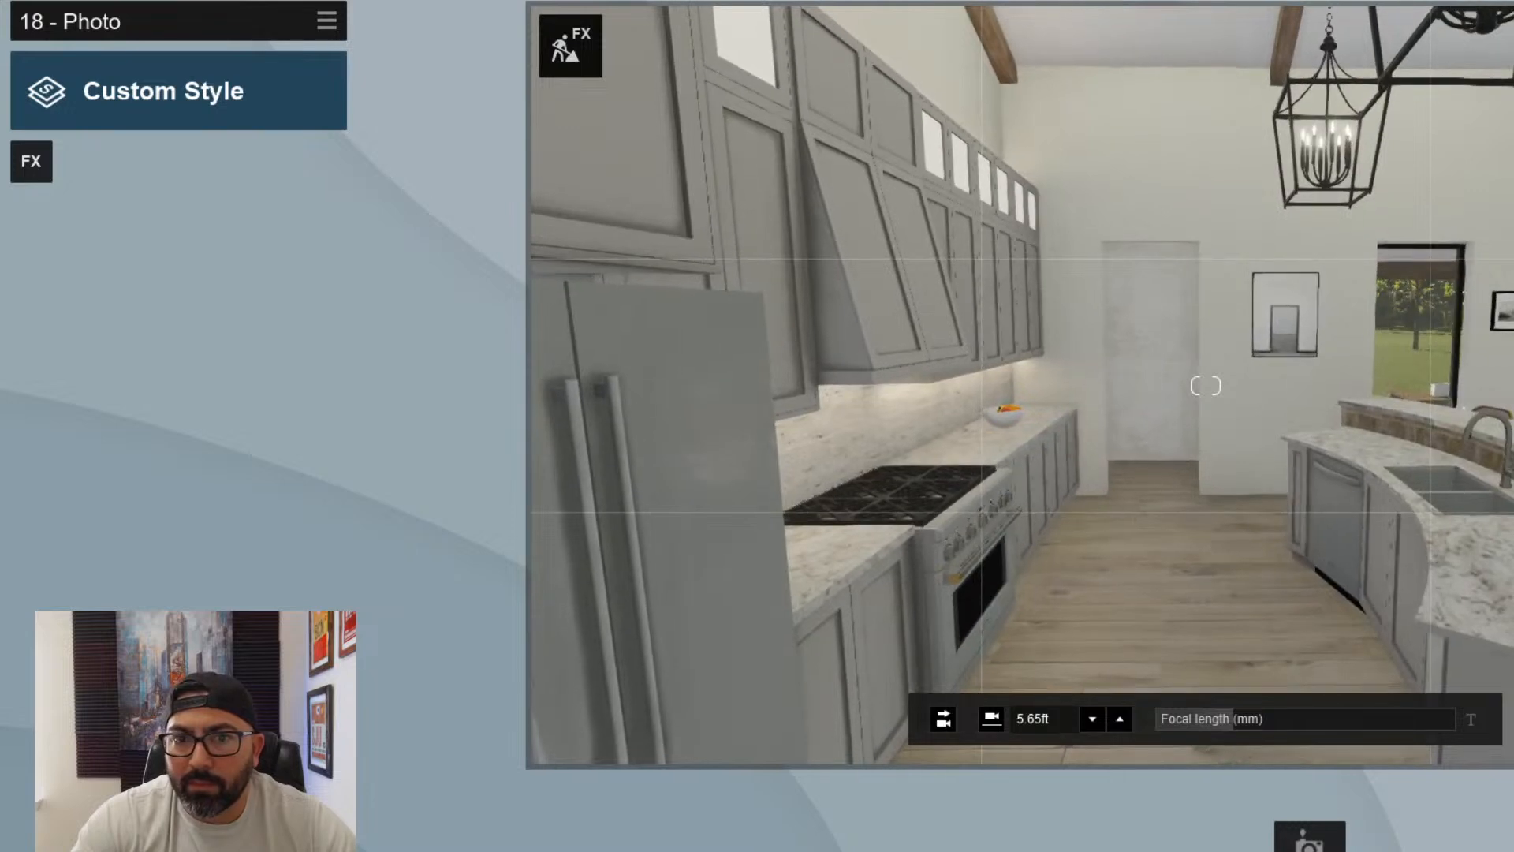
- Set the camera height to 5.38 ft and store photo 18 with the refrigerator, range, aisle and island sink in frame
click(1092, 725)
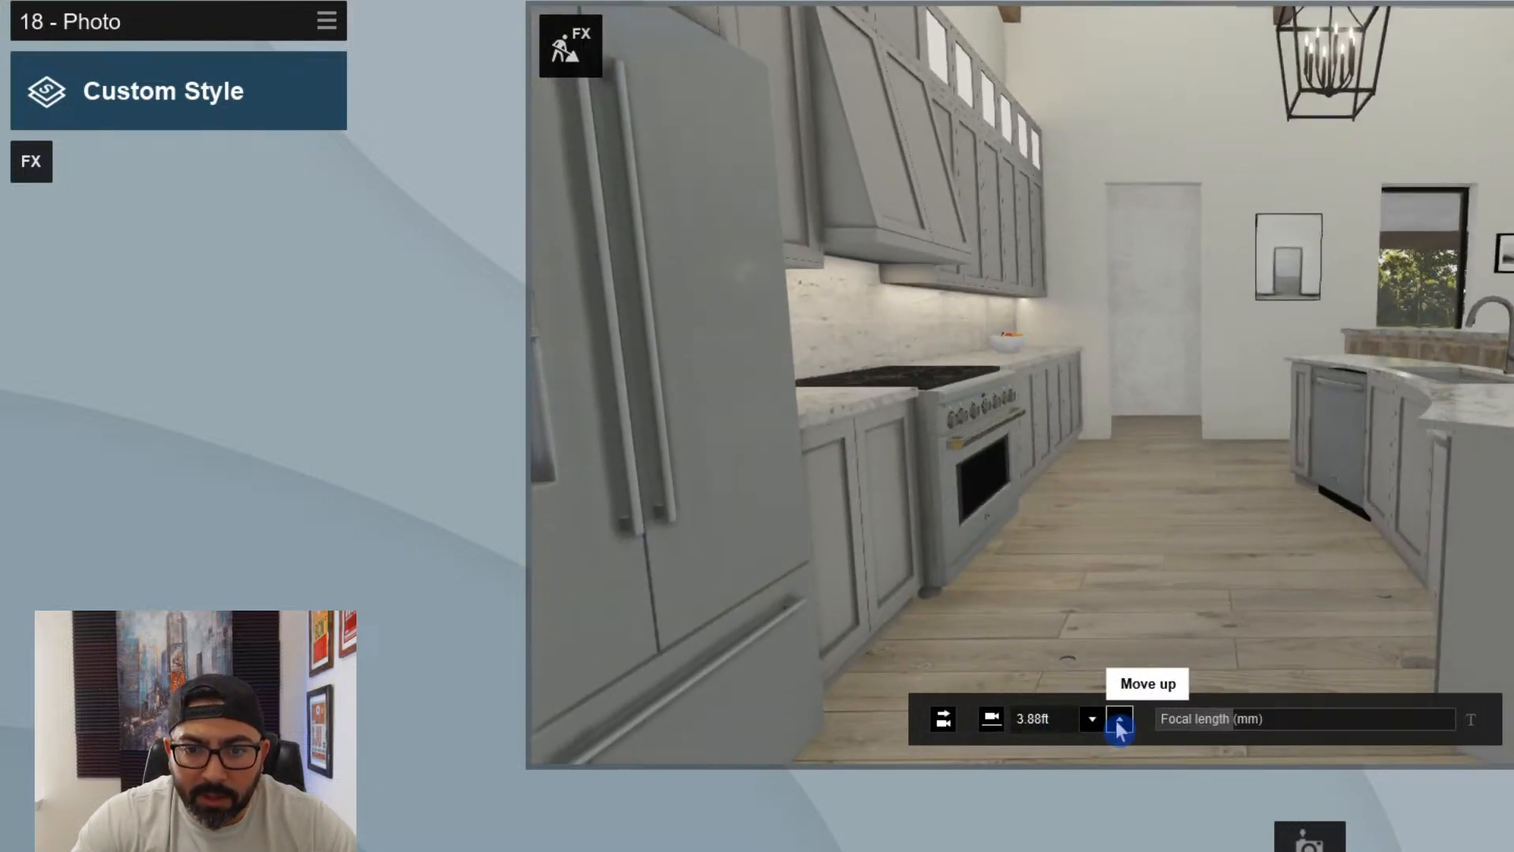
click(1119, 720)
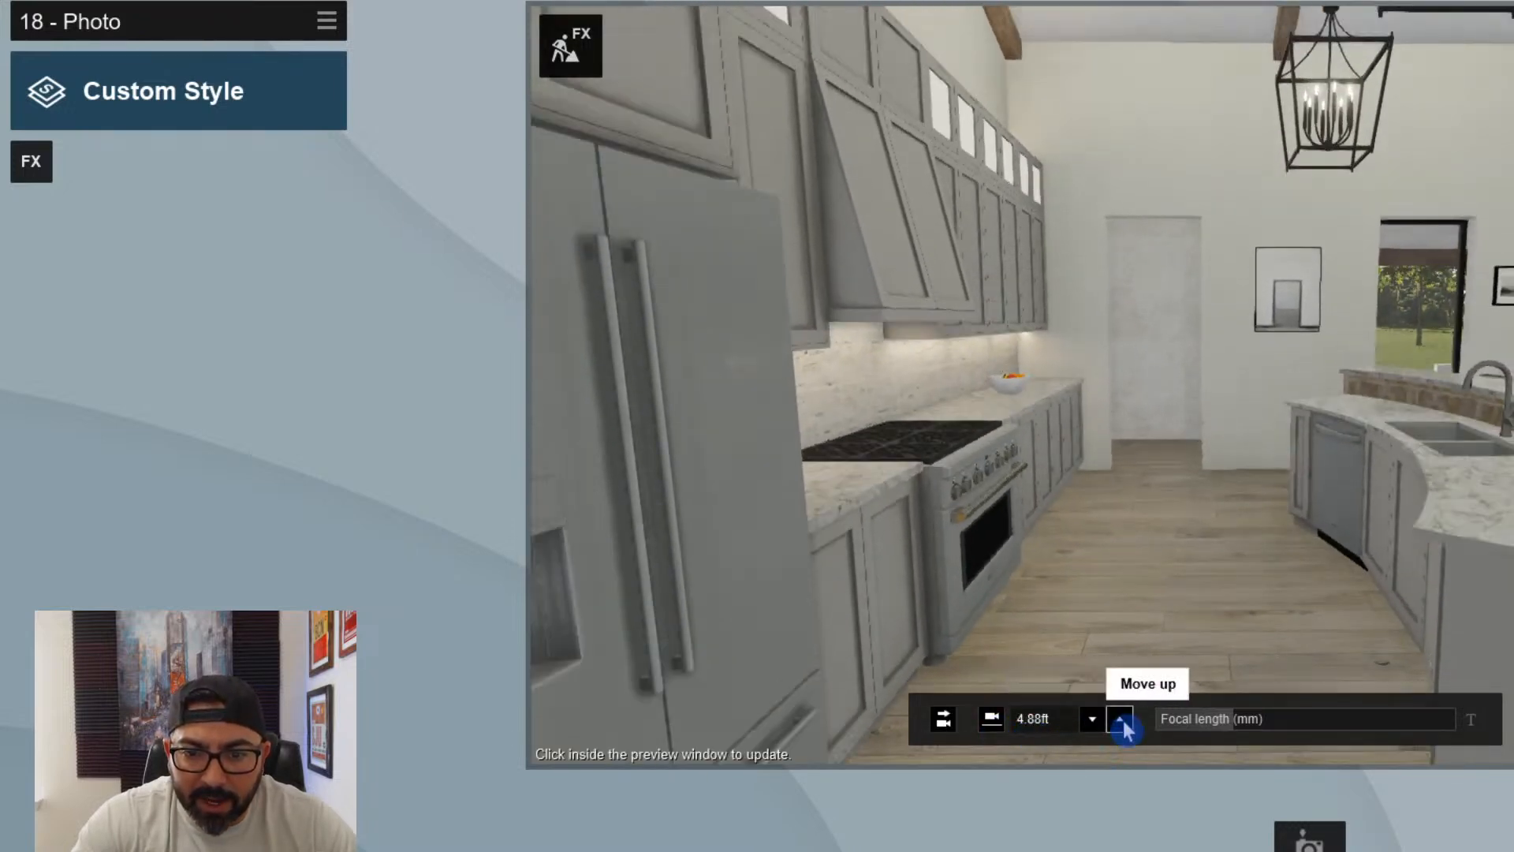
click(1120, 720)
click(943, 719)
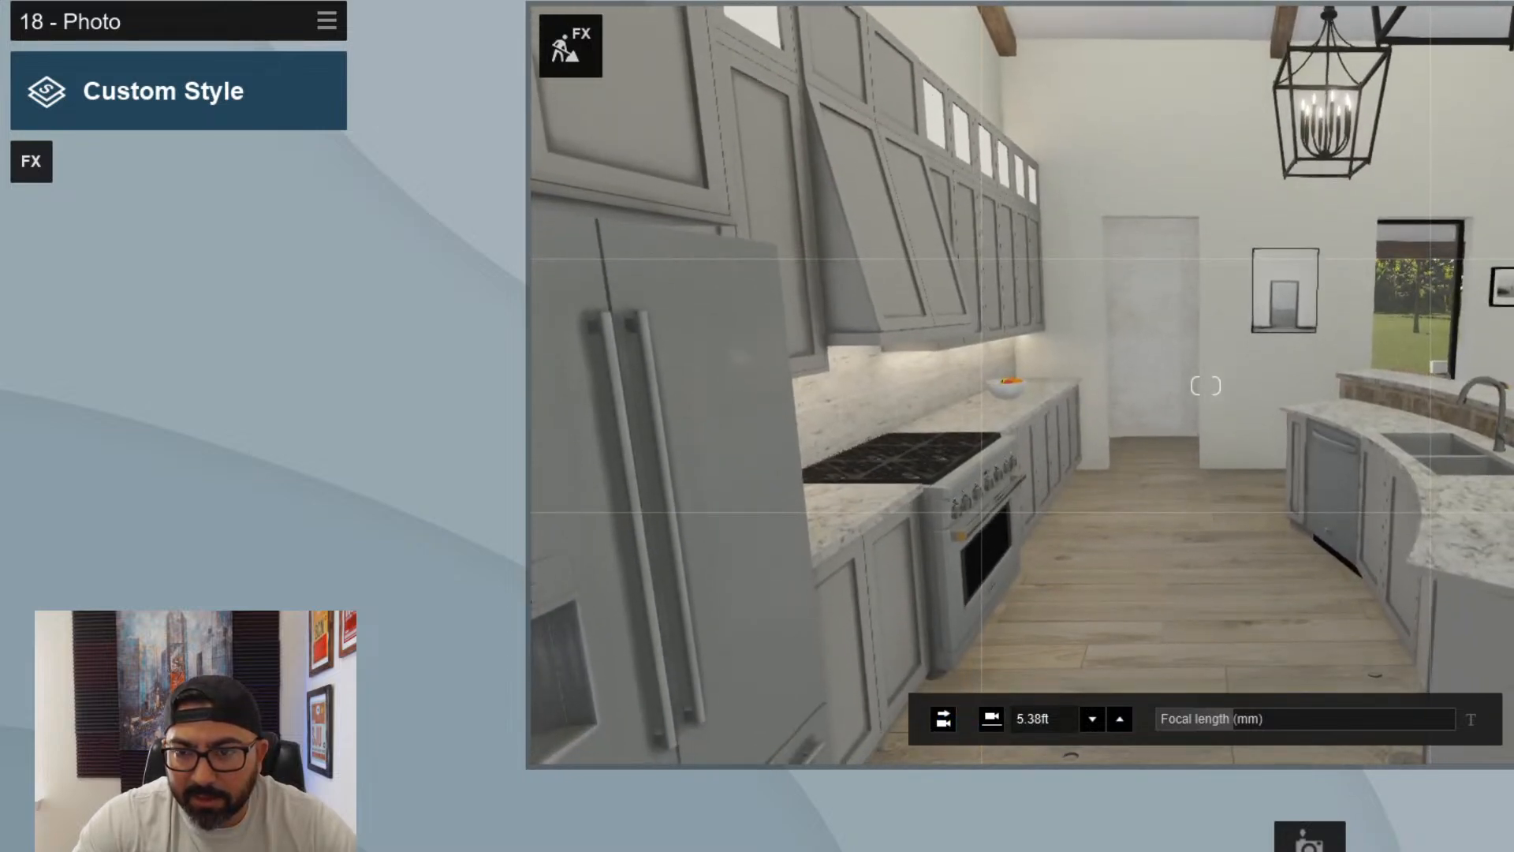
right_drag(1205, 386, 1265, 386)
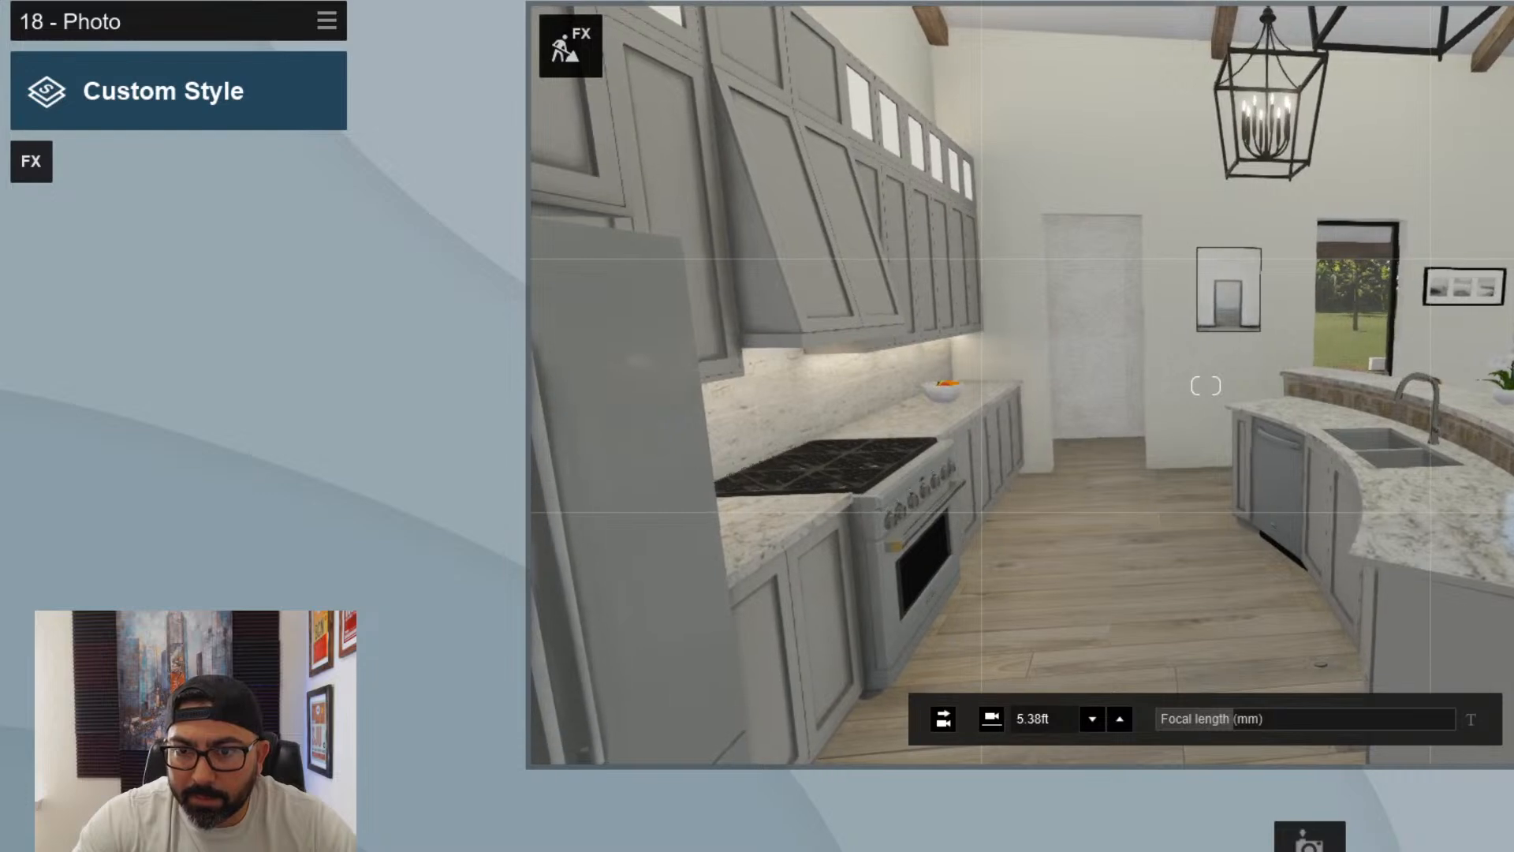
key(a)
right_drag(1166, 598, 1195, 599)
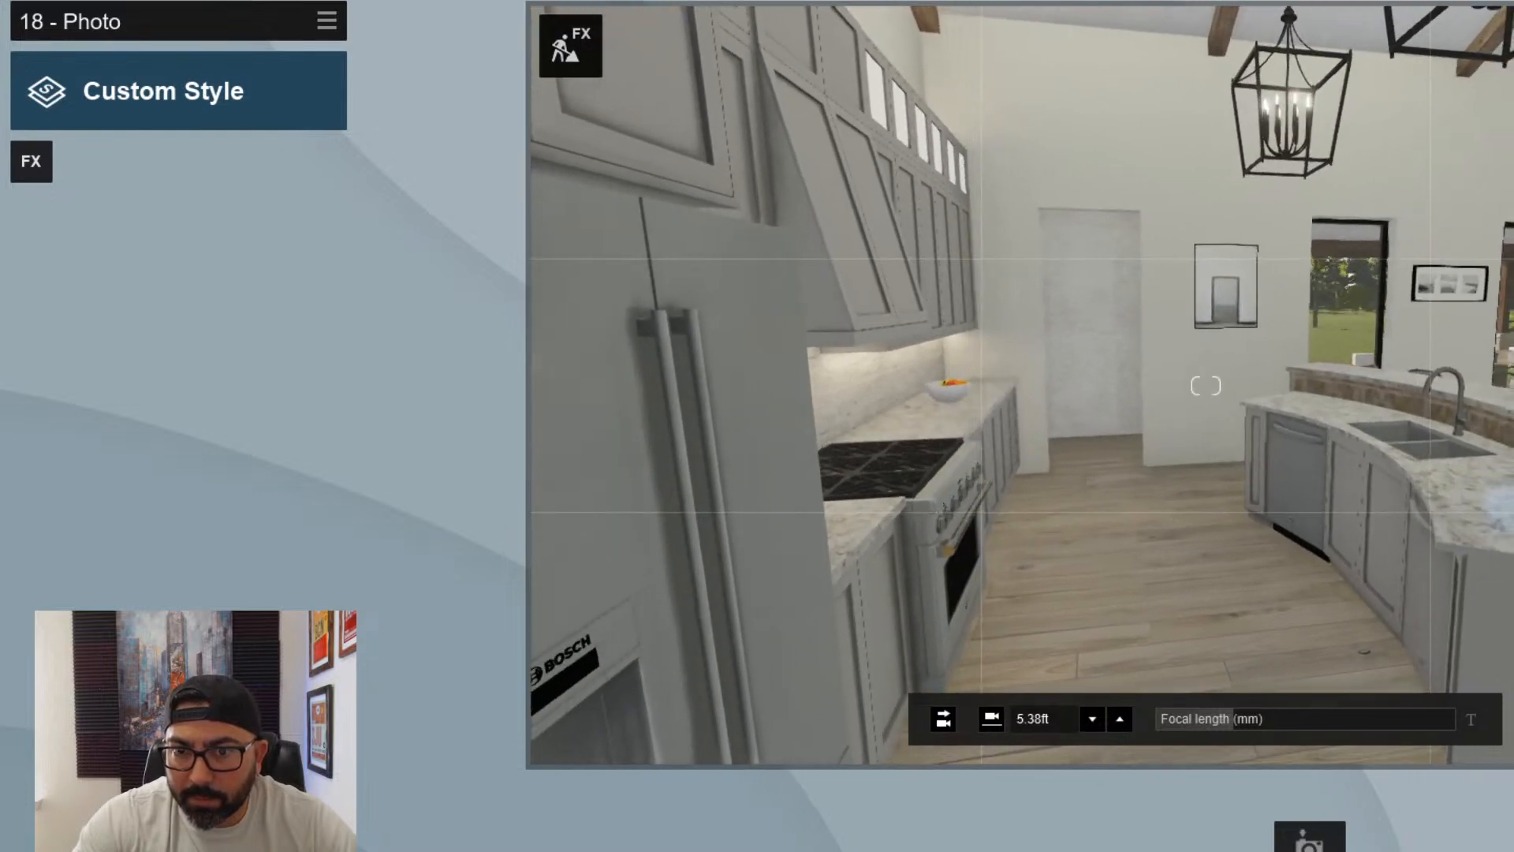
click(1308, 839)
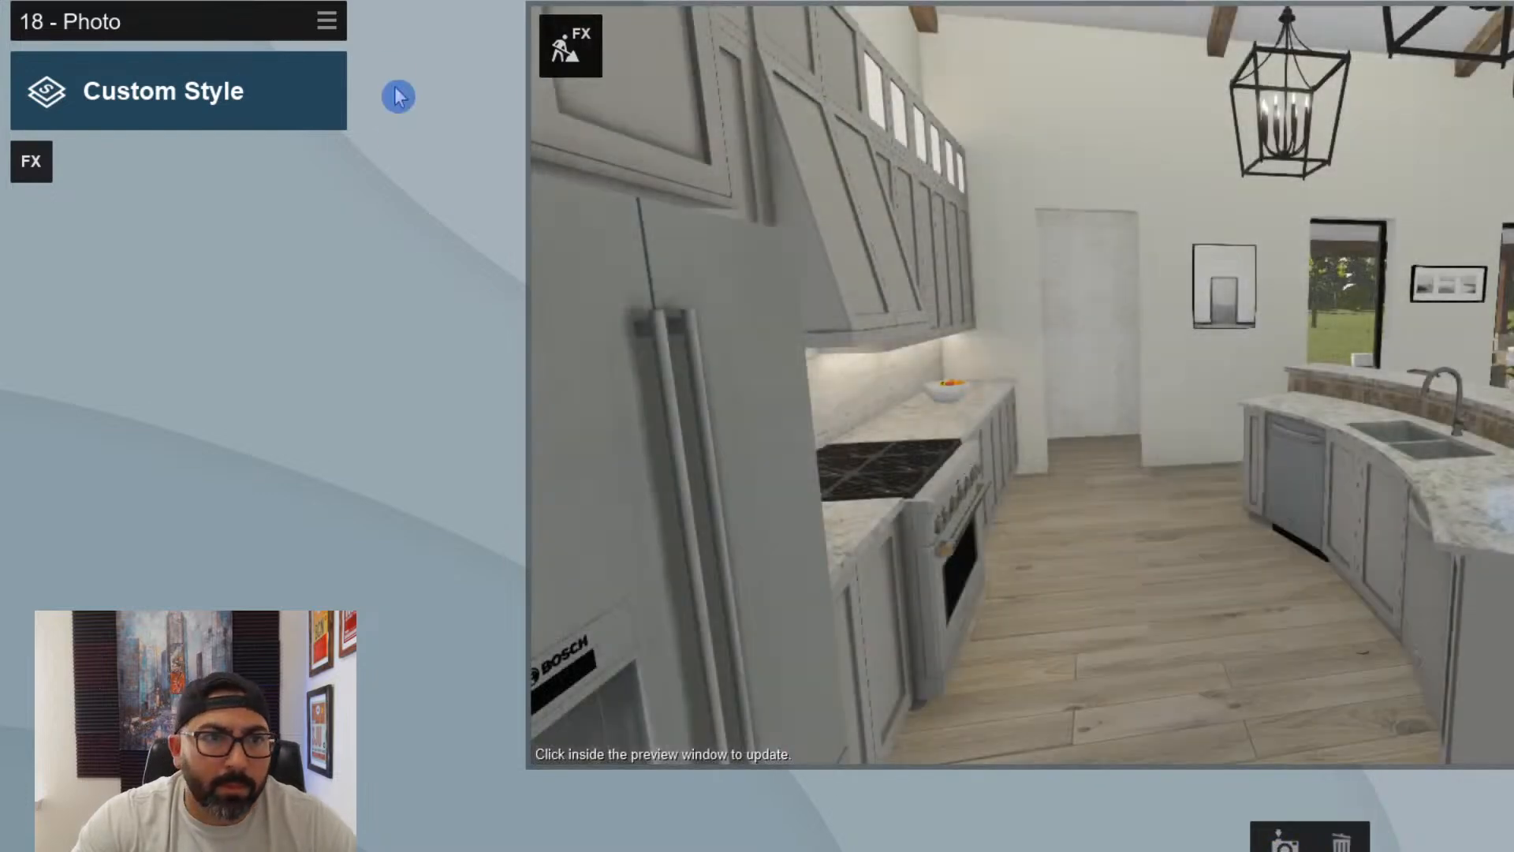
- Paste the copied Interior effects onto photo 18 and refresh its preview
click(327, 21)
mouse_move(362, 44)
click(424, 41)
click(1459, 443)
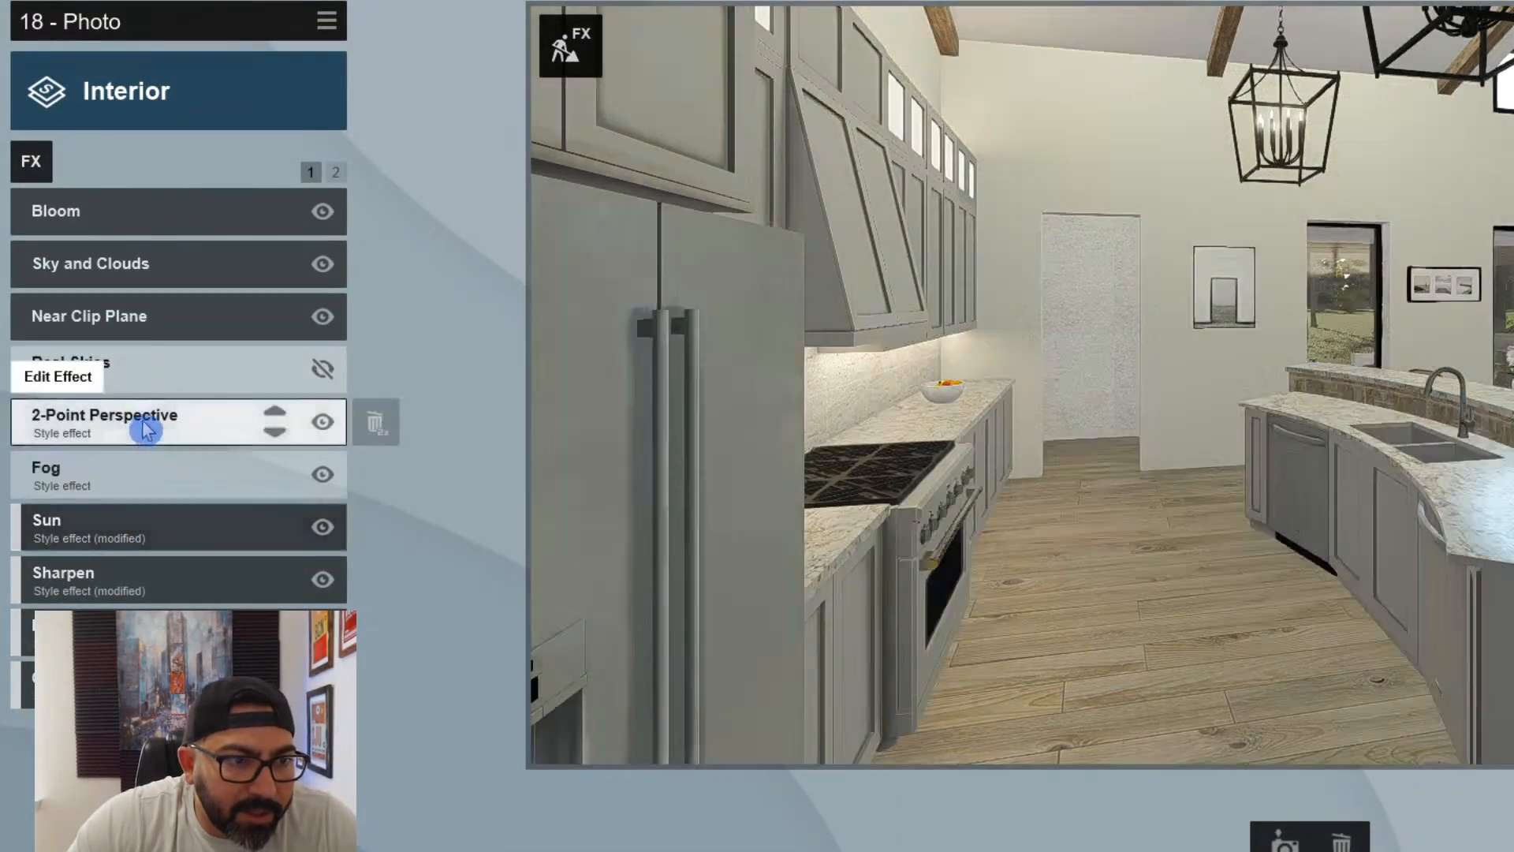
- Lower the 2-Point Perspective amount of photo 18 to about a third of its range
click(145, 423)
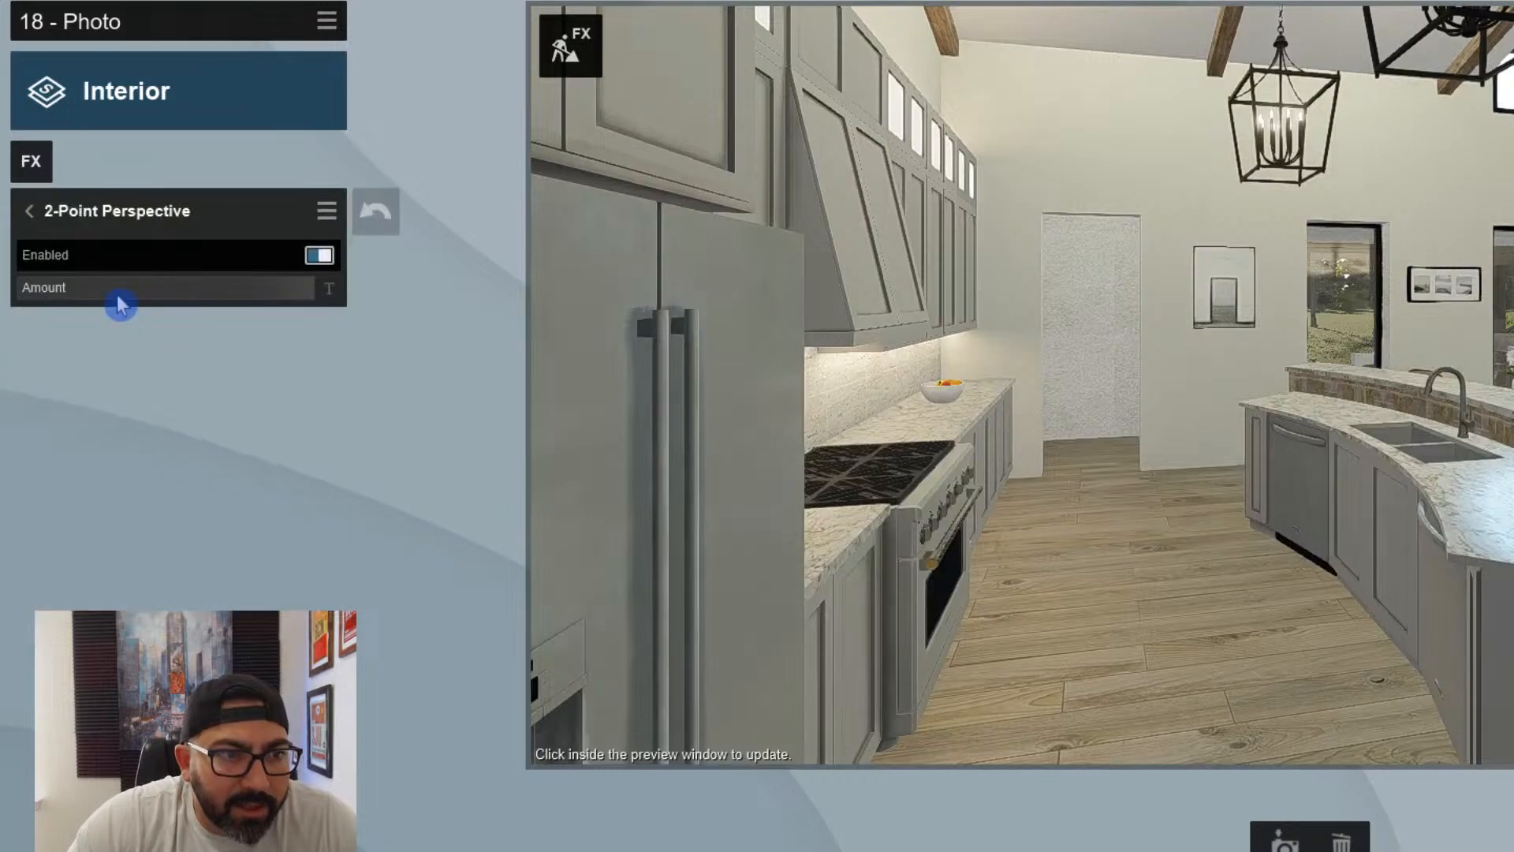
click(119, 289)
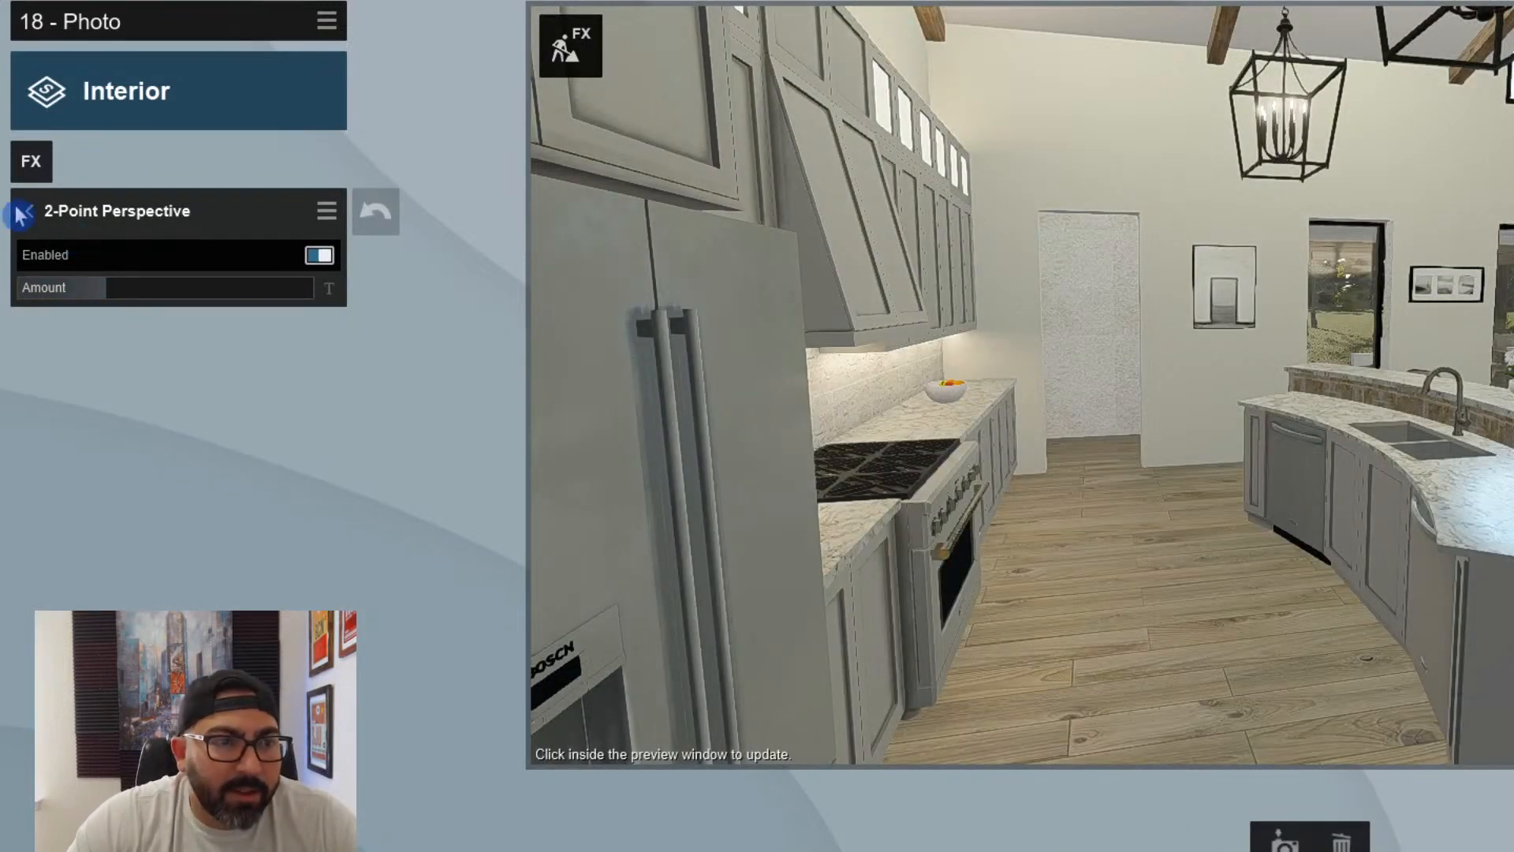
click(19, 211)
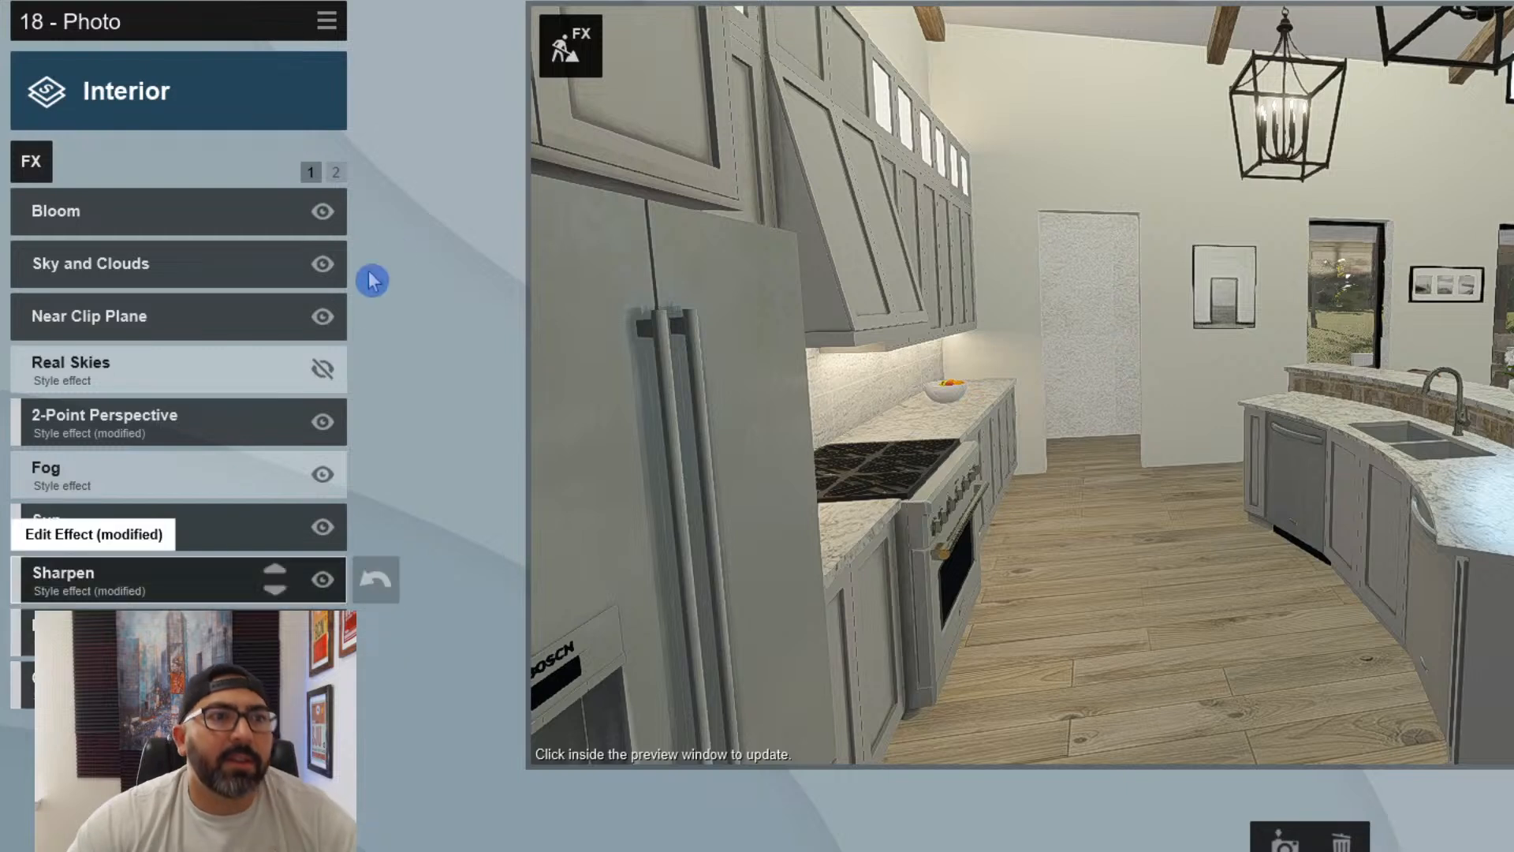
- Add reflection planes on the lower countertop and the island's raised bar top in photo 18's Reflection effect
click(336, 172)
click(145, 210)
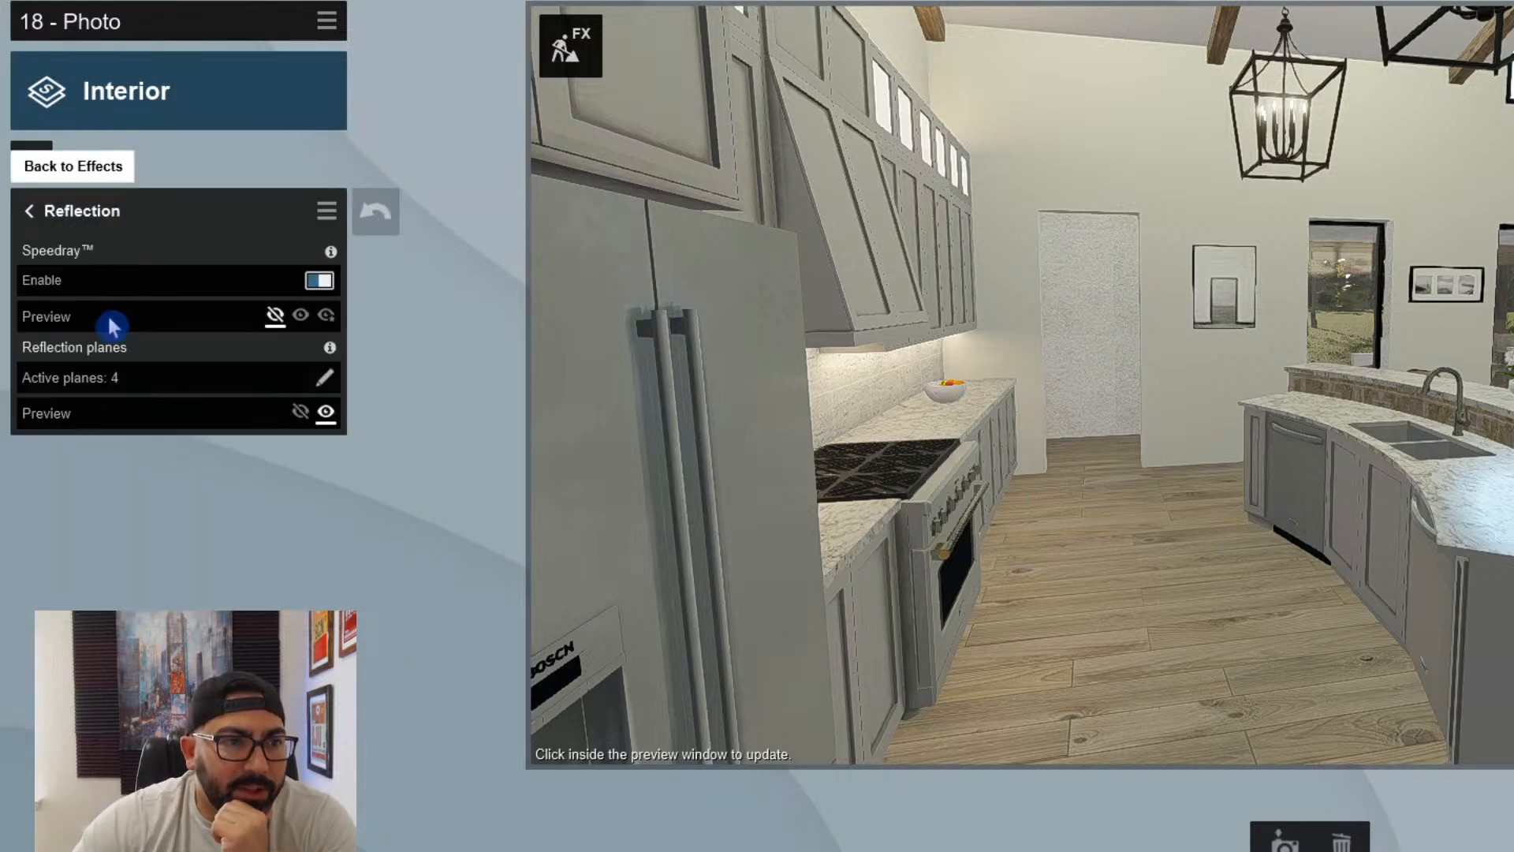
click(324, 377)
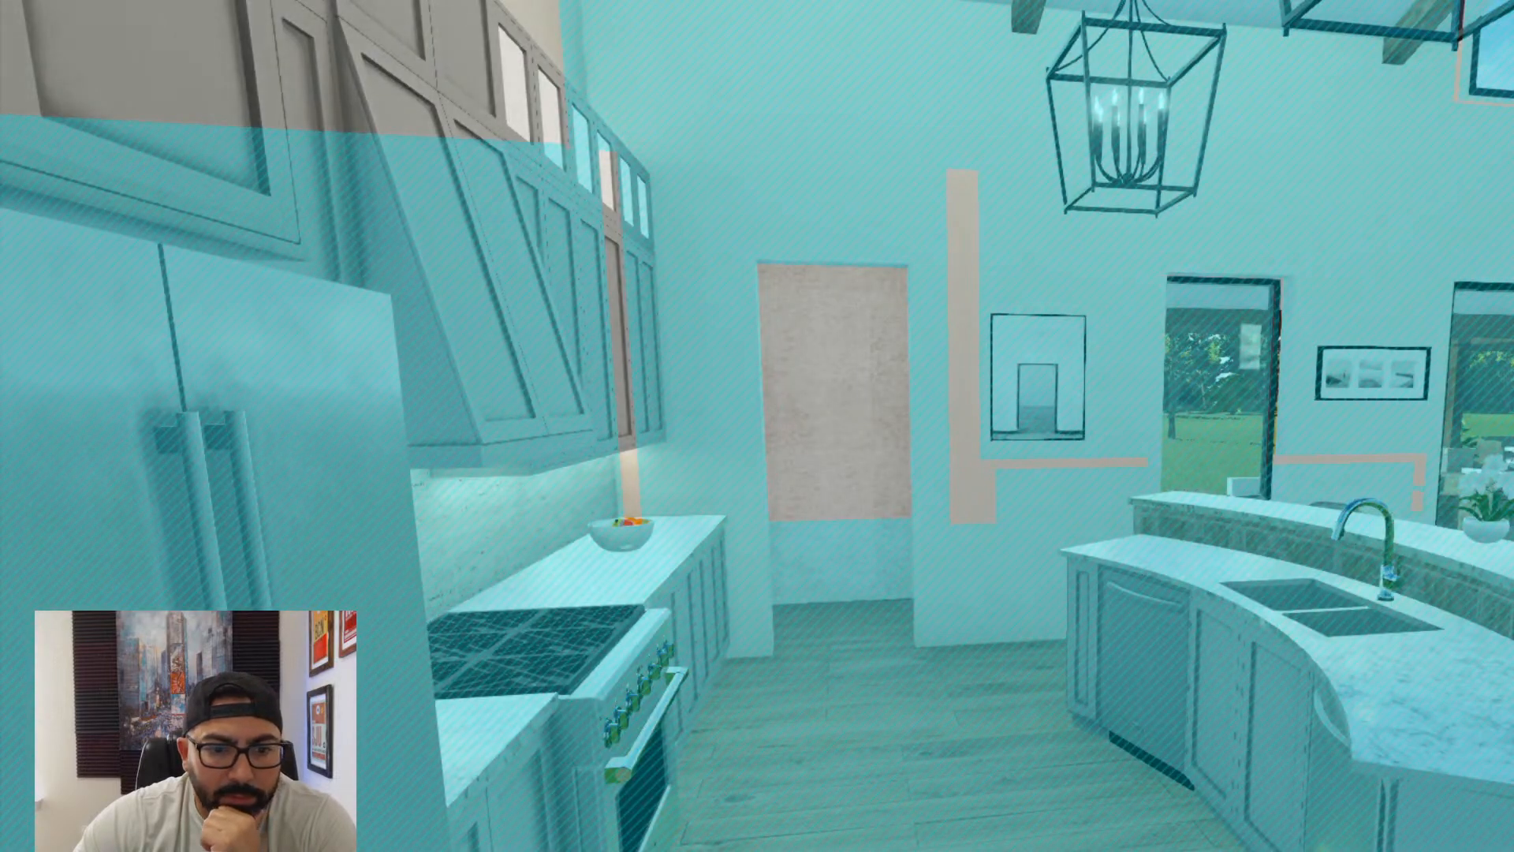
click(1412, 719)
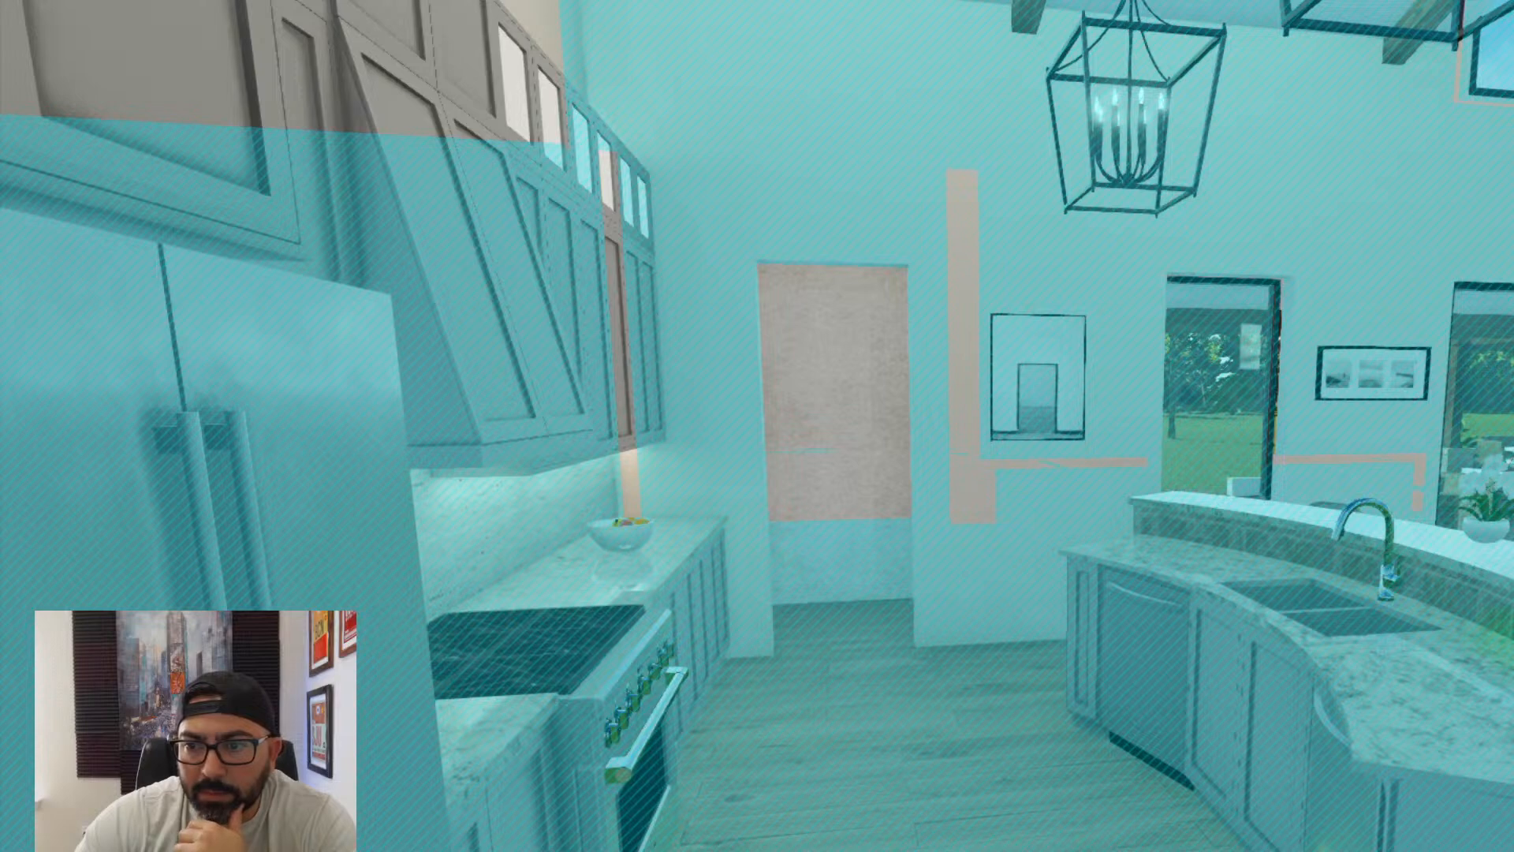
click(1437, 544)
click(1436, 800)
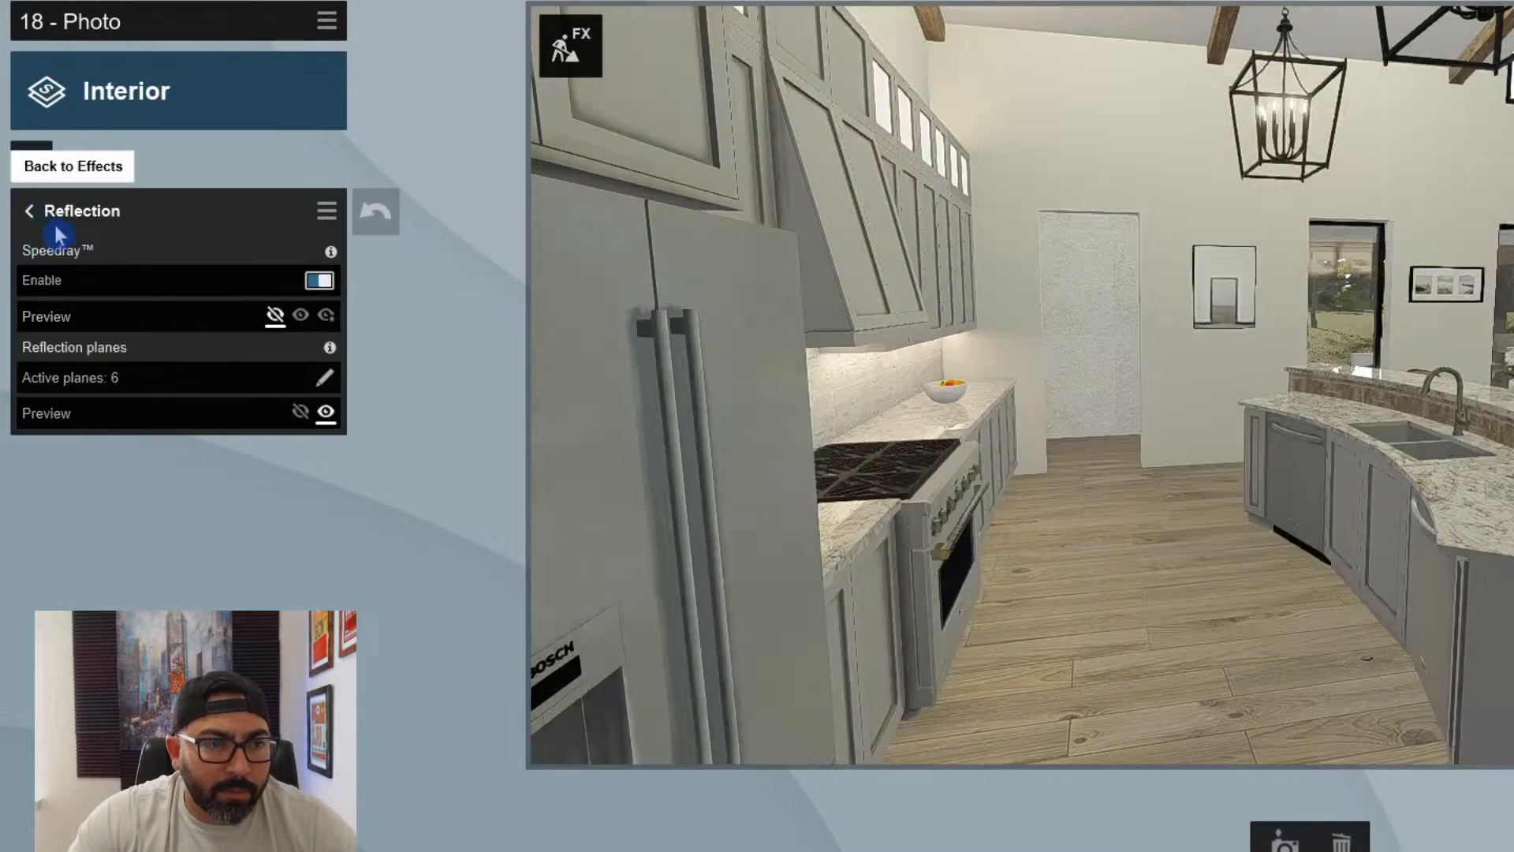
click(30, 211)
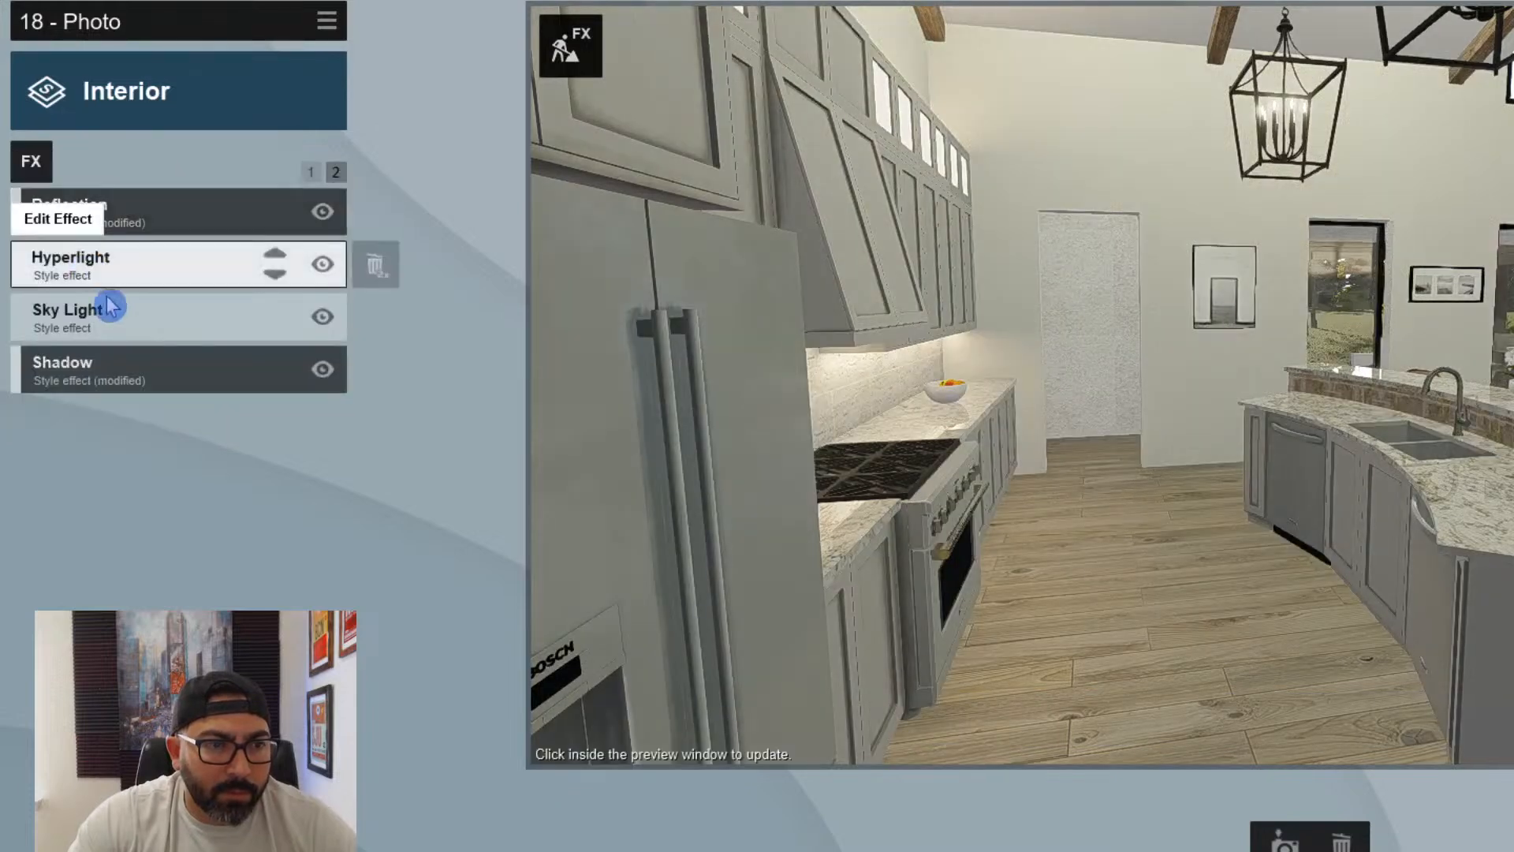
- Increase photo 18's sun brightness and set its sun heading to 168.6°
click(311, 173)
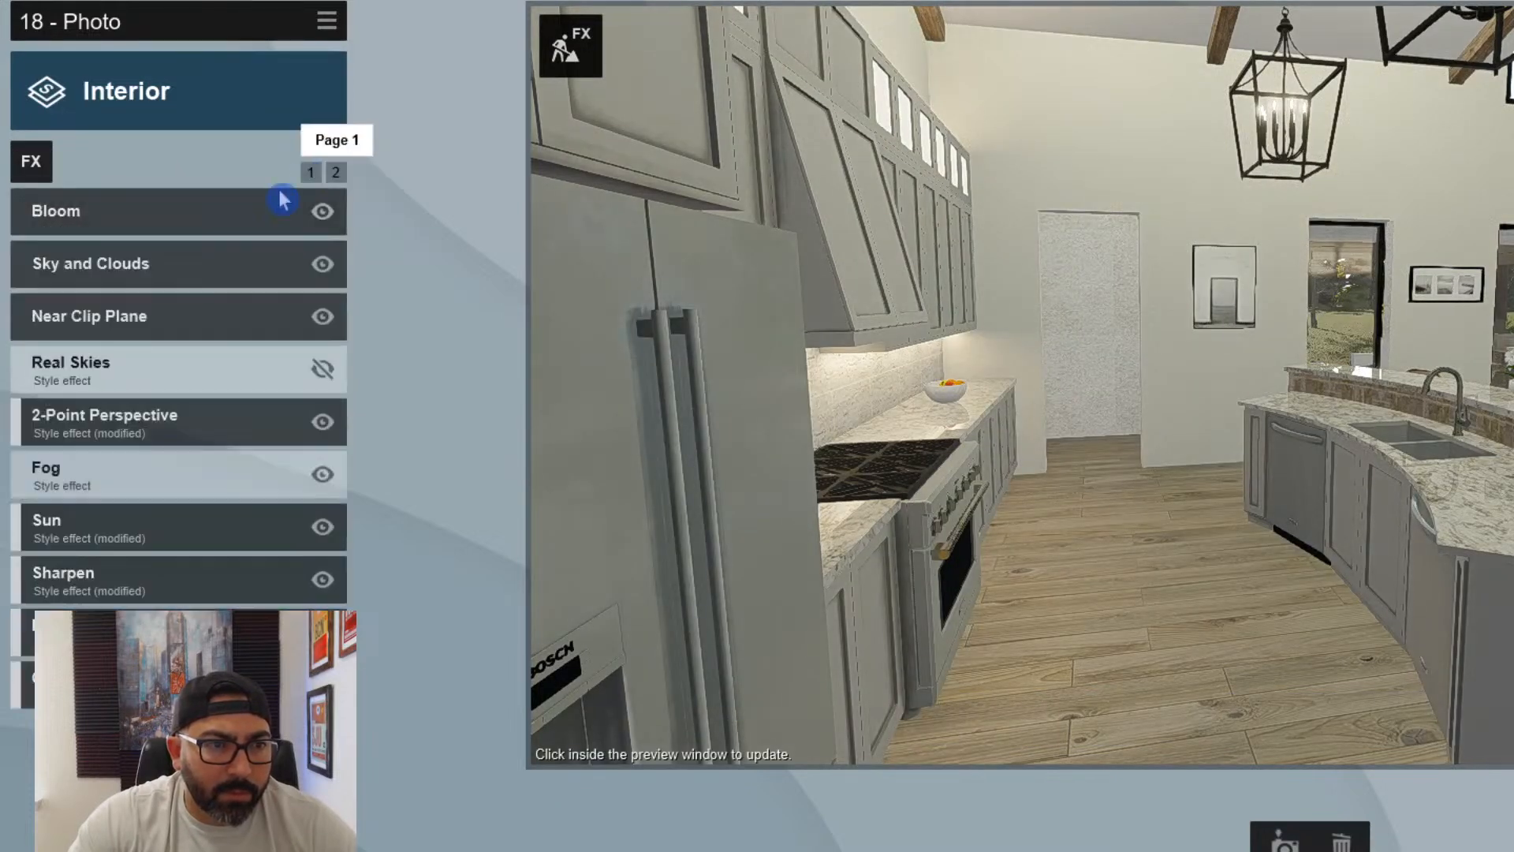
click(151, 536)
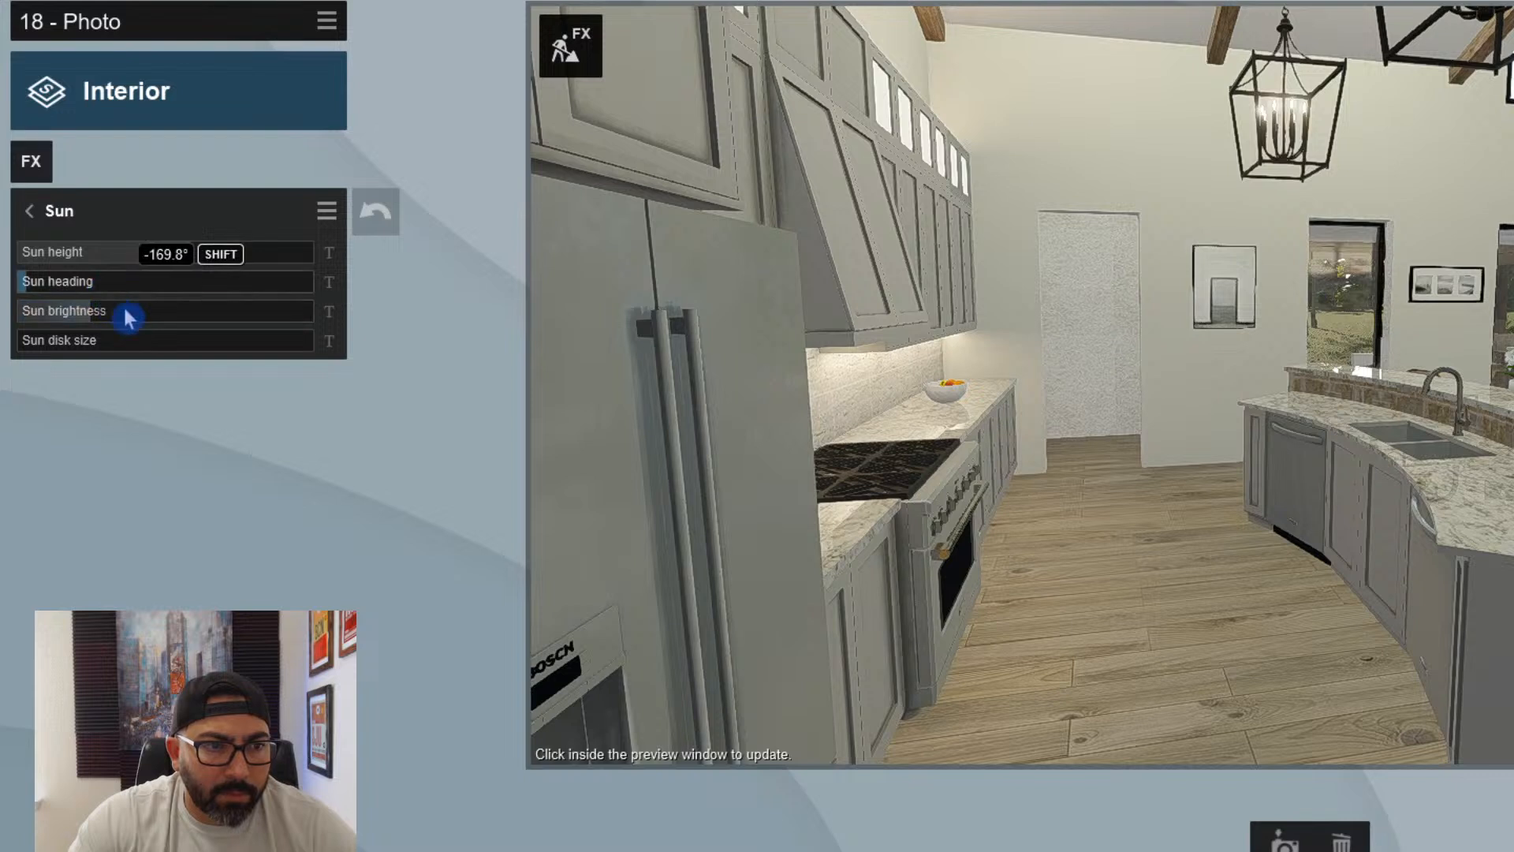
drag(91, 290, 308, 288)
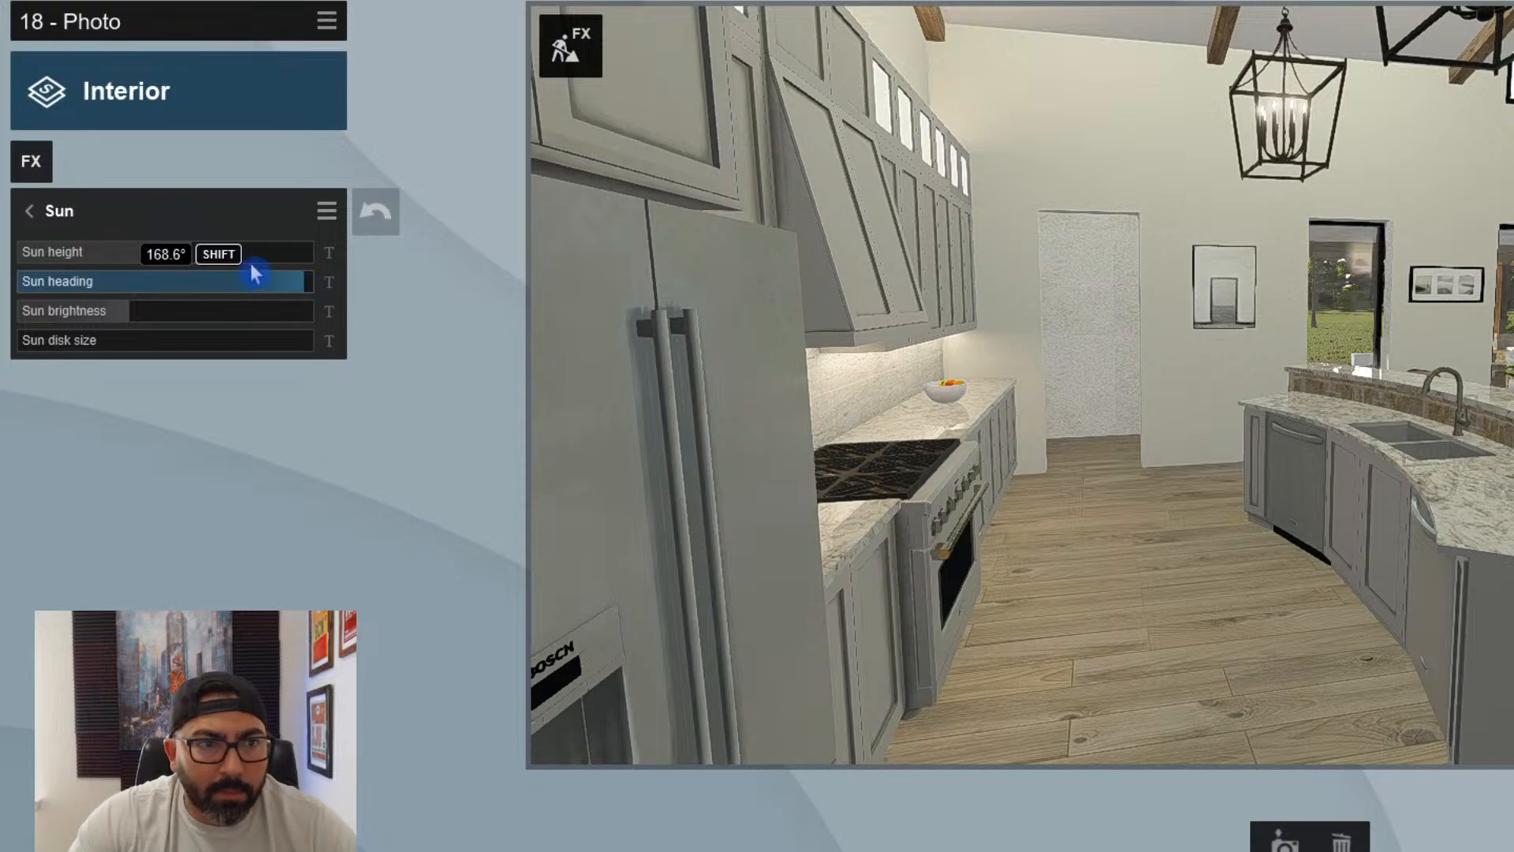
- Set photo 18's sun heading to -129.1°, lower its sun brightness to just over a quarter of the range, and refresh the preview
drag(188, 254, 223, 259)
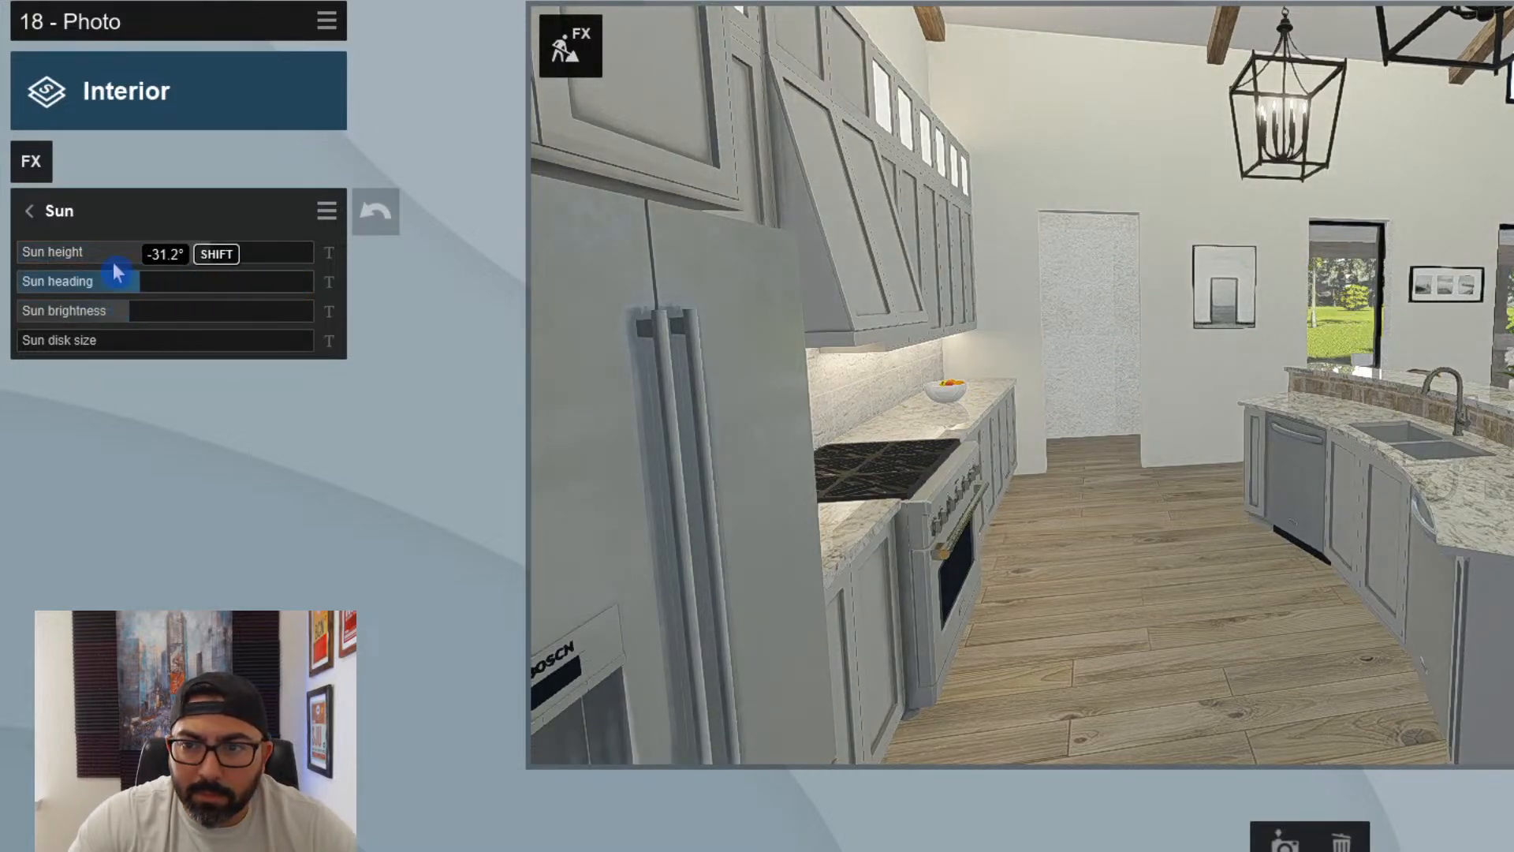
drag(115, 272, 59, 253)
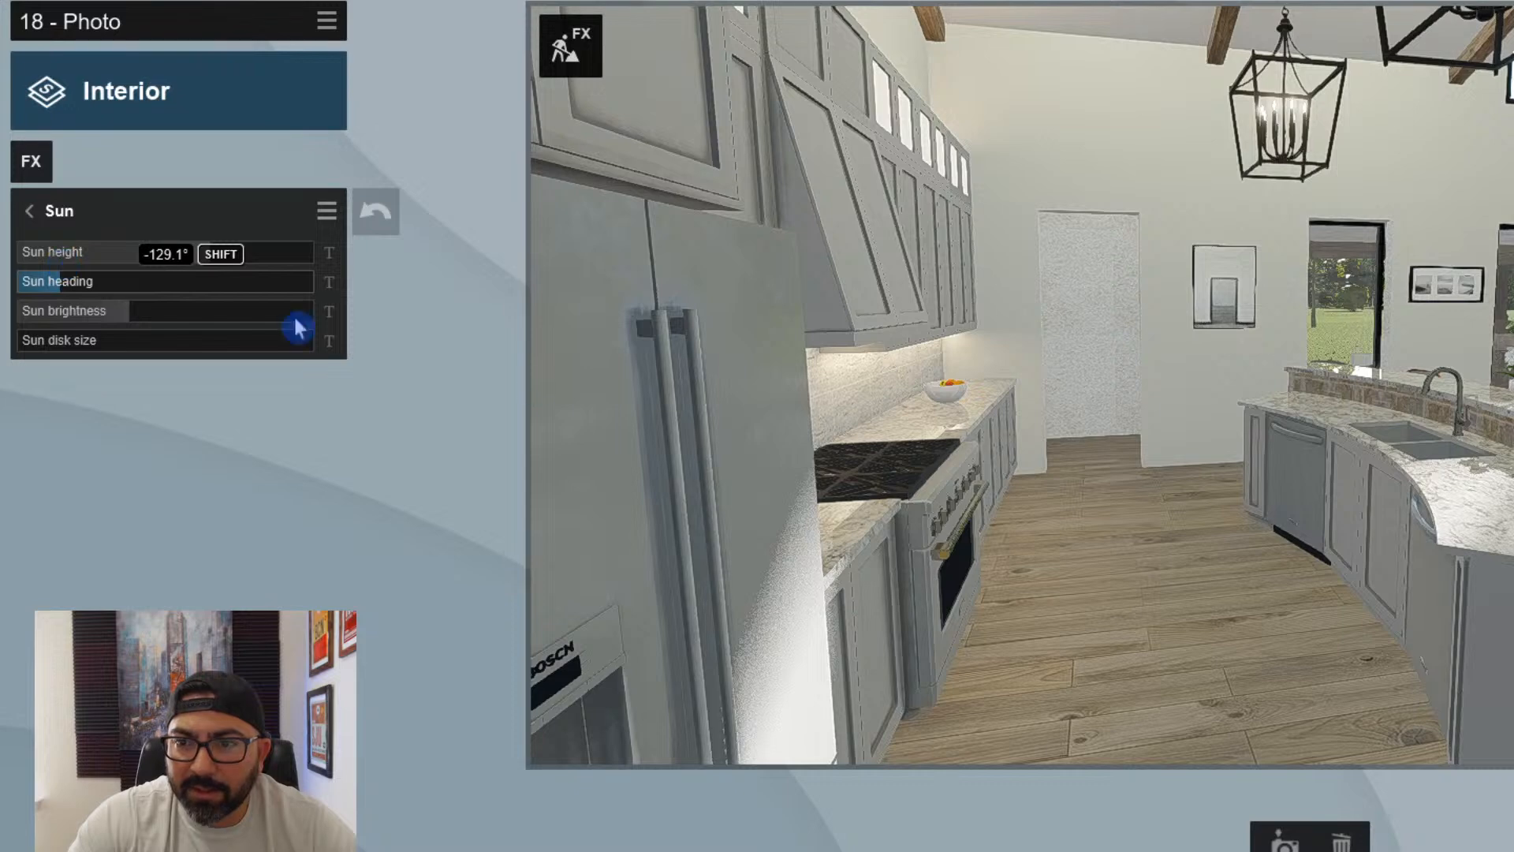
click(995, 472)
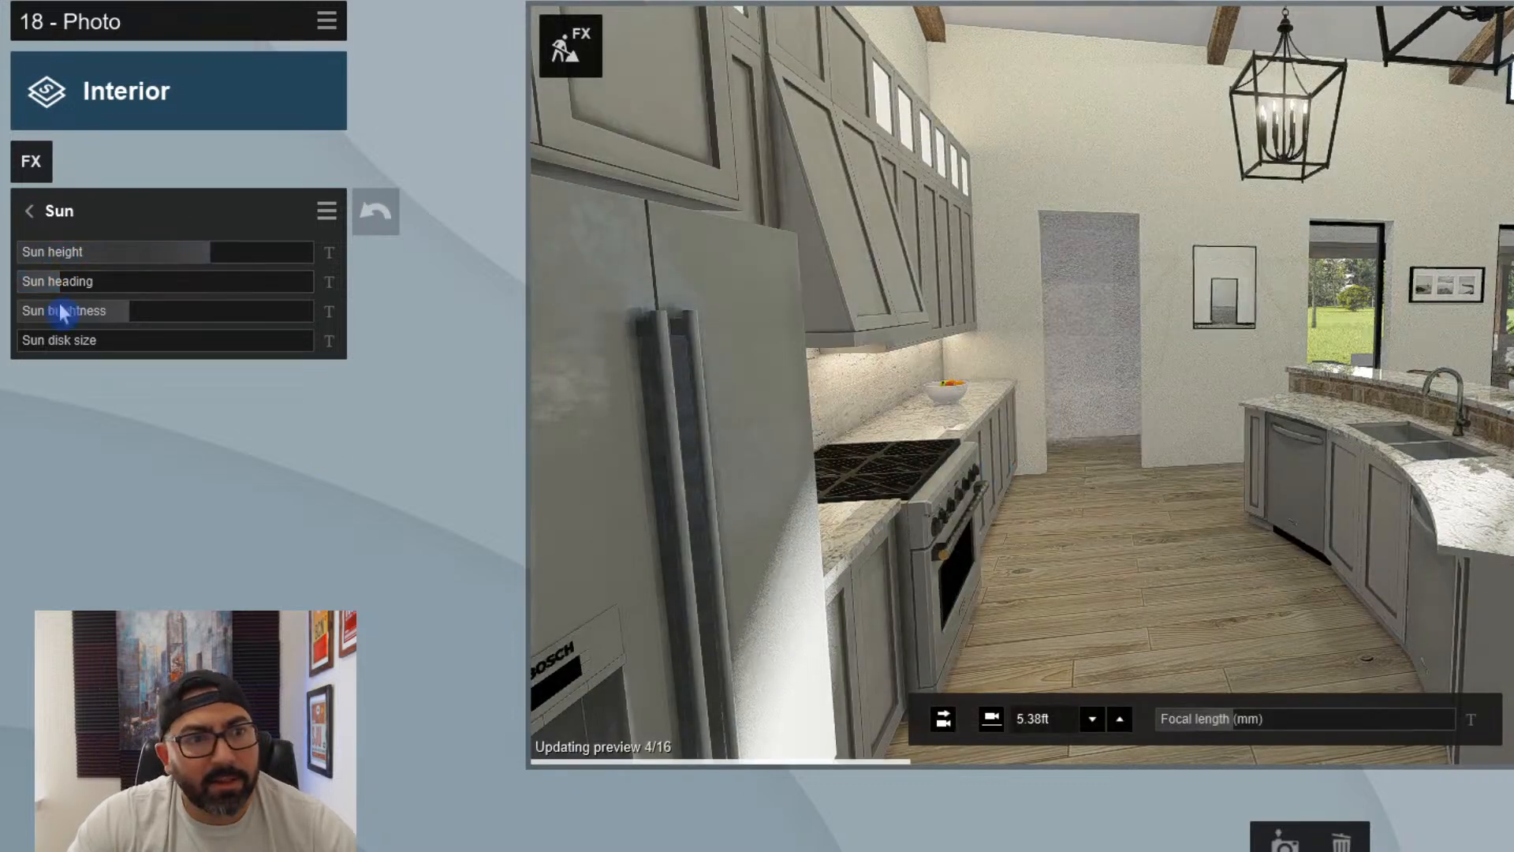
drag(111, 320, 109, 322)
click(1059, 466)
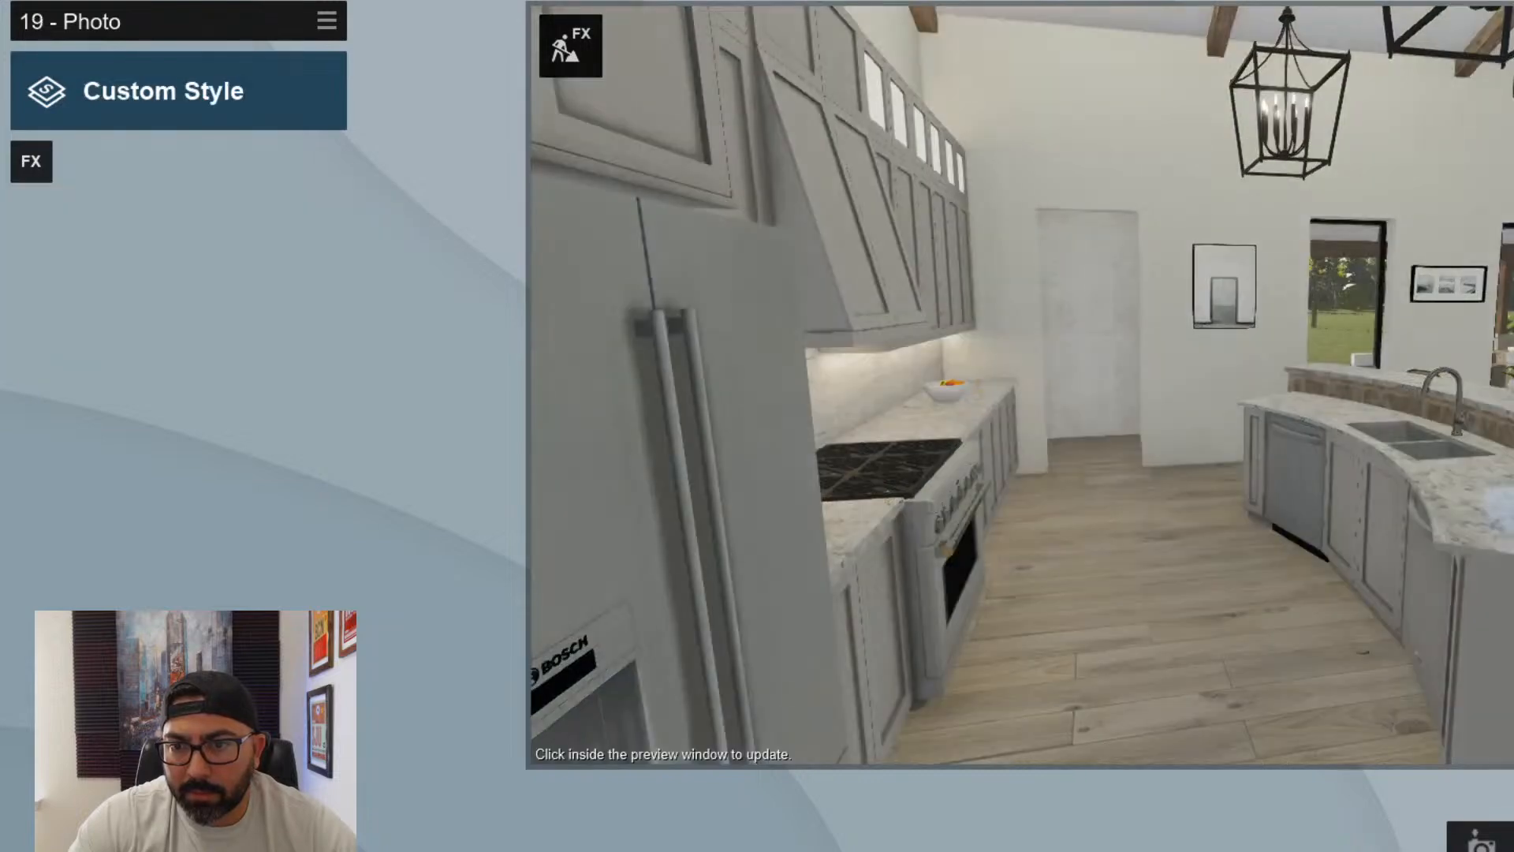
- Move photo 19's camera through the kitchen to look across the island toward the living room fireplace wall
drag(1065, 386, 1205, 386)
key(s)
key(d)
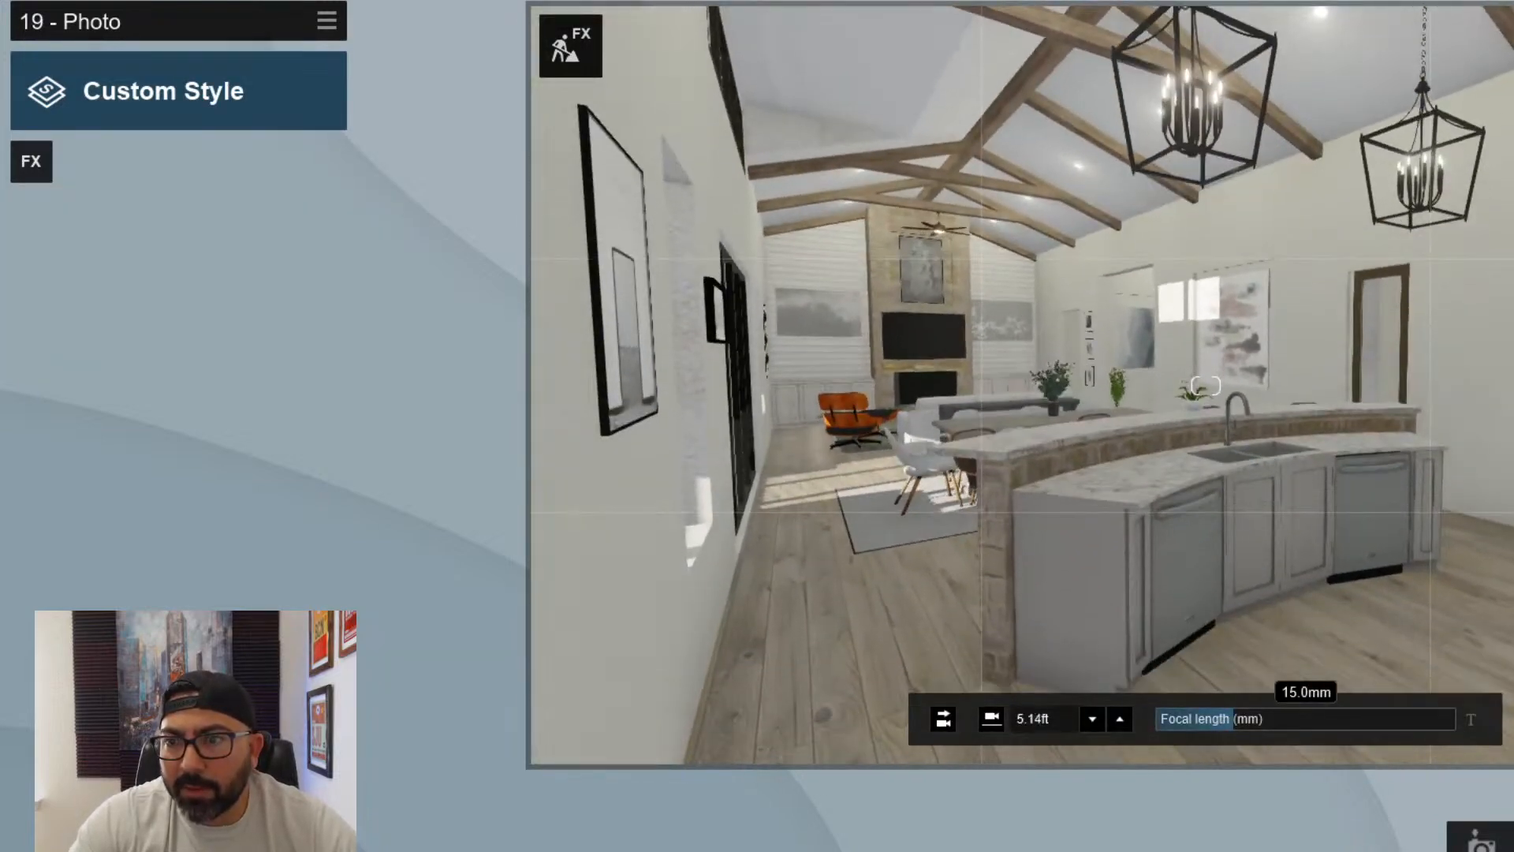
key(w)
key(a)
right_drag(1205, 385, 1096, 323)
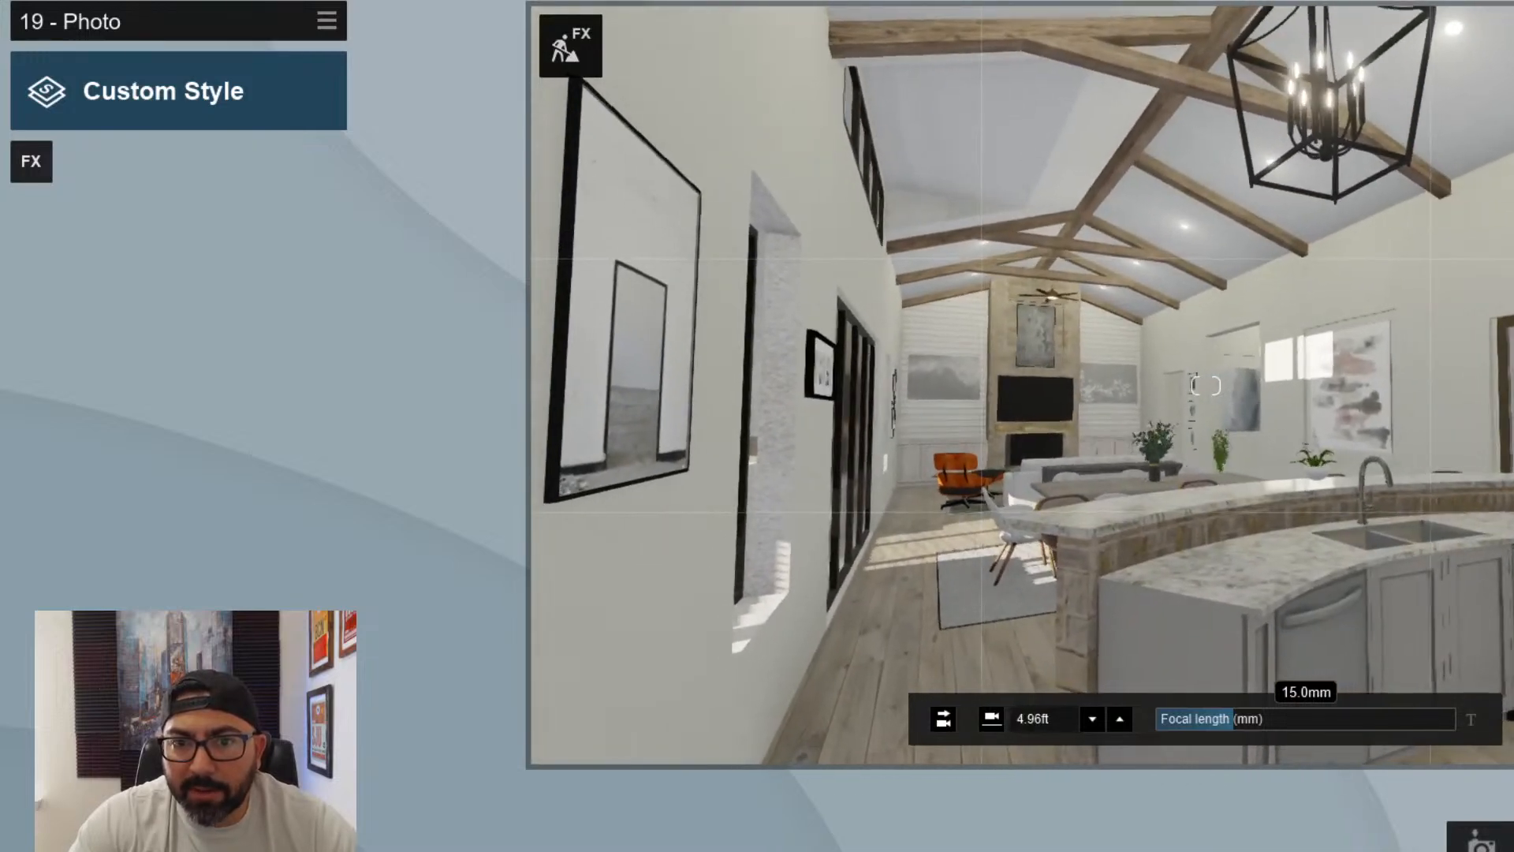
key(d)
key(q)
key(e)
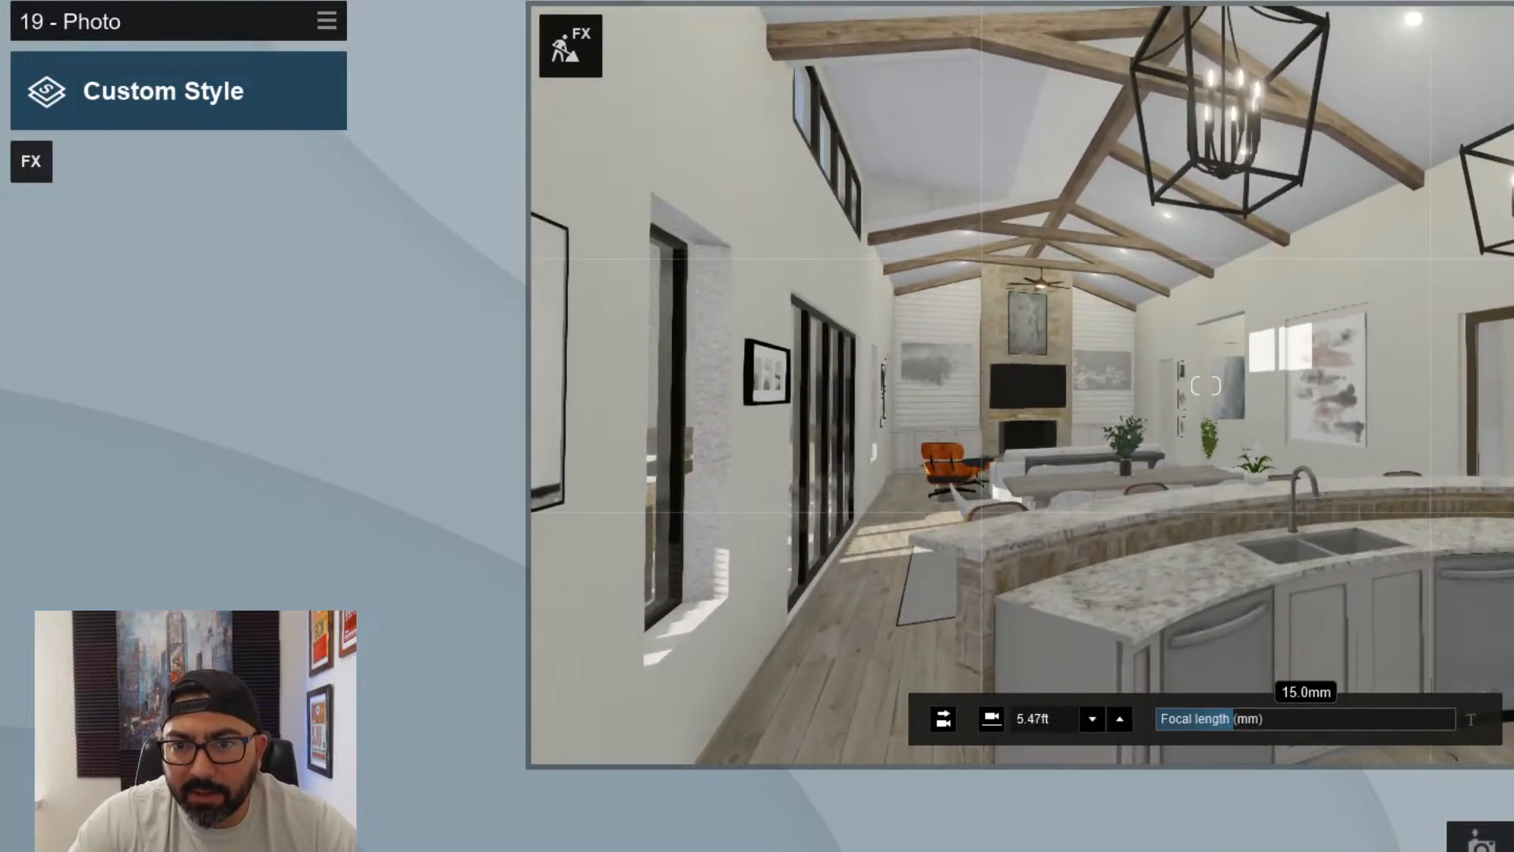
key(d)
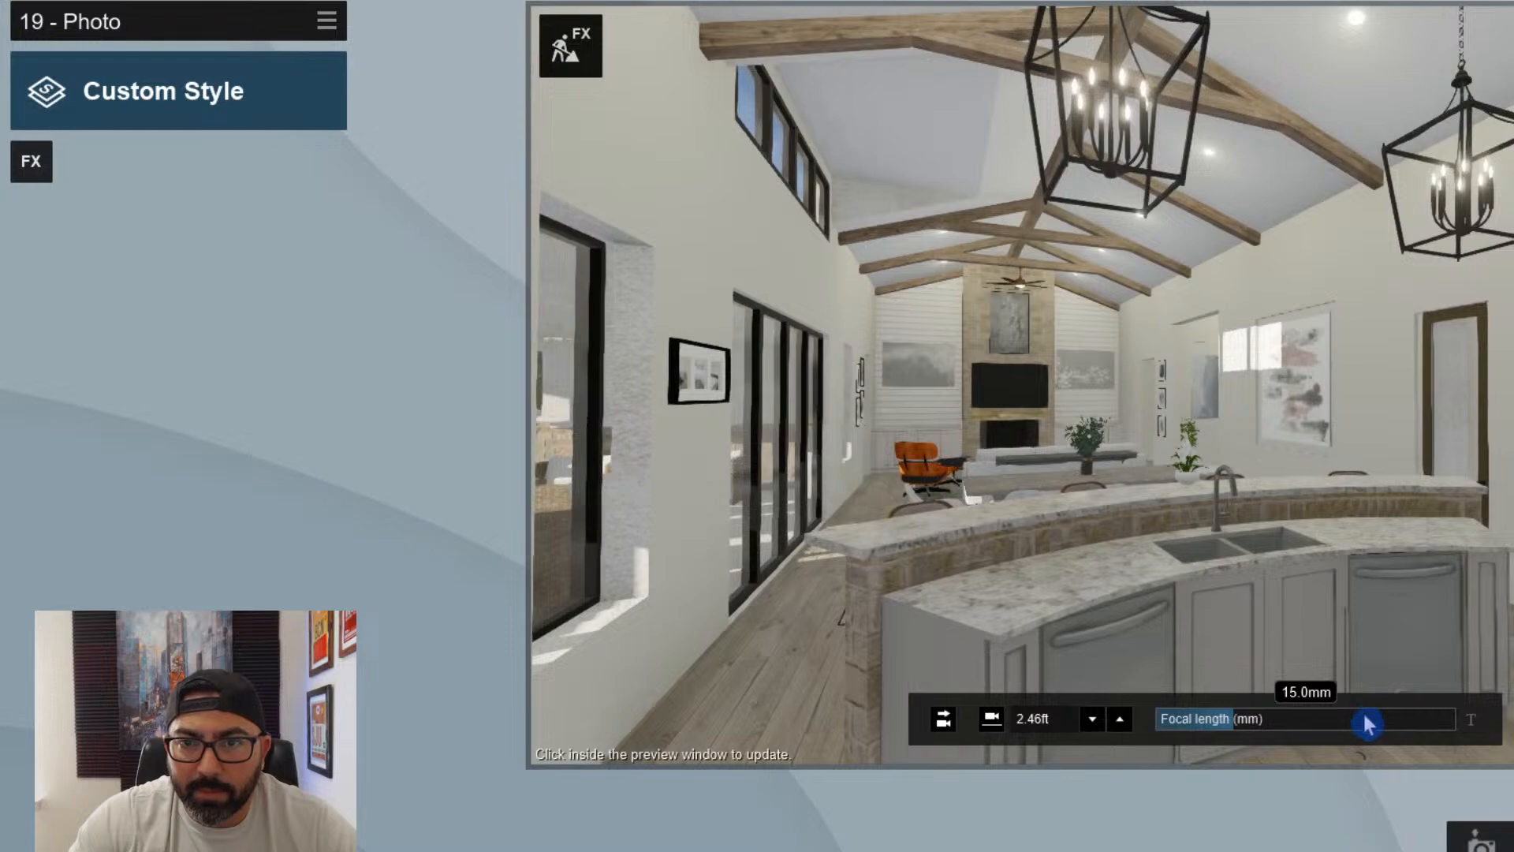
- Centre photo 19's camera behind the island sink, facing straight toward the fireplace at a 15.0 mm focal length
right_drag(1364, 713, 1287, 727)
key(d)
key(a)
key(w)
key(s)
key(a)
key(w)
key(s)
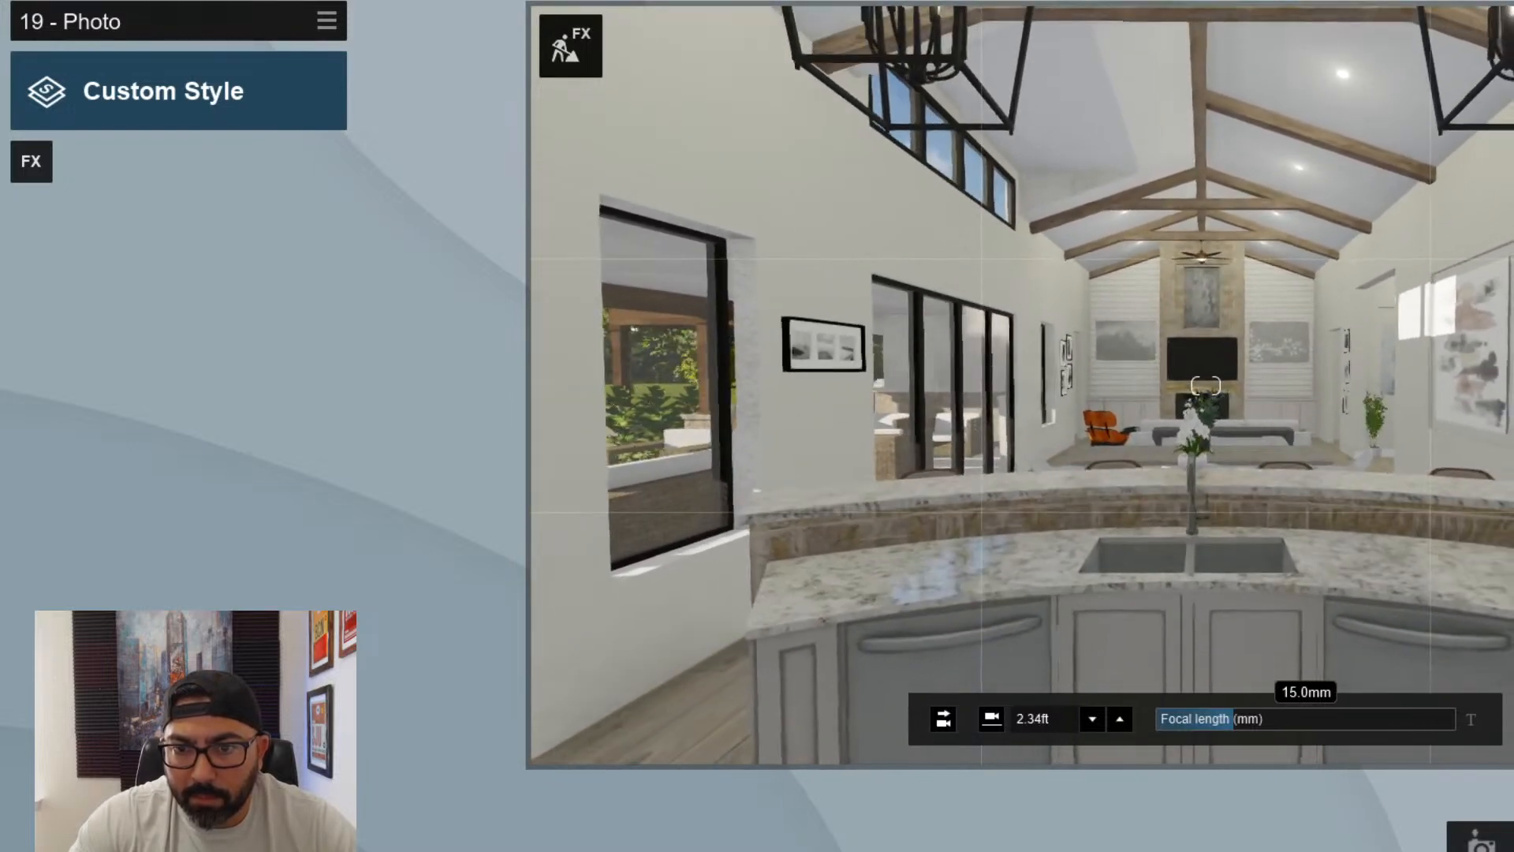
key(q)
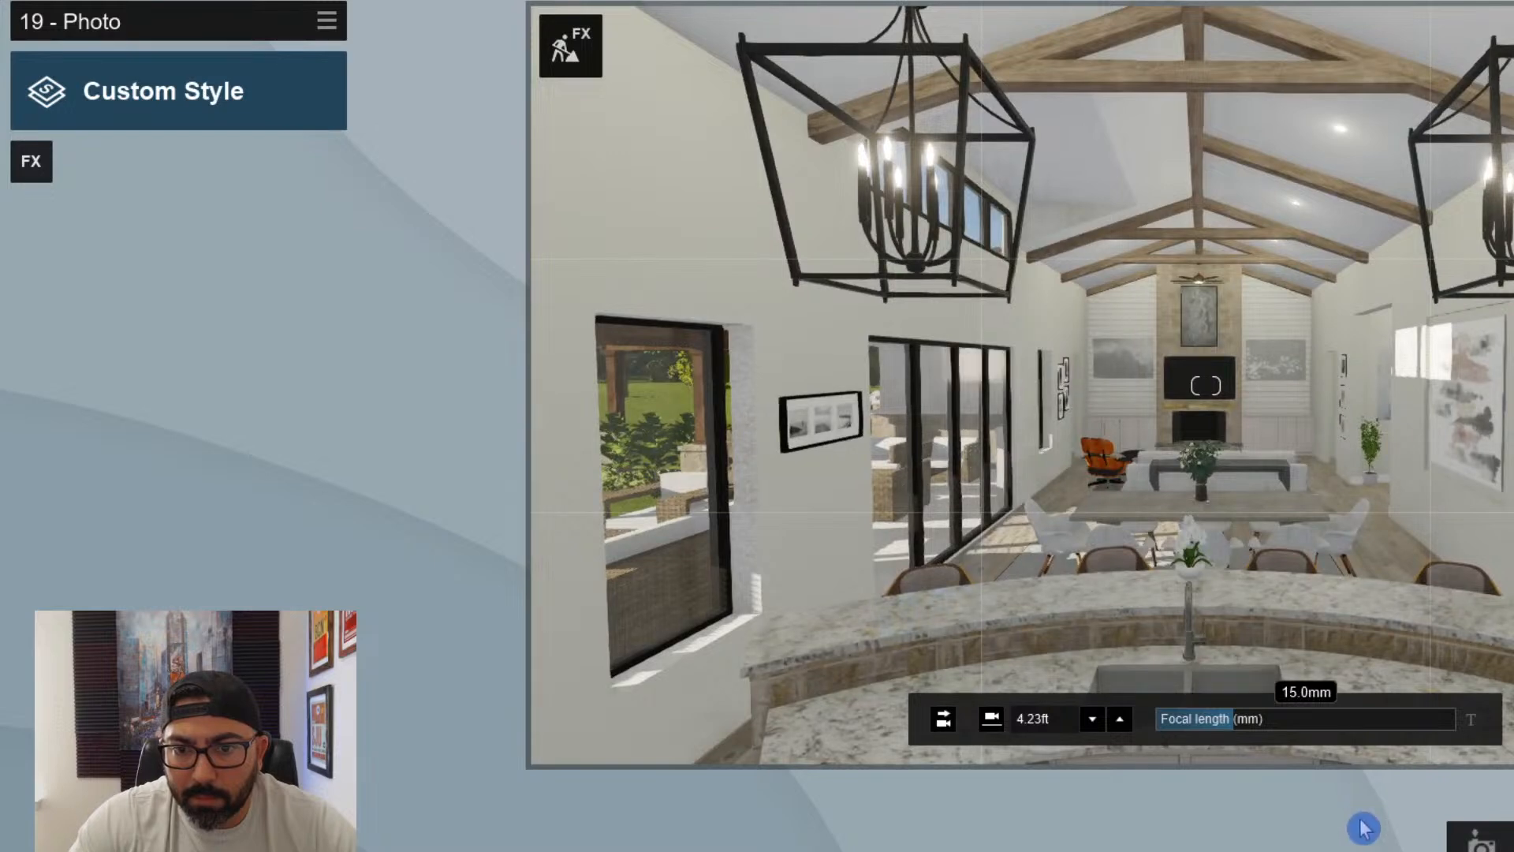
- Level photo 19's camera and lower it to 5.73 ft above the floor
click(943, 719)
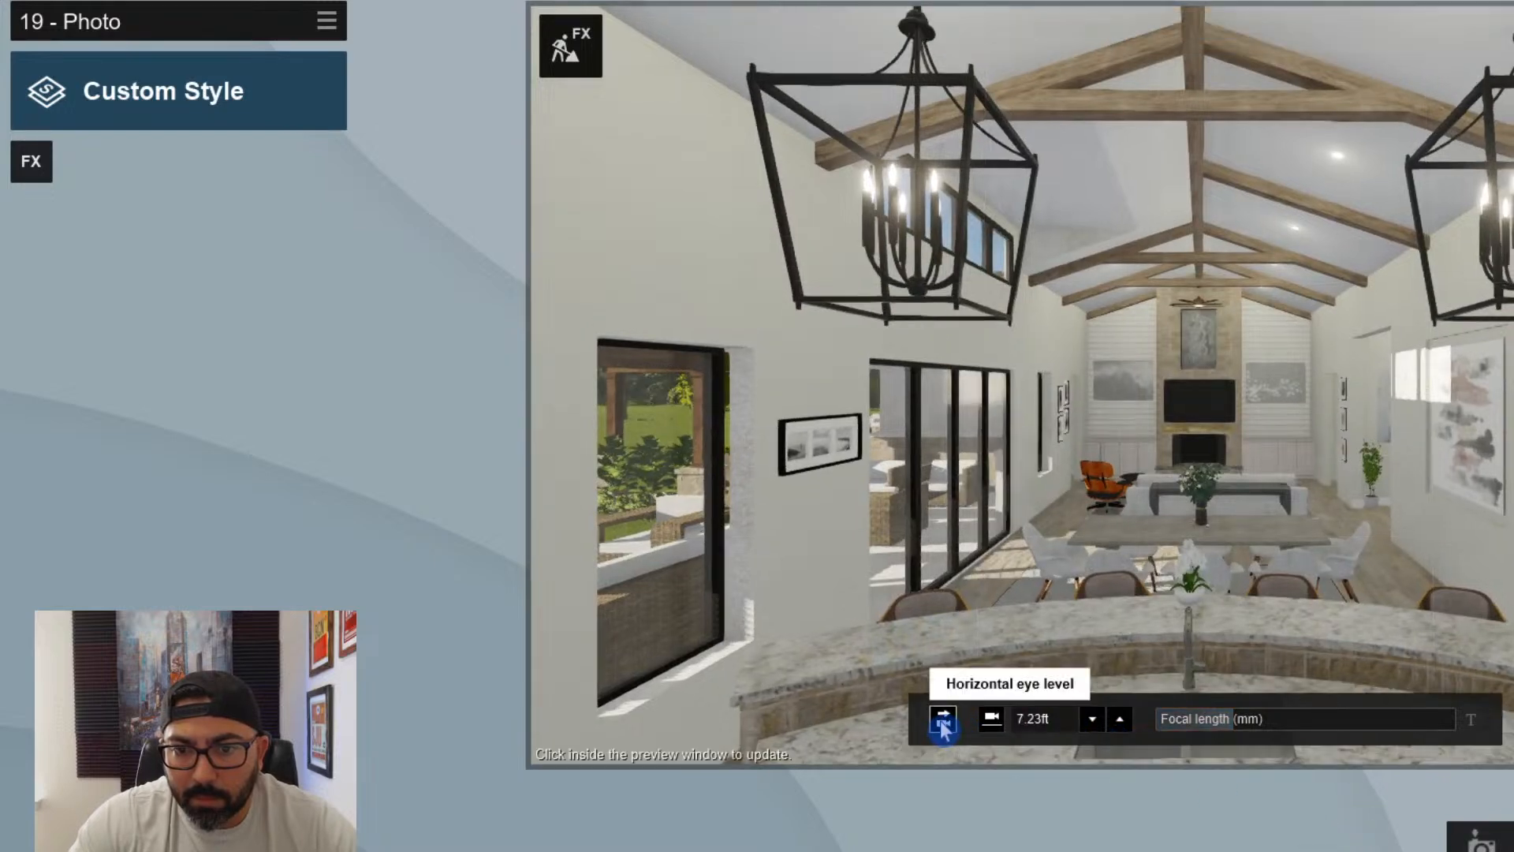
click(1095, 720)
click(1094, 720)
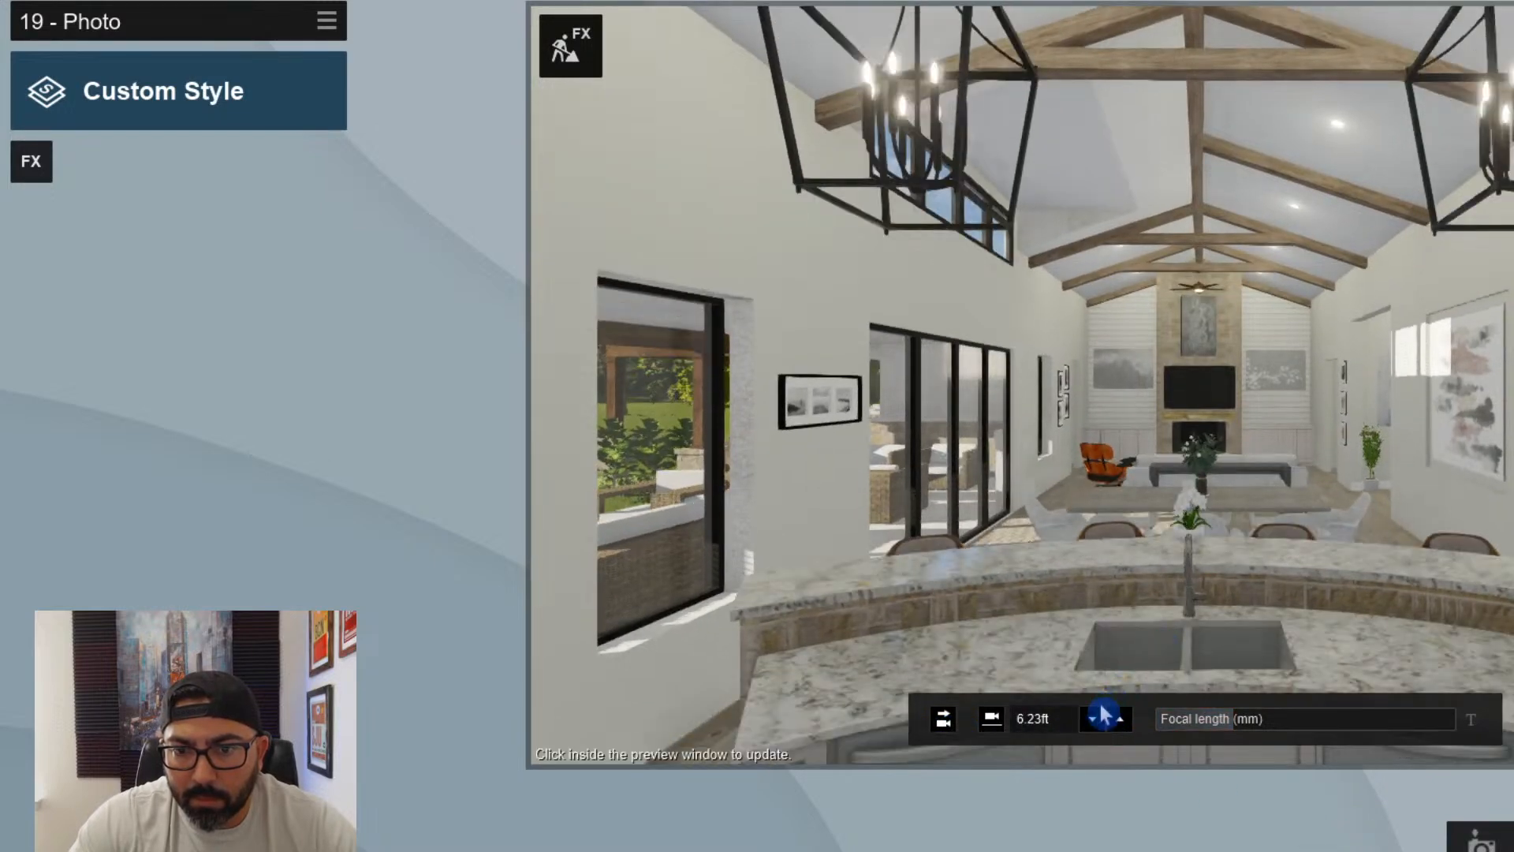
click(1094, 720)
right_drag(899, 618, 900, 682)
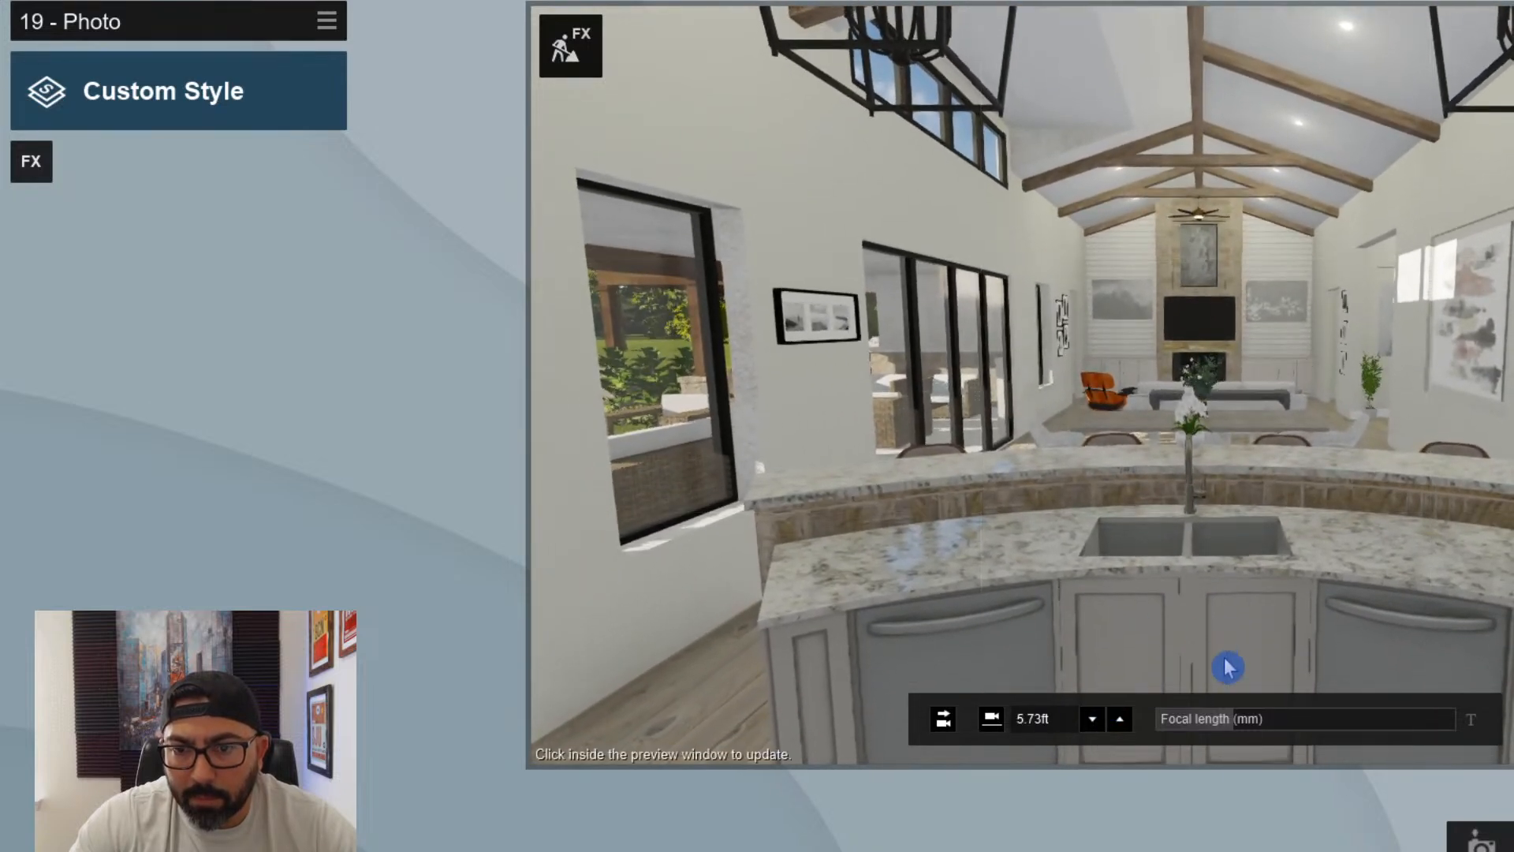
- Adjust photo 19's camera distance so the island countertop and sink fill the foreground, keeping the 15.0 mm focal length
click(1244, 719)
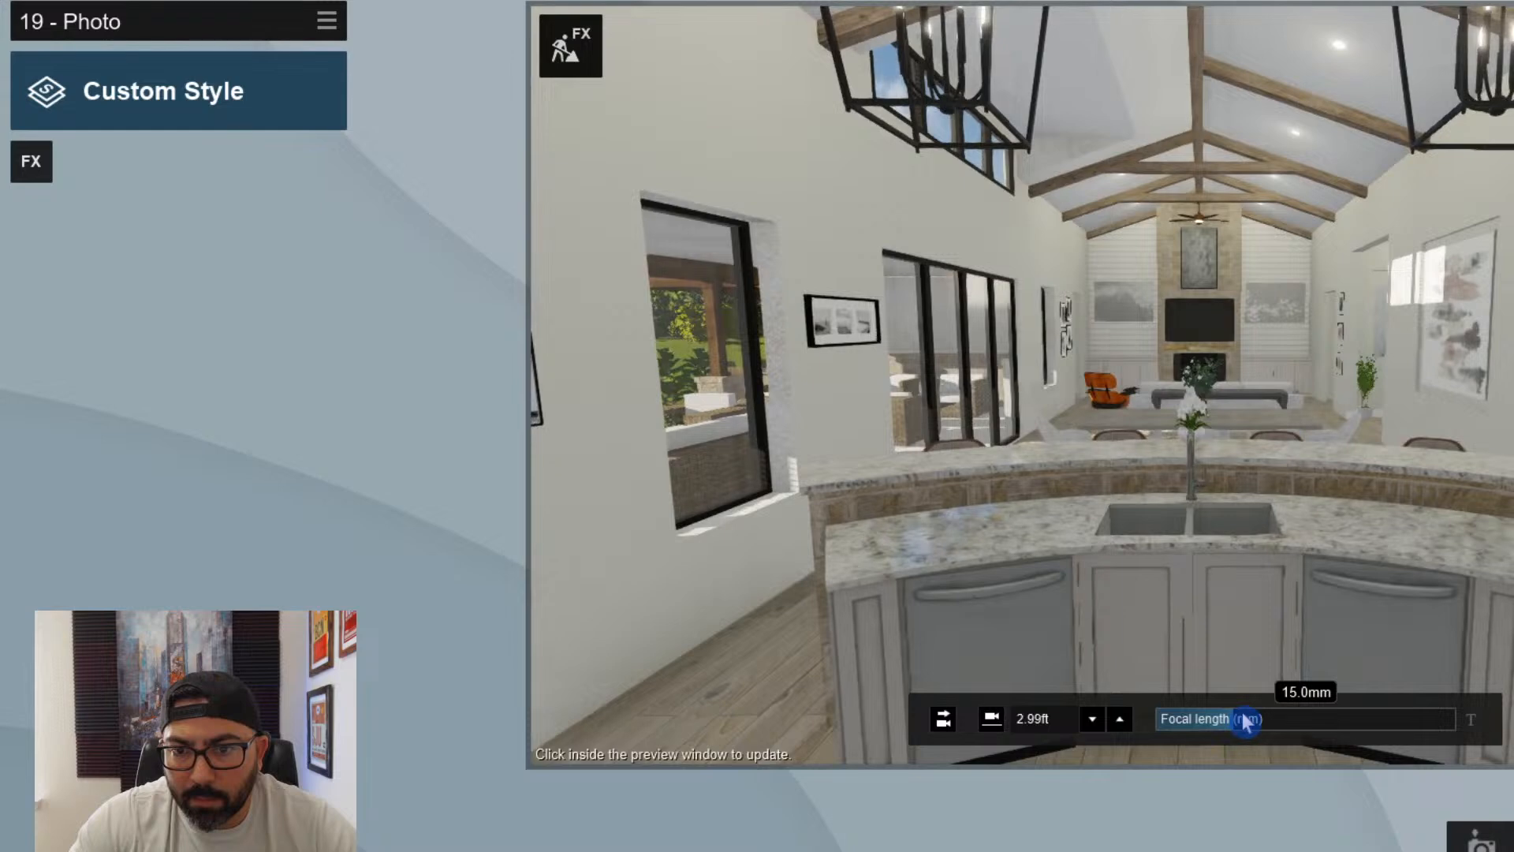
key(s)
key(w)
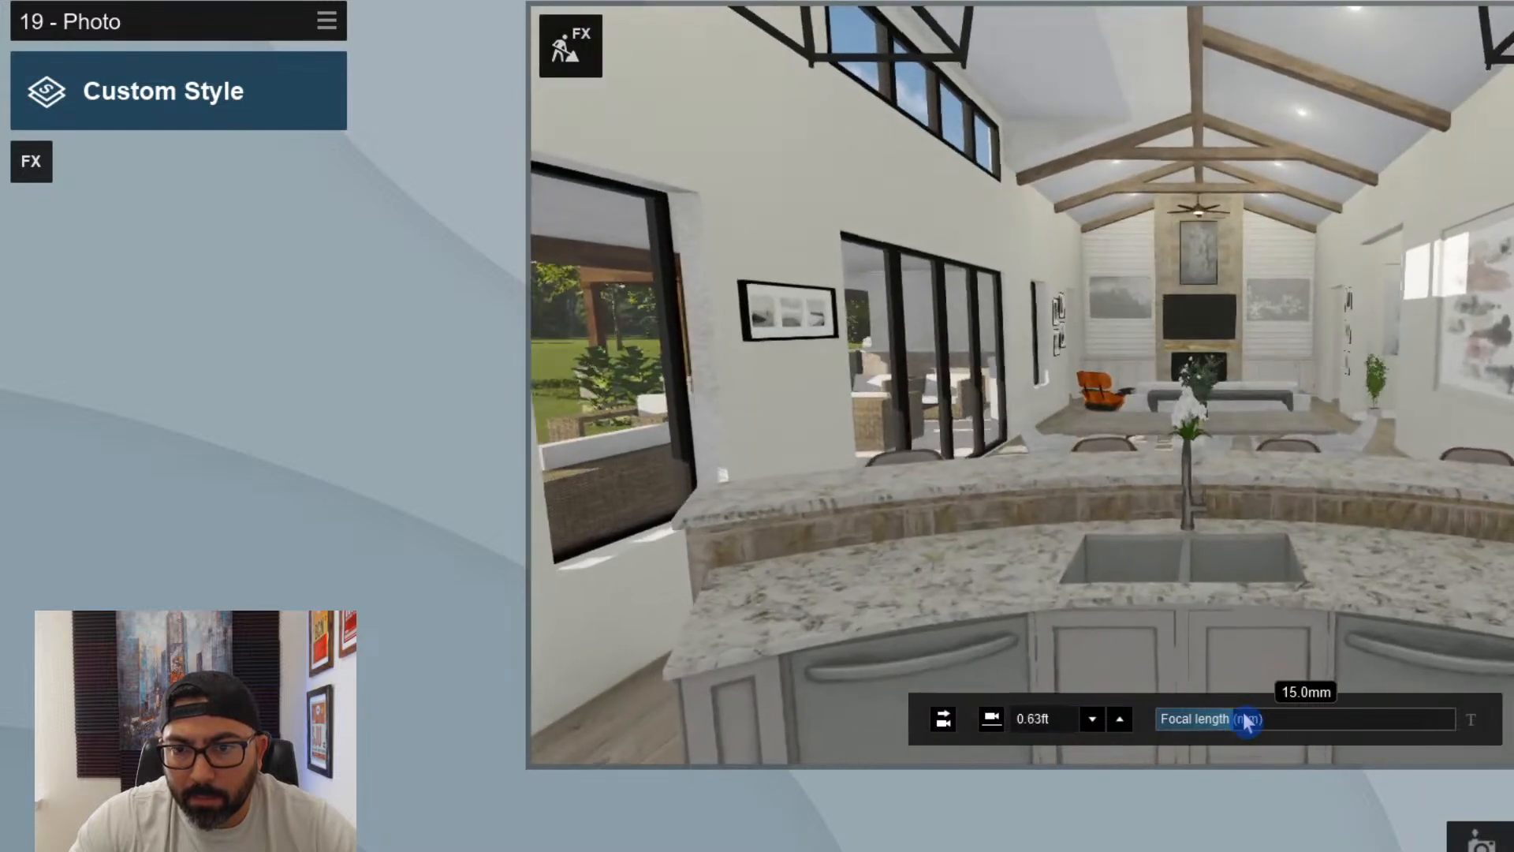
right_drag(1245, 721, 1243, 717)
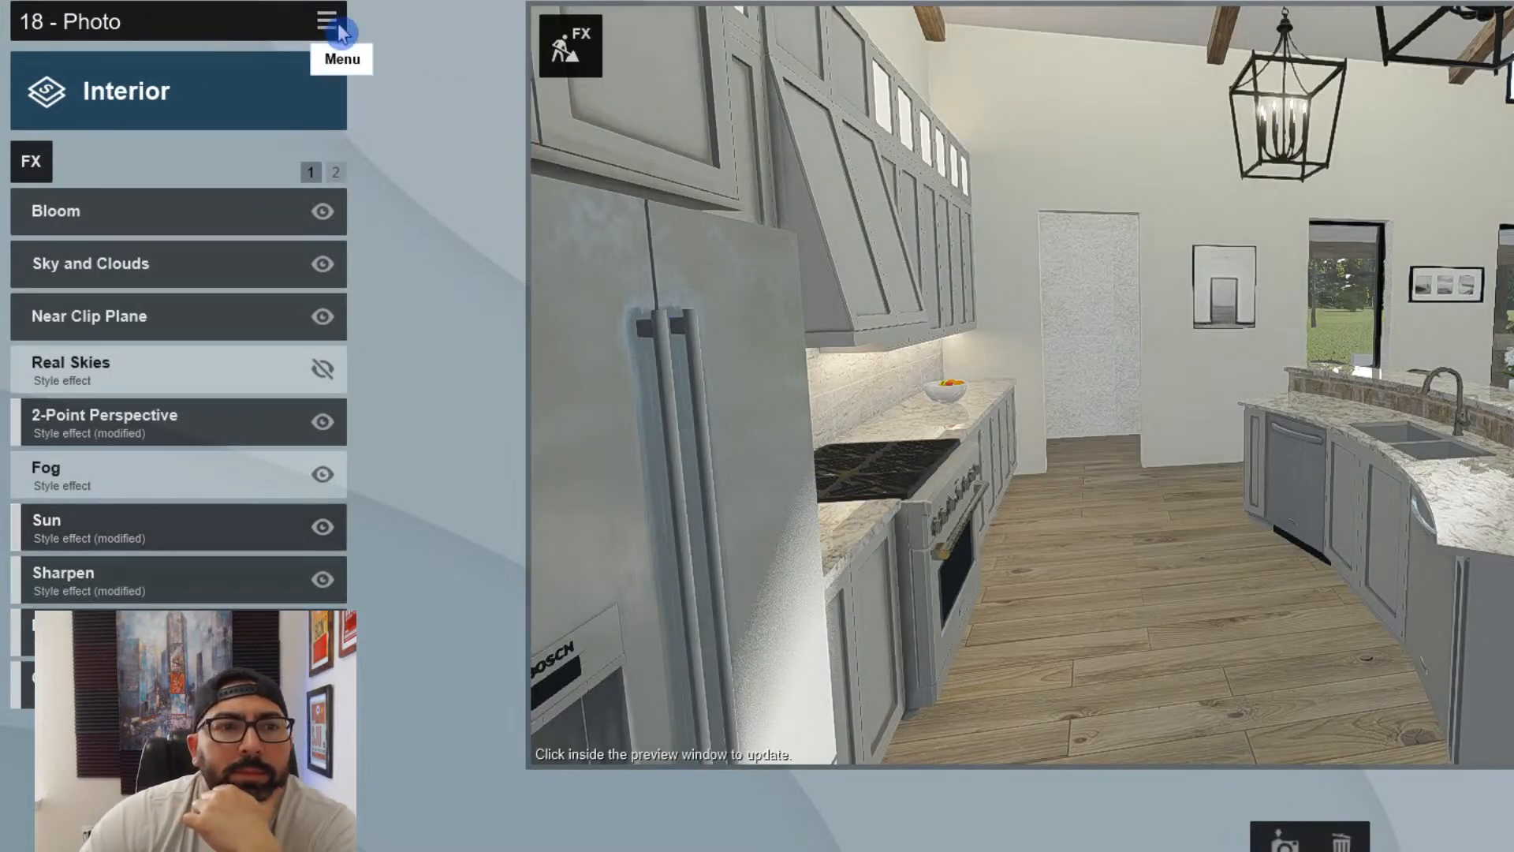
- Copy photo 18's Interior effects onto photo 19 and refresh its preview
click(328, 21)
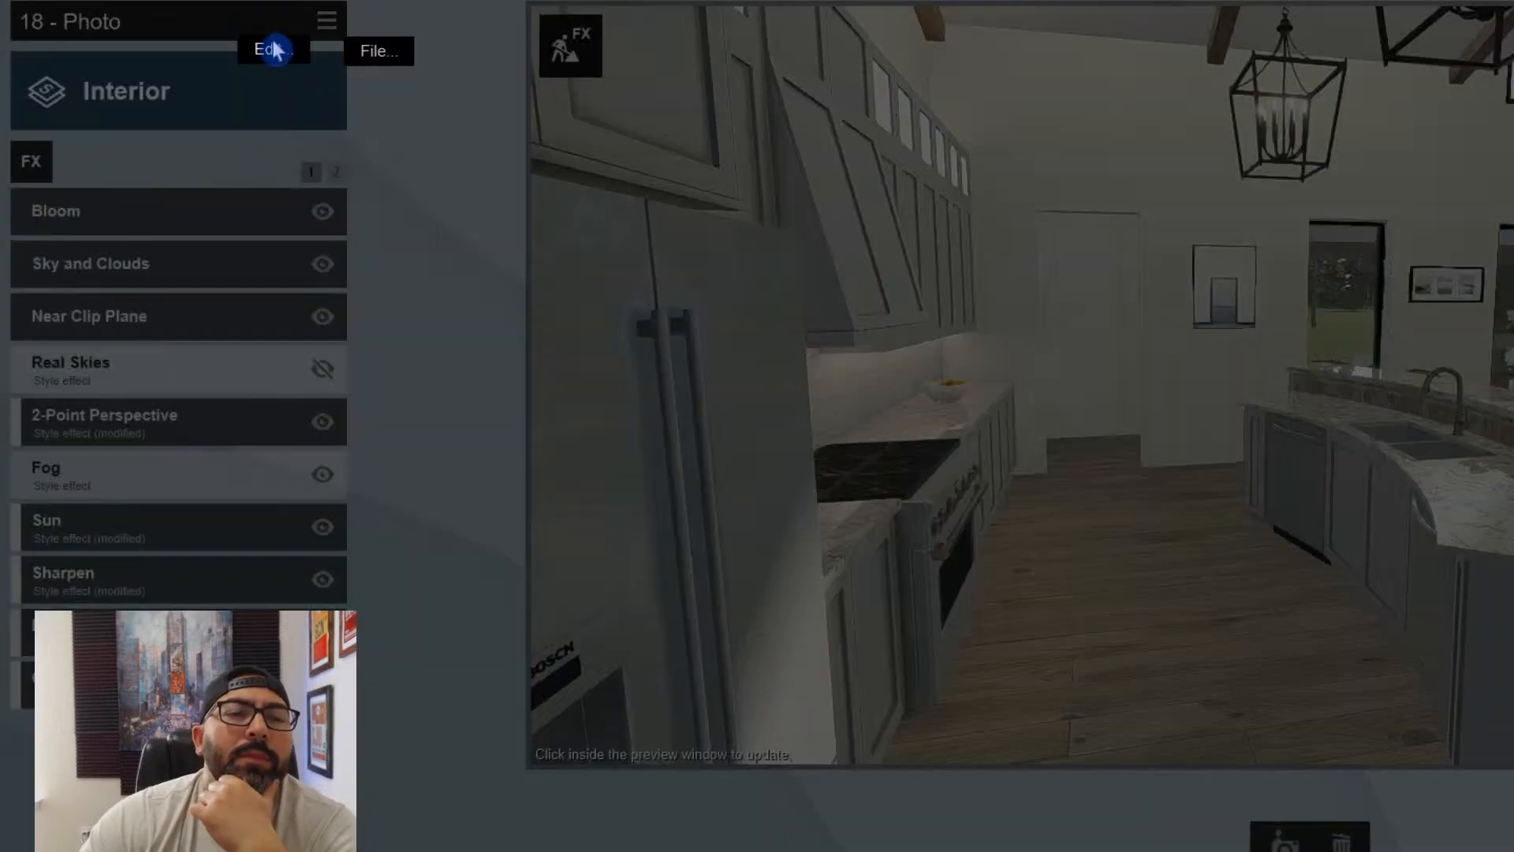
click(275, 51)
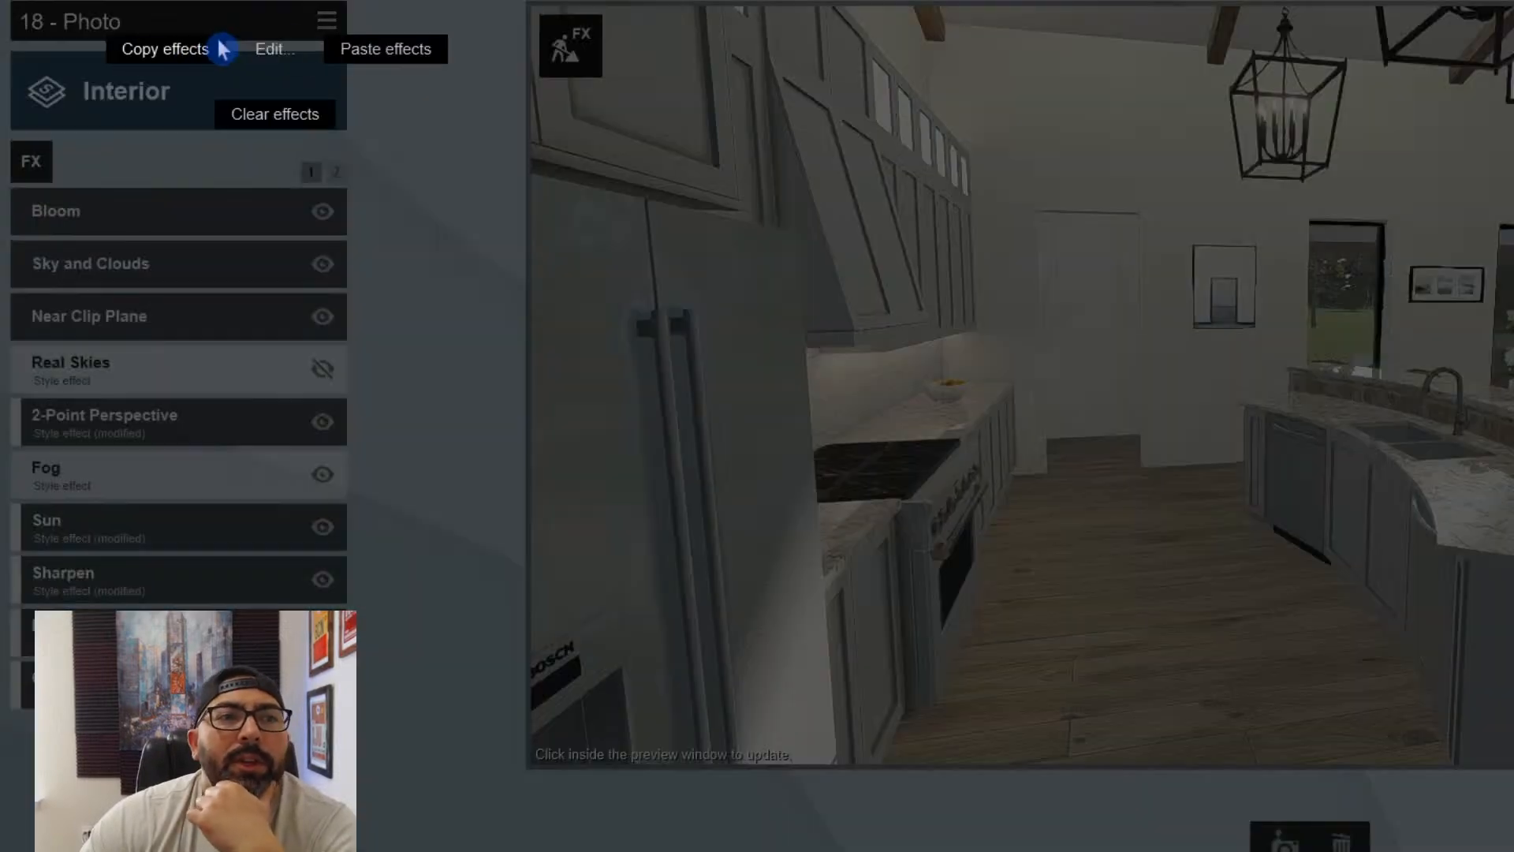
click(189, 51)
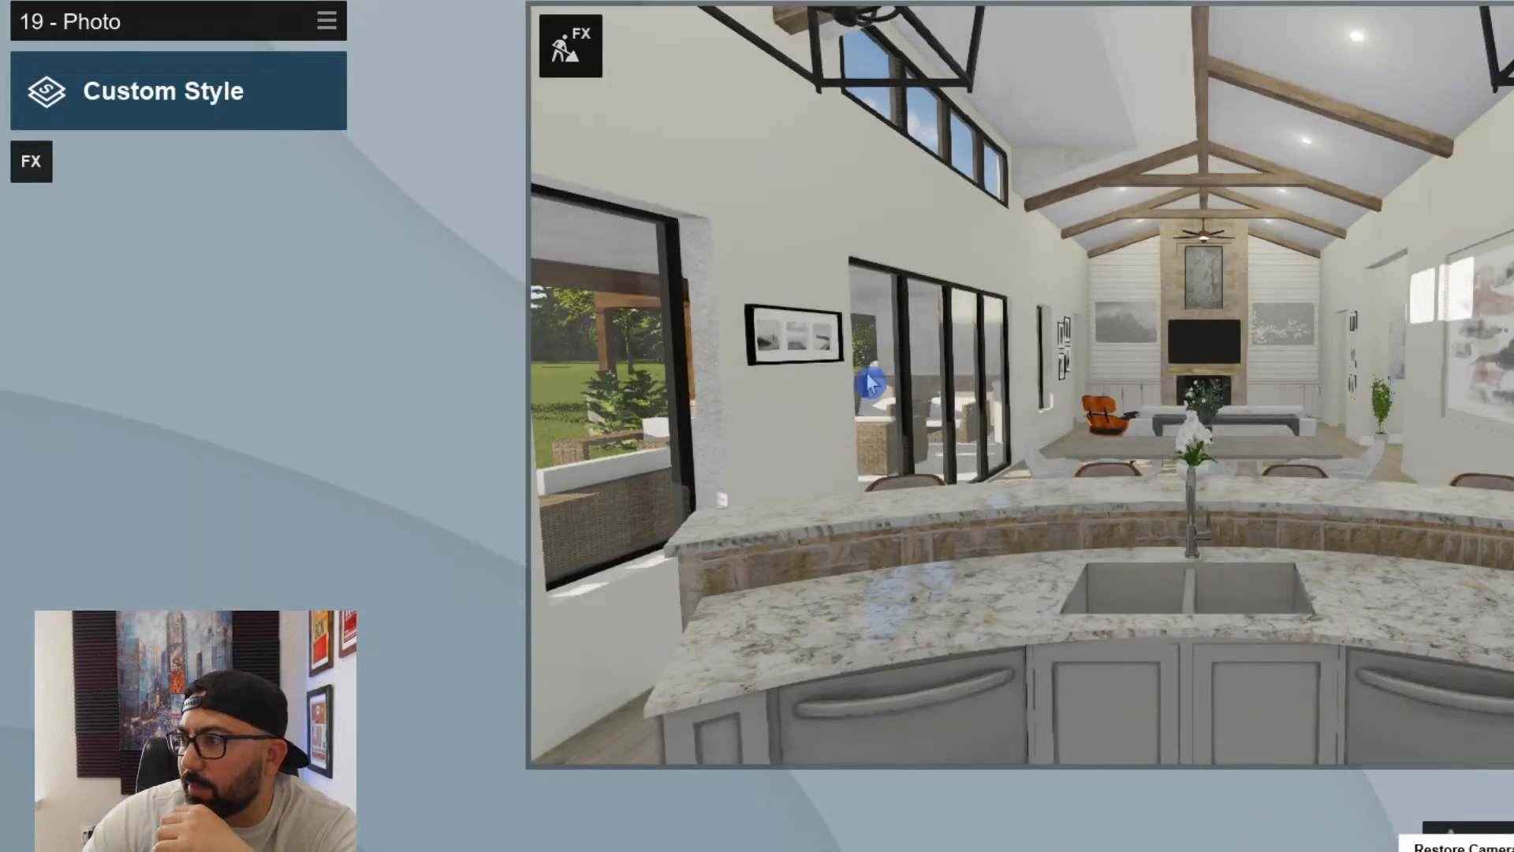
click(327, 21)
click(285, 40)
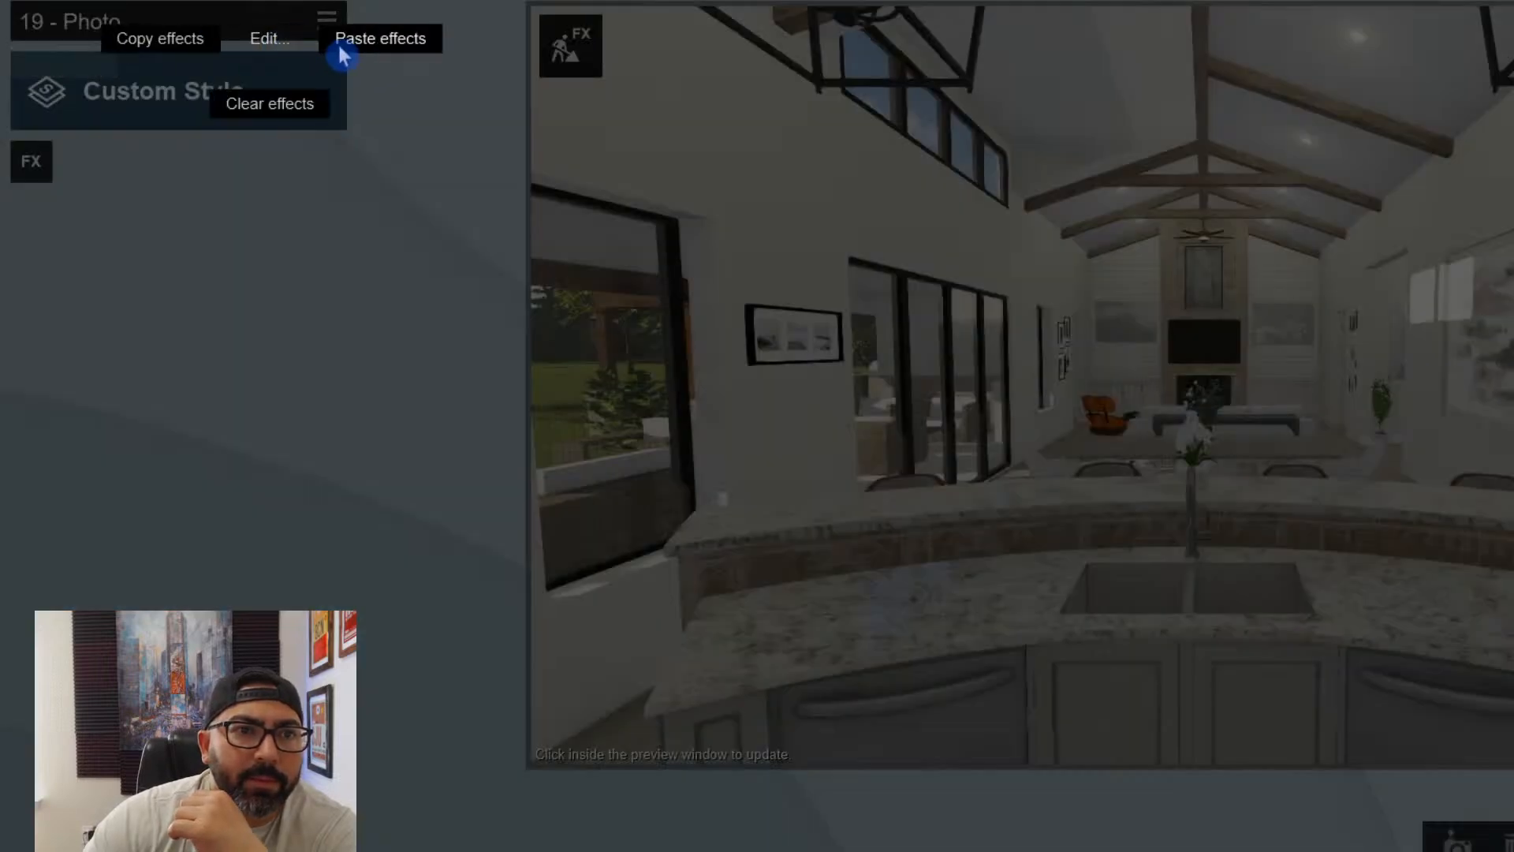
click(347, 39)
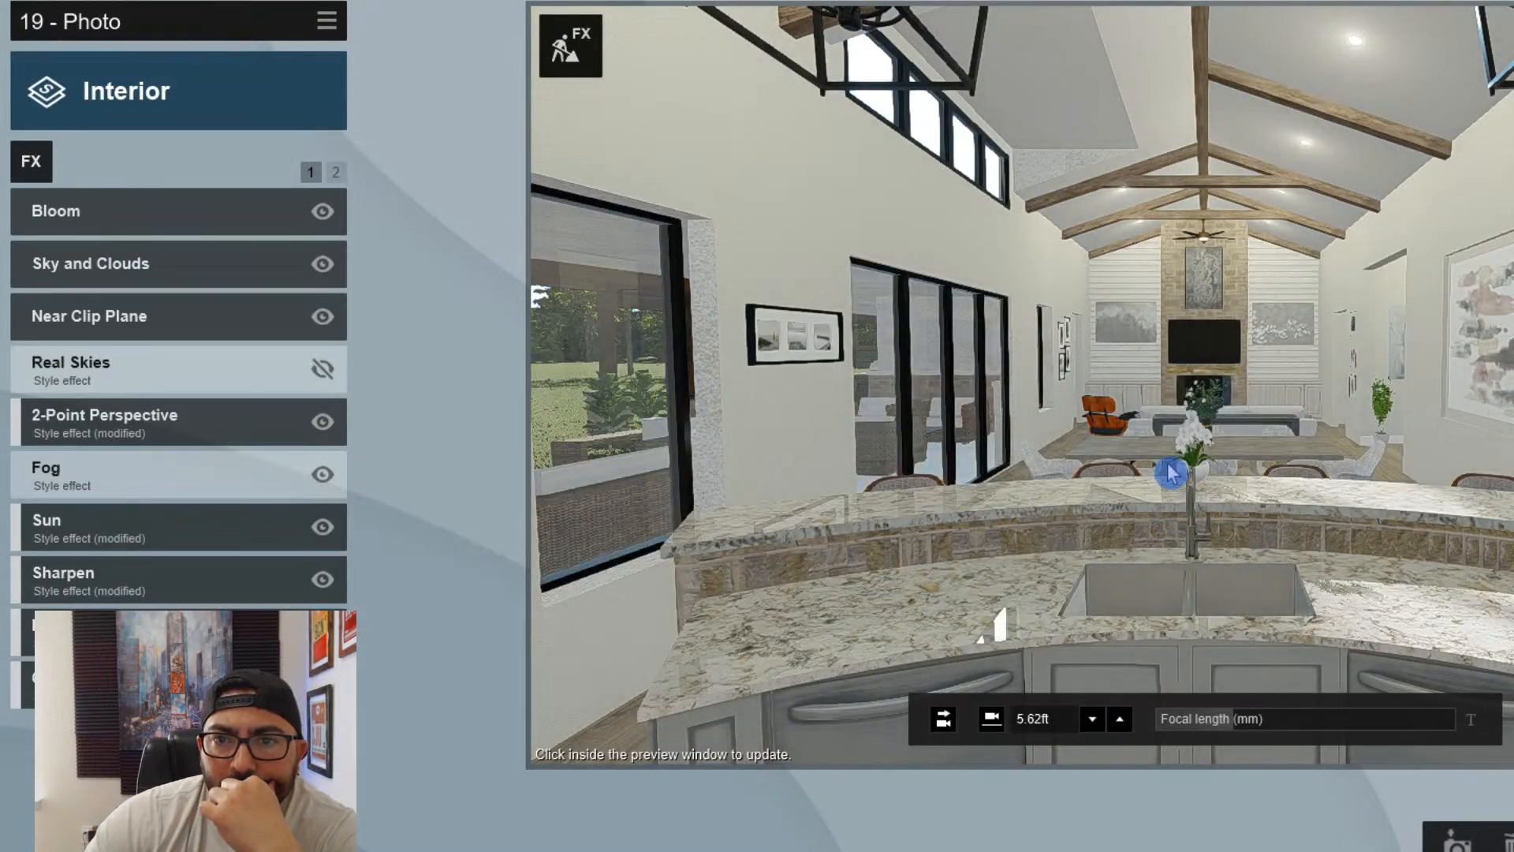
click(1125, 430)
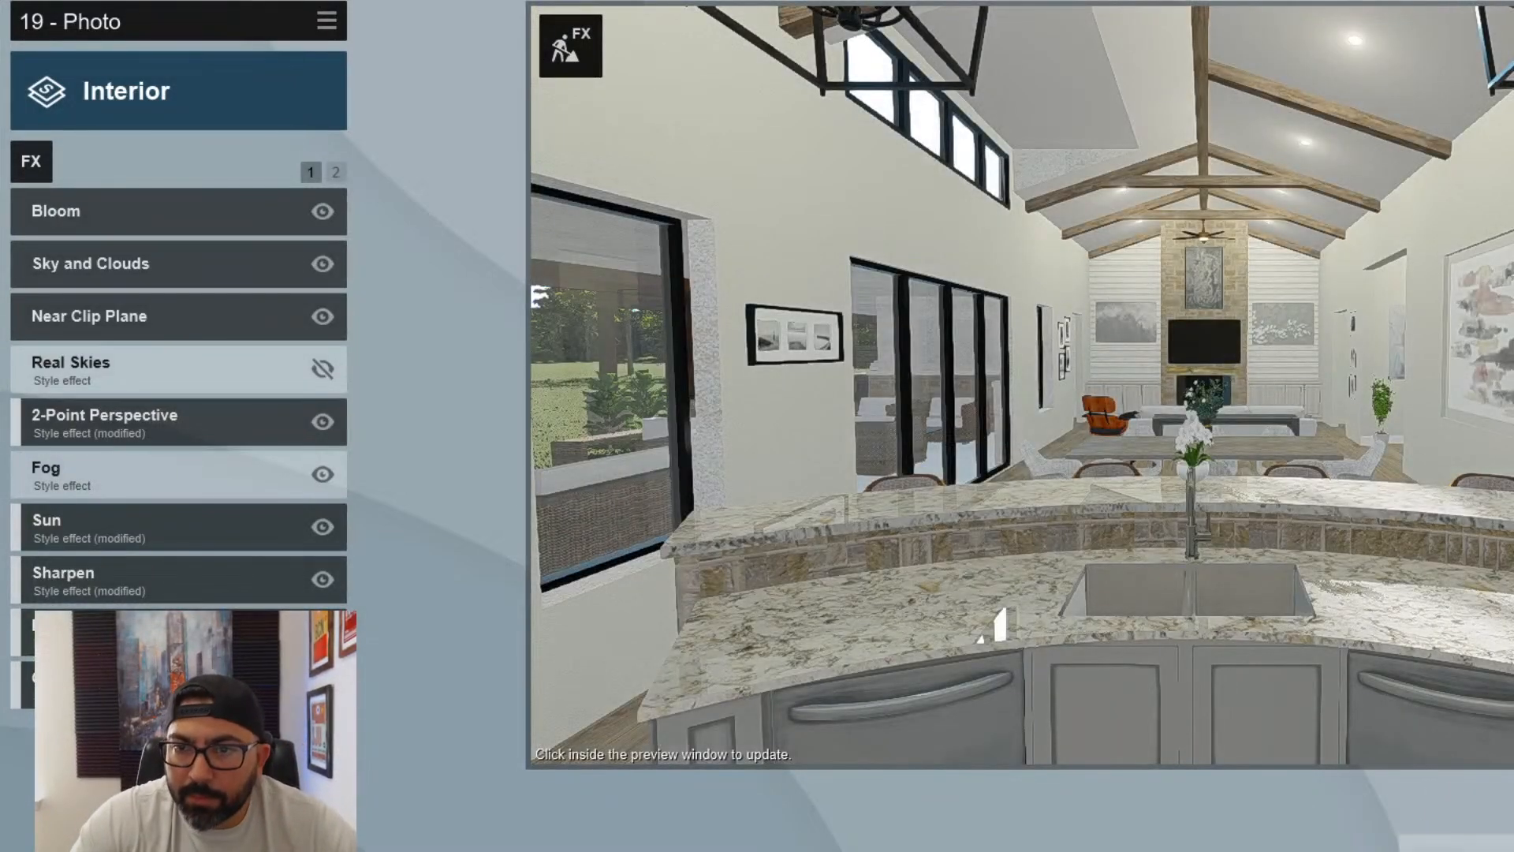
- Start photo 20 and turn its camera toward the patio doors and window wall beside the dining table
click(1459, 847)
right_drag(1205, 386, 1360, 410)
key(w)
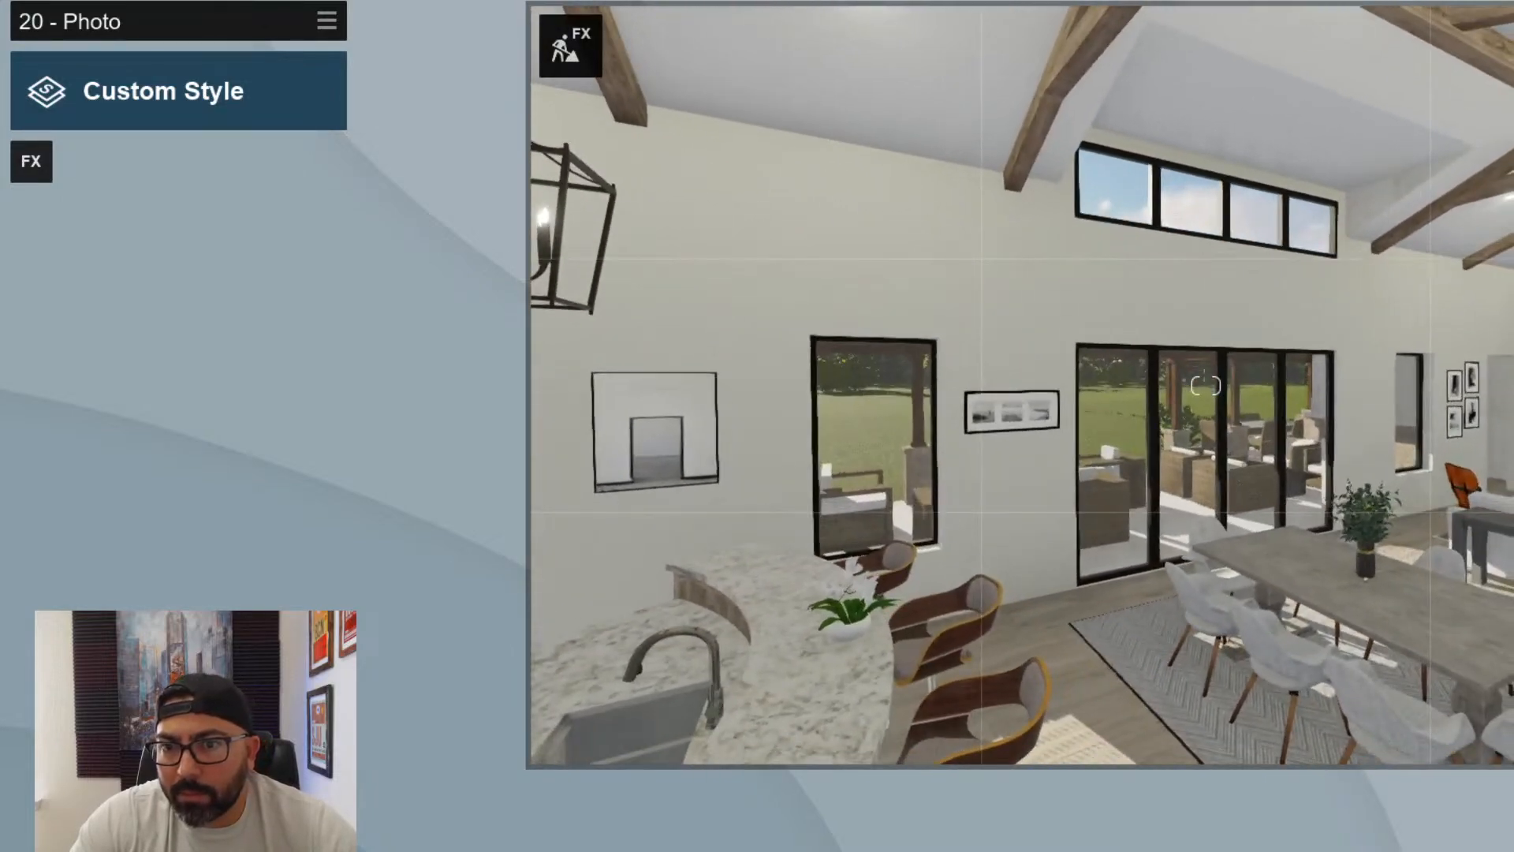
key(w)
key(d)
right_drag(1206, 386, 1096, 376)
key(d)
key(d)
key(w)
key(s)
key(s)
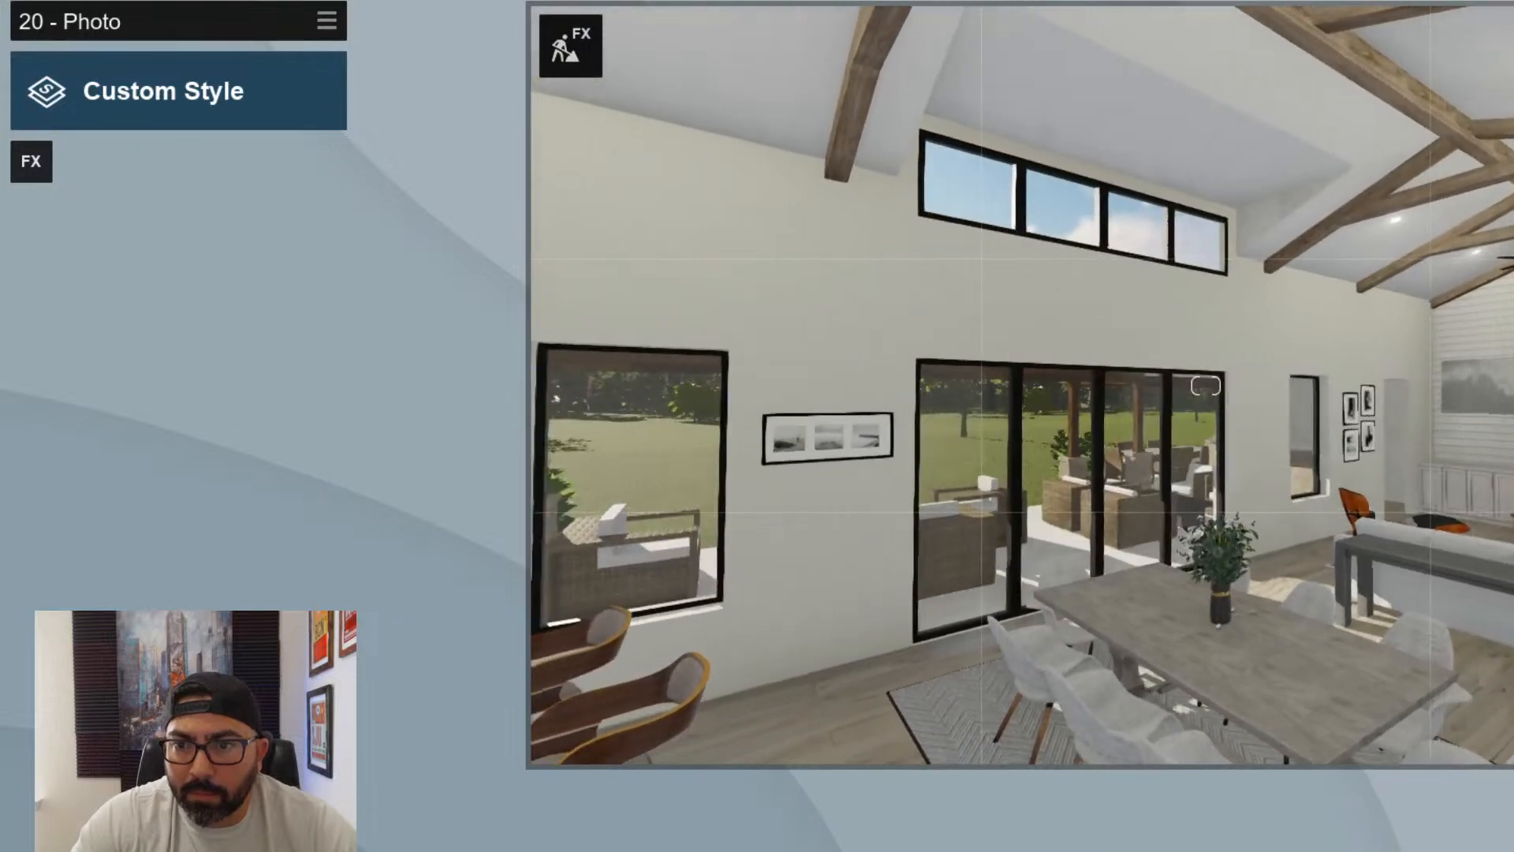
- Pull photo 20's camera back over the island and raise it above the countertop to include the bar stools and dining table
key(s)
right_drag(1205, 386, 1073, 385)
key(a)
key(s)
key(e)
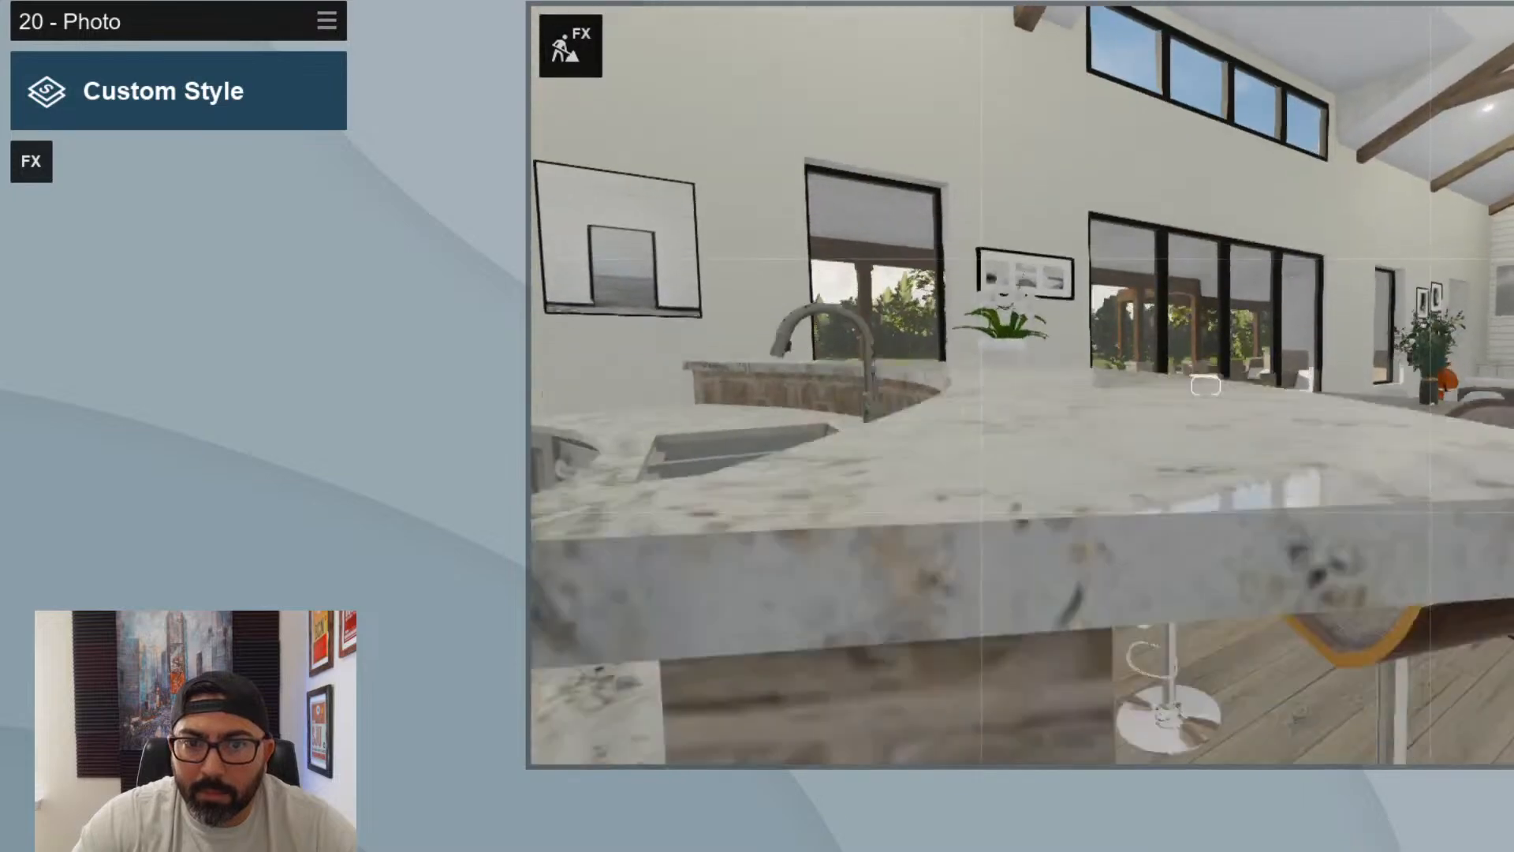
key(q)
right_drag(1206, 385, 1240, 351)
key(q)
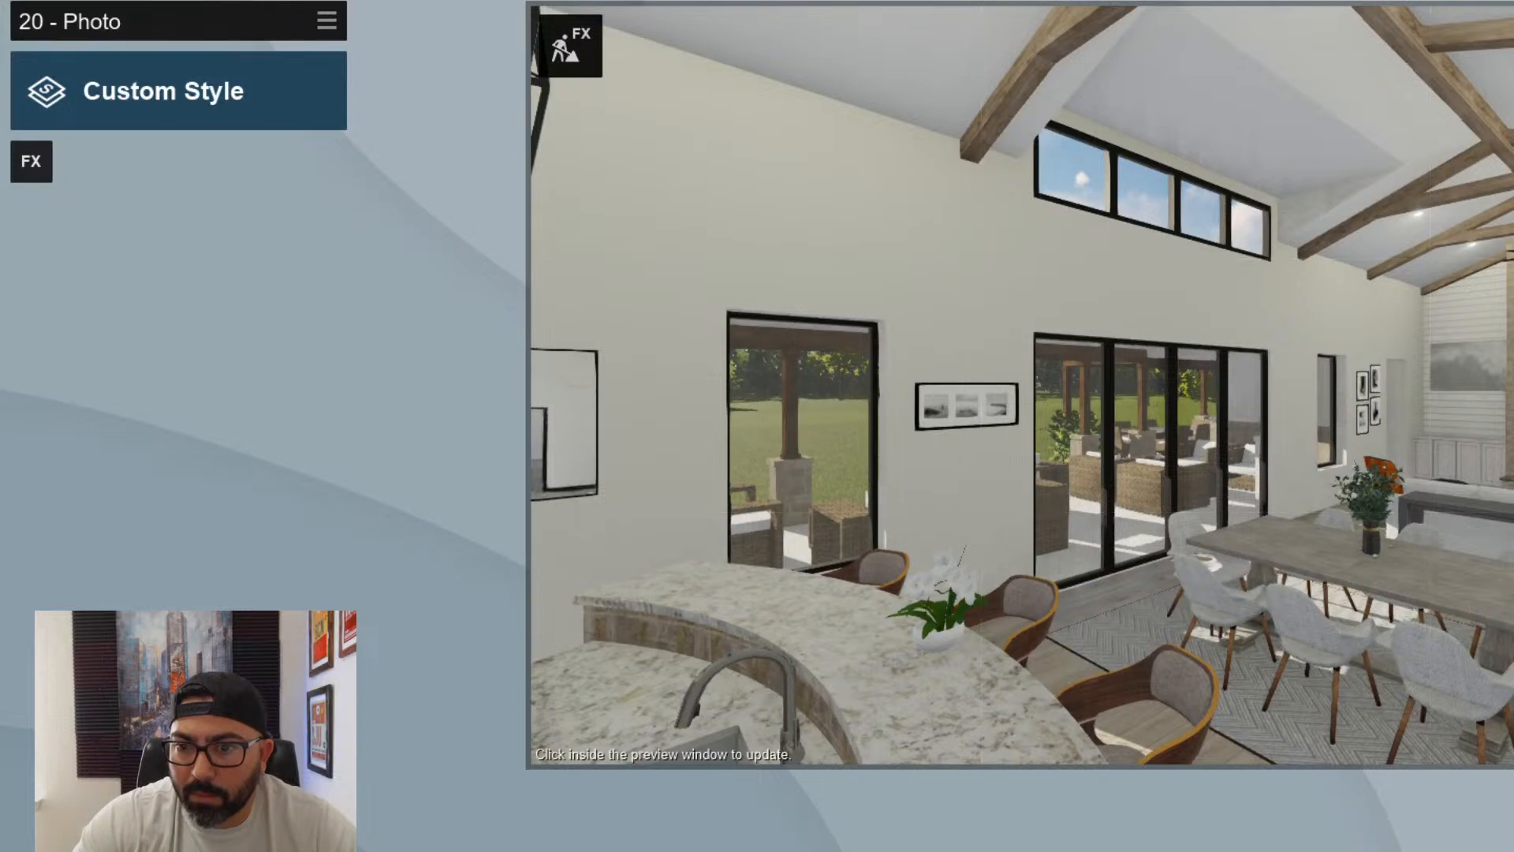
- Set photo 20's focal length to 13.4 mm and shift the camera to show the island sink
click(1223, 721)
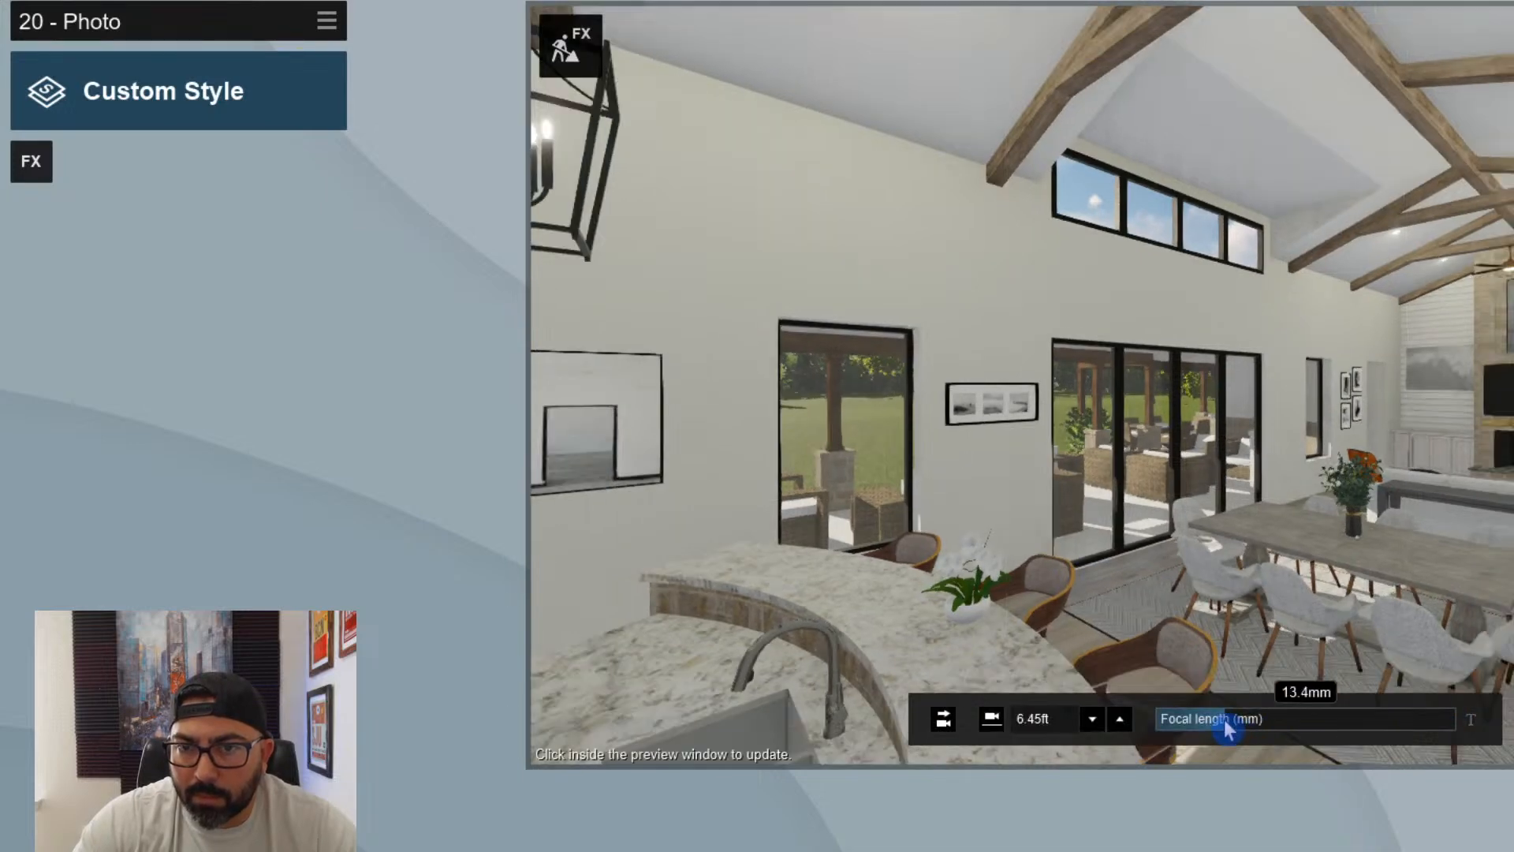
key(w)
key(e)
key(s)
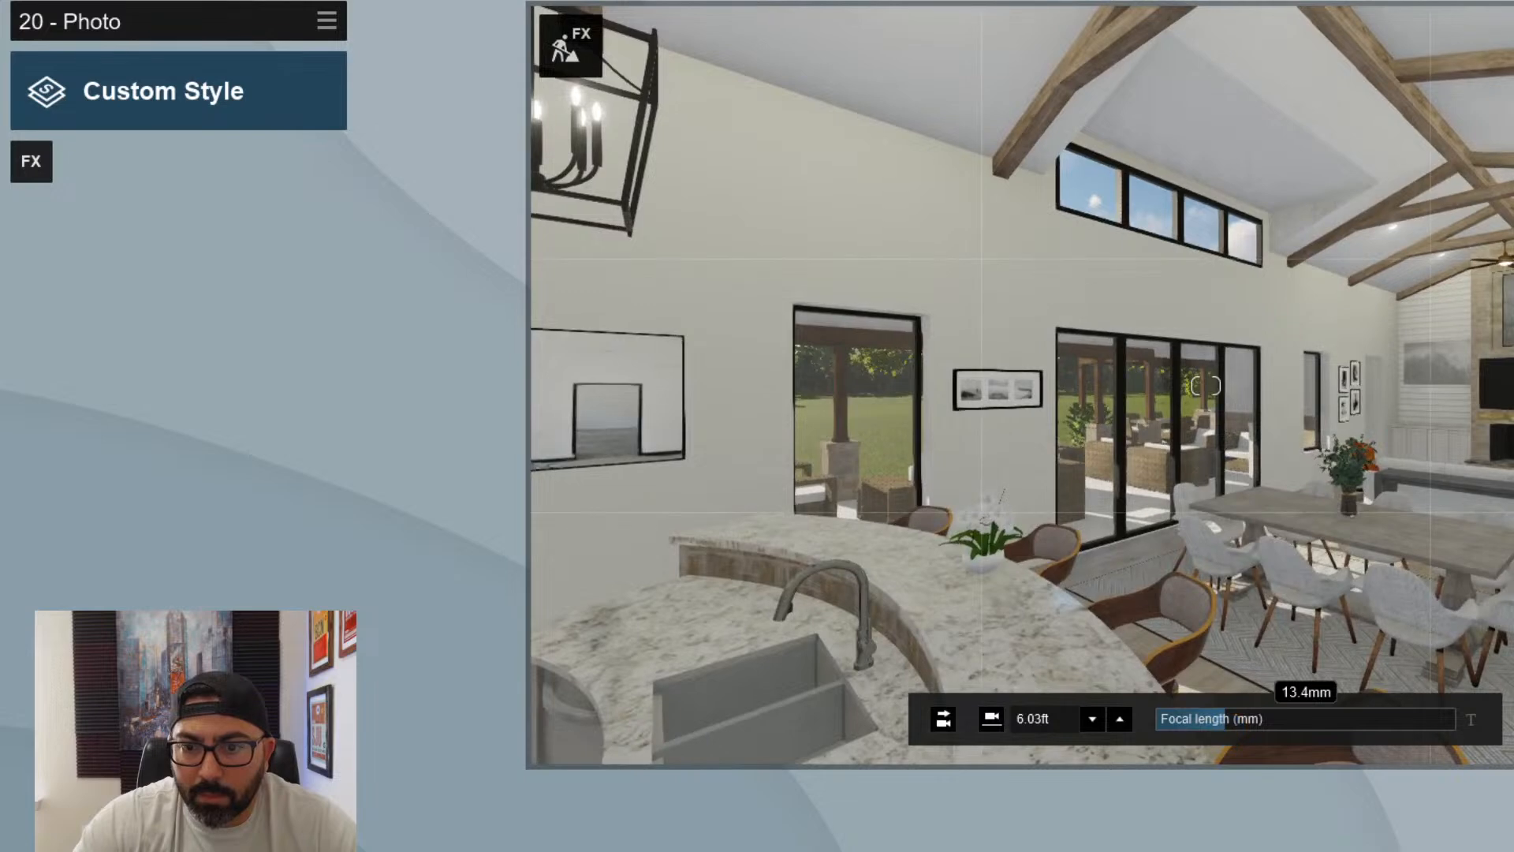
- Adjust photo 20's camera height and position to frame the lantern pendant, wall art, full sink and dining area
click(1120, 719)
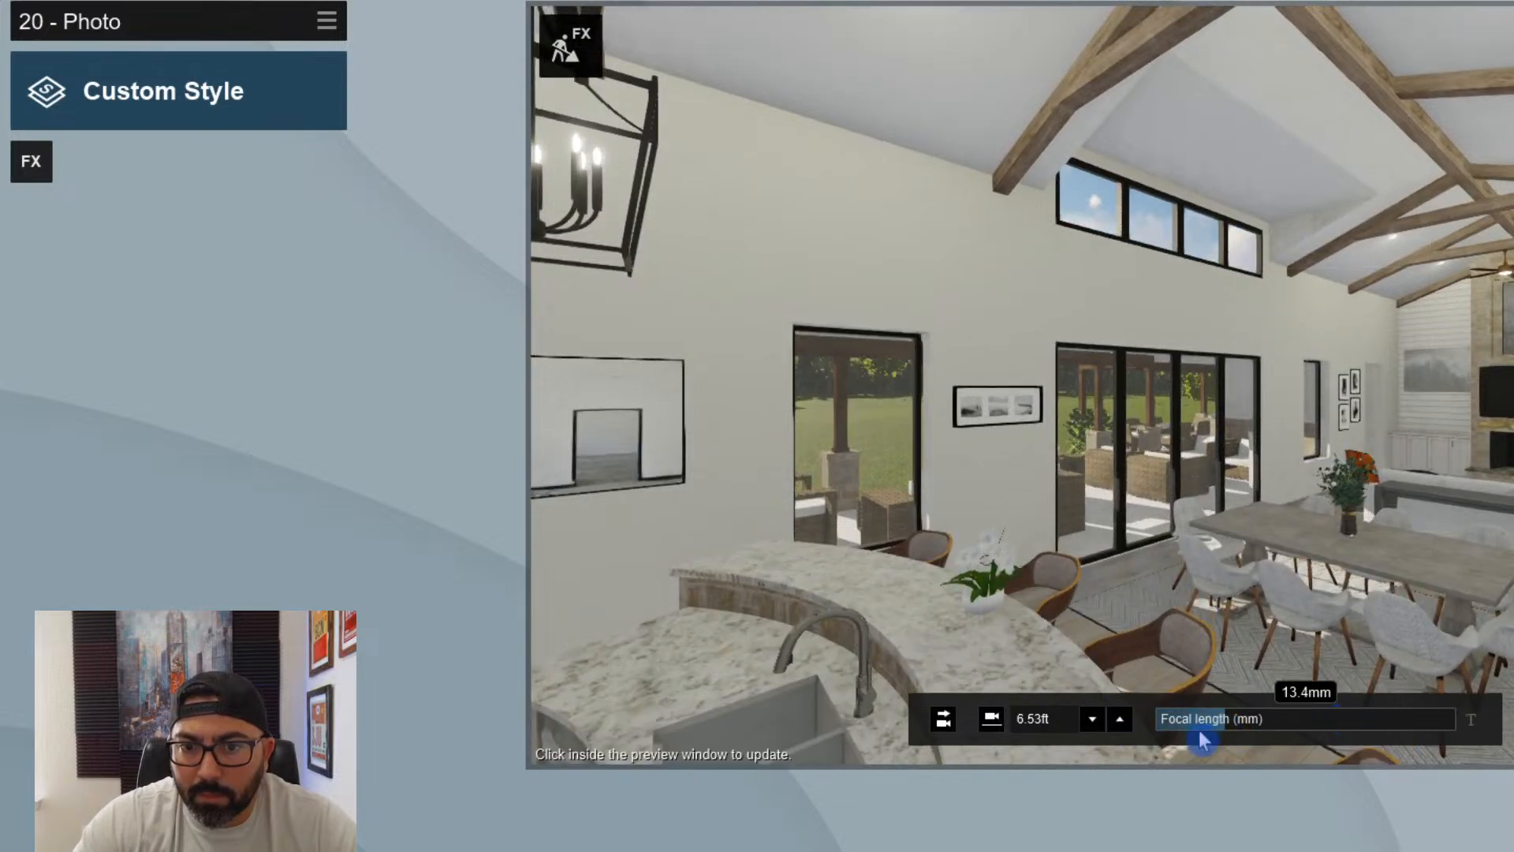
click(1095, 722)
click(1095, 722)
key(w)
mouse_move(1139, 662)
right_down()
mouse_move(1261, 623)
mouse_move(1128, 627)
mouse_move(1104, 658)
mouse_move(1124, 664)
right_up()
key(s)
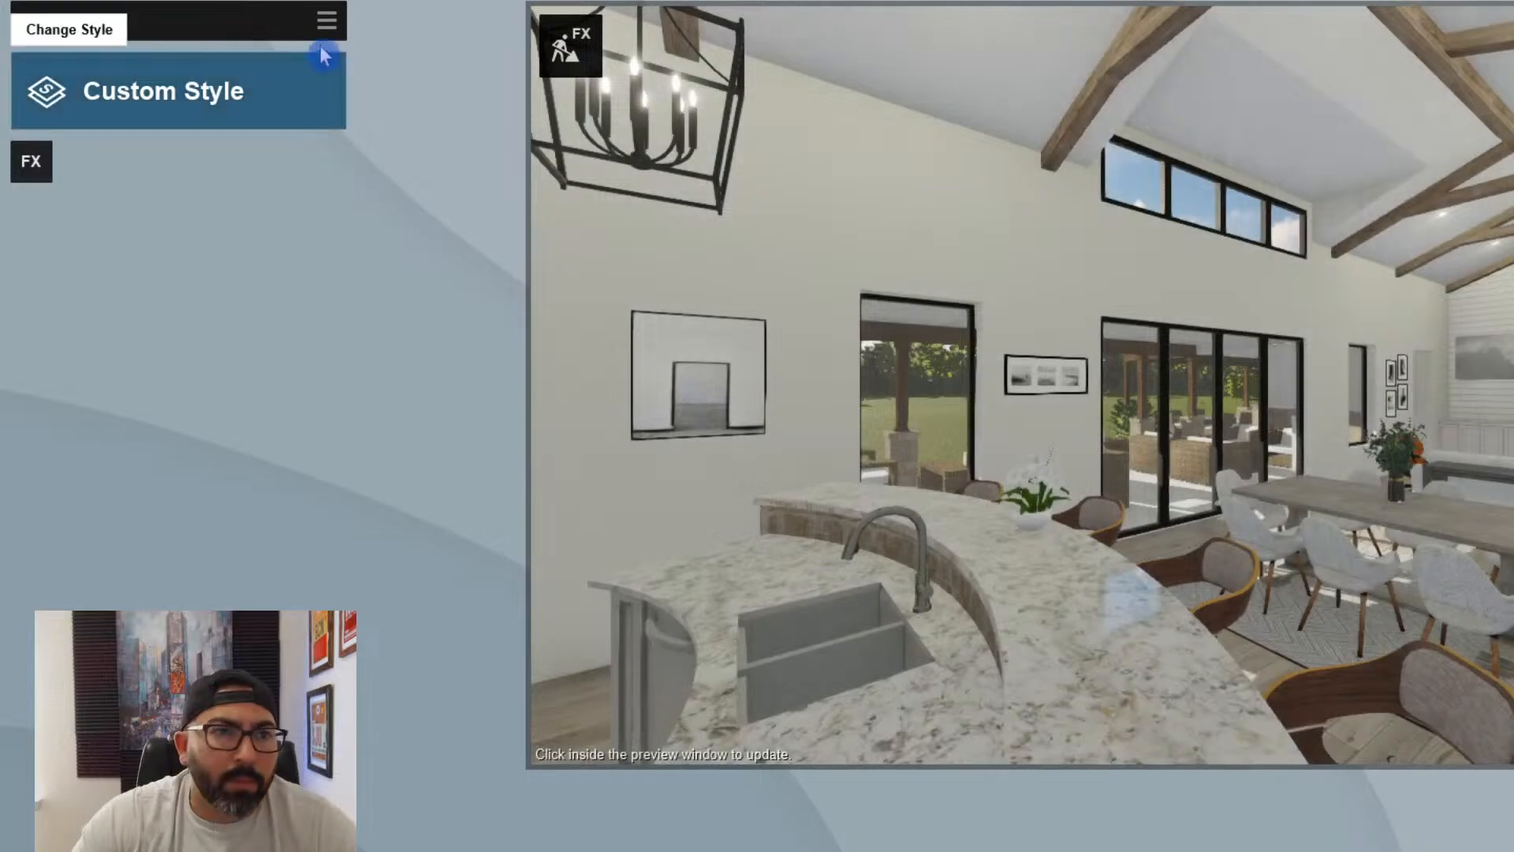
- Paste the copied Interior effects onto photo 20 and refresh its preview
click(326, 20)
click(272, 52)
click(381, 56)
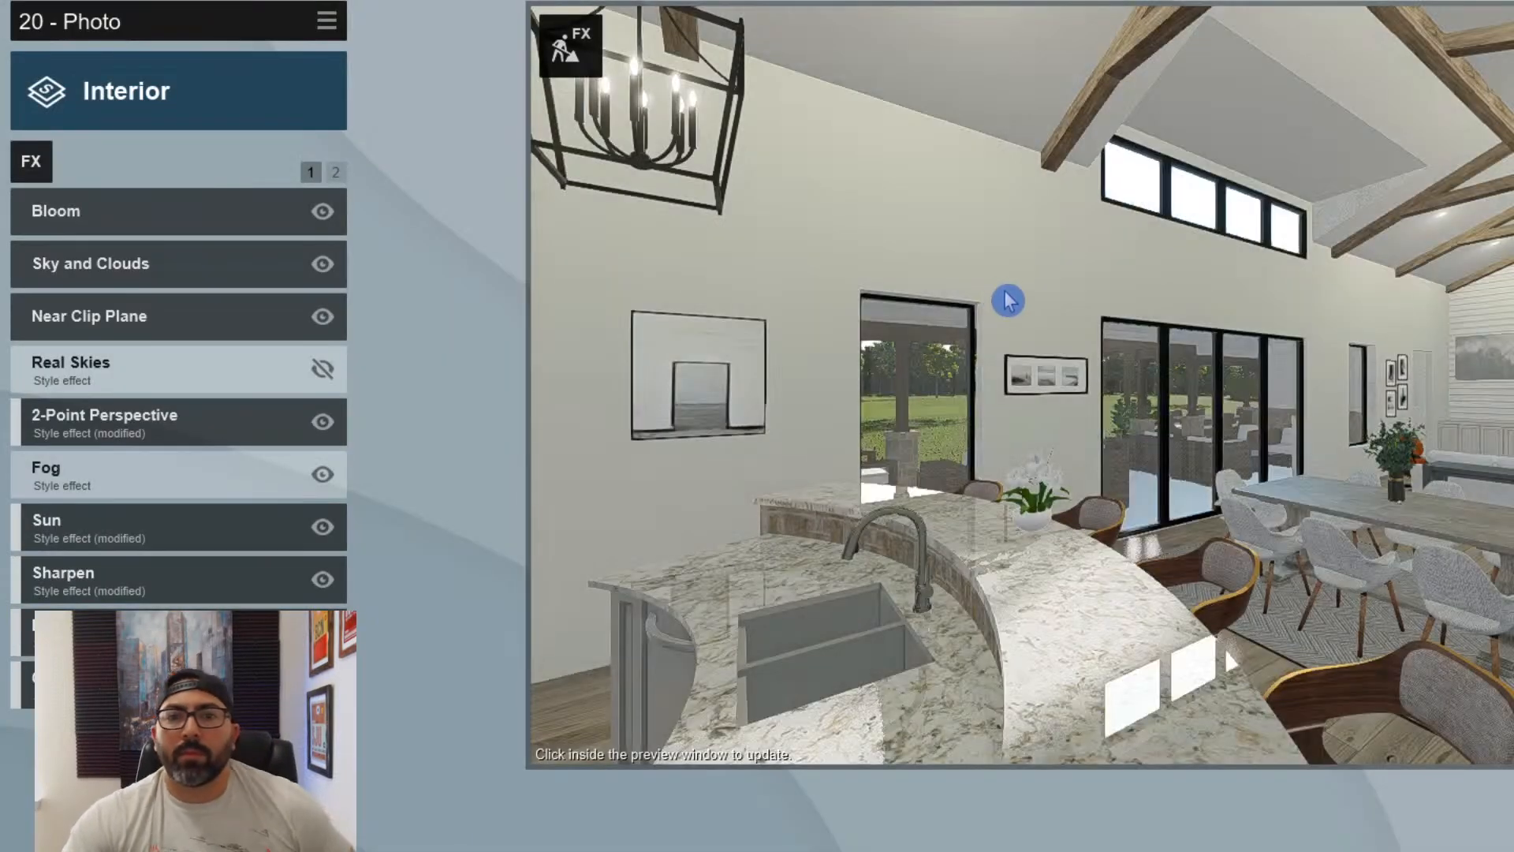
click(1008, 300)
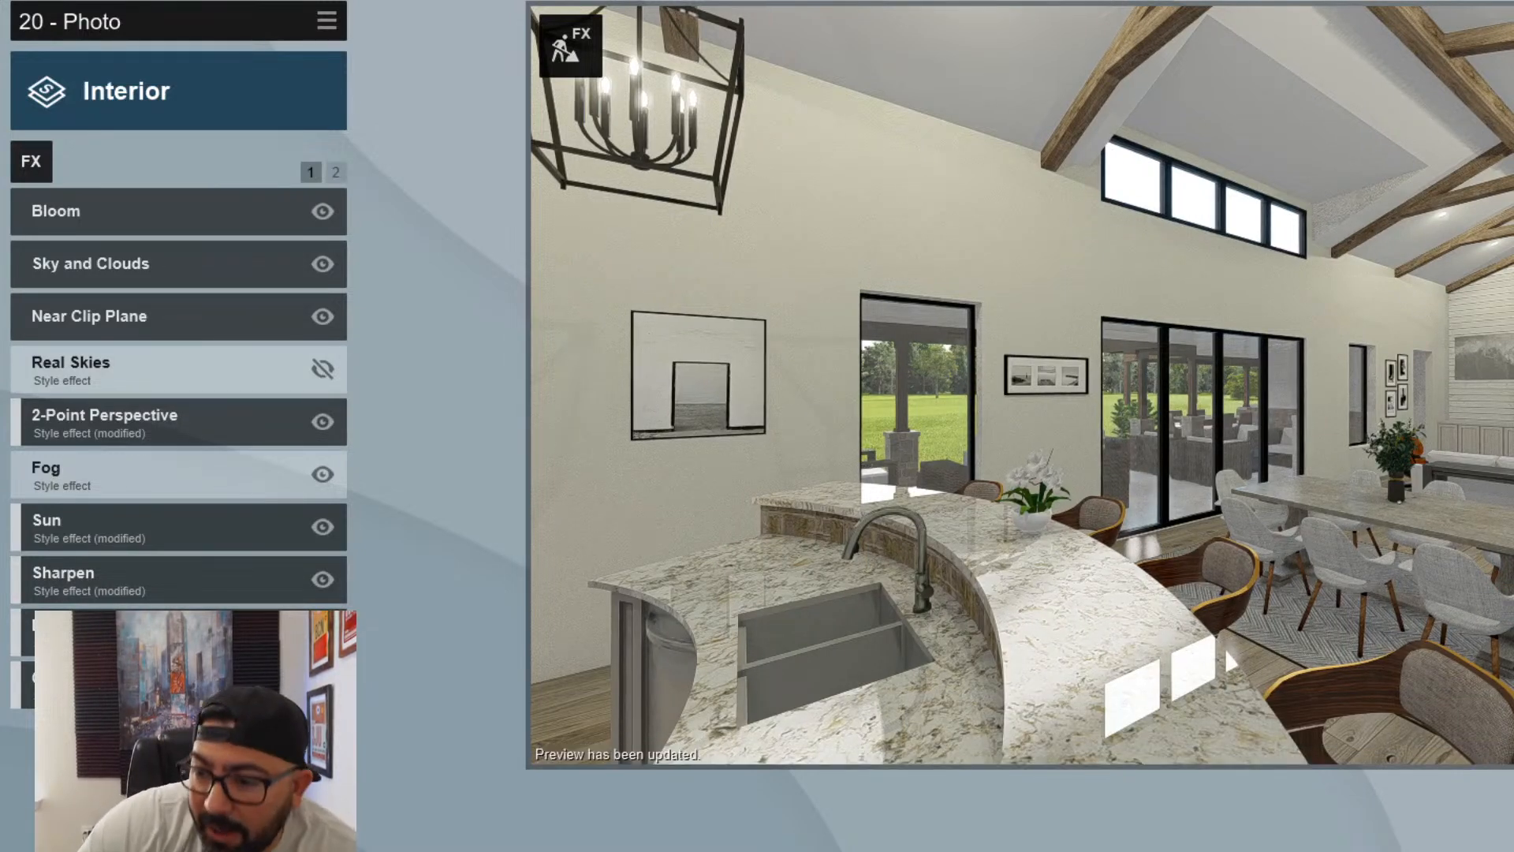
- Render the photo set with photos 11 to 20 selected at Desktop size, 1920x1080
click(1510, 796)
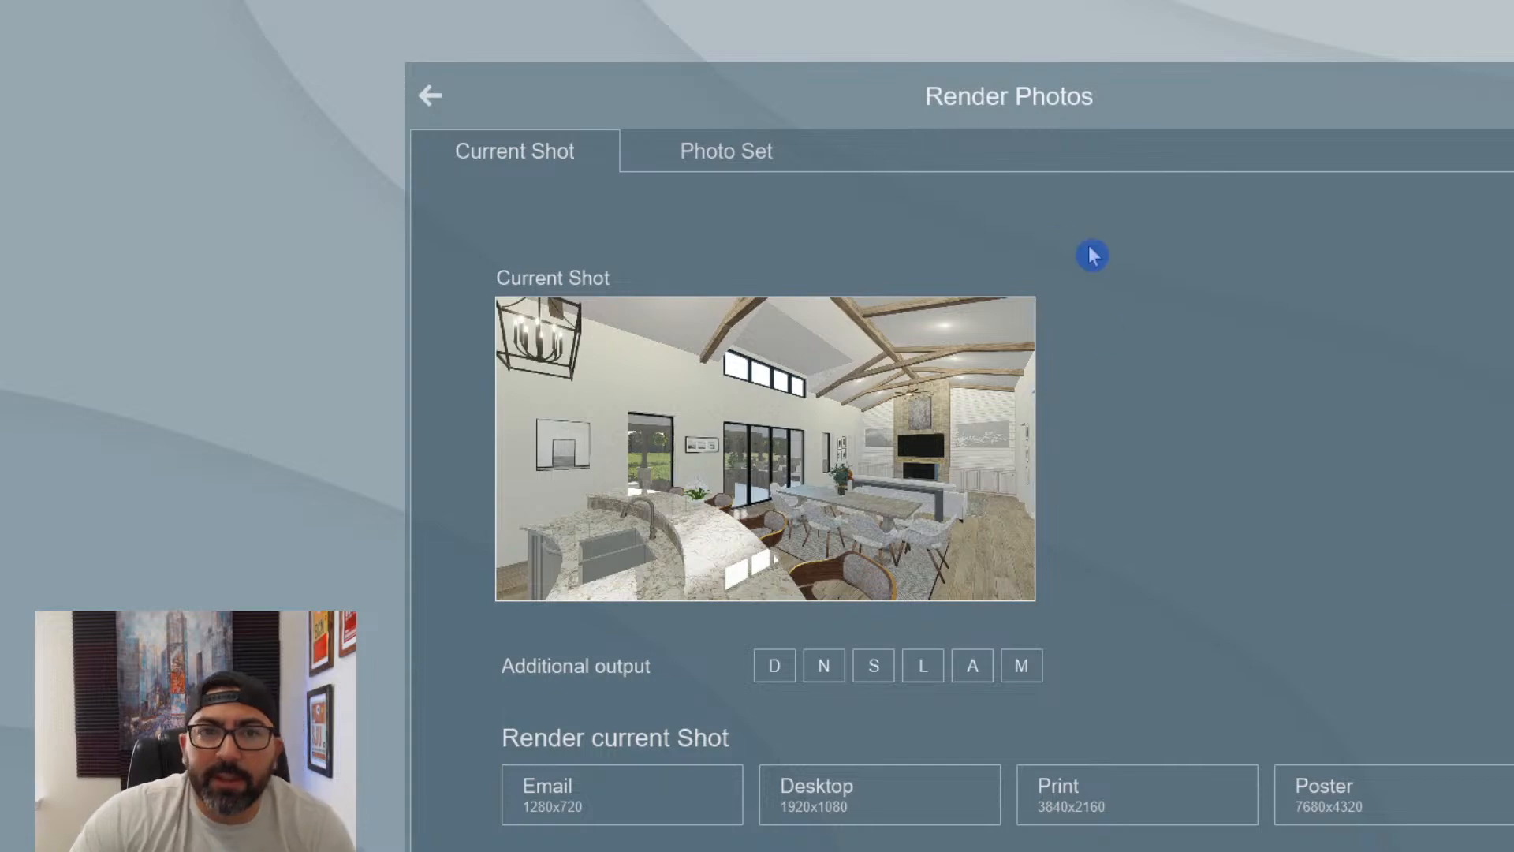
click(735, 154)
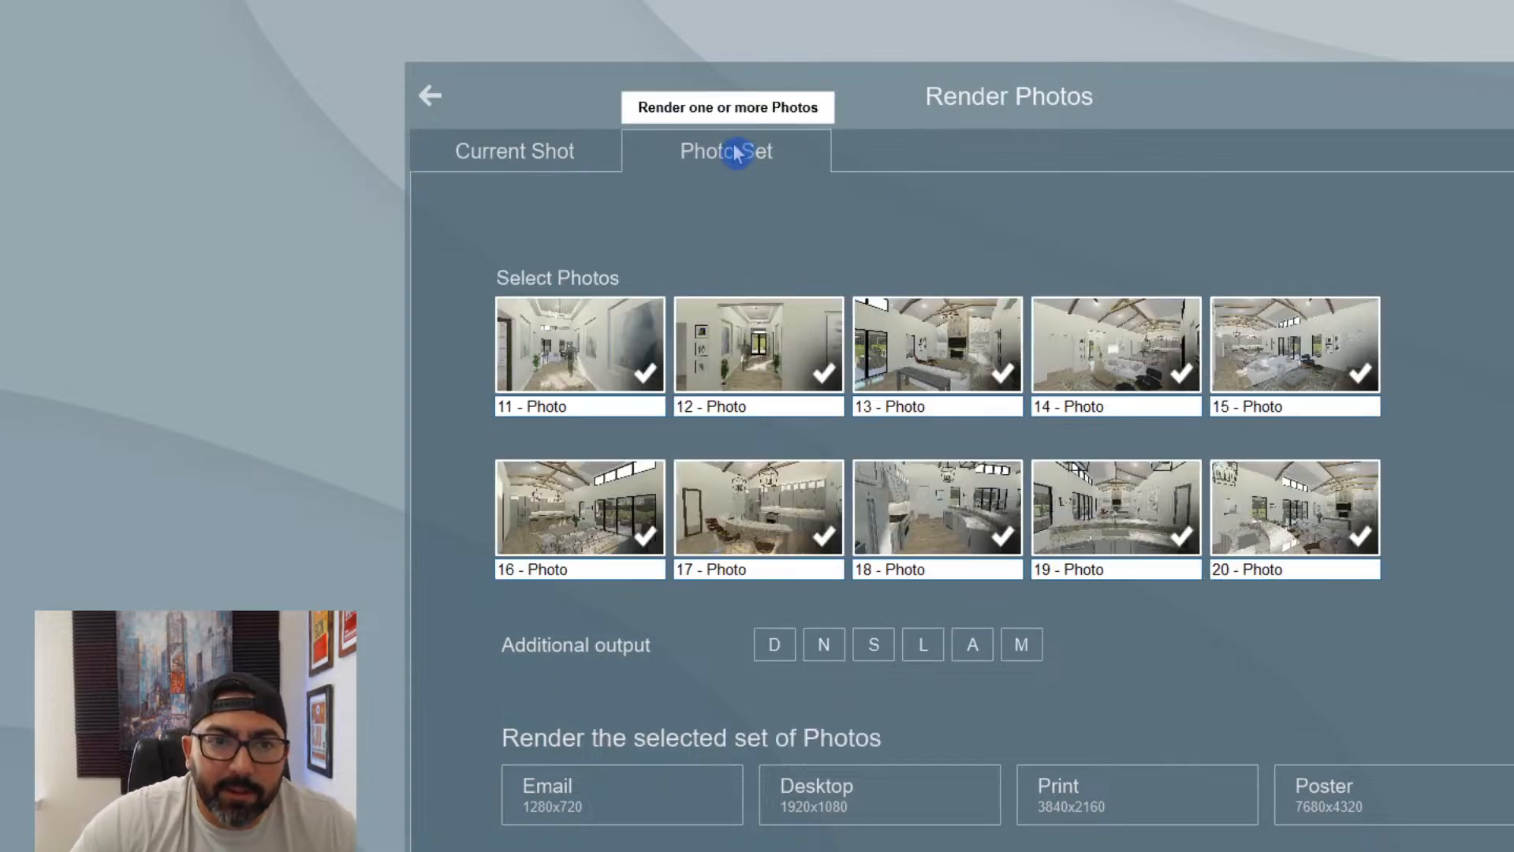
click(887, 789)
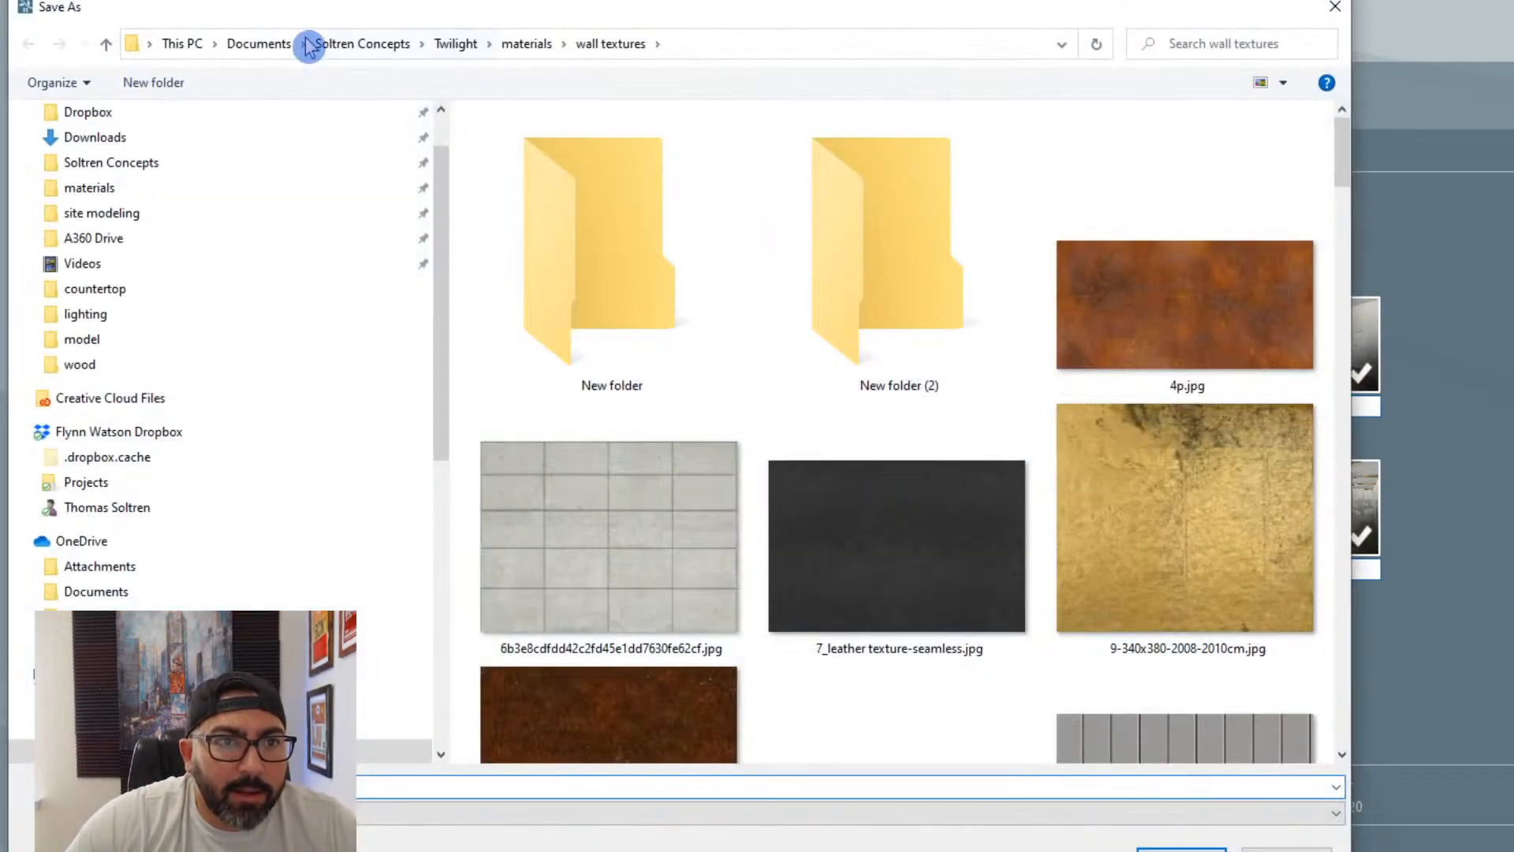
- Browse to TOSHIBA EXT (H:), Soltren Design, the client's project folder and its image renderings folder as the save location
scroll(141, 541, down, 6)
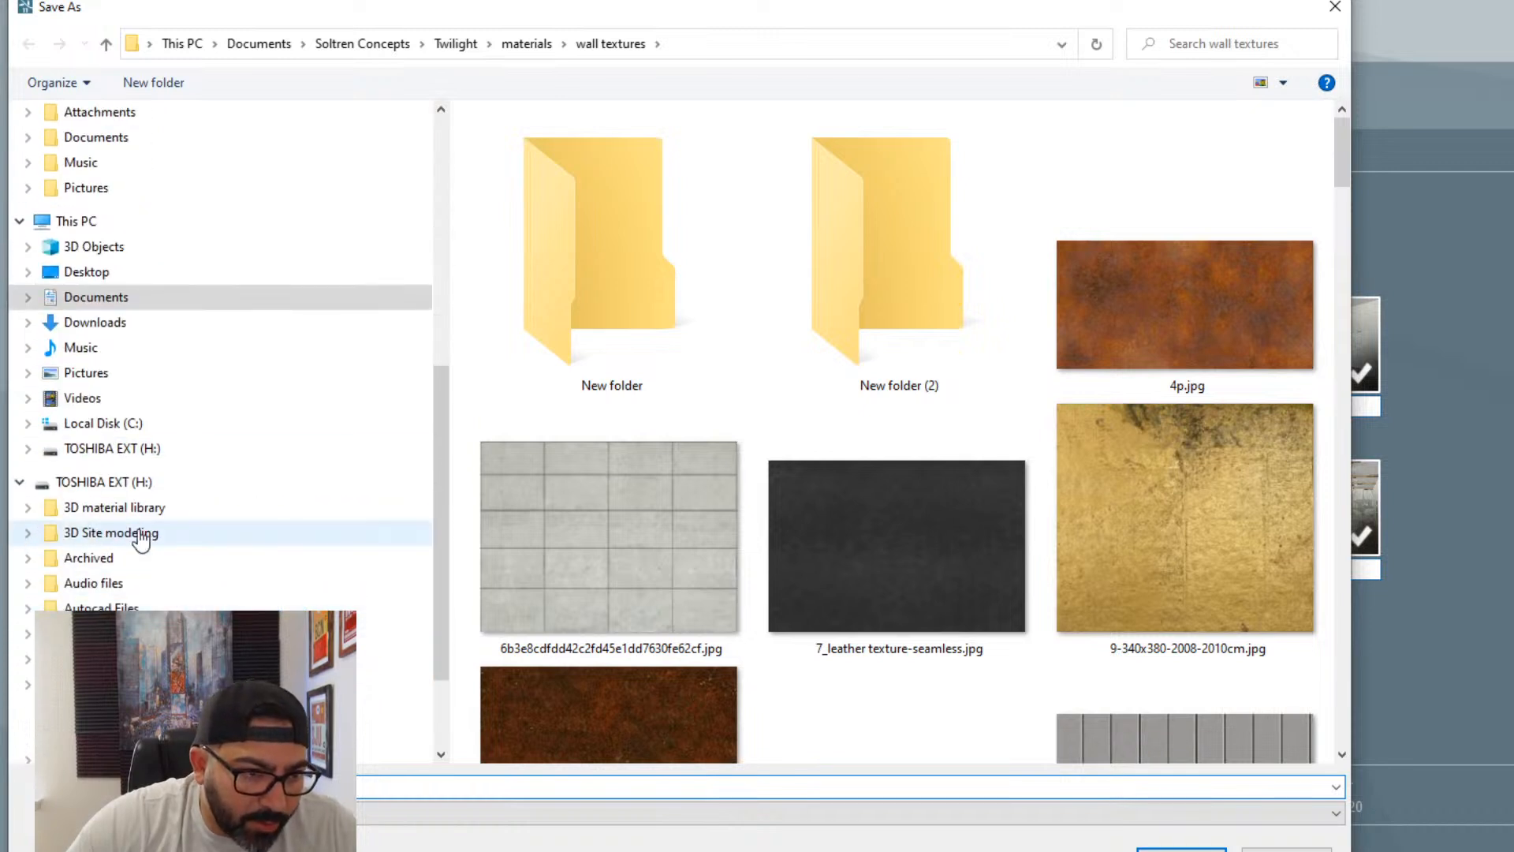
click(116, 448)
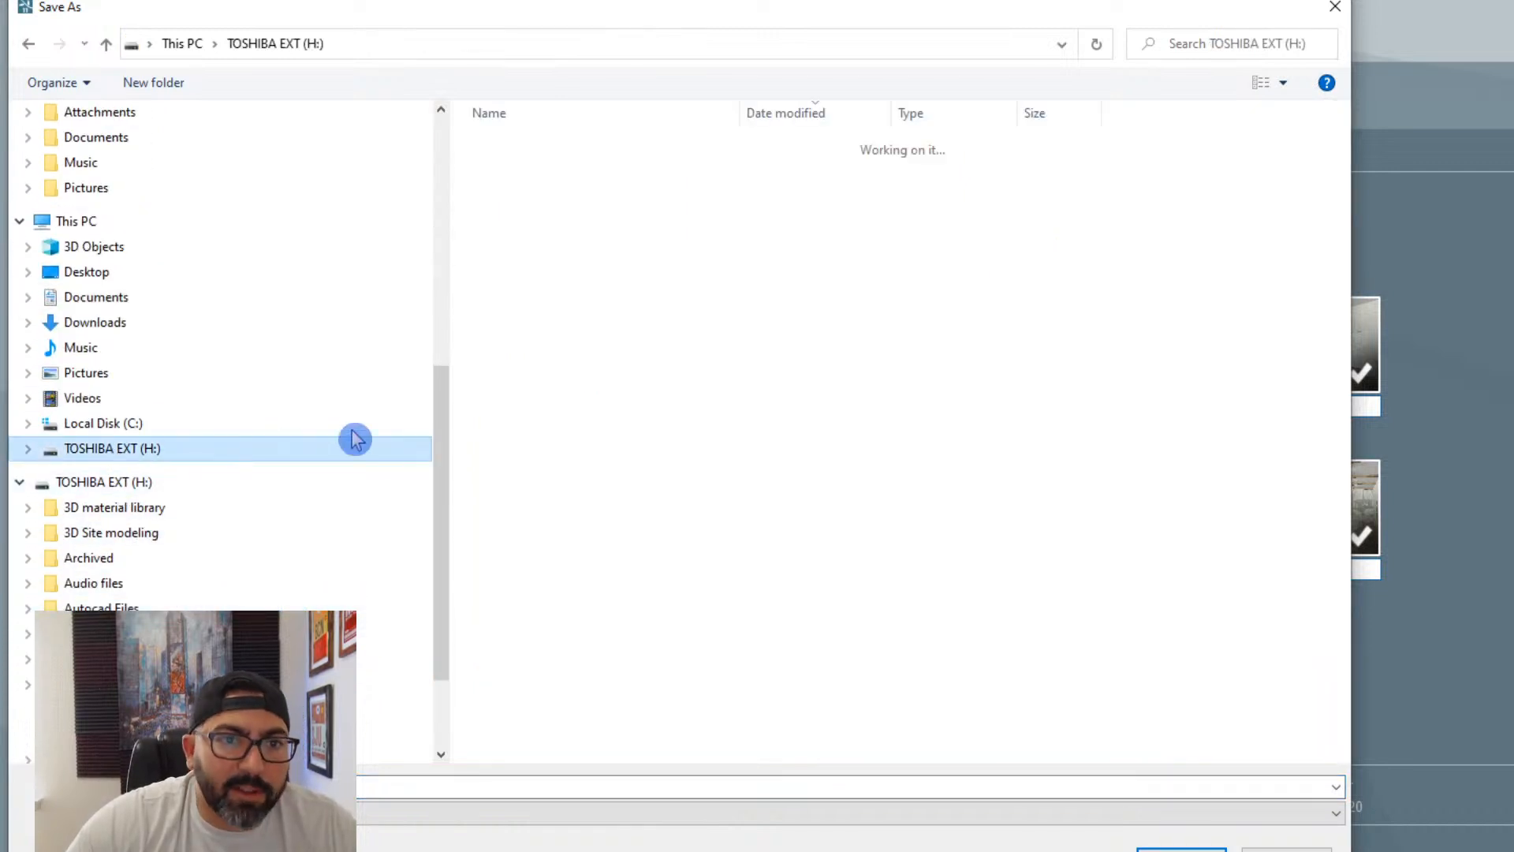
scroll(220, 426, down, 2)
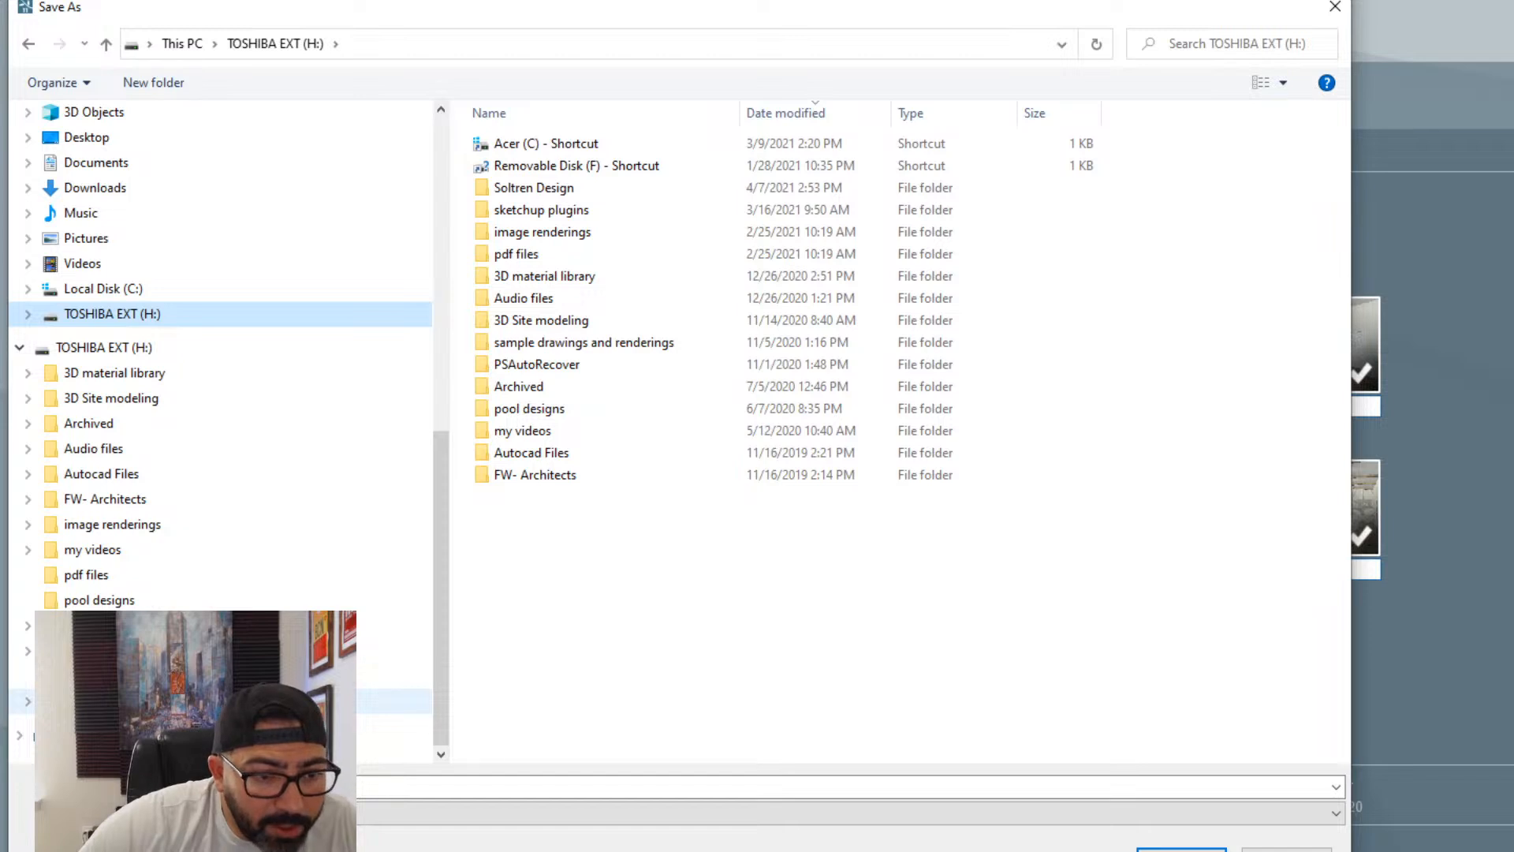
double_click(533, 187)
drag(553, 364, 552, 385)
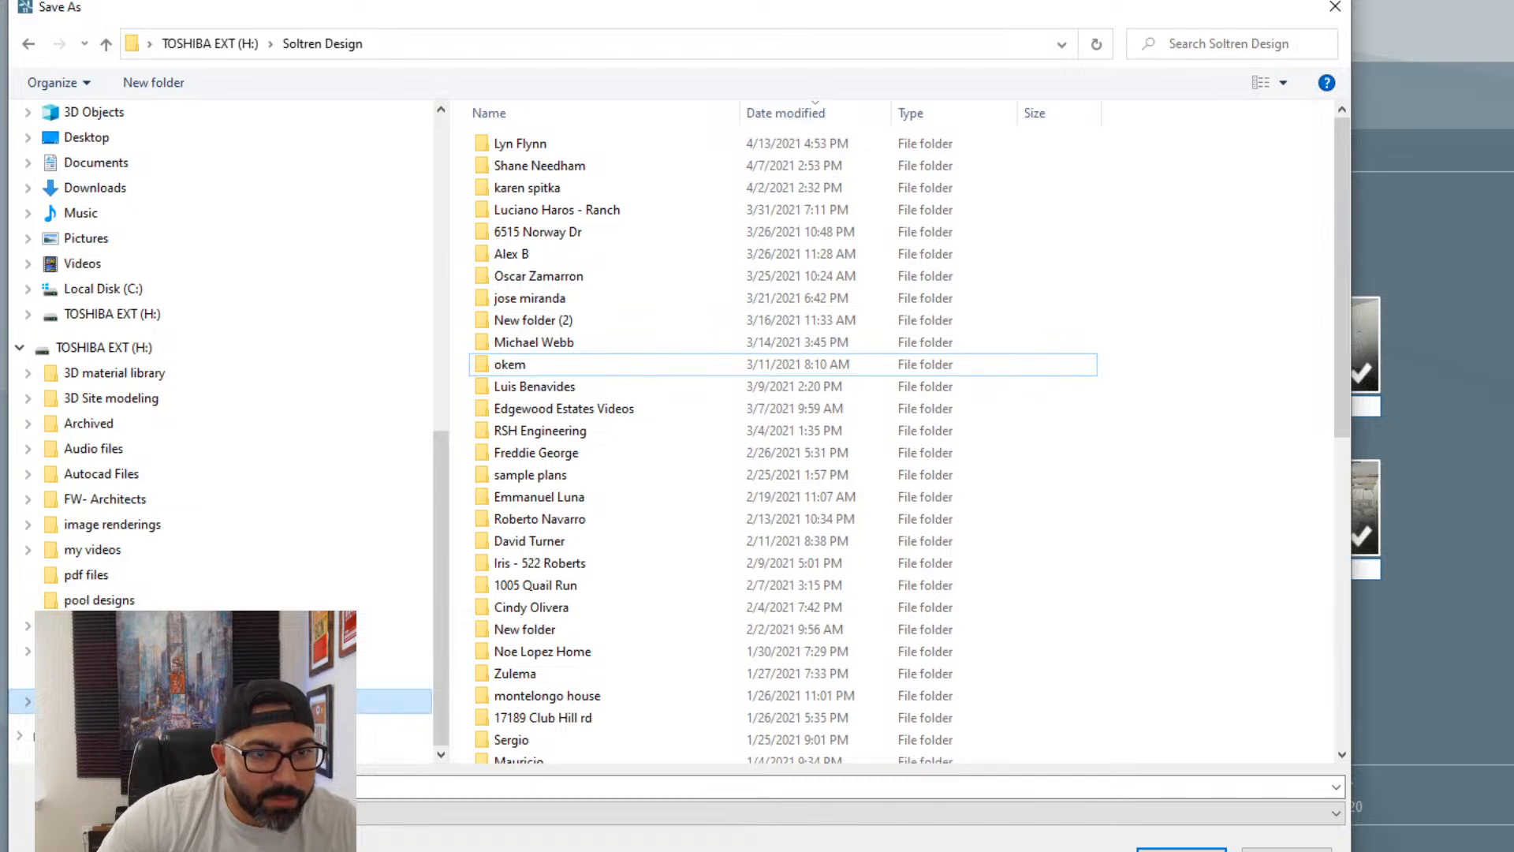
click(613, 477)
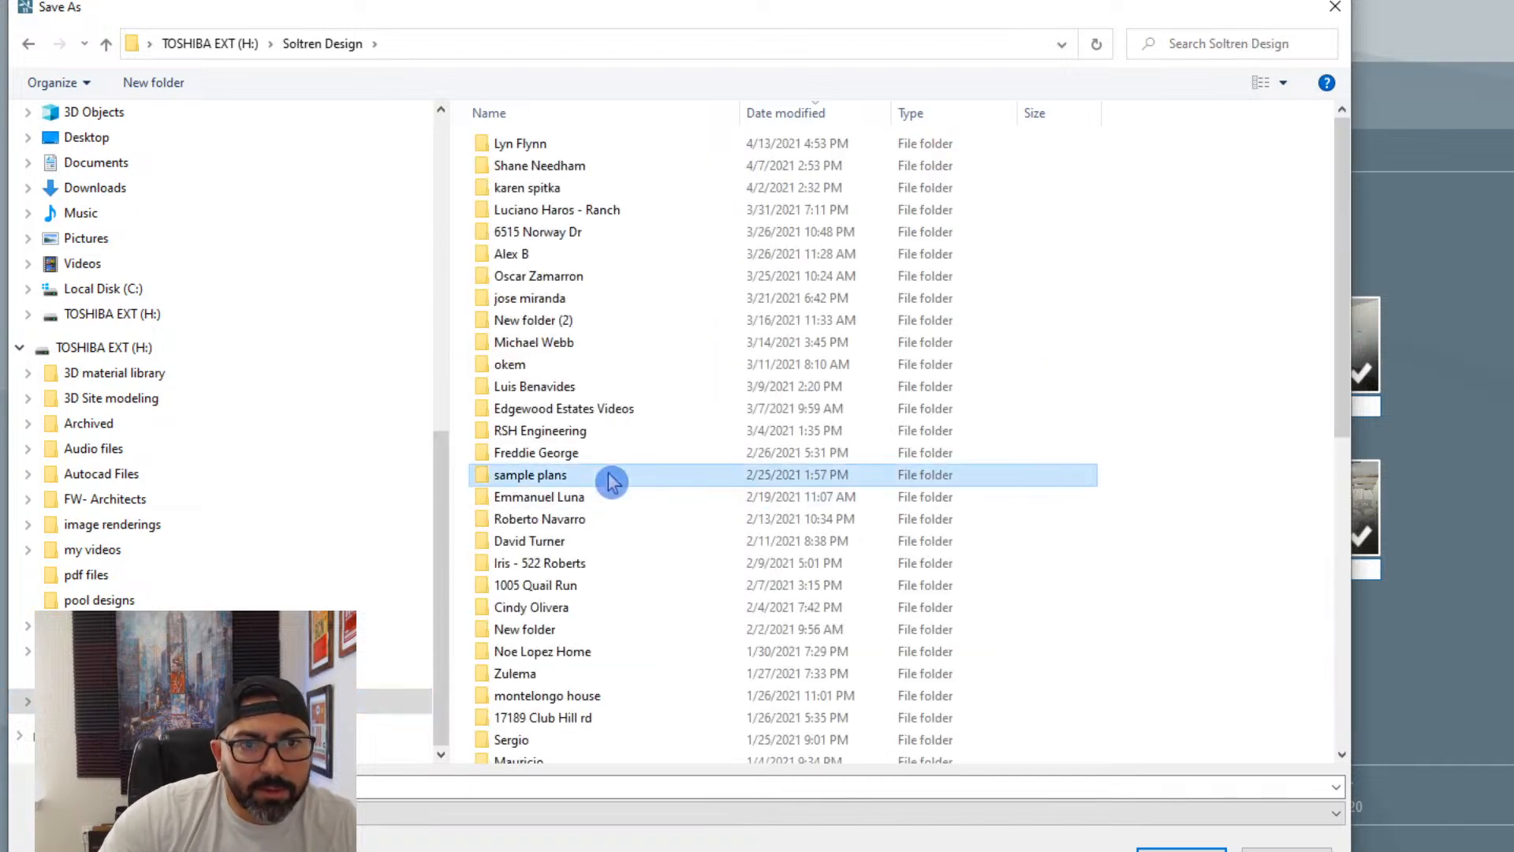
key(Down)
key(Down)
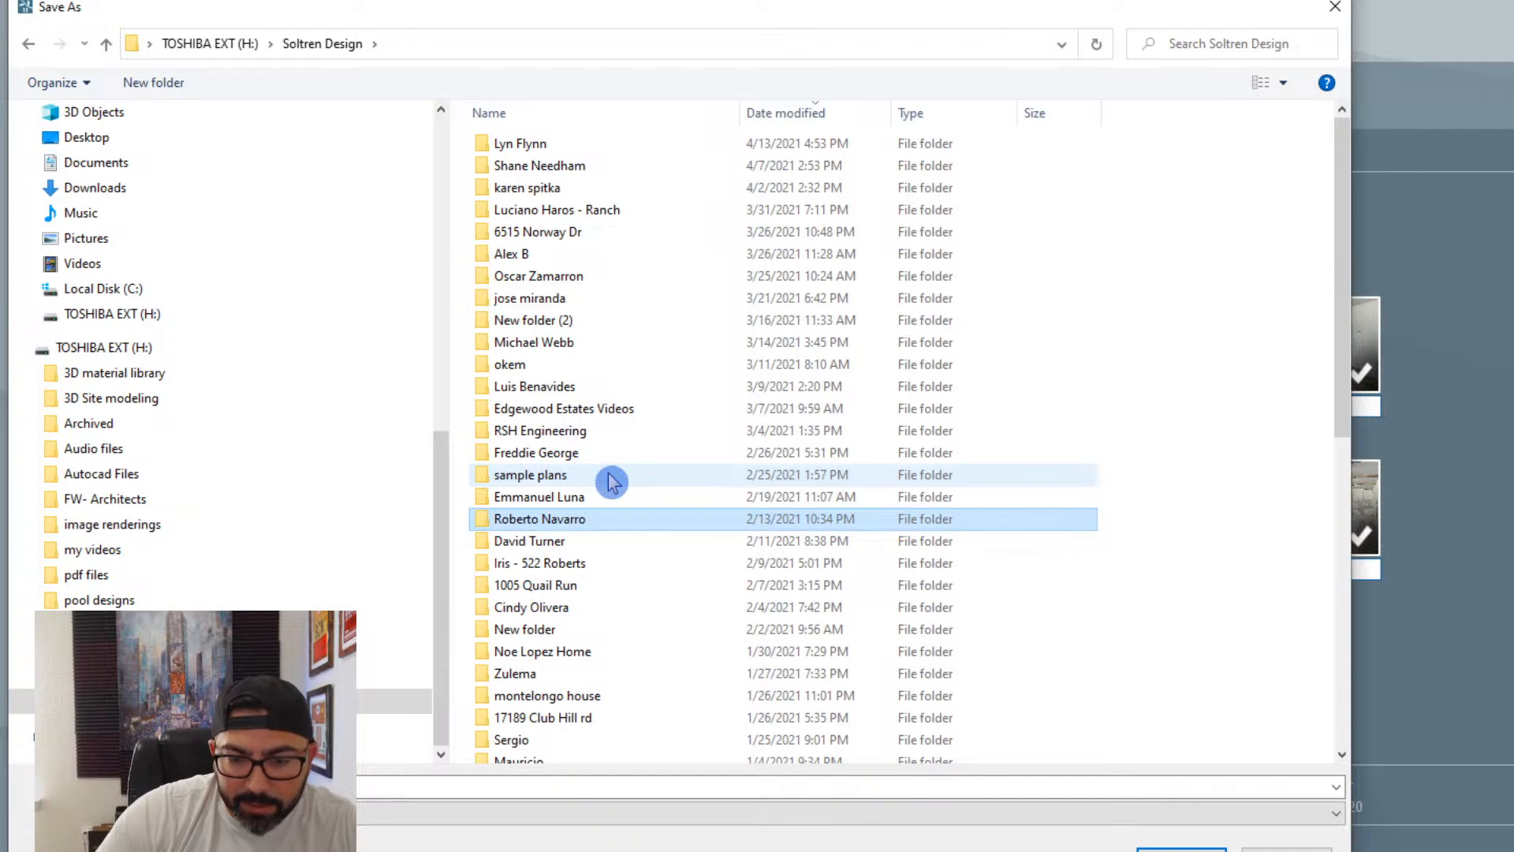
key(Return)
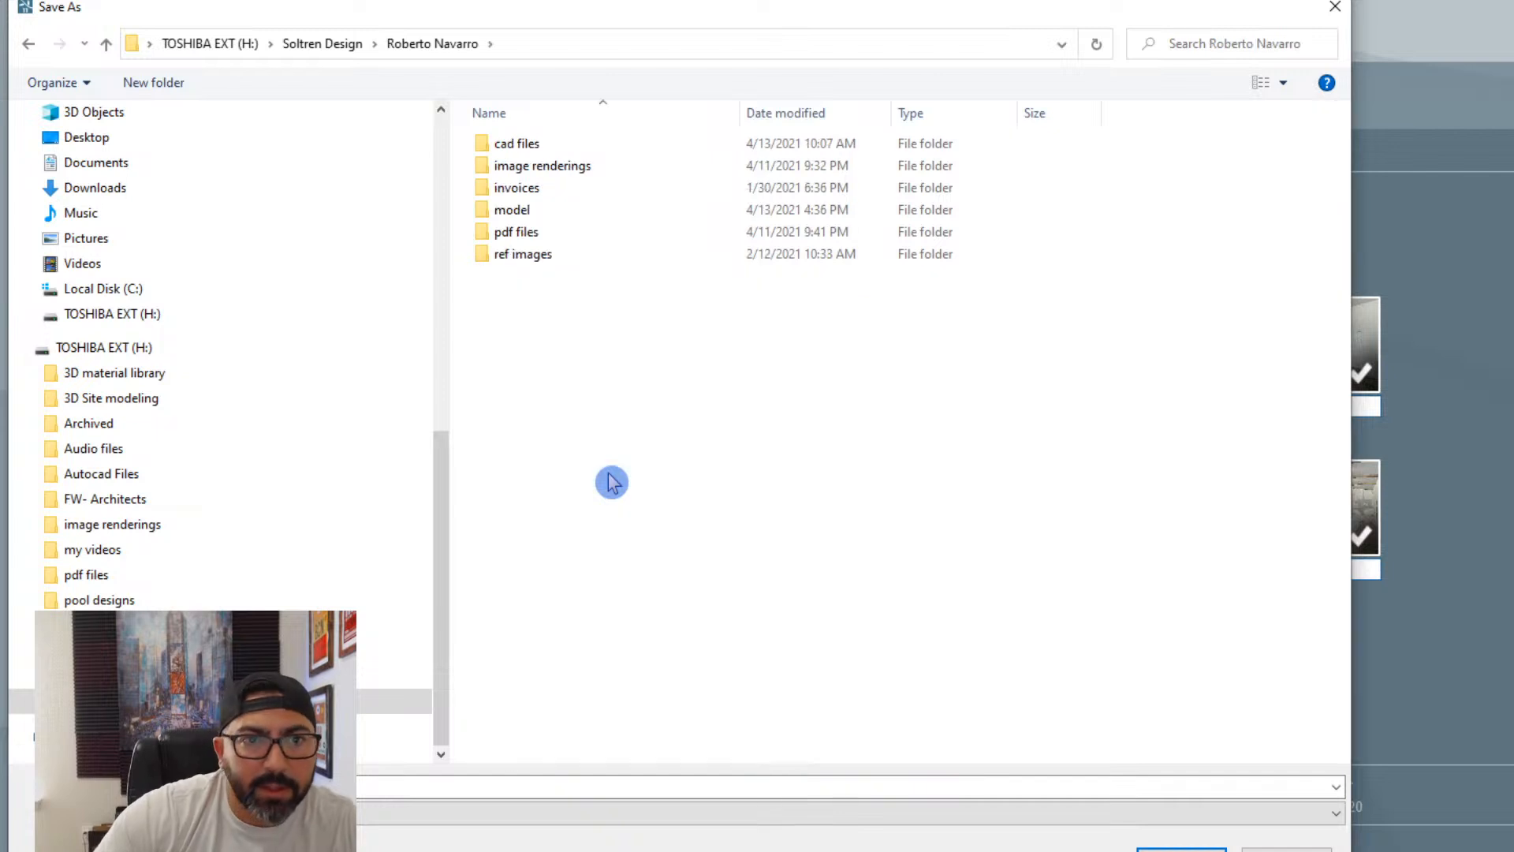
double_click(554, 168)
- Create and open a folder named 4-13-21 in image renderings, and save the rendered photo set there
right_click(600, 363)
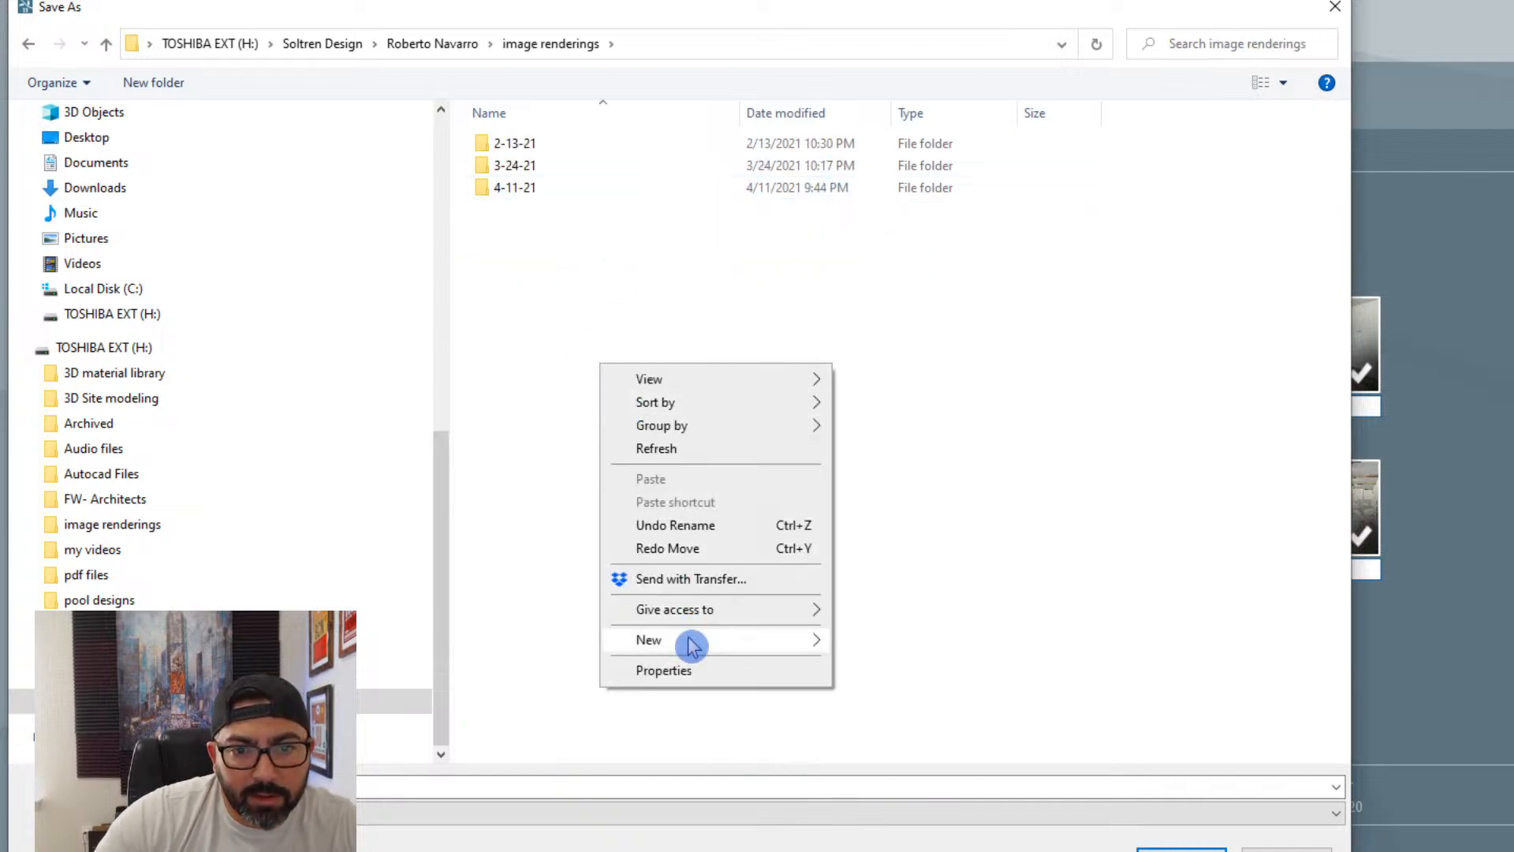
mouse_move(693, 643)
click(897, 644)
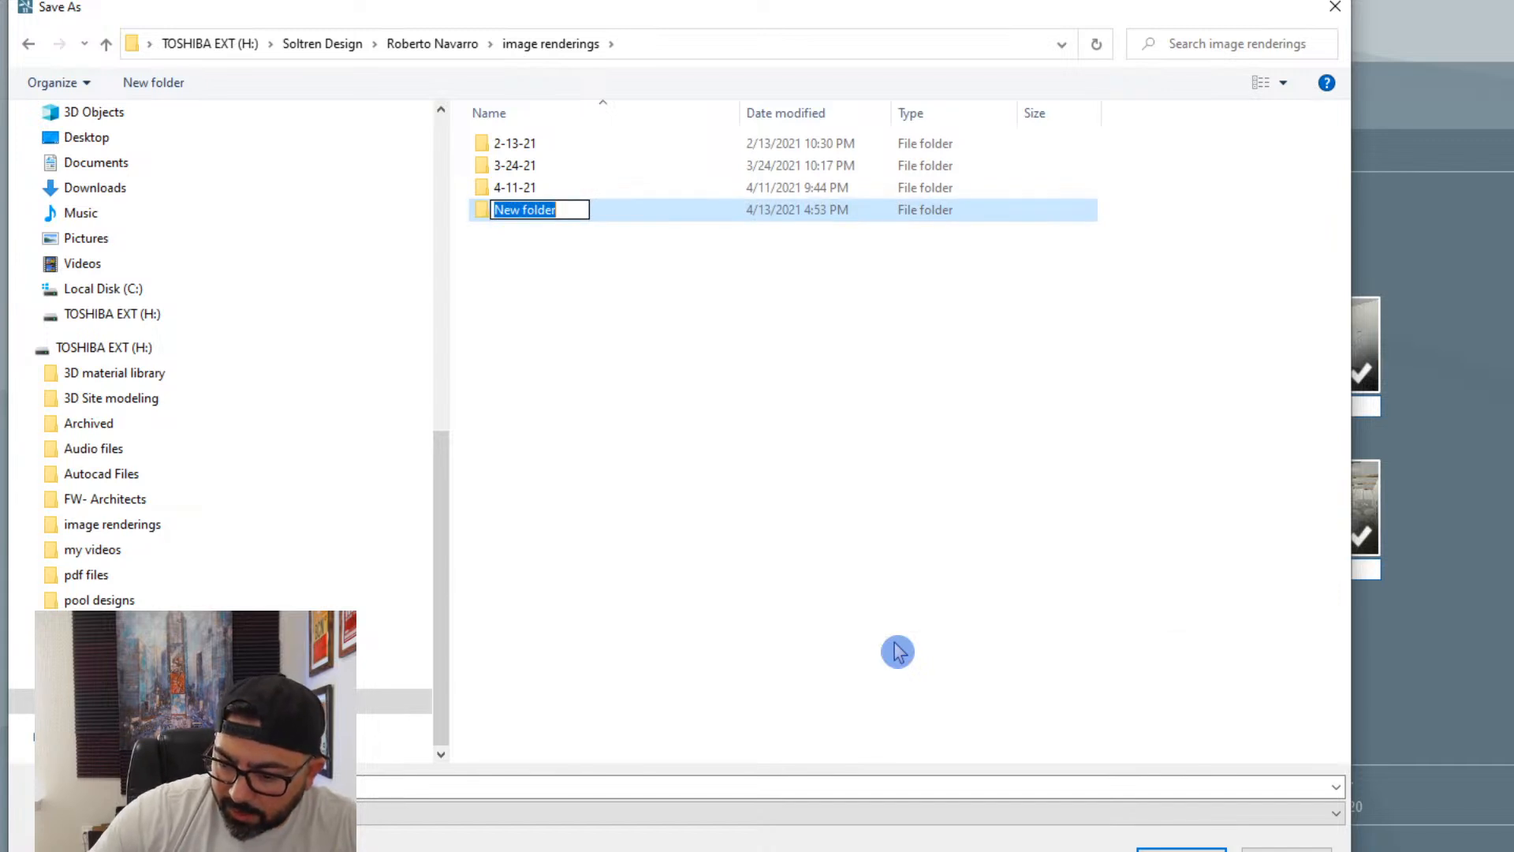
text(4-13-21)
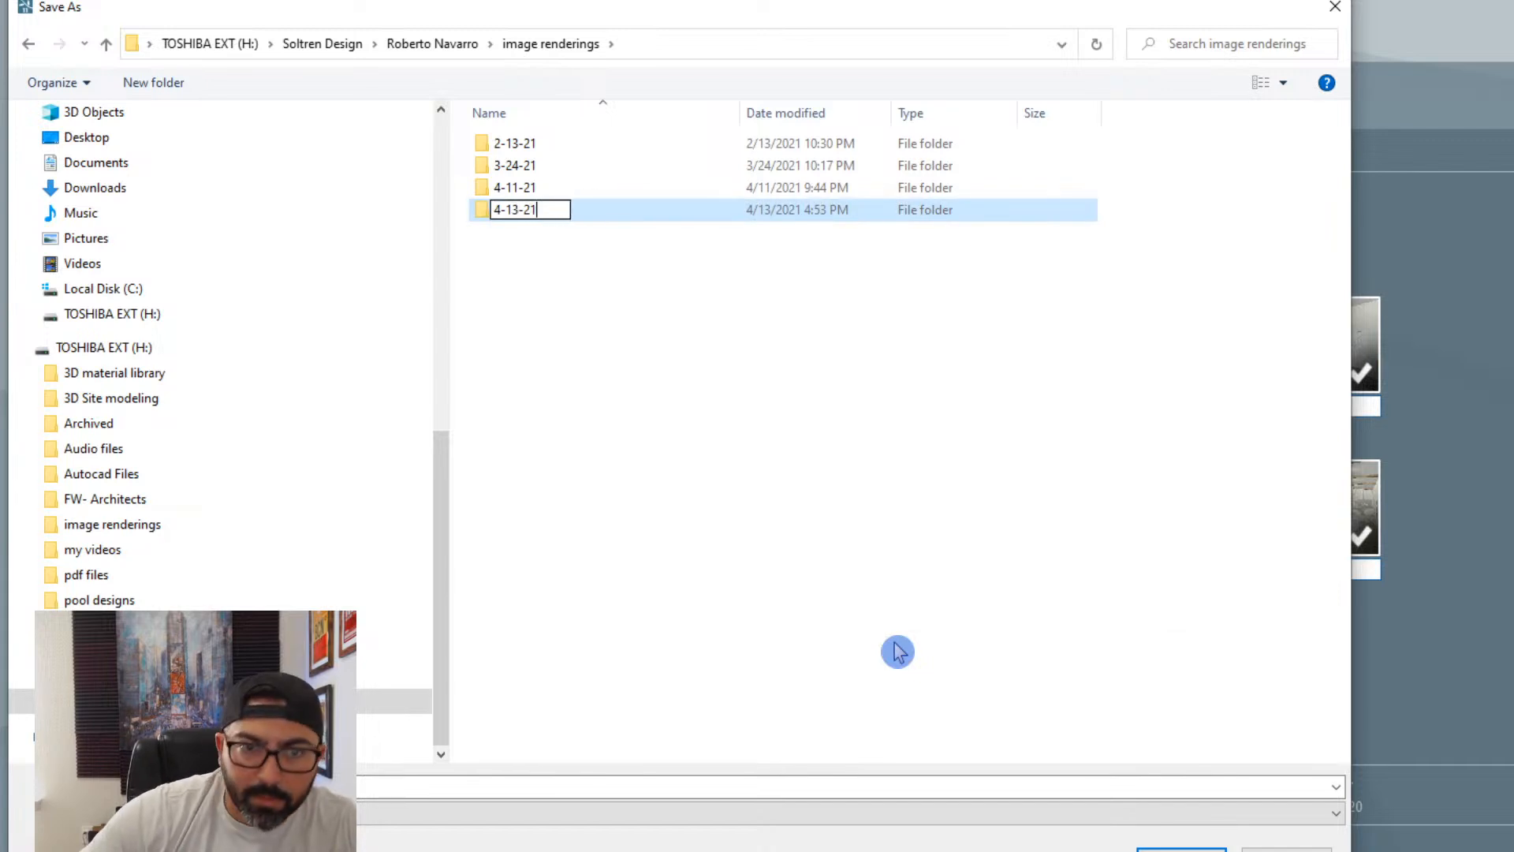
key(Return)
key(Return)
click(829, 783)
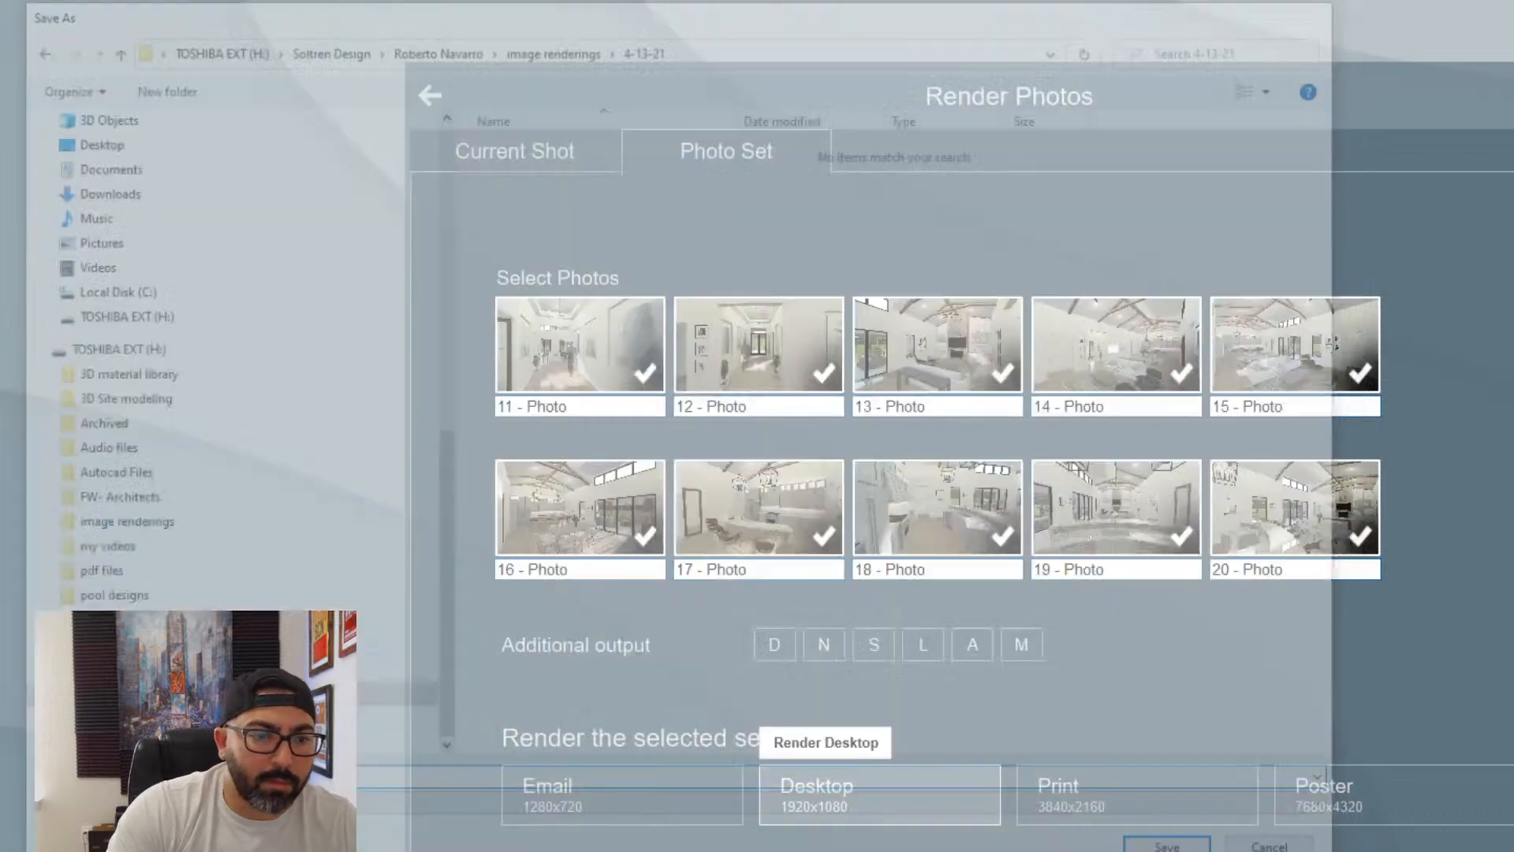
click(826, 786)
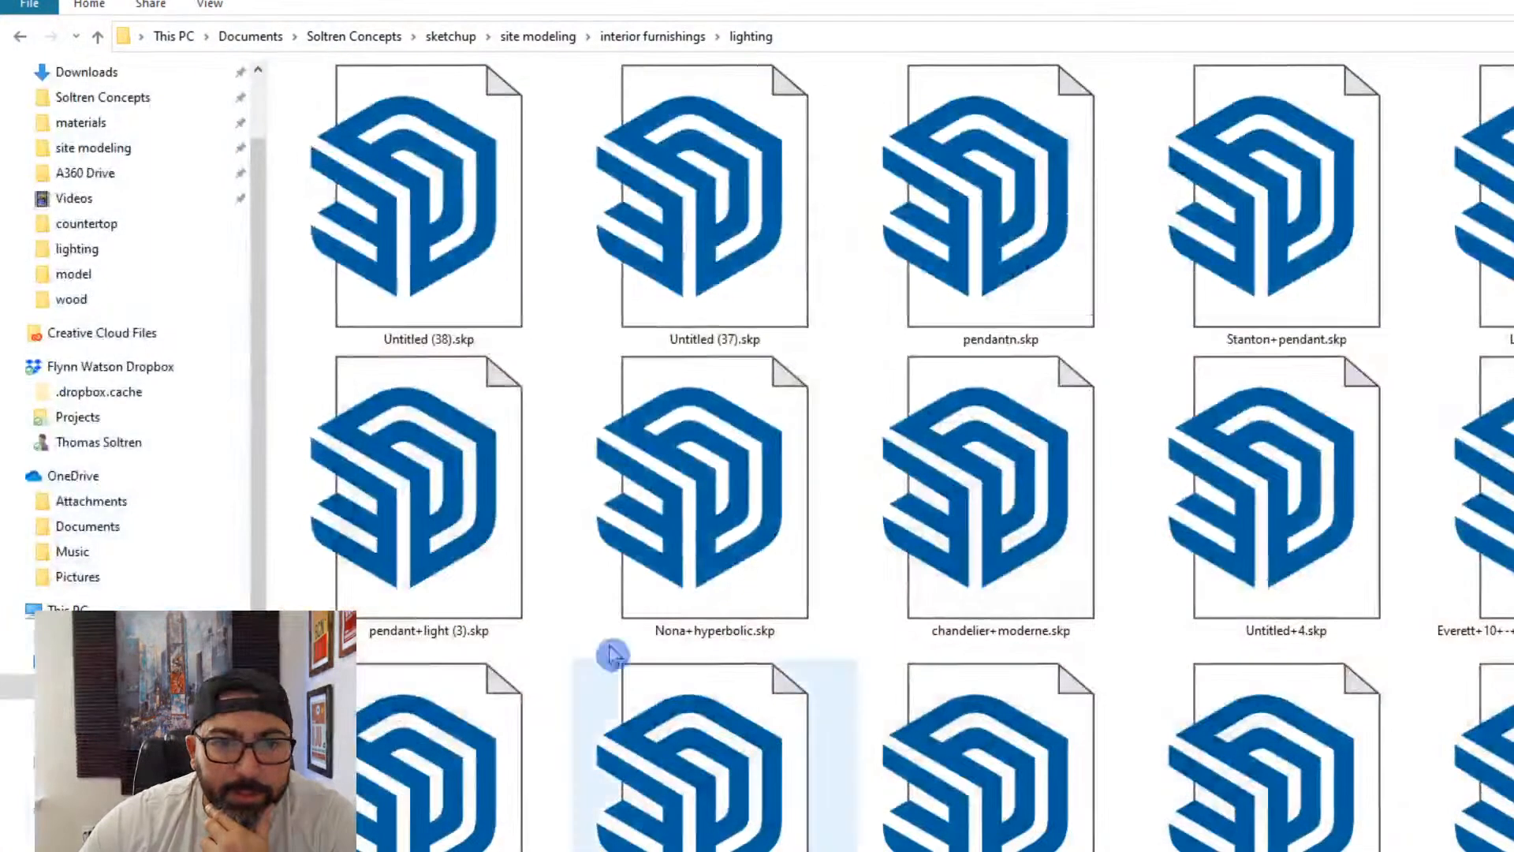
- Switch to File Explorer and open the 4-13-21 folder within the client's image renderings folder
scroll(118, 434, down, 3)
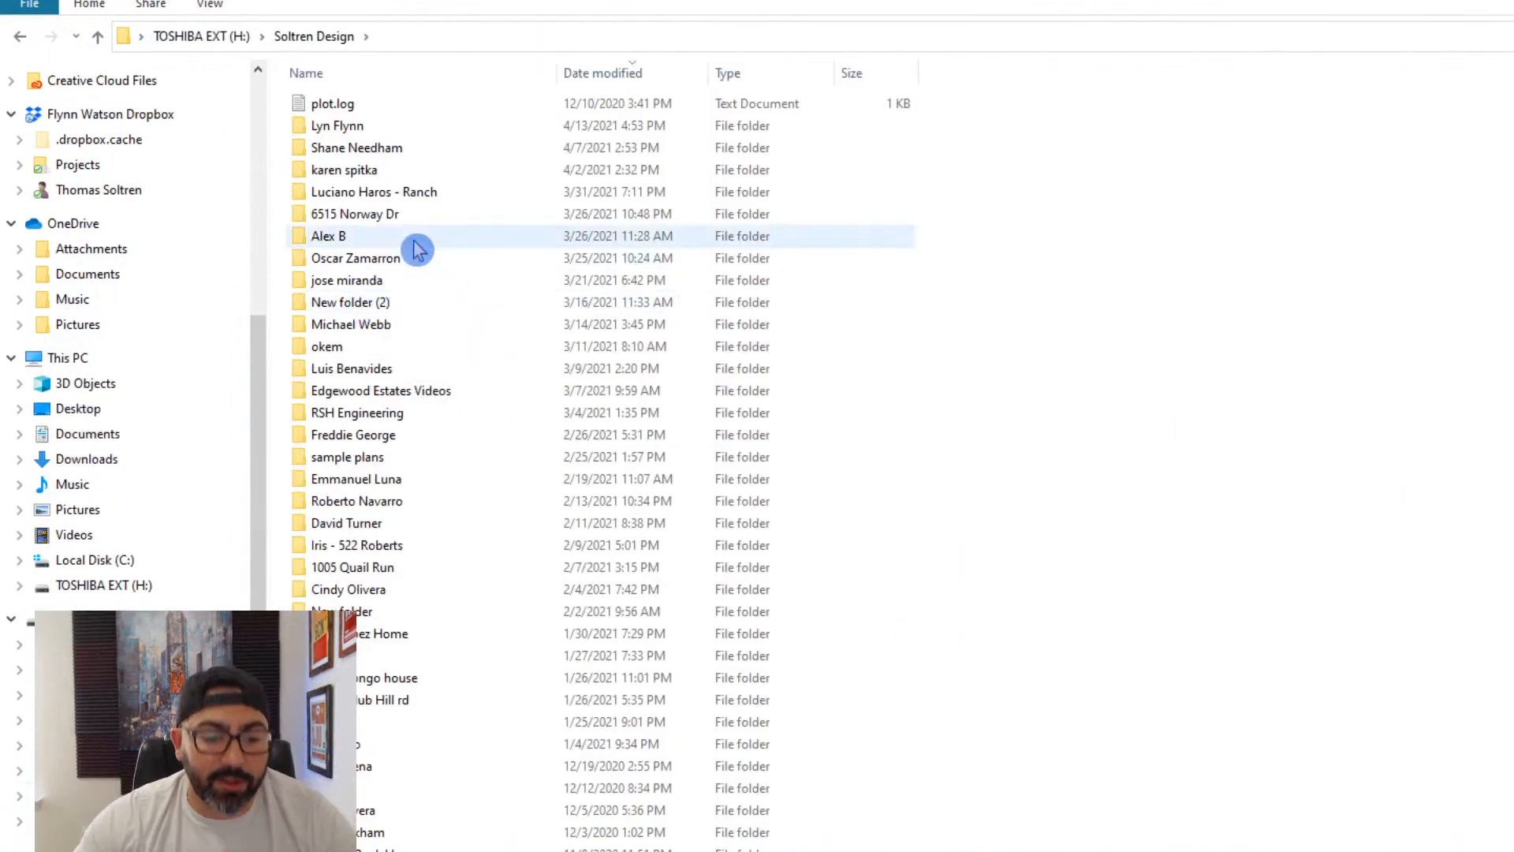
key(Down)
key(Down)
key(Down)
key(Down)
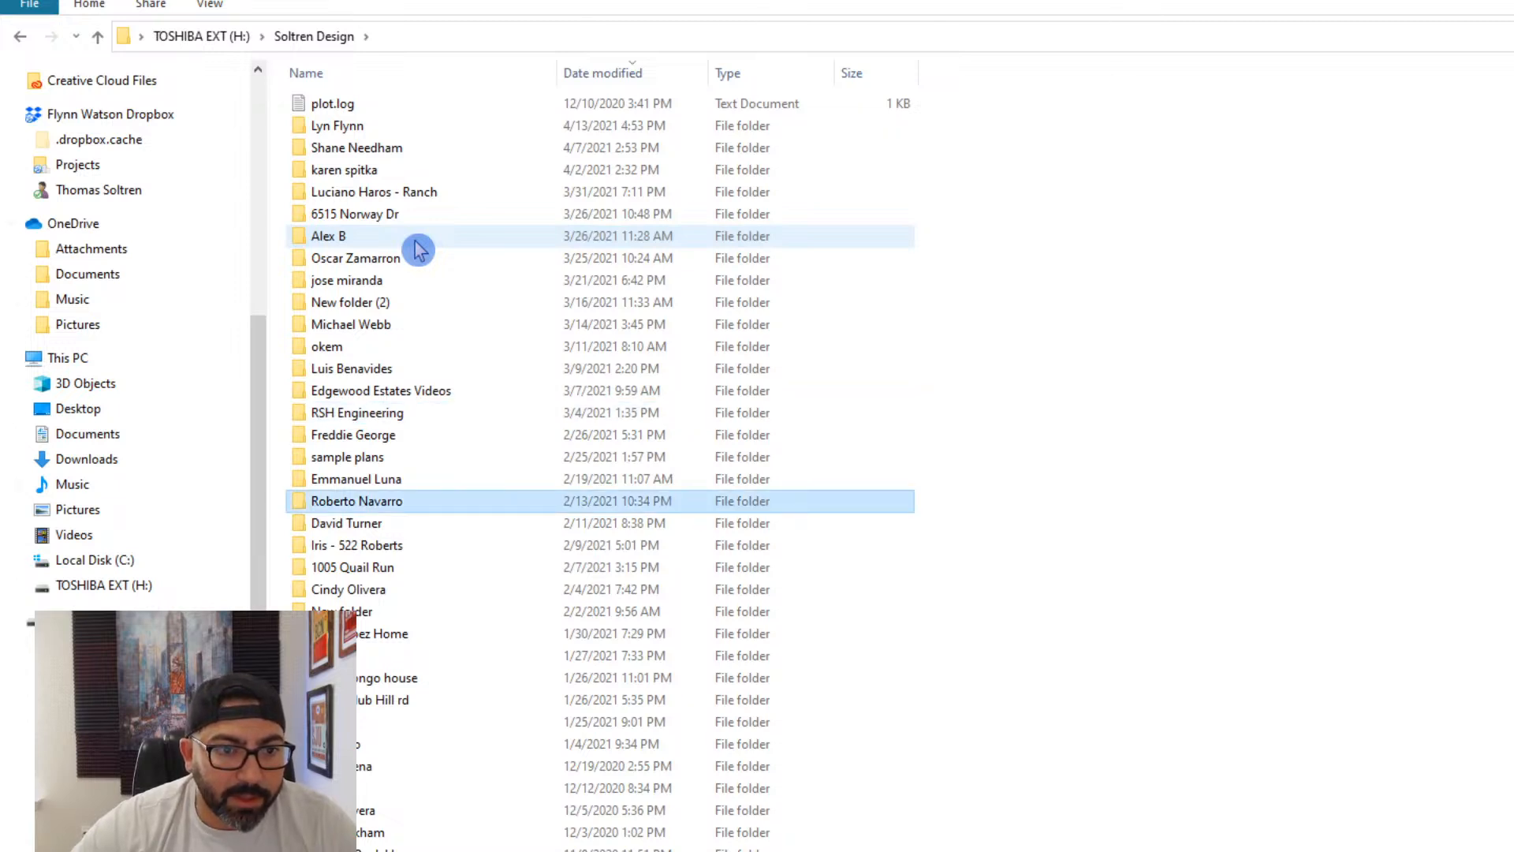
key(Return)
double_click(383, 126)
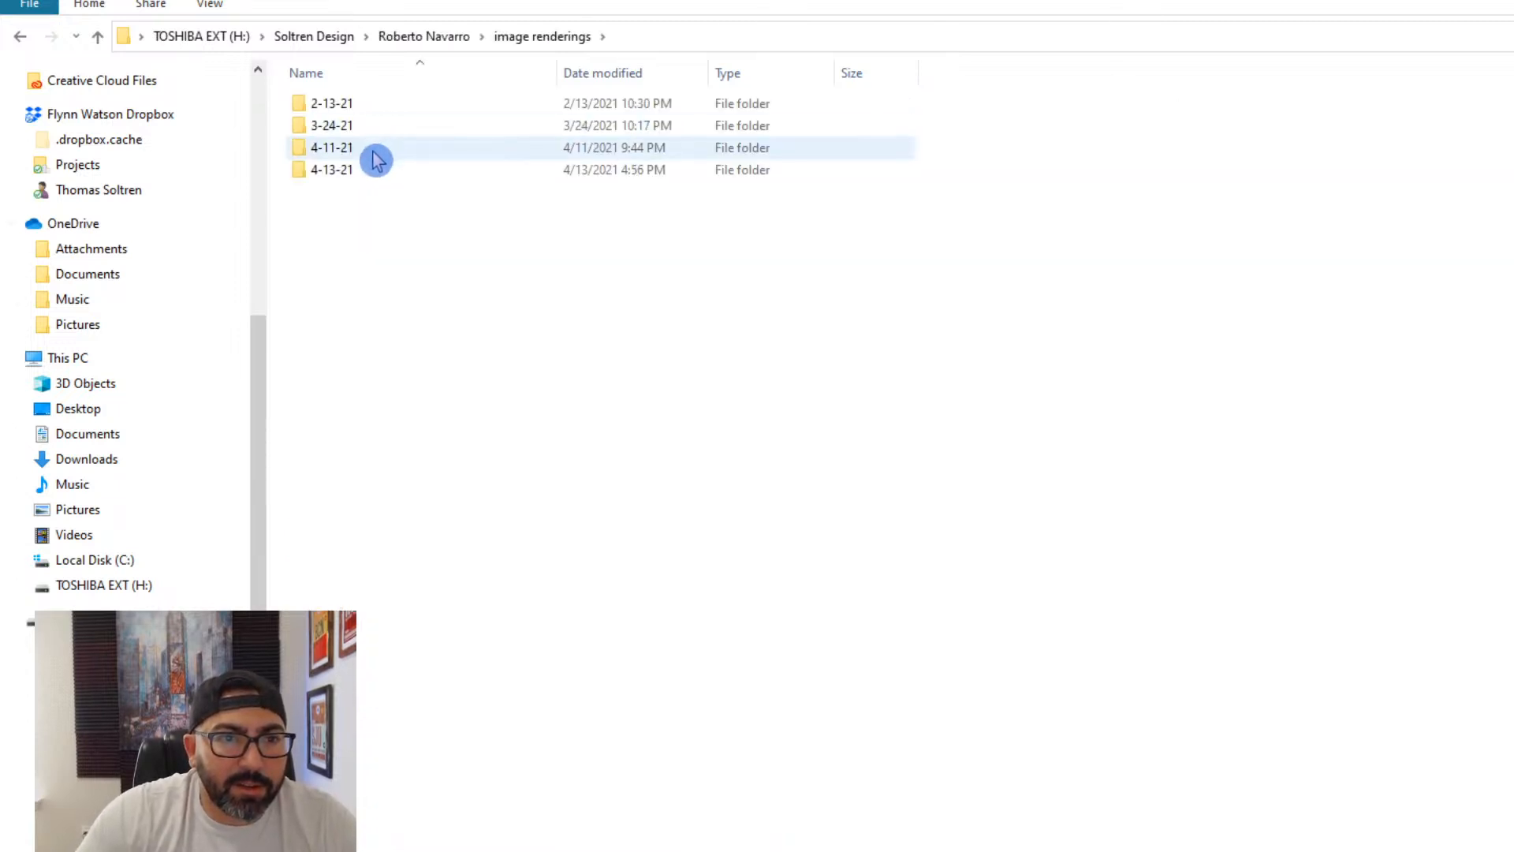
double_click(365, 170)
- Open the first foyer rendering in Photos, tune its image adjustments and save it
double_click(383, 150)
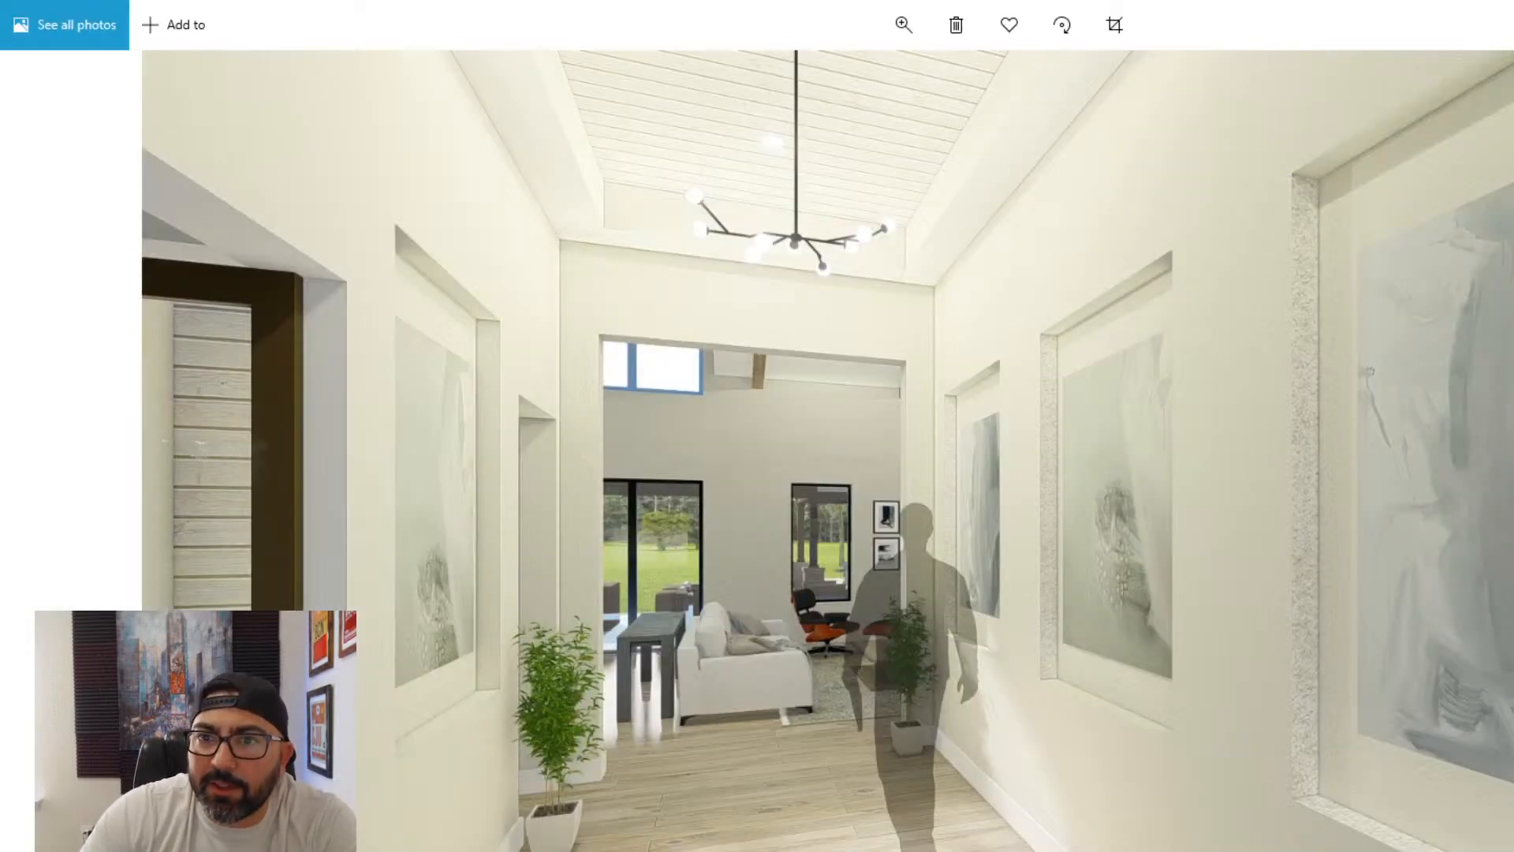
click(1115, 24)
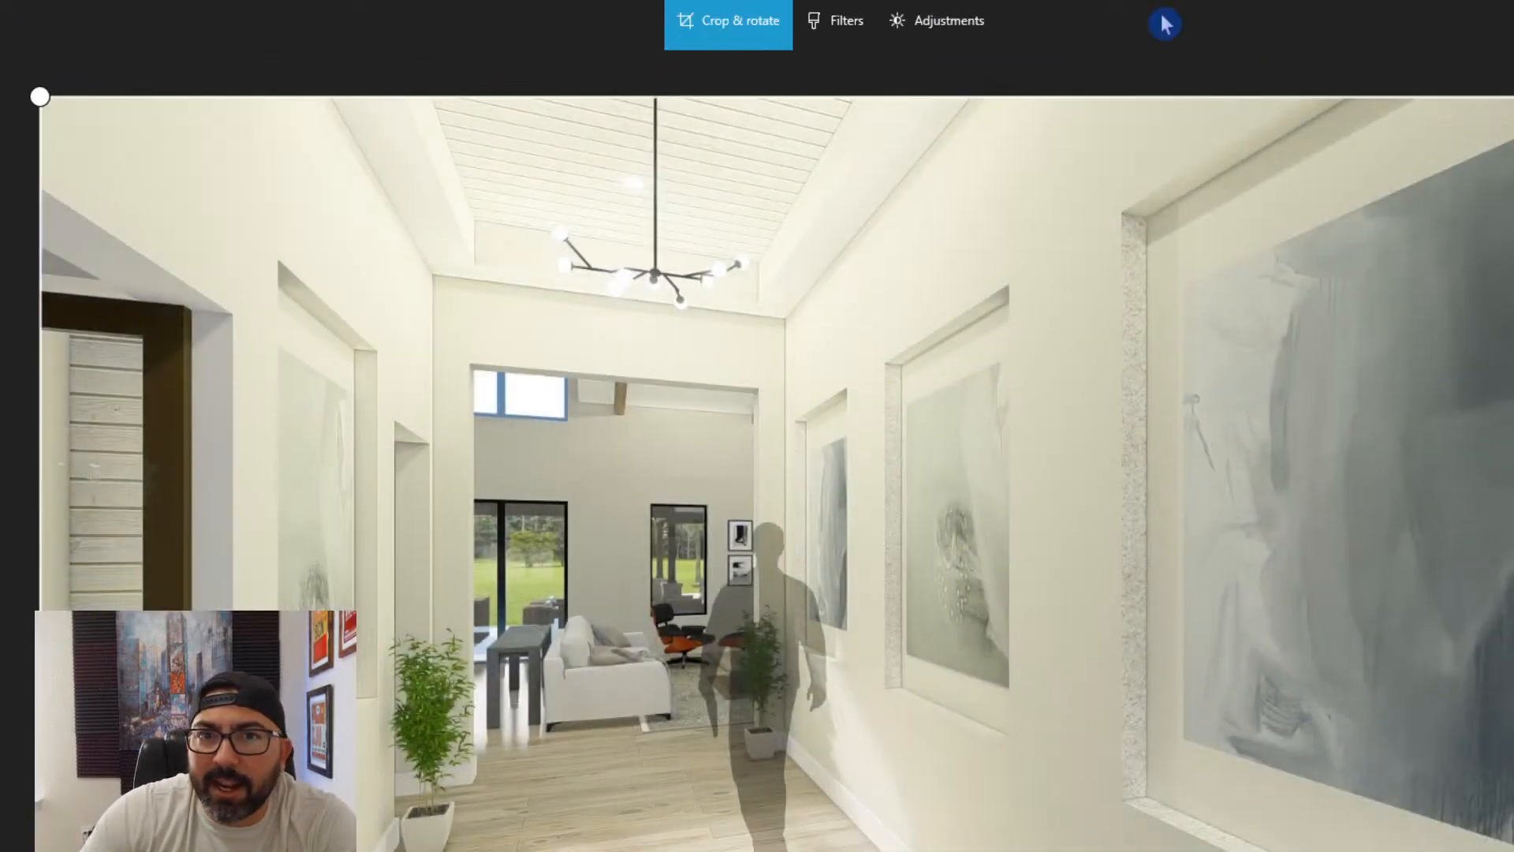
click(978, 25)
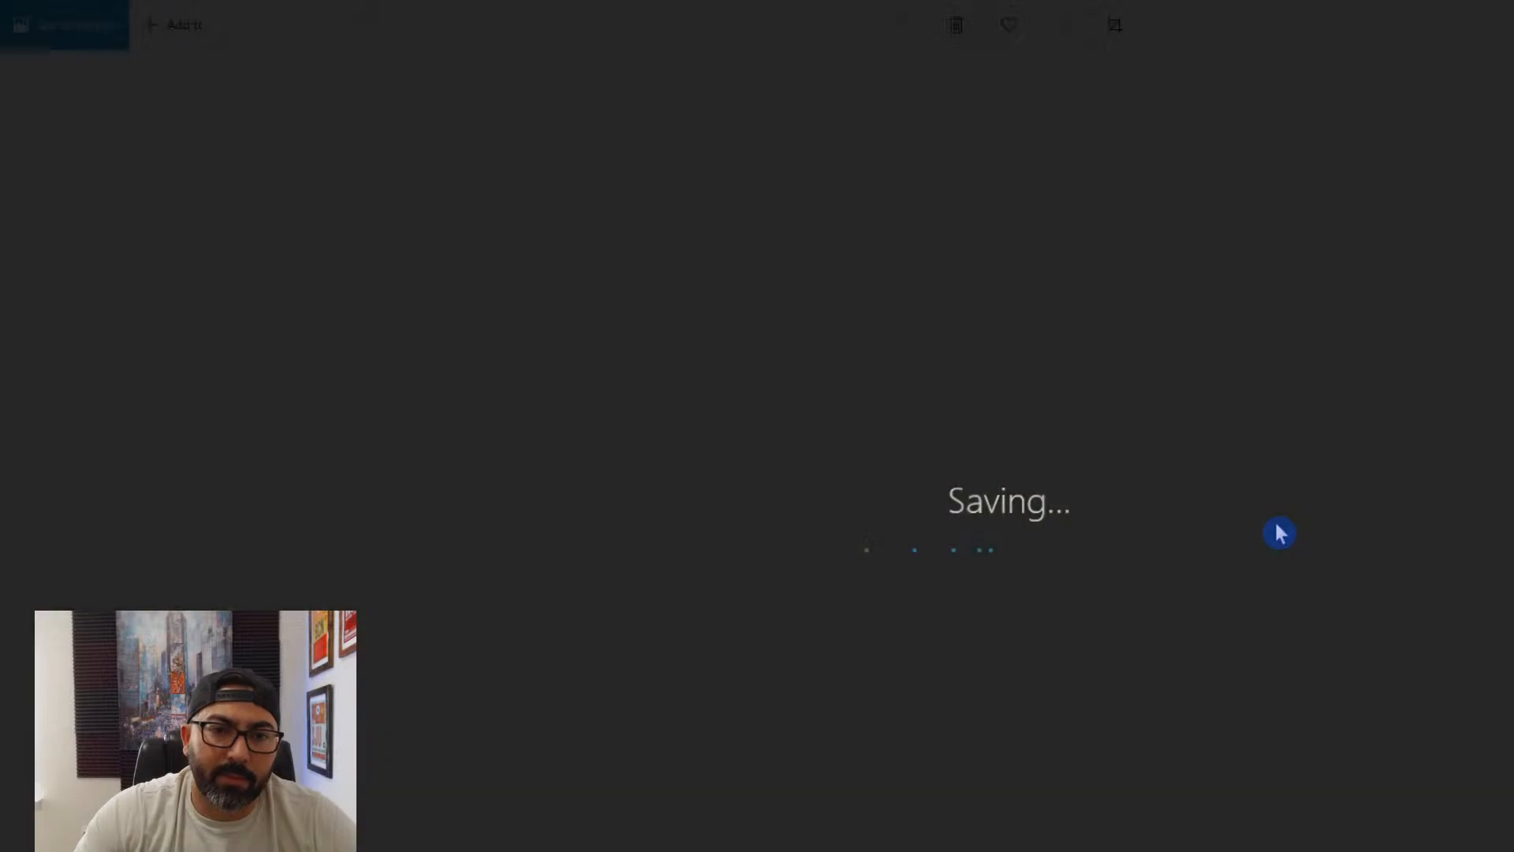
- Adjust the second rendering, the hallway view toward the front door, for stronger contrast and richer colors
key(Right)
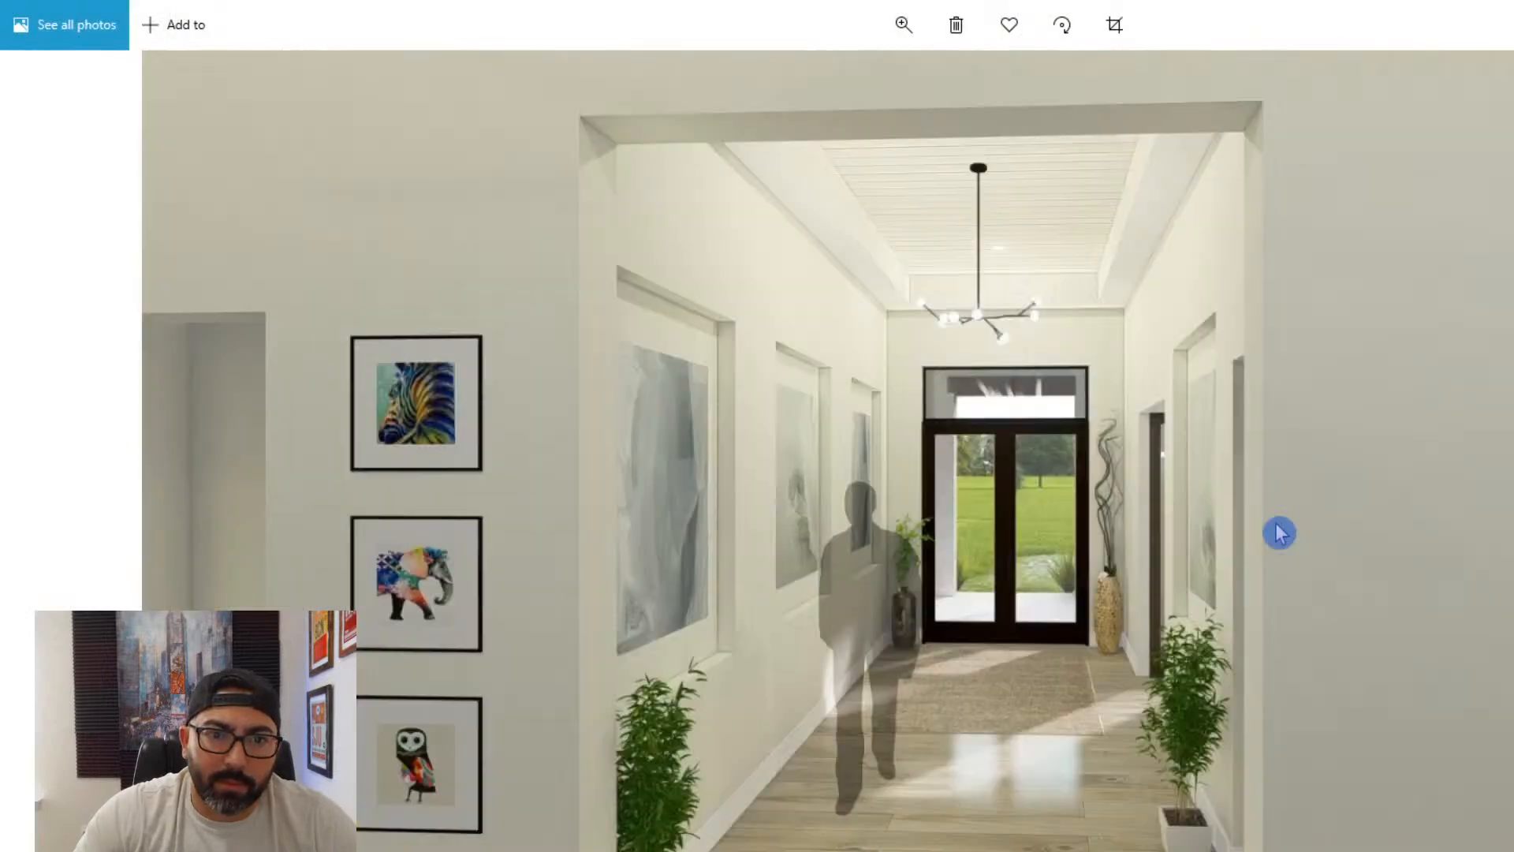
key(ctrl+e)
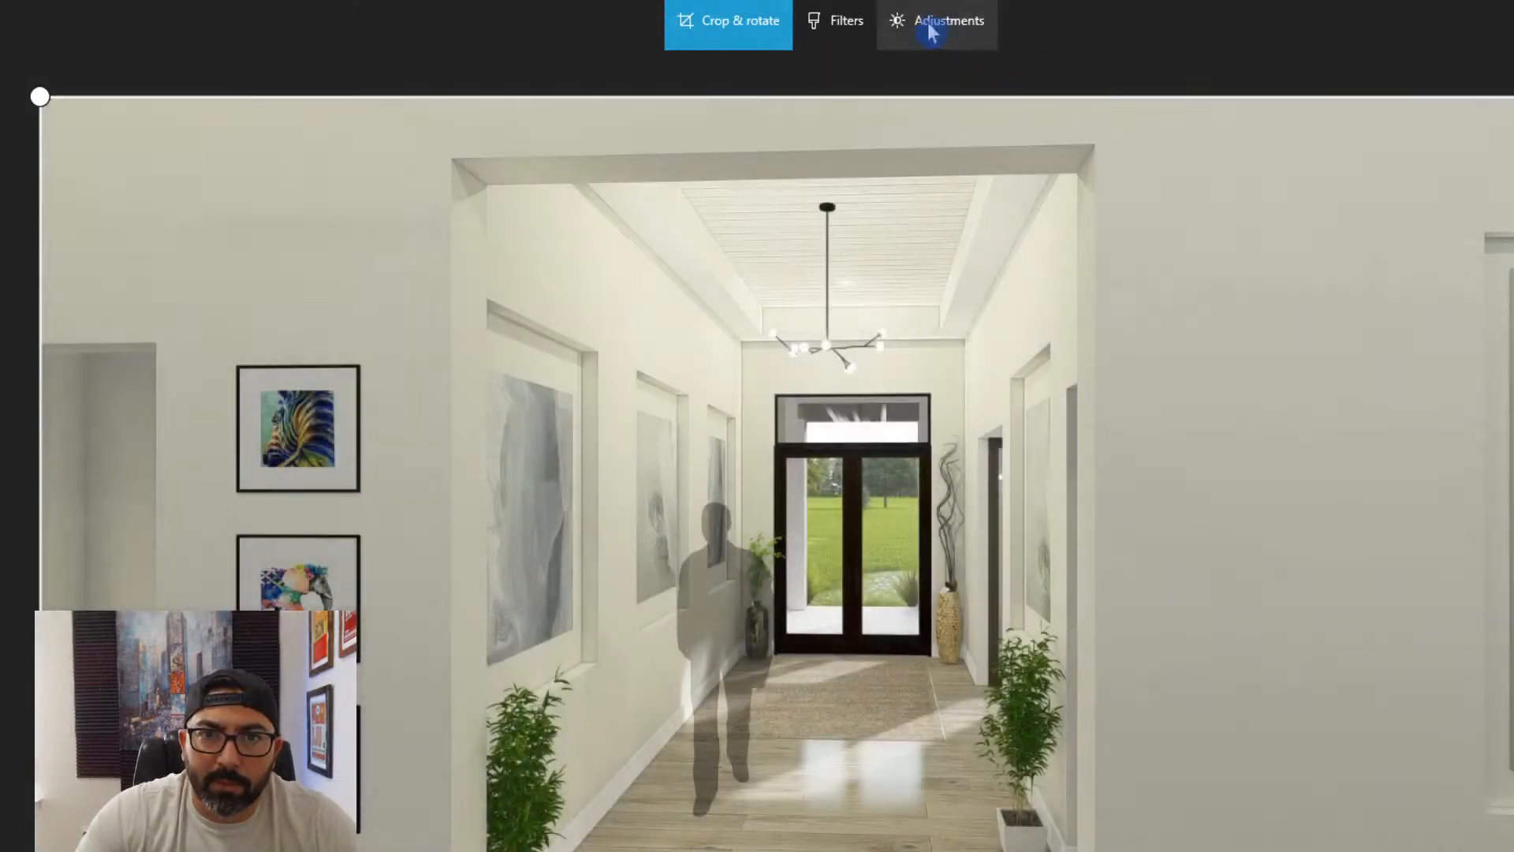
click(931, 23)
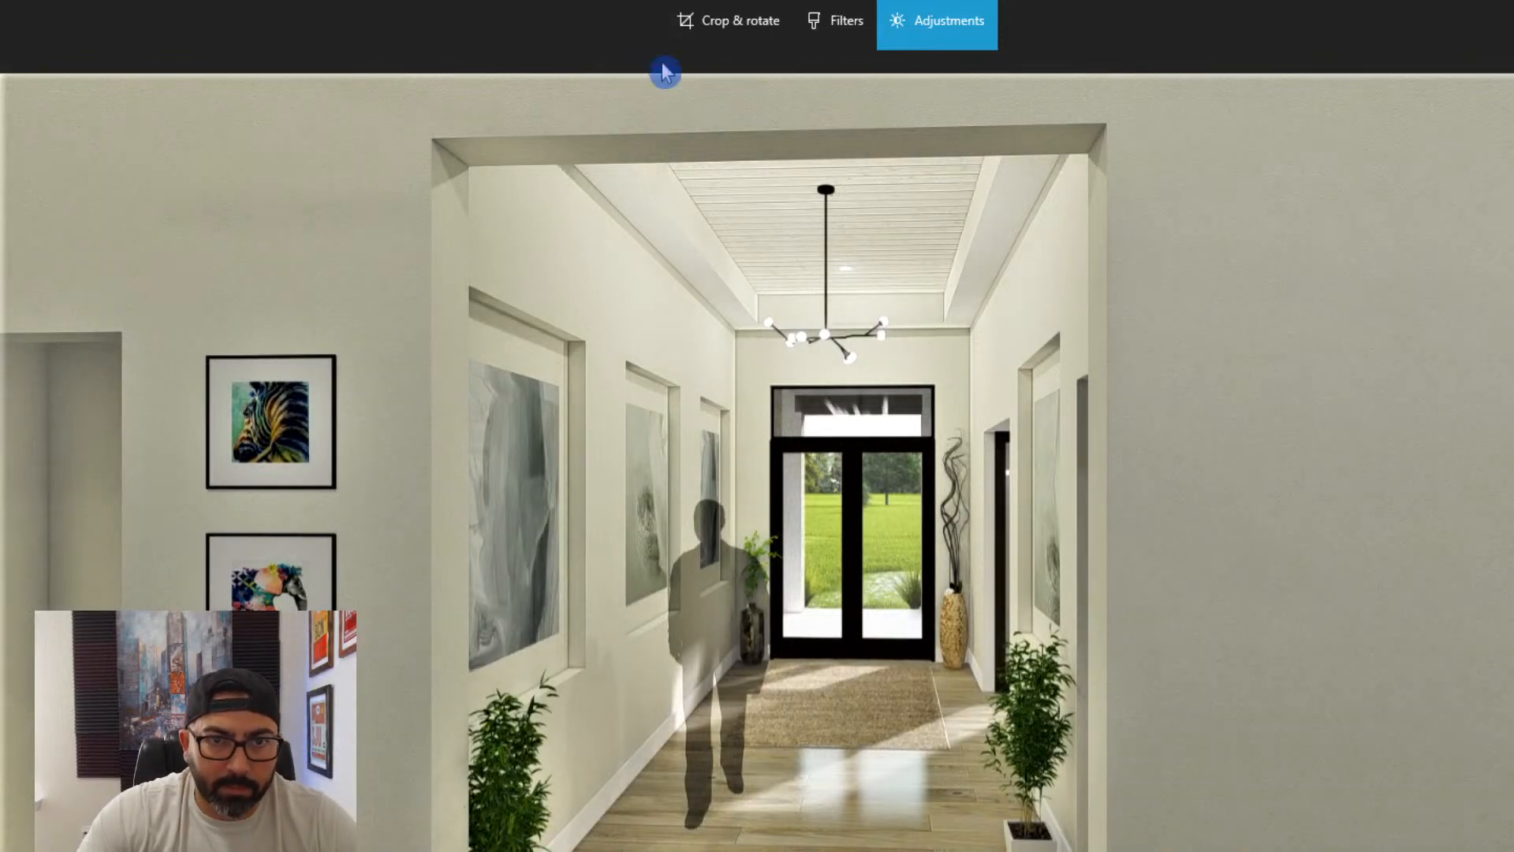
- Crop both sides of the front-door hallway rendering, cutting through the framed animal pictures, and save the image
click(694, 28)
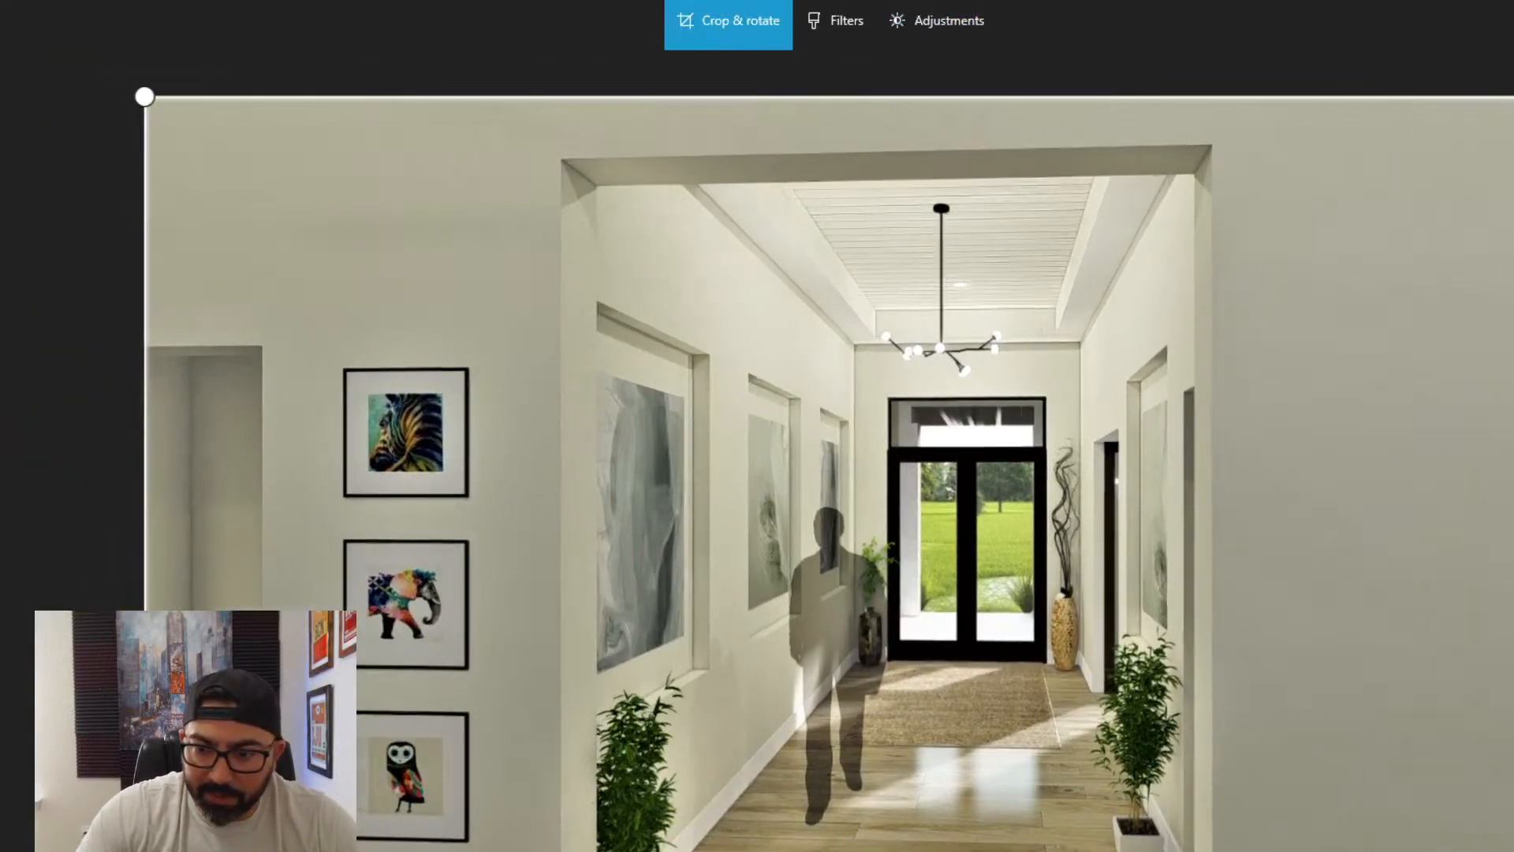
drag(1451, 96, 1468, 96)
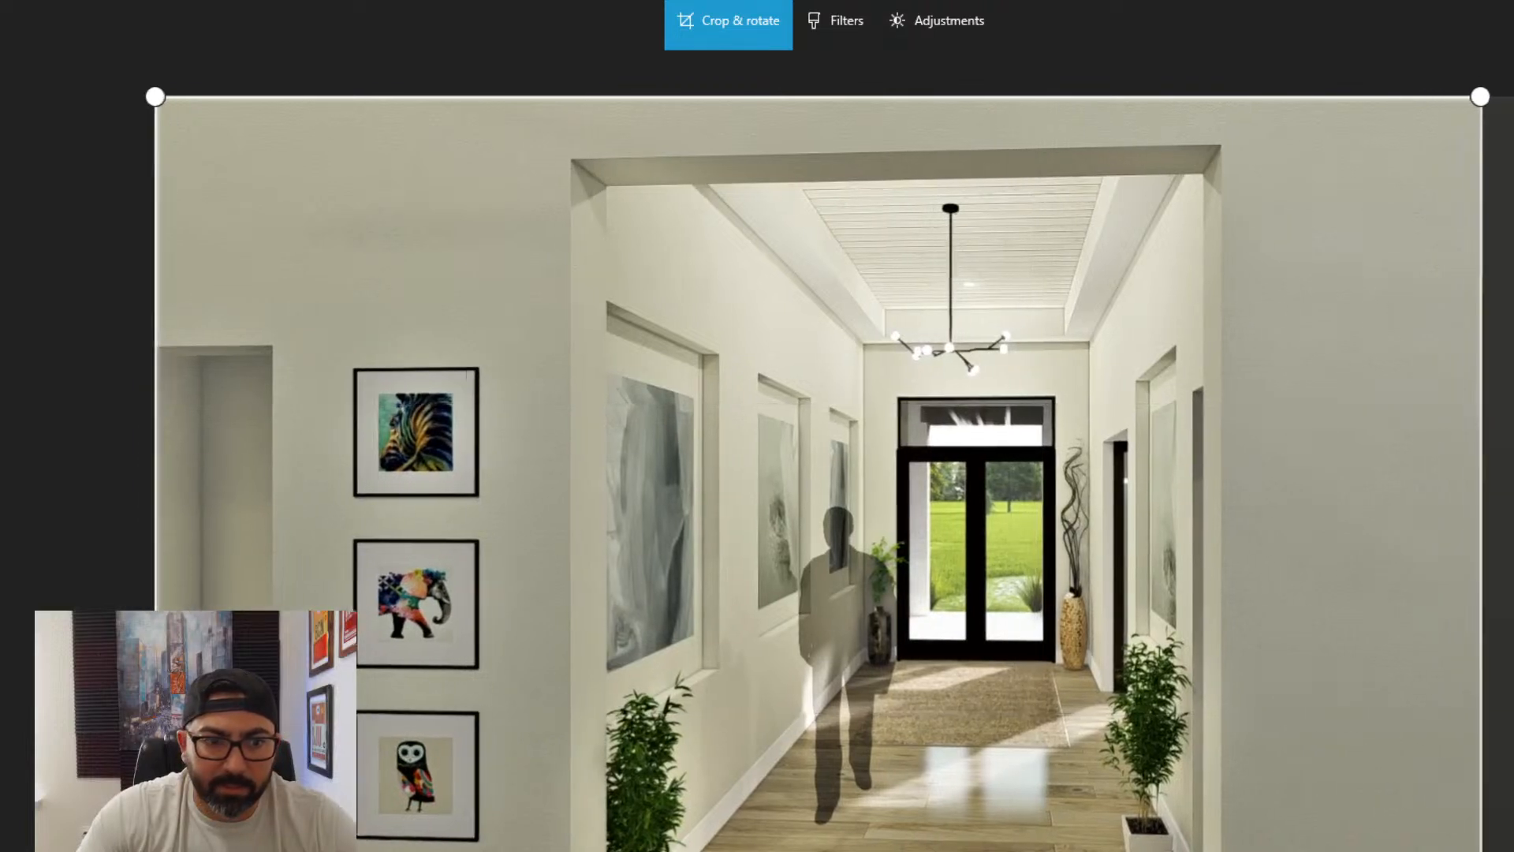
drag(192, 97, 445, 96)
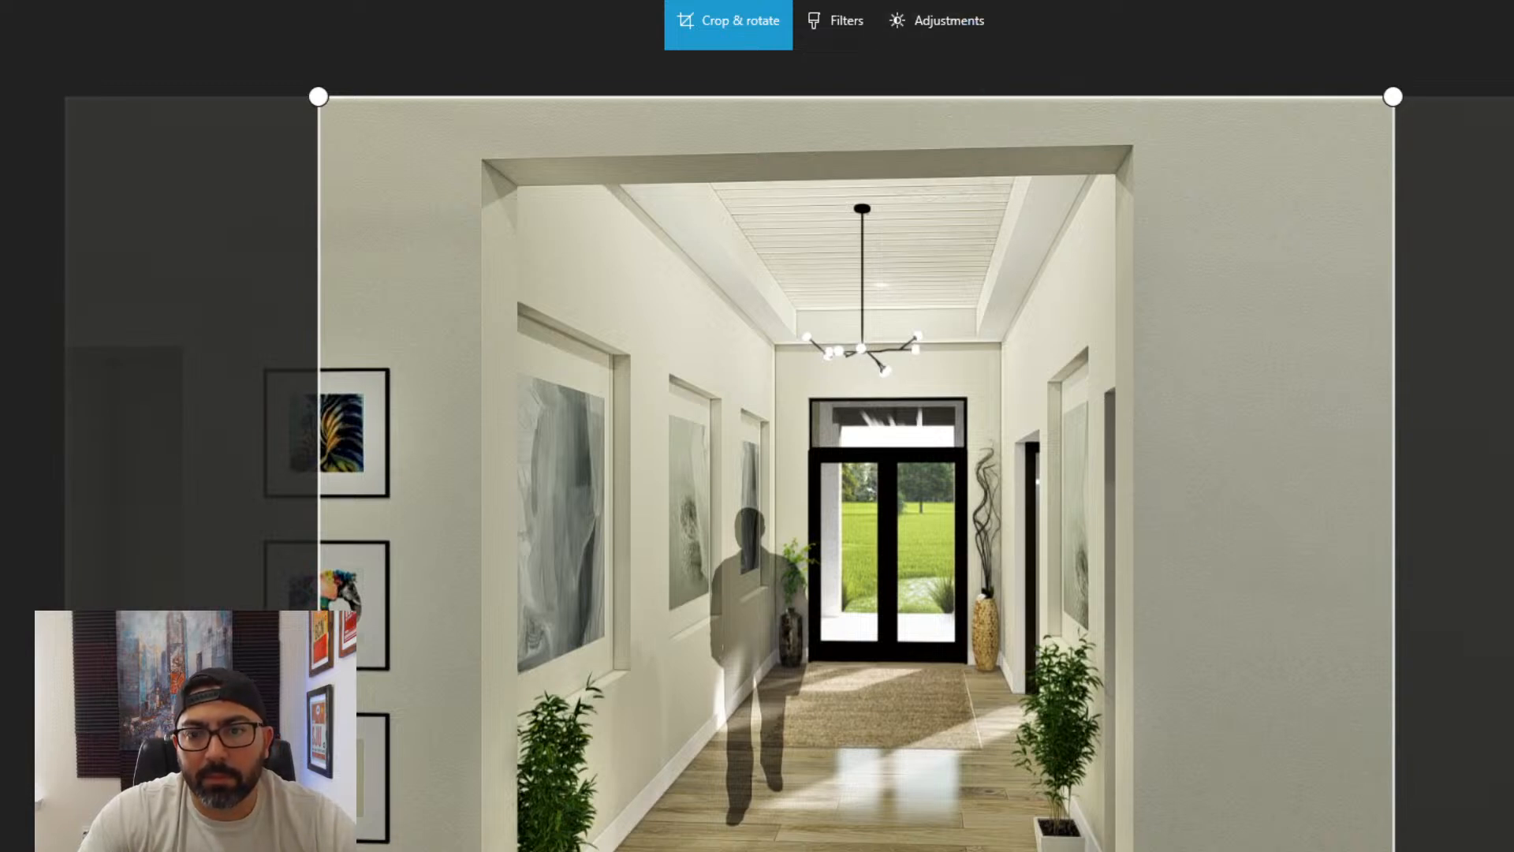
drag(1393, 96, 1329, 96)
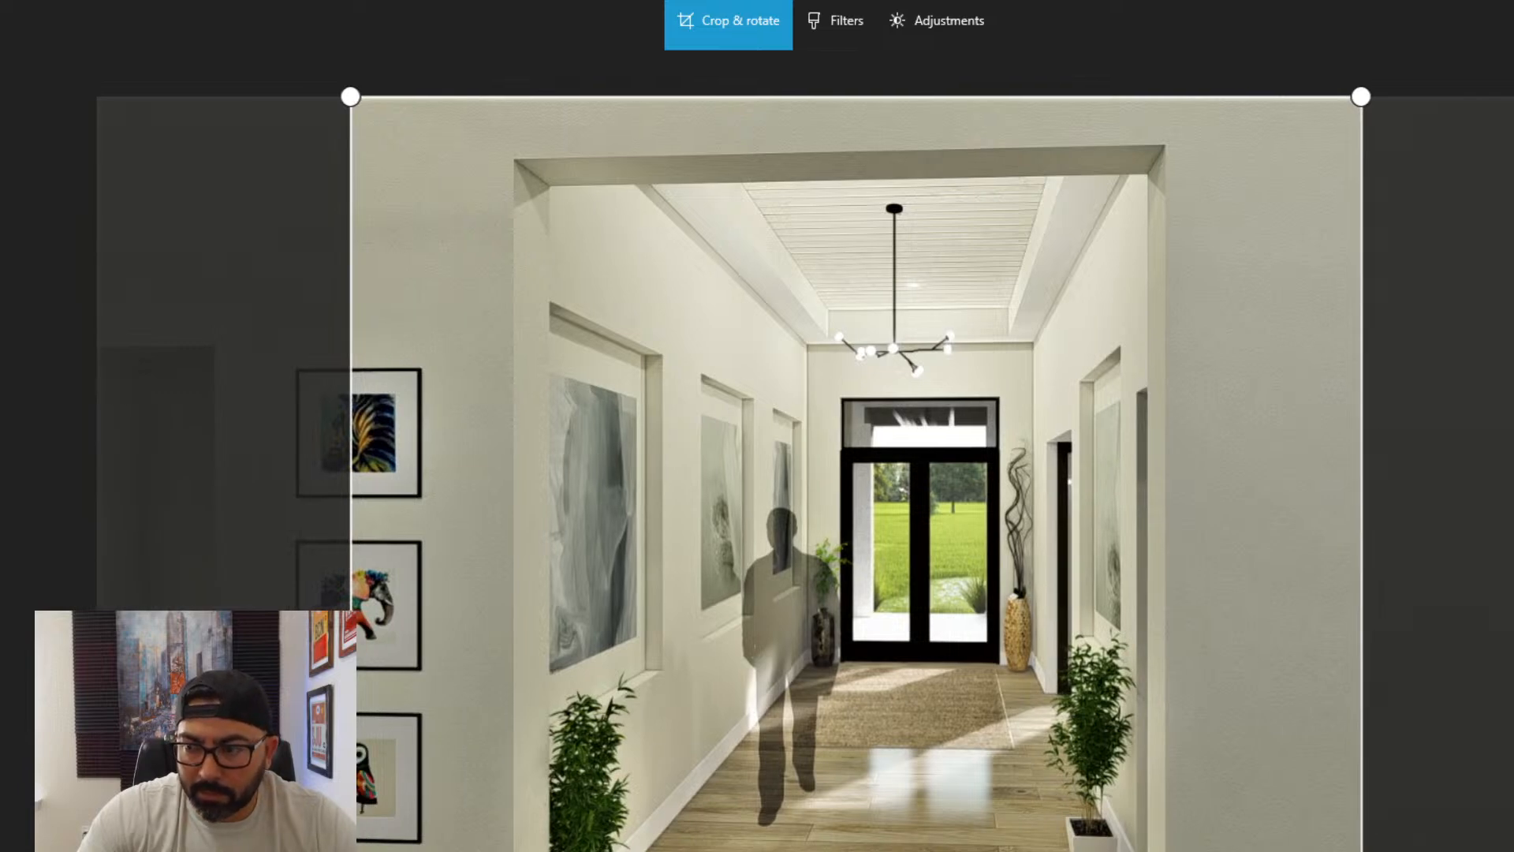
key(ctrl+s)
- Adjust the living room fireplace rendering for stronger contrast and crisper beam and stone detail, and save it
scroll(1342, 702, down, 1)
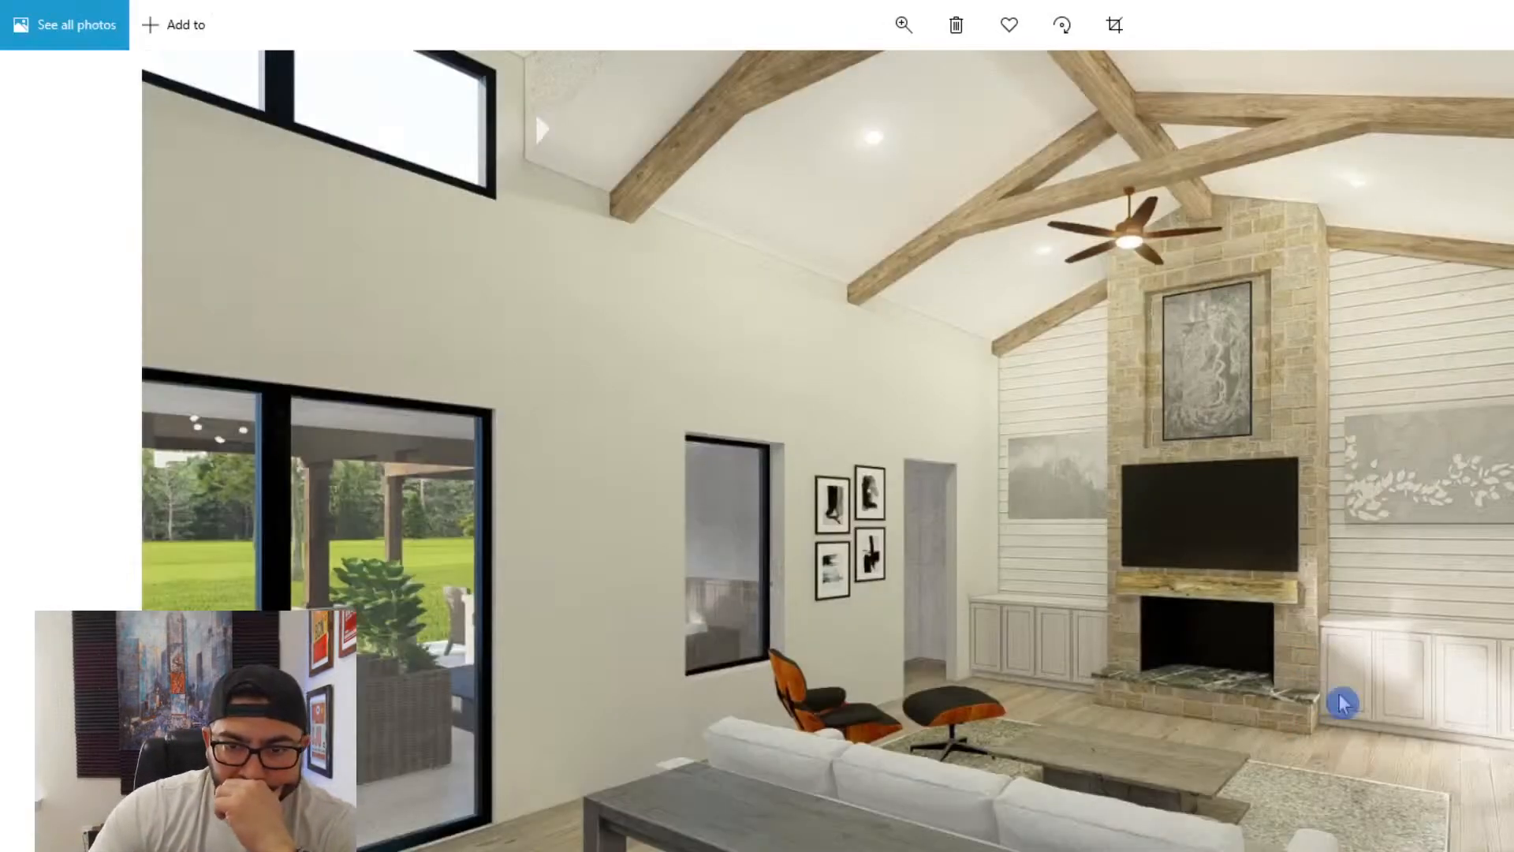
click(1114, 25)
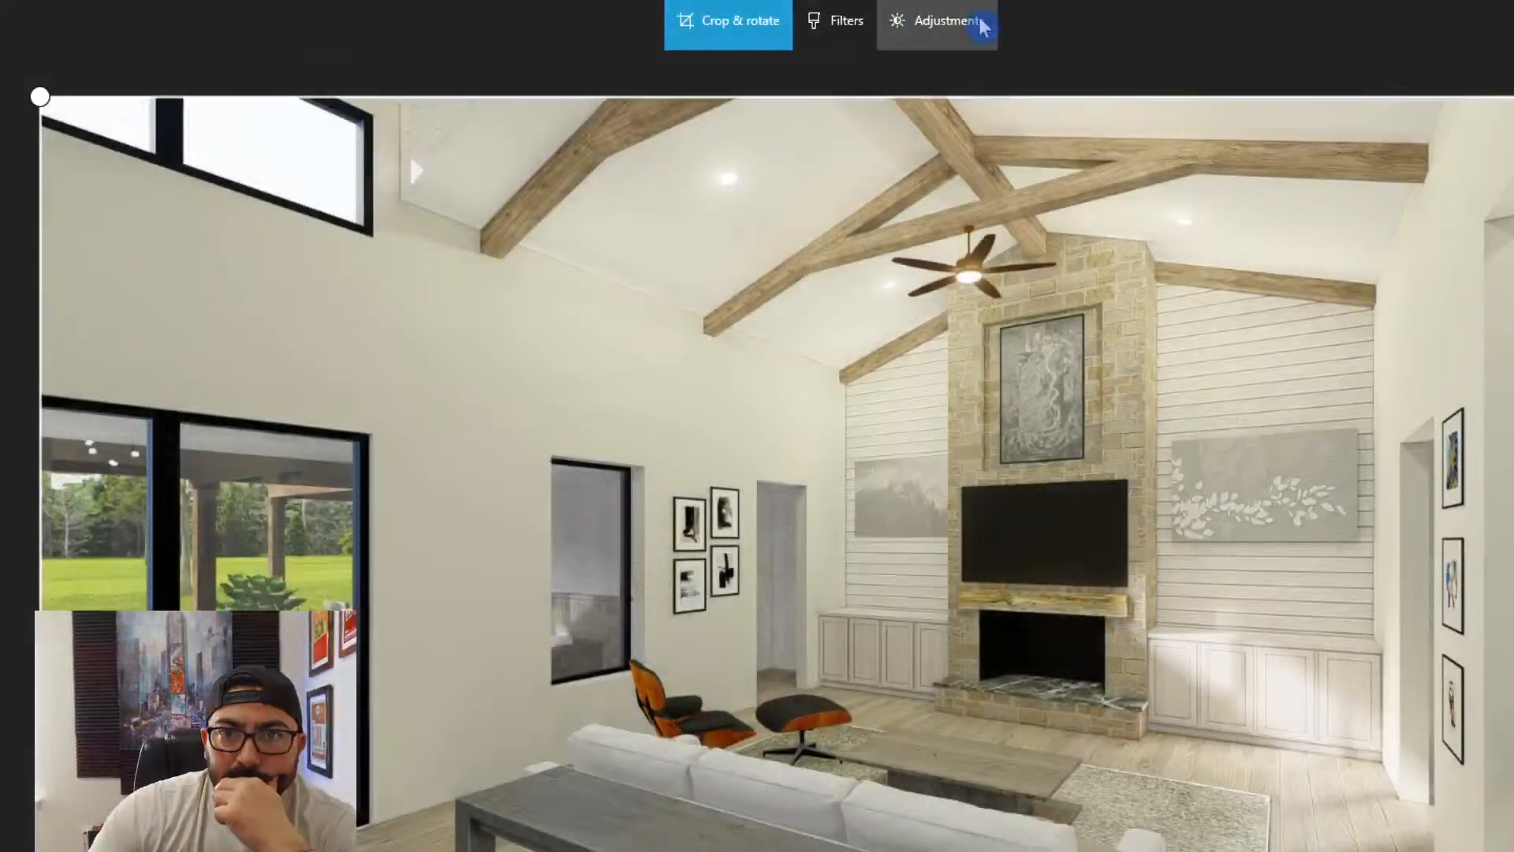
click(978, 21)
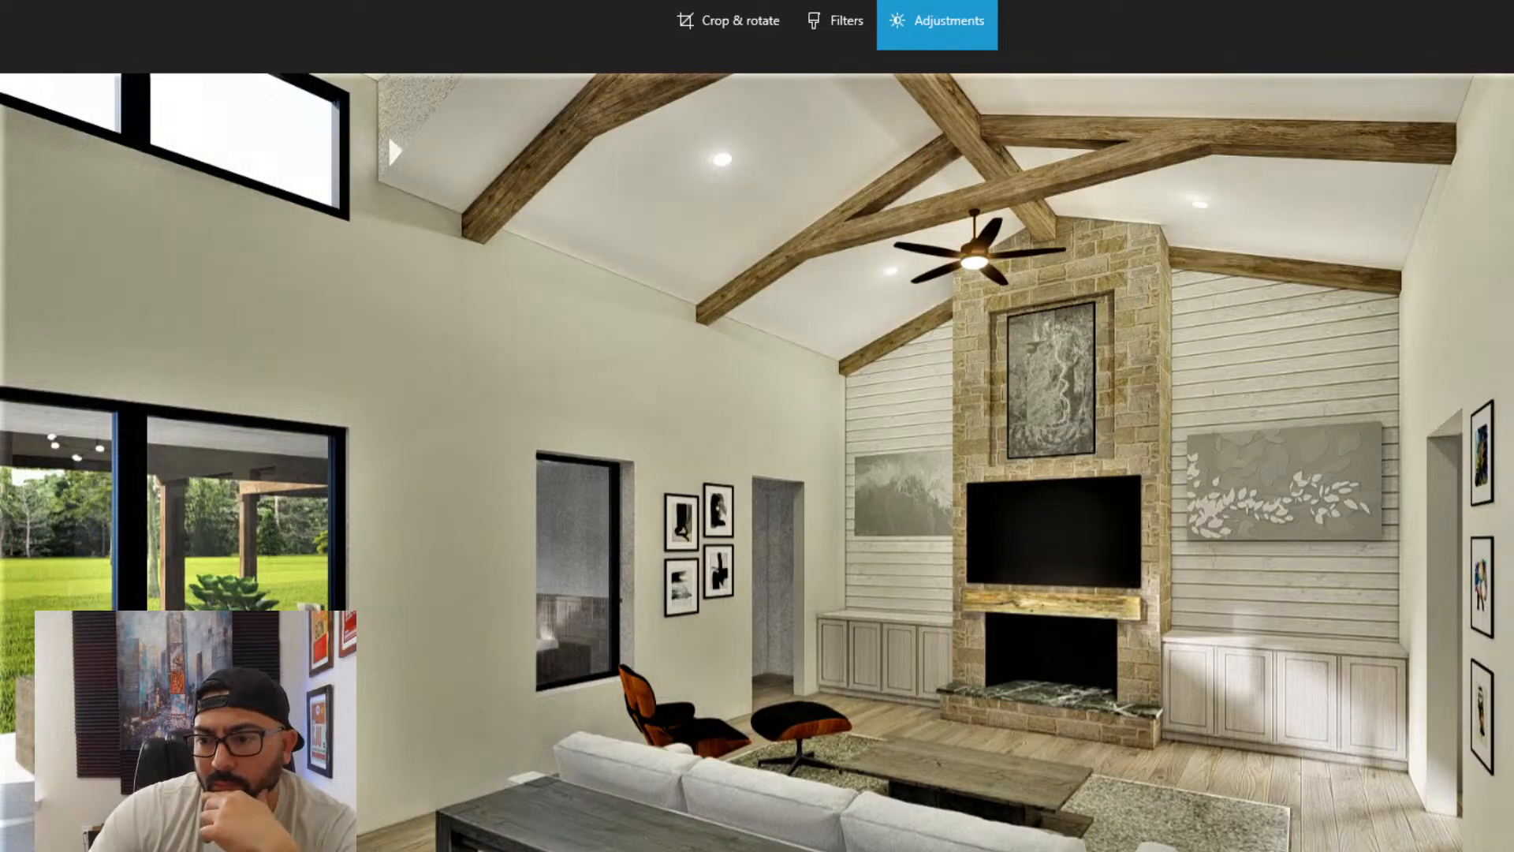
key(ctrl+s)
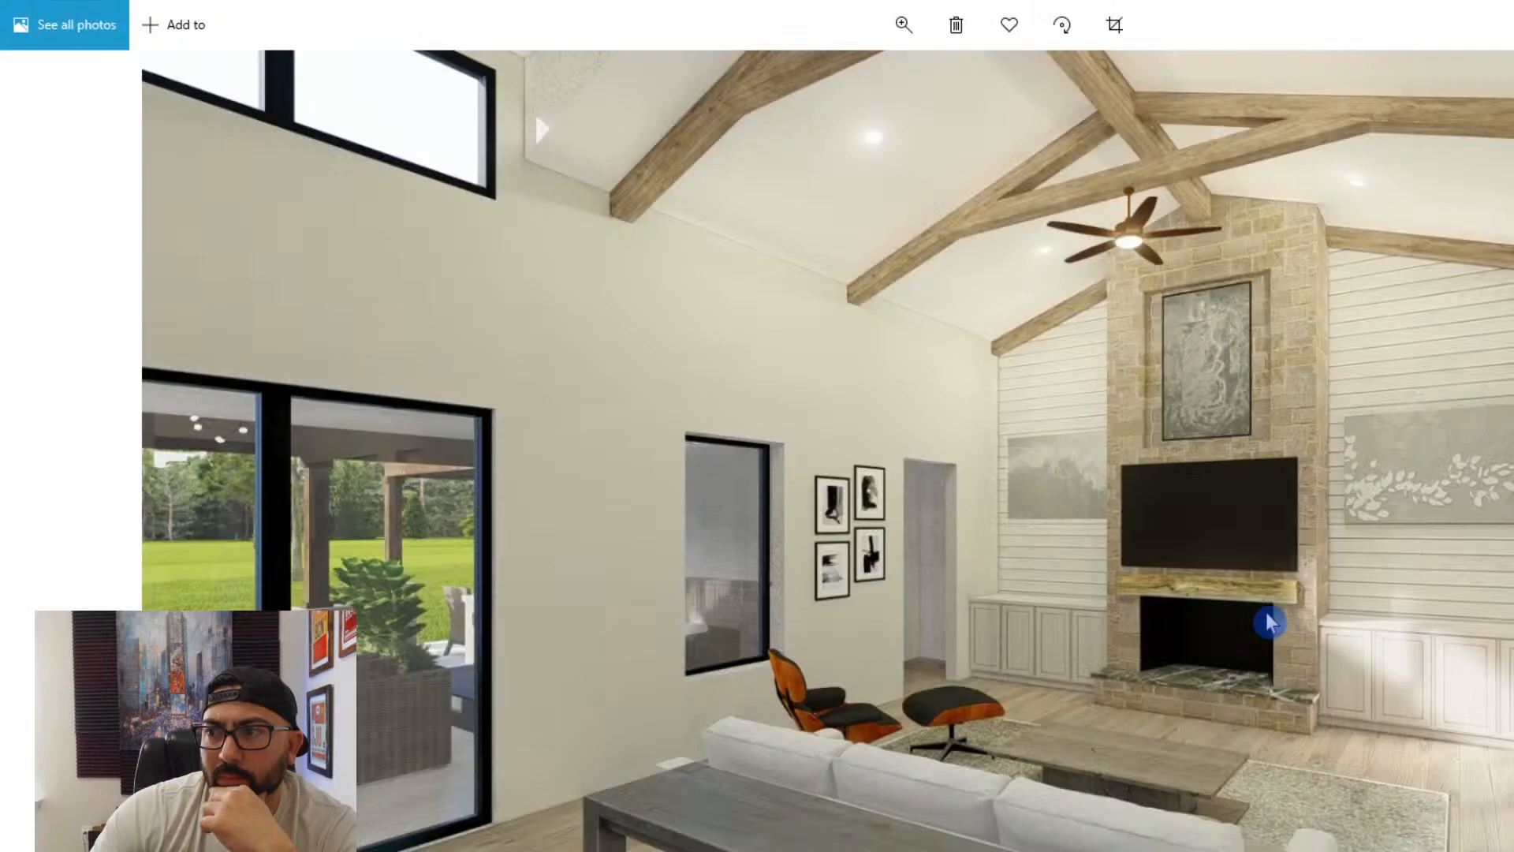
- Adjust the living room rendering facing the dining area and kitchen for warmer colors and stronger contrast, and save it
key(Right)
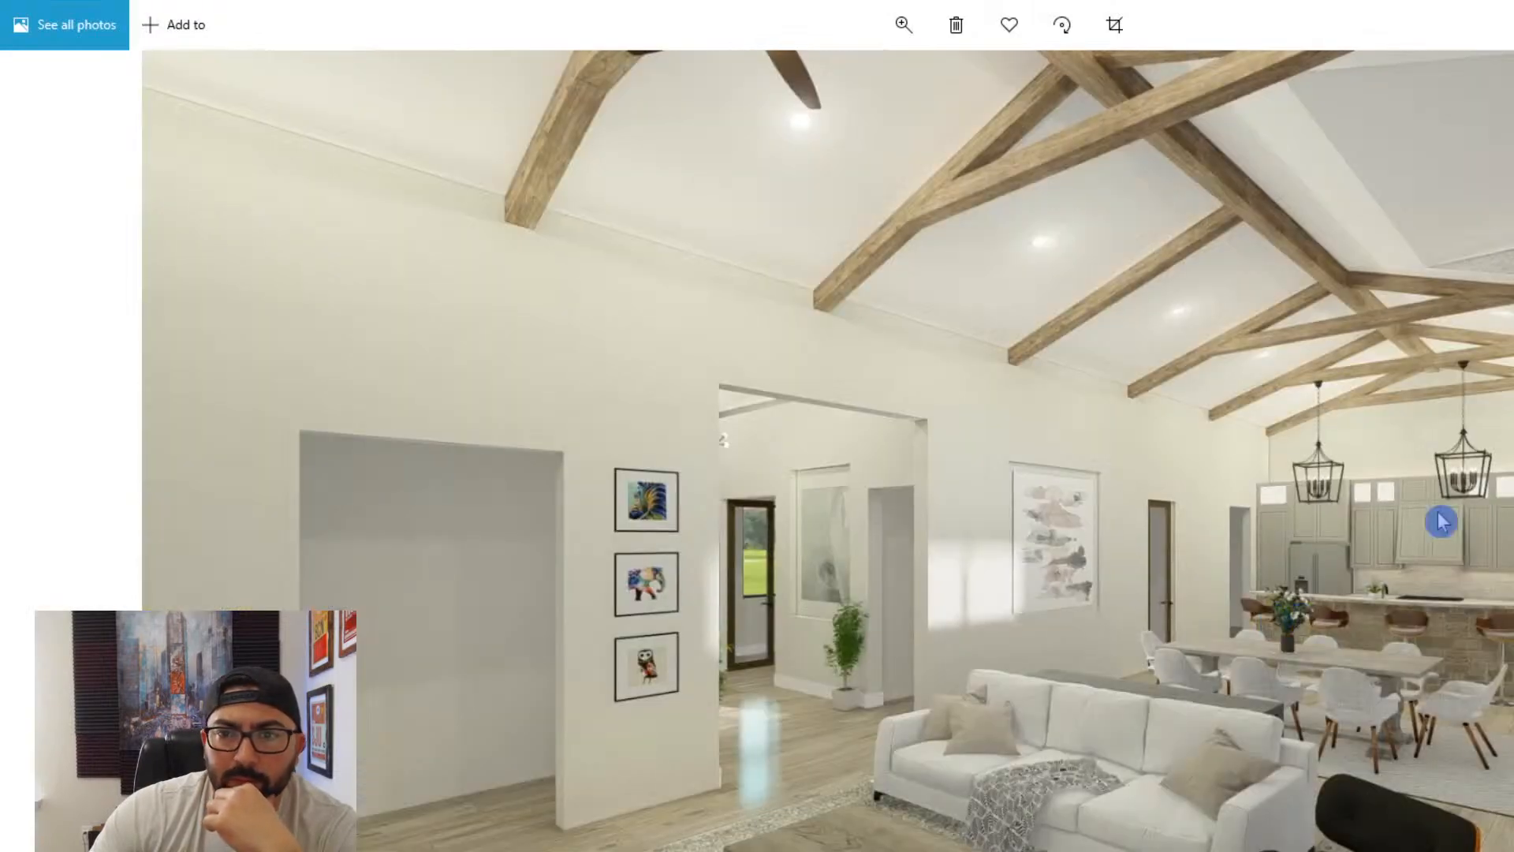
key(ctrl+e)
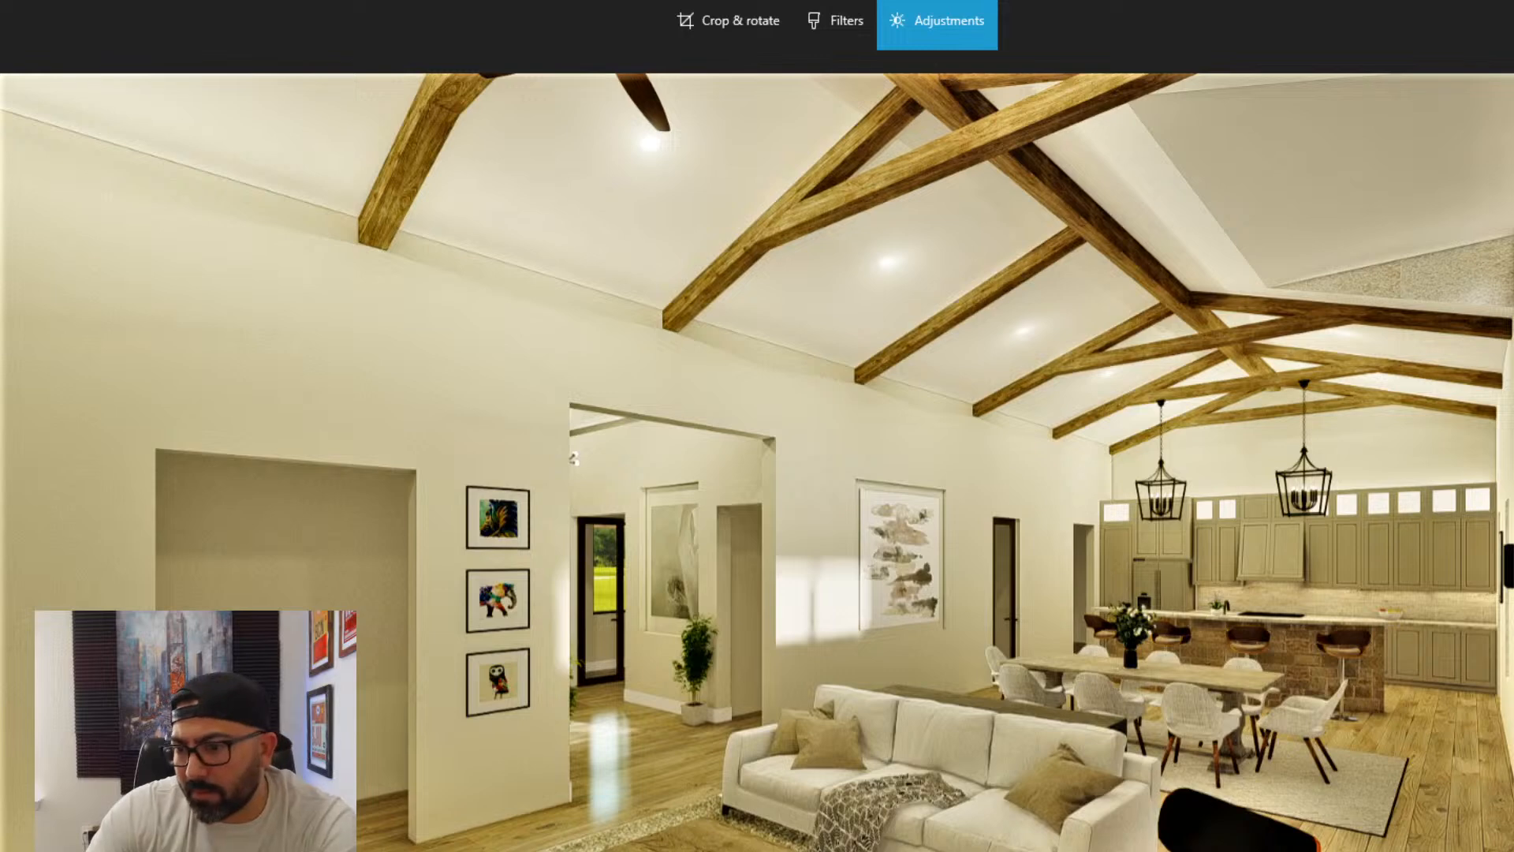
key(ctrl+s)
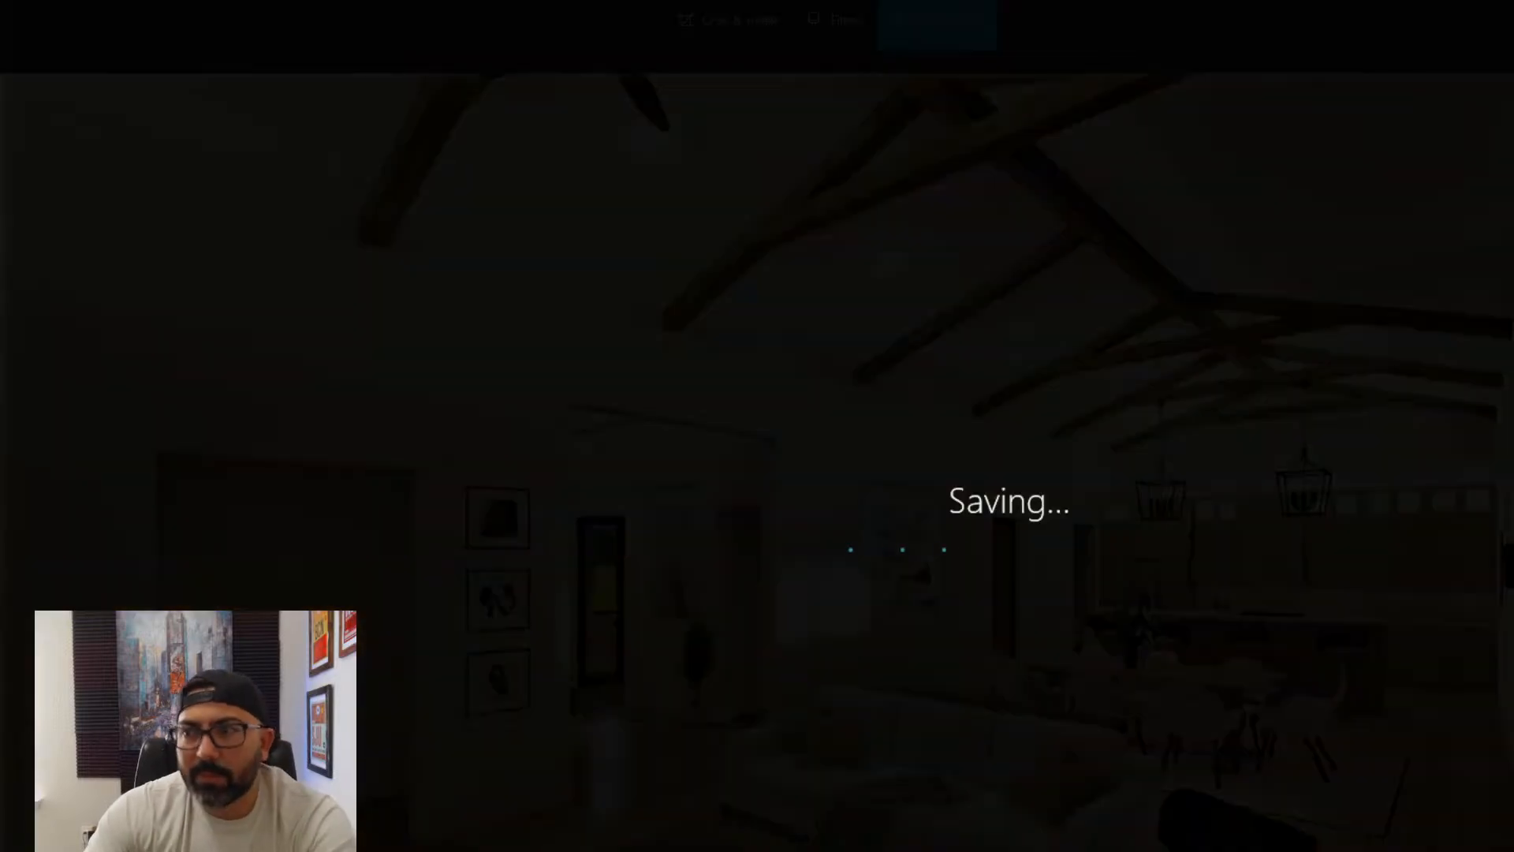
- Adjust the living room rendering with the white sofa and black lounge chair for warmer colors and stronger contrast, and save it
key(Right)
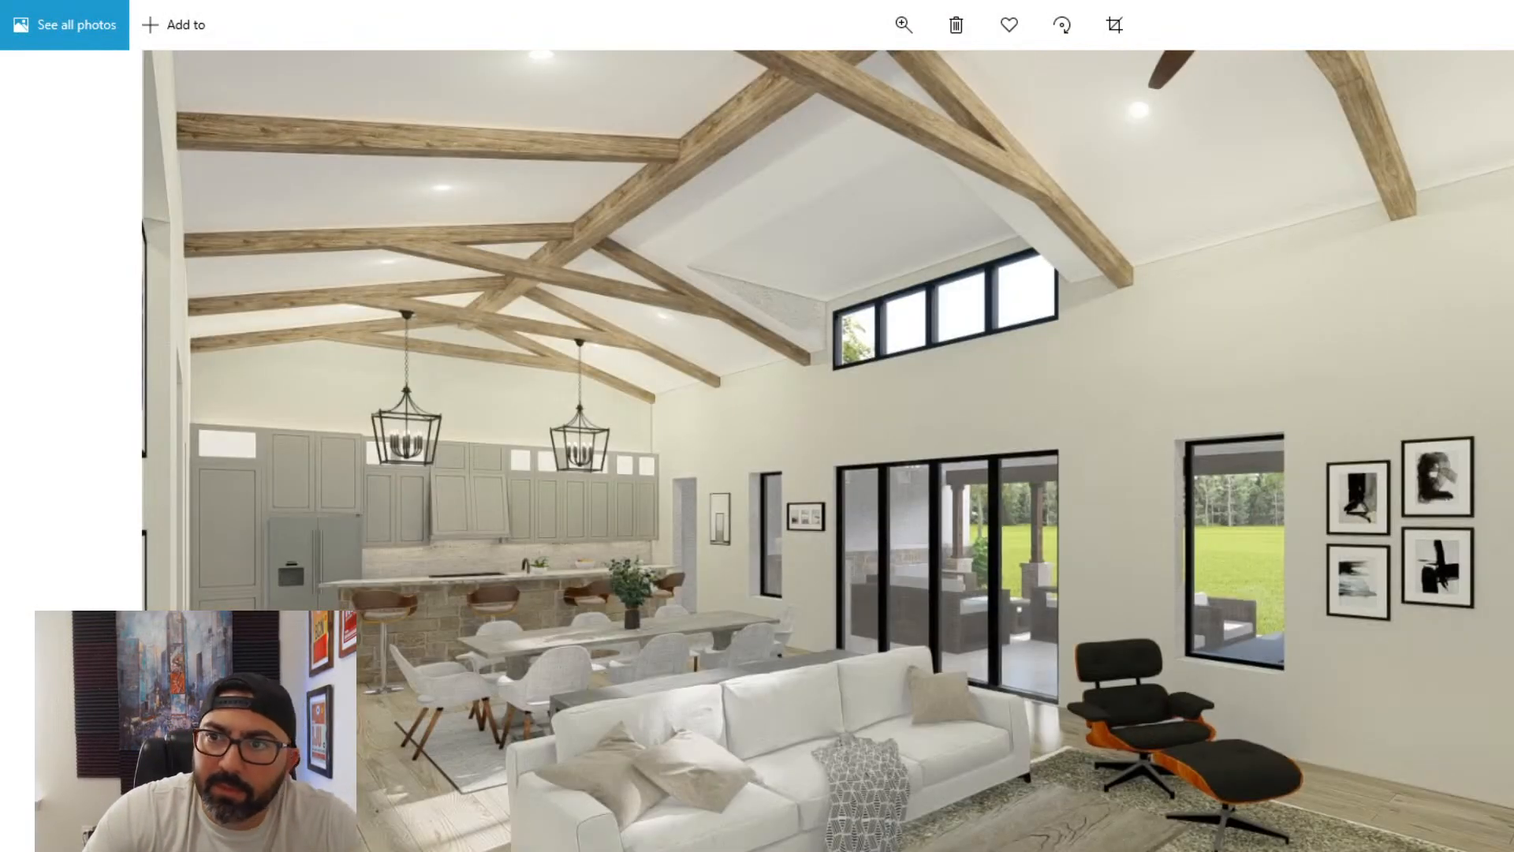
key(ctrl+e)
click(990, 36)
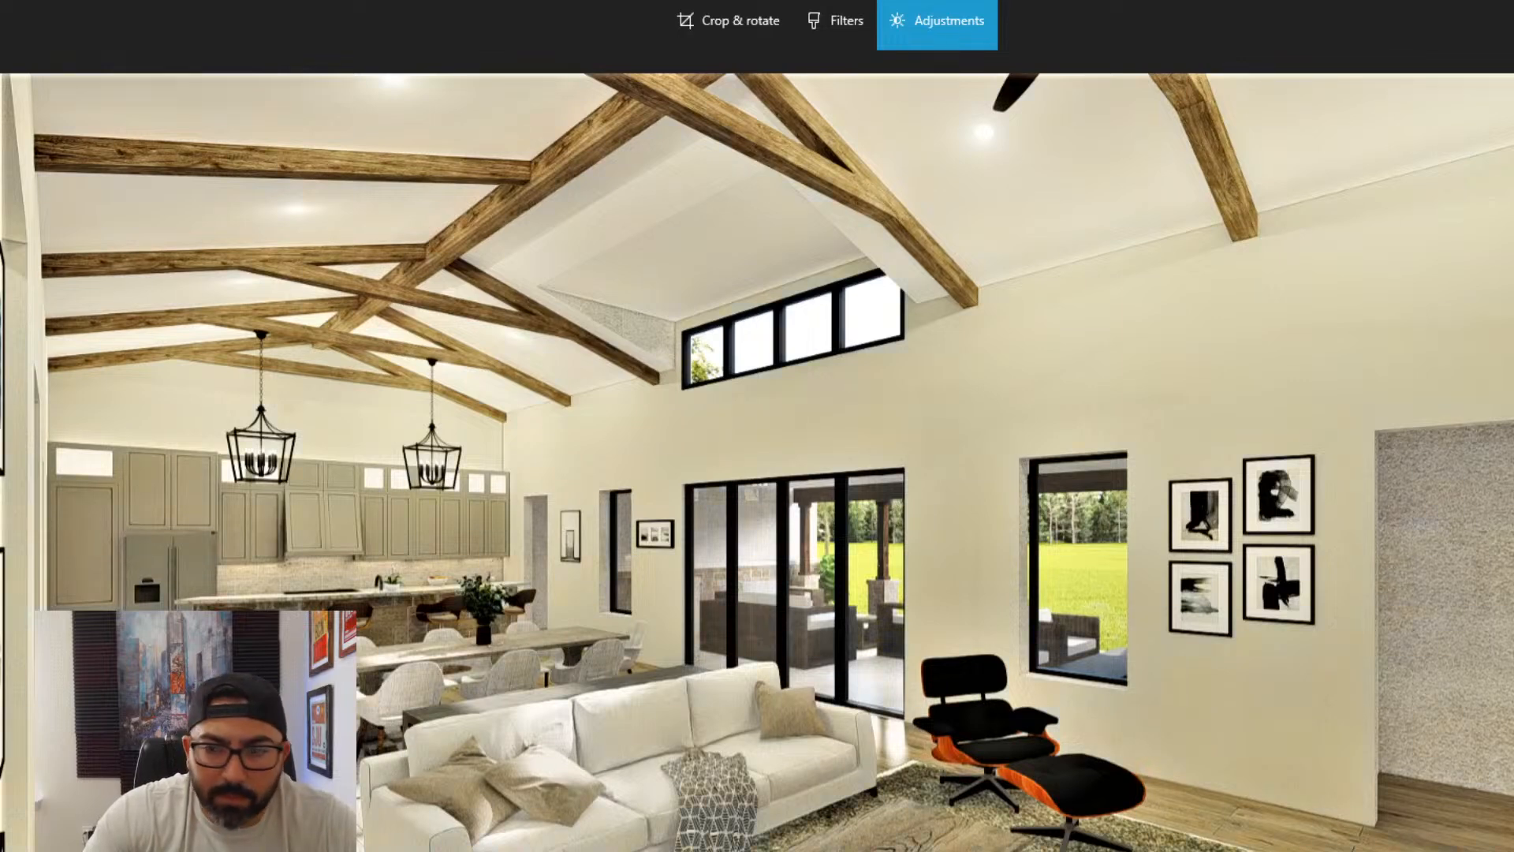
click(1511, 847)
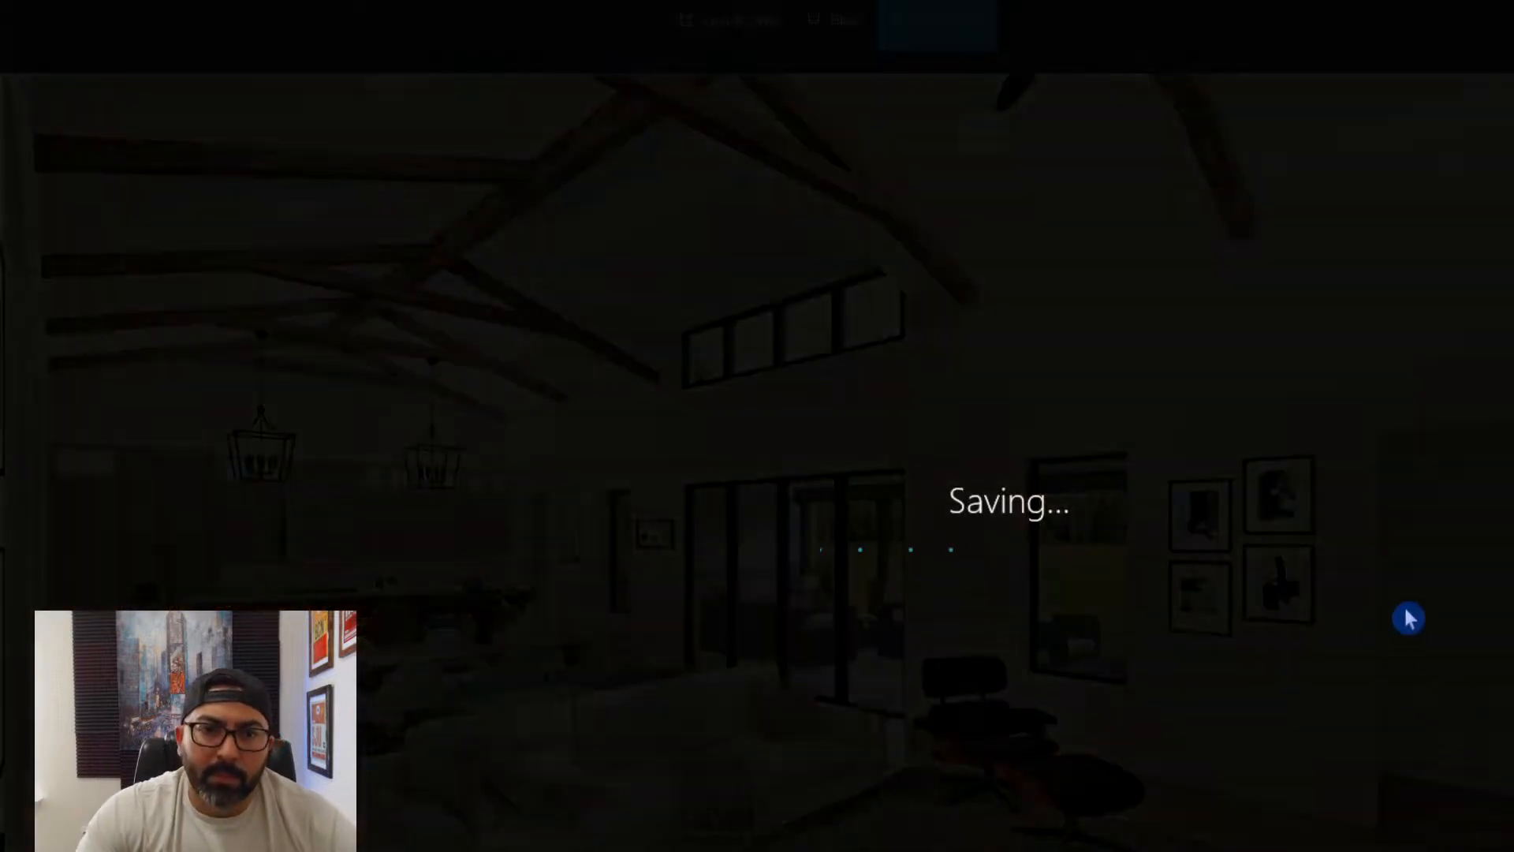
- Adjust the light and color of the rendering showing the dining table in front of the stone kitchen island, and save it
key(Right)
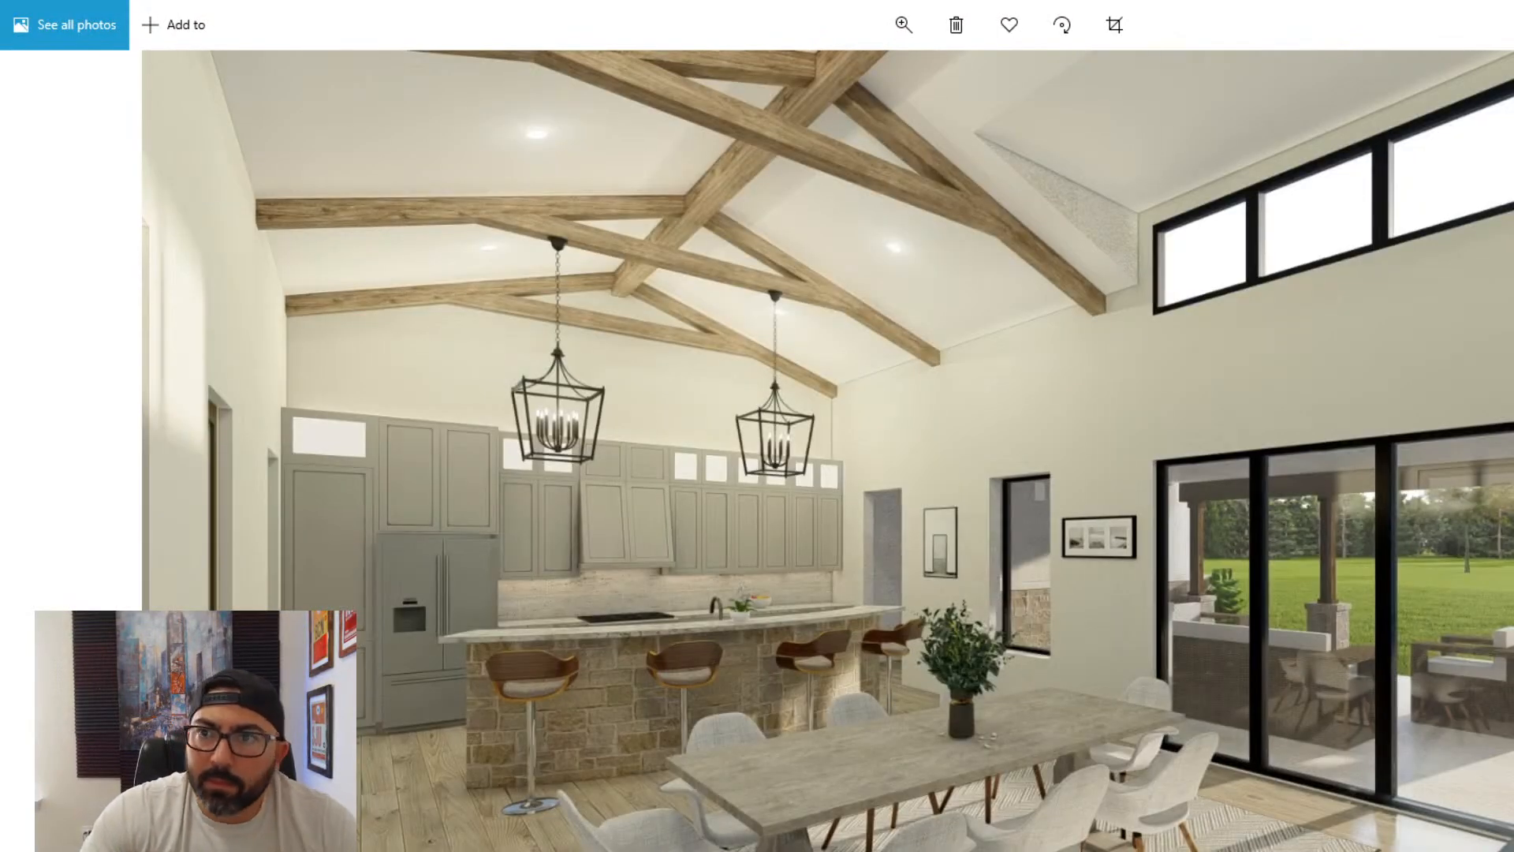
key(ctrl+e)
click(936, 21)
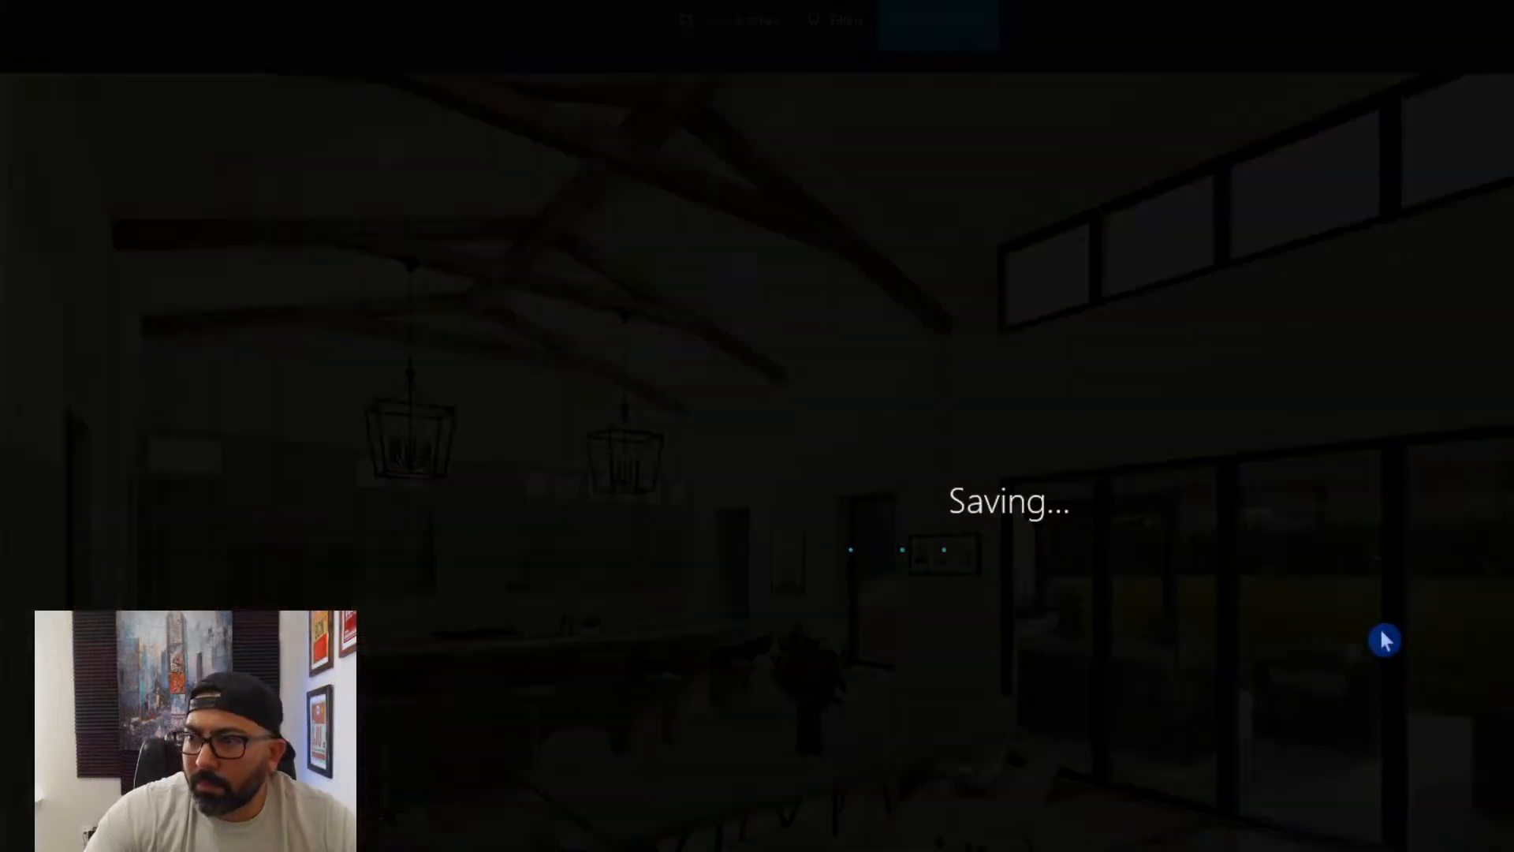
- Adjust the curved kitchen island rendering with the glass door for stronger contrast, darker wood and crisper stone detail, and save it
key(Right)
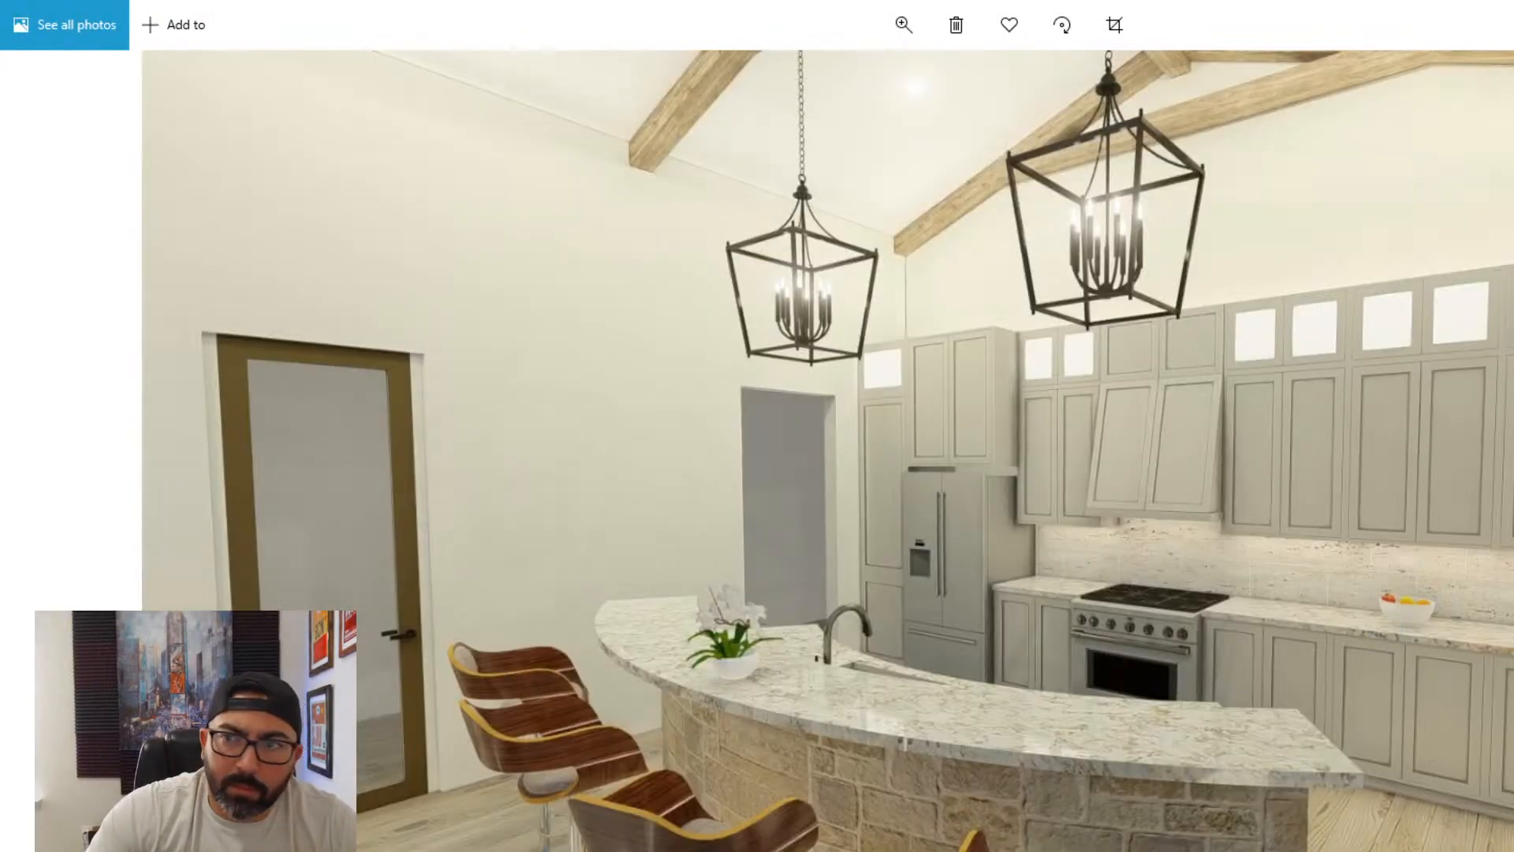
key(ctrl+e)
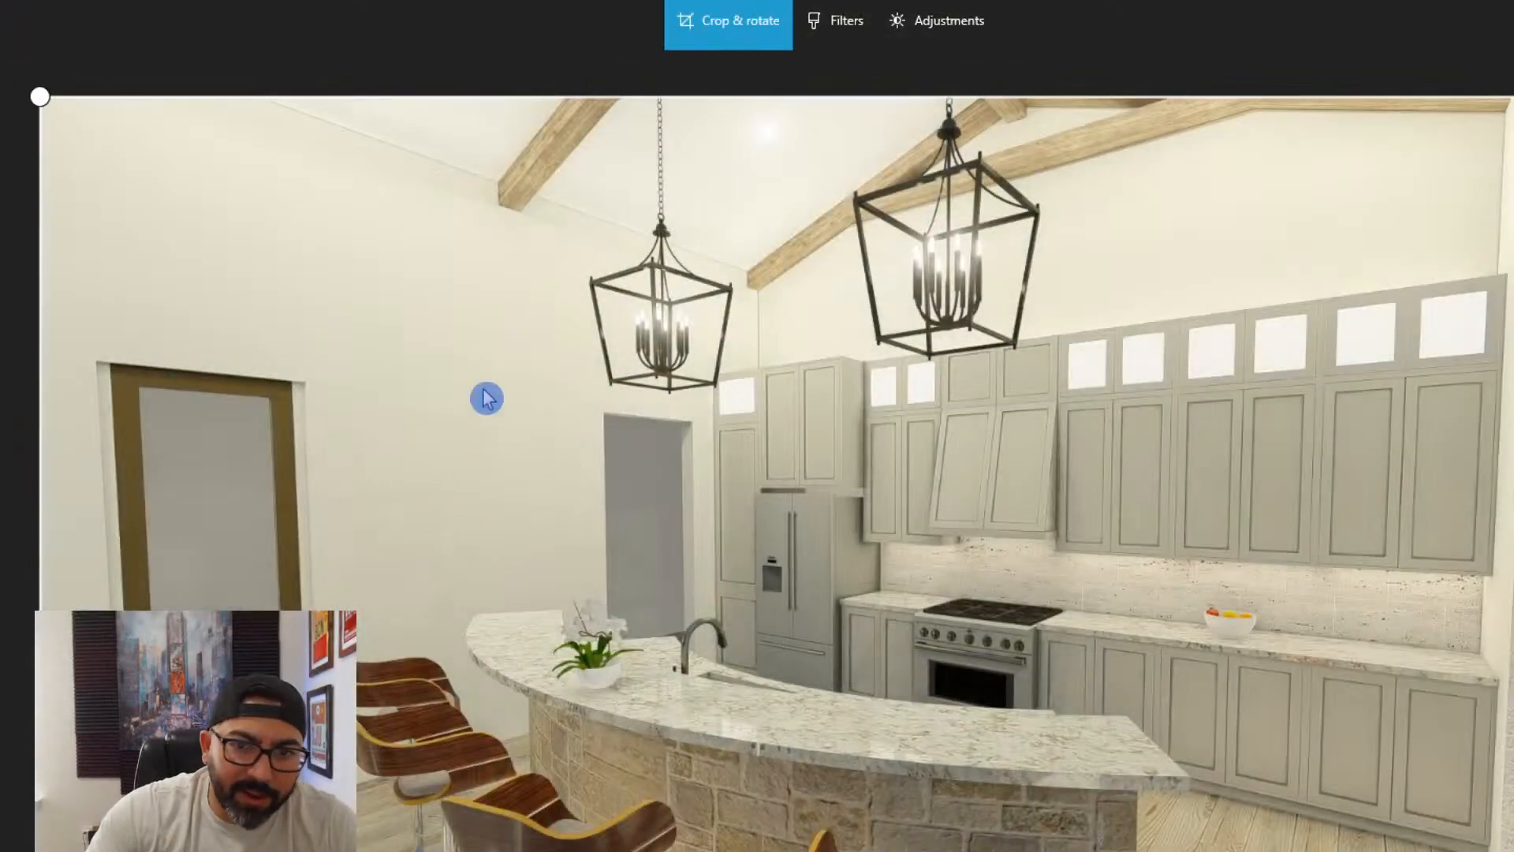
click(937, 32)
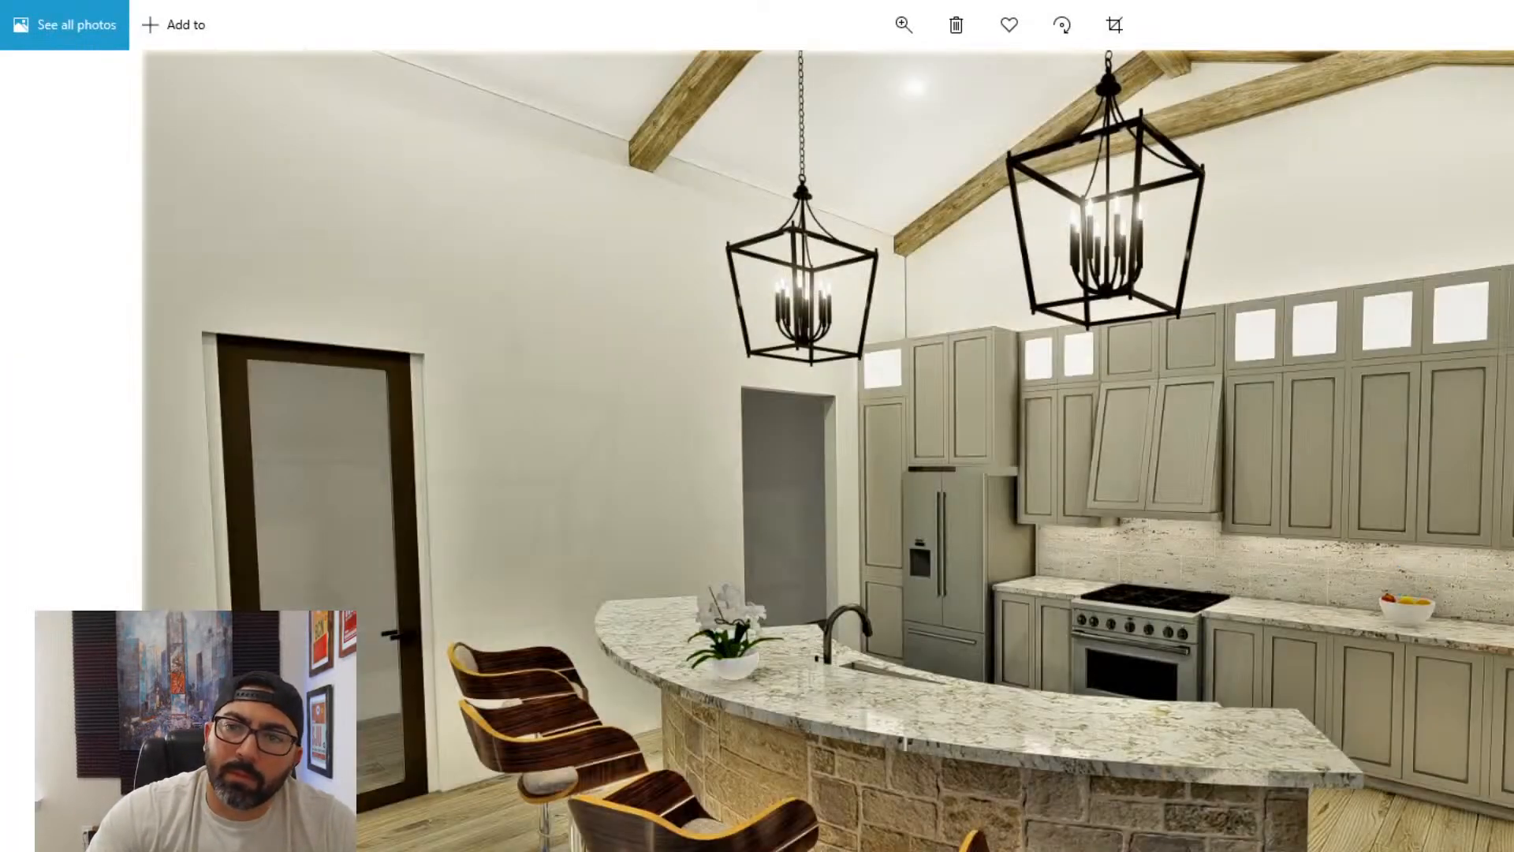
- Close the photo viewer and reopen the Interiors_17 photo from the 4-13-21 folder
key(alt+F4)
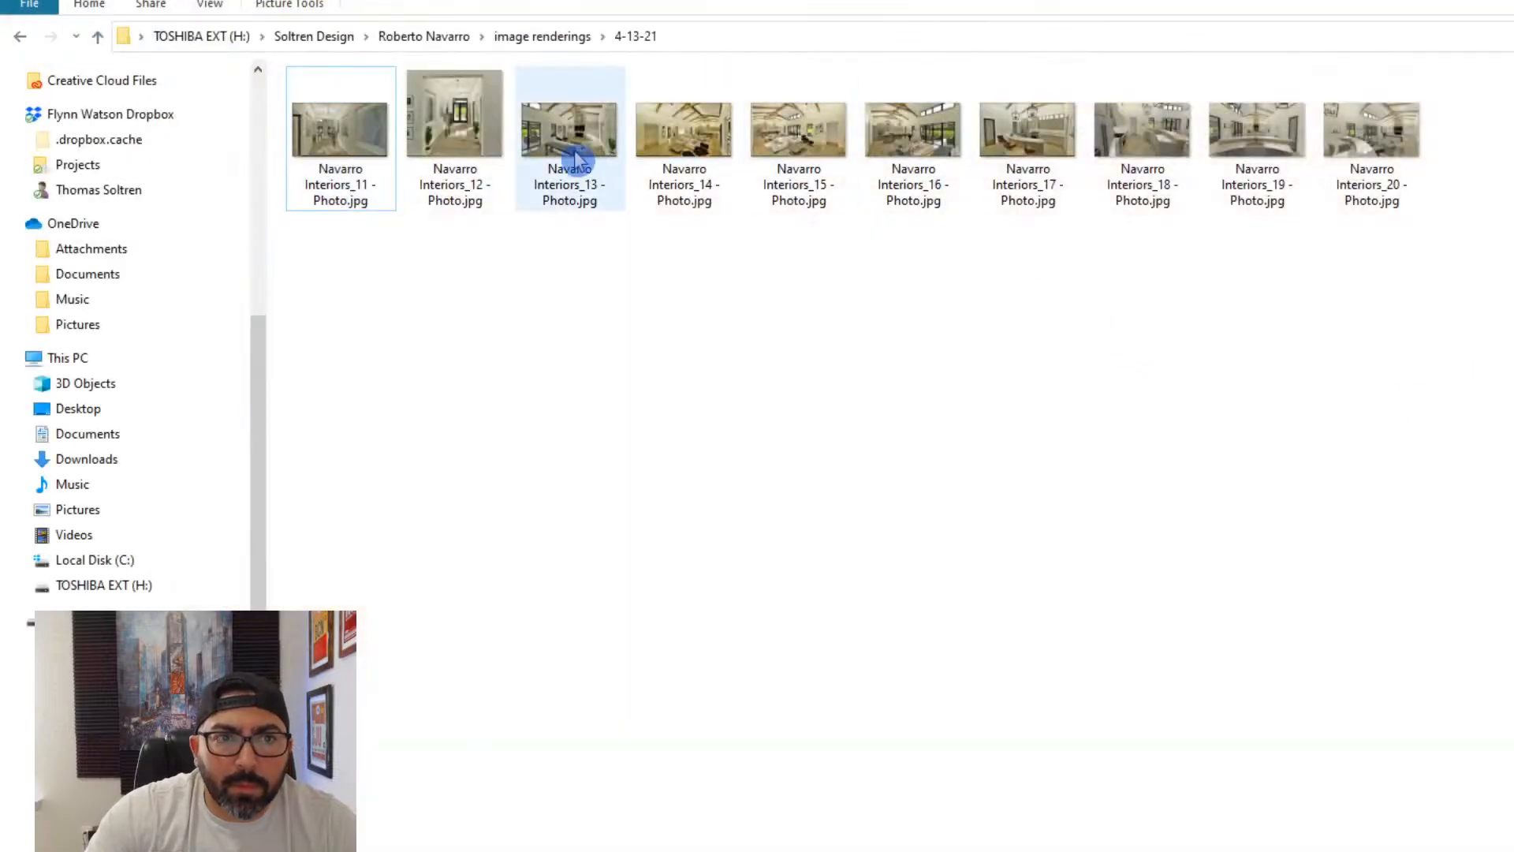
click(1045, 148)
double_click(1042, 142)
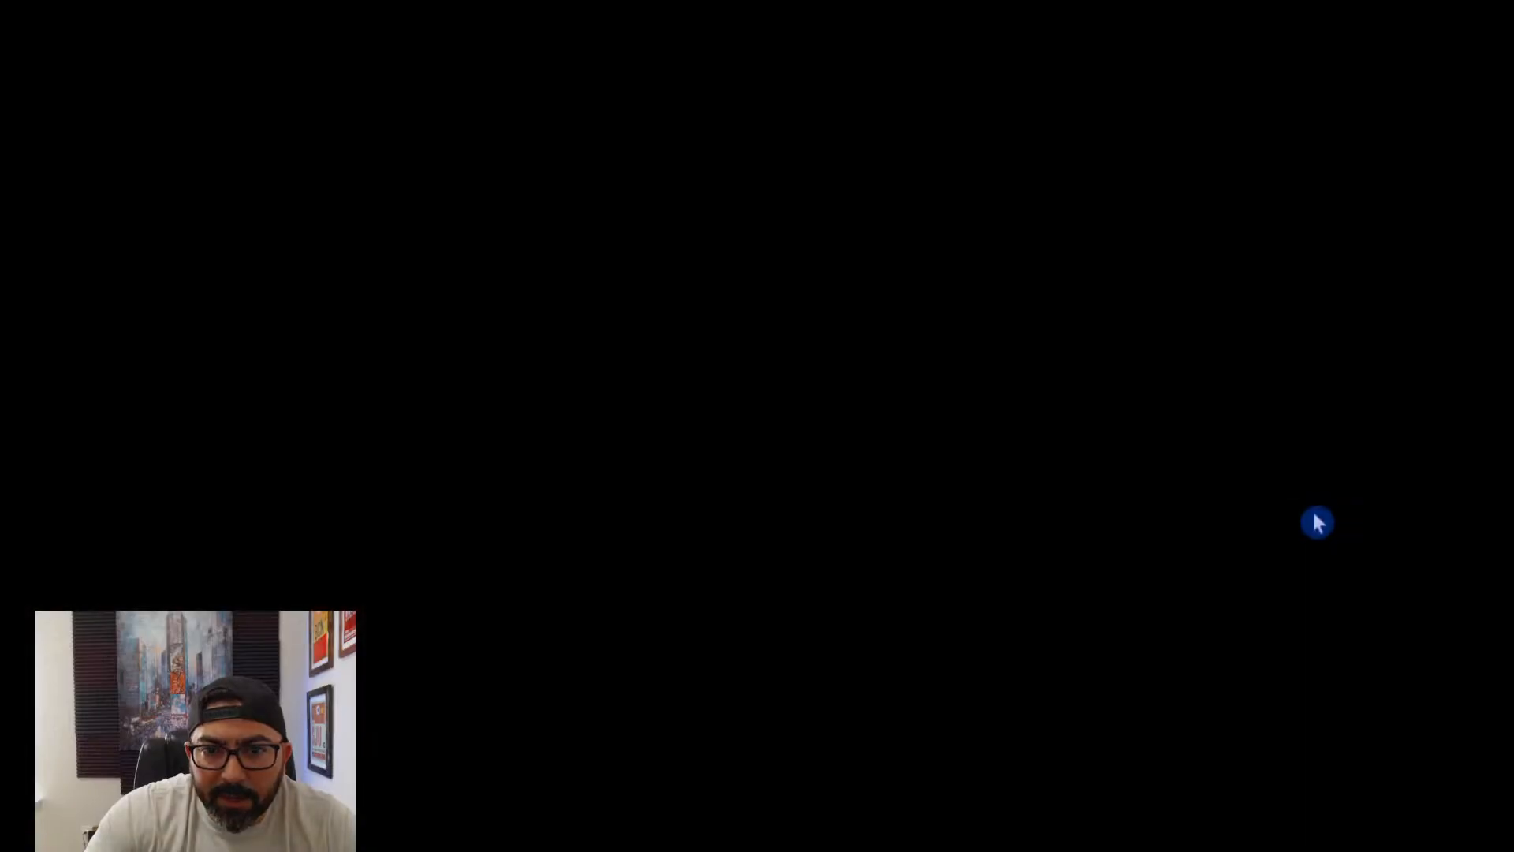
- Adjust the kitchen rendering between the refrigerator and the island sinks for stronger contrast and sharper cabinet and floor detail, and save it
key(Right)
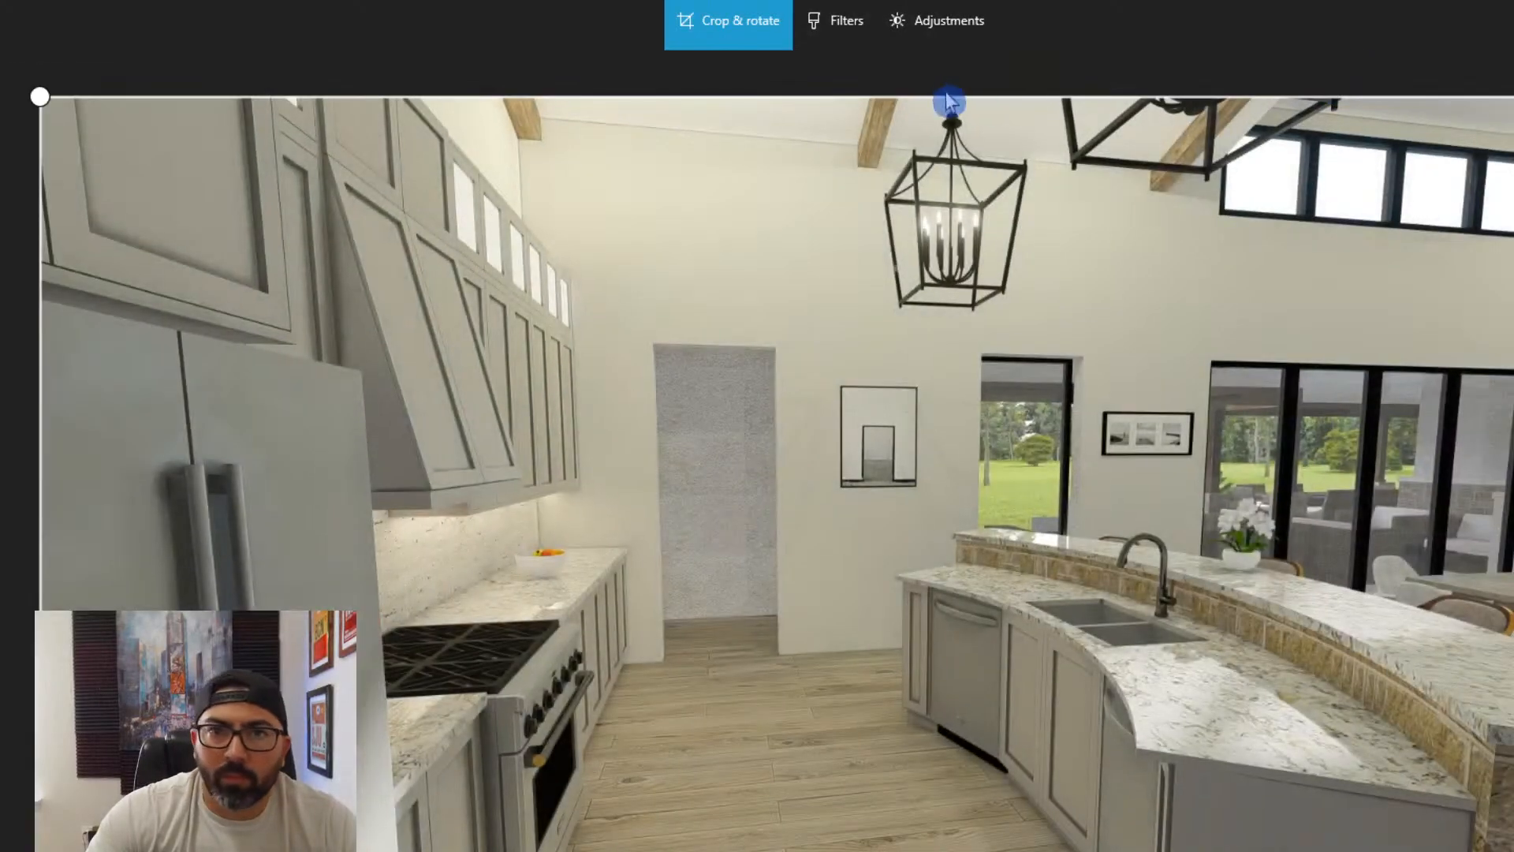
click(934, 25)
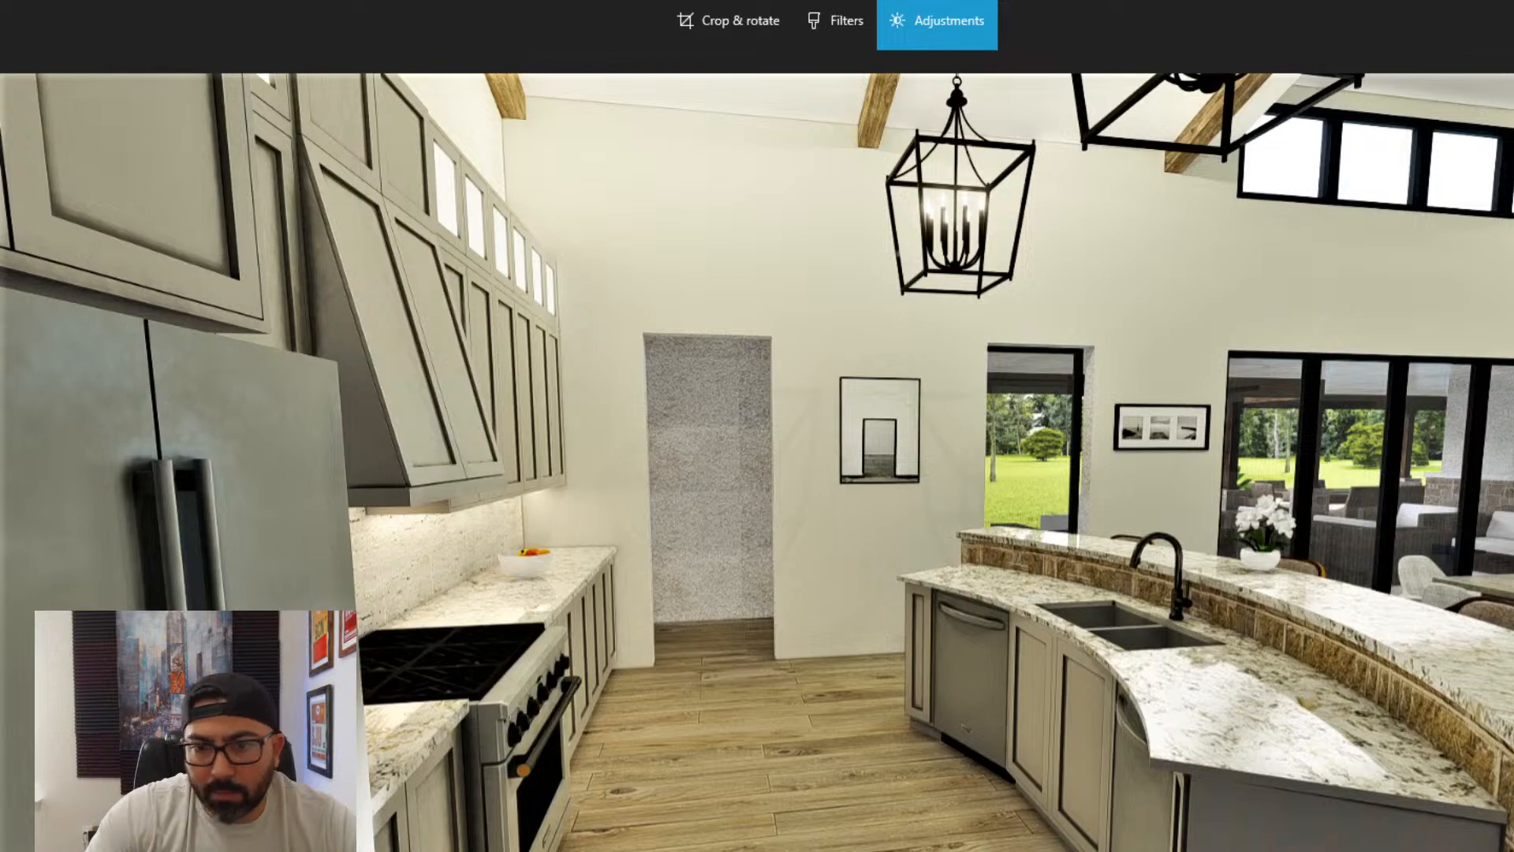
click(1504, 778)
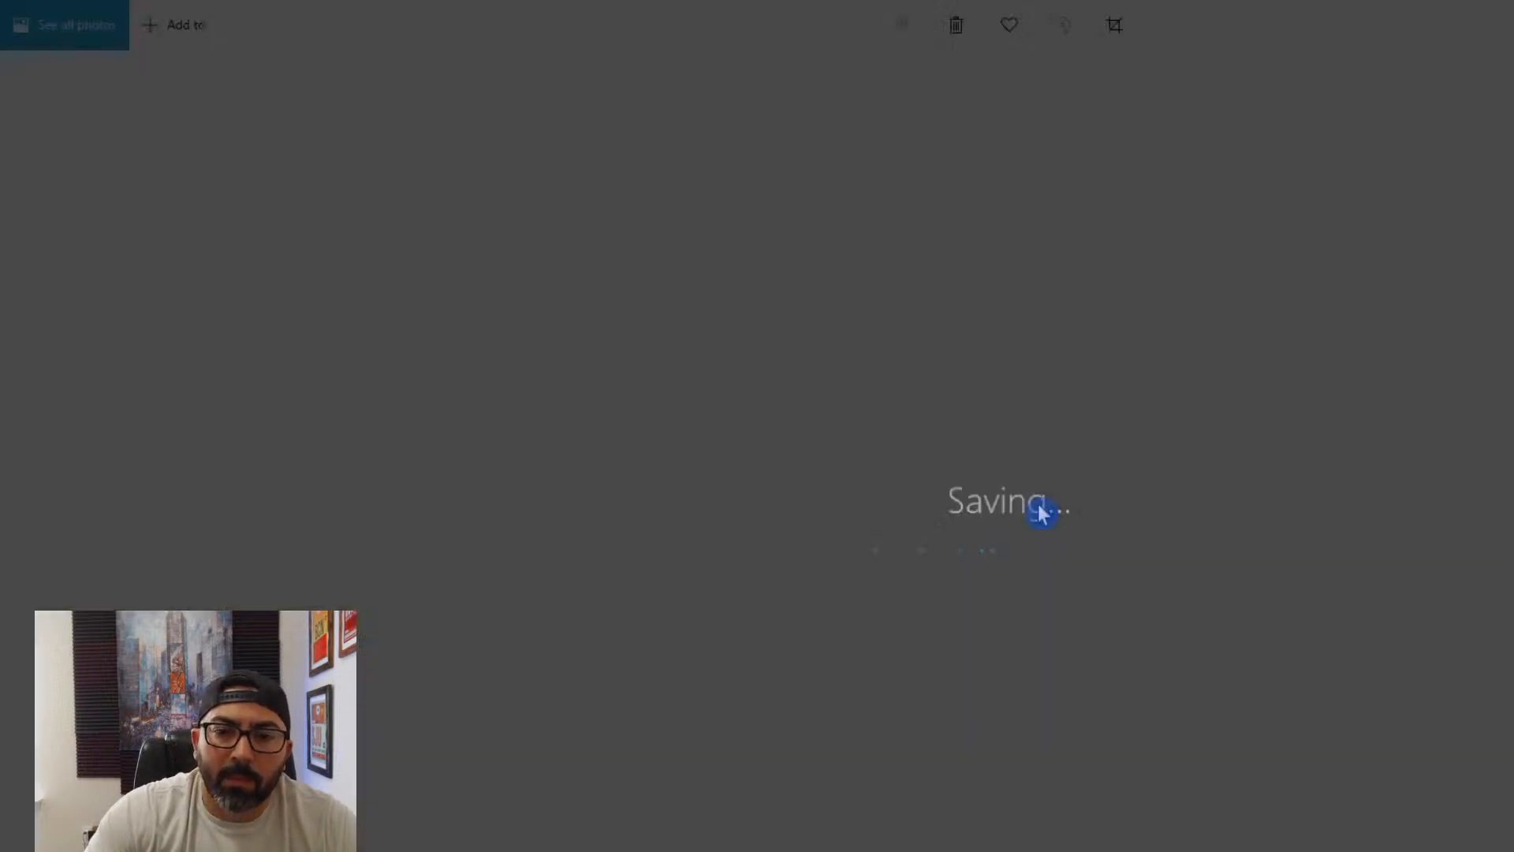
- Adjust the rendering looking over the kitchen sink toward the fireplace for stronger contrast and crisper stone and beam detail, and save it
key(Right)
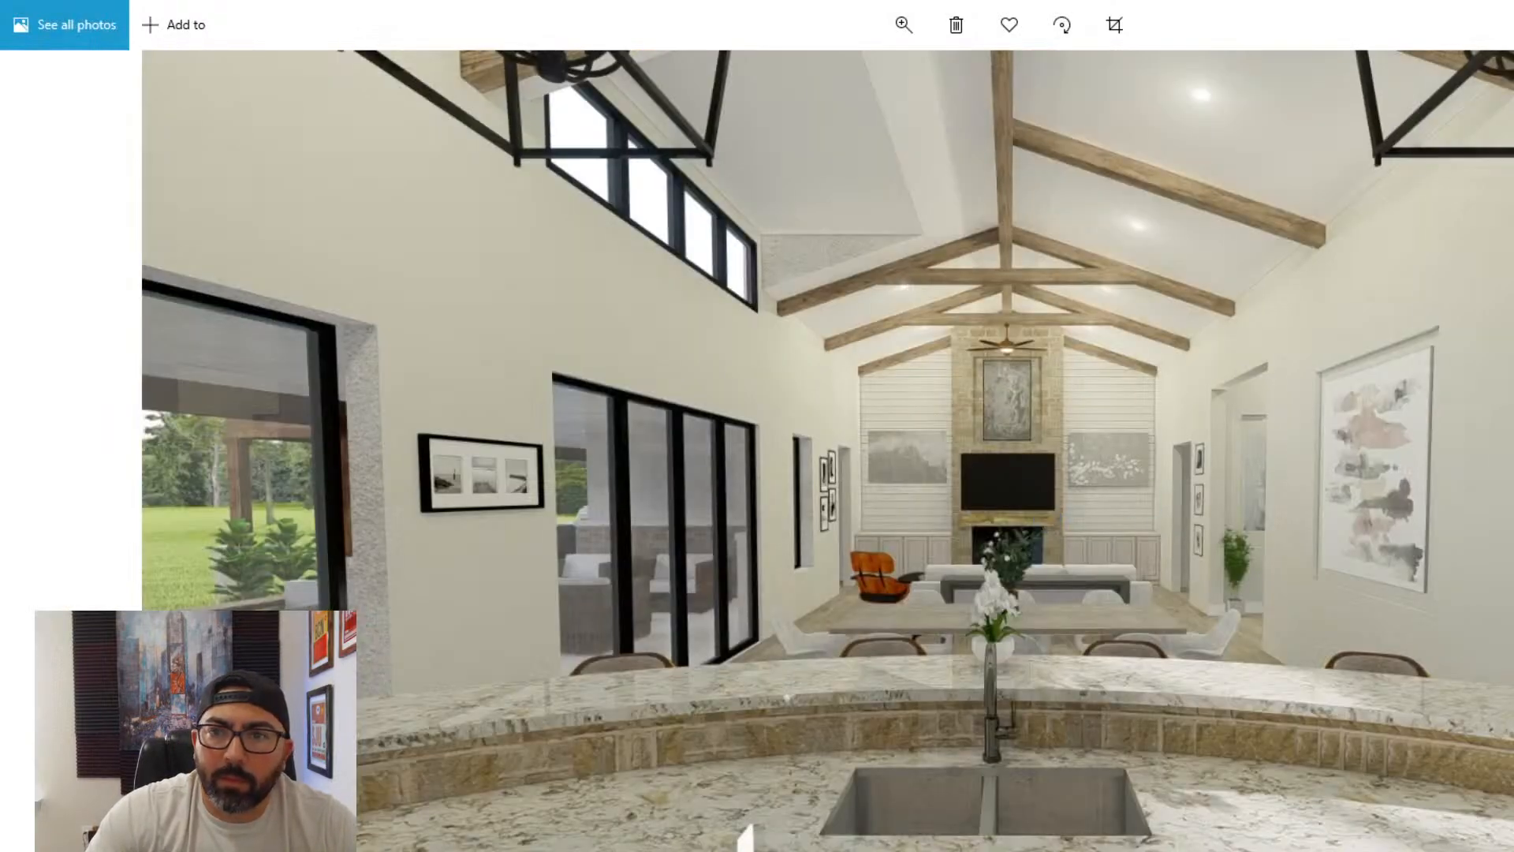
key(ctrl+e)
click(977, 21)
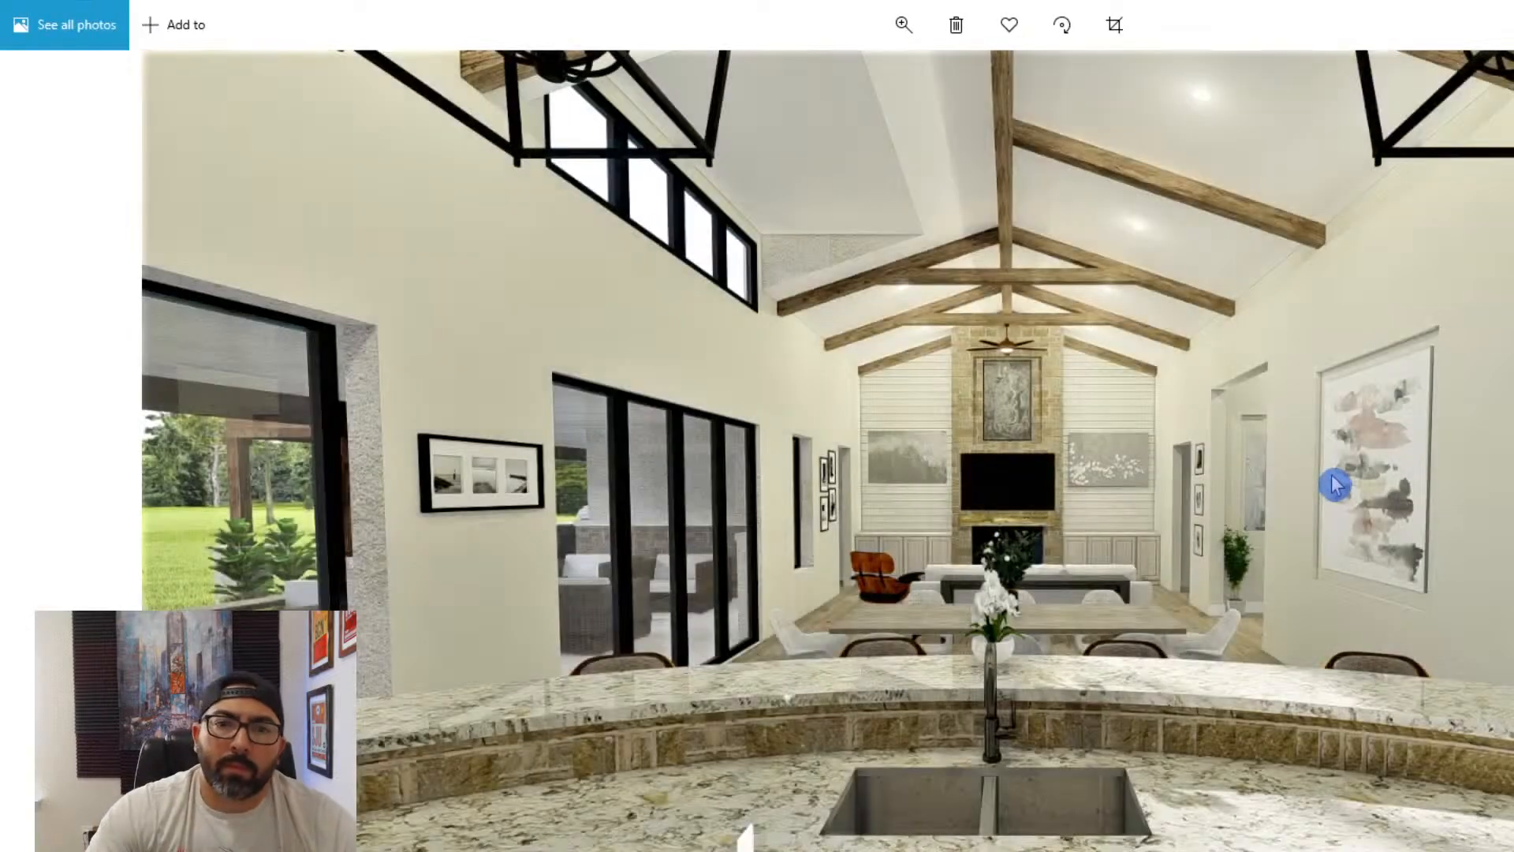
- Open the adjustments for the rendering looking across the kitchen island toward the patio doors and dining table
key(Right)
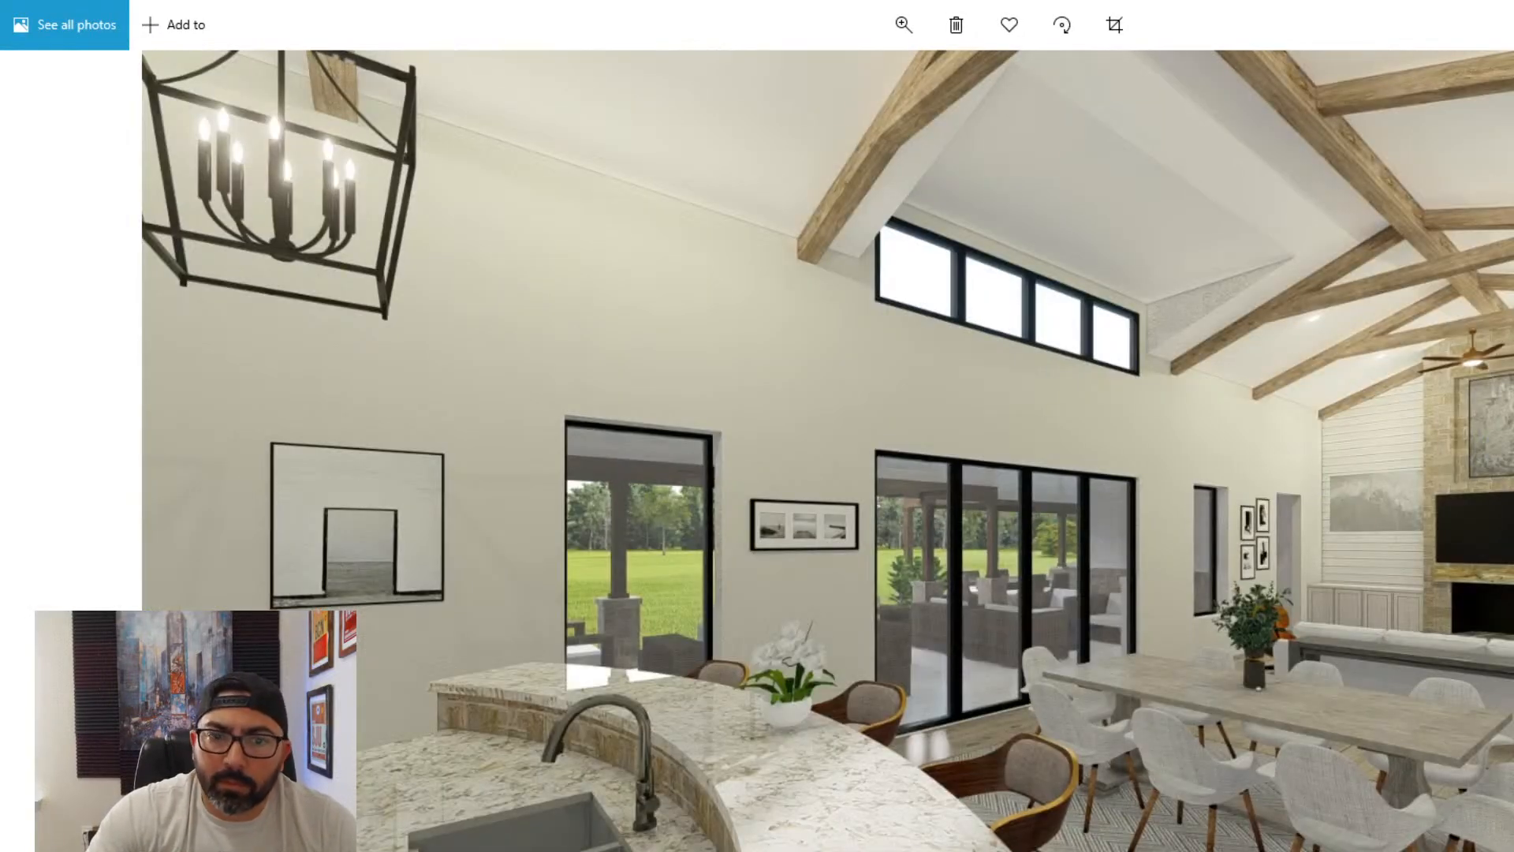
key(ctrl+e)
click(946, 25)
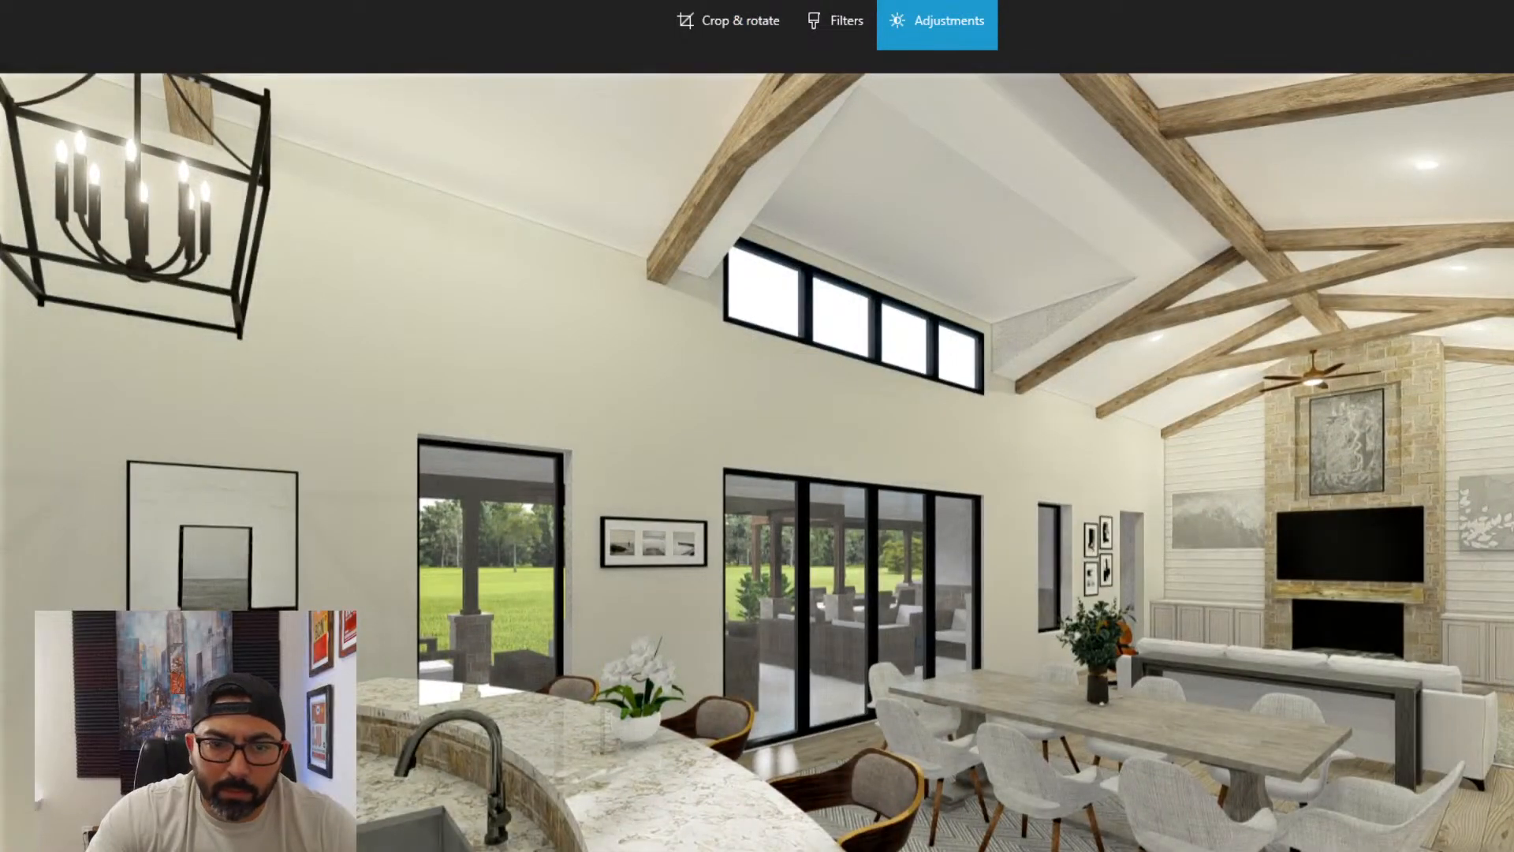